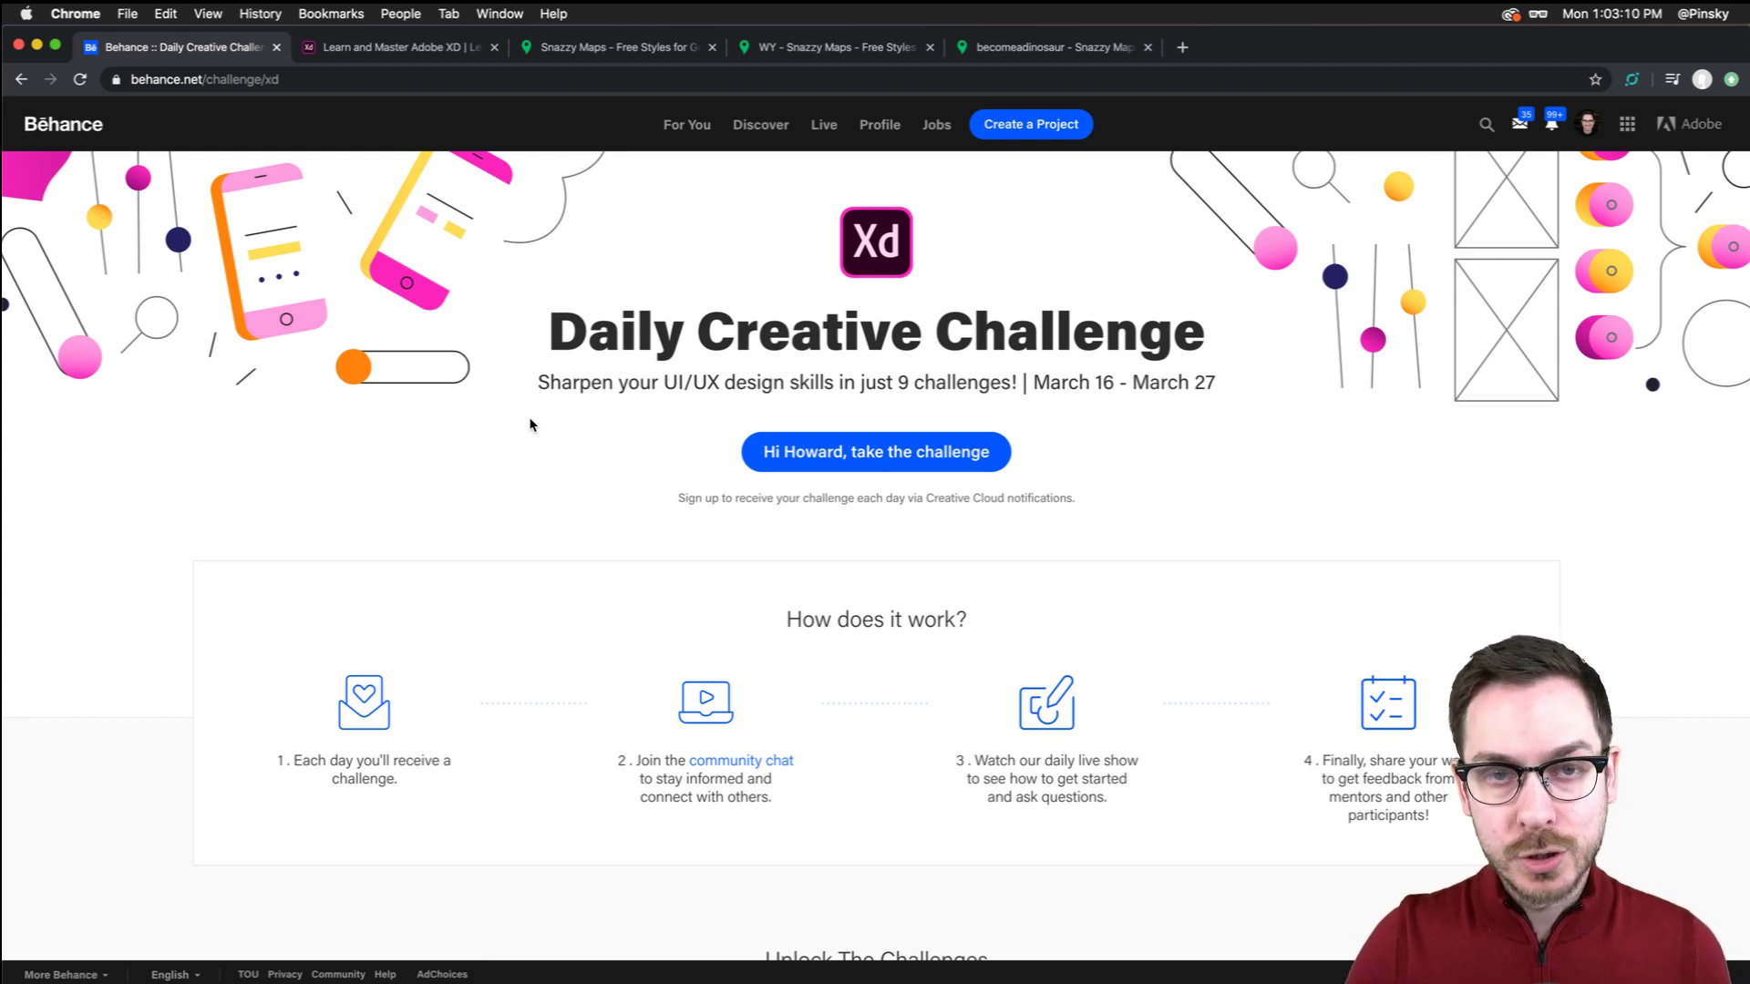
# Review the Daily Creative Challenge page, including its list of unlocked challenges
pyautogui.scroll(-6, 529, 425)
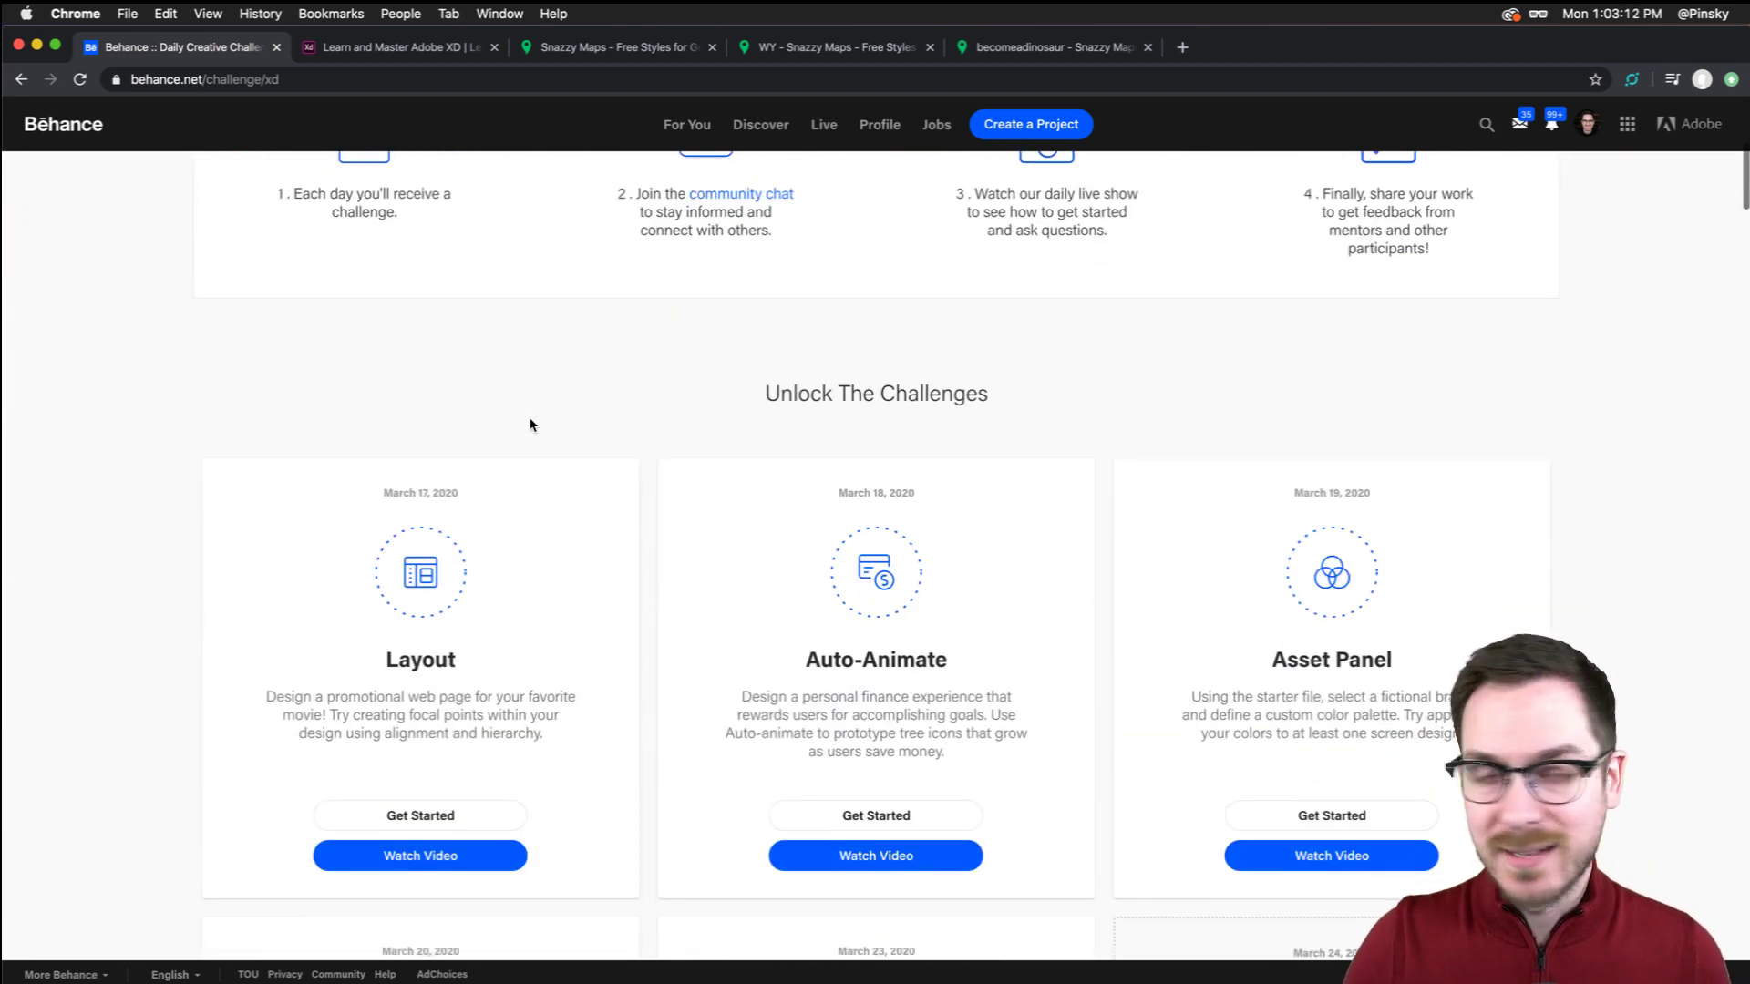
pyautogui.scroll(-2, 530, 425)
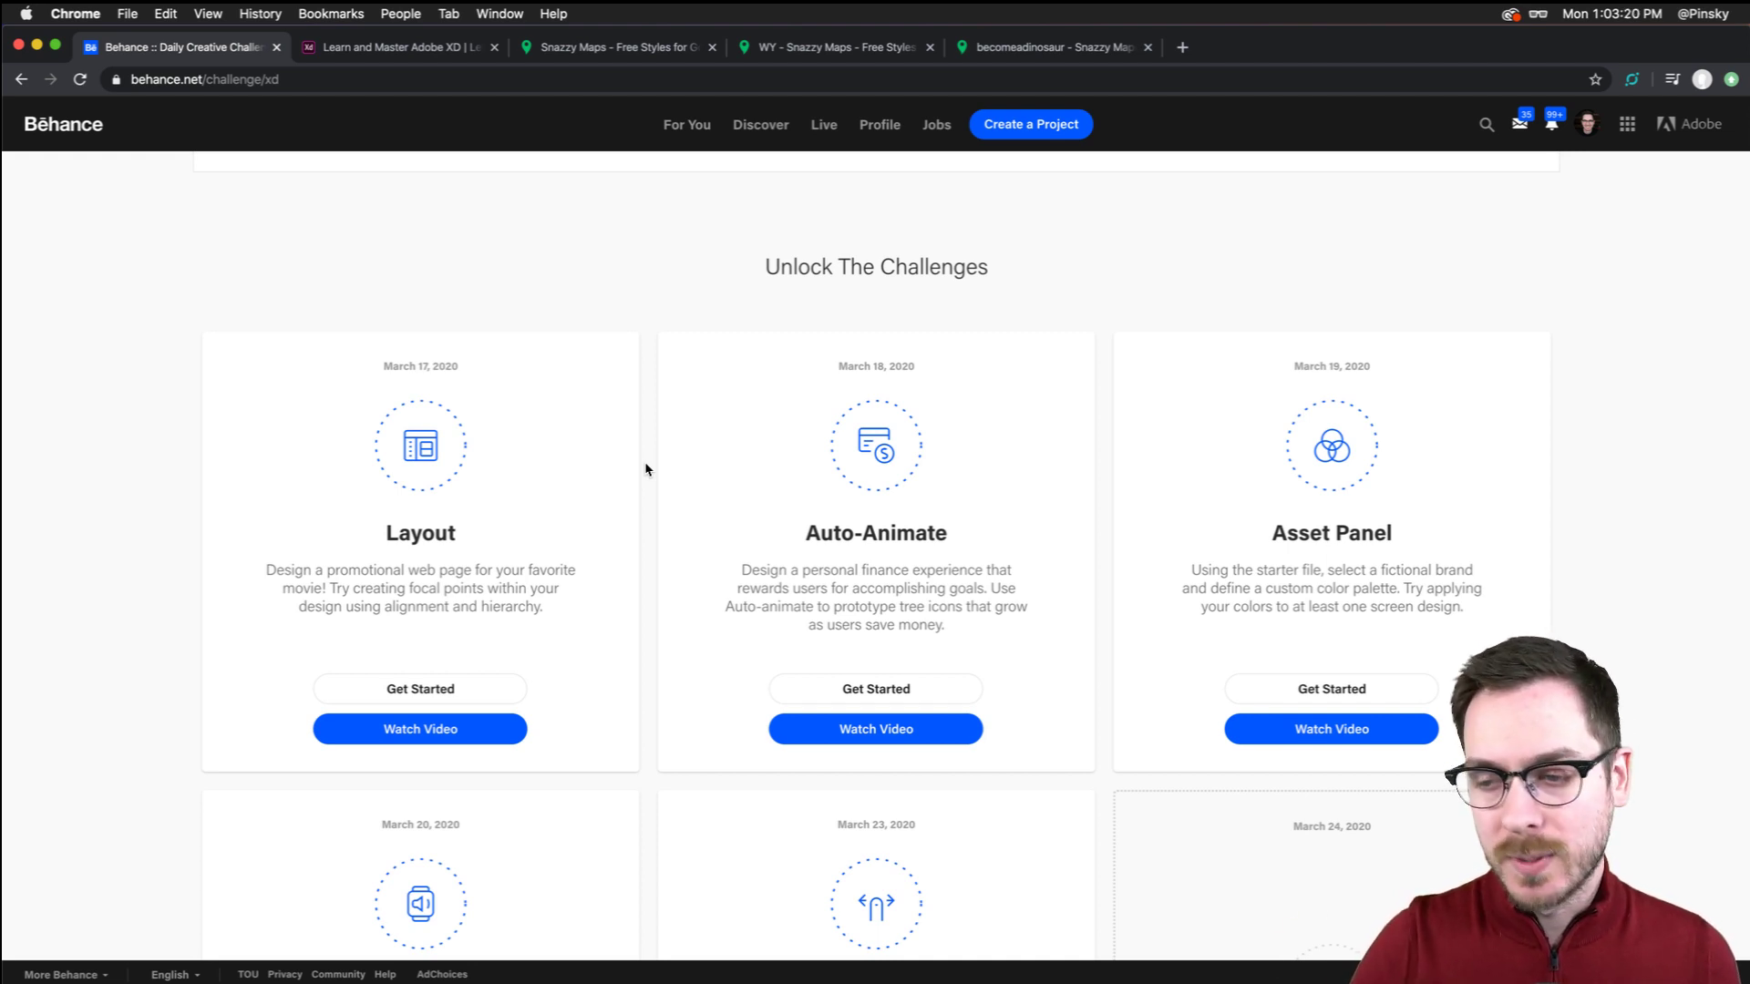
pyautogui.scroll(-3, 644, 468)
pyautogui.scroll(10, 644, 468)
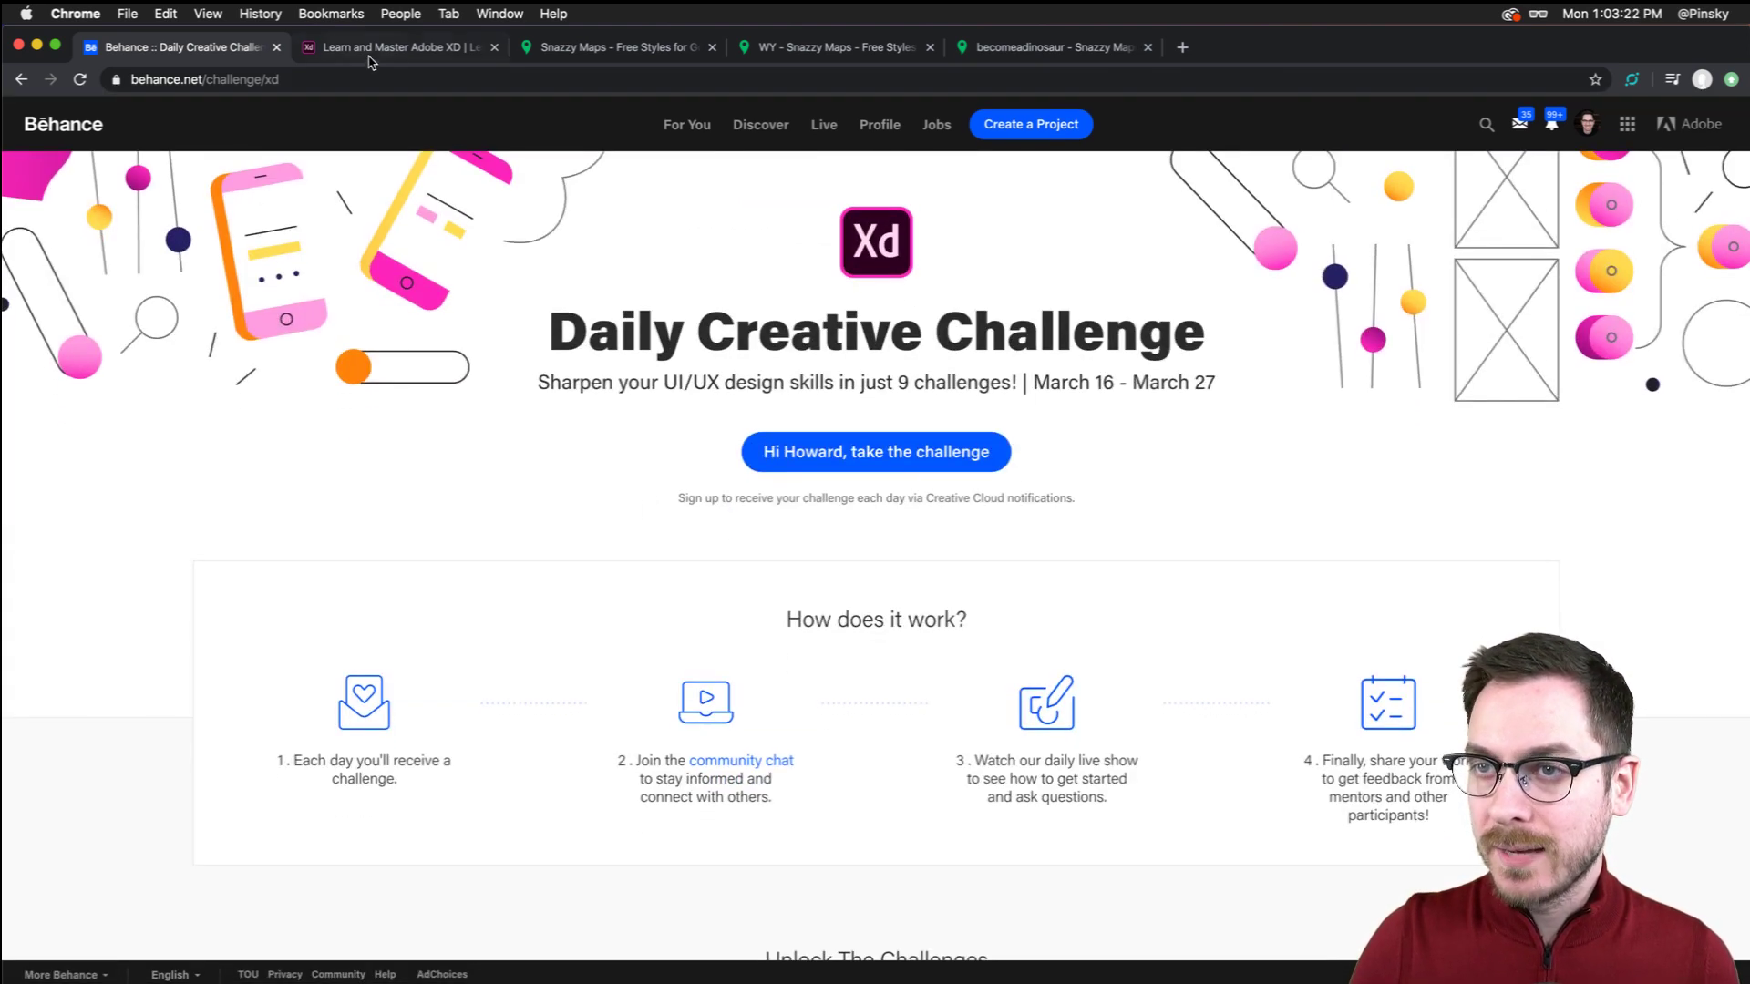
# Switch to the letsxd.com site and look over its Learn topics and tutorial sections
pyautogui.click(369, 48)
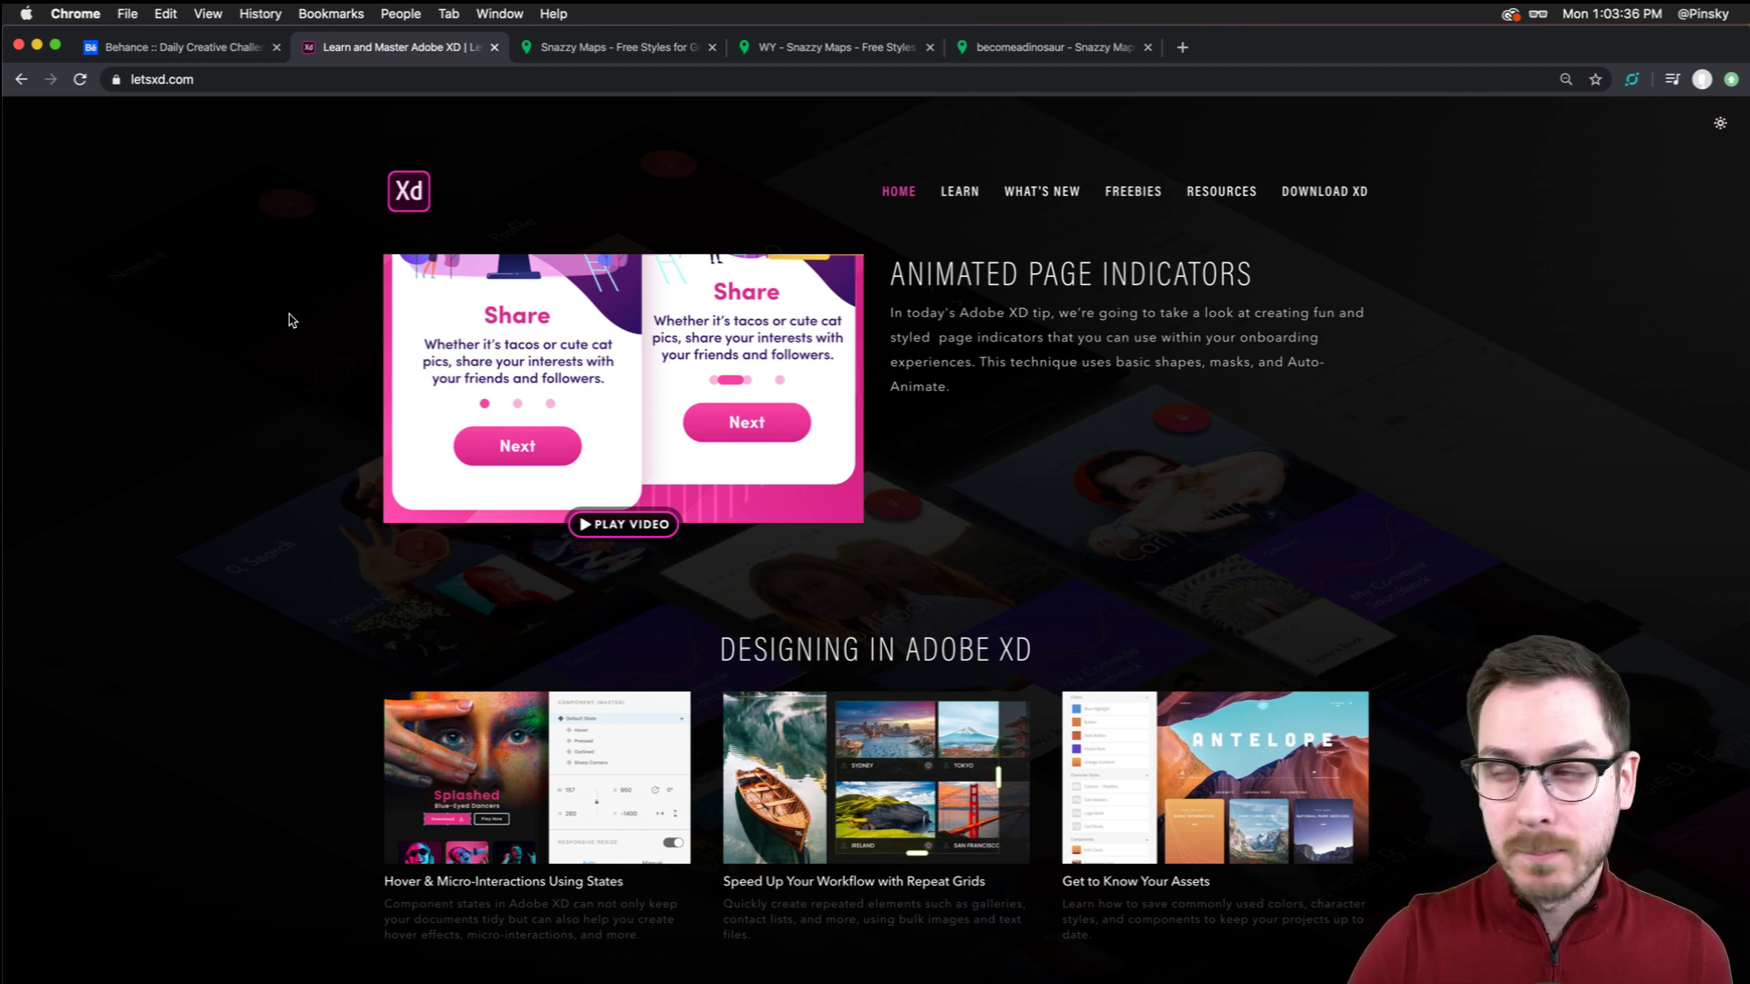
pyautogui.moveTo(970, 191)
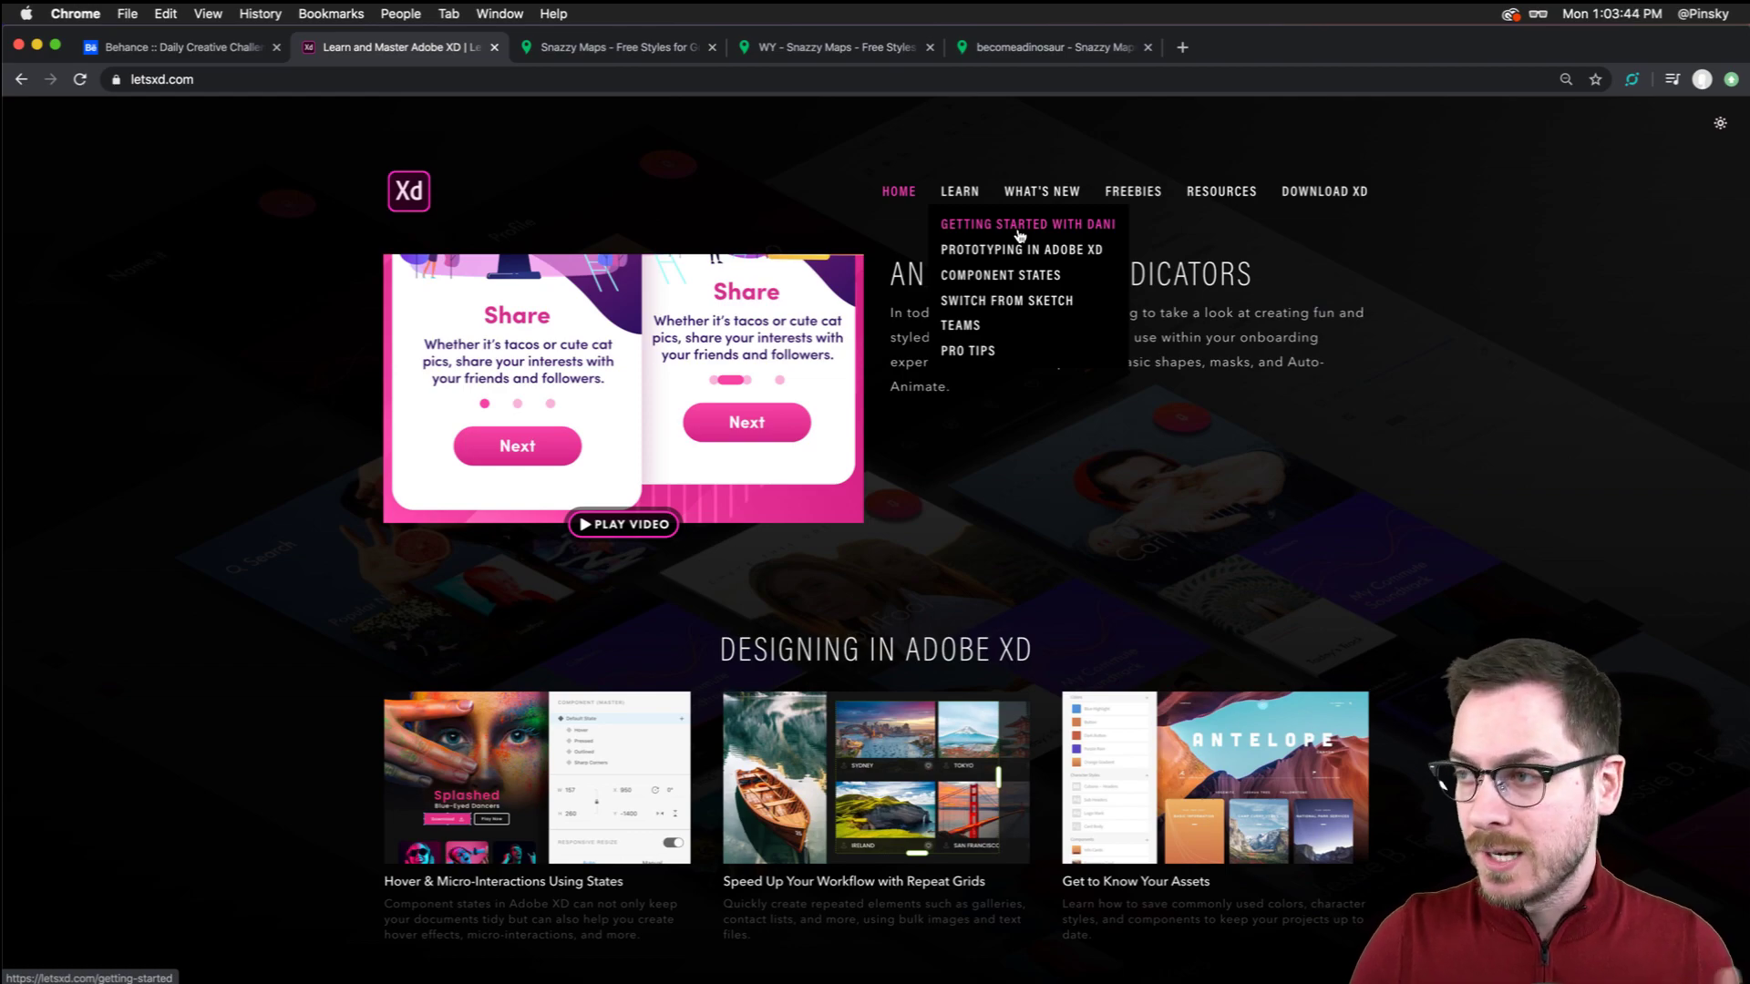
pyautogui.scroll(-15, 282, 591)
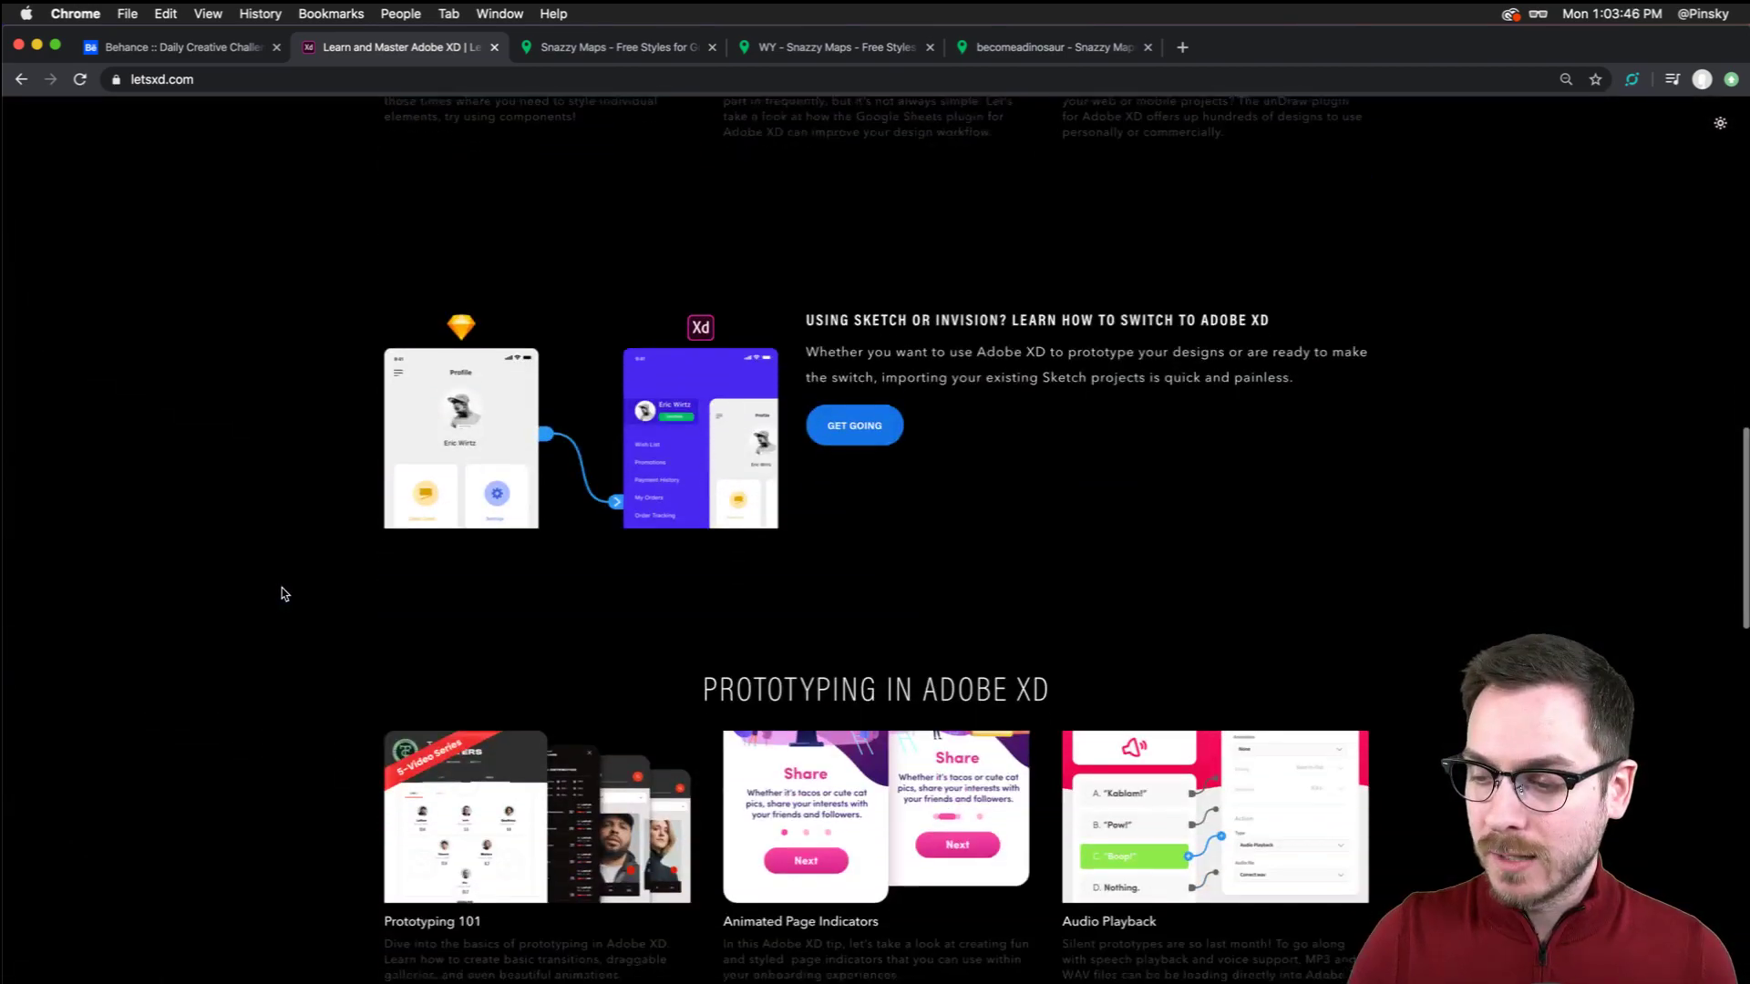
pyautogui.scroll(-5, 283, 592)
pyautogui.scroll(20, 282, 593)
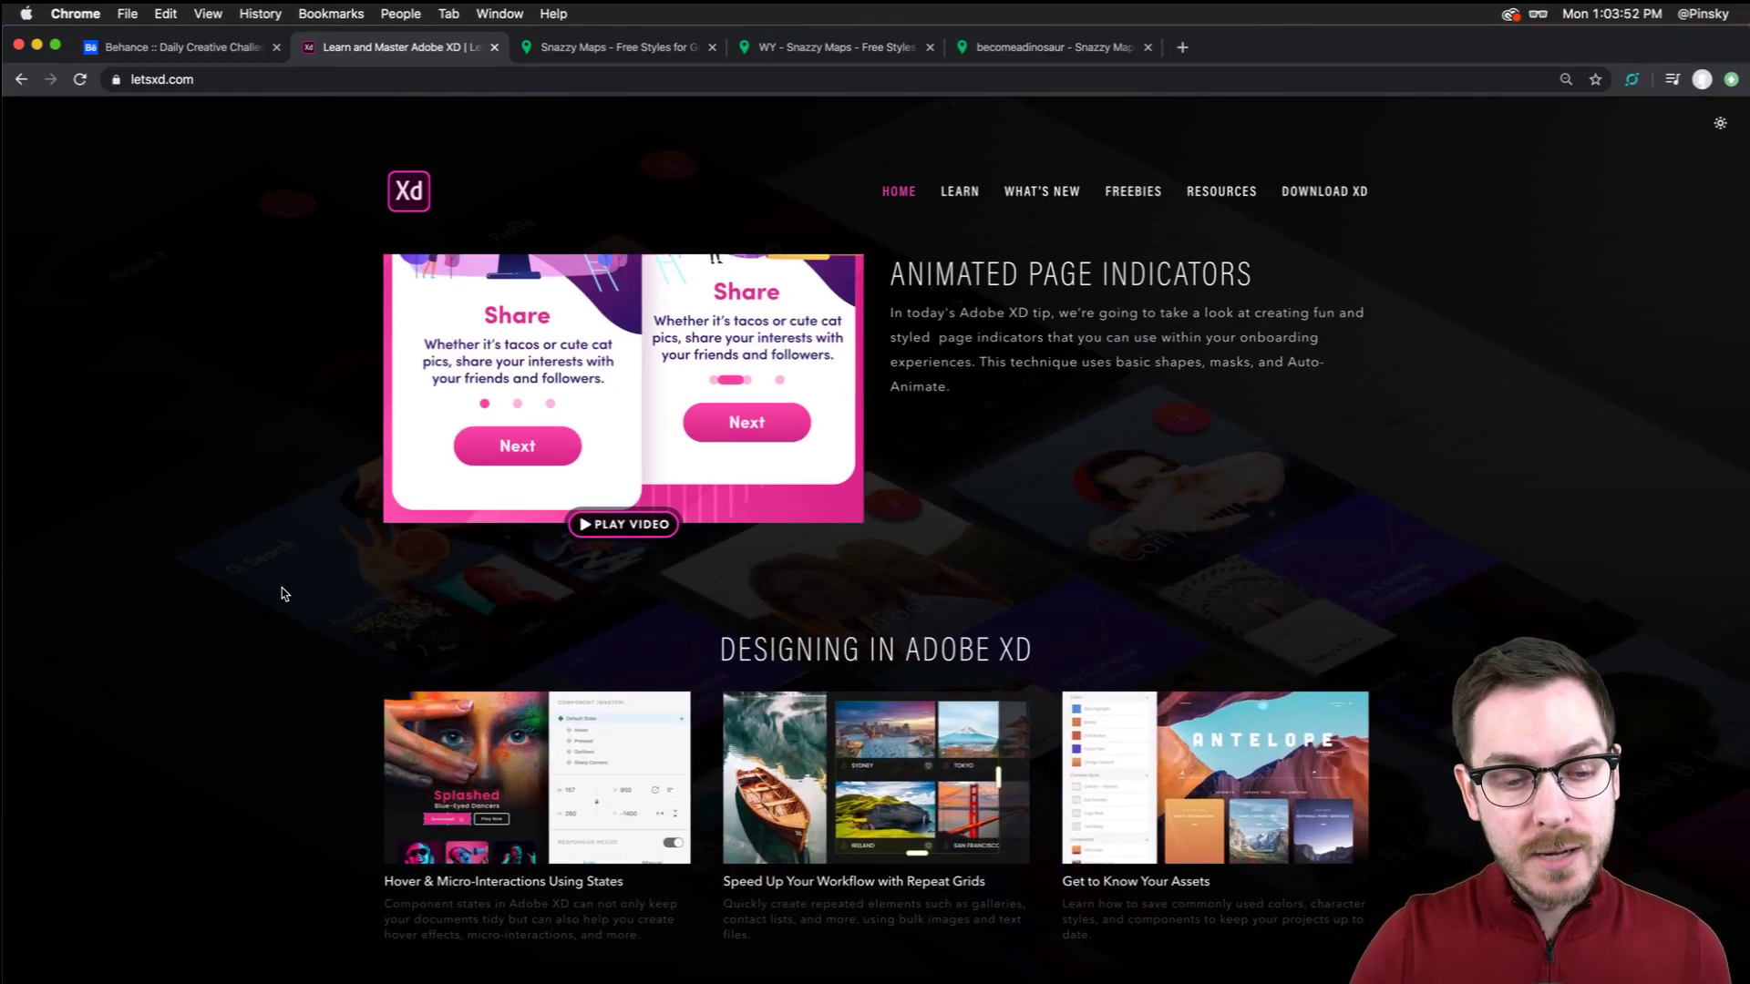
# Return the browser to the Behance challenge page and bring up the Adobe XD home screen
pyautogui.press('super+space')
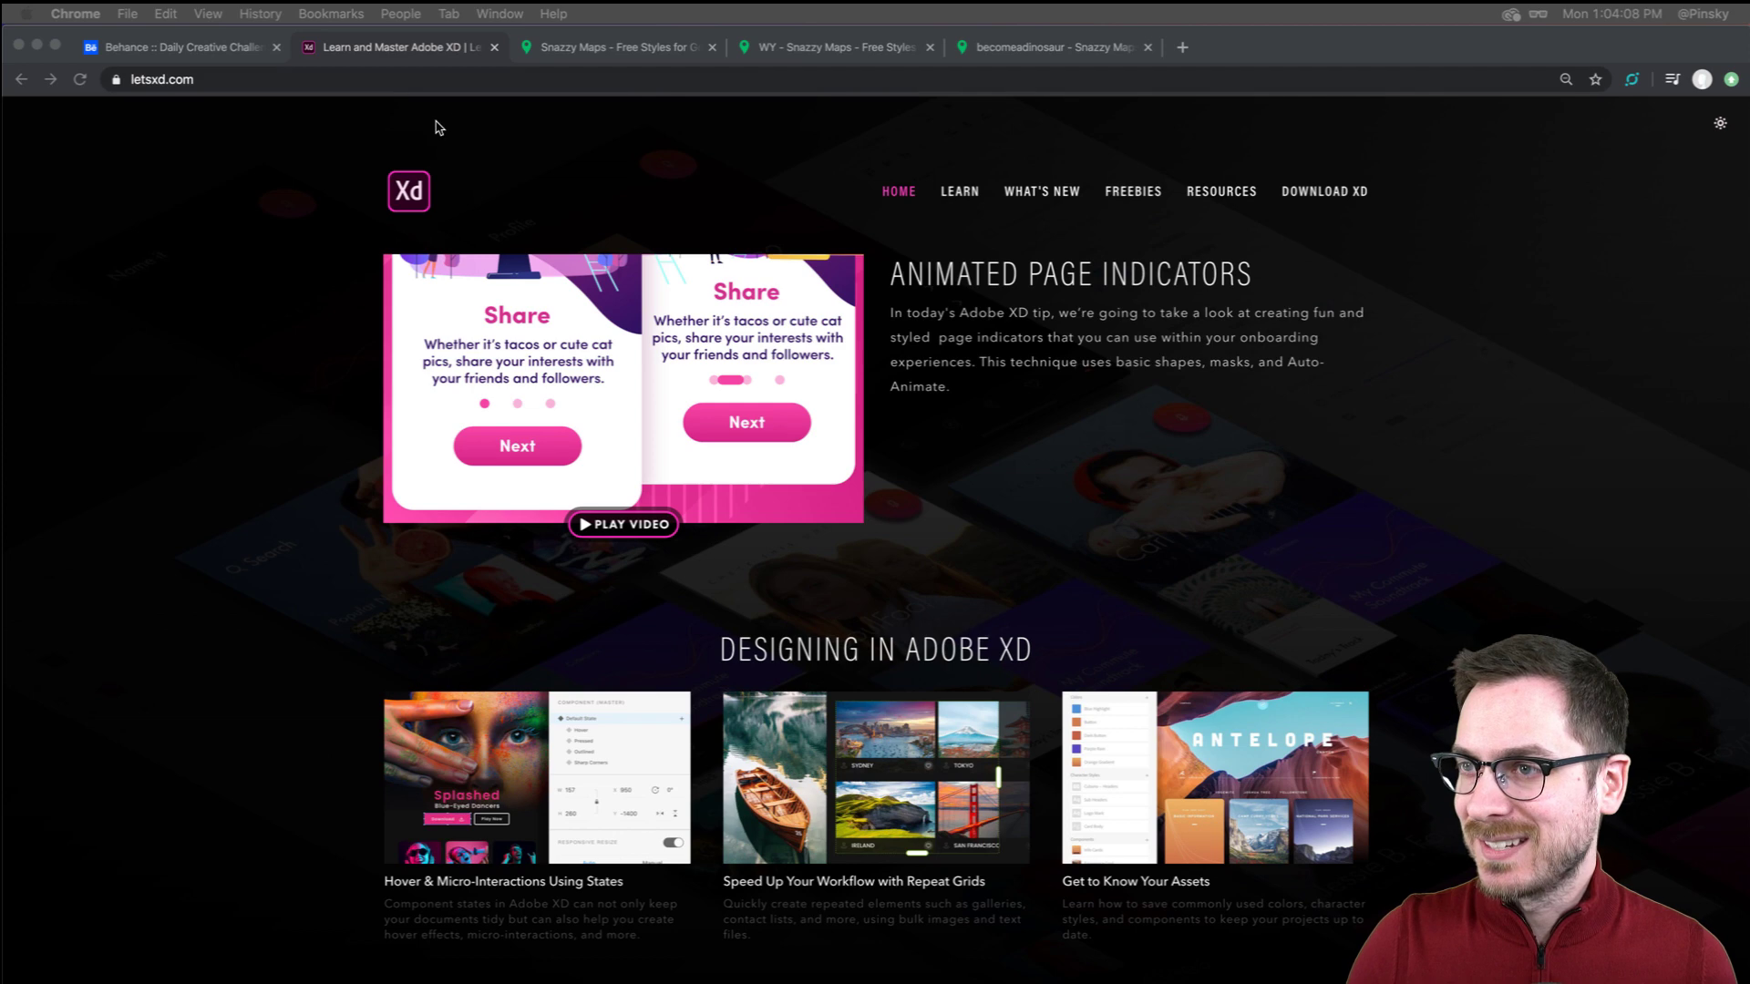
pyautogui.click(593, 128)
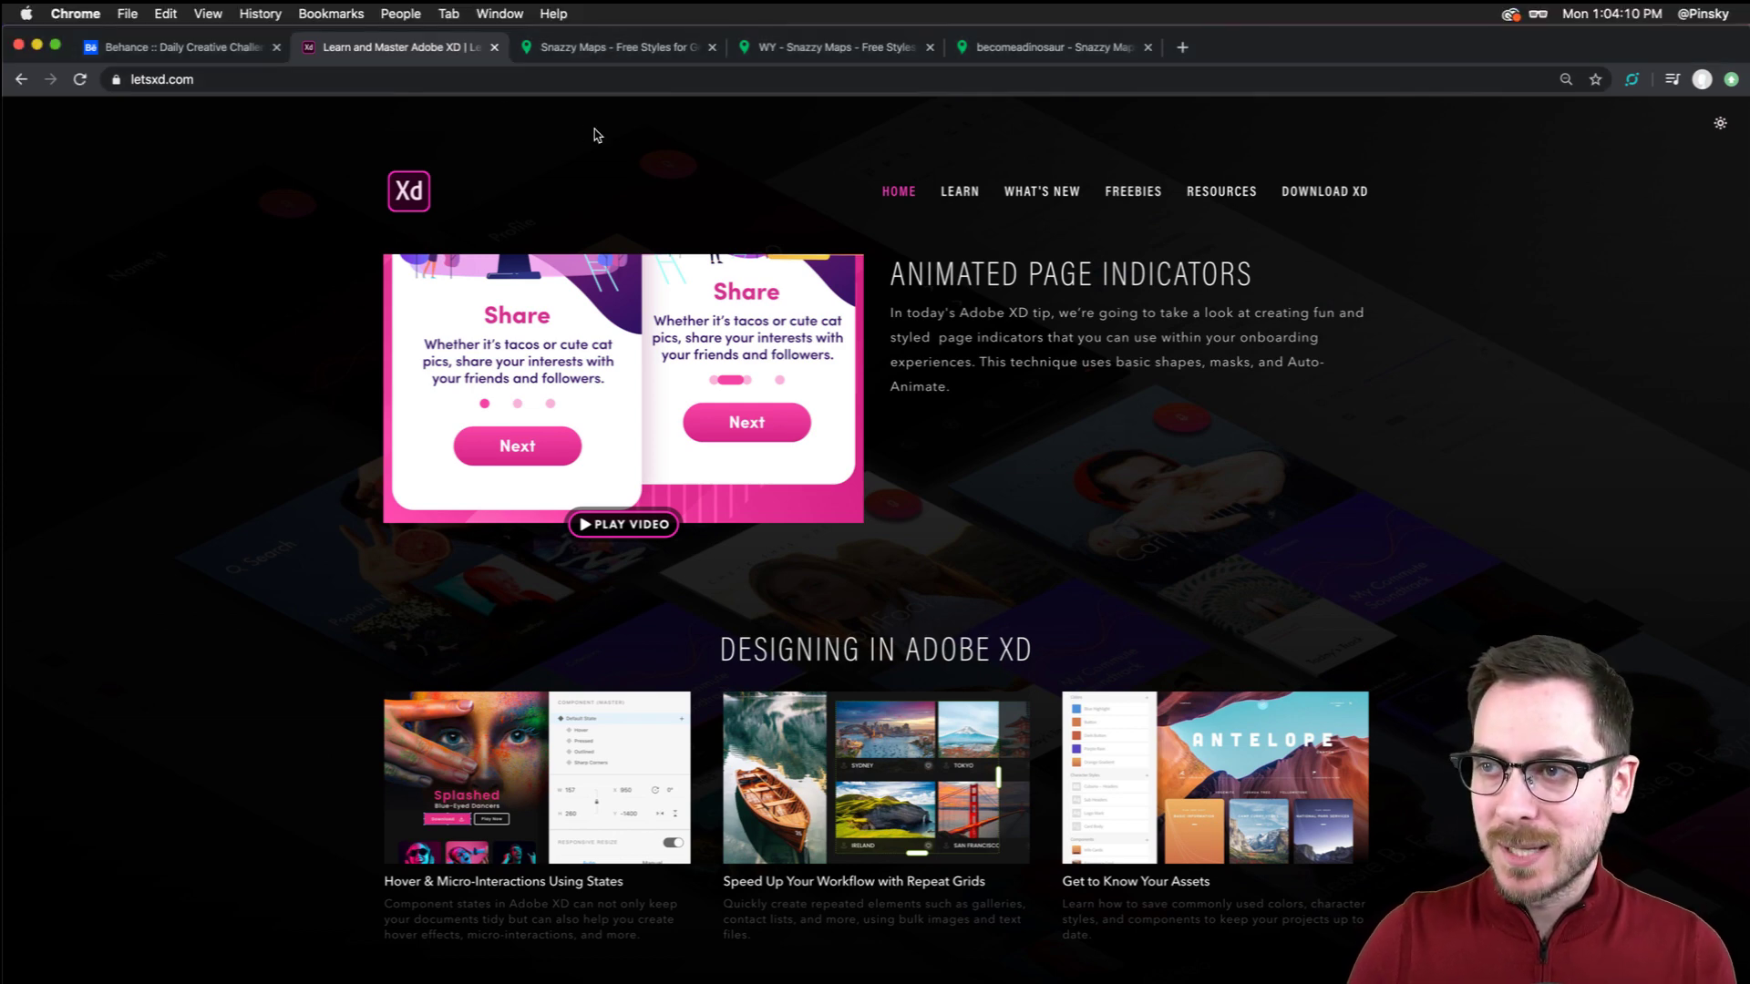
pyautogui.click(189, 53)
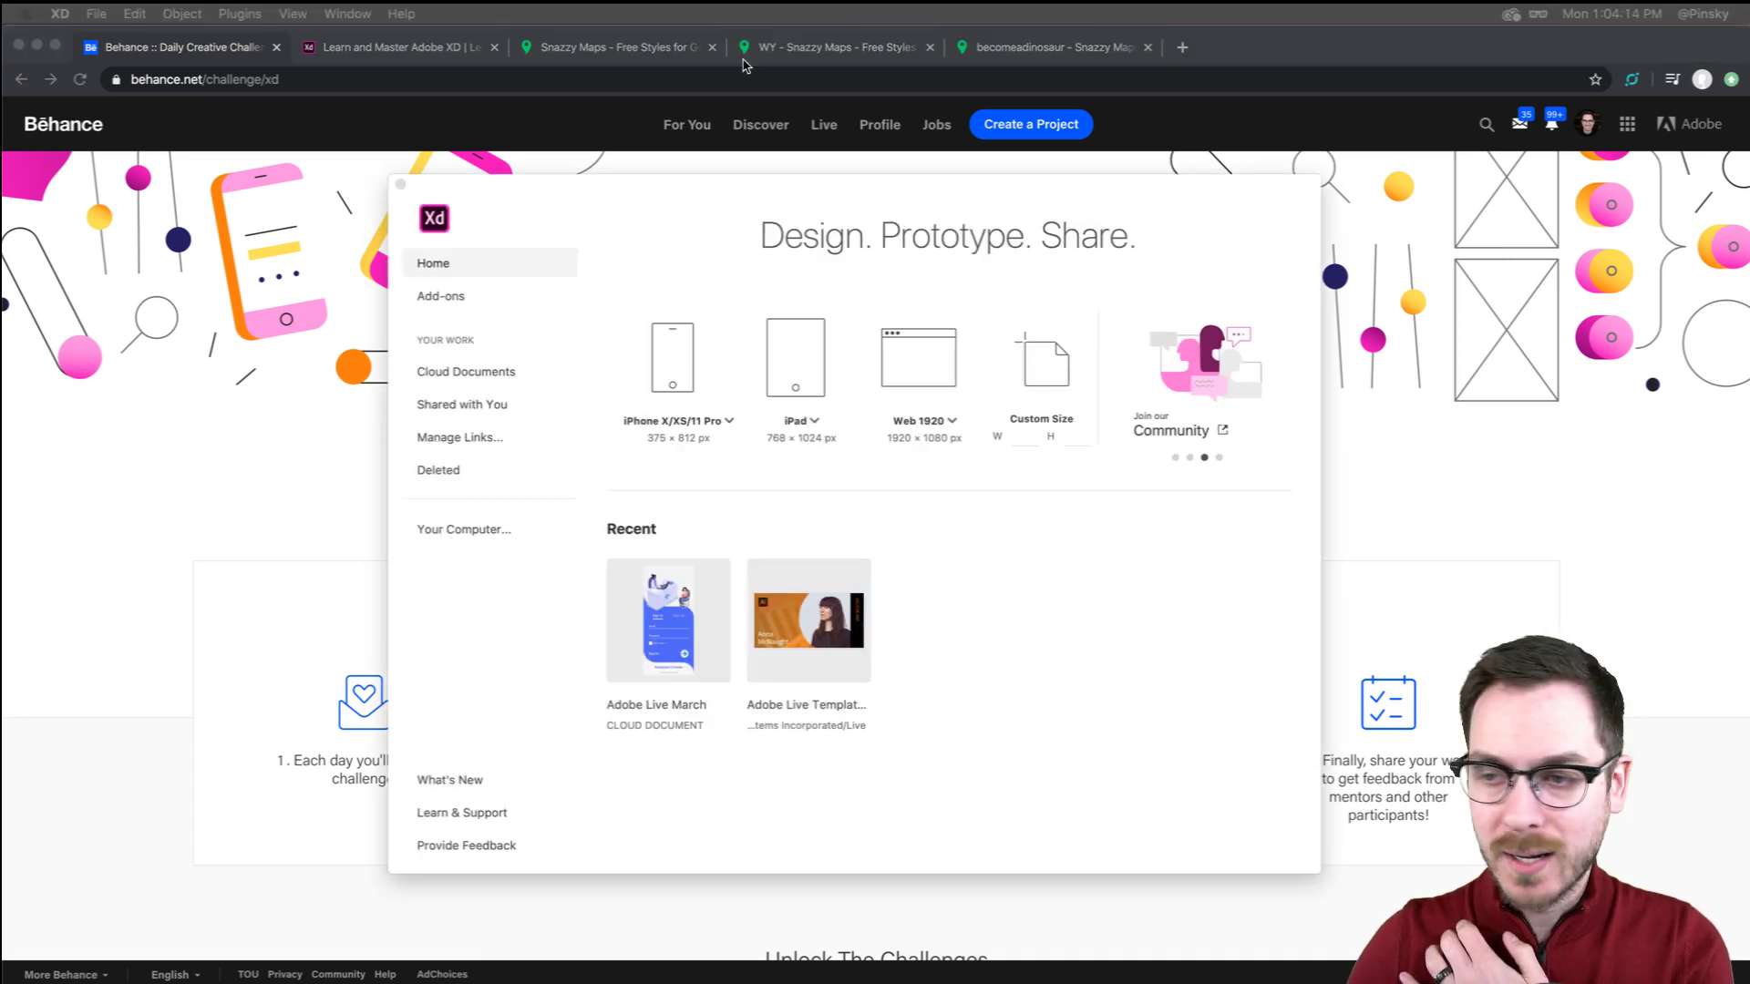
pyautogui.moveTo(808, 187); pyautogui.dragTo(825, 187)
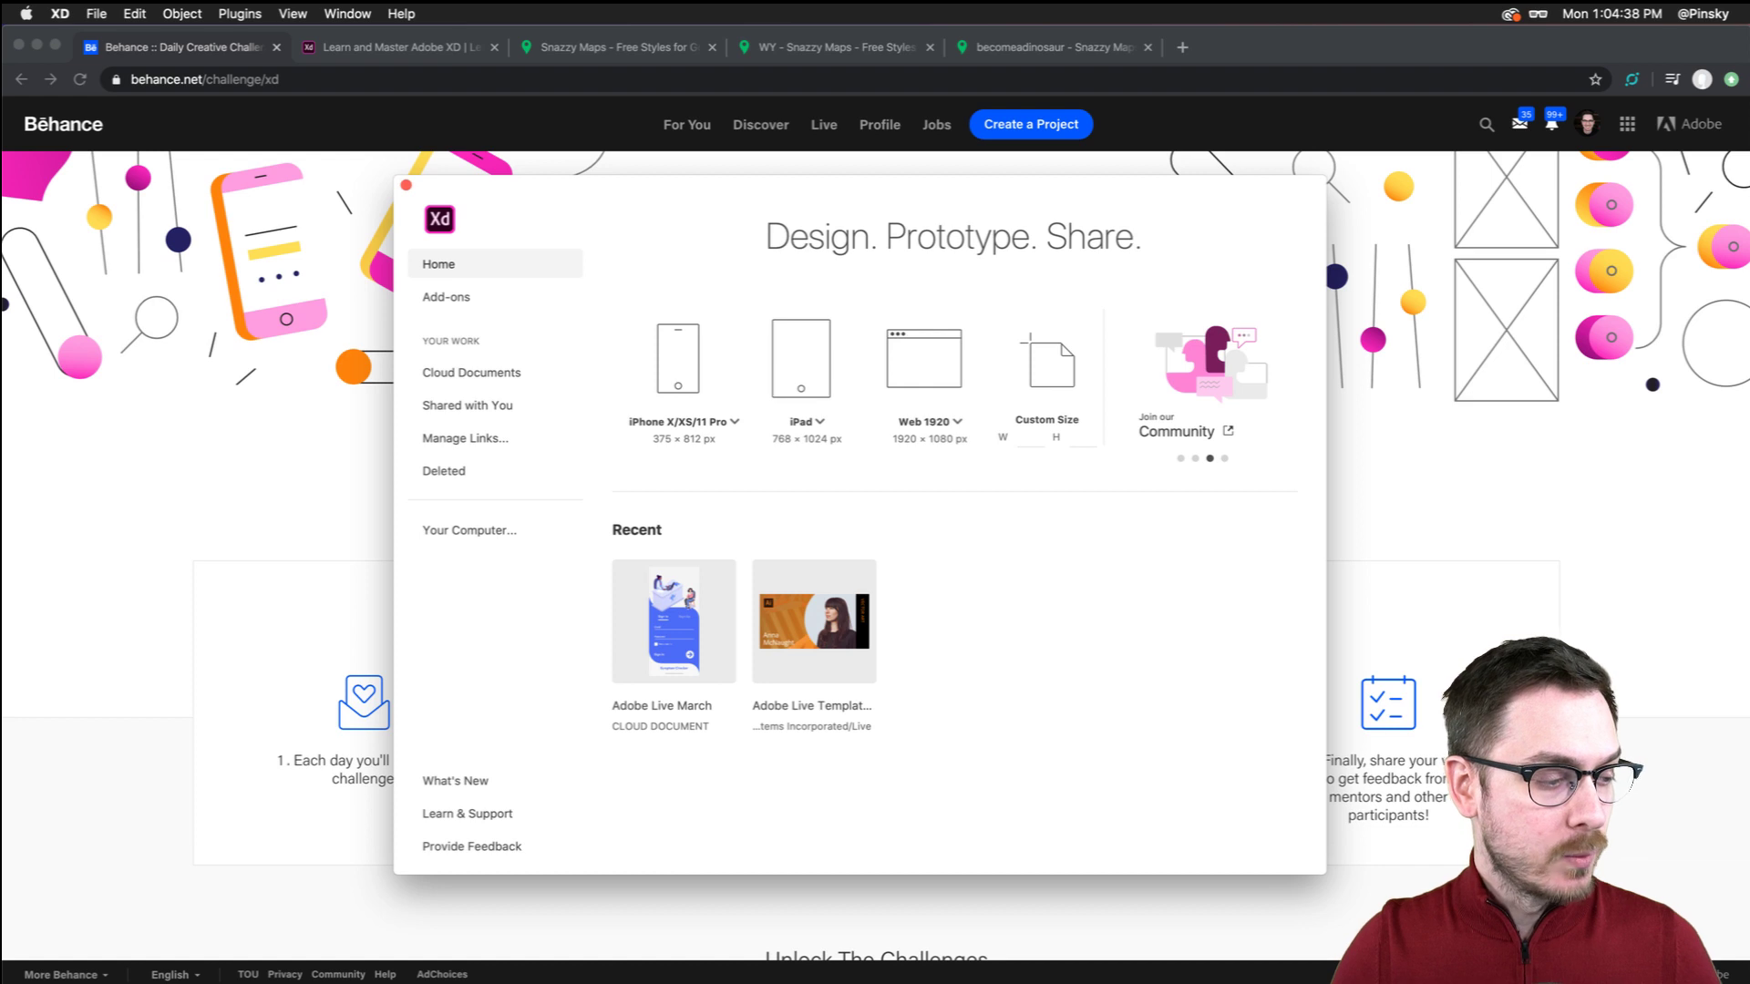
# Switch to Discord and view the announcements in the Adobe XD server's news channel
pyautogui.press('super+Tab')
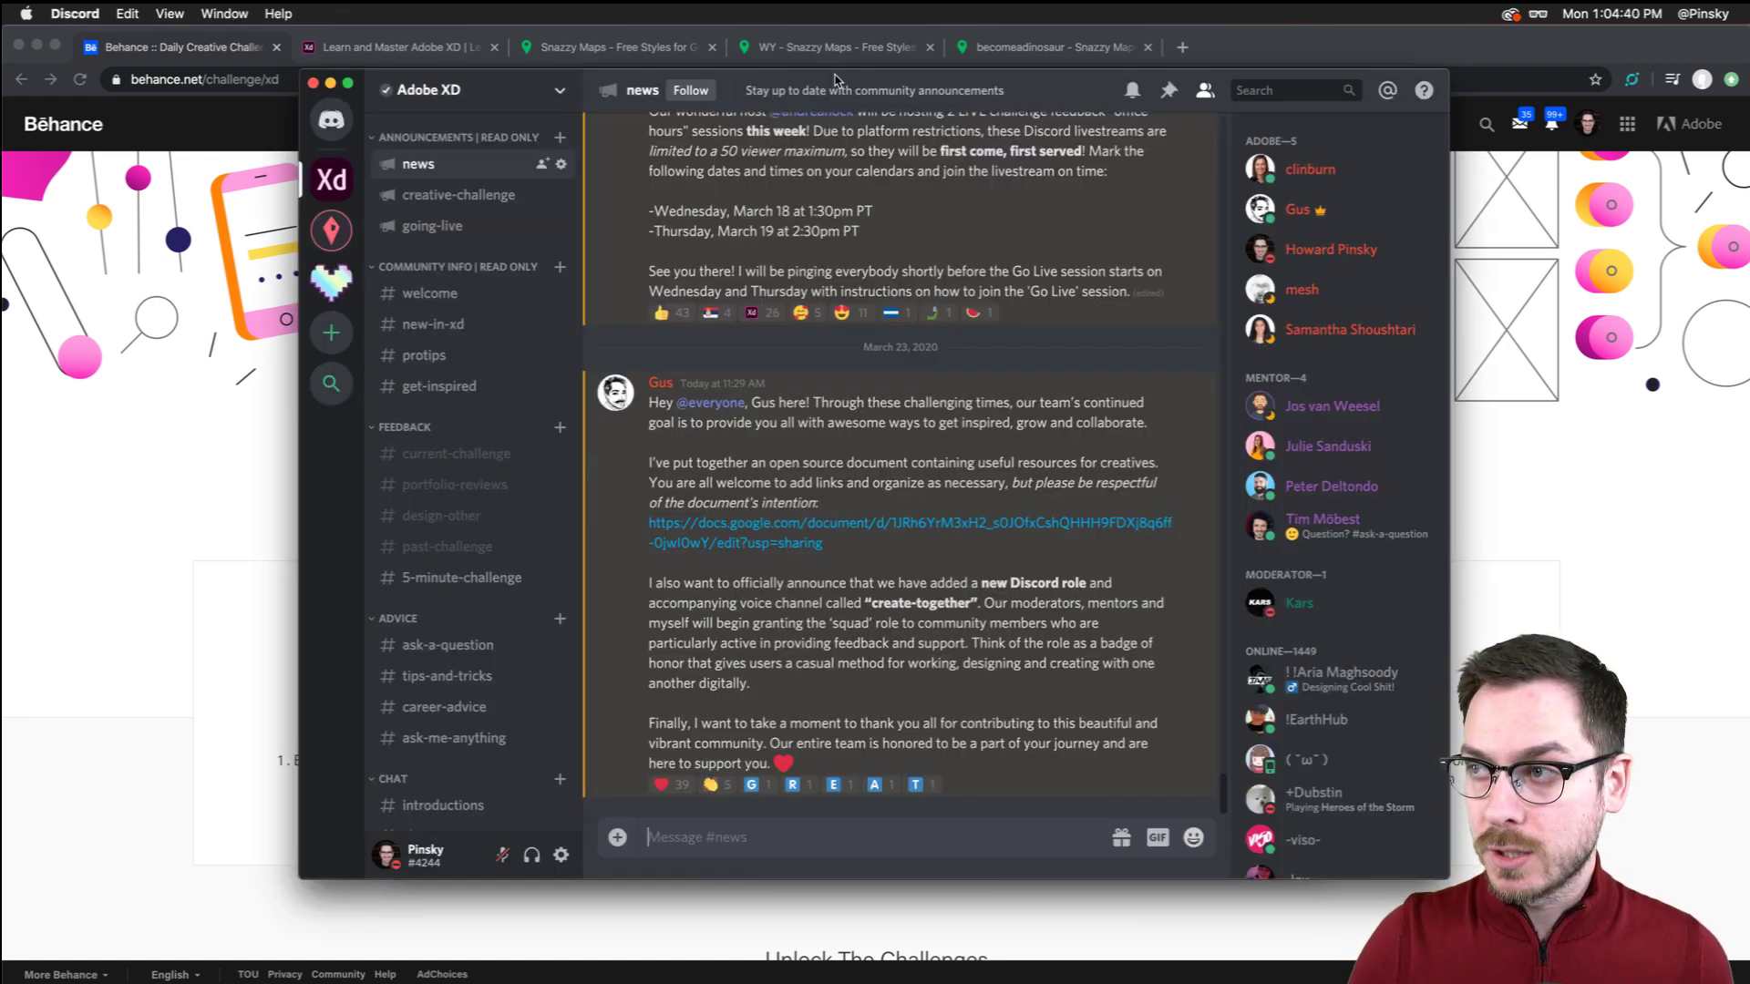
pyautogui.moveTo(836, 76); pyautogui.dragTo(819, 99)
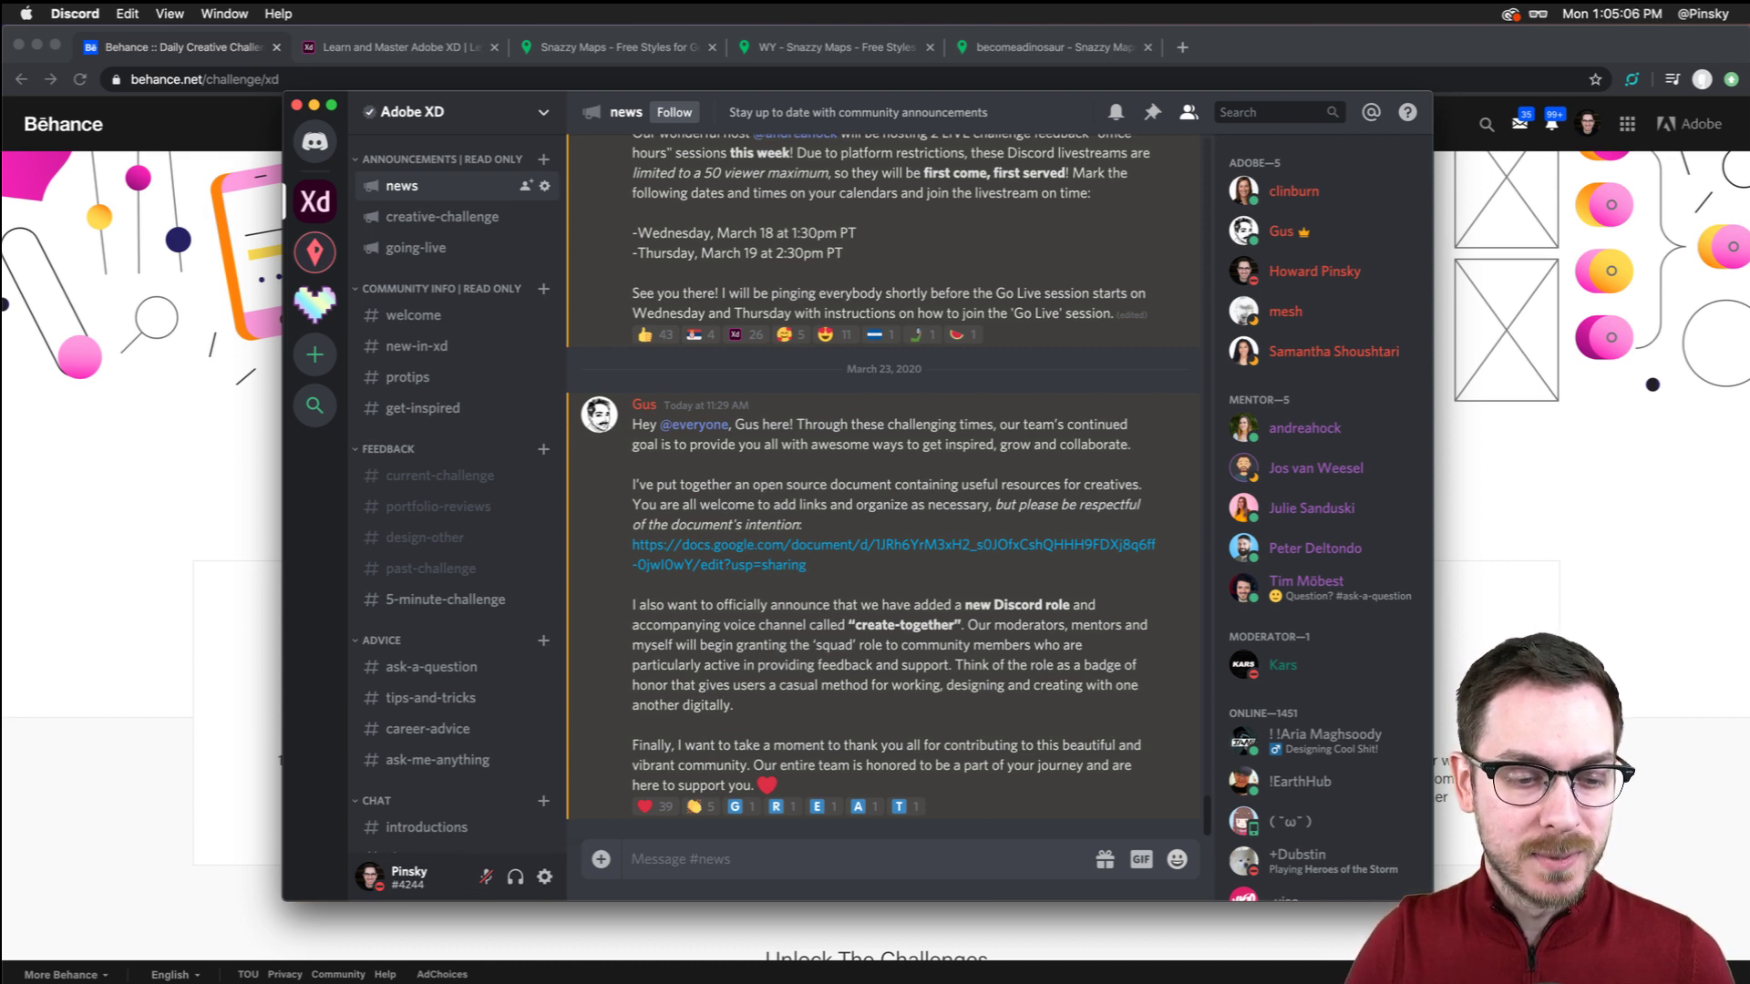
pyautogui.click(210, 437)
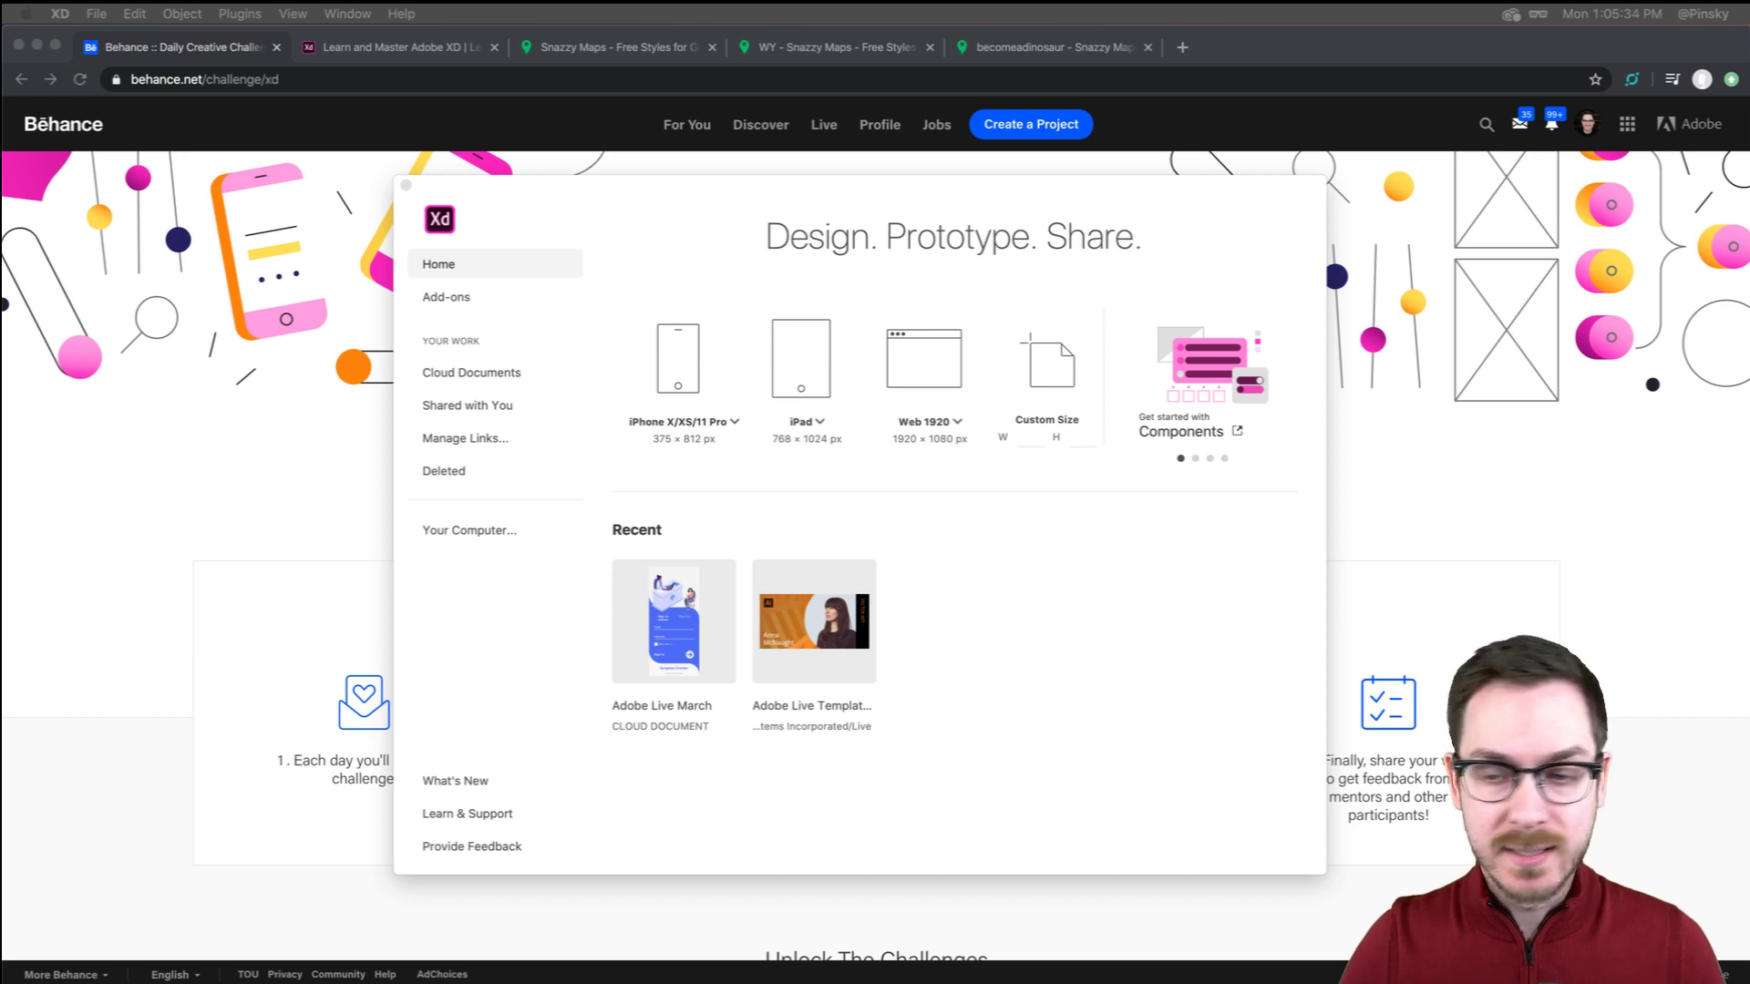
# Switch to Notes and review the Infectious Disease app feature outline in the Adobe Live note
pyautogui.press('super+Tab')
pyautogui.moveTo(911, 269); pyautogui.dragTo(819, 187)
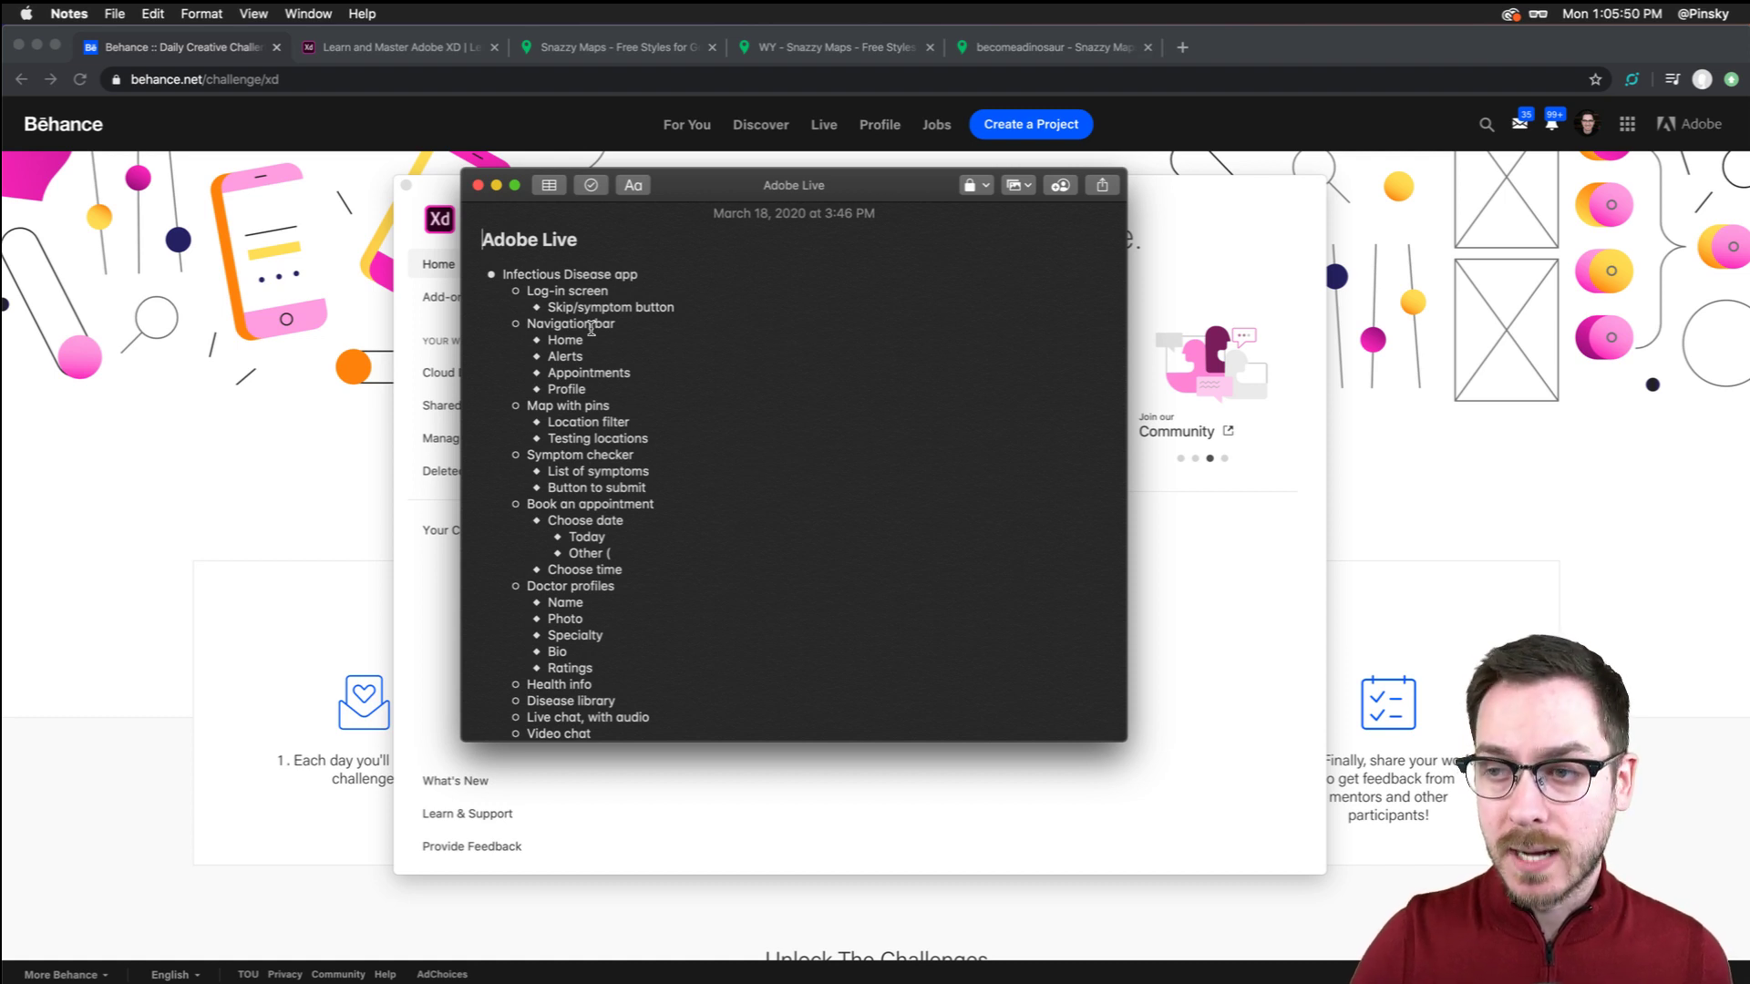
pyautogui.moveTo(501, 276); pyautogui.dragTo(657, 285)
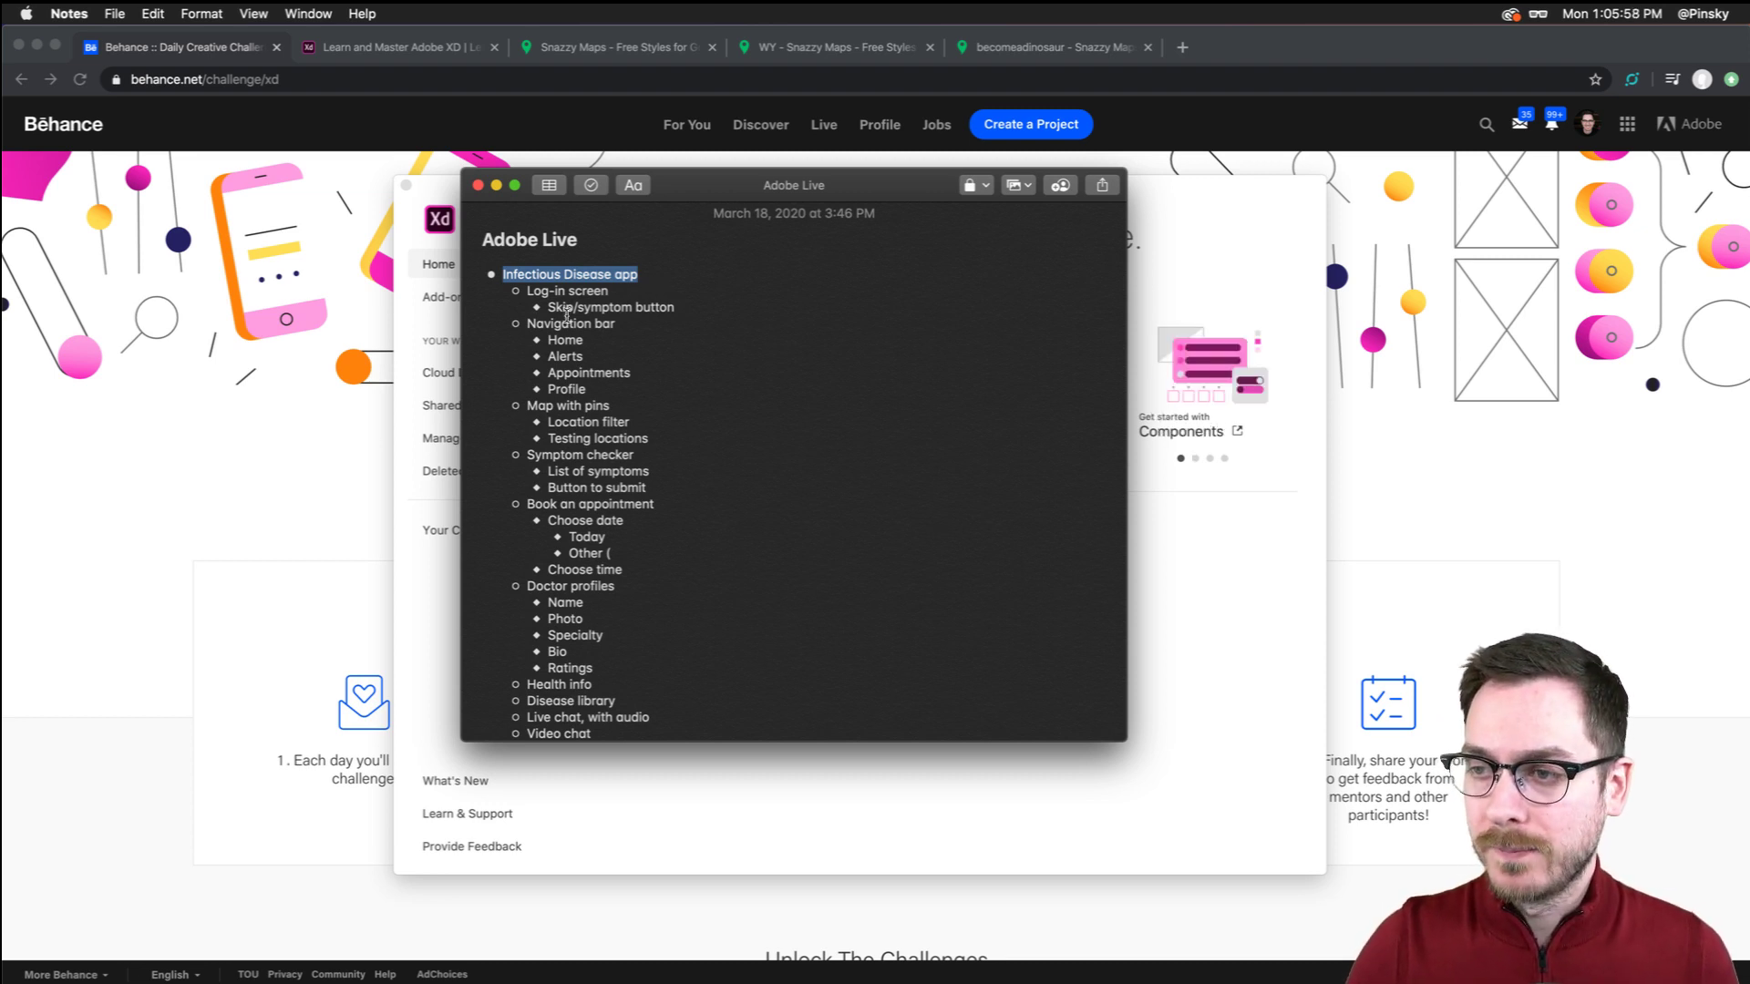
pyautogui.moveTo(607, 291); pyautogui.dragTo(594, 325)
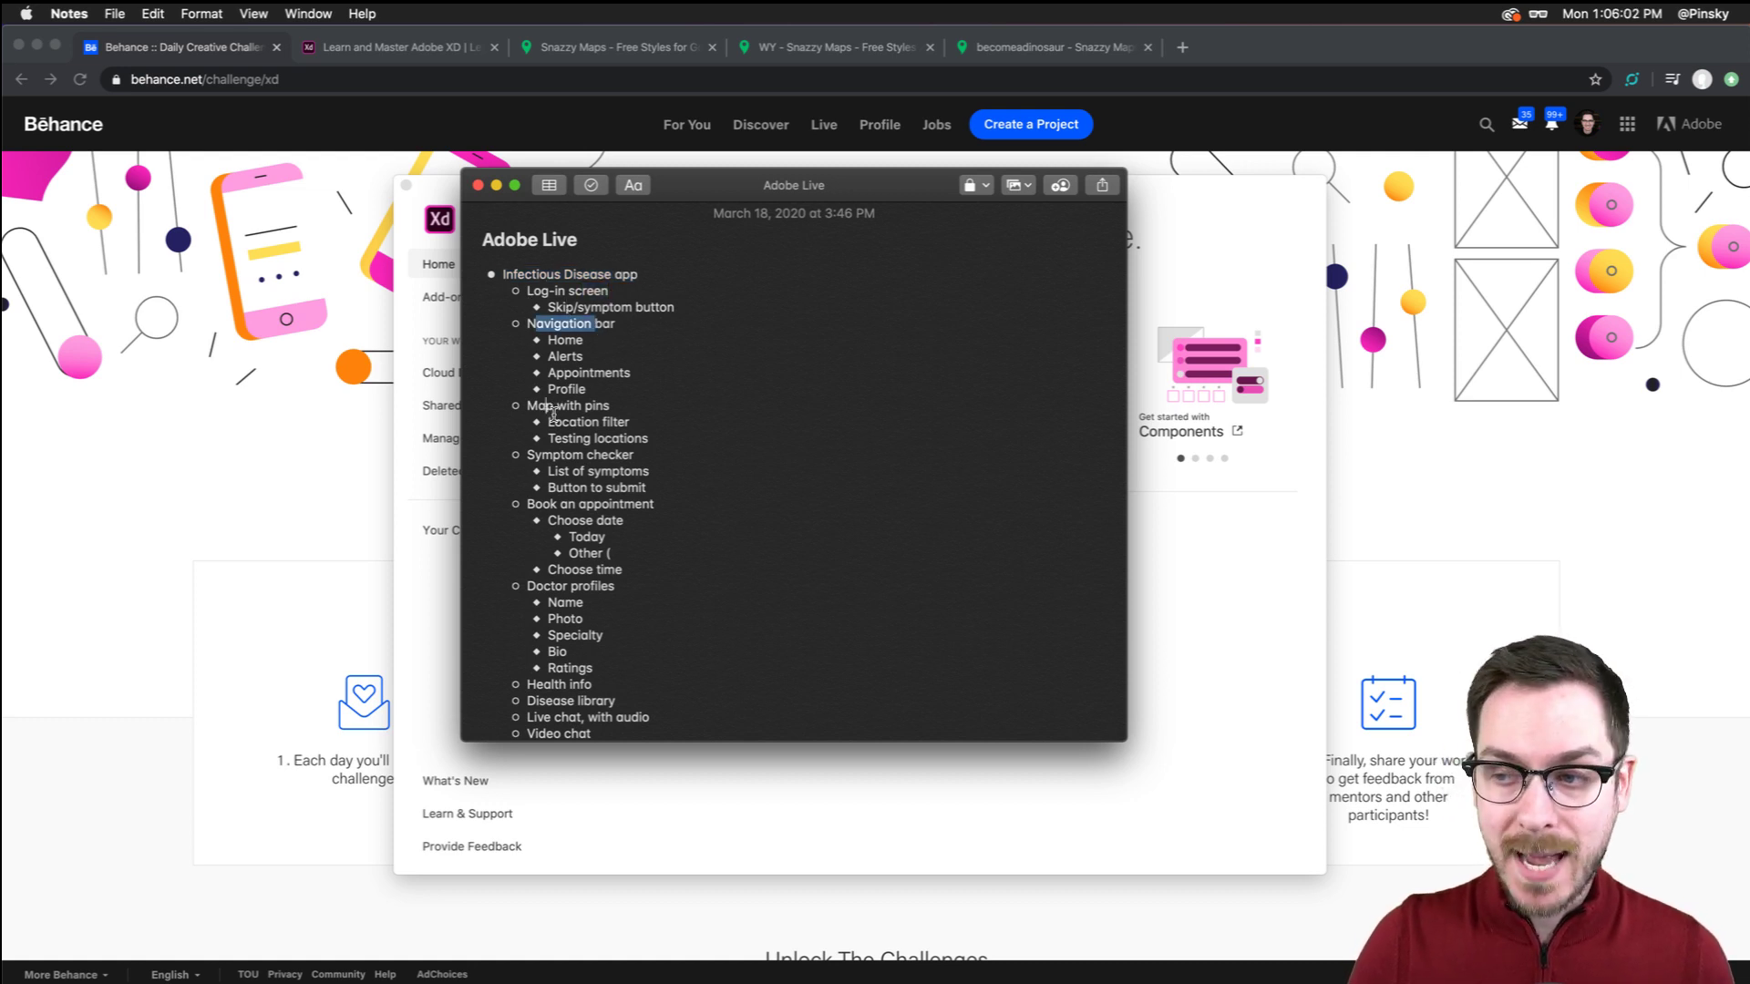
pyautogui.moveTo(556, 408); pyautogui.dragTo(611, 407)
pyautogui.click(613, 408)
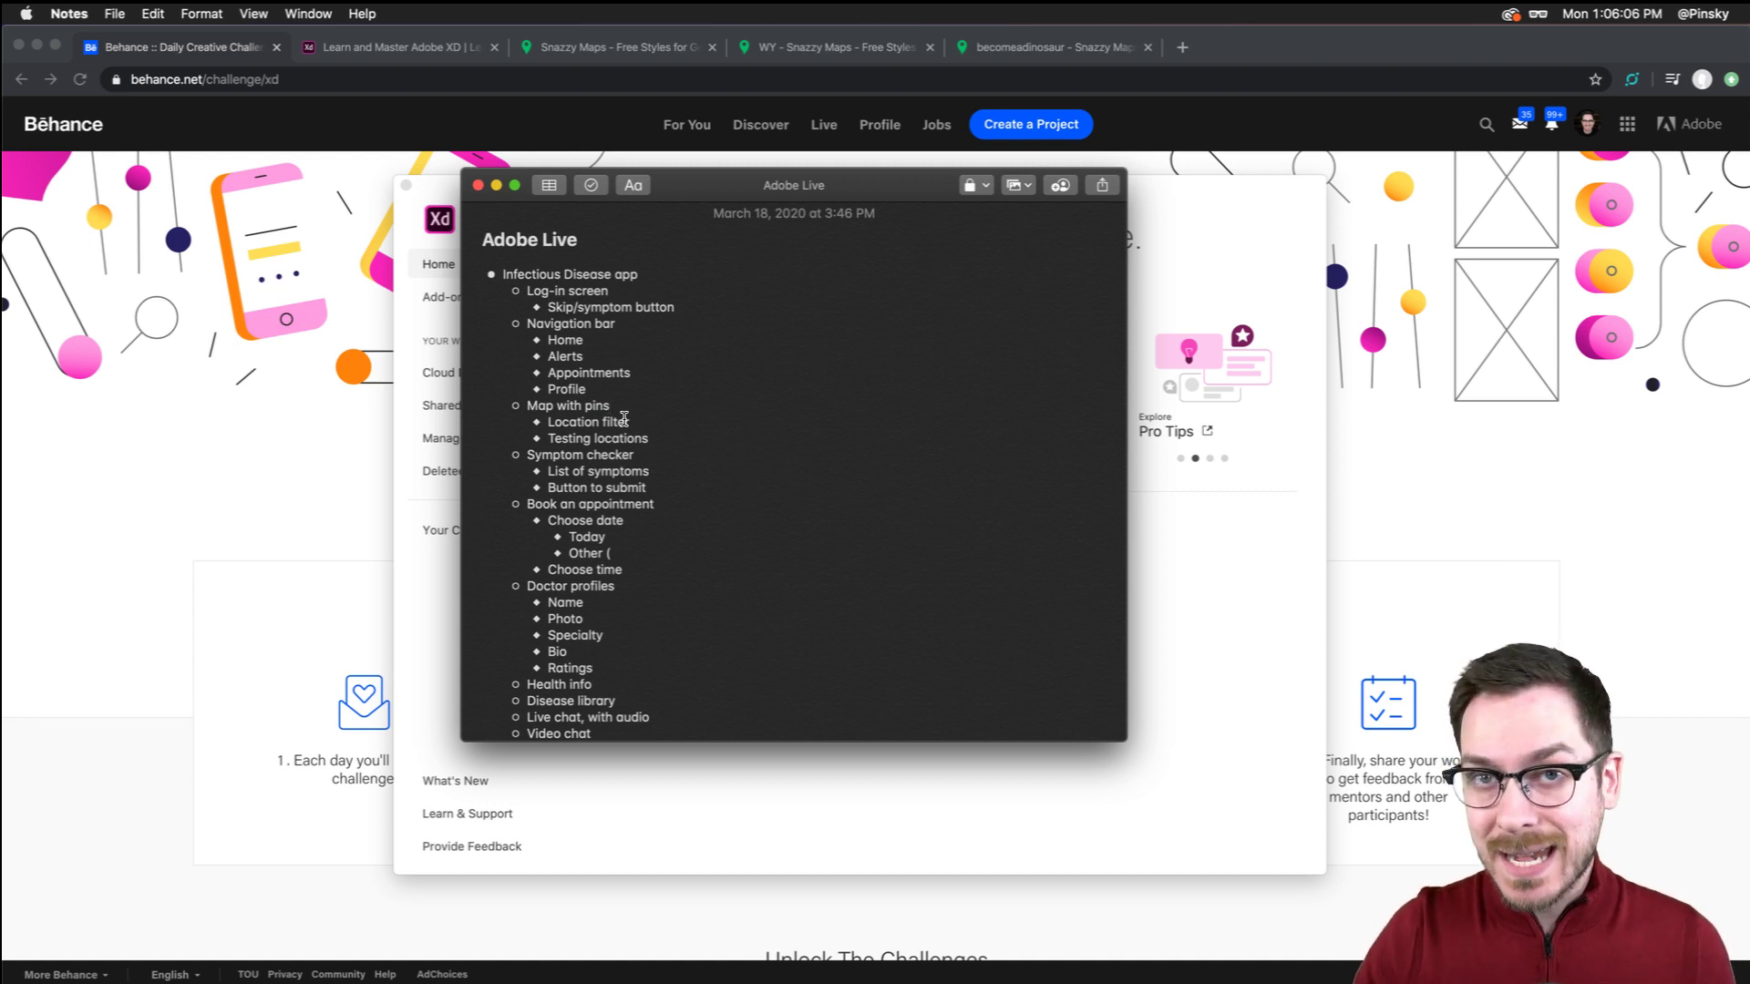
pyautogui.scroll(-3, 624, 419)
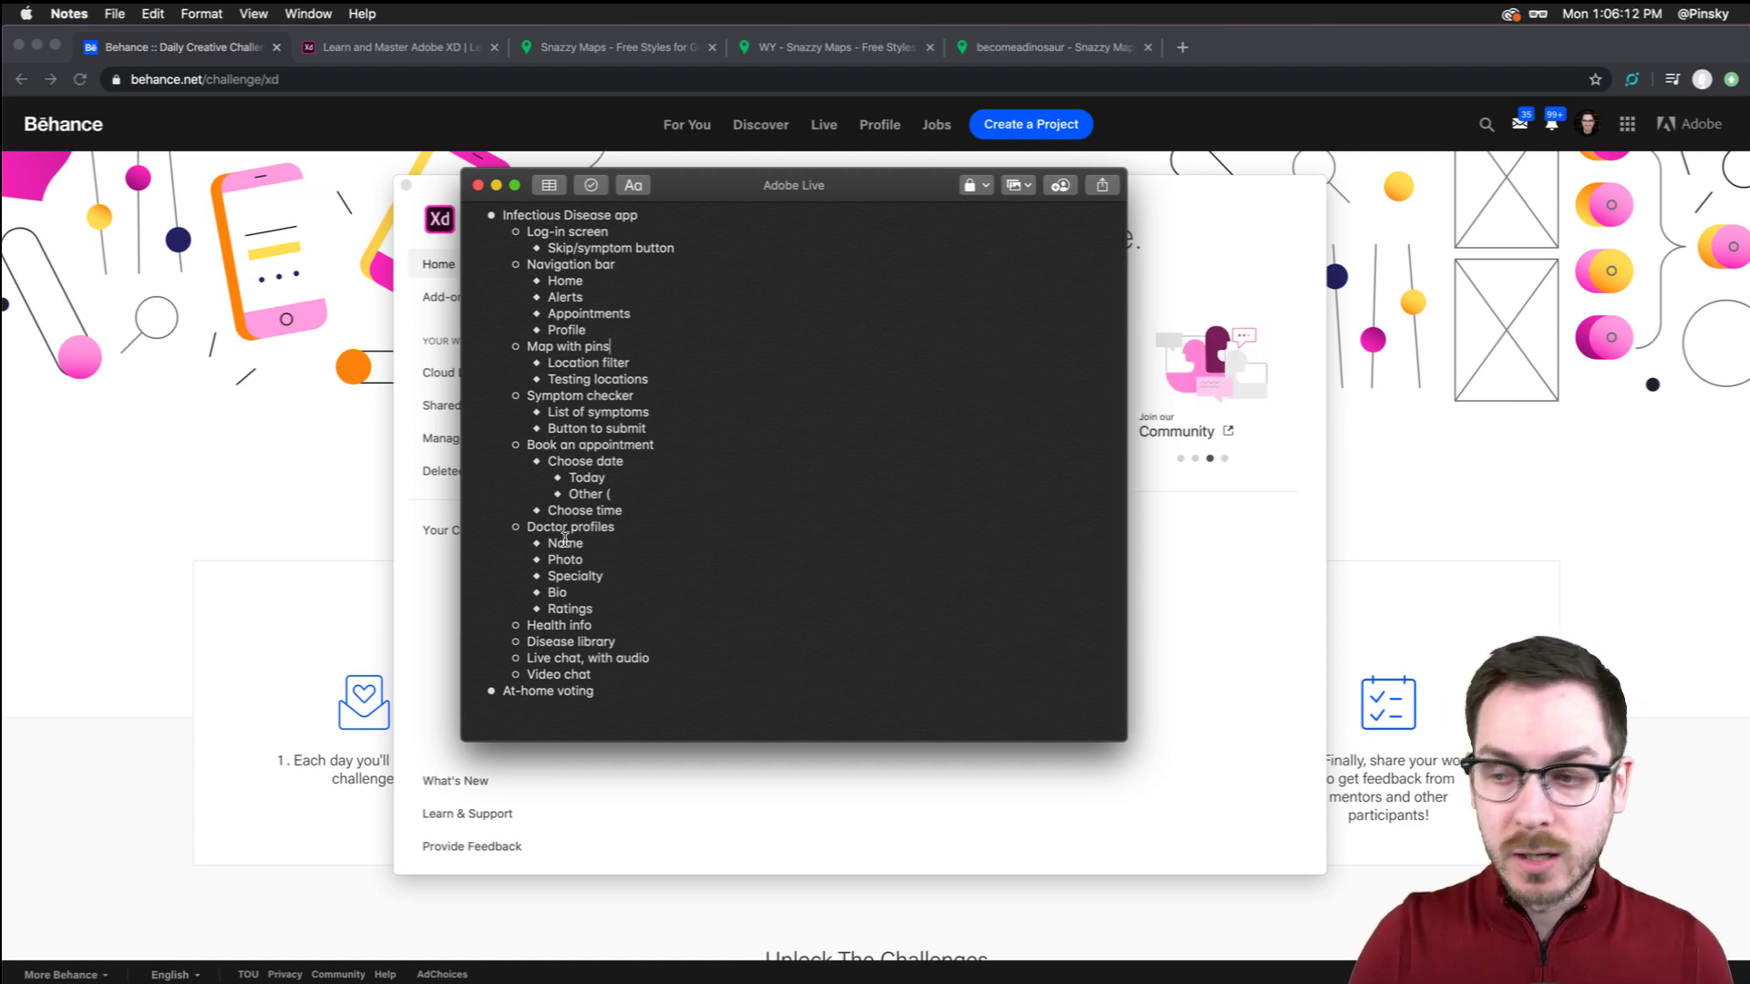
pyautogui.scroll(3, 572, 627)
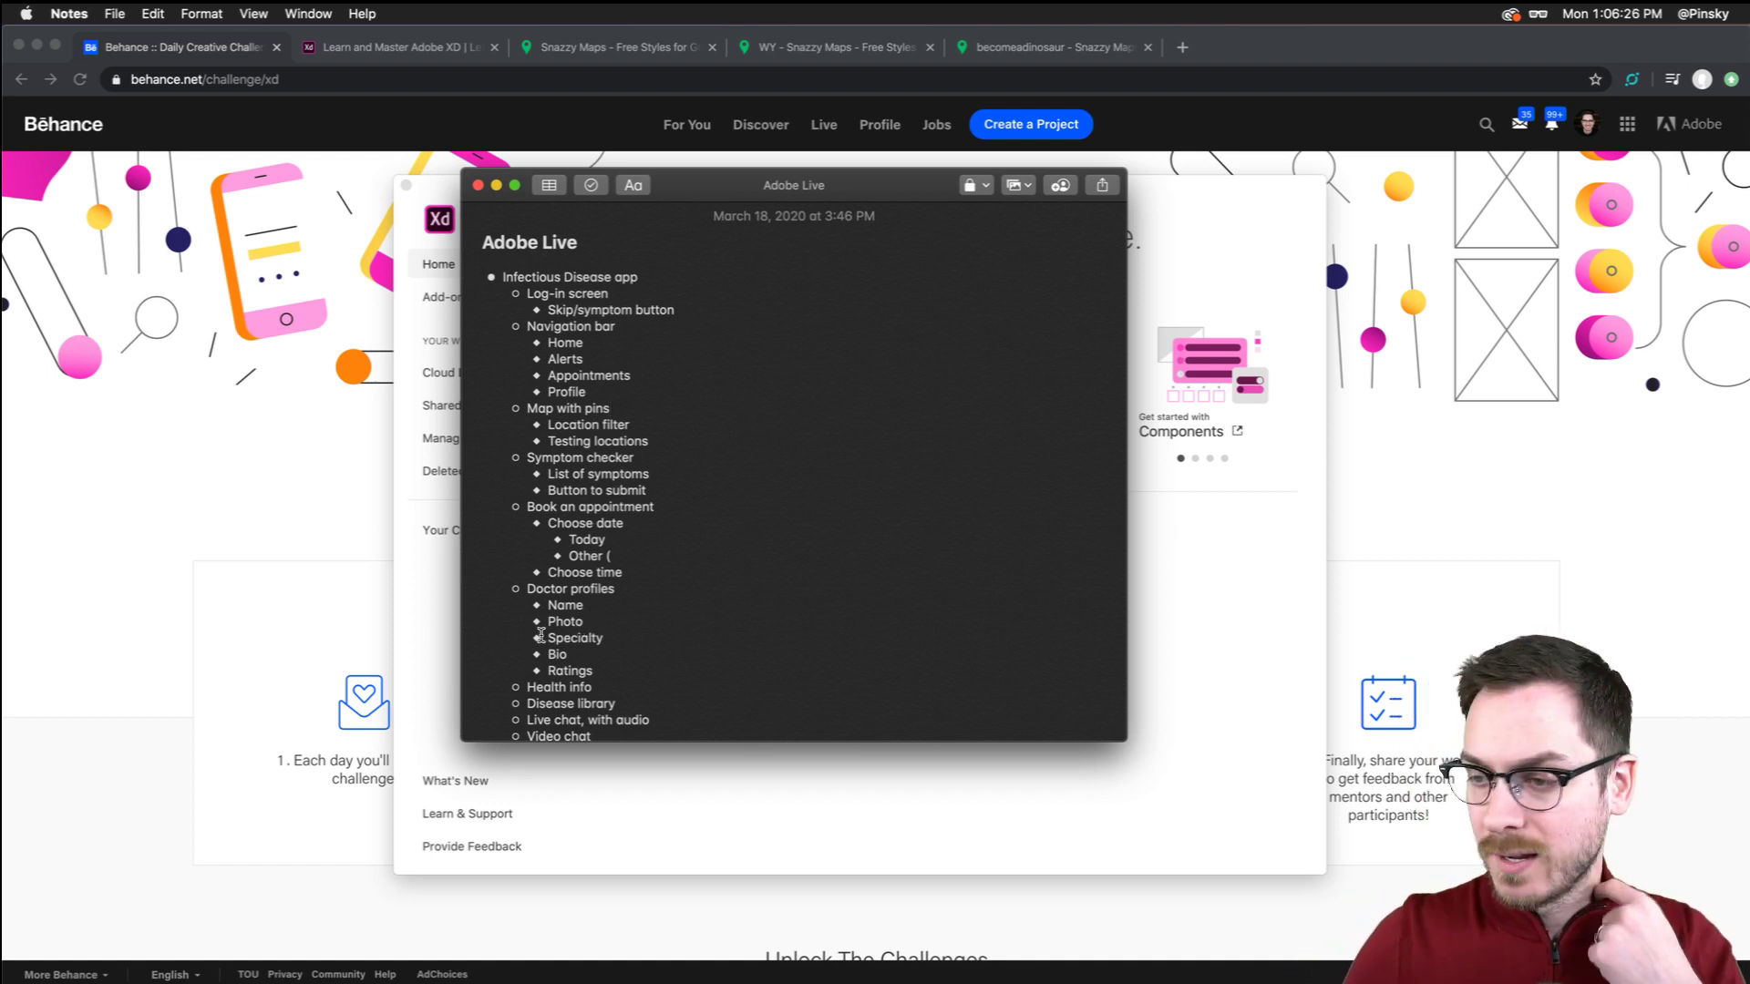
# Switch to Adobe XD, create a document from the iPhone X/XS/11 Pro preset and make its window full screen
pyautogui.click(423, 635)
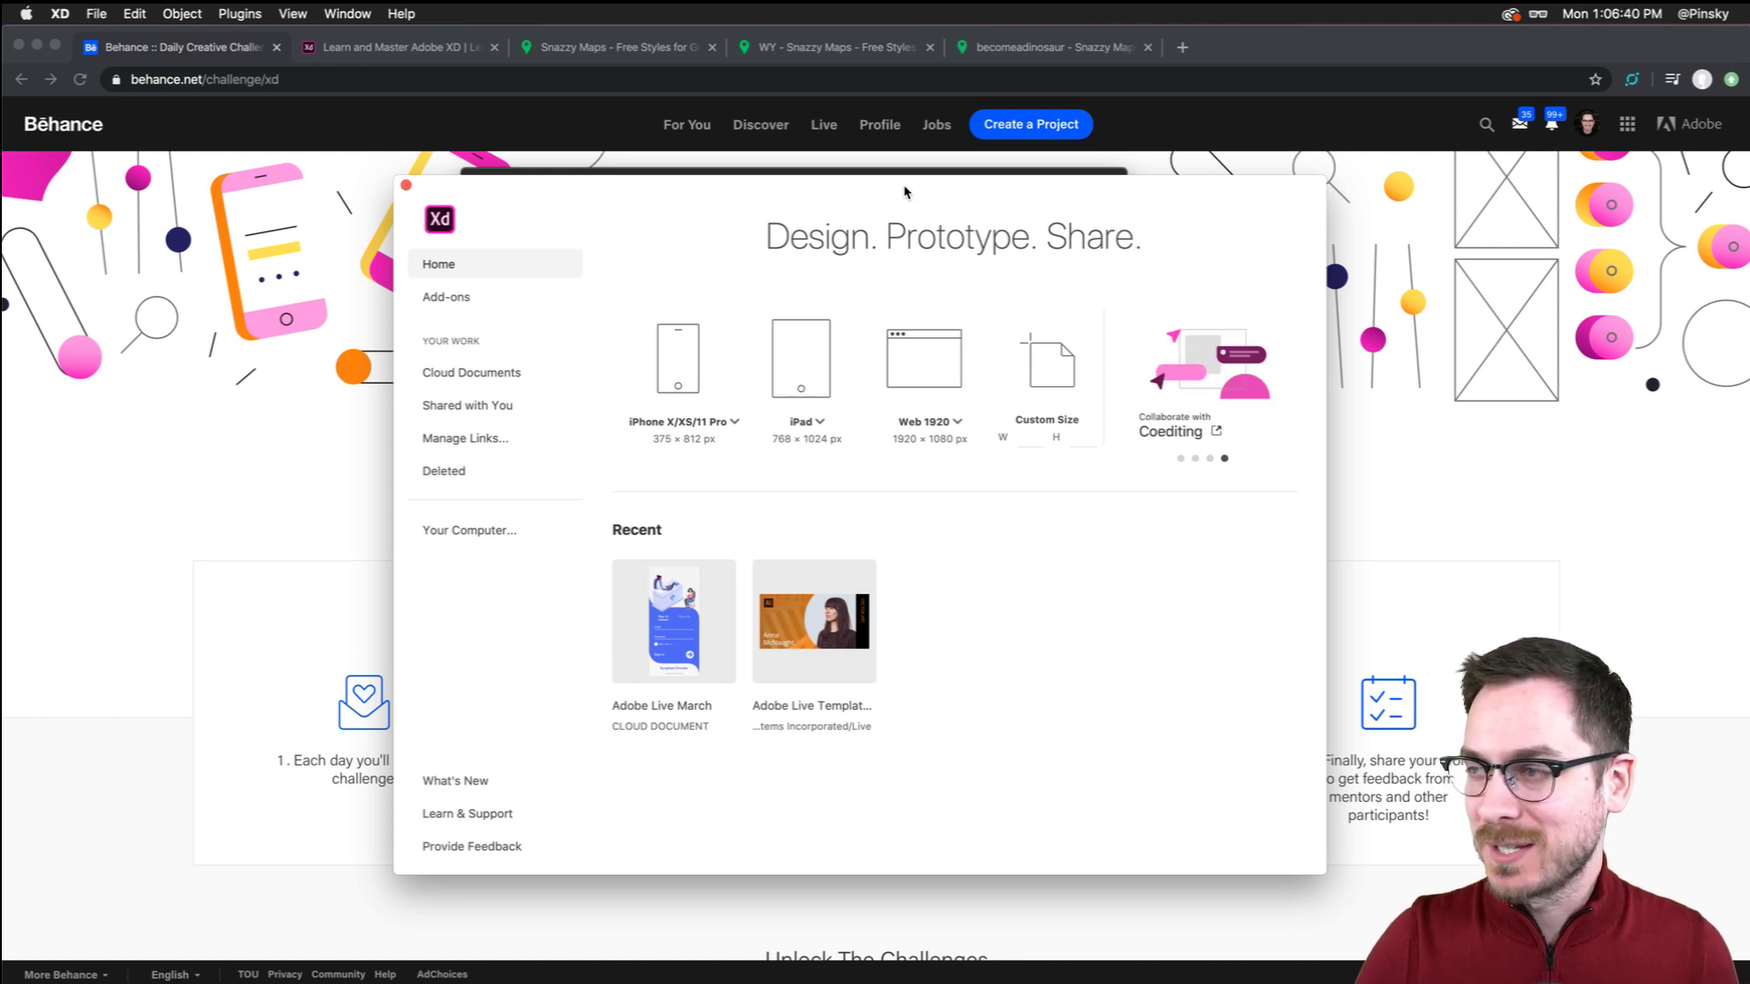
pyautogui.moveTo(905, 192); pyautogui.dragTo(863, 193)
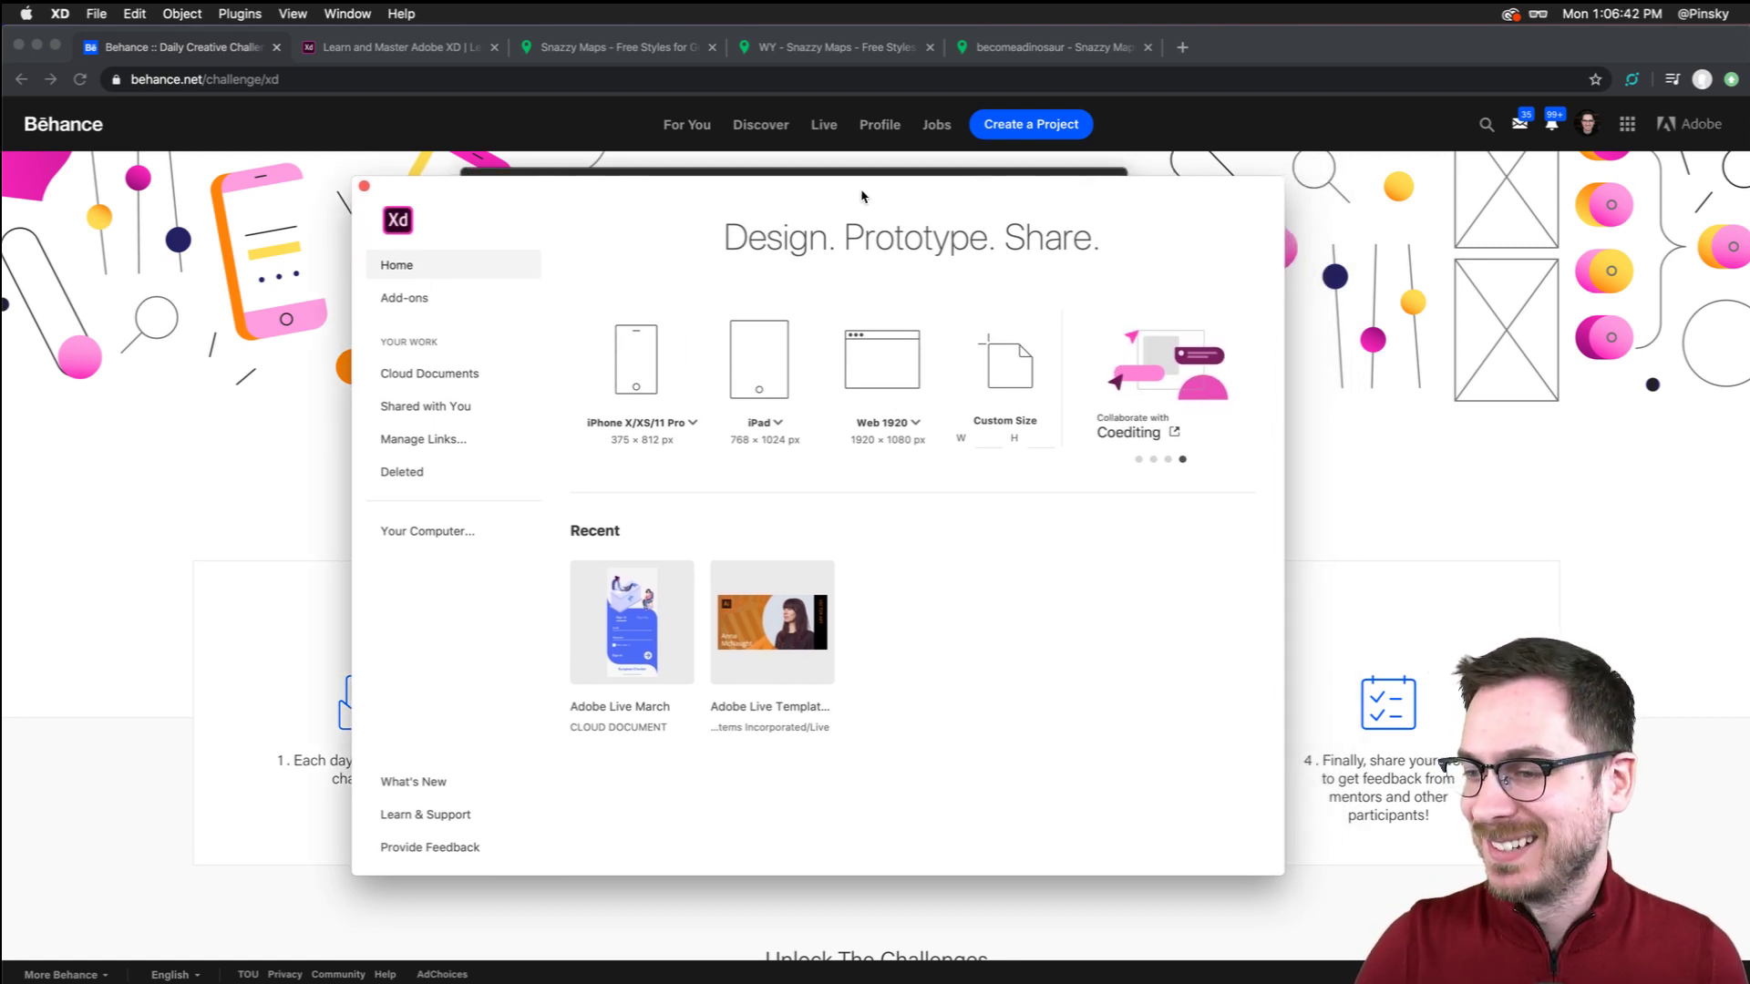
pyautogui.click(637, 354)
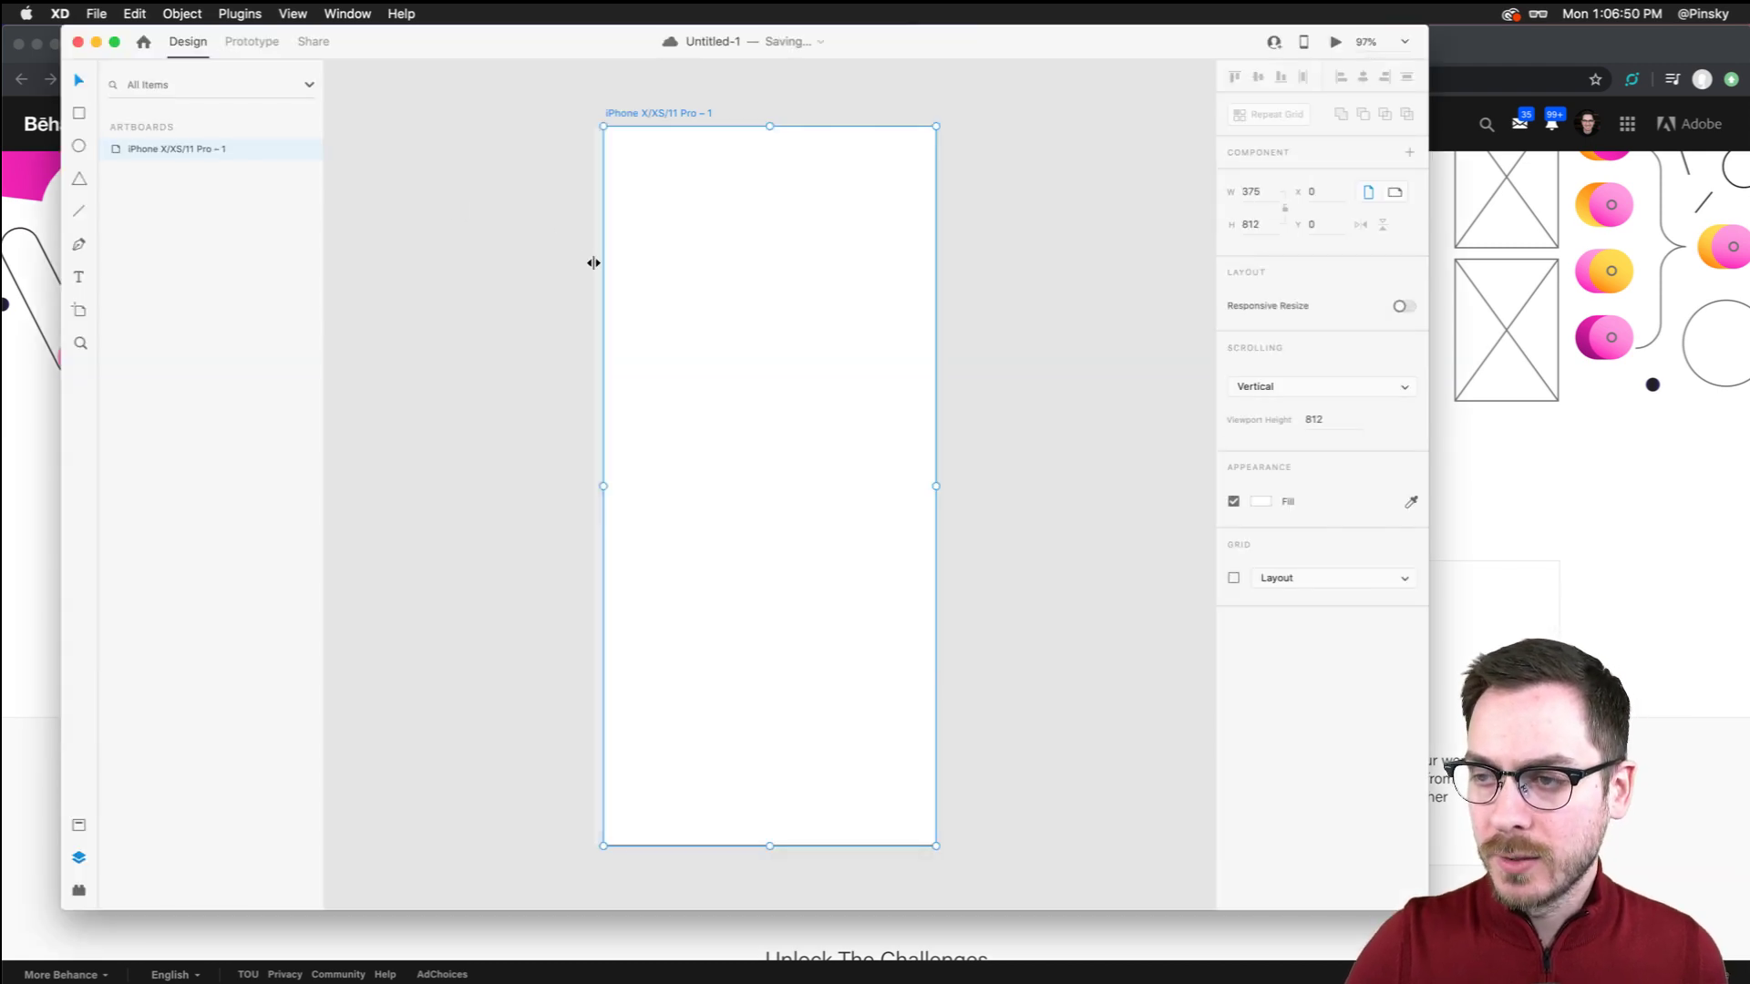
pyautogui.click(114, 43)
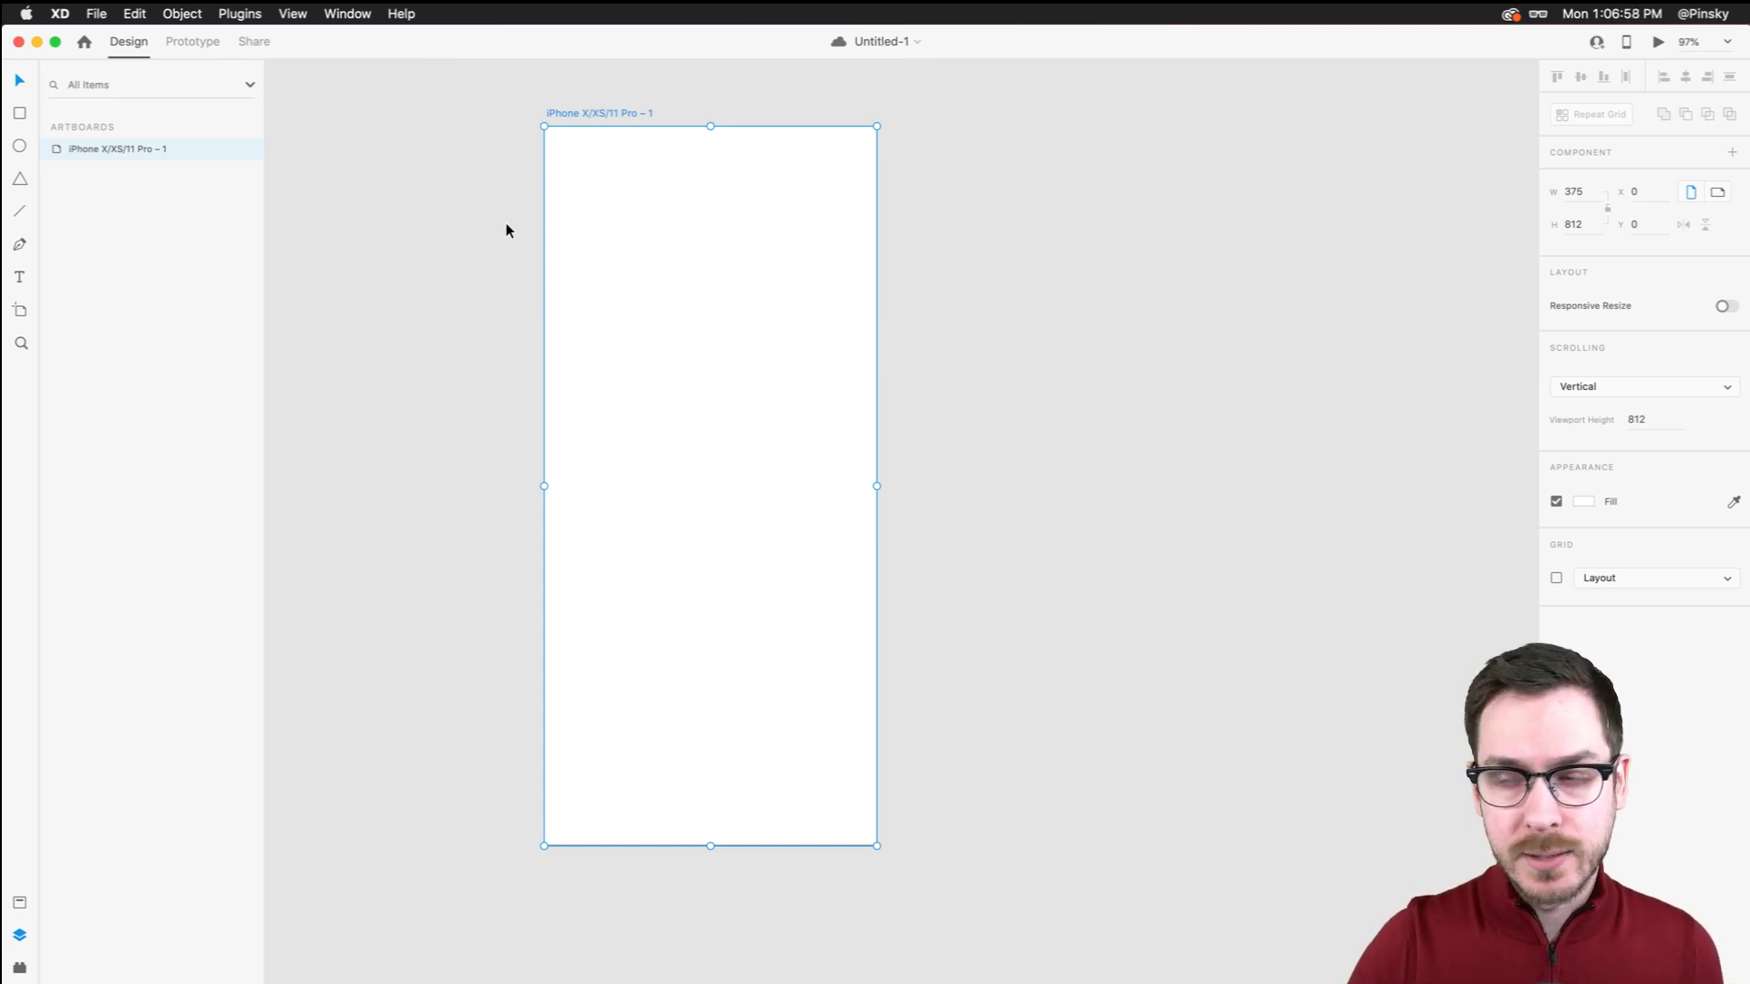
# Rename the iPhone X/XS/11 Pro artboard as Login and save the document
pyautogui.scroll(3, 508, 206)
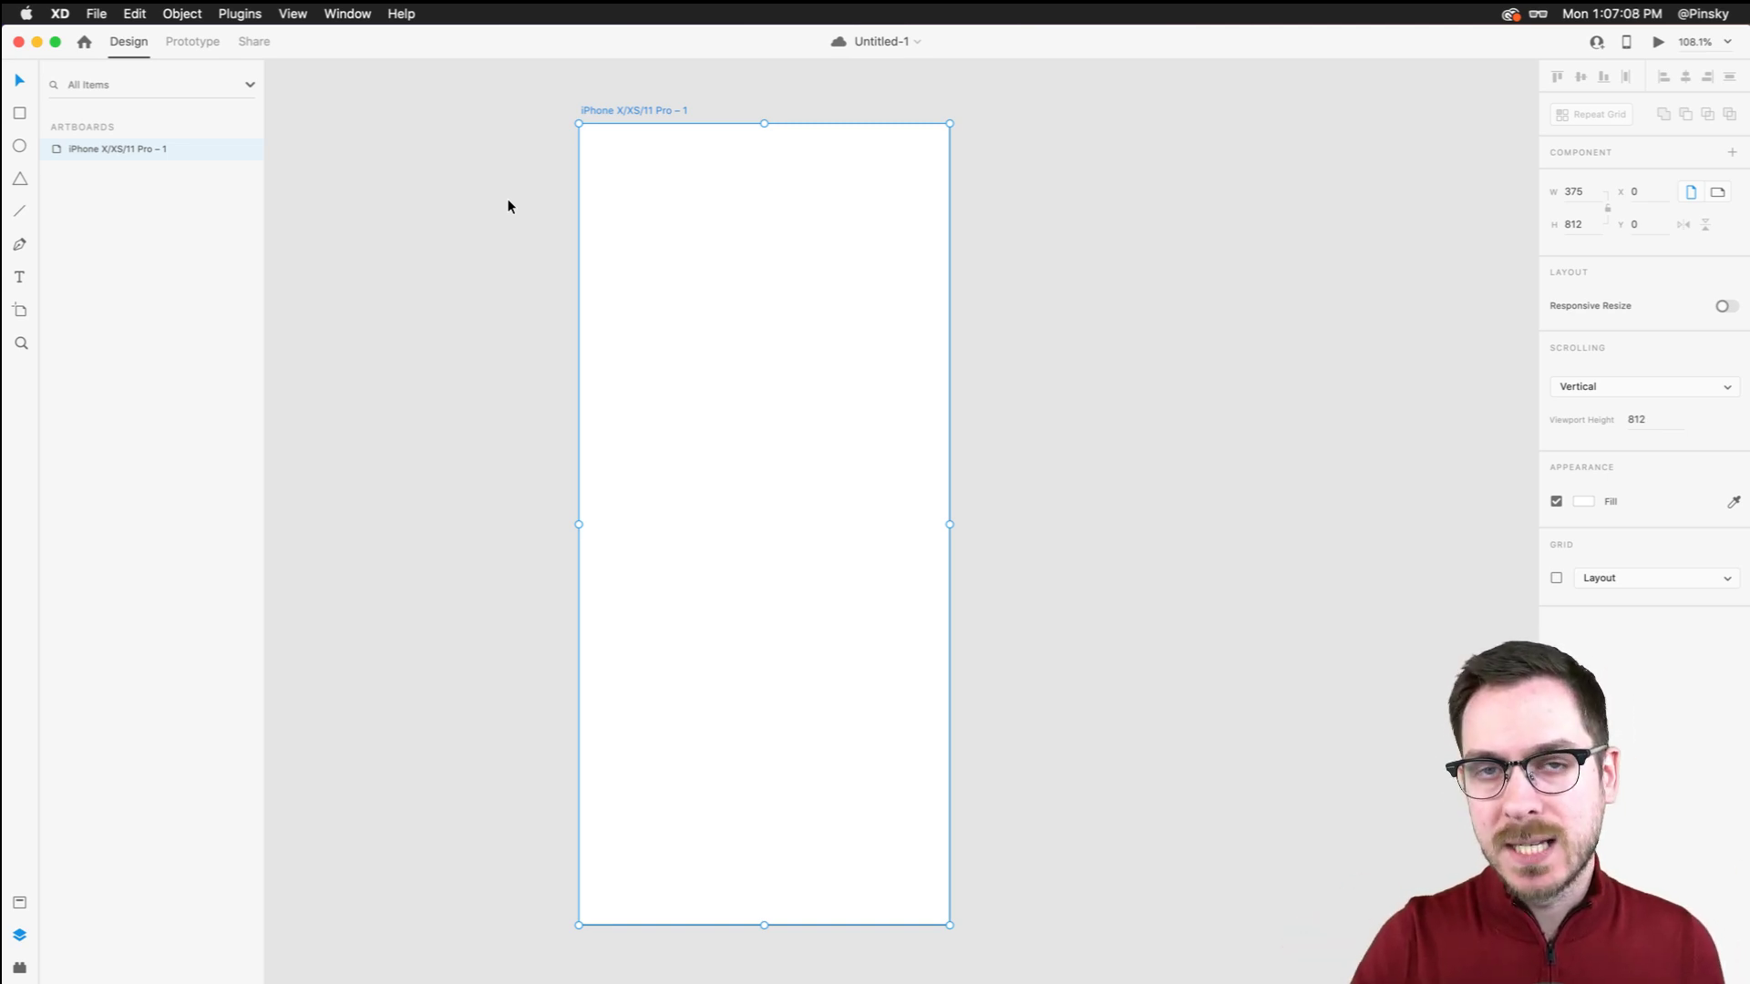
pyautogui.hscroll(-3, 507, 206)
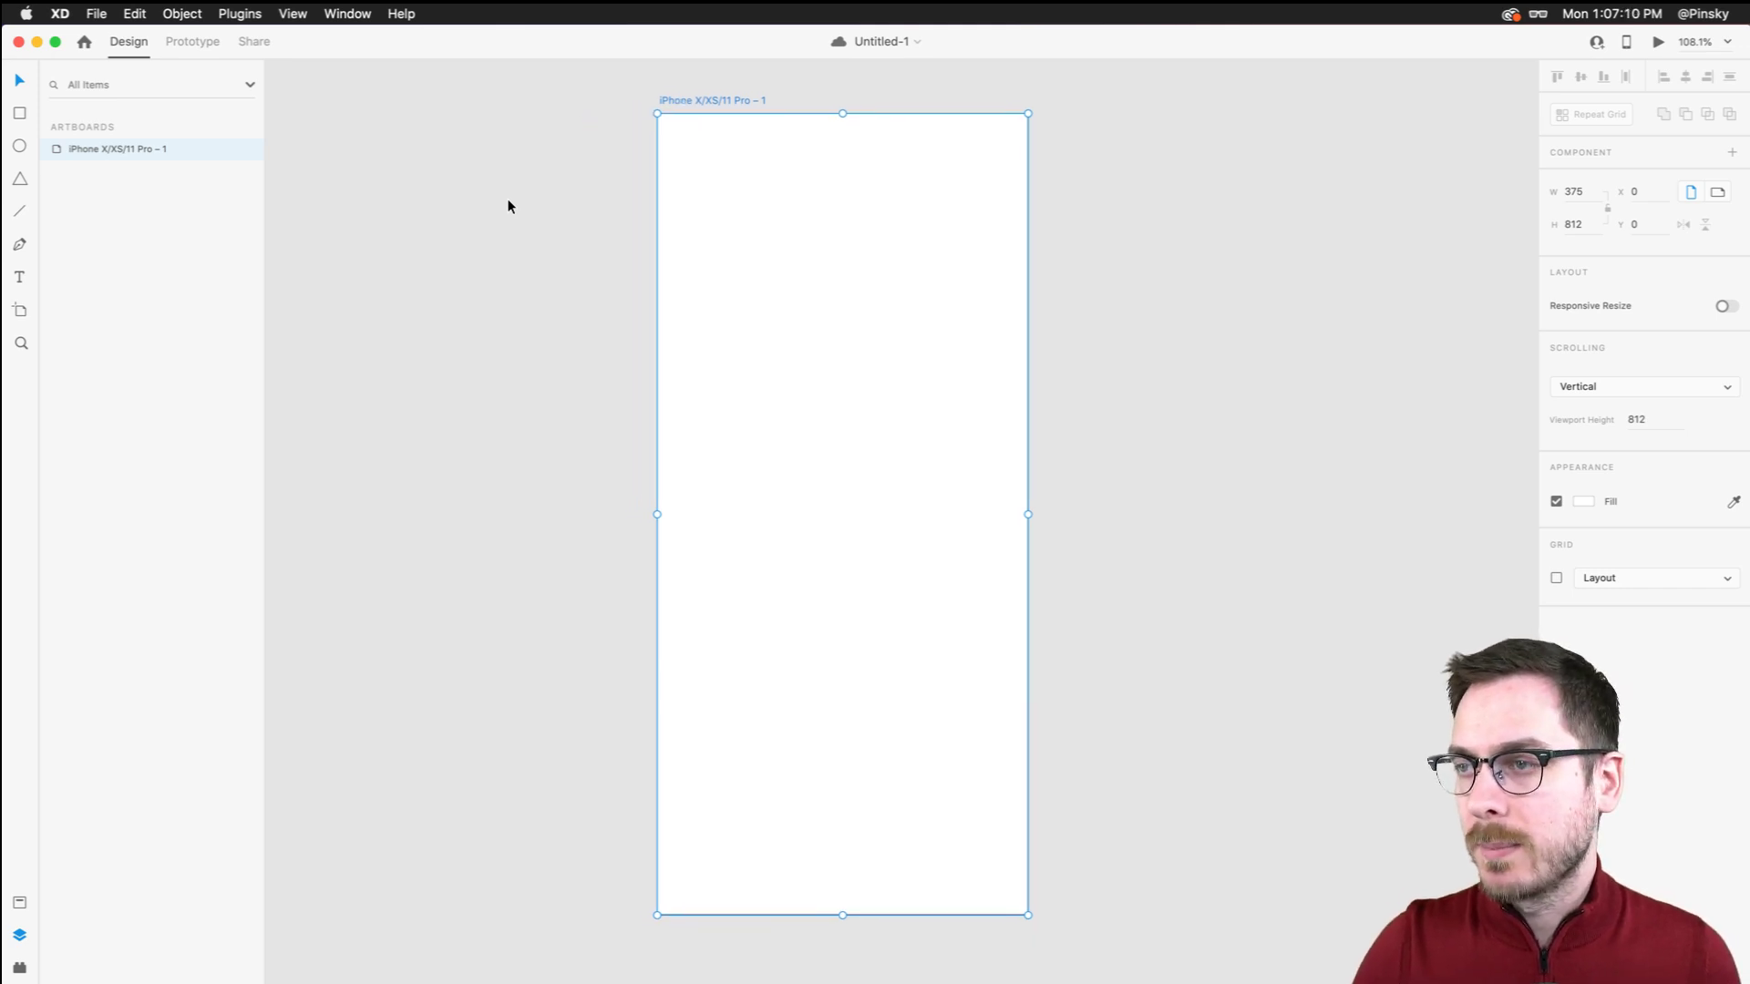
pyautogui.doubleClick(709, 100)
pyautogui.write('L')
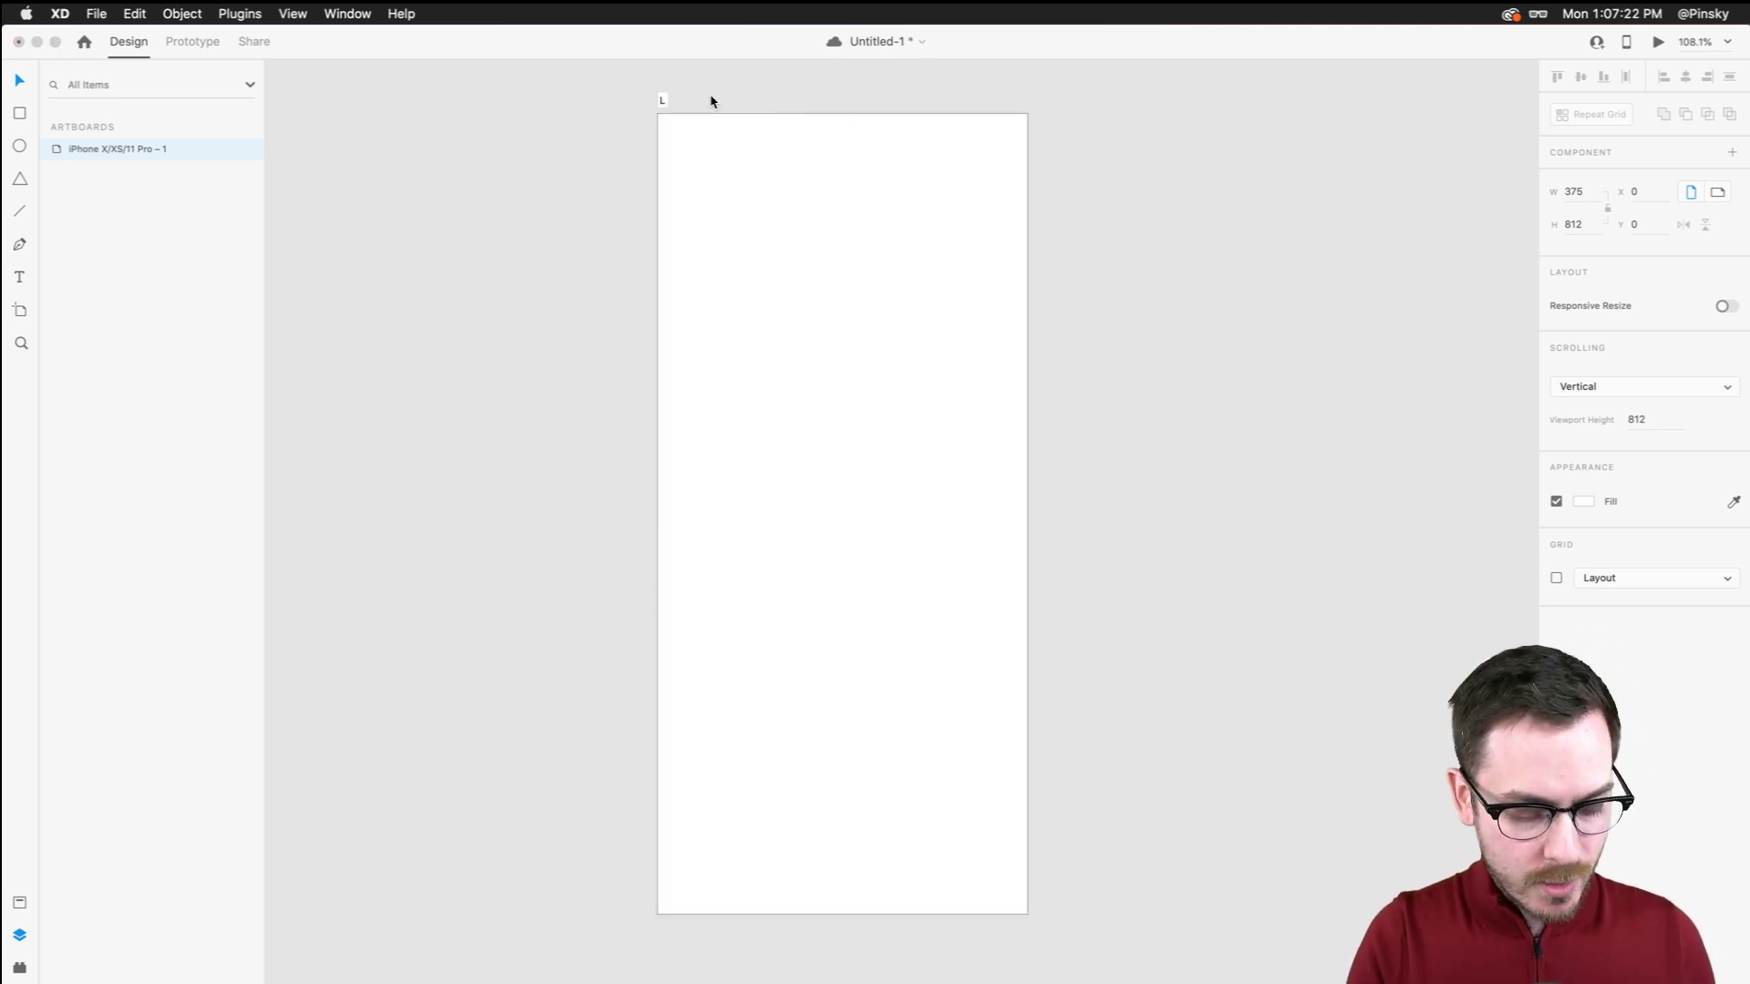
pyautogui.write('ogin')
pyautogui.press('Return')
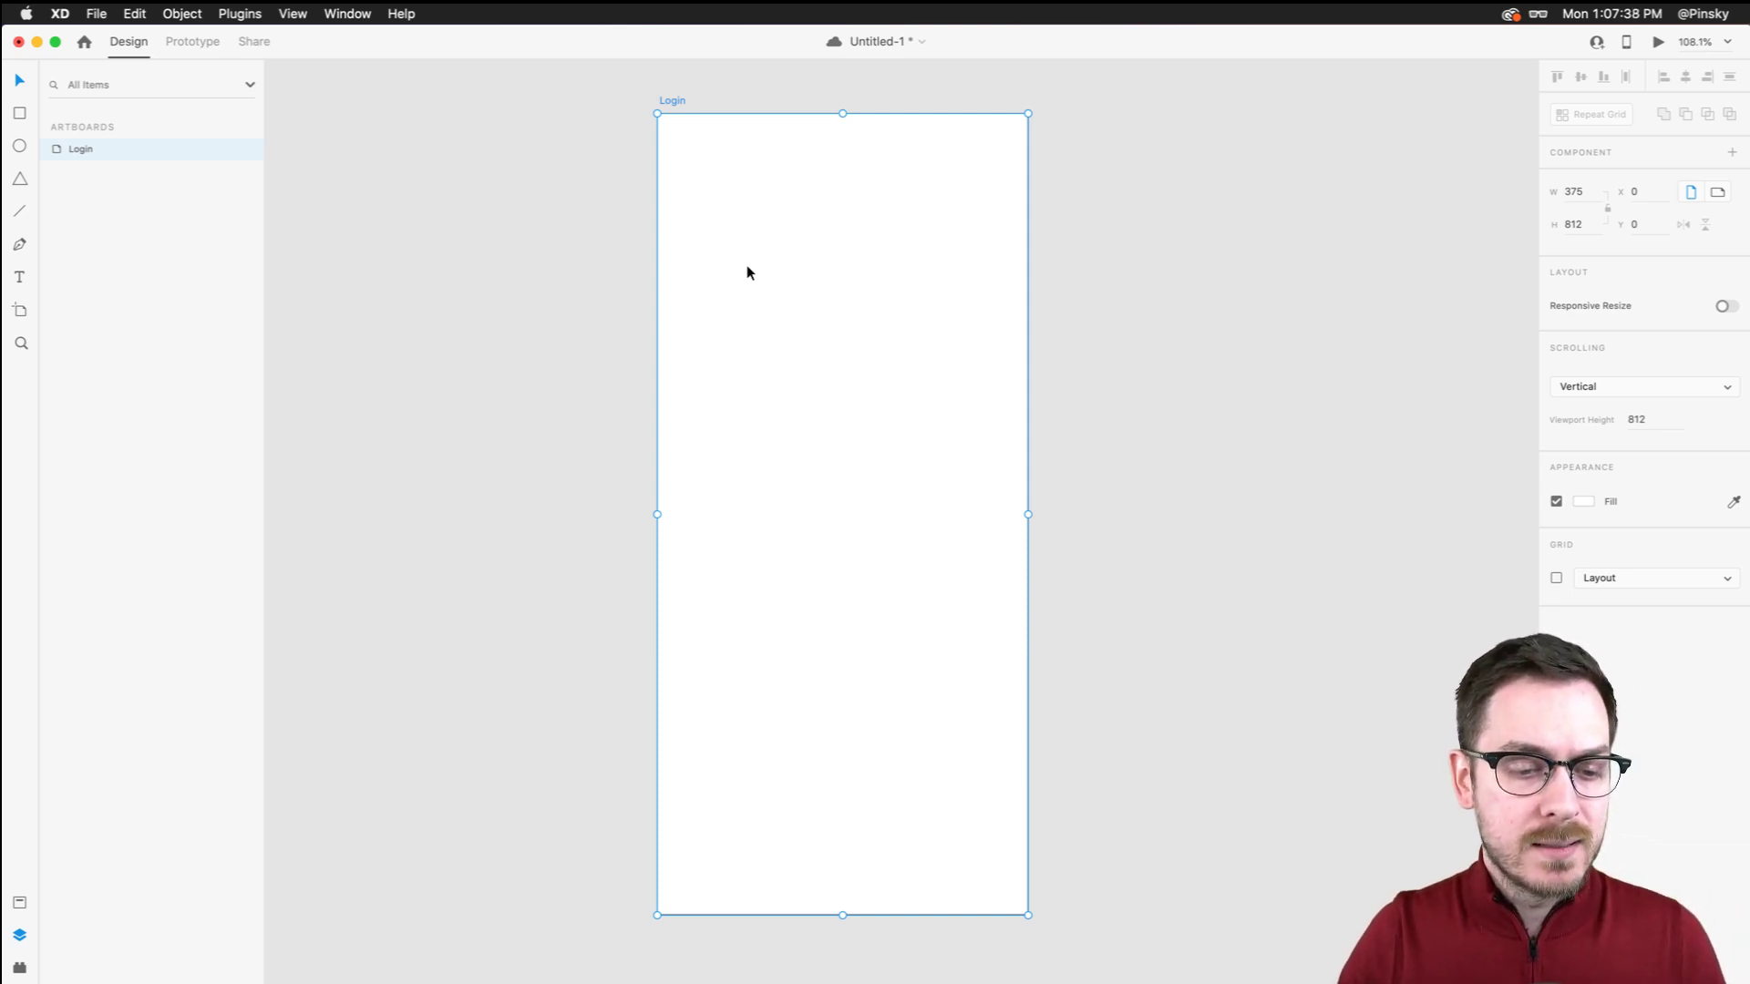
pyautogui.press('super+s')
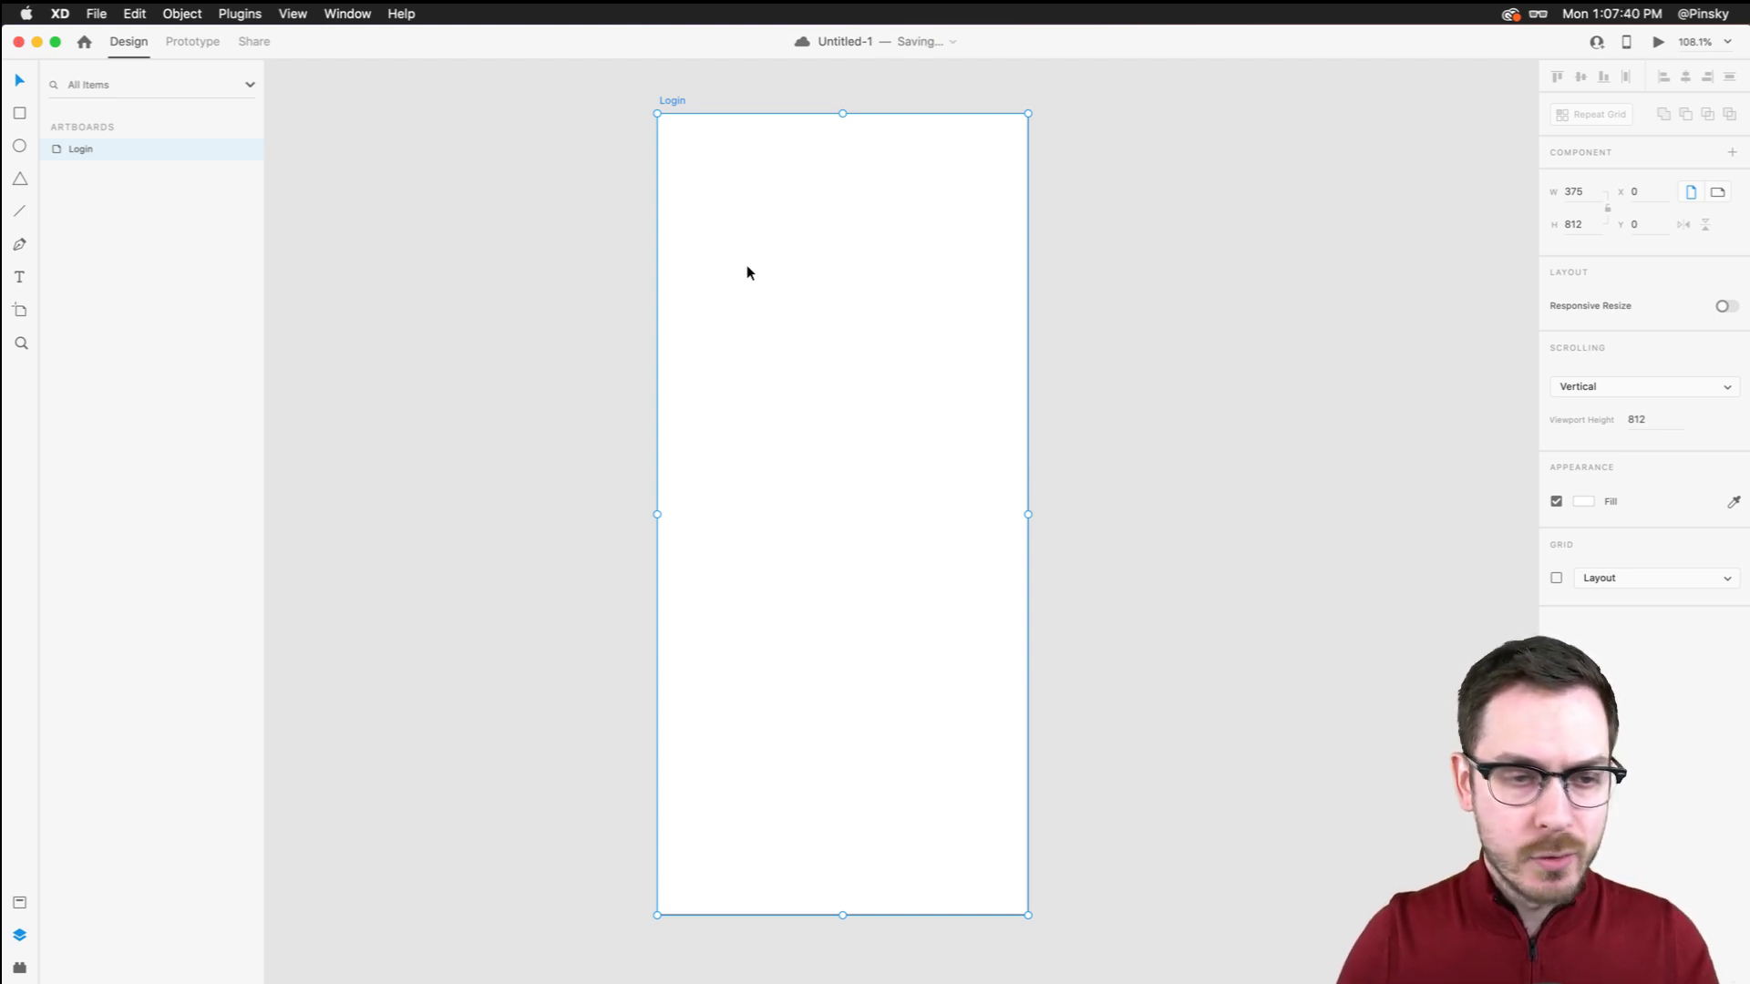
# Duplicate the Login artboard to its left at about X -1014 and widen the copy to about 970 px
pyautogui.hscroll(-2, 478, 321)
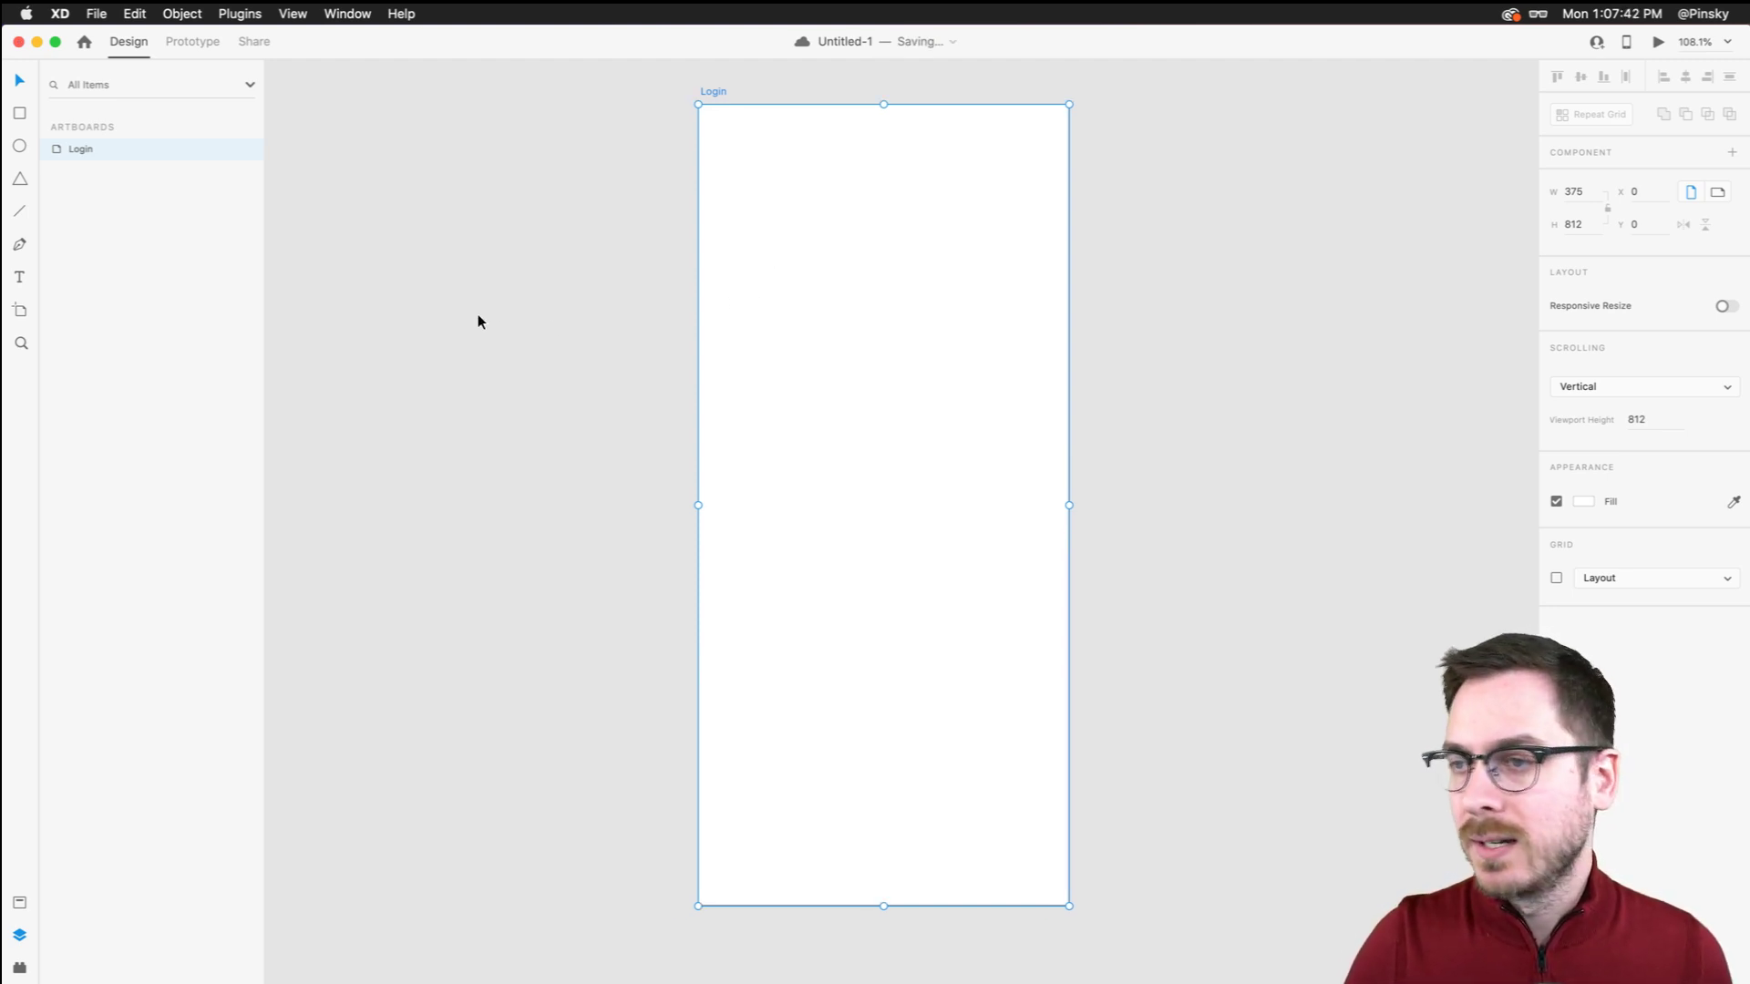
pyautogui.hscroll(-3, 477, 321)
pyautogui.scroll(-3, 477, 321)
pyautogui.hscroll(-4, 478, 321)
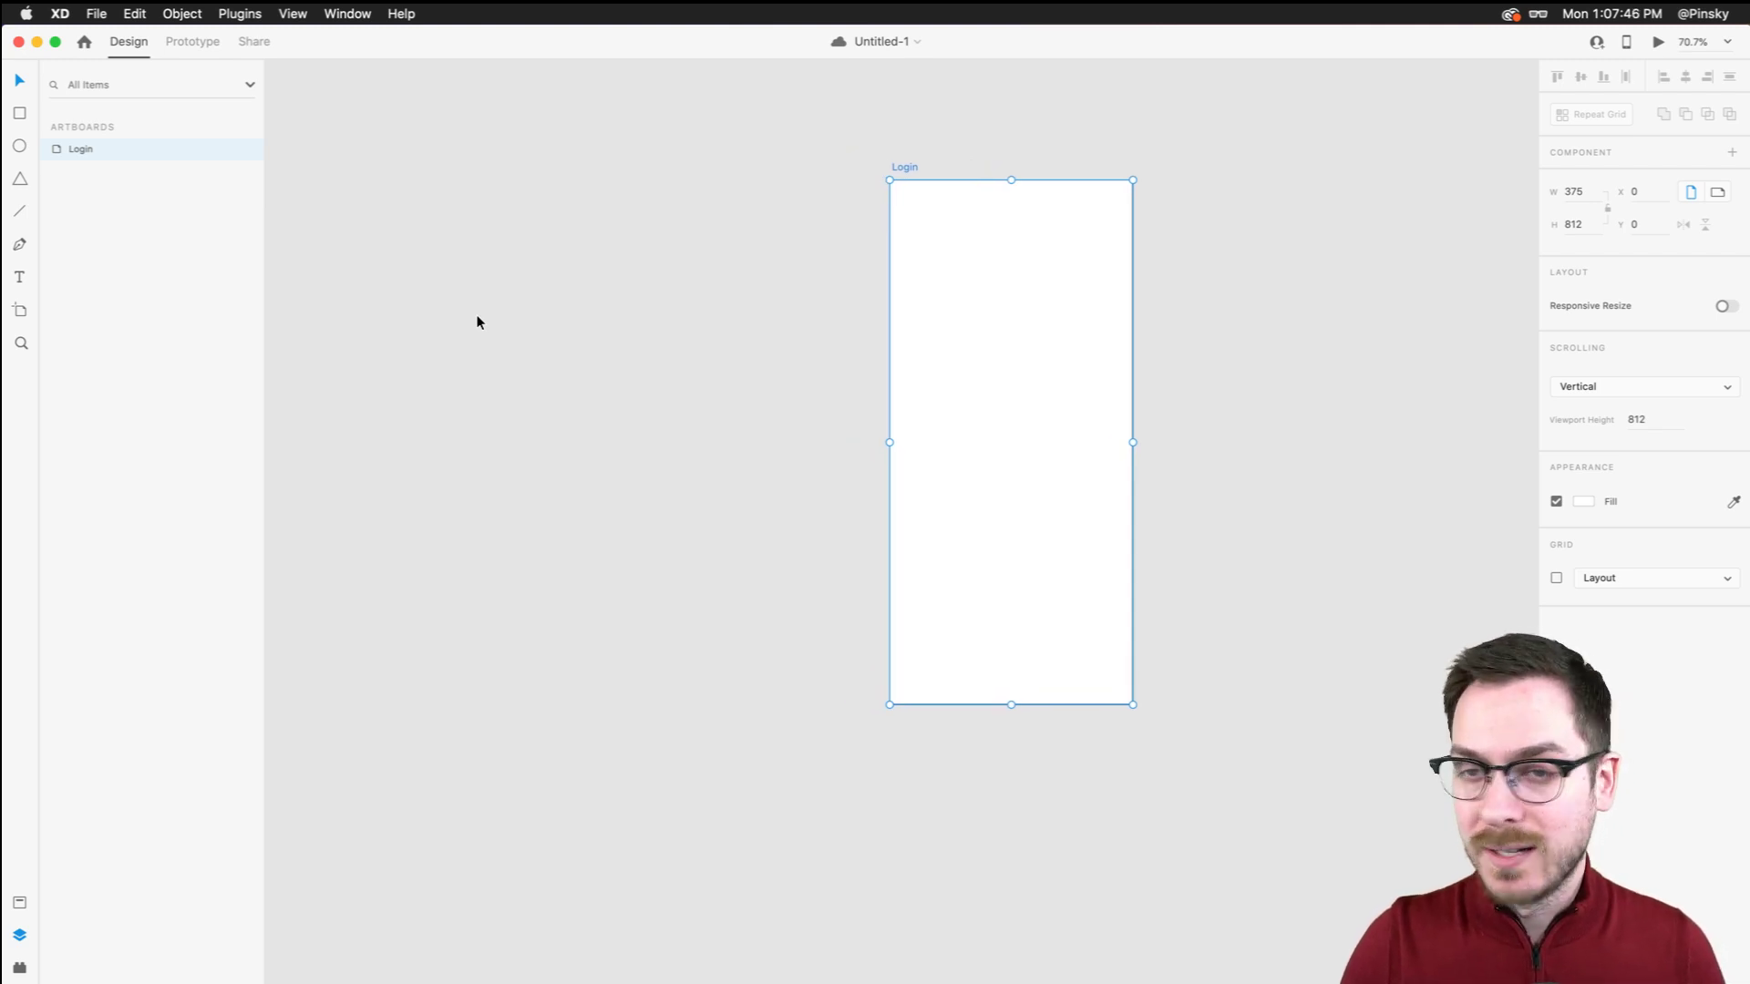
pyautogui.hscroll(-2, 1011, 253)
pyautogui.scroll(4, 1015, 245)
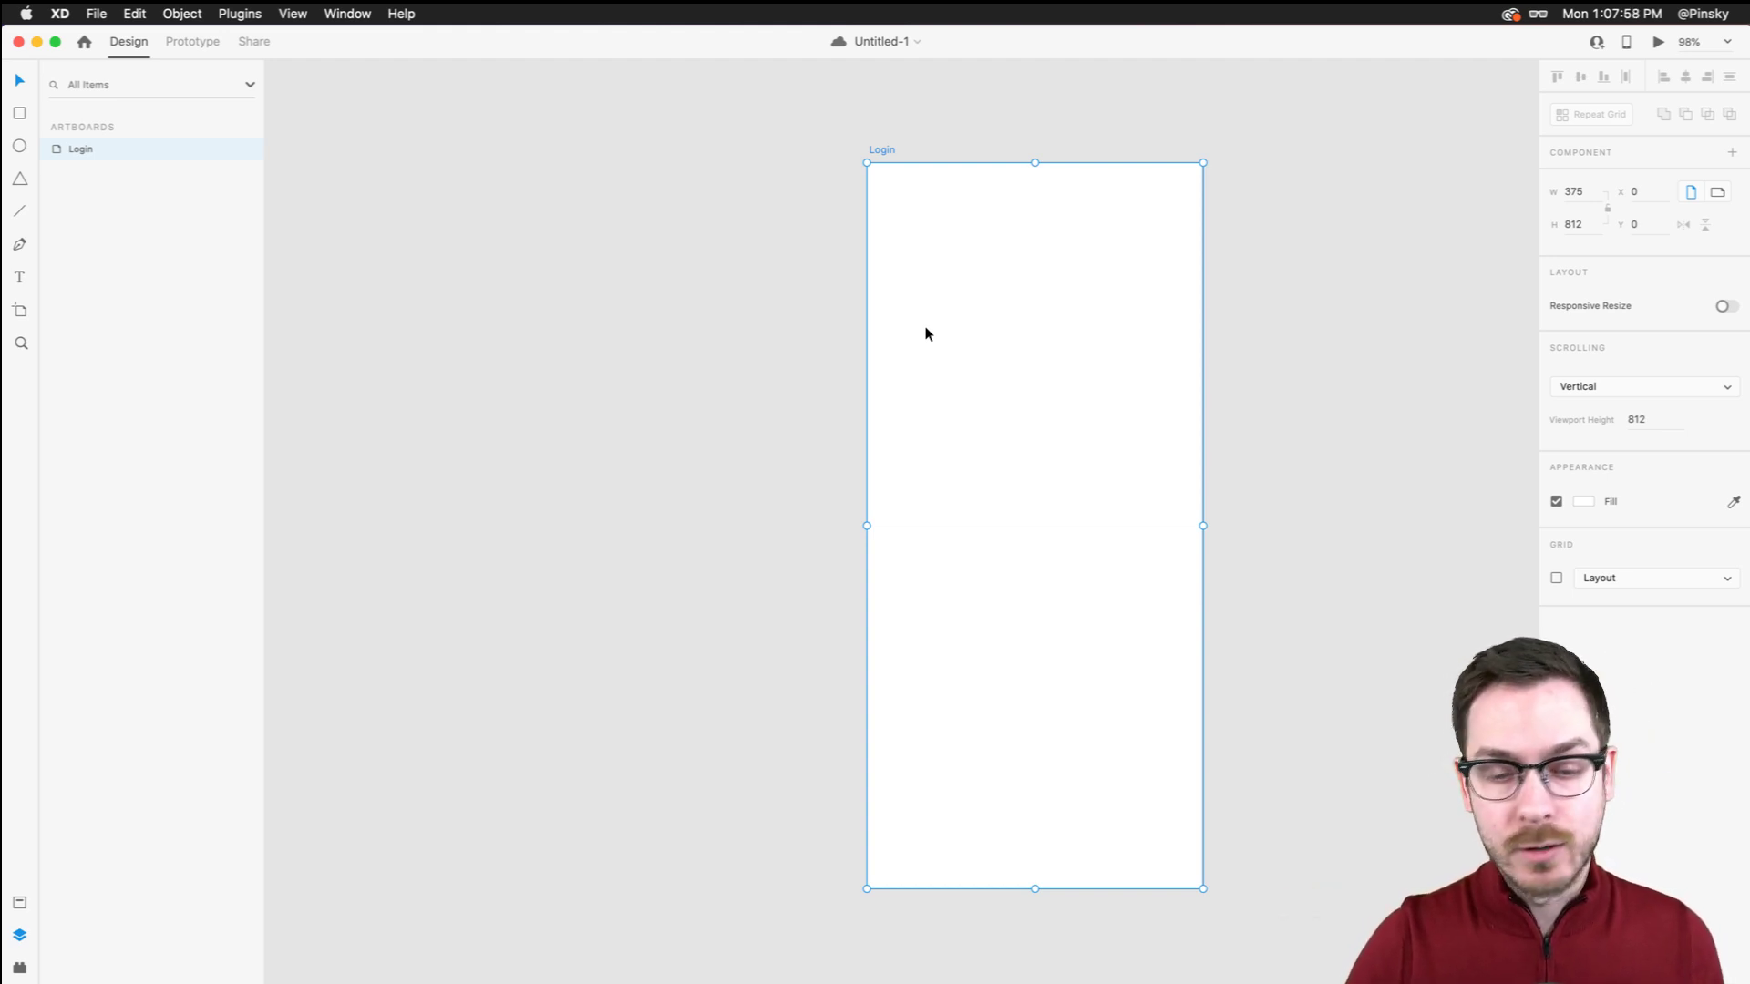
pyautogui.moveTo(881, 148); pyautogui.dragTo(392, 219)
pyautogui.press('super+0')
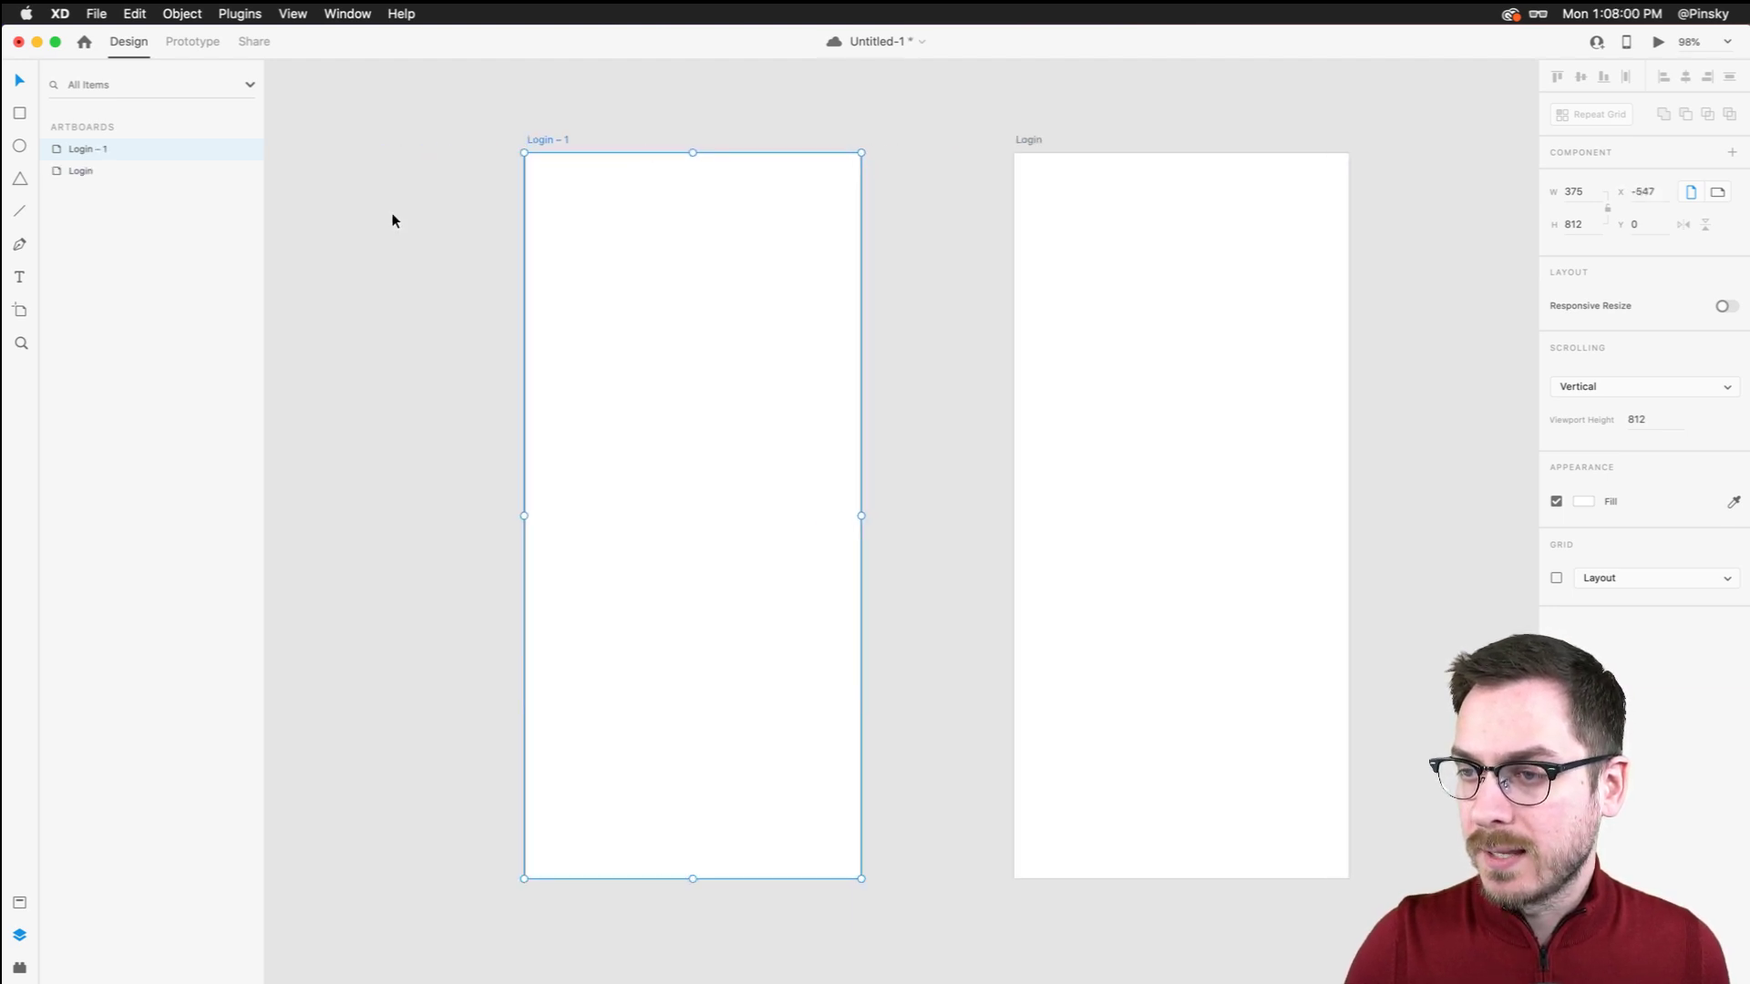
pyautogui.moveTo(654, 160); pyautogui.dragTo(397, 173)
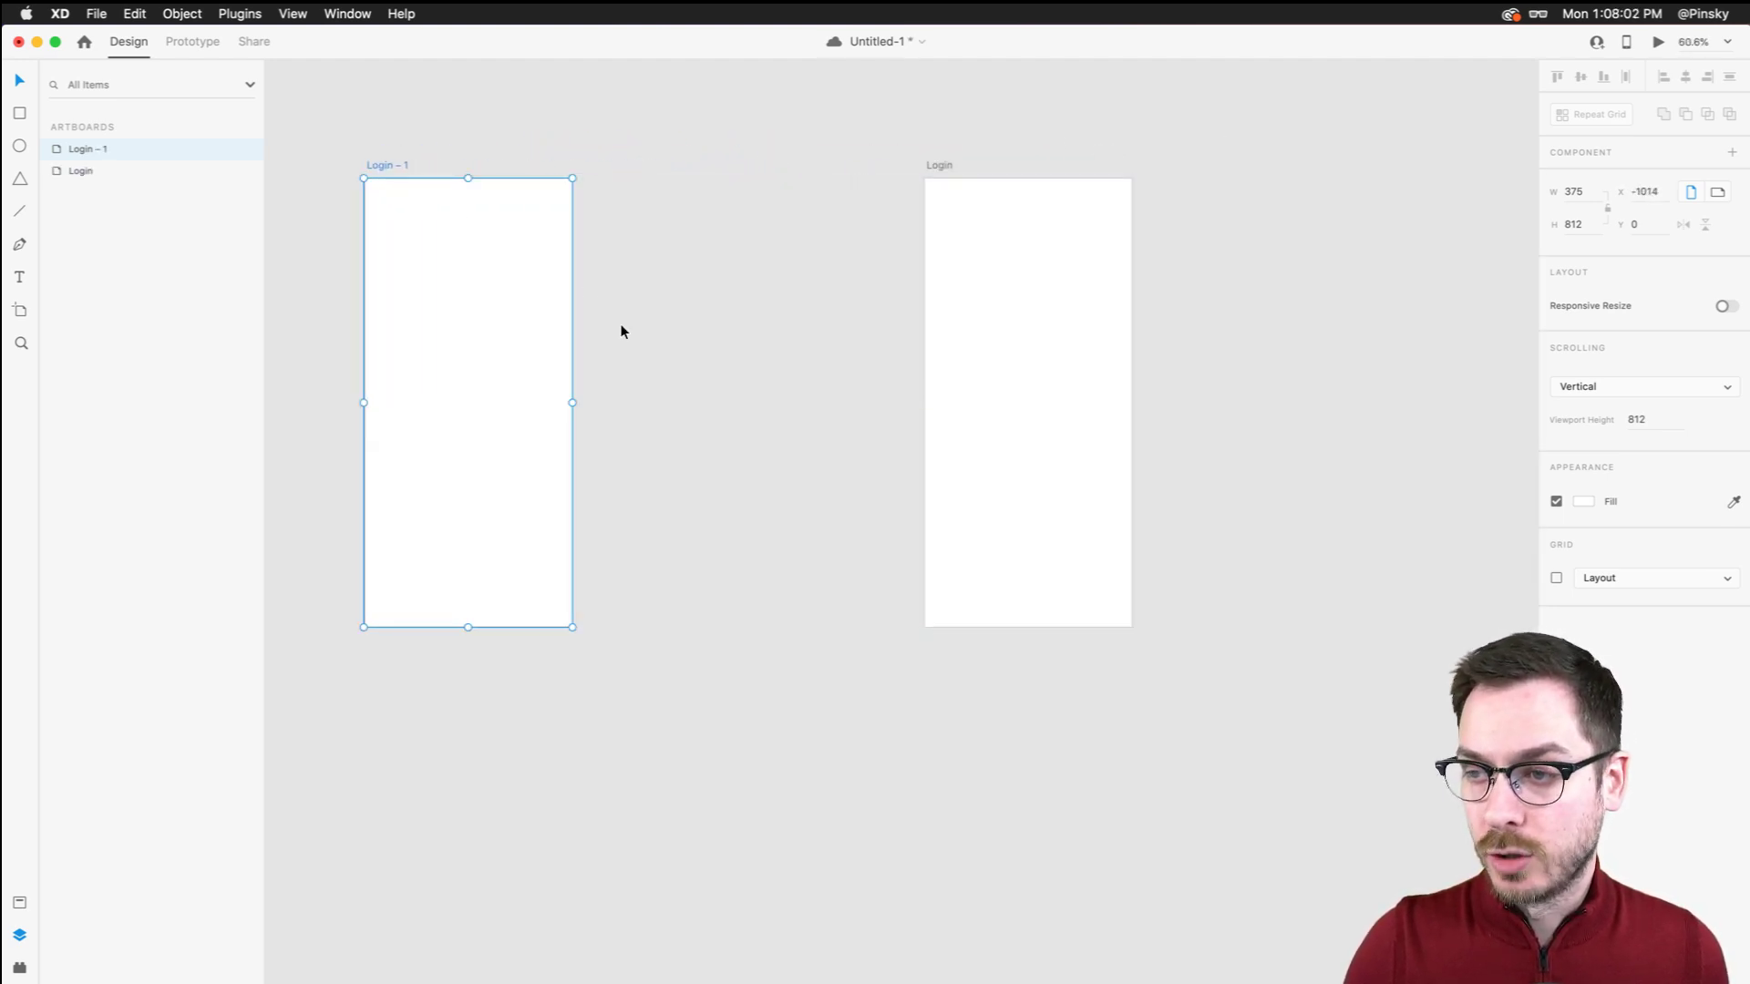
pyautogui.moveTo(570, 398); pyautogui.dragTo(902, 370)
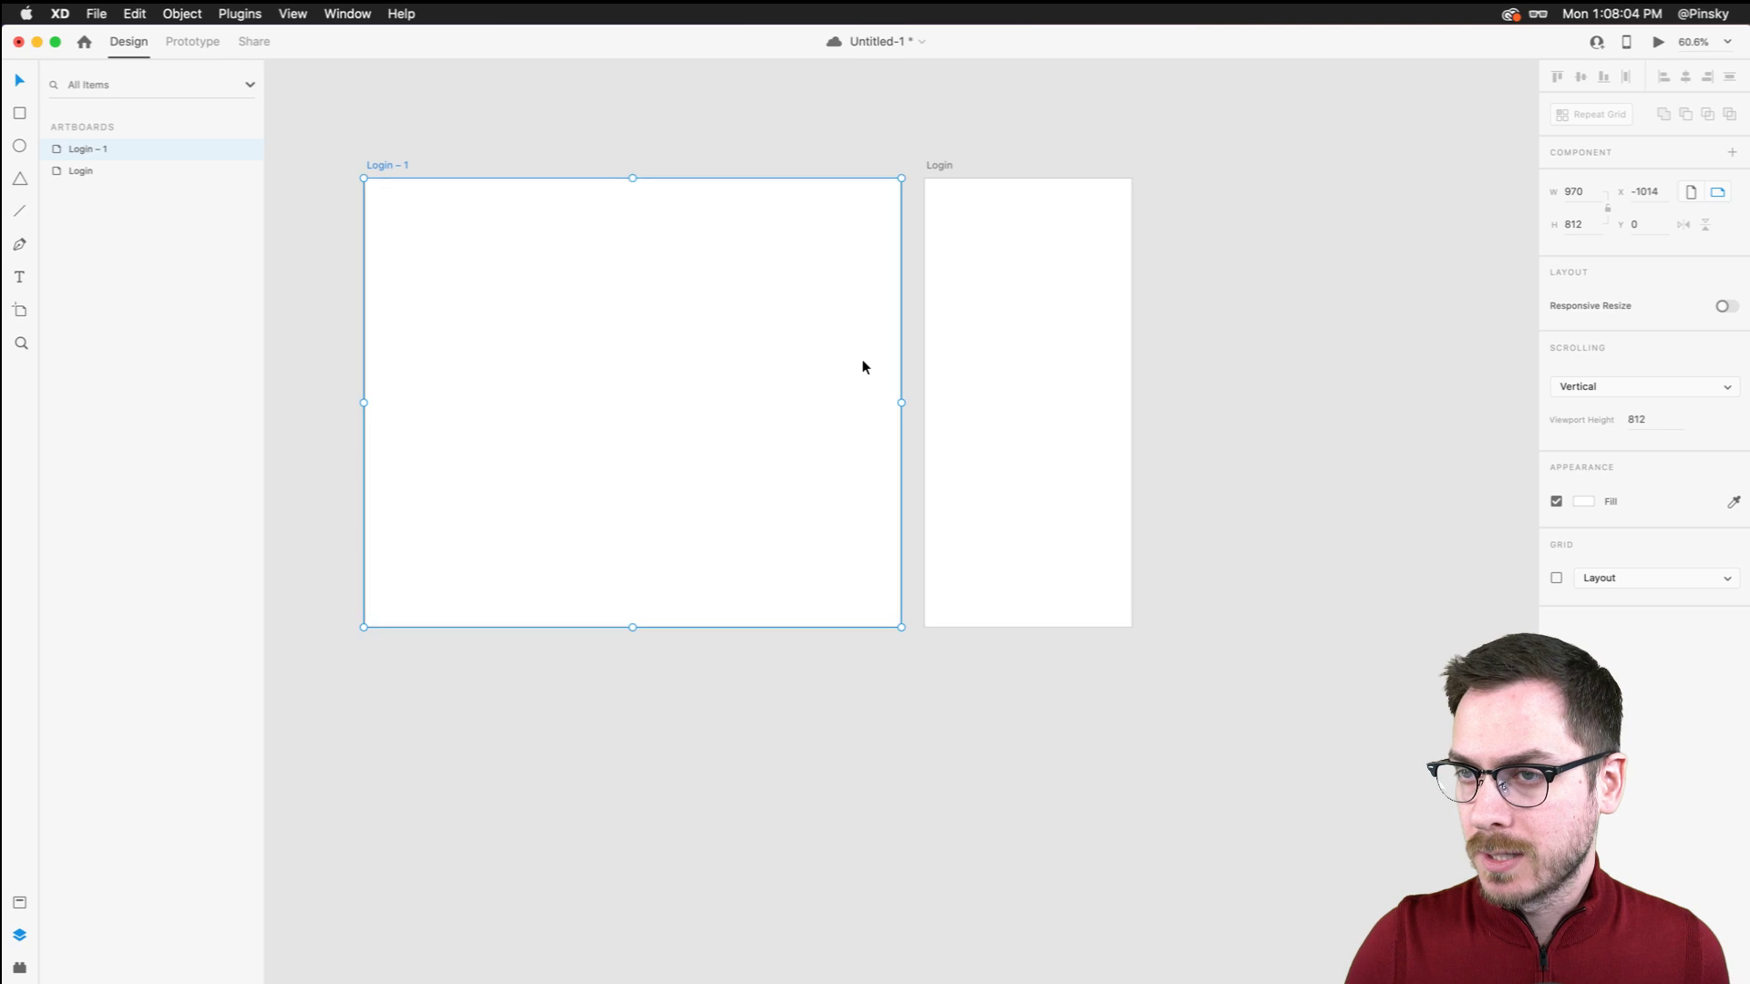
# Rename the wide Login – 1 artboard as Design System
pyautogui.doubleClick(381, 164)
pyautogui.write('Des')
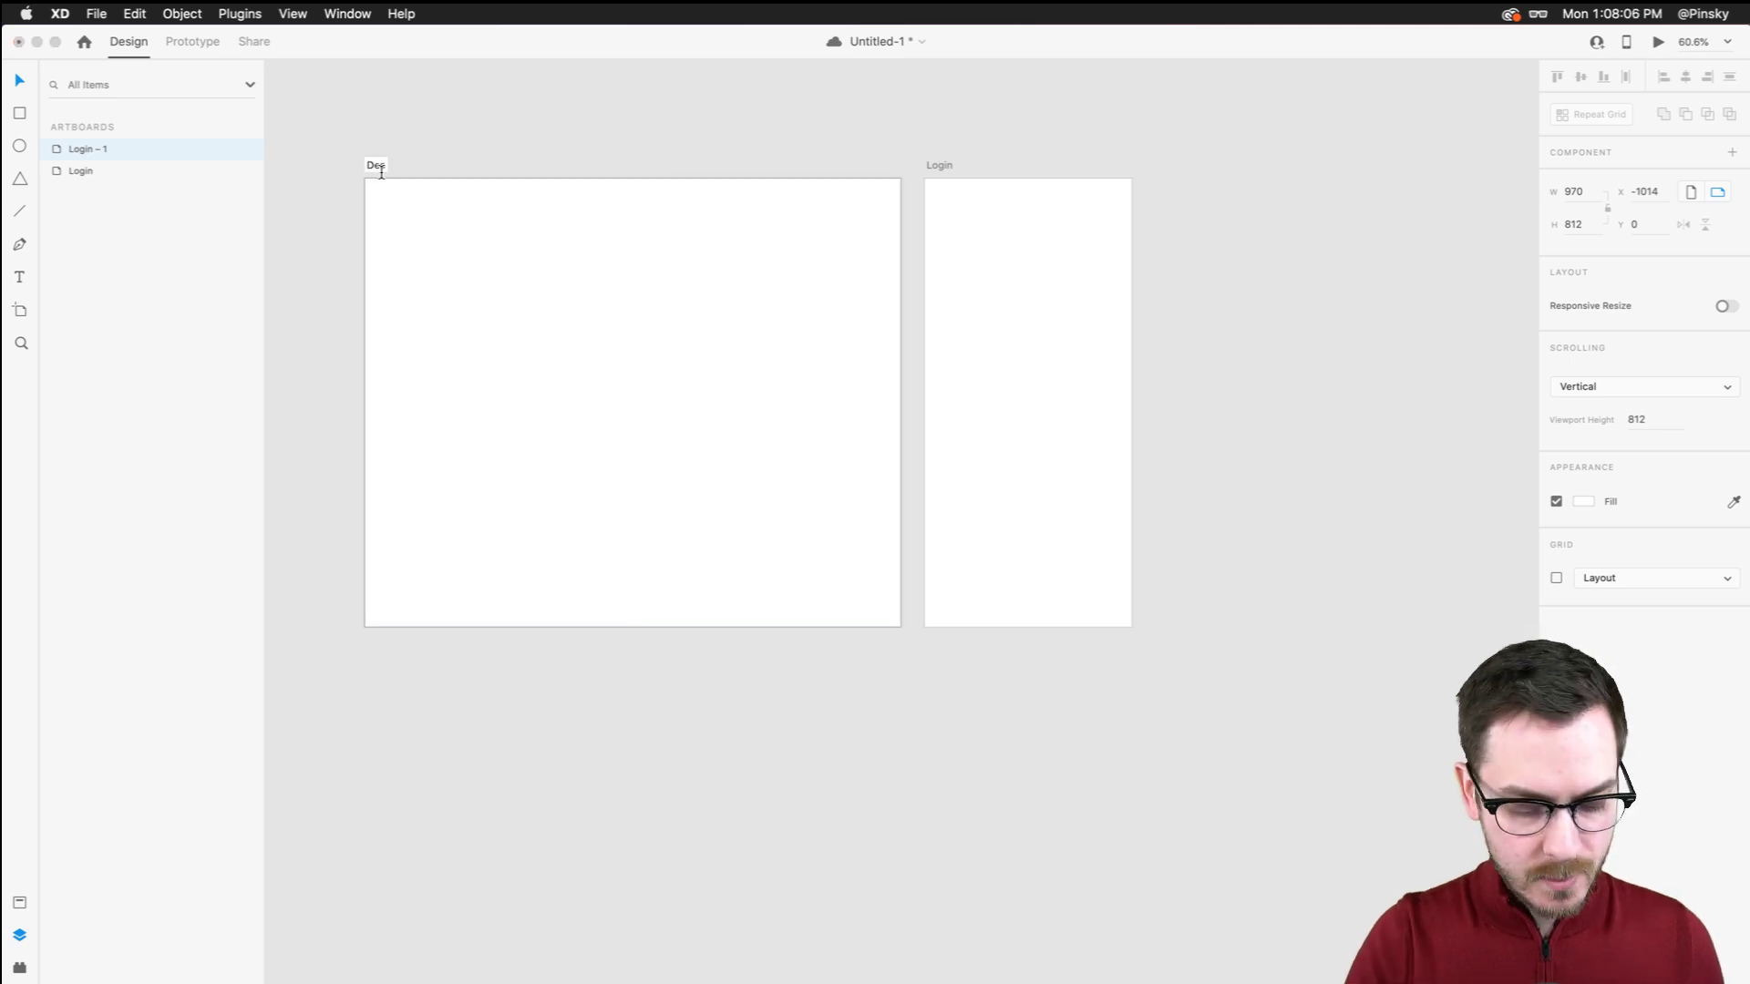
pyautogui.write('ign Sysm')
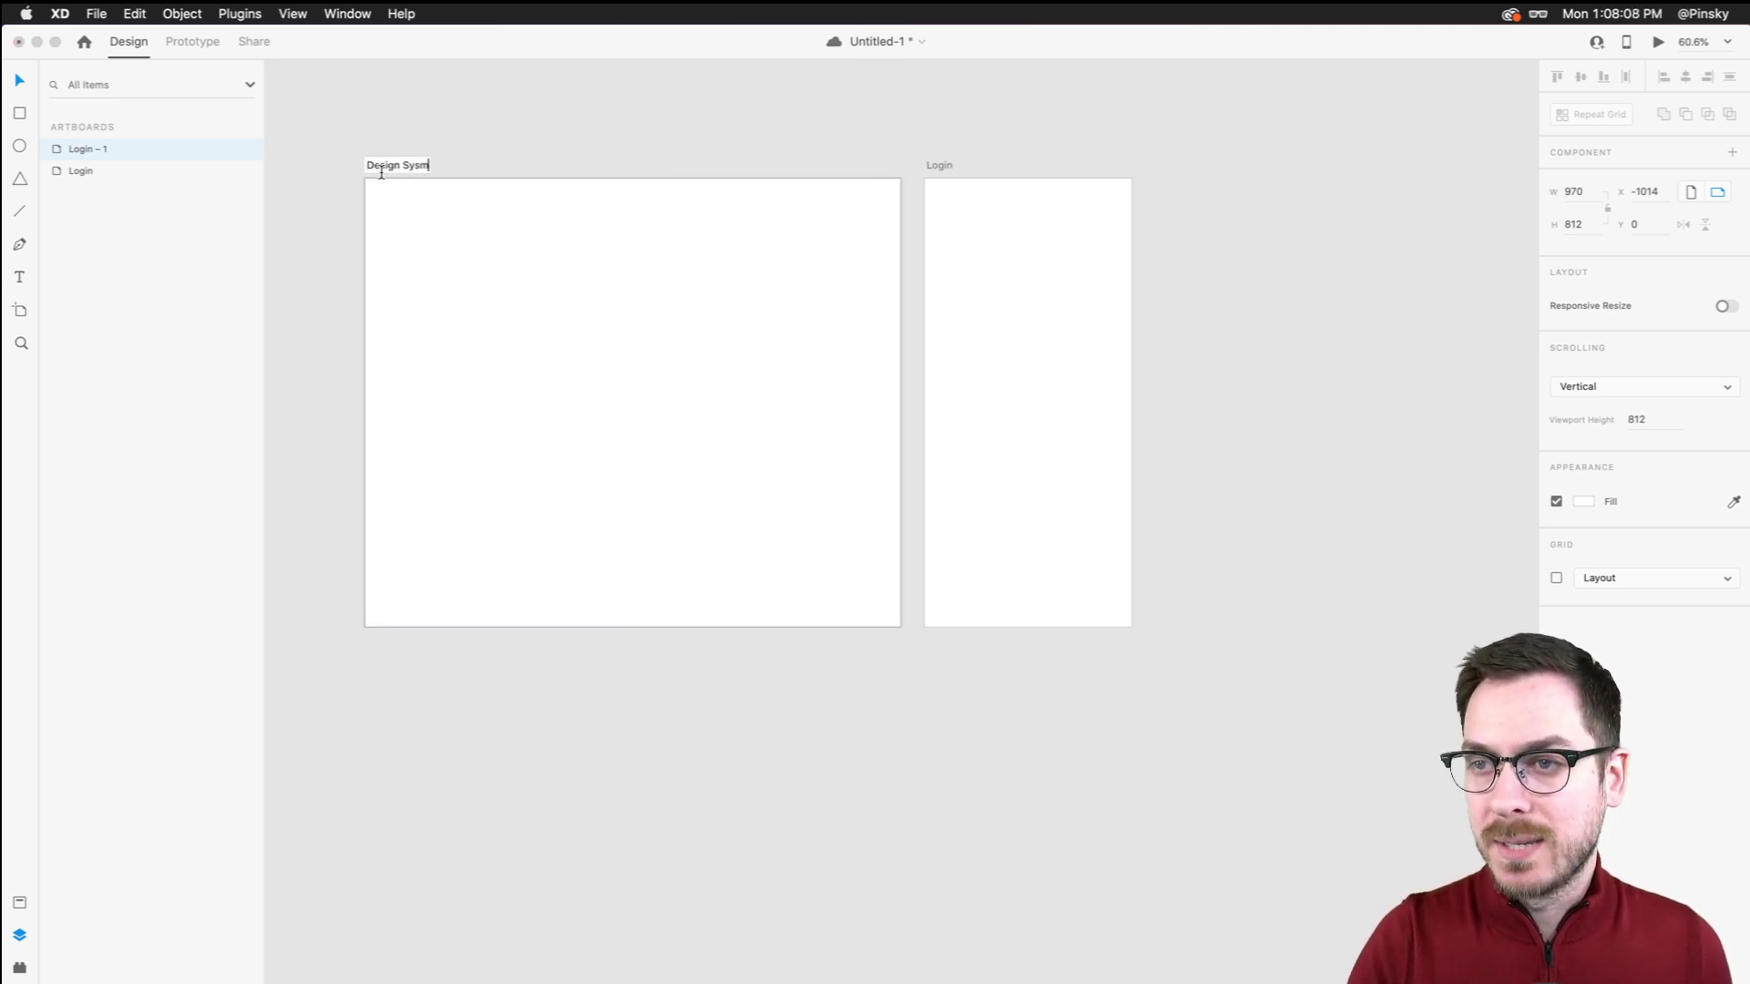
pyautogui.press('BackSpace')
pyautogui.write('te')
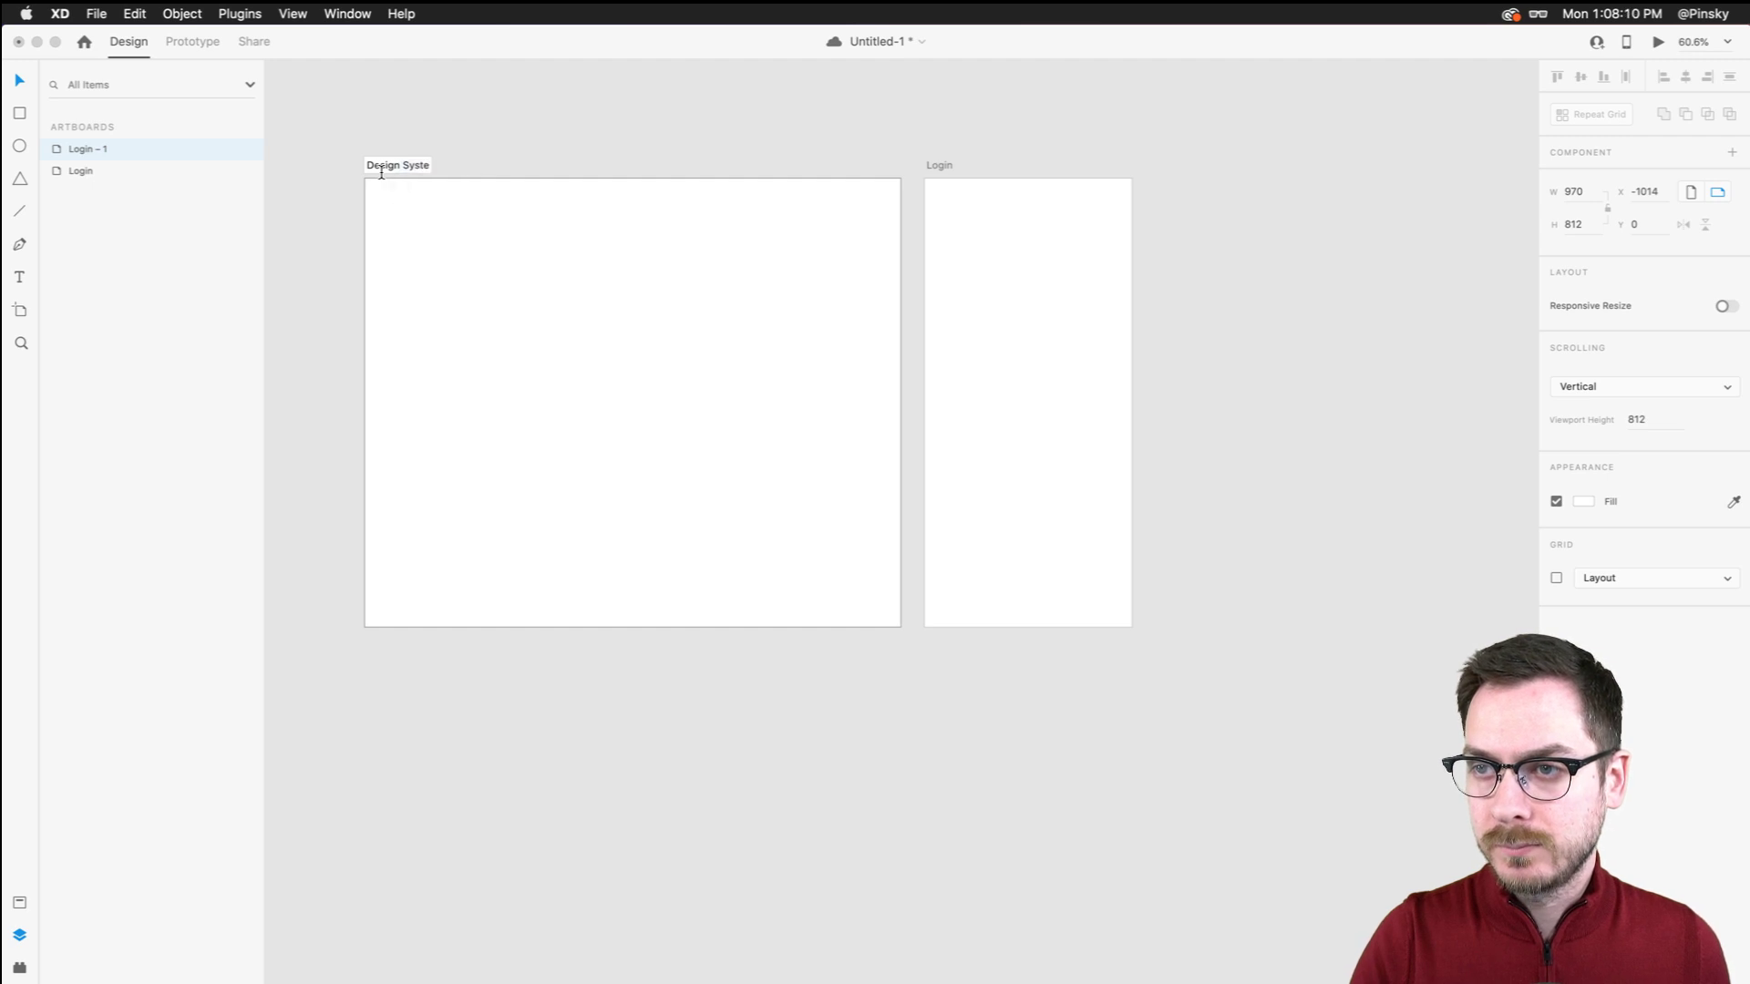
pyautogui.write('m')
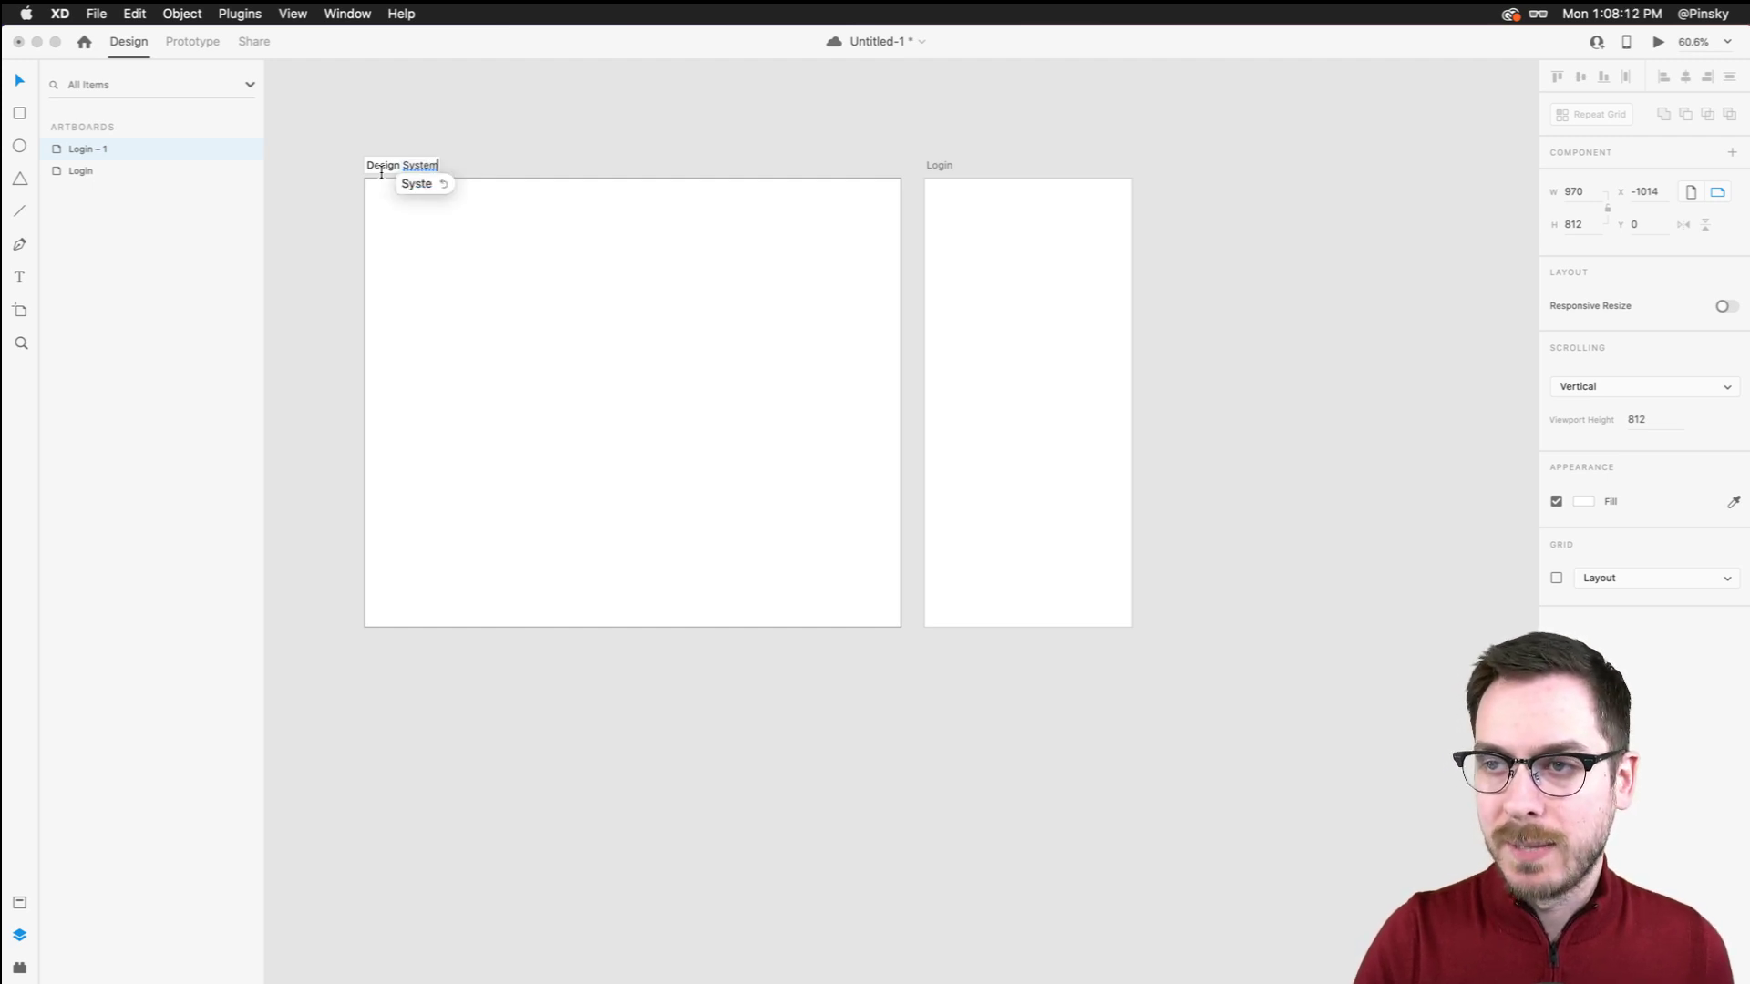
pyautogui.click(383, 165)
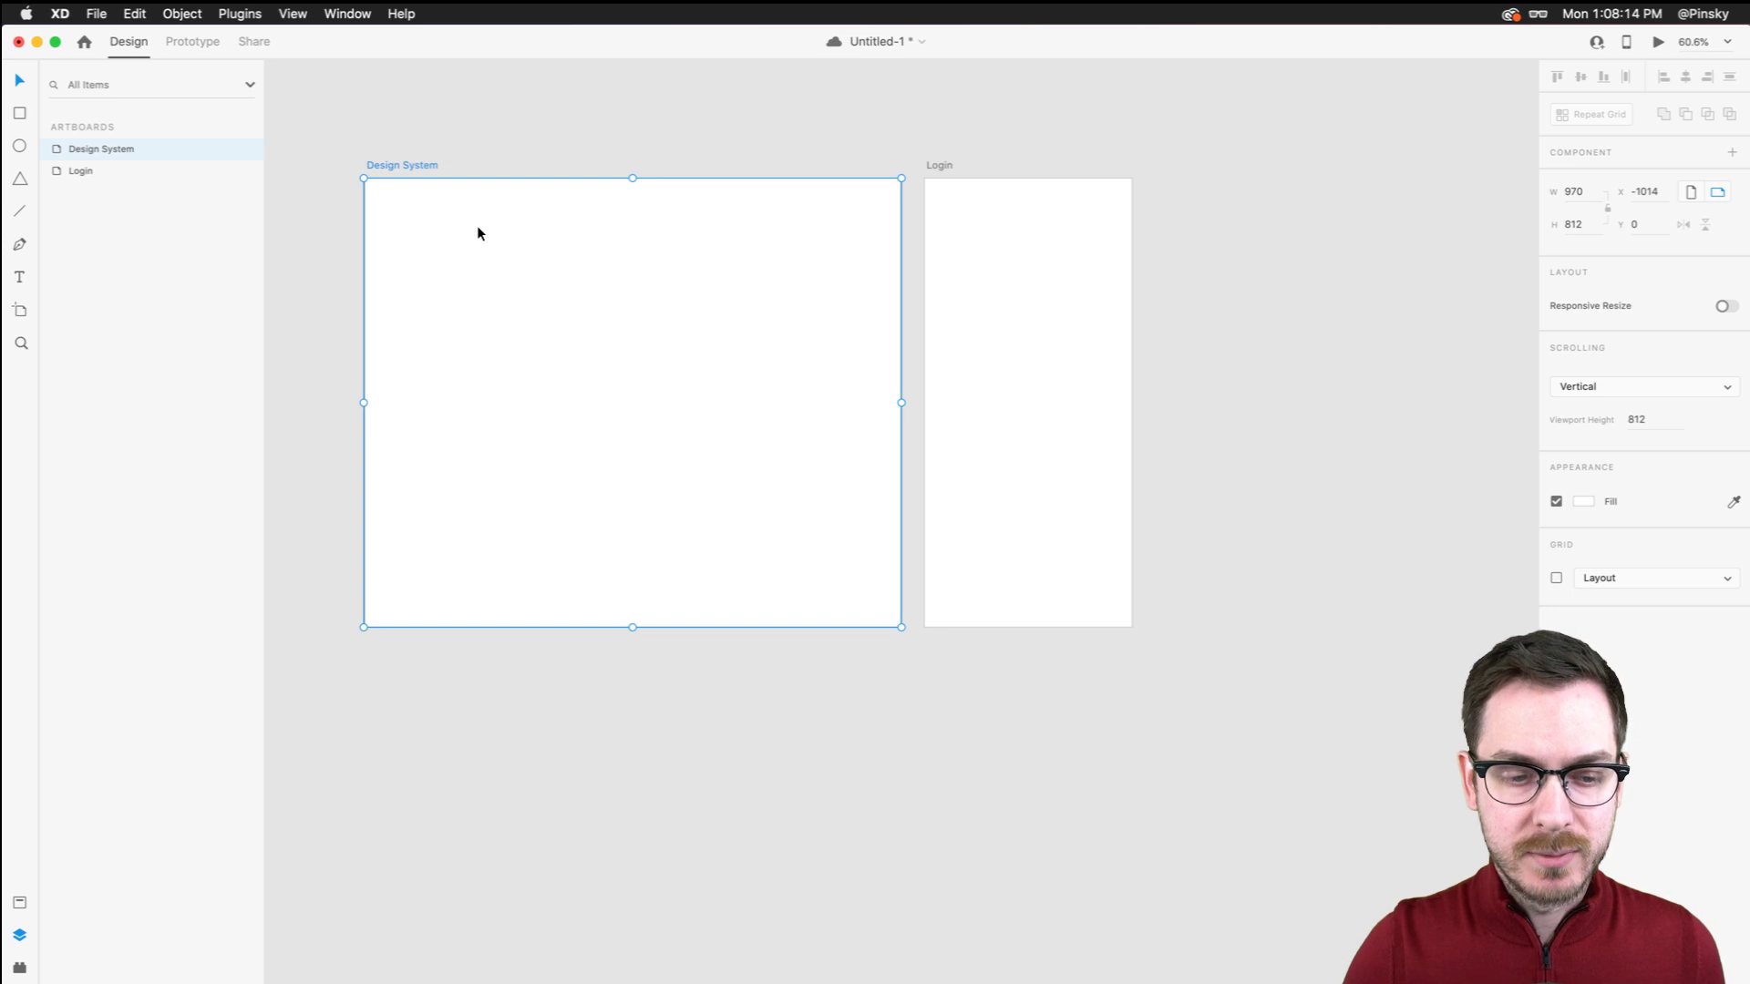
# Save the document and place the Login artboard to the right of Design System at about X 9
pyautogui.scroll(3, 477, 226)
pyautogui.moveTo(1014, 157); pyautogui.dragTo(1034, 159)
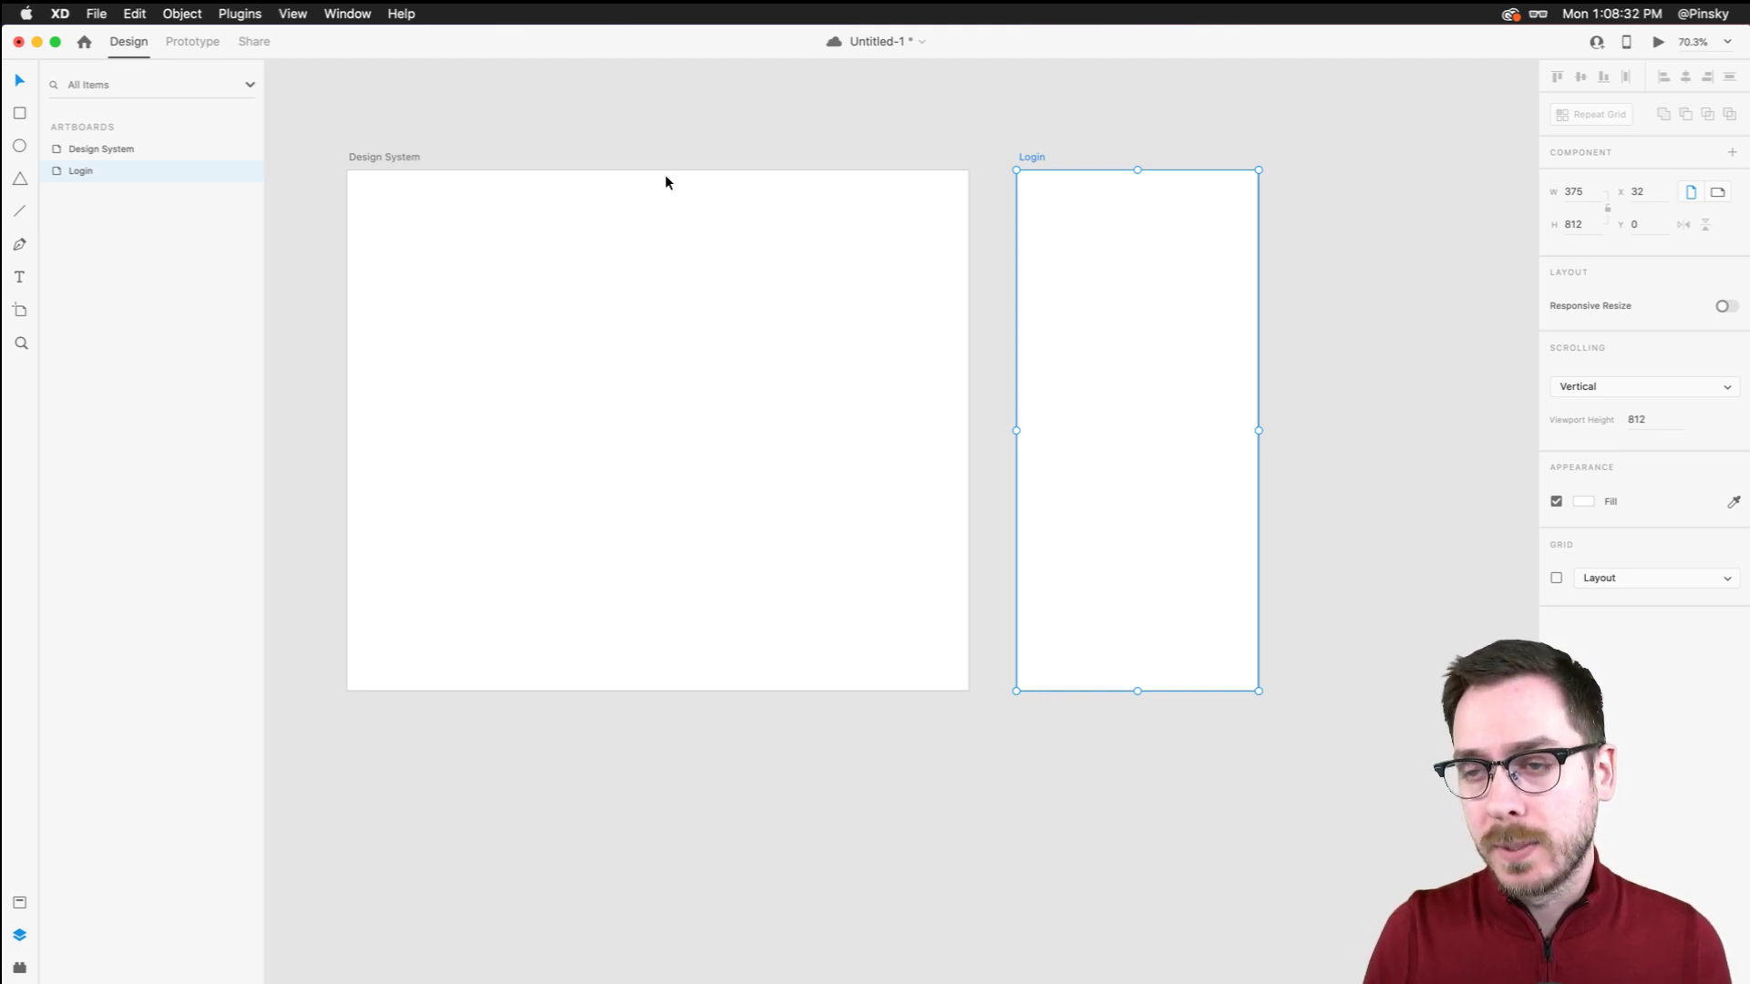
pyautogui.press('super+s')
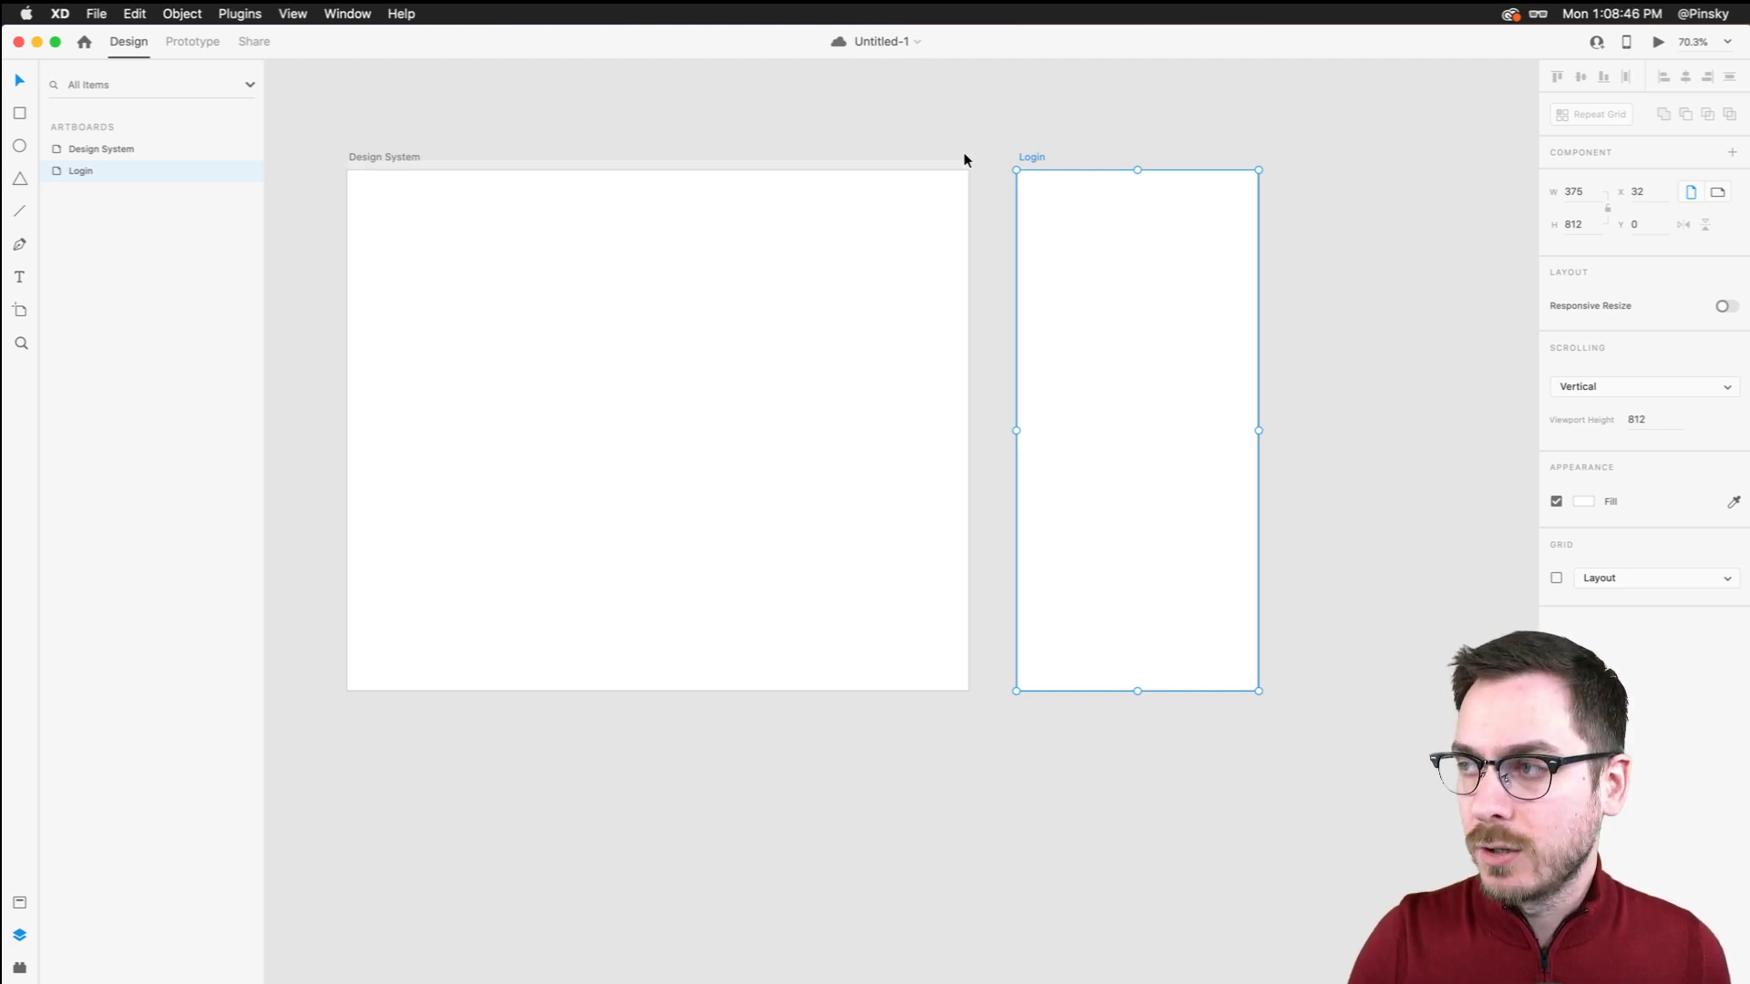
pyautogui.moveTo(1035, 163)
pyautogui.mouseDown()
pyautogui.moveTo(1004, 157)
pyautogui.moveTo(1019, 155)
pyautogui.mouseUp()
pyautogui.scroll(3, 613, 273)
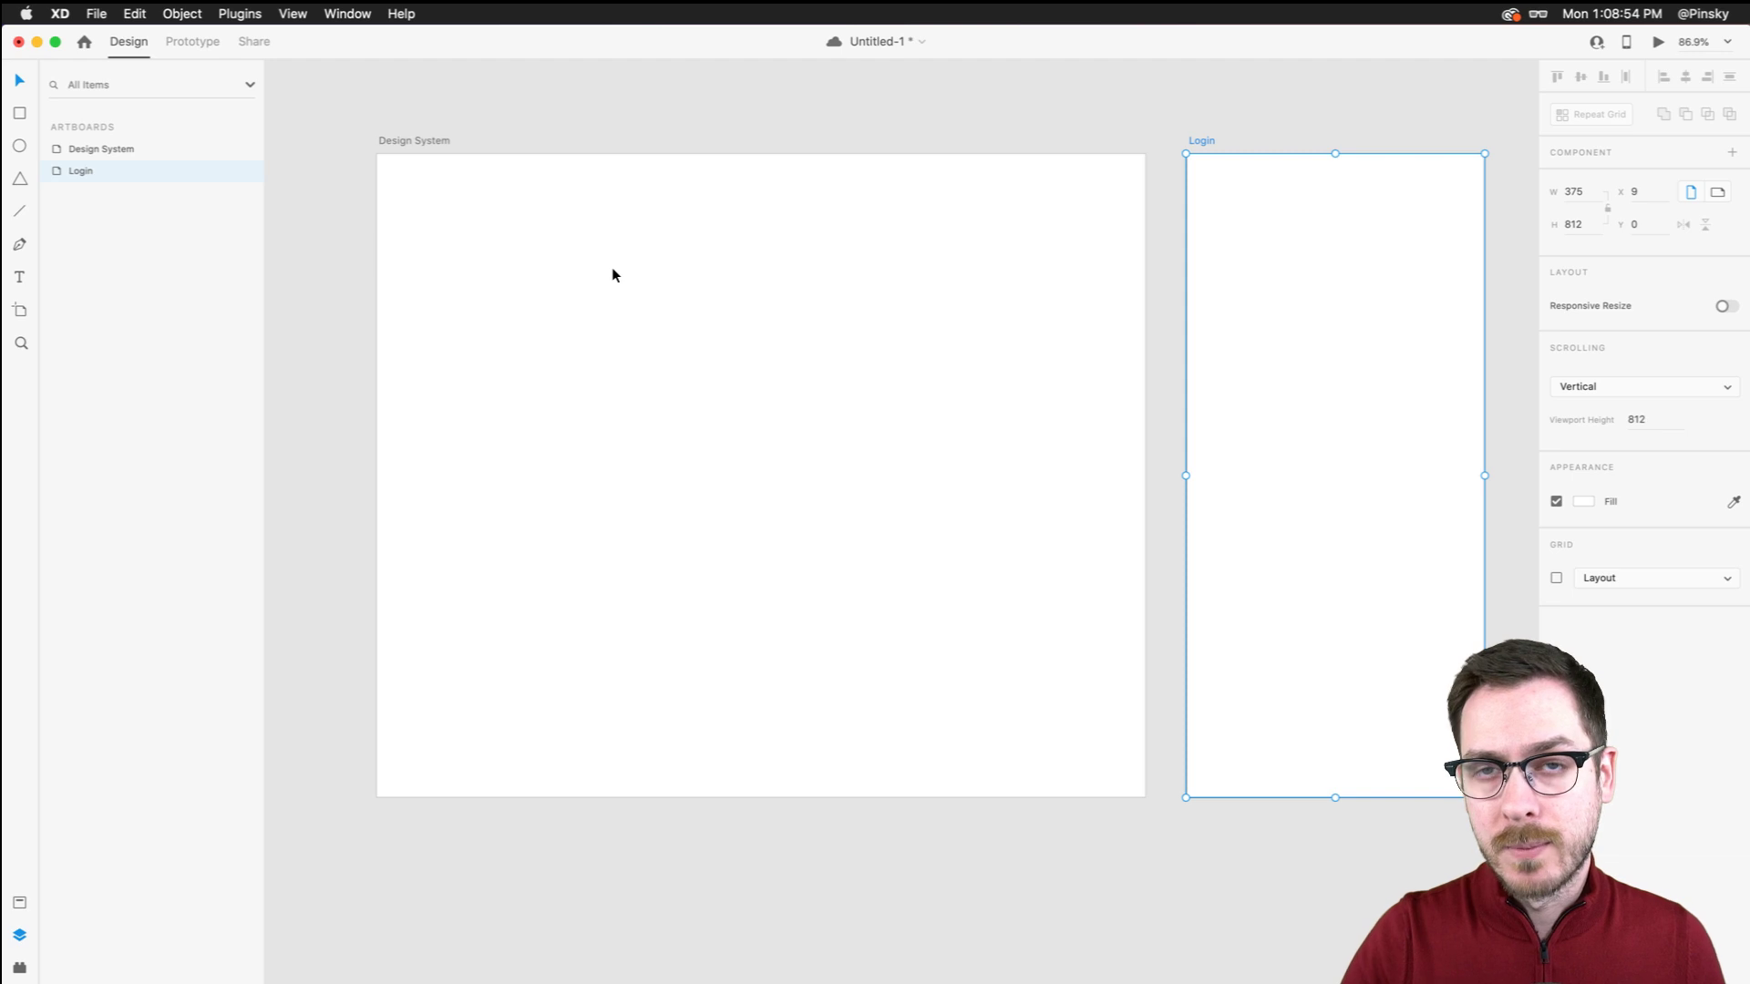
# Add the text Assets in the Design System artboard's upper-left corner, enlarged to about size 37 at about X 34, Y 34
pyautogui.click(22, 275)
pyautogui.click(412, 217)
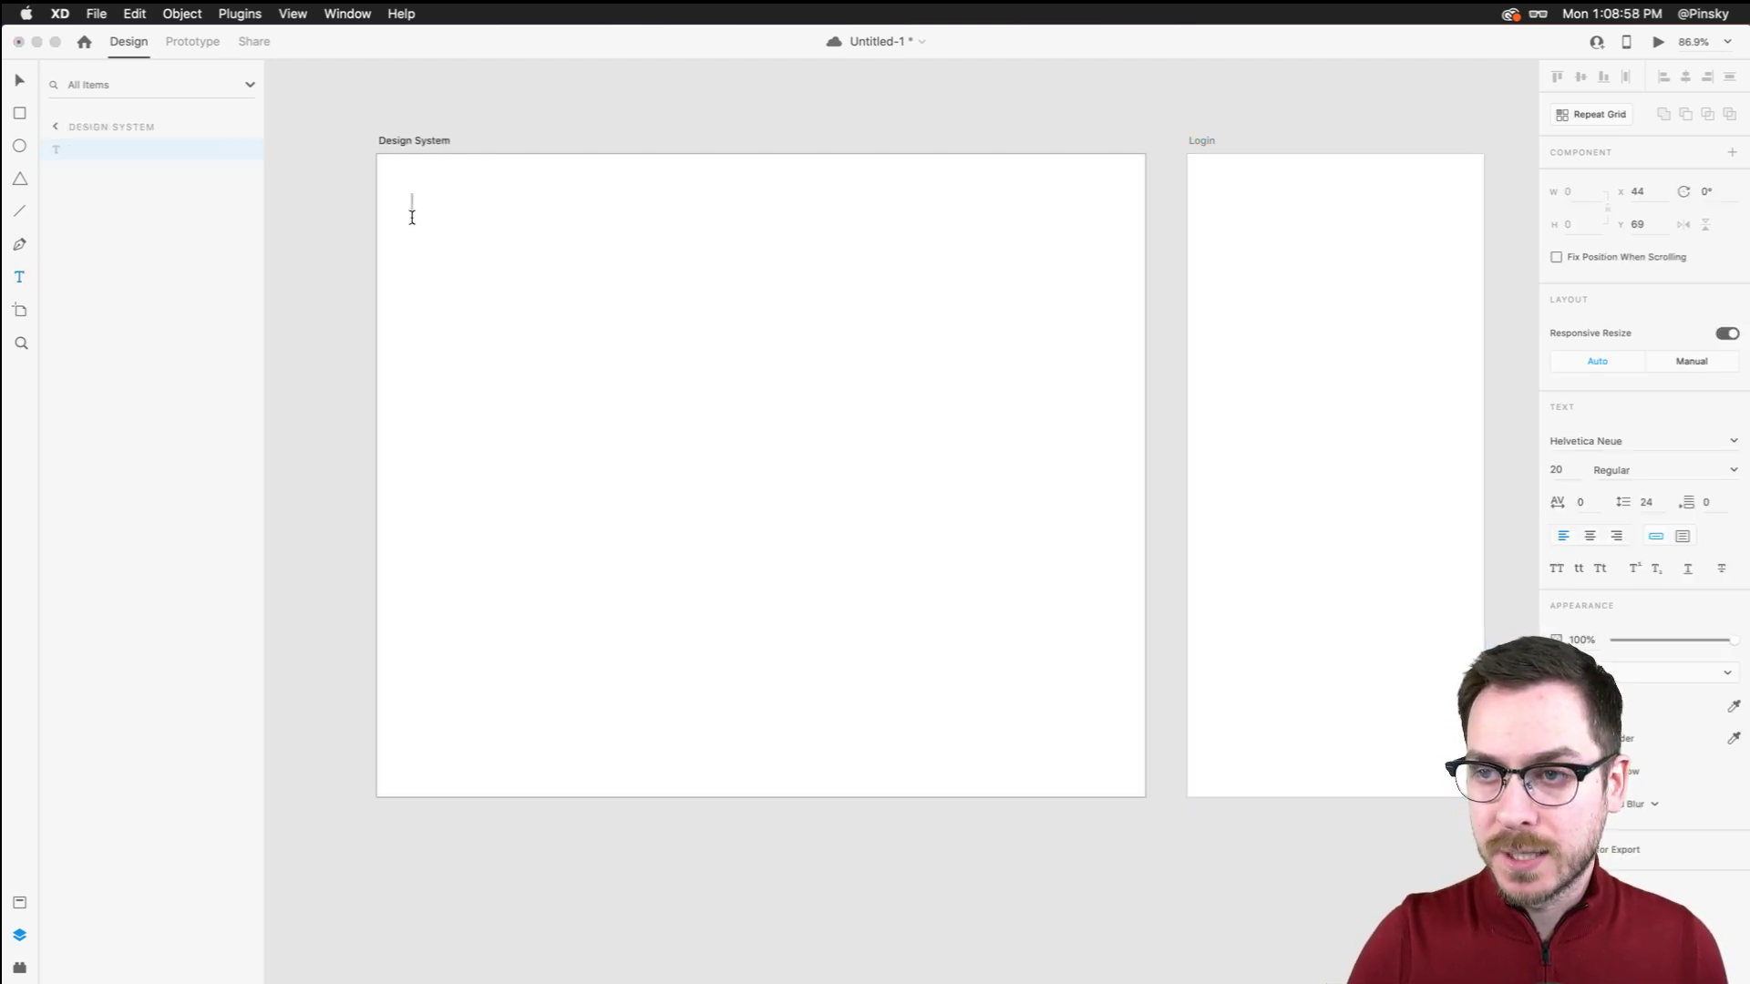
pyautogui.write('Assets')
pyautogui.press('Escape')
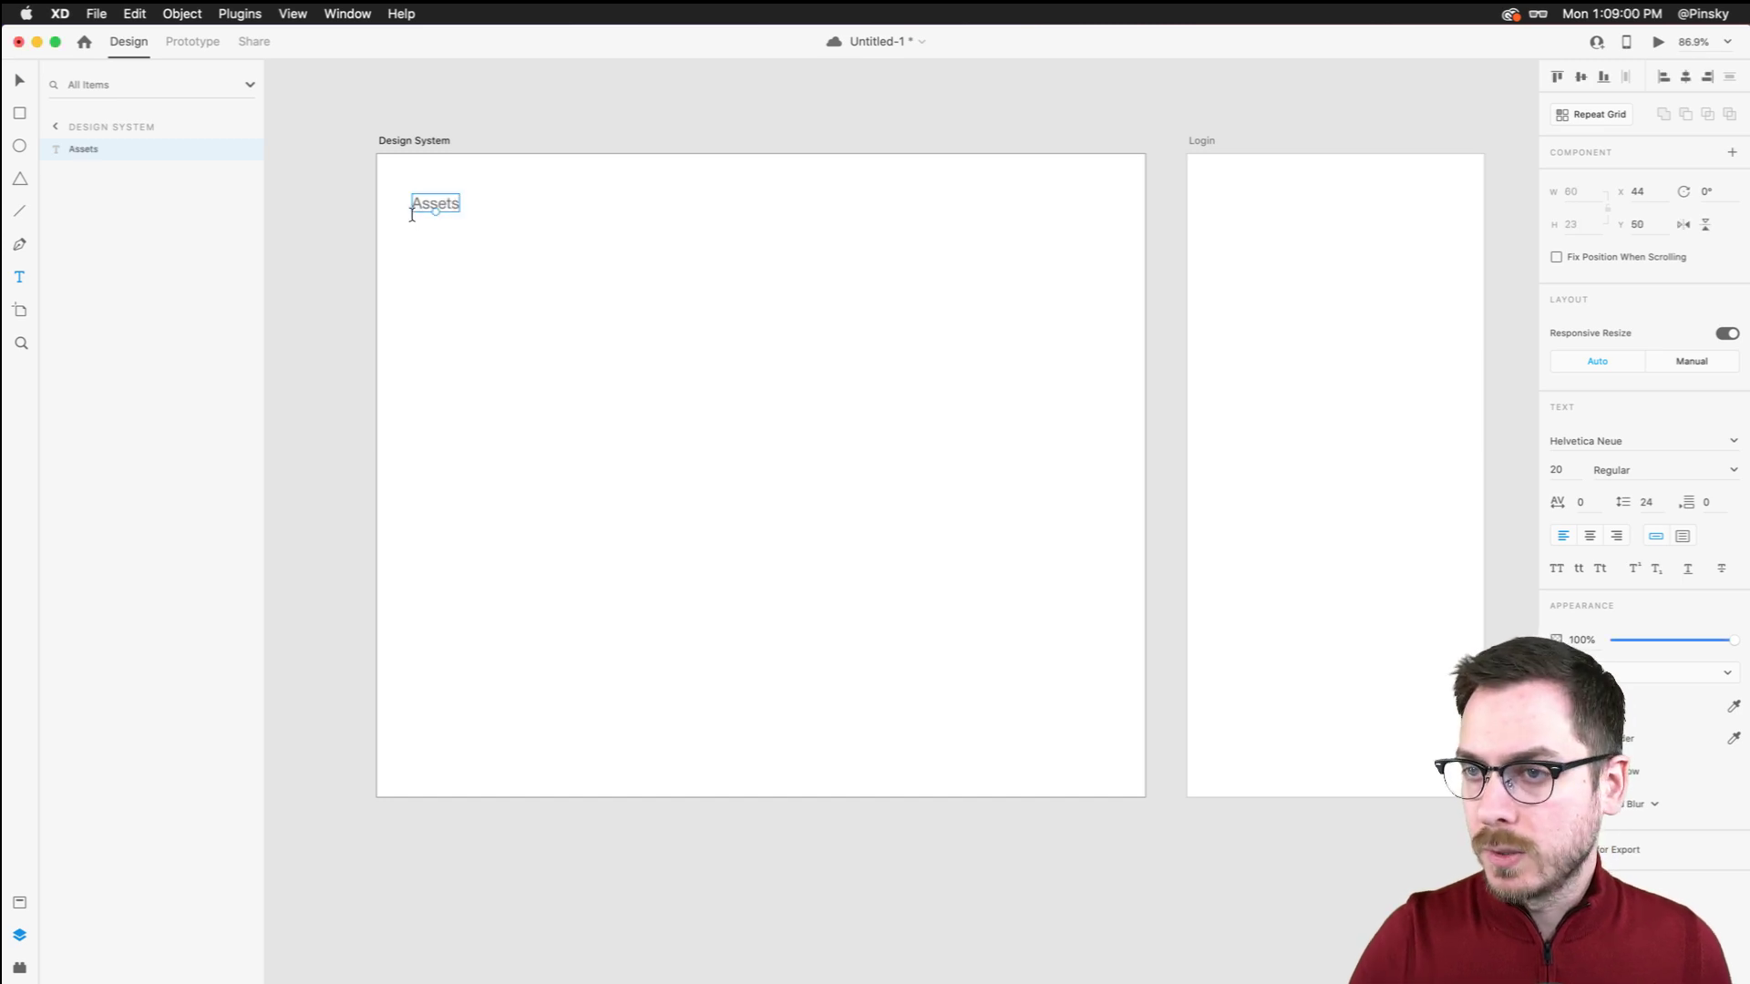
pyautogui.moveTo(435, 211)
pyautogui.mouseDown()
pyautogui.moveTo(434, 242)
pyautogui.moveTo(462, 183)
pyautogui.moveTo(450, 198)
pyautogui.mouseUp()
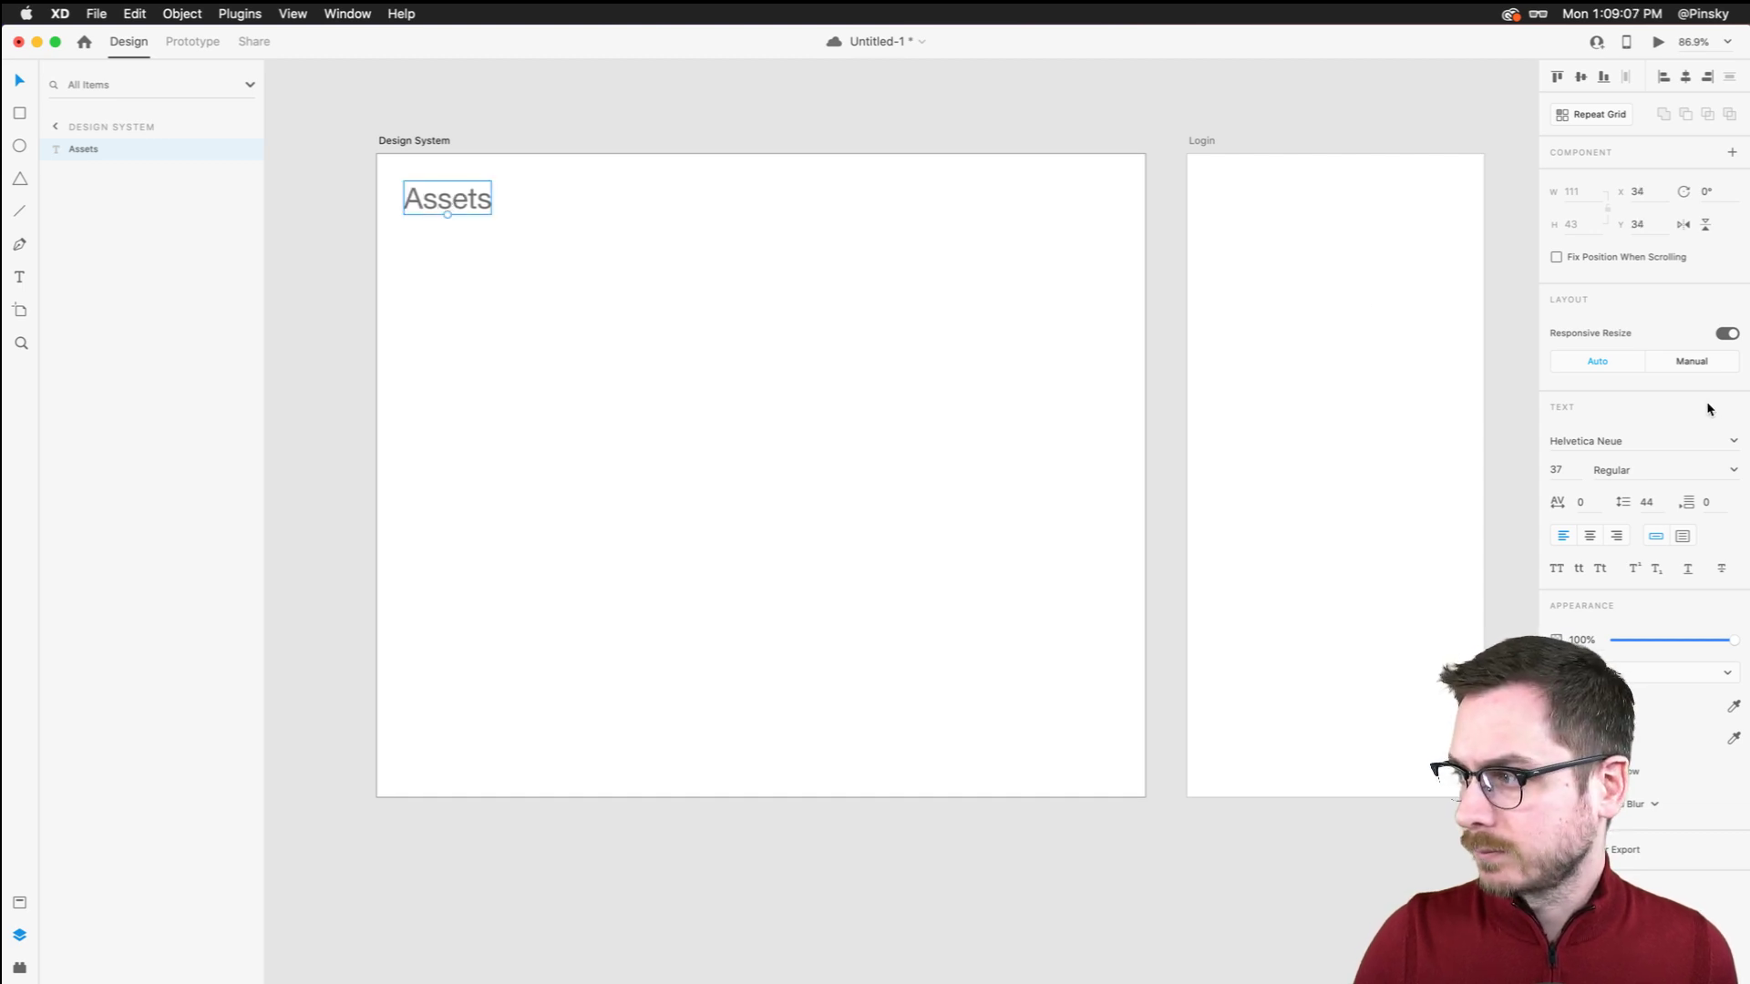
# Set the Assets heading's font to Sofia Pro and darken its fill to a dark grey
pyautogui.click(1672, 446)
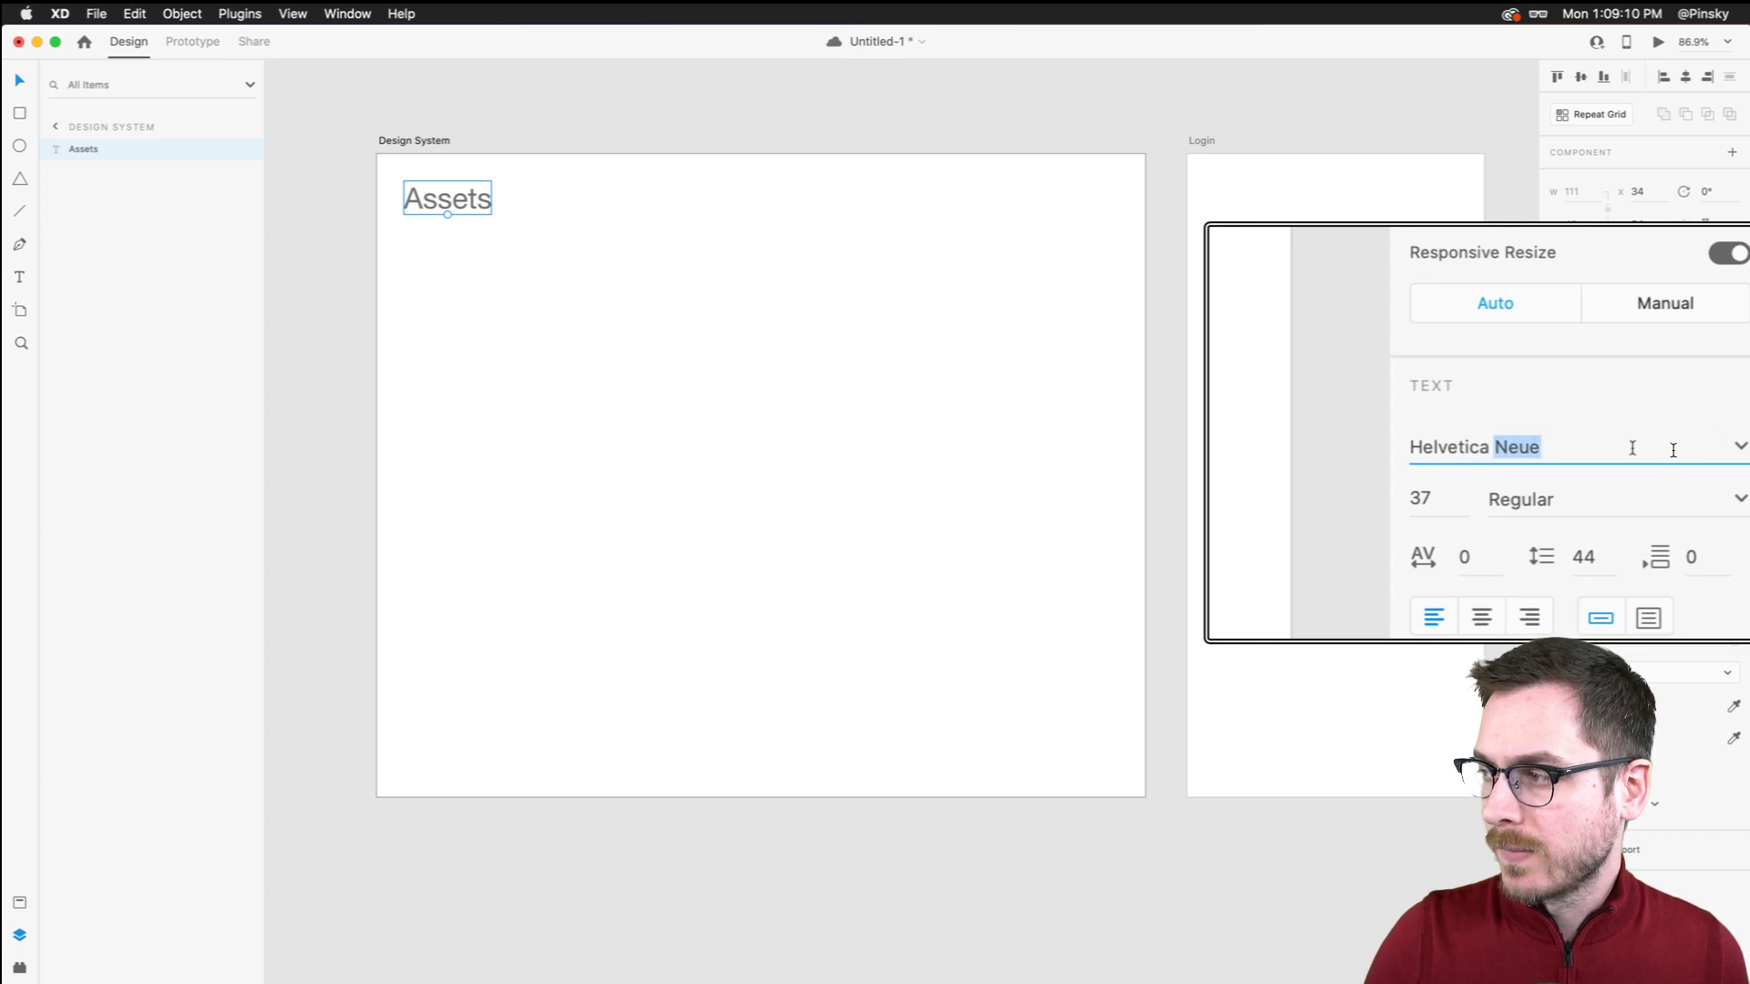
pyautogui.write('Sofia Pro')
pyautogui.press('Return')
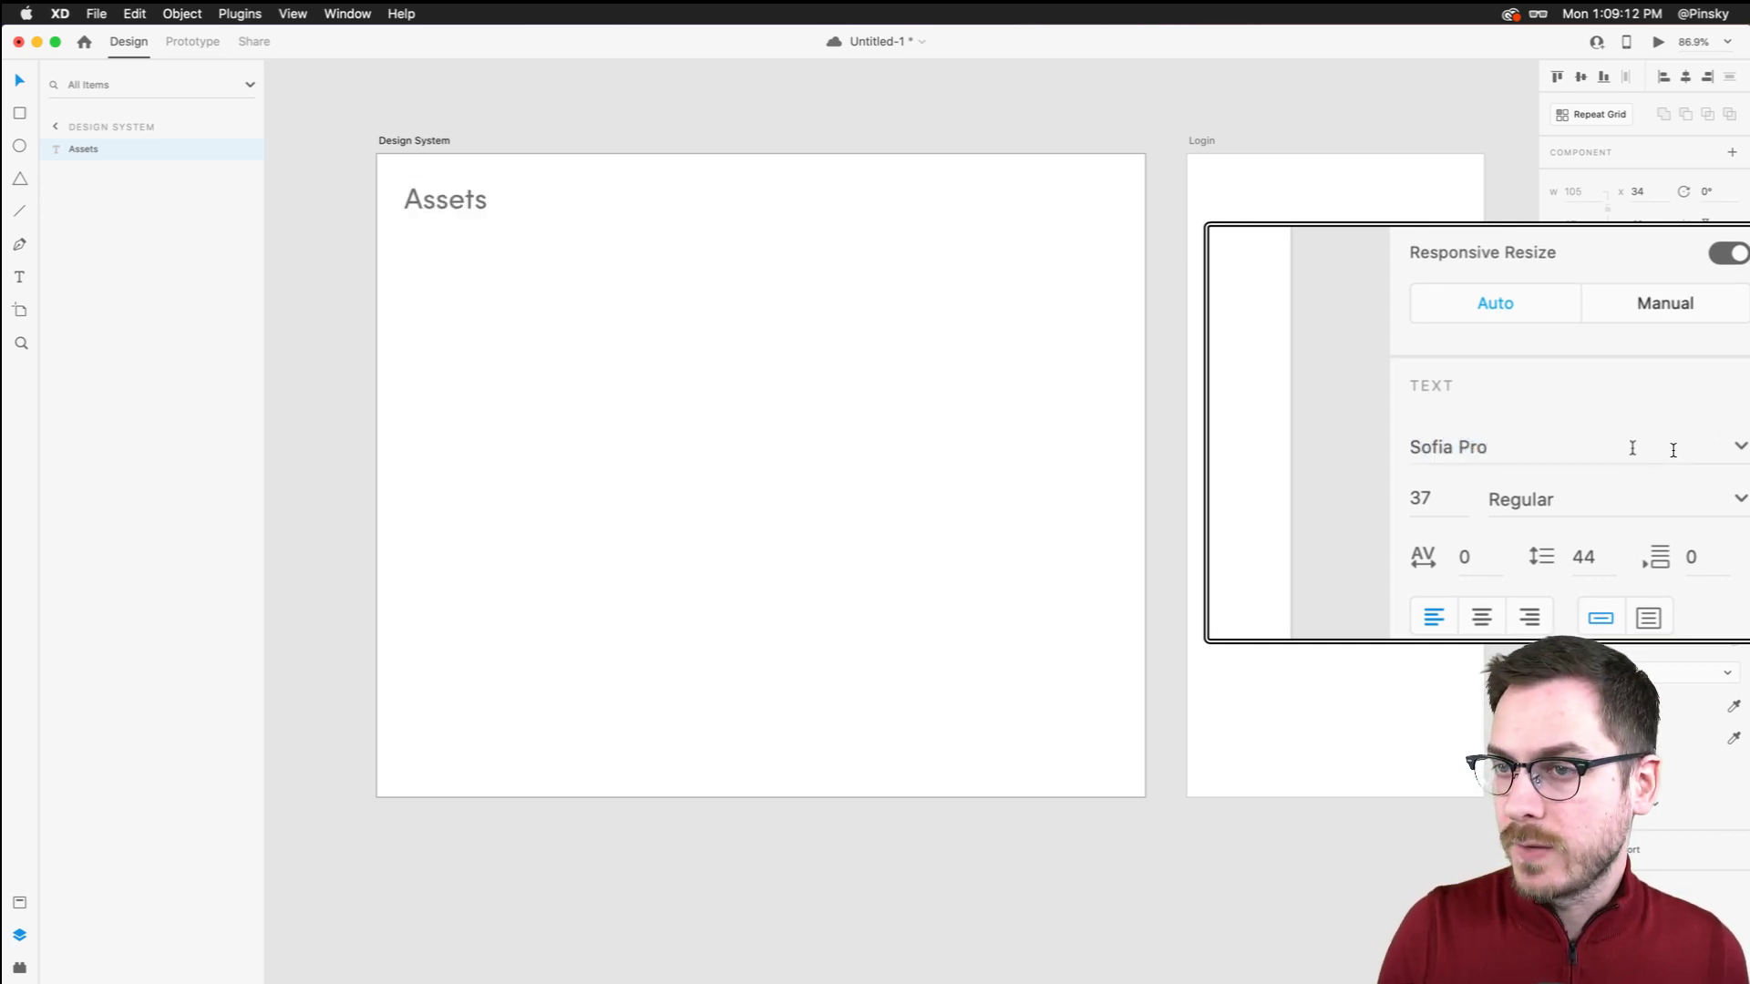
pyautogui.click(1576, 707)
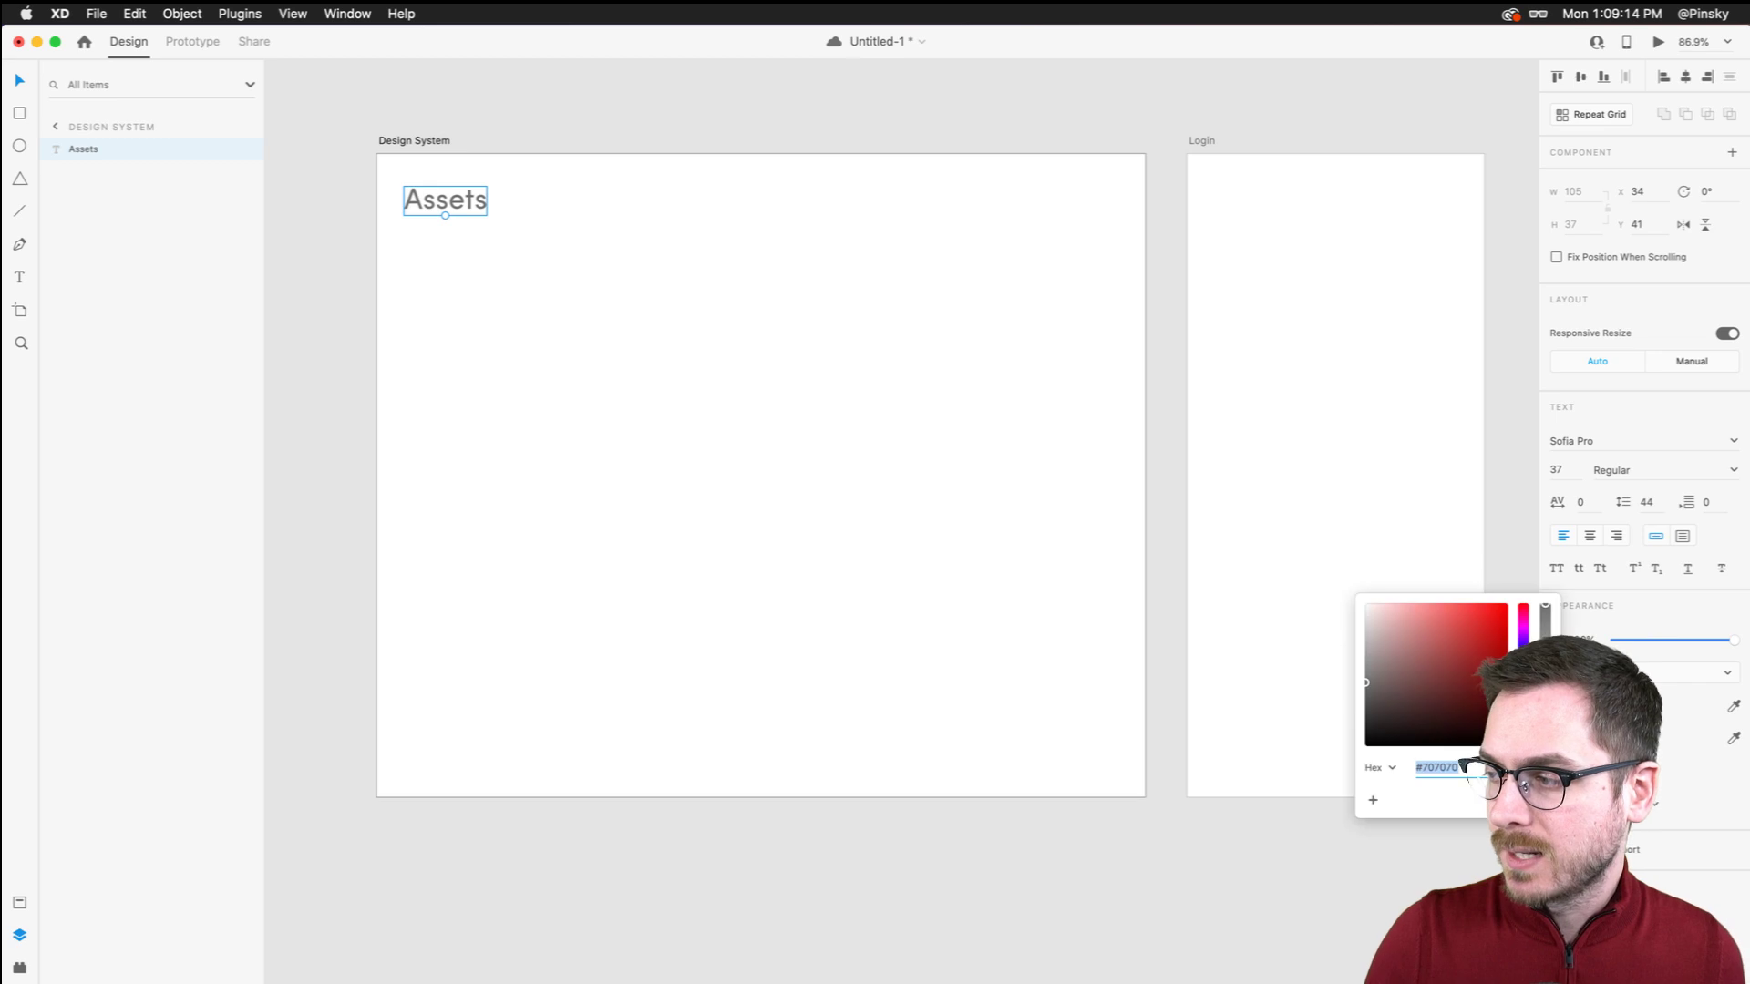
pyautogui.moveTo(1374, 692); pyautogui.dragTo(1359, 722)
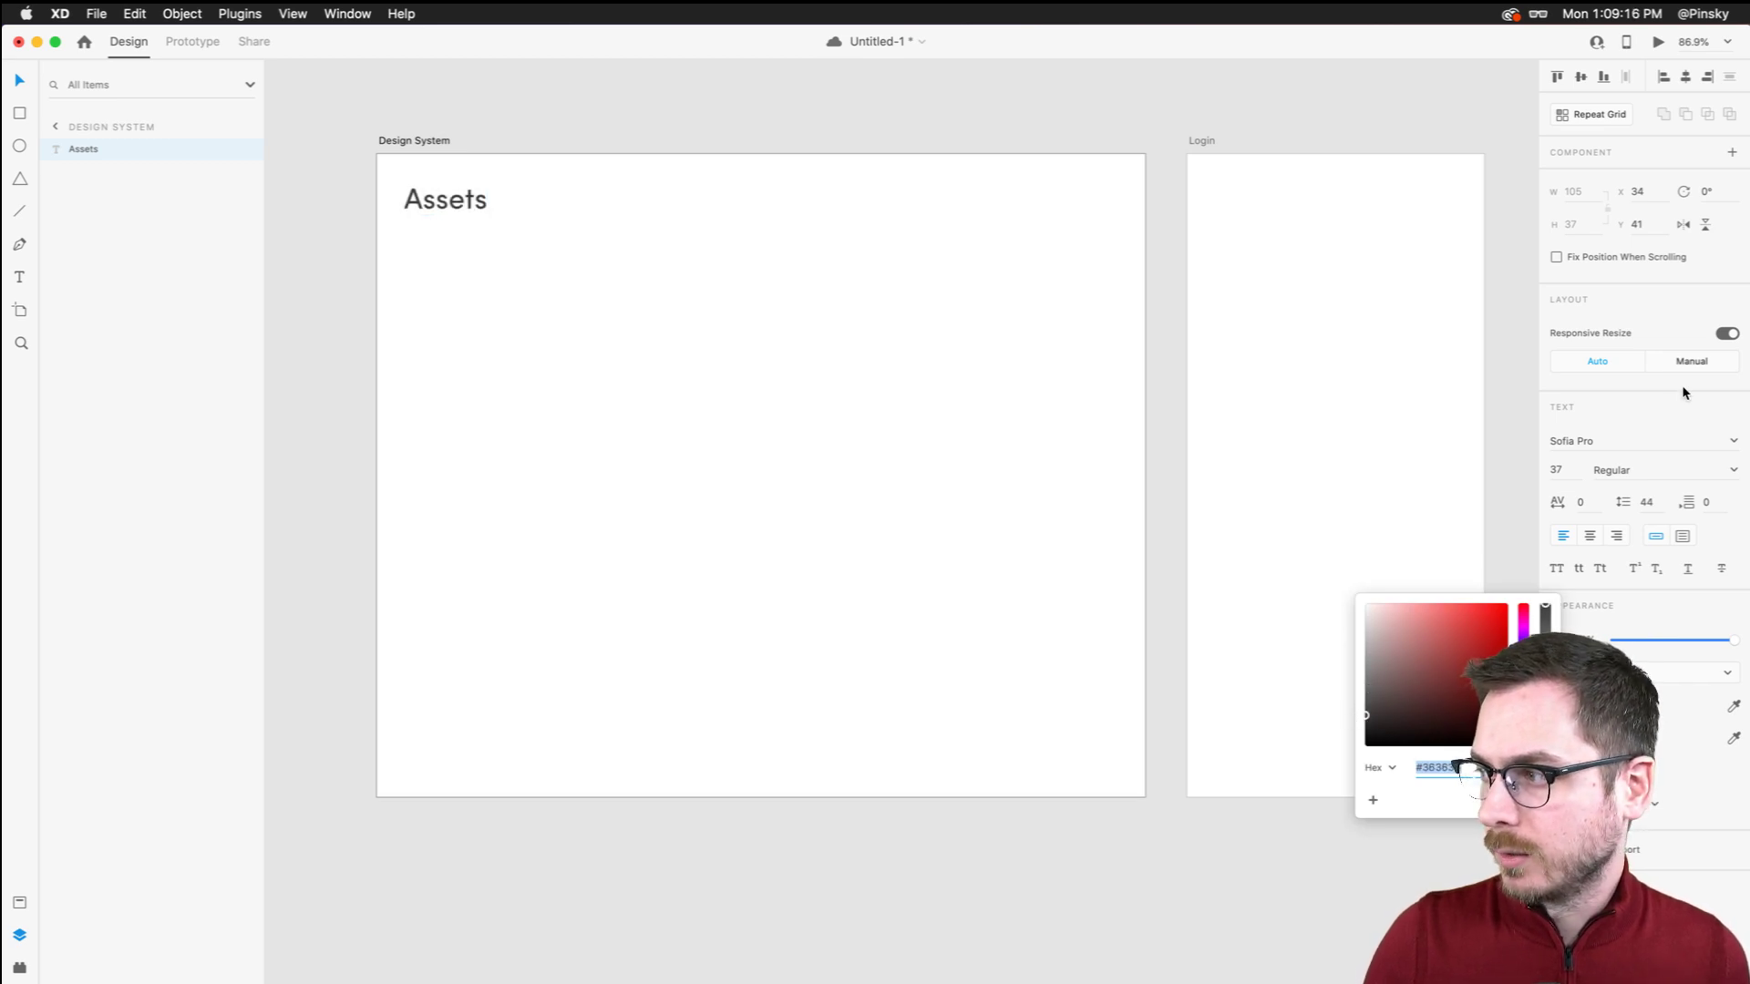
# Set the Assets heading to font size 45 and Medium weight
pyautogui.click(1569, 481)
pyautogui.write('45')
pyautogui.press('Return')
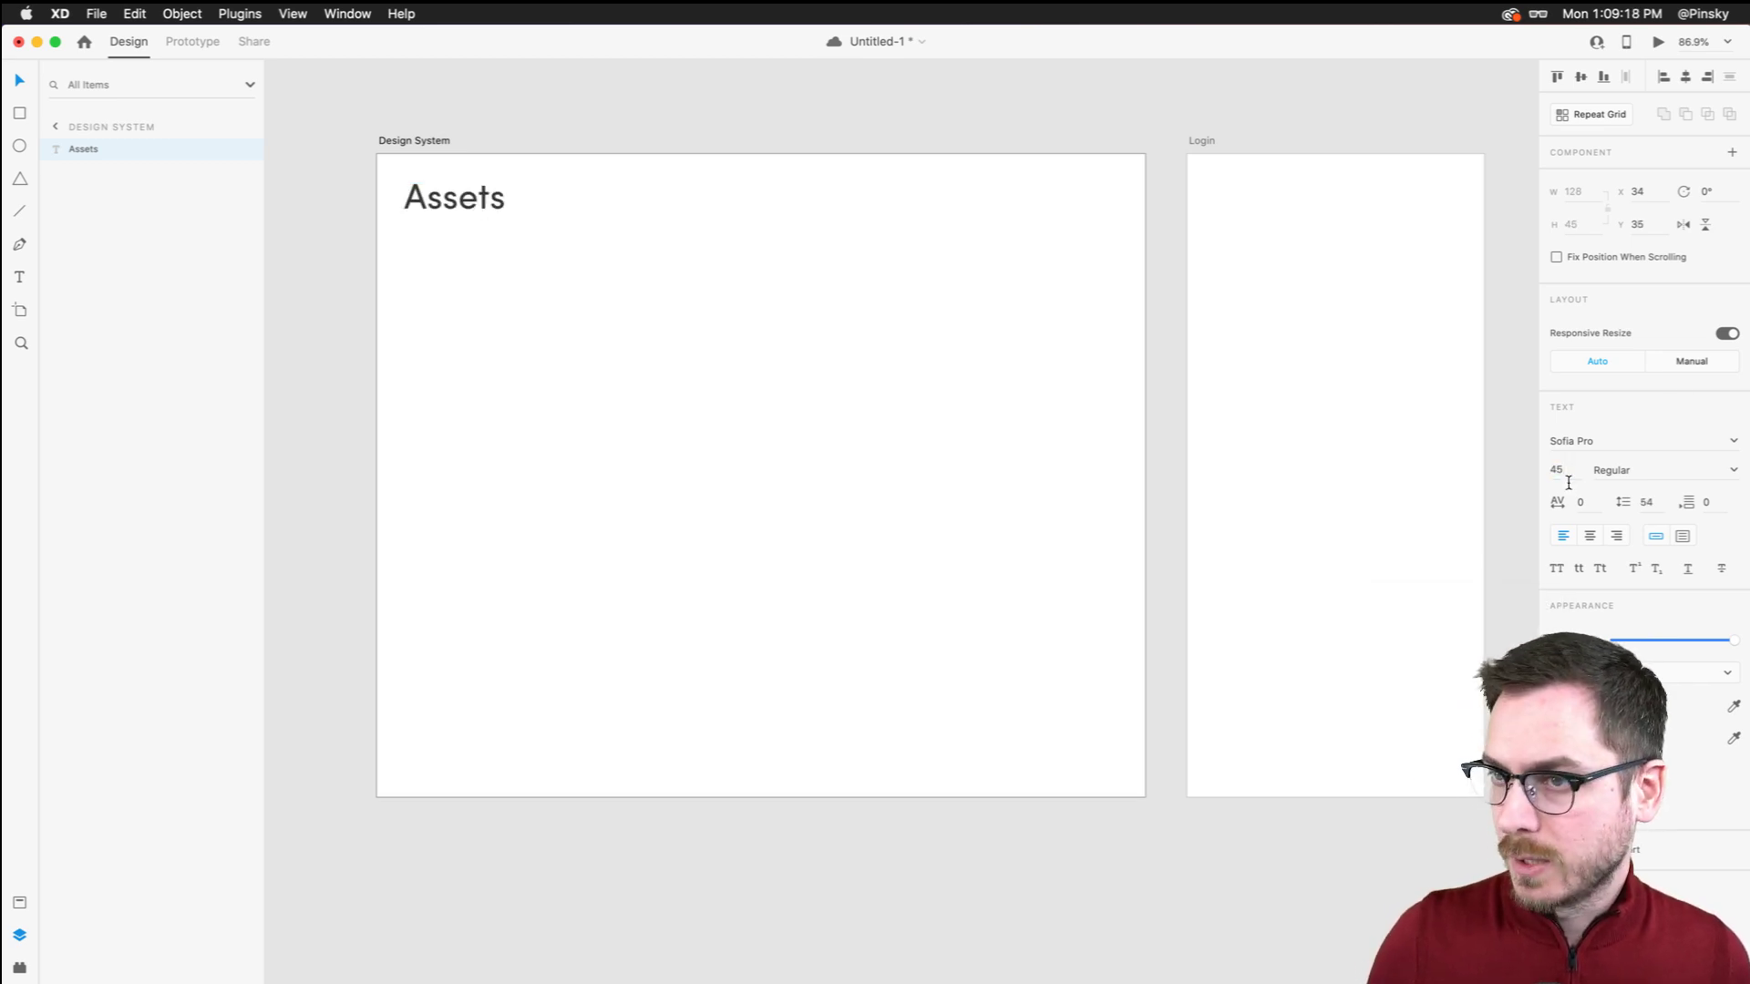
pyautogui.click(1731, 466)
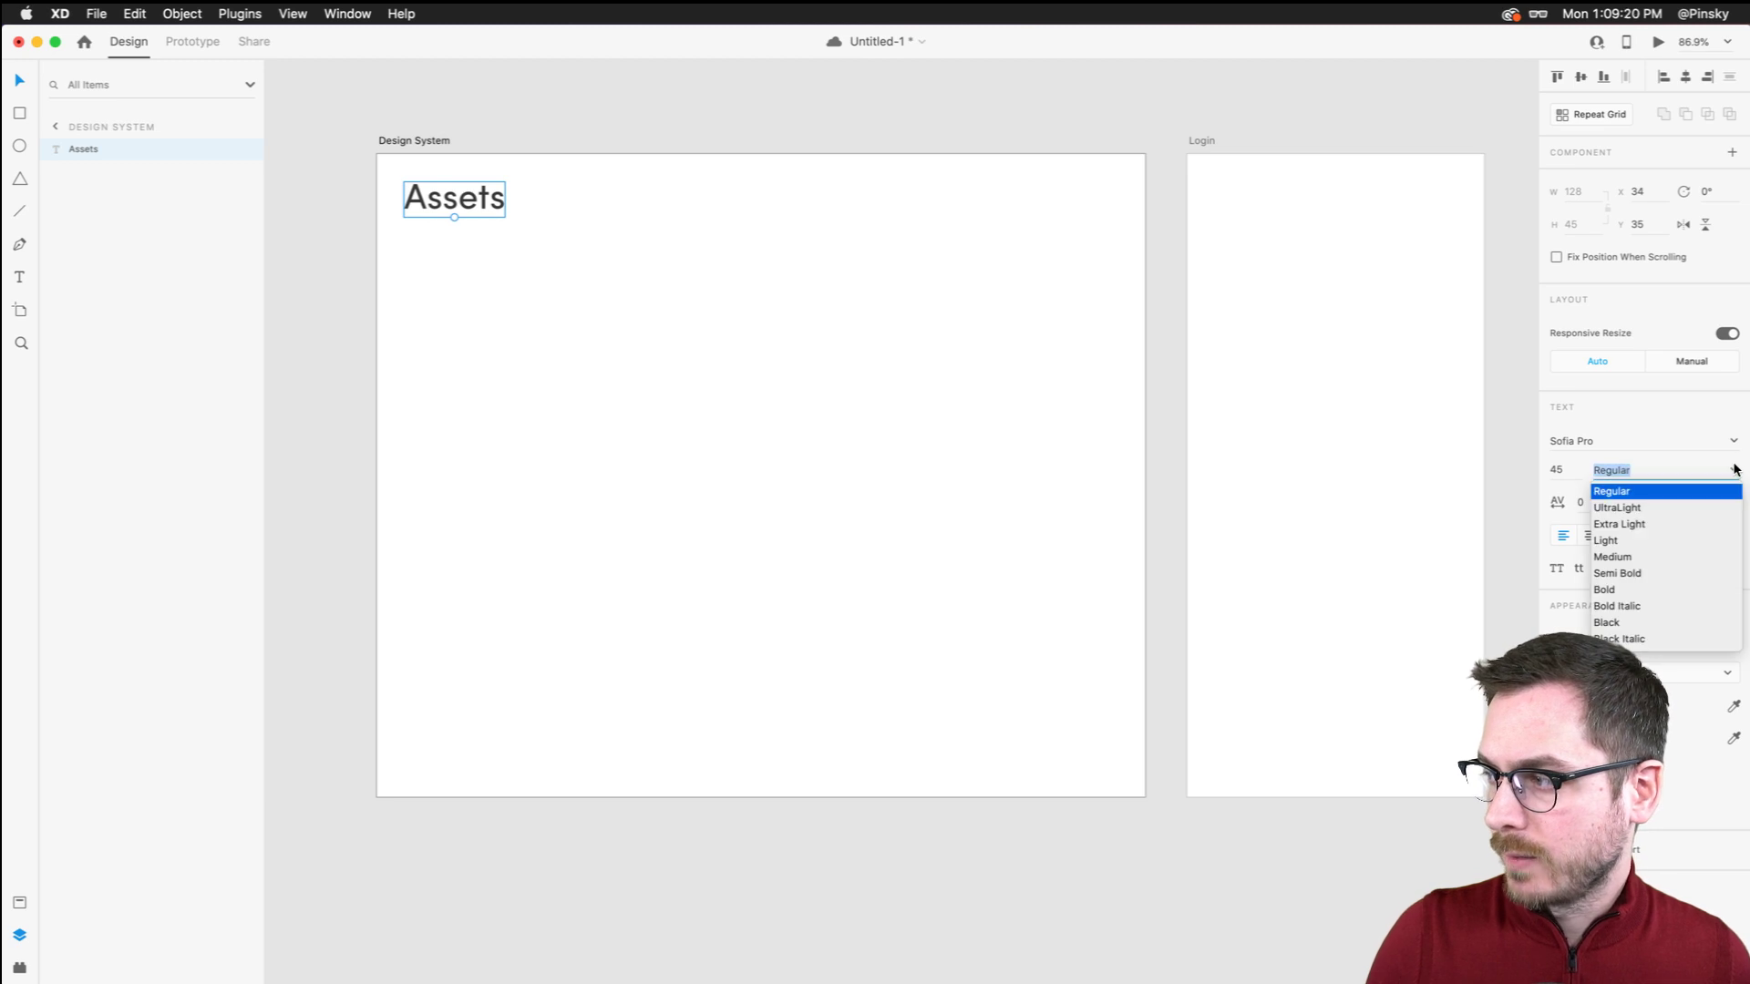
pyautogui.click(1631, 559)
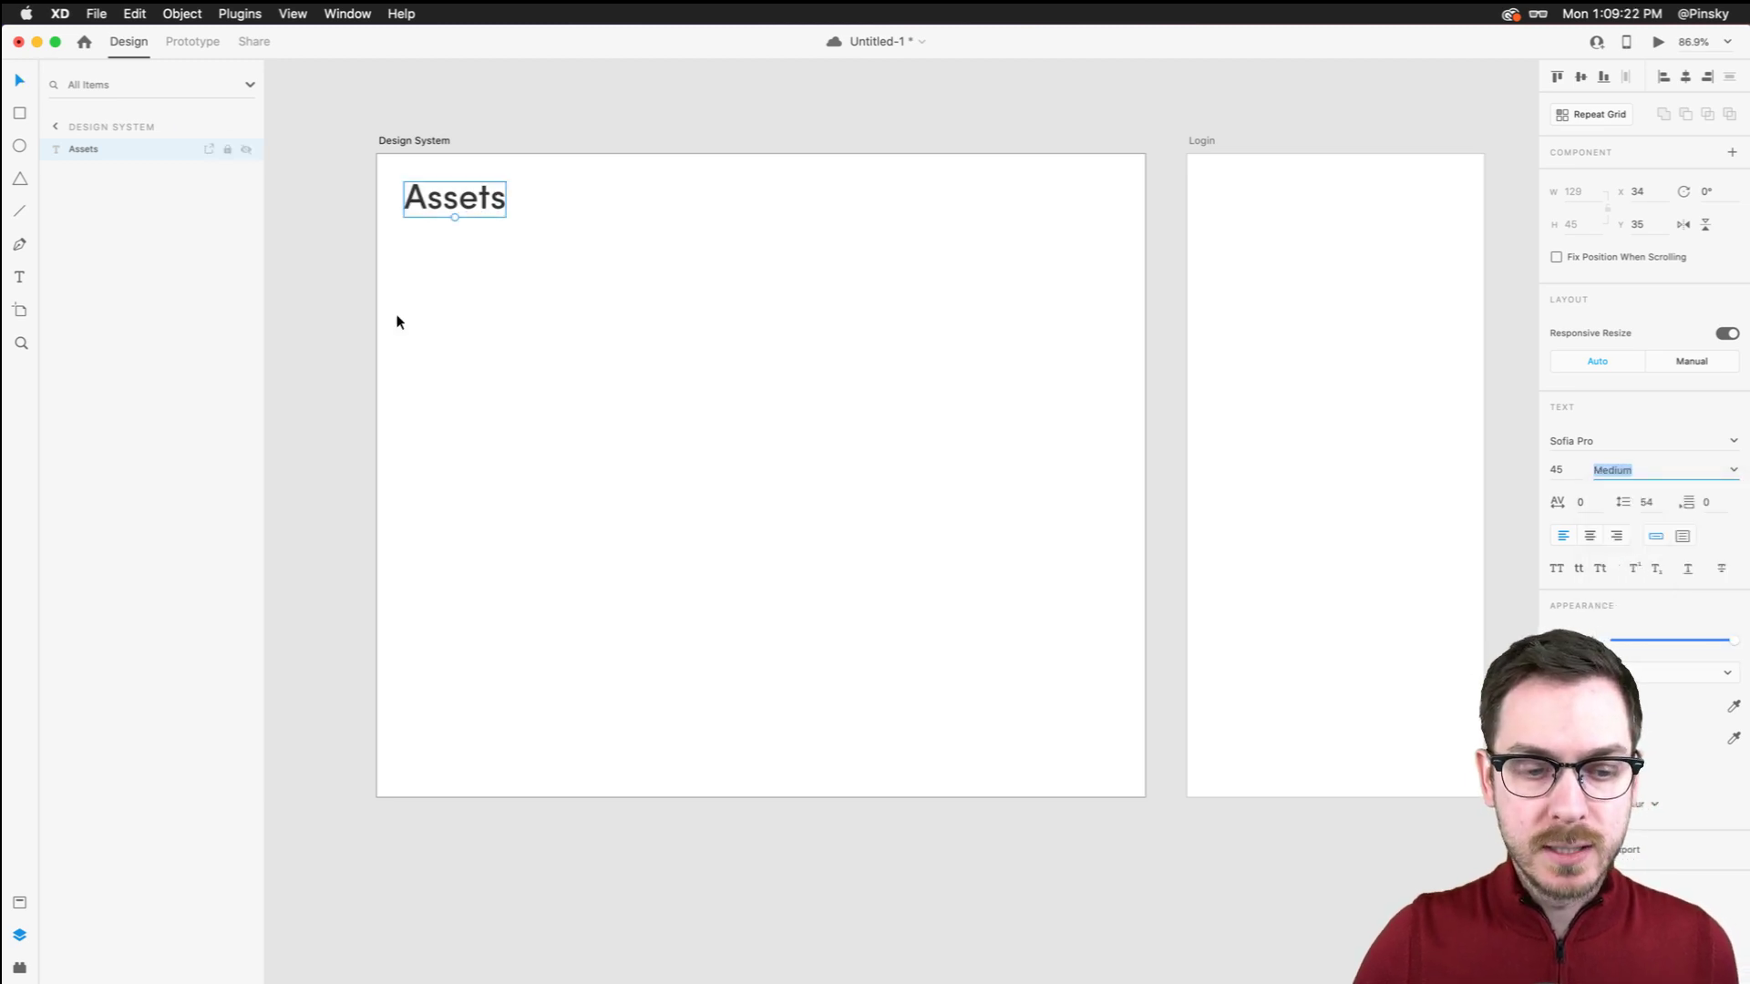
# Duplicate the Assets heading to its right at about X 503, Y 42 and change the copy's text to Inspiration
pyautogui.moveTo(436, 202); pyautogui.dragTo(809, 208)
pyautogui.doubleClick(809, 209)
pyautogui.press('BackSpace')
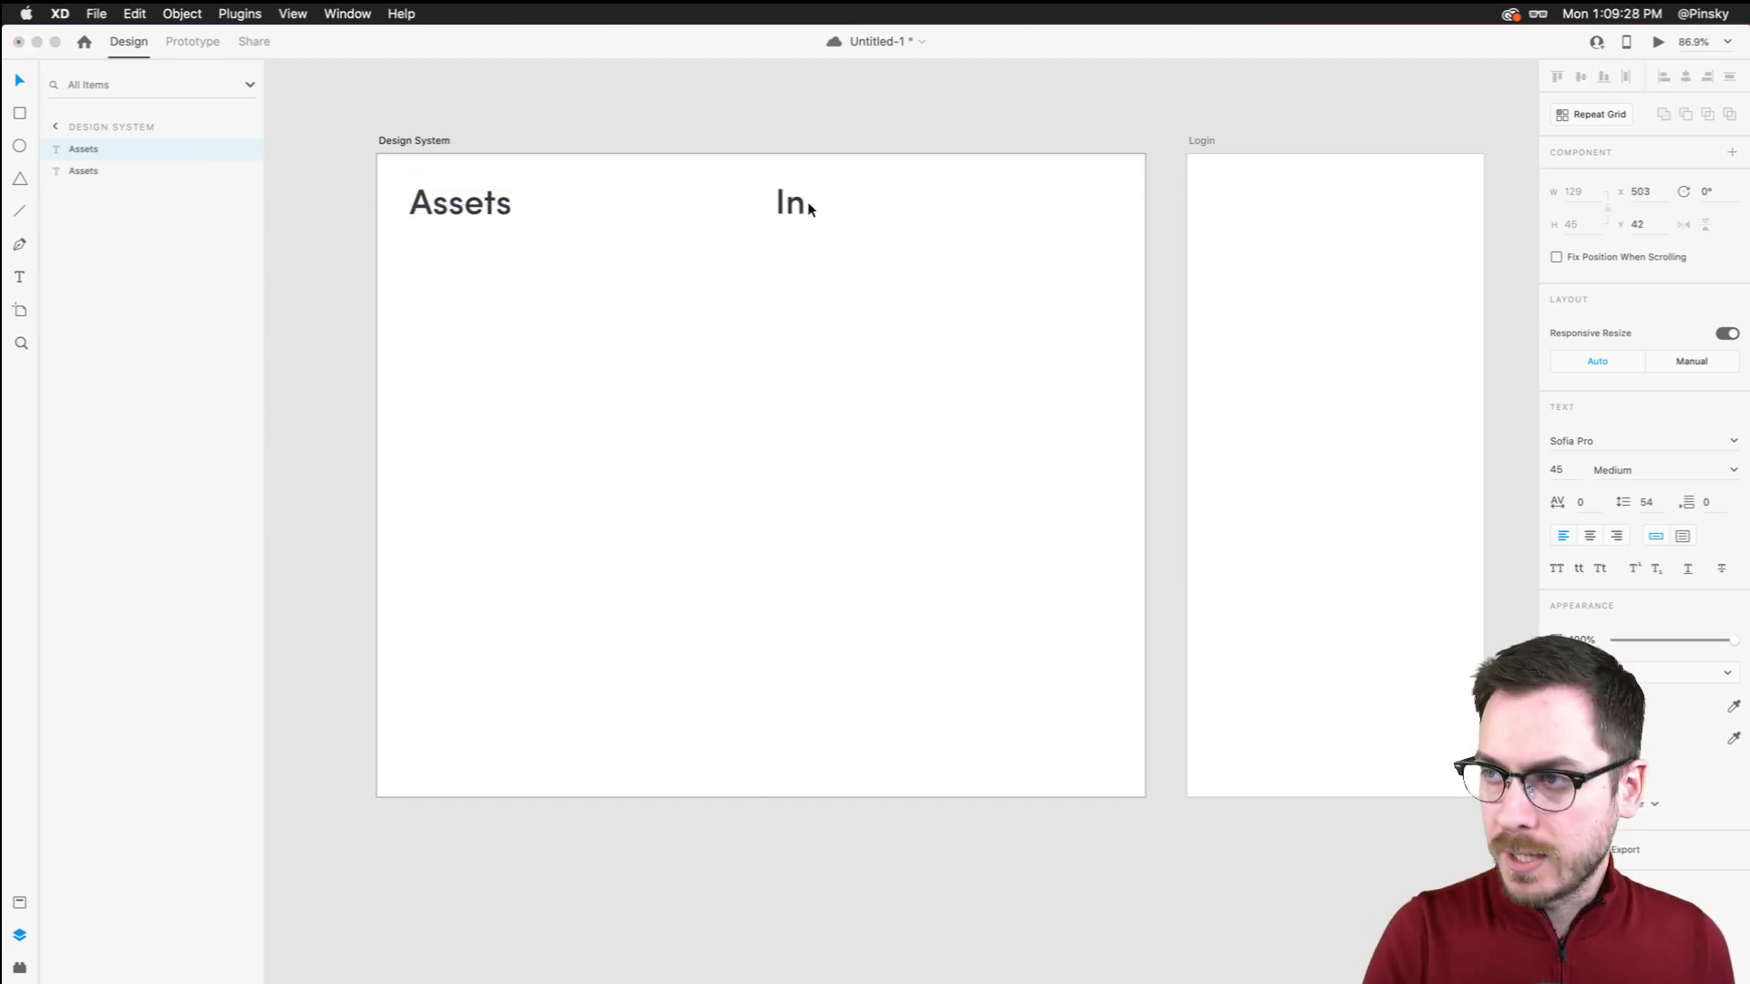
pyautogui.write('Inspire')
pyautogui.press('BackSpace')
pyautogui.write('ation')
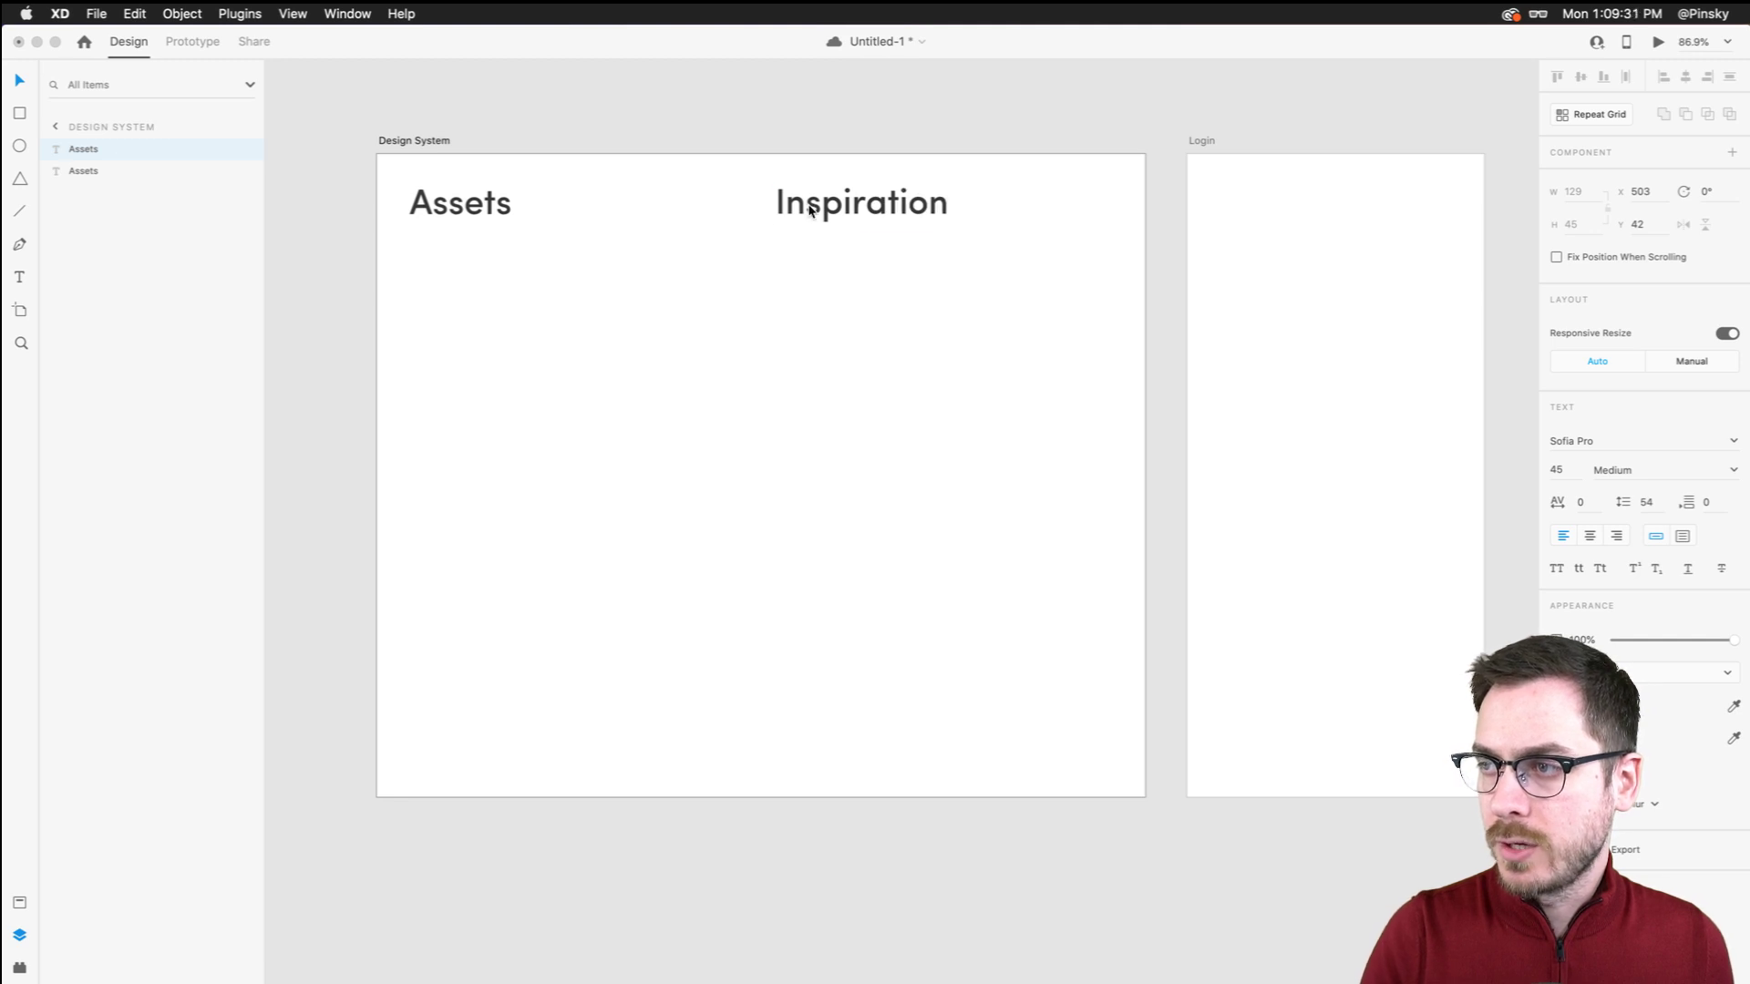
pyautogui.press('Escape')
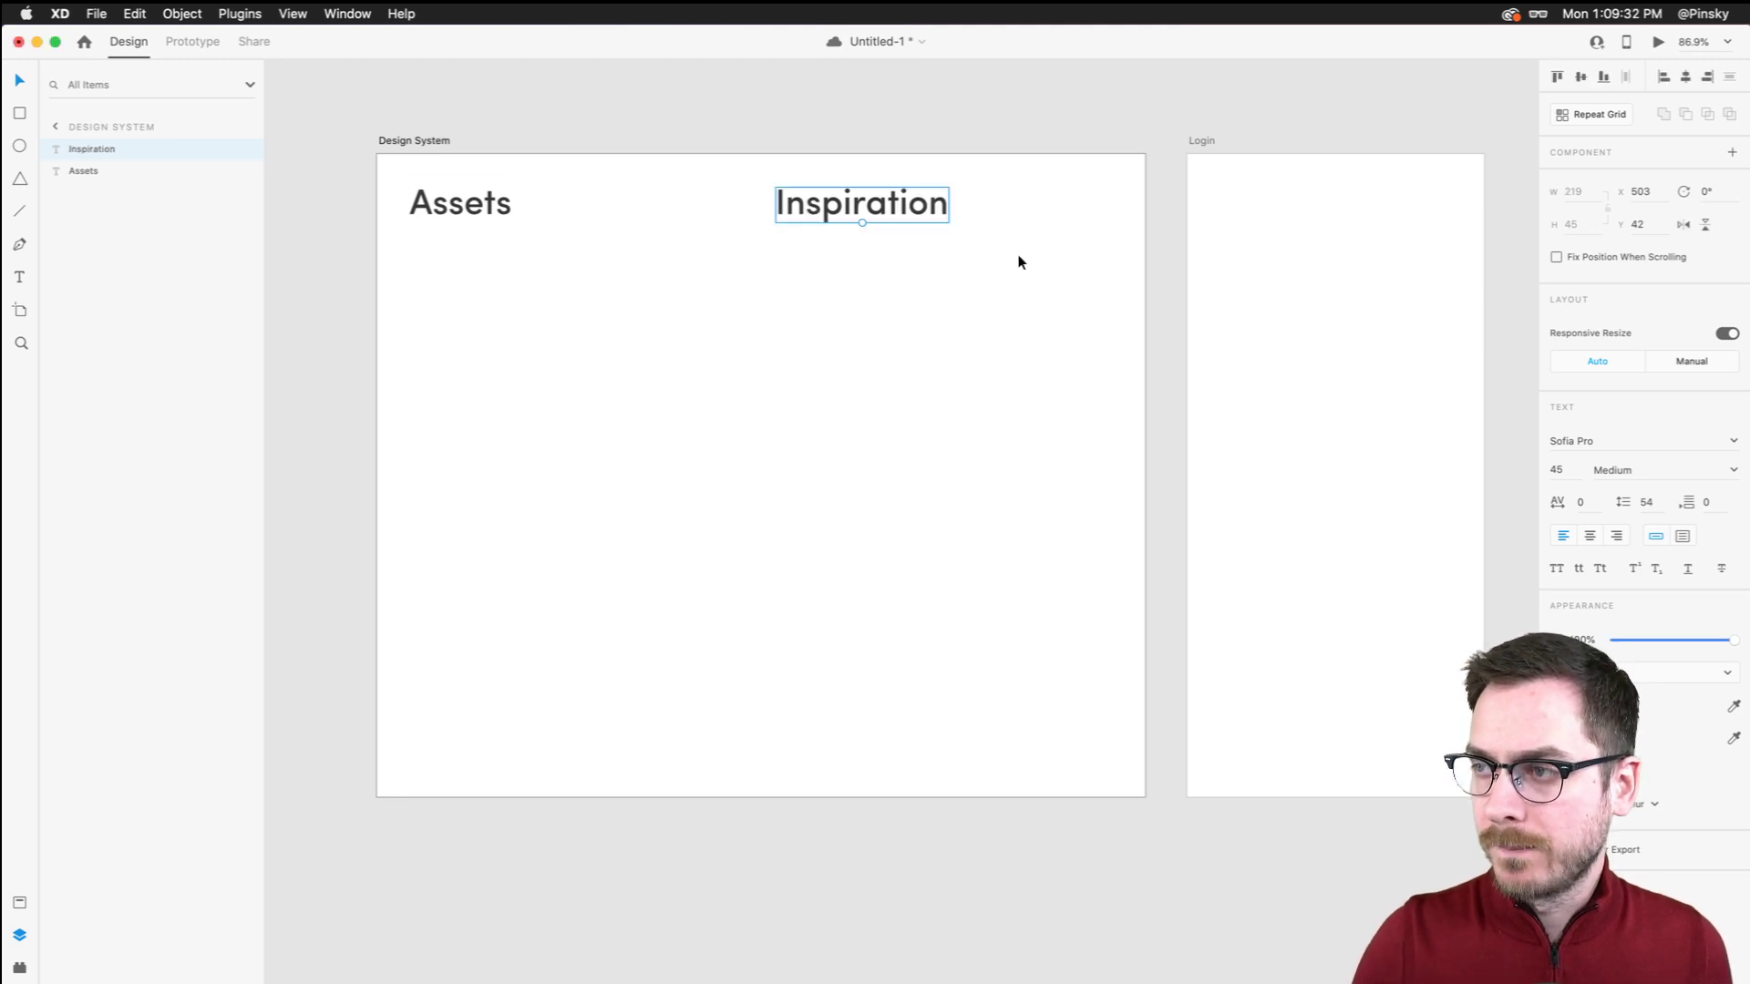
# Reduce the Assets and Inspiration headings to font size 35 and shift Inspiration right to about X 544
pyautogui.moveTo(1017, 258); pyautogui.dragTo(446, 211)
pyautogui.click(1556, 470)
pyautogui.write('39')
pyautogui.press('Return')
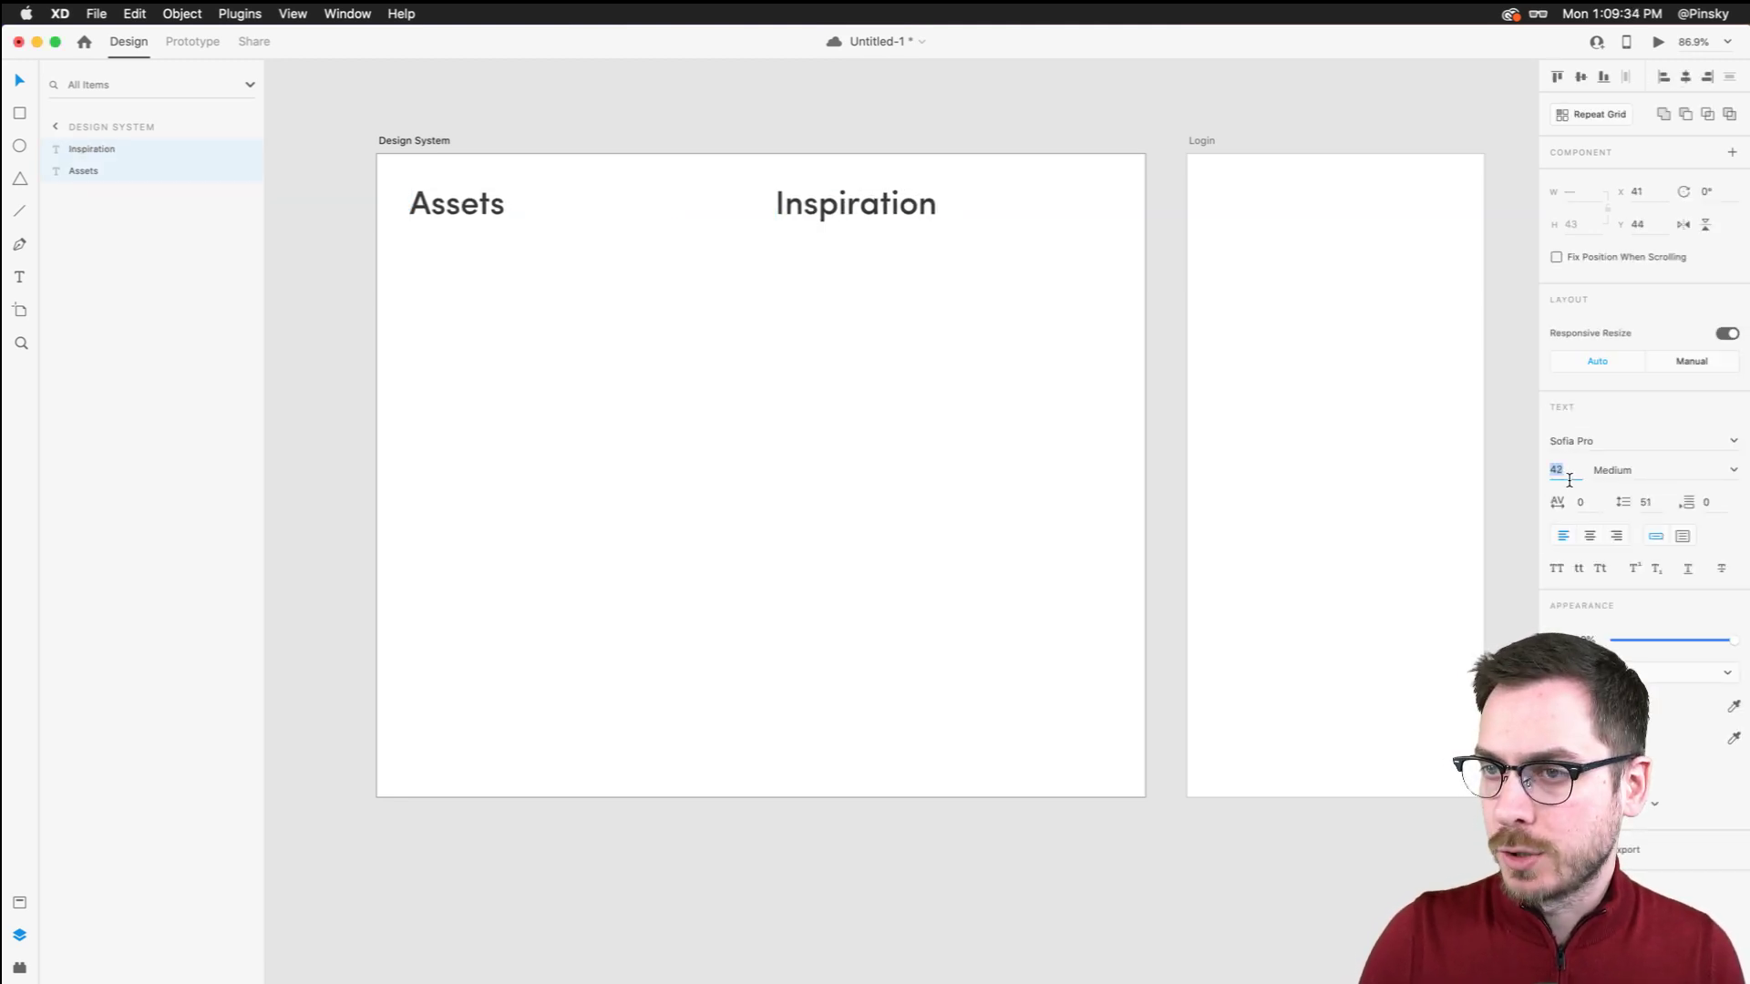
pyautogui.press('Down')
pyautogui.press('Down')
pyautogui.press('Down')
pyautogui.press('Down')
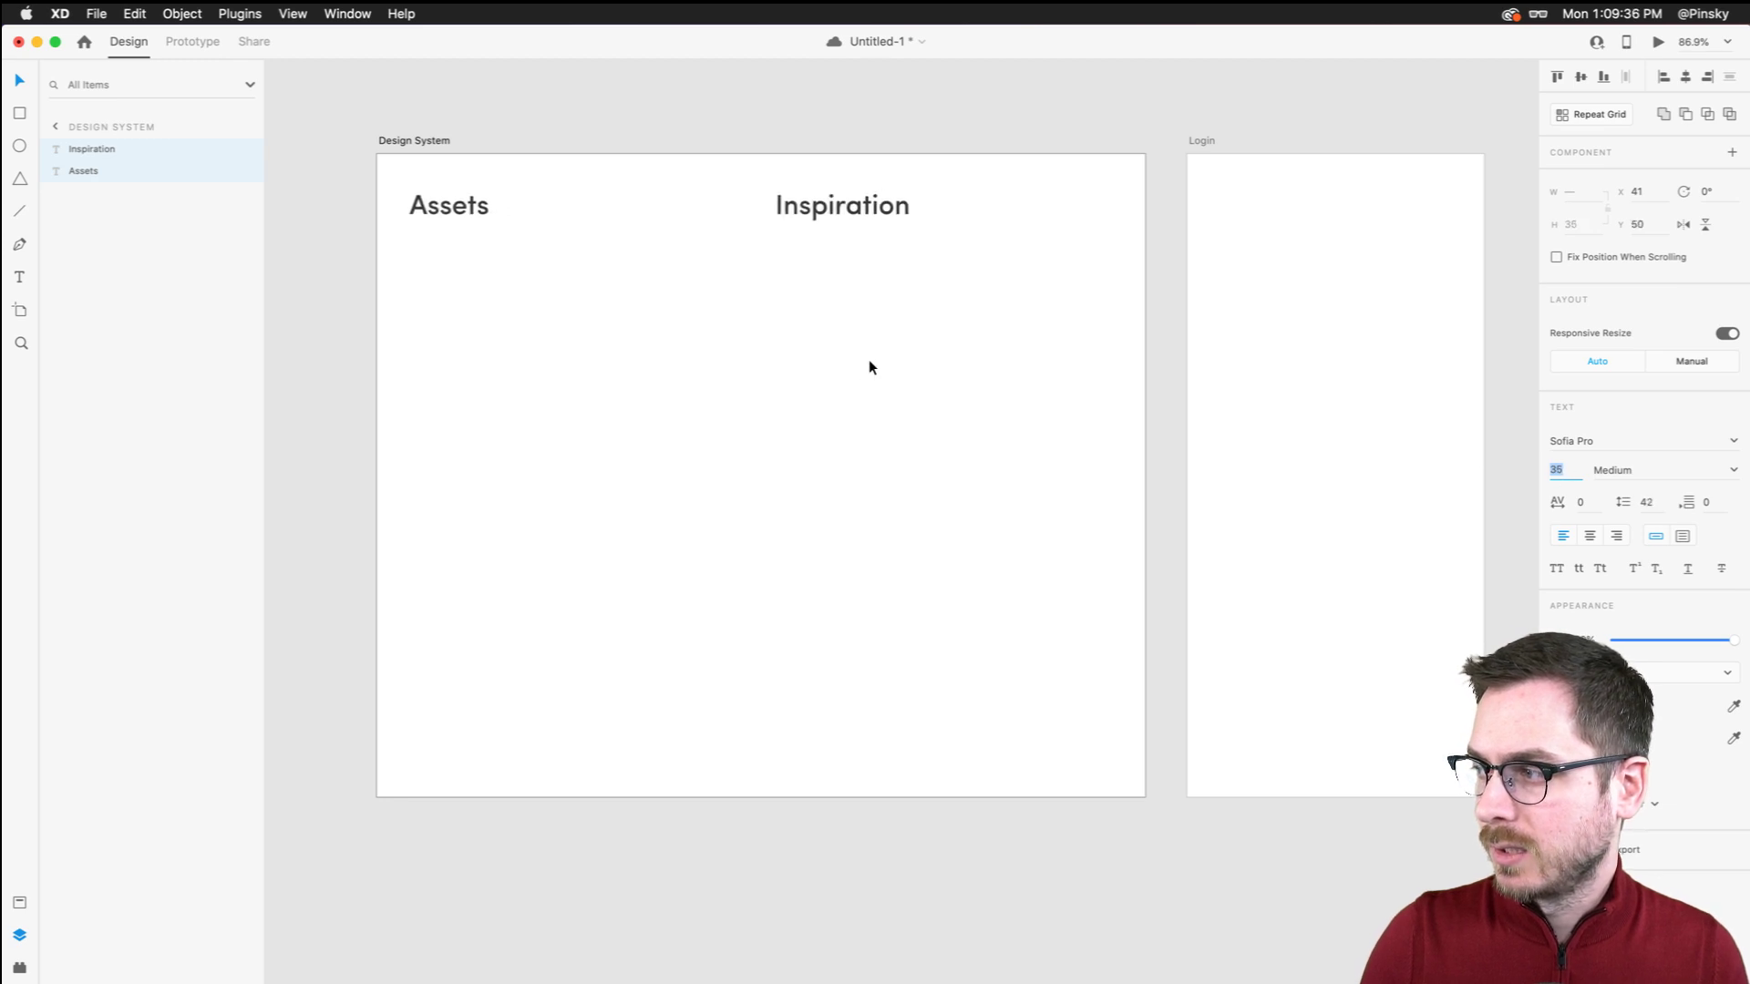
pyautogui.click(596, 245)
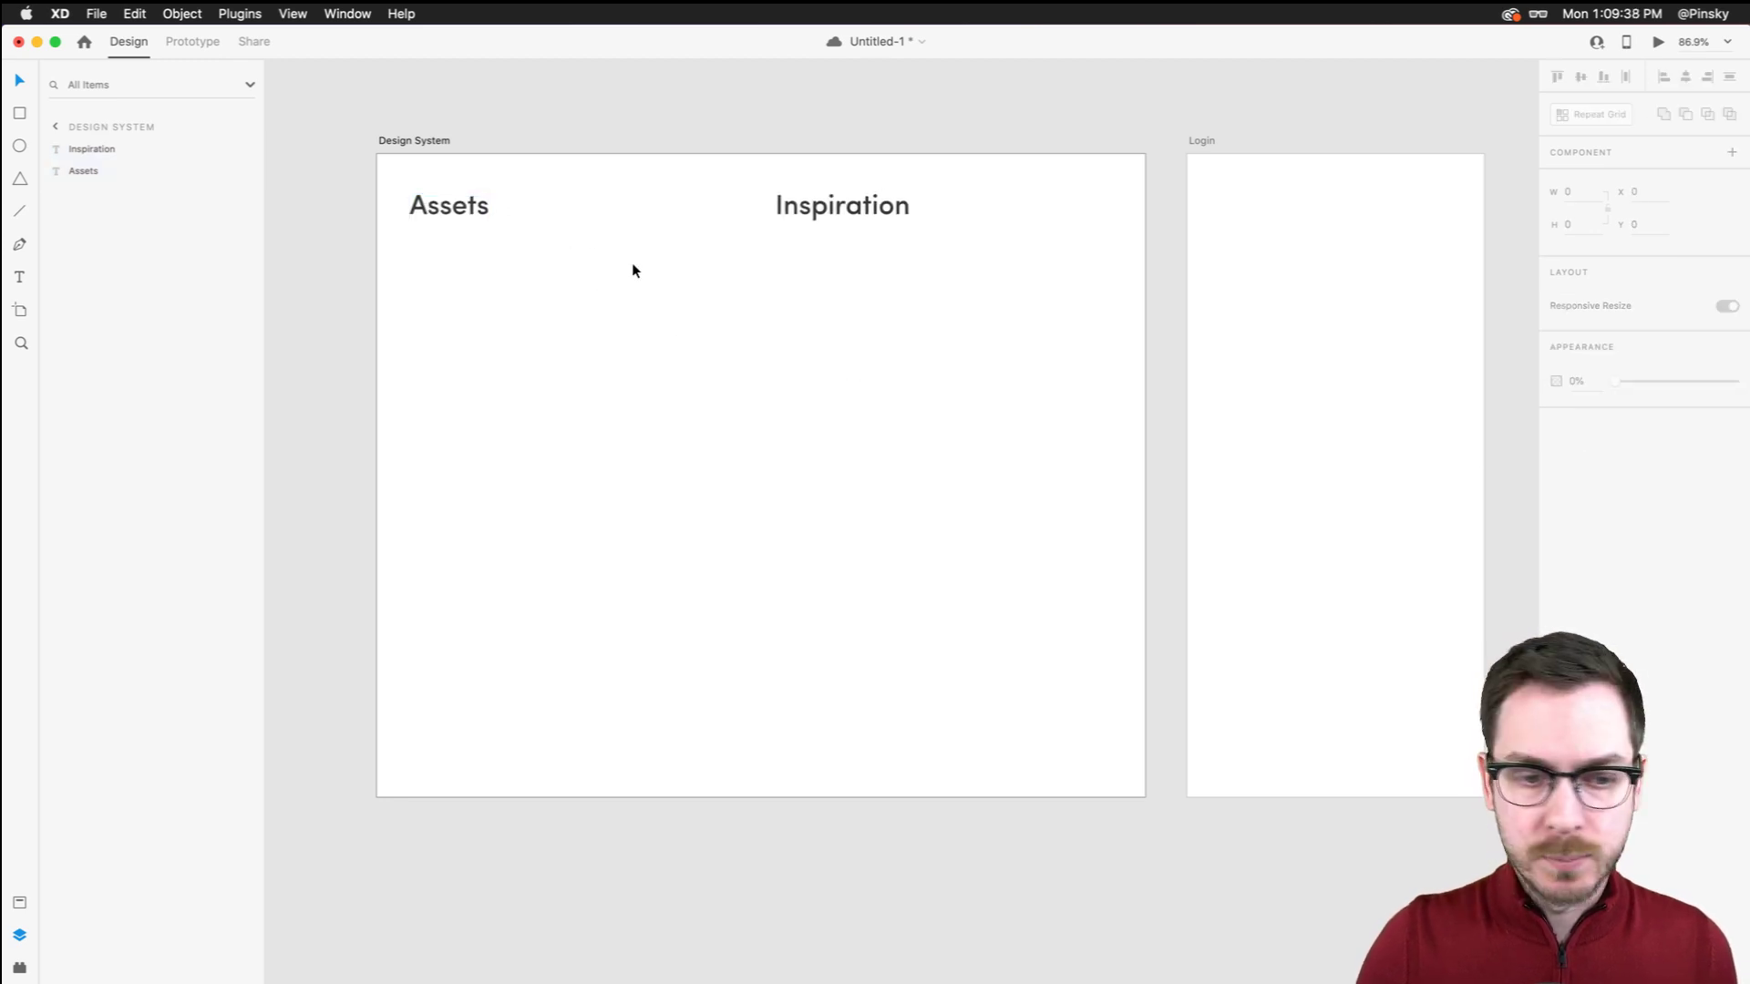
pyautogui.moveTo(879, 207); pyautogui.dragTo(914, 207)
# Duplicate the Assets heading straight below at about Y 331 and change the copy's text to Colors
pyautogui.click(453, 212)
pyautogui.moveTo(453, 213); pyautogui.dragTo(451, 430)
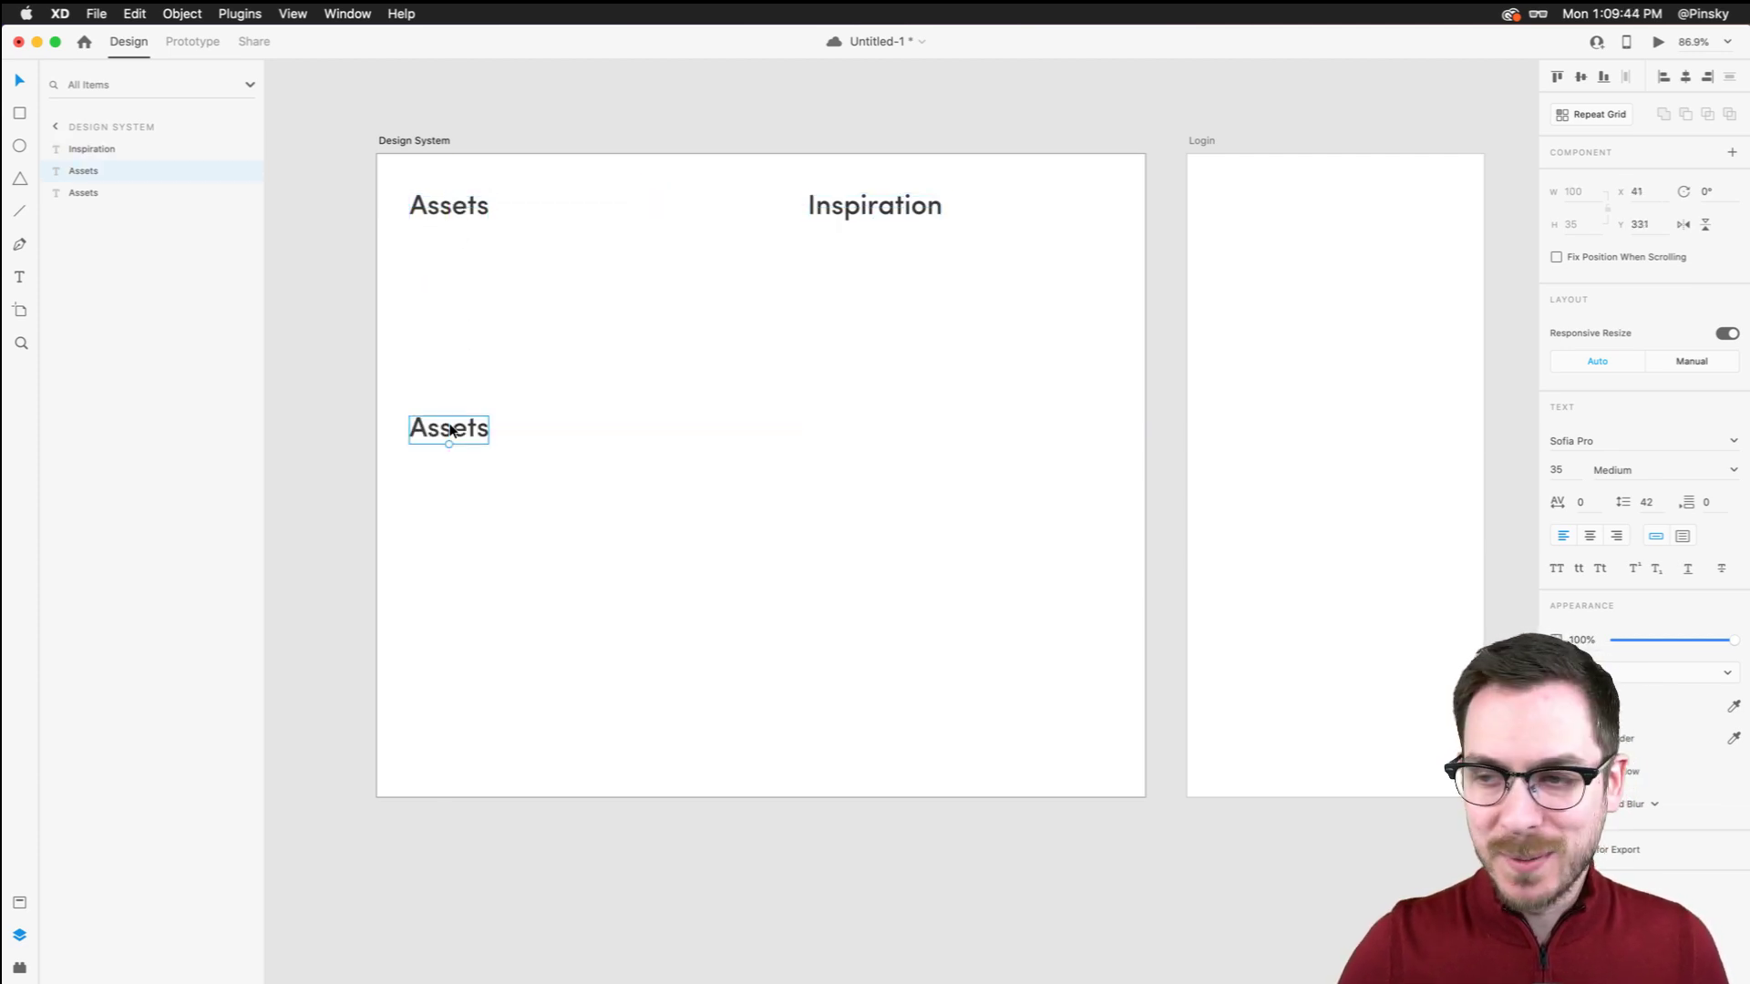
pyautogui.doubleClick(451, 430)
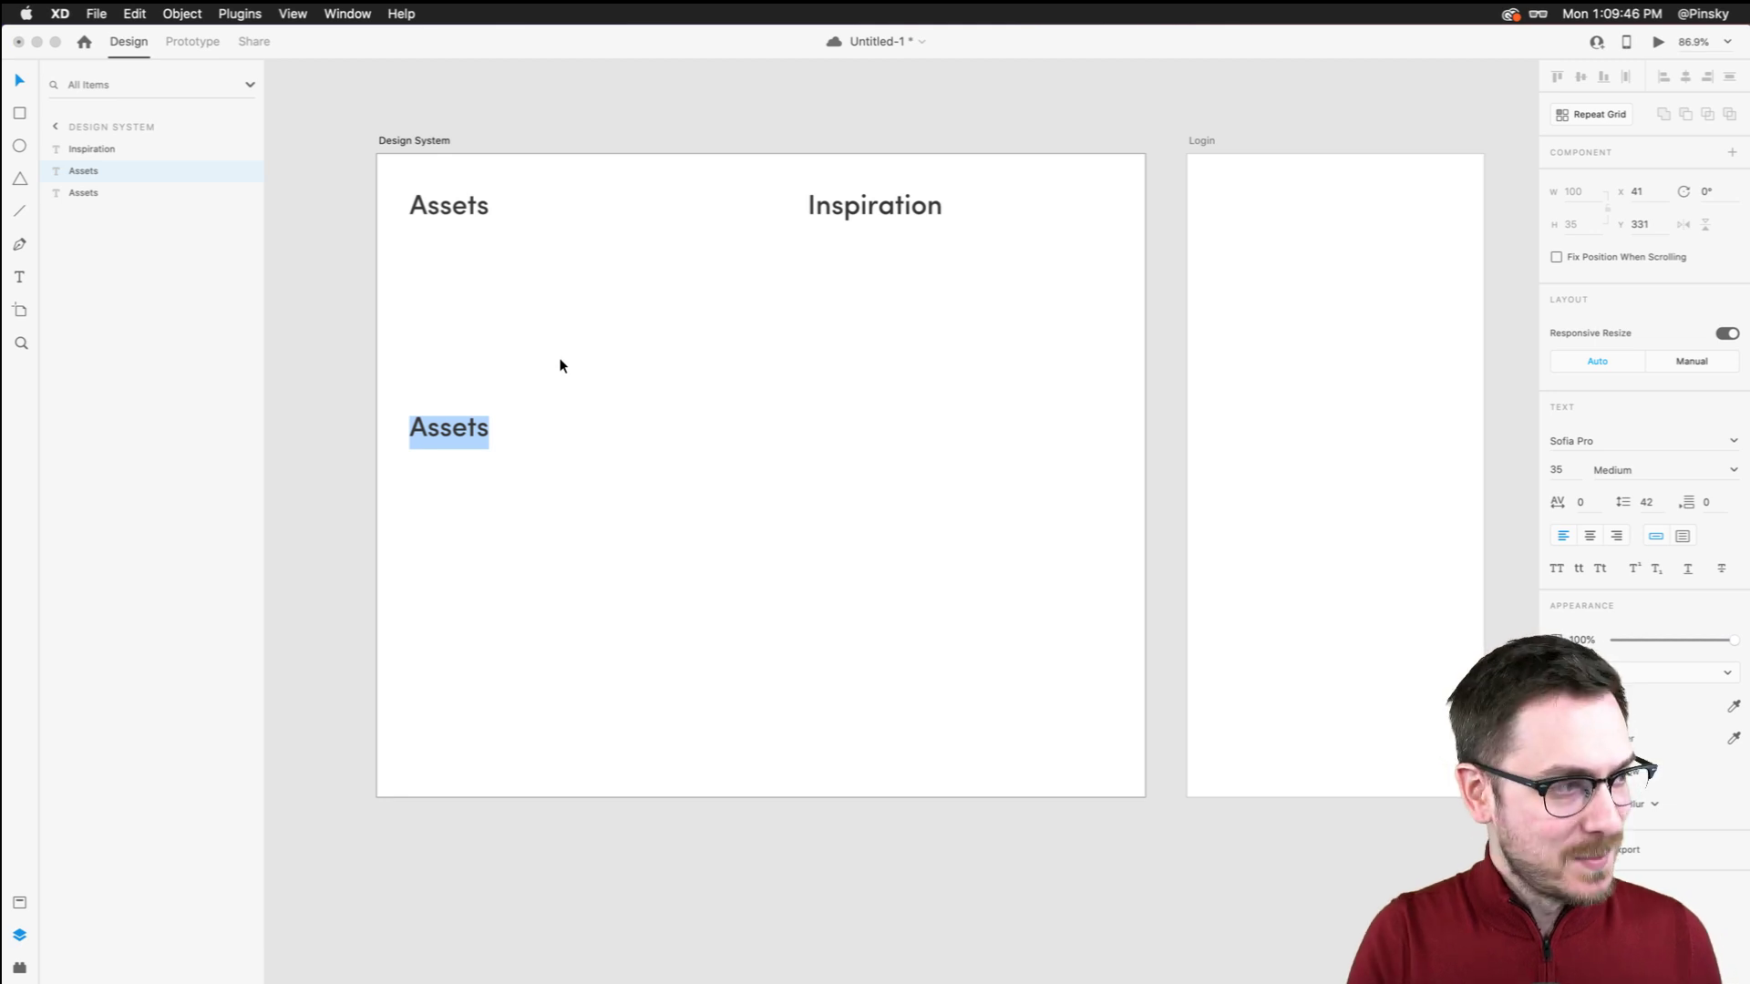
pyautogui.write('Colors')
pyautogui.press('Escape')
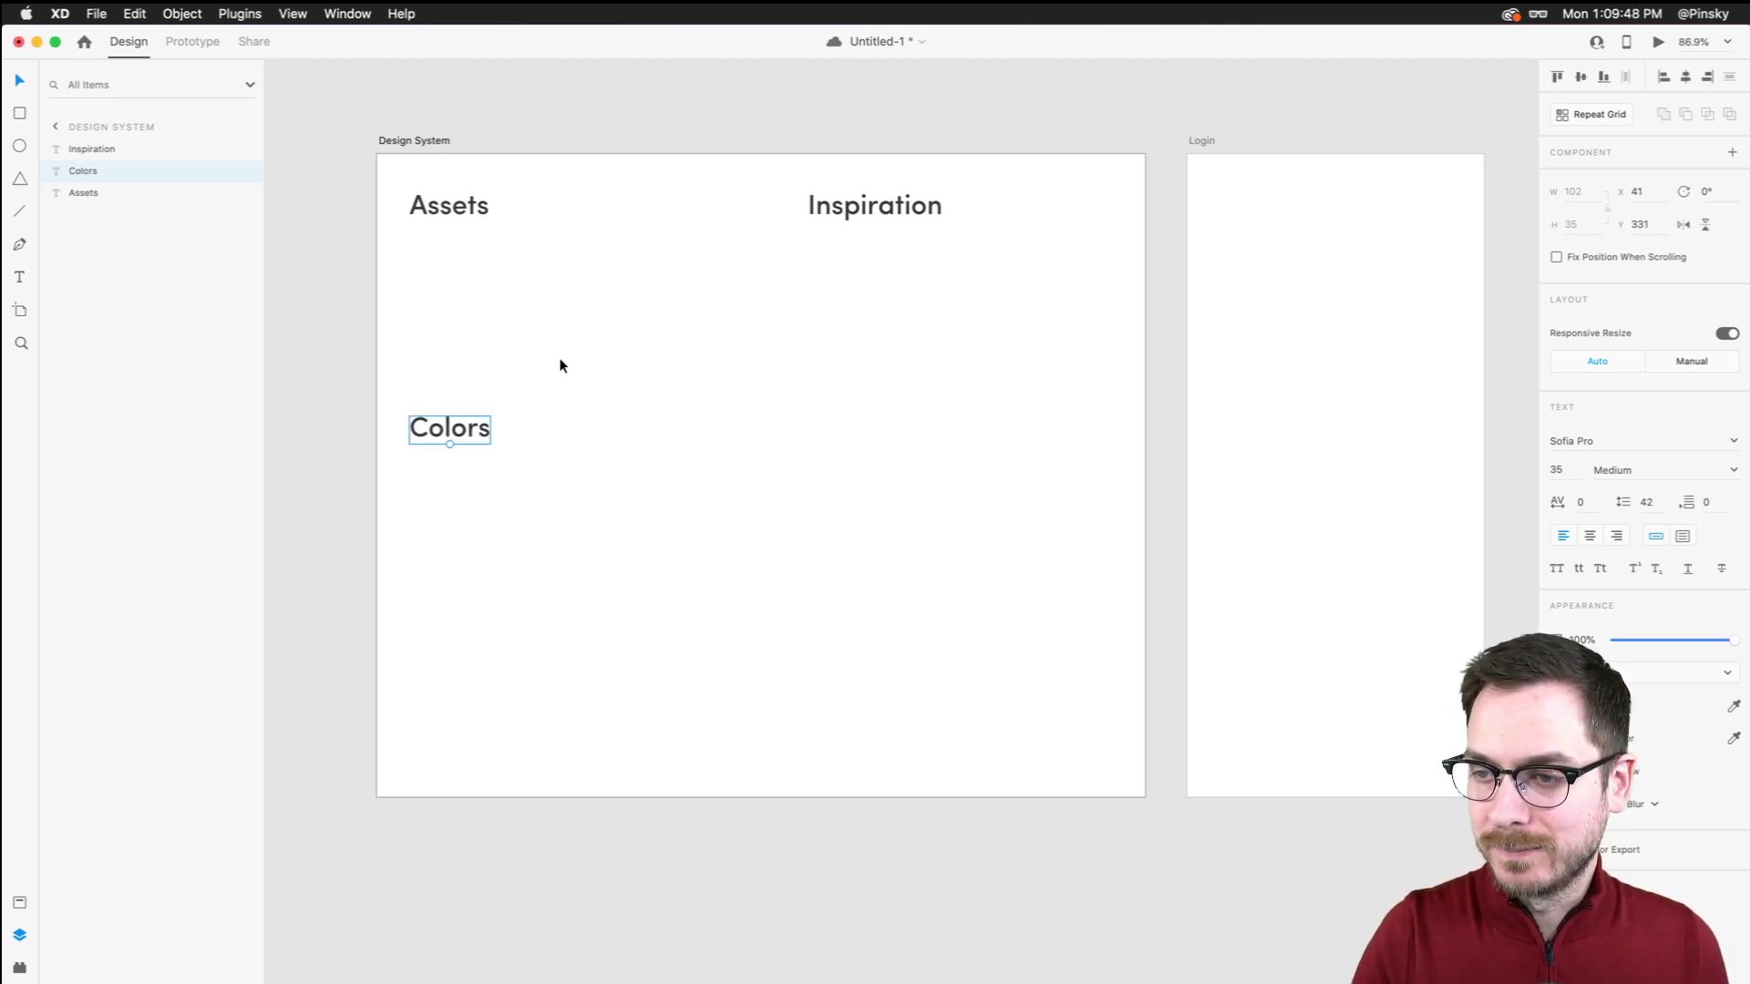
# Duplicate the Colors heading to its right, change the copy to Typography and align it under Inspiration at about X 544
pyautogui.moveTo(456, 429); pyautogui.dragTo(802, 428)
pyautogui.doubleClick(768, 429)
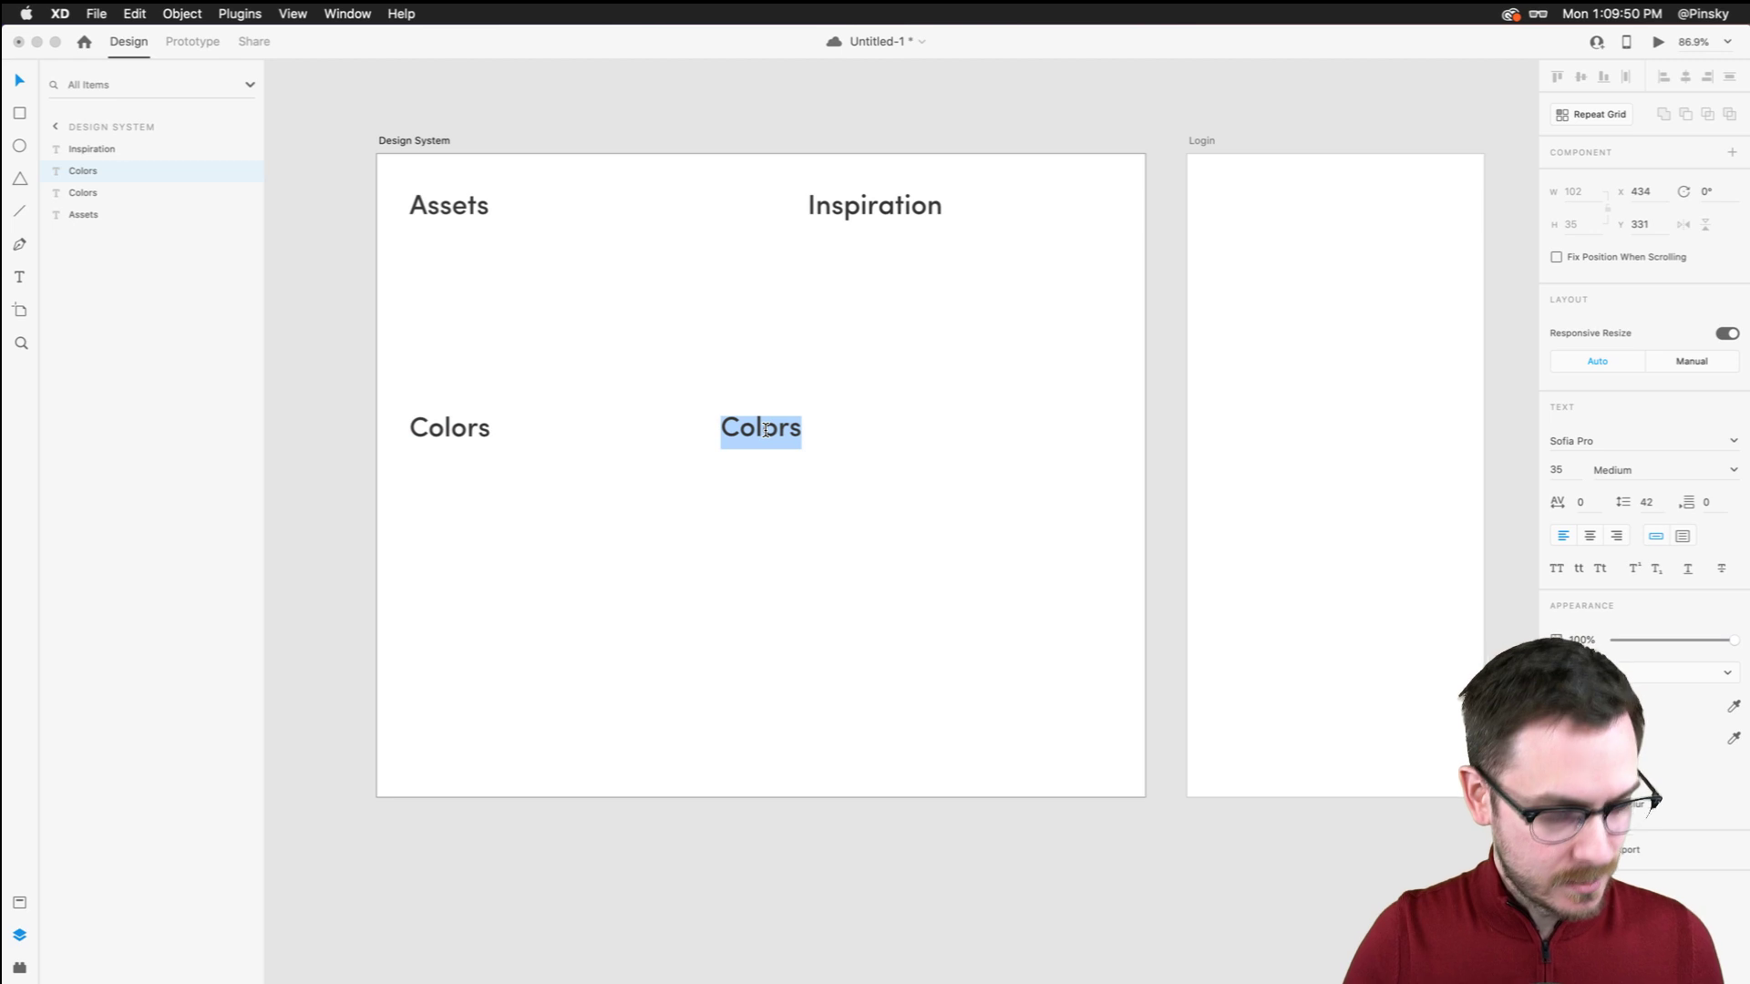
pyautogui.write('Typogra')
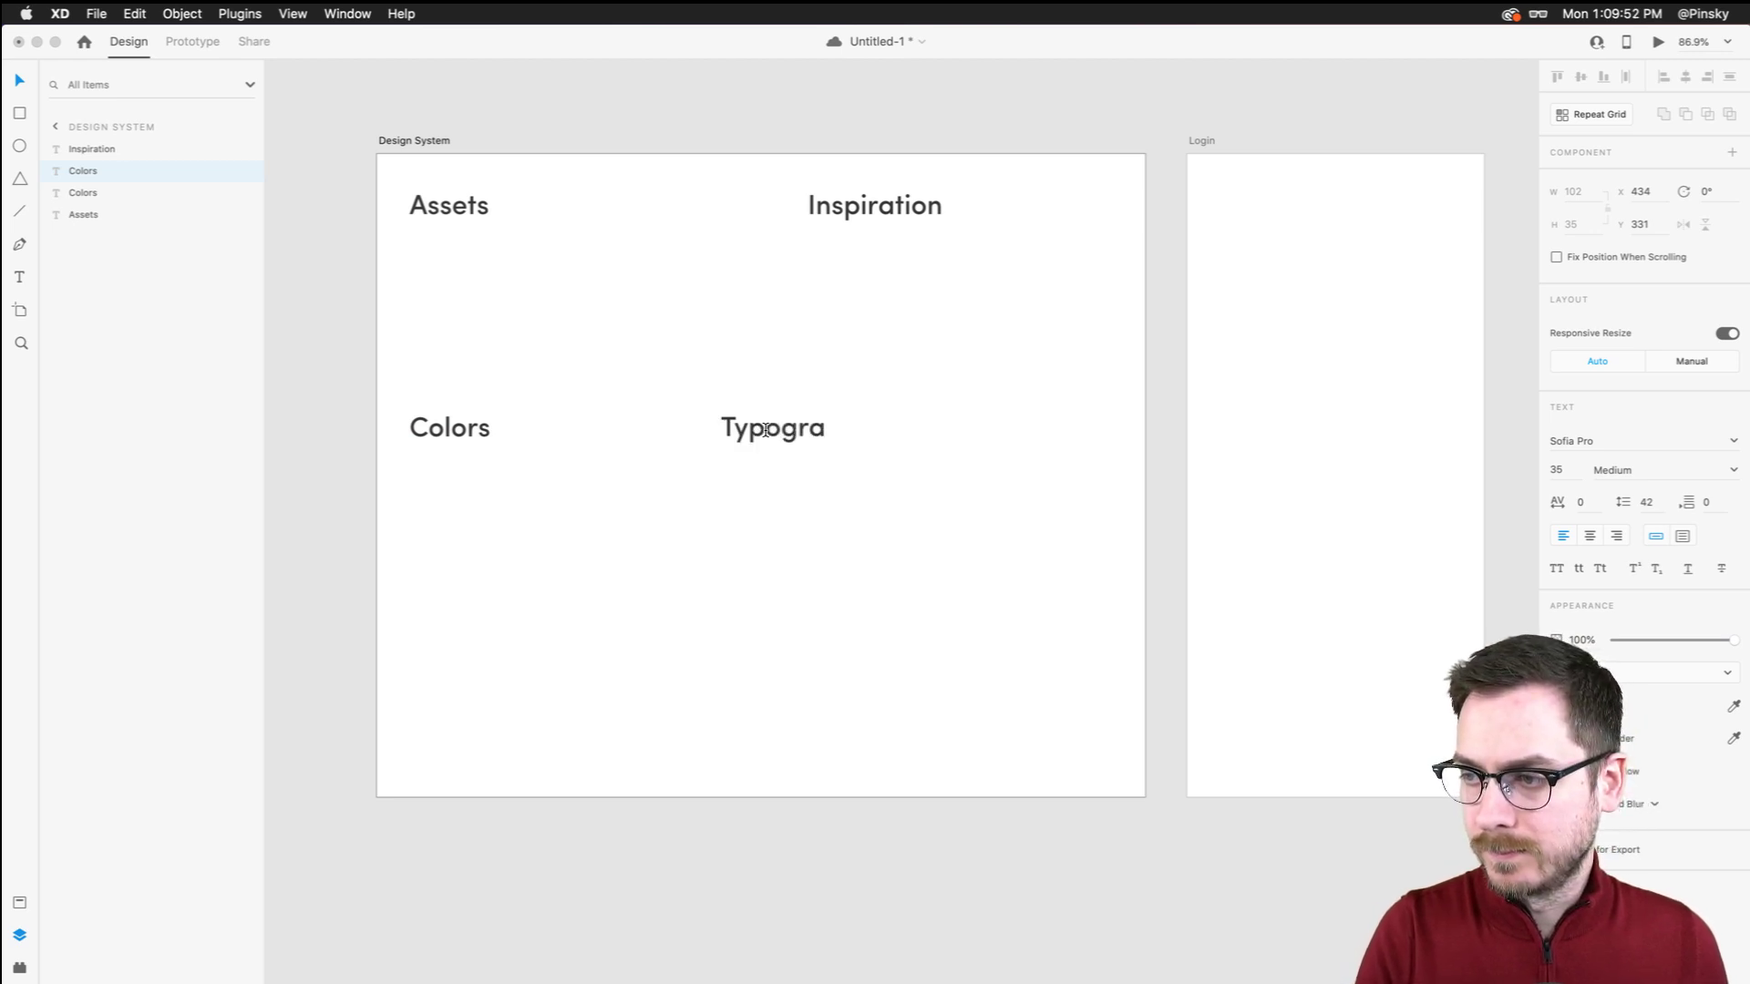
pyautogui.write('phy')
pyautogui.press('Escape')
pyautogui.moveTo(736, 426); pyautogui.dragTo(823, 427)
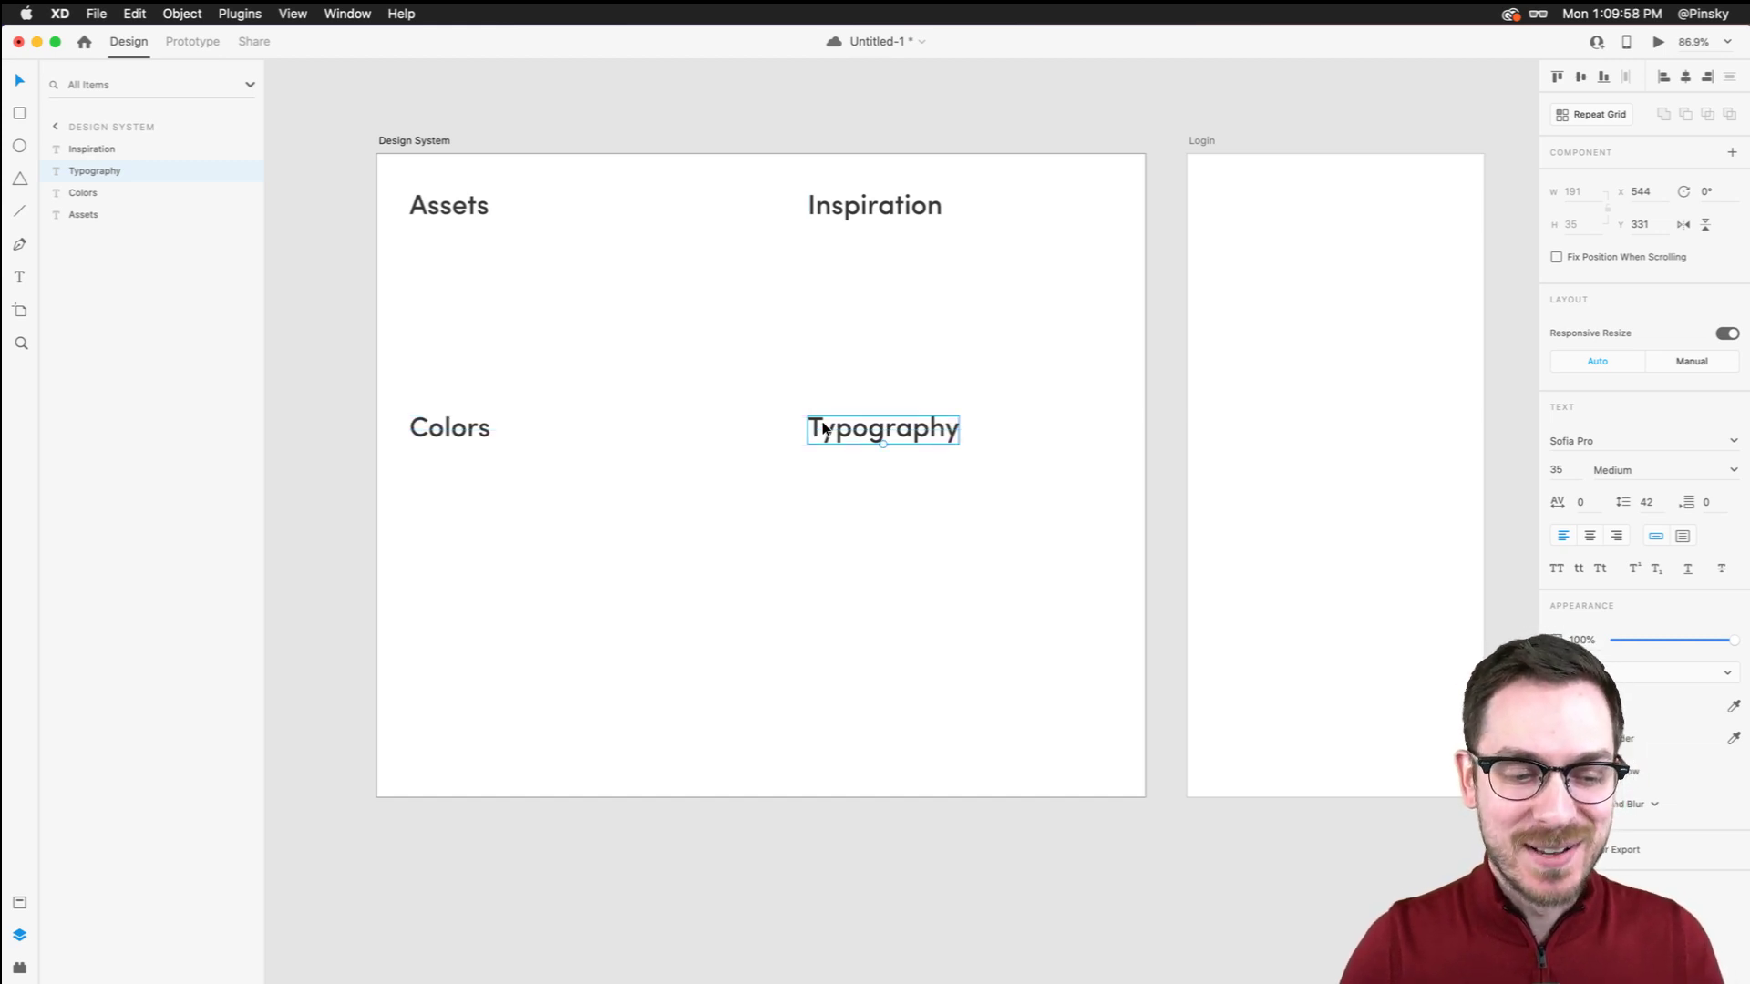
pyautogui.click(707, 333)
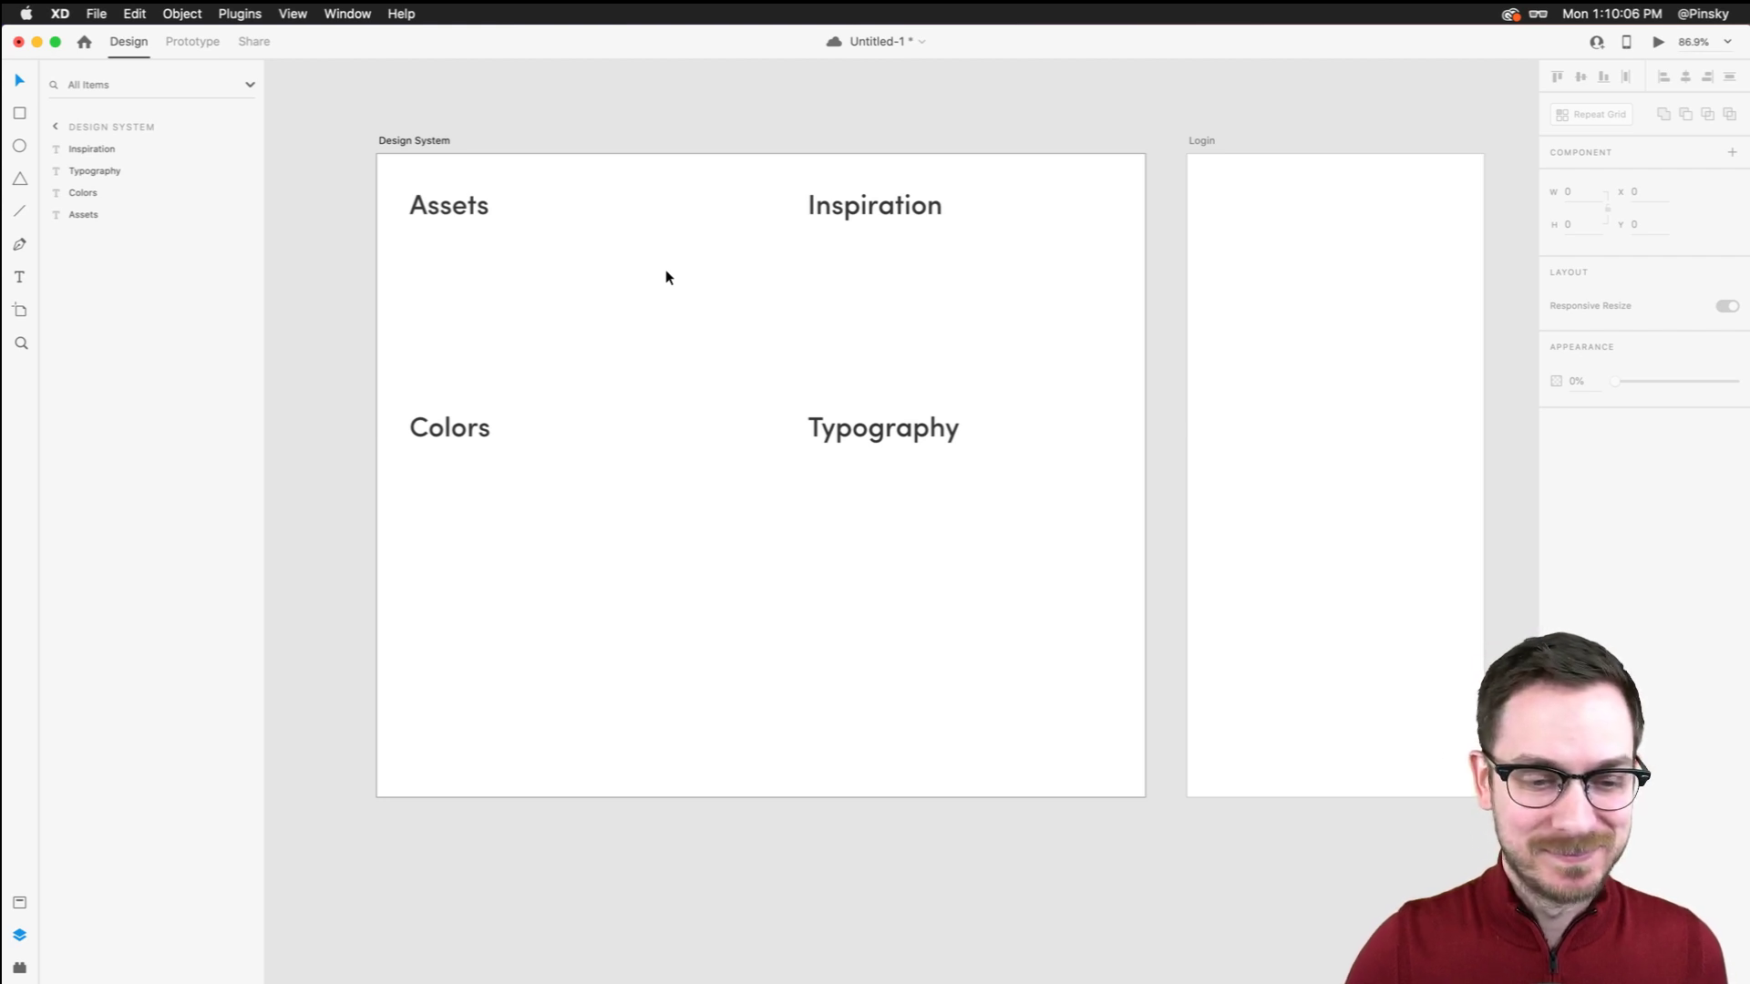
# Save the document and move the Colors and Typography headings down together to about Y 353
pyautogui.scroll(-2, 665, 273)
pyautogui.scroll(3, 665, 273)
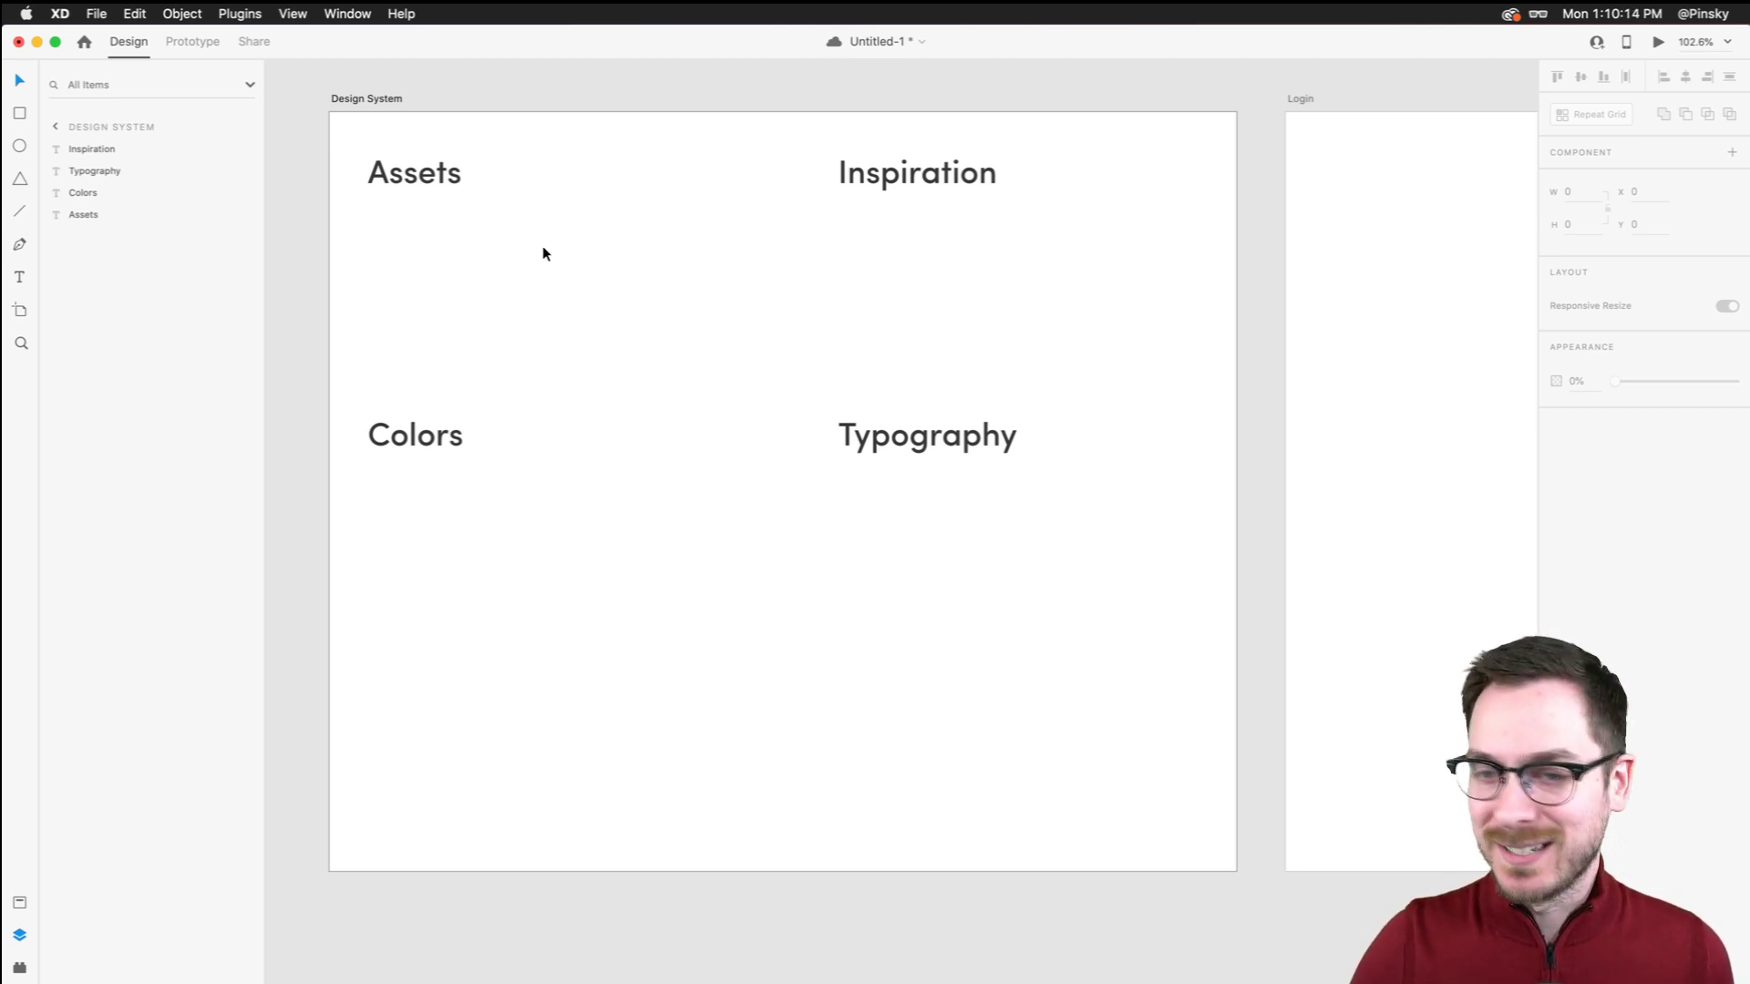
pyautogui.press('super+s')
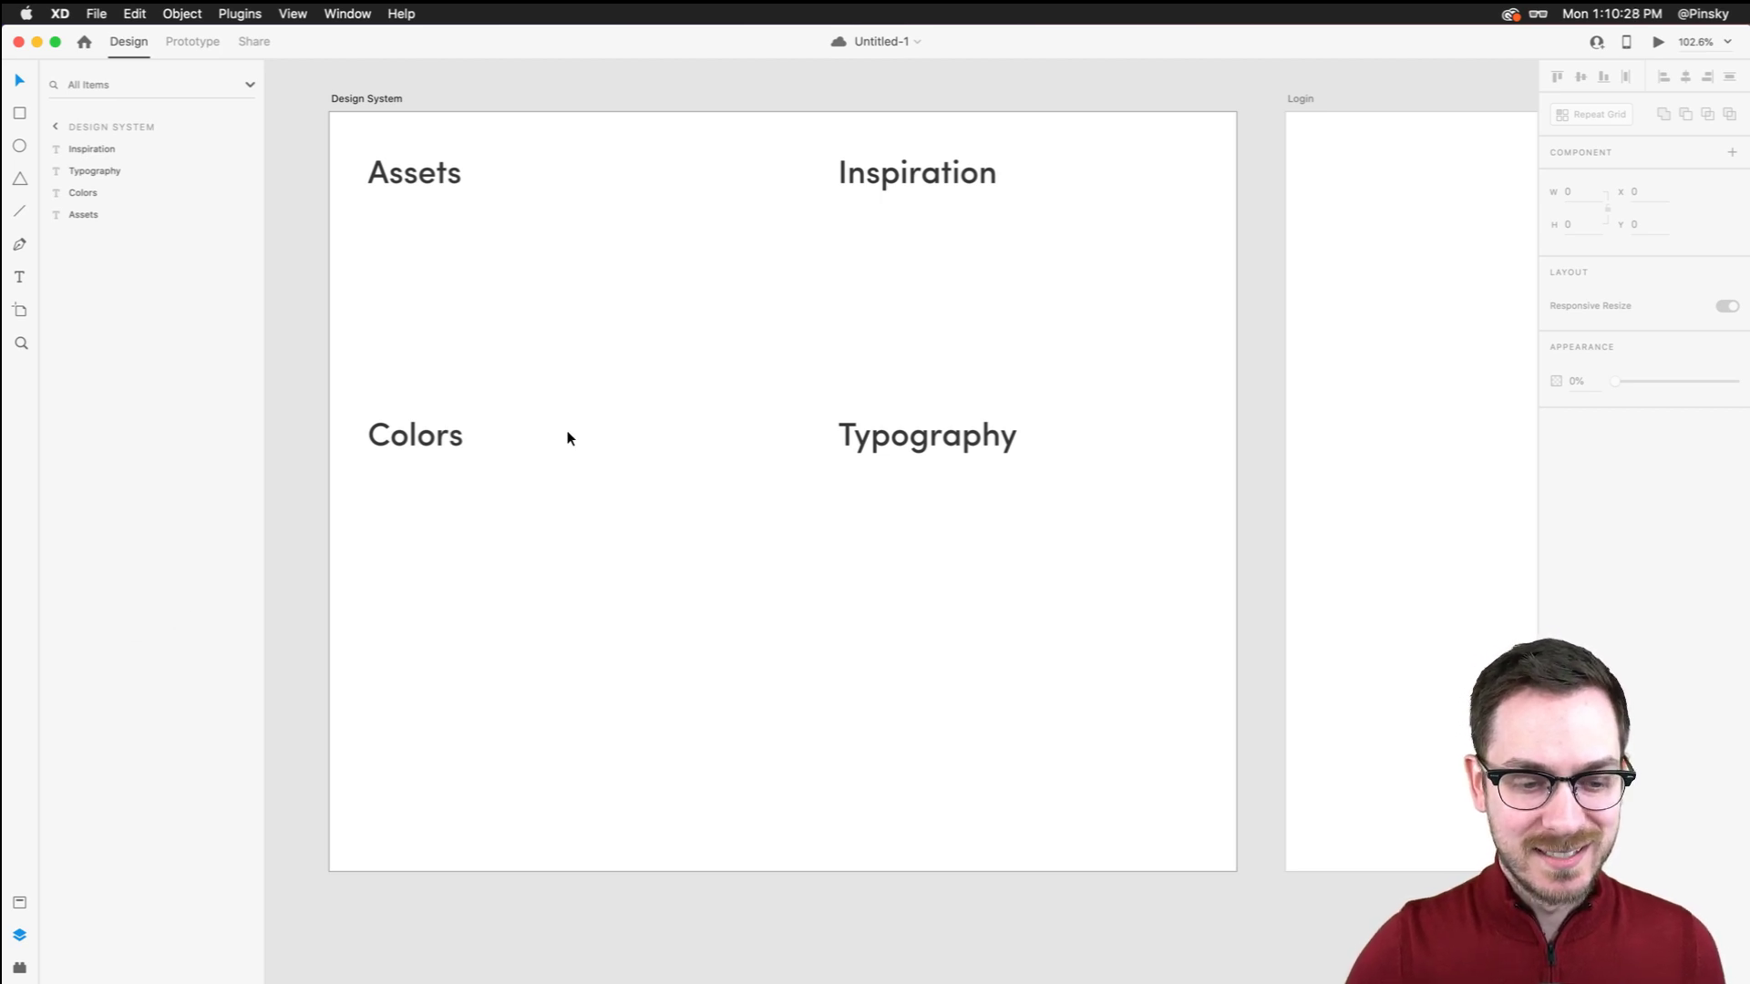
pyautogui.scroll(-3, 753, 337)
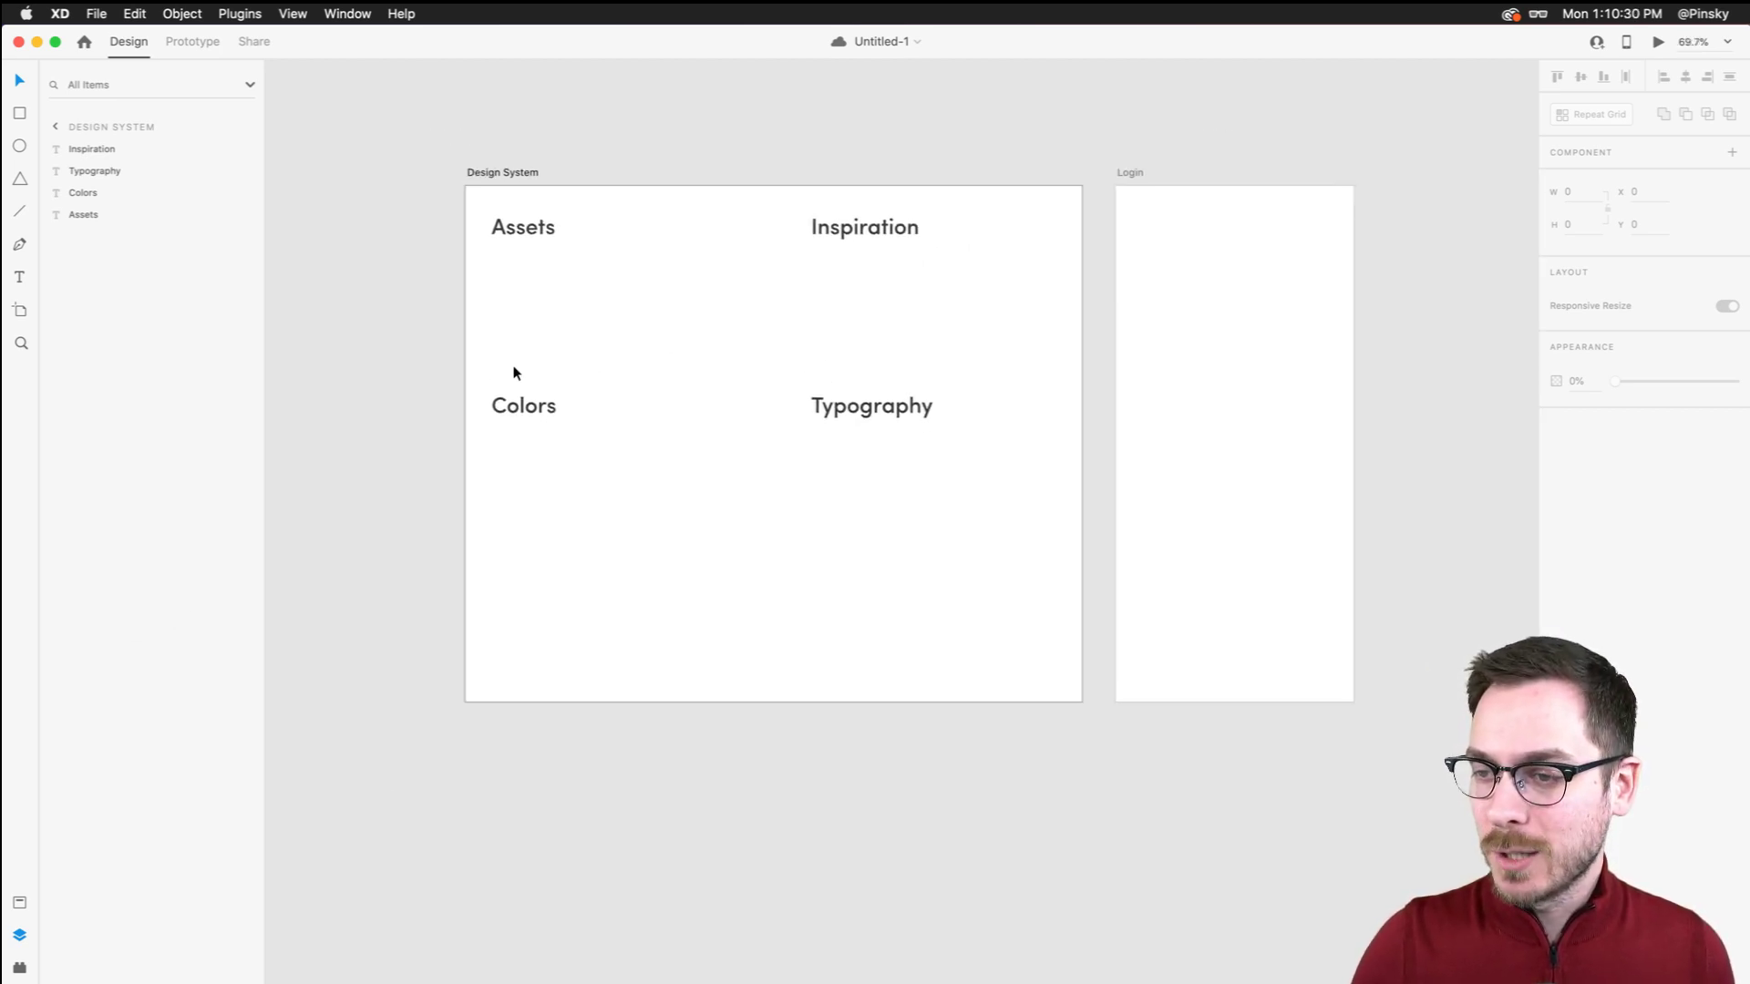
pyautogui.moveTo(515, 373); pyautogui.dragTo(870, 425)
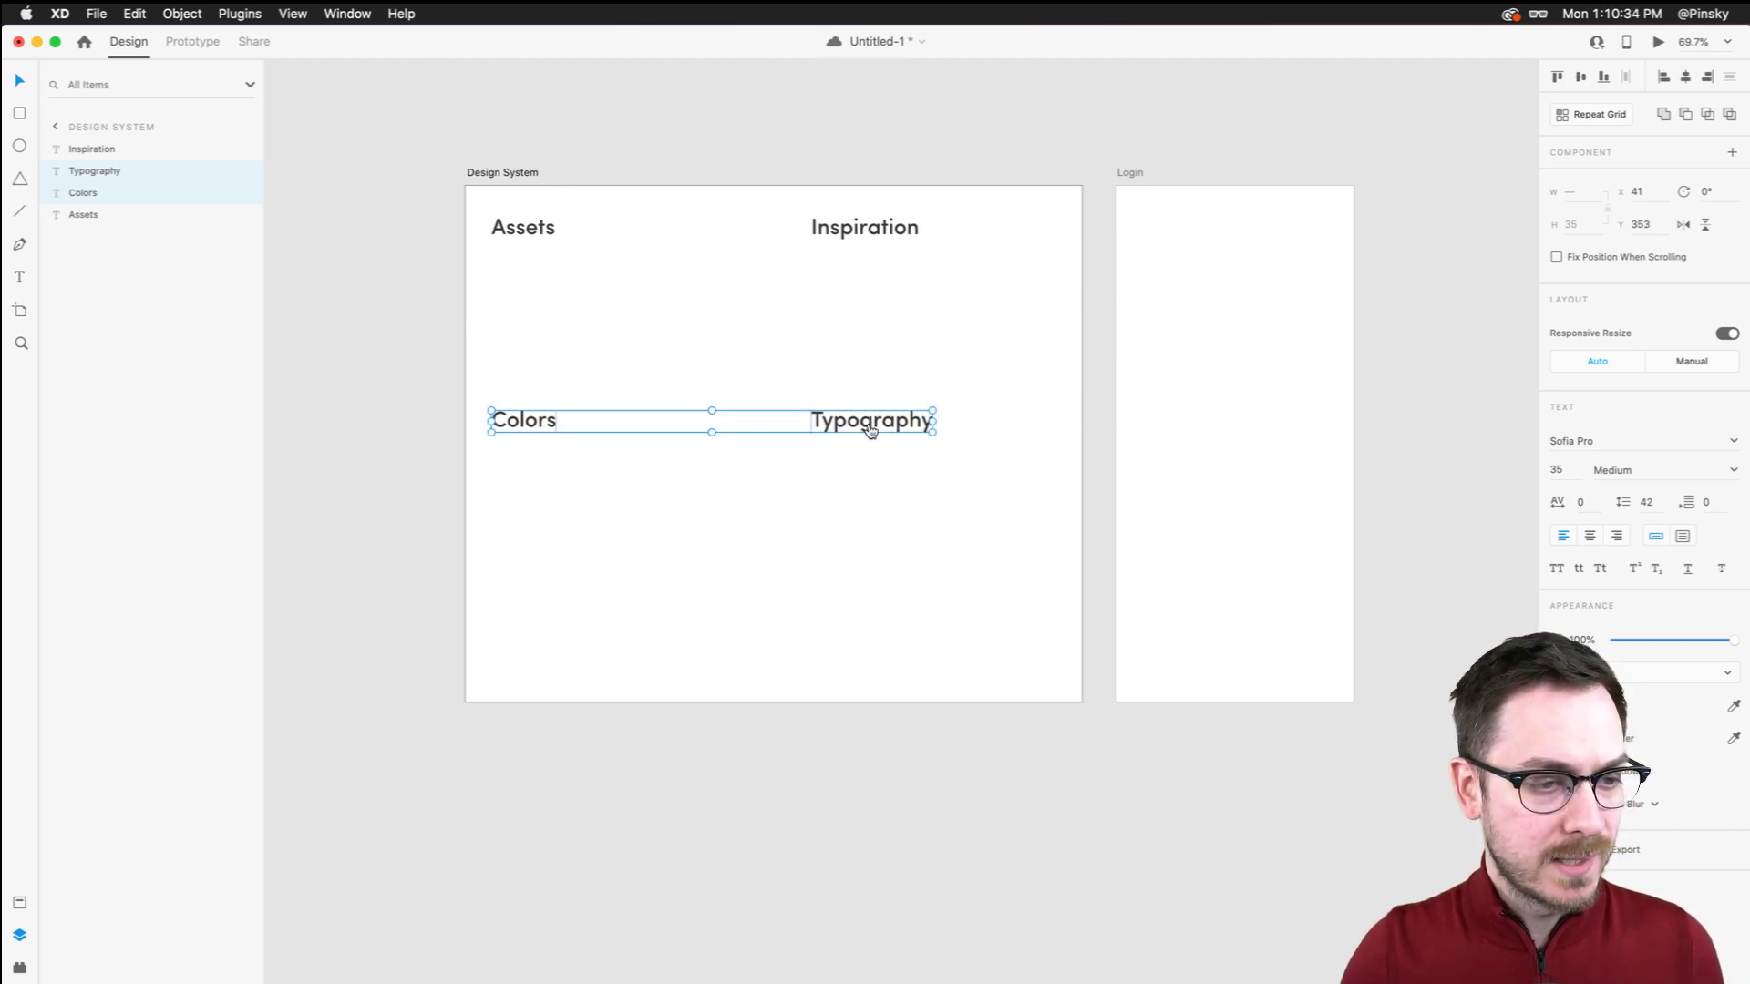
# Switch to Finder, enlarge the Medical folder's thumbnails and preview AdobeStock_222876868.ai
pyautogui.press('super+Tab')
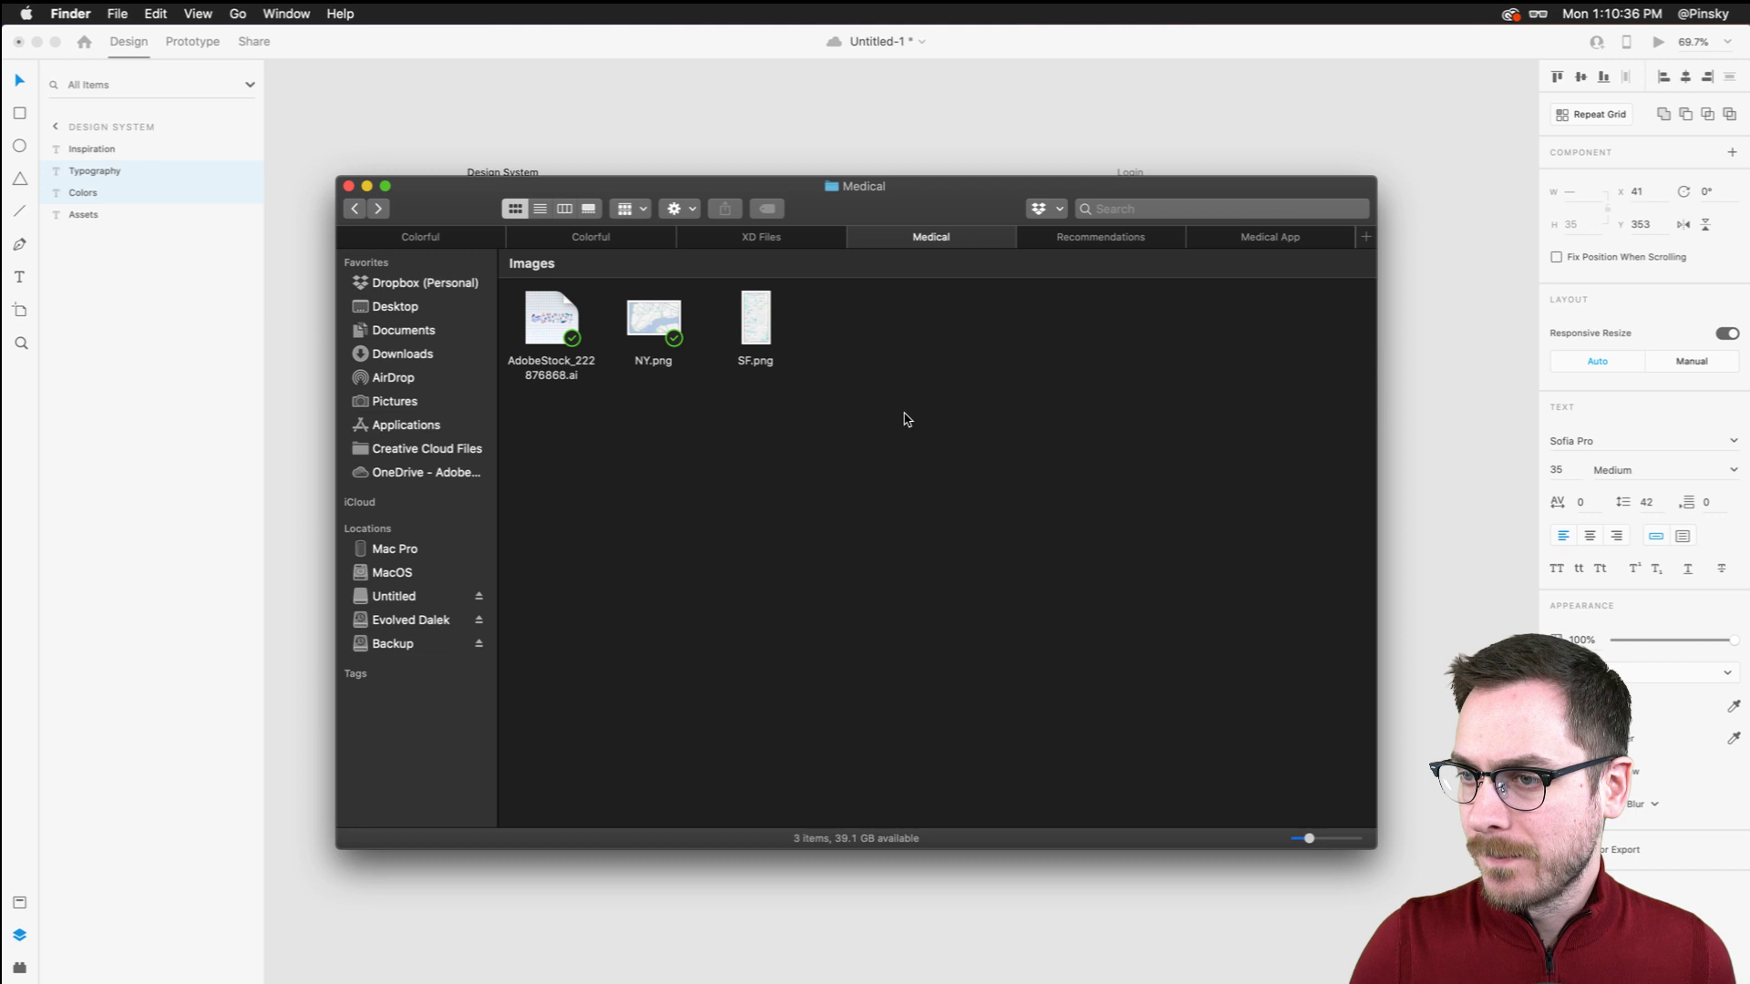
pyautogui.moveTo(902, 414); pyautogui.dragTo(757, 405)
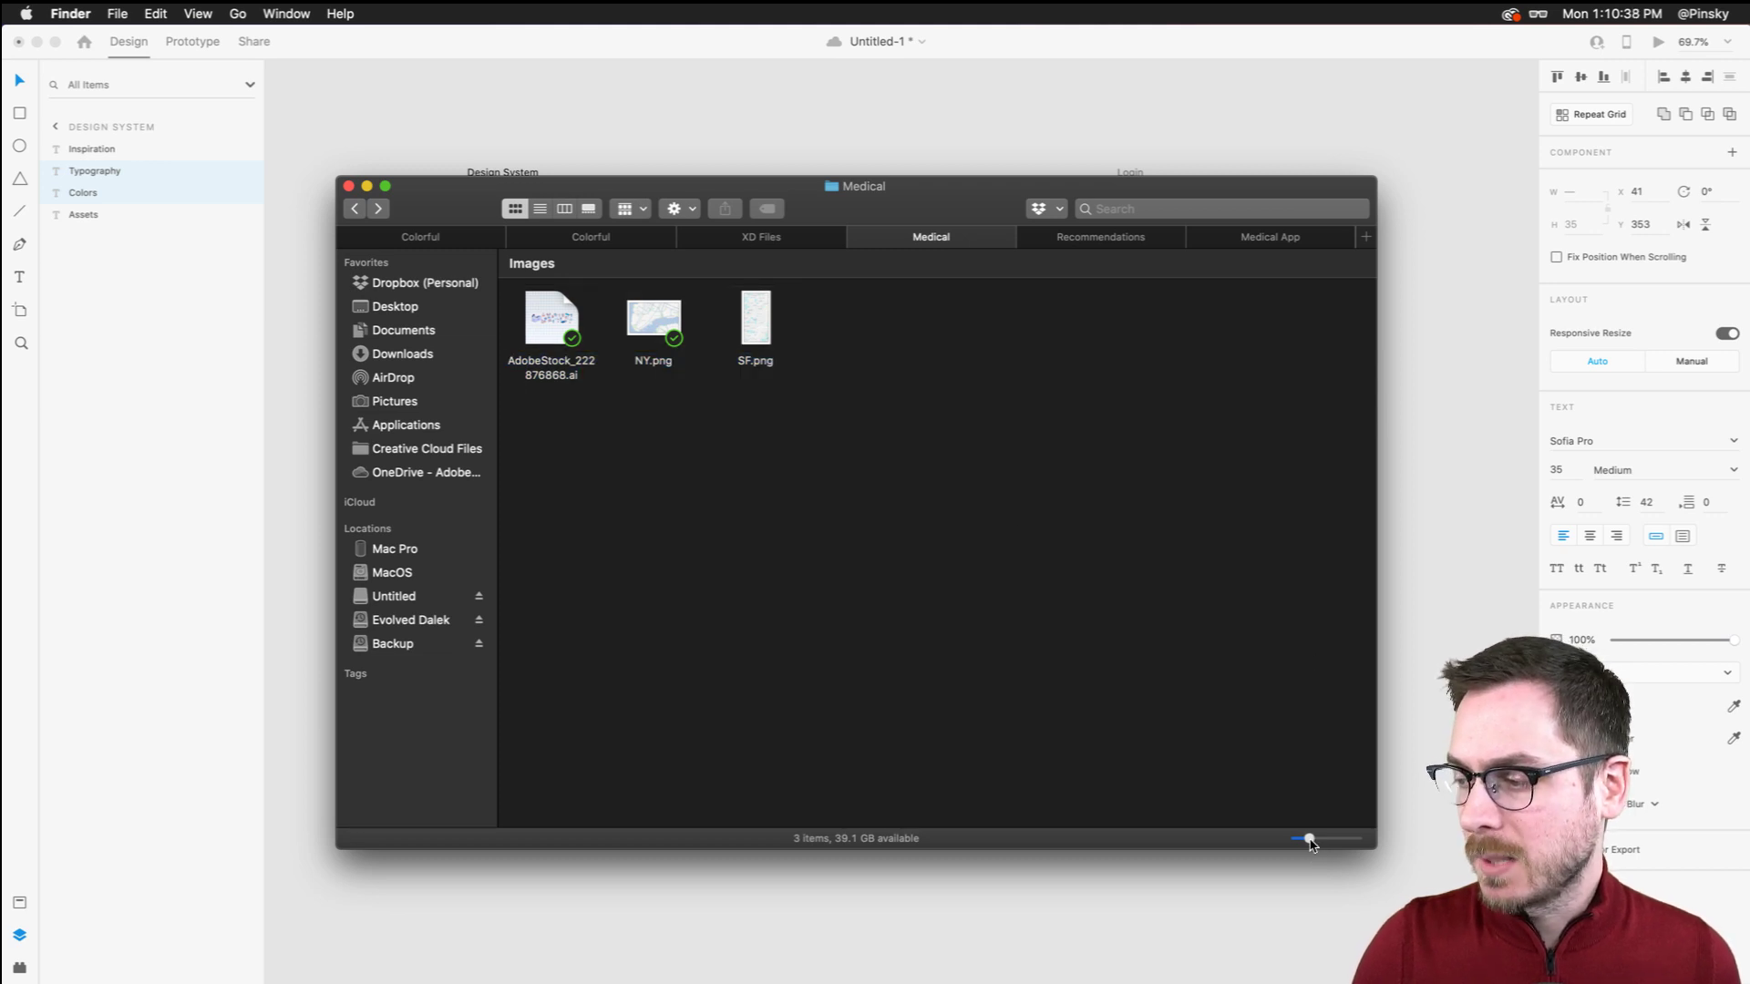
pyautogui.moveTo(1309, 838); pyautogui.dragTo(1339, 840)
pyautogui.moveTo(1212, 693)
pyautogui.mouseDown()
pyautogui.moveTo(1026, 519)
pyautogui.moveTo(1130, 580)
pyautogui.moveTo(1202, 692)
pyautogui.mouseUp()
pyautogui.click(638, 469)
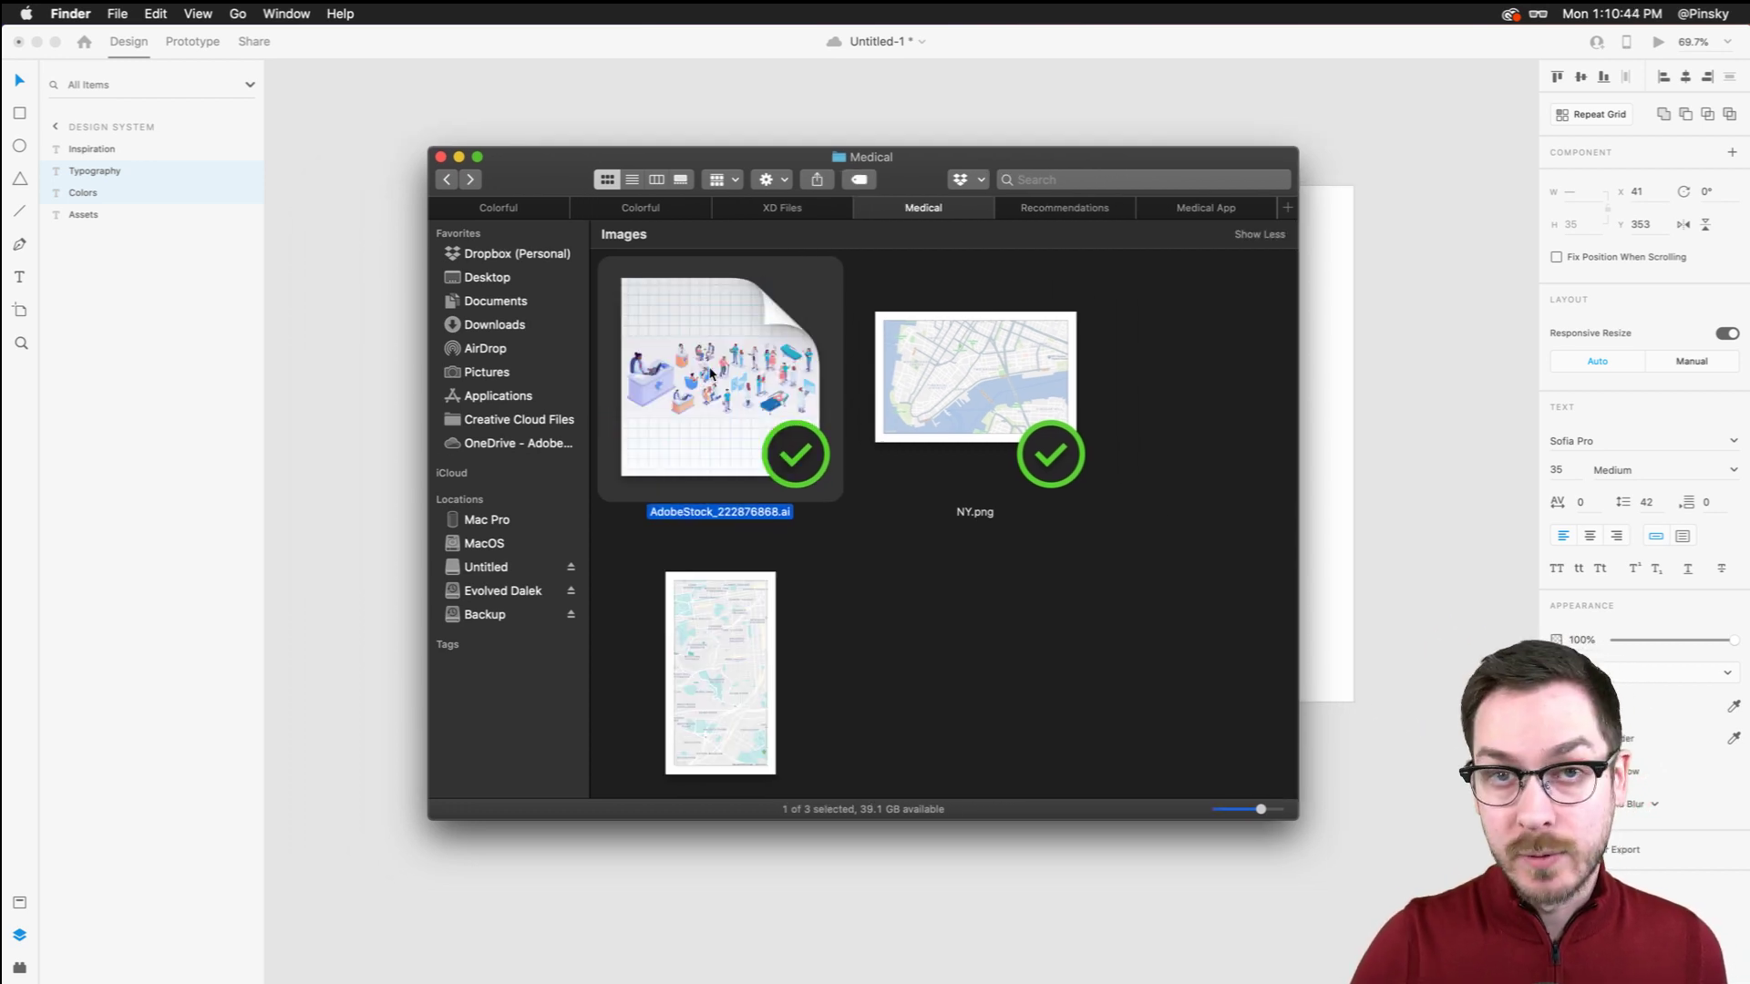
pyautogui.press('space')
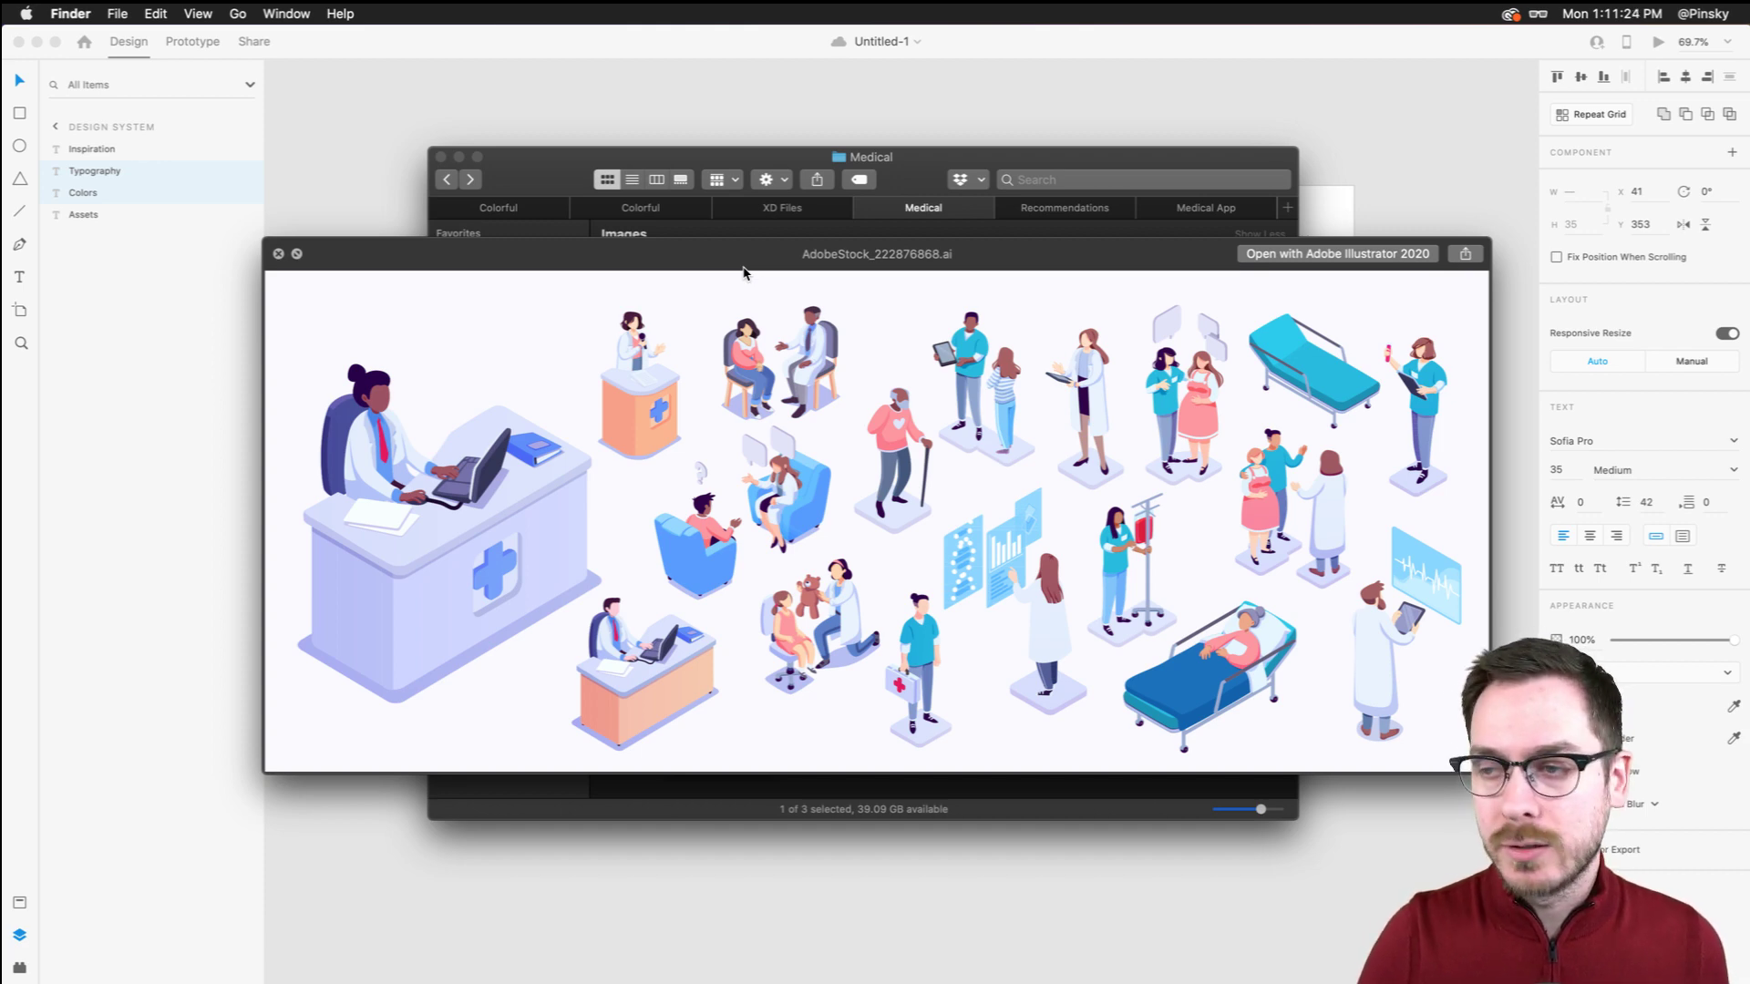
pyautogui.press('space')
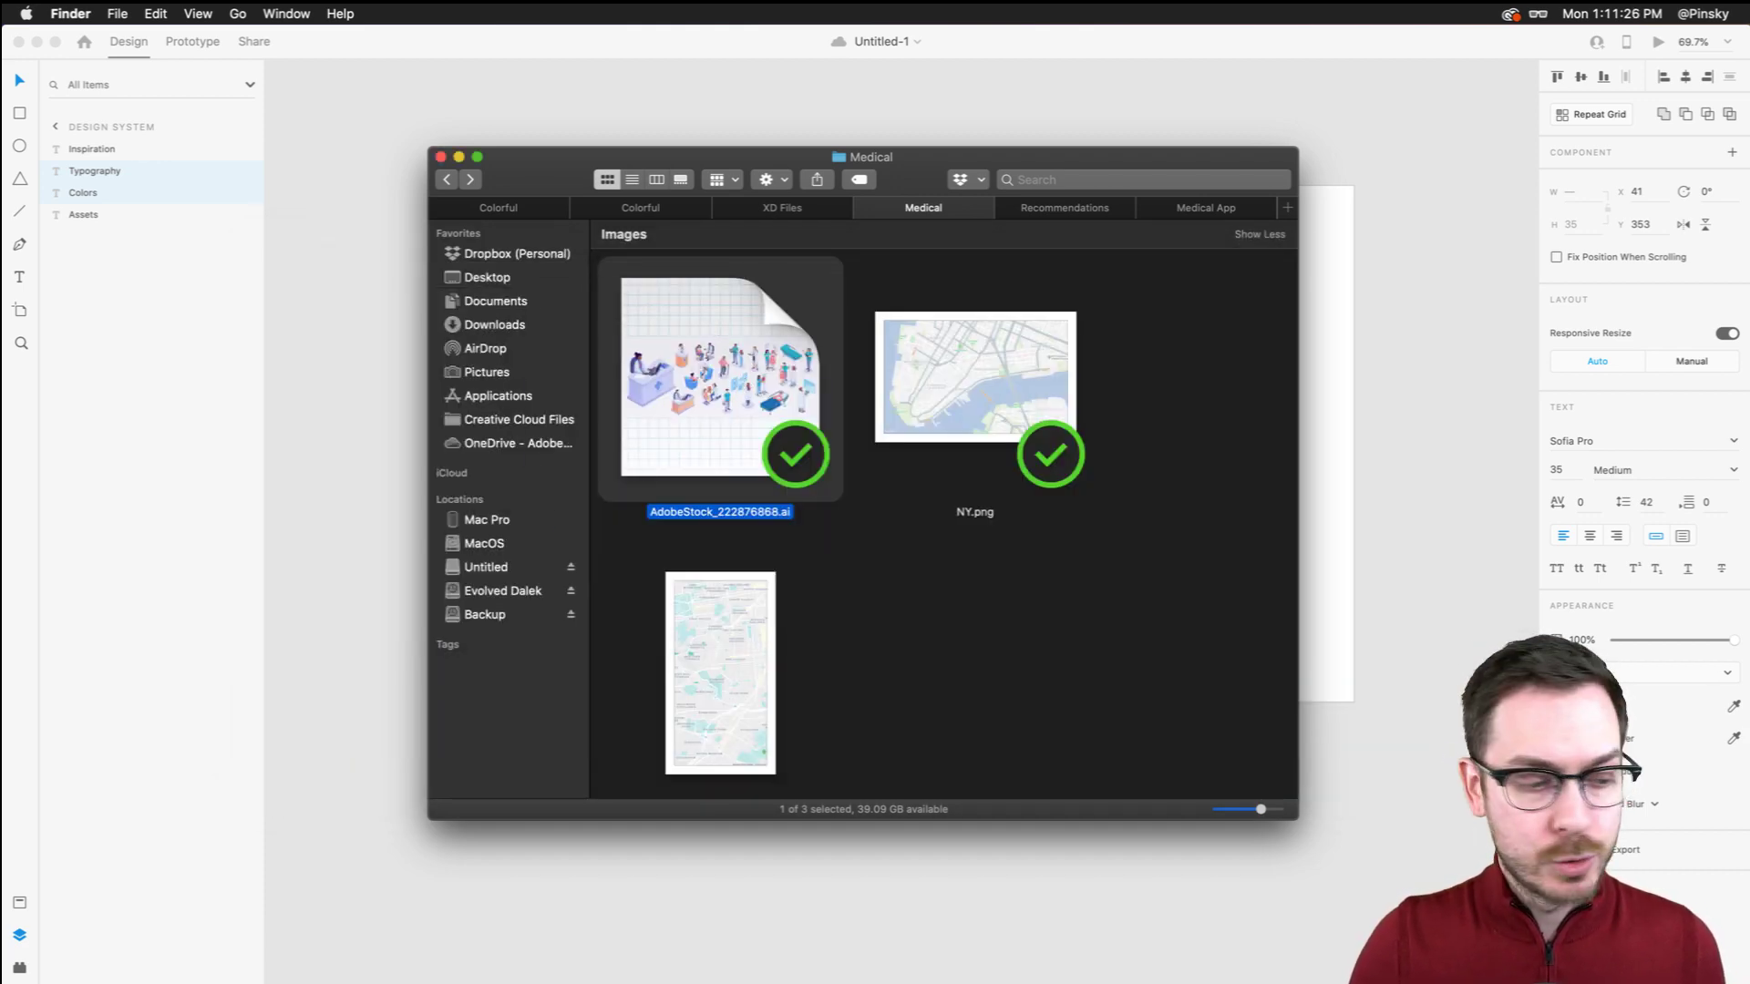
# Switch to Adobe XD, bring up the AdobeStock_222876868 document and examine its medical illustrations closely
pyautogui.click(411, 365)
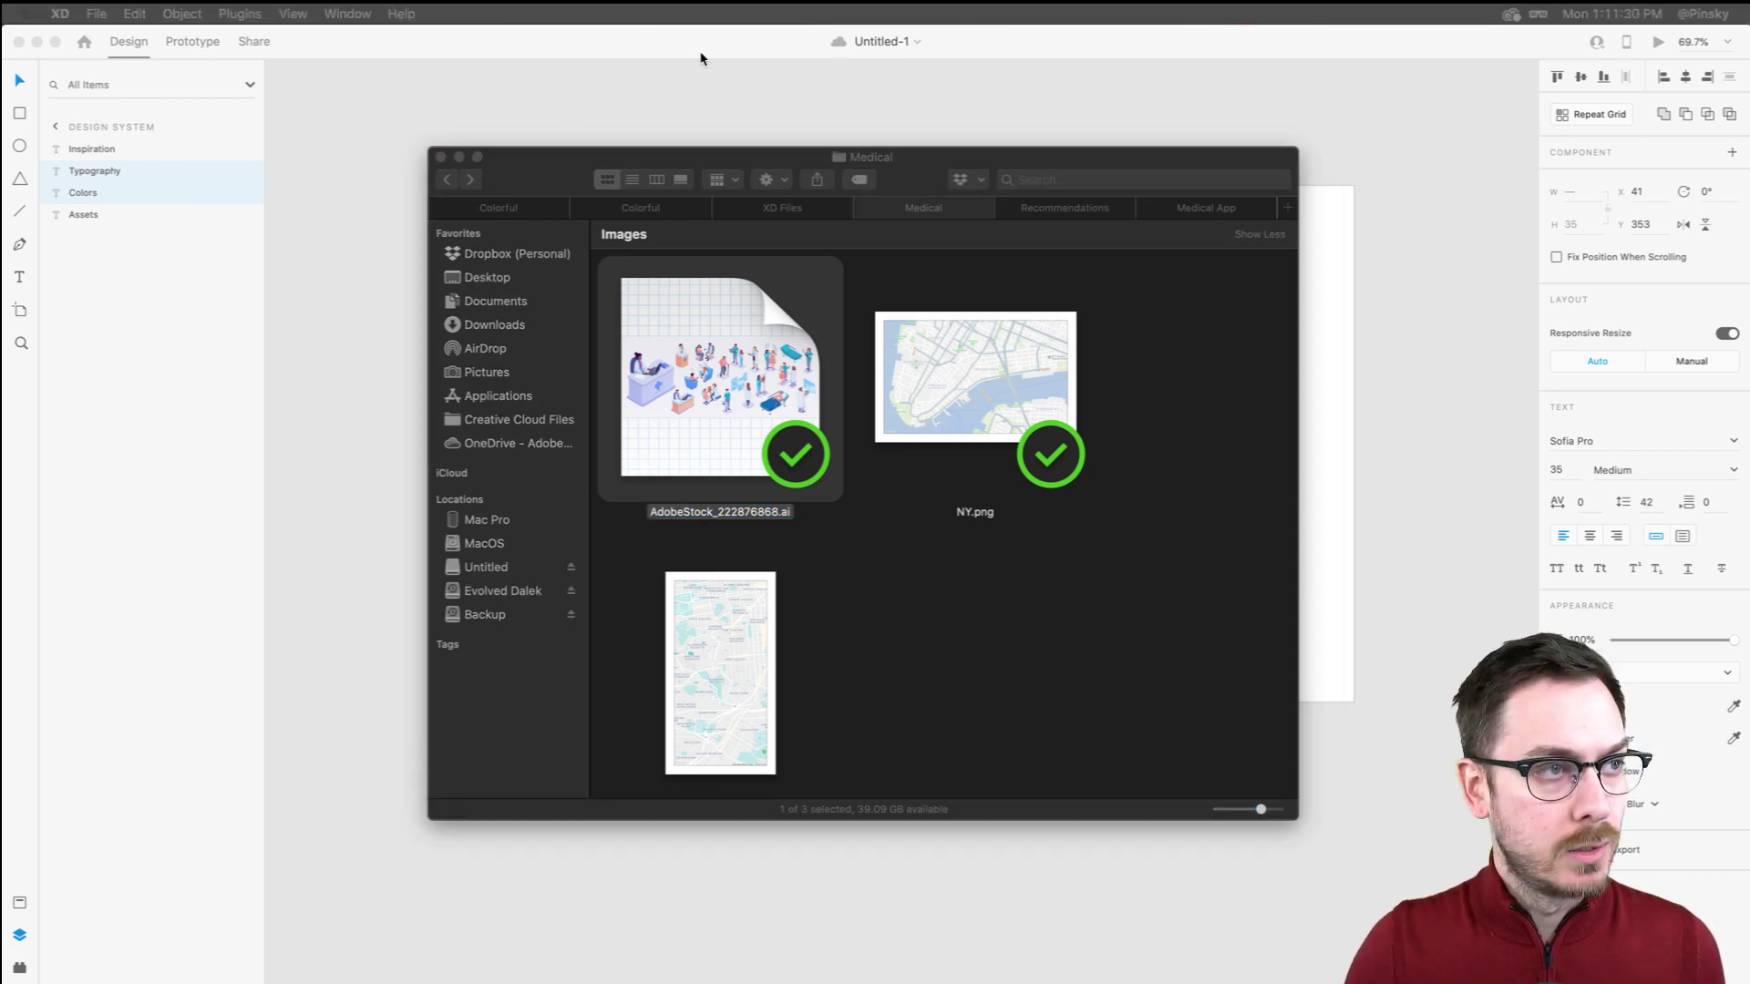
pyautogui.click(809, 82)
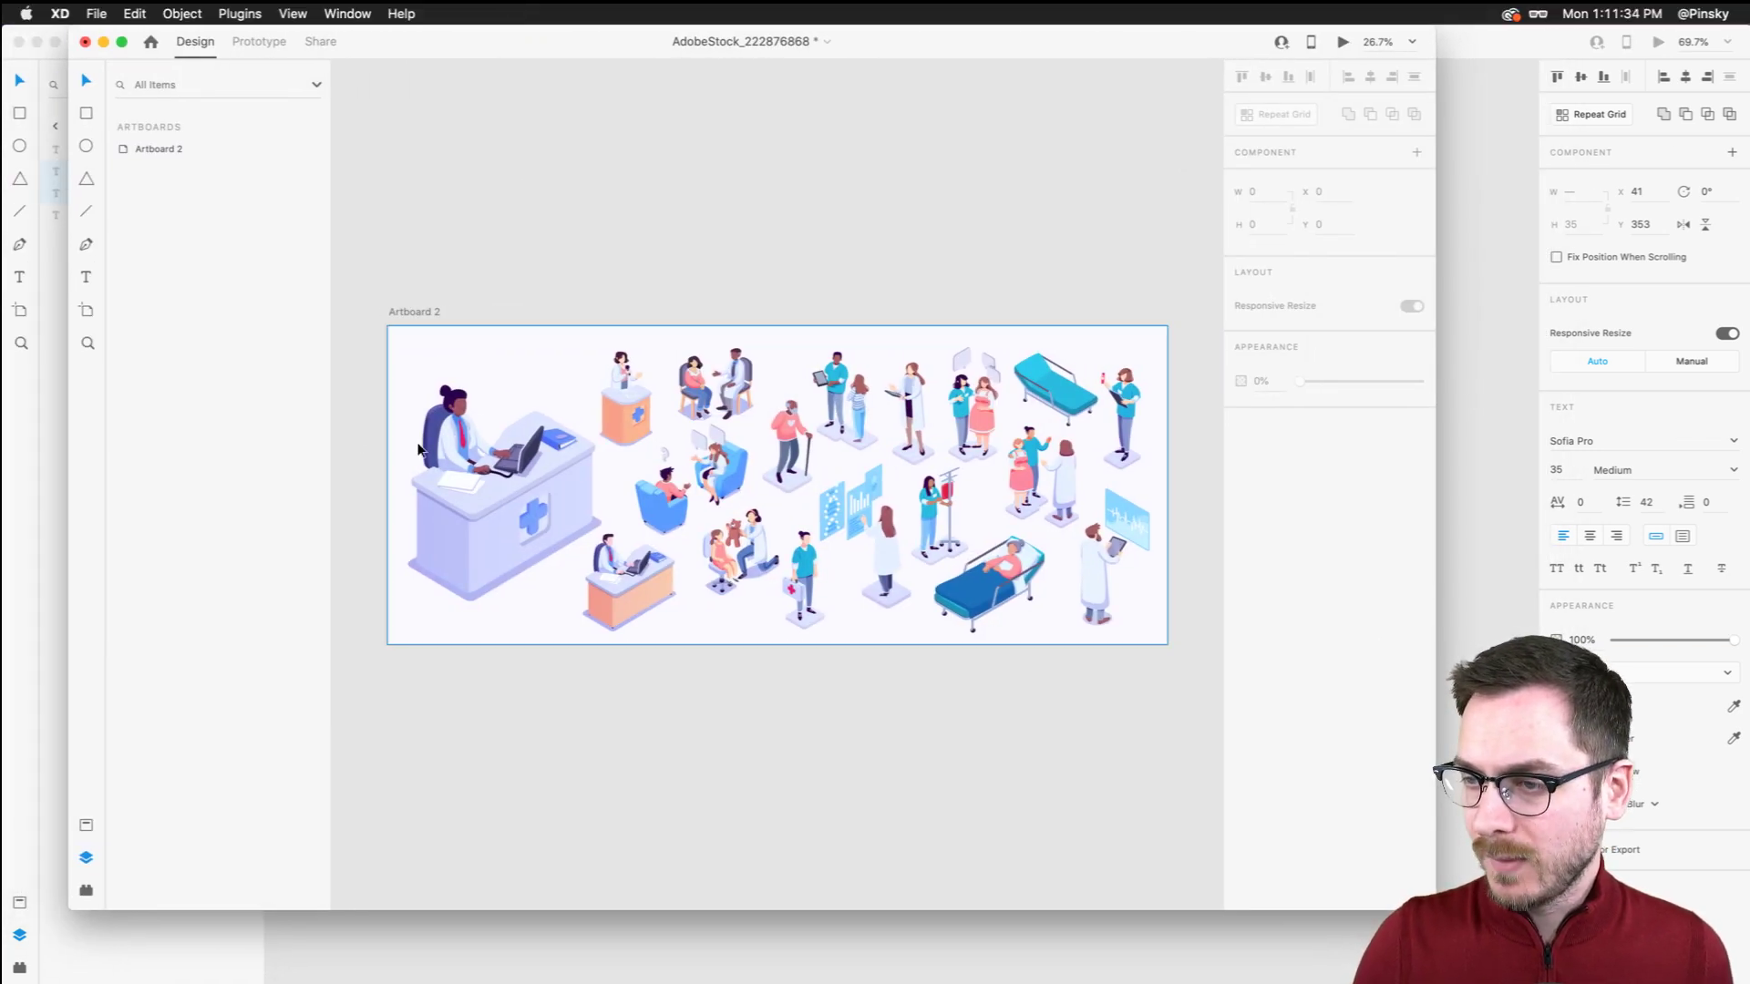
pyautogui.scroll(5, 343, 475)
pyautogui.scroll(-1, 727, 404)
pyautogui.scroll(-5, 727, 404)
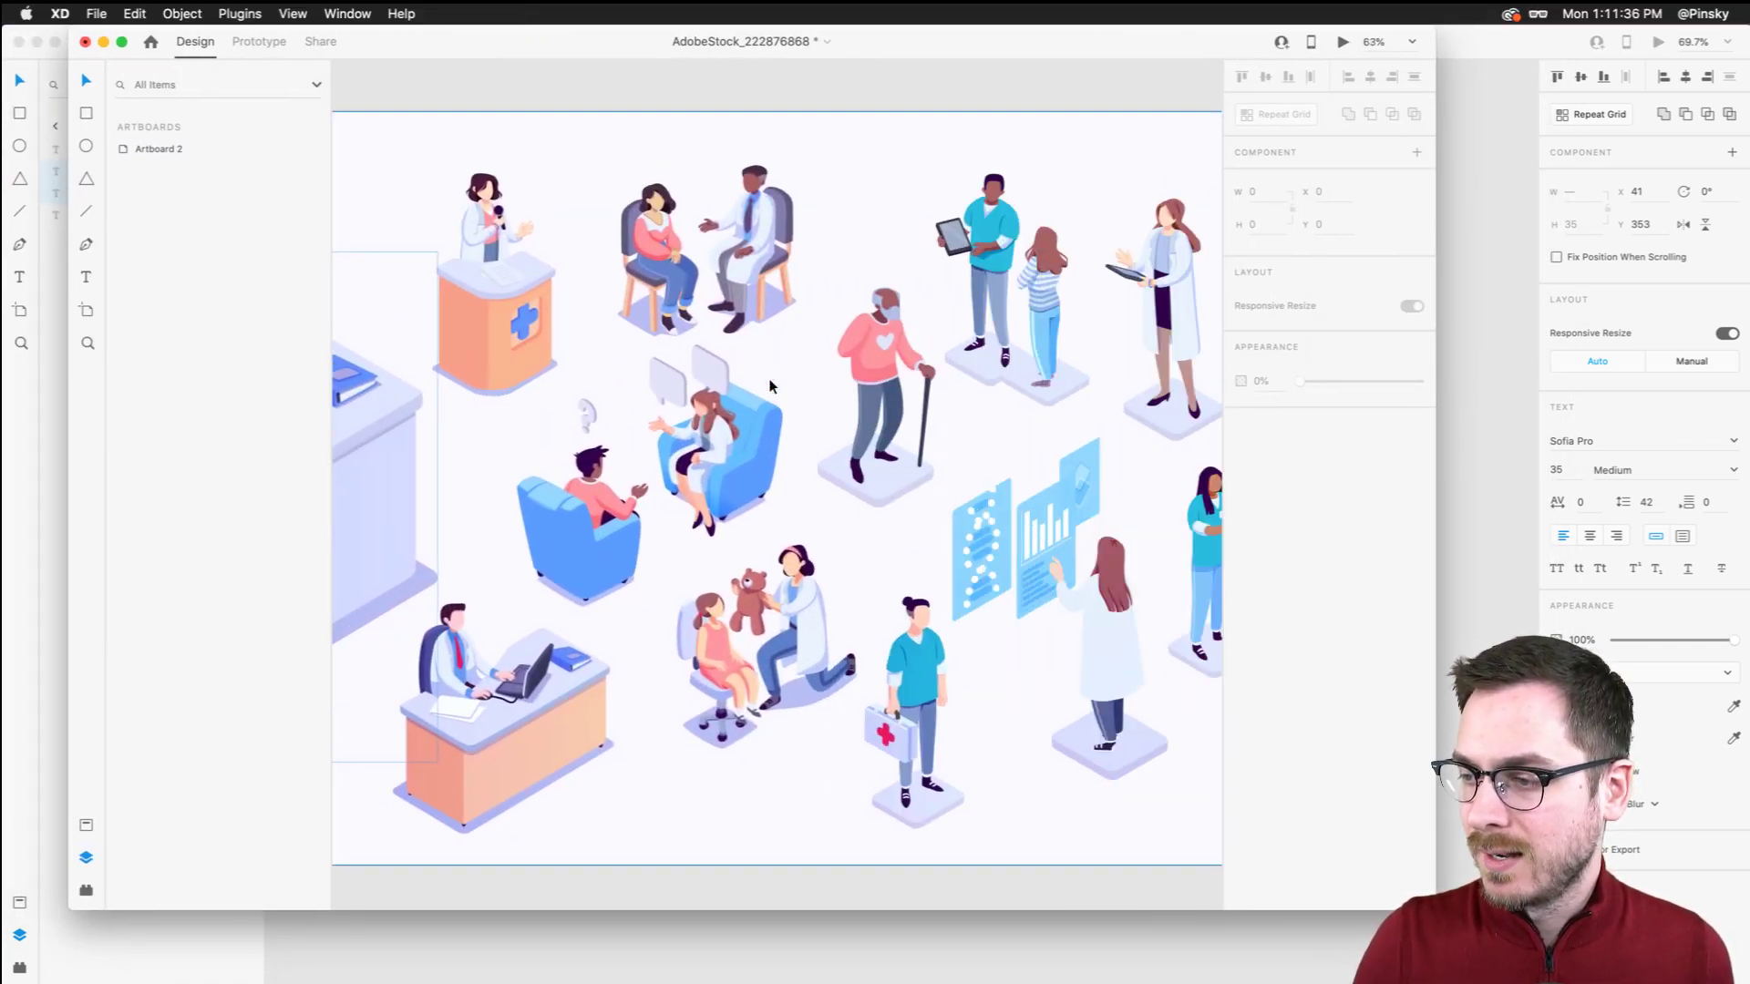
pyautogui.scroll(4, 763, 385)
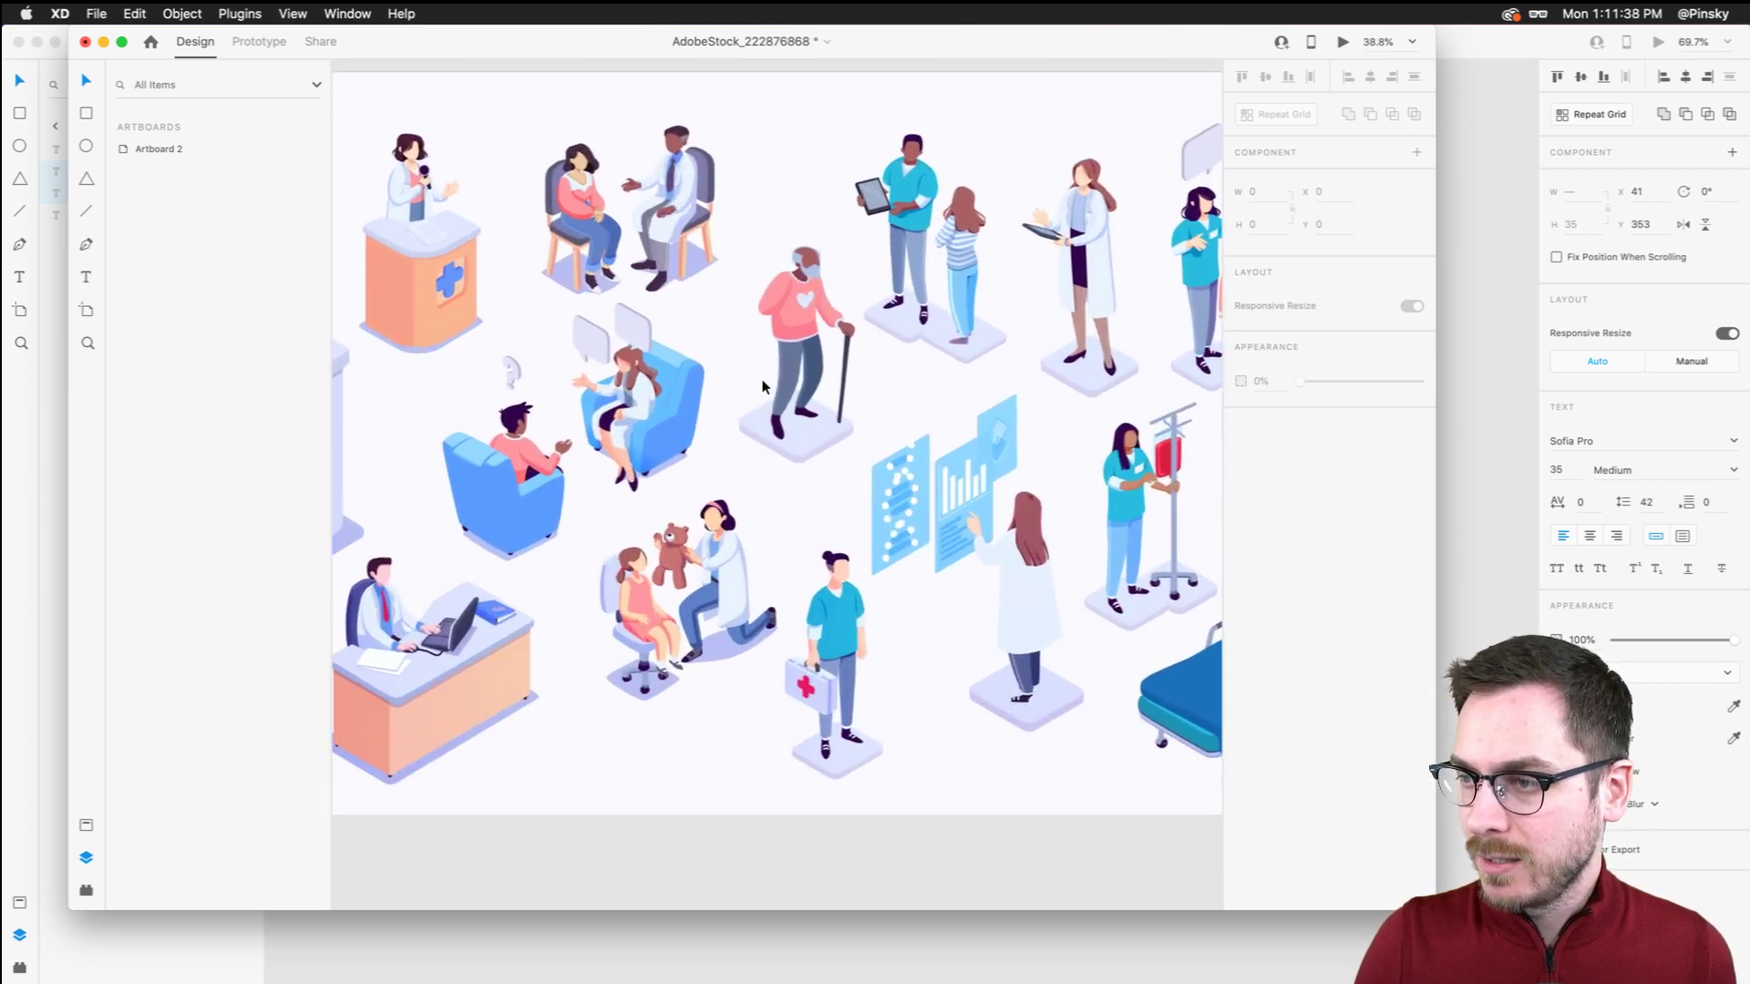
pyautogui.hscroll(5, 763, 386)
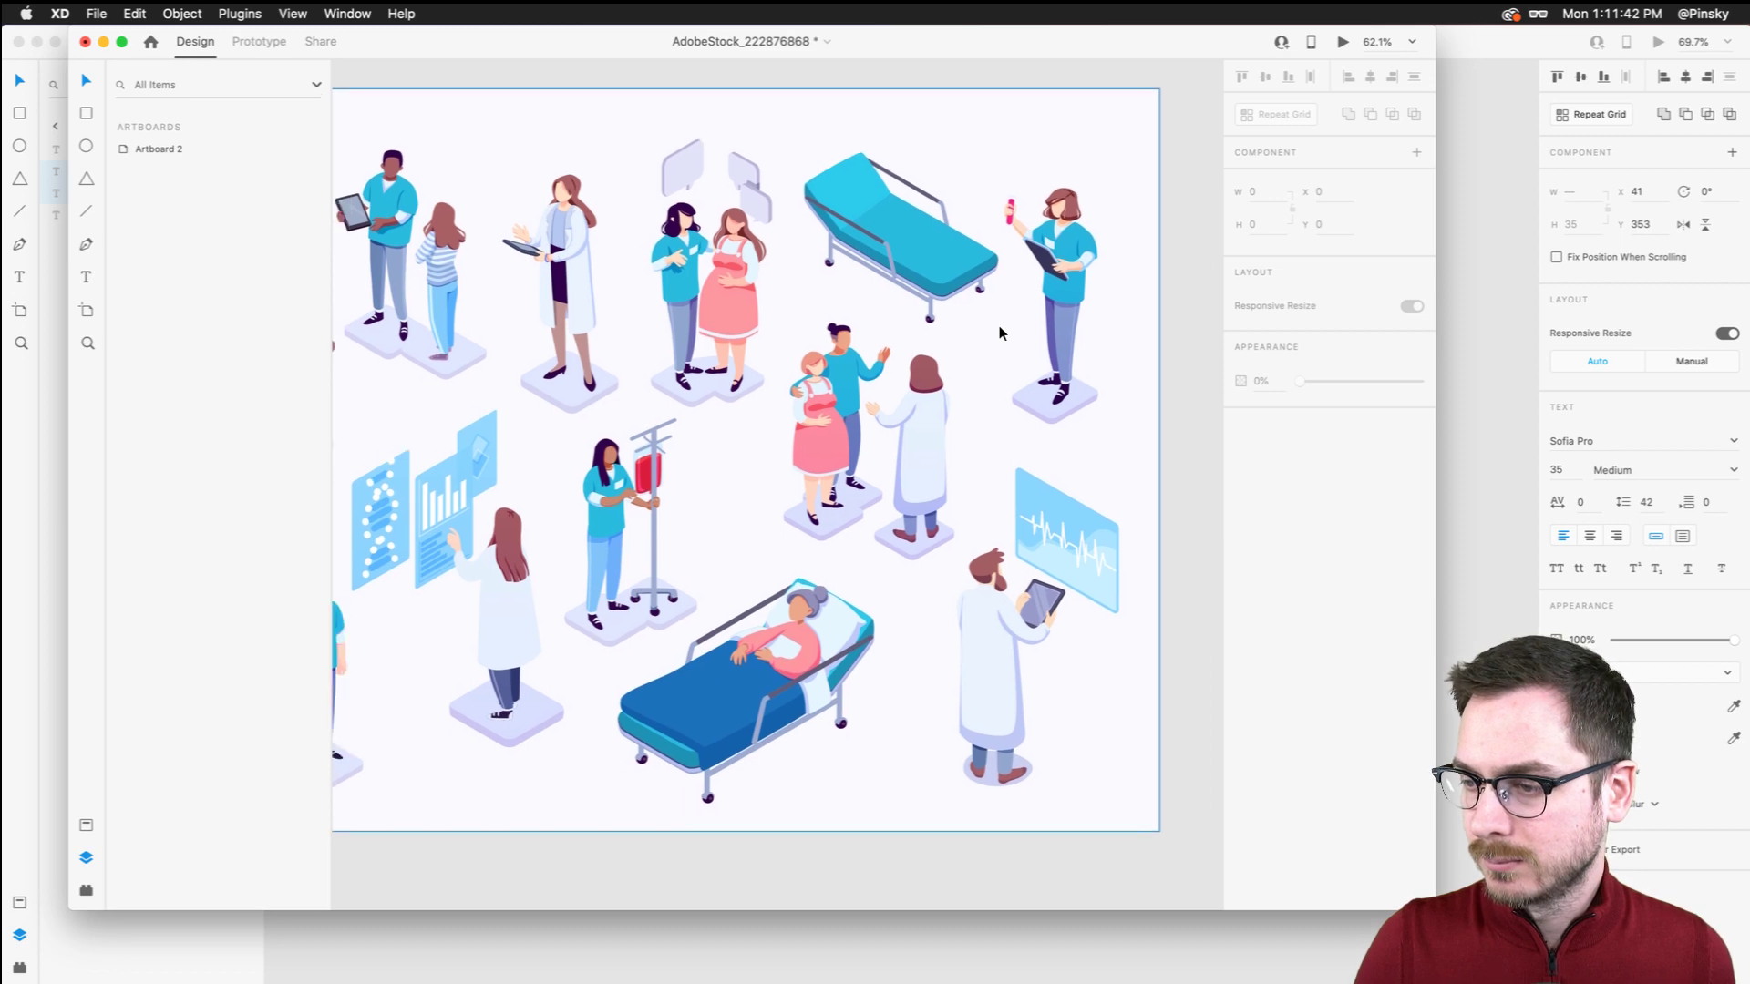
pyautogui.scroll(-5, 999, 333)
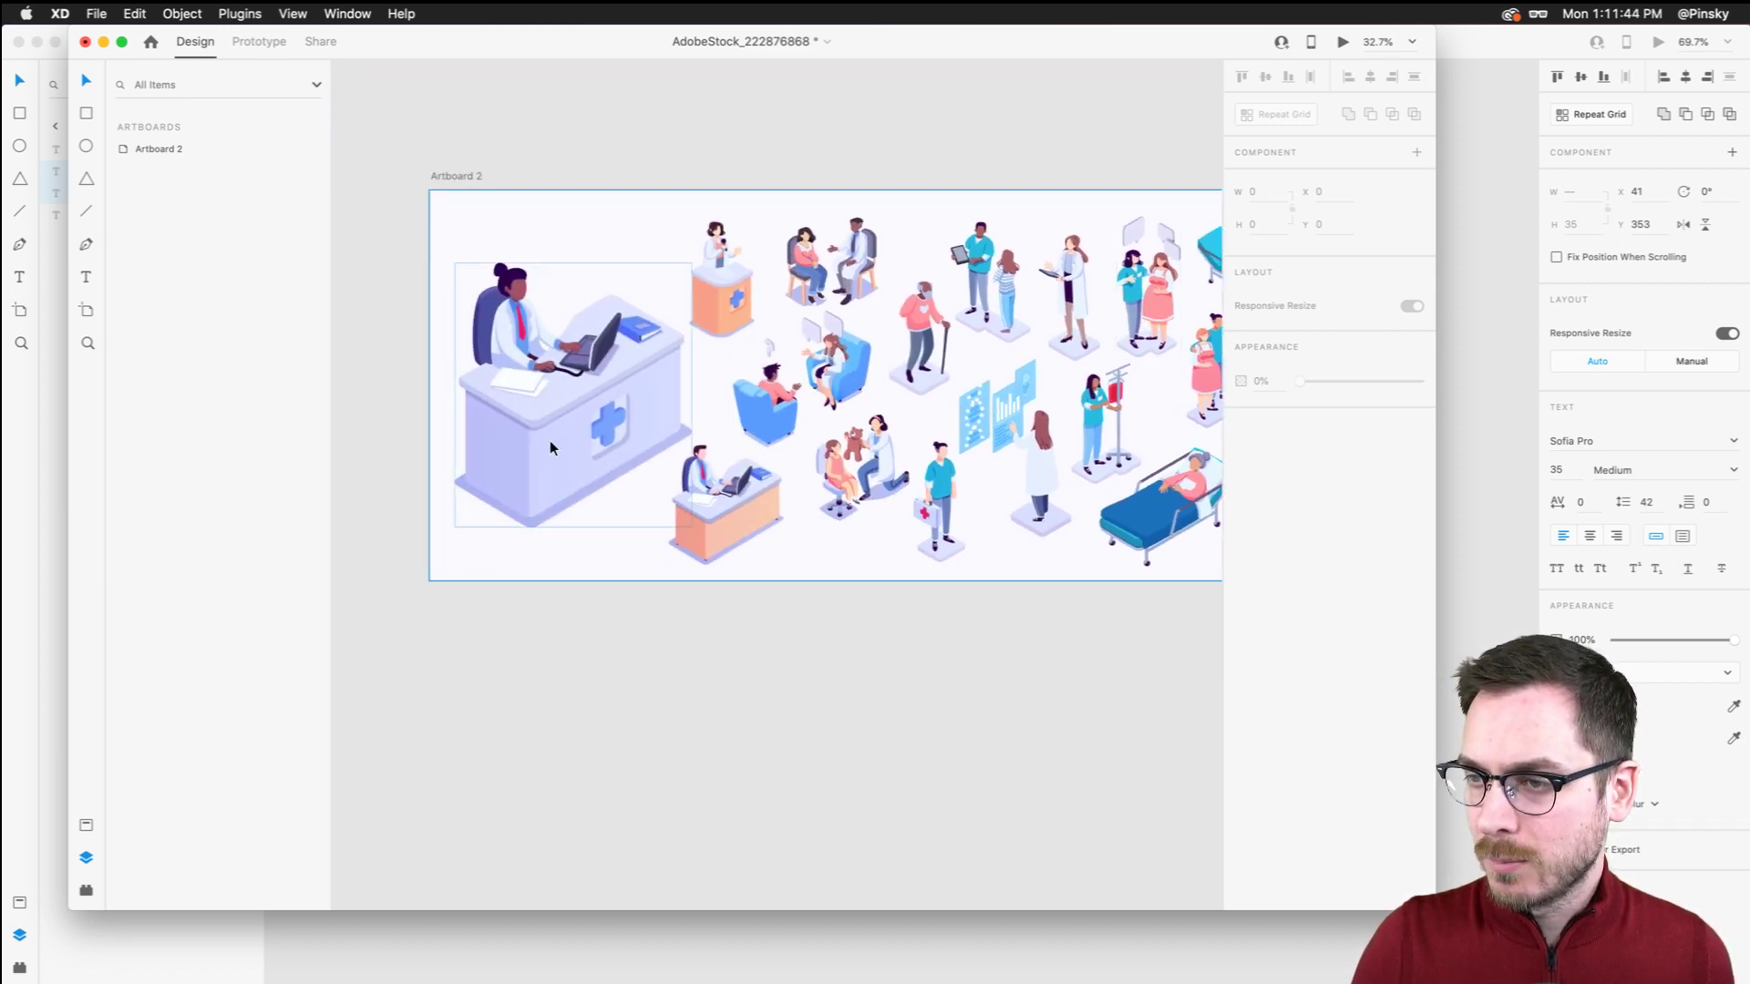
# Copy the large reception desk illustration into the Design System artboard of Untitled-1 and place it at about X -9, Y 74
pyautogui.moveTo(555, 394)
pyautogui.mouseDown()
pyautogui.moveTo(555, 374)
pyautogui.moveTo(549, 410)
pyautogui.mouseUp()
pyautogui.doubleClick(555, 394)
pyautogui.press('super+z')
pyautogui.press('super+c')
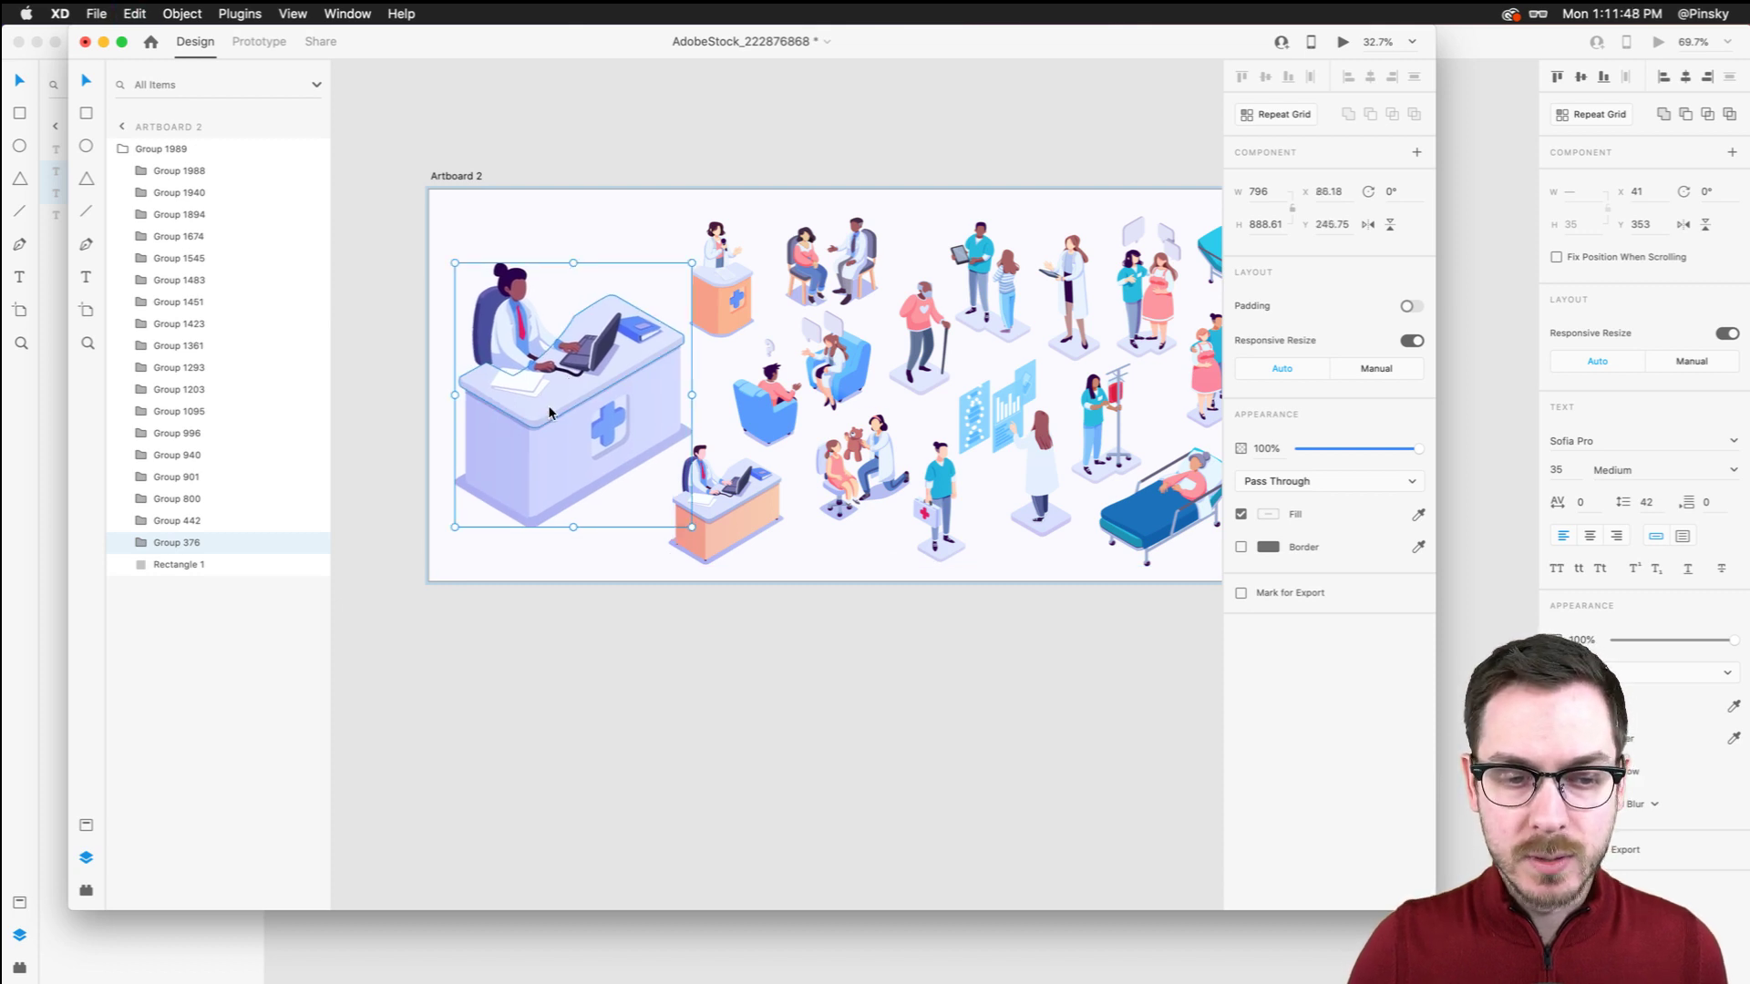
pyautogui.press('super+grave')
pyautogui.click(549, 275)
pyautogui.press('super+v')
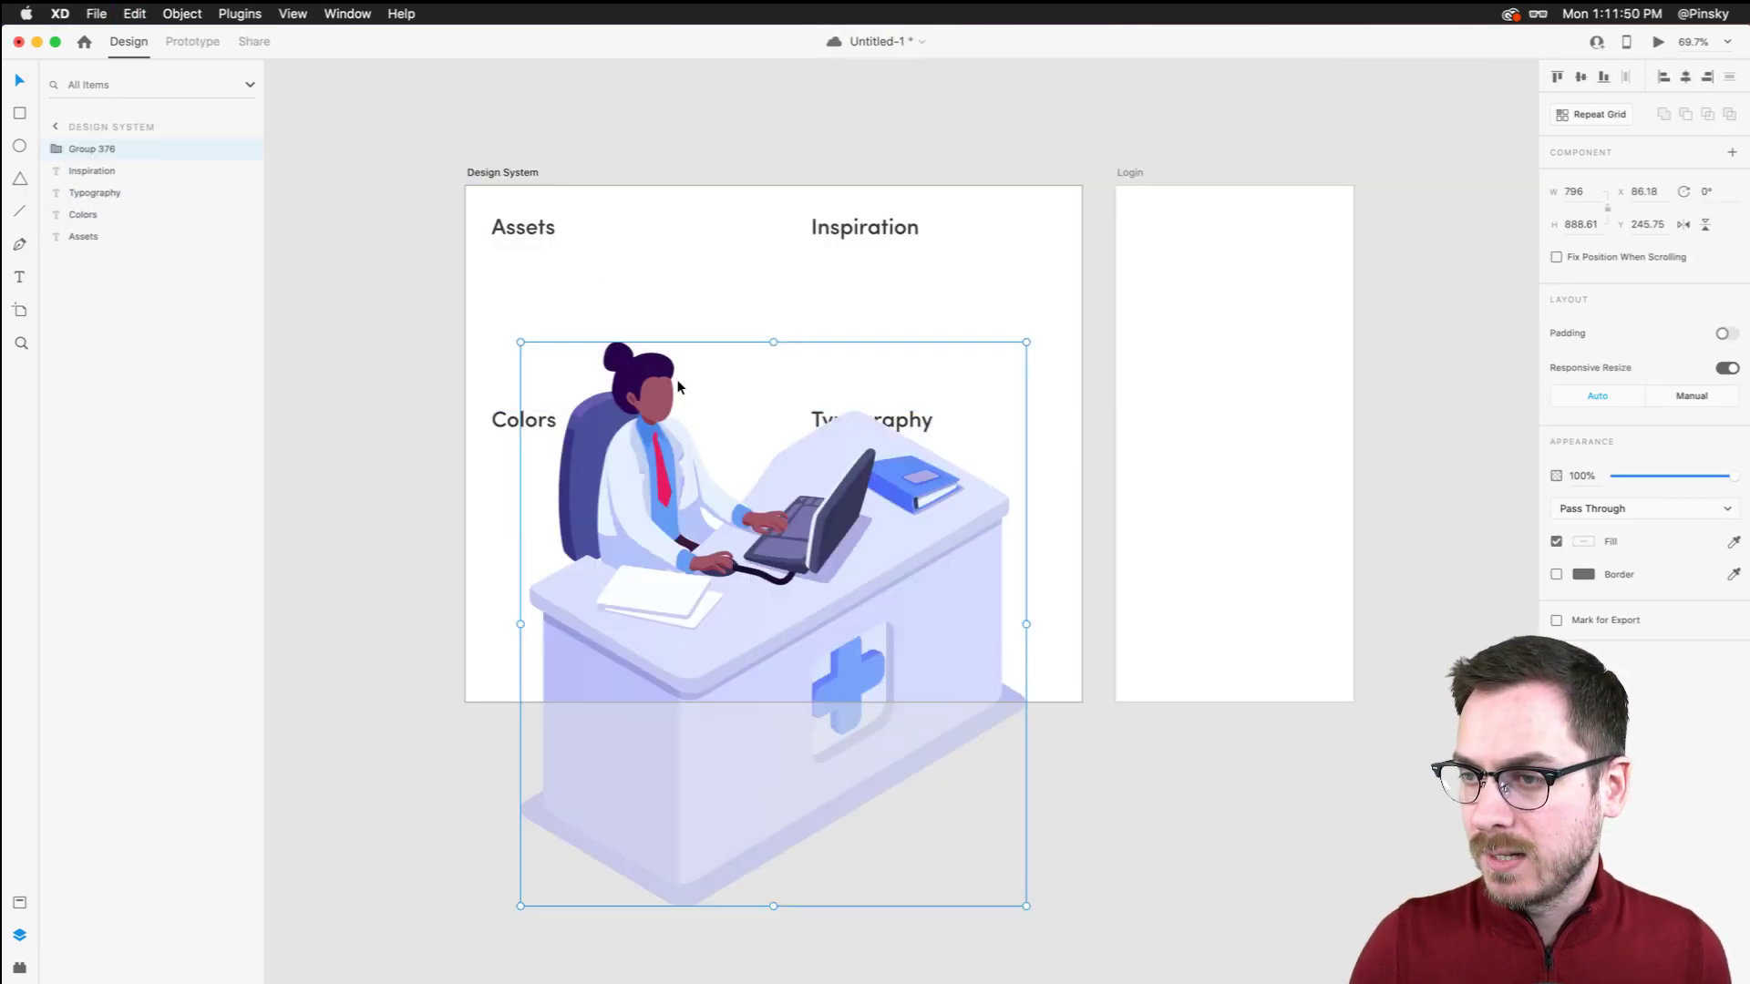
pyautogui.moveTo(756, 512); pyautogui.dragTo(735, 448)
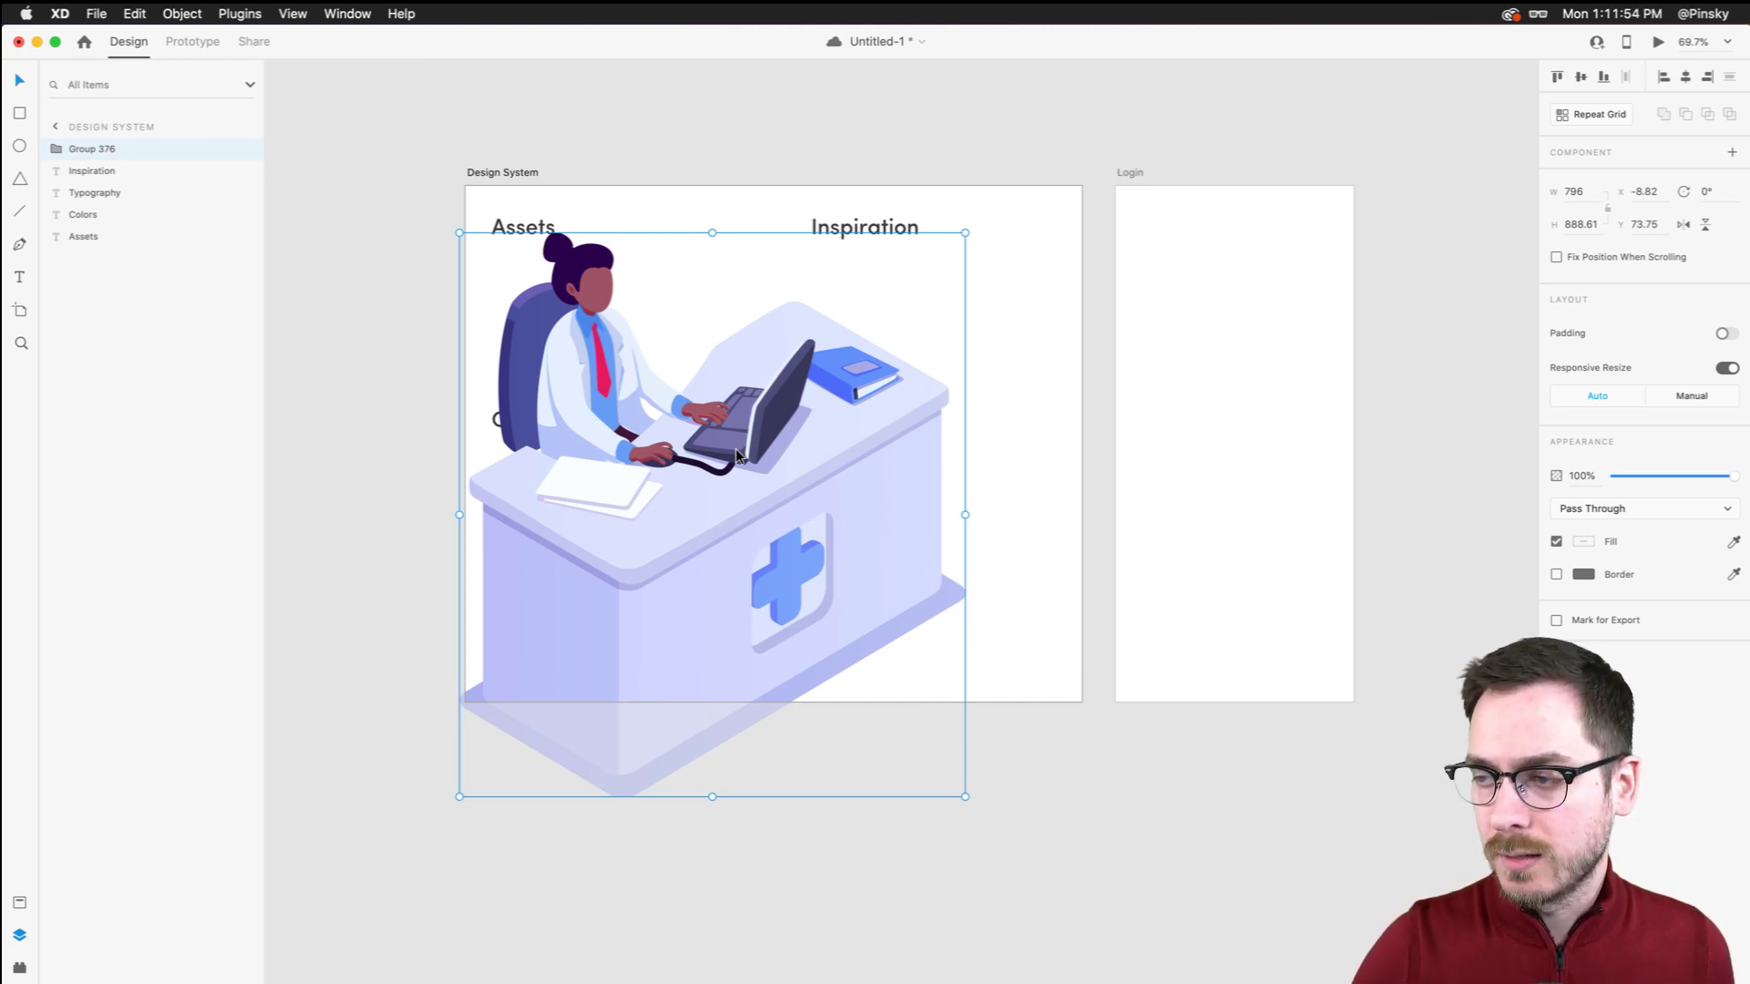
# Back in the AdobeStock_222876868 document, delete the seated doctor and his chair from the two-chair illustration, keeping the woman in pink
pyautogui.press('super+grave')
pyautogui.hscroll(5, 982, 444)
pyautogui.scroll(3, 645, 318)
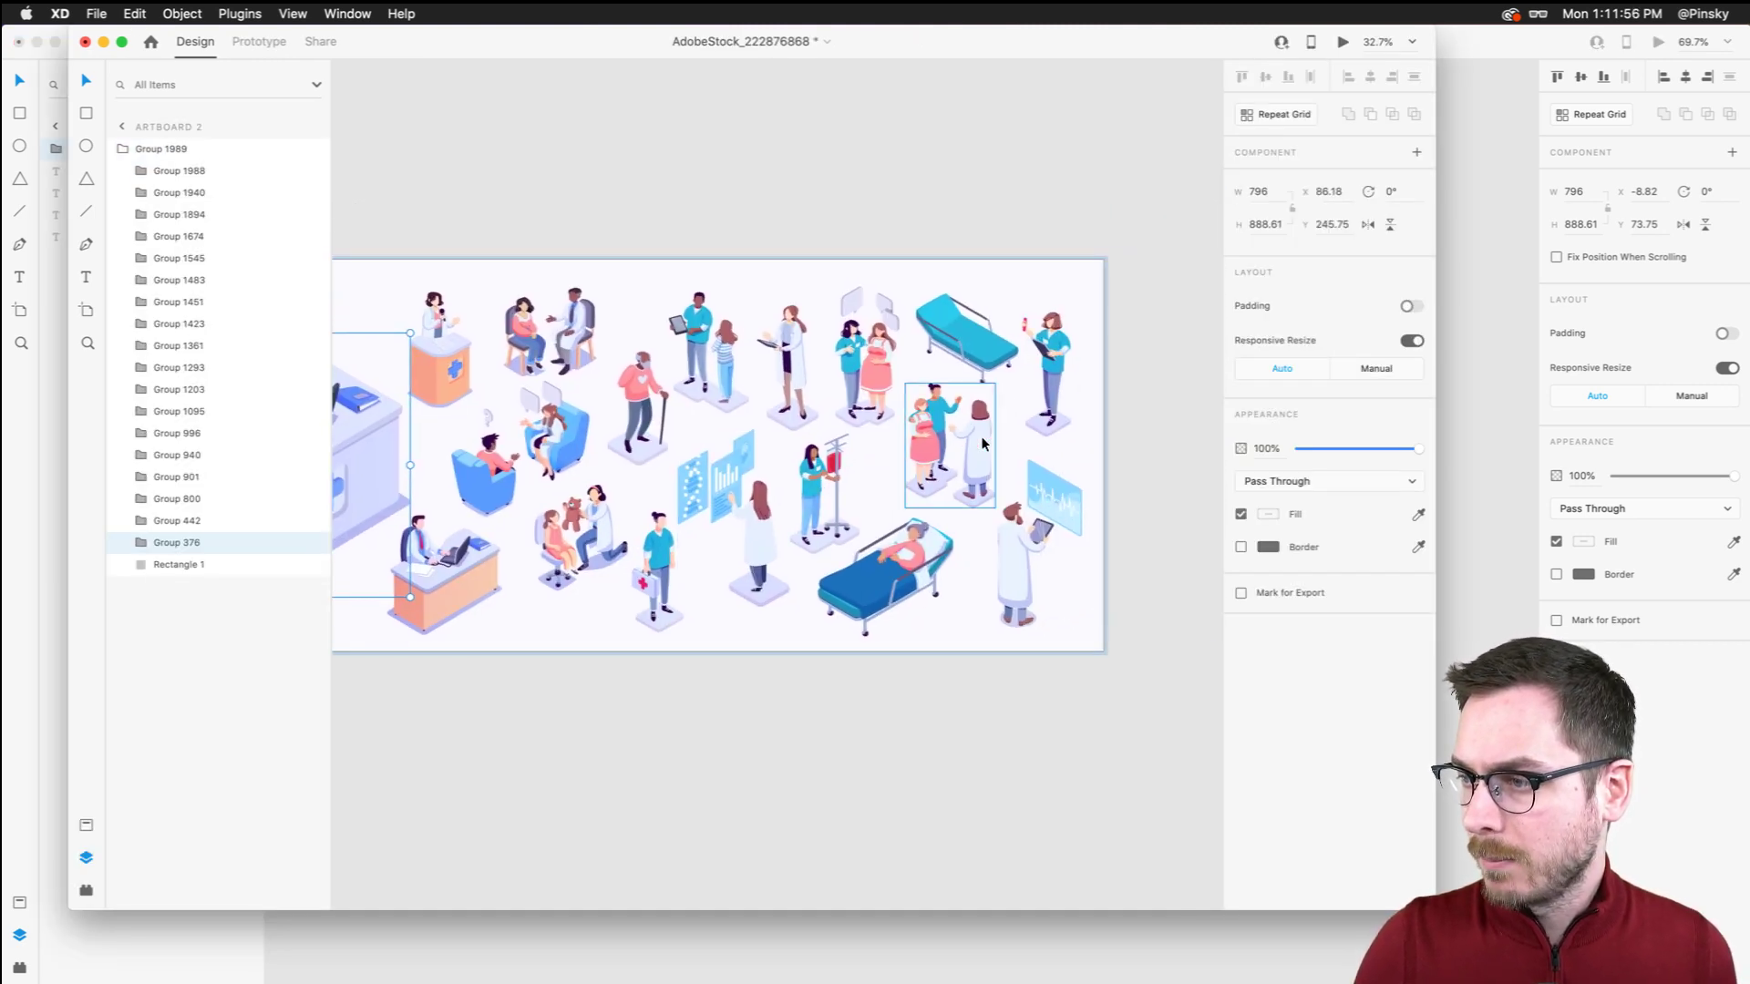
pyautogui.scroll(5, 646, 318)
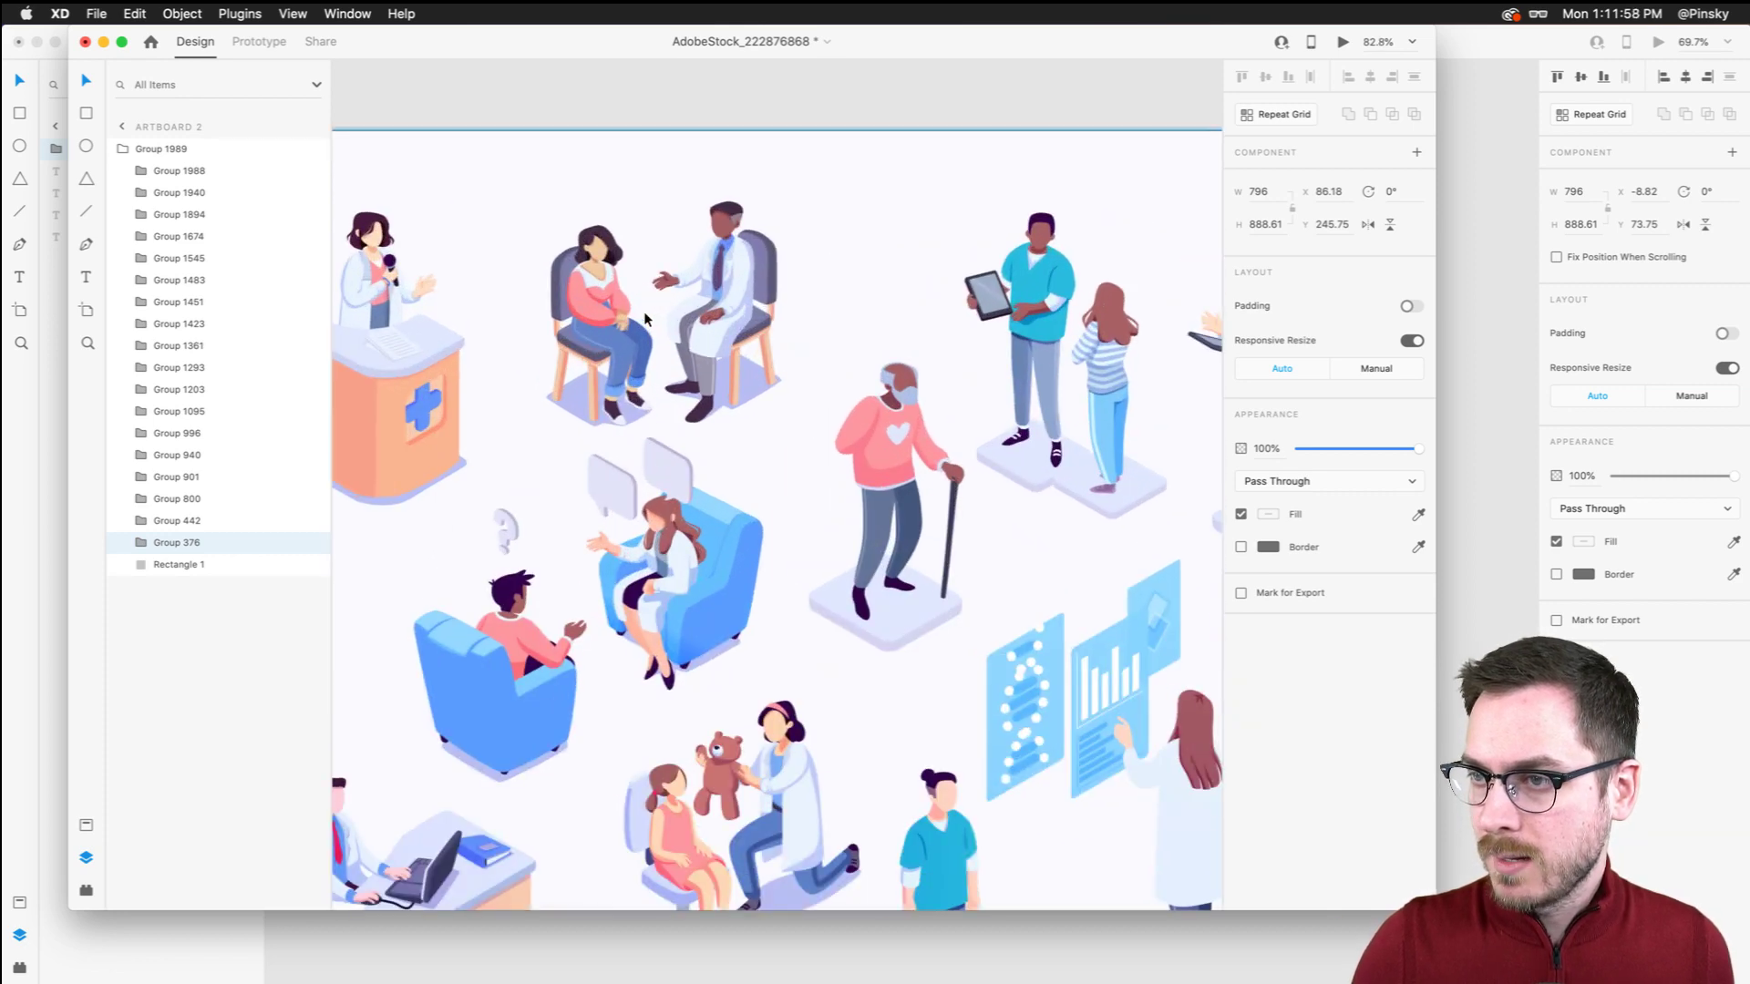
pyautogui.click(588, 276)
pyautogui.doubleClick(588, 276)
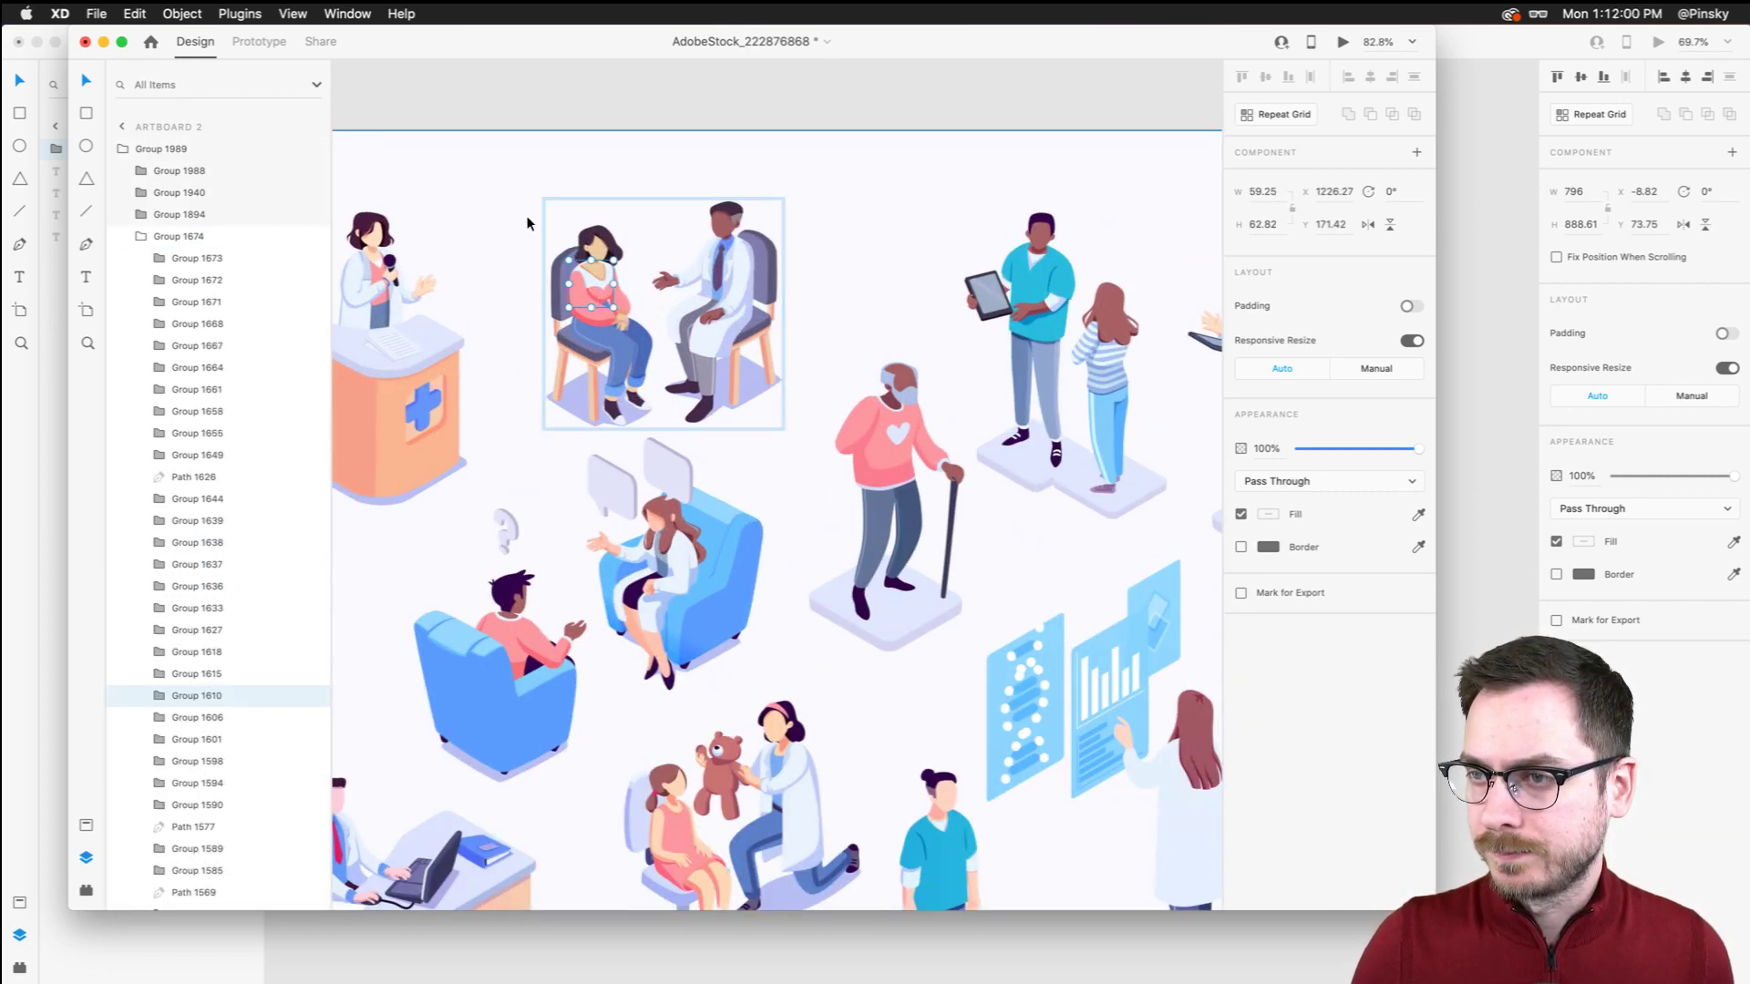
pyautogui.click(702, 412)
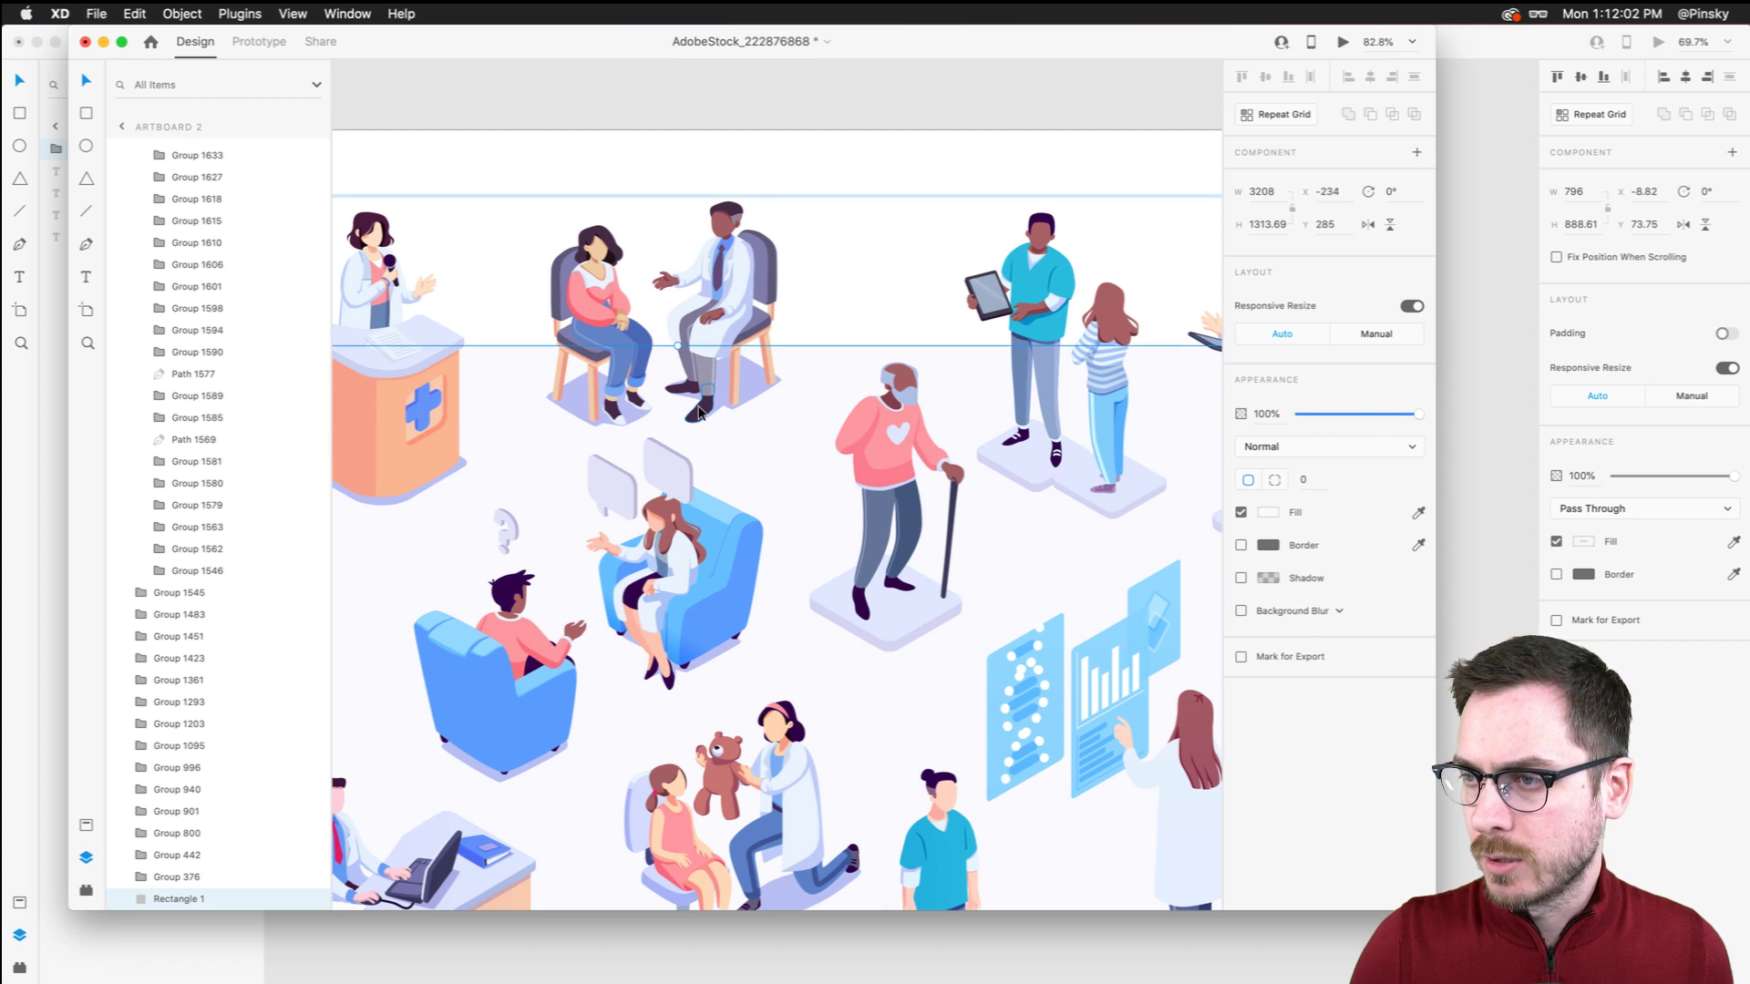
pyautogui.click(720, 242)
pyautogui.doubleClick(720, 241)
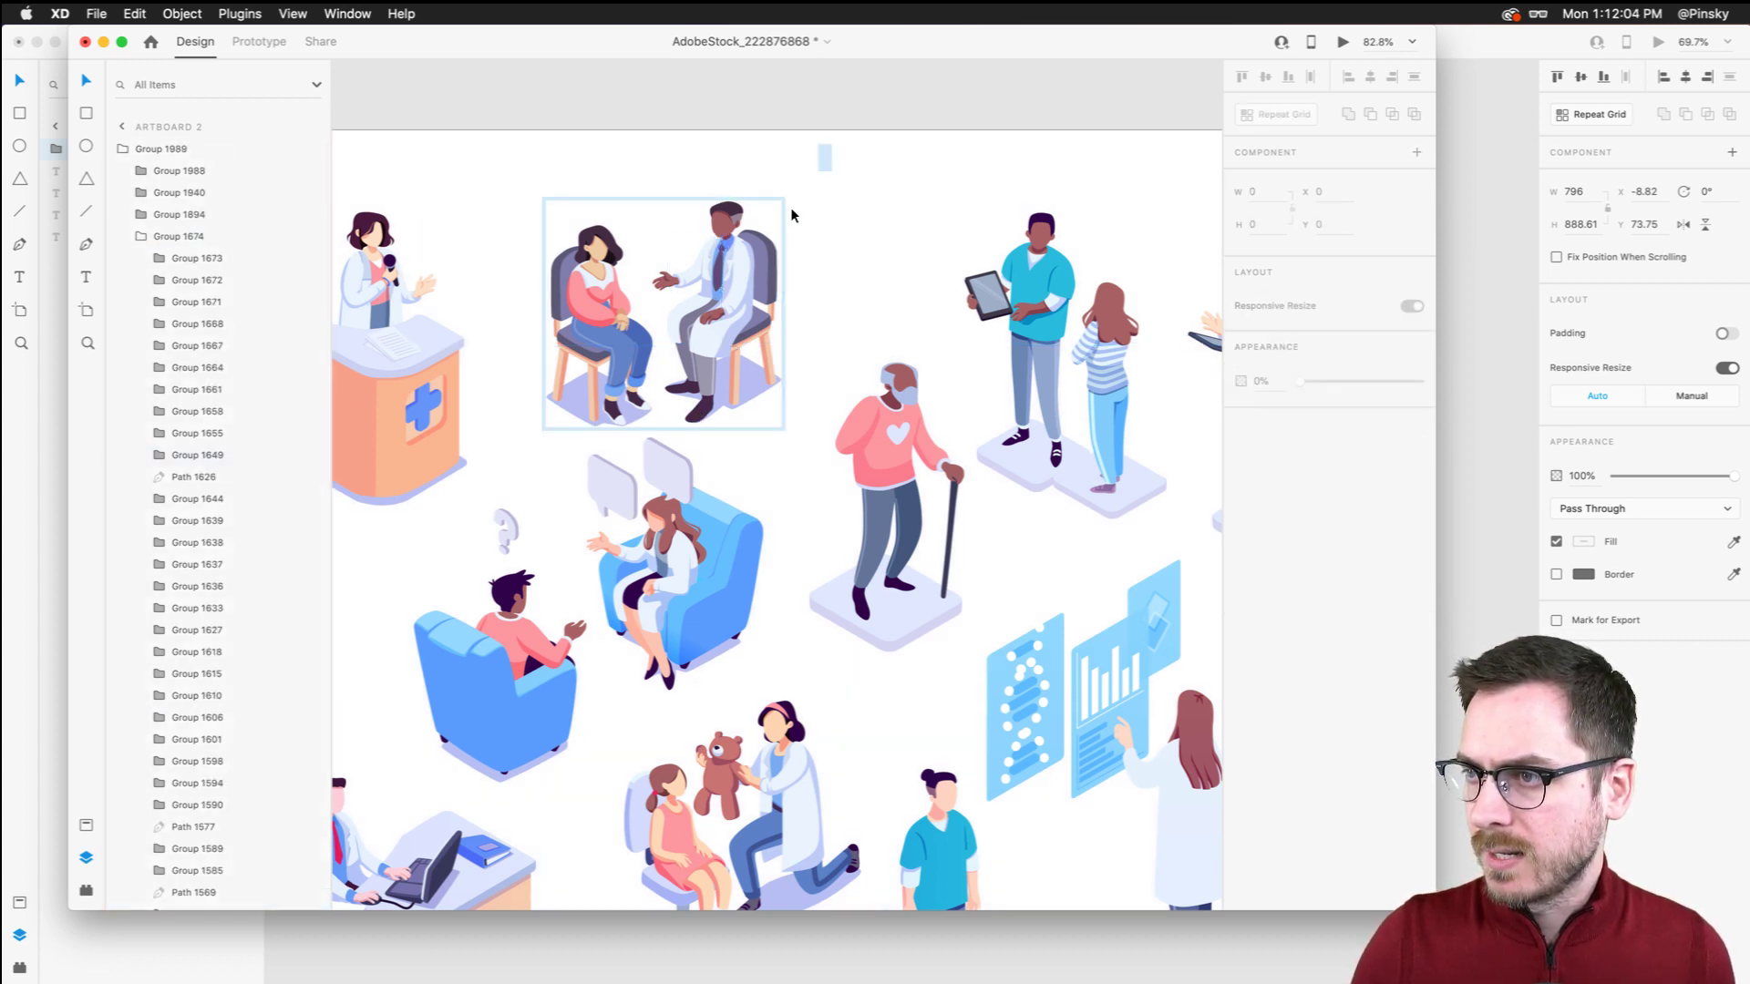
pyautogui.moveTo(831, 146); pyautogui.dragTo(679, 417)
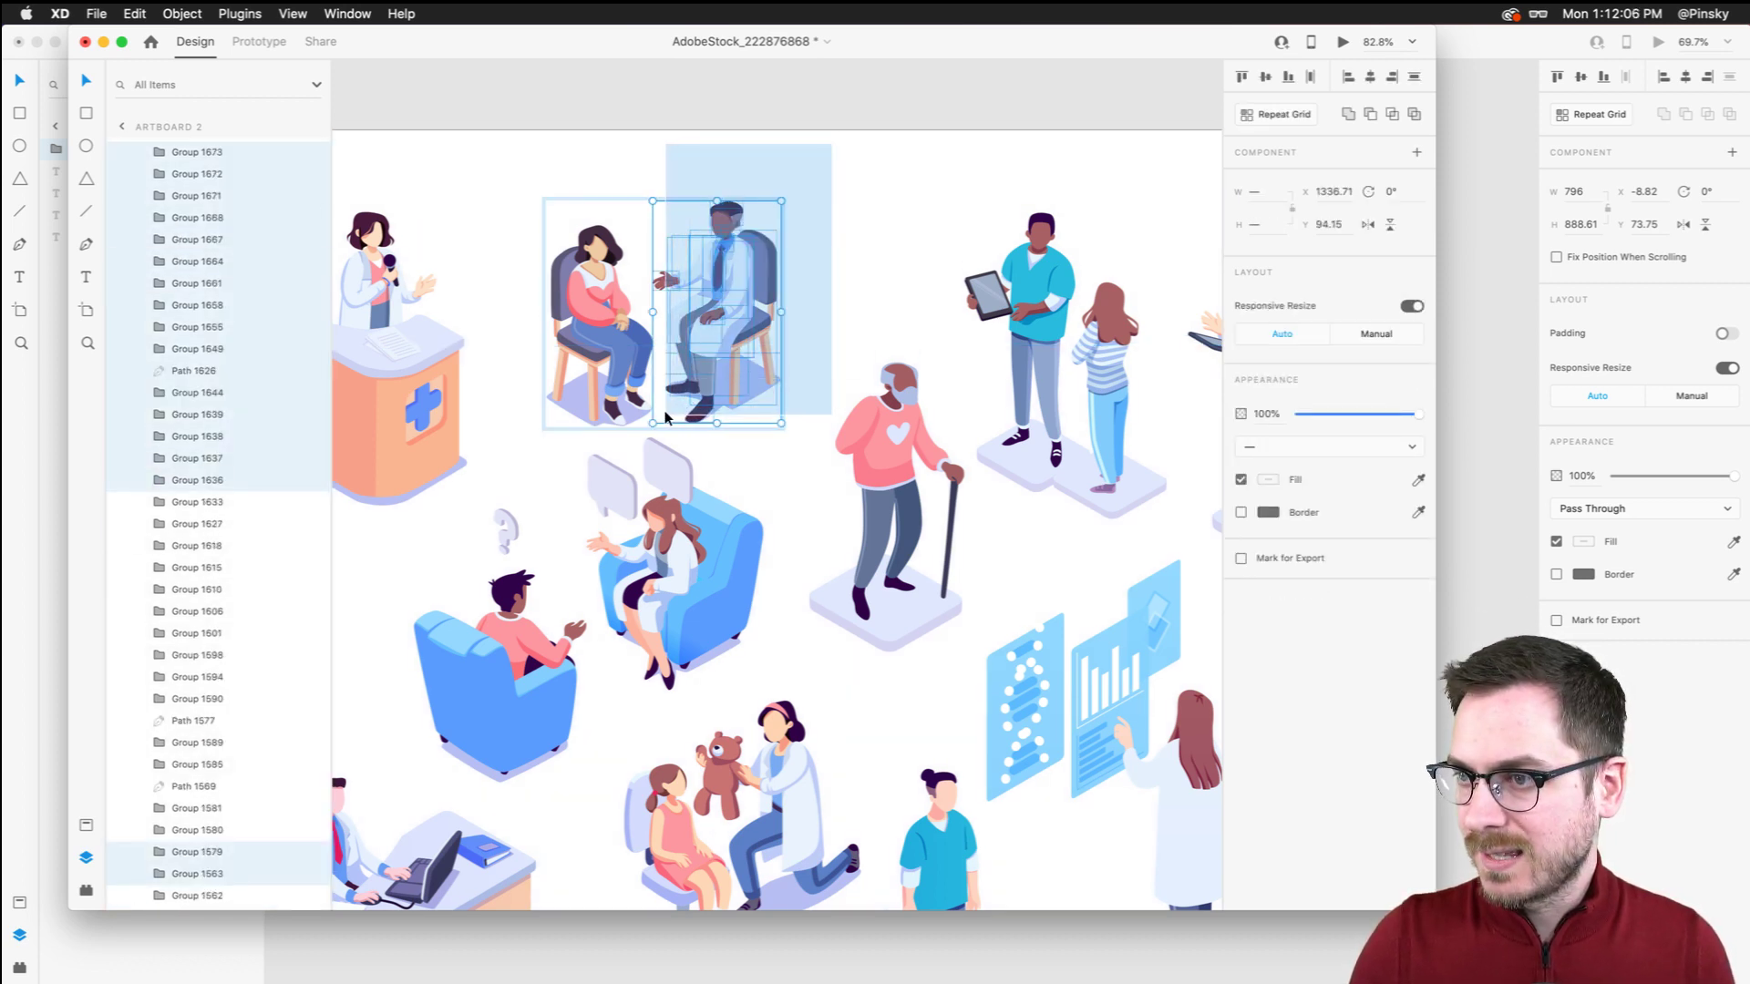
pyautogui.press('Delete')
# Copy the seated woman illustration into the Design System artboard and place it beside the reception desk, near the artboard's right edge
pyautogui.click(629, 254)
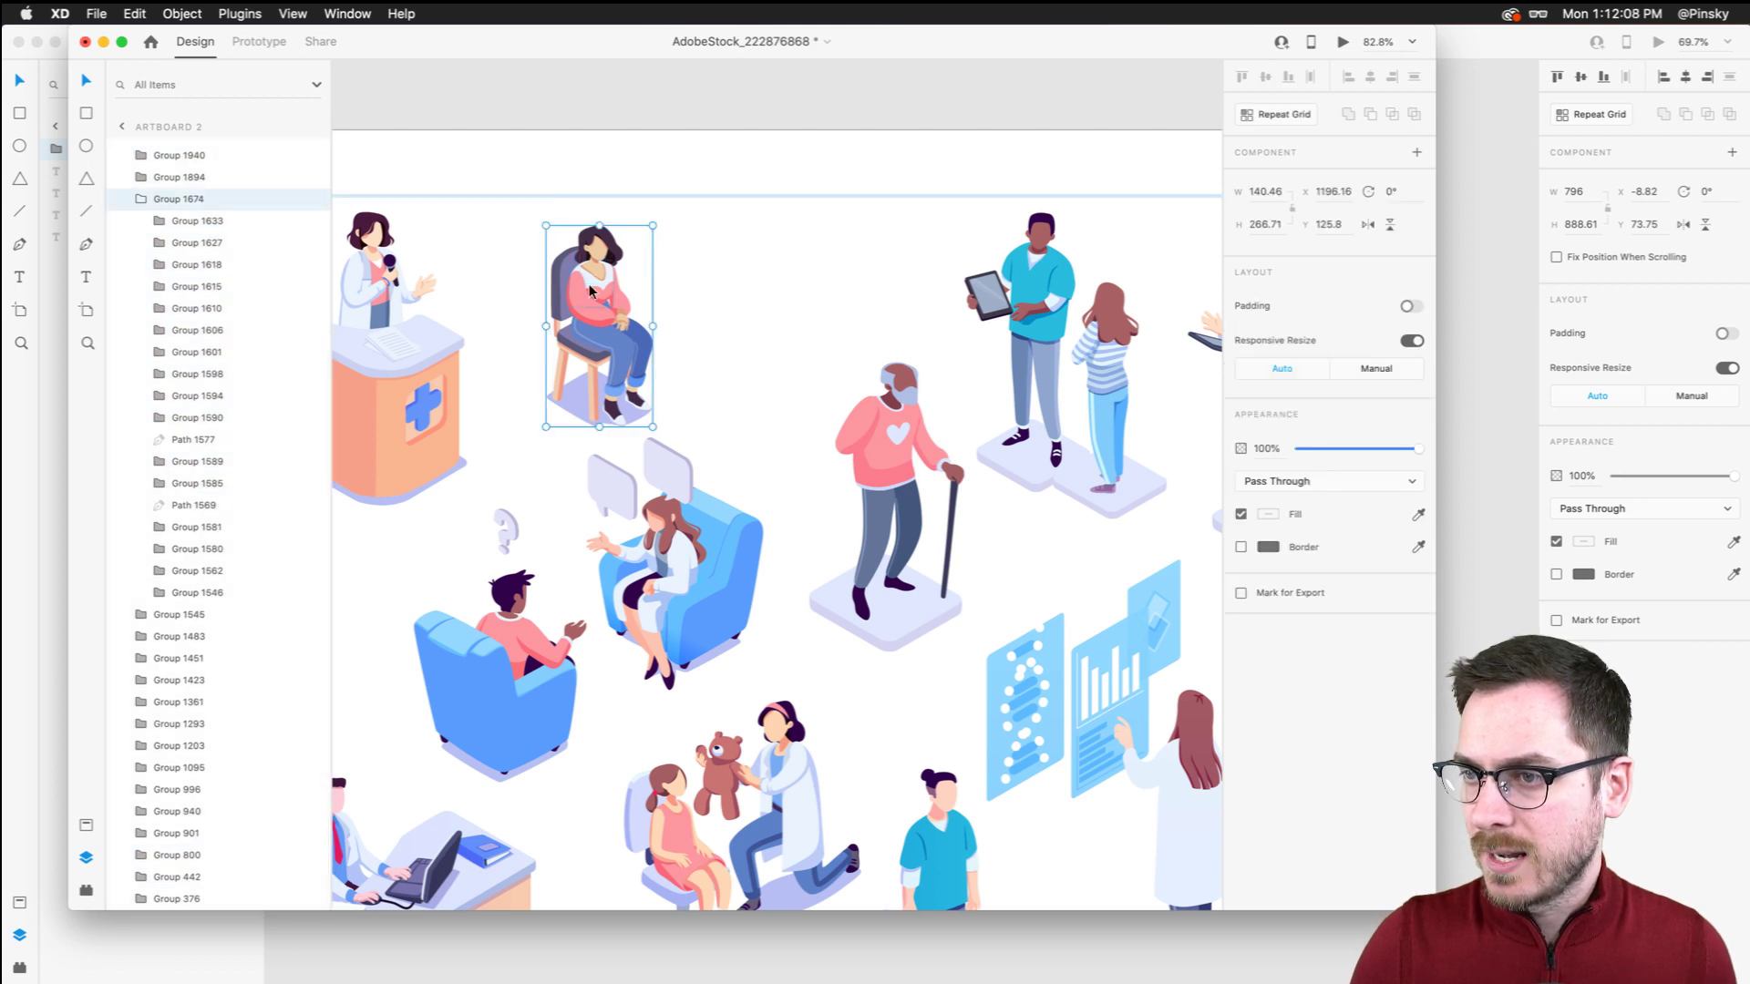
pyautogui.press('super+c')
pyautogui.press('super+grave')
pyautogui.press('super+v')
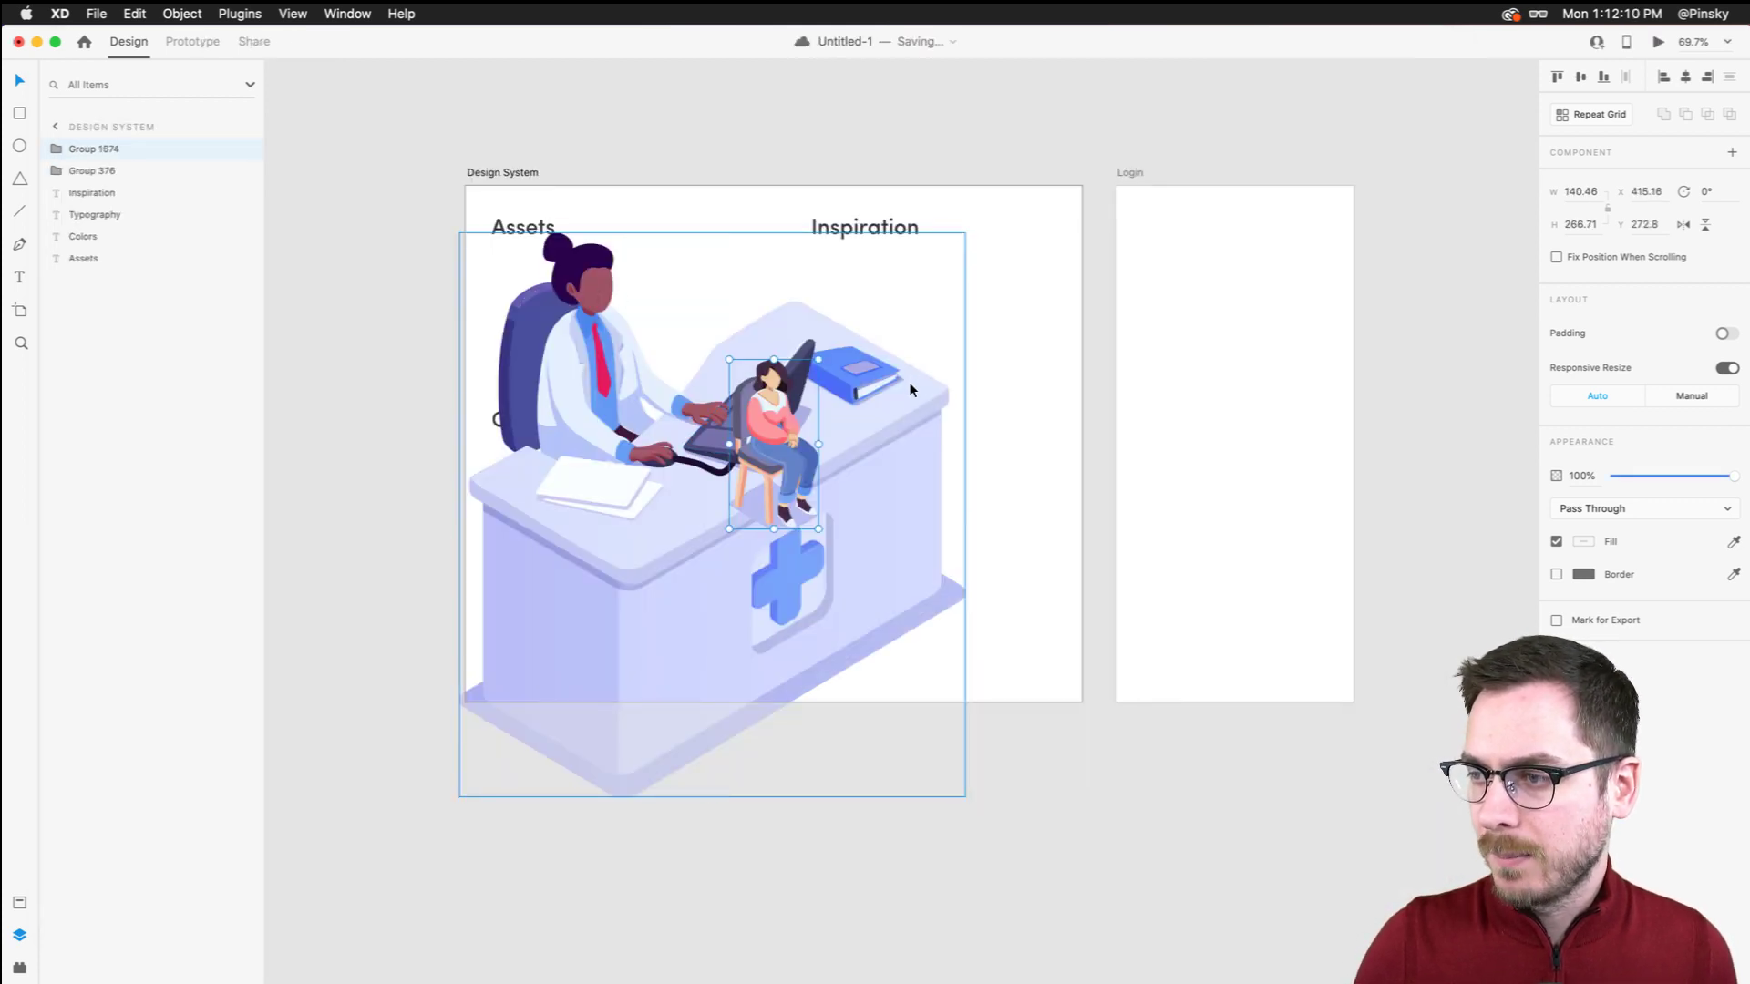
pyautogui.moveTo(765, 428); pyautogui.dragTo(1031, 460)
# Scale the reception desk illustration down to about 304 × 339 and place it under the Assets heading at about X 41, Y 111
pyautogui.click(764, 459)
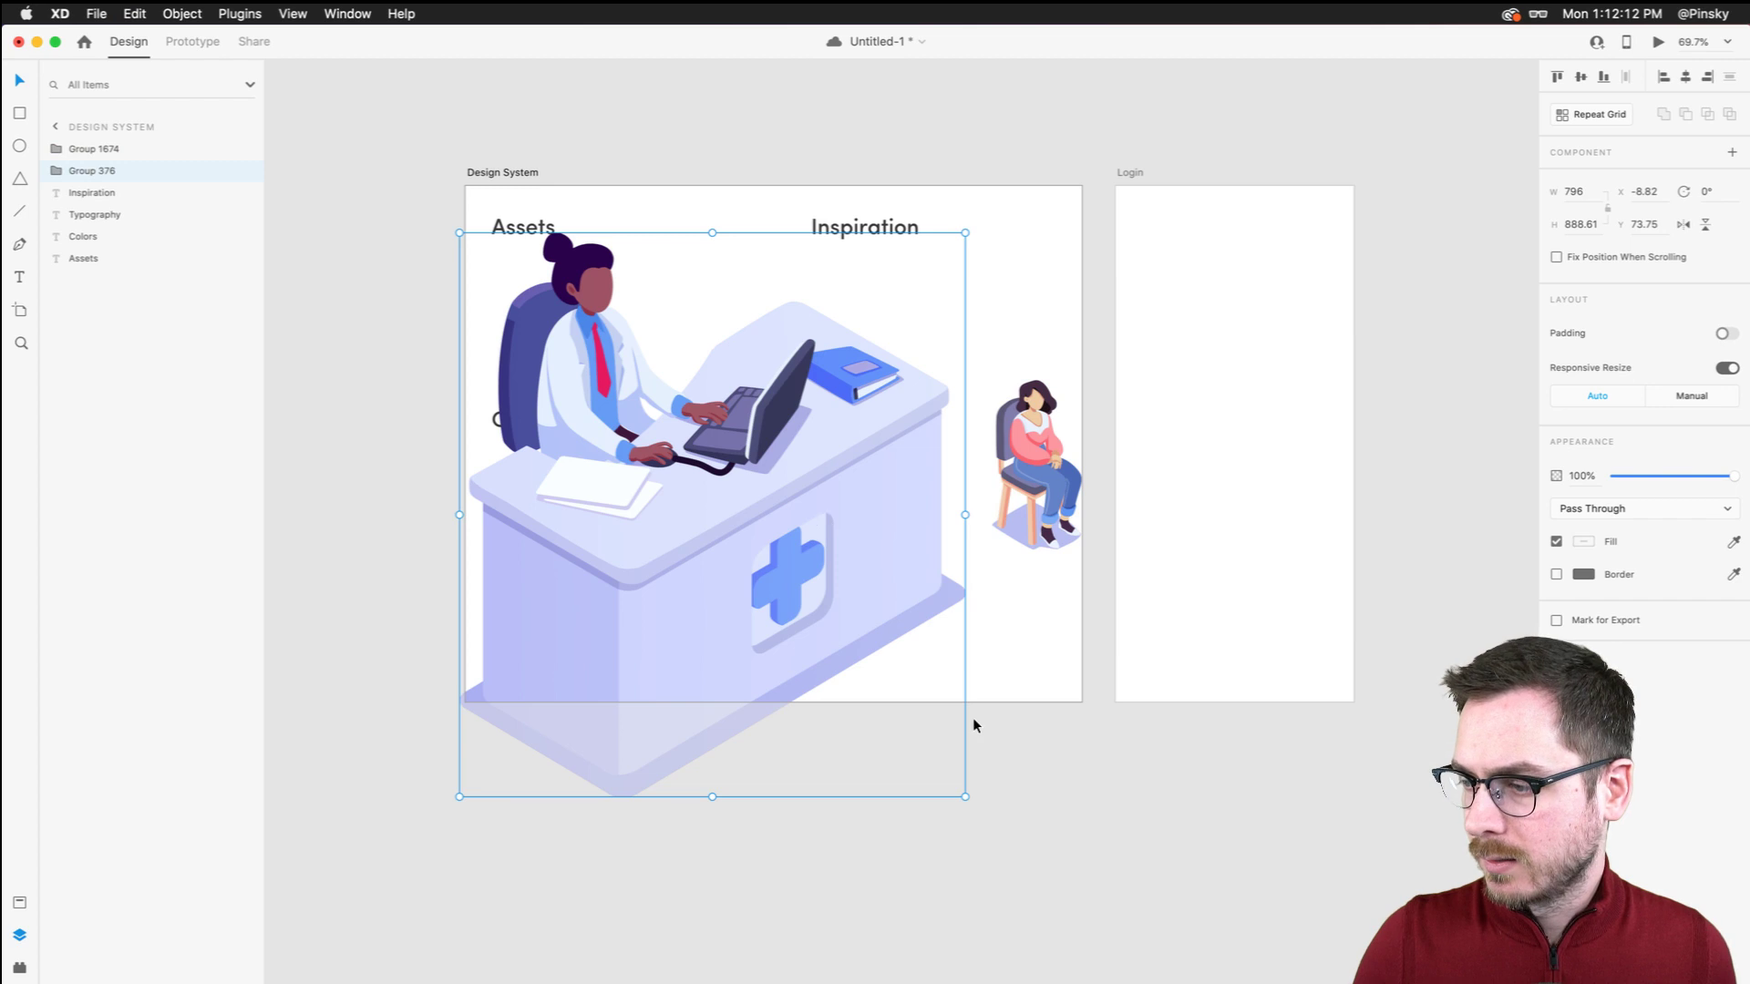
pyautogui.moveTo(858, 689); pyautogui.dragTo(617, 441)
pyautogui.moveTo(539, 343)
pyautogui.mouseDown()
pyautogui.moveTo(545, 363)
pyautogui.moveTo(565, 358)
pyautogui.mouseUp()
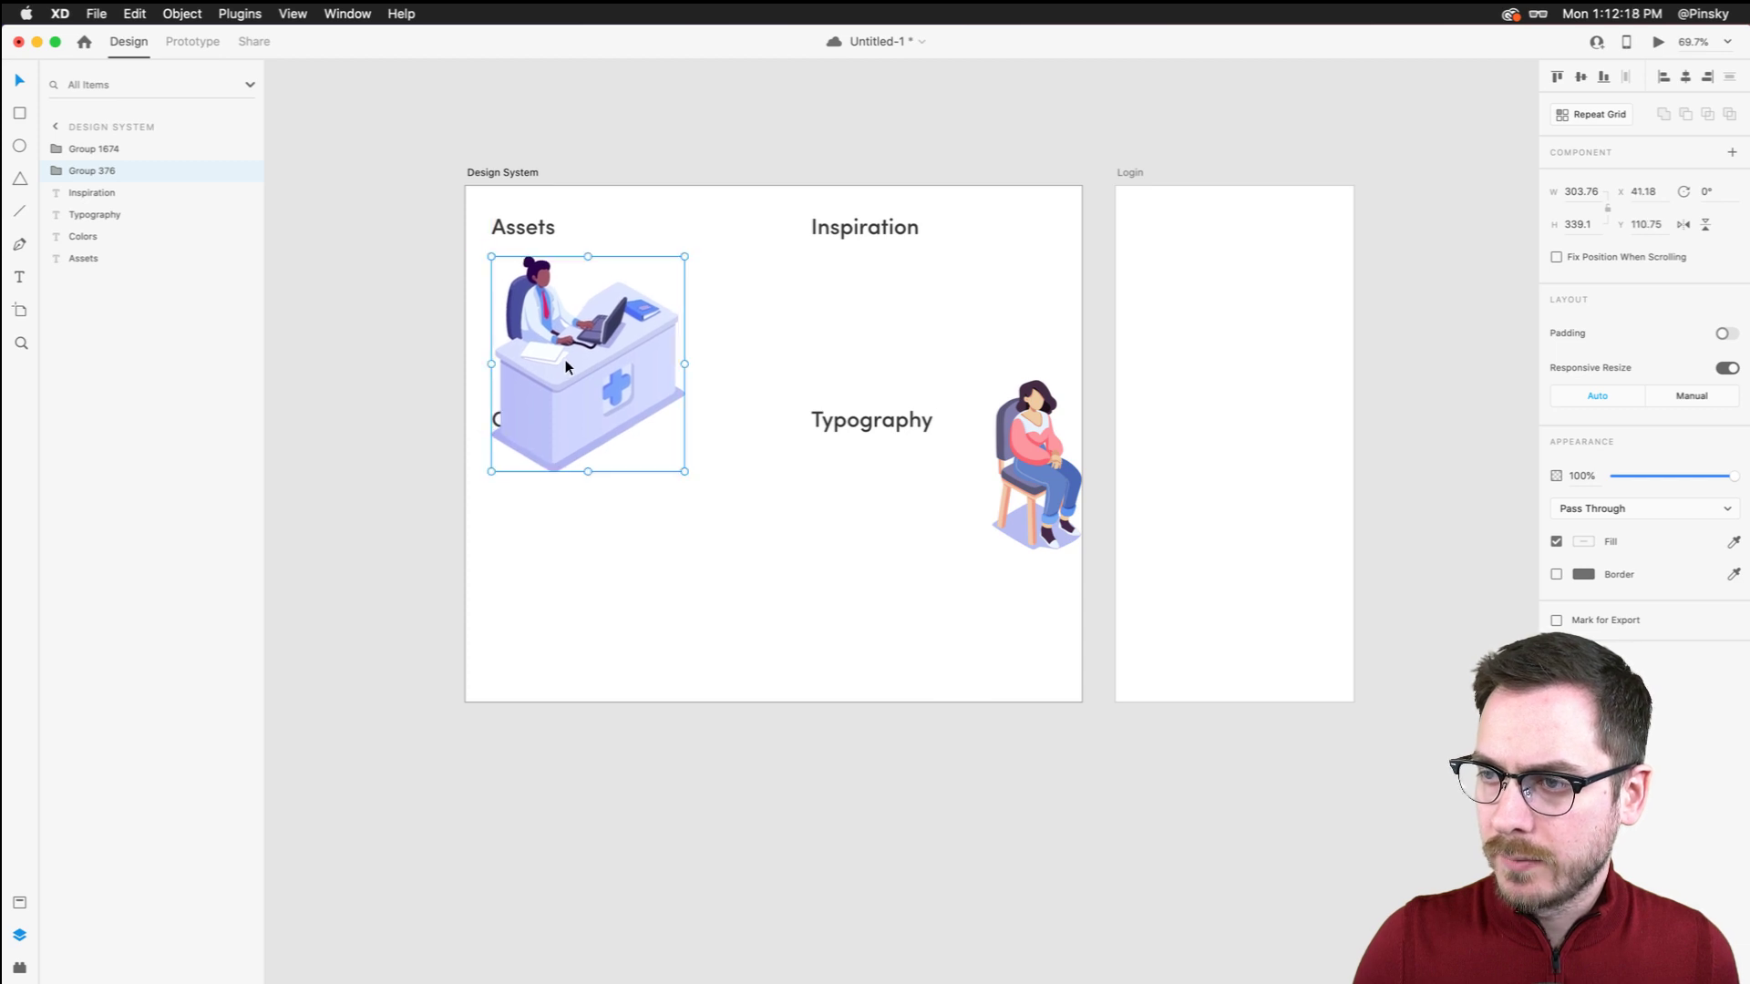
# Move the seated woman next to the desk at about X 355, Y 147 and flip her horizontally to face it
pyautogui.moveTo(1027, 470); pyautogui.dragTo(731, 374)
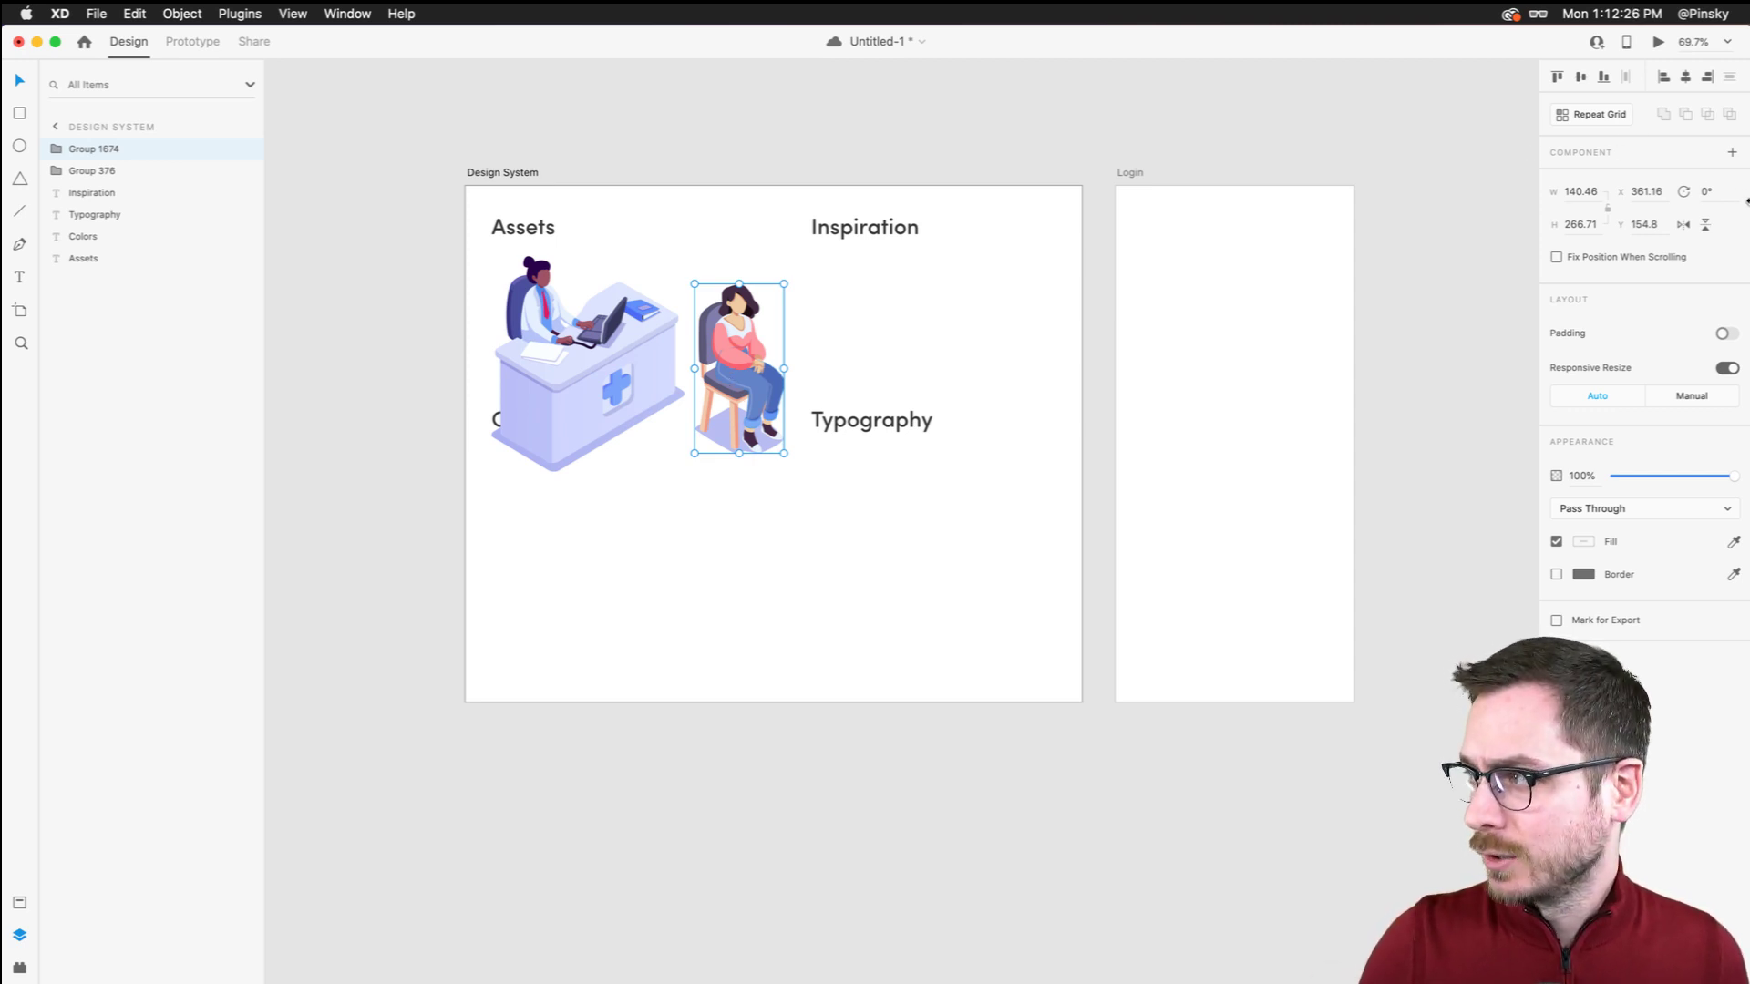
pyautogui.click(1660, 236)
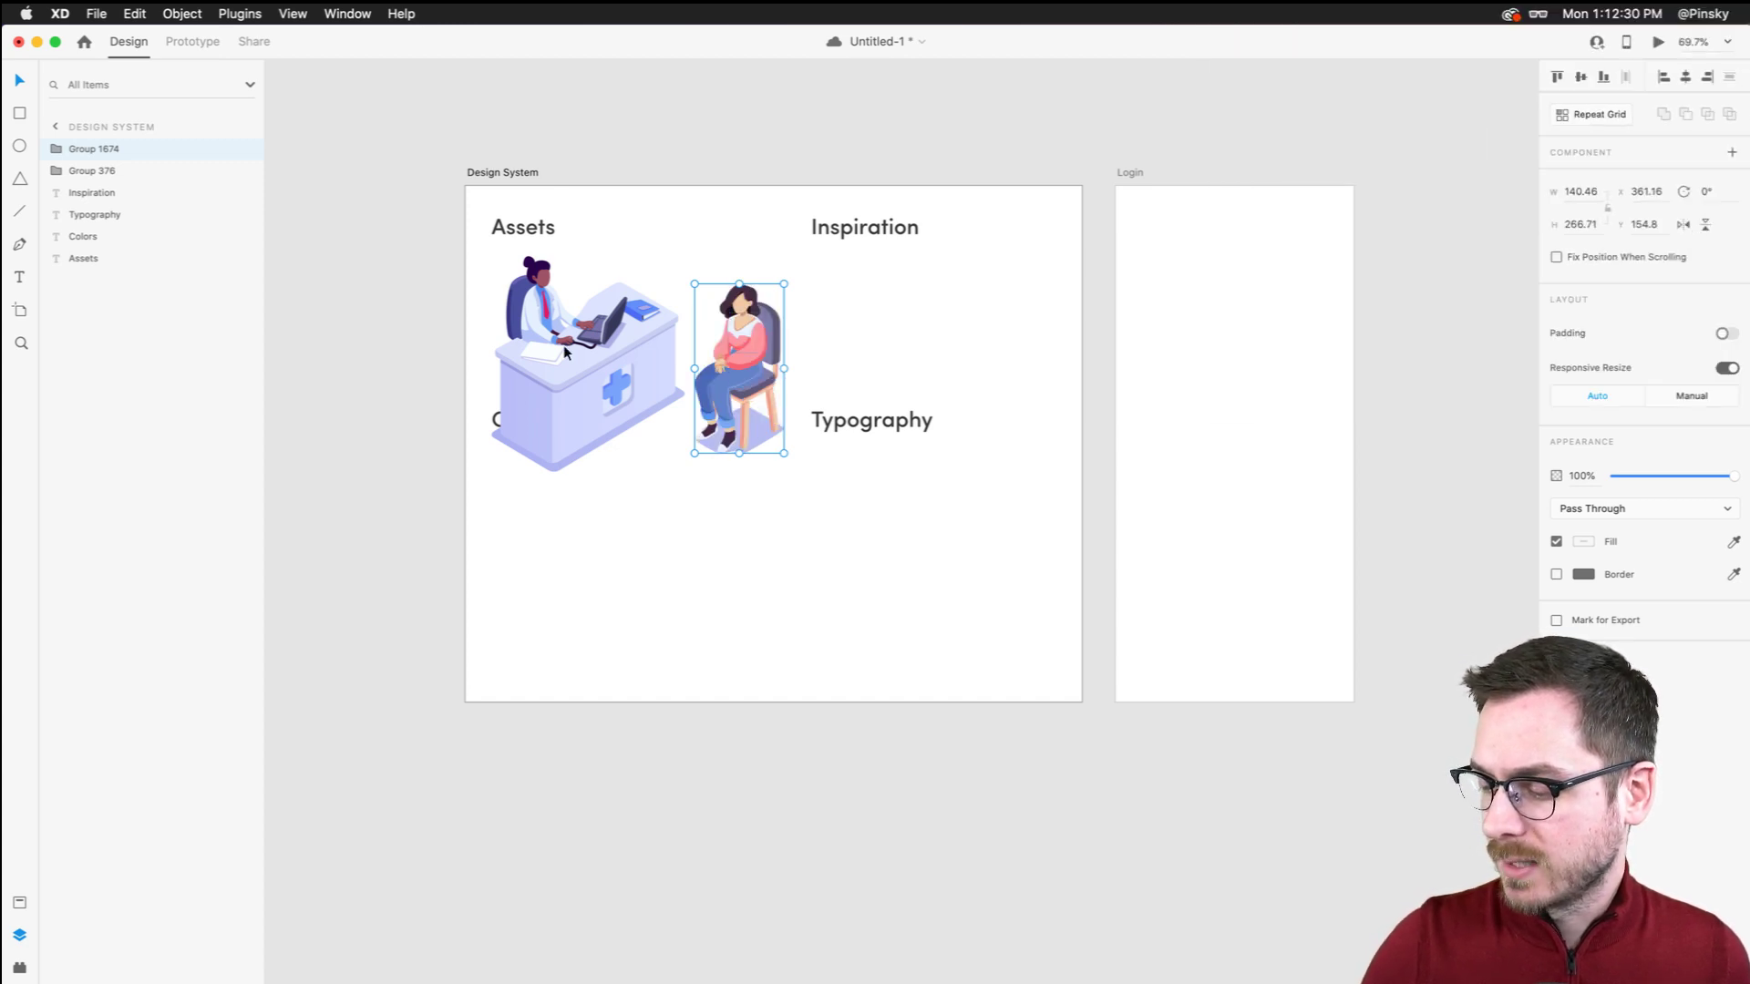
pyautogui.moveTo(761, 380); pyautogui.dragTo(756, 376)
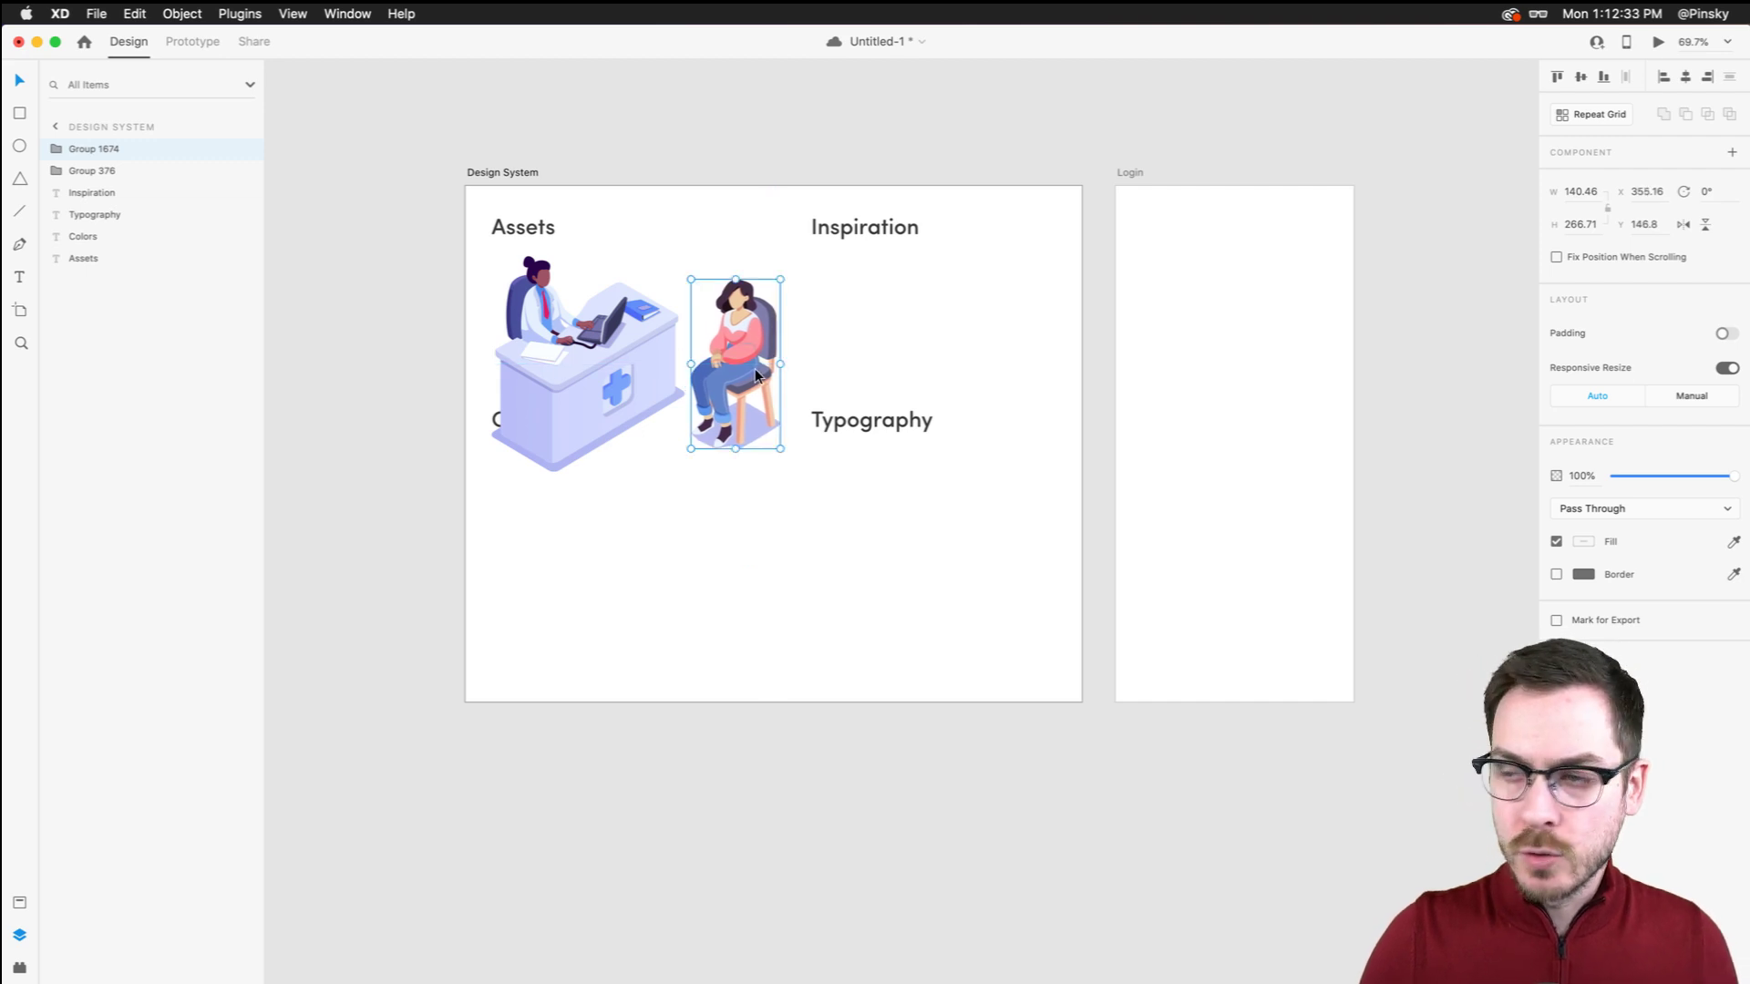
# Scale the desk and seated woman down together, and move the Colors and Typography headings down together to clear the illustrations
pyautogui.keyDown('shift'); pyautogui.click(681, 399); pyautogui.keyUp('shift')
pyautogui.moveTo(779, 472); pyautogui.dragTo(712, 425)
pyautogui.click(506, 421)
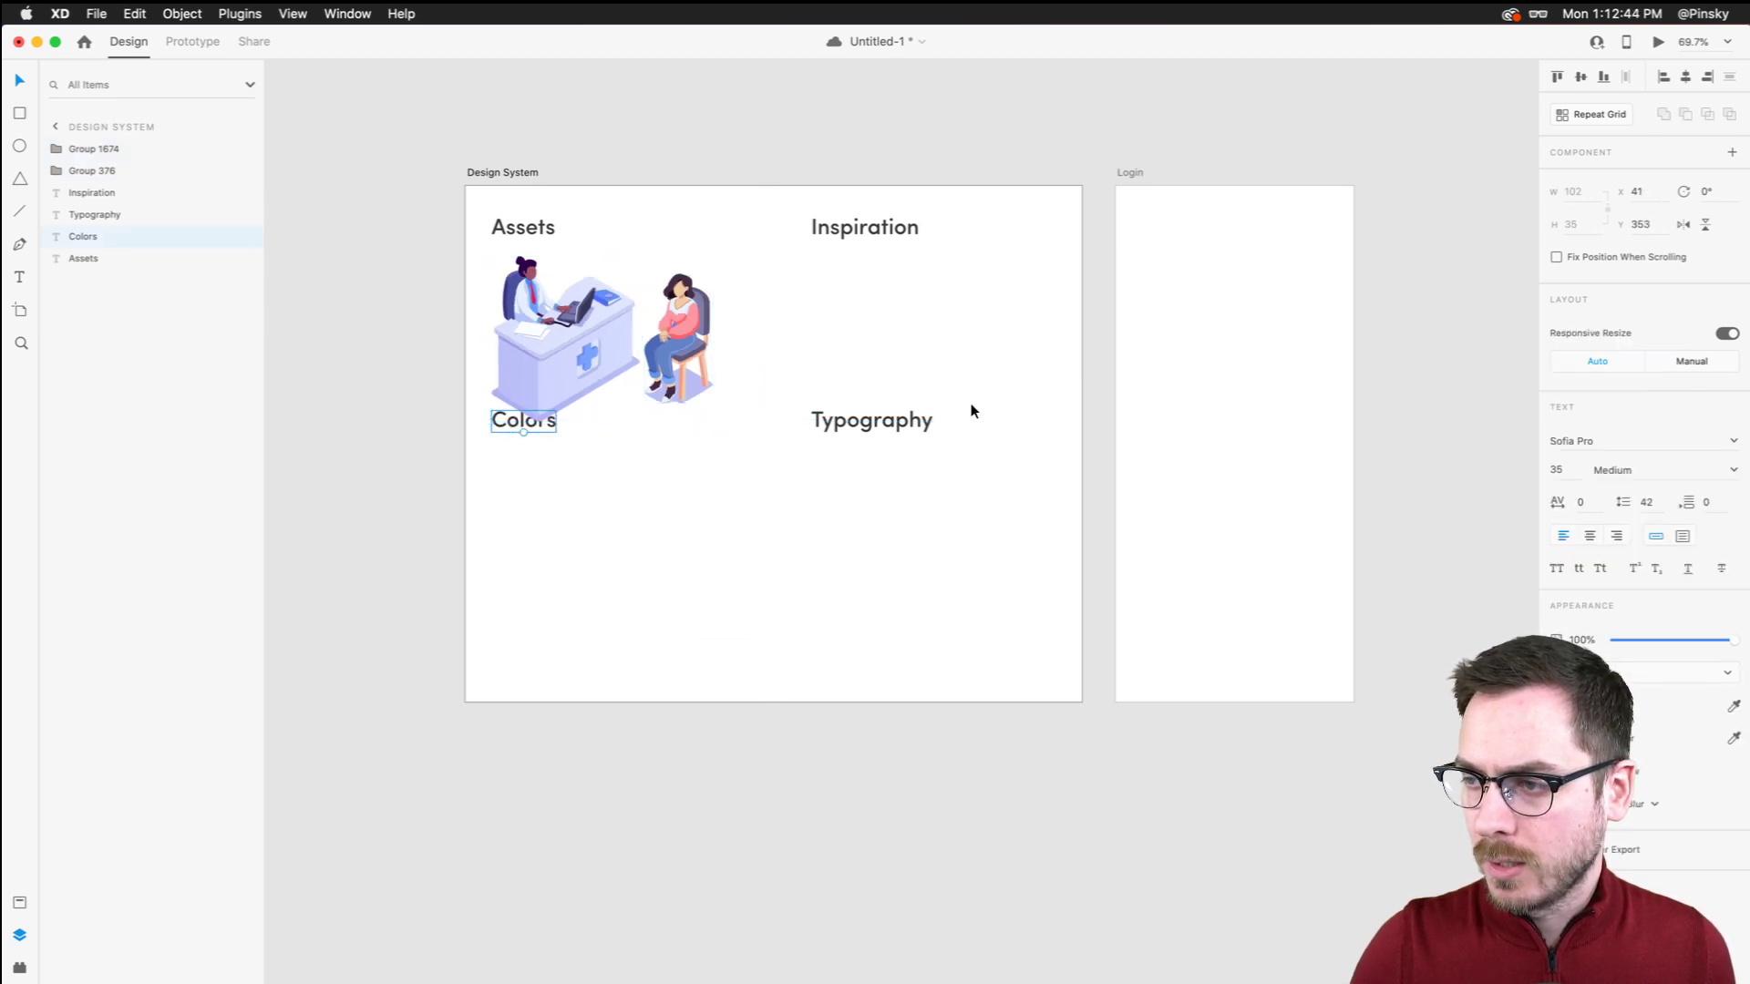
pyautogui.keyDown('shift'); pyautogui.click(875, 421); pyautogui.keyUp('shift')
pyautogui.moveTo(875, 421); pyautogui.dragTo(876, 486)
# Move the Design System artboard left and extend its right edge toward the Login artboard
pyautogui.moveTo(507, 174); pyautogui.dragTo(350, 171)
pyautogui.moveTo(938, 444); pyautogui.dragTo(1064, 445)
# Move the Inspiration and Typography headings right together to X 623 and save the document
pyautogui.click(696, 228)
pyautogui.keyDown('shift'); pyautogui.click(738, 481); pyautogui.keyUp('shift')
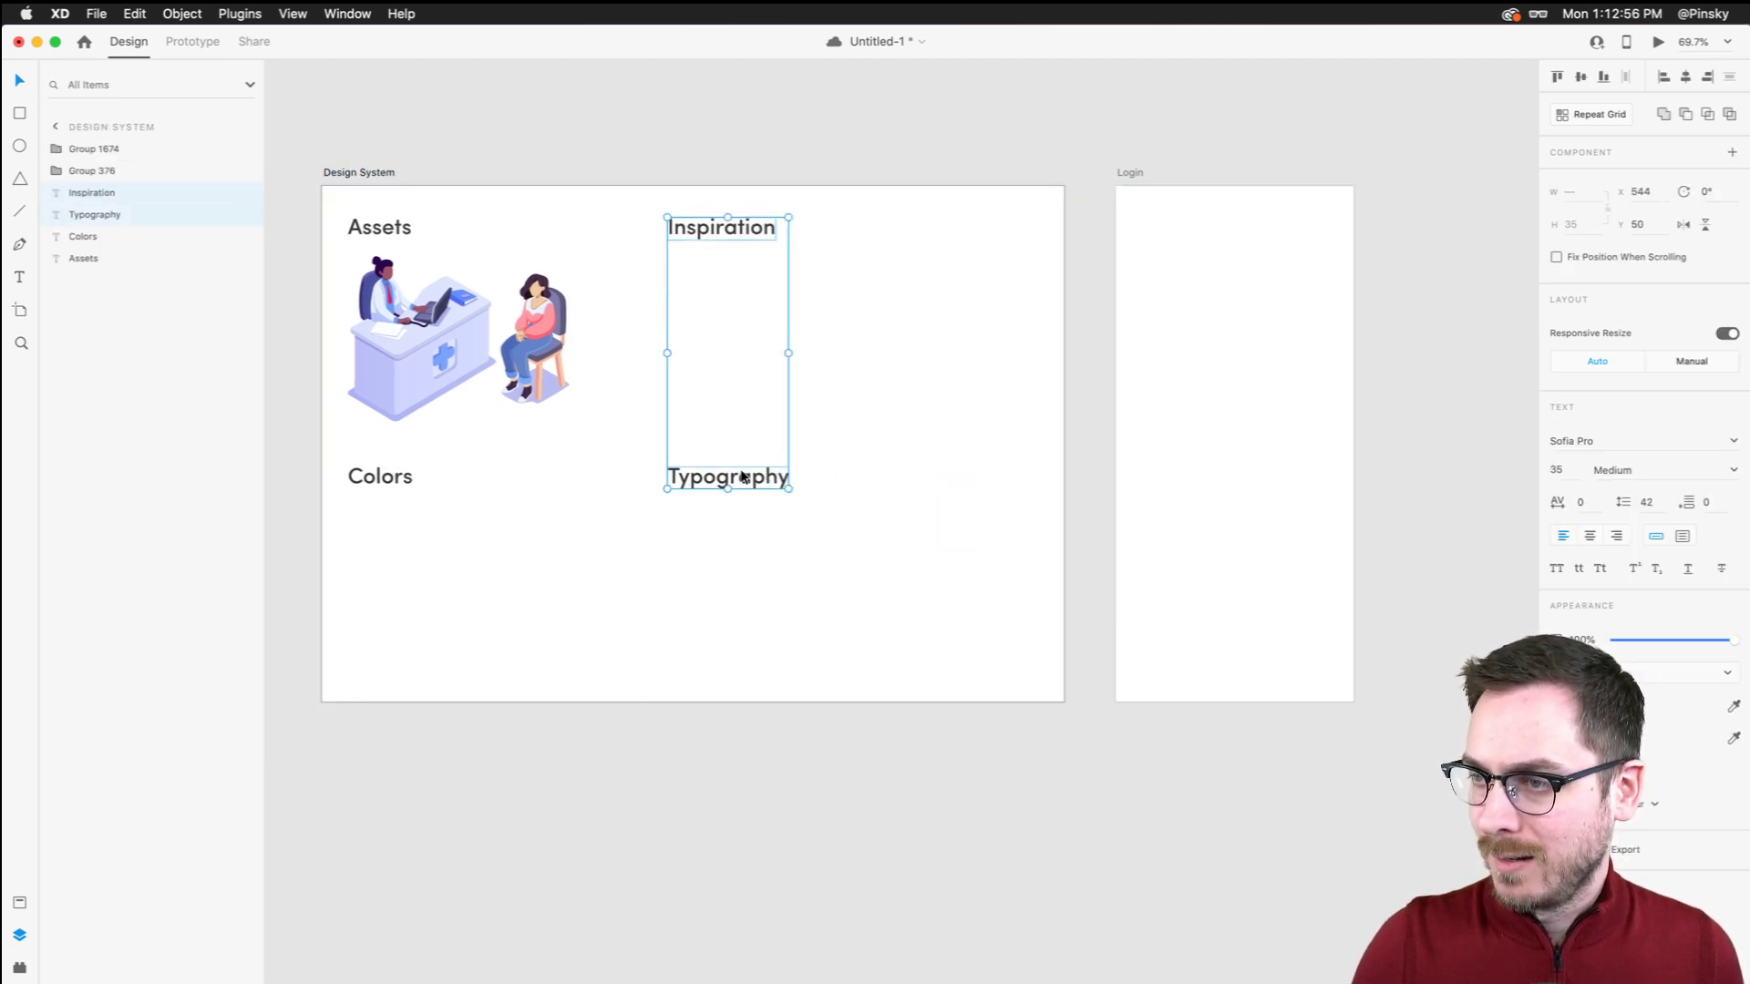
pyautogui.moveTo(742, 477); pyautogui.dragTo(790, 477)
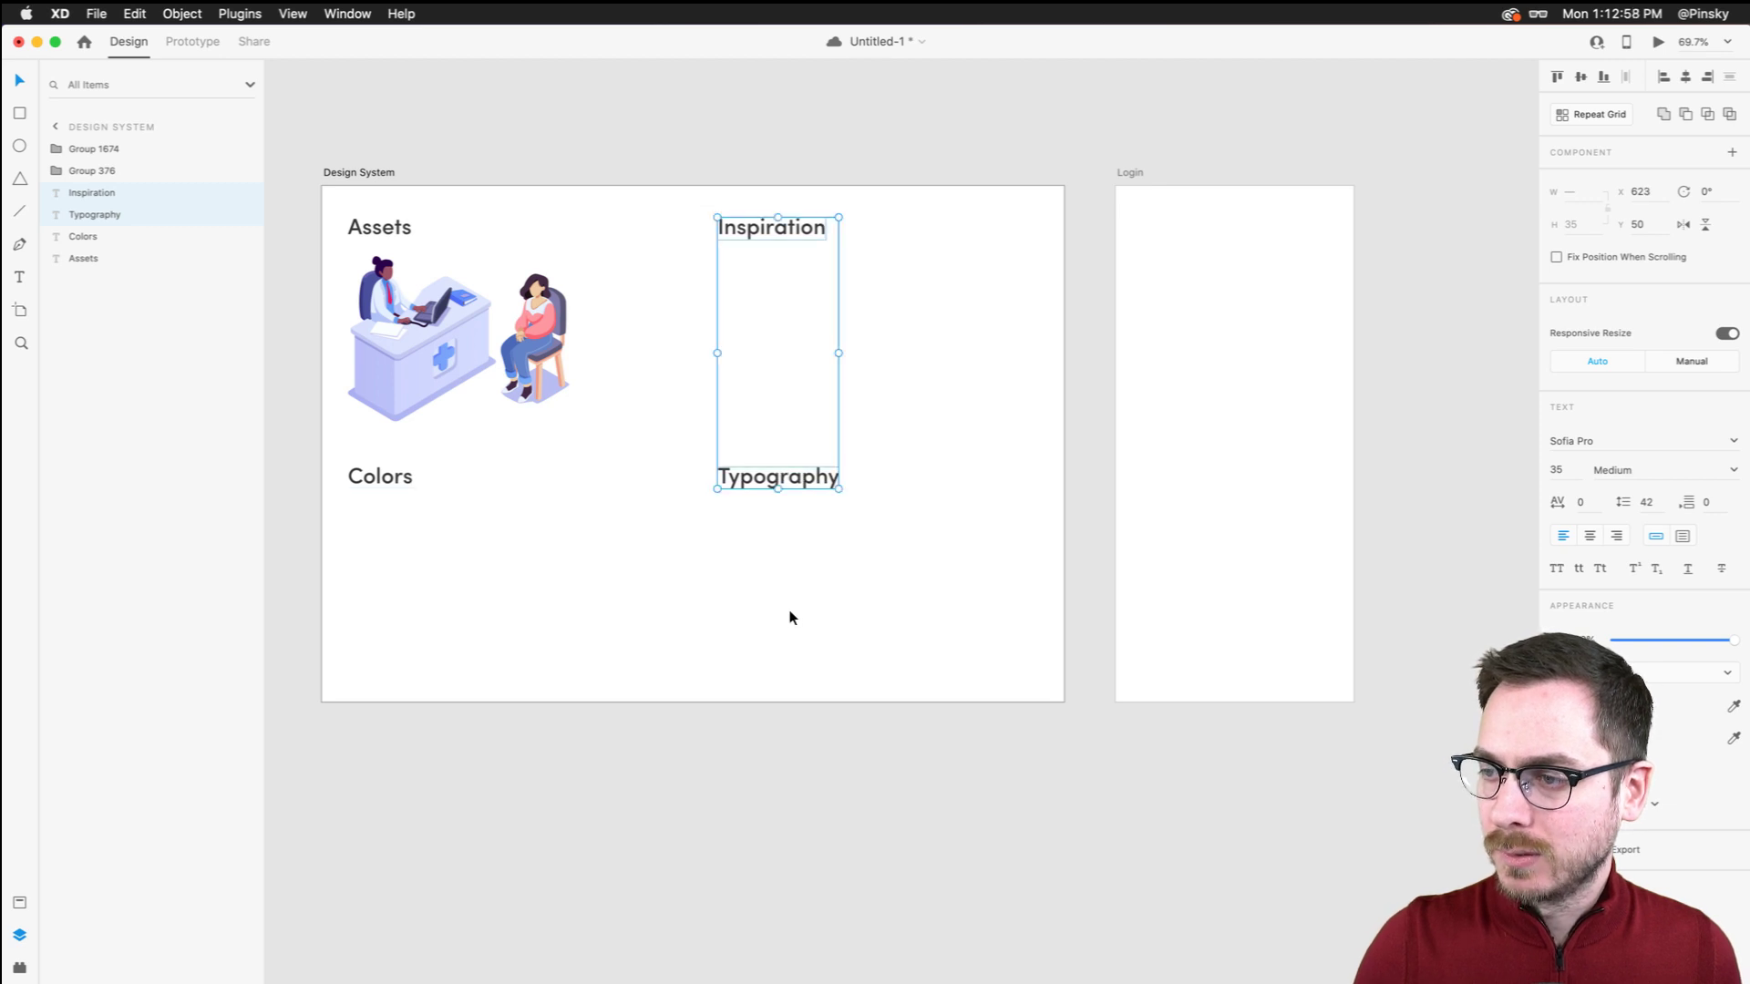
pyautogui.click(789, 609)
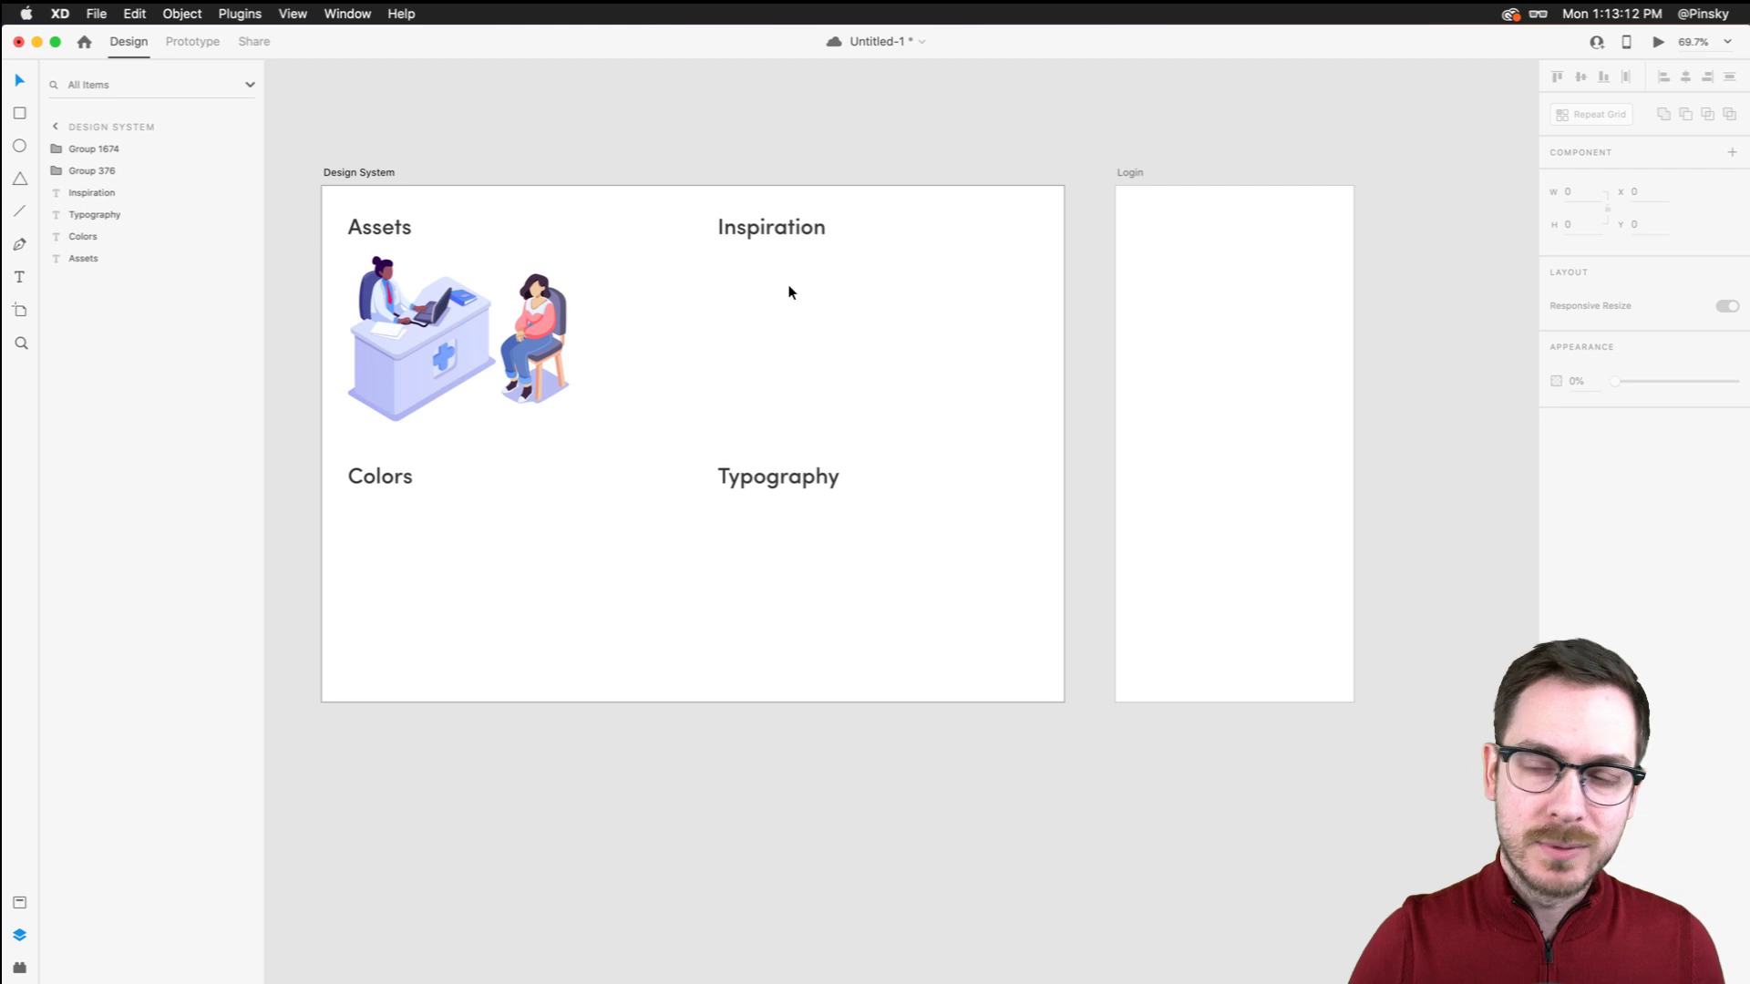
pyautogui.press('cmd+s')
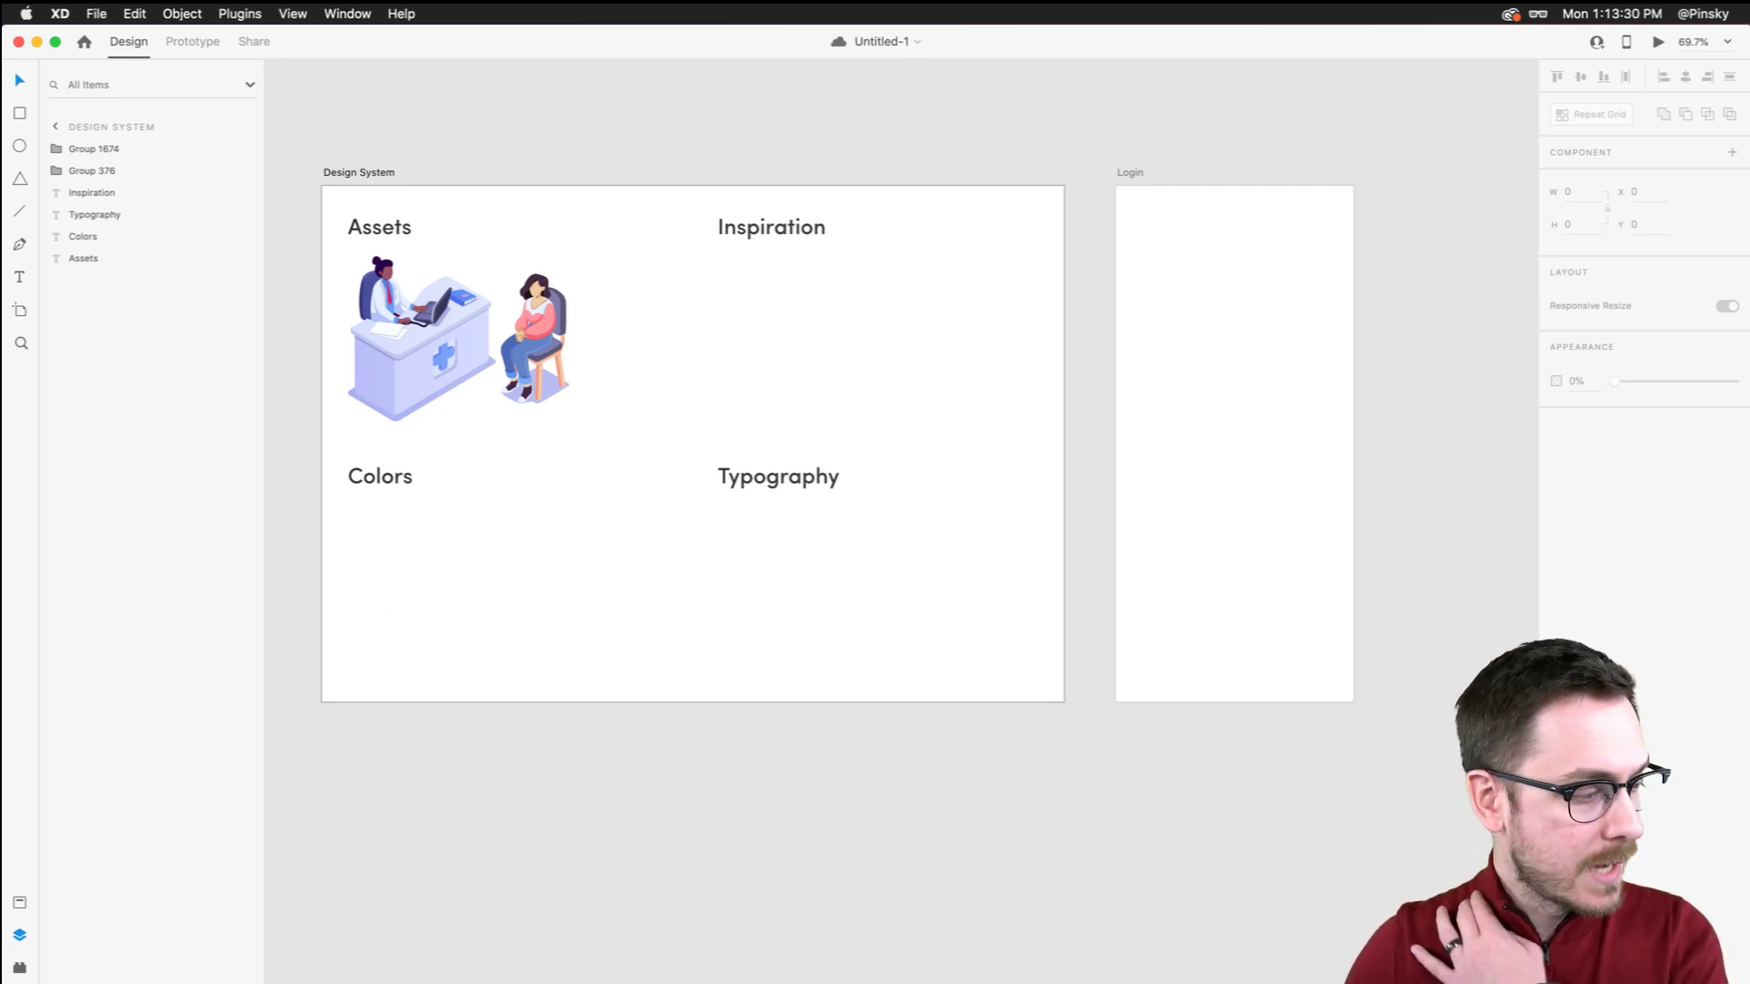
# Switch to Finder, show the Medical App folder with larger thumbnails, and move the window down to reveal the Inspiration heading
pyautogui.press('super+Tab')
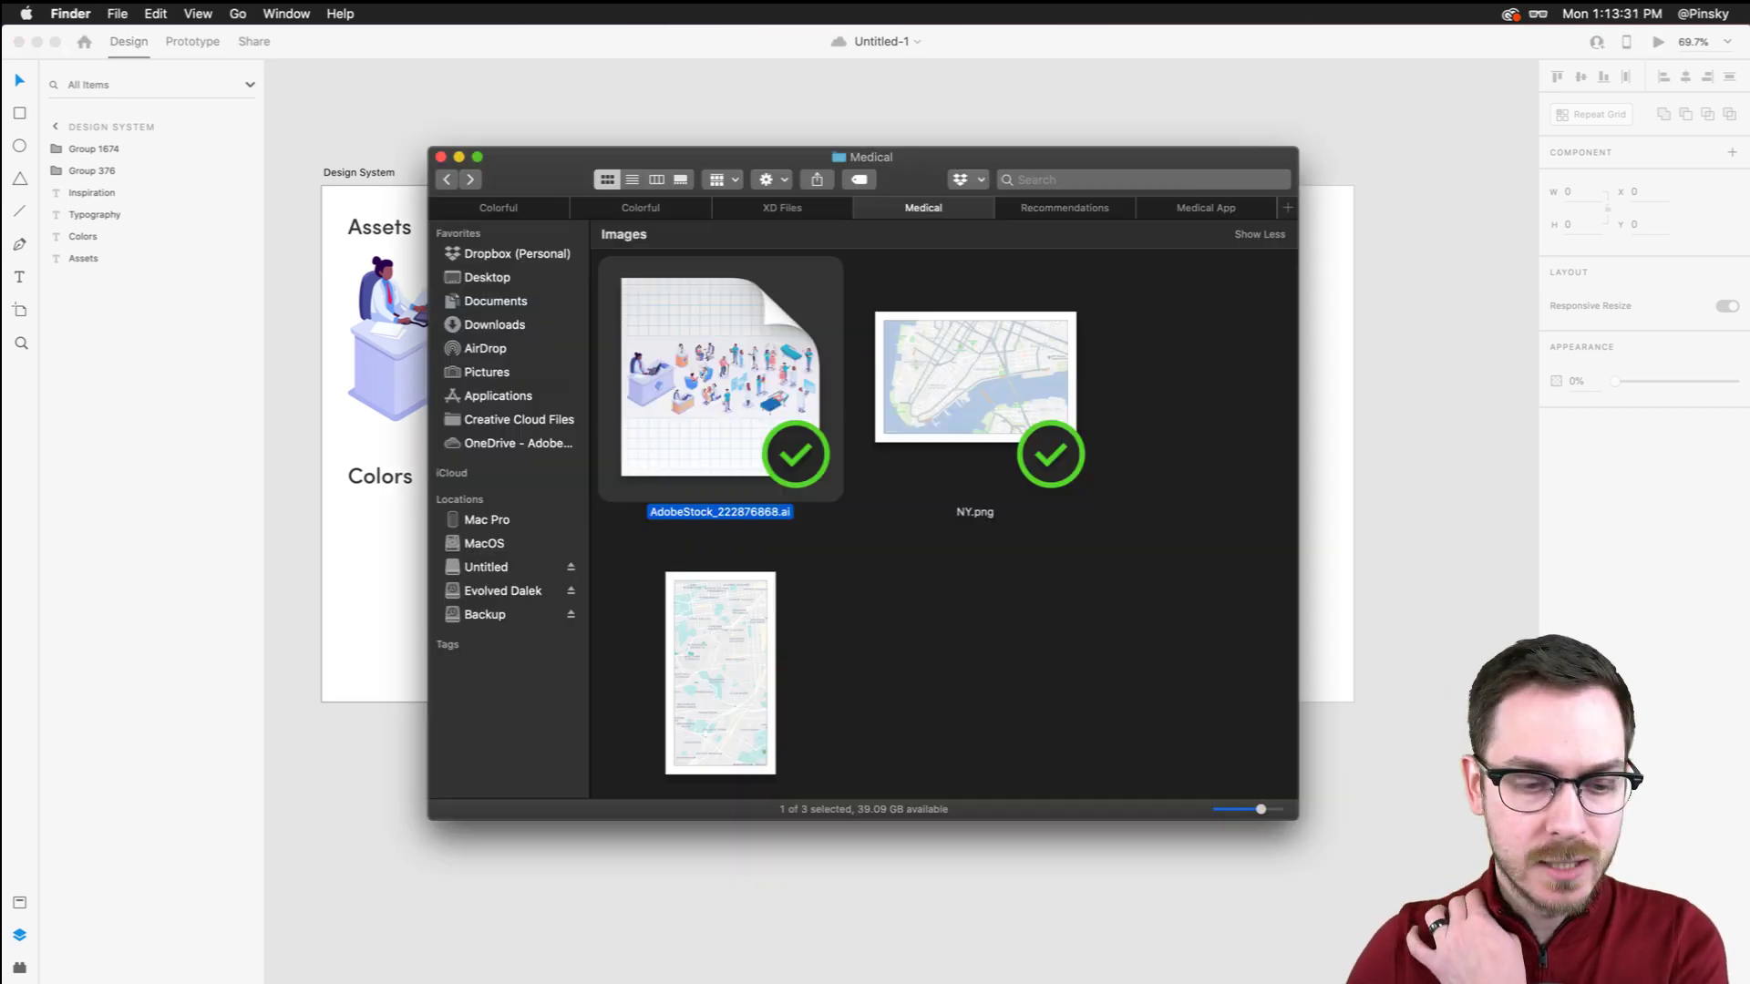
pyautogui.click(1092, 601)
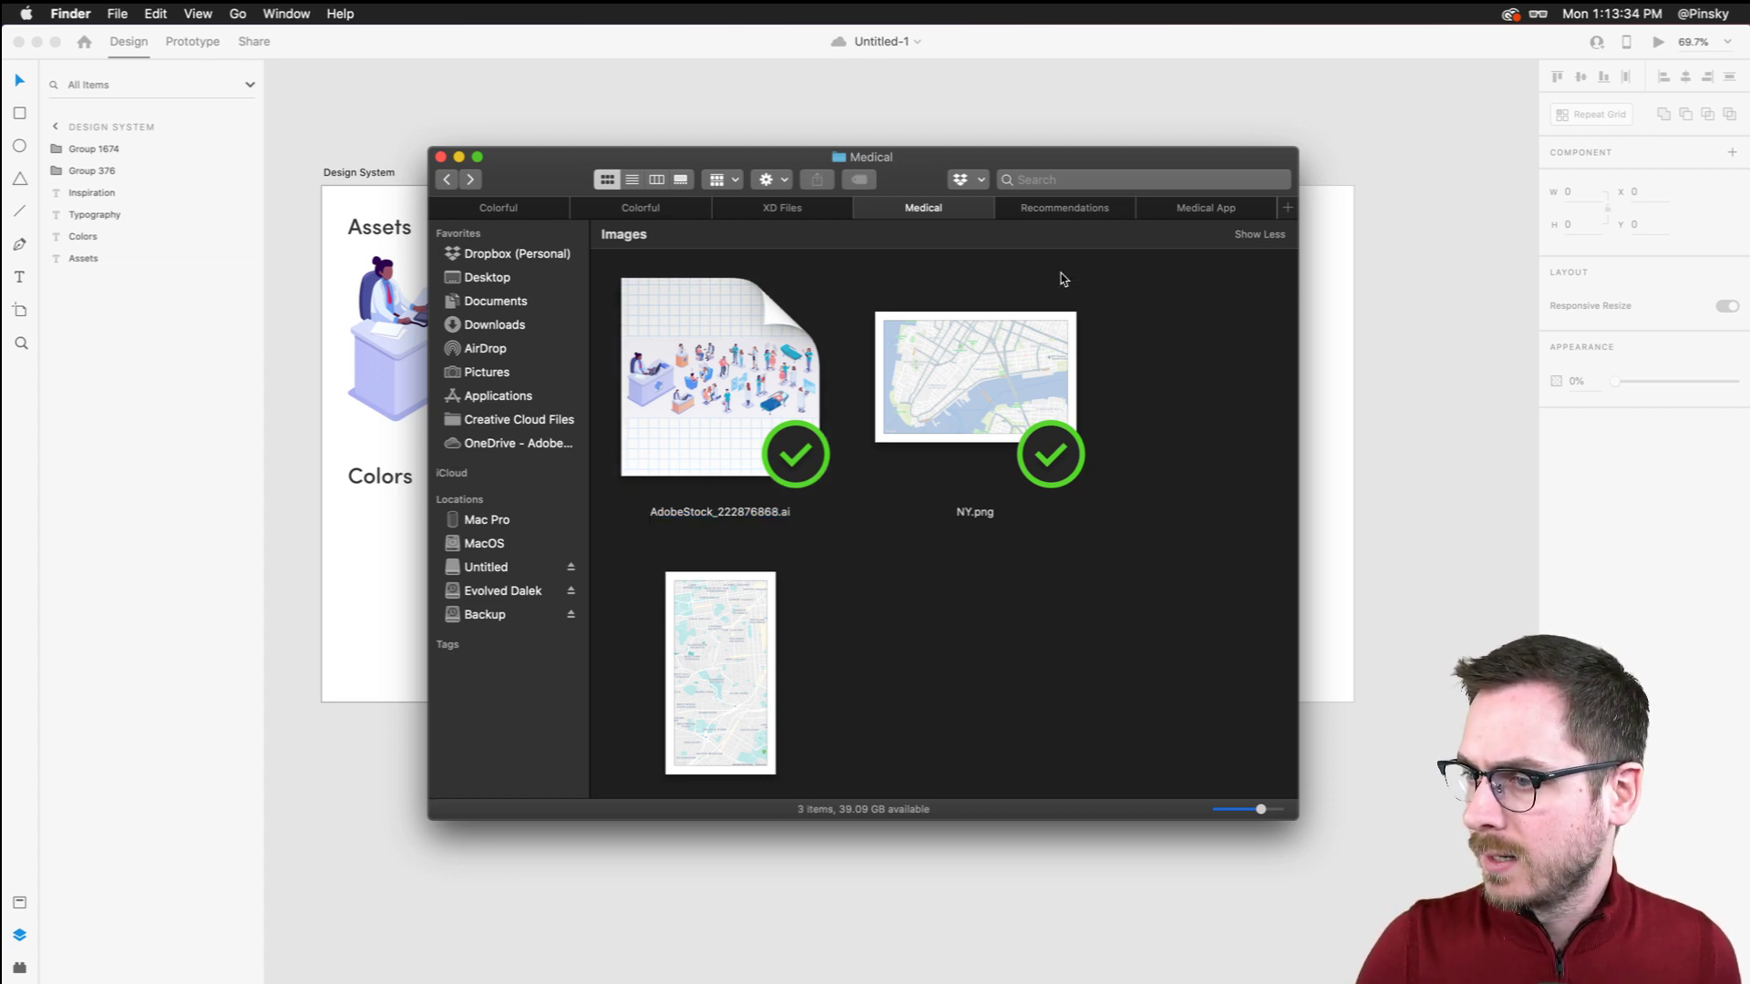
pyautogui.click(1196, 209)
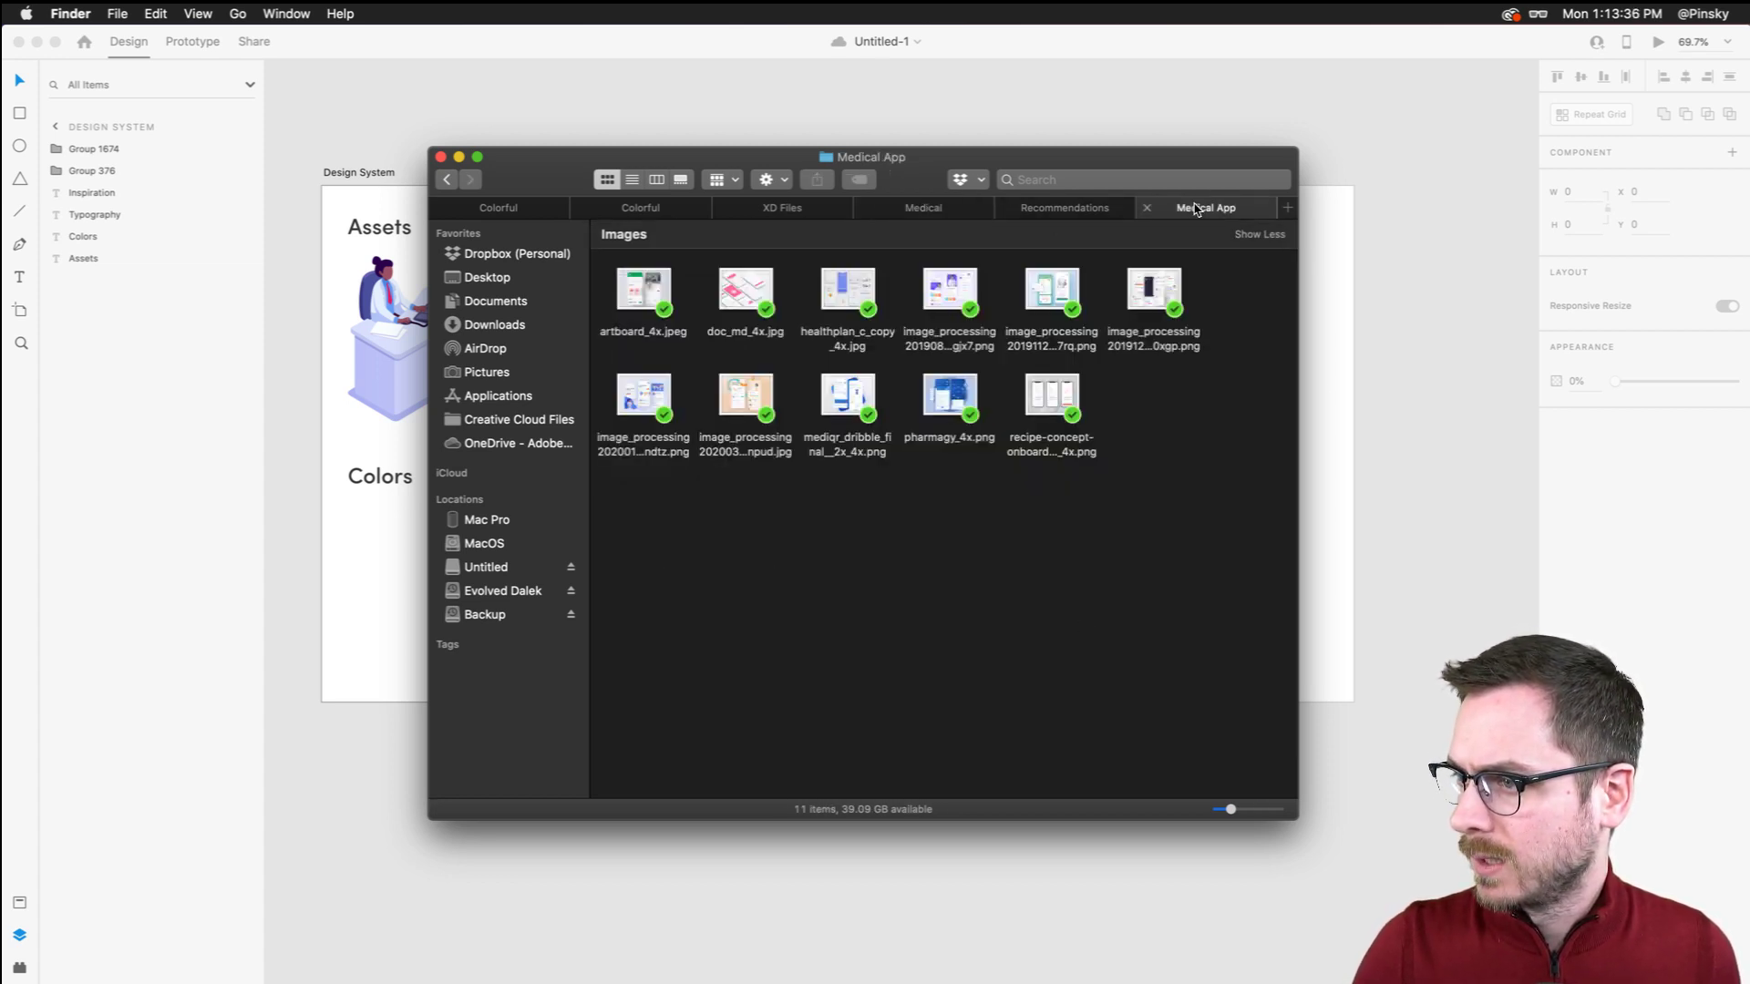
pyautogui.moveTo(1232, 809); pyautogui.dragTo(1249, 809)
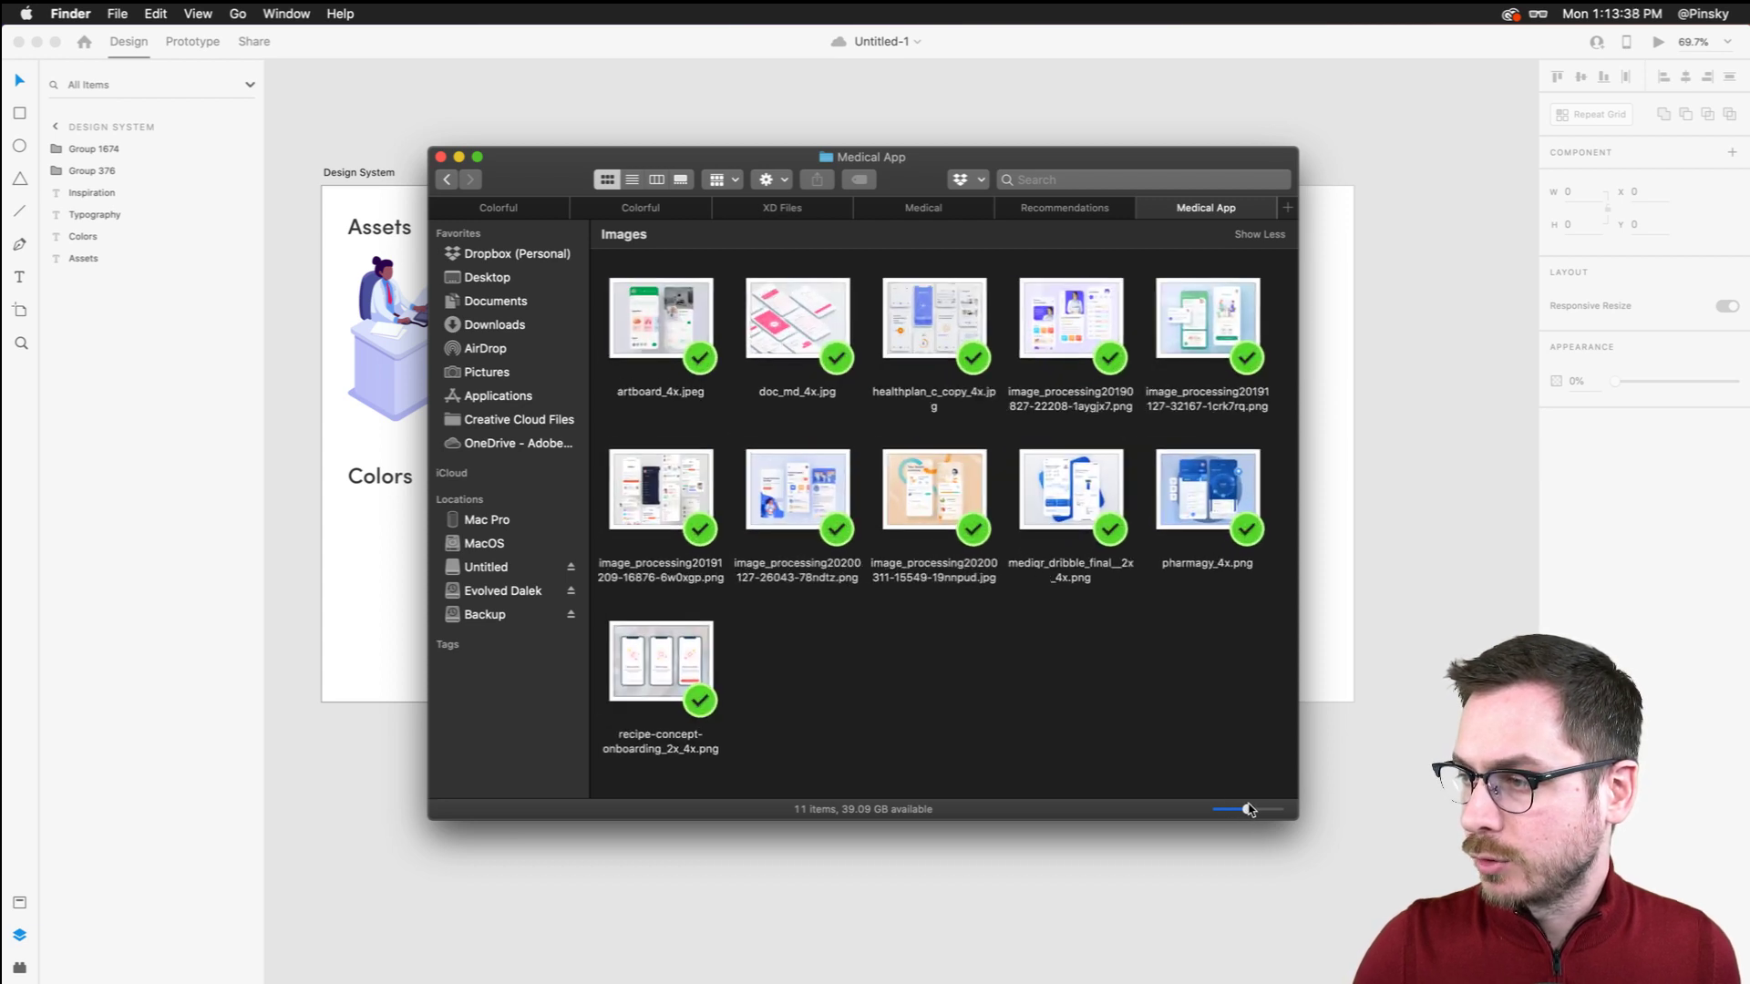
pyautogui.rightClick(936, 180)
pyautogui.moveTo(919, 155); pyautogui.dragTo(904, 185)
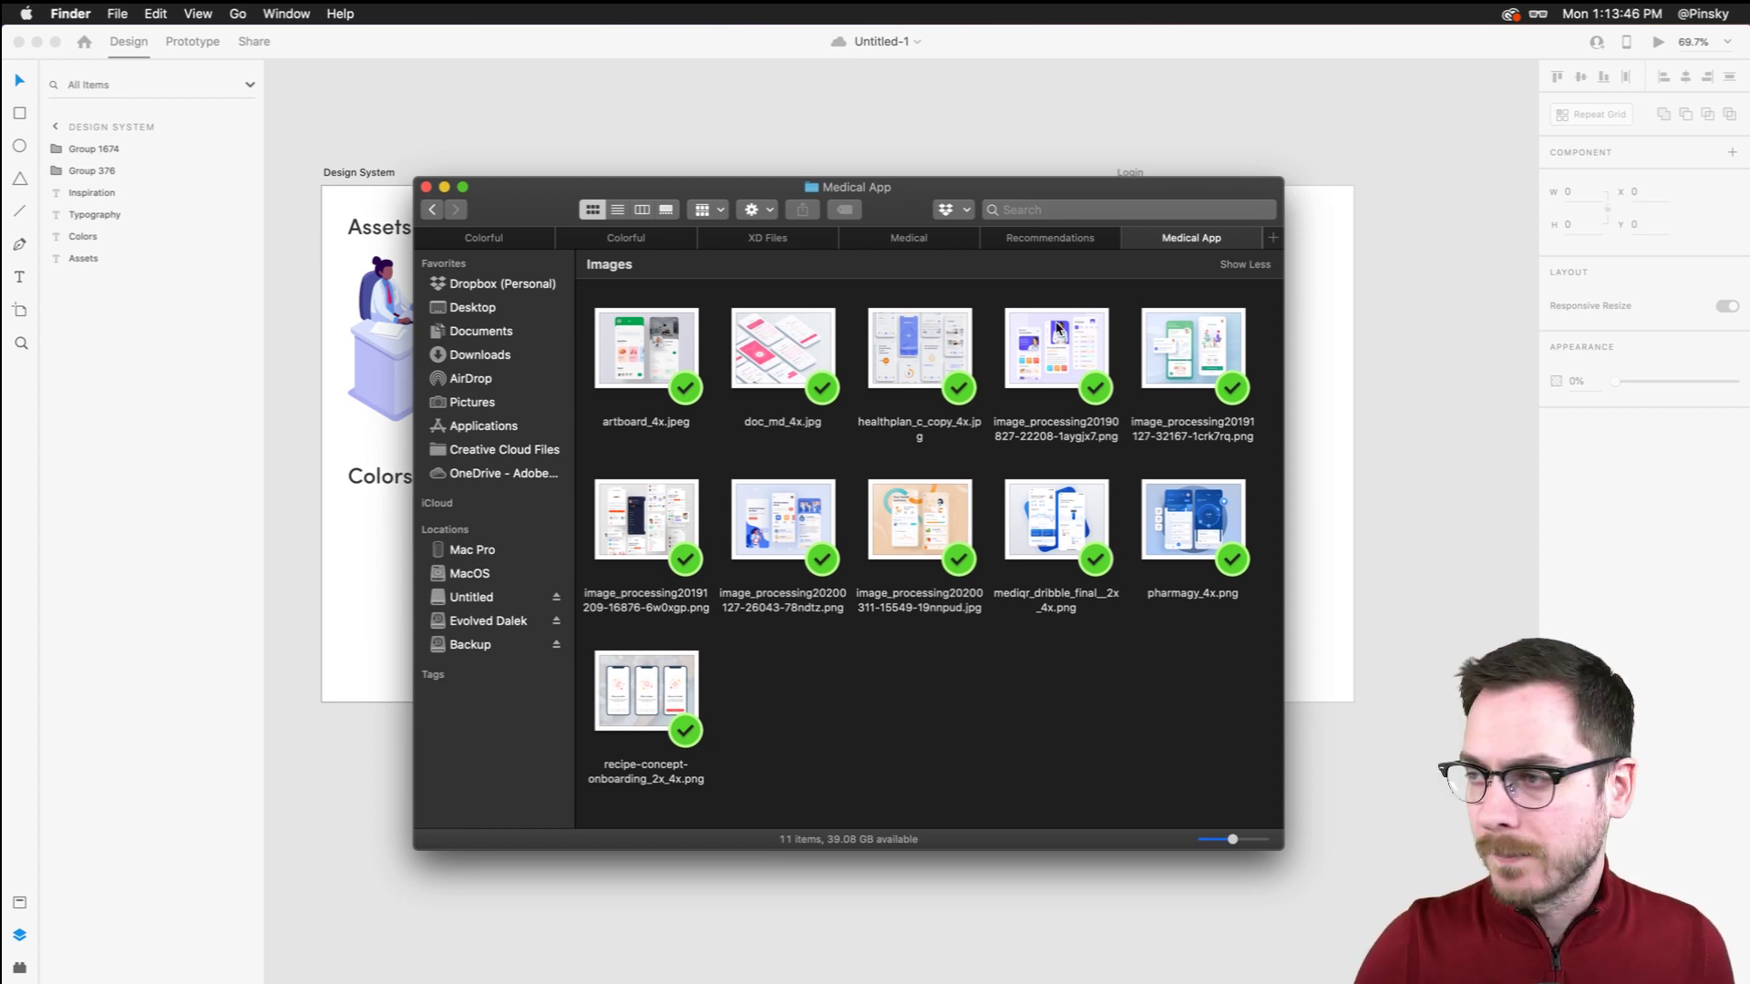
pyautogui.moveTo(908, 197); pyautogui.dragTo(928, 291)
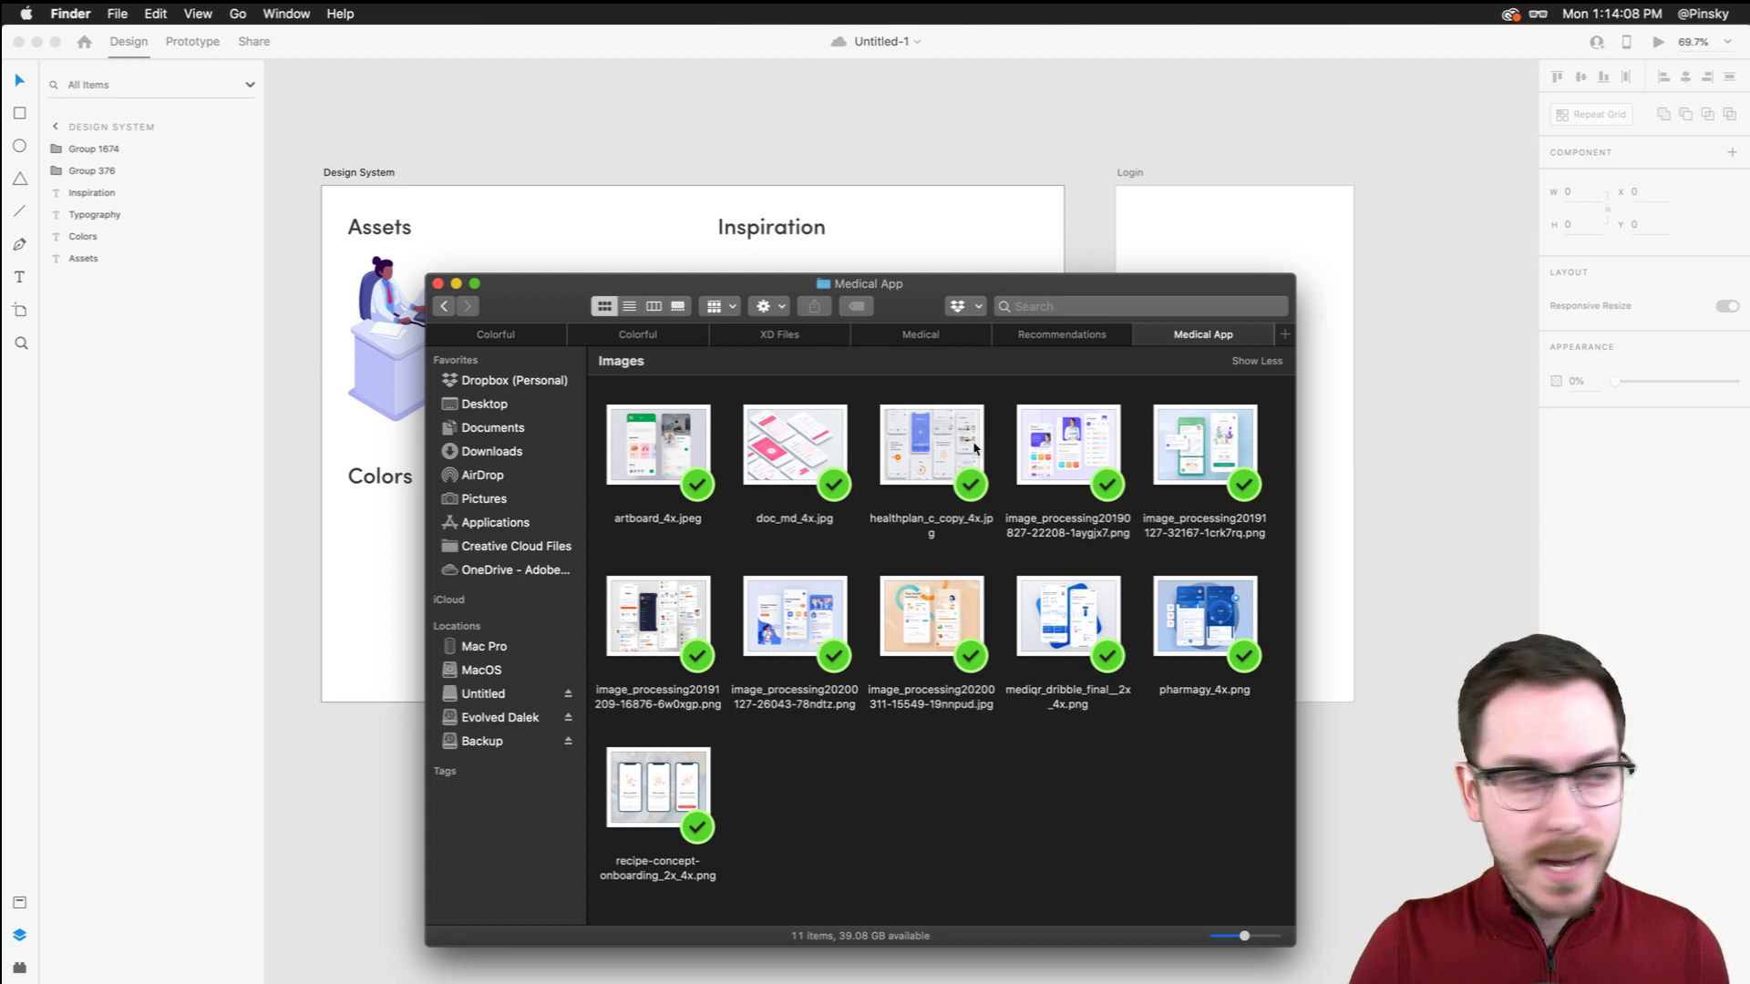
# Preview the blue "Find Your Desired Doctor" mockup and place it under the Inspiration heading at 346 × 259, X 623, Y 111
pyautogui.click(819, 617)
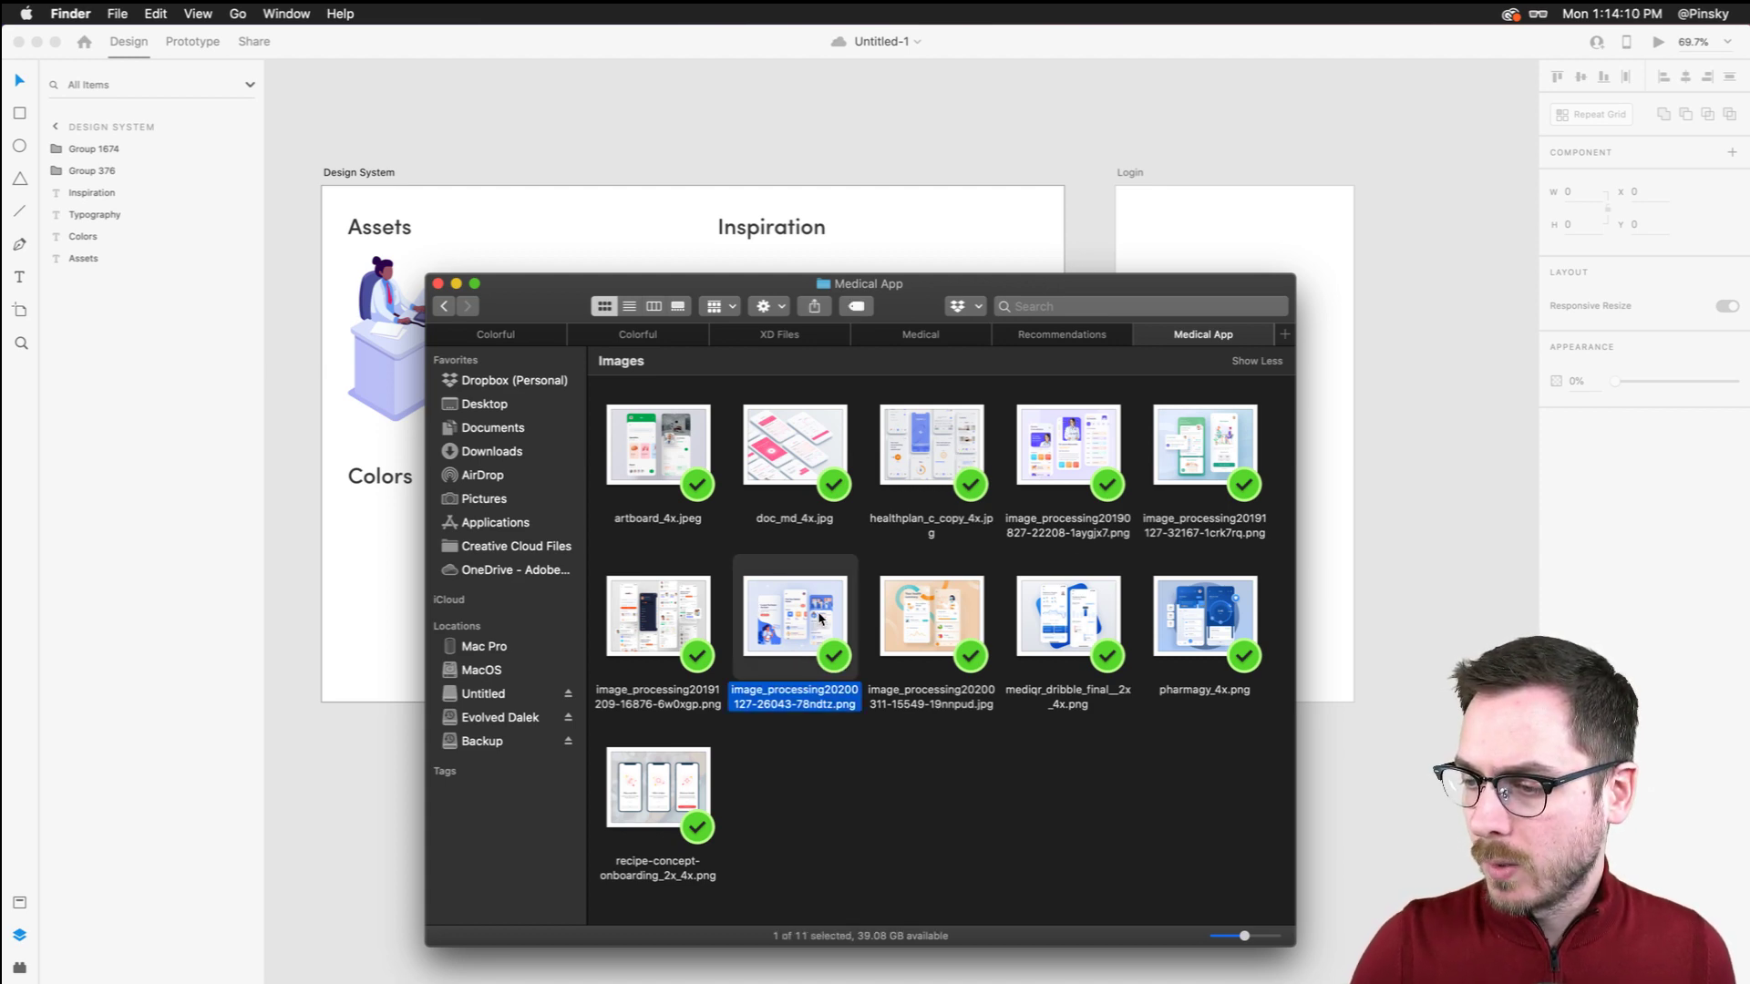
pyautogui.press('space')
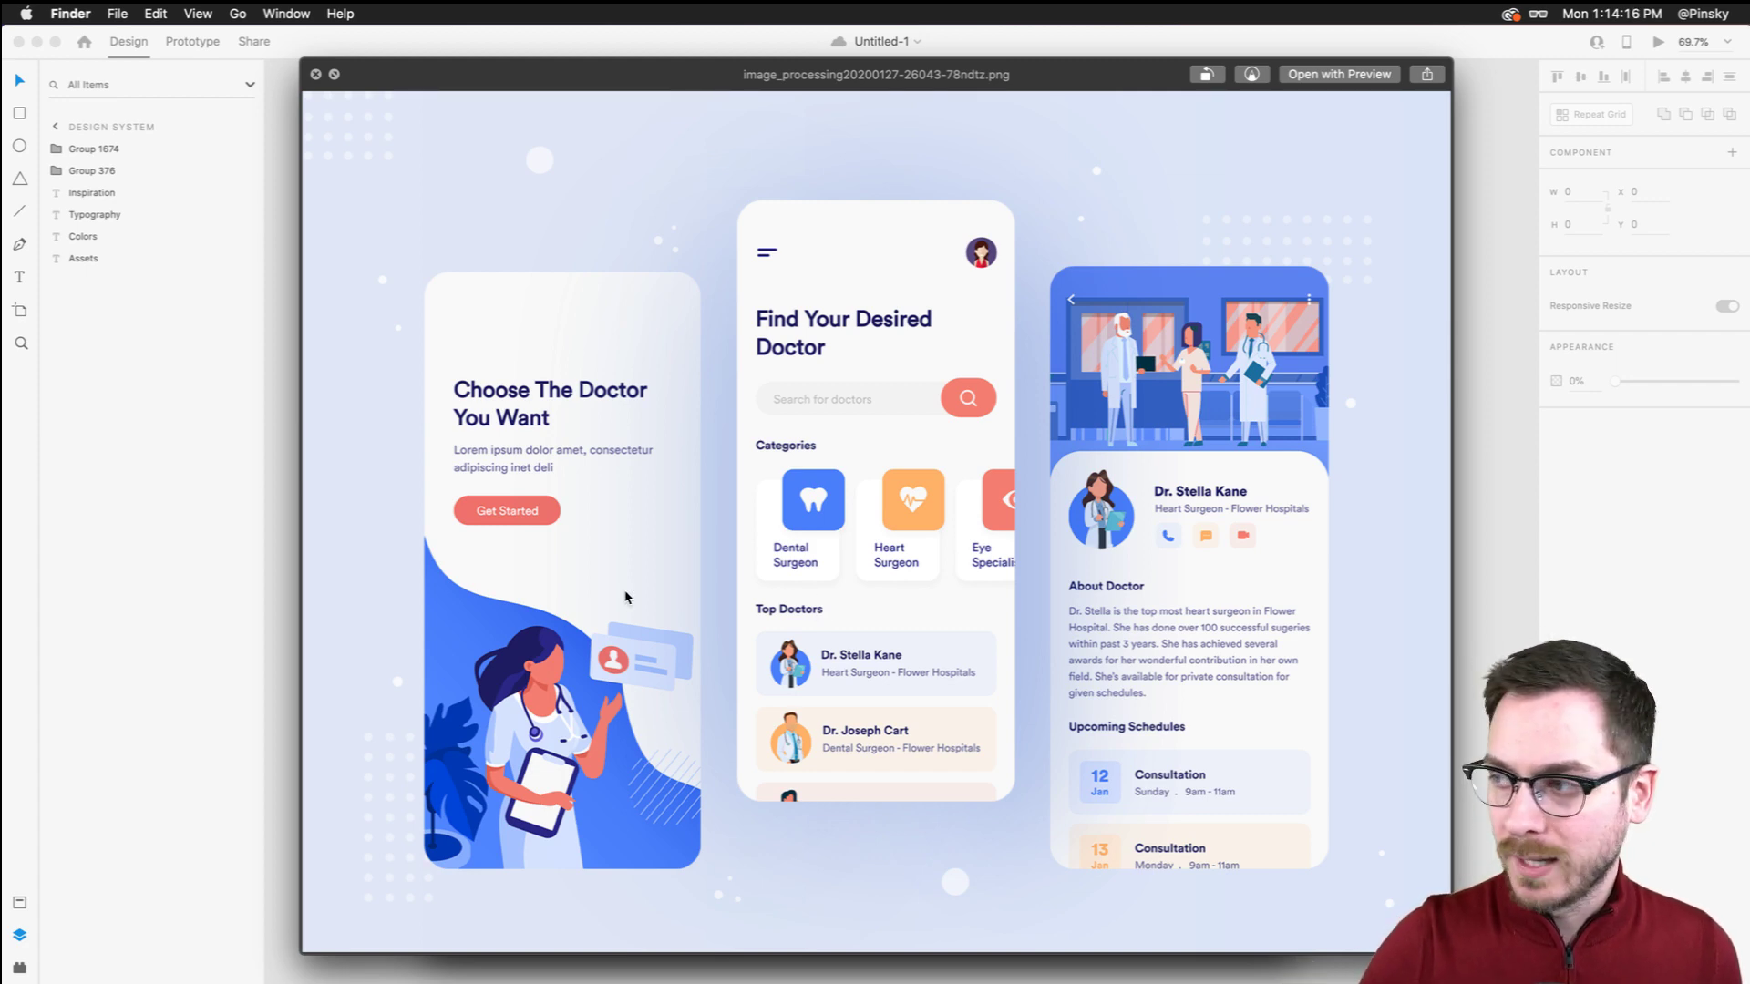
pyautogui.press('space')
pyautogui.moveTo(752, 602); pyautogui.dragTo(750, 434)
pyautogui.moveTo(901, 539); pyautogui.dragTo(864, 358)
pyautogui.moveTo(1046, 504); pyautogui.dragTo(937, 432)
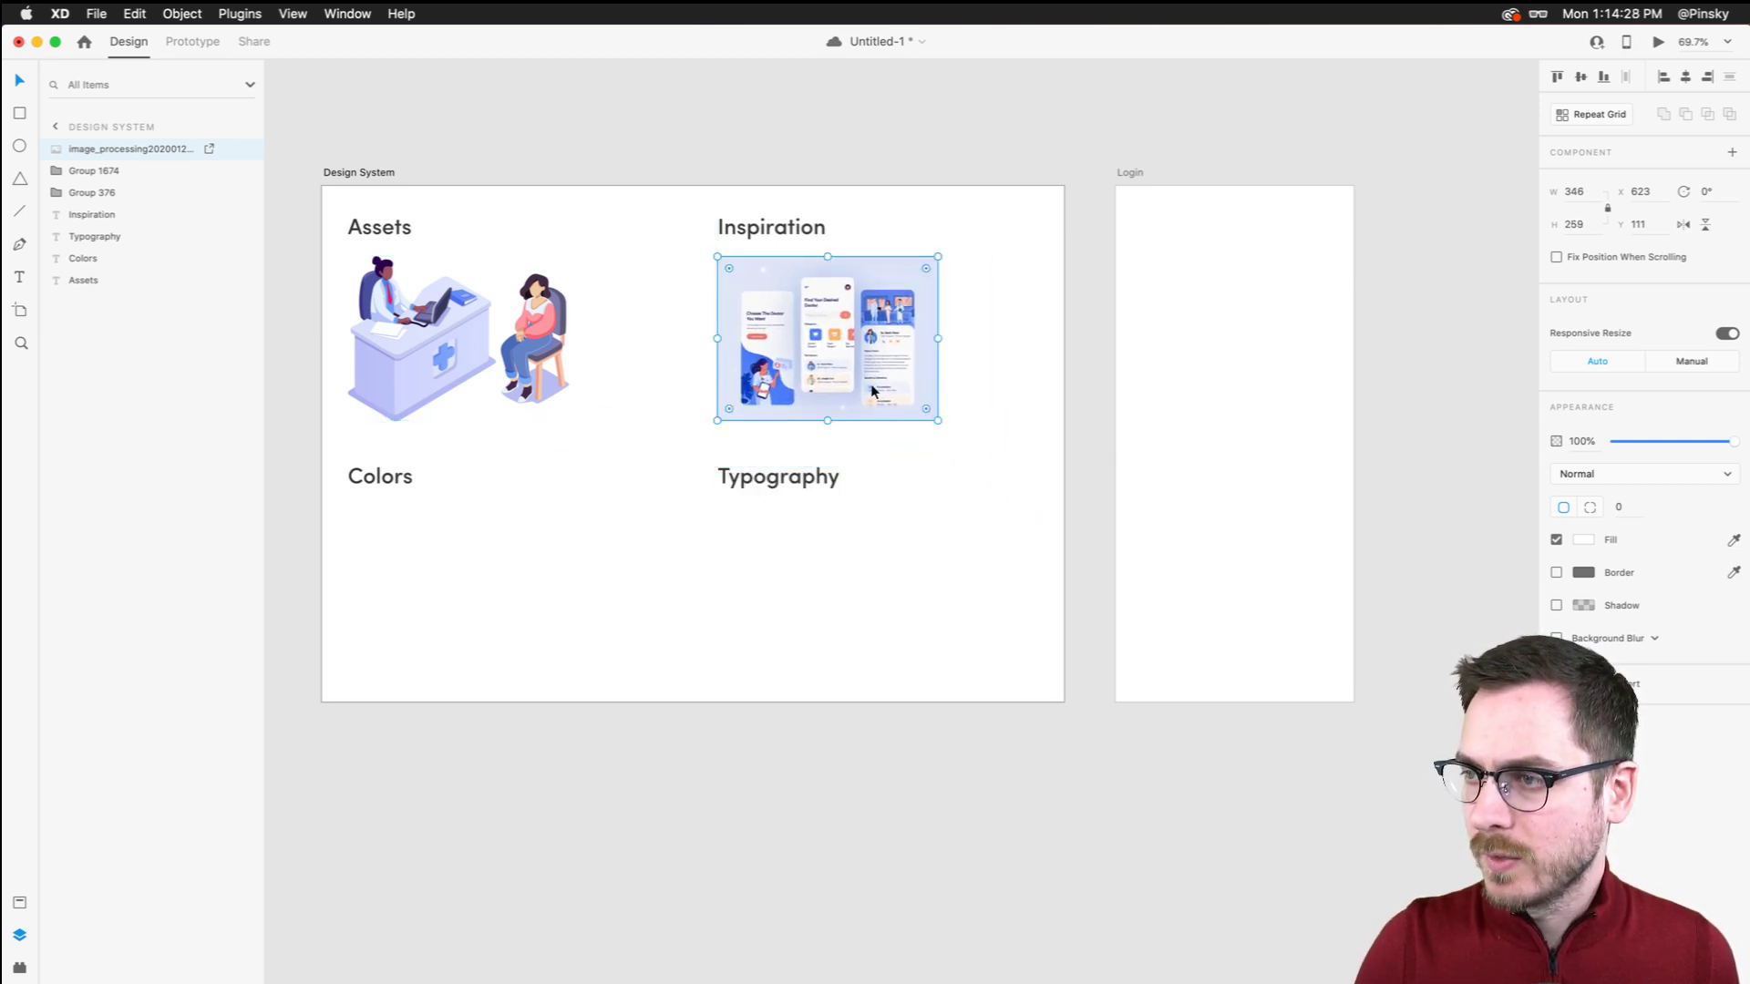
# Preview the green medical appointment mockup in Finder and place it on the Design System artboard at 346 × 259, X 846, Y 111
pyautogui.press('super+Tab')
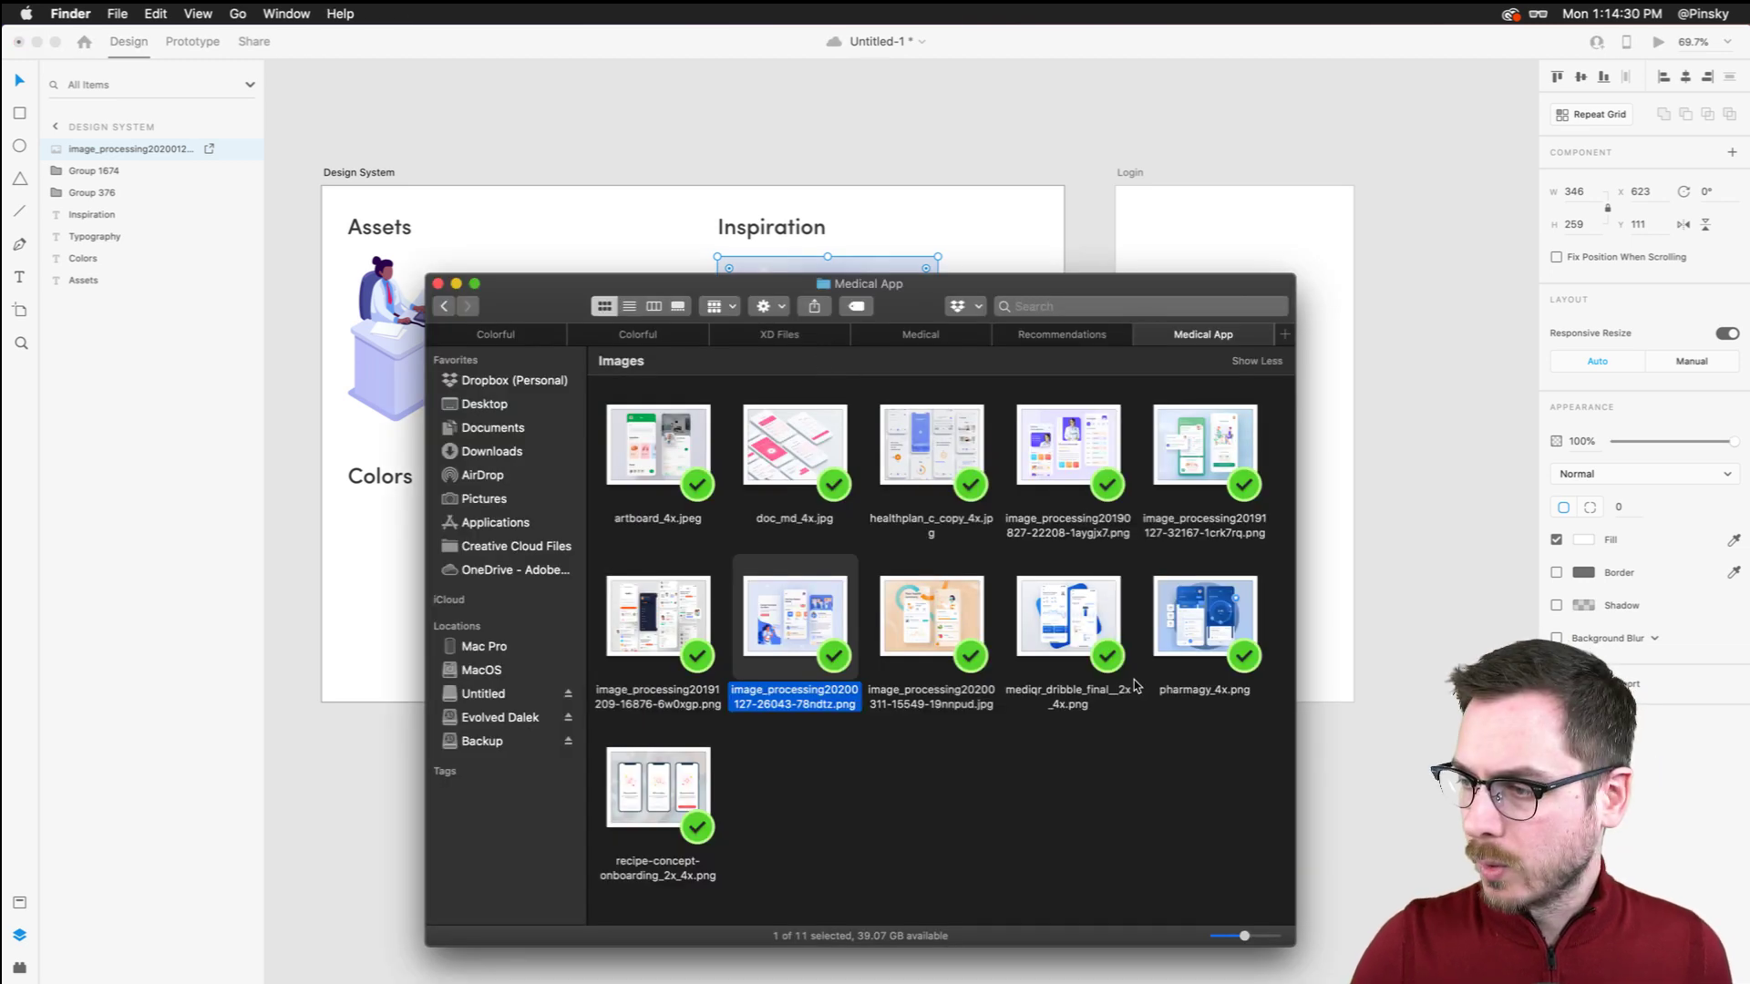
pyautogui.click(1211, 475)
pyautogui.press('space')
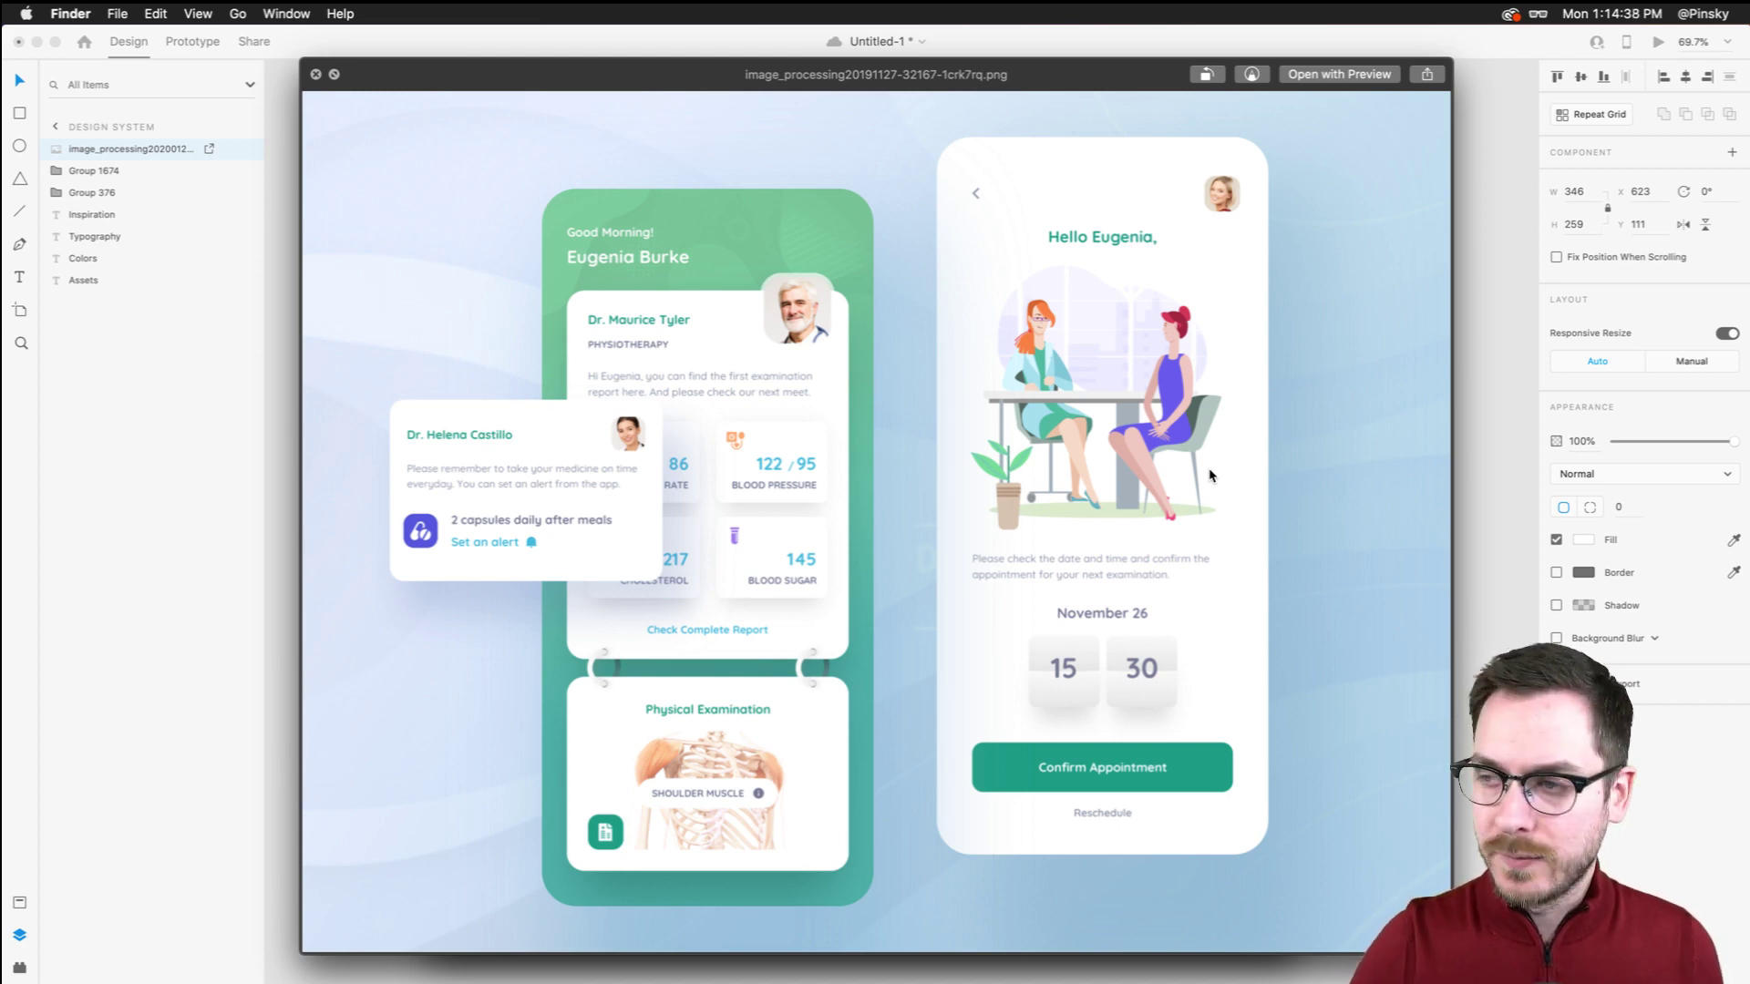
pyautogui.press('space')
pyautogui.moveTo(1212, 475); pyautogui.dragTo(1100, 274)
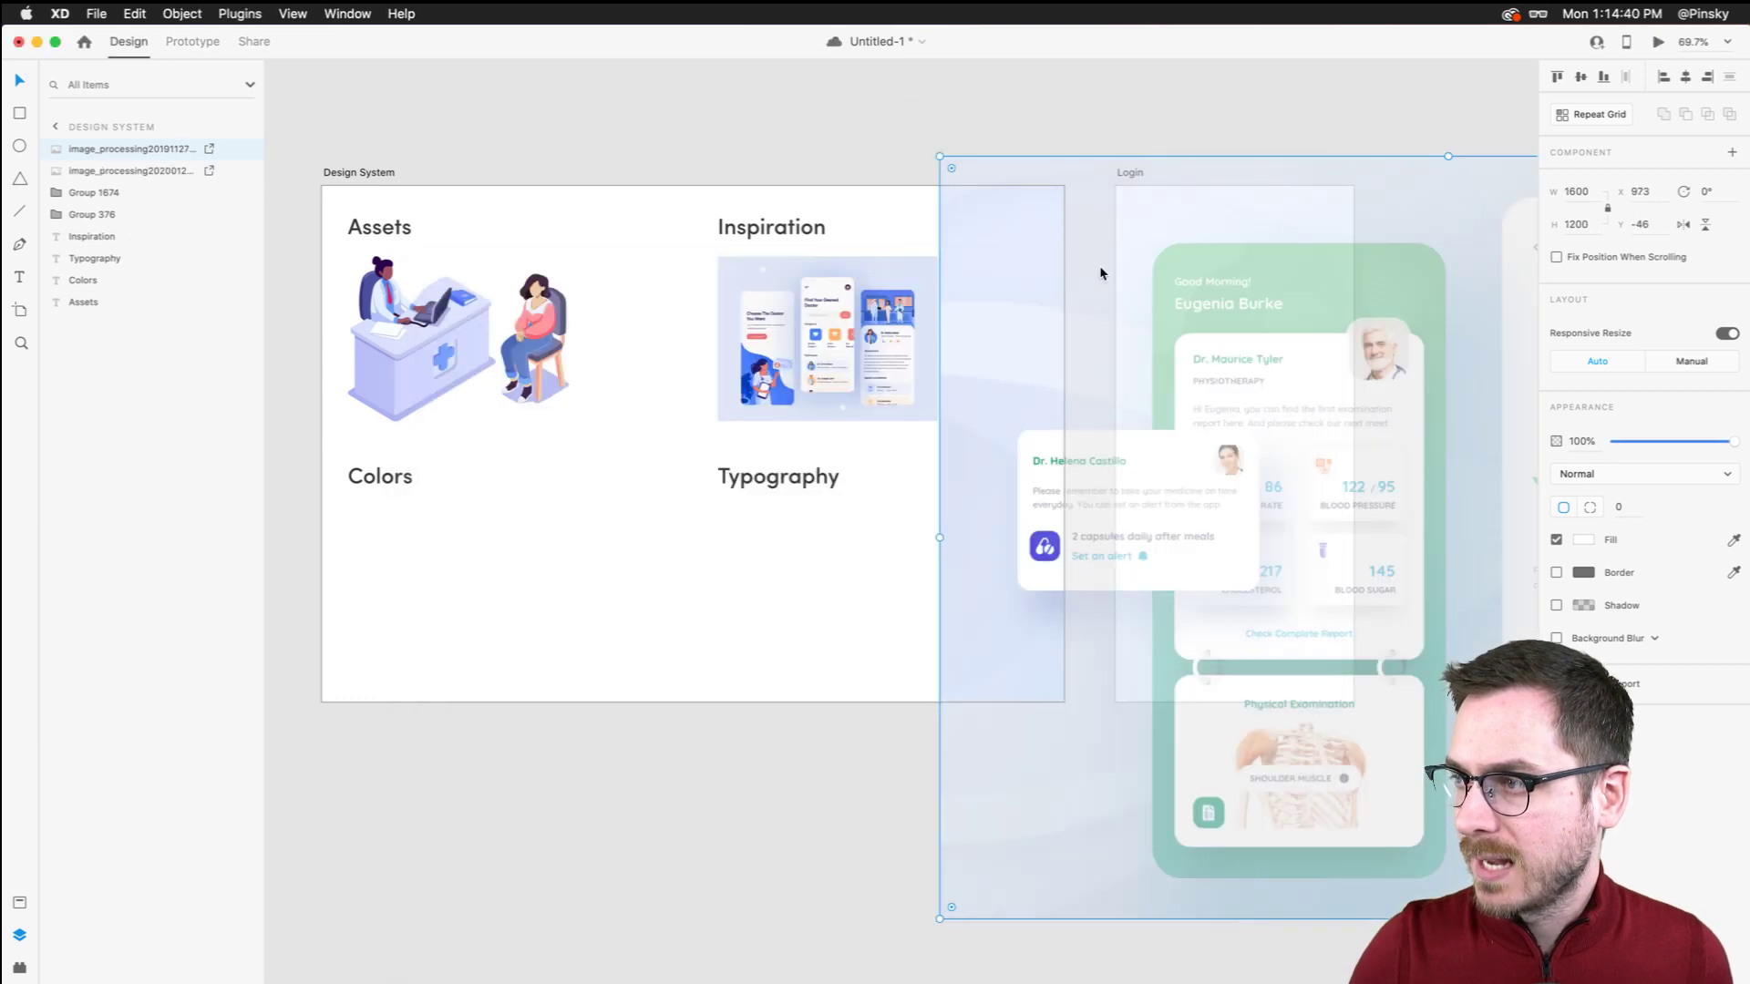
pyautogui.moveTo(935, 166); pyautogui.dragTo(921, 292)
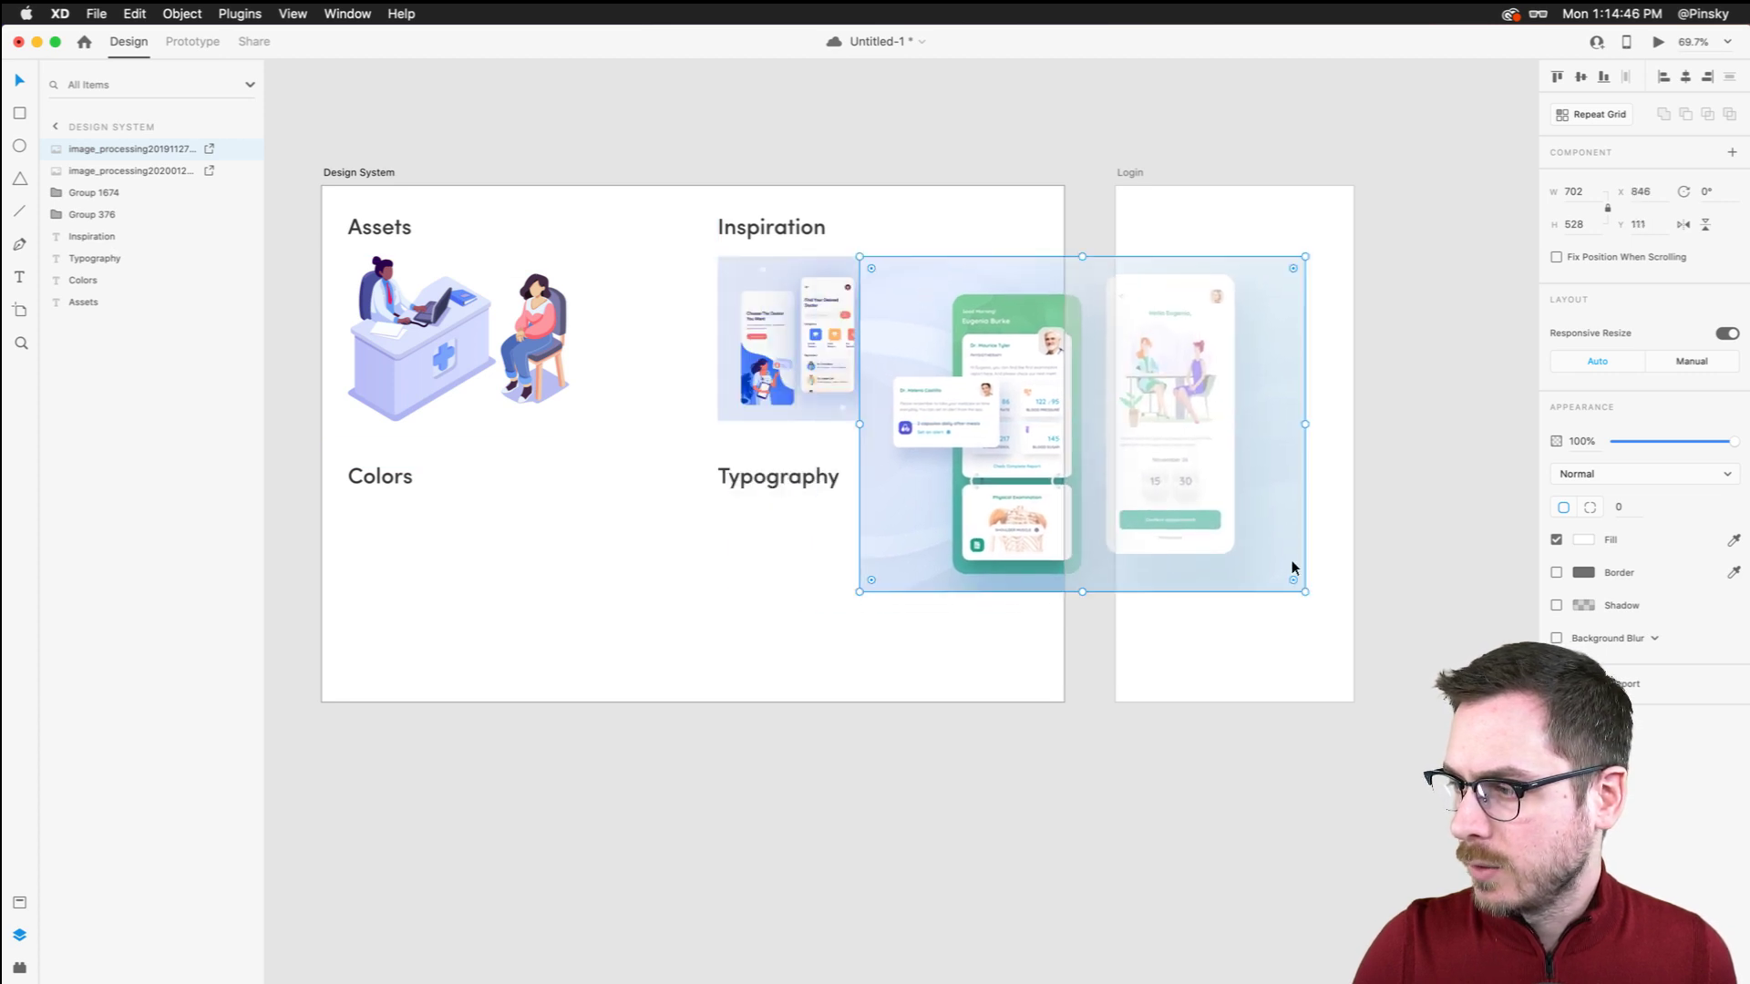
pyautogui.moveTo(1303, 594); pyautogui.dragTo(1083, 430)
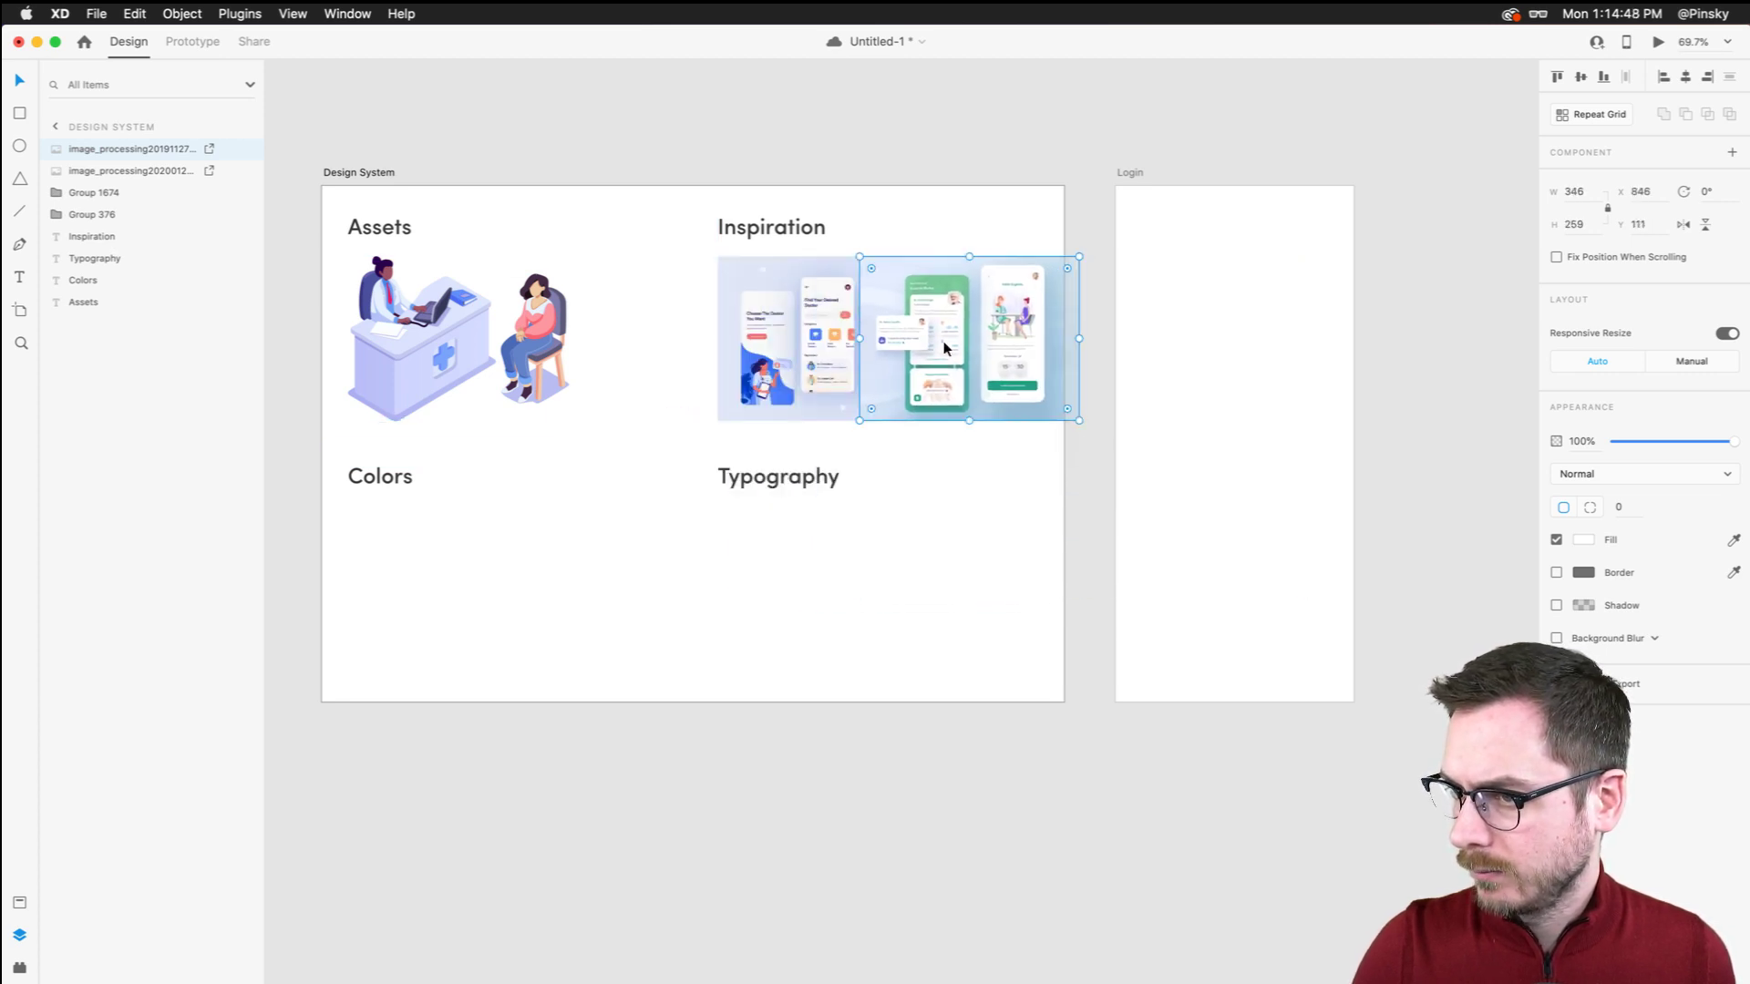
# Shift the Inspiration heading and blue mockup left, and move the green mockup beside it to X 926
pyautogui.moveTo(669, 202); pyautogui.dragTo(766, 361)
pyautogui.moveTo(966, 298); pyautogui.dragTo(1017, 298)
pyautogui.scroll(-3, 1017, 298)
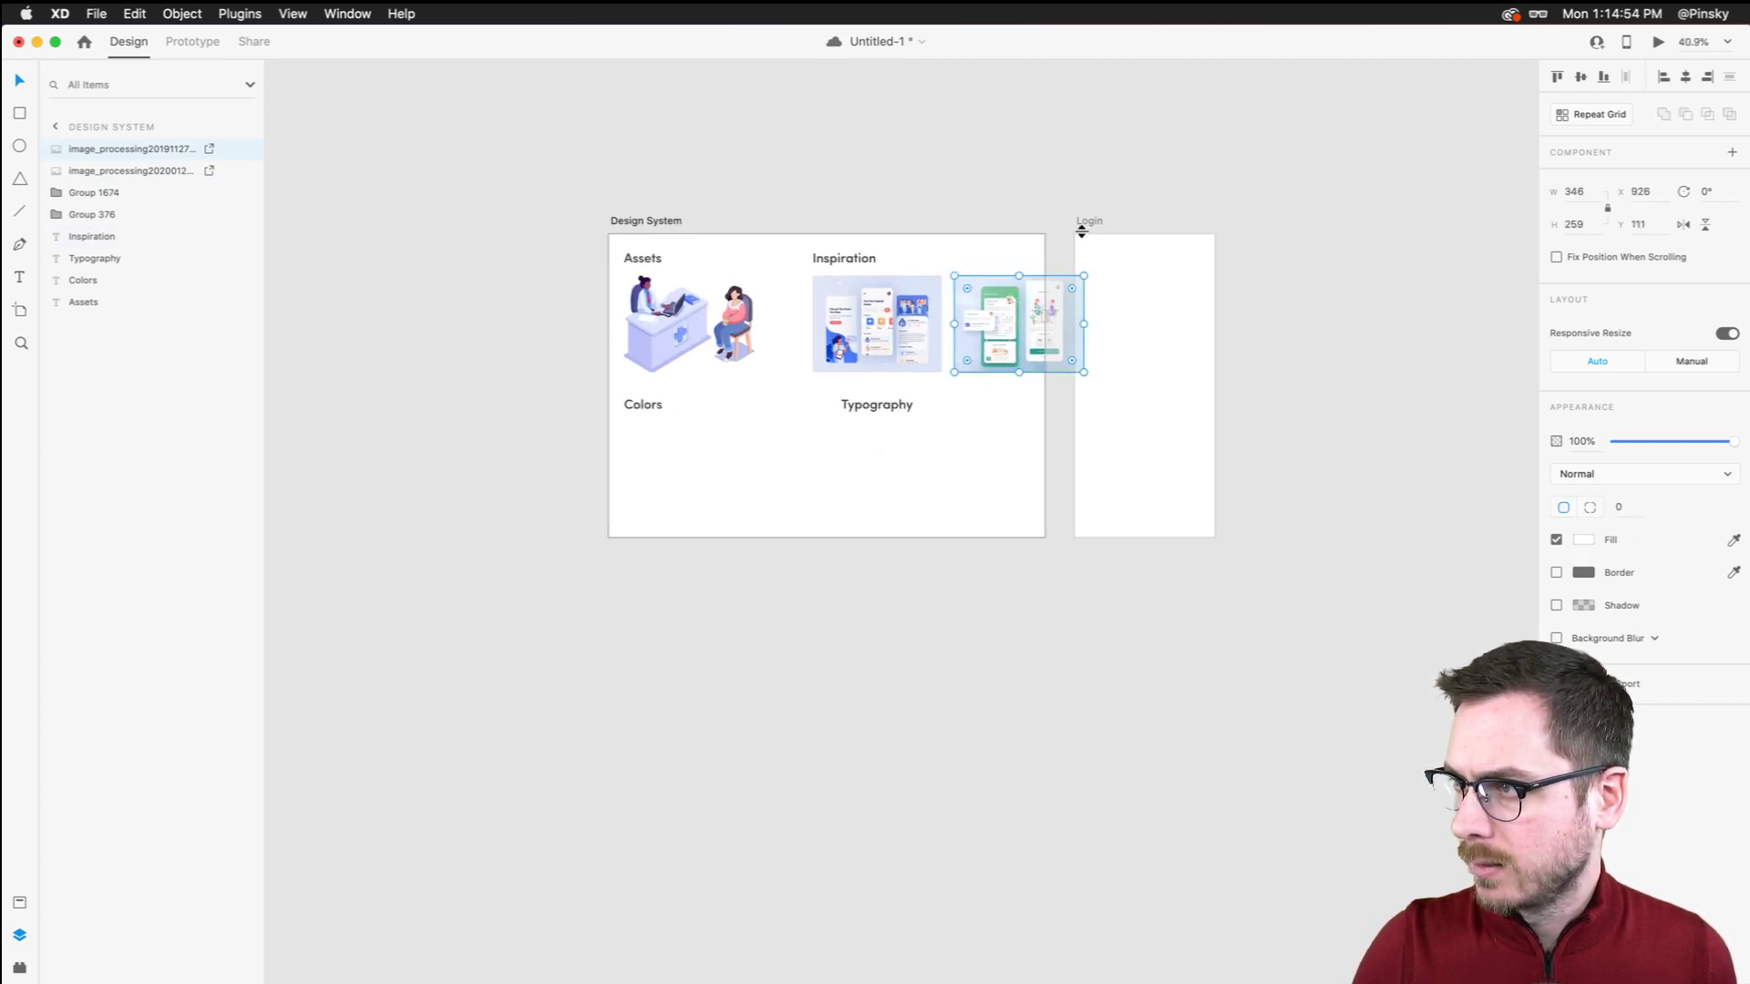
# Move the Login artboard right and widen the Design System artboard to 1315 so it contains both mockups
pyautogui.moveTo(1085, 223); pyautogui.dragTo(1222, 220)
pyautogui.click(644, 221)
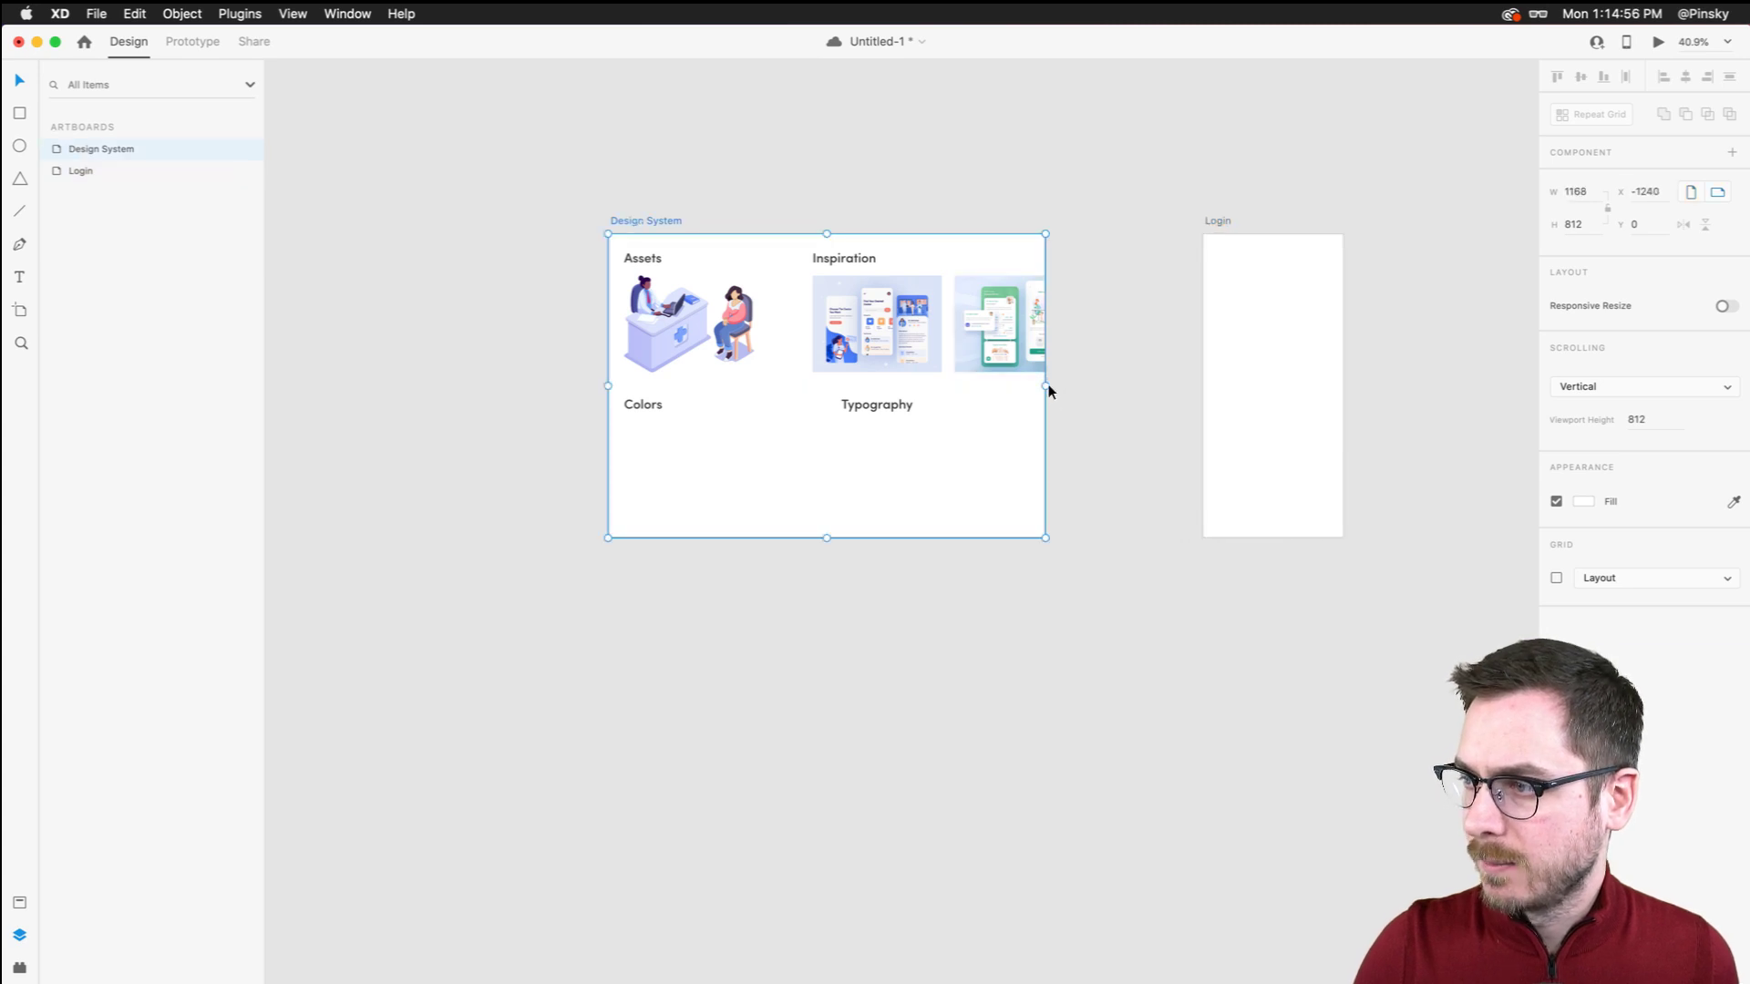
pyautogui.moveTo(1046, 386); pyautogui.dragTo(1099, 386)
pyautogui.scroll(5, 700, 331)
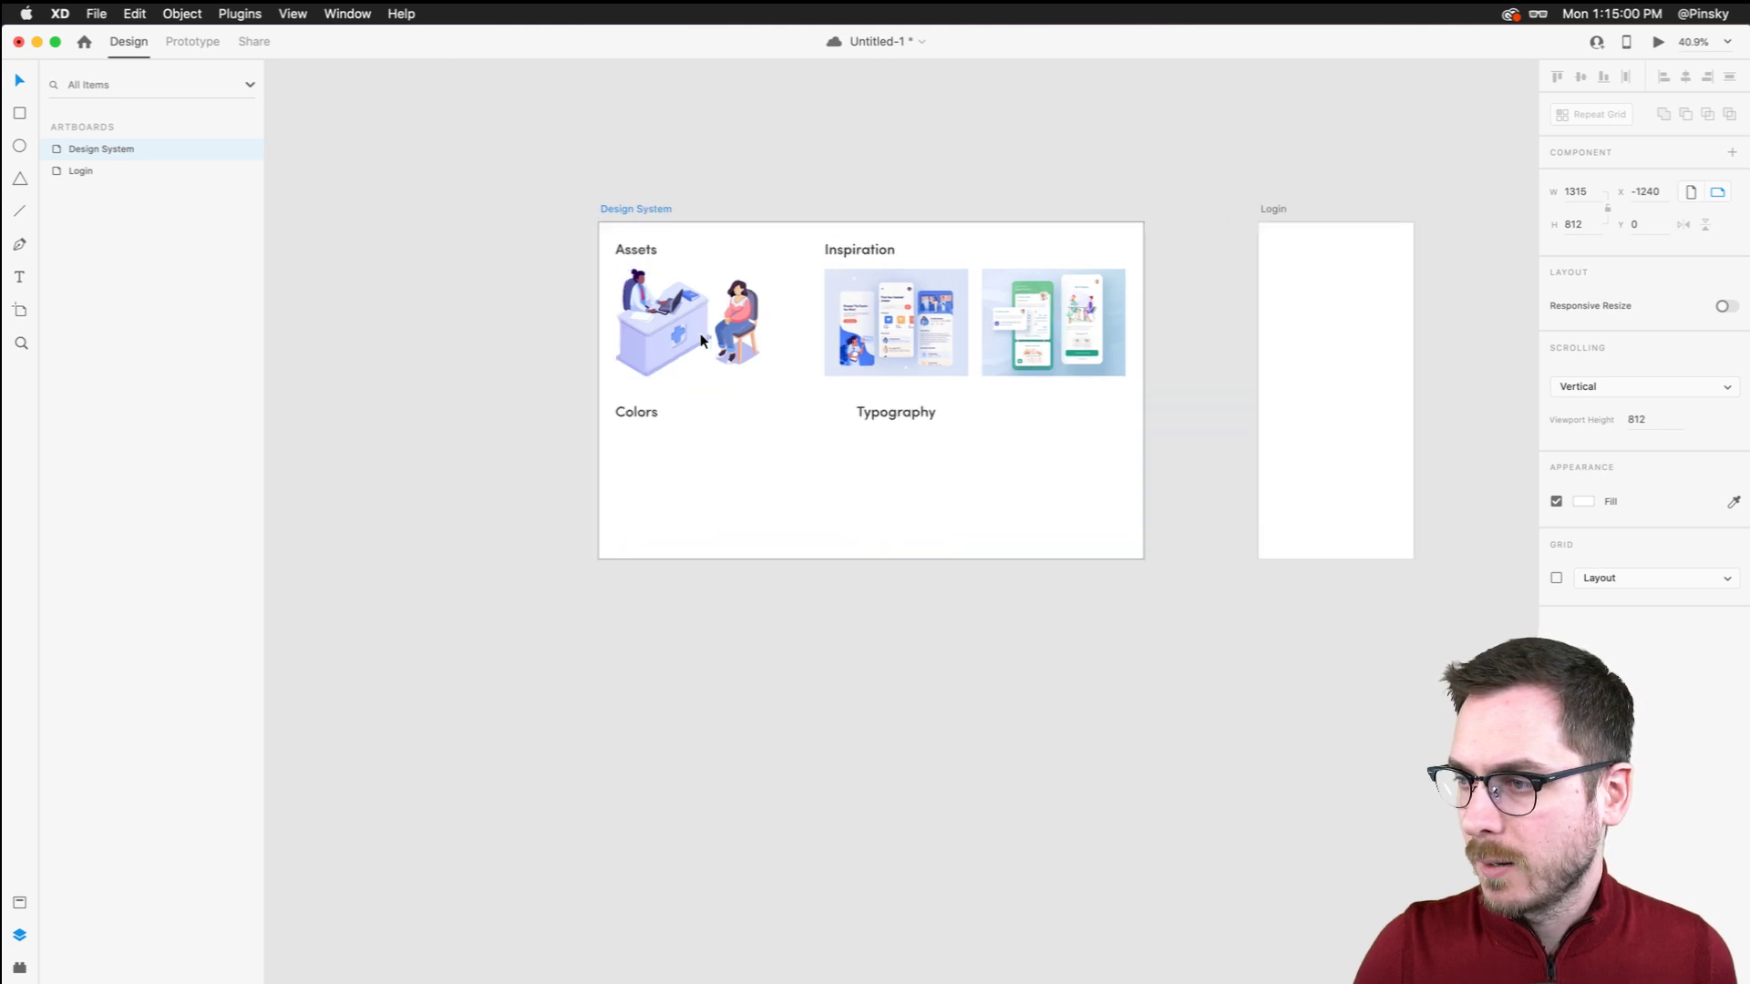
pyautogui.hscroll(1, 700, 341)
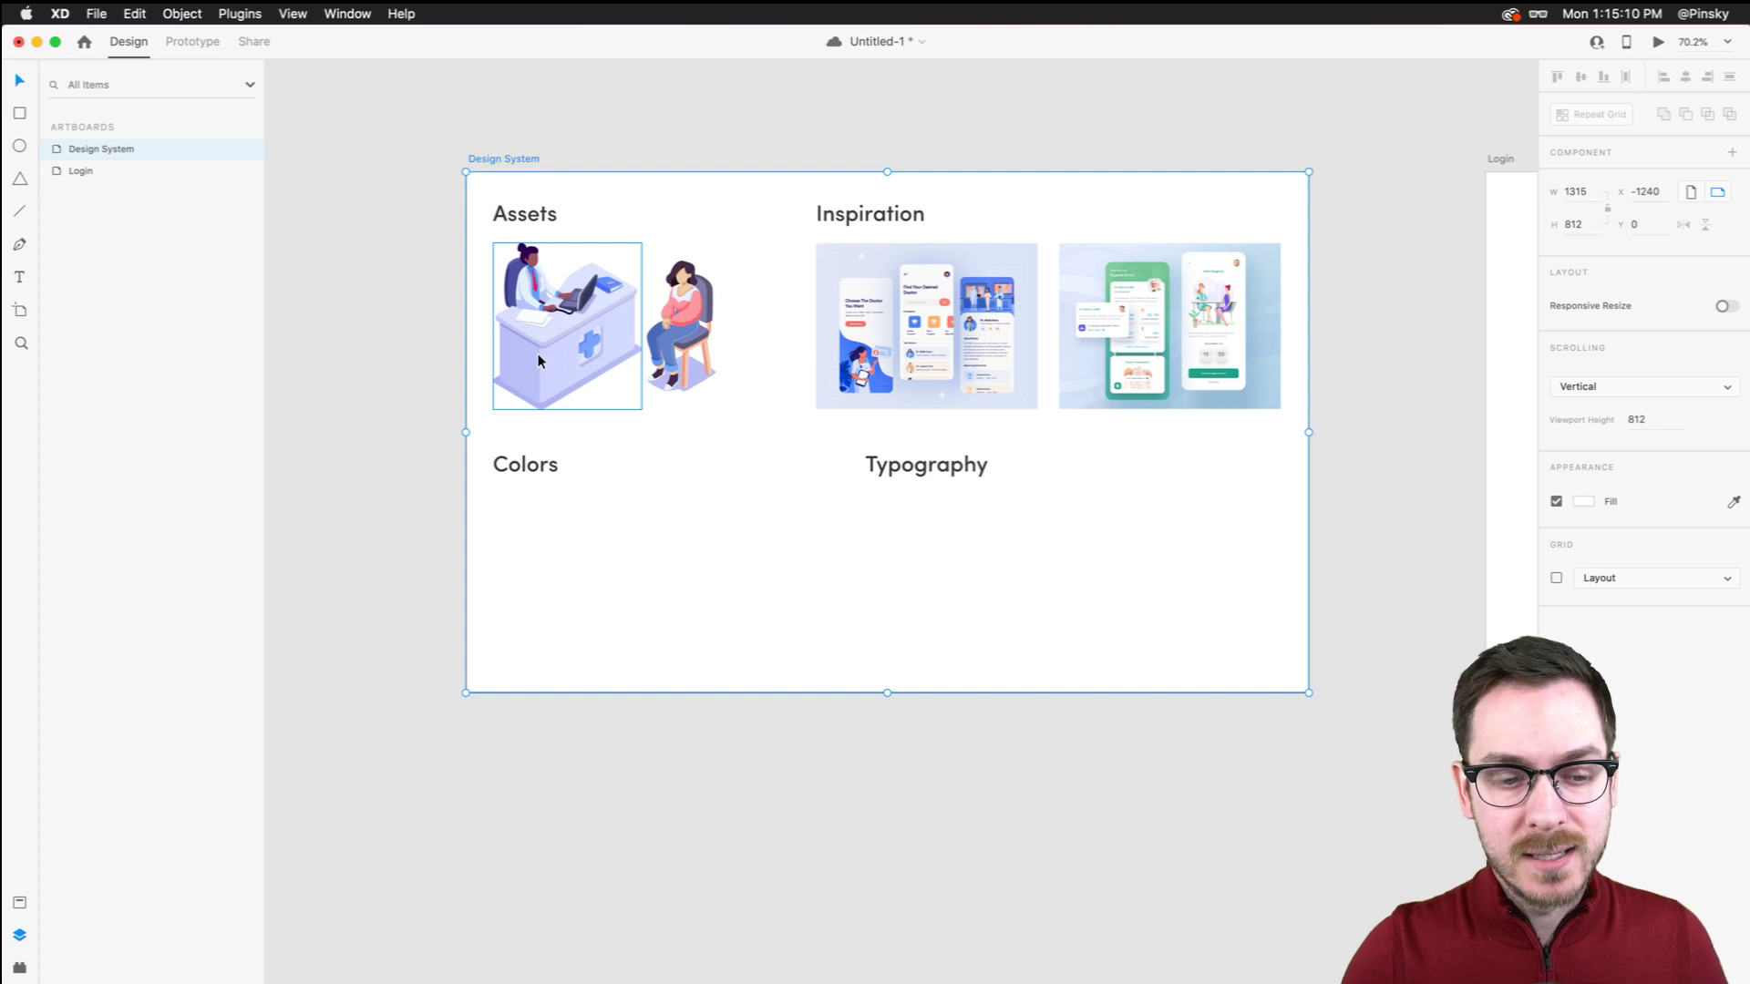
# Draw a 102 × 102 square under the Colors heading at X 41, Y 493 and round its corners to 25
pyautogui.scroll(5, 561, 403)
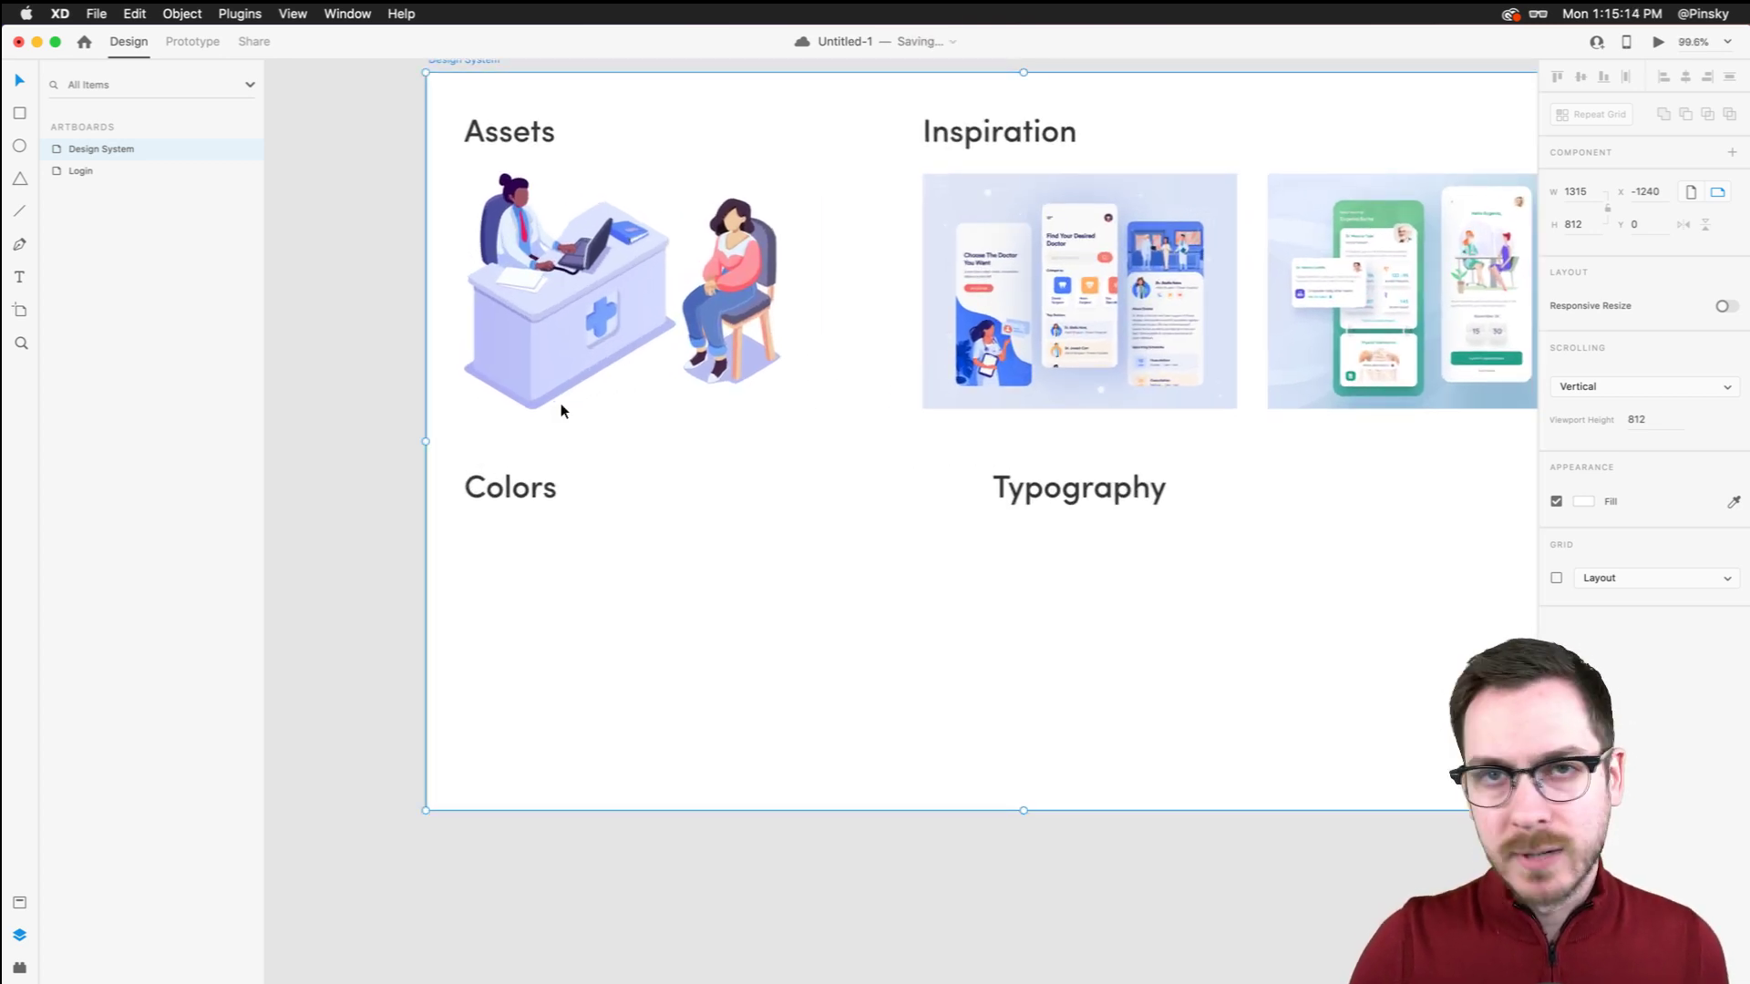
pyautogui.click(20, 114)
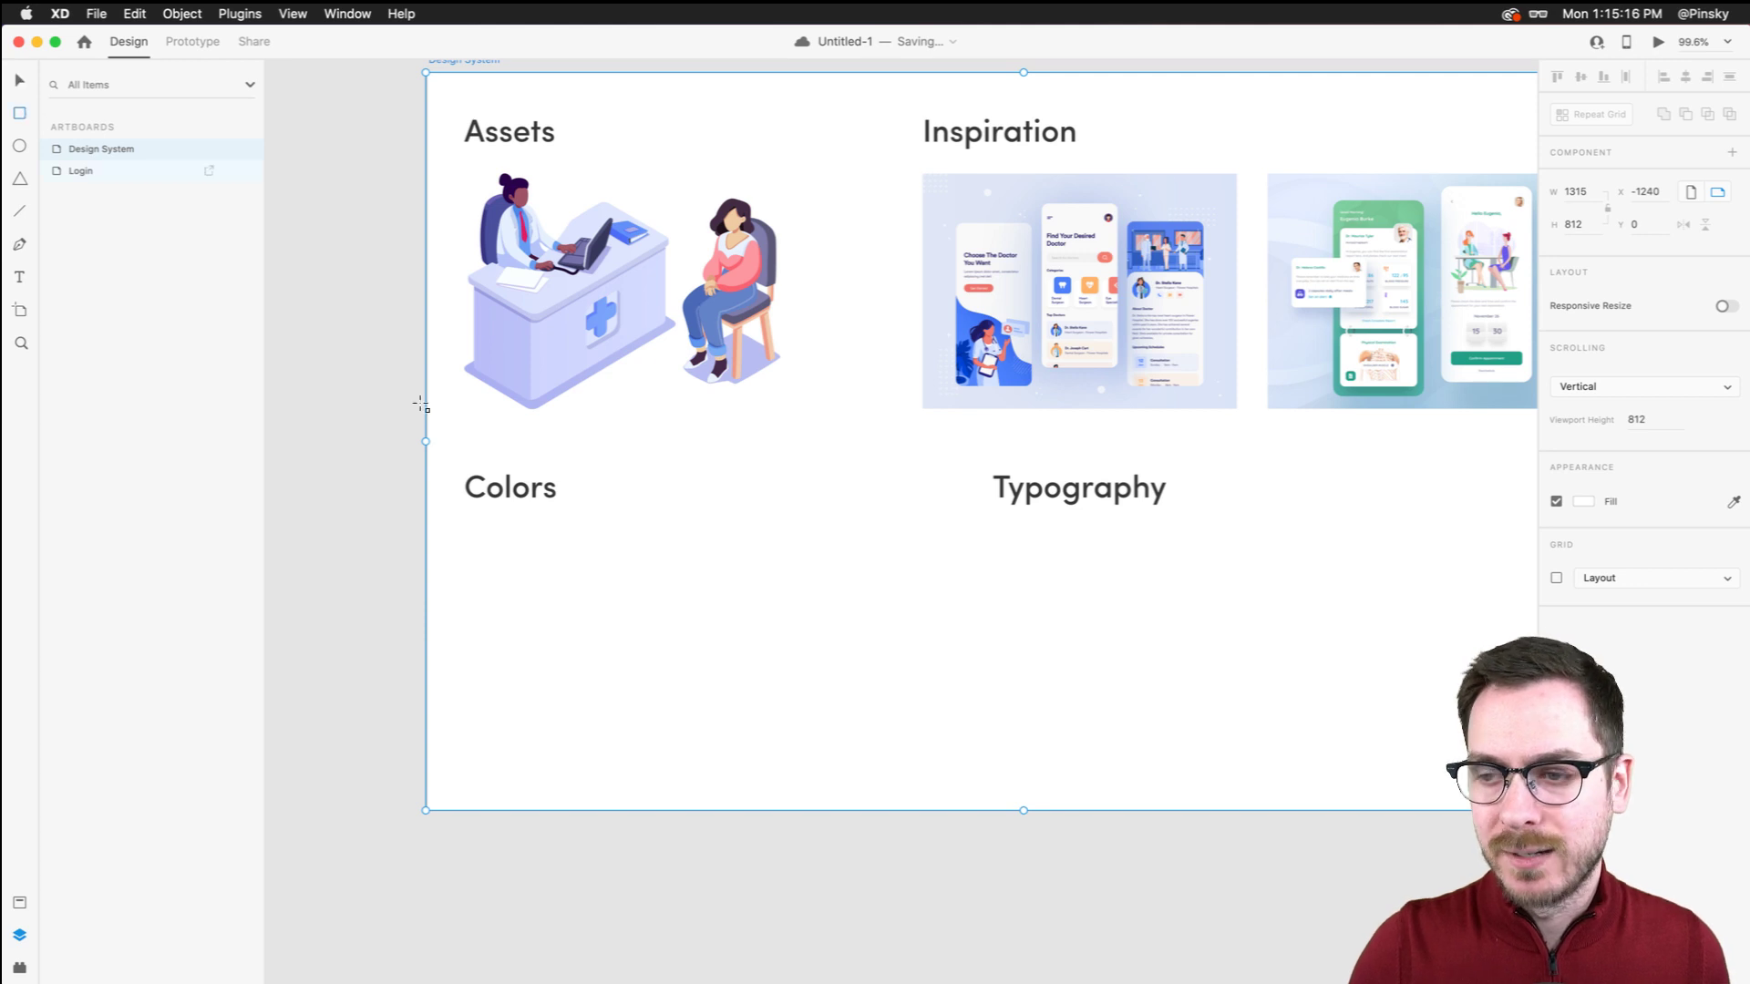
pyautogui.moveTo(465, 525); pyautogui.dragTo(558, 612)
pyautogui.moveTo(547, 535); pyautogui.dragTo(537, 541)
pyautogui.click(1557, 572)
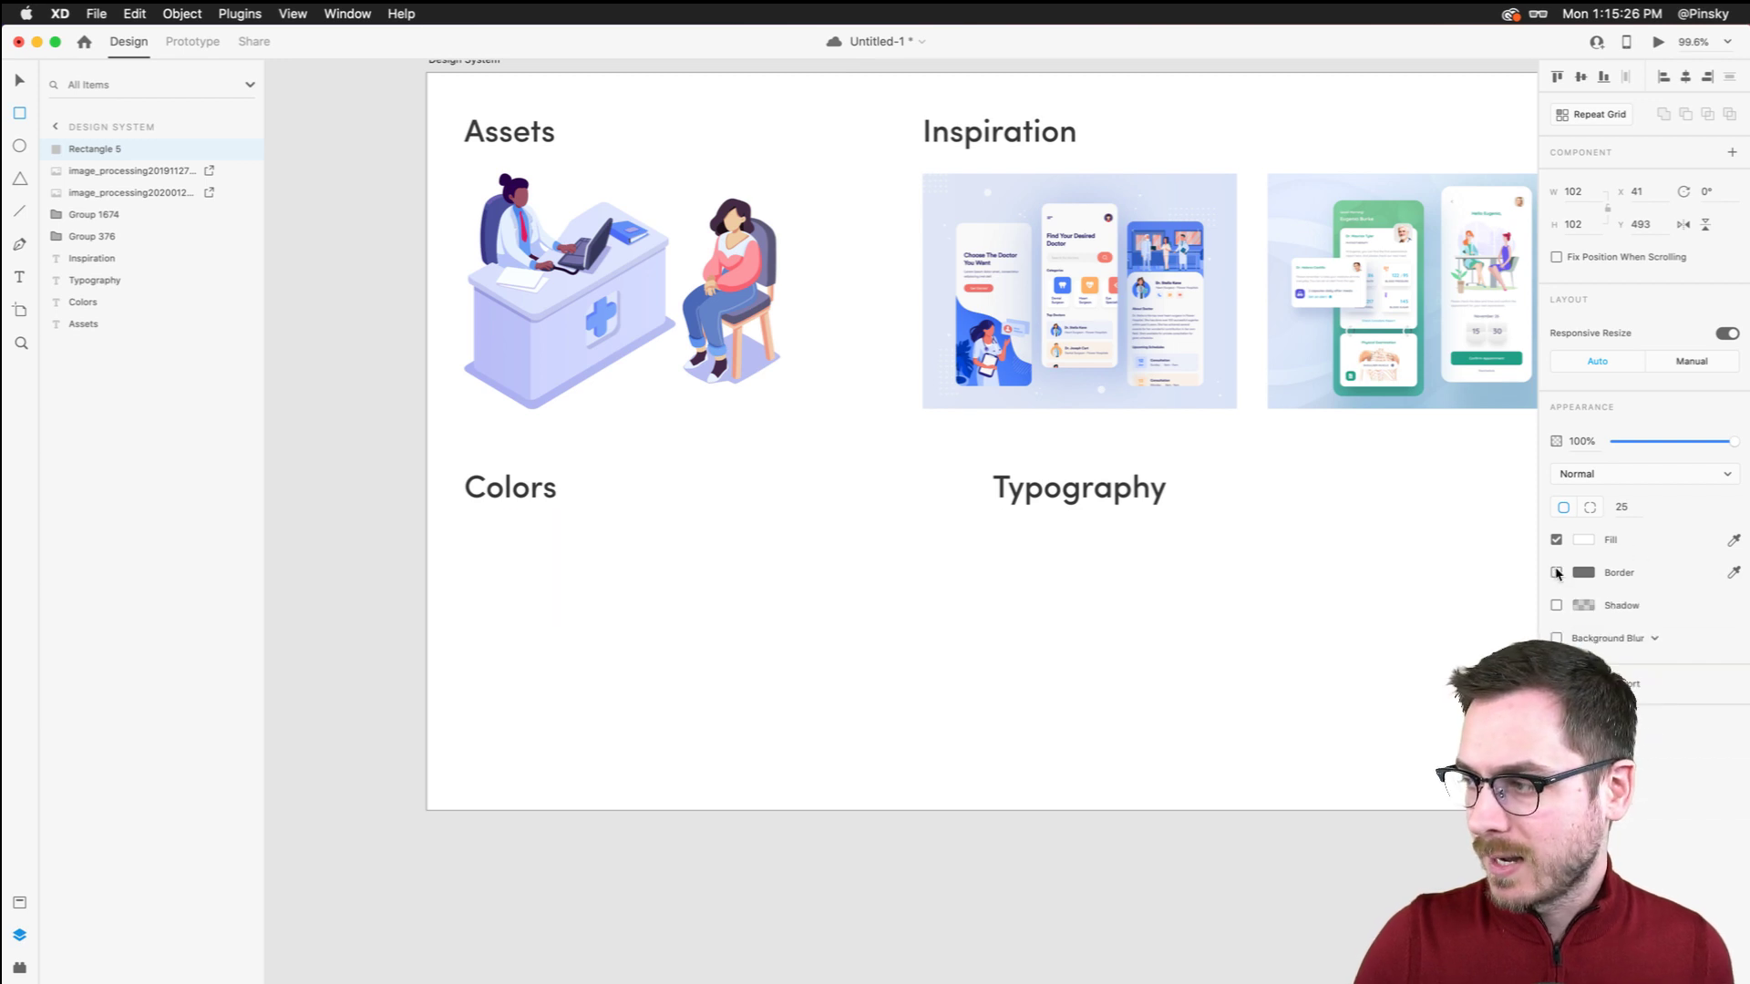
pyautogui.click(1557, 573)
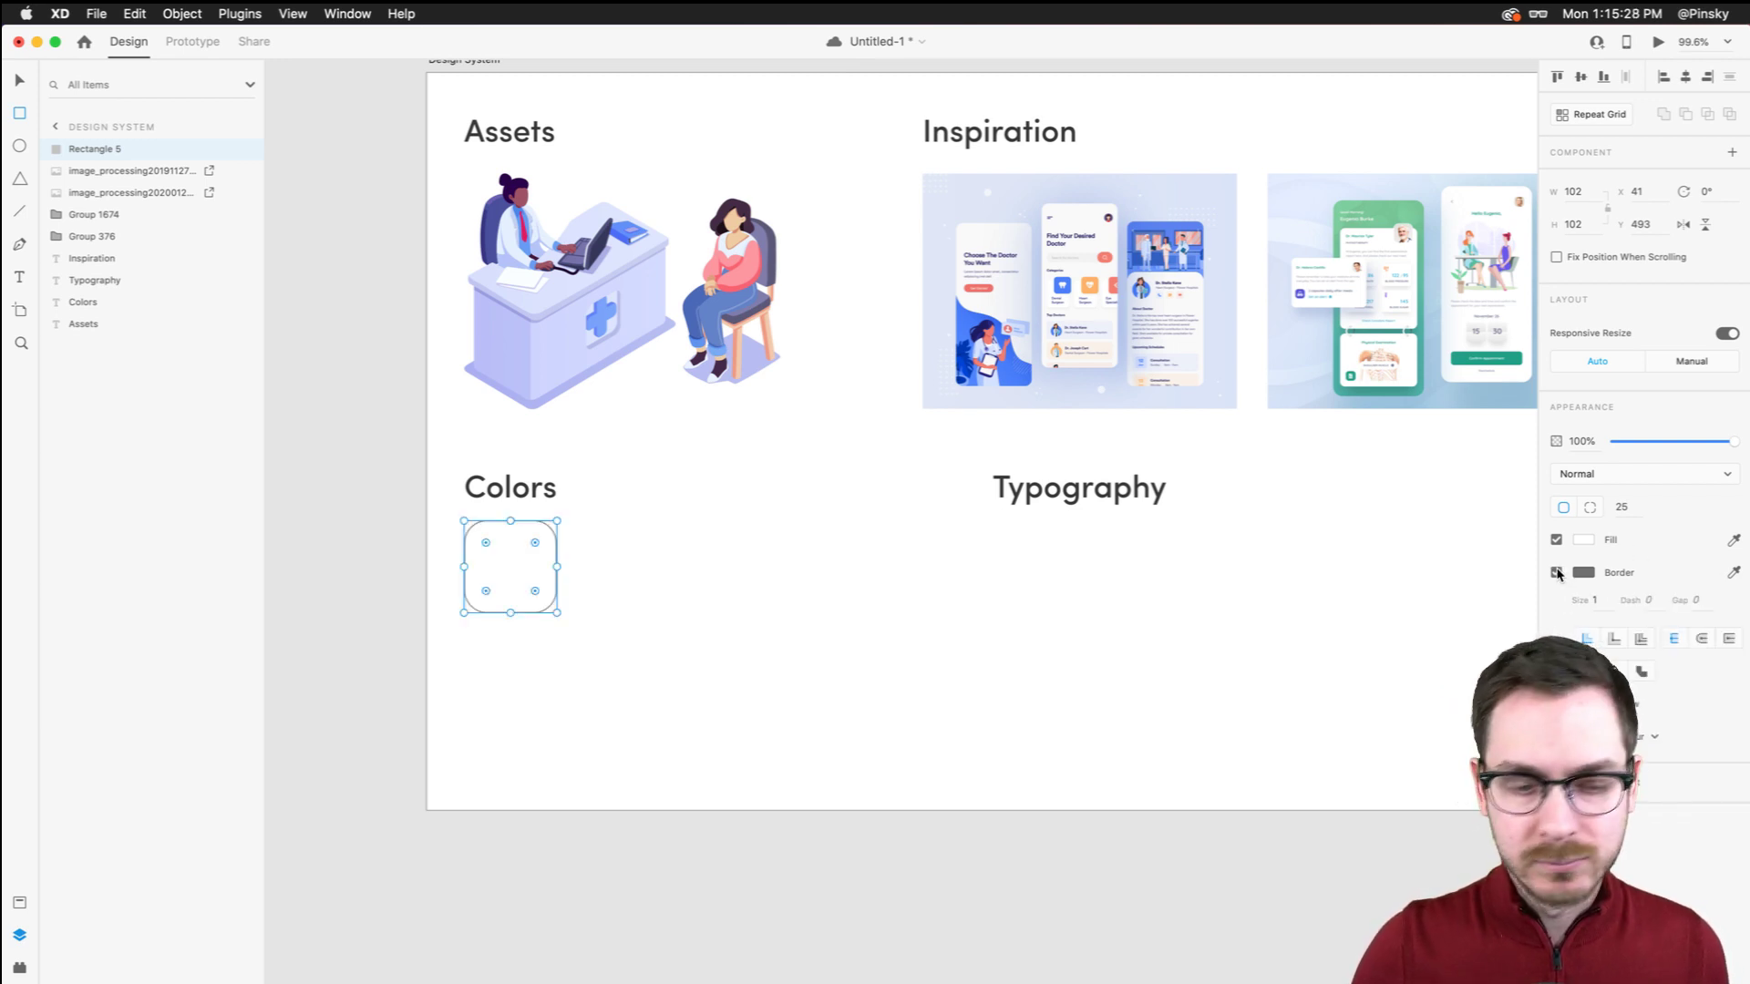
# Fill the rounded square with the blue sampled from the book on the illustrated desk and remove its border
pyautogui.click(1734, 542)
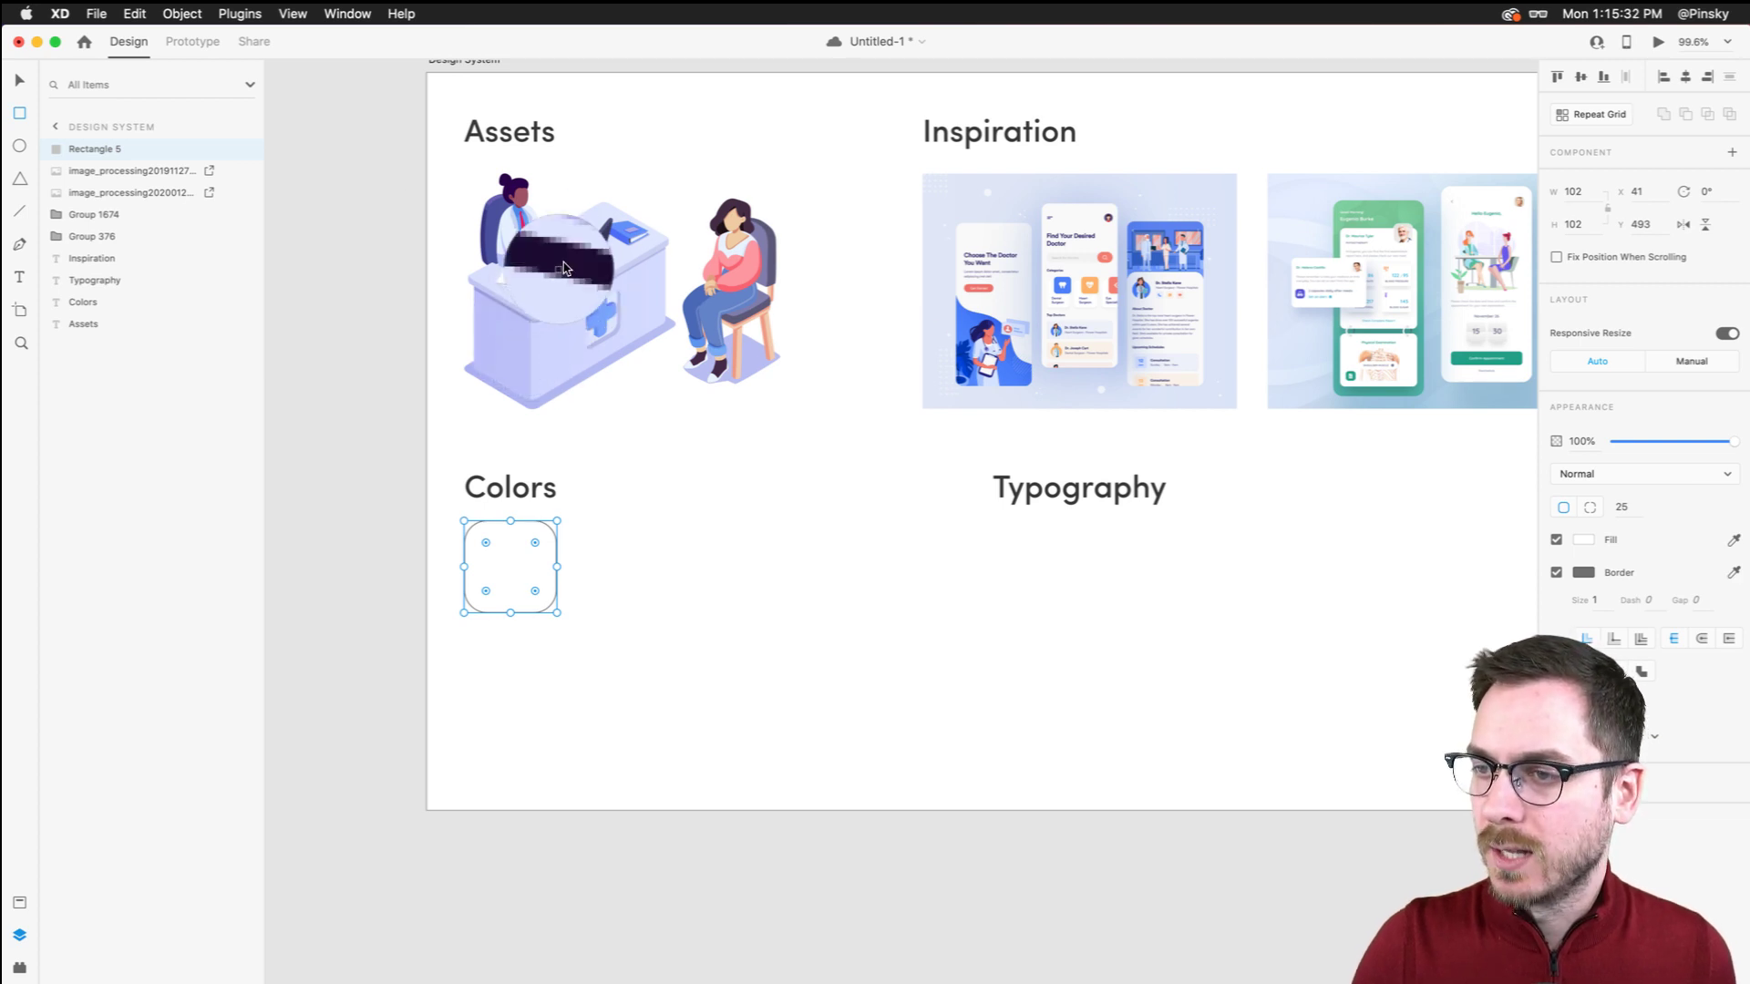
pyautogui.click(624, 243)
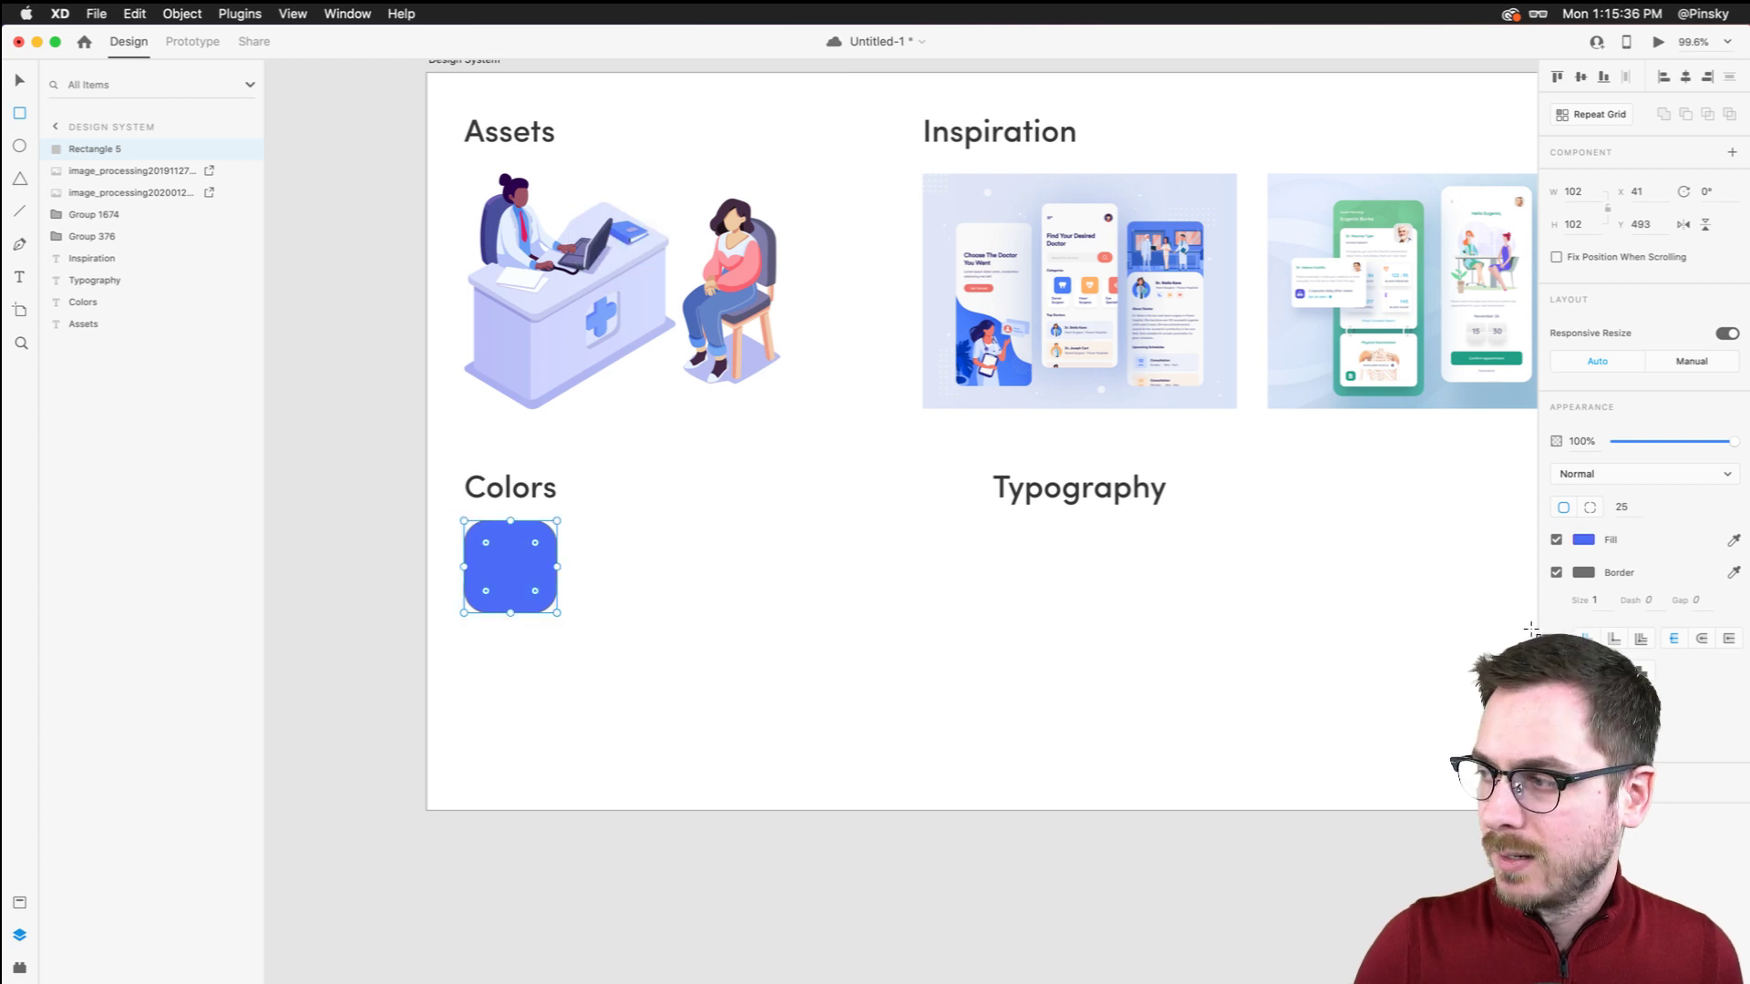
pyautogui.click(1556, 572)
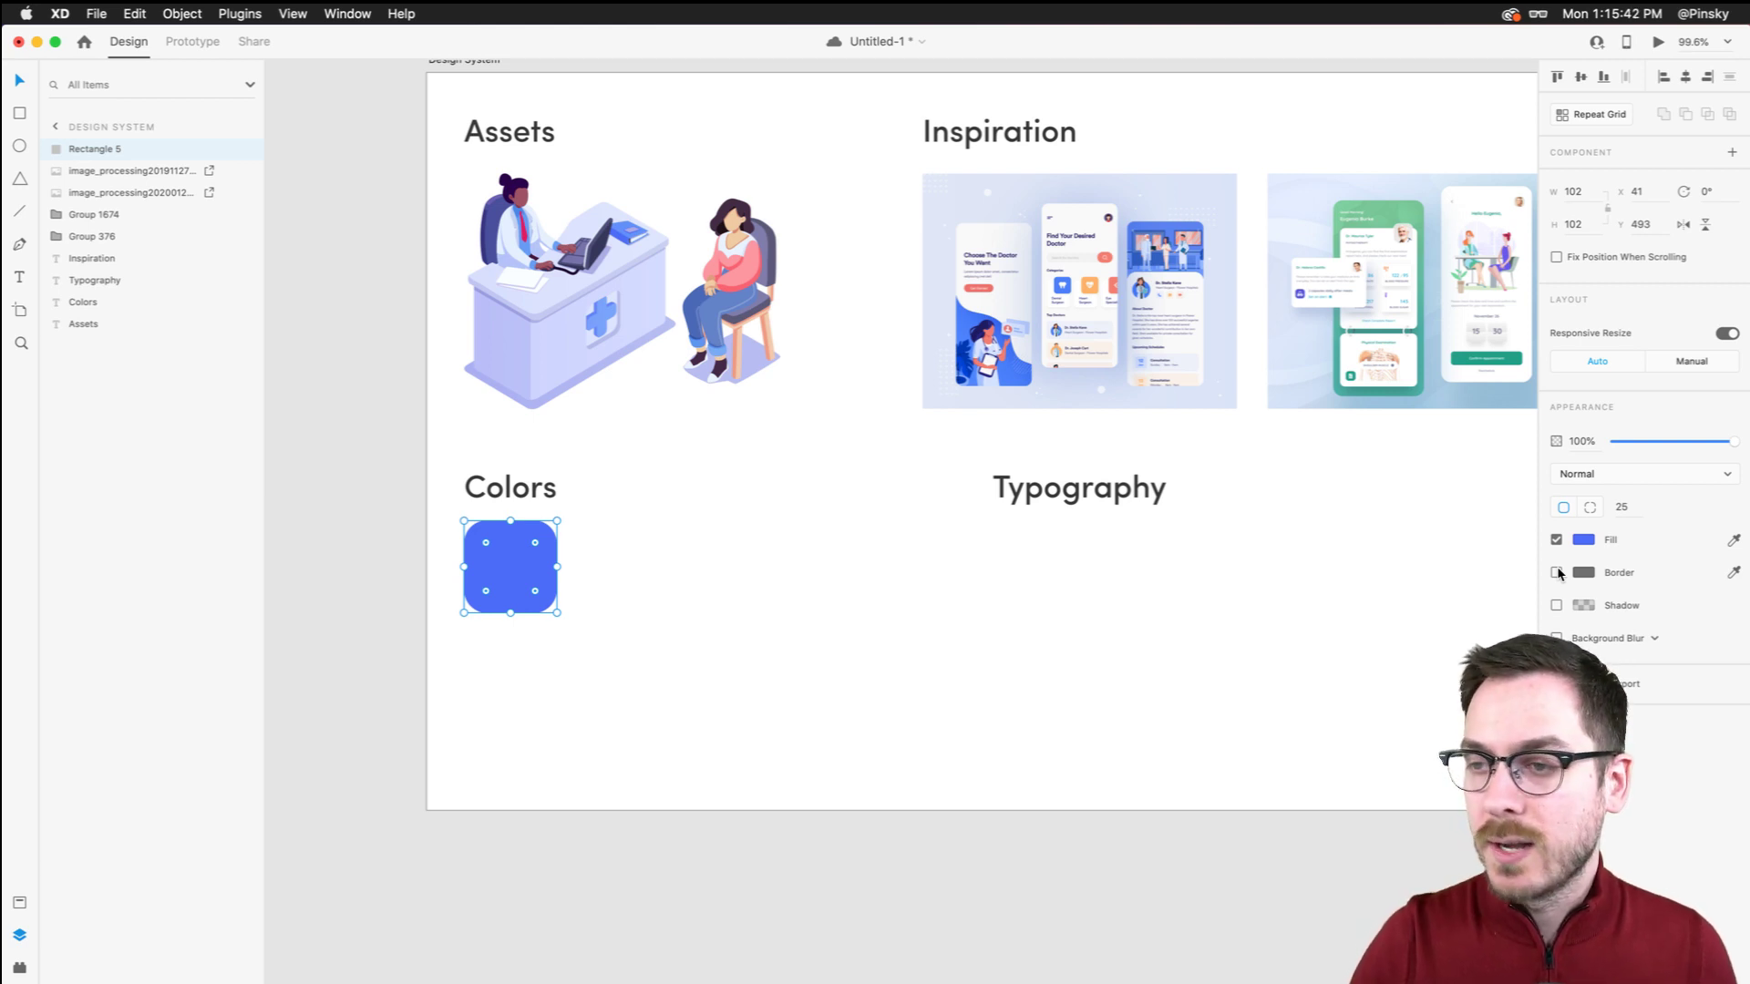
# Try filling the color swatch with the crimson sampled from the seated receptionist's tie, and undo that fill
pyautogui.click(1734, 540)
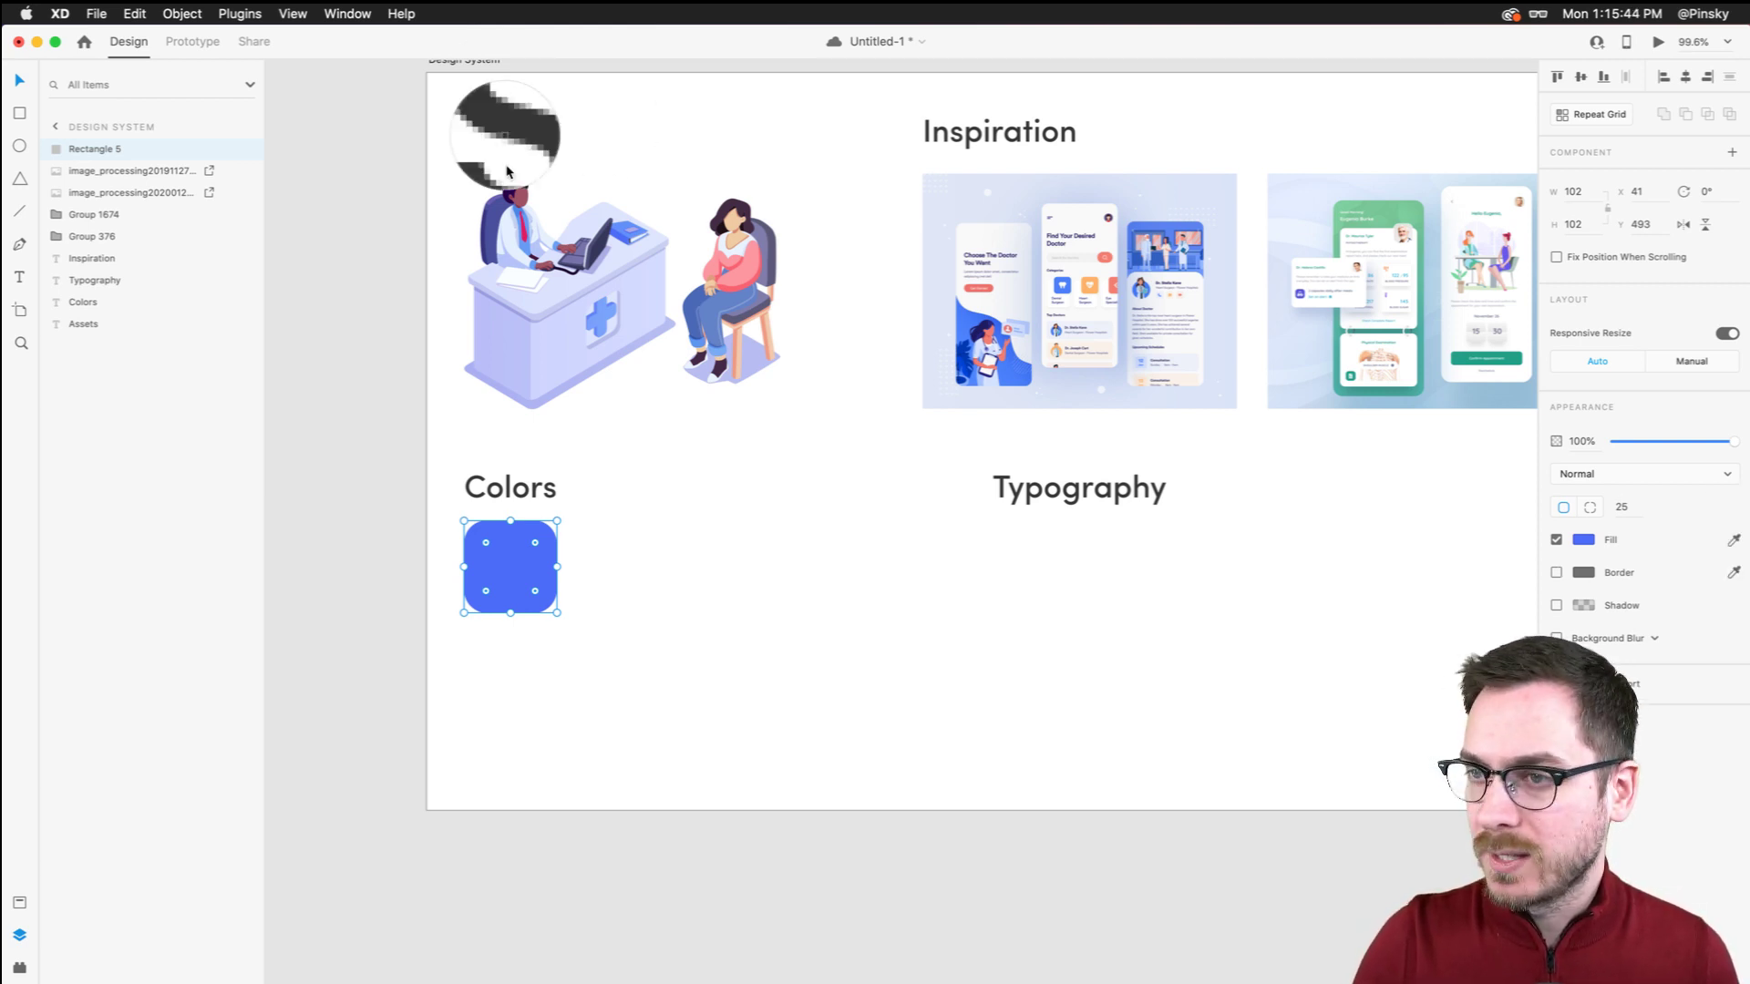
pyautogui.click(529, 242)
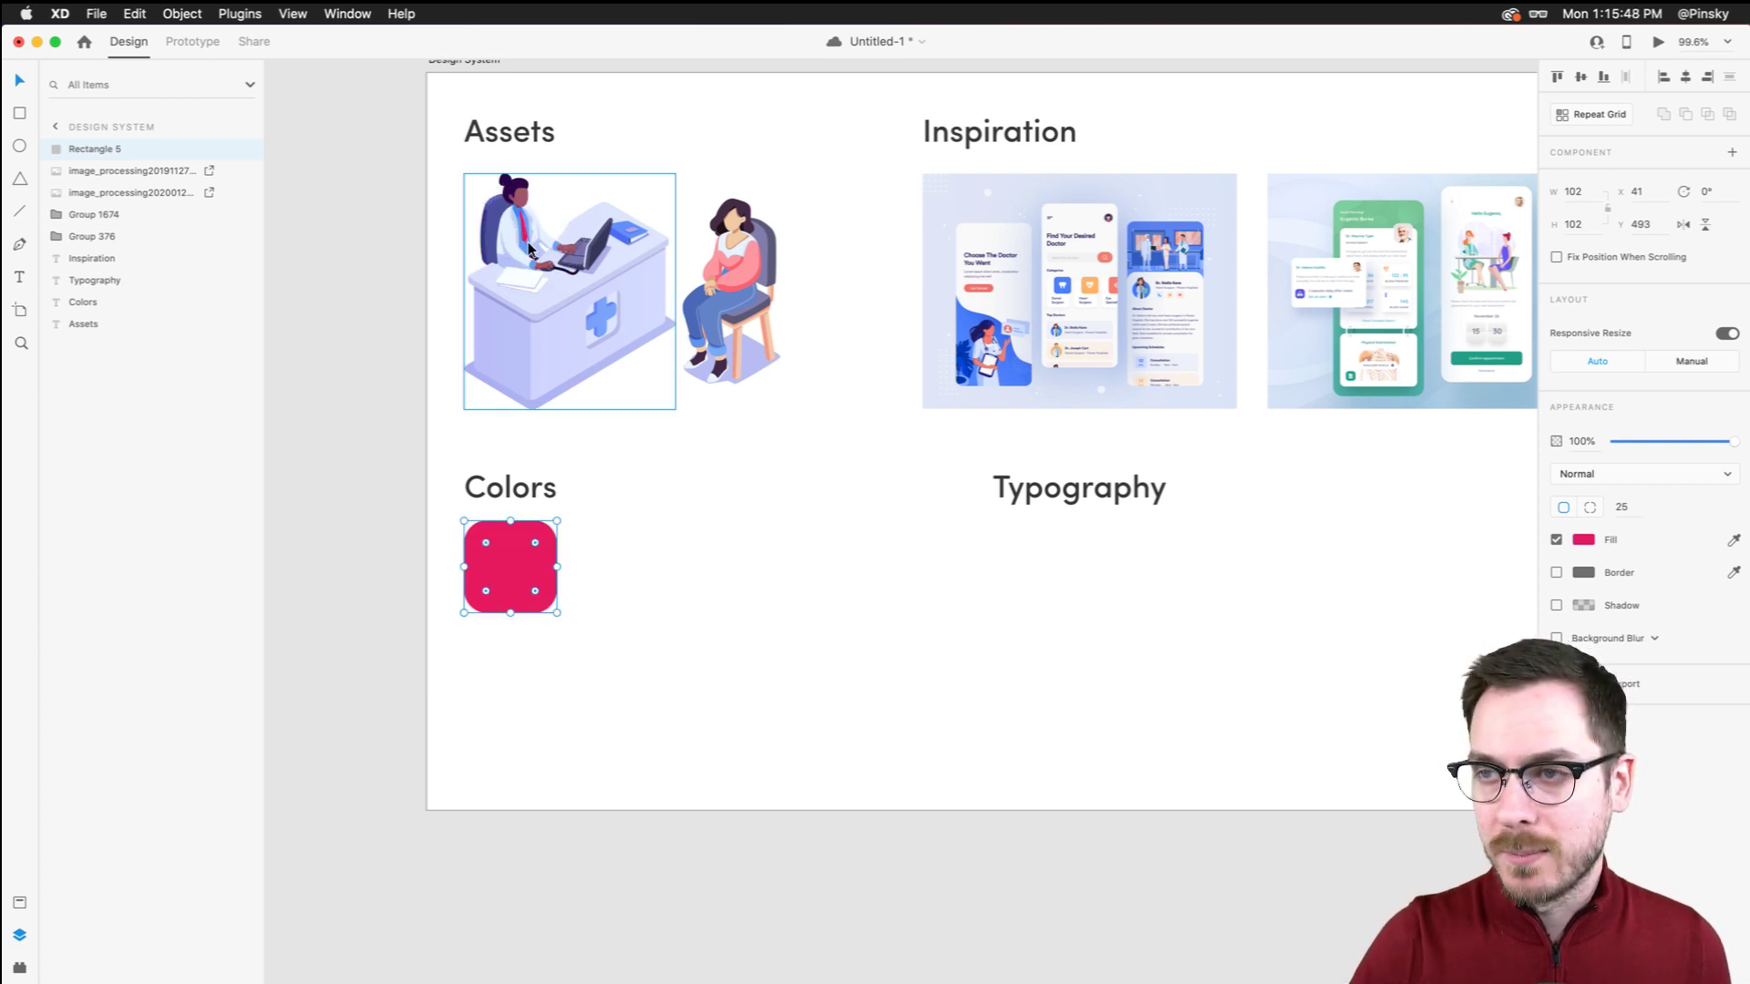
pyautogui.click(566, 549)
pyautogui.click(509, 572)
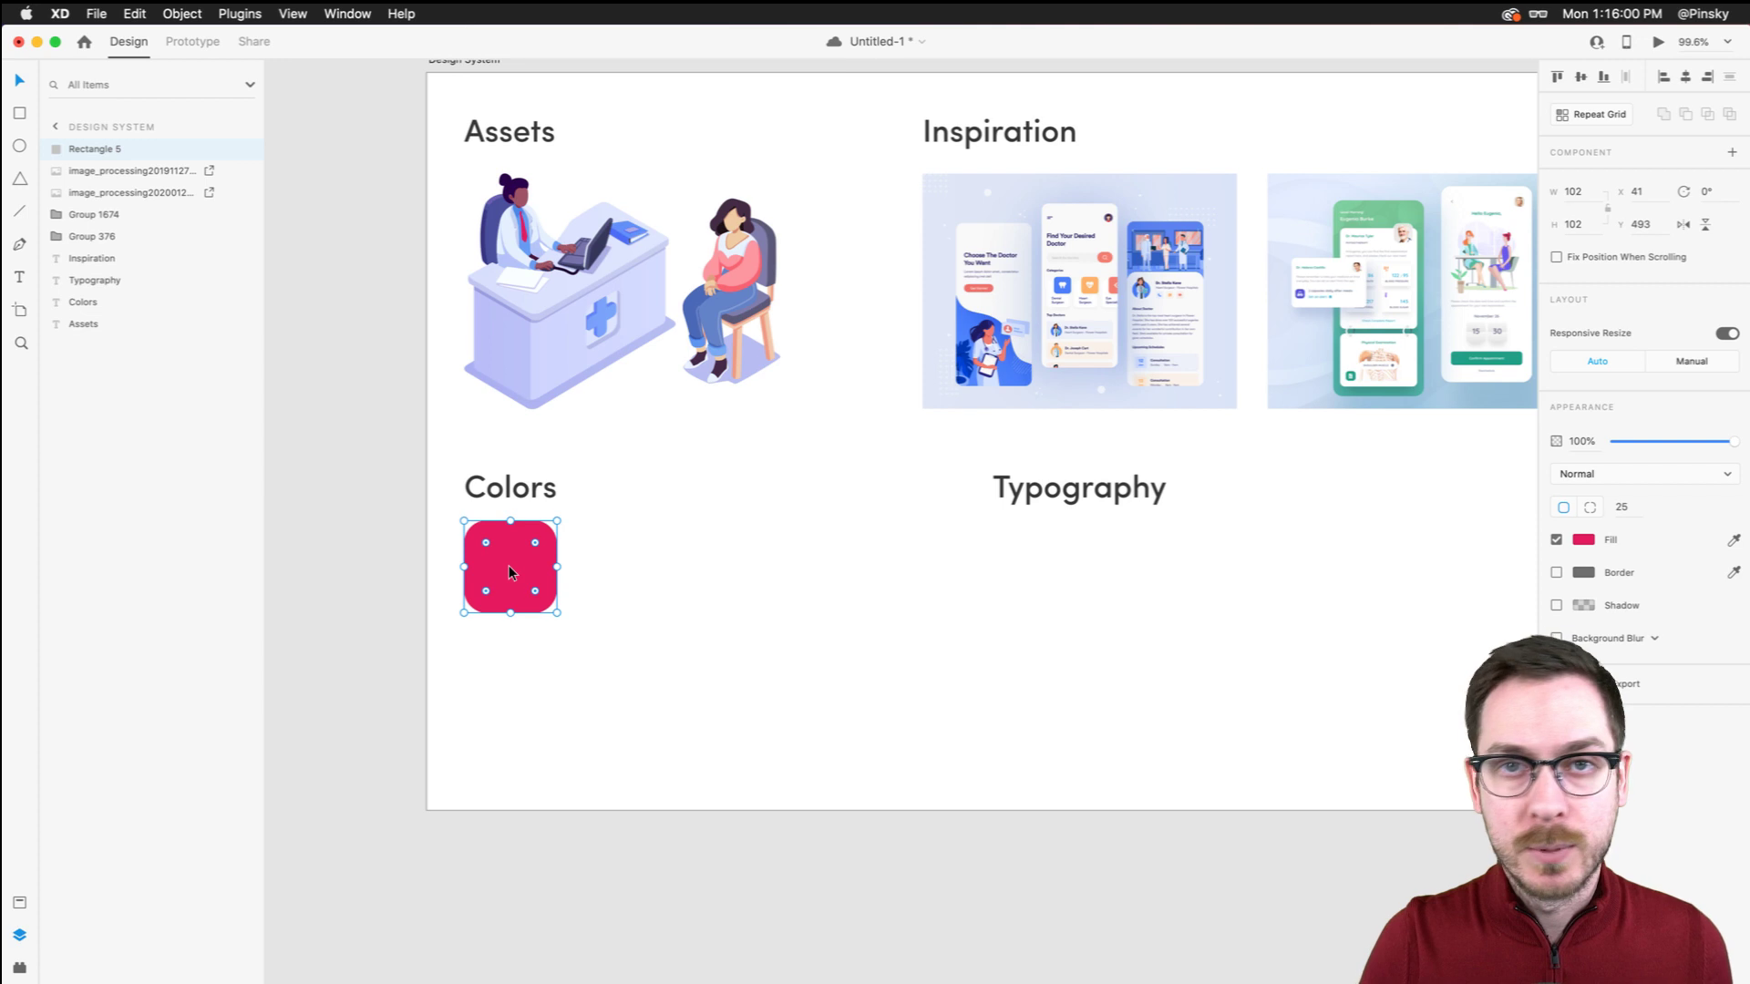
pyautogui.press('super+z')
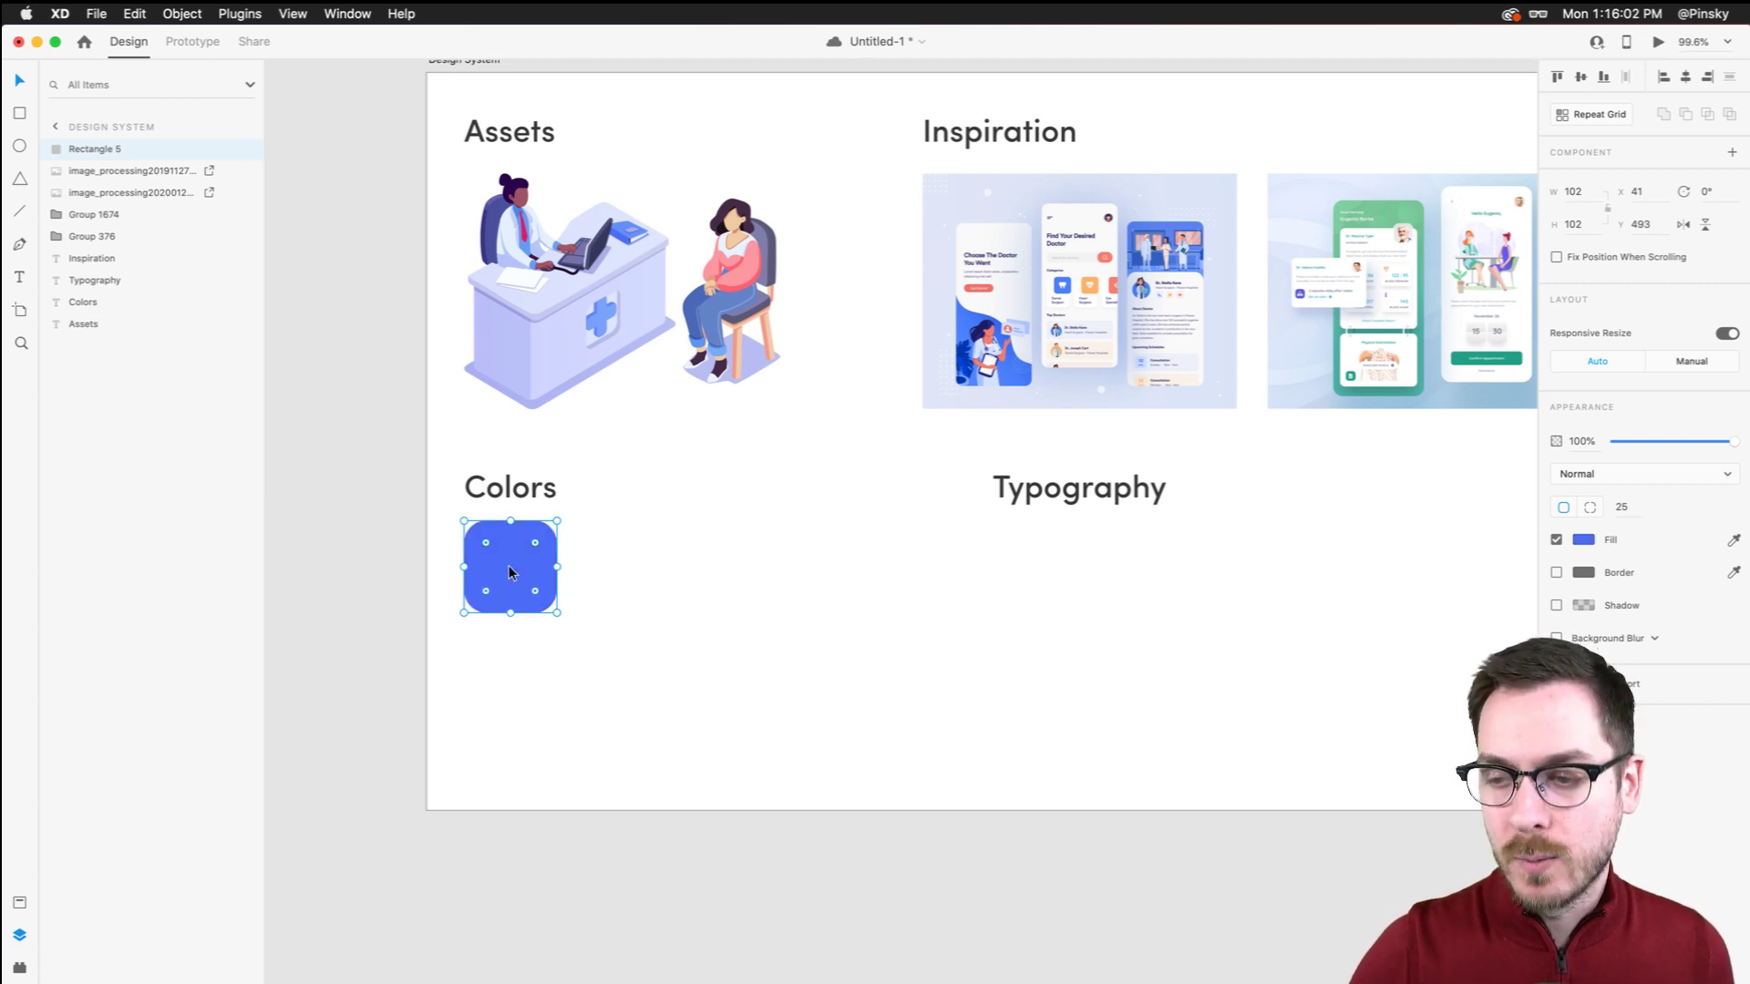
# Duplicate the swatch to X 158 with the desktop's pale lavender fill, and again to X 275 with the desk front's darker lavender
pyautogui.moveTo(508, 572); pyautogui.dragTo(636, 553)
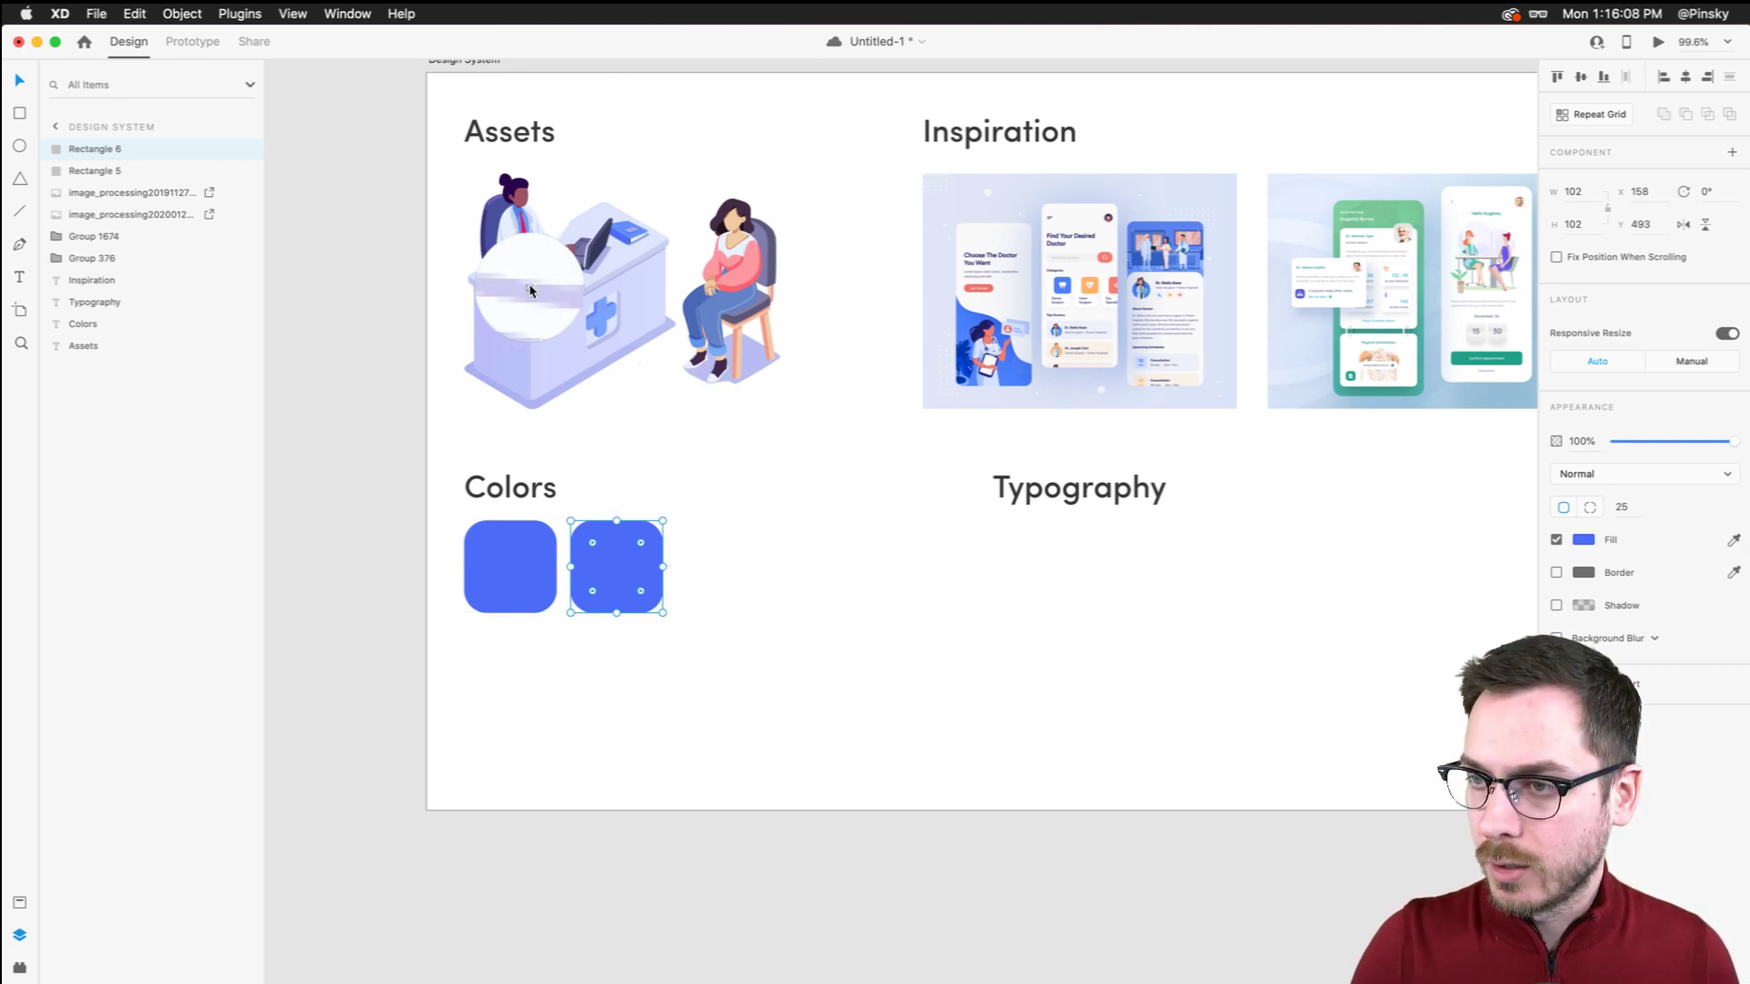
pyautogui.click(552, 286)
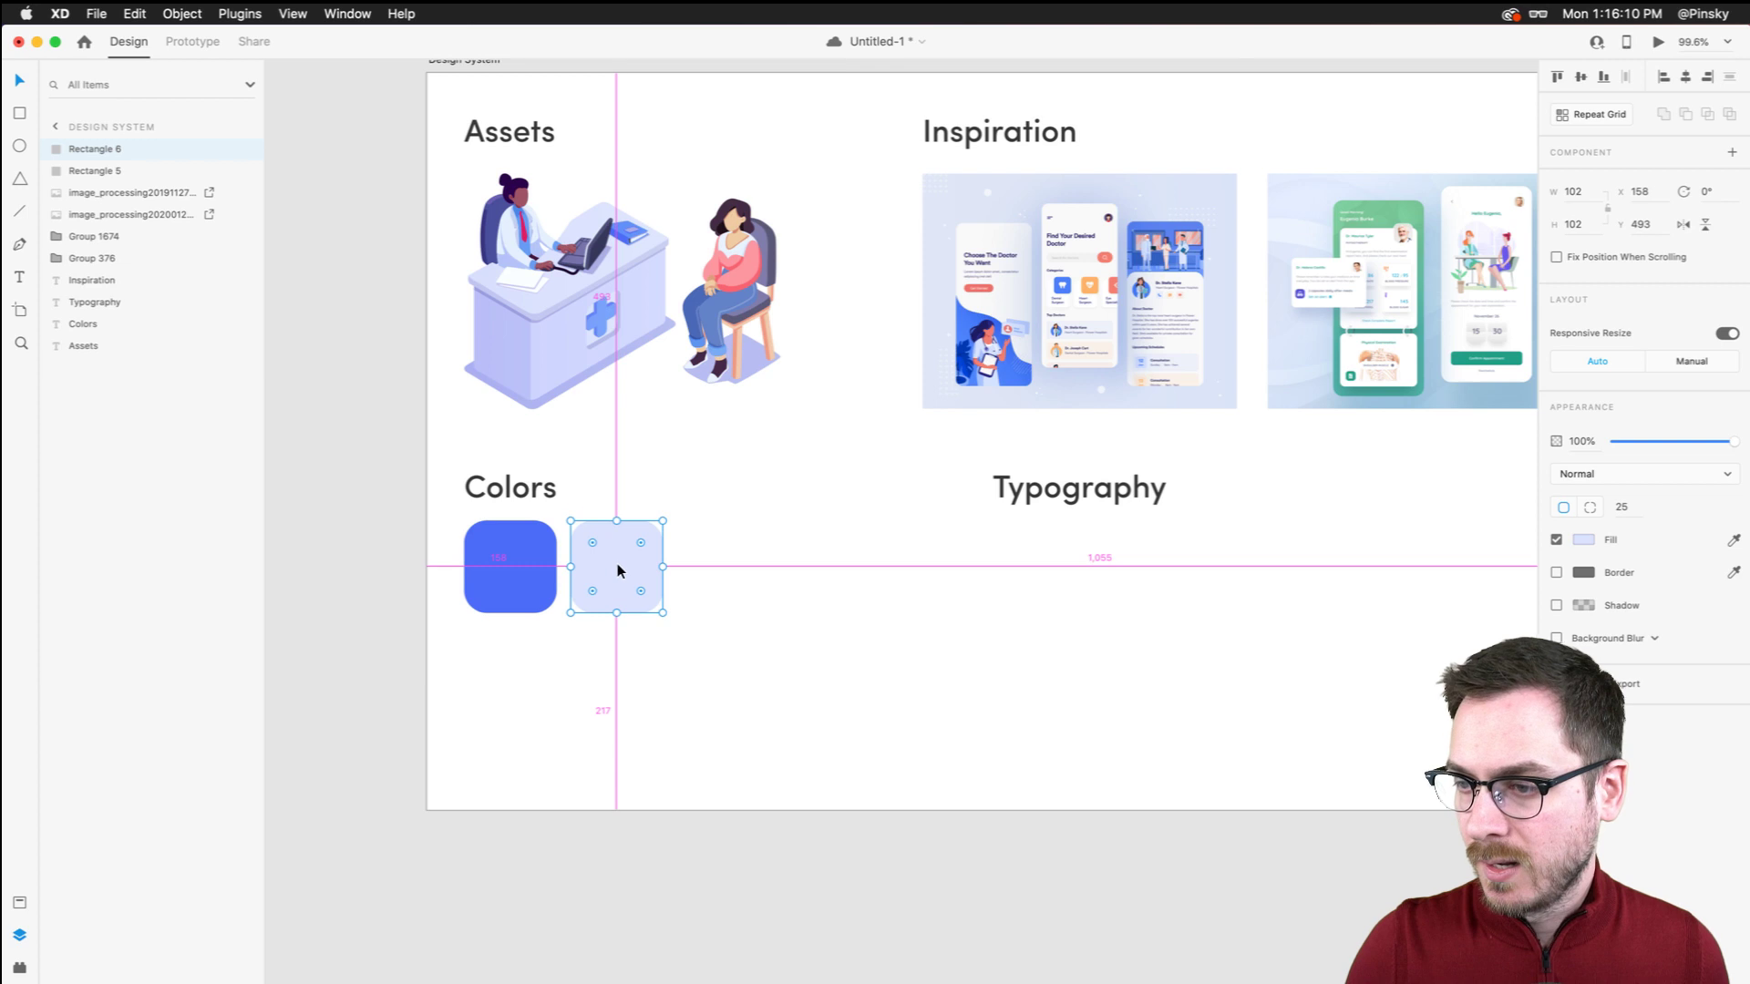
pyautogui.moveTo(616, 563); pyautogui.dragTo(721, 563)
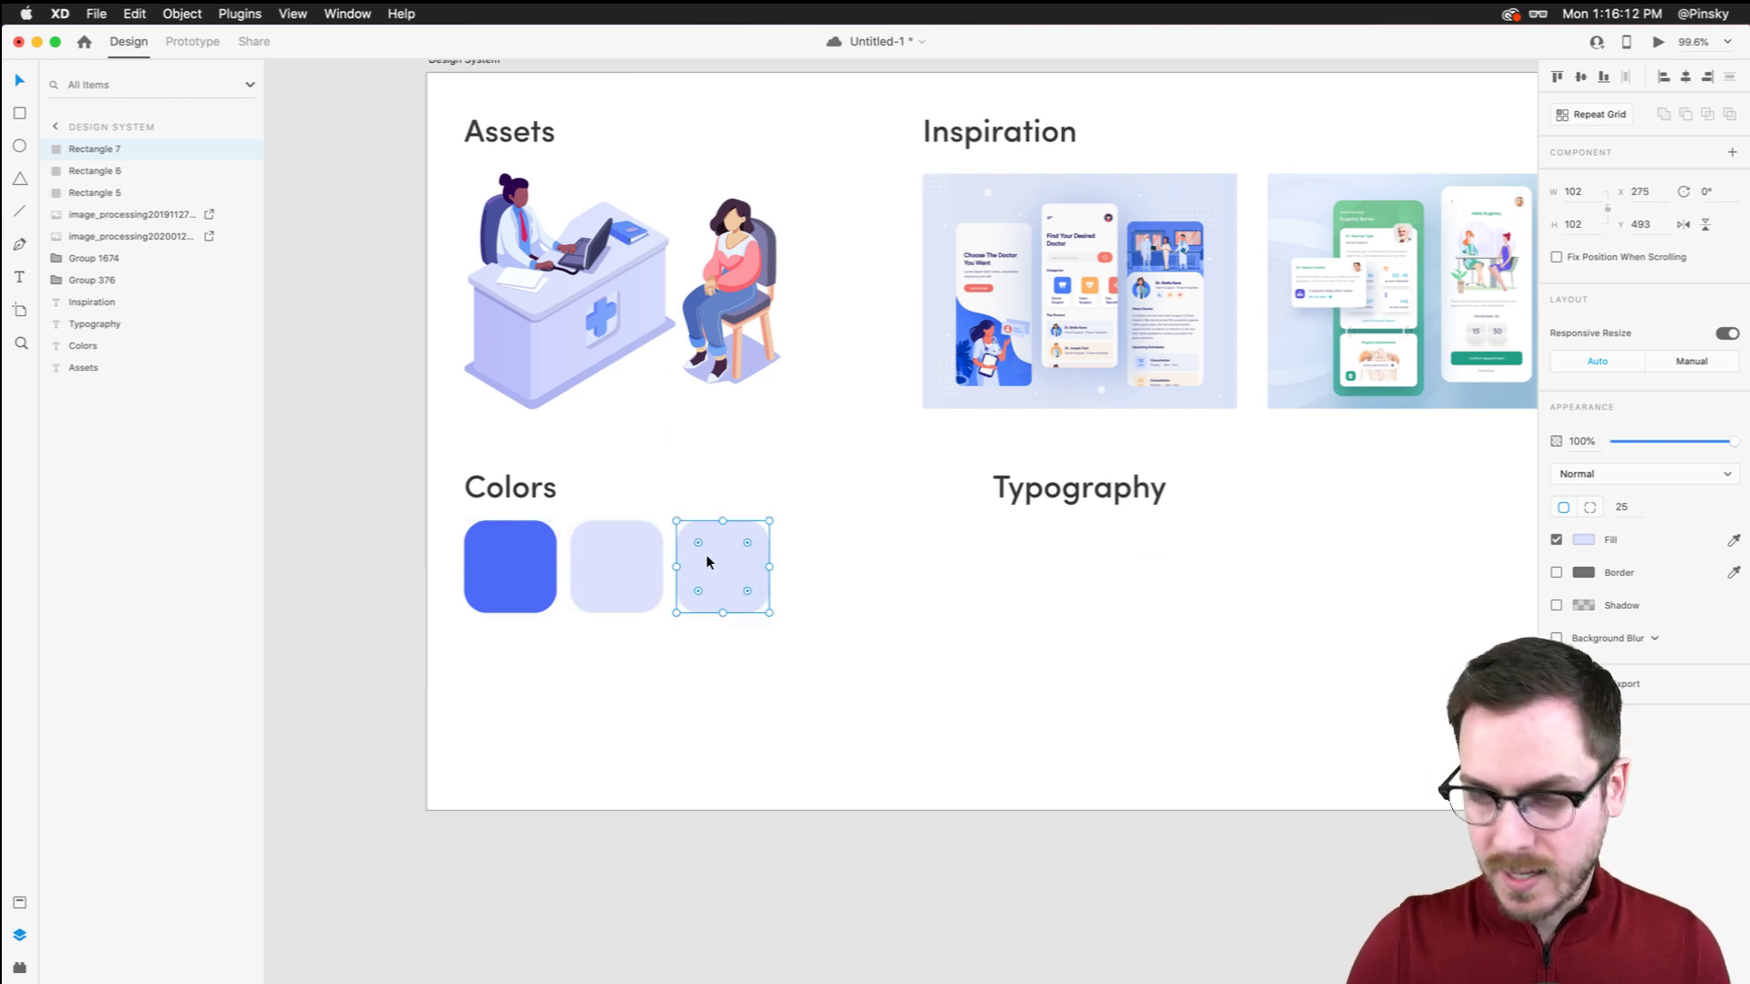
pyautogui.press('i')
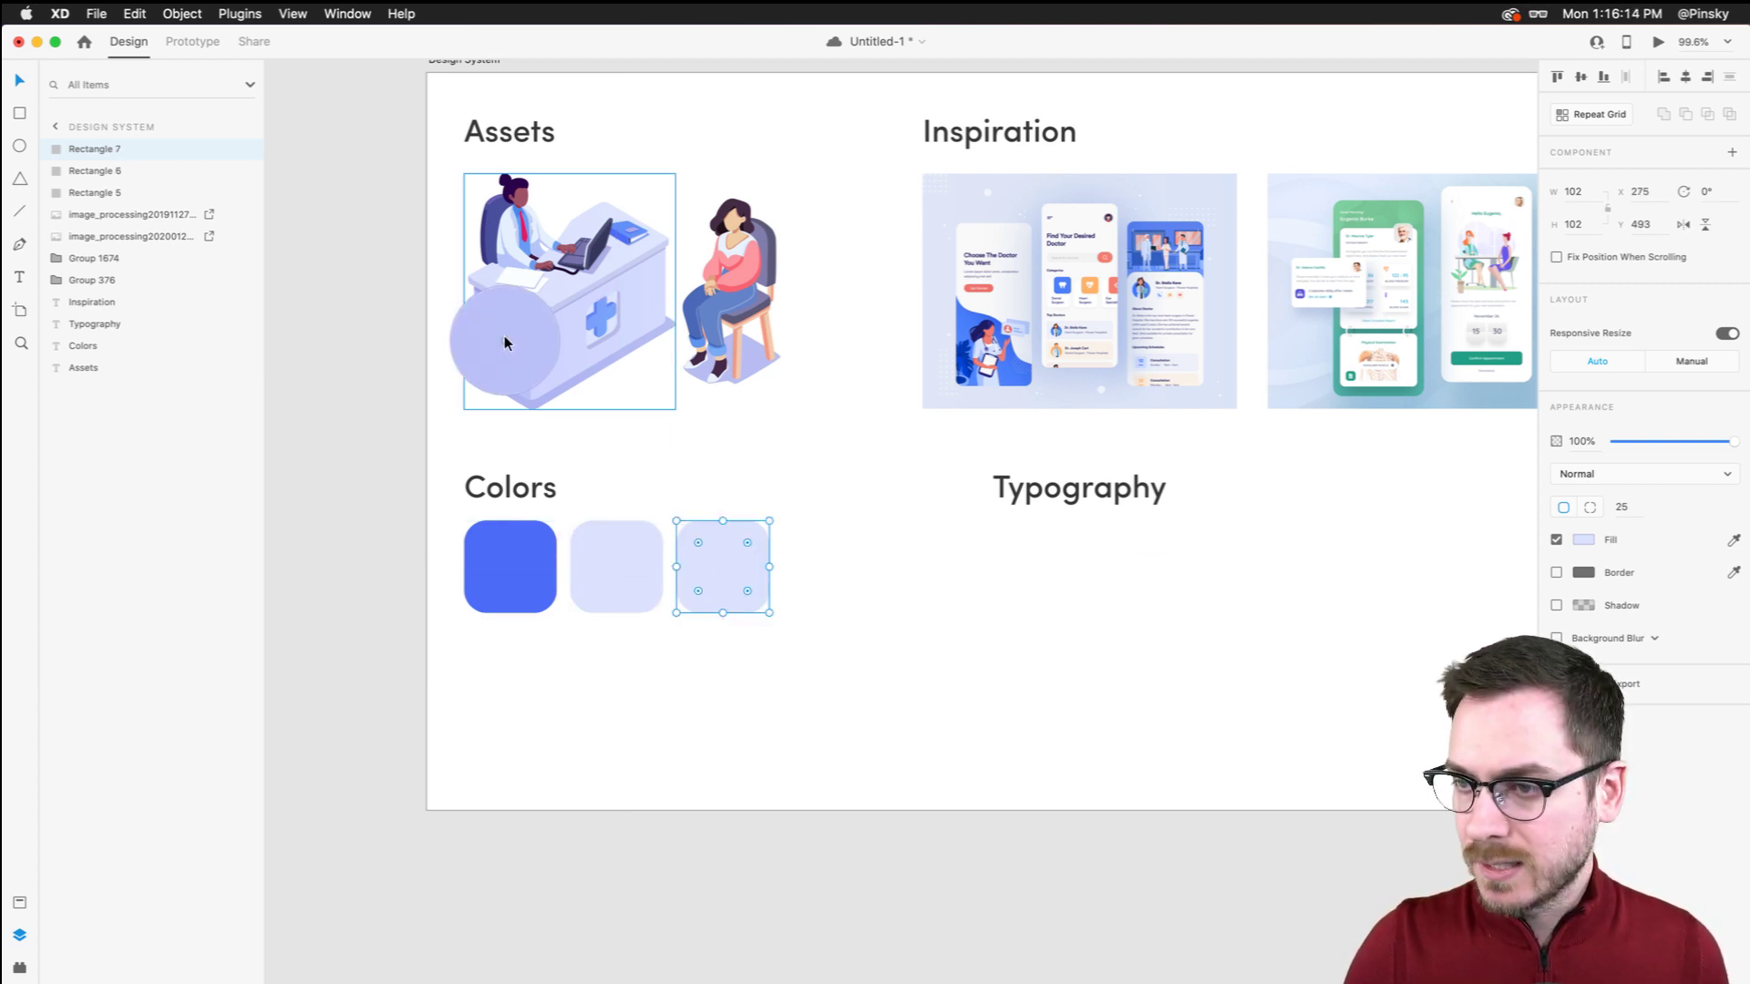
pyautogui.click(505, 339)
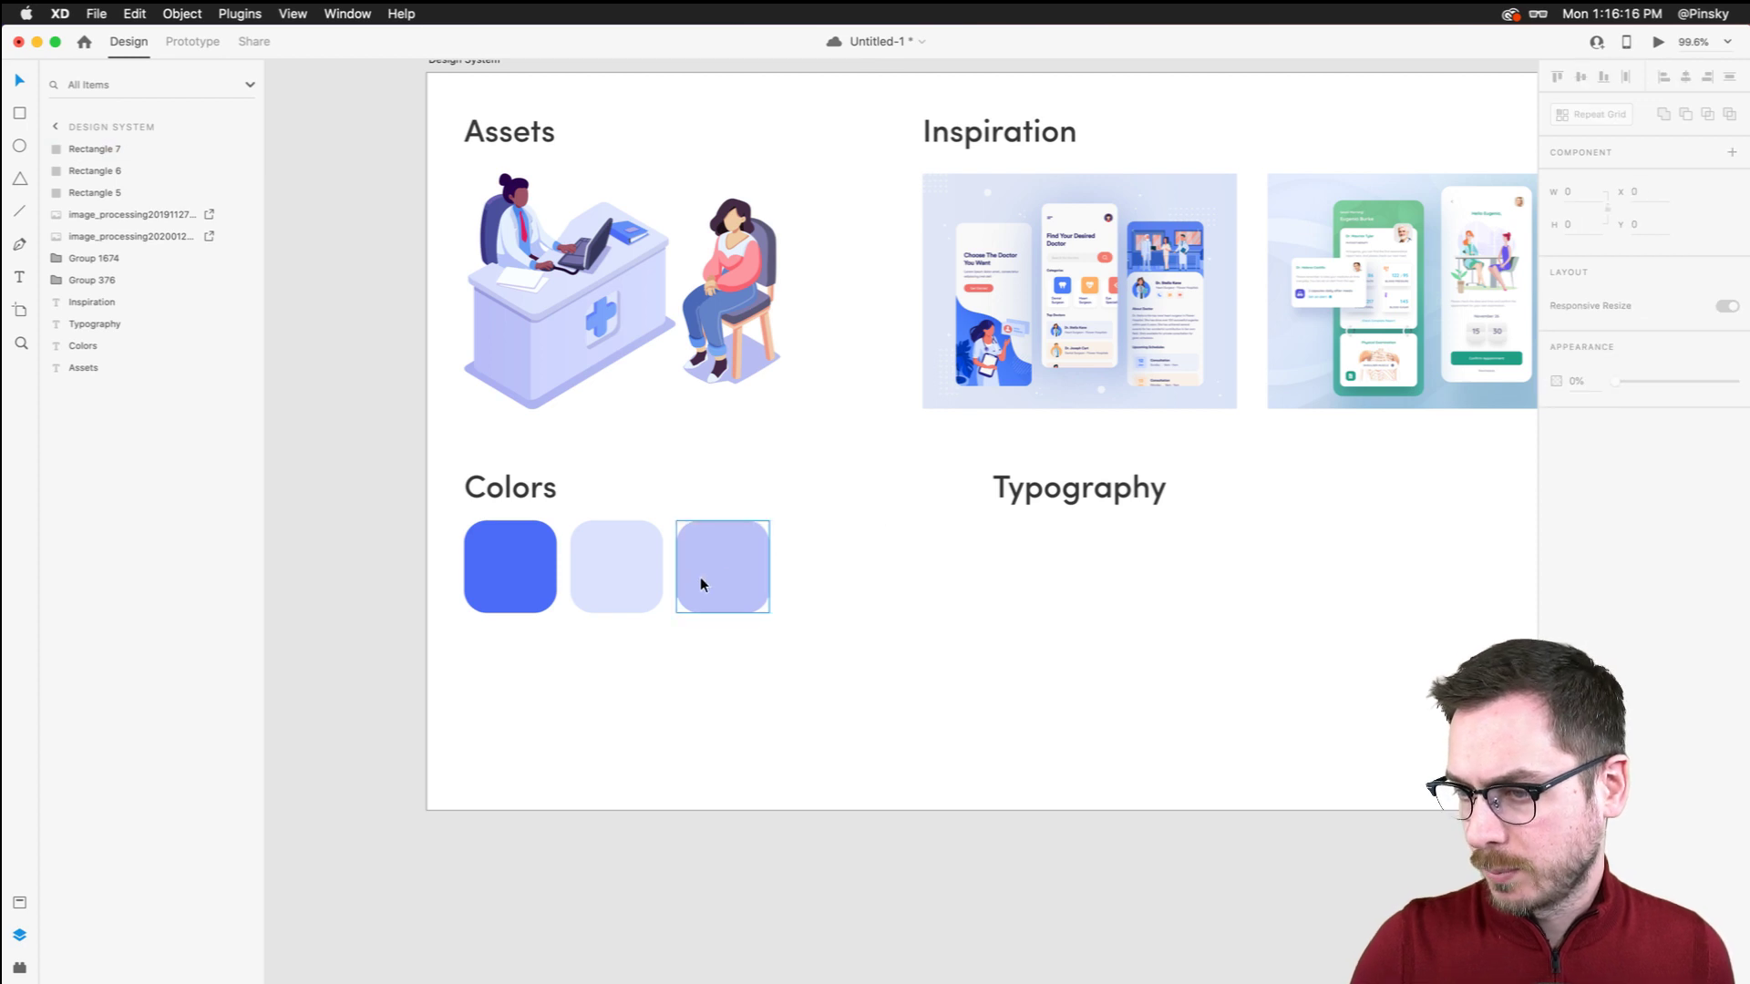
# Swap the two lavender swatches so the darker one sits next to the blue swatch and the palest is last
pyautogui.moveTo(654, 551); pyautogui.dragTo(613, 554)
pyautogui.moveTo(822, 541); pyautogui.dragTo(762, 541)
pyautogui.click(858, 537)
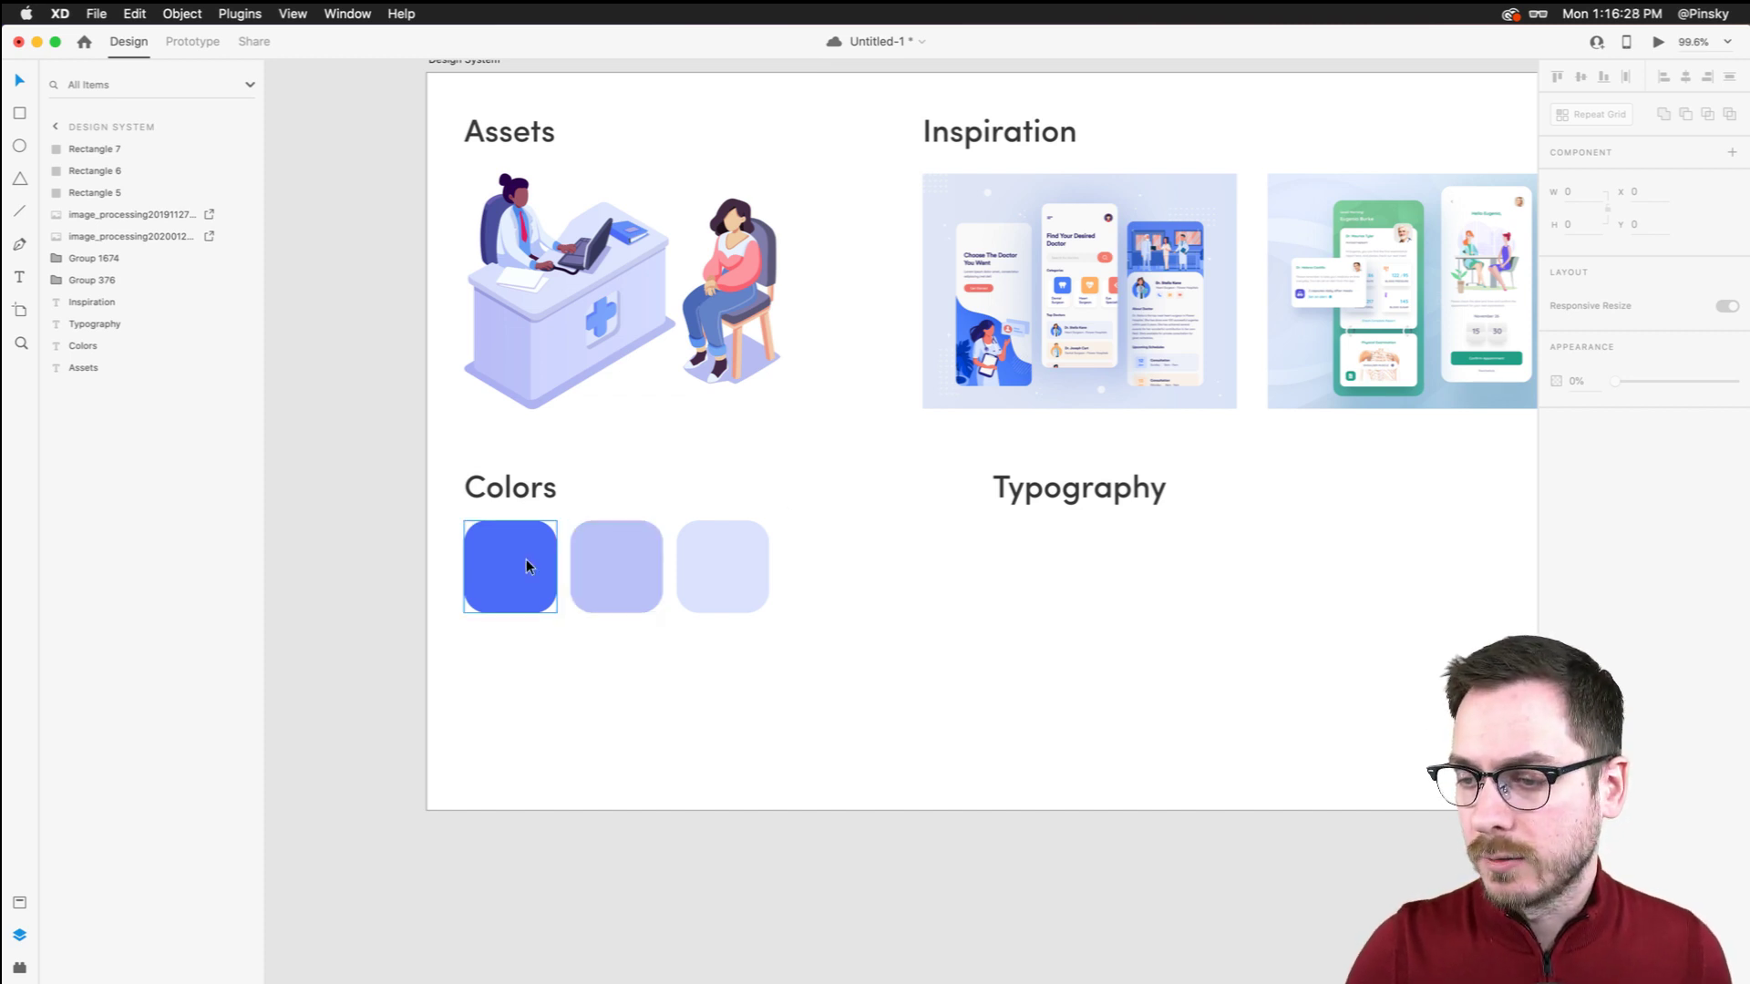
# Duplicate the blue swatch directly below itself at Y 611 and fill the copy with light gray #E2E2E2
pyautogui.keyDown('alt'); pyautogui.moveTo(527, 565); pyautogui.dragTo(527, 664); pyautogui.keyUp('alt')
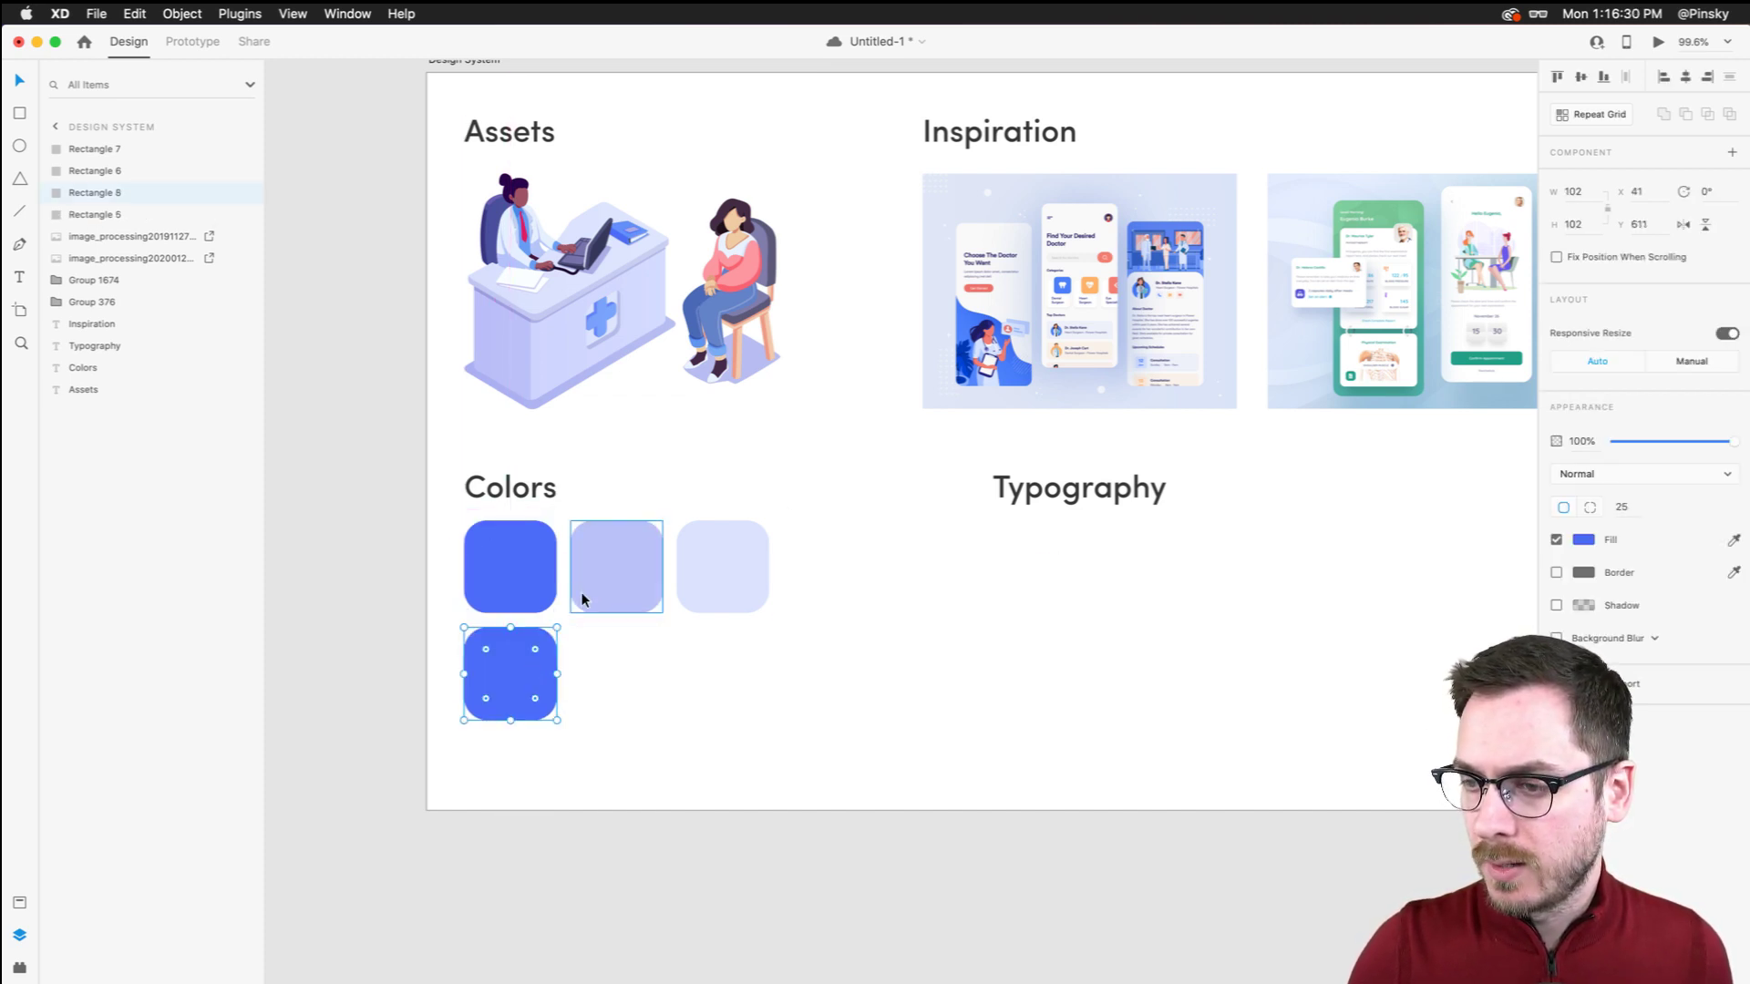
pyautogui.click(1584, 540)
pyautogui.moveTo(1408, 467); pyautogui.dragTo(1335, 468)
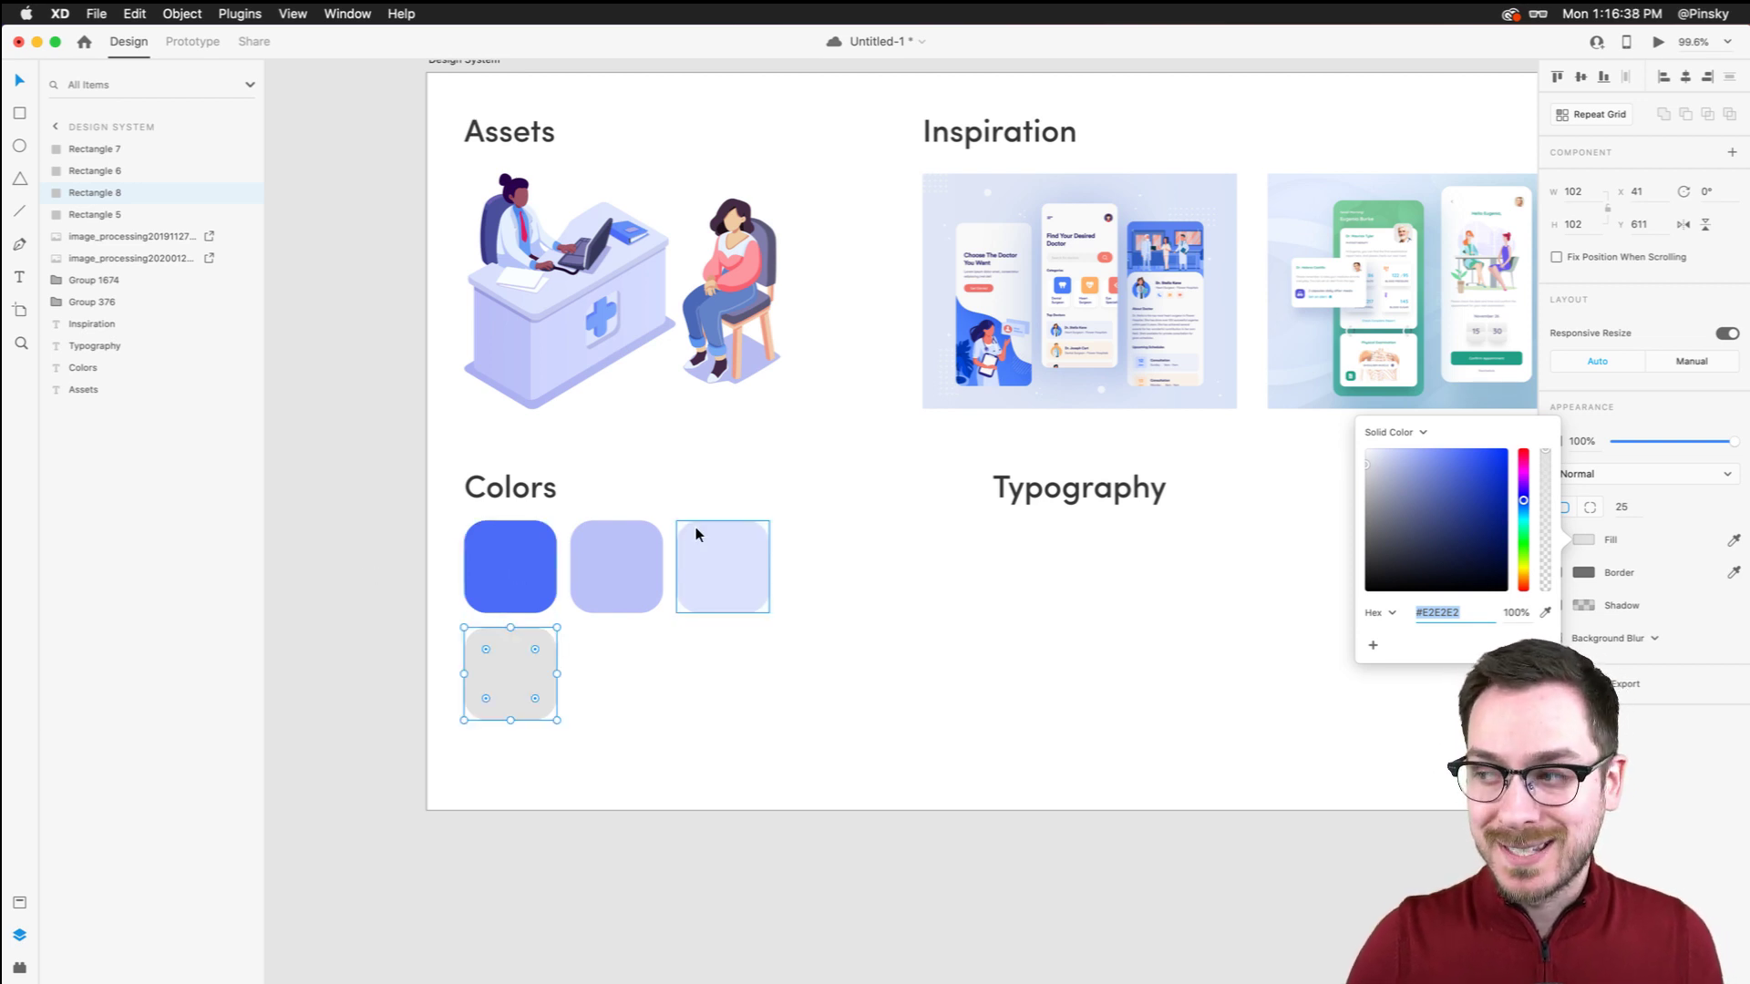
# Duplicate the light gray swatch to X 158 beside it and fill the copy with a dark charcoal gray
pyautogui.moveTo(519, 654); pyautogui.dragTo(626, 654)
pyautogui.click(1584, 540)
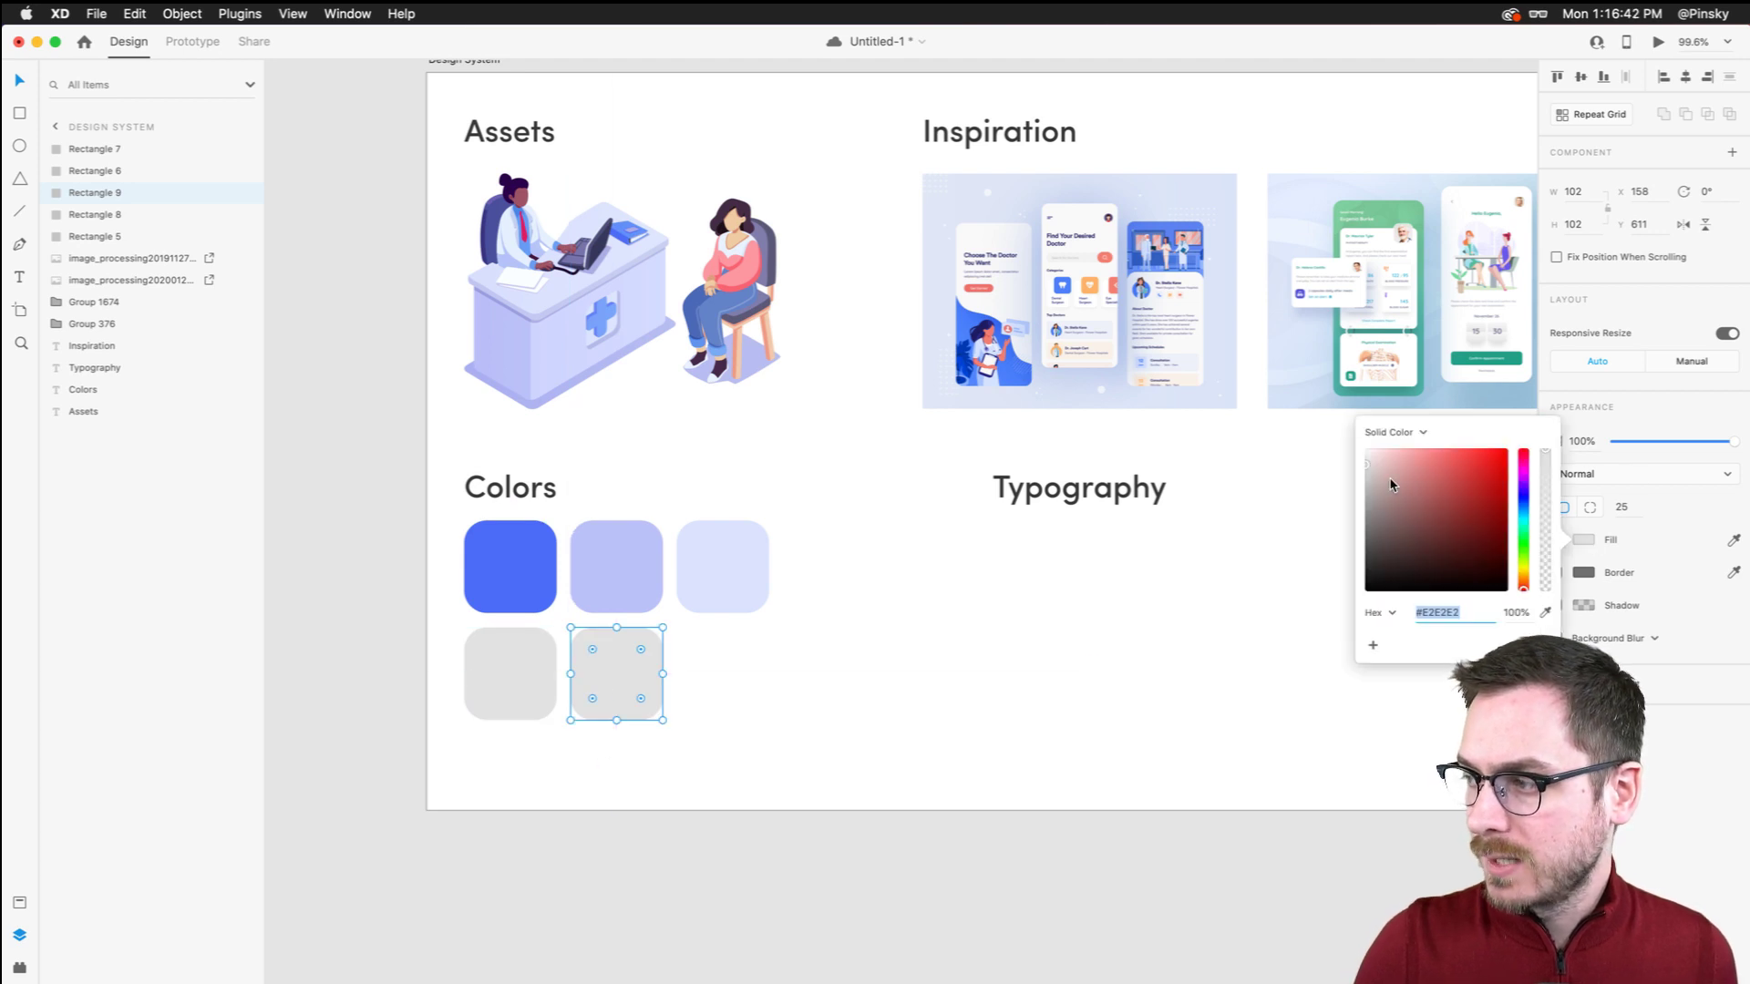
pyautogui.moveTo(1372, 566); pyautogui.dragTo(1347, 565)
pyautogui.click(936, 636)
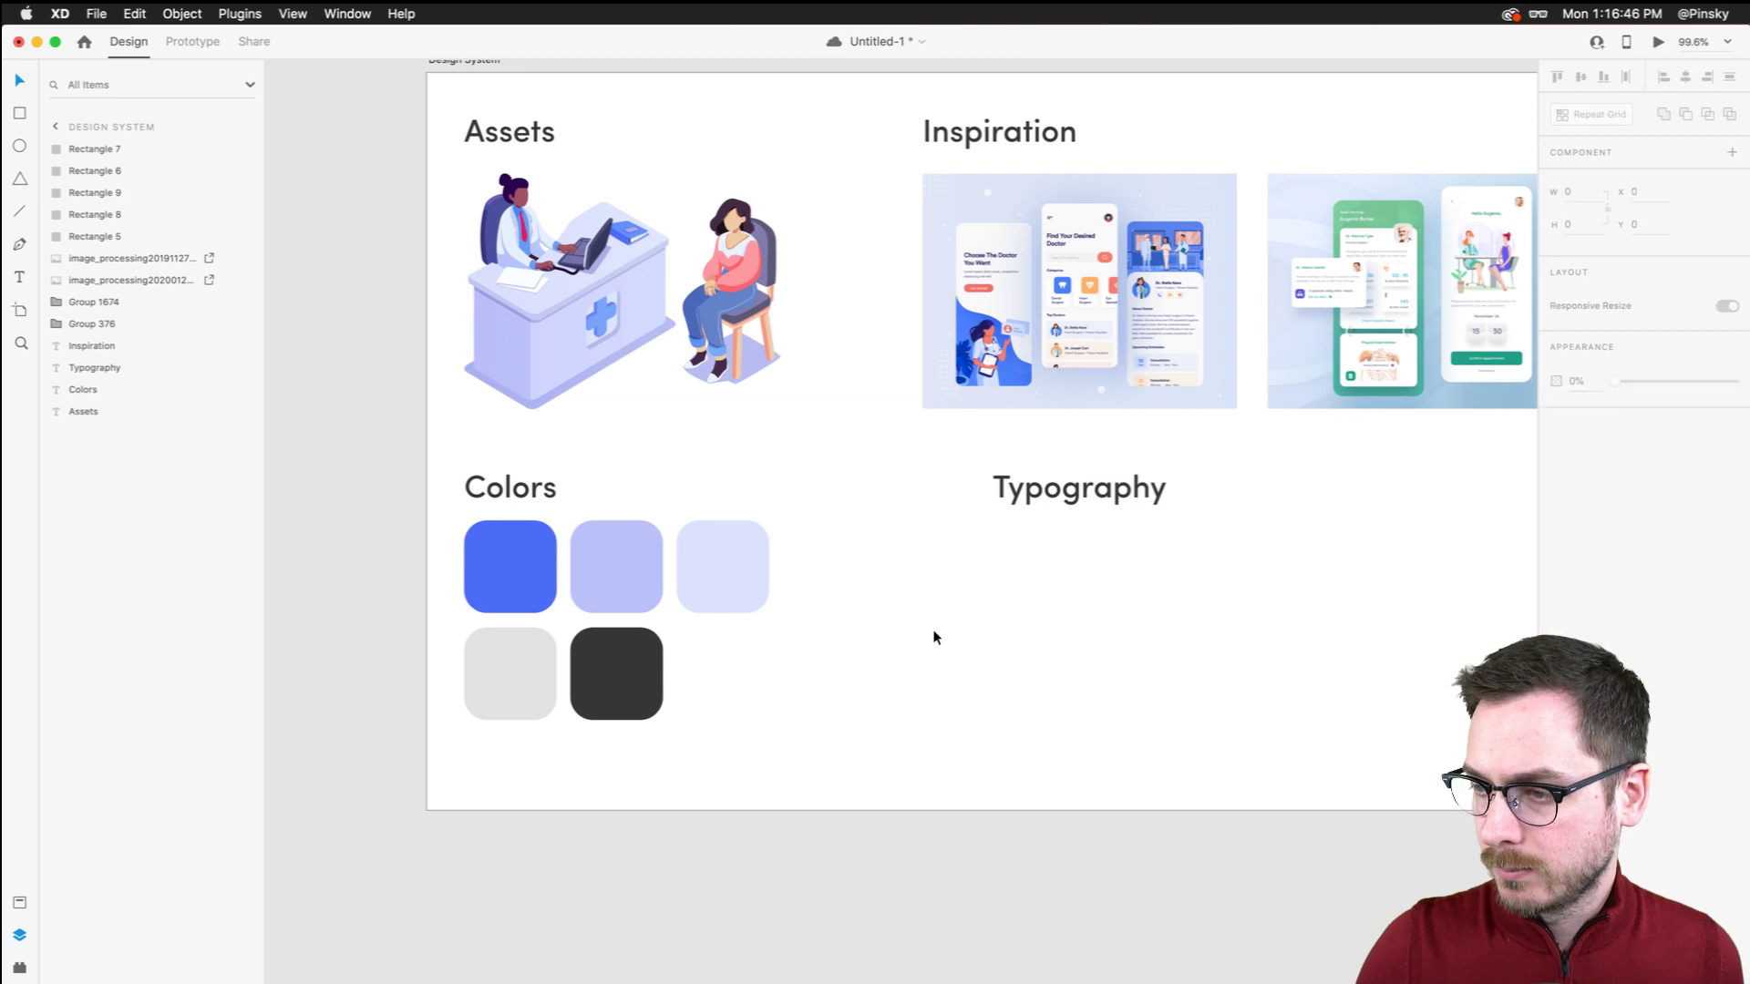
# Copy the blue swatch's hex code and add it as a text label, #4D6CF7, on that swatch
pyautogui.hscroll(3, 937, 636)
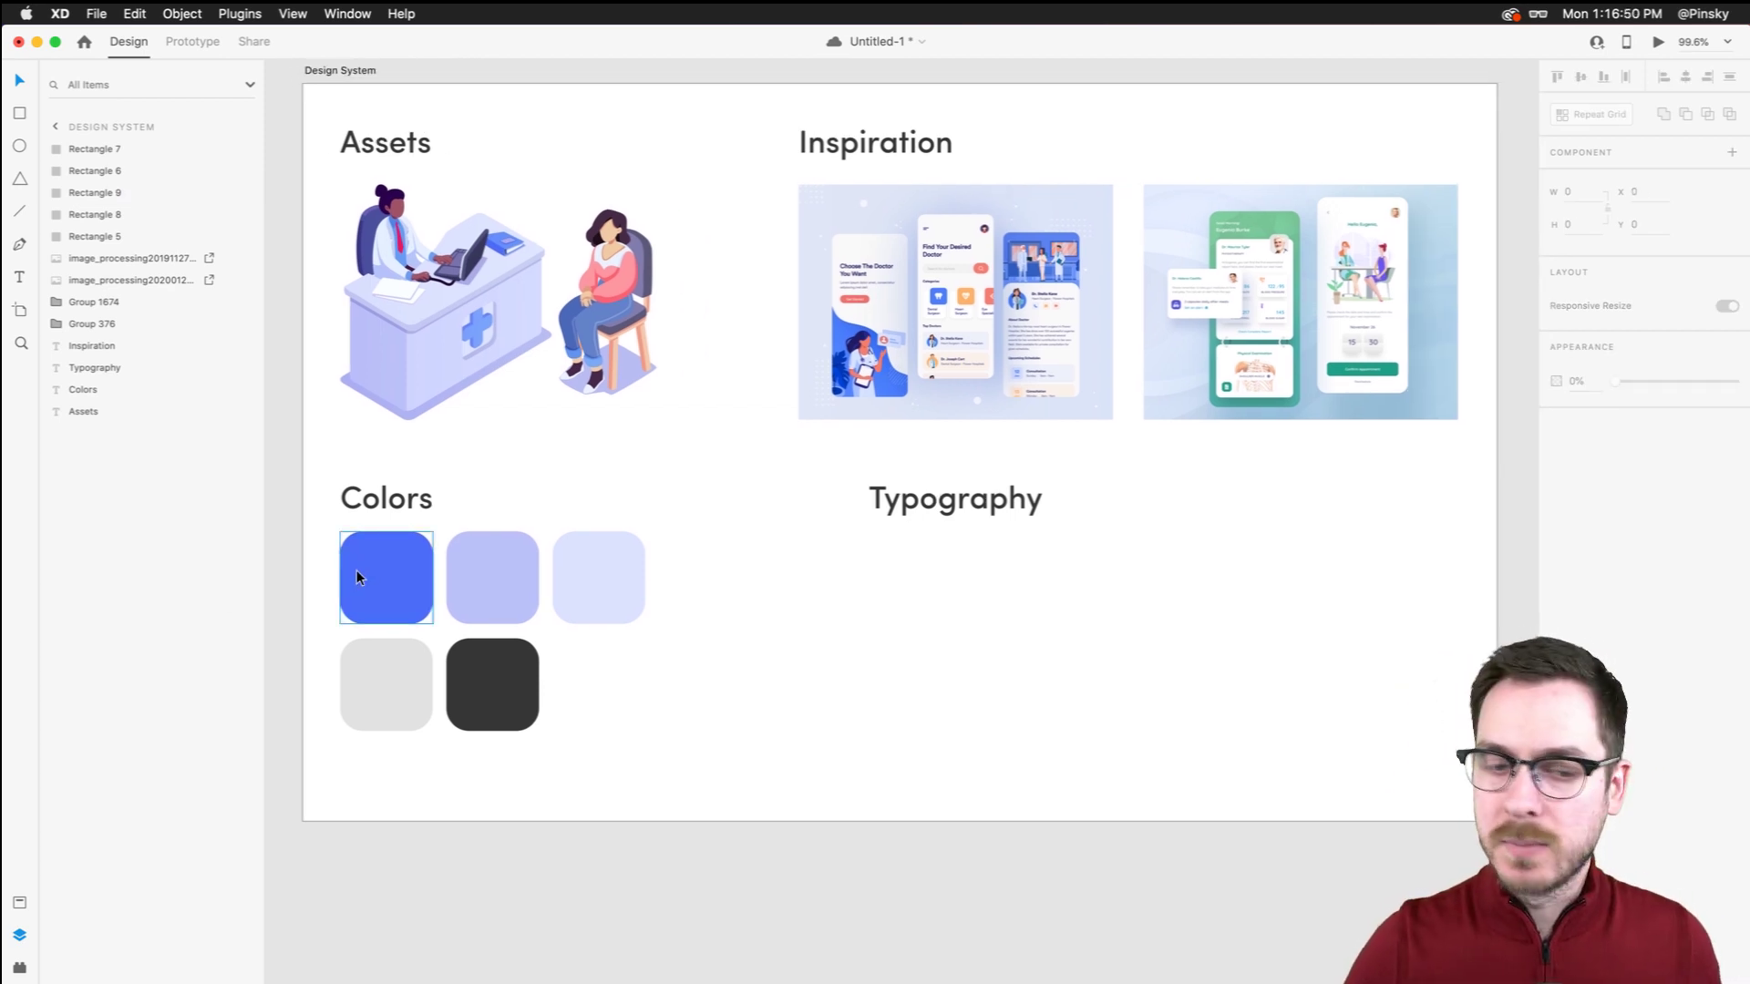
pyautogui.click(419, 578)
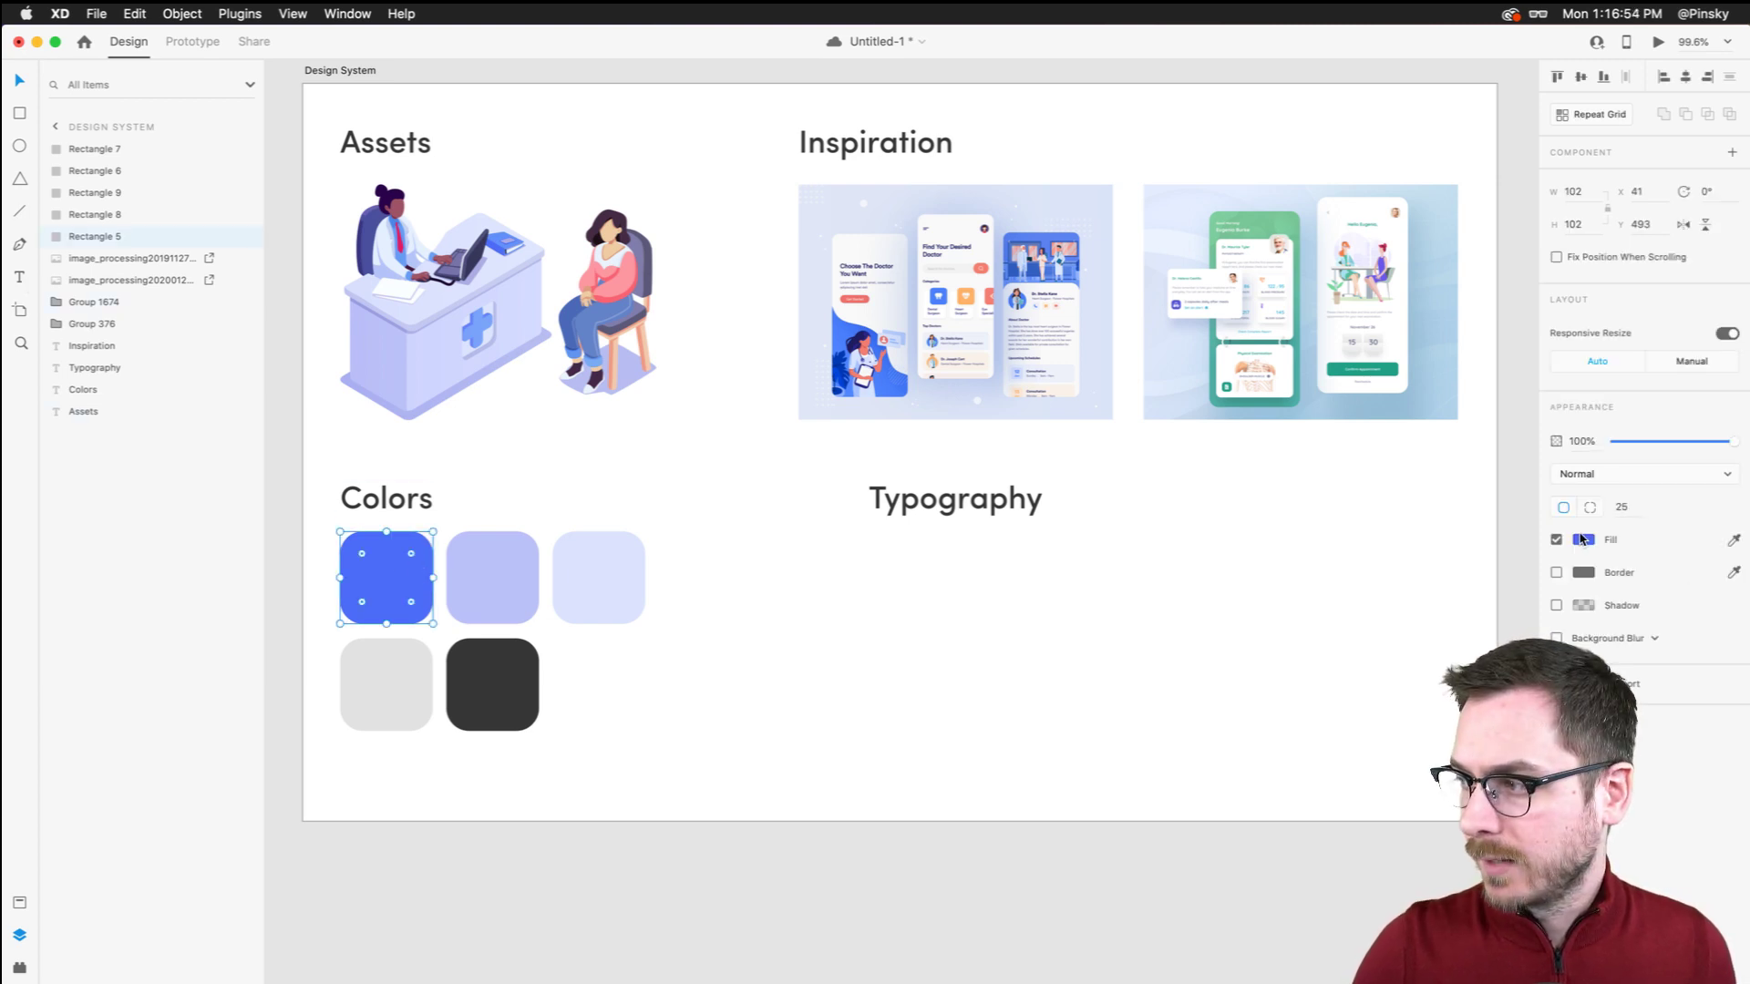
pyautogui.click(1585, 542)
pyautogui.press('super+c')
pyautogui.press('Escape')
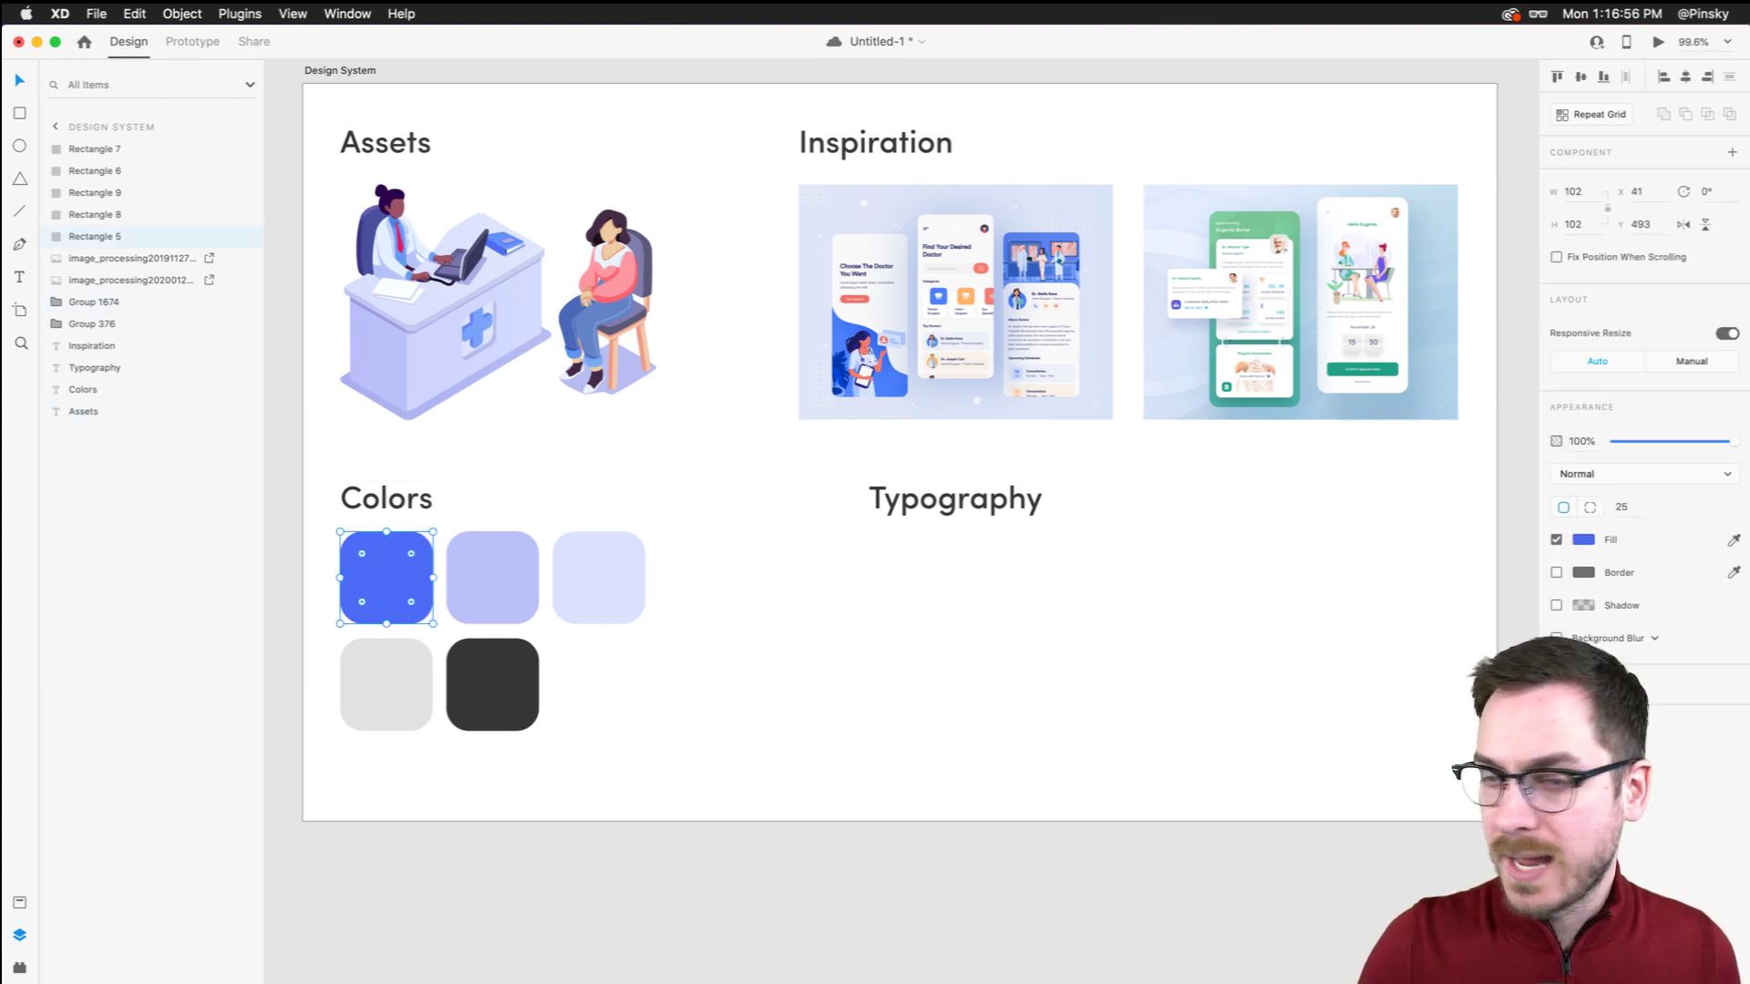
pyautogui.click(19, 277)
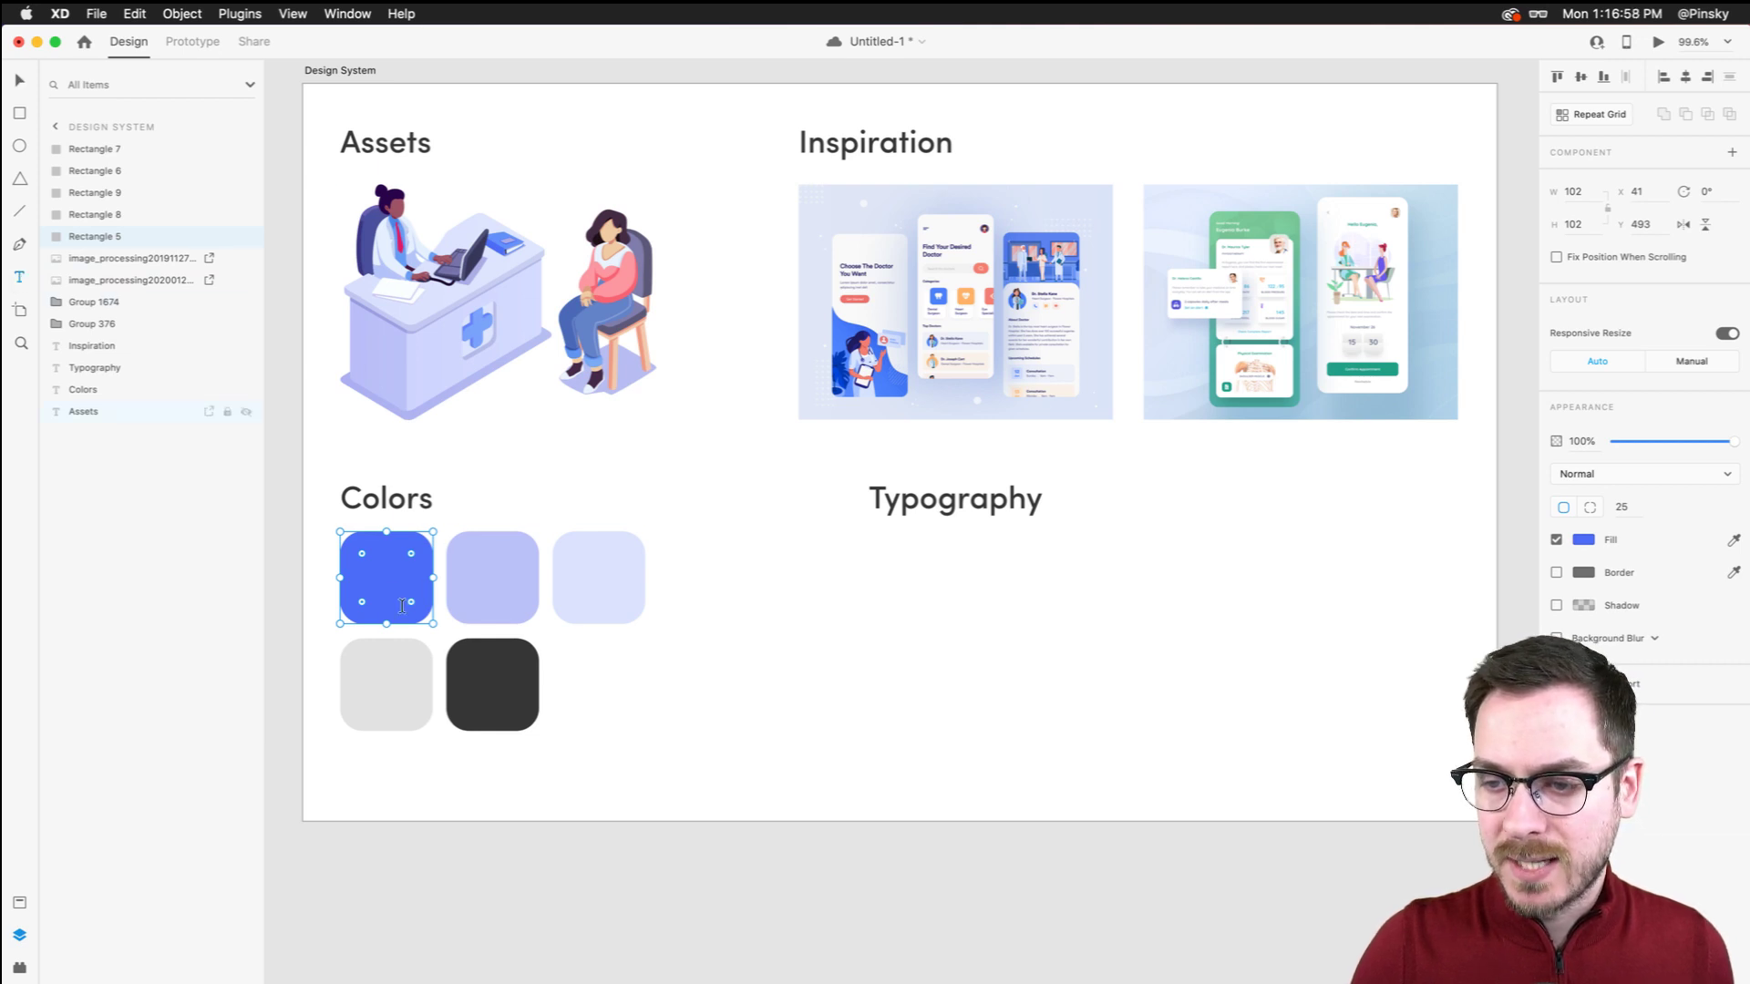
pyautogui.click(368, 597)
pyautogui.press('super+v')
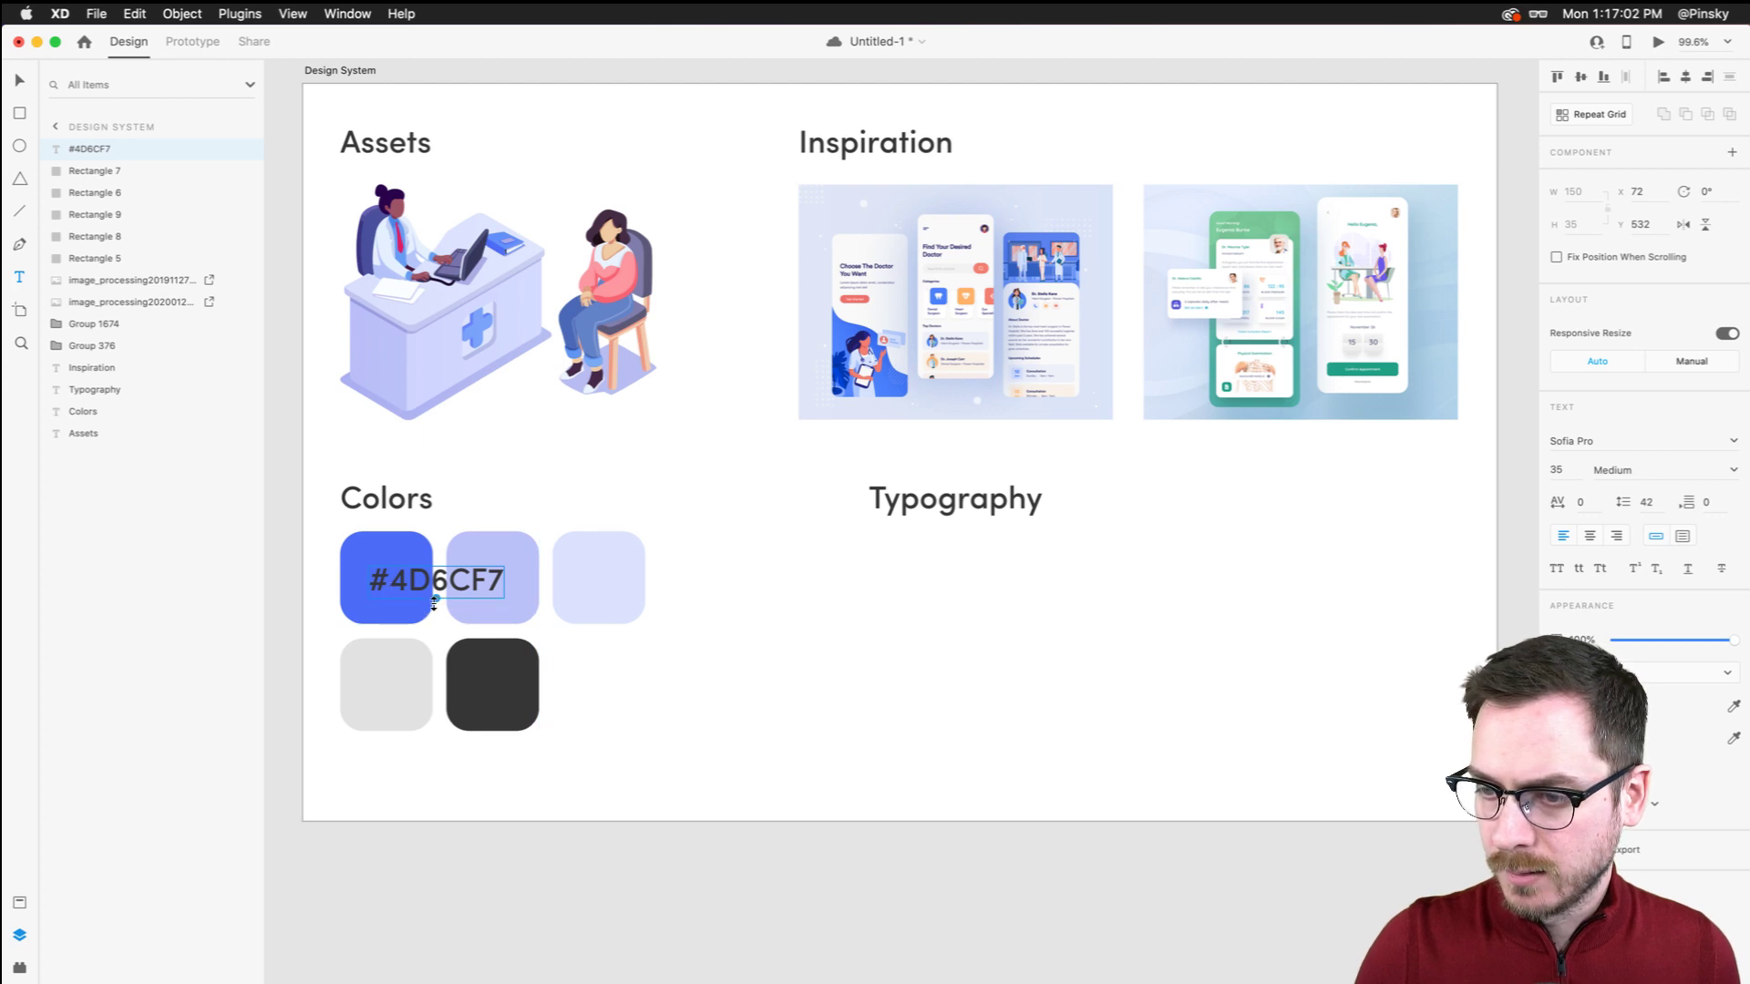
# Shrink the hex label to size 17, place it near the blue swatch's lower edge and color it white (ffffff)
pyautogui.moveTo(436, 598); pyautogui.dragTo(388, 603)
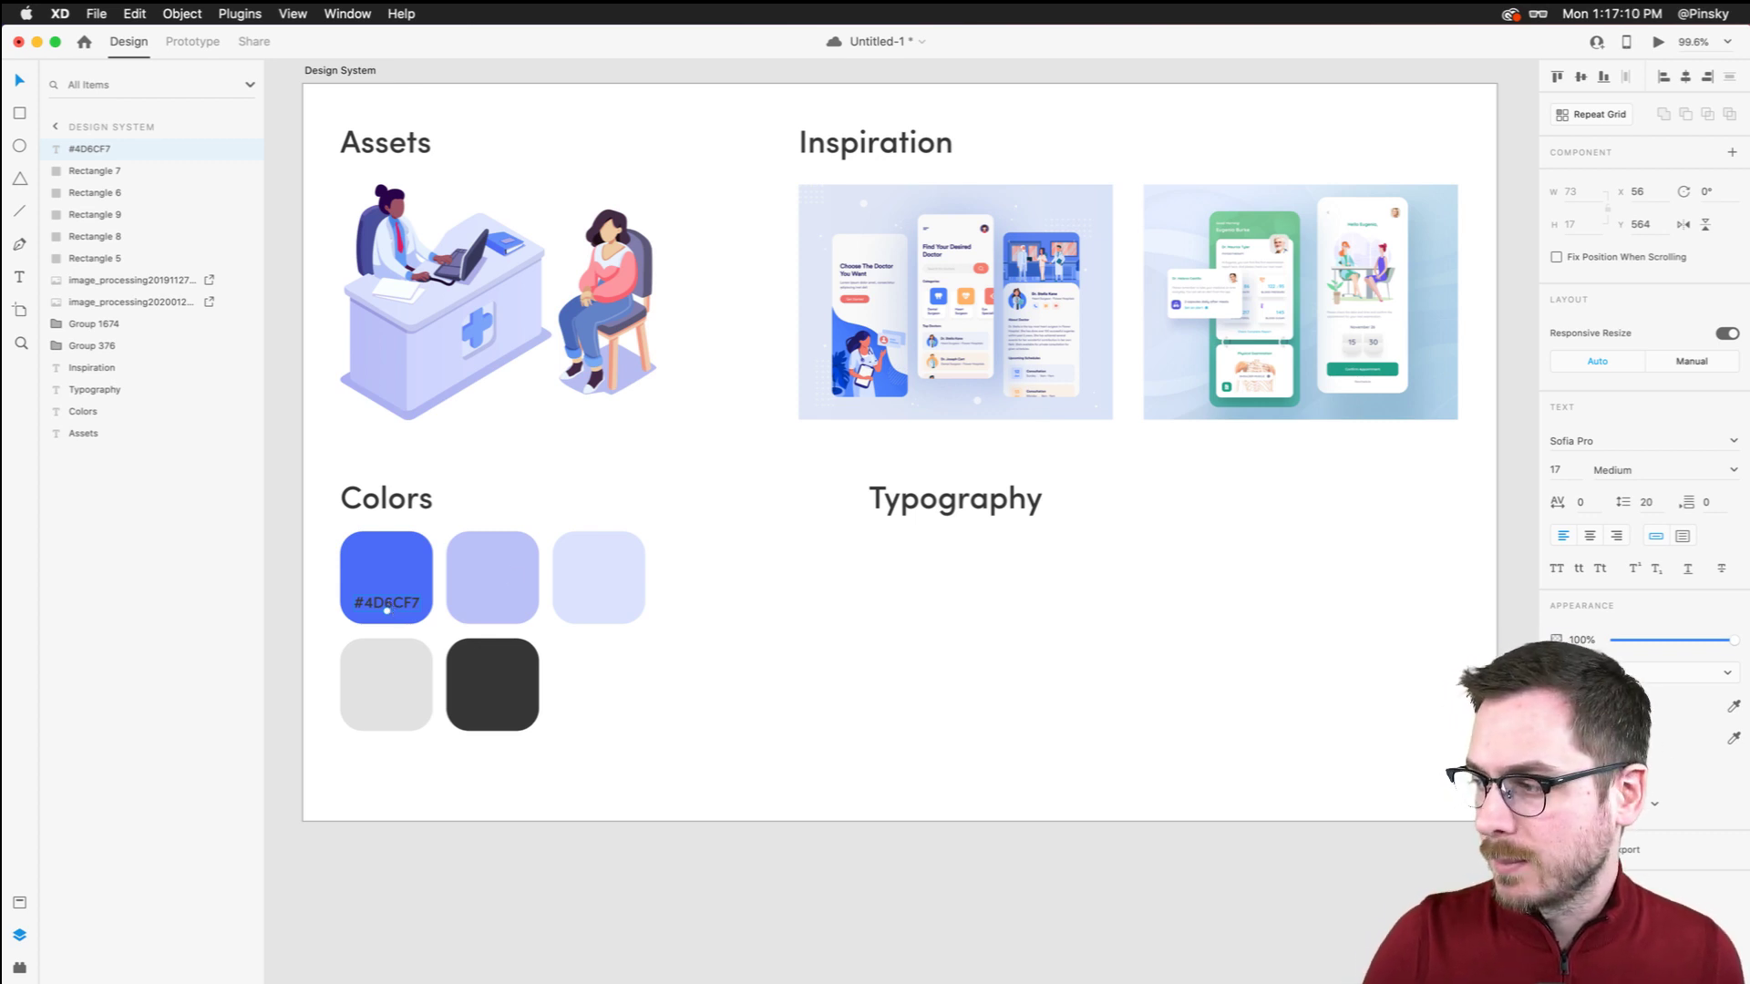
pyautogui.click(1558, 705)
pyautogui.click(1393, 639)
pyautogui.write('ffffff')
pyautogui.press('Escape')
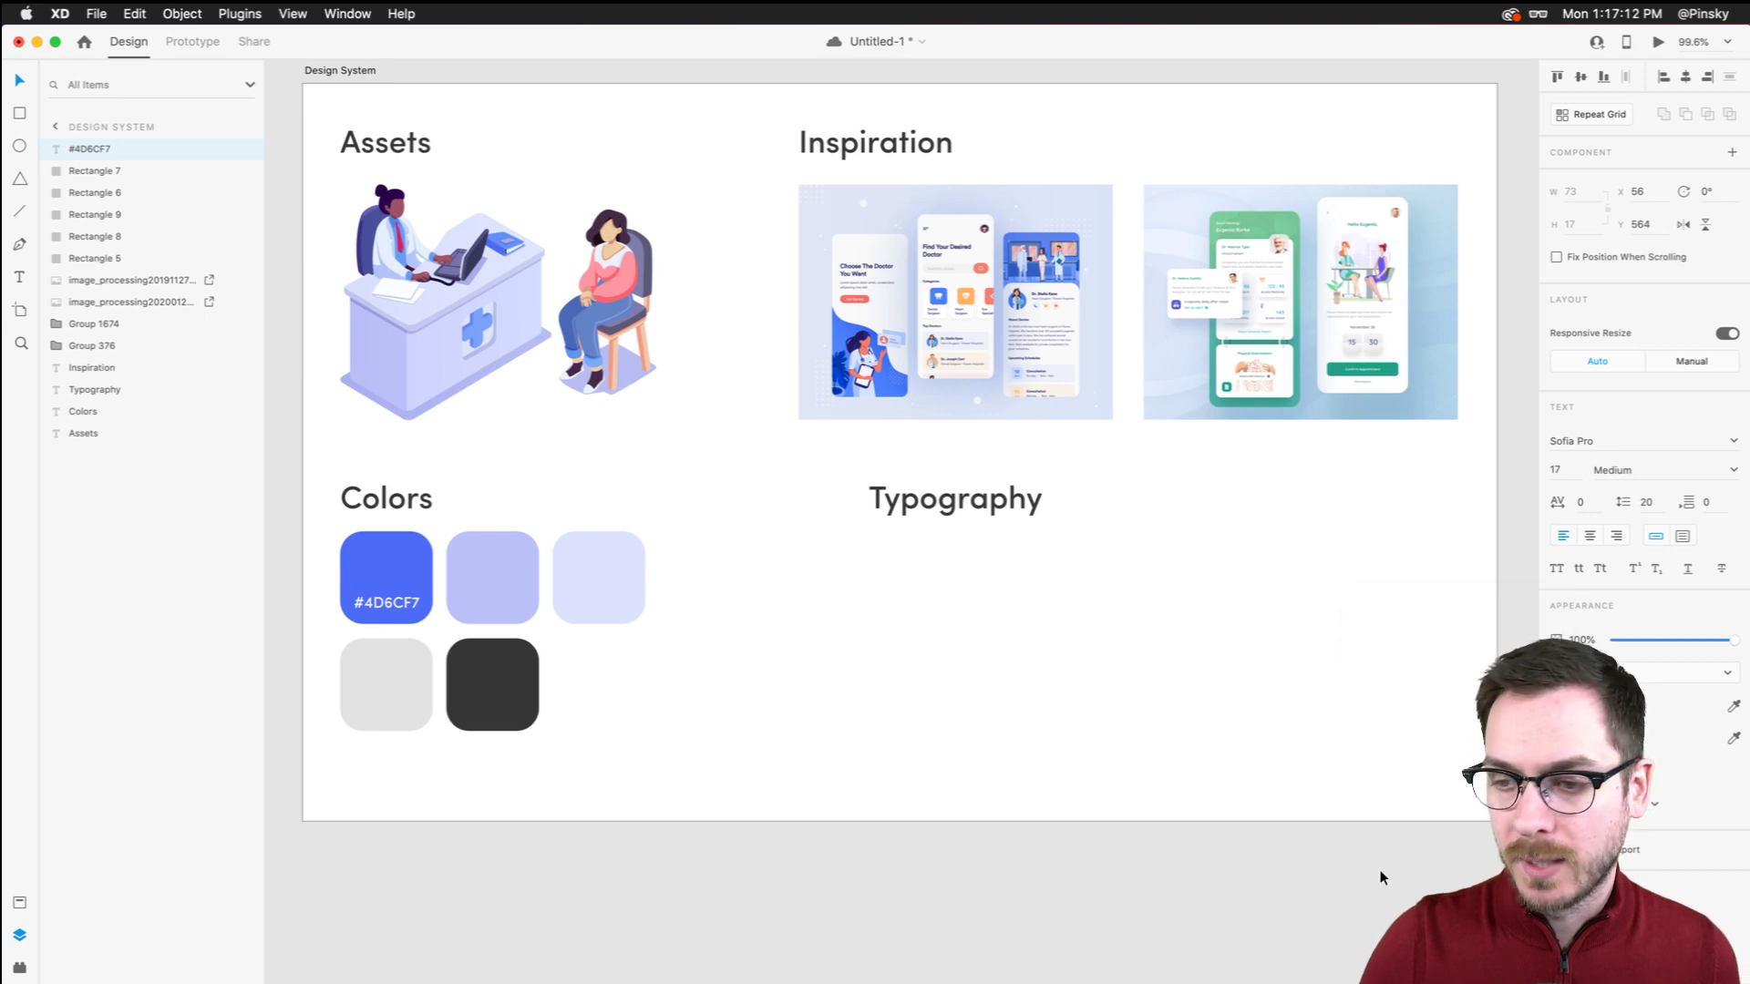
# Copy the hex label onto both lavender swatches and recolor the palest swatch's label with the darker lavender
pyautogui.moveTo(394, 602); pyautogui.dragTo(607, 593)
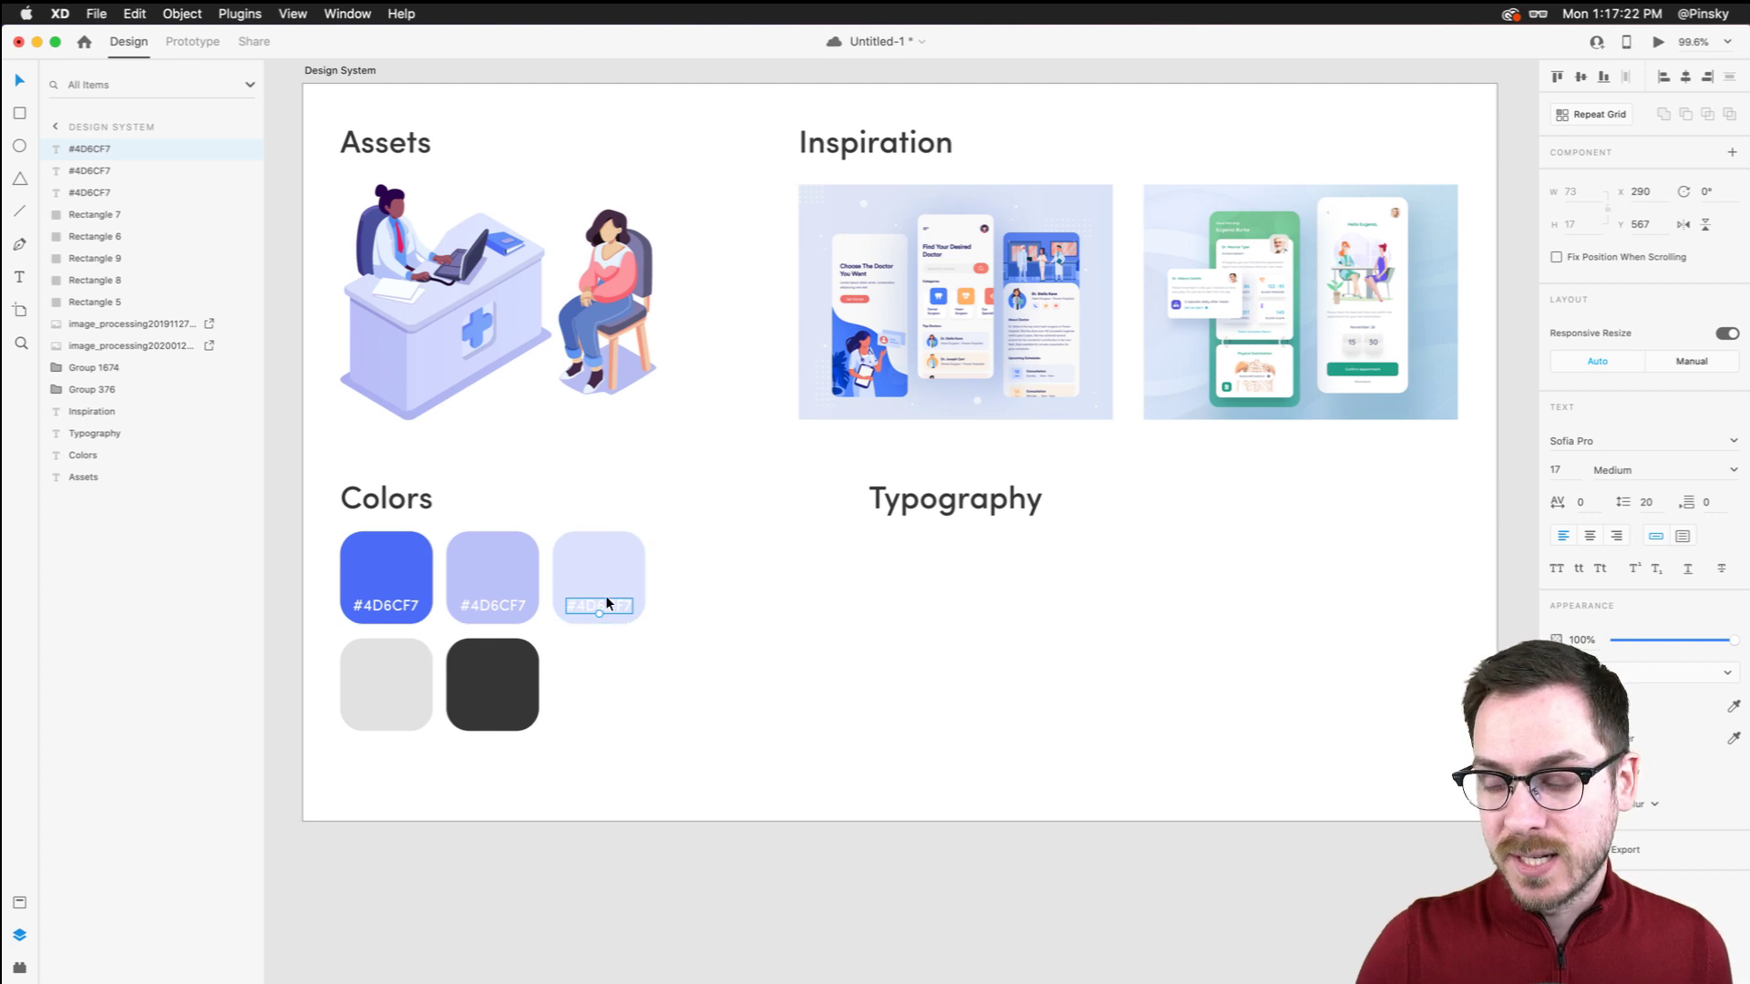
pyautogui.scroll(5, 605, 594)
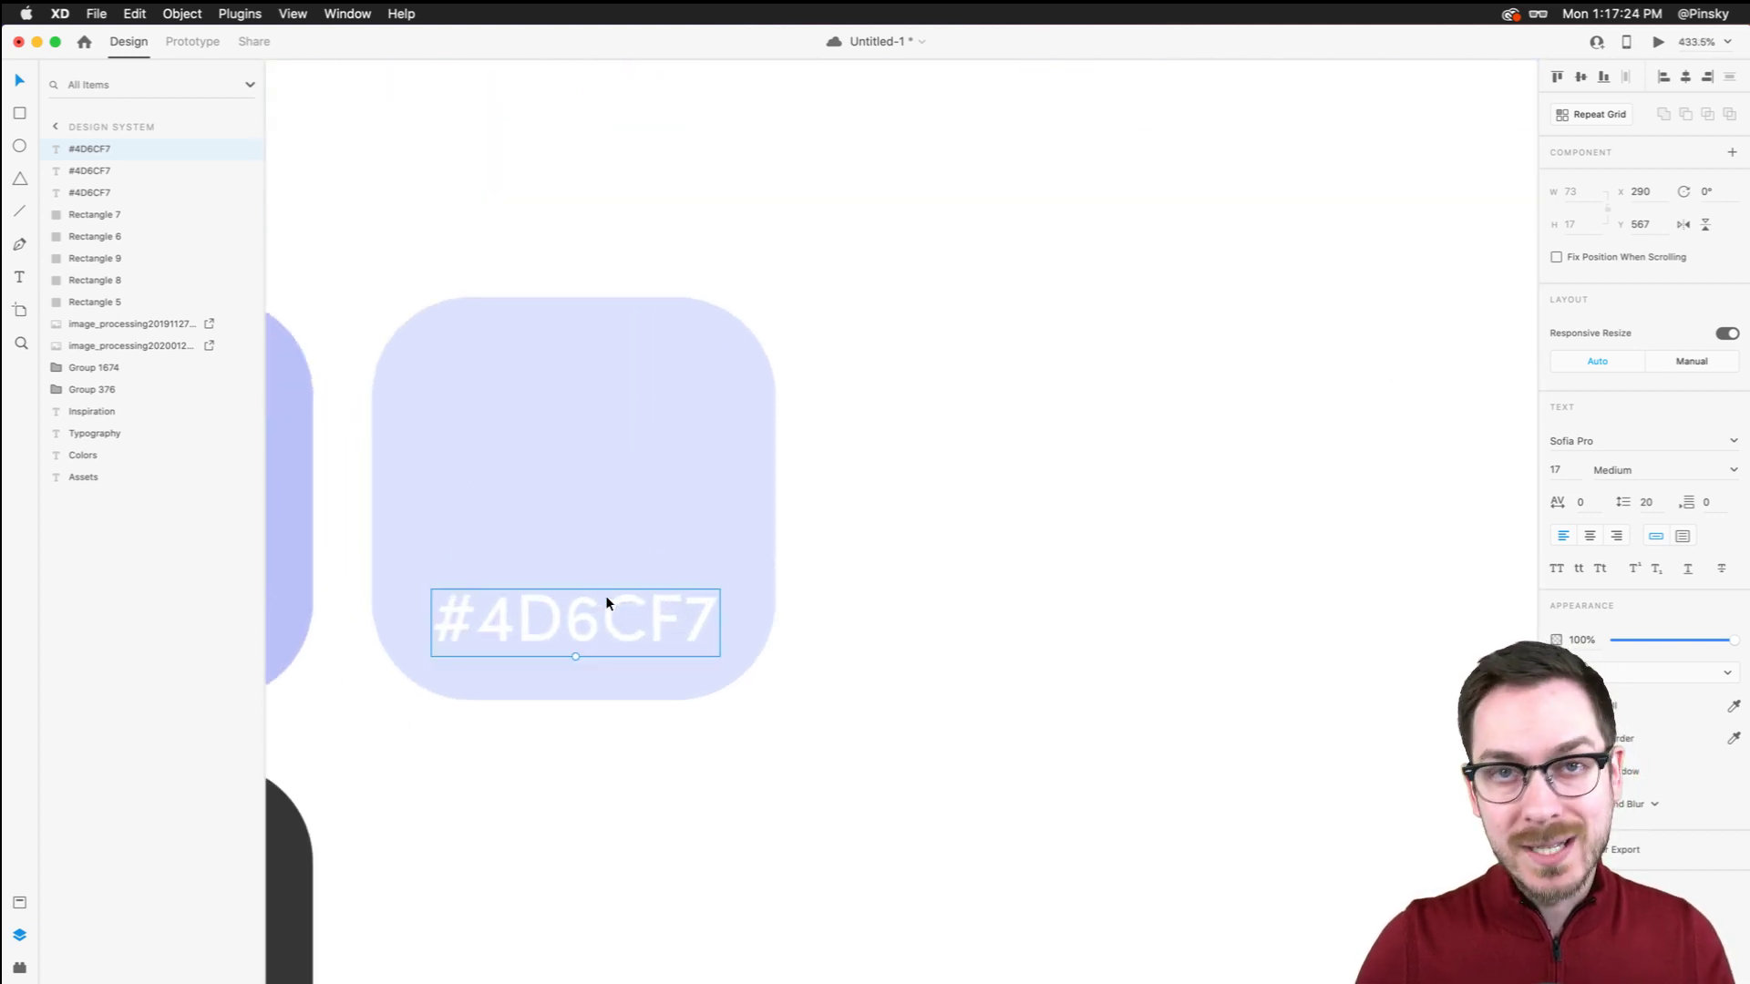
pyautogui.scroll(-3, 591, 508)
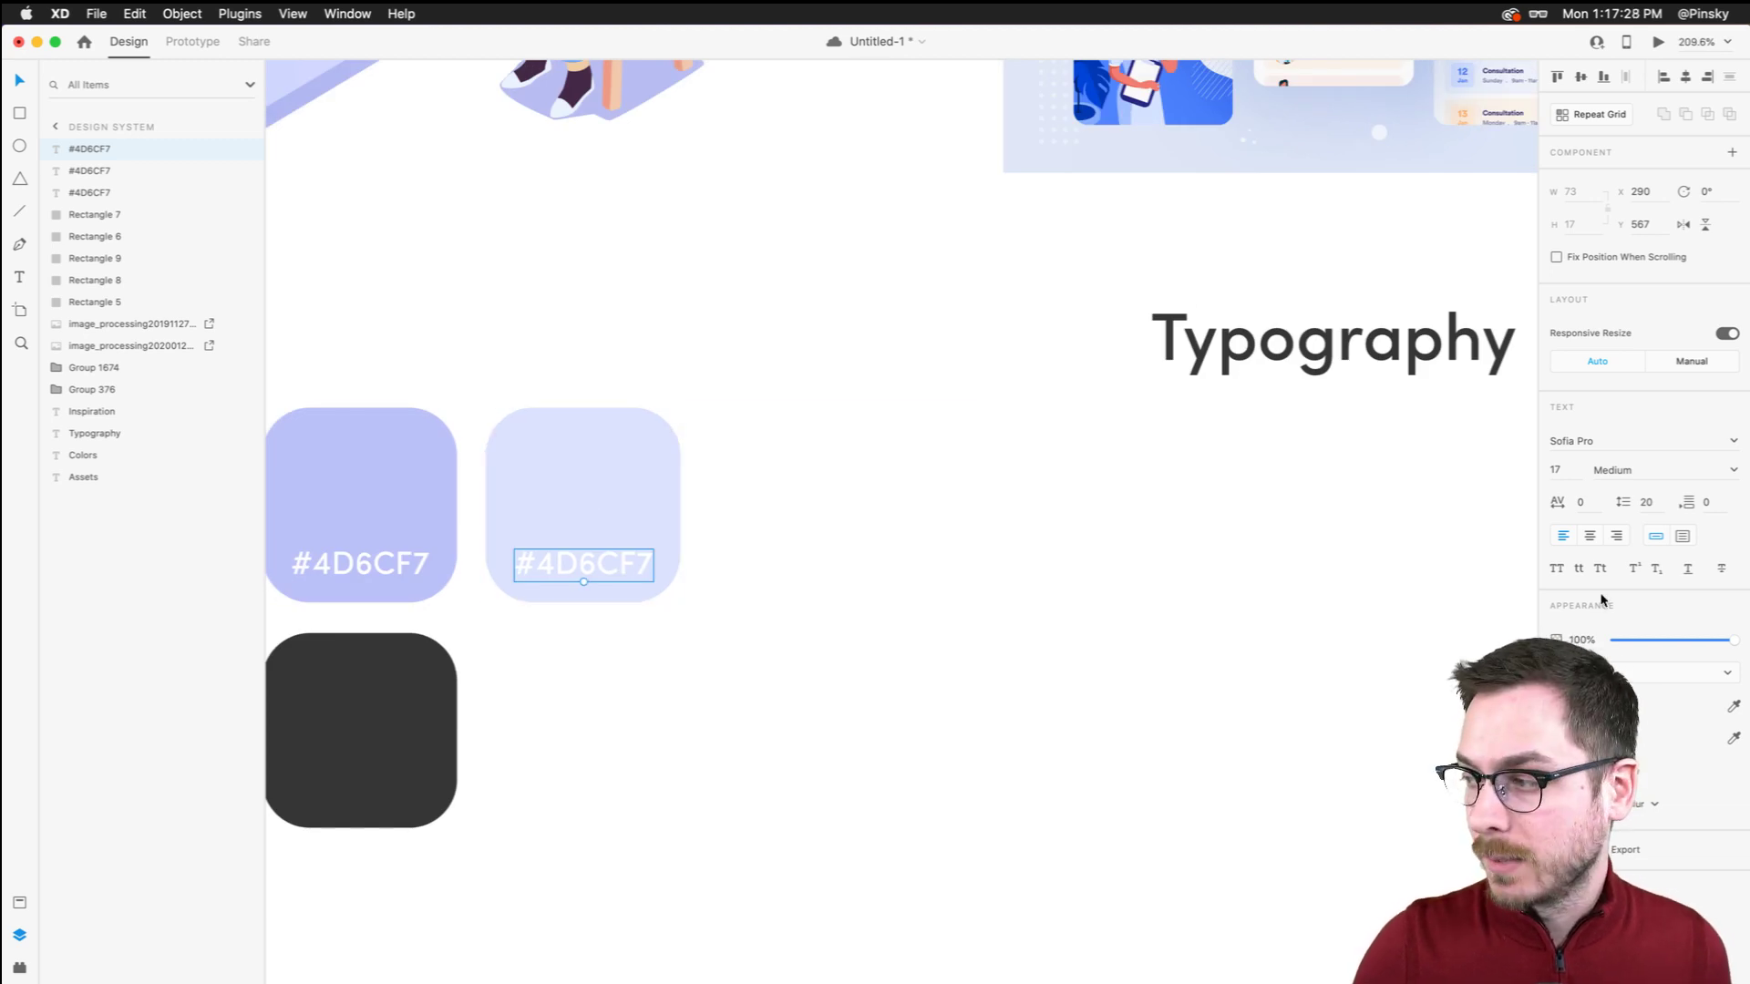
pyautogui.click(1560, 706)
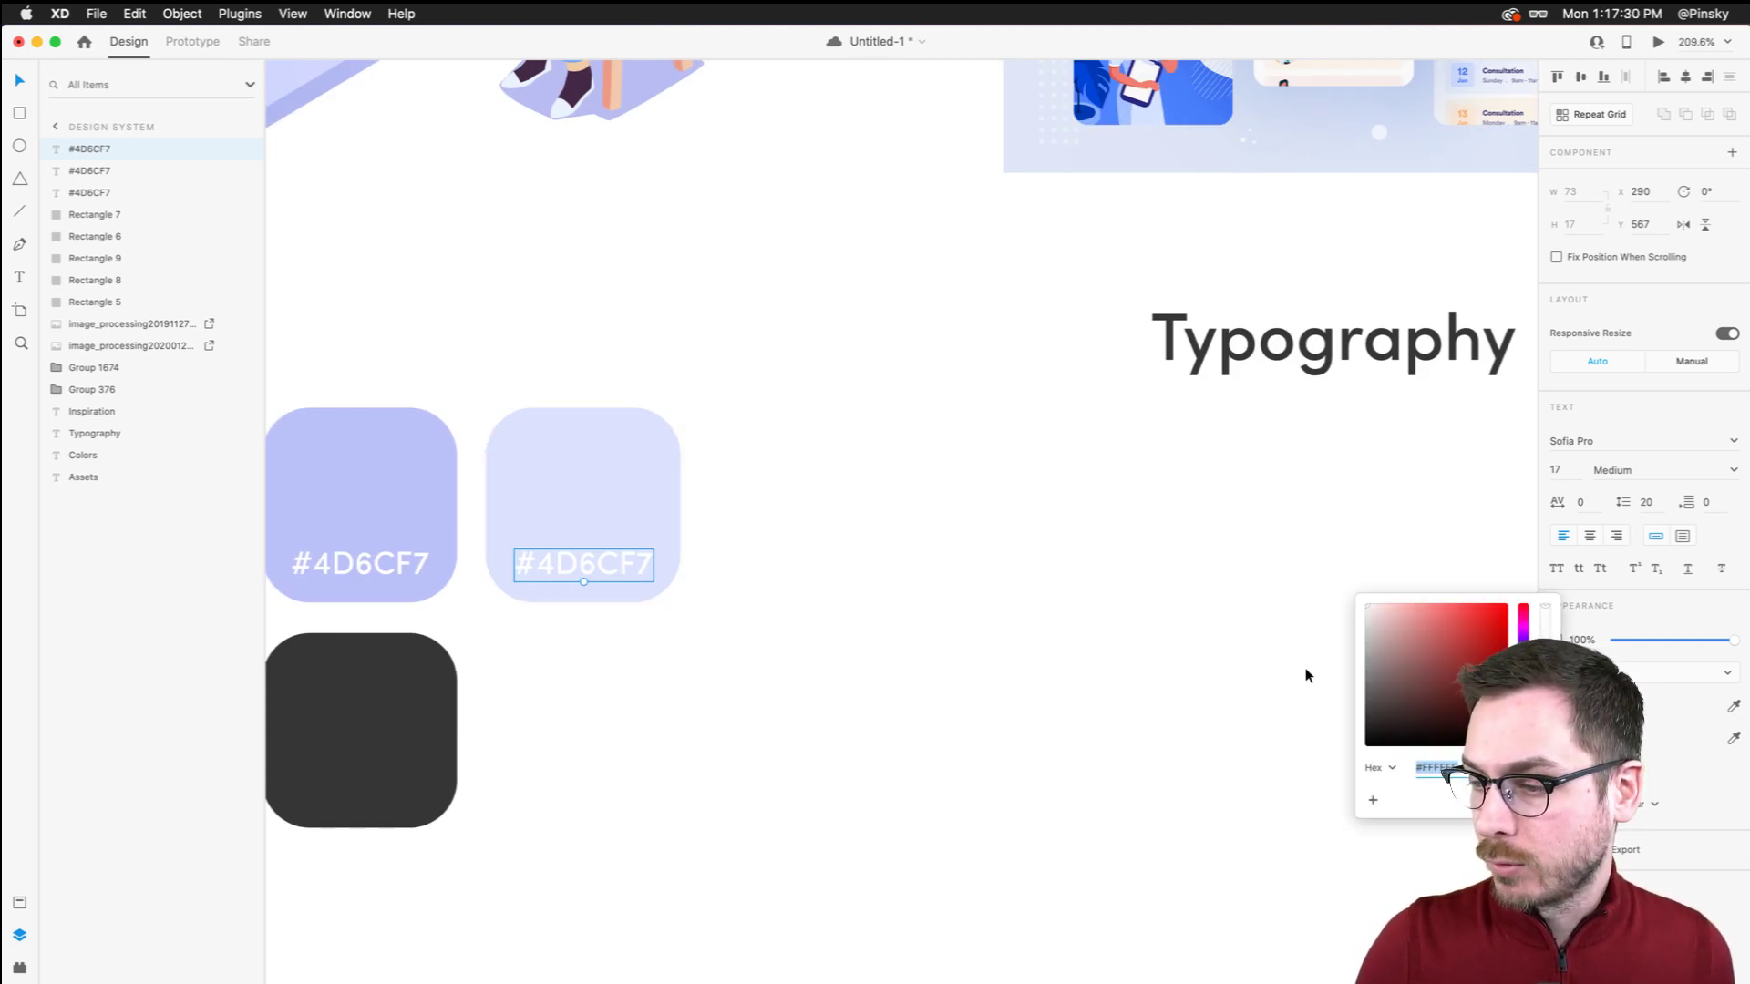
pyautogui.click(408, 468)
pyautogui.hscroll(-5, 408, 469)
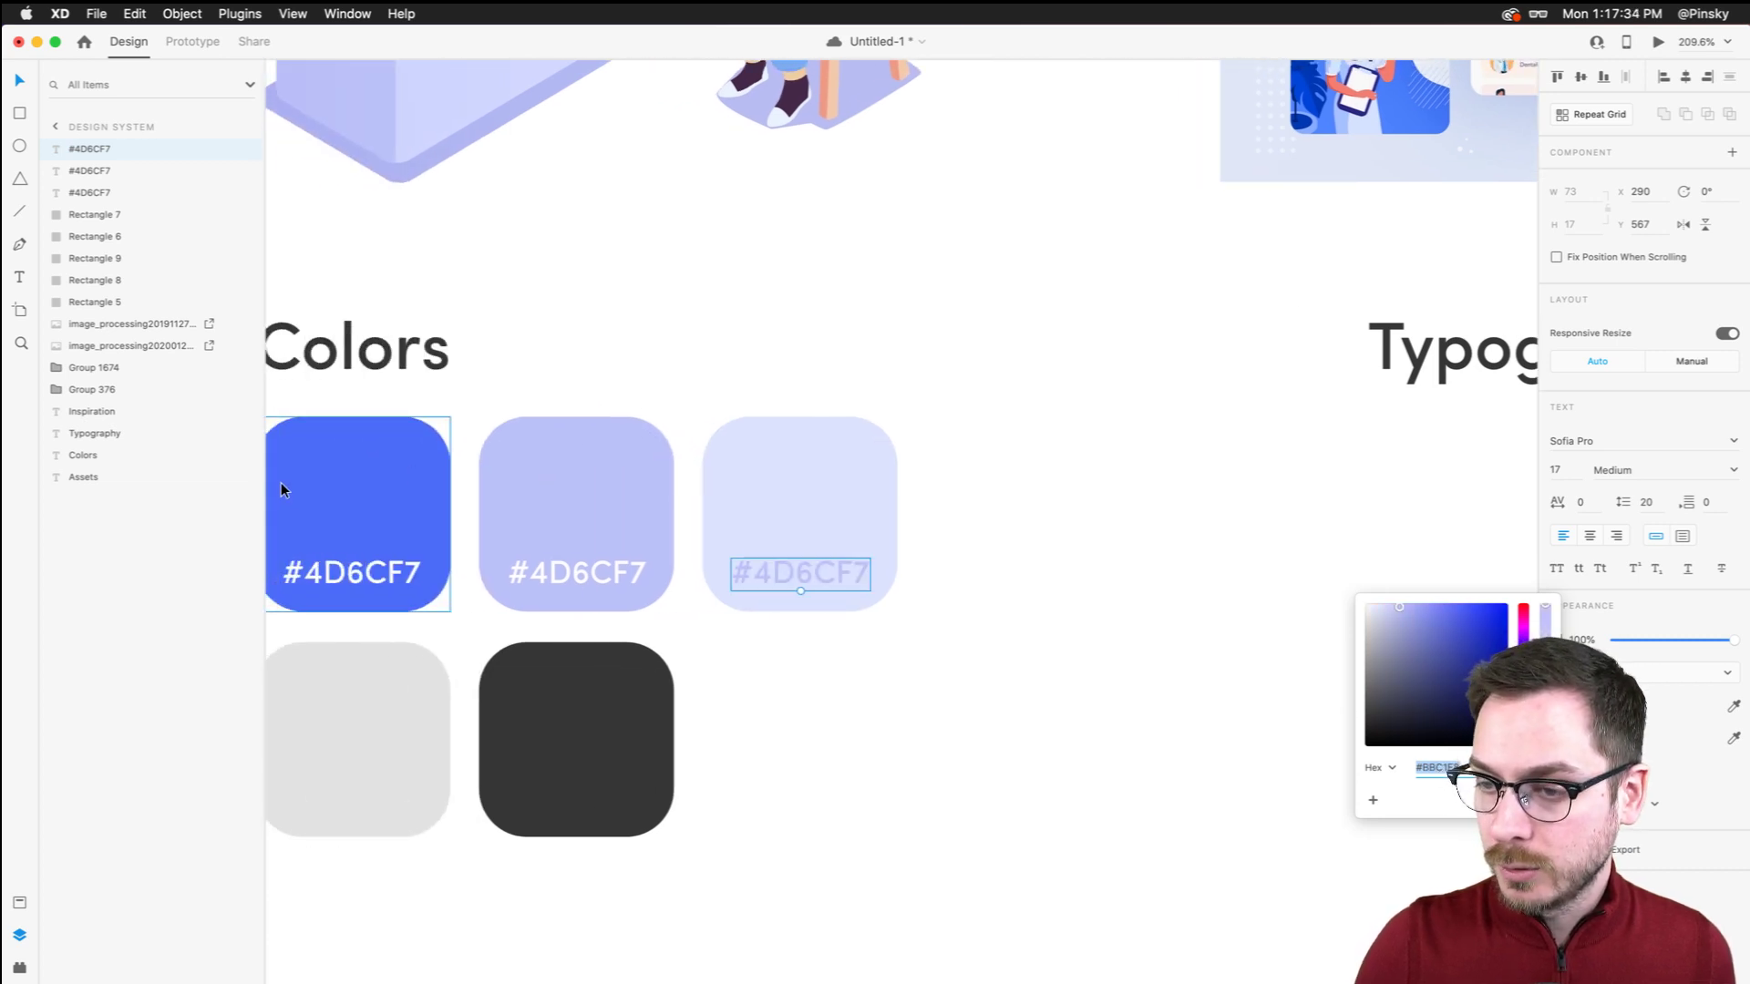
pyautogui.click(1065, 588)
# Delete the hex labels from all three swatches in the upper row
pyautogui.click(798, 569)
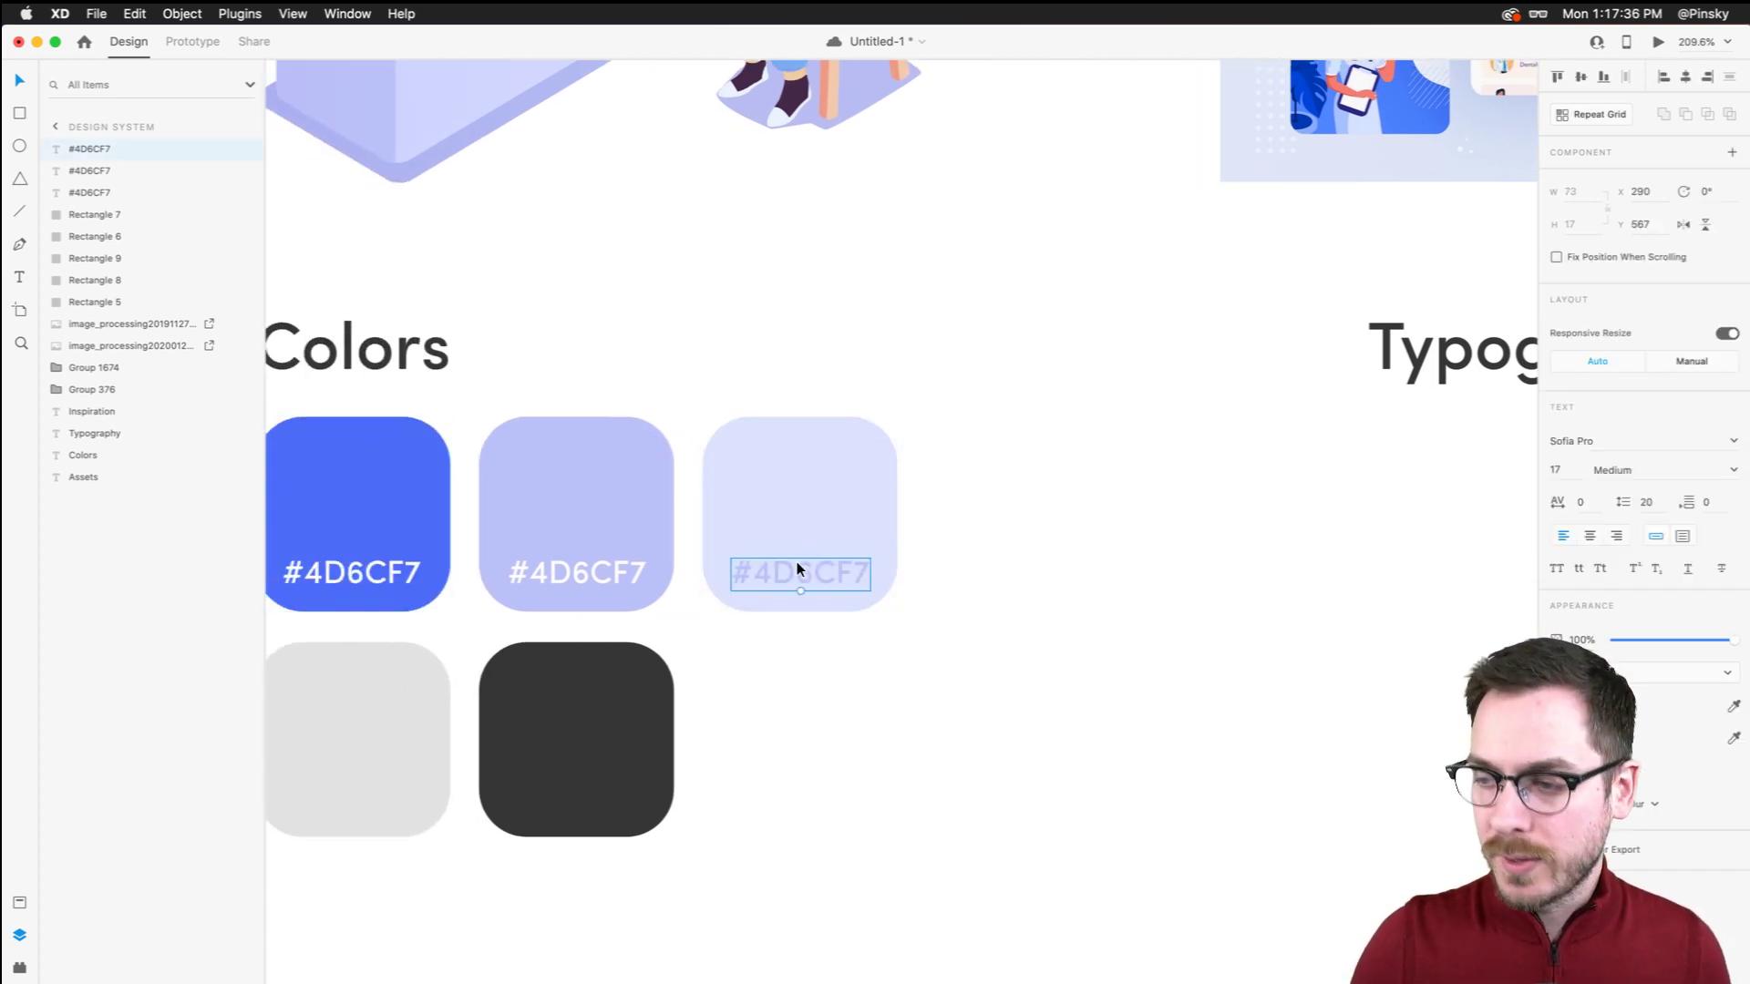
pyautogui.press('Delete')
pyautogui.click(580, 572)
pyautogui.press('Delete')
pyautogui.click(368, 565)
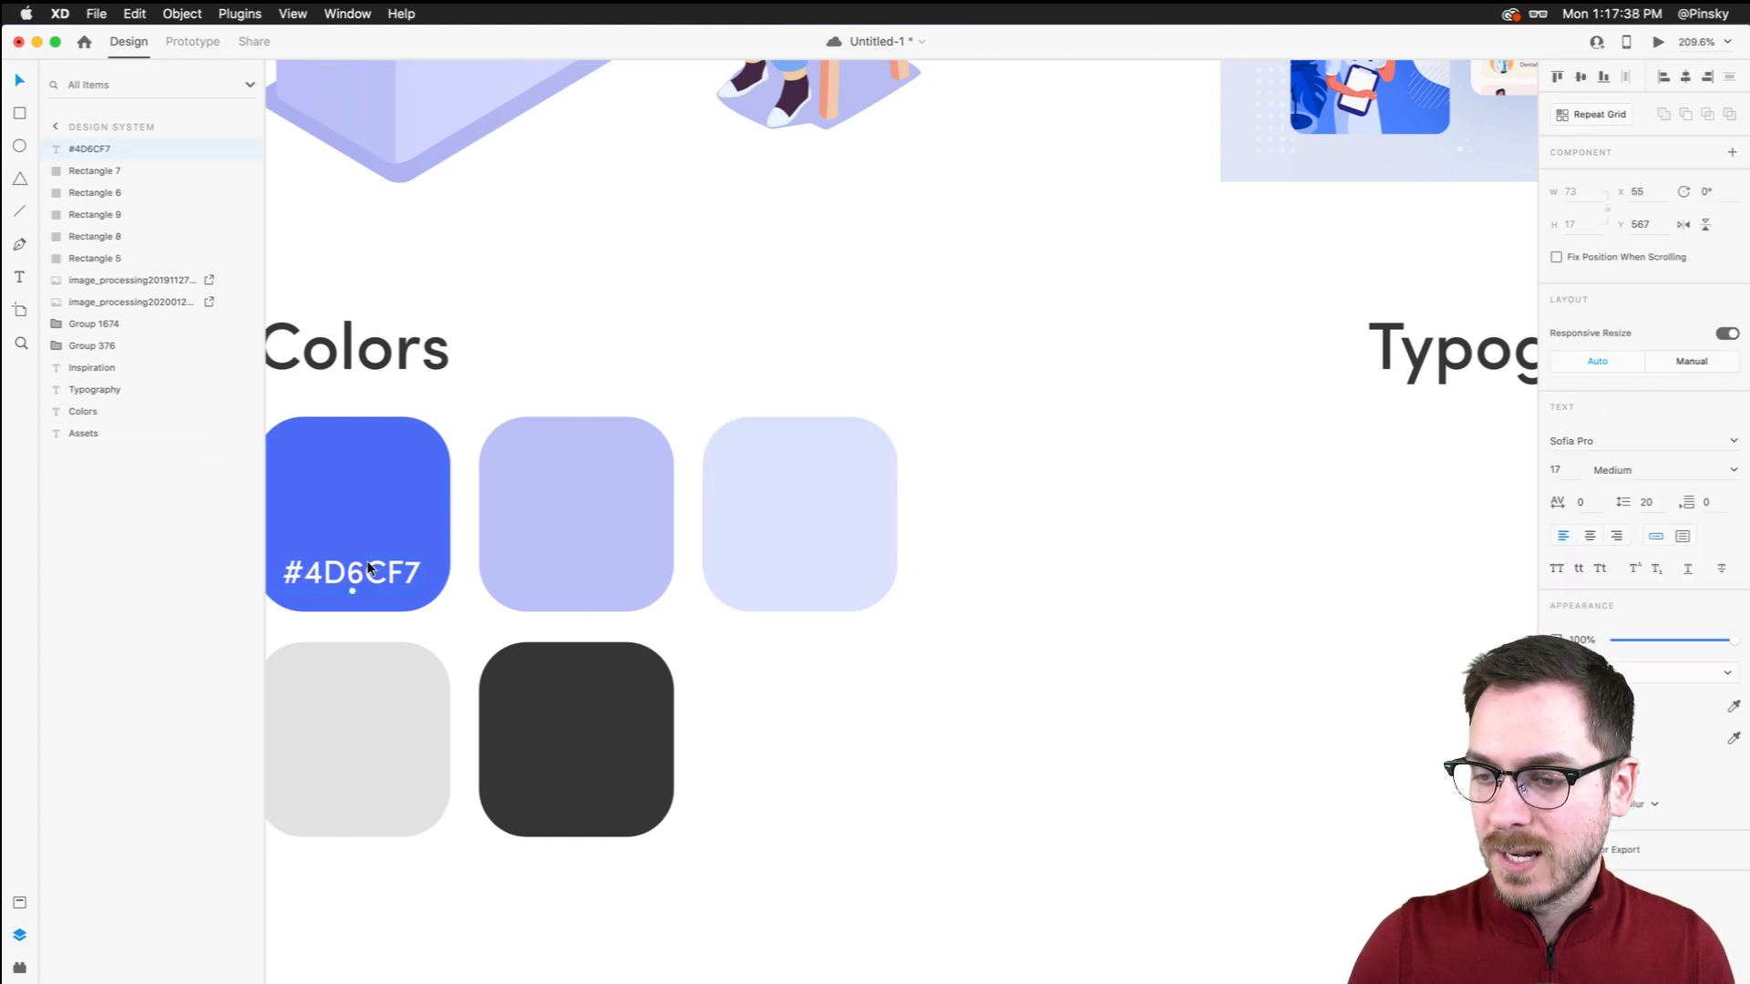
pyautogui.press('Delete')
# Move the Typography heading to X 546, aligned with the Inspiration heading, and add the text "Header" below it
pyautogui.scroll(-6, 366, 561)
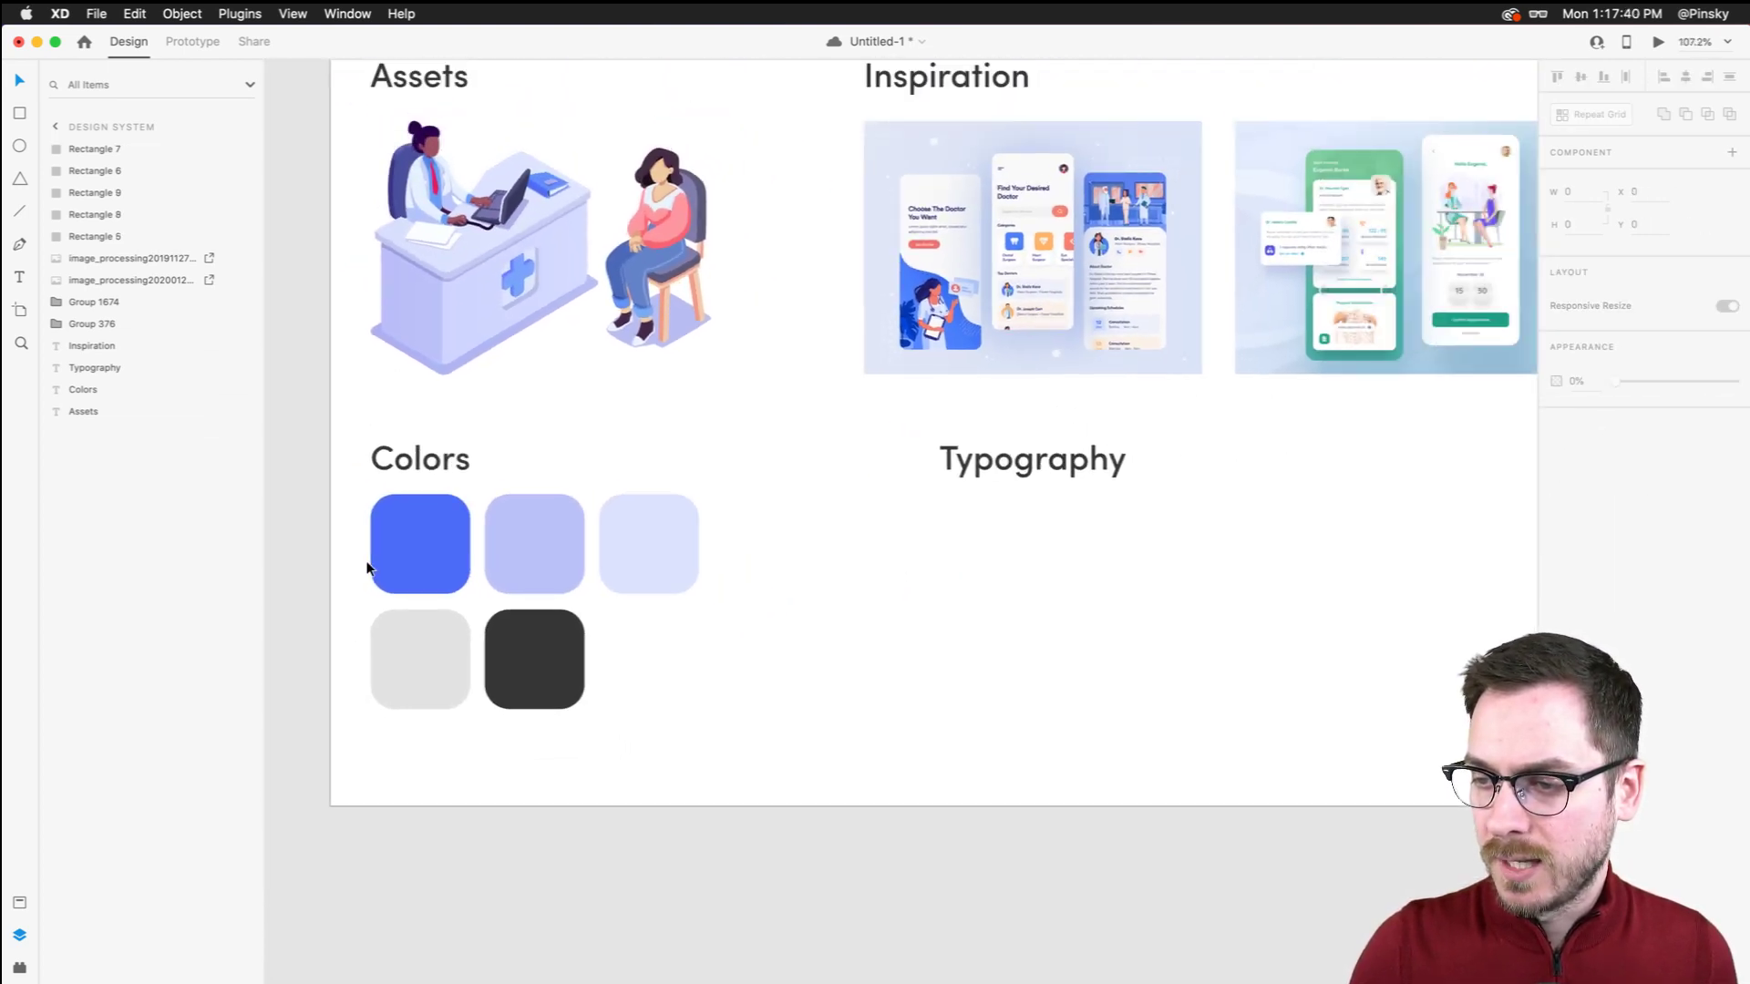
pyautogui.moveTo(899, 457); pyautogui.dragTo(831, 447)
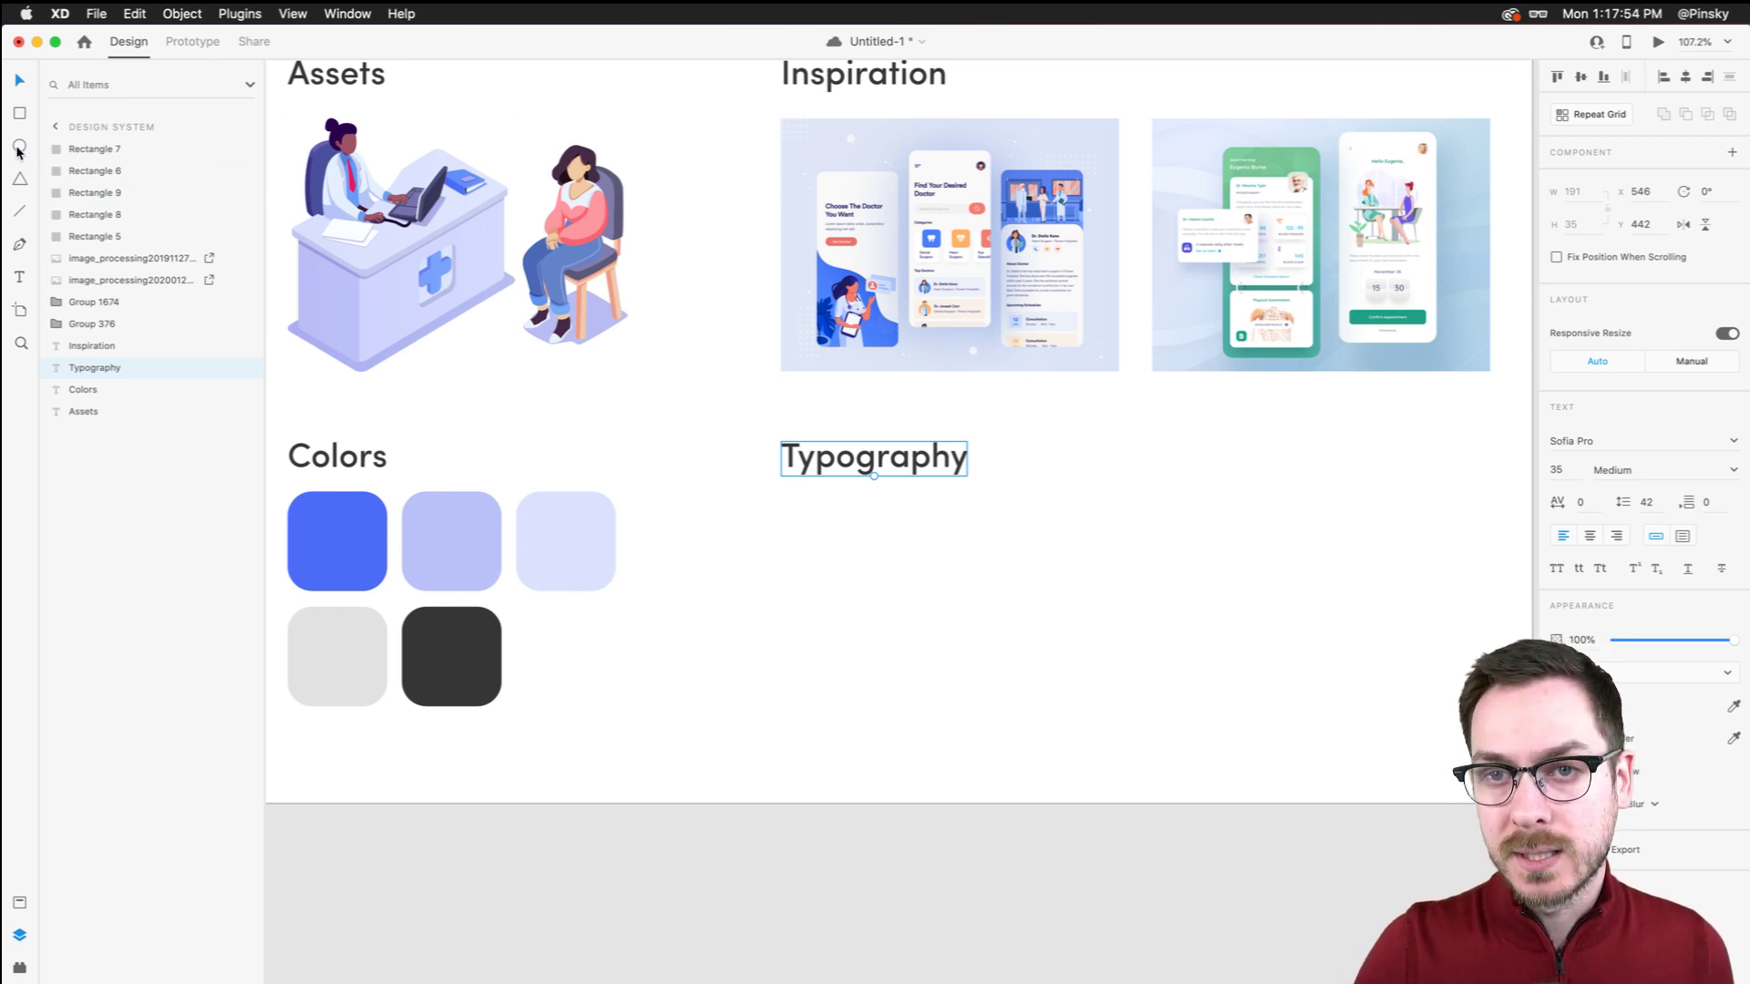
pyautogui.click(21, 276)
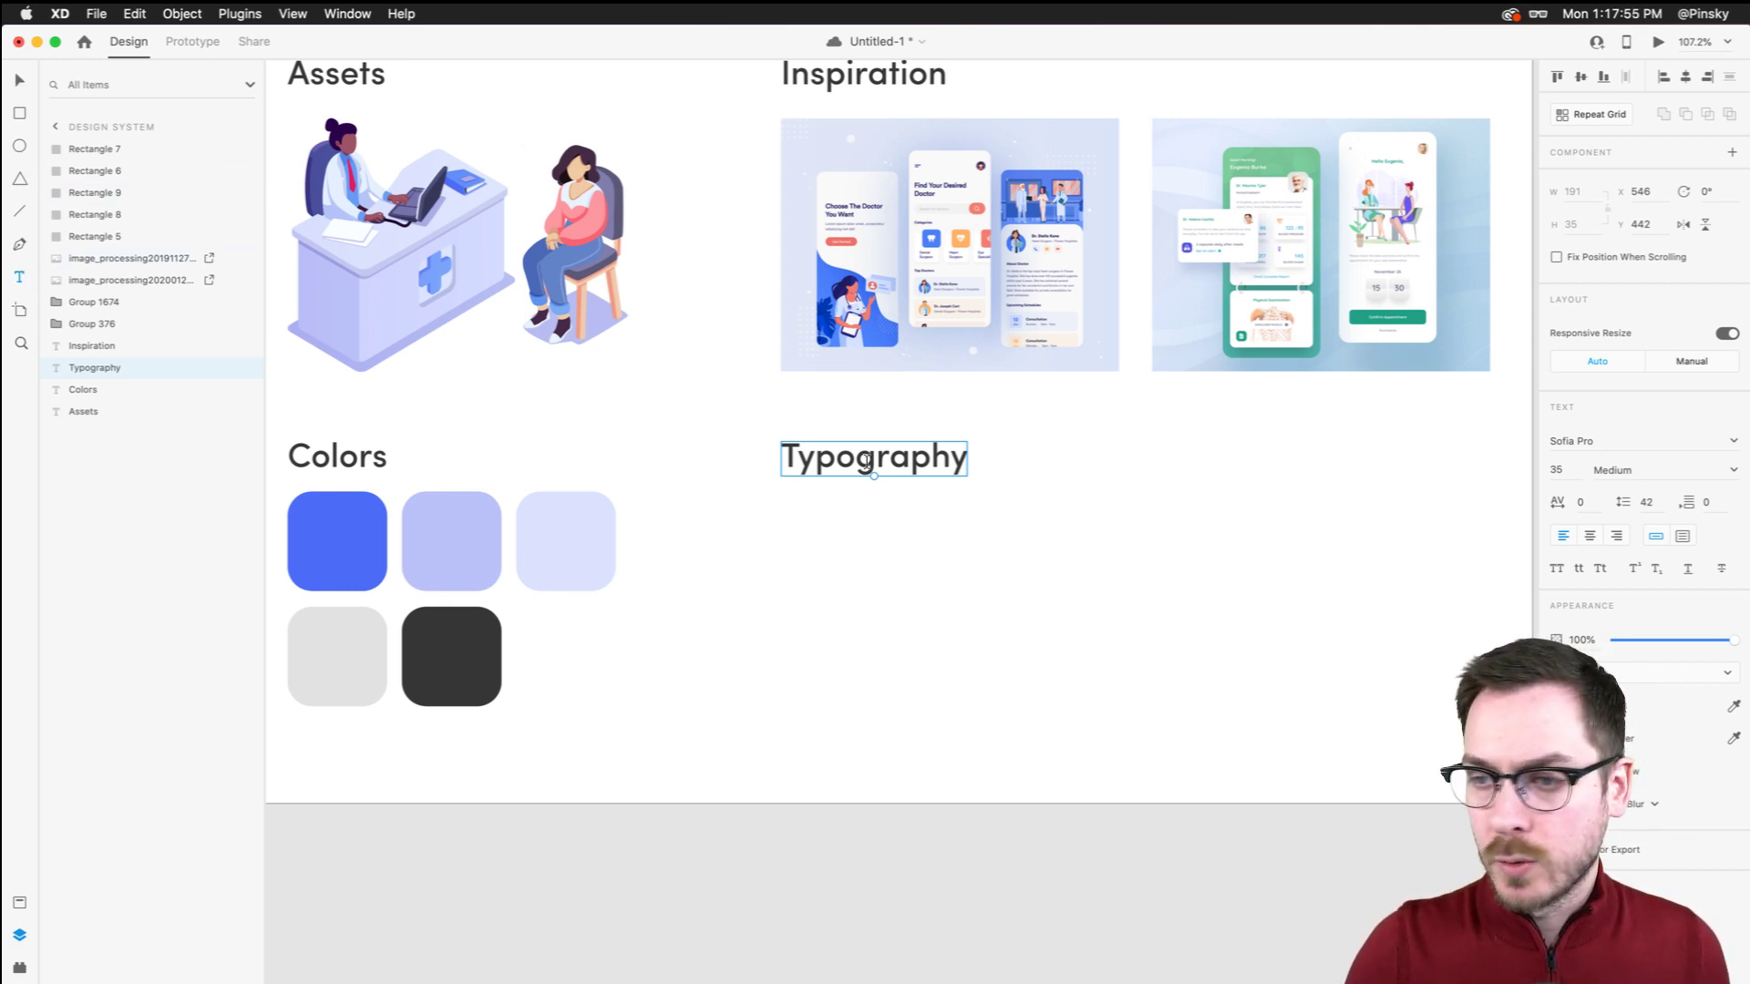
pyautogui.click(779, 525)
pyautogui.write('Hea')
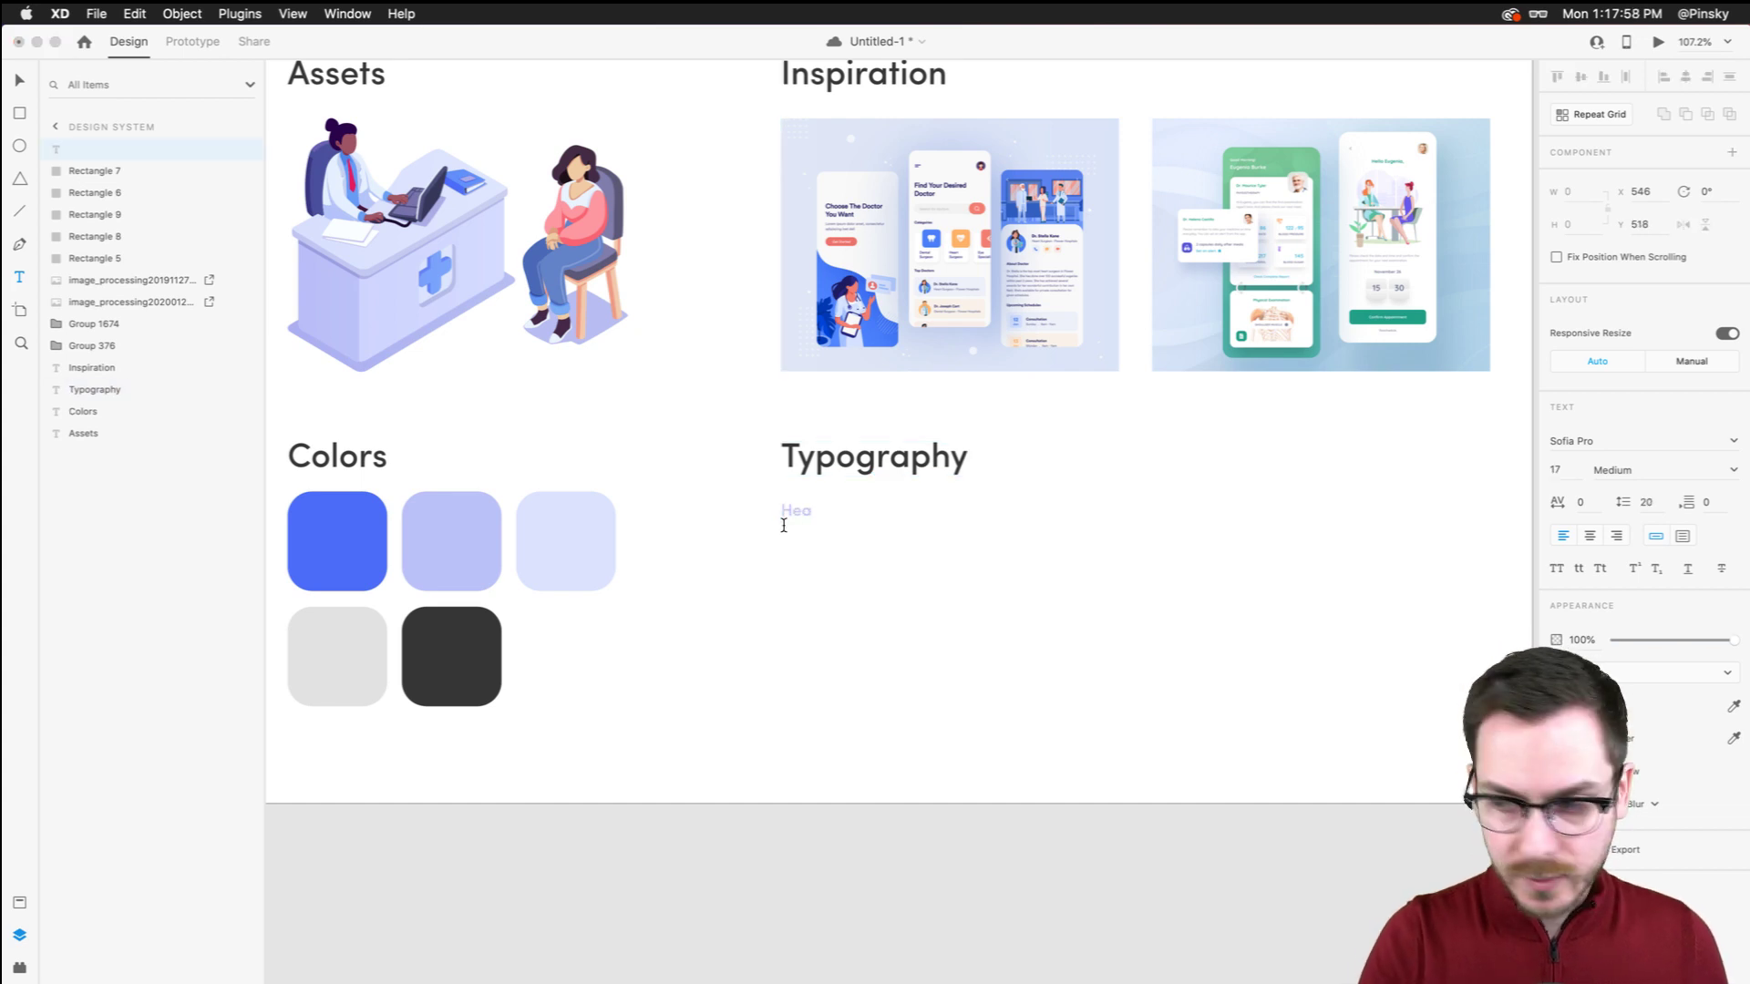
pyautogui.write('der')
pyautogui.press('Escape')
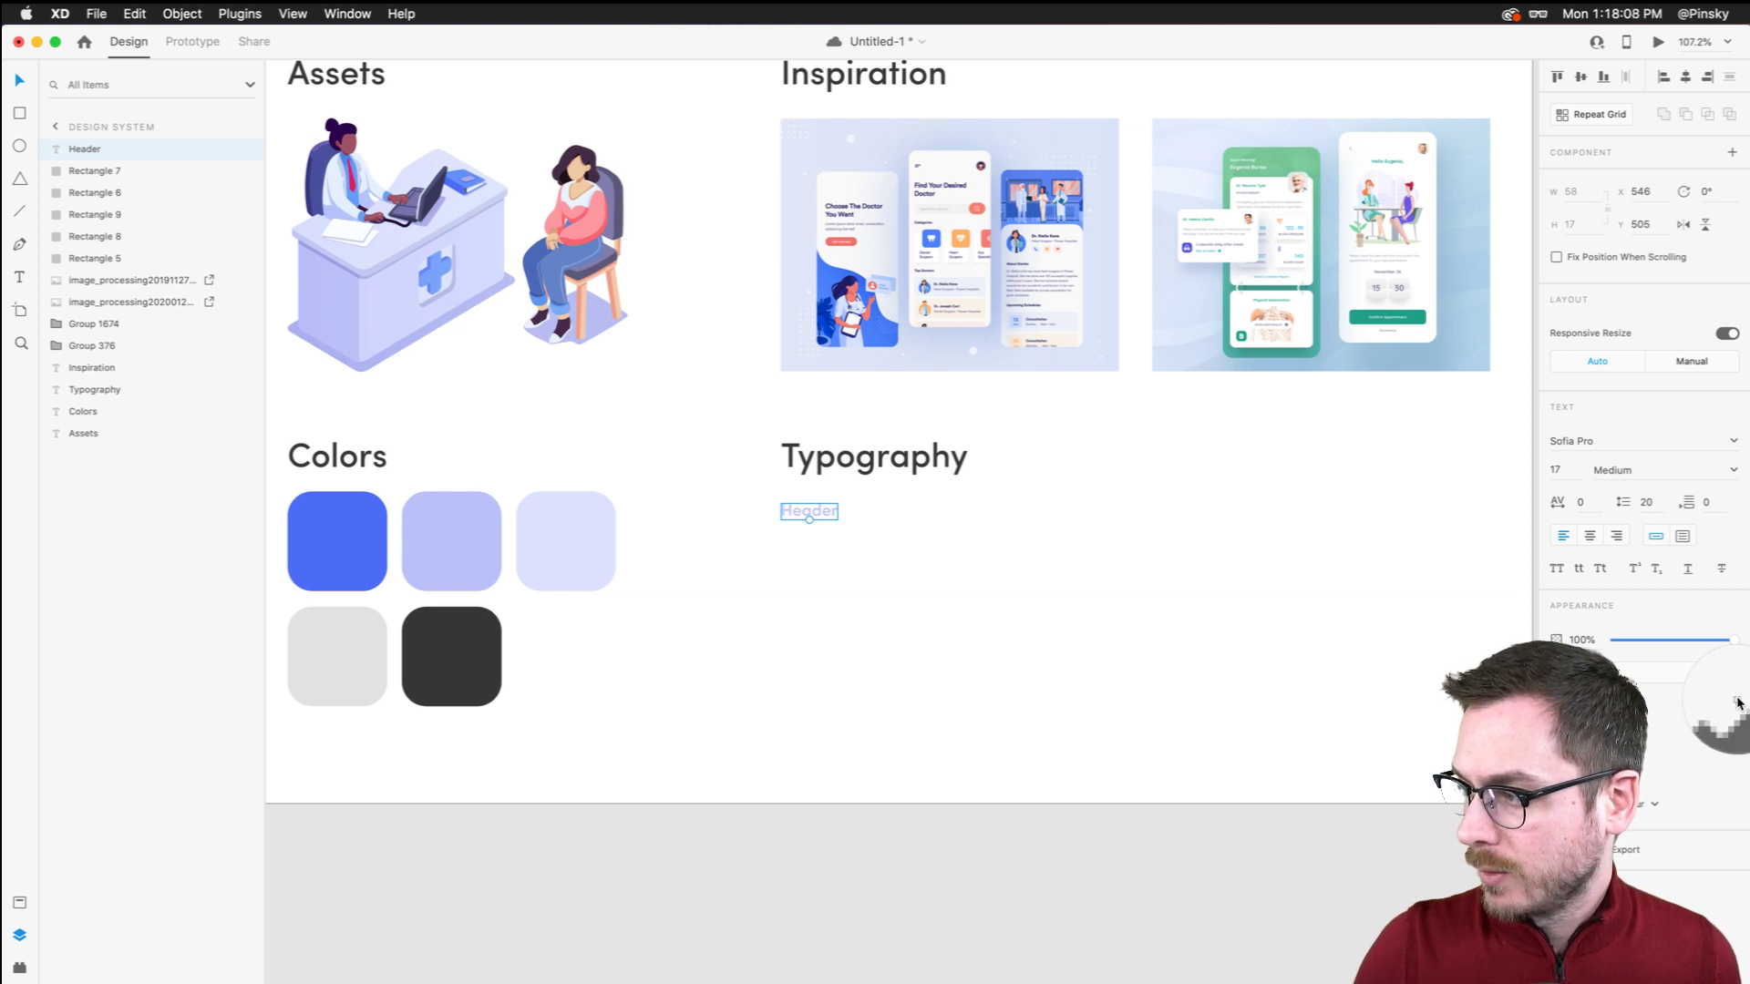
# Color the Header text with the blue sampled from the first swatch and set it to Bold, size 40
pyautogui.click(361, 522)
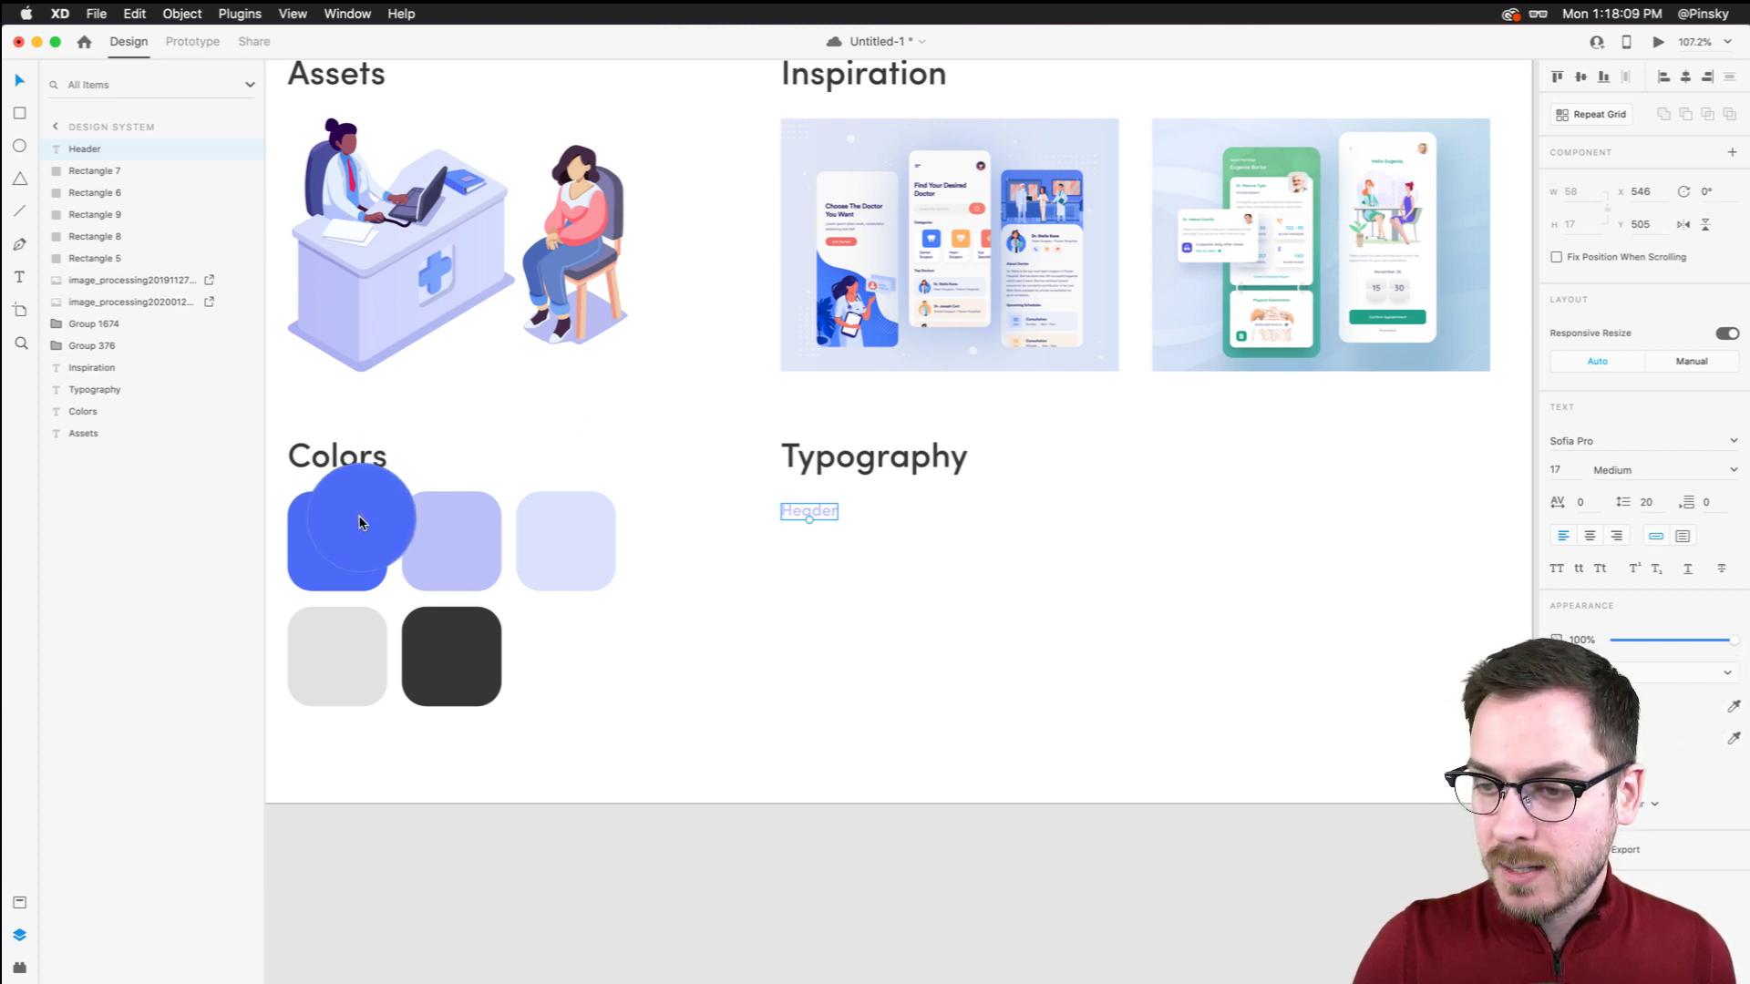
pyautogui.click(1734, 471)
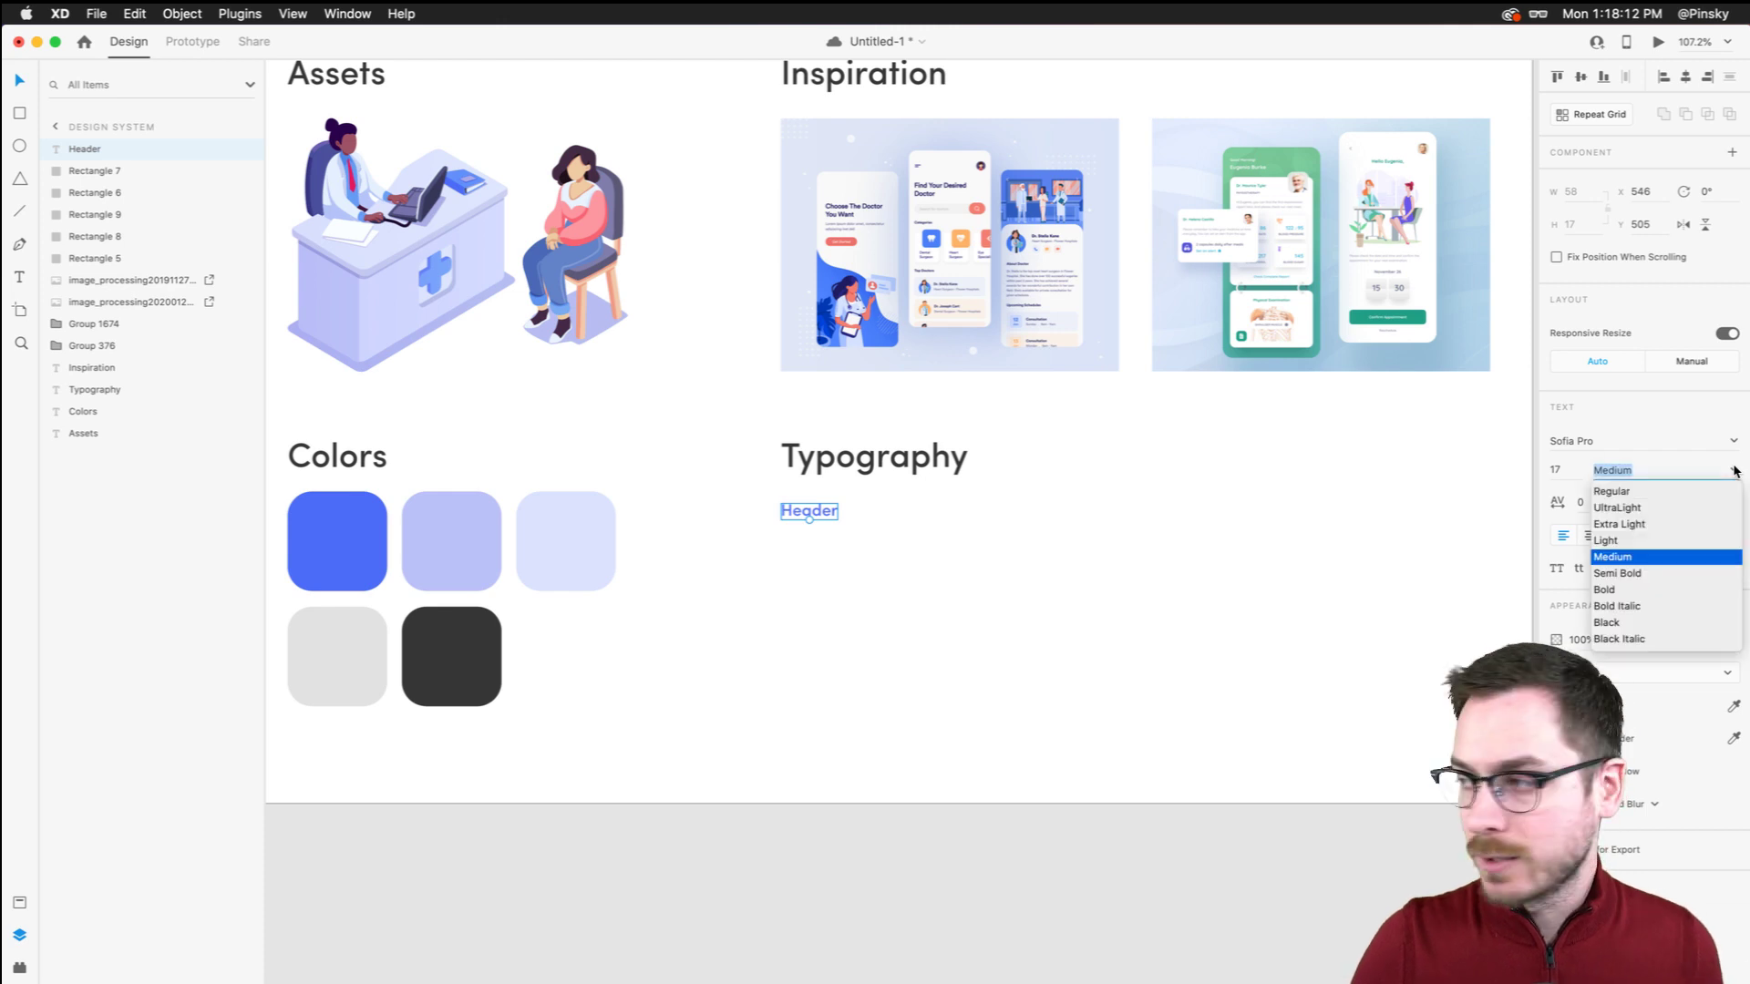
pyautogui.click(1624, 590)
pyautogui.moveTo(812, 521); pyautogui.dragTo(810, 535)
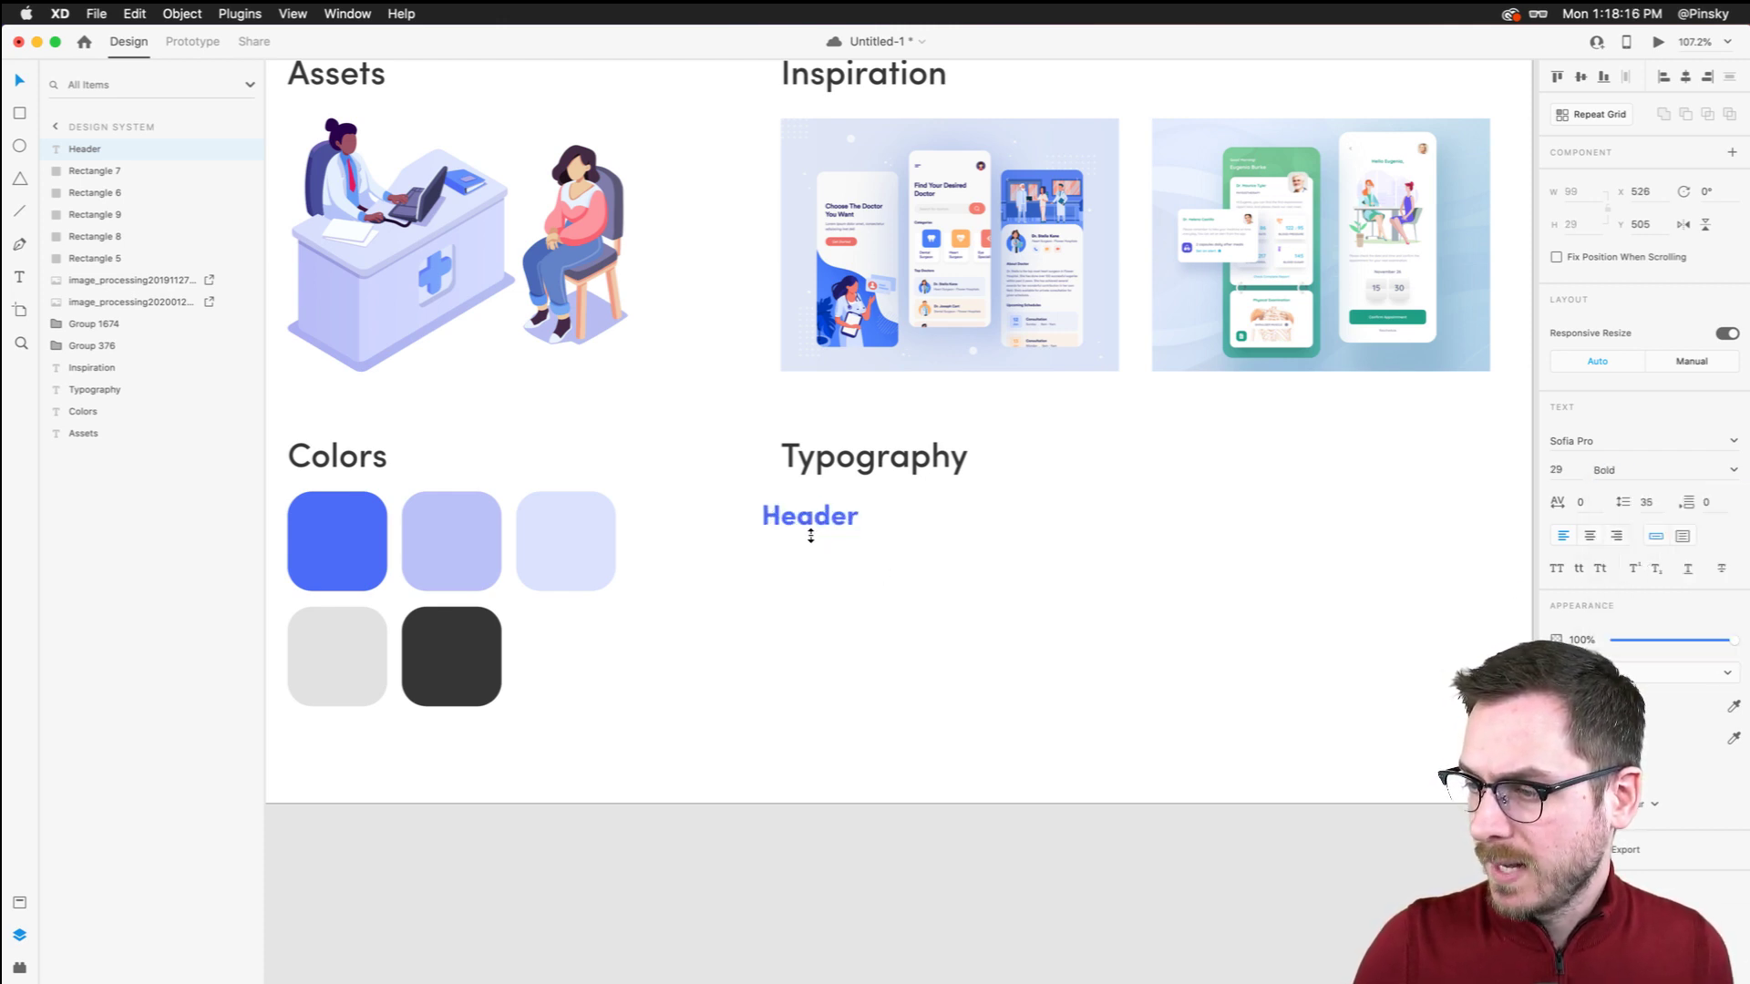
pyautogui.click(1556, 472)
pyautogui.write('4')
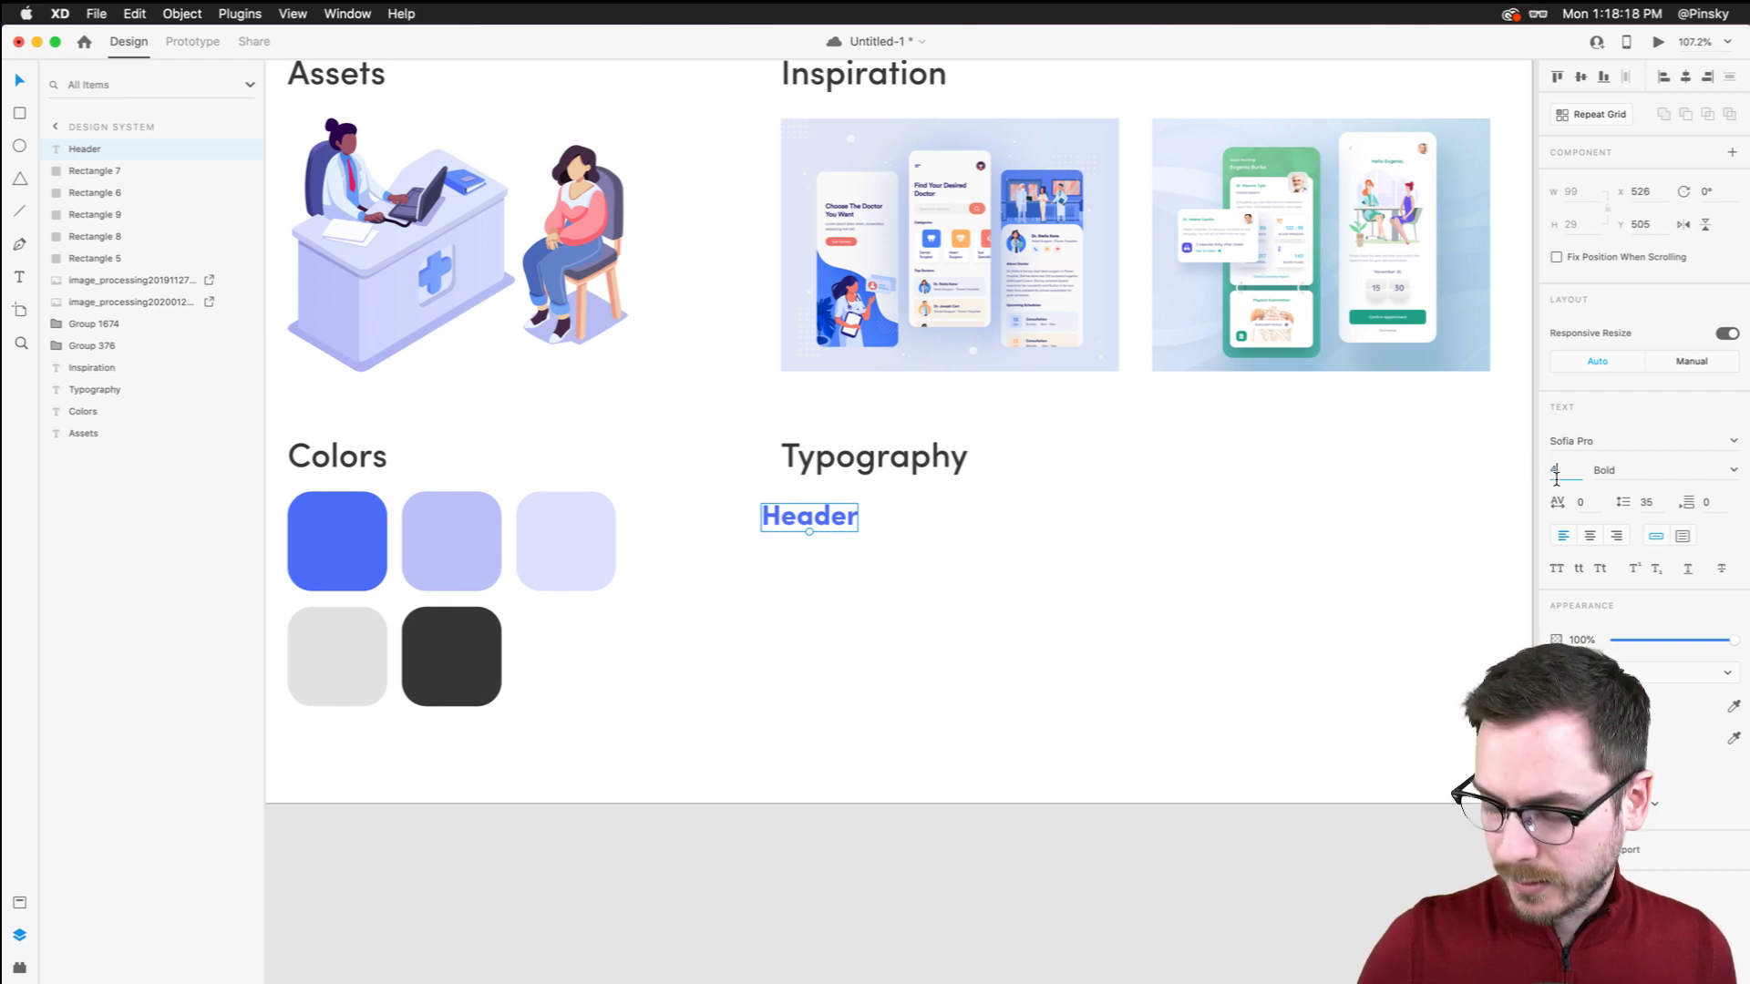
pyautogui.write('0')
pyautogui.press('Return')
# Duplicate the Header text directly below itself at X 546 and change the copy's wording to "40px"
pyautogui.moveTo(826, 523)
pyautogui.mouseDown()
pyautogui.moveTo(844, 512)
pyautogui.moveTo(844, 551)
pyautogui.mouseUp()
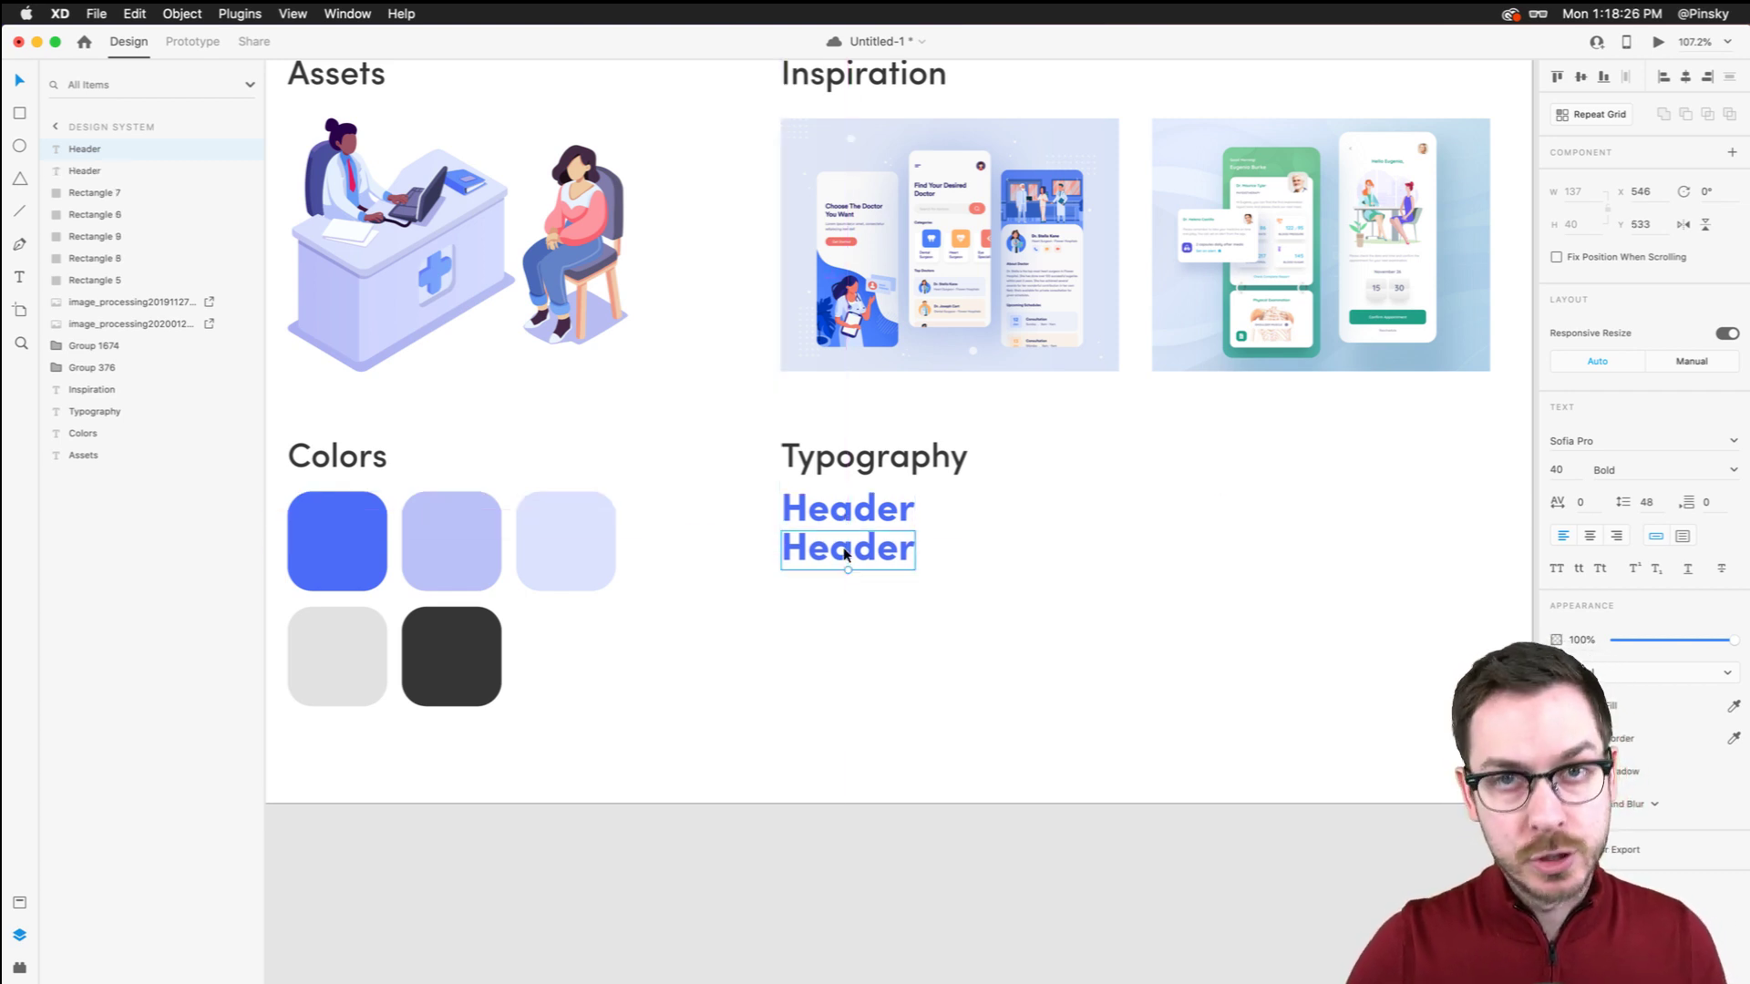
pyautogui.doubleClick(843, 552)
pyautogui.write('40')
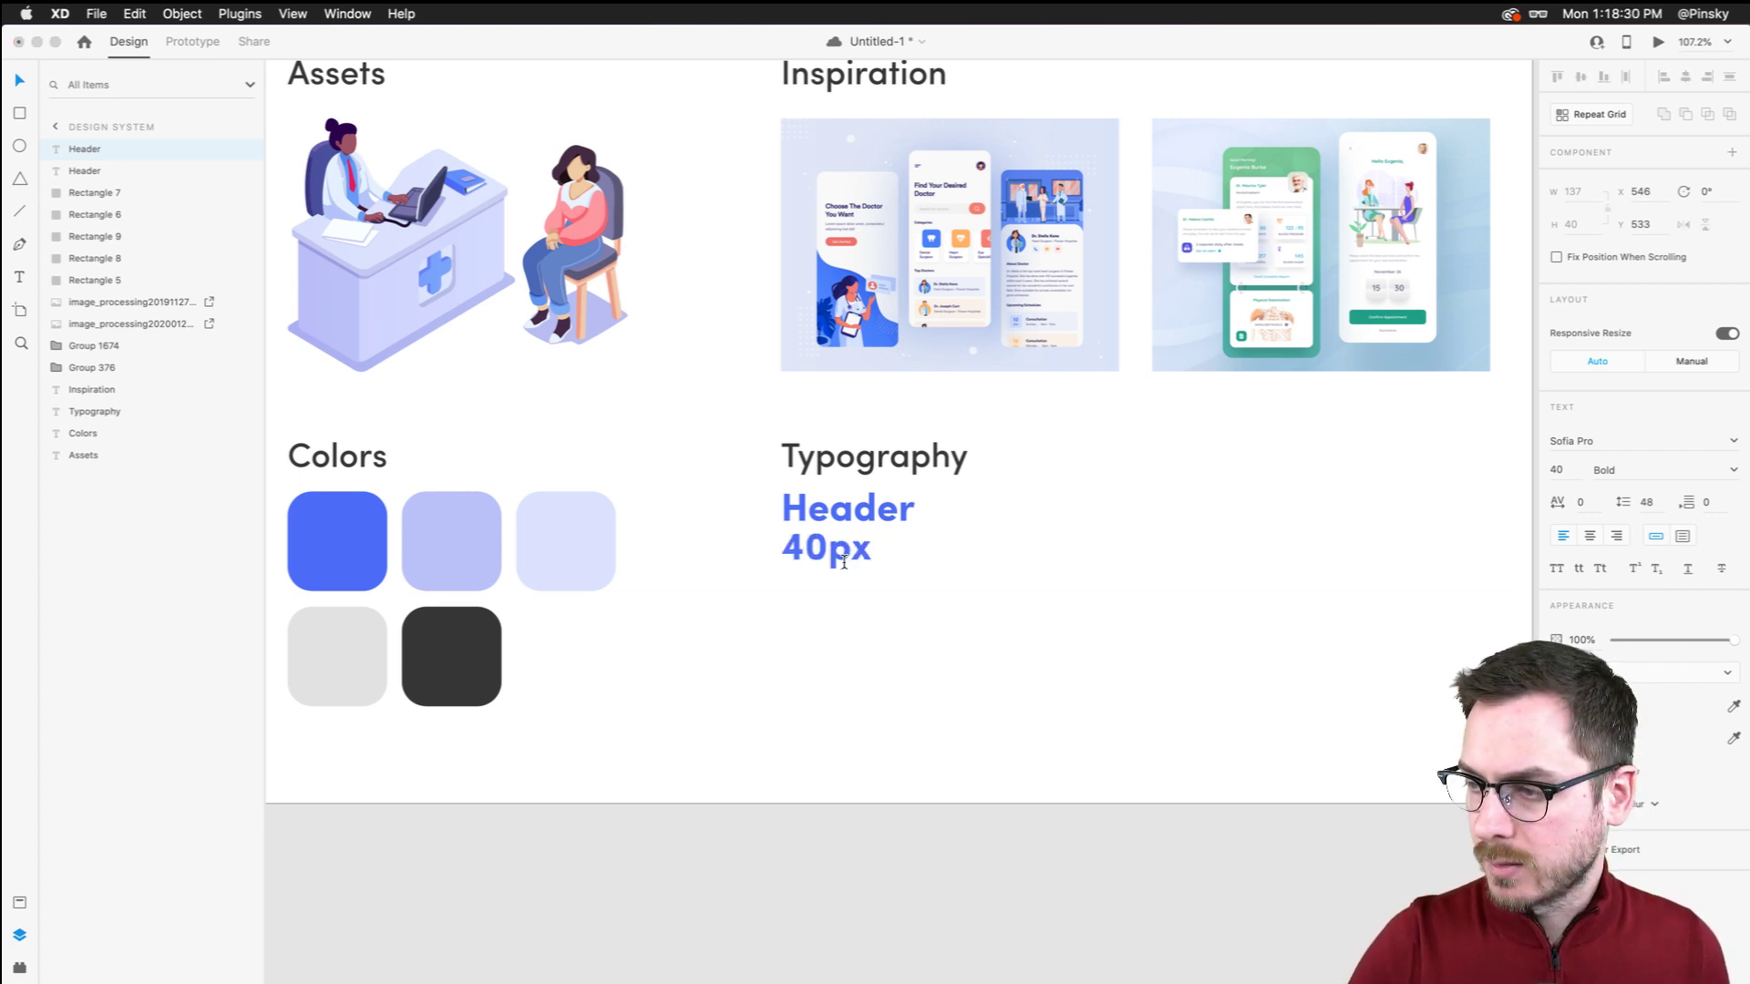
pyautogui.click(873, 579)
pyautogui.doubleClick(844, 558)
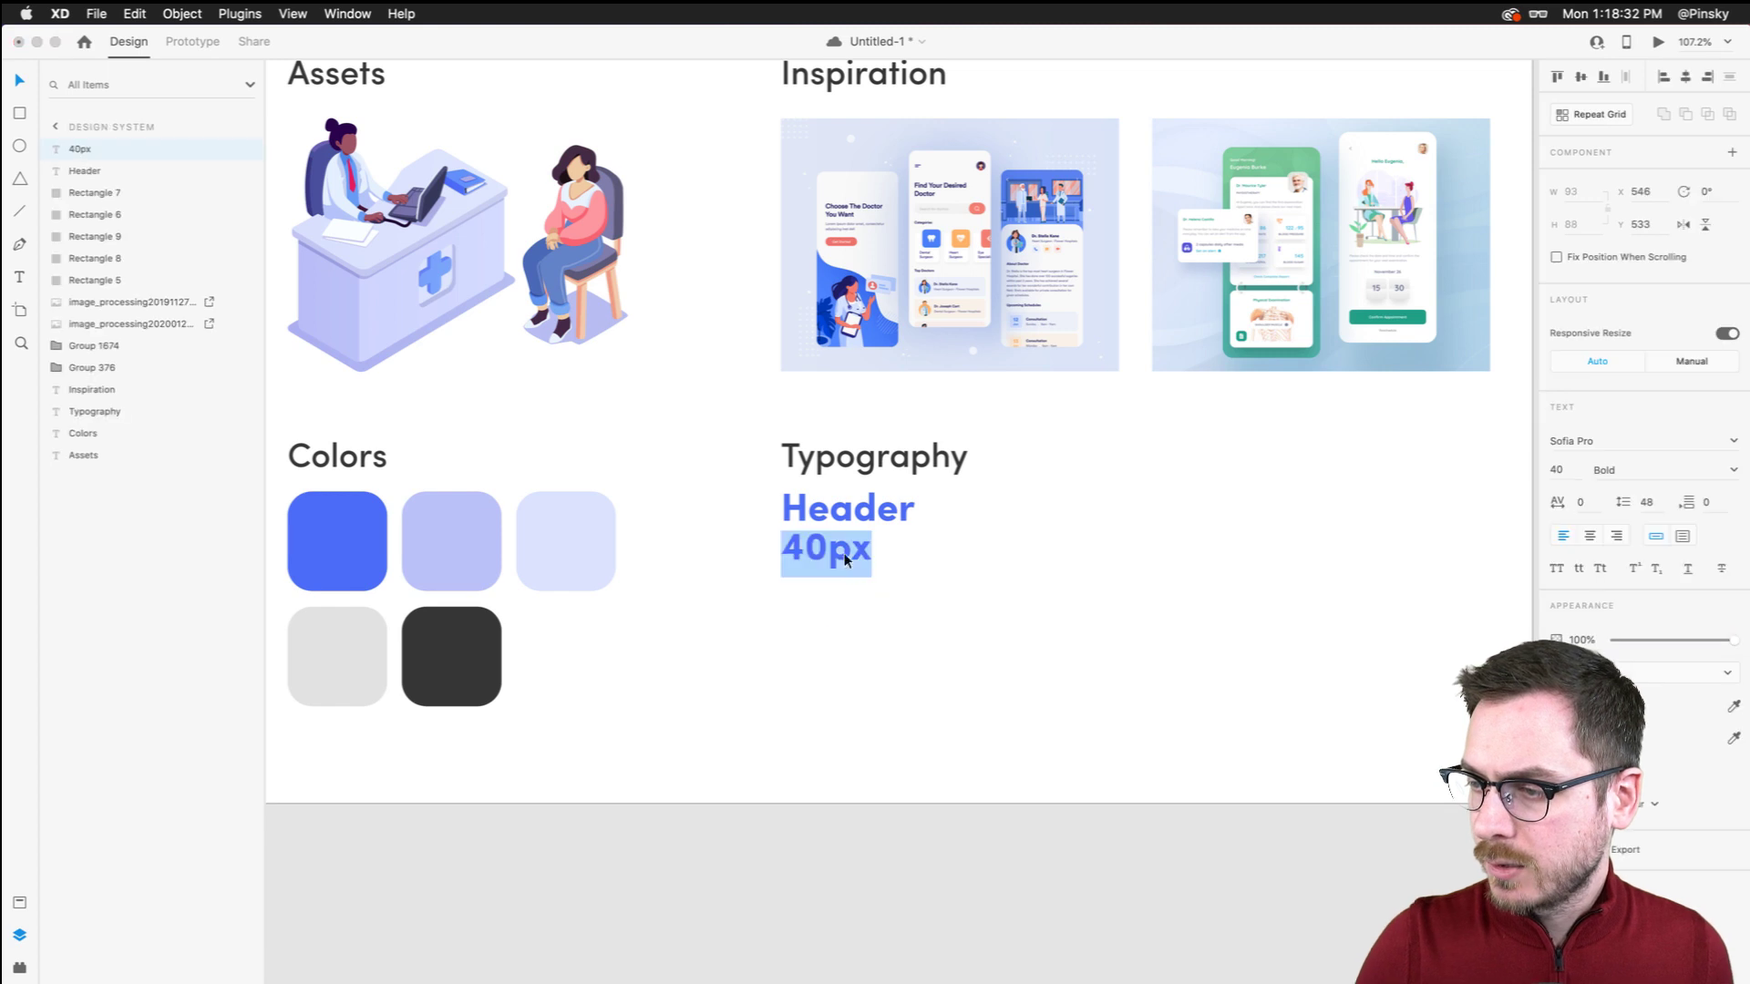
pyautogui.press('Escape')
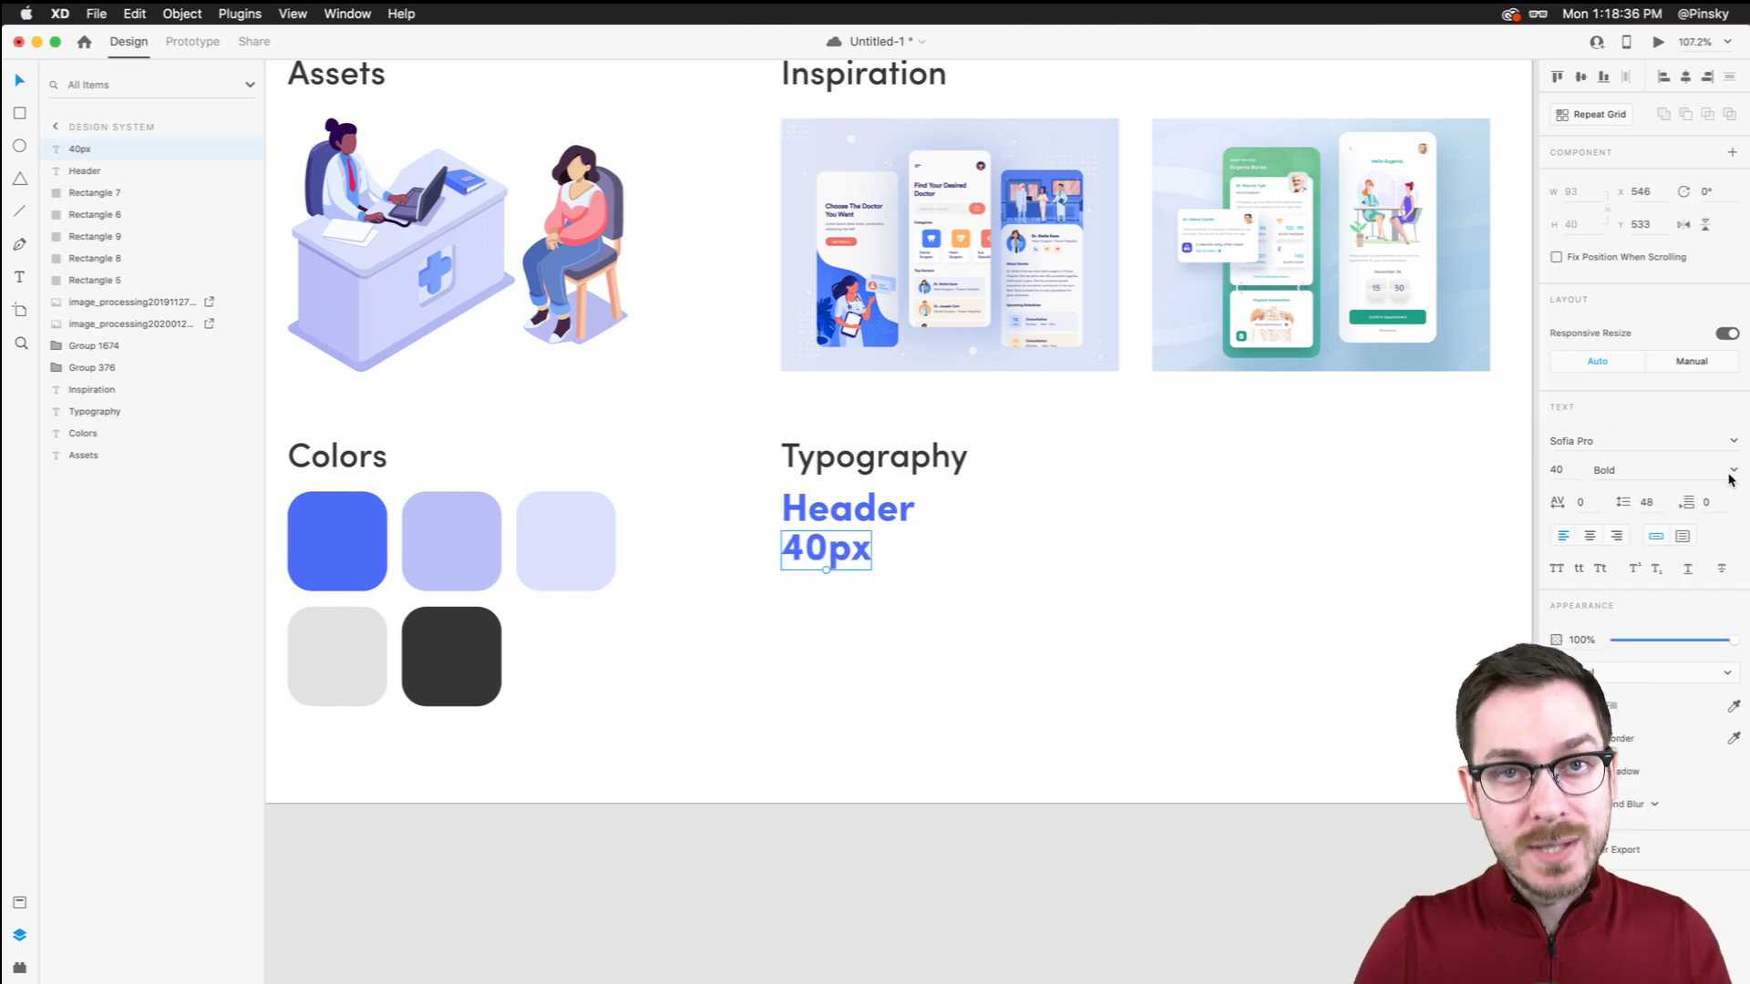
# Set the "40px" text to size 30 with Medium weight
pyautogui.click(1562, 481)
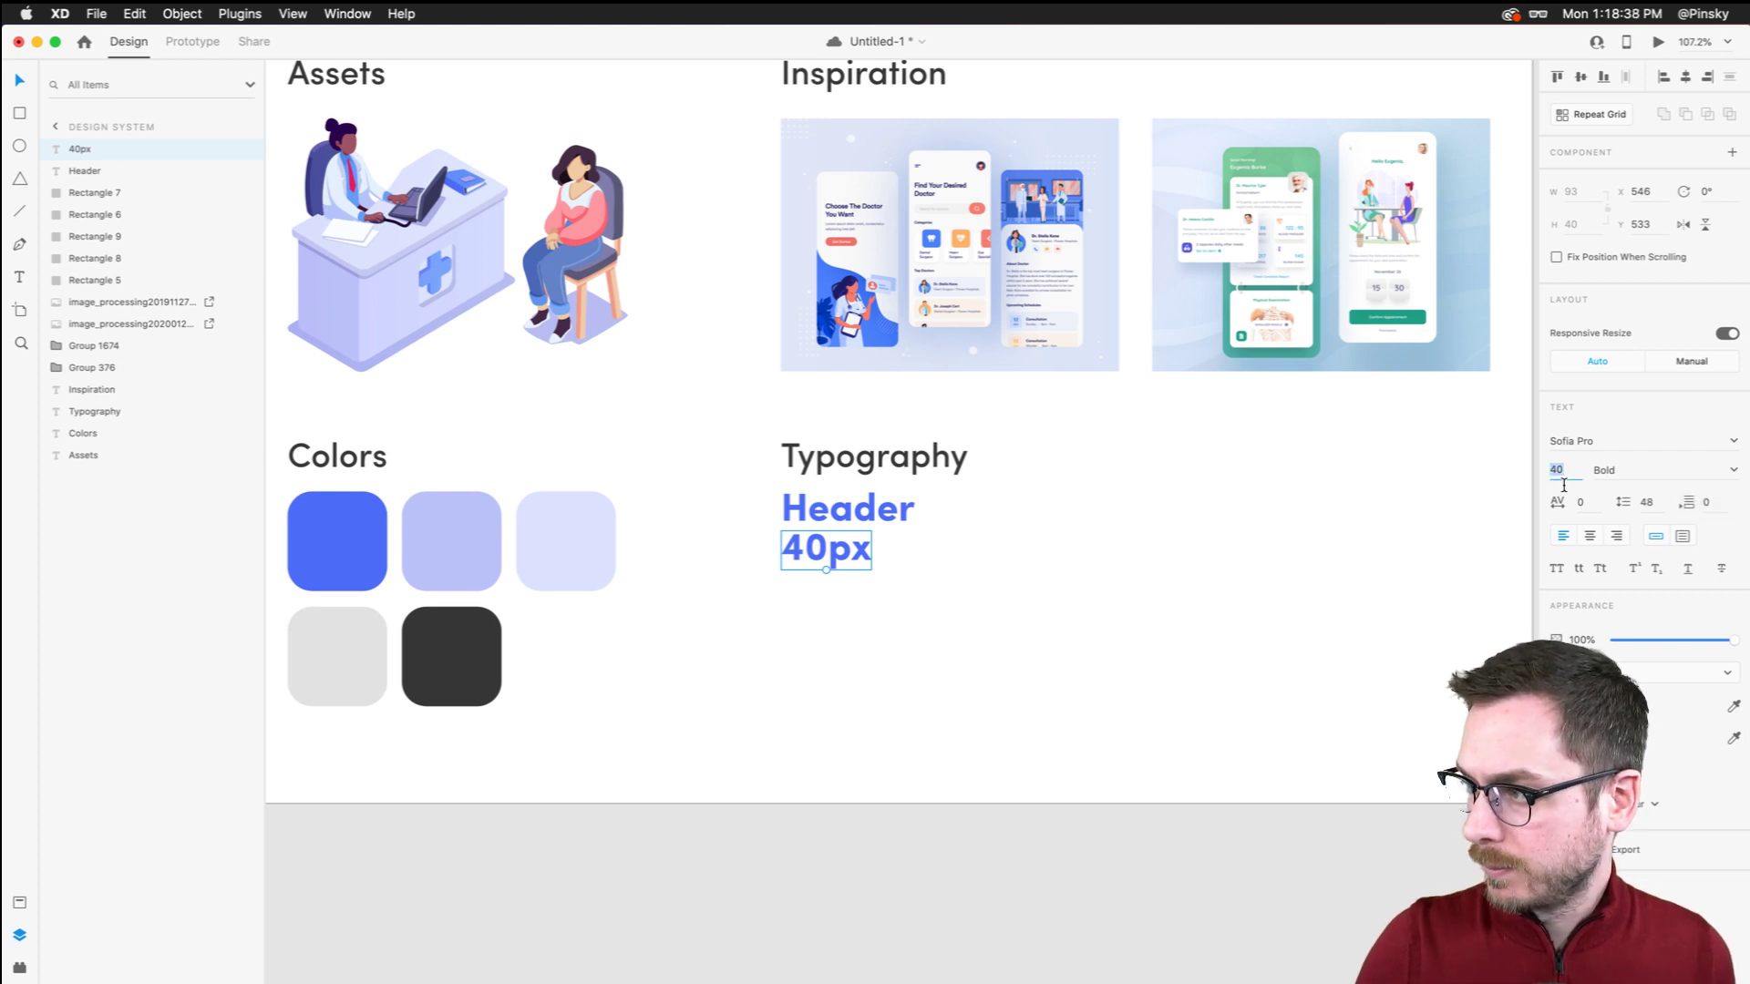
pyautogui.write('30')
pyautogui.press('Return')
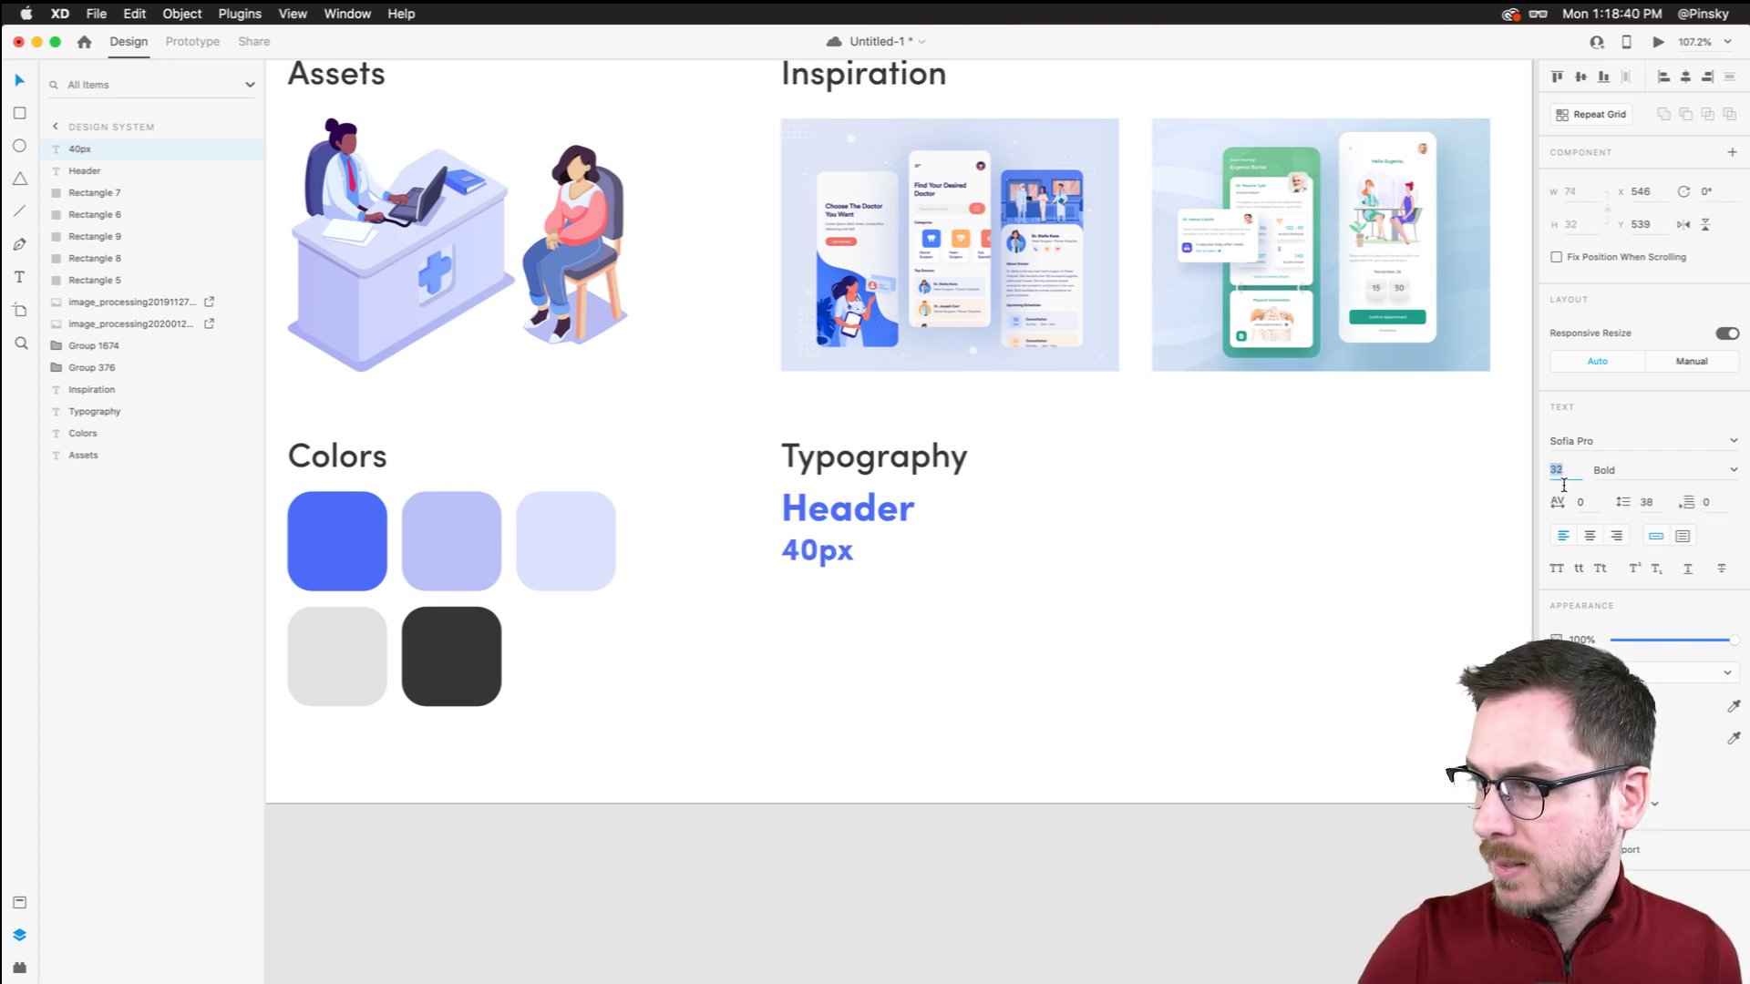
pyautogui.click(1730, 467)
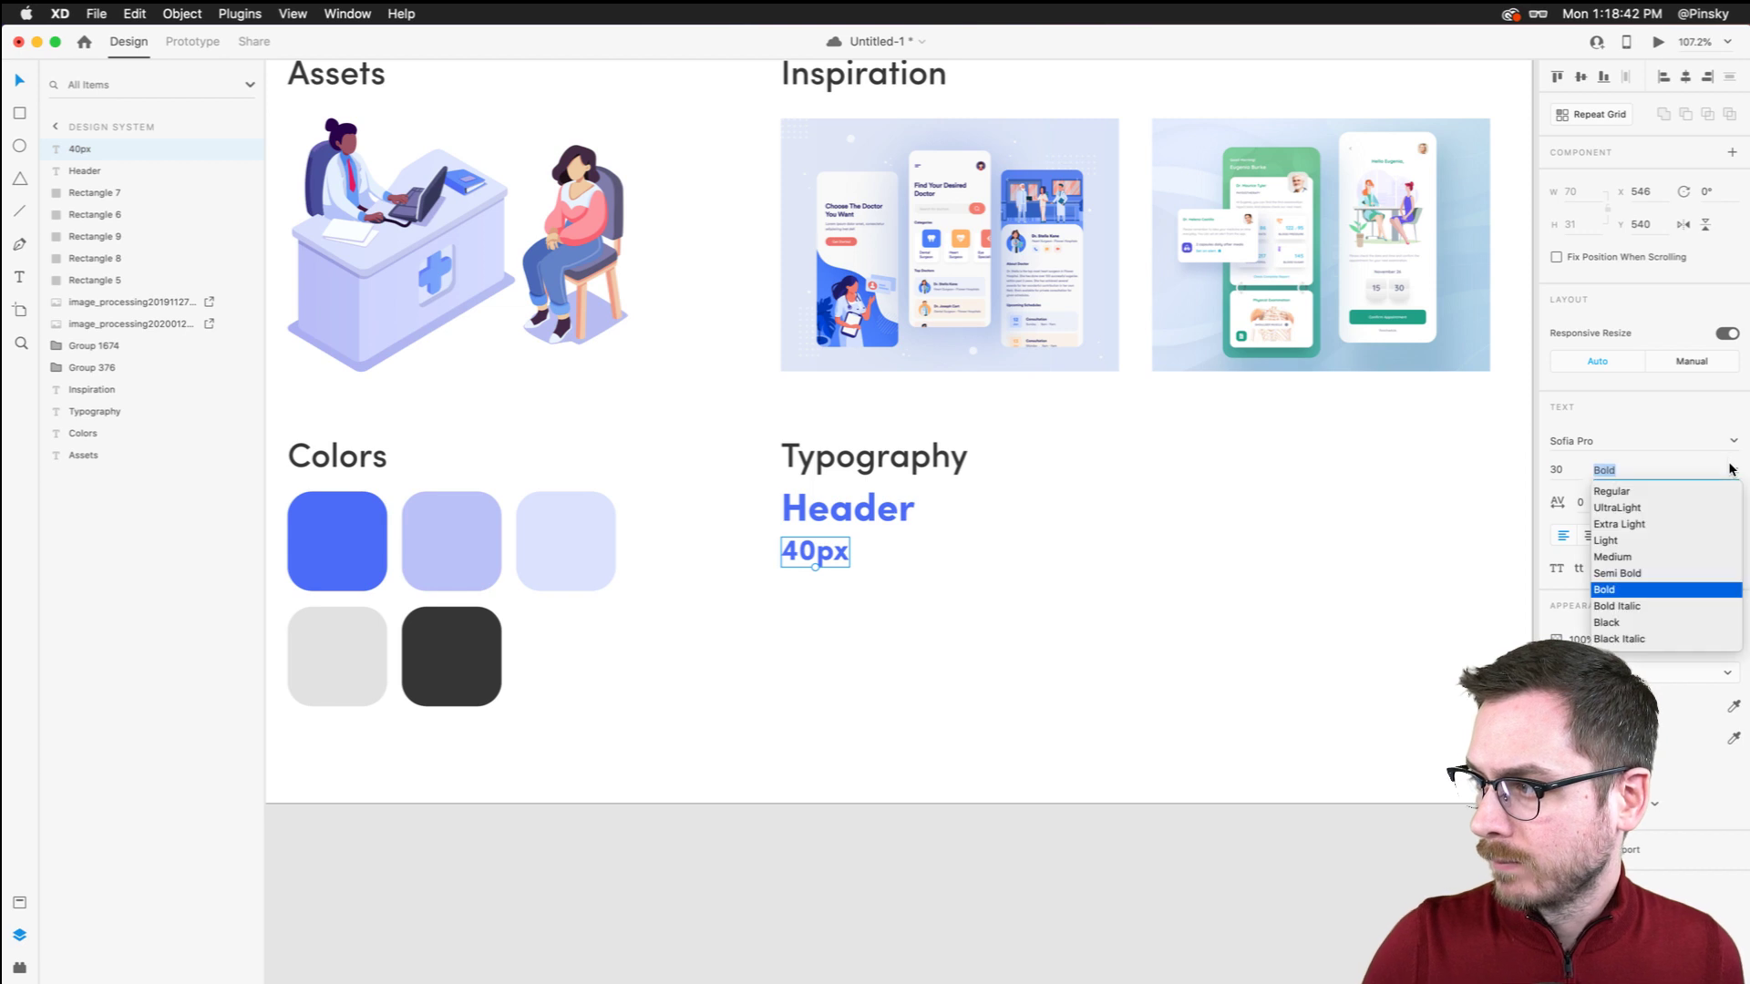
pyautogui.click(1613, 557)
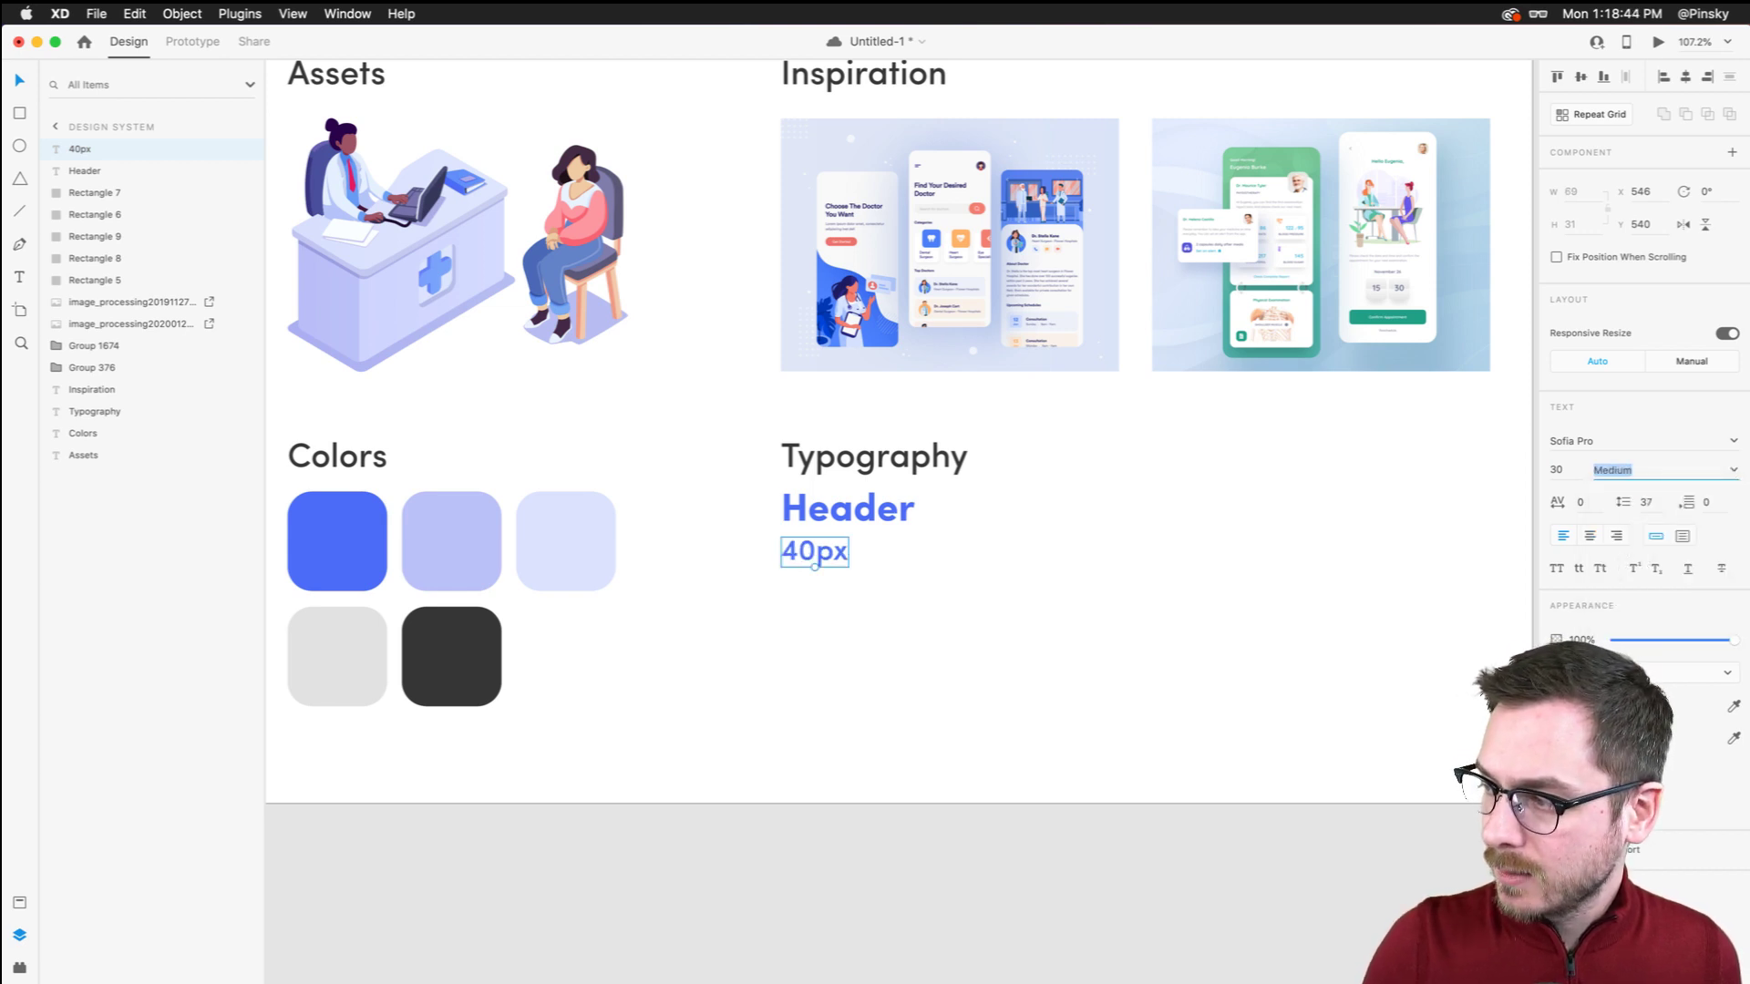
# Color the "40px" text under Header black and lower its opacity to 21%
pyautogui.click(1574, 706)
pyautogui.click(1392, 691)
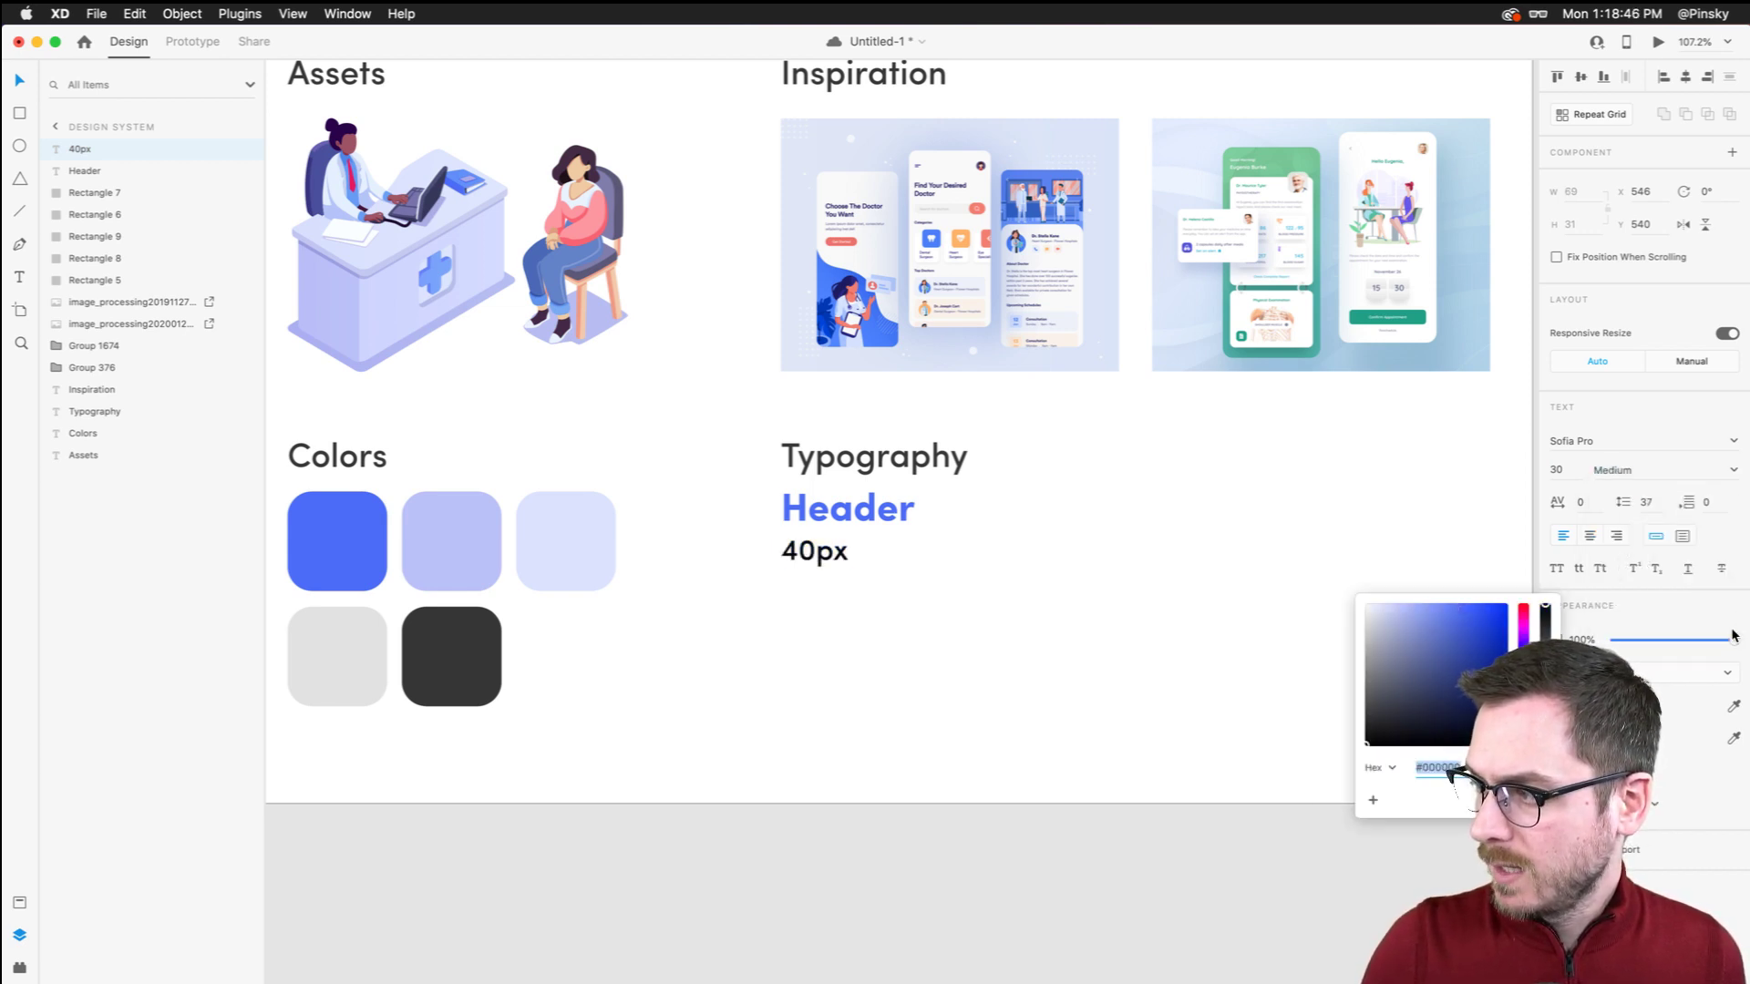
pyautogui.moveTo(1731, 640); pyautogui.dragTo(1638, 651)
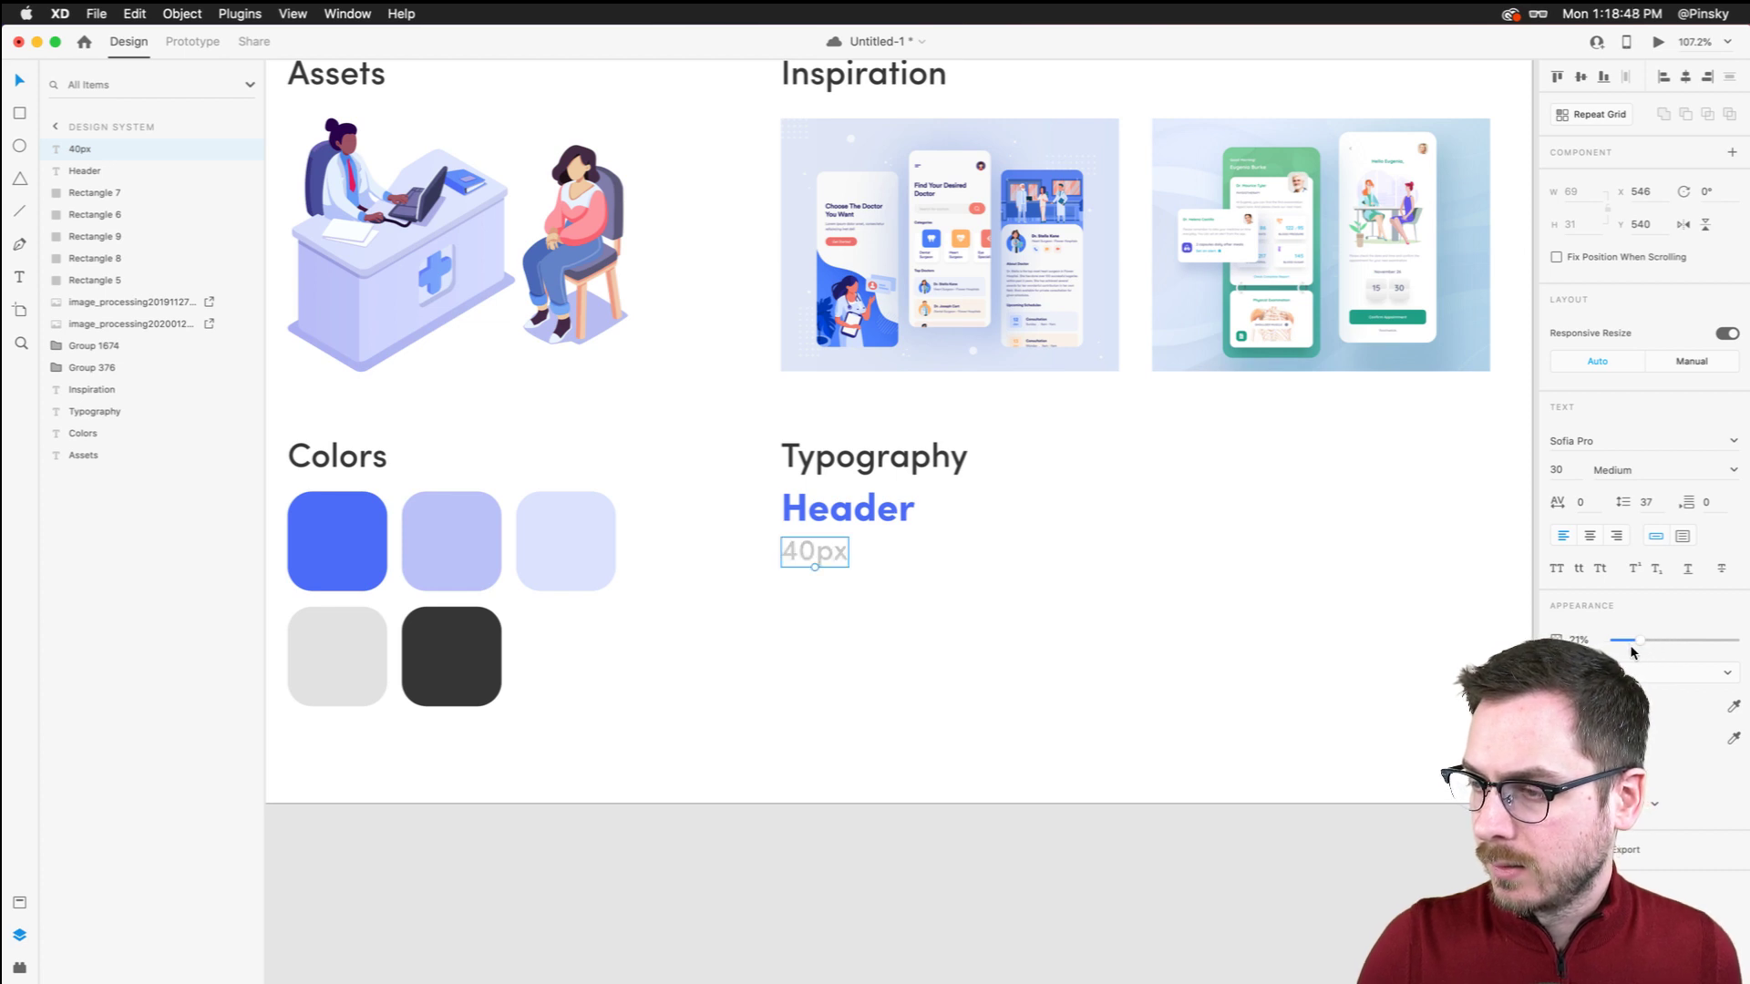
# Duplicate the Header and "40px" texts beside the originals at X 737 and reword the copied heading to "Sub-Header"
pyautogui.moveTo(802, 539); pyautogui.dragTo(1004, 507)
pyautogui.press('Escape')
pyautogui.doubleClick(973, 517)
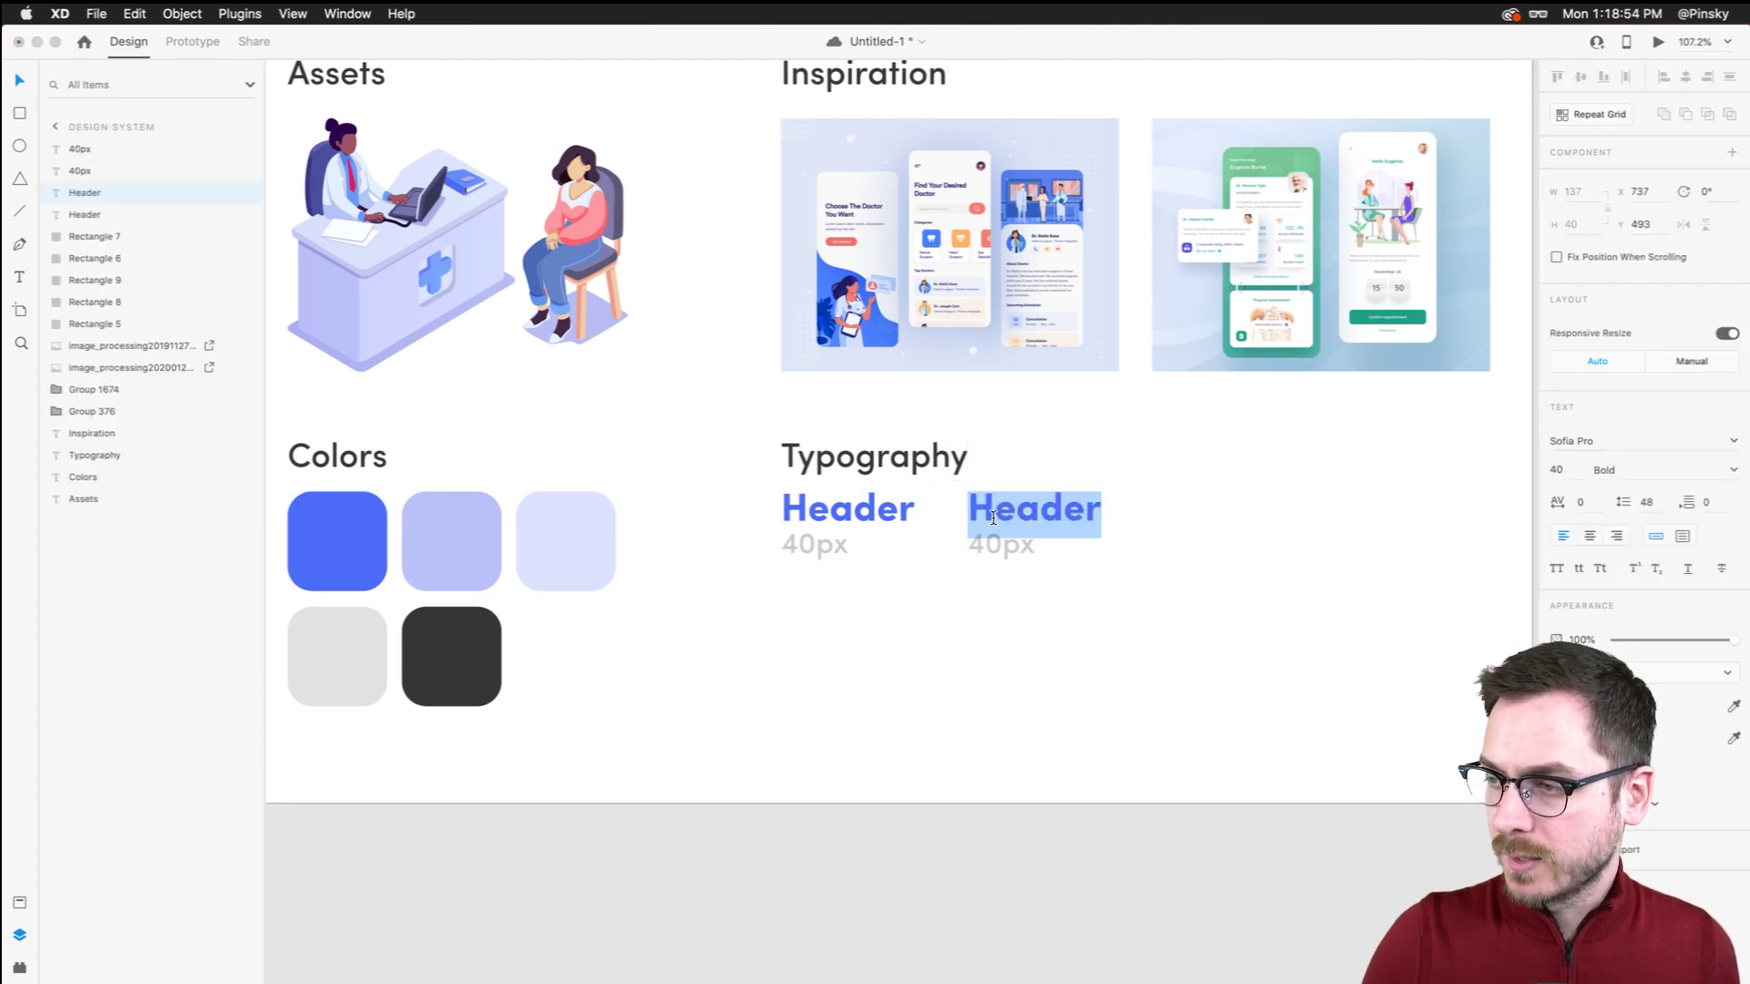
pyautogui.press('Left')
pyautogui.write('Sub-')
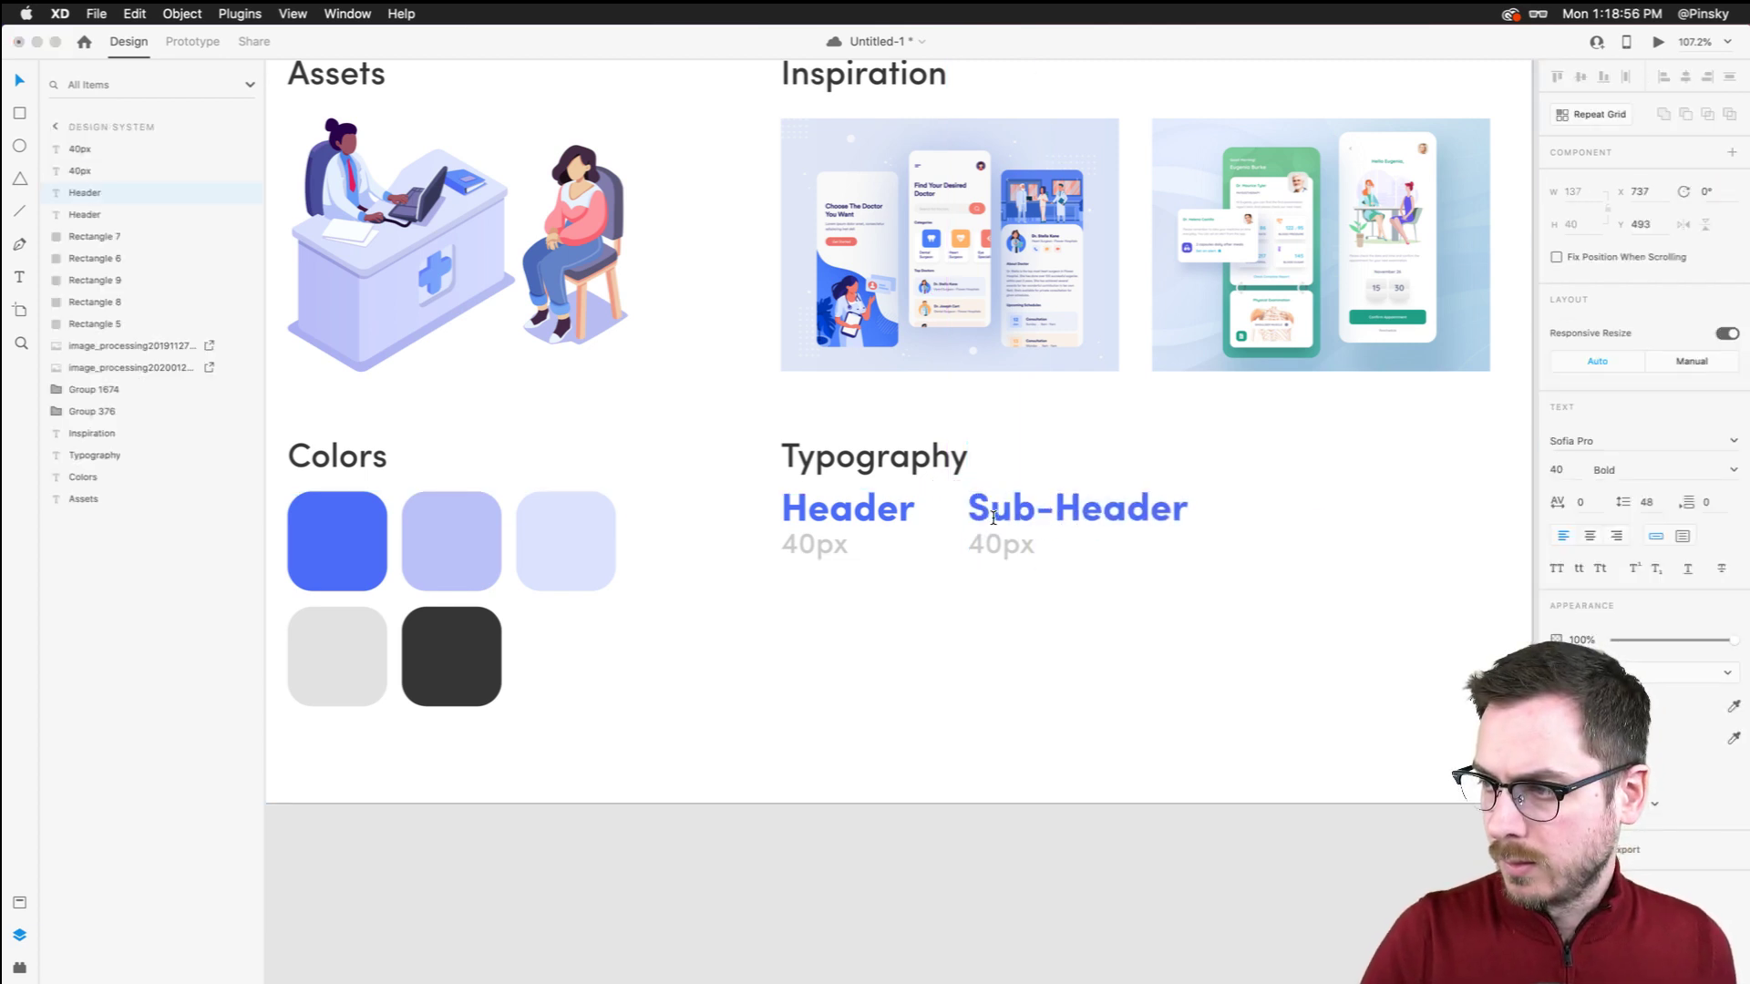
pyautogui.press('Escape')
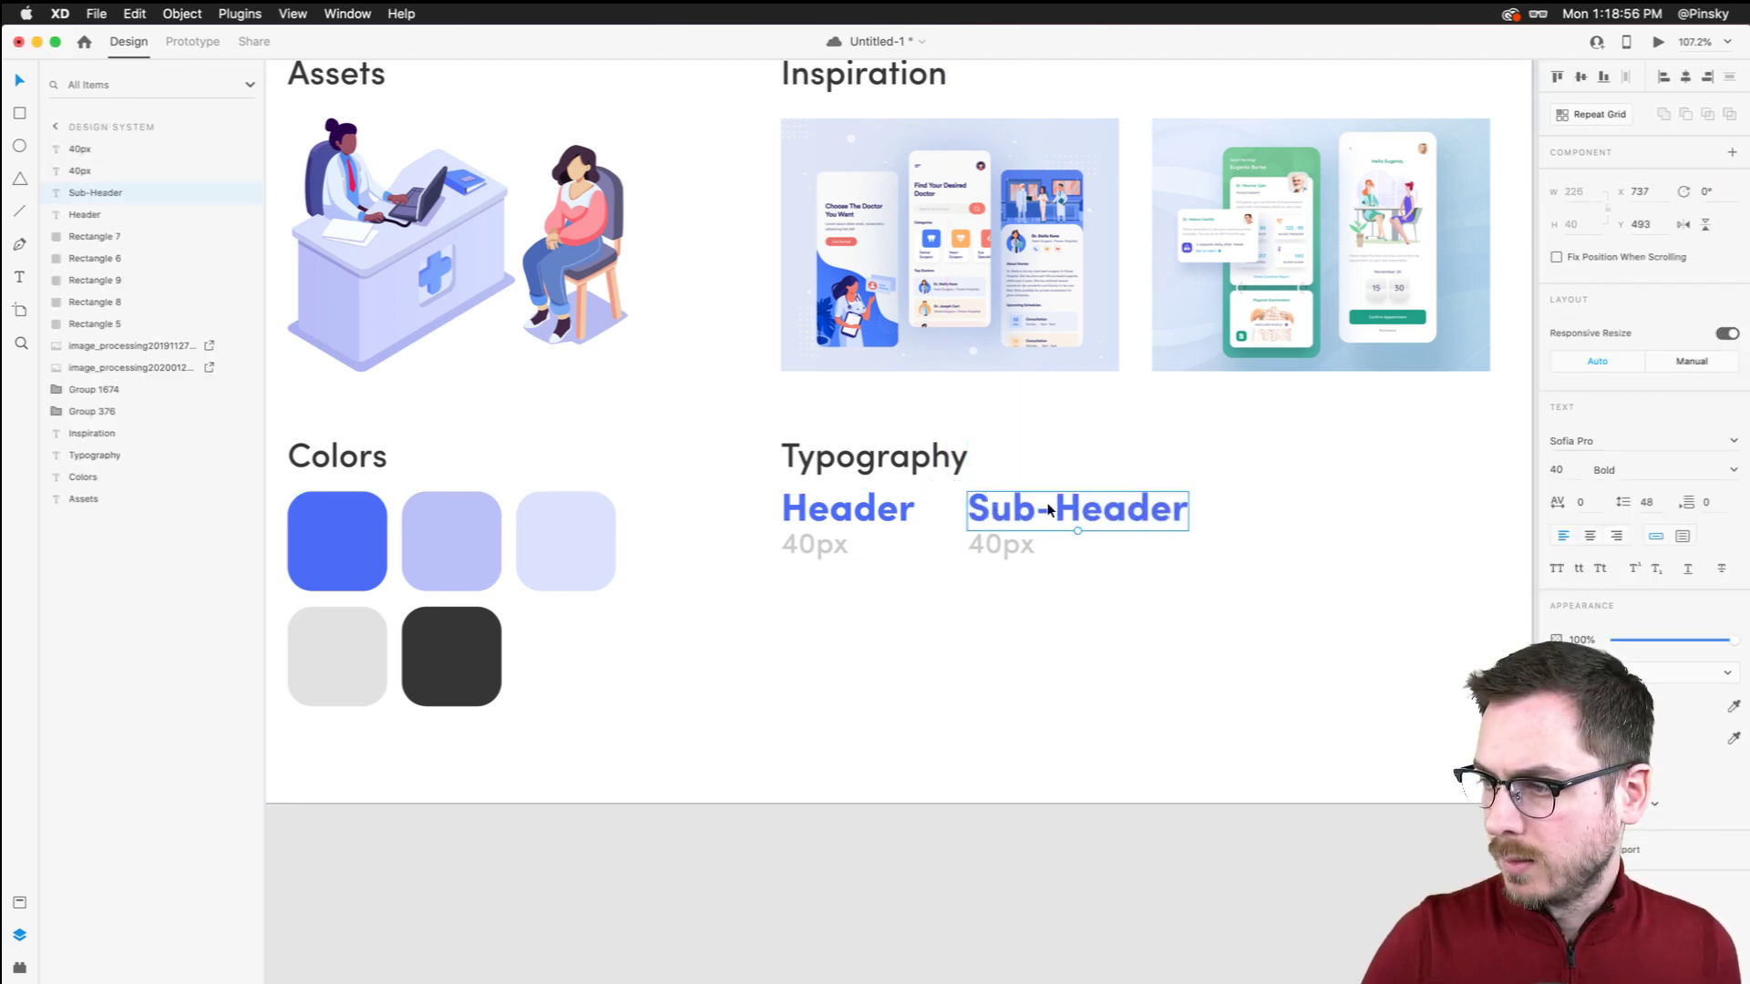
# Set the Sub-Header text to size 32 with Semi Bold weight
pyautogui.click(1577, 478)
pyautogui.write('32')
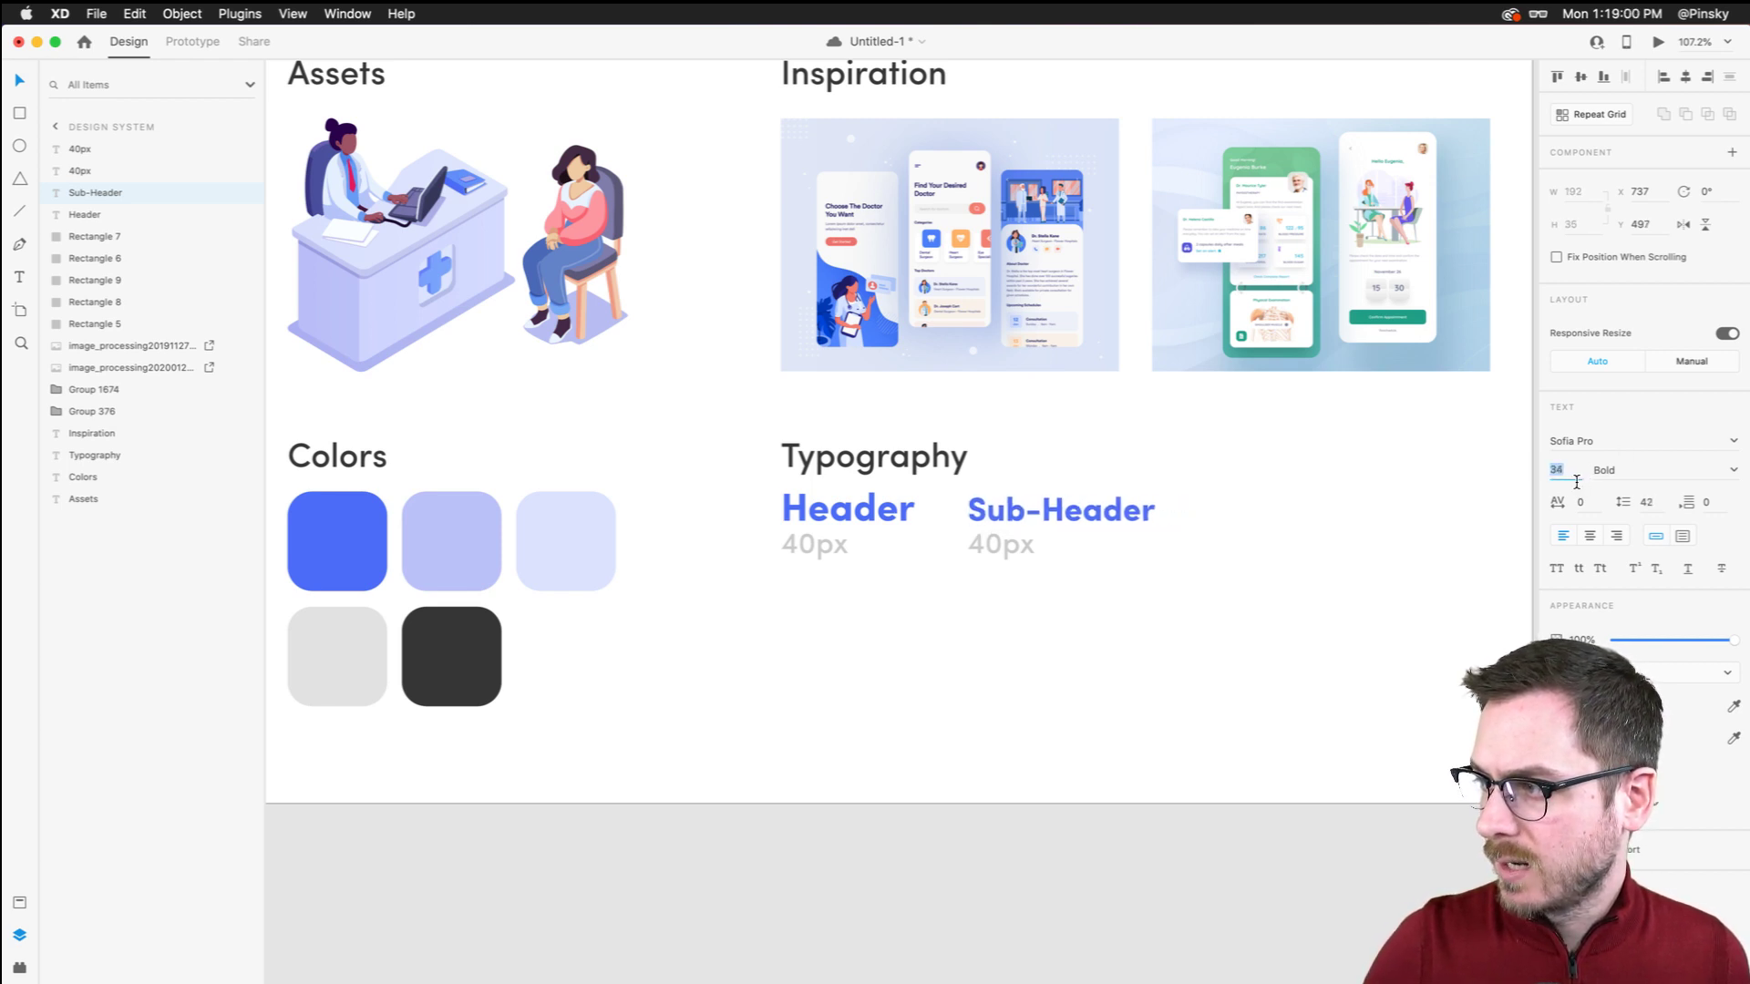
pyautogui.press('Return')
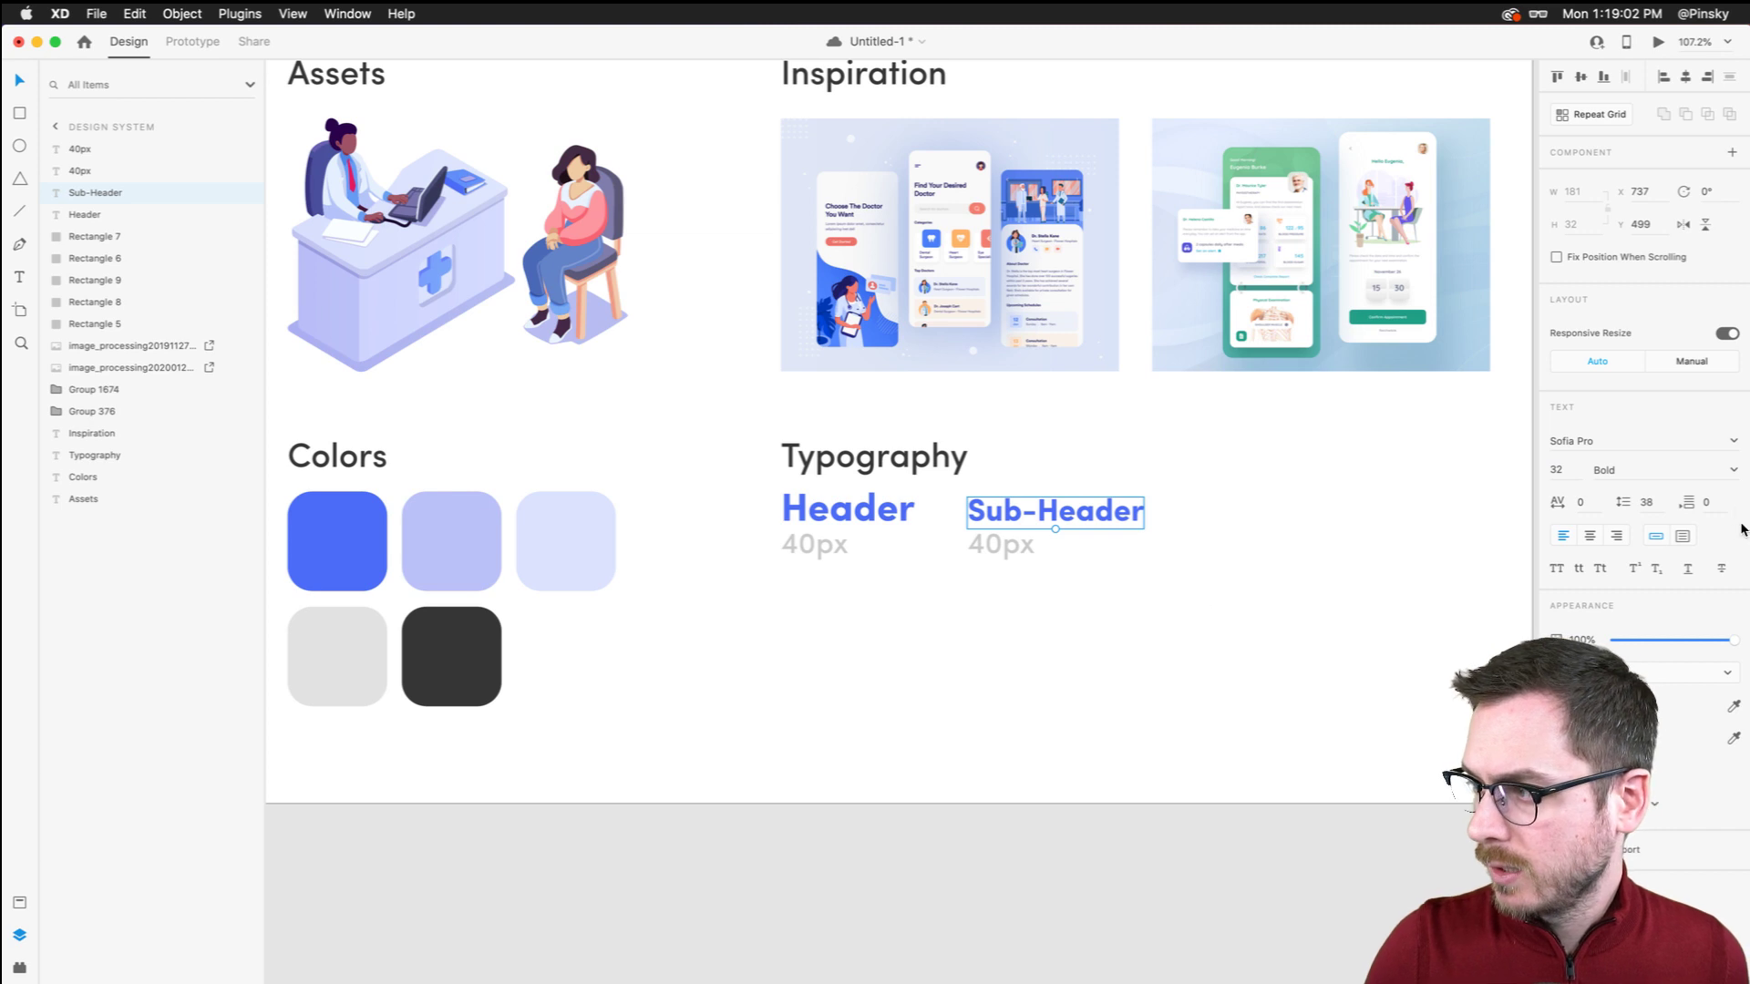
pyautogui.click(1734, 470)
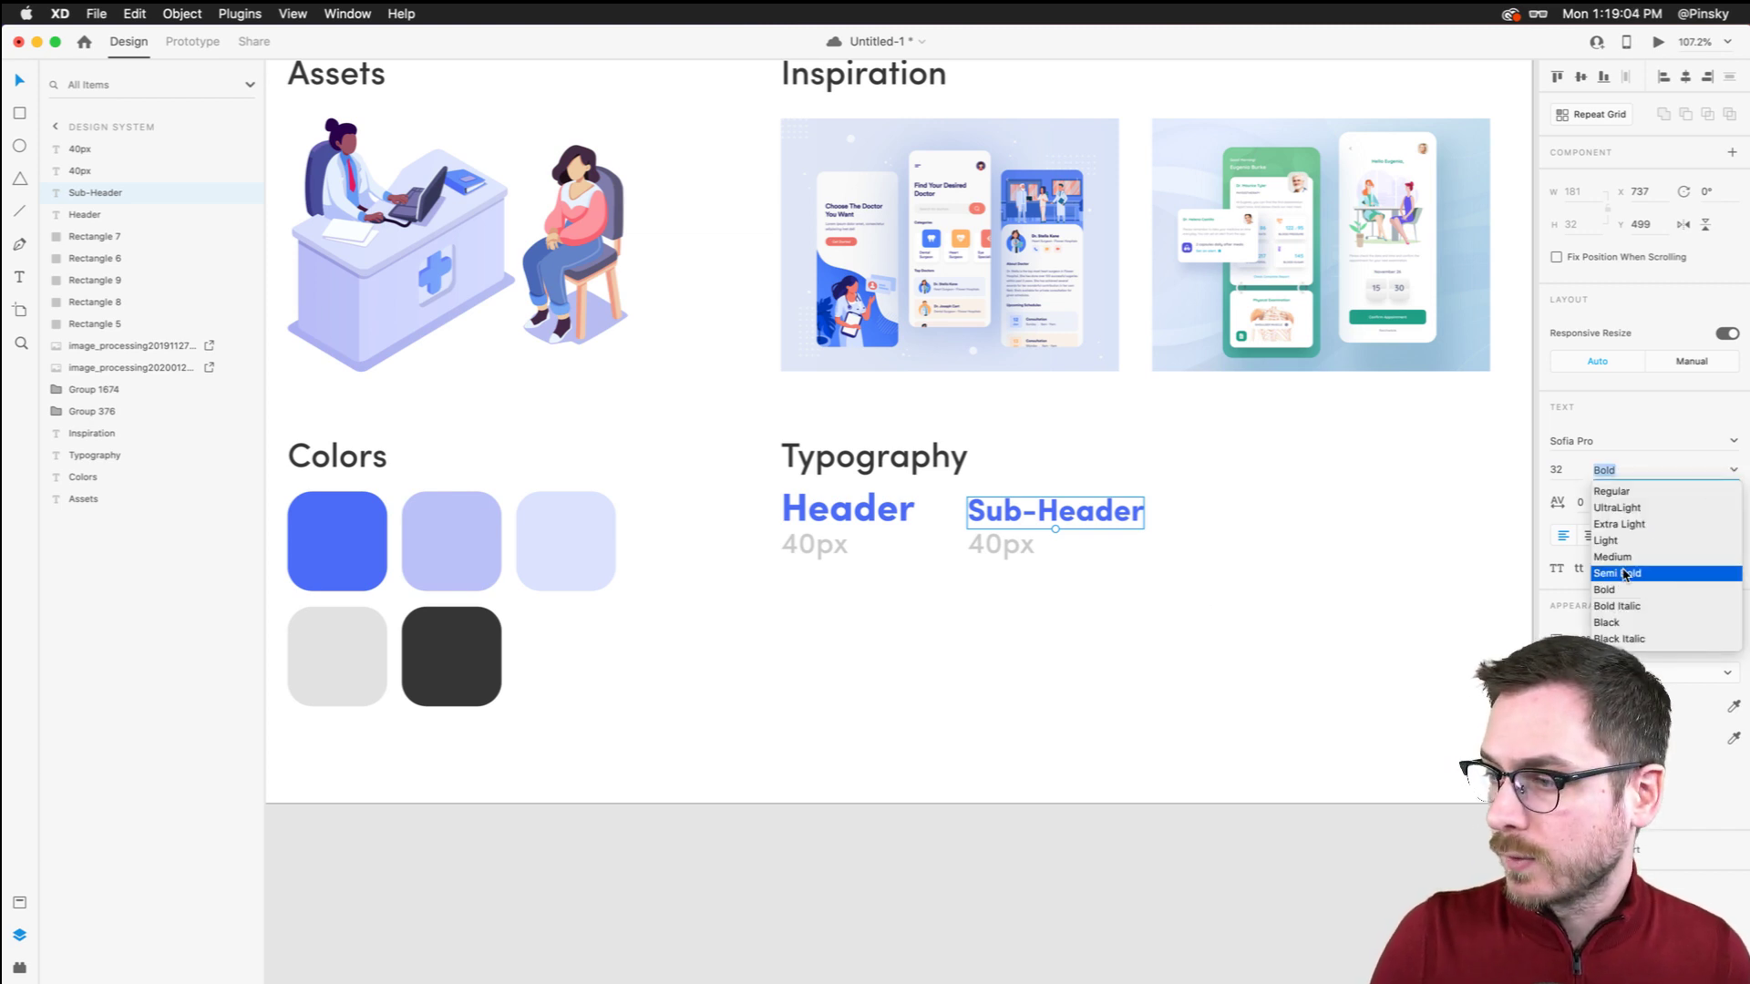
pyautogui.press('Escape')
# Change the label under Sub-Header to "32px" and save the document
pyautogui.doubleClick(991, 545)
pyautogui.click(991, 545)
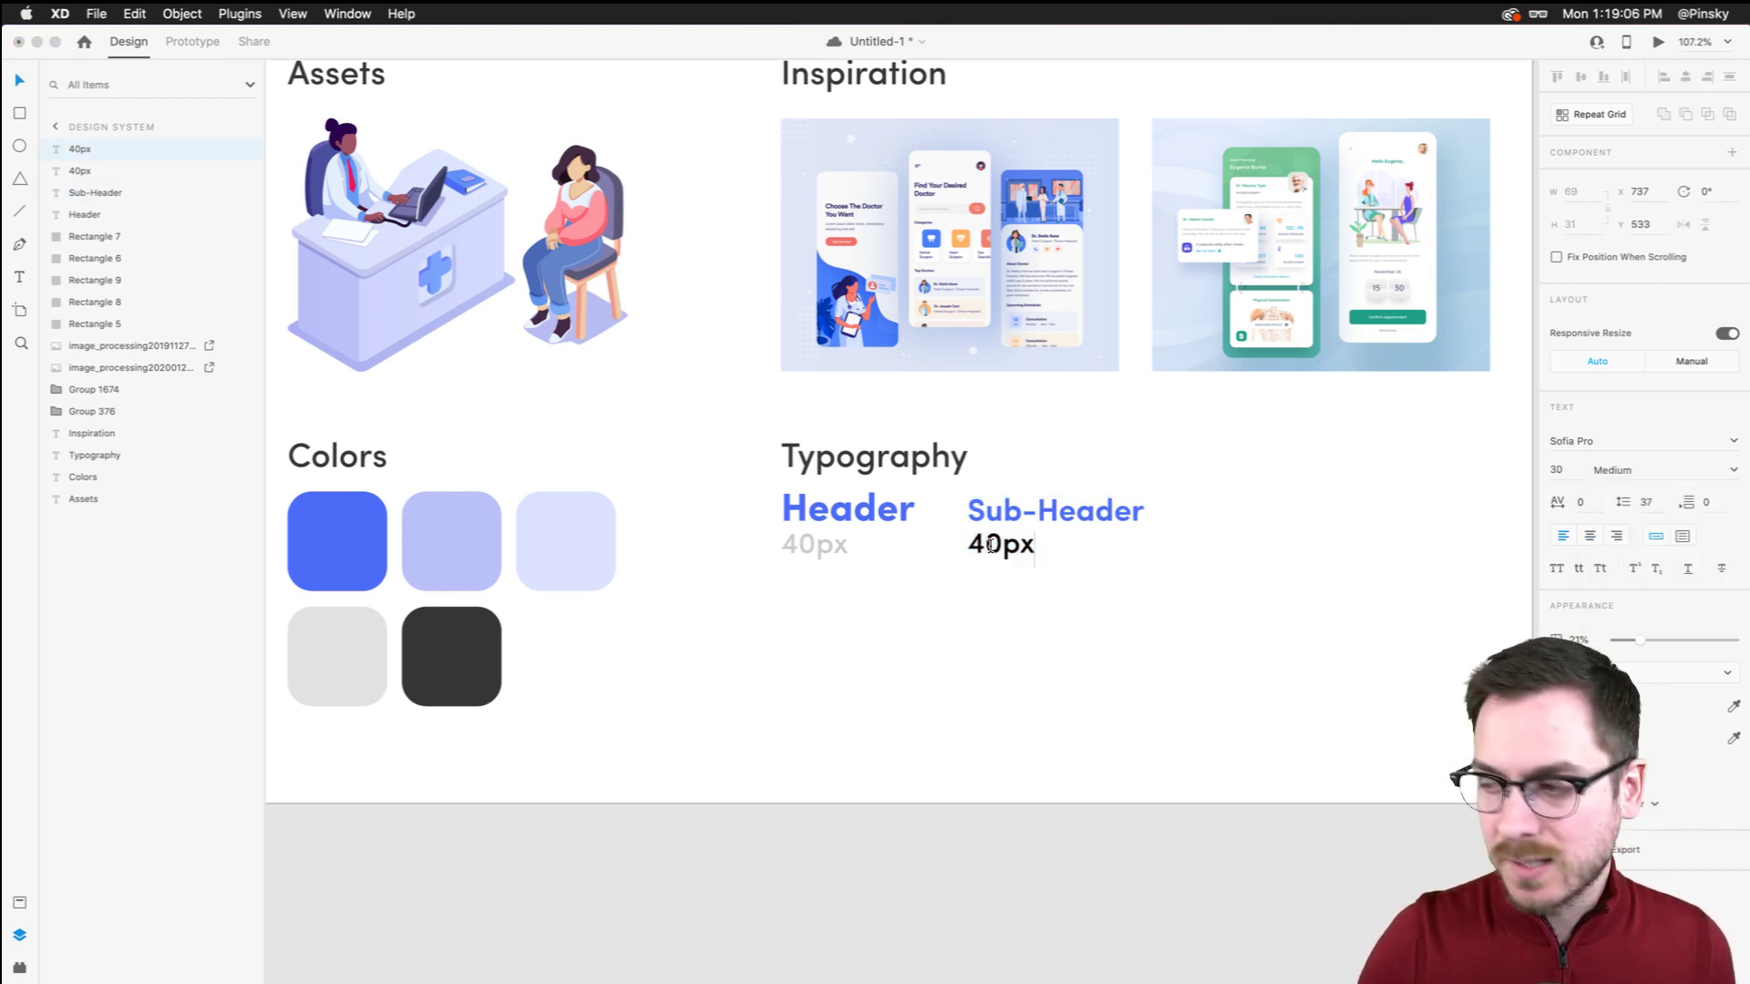
pyautogui.press('Delete')
pyautogui.write('3')
pyautogui.press('BackSpace')
pyautogui.press('BackSpace')
pyautogui.write('32')
pyautogui.press('Escape')
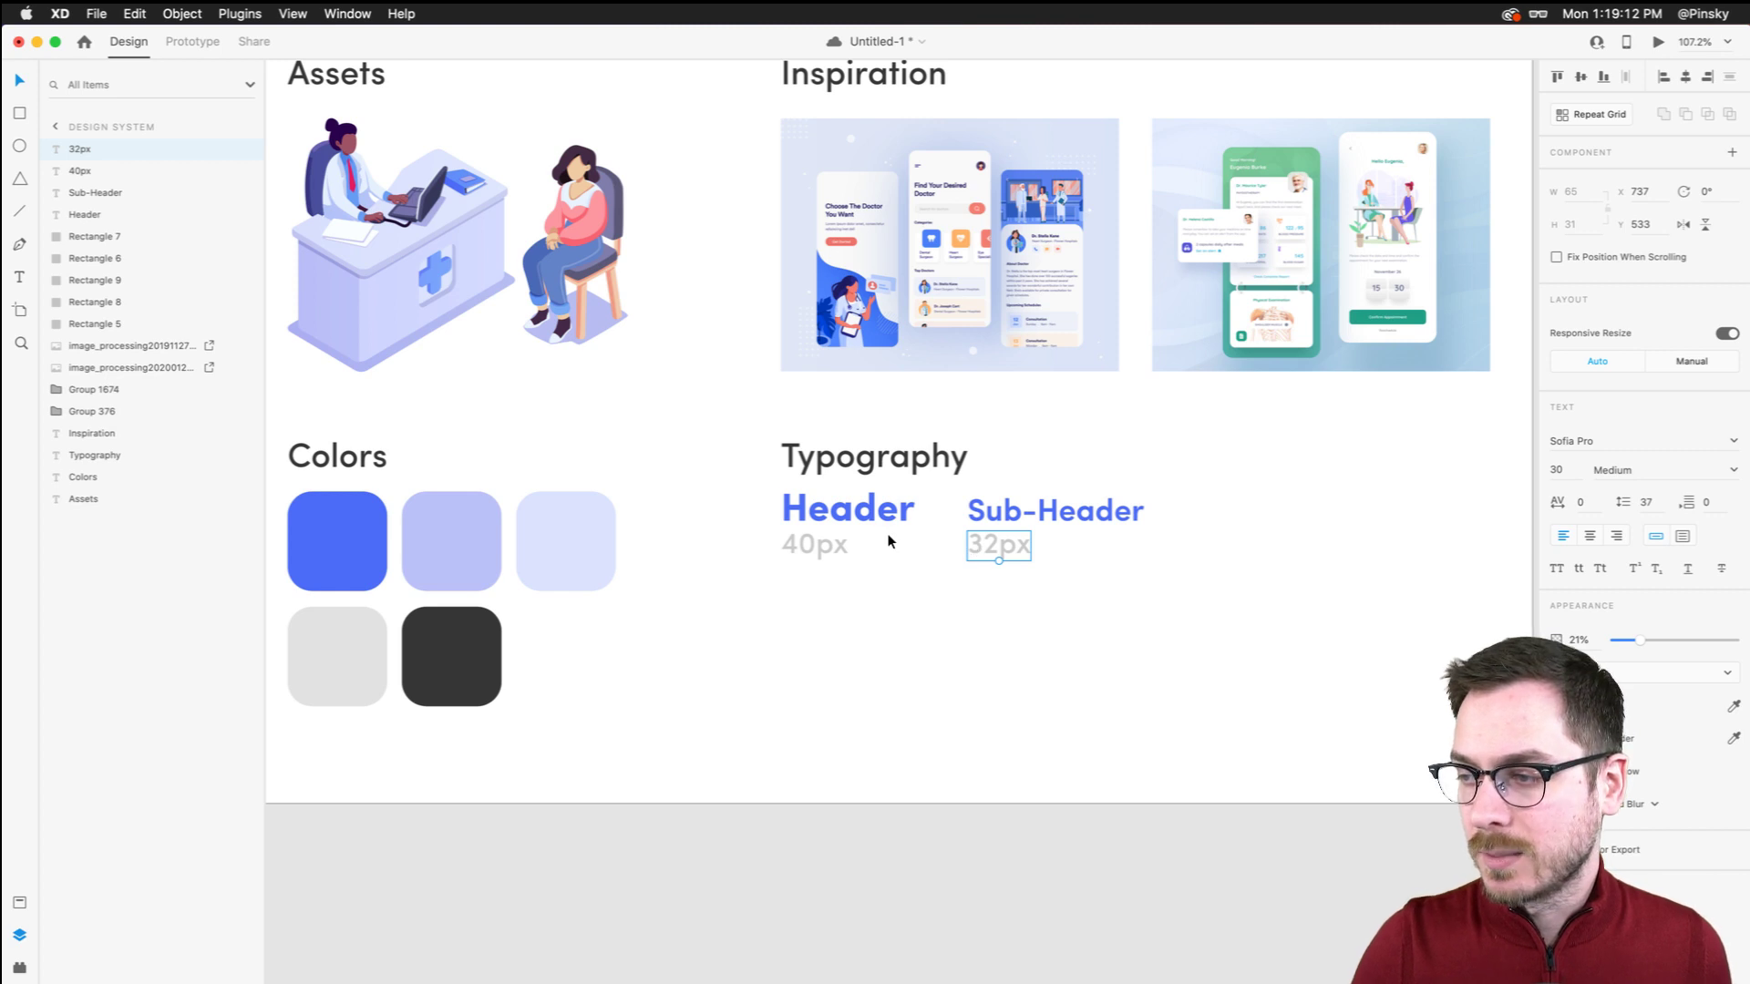
pyautogui.press('super+minus')
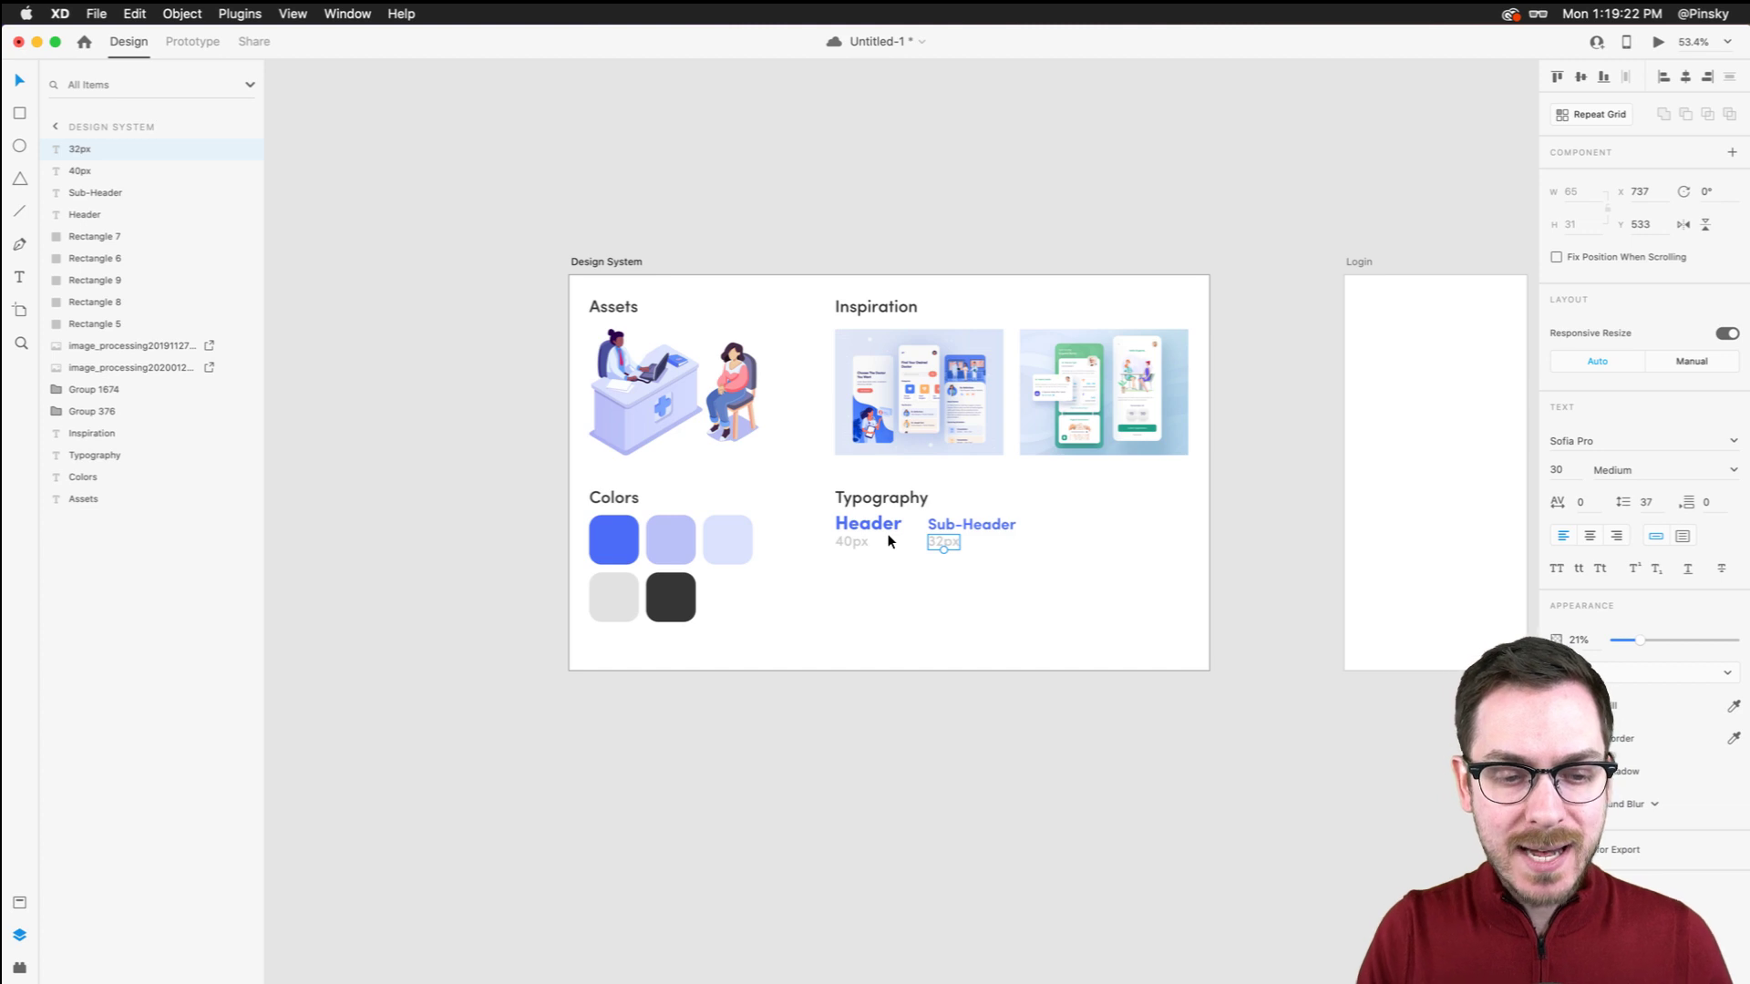
pyautogui.press('super+s')
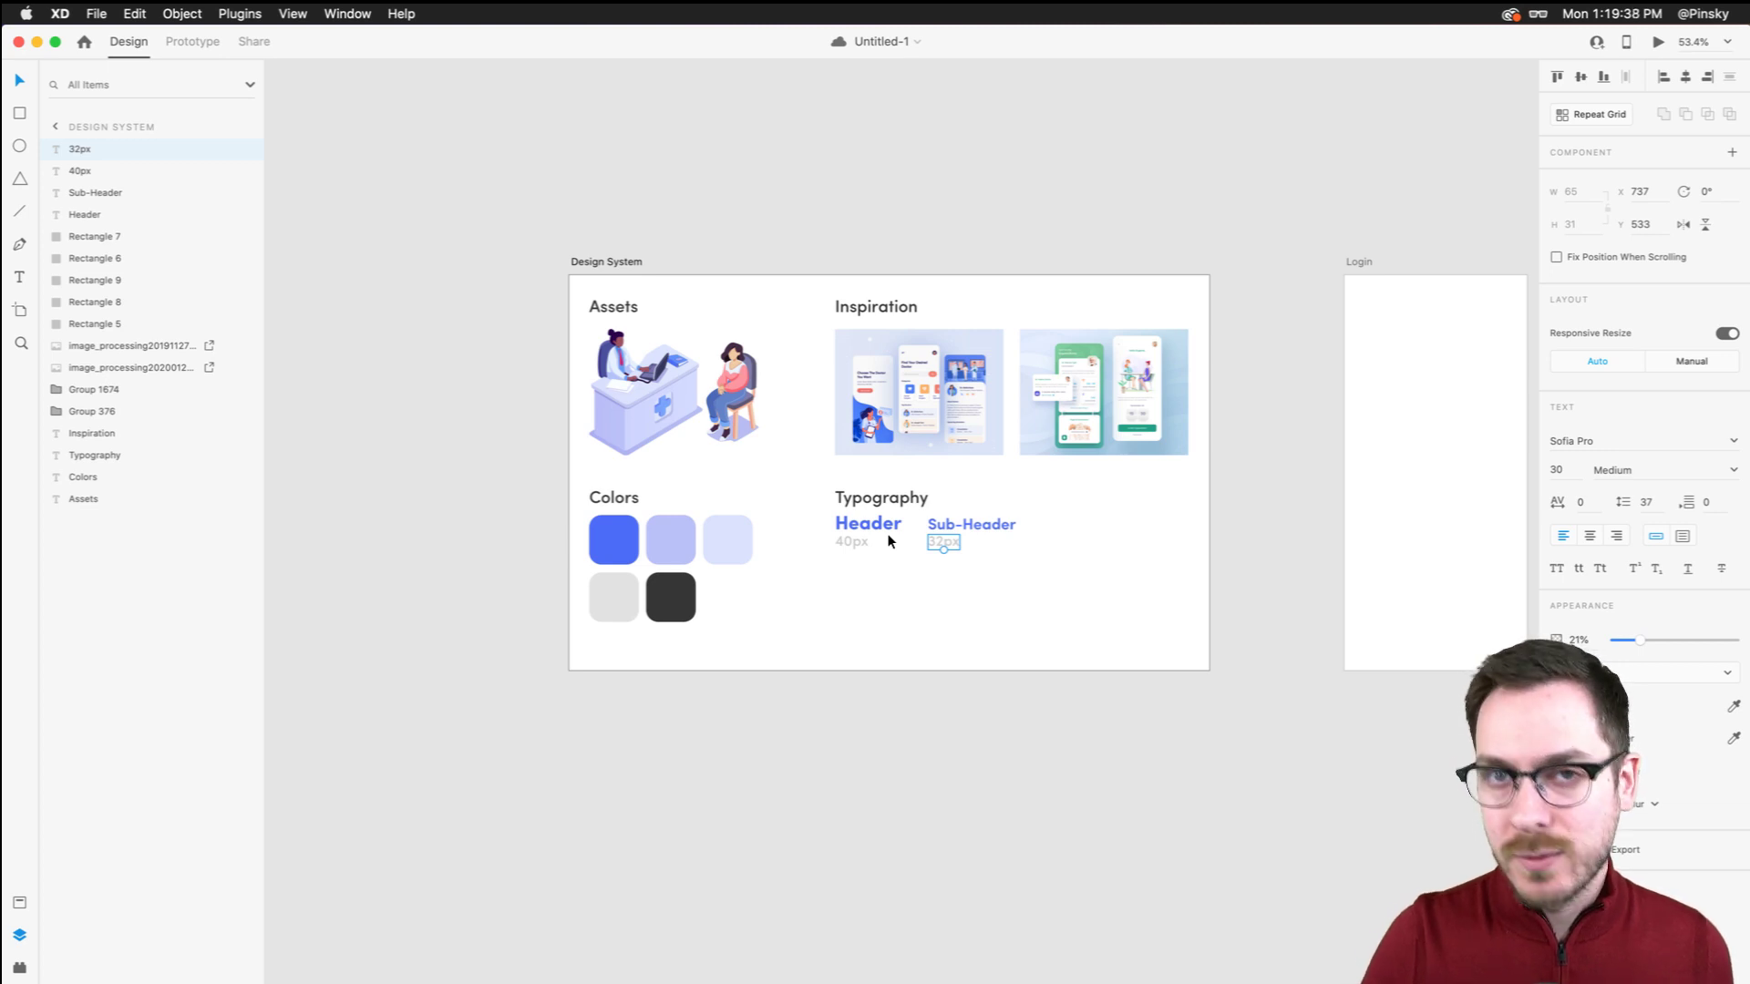
# Try scaling the Sub-Header text down to size 5 directly on the artboard, and undo the change
pyautogui.click(972, 520)
pyautogui.scroll(5, 973, 519)
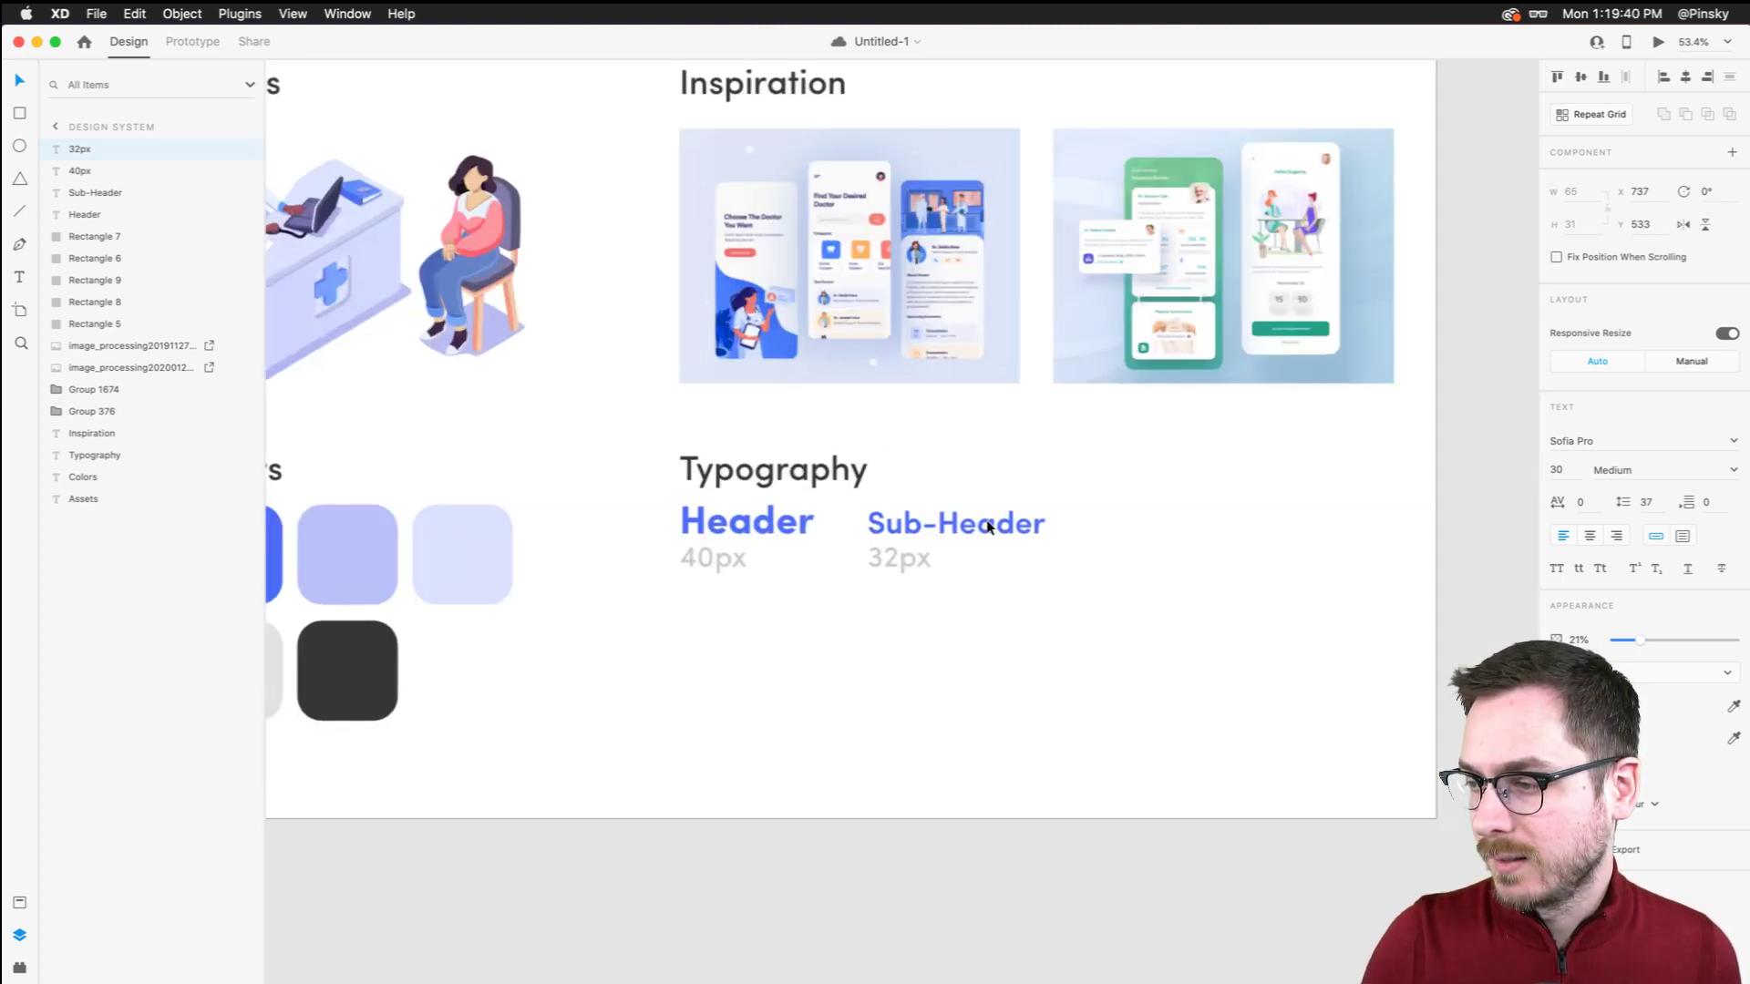
pyautogui.moveTo(908, 567); pyautogui.dragTo(913, 500)
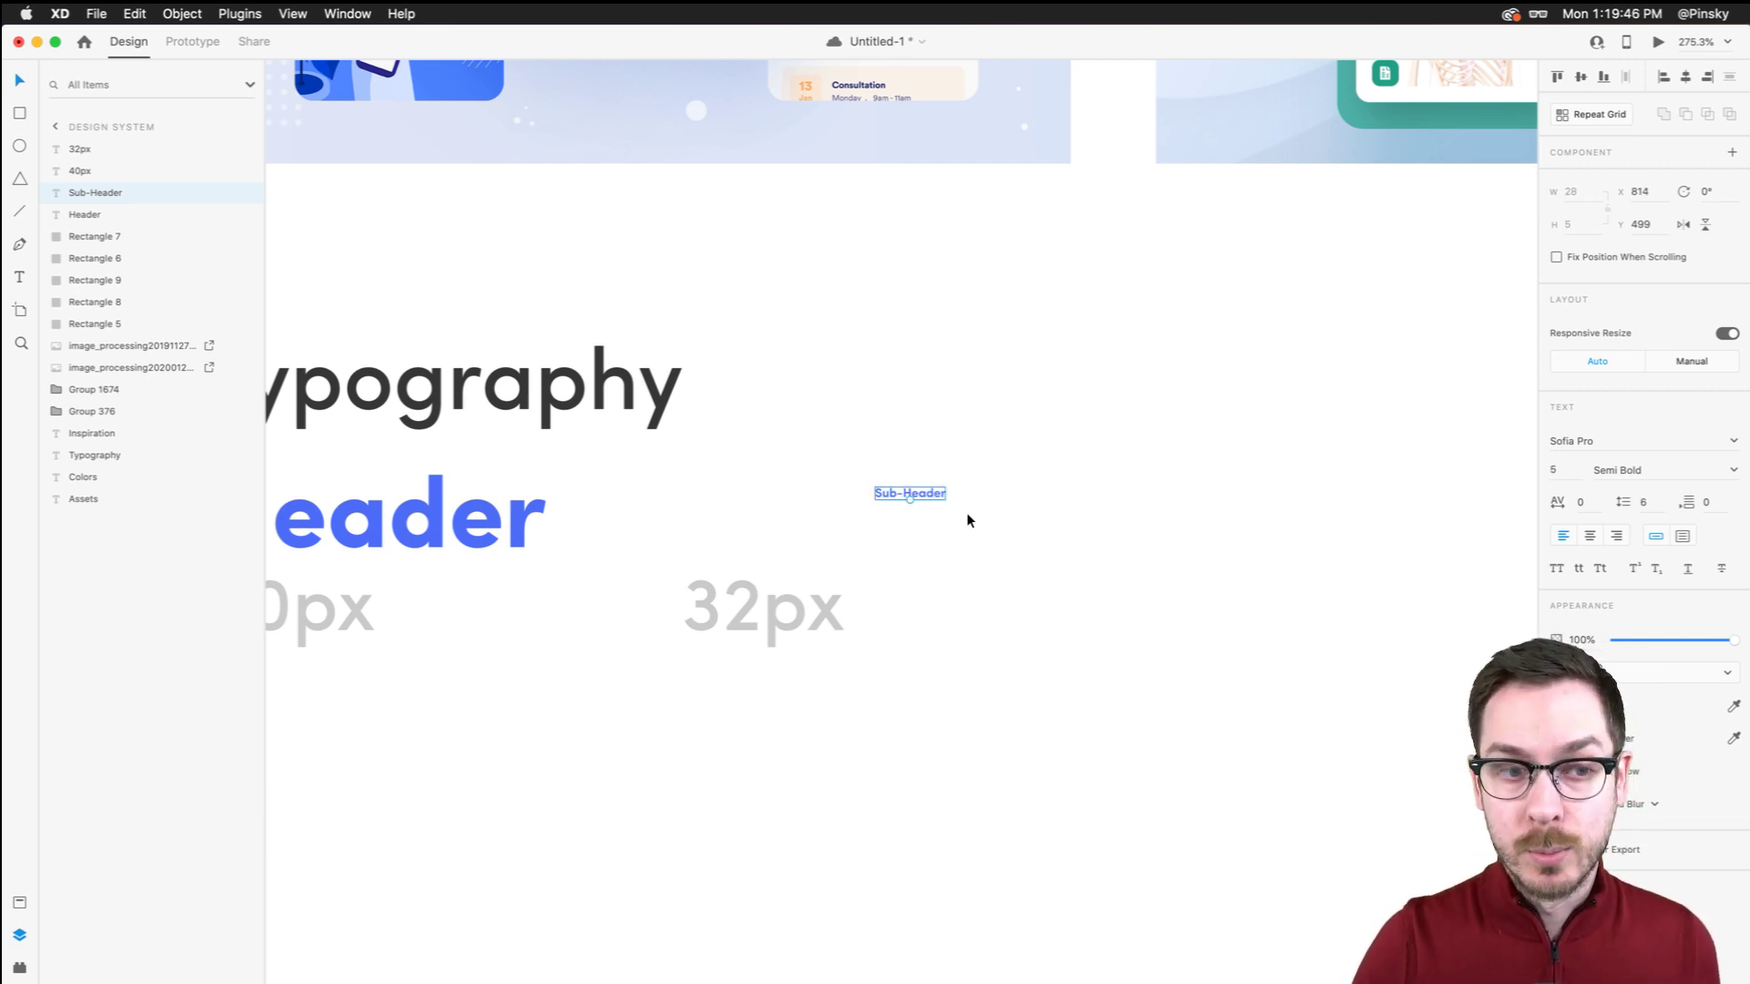
pyautogui.press('super+z')
pyautogui.scroll(-5, 966, 513)
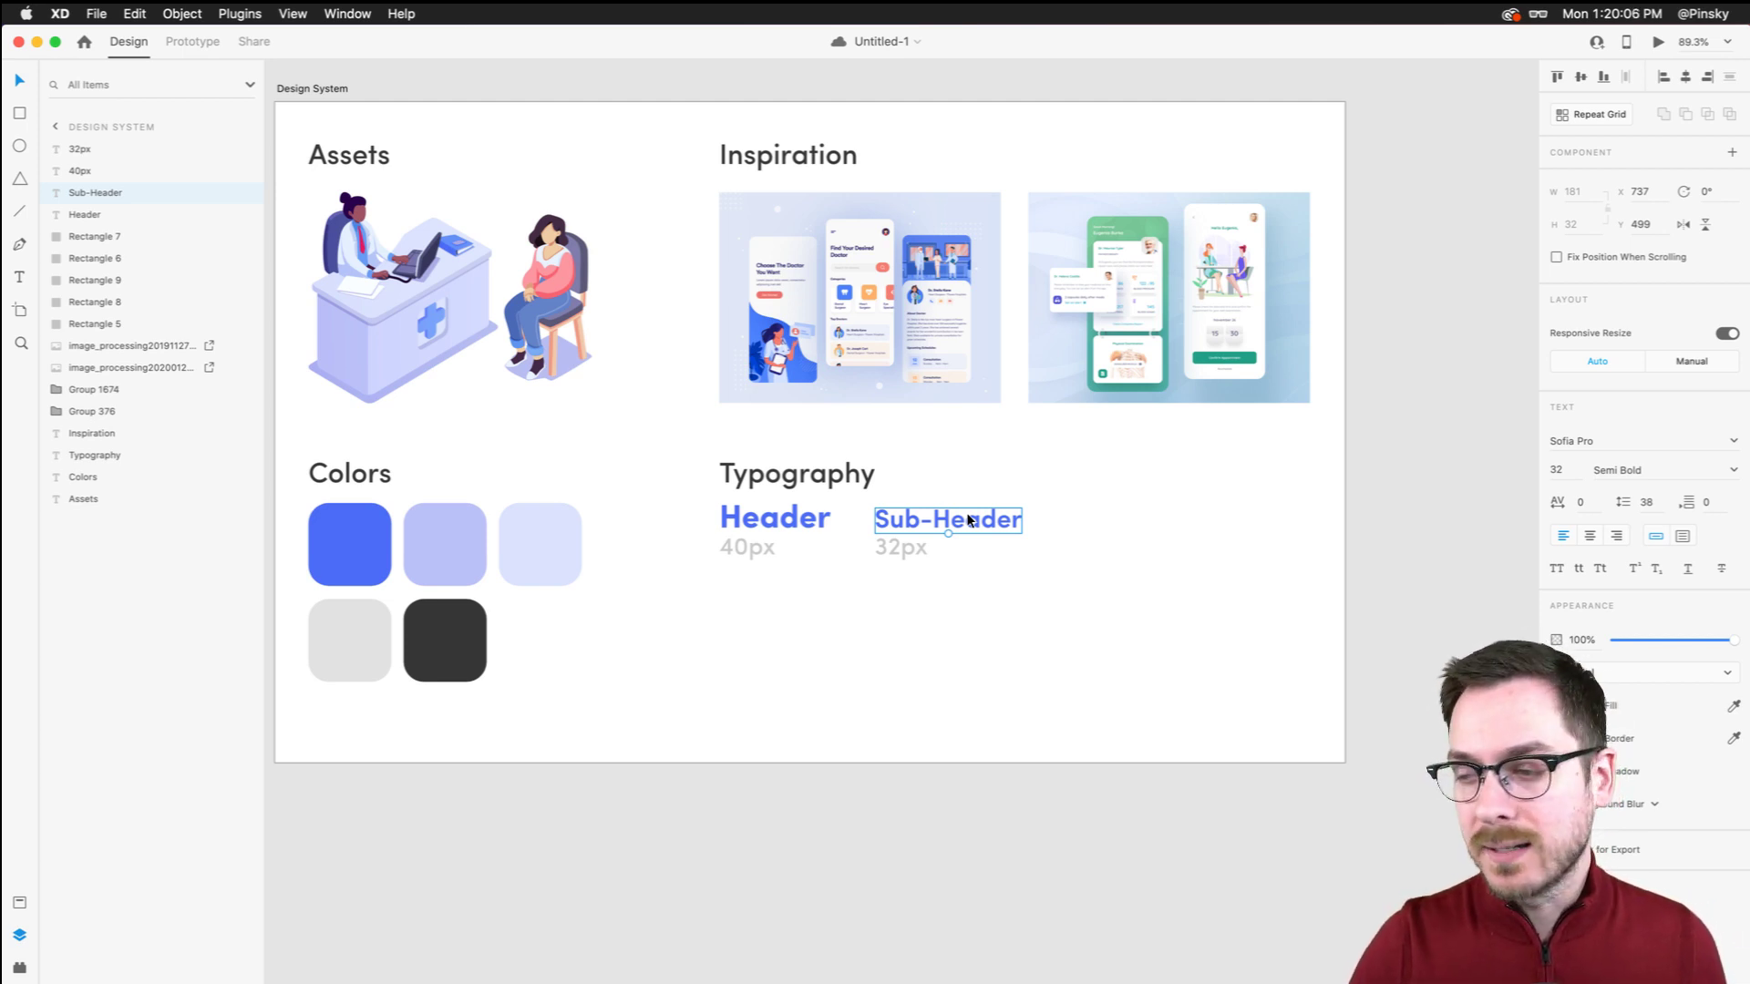
# Deselect the Sub-Header text and show the document's assets in place of the layers
pyautogui.click(889, 600)
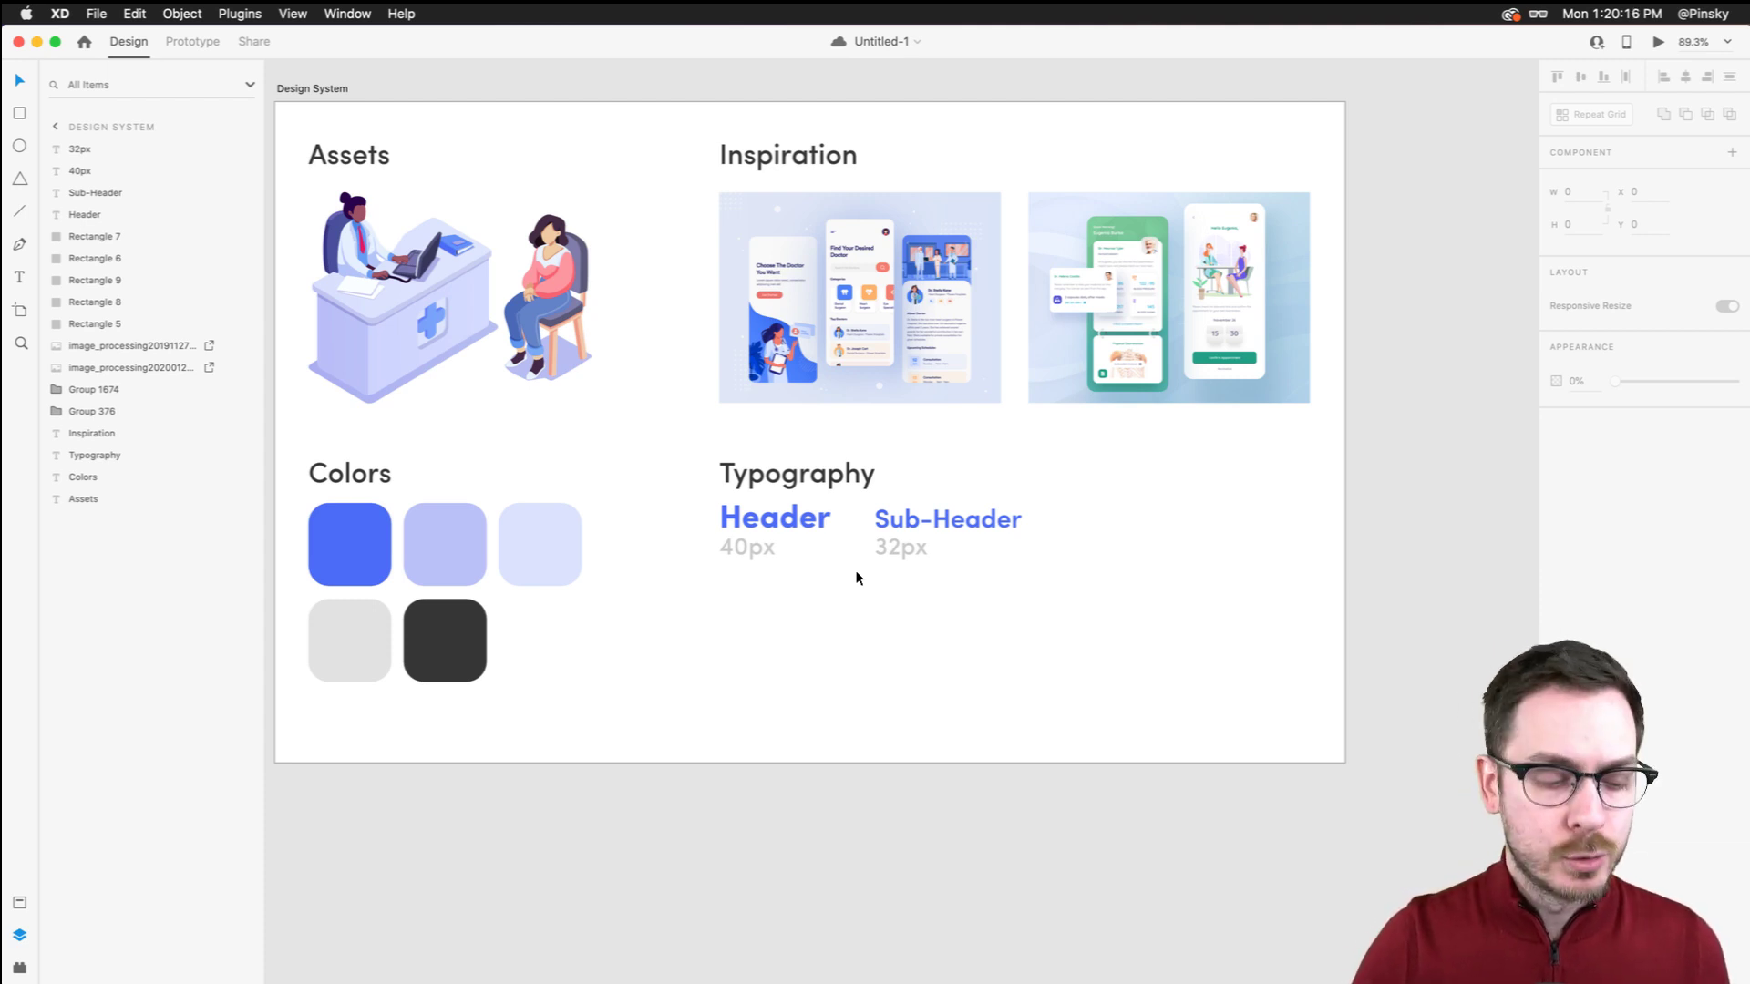
pyautogui.scroll(-5, 825, 574)
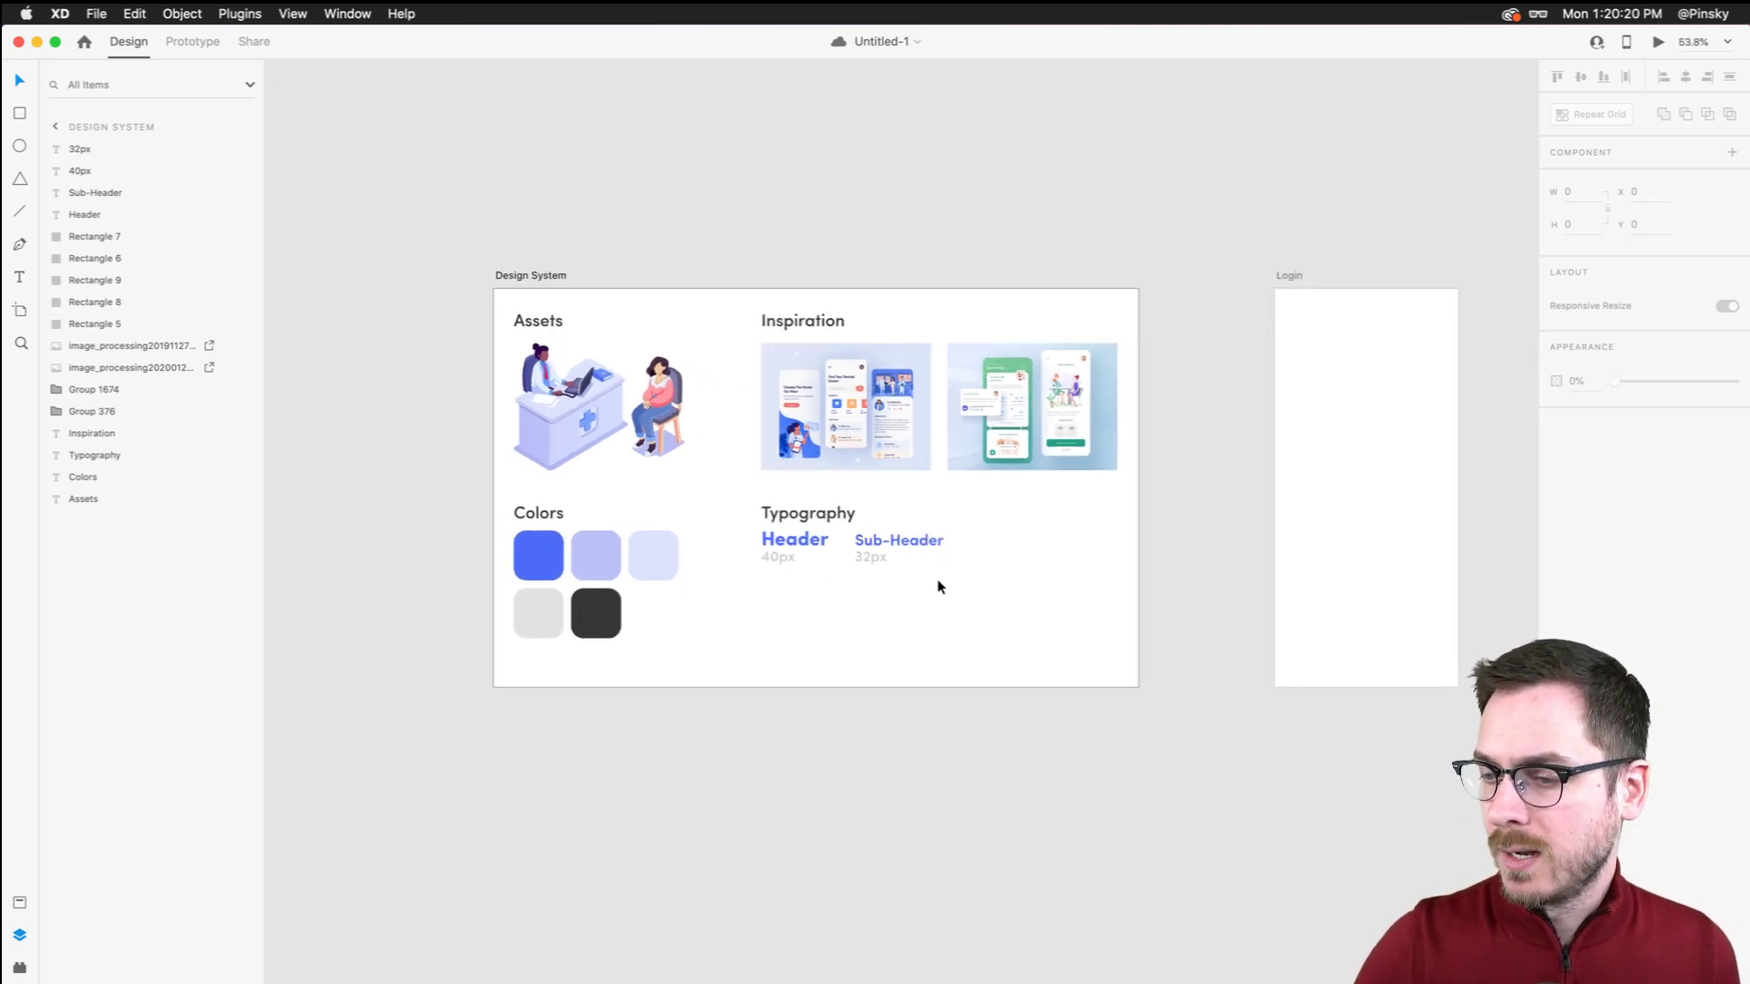
pyautogui.scroll(2, 937, 577)
pyautogui.scroll(3, 628, 522)
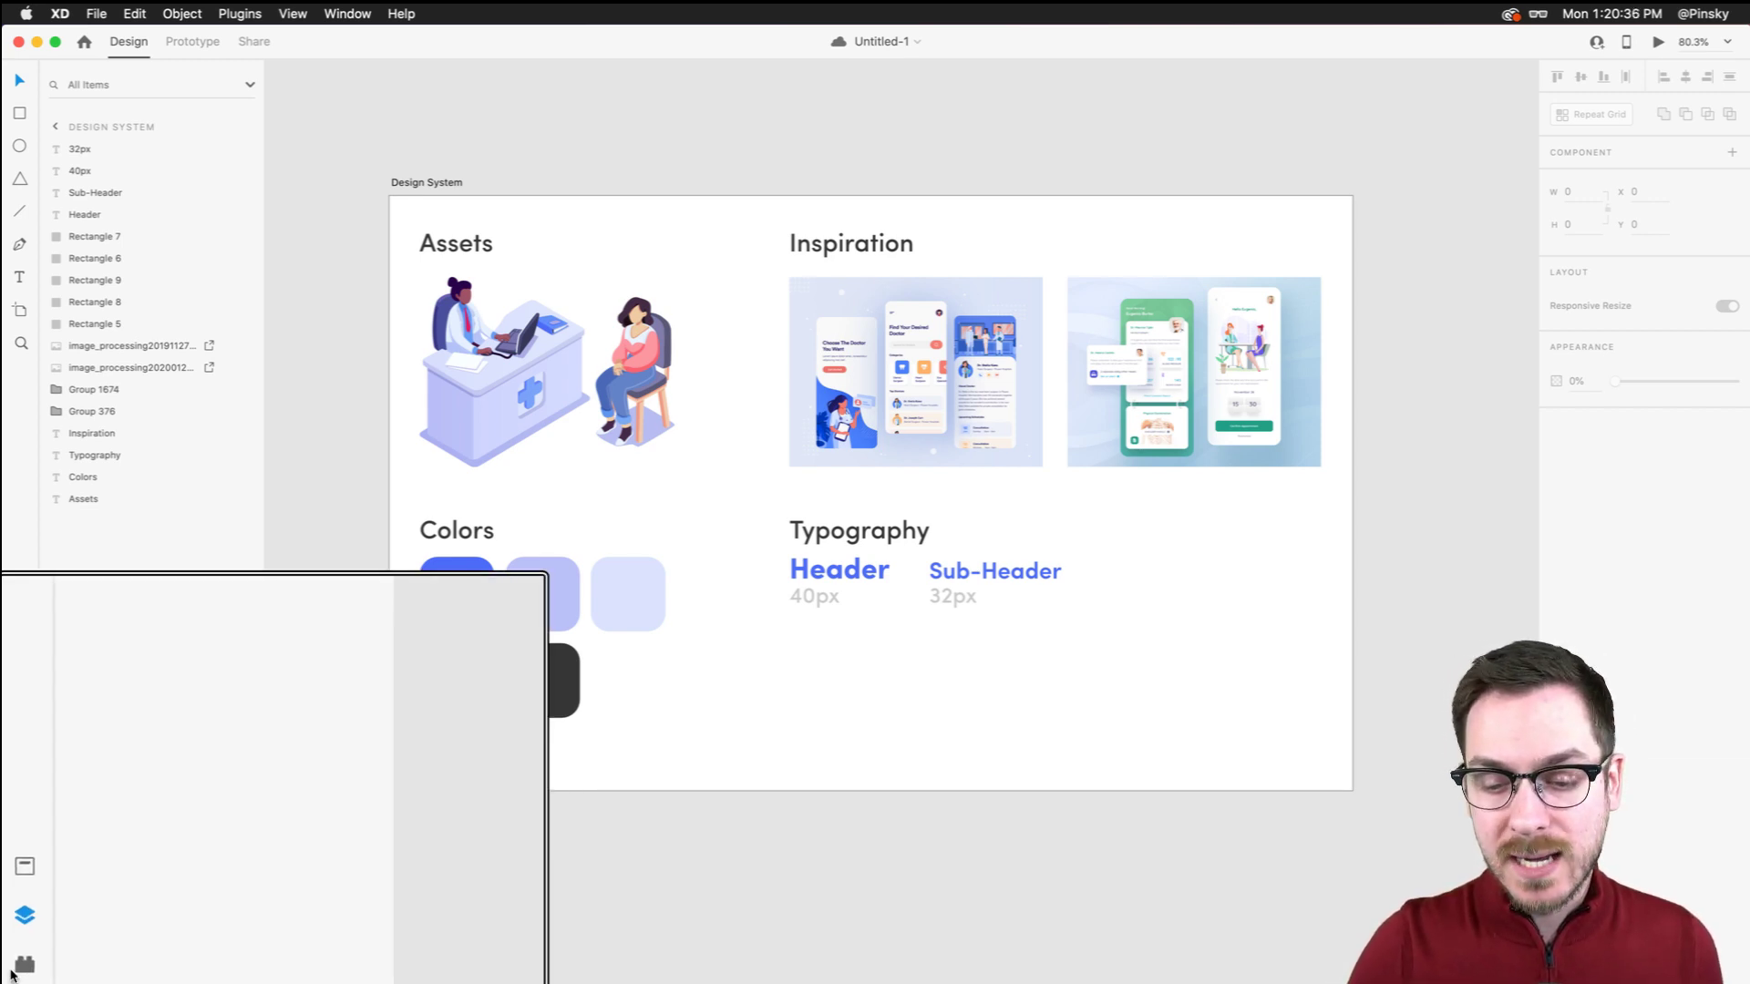
pyautogui.click(20, 902)
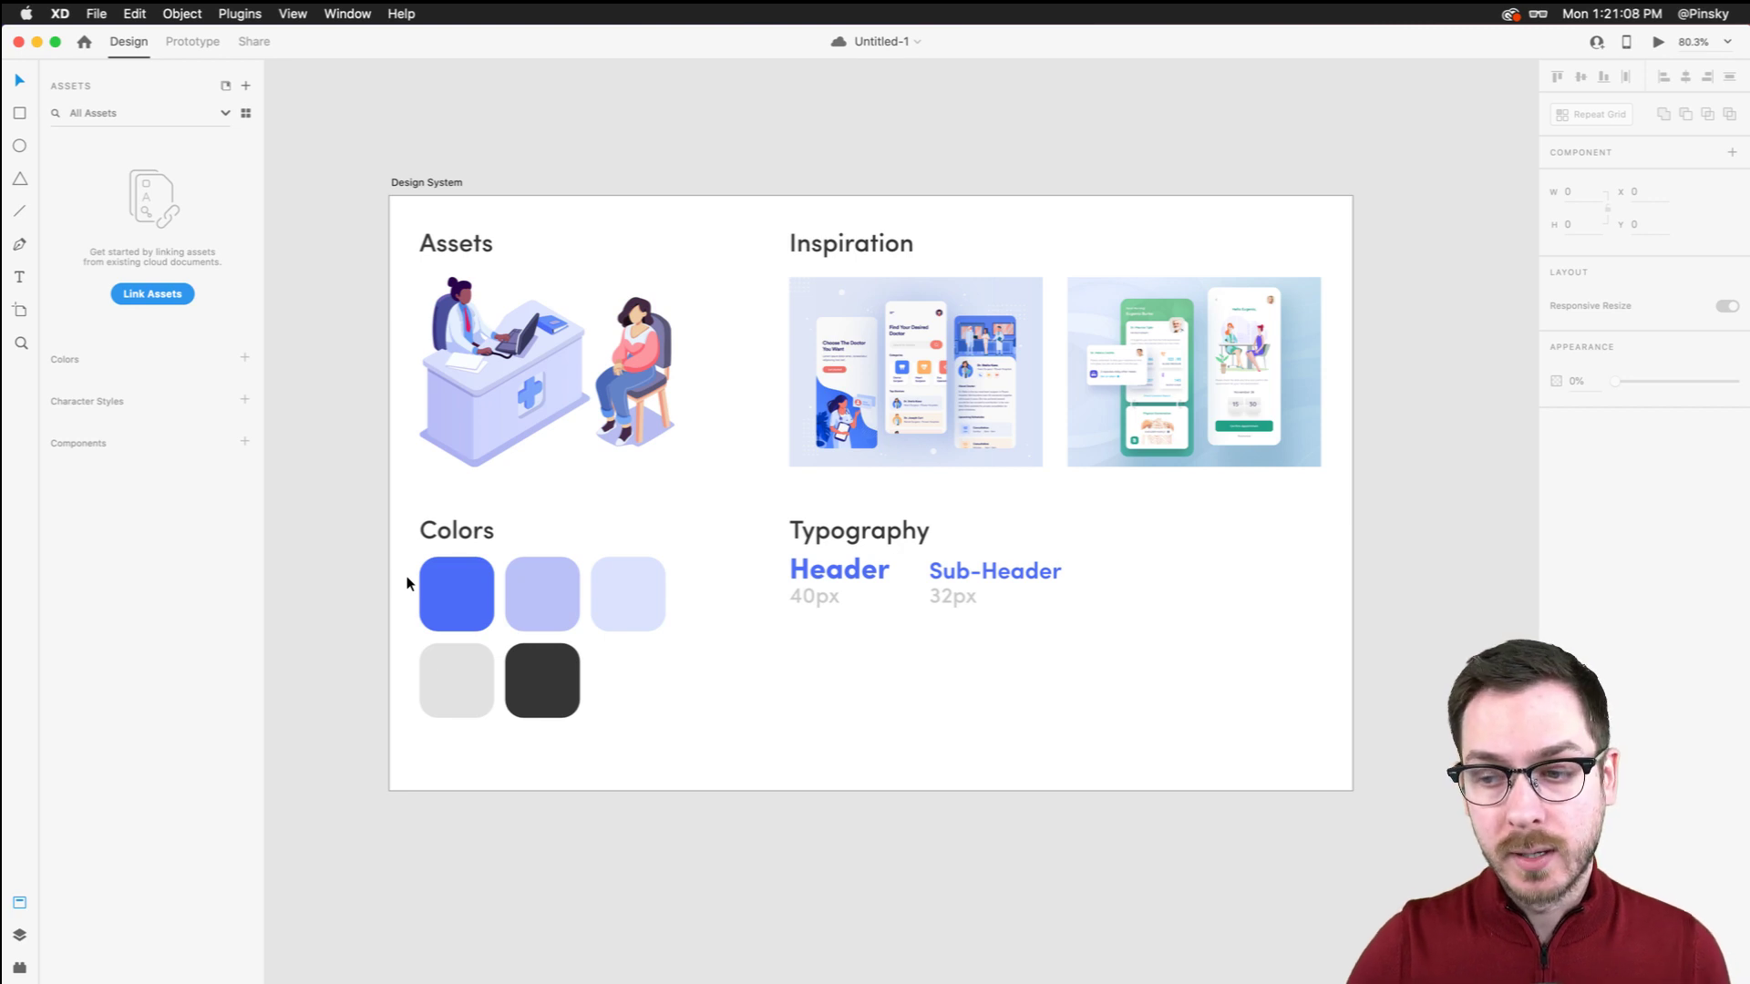
# Try adding the first blue swatch's color to the document's color assets, and undo the addition
pyautogui.click(448, 594)
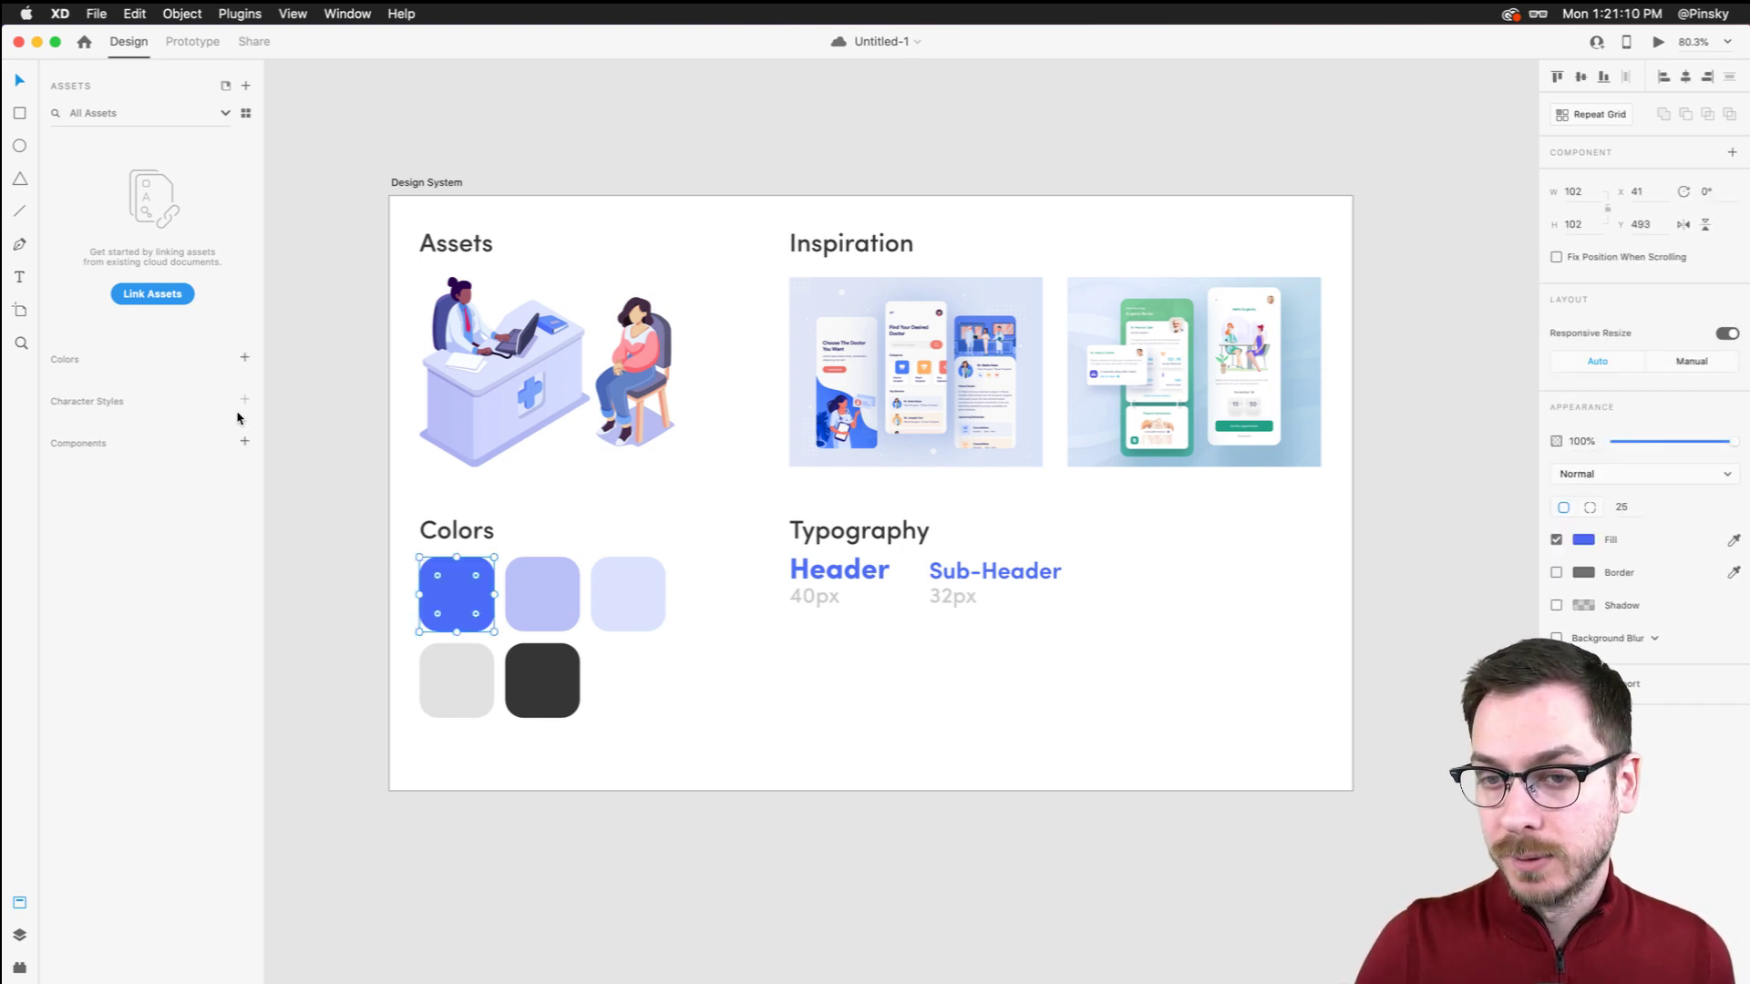
pyautogui.click(245, 359)
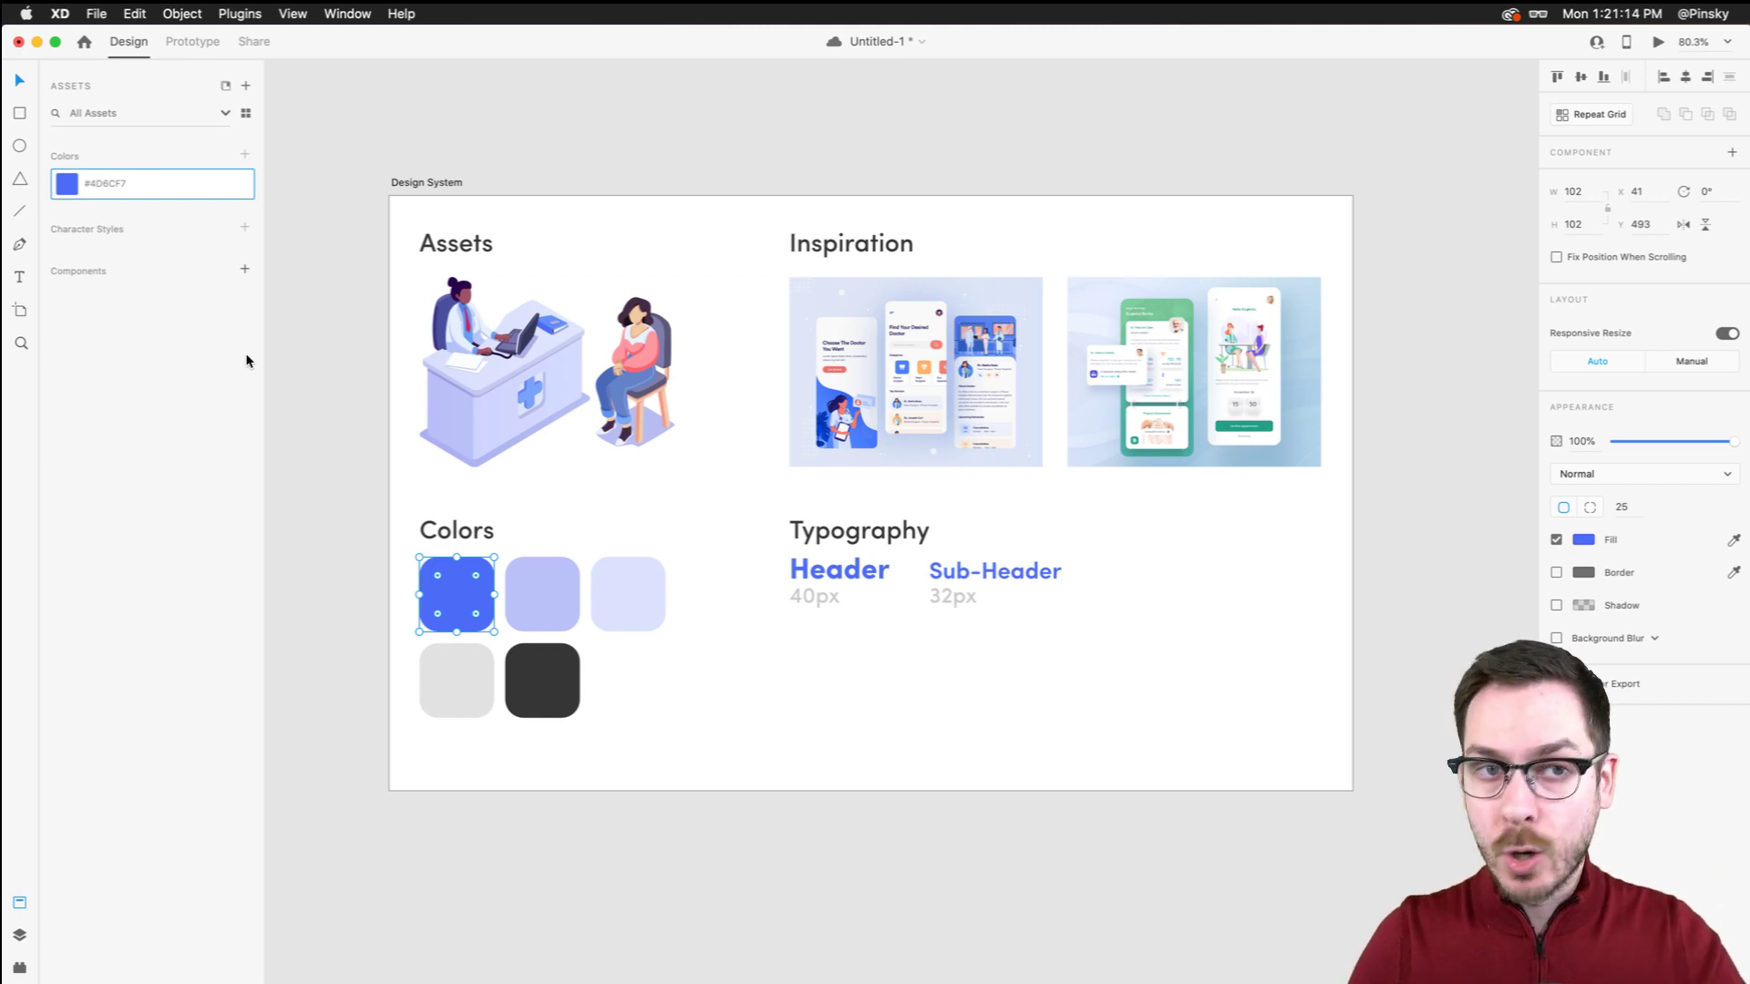
pyautogui.press('super+z')
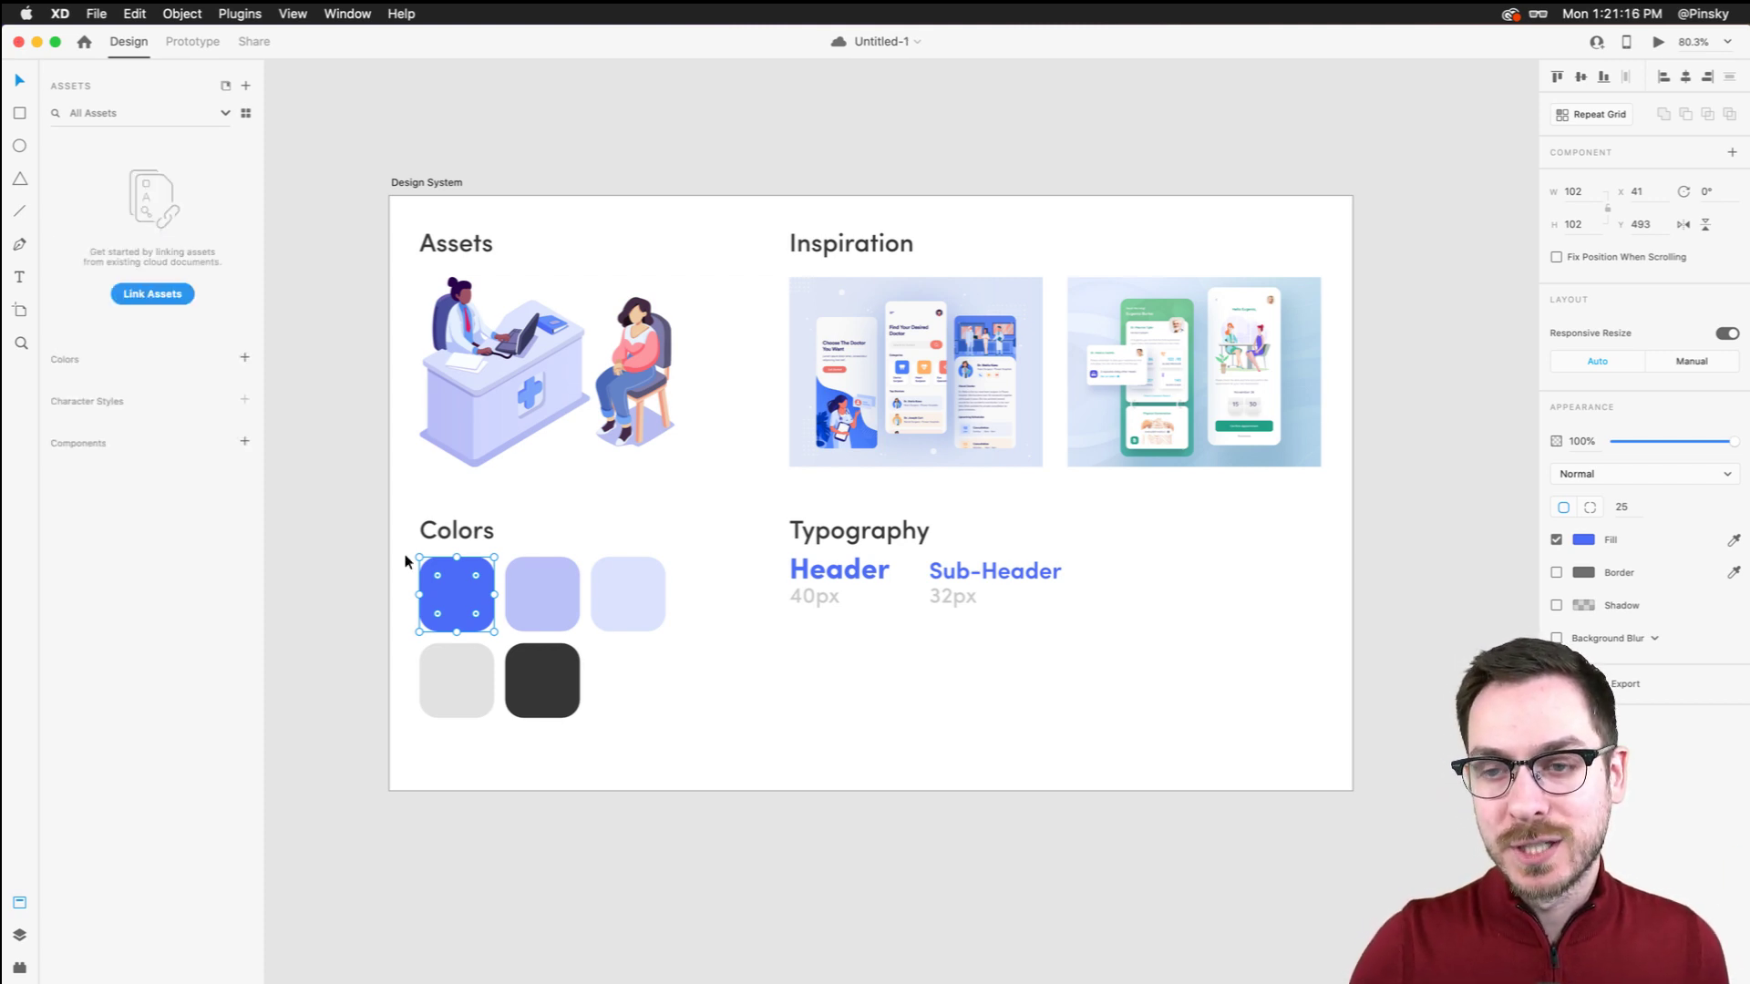
pyautogui.click(653, 694)
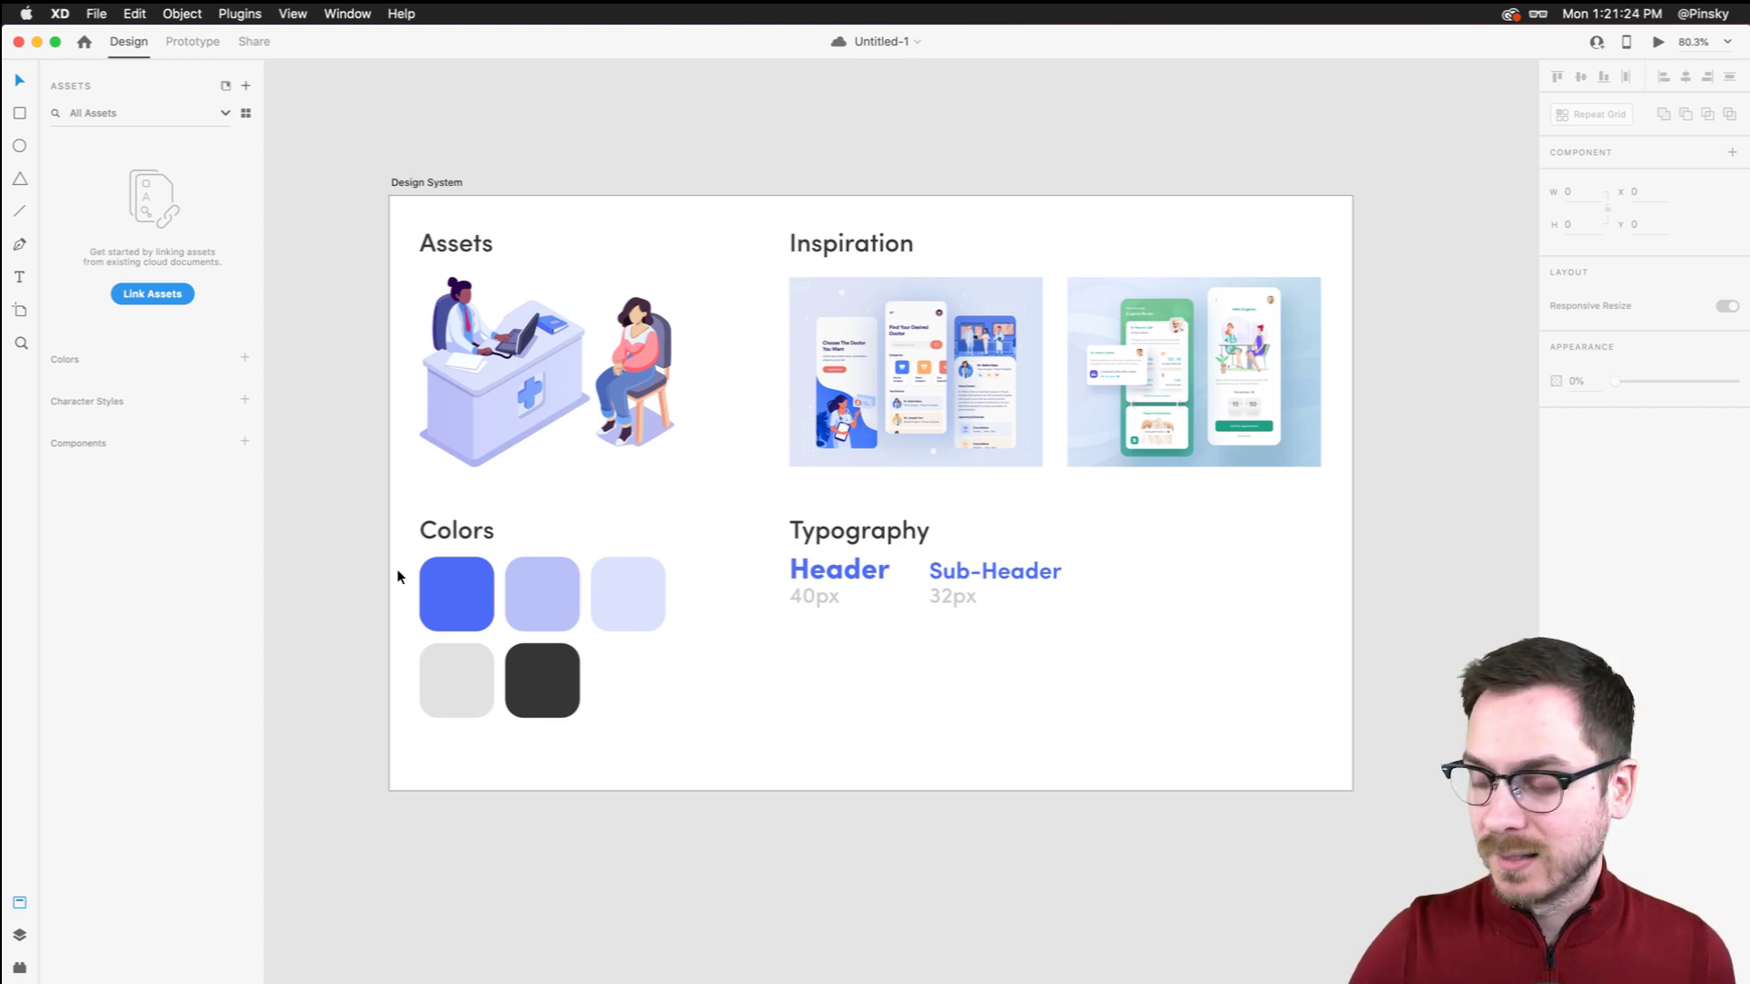
# Add all five swatch colors to the color assets and reorder them to match the artboard, from blue #4D6CF7 down to dark grey #363636
pyautogui.moveTo(397, 568); pyautogui.dragTo(674, 691)
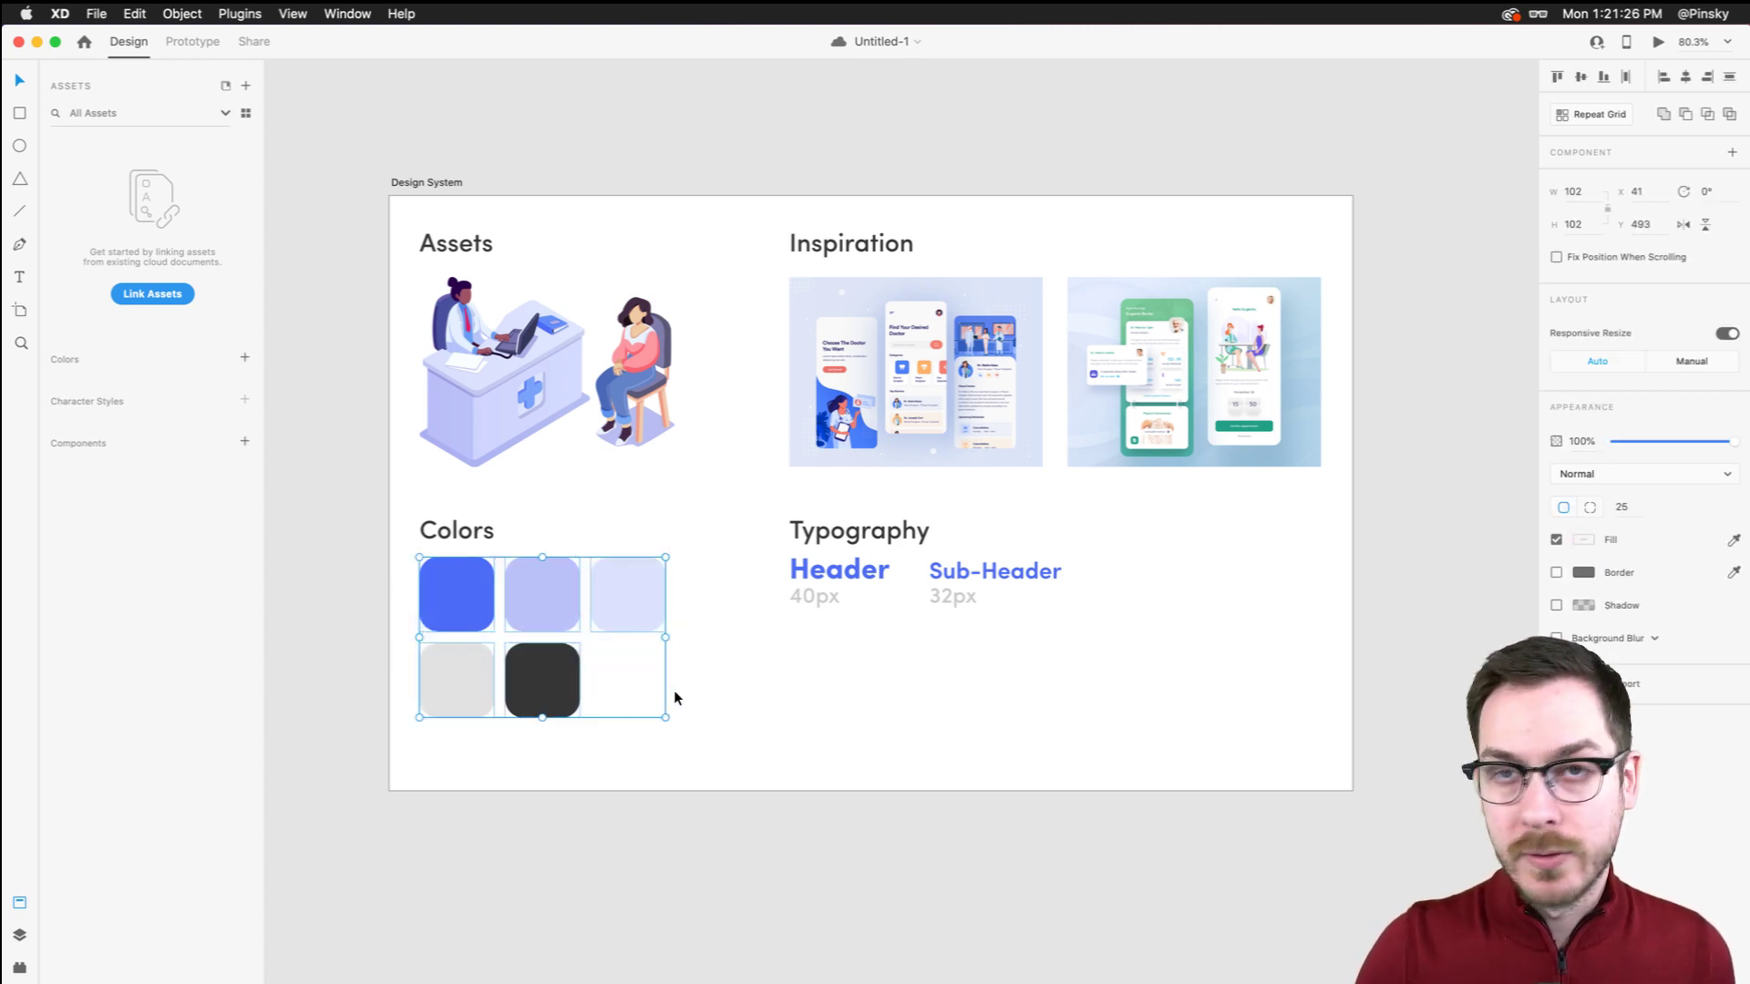
pyautogui.click(244, 358)
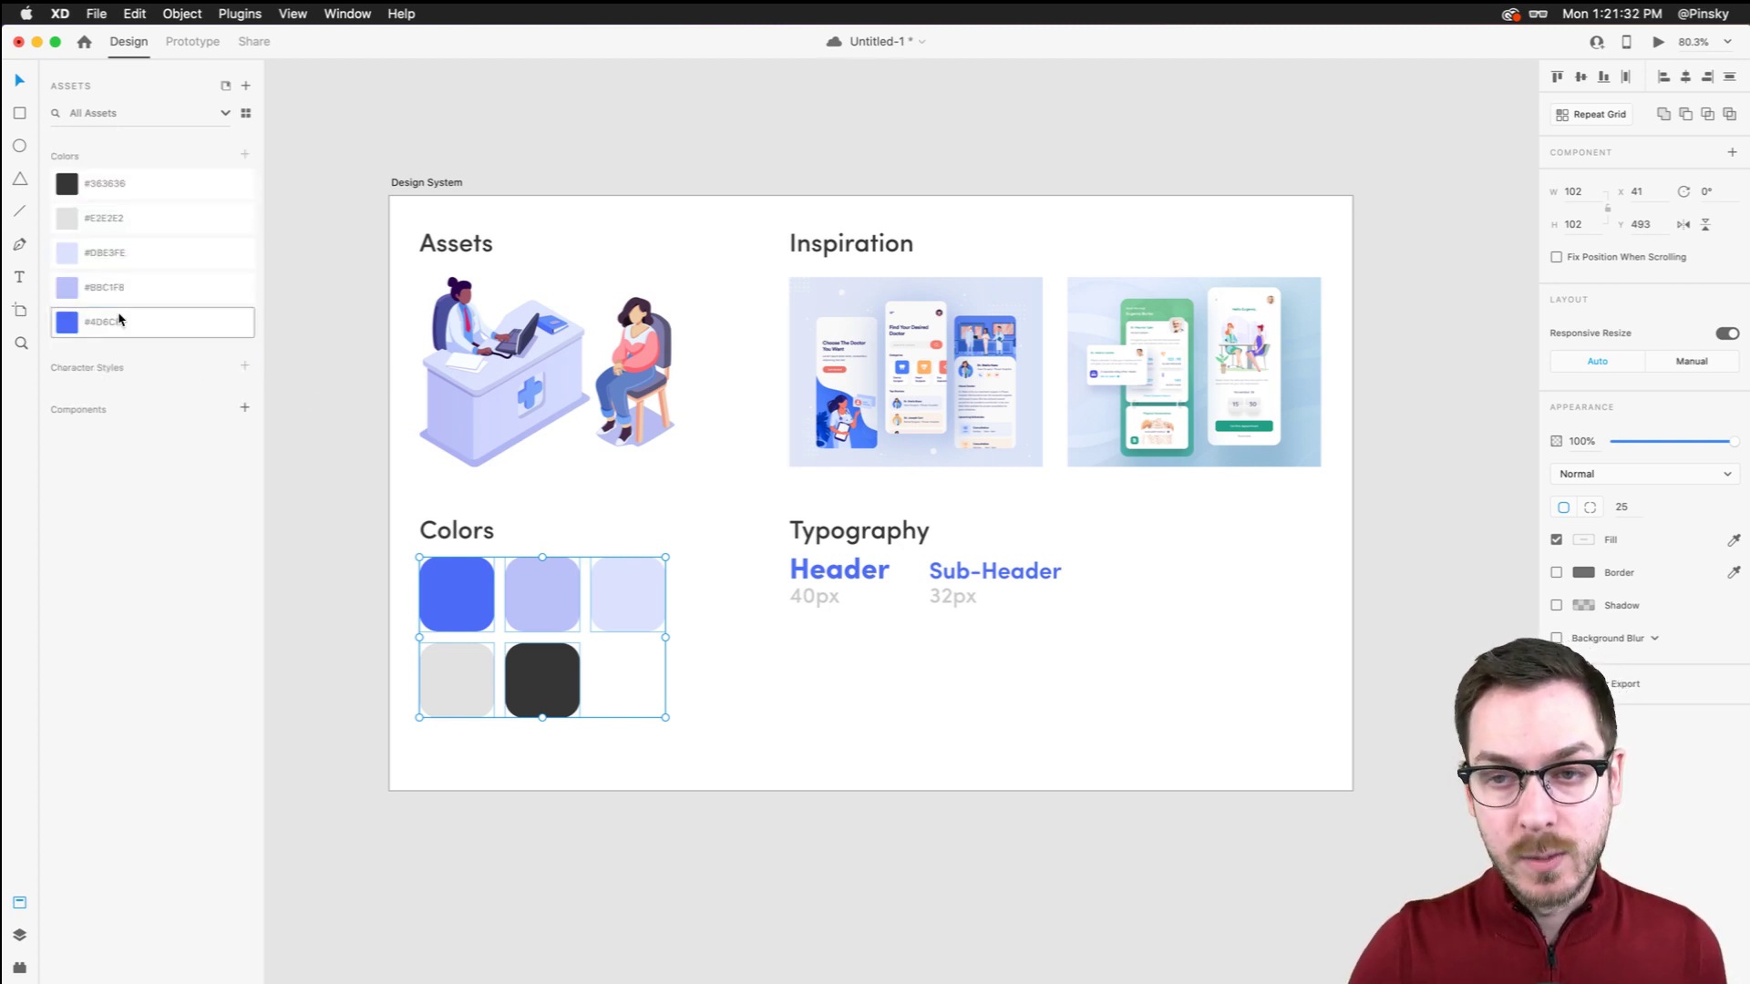
pyautogui.moveTo(119, 320); pyautogui.dragTo(116, 219)
pyautogui.moveTo(116, 320); pyautogui.dragTo(118, 250)
pyautogui.moveTo(118, 322); pyautogui.dragTo(119, 276)
pyautogui.click(308, 380)
# Add the Header and Sub-Header sample texts together as character styles in the document's assets
pyautogui.click(843, 569)
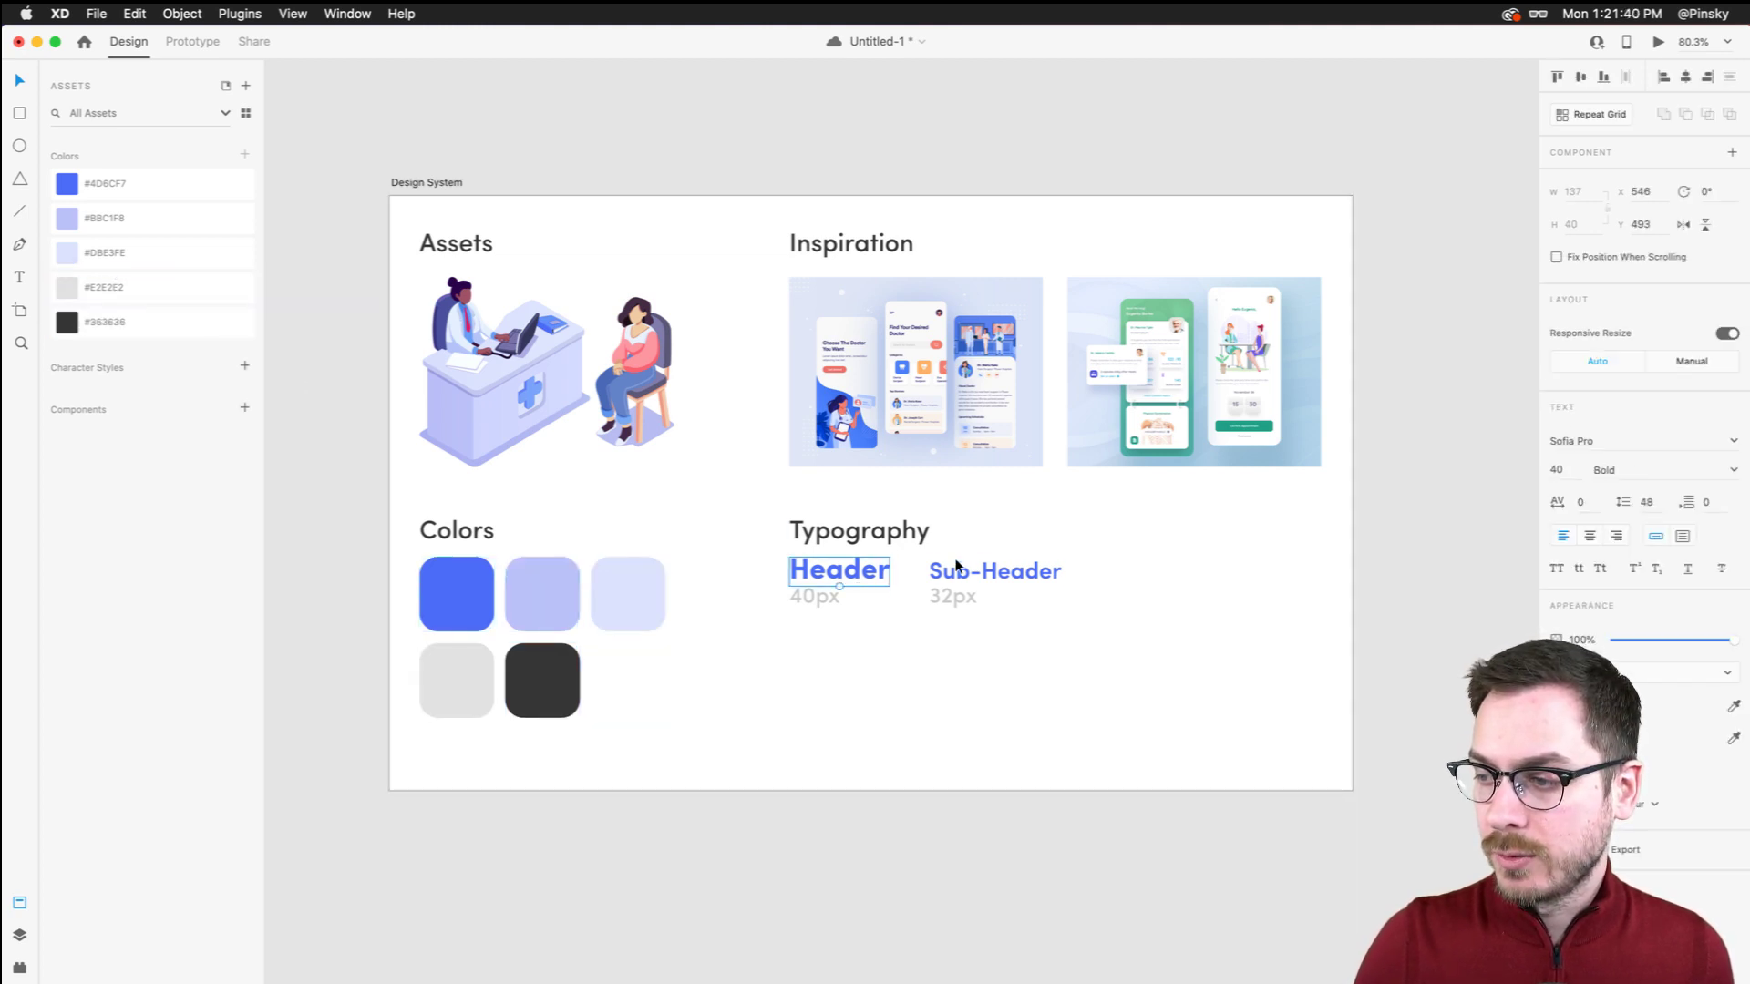
pyautogui.keyDown('shift'); pyautogui.click(979, 565); pyautogui.keyUp('shift')
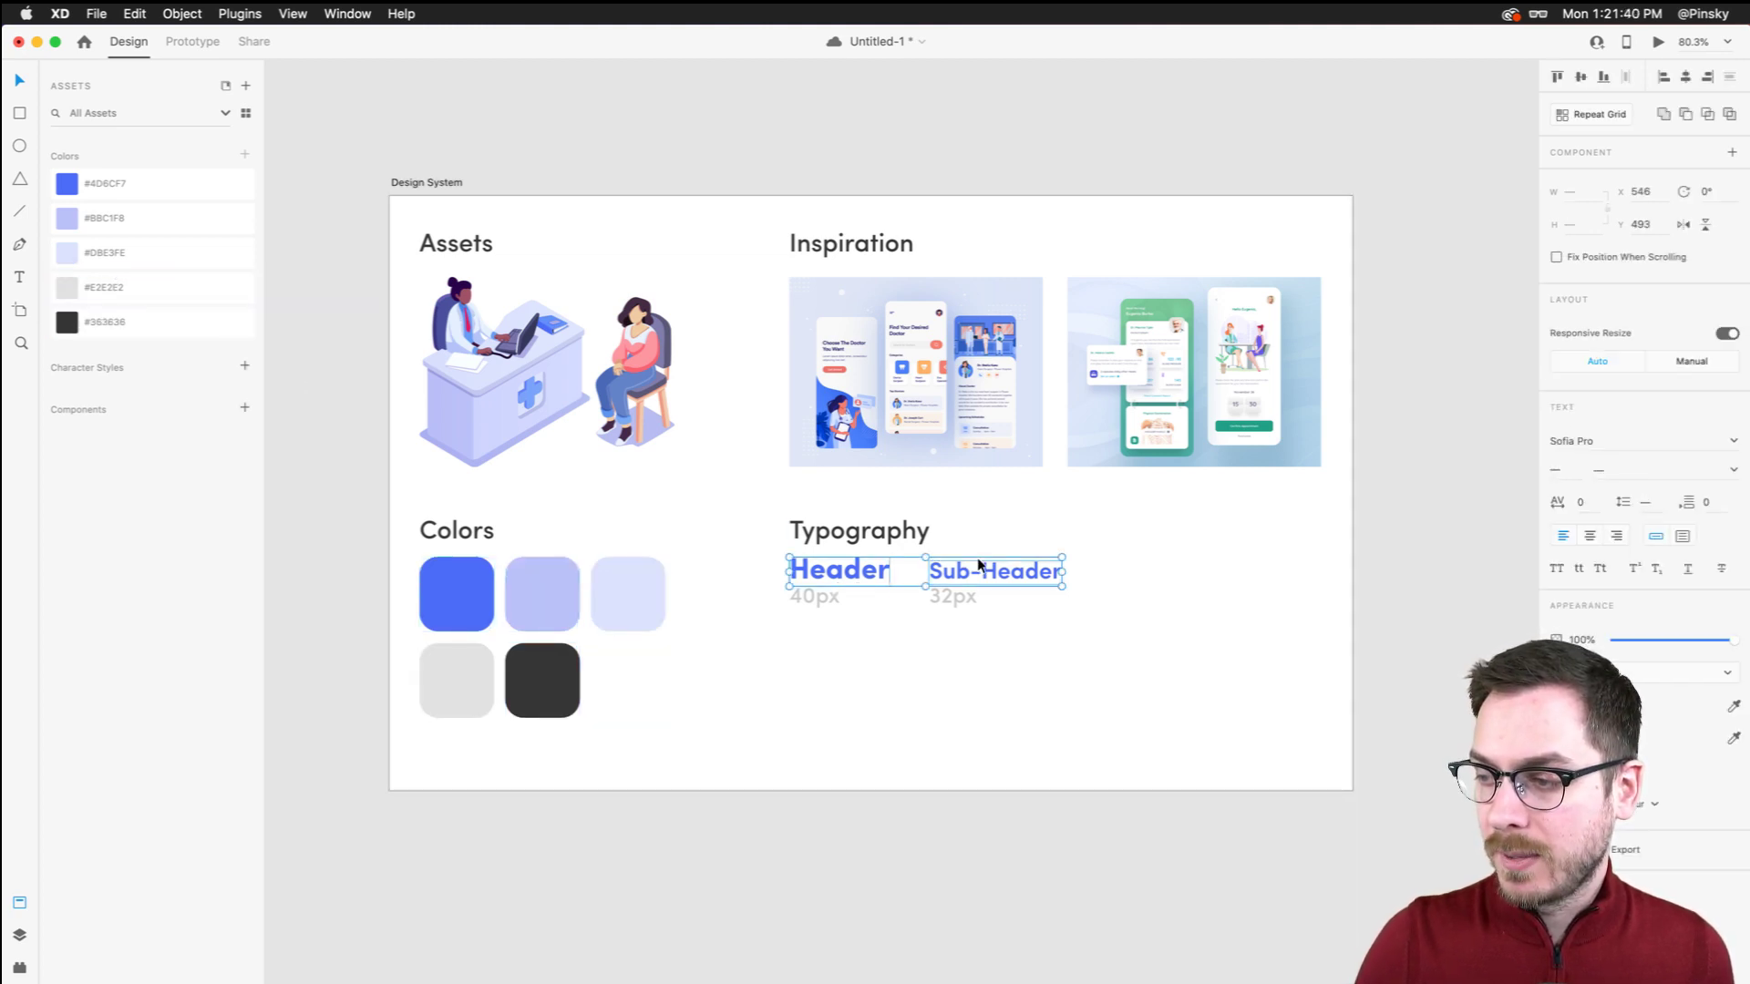
pyautogui.click(245, 366)
pyautogui.press('Escape')
# Rename the 40pt character style "Header" and the 32pt character style "Sub-header"
pyautogui.doubleClick(125, 395)
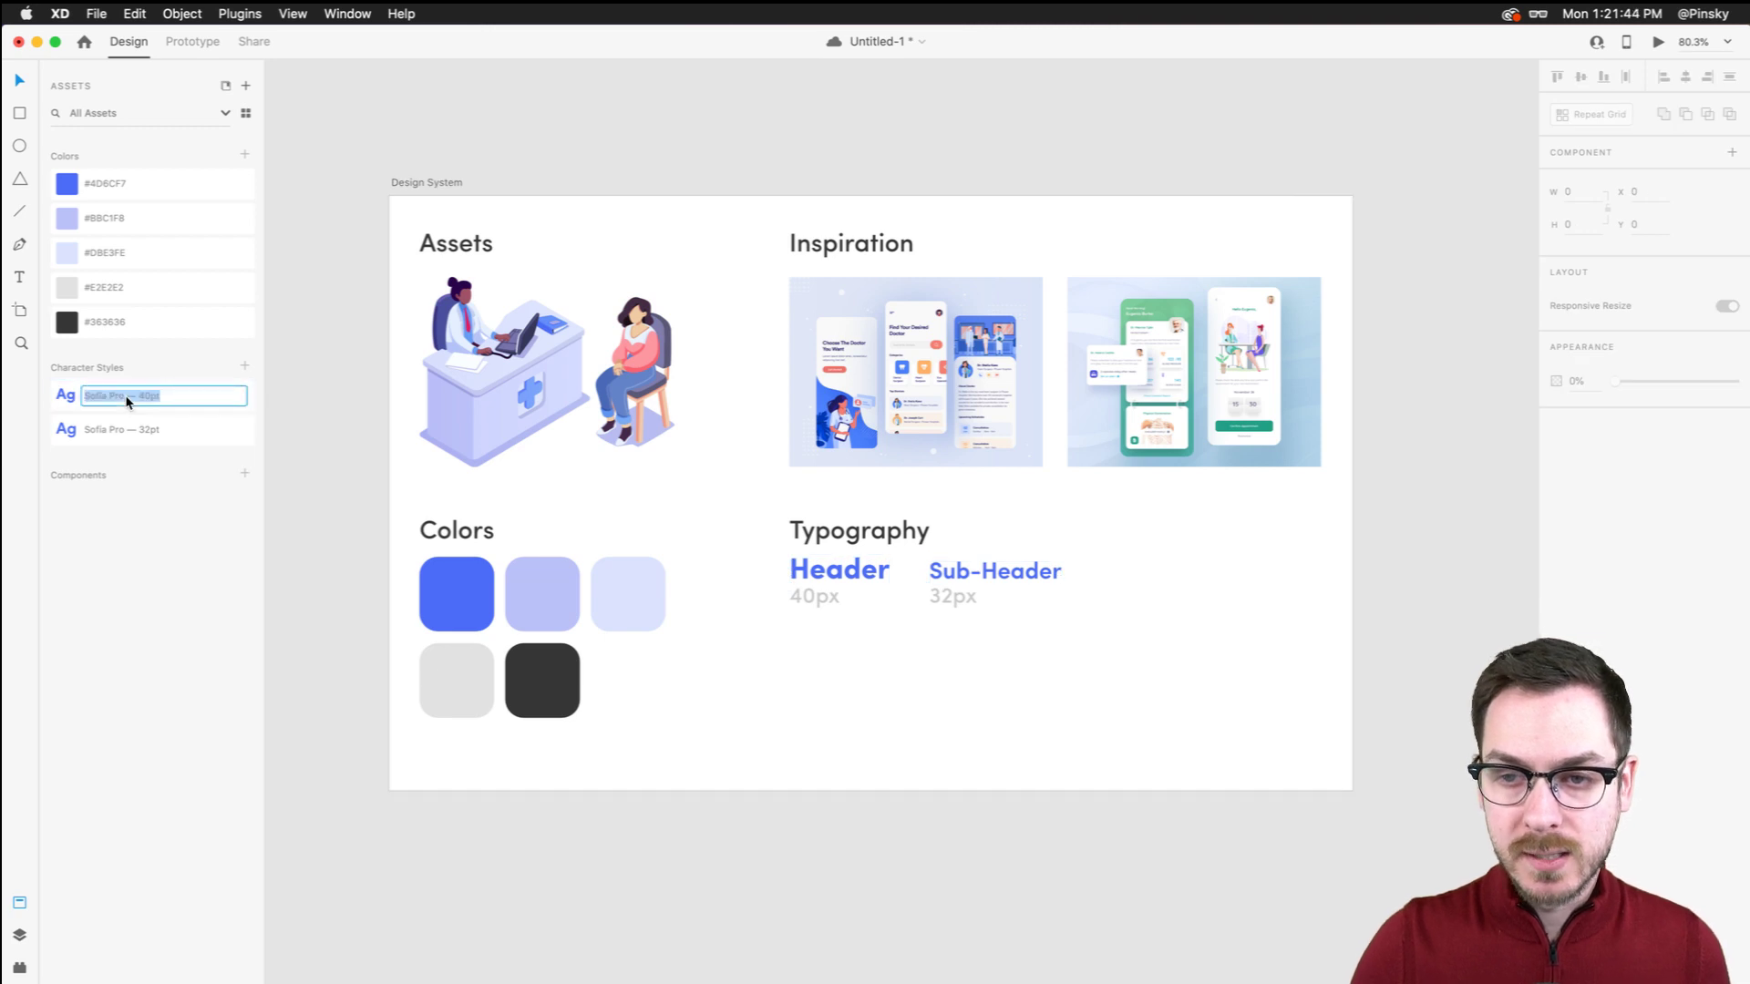
pyautogui.write('Header')
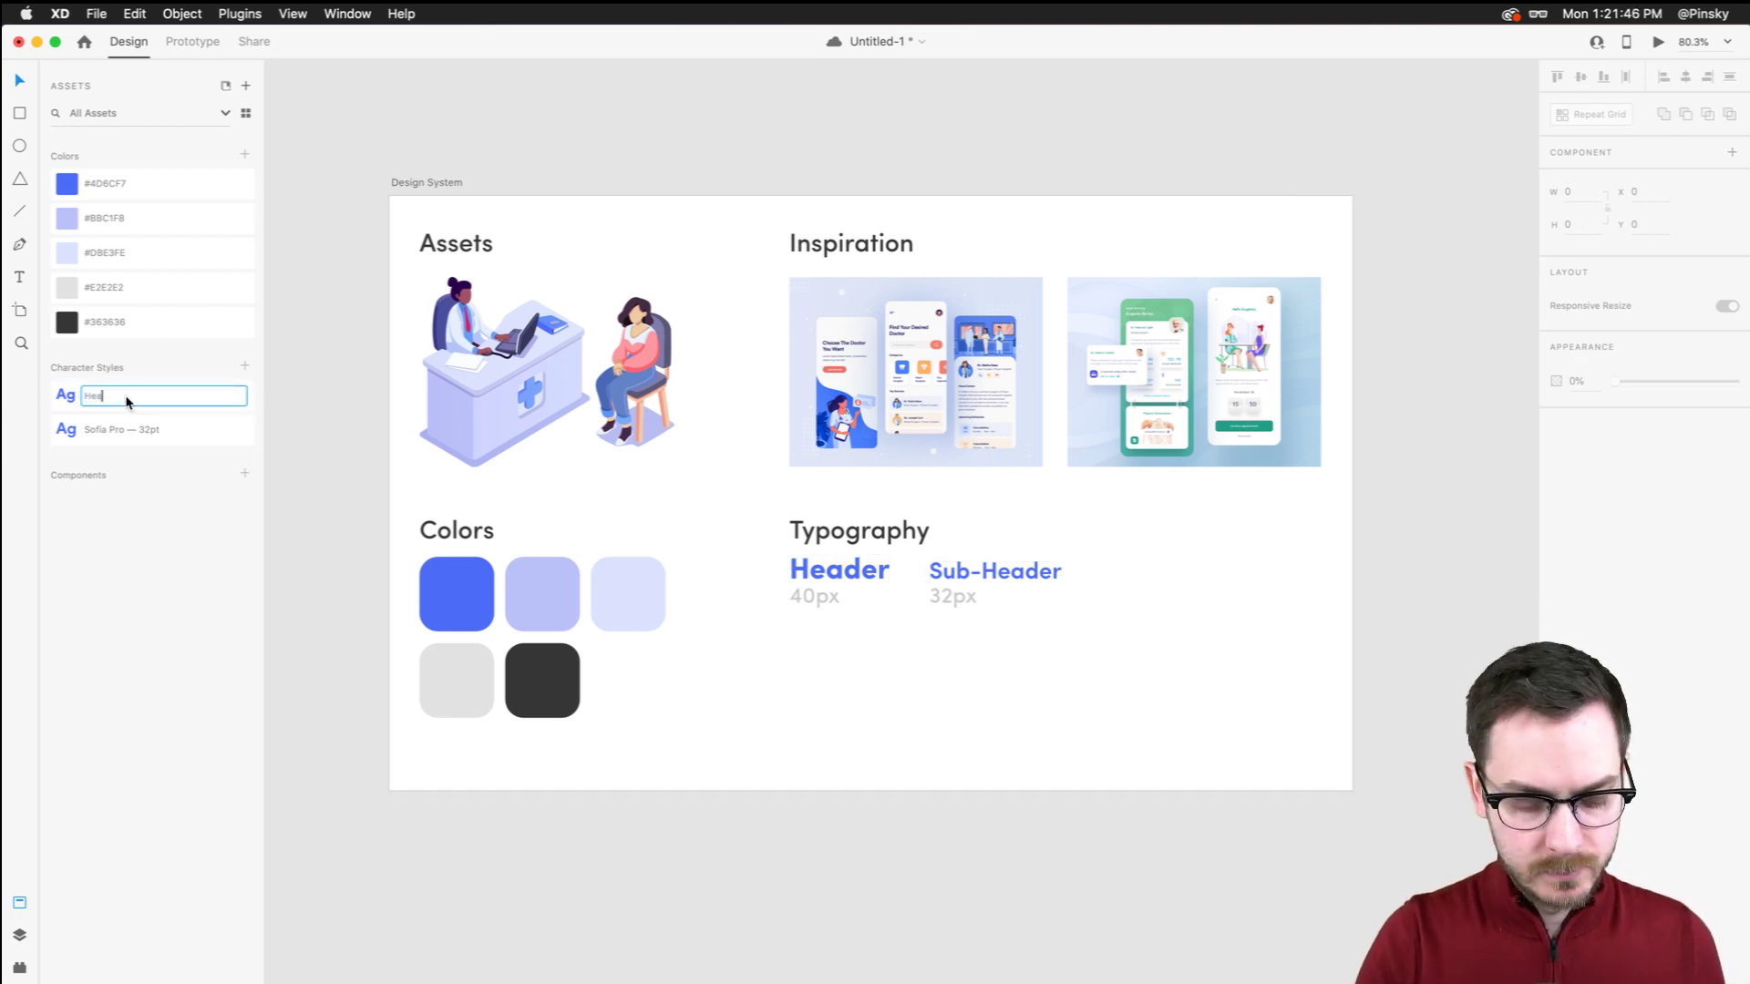
pyautogui.press('Tab')
pyautogui.write('Sub-')
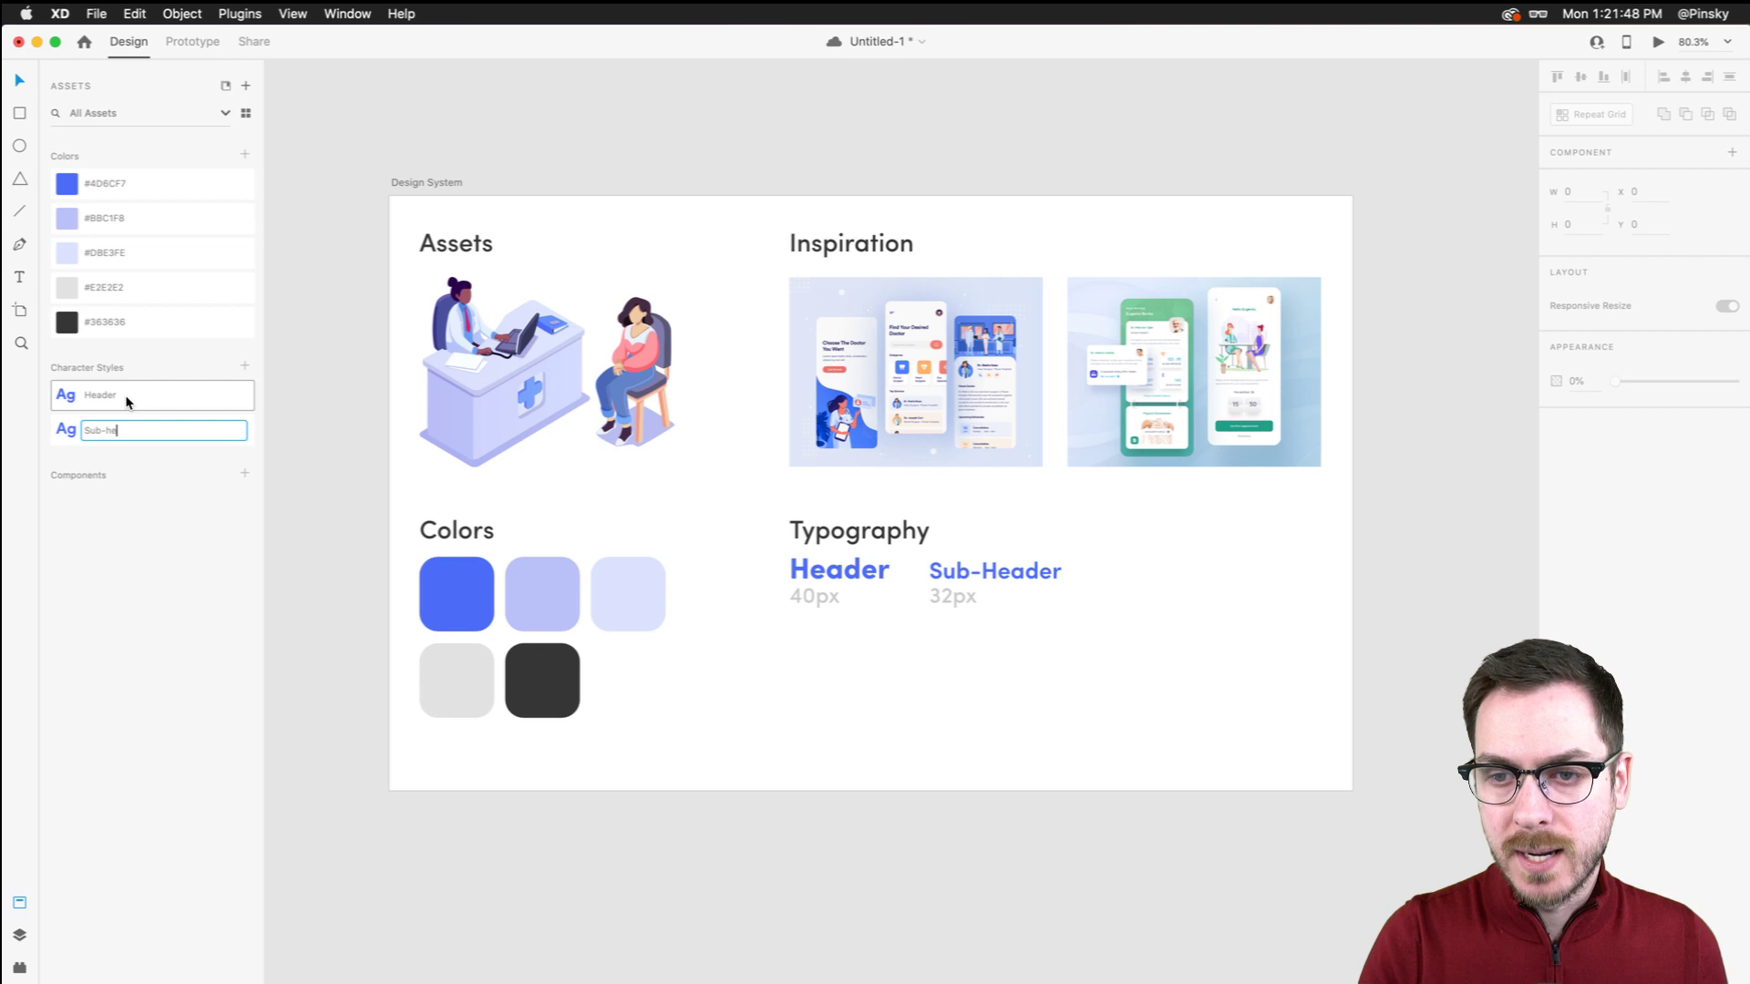
pyautogui.press('Return')
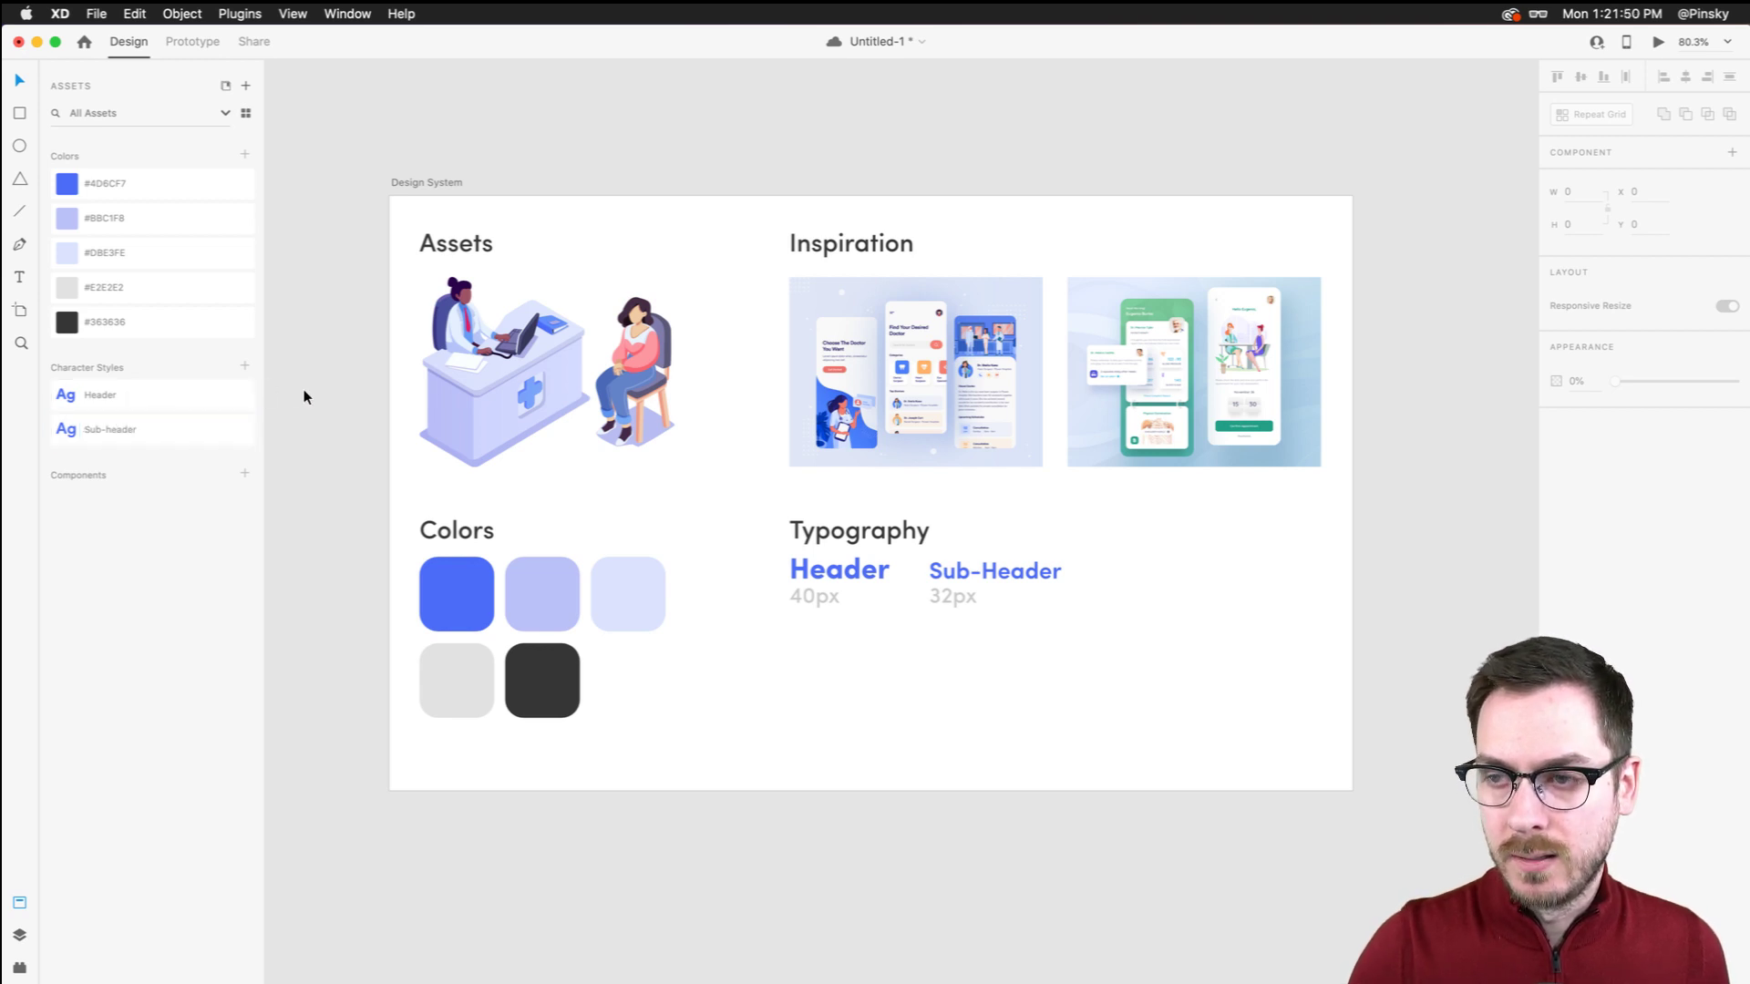
# Try turning the doctor-at-desk illustration into a component, and undo the conversion
pyautogui.click(468, 362)
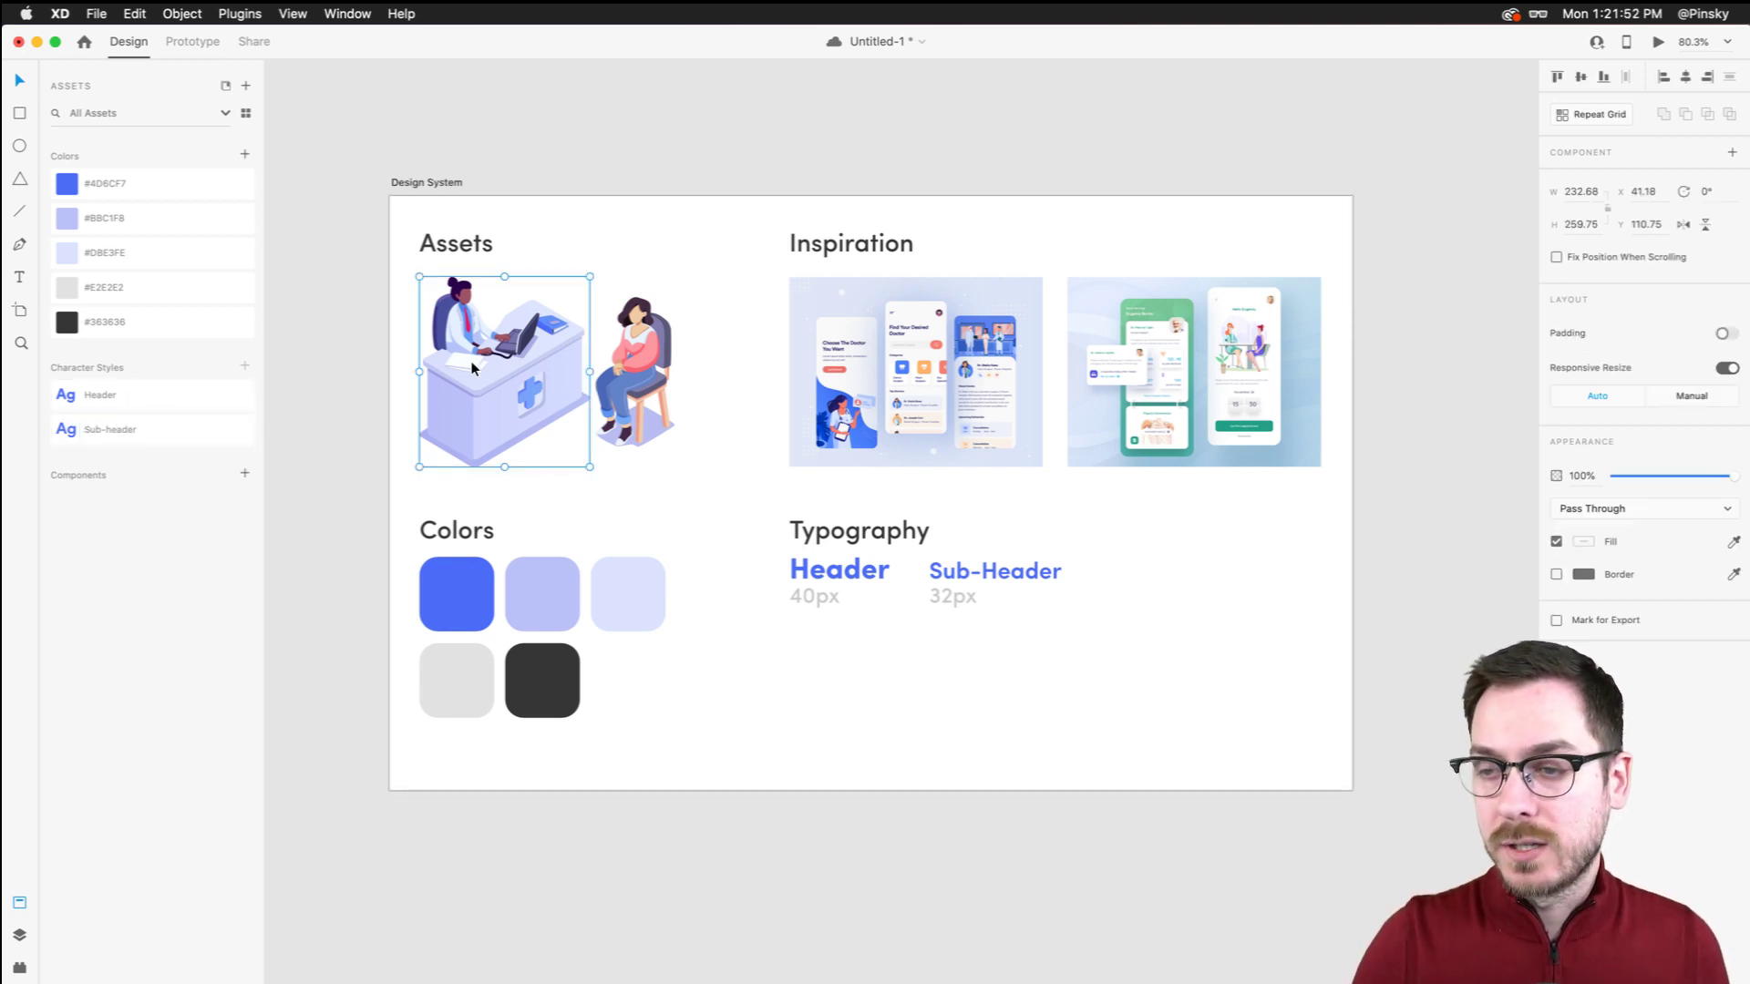
pyautogui.click(244, 475)
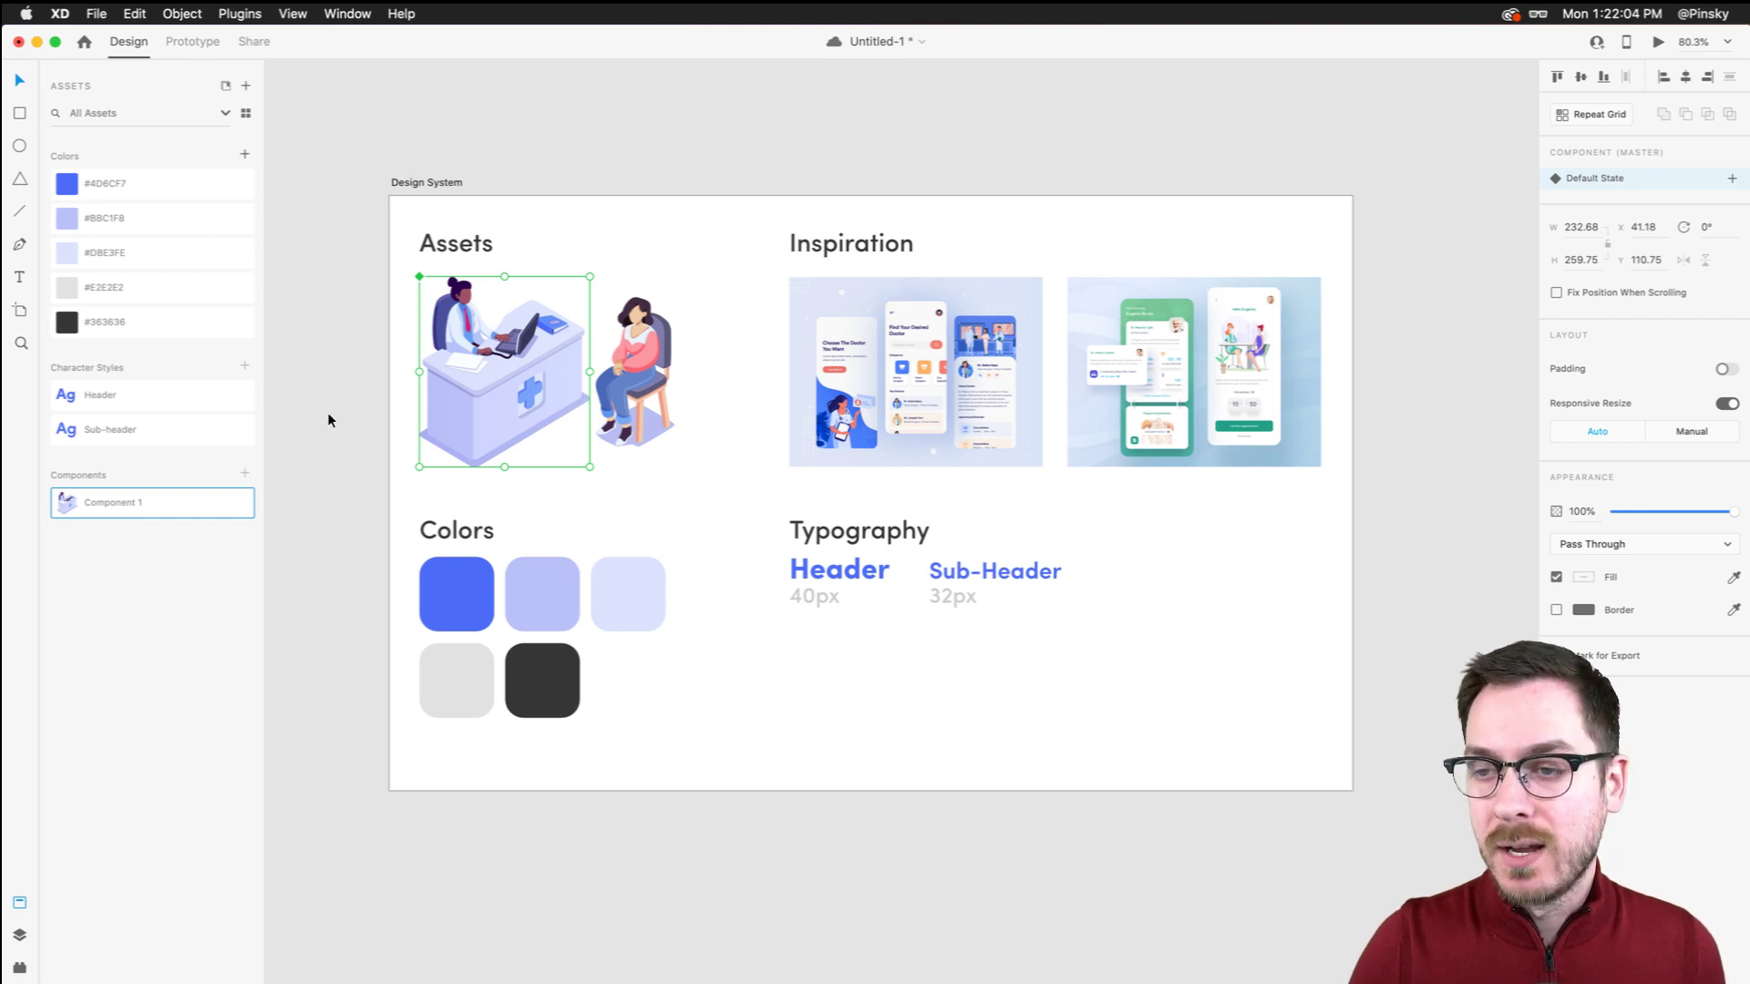
pyautogui.press('super+z')
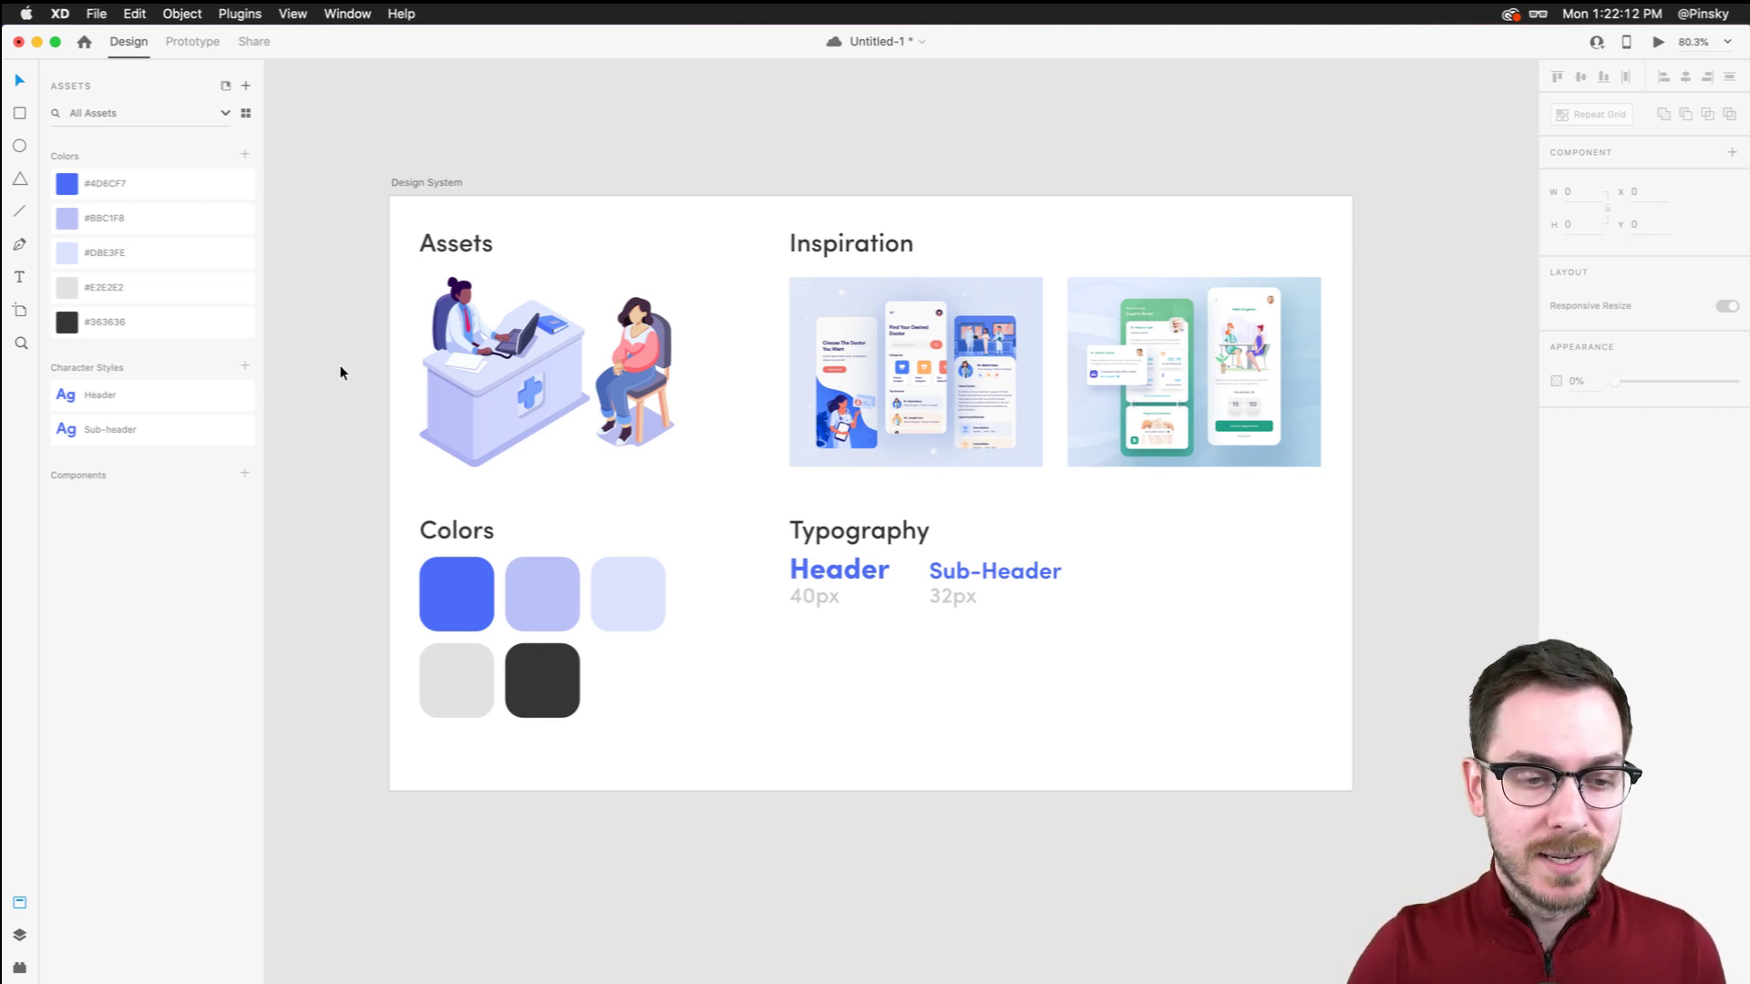
pyautogui.scroll(-3, 313, 364)
pyautogui.scroll(4, 314, 364)
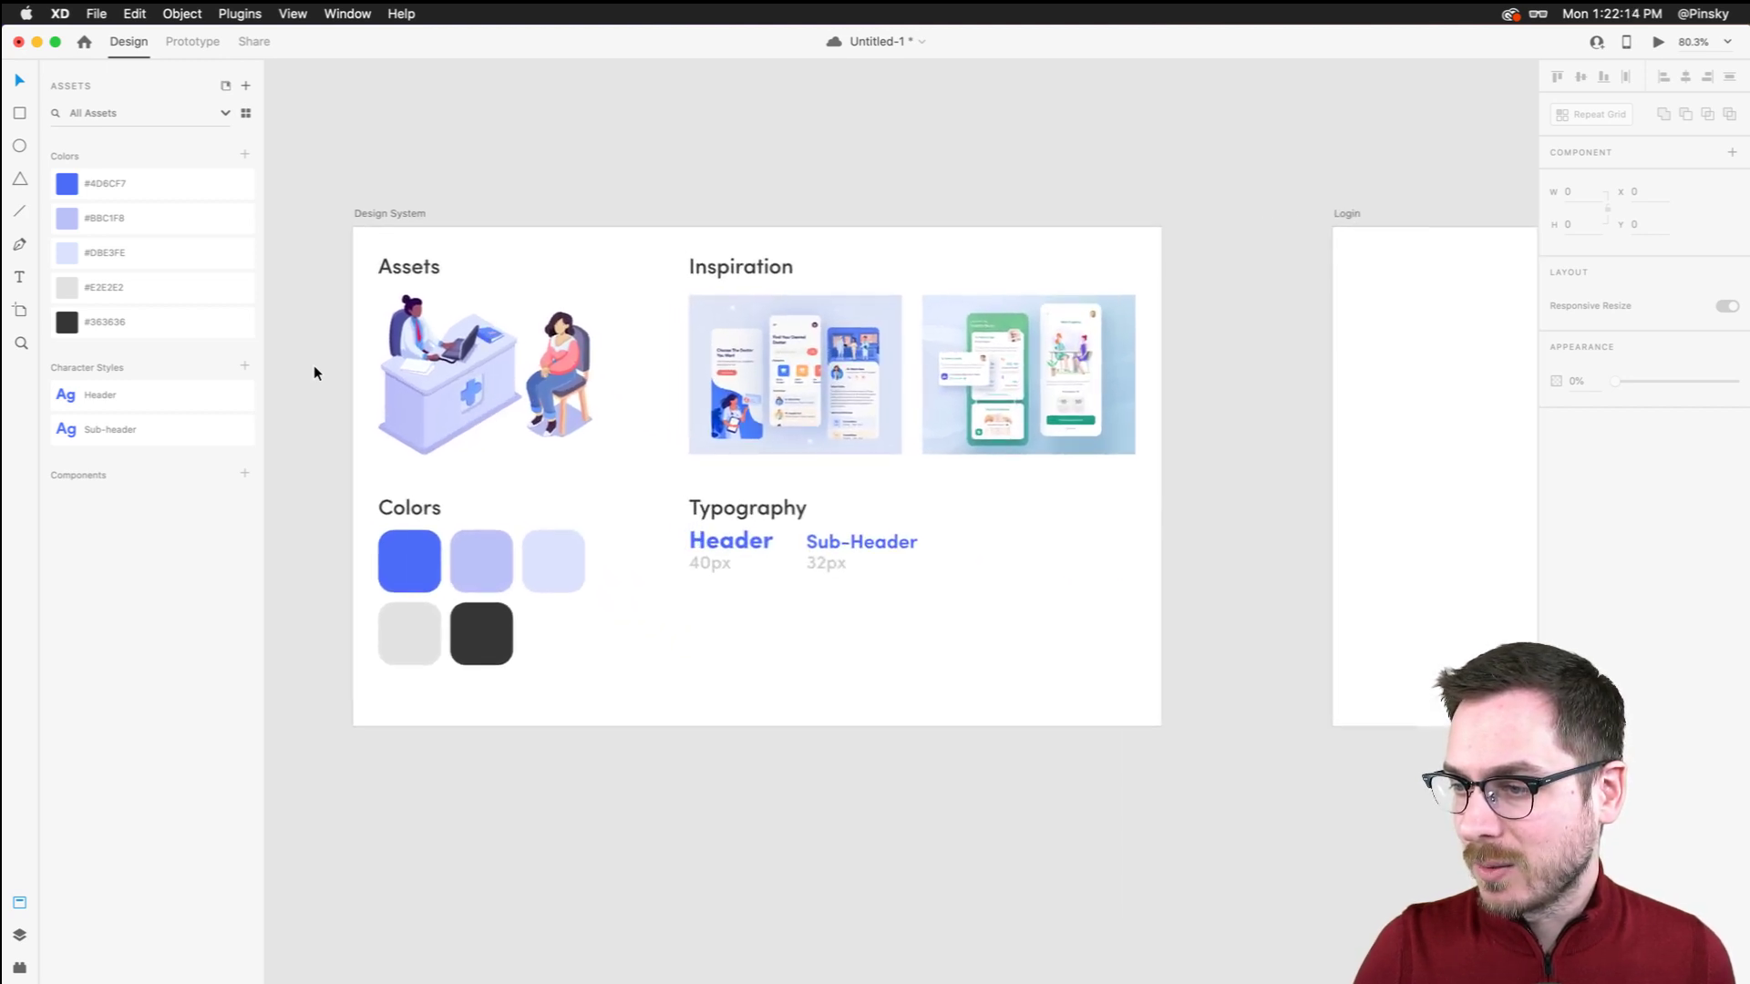
# Rename the blue #4D6CF7 color asset "Periwinkle"
pyautogui.scroll(2, 314, 364)
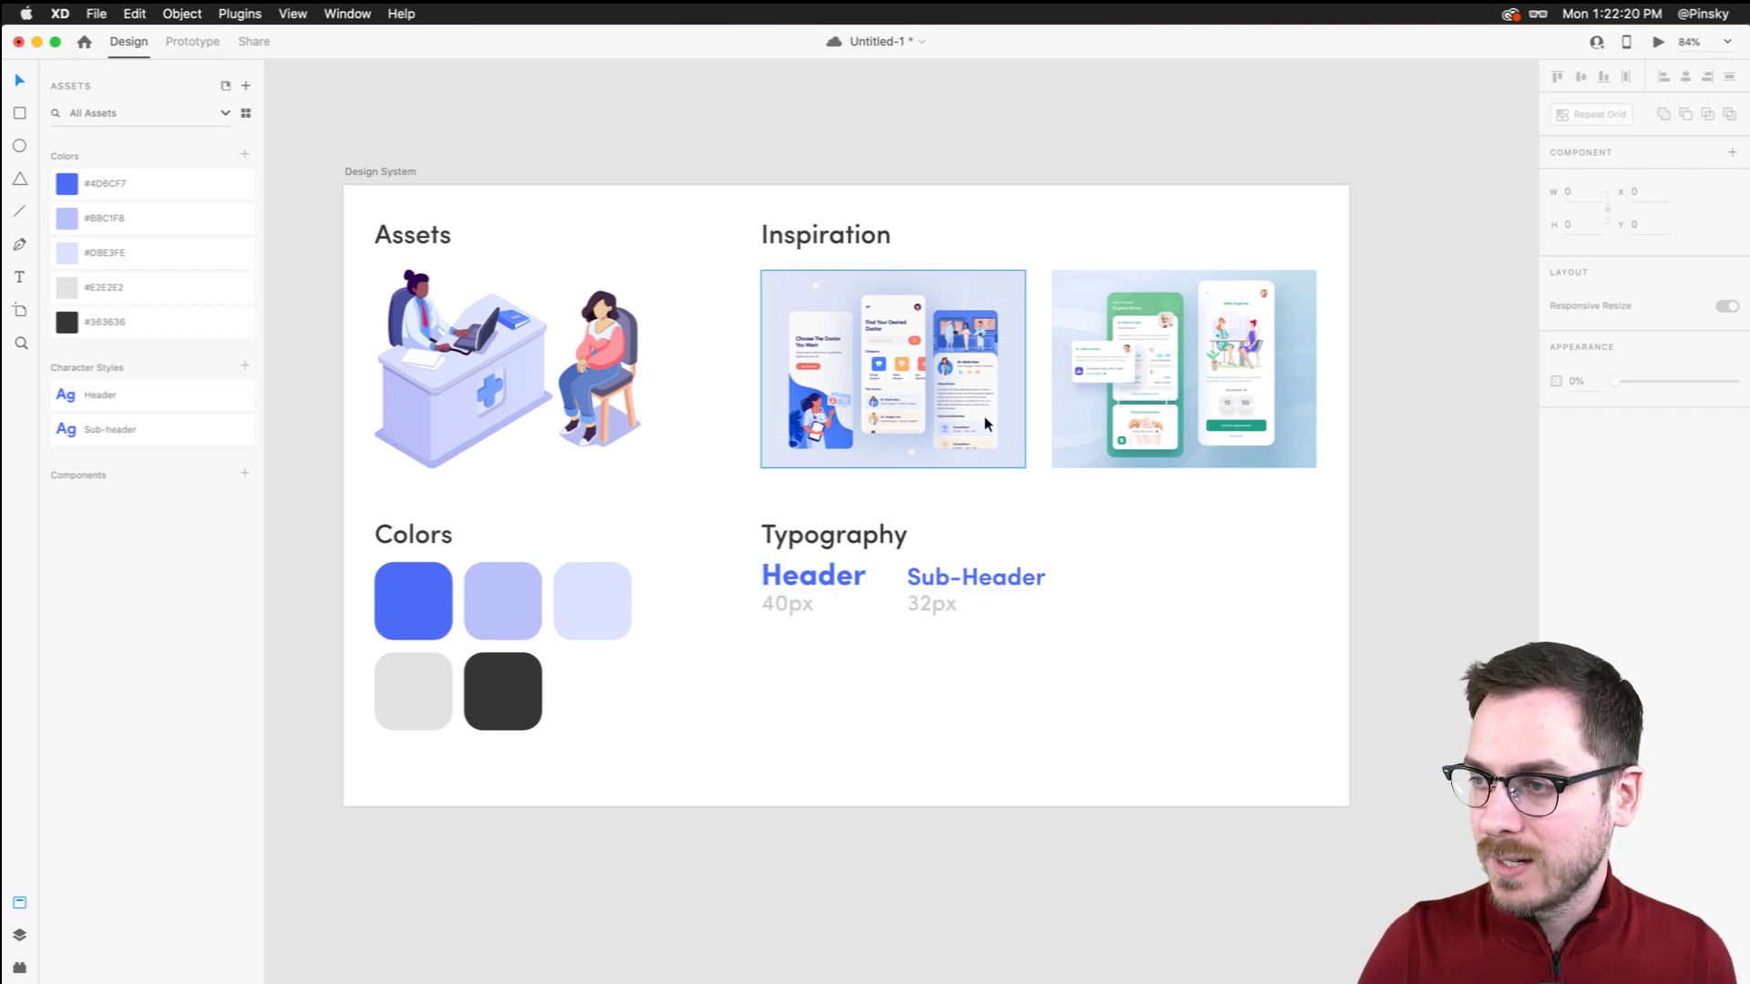
pyautogui.scroll(5, 1213, 324)
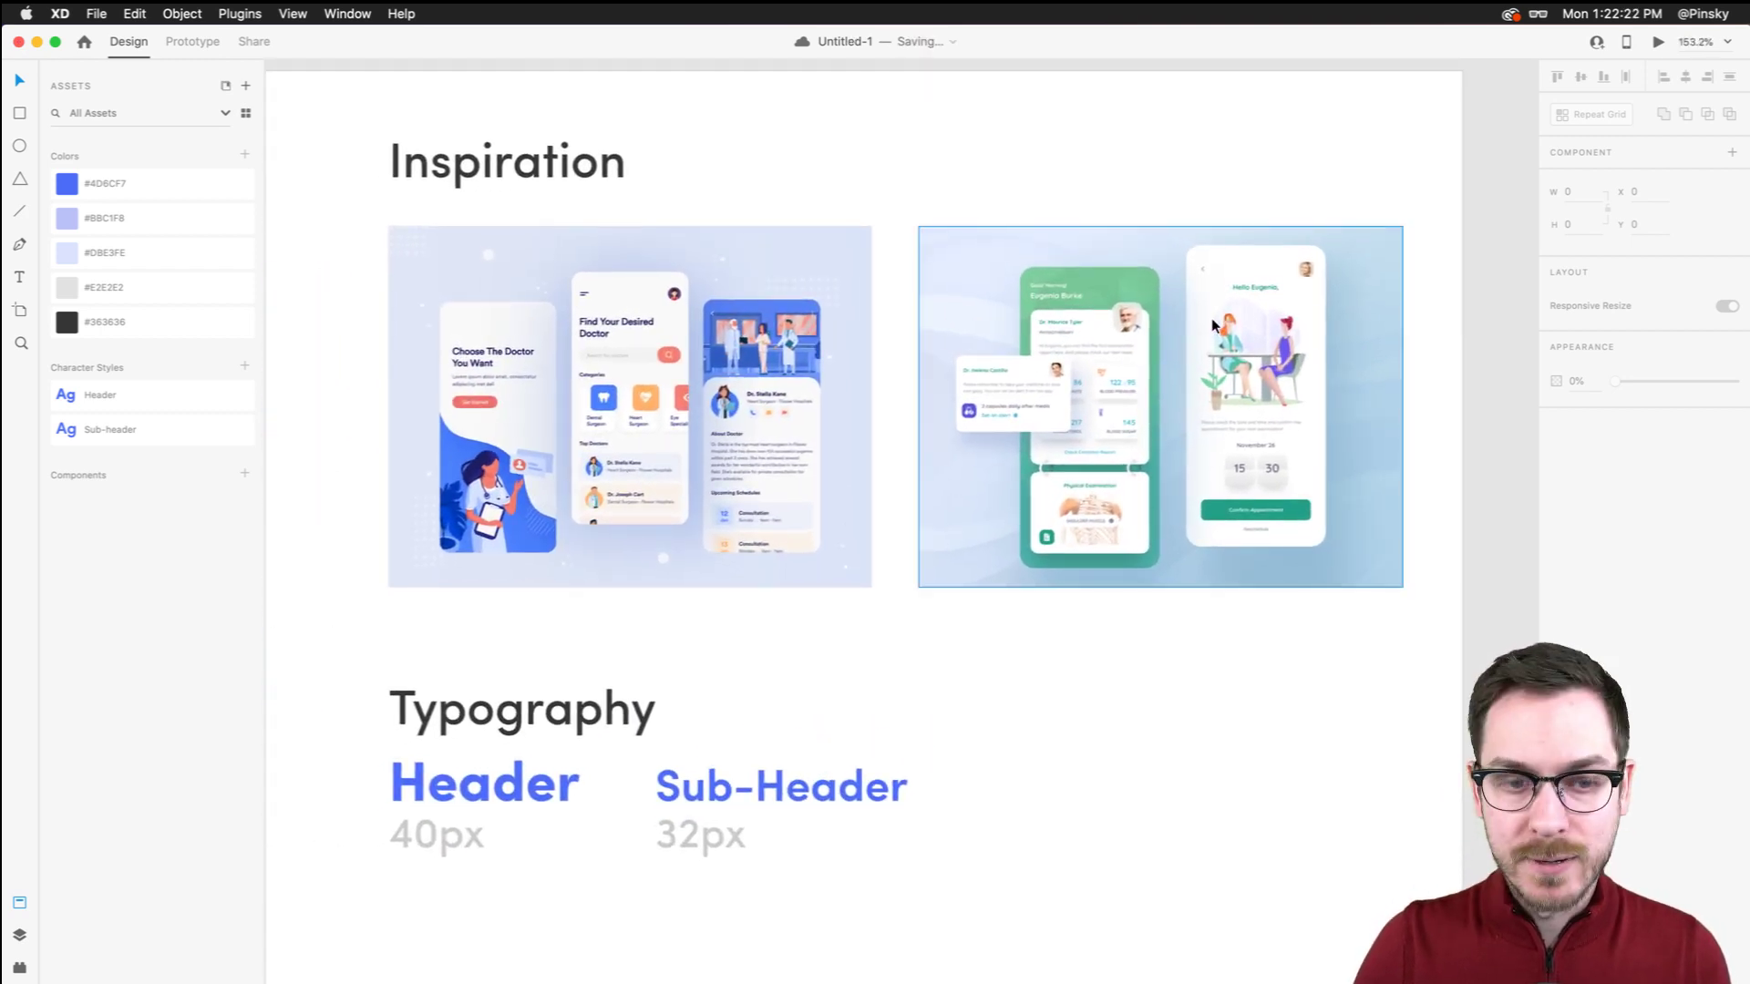
pyautogui.scroll(-5, 1212, 325)
pyautogui.hscroll(-2, 565, 422)
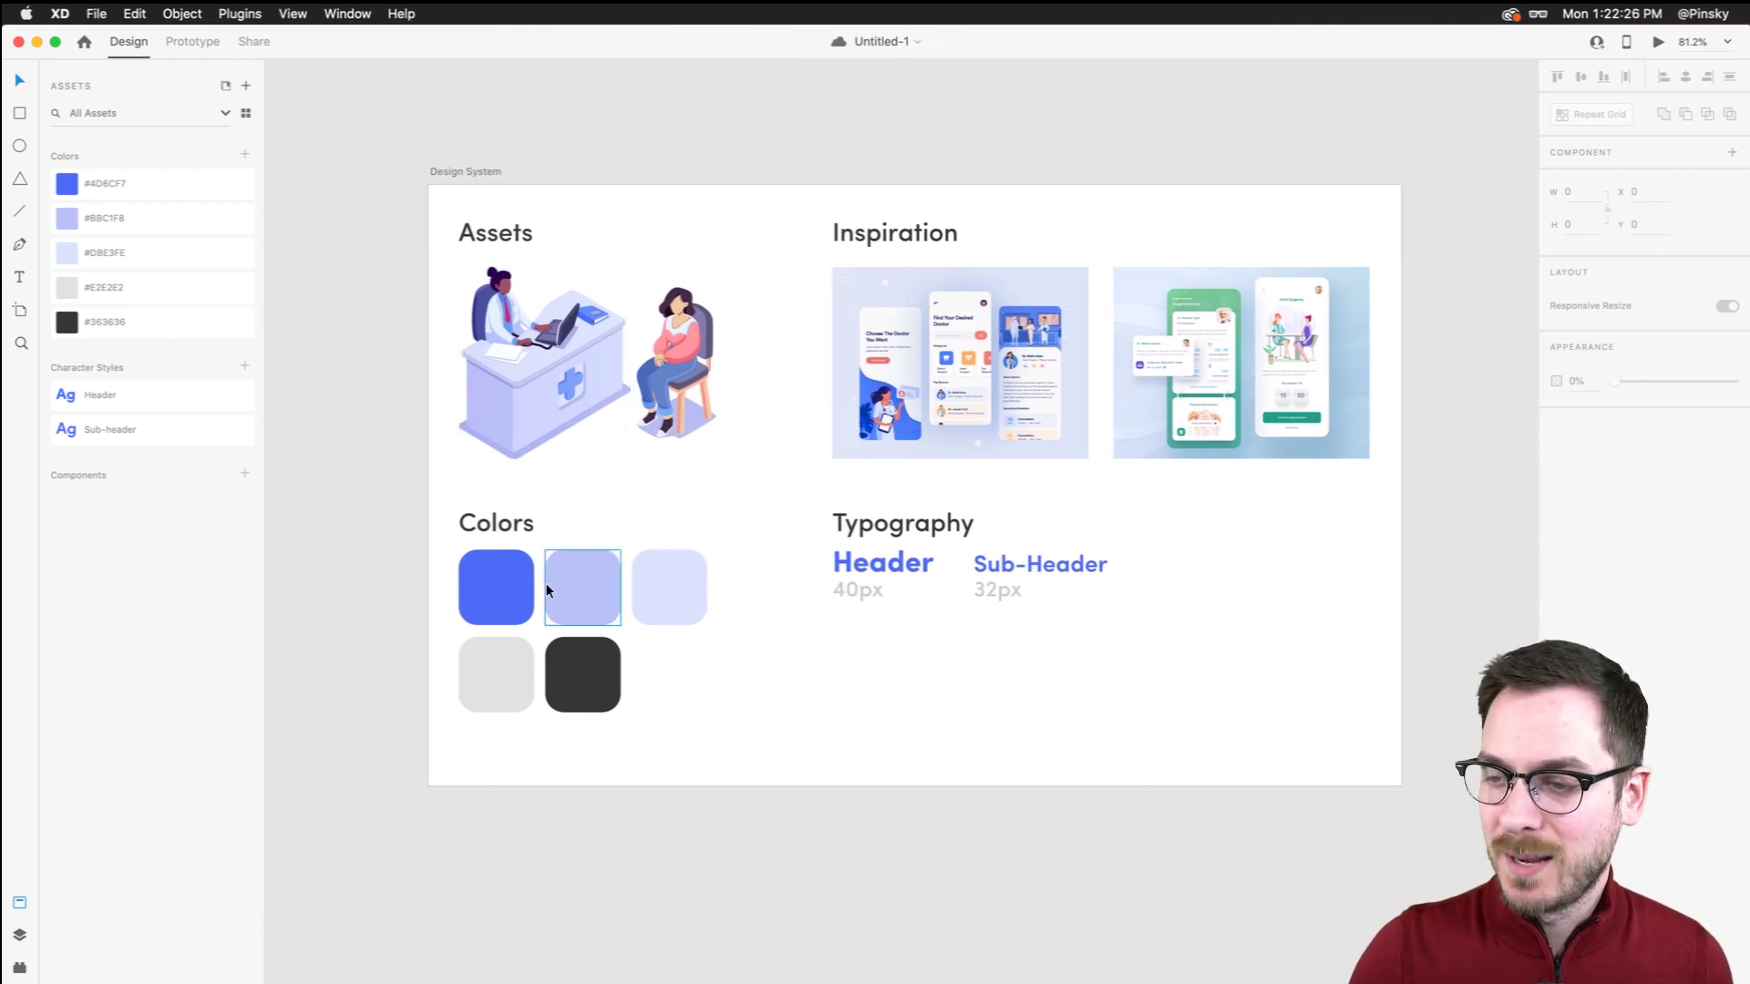
pyautogui.doubleClick(104, 186)
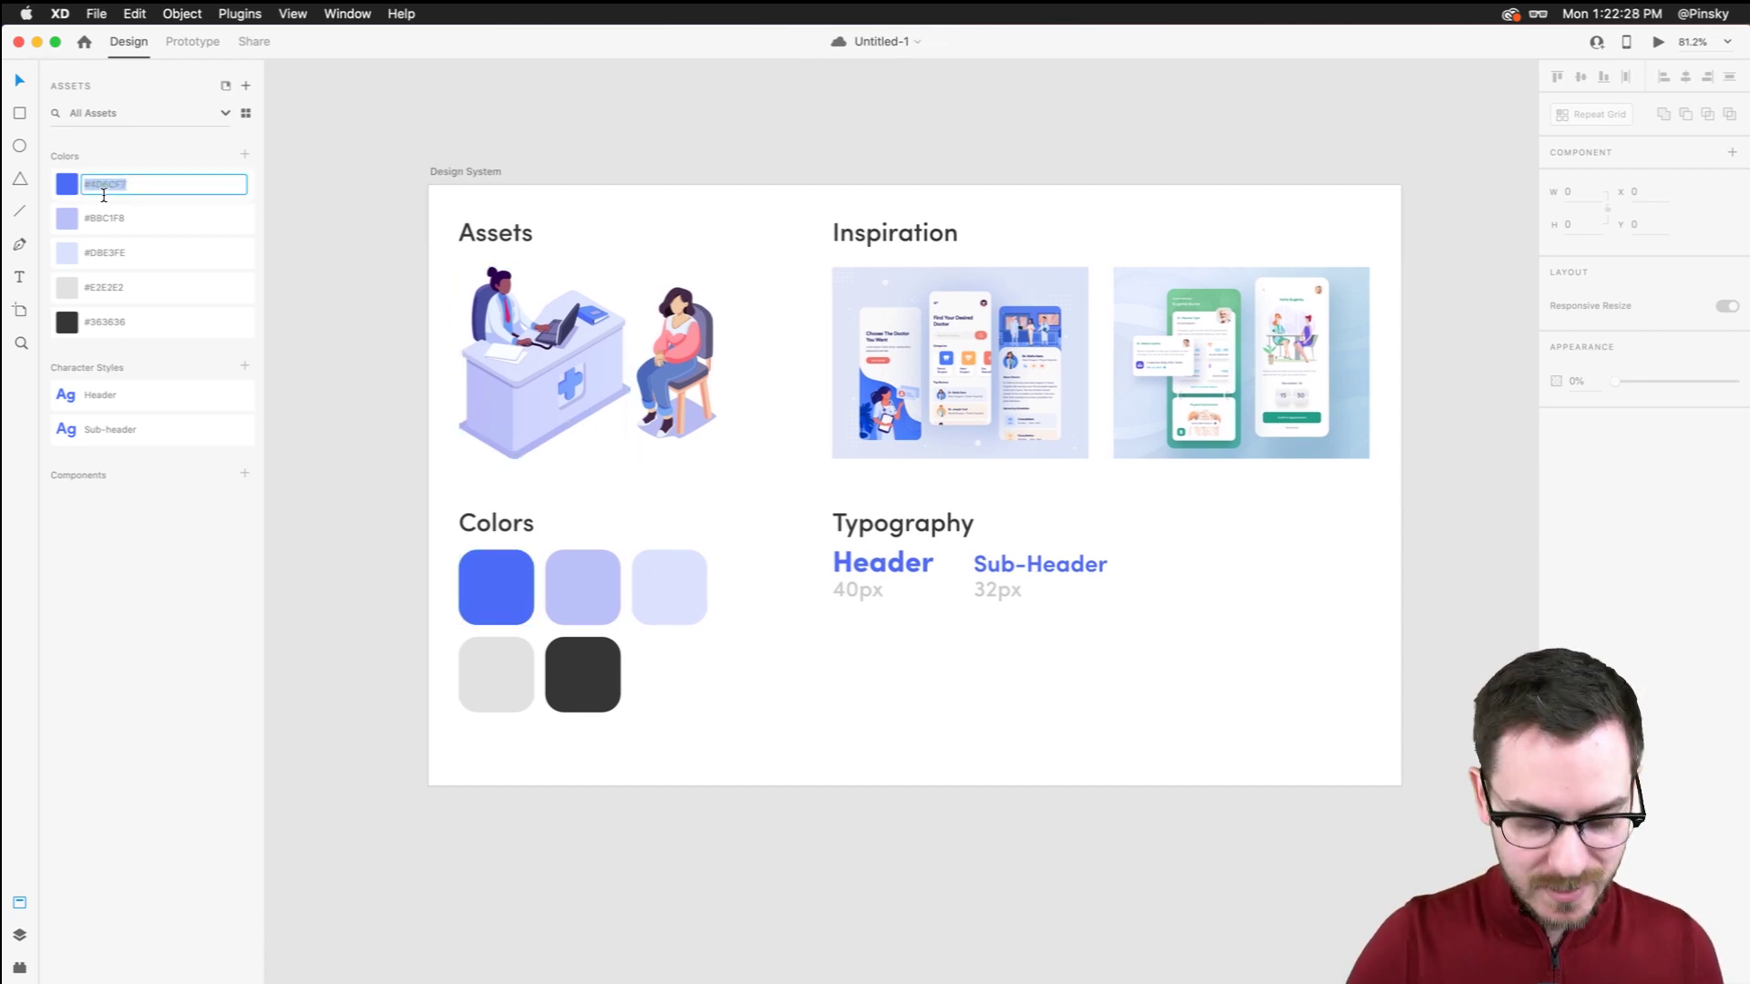
pyautogui.write('Periwin')
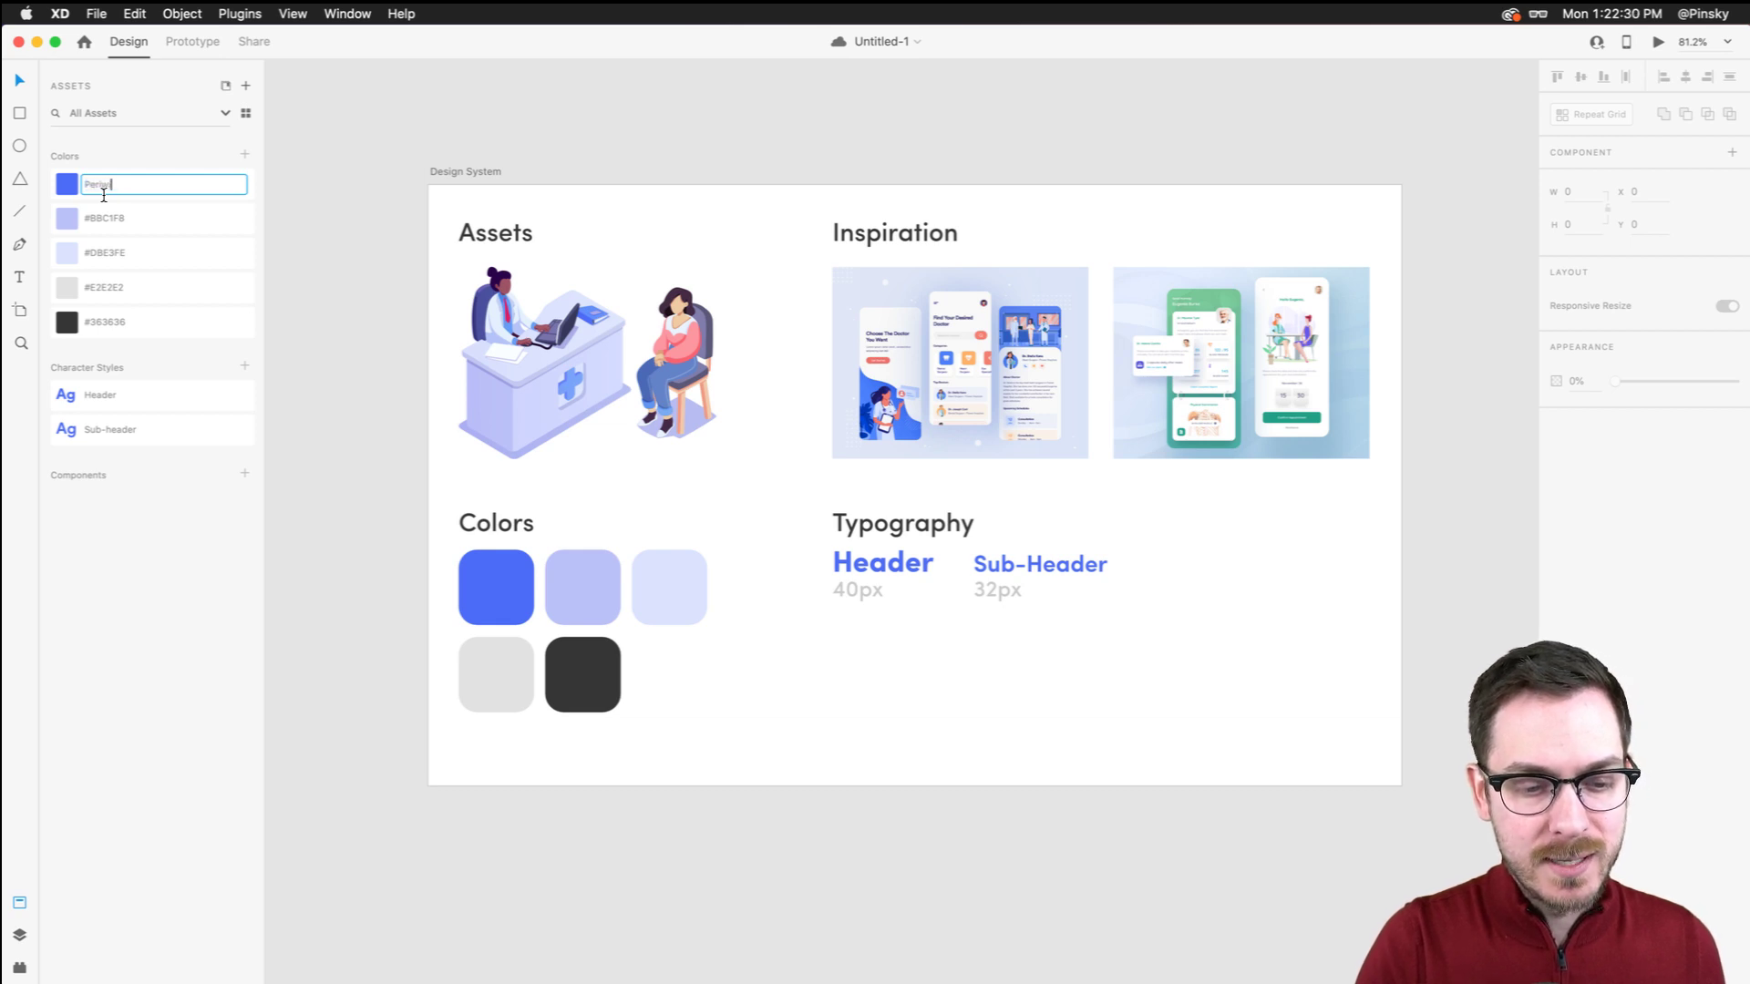
pyautogui.write('ke')
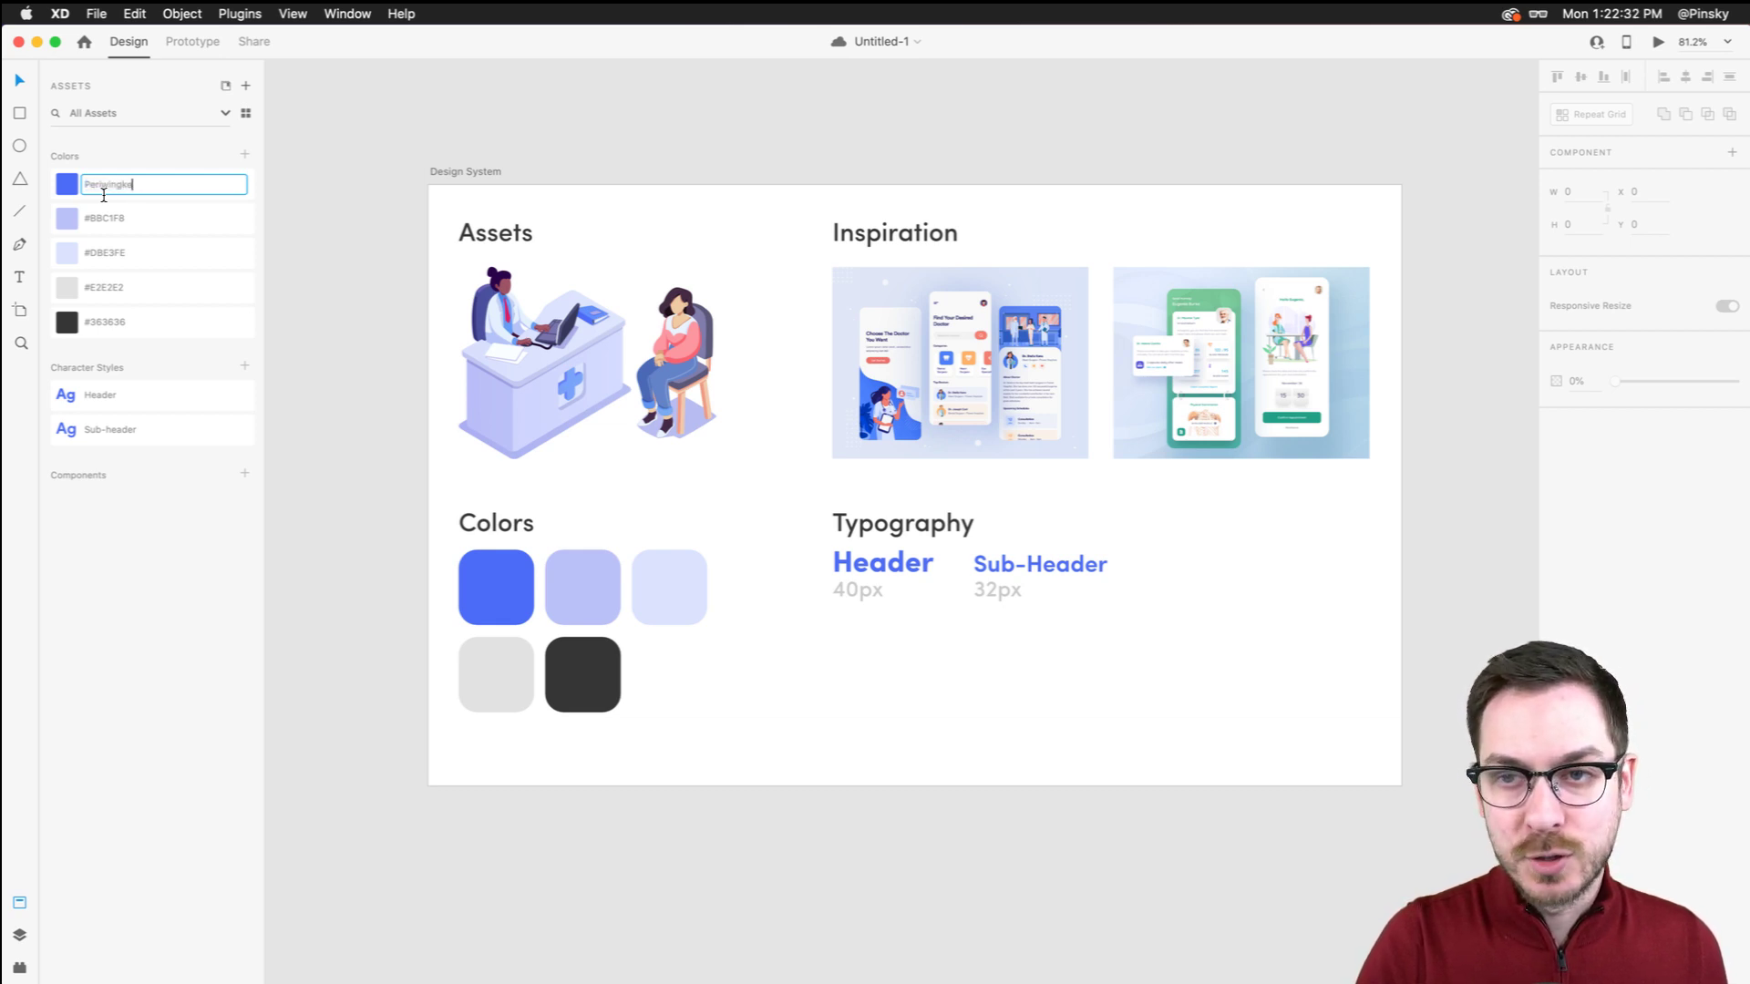
pyautogui.press('BackSpace')
pyautogui.write('kle')
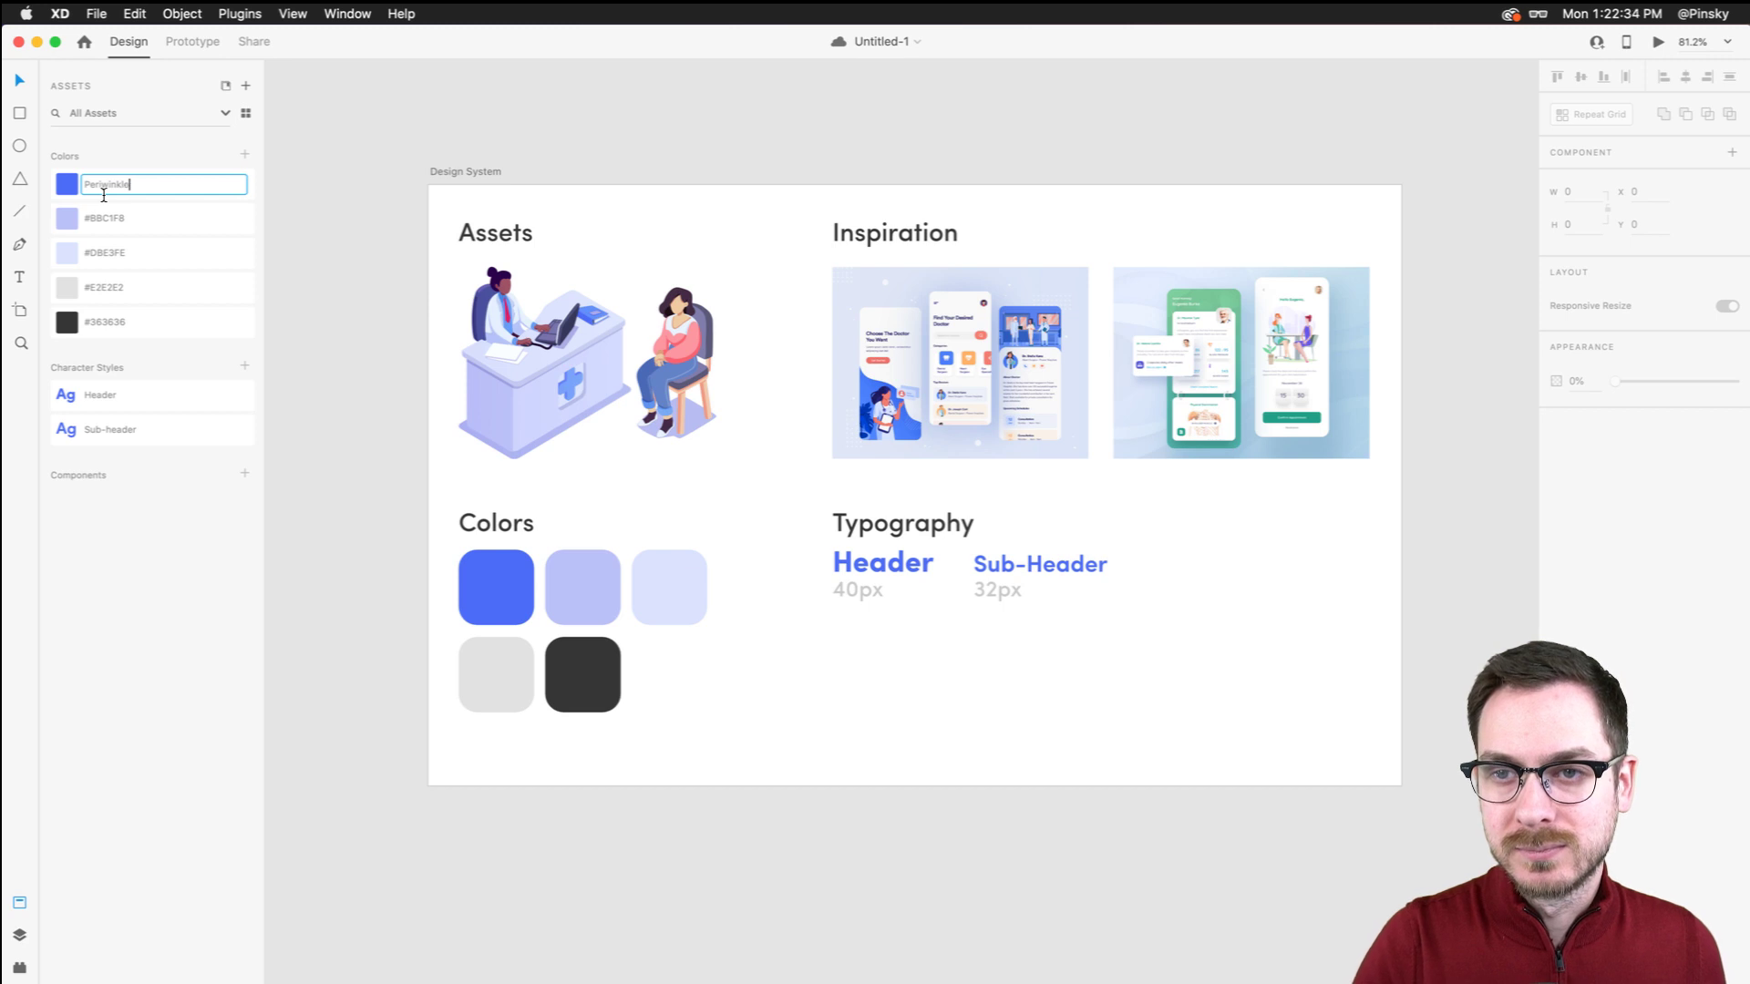
pyautogui.press('Return')
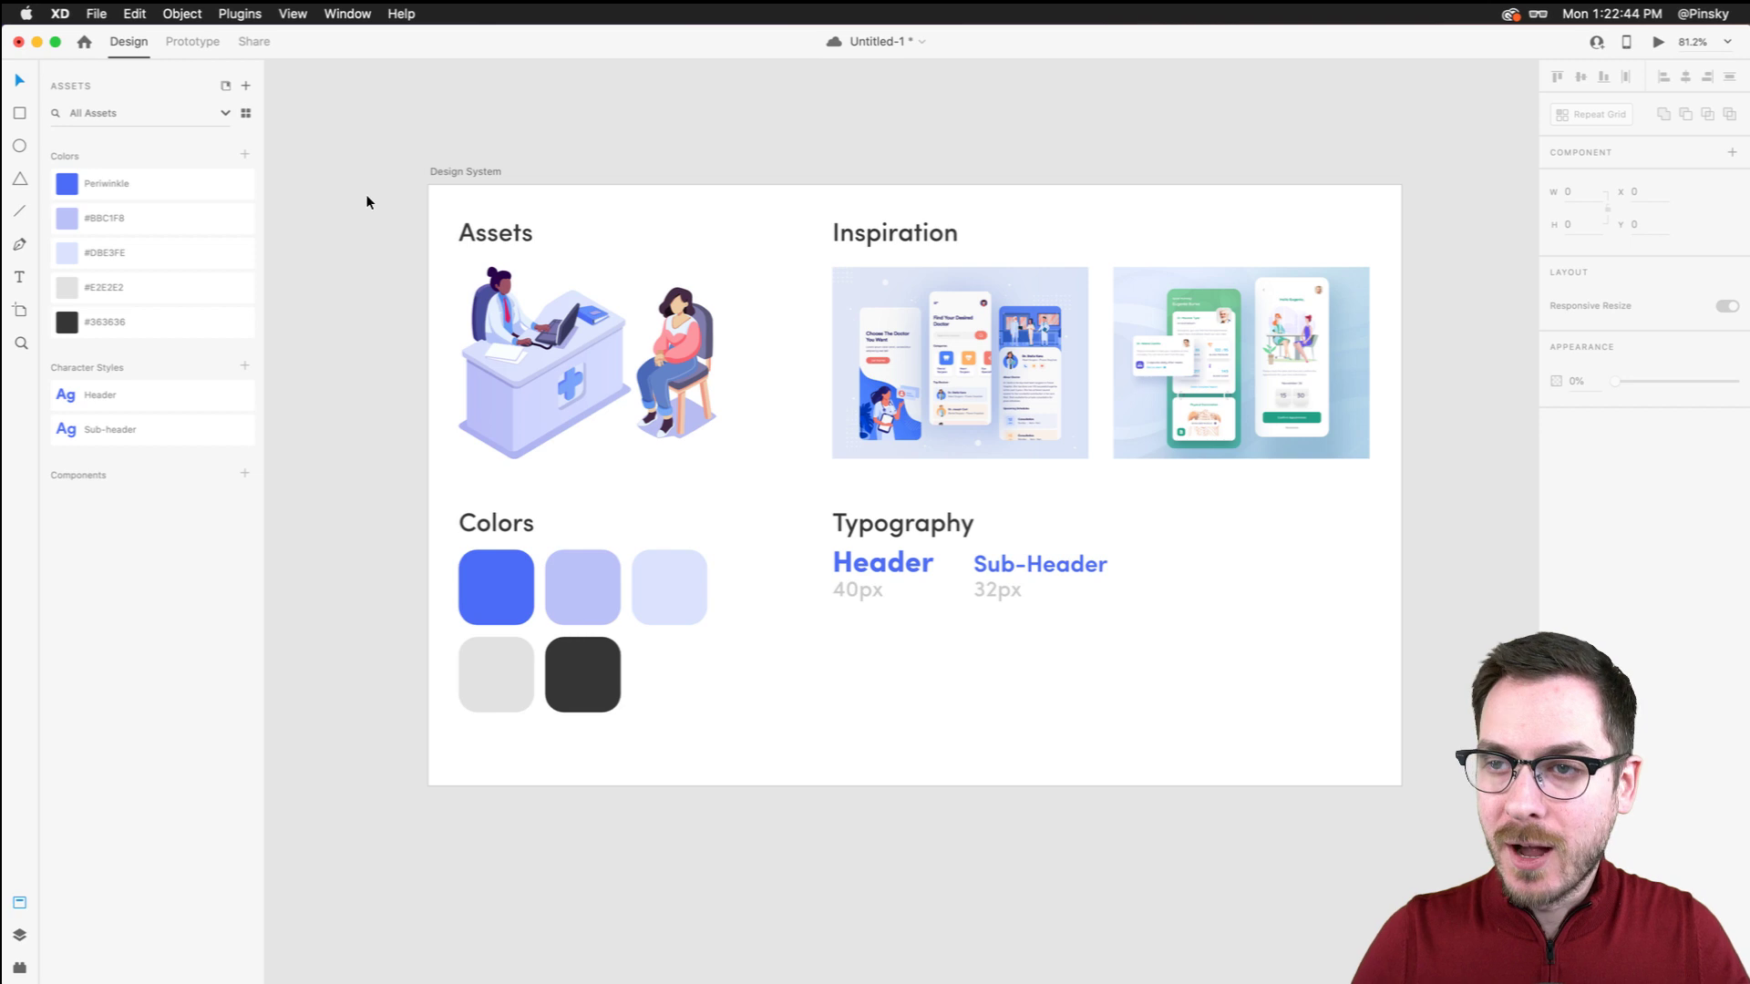
# Move the Design System artboard closer to the Login artboard, keeping their top edges aligned and leaving a gap of 102
pyautogui.hscroll(2, 364, 200)
pyautogui.scroll(1, 364, 200)
pyautogui.scroll(-4, 363, 196)
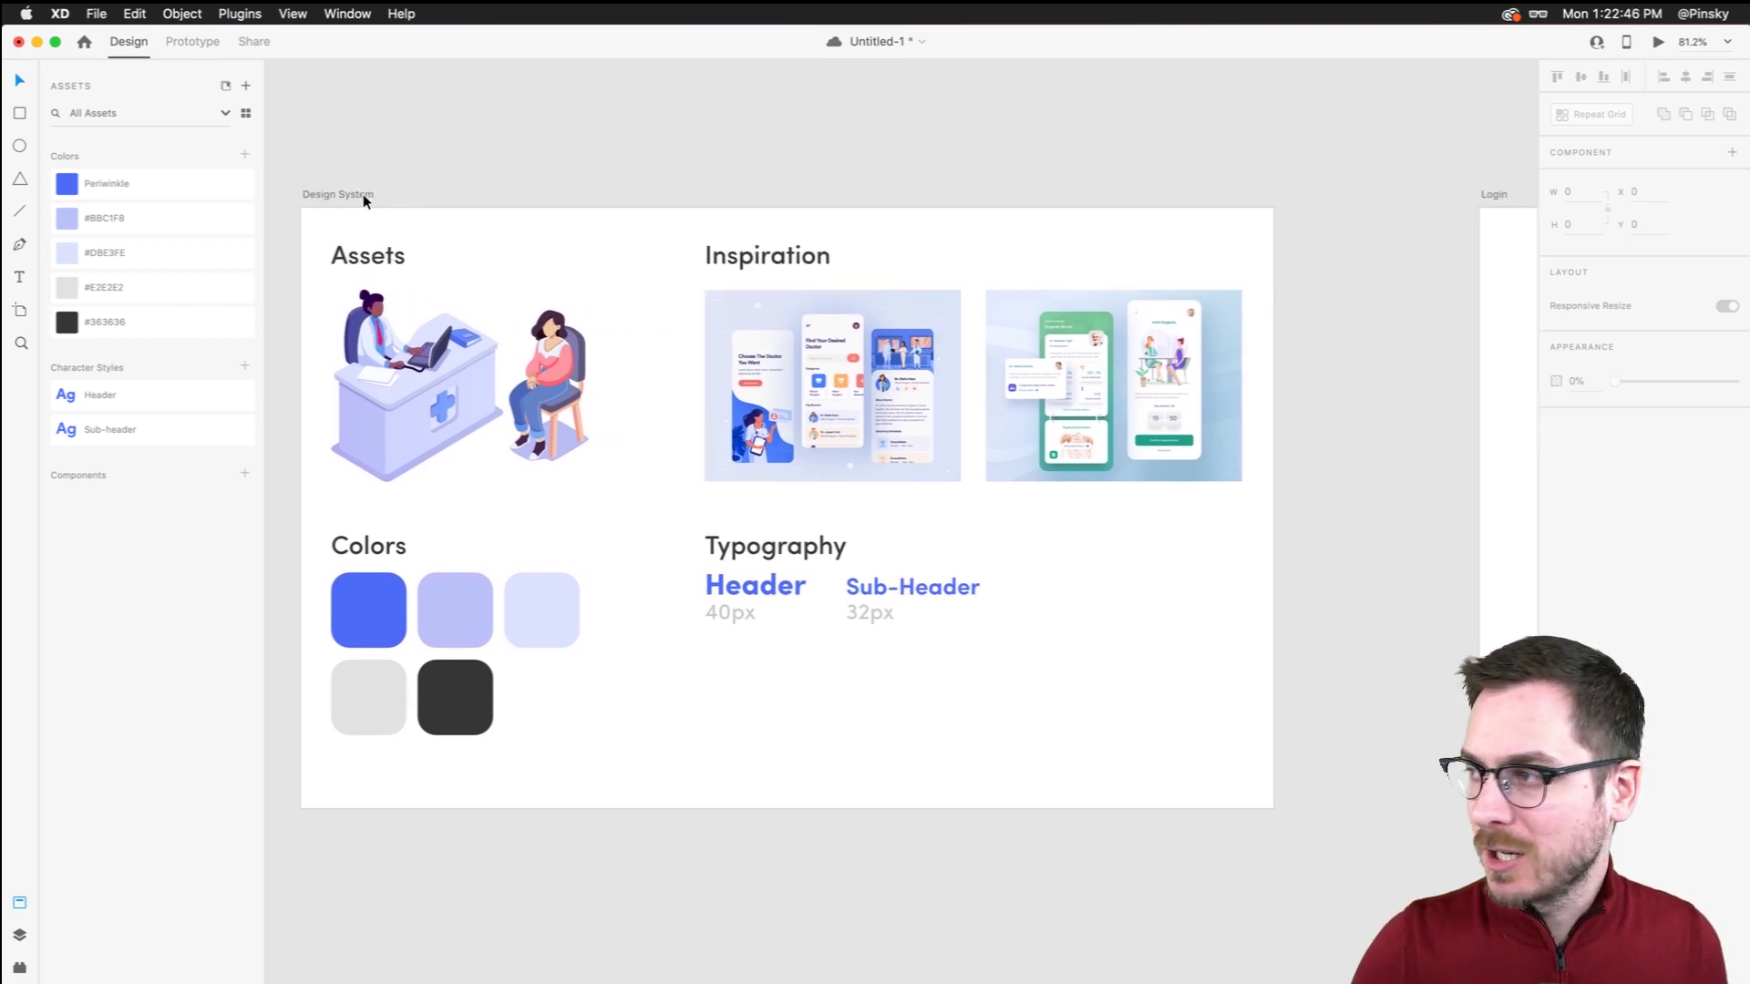
pyautogui.moveTo(312, 190); pyautogui.dragTo(396, 193)
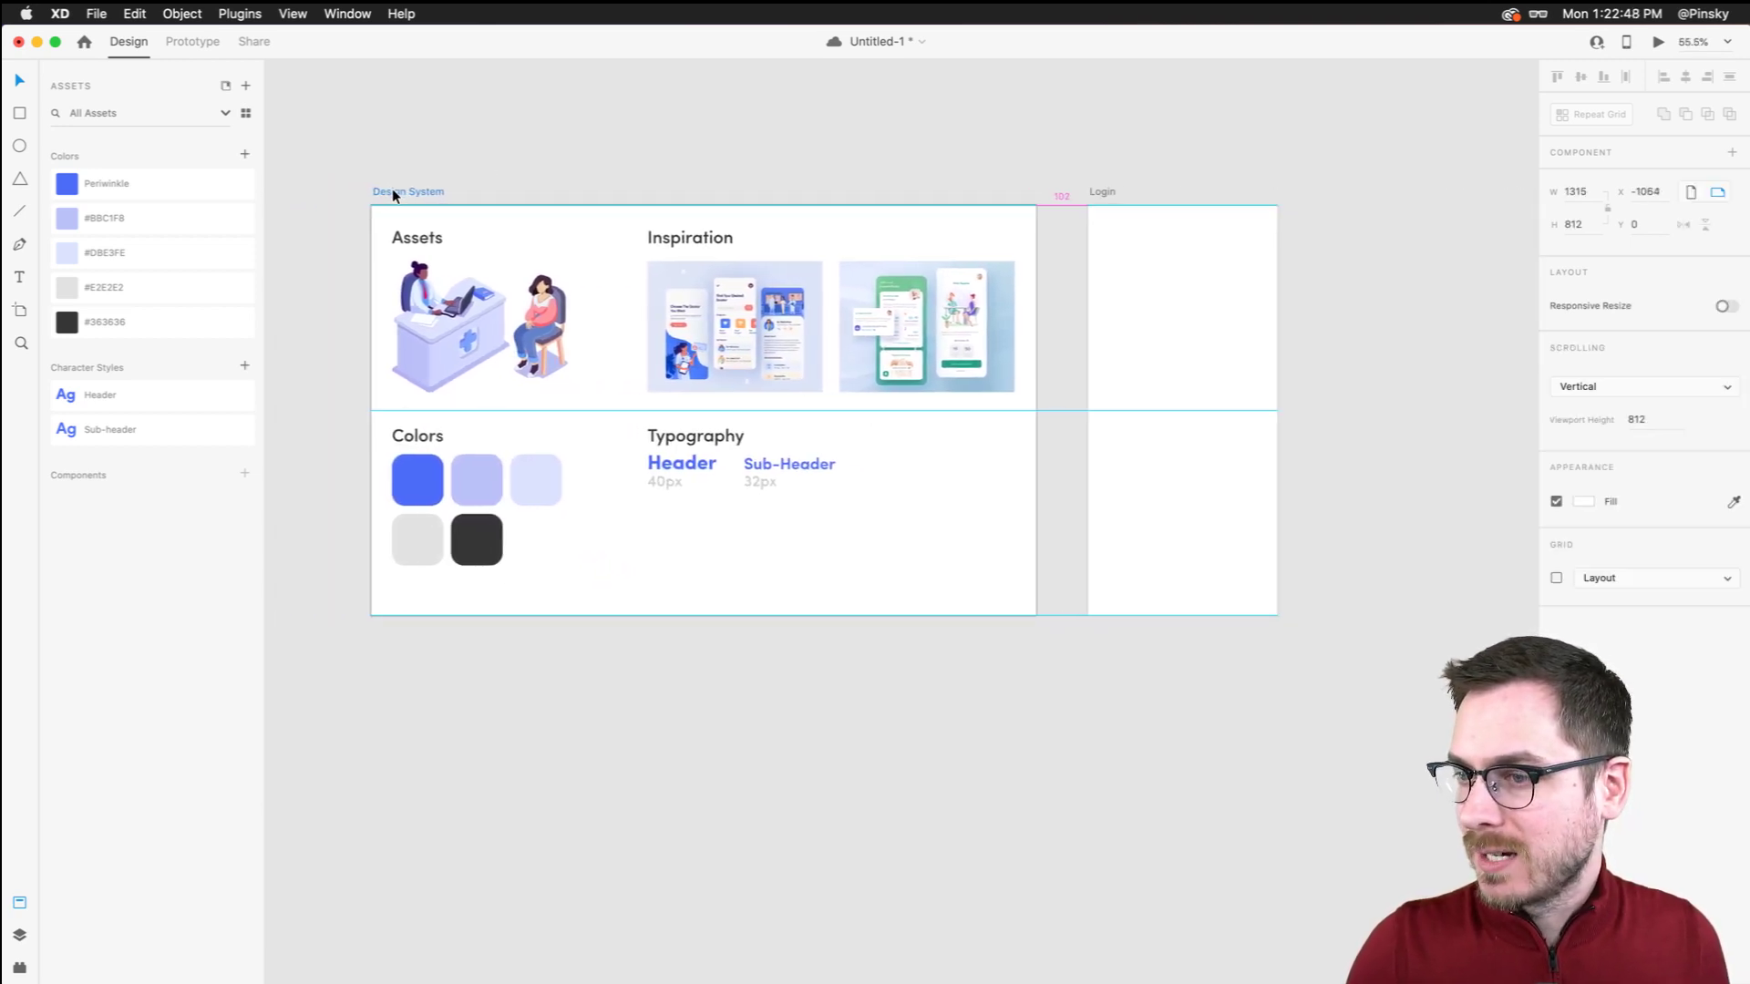
pyautogui.hscroll(1, 547, 182)
pyautogui.click(583, 126)
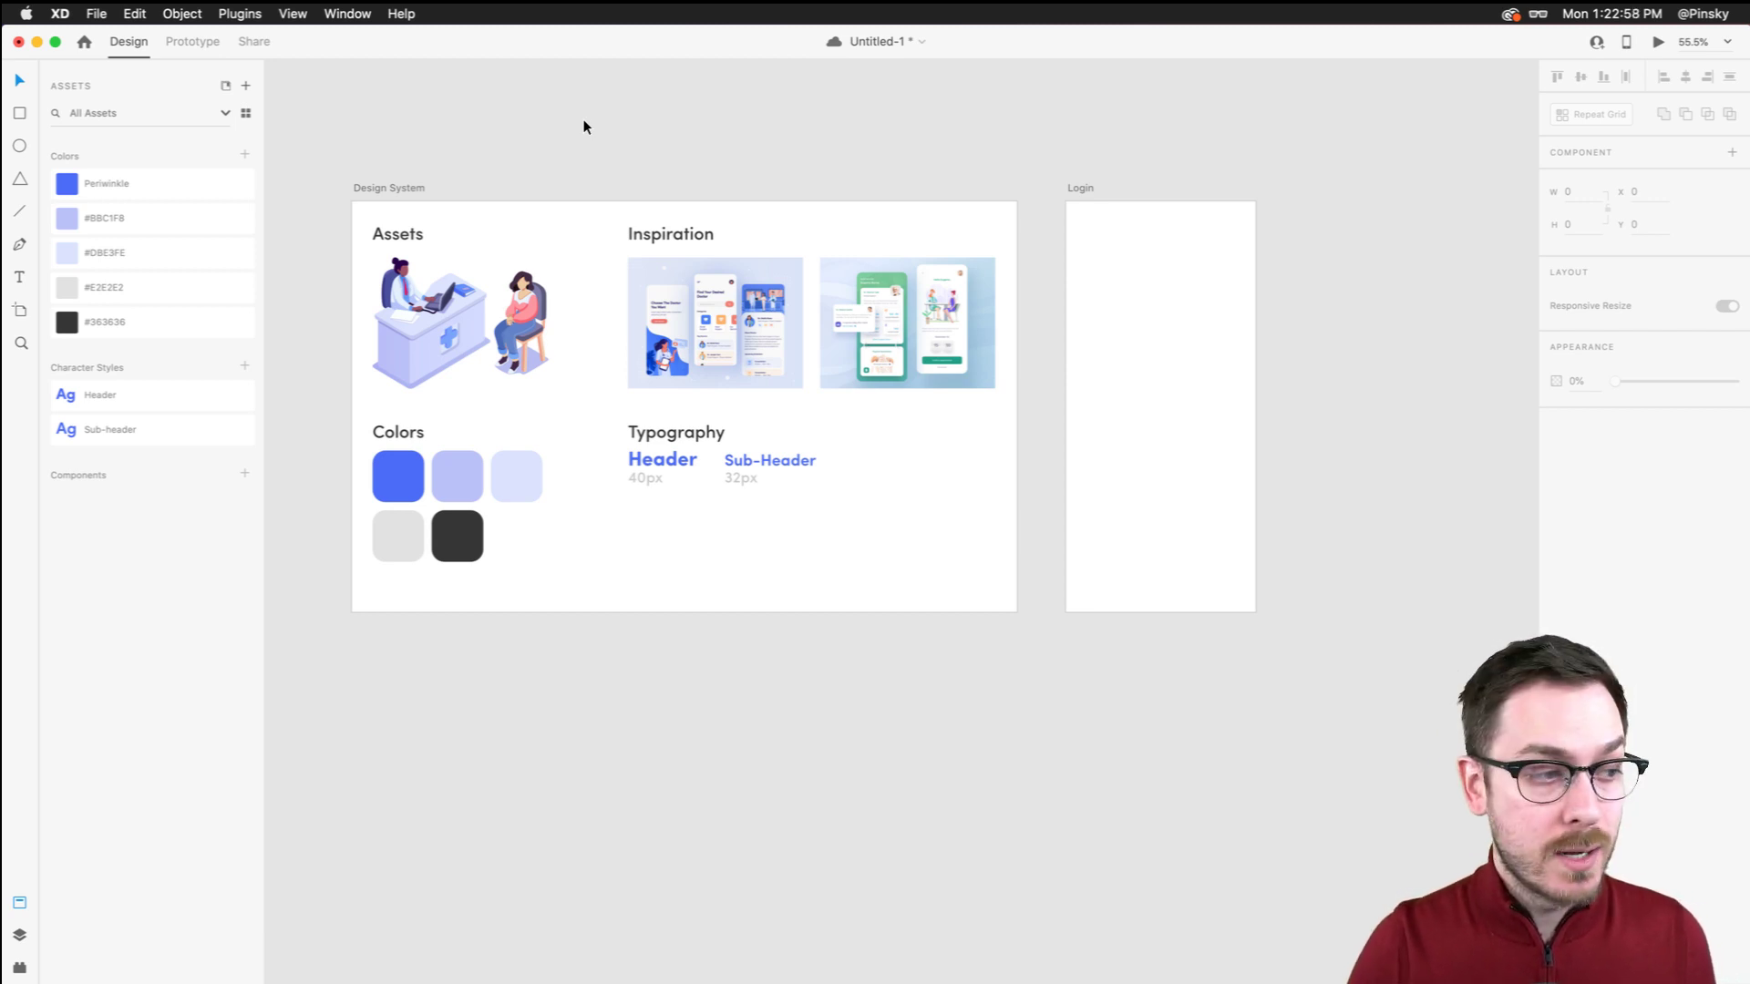
# Stack the Sub-Header sample below the Header sample and duplicate the Typography heading as "Iconography" beside it, at X 892
pyautogui.moveTo(774, 466); pyautogui.dragTo(648, 501)
pyautogui.moveTo(648, 435); pyautogui.dragTo(811, 437)
pyautogui.doubleClick(811, 438)
pyautogui.press('BackSpace')
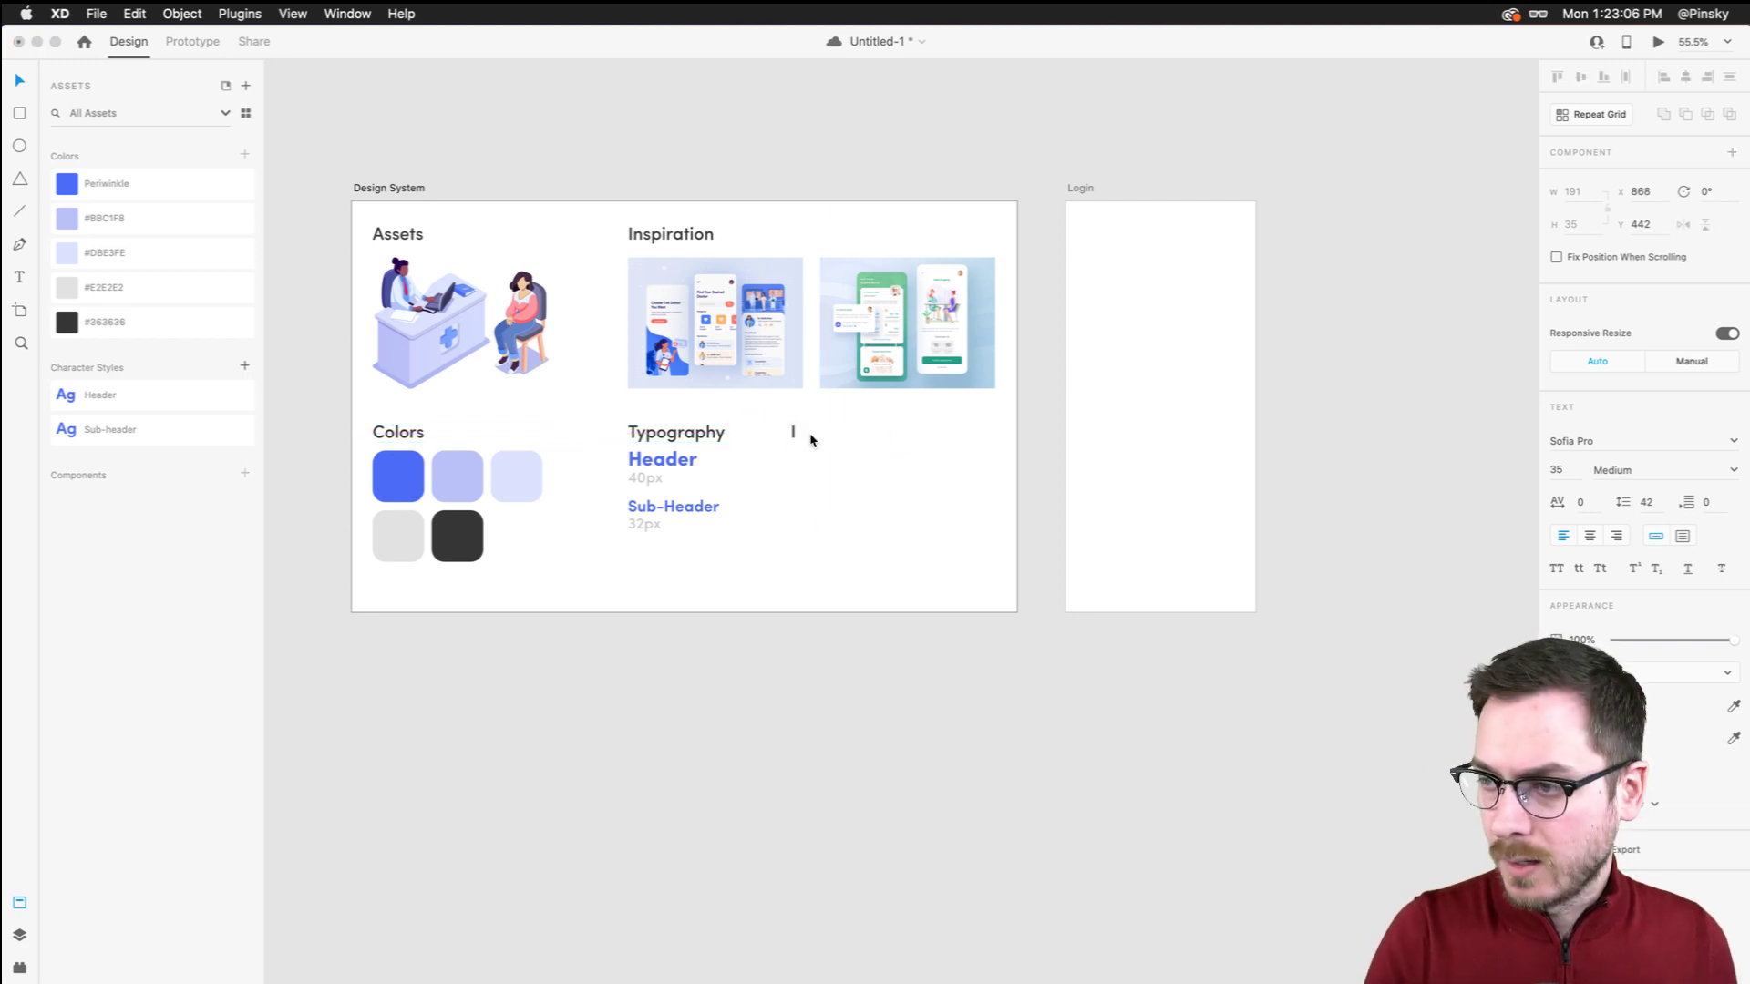
pyautogui.write('Iconogr')
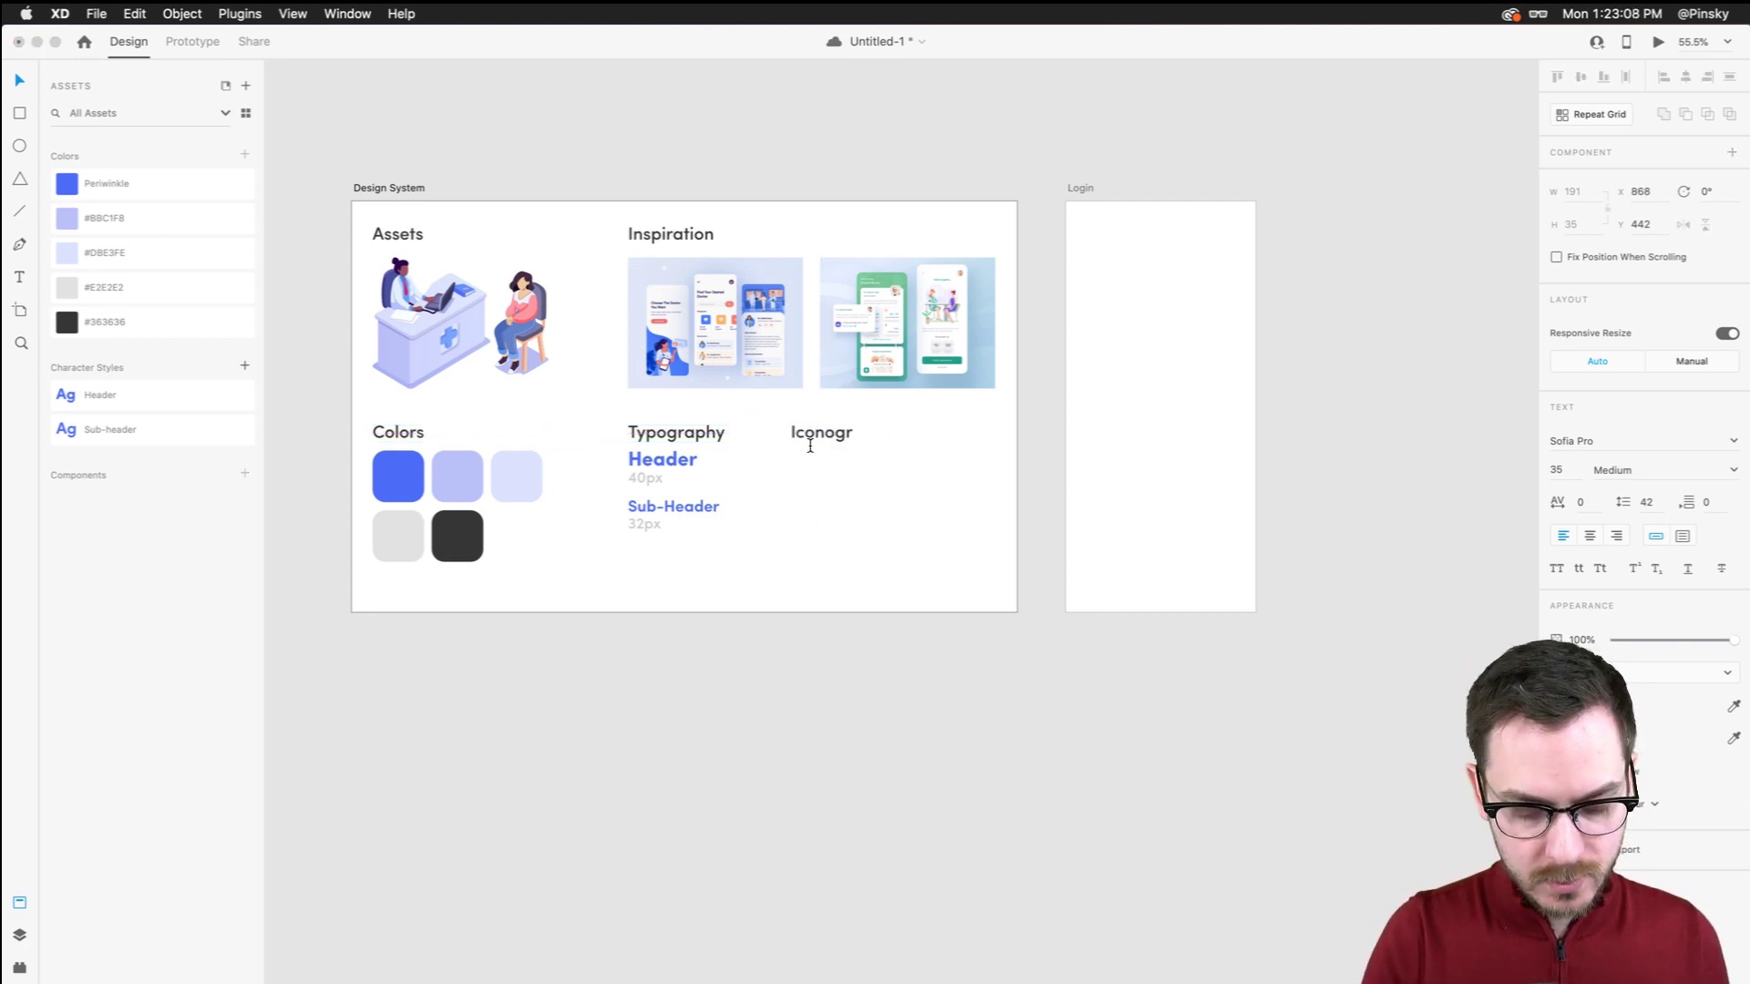
pyautogui.write('aphy')
pyautogui.press('Escape')
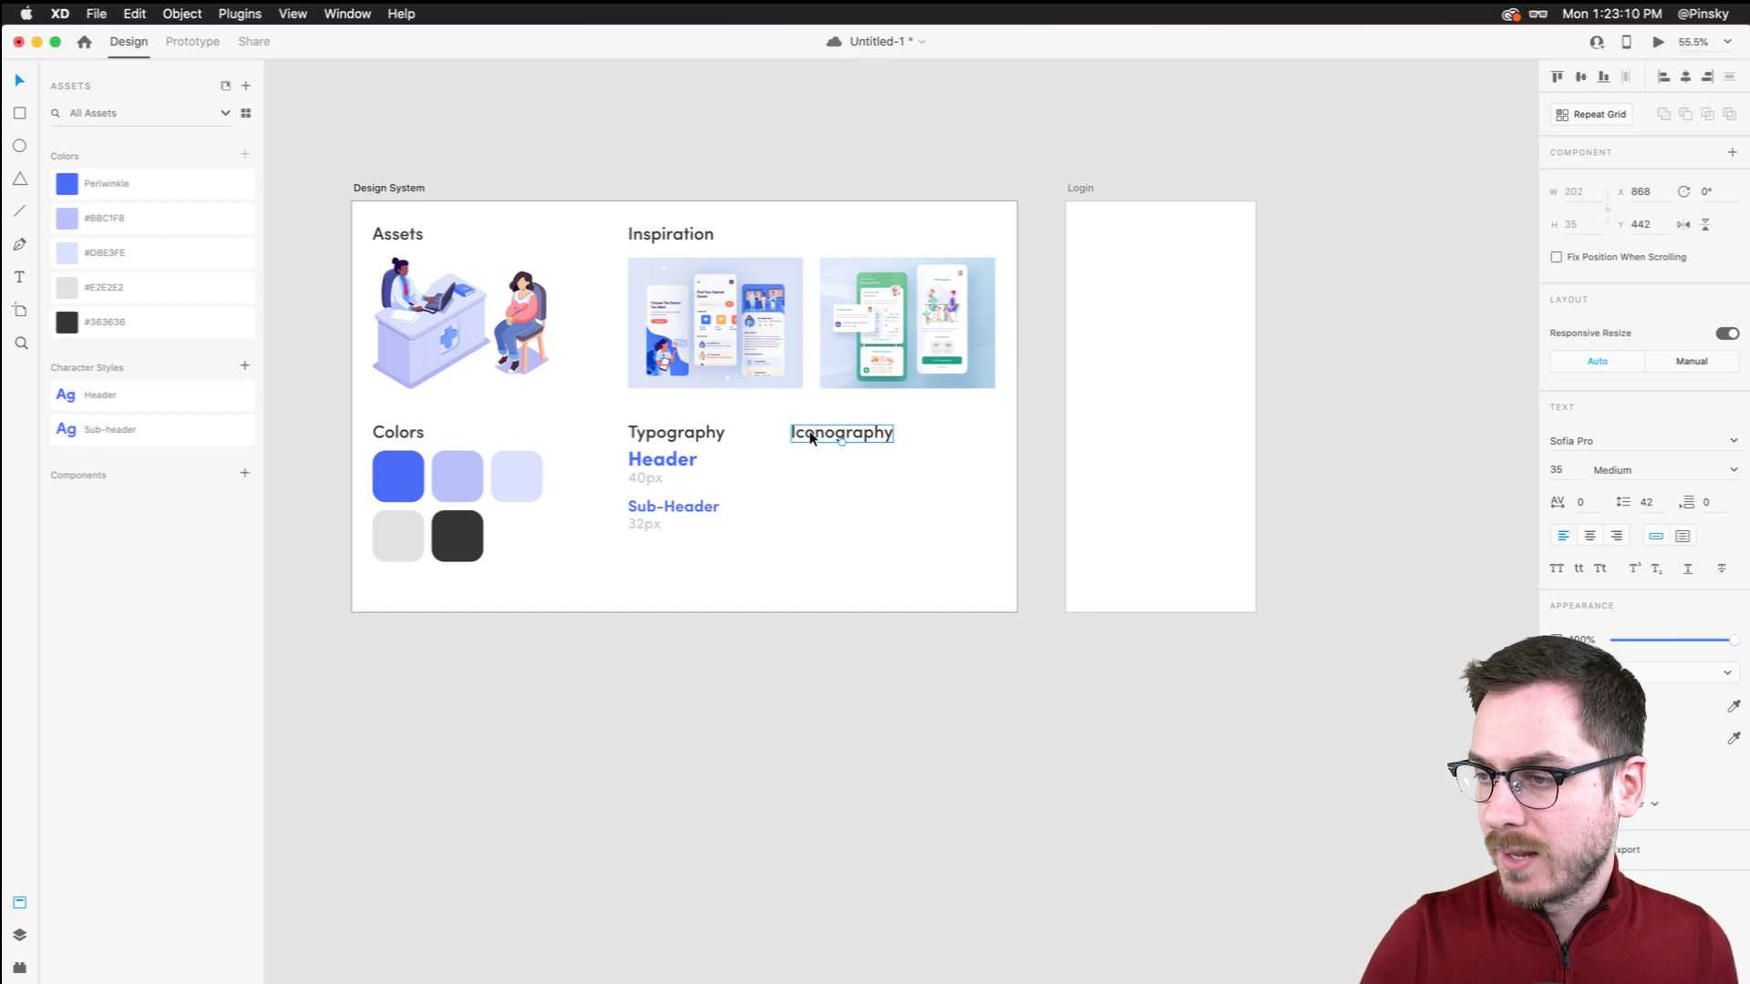
pyautogui.click(839, 534)
pyautogui.moveTo(800, 434); pyautogui.dragTo(828, 434)
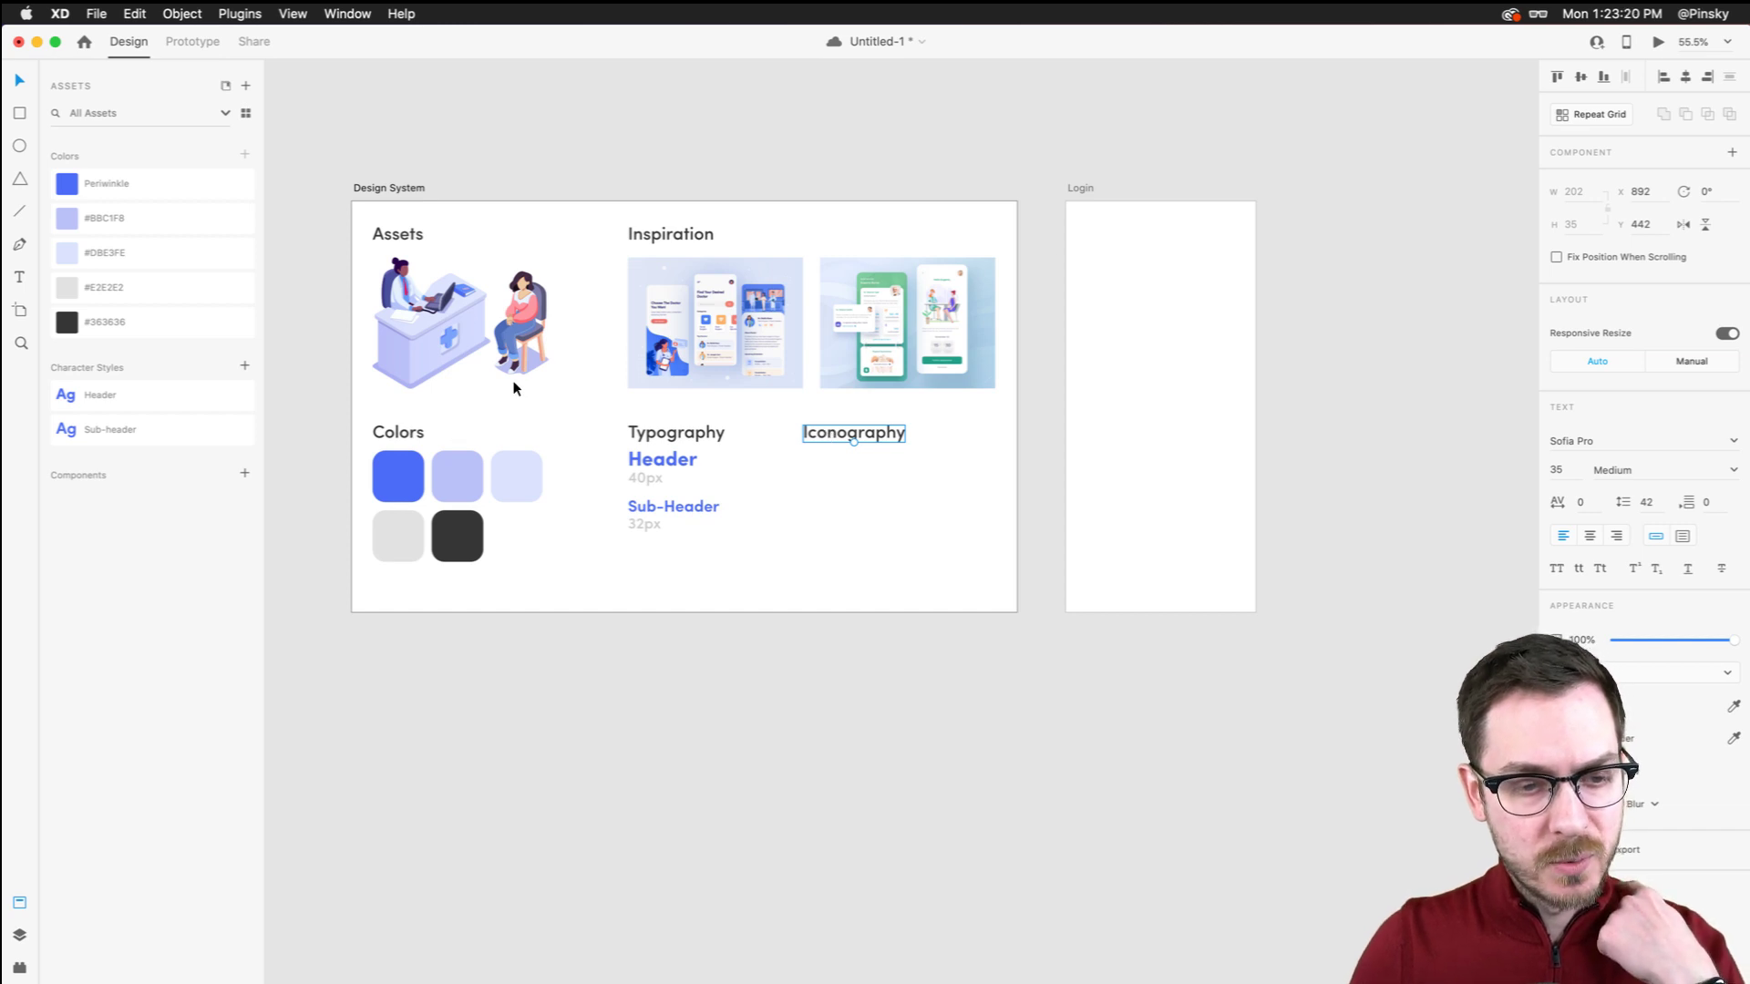
# Review the inspiration images, the empty Login artboard and the sections of the Design System artboard
pyautogui.hscroll(3, 725, 369)
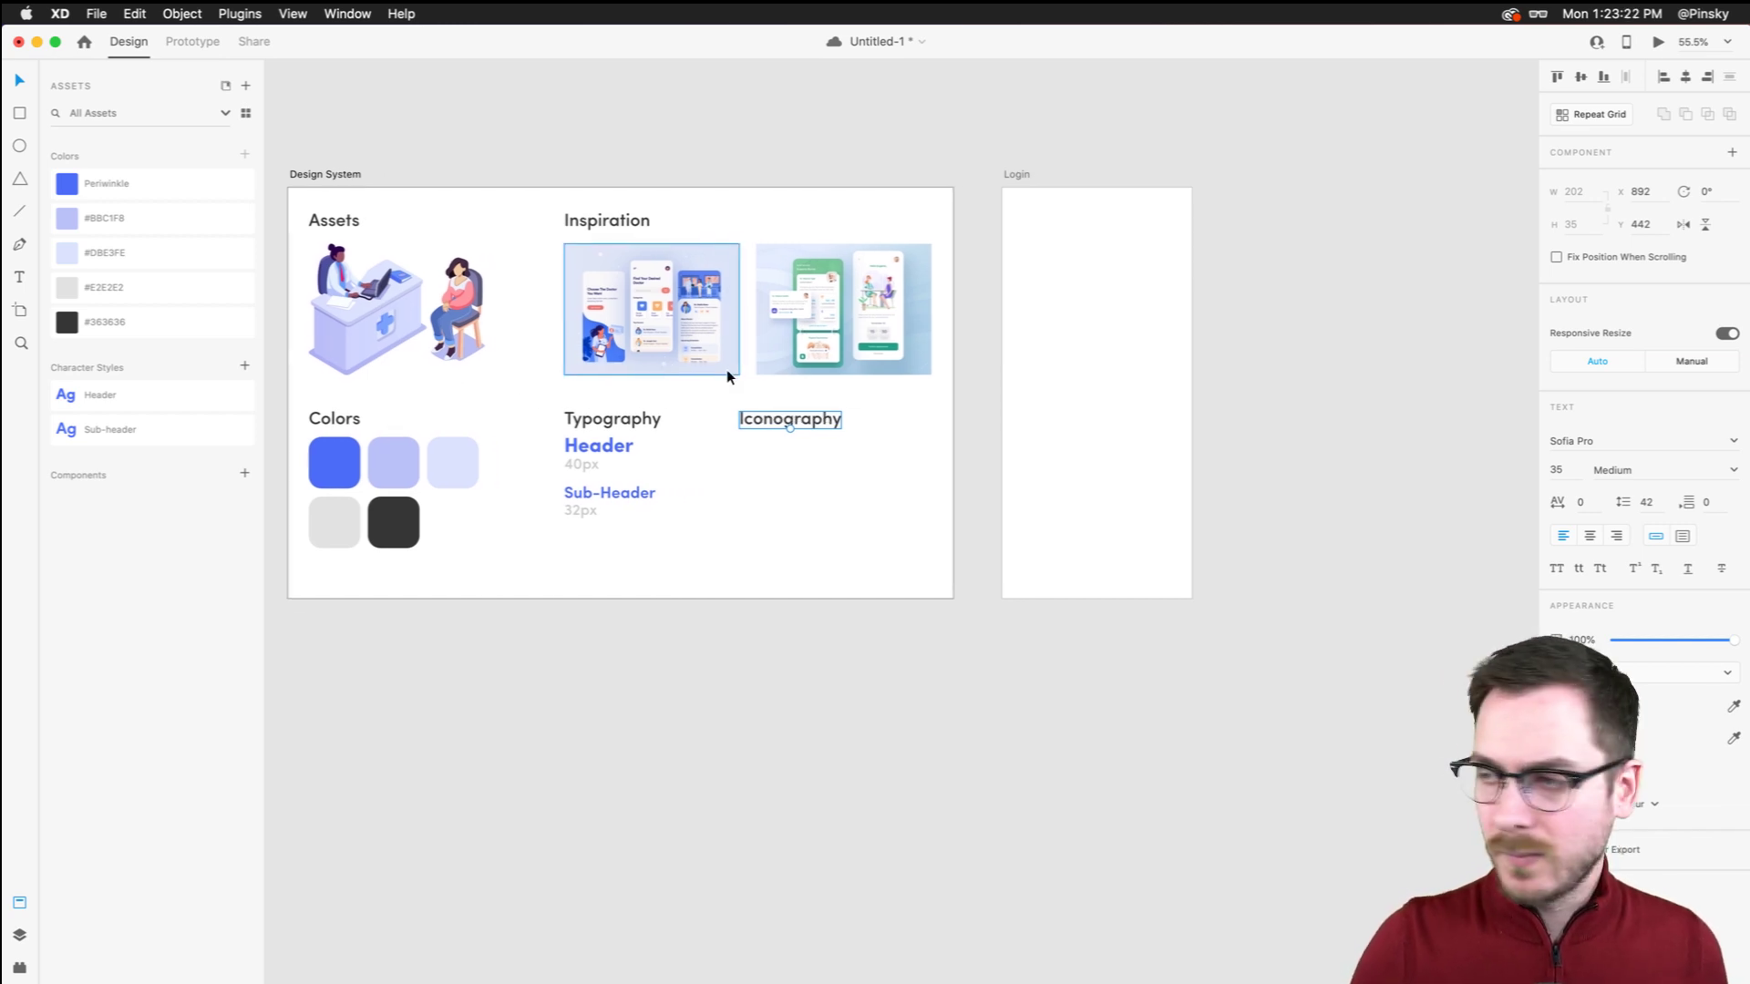
pyautogui.scroll(6, 1223, 162)
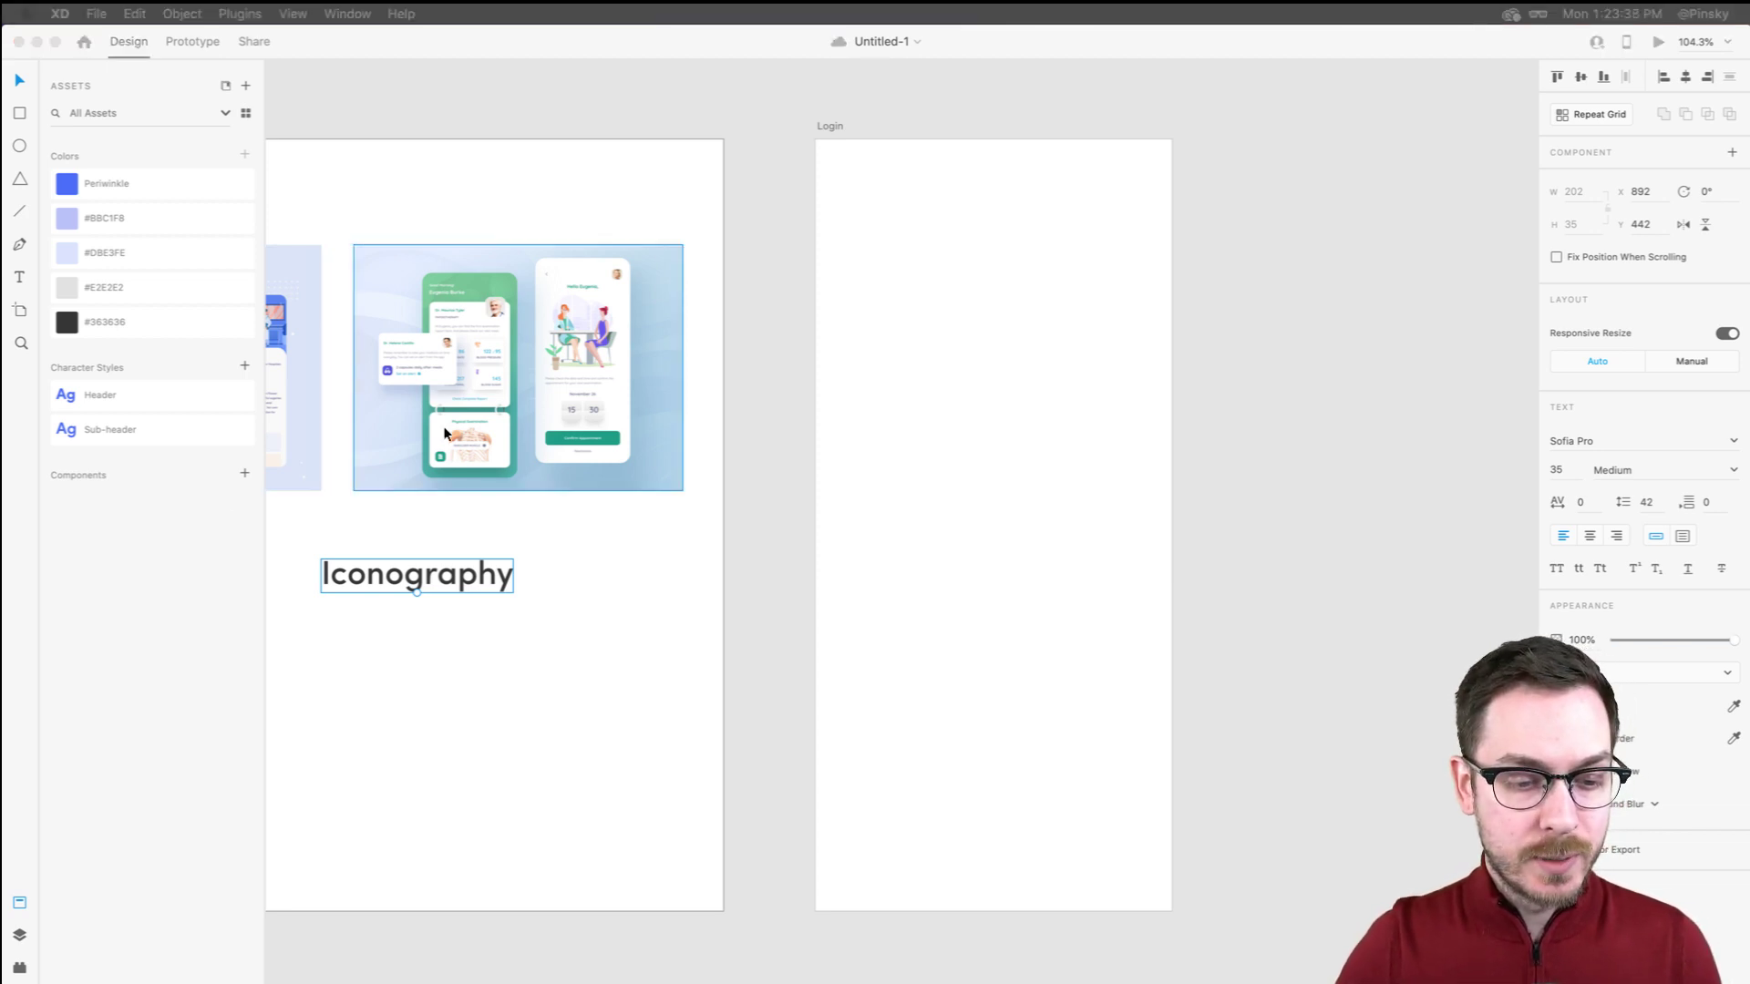
pyautogui.hscroll(2, 725, 335)
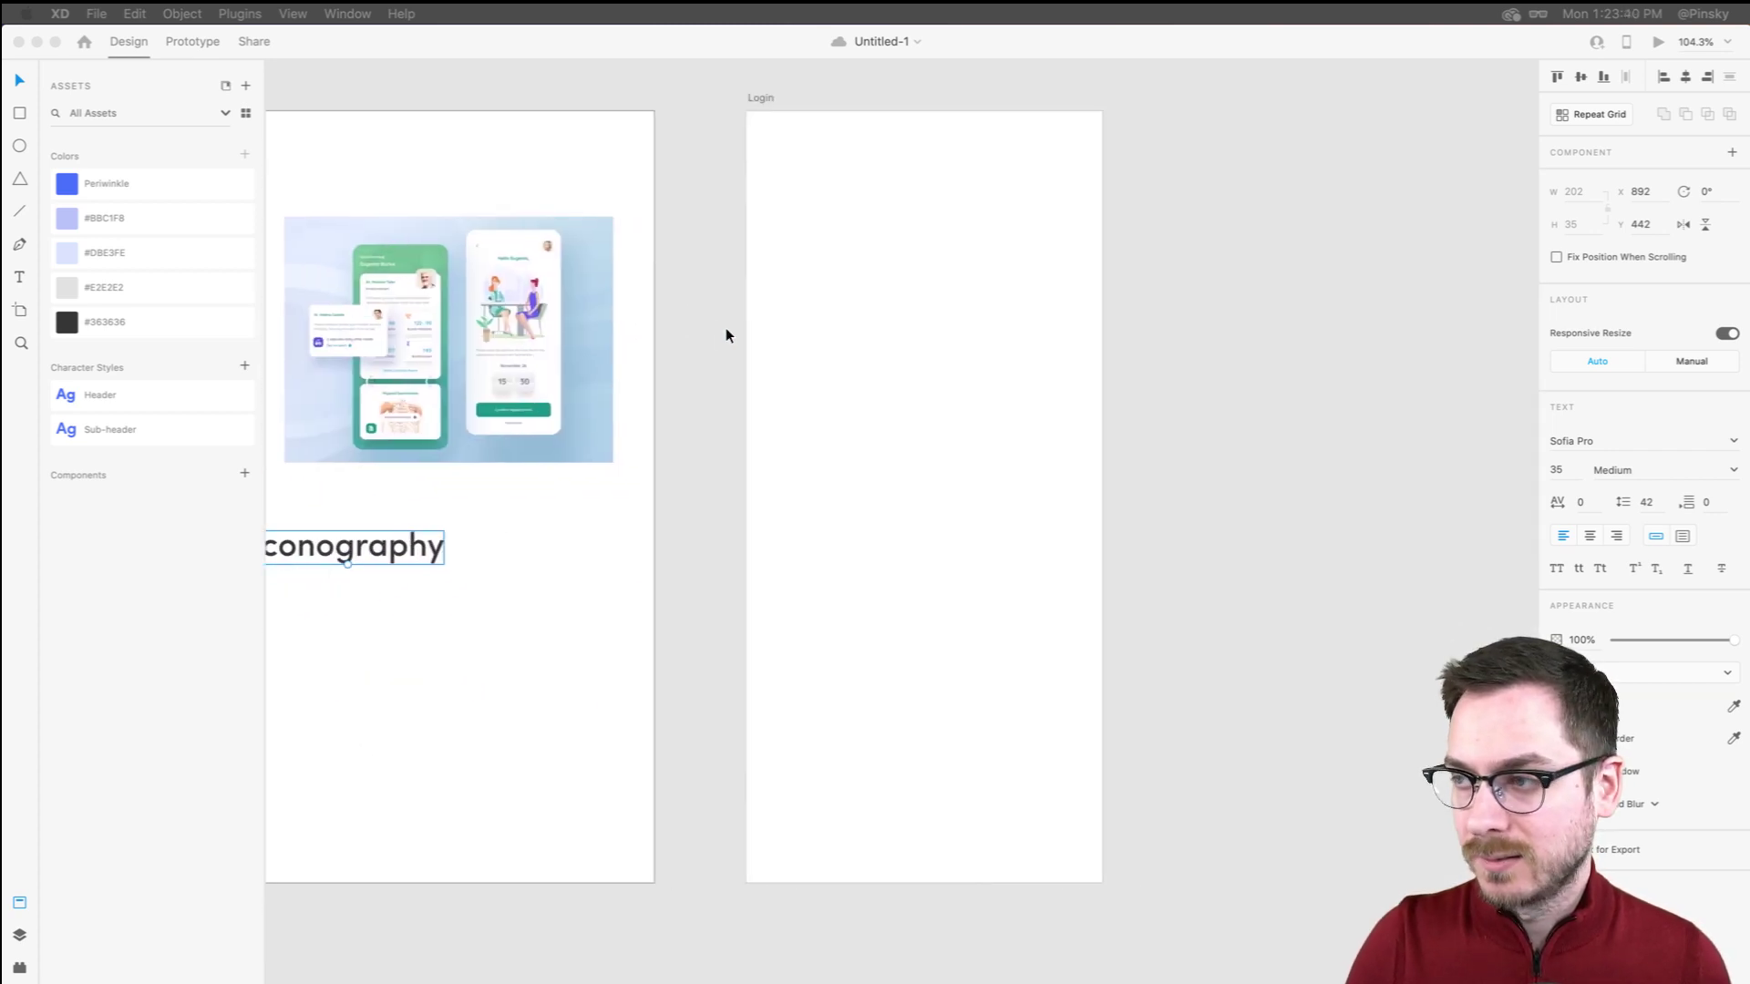
pyautogui.hscroll(1, 725, 336)
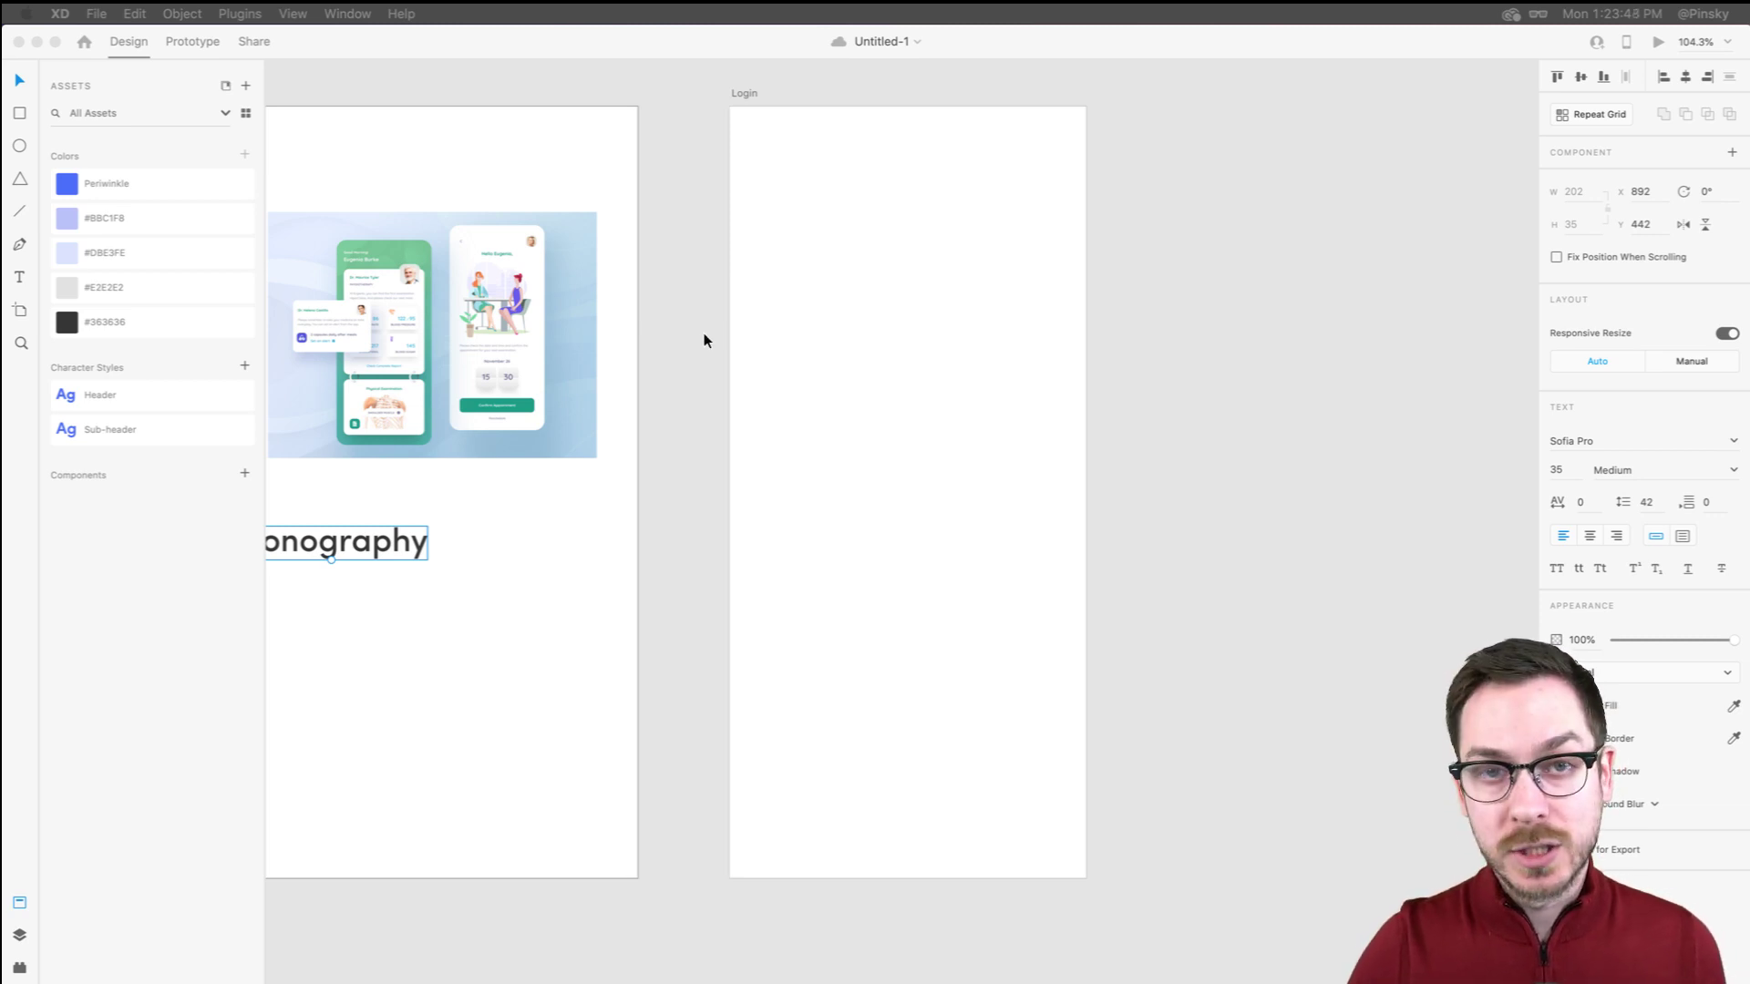
pyautogui.scroll(-3, 703, 331)
pyautogui.scroll(3, 512, 417)
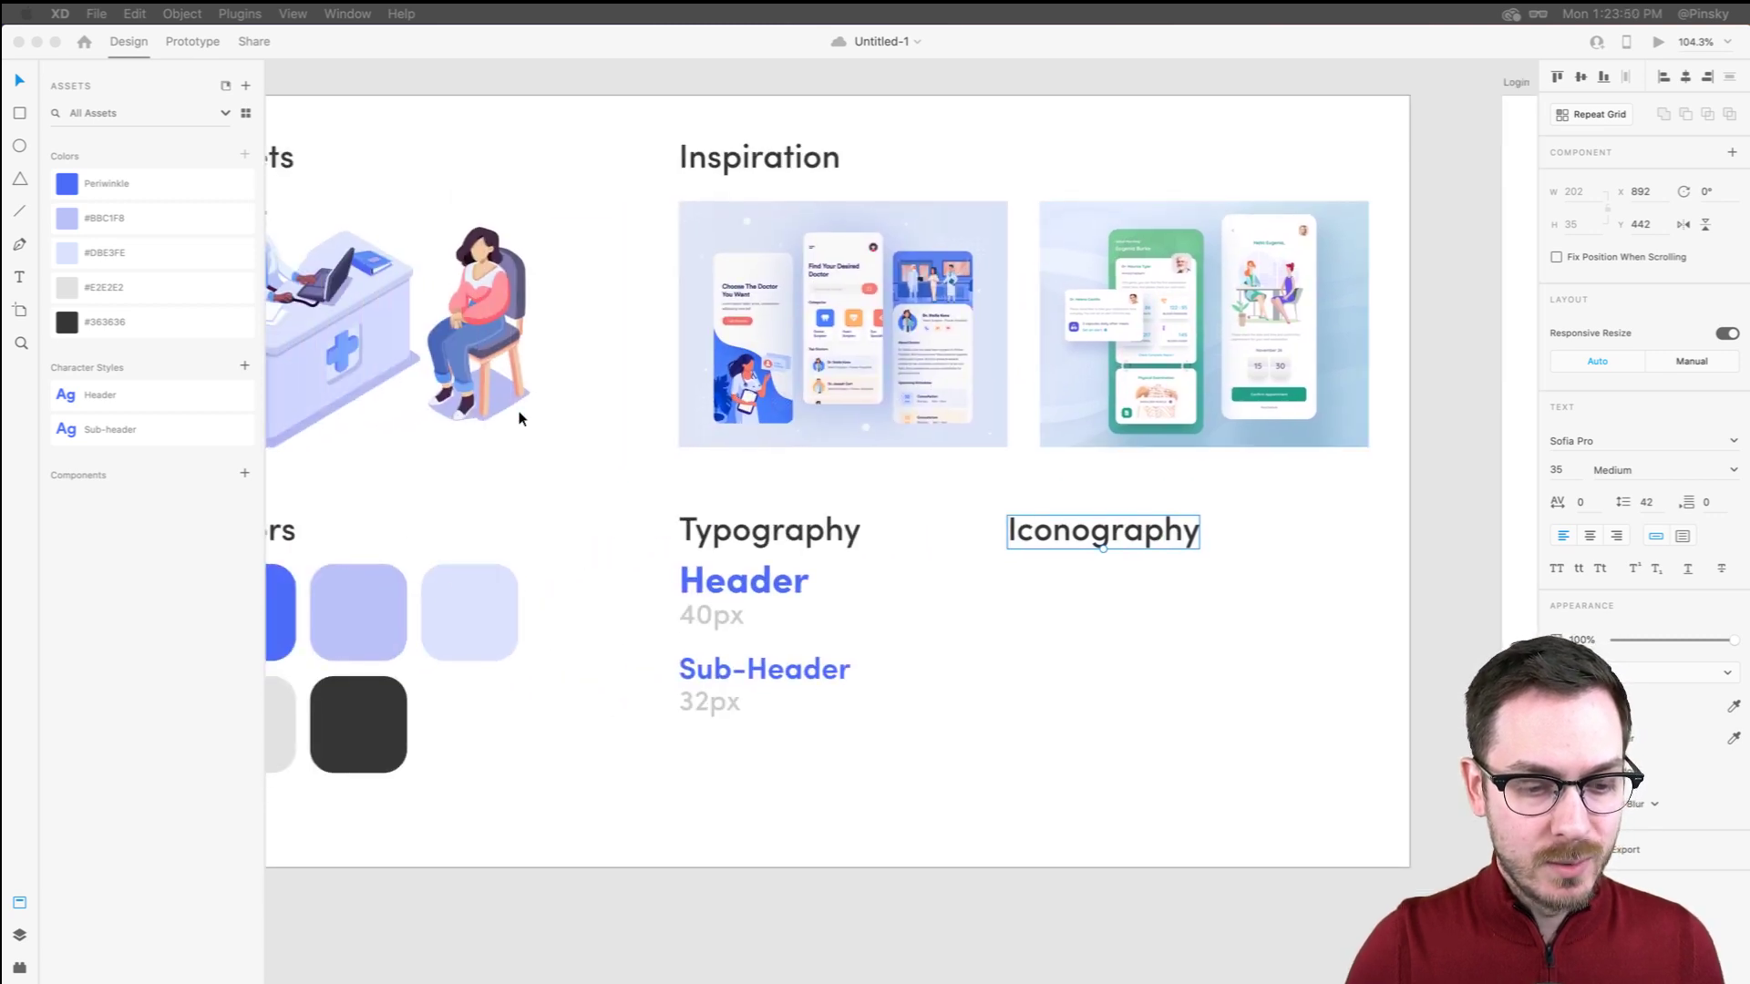
pyautogui.hscroll(-2, 512, 417)
pyautogui.hscroll(-3, 297, 246)
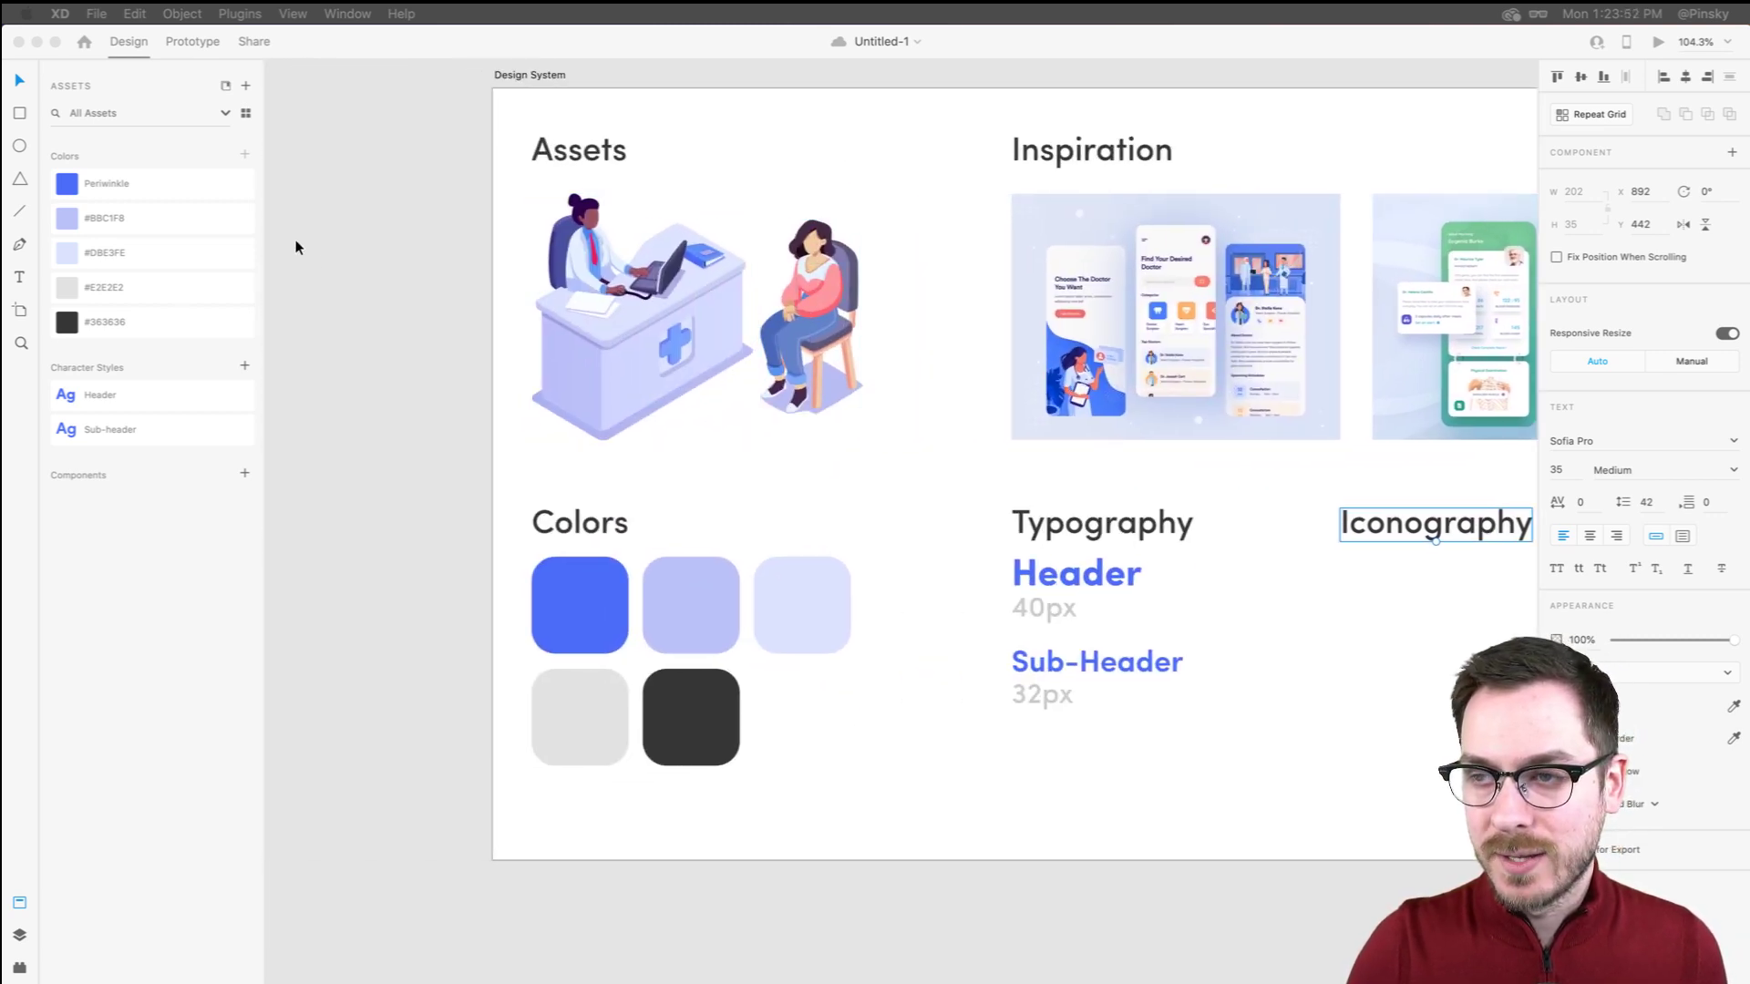
pyautogui.hscroll(2, 744, 248)
# Rename the #BBC1F8 color asset "Cornflower"
pyautogui.click(115, 222)
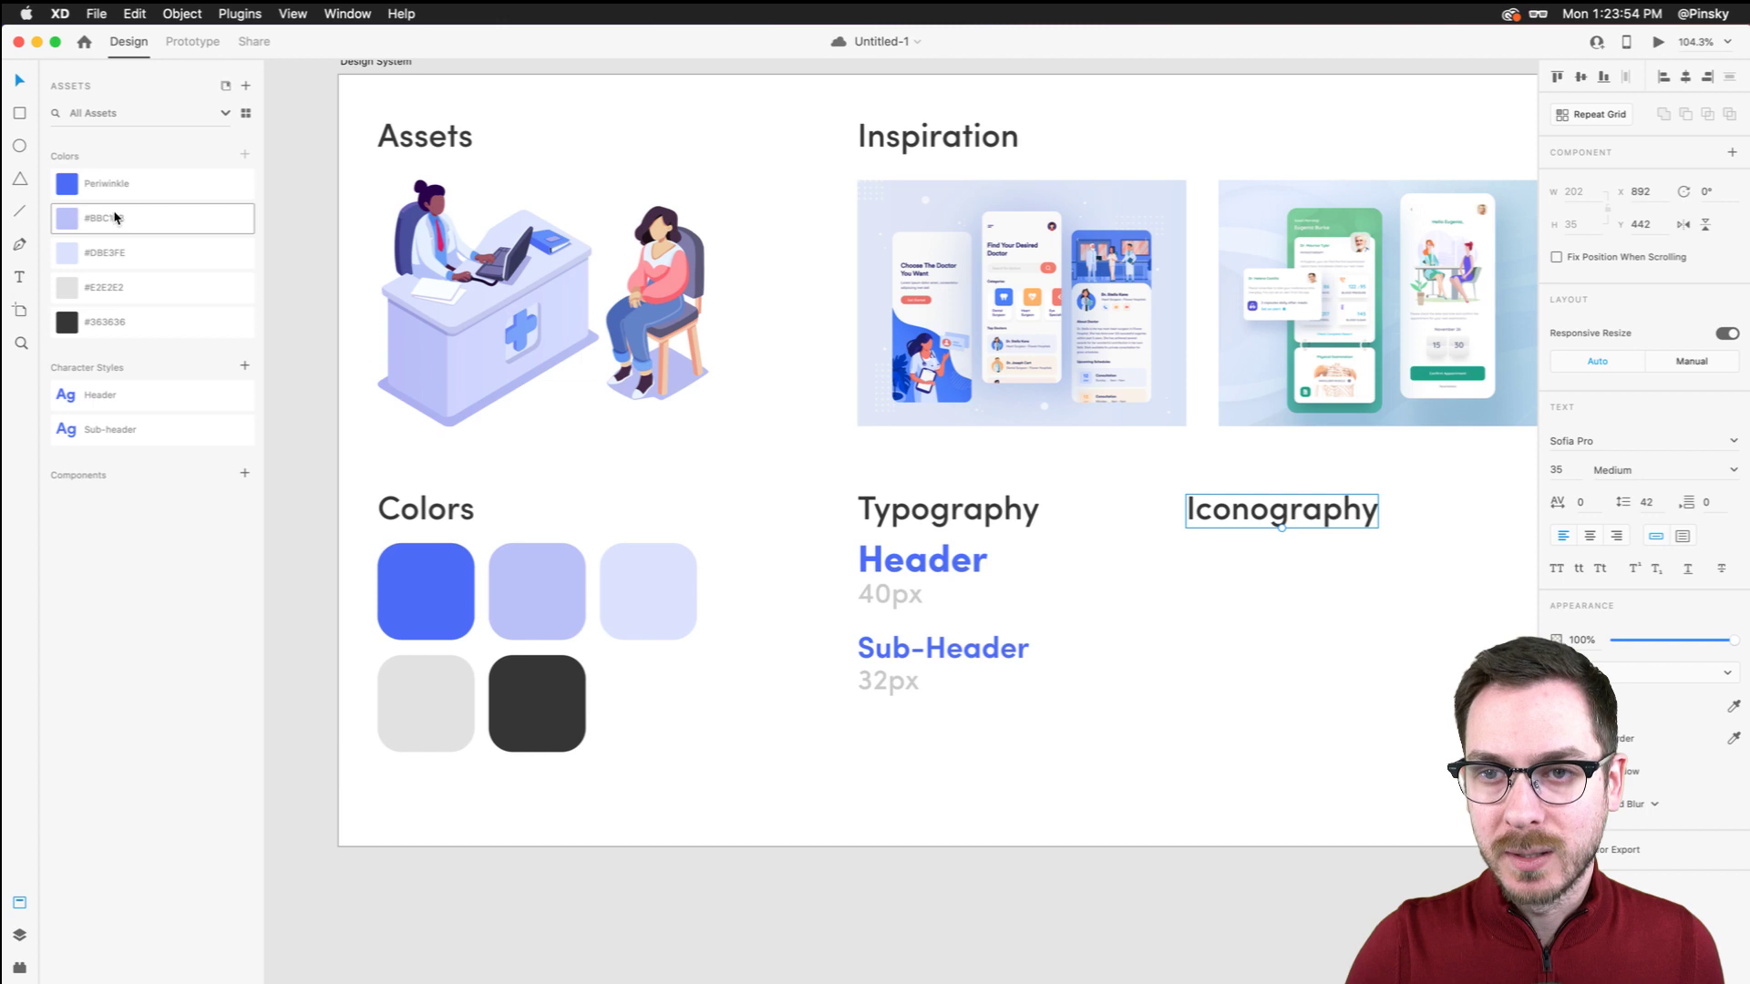
pyautogui.doubleClick(115, 223)
pyautogui.write('Cornflower')
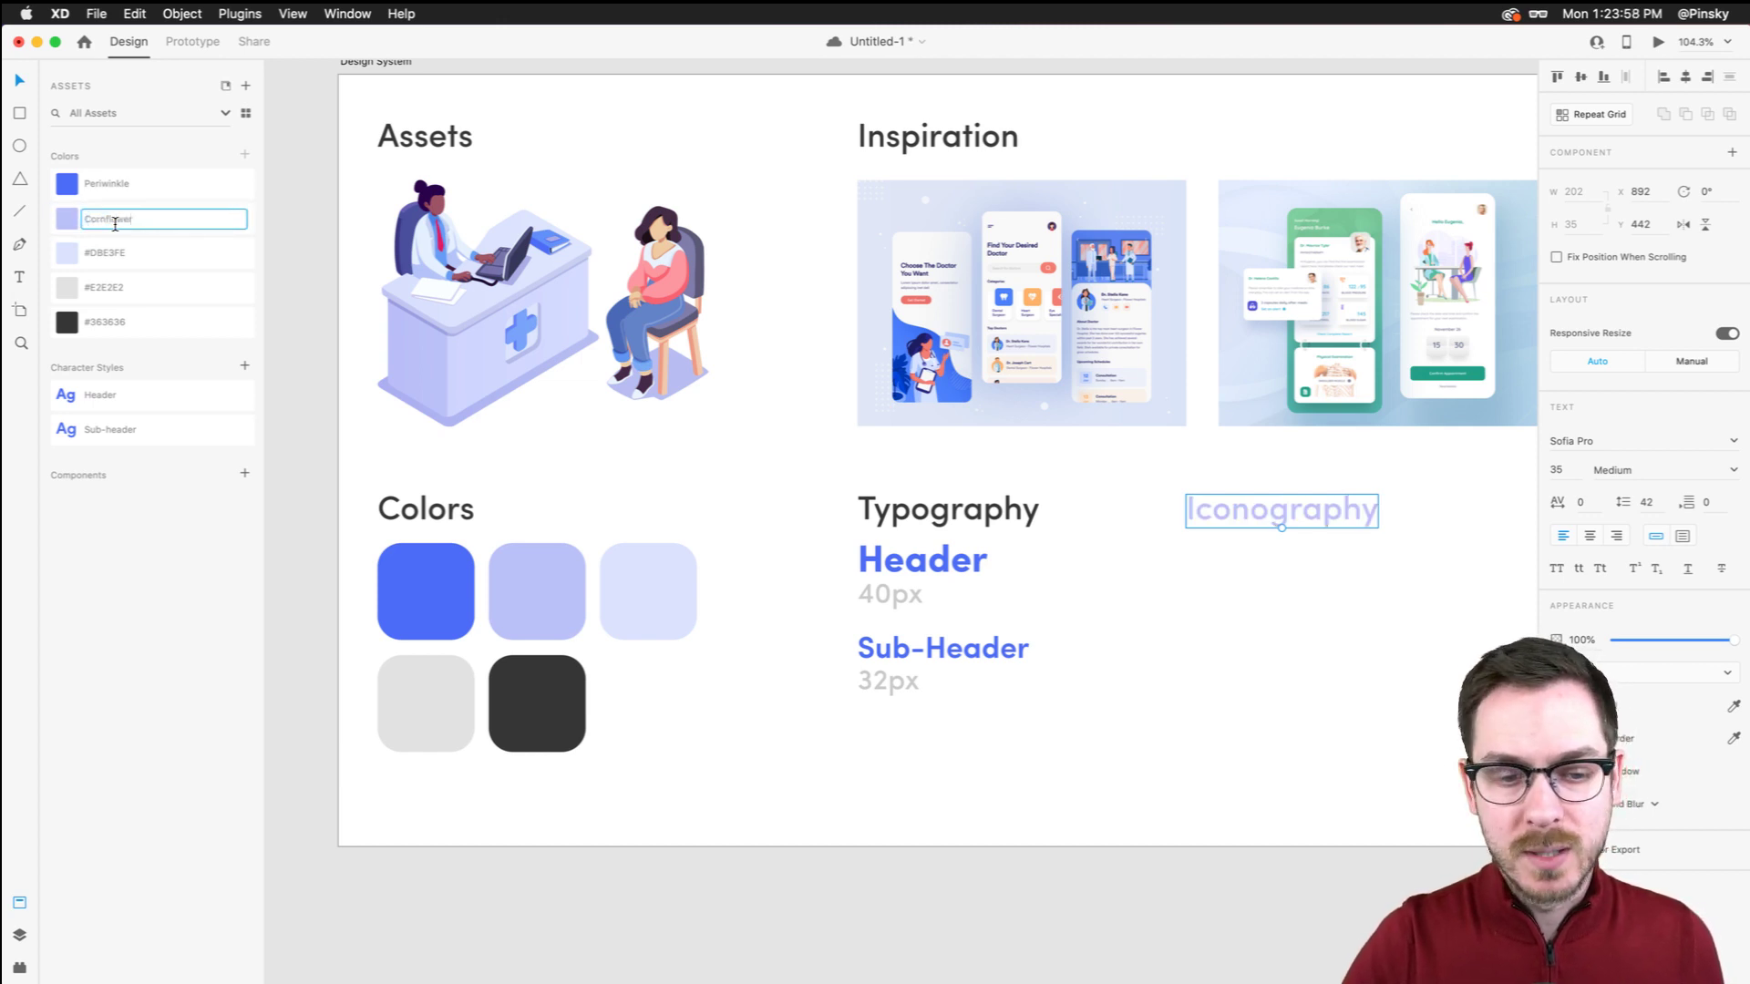
pyautogui.press('Return')
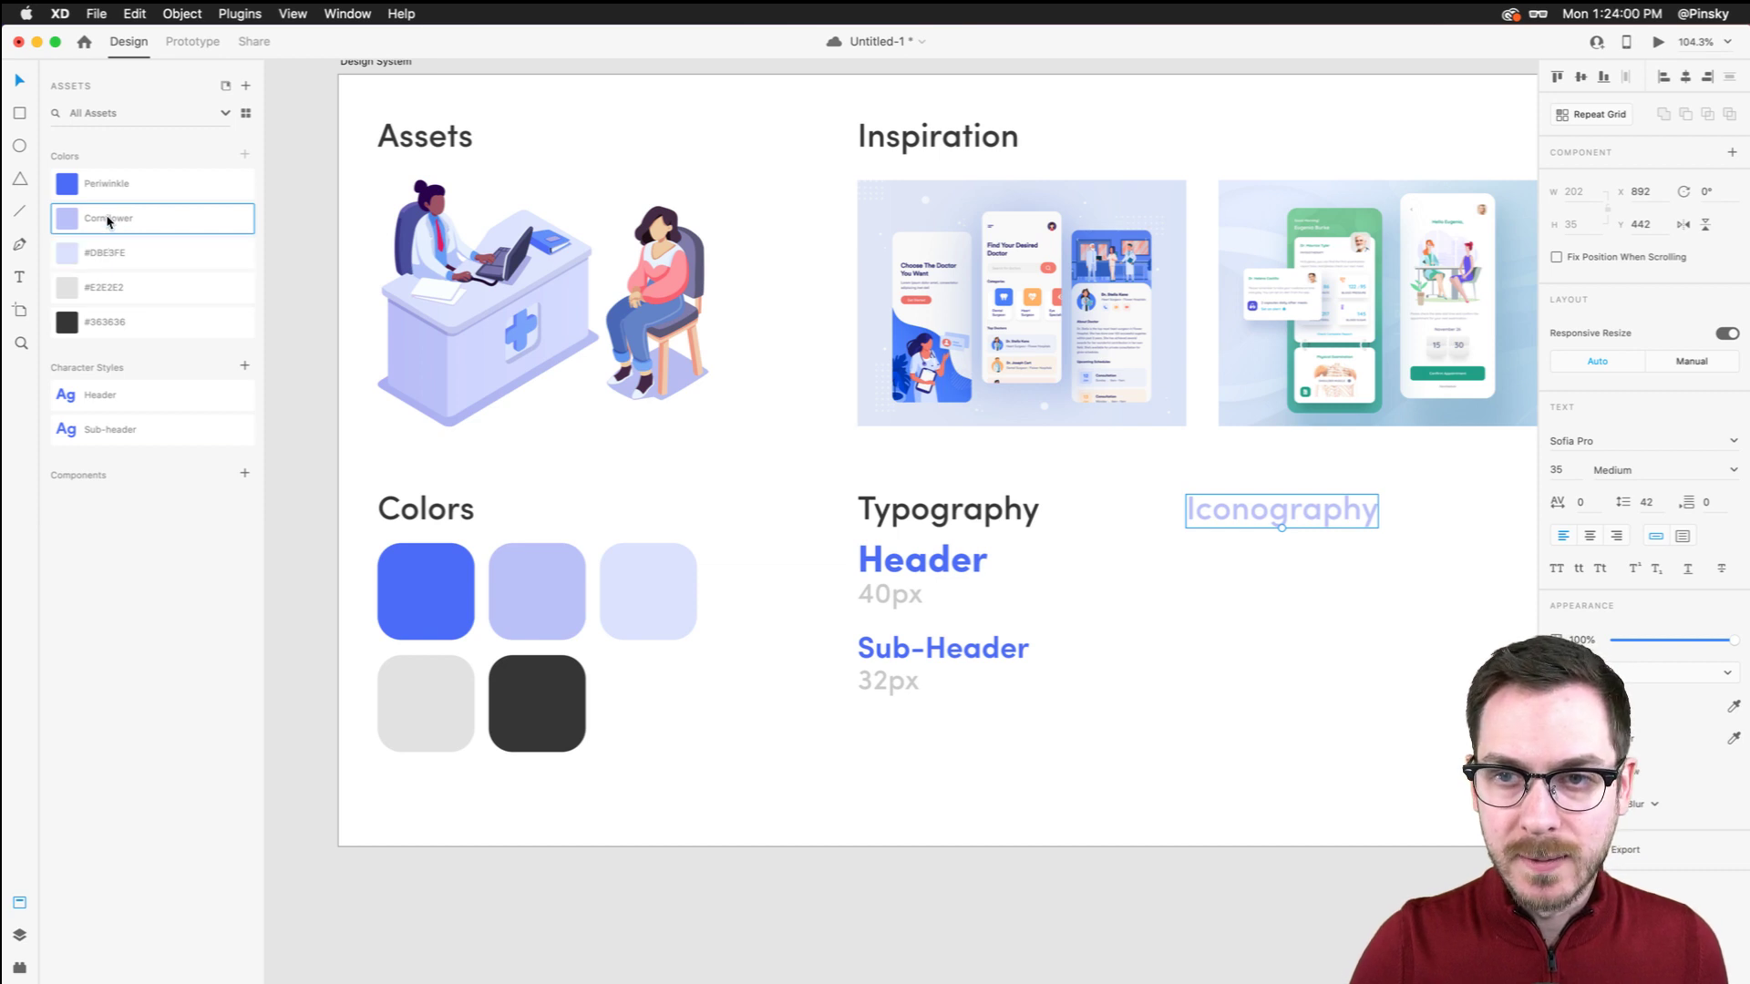
# Change the name of the second color asset, the light purple, to "Lavender"
pyautogui.doubleClick(107, 220)
pyautogui.write('Lave')
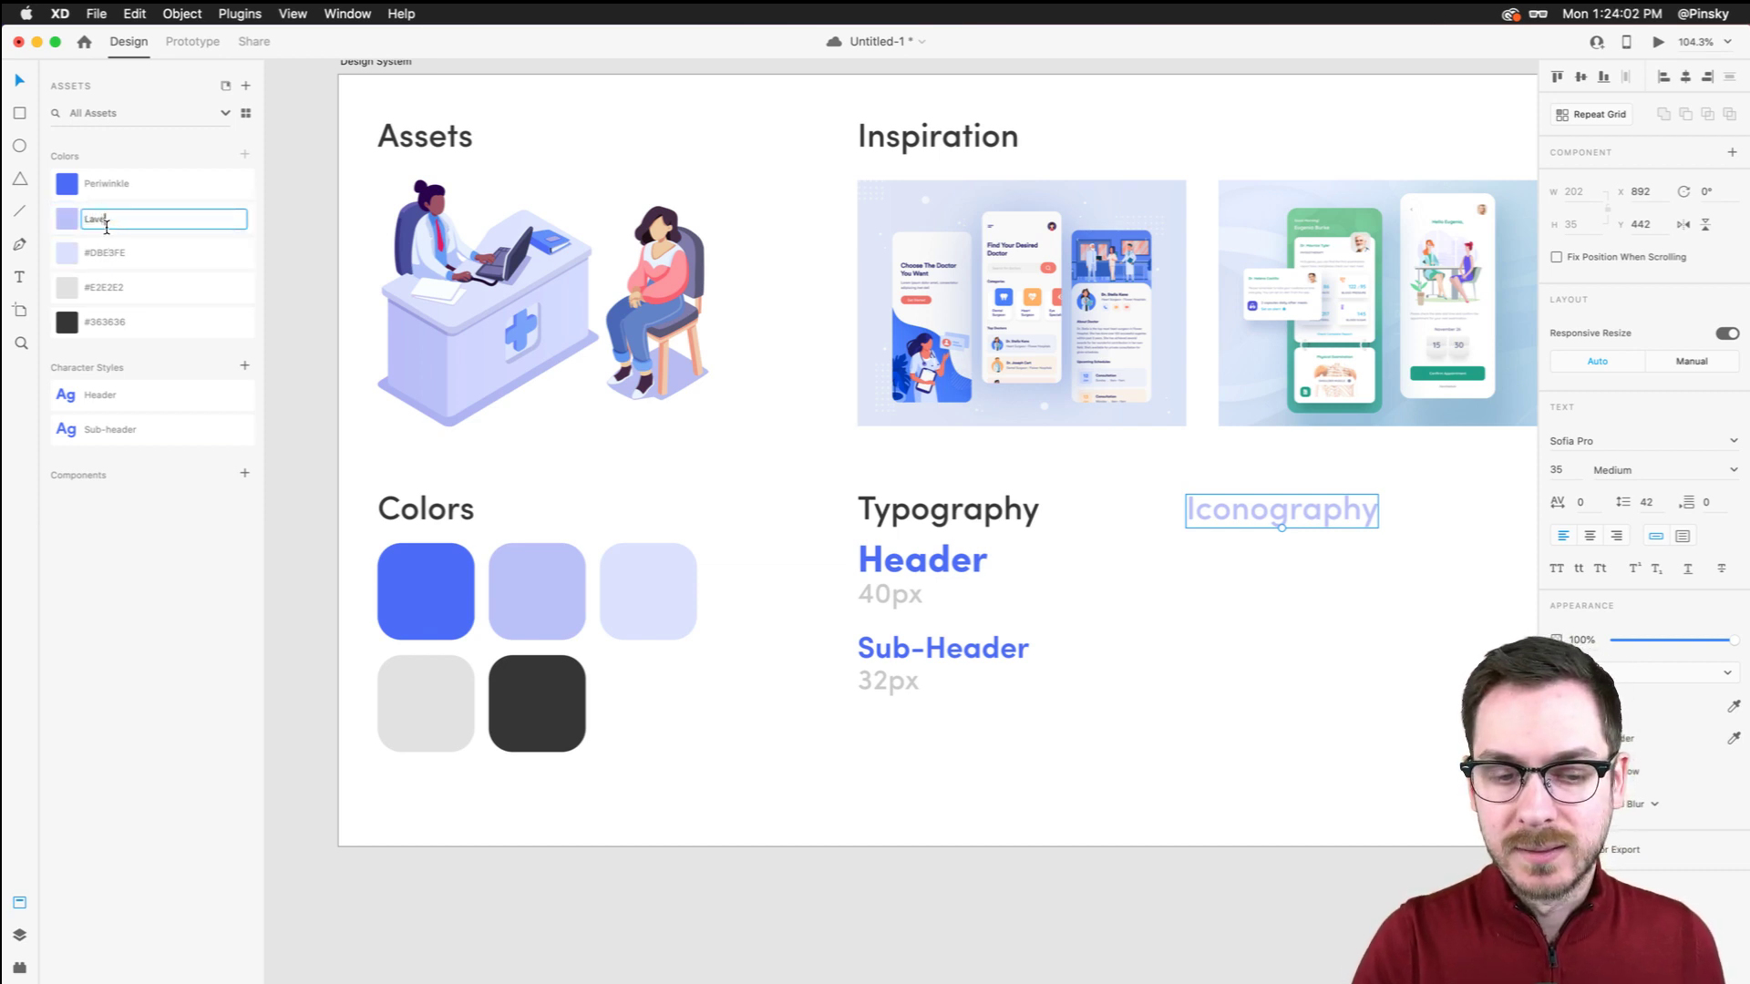
pyautogui.write('nder')
pyautogui.press('Return')
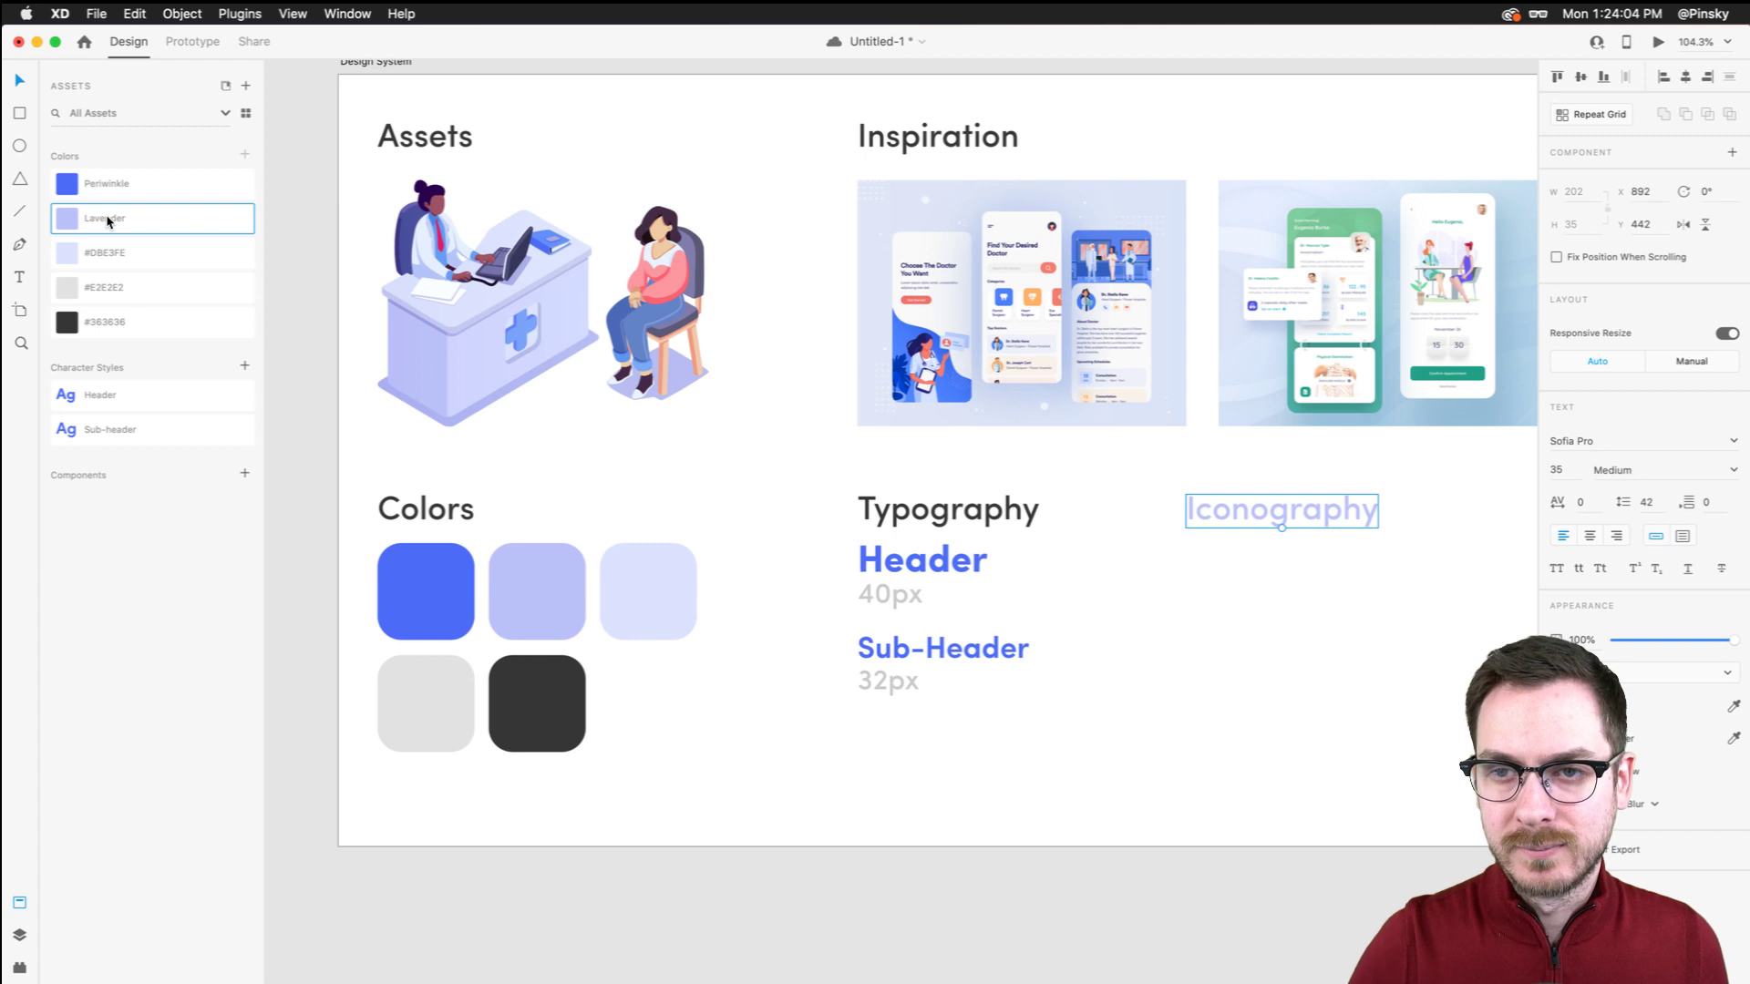
# Rename the pale blue #DBE3FE color asset "Cornflower" and clear the selection
pyautogui.doubleClick(97, 254)
pyautogui.write('Co')
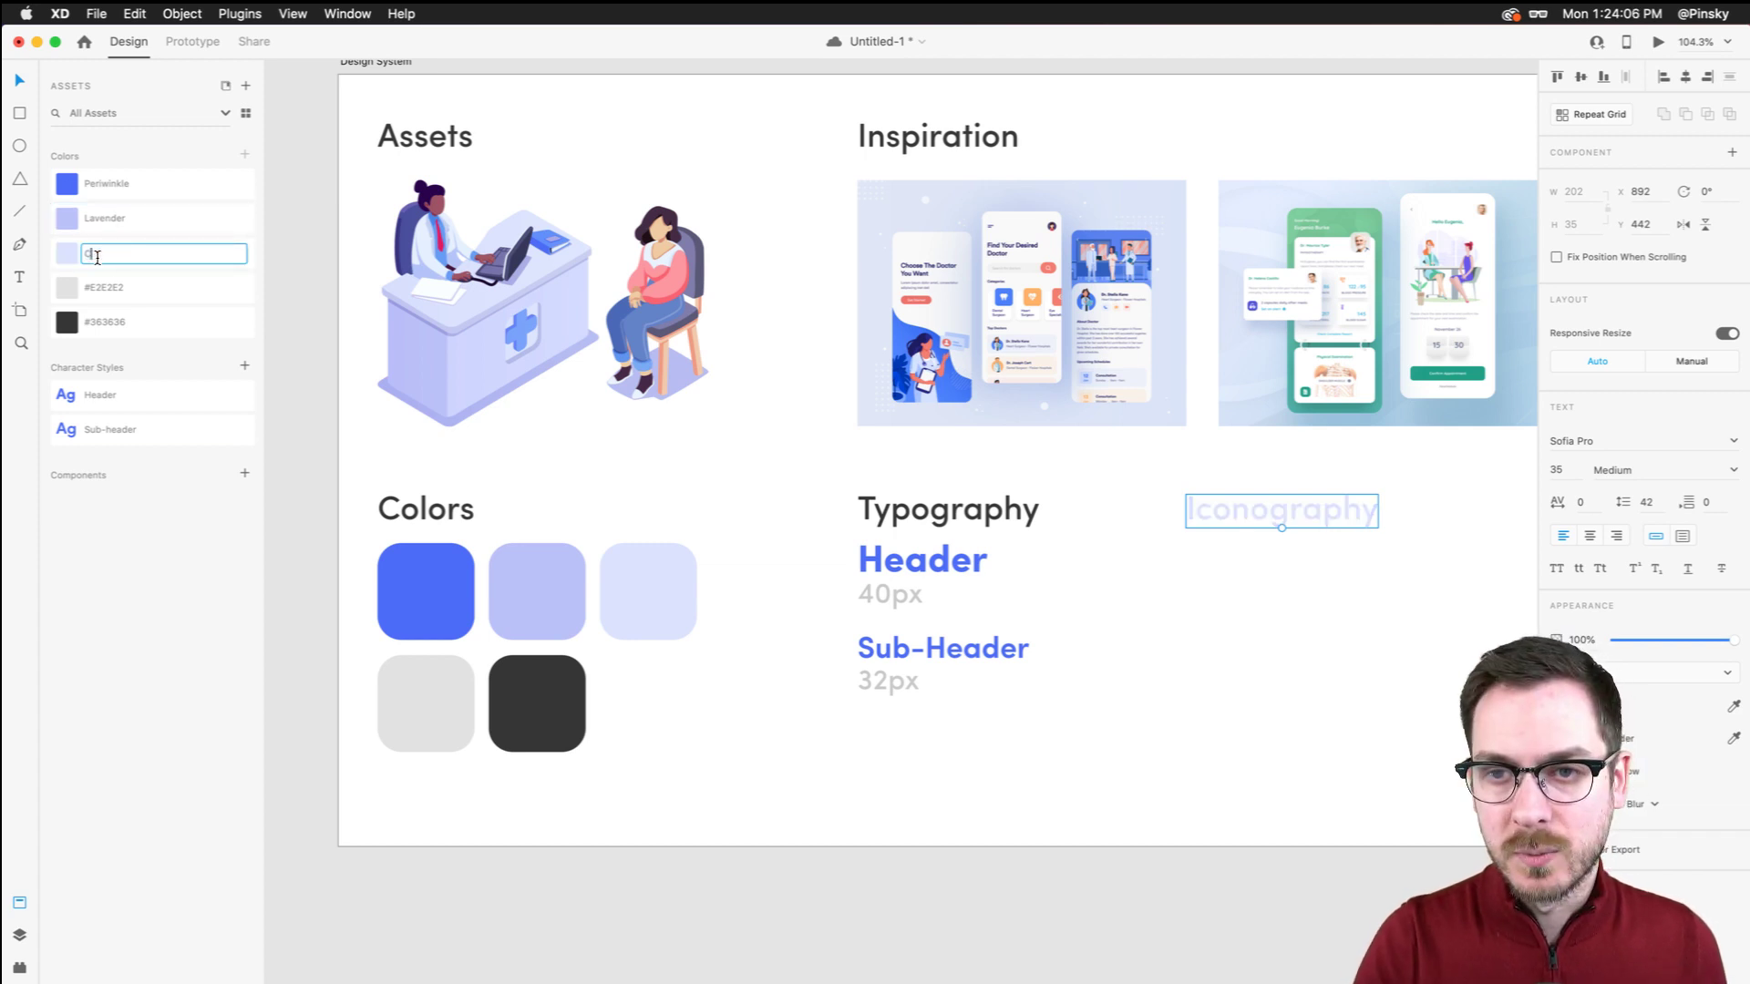
pyautogui.write('rn')
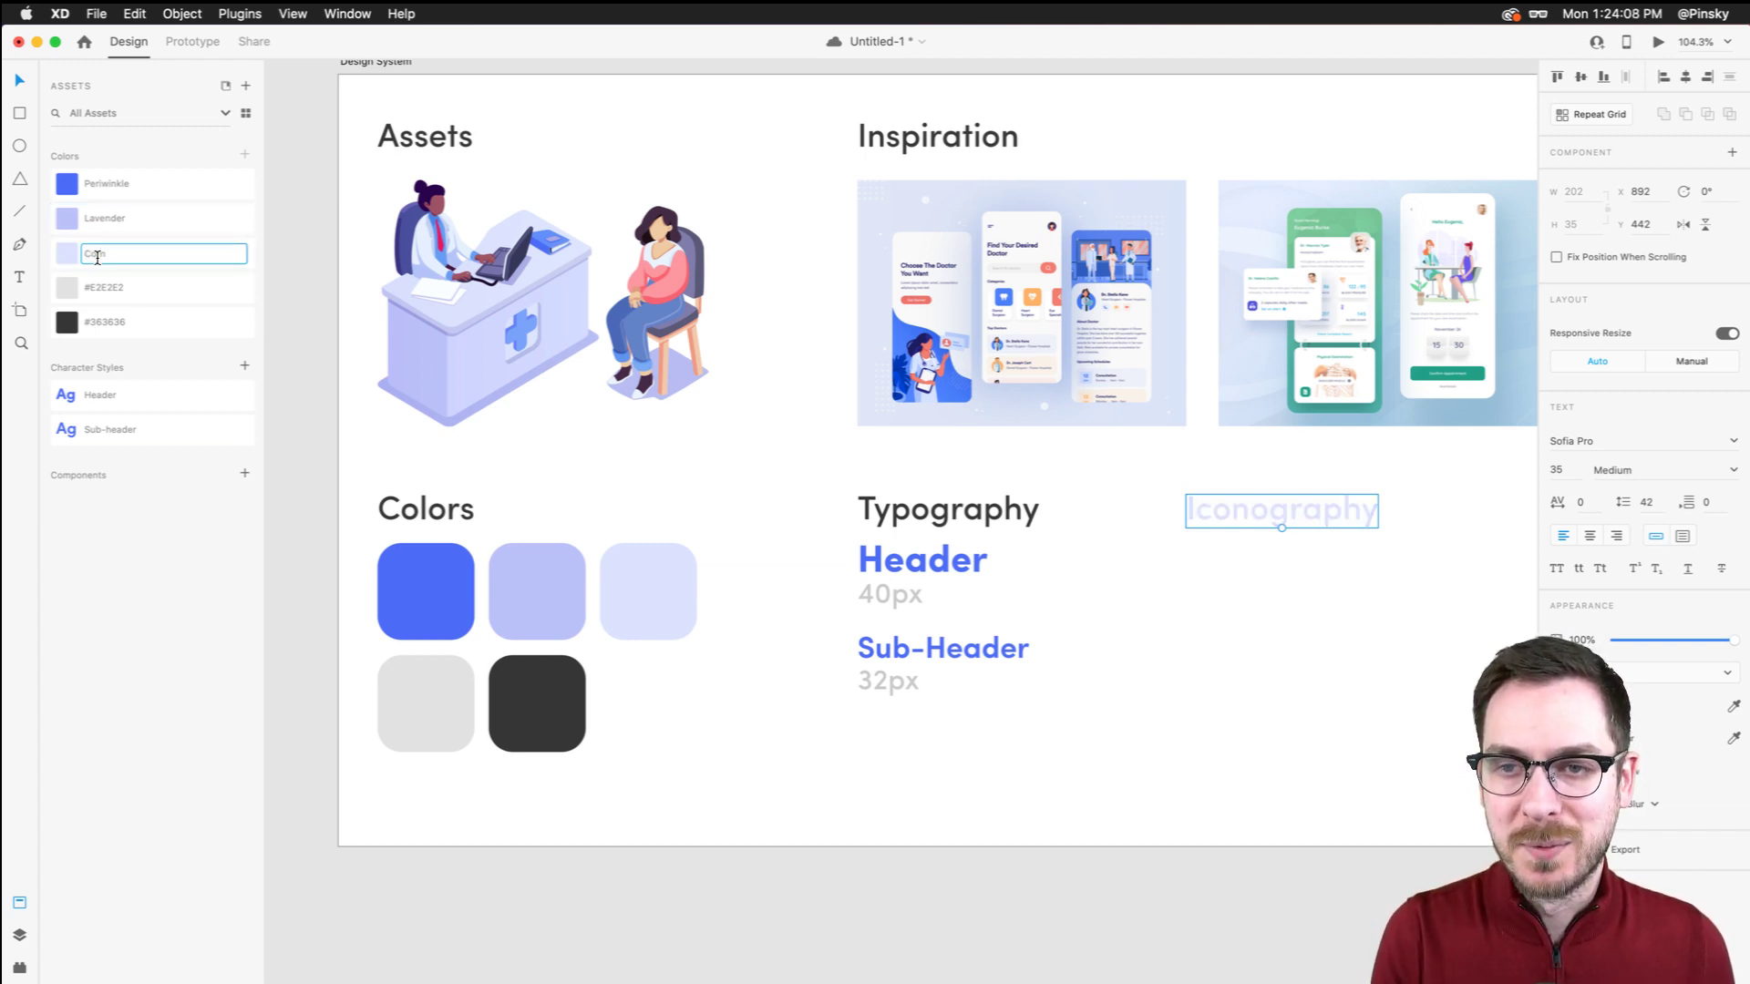
pyautogui.write('flower')
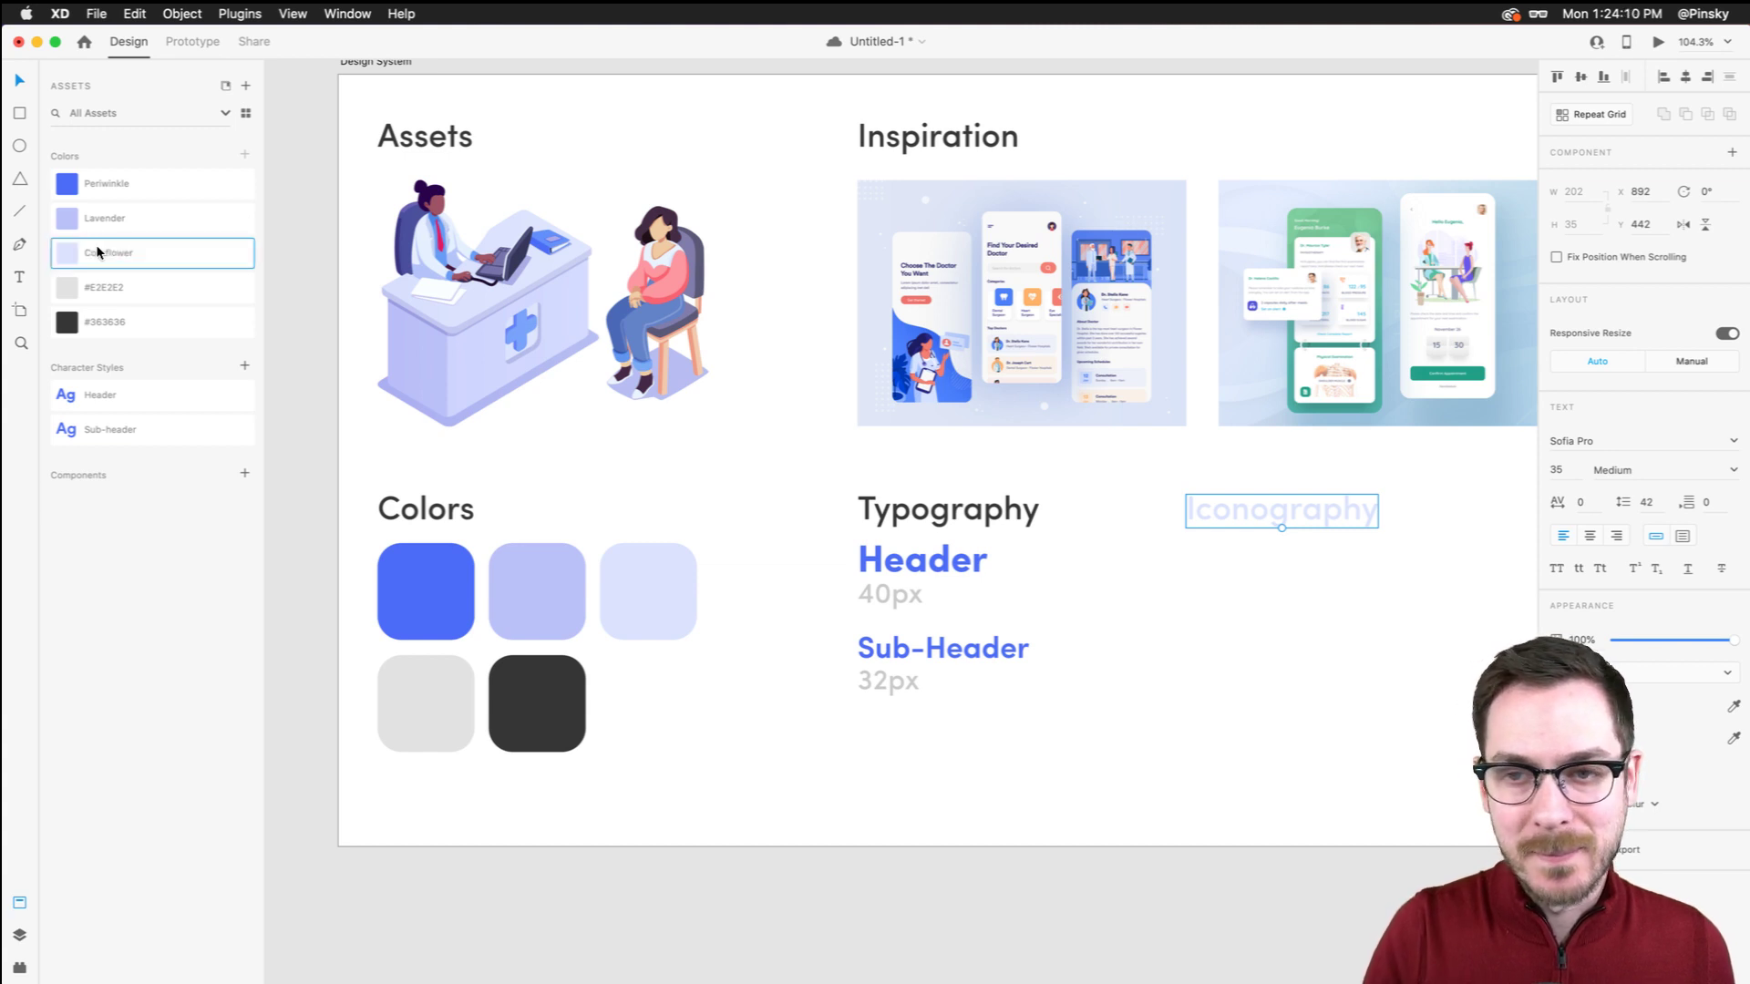
pyautogui.press('Return')
pyautogui.click(303, 275)
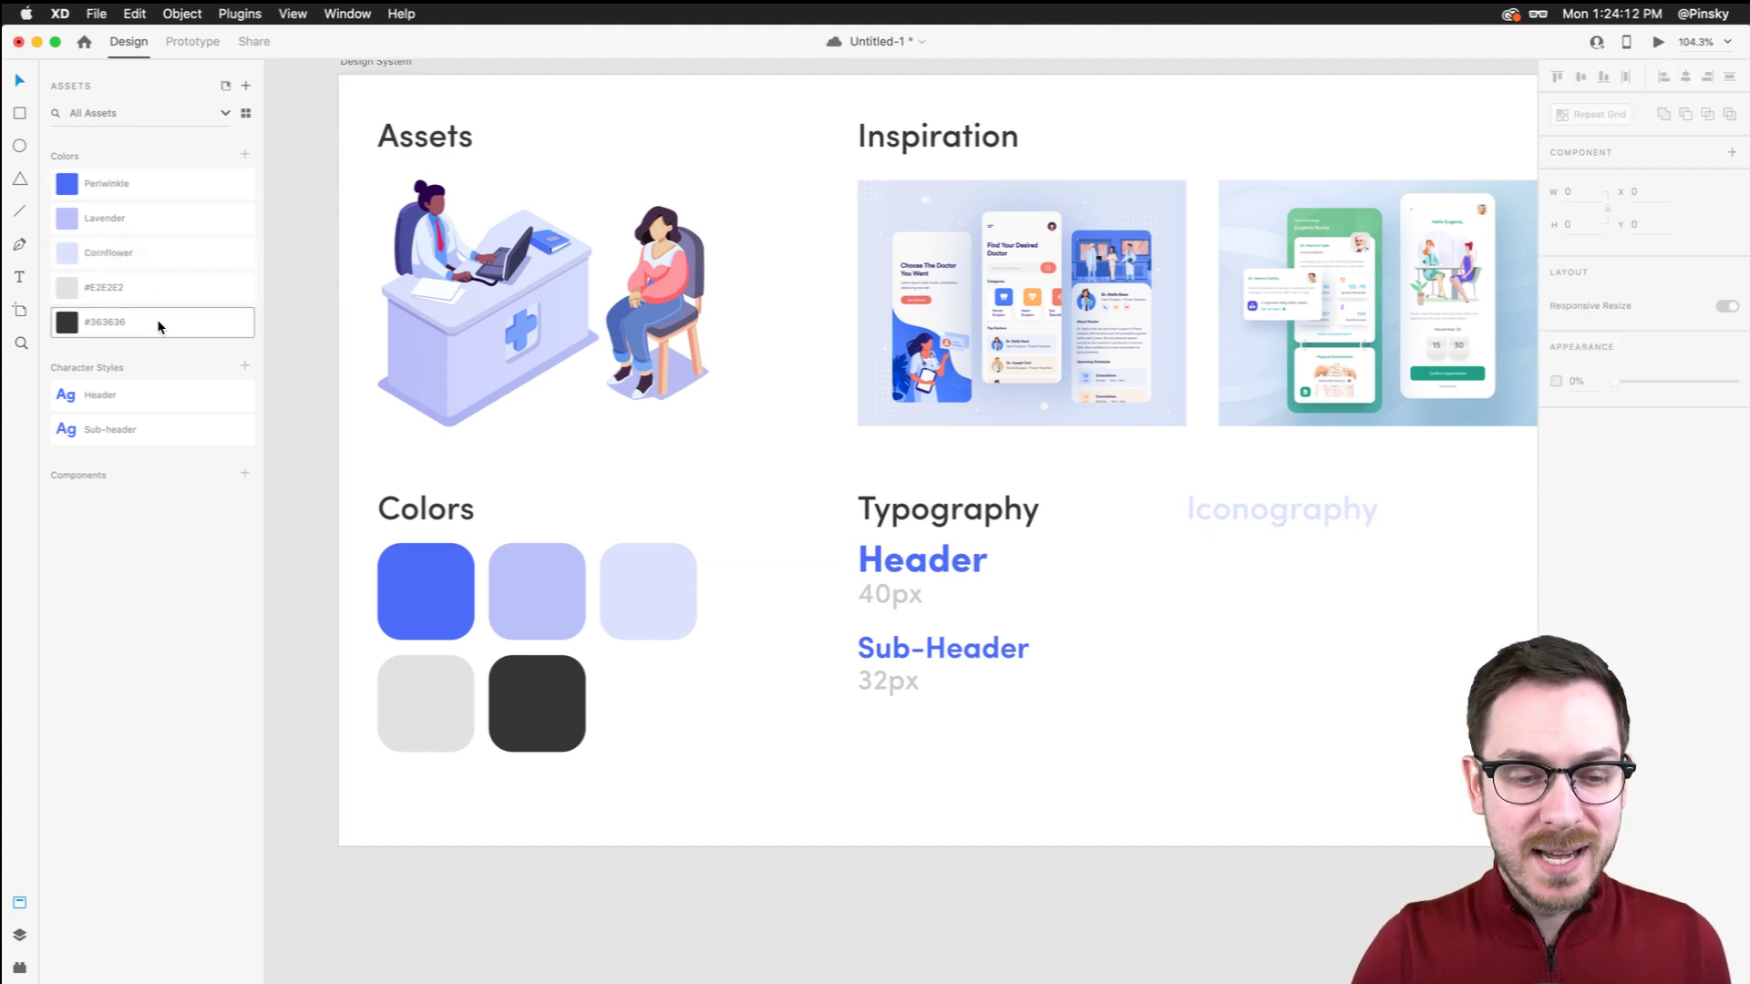
# Copy both illustrations from the Assets section of the Design System artboard and paste them into the Login artboard
pyautogui.hscroll(3, 757, 328)
pyautogui.hscroll(15, 756, 328)
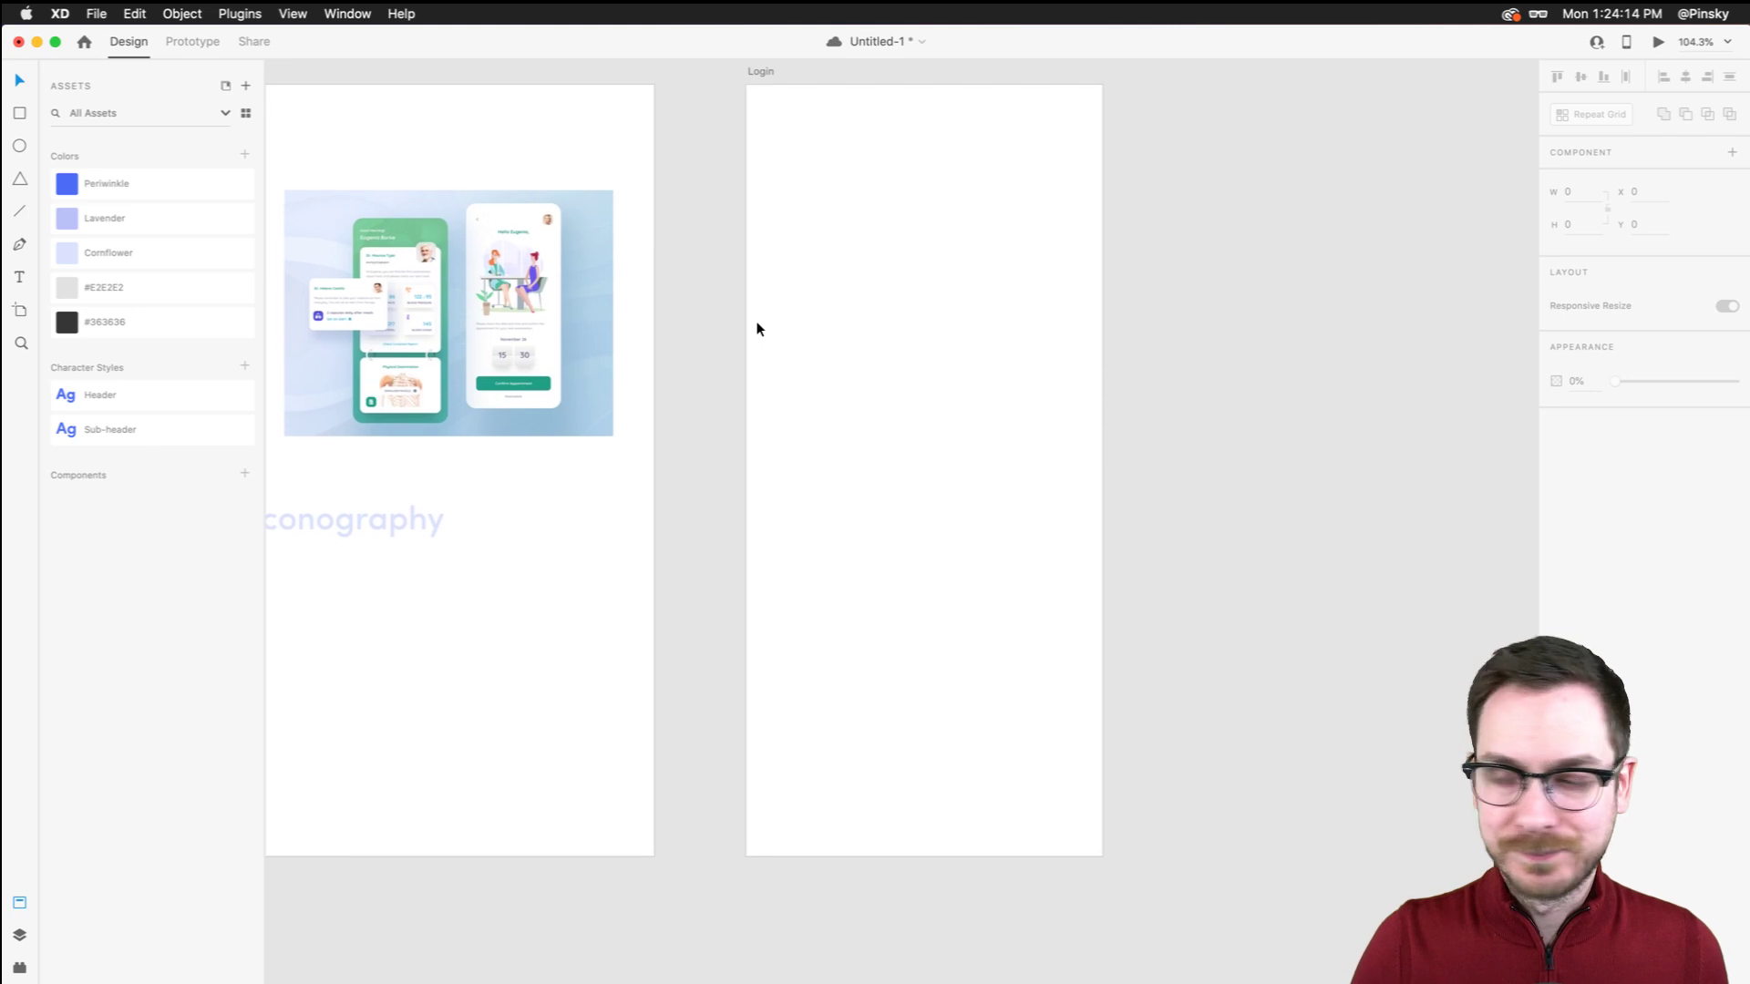
pyautogui.hscroll(3, 999, 265)
pyautogui.scroll(1, 999, 265)
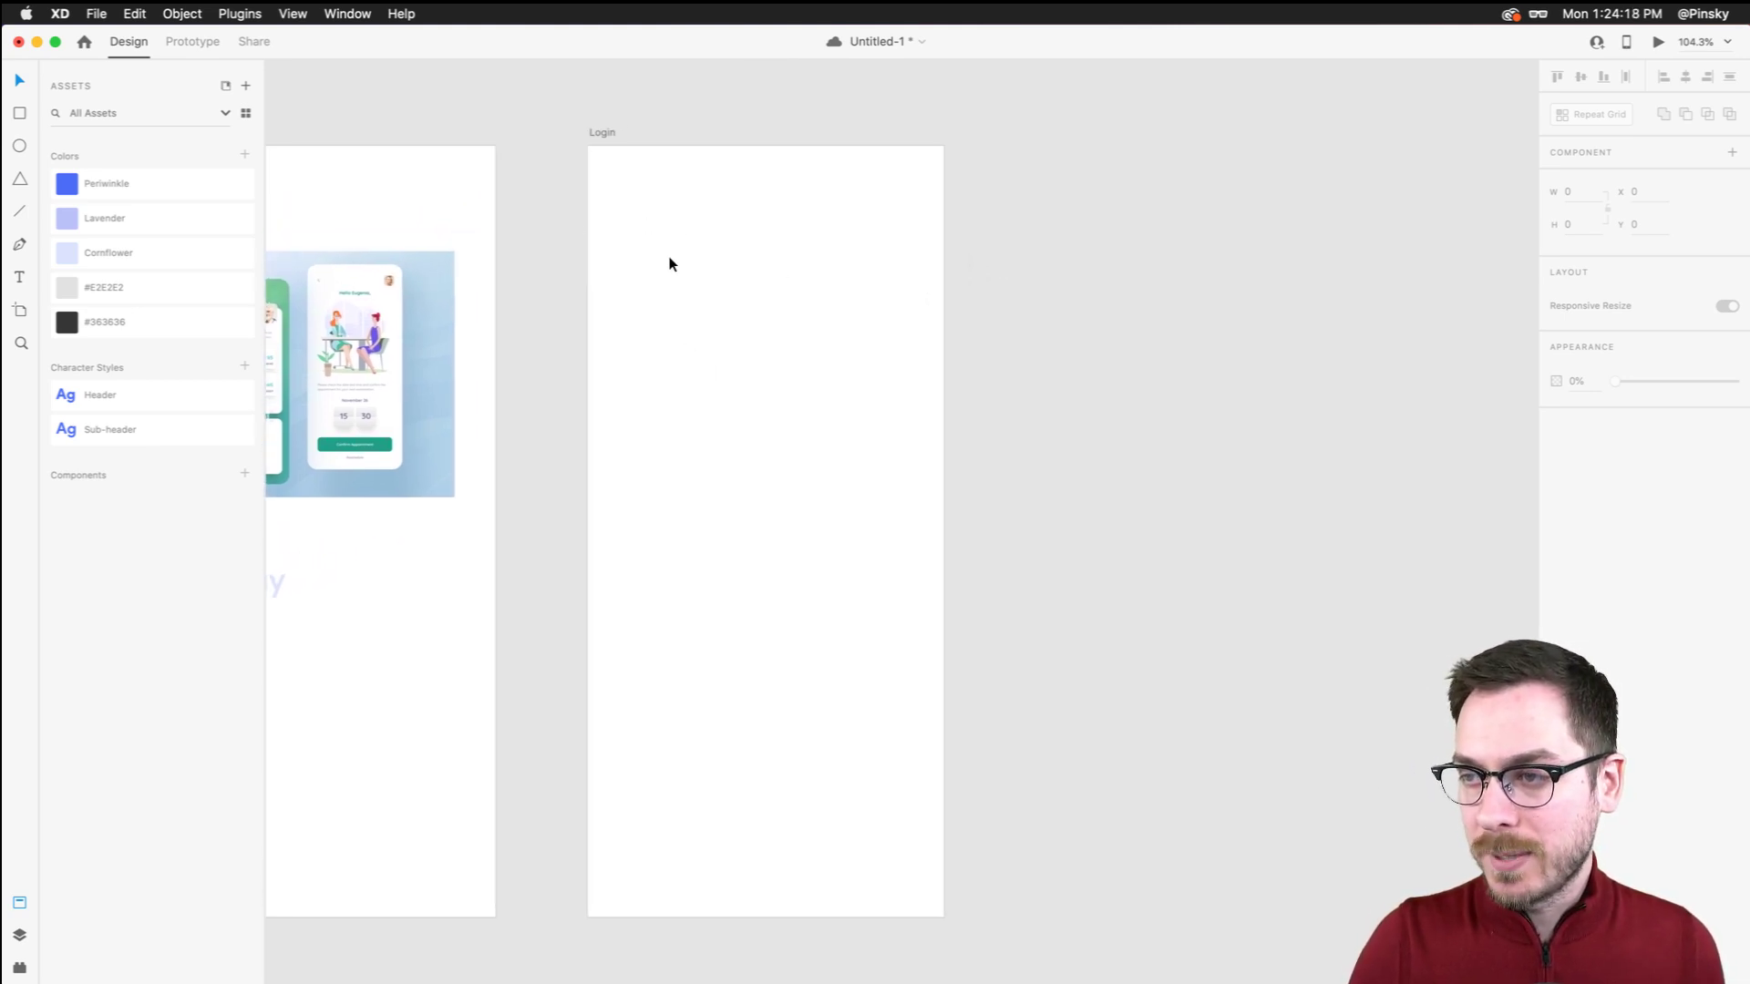
pyautogui.hscroll(-5, 669, 264)
pyautogui.scroll(-5, 669, 264)
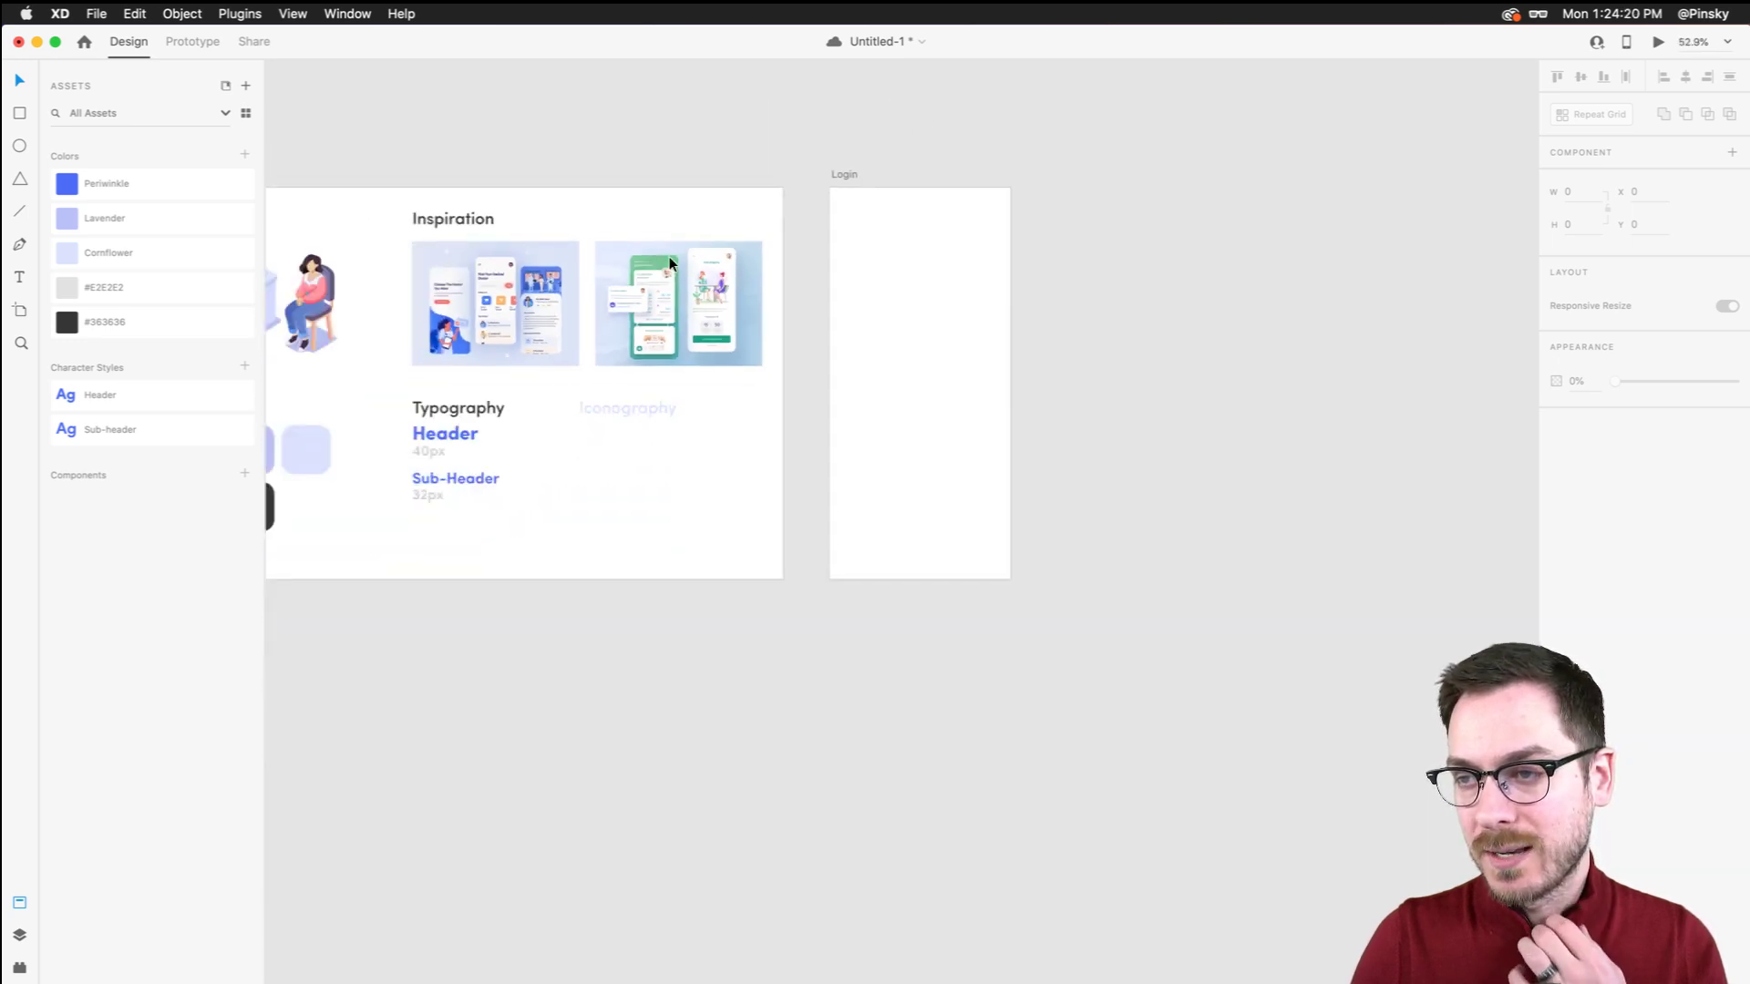
pyautogui.hscroll(-3, 547, 264)
pyautogui.moveTo(490, 254); pyautogui.dragTo(312, 298)
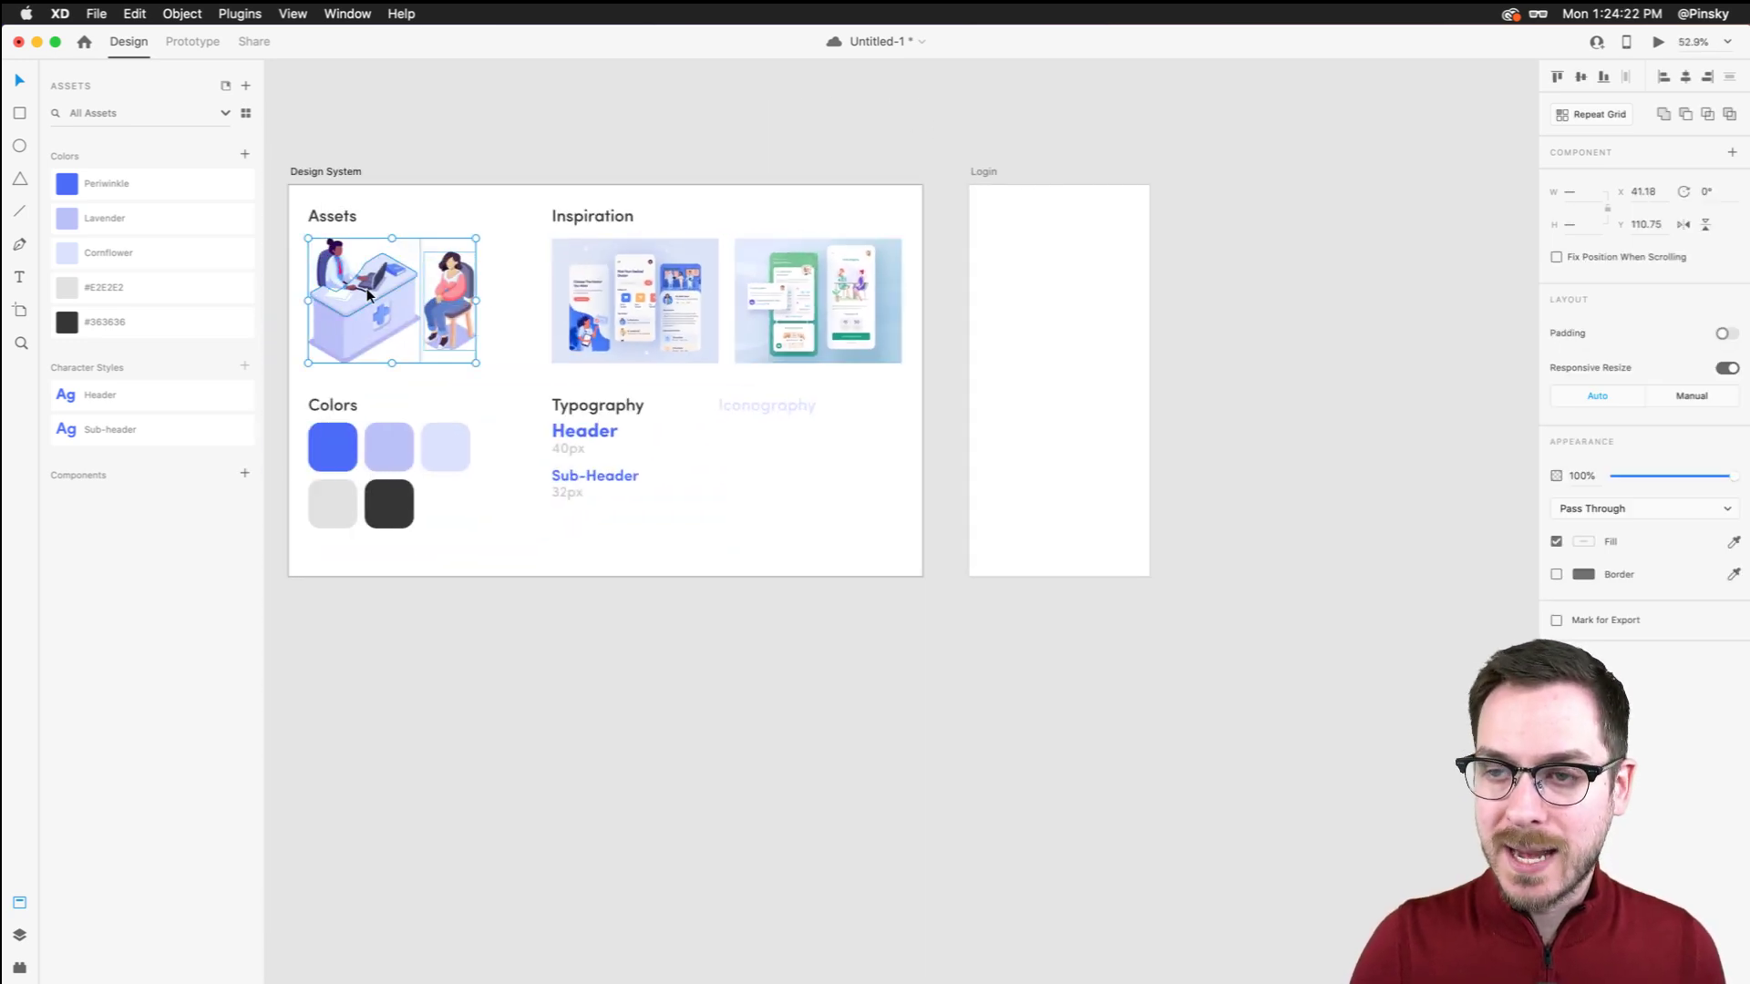
pyautogui.hscroll(5, 901, 302)
pyautogui.click(900, 301)
pyautogui.scroll(5, 901, 301)
pyautogui.press('super+v')
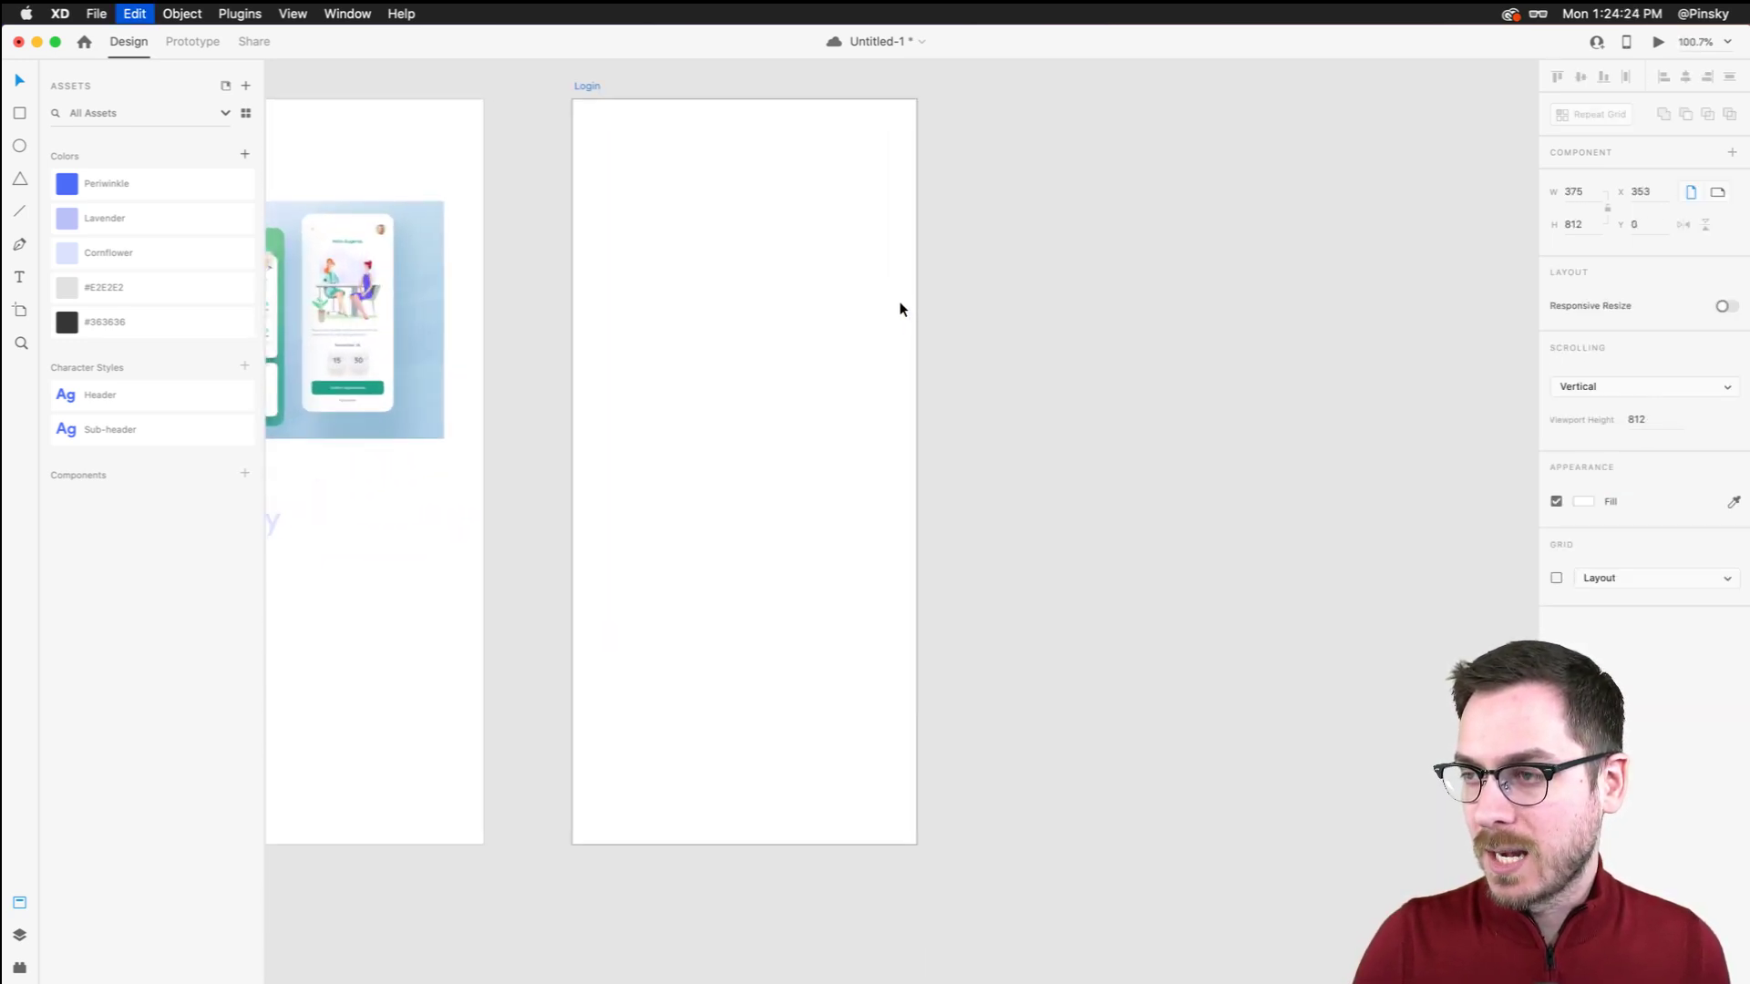
# Place both pasted illustrations side by side in the upper part of the Login artboard and save the document
pyautogui.moveTo(929, 439); pyautogui.dragTo(876, 410)
pyautogui.moveTo(831, 339)
pyautogui.mouseDown()
pyautogui.moveTo(829, 290)
pyautogui.moveTo(827, 332)
pyautogui.mouseUp()
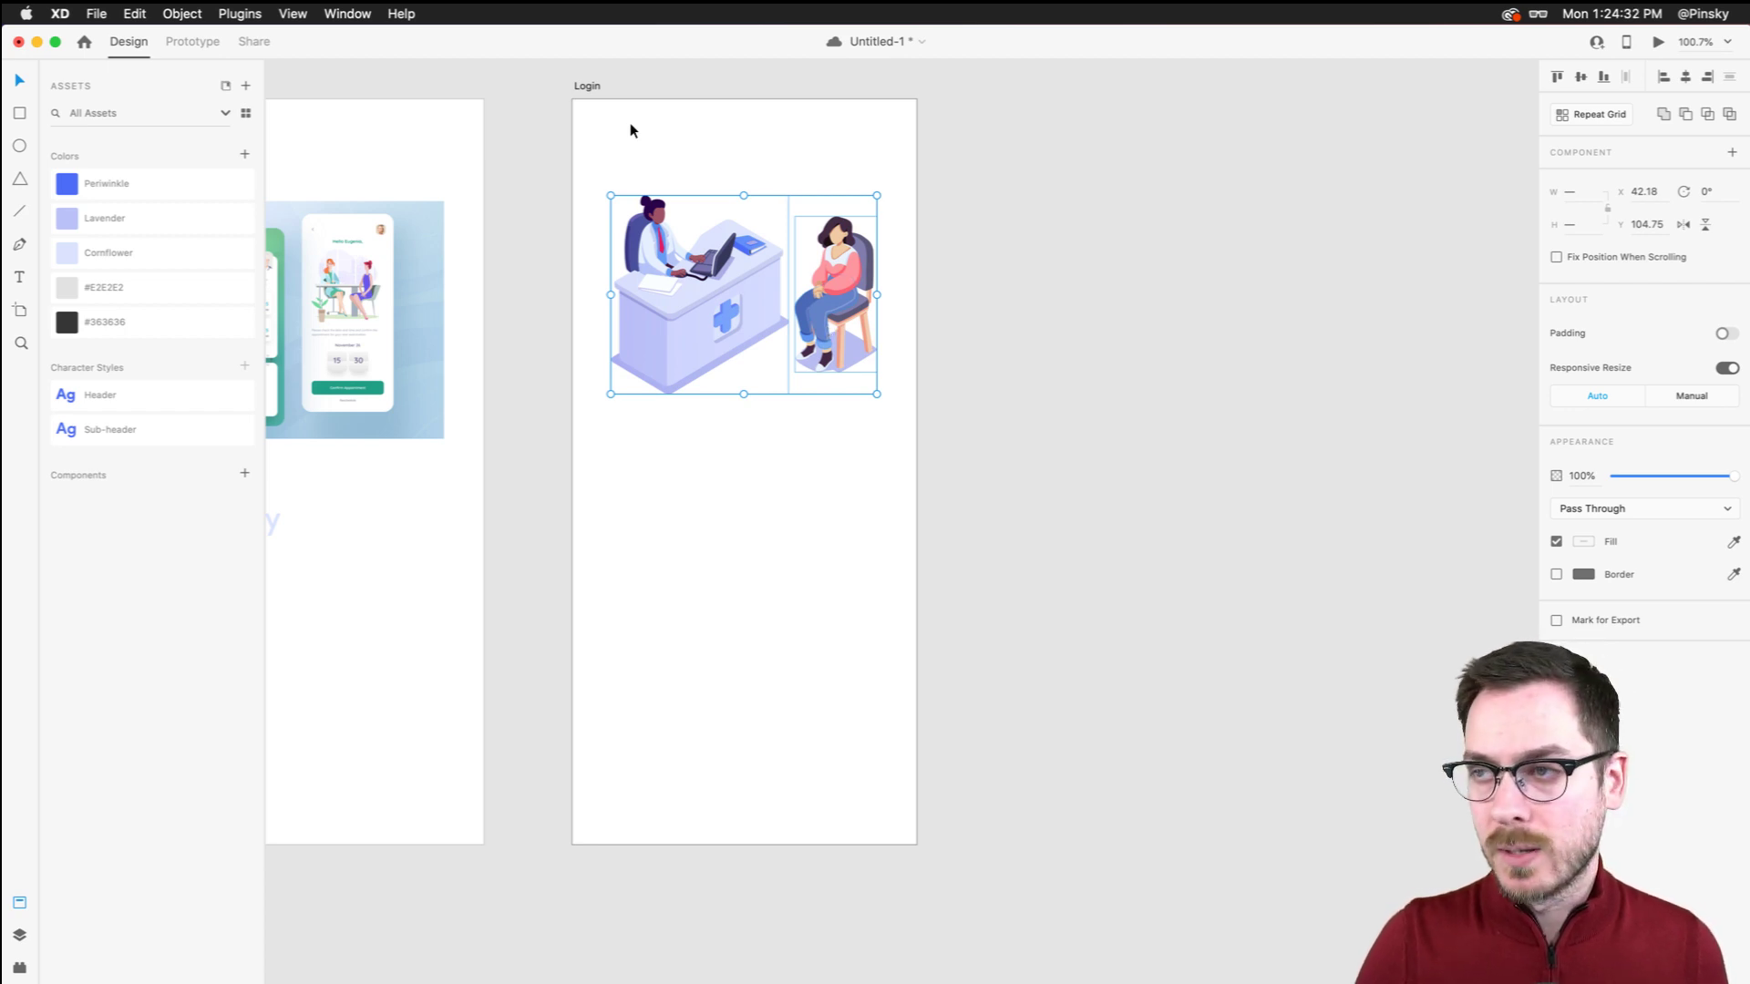
pyautogui.click(723, 102)
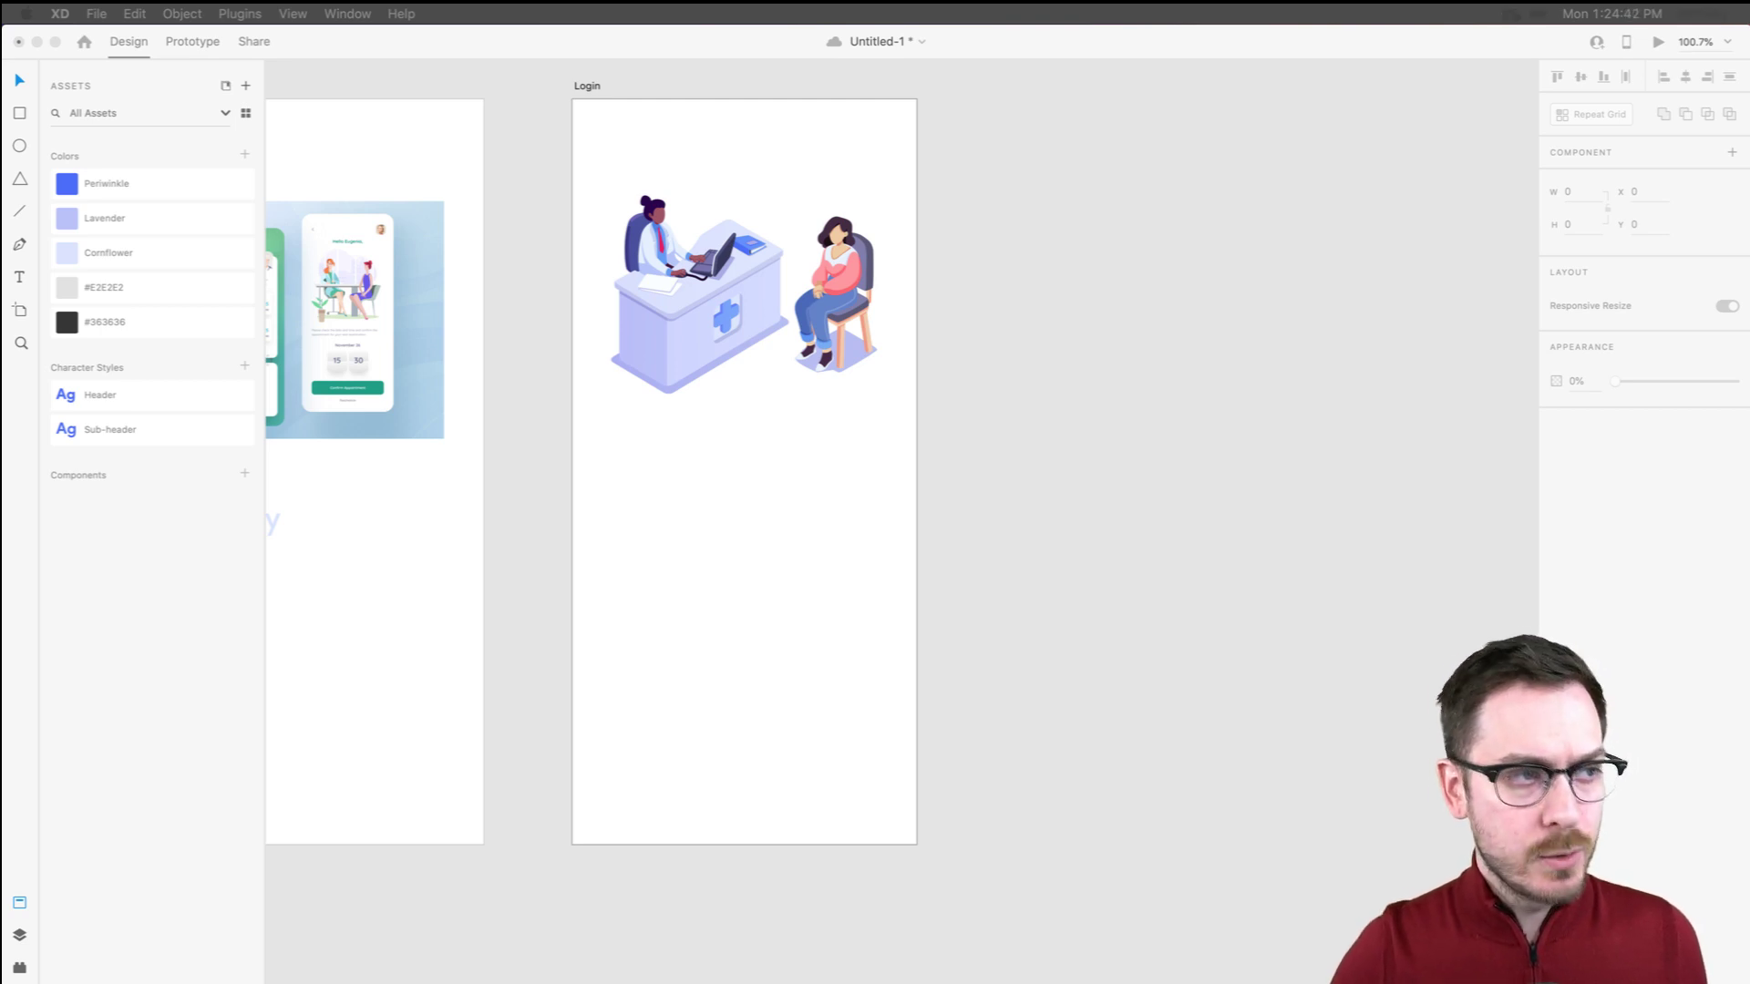
pyautogui.click(616, 113)
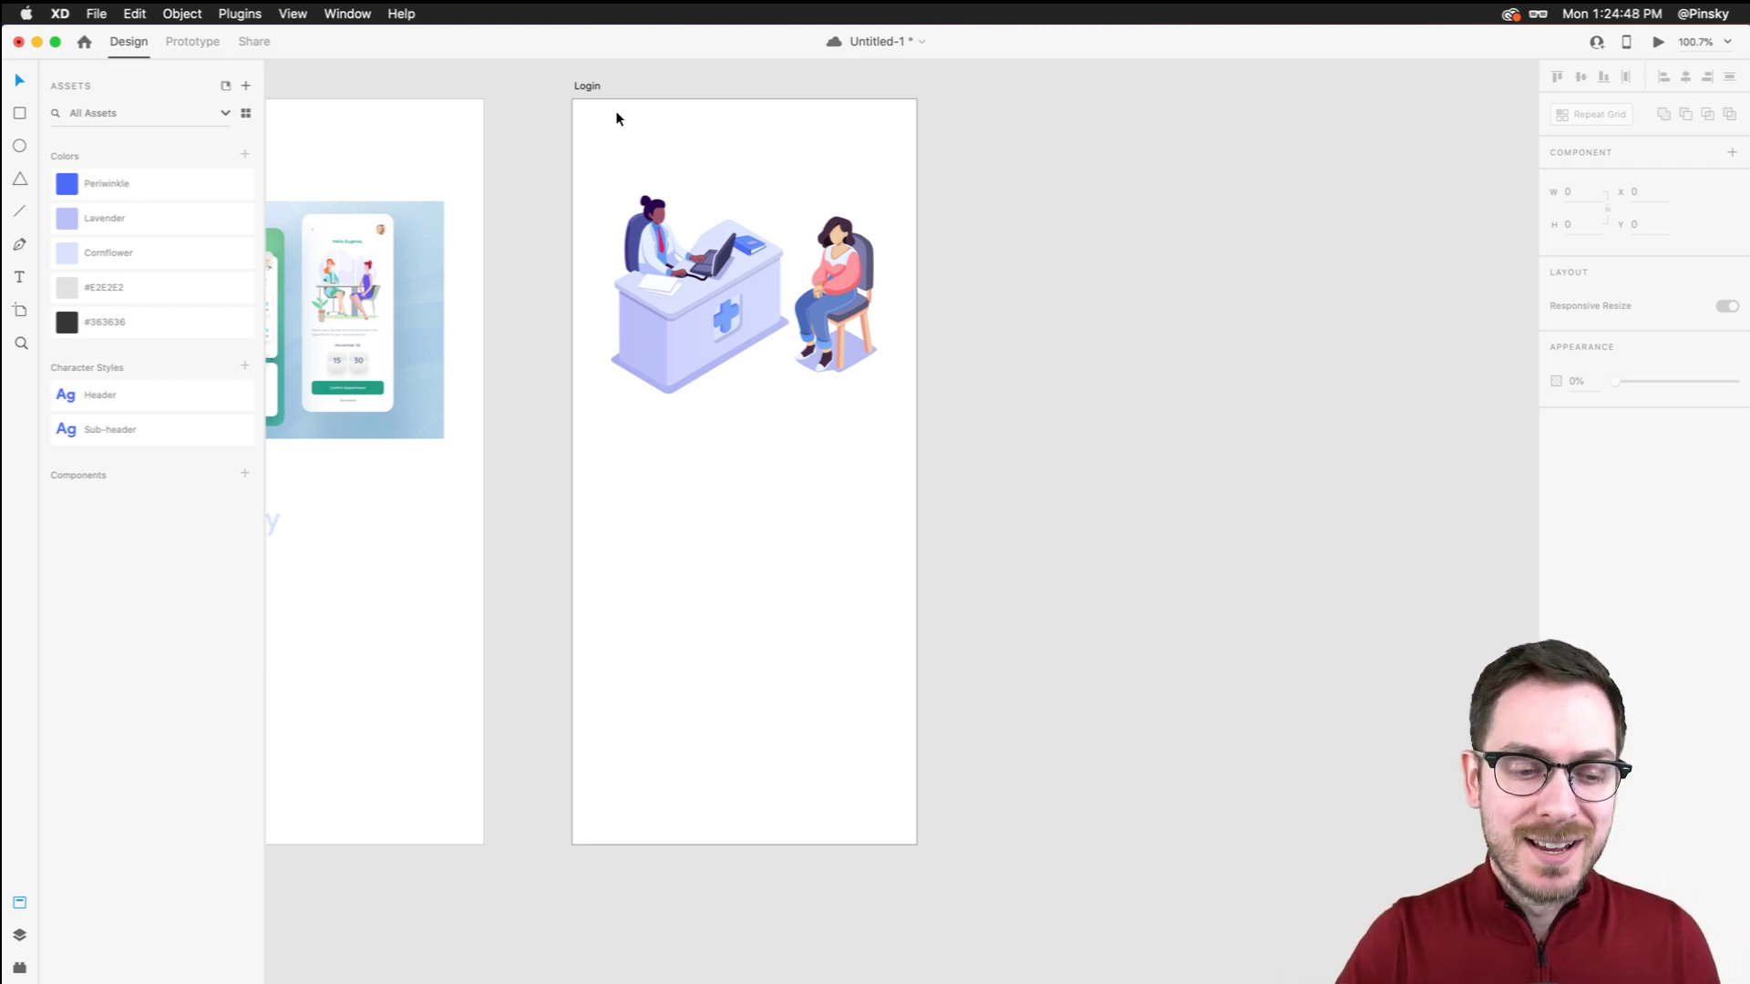
pyautogui.press('super+s')
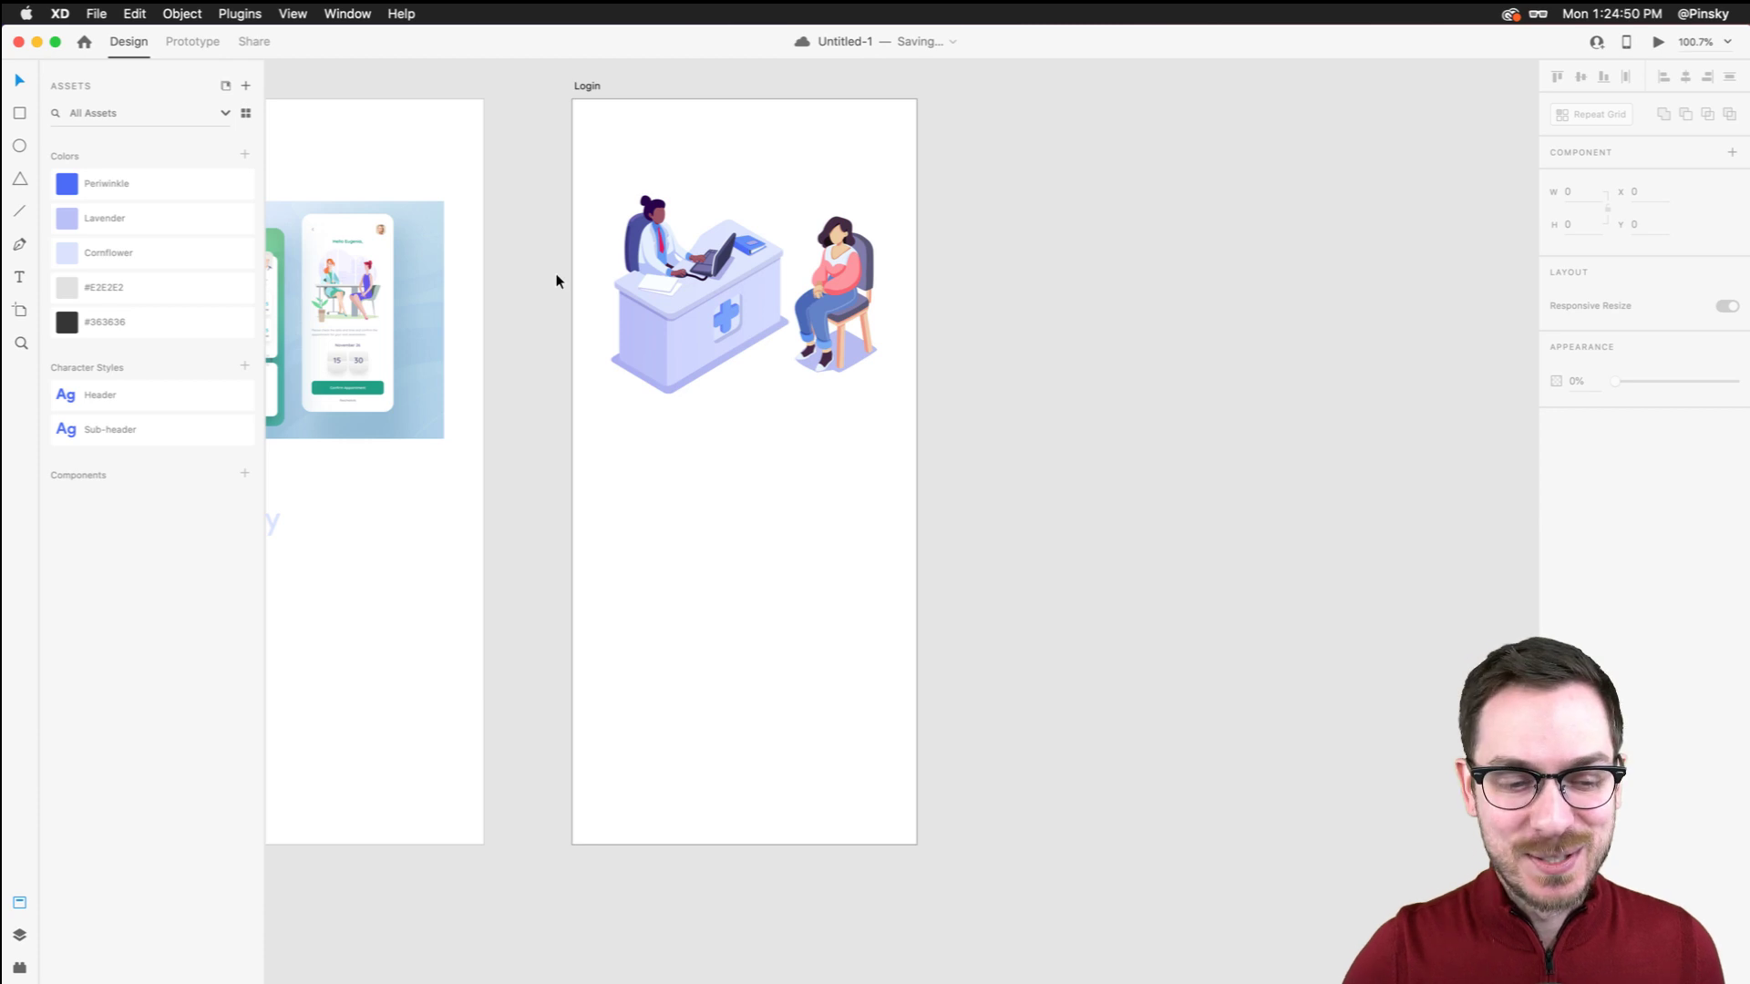
# Add two vertical margin guides to the Login artboard, one just inside each side edge
pyautogui.hscroll(-5, 556, 277)
pyautogui.scroll(5, 556, 276)
pyautogui.hscroll(10, 556, 276)
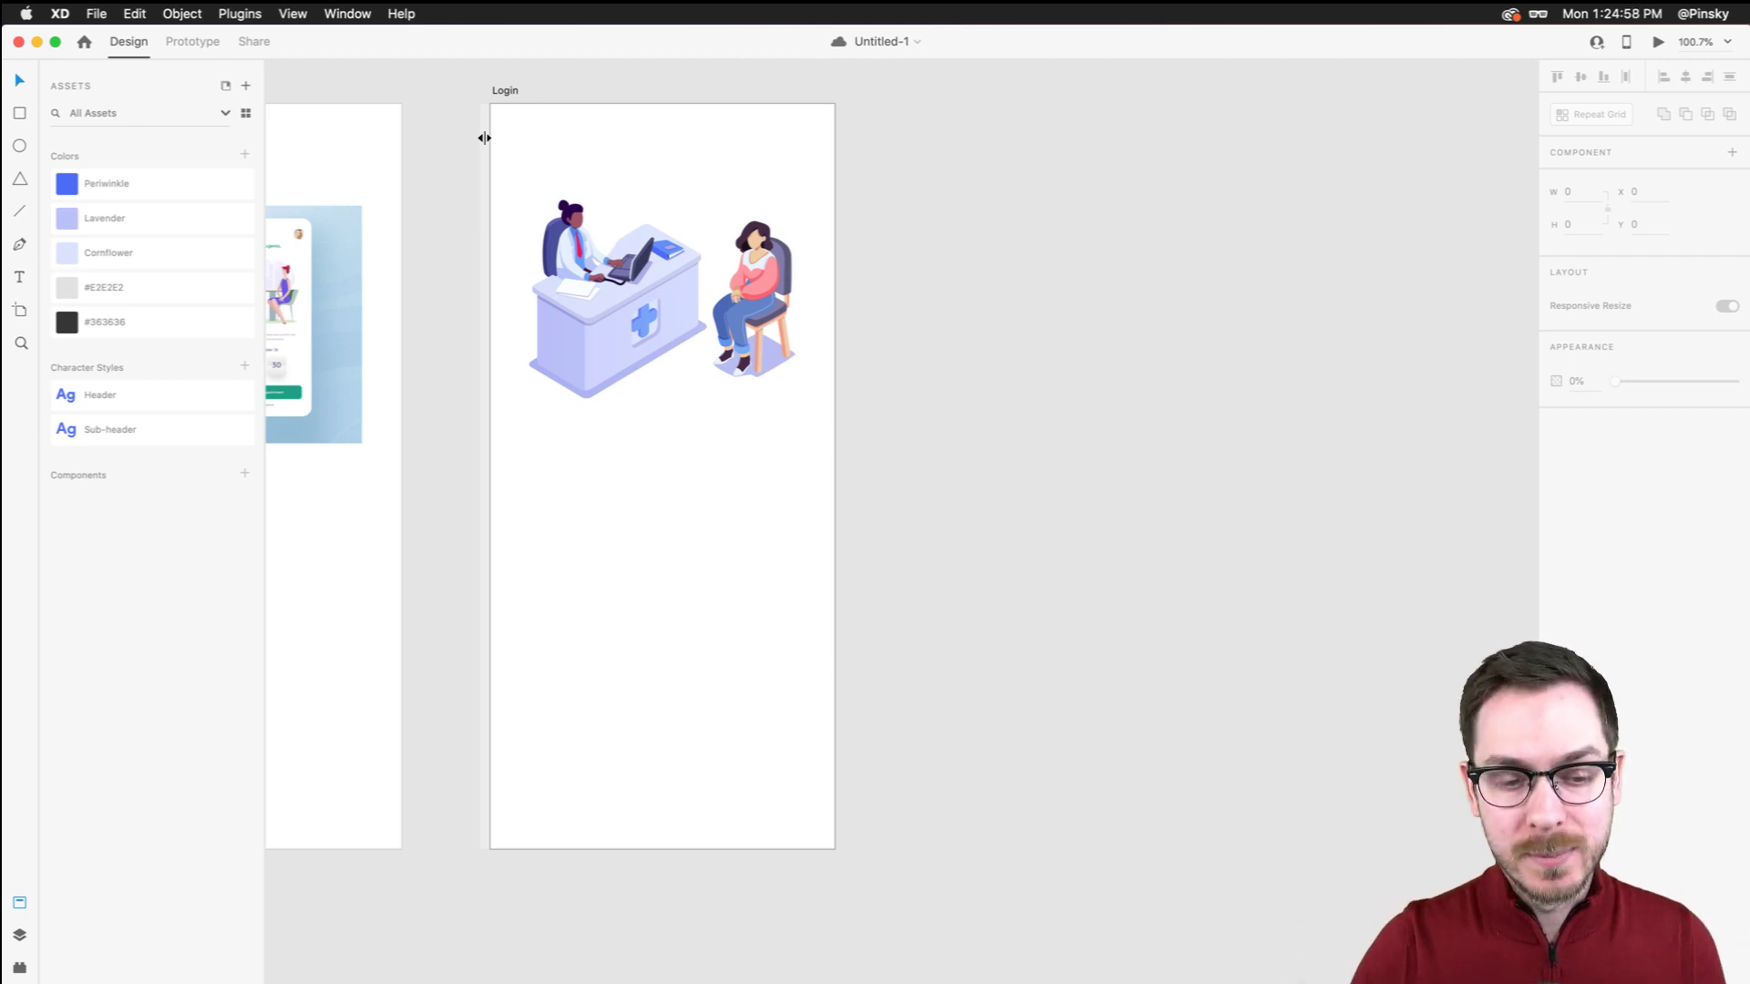
pyautogui.scroll(3, 617, 135)
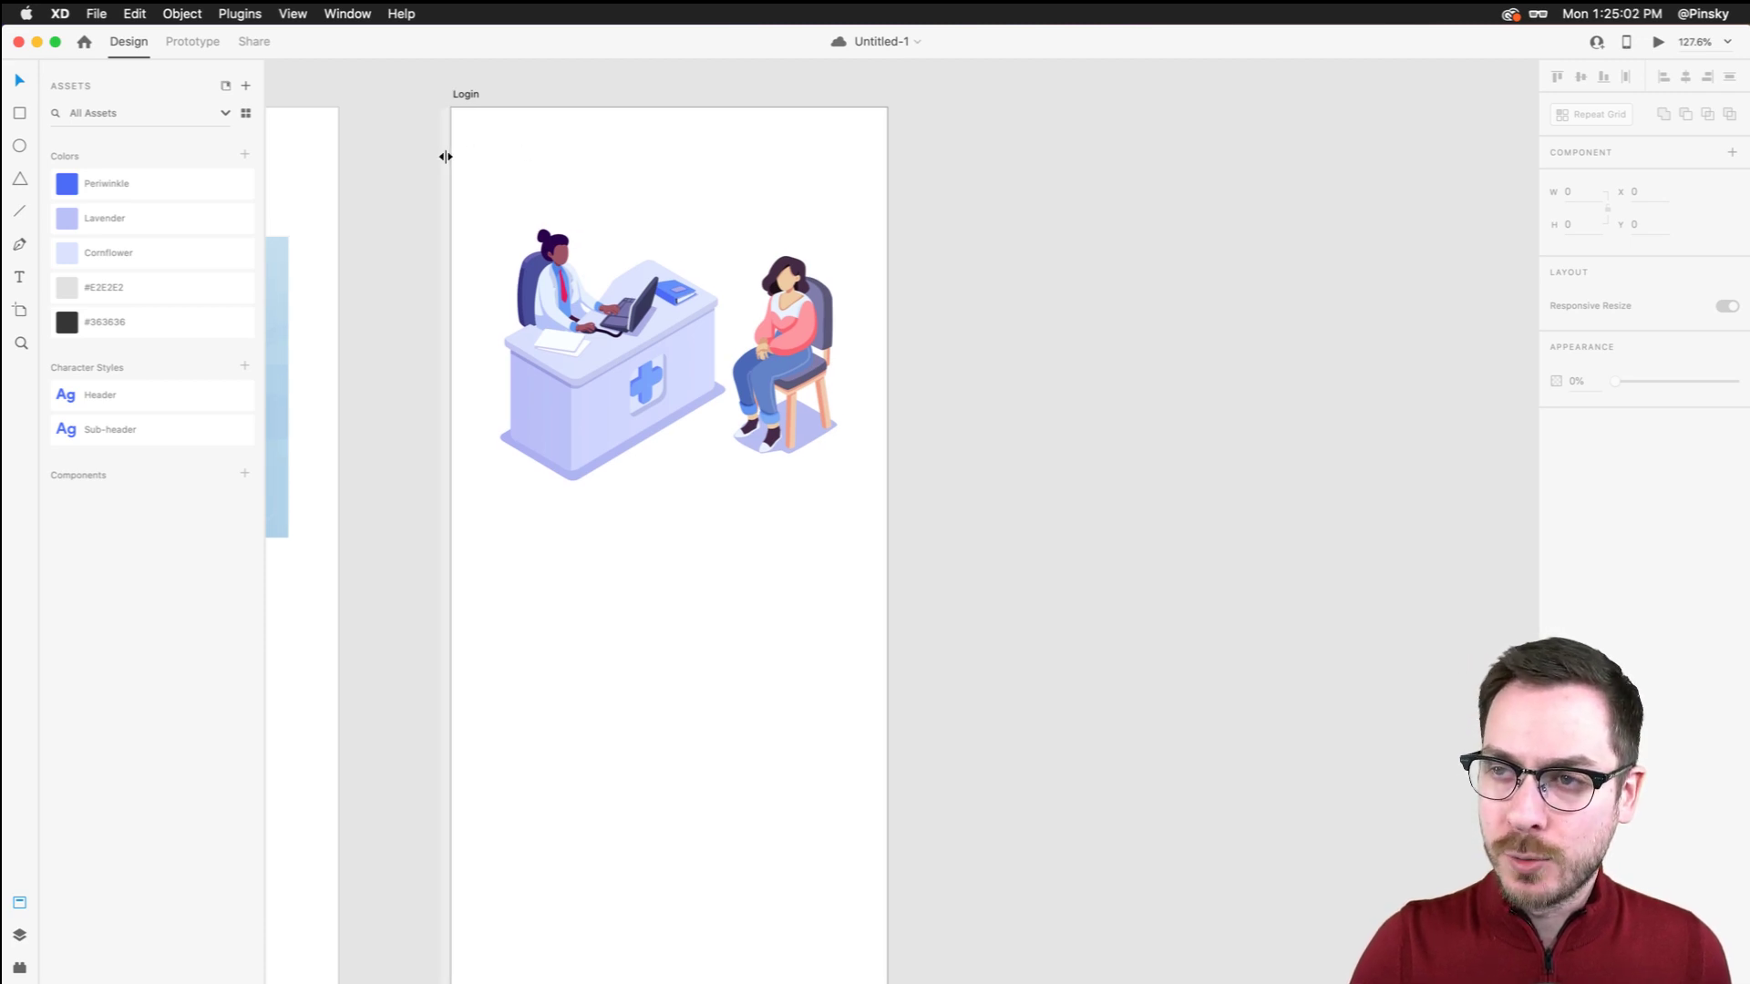
pyautogui.moveTo(445, 156); pyautogui.dragTo(497, 155)
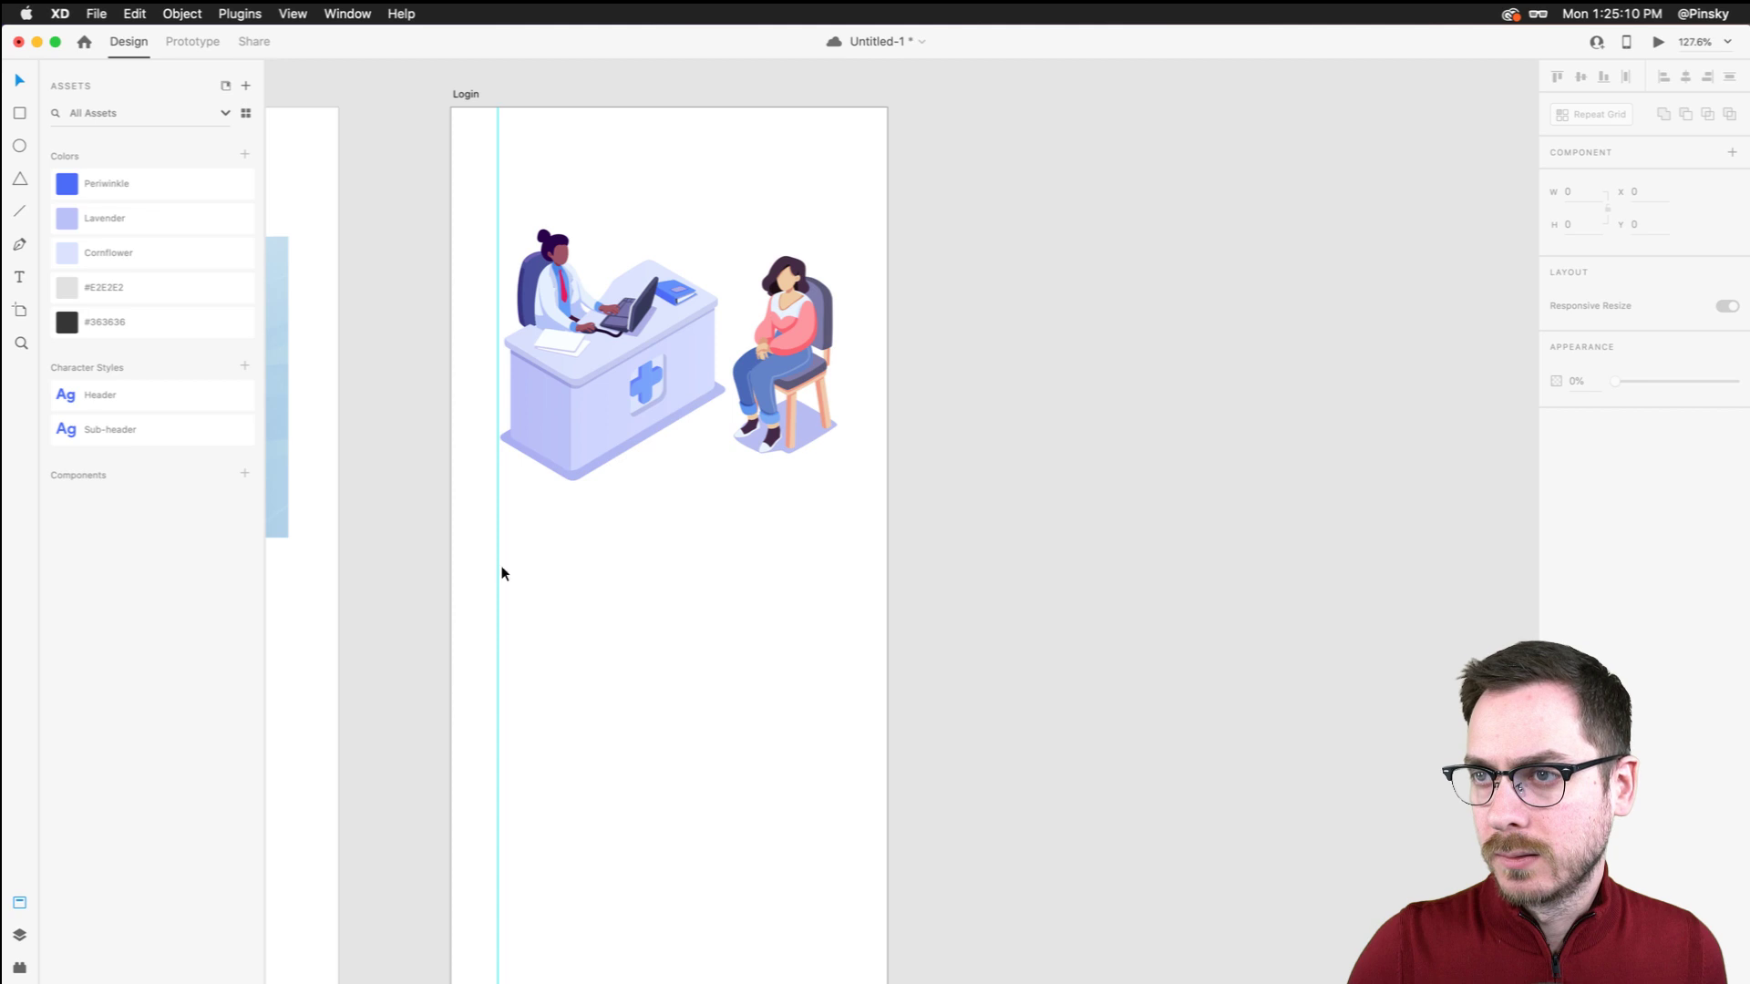
pyautogui.moveTo(442, 213); pyautogui.dragTo(839, 164)
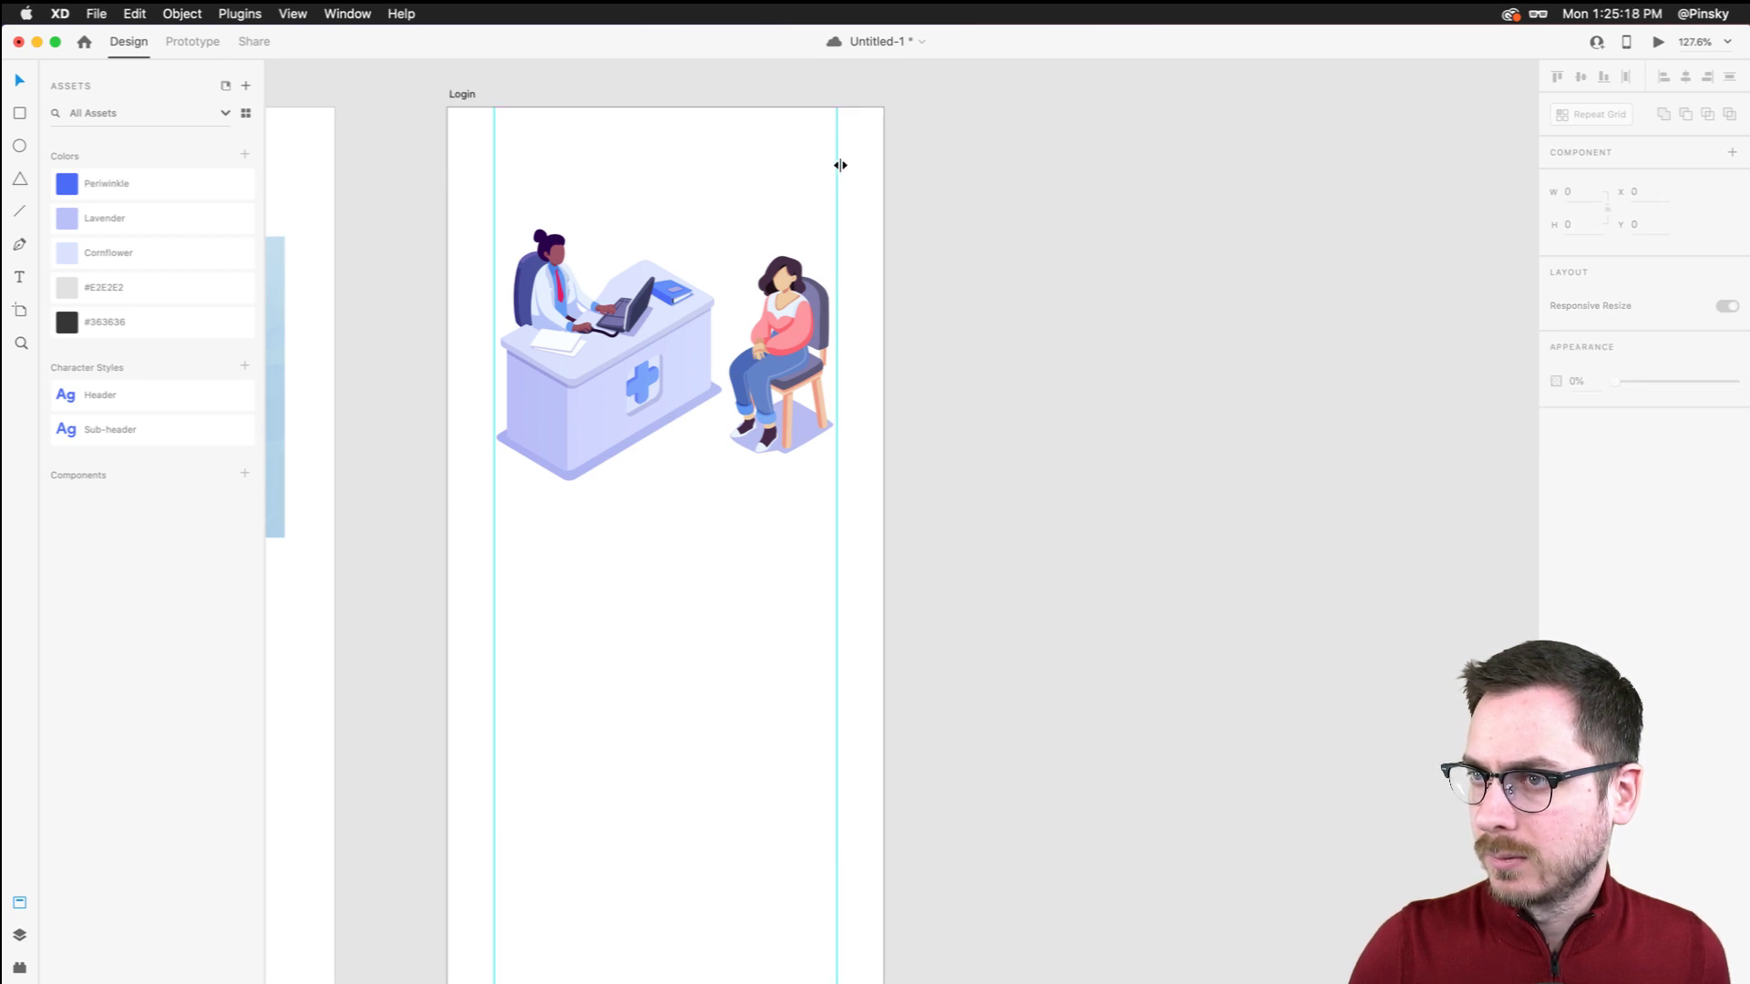
# Add horizontal margin guides near the upper and lower edges of the Login artboard
pyautogui.scroll(-3, 840, 164)
pyautogui.click(725, 155)
pyautogui.moveTo(645, 119); pyautogui.dragTo(749, 171)
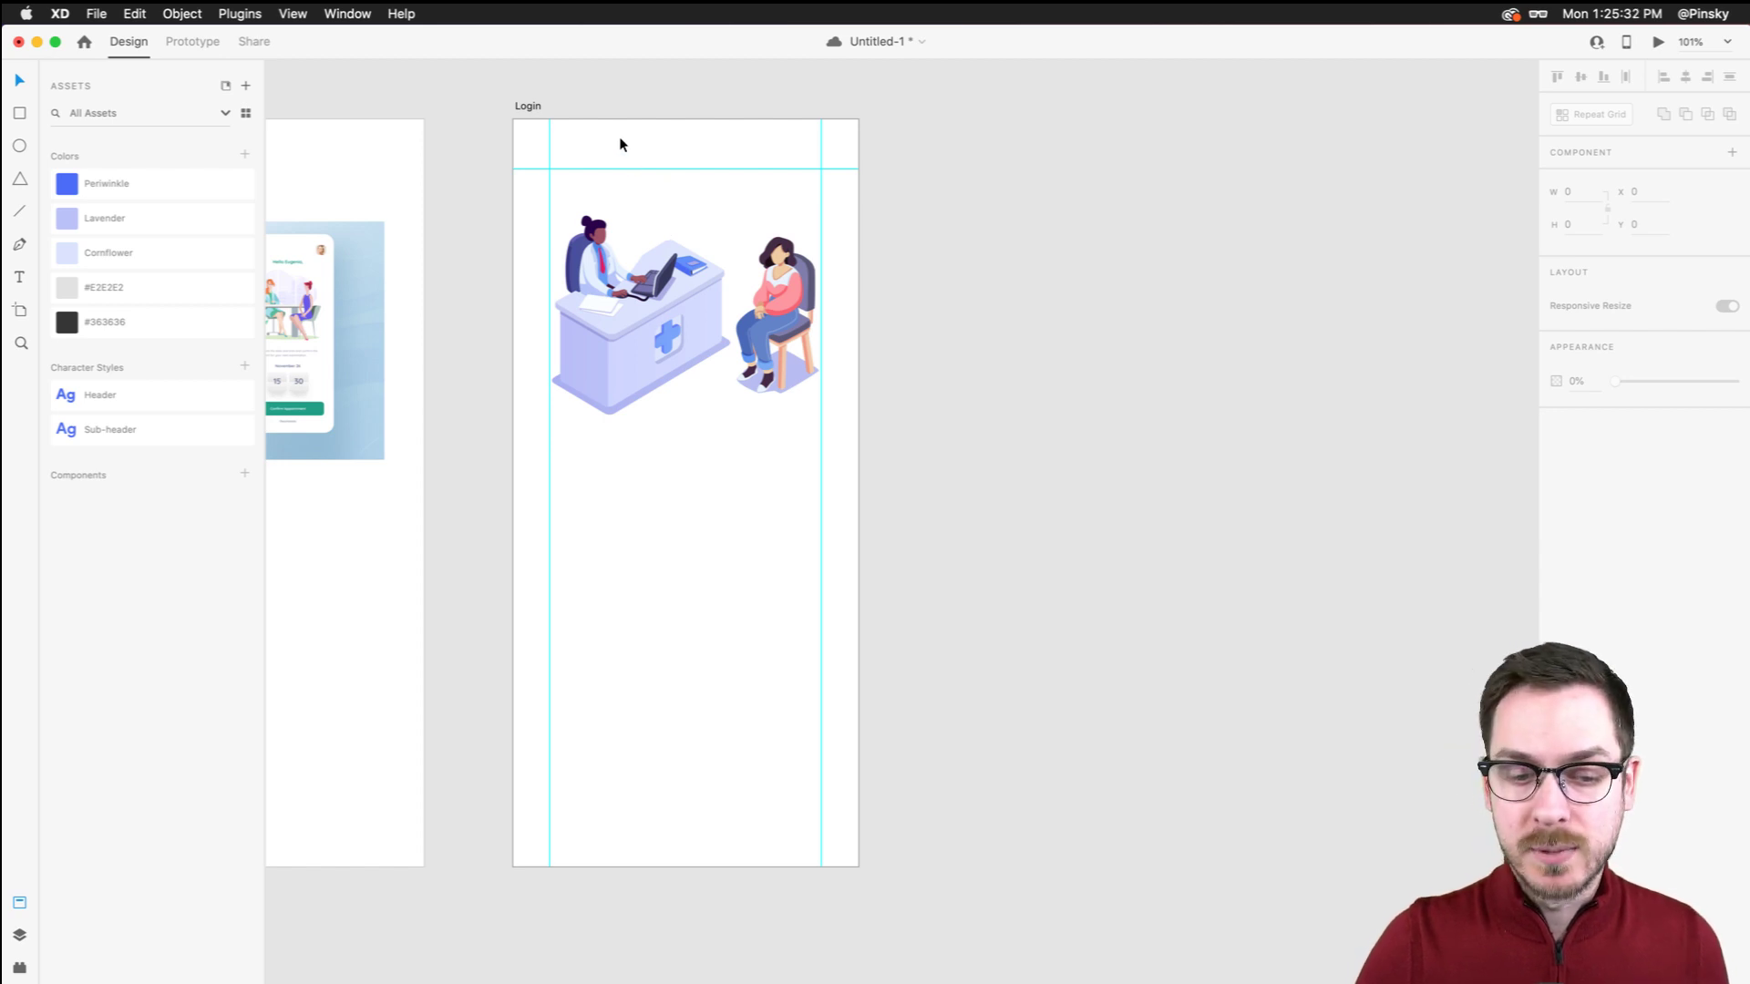
pyautogui.moveTo(558, 113); pyautogui.dragTo(735, 839)
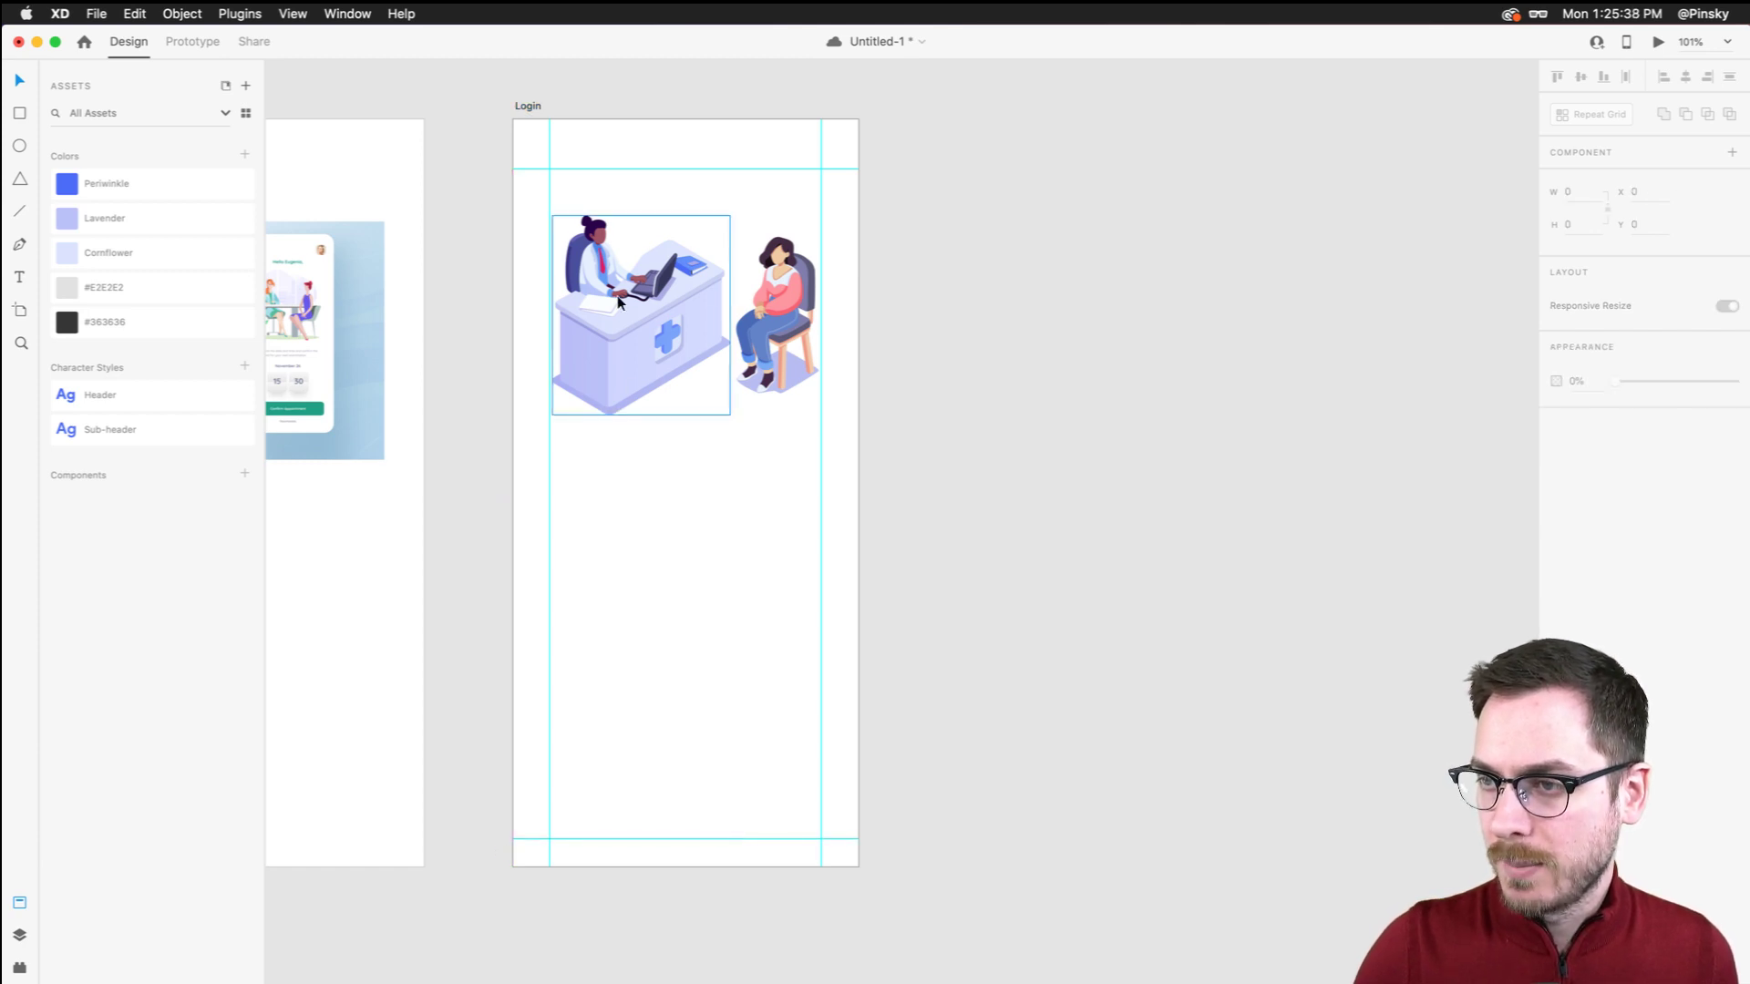
# Raise both illustrations slightly and scale the seated patient down to about 81 × 153, nudged 3 px to the right
pyautogui.click(707, 372)
pyautogui.moveTo(609, 315); pyautogui.dragTo(601, 295)
pyautogui.doubleClick(773, 292)
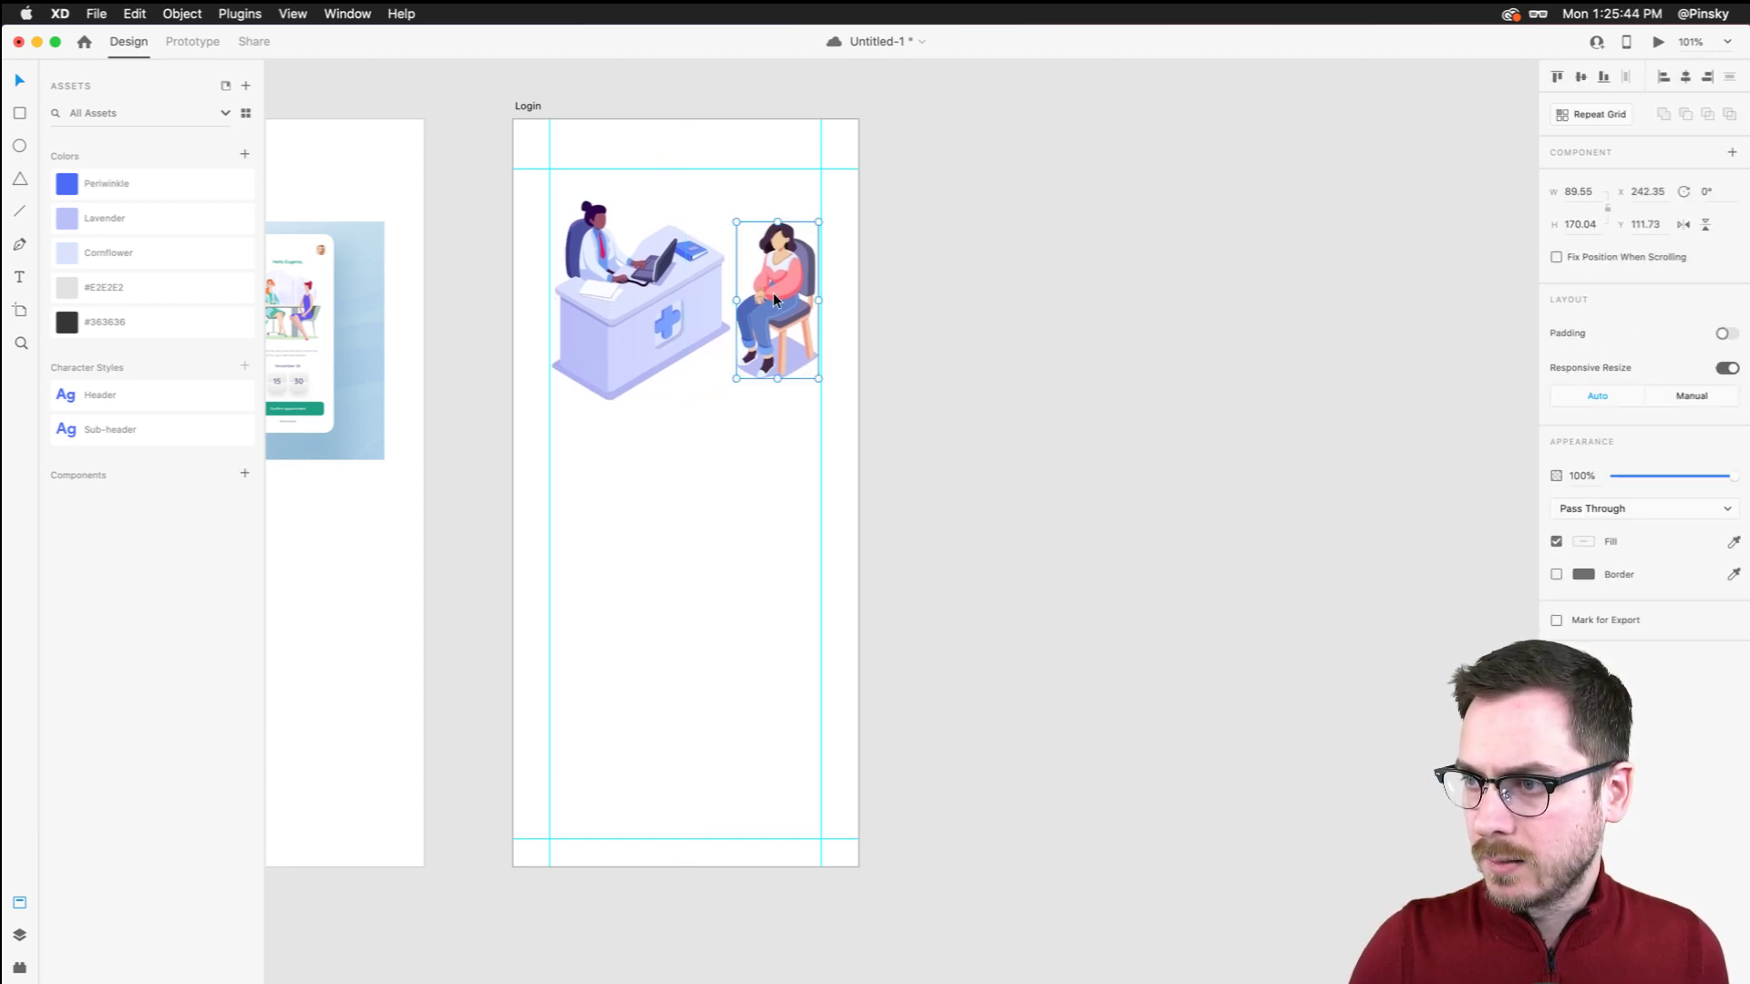
pyautogui.moveTo(818, 221); pyautogui.dragTo(808, 241)
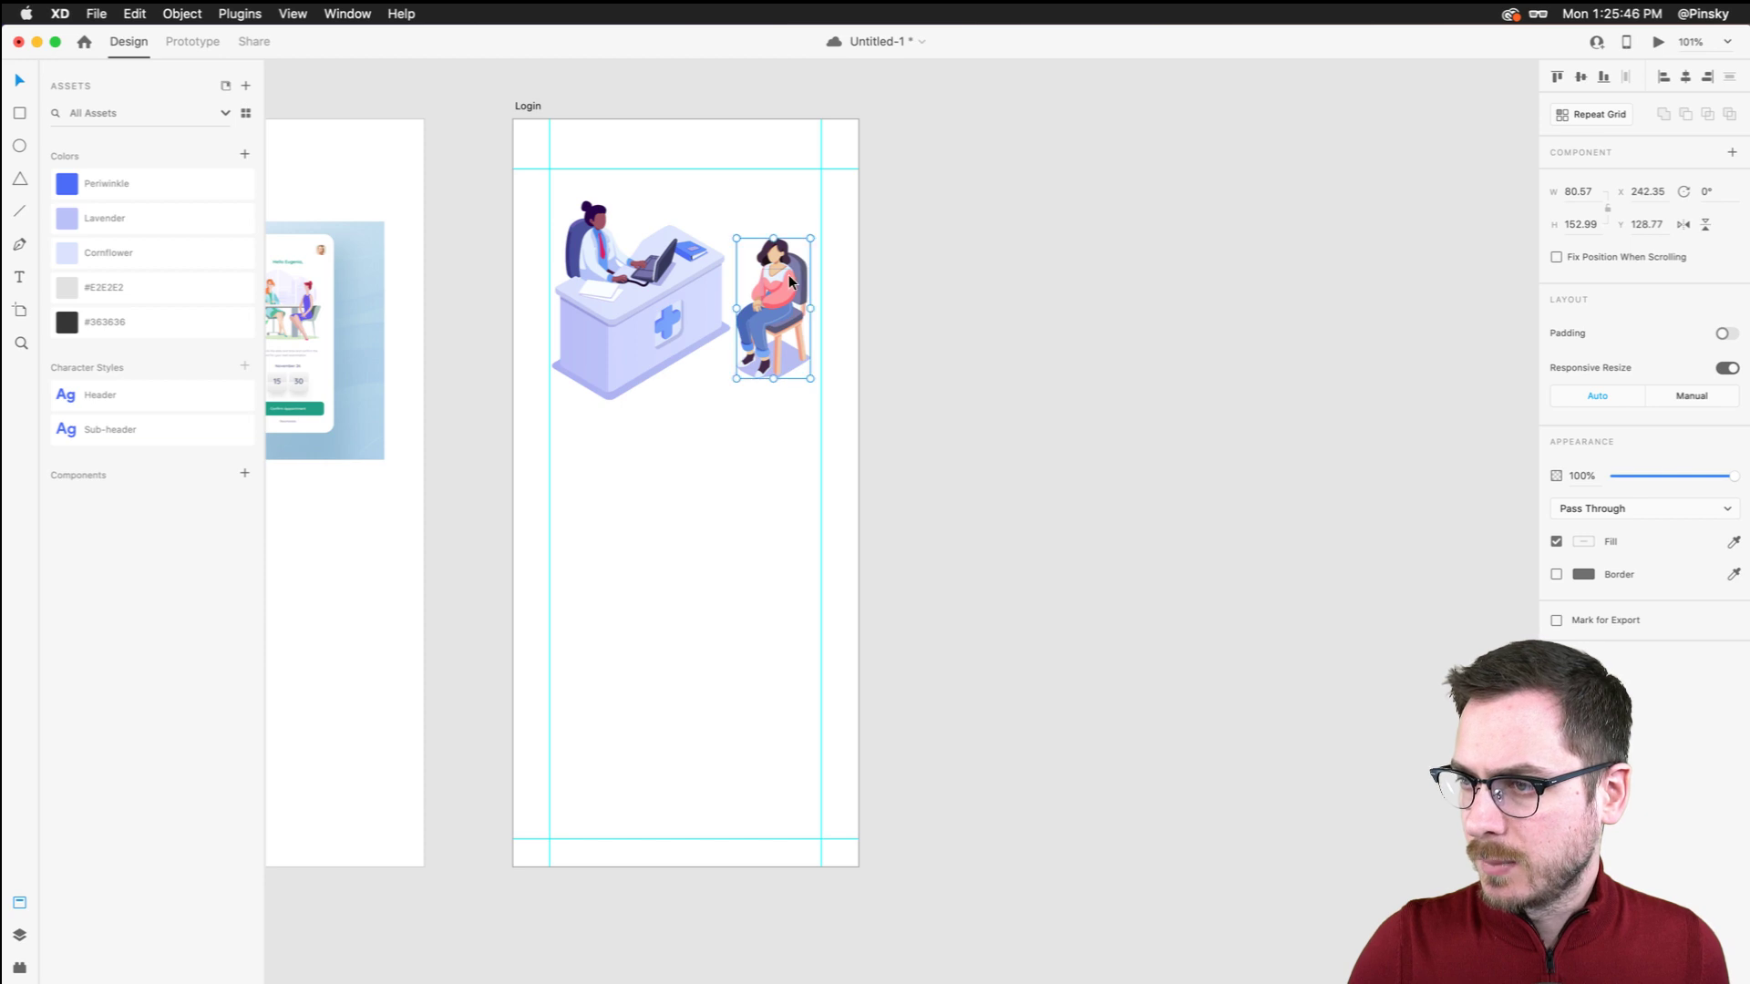
pyautogui.press('Right')
pyautogui.press('Right')
pyautogui.press('Right')
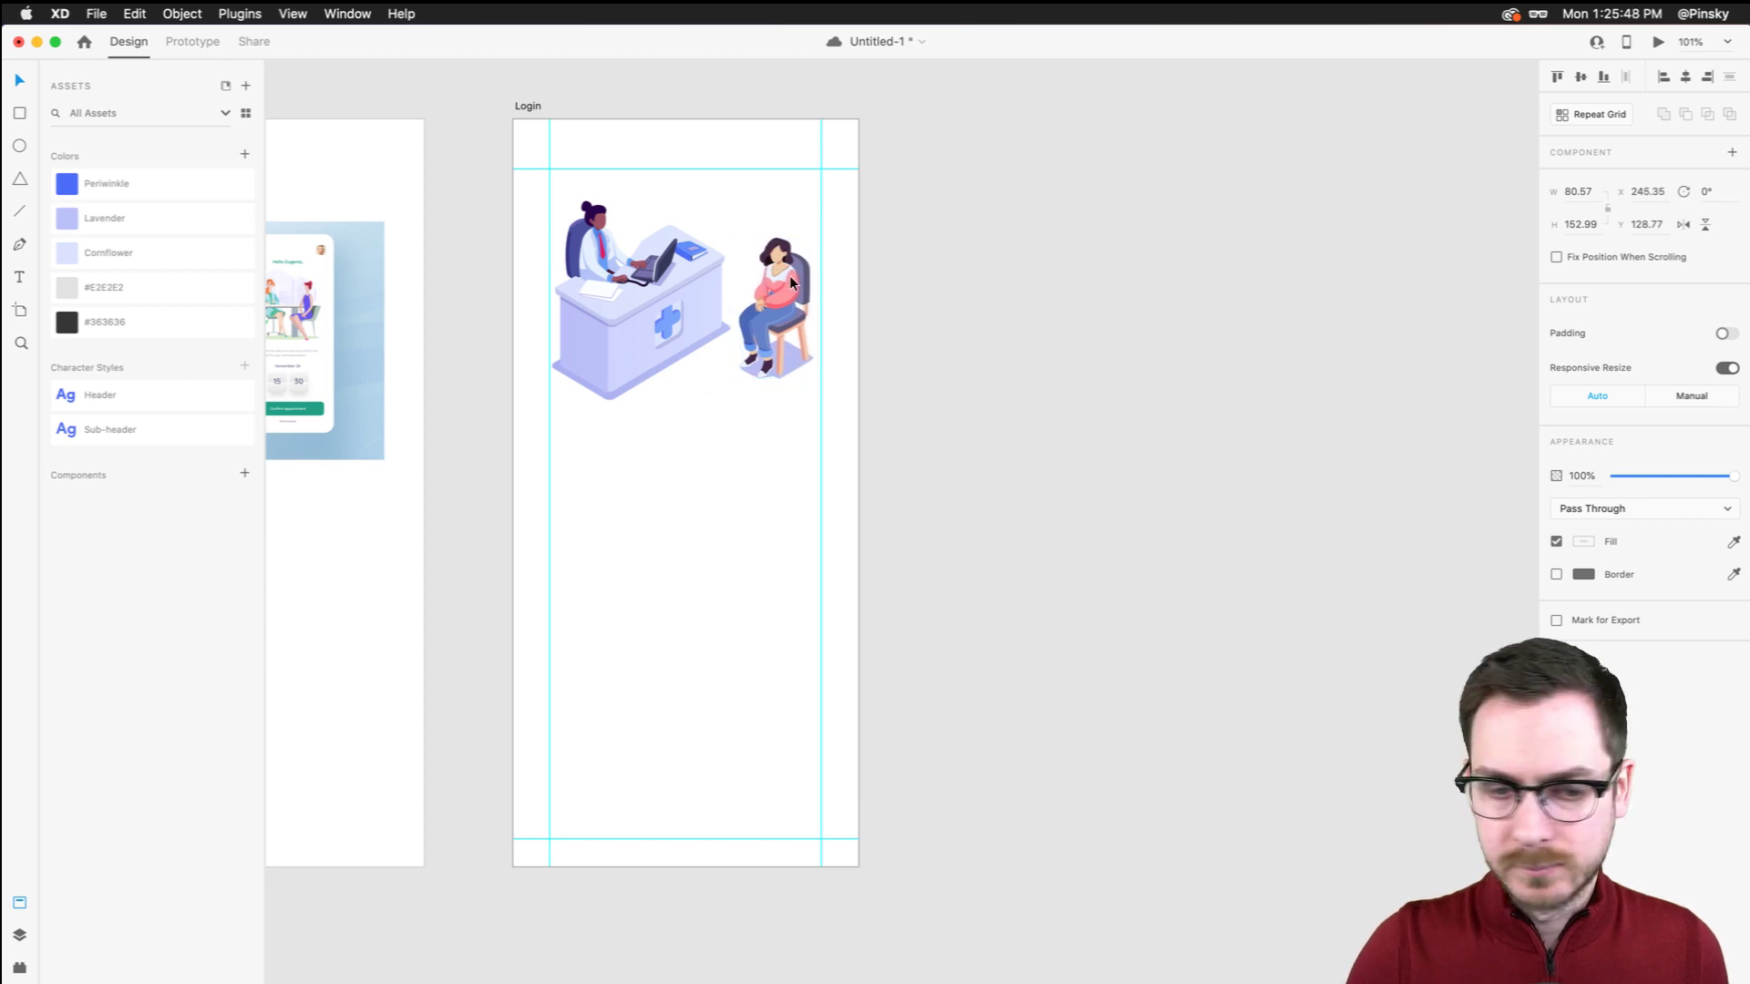
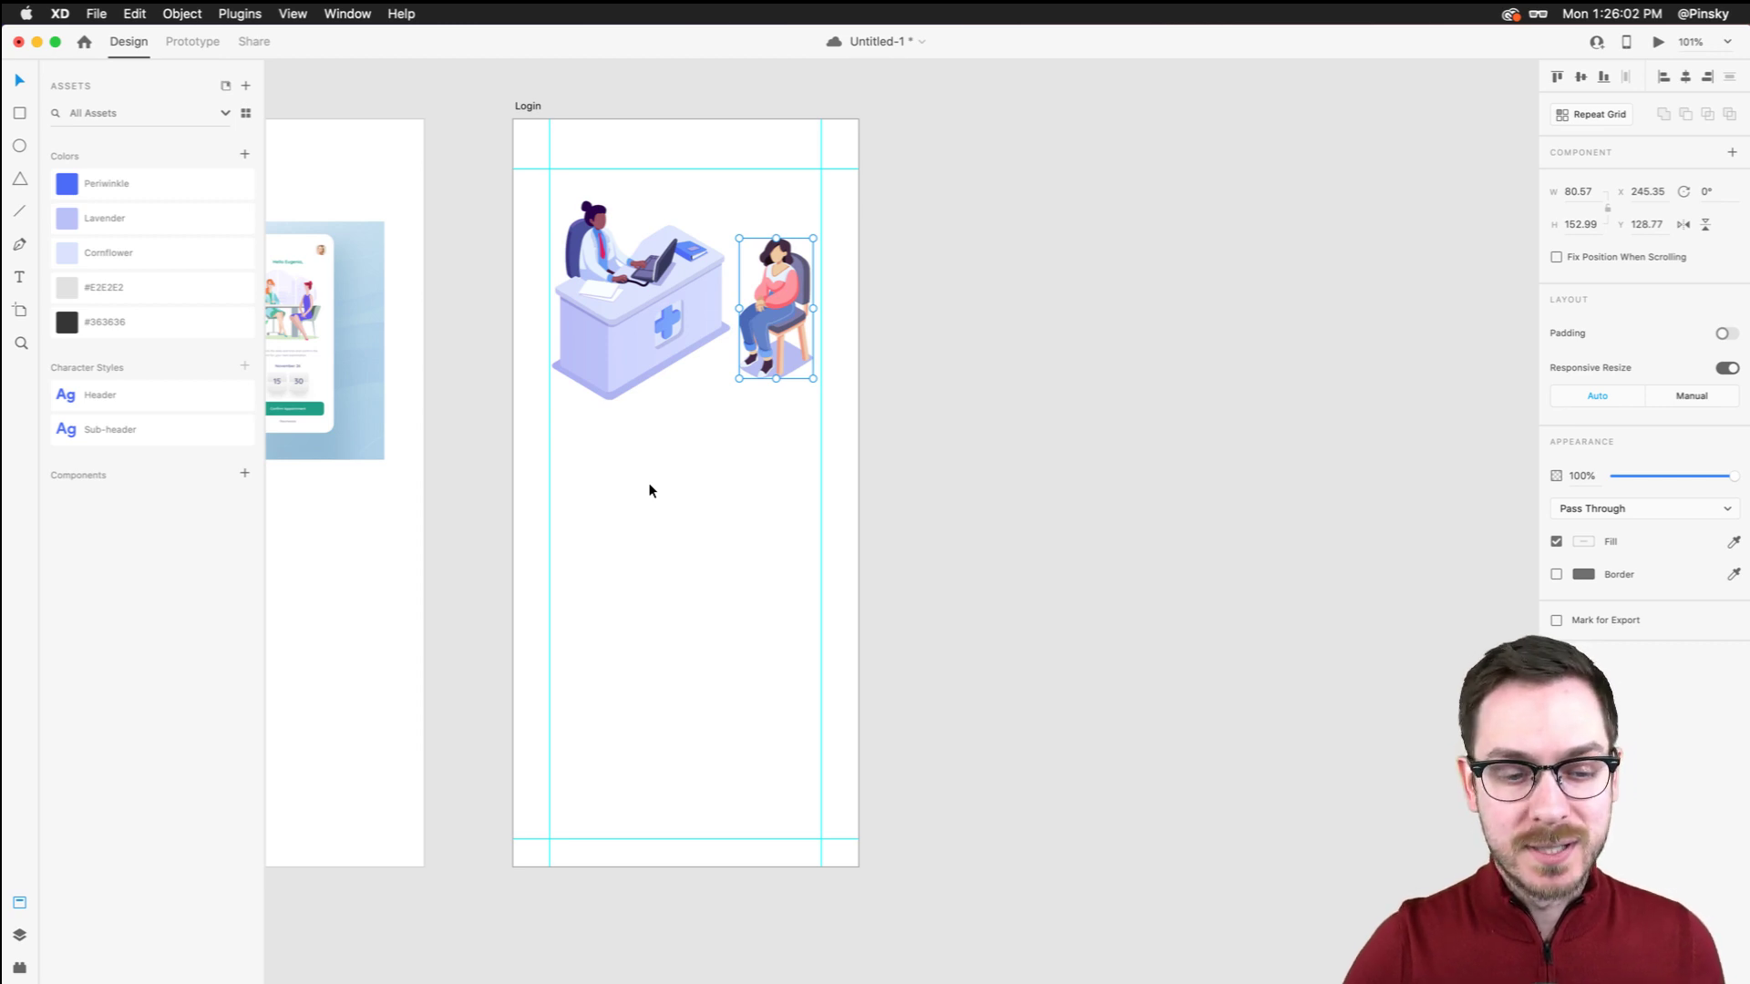
# Show the column layout grid on the Login artboard and hide it again
pyautogui.press('t')
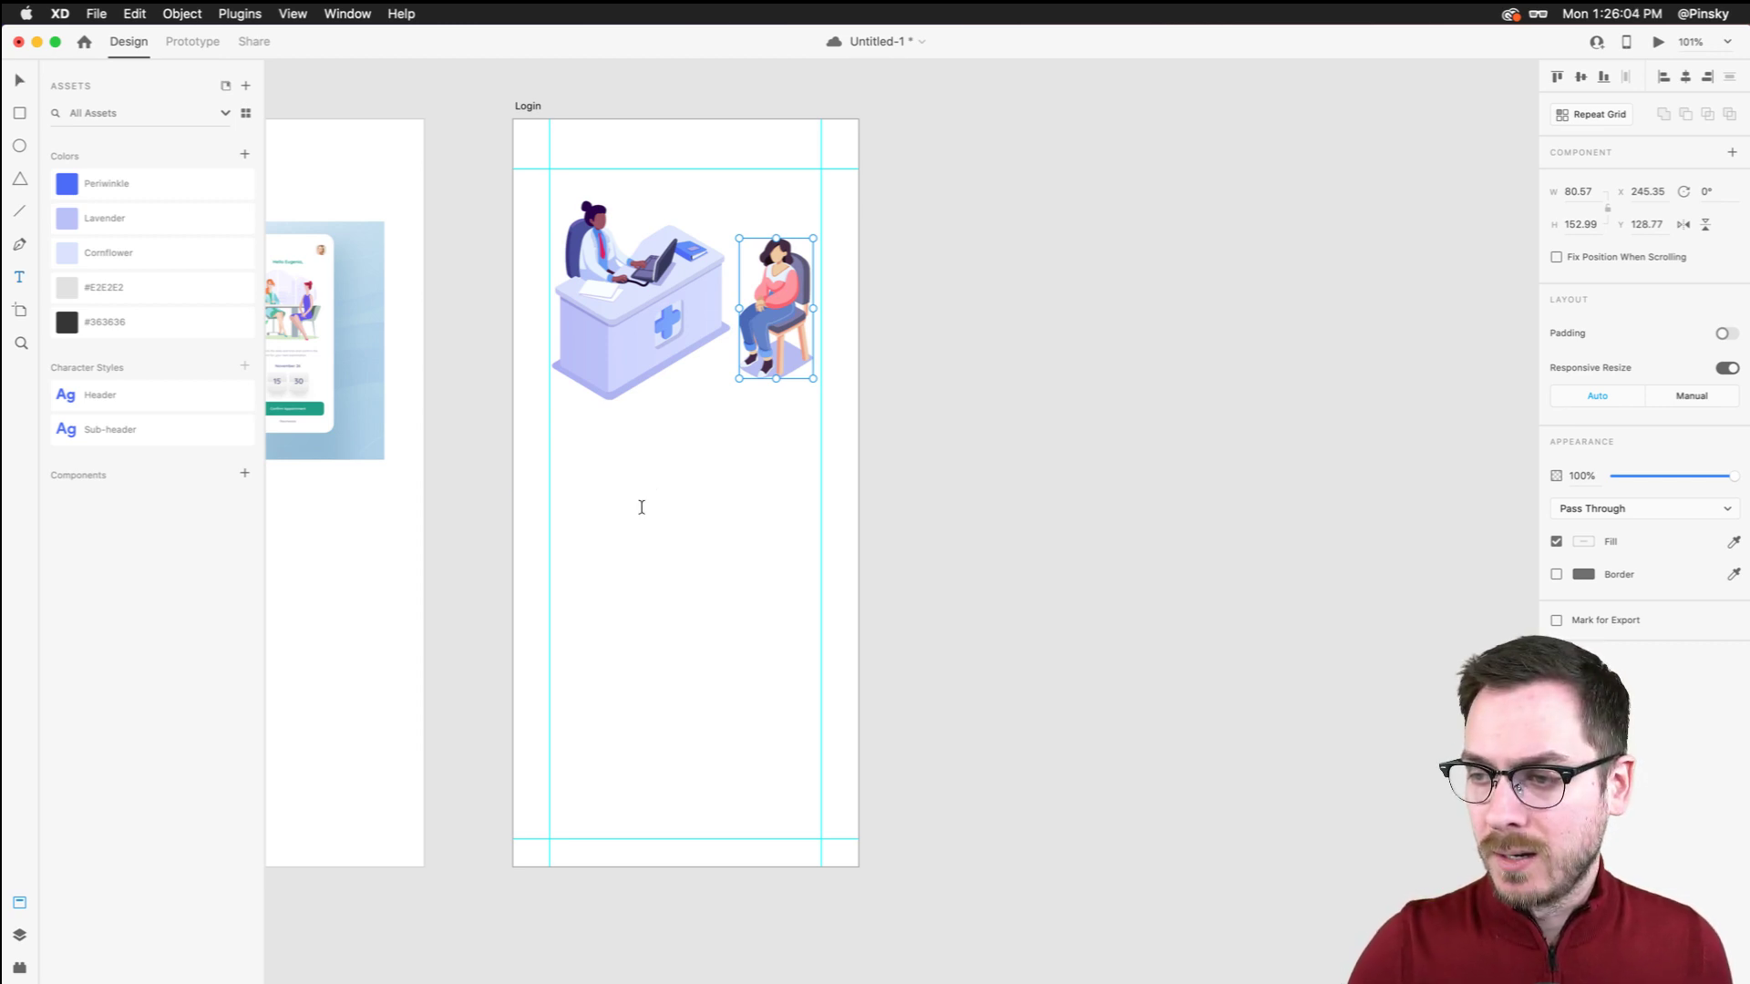
pyautogui.press('v')
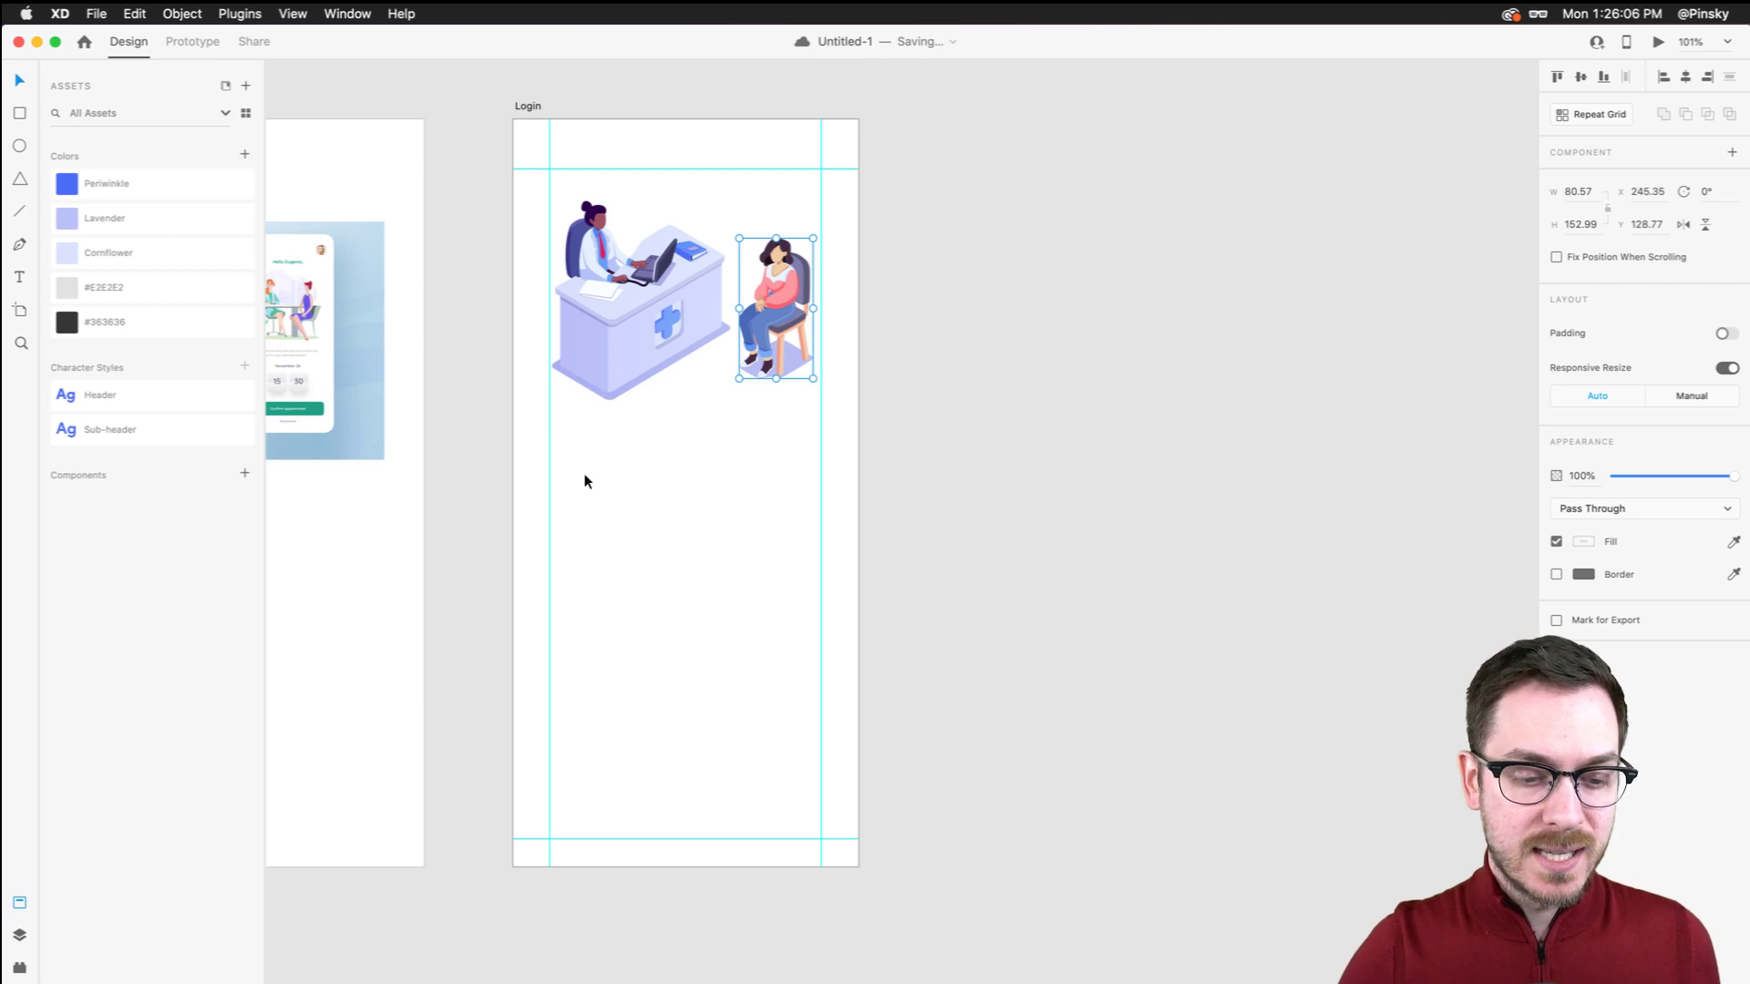
pyautogui.click(527, 106)
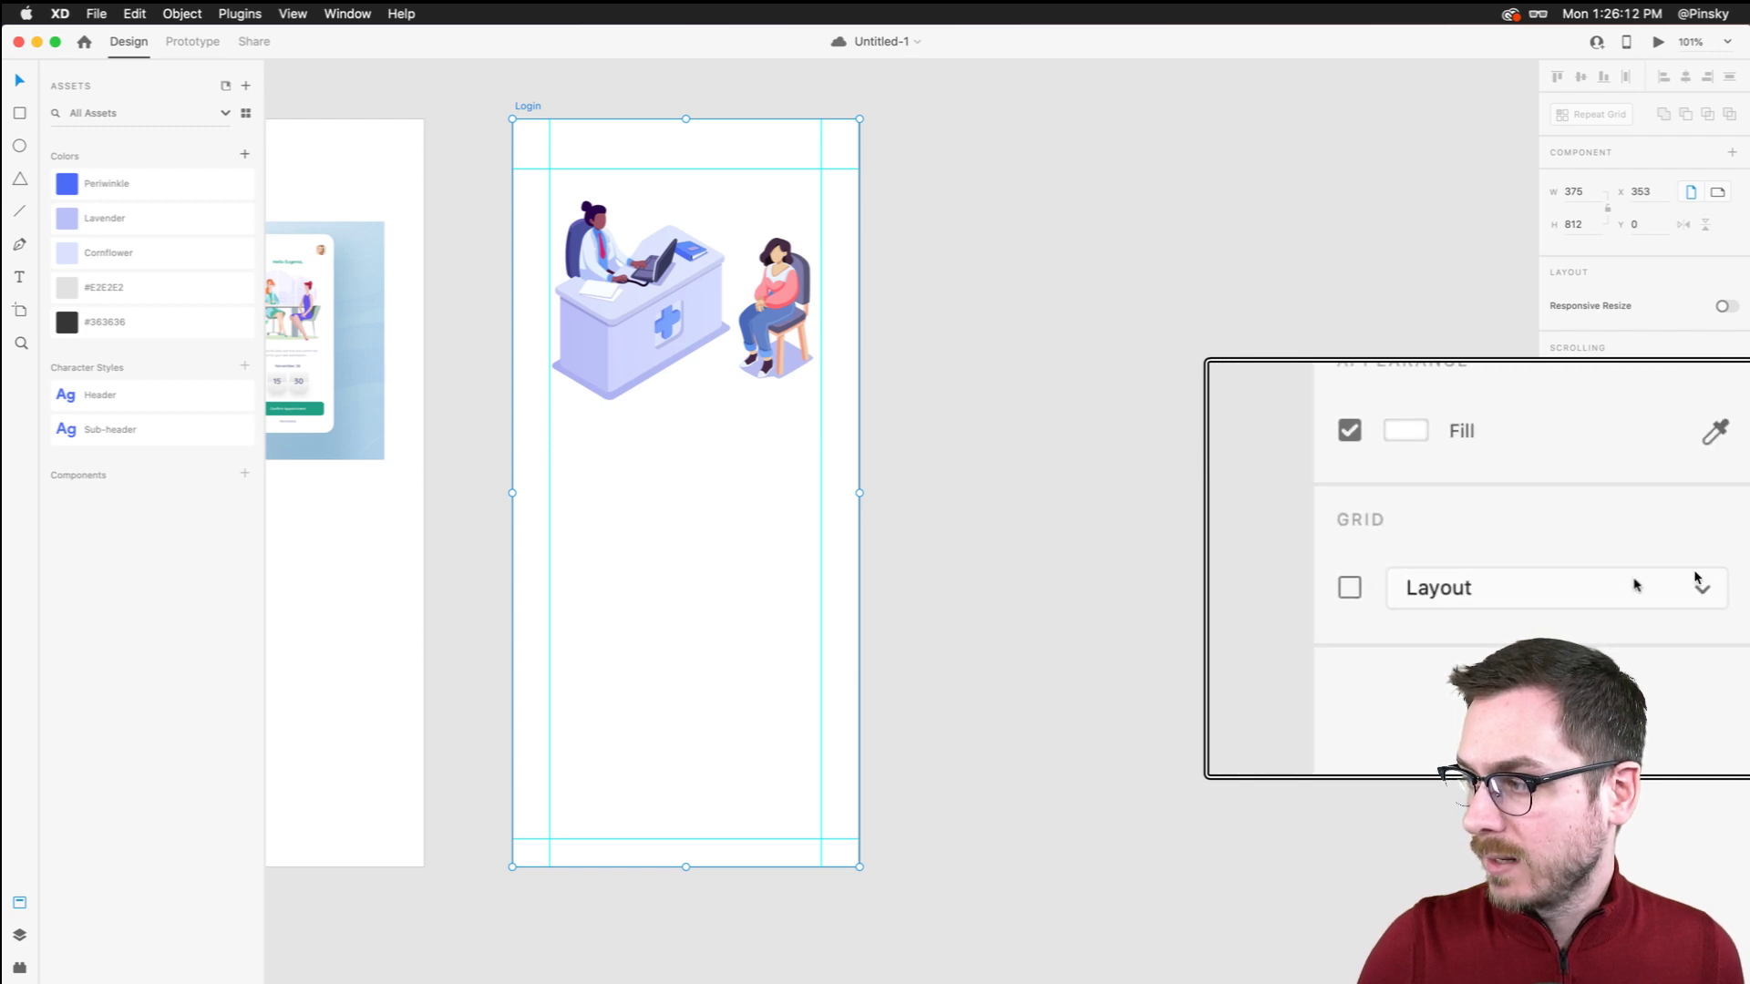
pyautogui.click(1556, 578)
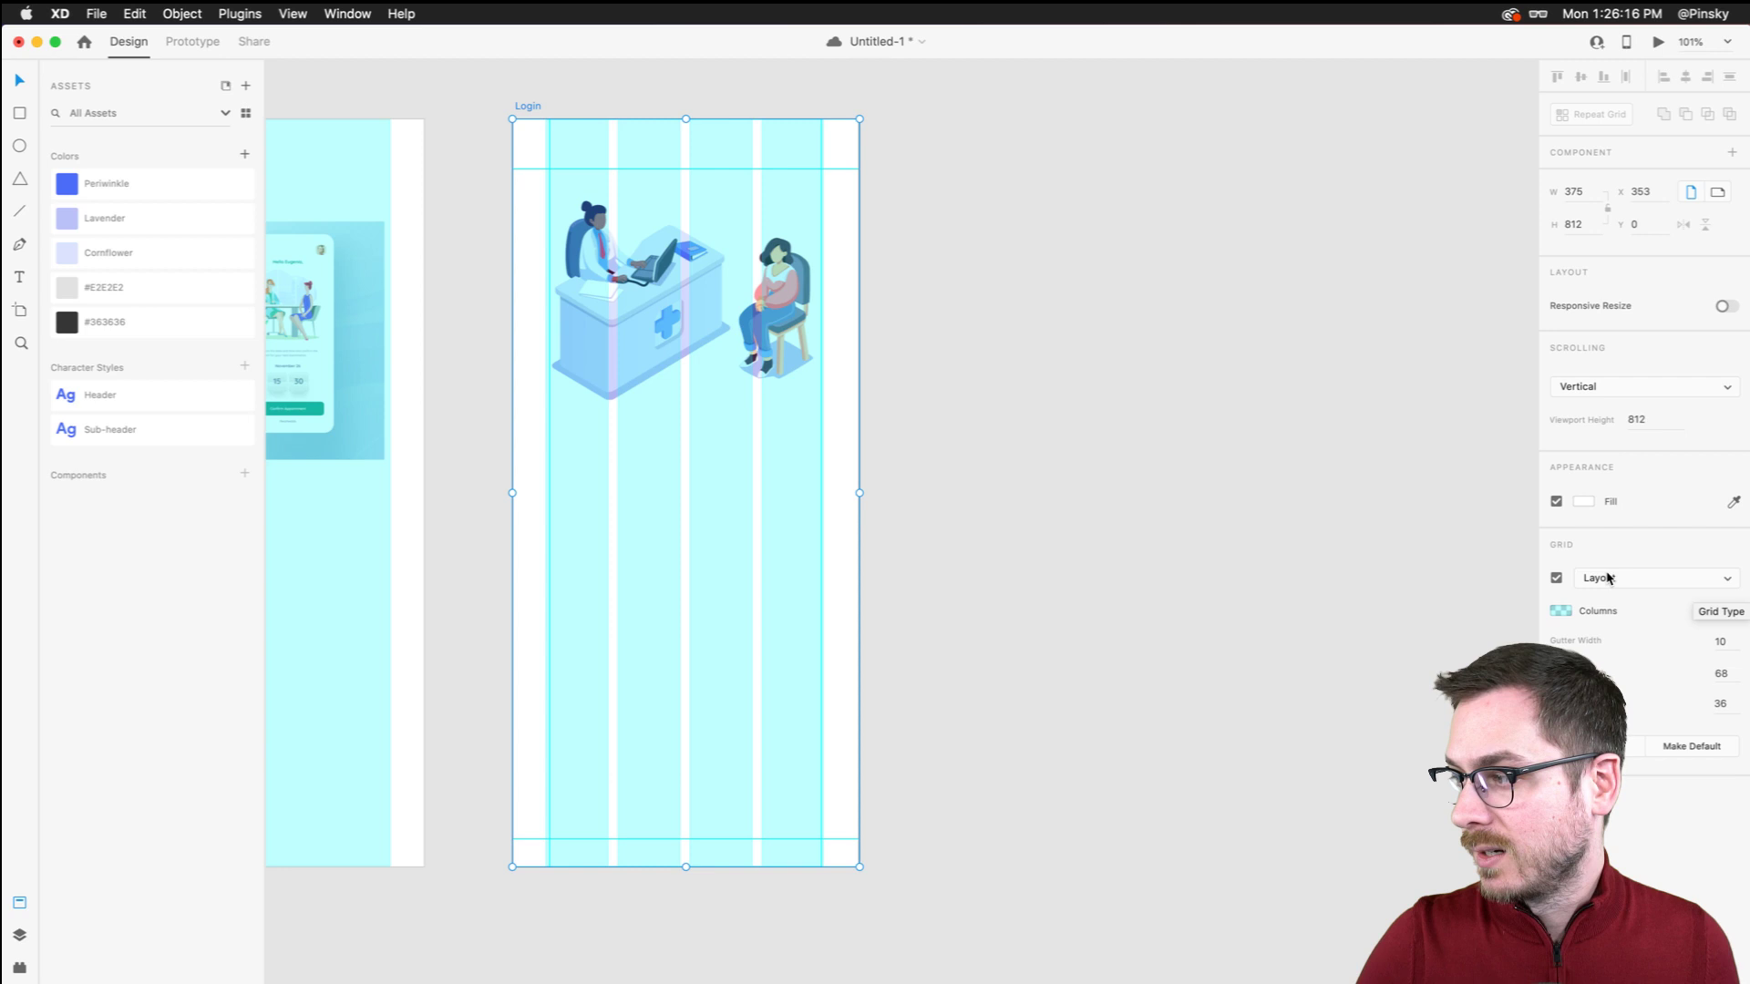
pyautogui.click(1556, 578)
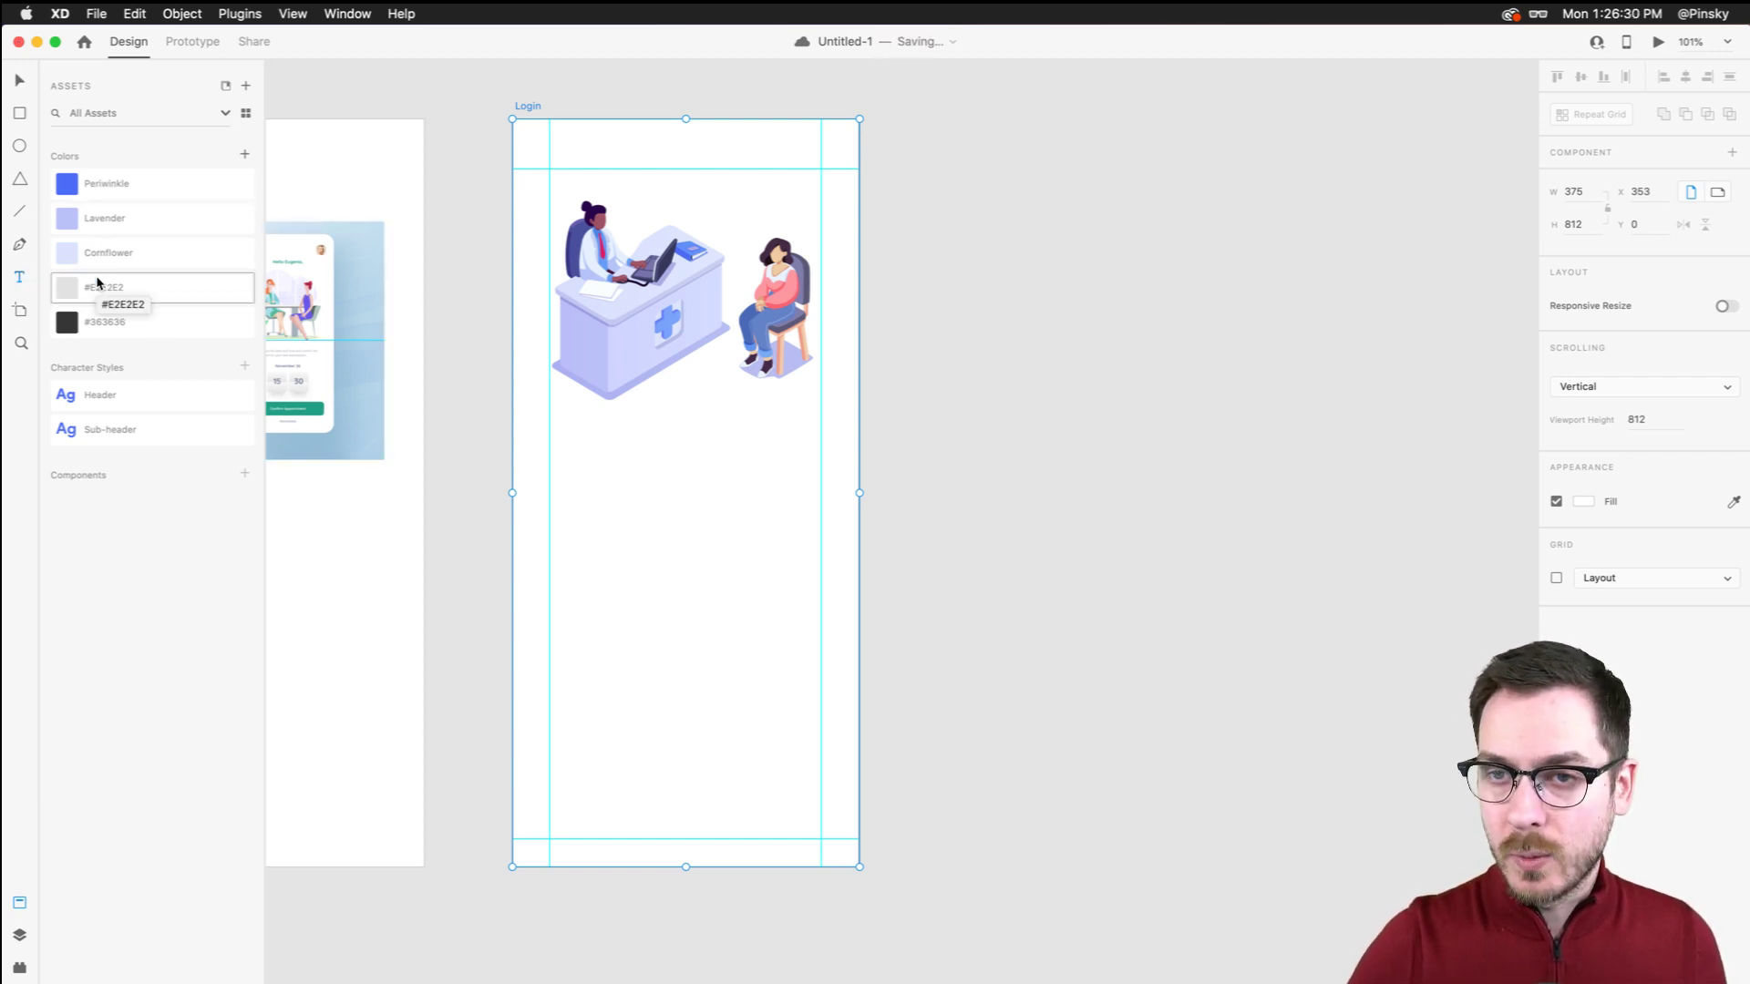
# Add the text "Sign in" at size 24 below the reception desk illustration on the Login artboard
pyautogui.click(588, 465)
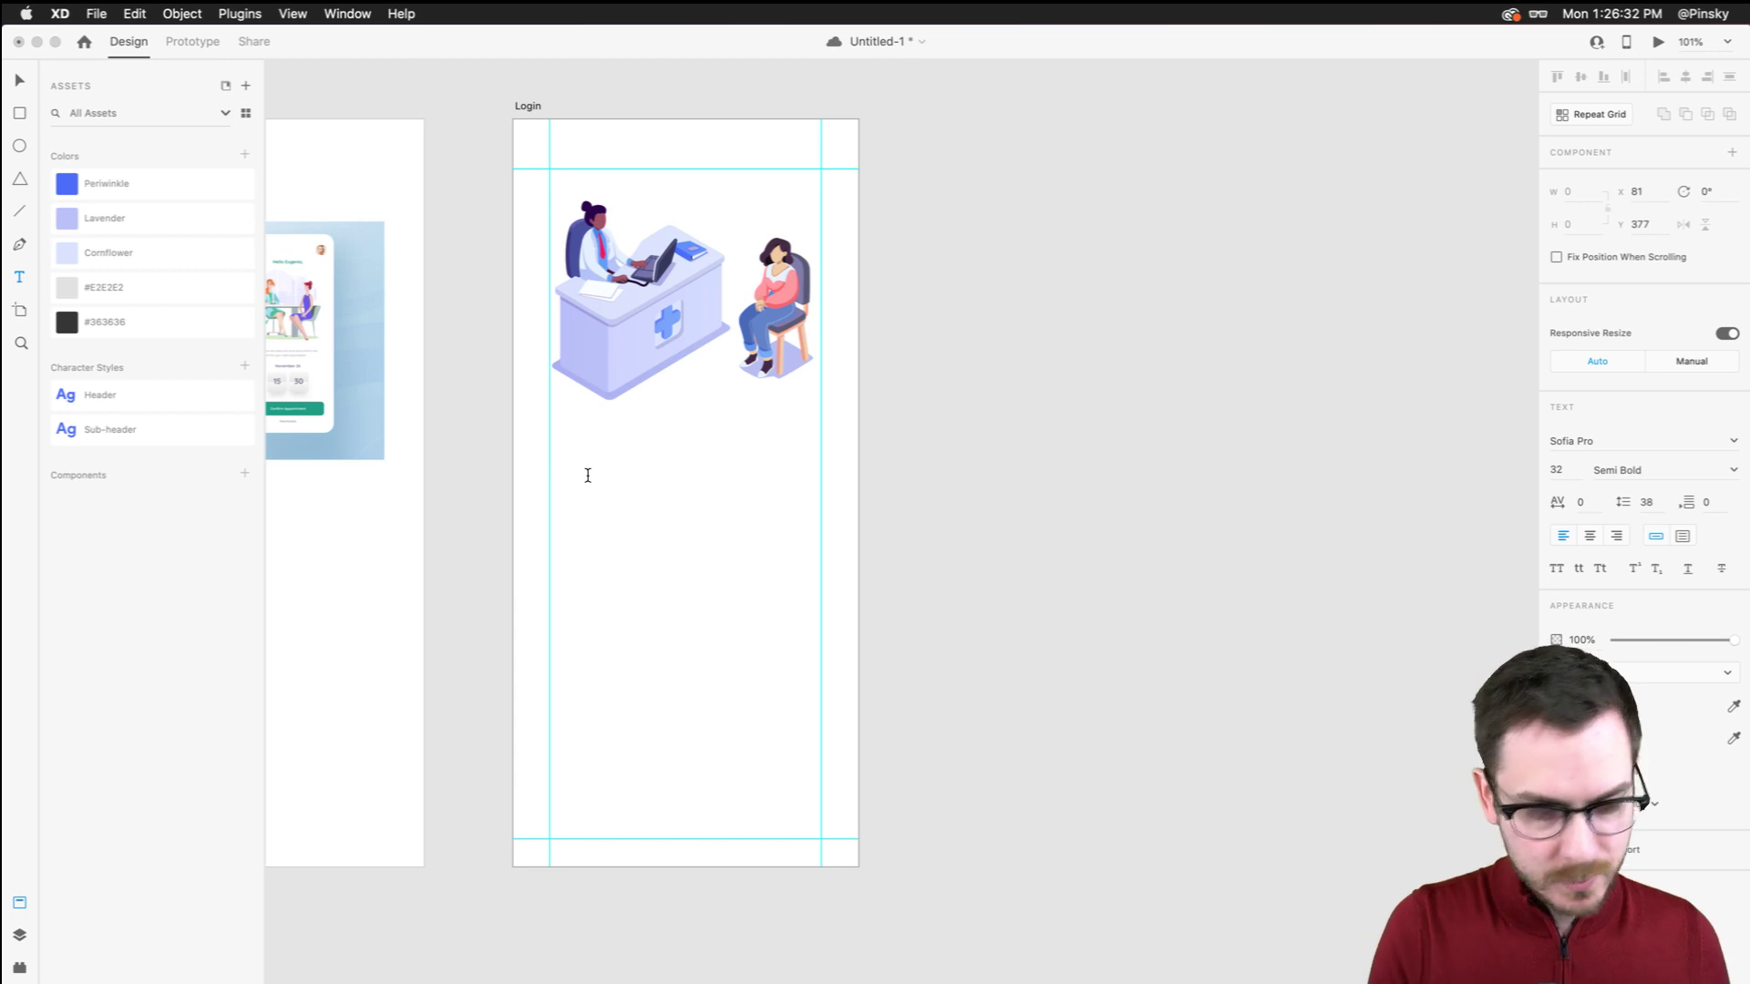
pyautogui.write('Sign in')
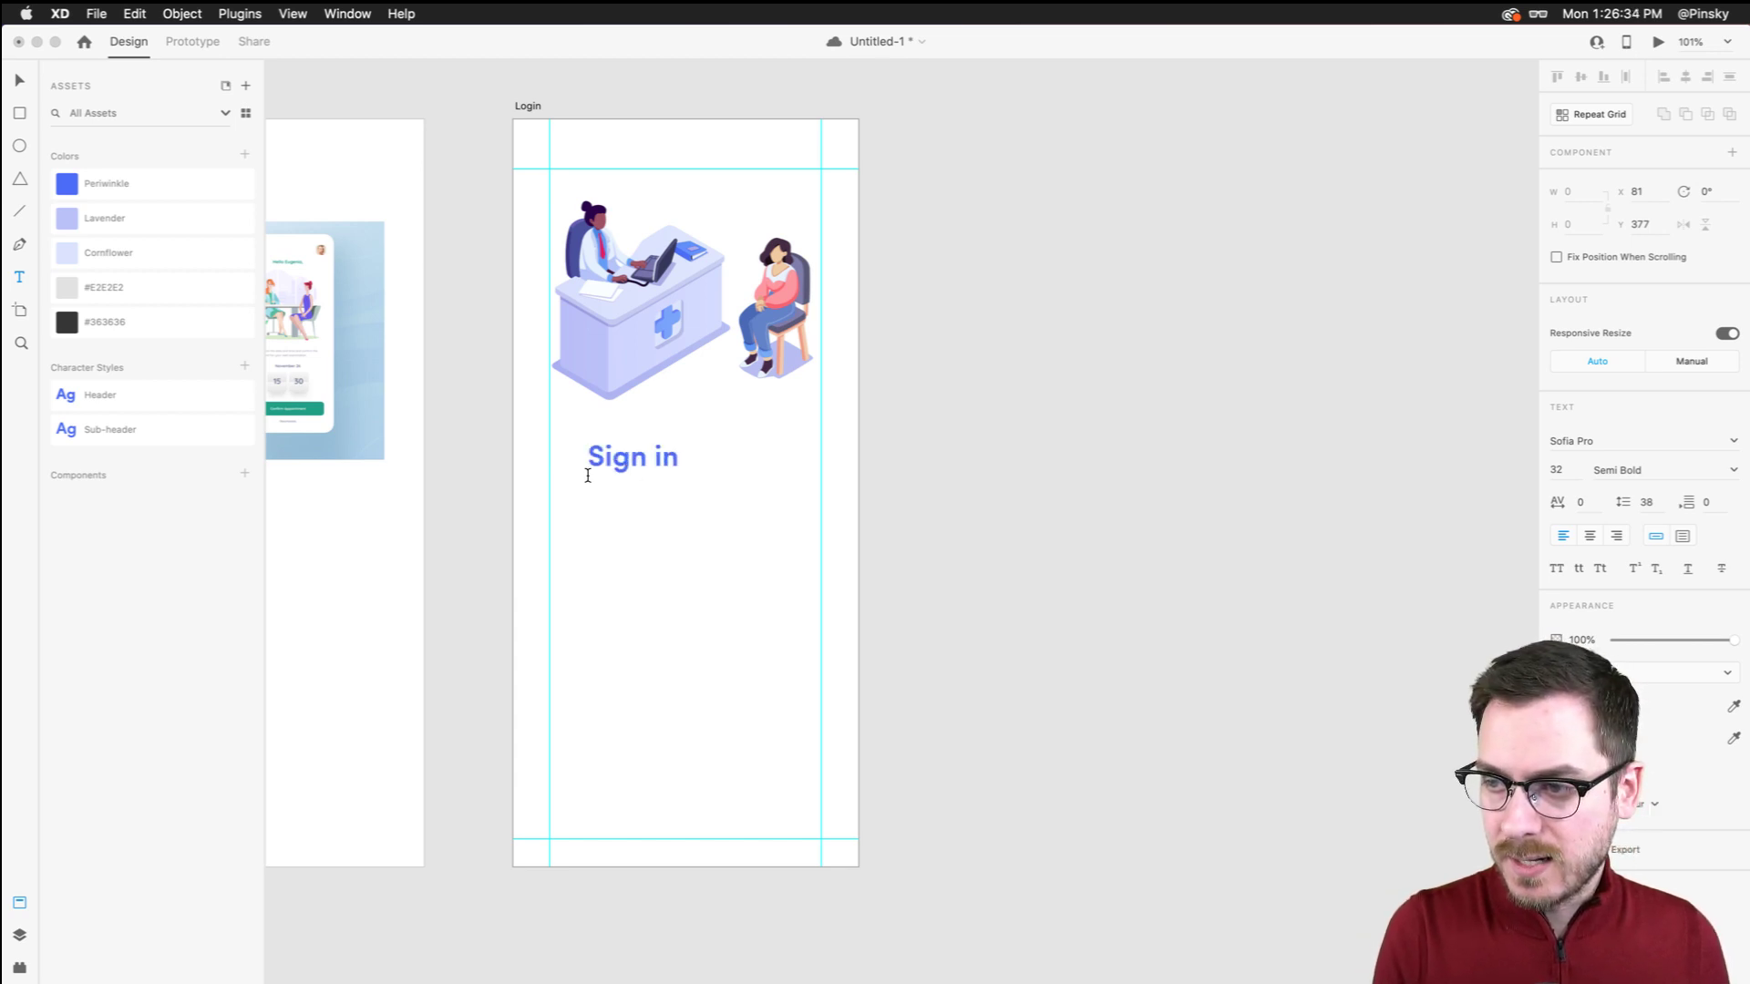
pyautogui.press('Escape')
pyautogui.moveTo(632, 480); pyautogui.dragTo(616, 468)
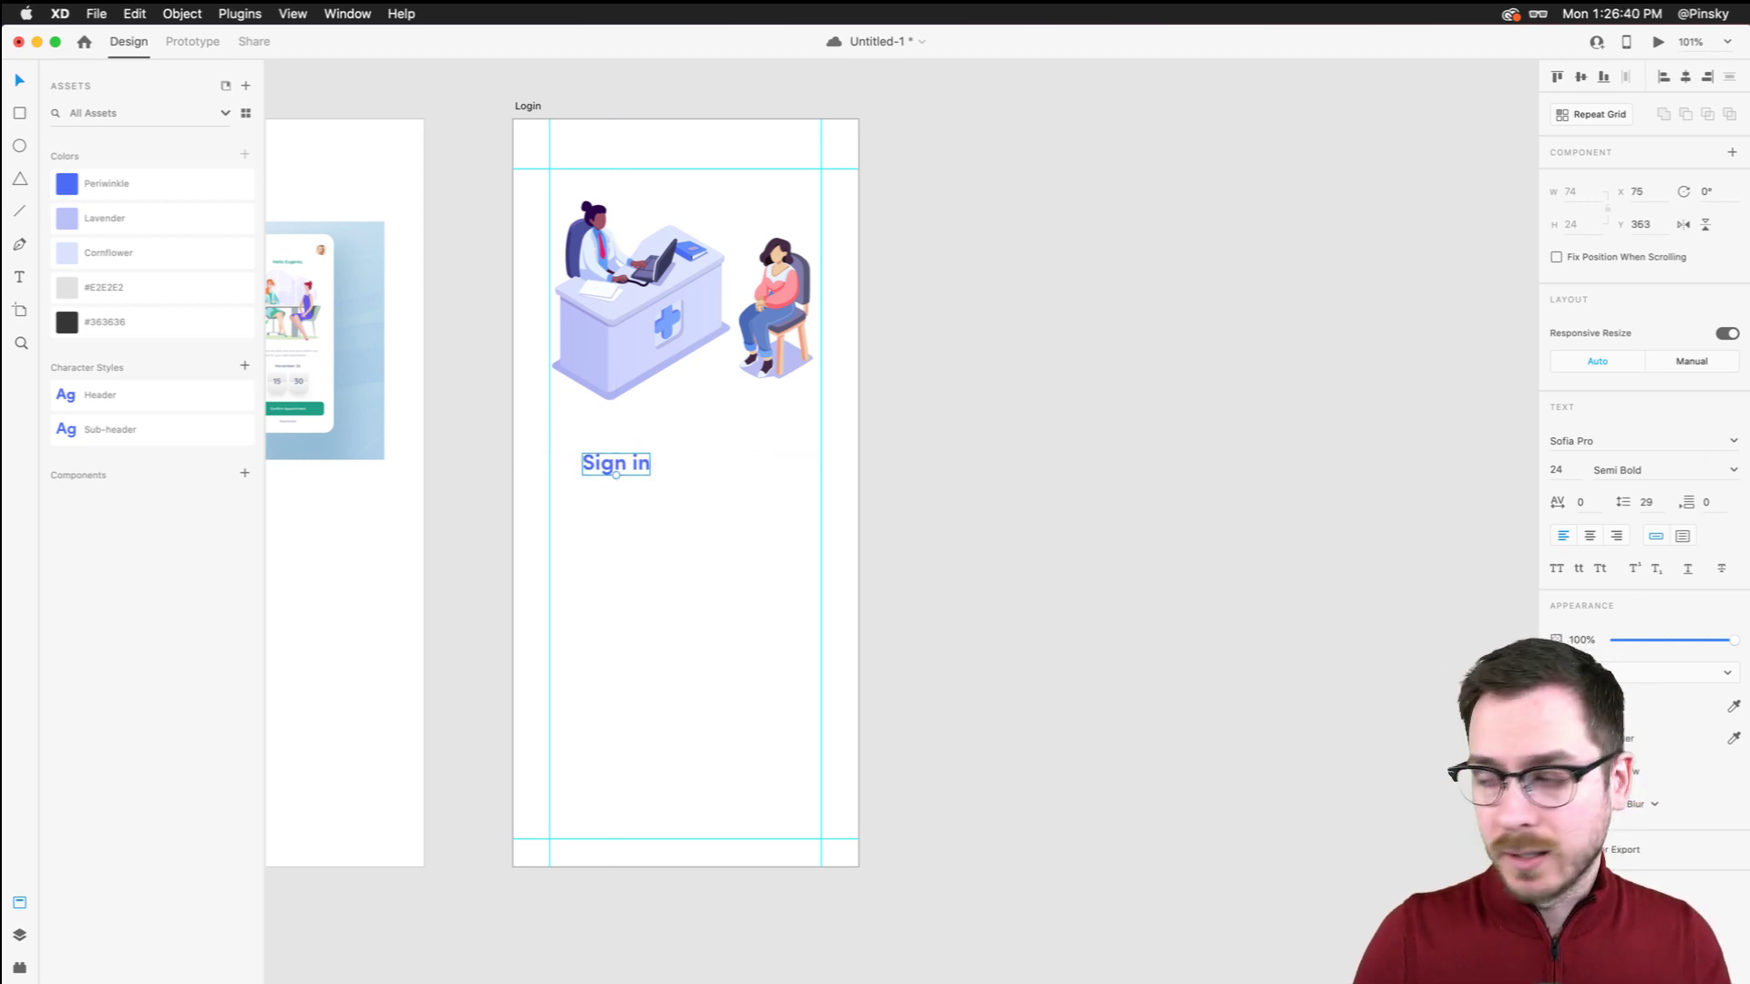
# Recolor the "Sign in" text with the dark gray #363636 color asset
pyautogui.click(1560, 706)
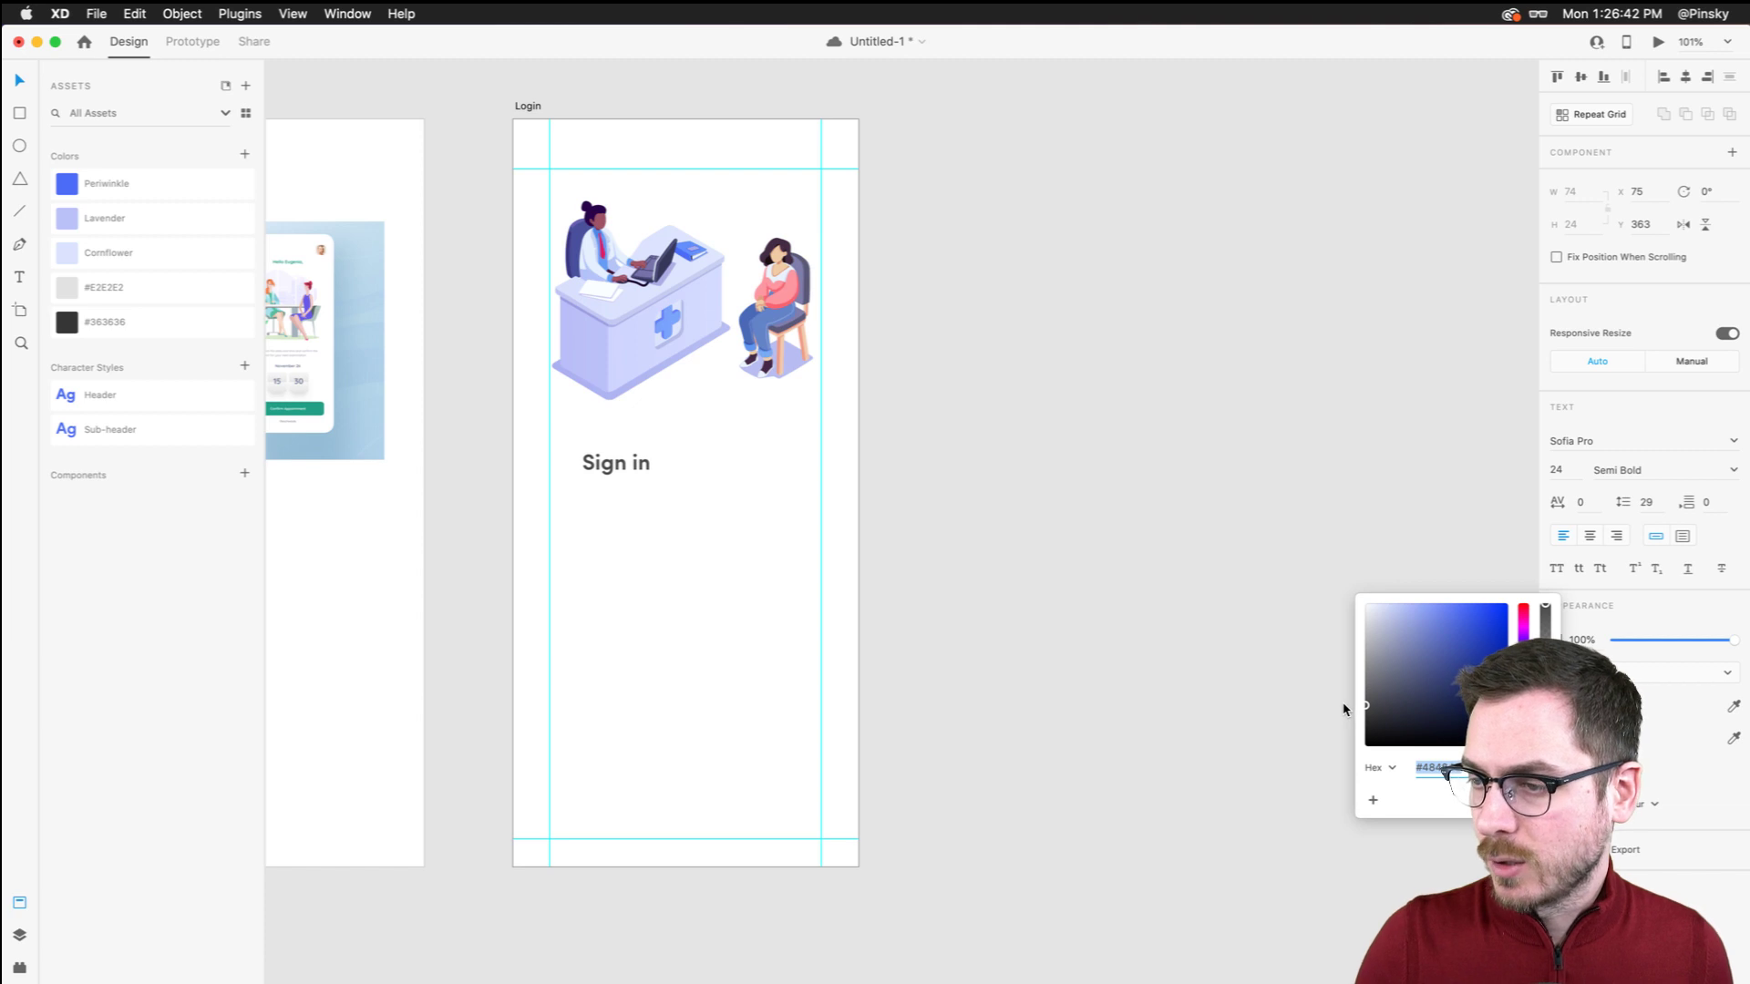
pyautogui.press('Escape')
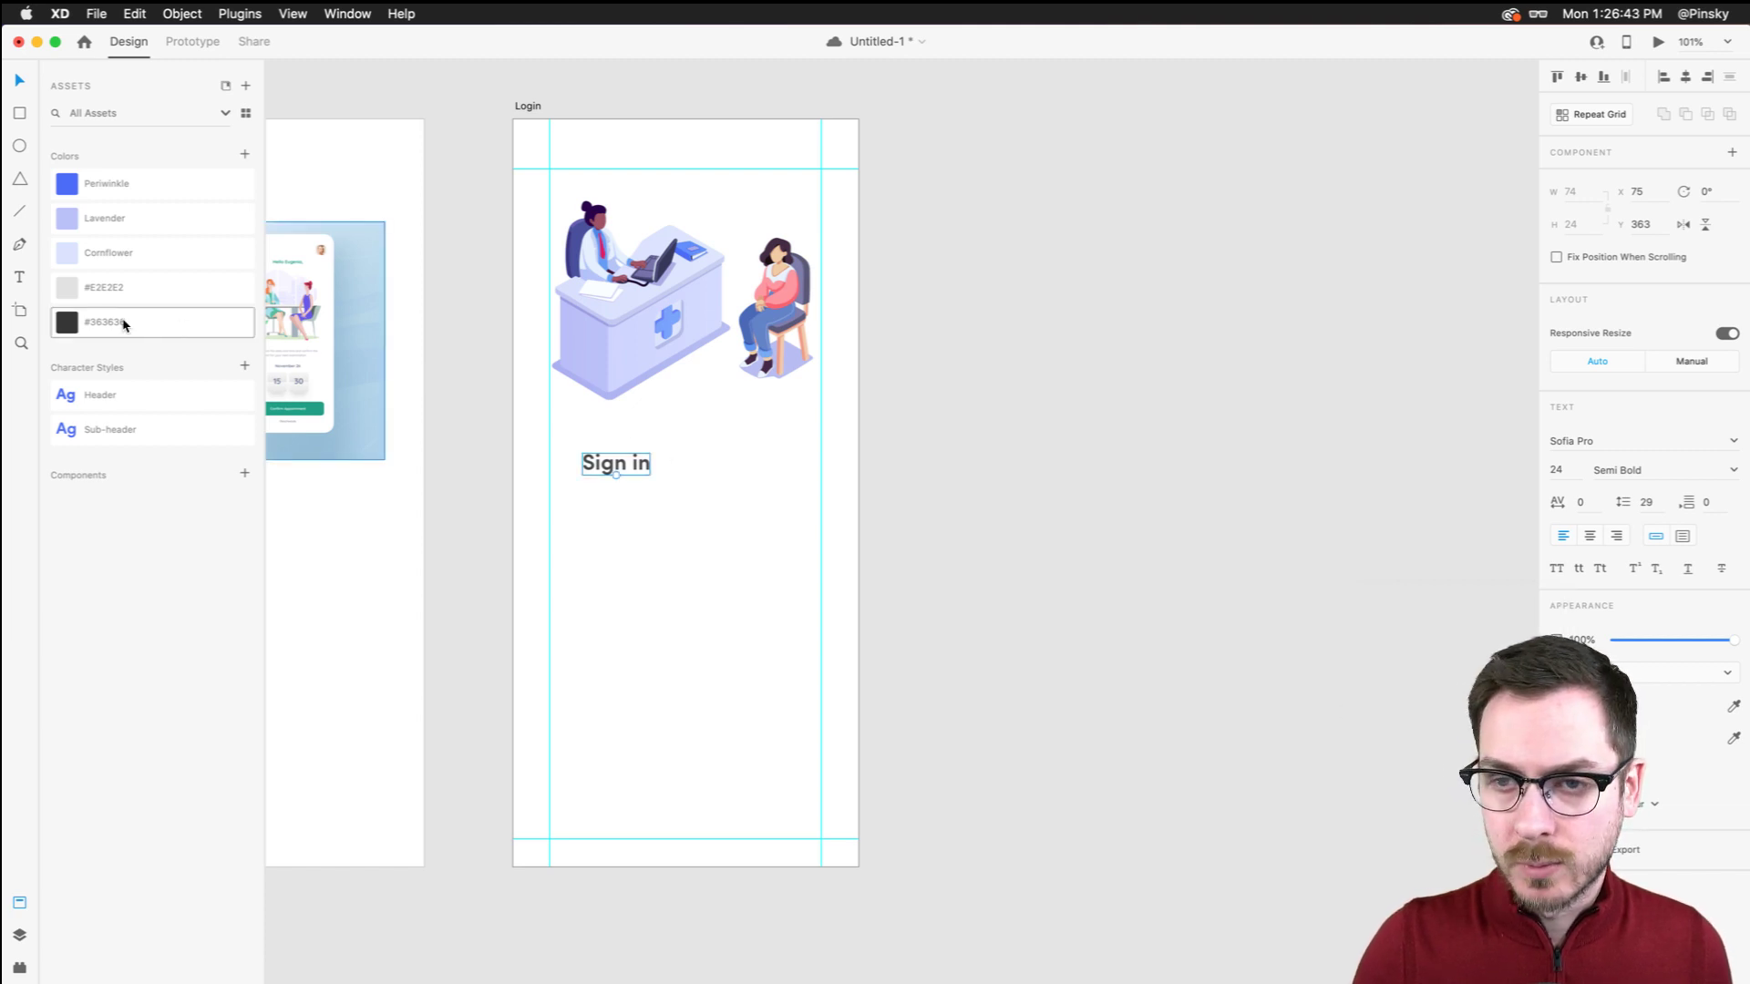
pyautogui.click(176, 328)
# Duplicate the "Sign in" text beside the original and change the copy to "Sign Up"
pyautogui.moveTo(616, 461); pyautogui.dragTo(728, 461)
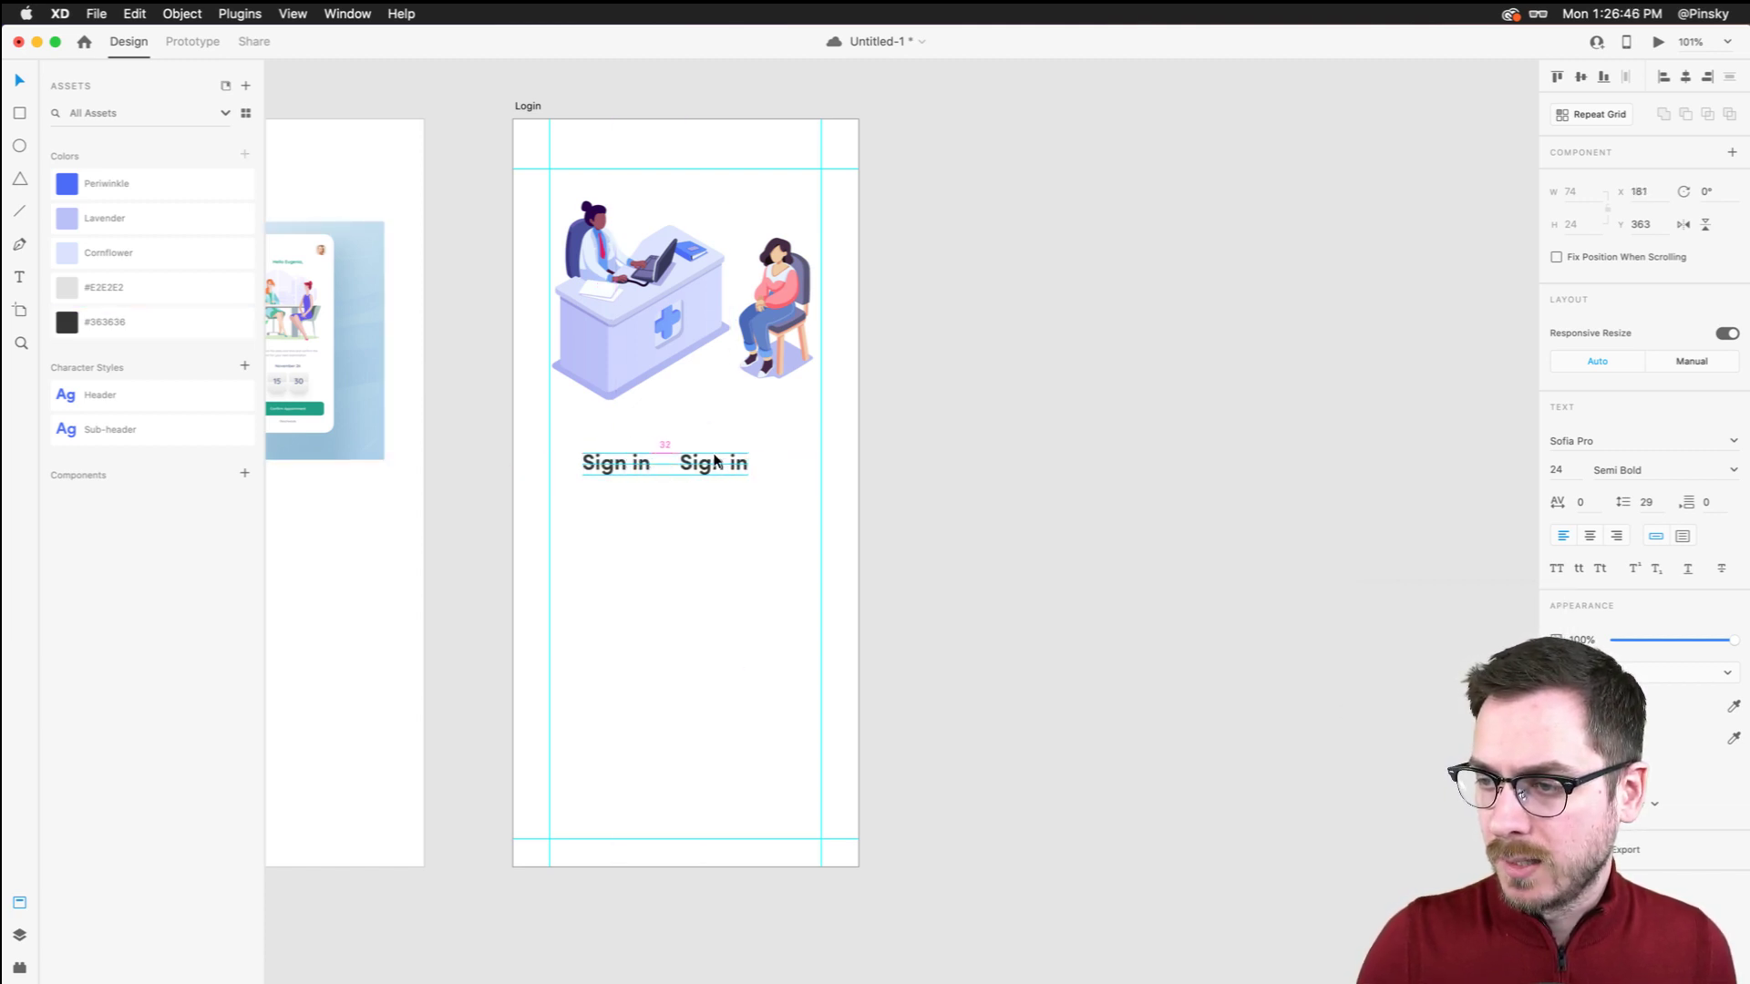
pyautogui.doubleClick(713, 465)
pyautogui.press('Right')
pyautogui.press('BackSpace')
pyautogui.press('BackSpace')
pyautogui.write('Up')
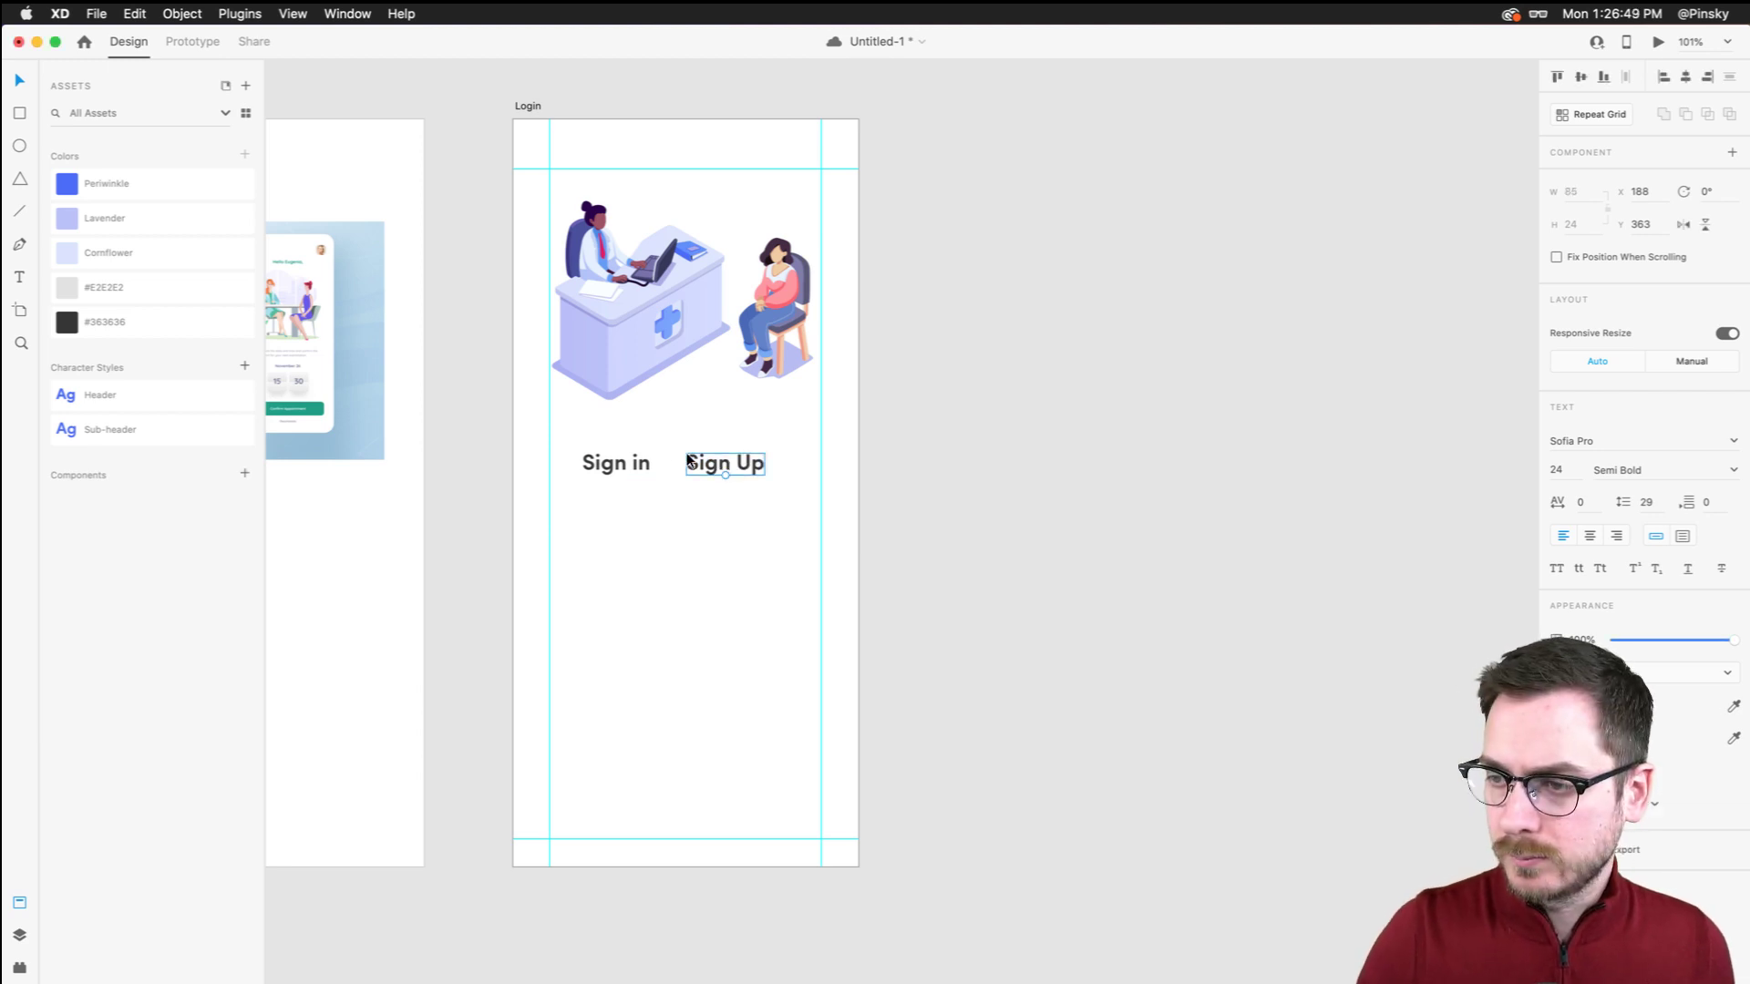
# Capitalize the first label as "Sign In" and space both labels evenly across the Login artboard beneath the illustrations
pyautogui.doubleClick(627, 473)
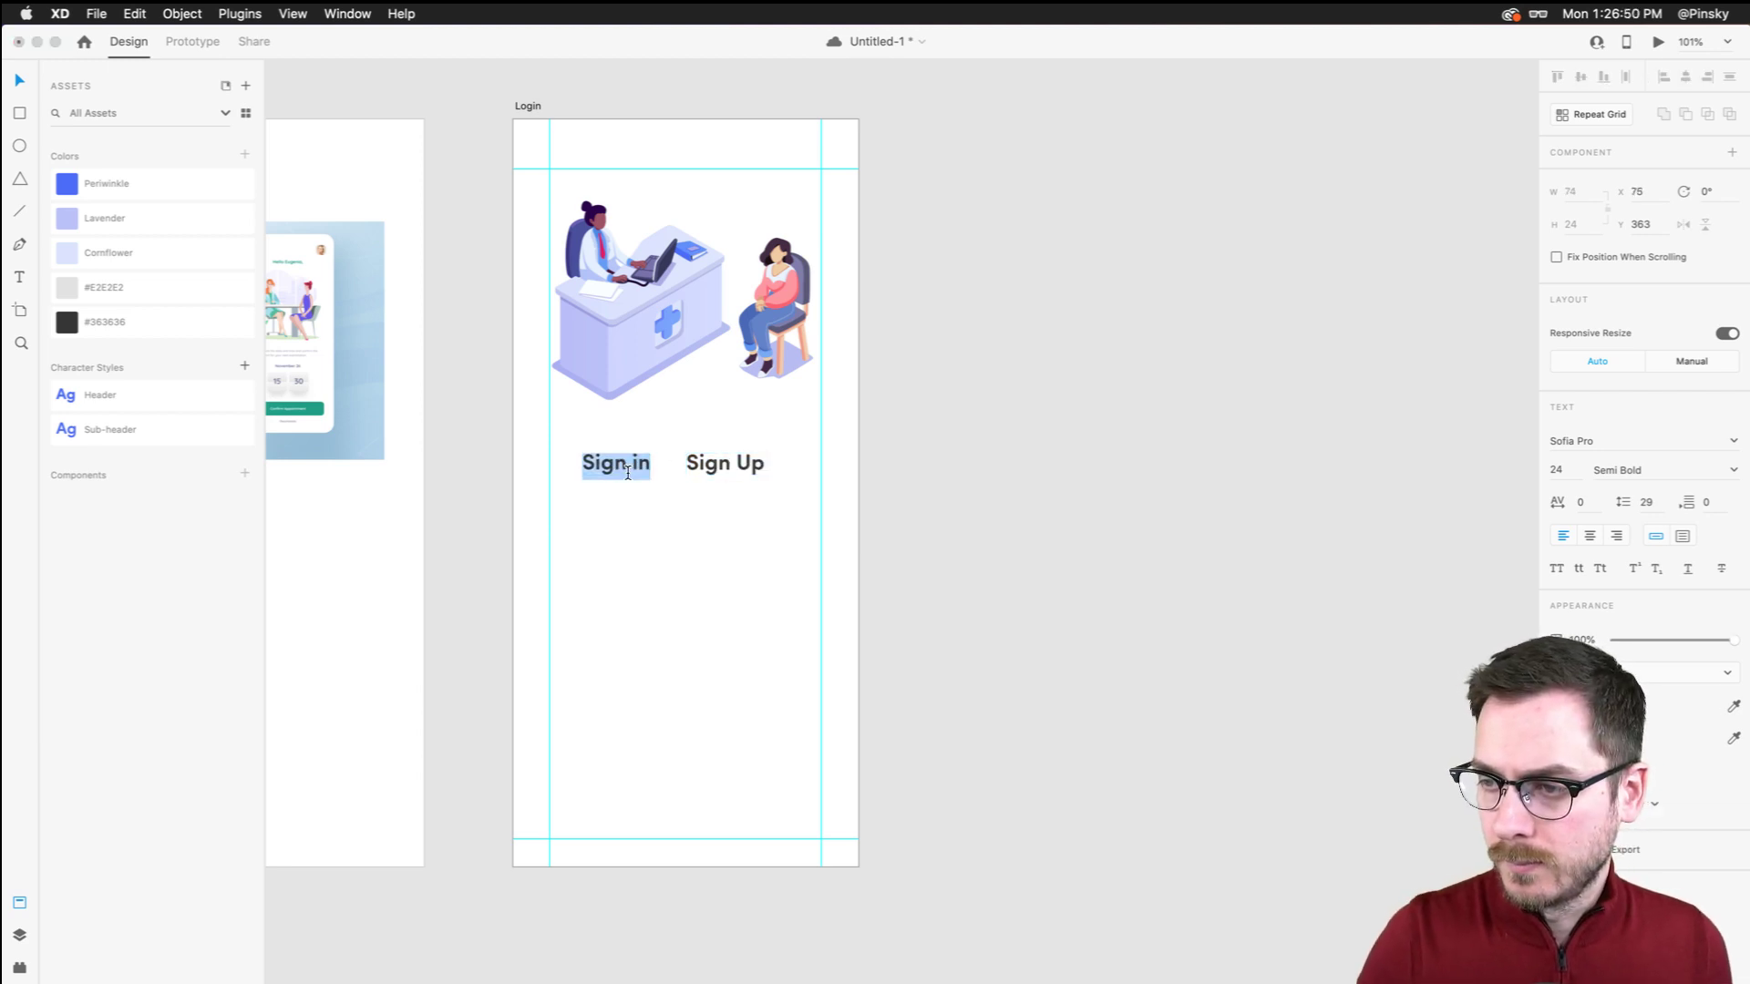
pyautogui.click(628, 473)
pyautogui.press('Delete')
pyautogui.write('I')
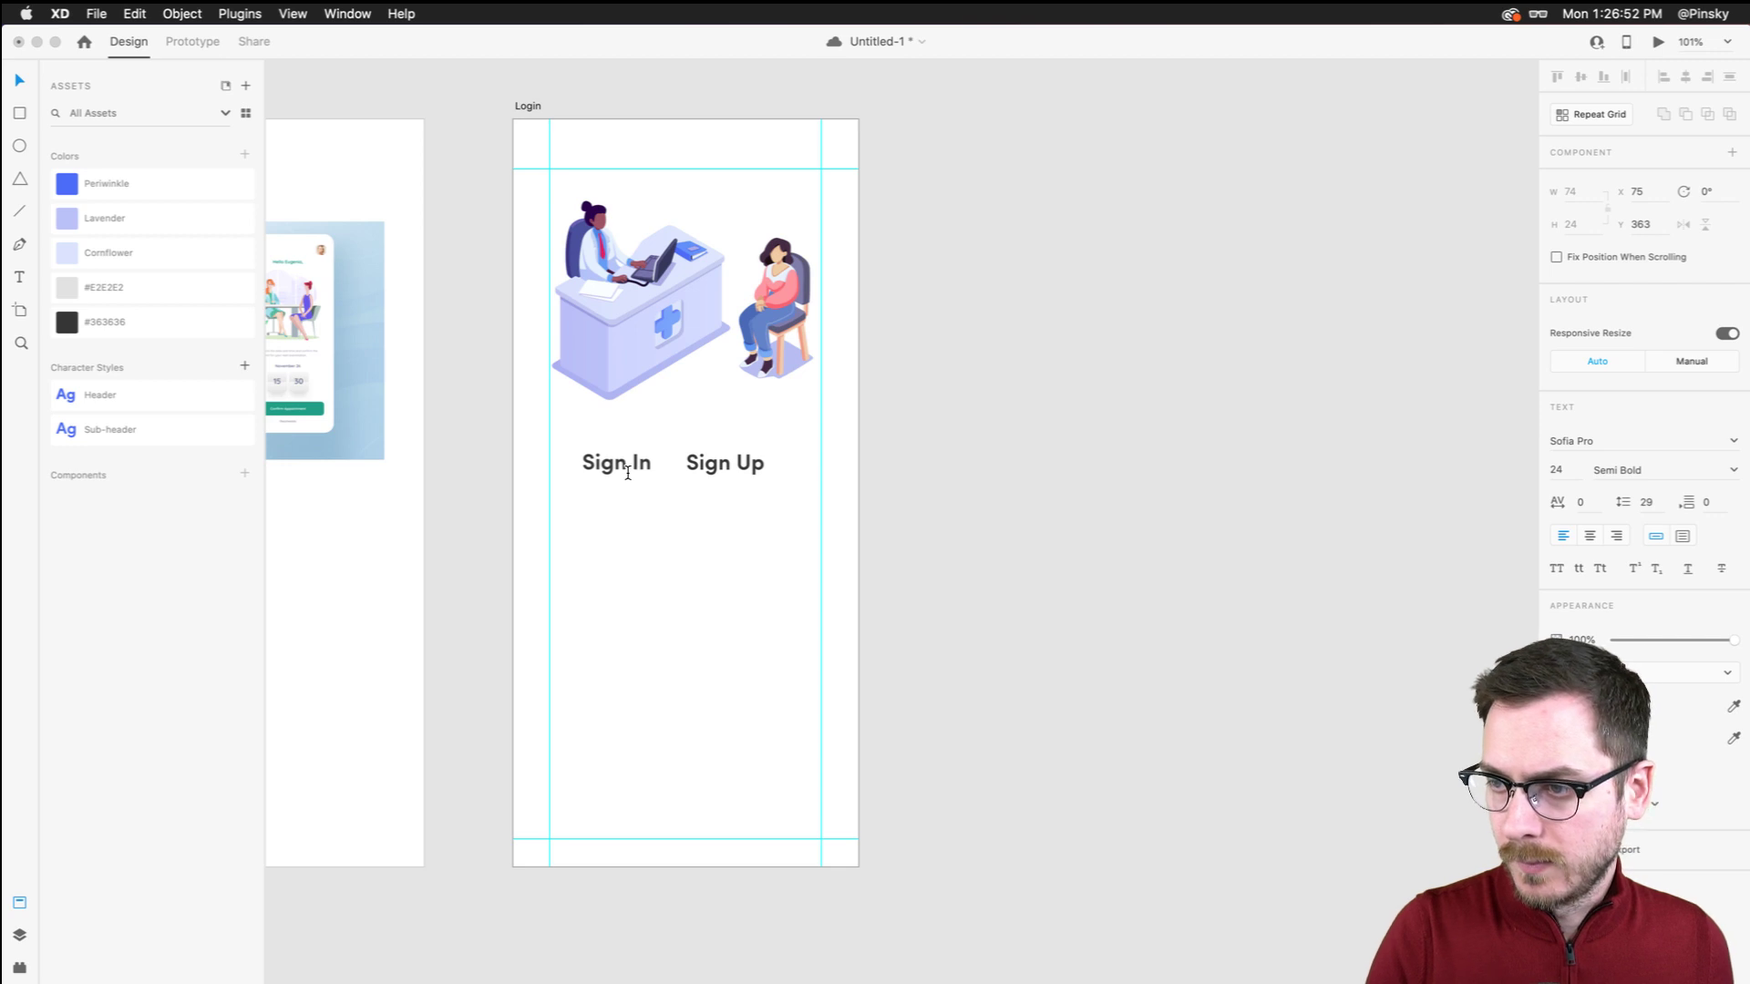
pyautogui.press('Escape')
pyautogui.moveTo(719, 463); pyautogui.dragTo(625, 462)
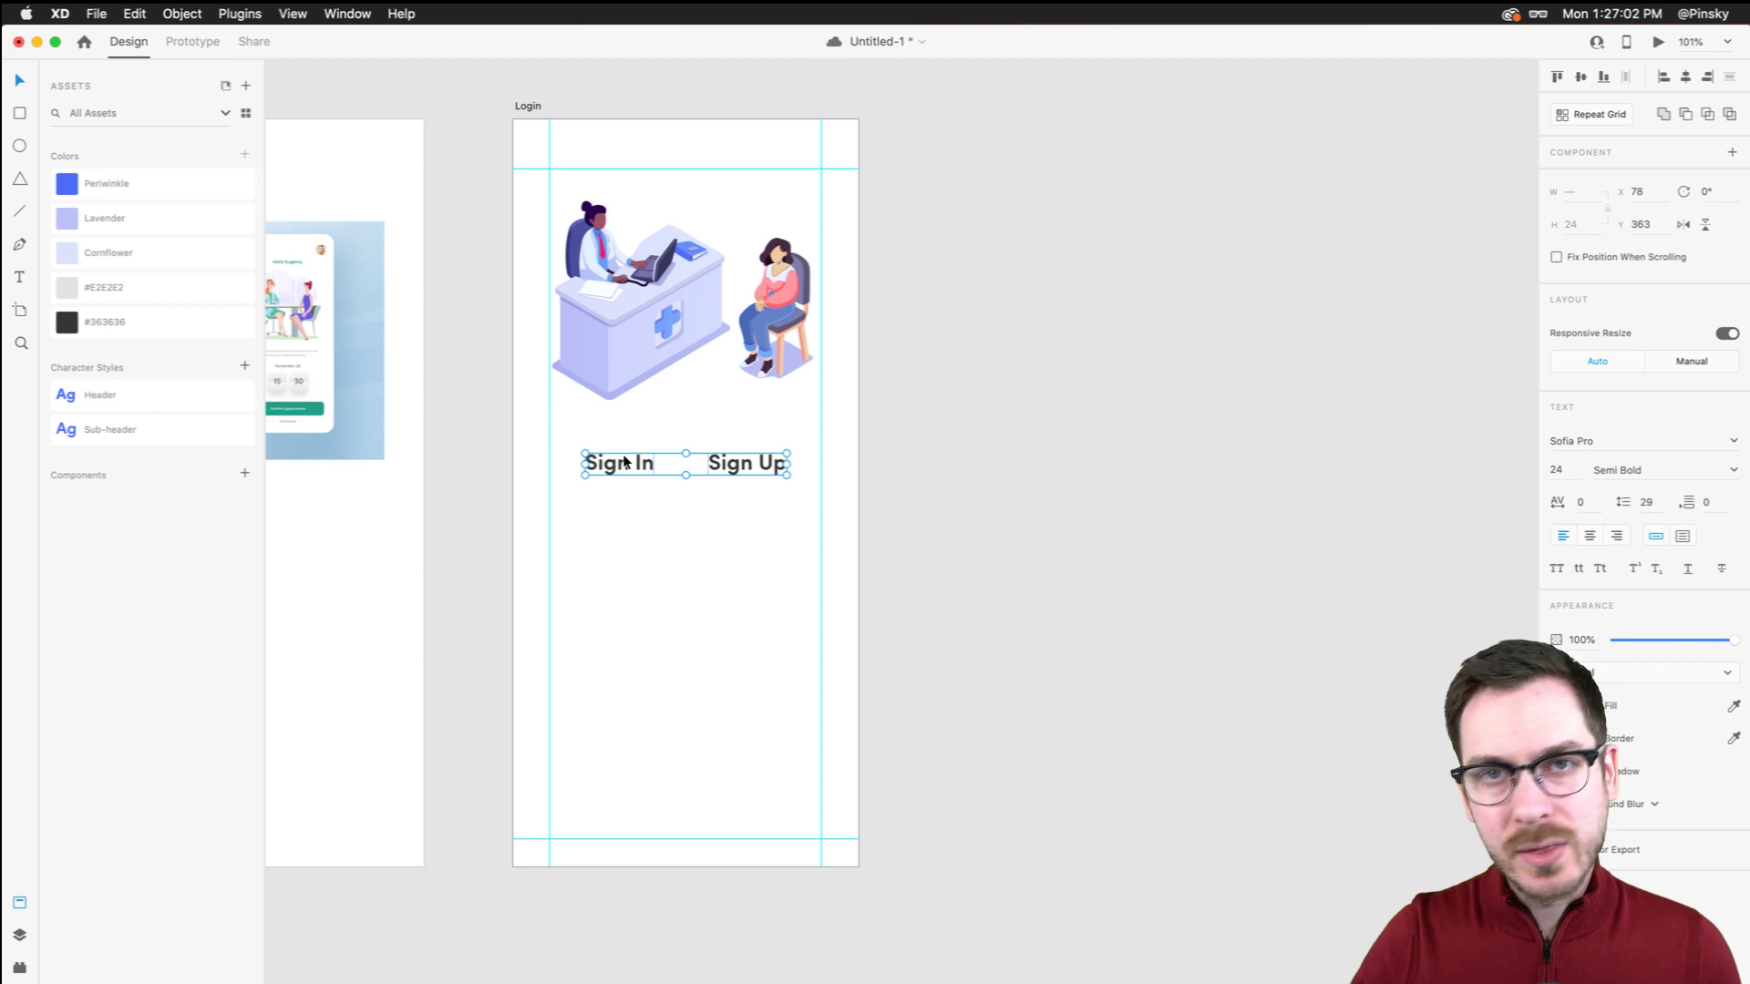
pyautogui.hscroll(-3, 625, 462)
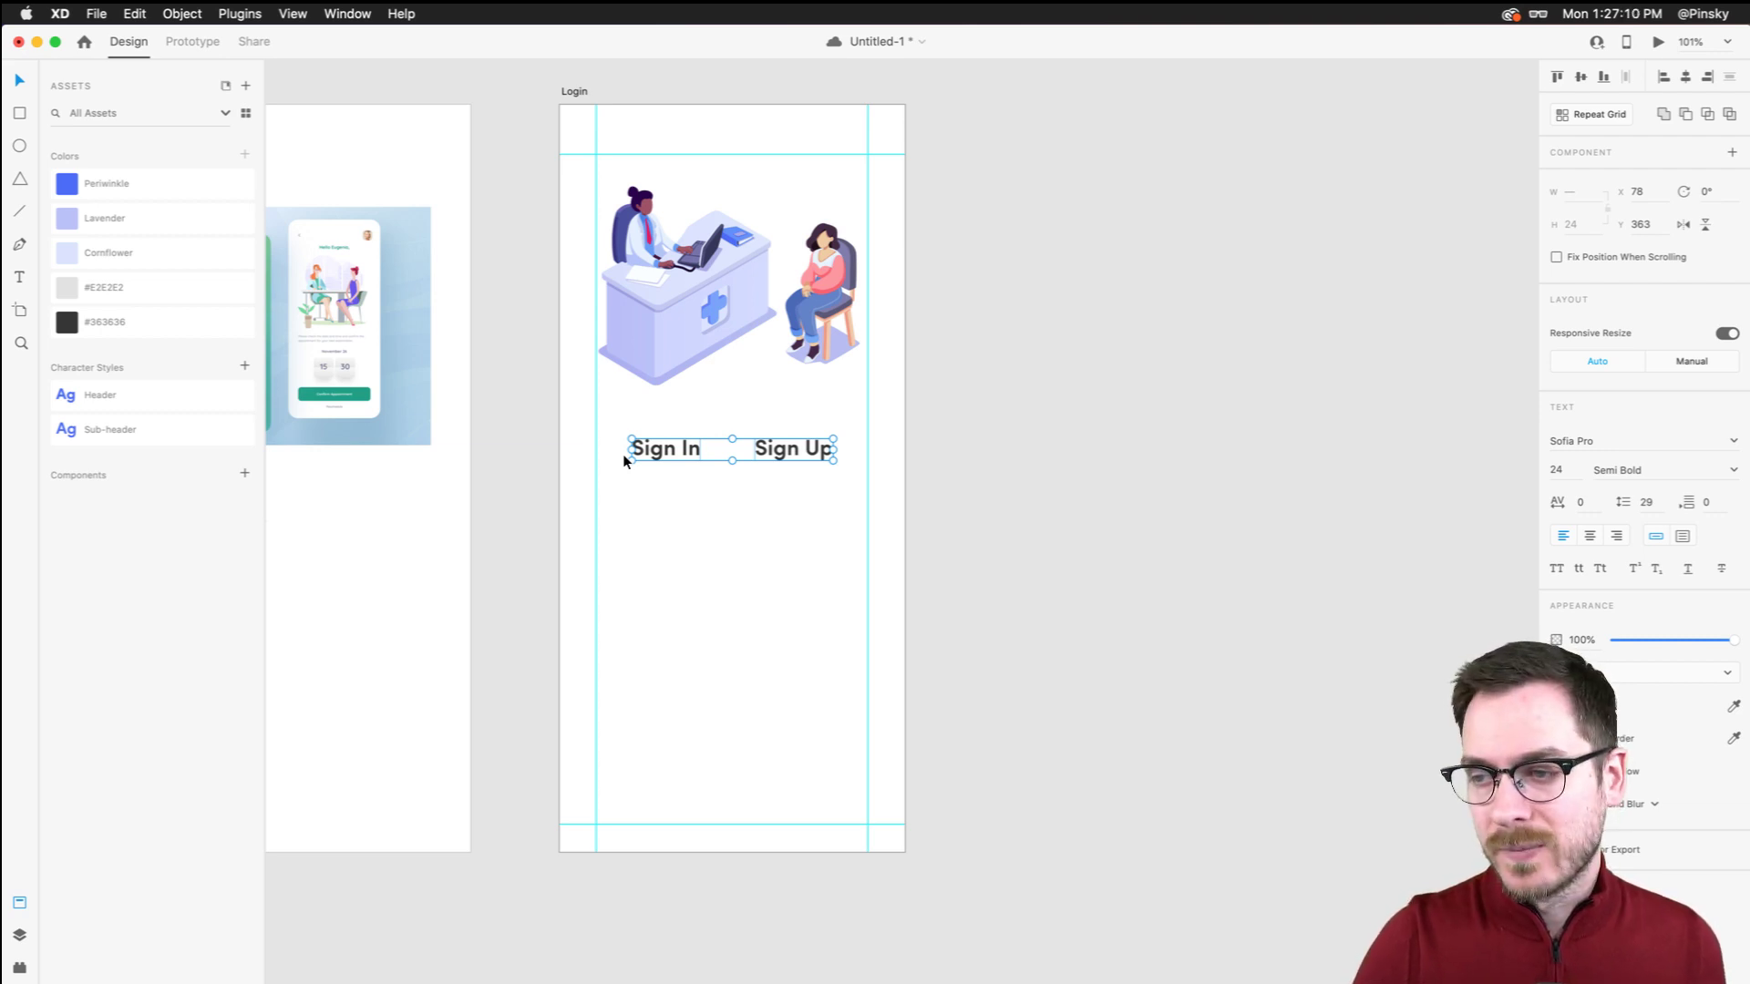
pyautogui.click(777, 472)
pyautogui.hscroll(-3, 776, 474)
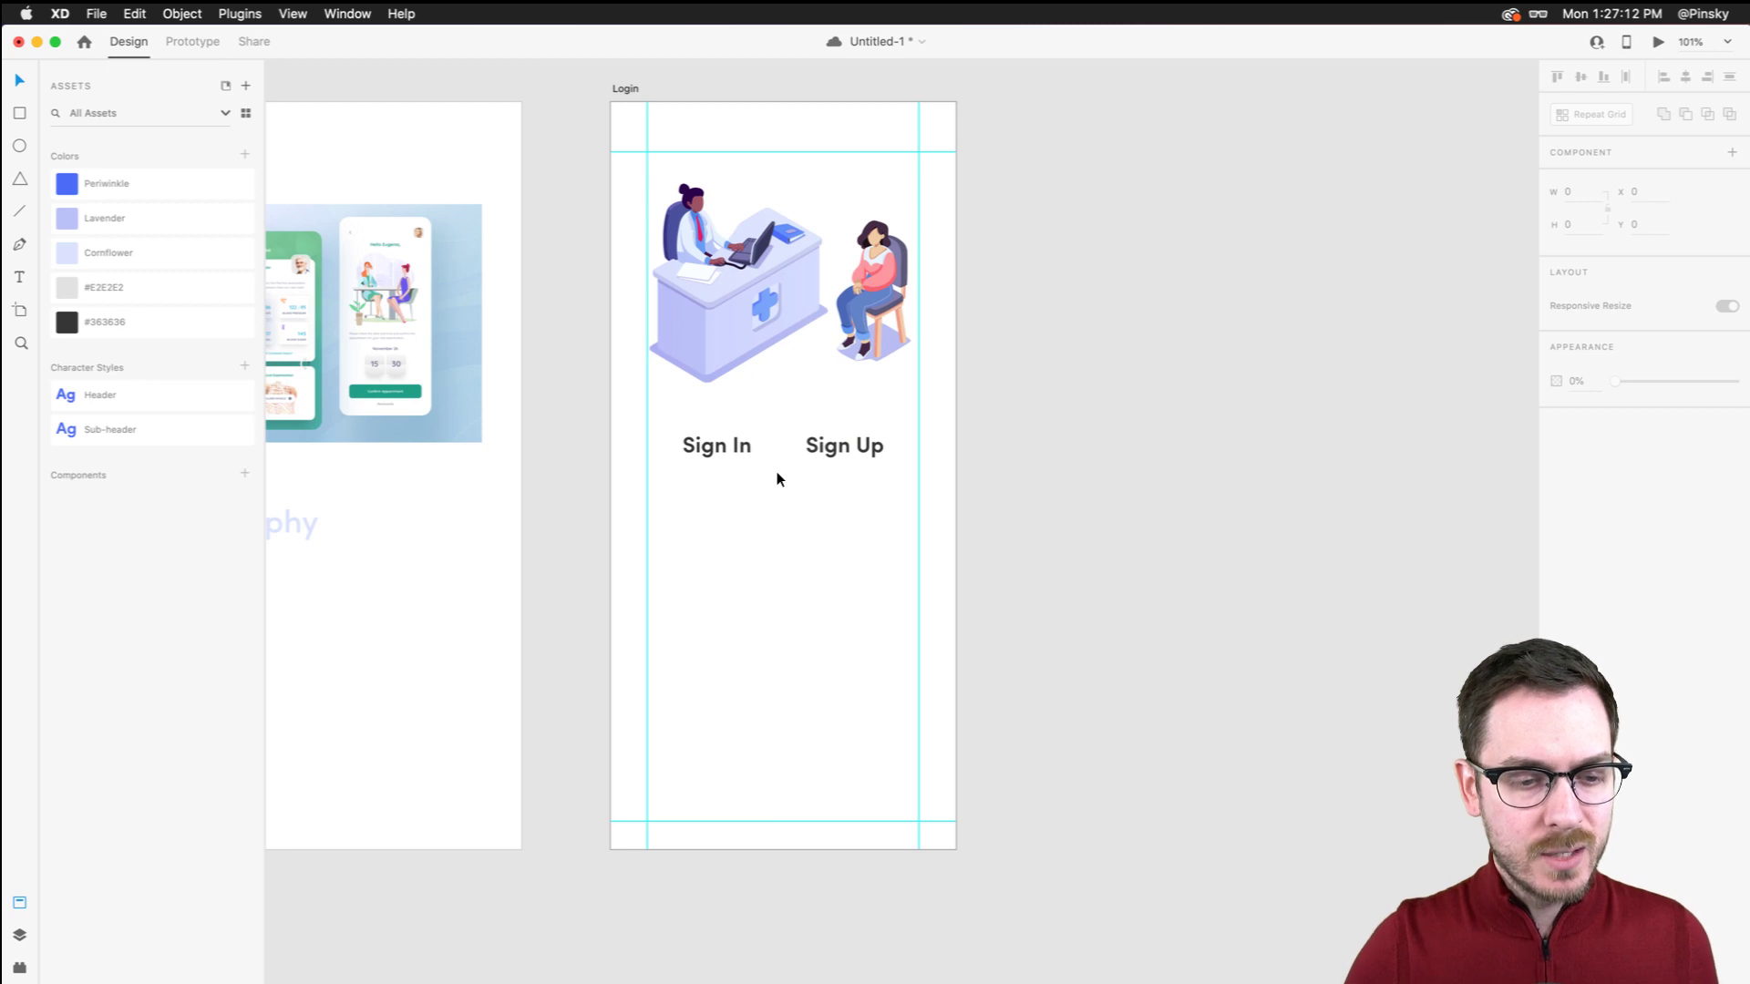
pyautogui.hscroll(-6, 777, 472)
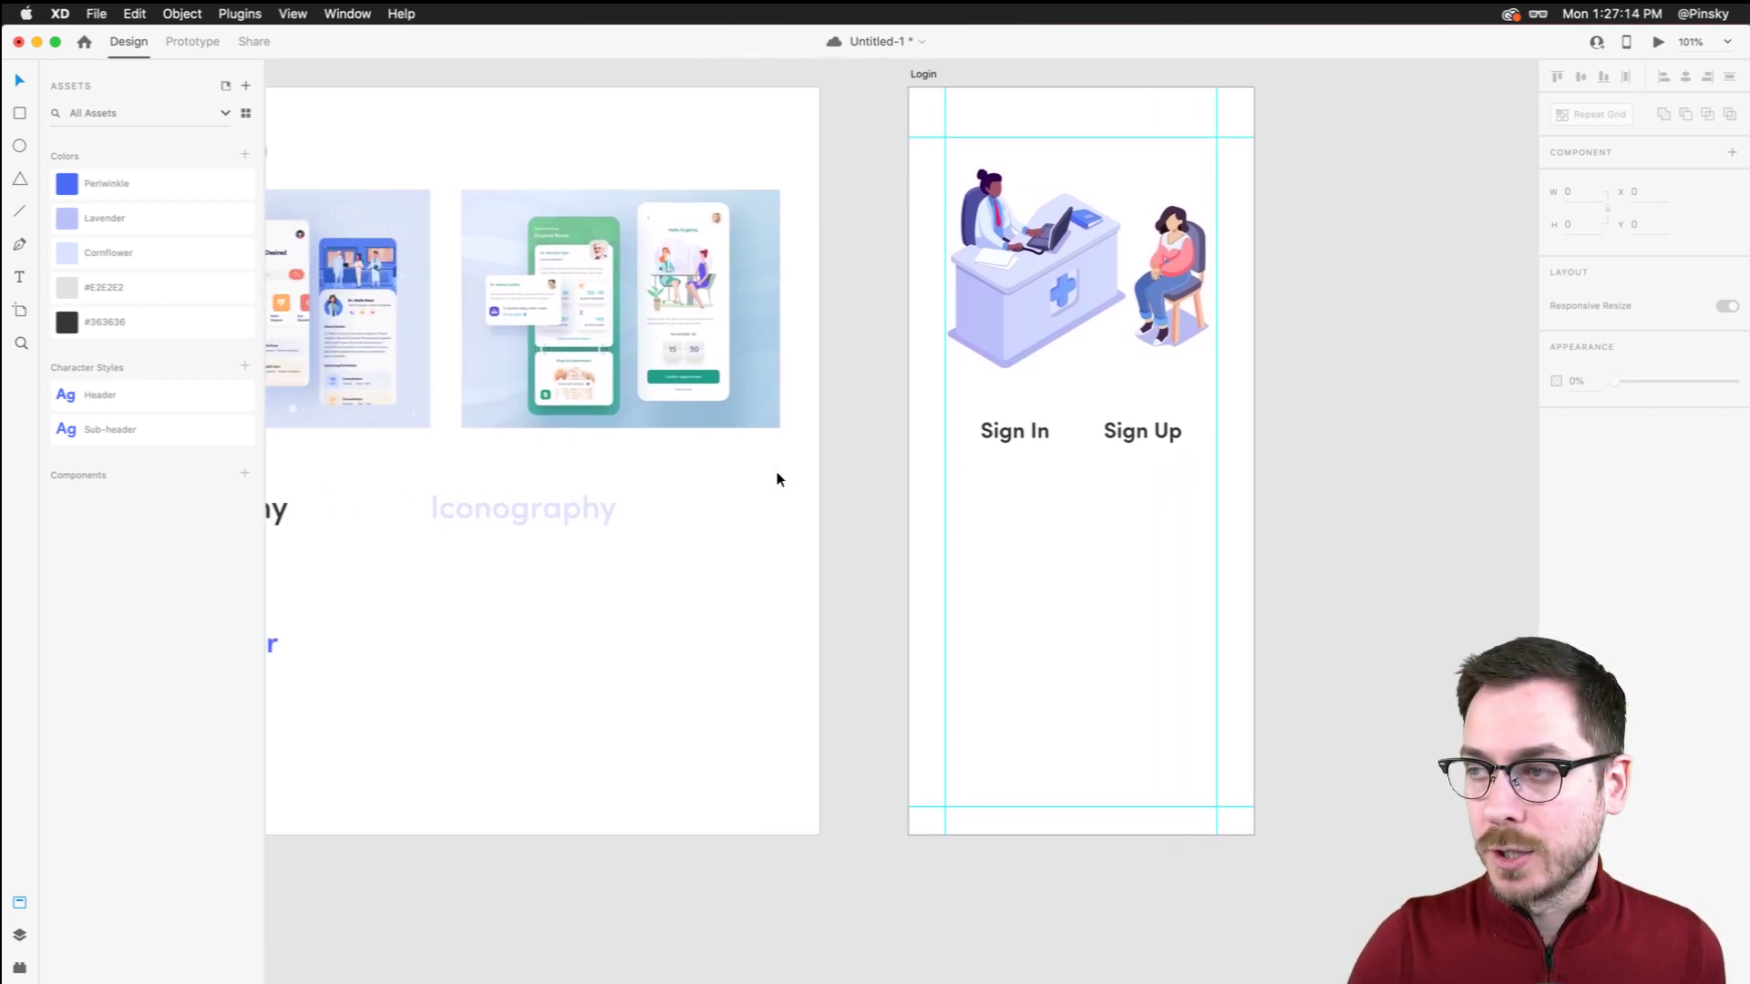
pyautogui.hscroll(4, 932, 315)
pyautogui.scroll(5, 932, 316)
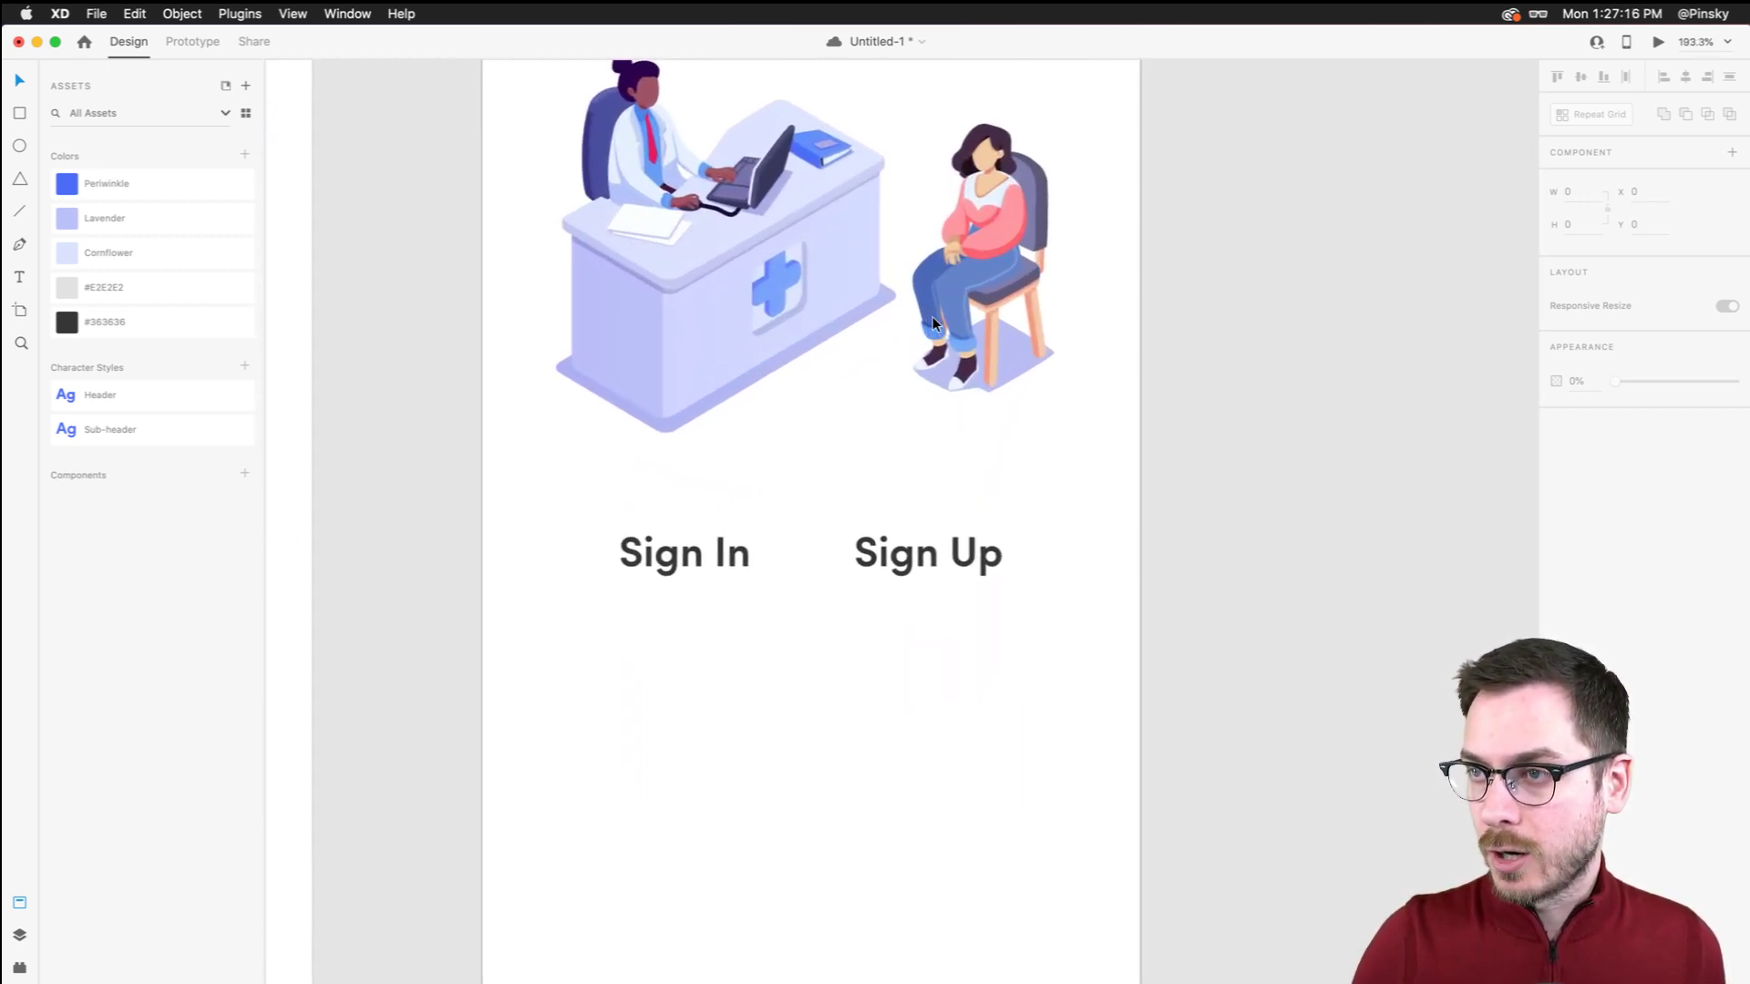
pyautogui.scroll(-2, 932, 315)
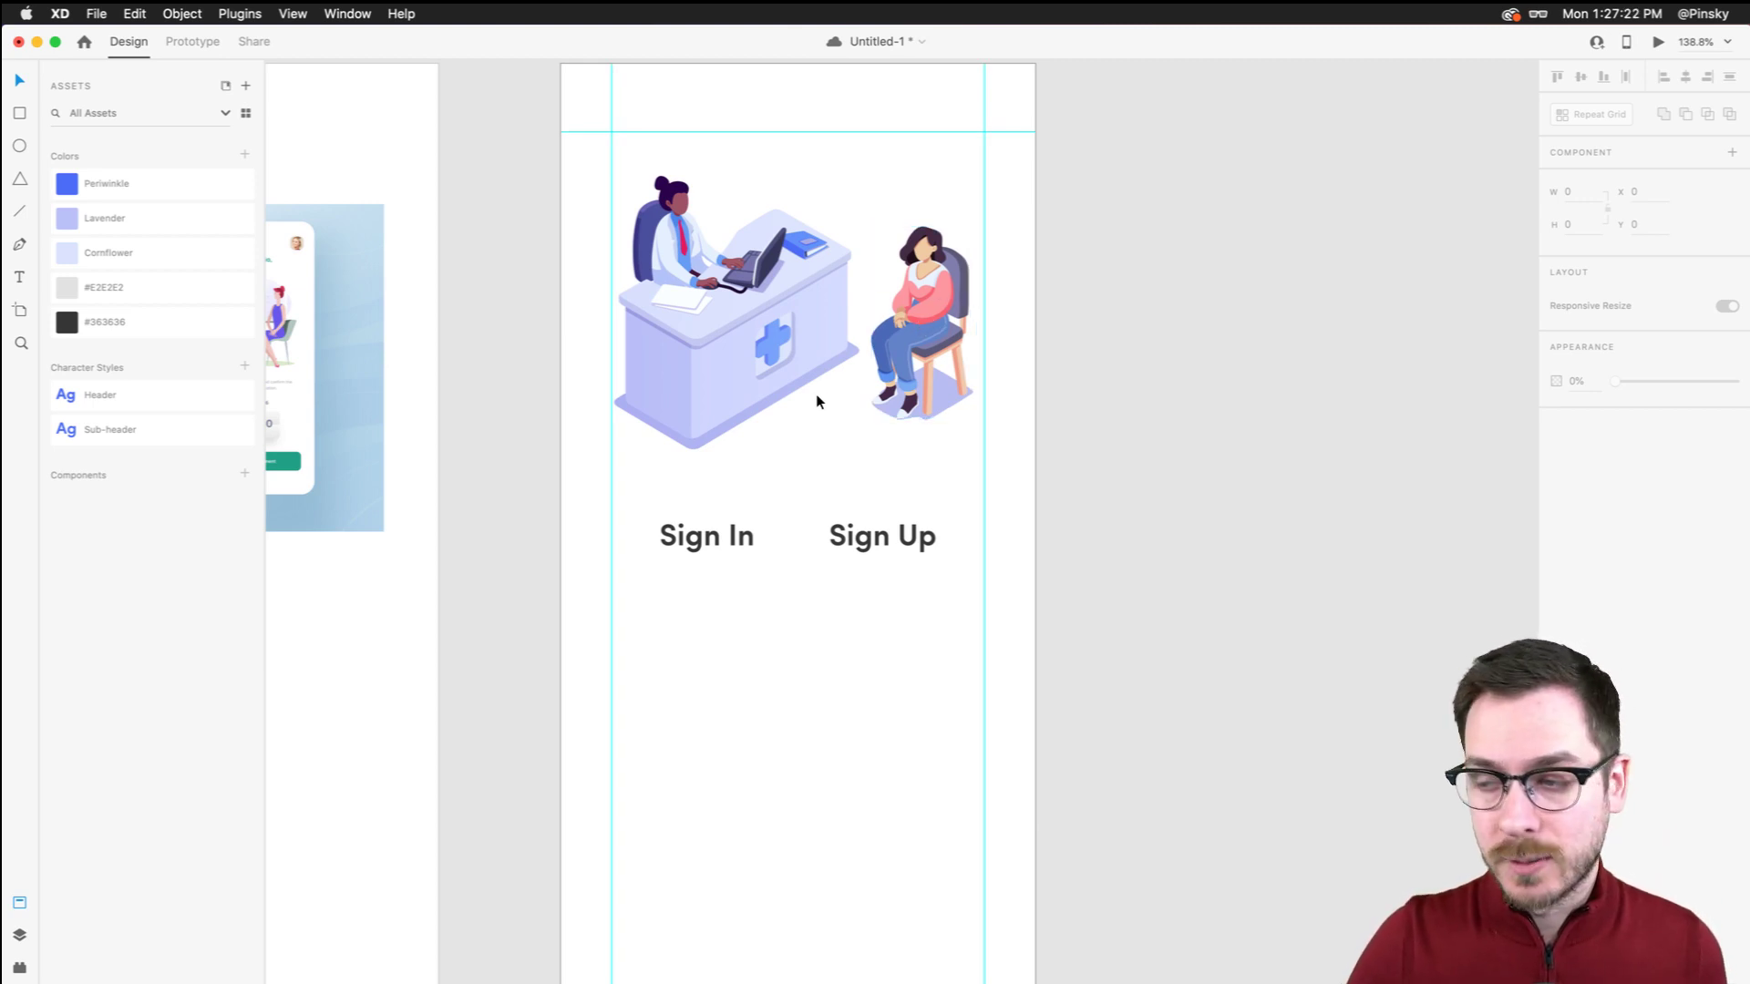
pyautogui.scroll(-5, 872, 634)
pyautogui.scroll(-4, 870, 635)
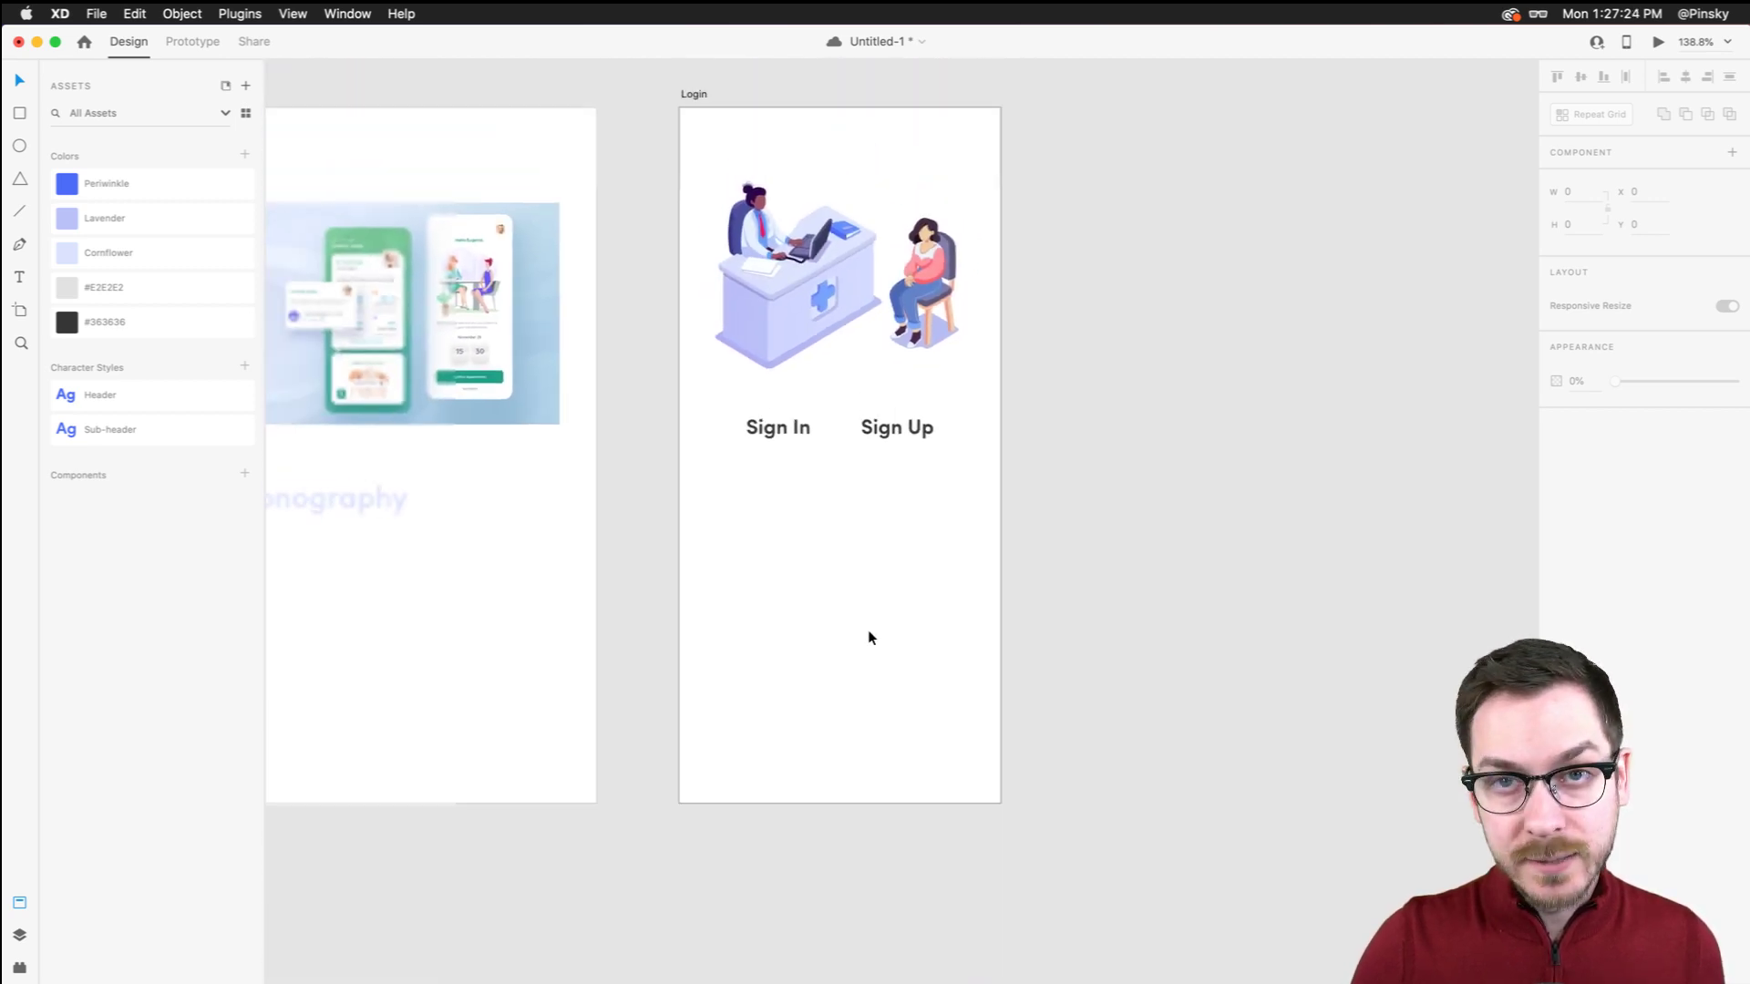
# Duplicate the "Sign In" label below itself, change the copy to "Email", and style it at size 17 in Light
pyautogui.scroll(5, 759, 445)
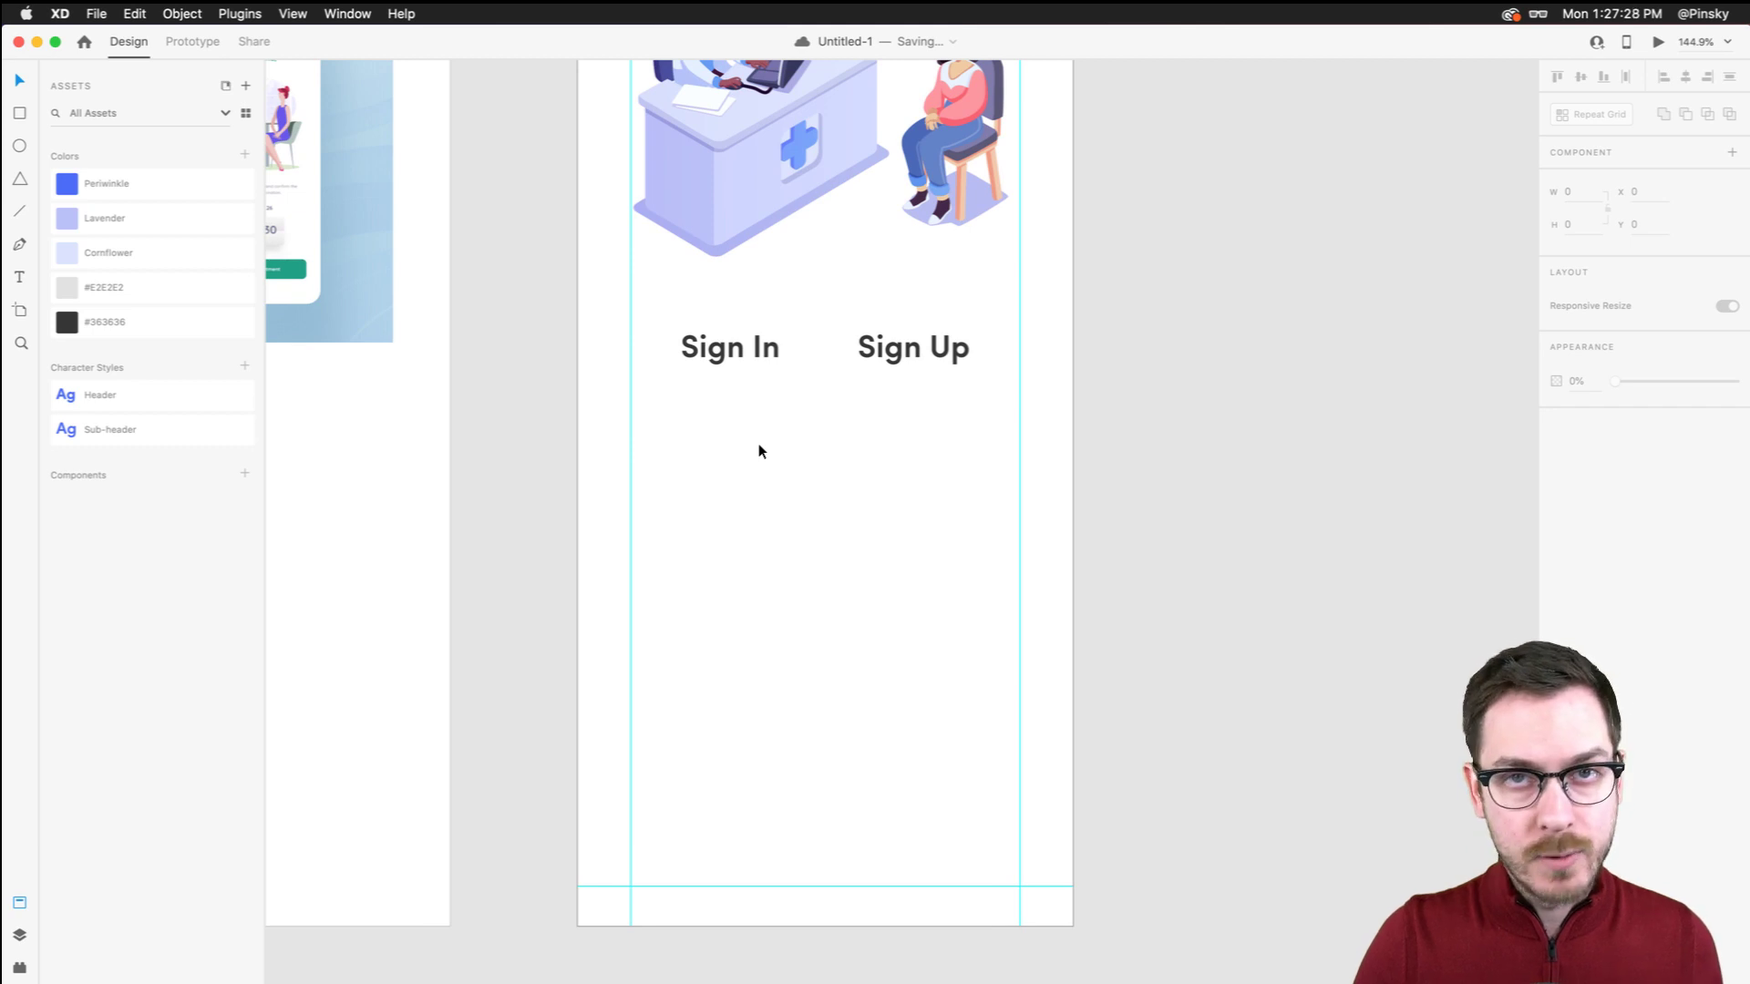
pyautogui.hscroll(1, 765, 450)
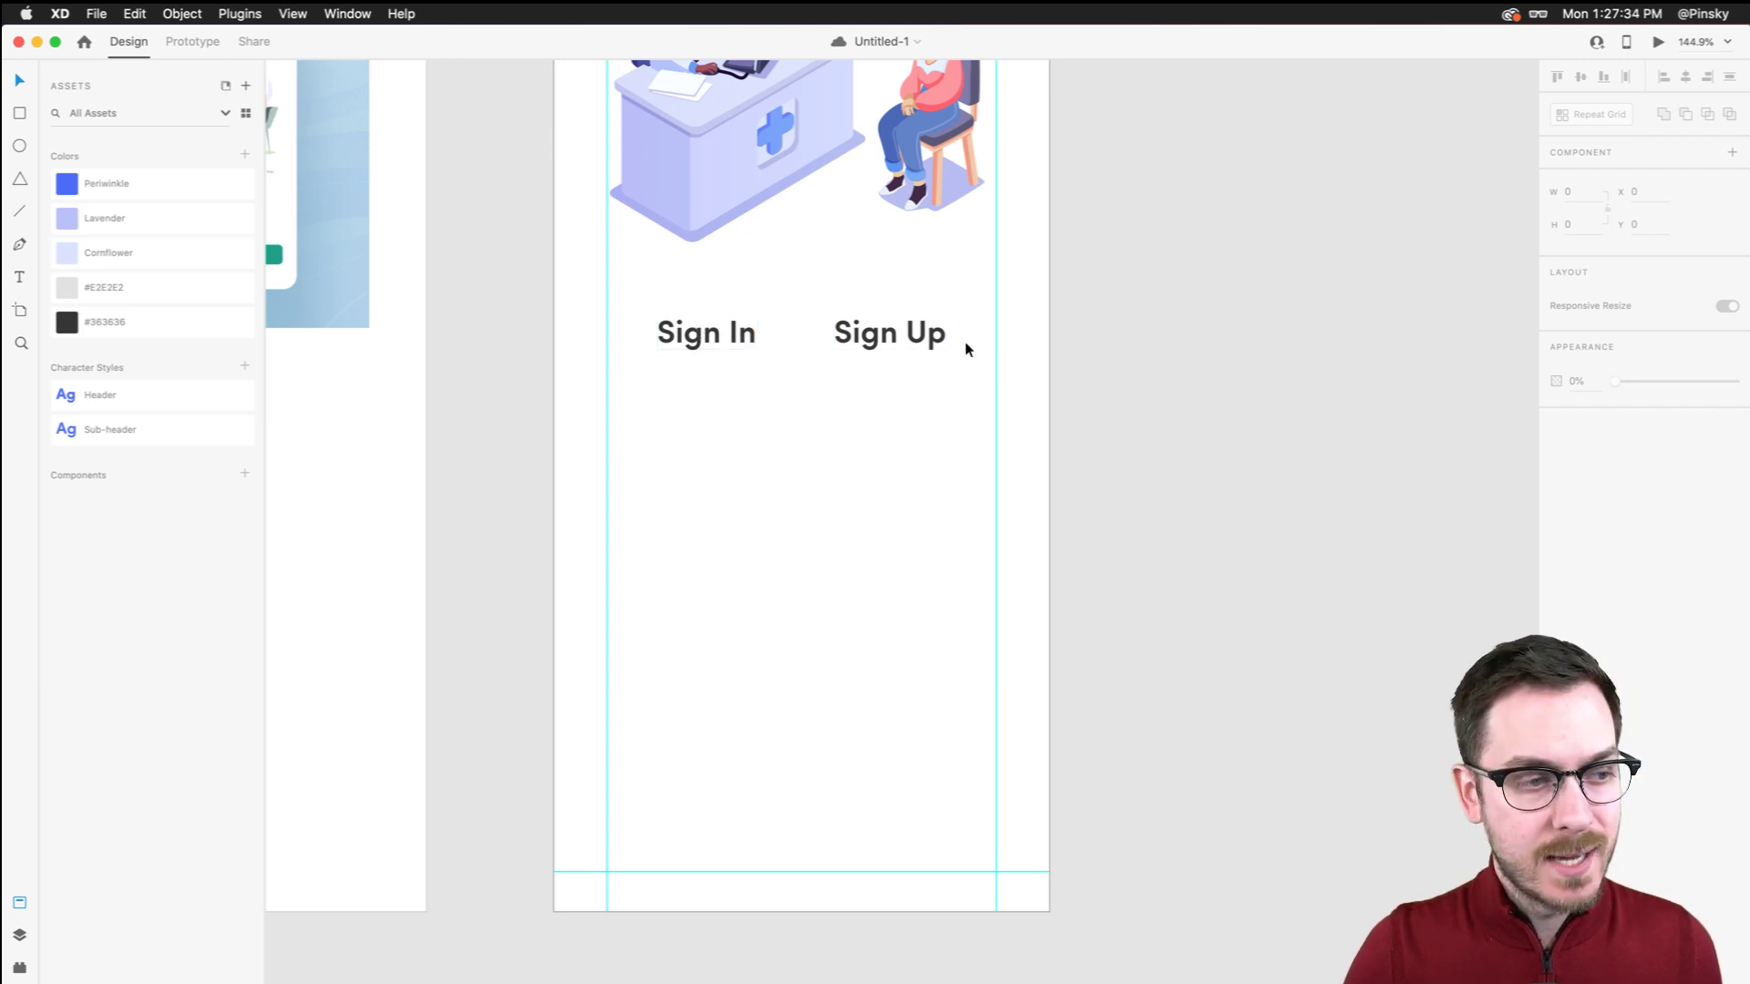
pyautogui.moveTo(711, 334); pyautogui.dragTo(708, 439)
pyautogui.doubleClick(708, 442)
pyautogui.write('Email')
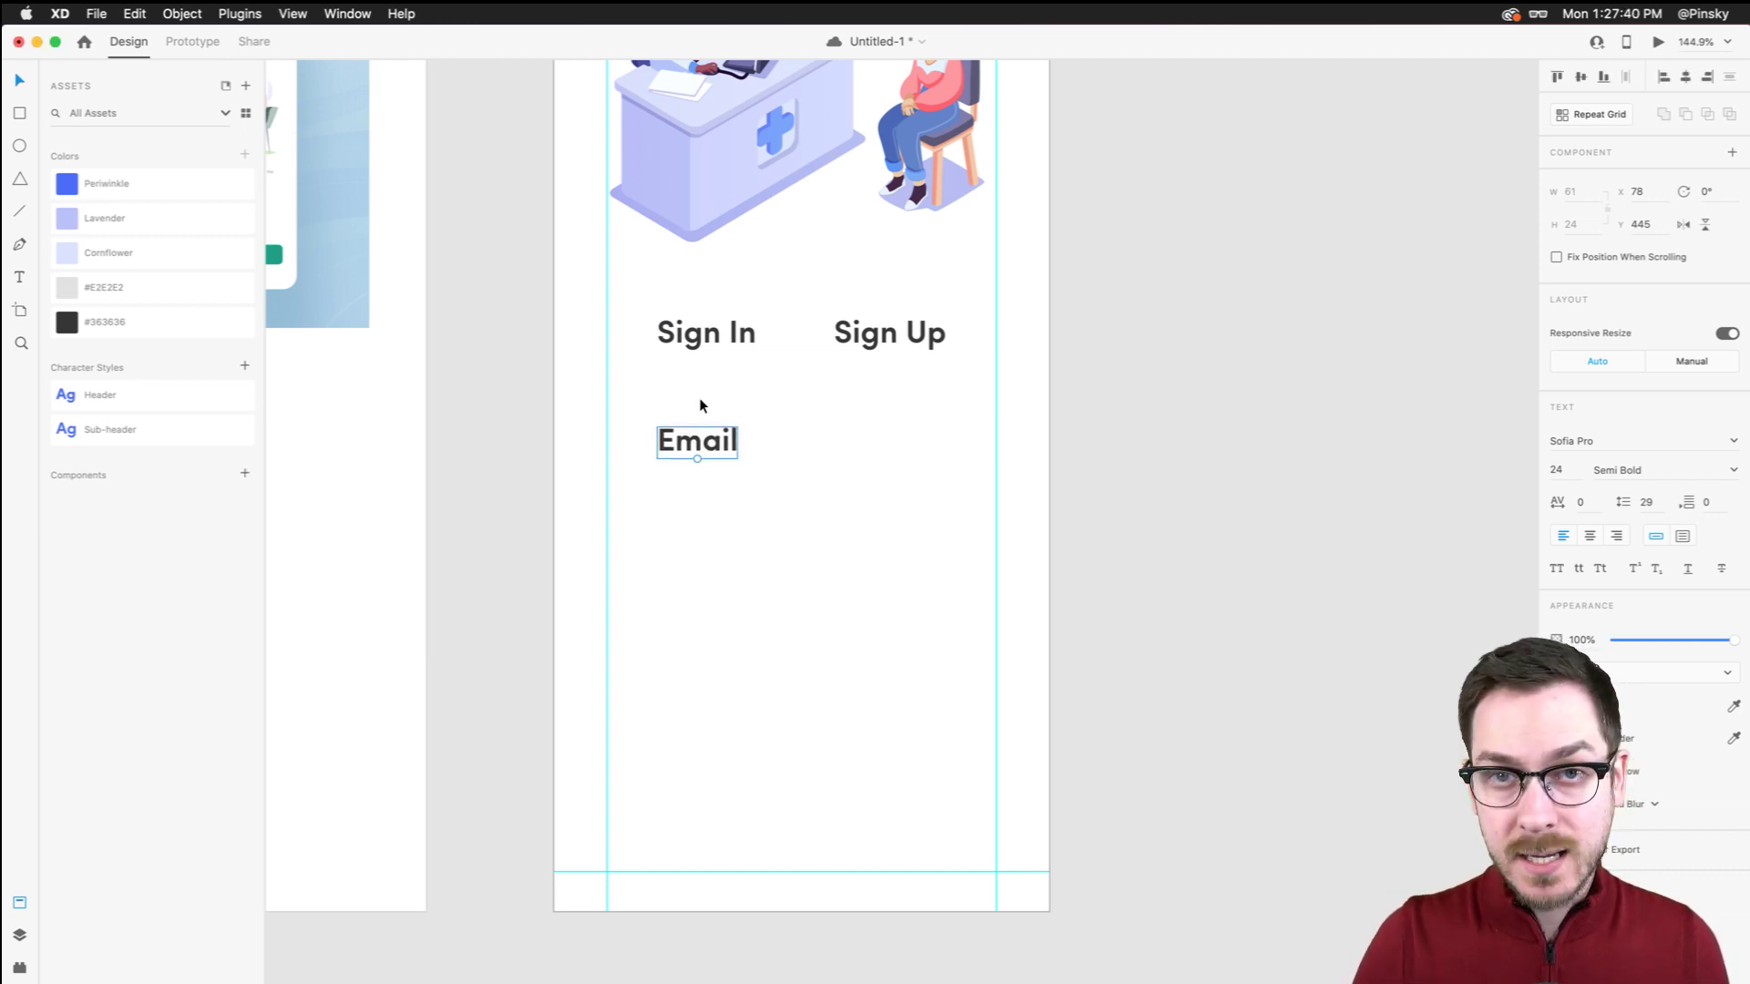
pyautogui.moveTo(696, 457); pyautogui.dragTo(696, 454)
pyautogui.click(1733, 468)
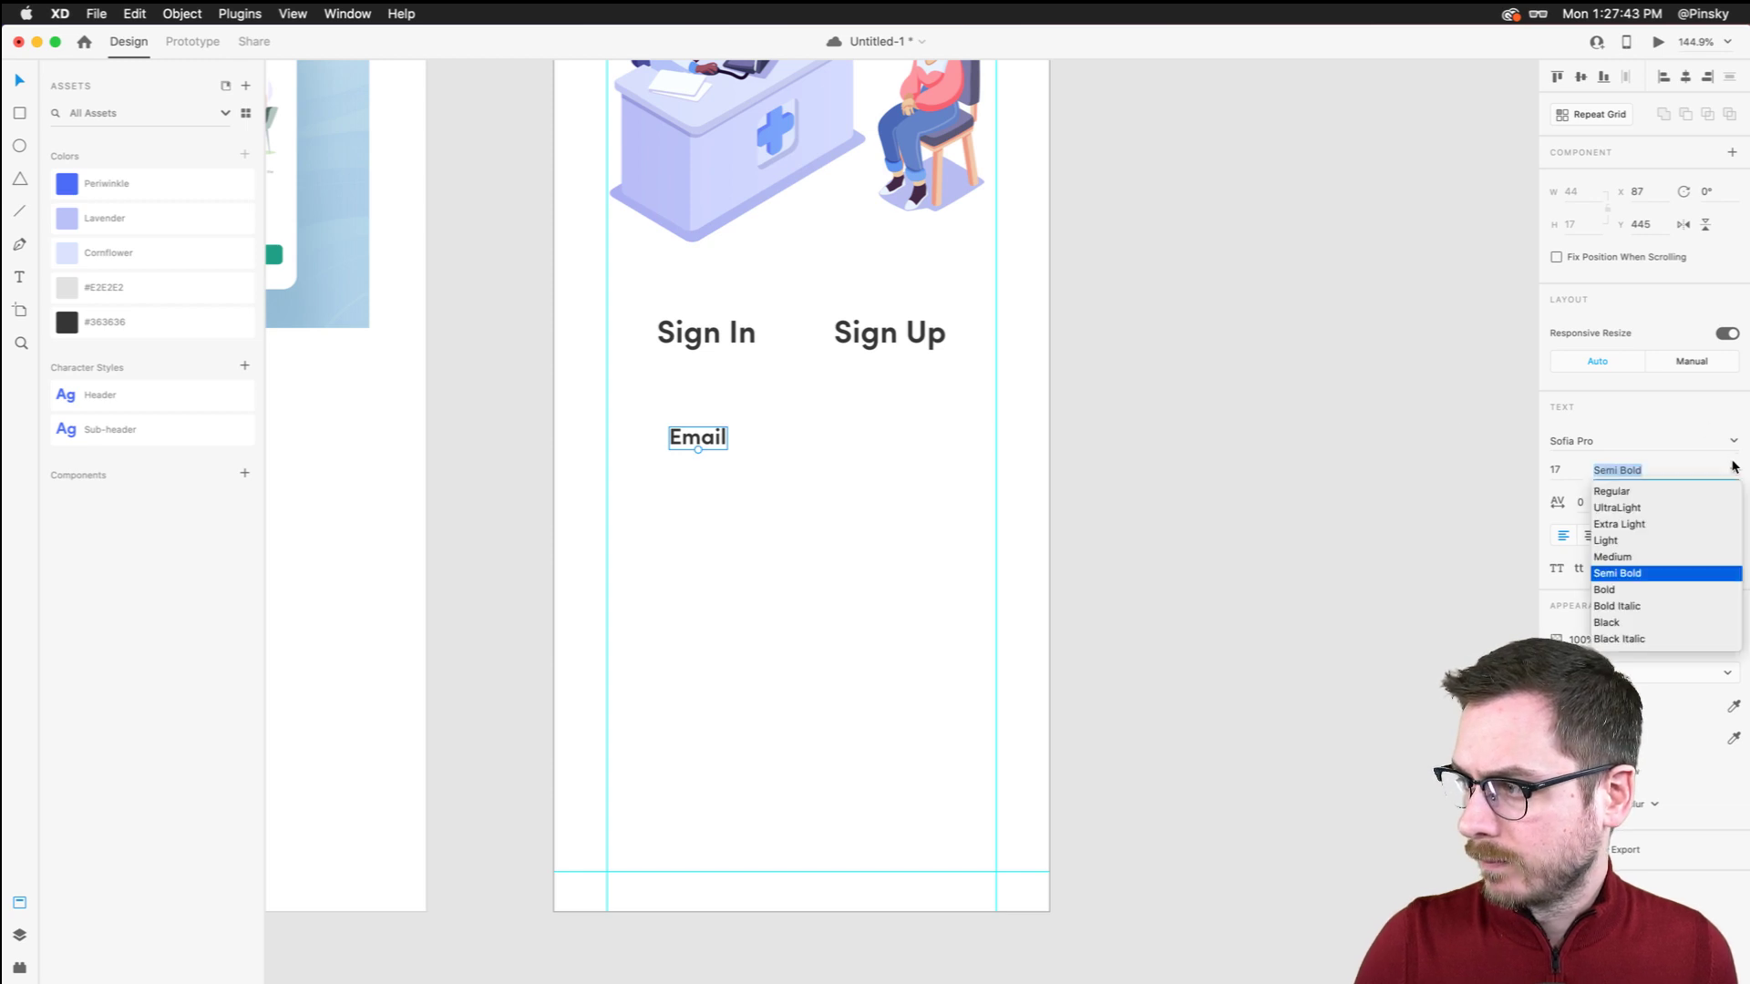
pyautogui.click(1622, 541)
# Align the "Email" label to the left margin guide and duplicate it underneath with the copy "Password"
pyautogui.moveTo(696, 436); pyautogui.dragTo(635, 565)
pyautogui.doubleClick(633, 565)
pyautogui.write('Passworf')
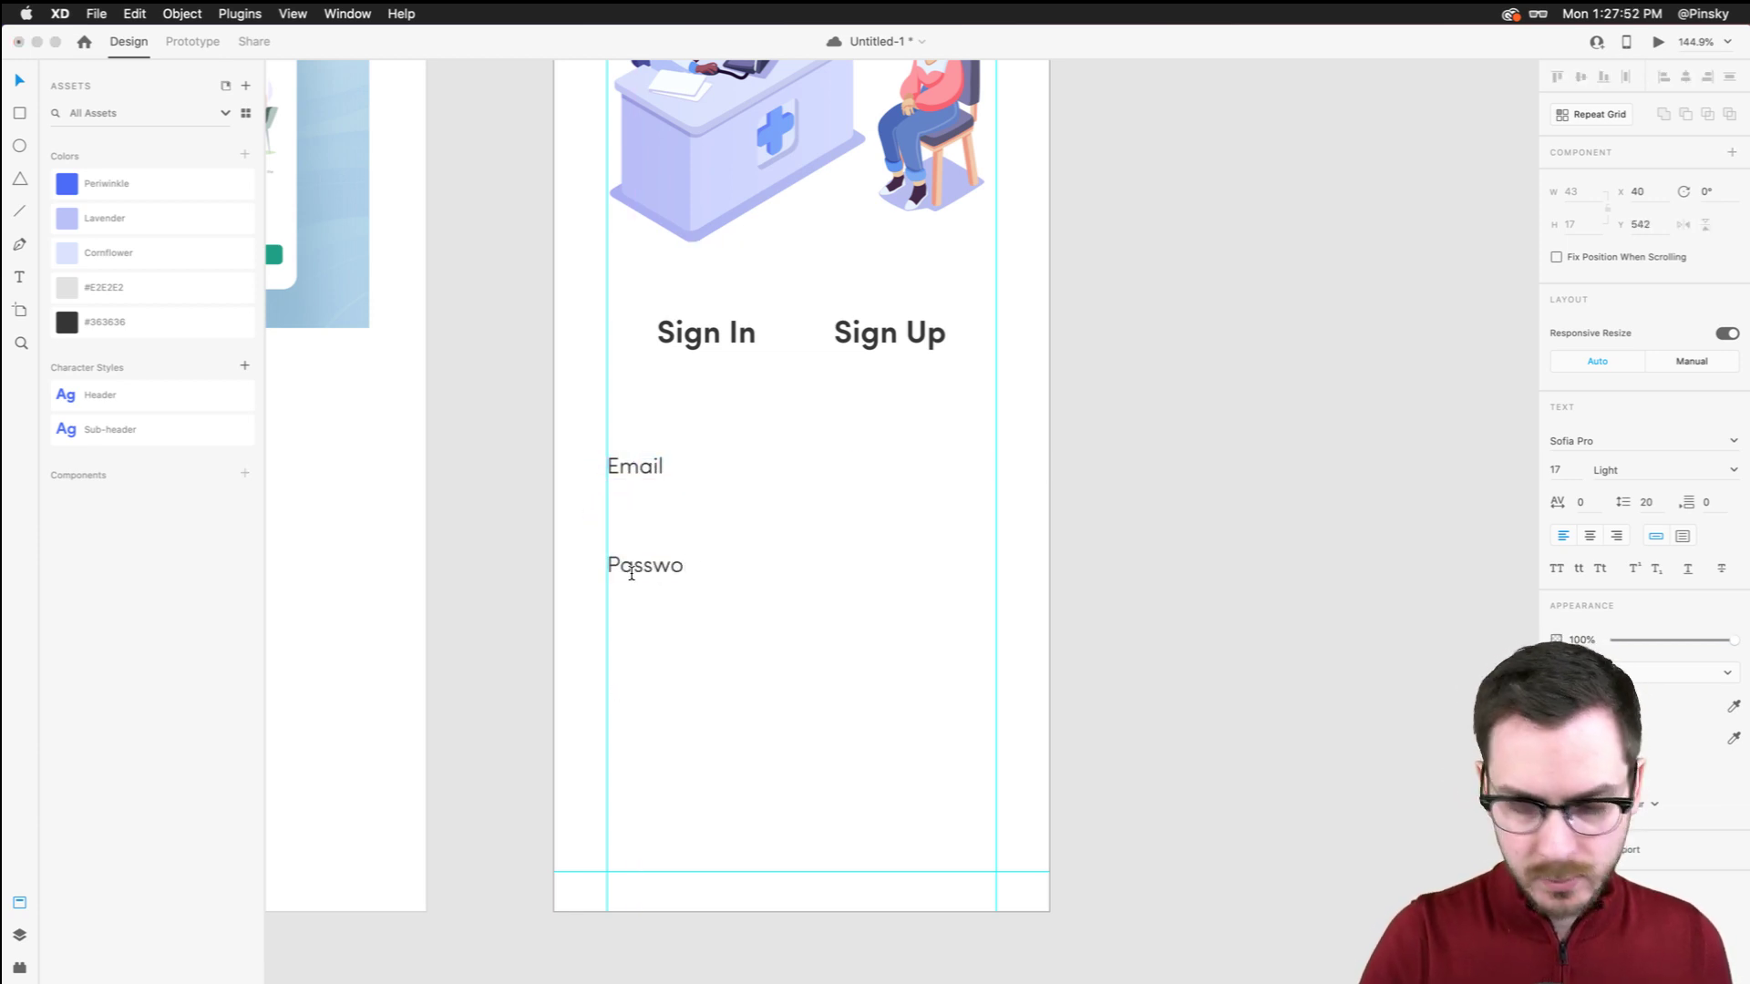
pyautogui.press('BackSpace')
pyautogui.write('d')
pyautogui.press('Escape')
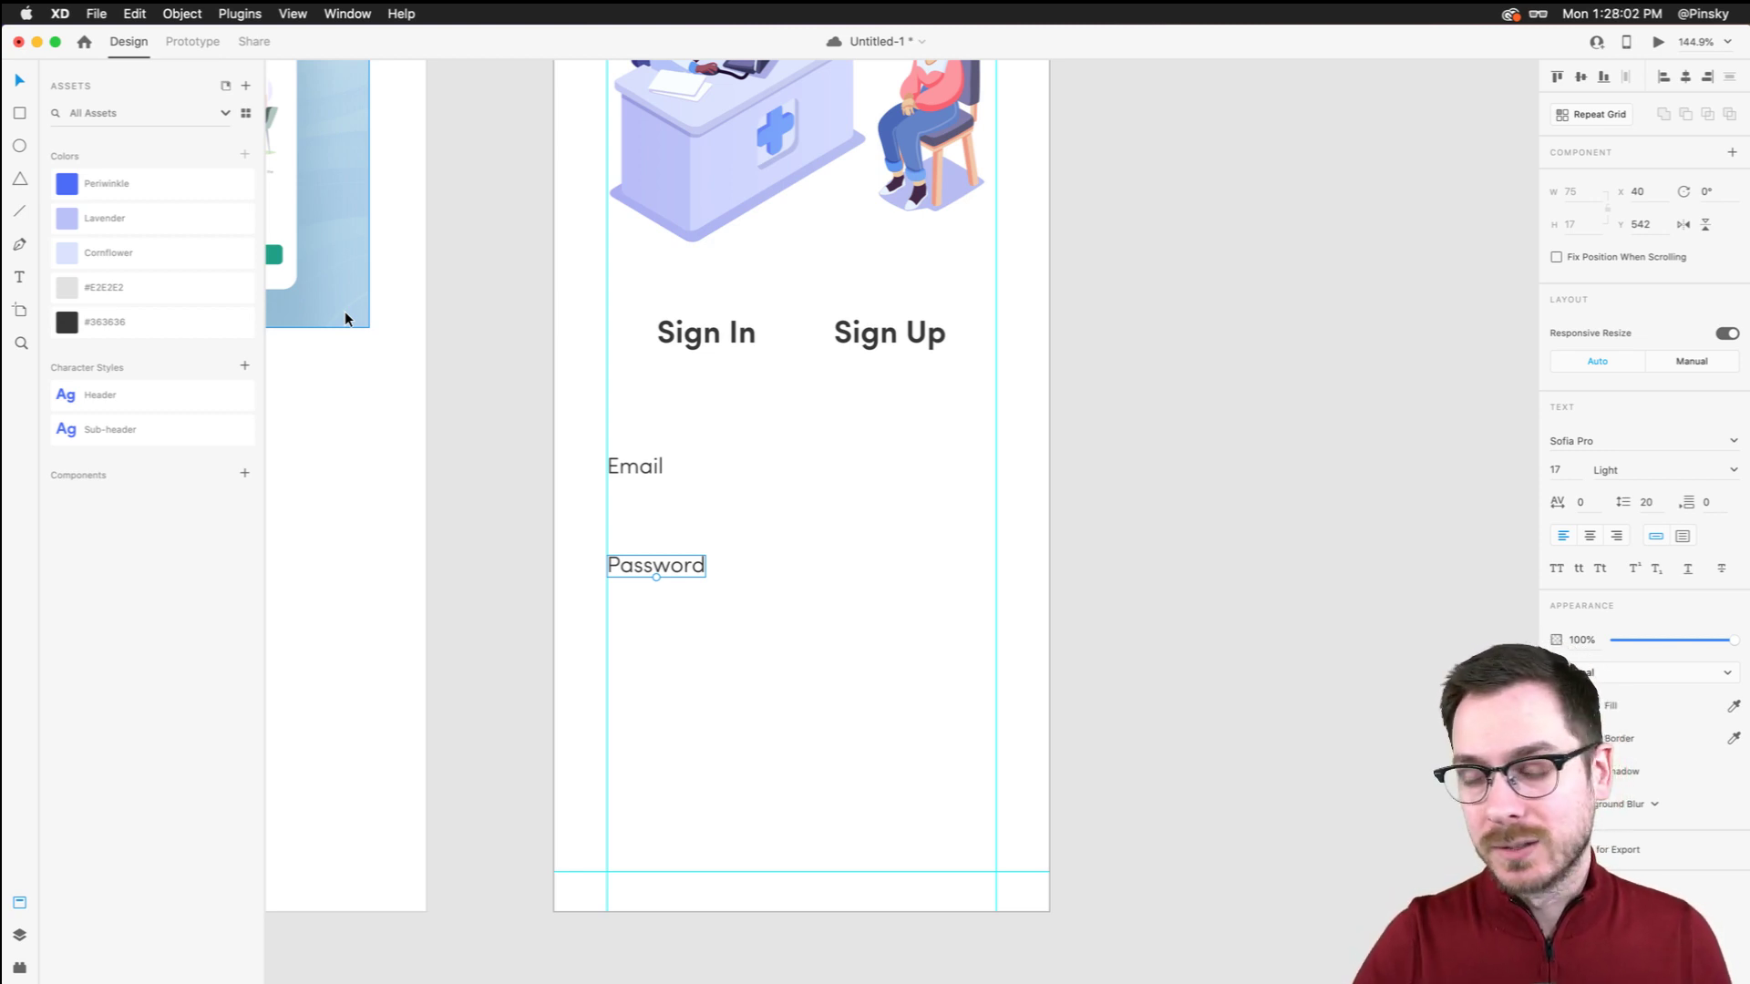
# Underline the "Email" and "Password" labels with matching dark gray lines, 295 wide, spanning the margin guides
pyautogui.click(20, 211)
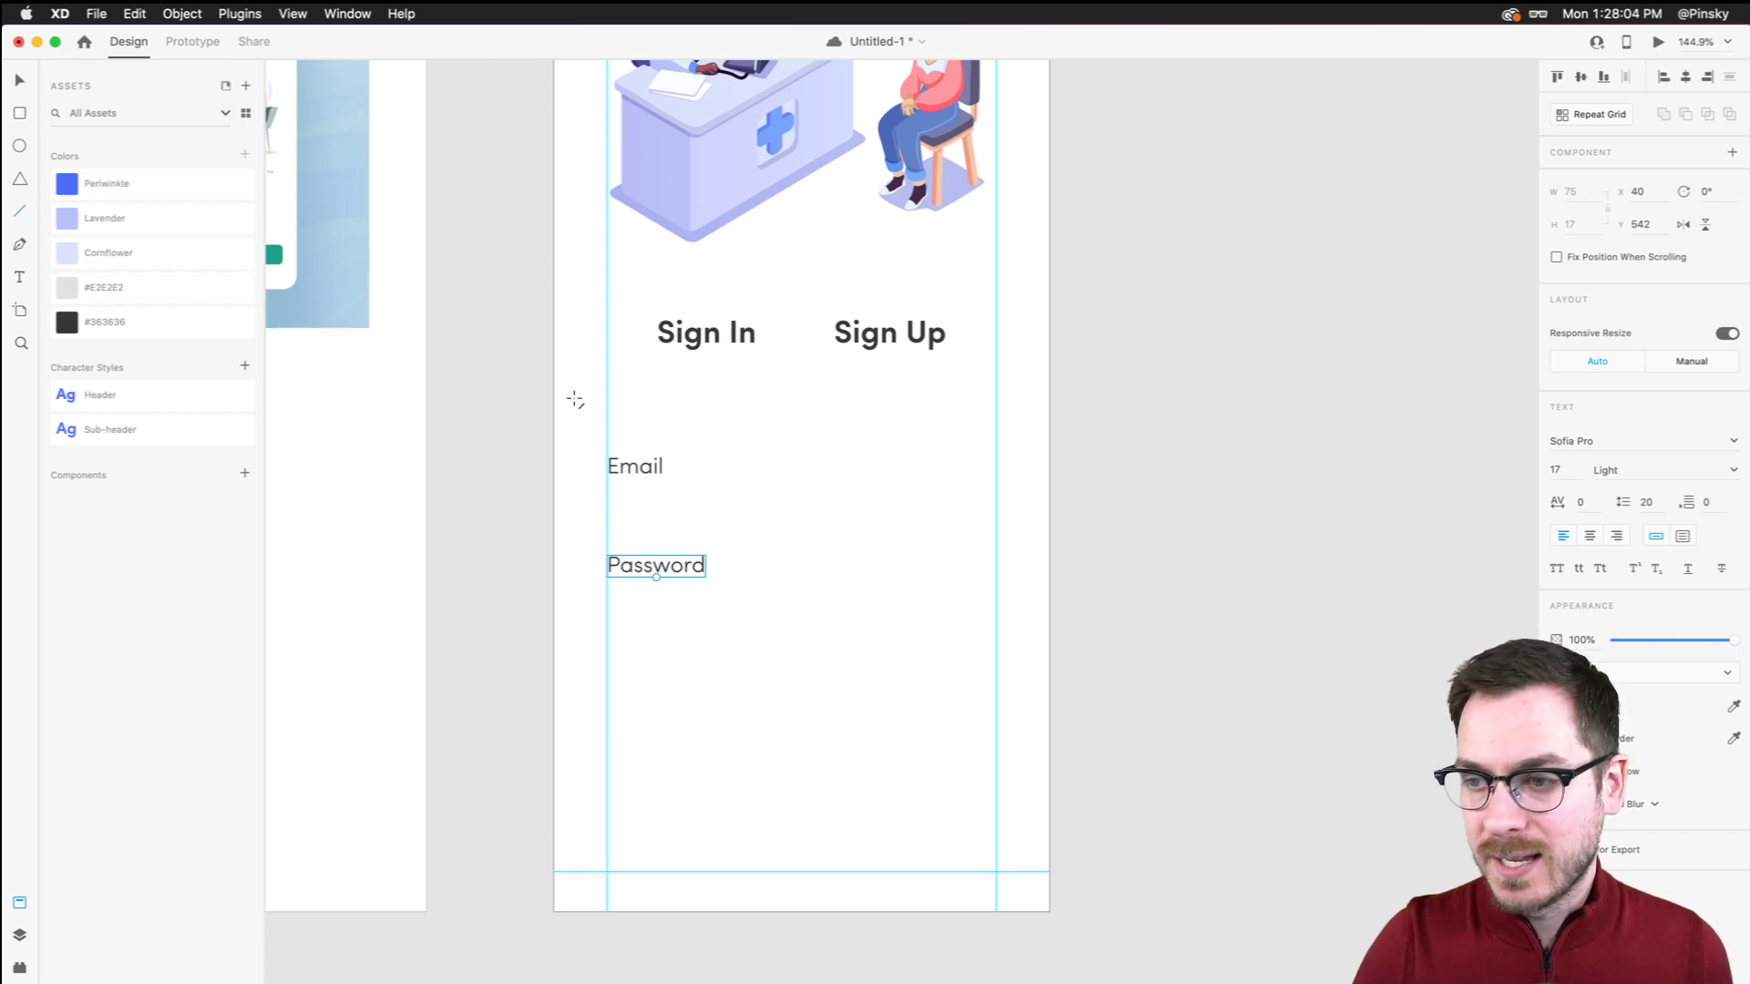
pyautogui.click(608, 497)
pyautogui.moveTo(654, 492); pyautogui.dragTo(996, 488)
pyautogui.click(1584, 507)
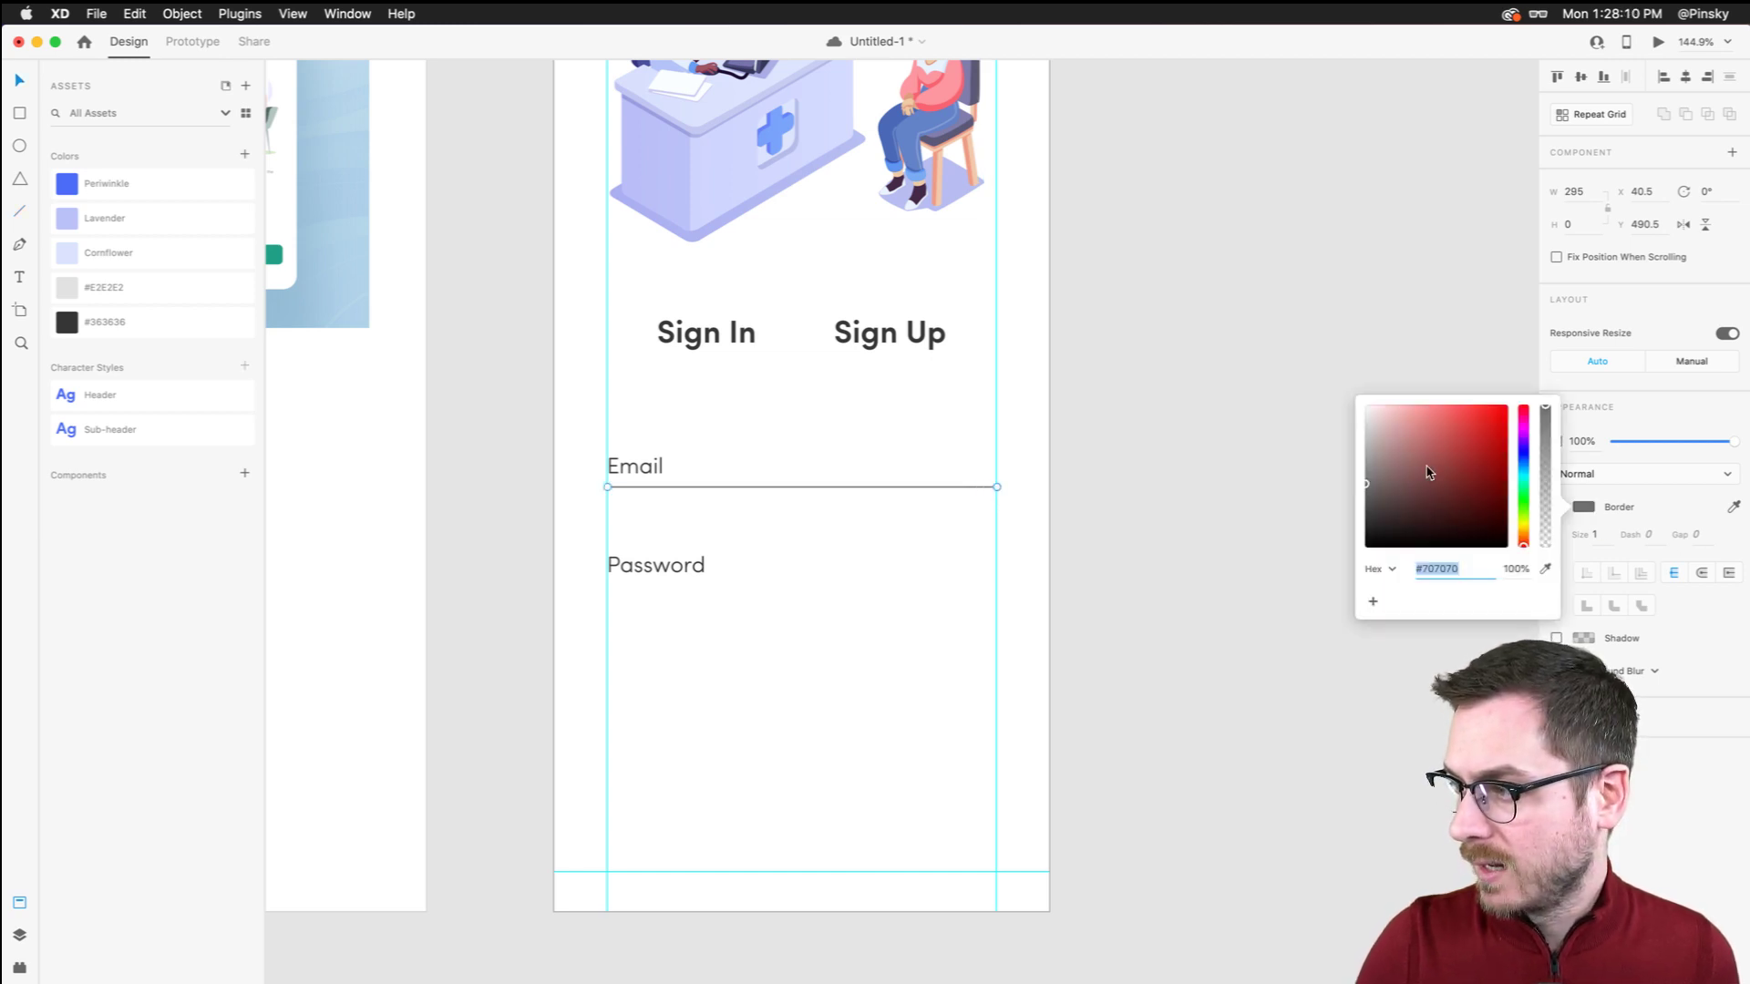
pyautogui.click(1102, 524)
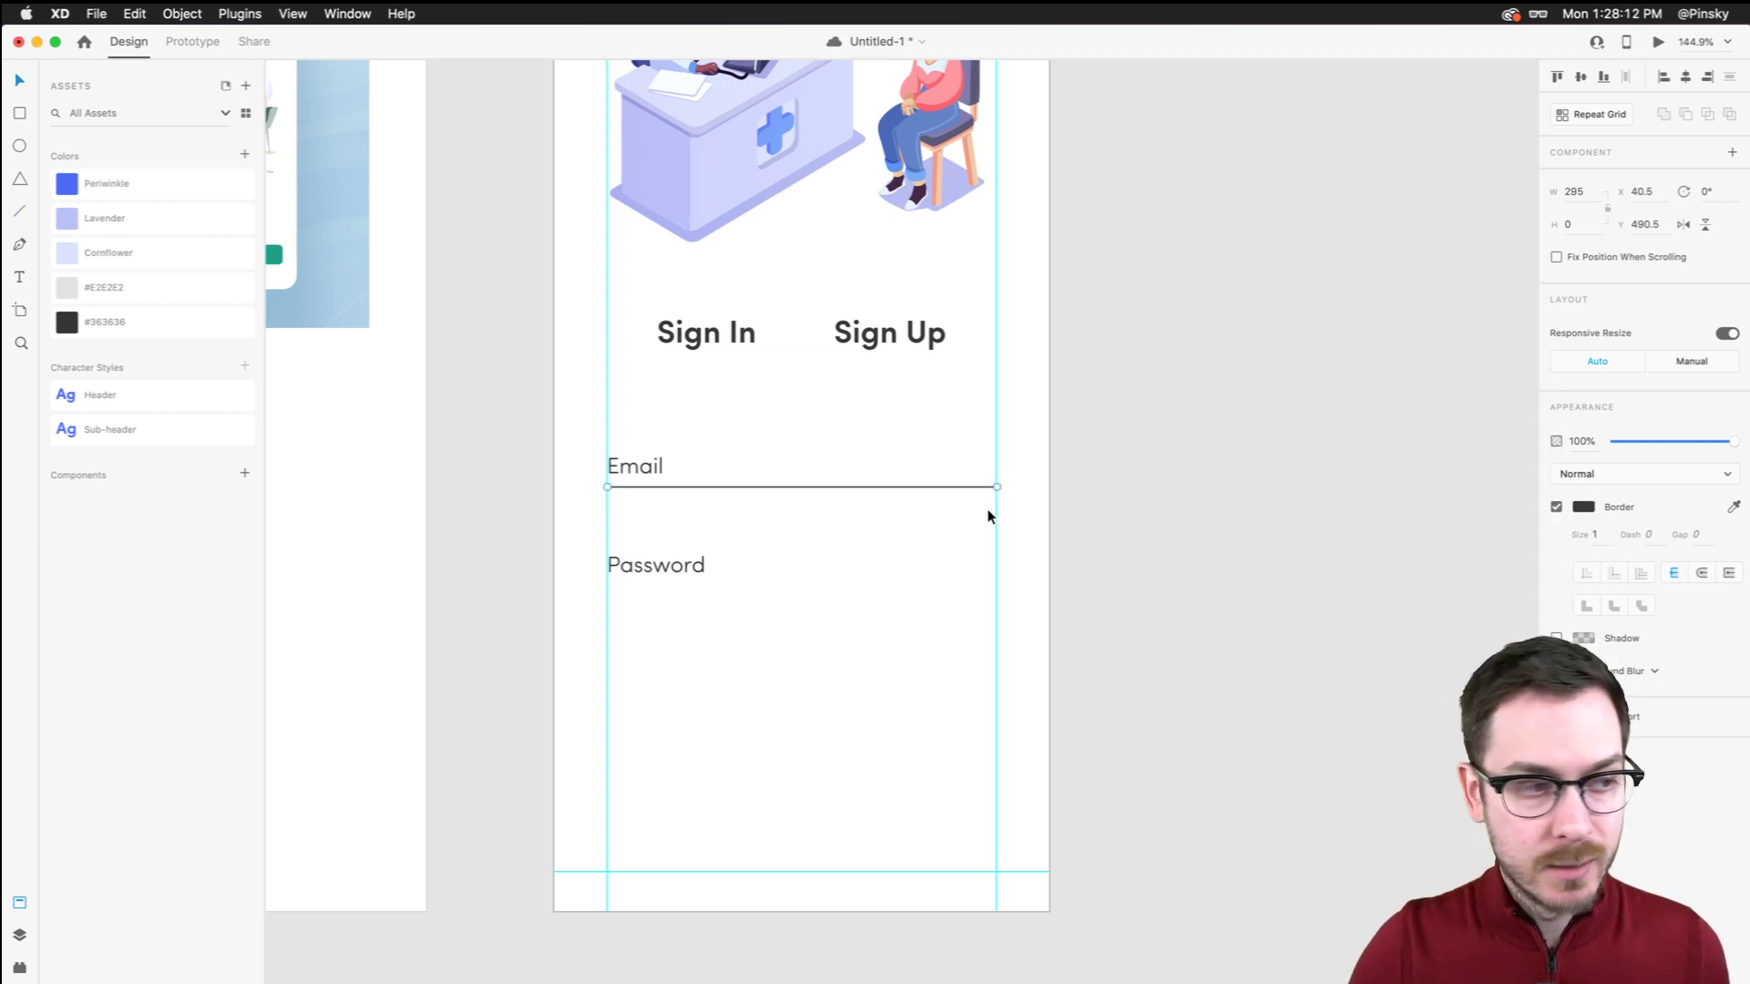
pyautogui.moveTo(667, 483); pyautogui.dragTo(675, 590)
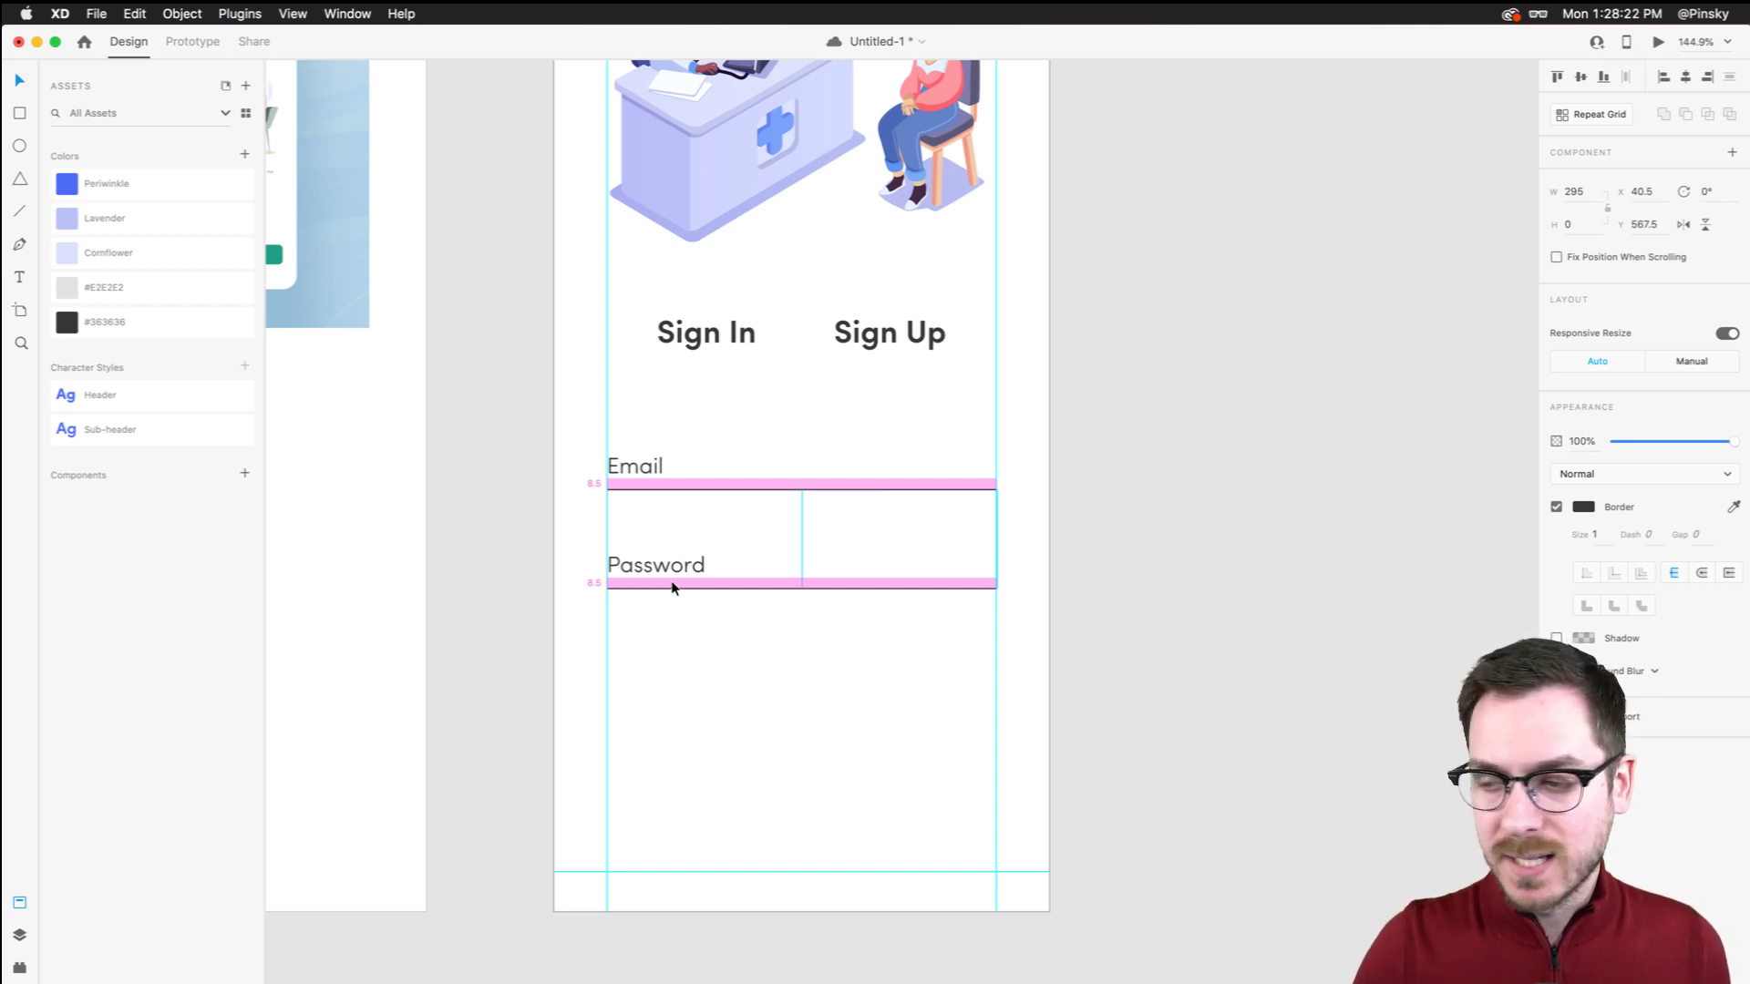
# Draw a 26 × 26 checkbox square with corner radius 5 under the Password line, starting at the left margin guide
pyautogui.scroll(-3, 672, 586)
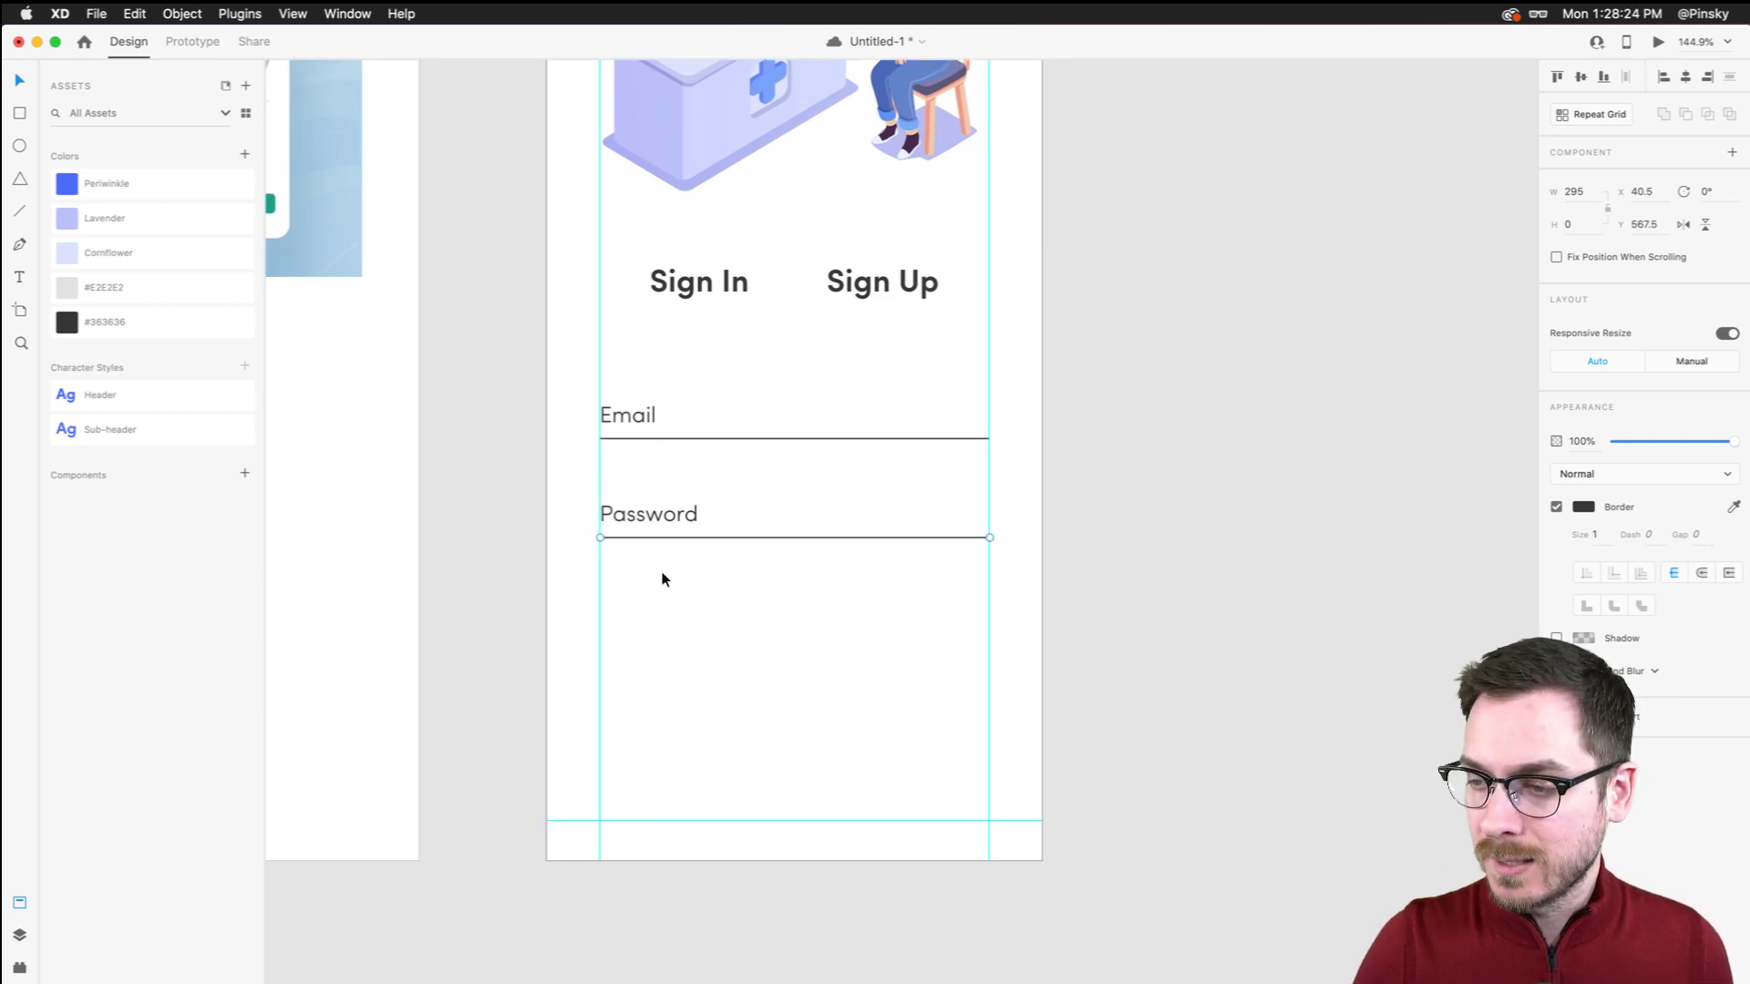
pyautogui.scroll(3, 662, 571)
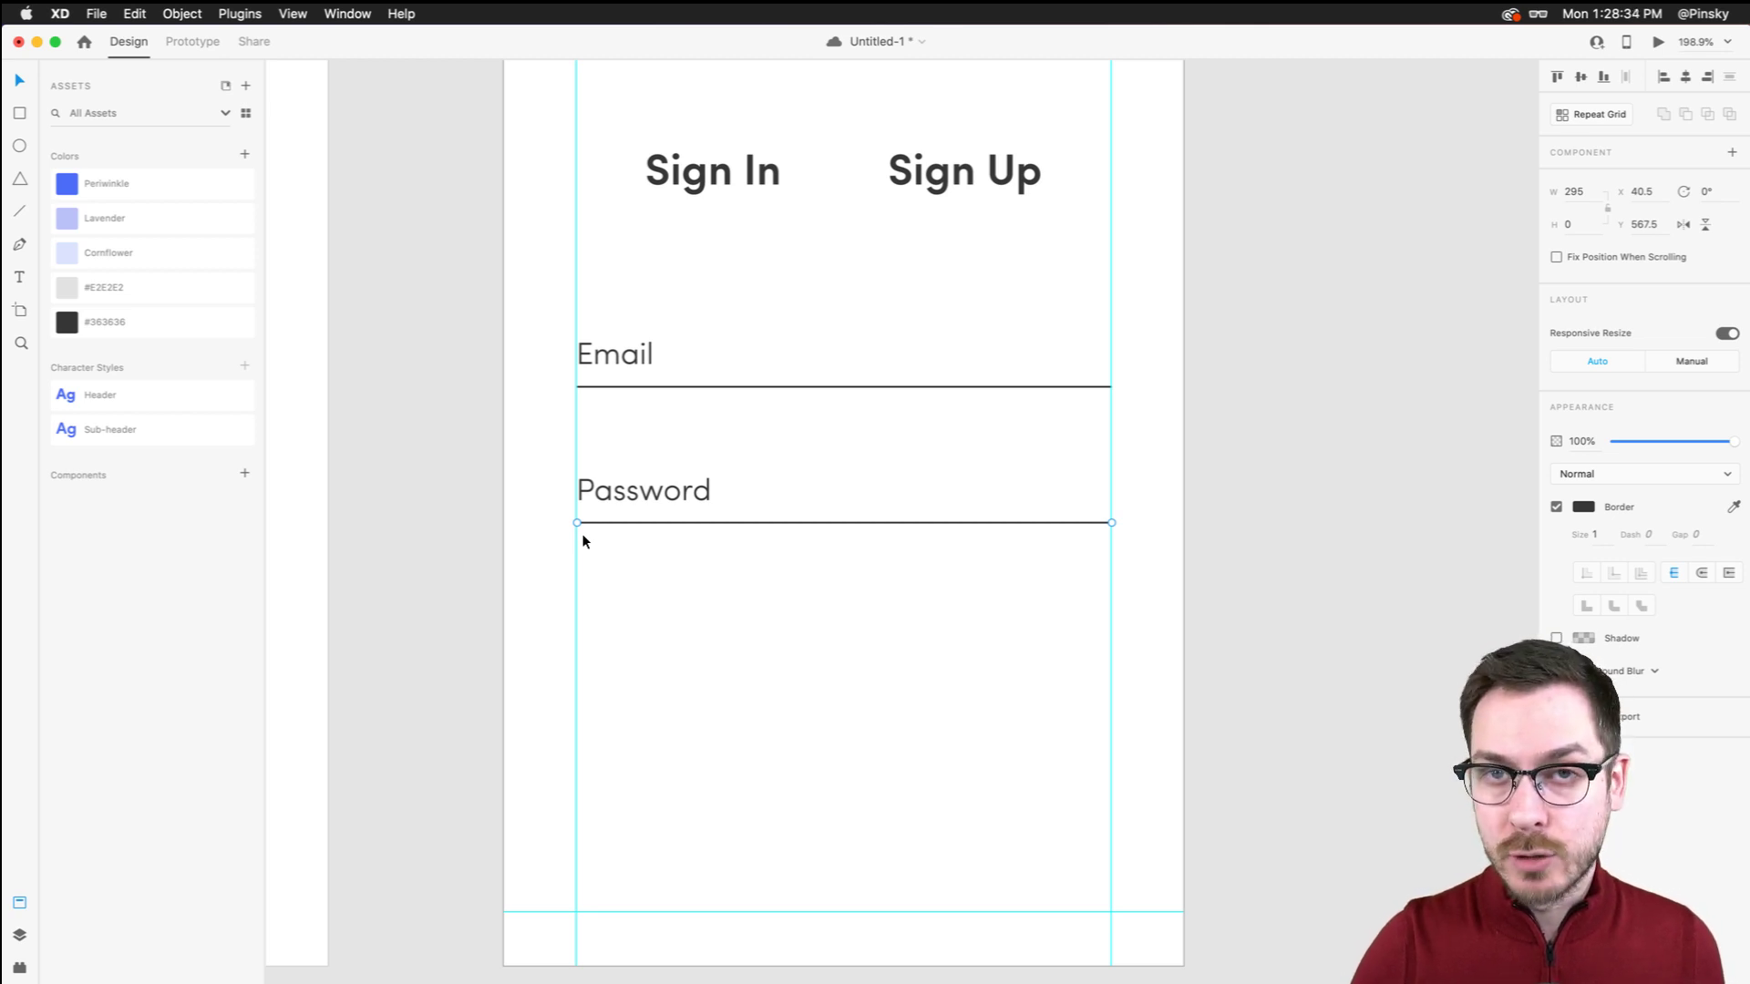
pyautogui.click(593, 548)
pyautogui.click(20, 114)
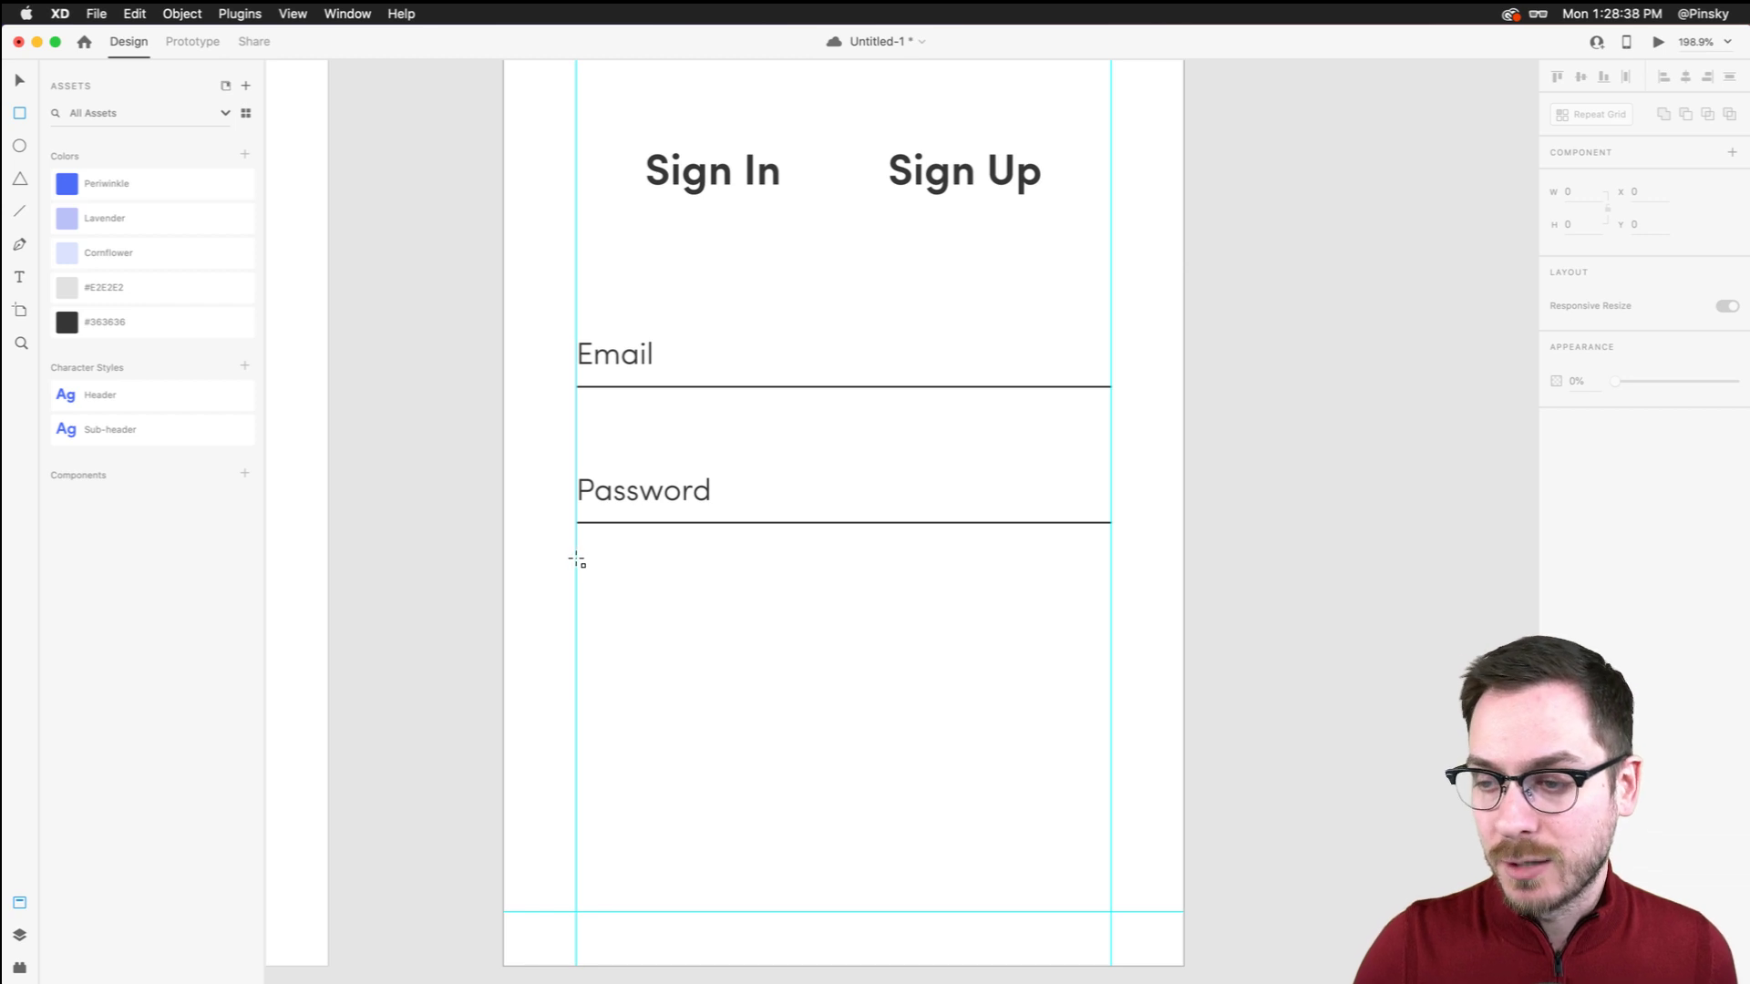
pyautogui.moveTo(577, 557)
pyautogui.mouseDown()
pyautogui.moveTo(626, 608)
pyautogui.moveTo(612, 569)
pyautogui.mouseUp()
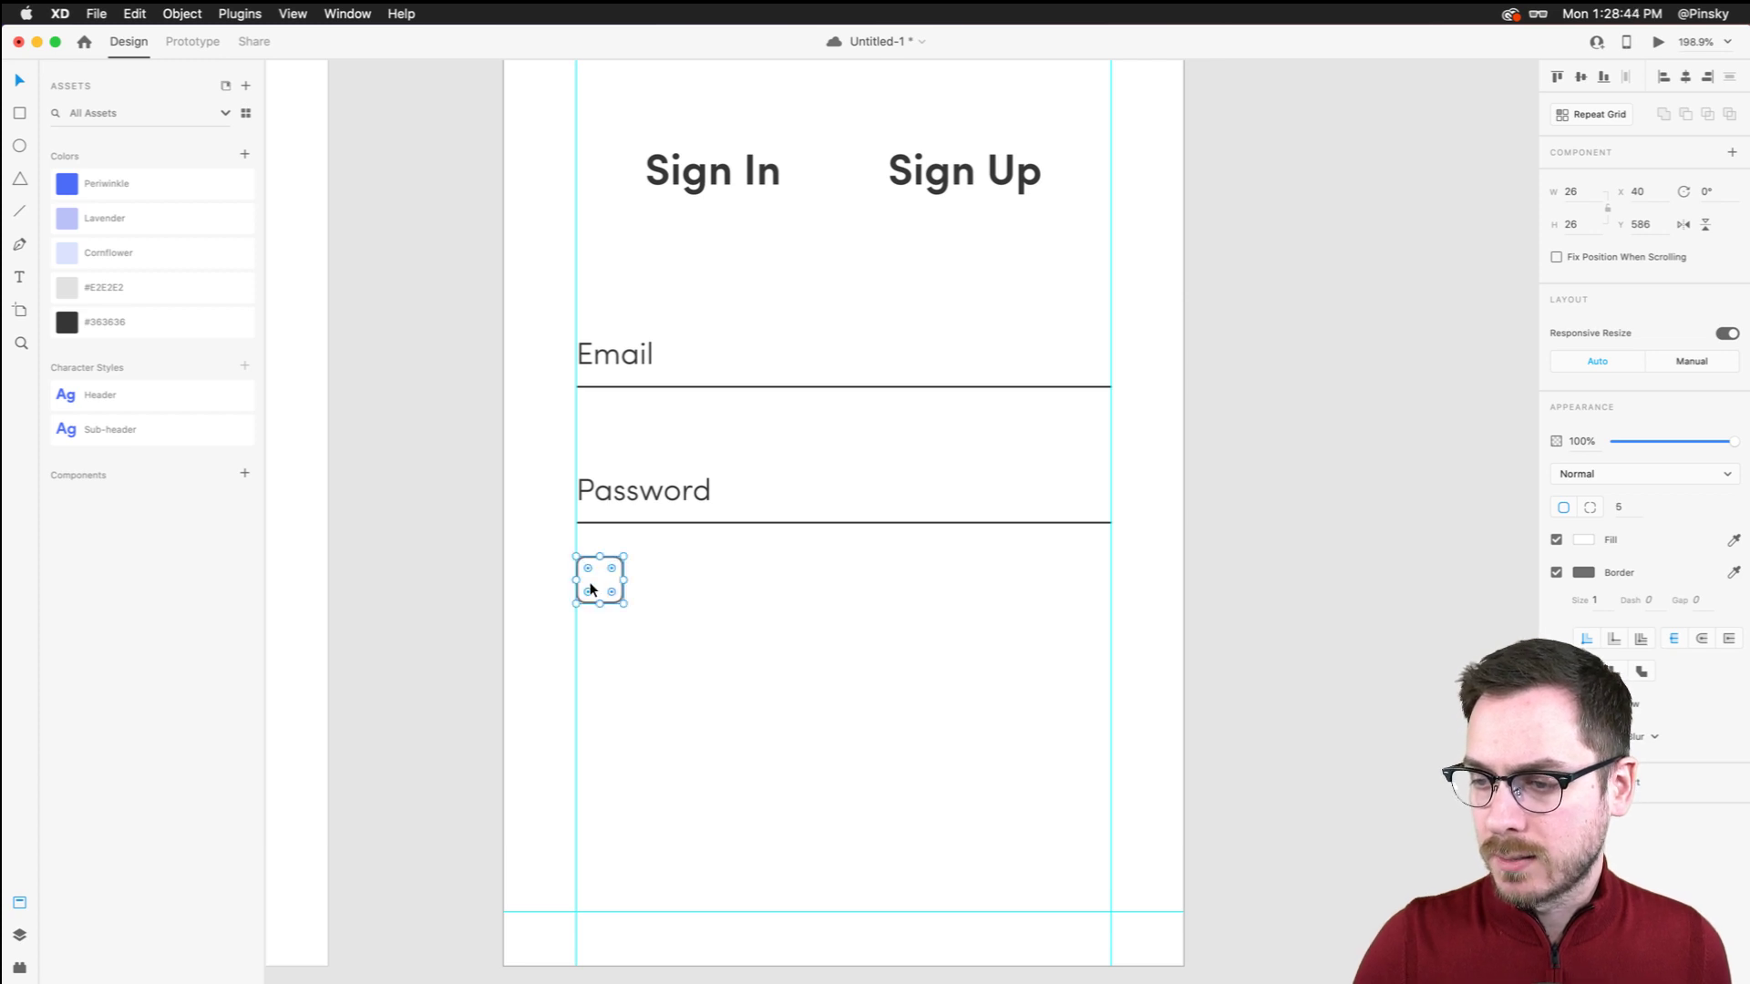
# Duplicate the "Password" label beside the checkbox, change the copy to "Remember me", and leave a small gap between them
pyautogui.moveTo(629, 496); pyautogui.dragTo(690, 598)
pyautogui.moveTo(687, 585); pyautogui.dragTo(686, 588)
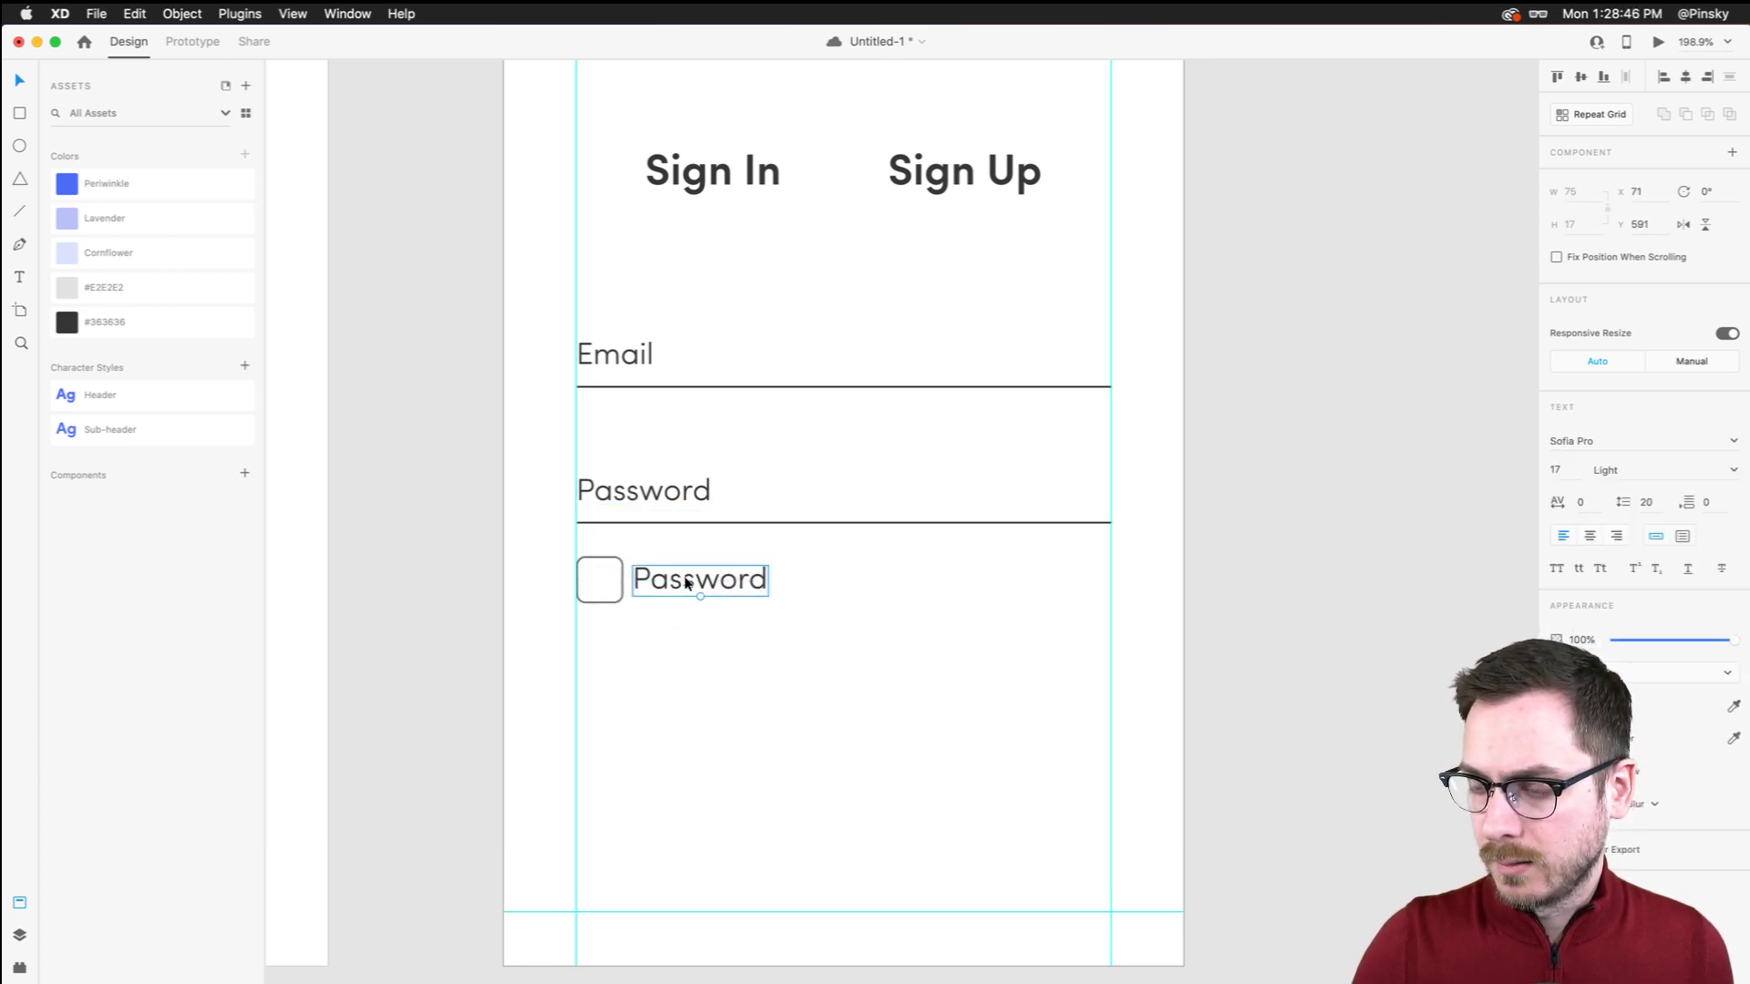
pyautogui.doubleClick(686, 588)
pyautogui.write('Remember Me')
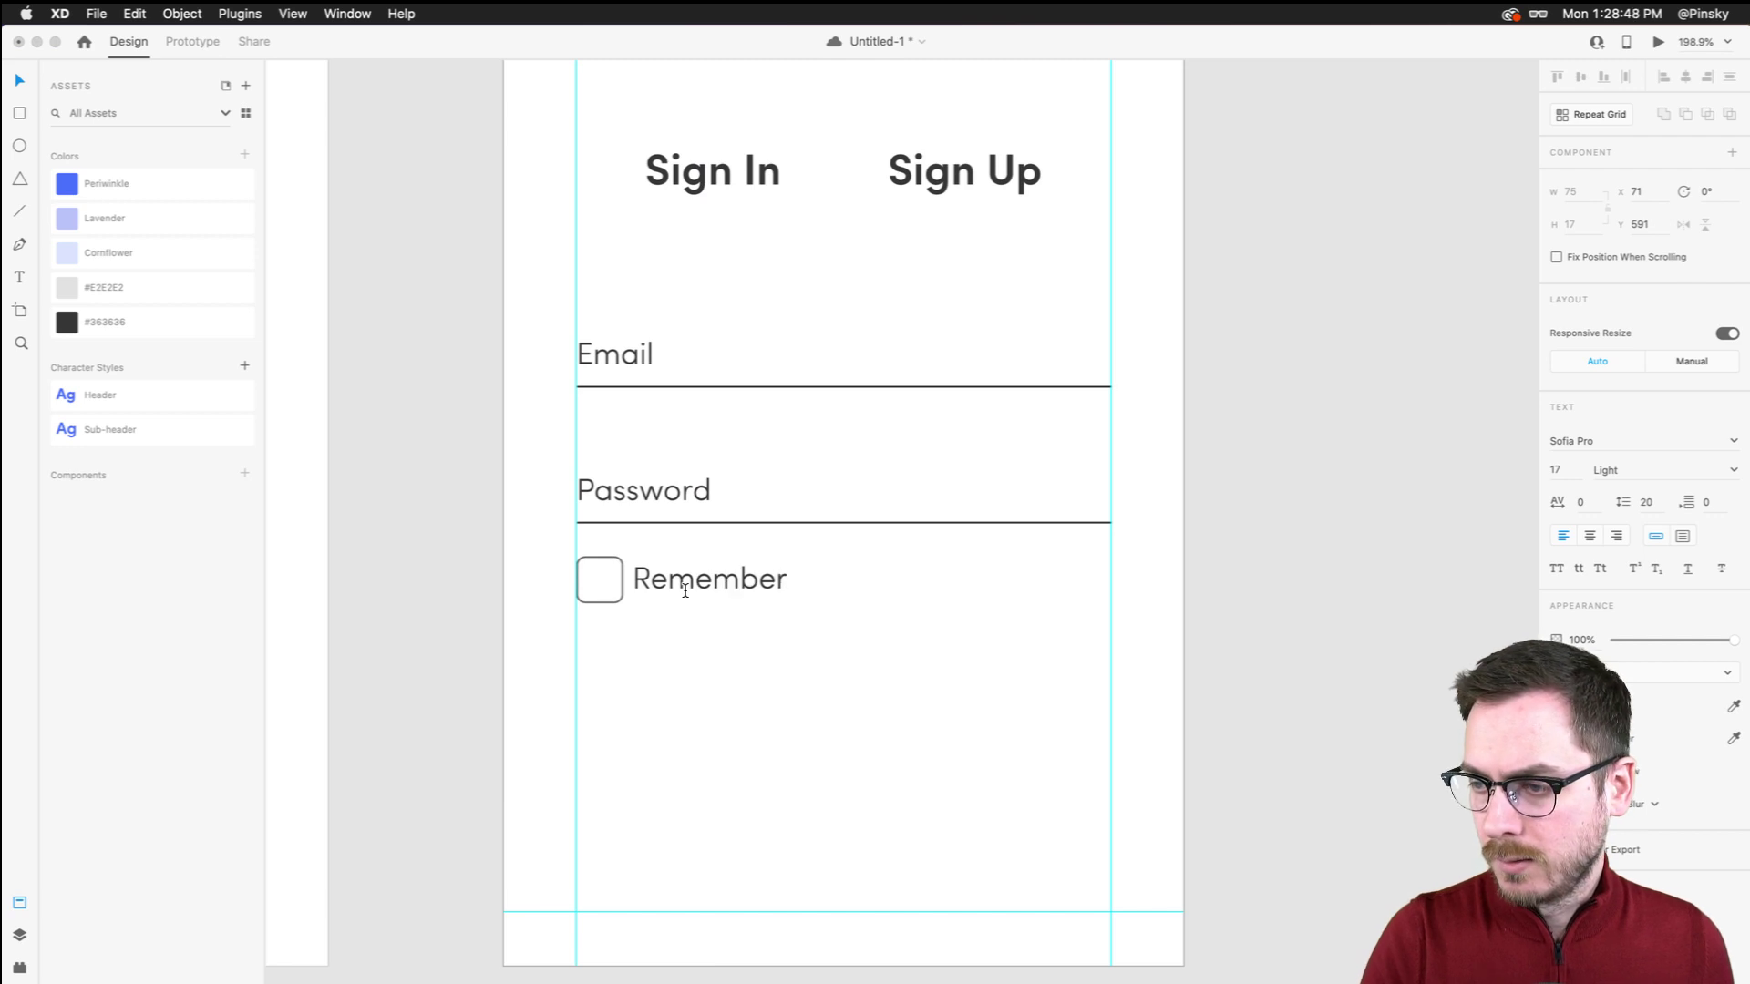
pyautogui.press('BackSpace')
pyautogui.press('BackSpace')
pyautogui.press('BackSpace')
pyautogui.write('me')
pyautogui.press('Escape')
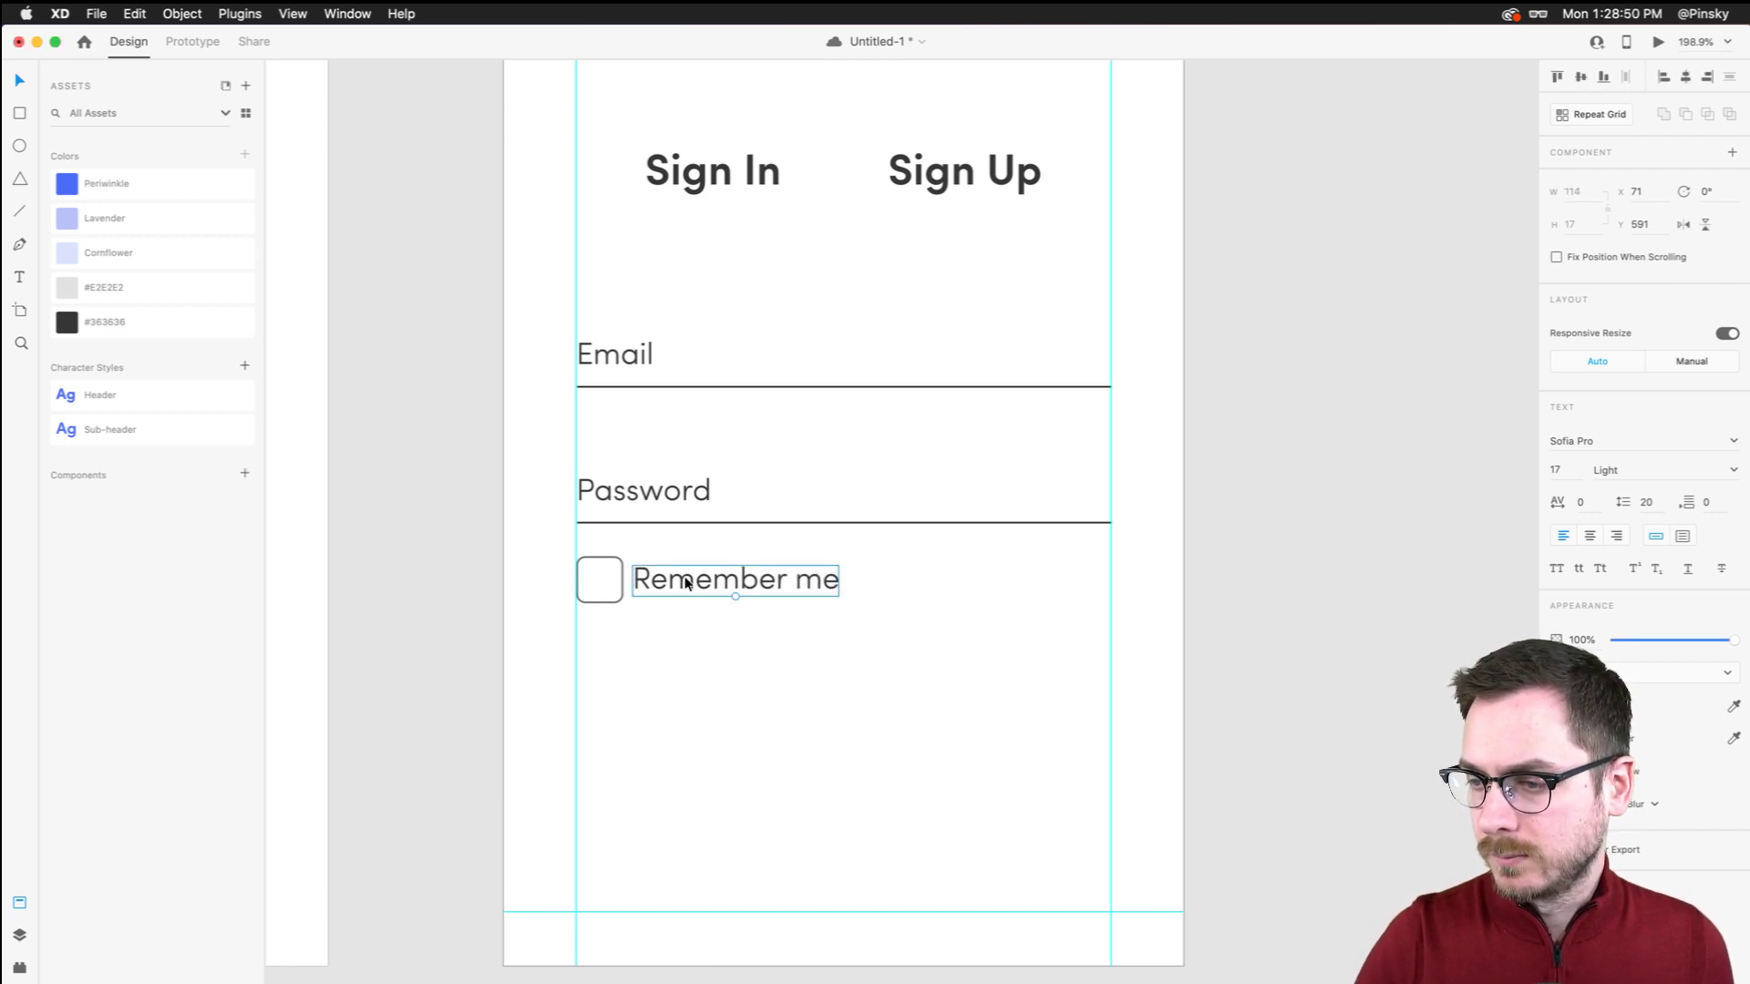
pyautogui.moveTo(656, 572); pyautogui.dragTo(666, 573)
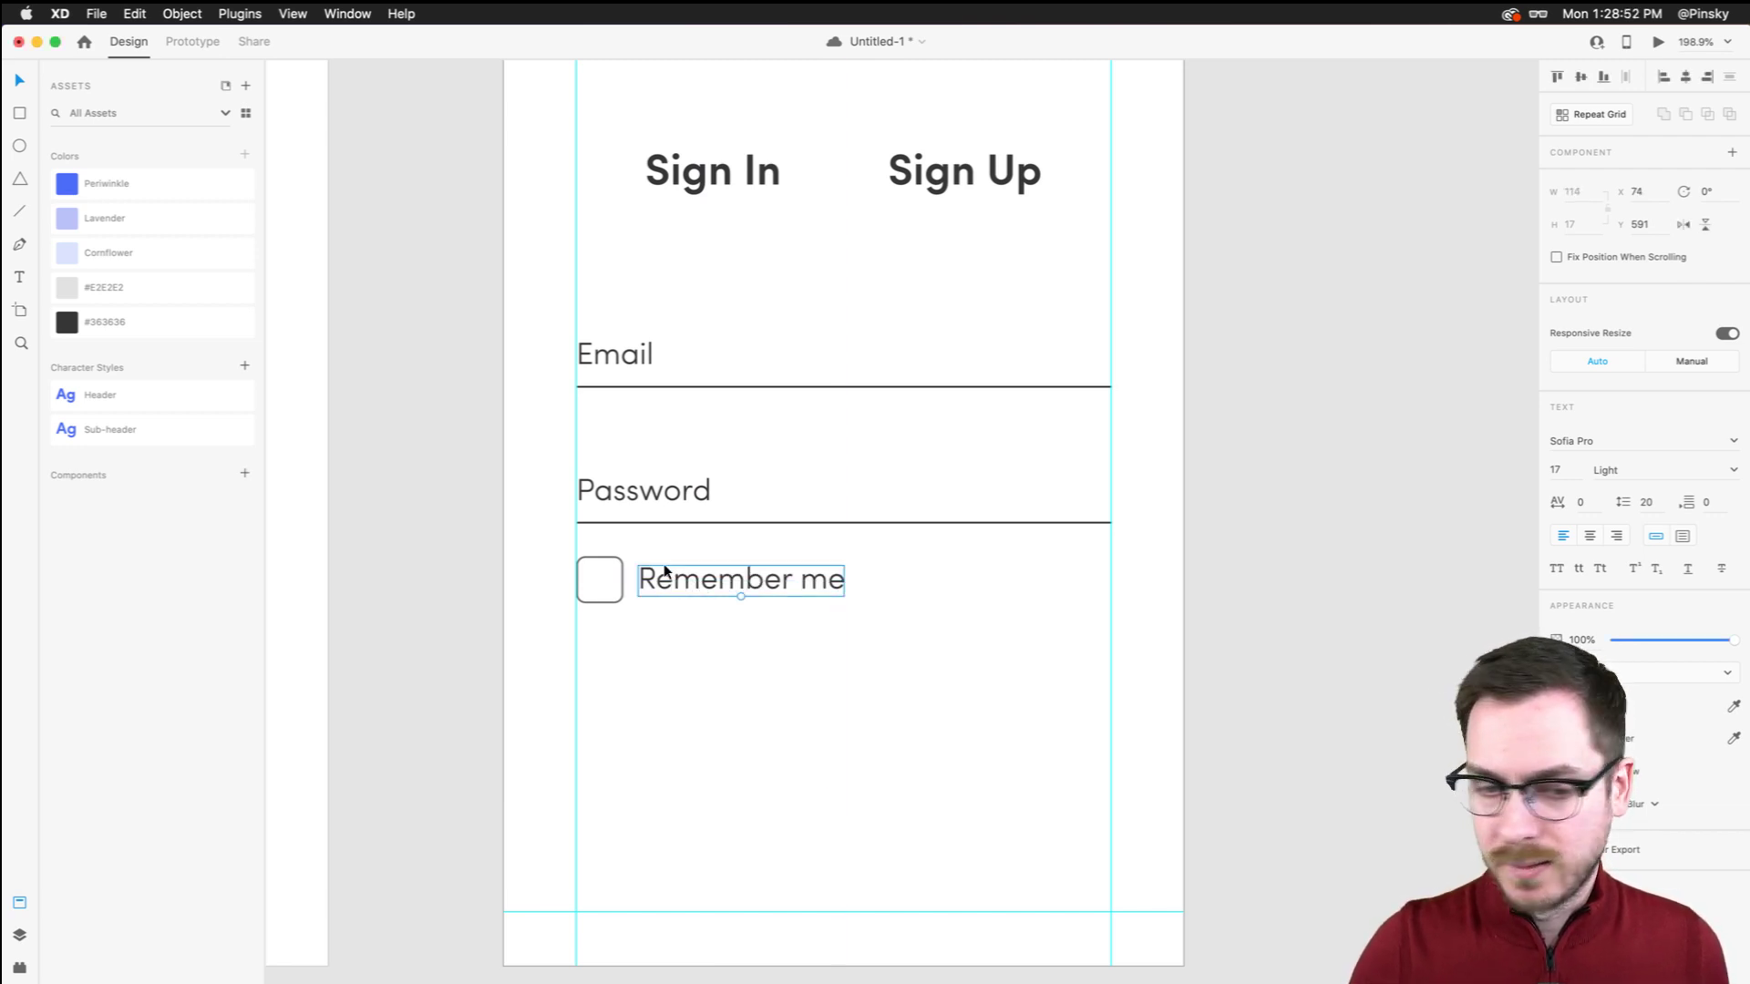
# Look through the UI kits offered for download, such as Apple iOS, Material Design and Wireframes
pyautogui.scroll(-3, 666, 572)
pyautogui.scroll(-1, 664, 571)
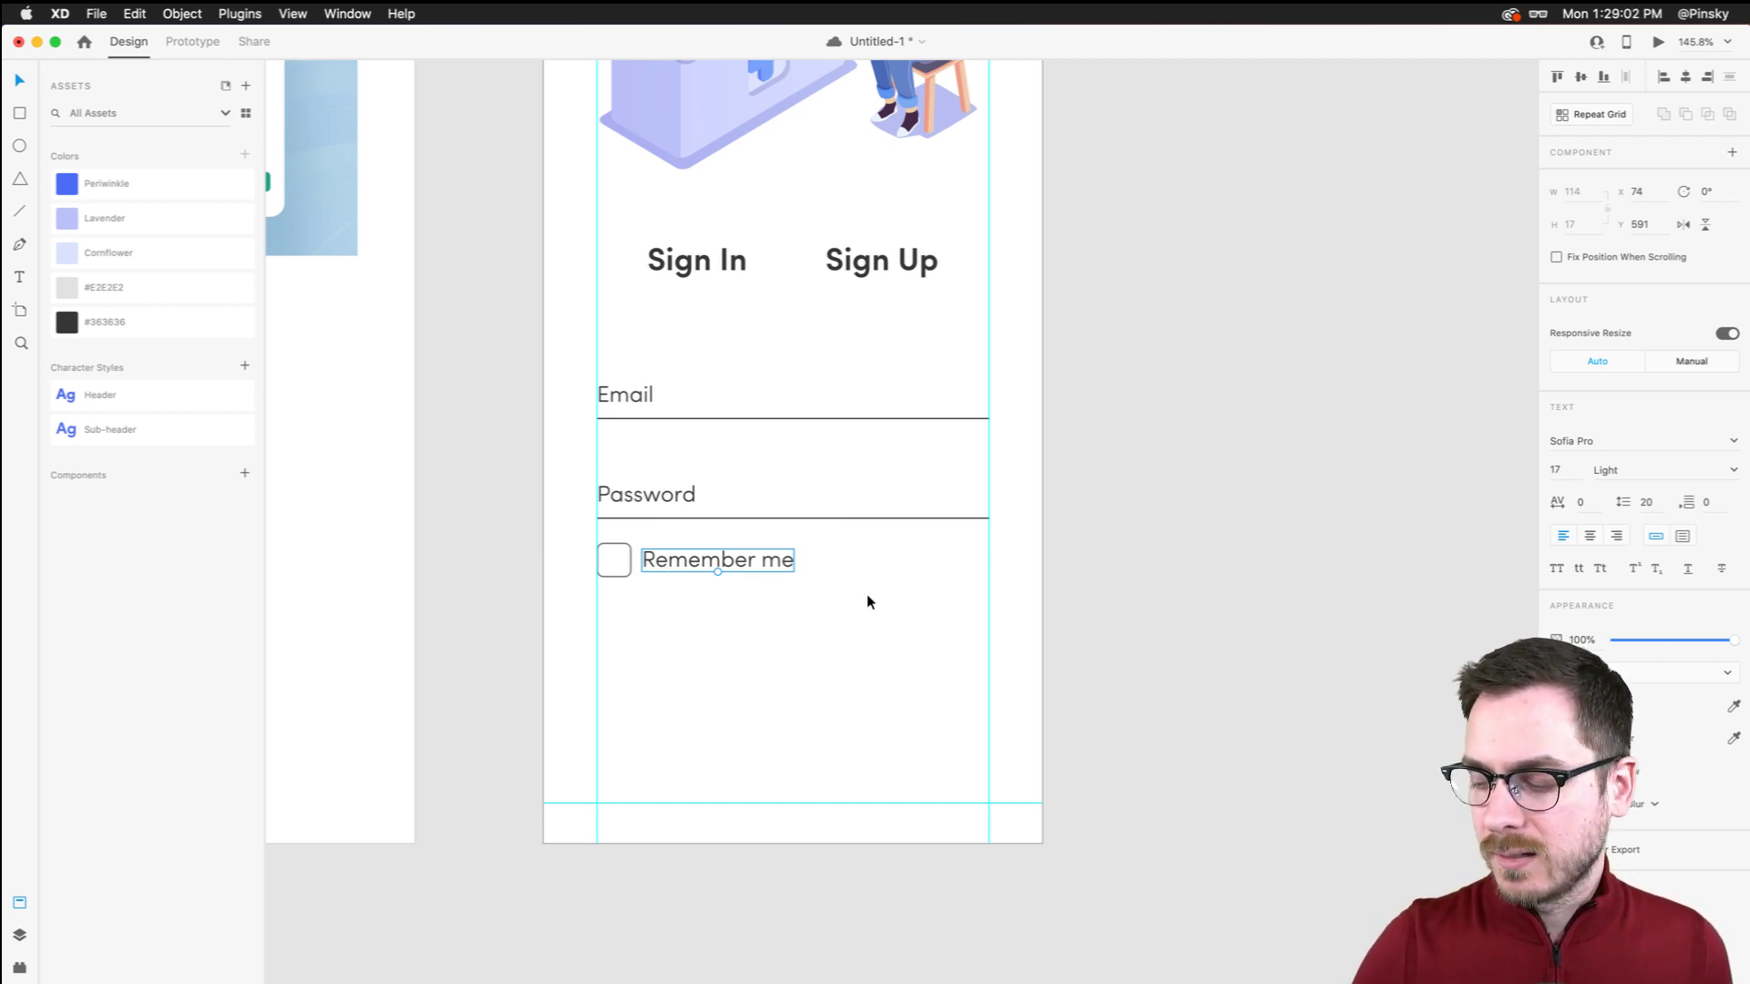
pyautogui.click(98, 11)
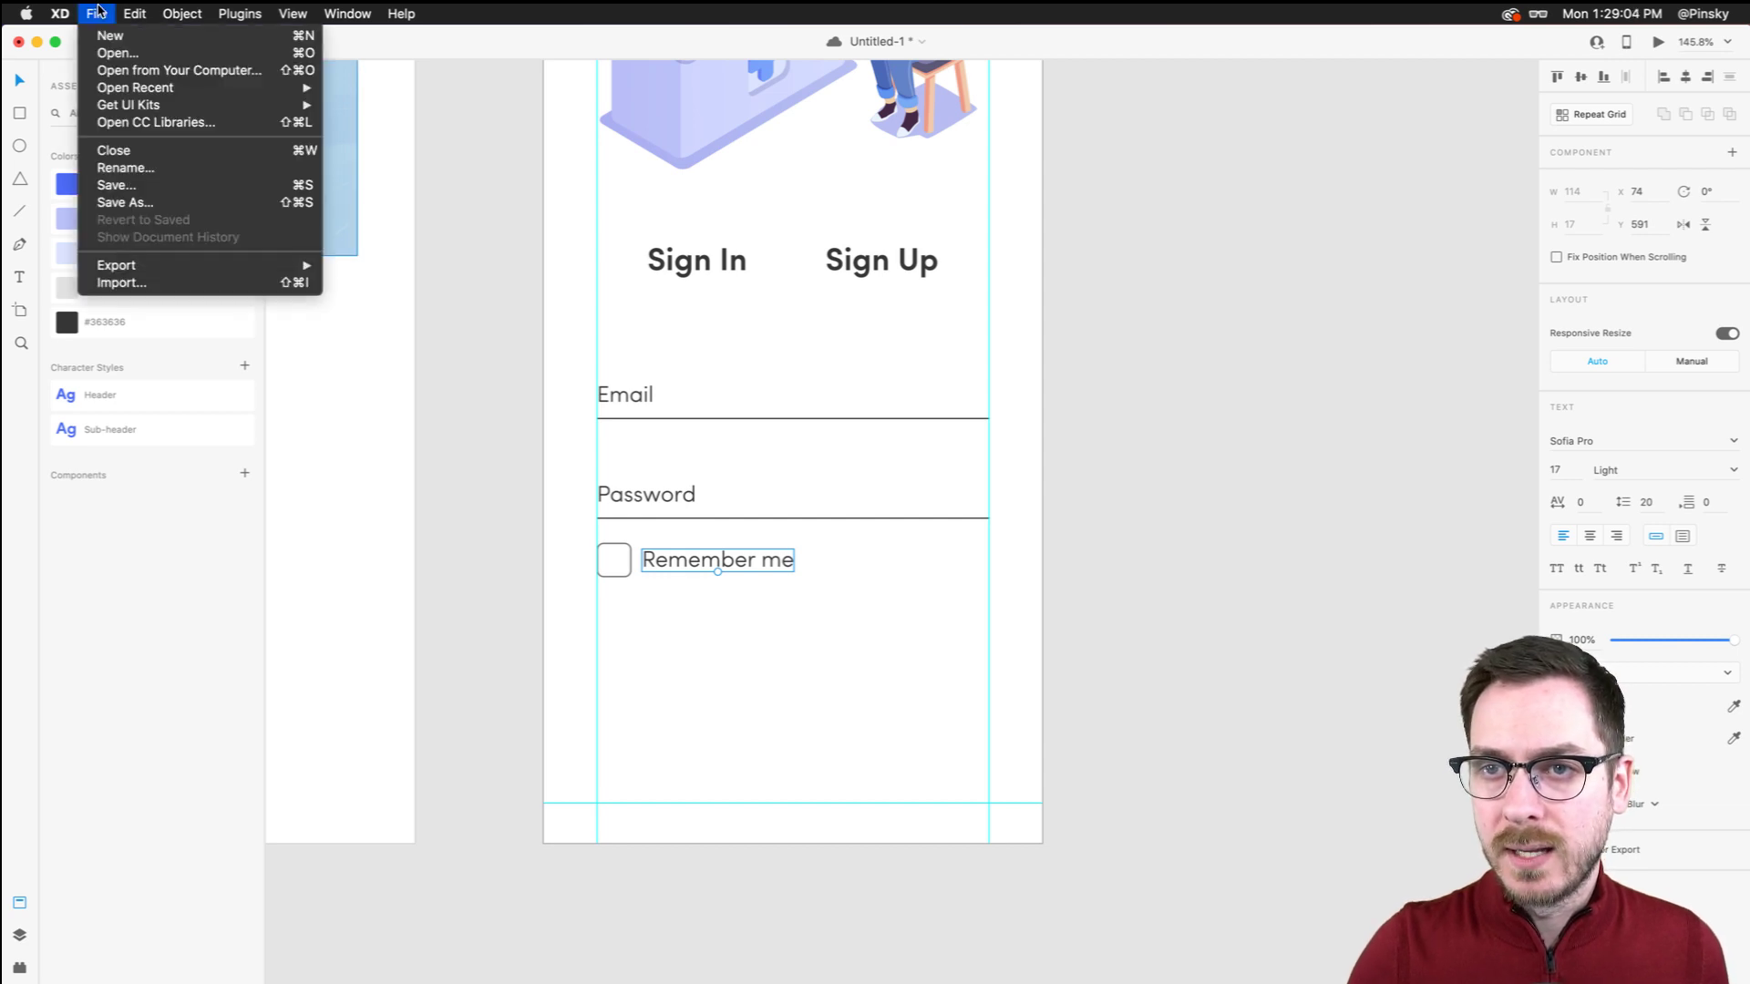
pyautogui.moveTo(163, 107)
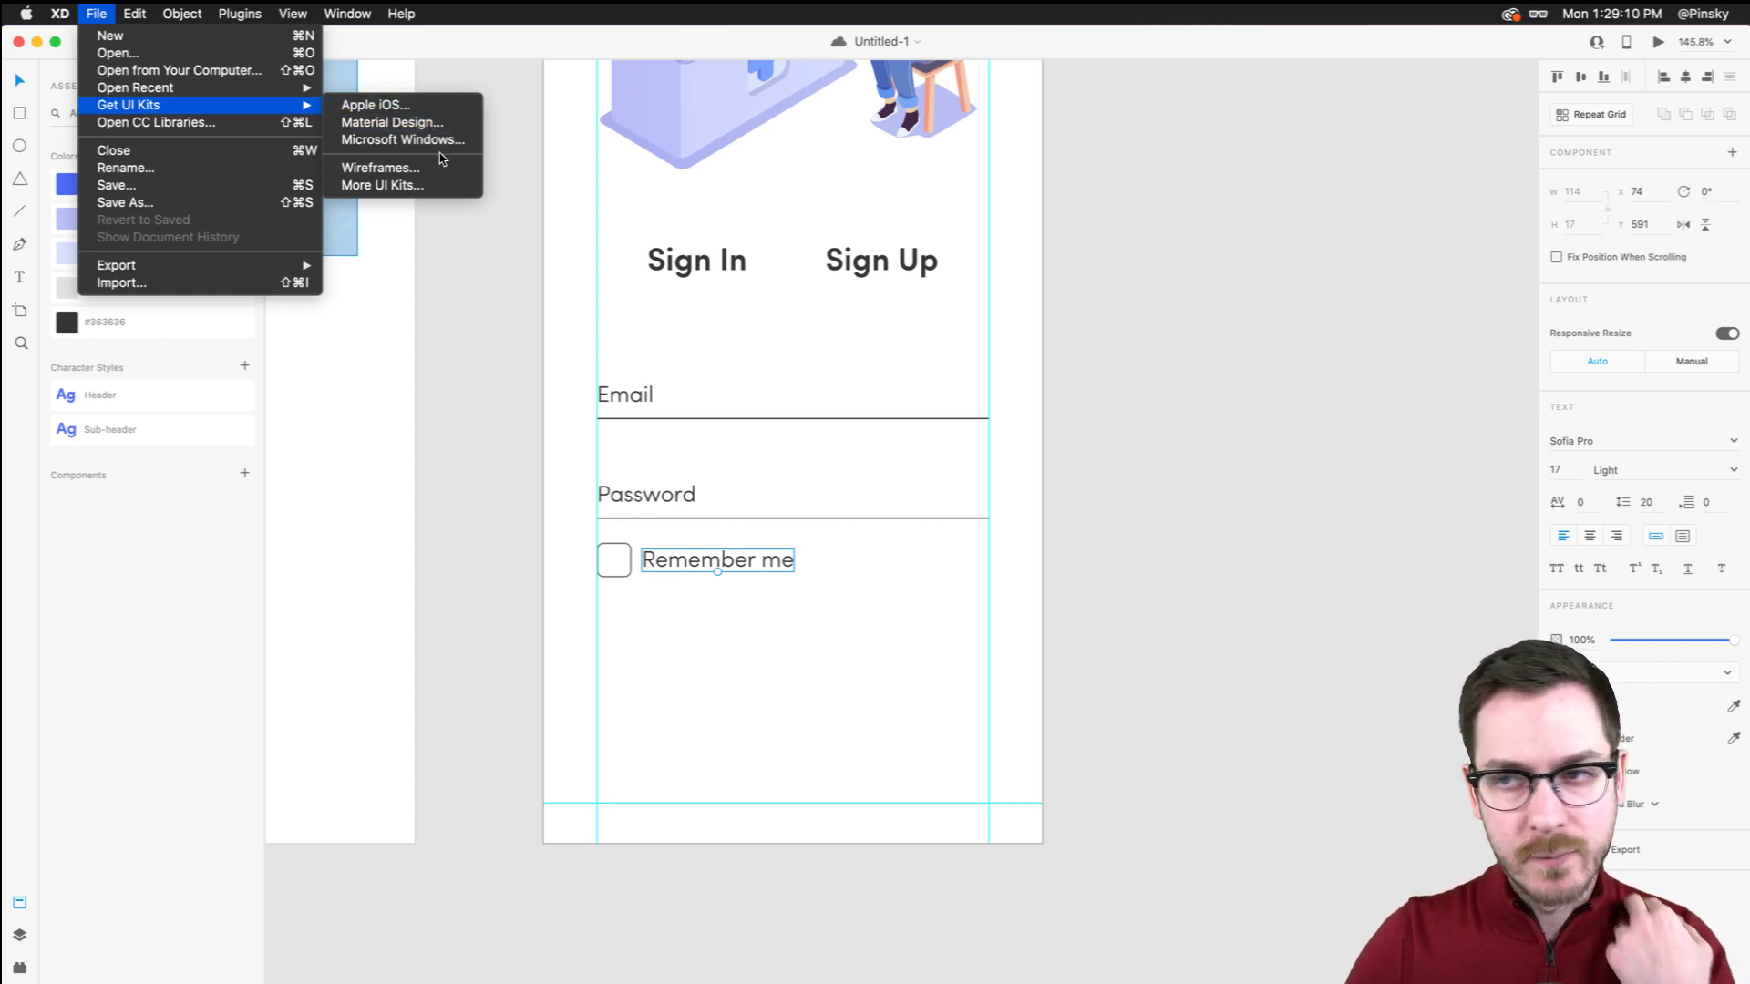
pyautogui.press('Escape')
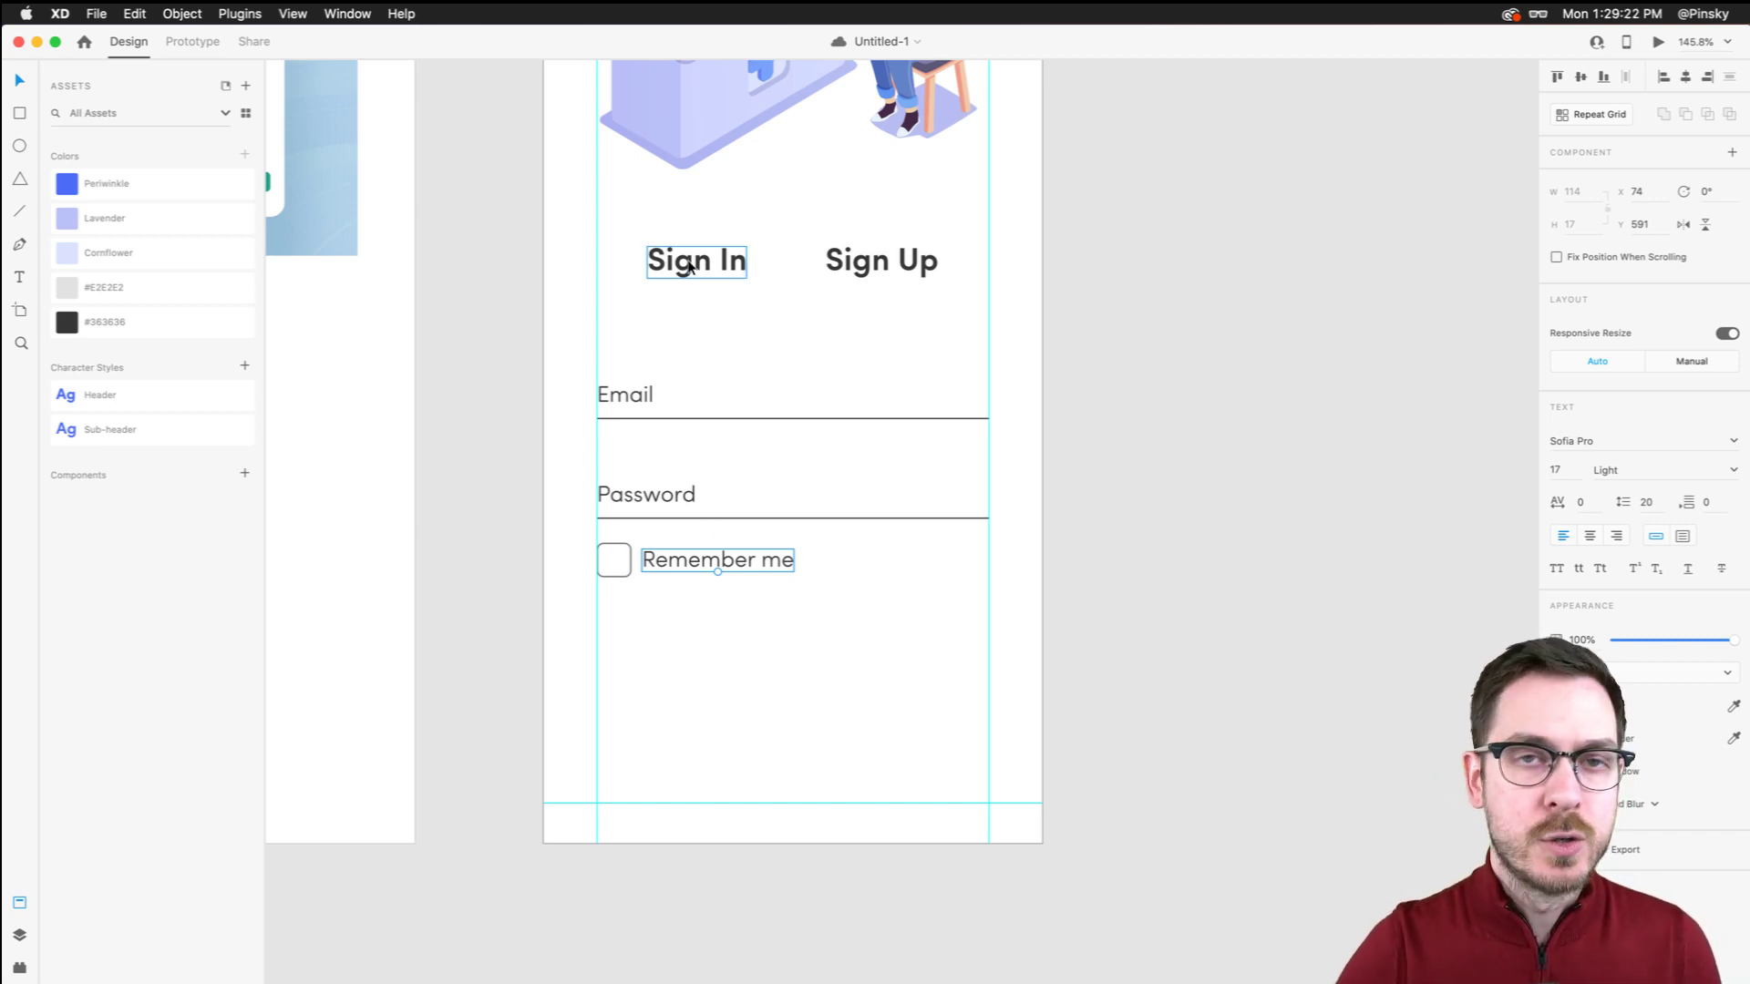
# Duplicate the "Sign In" label below the checkbox at size 19 and align it to the left margin guide
pyautogui.moveTo(688, 267); pyautogui.dragTo(677, 670)
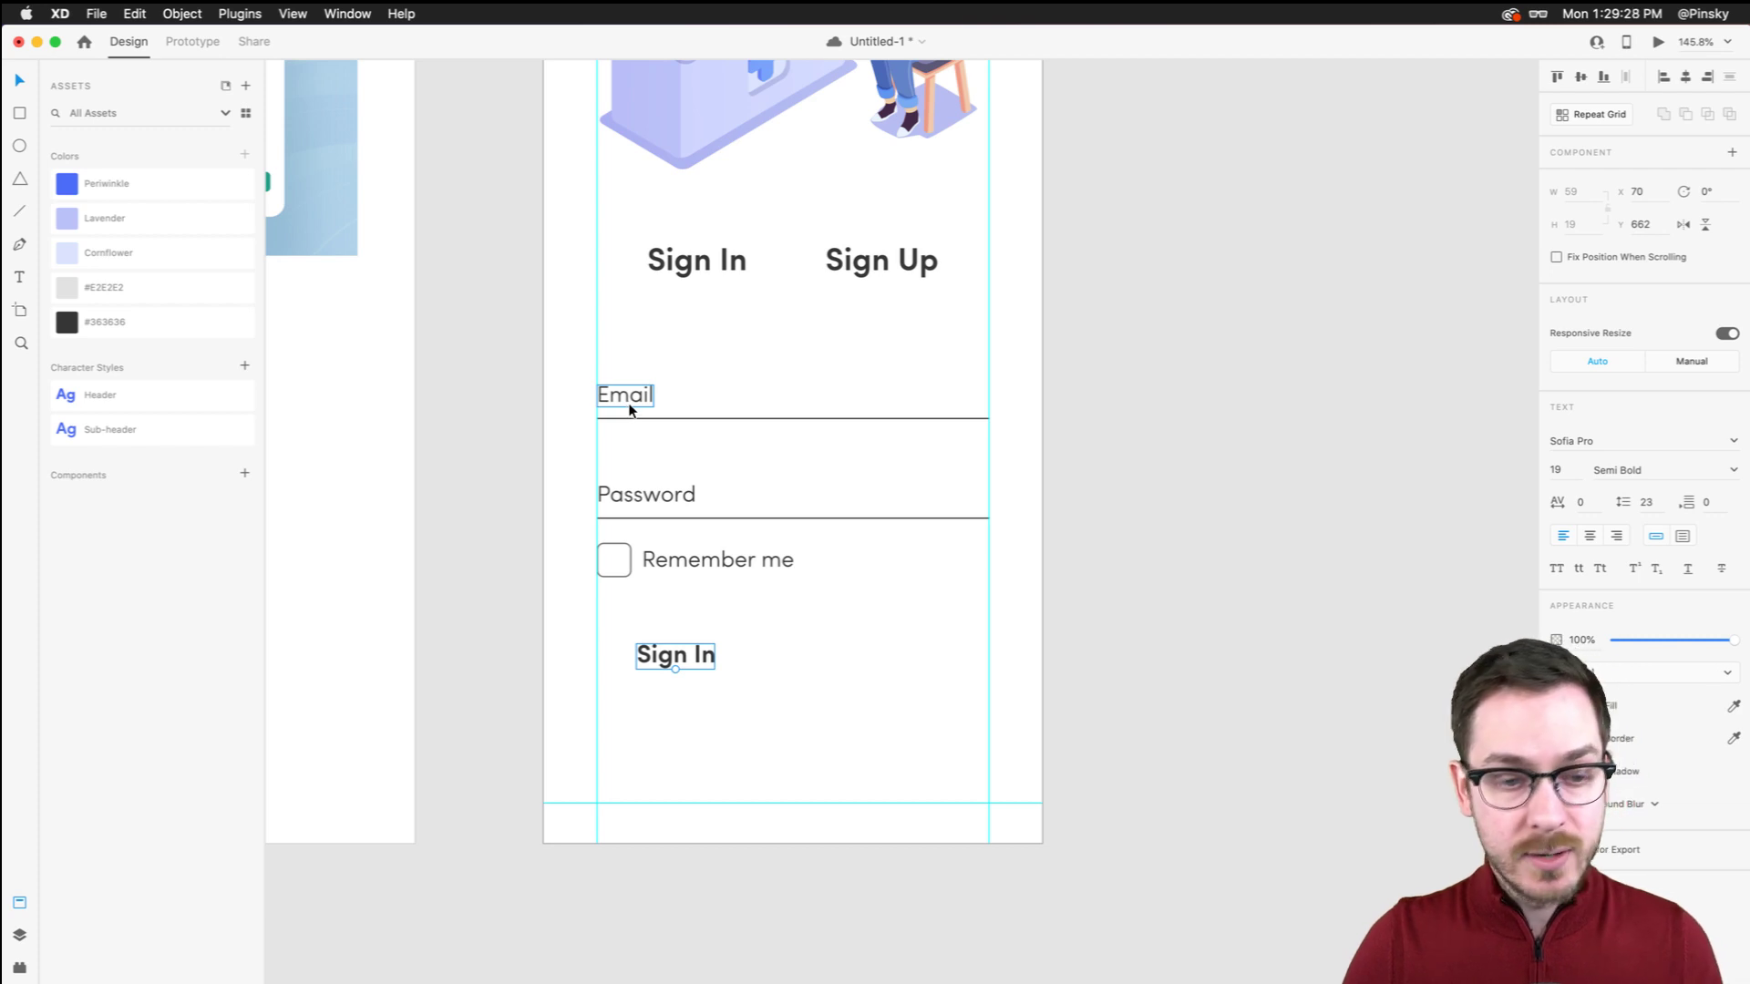
pyautogui.moveTo(693, 655); pyautogui.dragTo(650, 657)
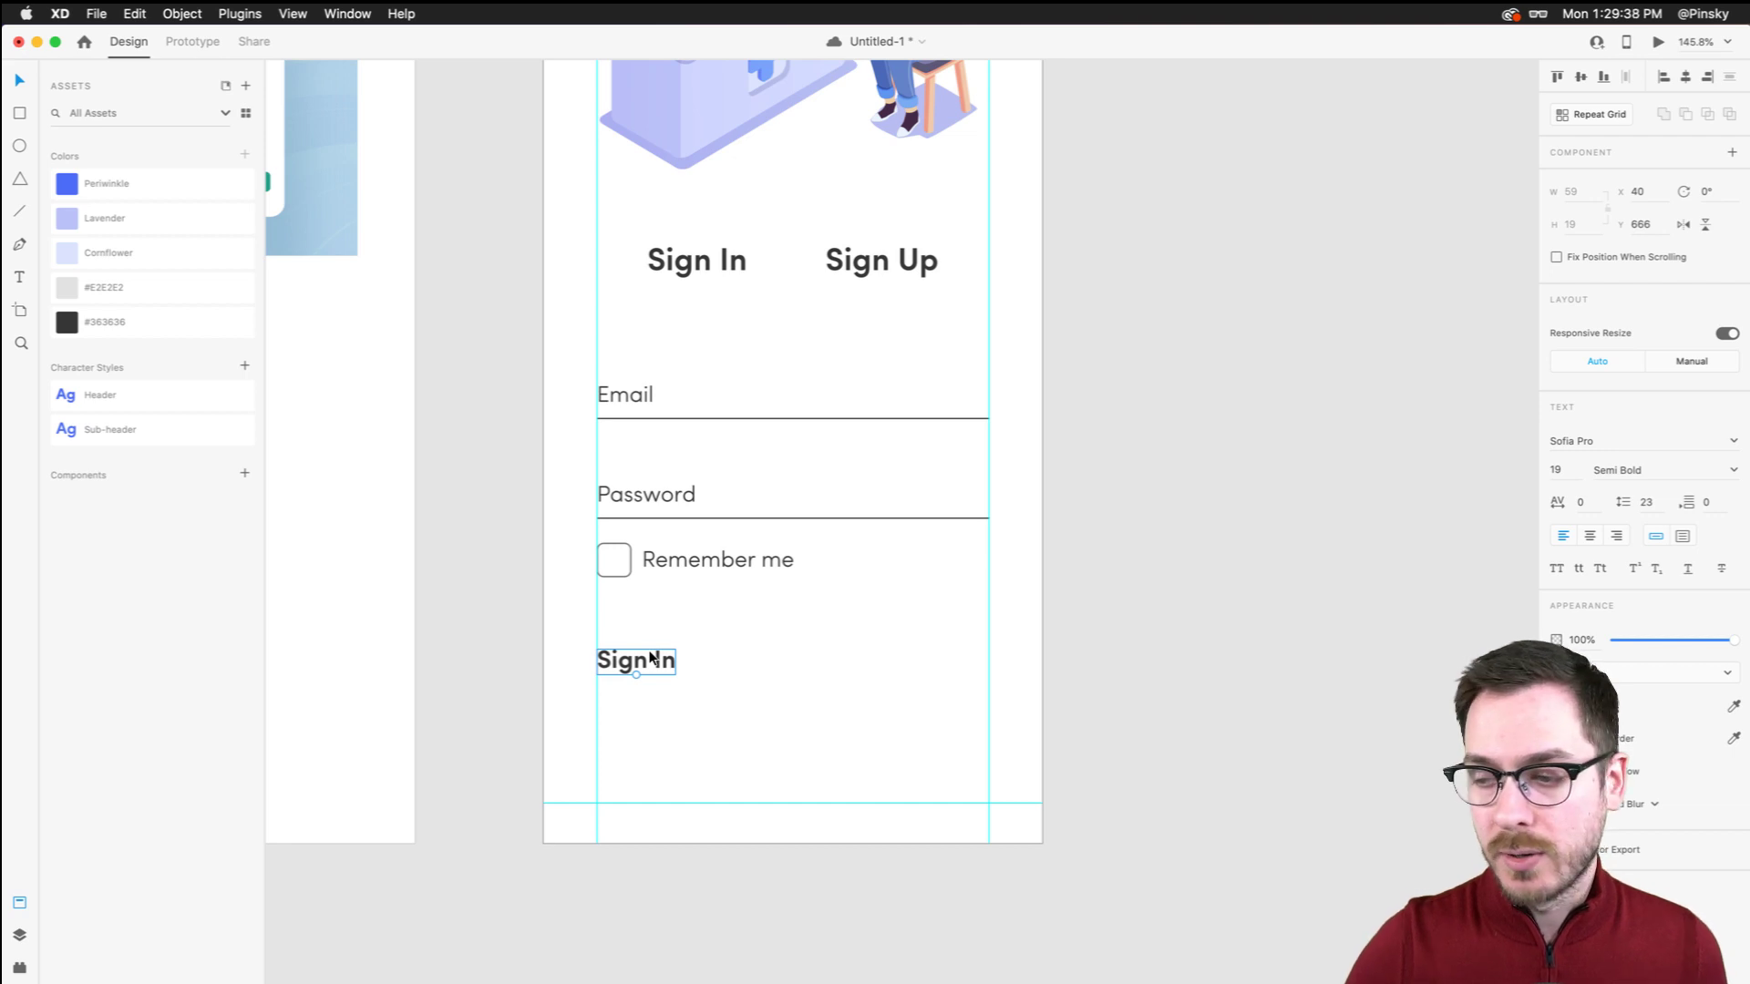
pyautogui.moveTo(628, 658); pyautogui.dragTo(1107, 615)
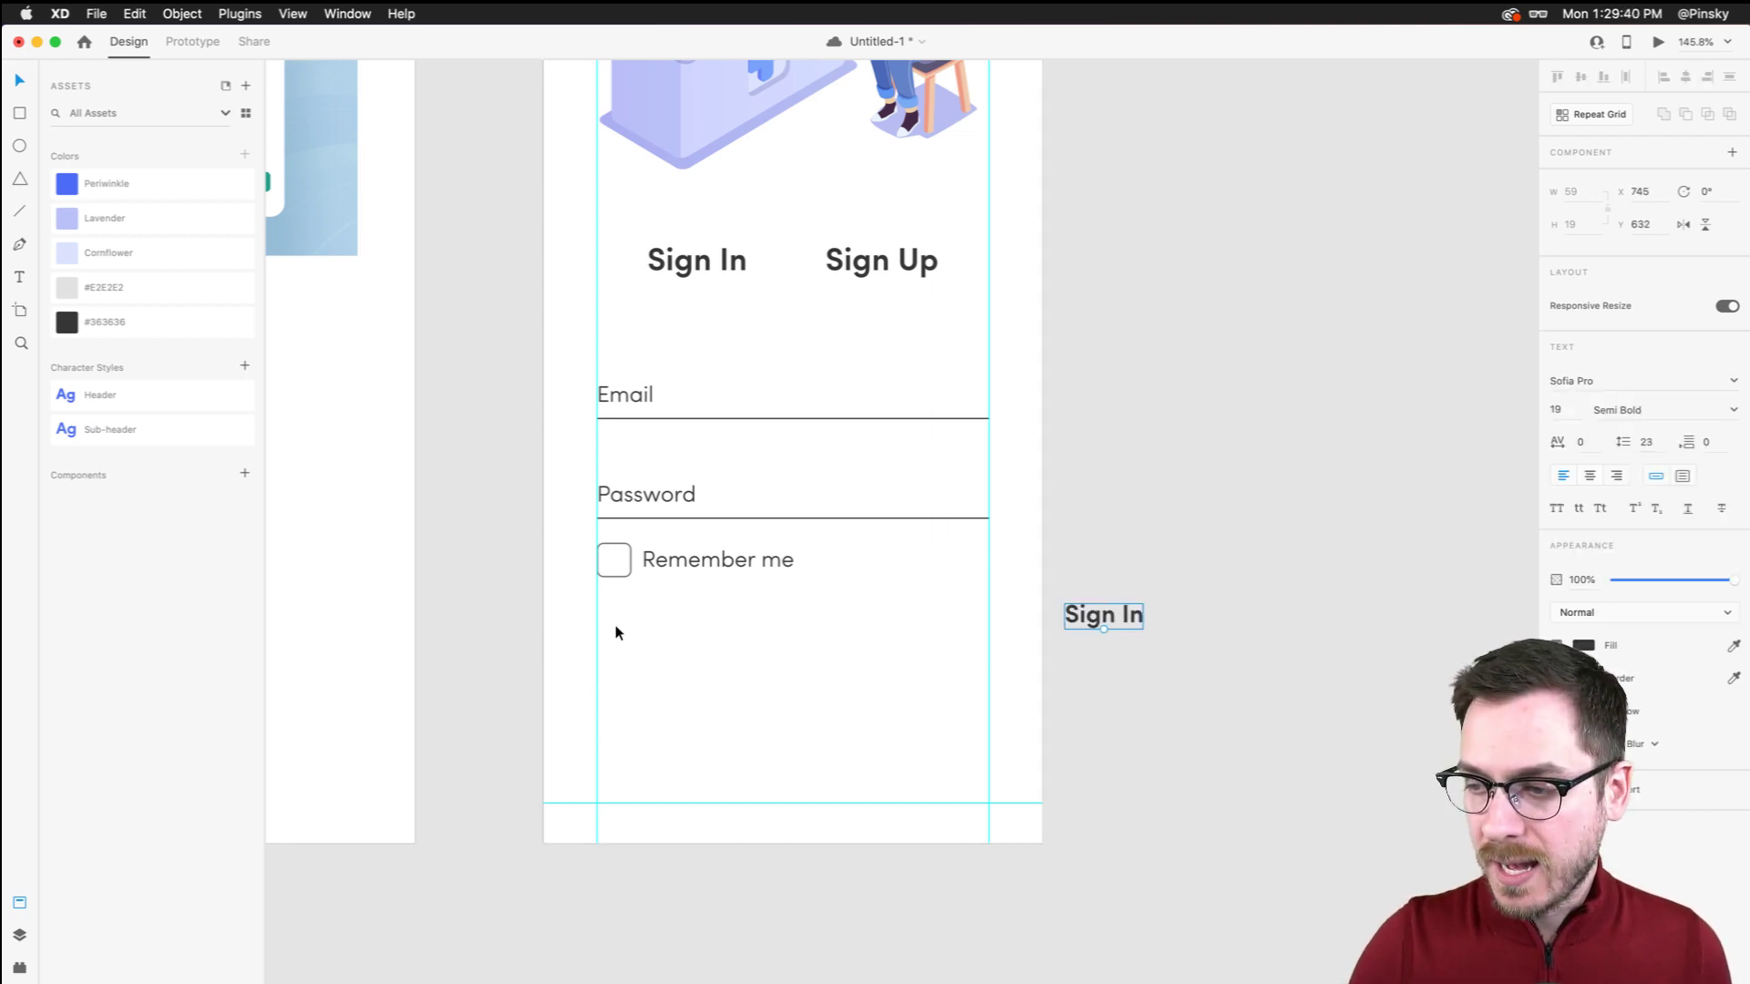
pyautogui.press('r')
pyautogui.moveTo(643, 629); pyautogui.dragTo(840, 673)
pyautogui.press('v')
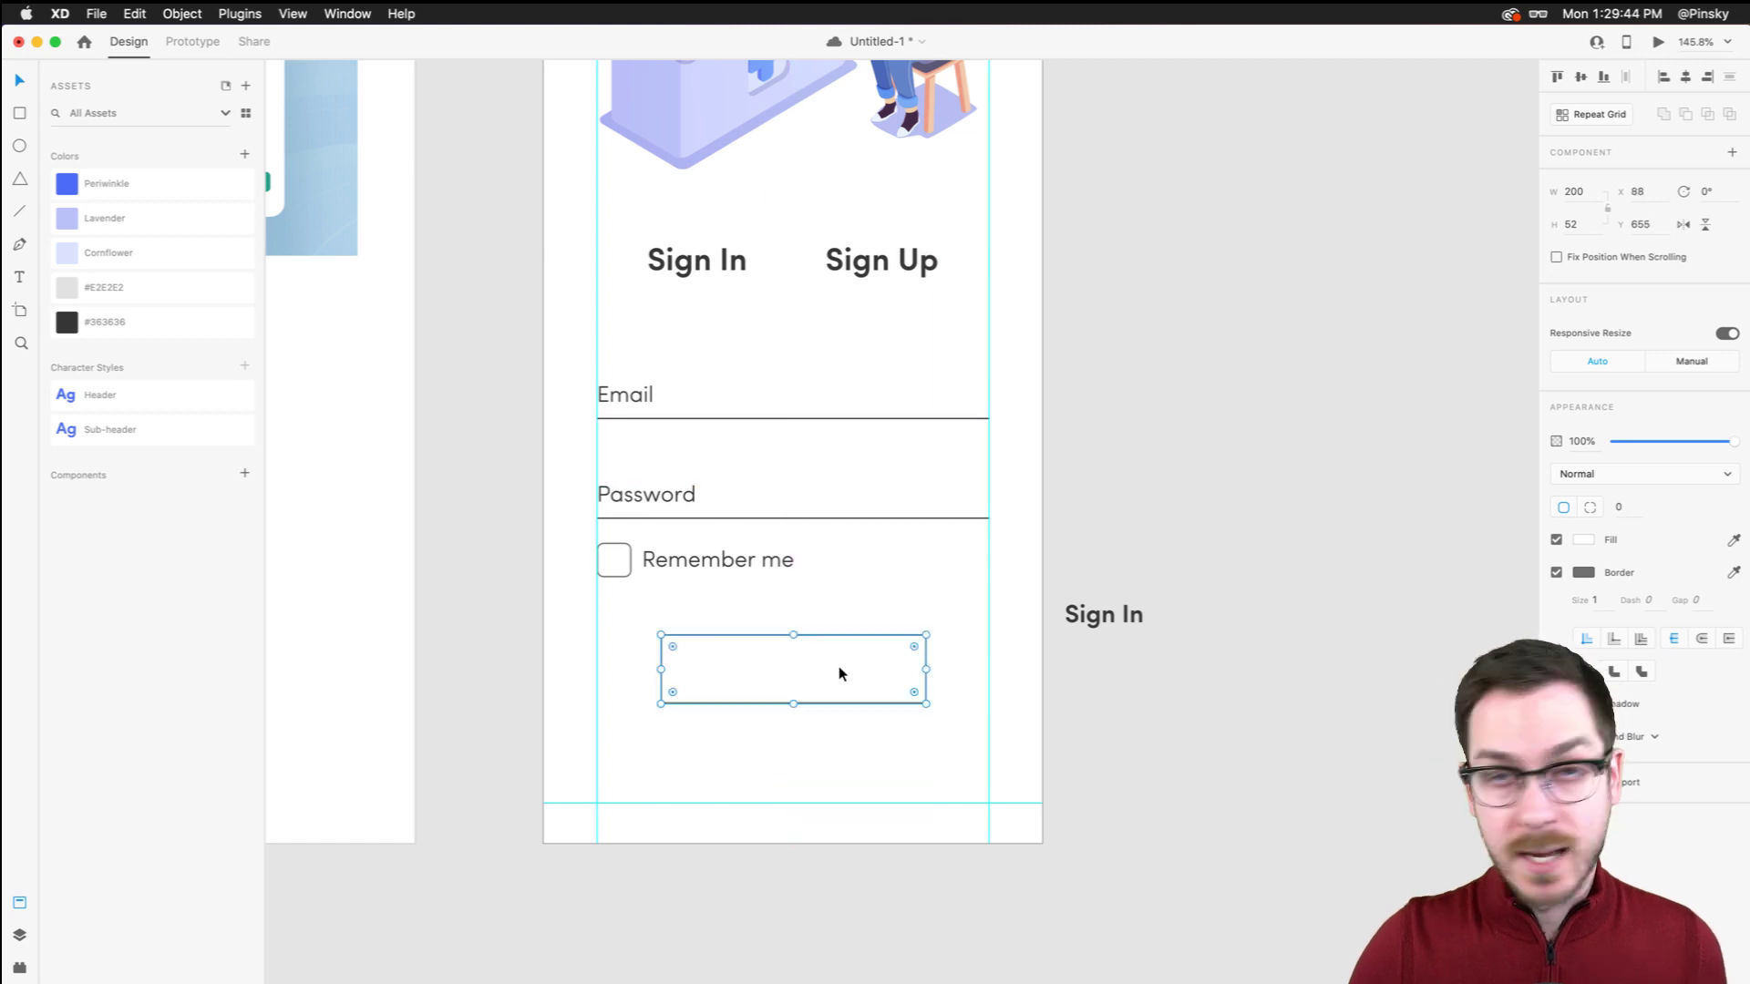
pyautogui.press('Delete')
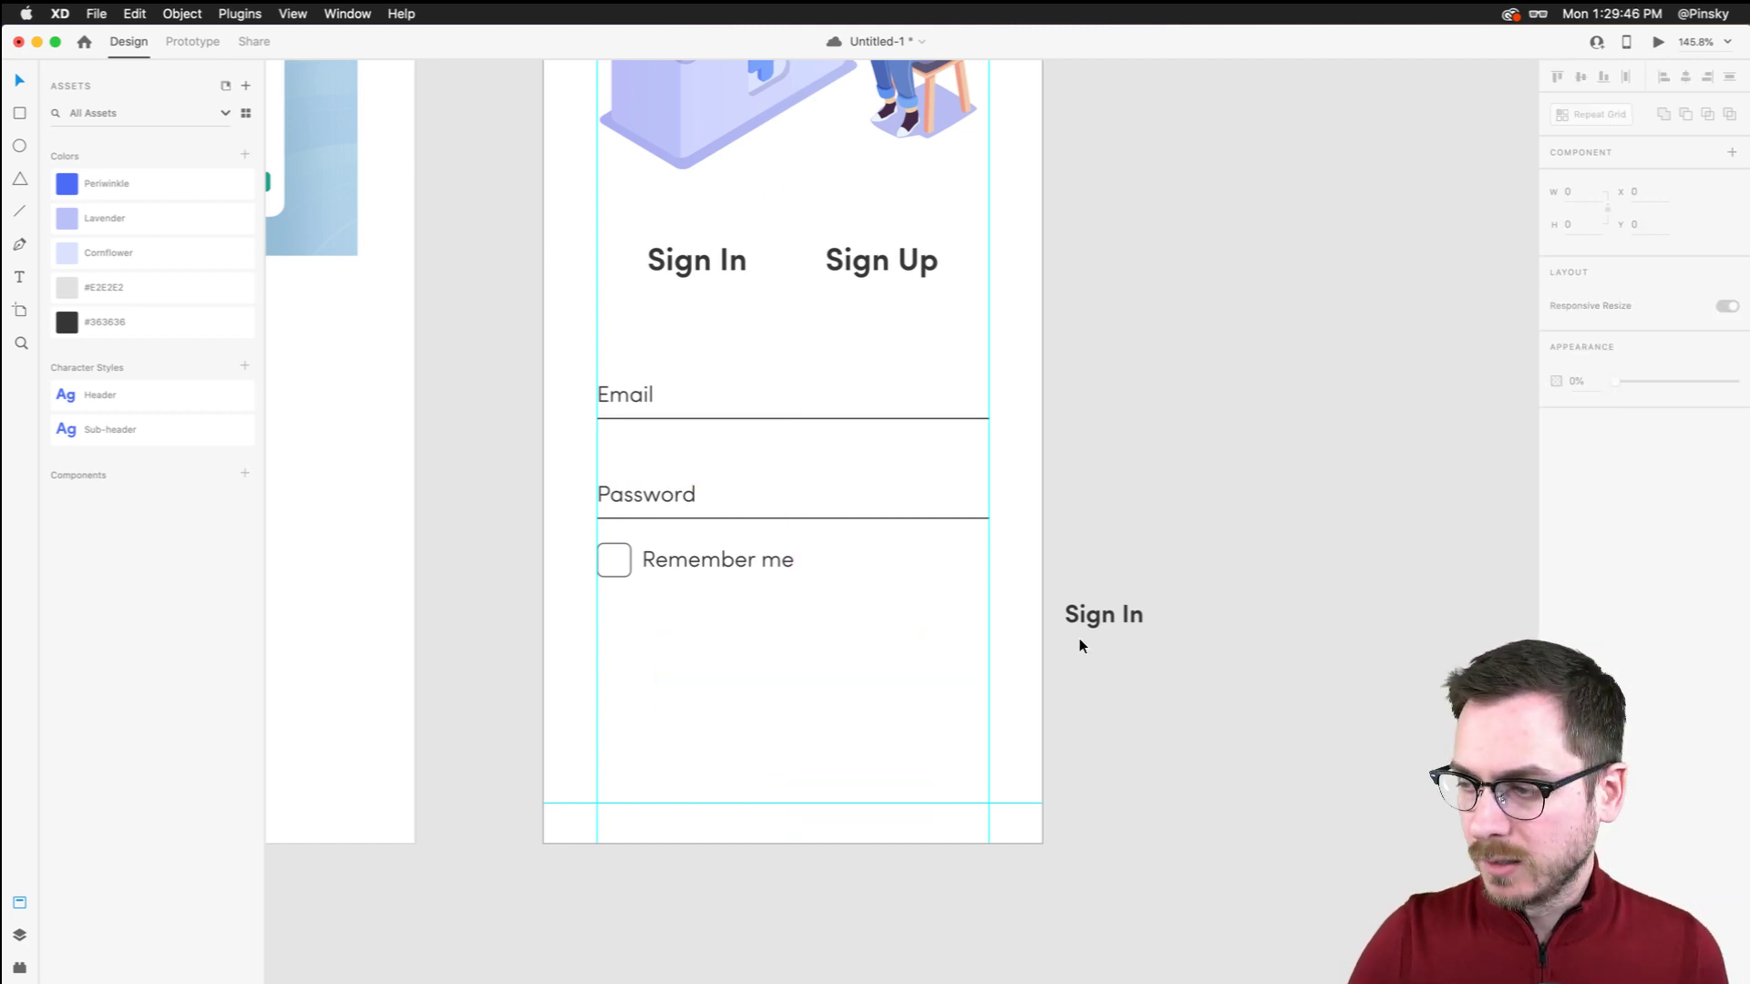
pyautogui.moveTo(1081, 638)
pyautogui.mouseDown()
pyautogui.moveTo(796, 684)
pyautogui.moveTo(641, 638)
pyautogui.mouseUp()
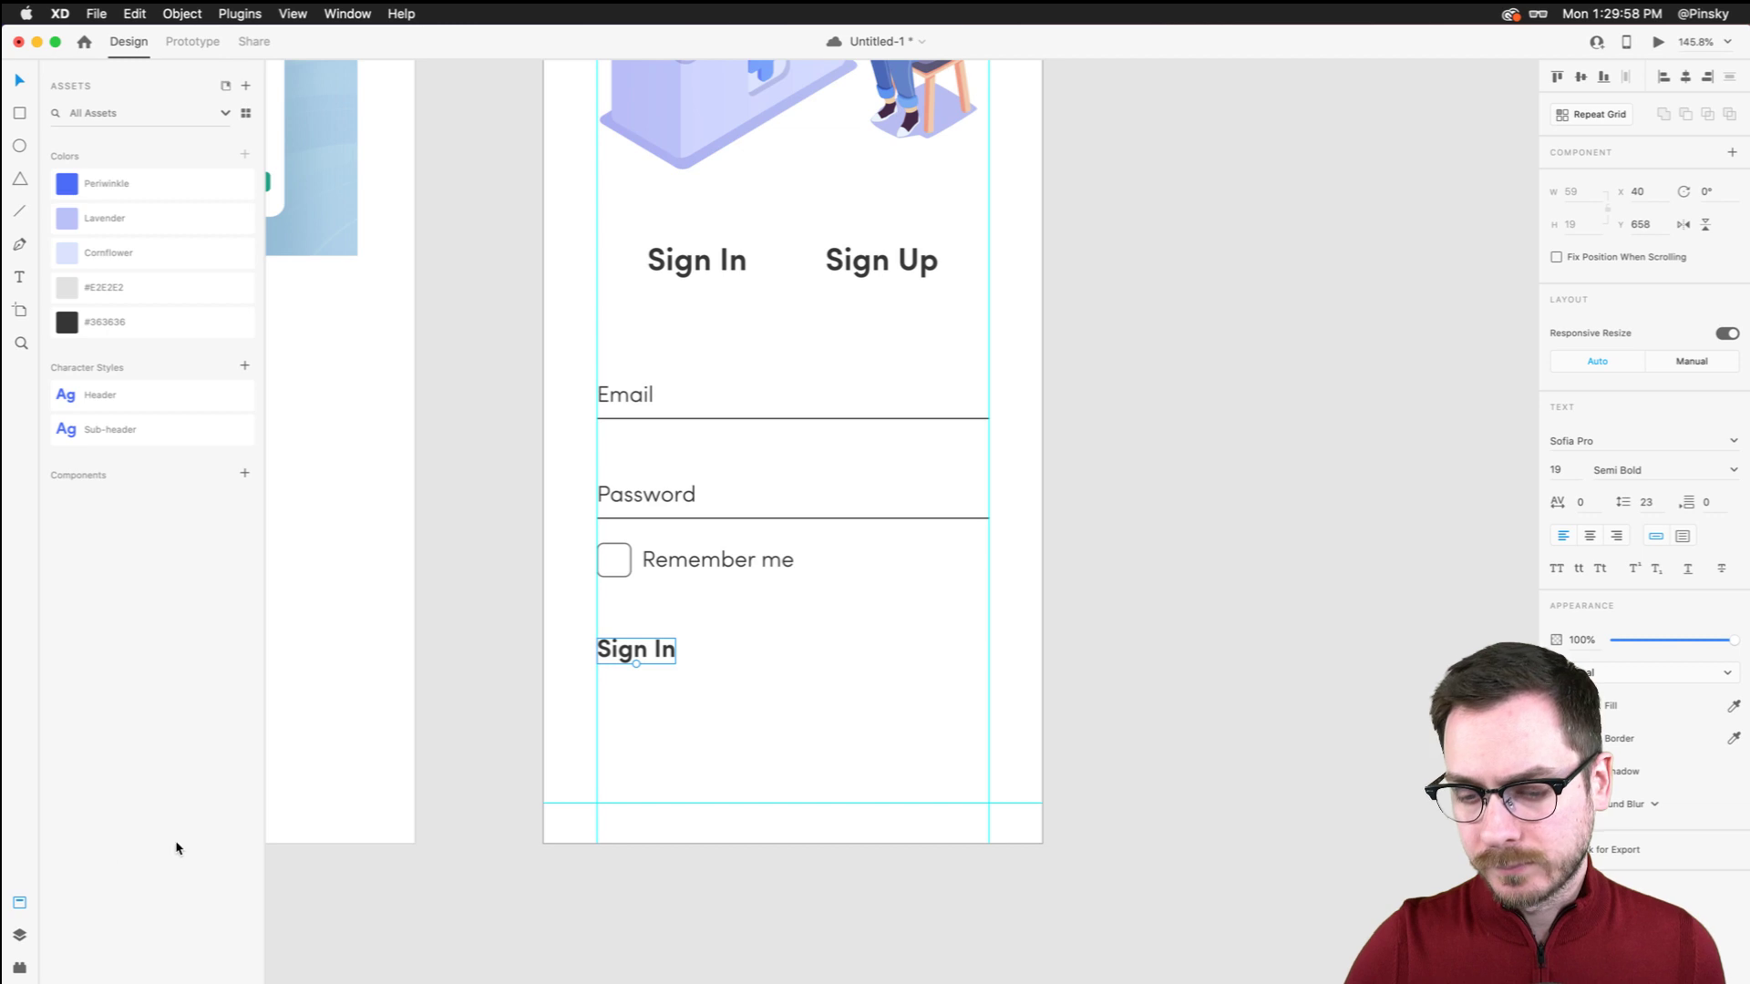
# Insert the Awesome arrow-circle-right icon with Icons 4 Design and place it at the right margin guide, level with the lower "Sign In" text
pyautogui.click(21, 968)
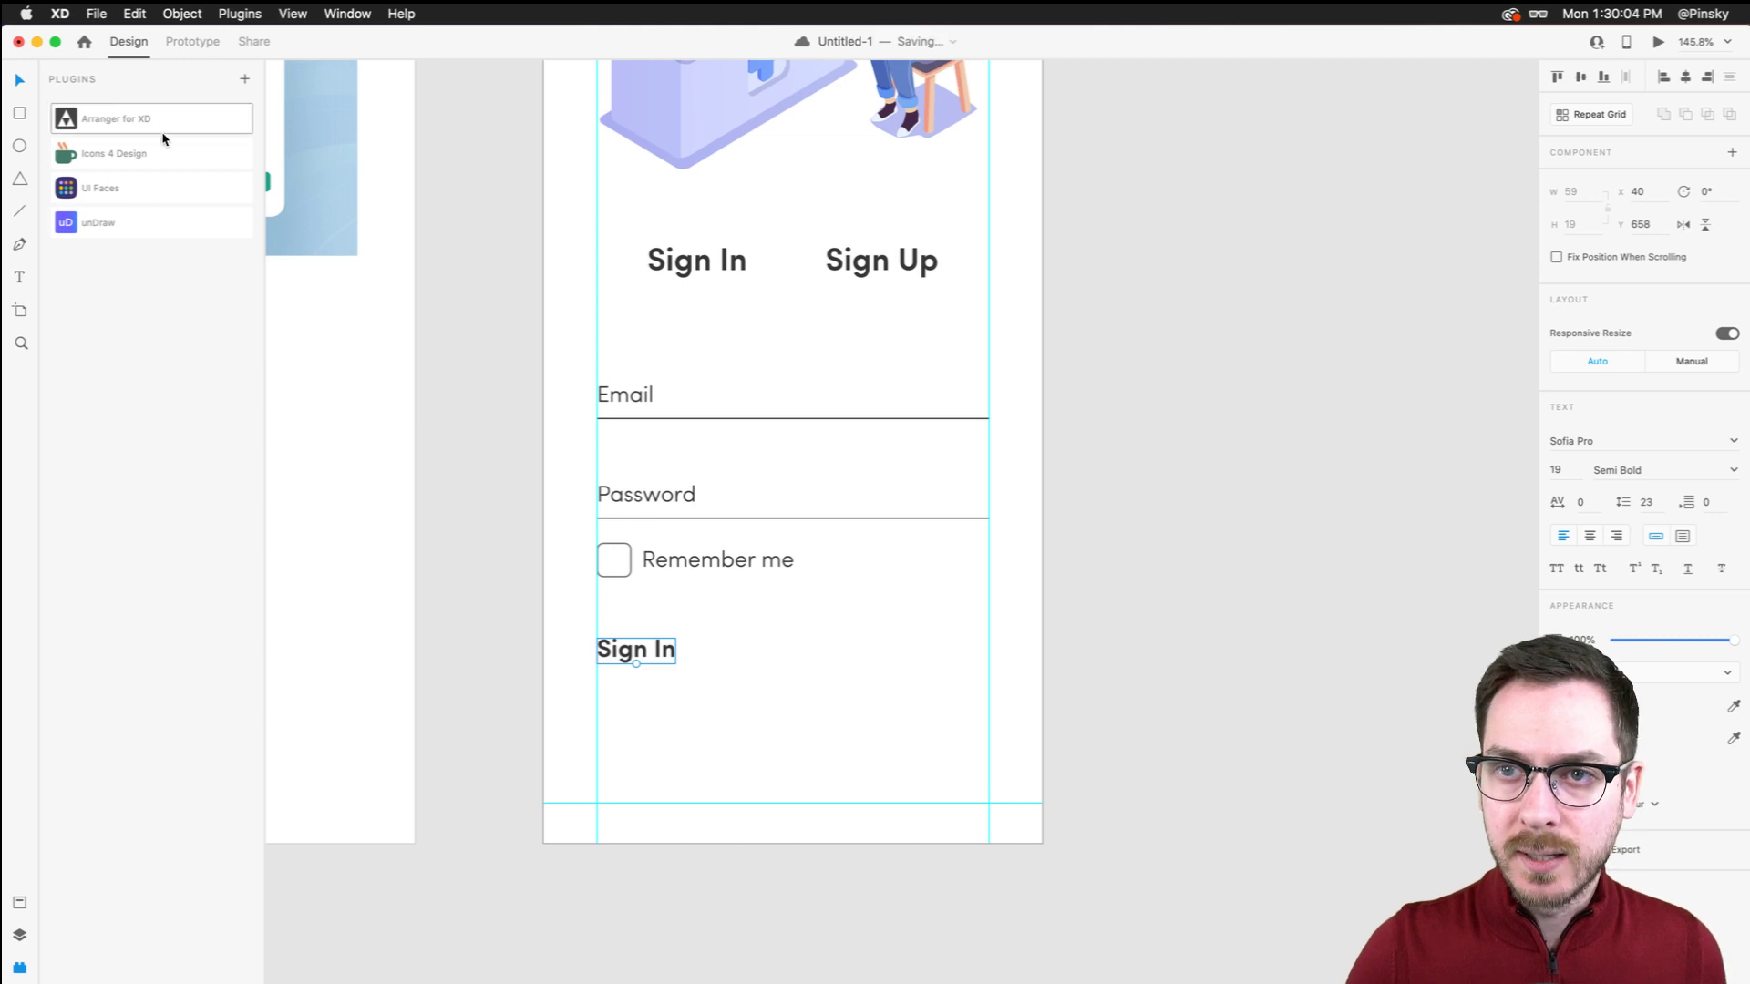
pyautogui.click(146, 160)
pyautogui.click(113, 180)
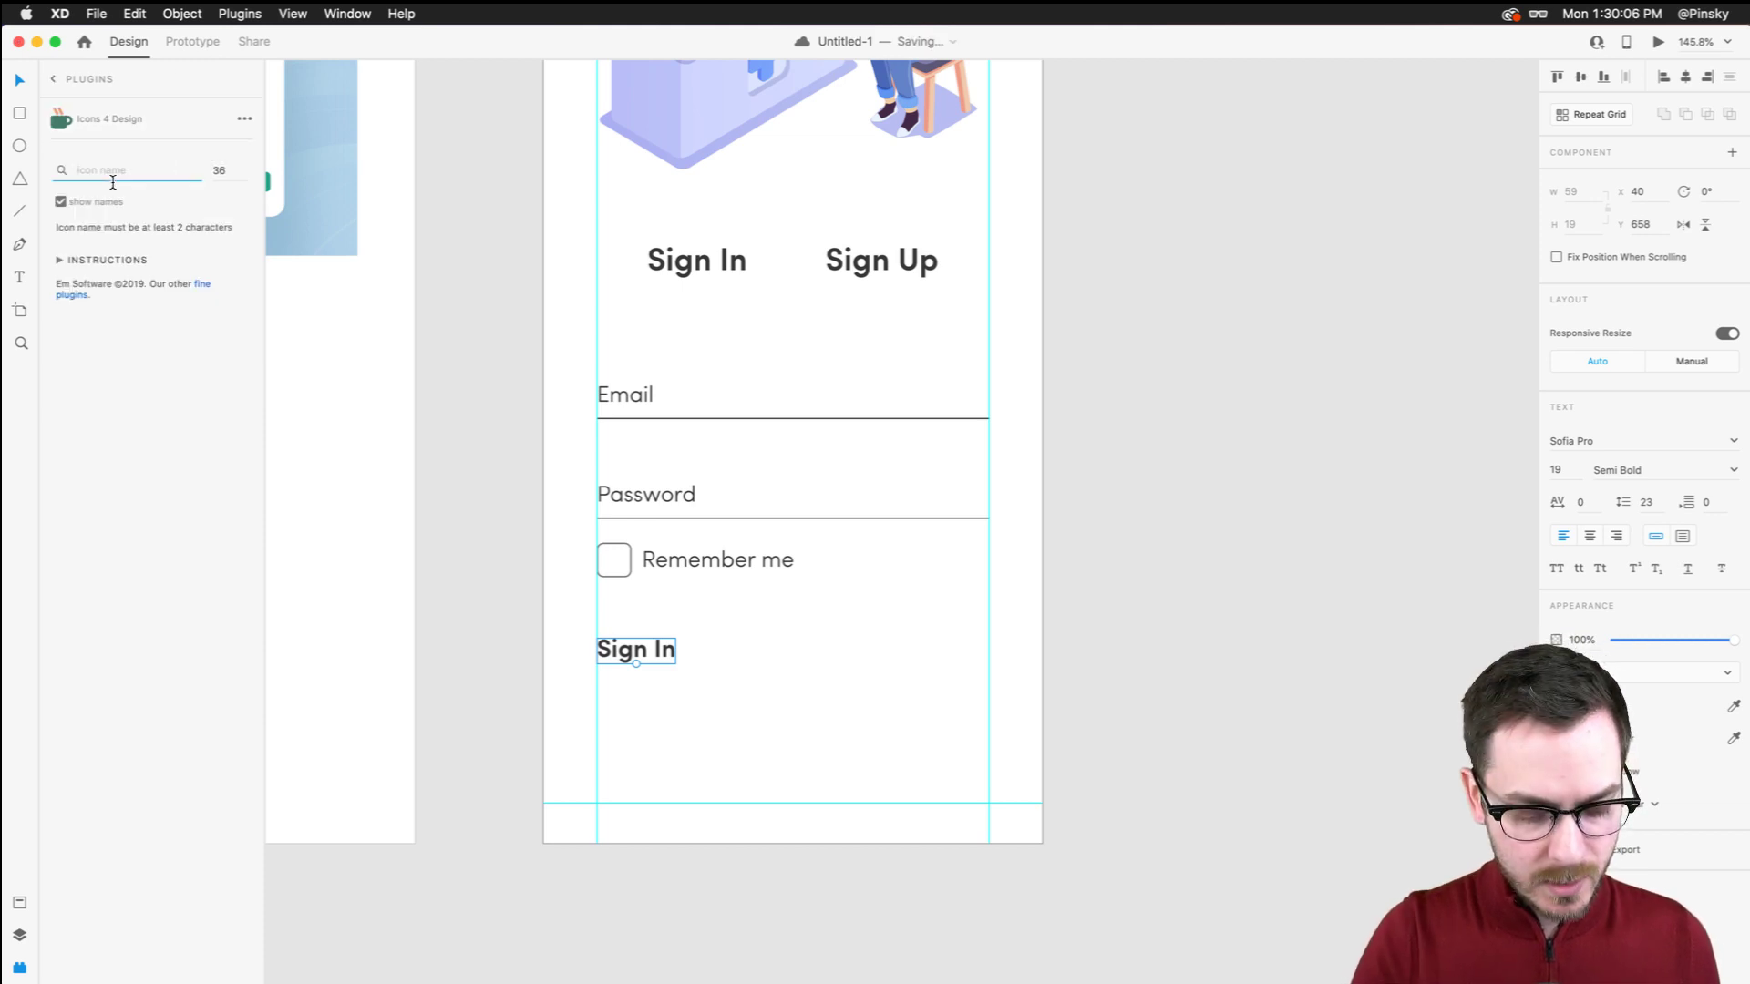
pyautogui.write('arrow')
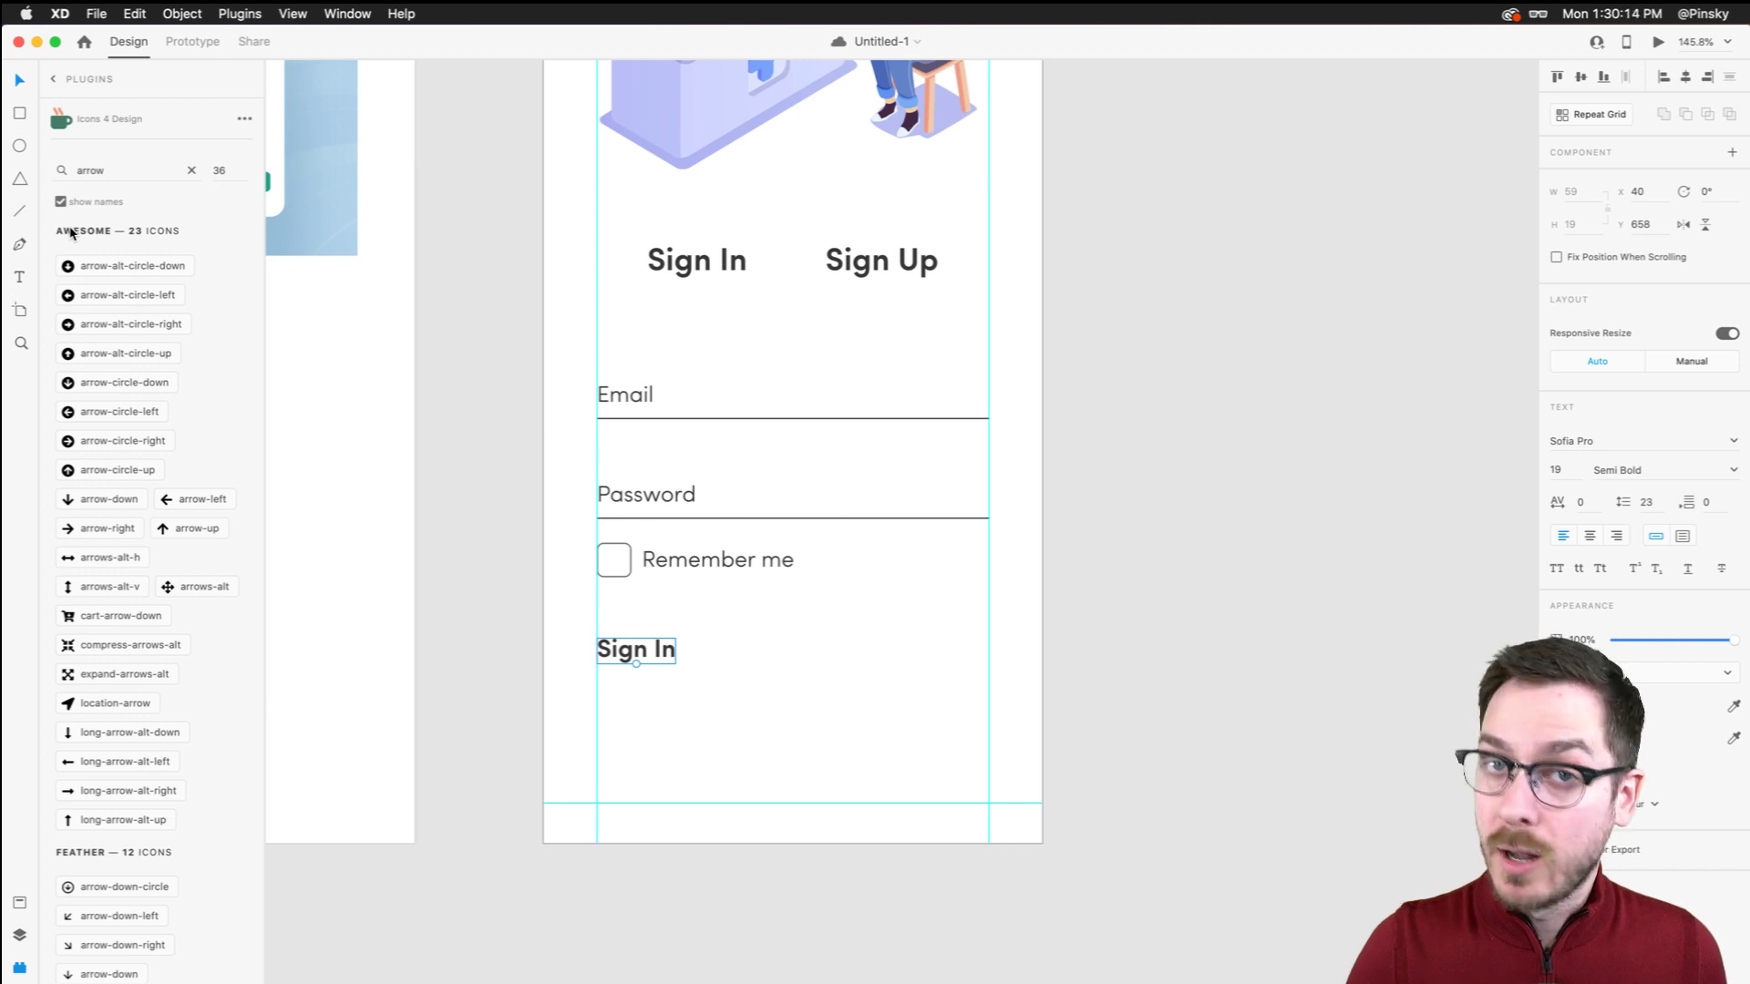
pyautogui.click(95, 442)
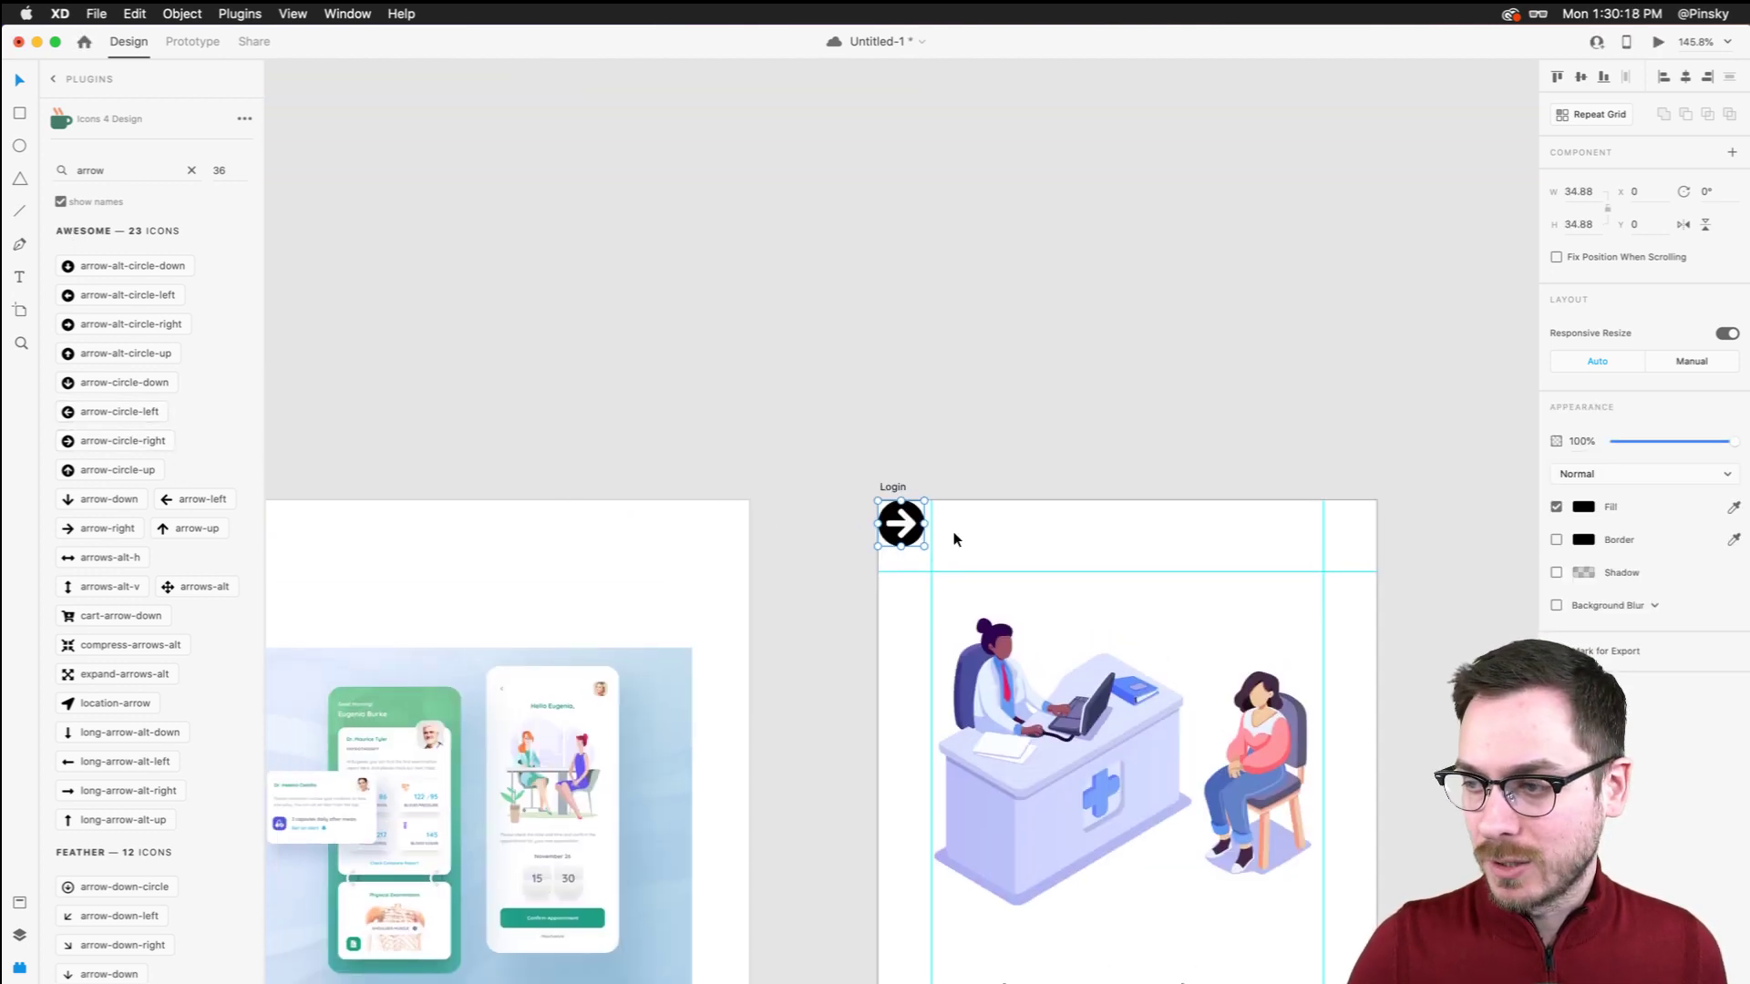
pyautogui.moveTo(907, 523); pyautogui.dragTo(984, 727)
pyautogui.scroll(-10, 1086, 847)
pyautogui.hscroll(5, 1086, 847)
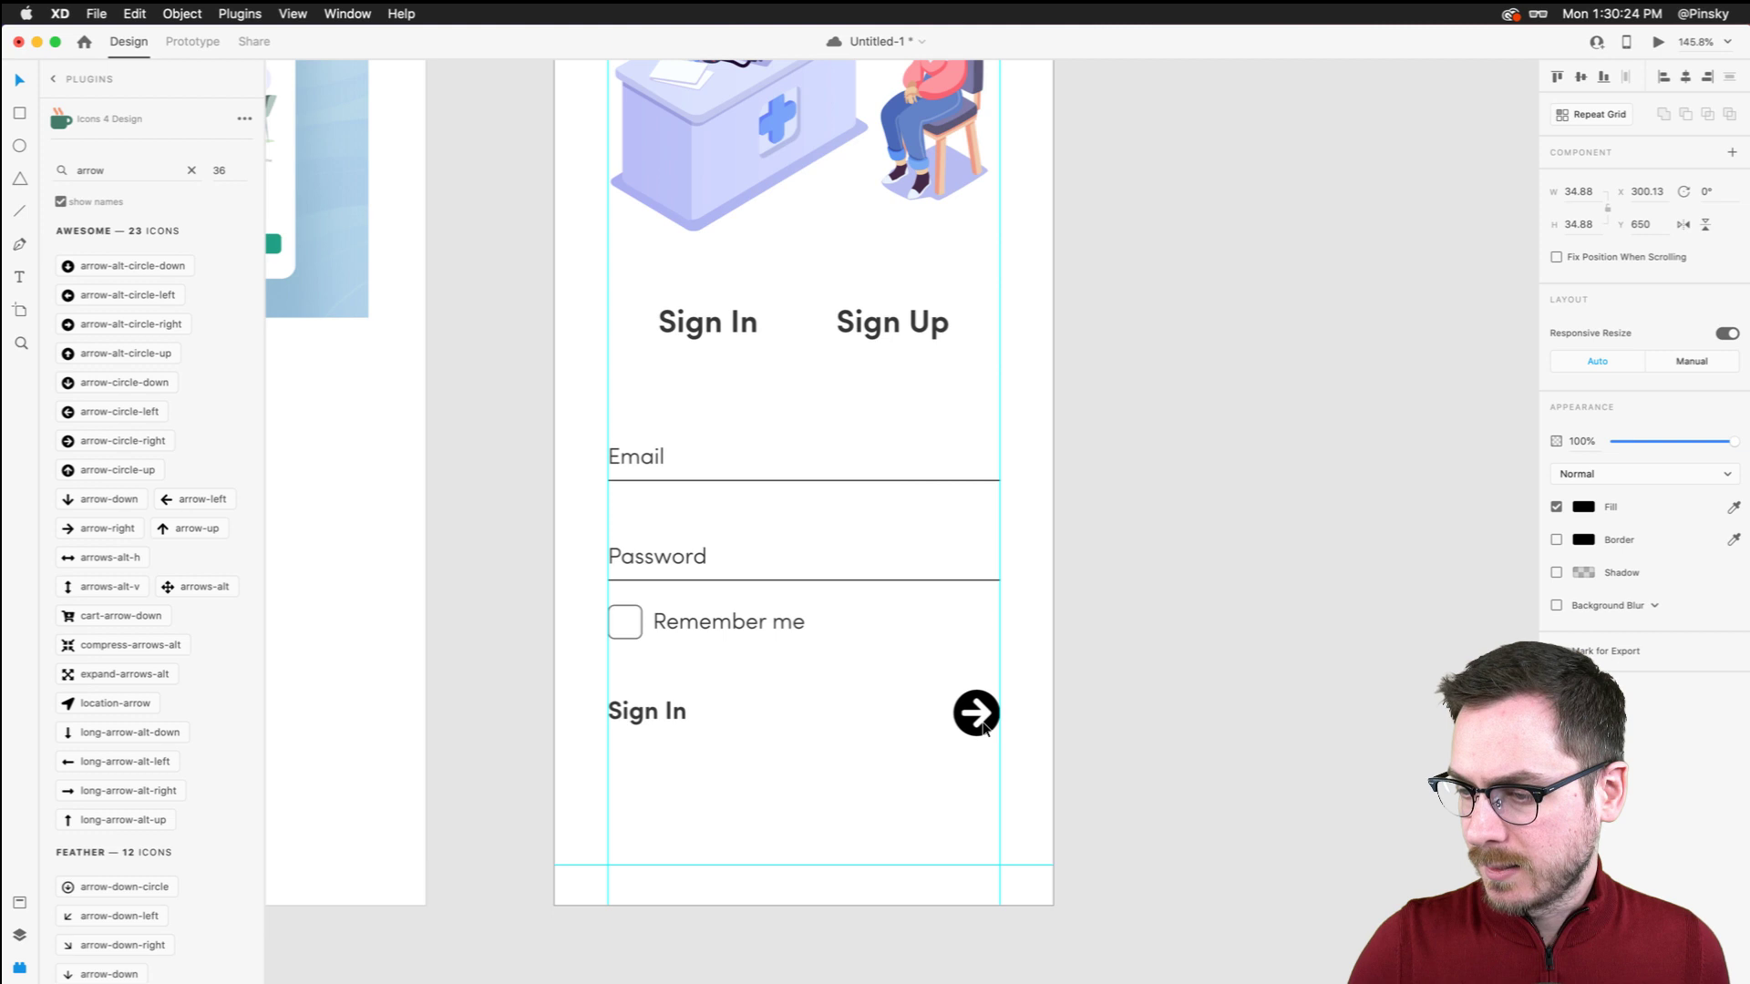
# Enlarge the lower "Sign In" text along the left margin guide and select the arrow icon across from it
pyautogui.click(646, 723)
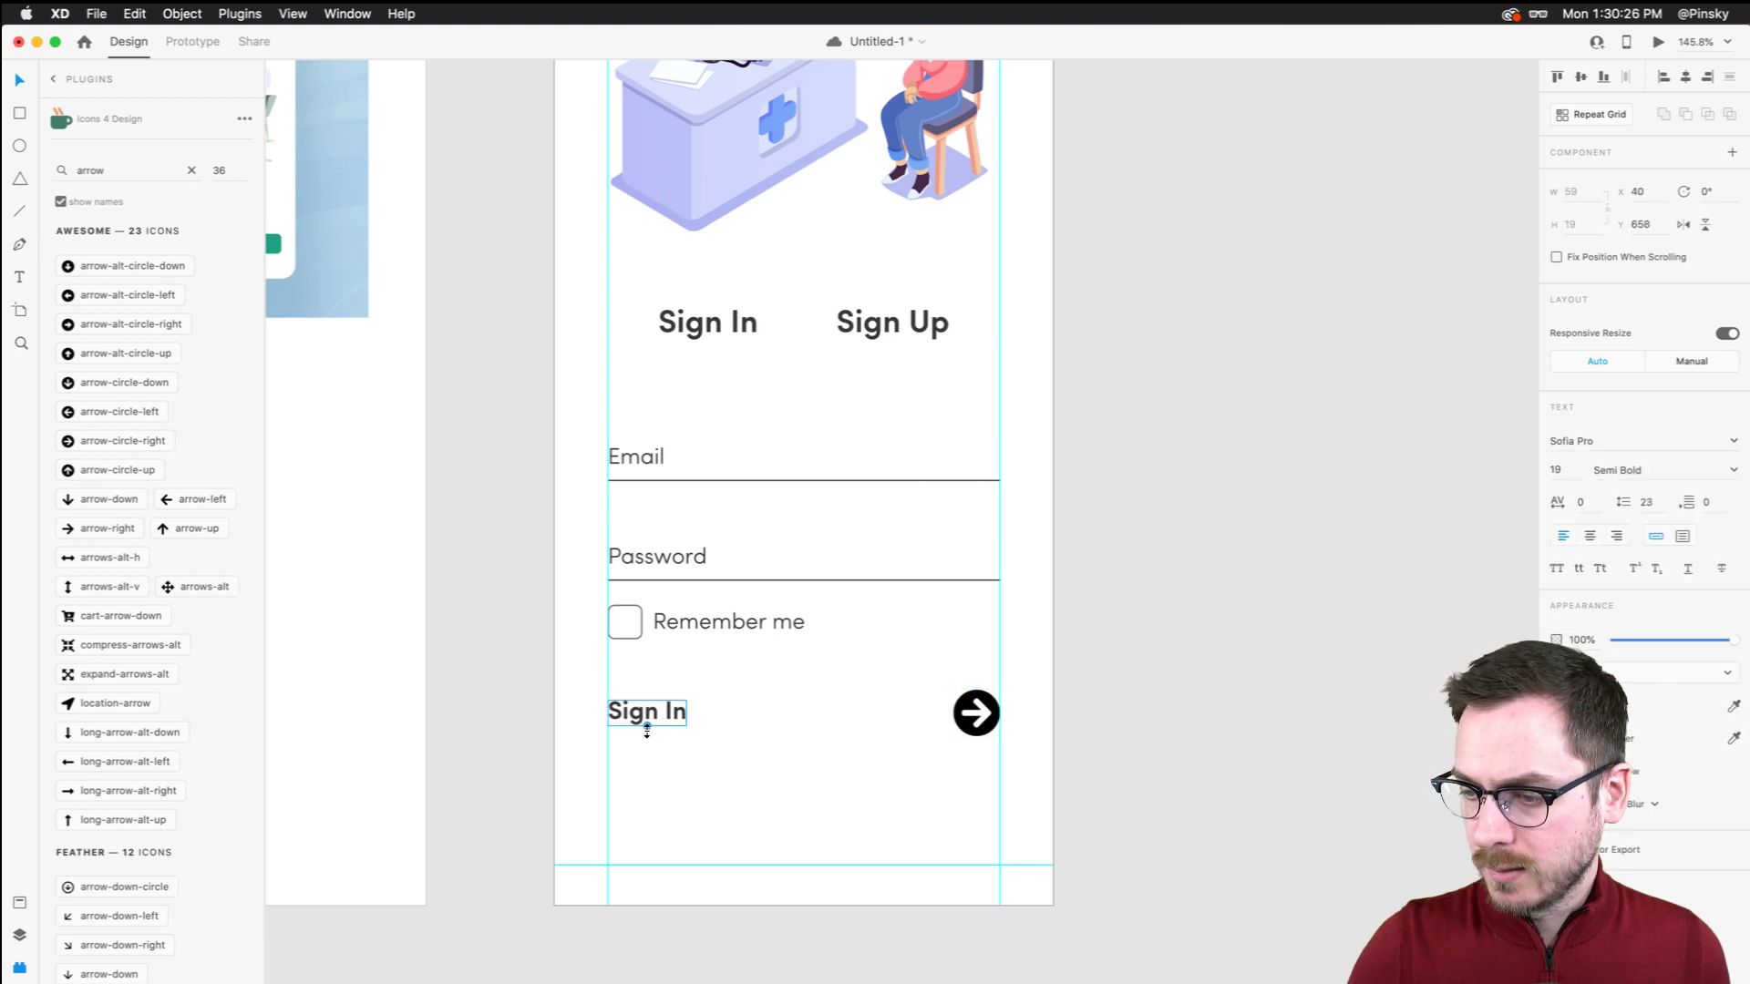
pyautogui.moveTo(647, 729); pyautogui.dragTo(660, 716)
pyautogui.click(990, 703)
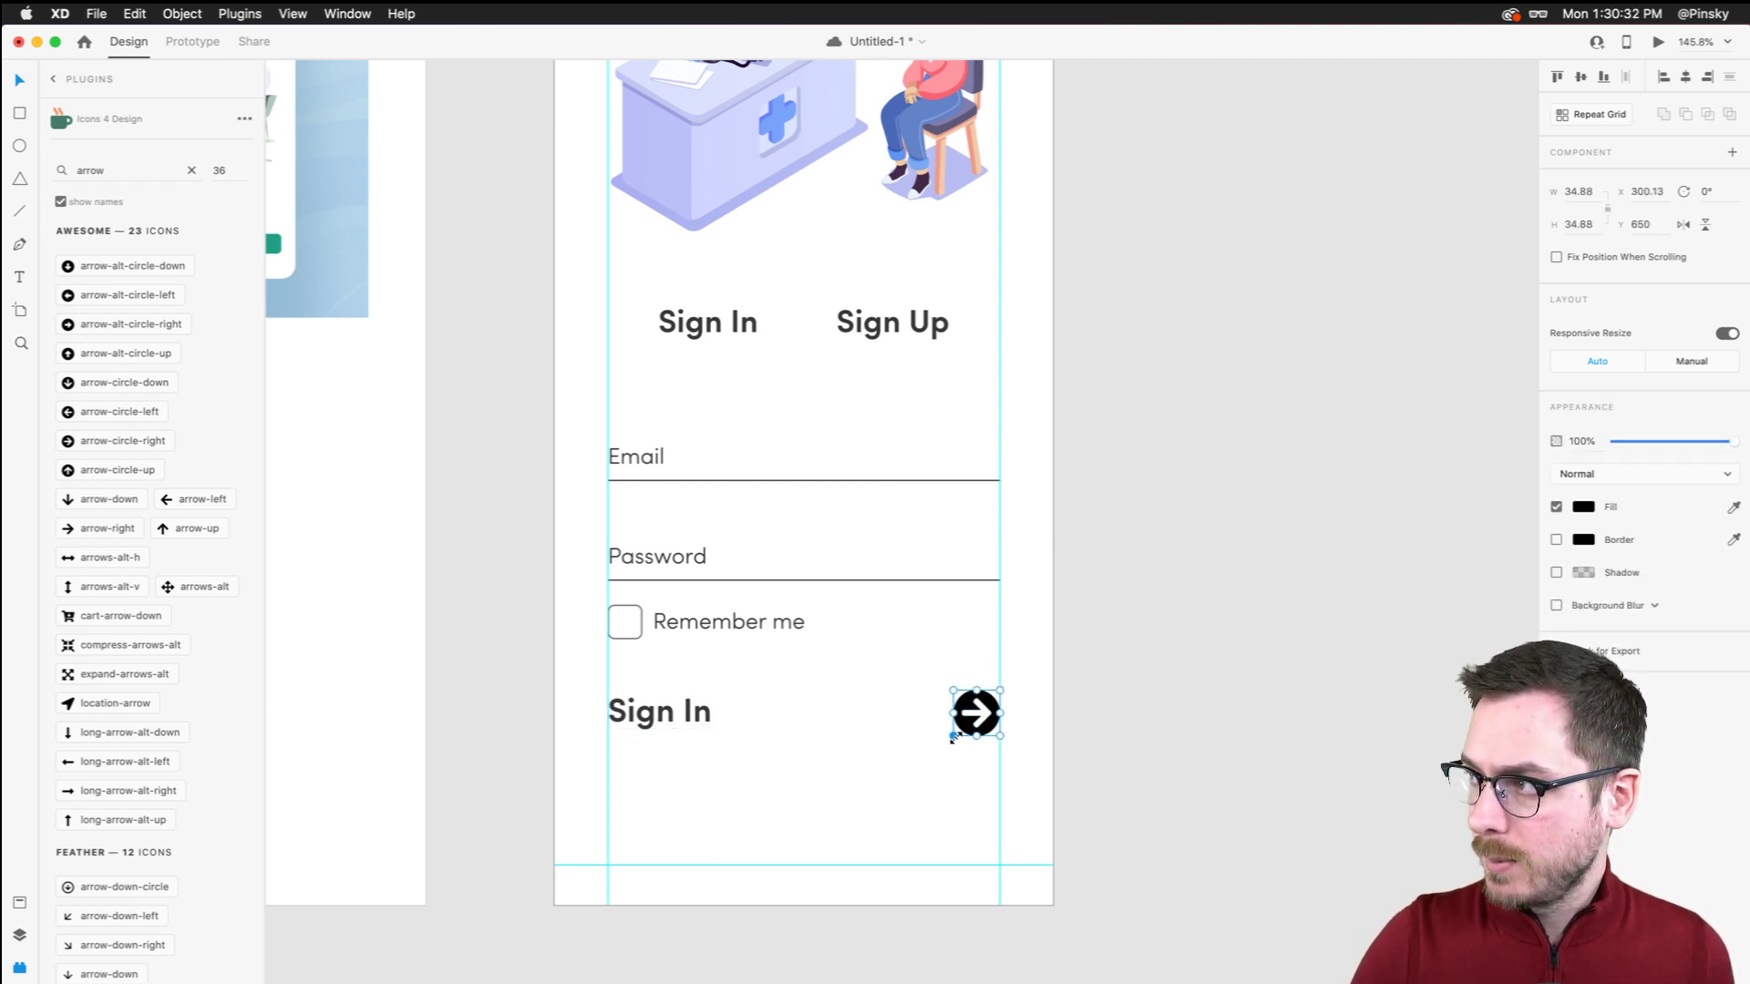
# Enlarge the arrow icon to about 49 by 49 at the right margin guide and save it as a component named "Arrow, right"
pyautogui.moveTo(953, 737); pyautogui.dragTo(991, 707)
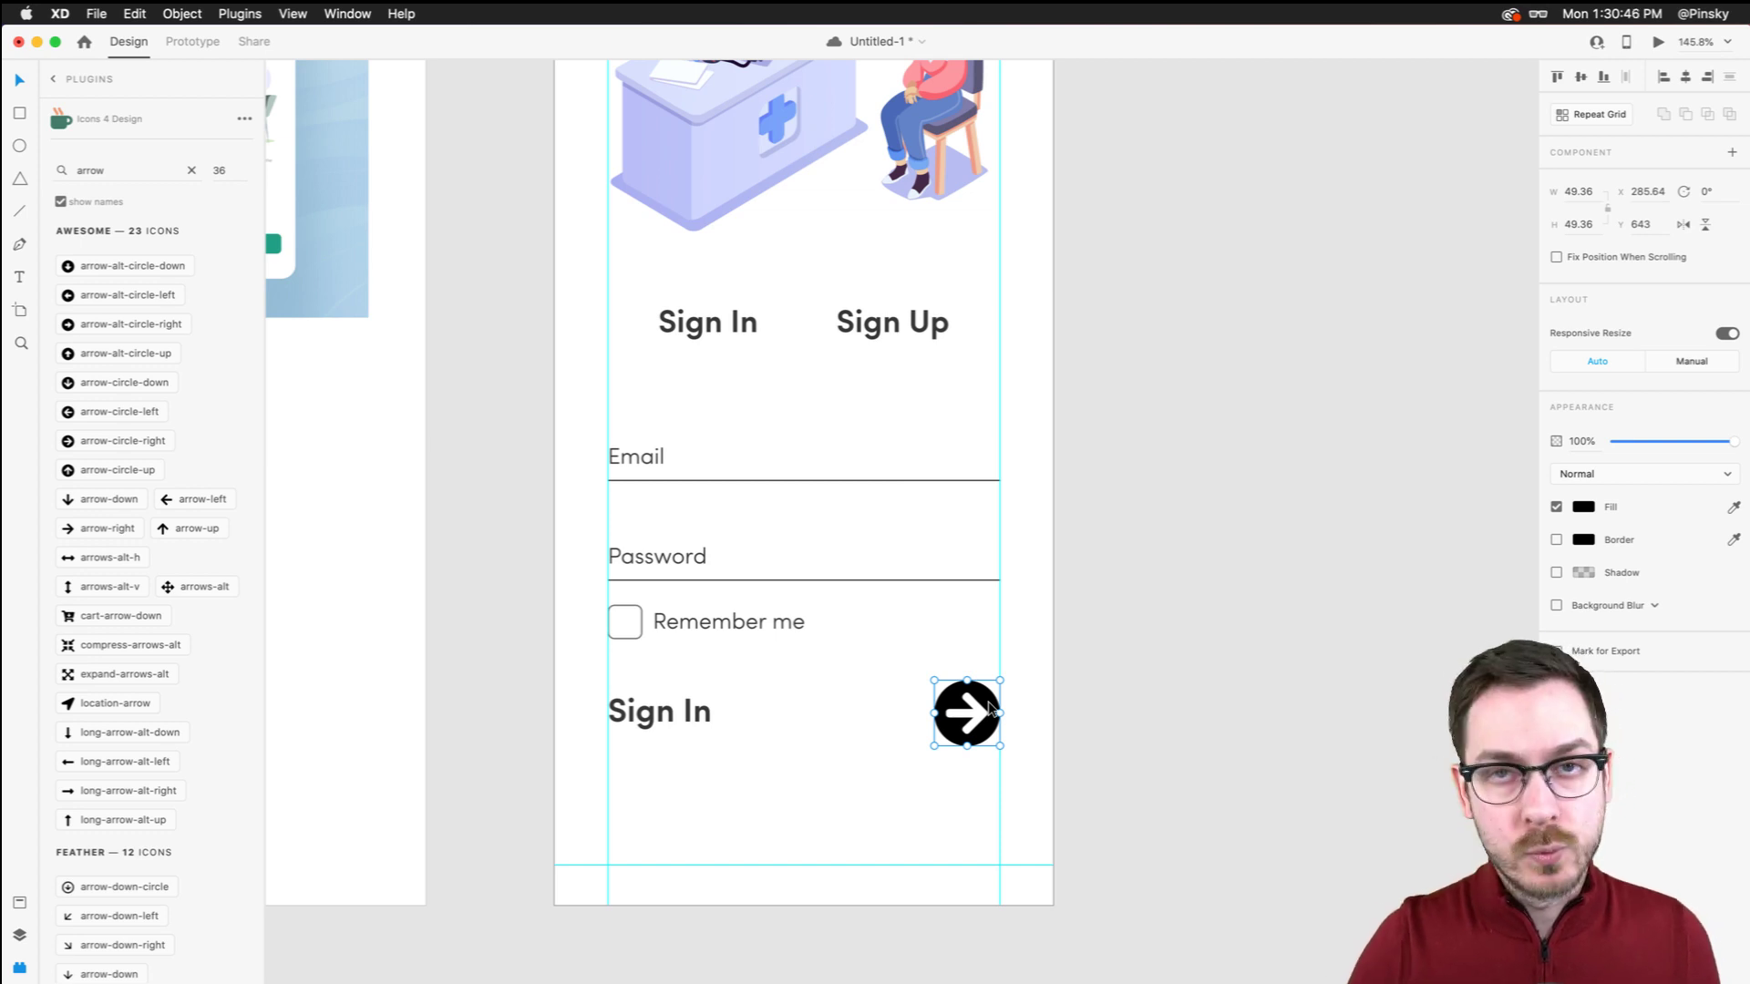
pyautogui.press('super+y')
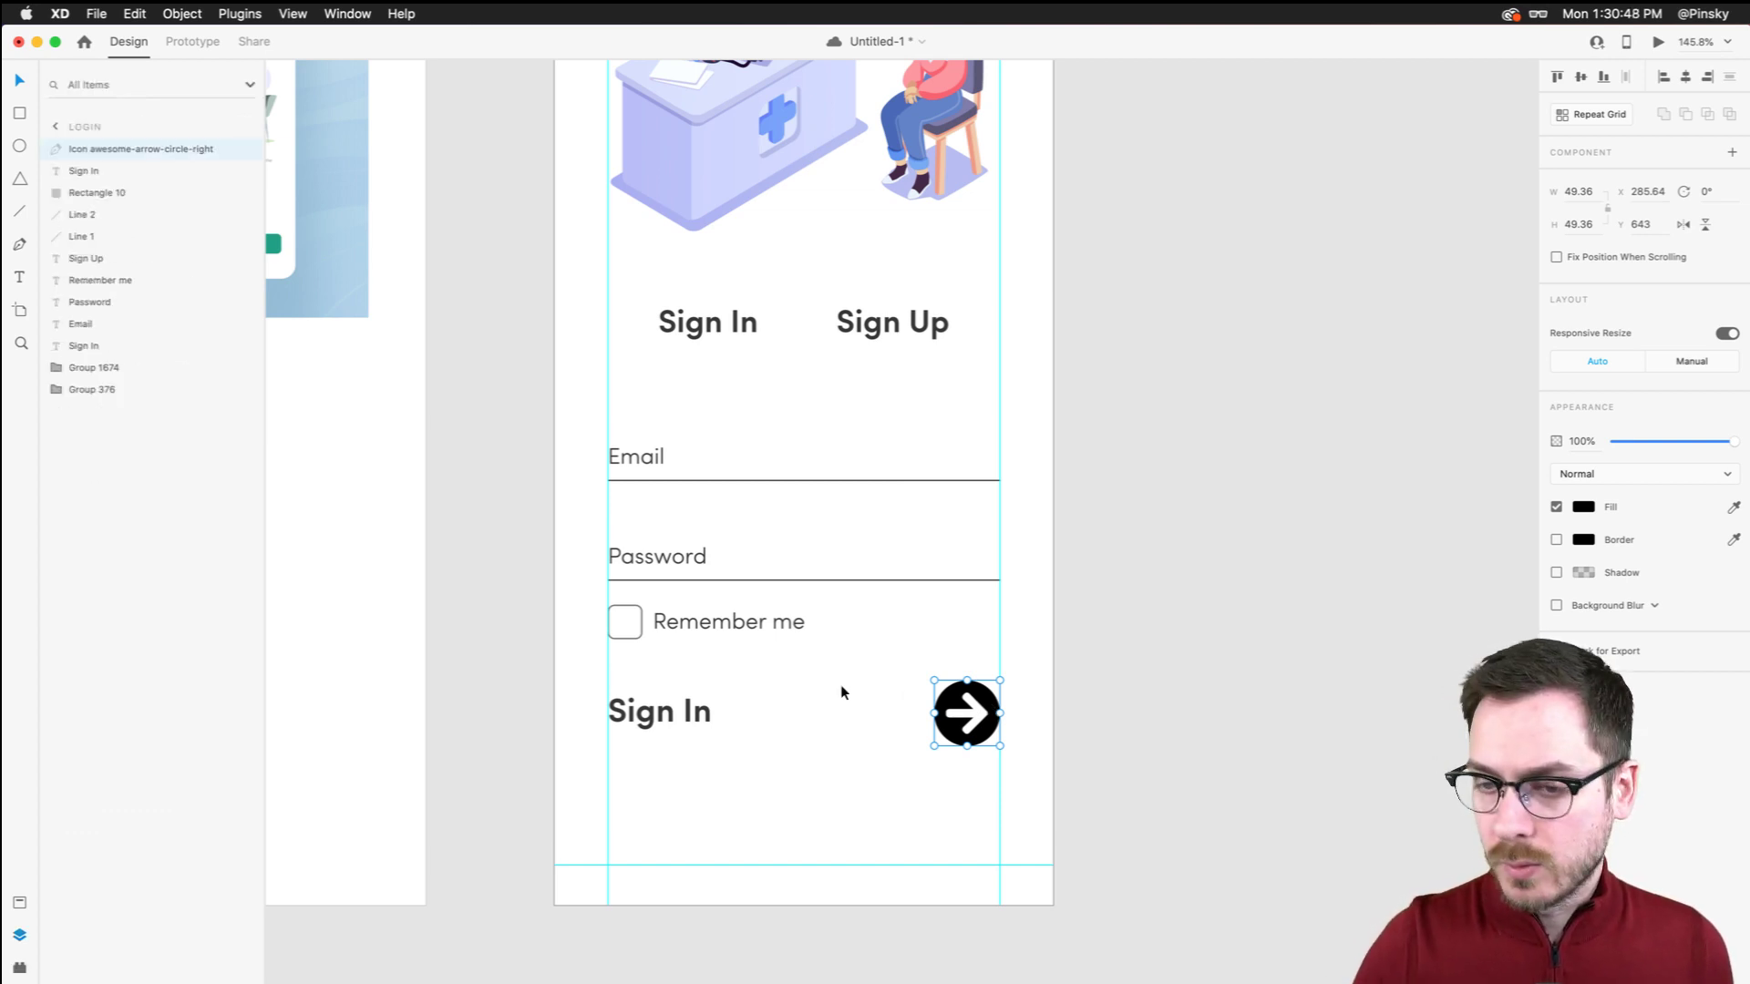
pyautogui.press('super+shift+y')
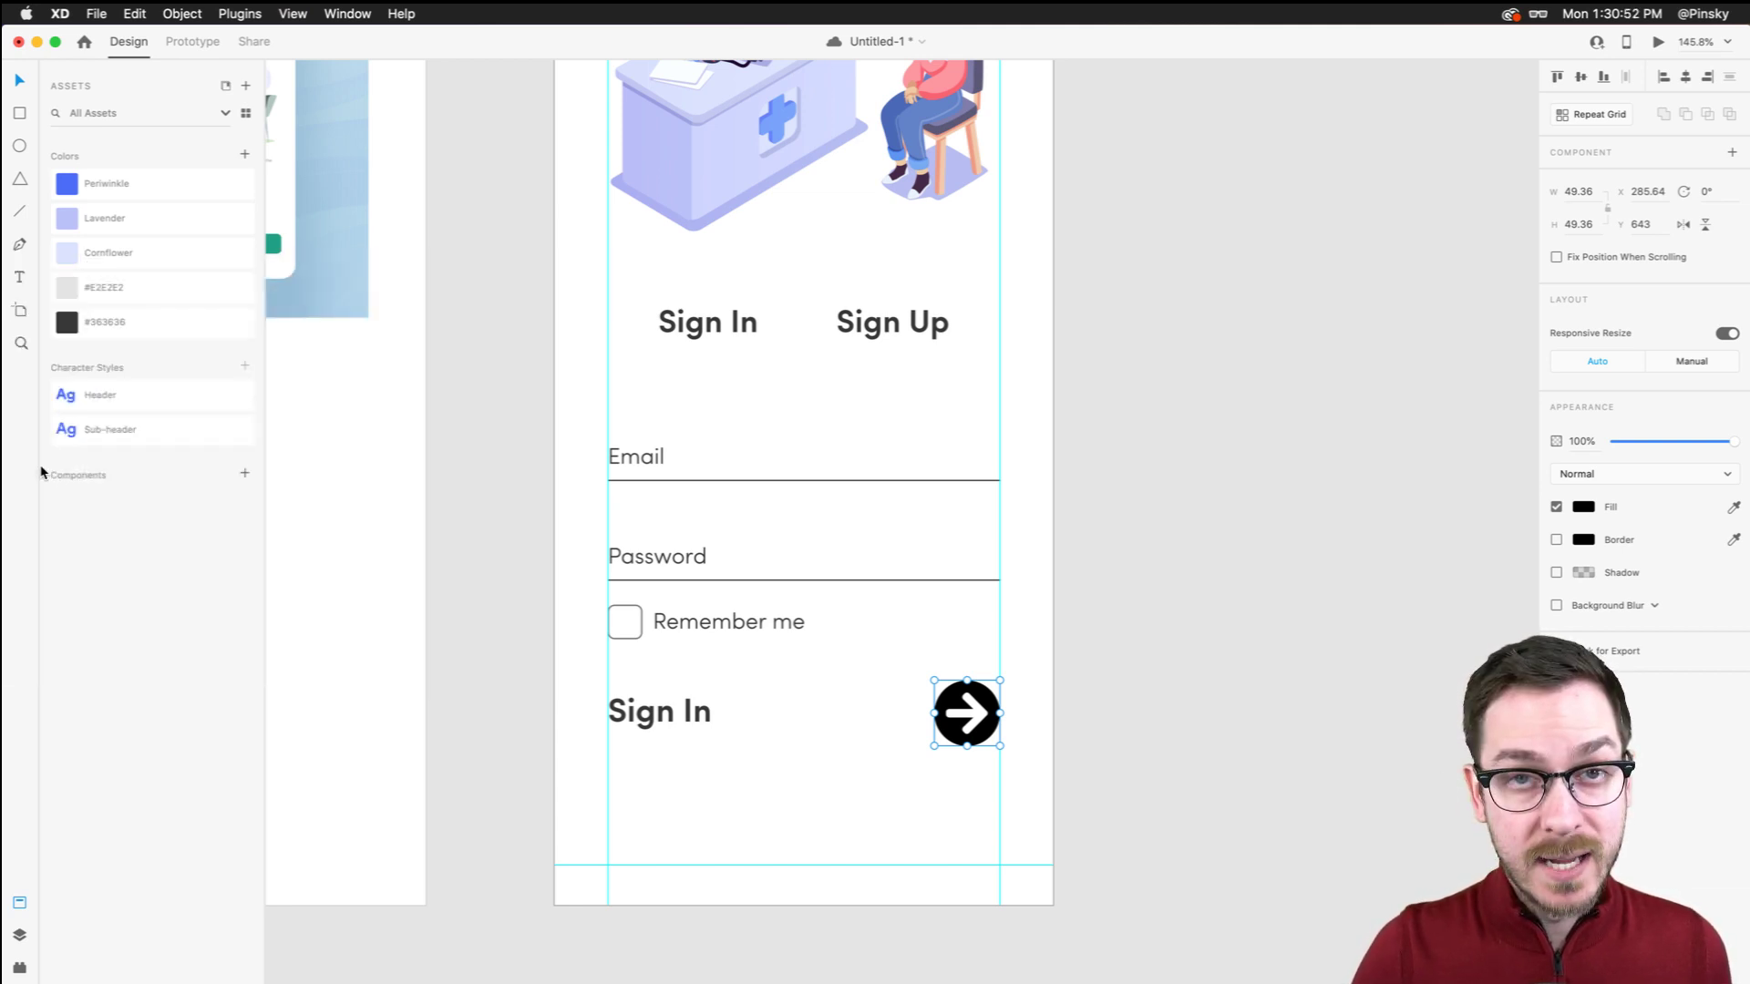
pyautogui.click(244, 473)
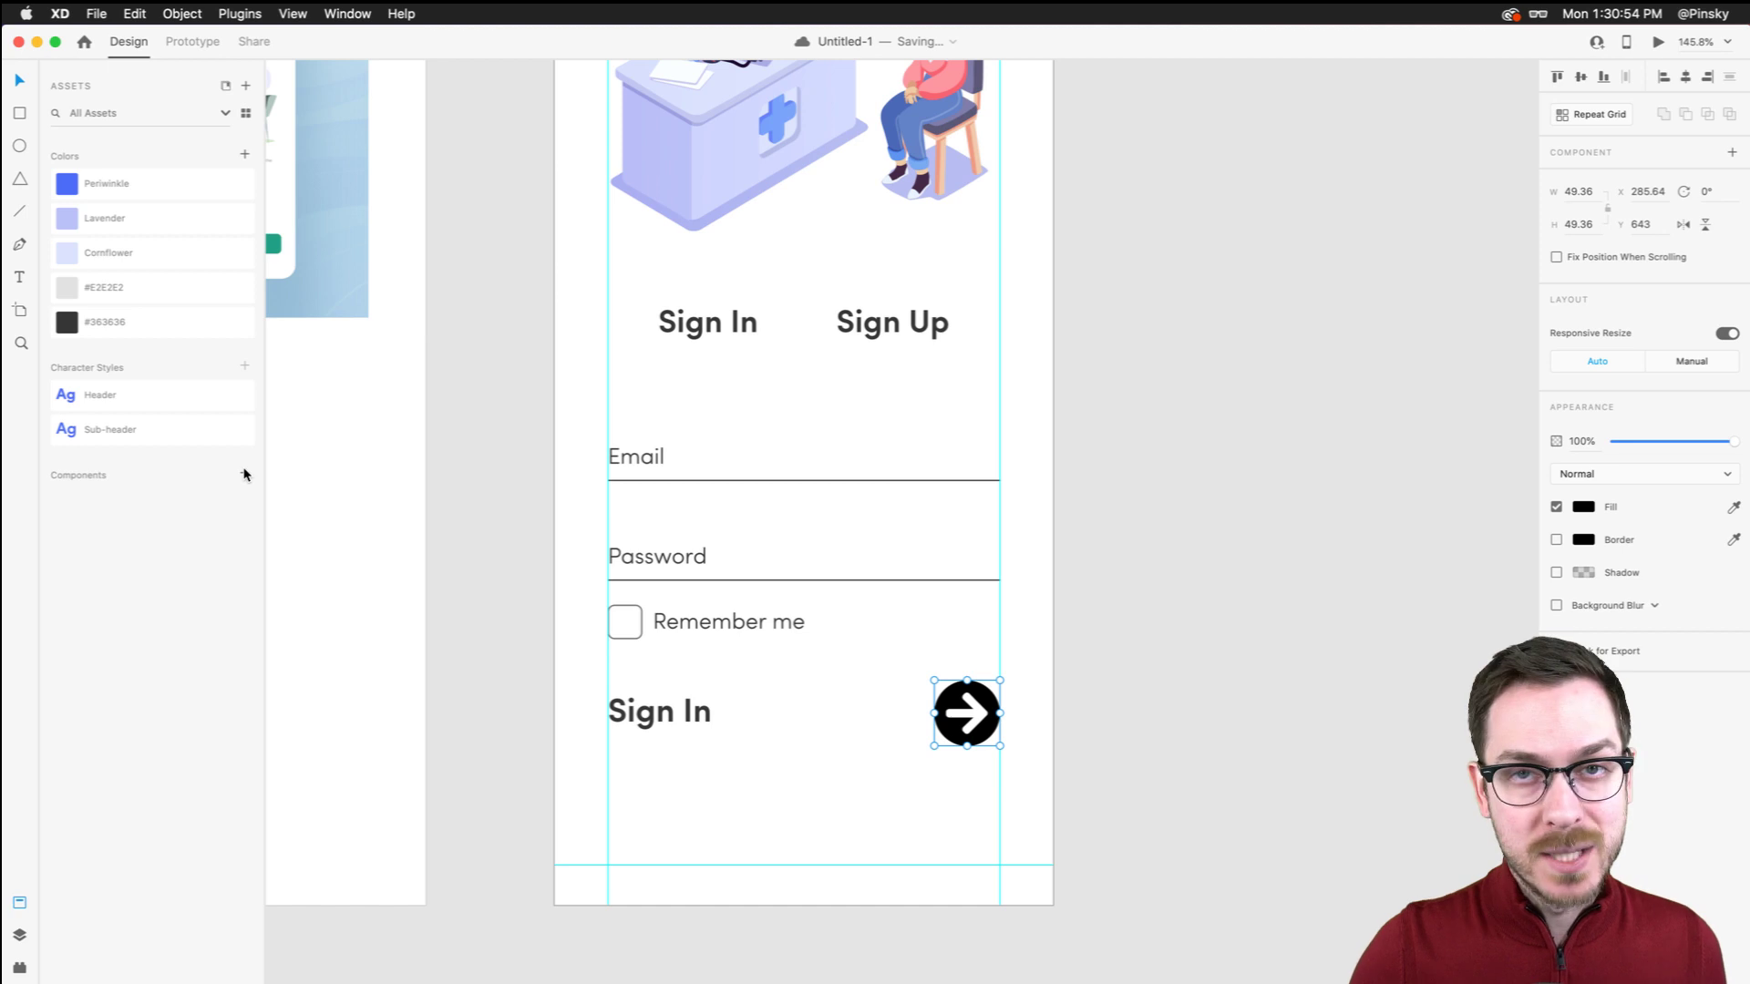
pyautogui.doubleClick(114, 504)
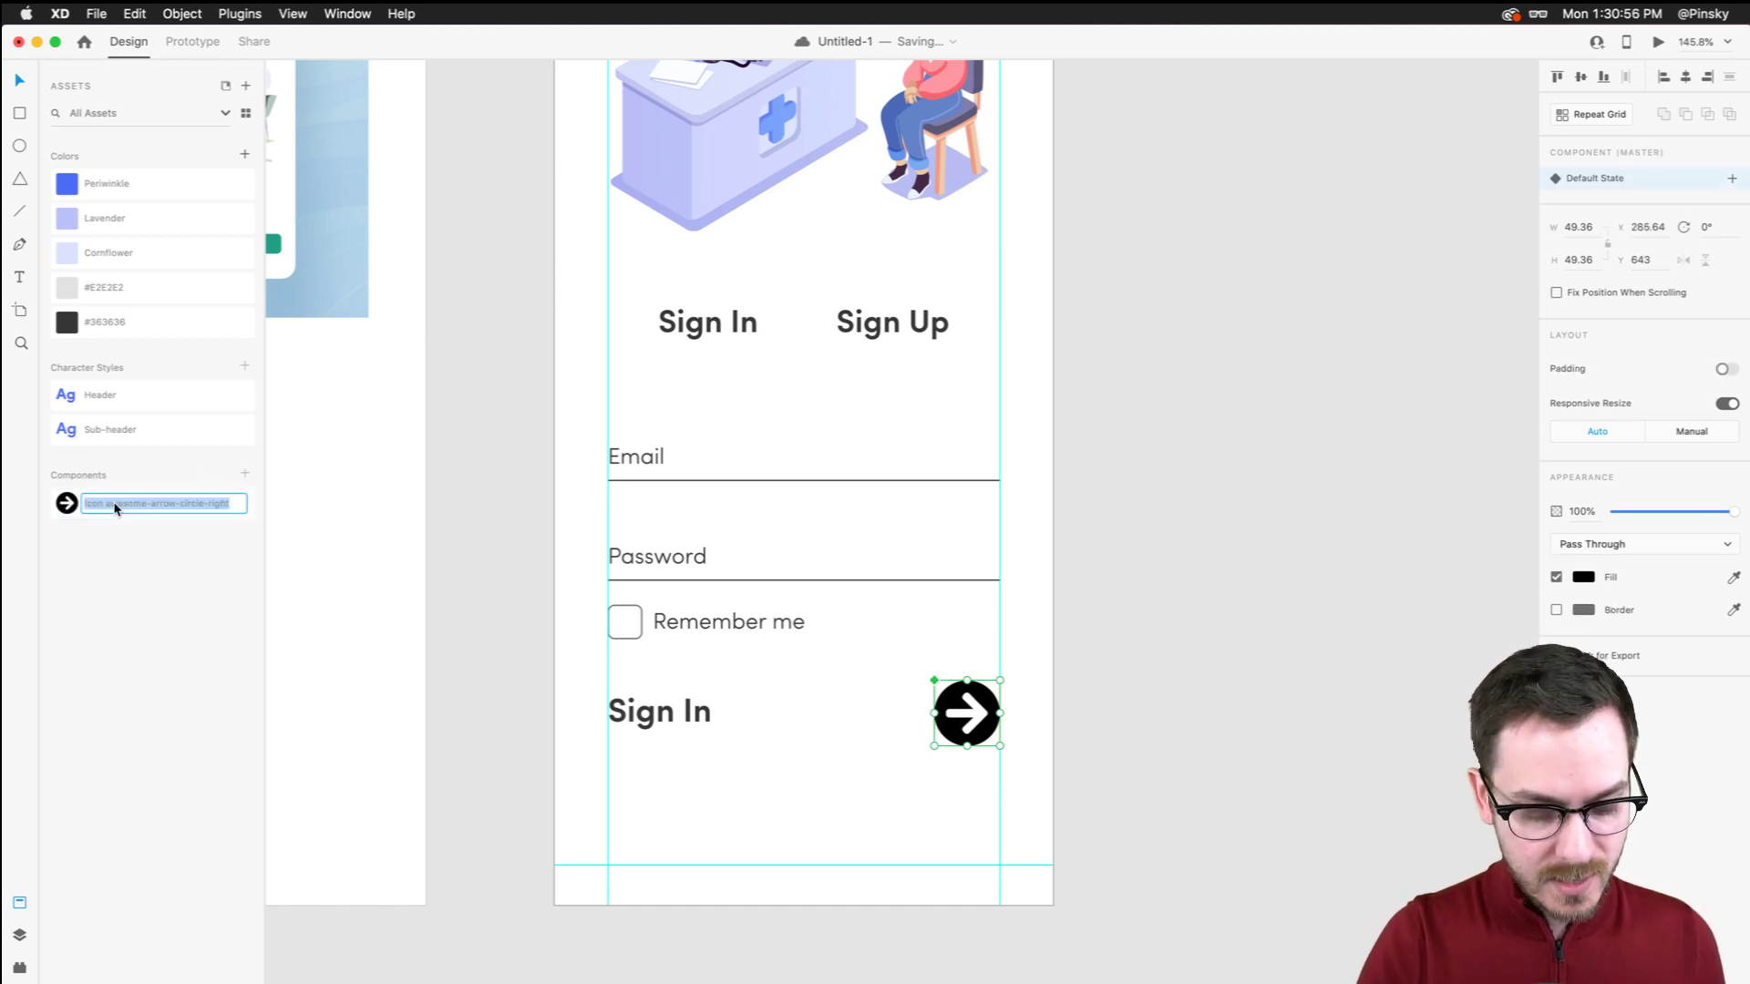
pyautogui.write('Arrow_right')
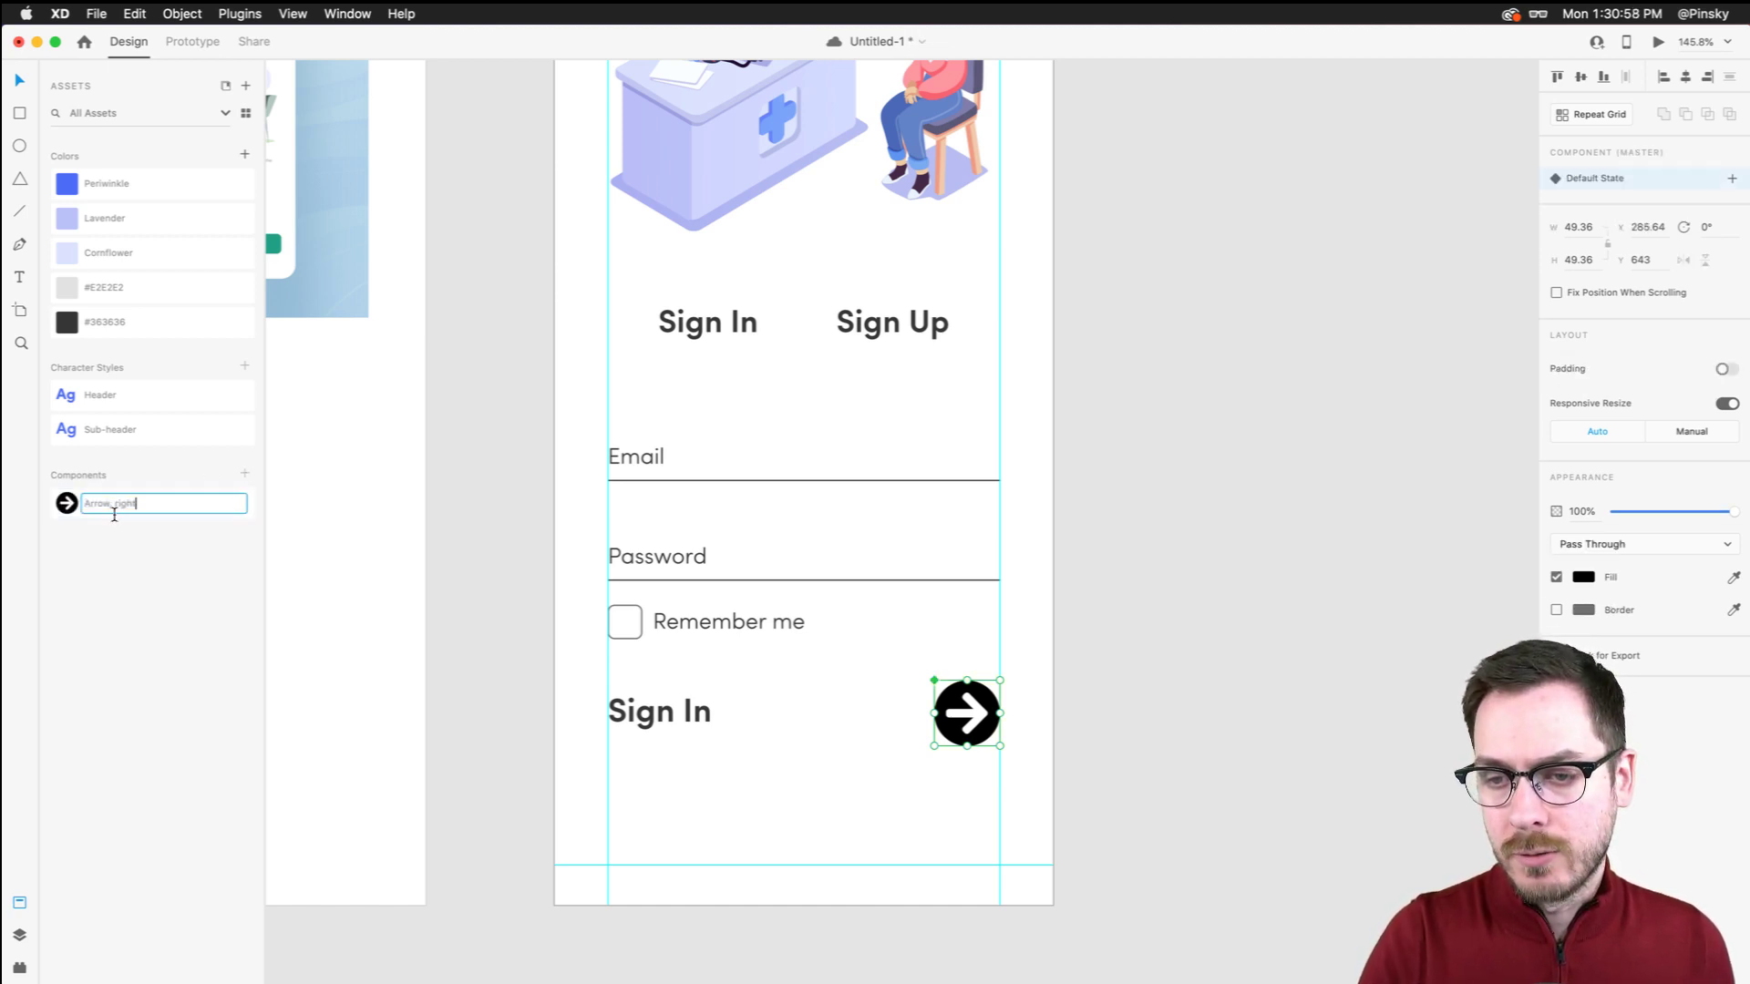
pyautogui.press('Return')
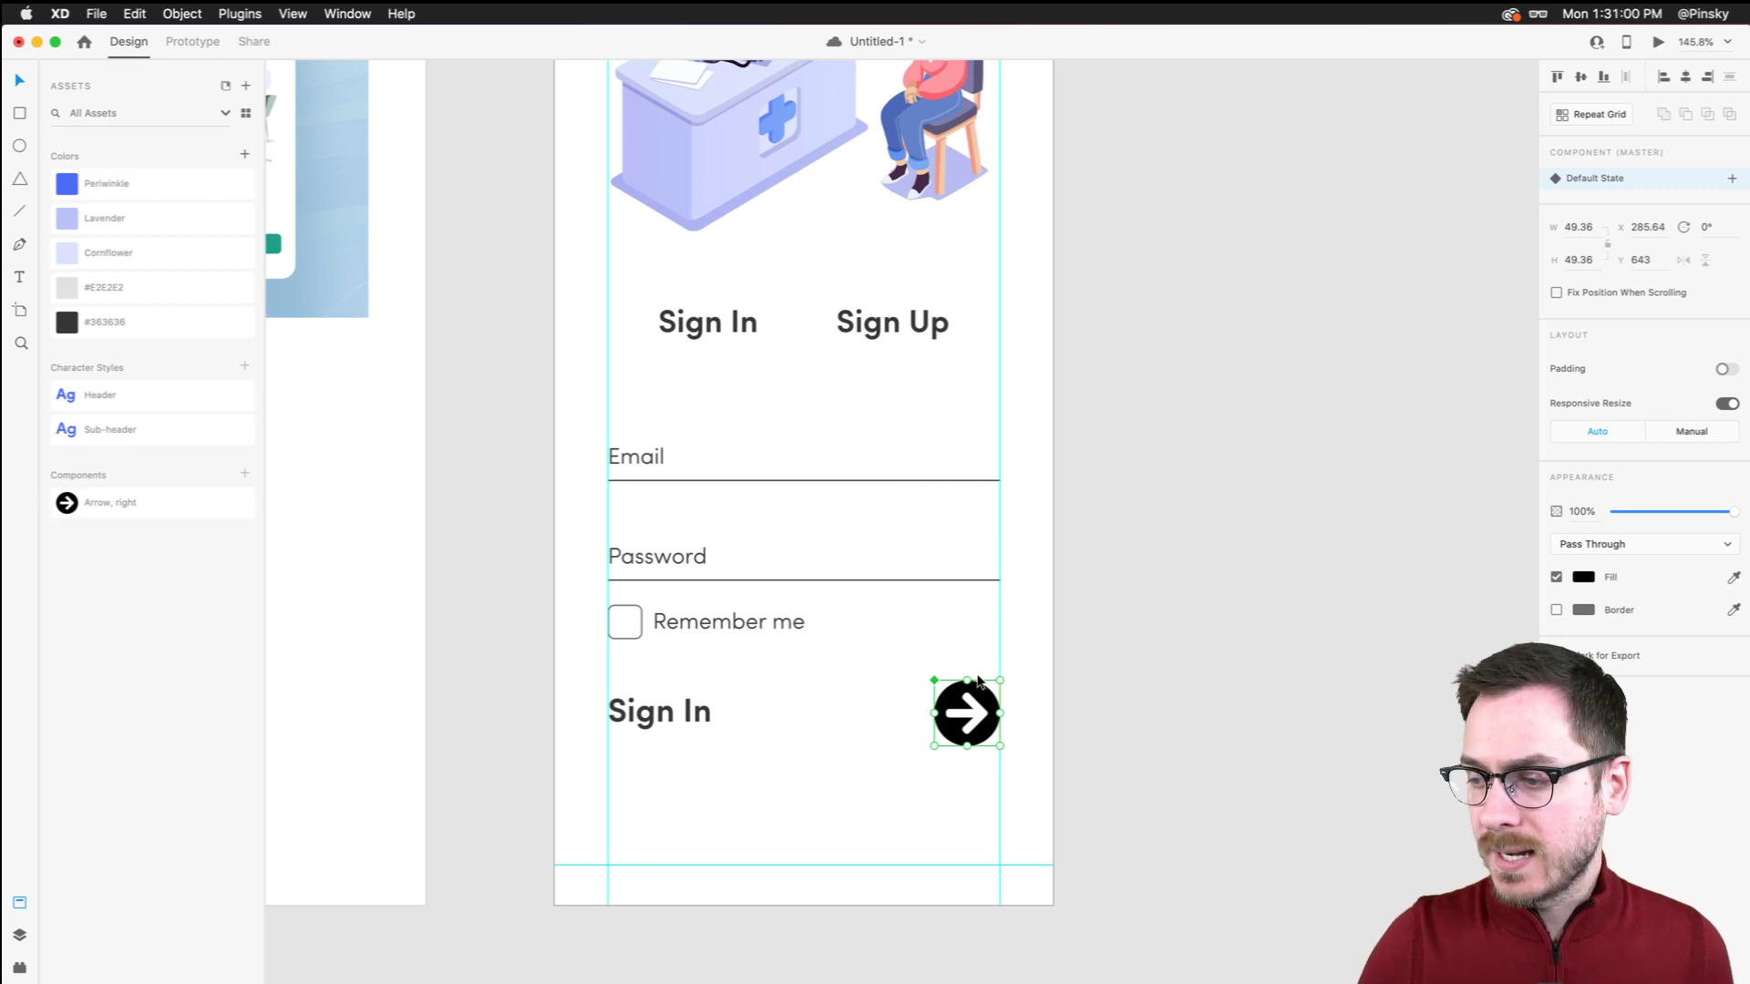
# Place three copies of the arrow component, two below the lower "Sign In" row and one outside the artboard, to compare master and instances
pyautogui.moveTo(986, 694); pyautogui.dragTo(1313, 521)
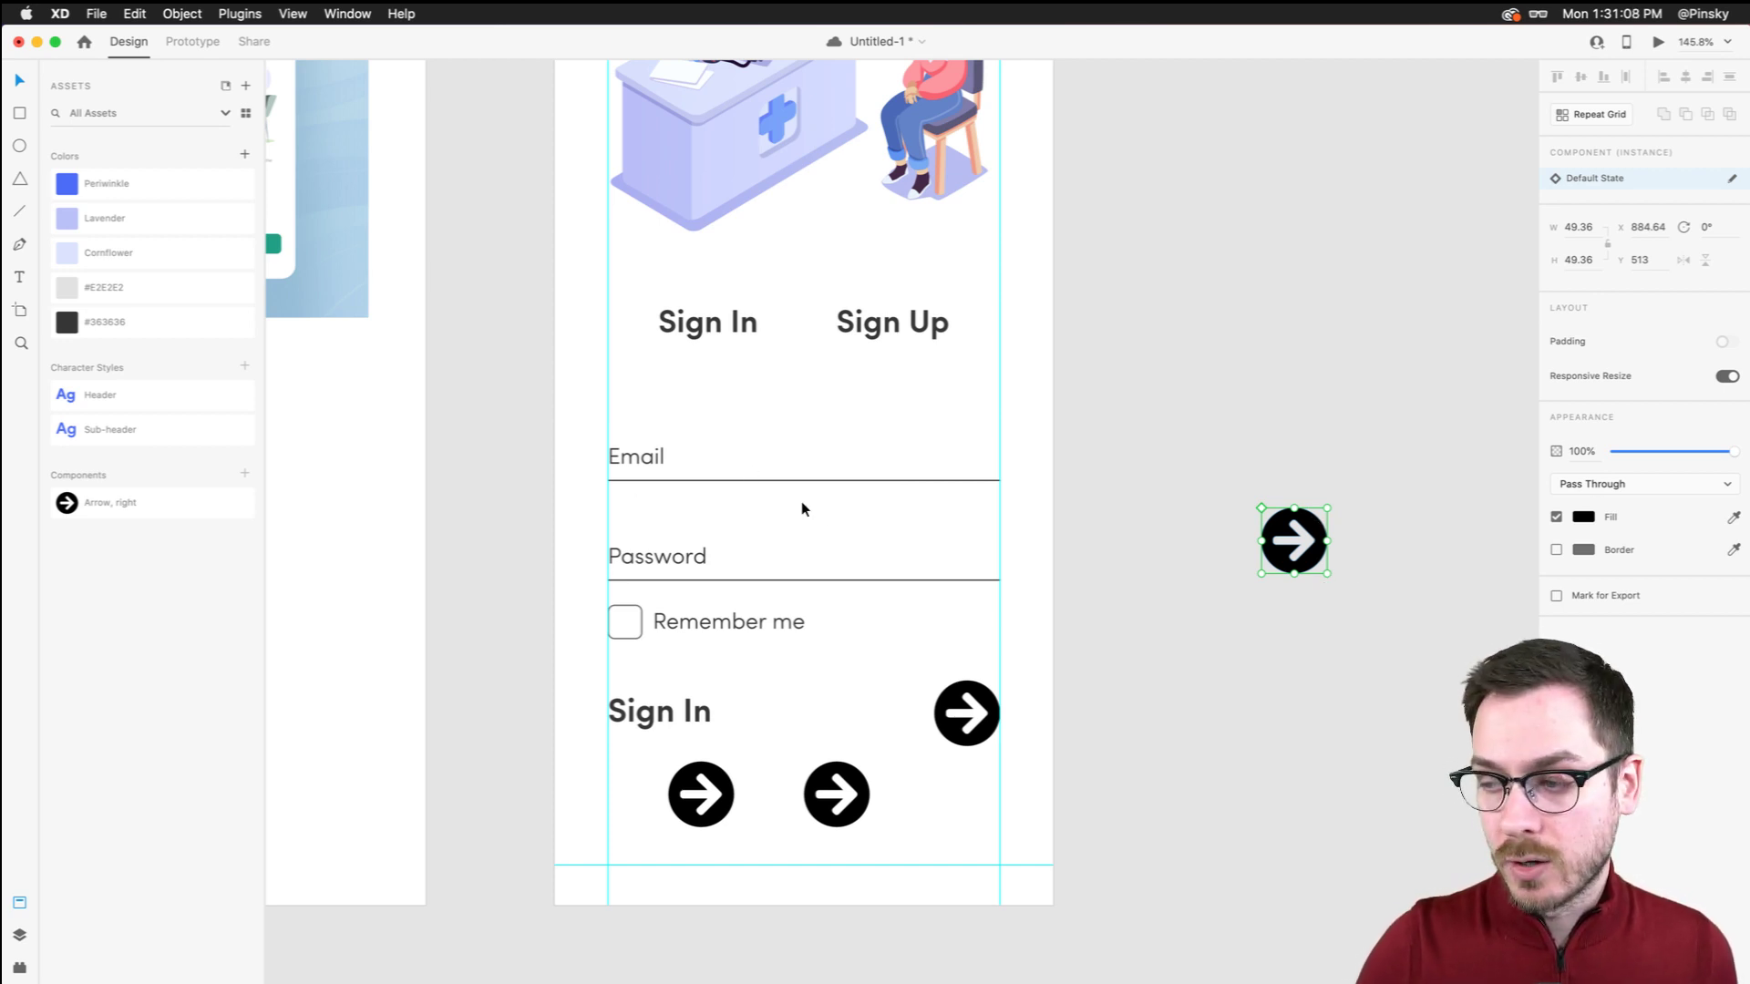
pyautogui.click(989, 709)
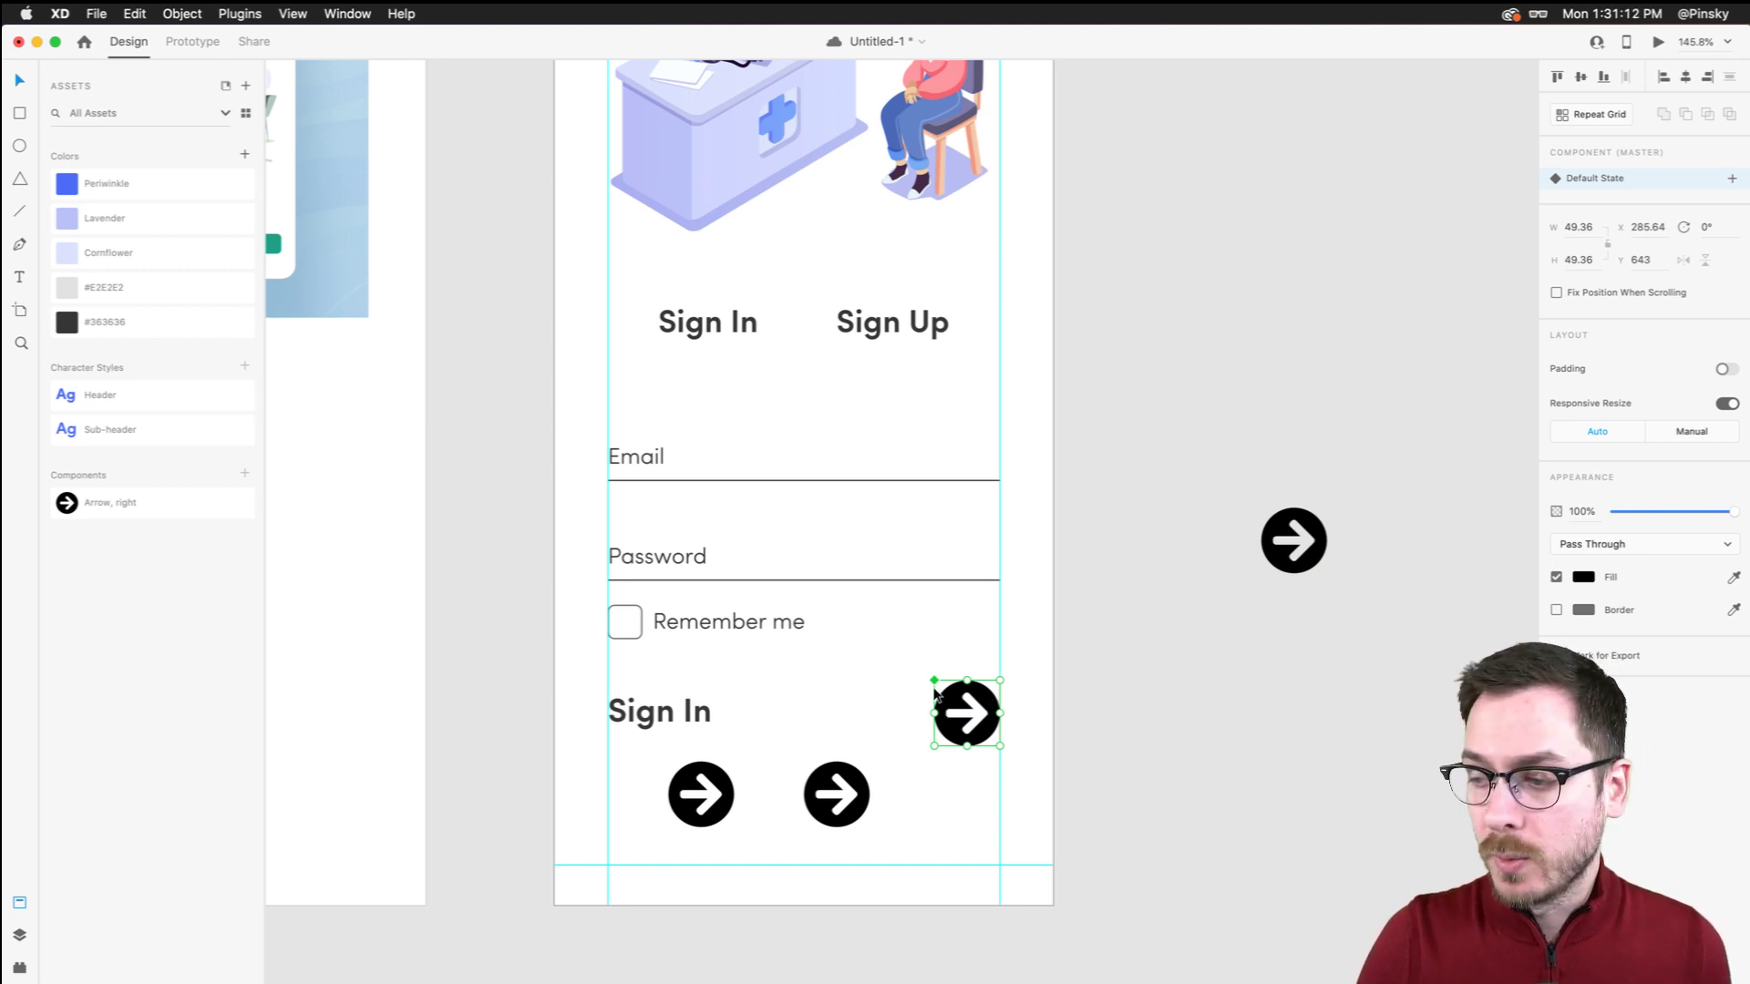
pyautogui.moveTo(944, 692); pyautogui.dragTo(941, 685)
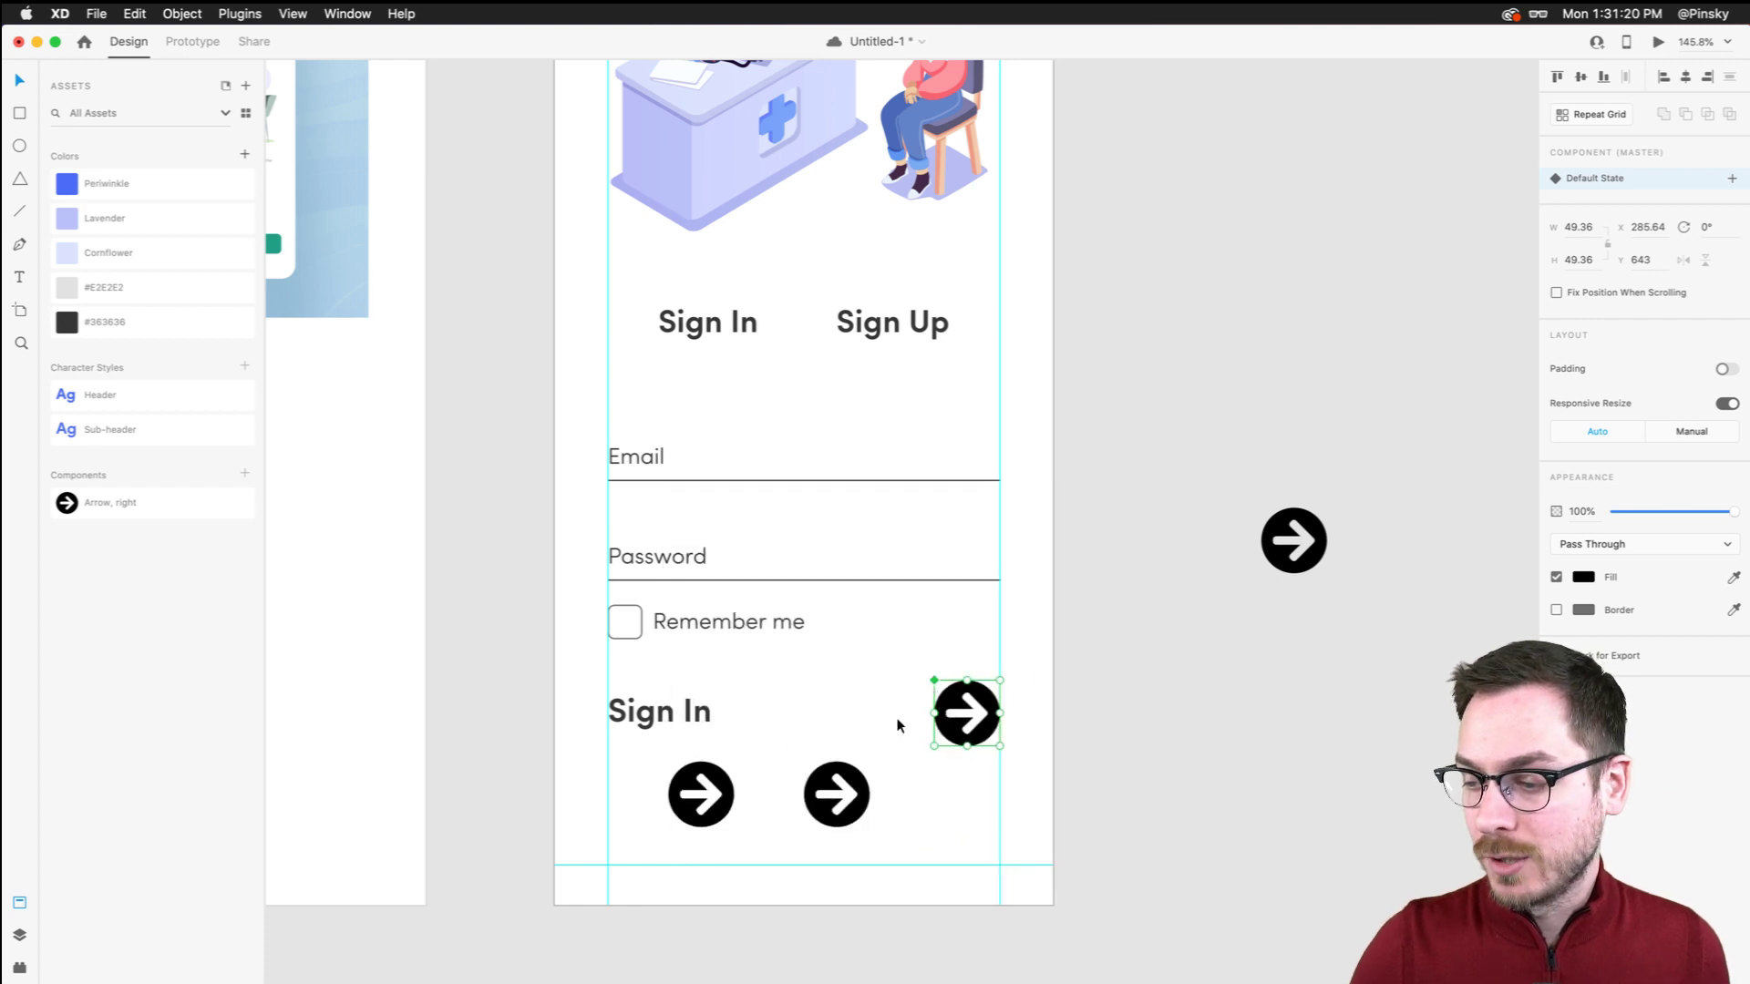
pyautogui.click(854, 775)
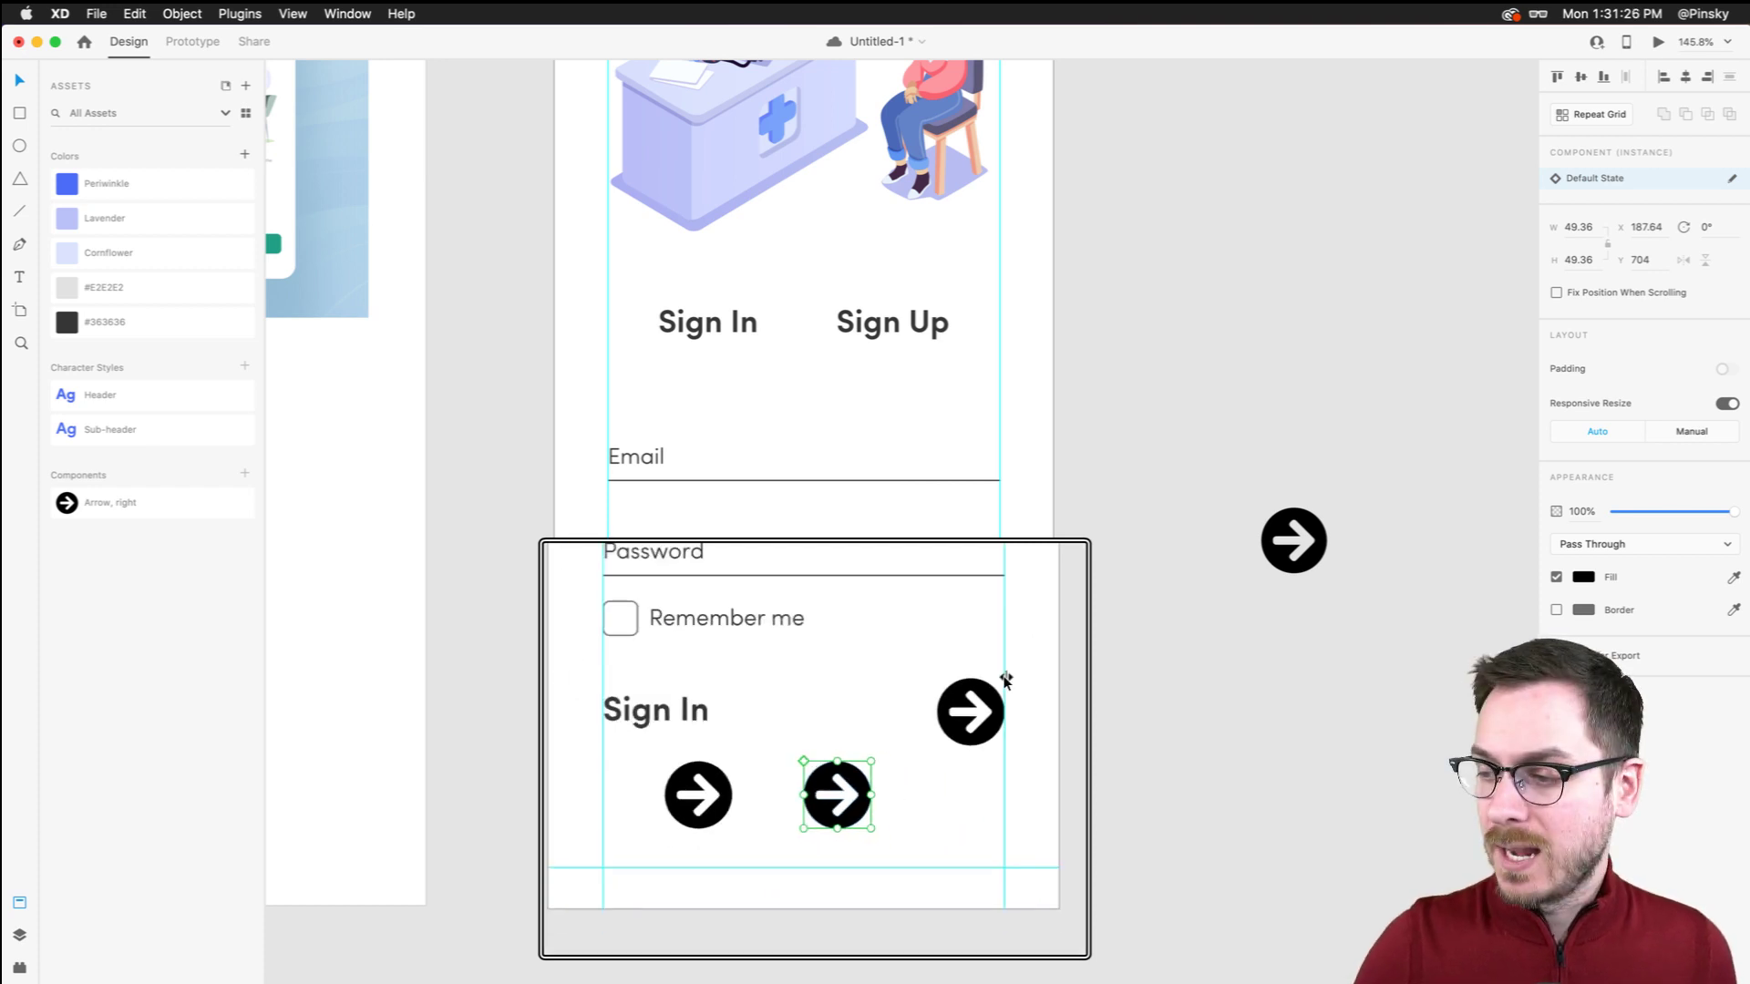
# Apply the Periwinkle color to the master arrow component beside the lower "Sign In" text
pyautogui.click(992, 702)
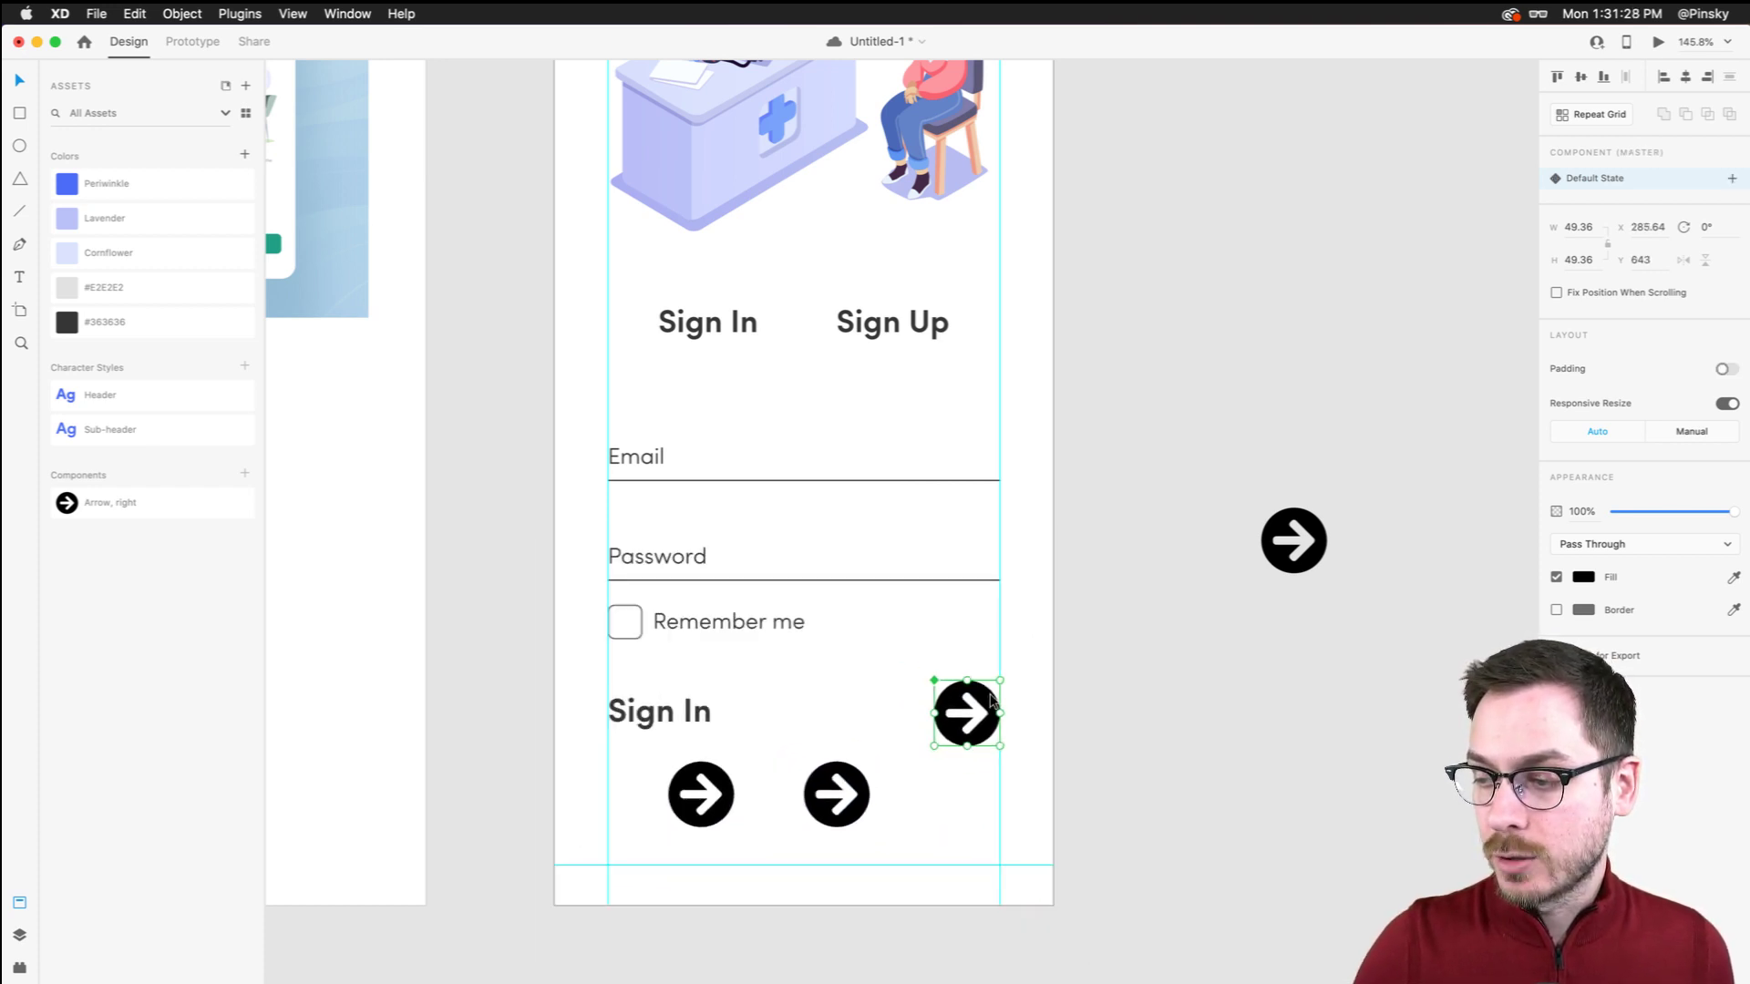
pyautogui.click(166, 191)
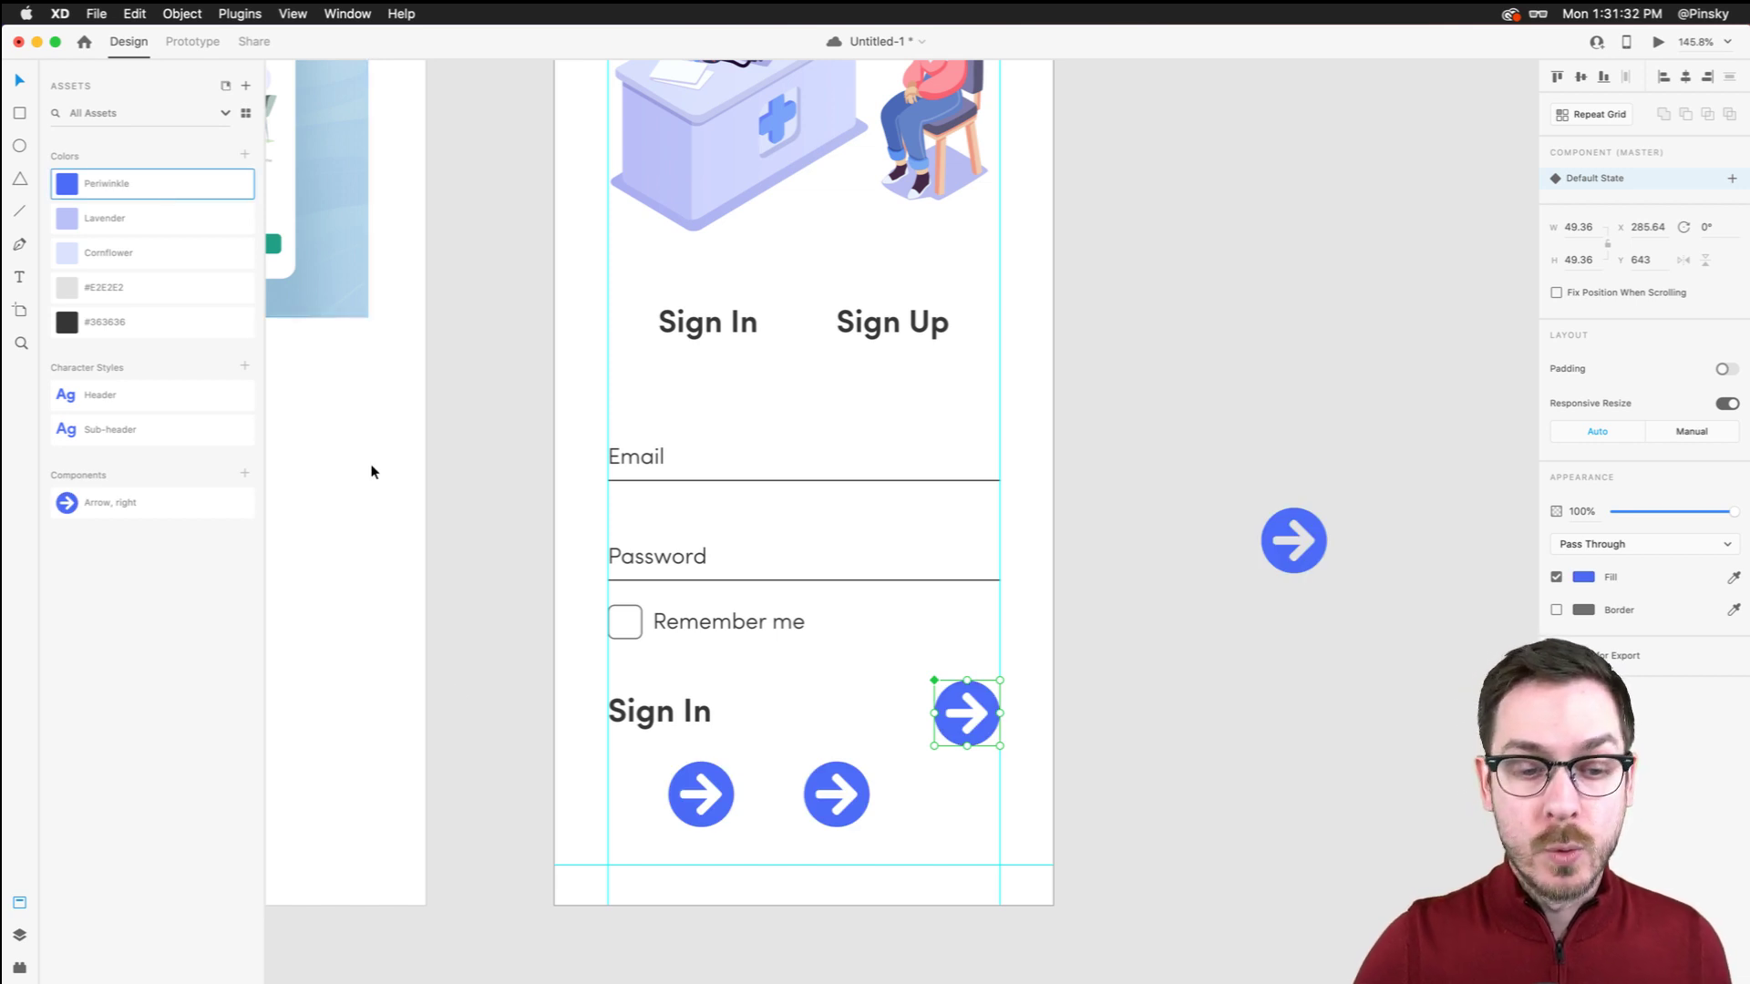
# Delete the two arrow copies below the "Sign In" row and the one outside the artboard
pyautogui.moveTo(644, 774); pyautogui.dragTo(870, 825)
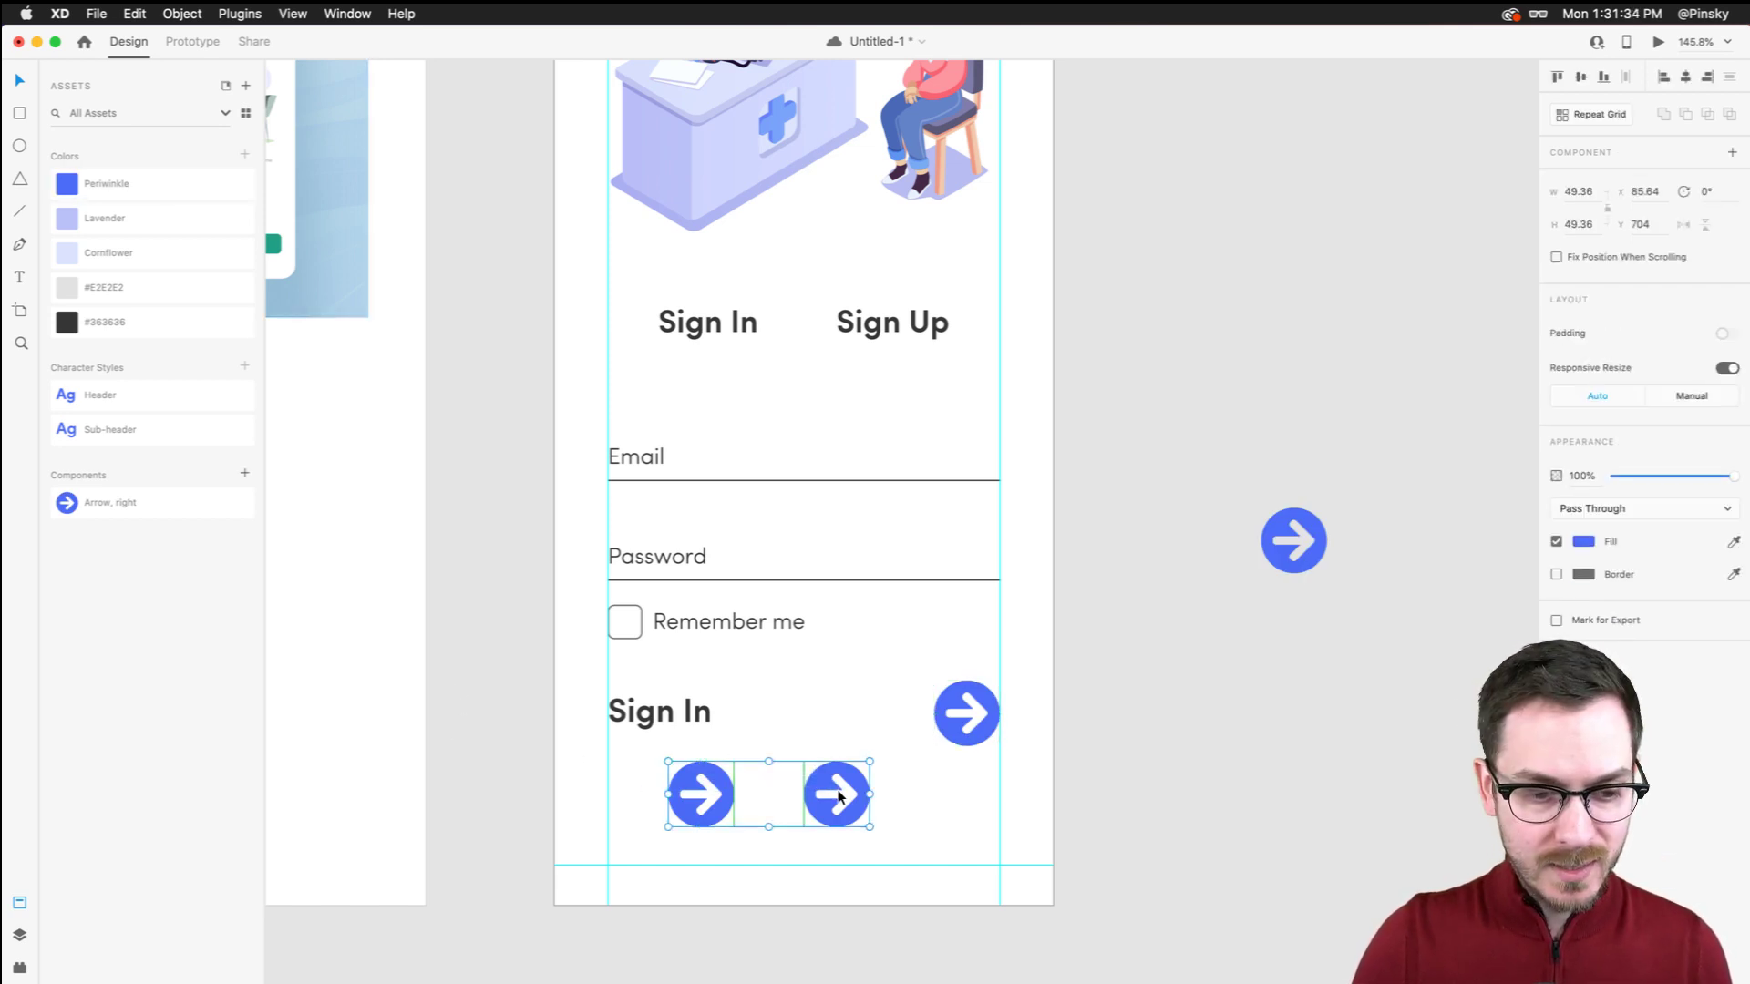
pyautogui.press('Delete')
pyautogui.moveTo(1172, 495); pyautogui.dragTo(1332, 592)
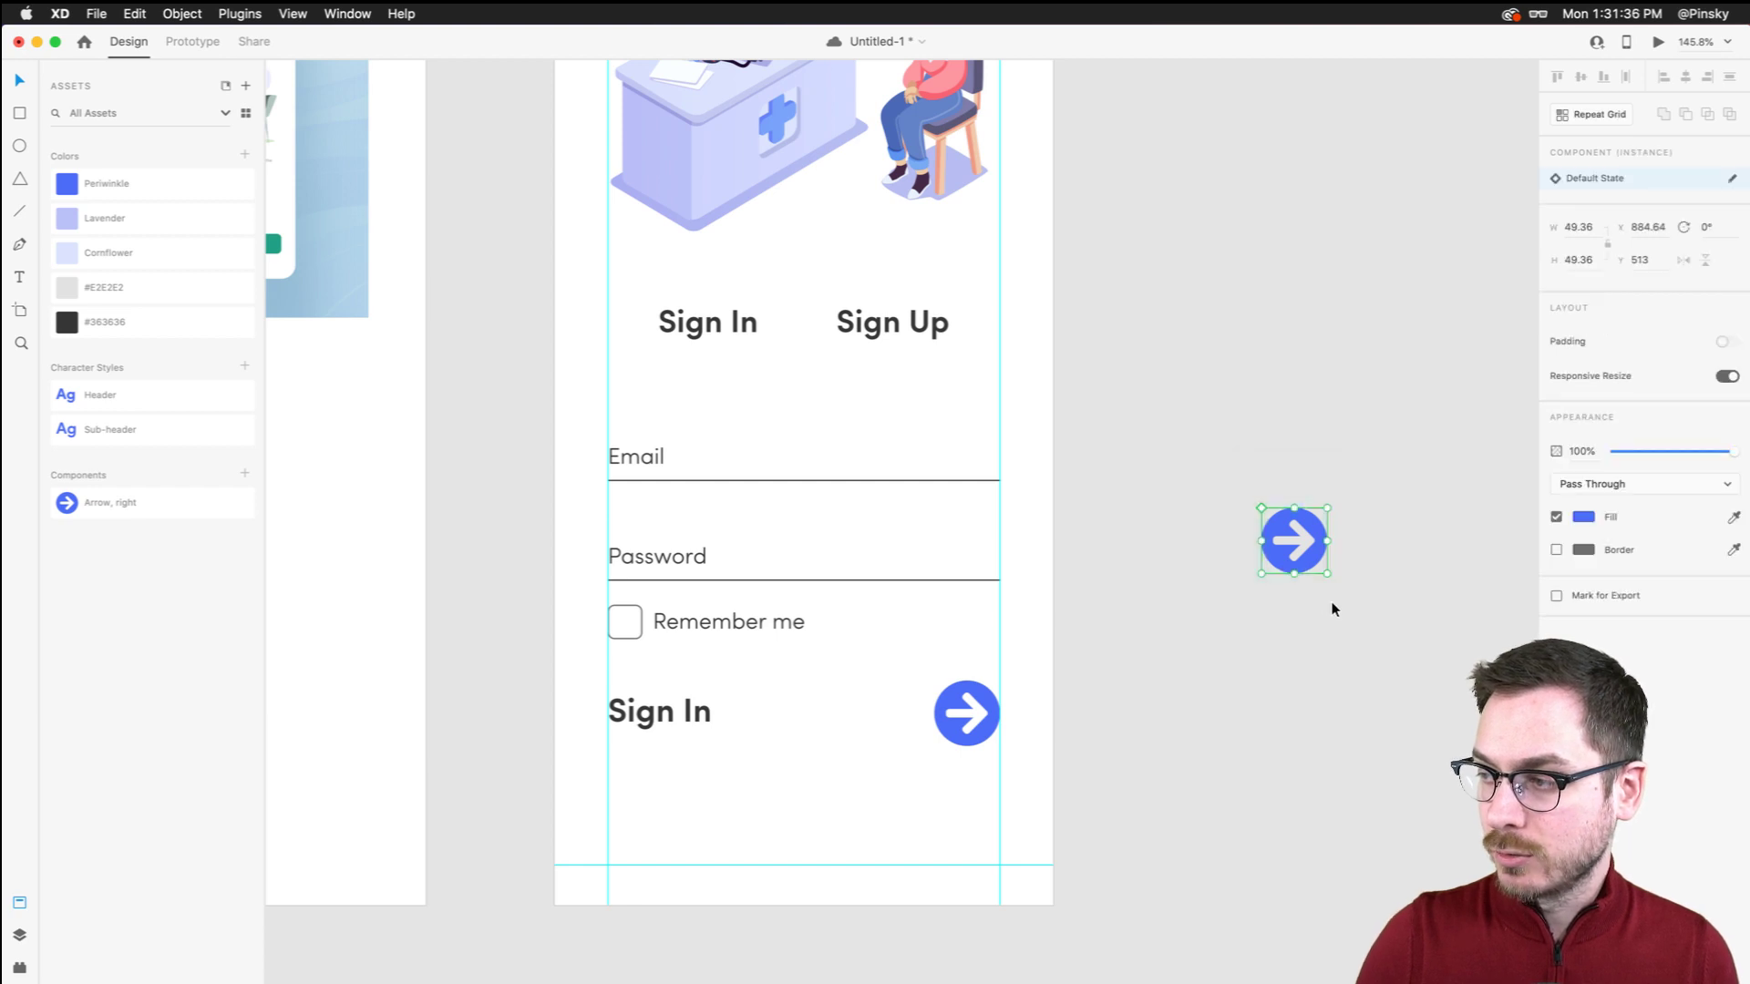
pyautogui.press('Delete')
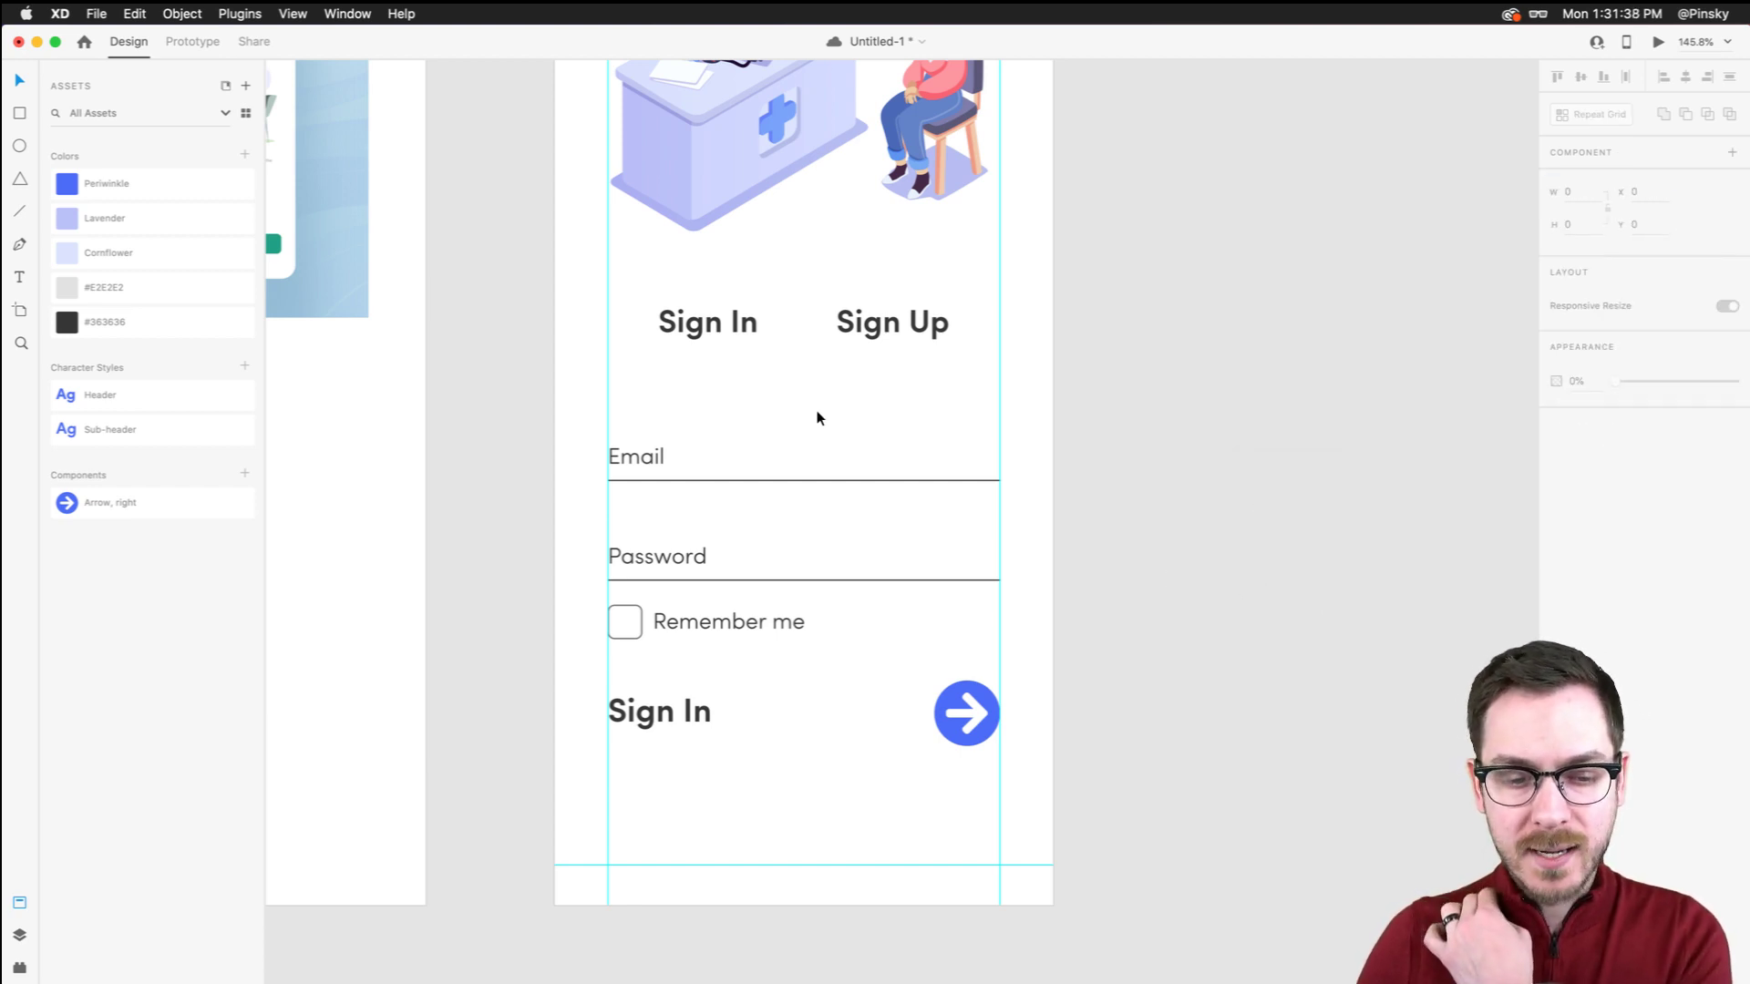
# Save the document with the recolored arrow component
pyautogui.click(984, 705)
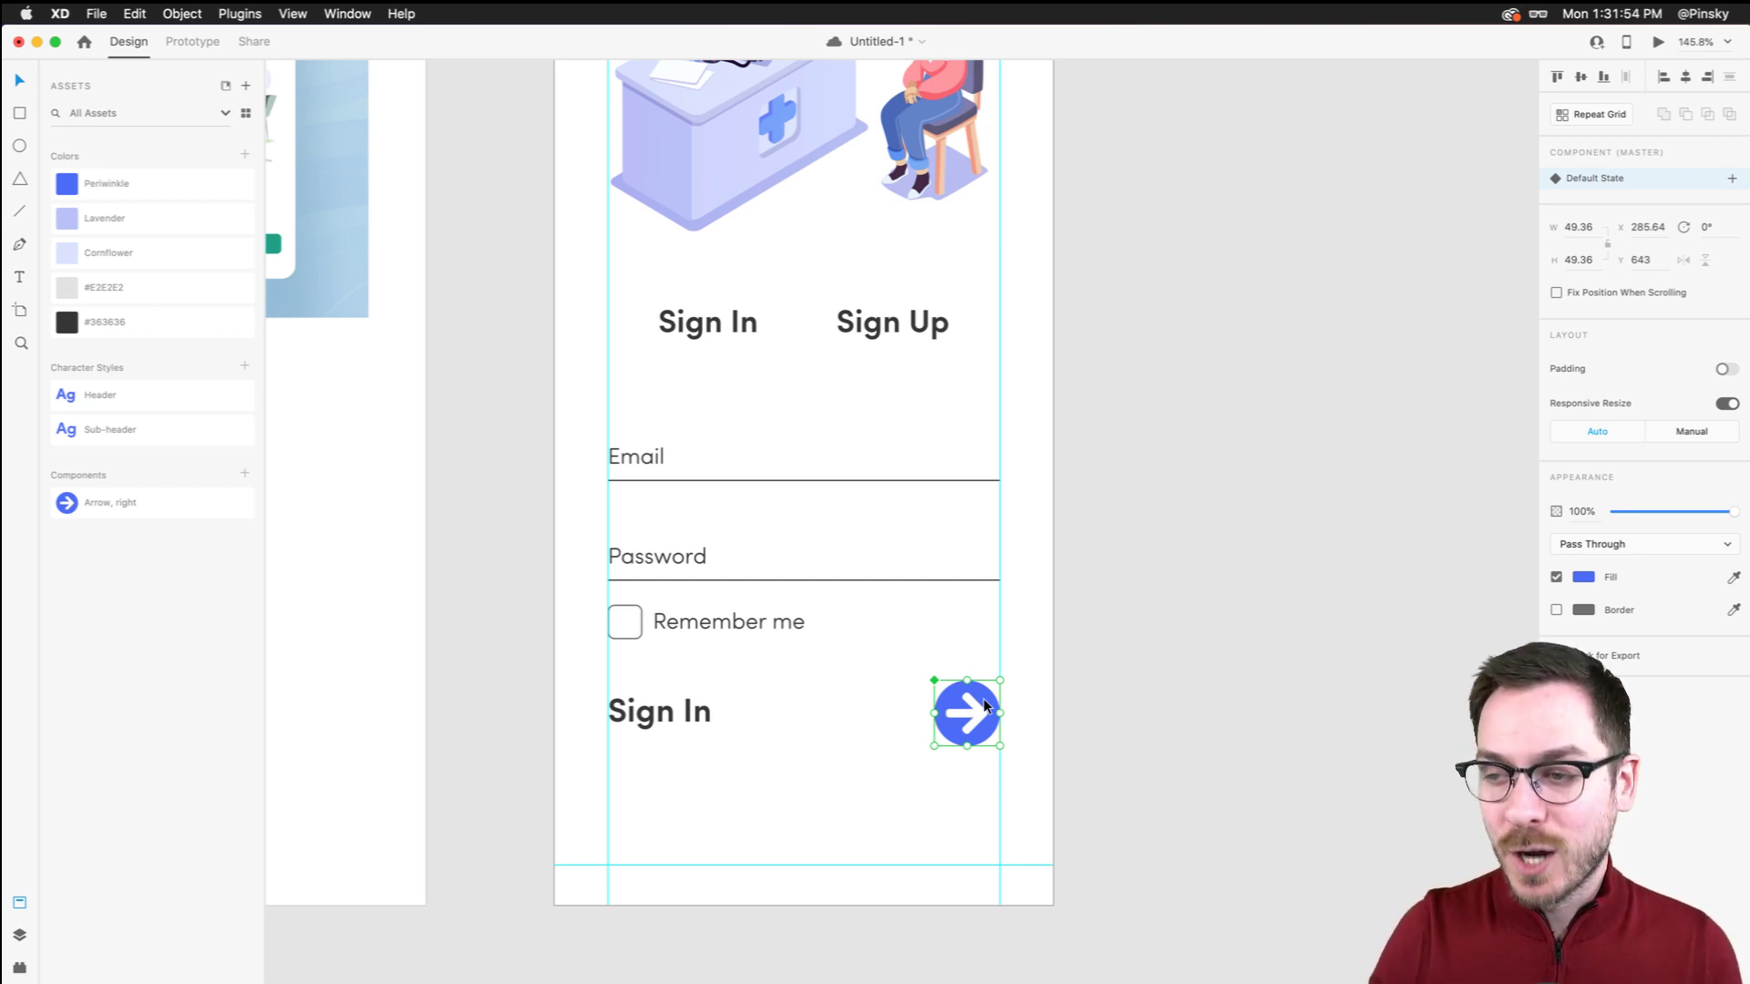
pyautogui.press('cmd+s')
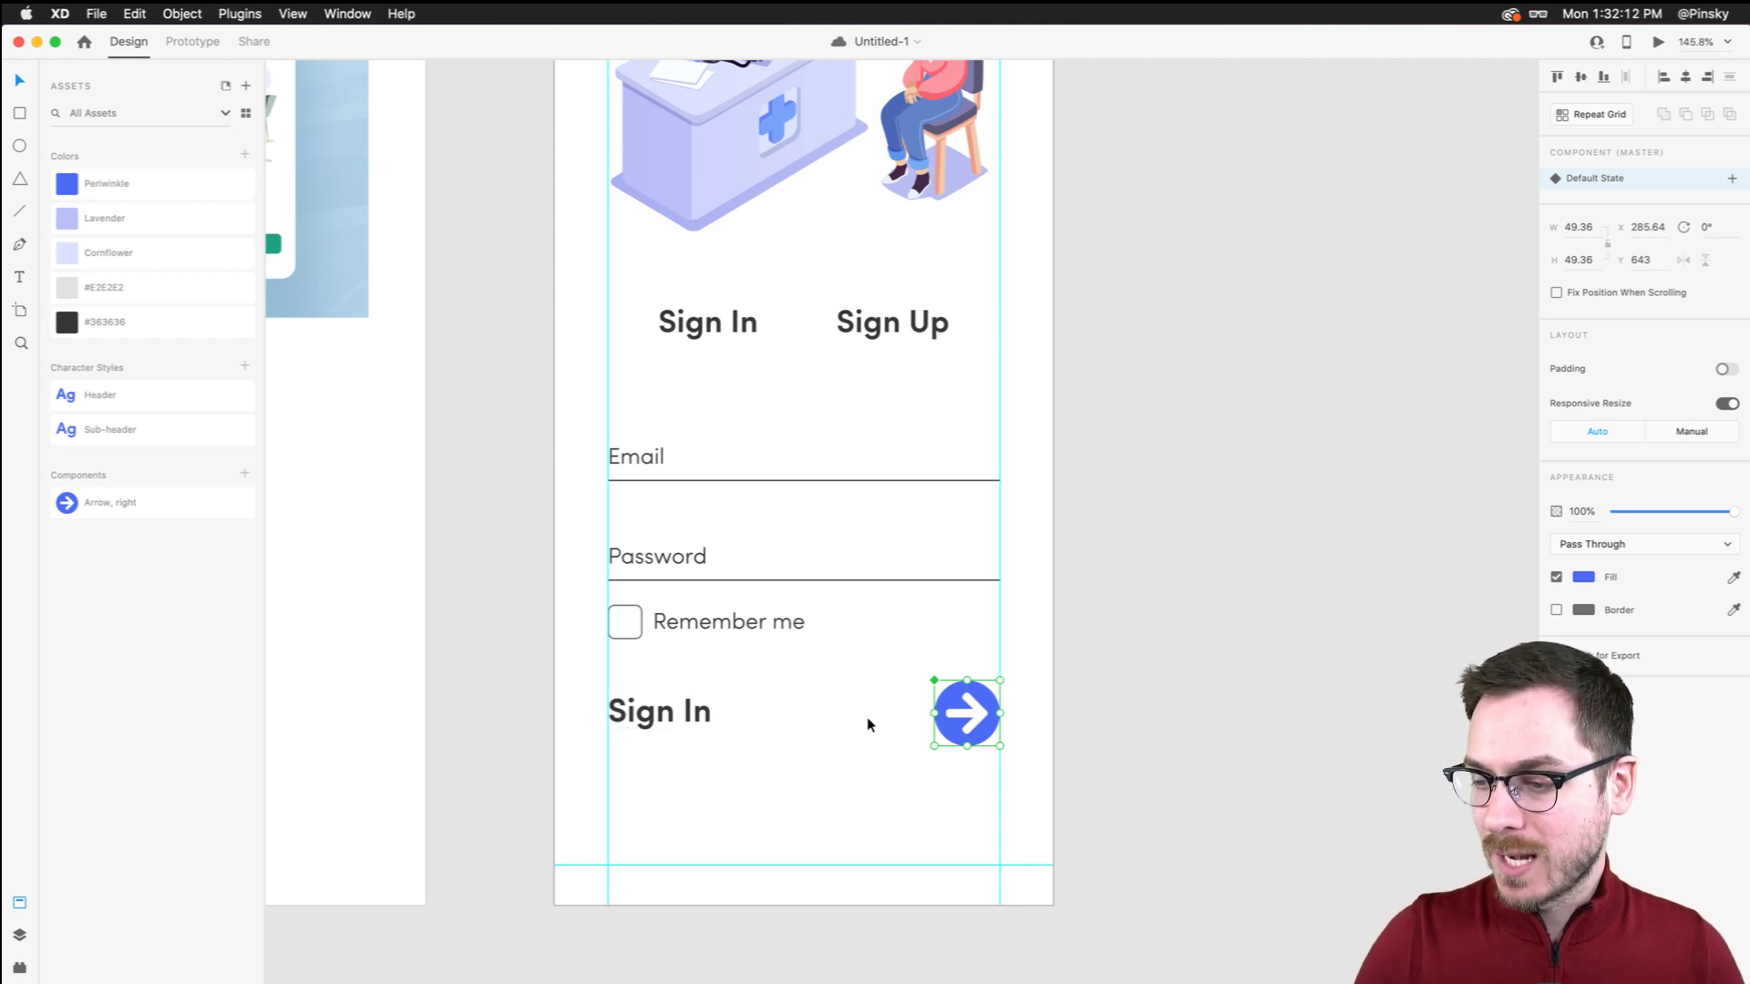
pyautogui.scroll(1, 847, 727)
pyautogui.scroll(-5, 848, 727)
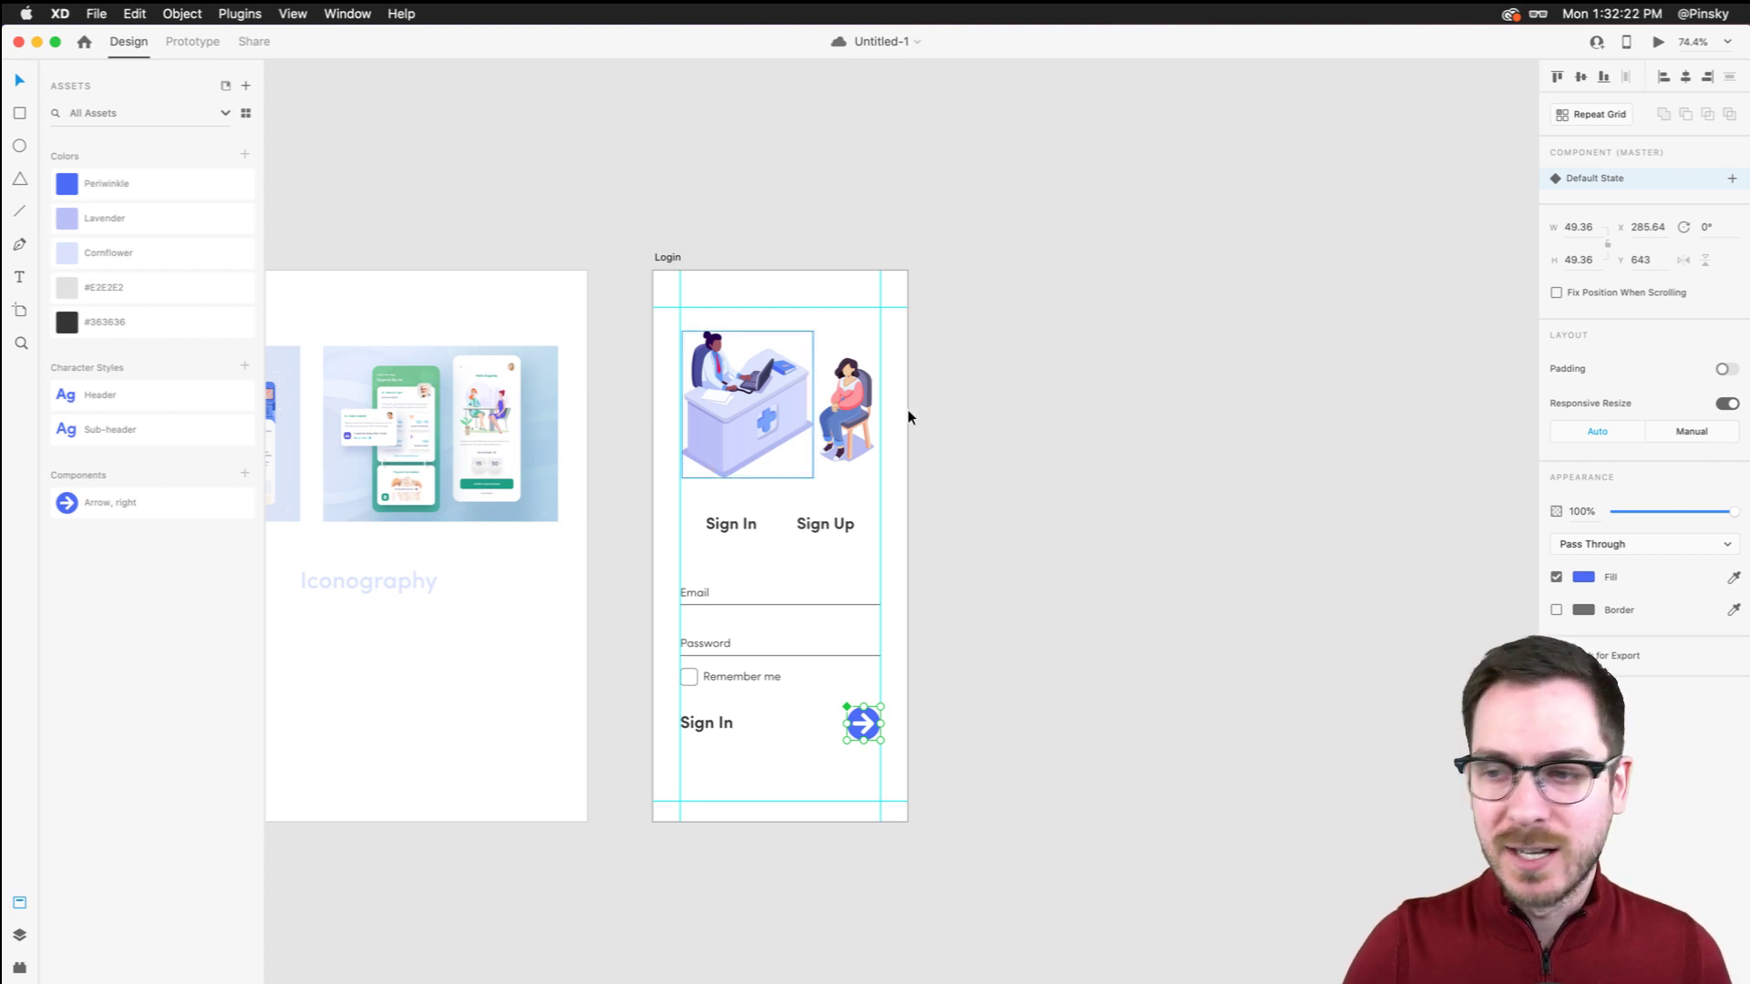
# Duplicate the lower "Sign In" text beneath its row and change the copy's wording to "Symptom Checker"
pyautogui.click(782, 770)
pyautogui.scroll(5, 782, 770)
pyautogui.scroll(-1, 782, 770)
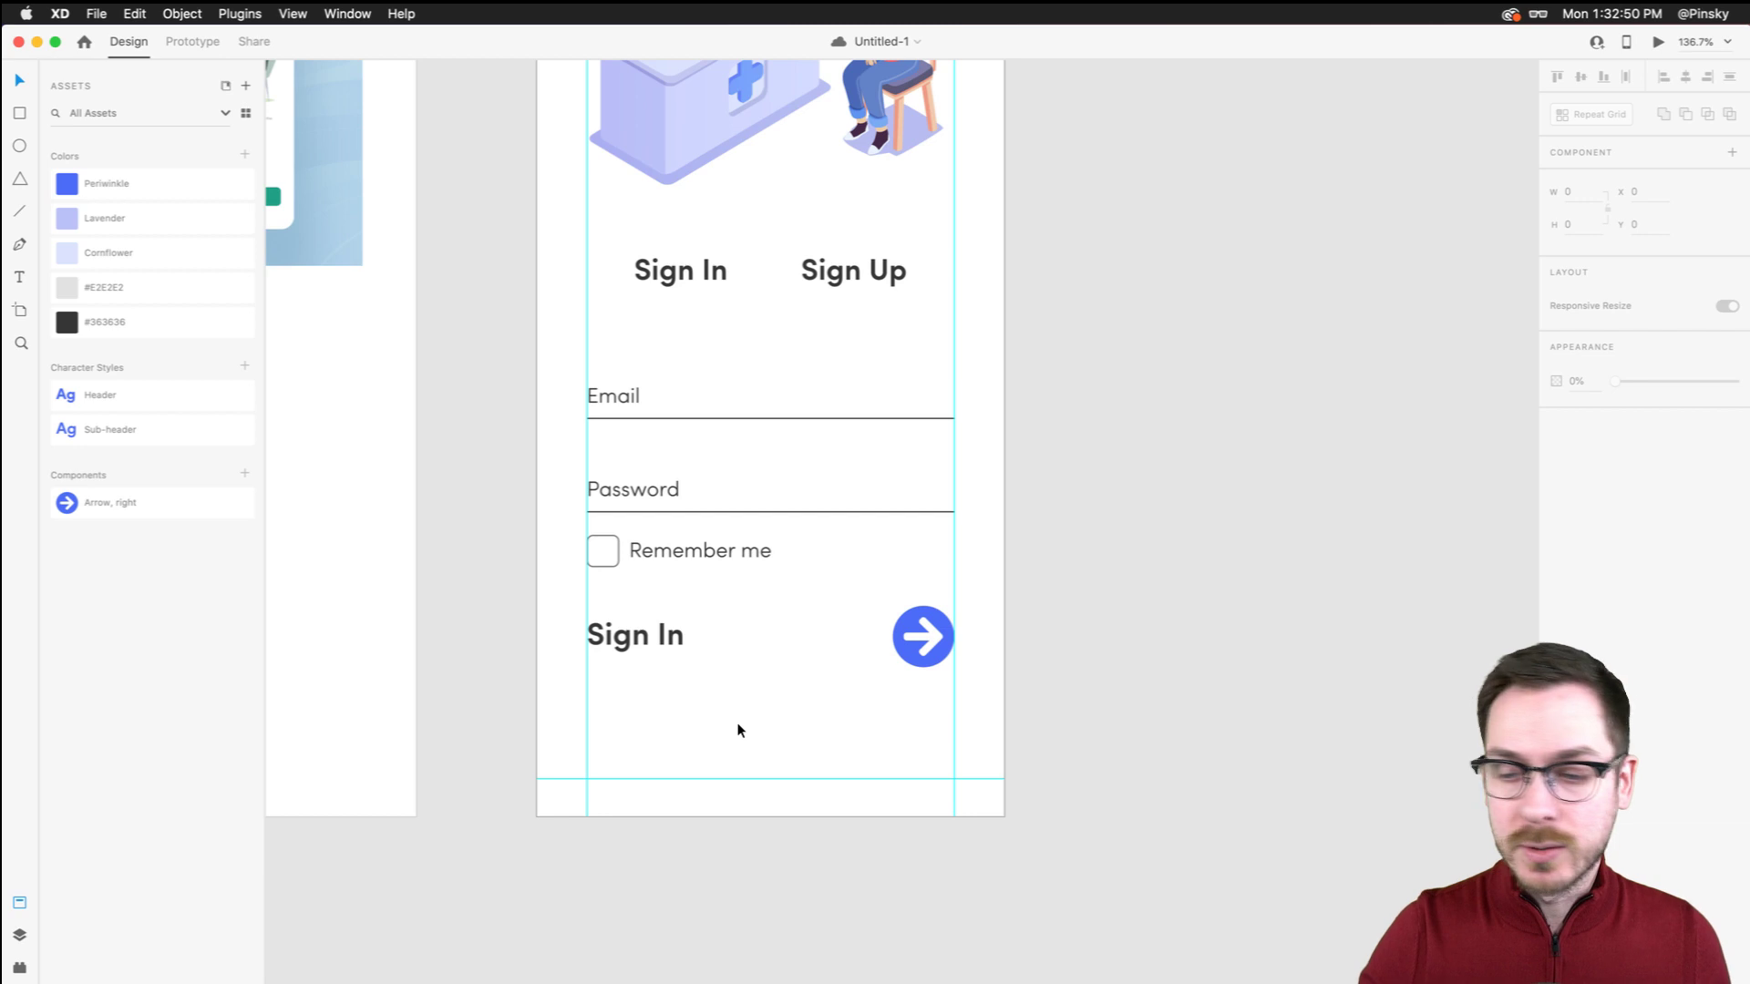
pyautogui.moveTo(627, 641); pyautogui.dragTo(780, 741)
pyautogui.doubleClick(780, 741)
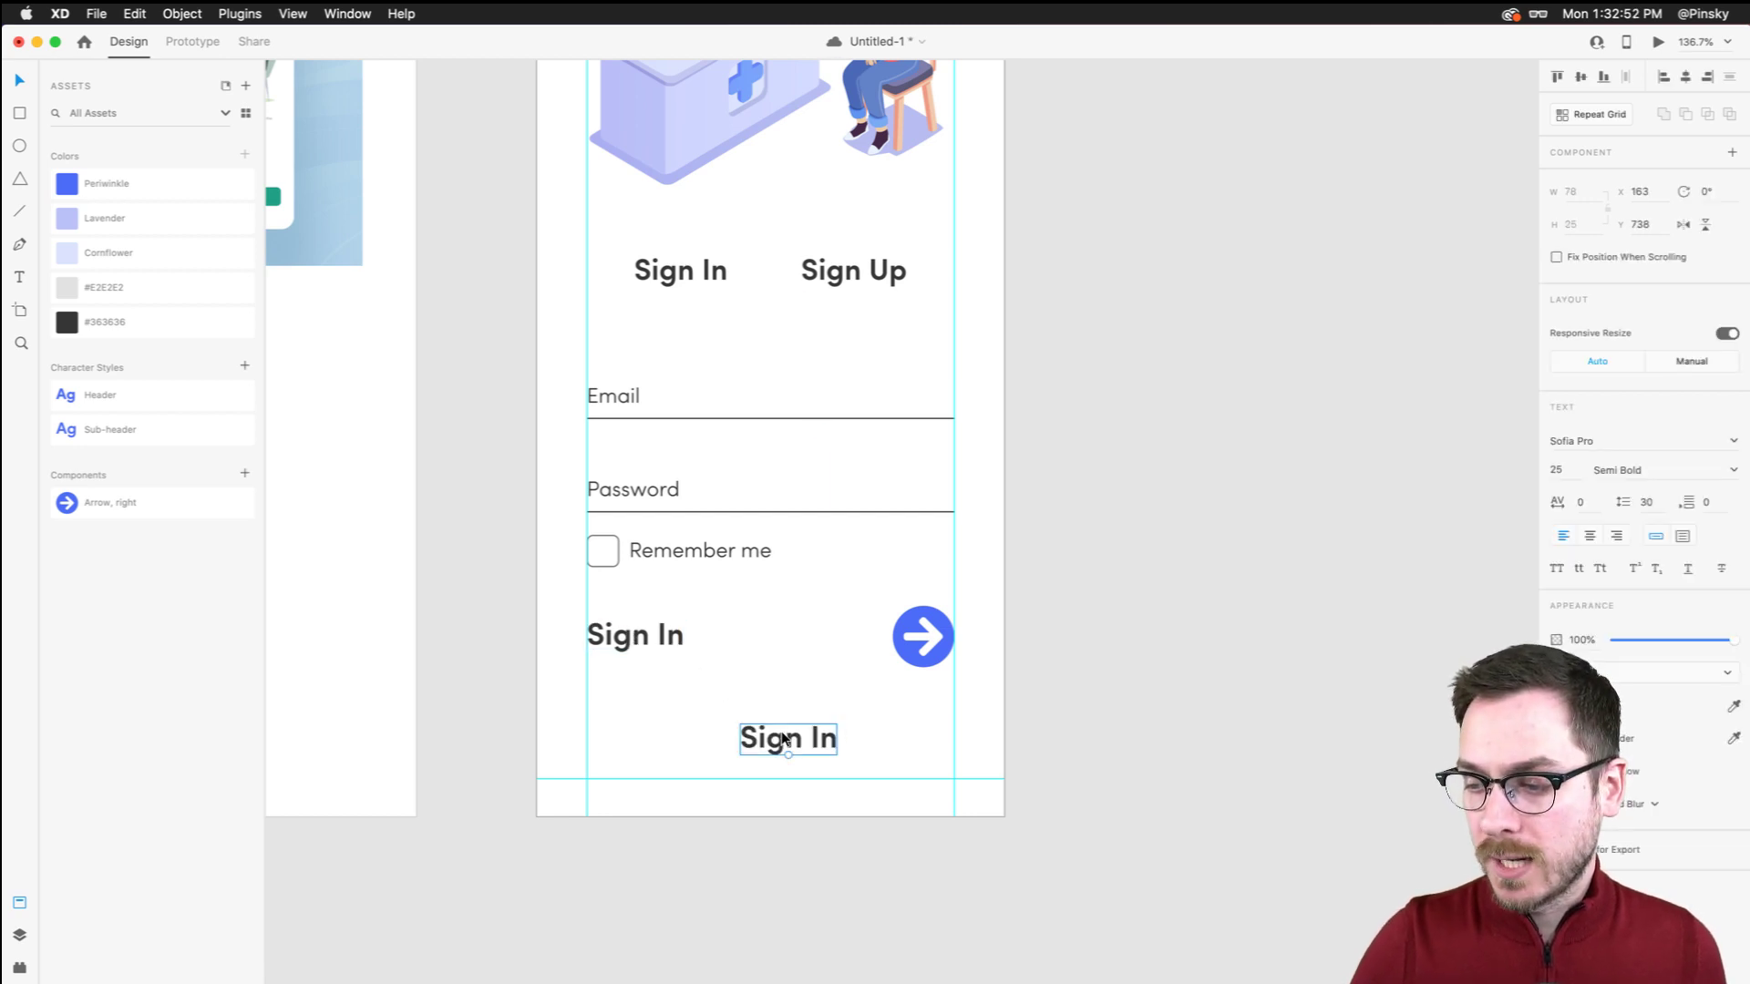
pyautogui.press('super+a')
pyautogui.write('Symptom')
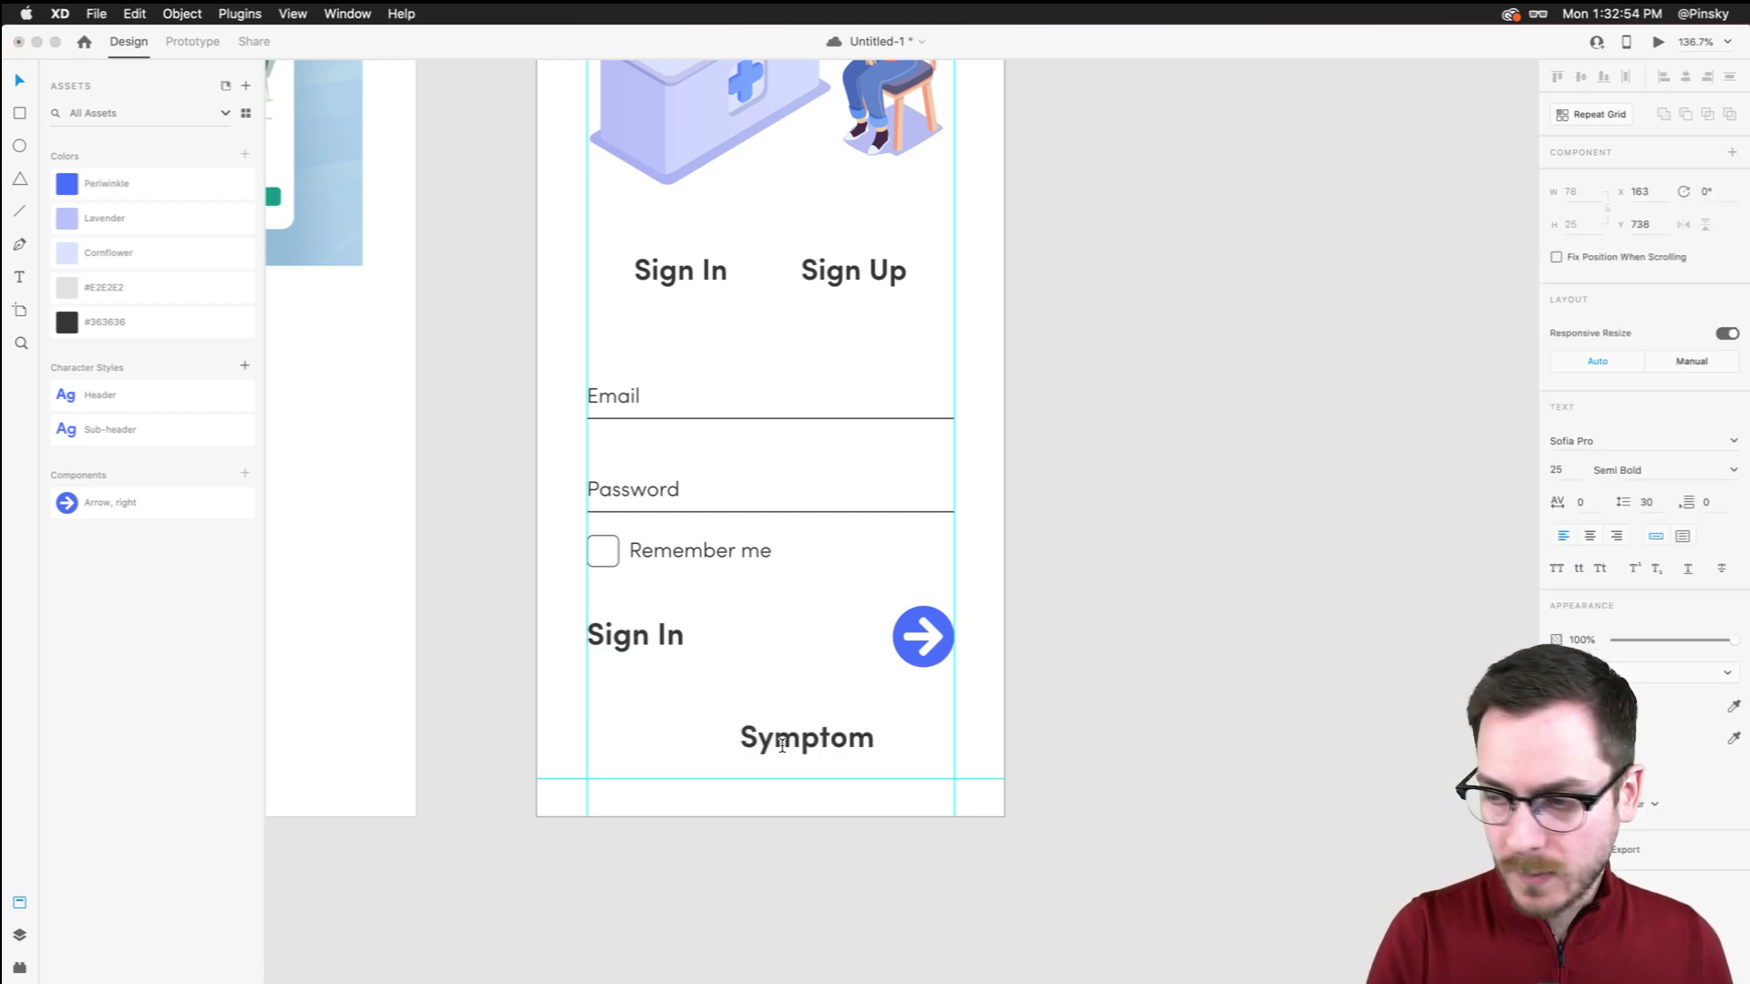
pyautogui.write(' Checker')
pyautogui.press('Escape')
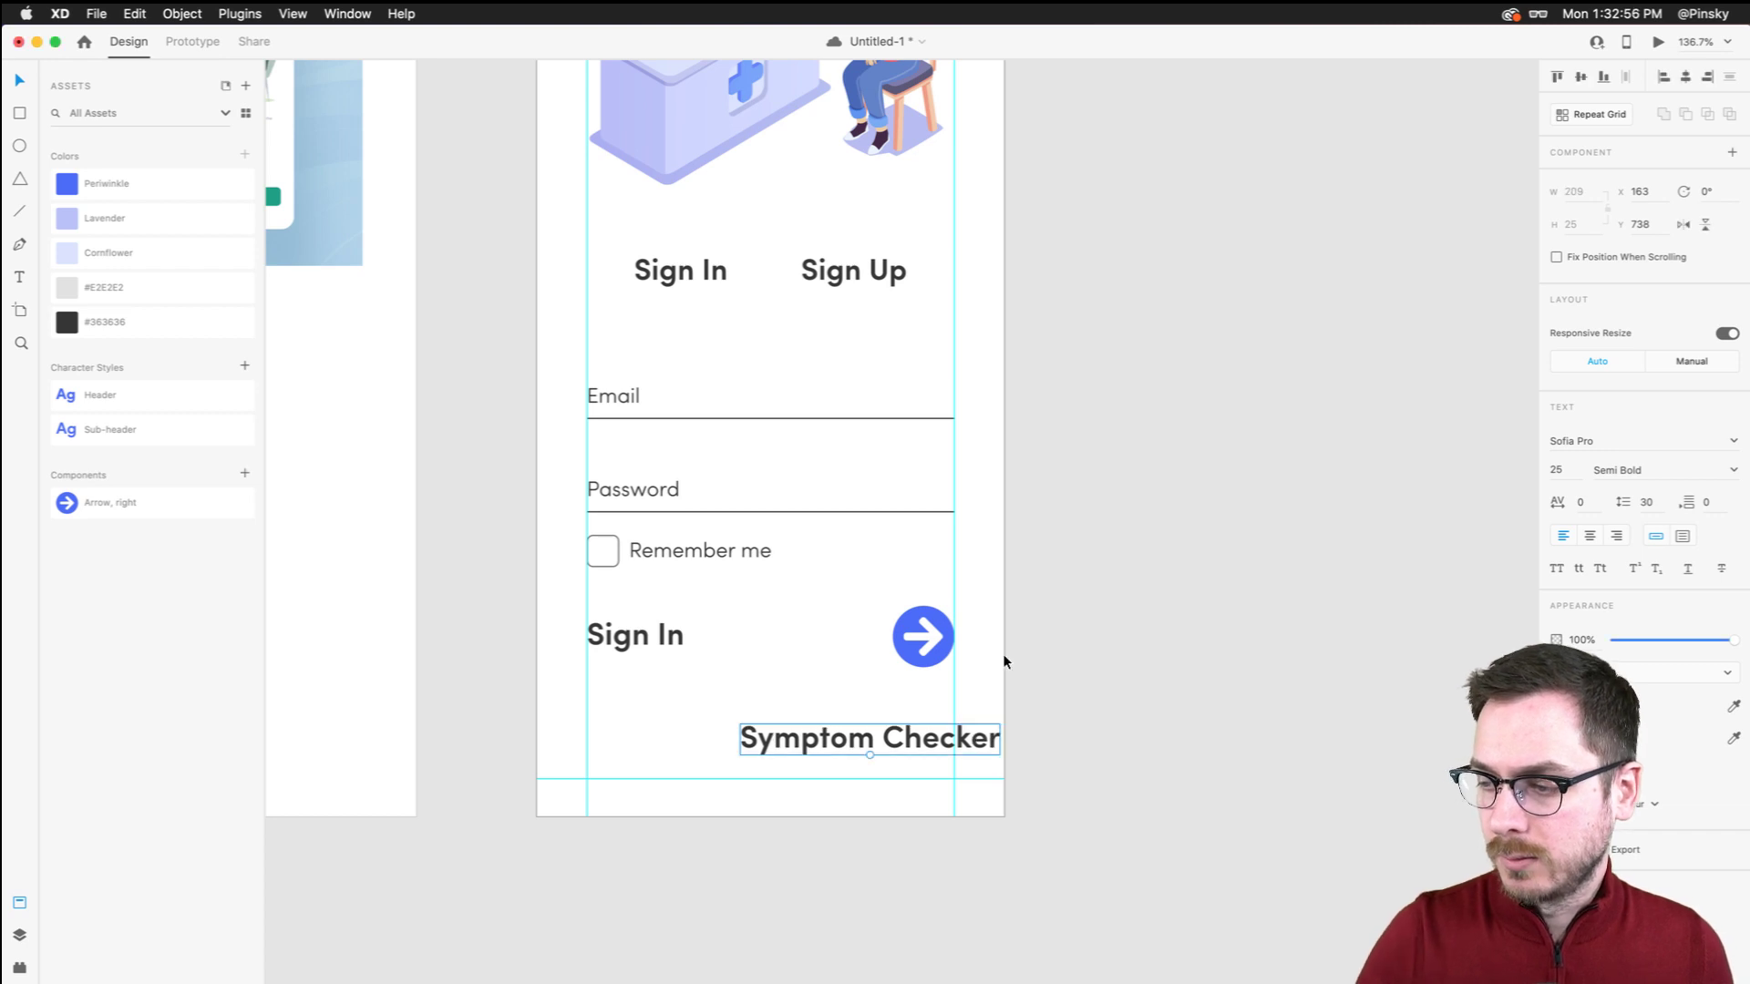
# Center-align the "Symptom Checker" text and position it midway between the side margin guides, just above the bottom guide at Y 730
pyautogui.click(1588, 535)
pyautogui.moveTo(896, 738); pyautogui.dragTo(799, 726)
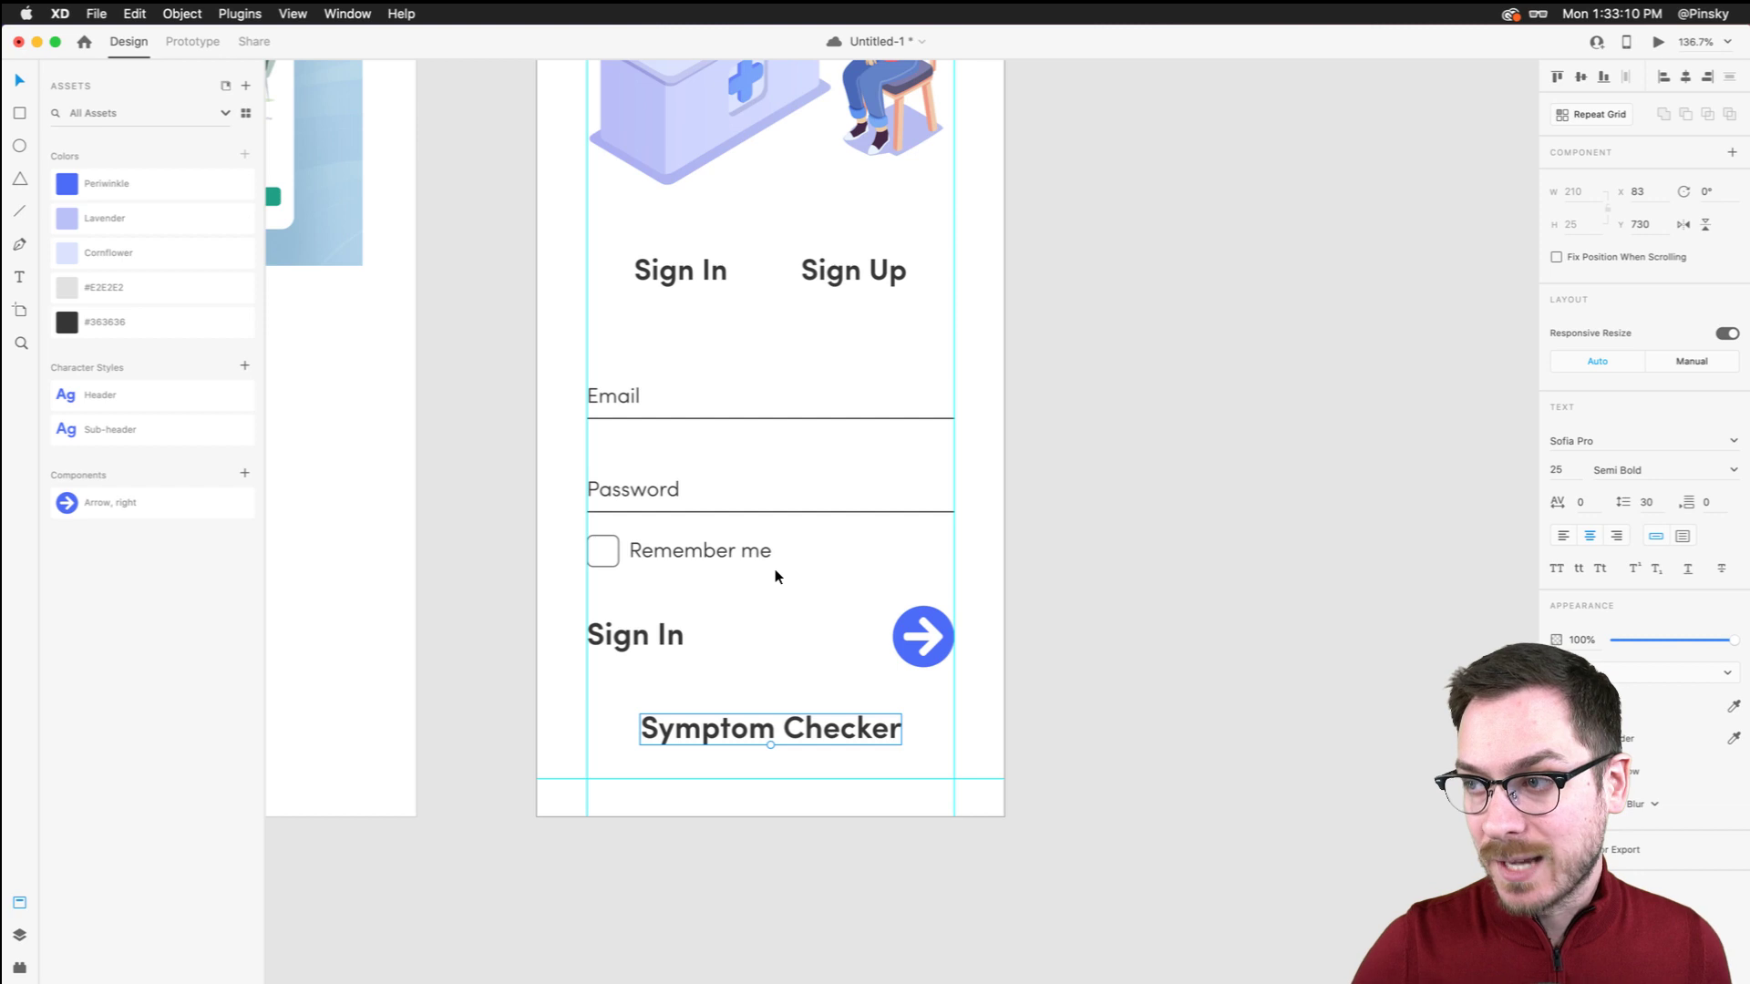
# Move the Email, Password and Remember me group up slightly and raise the lower "Sign In" text with its arrow to Y 639
pyautogui.scroll(-3, 774, 568)
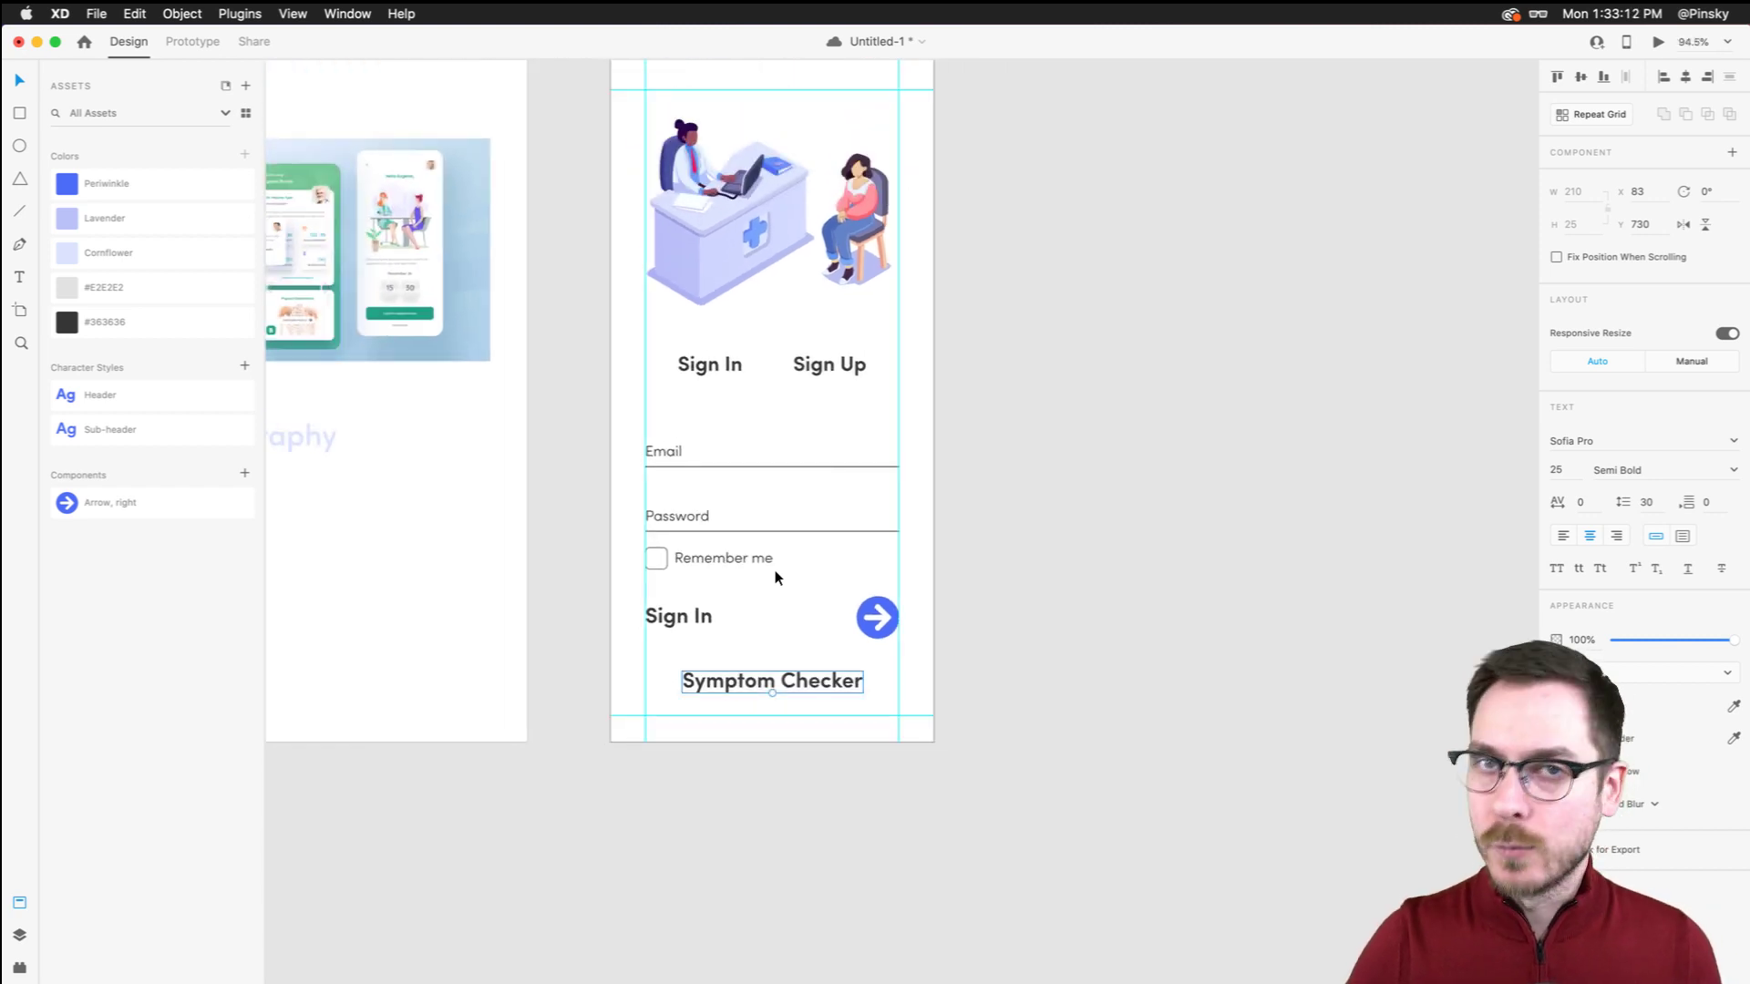
pyautogui.moveTo(663, 416); pyautogui.dragTo(753, 543)
pyautogui.click(753, 609)
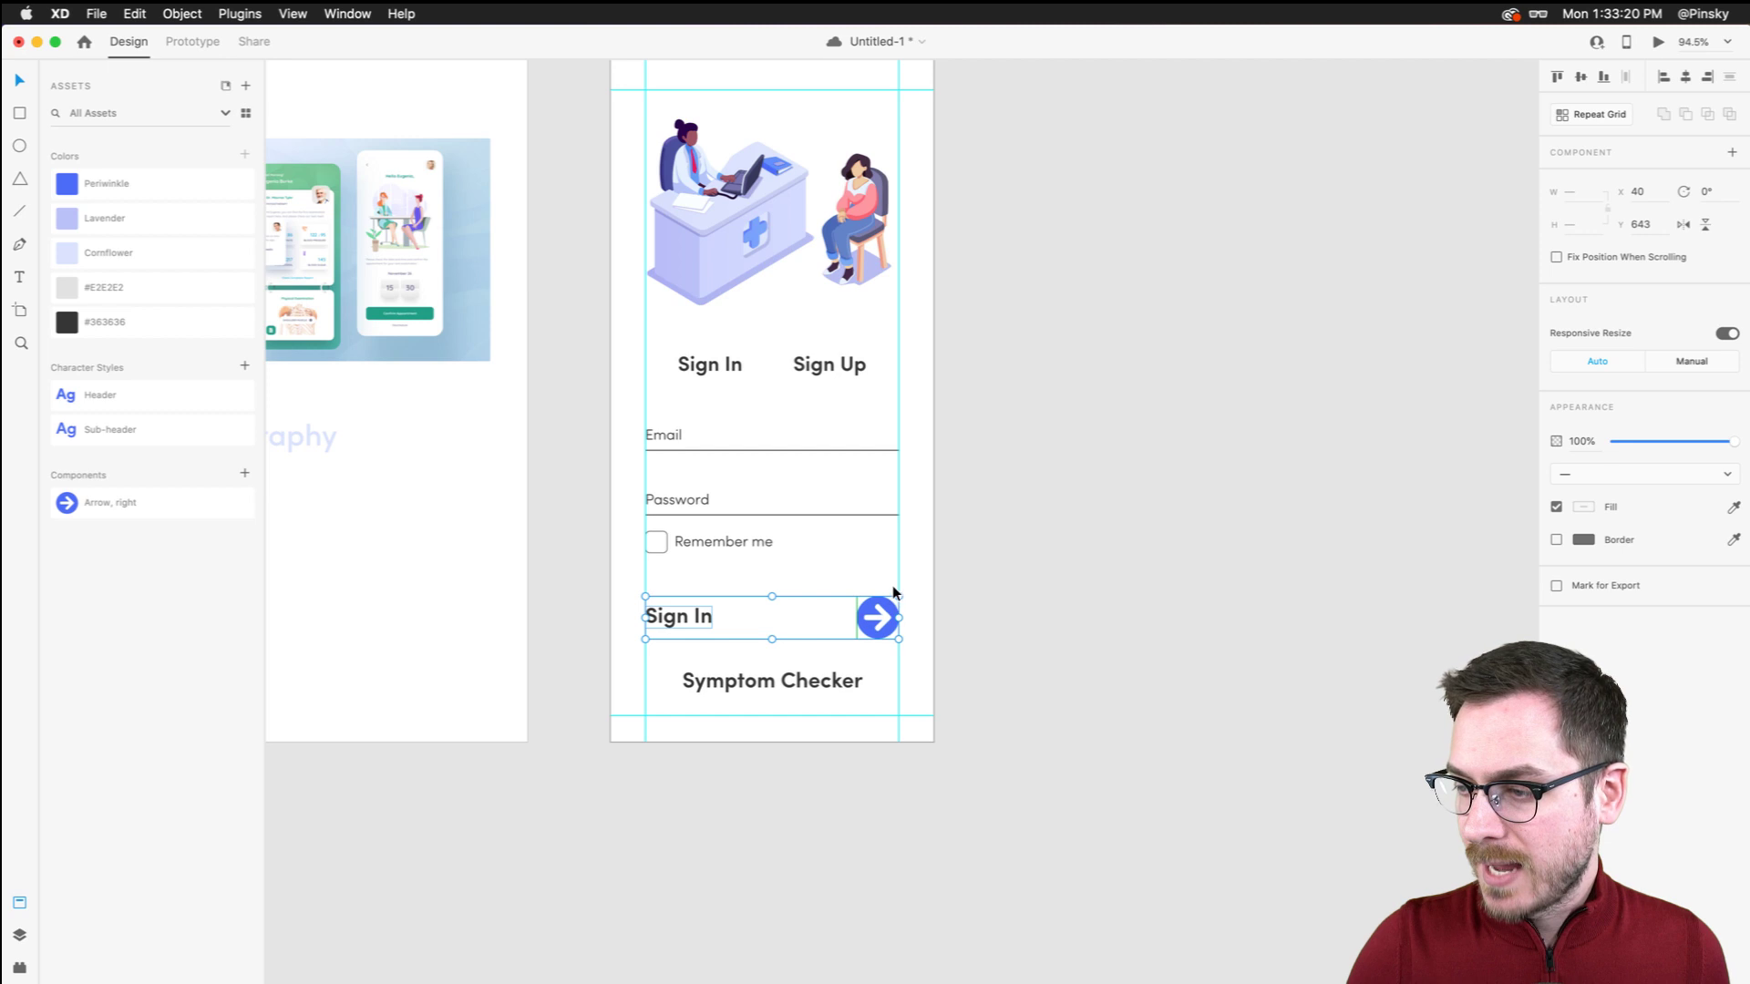
pyautogui.moveTo(888, 603); pyautogui.dragTo(887, 599)
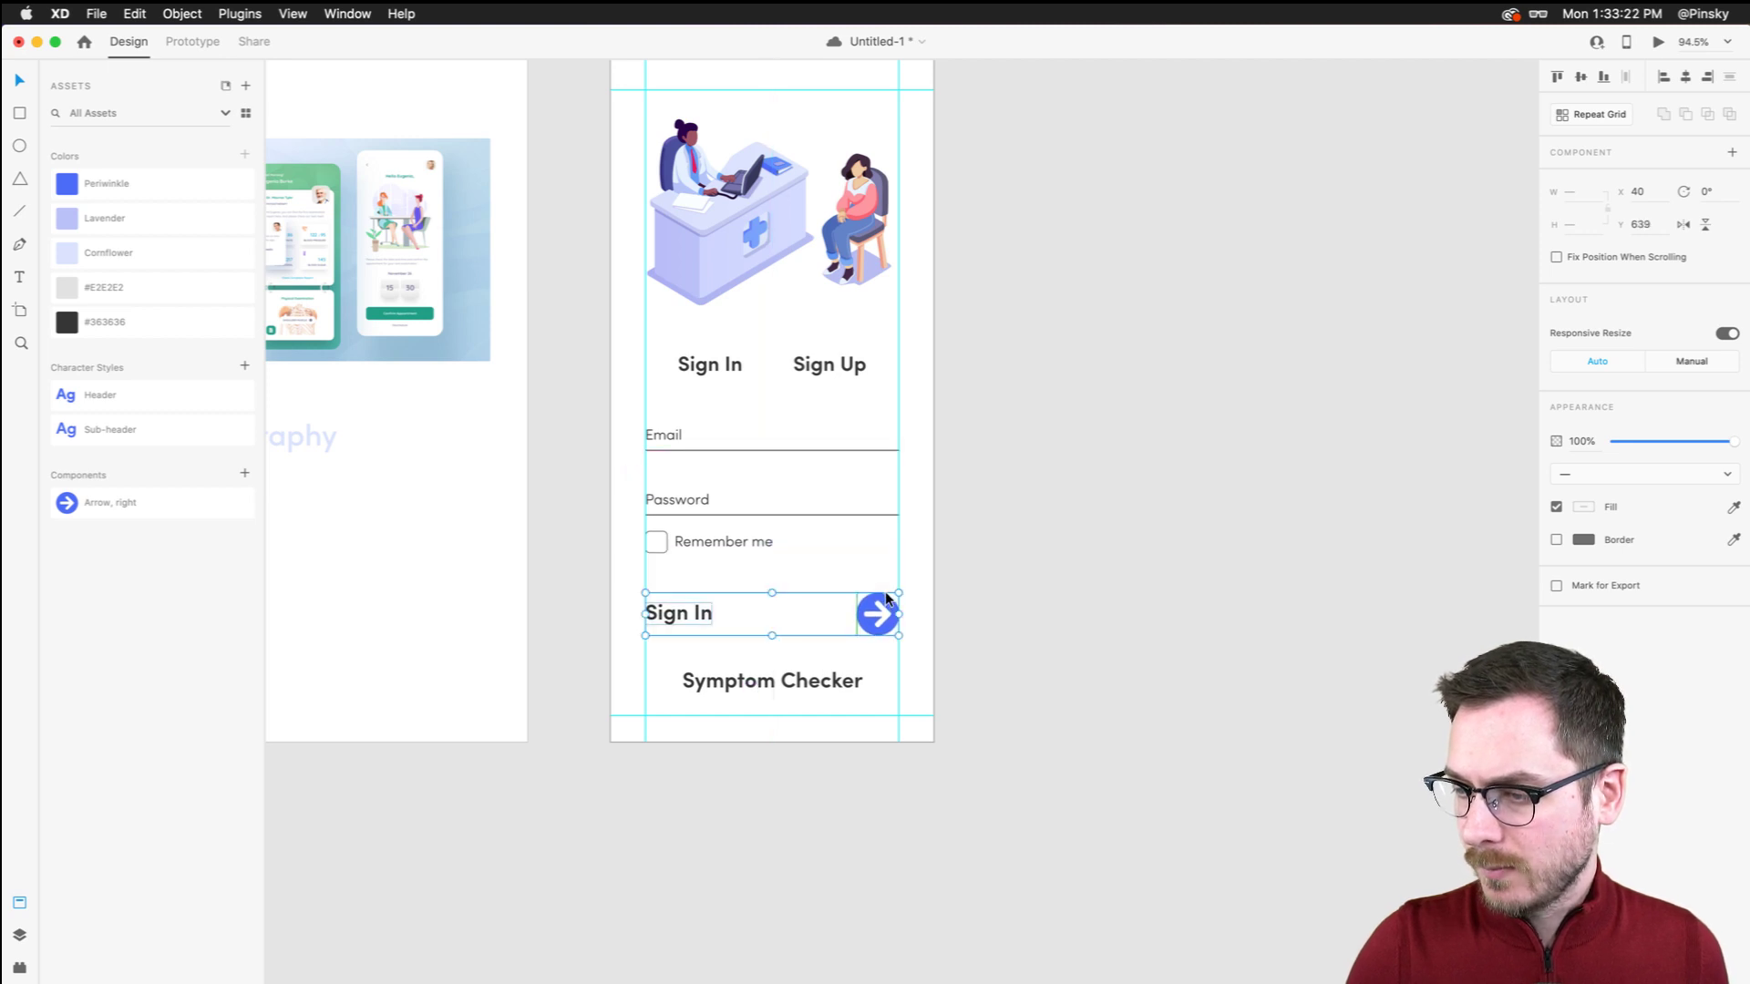
pyautogui.click(765, 683)
pyautogui.scroll(1, 771, 685)
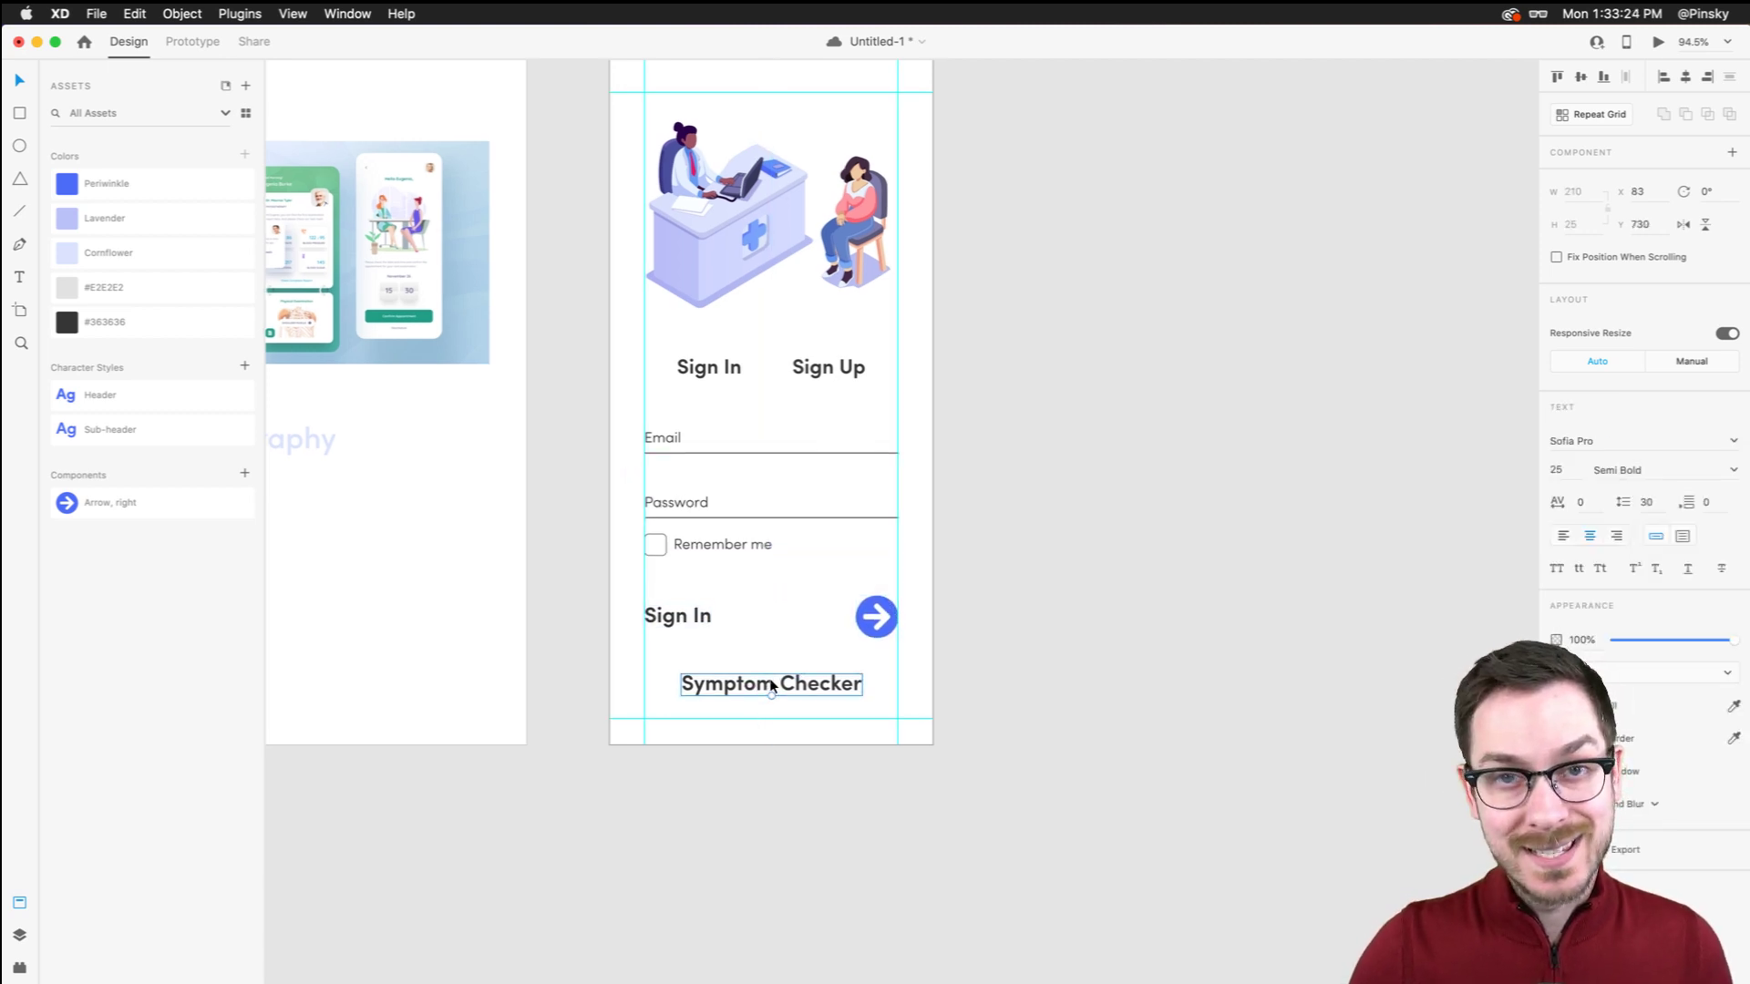
pyautogui.scroll(2, 771, 685)
pyautogui.click(1027, 258)
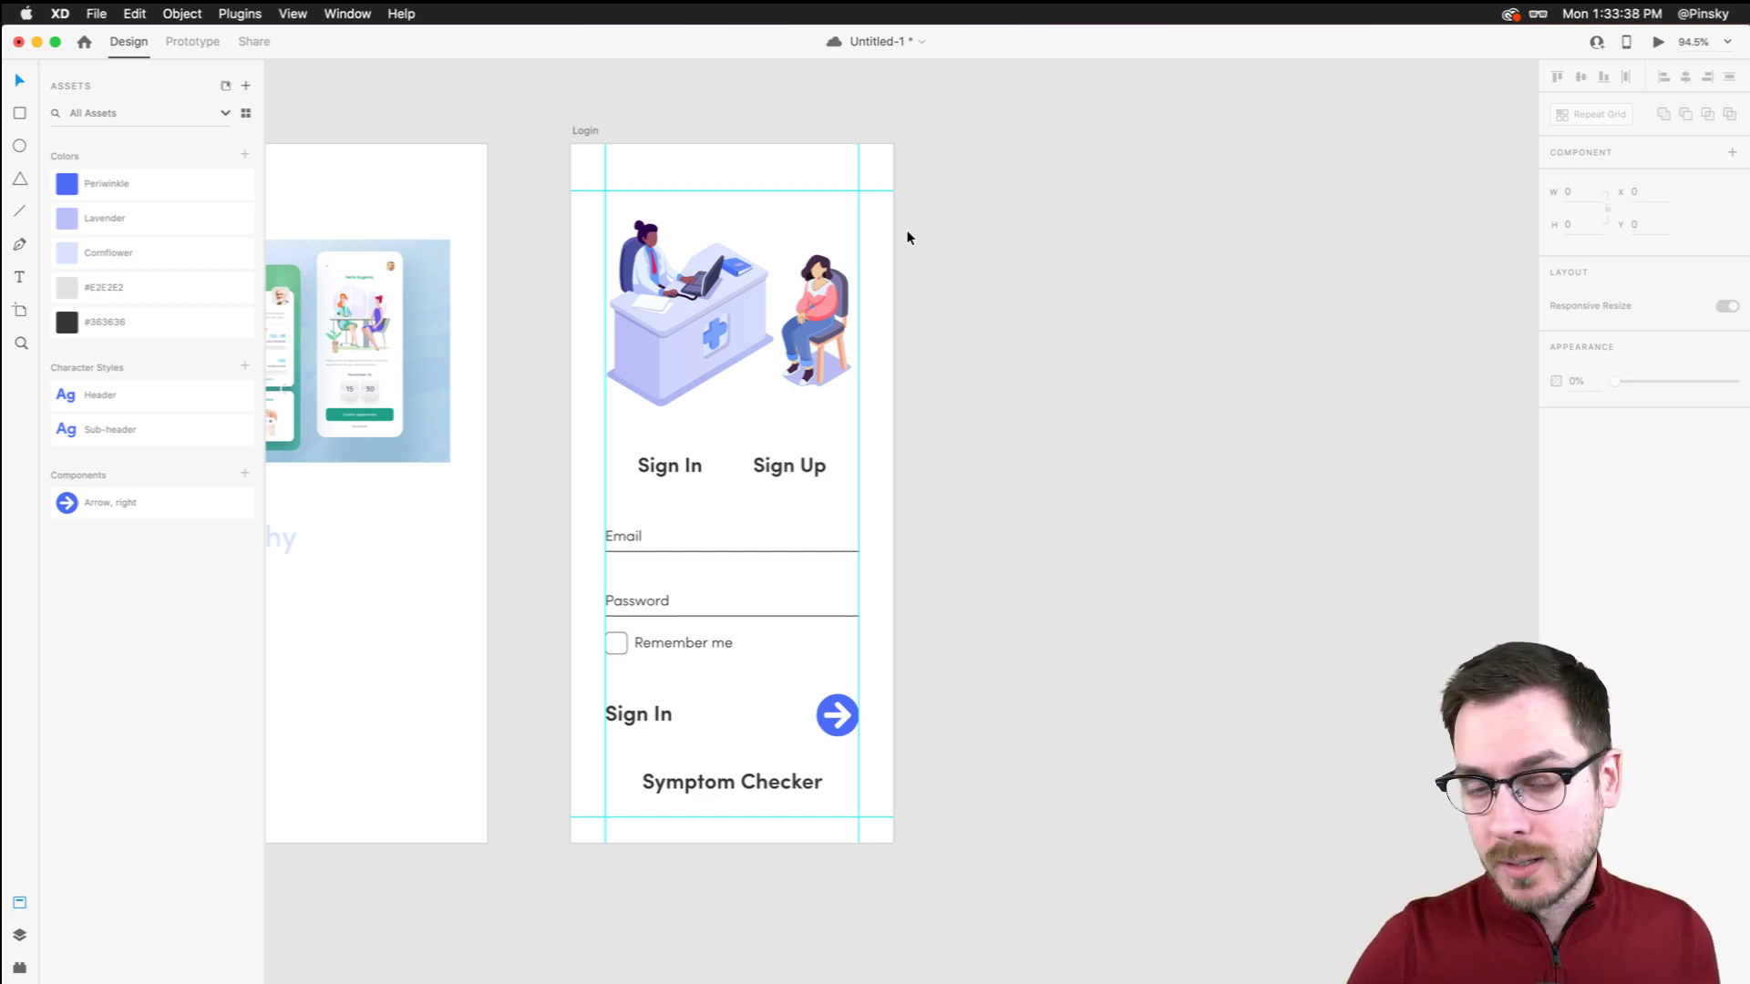
pyautogui.press('super+Tab')
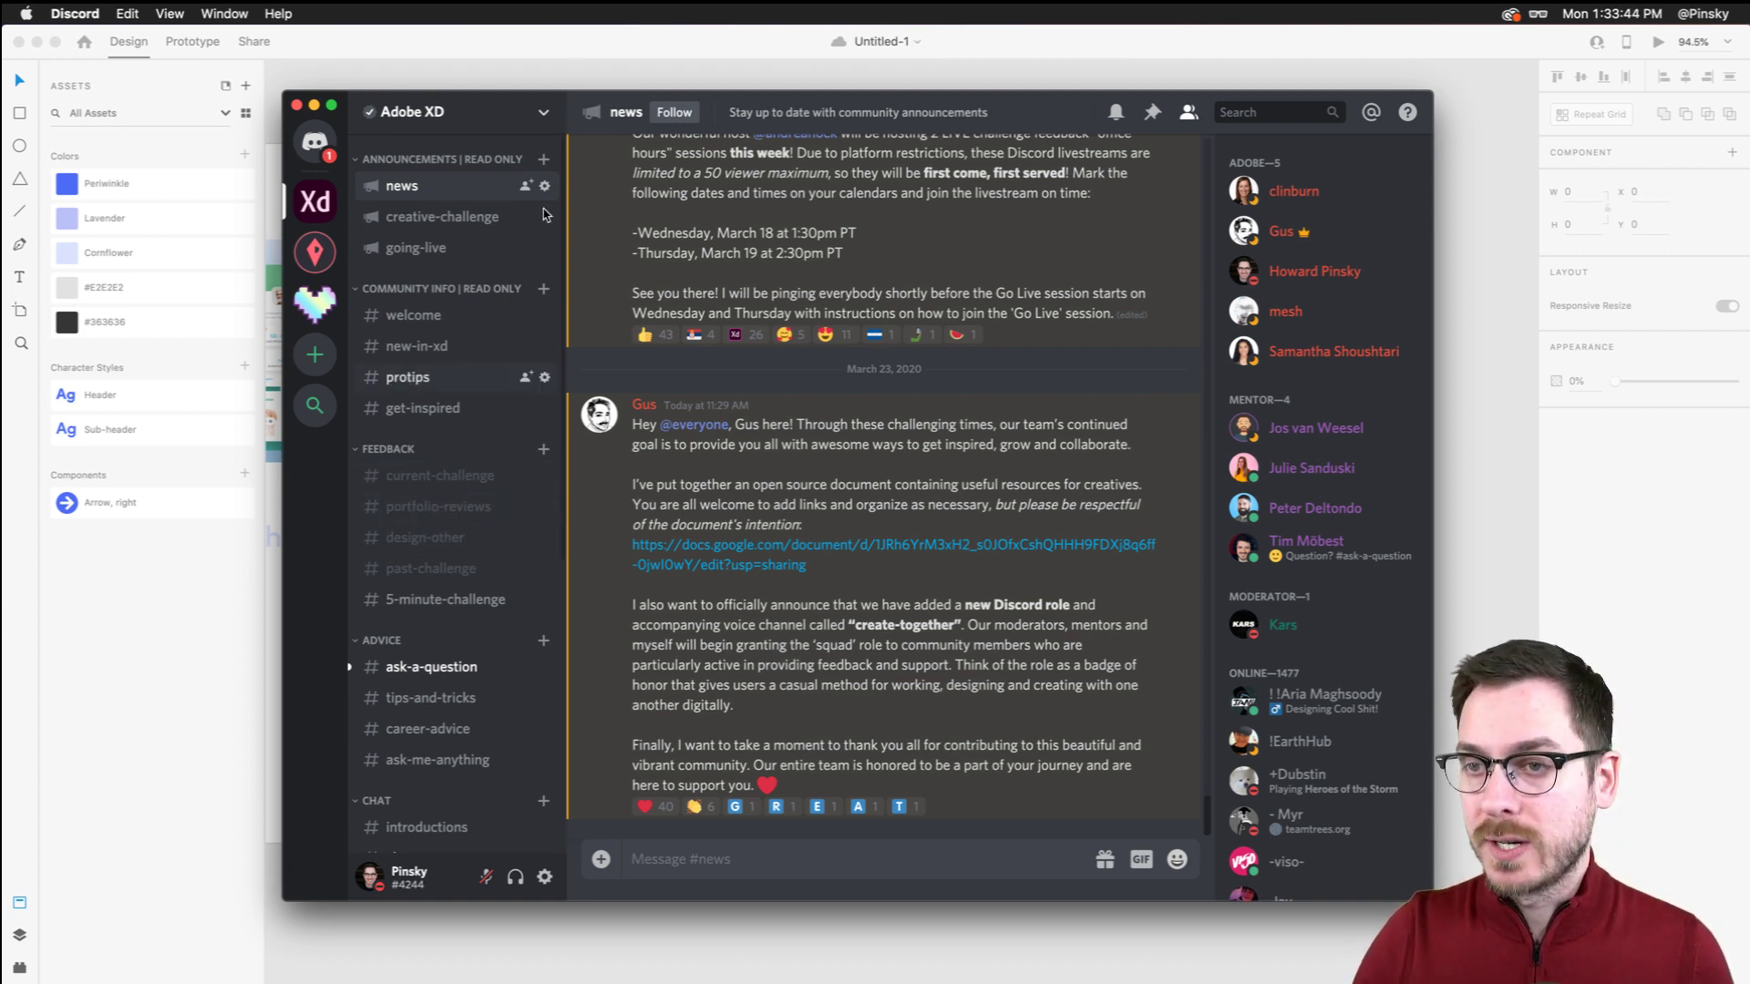
pyautogui.click(564, 49)
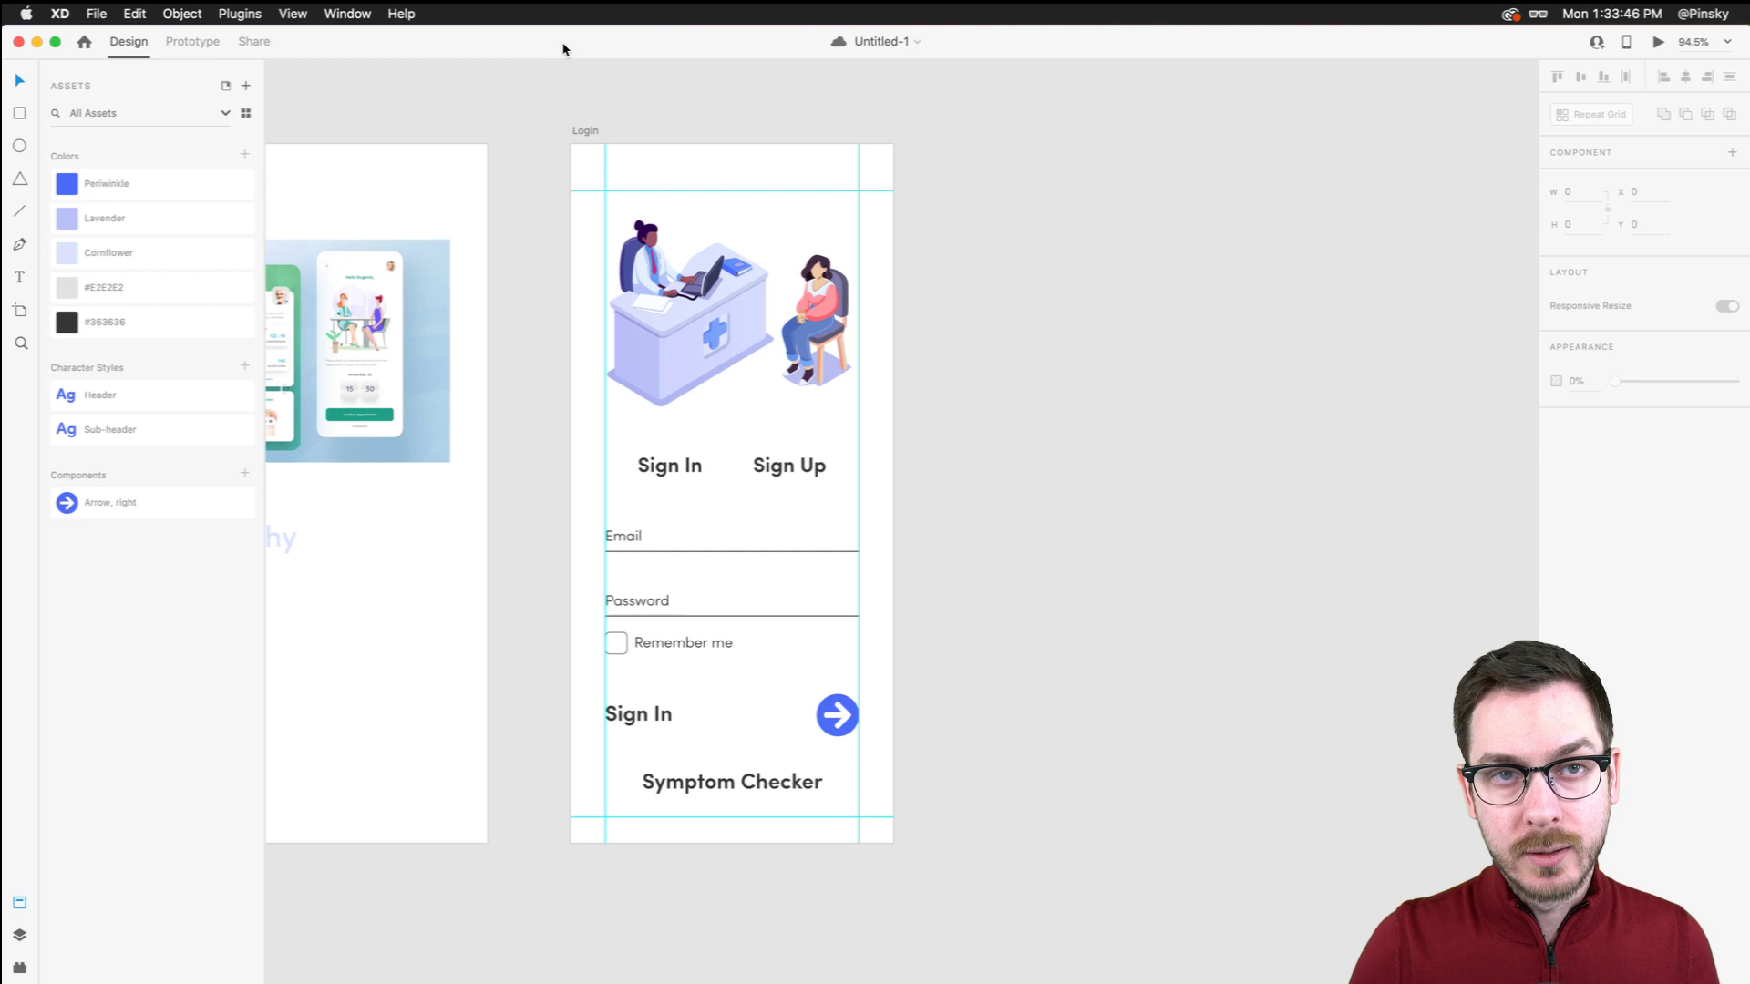
# Hide the layout guides on the Login artboard
pyautogui.hscroll(-2, 648, 478)
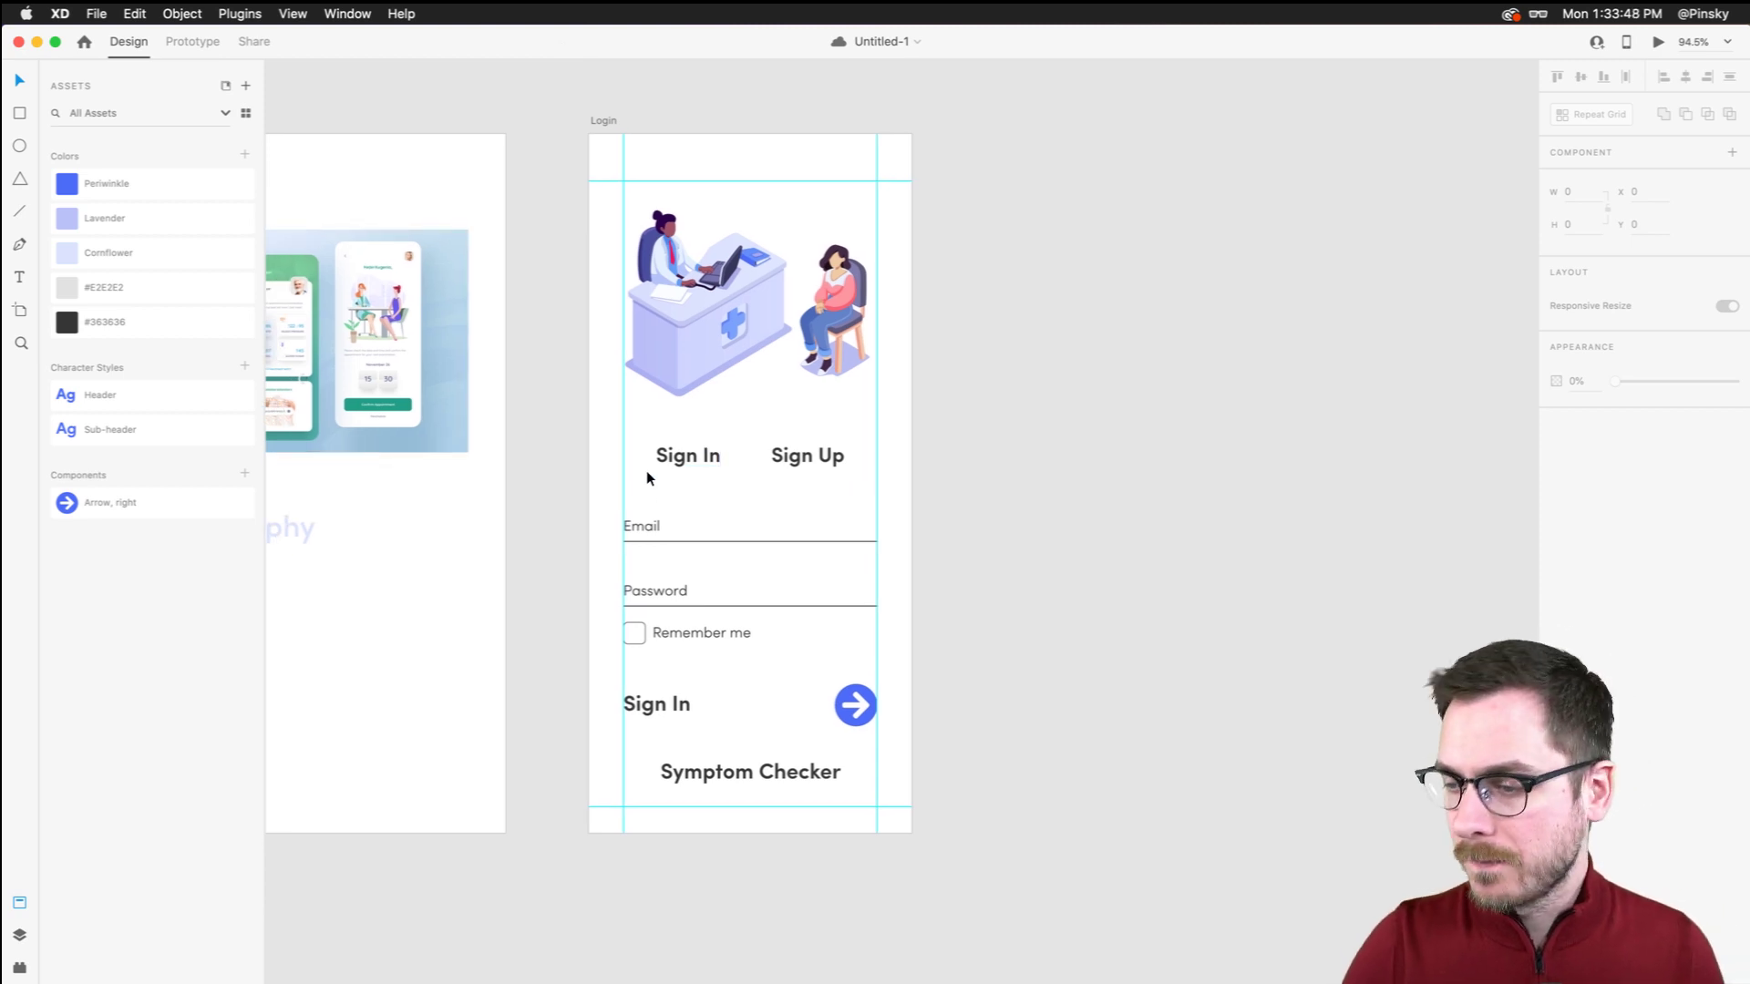
pyautogui.scroll(-1, 992, 550)
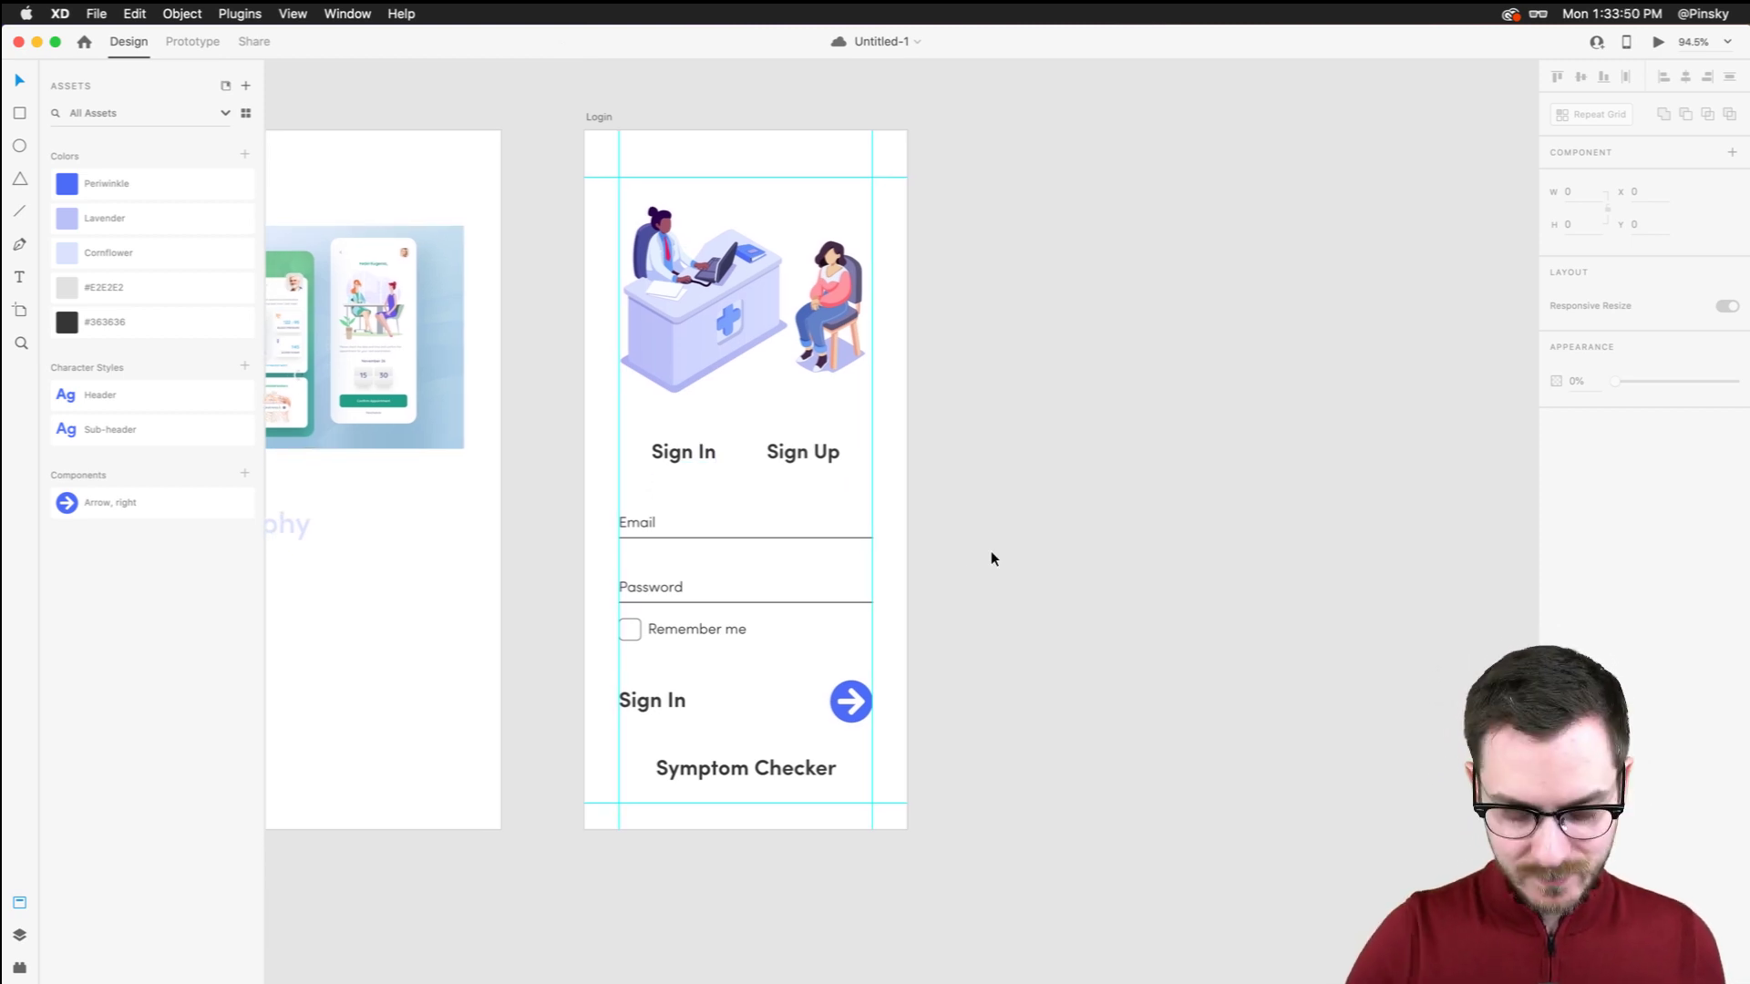
pyautogui.press('super+semicolon')
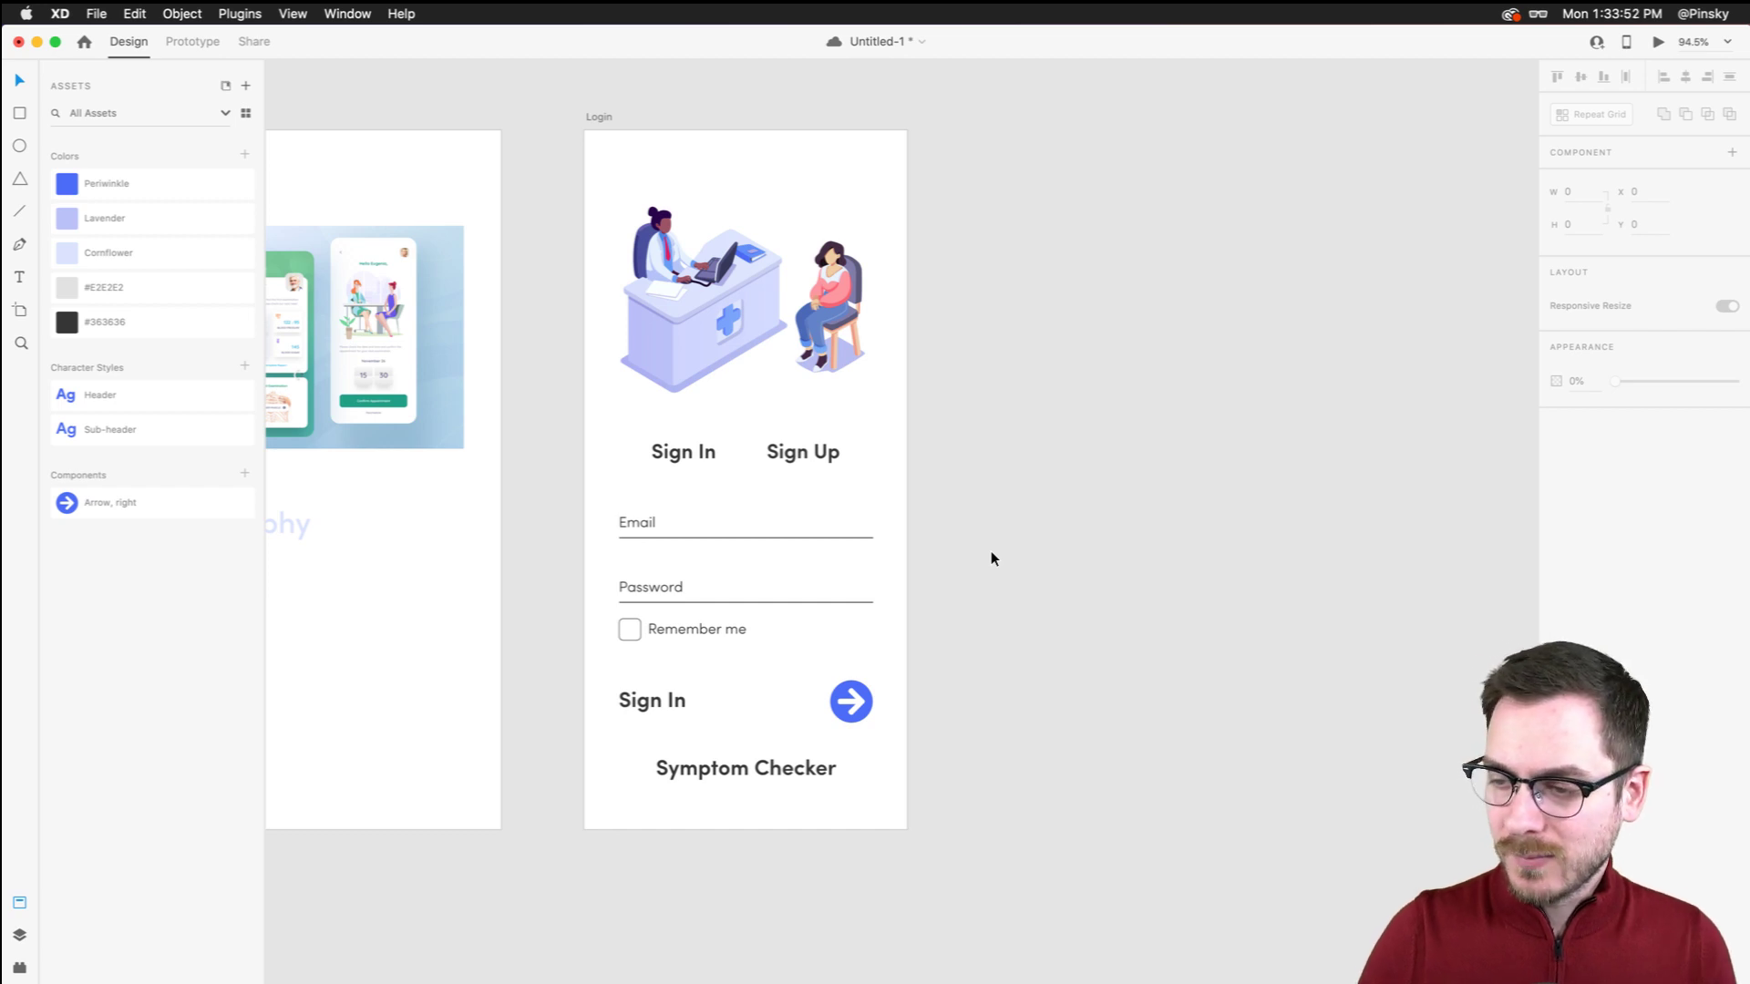
pyautogui.hscroll(1, 991, 551)
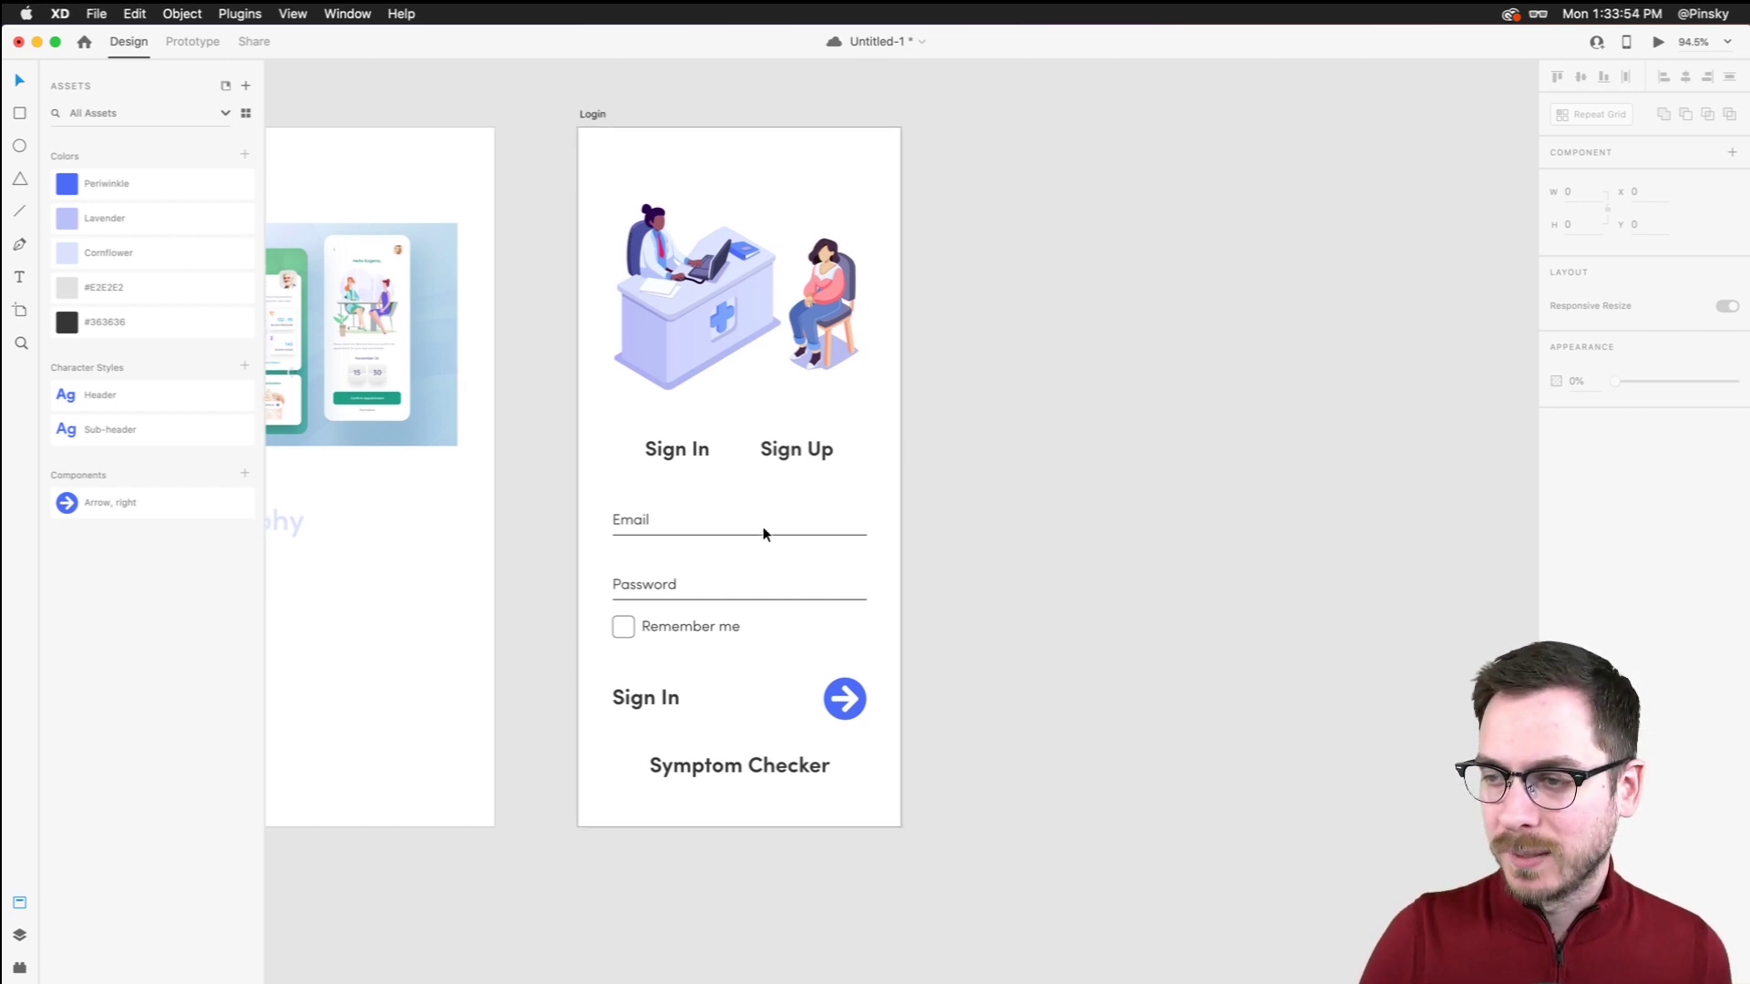
# Preview the finished Login screen, then close the preview
pyautogui.click(1657, 42)
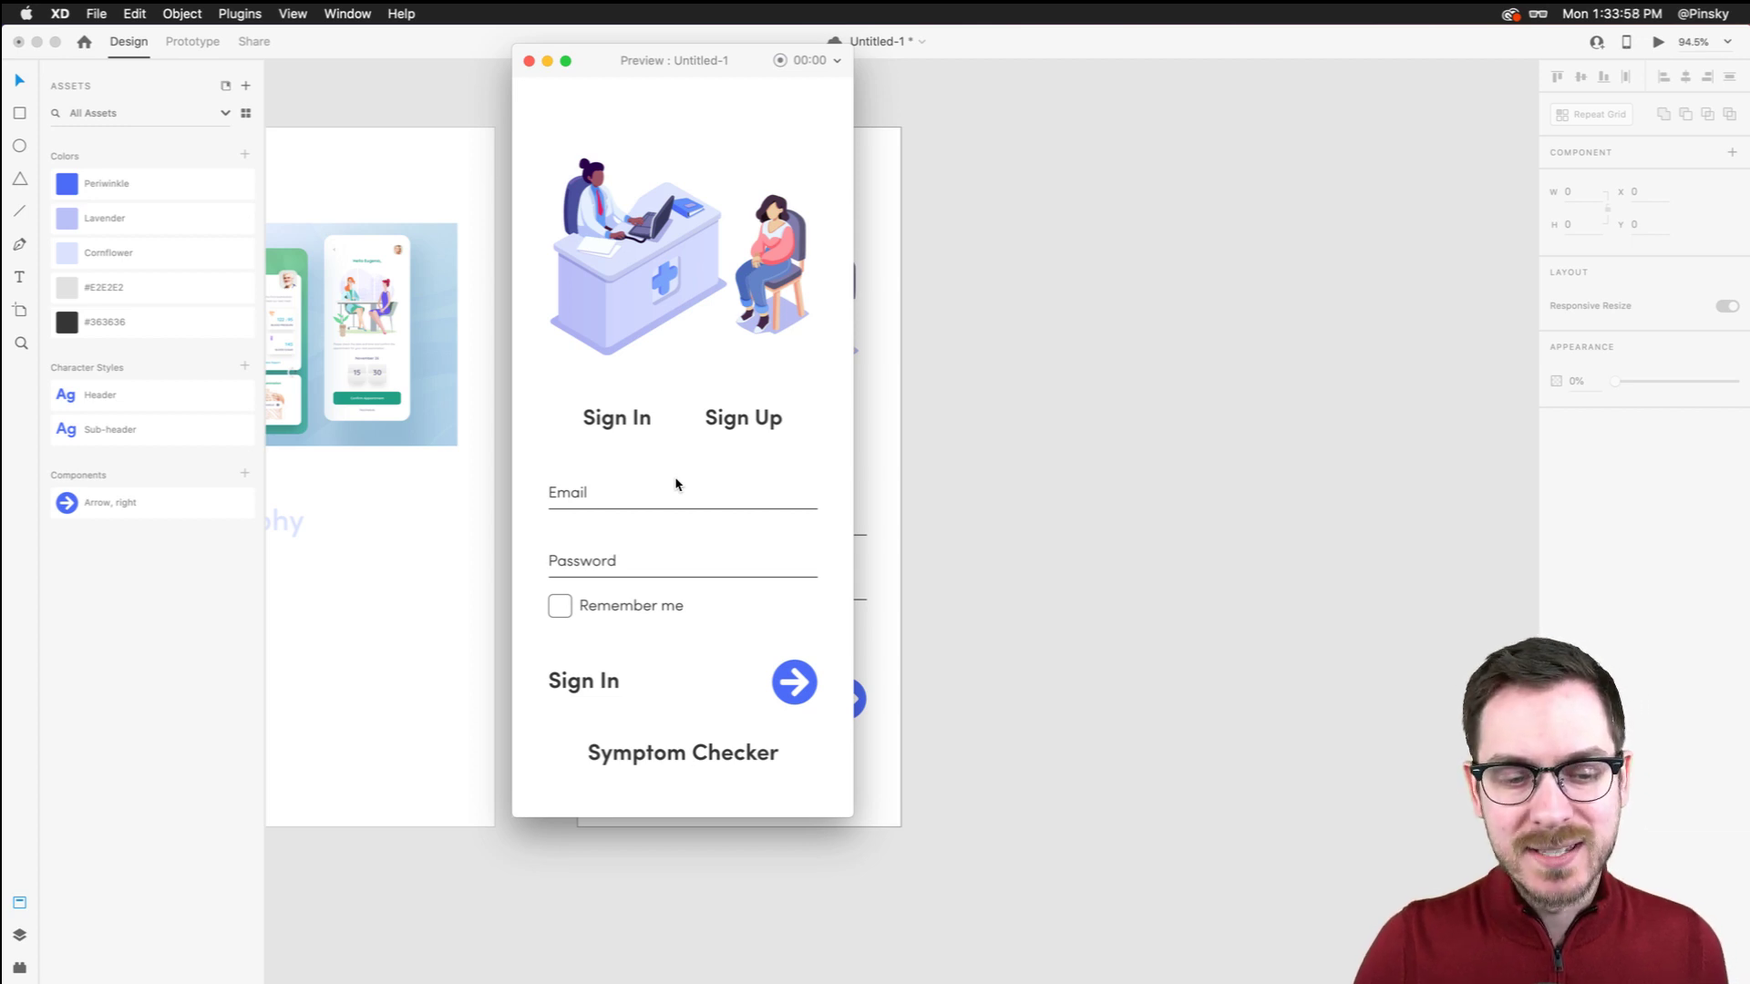
pyautogui.press('super+w')
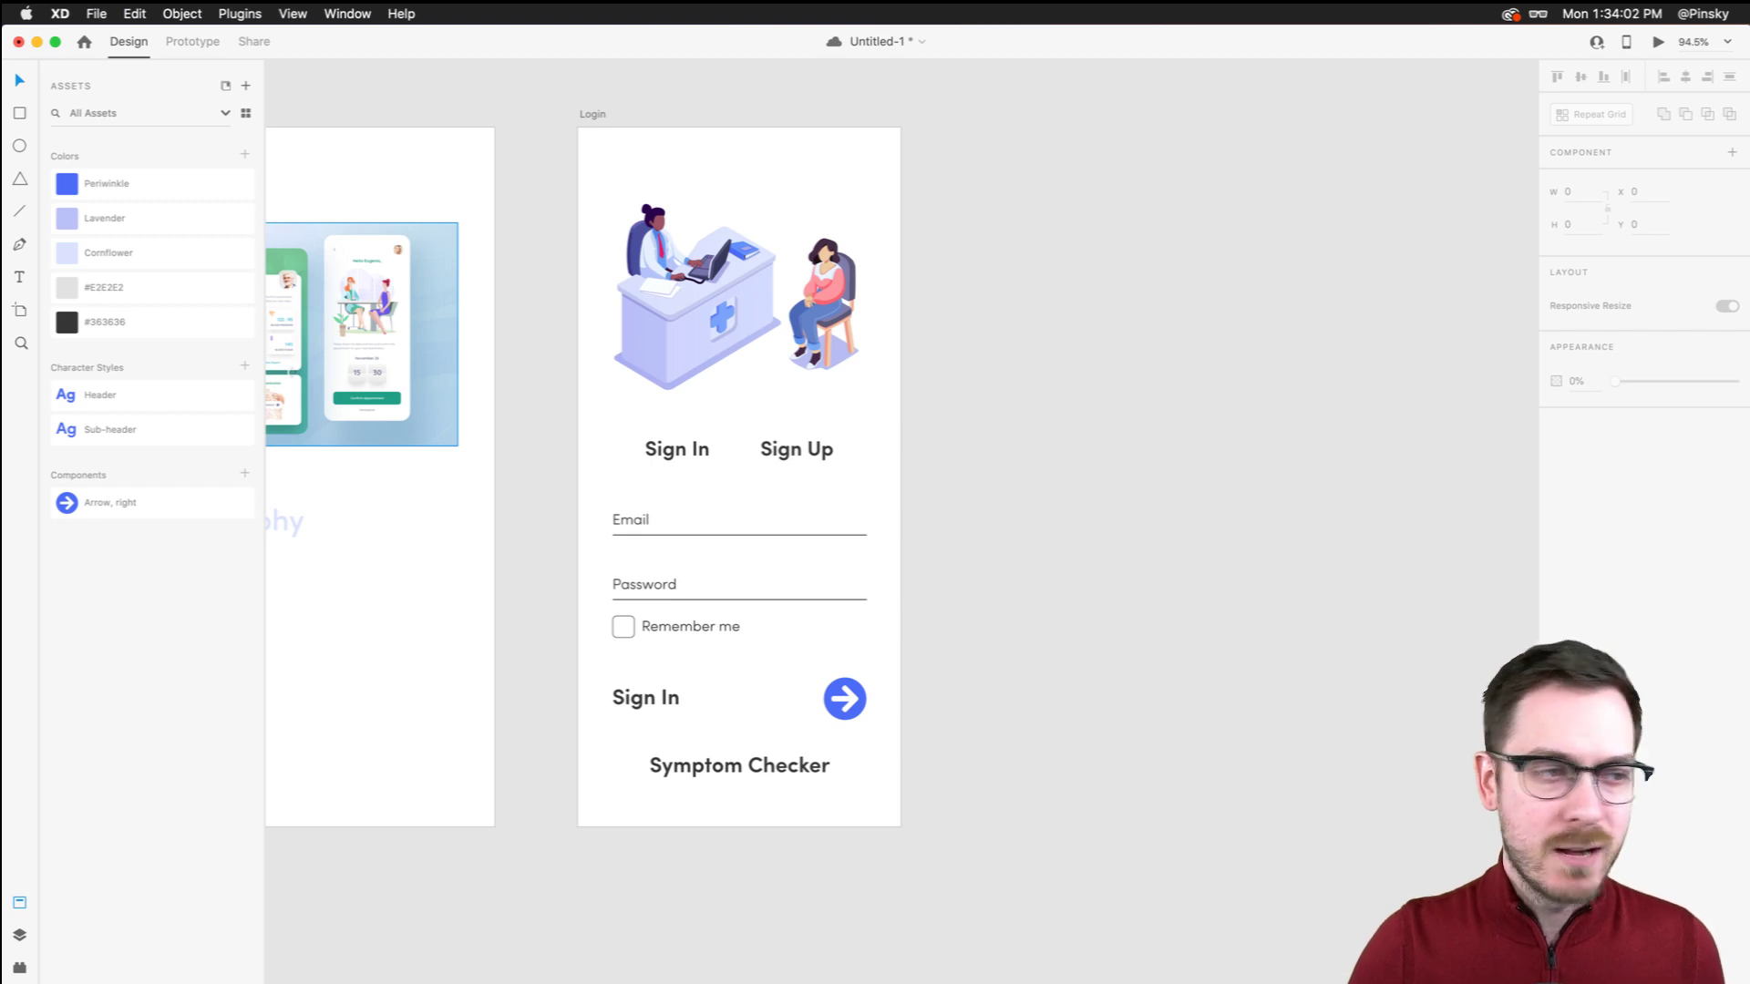
# Add a blank iPhone X/XS/11 Pro artboard beside the Login artboard and save the document
pyautogui.click(592, 113)
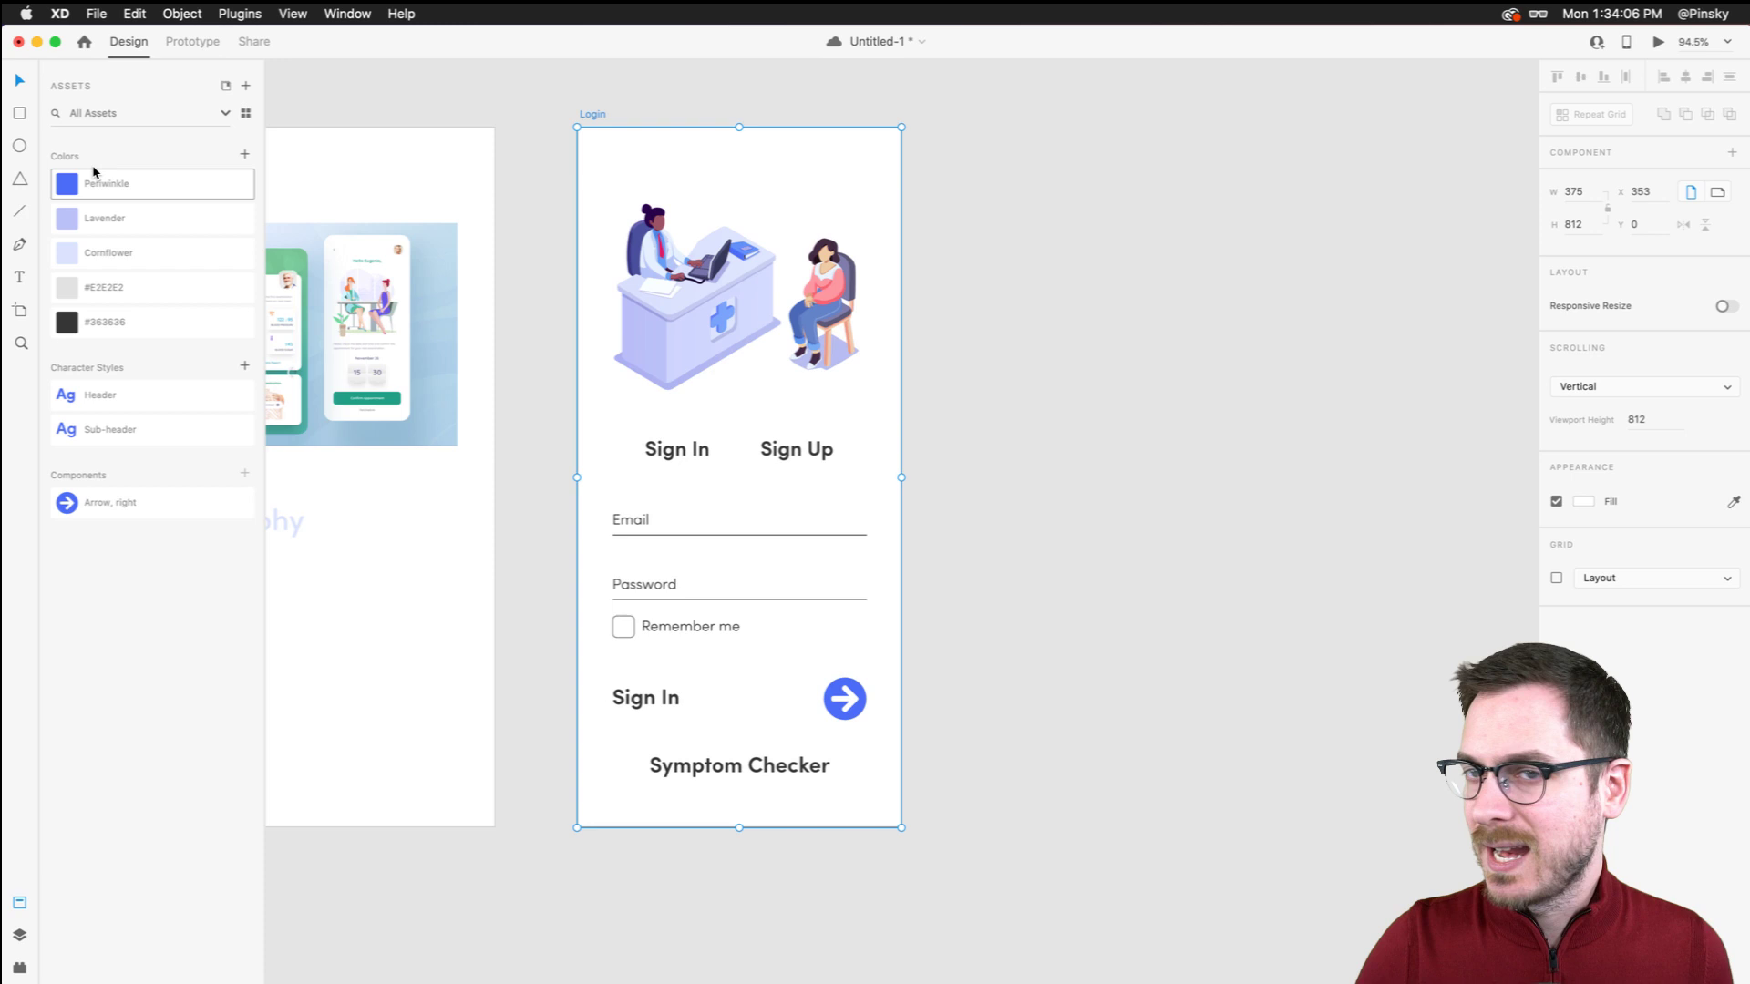
pyautogui.click(19, 311)
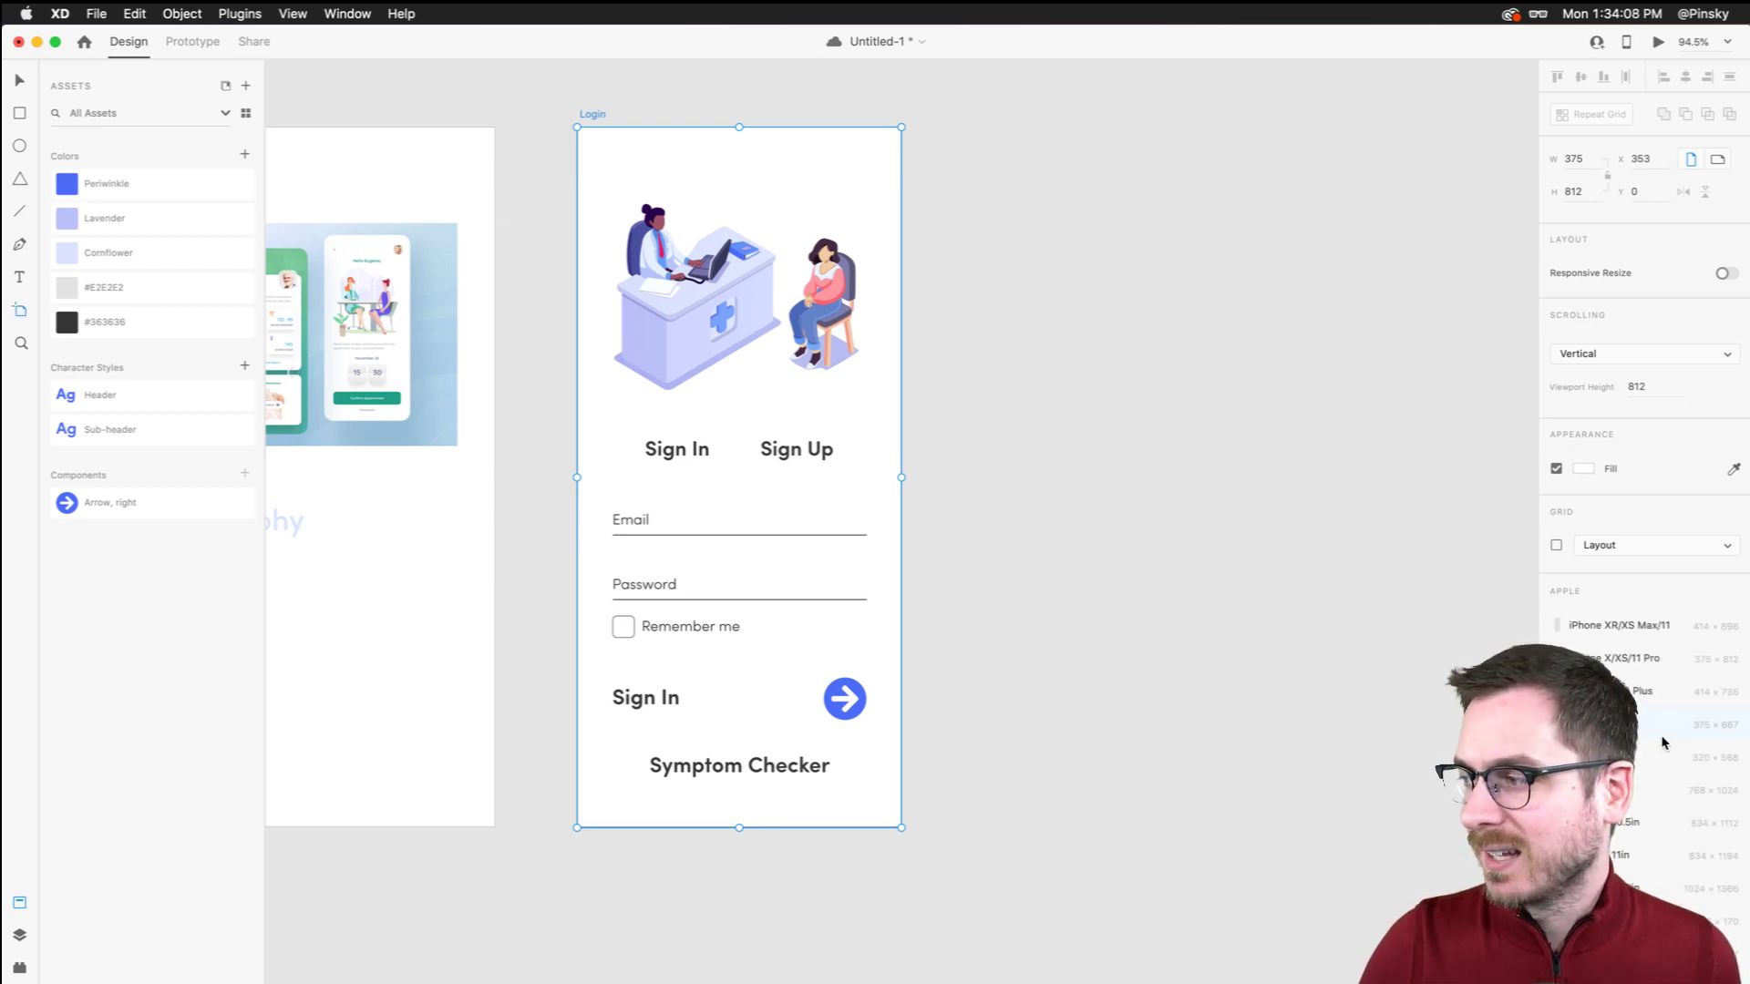
pyautogui.click(1631, 633)
pyautogui.press('super+z')
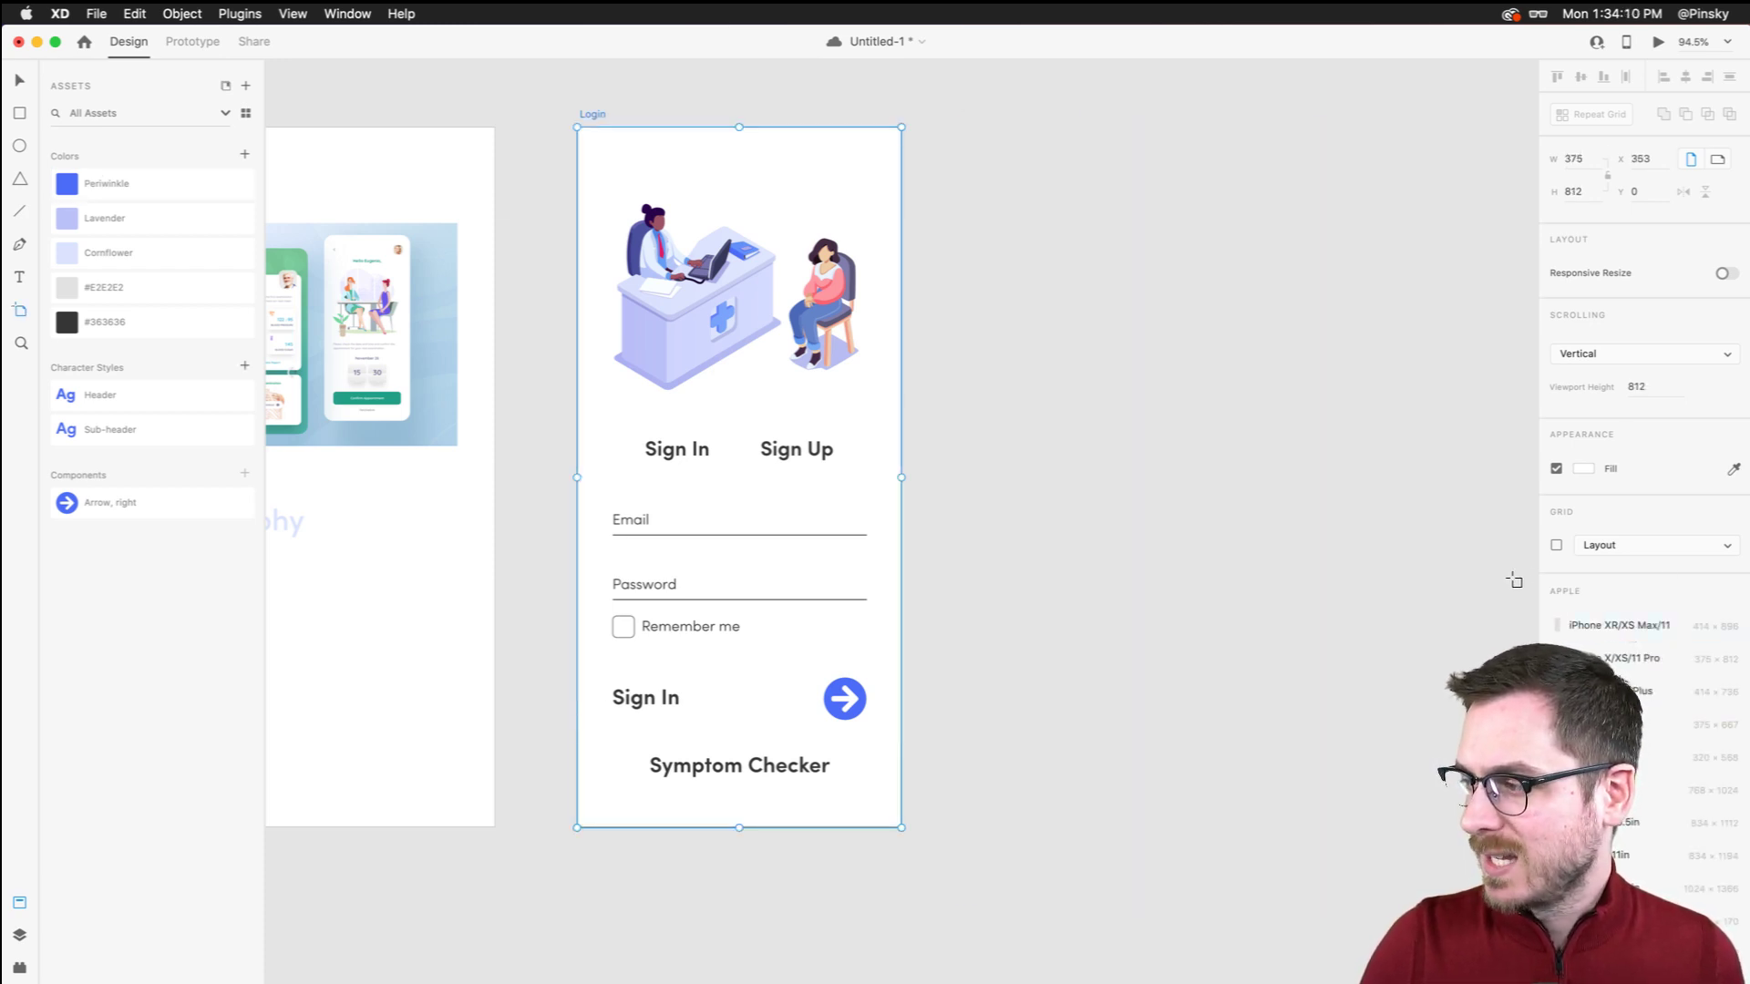
pyautogui.click(1611, 658)
pyautogui.hscroll(3, 1160, 483)
pyautogui.press('v')
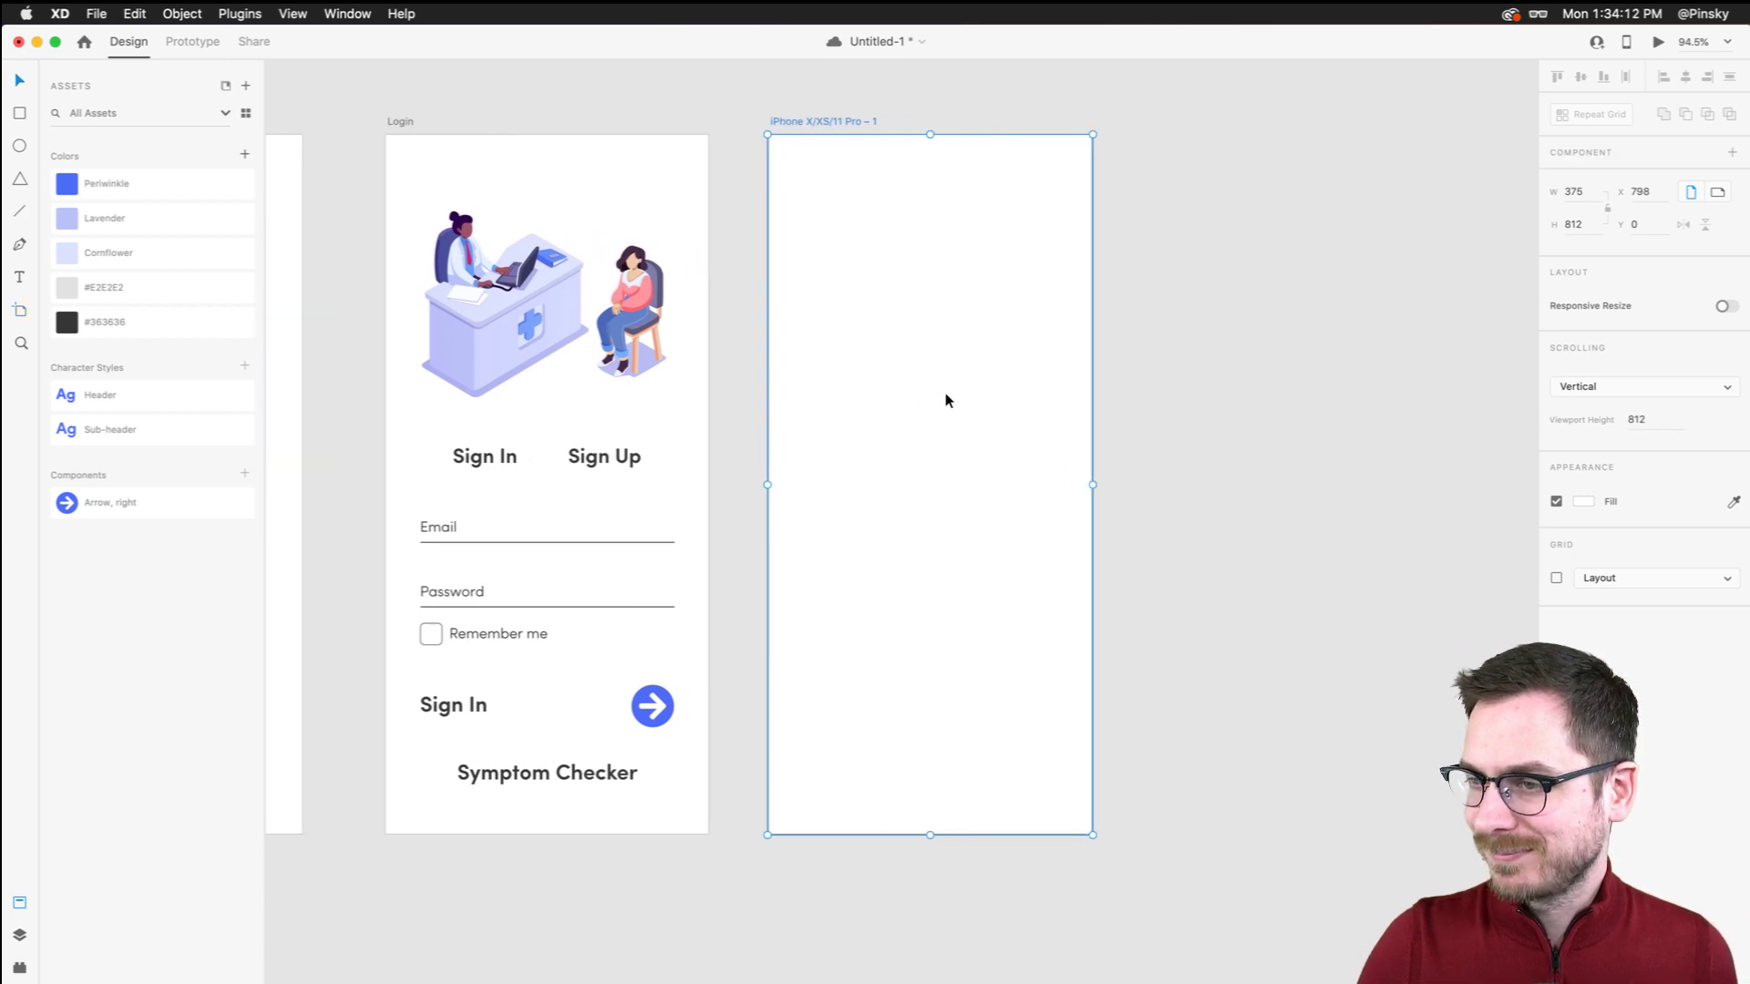
pyautogui.click(1118, 402)
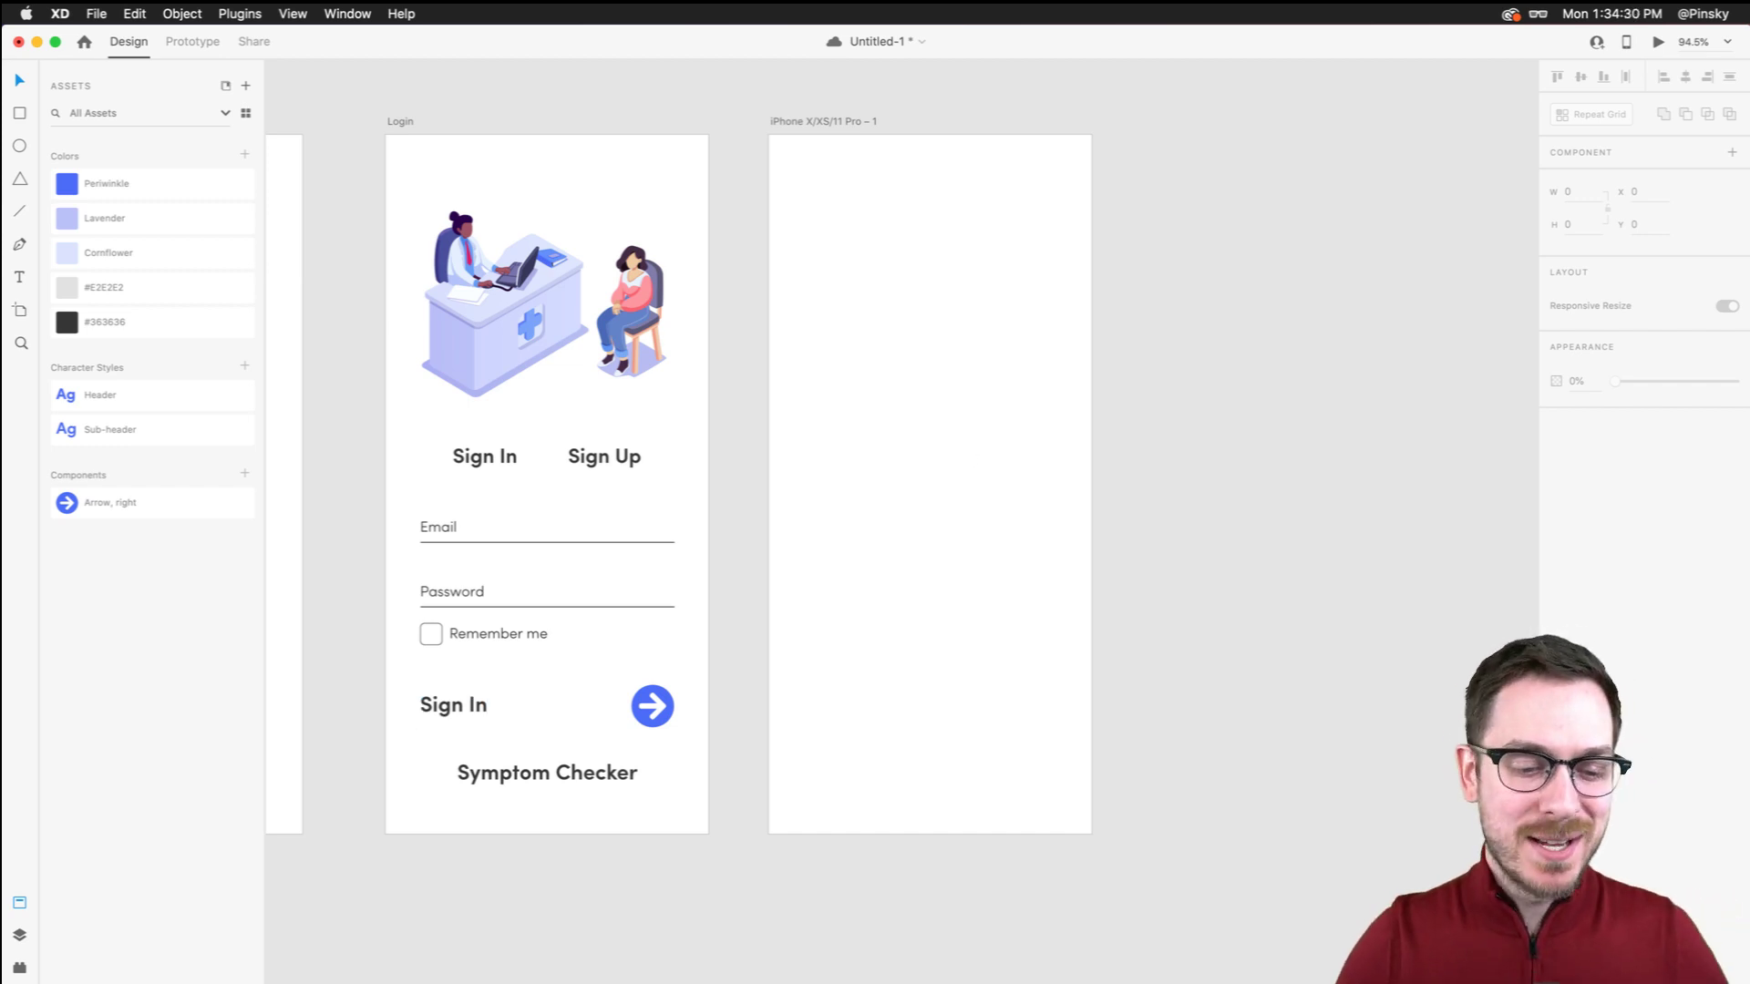
pyautogui.press('super+s')
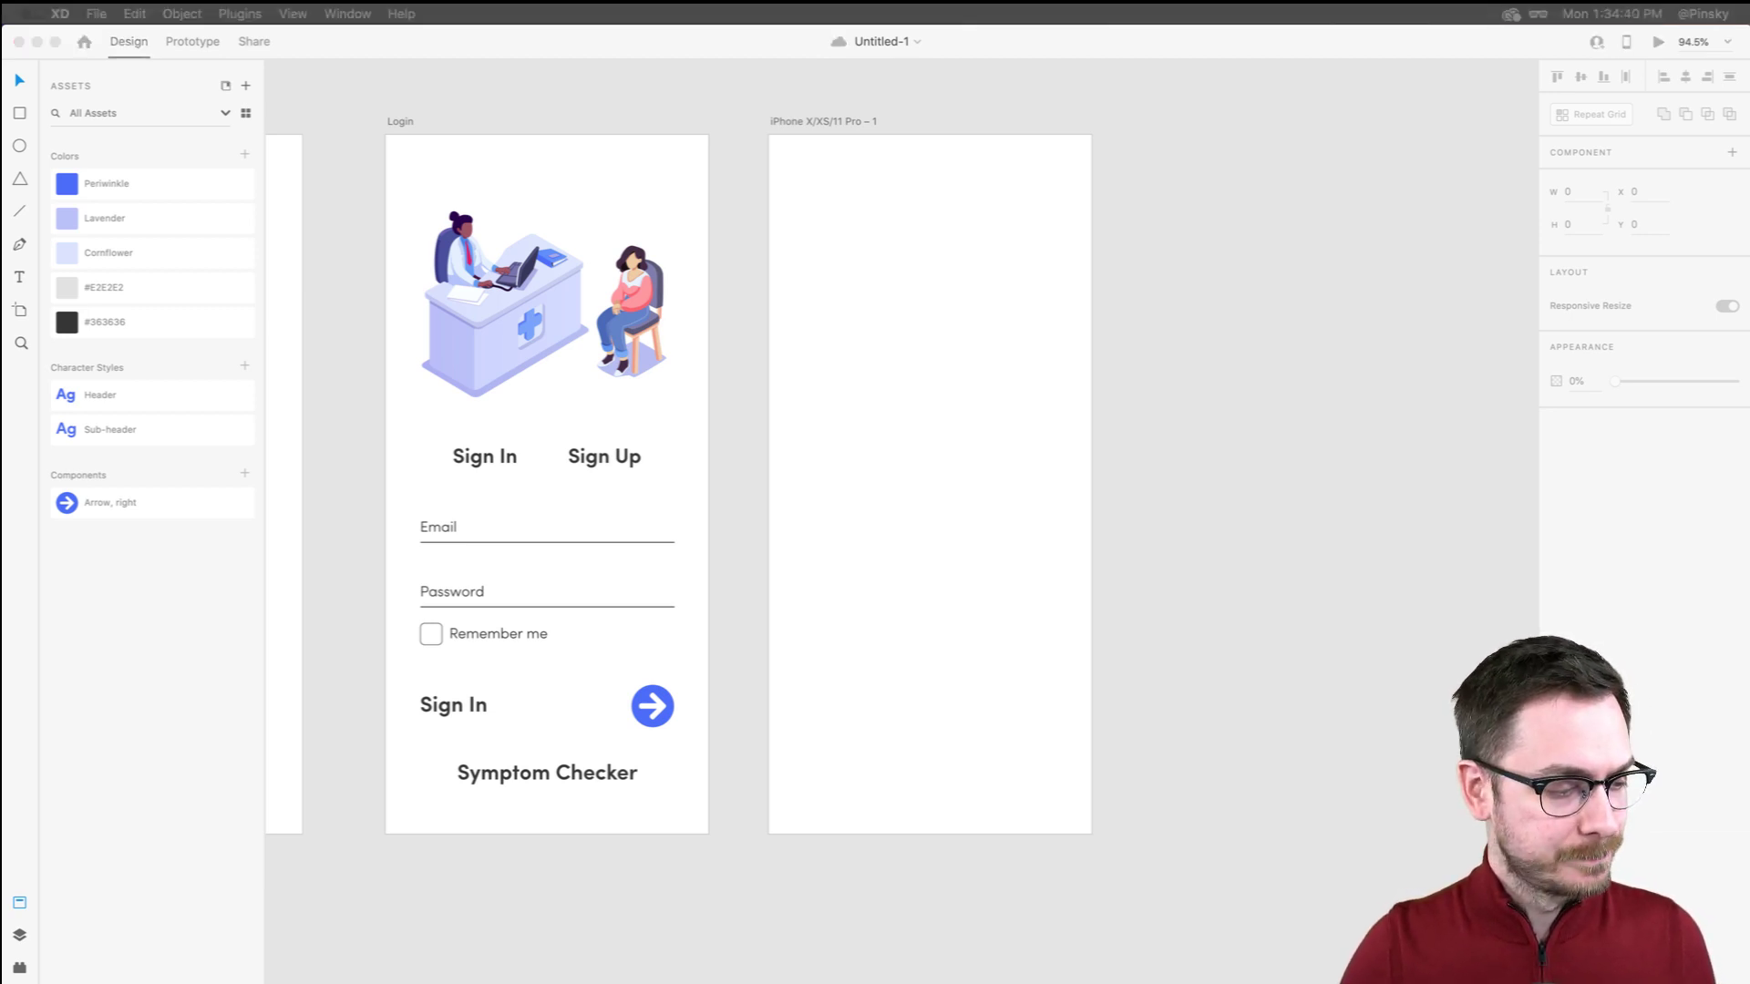
# Copy the "Symptom Checker" text from the Login artboard to the top of the new artboard as its title
pyautogui.click(955, 384)
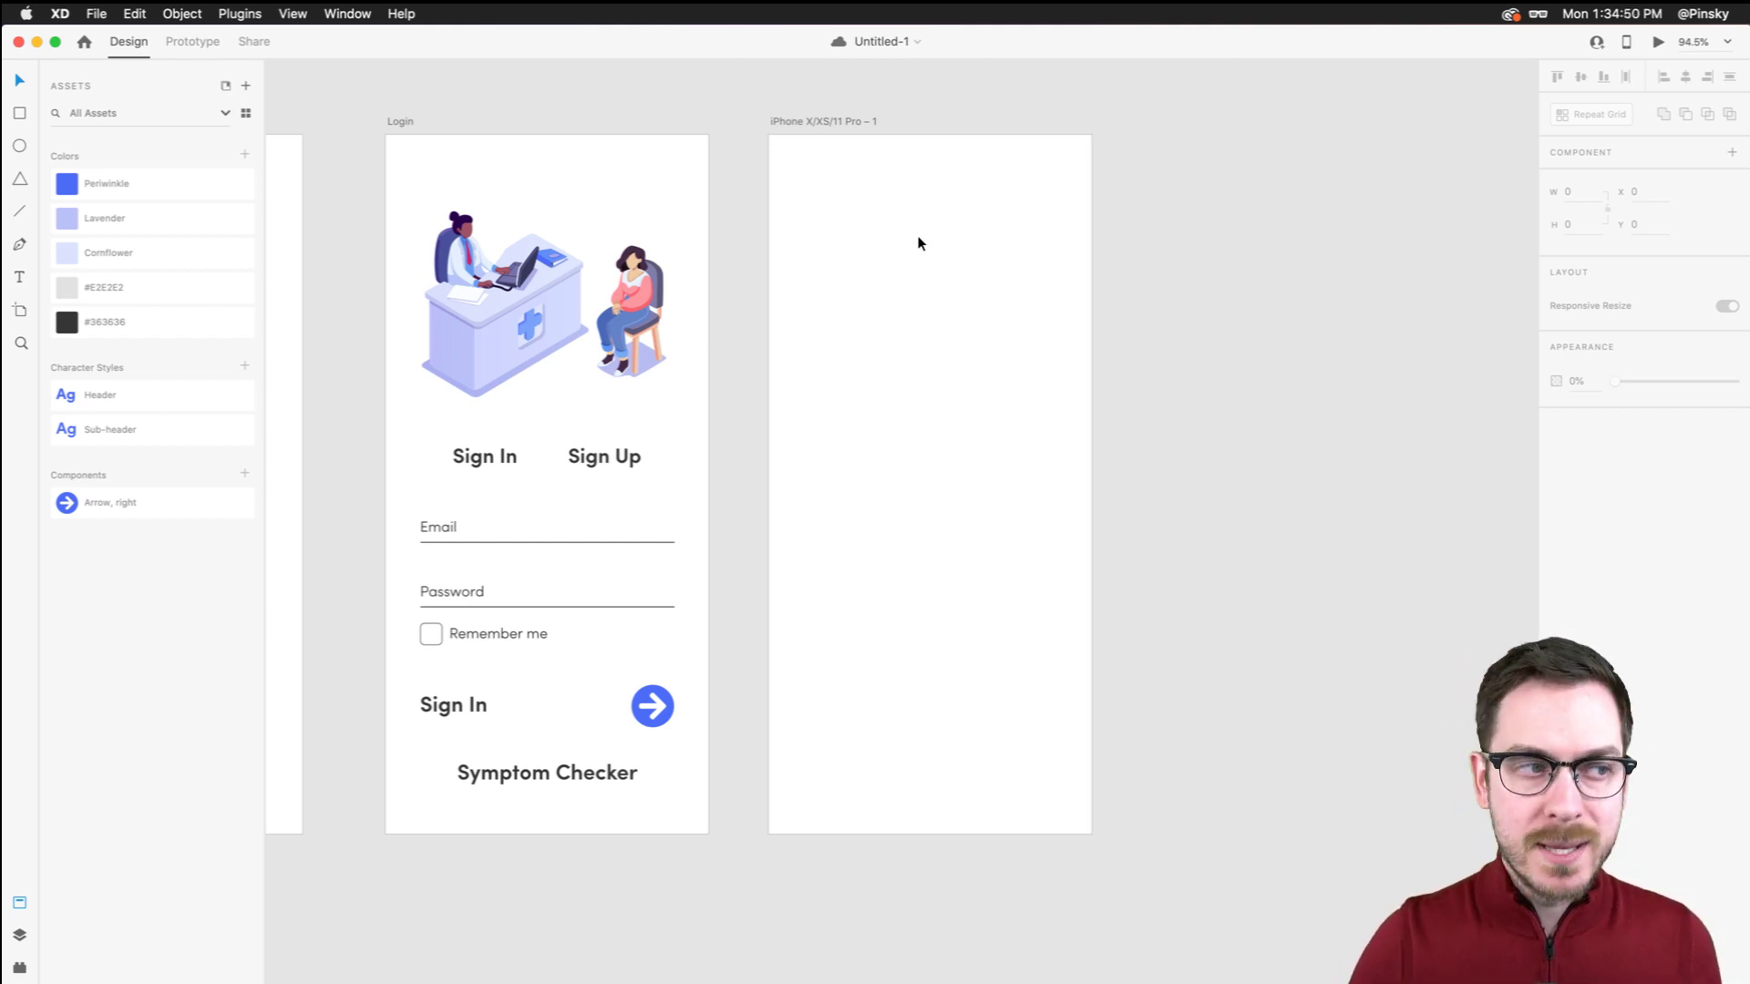
pyautogui.moveTo(581, 774); pyautogui.dragTo(963, 211)
# Copy the guides from the Login artboard and paste them onto the new iPhone X/XS/11 Pro artboard
pyautogui.click(383, 116)
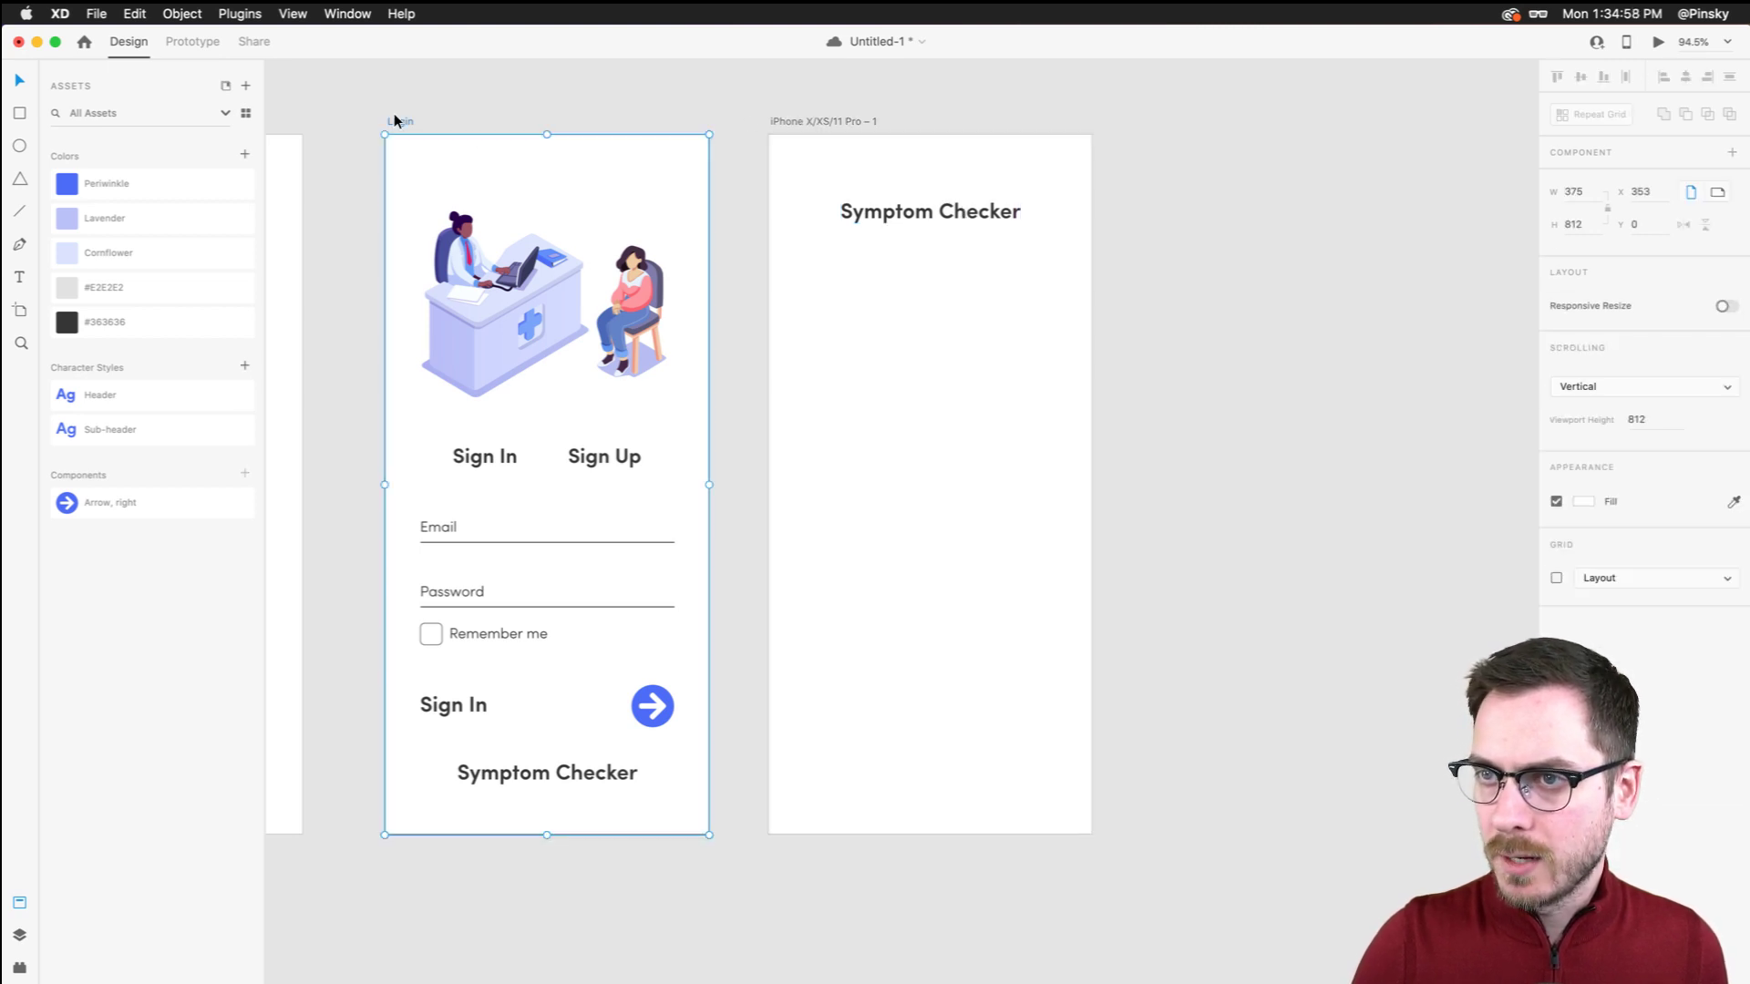
pyautogui.click(329, 11)
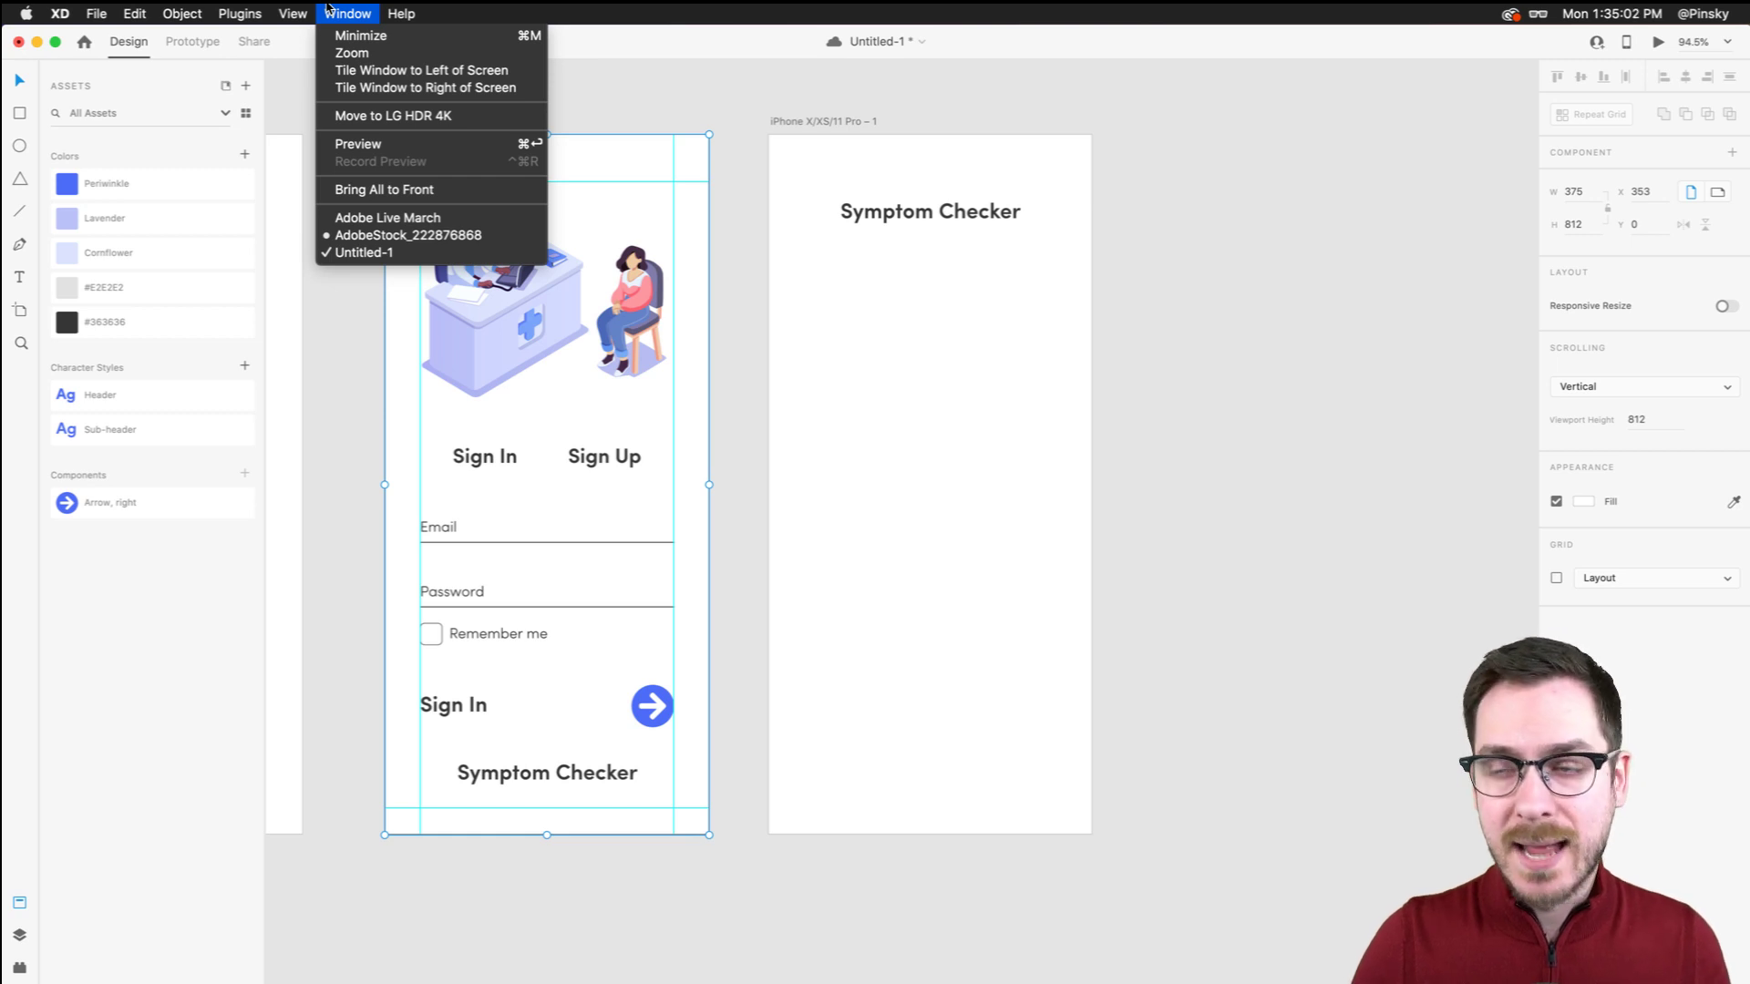
pyautogui.moveTo(289, 11)
pyautogui.moveTo(382, 278)
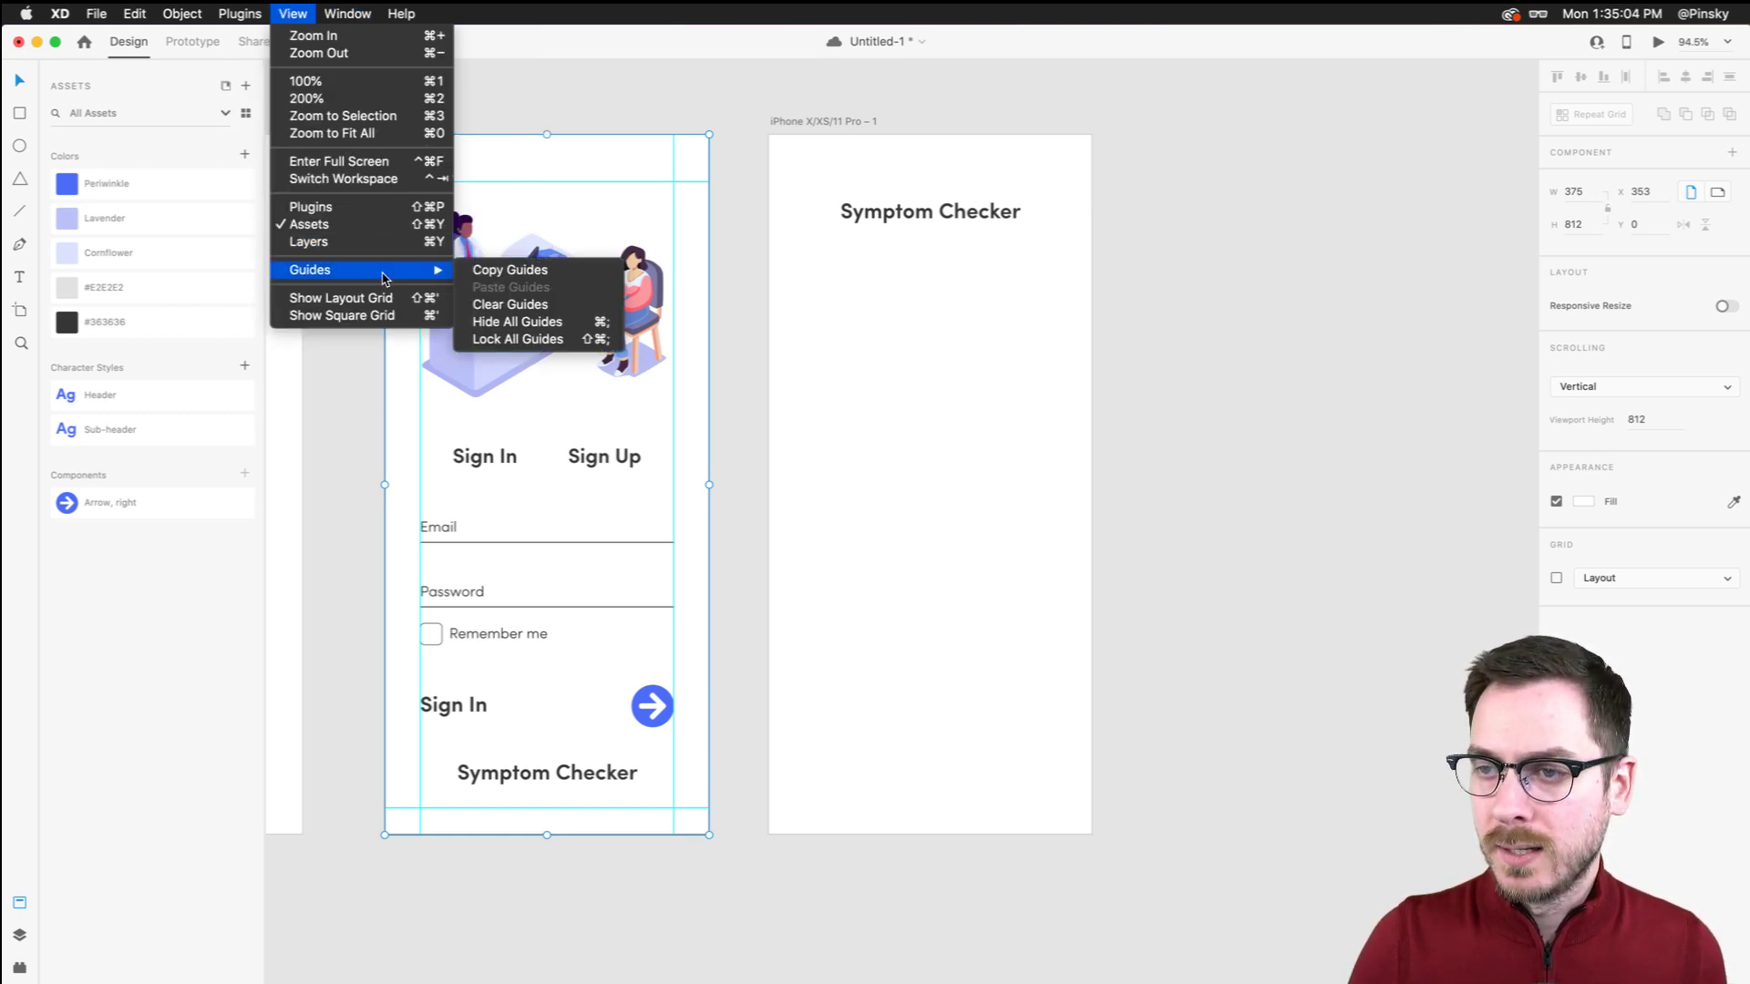
pyautogui.click(545, 275)
pyautogui.click(816, 120)
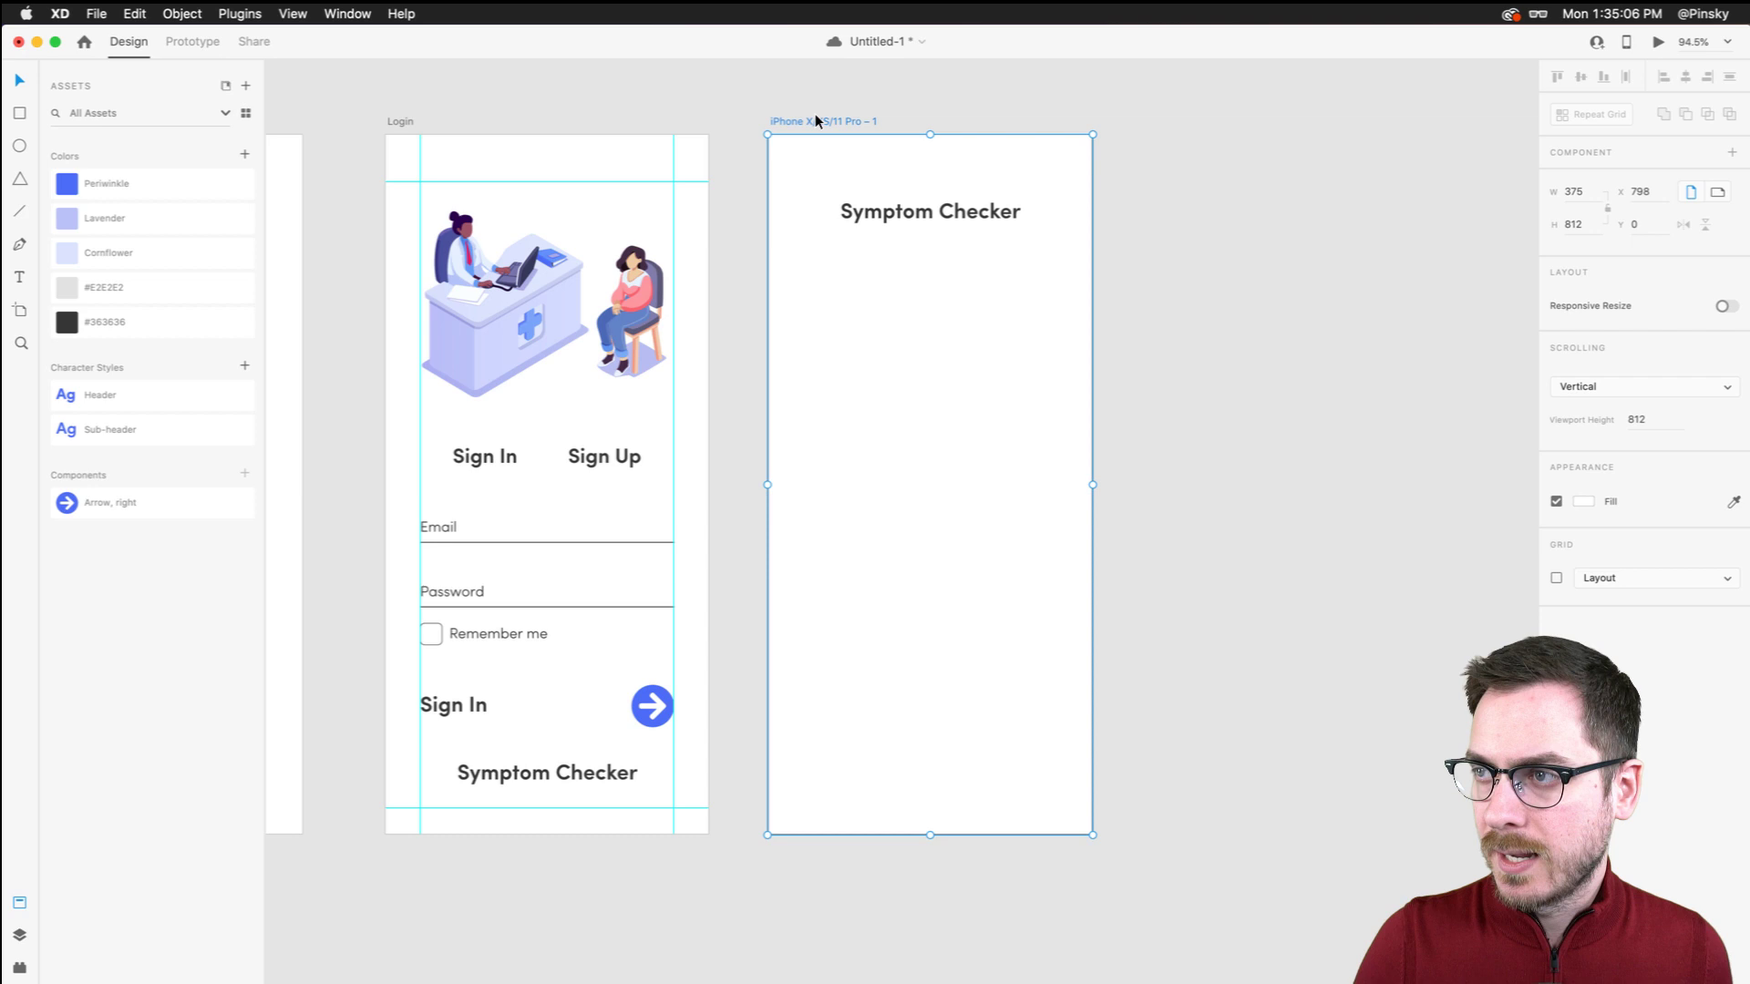
pyautogui.click(293, 13)
pyautogui.moveTo(383, 270)
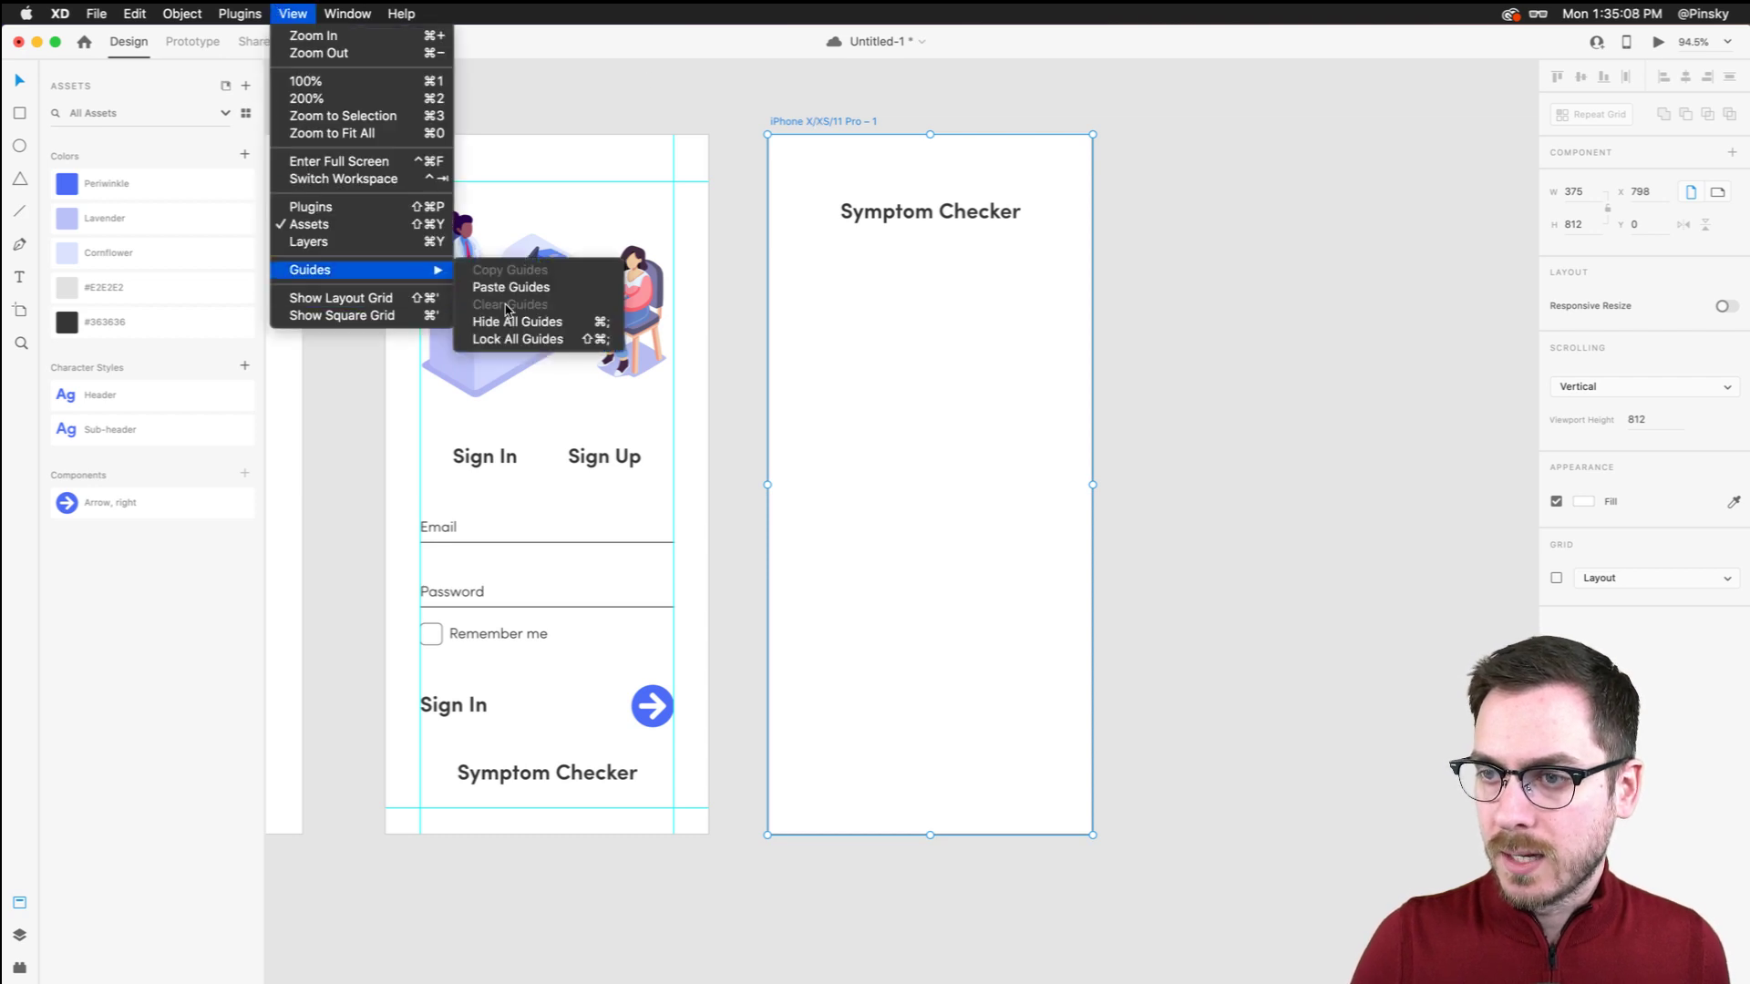
pyautogui.click(515, 289)
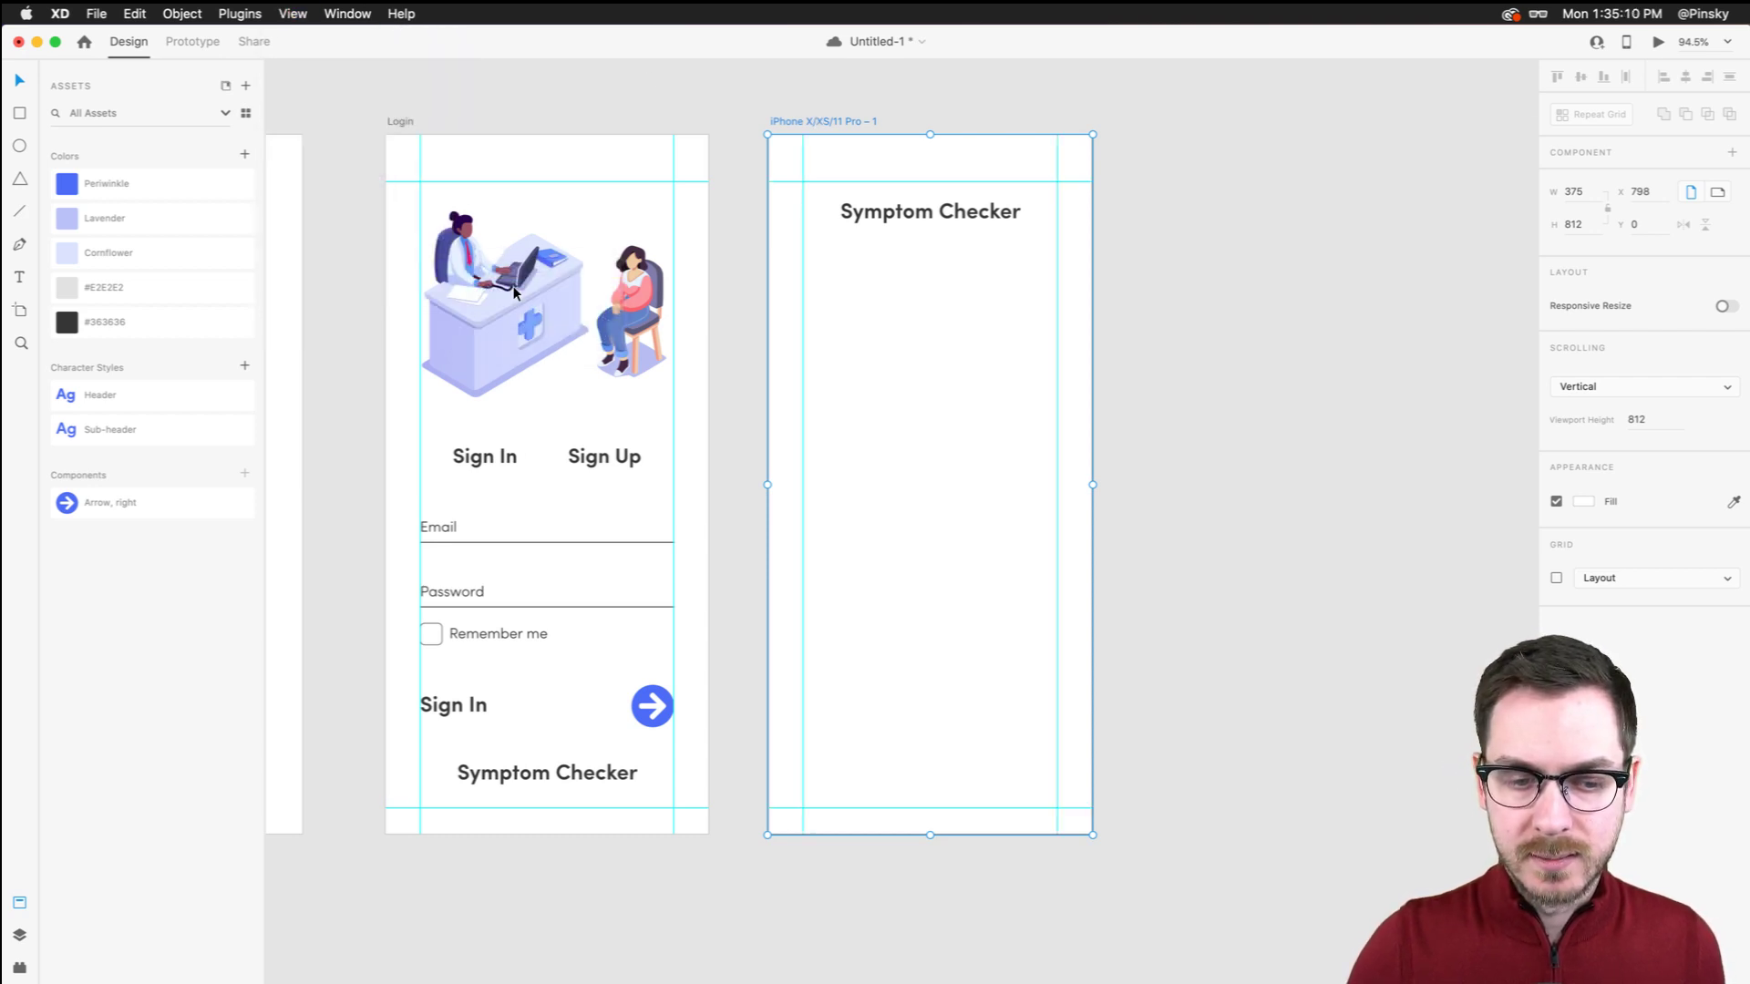
# Nudge the "Symptom Checker" title on the new artboard up to Y 77, keeping it centered between the margin guides
pyautogui.click(908, 284)
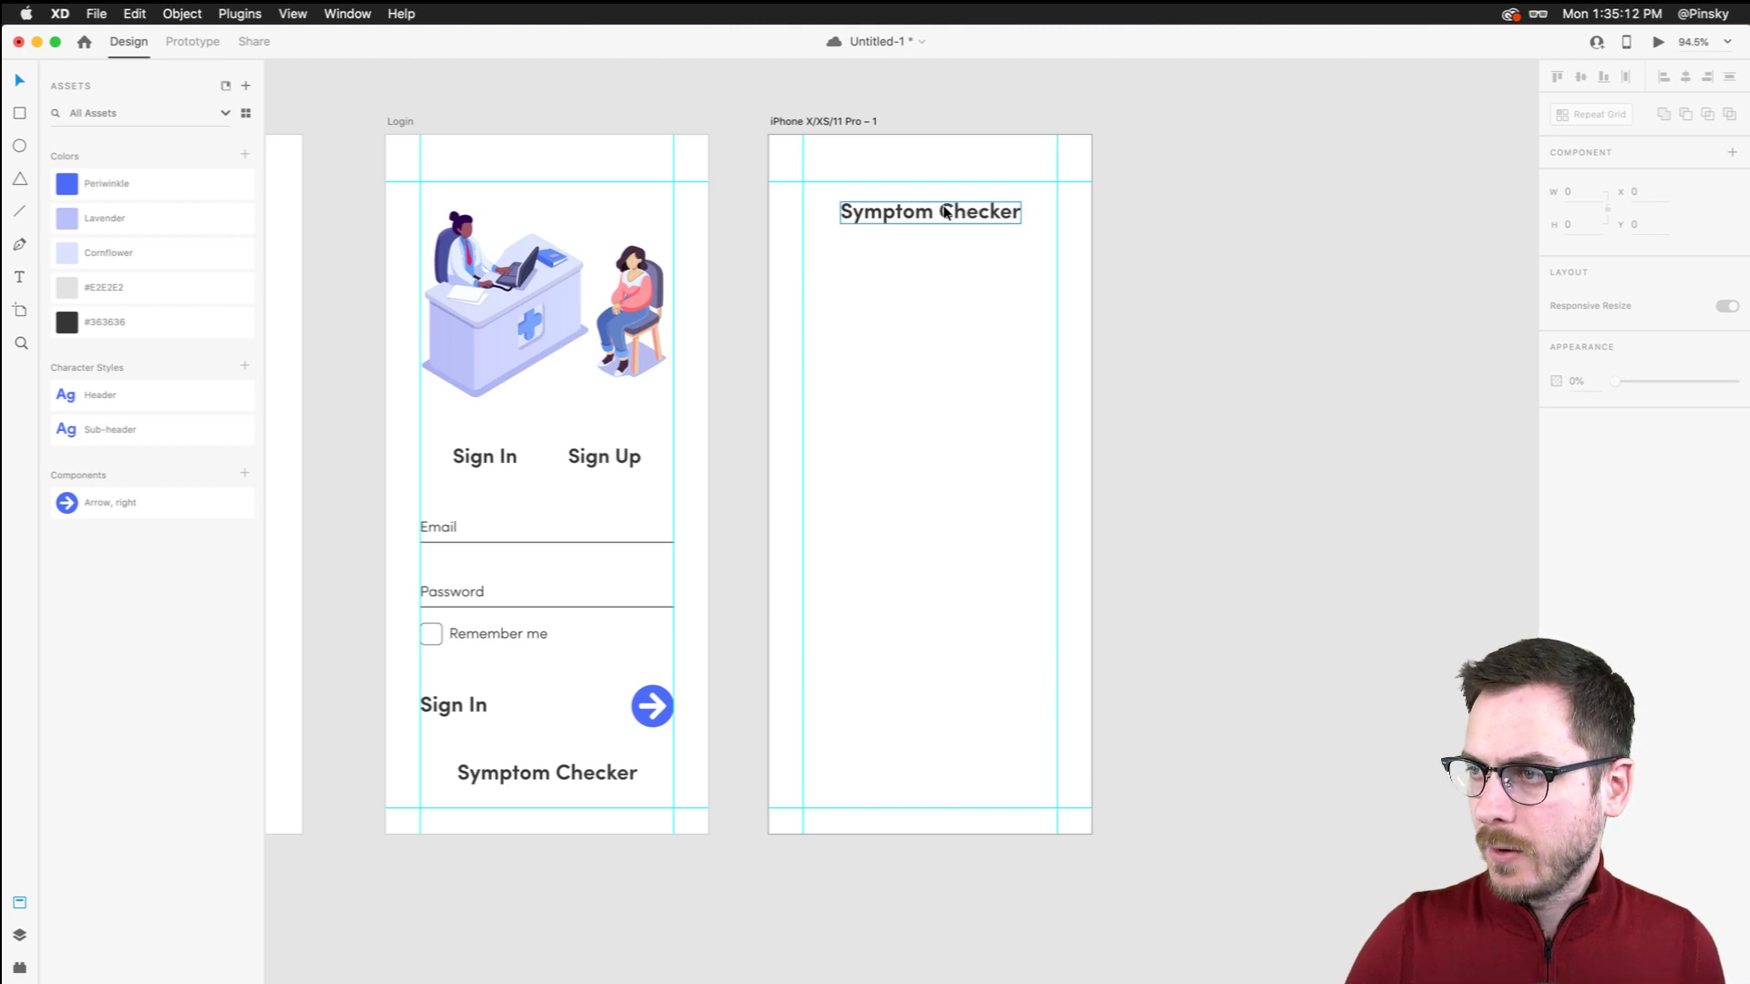
pyautogui.moveTo(945, 212); pyautogui.dragTo(946, 208)
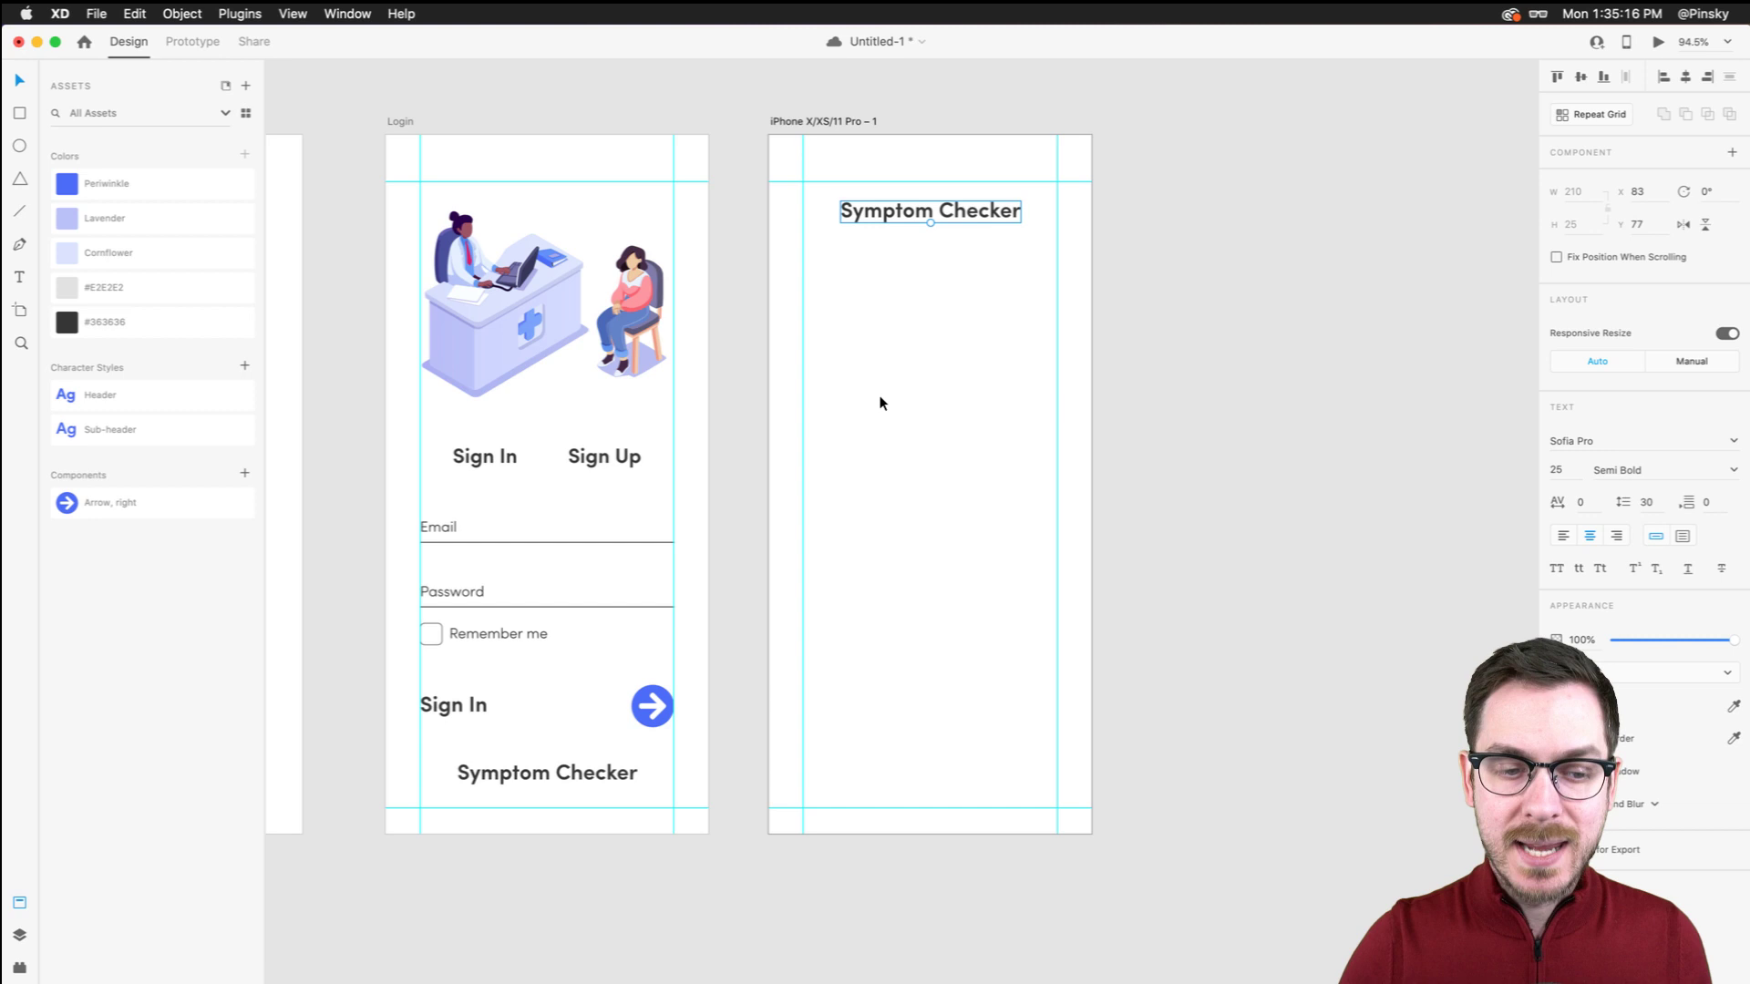
# Draw a 295 × 66 rectangle between the side margin guides below the title, at X 40, Y 149
pyautogui.click(21, 115)
pyautogui.moveTo(804, 265)
pyautogui.mouseDown()
pyautogui.moveTo(997, 293)
pyautogui.moveTo(1054, 325)
pyautogui.moveTo(984, 302)
pyautogui.mouseUp()
pyautogui.press('v')
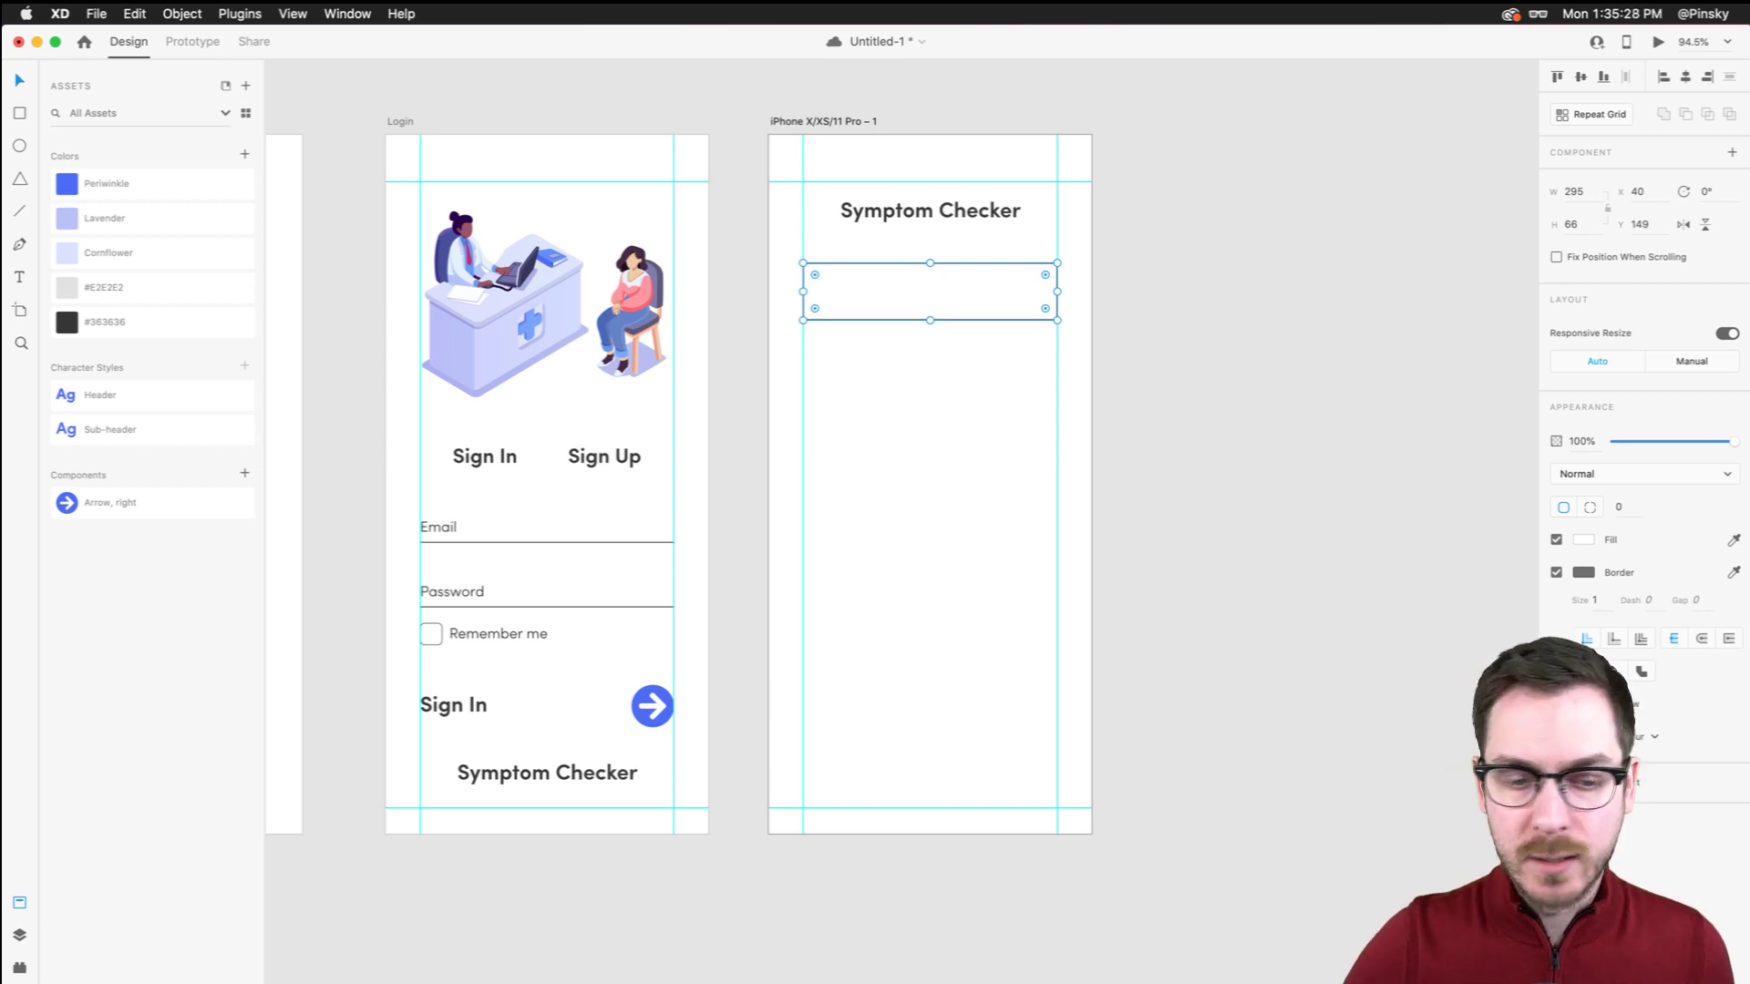
# Give the rectangle a drop shadow with a blur of 16 and round its corners to a radius of 8
pyautogui.click(1555, 704)
pyautogui.click(1675, 731)
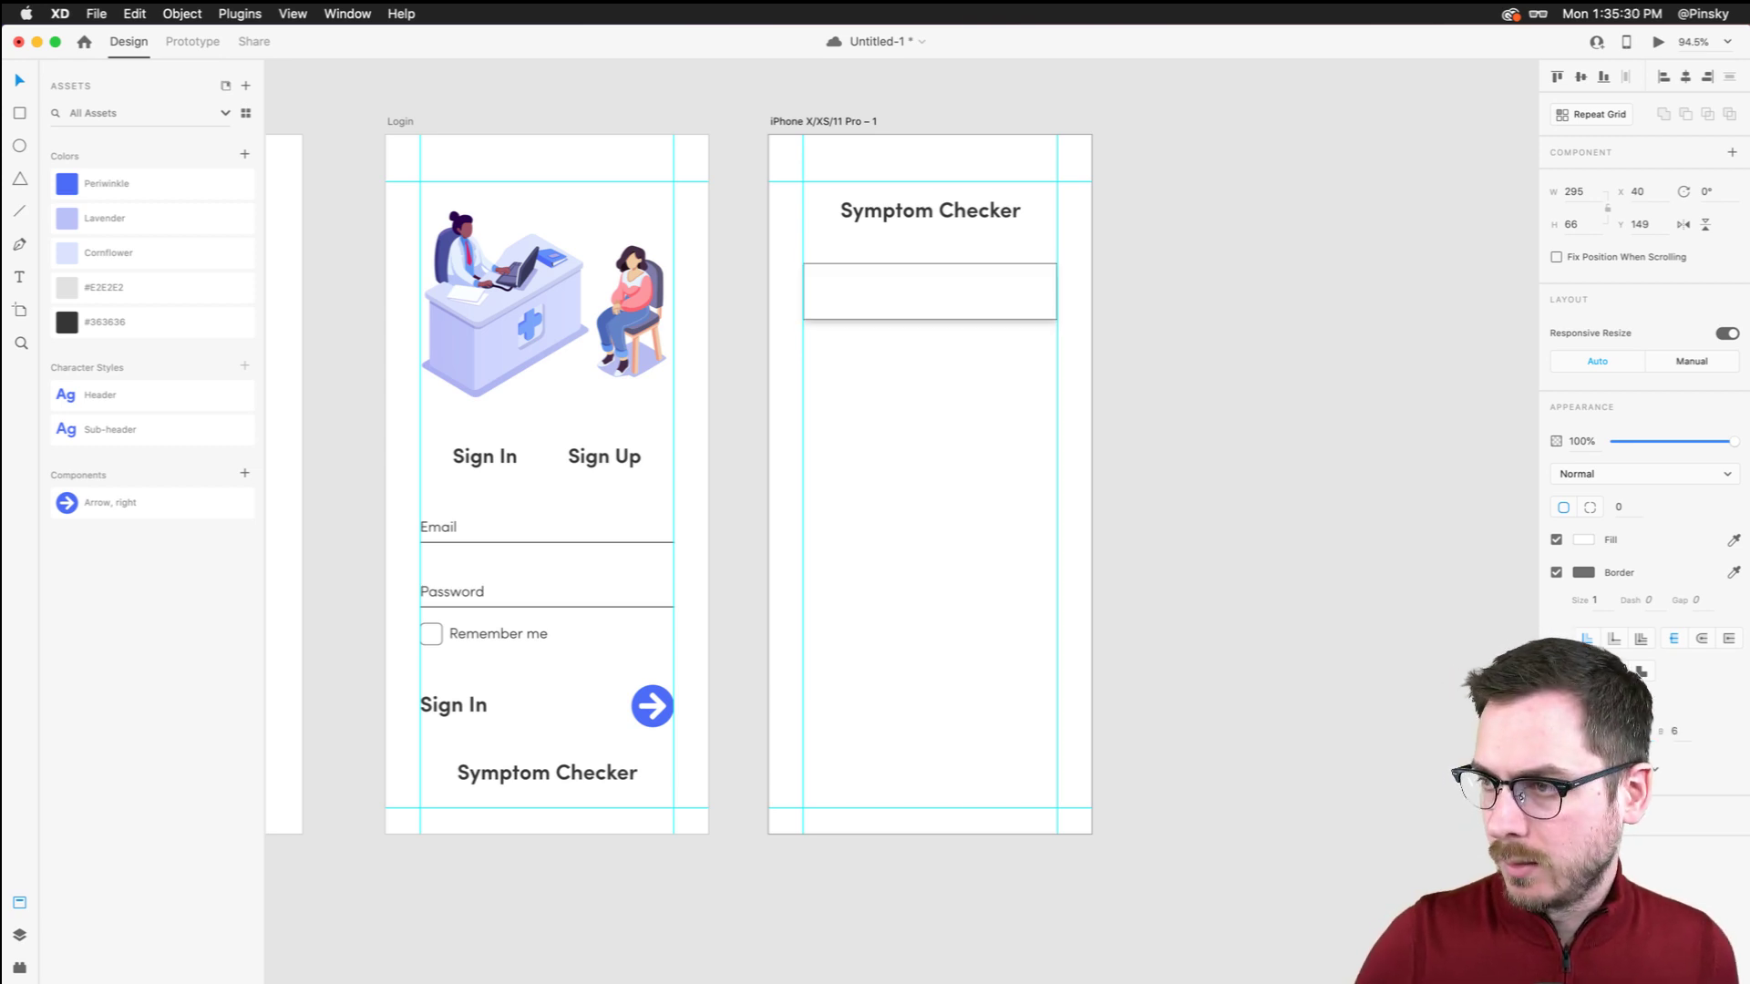
pyautogui.write('16')
pyautogui.press('Return')
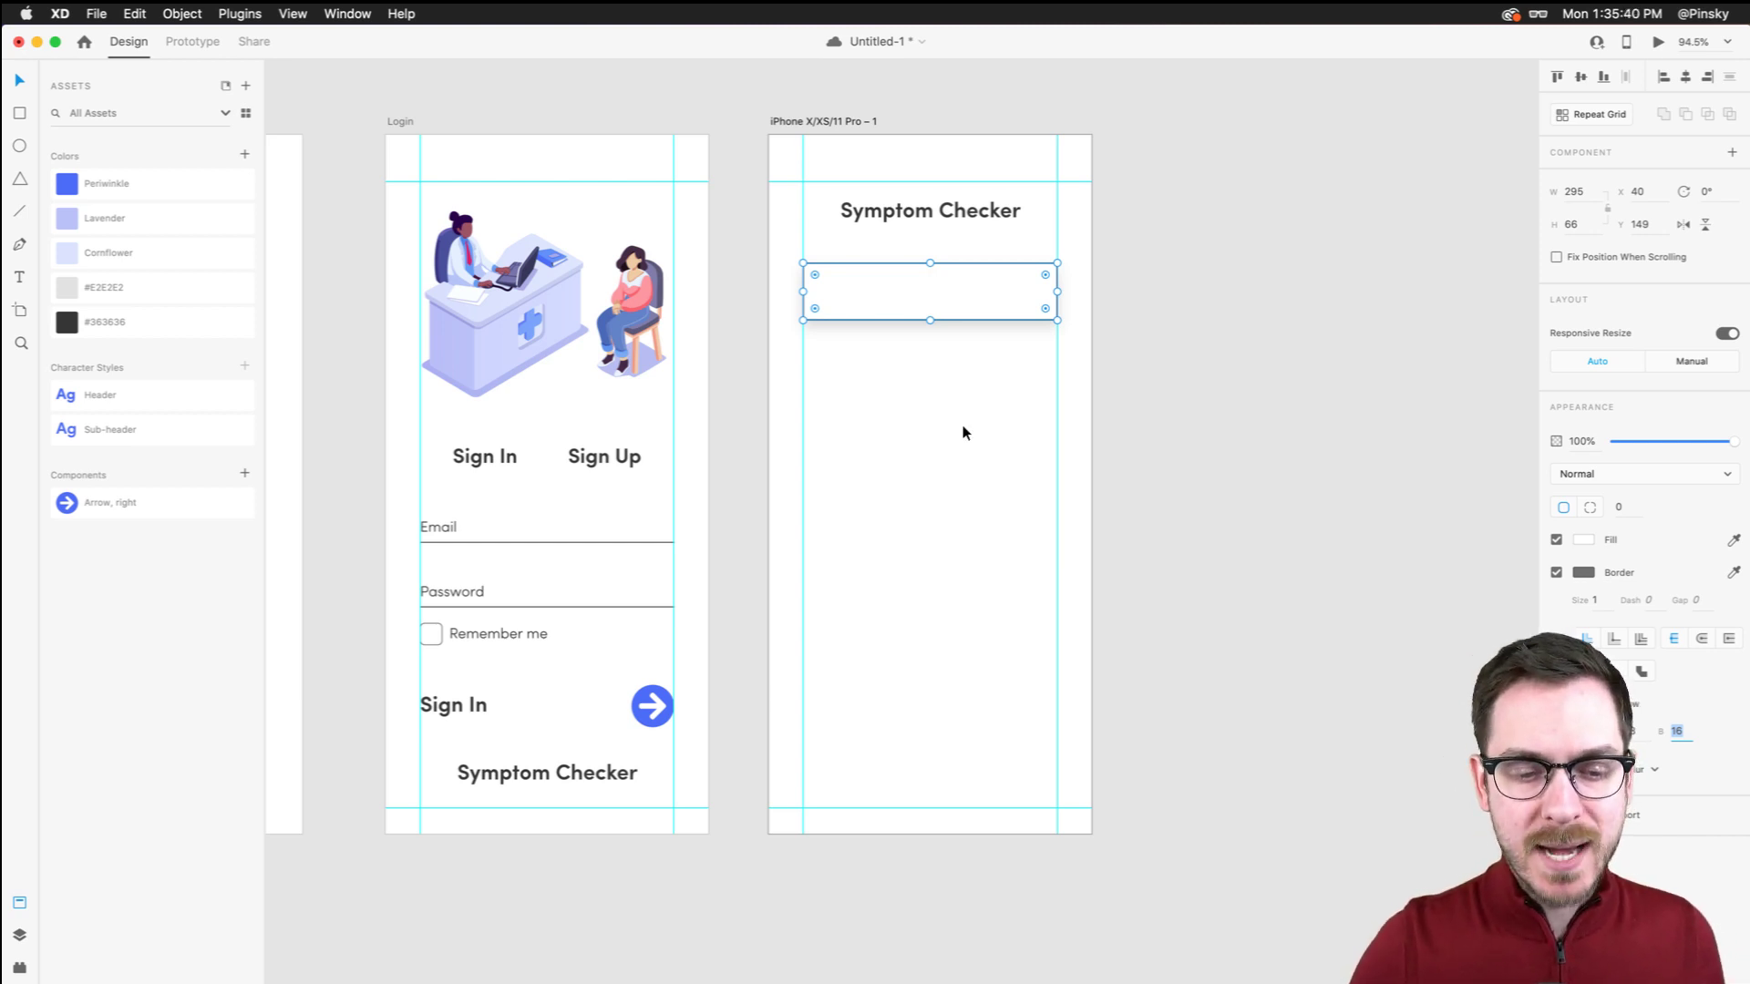
pyautogui.moveTo(1045, 309); pyautogui.dragTo(1050, 312)
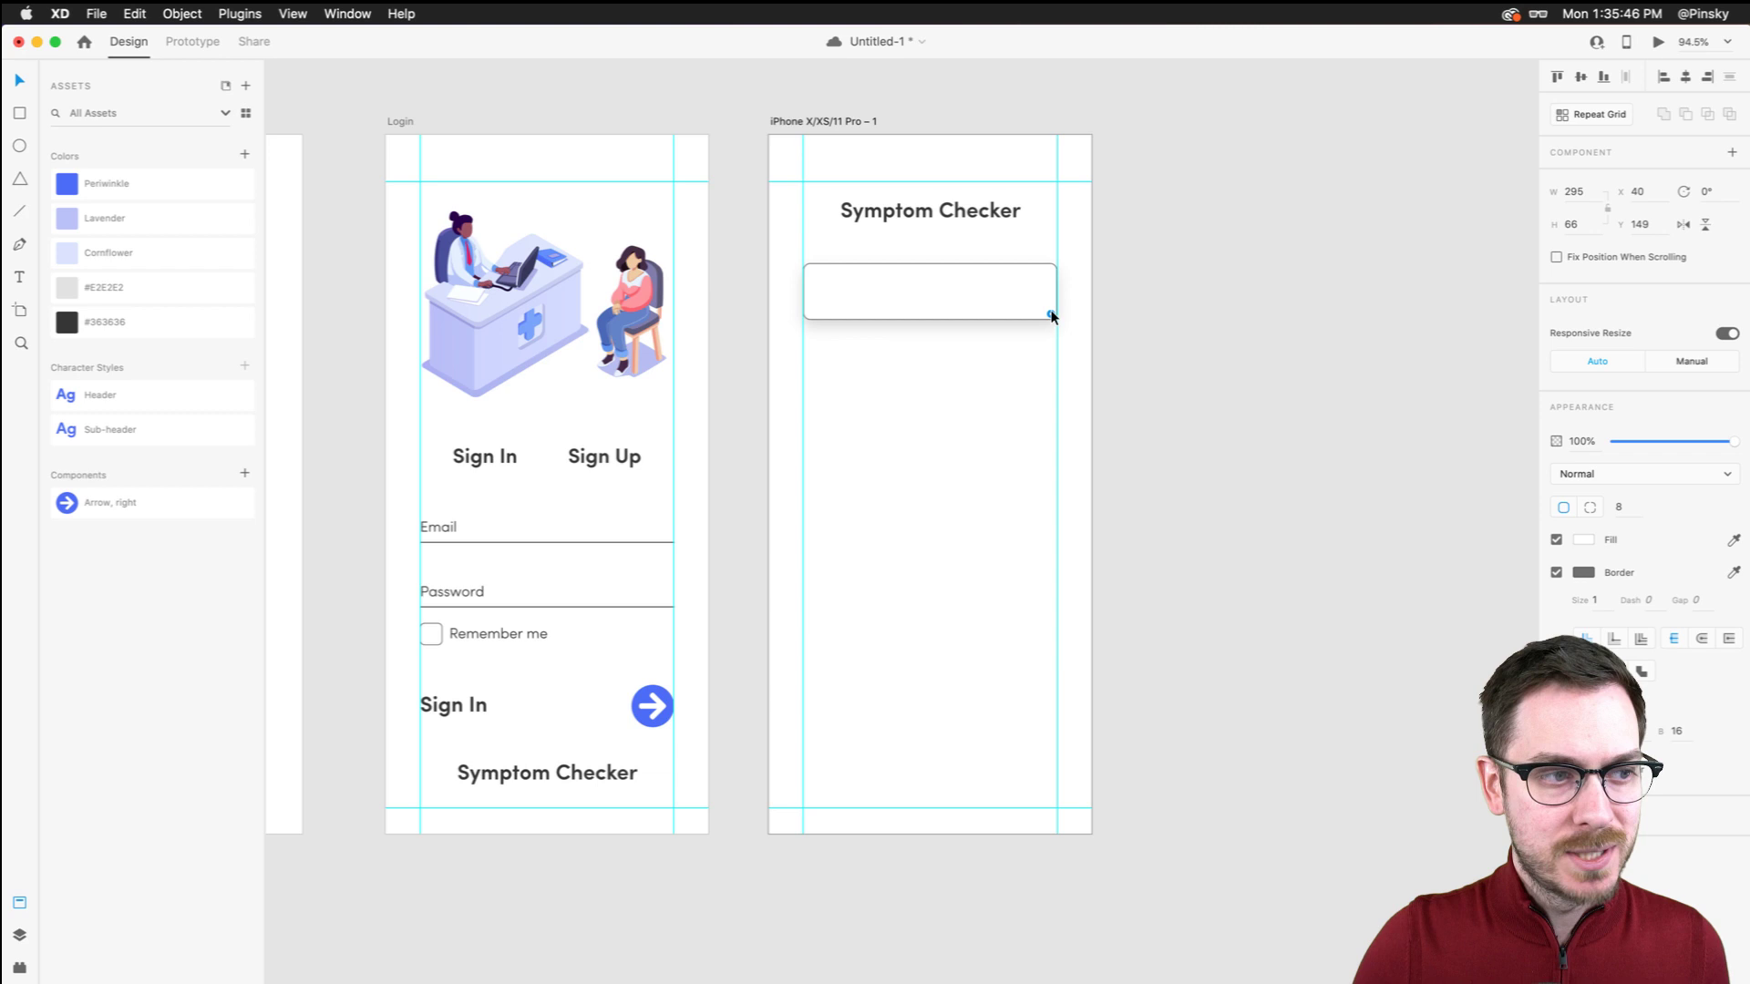
pyautogui.moveTo(1051, 315); pyautogui.dragTo(1051, 316)
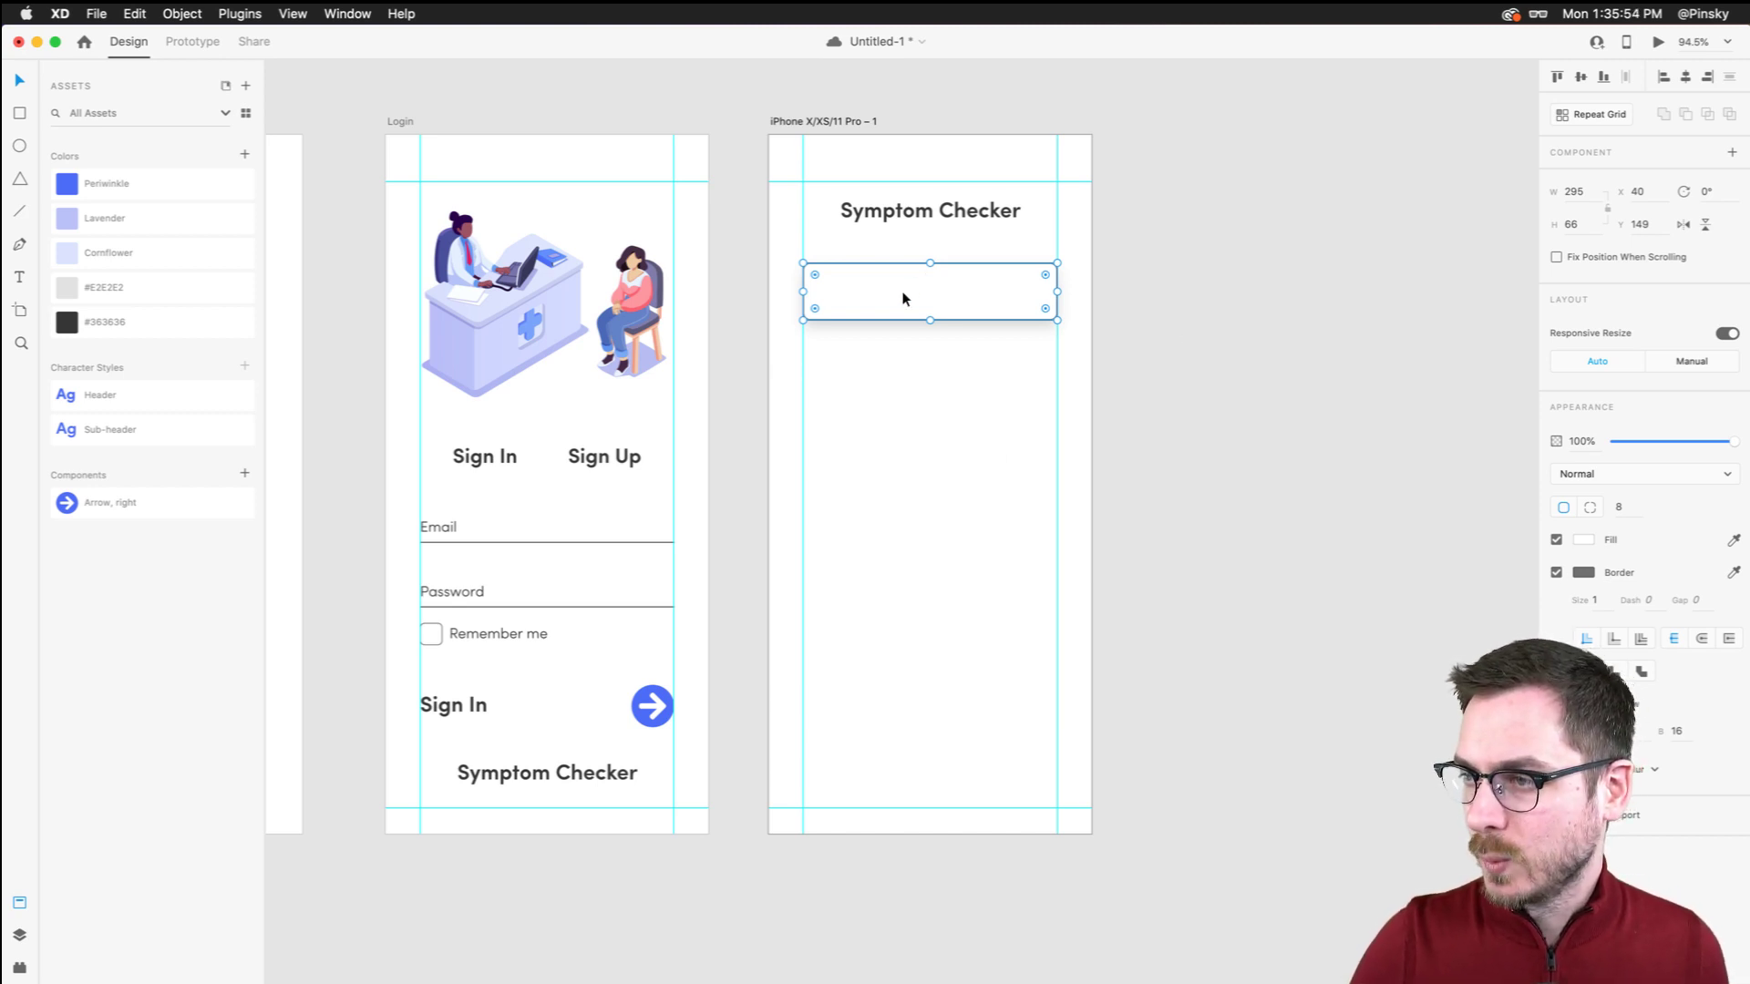
pyautogui.scroll(5, 903, 299)
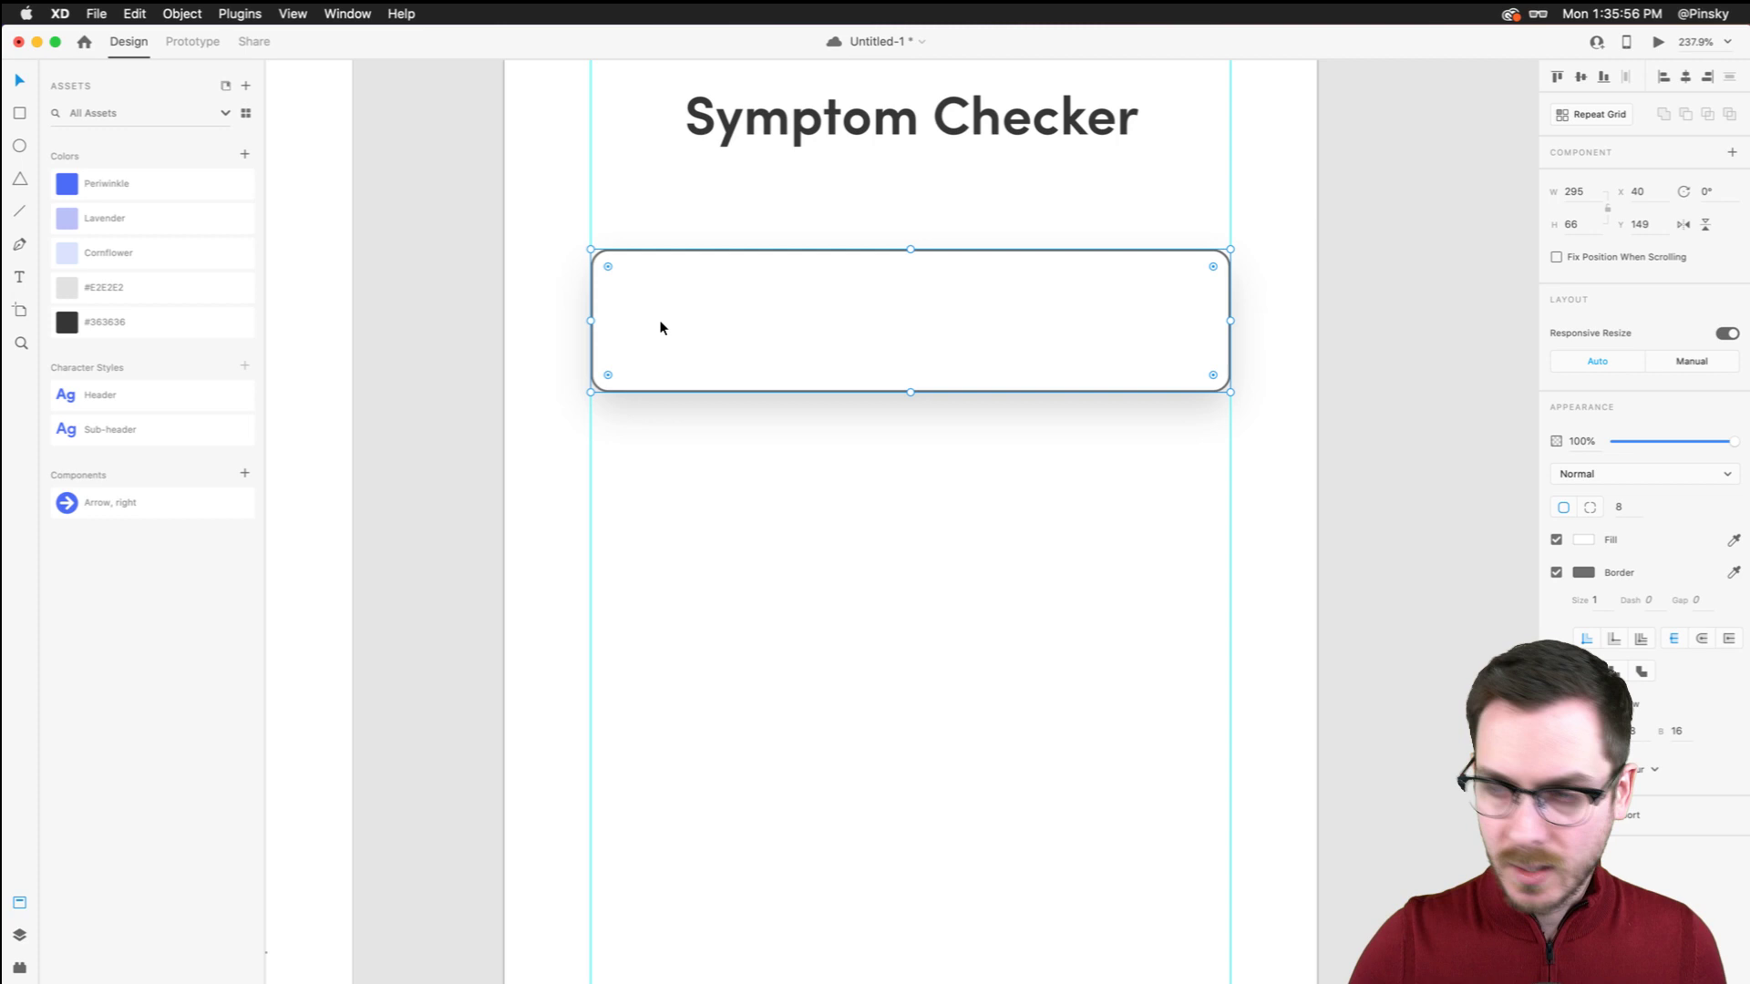
pyautogui.press('e')
pyautogui.moveTo(622, 268); pyautogui.dragTo(690, 339)
pyautogui.press('cmd+z')
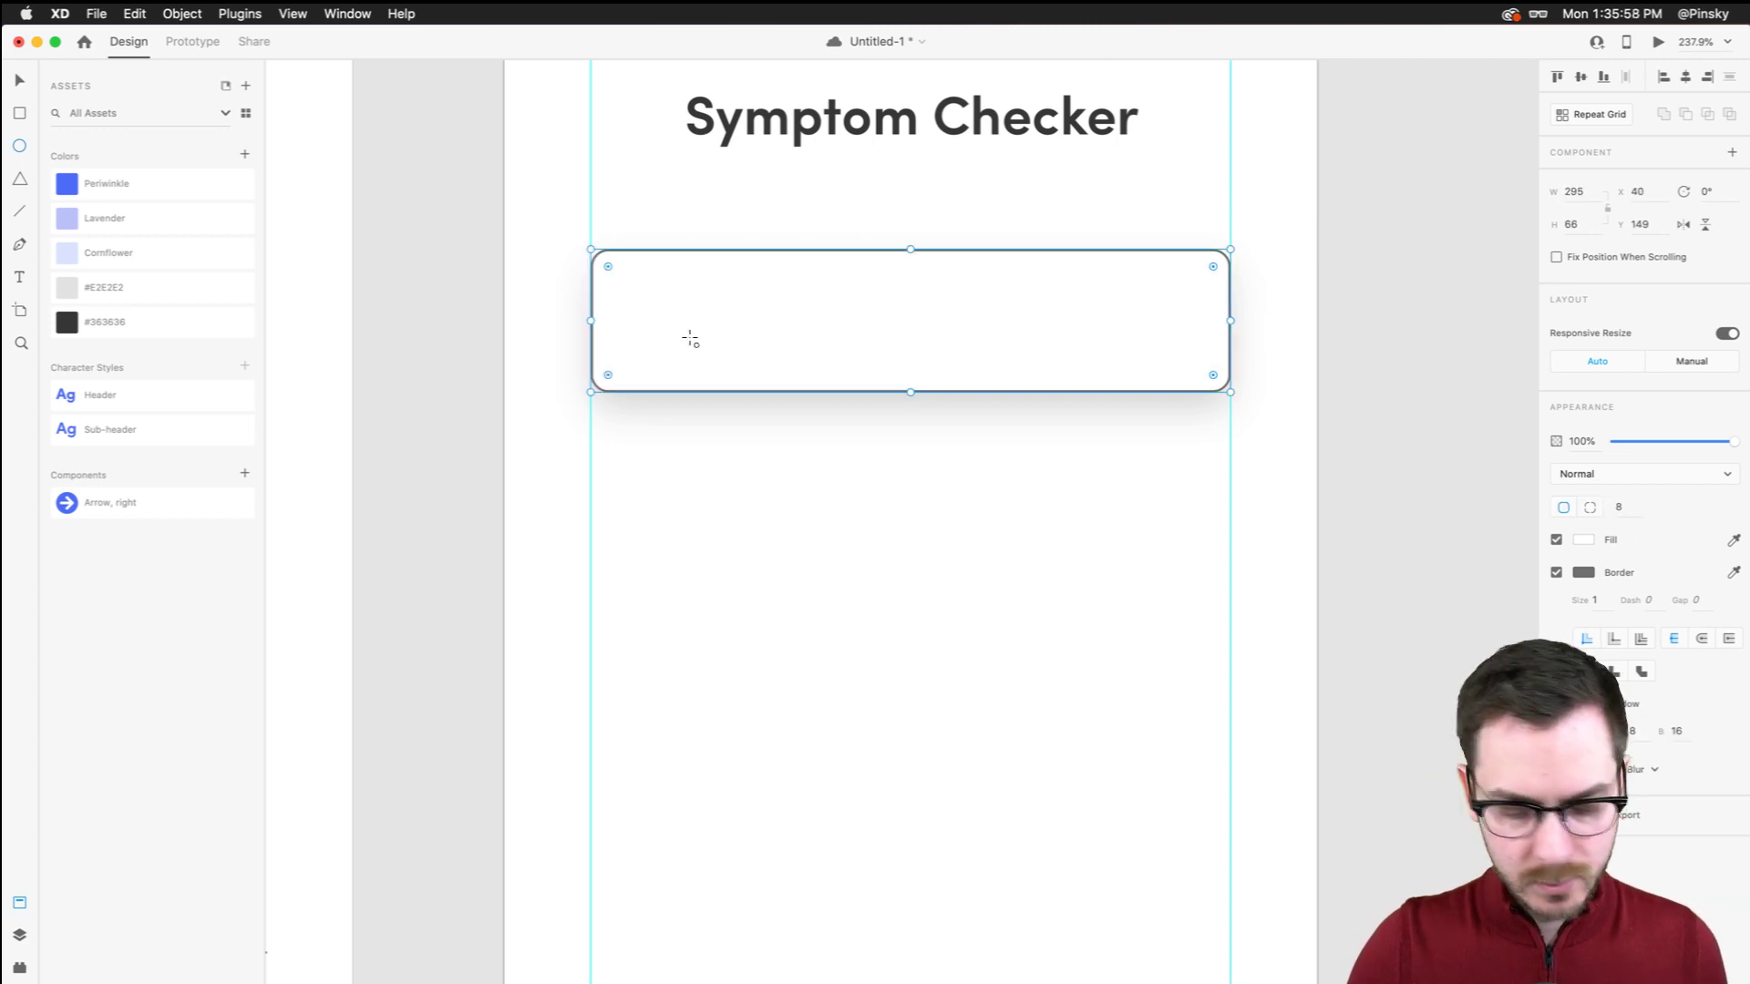
# Draw a 36 × 36 checkbox square inside the card at X 56, Y 164, with a corner radius of 8
pyautogui.press('r')
pyautogui.moveTo(628, 271)
pyautogui.mouseDown()
pyautogui.moveTo(715, 354)
pyautogui.moveTo(673, 326)
pyautogui.mouseUp()
pyautogui.press('v')
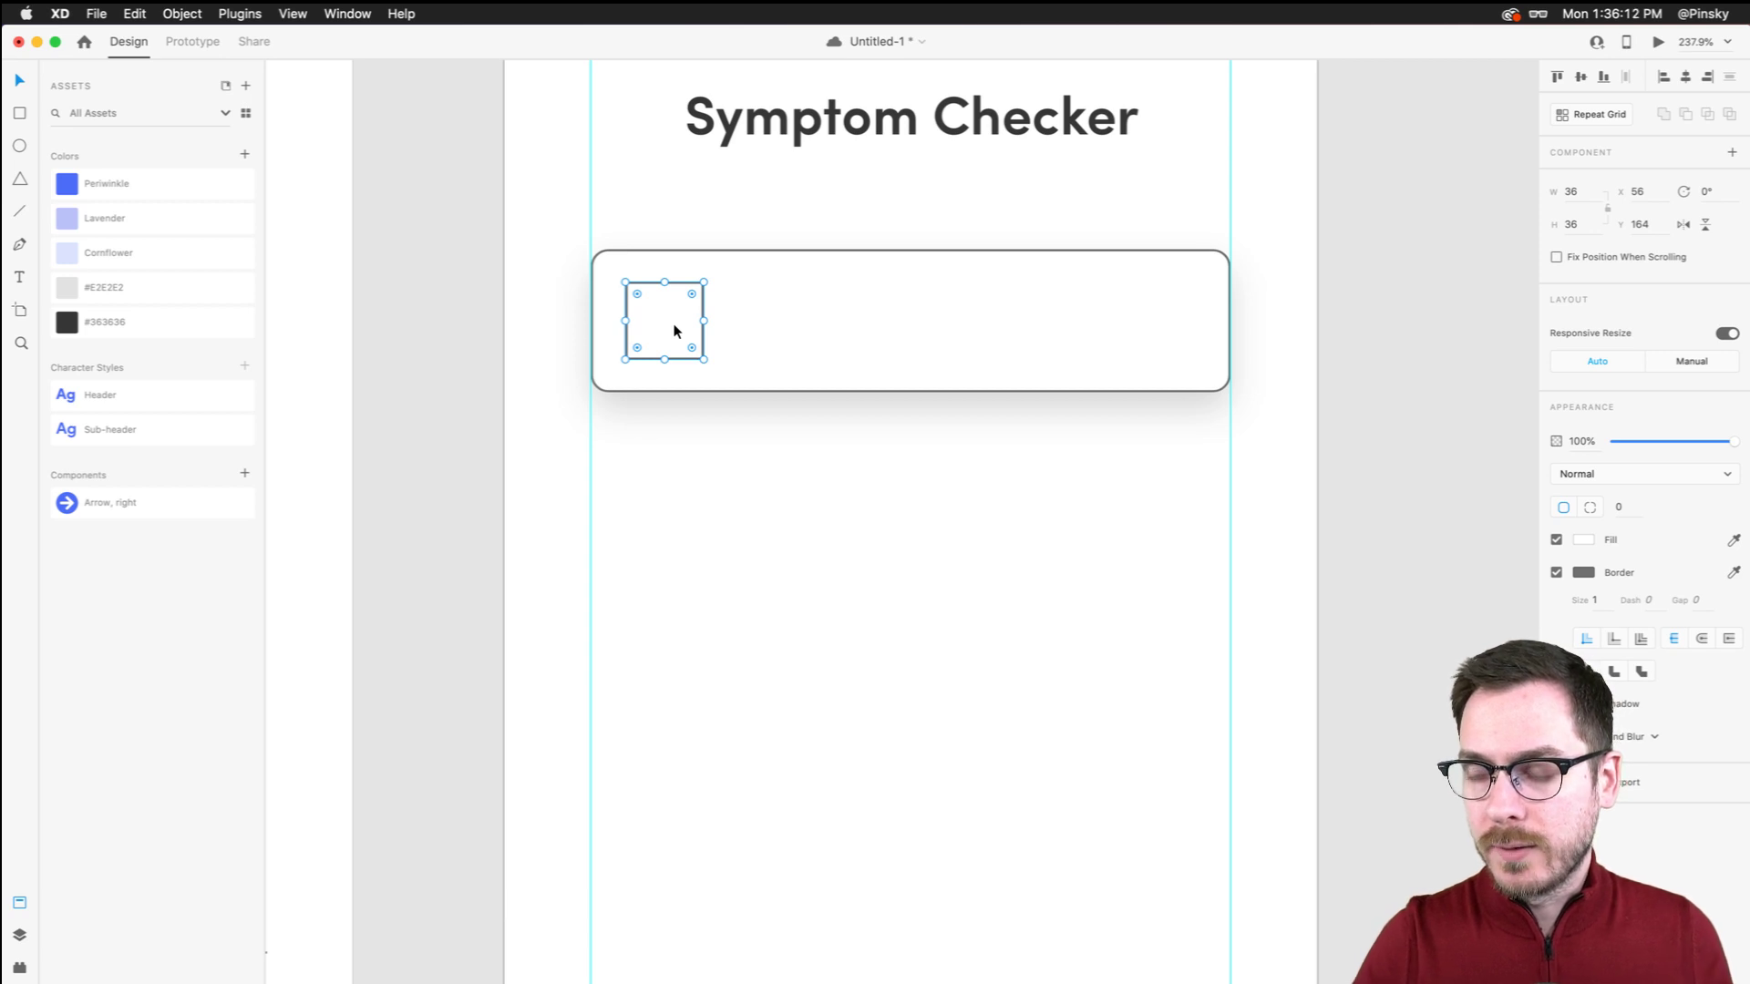
pyautogui.moveTo(692, 294); pyautogui.dragTo(670, 315)
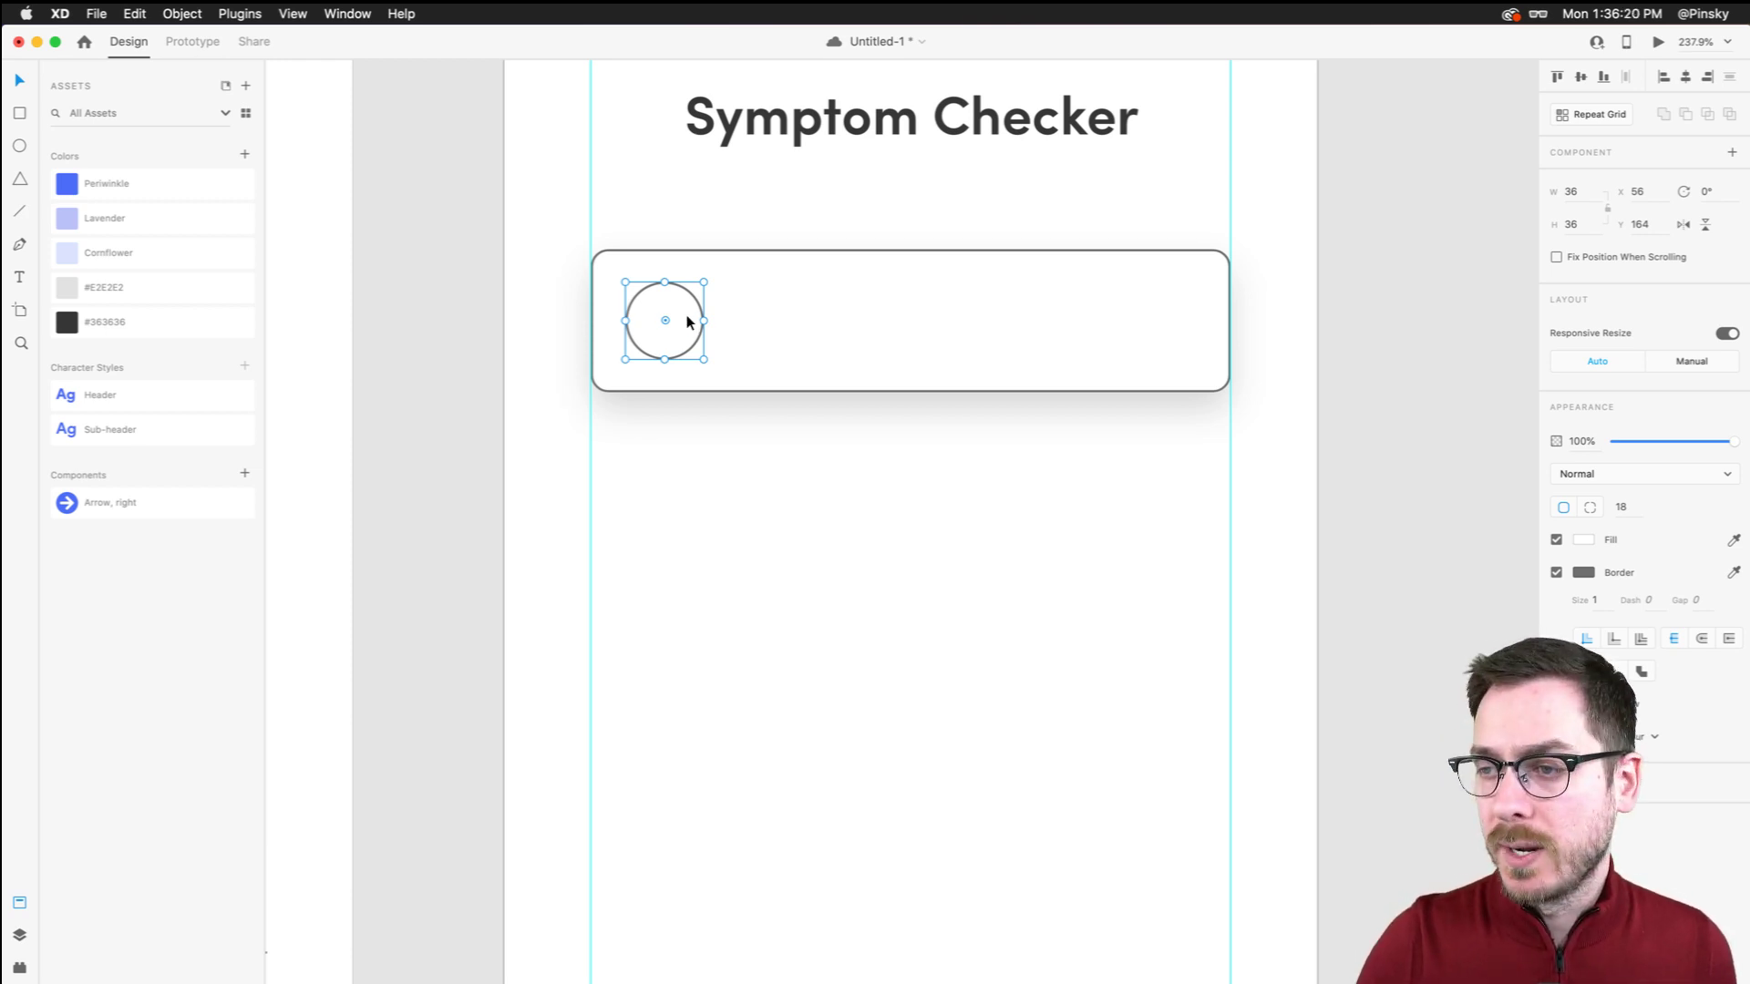
pyautogui.press('super+z')
pyautogui.moveTo(692, 291); pyautogui.dragTo(688, 295)
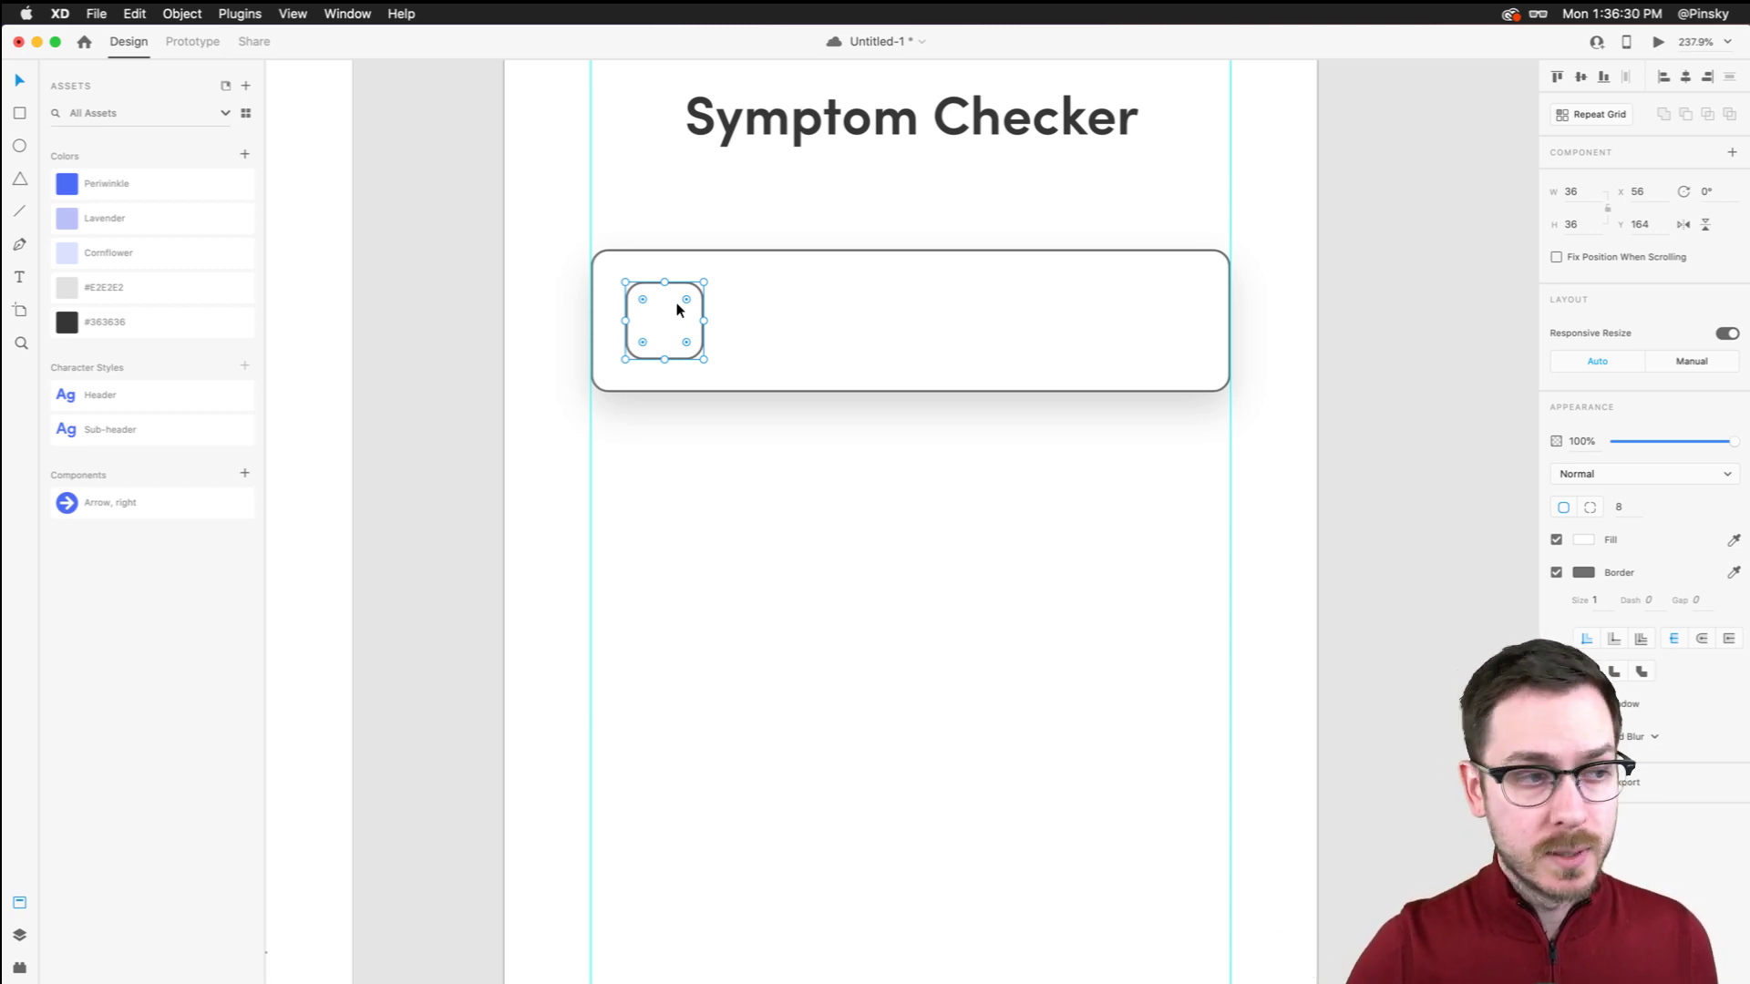
# Add a left-aligned "Symptom" text label inside the card and place it beside the checkbox at X 103, Y 170
pyautogui.press('t')
pyautogui.click(746, 337)
pyautogui.write('Sym')
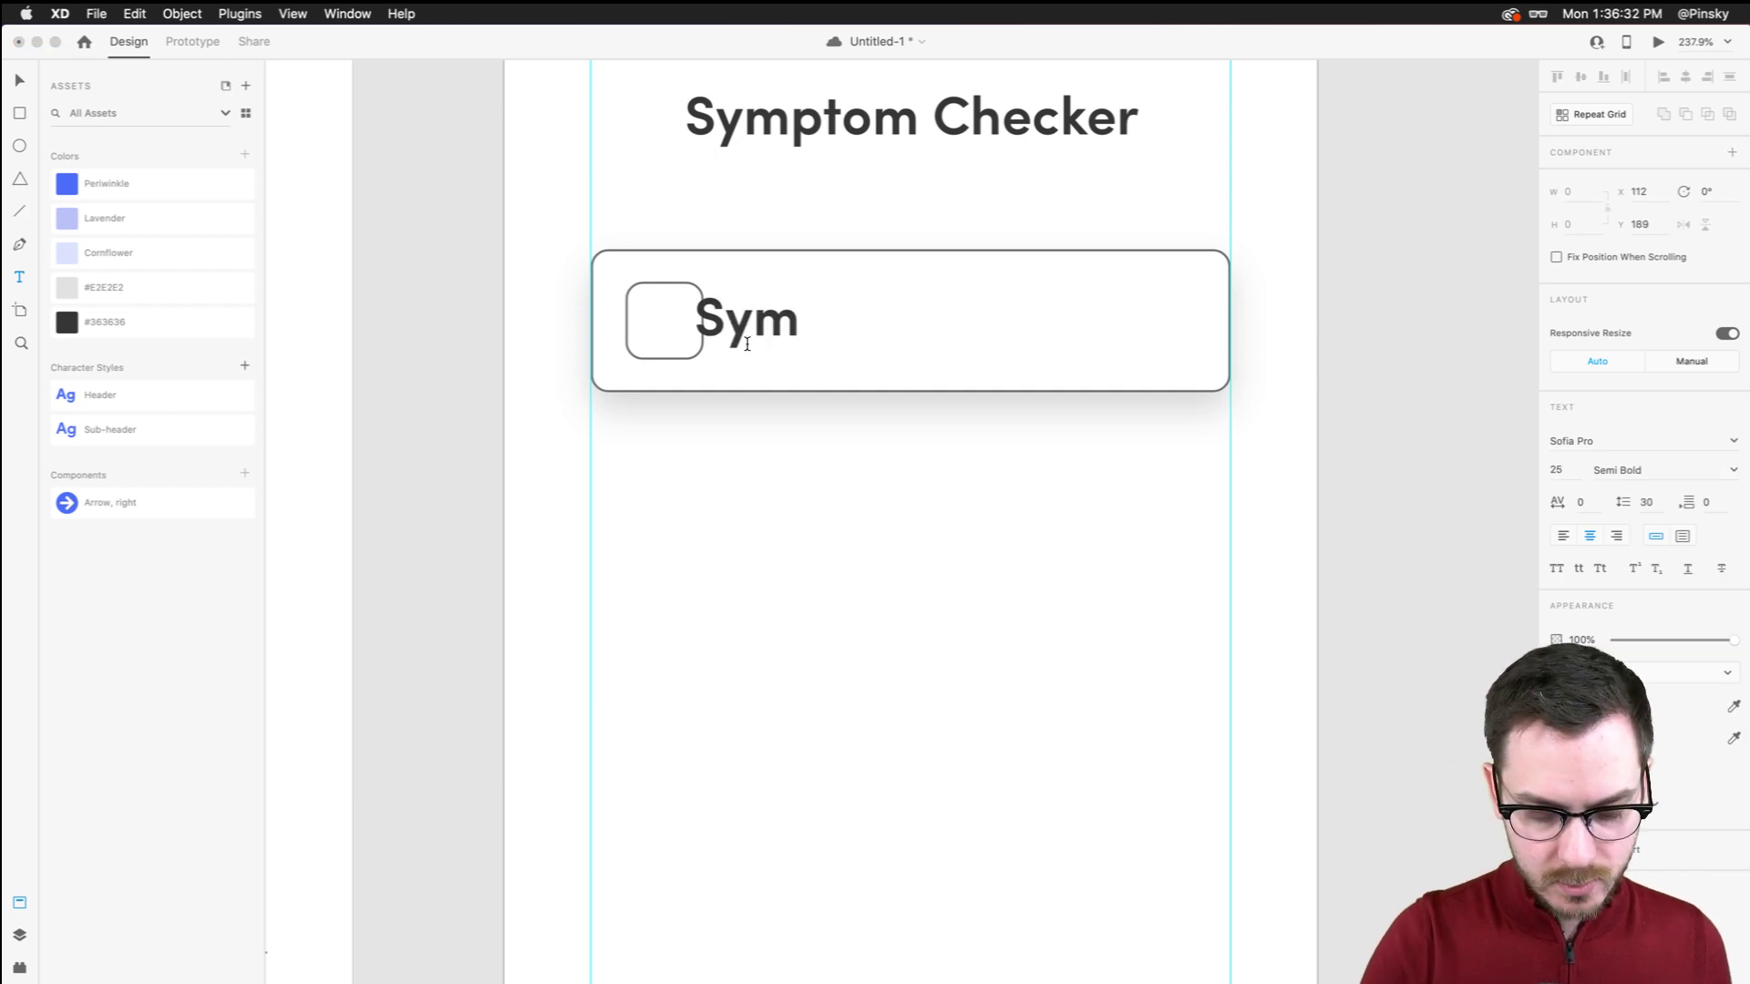
pyautogui.write('ptom')
pyautogui.press('Escape')
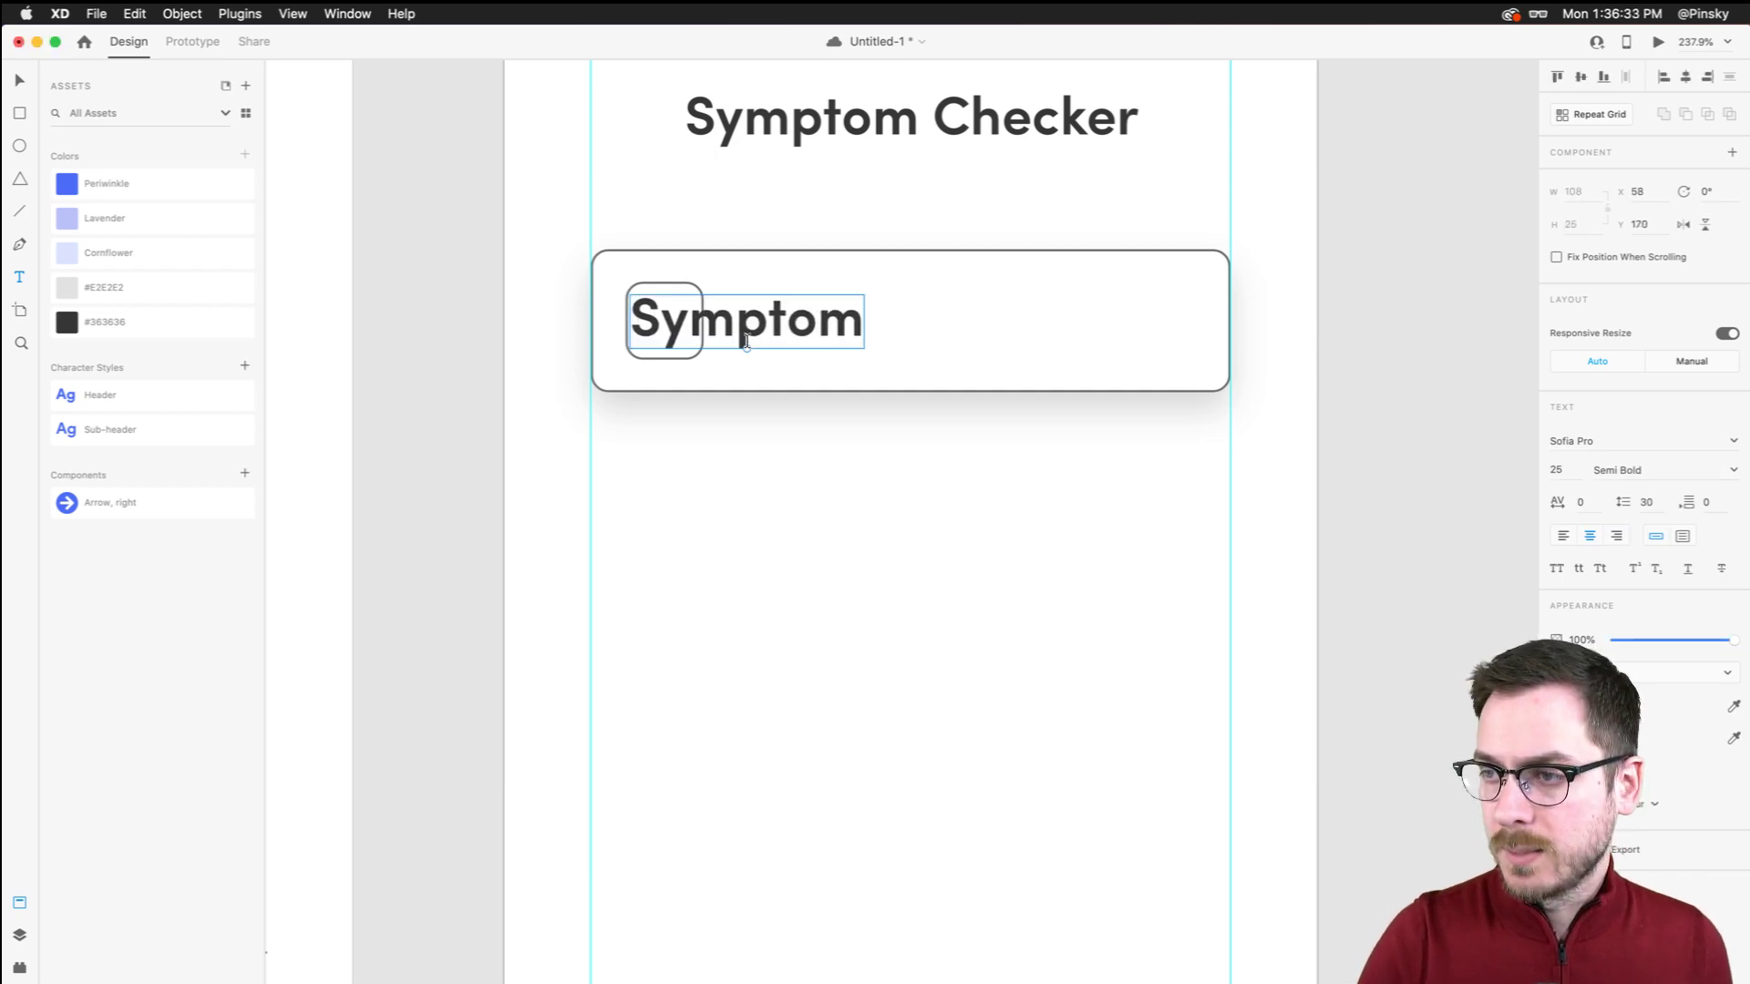
pyautogui.click(1562, 536)
pyautogui.moveTo(768, 301); pyautogui.dragTo(867, 301)
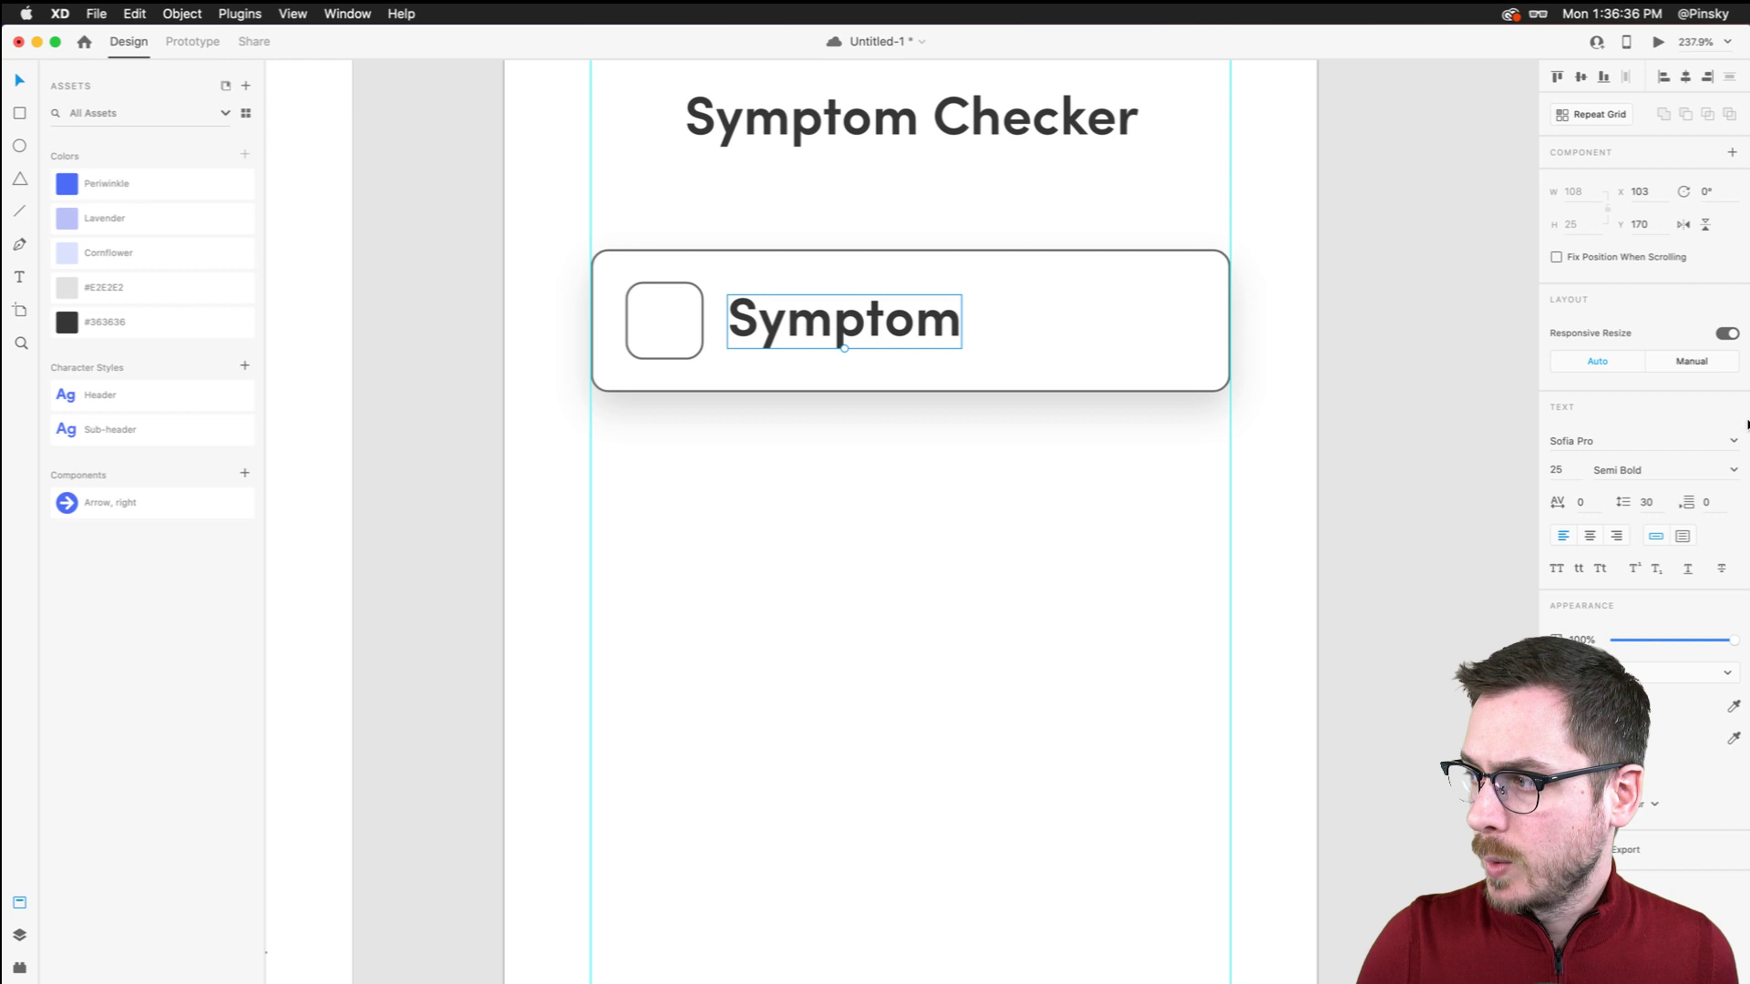
# Restyle the "Symptom" label to size 21 with Regular weight and place it at X 108, Y 172
pyautogui.click(1731, 470)
pyautogui.click(1624, 558)
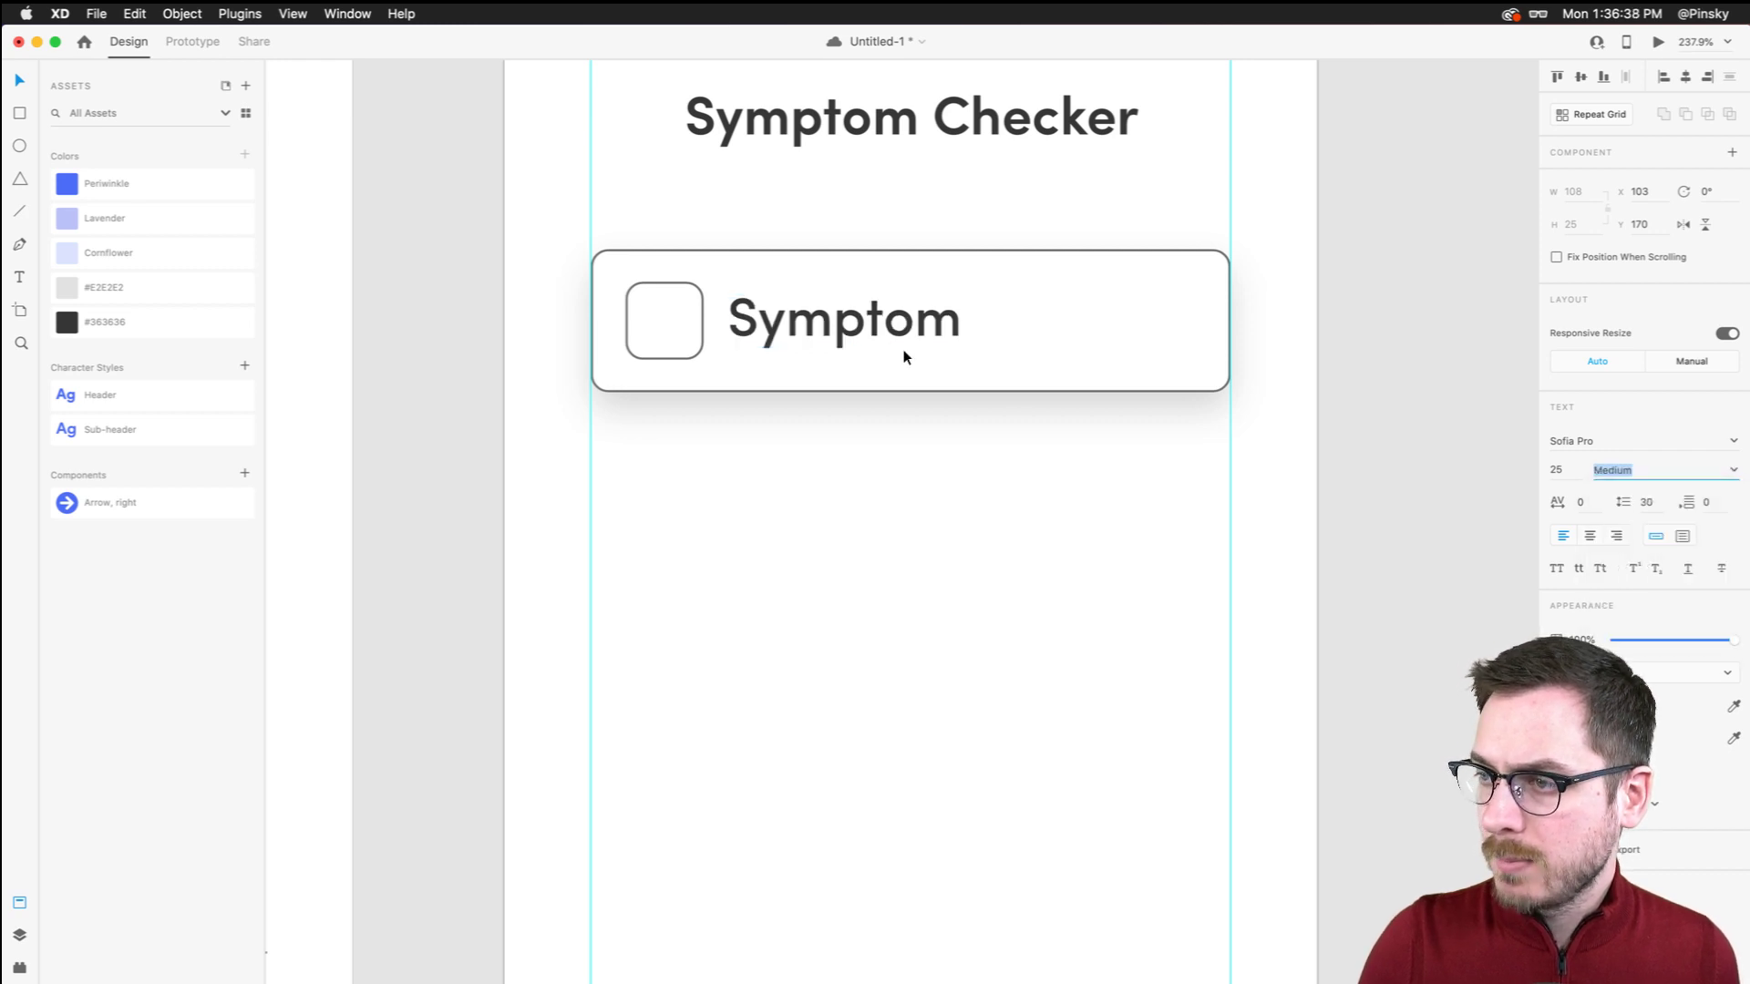
pyautogui.moveTo(844, 348); pyautogui.dragTo(825, 328)
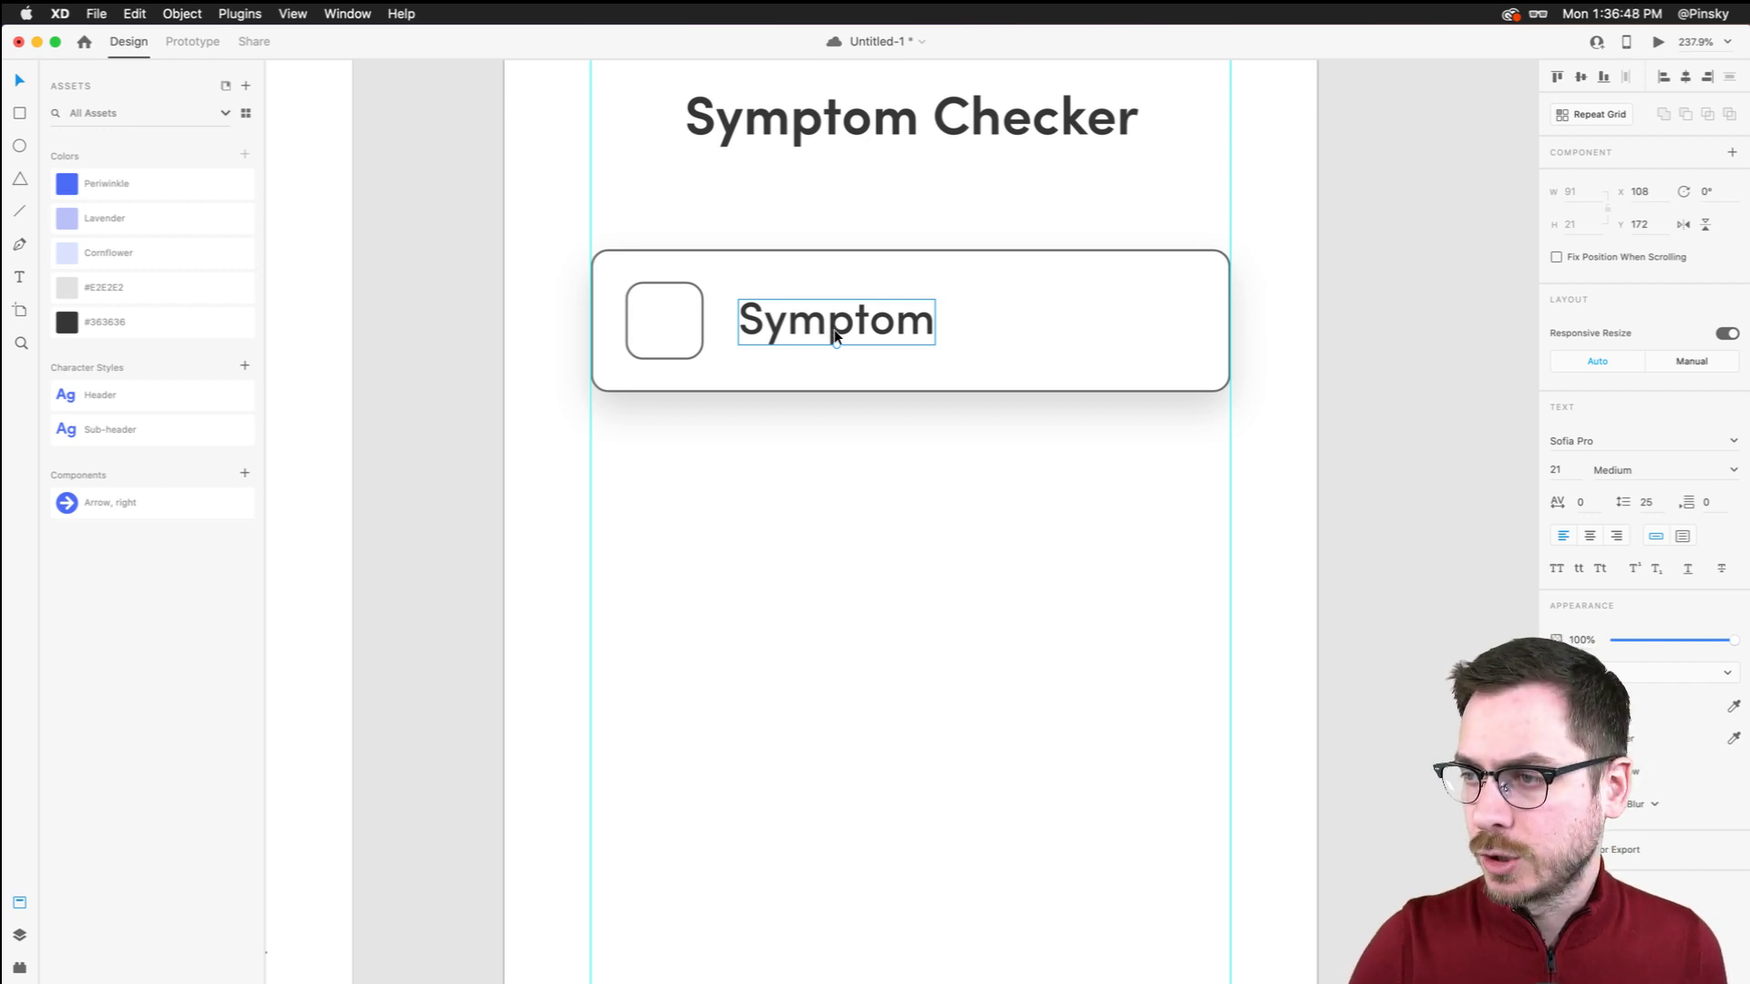
pyautogui.click(1731, 471)
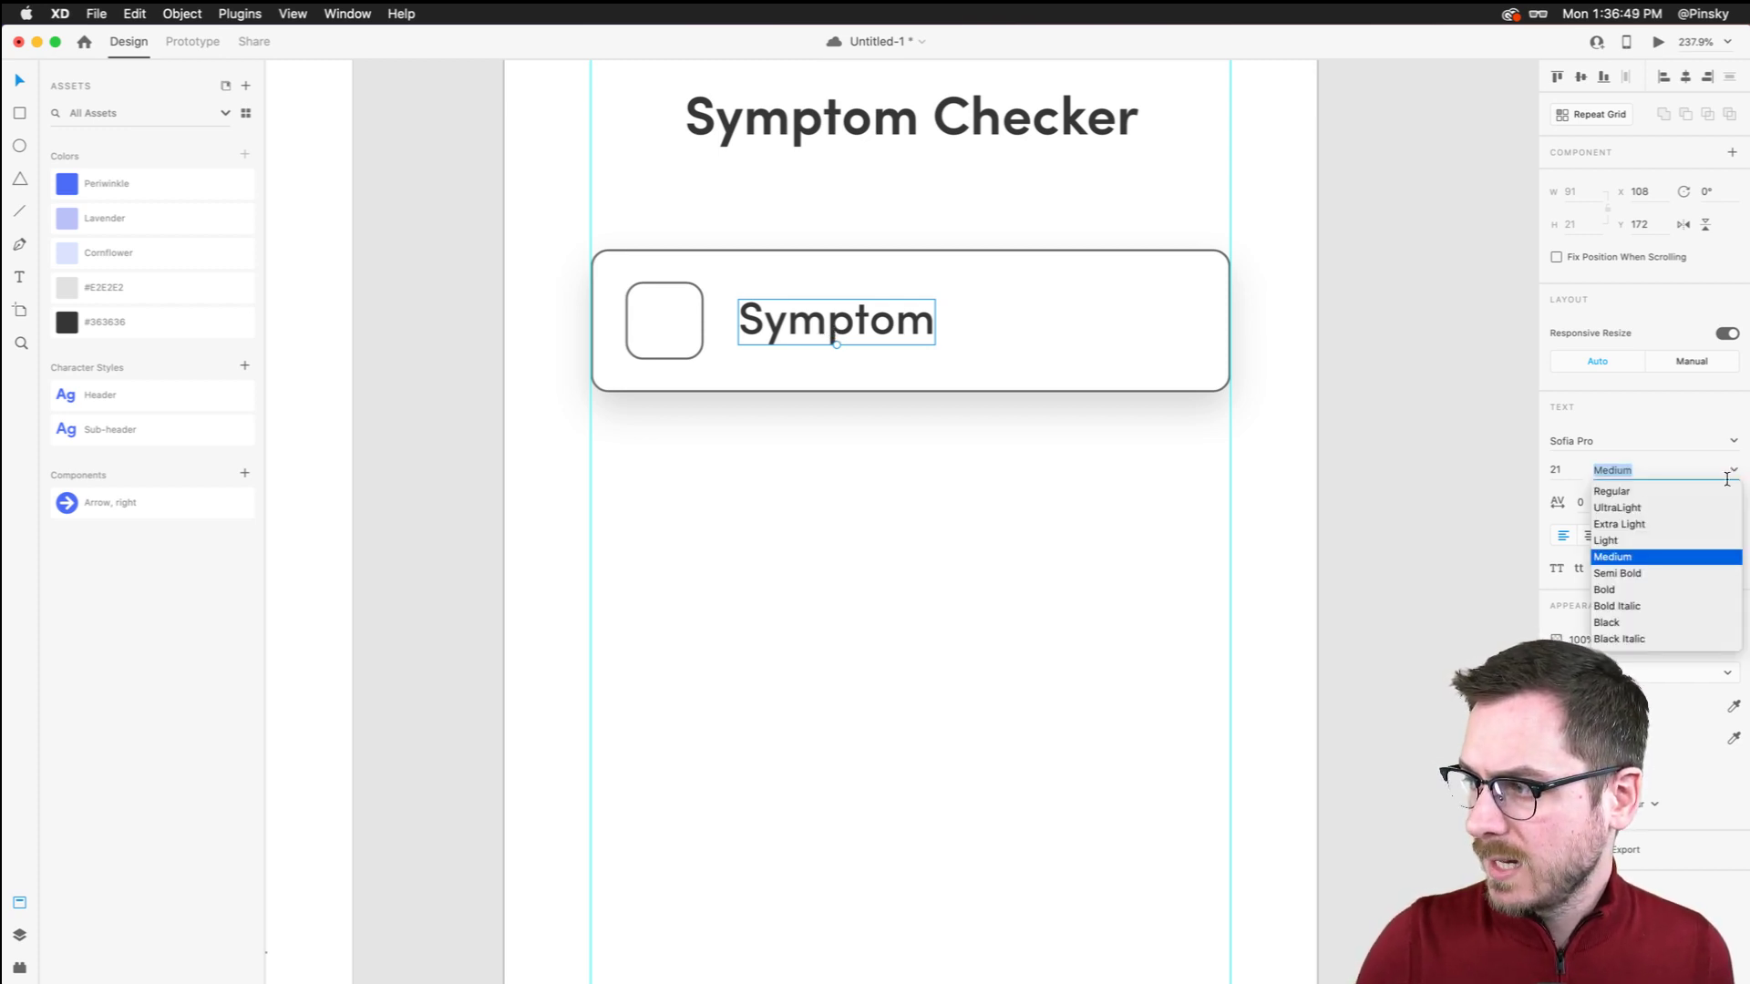
pyautogui.click(1611, 491)
# Turn the symptom card with its checkbox and label into a vertical repeat grid of five cards and tighten the gaps between them
pyautogui.scroll(-3, 849, 355)
pyautogui.scroll(-4, 849, 352)
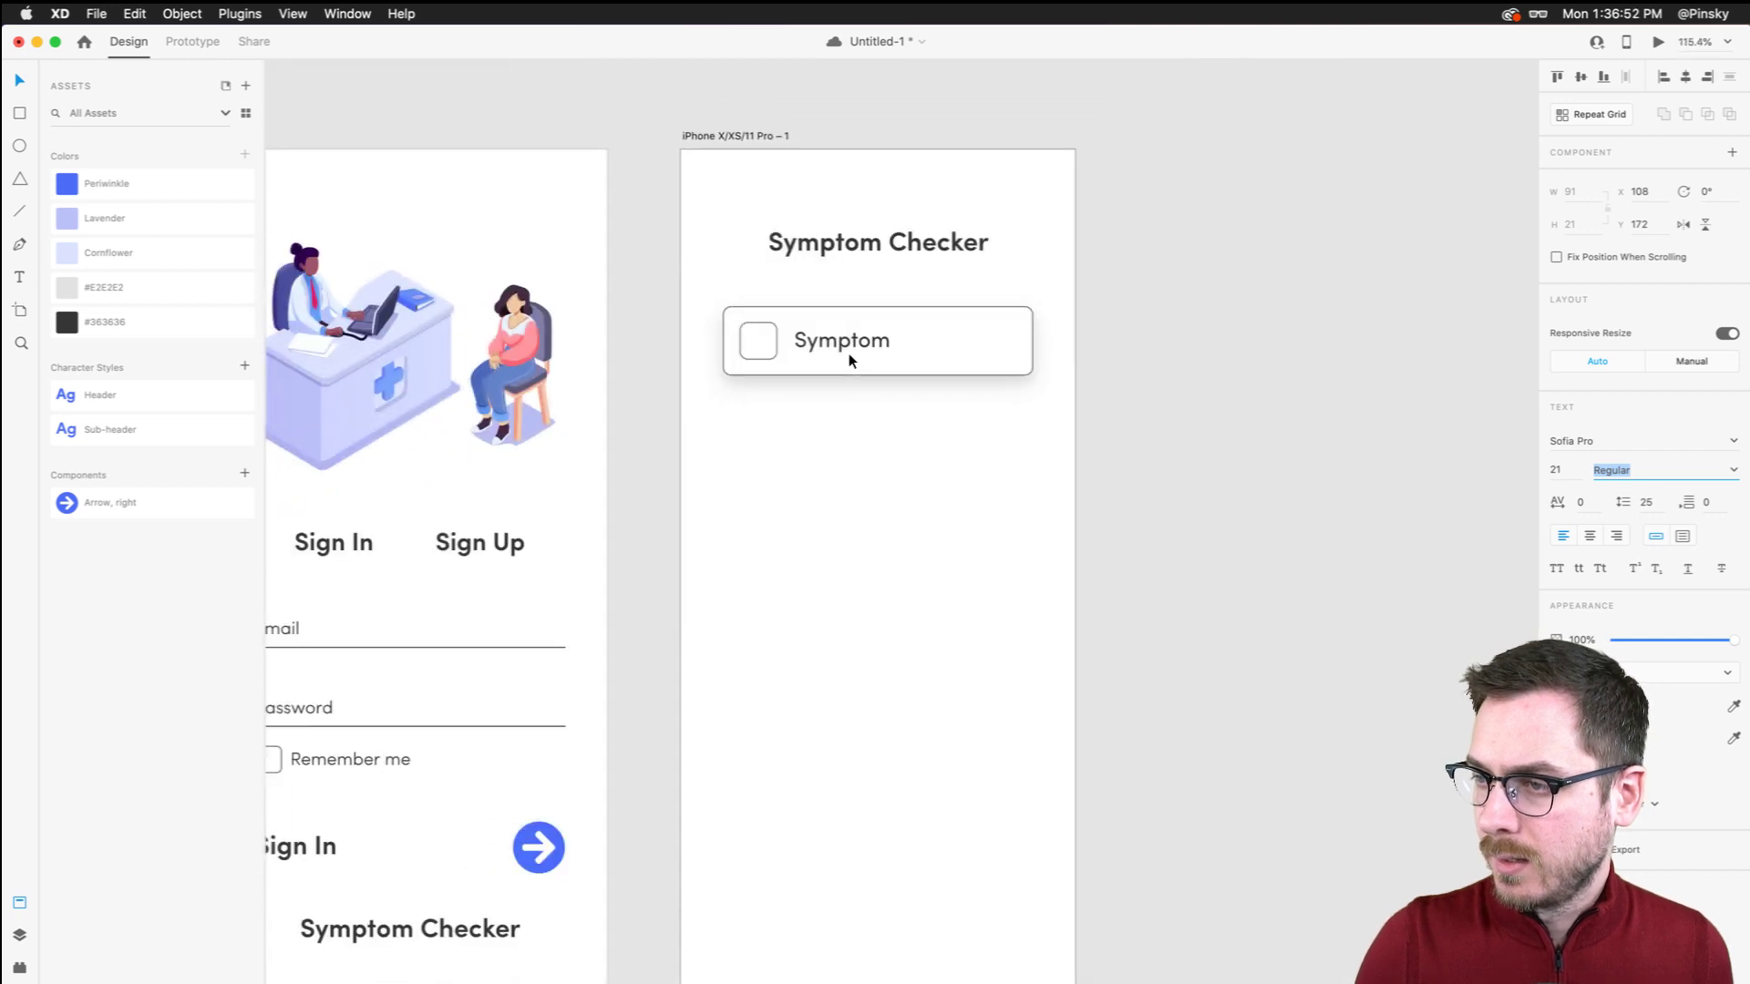
pyautogui.click(734, 382)
pyautogui.moveTo(802, 419); pyautogui.dragTo(629, 333)
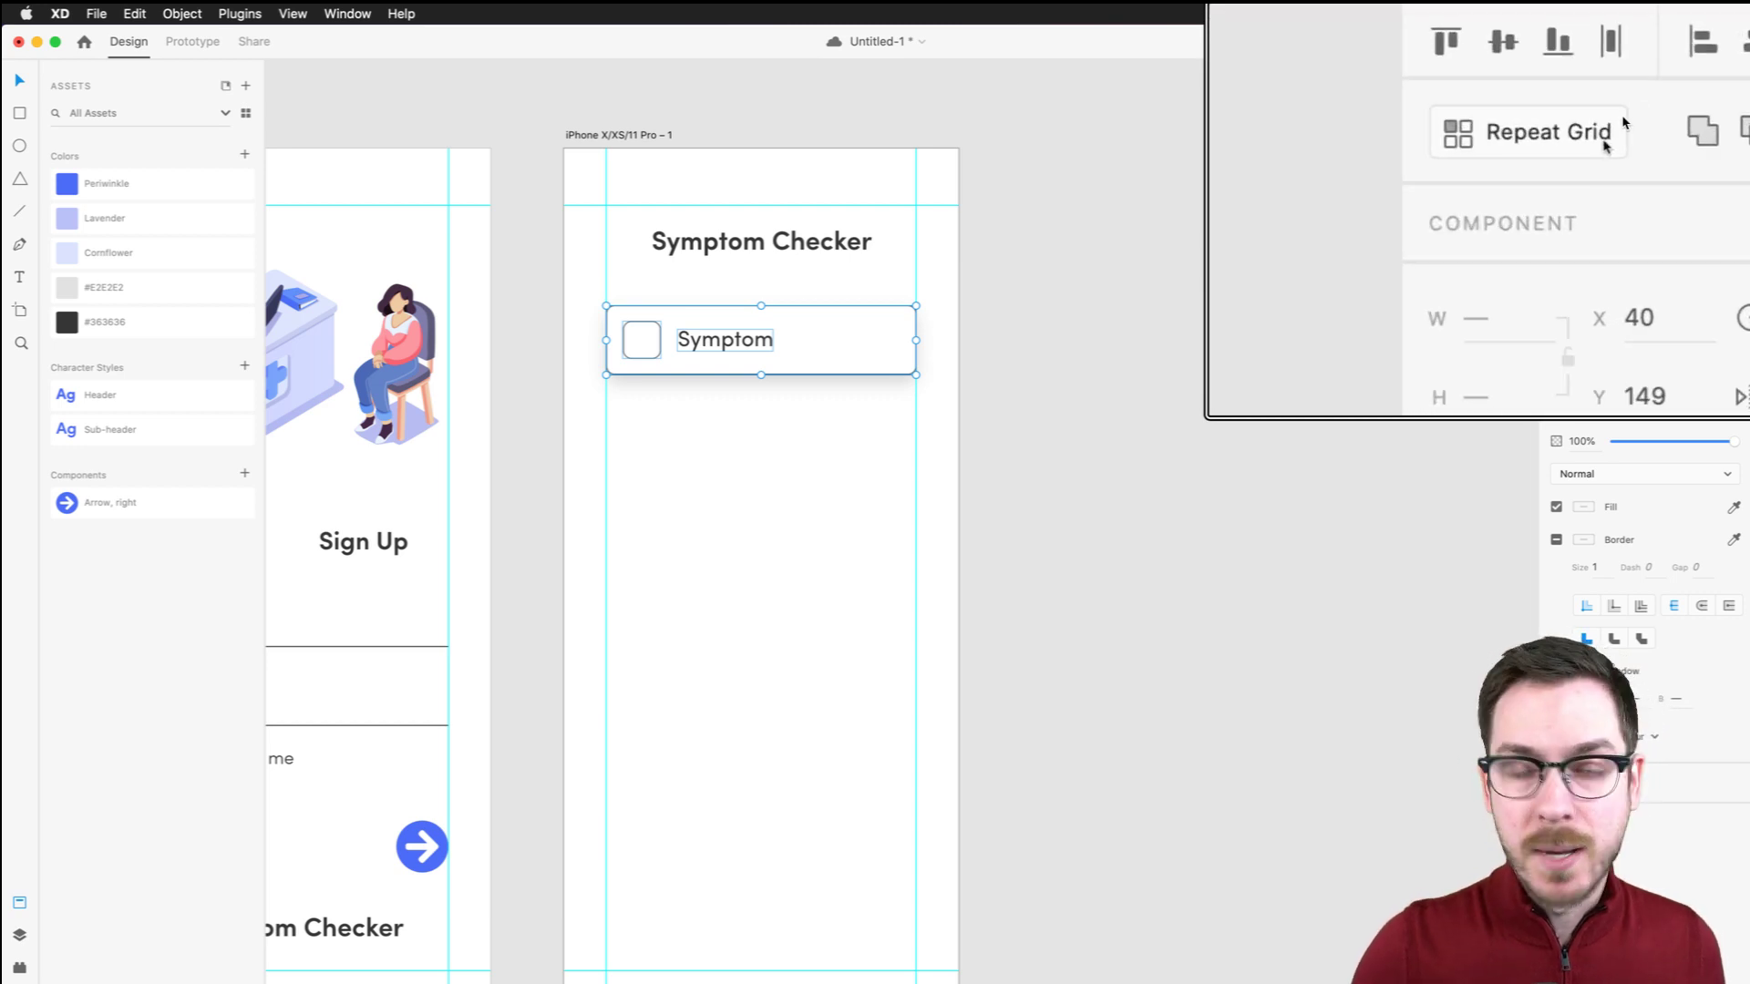
pyautogui.click(1606, 146)
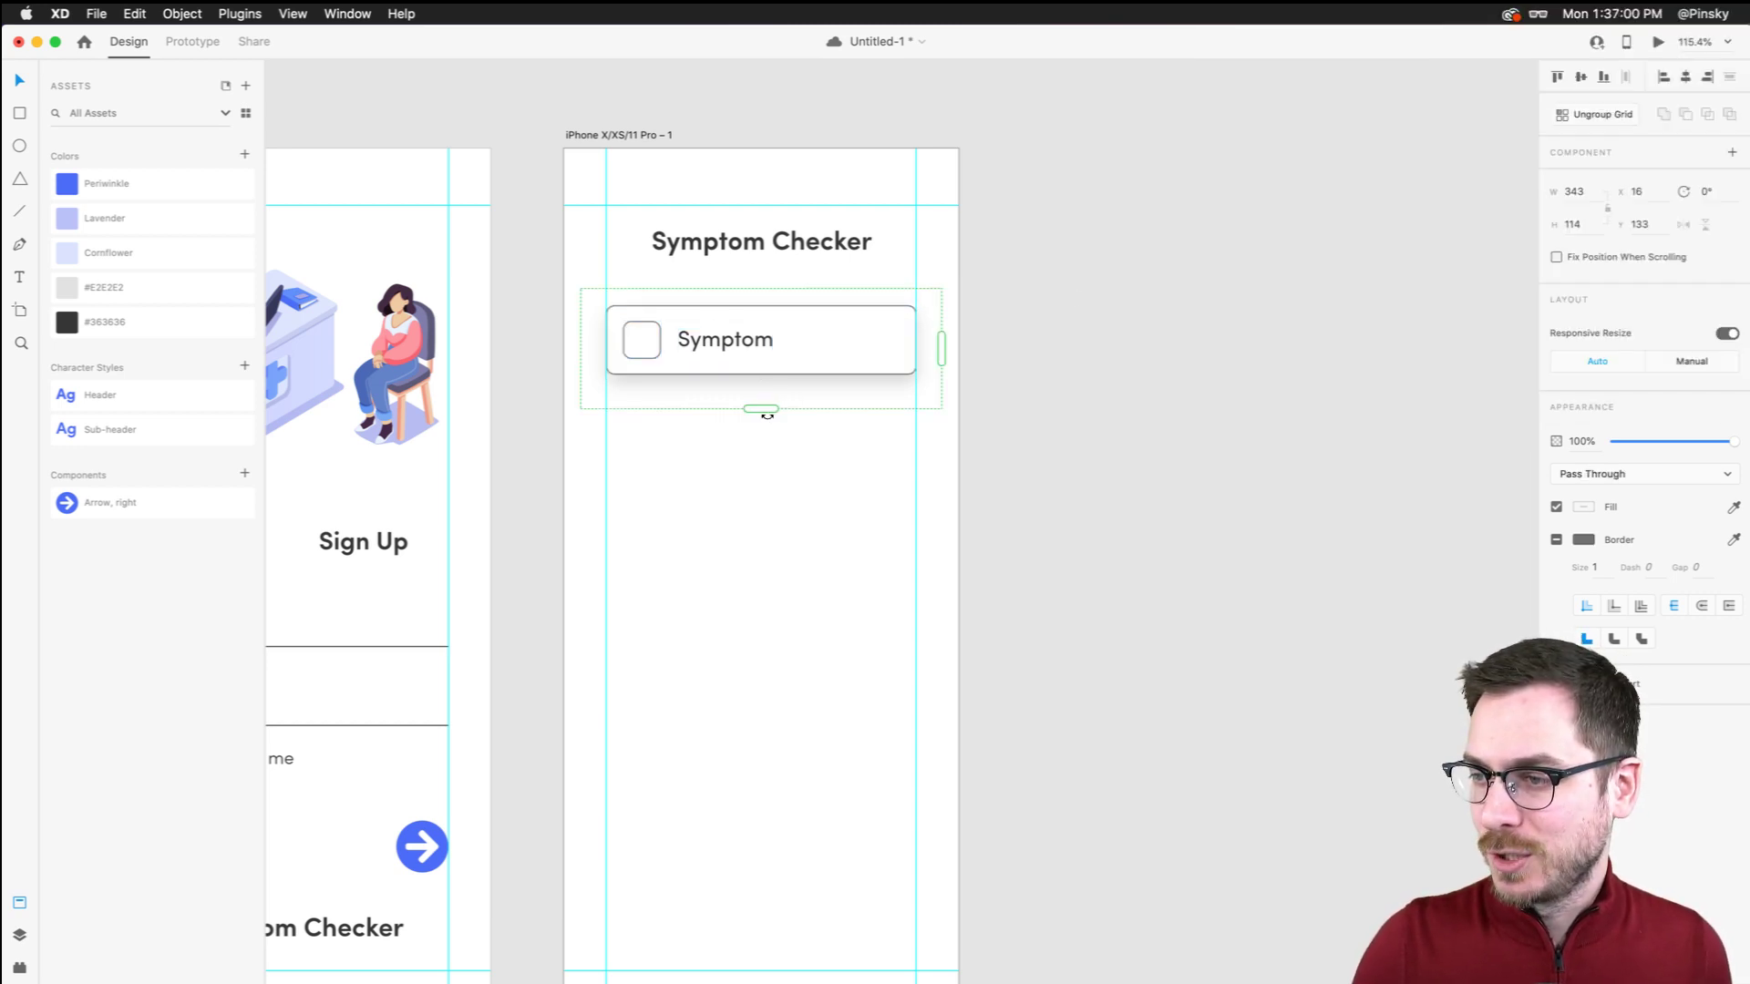
pyautogui.moveTo(763, 408); pyautogui.dragTo(753, 893)
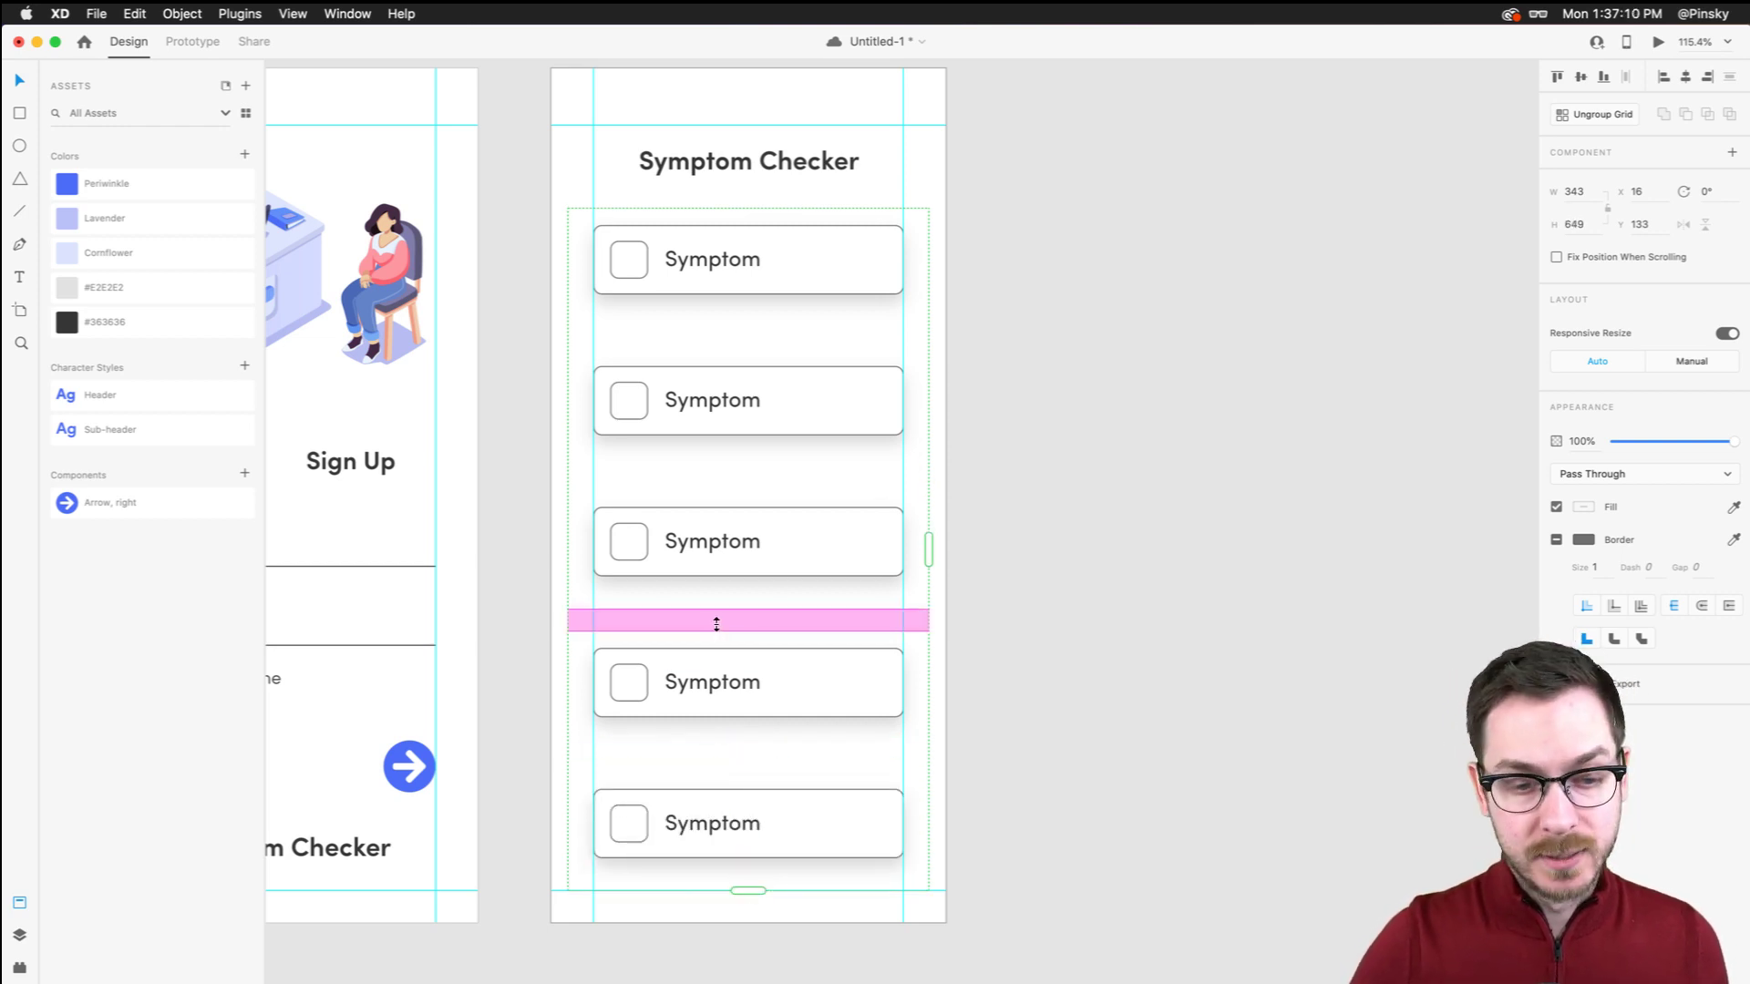
pyautogui.moveTo(716, 623); pyautogui.dragTo(717, 498)
pyautogui.click(1119, 486)
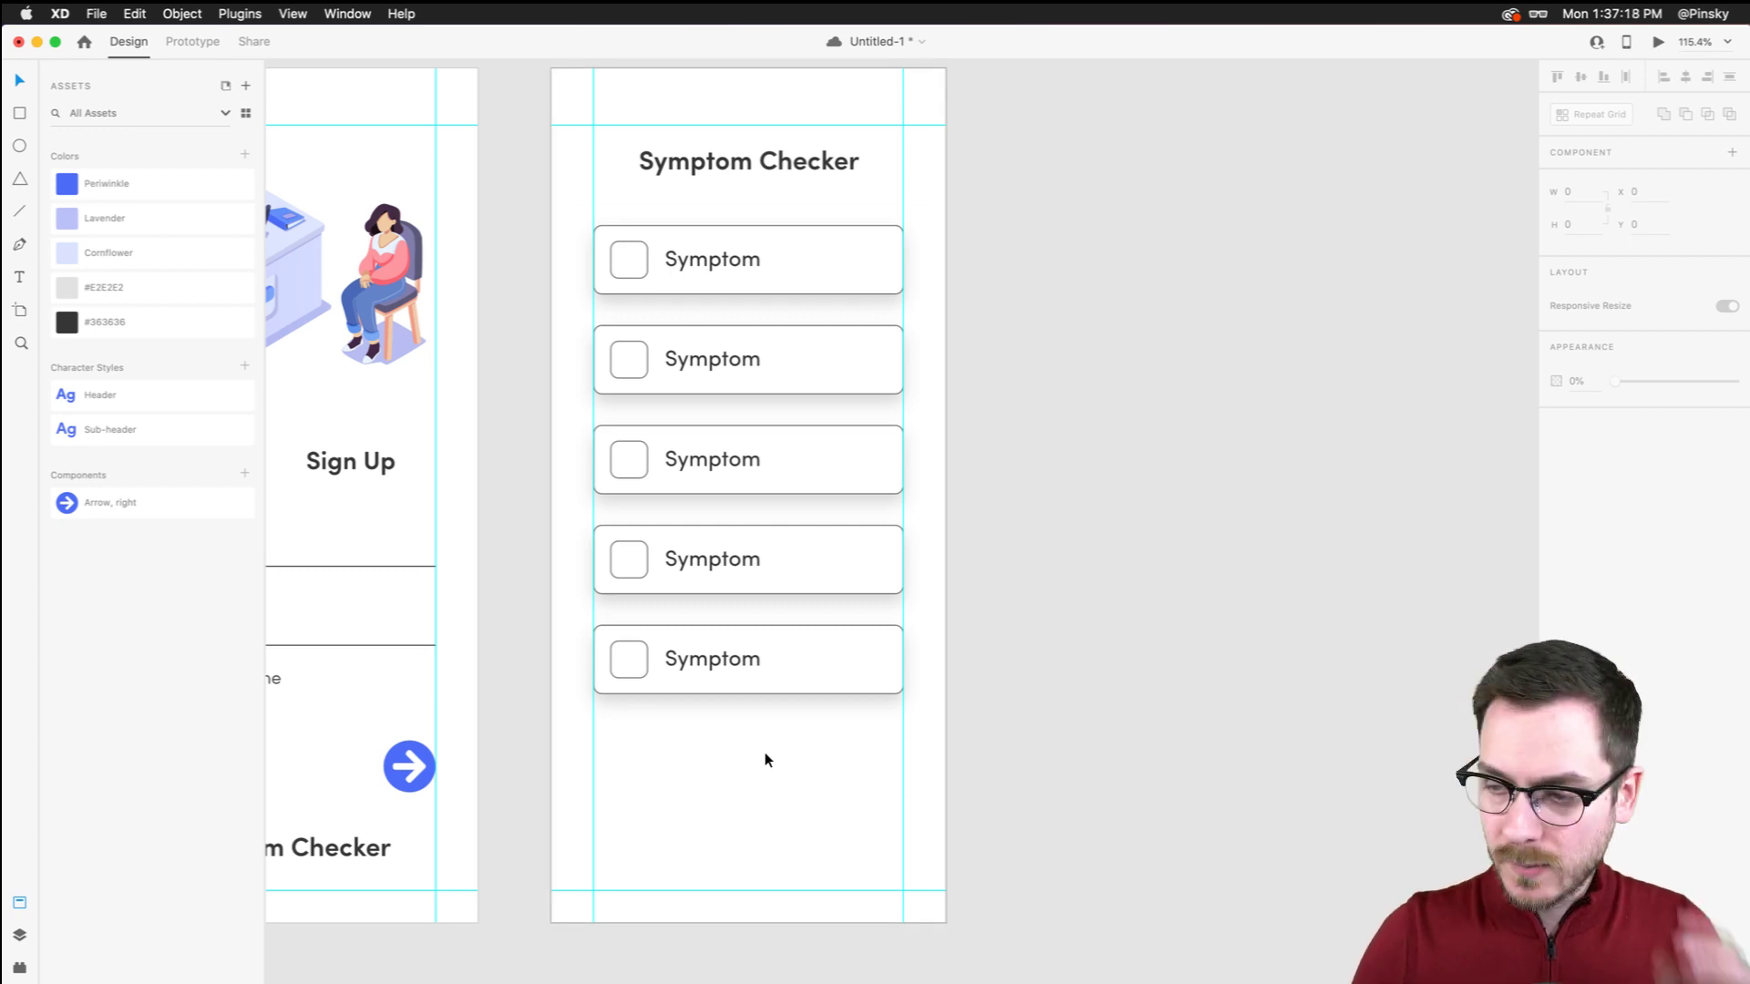
# Draw a button rectangle about 295 × 68 between the margin guides below the last symptom card, with corners rounded to a radius of 8
pyautogui.click(19, 112)
pyautogui.moveTo(593, 741)
pyautogui.mouseDown()
pyautogui.moveTo(938, 823)
pyautogui.moveTo(891, 821)
pyautogui.moveTo(903, 812)
pyautogui.mouseUp()
pyautogui.moveTo(897, 752); pyautogui.dragTo(897, 742)
pyautogui.press('v')
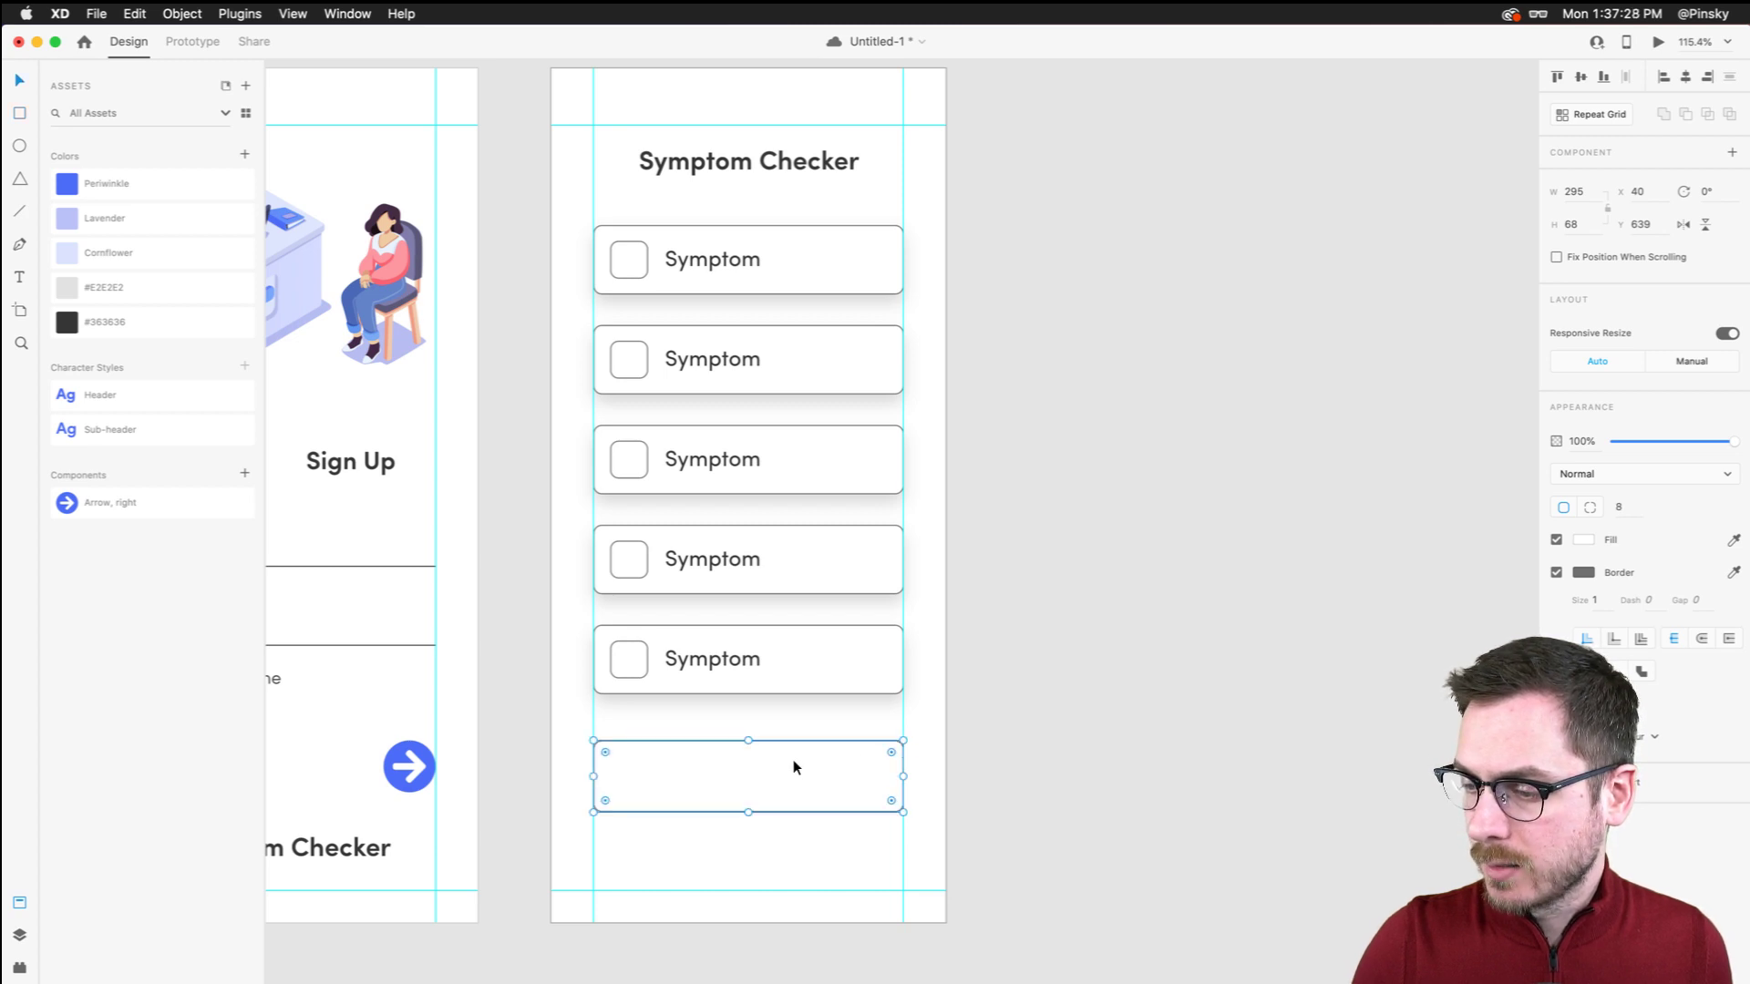
# Add a "Next" text label inside the button rectangle below the symptom cards
pyautogui.press('t')
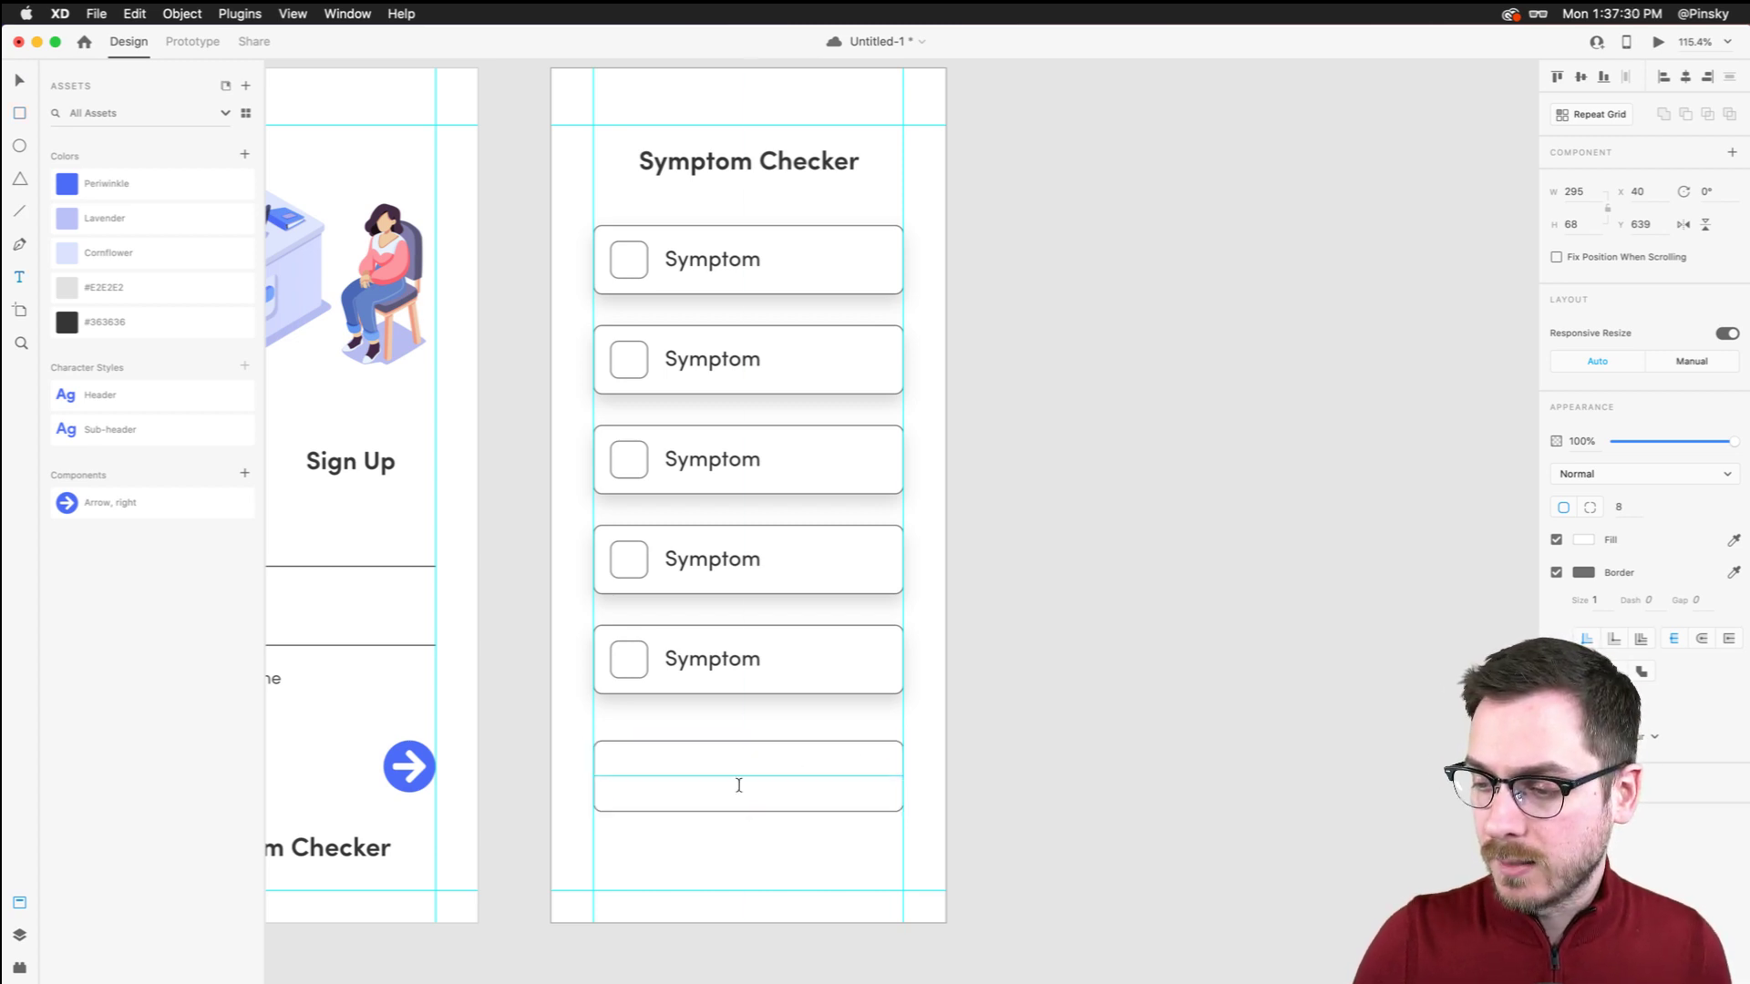
pyautogui.click(739, 774)
pyautogui.write('Nexte')
pyautogui.press('BackSpace')
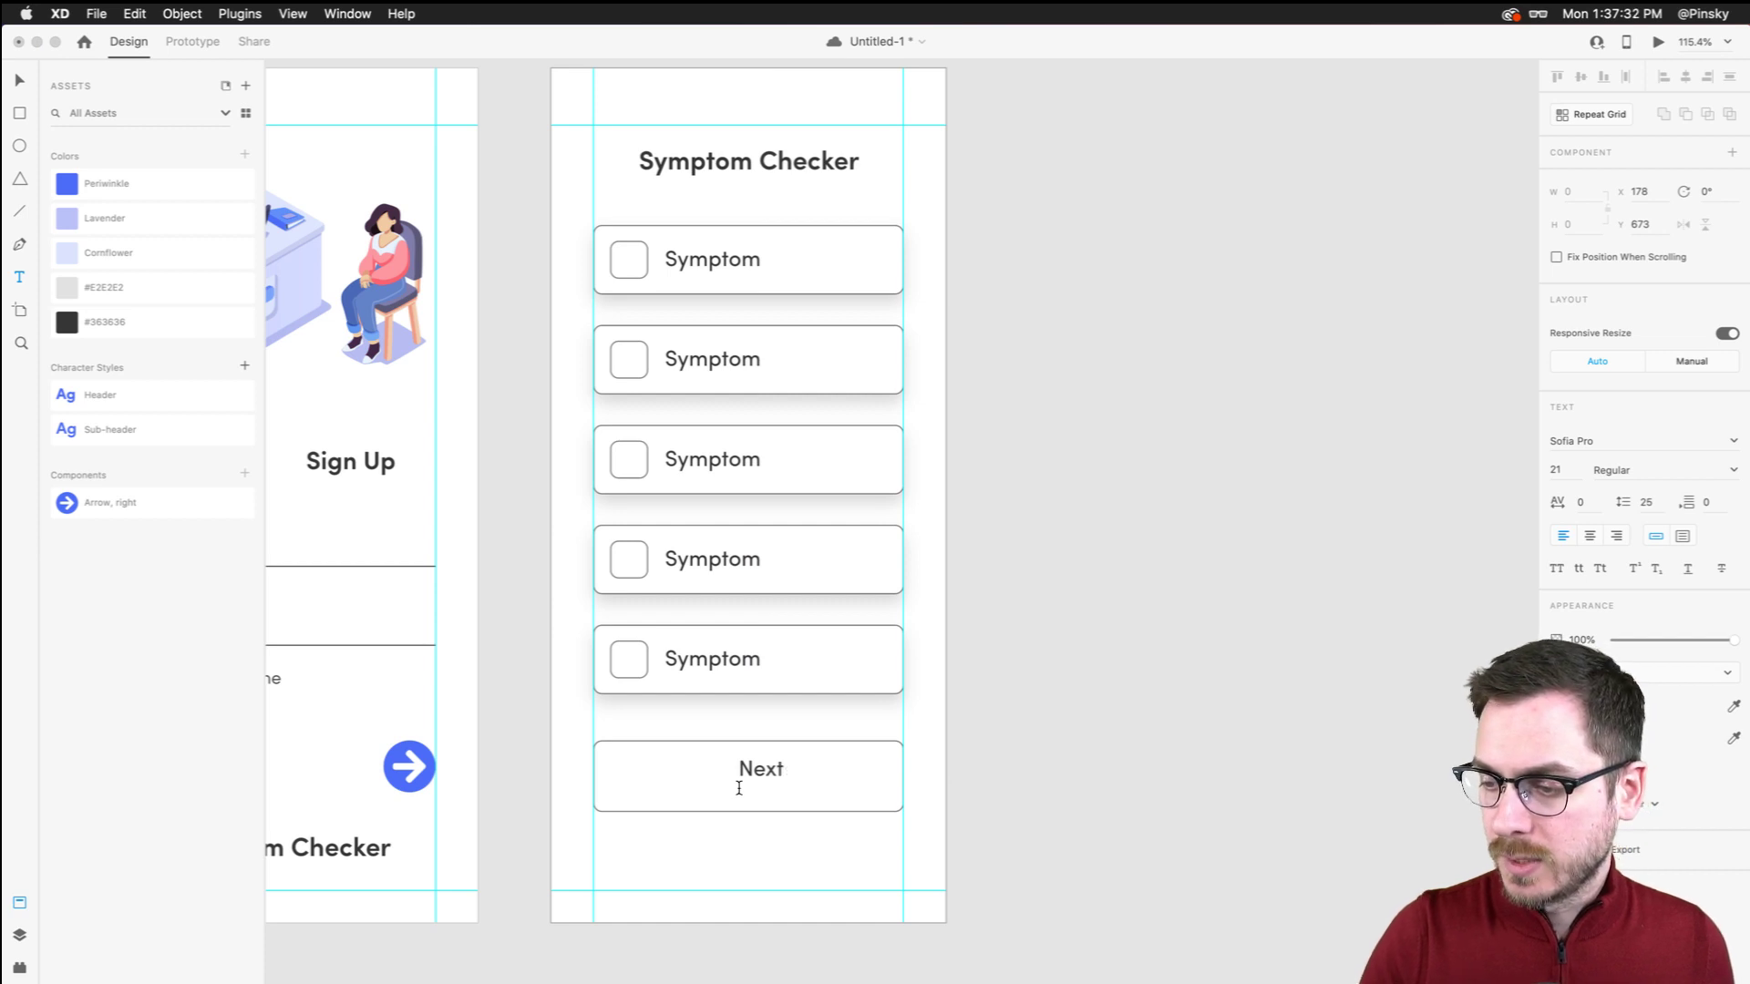
# Restyle the Next label as Bold at size 26 and center it inside its button box
pyautogui.press('Escape')
pyautogui.click(1731, 470)
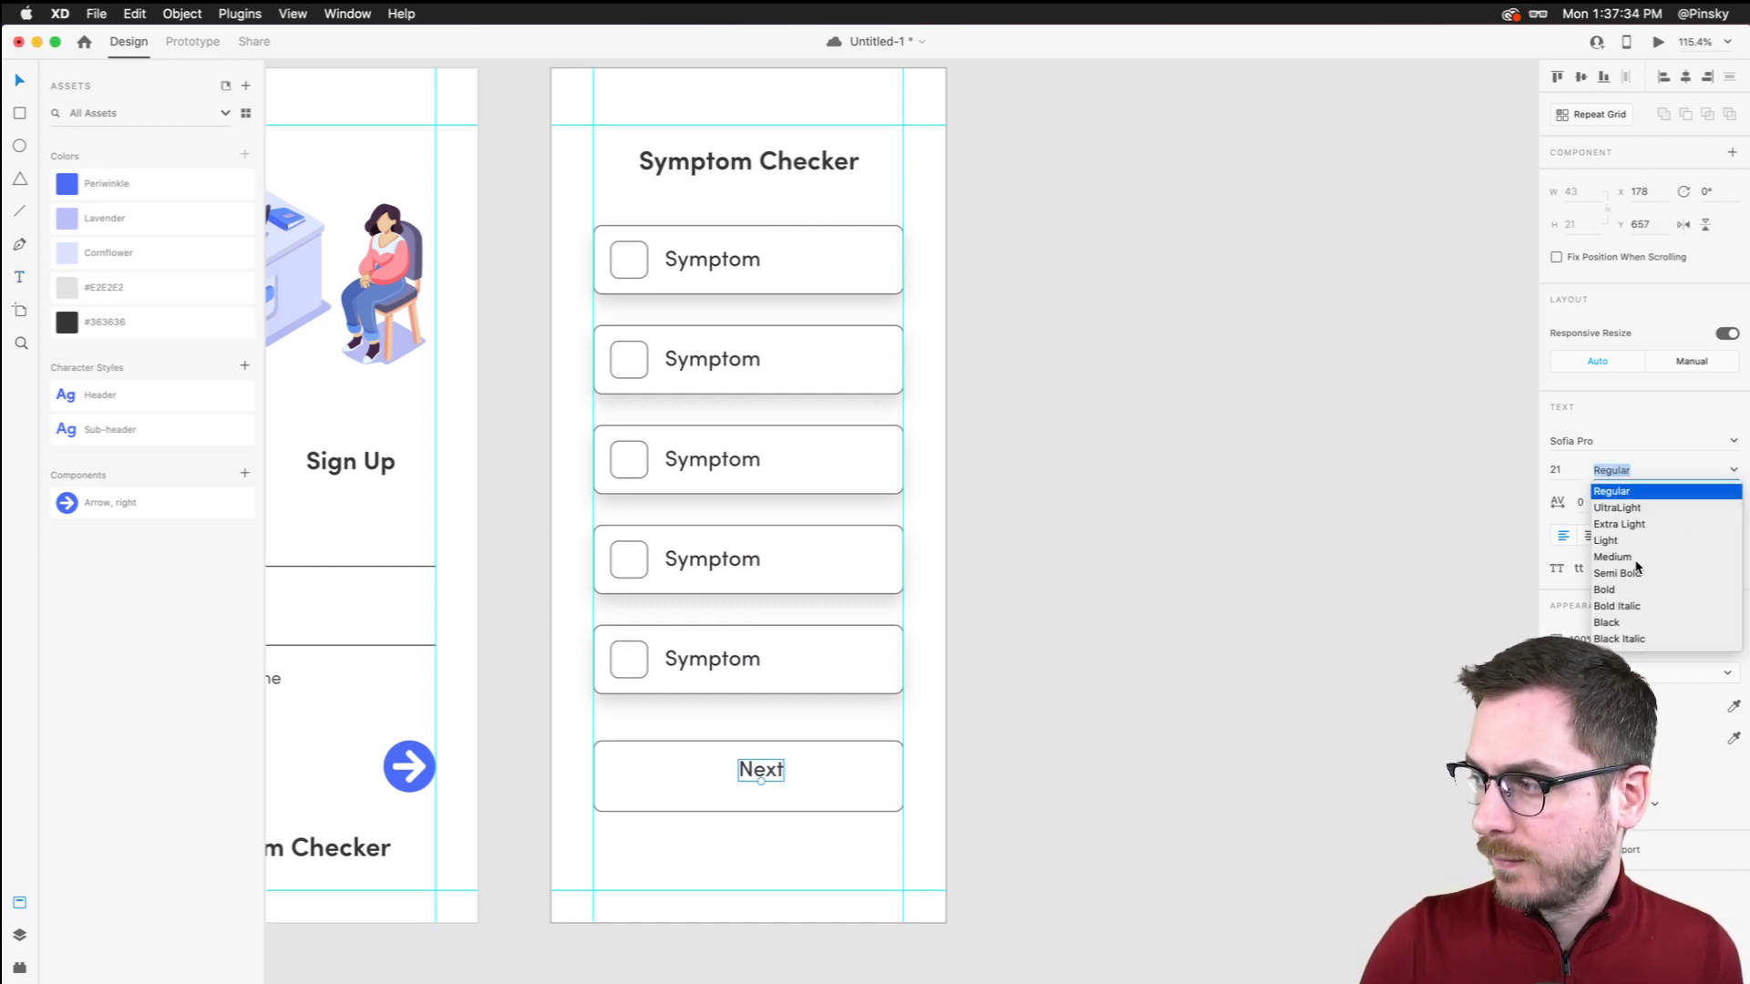
pyautogui.click(1621, 590)
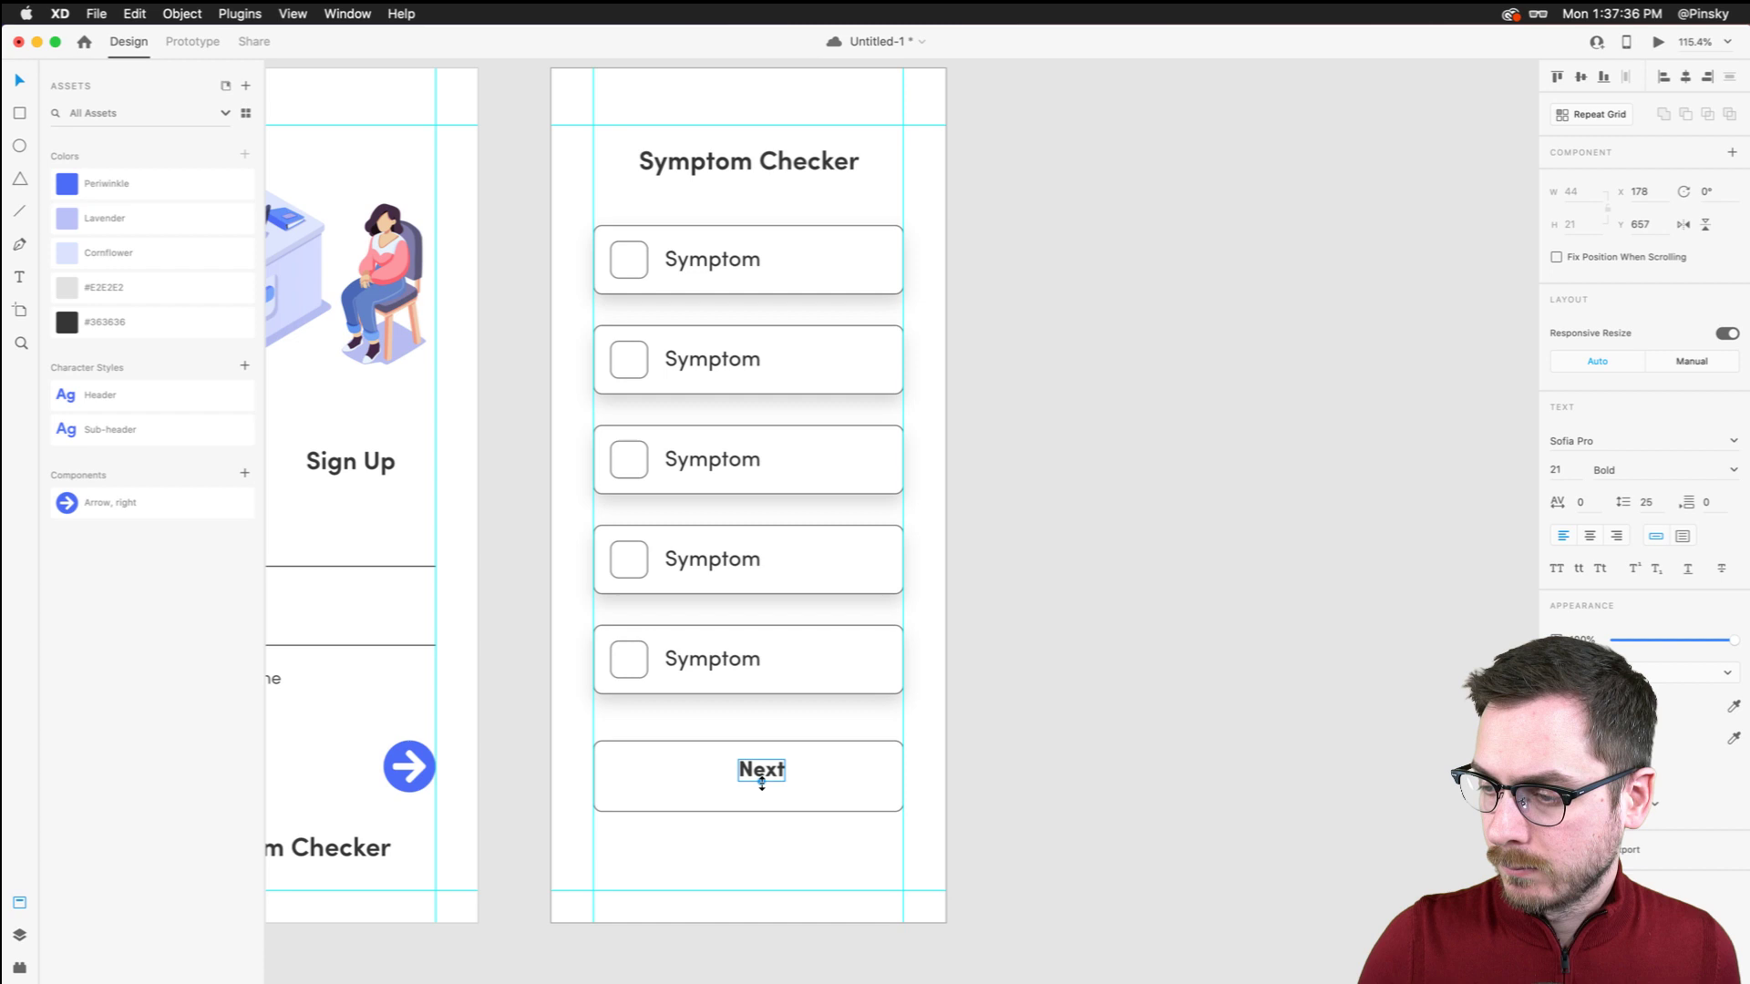
pyautogui.moveTo(762, 781); pyautogui.dragTo(755, 785)
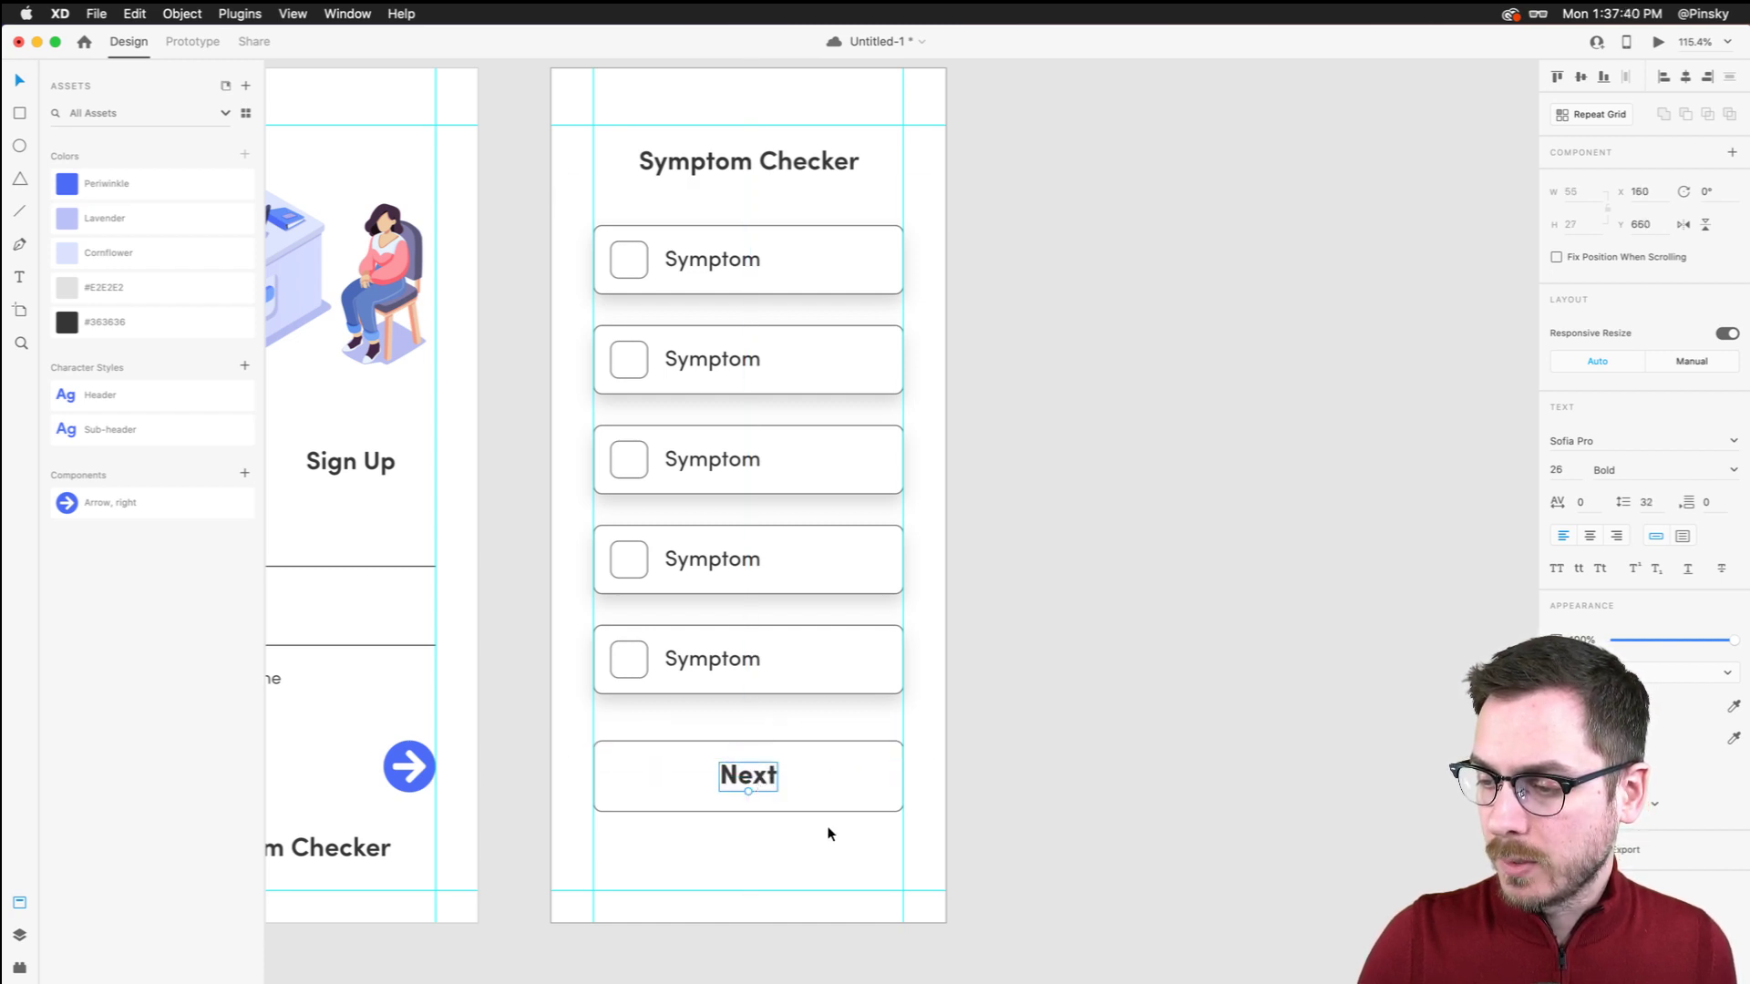
# Move the Next button box and its label down together, closer to the artboard's lower margin
pyautogui.click(806, 845)
pyautogui.moveTo(807, 844); pyautogui.dragTo(730, 761)
pyautogui.moveTo(733, 770); pyautogui.dragTo(735, 800)
# Widen the gaps between the Symptom rows in the repeat grid and nudge the whole grid down to Y 137
pyautogui.click(781, 632)
pyautogui.moveTo(762, 614); pyautogui.dragTo(762, 621)
pyautogui.press('Down')
pyautogui.press('Down')
pyautogui.press('Down')
pyautogui.press('Down')
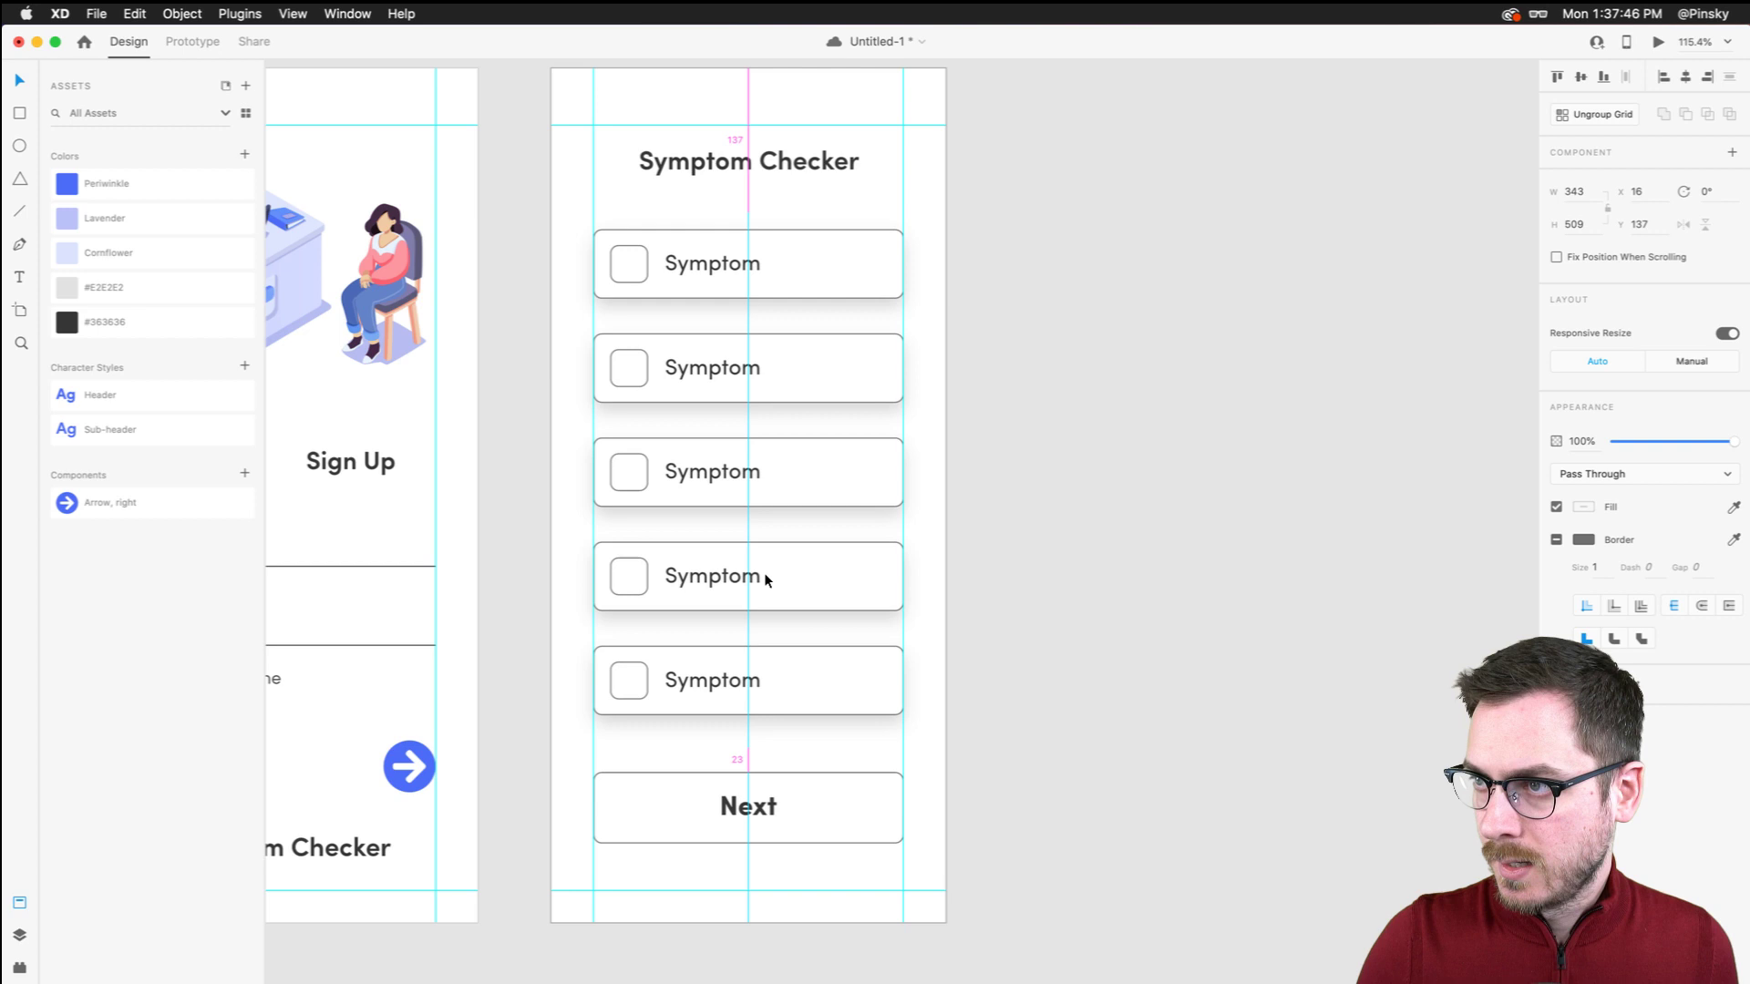
# Lower the Symptom Checker heading to Y 89 so it sits closer to the symptom rows
pyautogui.moveTo(755, 158); pyautogui.dragTo(755, 171)
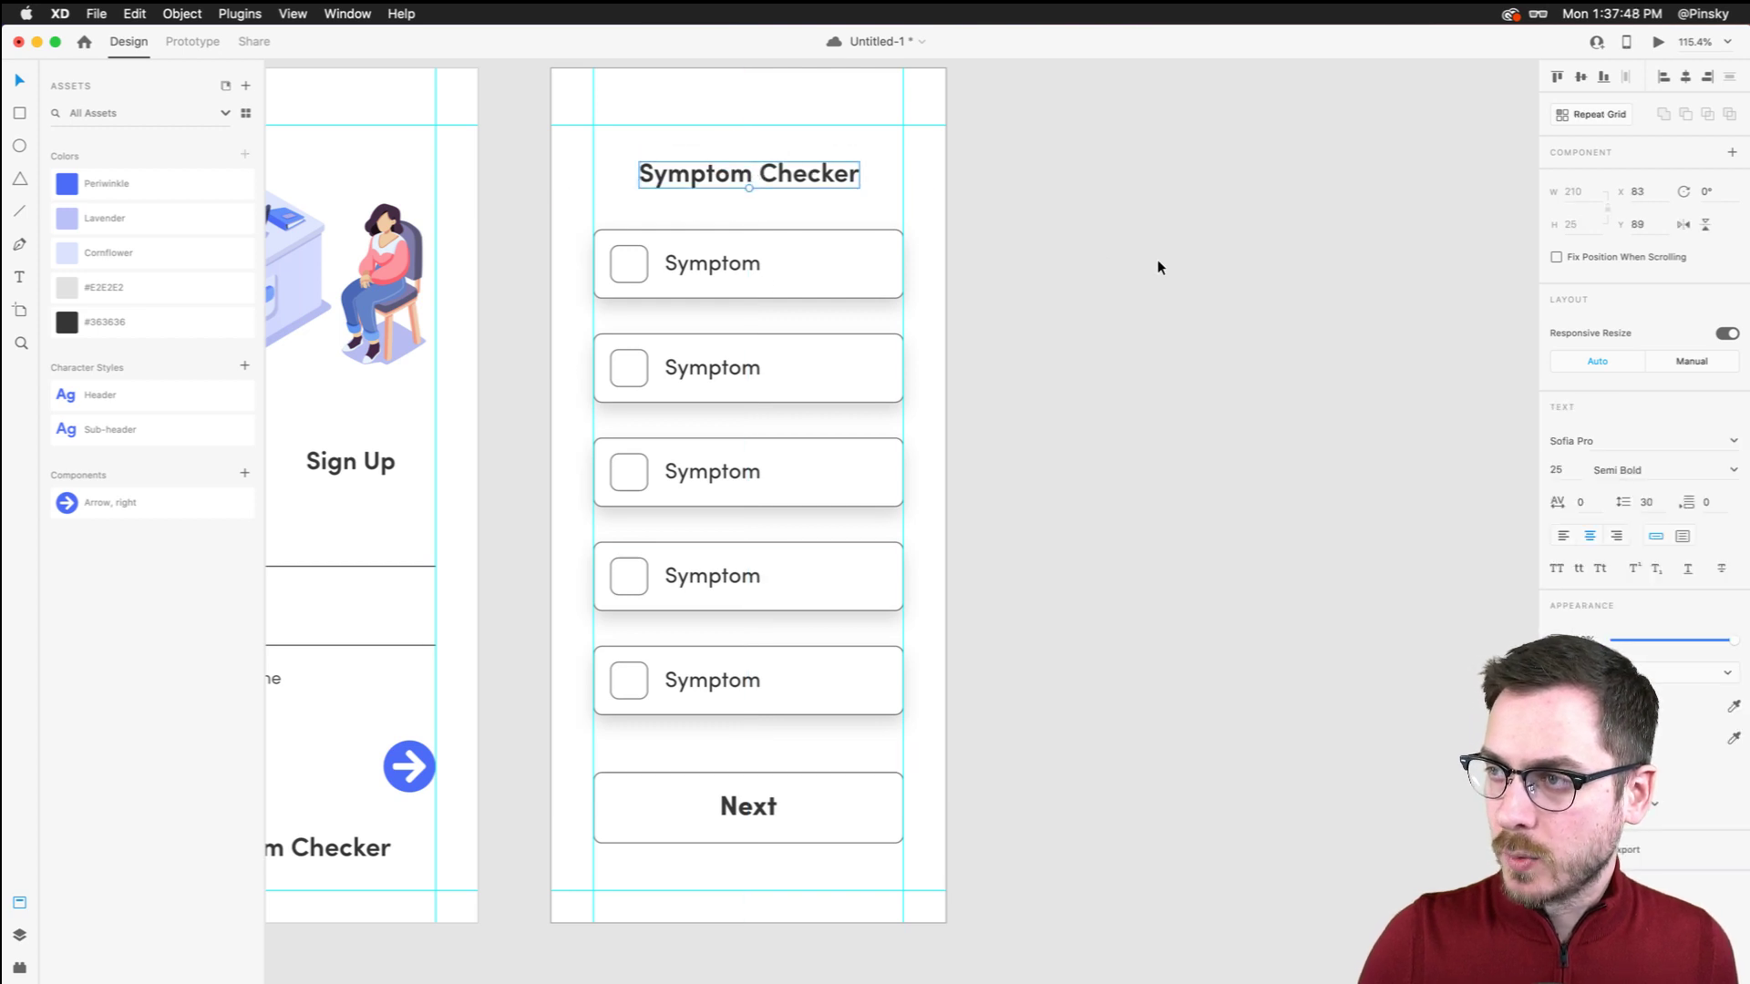
pyautogui.scroll(-5, 1157, 267)
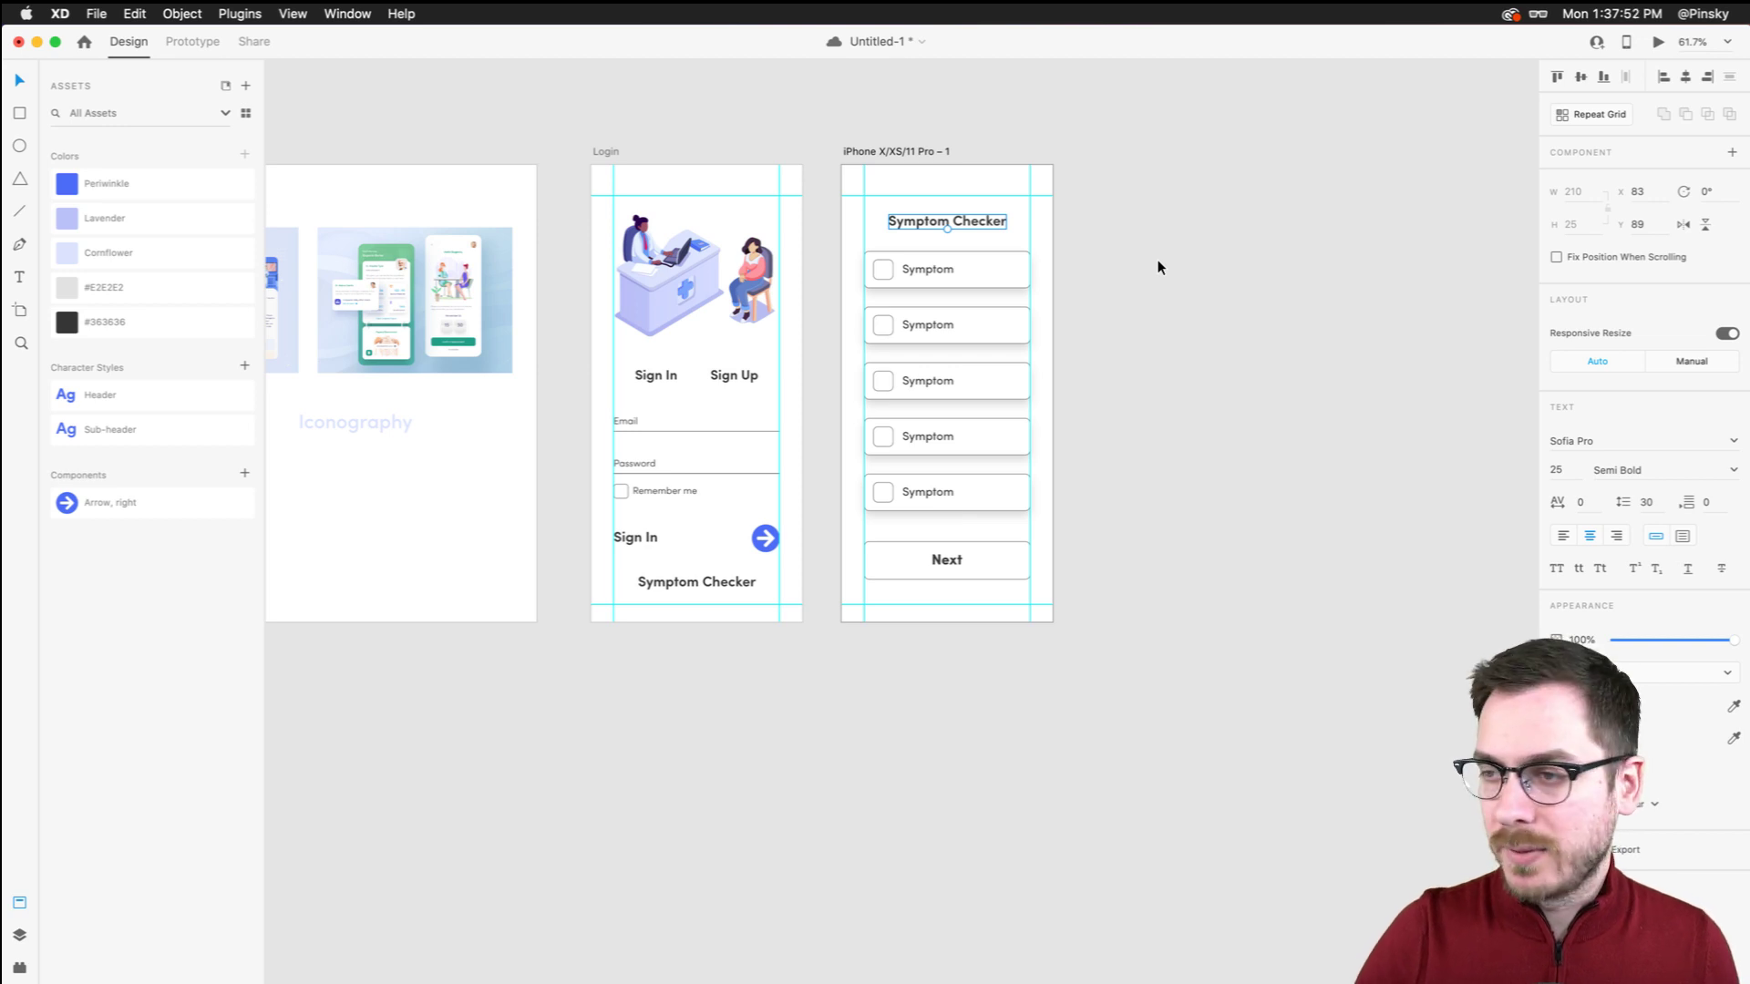
pyautogui.scroll(4, 898, 267)
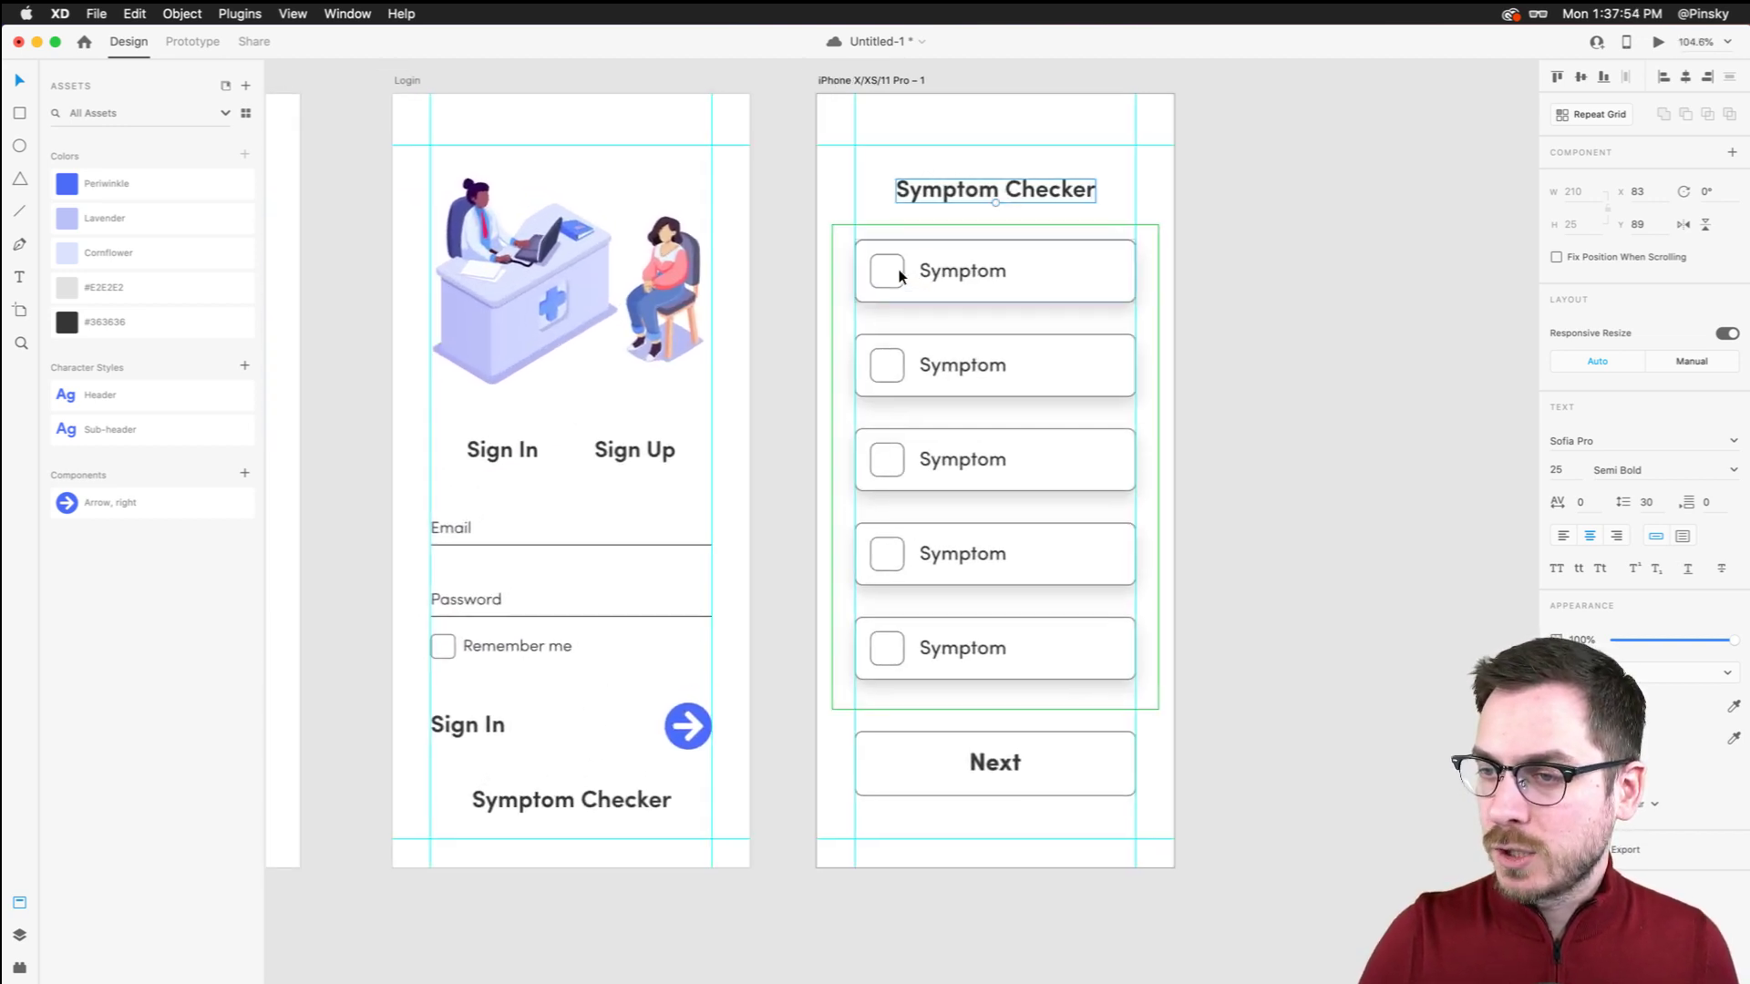
# Hide the artboard guides and save the document
pyautogui.press('super+semicolon')
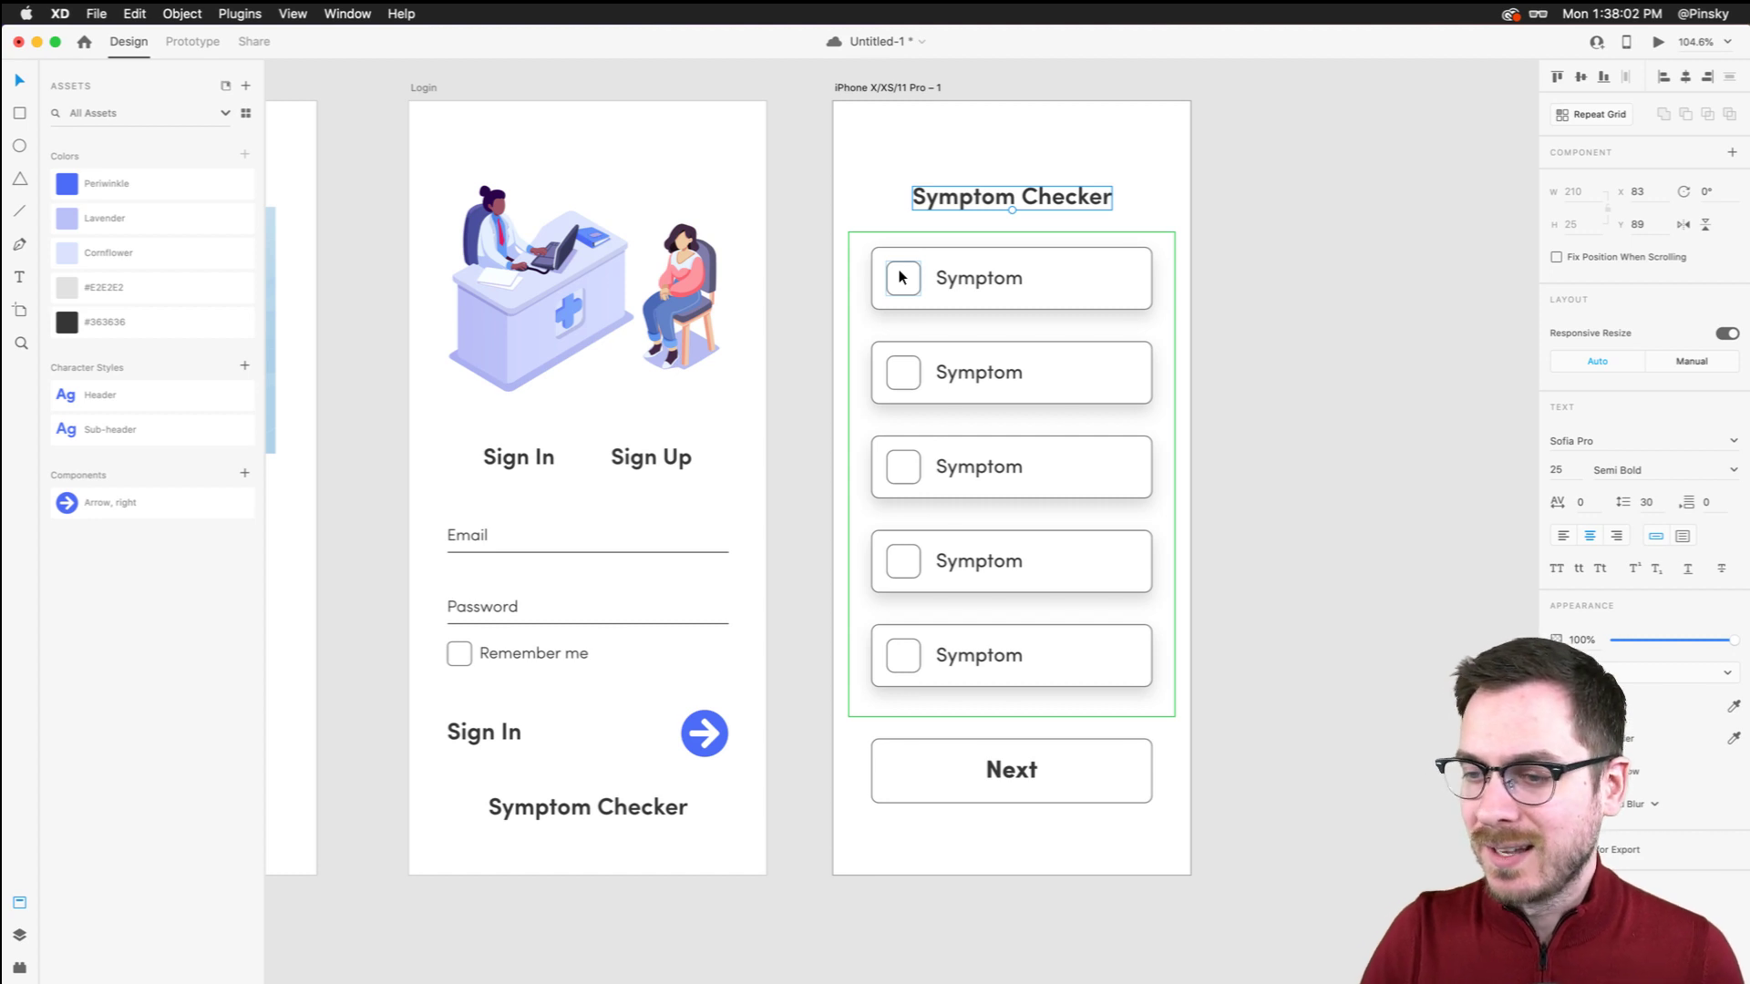
pyautogui.press('super+s')
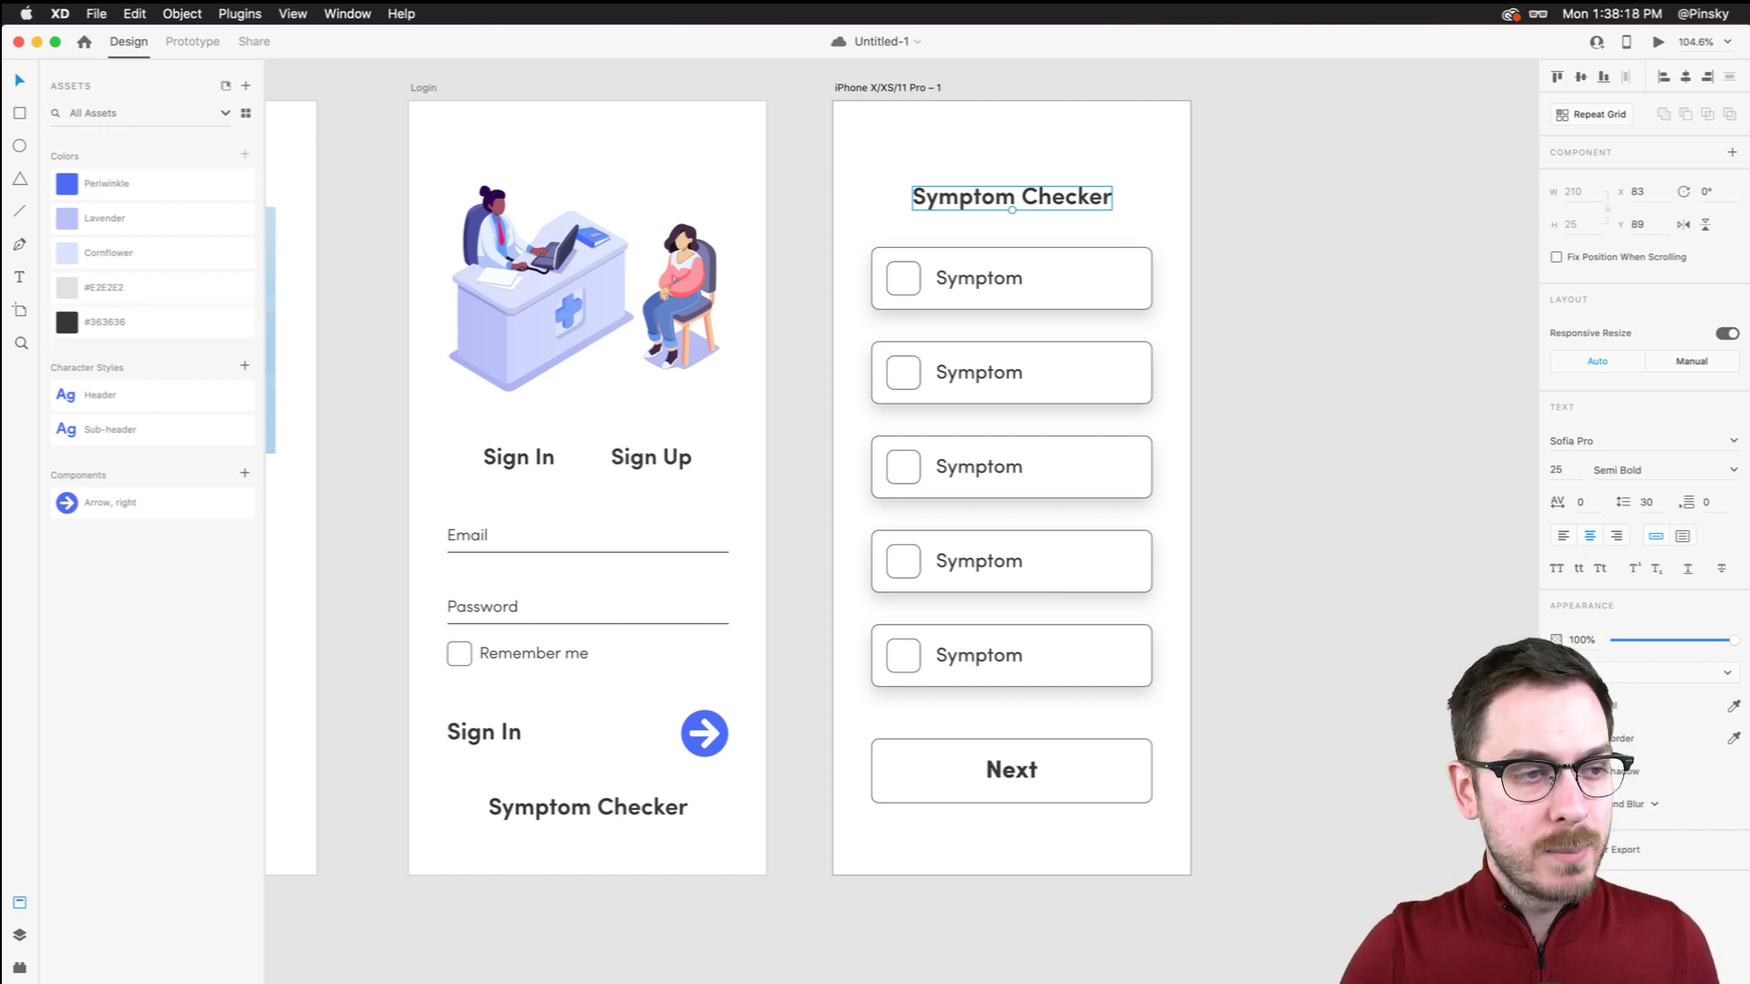
# Draw a rectangle about 375 by 546 on the Login artboard, covering everything from Y 266 down to its lower edge
pyautogui.click(649, 224)
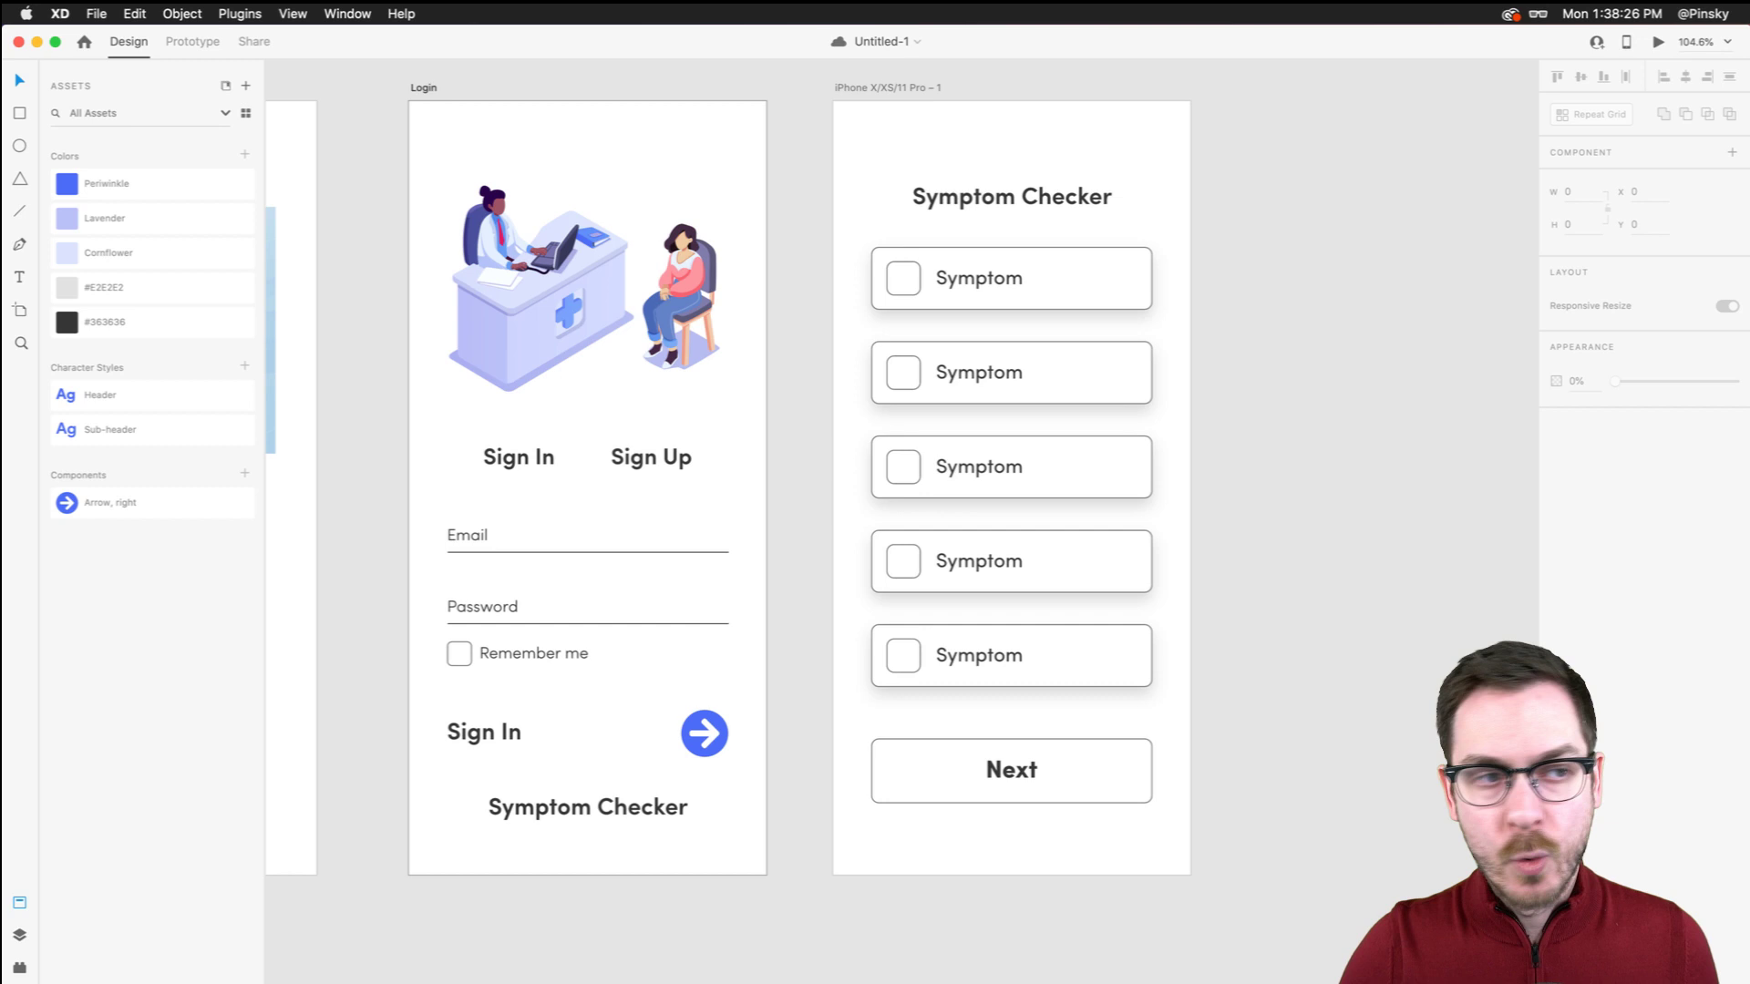
pyautogui.click(531, 289)
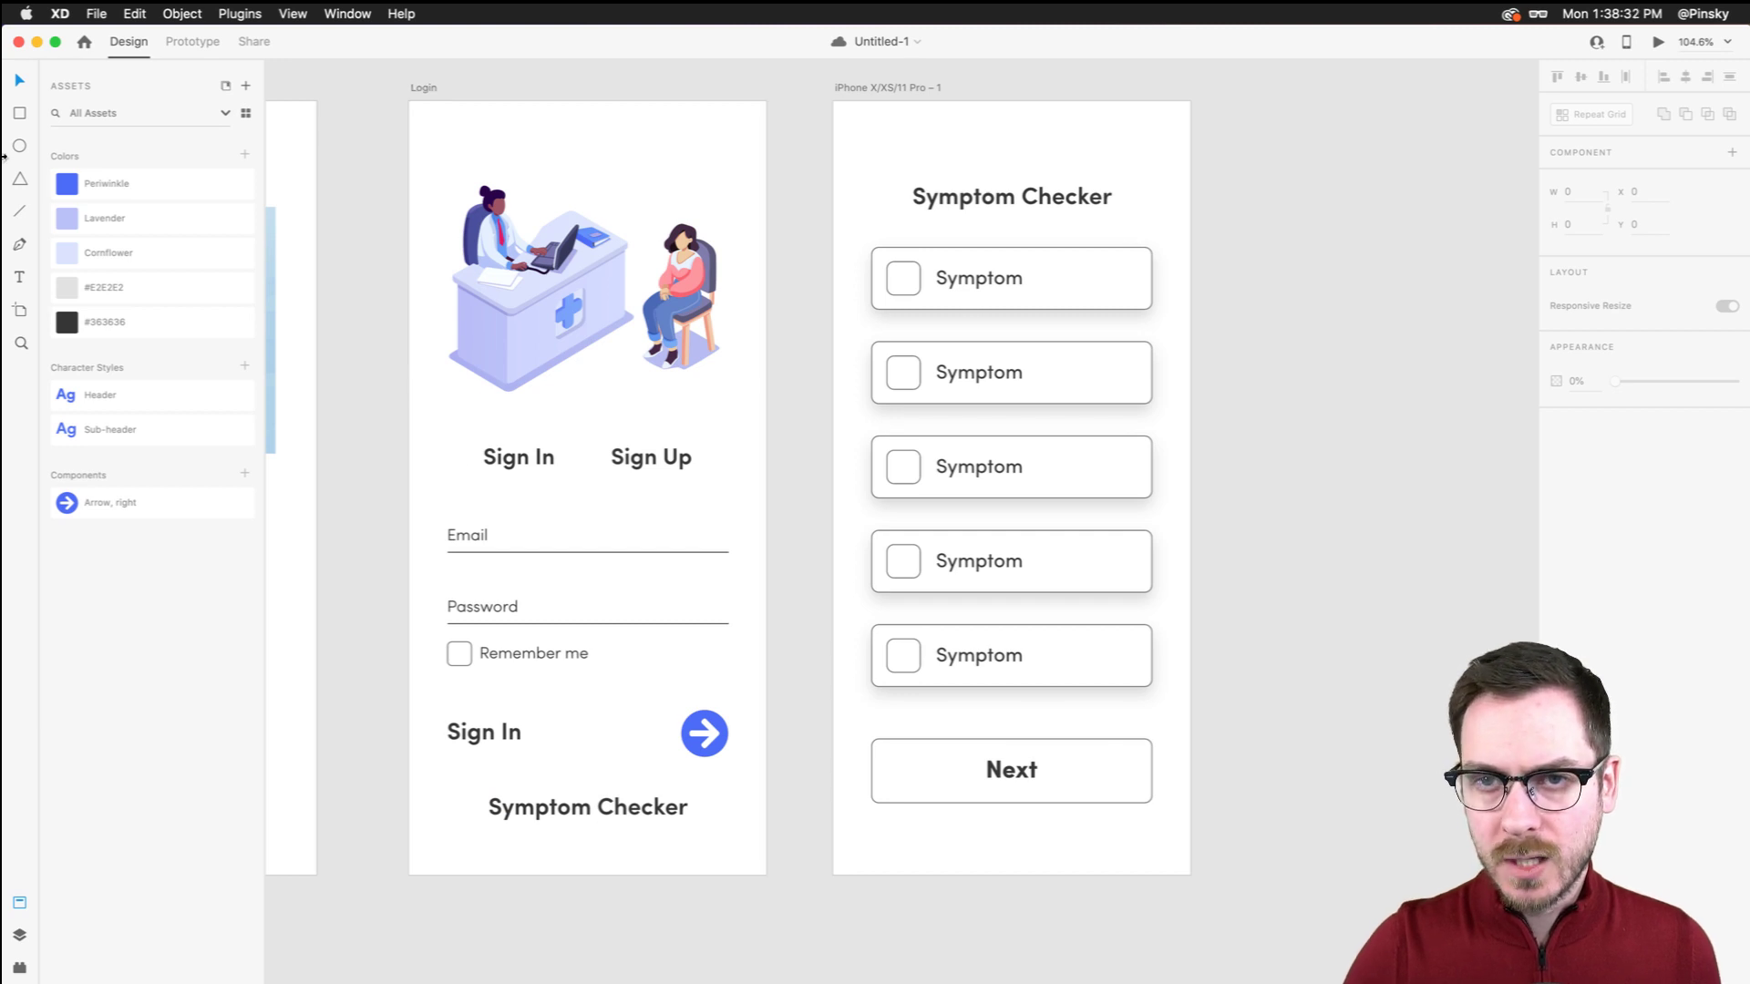
pyautogui.click(20, 115)
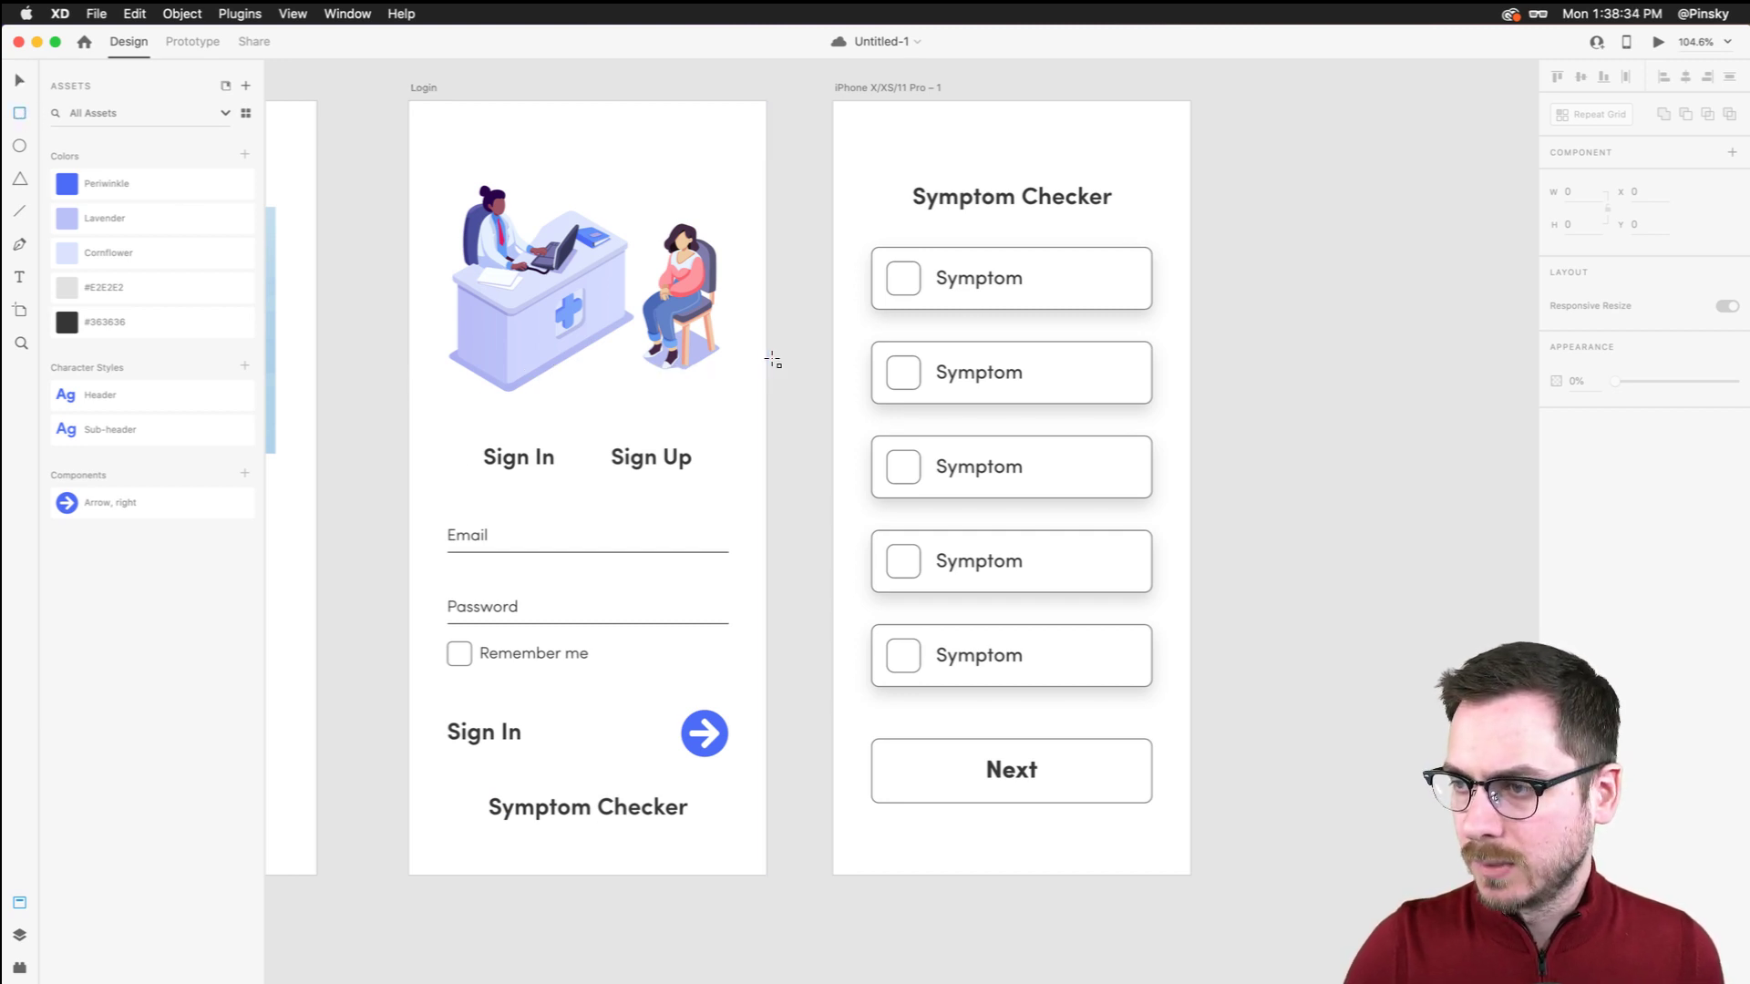
pyautogui.moveTo(769, 359); pyautogui.dragTo(410, 880)
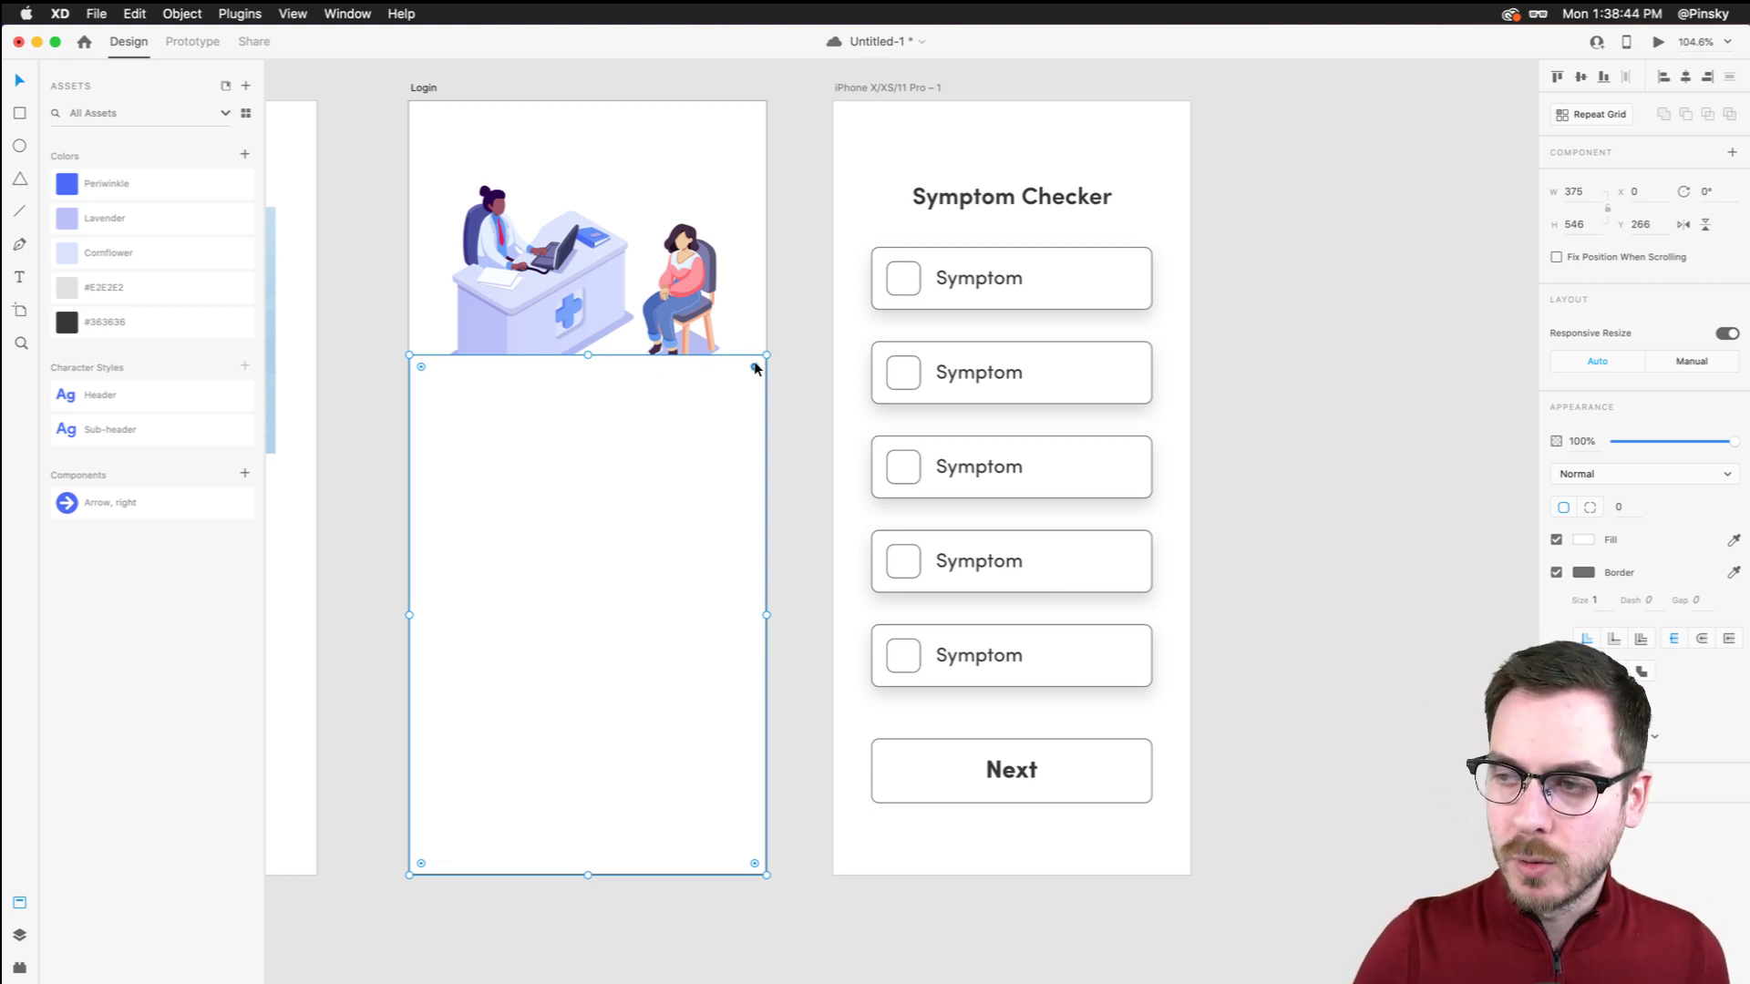
pyautogui.moveTo(754, 366); pyautogui.dragTo(721, 396)
pyautogui.moveTo(717, 399); pyautogui.dragTo(715, 398)
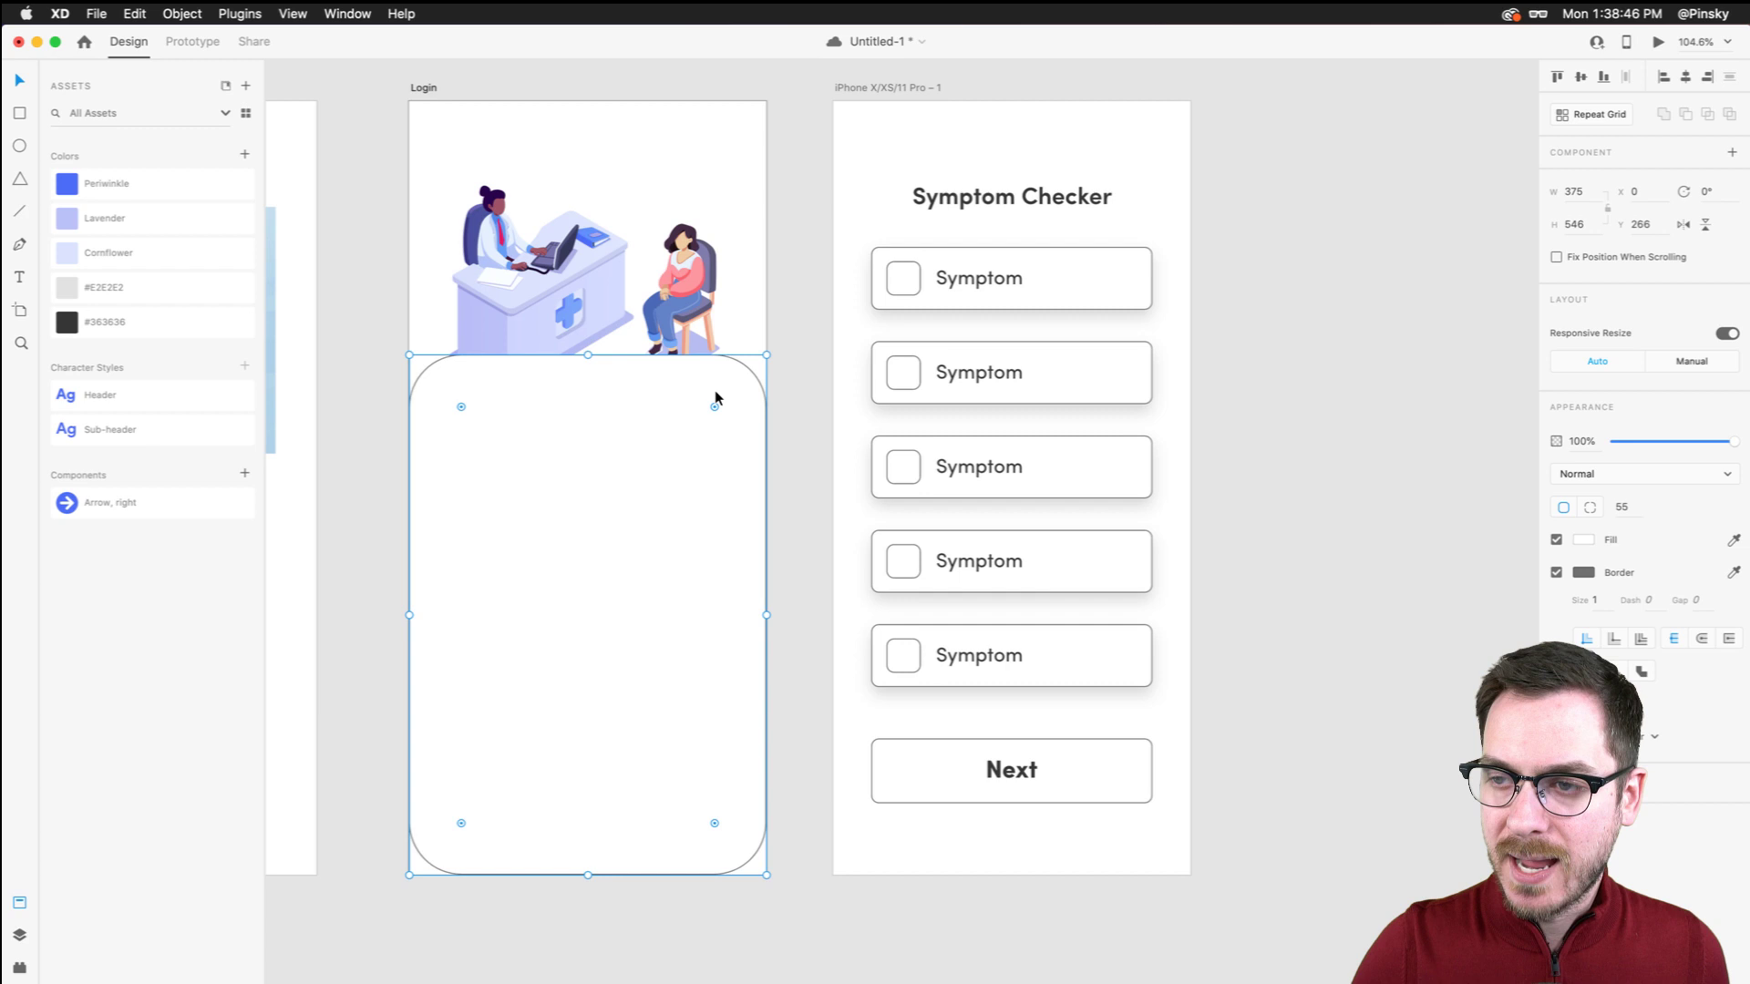
pyautogui.press('super+z')
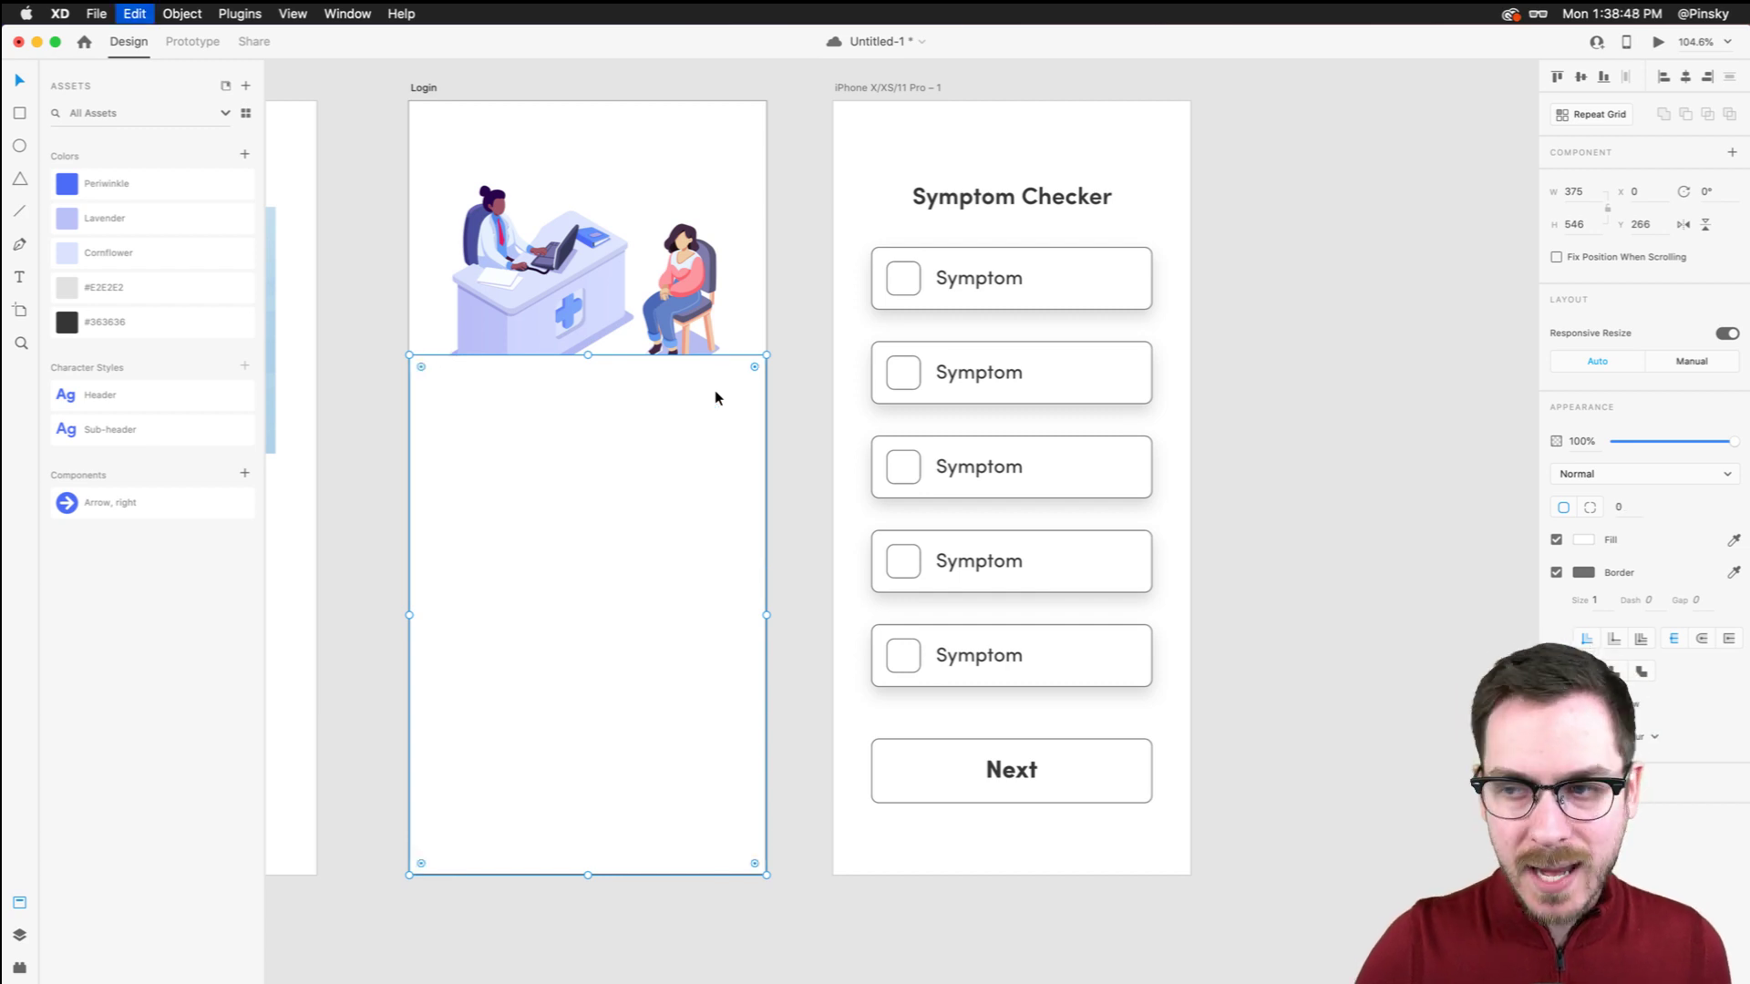
# Round only the rectangle's upper-right corner to a radius of 70 and save the document
pyautogui.moveTo(754, 364); pyautogui.dragTo(701, 414)
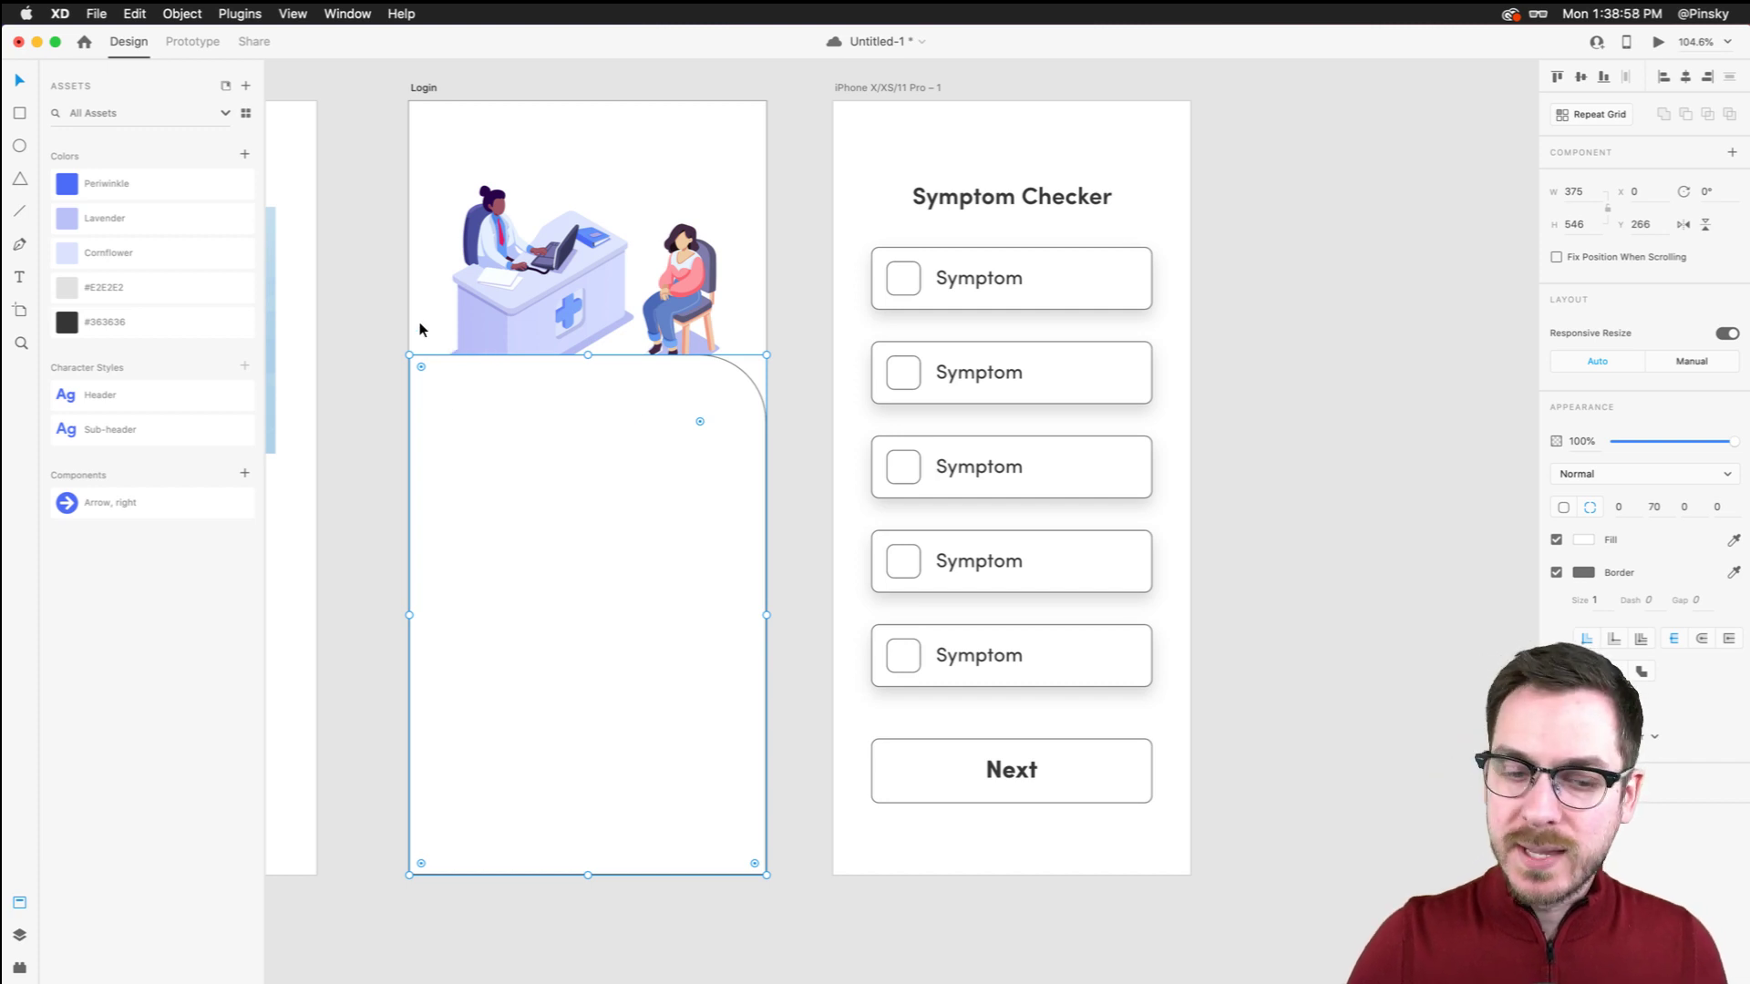
pyautogui.scroll(5, 407, 356)
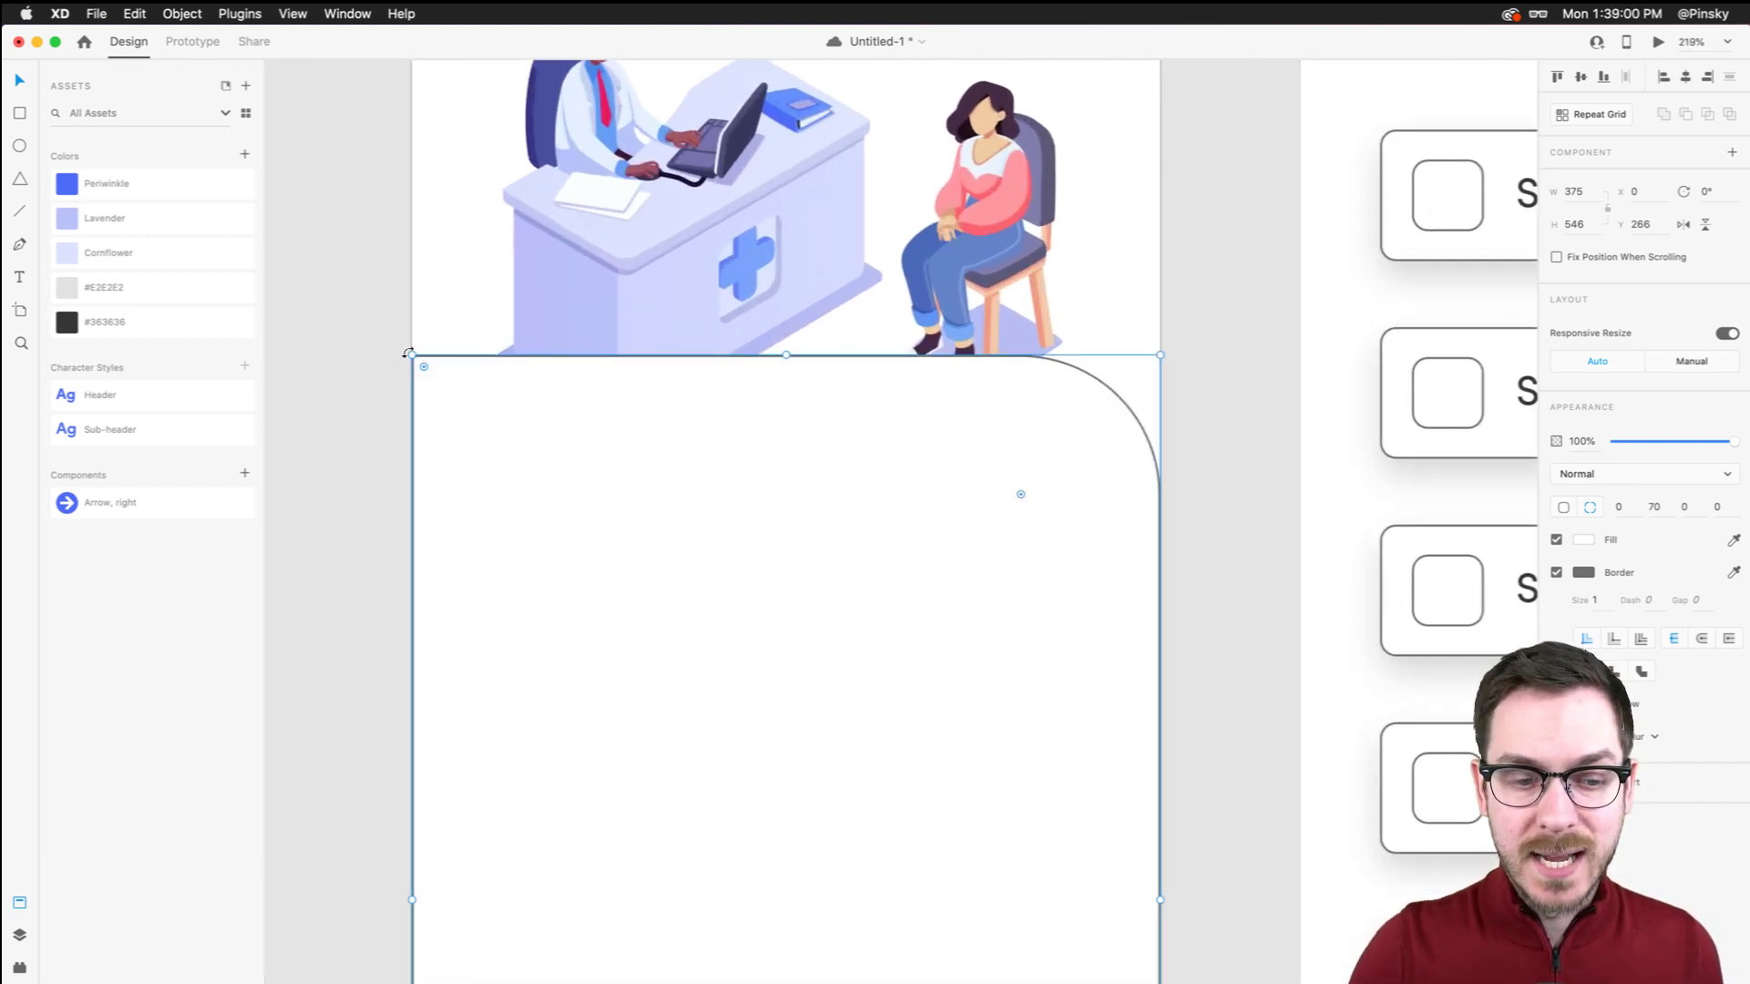
pyautogui.scroll(-4, 406, 355)
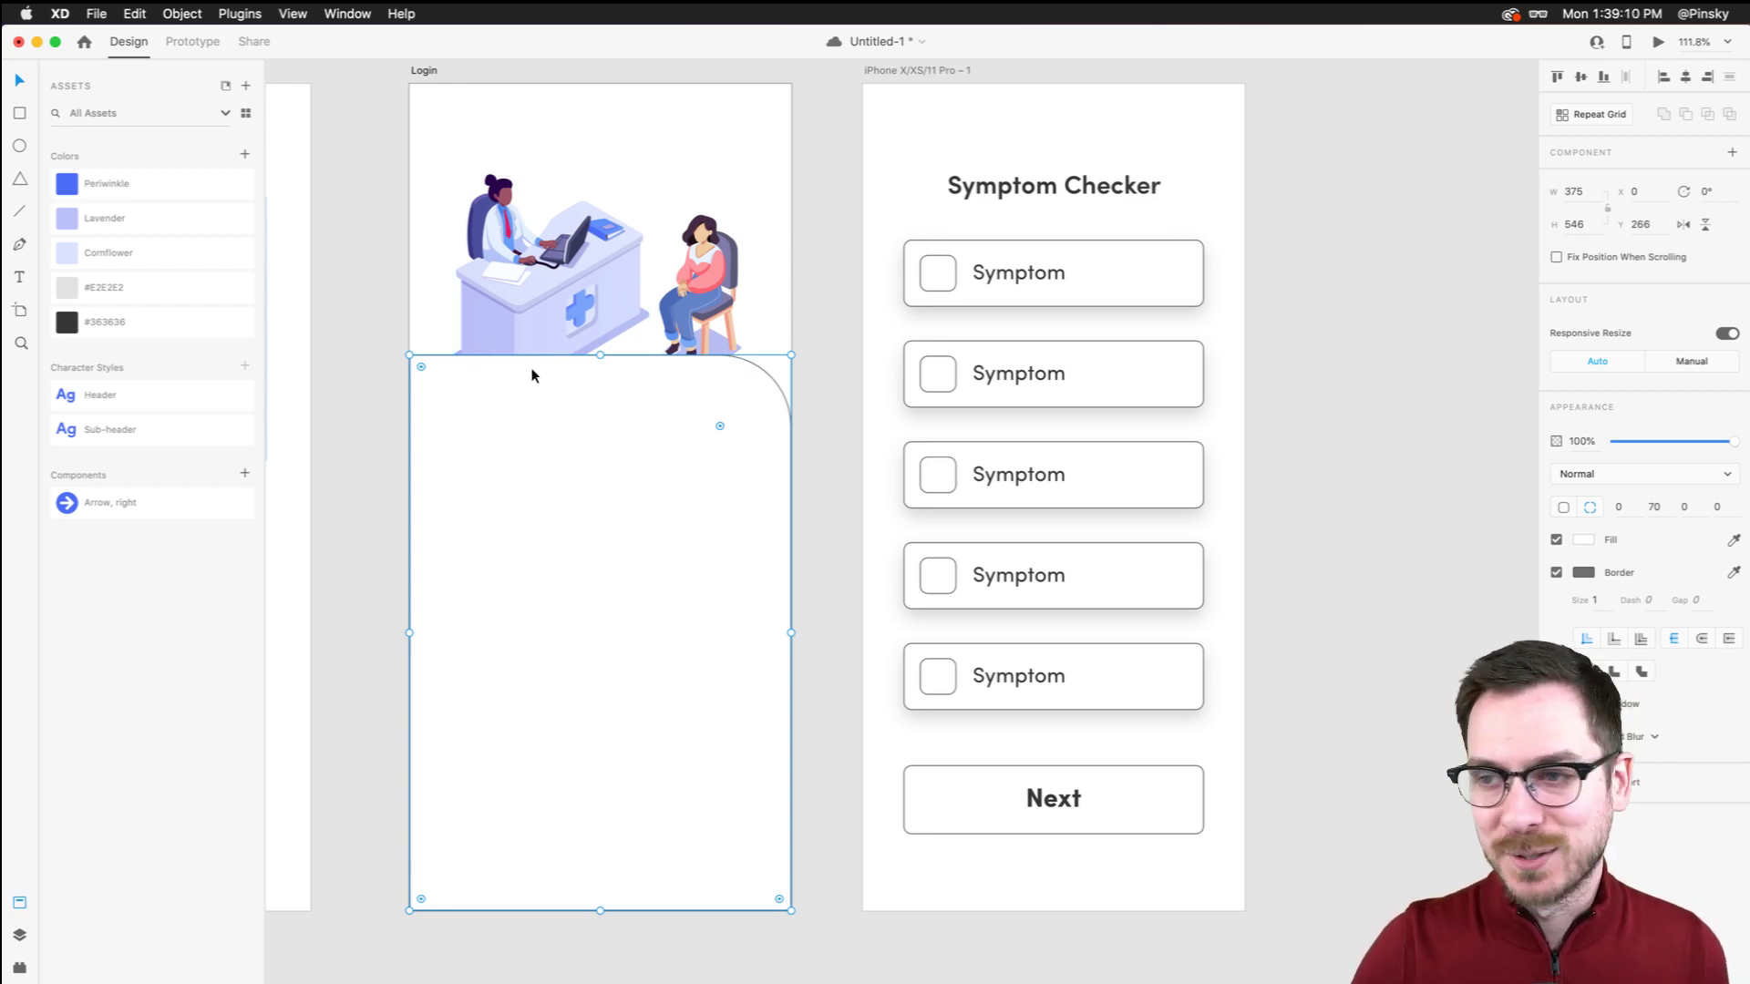
pyautogui.press('super+s')
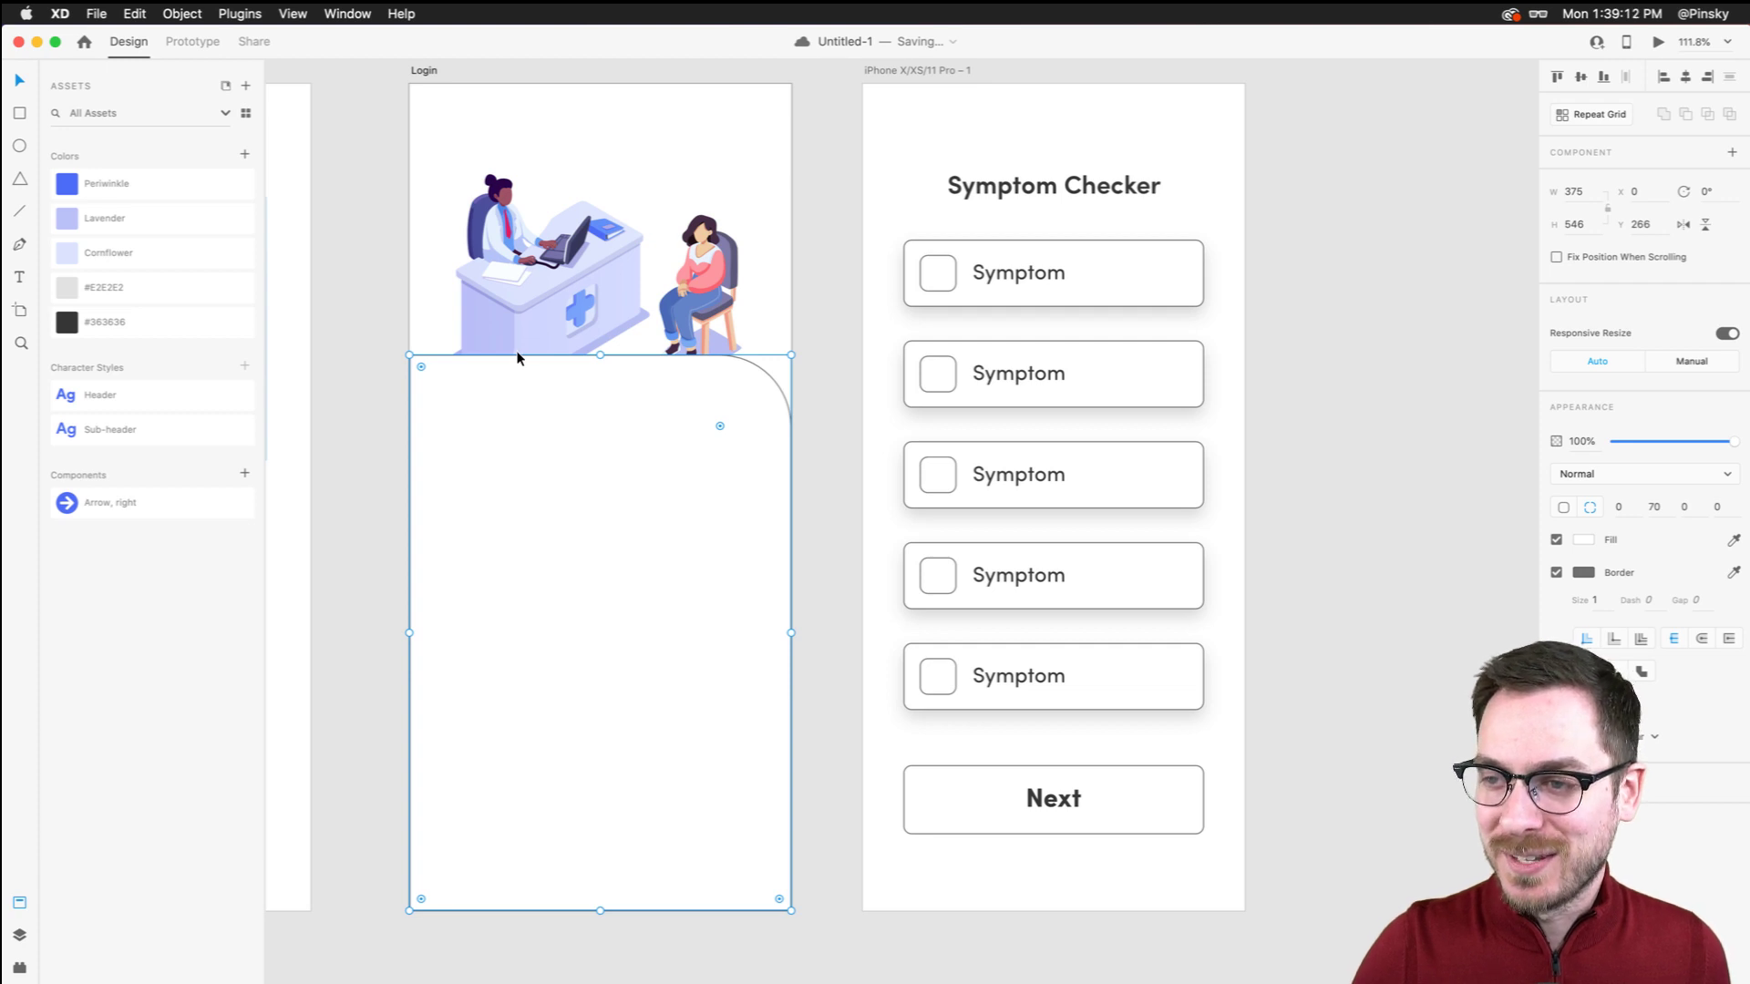
# Add an anchor point on the rectangle's upper edge at about X 82 and convert it to a smooth curve point
pyautogui.doubleClick(517, 357)
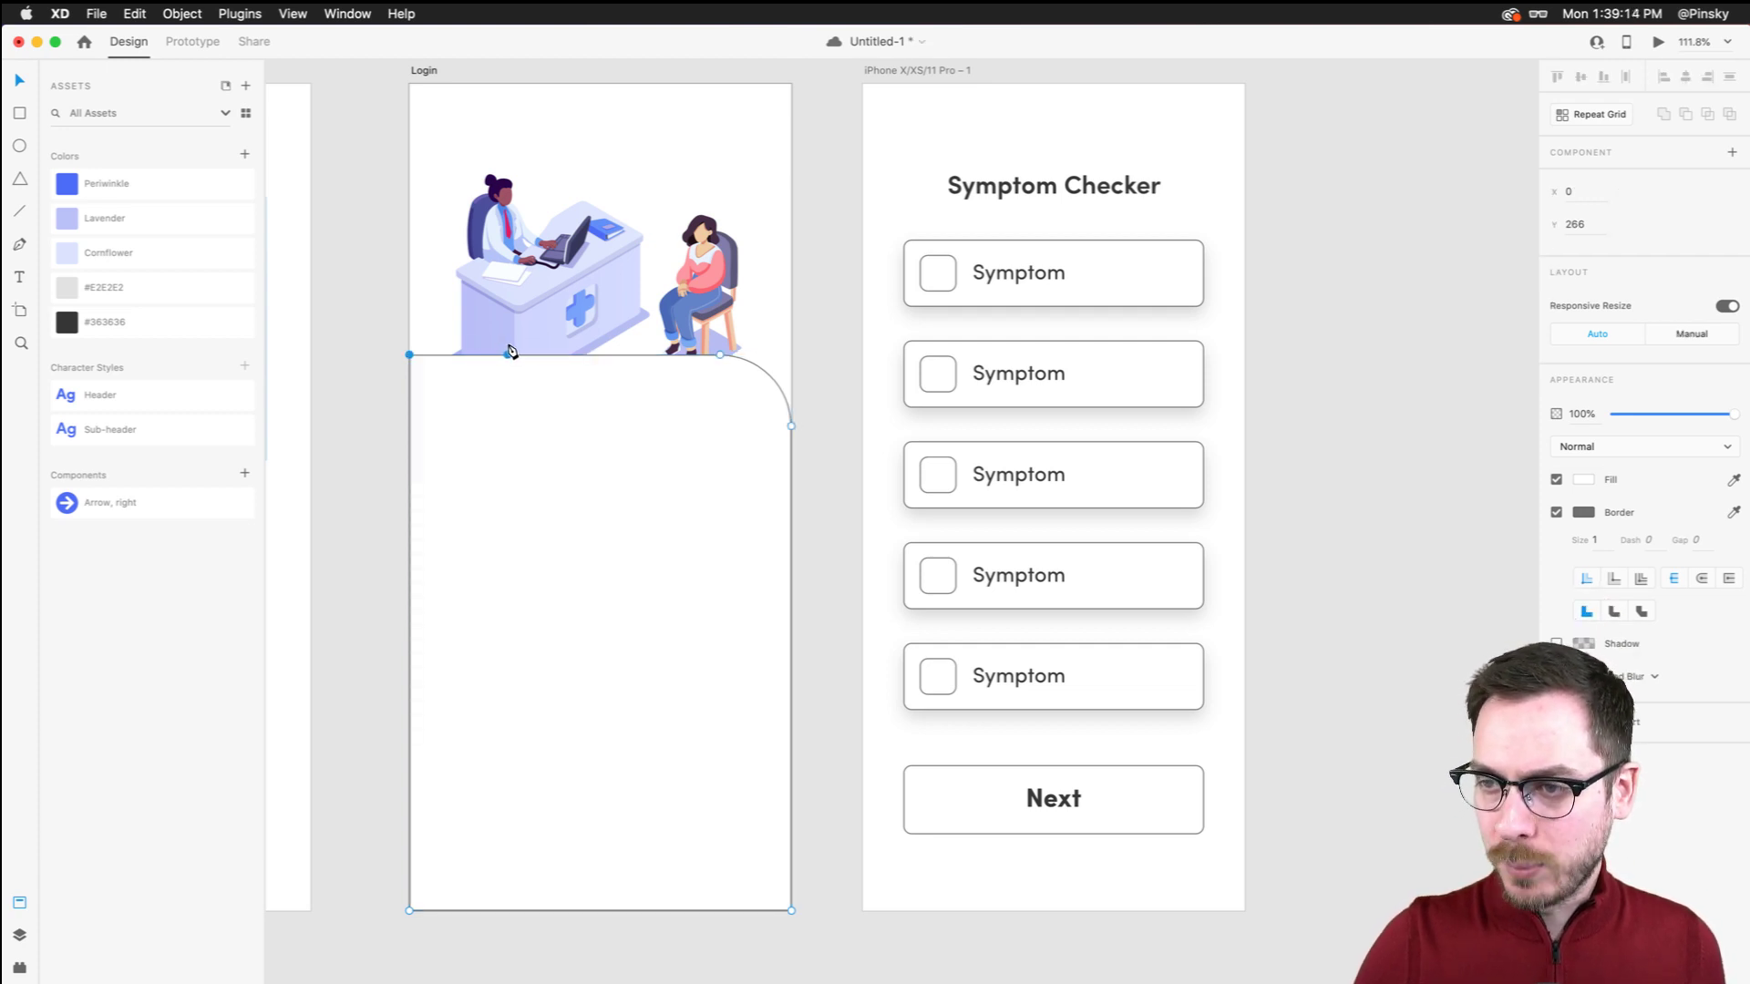
pyautogui.scroll(5, 509, 353)
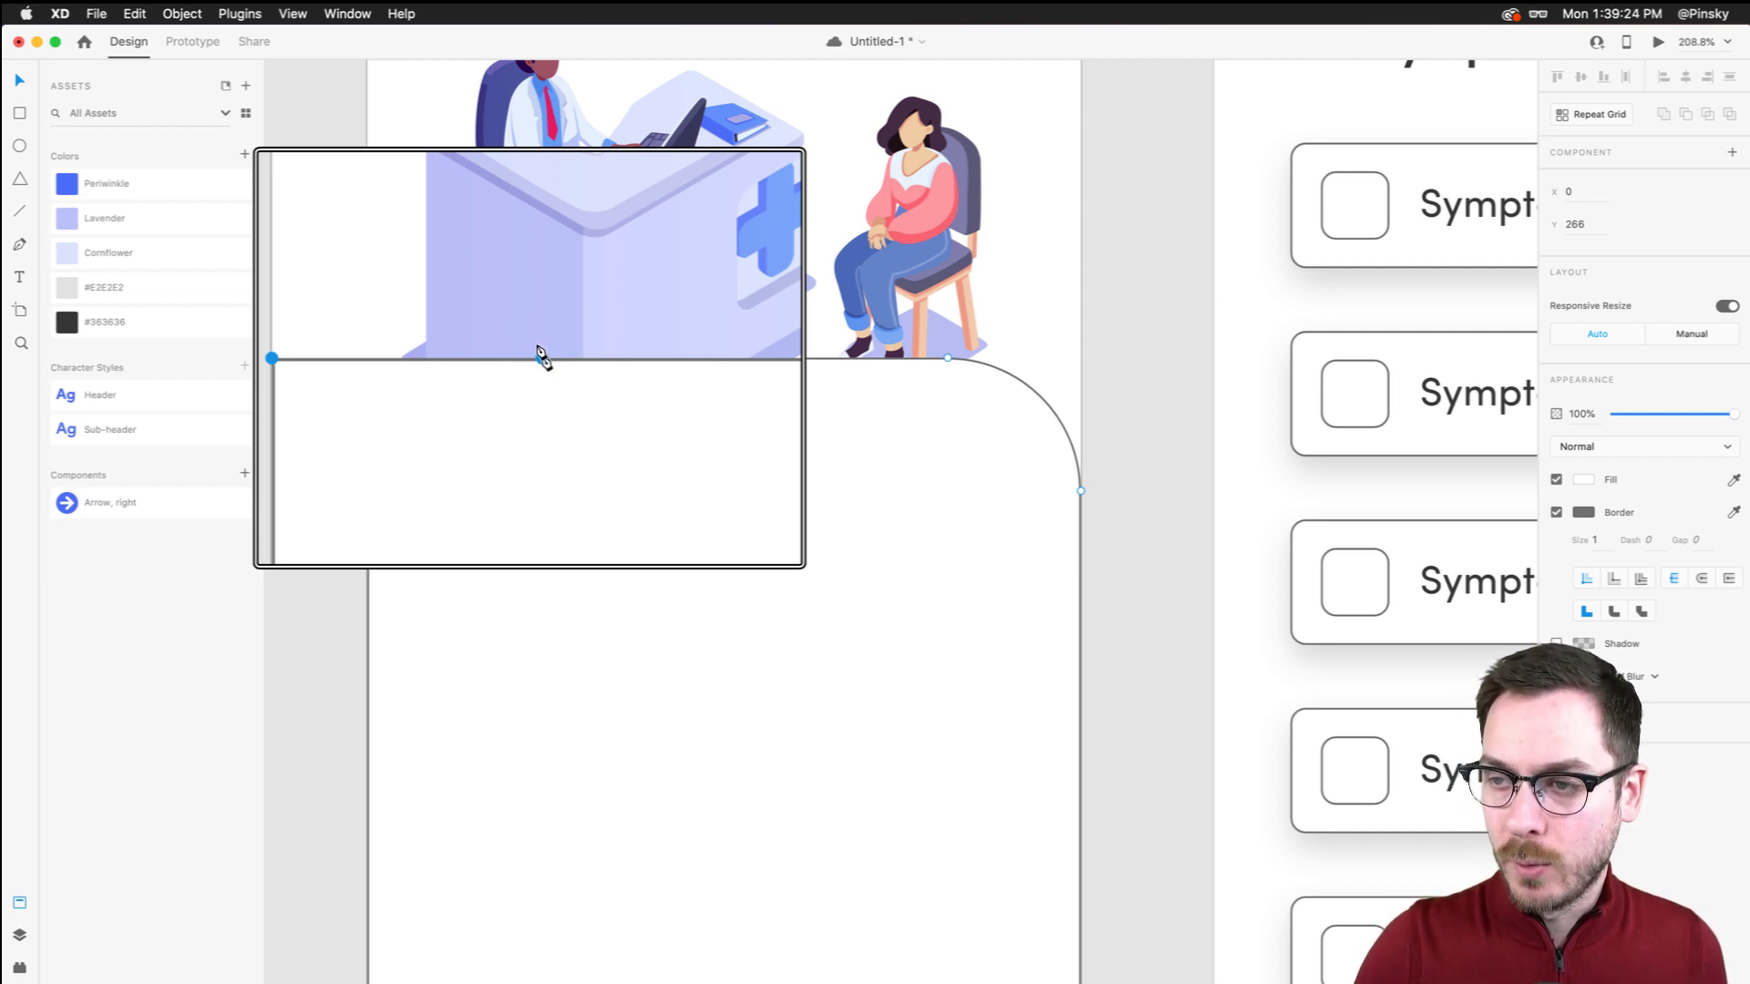
pyautogui.click(523, 358)
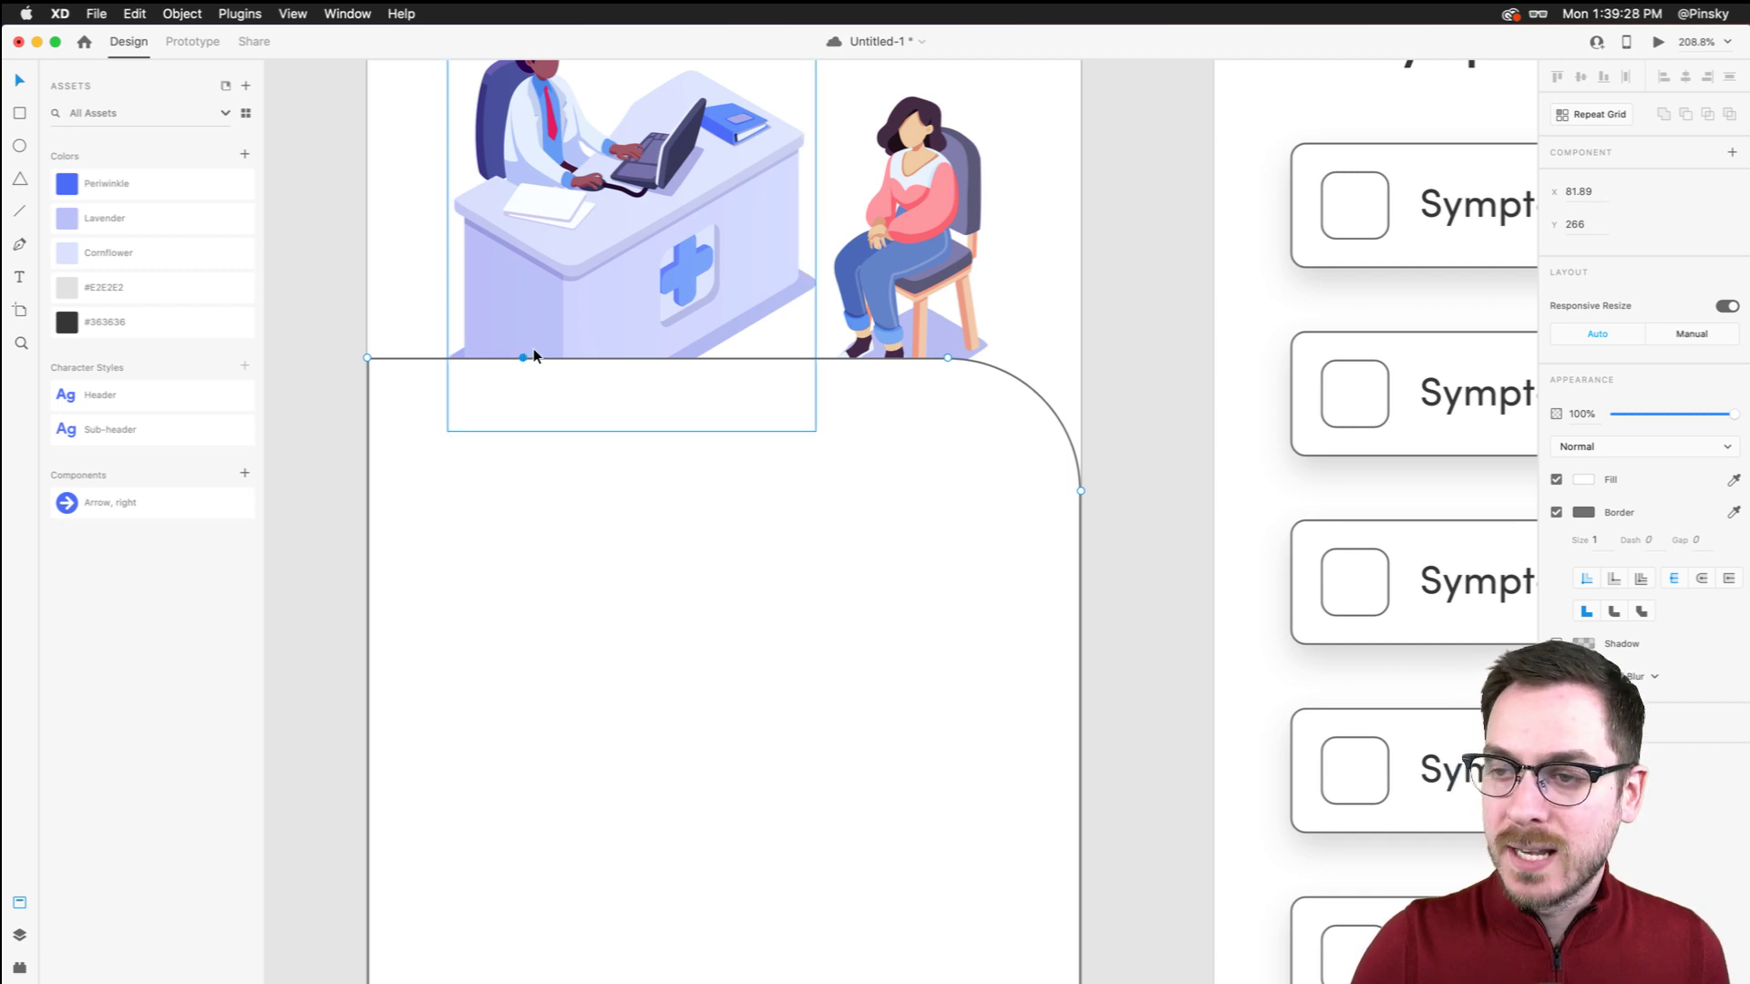
pyautogui.doubleClick(523, 357)
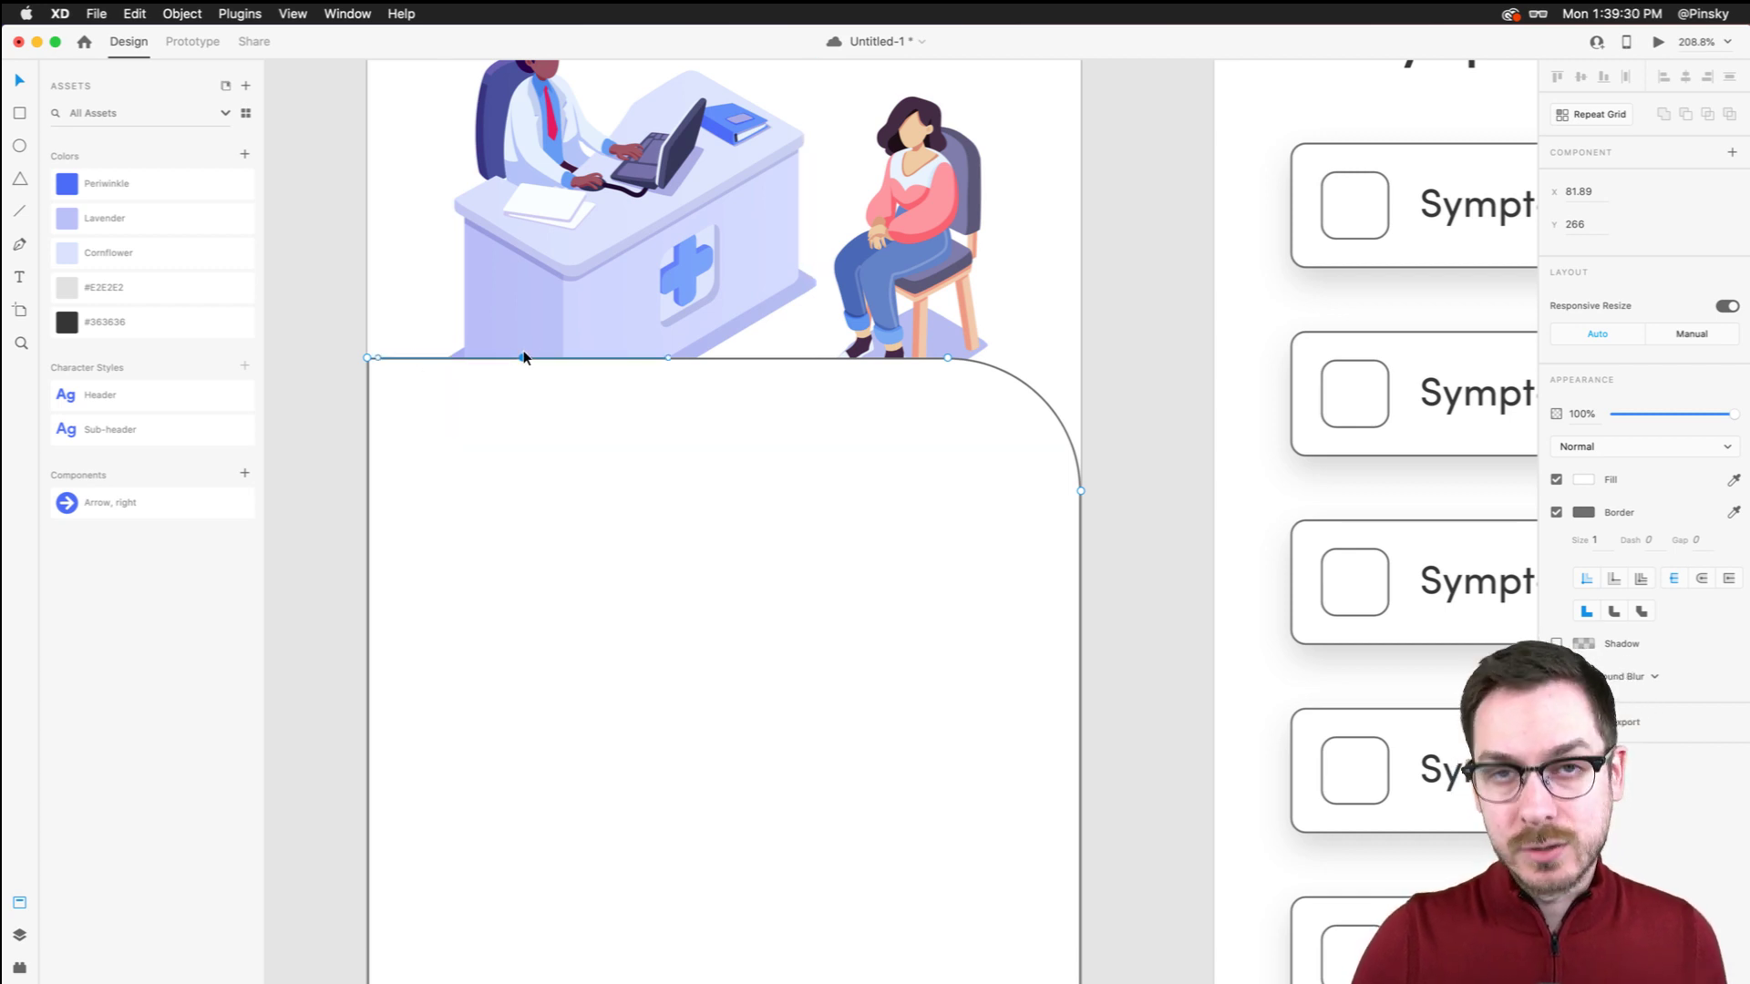
pyautogui.moveTo(523, 358); pyautogui.dragTo(547, 419)
pyautogui.press('super+z')
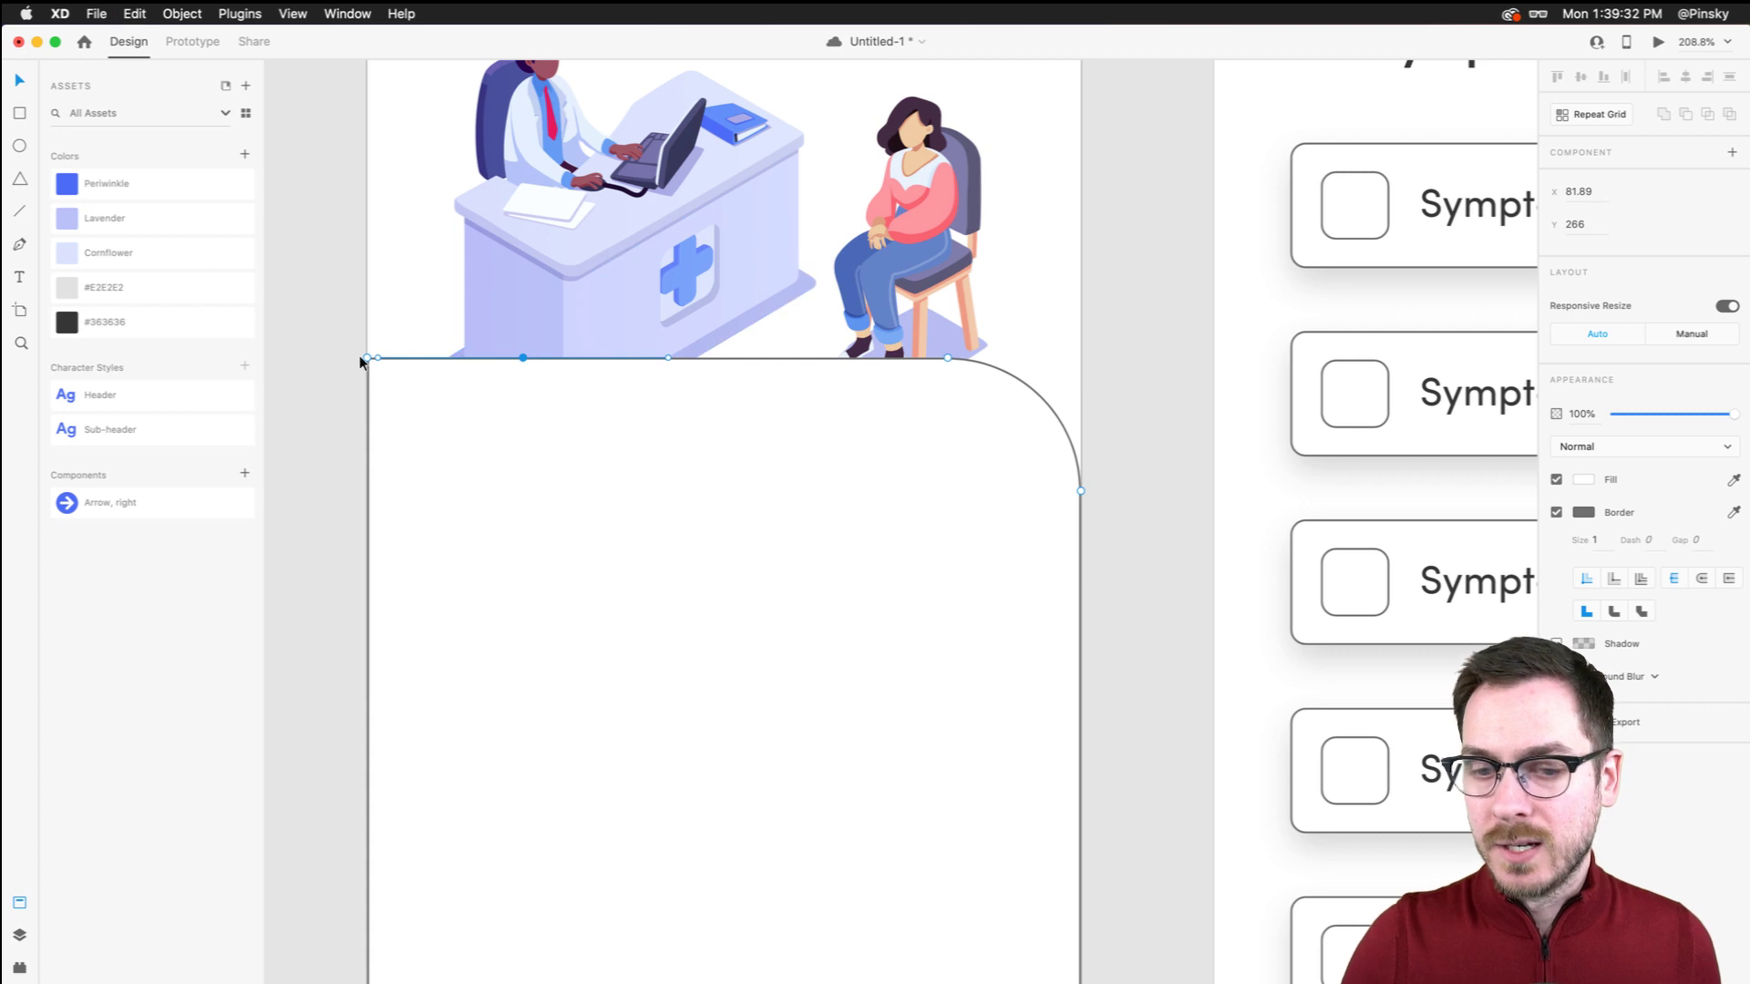
# Raise the shape's upper-left anchor point to Y 176 and stretch the neighbouring point's curve handle to about X -6 at Y 266
pyautogui.scroll(-3, 359, 358)
pyautogui.click(364, 358)
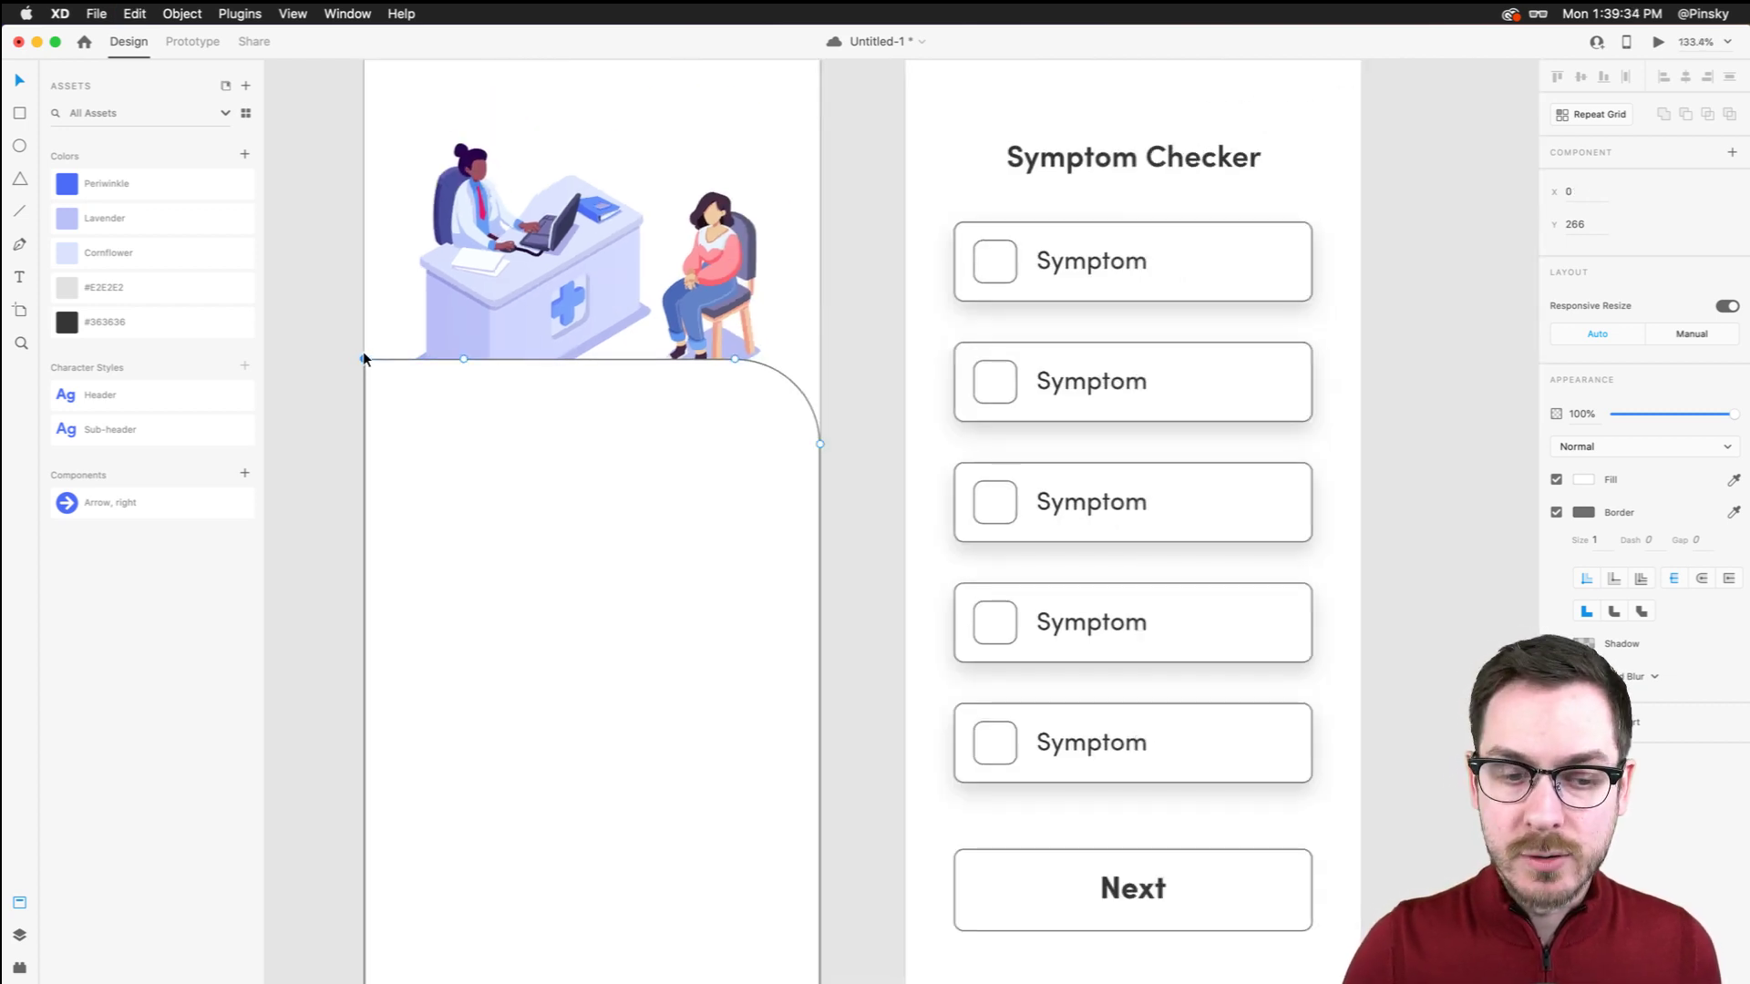
pyautogui.moveTo(363, 358); pyautogui.dragTo(364, 237)
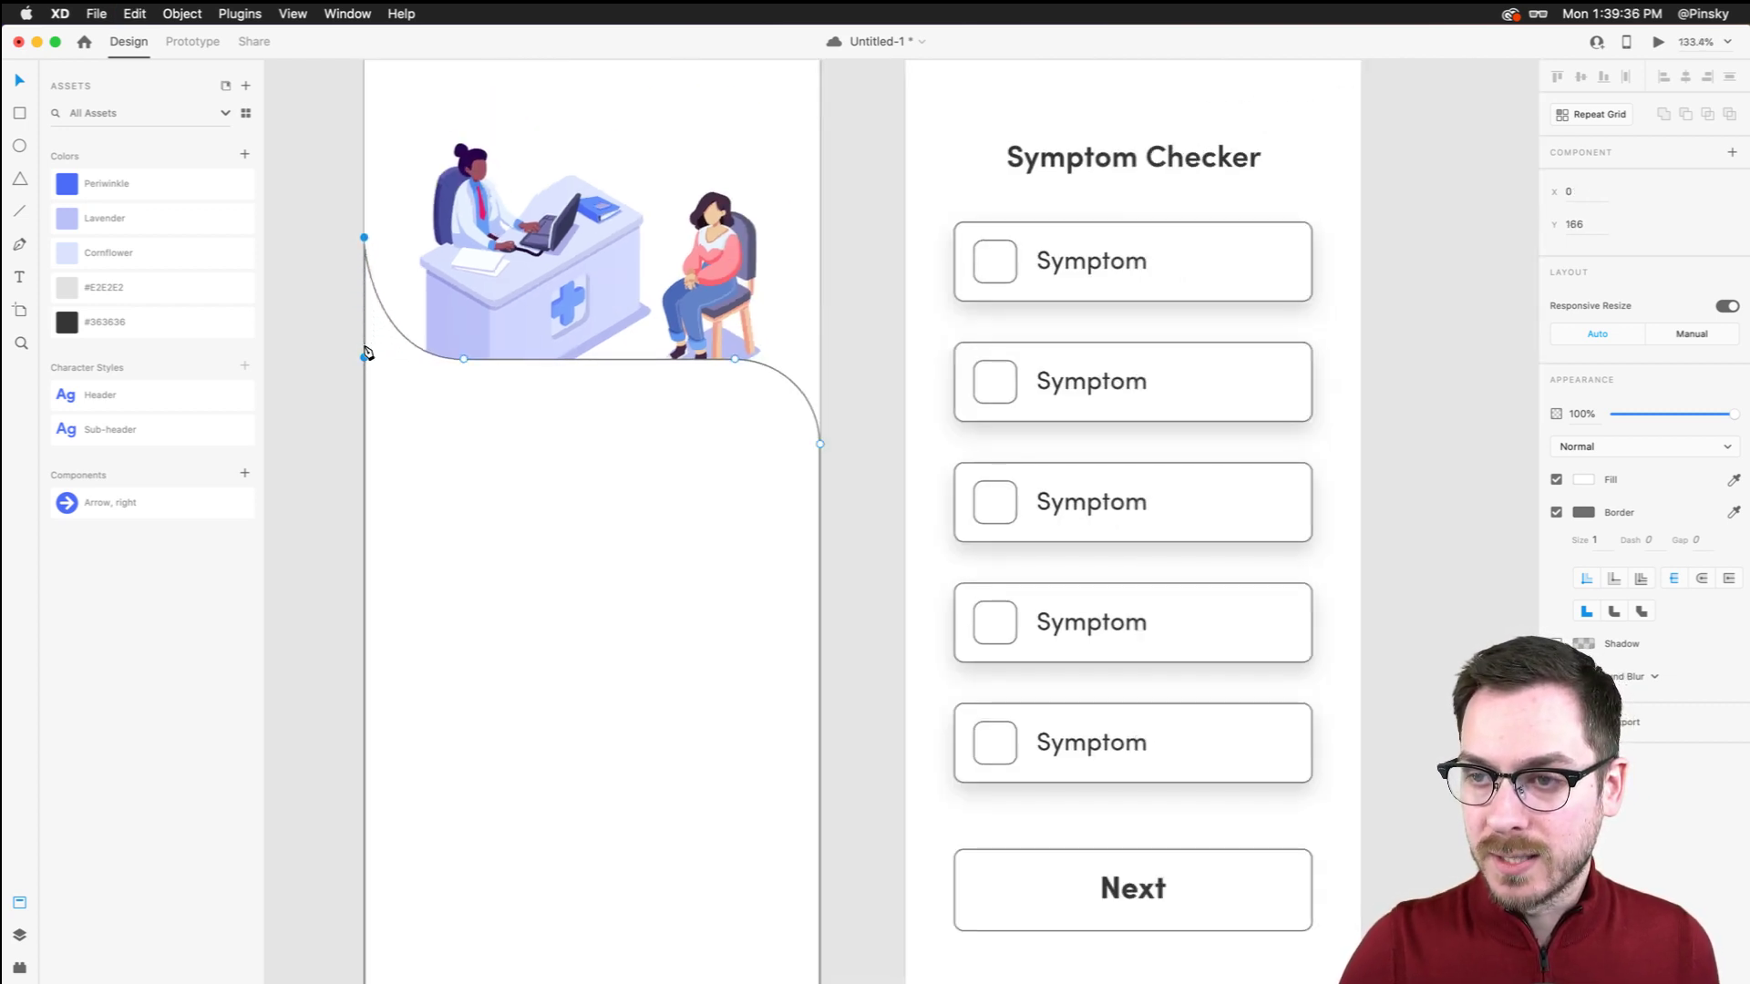
pyautogui.hotkey('shift', 'Down')
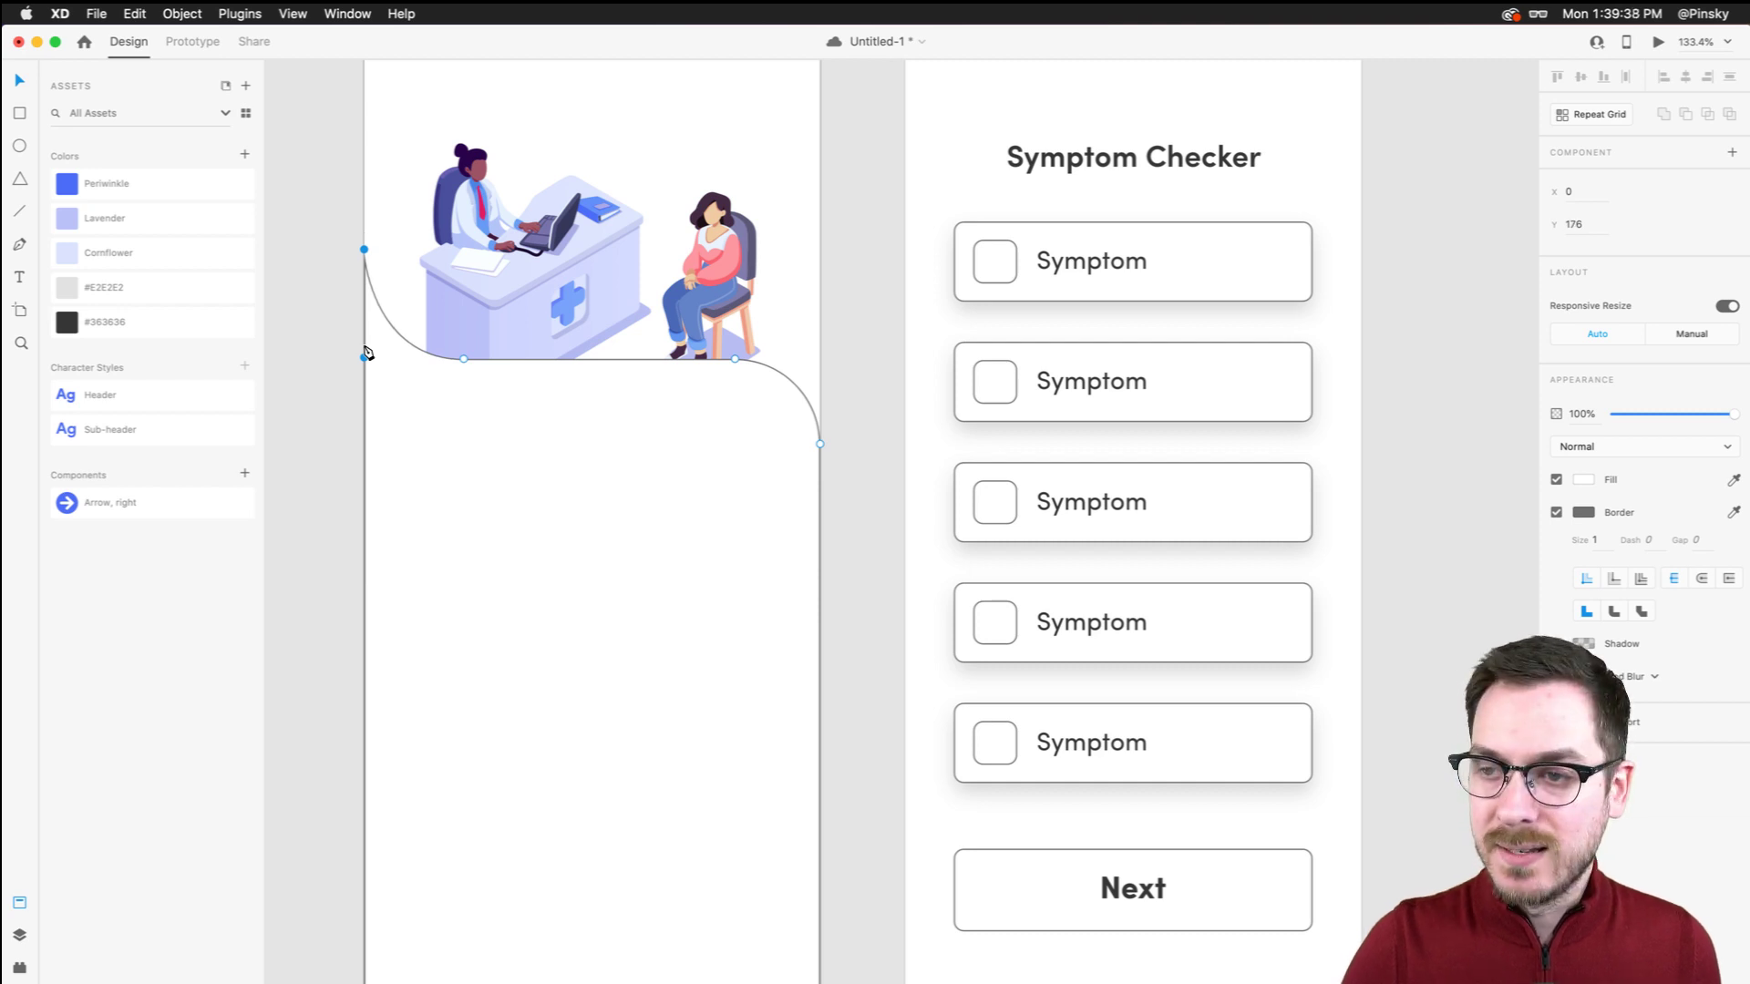
pyautogui.moveTo(440, 350); pyautogui.dragTo(357, 360)
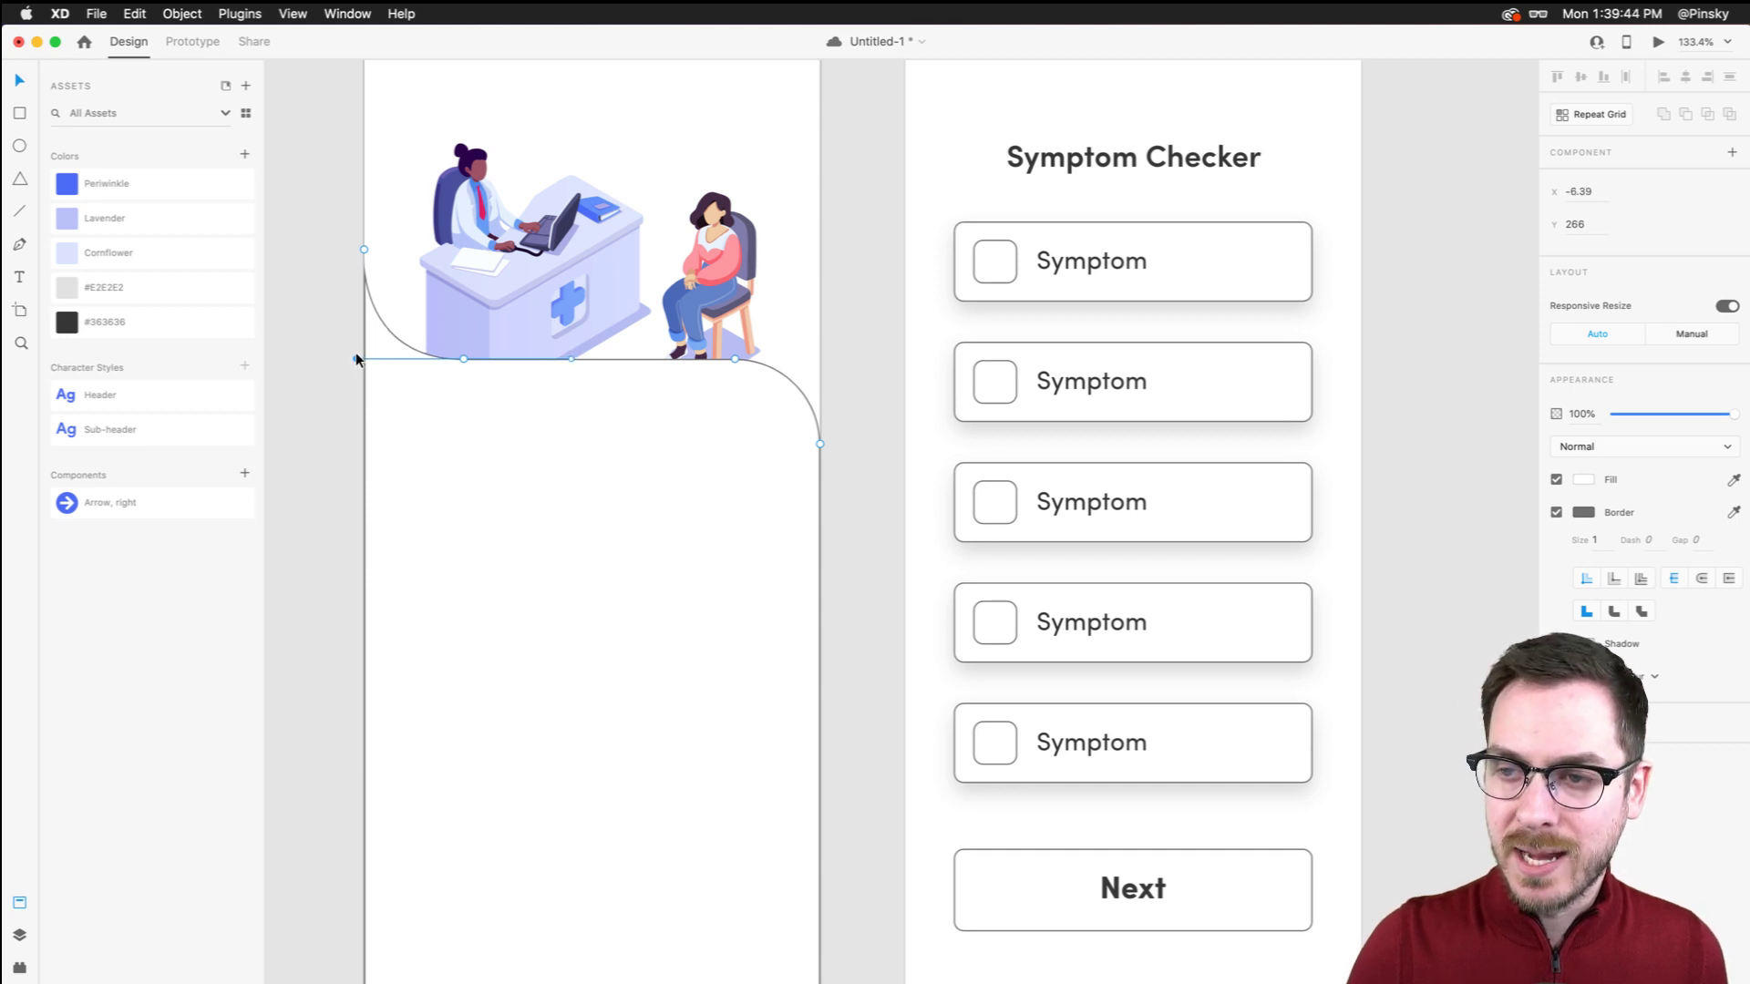
# Remove the border from the curved shape and fill it with the Periwinkle color
pyautogui.click(1557, 512)
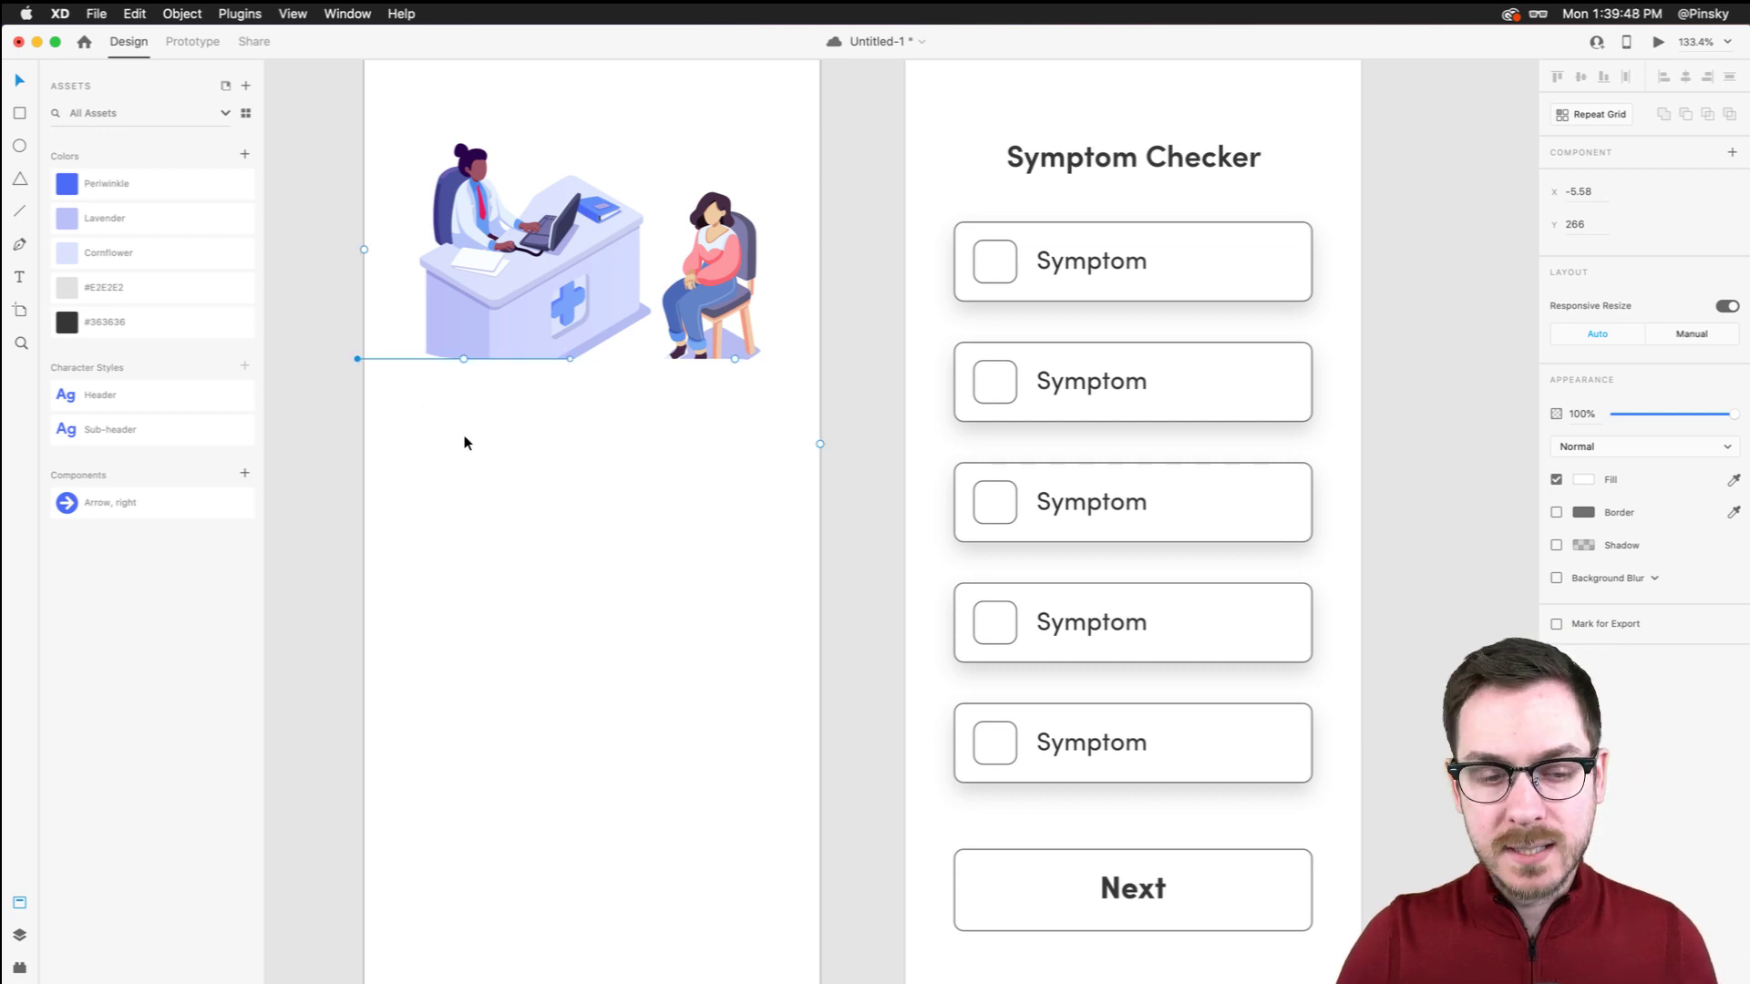
pyautogui.press('Escape')
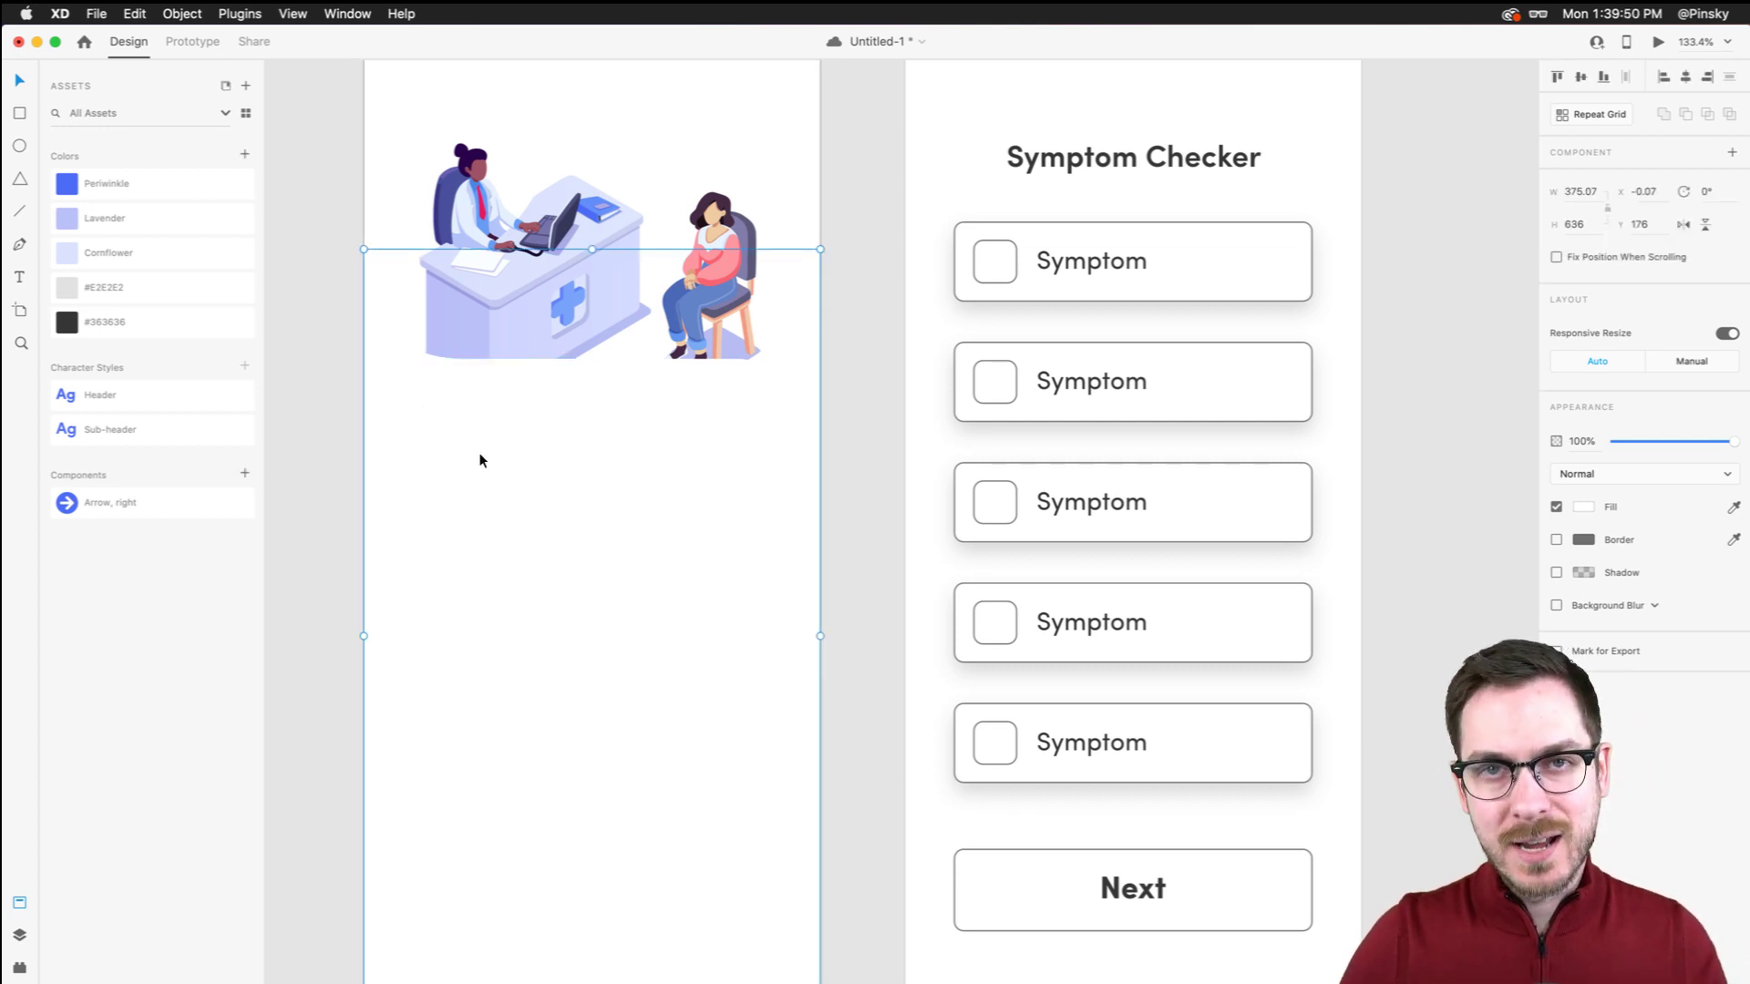
pyautogui.click(167, 187)
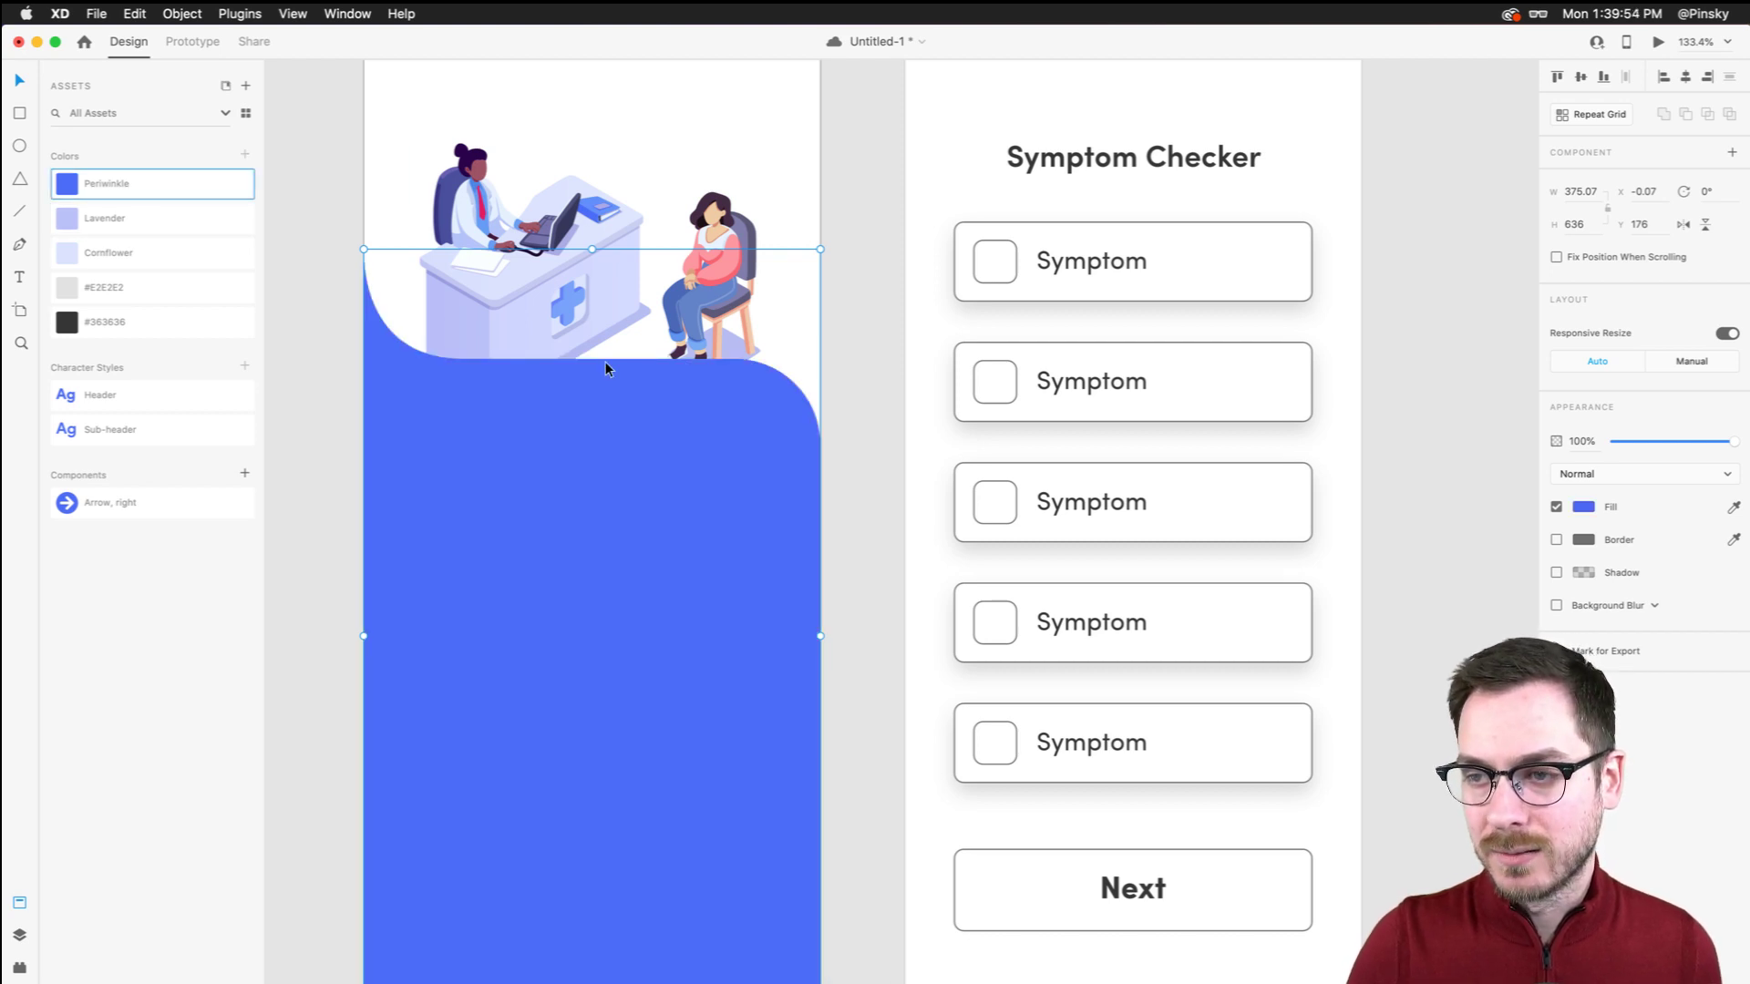
# Send the Periwinkle curved shape to the back of the Login artboard, behind the illustration and form
pyautogui.scroll(-5, 552, 479)
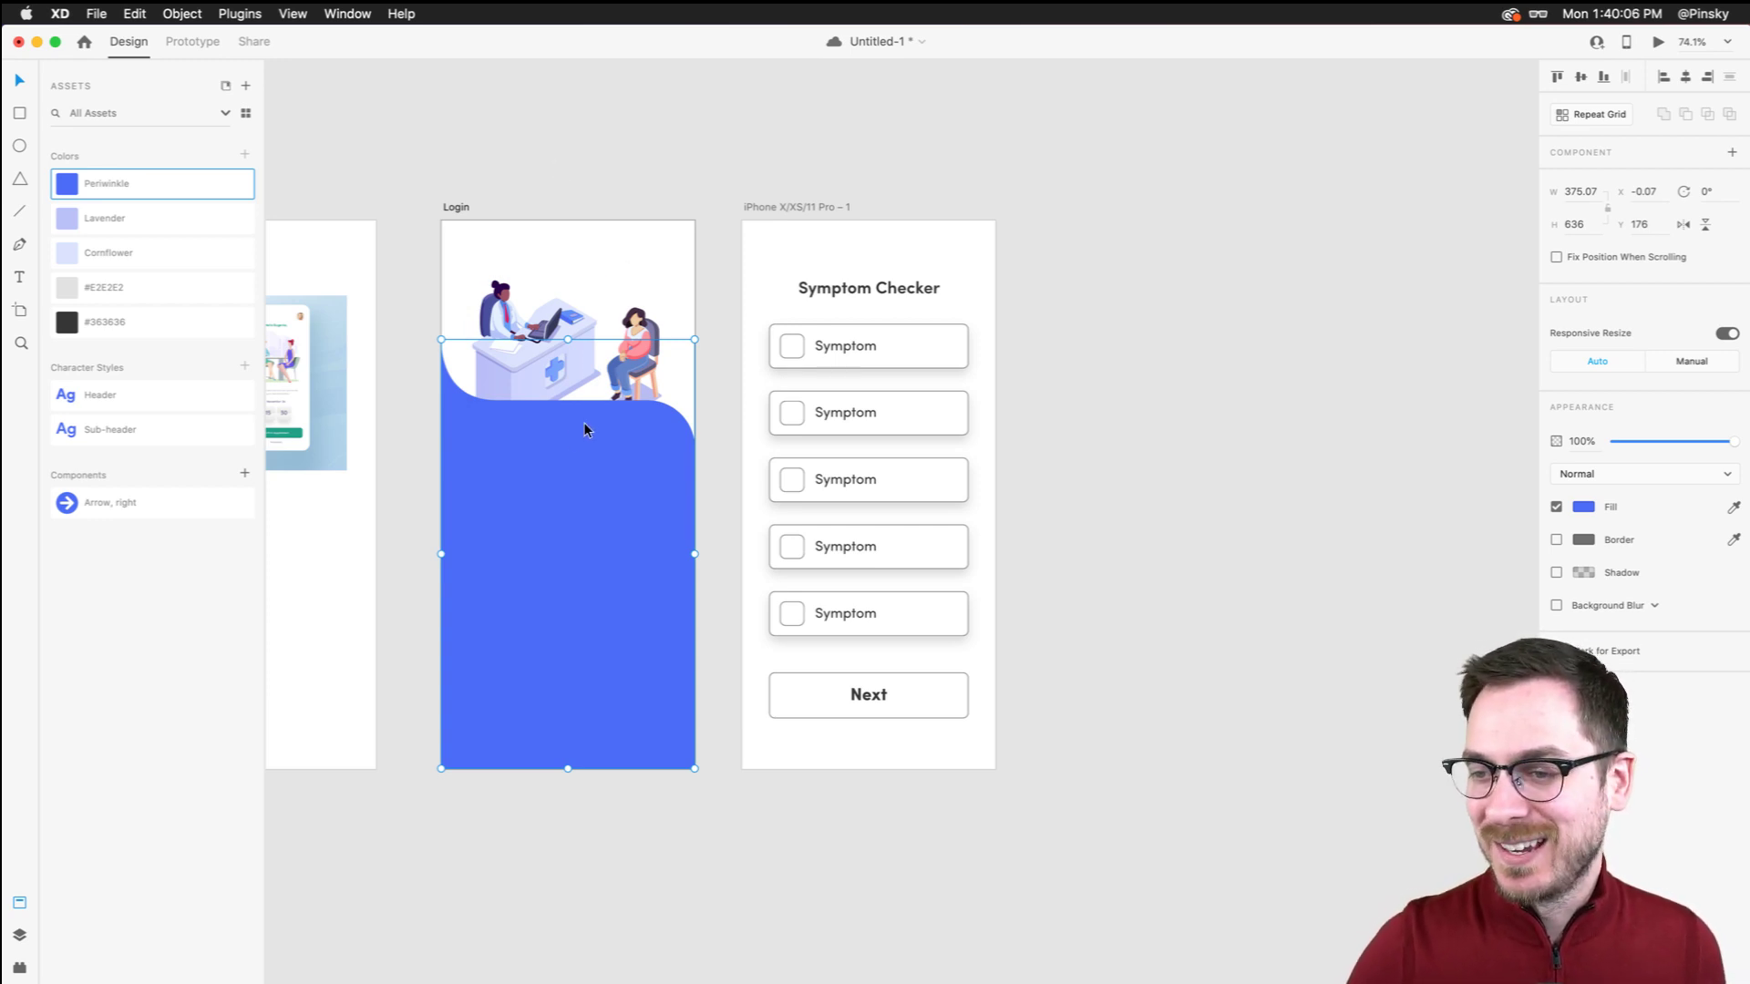
pyautogui.rightClick(537, 444)
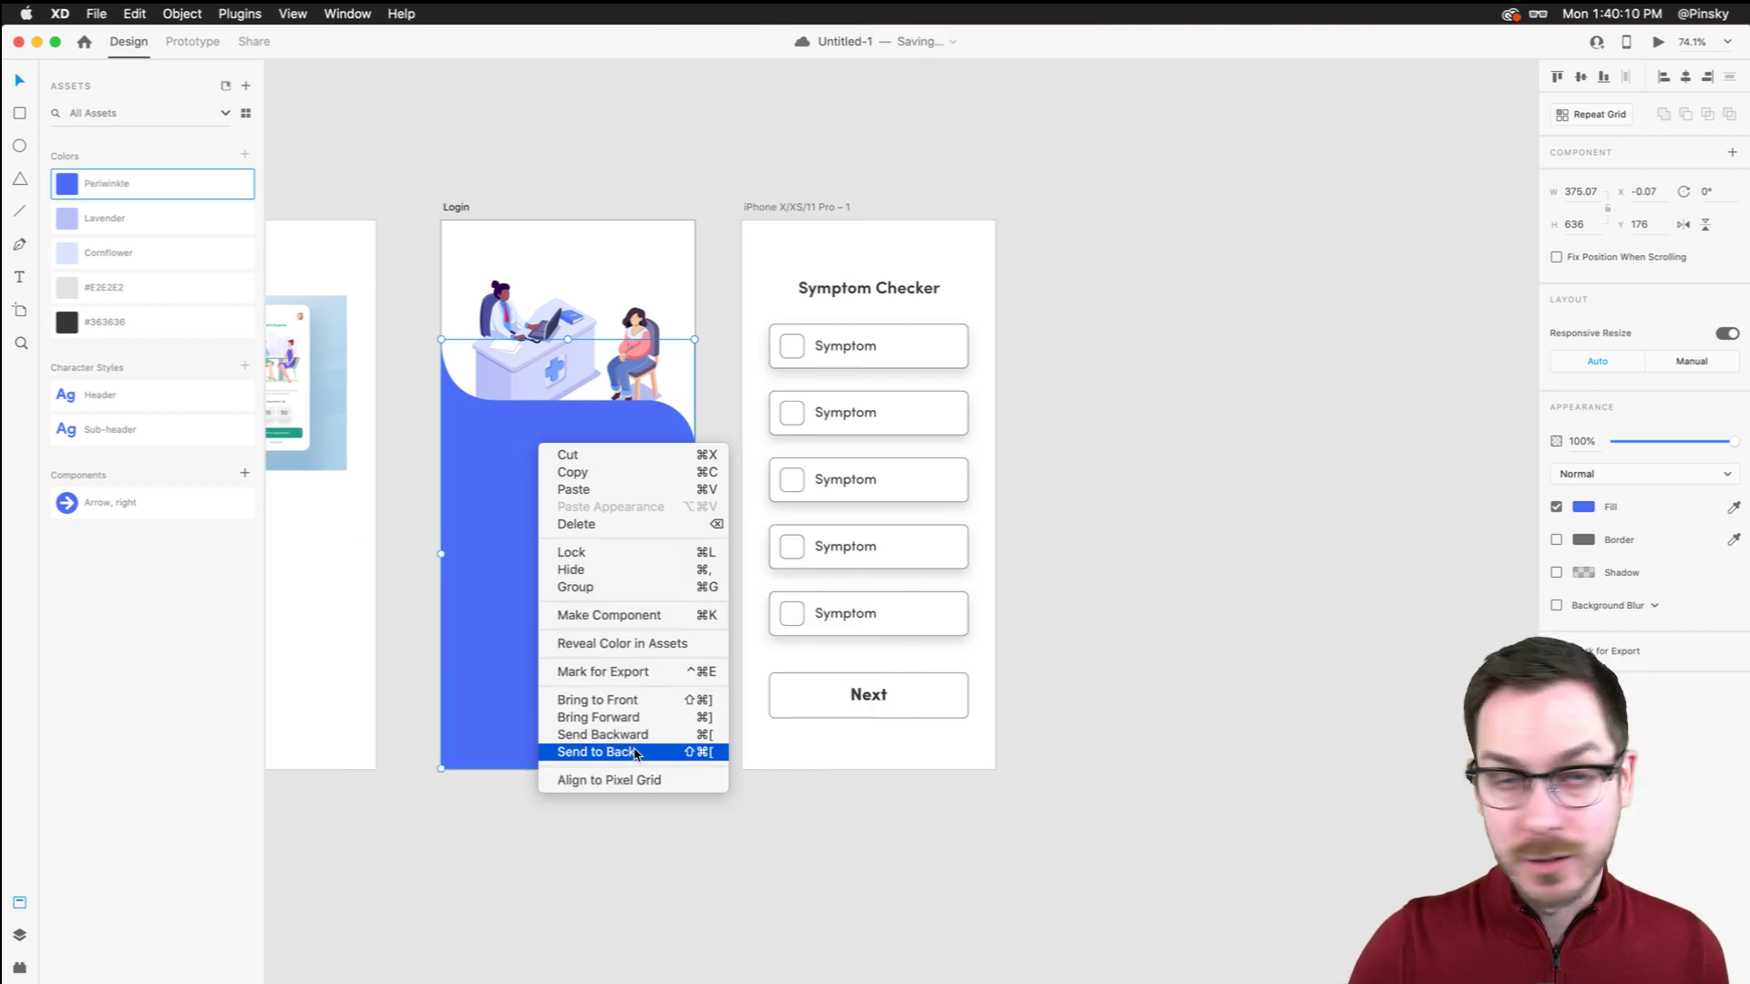
pyautogui.click(662, 757)
# Rename the curved shape's layer to Background and save the document
pyautogui.press('super+y')
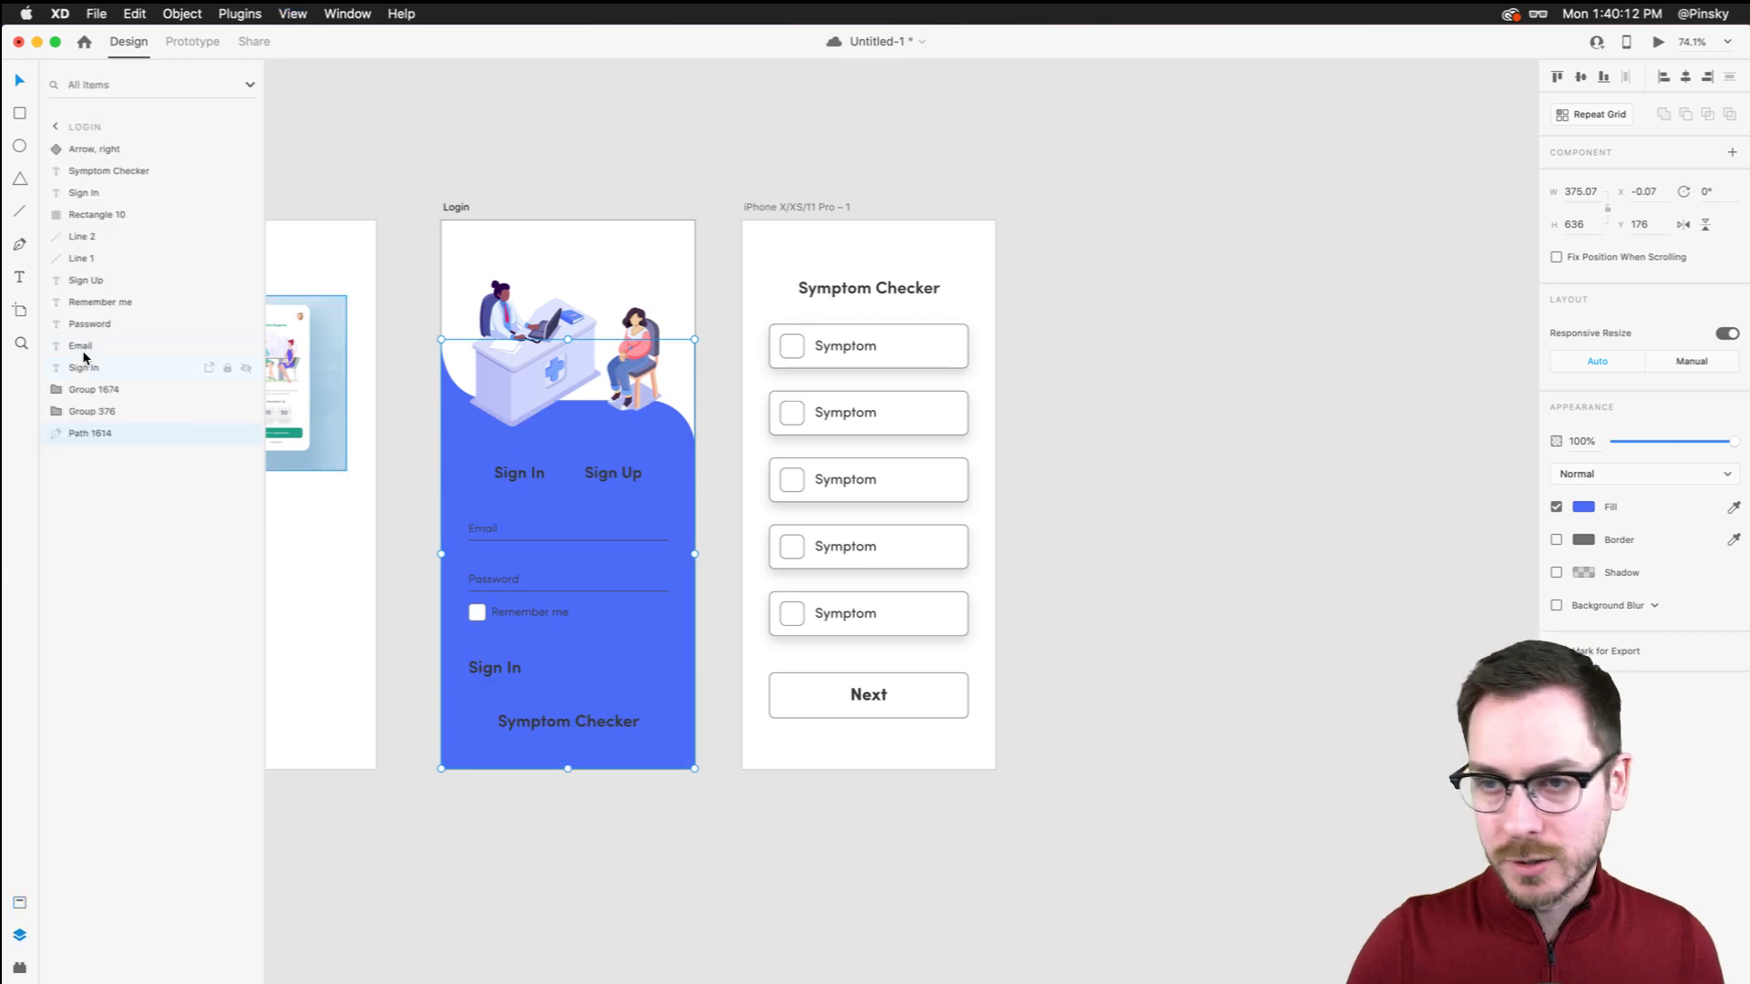
pyautogui.doubleClick(95, 435)
pyautogui.write('Background')
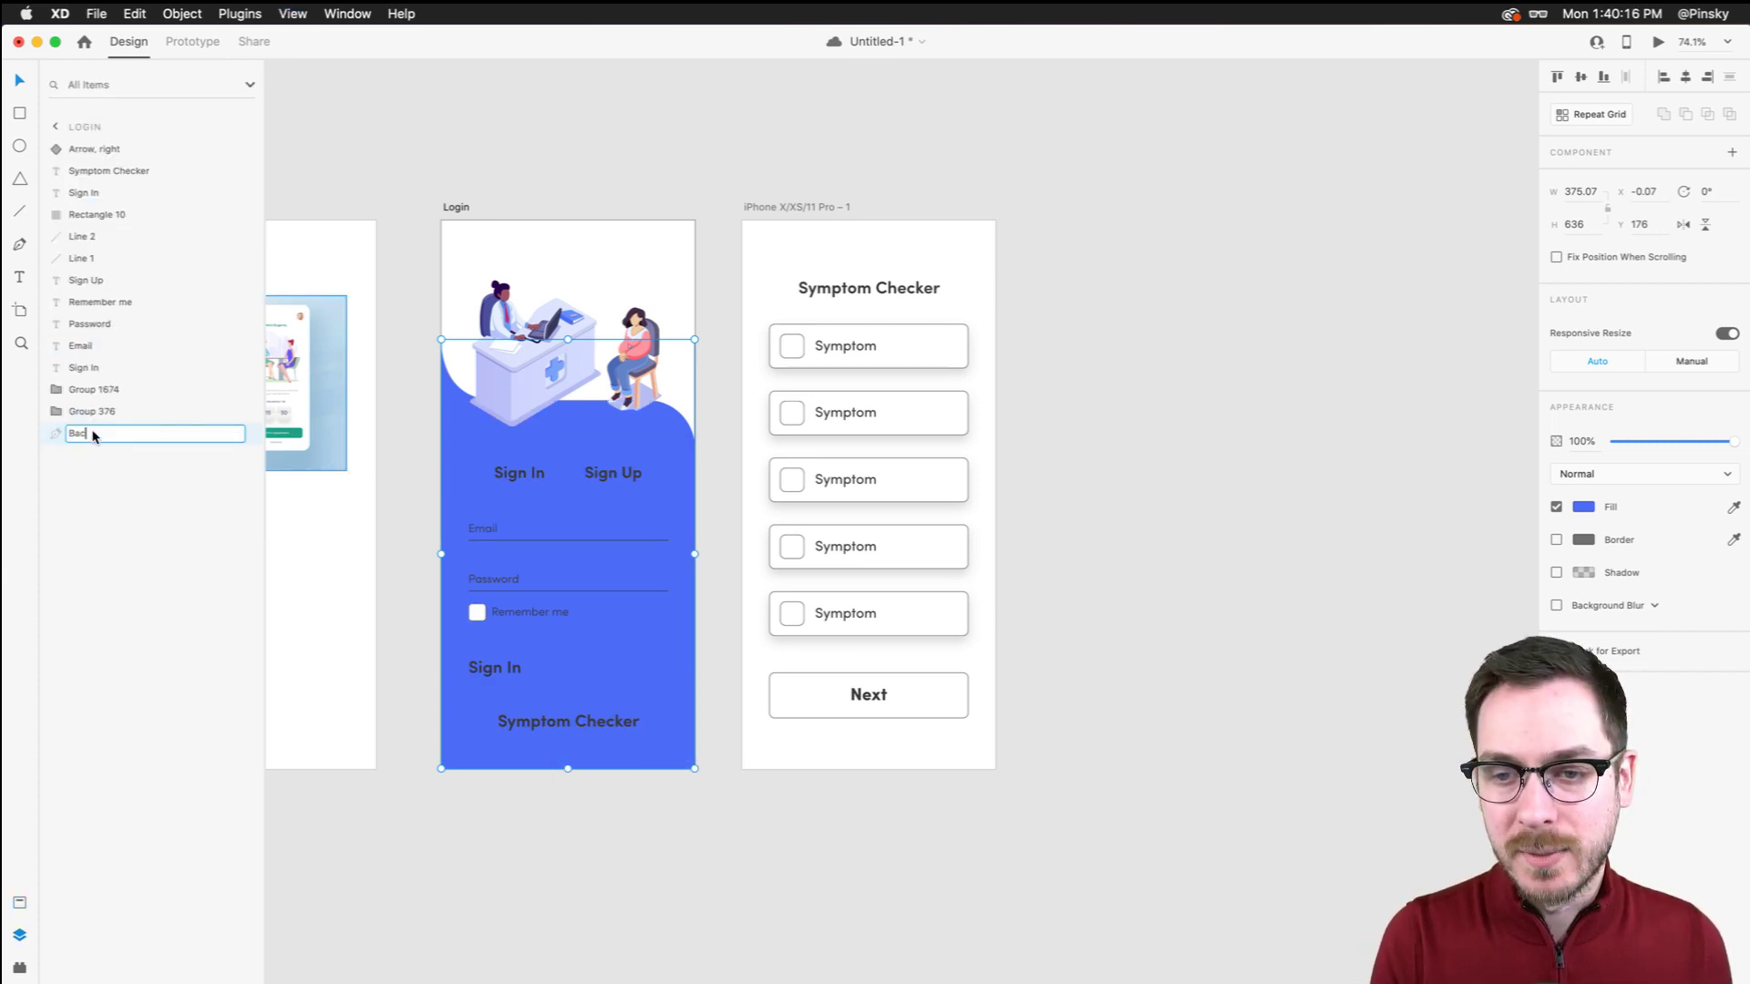
pyautogui.press('Return')
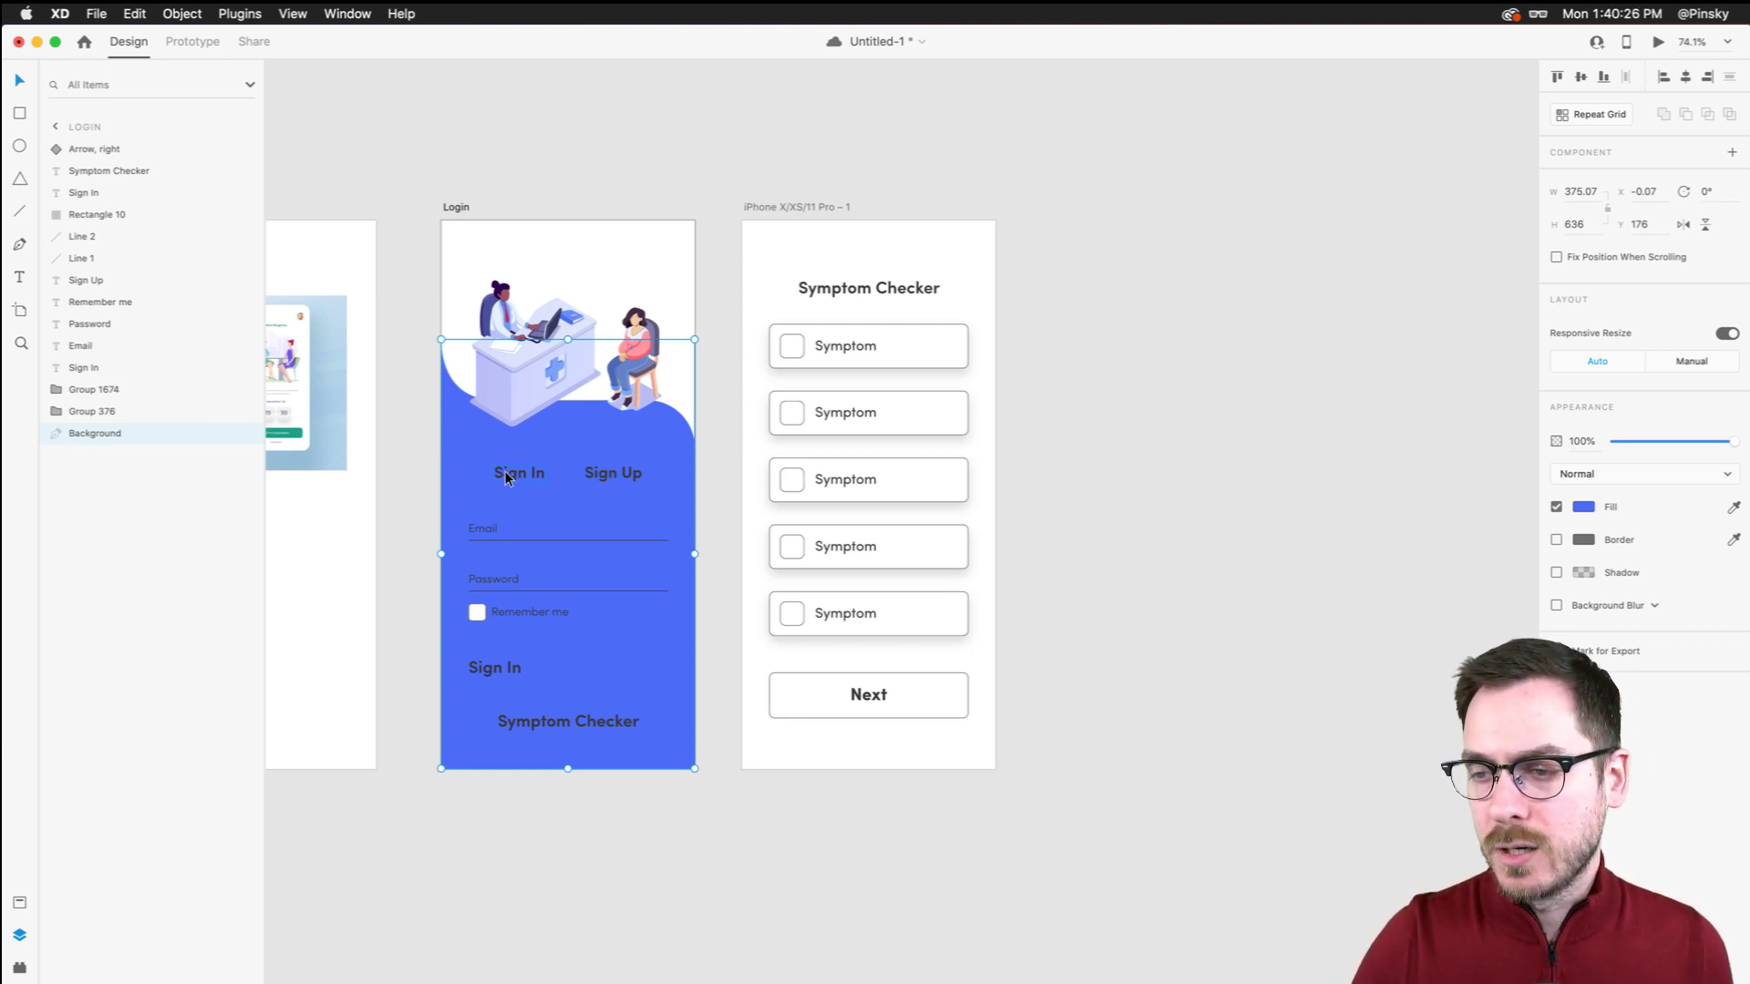
pyautogui.scroll(5, 506, 472)
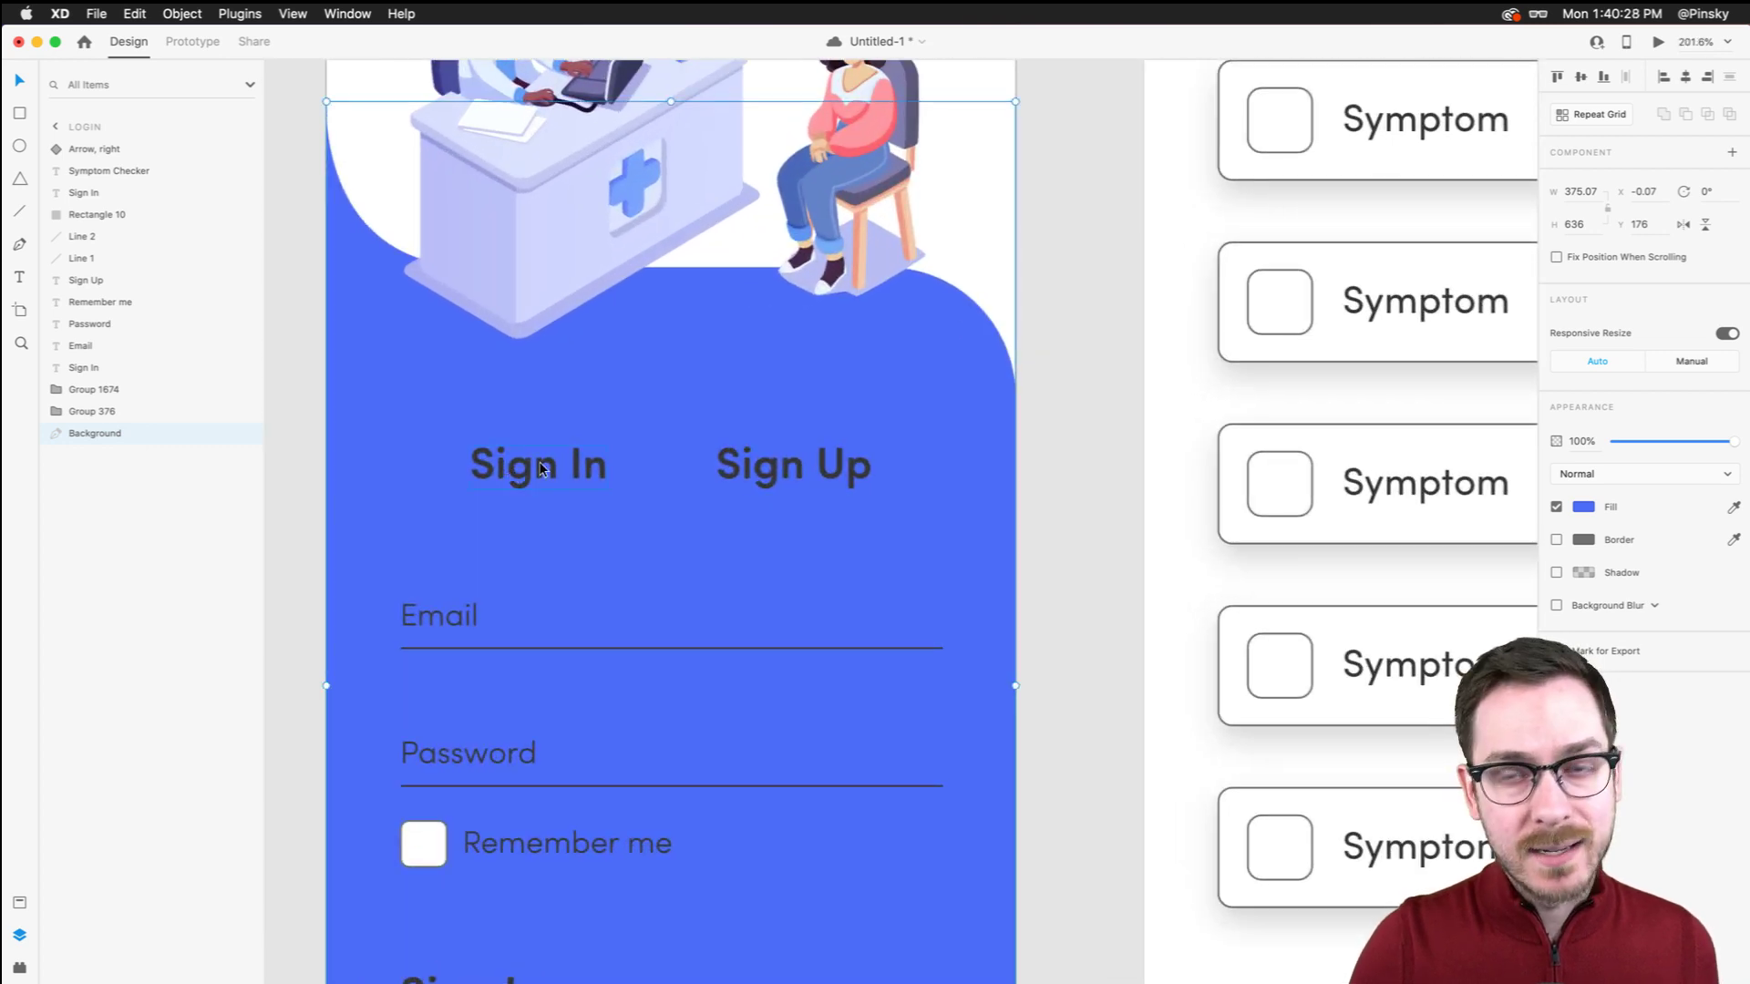
pyautogui.scroll(-5, 507, 472)
pyautogui.scroll(3, 510, 466)
pyautogui.scroll(4, 545, 463)
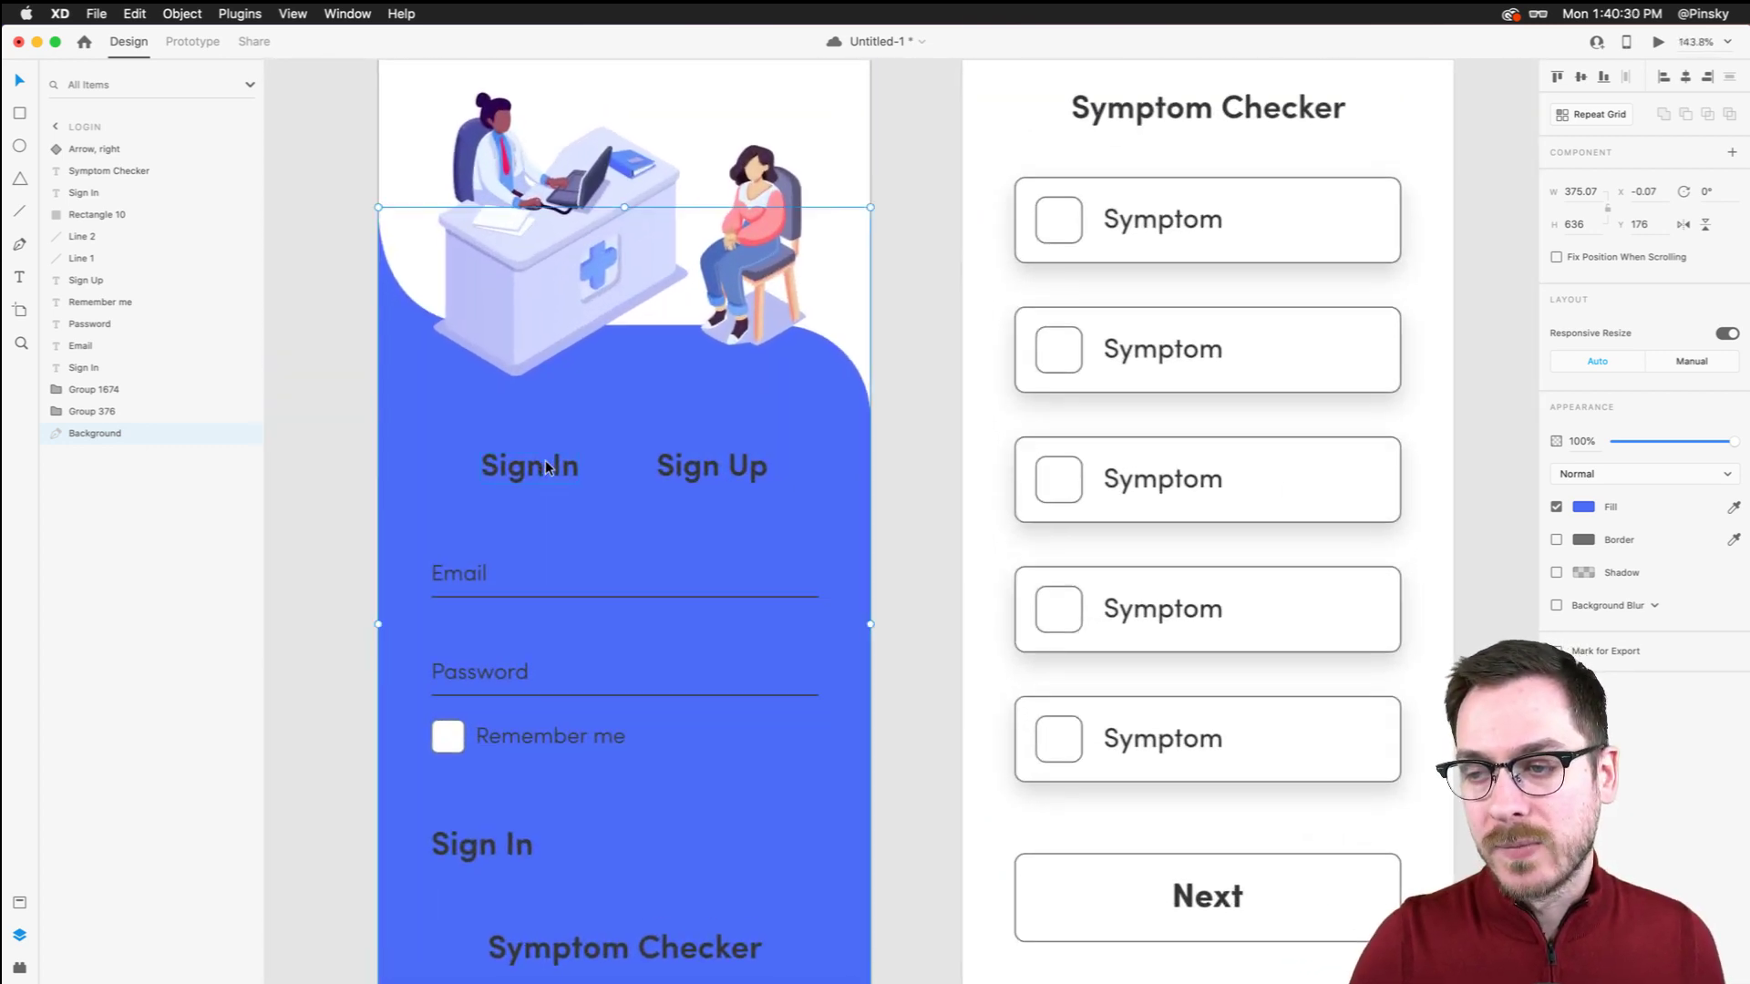
pyautogui.press('super+s')
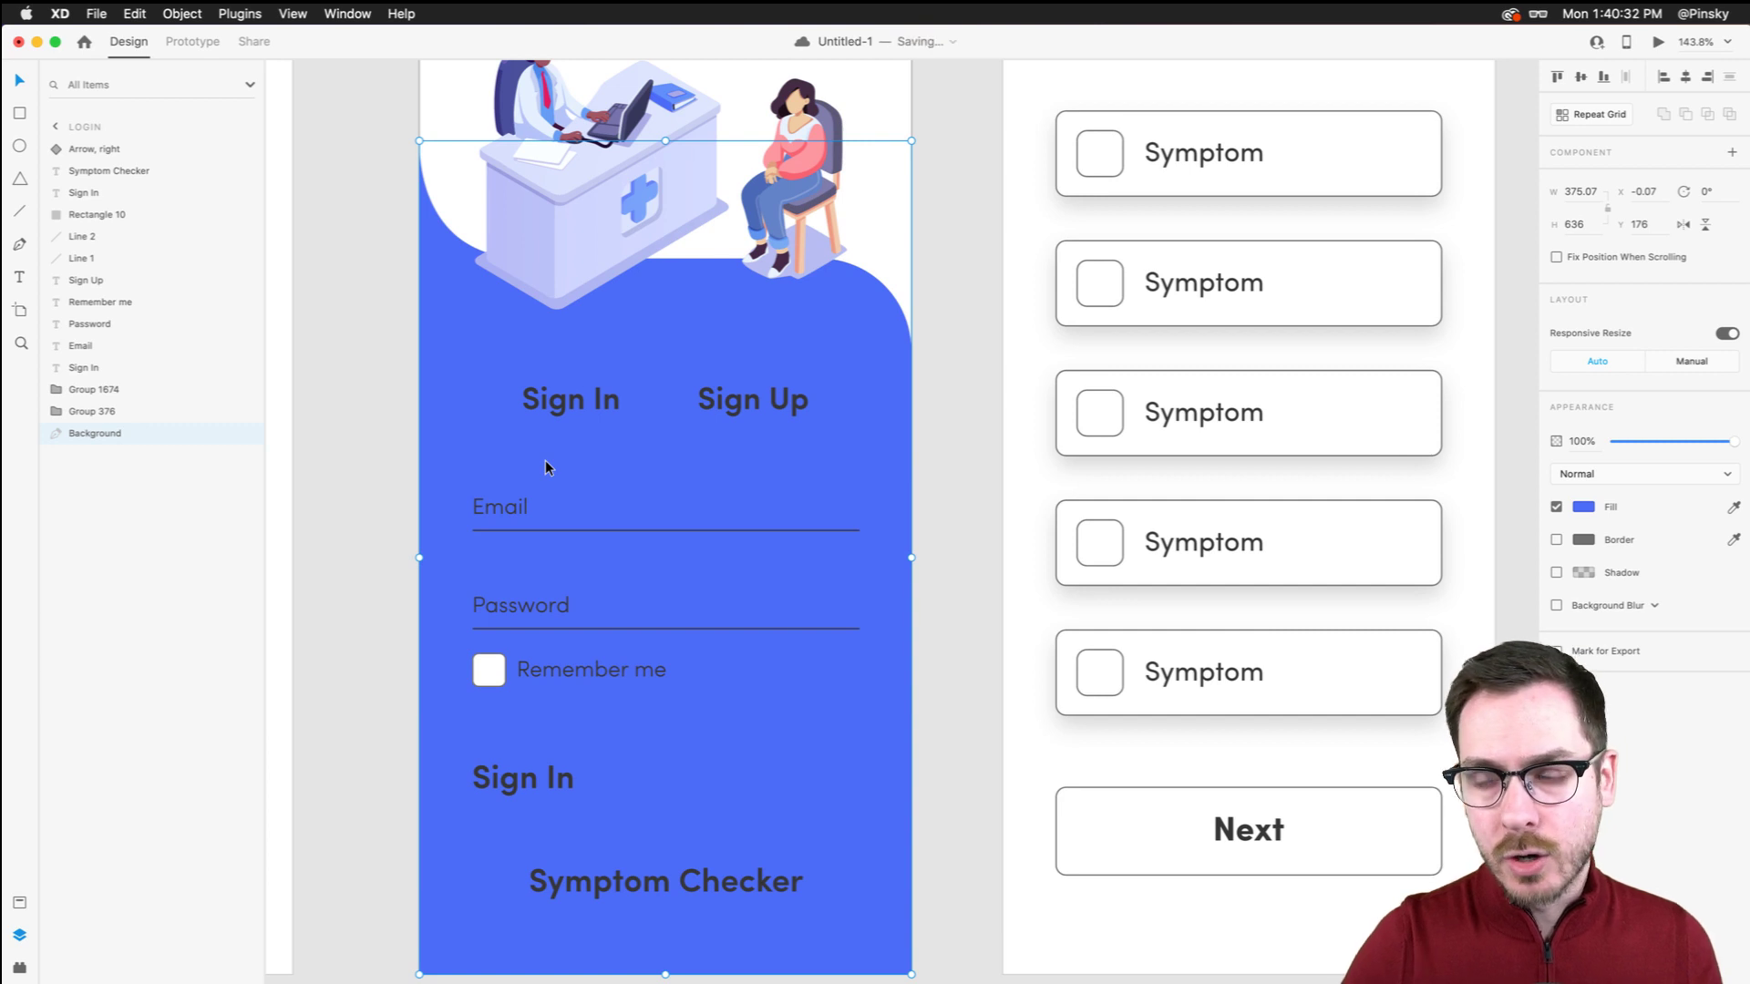
# Set the Sign In, Sign Up, Email, Password, Remember me and lower Sign In texts on the Login artboard to white, #FFFFFF
pyautogui.click(583, 407)
pyautogui.keyDown('shift'); pyautogui.click(749, 399); pyautogui.keyUp('shift')
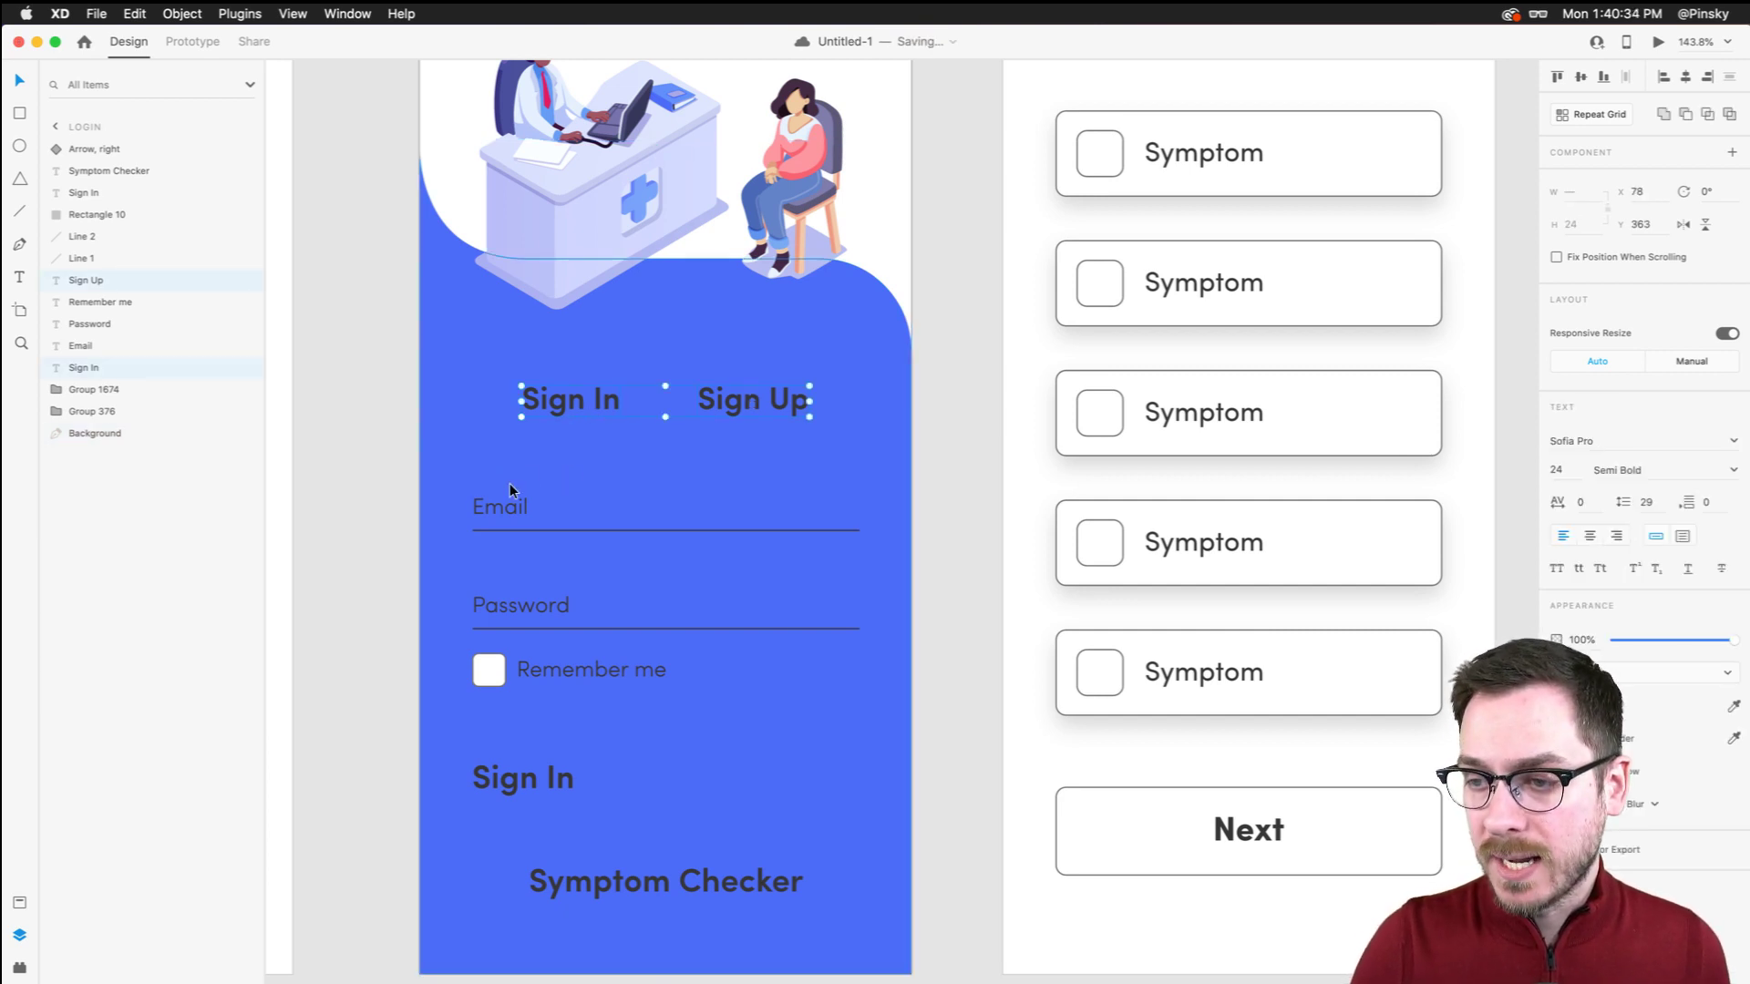
pyautogui.keyDown('shift'); pyautogui.click(496, 510); pyautogui.keyUp('shift')
pyautogui.keyDown('shift'); pyautogui.click(520, 605); pyautogui.keyUp('shift')
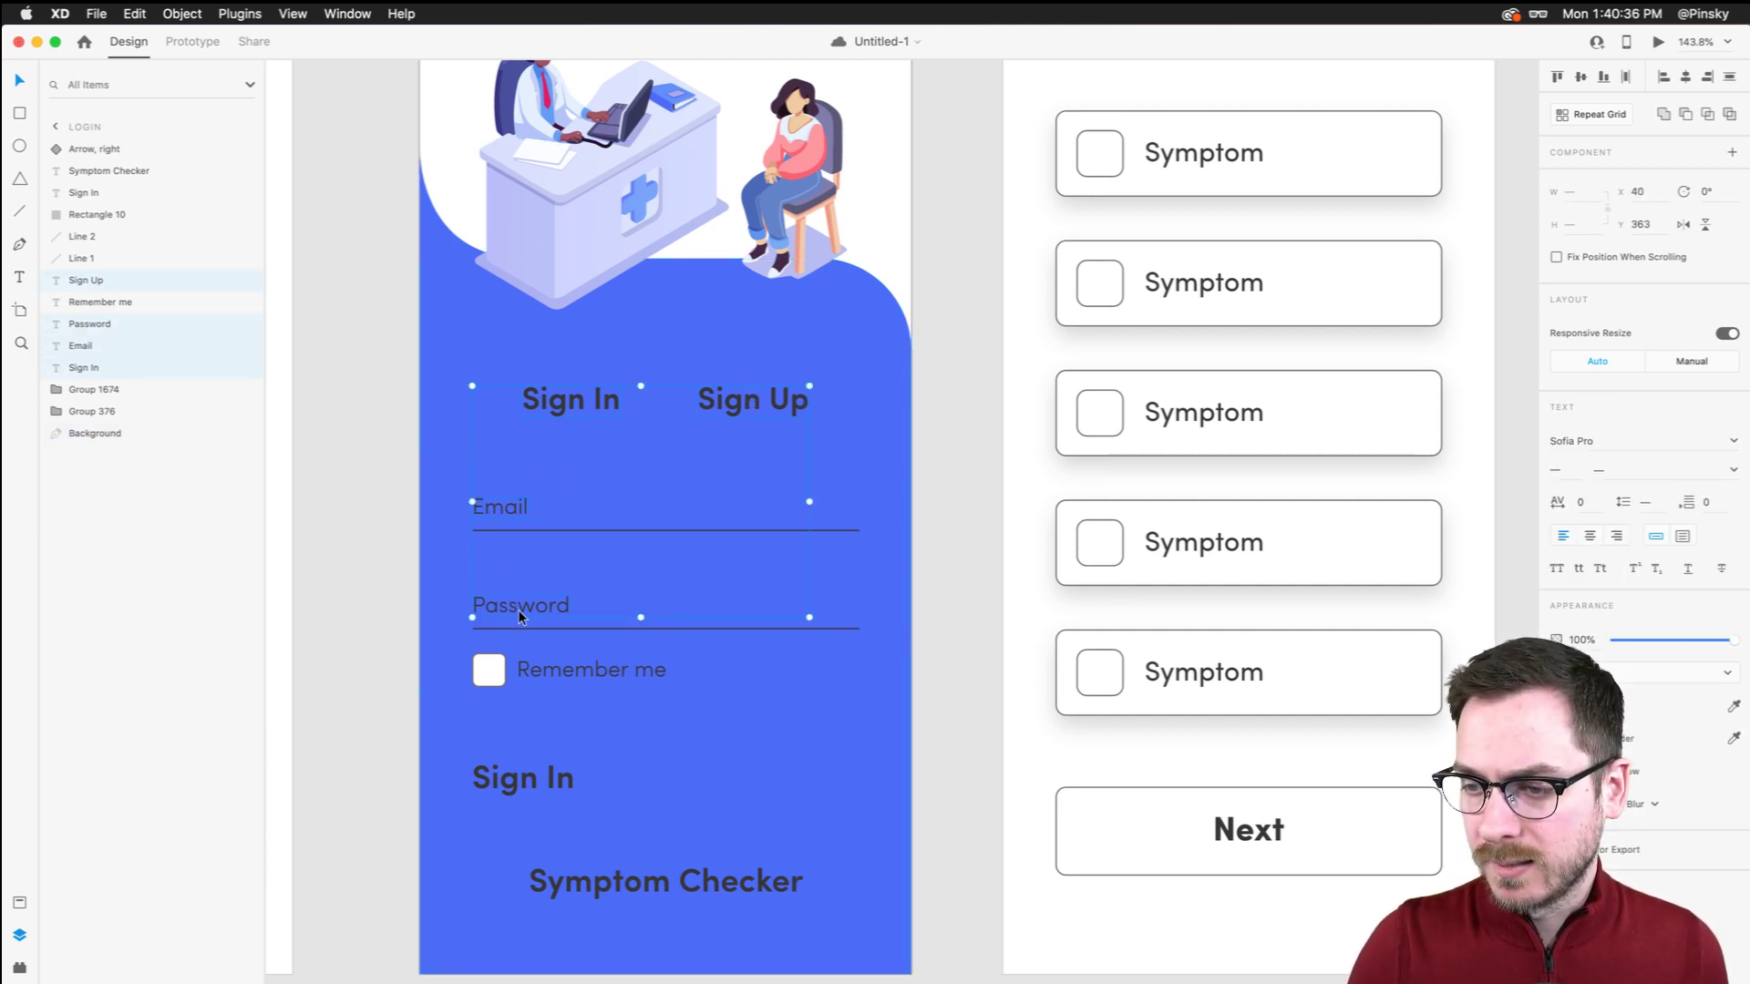
pyautogui.keyDown('shift'); pyautogui.click(553, 667); pyautogui.keyUp('shift')
pyautogui.keyDown('shift'); pyautogui.click(524, 773); pyautogui.keyUp('shift')
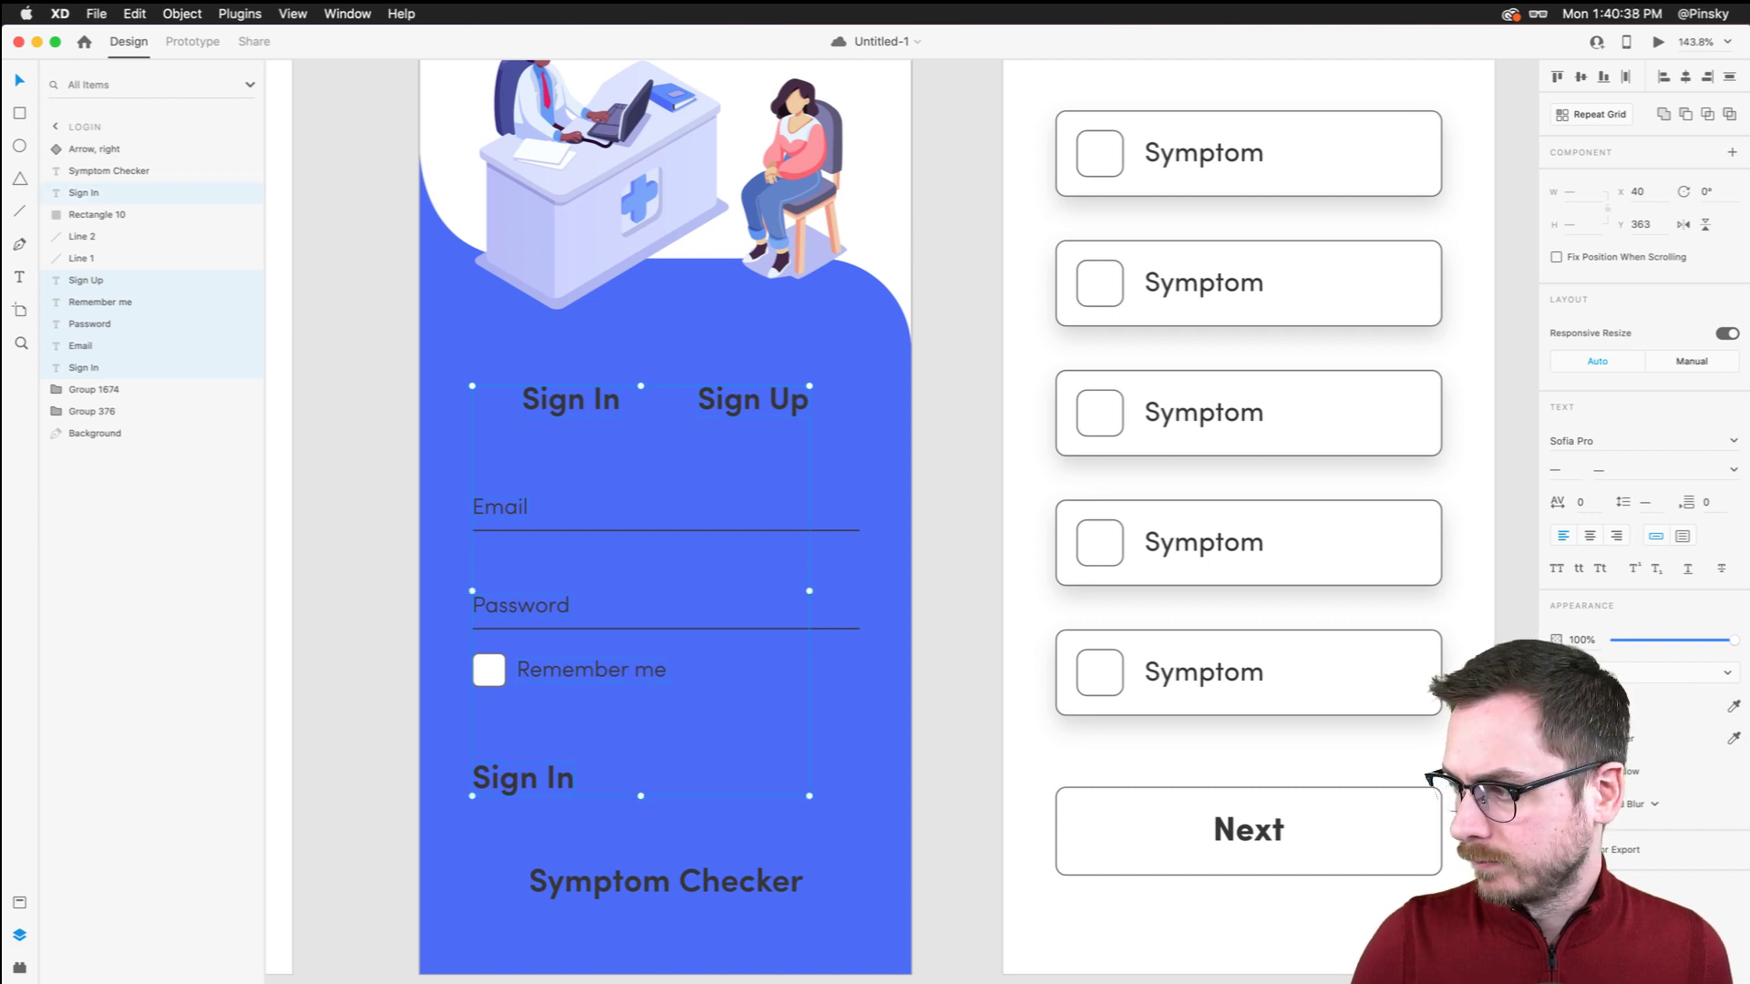
pyautogui.click(1576, 705)
pyautogui.write('ffffff')
pyautogui.press('Return')
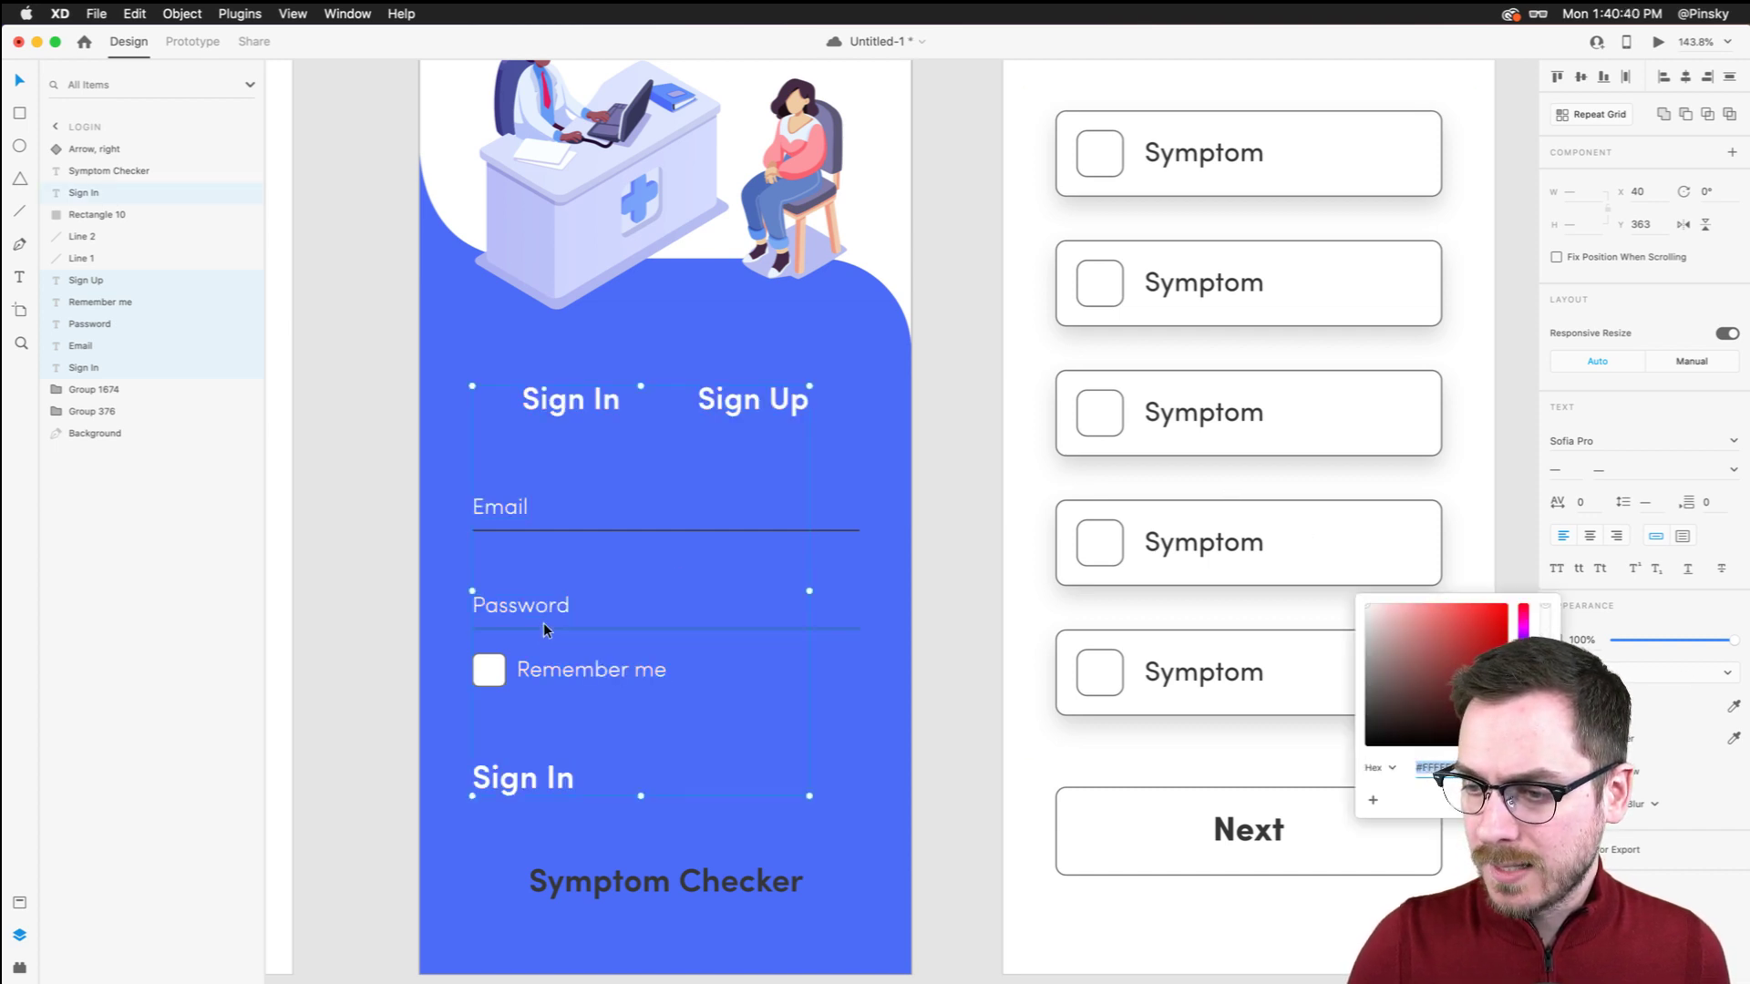
# Set the border color of the lines under Email and Password to white, #FFFFFF
pyautogui.click(543, 628)
pyautogui.keyDown('shift'); pyautogui.click(553, 530); pyautogui.keyUp('shift')
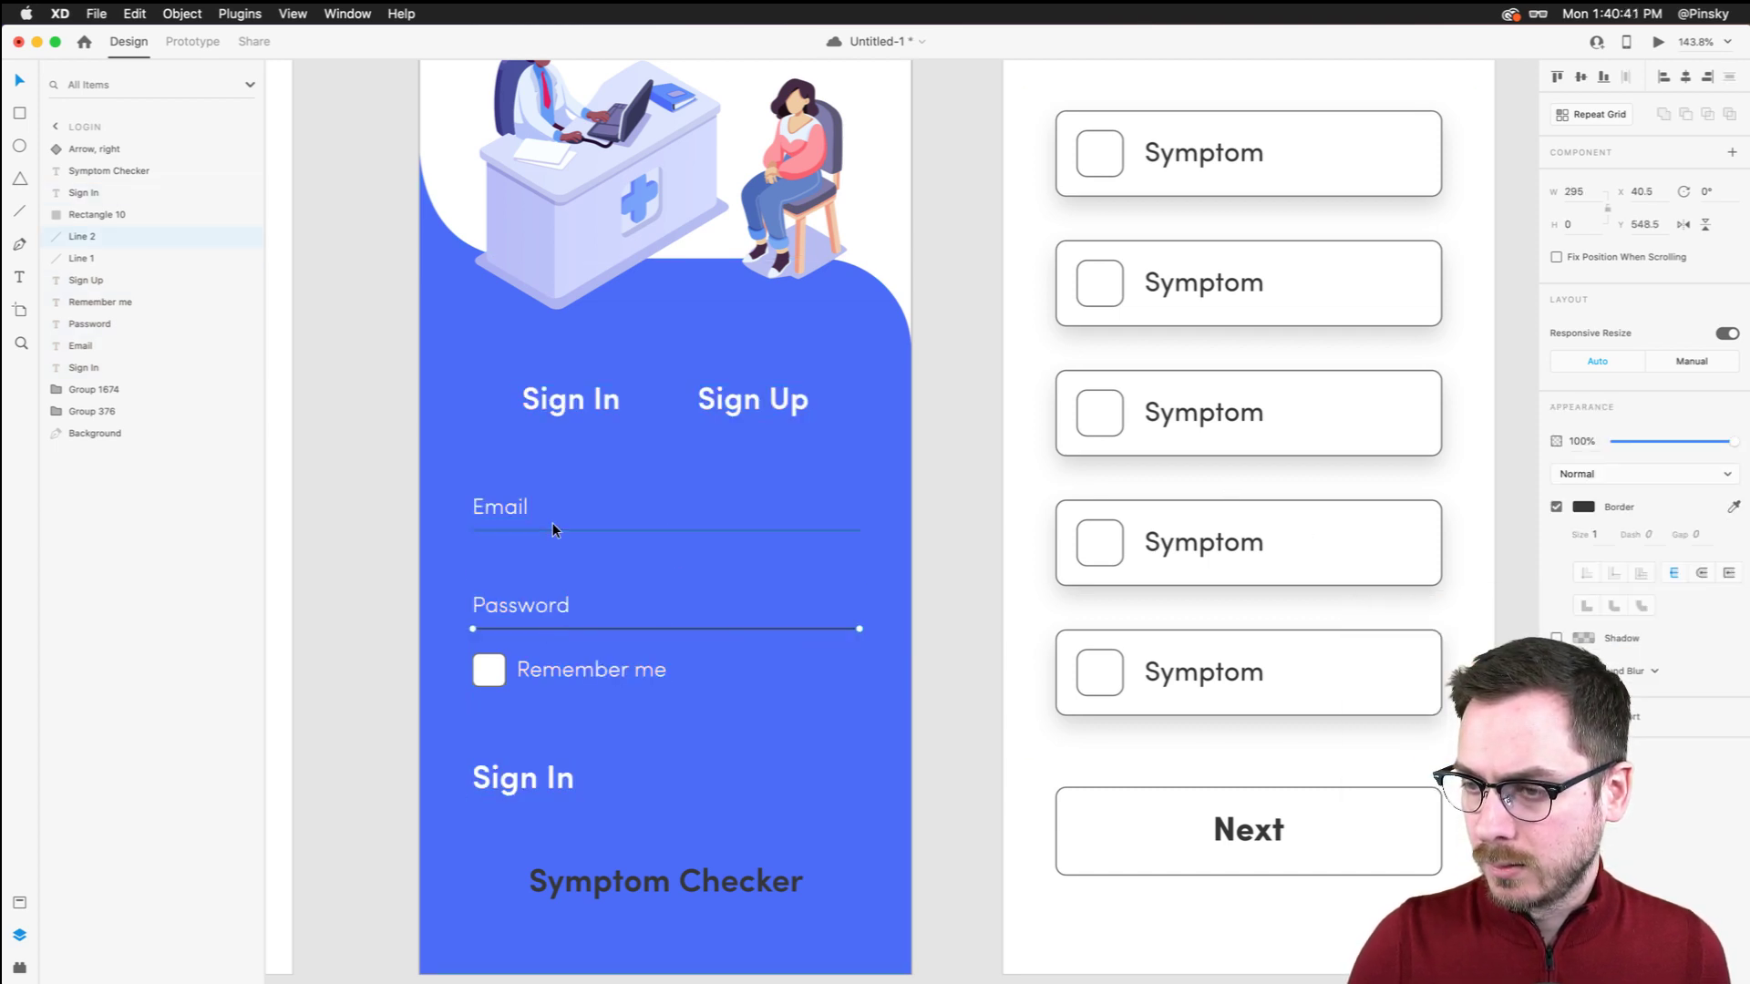
pyautogui.click(1583, 507)
pyautogui.write('ffffff')
pyautogui.press('Return')
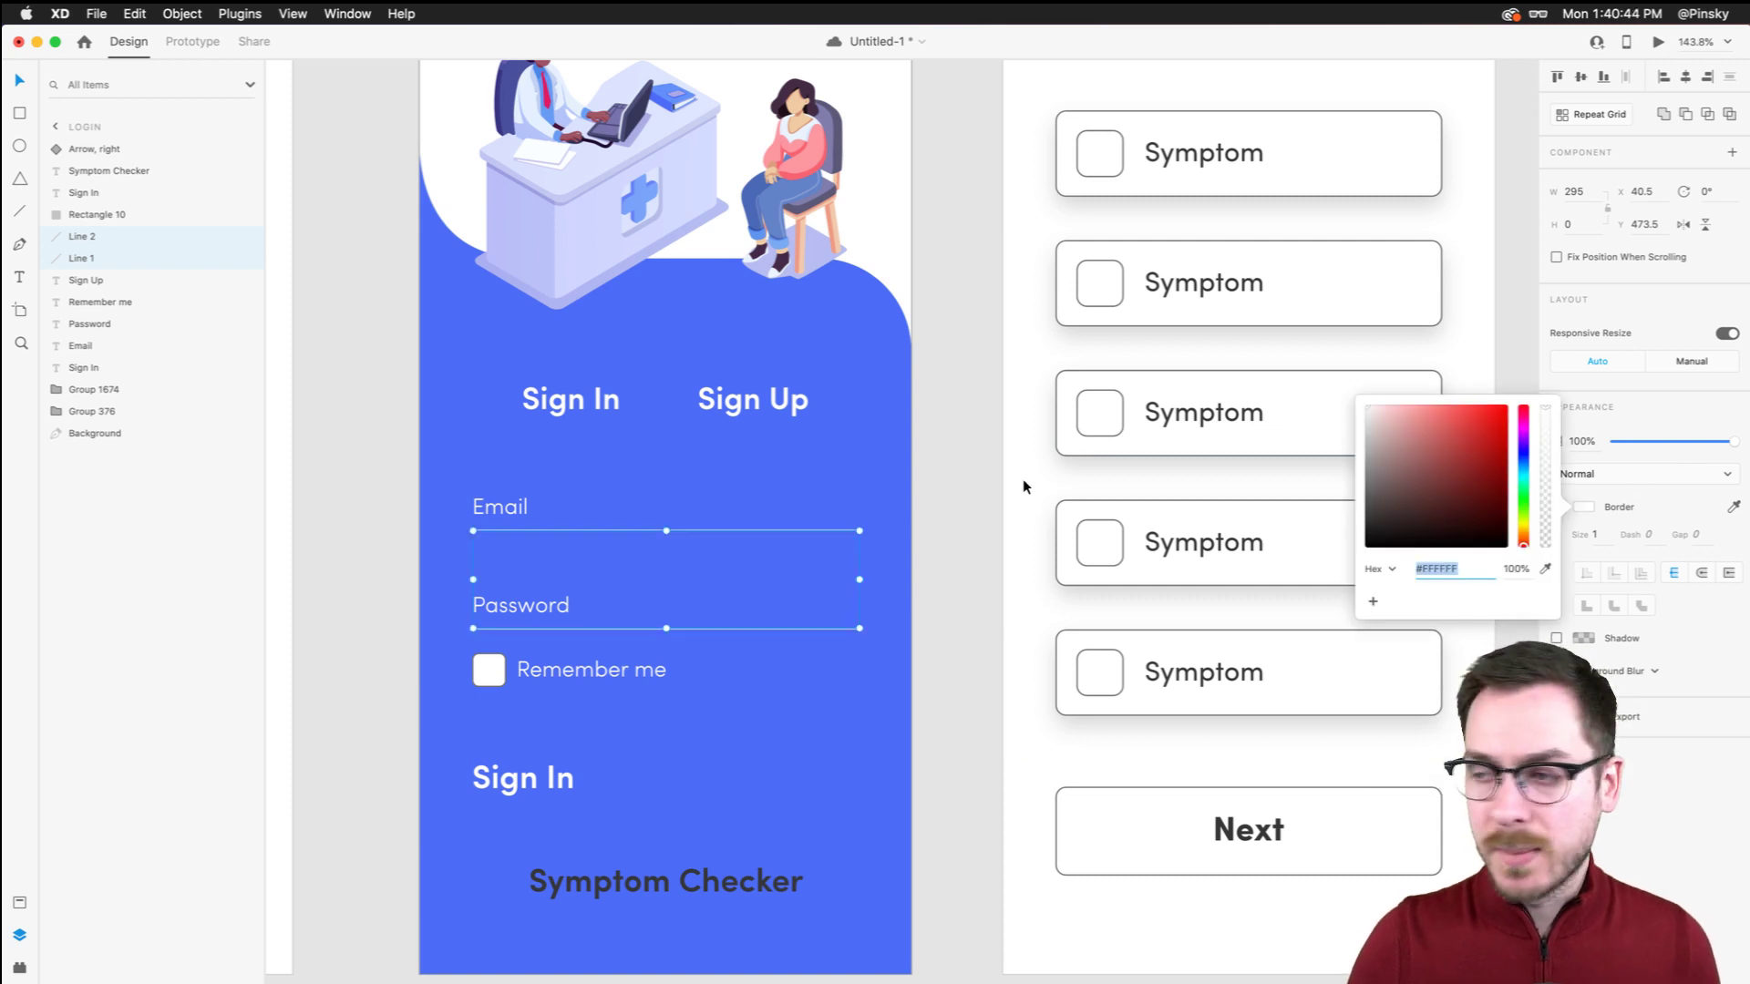
# Set the Symptom Checker text at the foot of the Login artboard to white, #FFFFFF
pyautogui.click(642, 881)
pyautogui.scroll(-3, 550, 623)
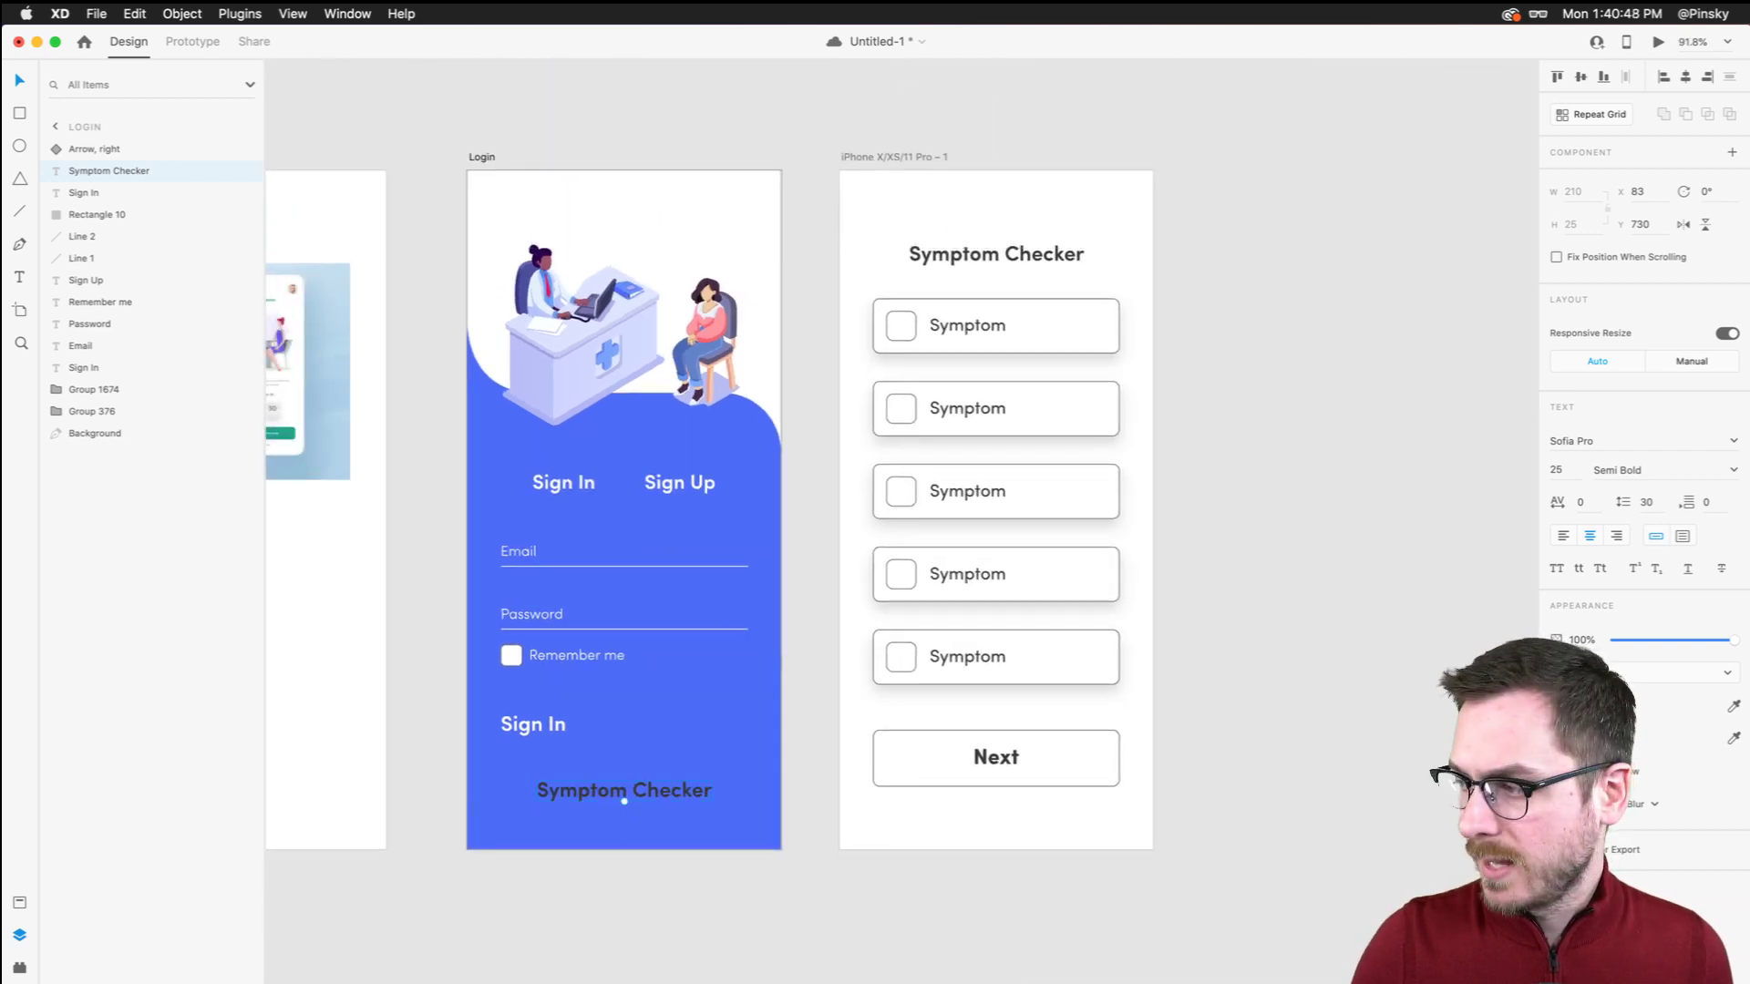
pyautogui.click(1556, 706)
pyautogui.write('ffffff')
pyautogui.press('Return')
pyautogui.click(1222, 481)
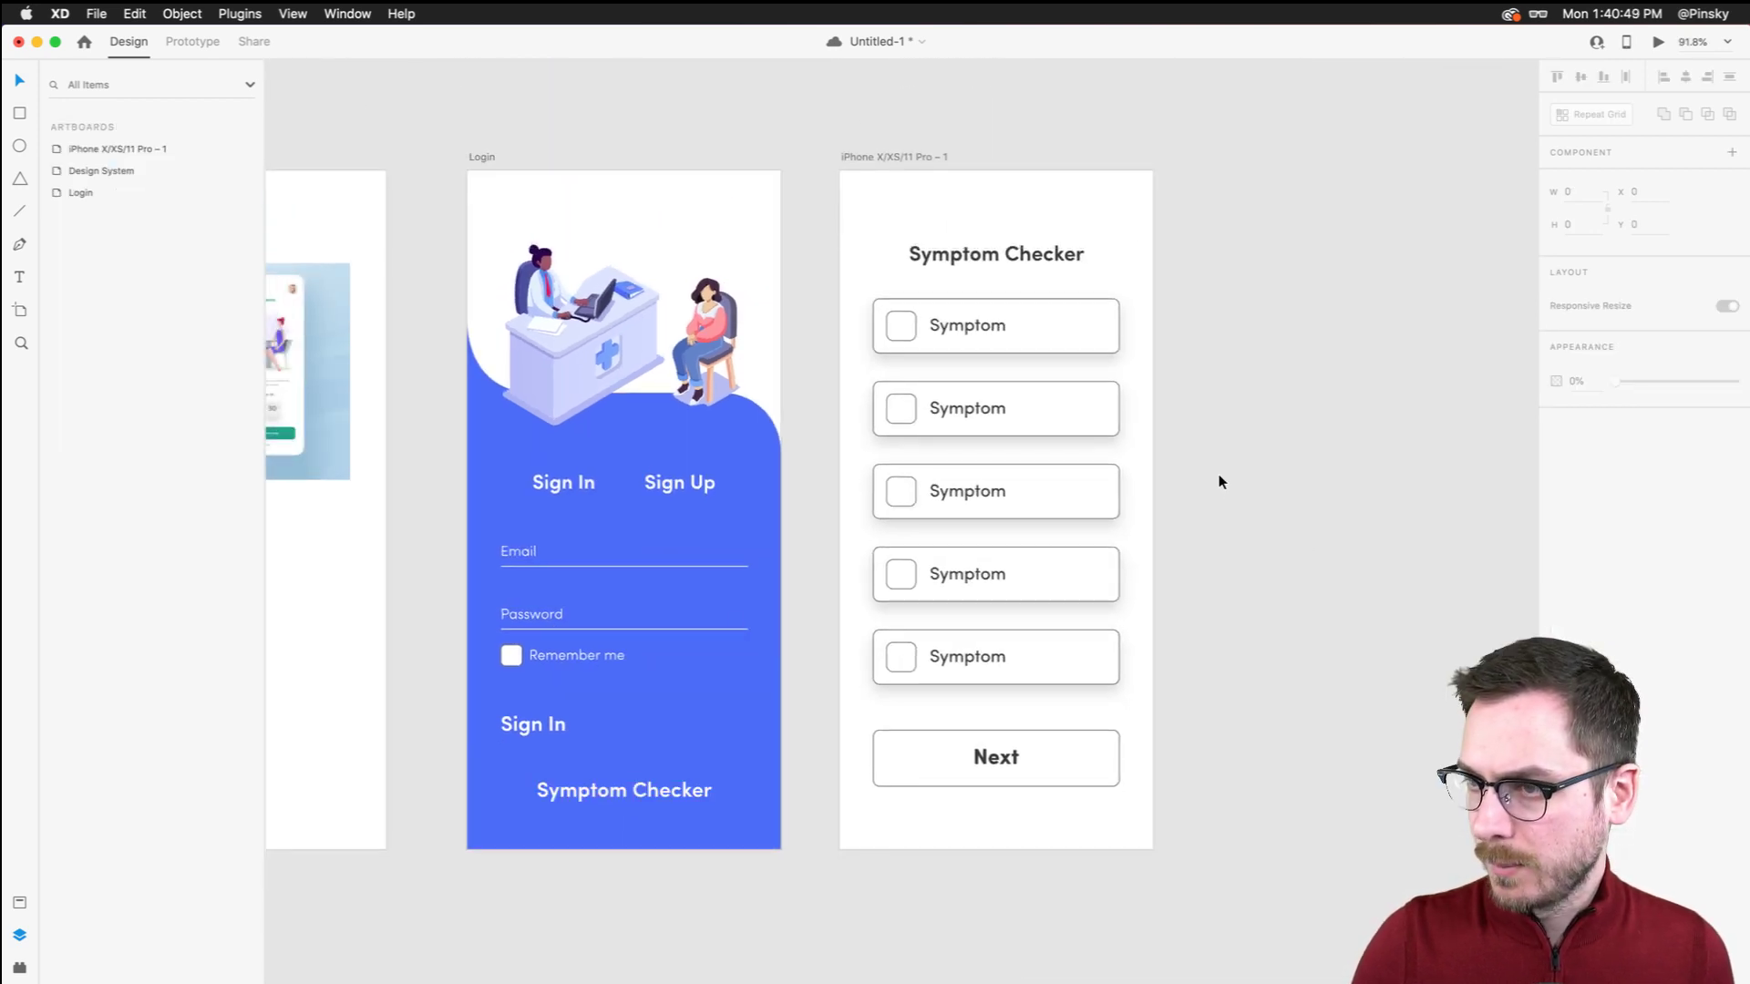
# Enlarge the doctor's desk illustration to about 235 × 262 and place it at about X 14, Y 43 on the Login artboard
pyautogui.click(637, 328)
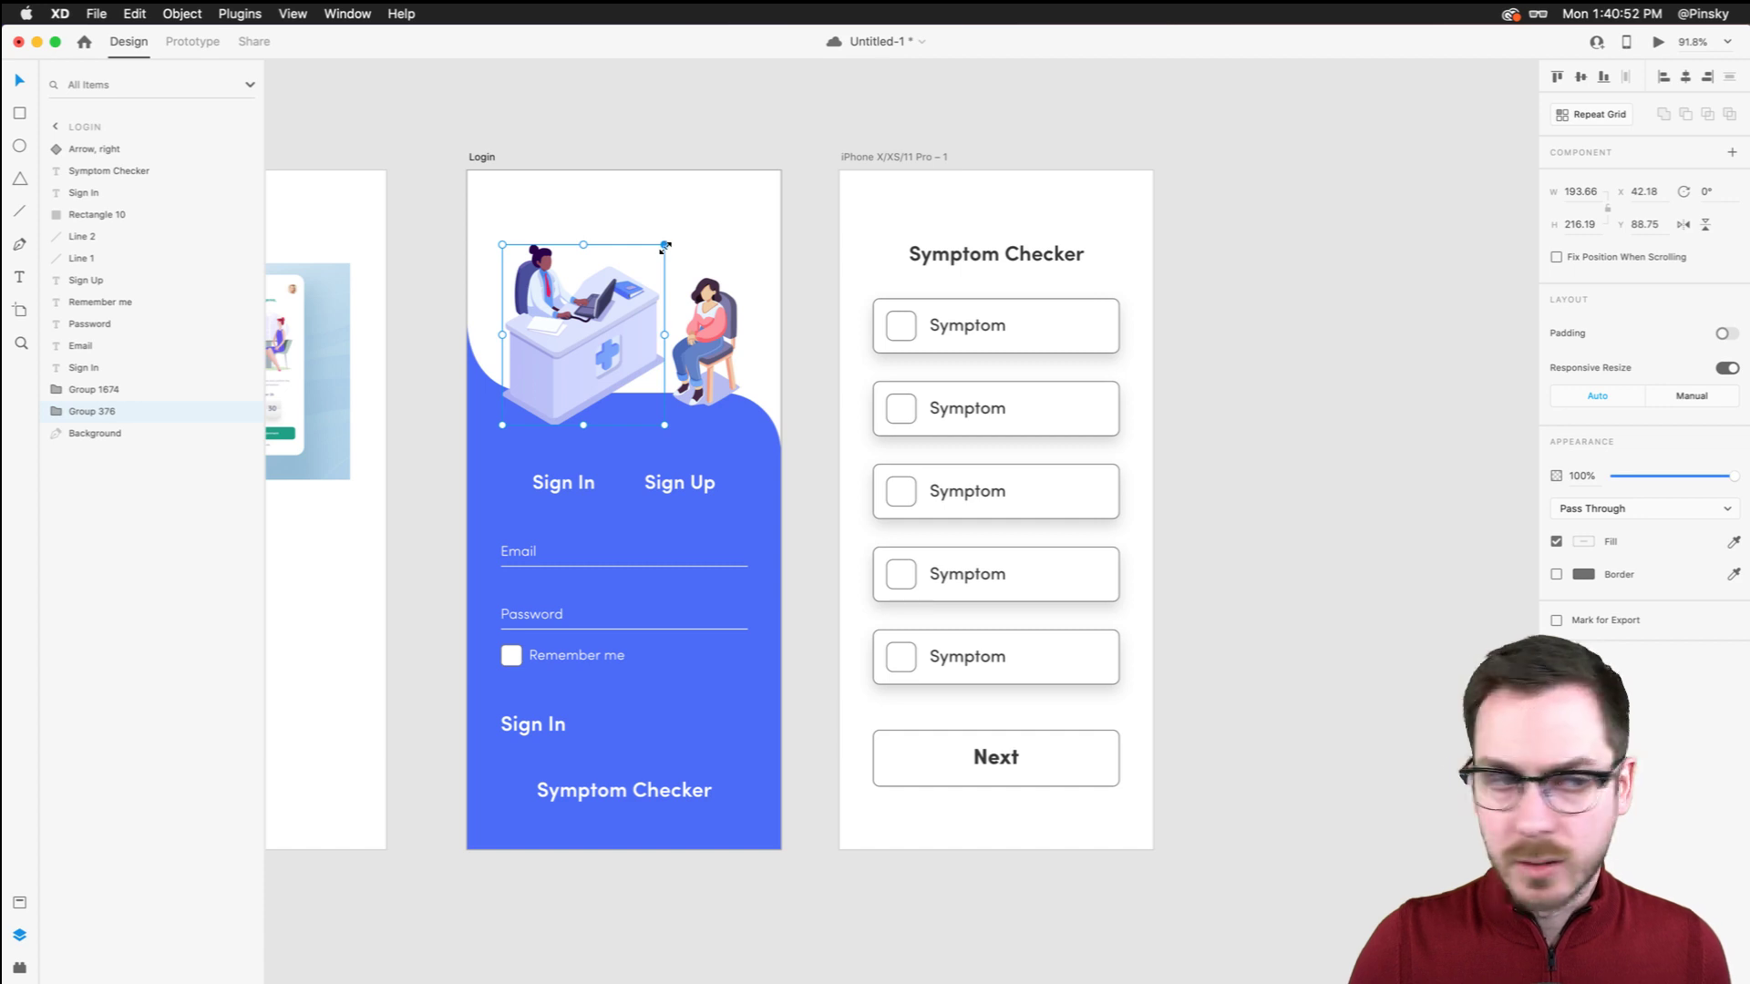
pyautogui.moveTo(665, 248); pyautogui.dragTo(697, 207)
pyautogui.moveTo(614, 317); pyautogui.dragTo(603, 314)
pyautogui.scroll(3, 602, 314)
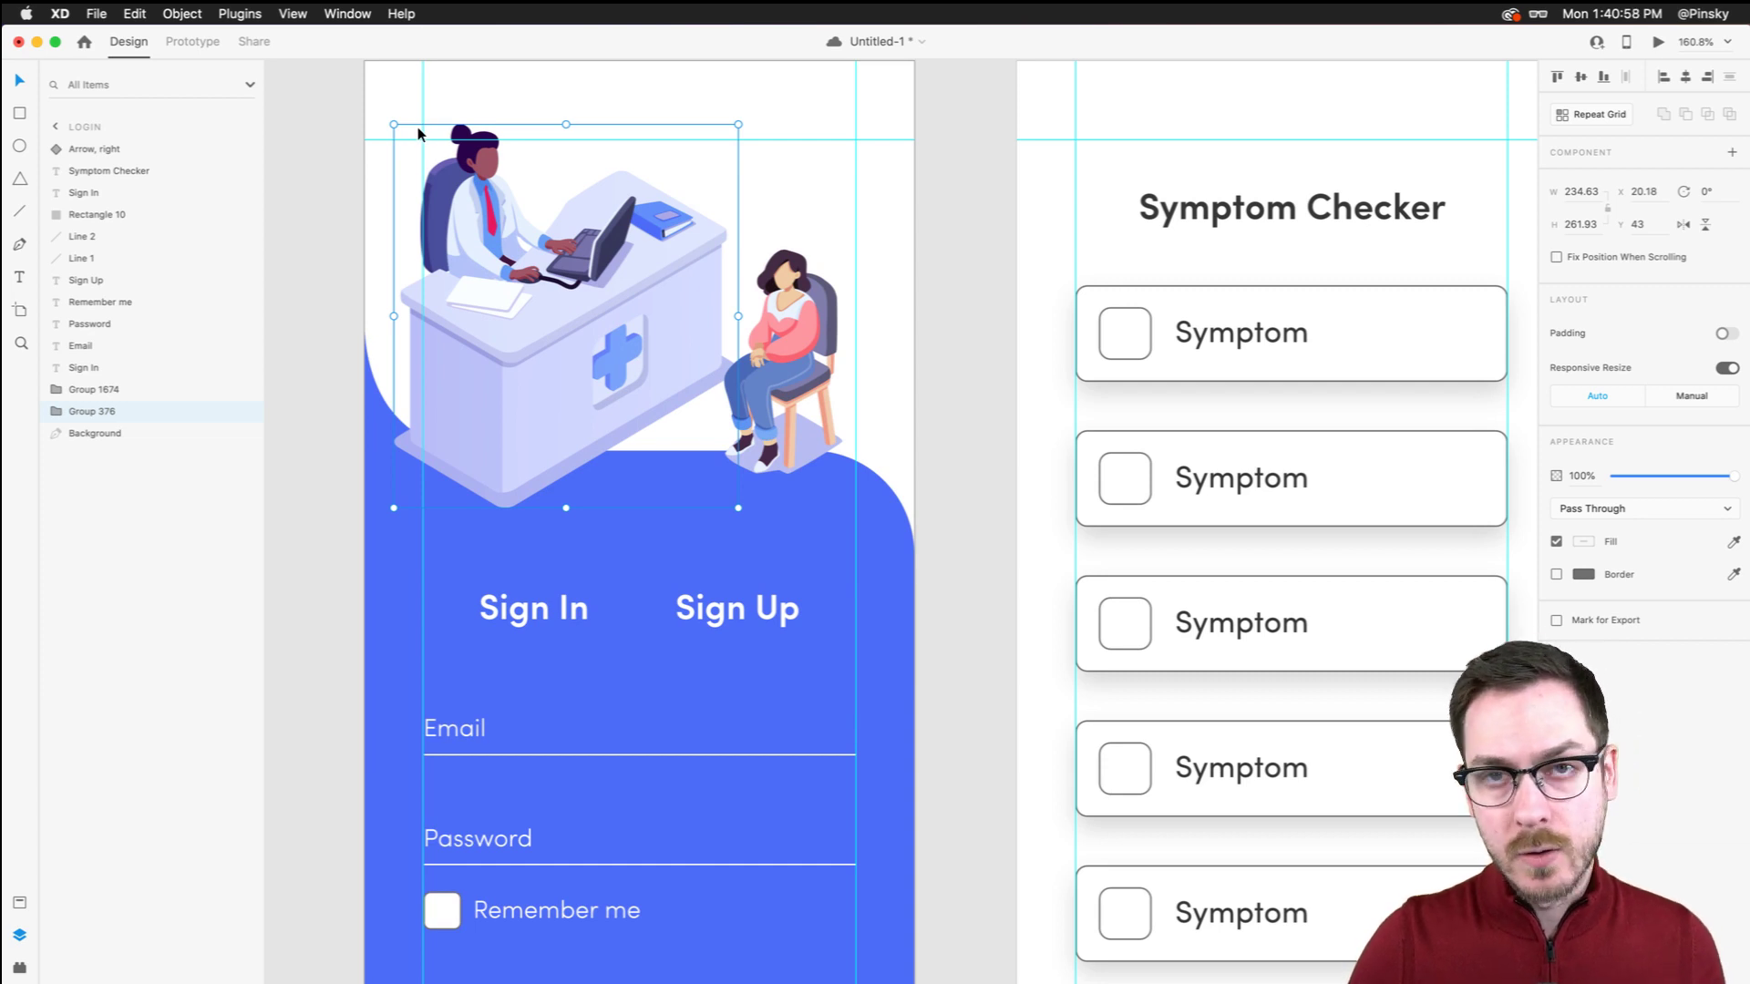
pyautogui.moveTo(575, 261); pyautogui.dragTo(565, 258)
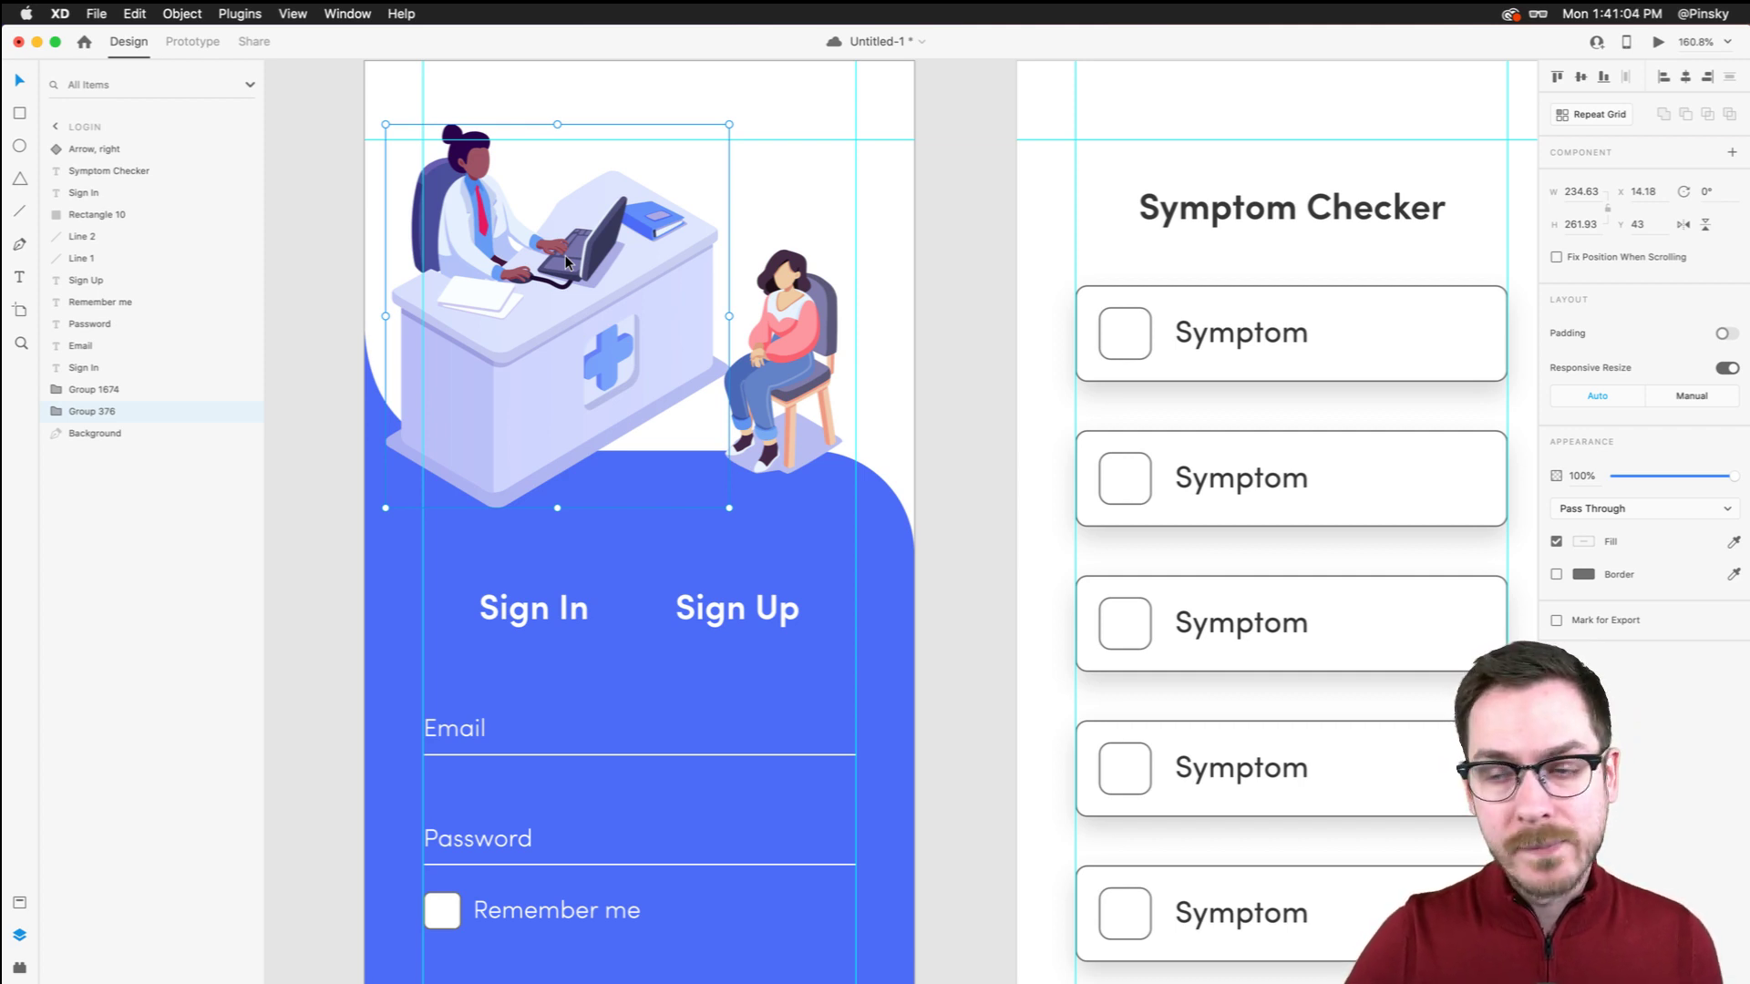
# Enlarge the seated patient illustration to about 90 × 170, extending it up to the margin guide at about X 245, Y 112
pyautogui.click(789, 317)
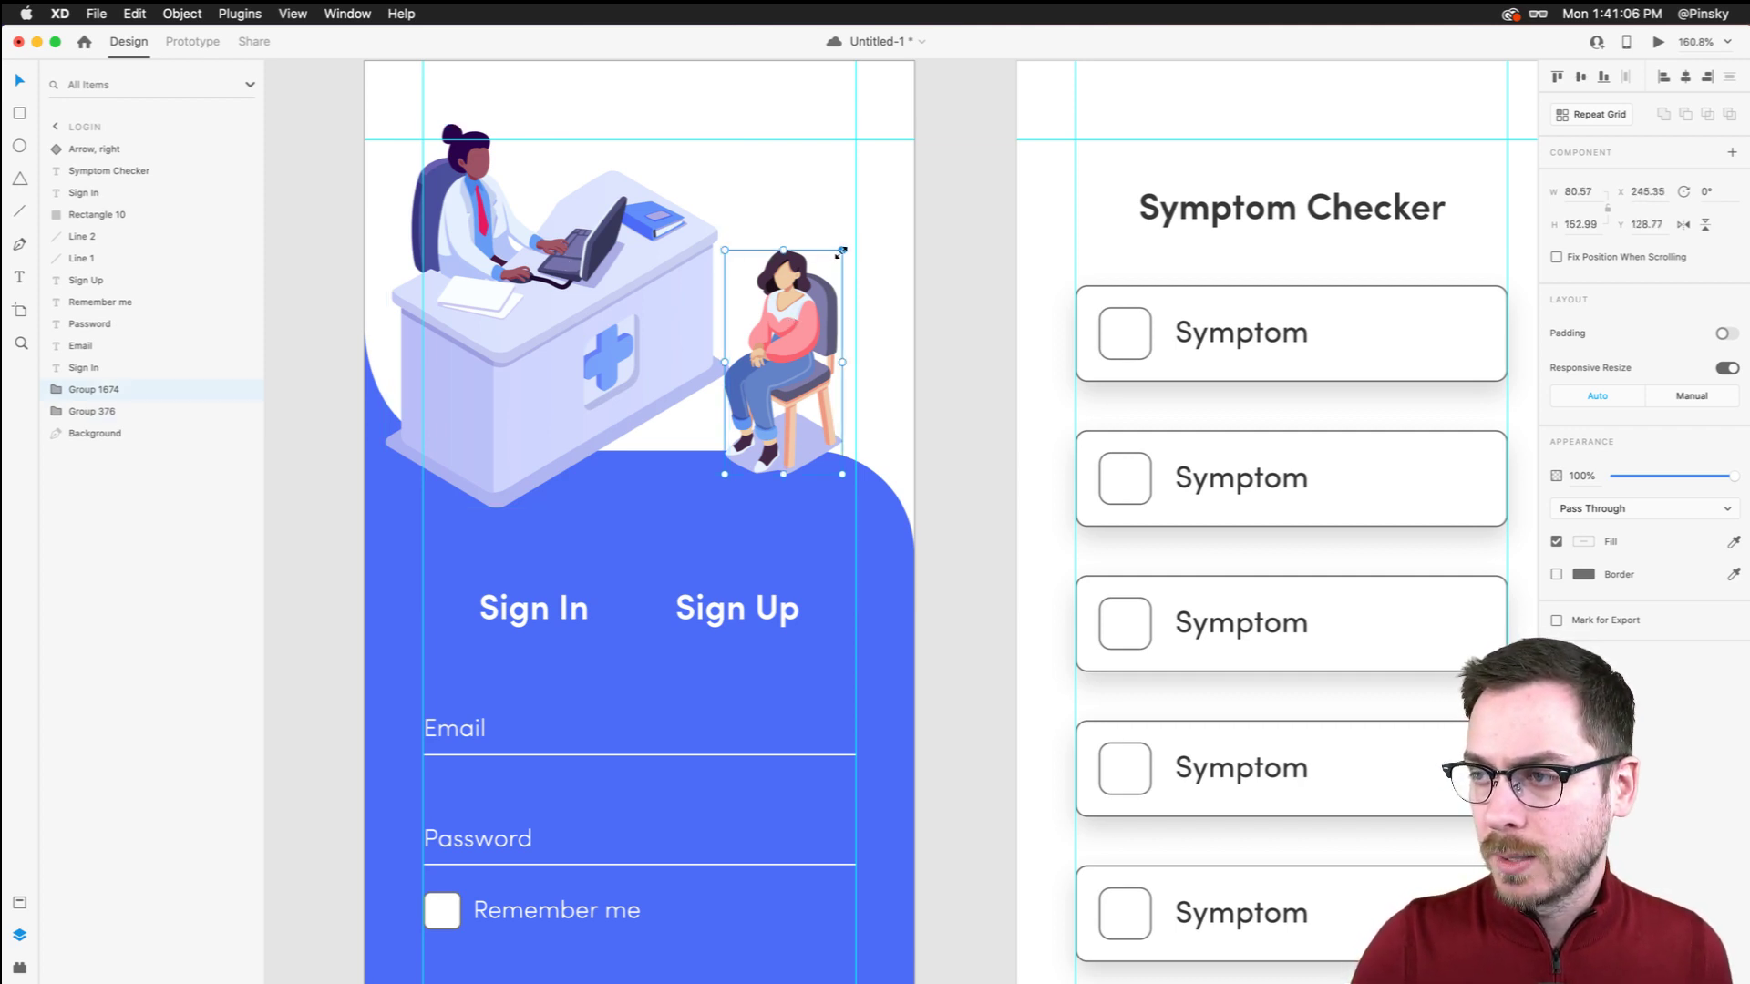
pyautogui.moveTo(845, 244)
pyautogui.mouseDown()
pyautogui.moveTo(867, 204)
pyautogui.moveTo(856, 225)
pyautogui.mouseUp()
pyautogui.moveTo(820, 288); pyautogui.dragTo(814, 286)
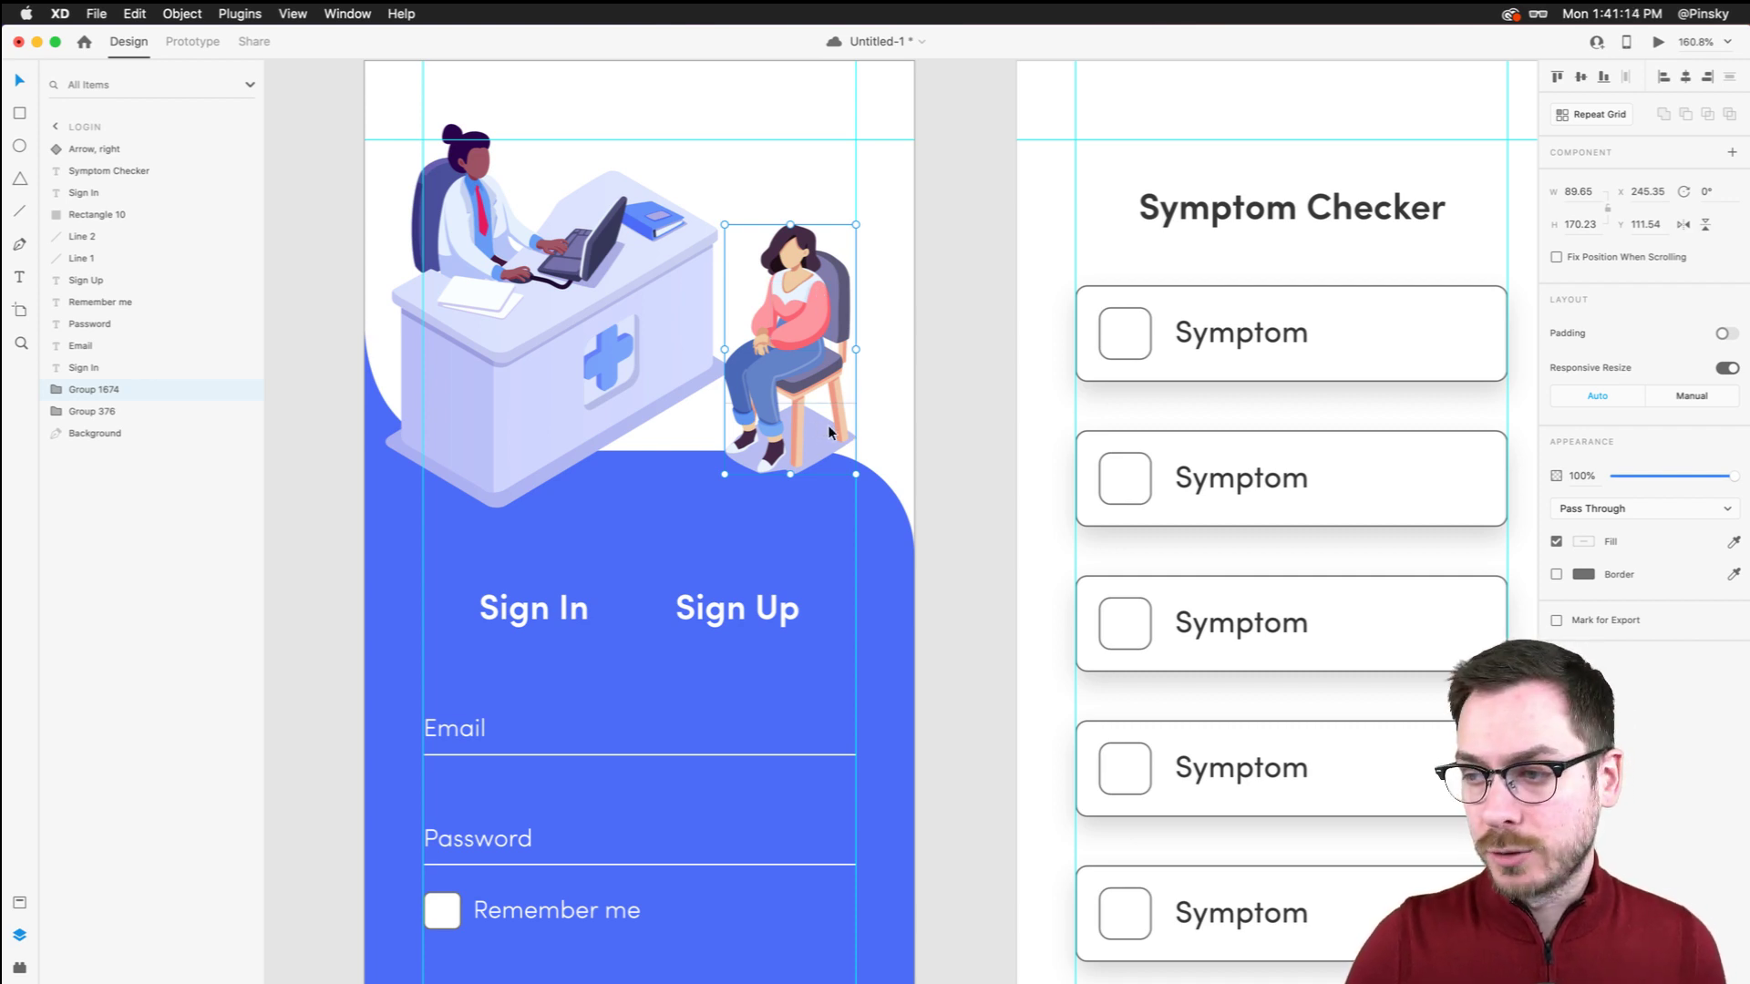
# Try a black fill at about 9% opacity on the floor shape beneath the patient's chair
pyautogui.scroll(5, 814, 422)
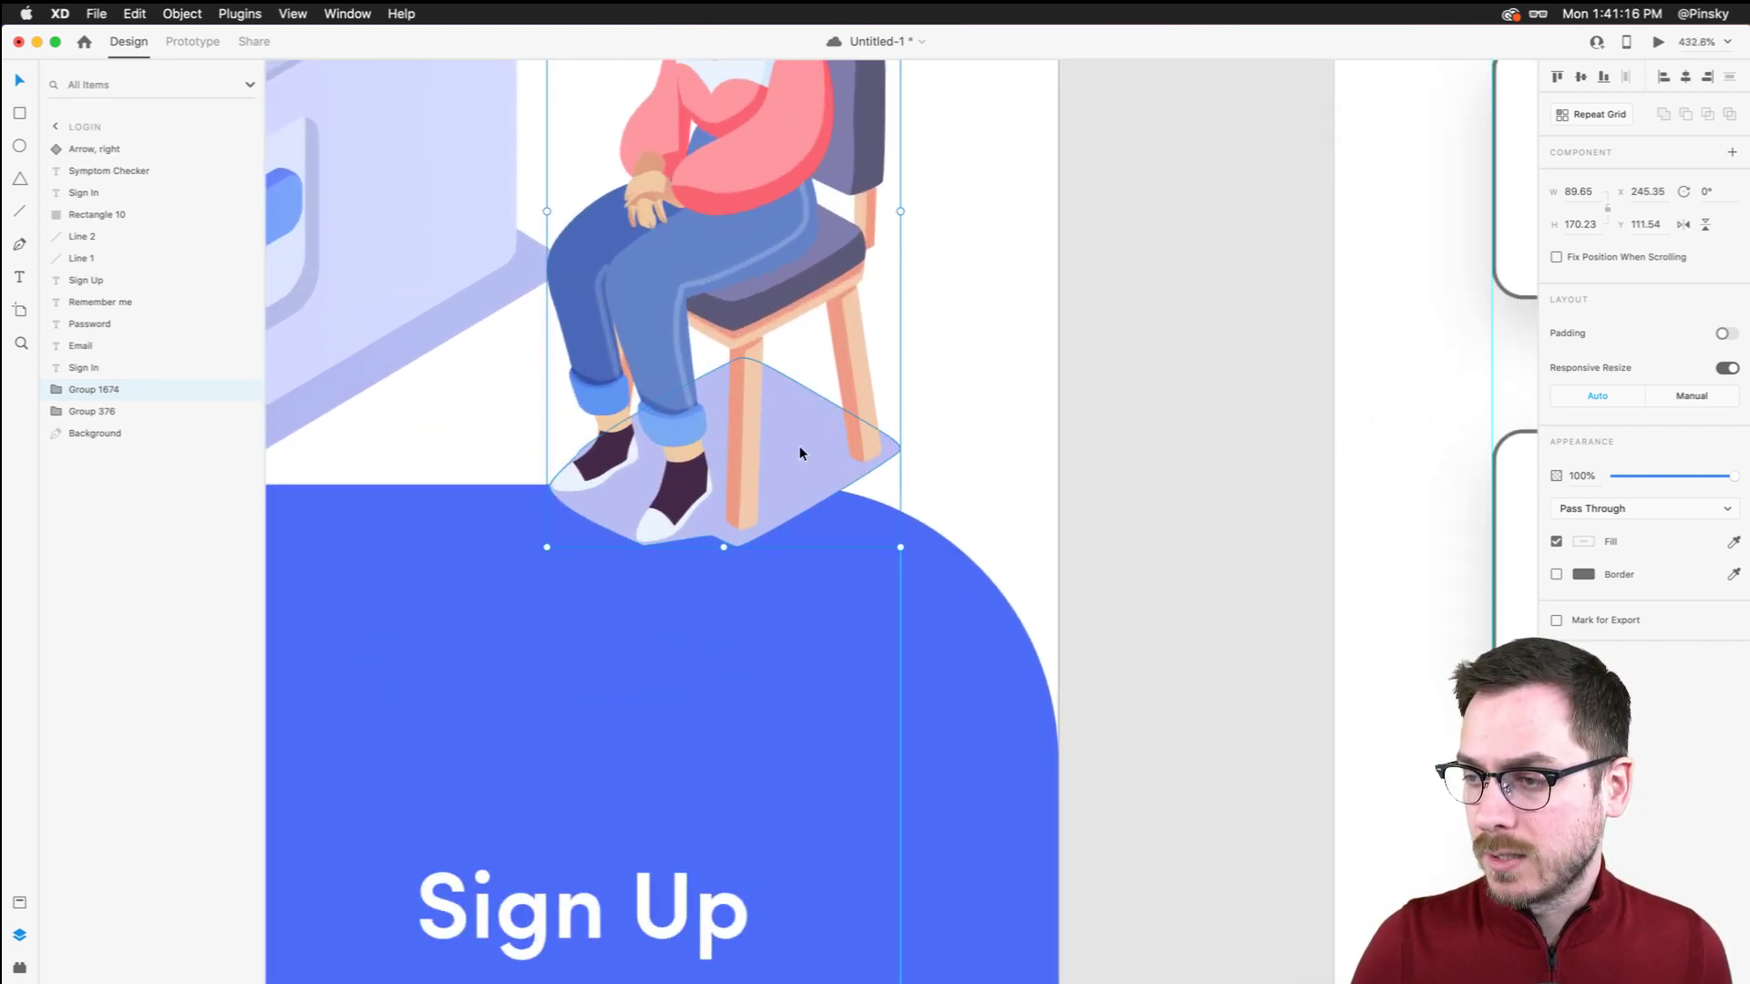
pyautogui.keyDown('super'); pyautogui.click(800, 447); pyautogui.keyUp('super')
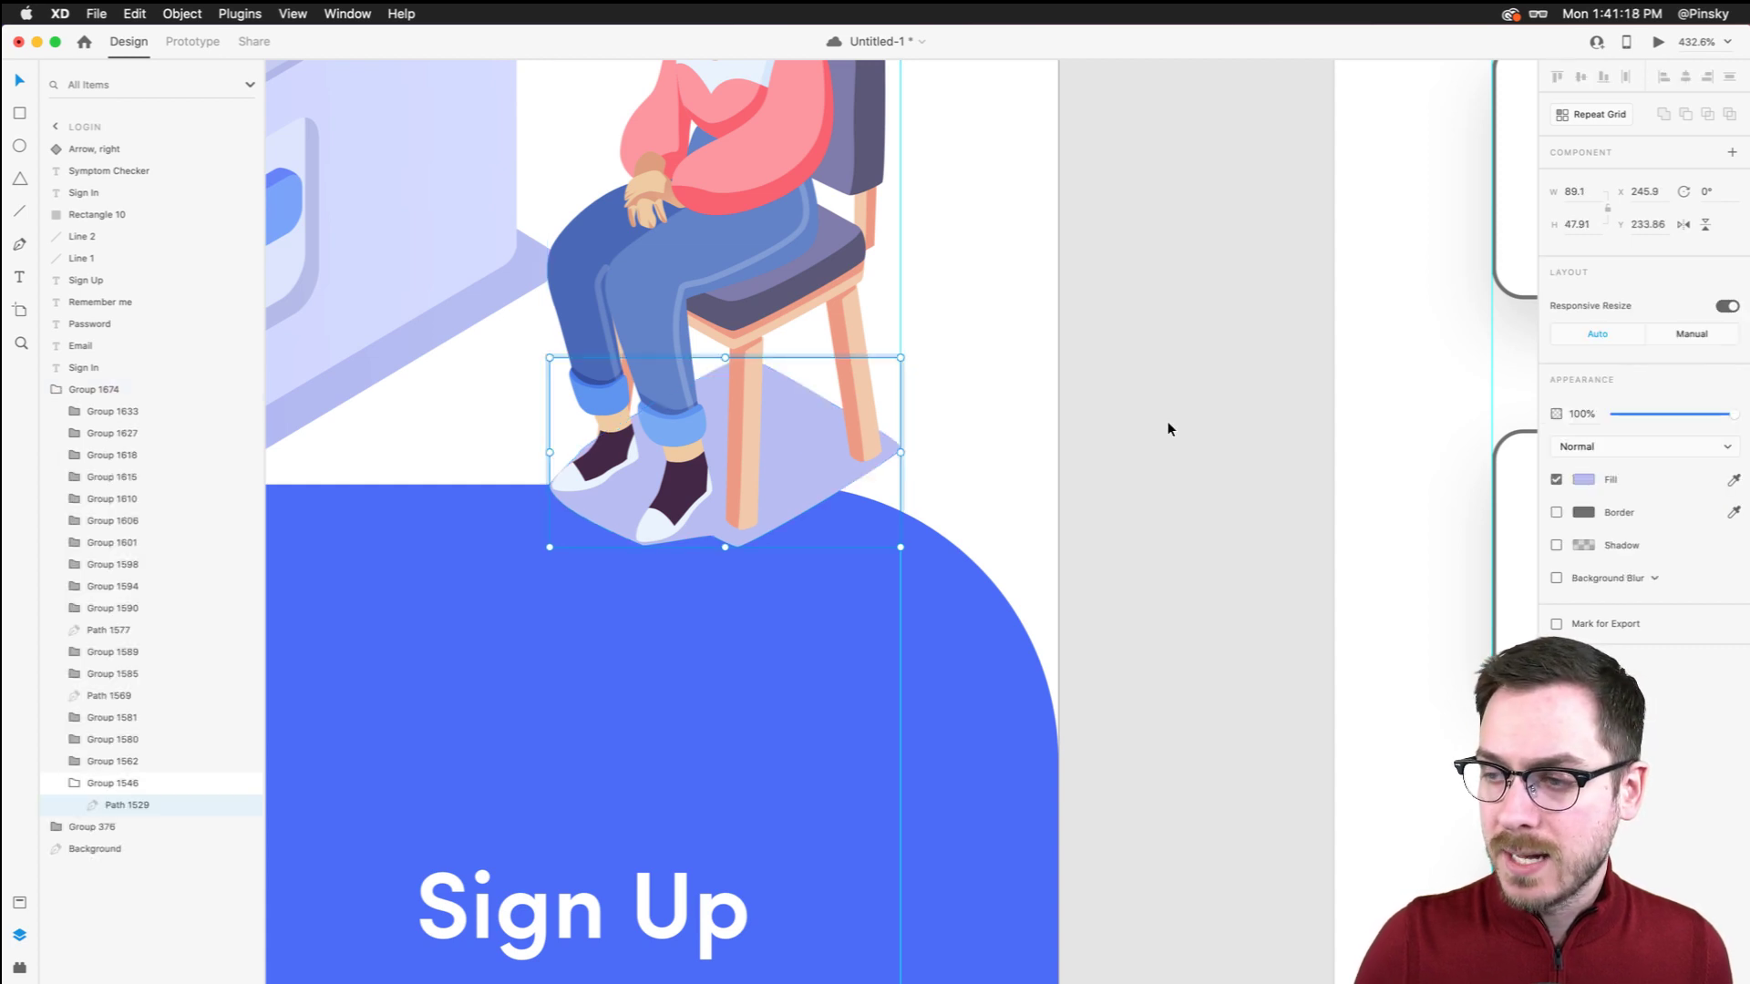
pyautogui.click(1583, 479)
pyautogui.moveTo(1439, 473); pyautogui.dragTo(1400, 516)
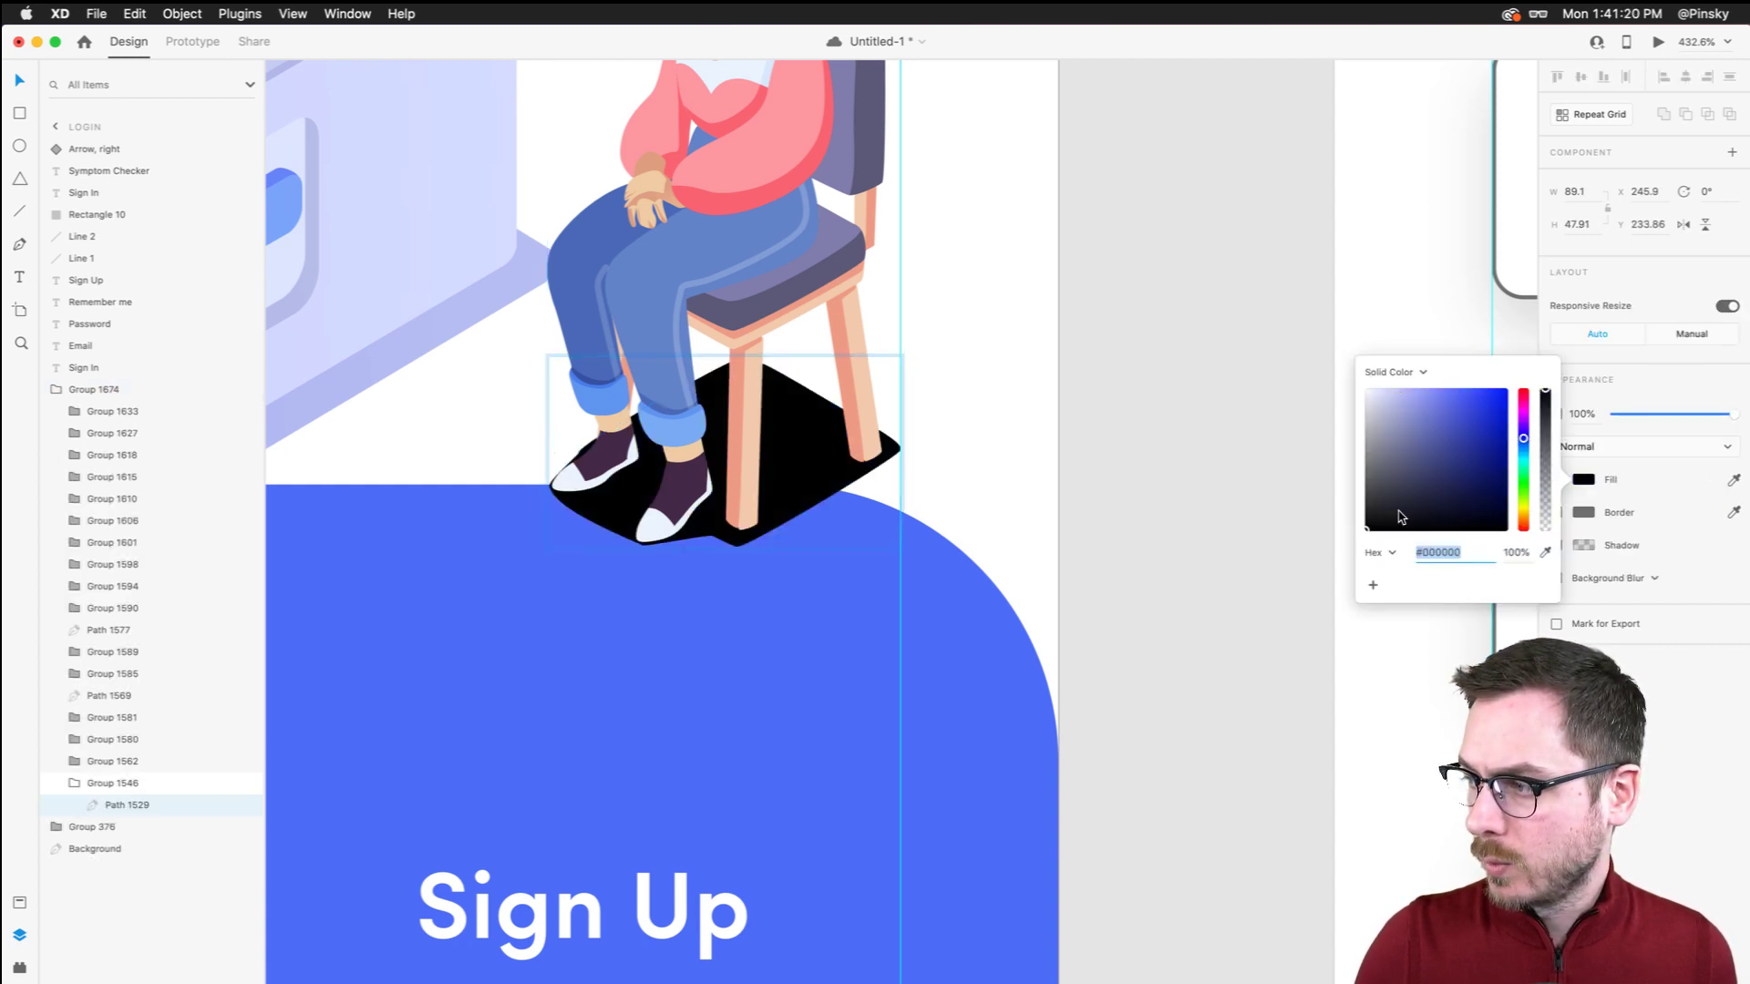
pyautogui.moveTo(1660, 414); pyautogui.dragTo(1625, 418)
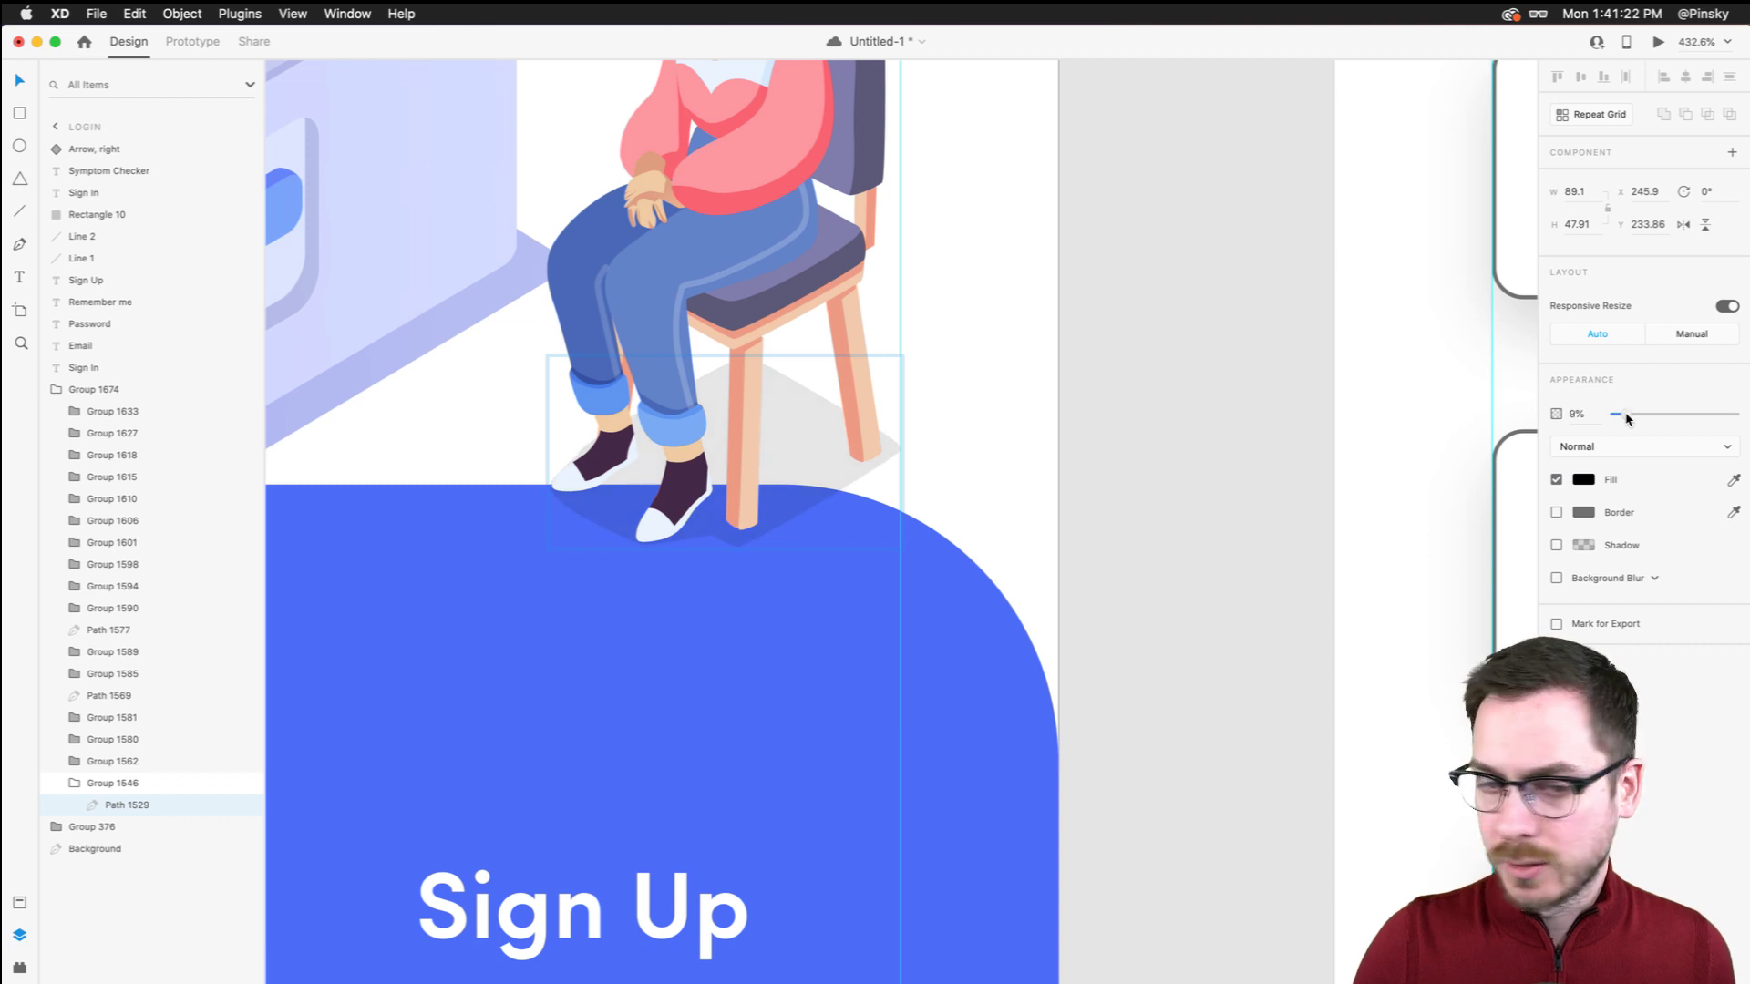
# Sample the background's blue for the floor shape beneath the chair, darken it to #4058C1 and set the opacity to about 11%
pyautogui.click(1734, 480)
pyautogui.click(866, 701)
pyautogui.moveTo(1644, 414); pyautogui.dragTo(1639, 414)
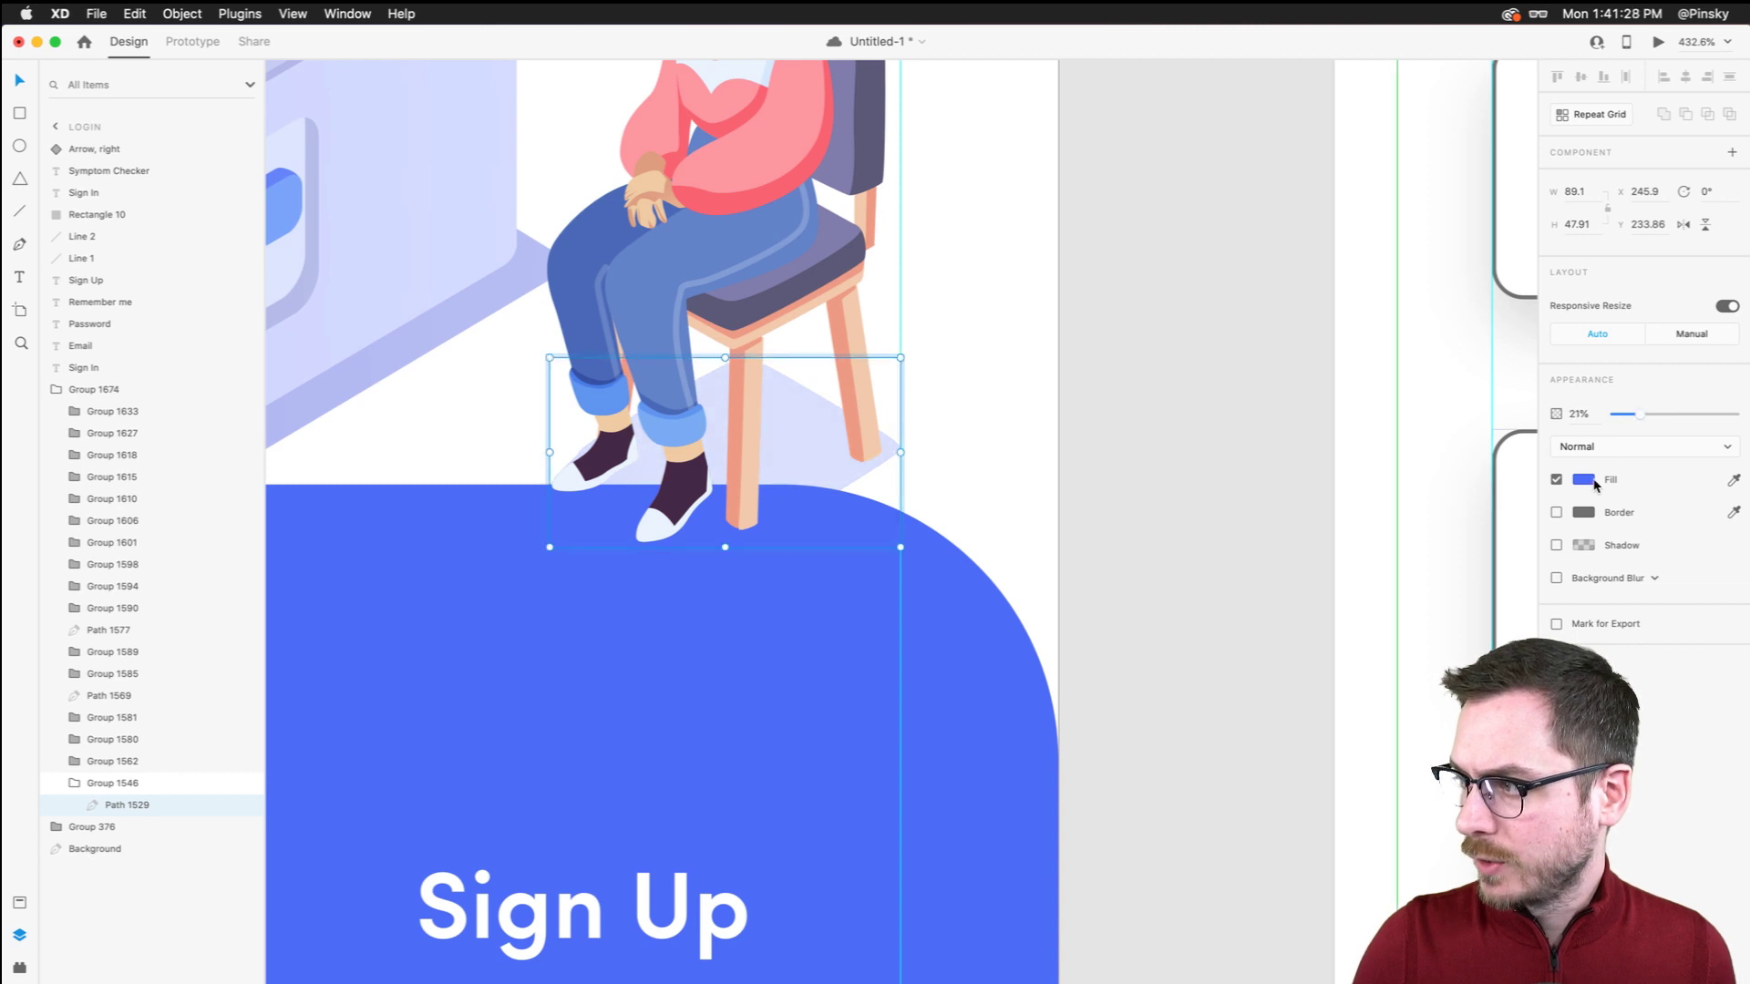
pyautogui.click(1595, 483)
pyautogui.moveTo(1460, 493); pyautogui.dragTo(1460, 427)
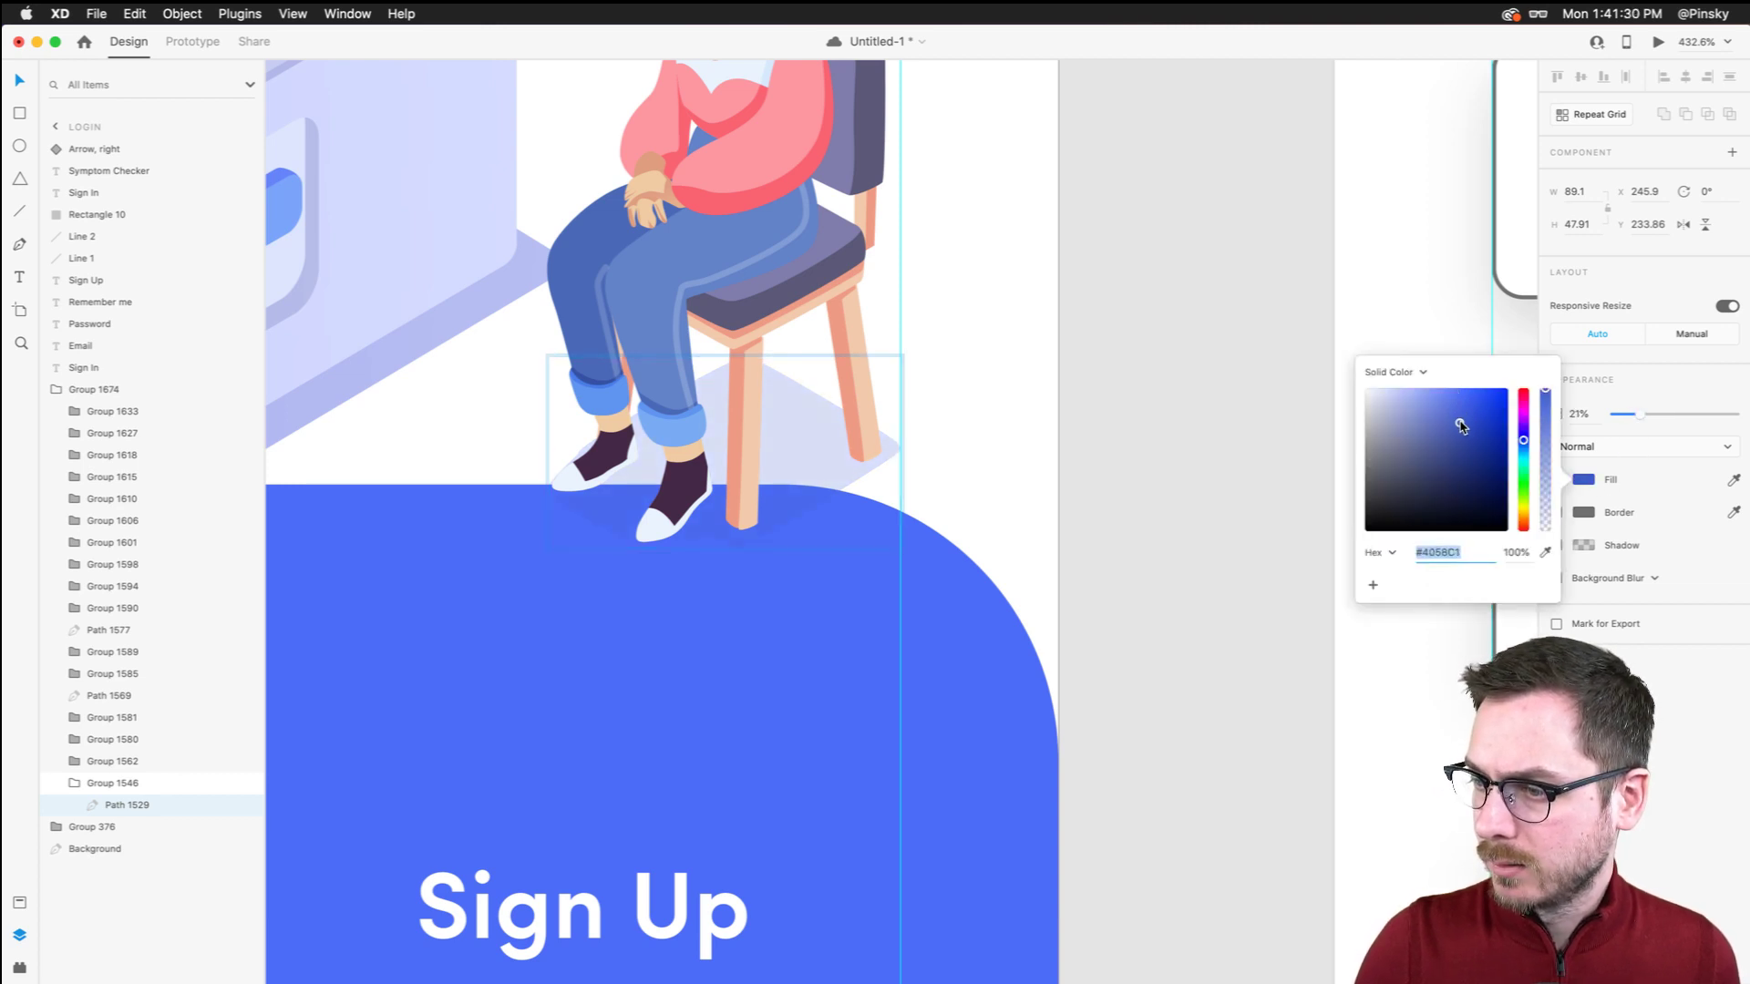
pyautogui.click(1631, 415)
pyautogui.moveTo(1631, 415); pyautogui.dragTo(1627, 413)
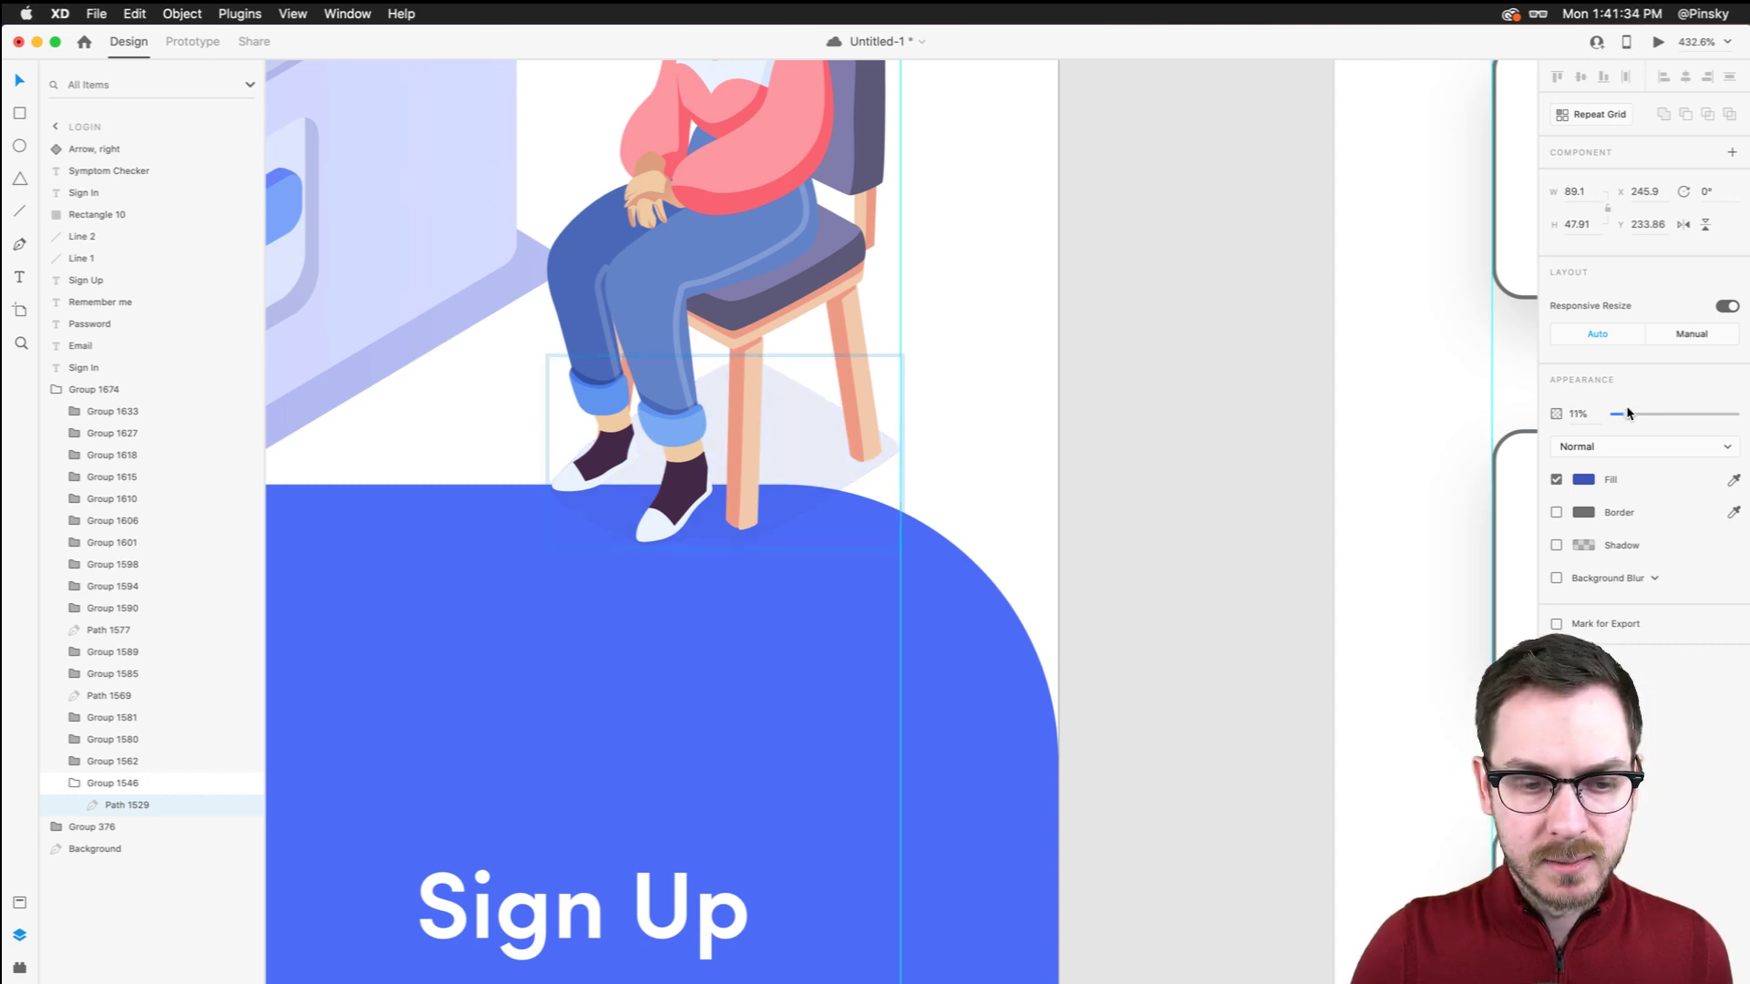
pyautogui.click(1015, 443)
# Move the Sign In and Sign Up headings up to Y 346 and spread them apart, to X 70 and X 220
pyautogui.scroll(-5, 1014, 443)
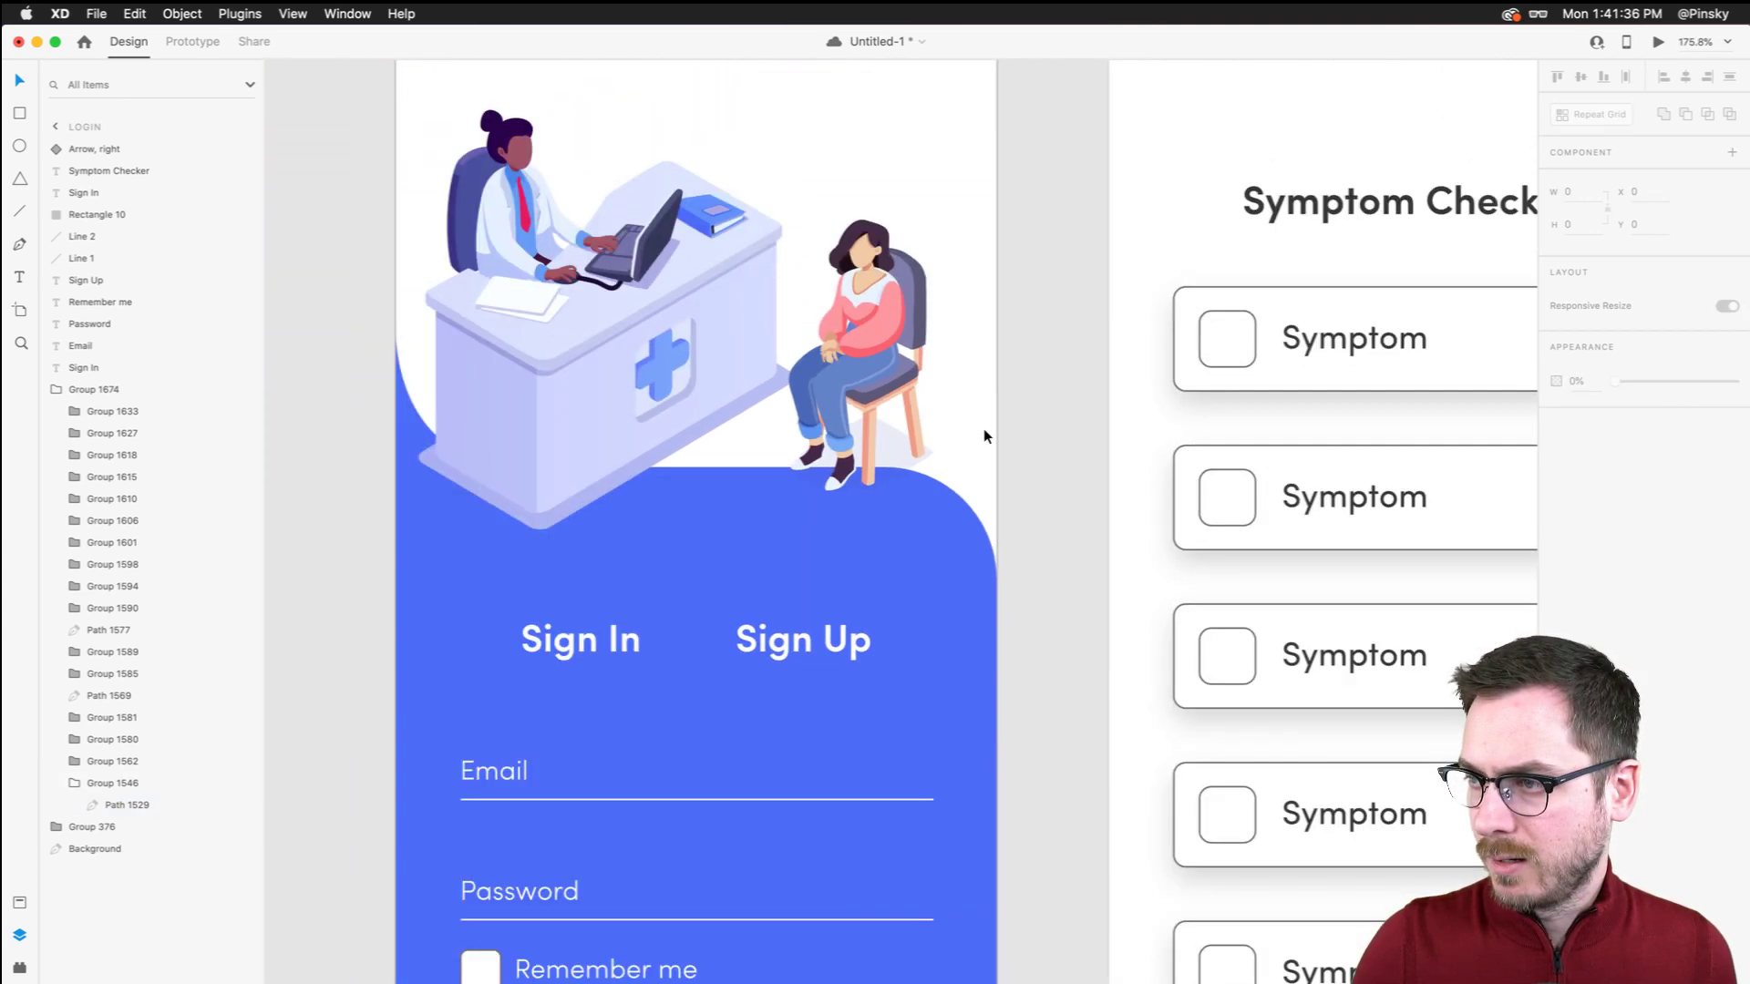
pyautogui.scroll(-4, 984, 435)
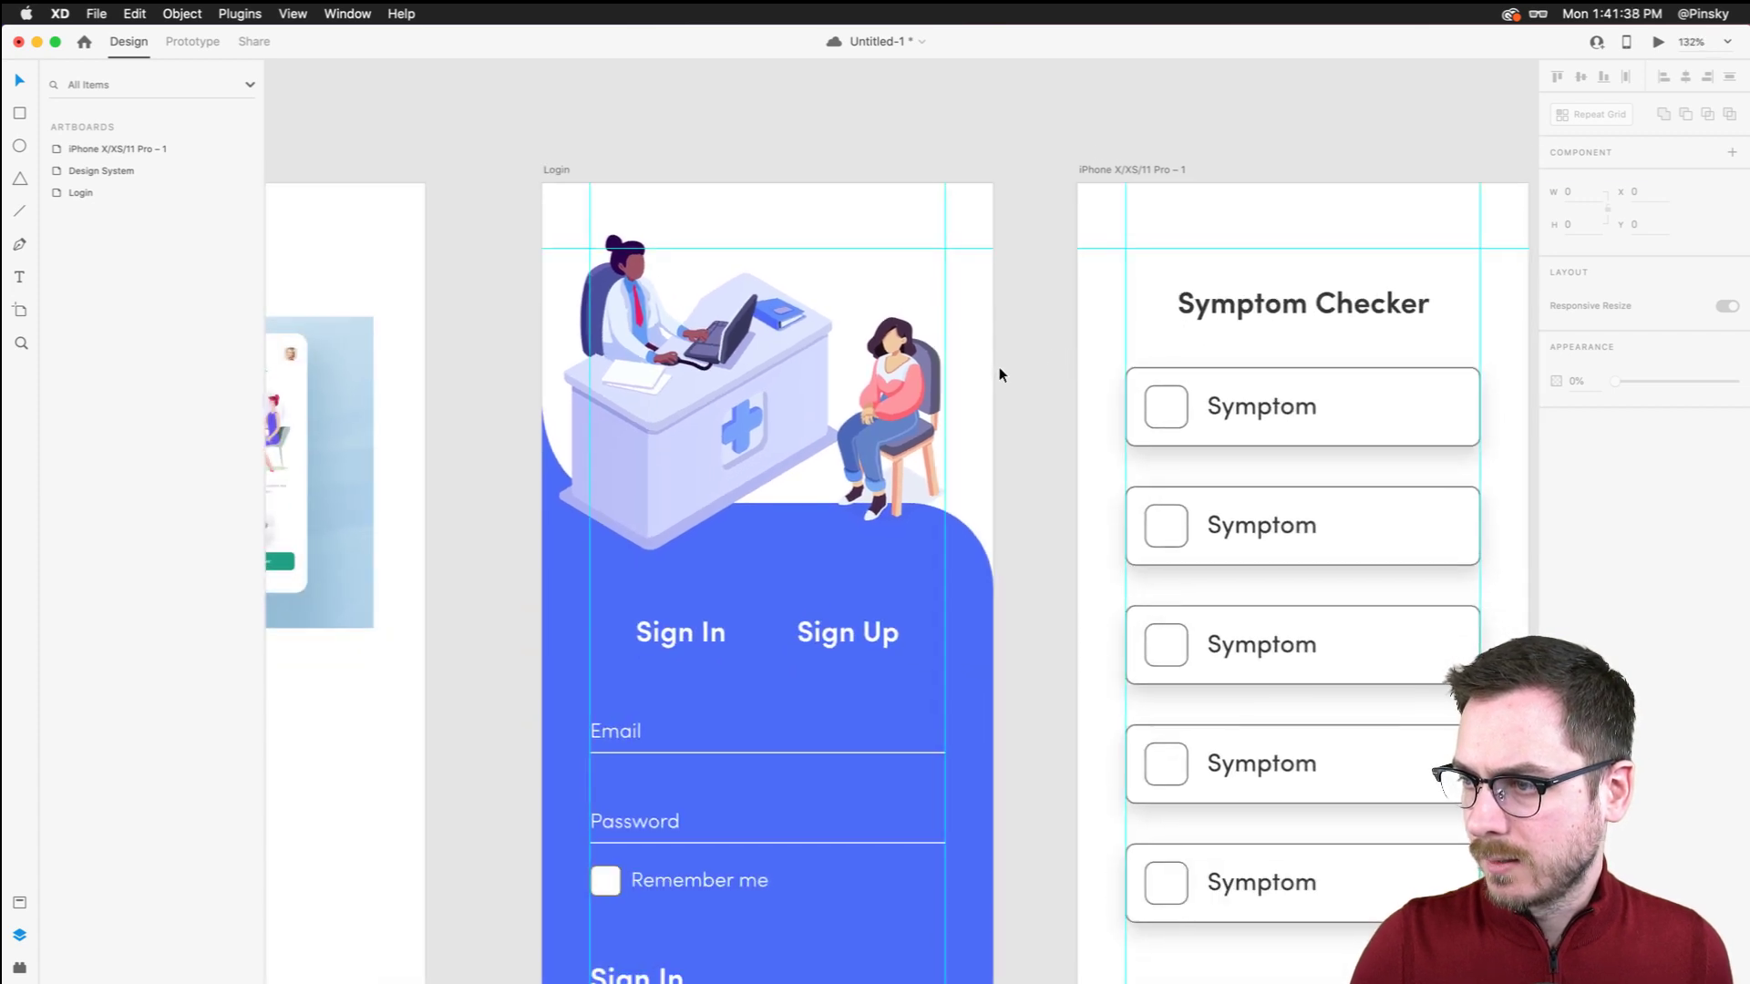
pyautogui.scroll(-1, 1004, 377)
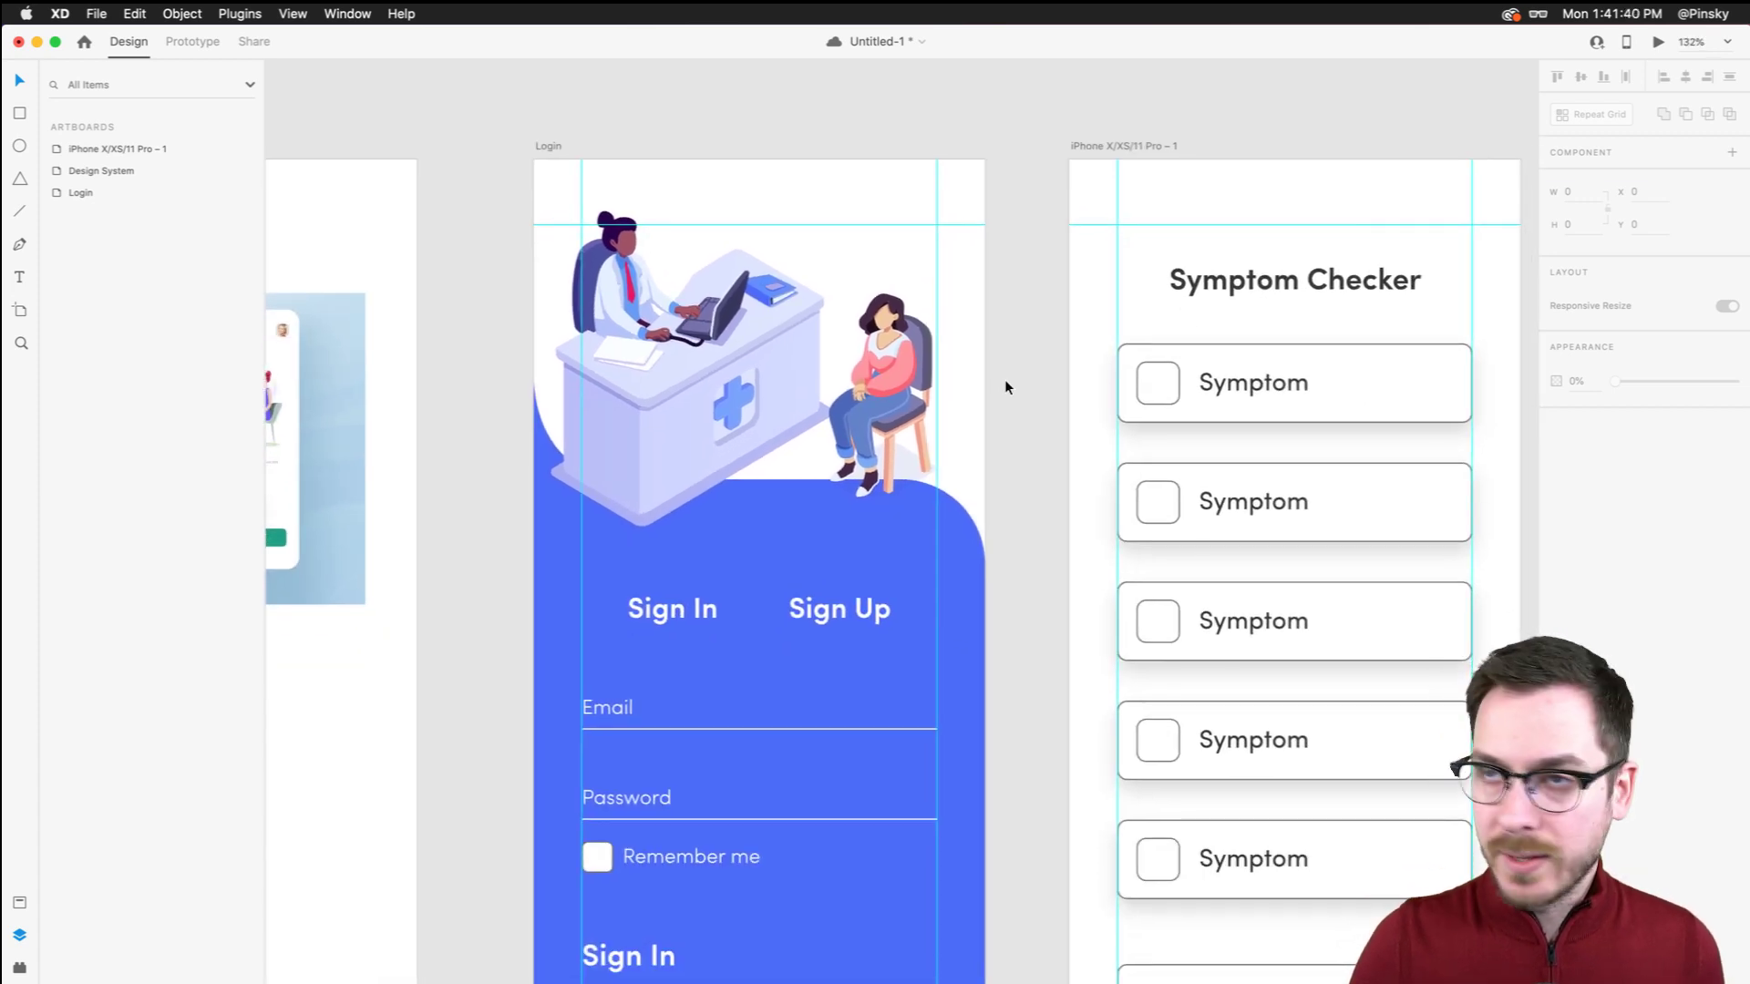
pyautogui.click(698, 606)
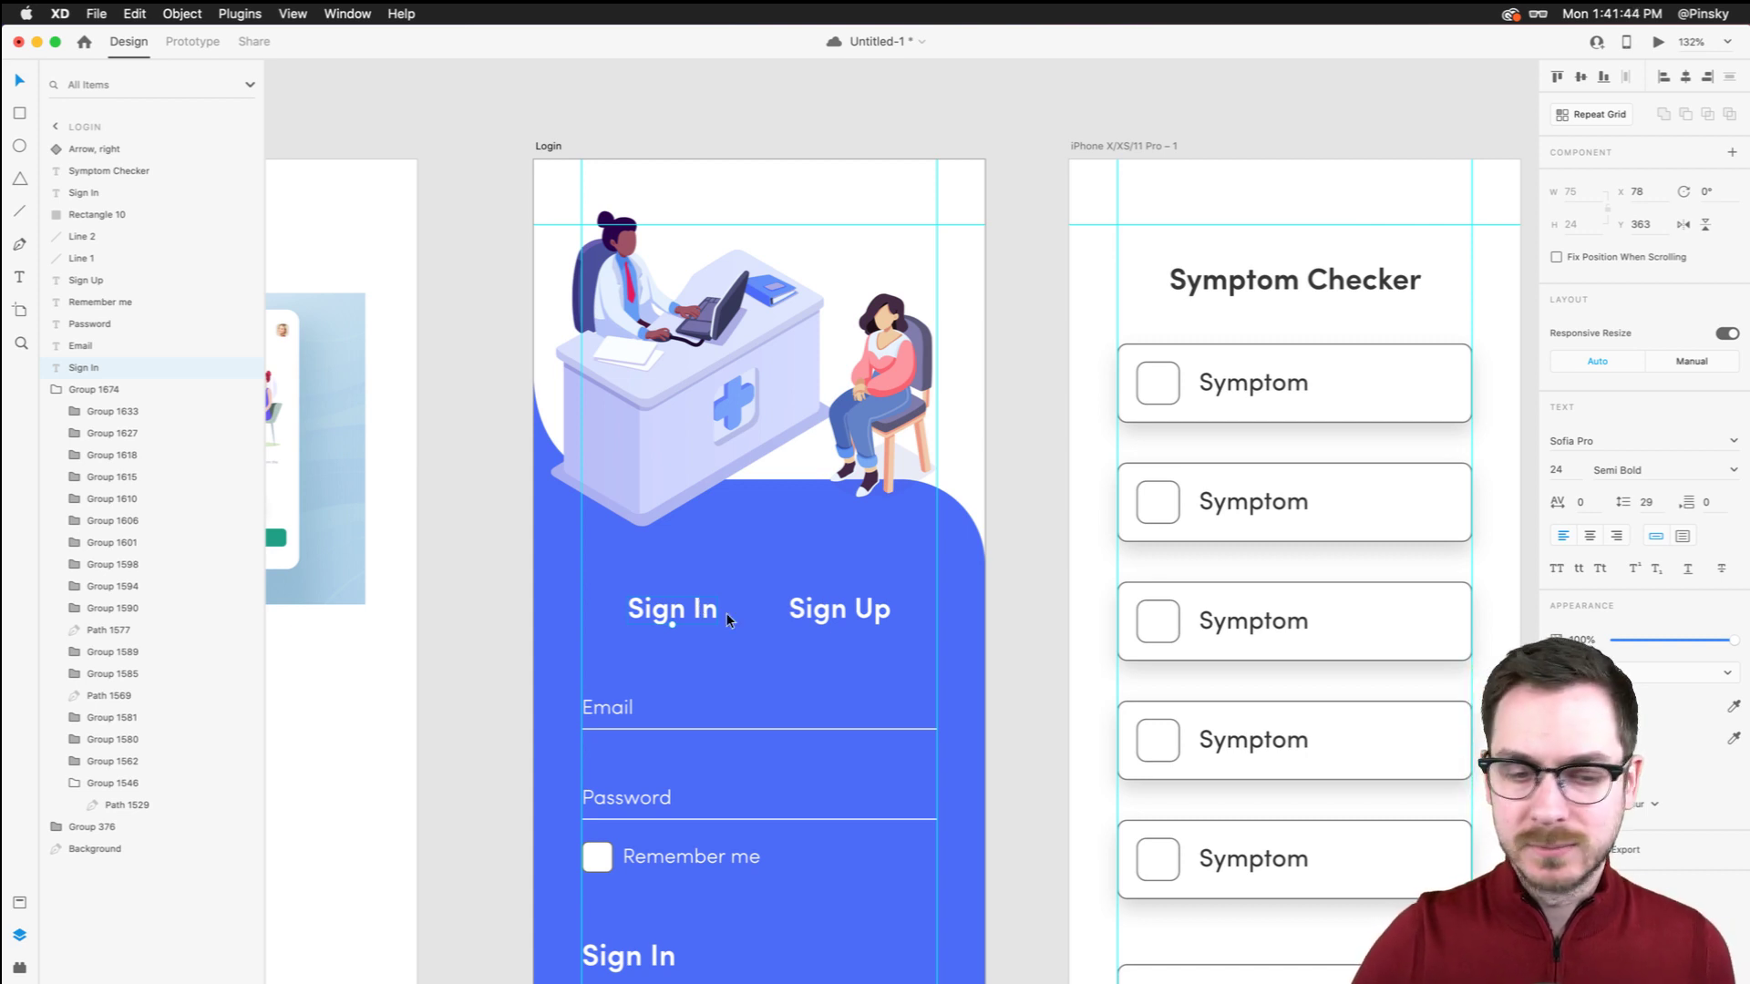
pyautogui.keyDown('shift'); pyautogui.click(850, 610); pyautogui.keyUp('shift')
pyautogui.moveTo(850, 609); pyautogui.dragTo(900, 591)
pyautogui.scroll(5, 713, 627)
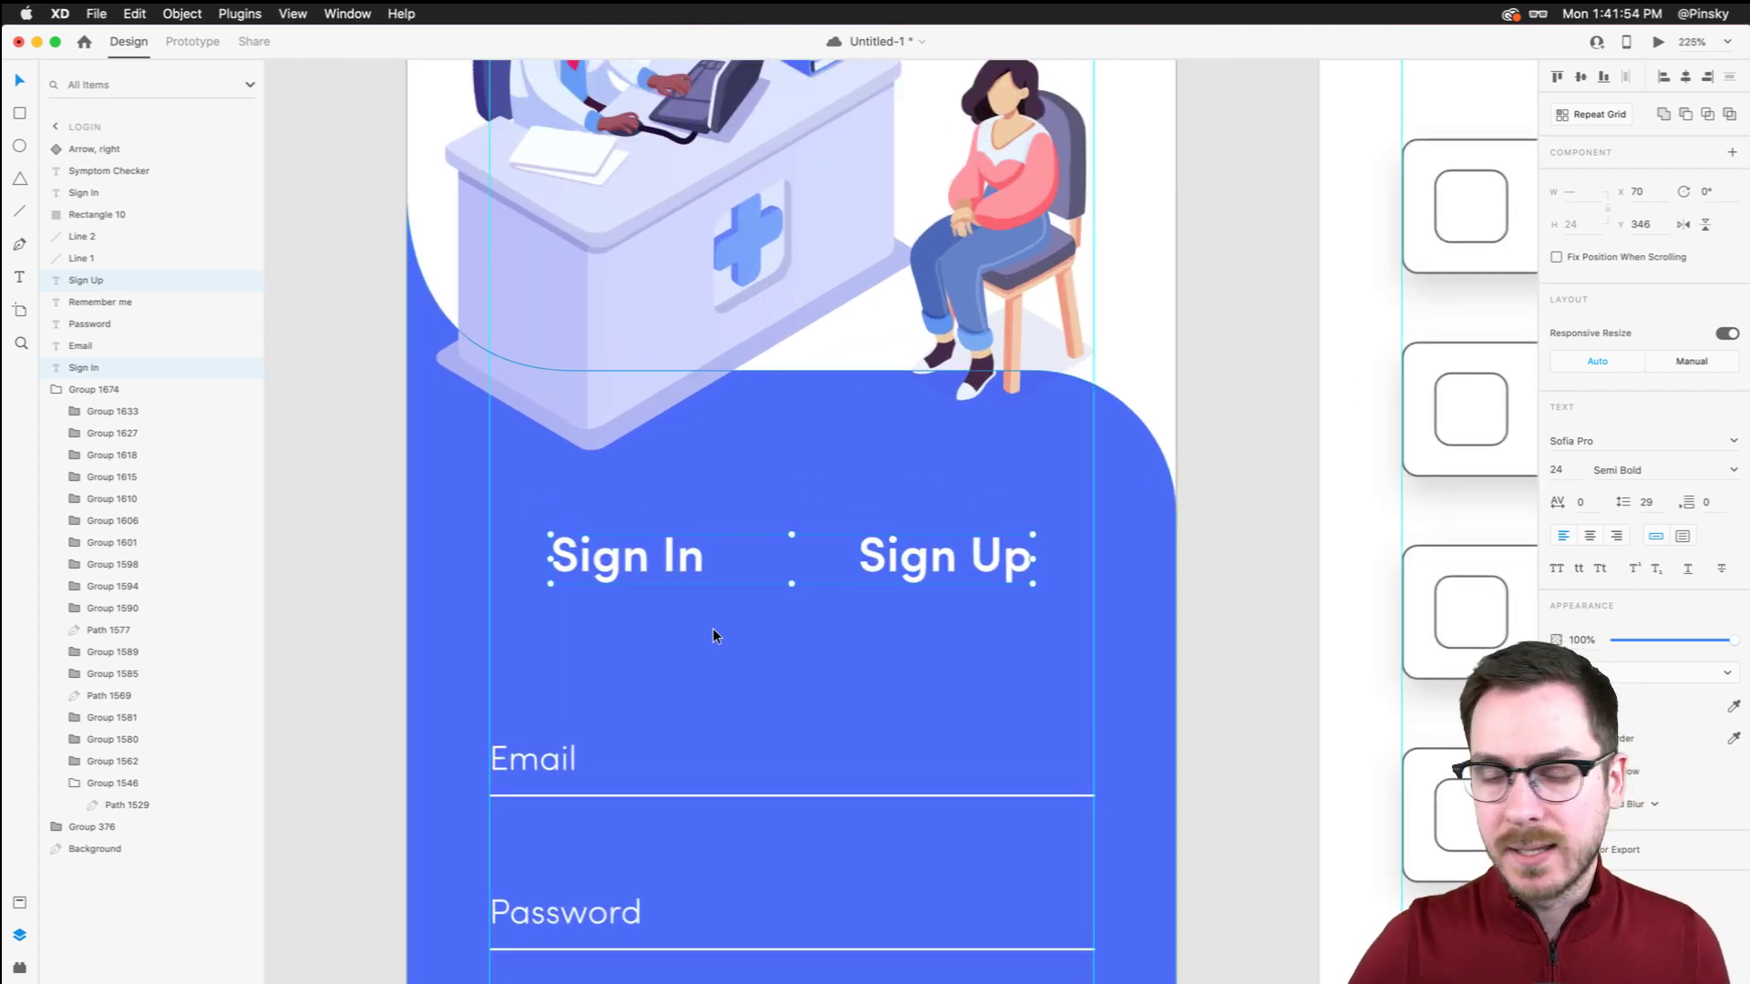
pyautogui.click(712, 635)
pyautogui.click(611, 572)
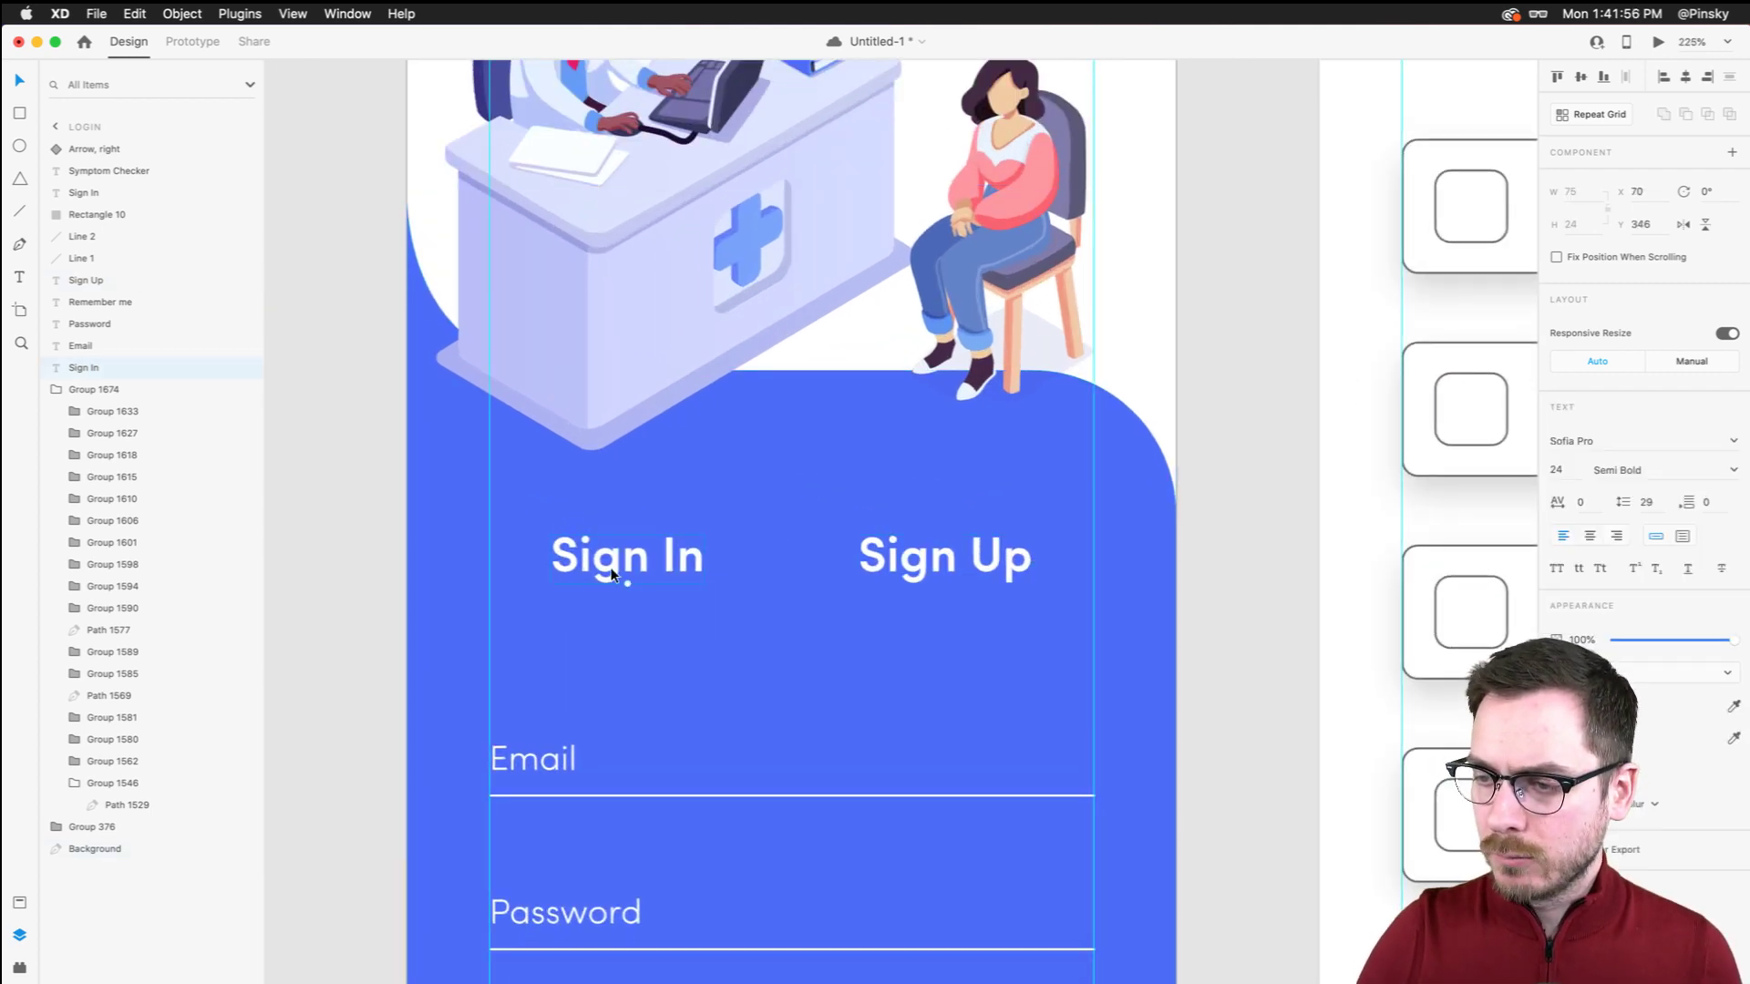
pyautogui.click(943, 563)
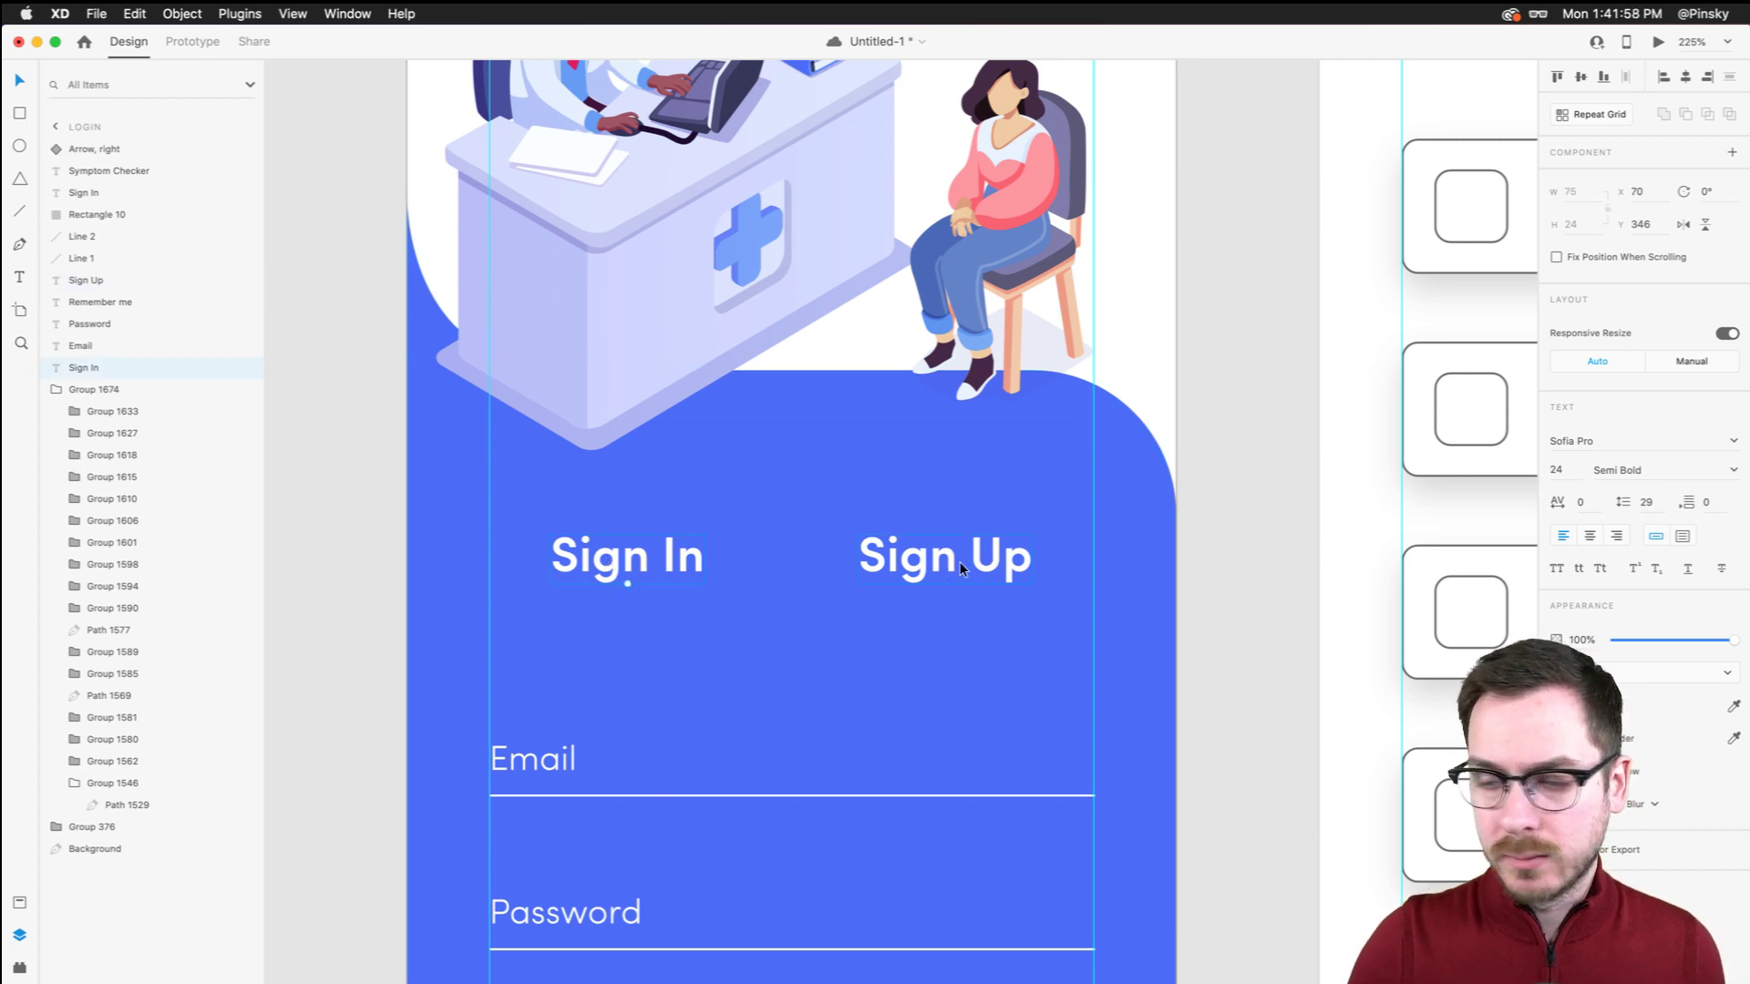
pyautogui.click(619, 570)
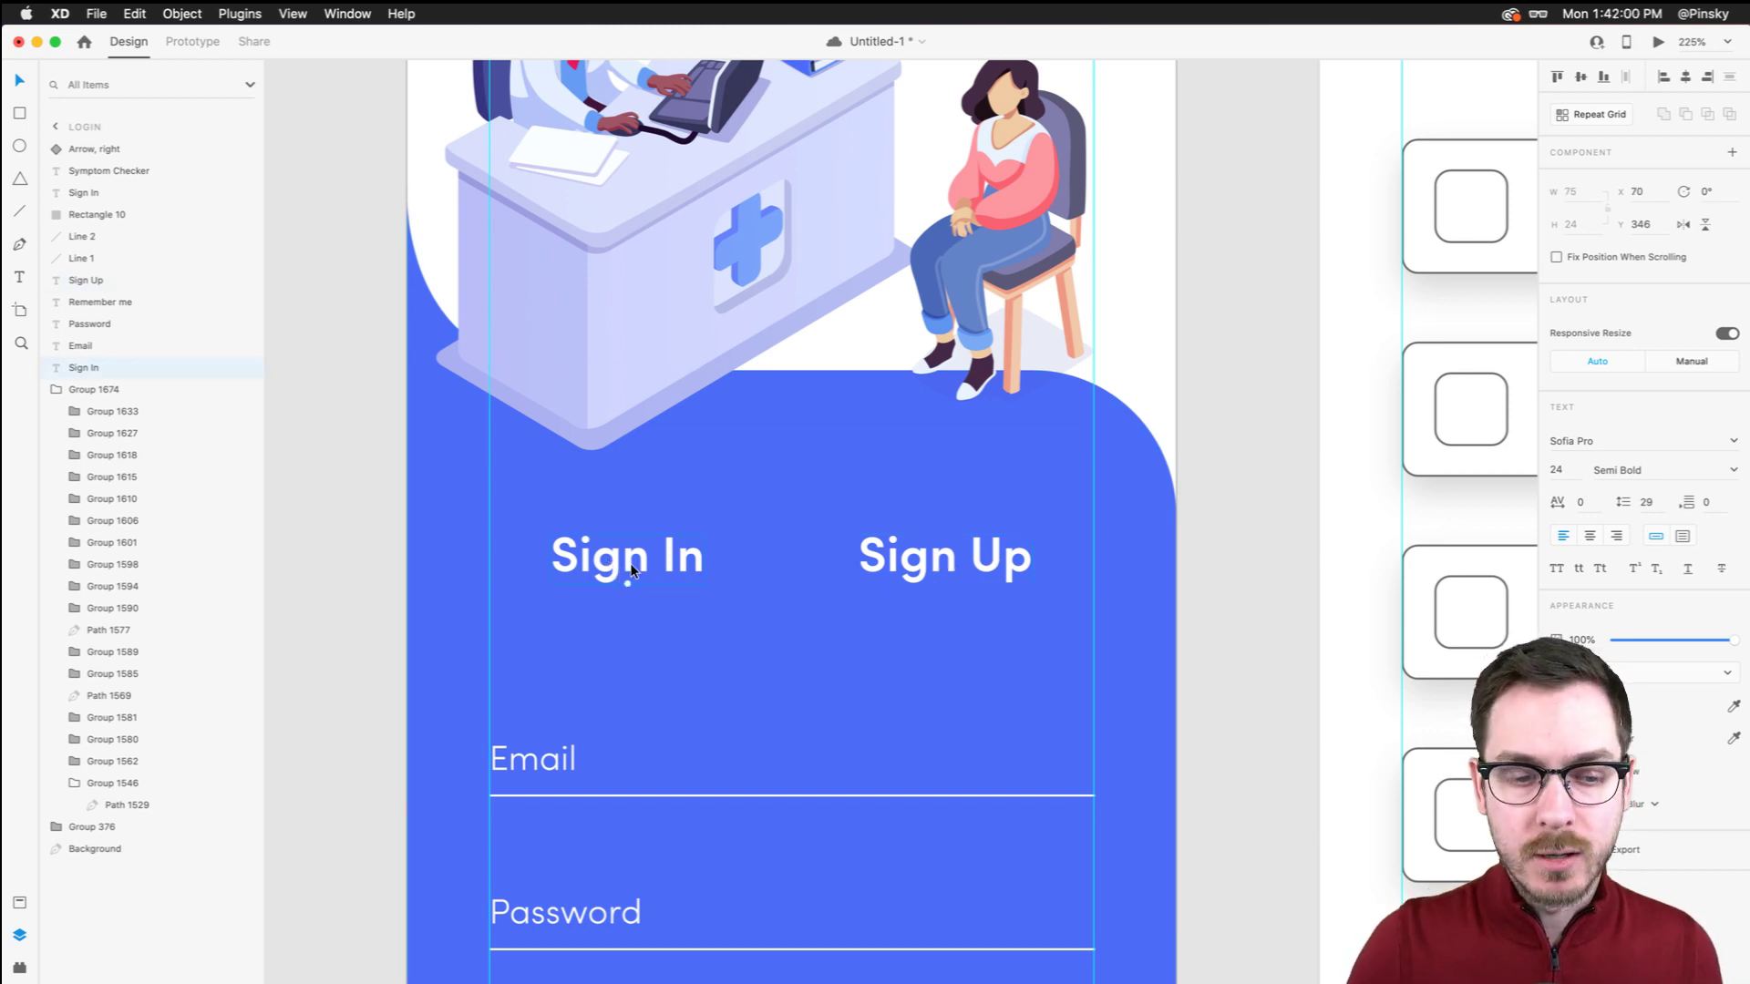
pyautogui.click(982, 553)
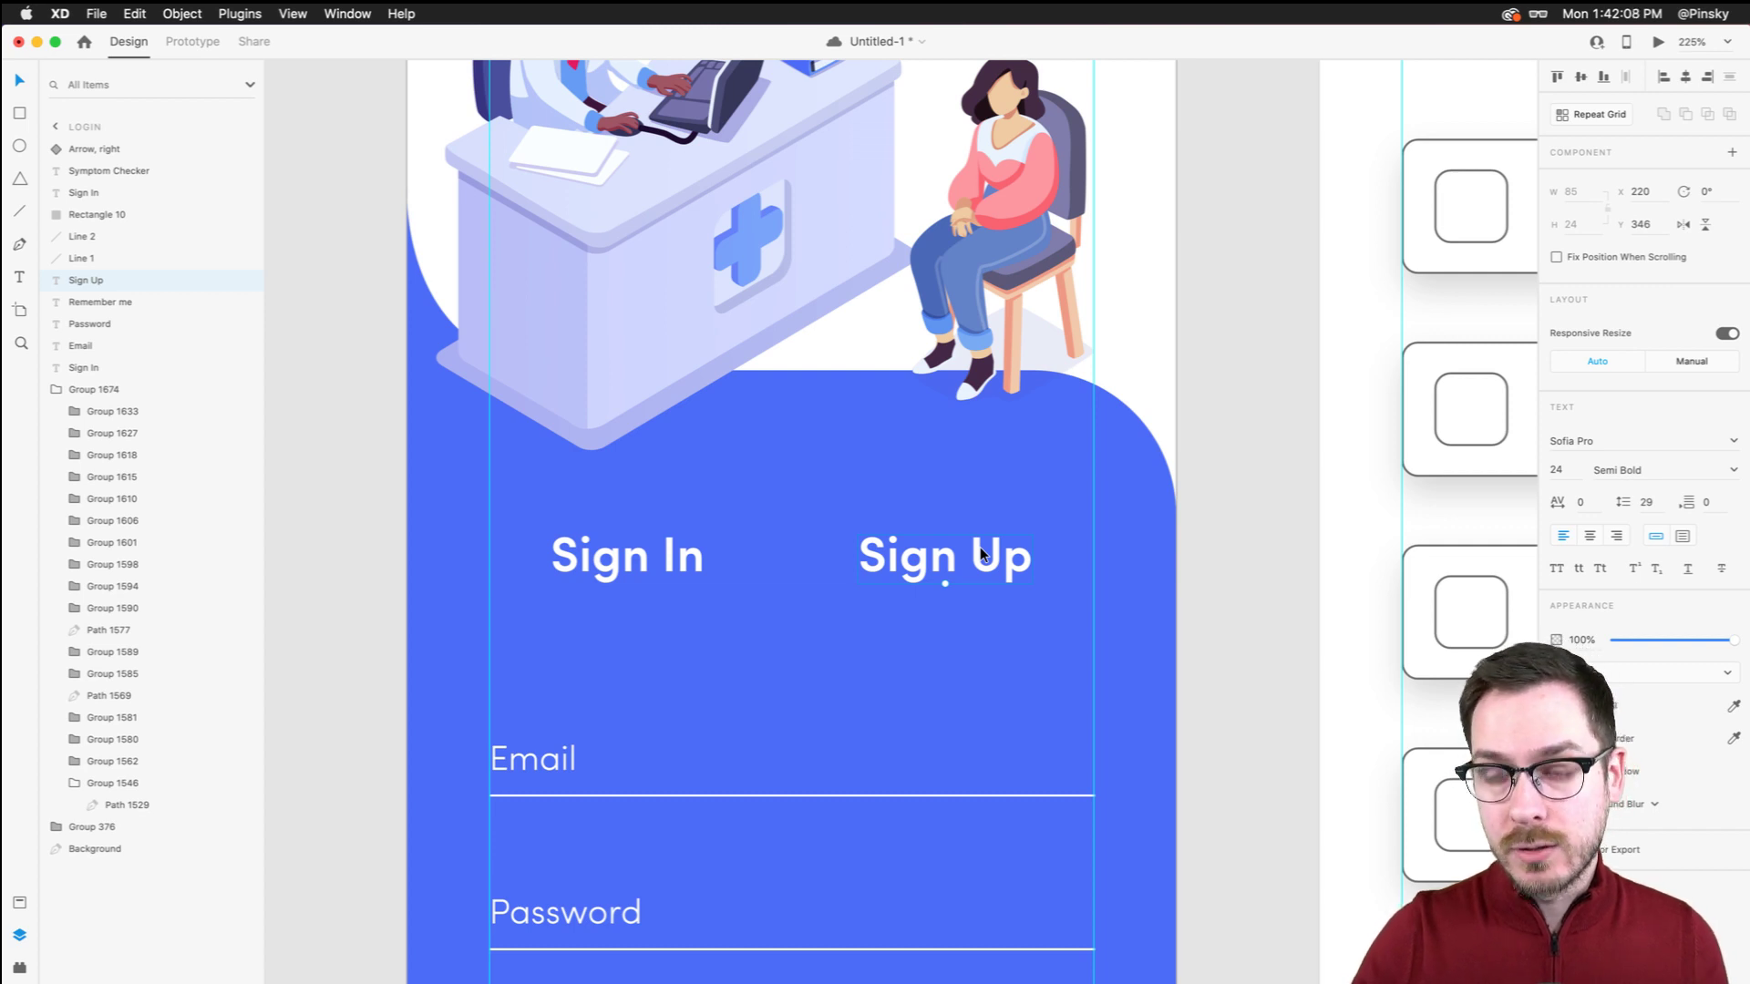
# Draw a horizontal line 75 wide beneath the Sign In heading, starting at X 70.5, Y 374.5
pyautogui.scroll(5, 587, 572)
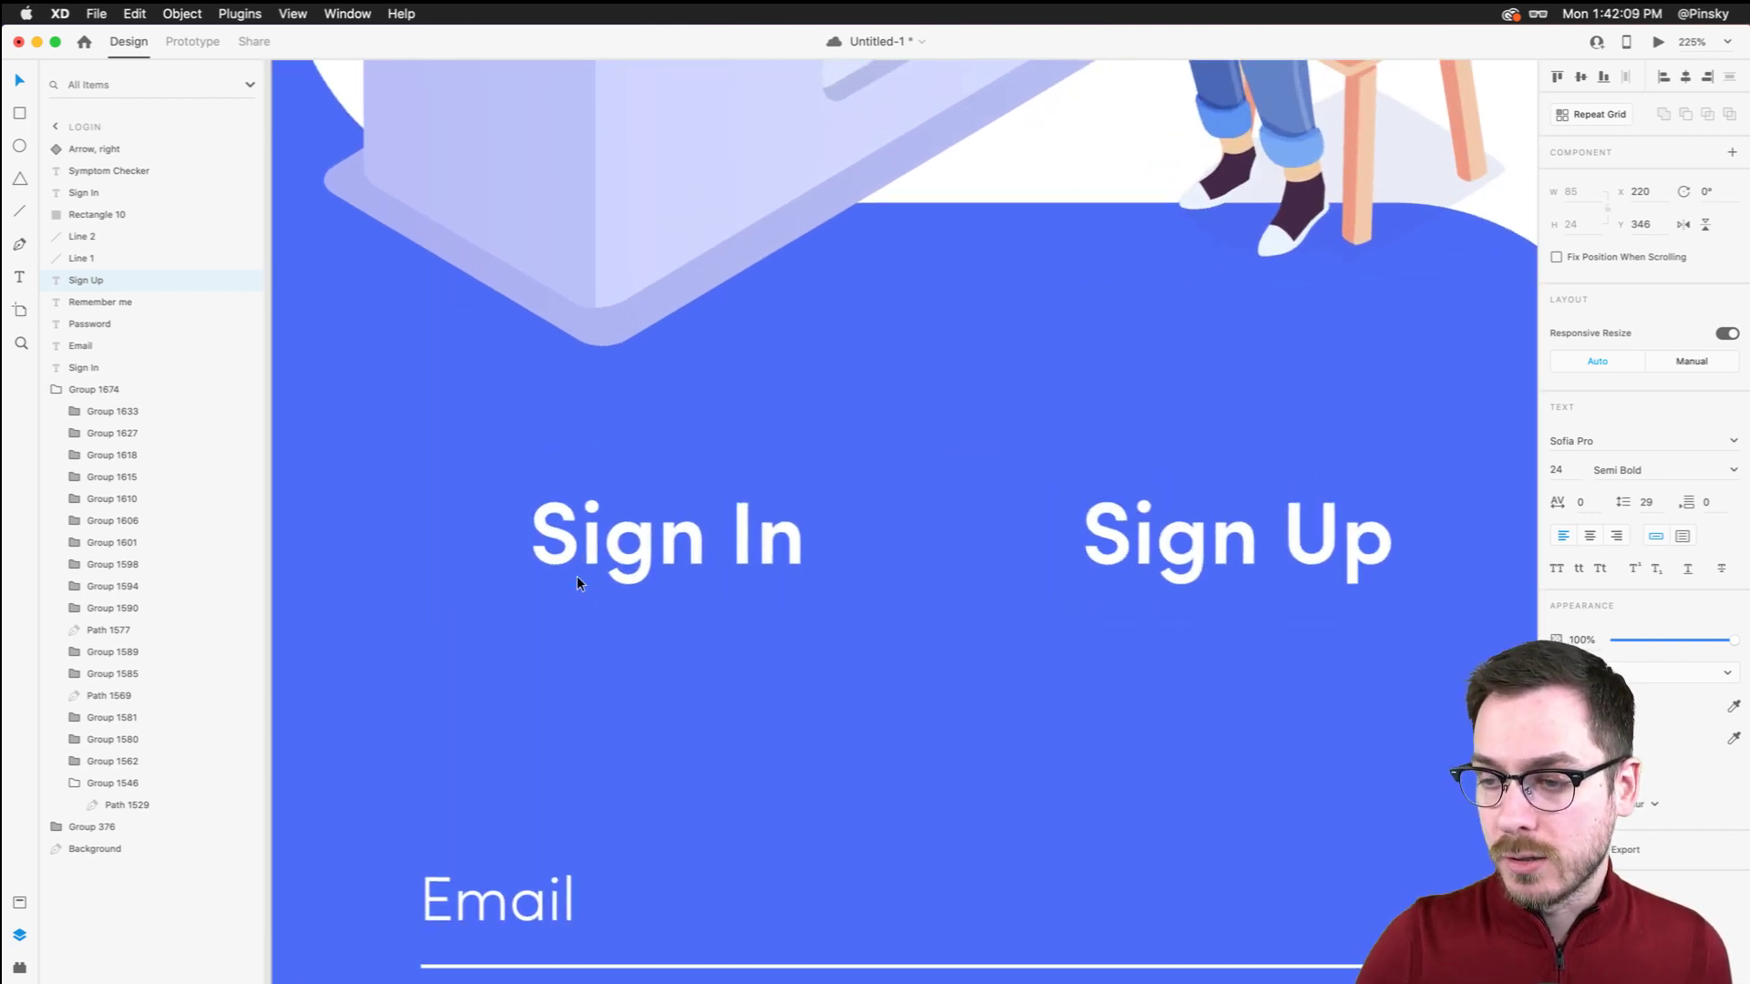
pyautogui.click(627, 570)
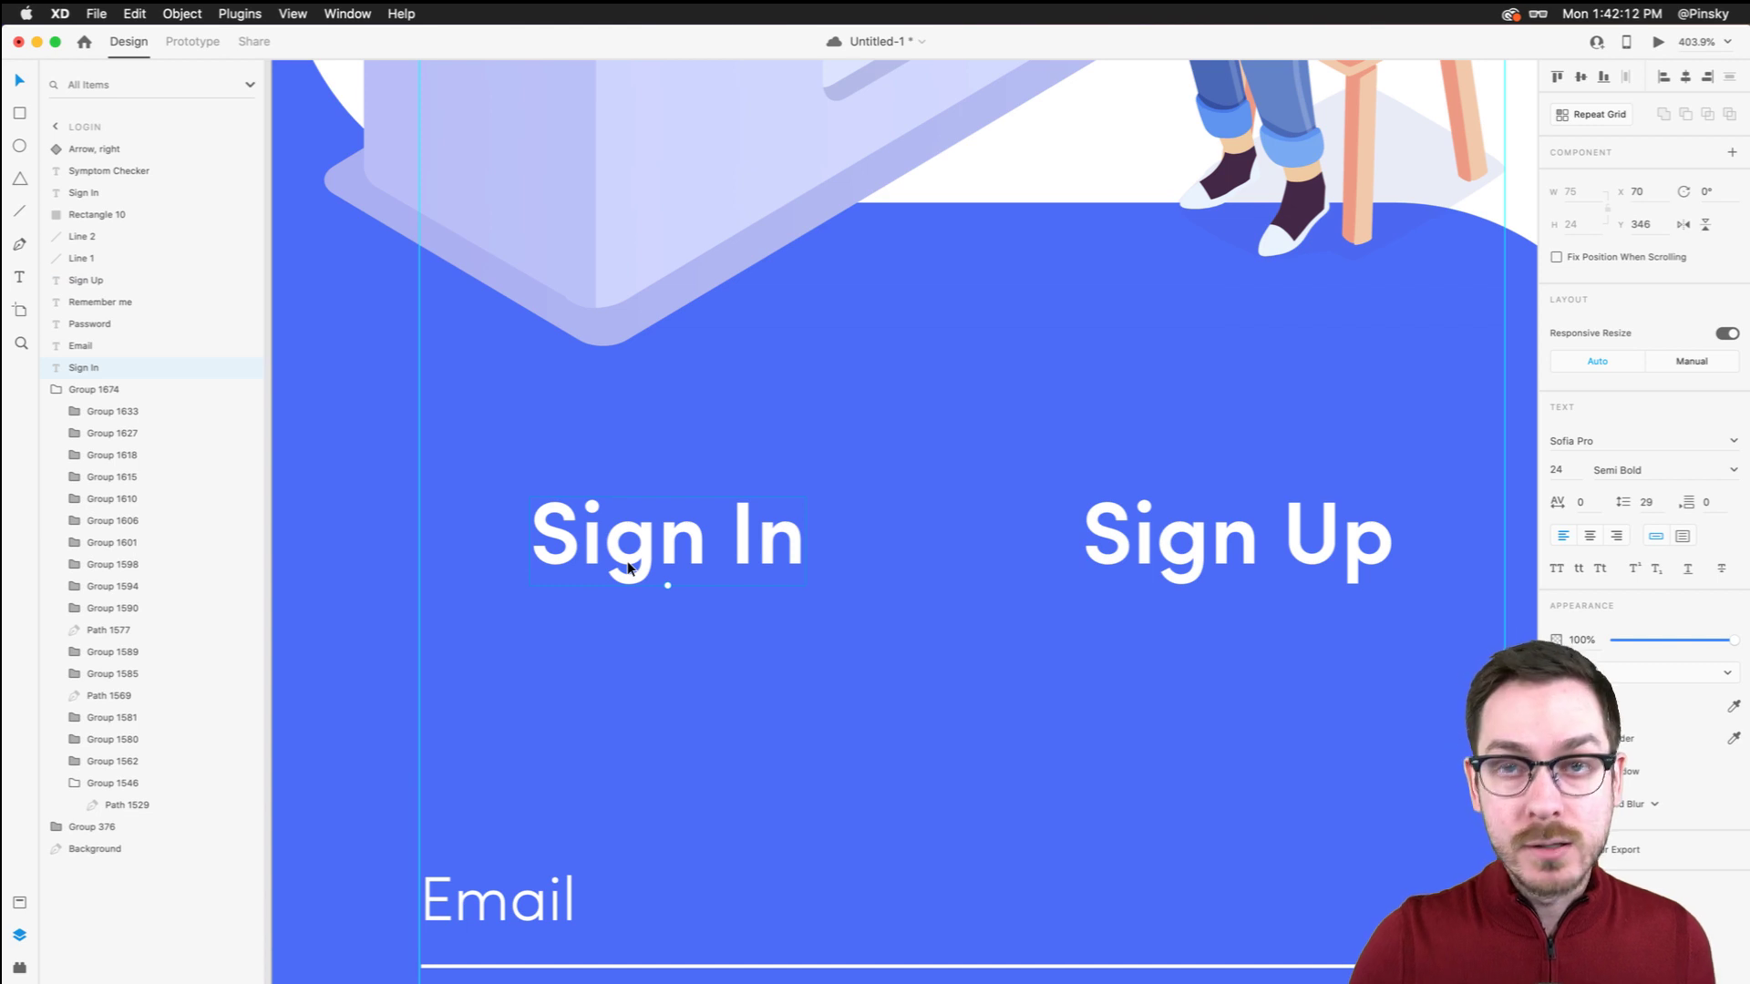
pyautogui.click(20, 217)
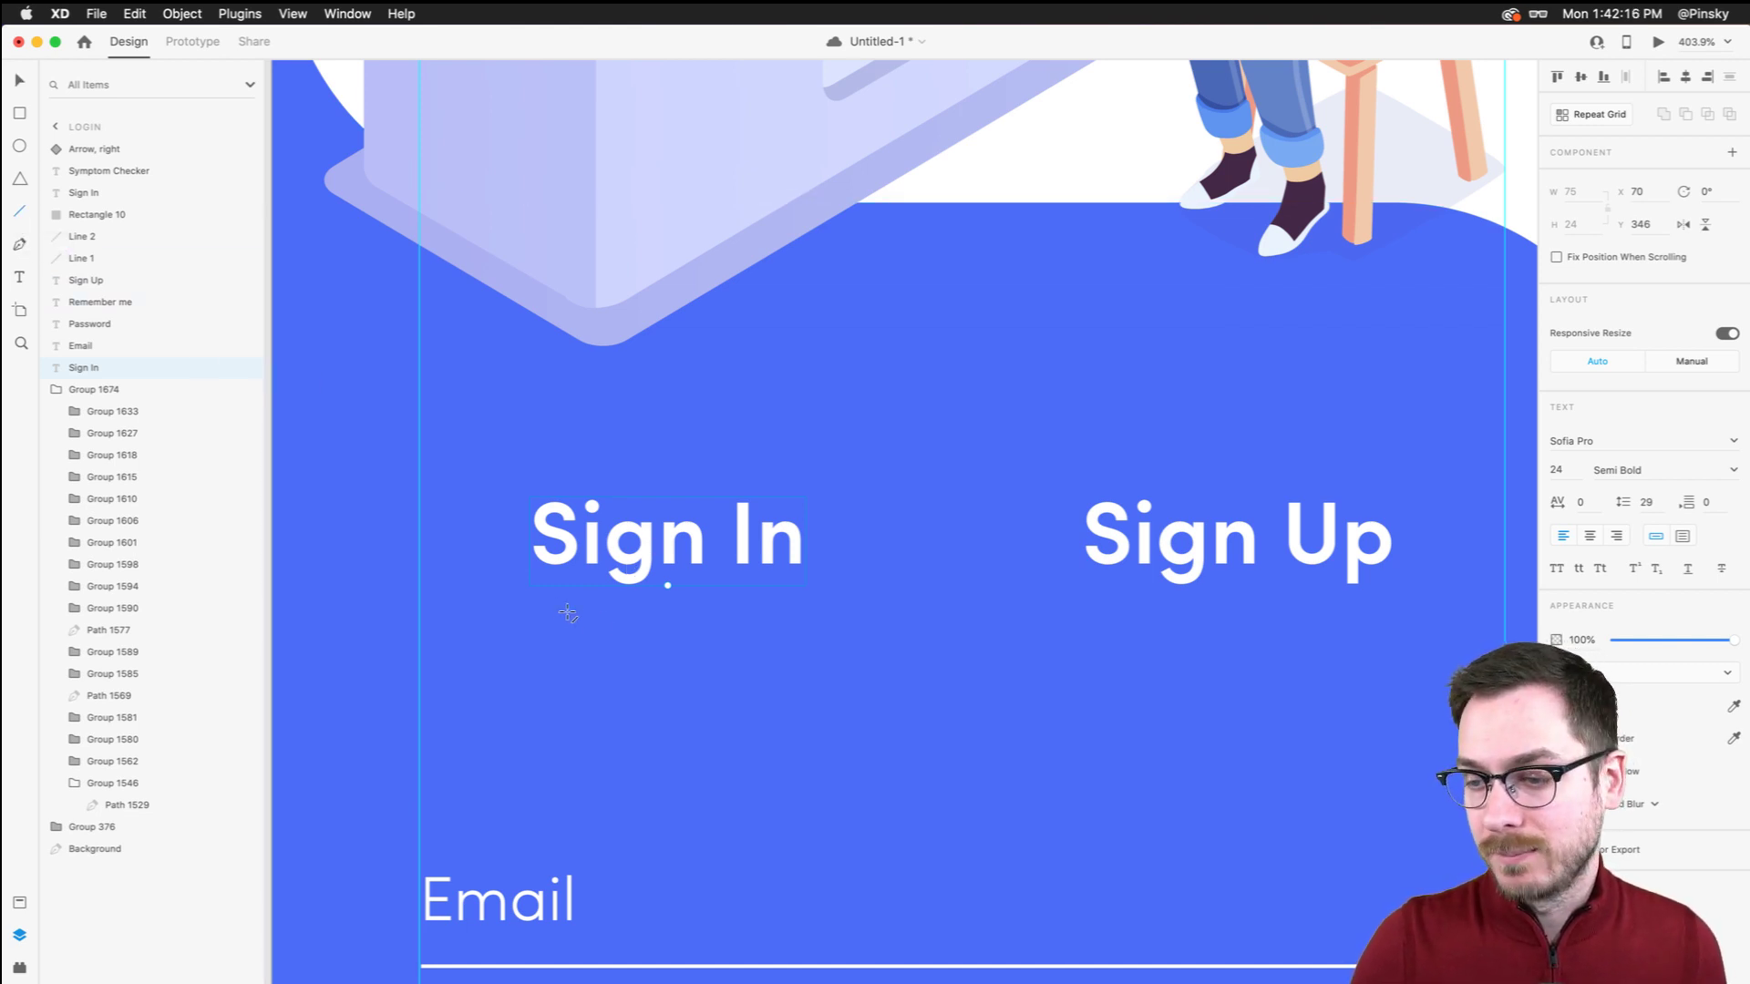
pyautogui.moveTo(533, 605); pyautogui.dragTo(660, 607)
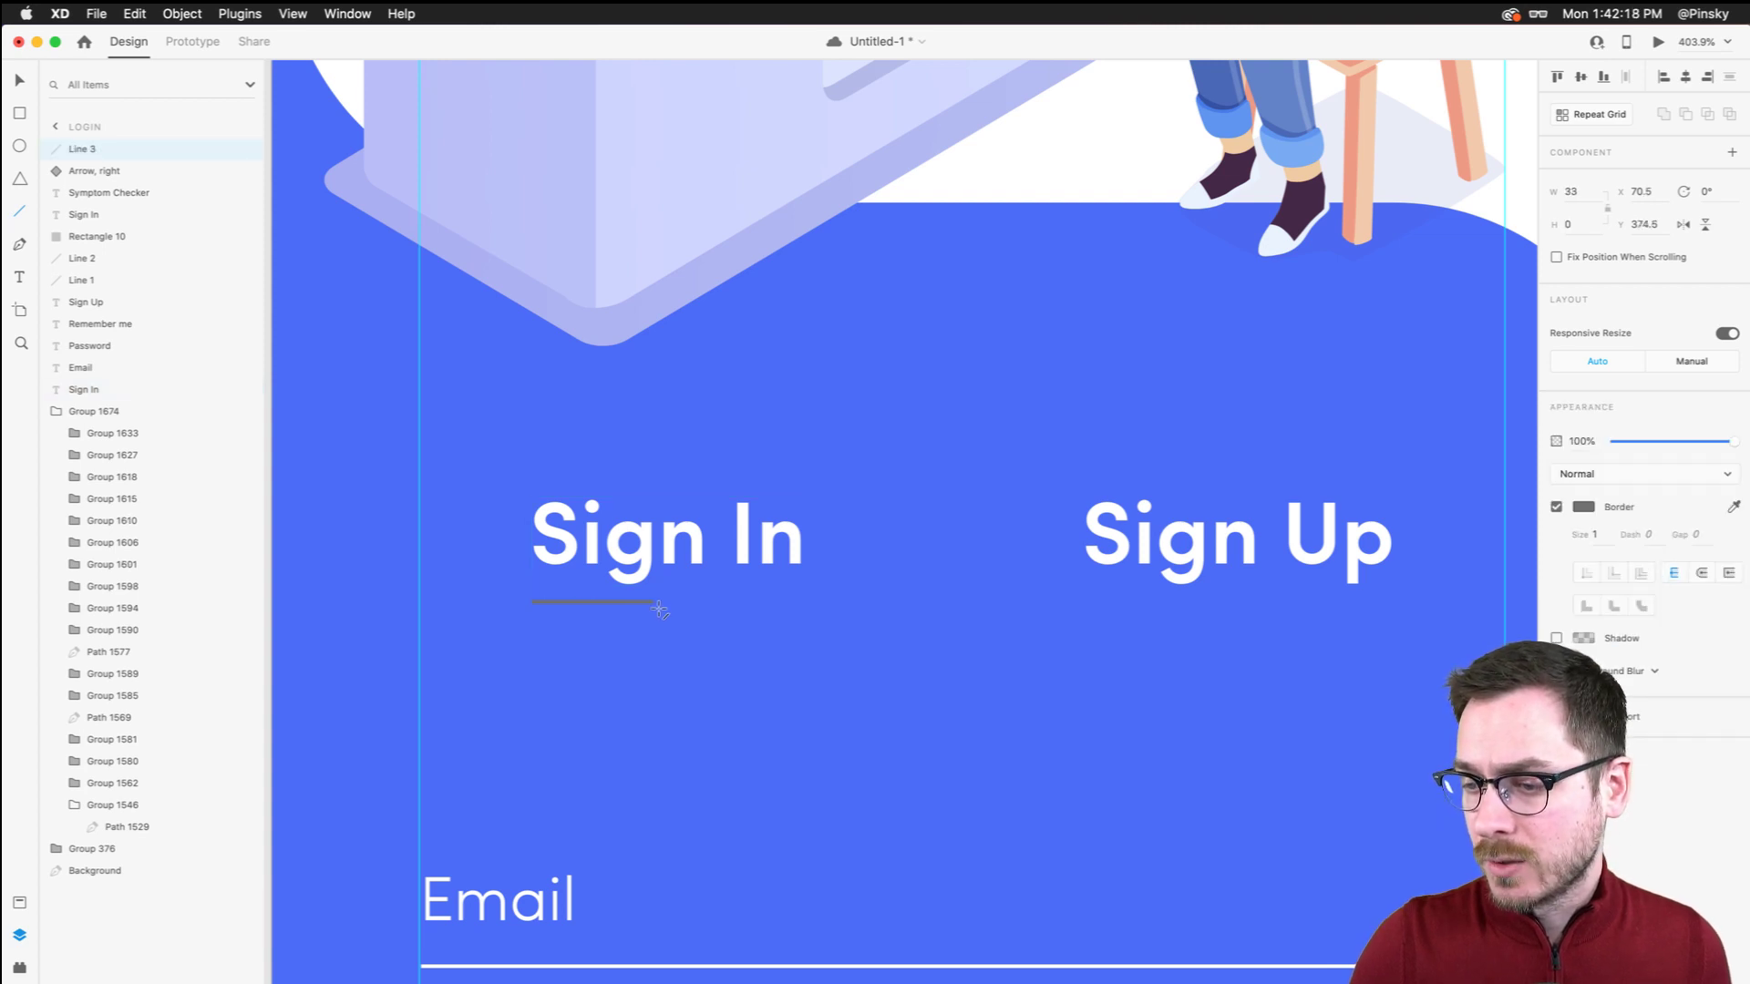
pyautogui.moveTo(801, 603); pyautogui.dragTo(807, 604)
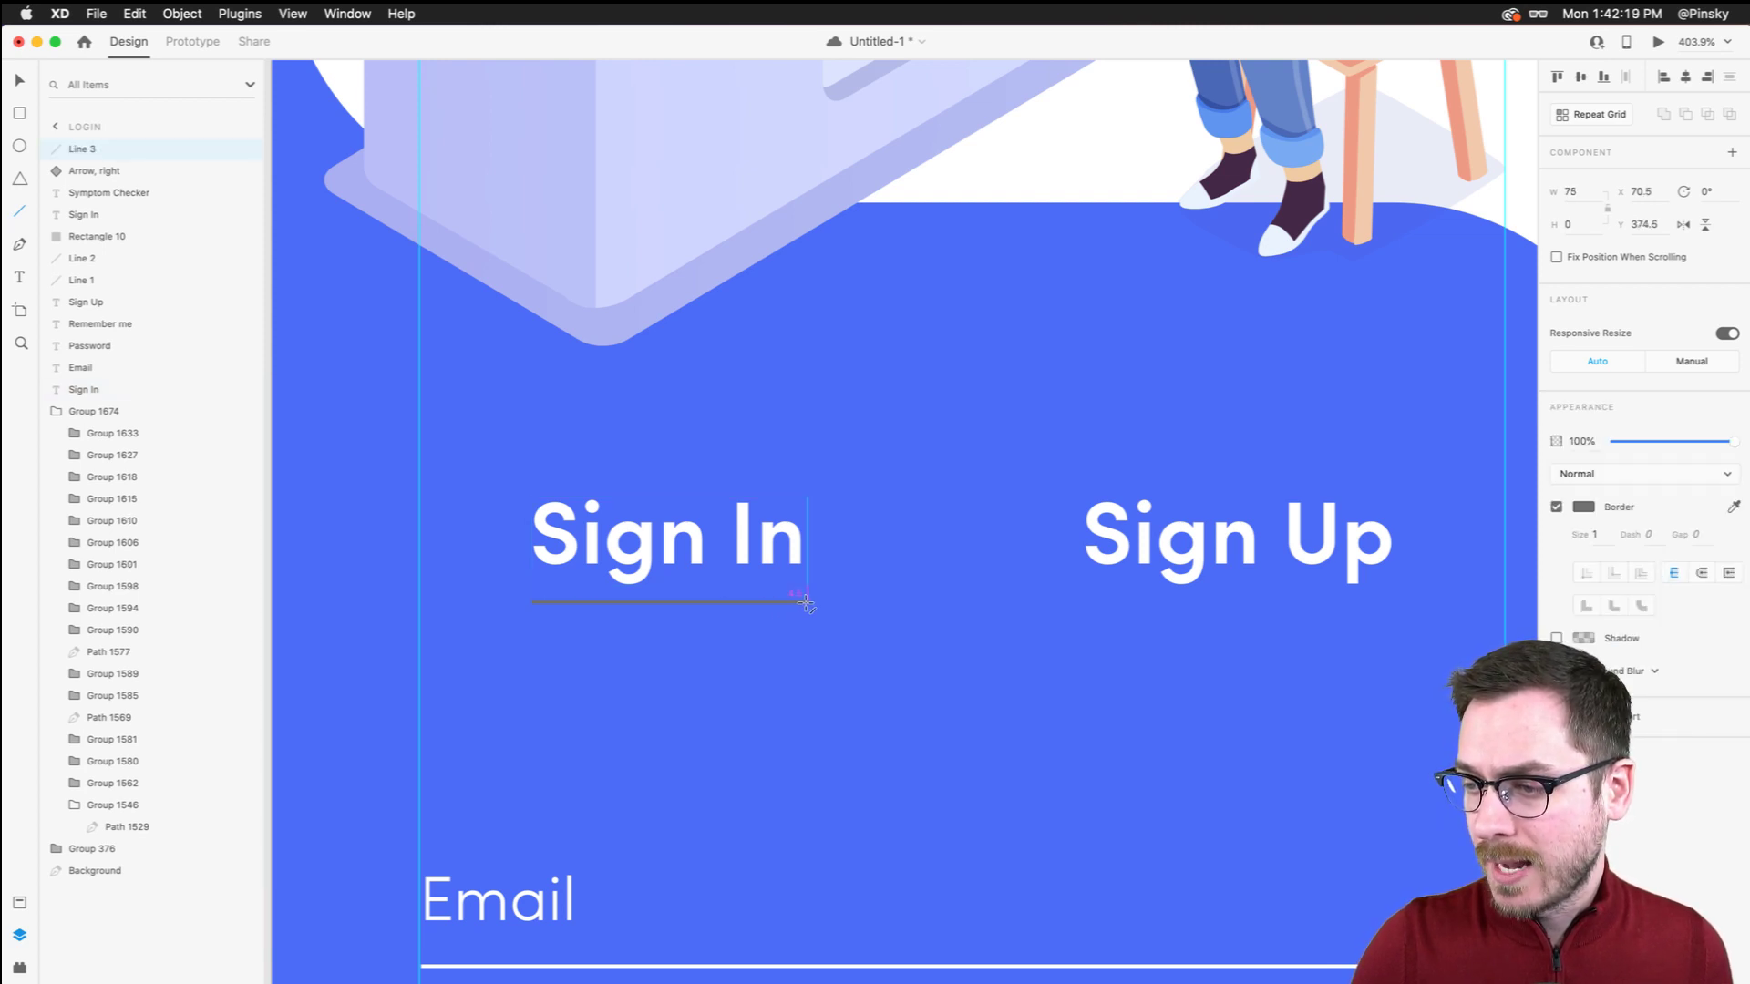
# Make the line under the Sign In heading white and set its border size to 6
pyautogui.click(1583, 507)
pyautogui.moveTo(1417, 490); pyautogui.dragTo(1294, 333)
pyautogui.click(1594, 536)
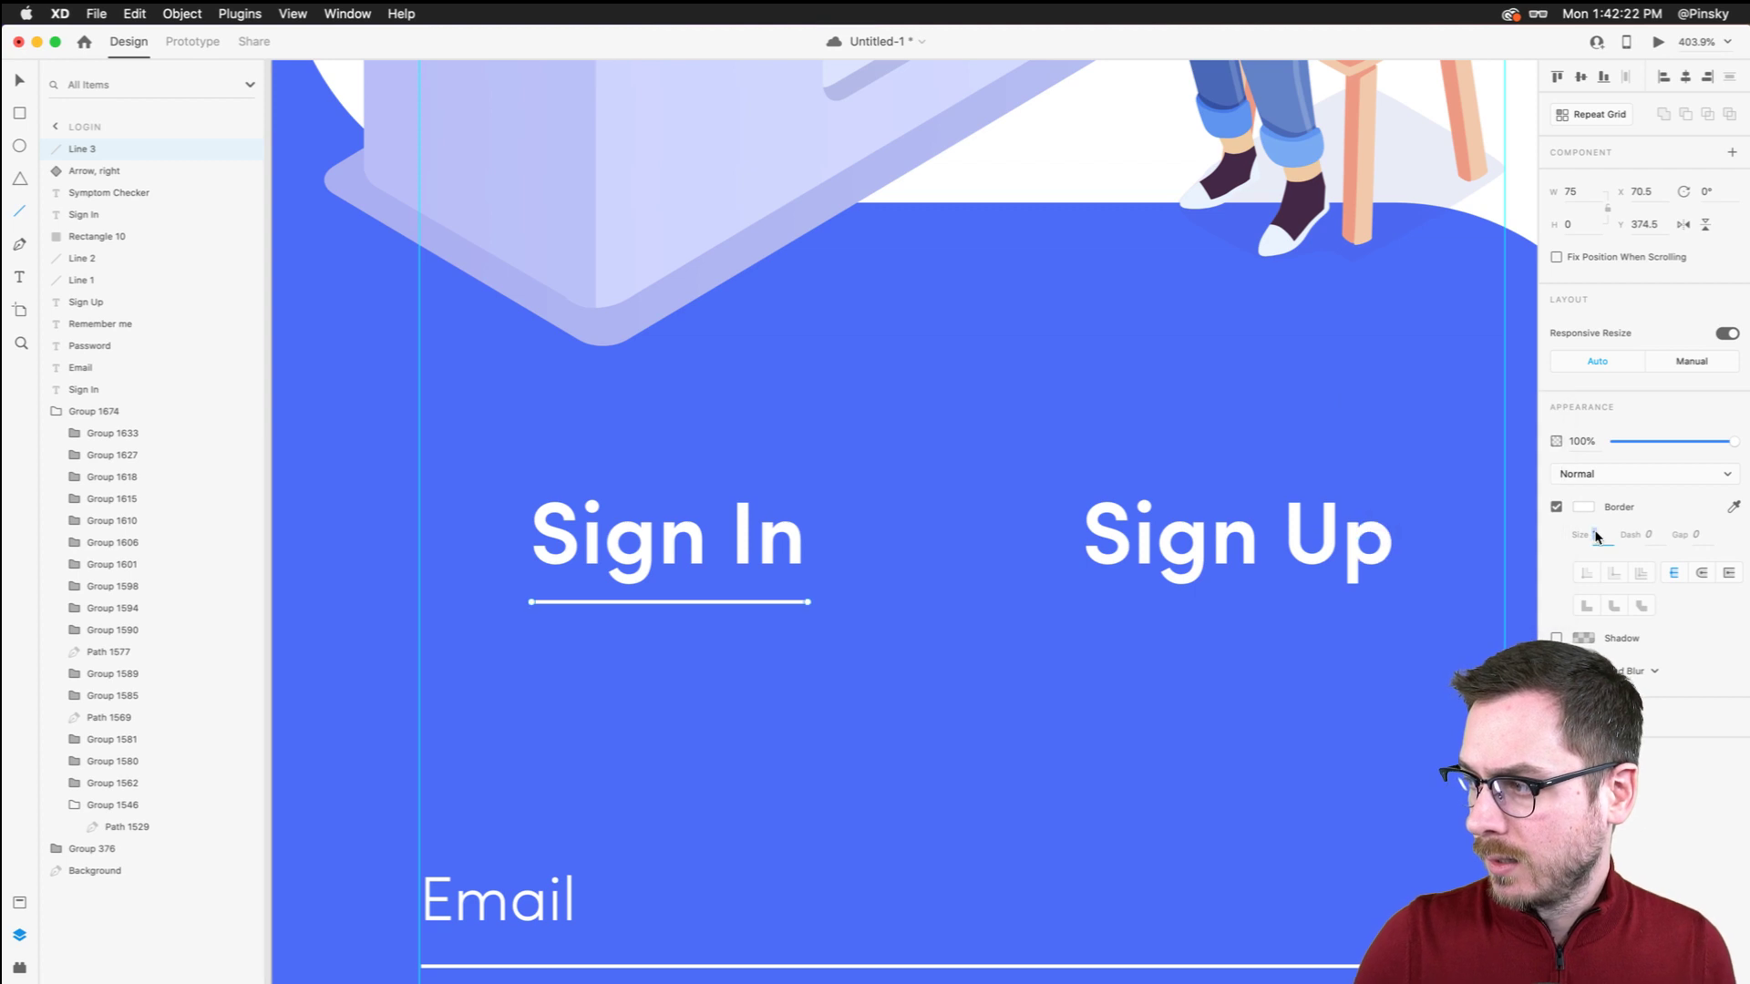
pyautogui.press('Up')
pyautogui.press('Up')
pyautogui.press('Up')
pyautogui.press('Up')
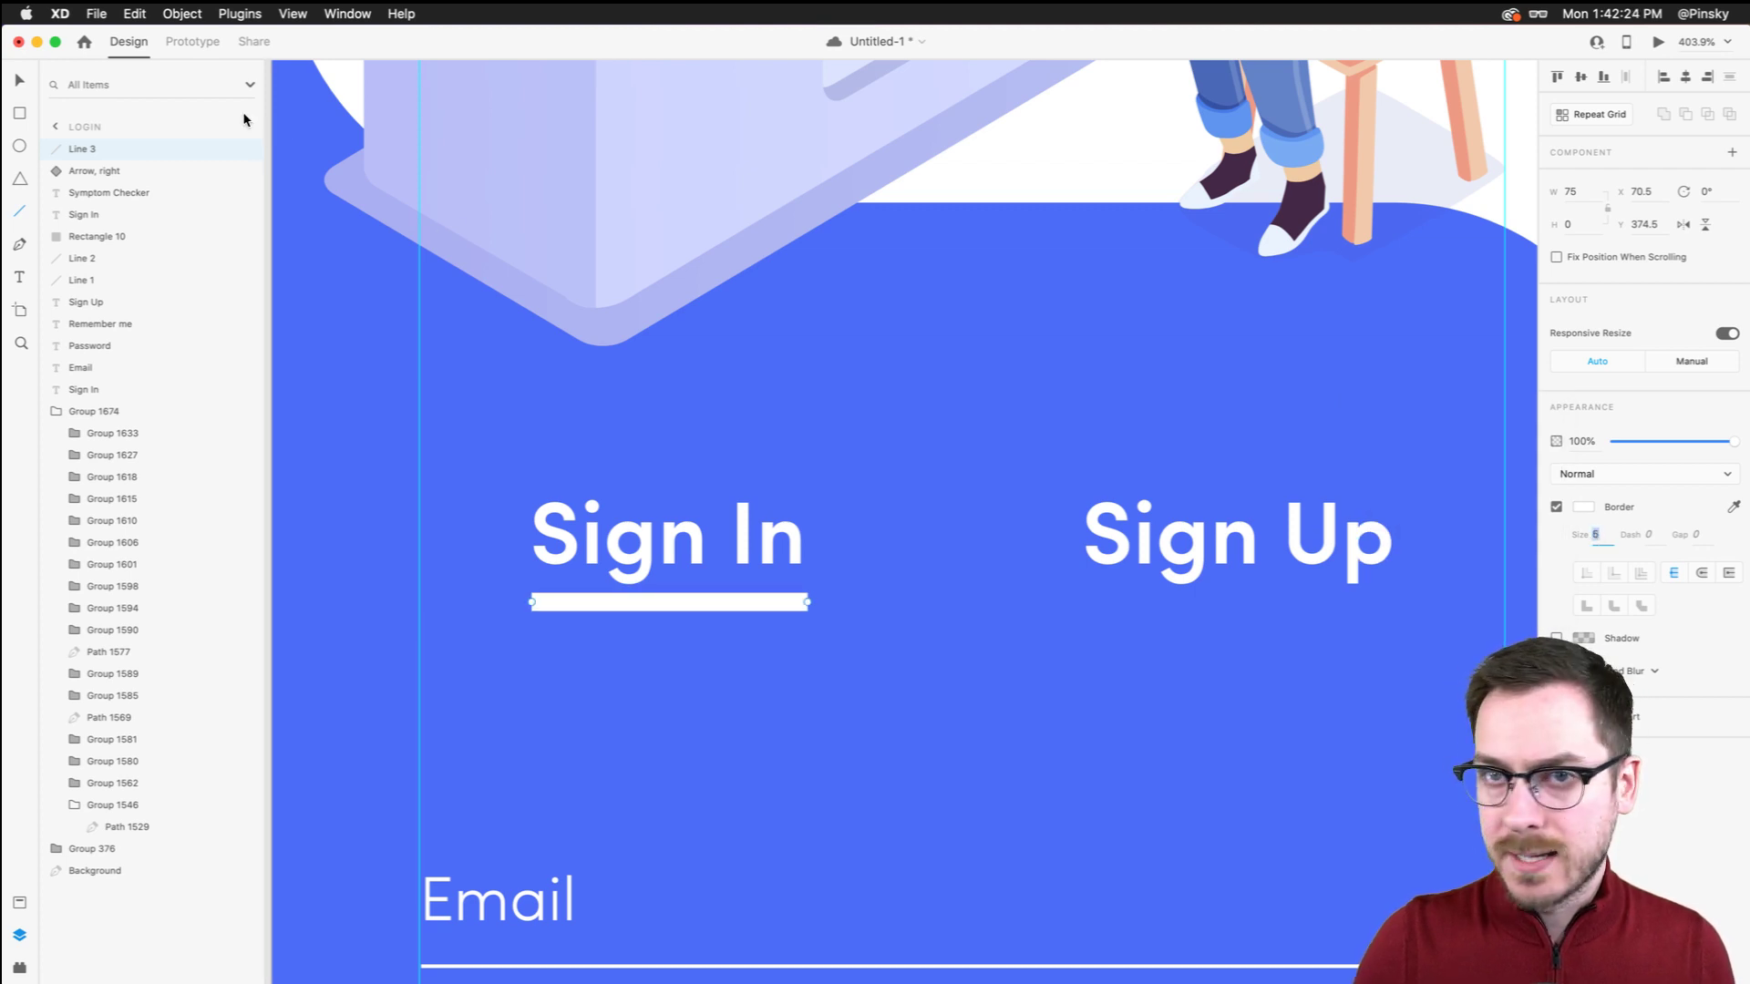
pyautogui.press('Up')
# Move the thick white underline down from the Sign In heading to Y 382.5
pyautogui.click(20, 81)
pyautogui.moveTo(743, 602); pyautogui.dragTo(743, 632)
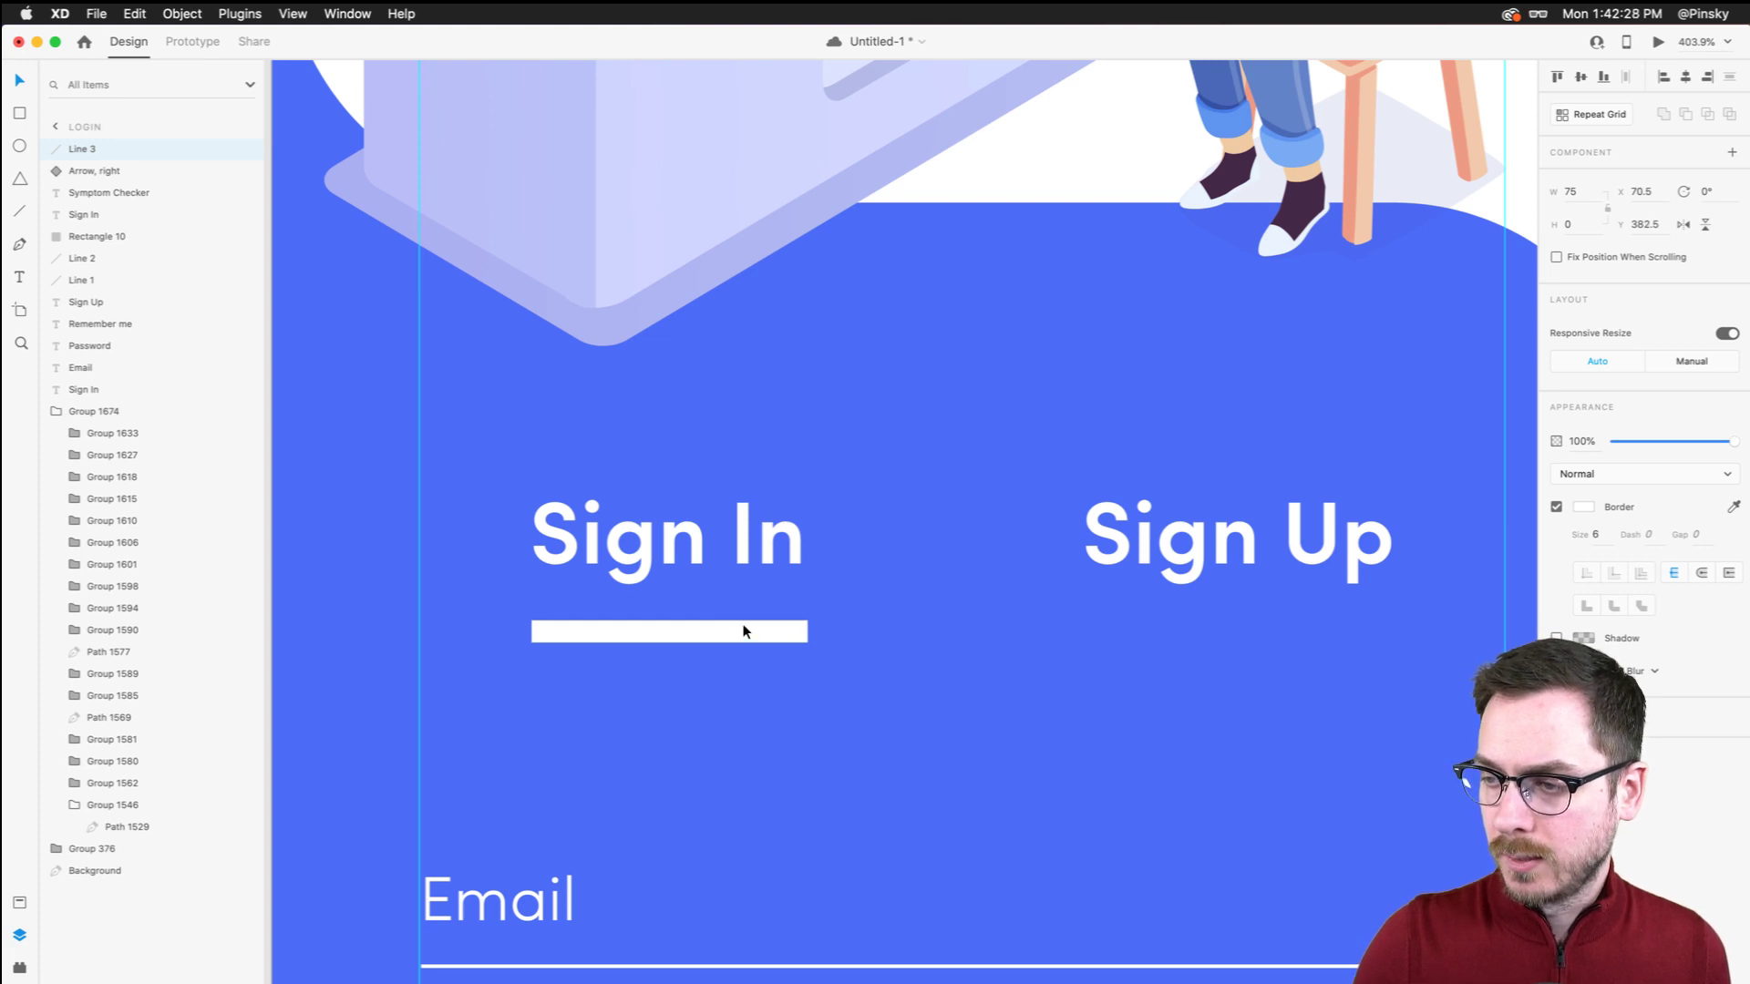
pyautogui.scroll(-5, 743, 631)
pyautogui.scroll(5, 743, 630)
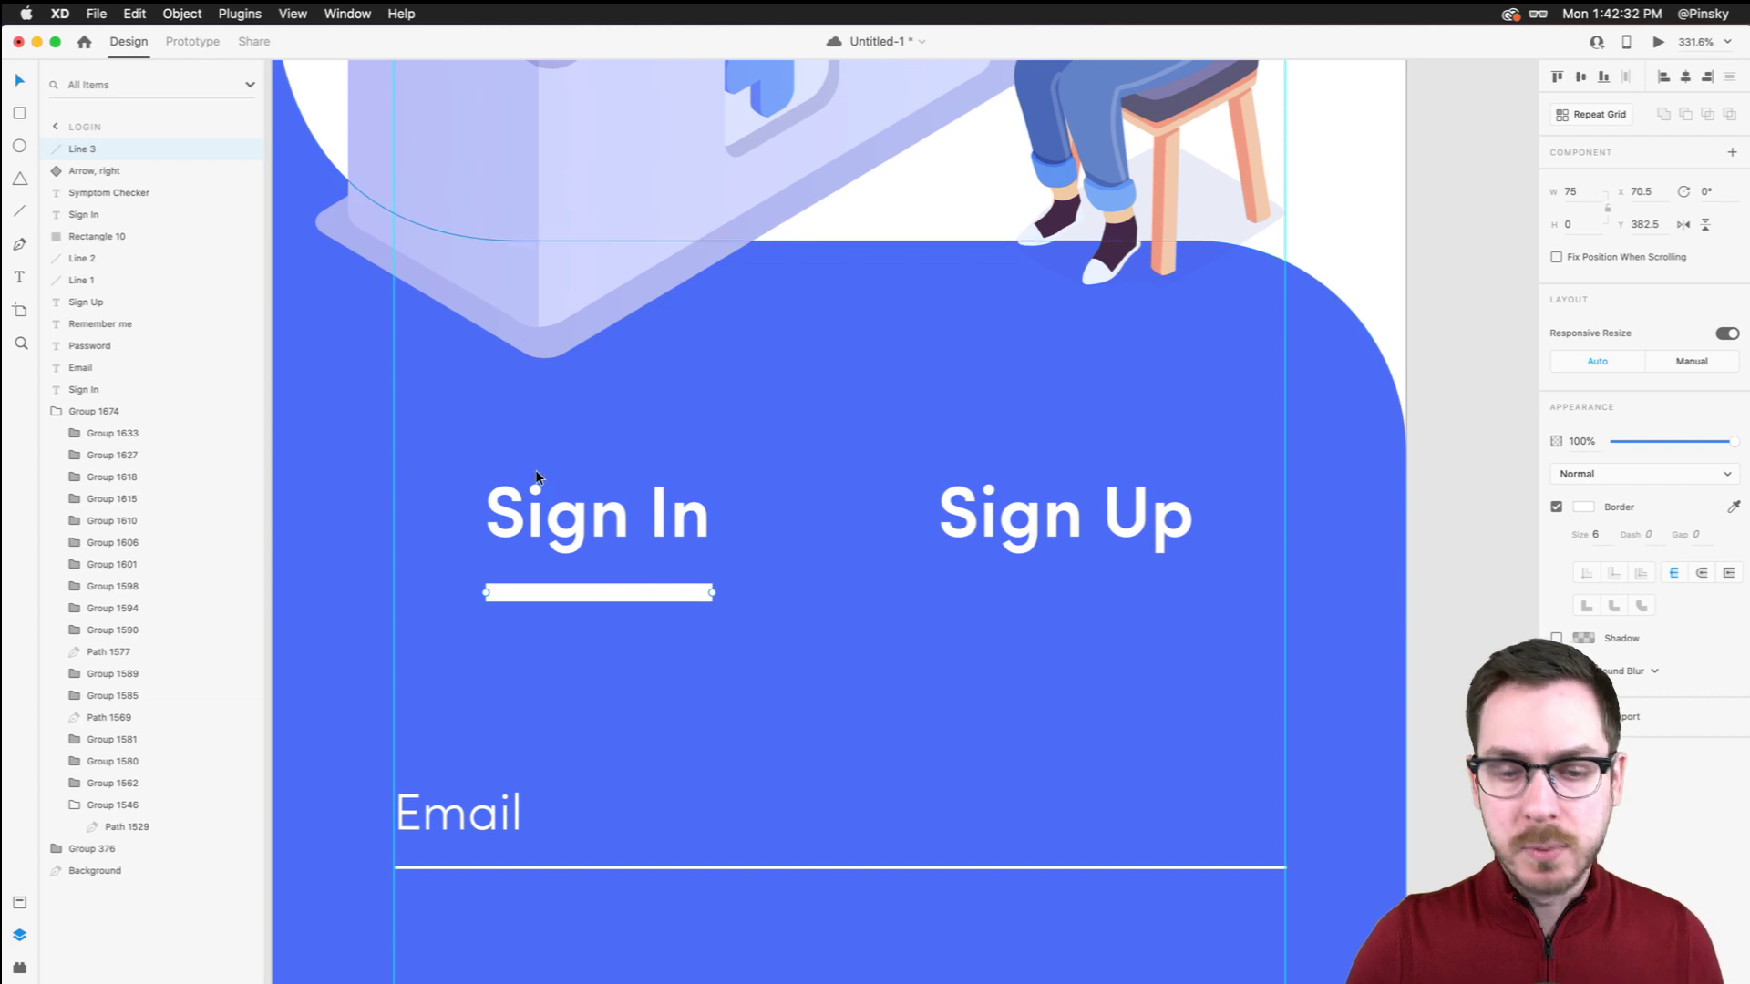
pyautogui.click(554, 583)
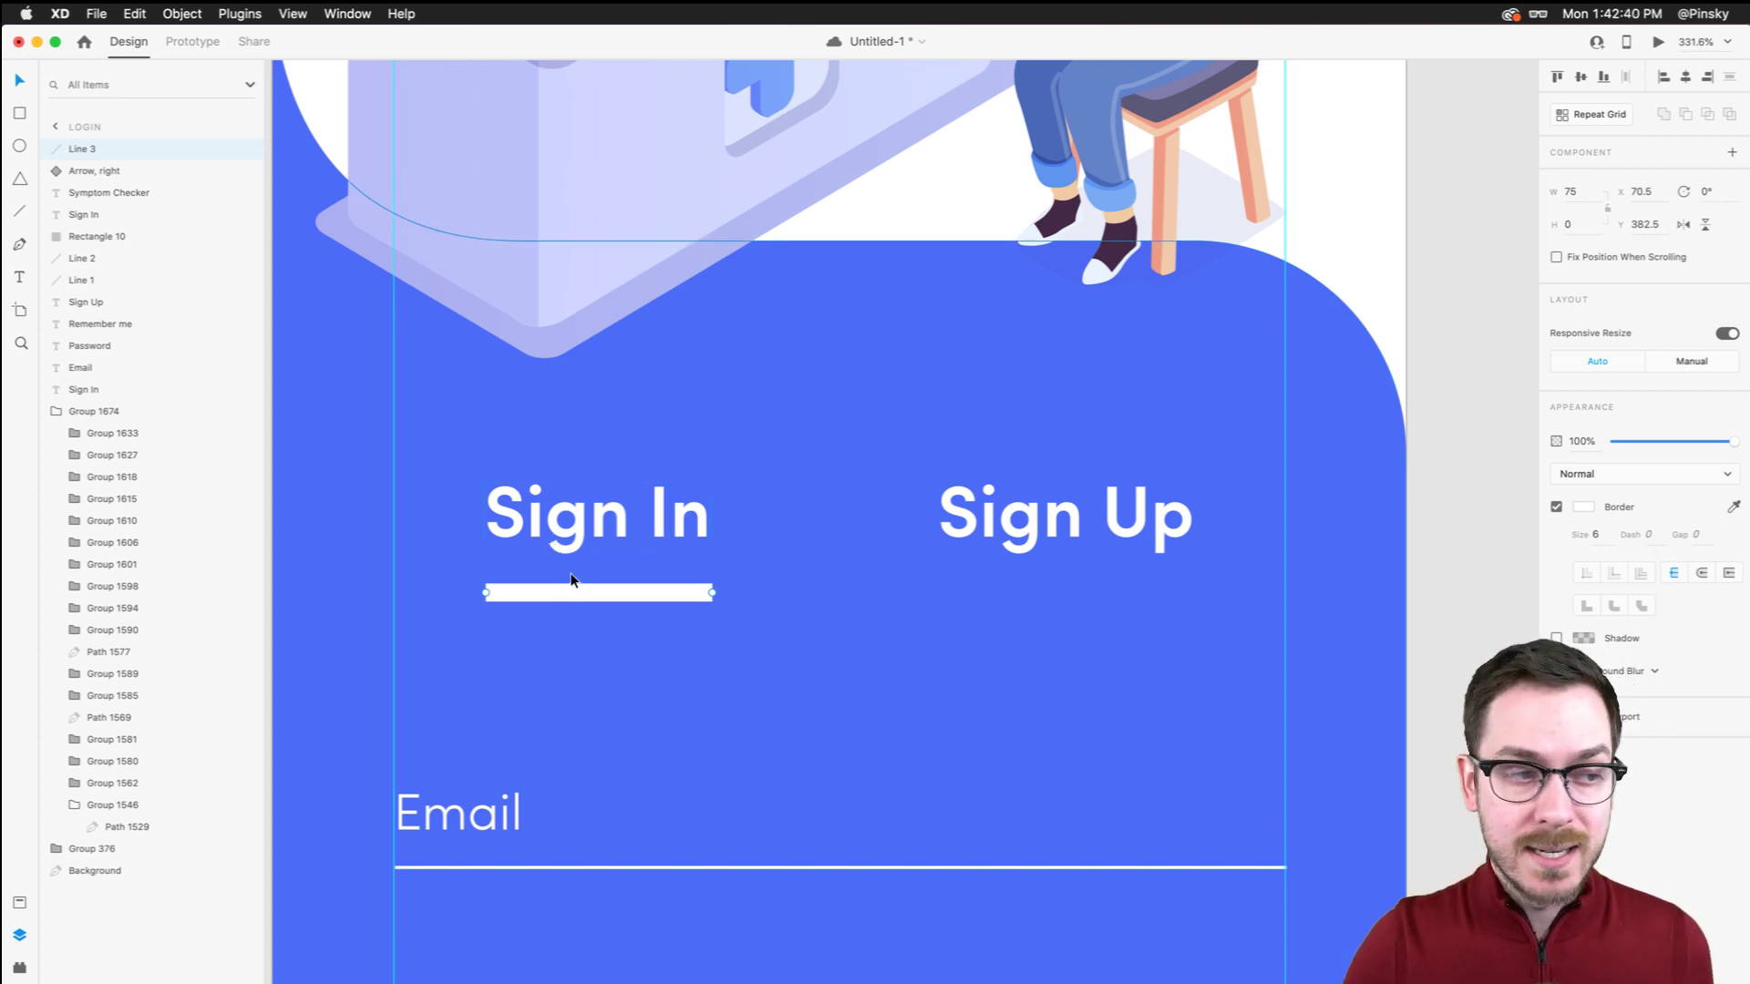
# Fade the Sign Up heading to 50% opacity so that it reads as the inactive option
pyautogui.click(1000, 503)
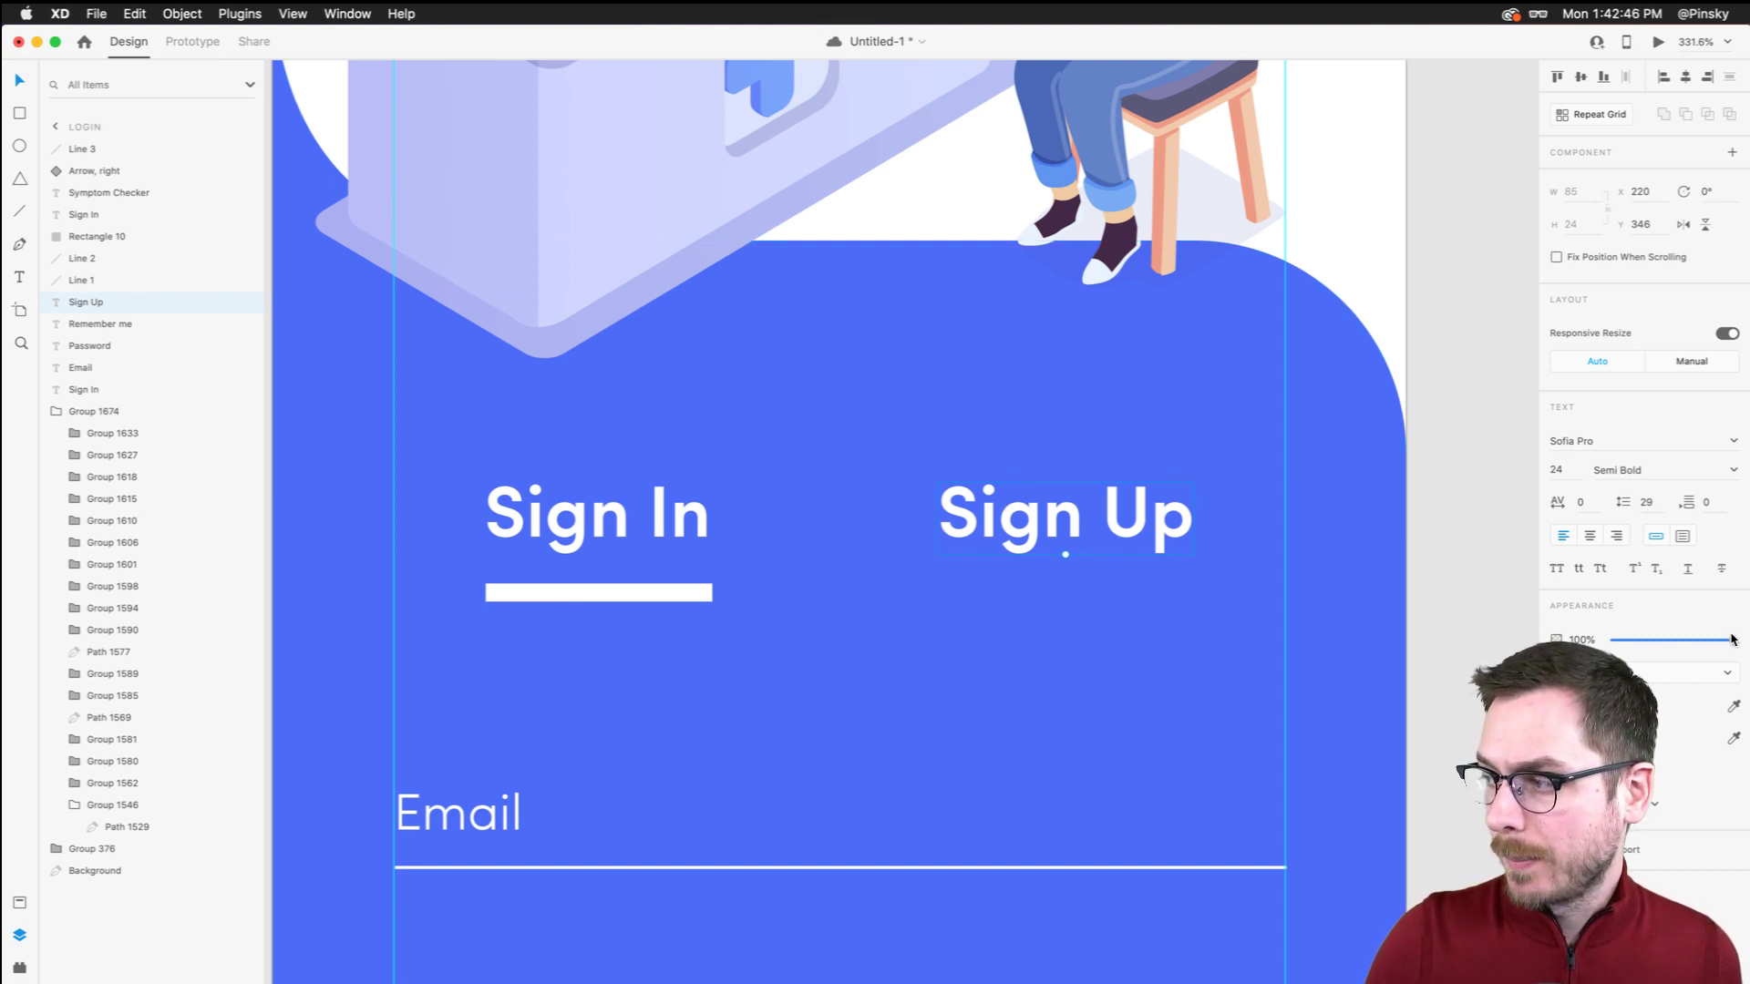
pyautogui.press('0')
pyautogui.press('0')
pyautogui.click(1631, 641)
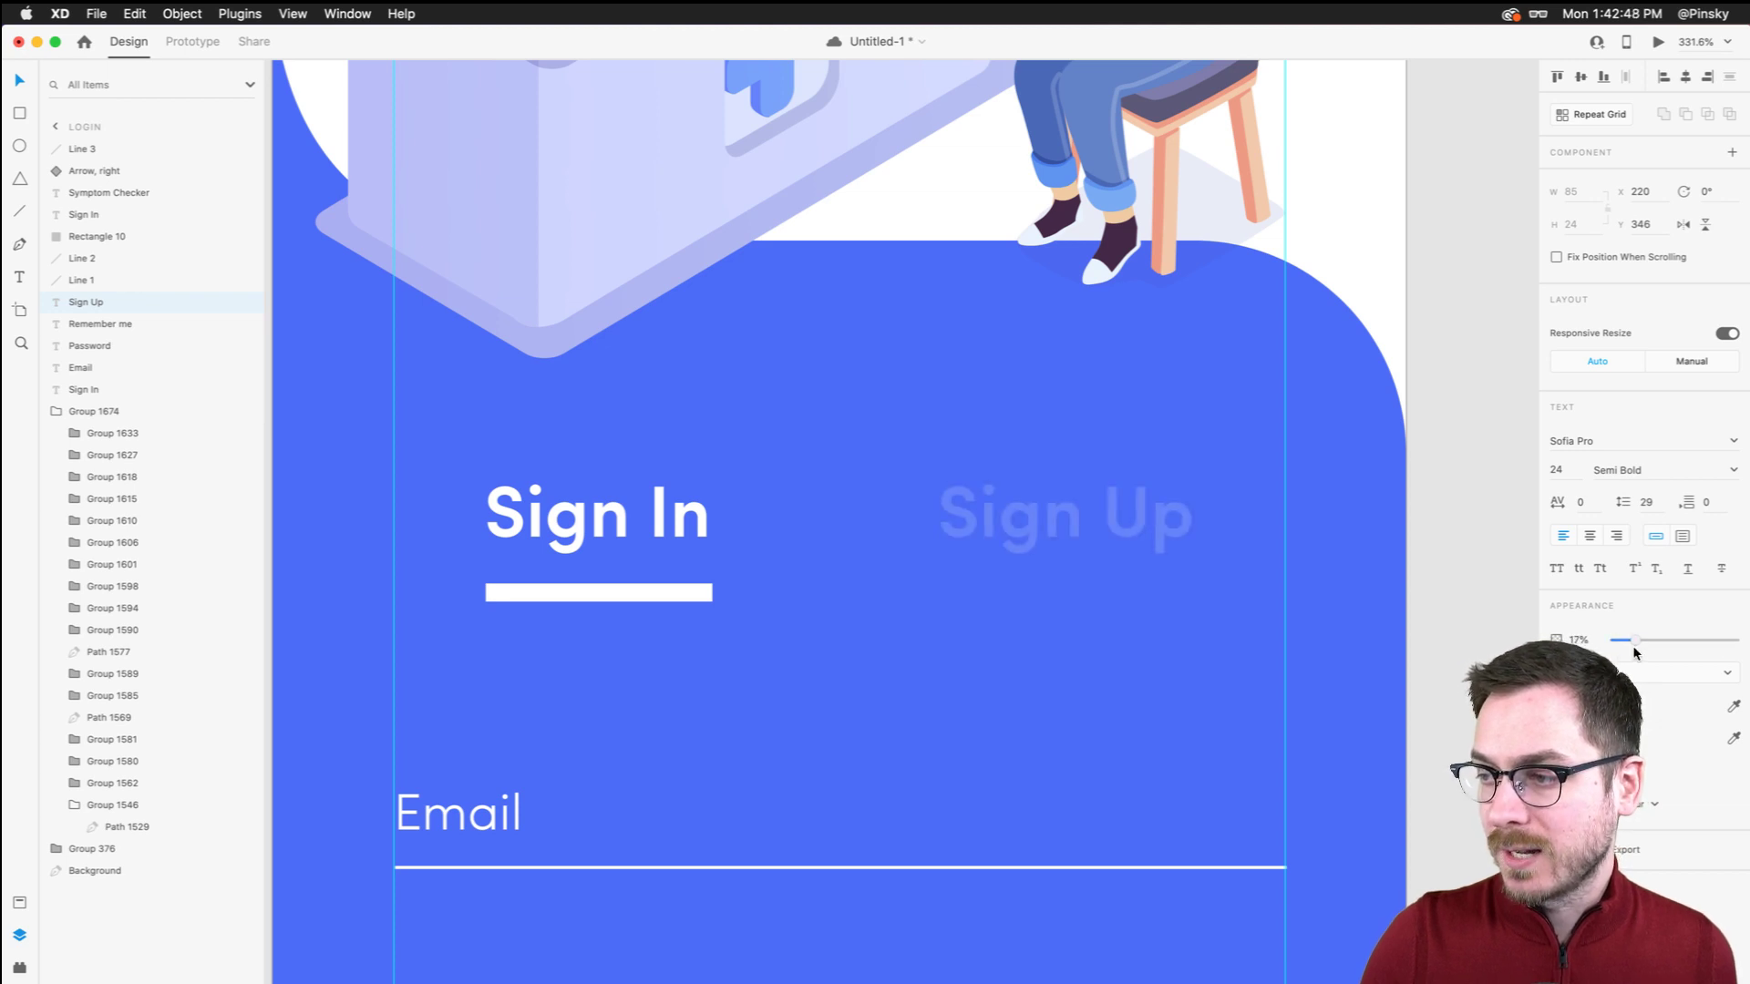
pyautogui.moveTo(1633, 651)
pyautogui.mouseDown()
pyautogui.moveTo(1685, 640)
pyautogui.moveTo(1661, 645)
pyautogui.mouseUp()
pyautogui.scroll(-5, 1073, 590)
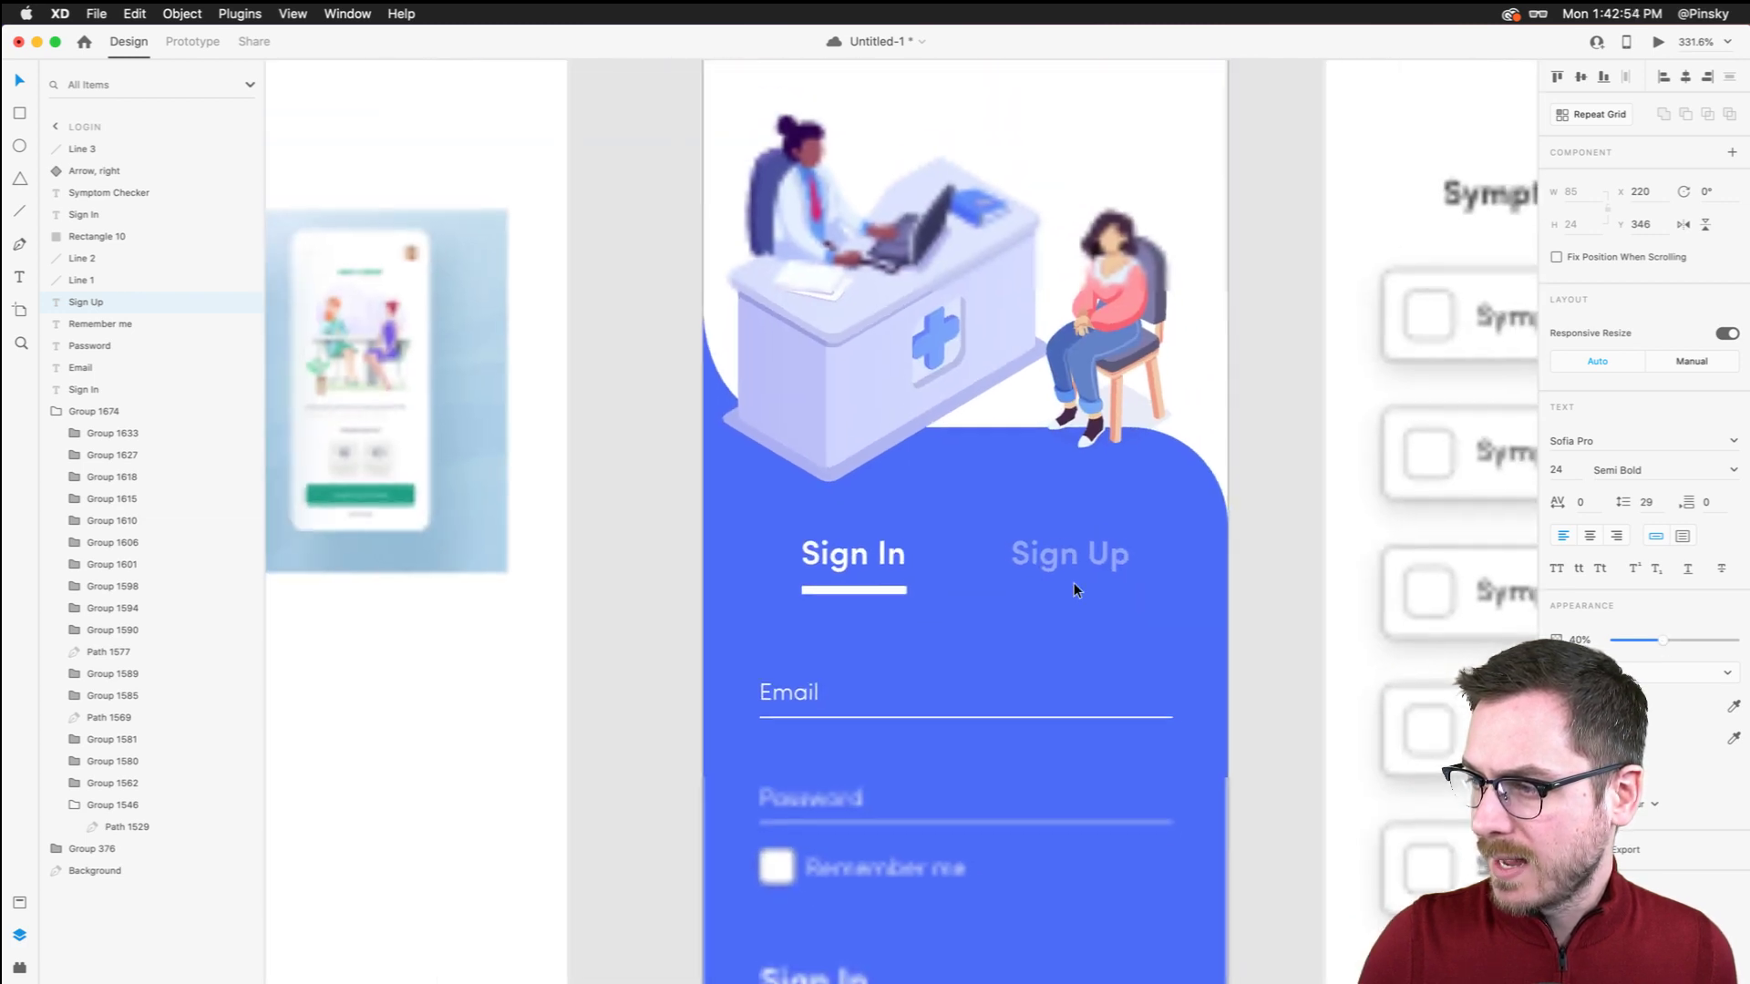
pyautogui.scroll(5, 1073, 590)
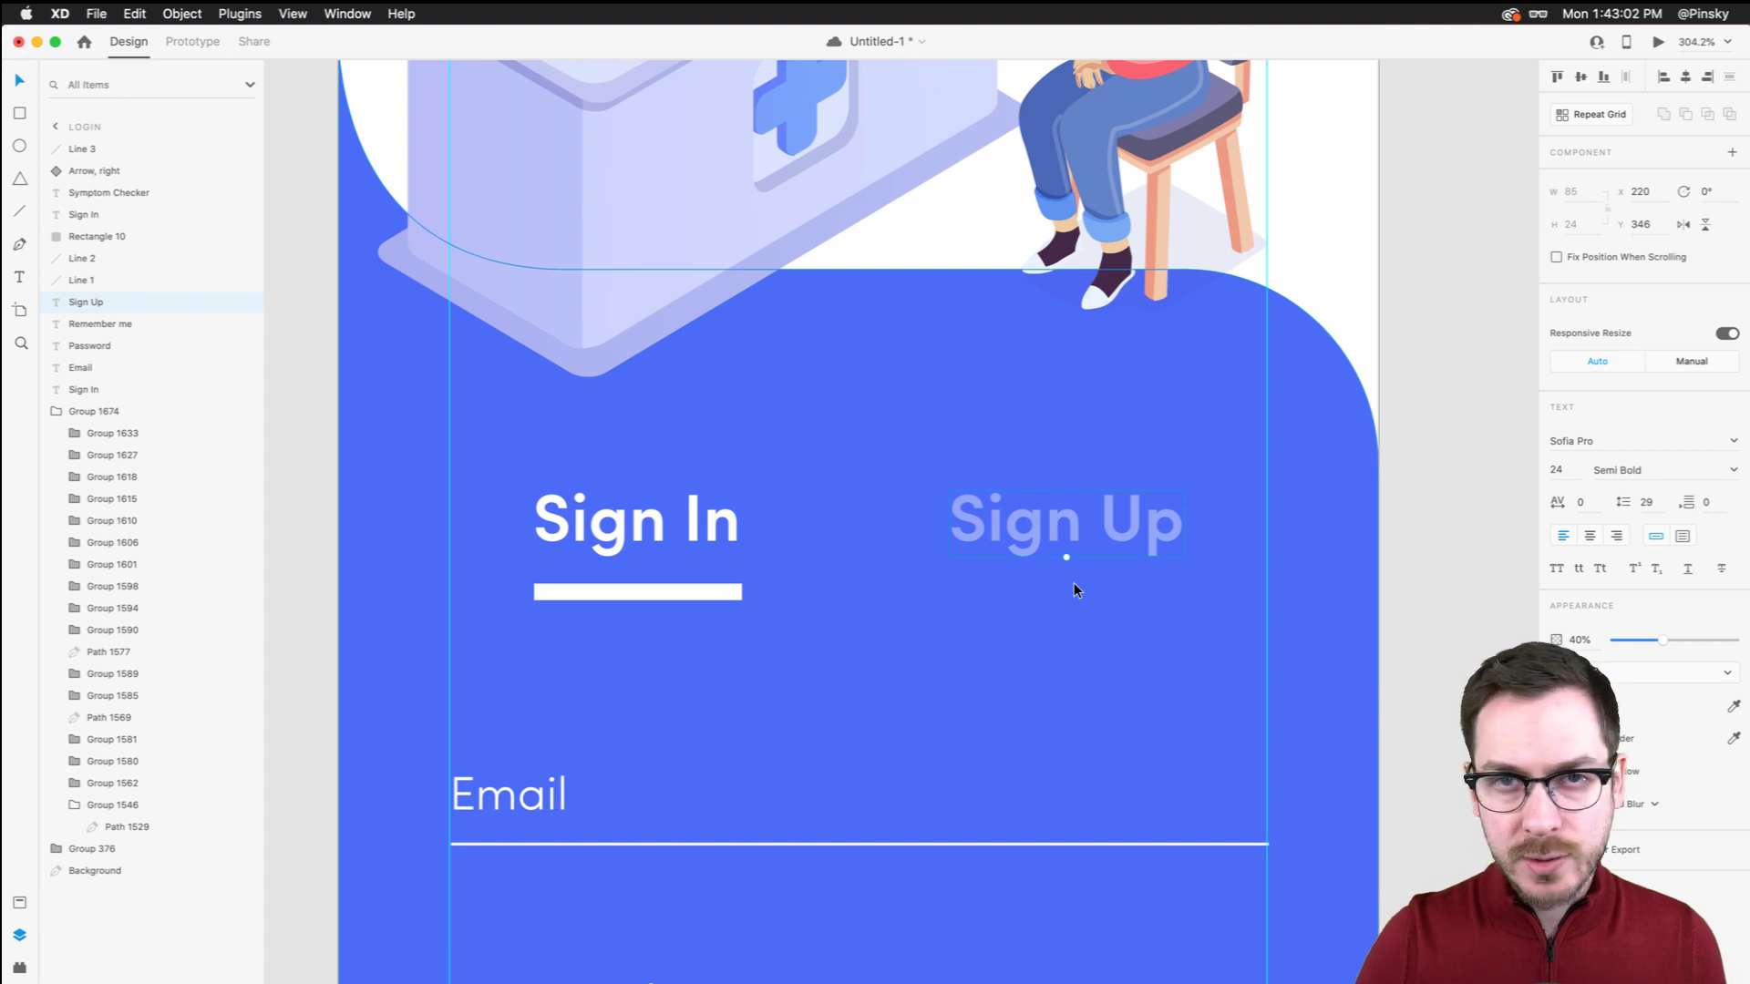
pyautogui.moveTo(1662, 640); pyautogui.dragTo(1674, 642)
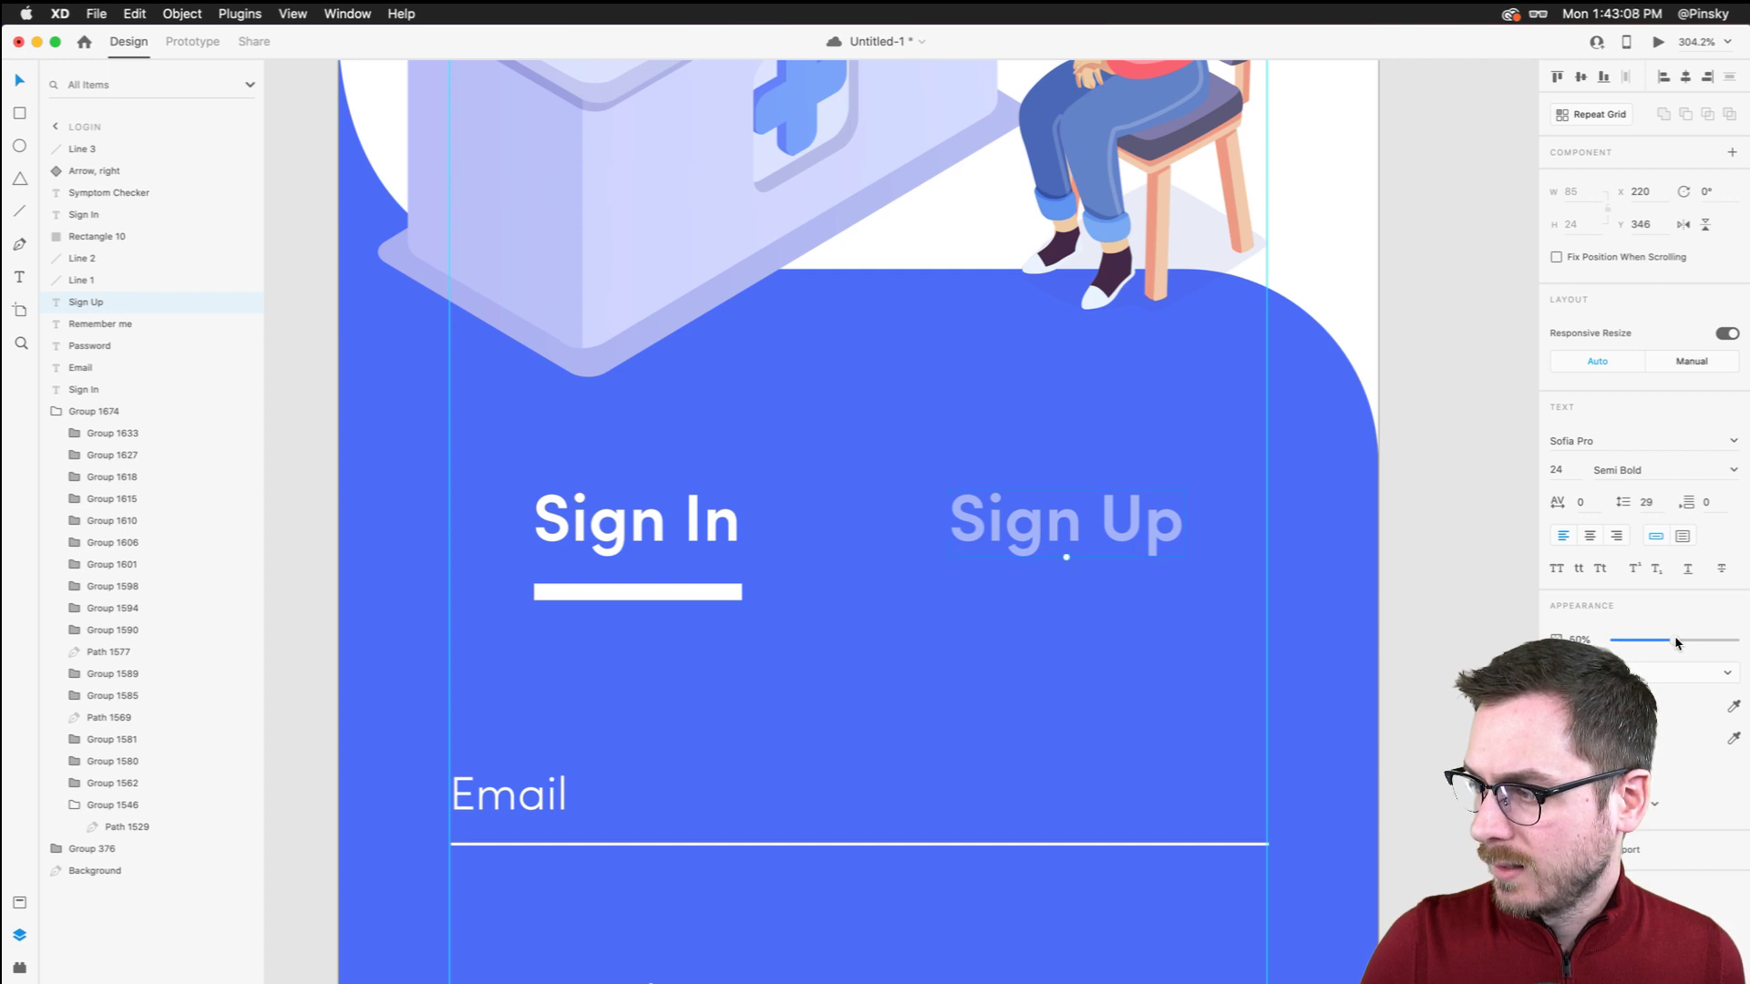
pyautogui.scroll(-5, 1070, 566)
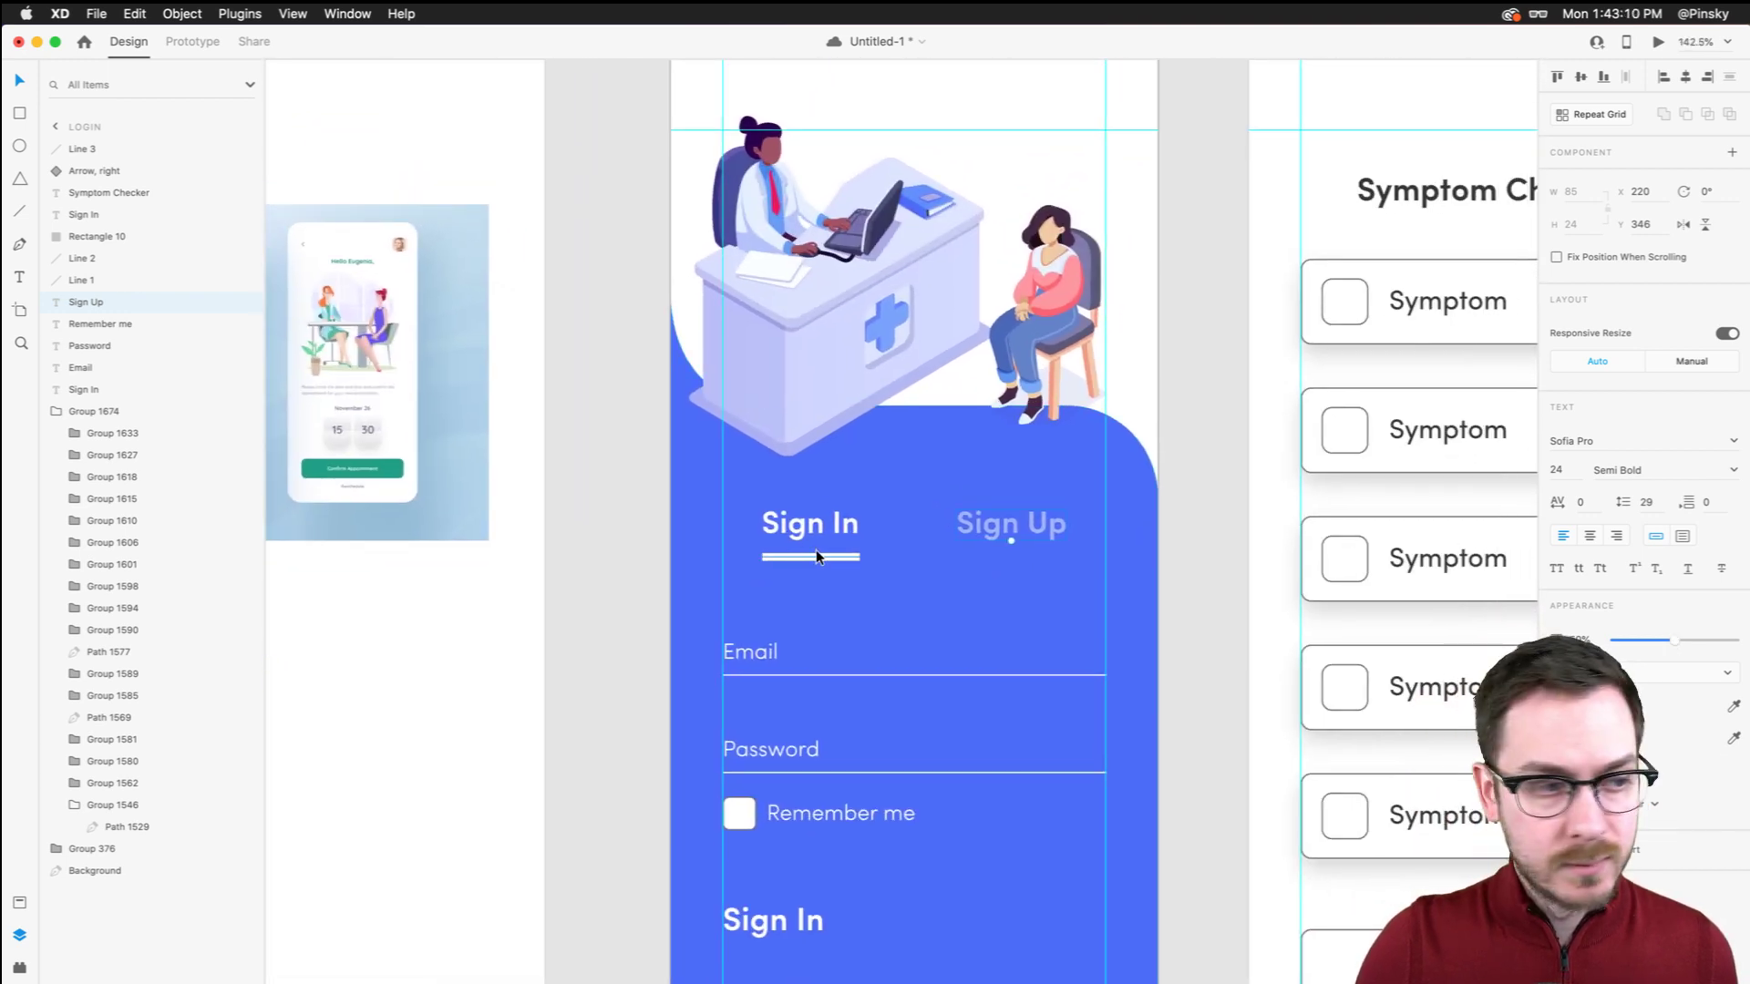
# Move the white underline closer to the Sign In heading, up to Y 379.5
pyautogui.click(816, 550)
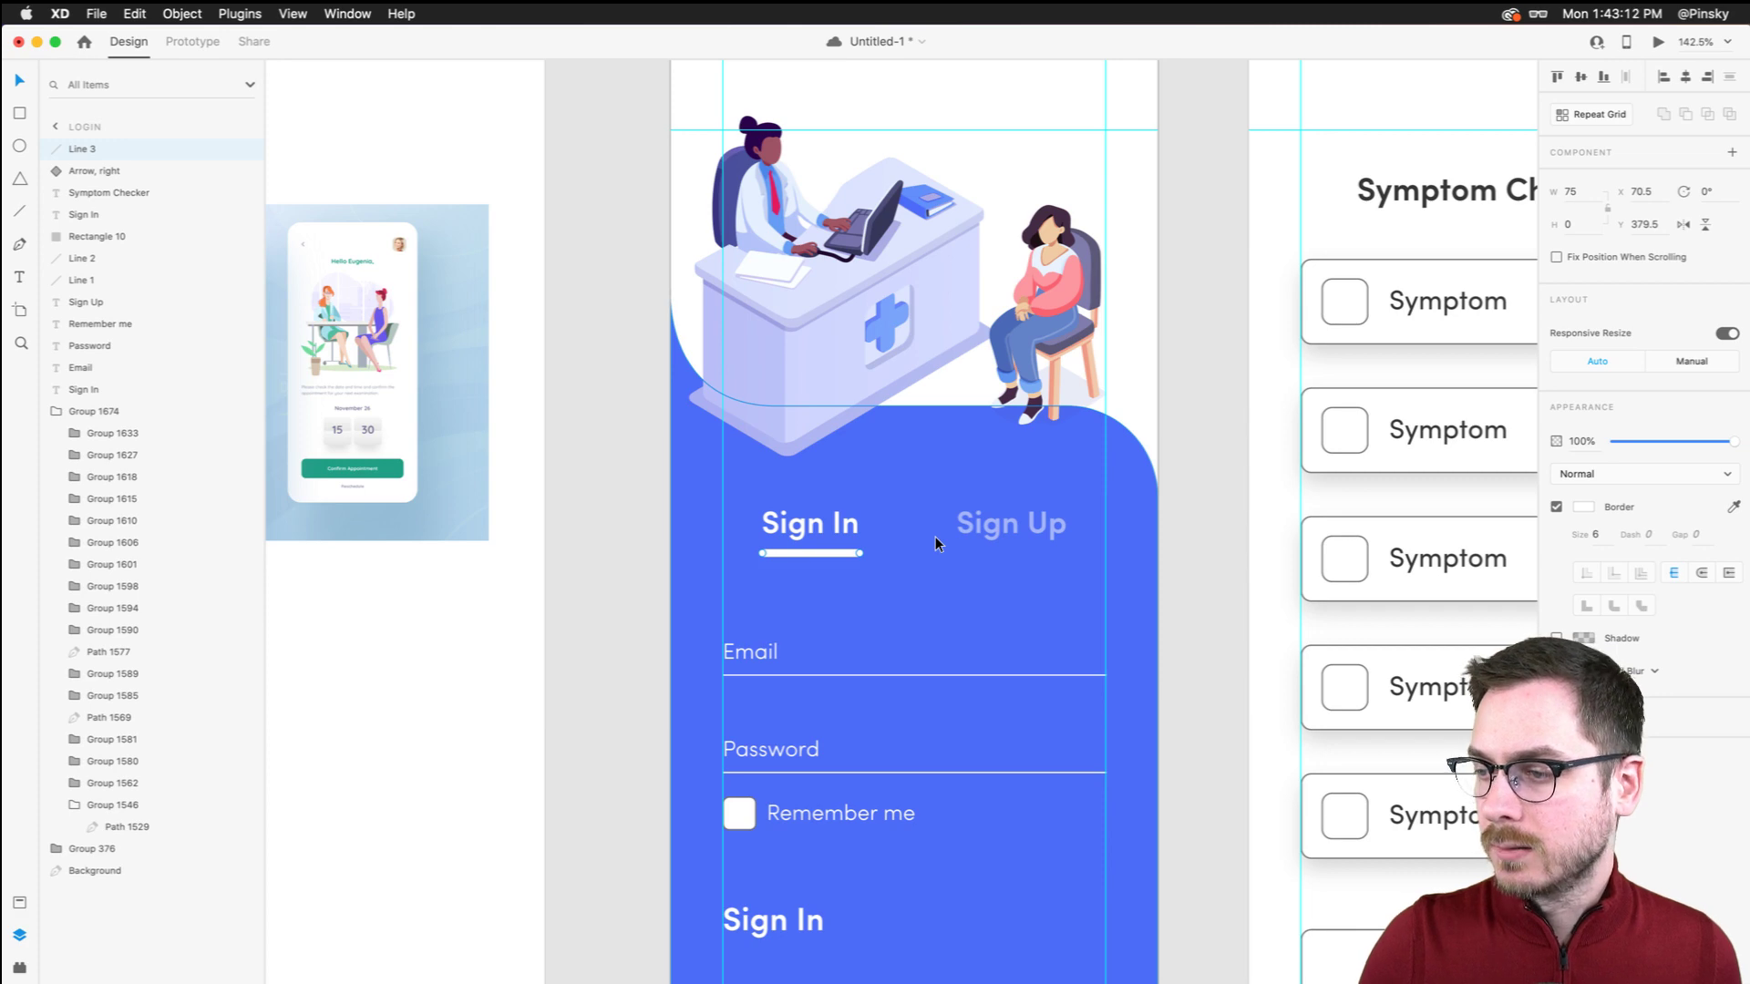
pyautogui.scroll(2, 935, 536)
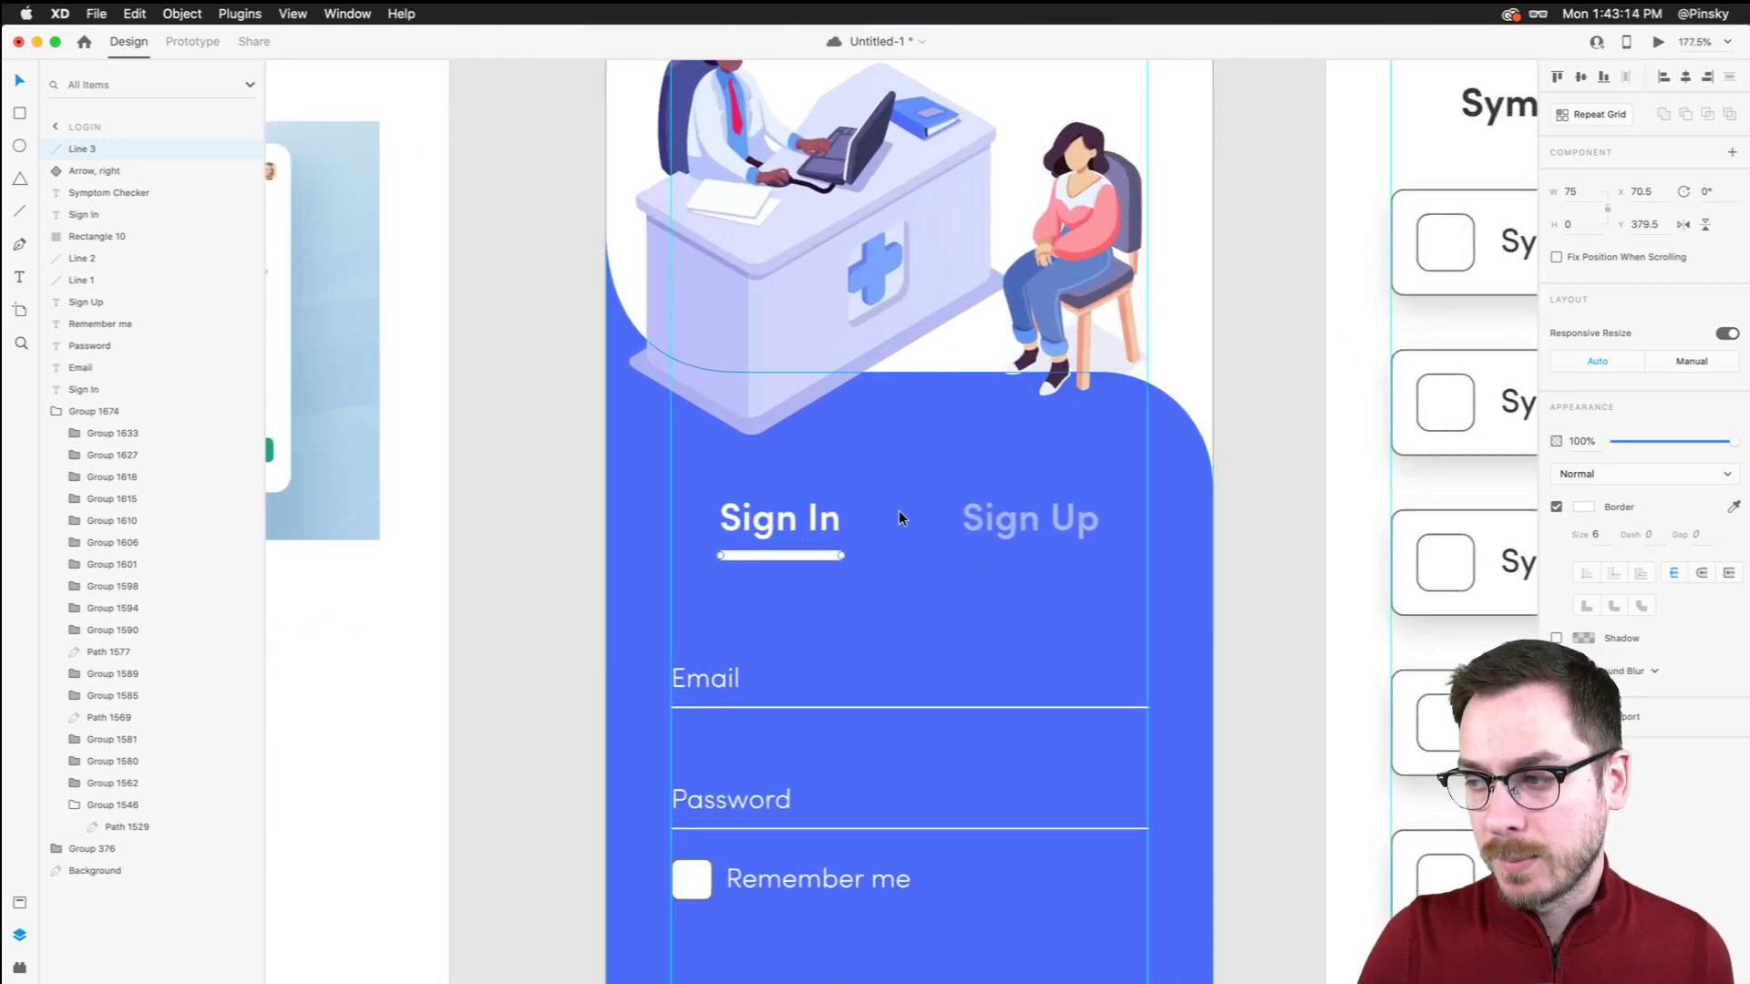
pyautogui.click(1013, 521)
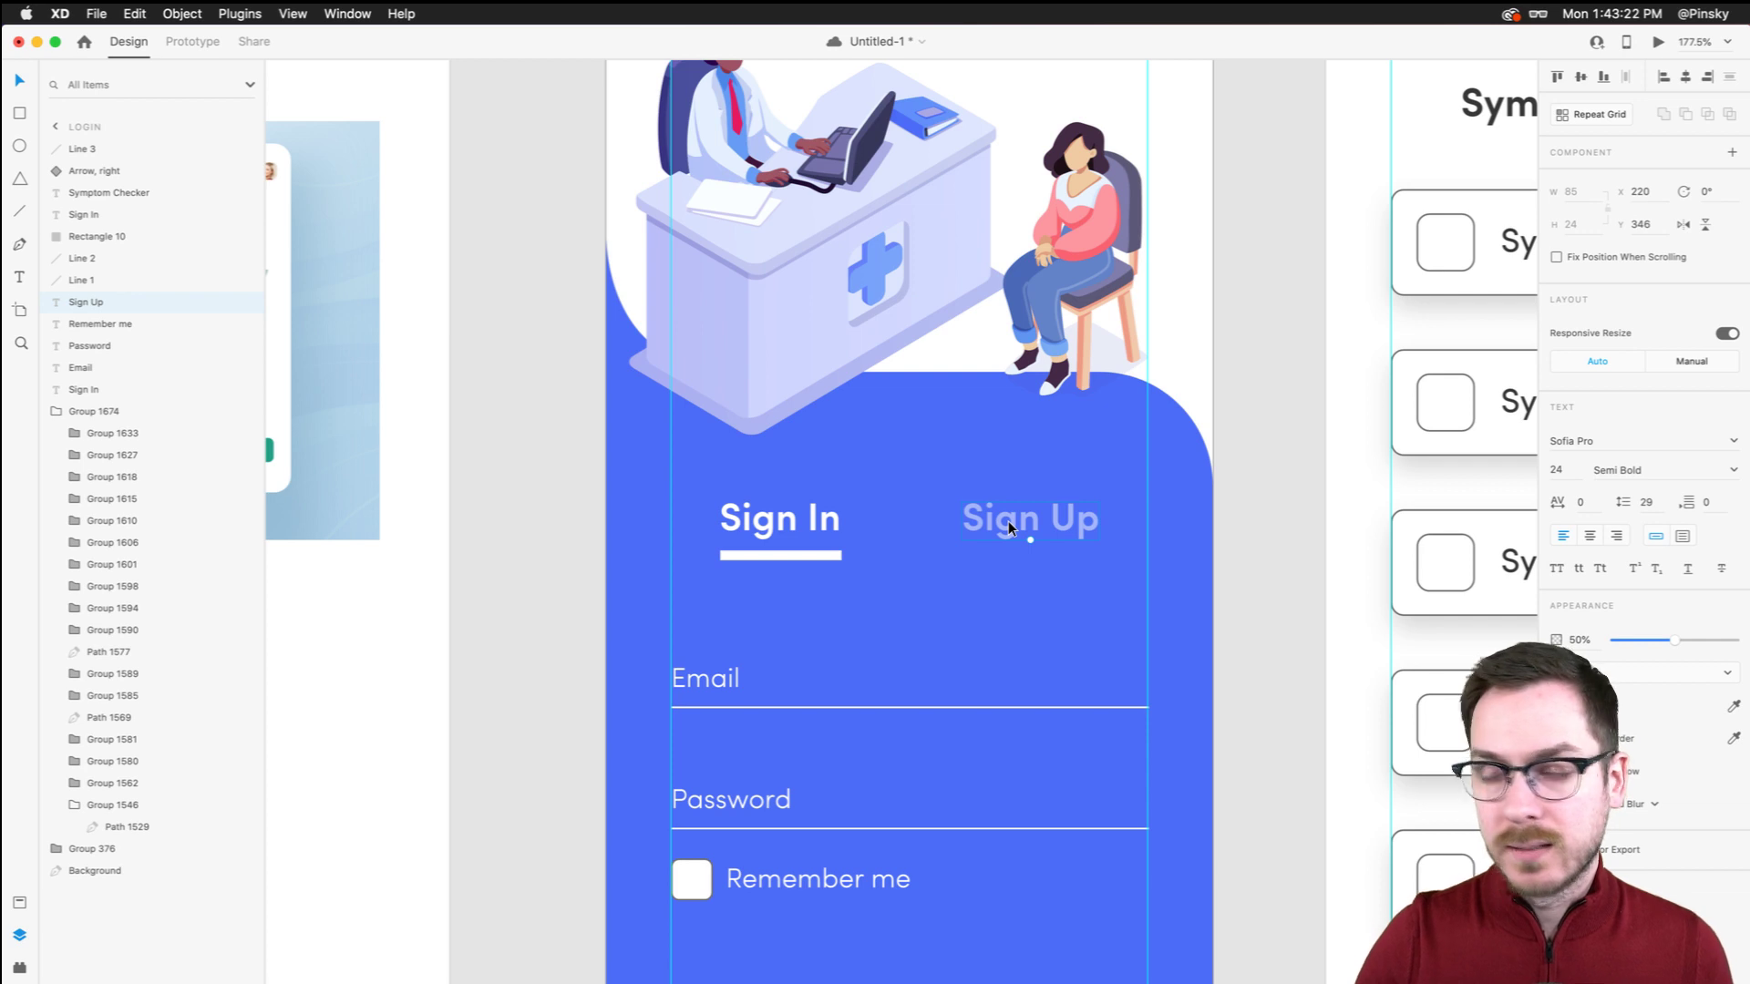
pyautogui.click(788, 525)
pyautogui.click(1071, 524)
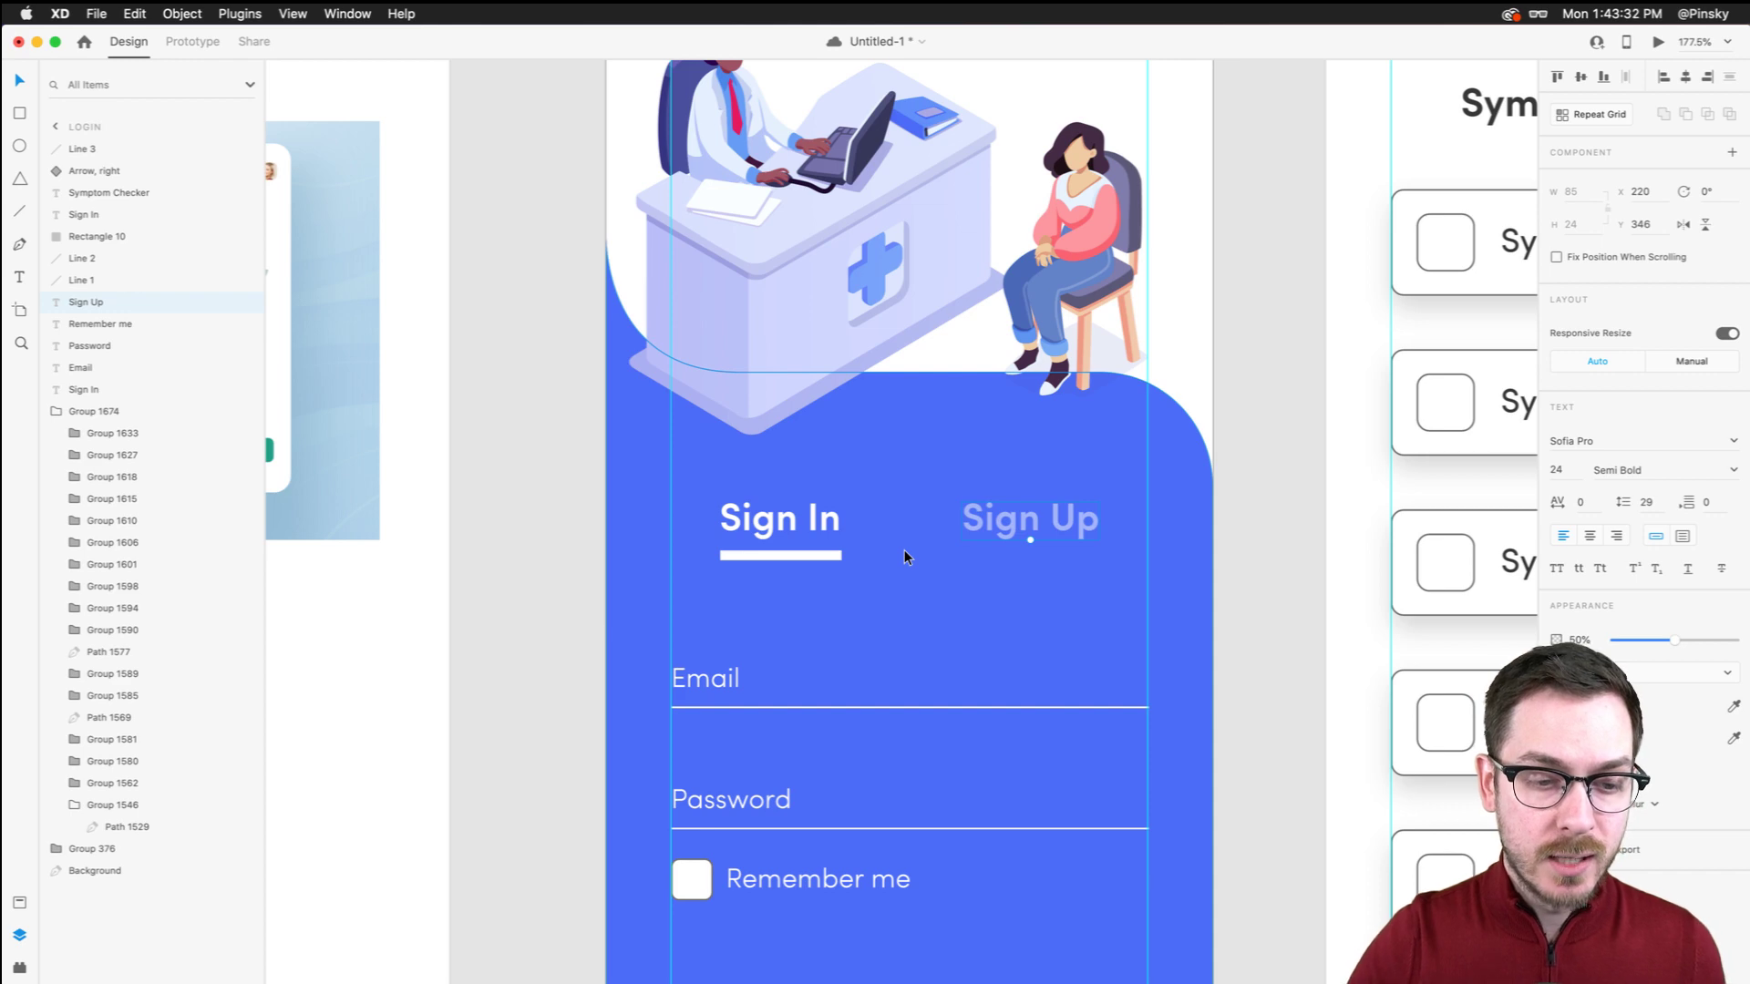
pyautogui.scroll(-5, 904, 550)
pyautogui.scroll(5, 904, 549)
pyautogui.scroll(-3, 904, 549)
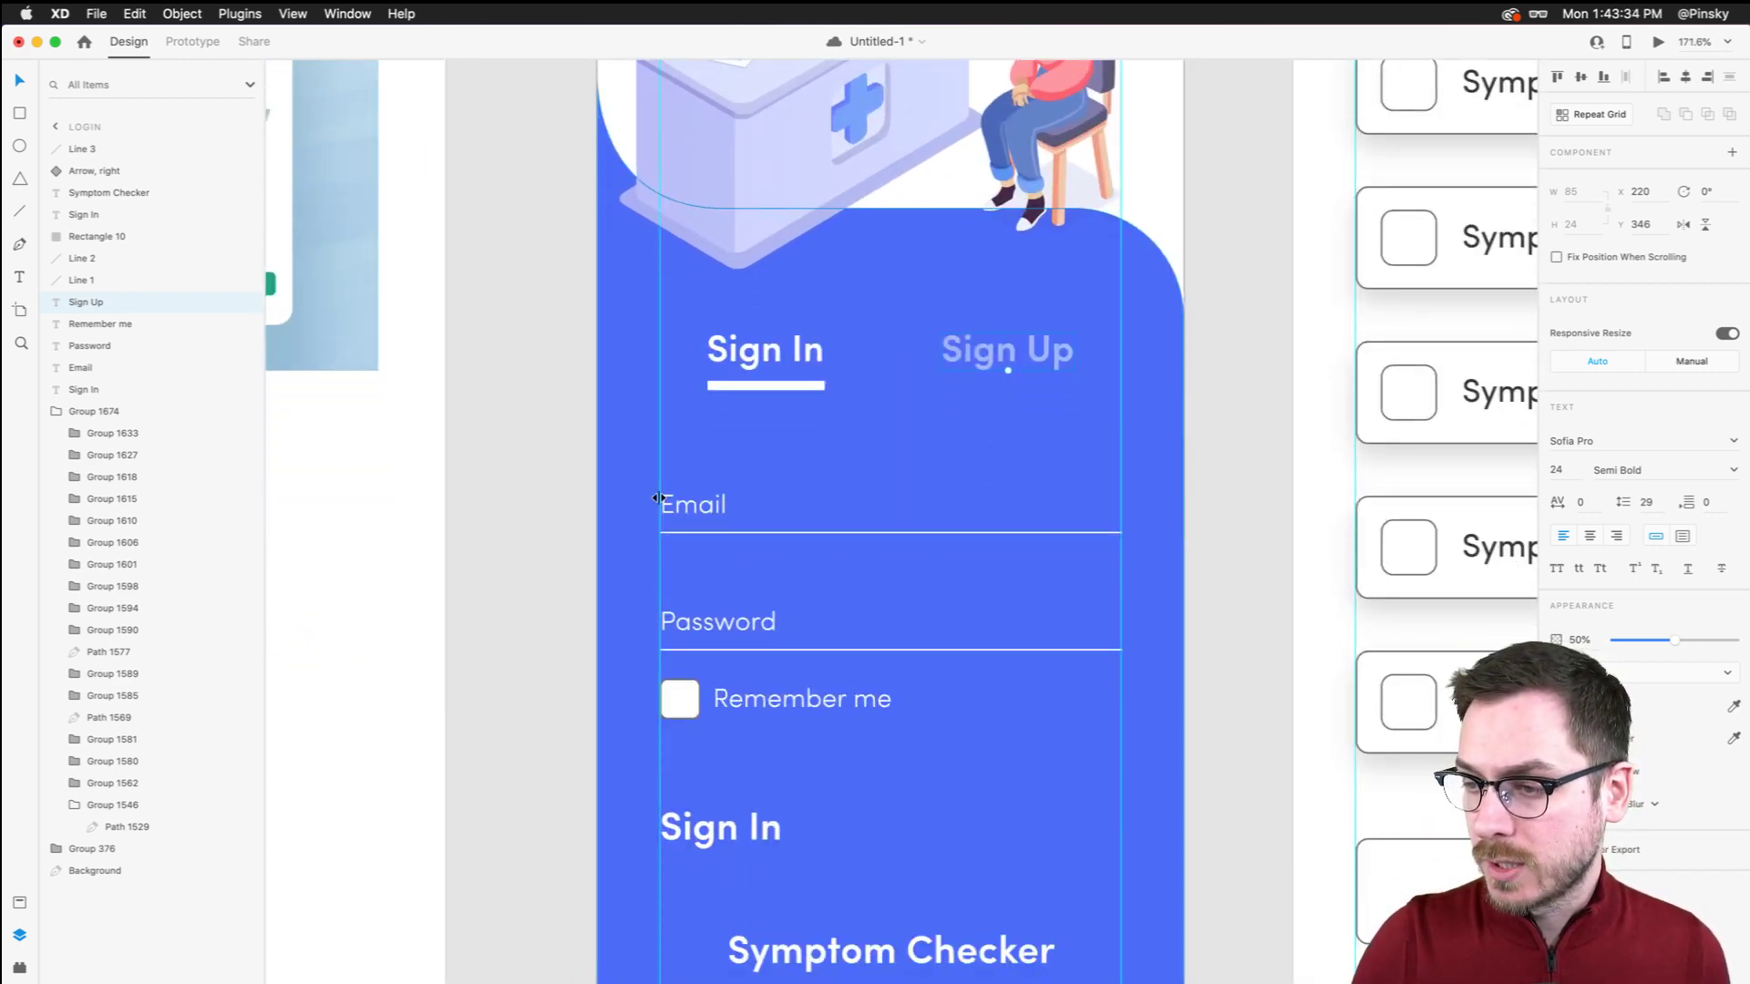
# Check the shared fill colour of the Sign In and Sign Up headings, the Email and Password labels and the Email line
pyautogui.click(685, 501)
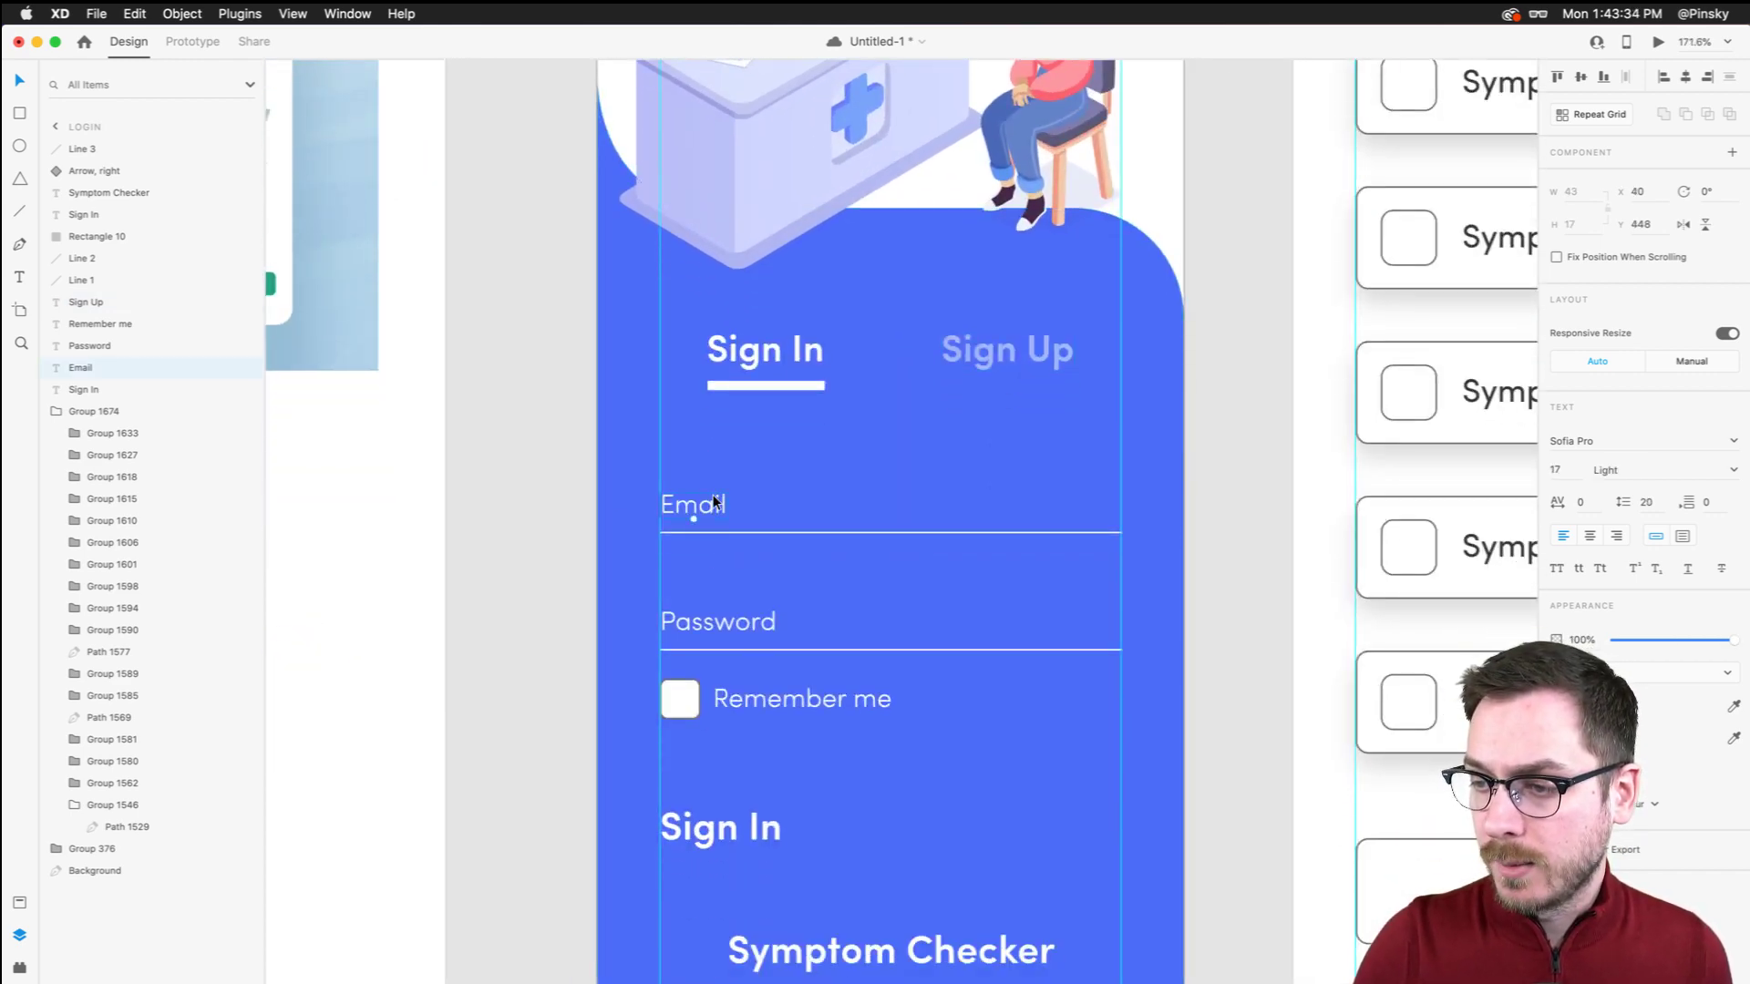
pyautogui.keyDown('shift'); pyautogui.click(758, 350); pyautogui.keyUp('shift')
pyautogui.keyDown('shift'); pyautogui.click(1064, 350); pyautogui.keyUp('shift')
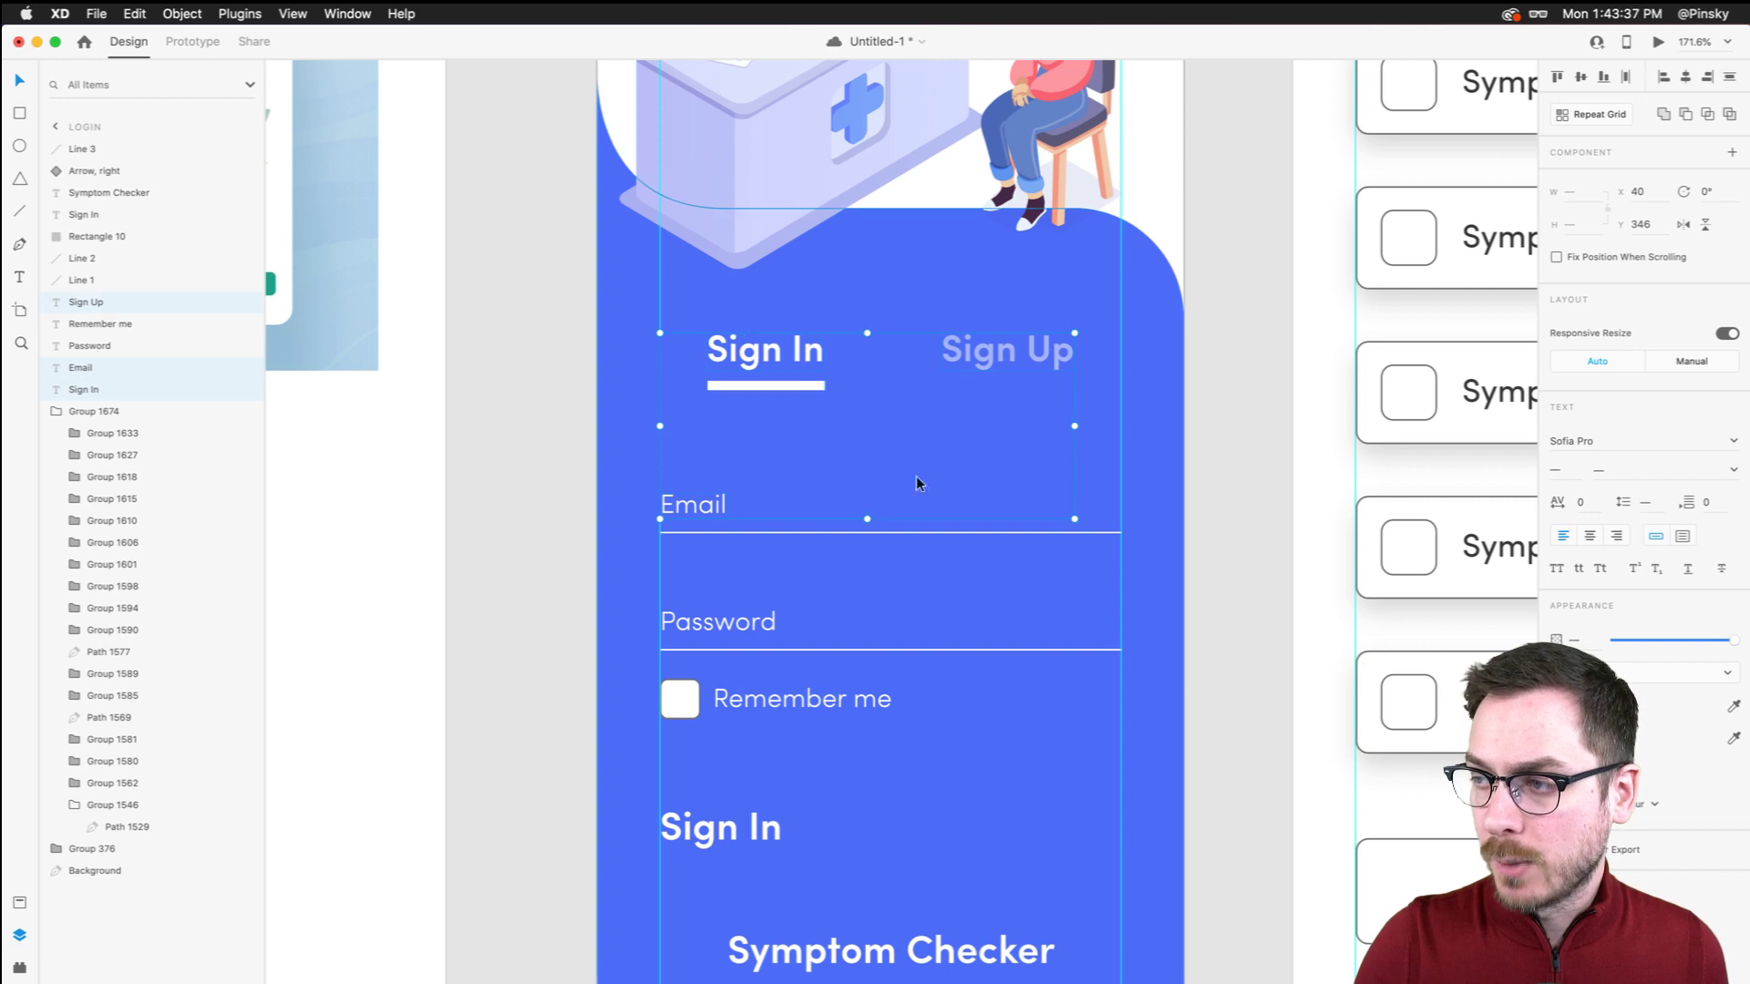
pyautogui.keyDown('shift'); pyautogui.click(750, 531); pyautogui.keyUp('shift')
pyautogui.keyDown('shift'); pyautogui.click(768, 633); pyautogui.keyUp('shift')
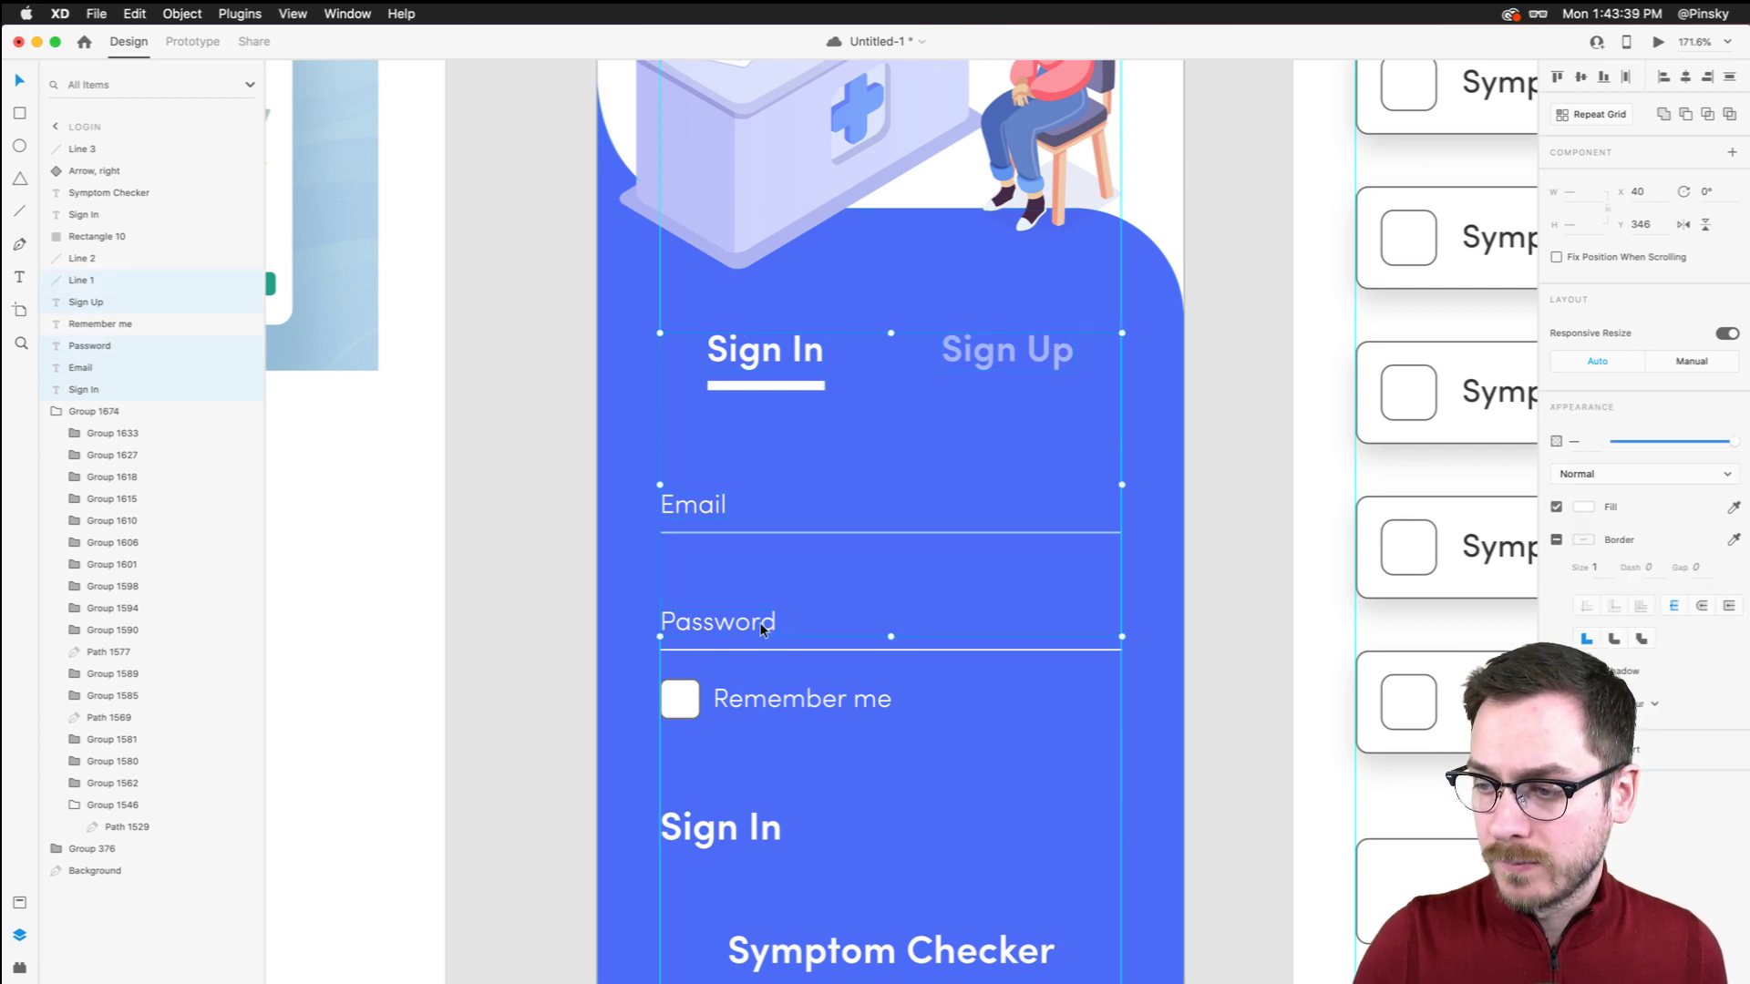
pyautogui.click(1585, 508)
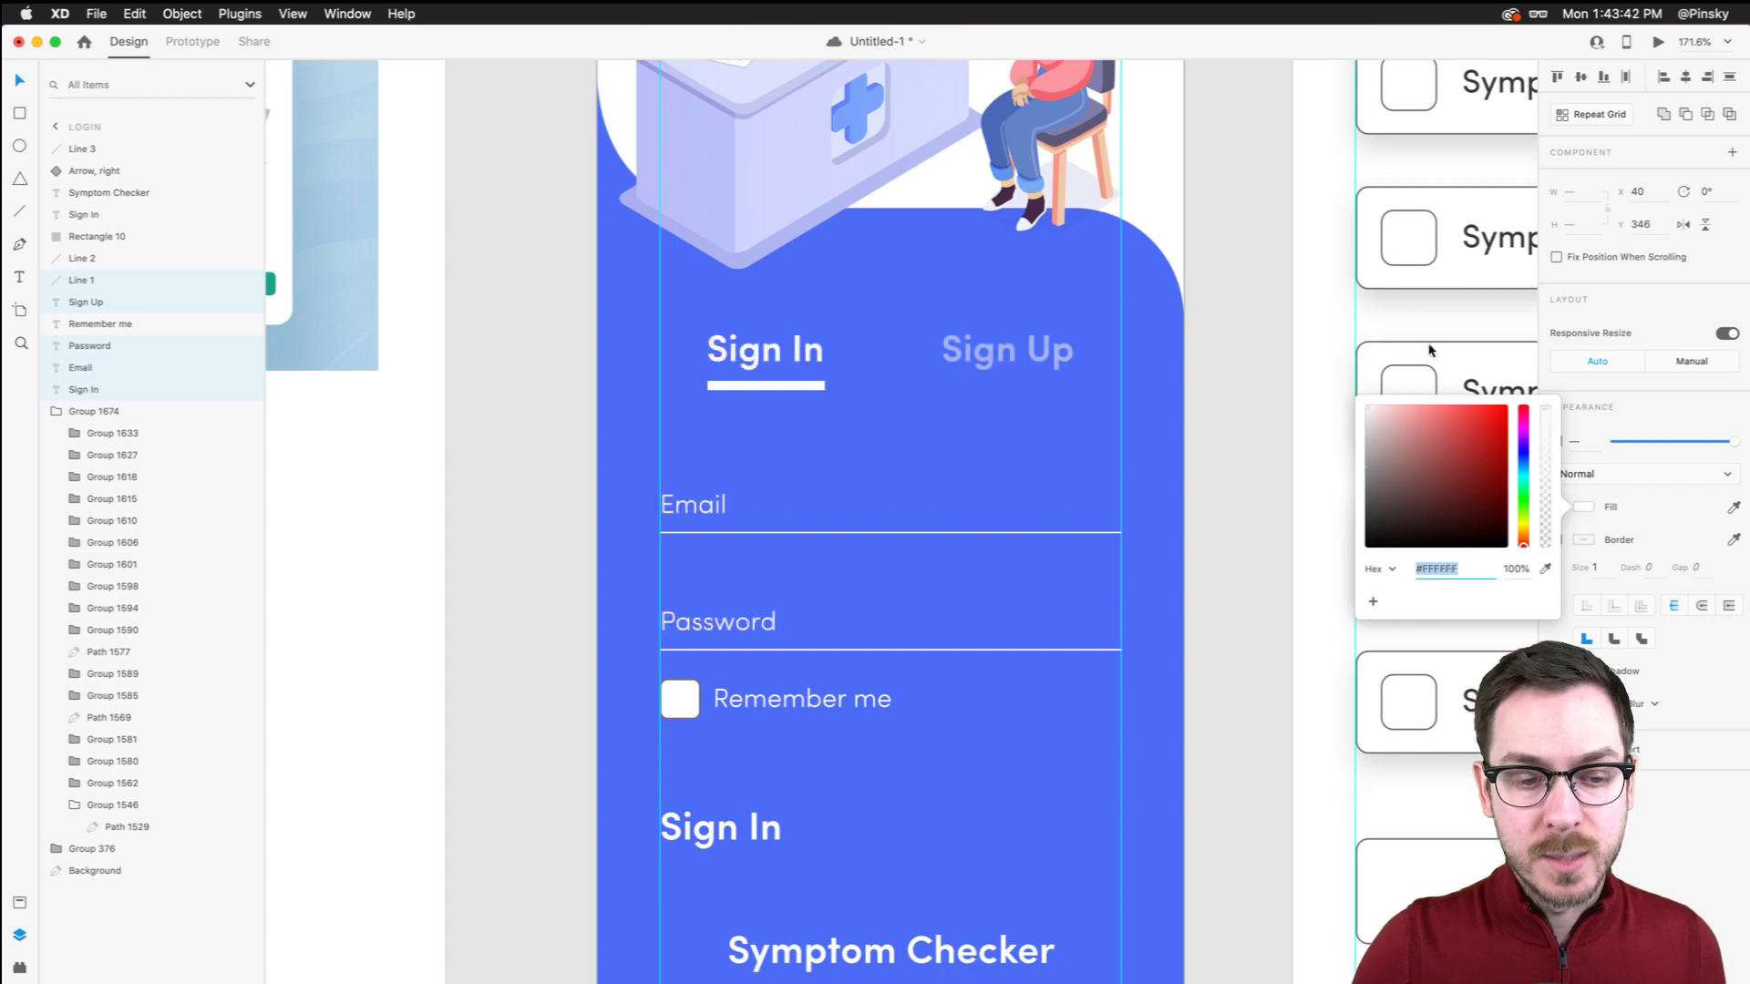
pyautogui.click(1206, 356)
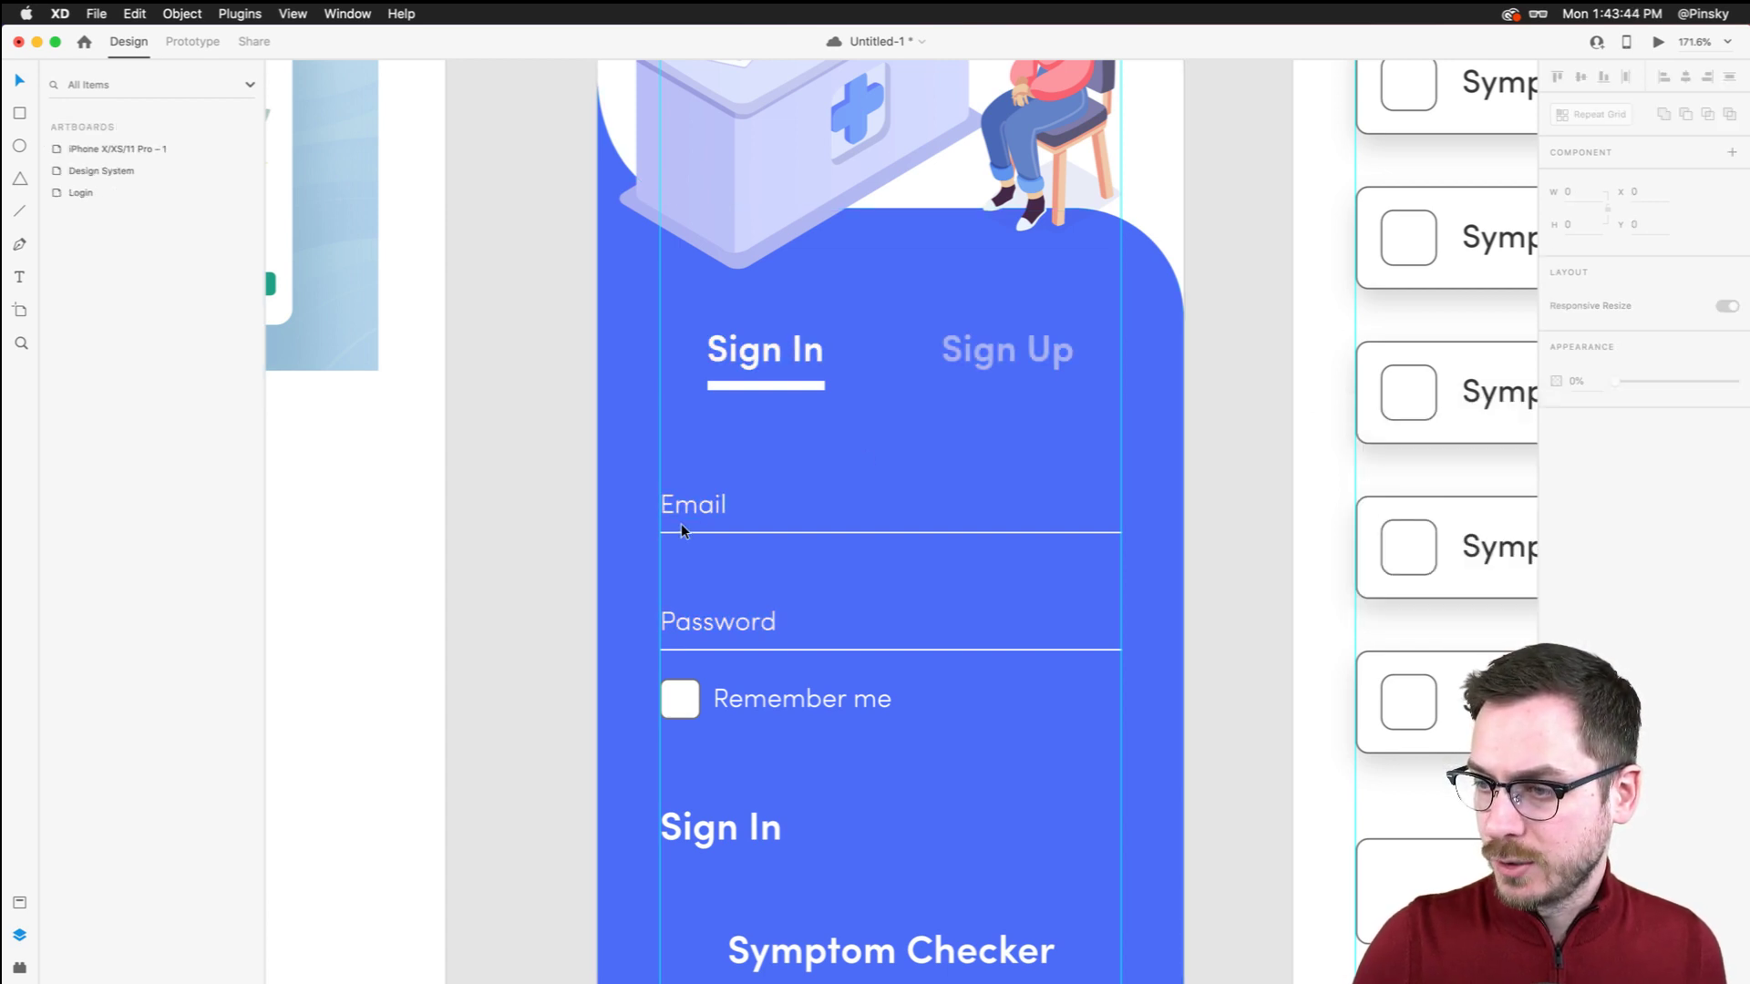
# Thicken the lines under Email and Password to a border size of 2
pyautogui.click(710, 531)
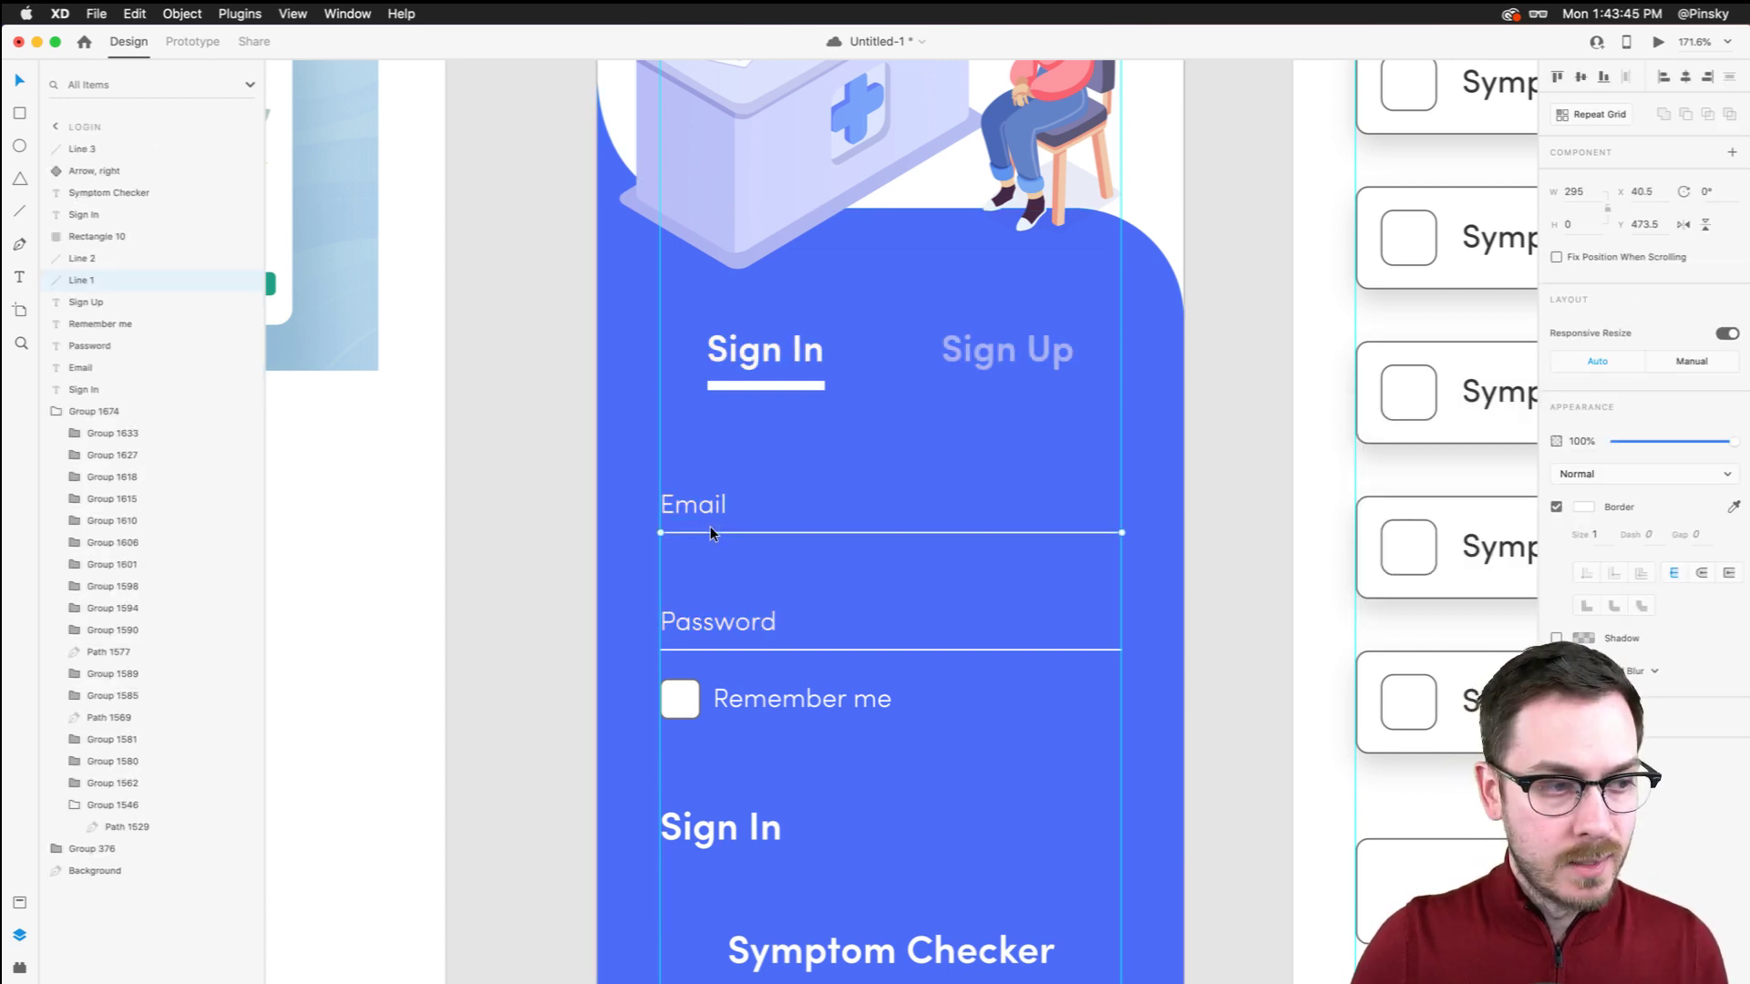
pyautogui.click(1597, 535)
pyautogui.press('Up')
pyautogui.click(834, 649)
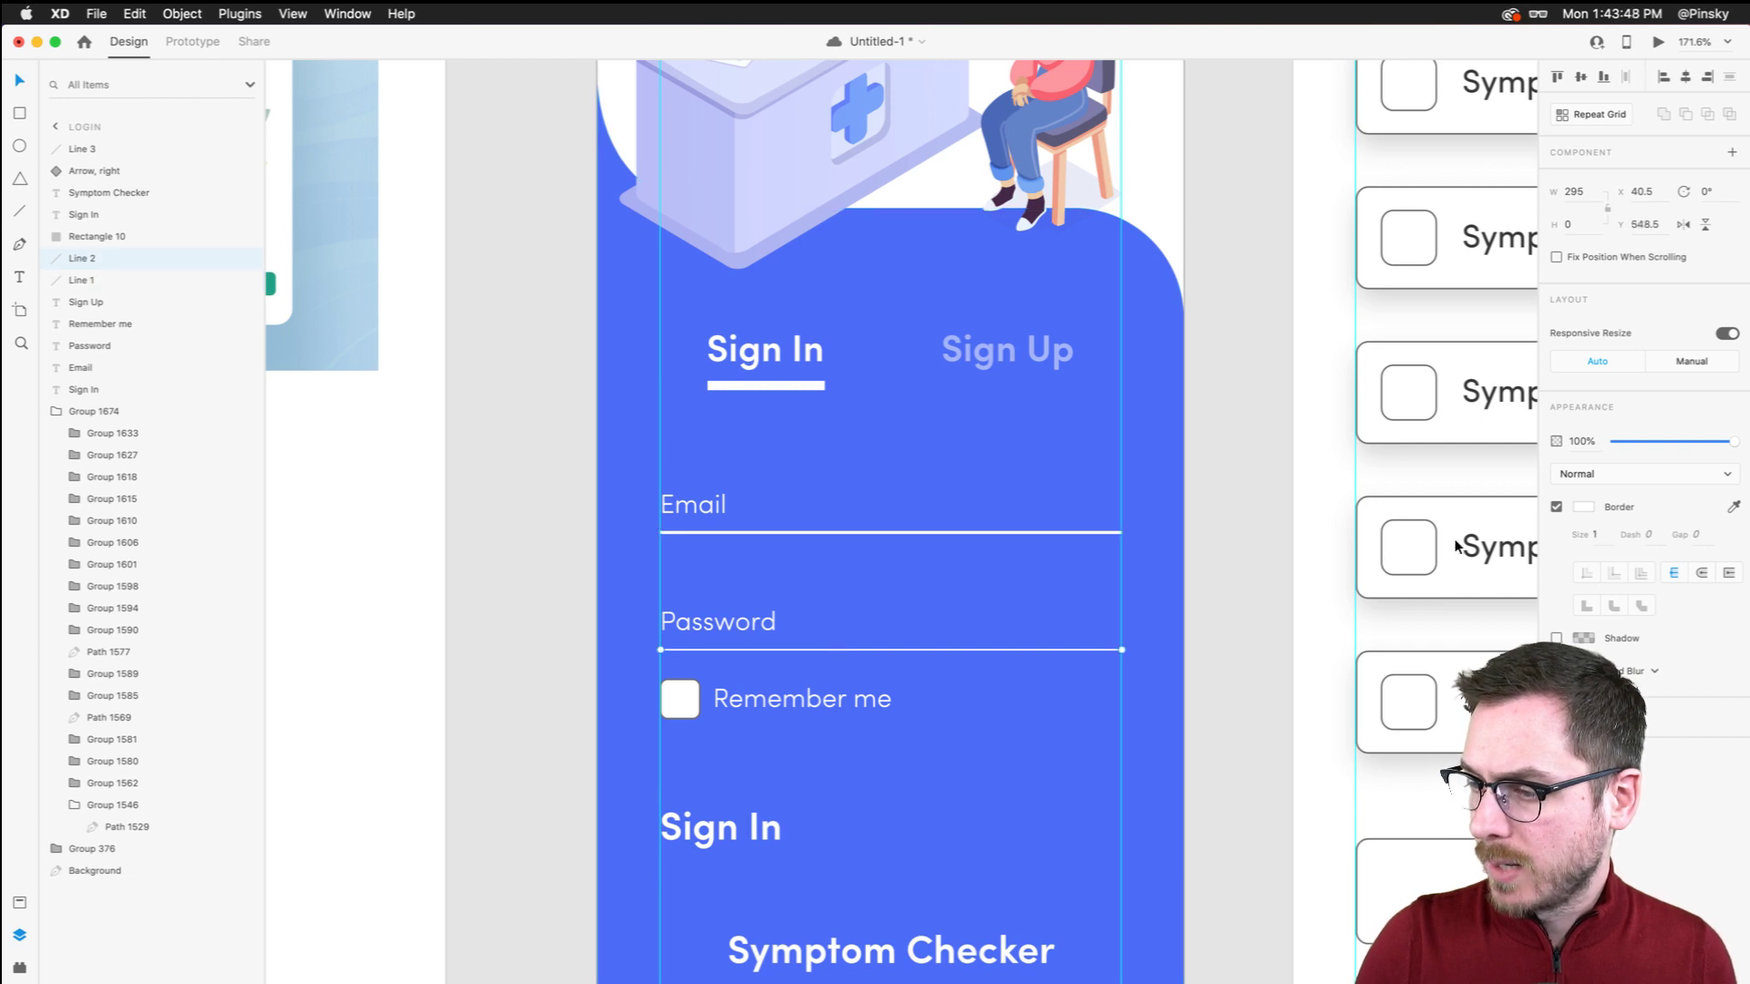
pyautogui.click(1593, 536)
pyautogui.press('Up')
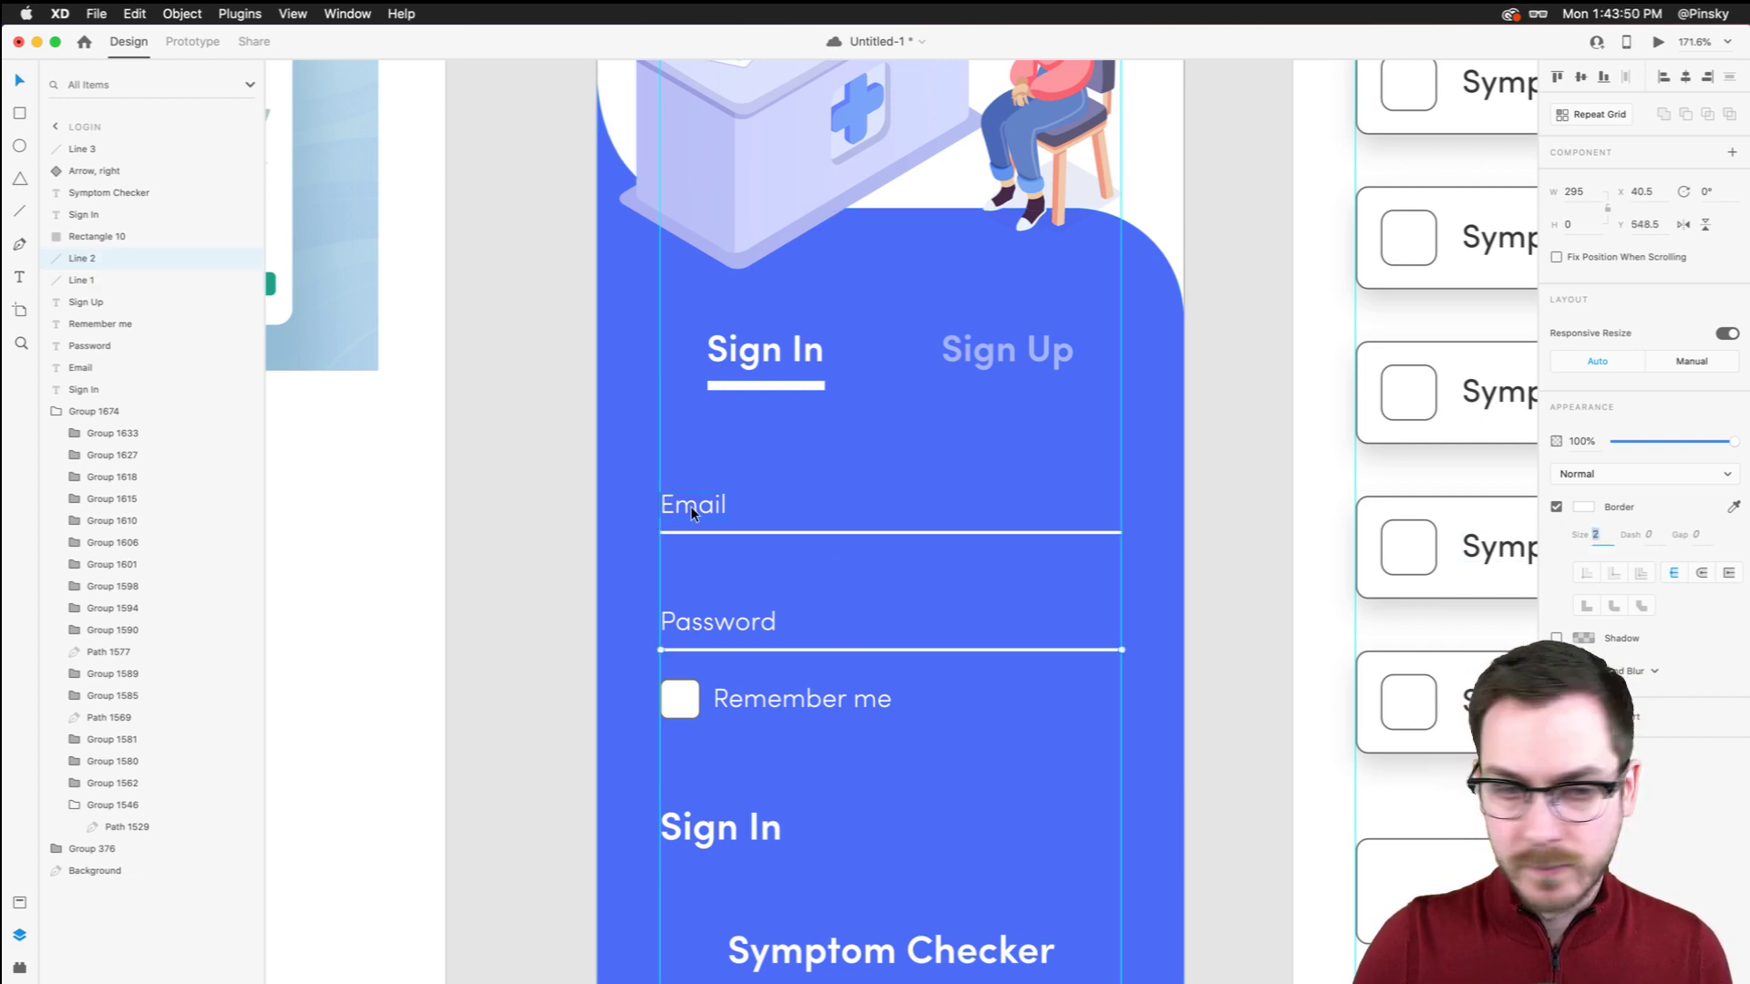
# Remove the border from the white checkbox beside Remember me
pyautogui.click(691, 506)
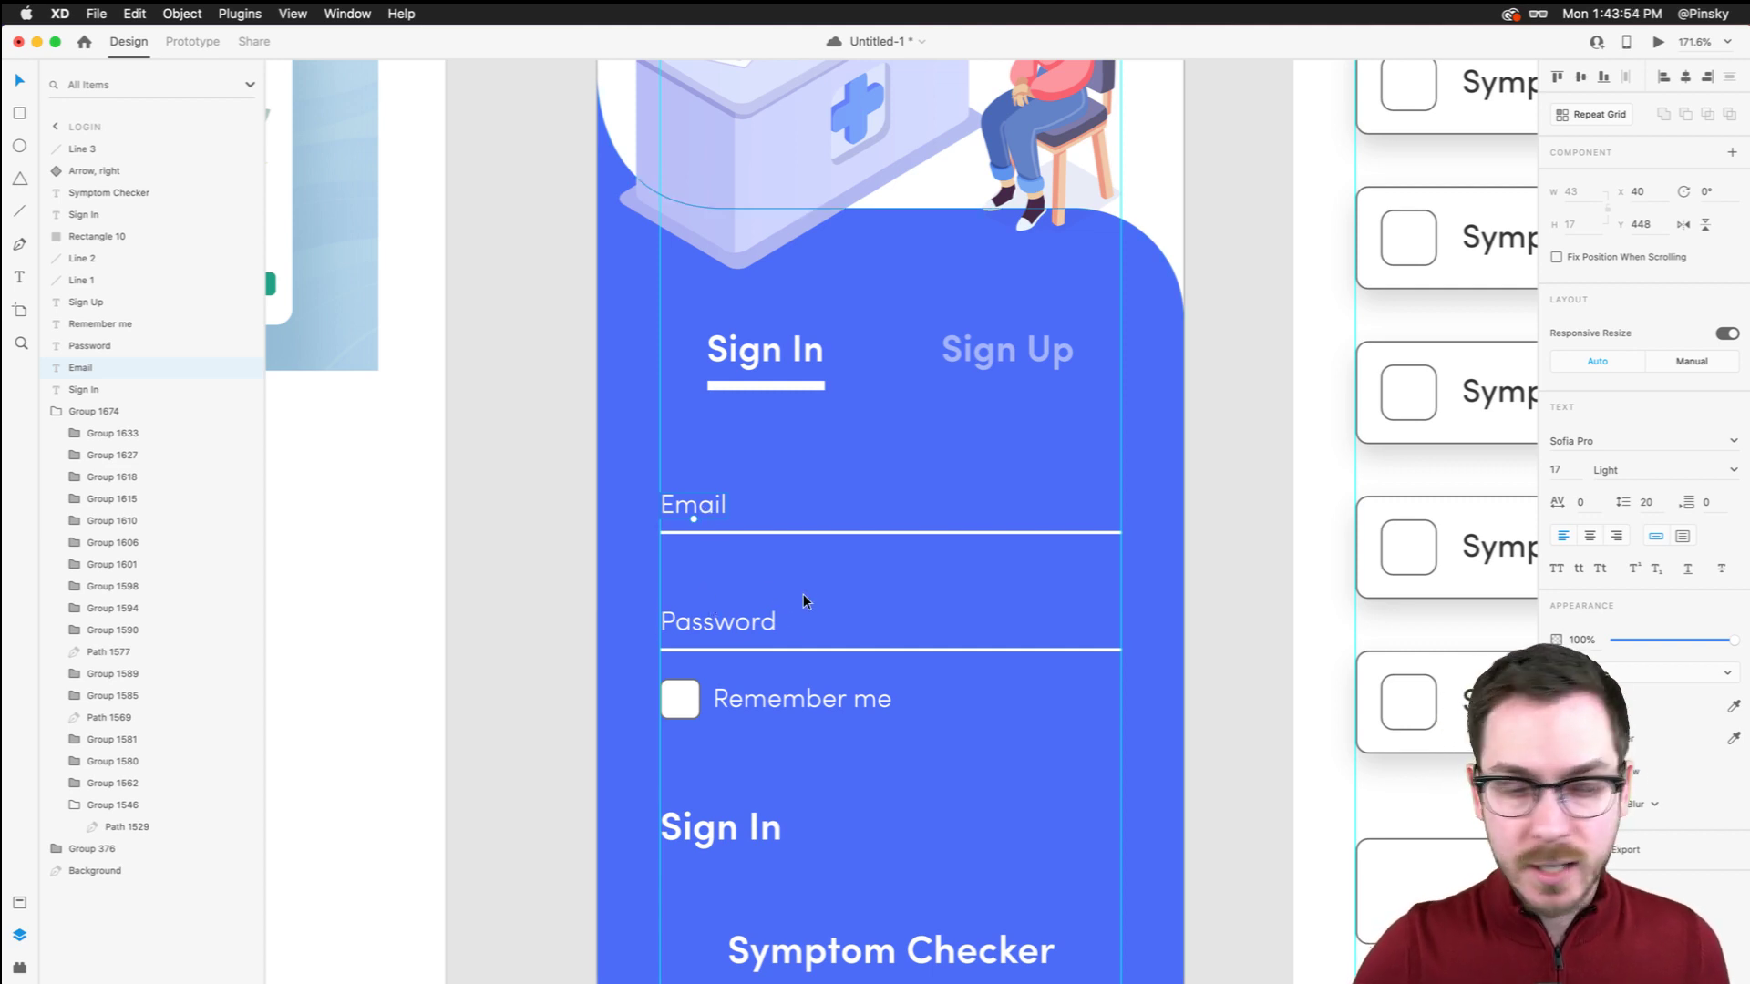
pyautogui.scroll(3, 809, 593)
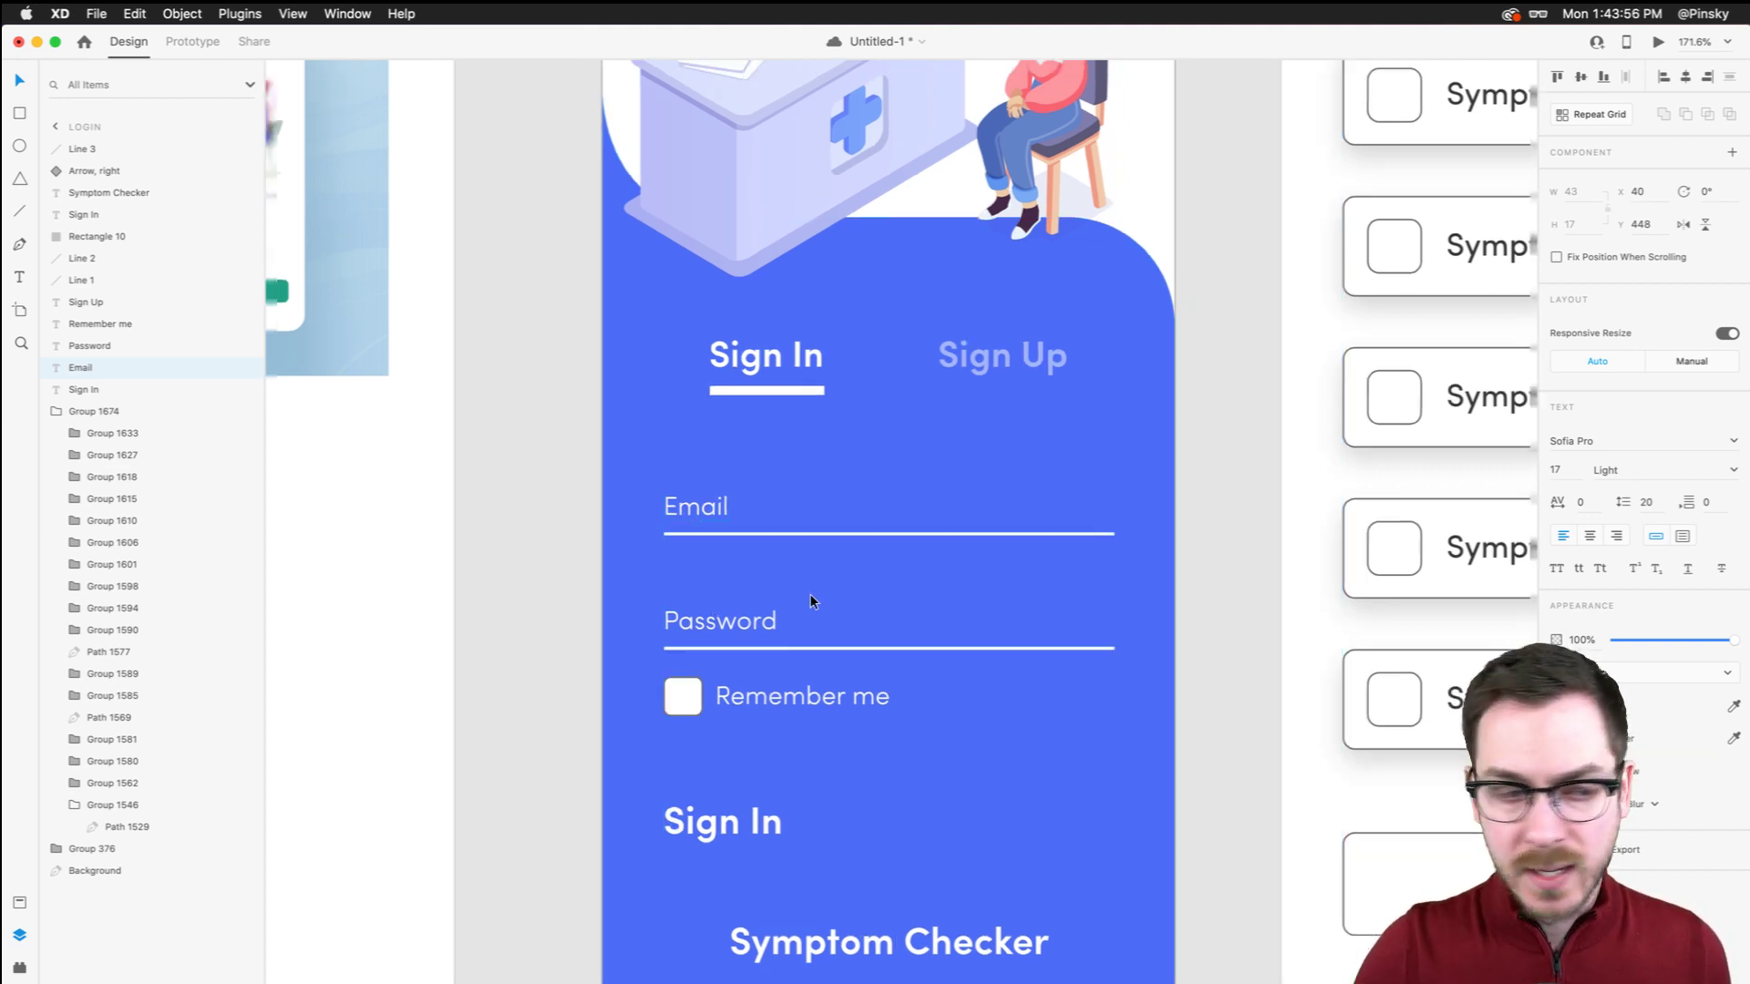
pyautogui.scroll(-2, 804, 593)
pyautogui.click(611, 618)
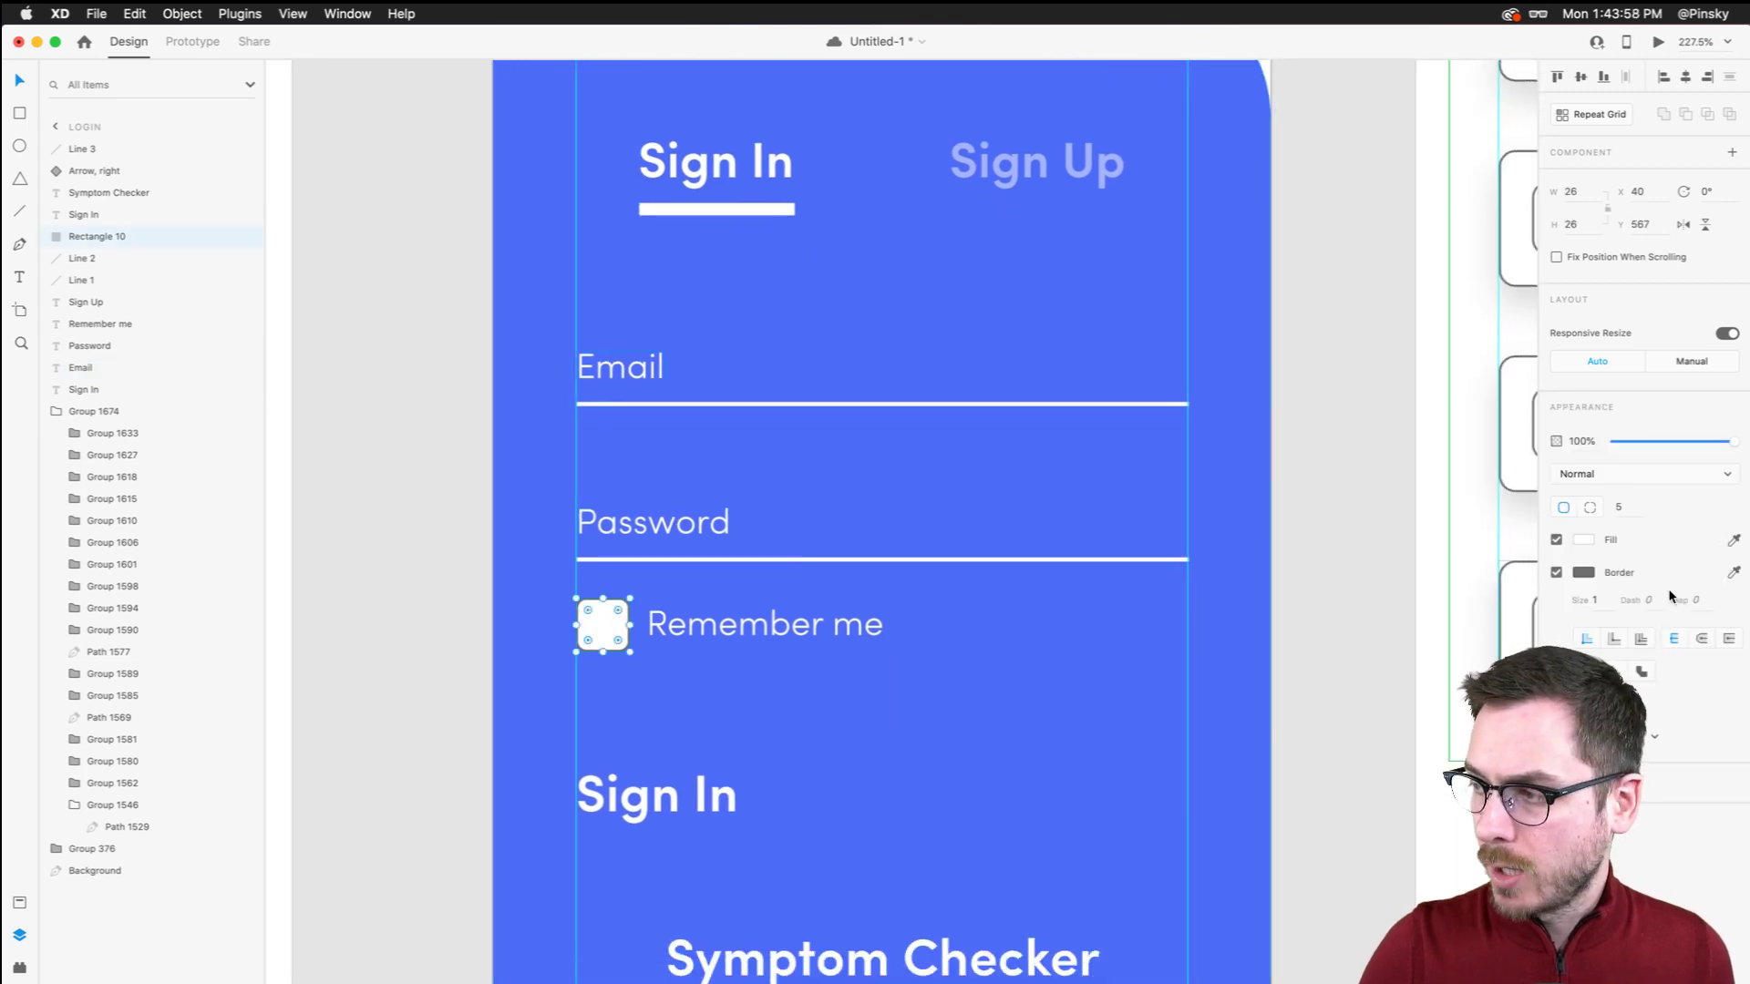
pyautogui.click(1555, 572)
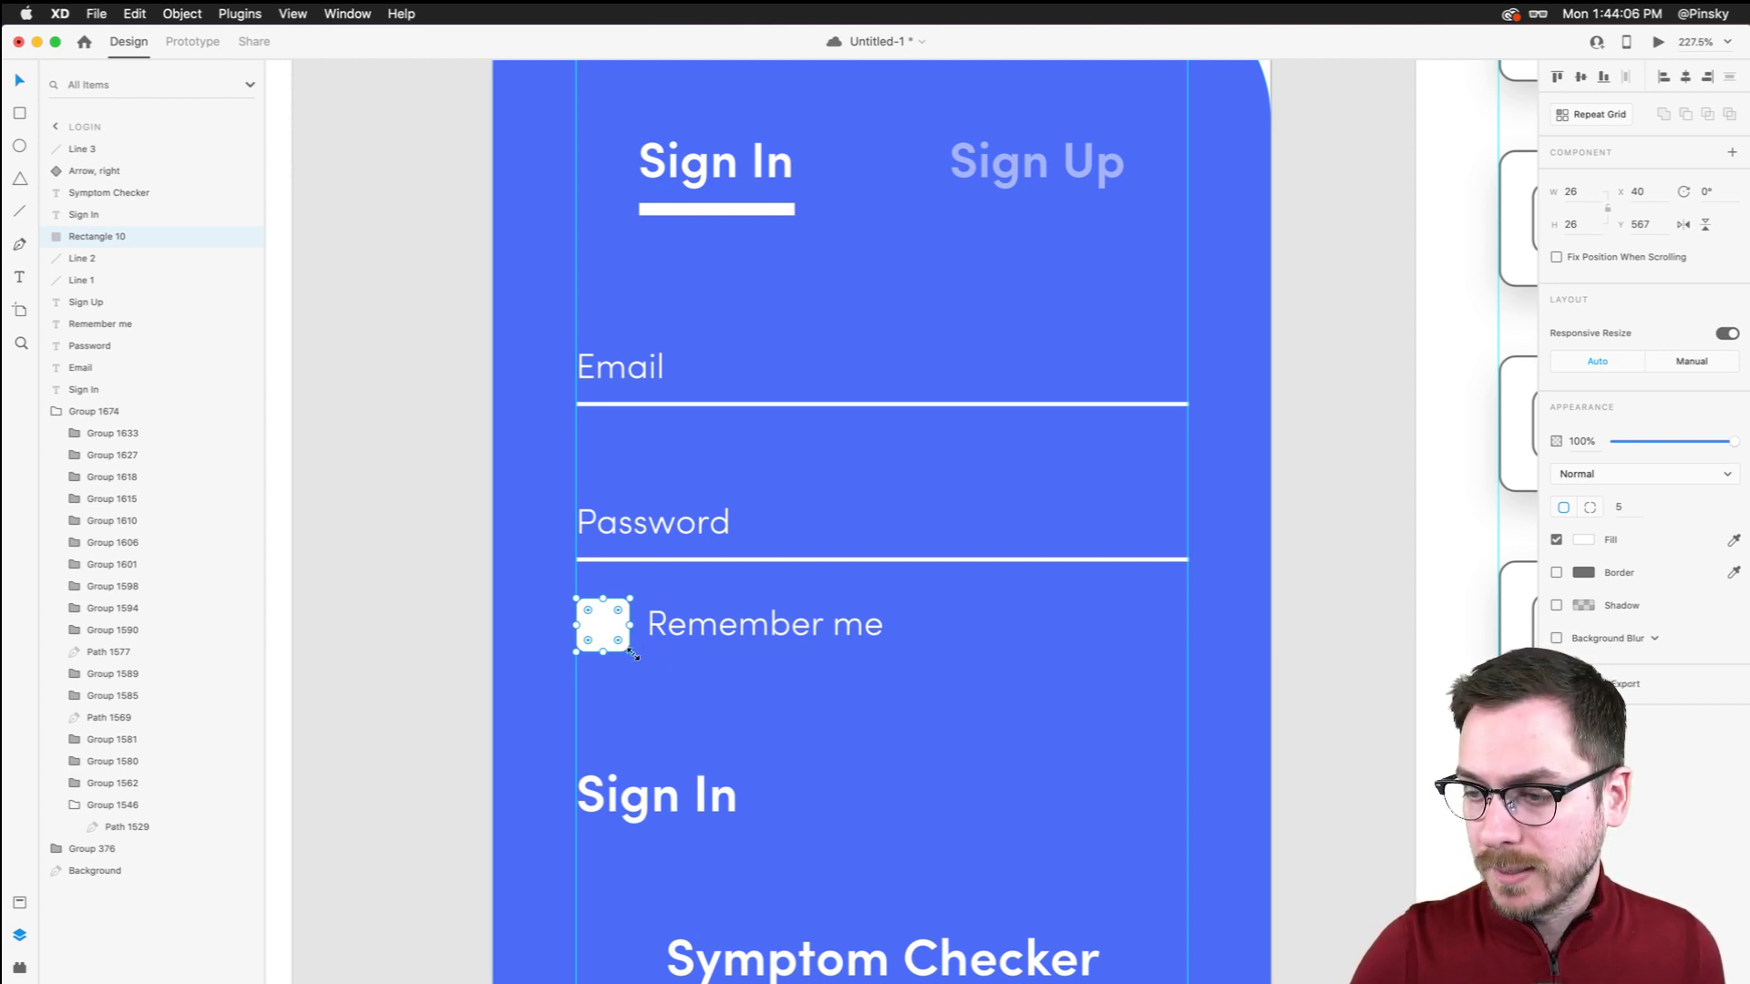
# Shrink the checkbox and the Remember me label and place the pair at X 40, Y 571
pyautogui.moveTo(631, 642); pyautogui.dragTo(670, 627)
pyautogui.keyDown('shift'); pyautogui.click(593, 611); pyautogui.keyUp('shift')
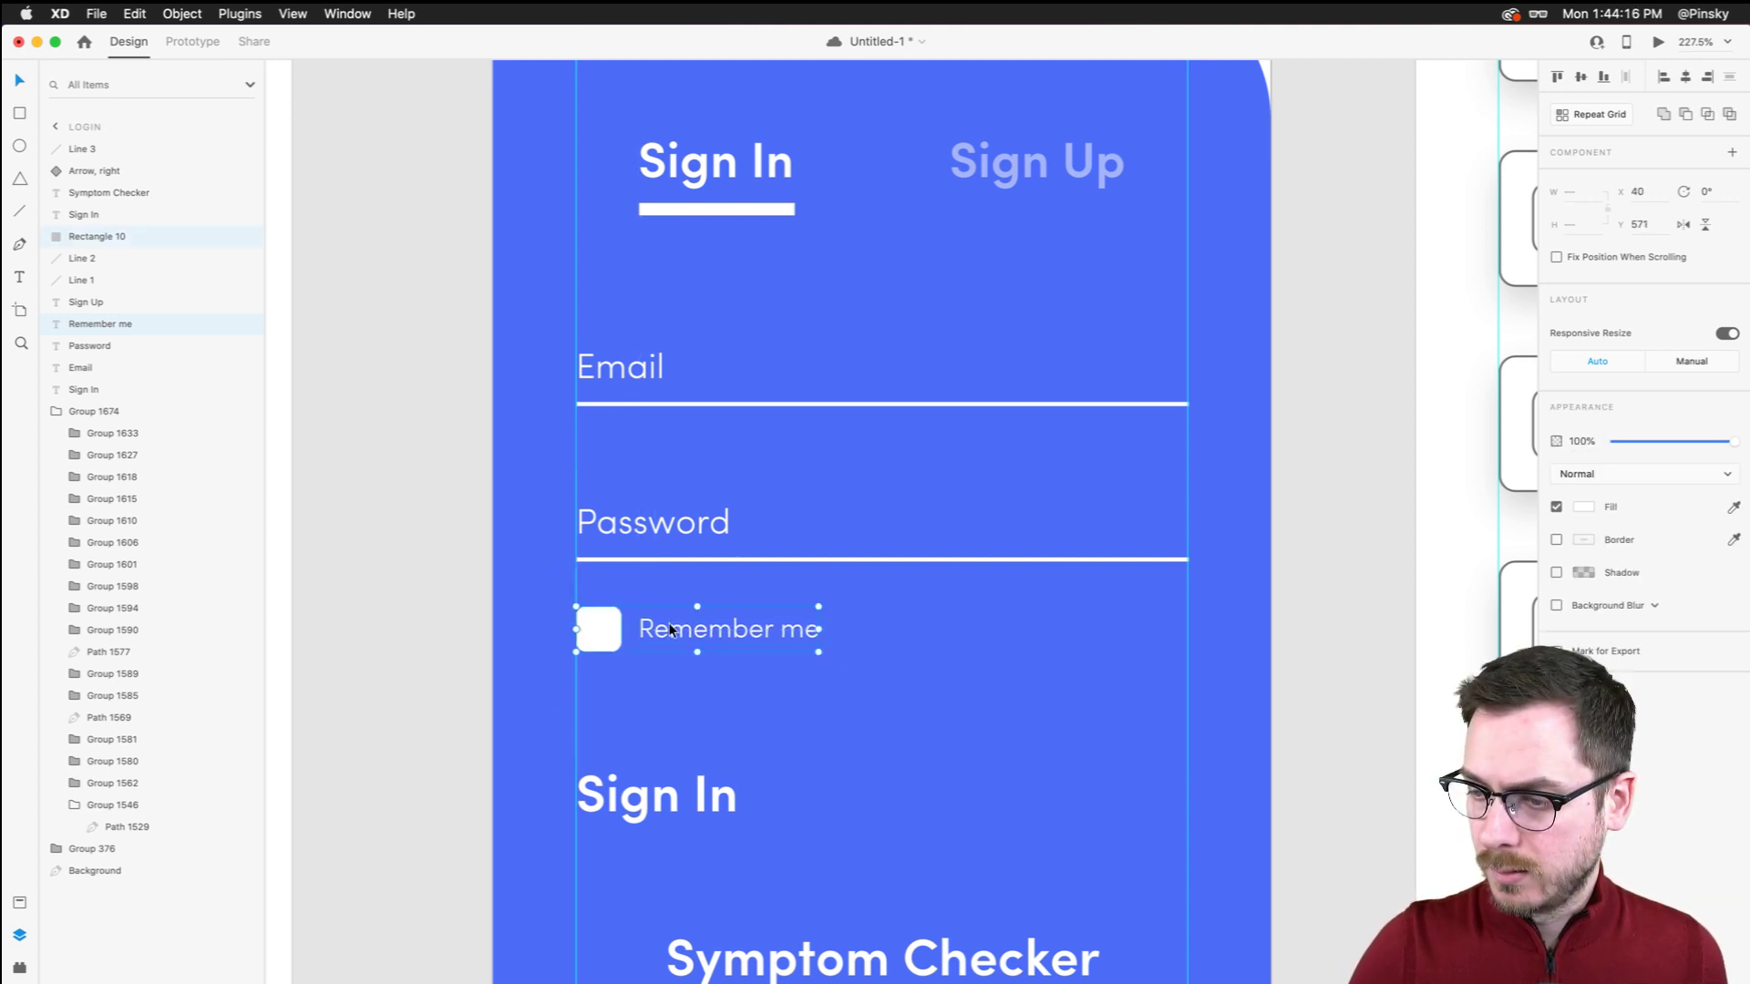
pyautogui.scroll(-10, 670, 628)
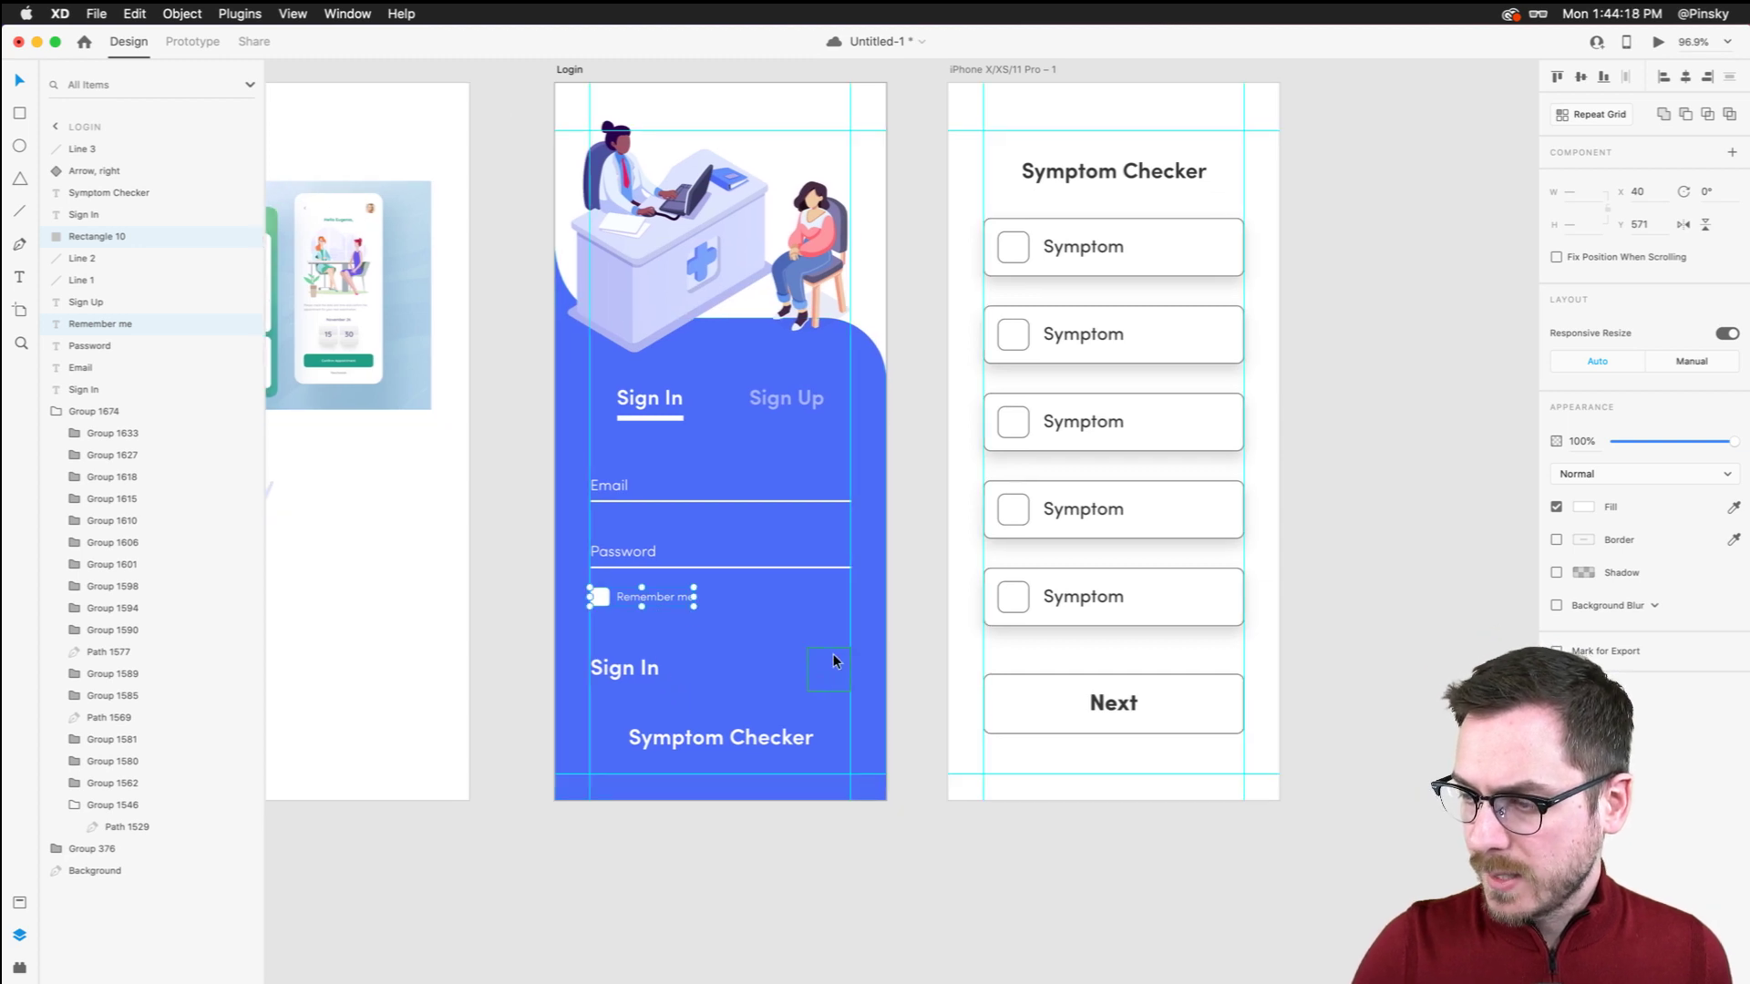
# Fill the circular arrow icon beside the lower Sign In label on the login screen with white
pyautogui.scroll(8, 832, 654)
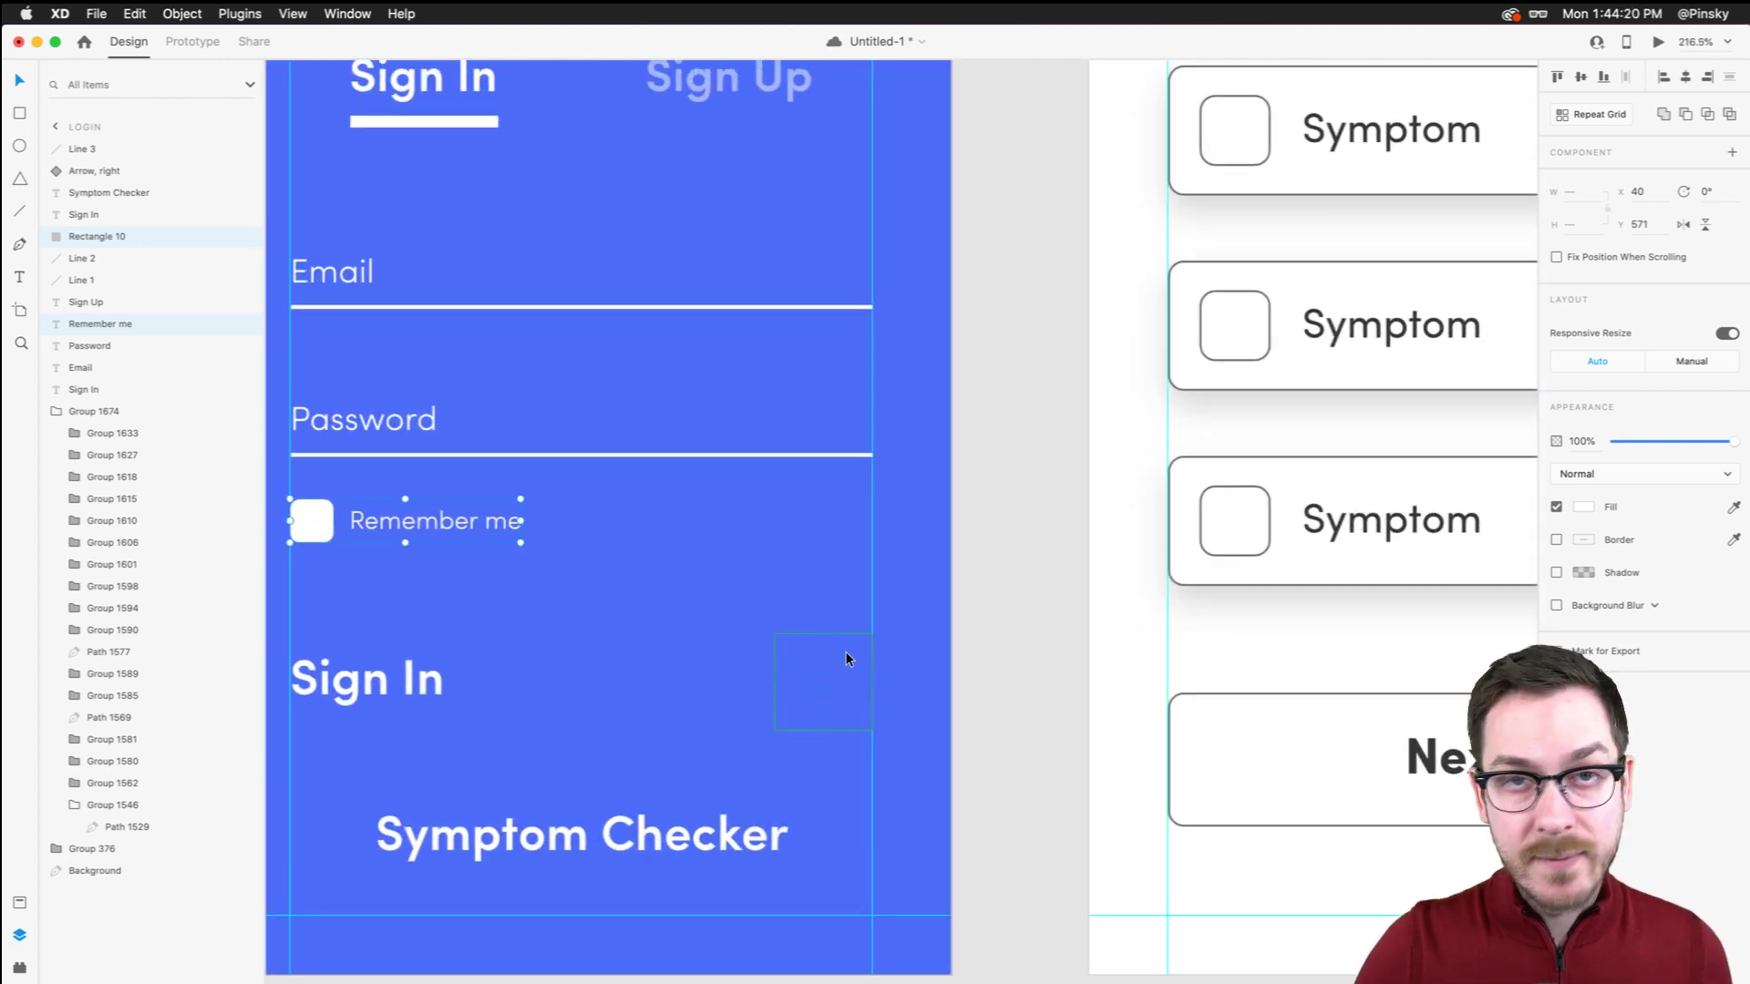
pyautogui.click(845, 651)
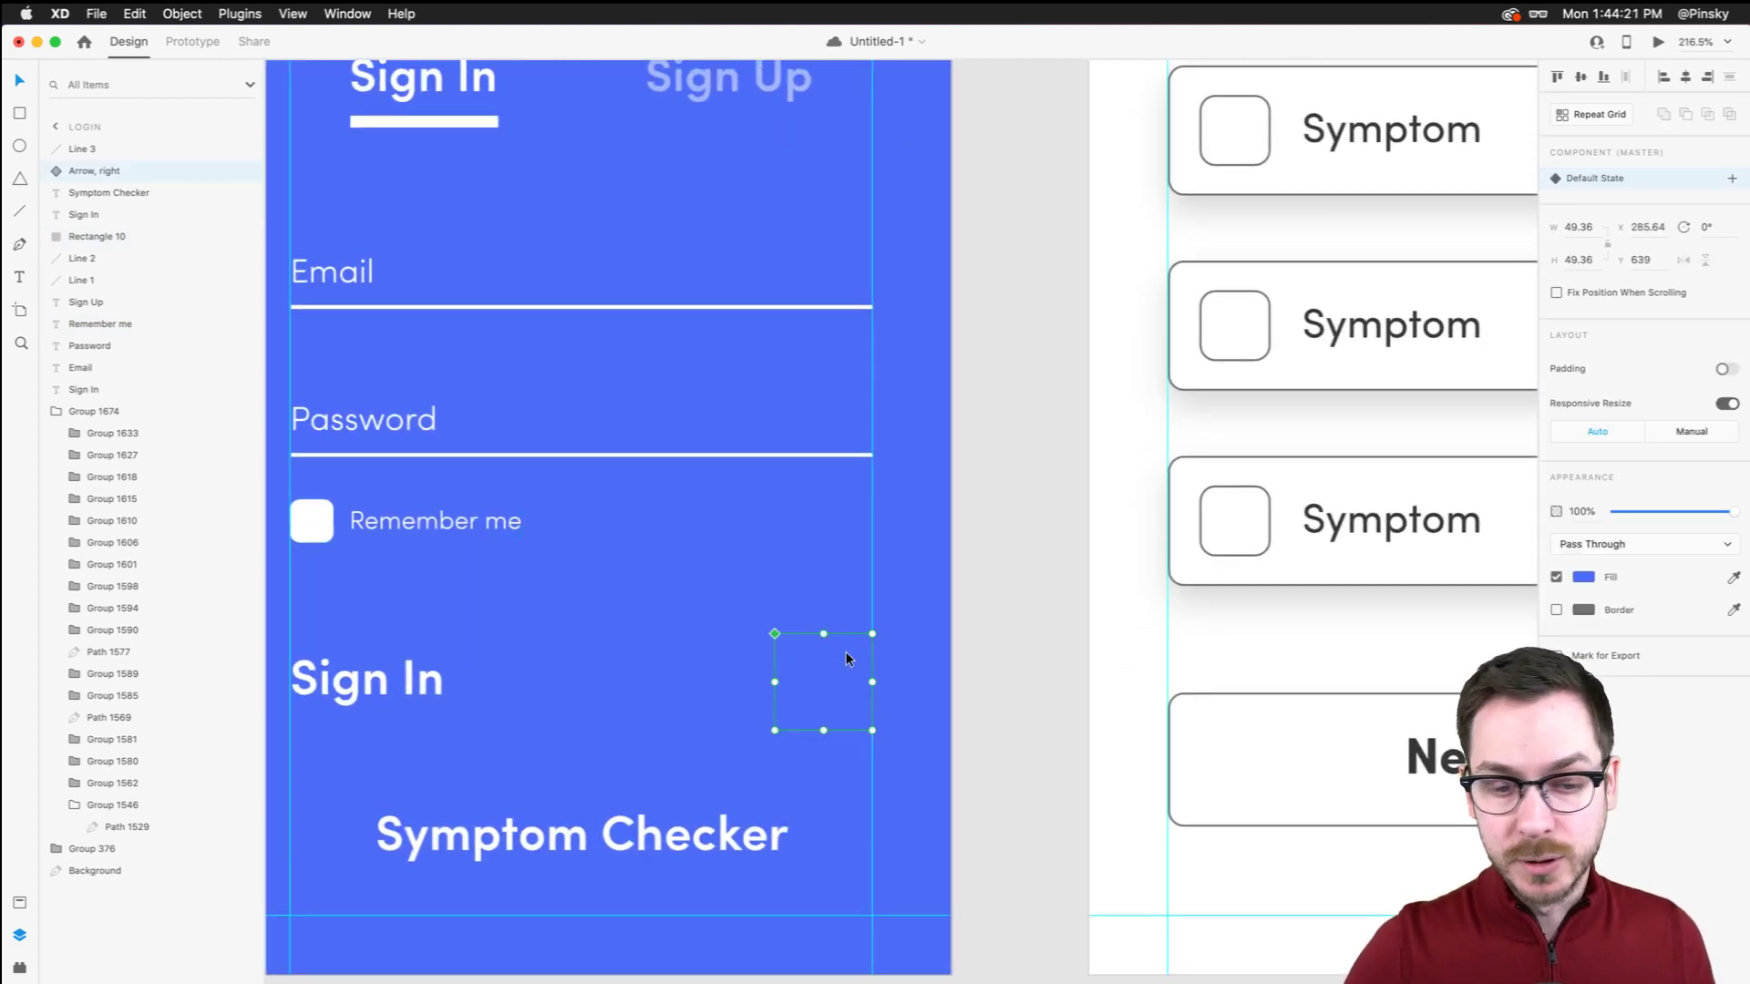
pyautogui.click(1583, 577)
pyautogui.moveTo(1421, 528); pyautogui.dragTo(1323, 426)
pyautogui.click(1323, 426)
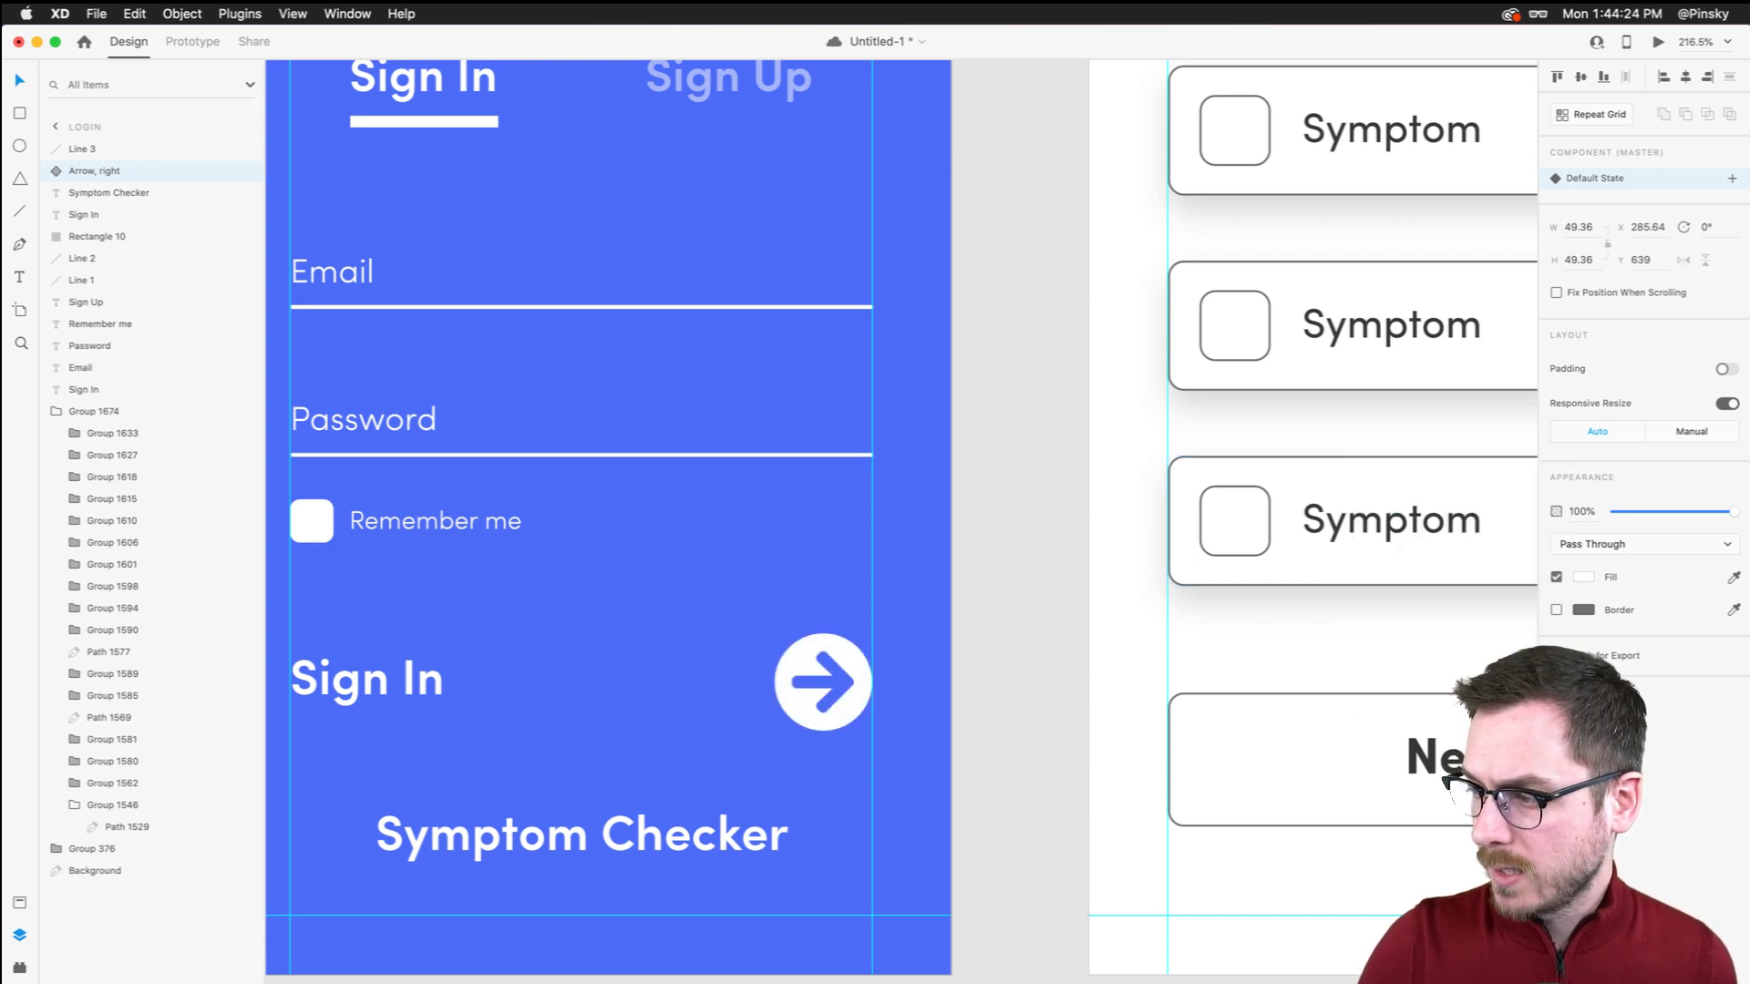
# Move the lower Sign In label and its arrow icon up together to Y 630
pyautogui.scroll(-2, 669, 730)
pyautogui.click(466, 684)
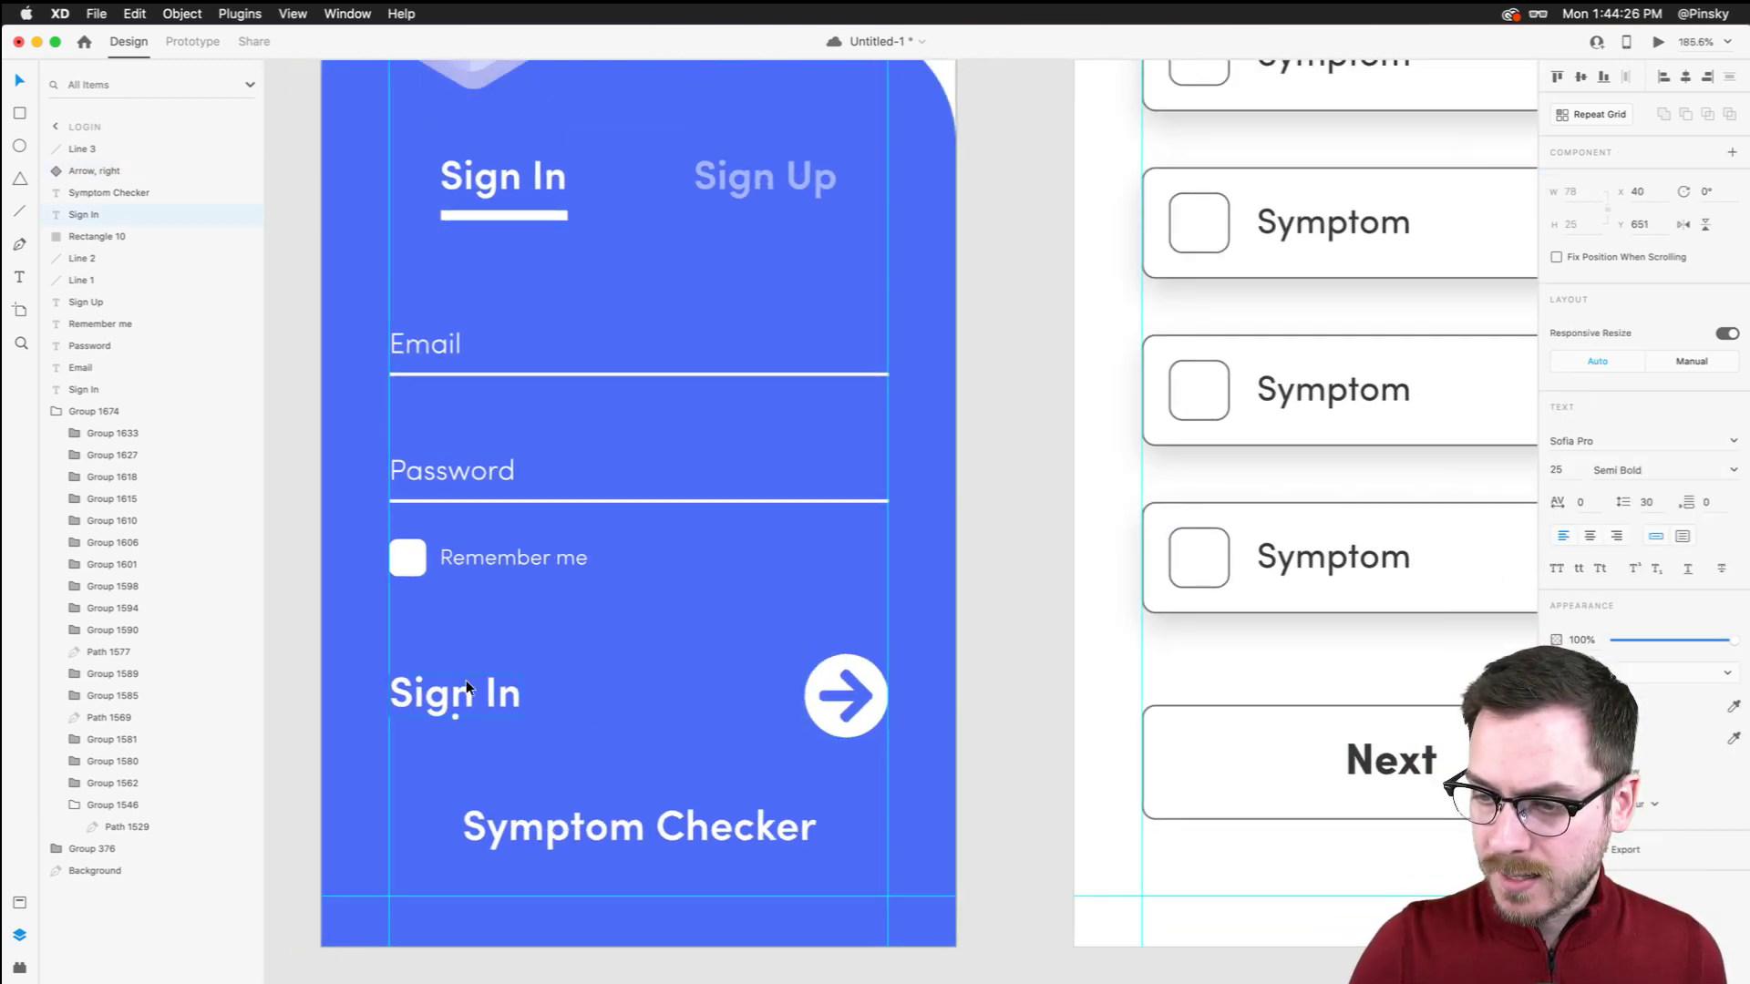
pyautogui.keyDown('shift'); pyautogui.click(878, 680); pyautogui.keyUp('shift')
pyautogui.moveTo(878, 680); pyautogui.dragTo(880, 667)
pyautogui.scroll(-5, 880, 673)
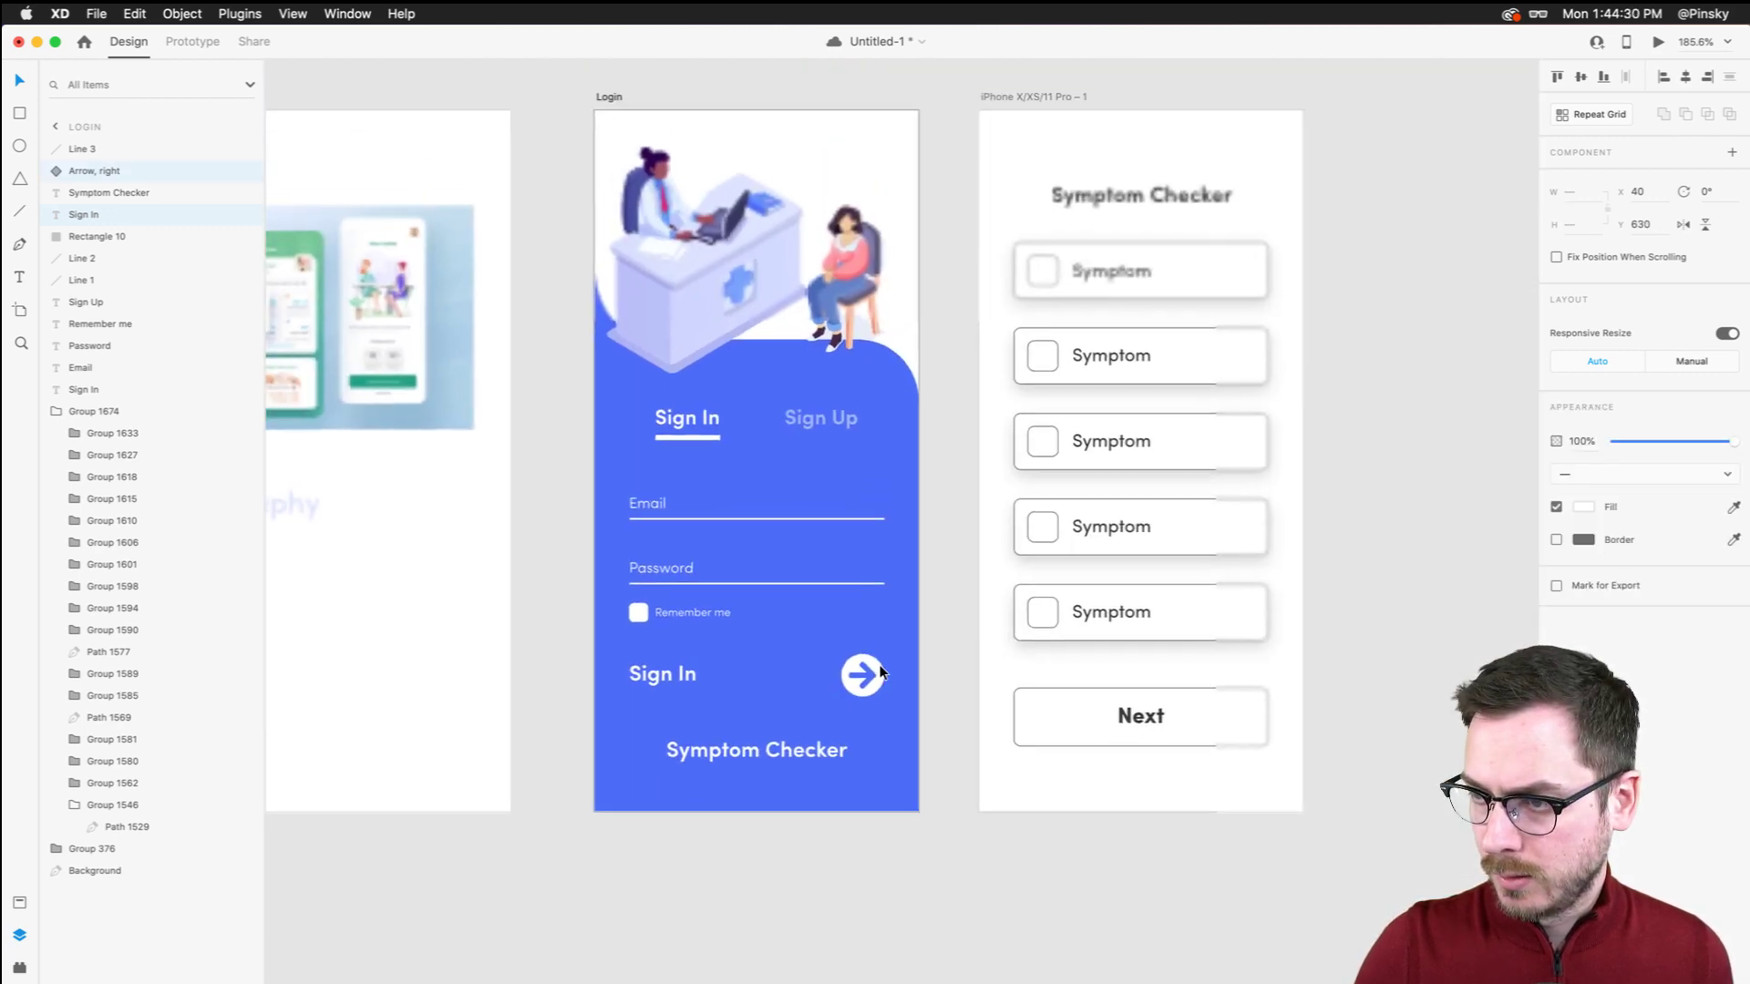
pyautogui.scroll(1, 880, 672)
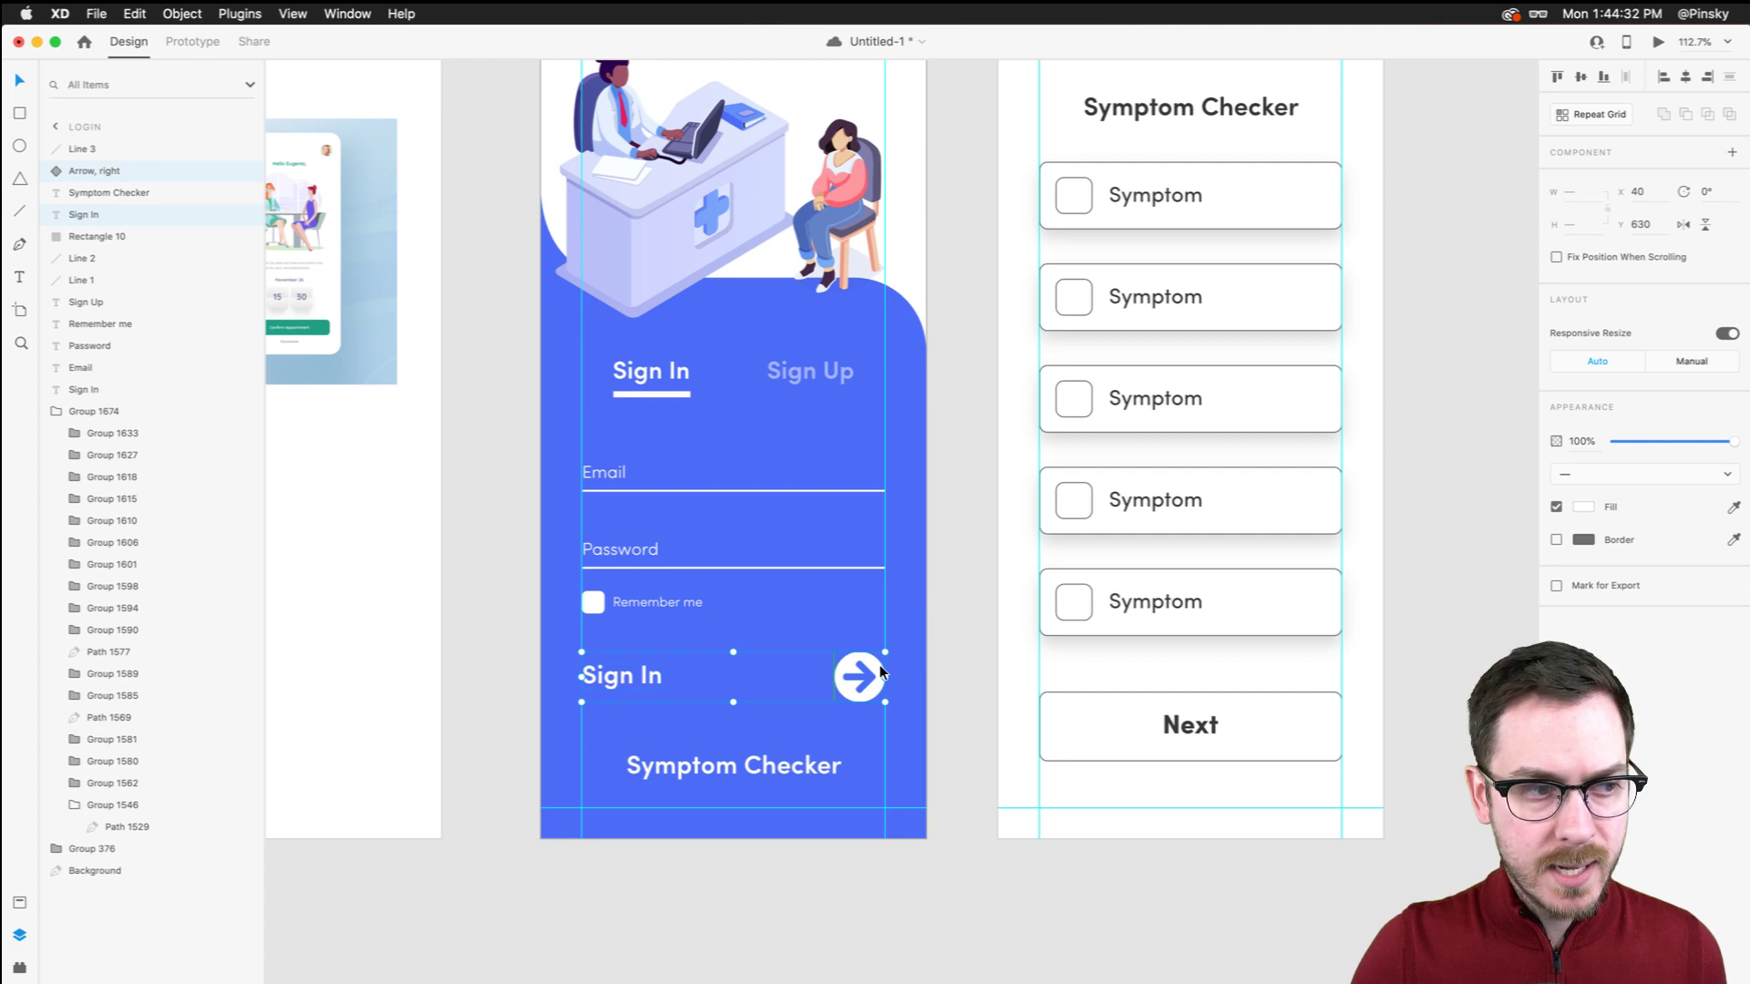
# Shift the Email, Password and Remember me group up closer to the tabs, and raise the Sign In row to Y 606
pyautogui.click(547, 456)
pyautogui.moveTo(517, 449); pyautogui.dragTo(916, 605)
pyautogui.moveTo(603, 463); pyautogui.dragTo(608, 442)
pyautogui.moveTo(565, 632); pyautogui.dragTo(872, 626)
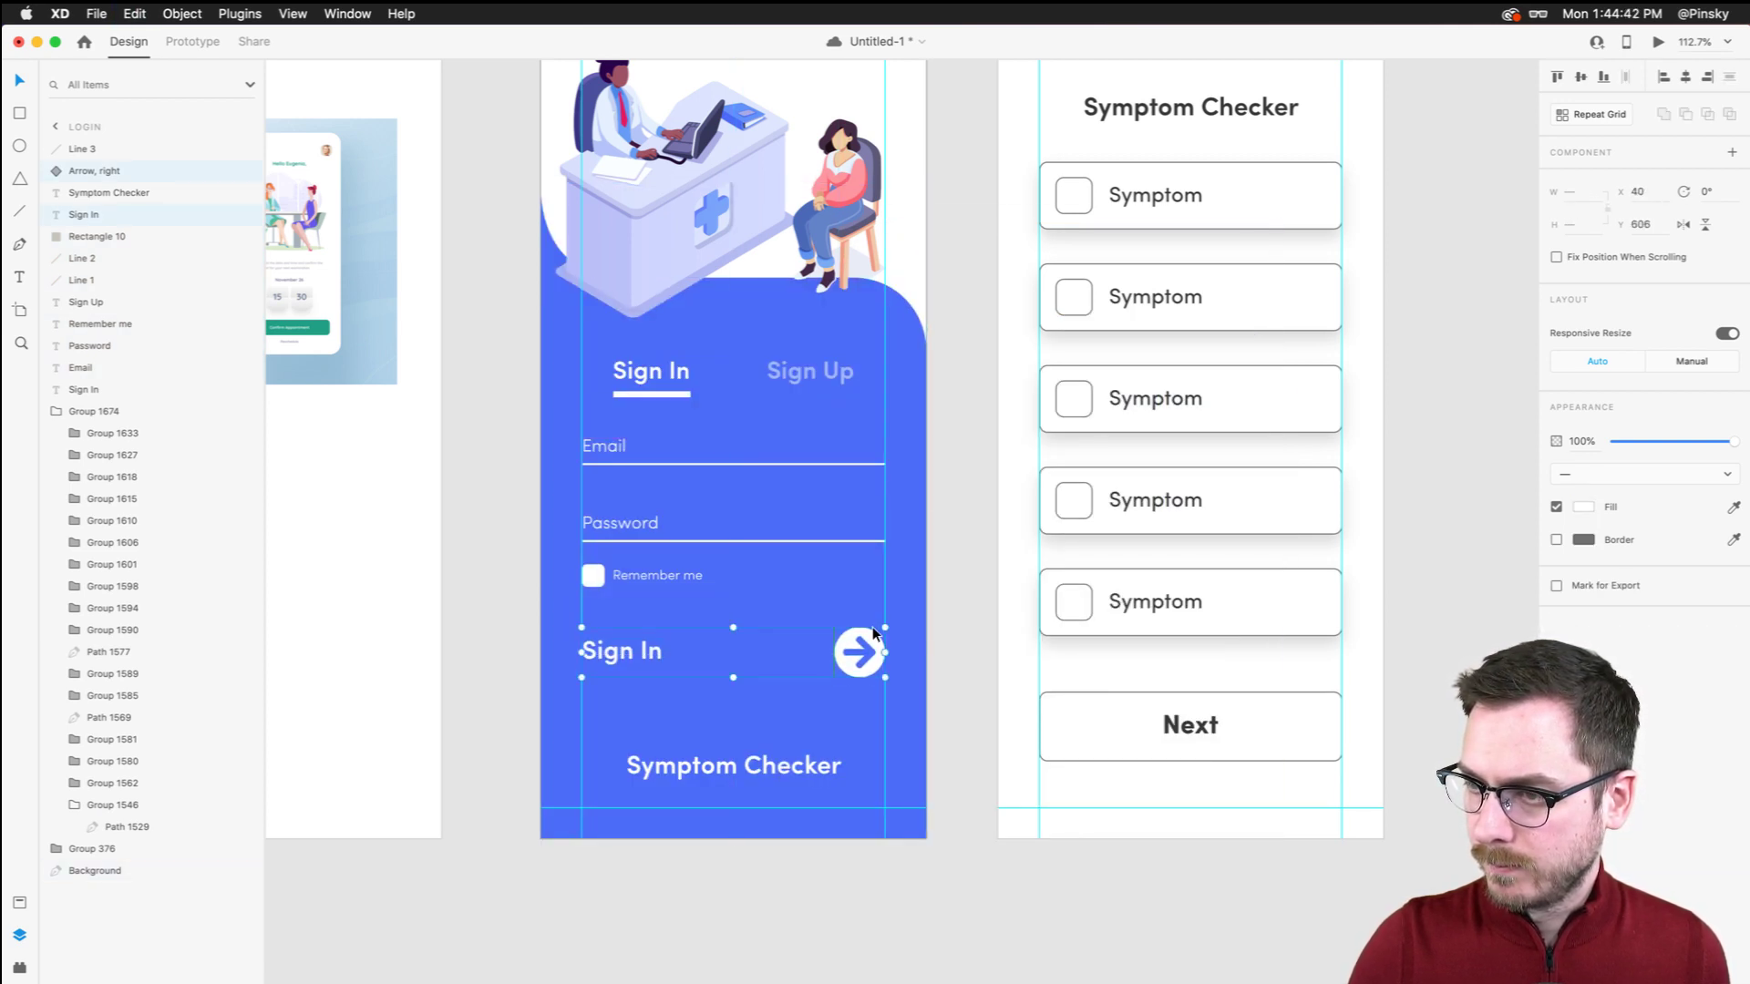
# Preview the login screen at full size to check its spacing, and close the preview
pyautogui.press('super+0')
pyautogui.scroll(5, 872, 626)
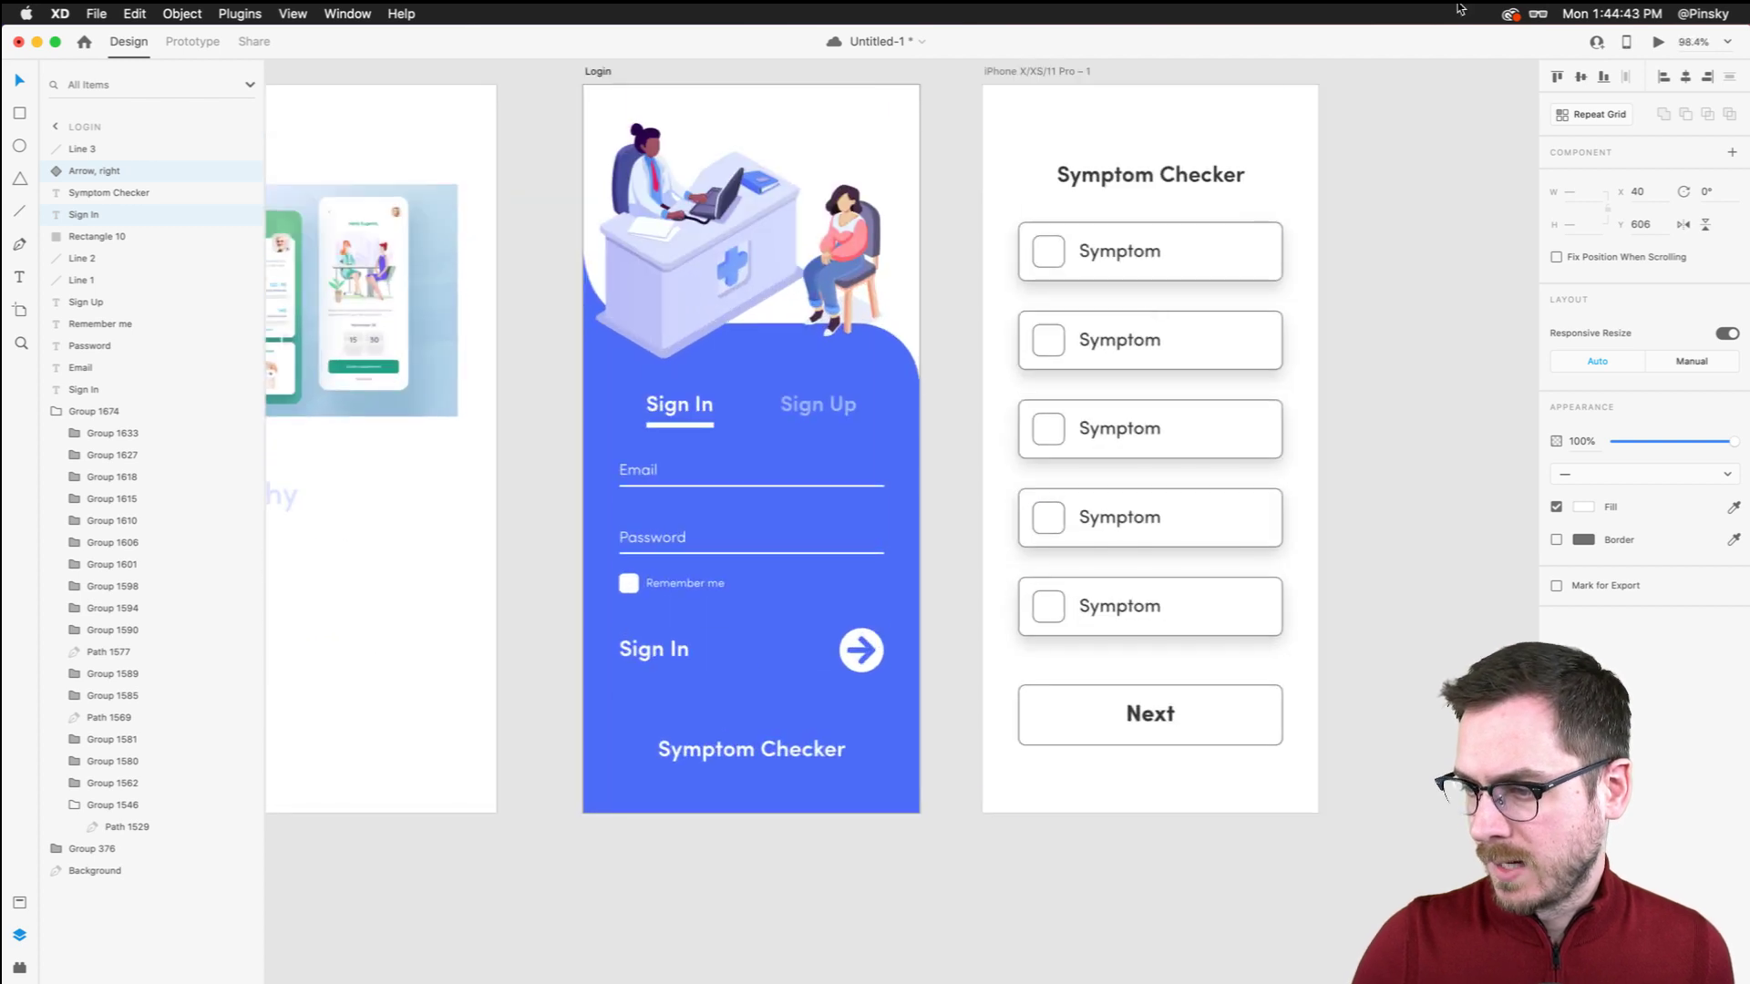
pyautogui.click(1658, 43)
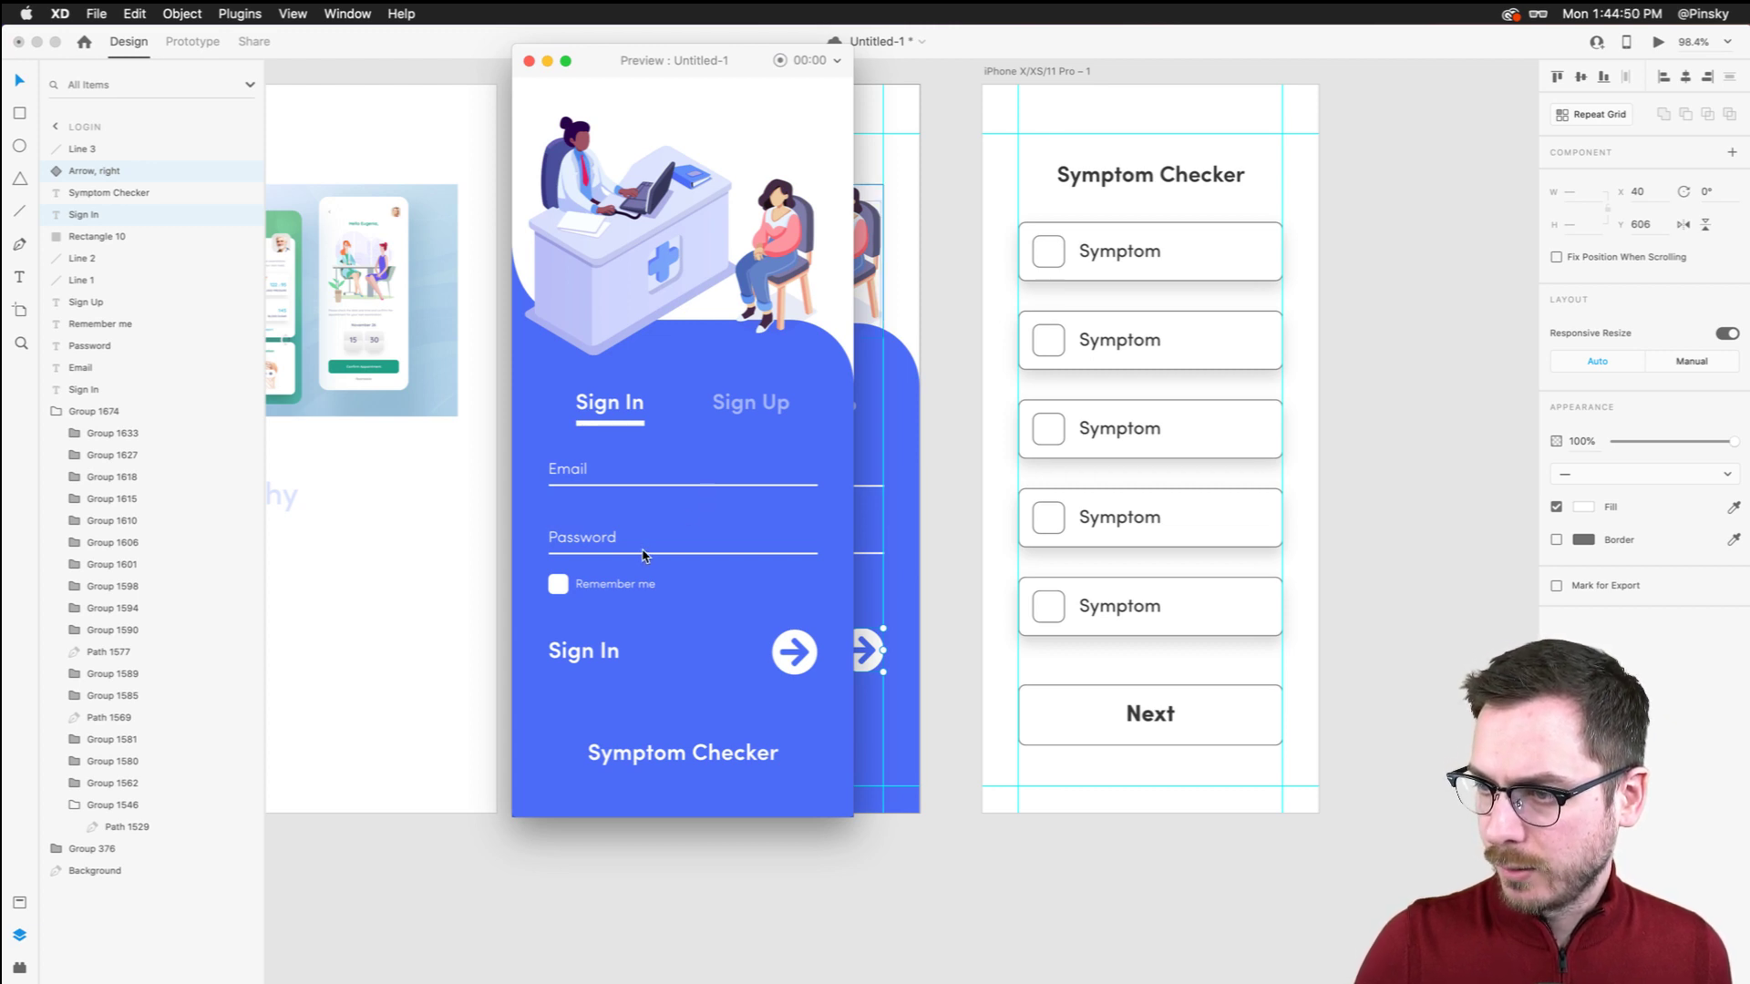
pyautogui.press('super+w')
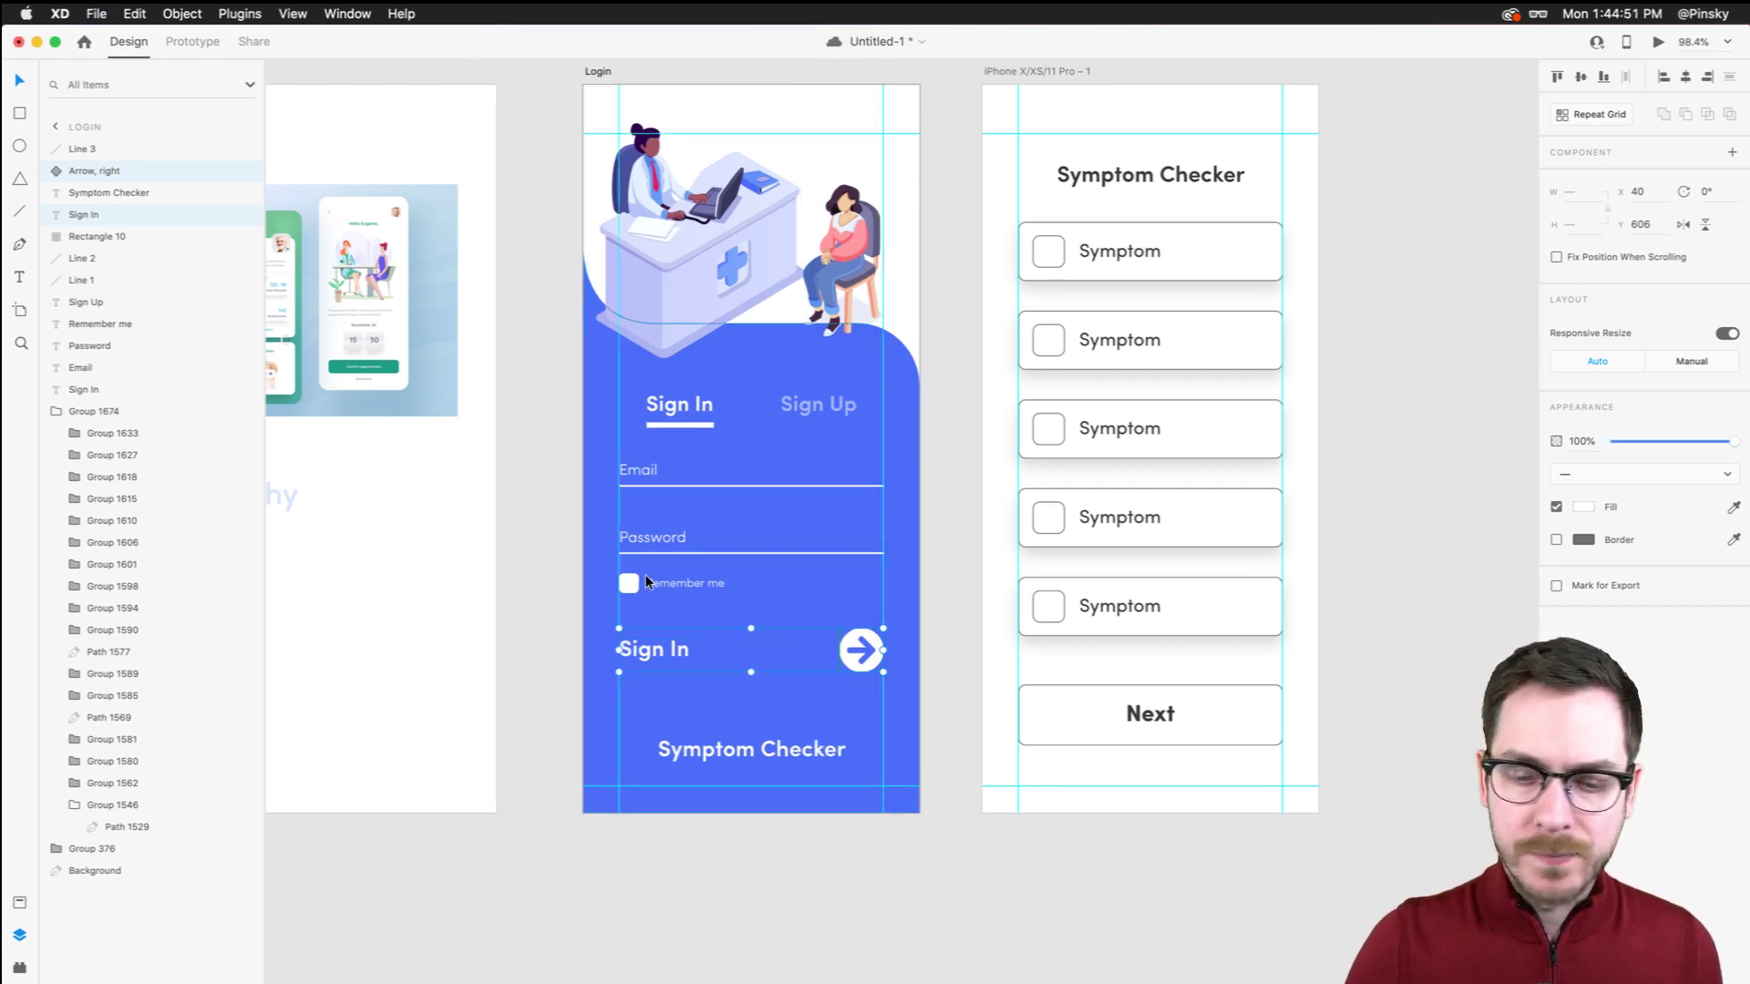
# Duplicate the login's blue curved background shape in place and send the copy to the back
pyautogui.click(740, 753)
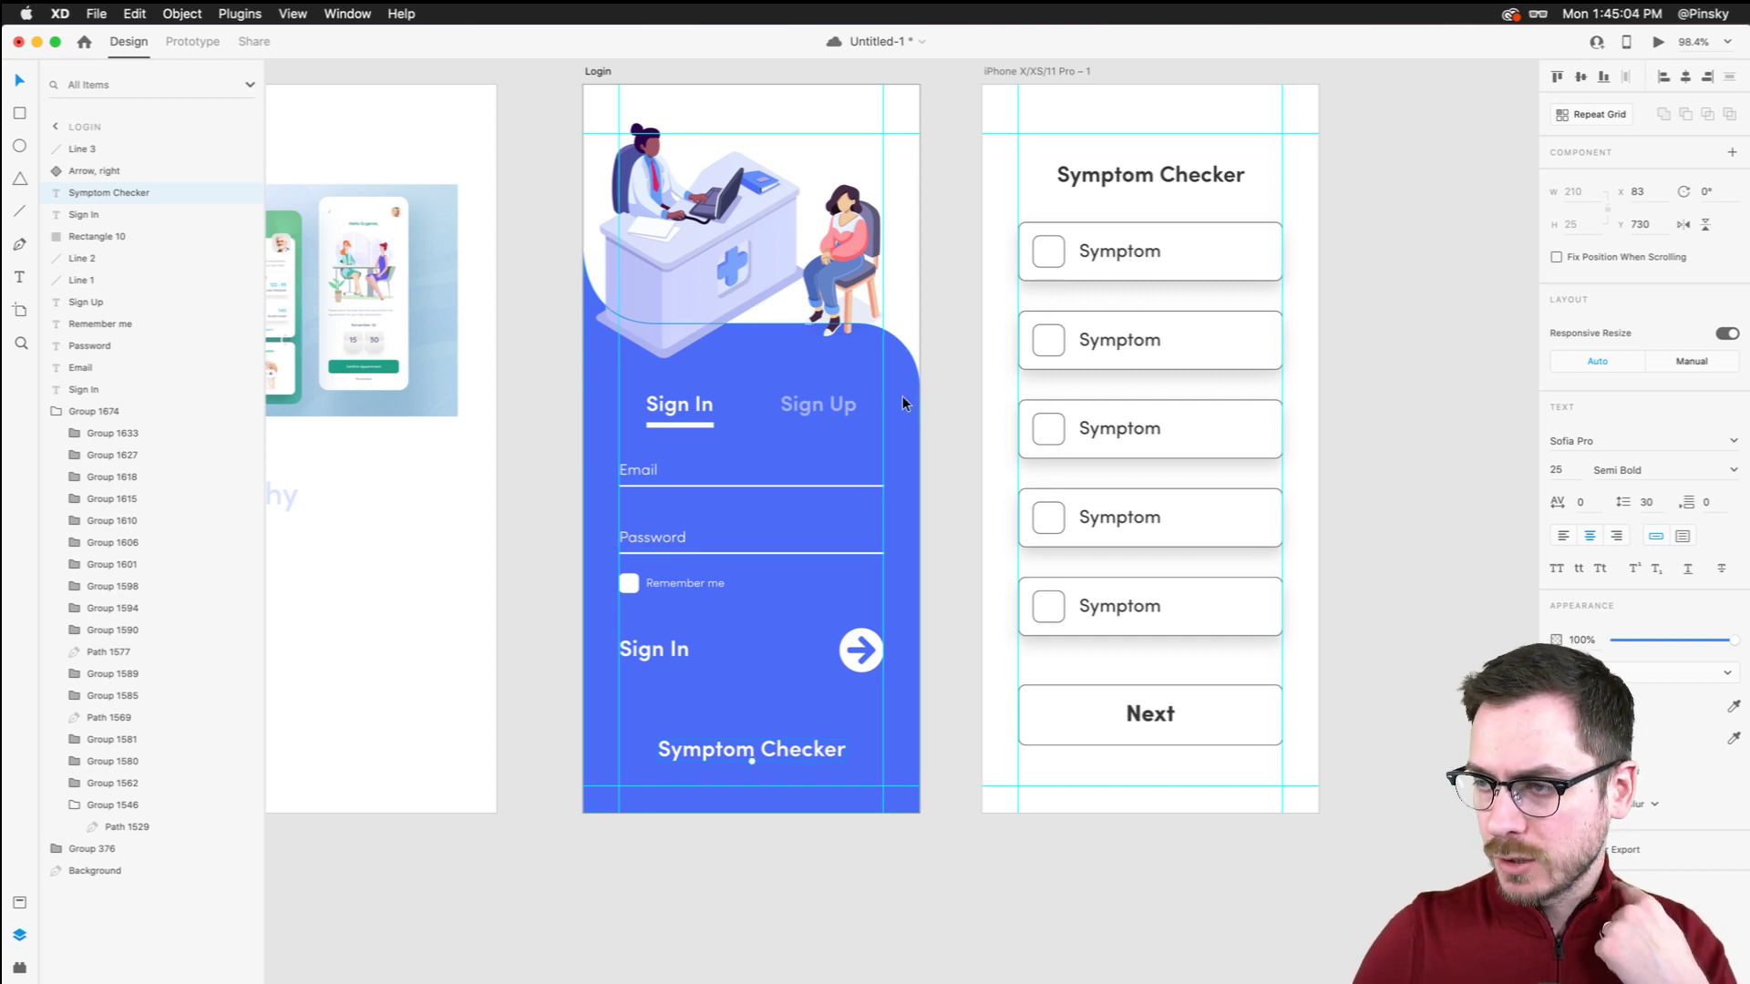
pyautogui.moveTo(790, 350)
pyautogui.mouseDown()
pyautogui.moveTo(751, 401)
pyautogui.moveTo(848, 355)
pyautogui.moveTo(804, 347)
pyautogui.mouseUp()
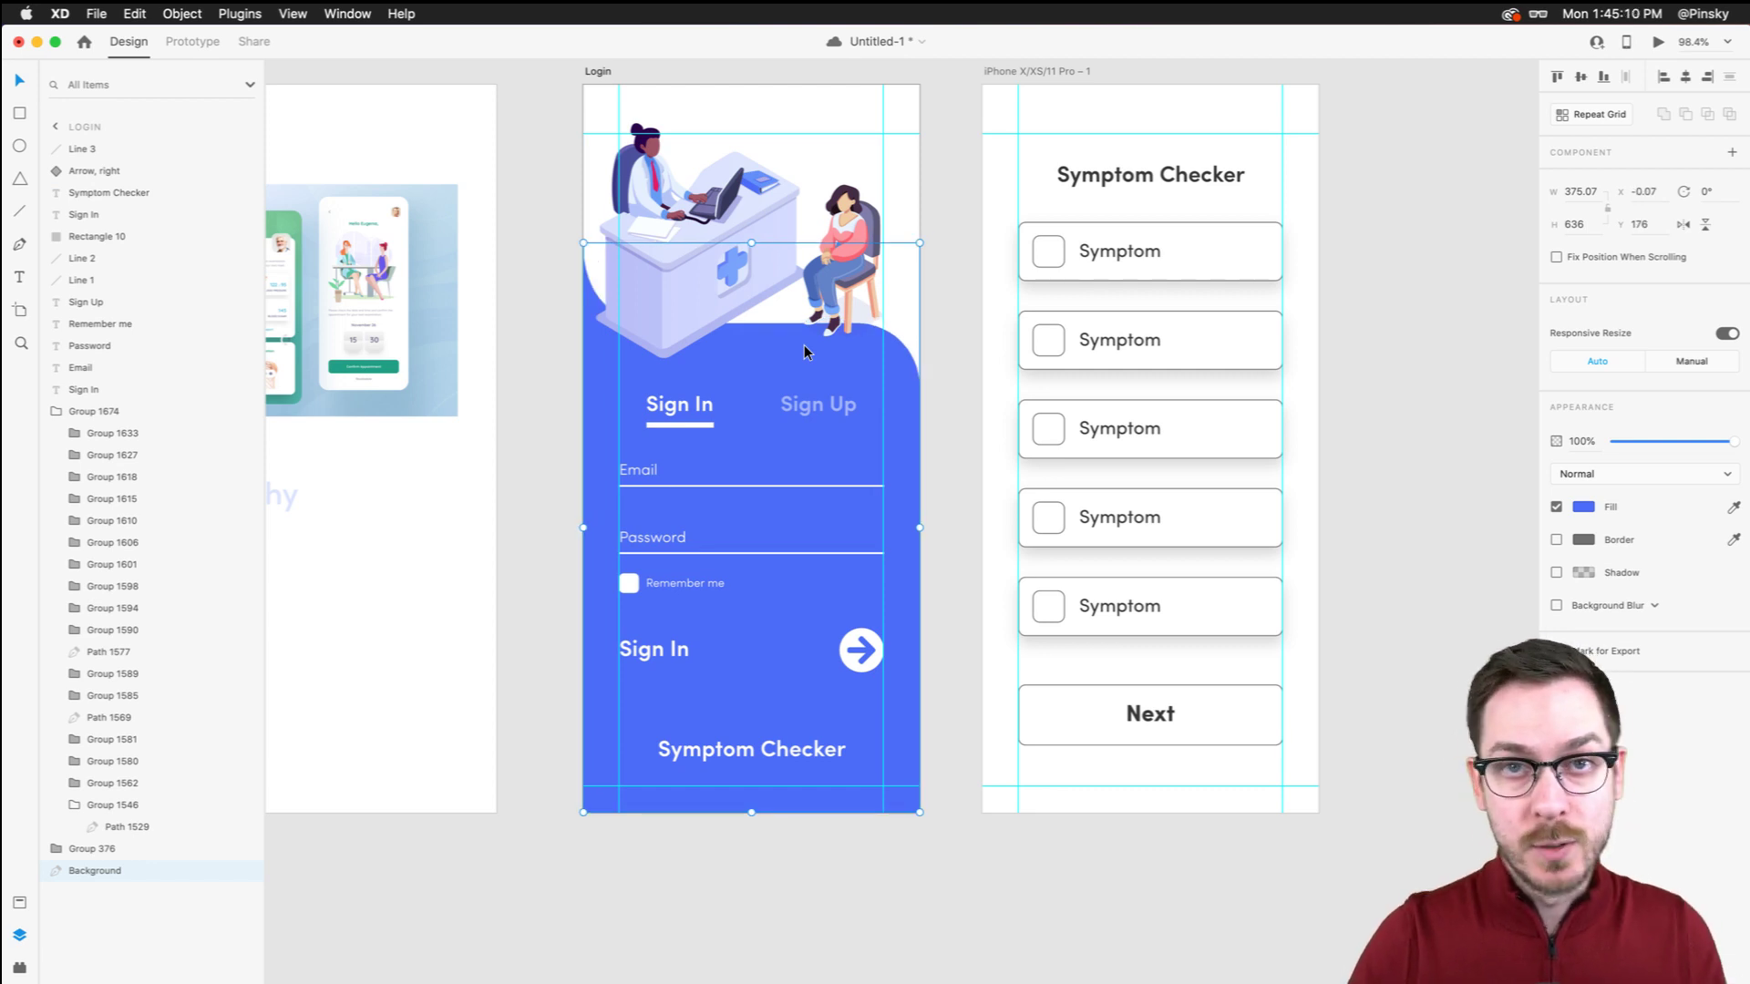
pyautogui.press('super+c')
pyautogui.press('super+v')
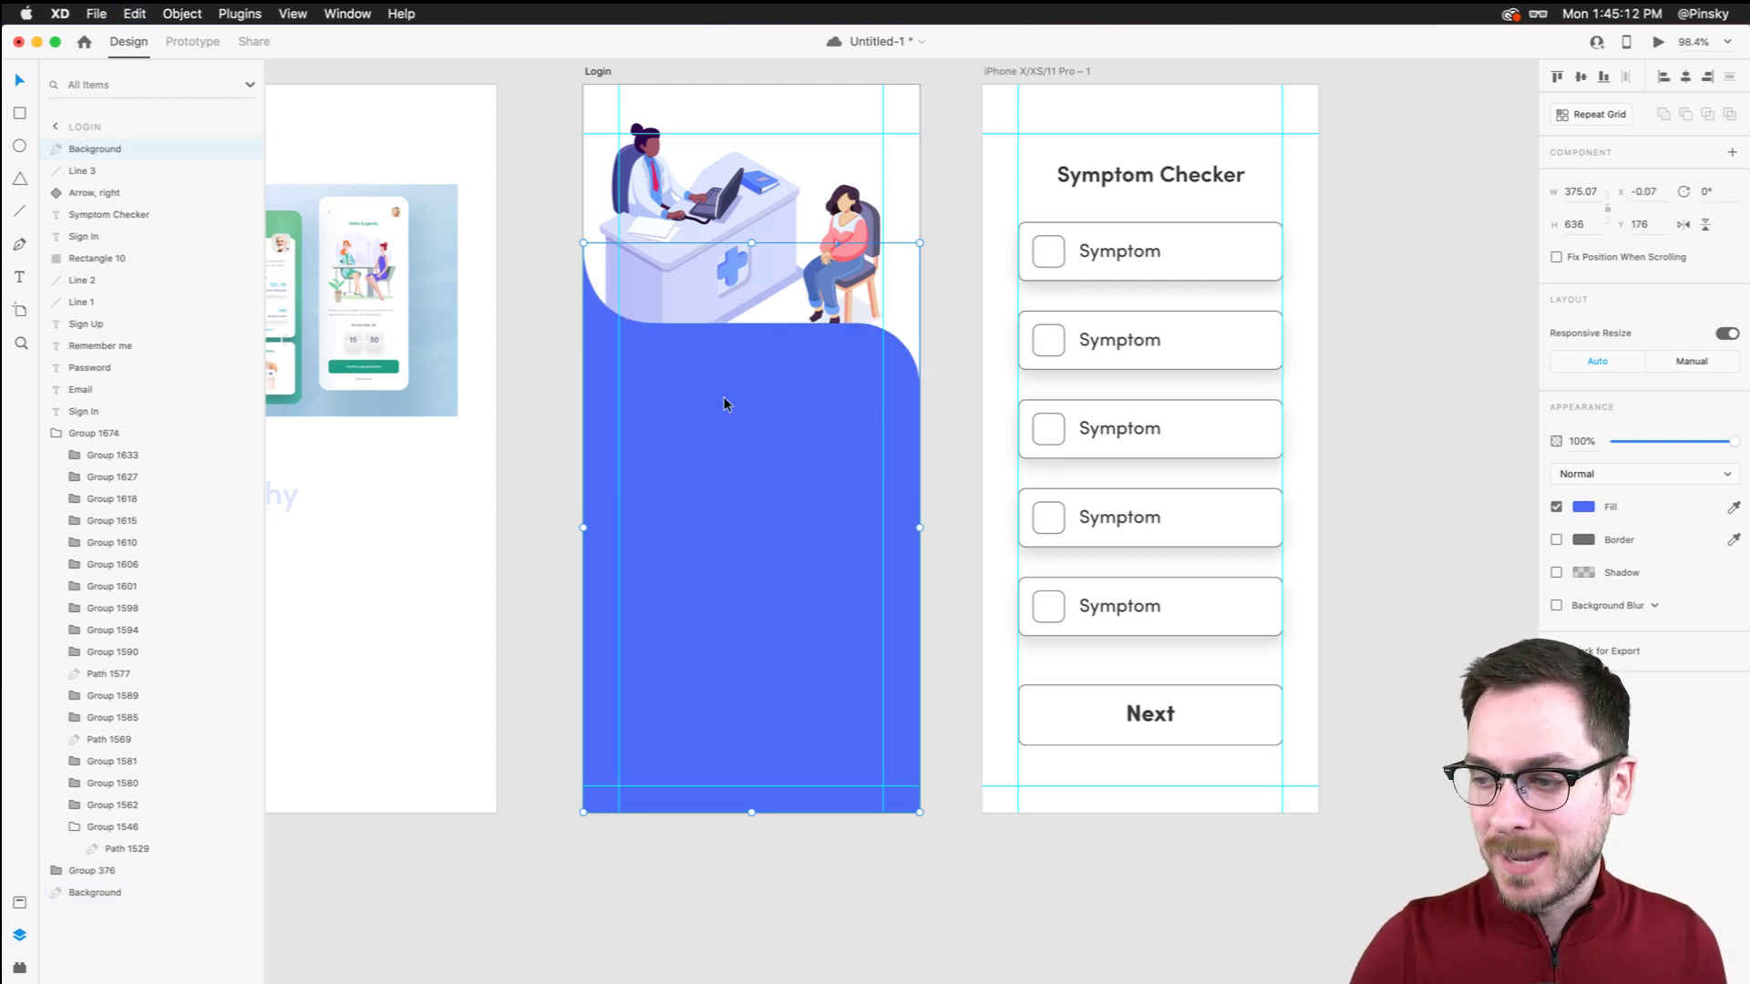
pyautogui.press('super+shift+bracketleft')
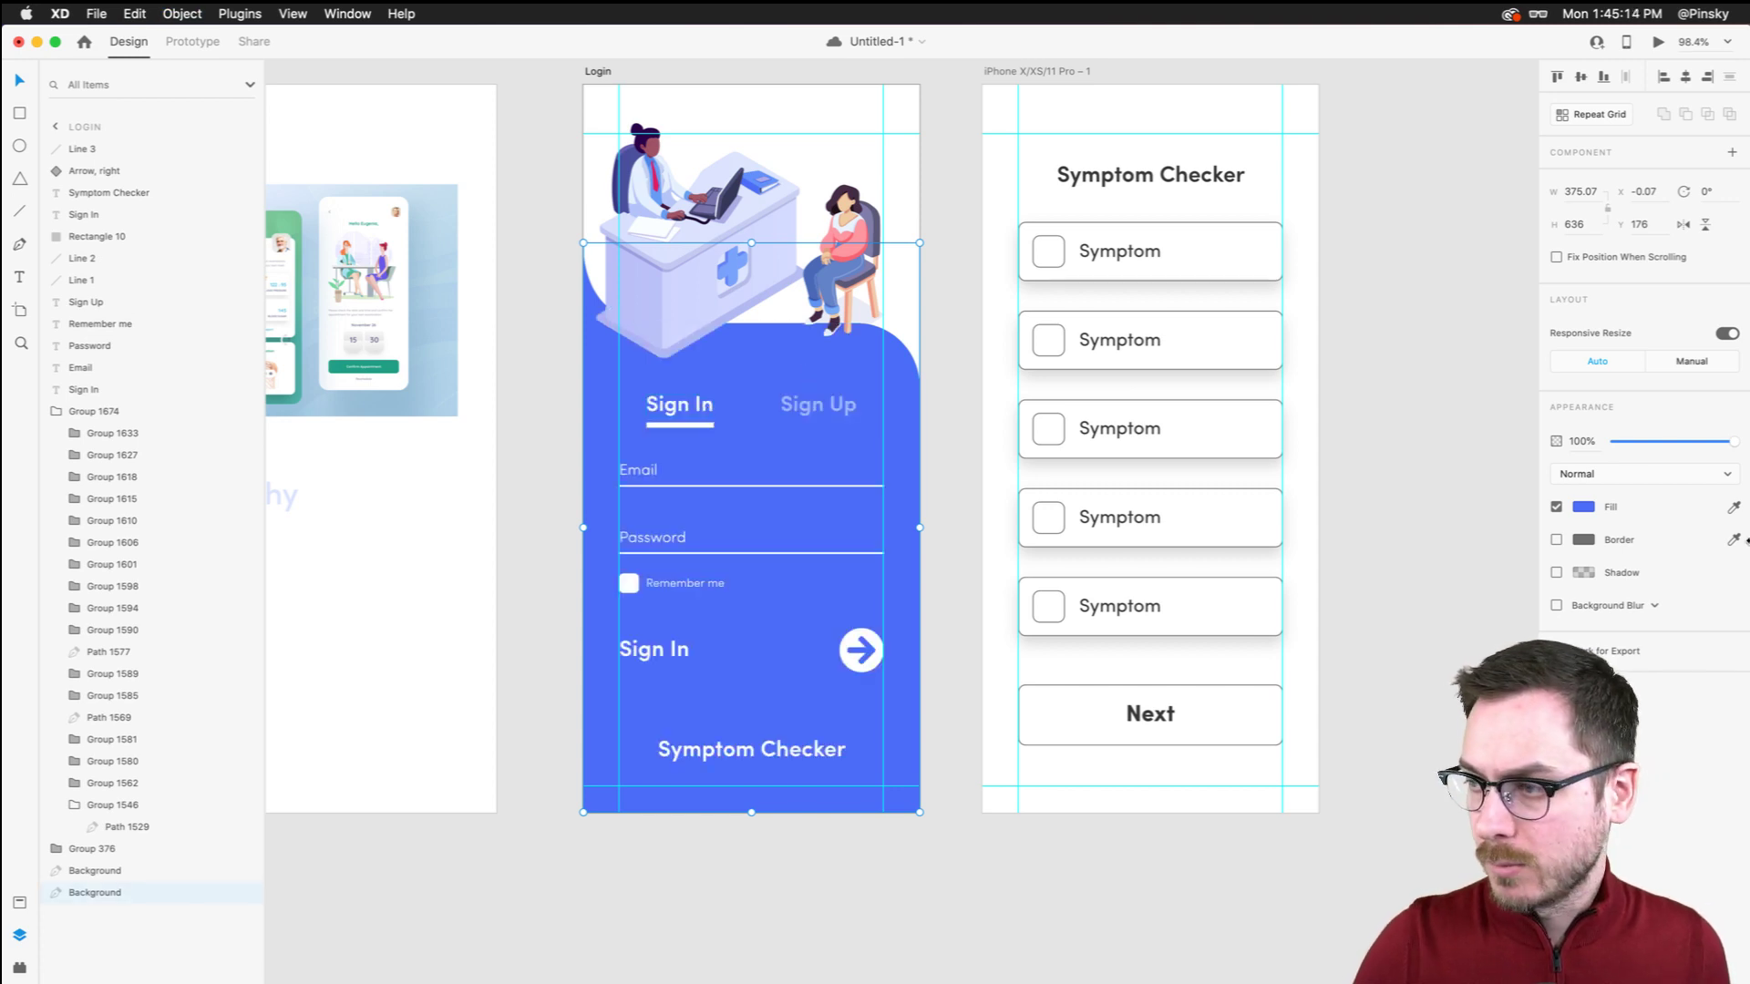
# Make one of the two stacked background shapes white (#FFFFFF) and move it down to form a curved footer behind Symptom Checker
pyautogui.click(1586, 507)
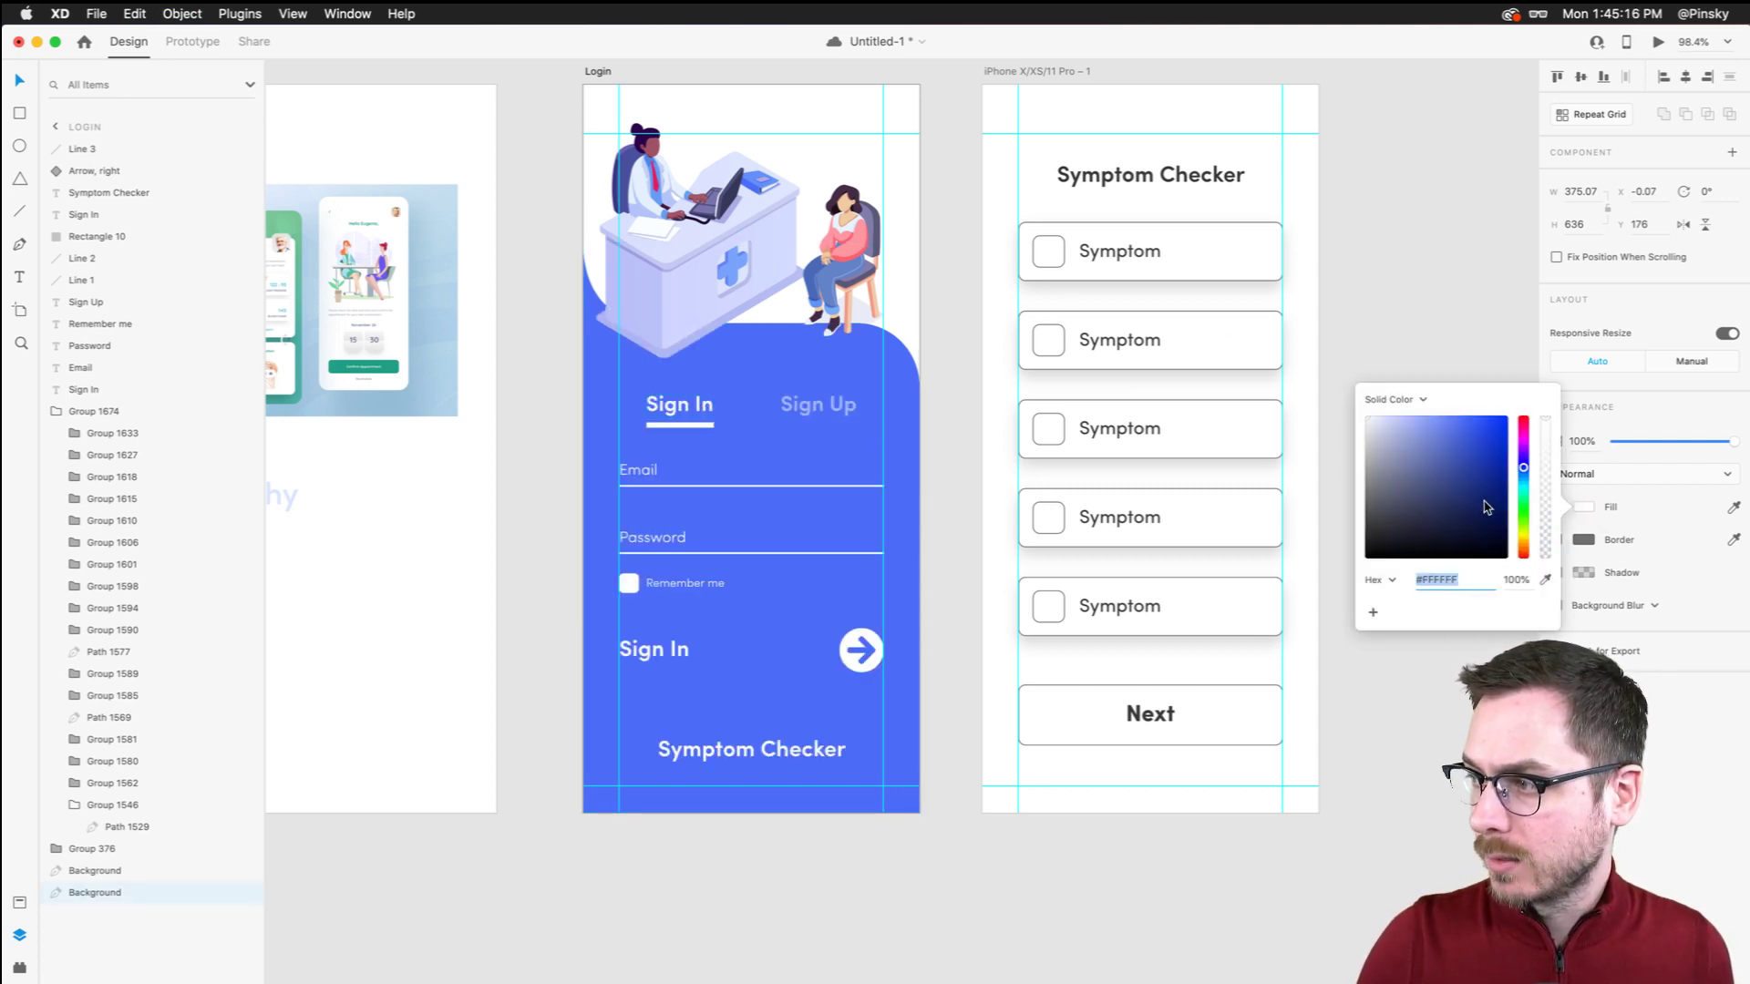
pyautogui.click(793, 351)
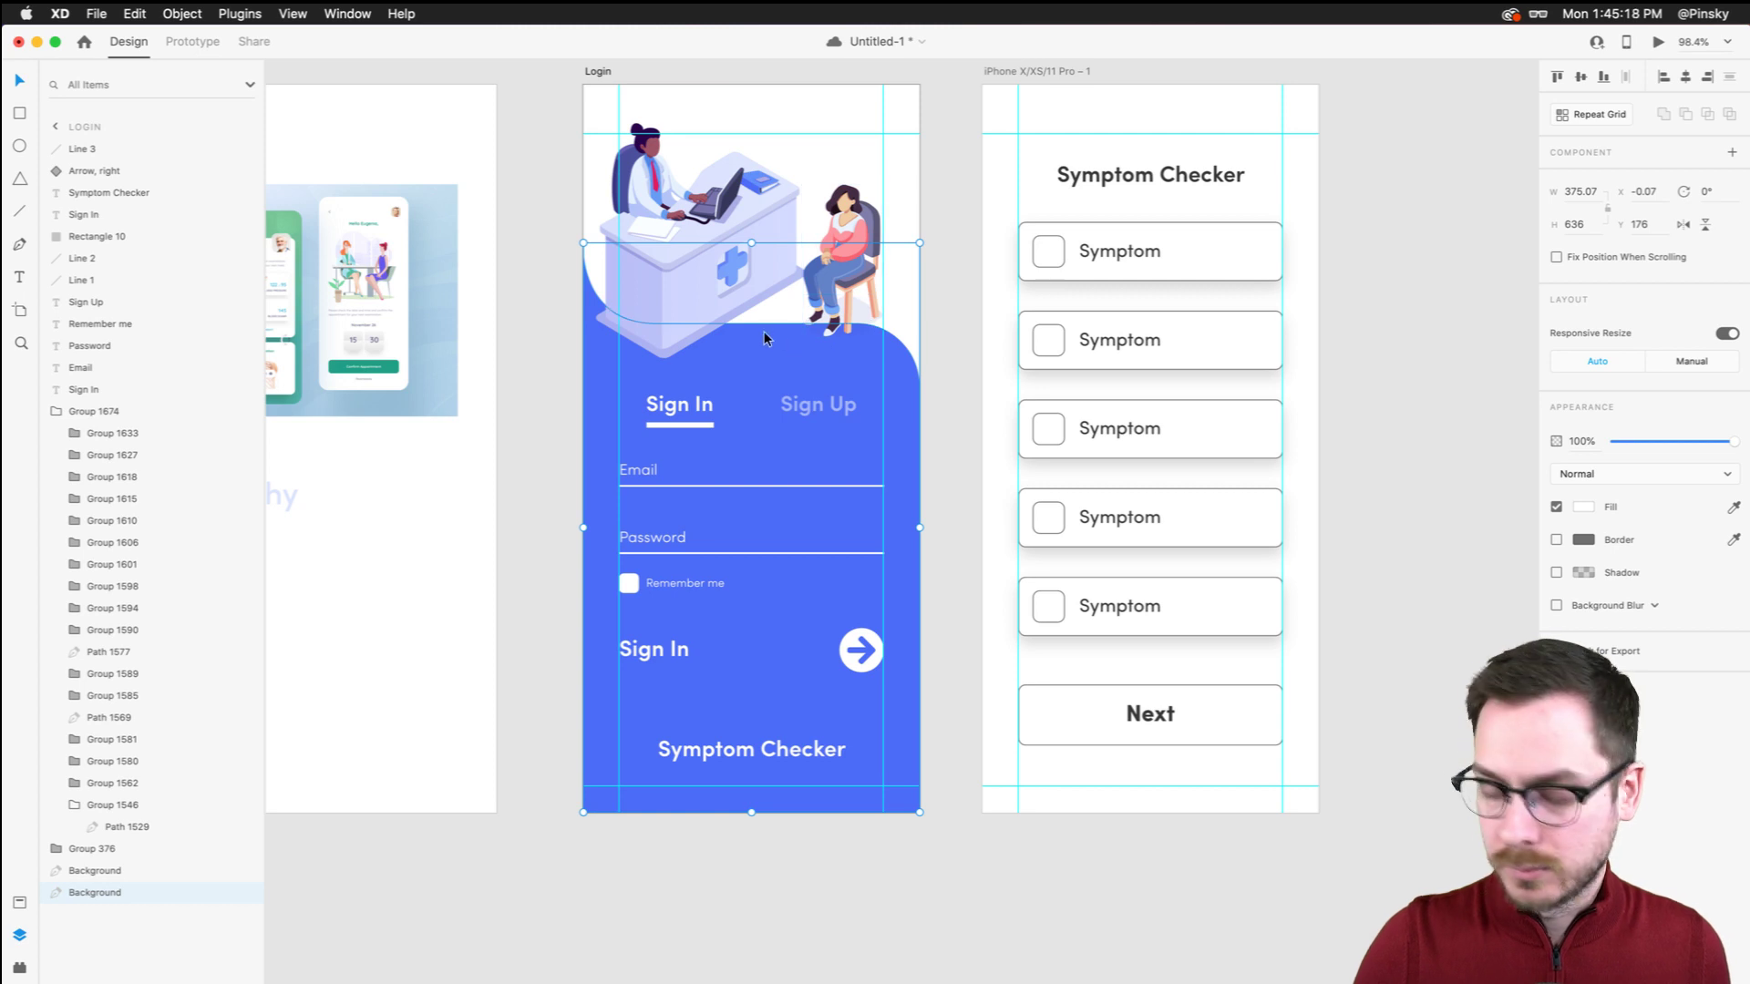
pyautogui.moveTo(764, 331); pyautogui.dragTo(776, 715)
# Recolour the login's Symptom Checker text with the blue sampled from the background and set its weight to Bold
pyautogui.click(734, 750)
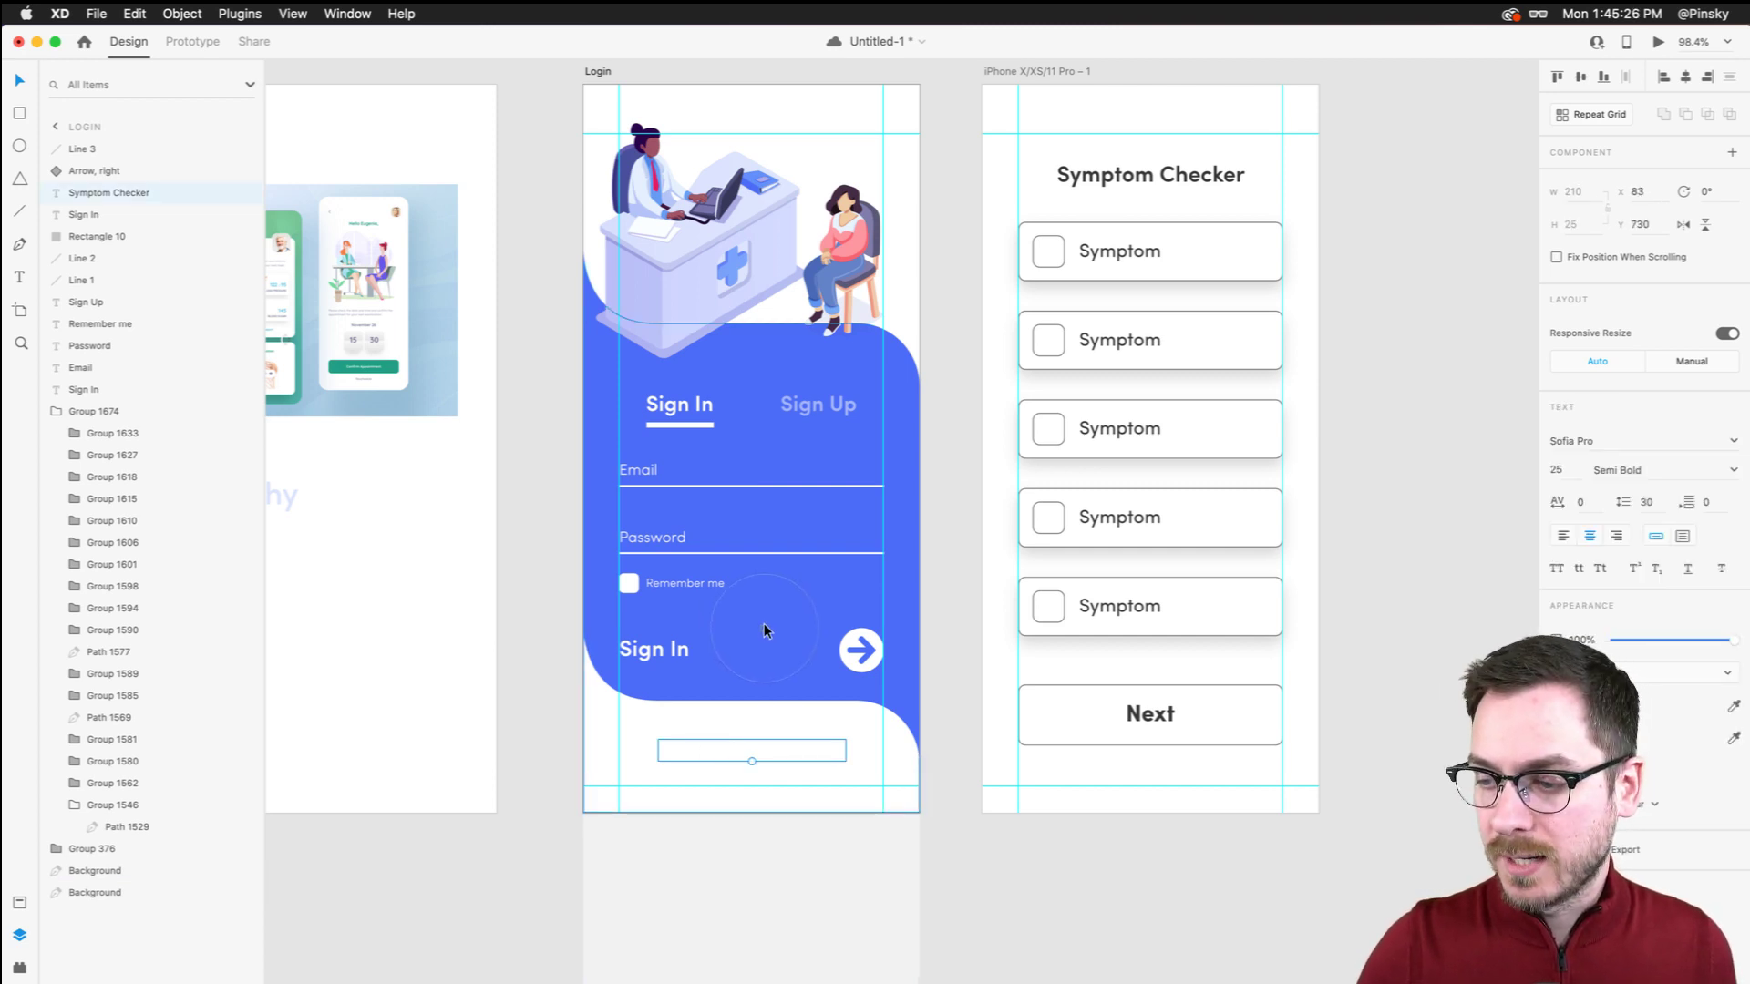
pyautogui.press('super+v')
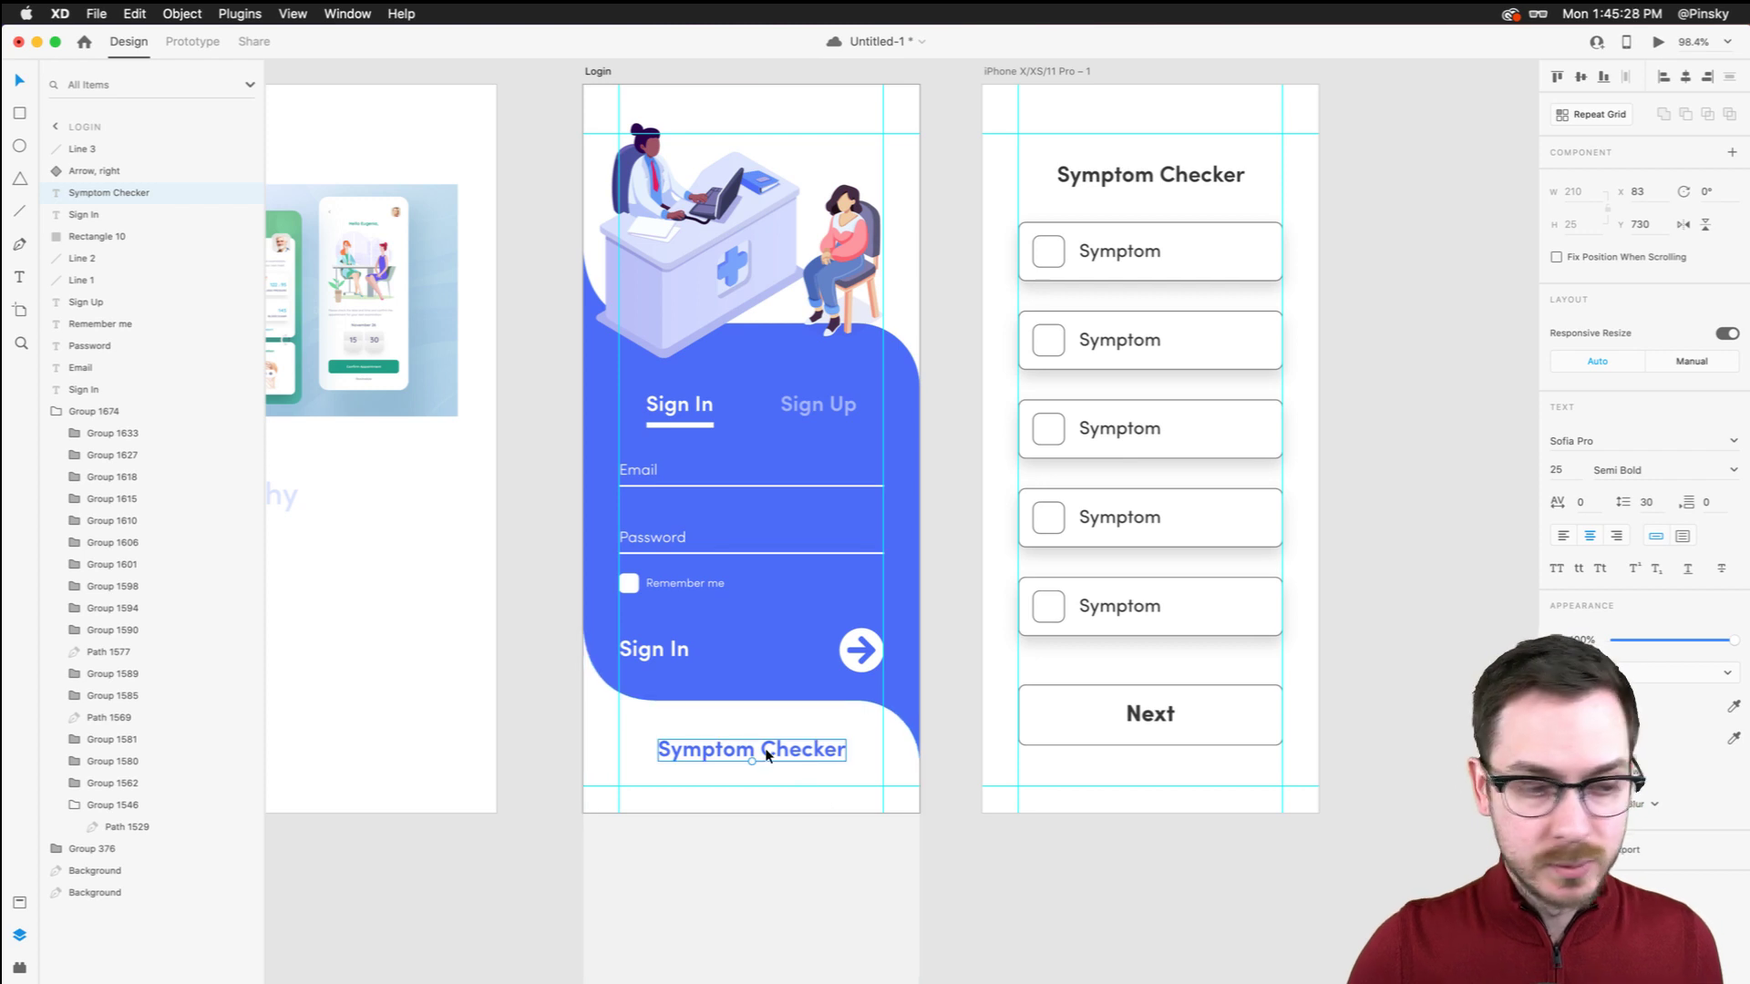
pyautogui.moveTo(750, 765); pyautogui.dragTo(750, 763)
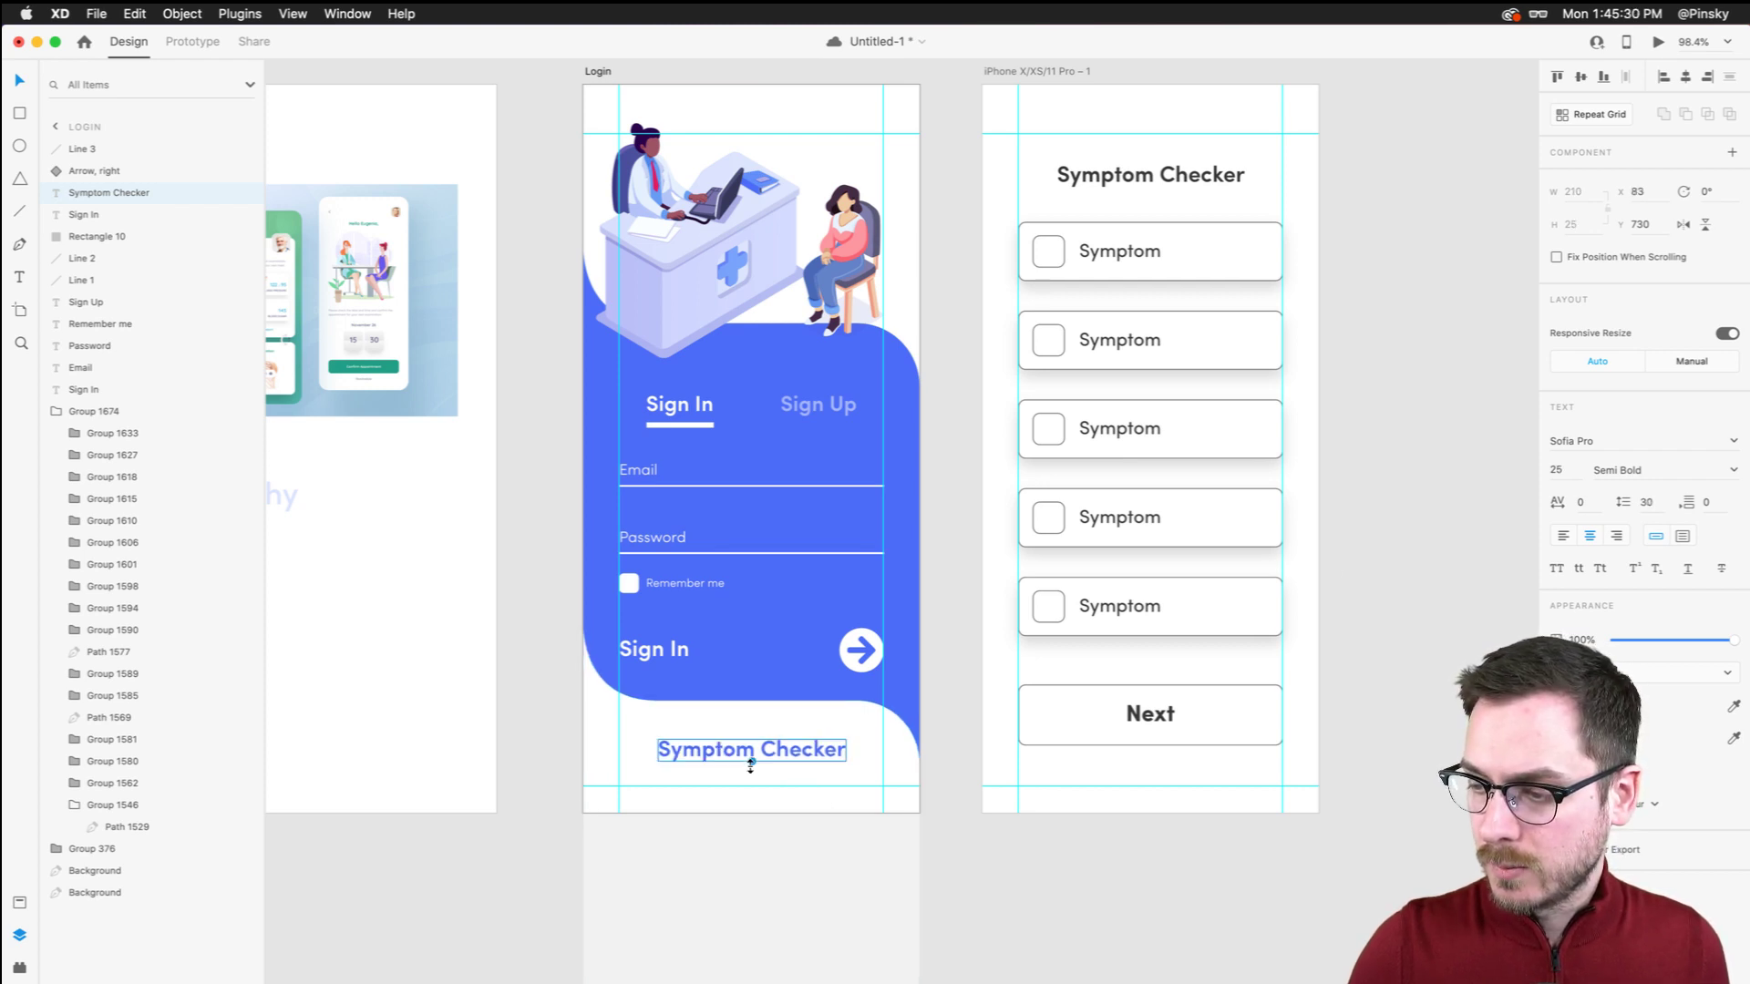
pyautogui.click(1730, 472)
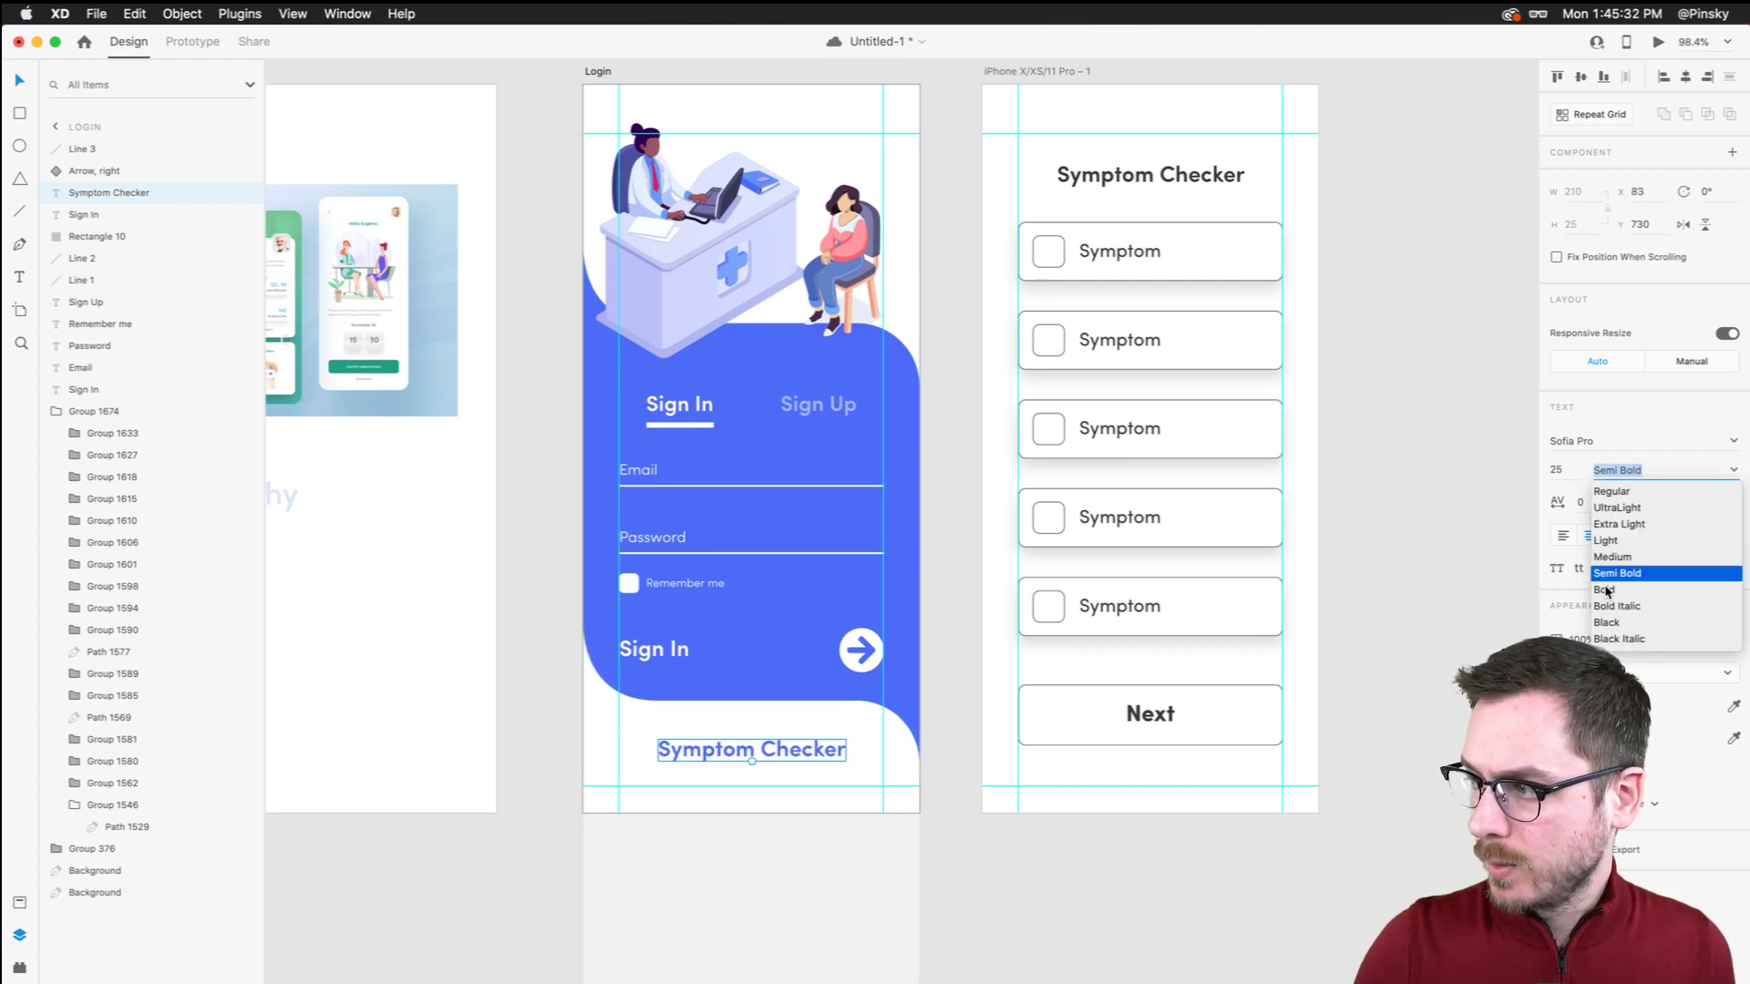
pyautogui.click(1695, 589)
# Lower the white curved footer shape to Y 613 and save the document
pyautogui.moveTo(795, 748); pyautogui.dragTo(807, 726)
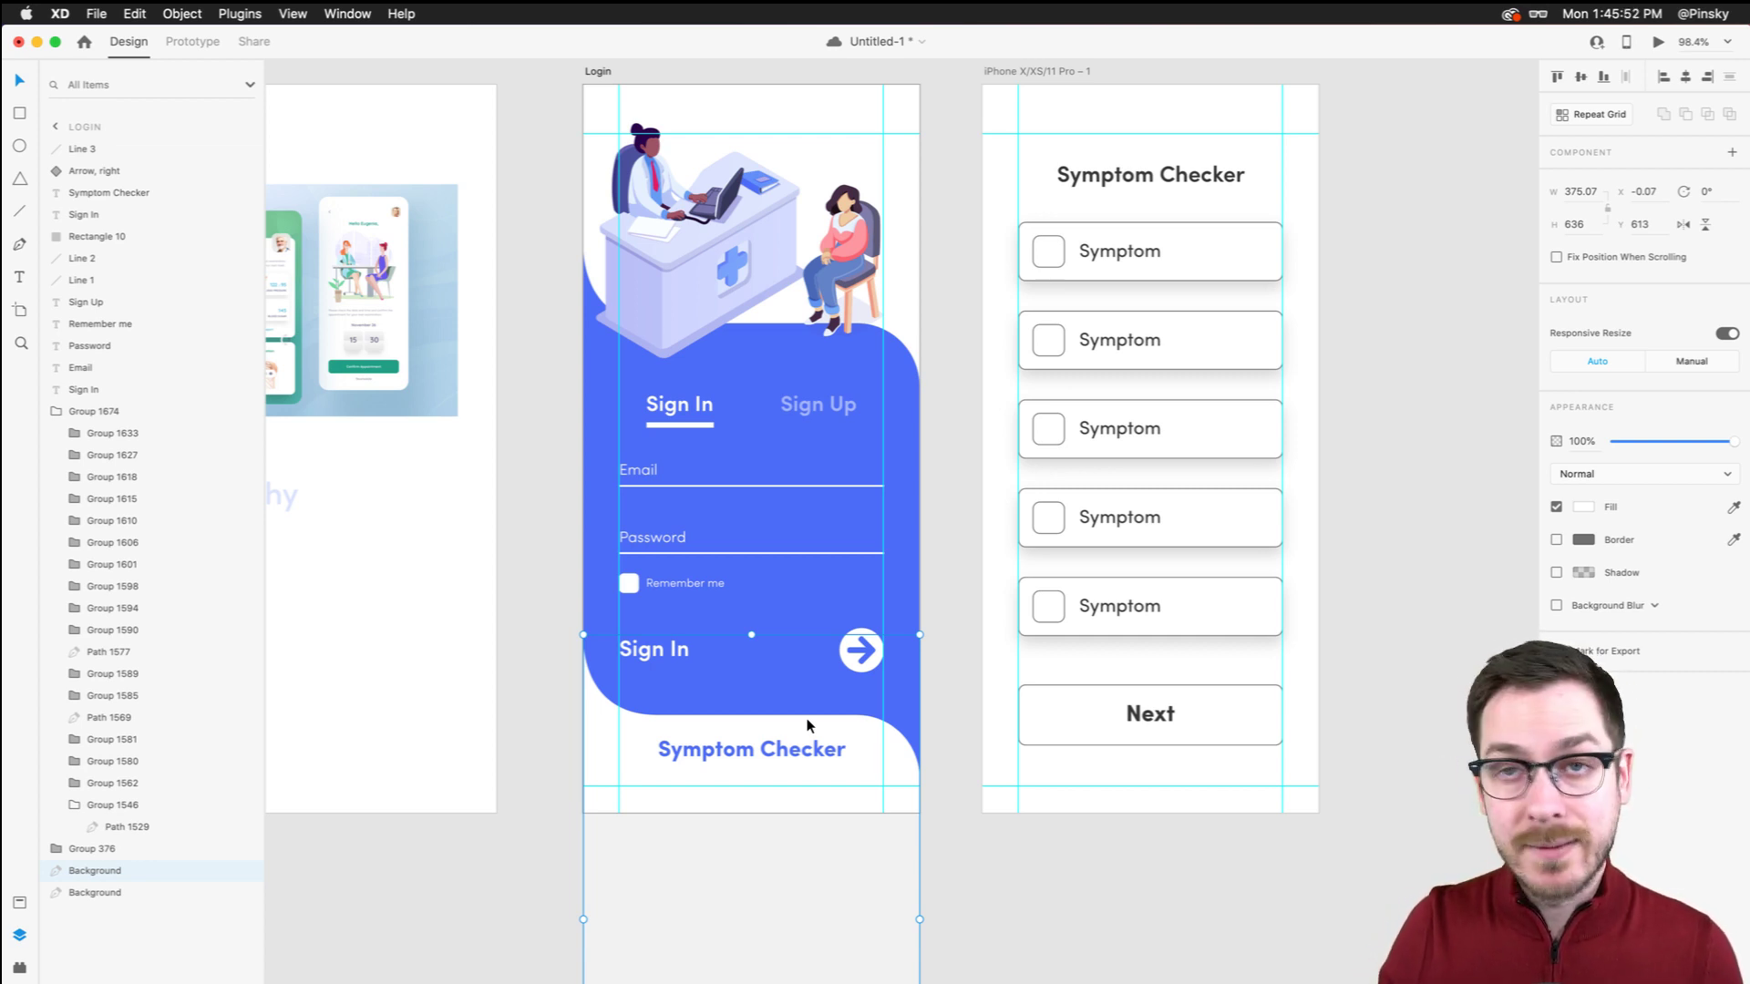
pyautogui.press('super+s')
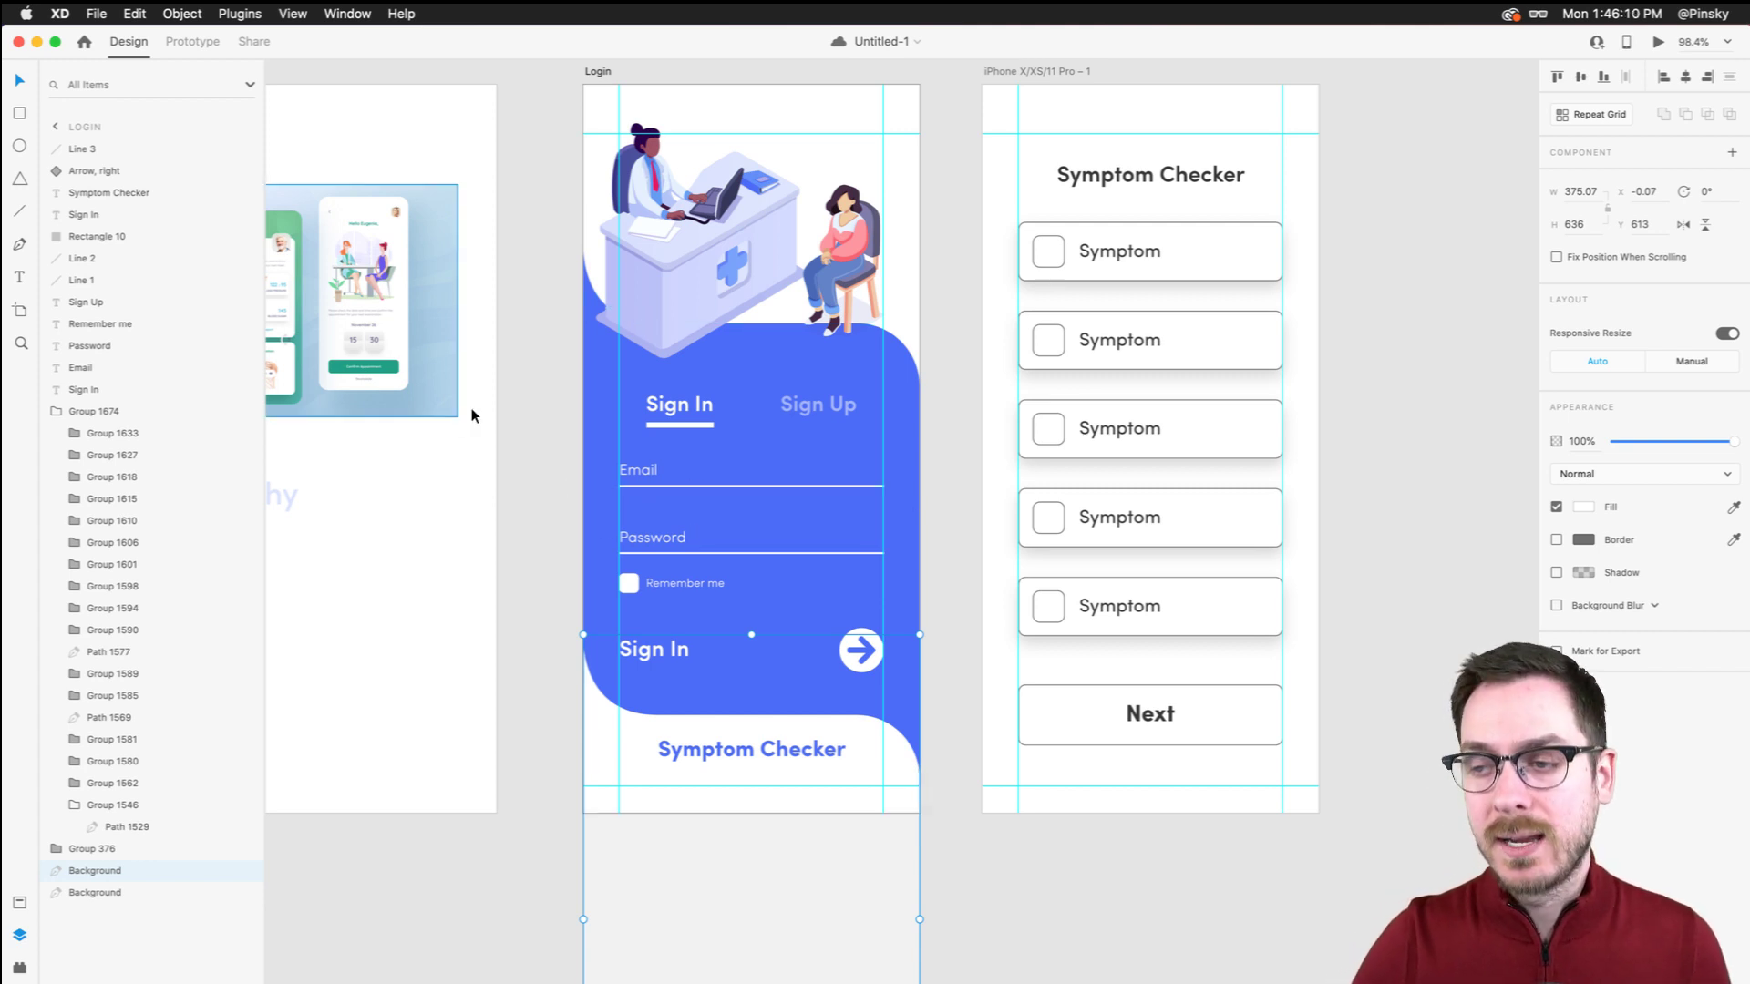
pyautogui.click(567, 390)
pyautogui.press('super+z')
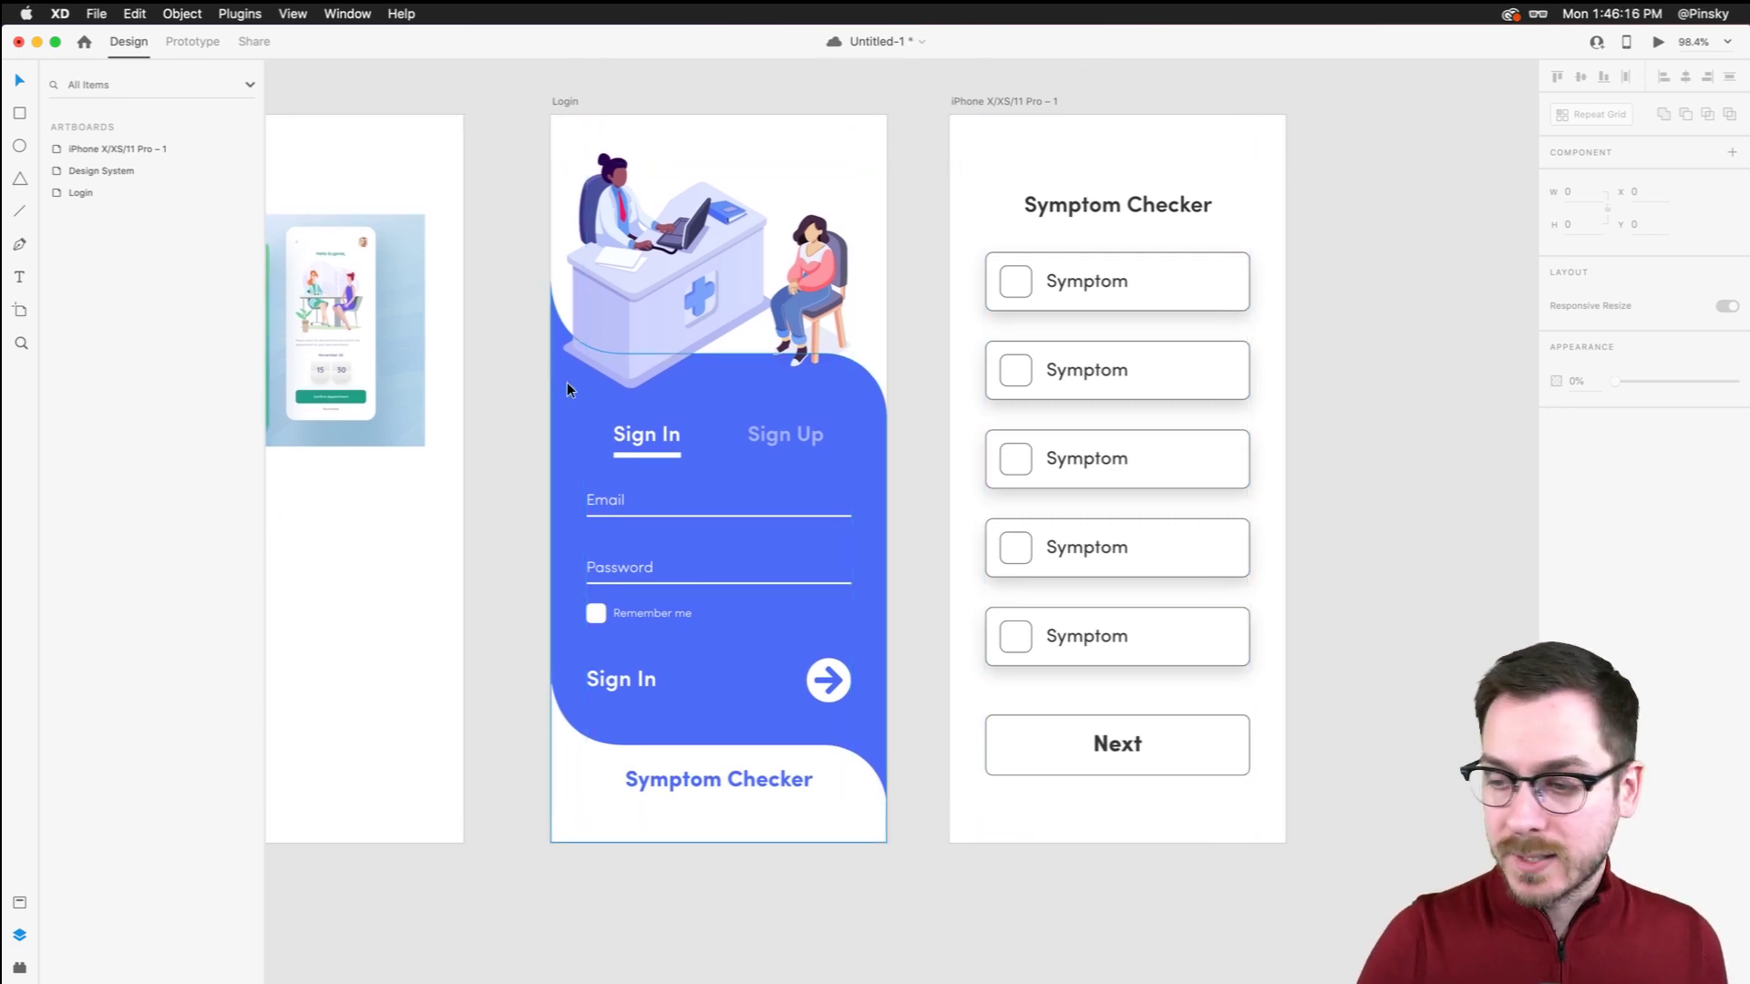
# Set the font weight of the Email and Password labels to Regular
pyautogui.click(599, 488)
pyautogui.scroll(3, 616, 505)
pyautogui.scroll(4, 616, 505)
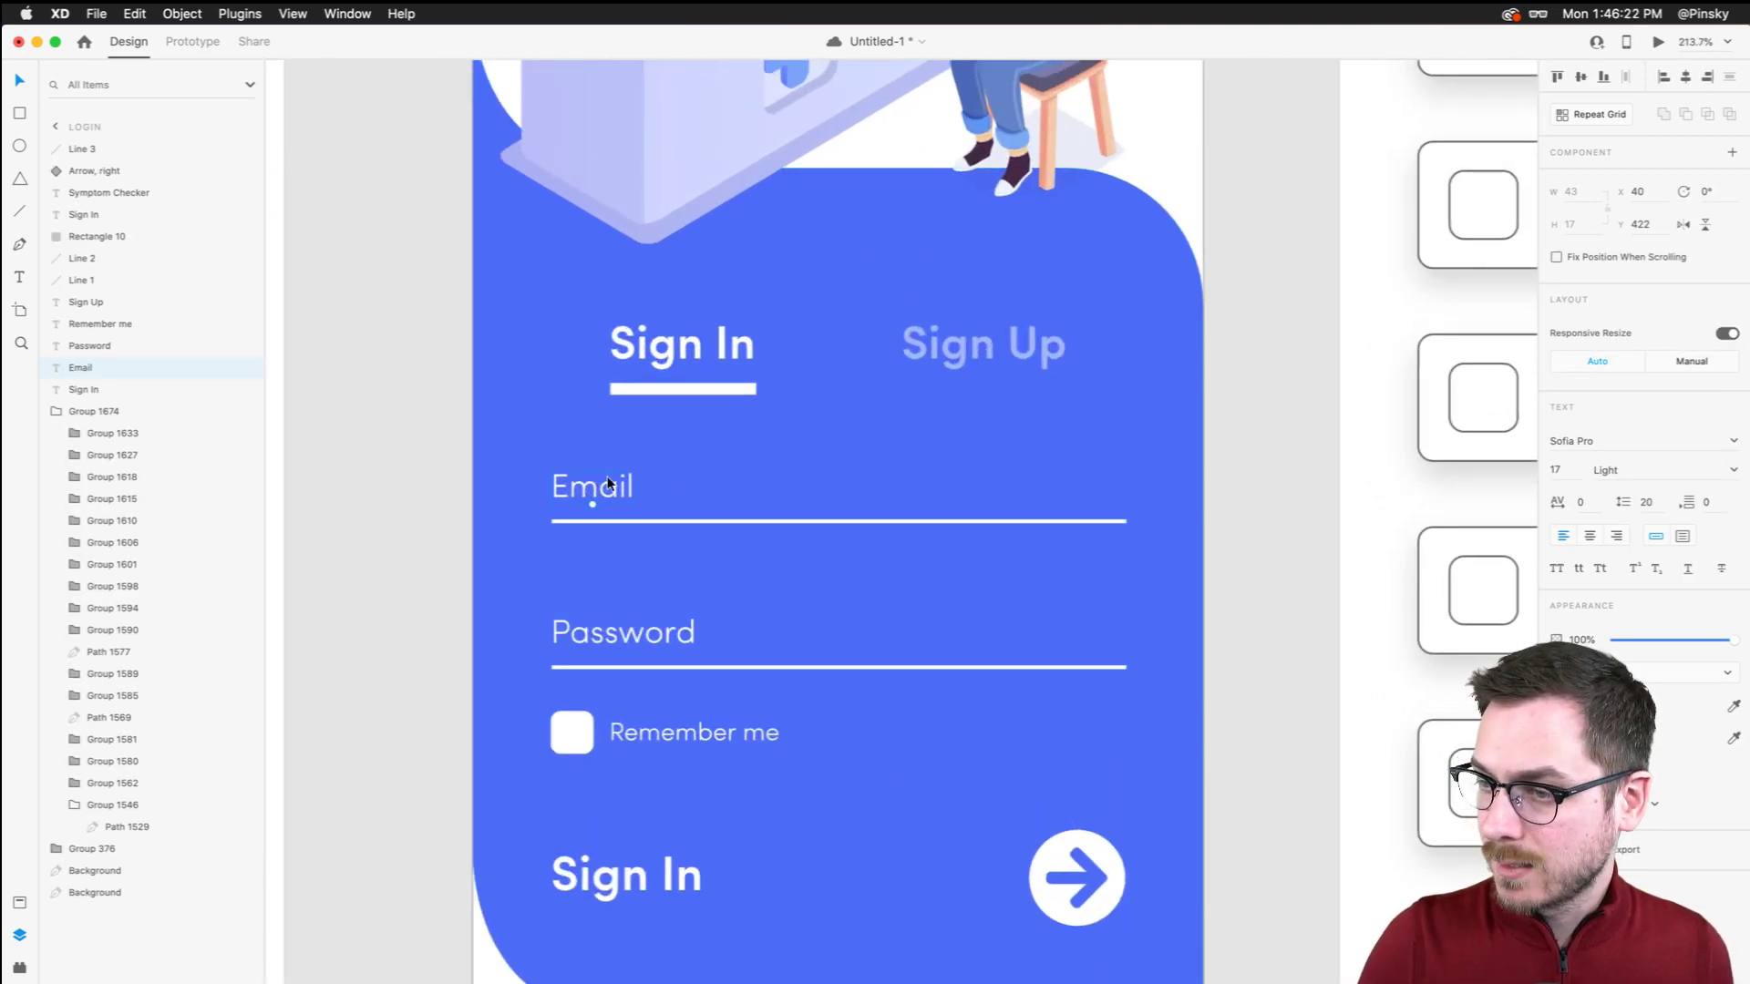
pyautogui.keyDown('shift'); pyautogui.click(636, 648); pyautogui.keyUp('shift')
pyautogui.click(1733, 470)
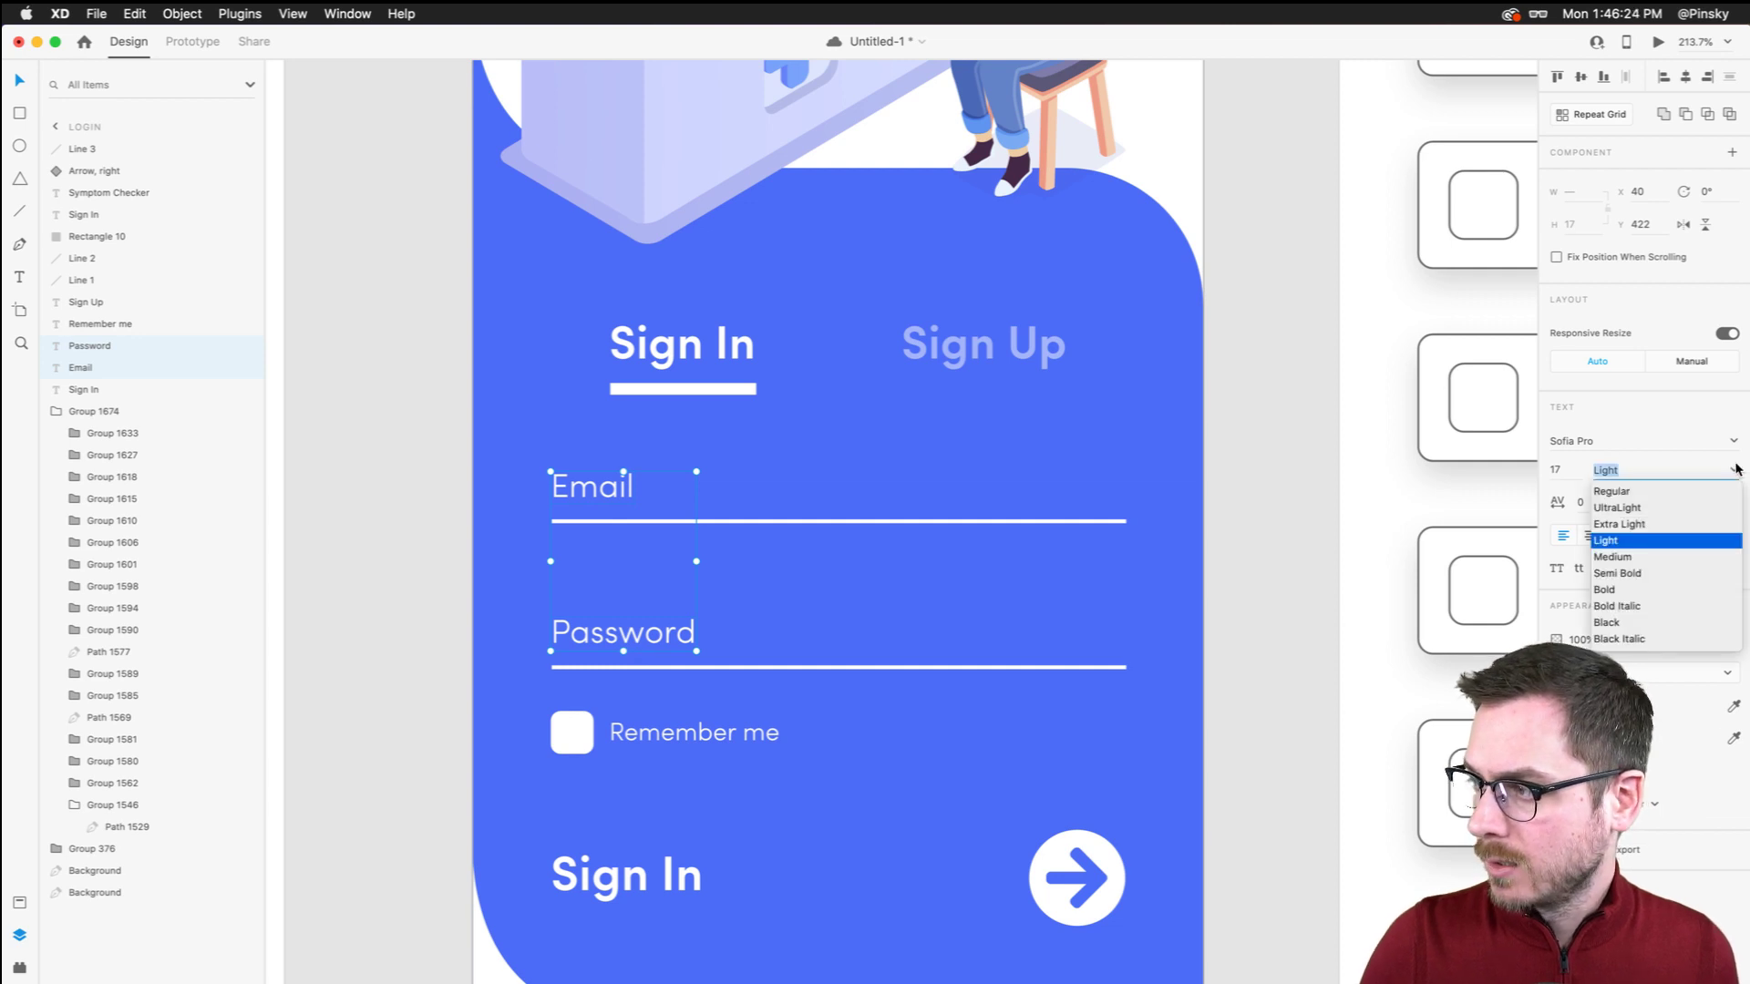
pyautogui.click(1648, 499)
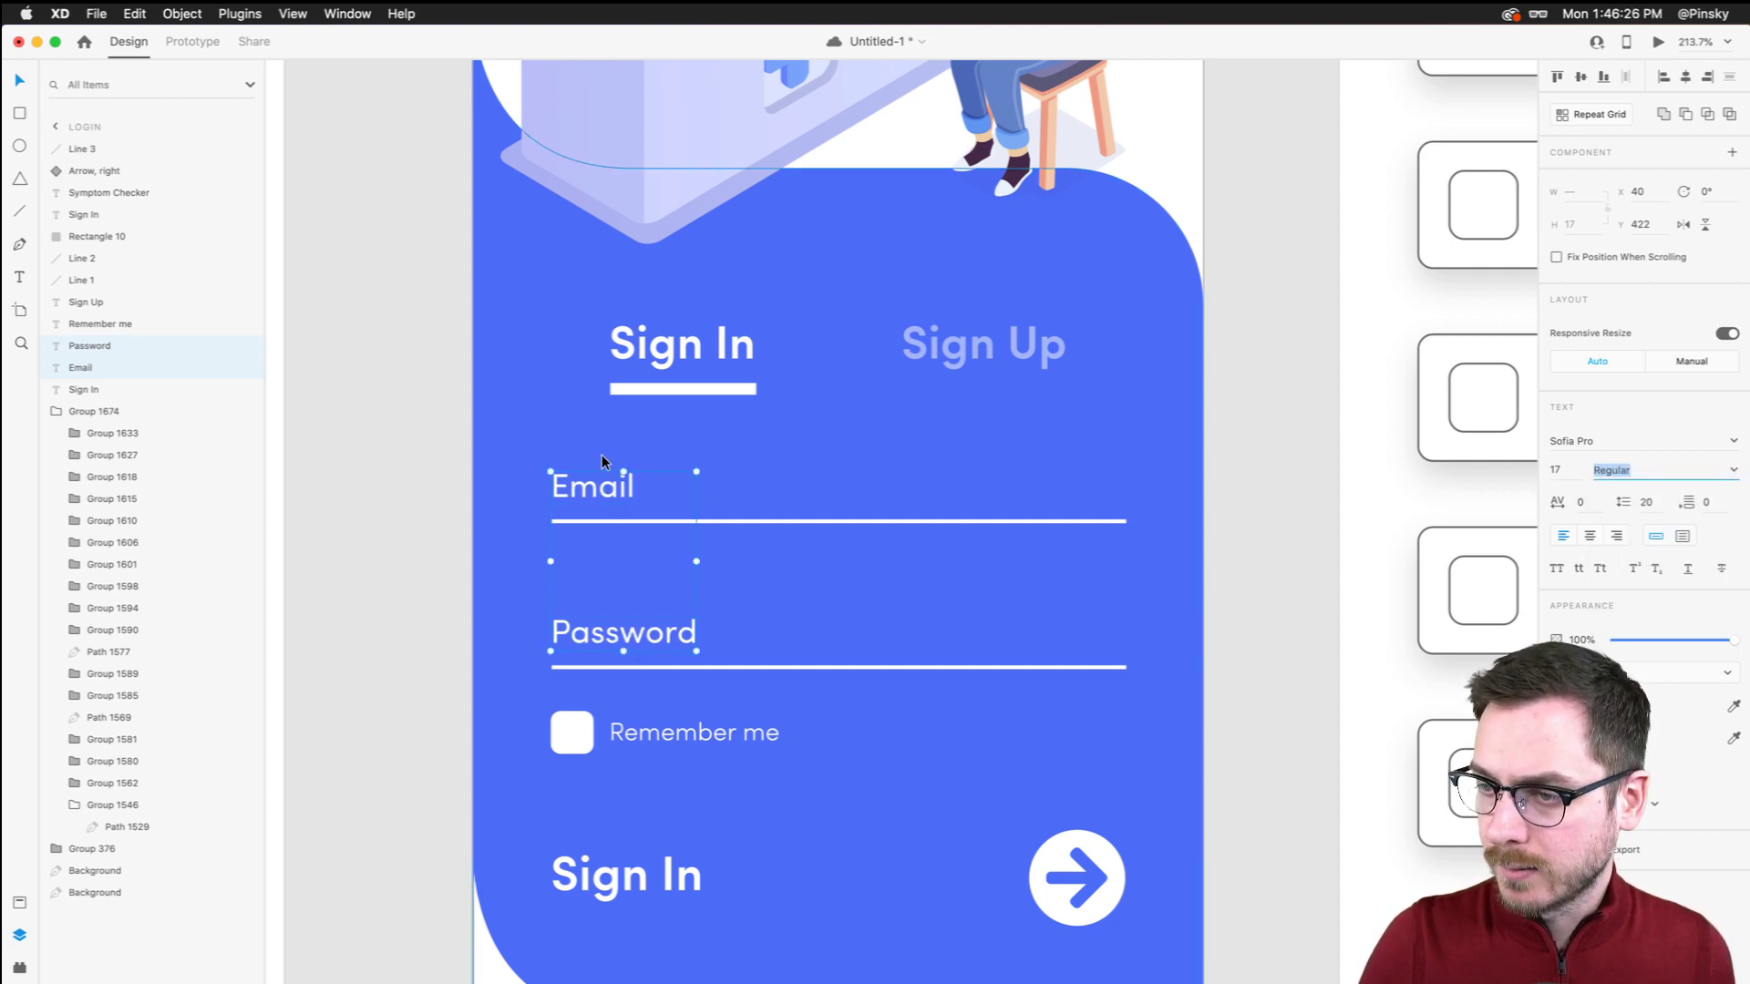
# Preview the login screen with its white curved footer, save the document and close the preview
pyautogui.scroll(-3, 767, 473)
pyautogui.click(851, 345)
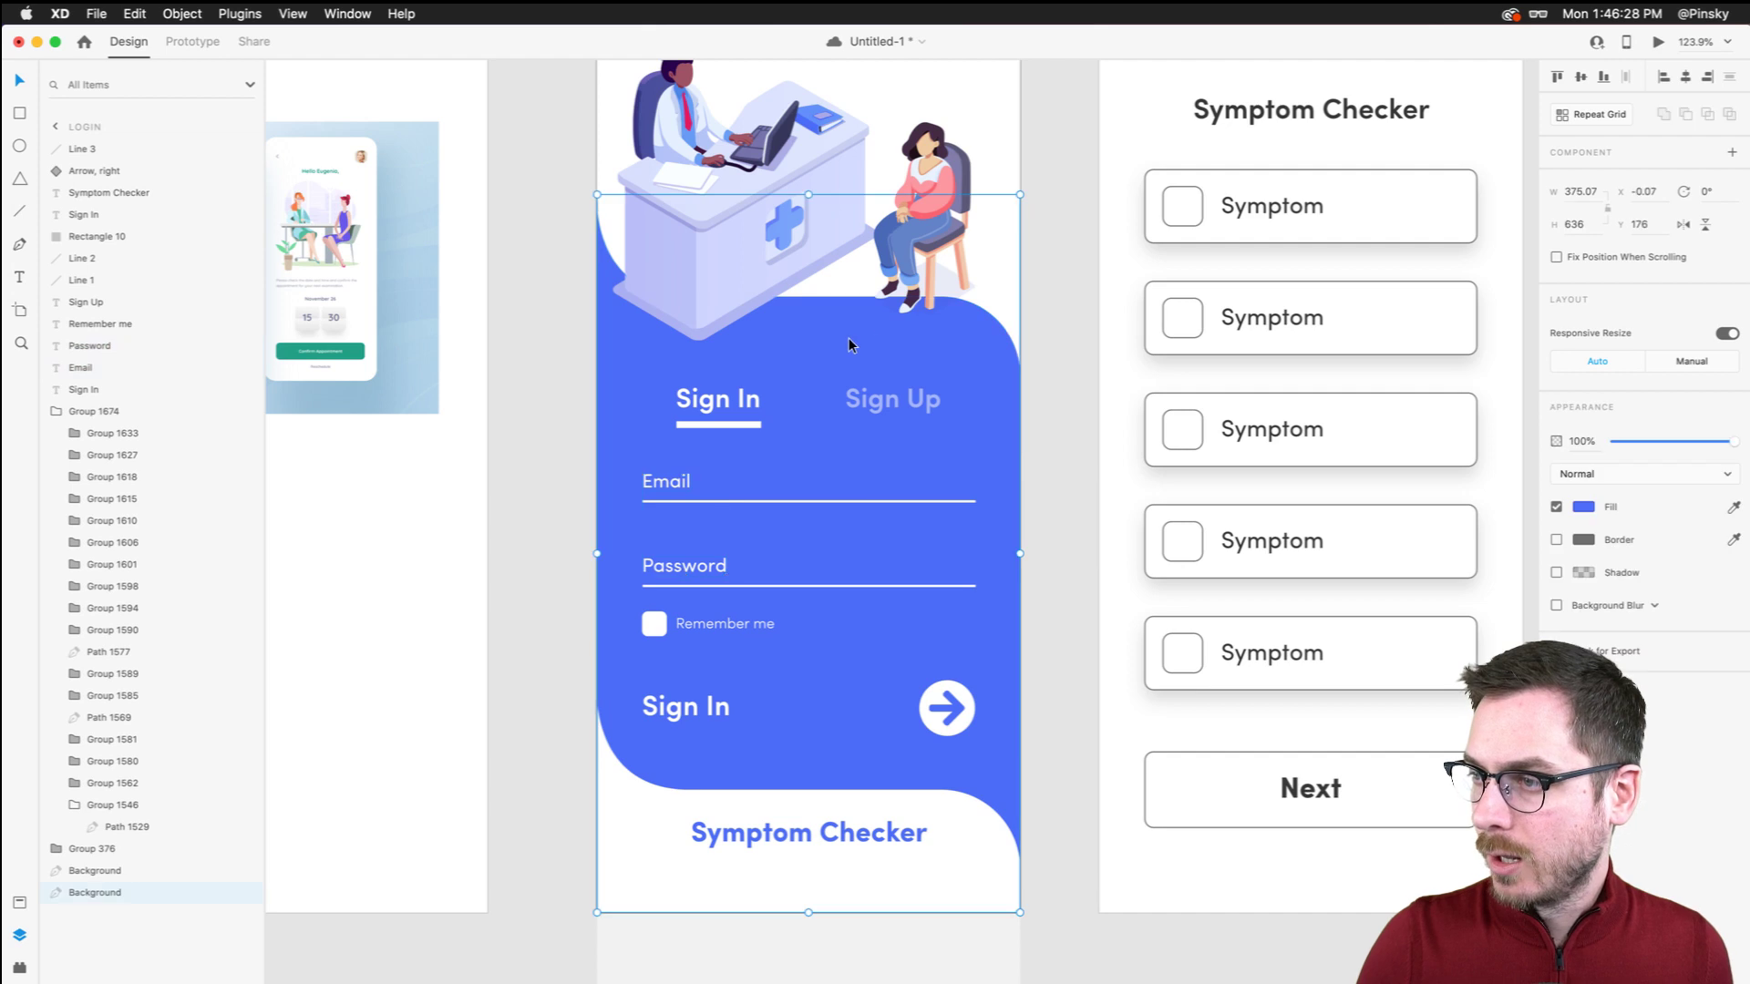
pyautogui.click(1658, 42)
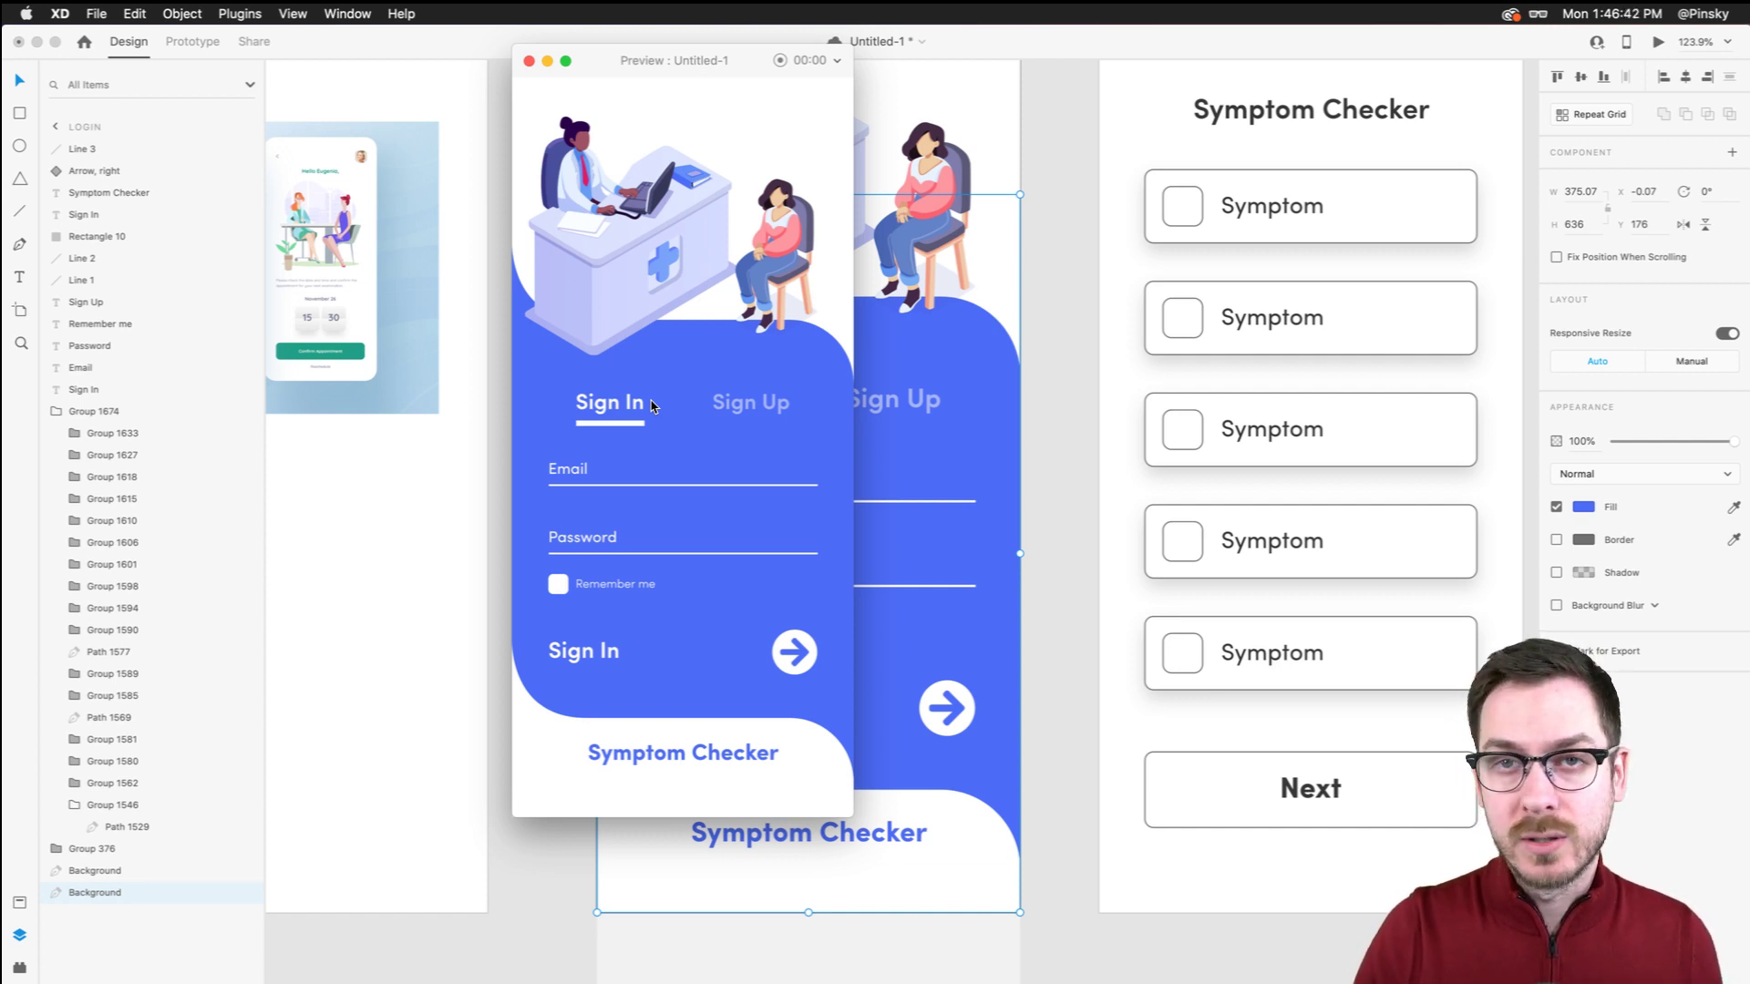
pyautogui.press('super+s')
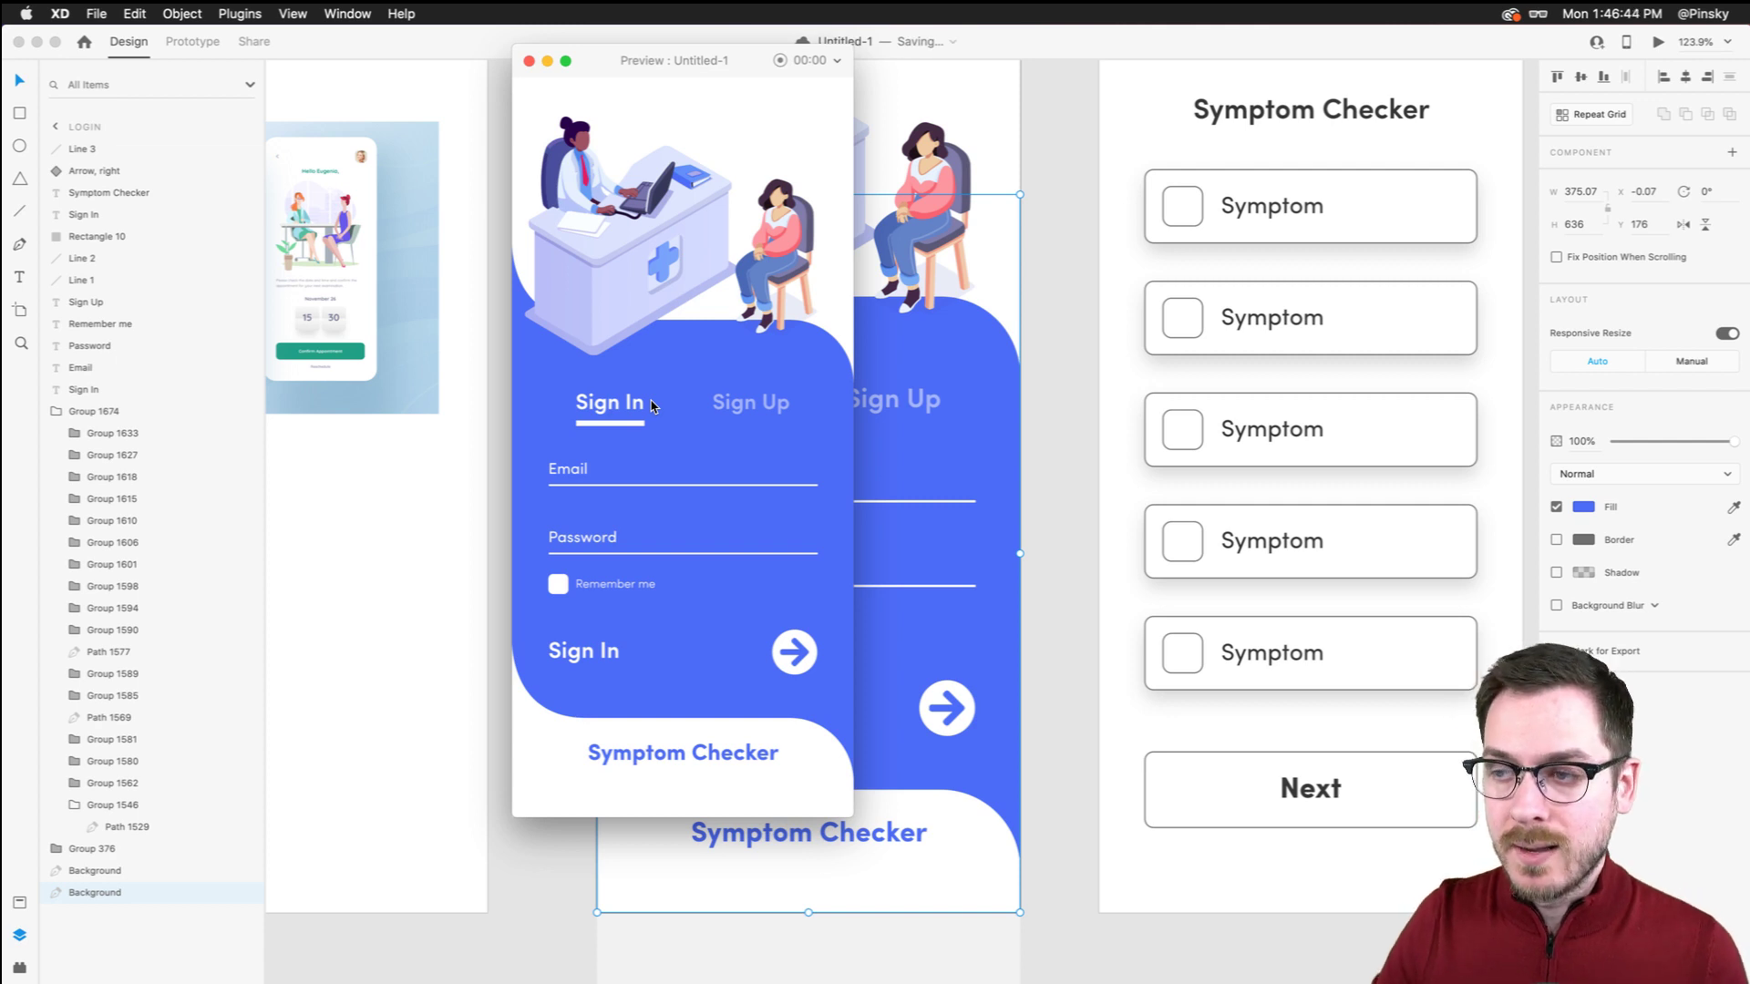
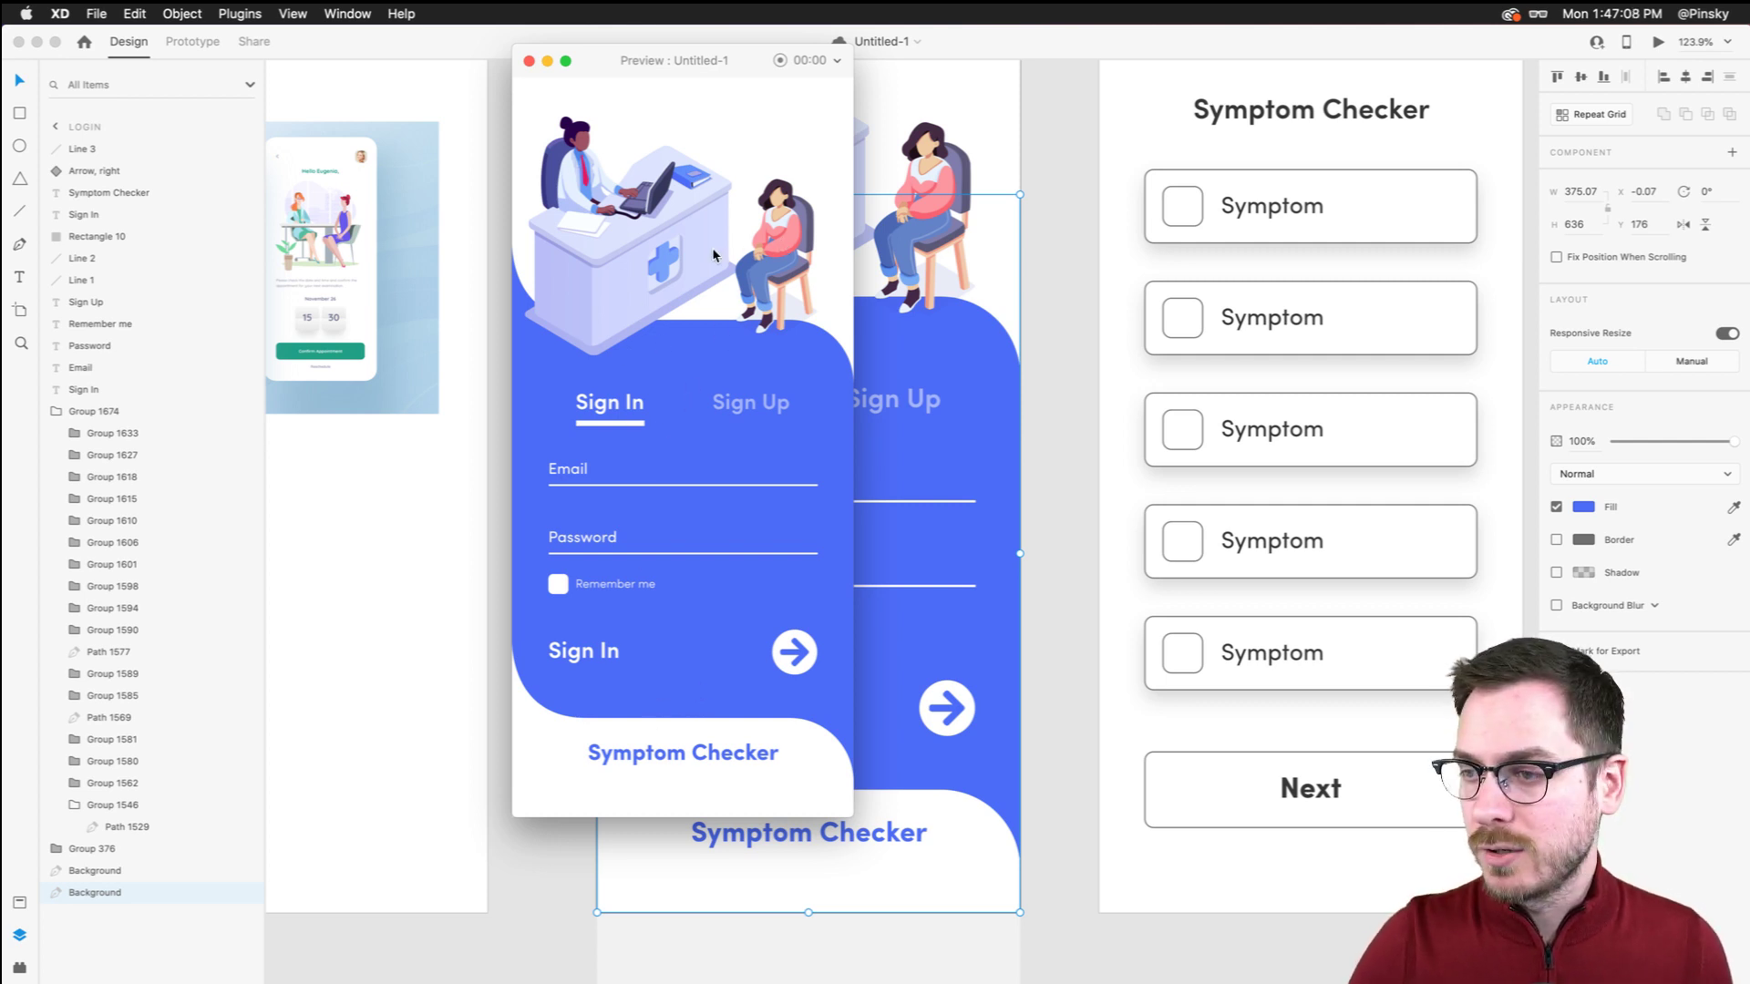
pyautogui.press('super+w')
# Try recolouring the Sign In tab heading with the coral sampled from the seated patient's sweater
pyautogui.click(711, 399)
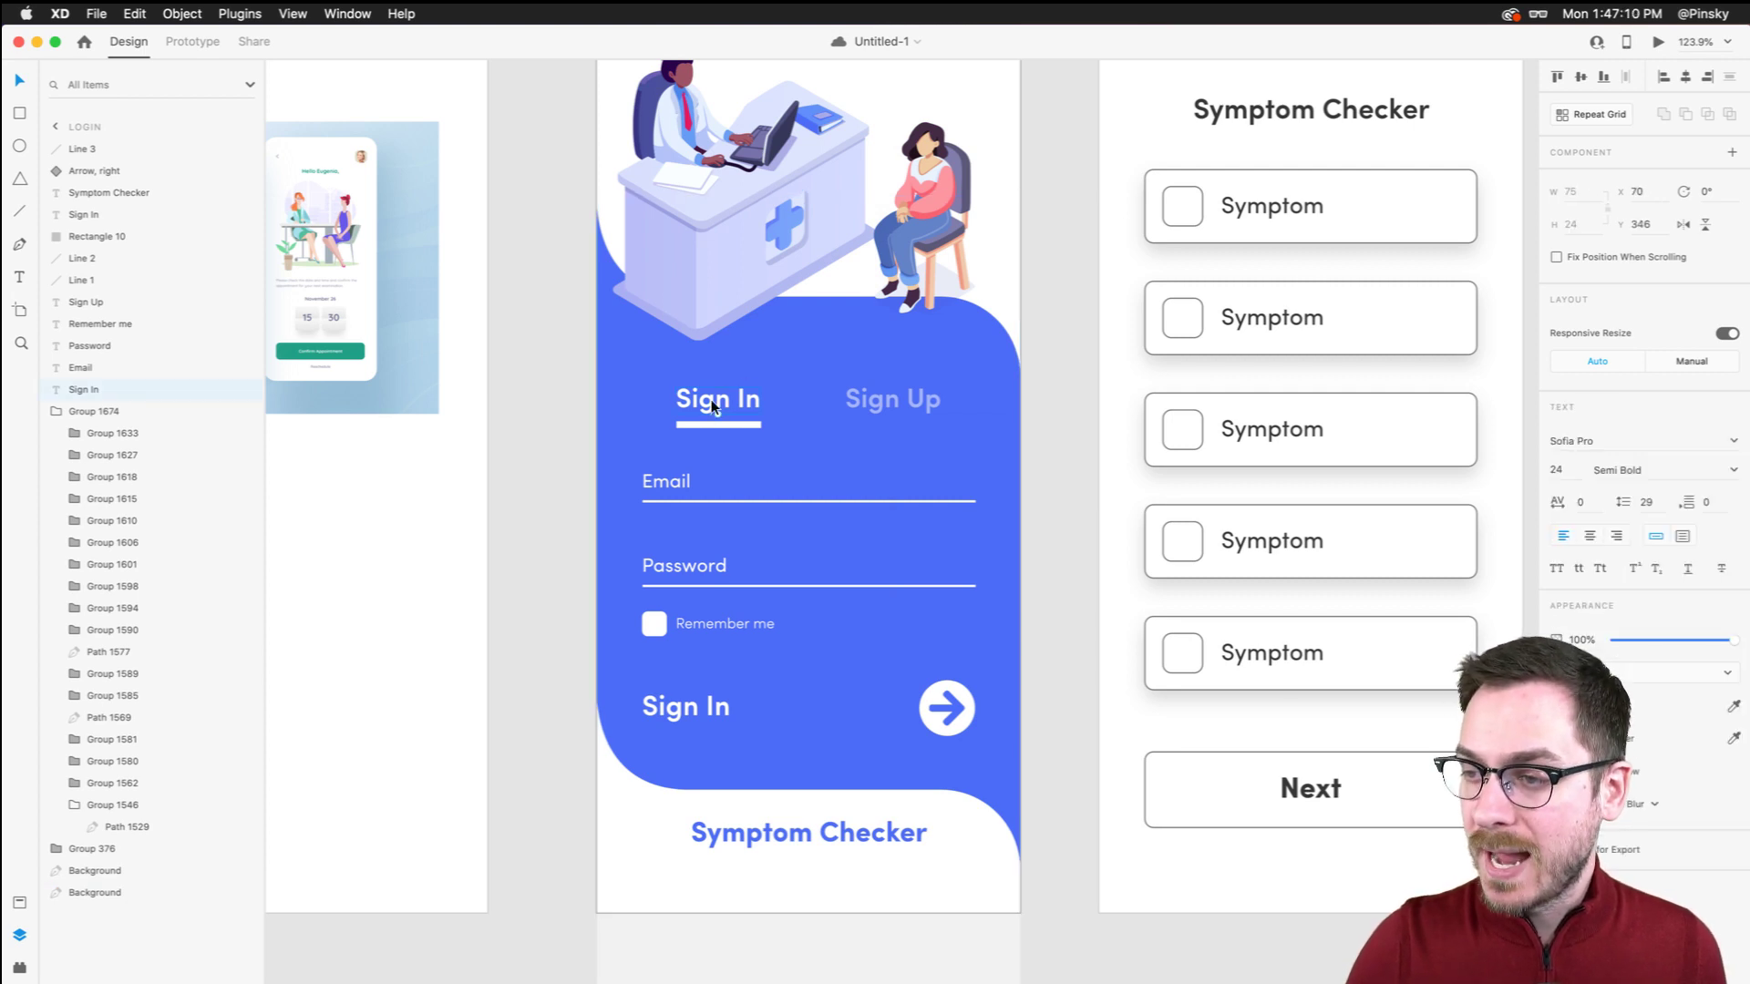
pyautogui.press('i')
pyautogui.click(933, 193)
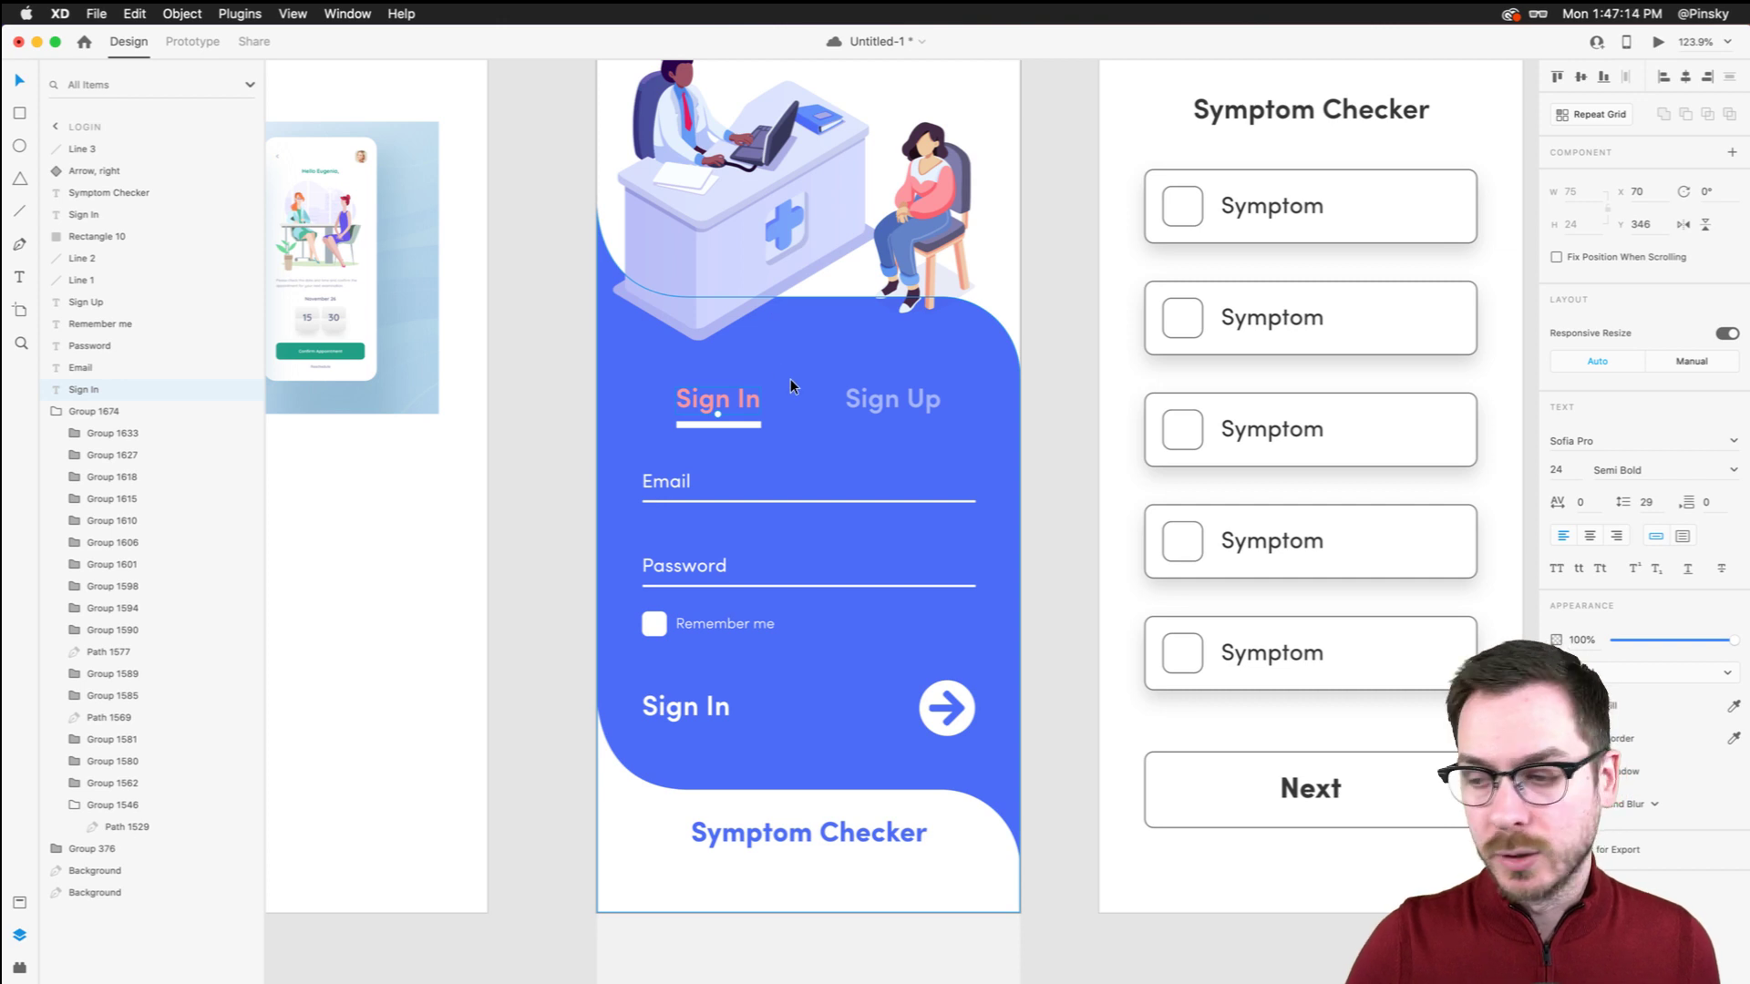
pyautogui.press('super+z')
# Recolour the login's Symptom Checker text with the coral sampled from the seated patient's sweater
pyautogui.click(770, 834)
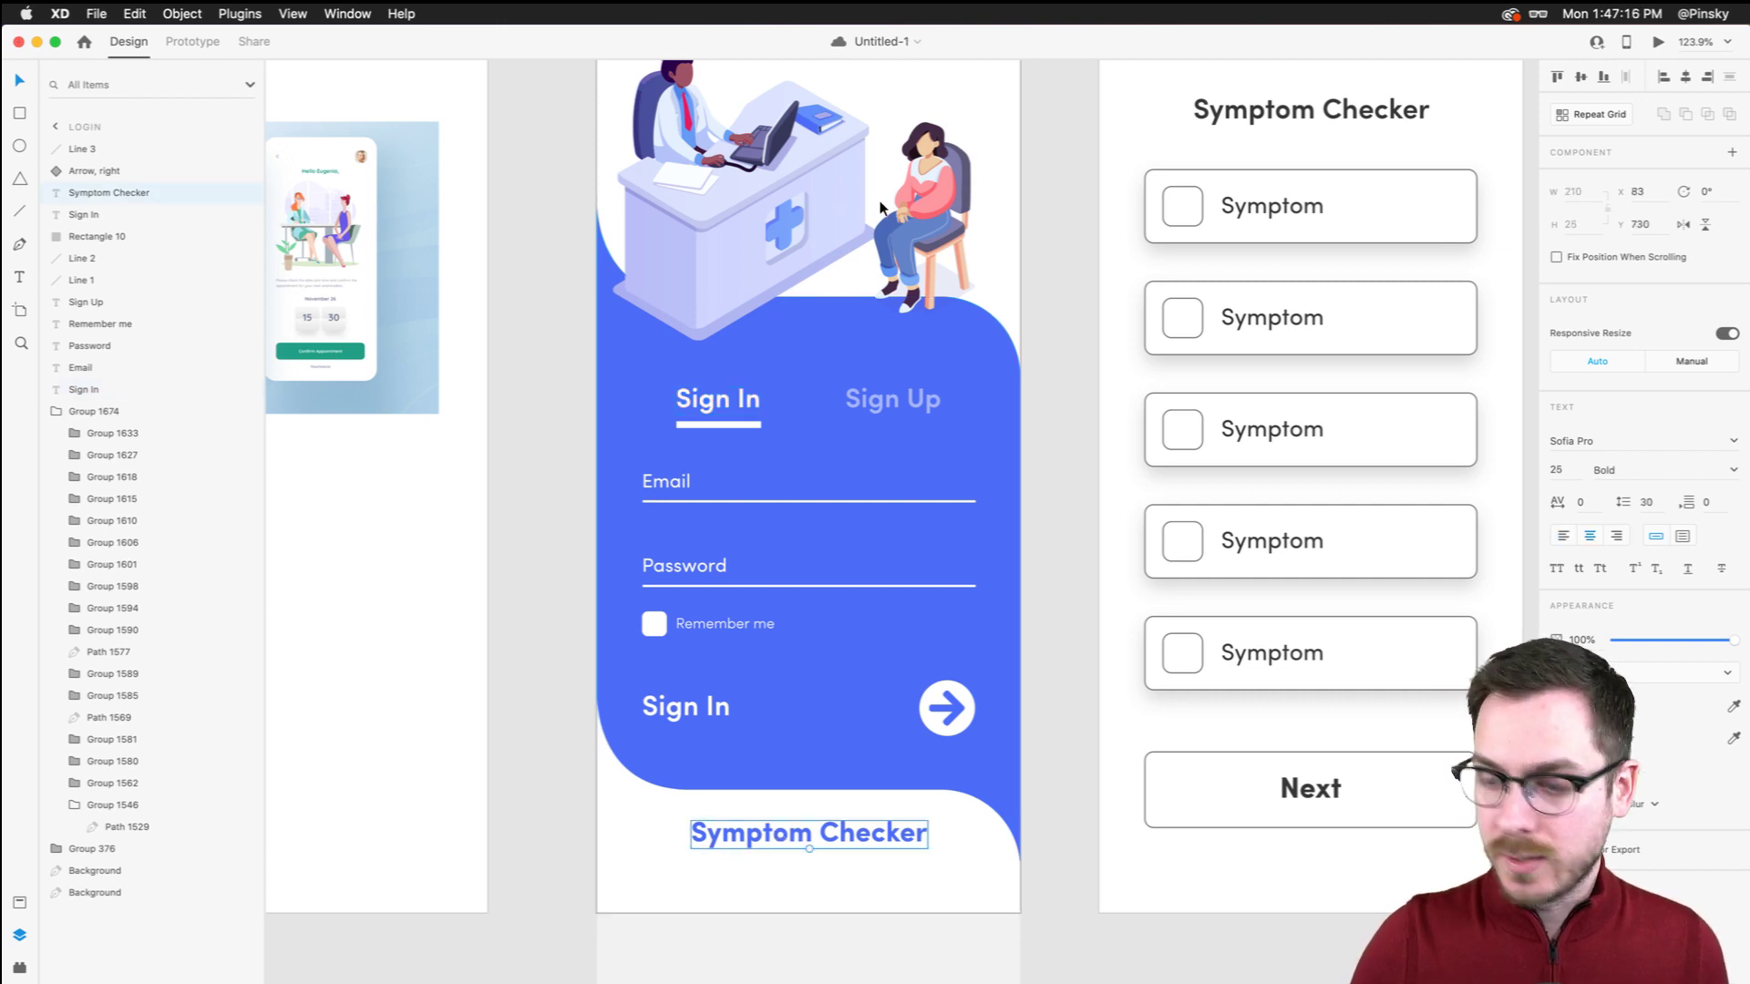
pyautogui.press('i')
pyautogui.click(942, 191)
pyautogui.press('i')
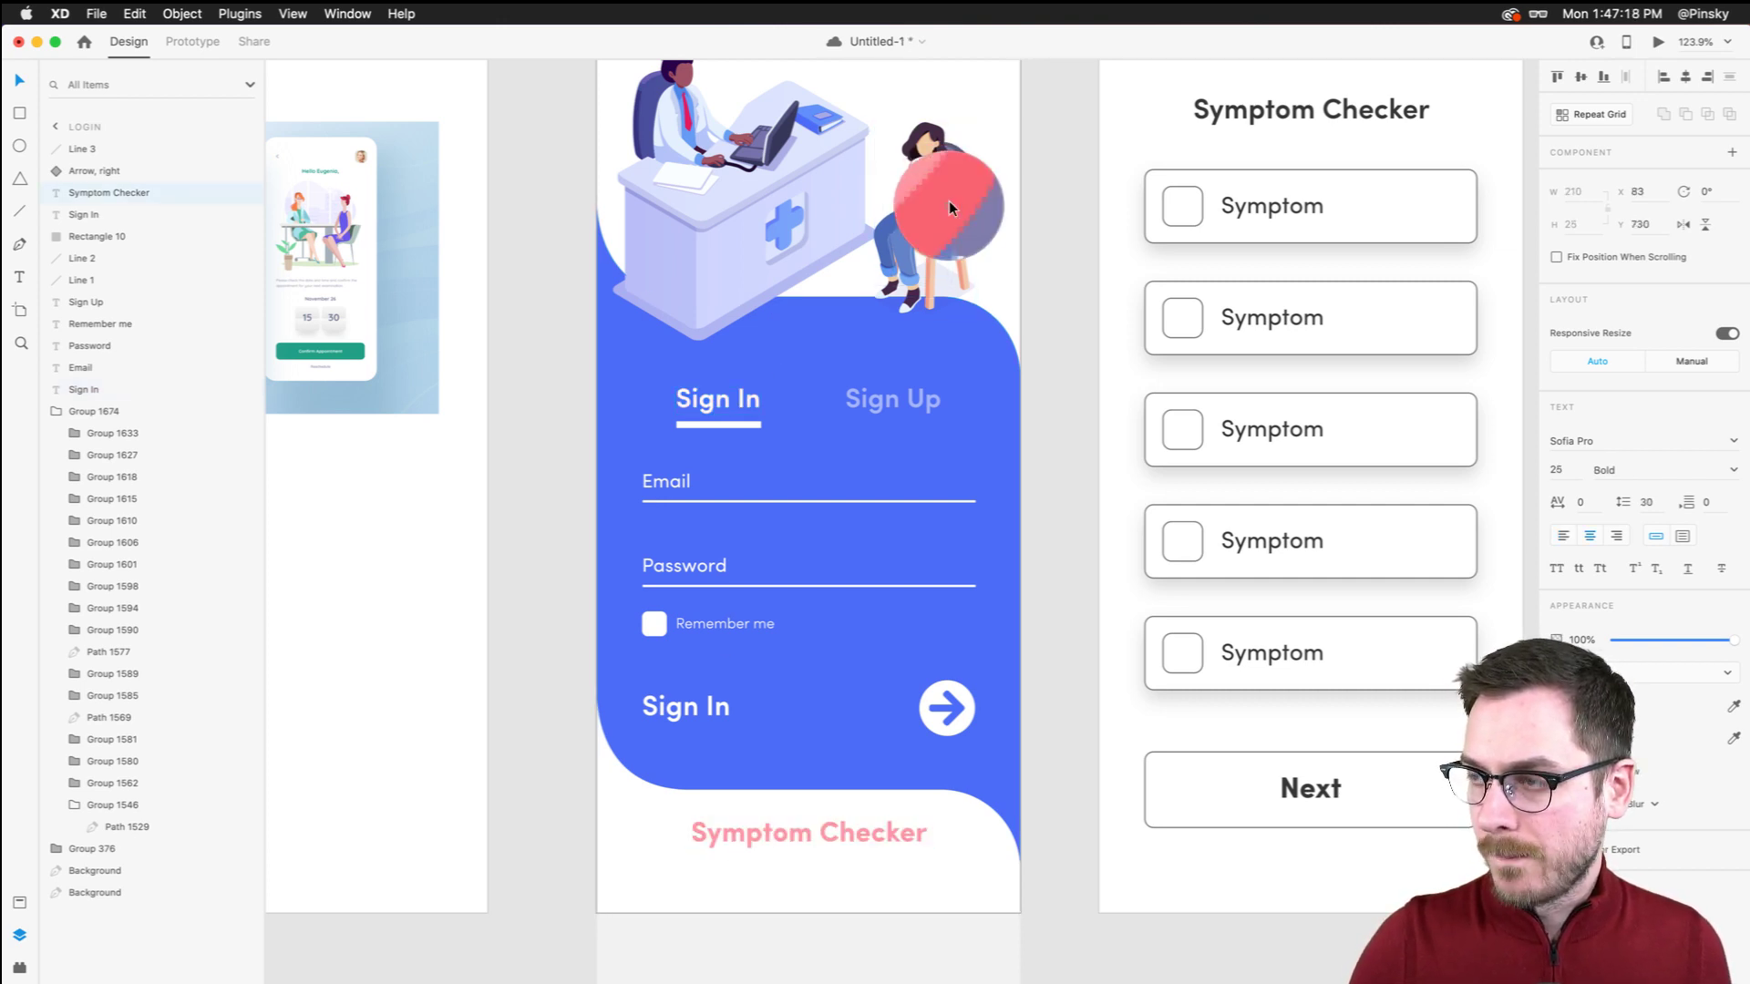
pyautogui.click(948, 205)
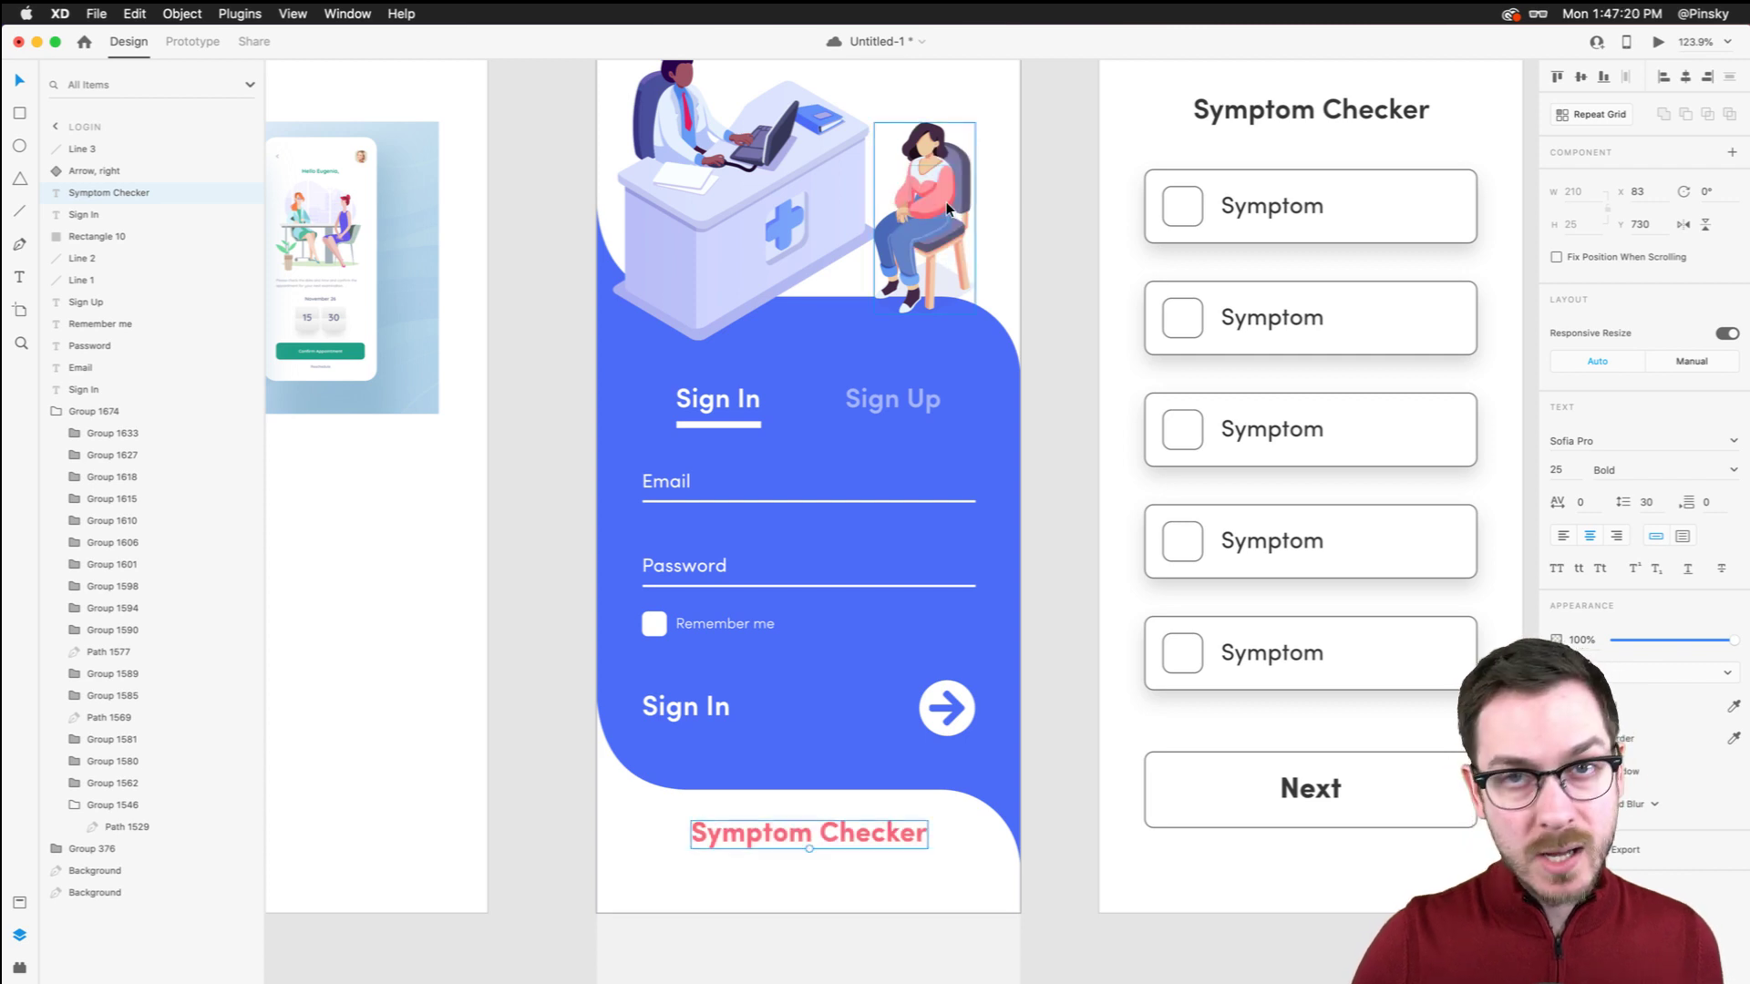
# Undo the coral recolouring of the login's Symptom Checker text and inspect the accent colours in the illustration
pyautogui.press('super+z')
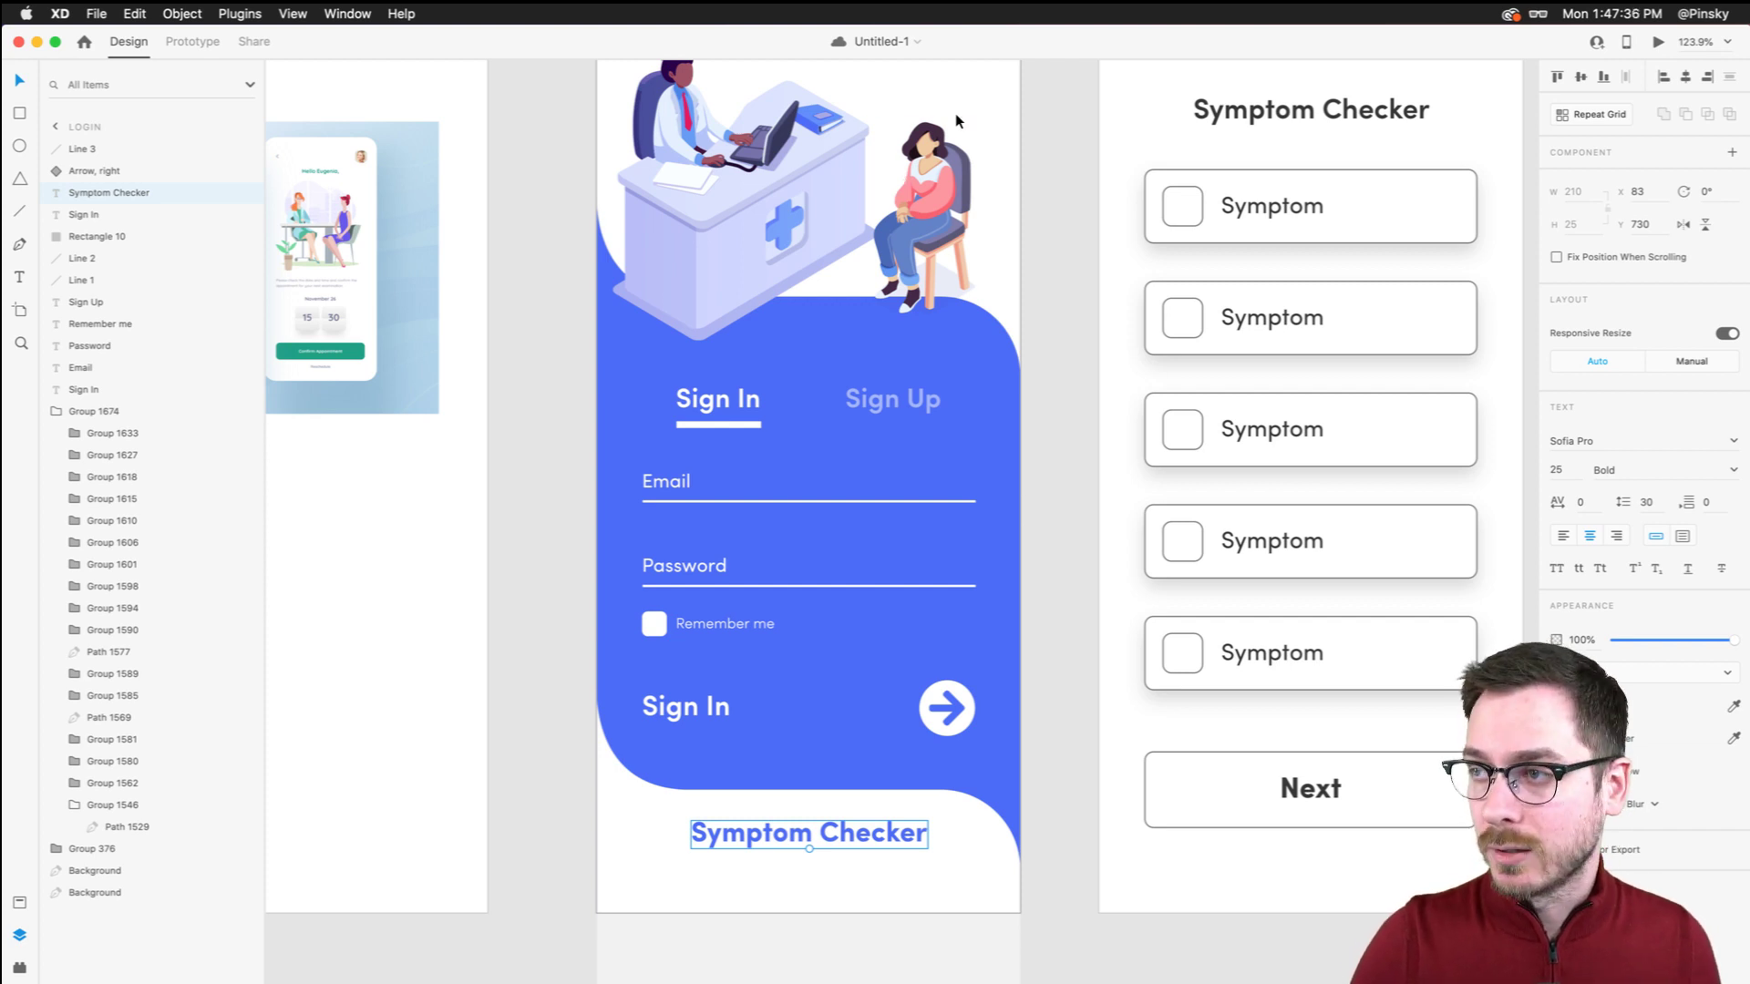
pyautogui.scroll(5, 949, 113)
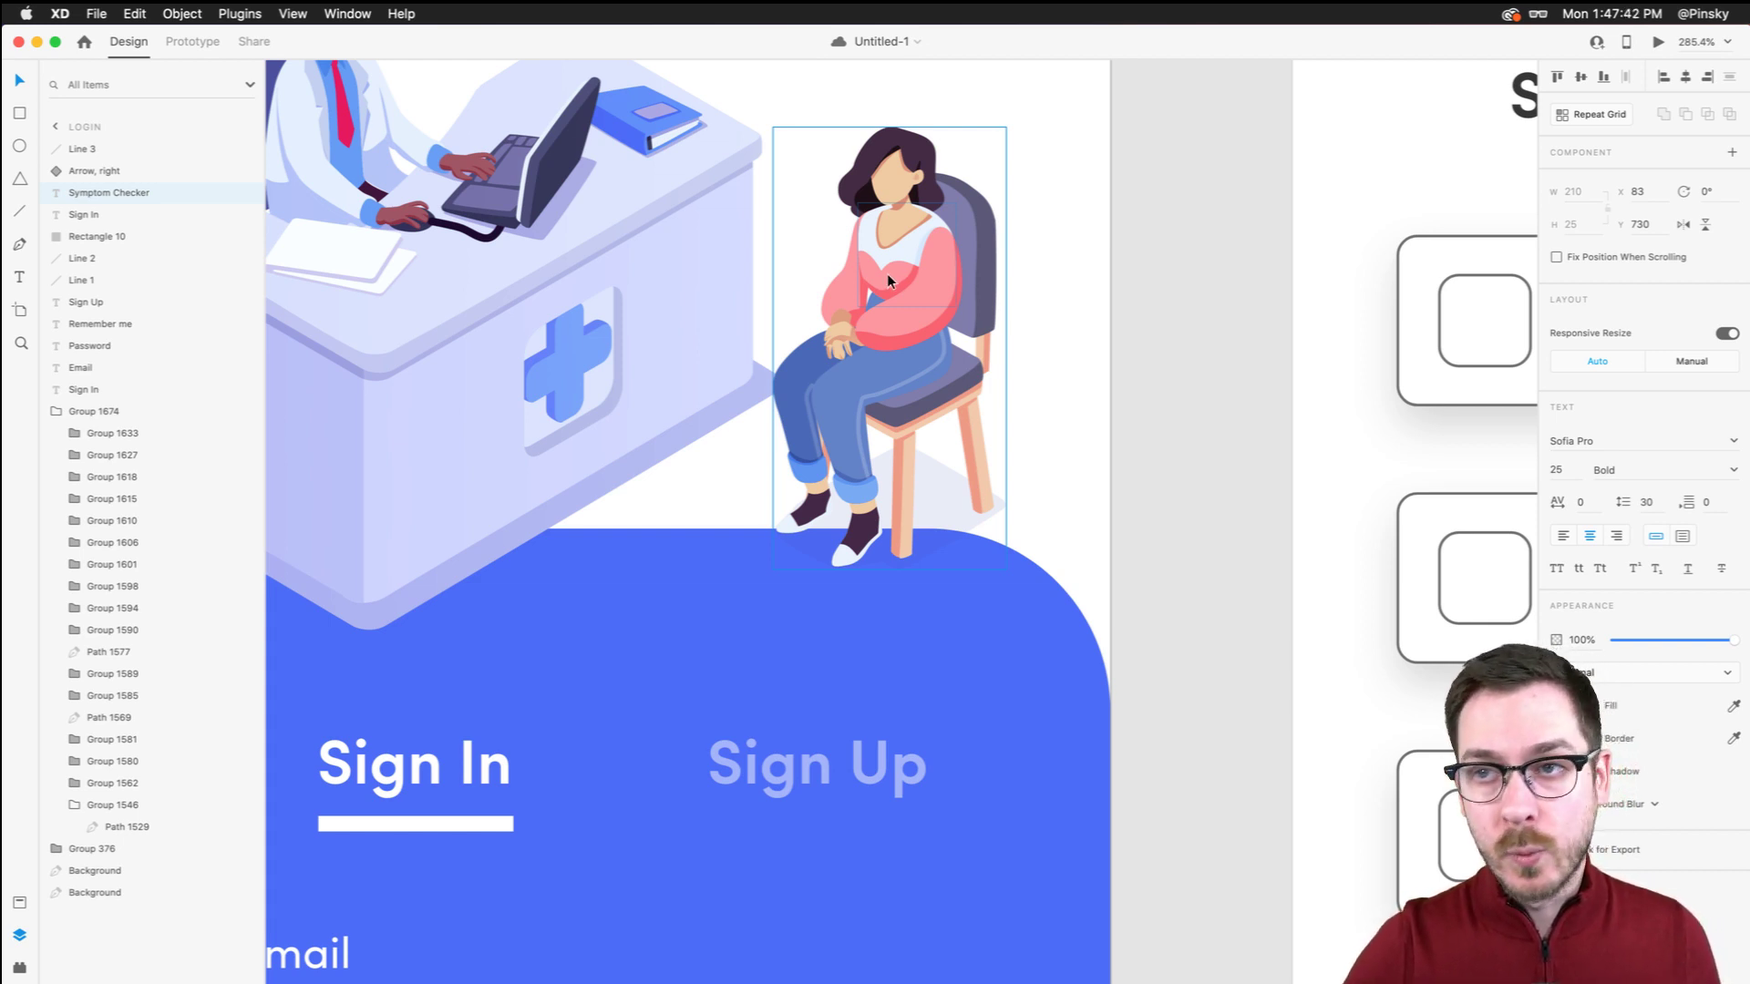
pyautogui.scroll(3, 565, 365)
pyautogui.hscroll(-3, 564, 365)
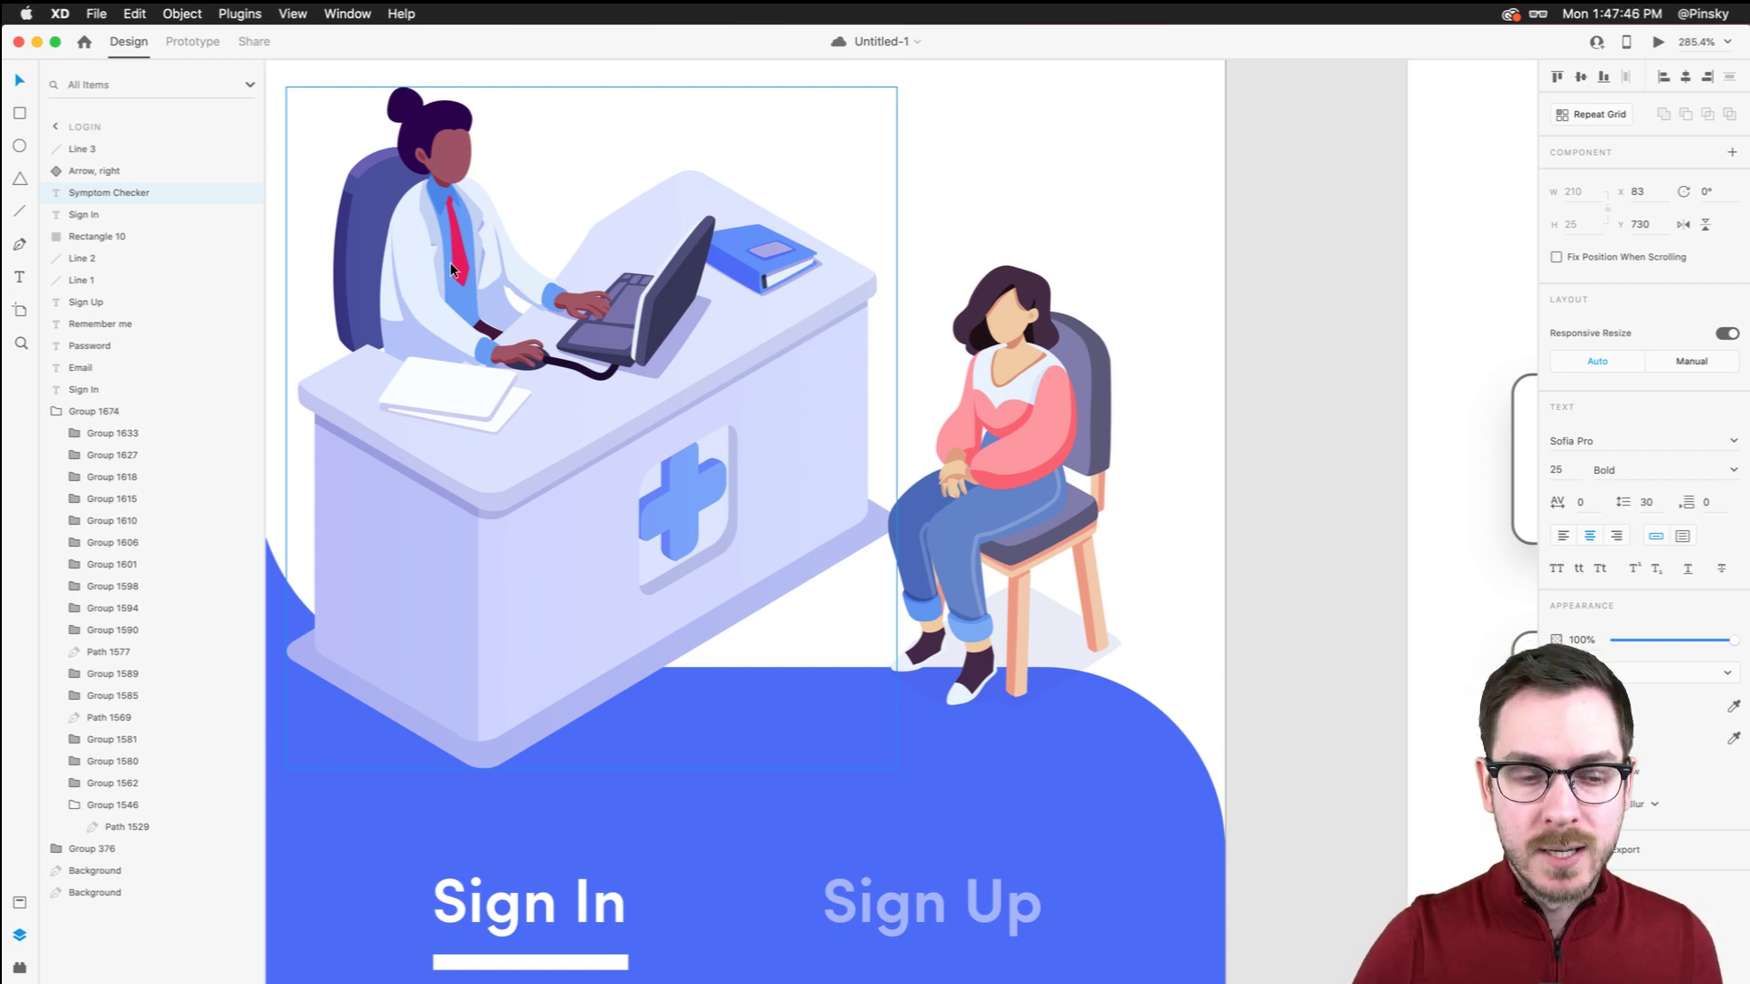
# Preview the login screen with its blue Symptom Checker text, close the preview and review both mobile artboards
pyautogui.scroll(-5, 451, 264)
pyautogui.click(552, 380)
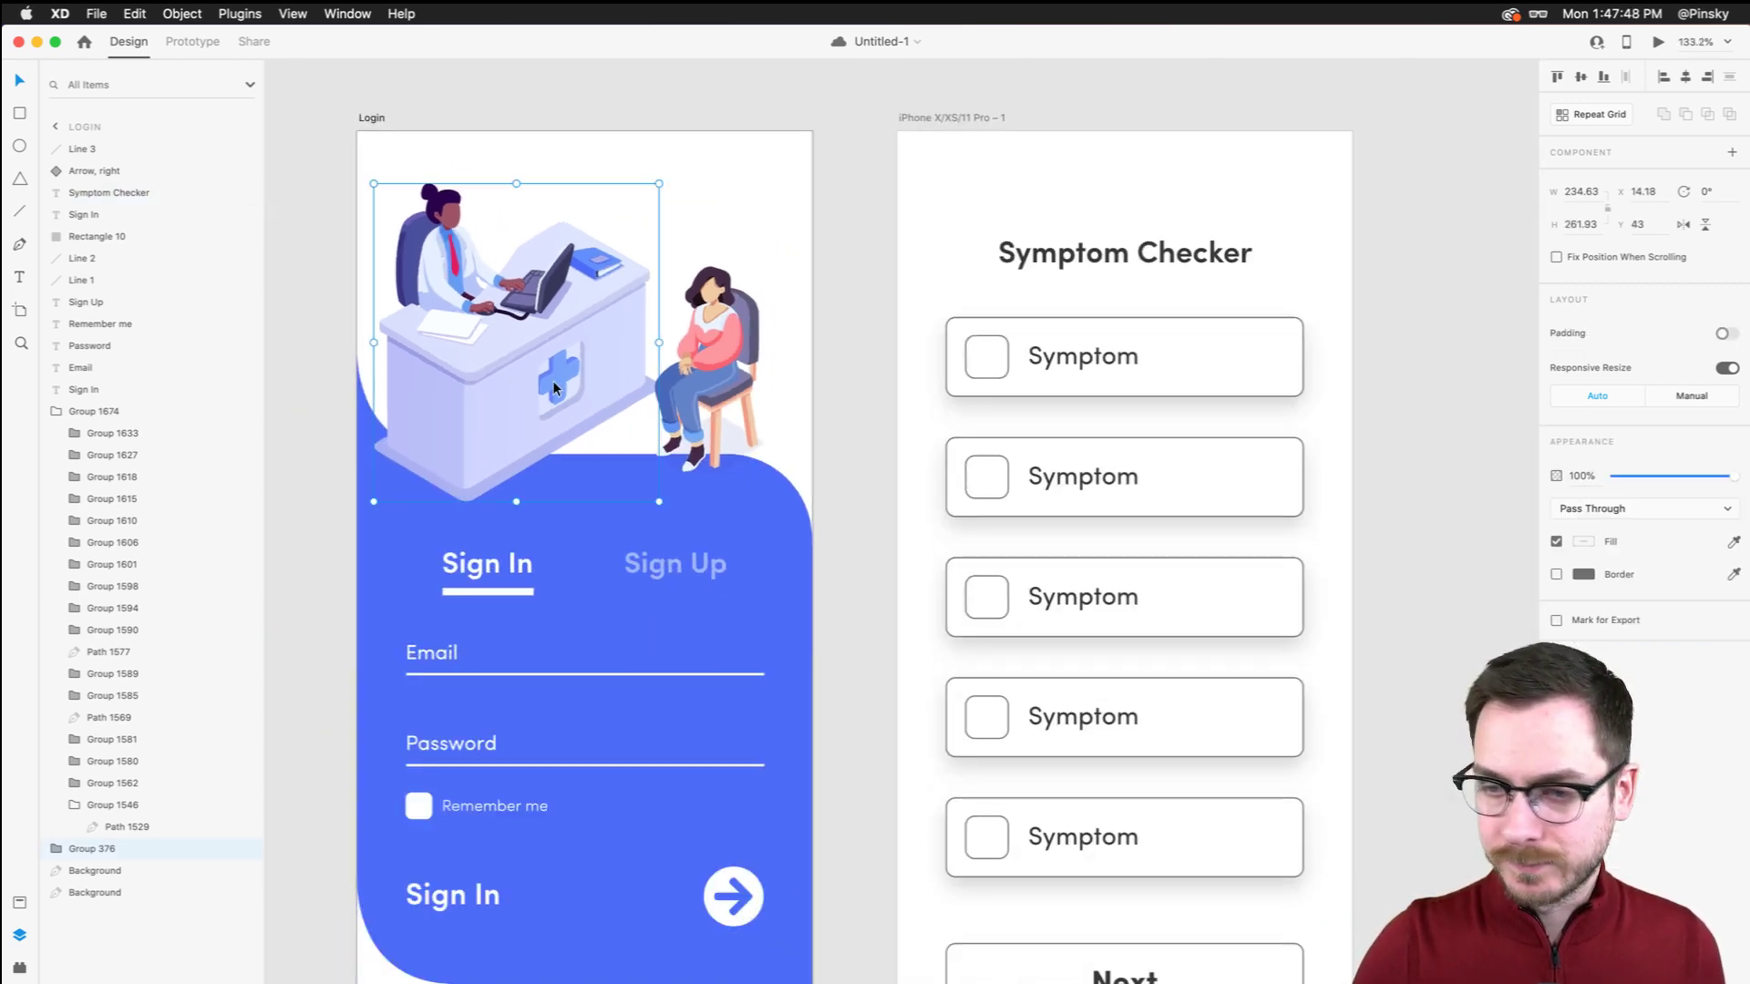
pyautogui.press('super+Return')
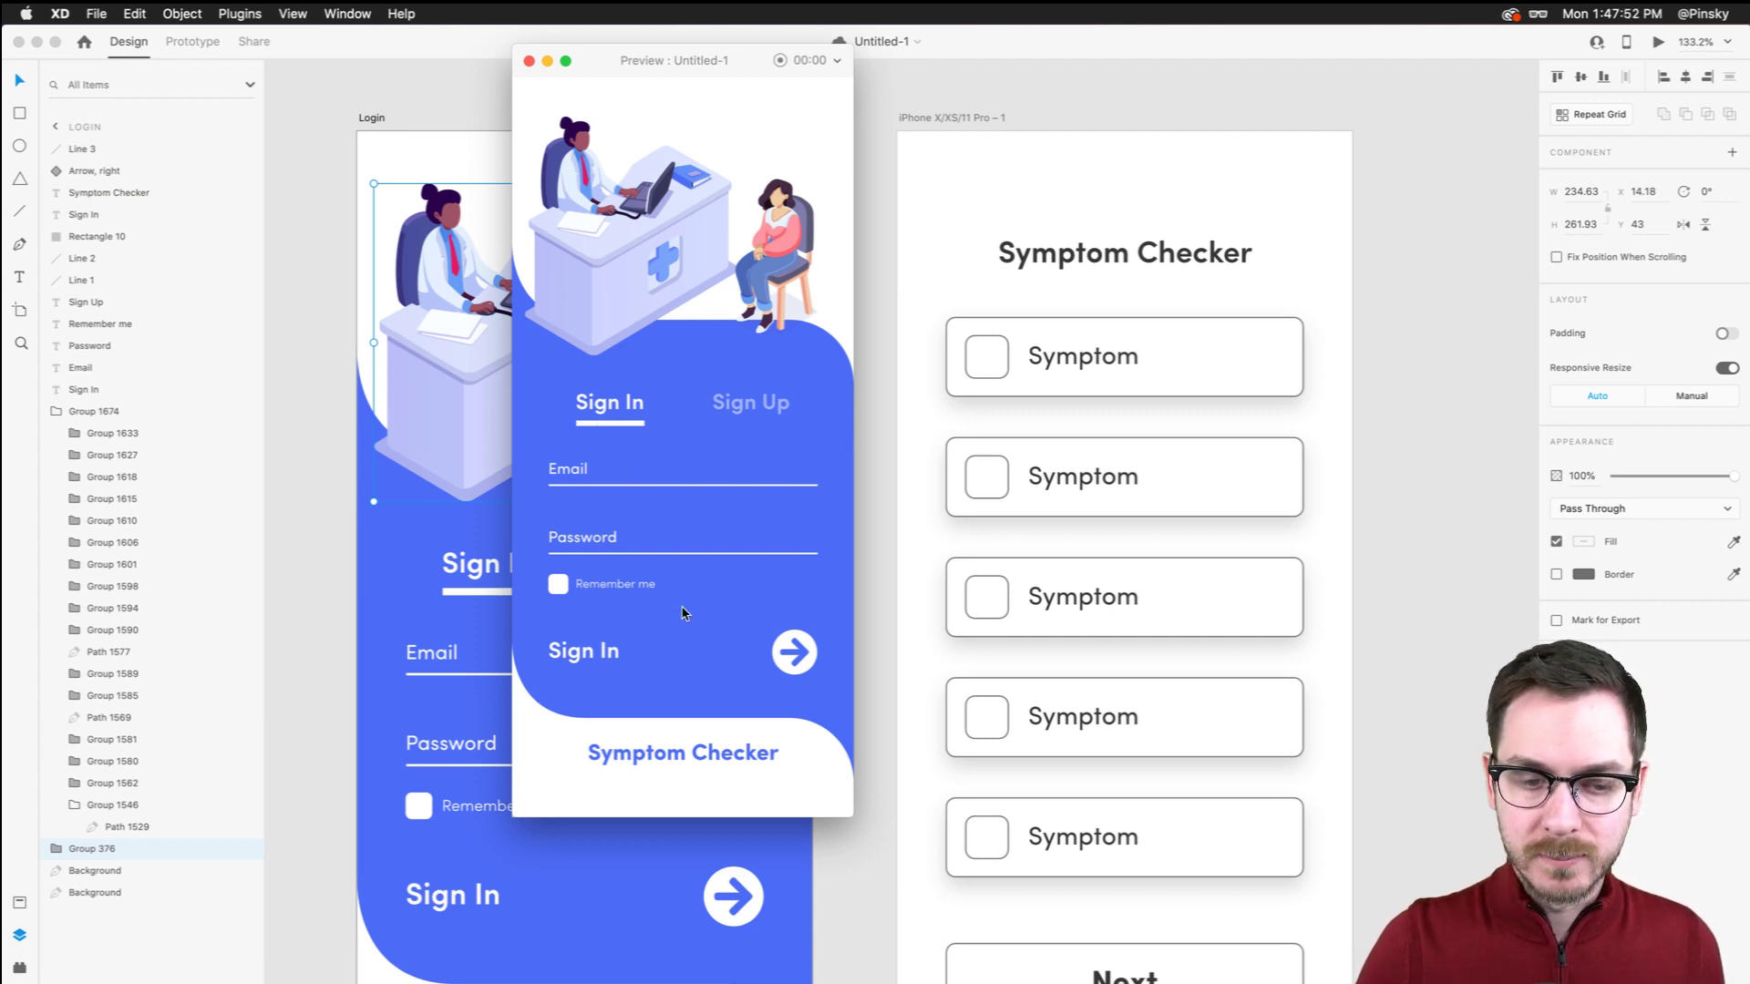
pyautogui.press('super+w')
pyautogui.click(868, 599)
pyautogui.hscroll(2, 868, 600)
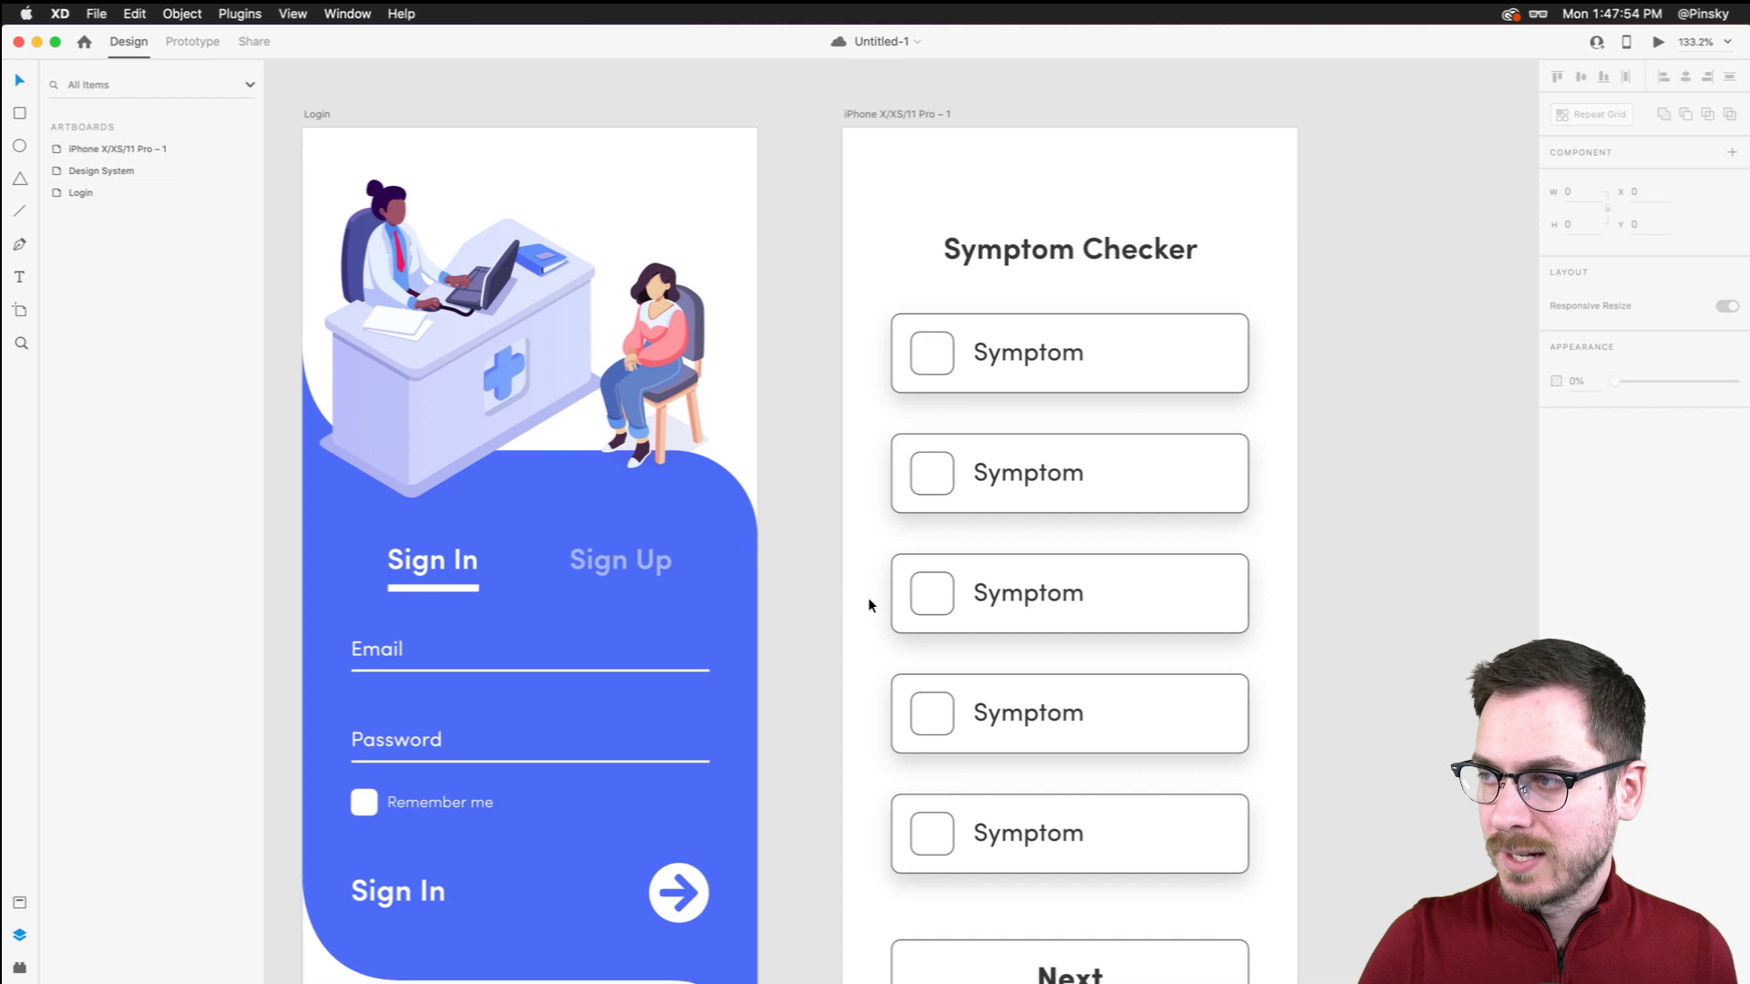
pyautogui.hscroll(6, 868, 604)
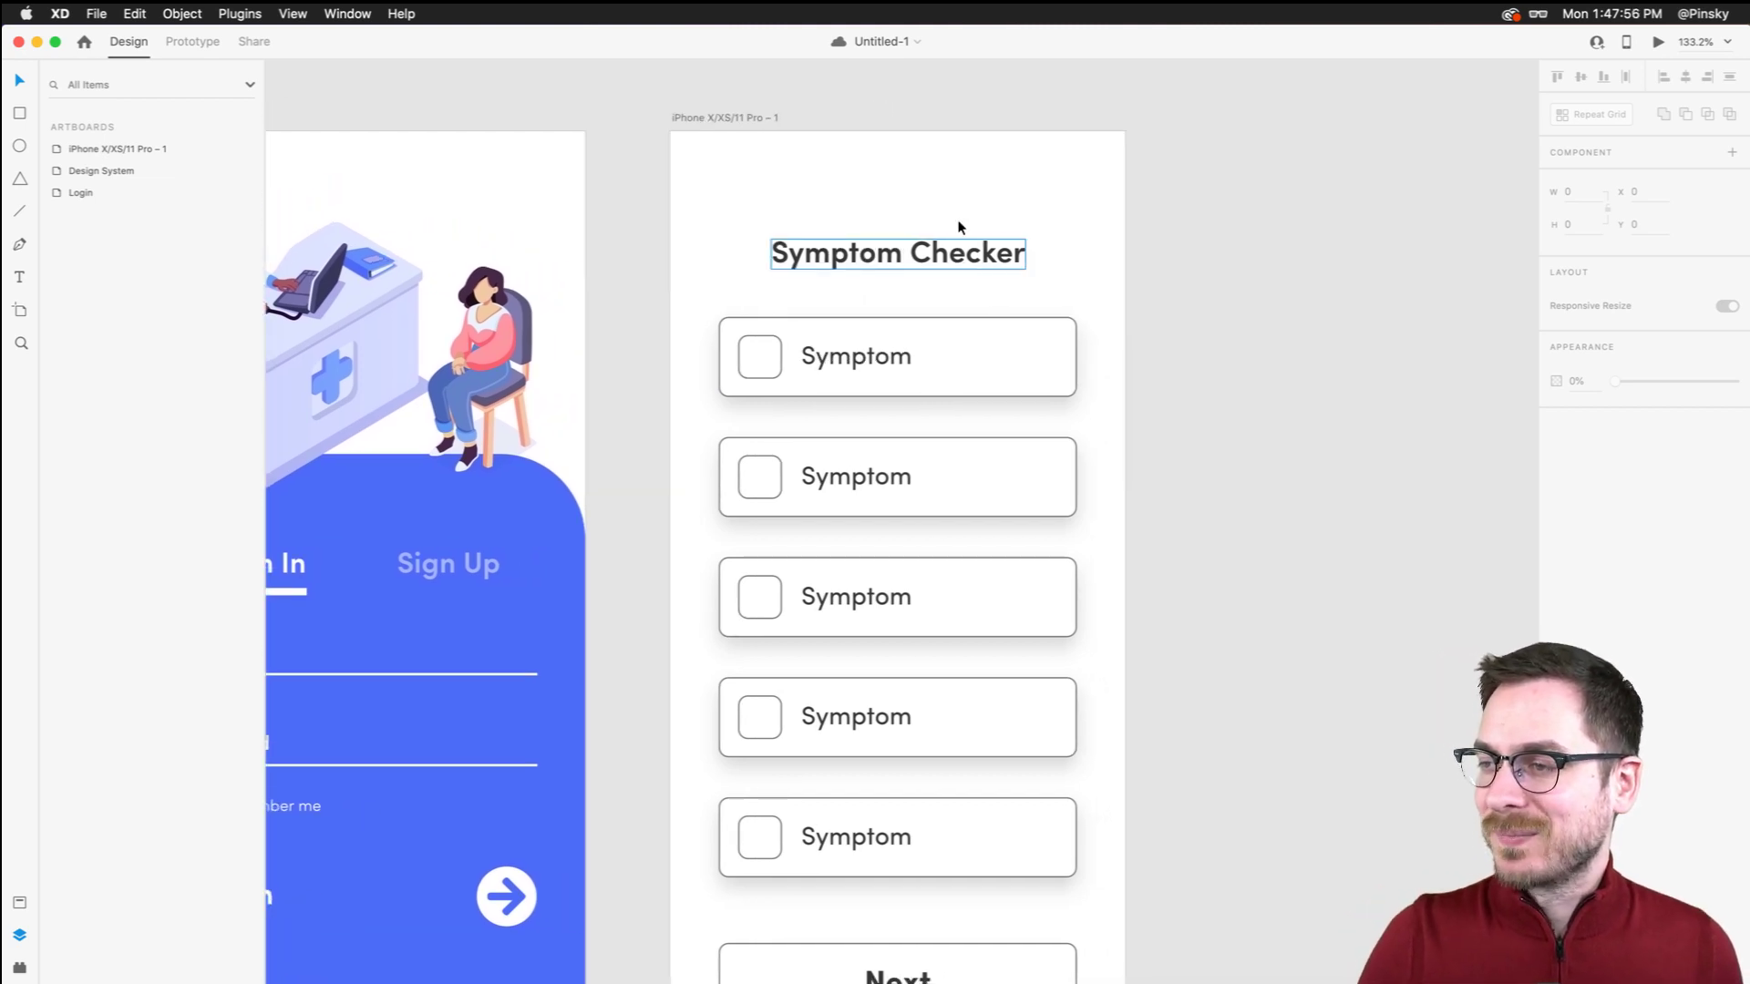
pyautogui.scroll(-3, 997, 297)
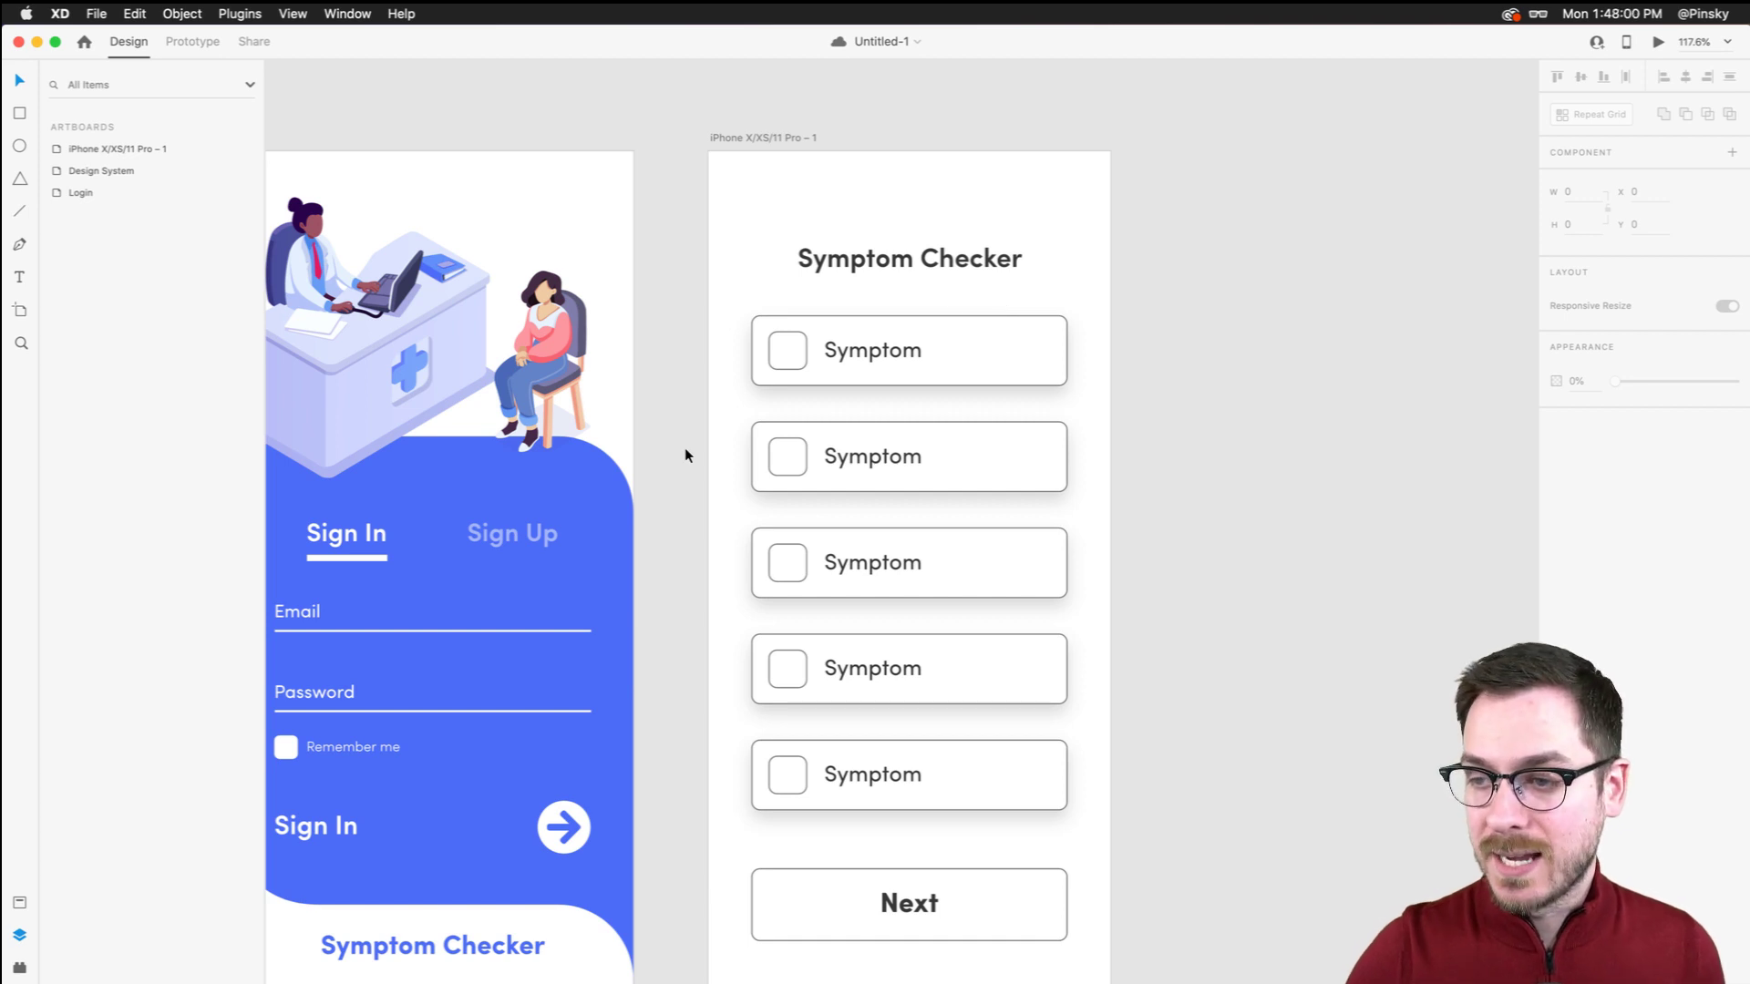
pyautogui.scroll(-5, 665, 492)
pyautogui.scroll(-5, 665, 492)
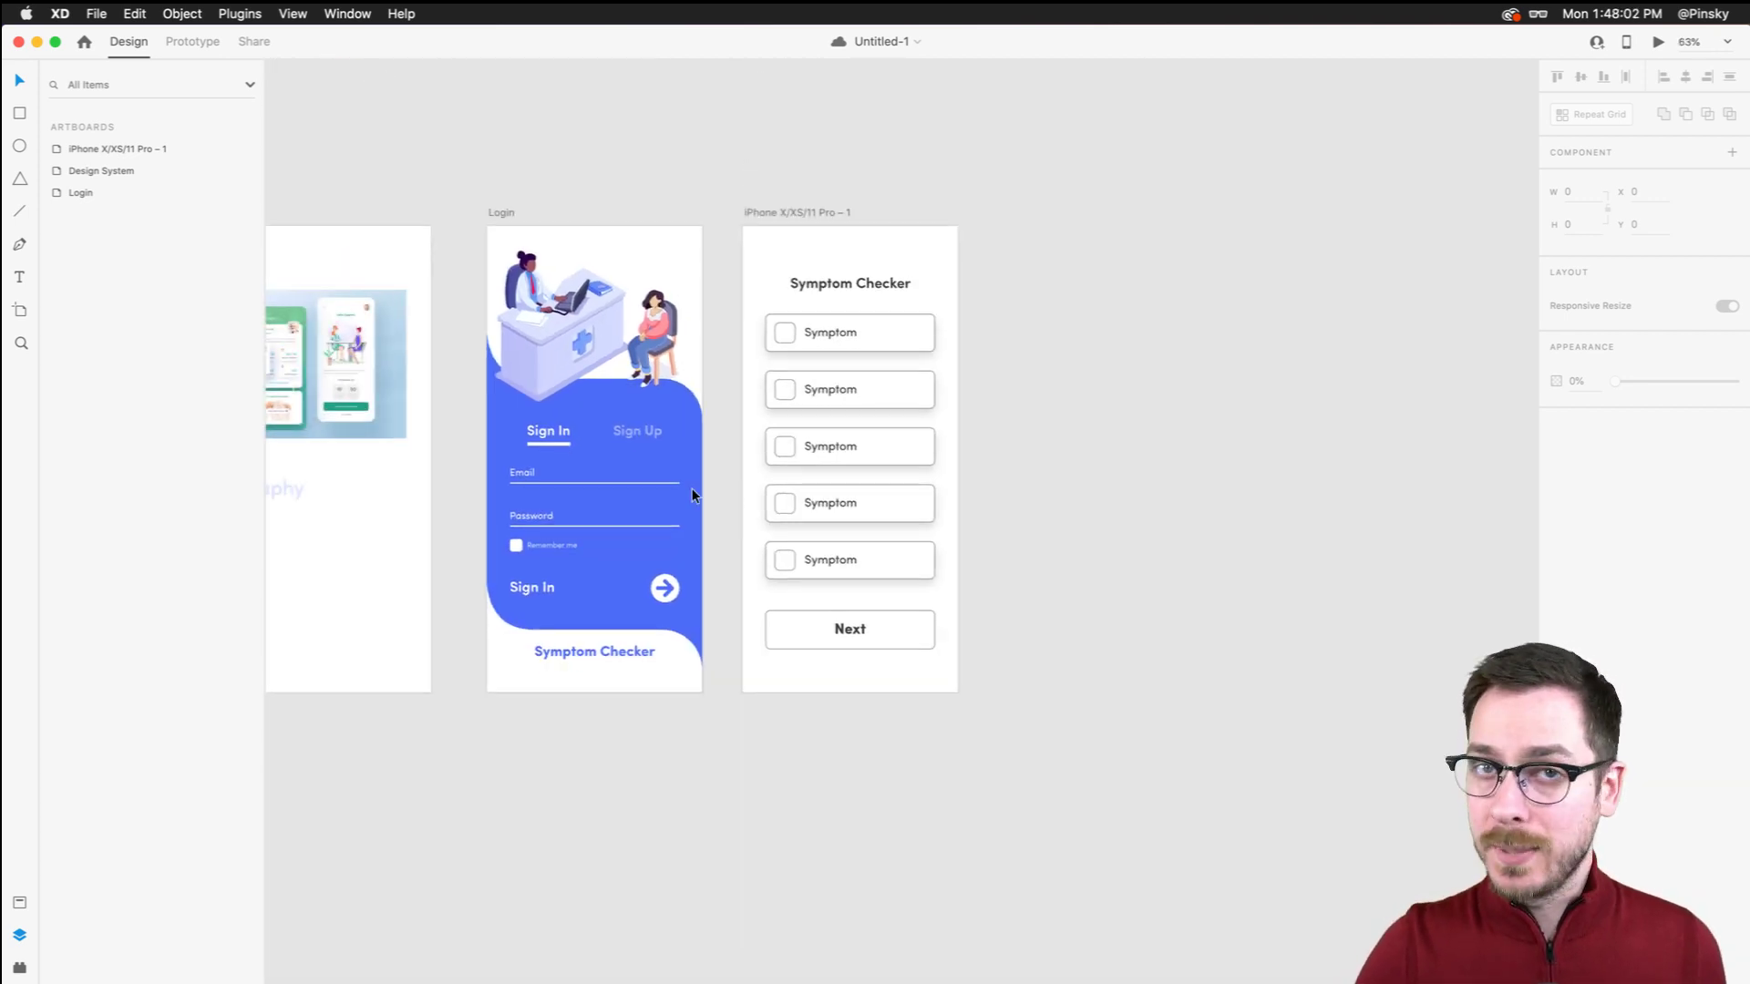
# Select the login's white curved footer shape and check the login screen once more in the preview
pyautogui.click(529, 653)
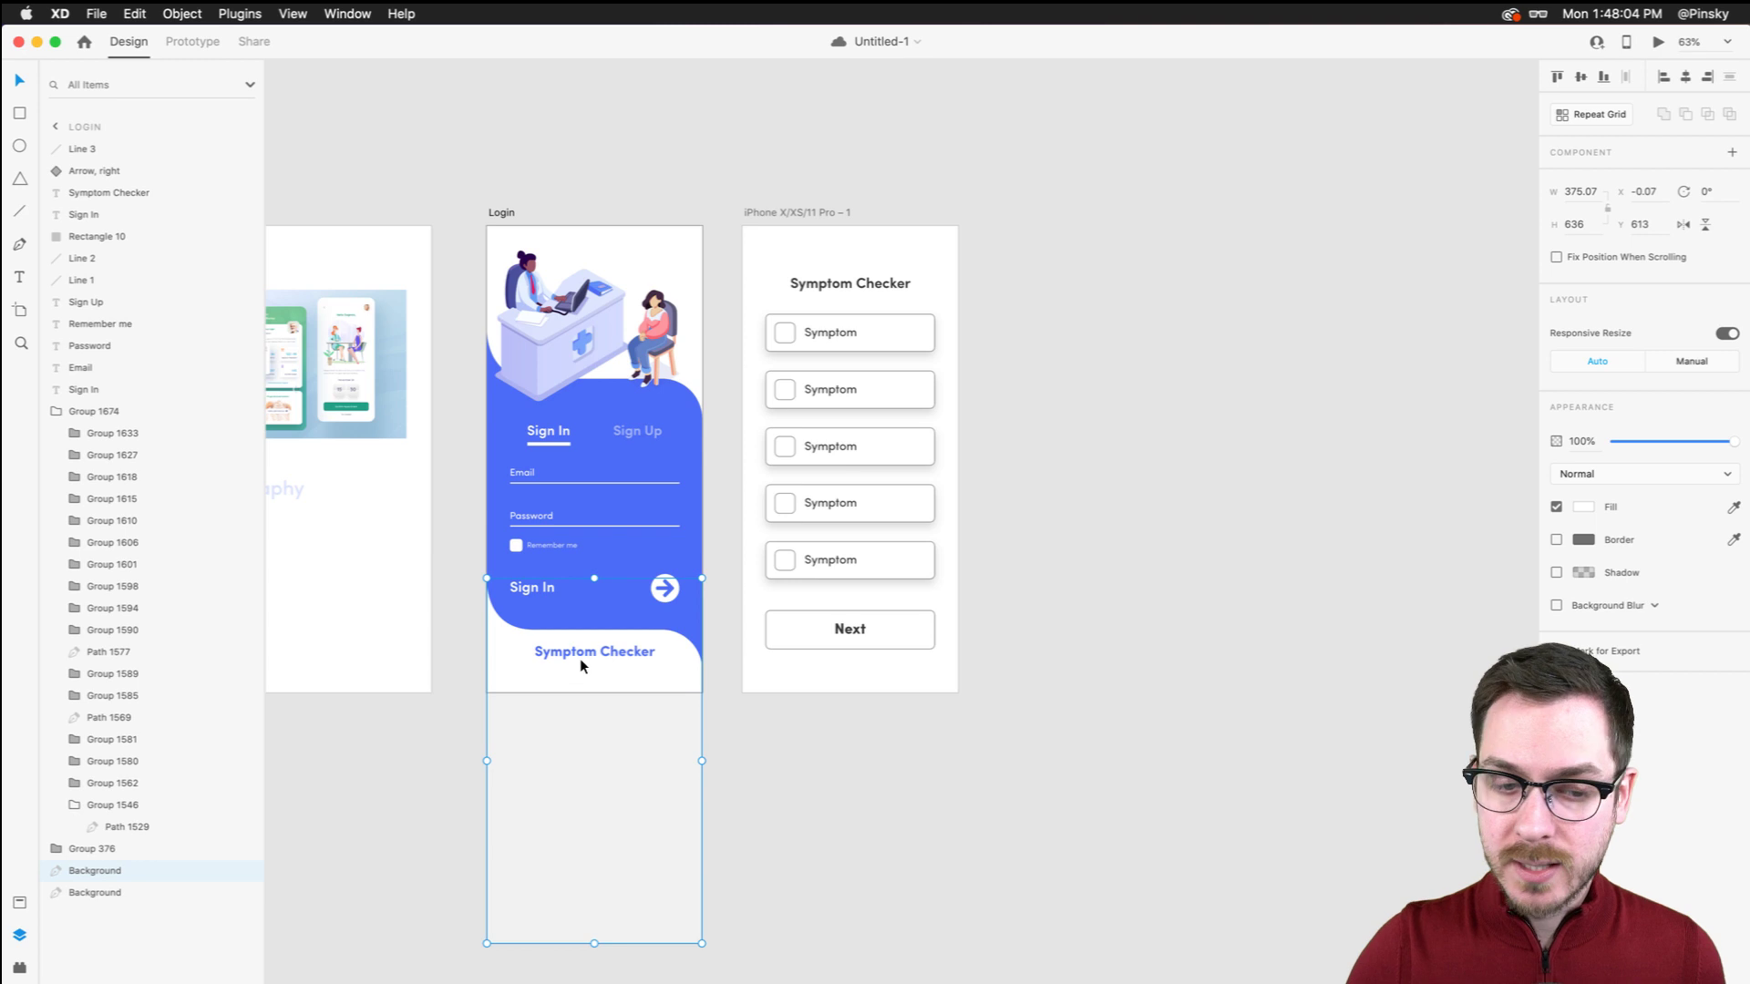
pyautogui.press('super+Return')
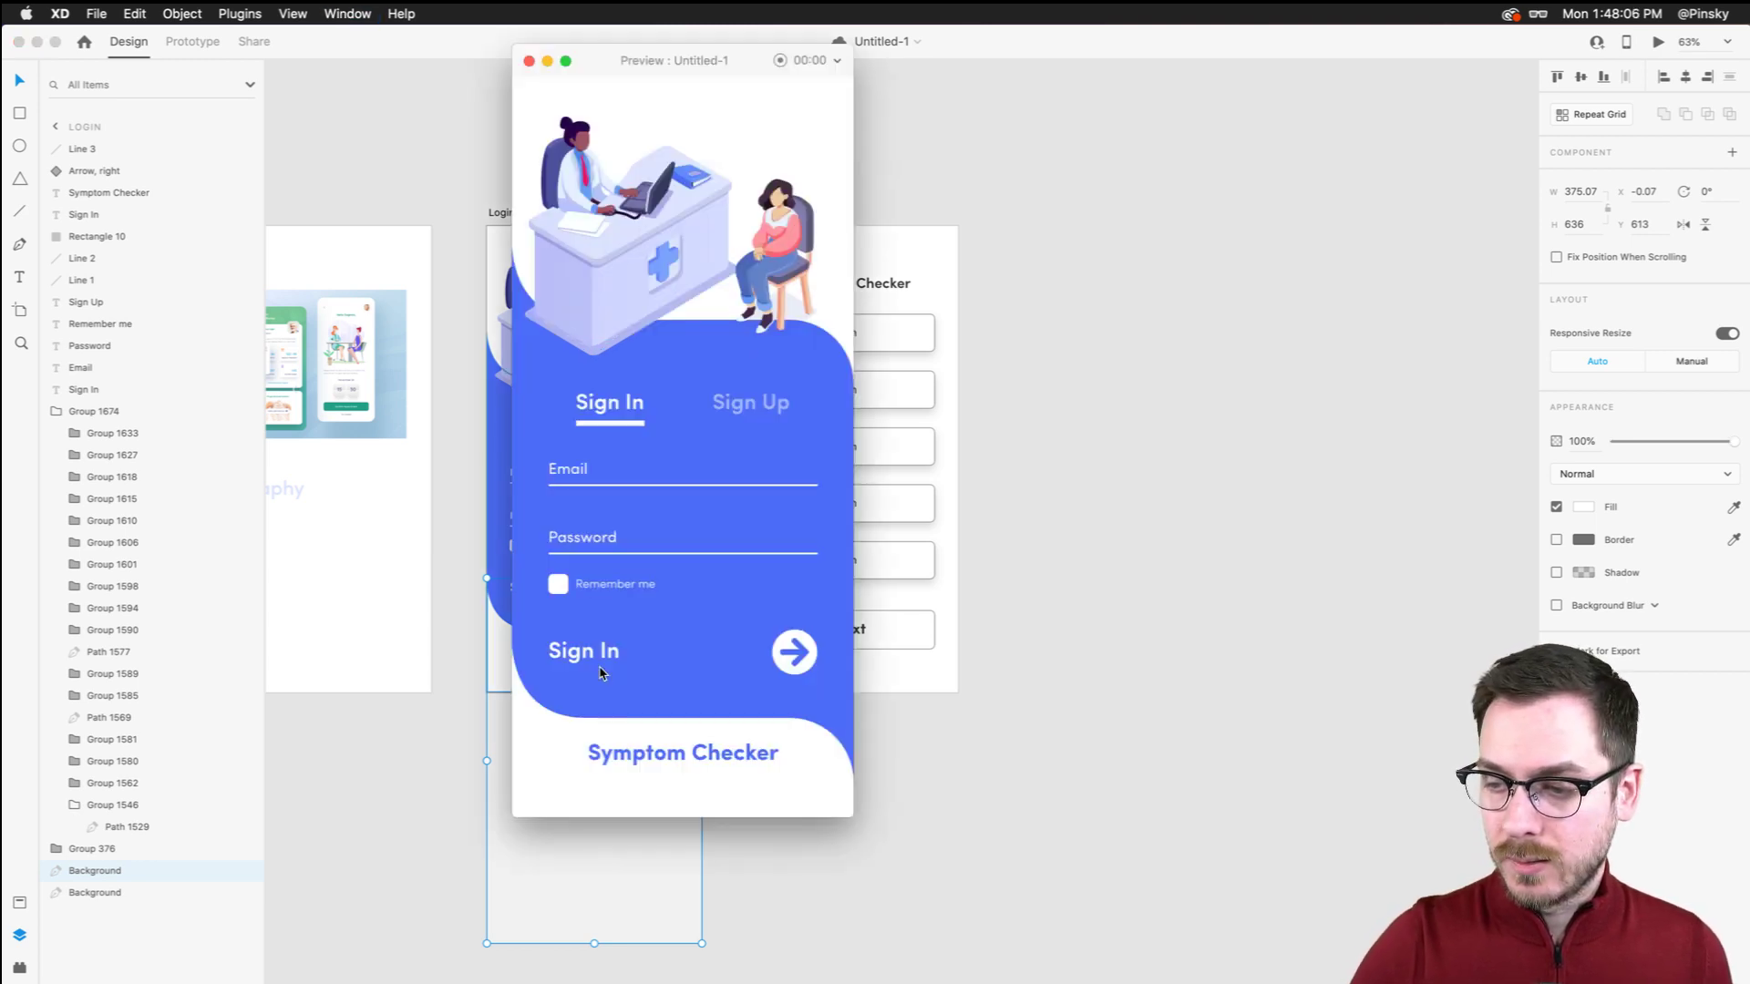
pyautogui.click(873, 412)
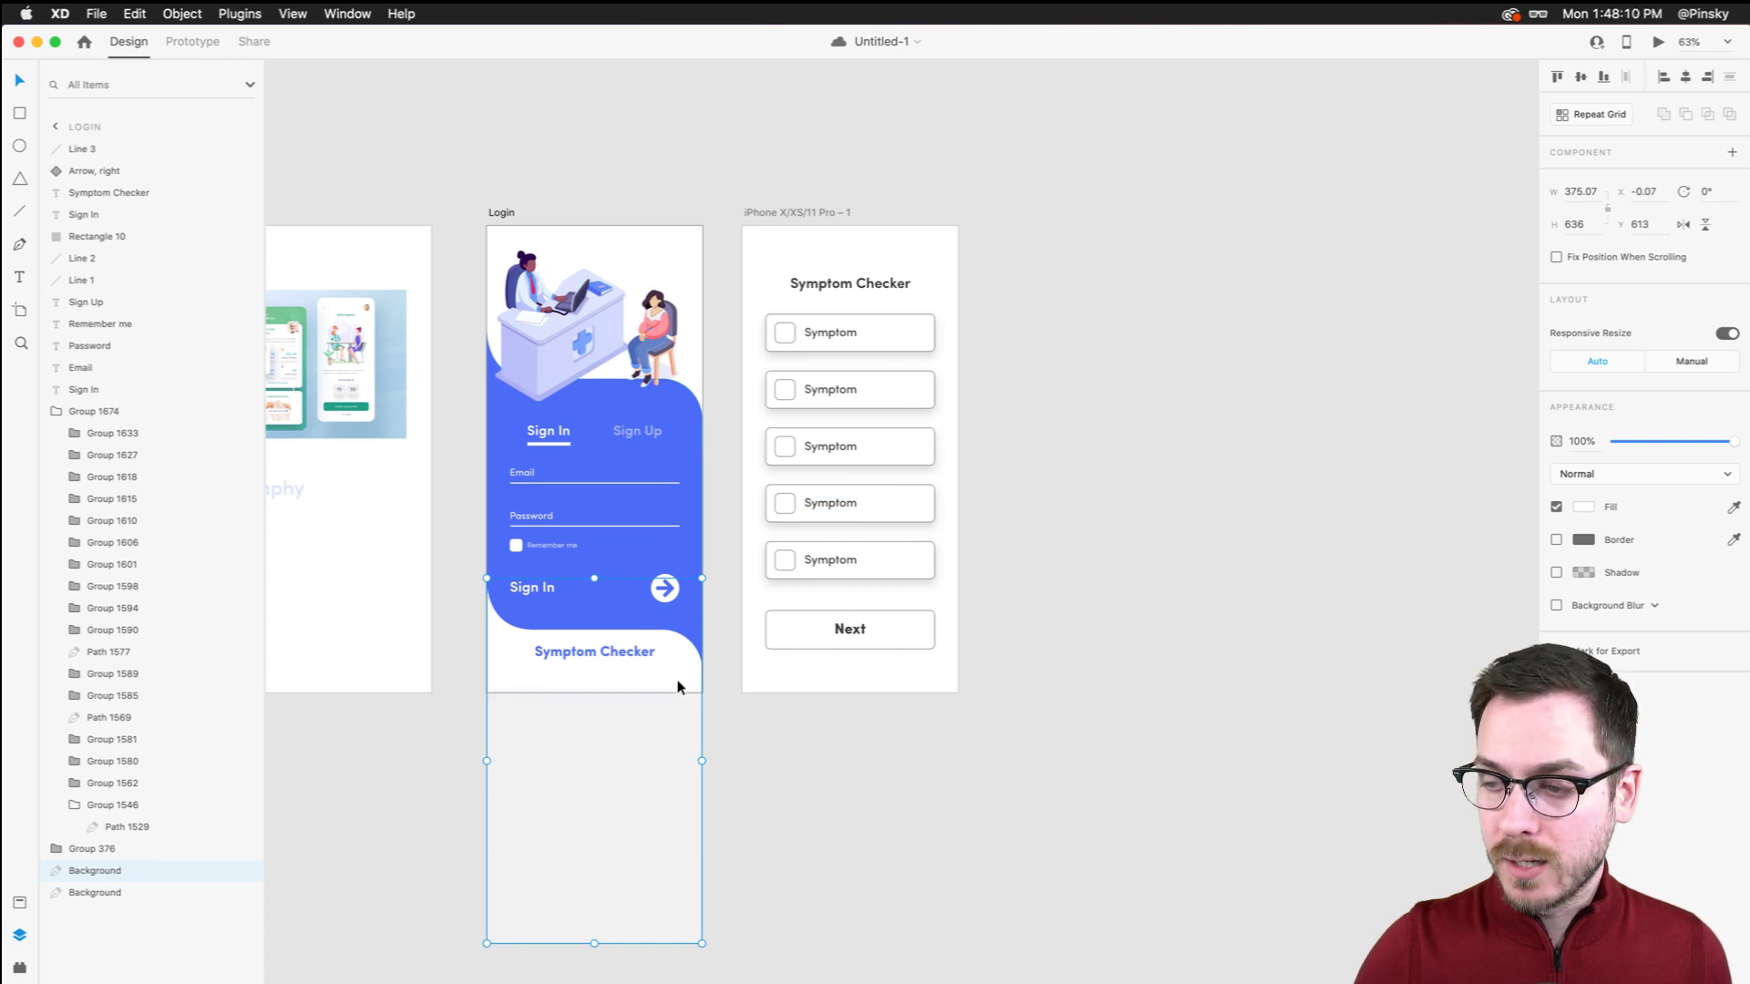
# Paste a copy of the login's white curved shape into the Symptom Checker artboard and move it up to Y 10
pyautogui.doubleClick(651, 720)
pyautogui.press('Escape')
pyautogui.moveTo(680, 653)
pyautogui.mouseDown()
pyautogui.moveTo(659, 594)
pyautogui.moveTo(675, 651)
pyautogui.mouseUp()
pyautogui.press('super+z')
pyautogui.click(911, 251)
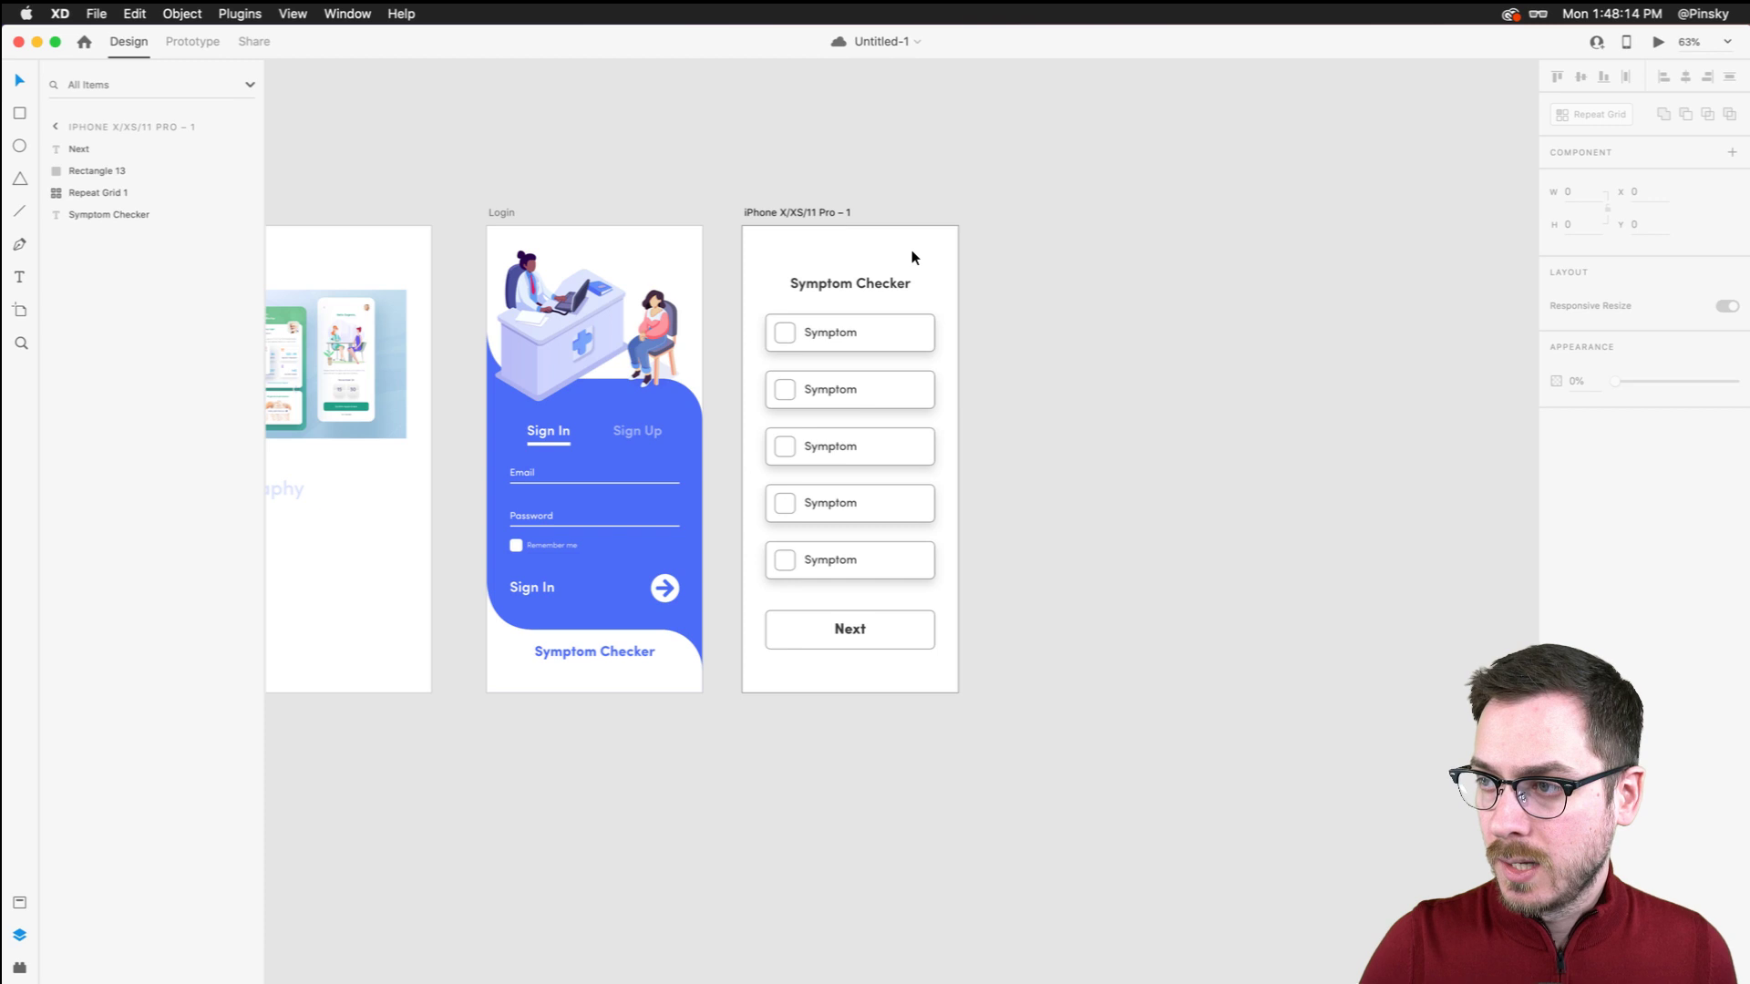
pyautogui.press('super+v')
pyautogui.moveTo(909, 691); pyautogui.dragTo(889, 343)
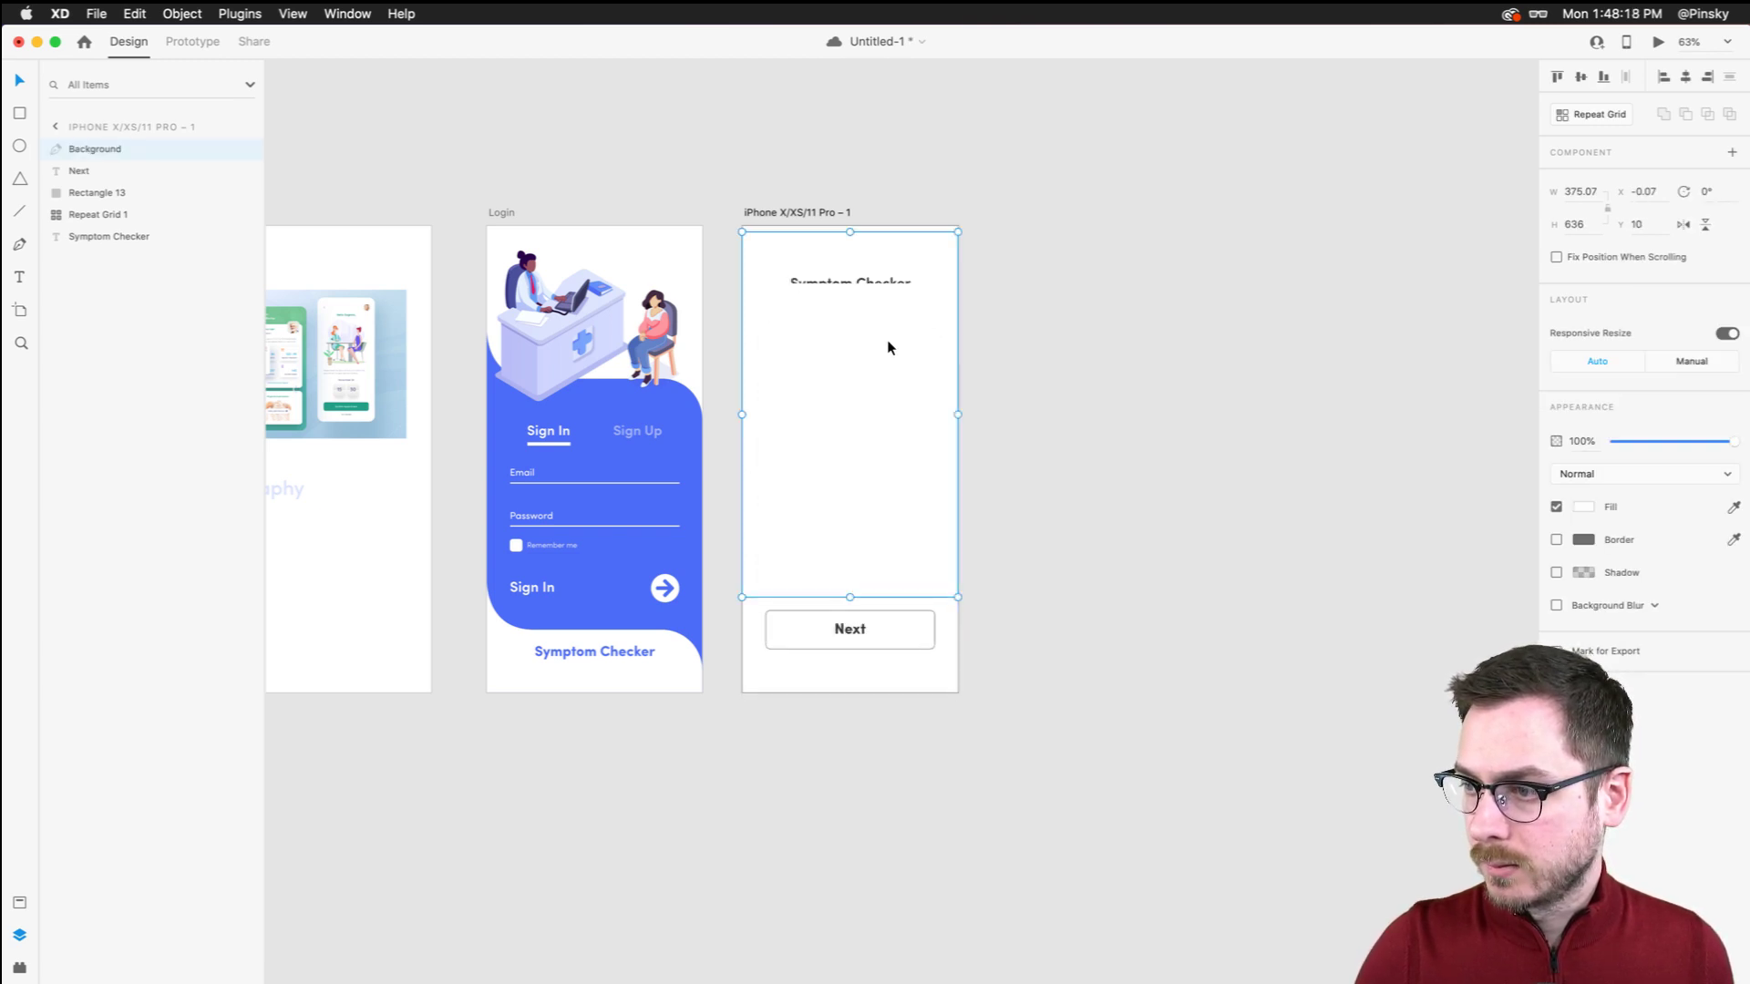
# Fill the pasted curved shape with grey #D5D5D5 and move it down to Y 40, below the Symptom Checker title
pyautogui.click(1576, 506)
pyautogui.click(1366, 438)
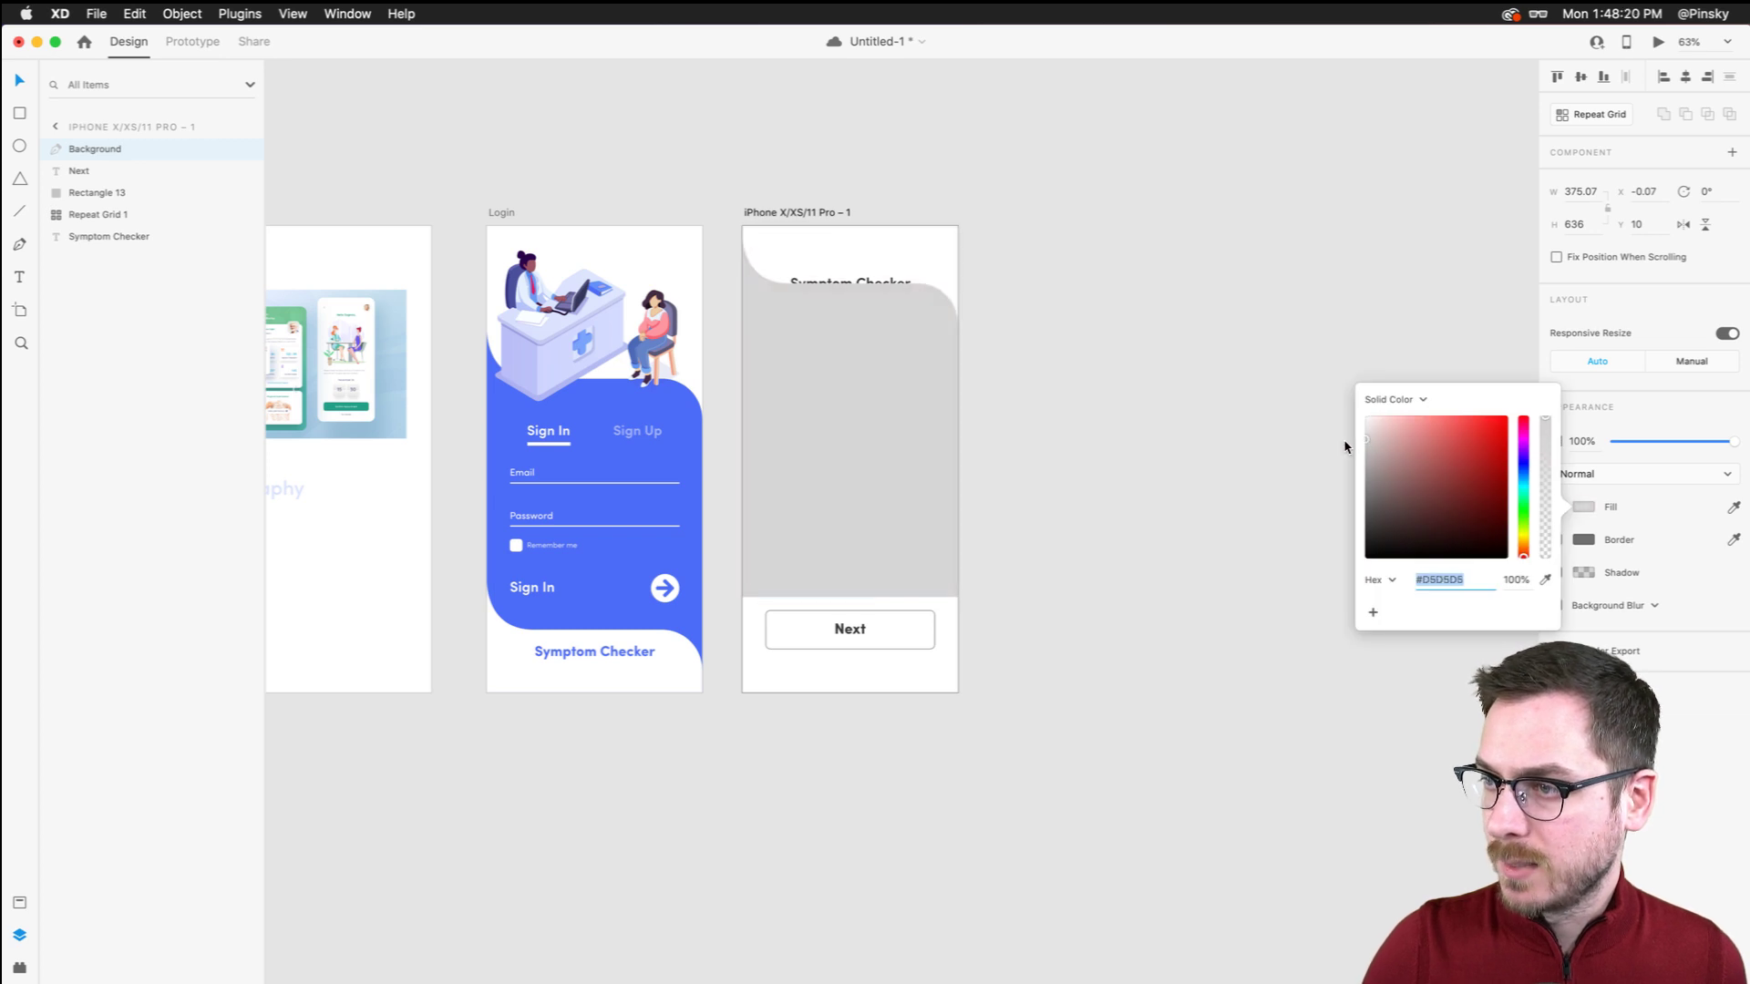
pyautogui.click(1711, 775)
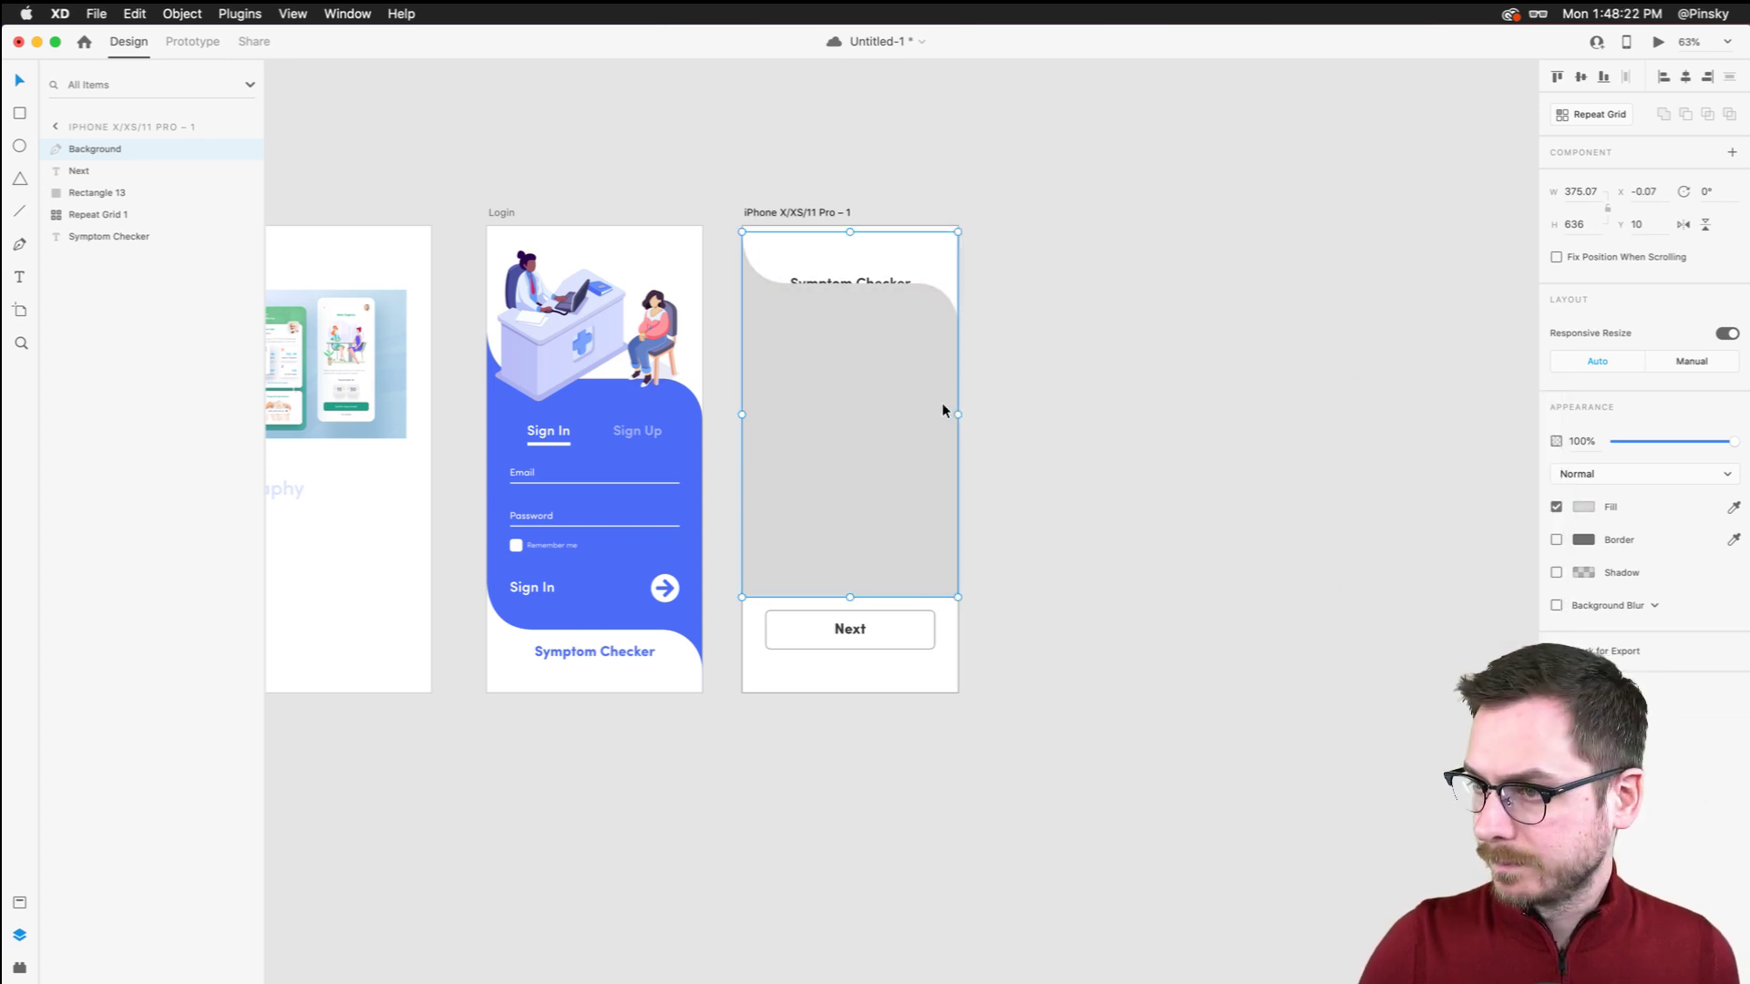
pyautogui.moveTo(870, 380); pyautogui.dragTo(868, 397)
# Try to extend the grey shape downward by moving one corner point and by stretching its bottom edge
pyautogui.doubleClick(863, 565)
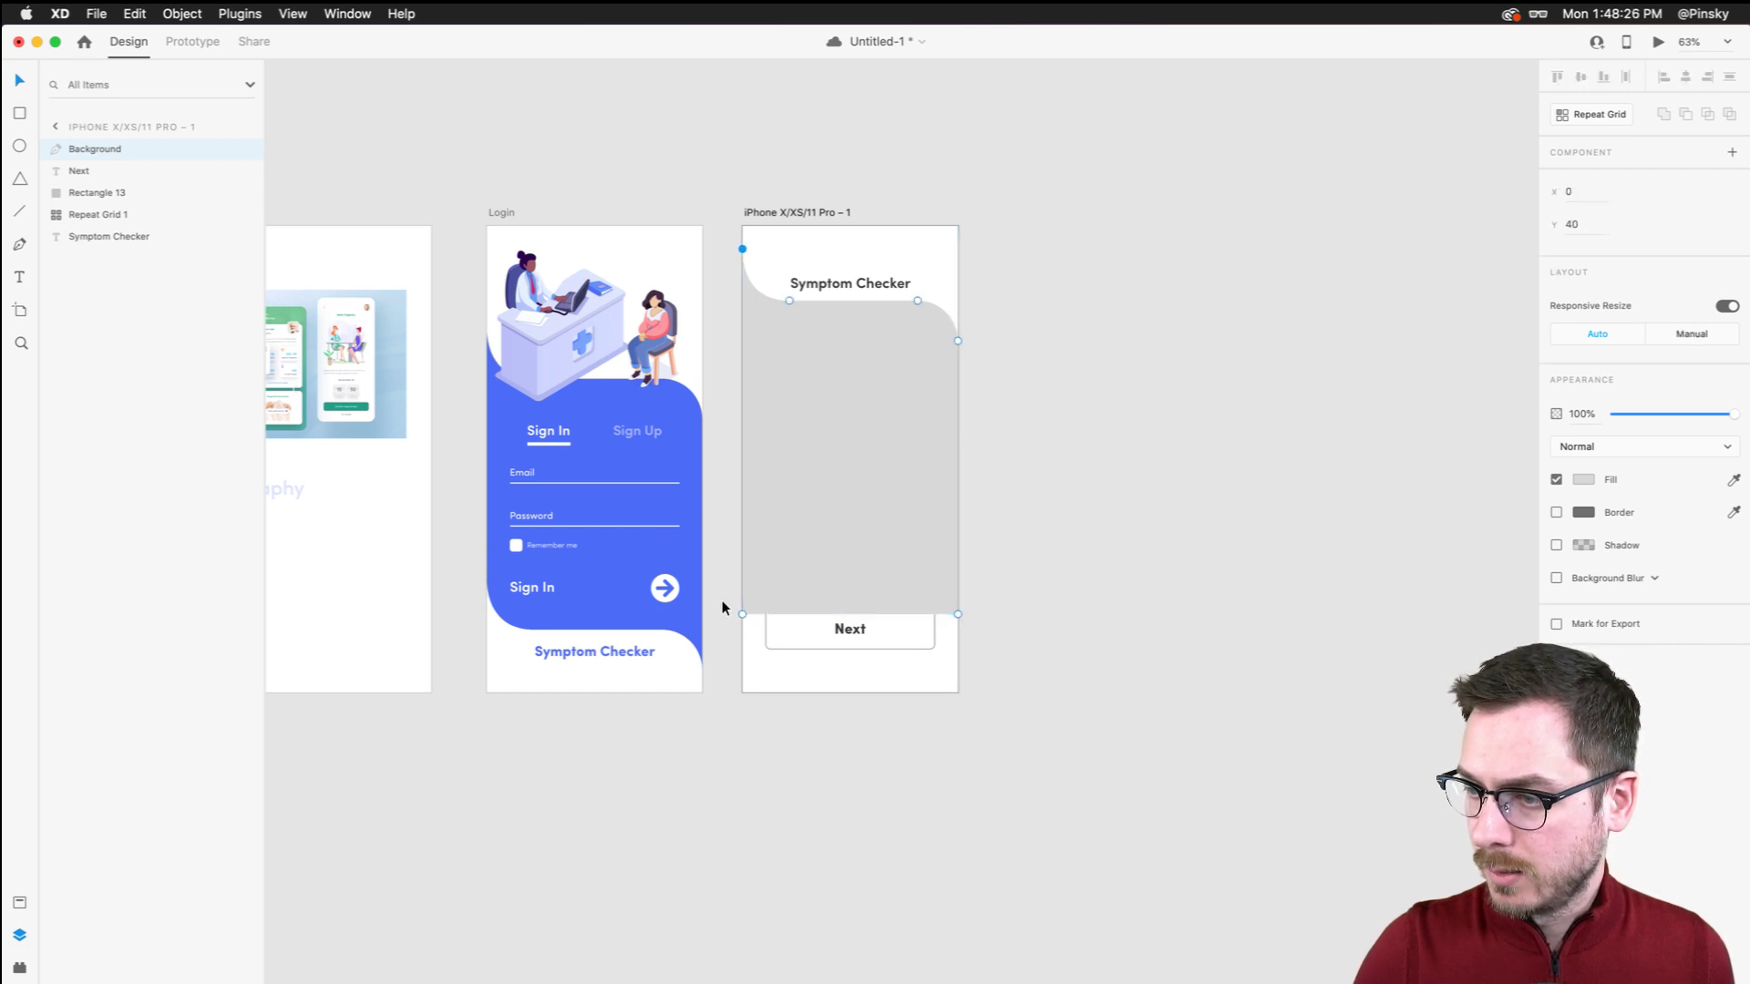
pyautogui.moveTo(958, 614); pyautogui.dragTo(960, 687)
pyautogui.press('super+z')
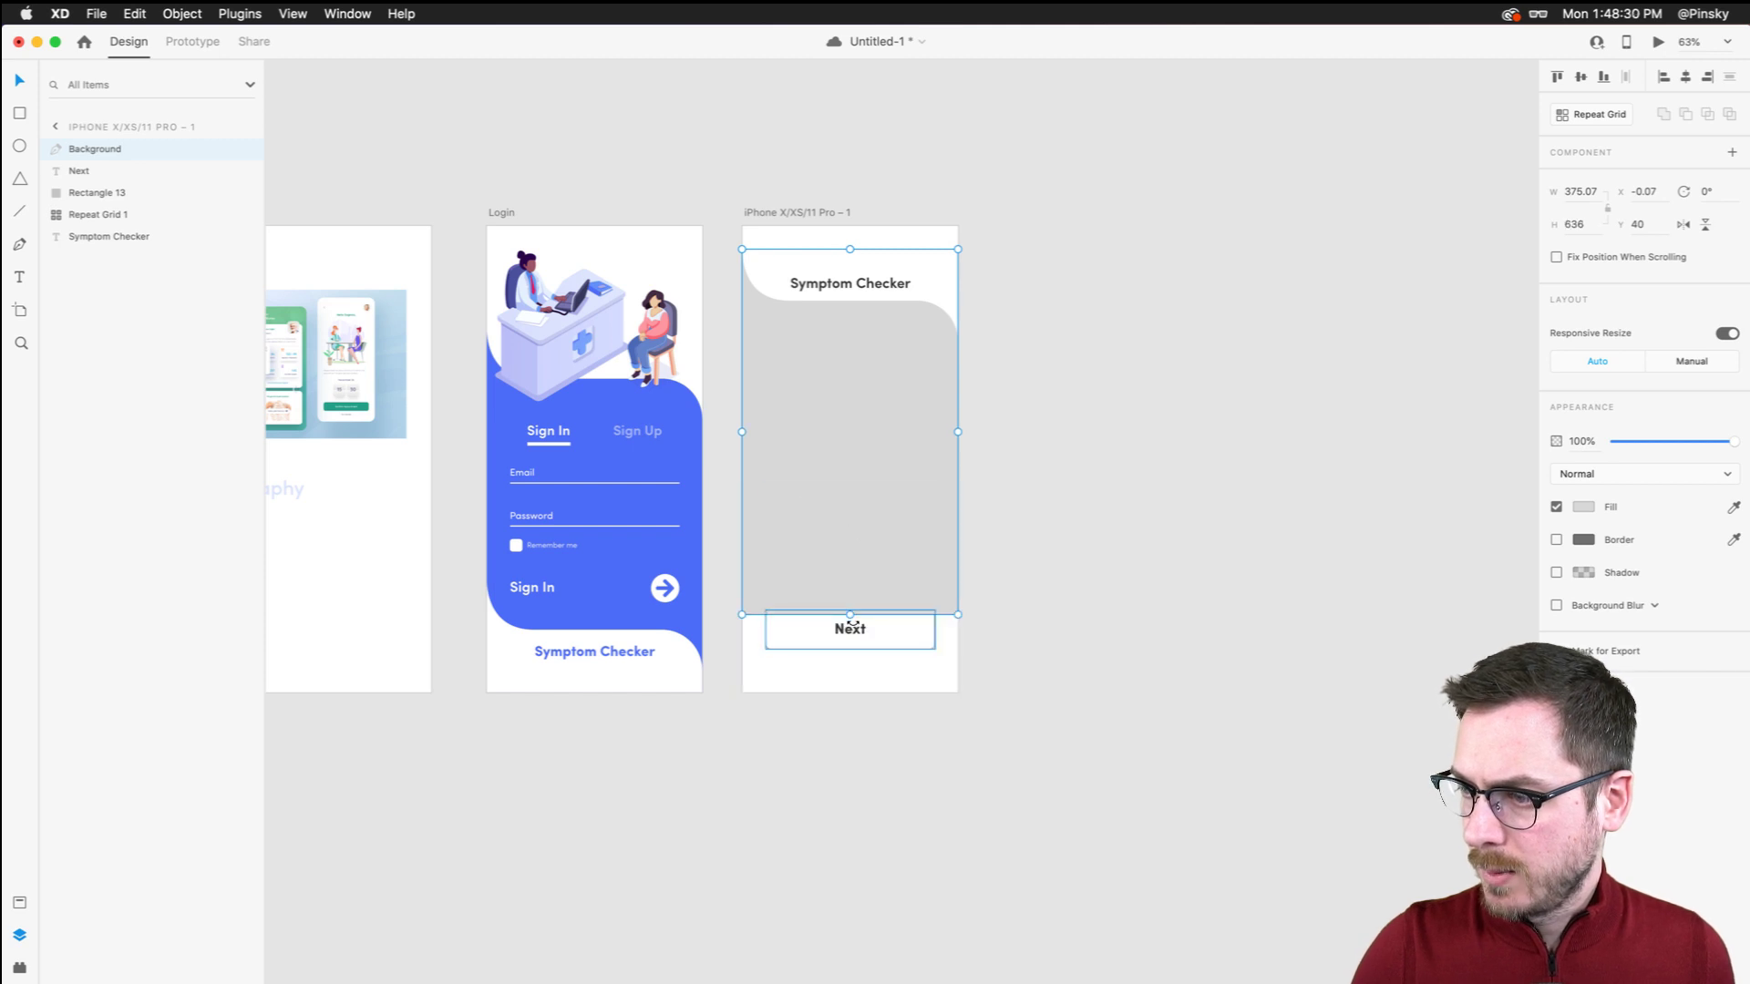
pyautogui.moveTo(849, 614); pyautogui.dragTo(851, 656)
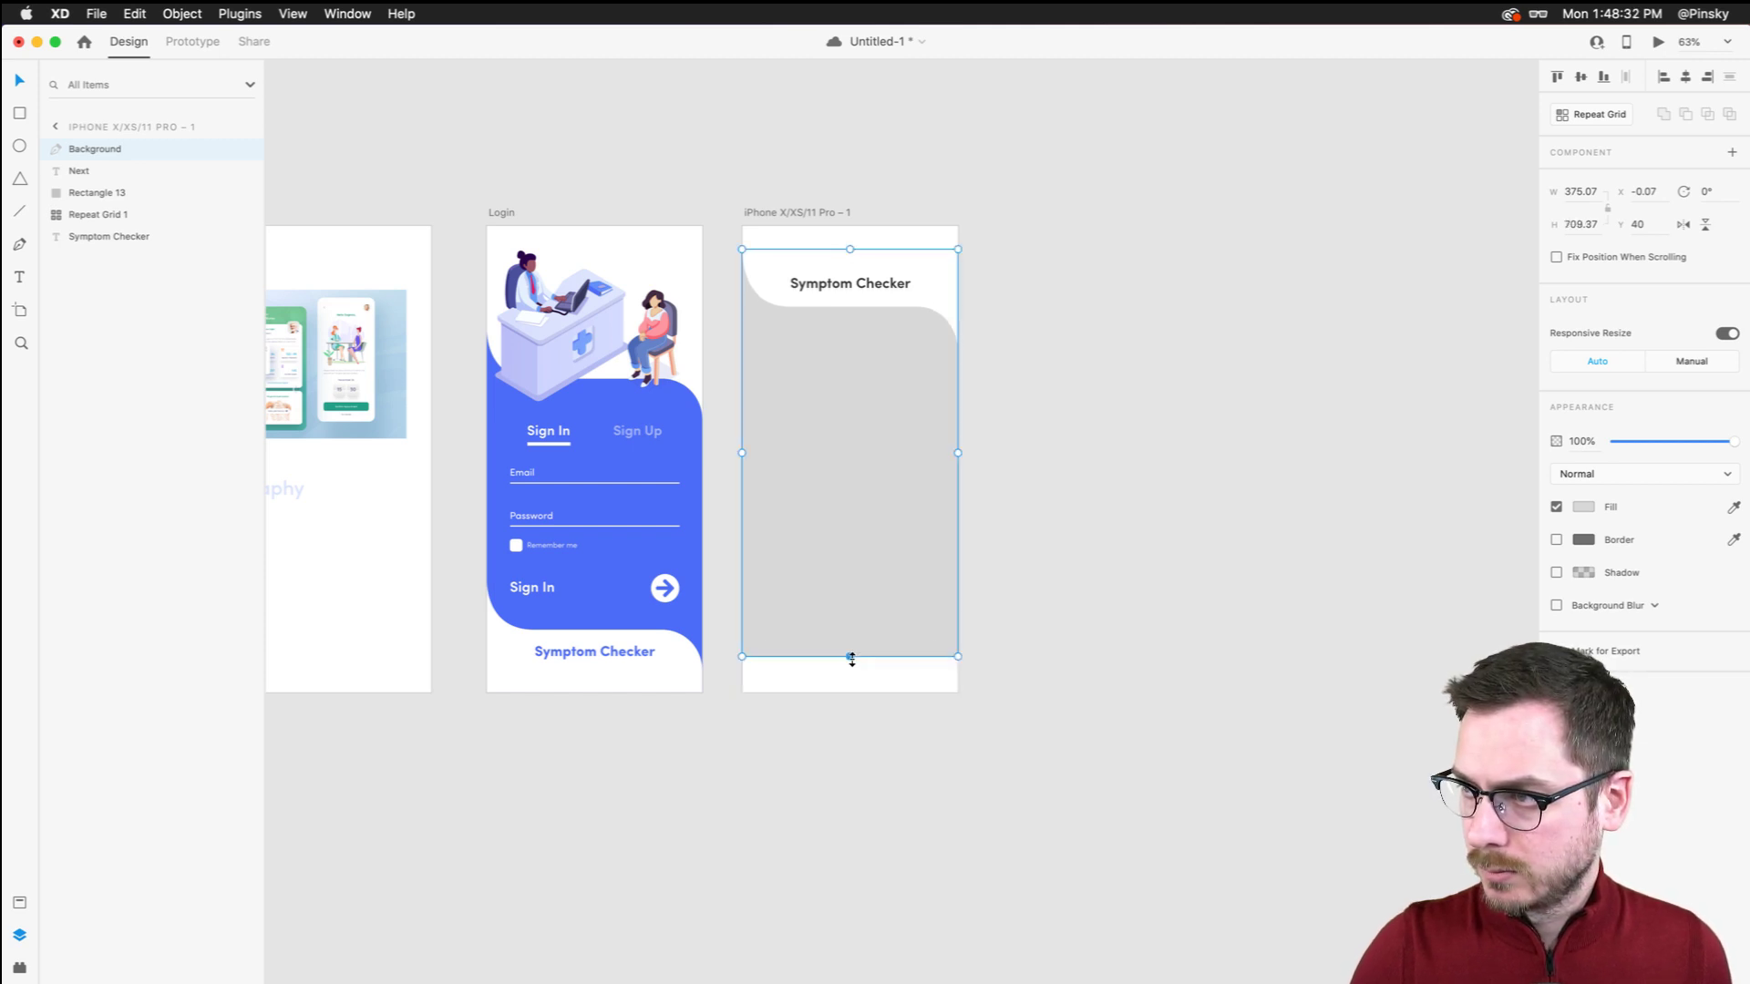
pyautogui.press('super+z')
# Move both bottom corner points of the grey shape down to the artboard's lower edge, making it 777.85 high
pyautogui.doubleClick(801, 602)
pyautogui.moveTo(720, 599); pyautogui.dragTo(957, 695)
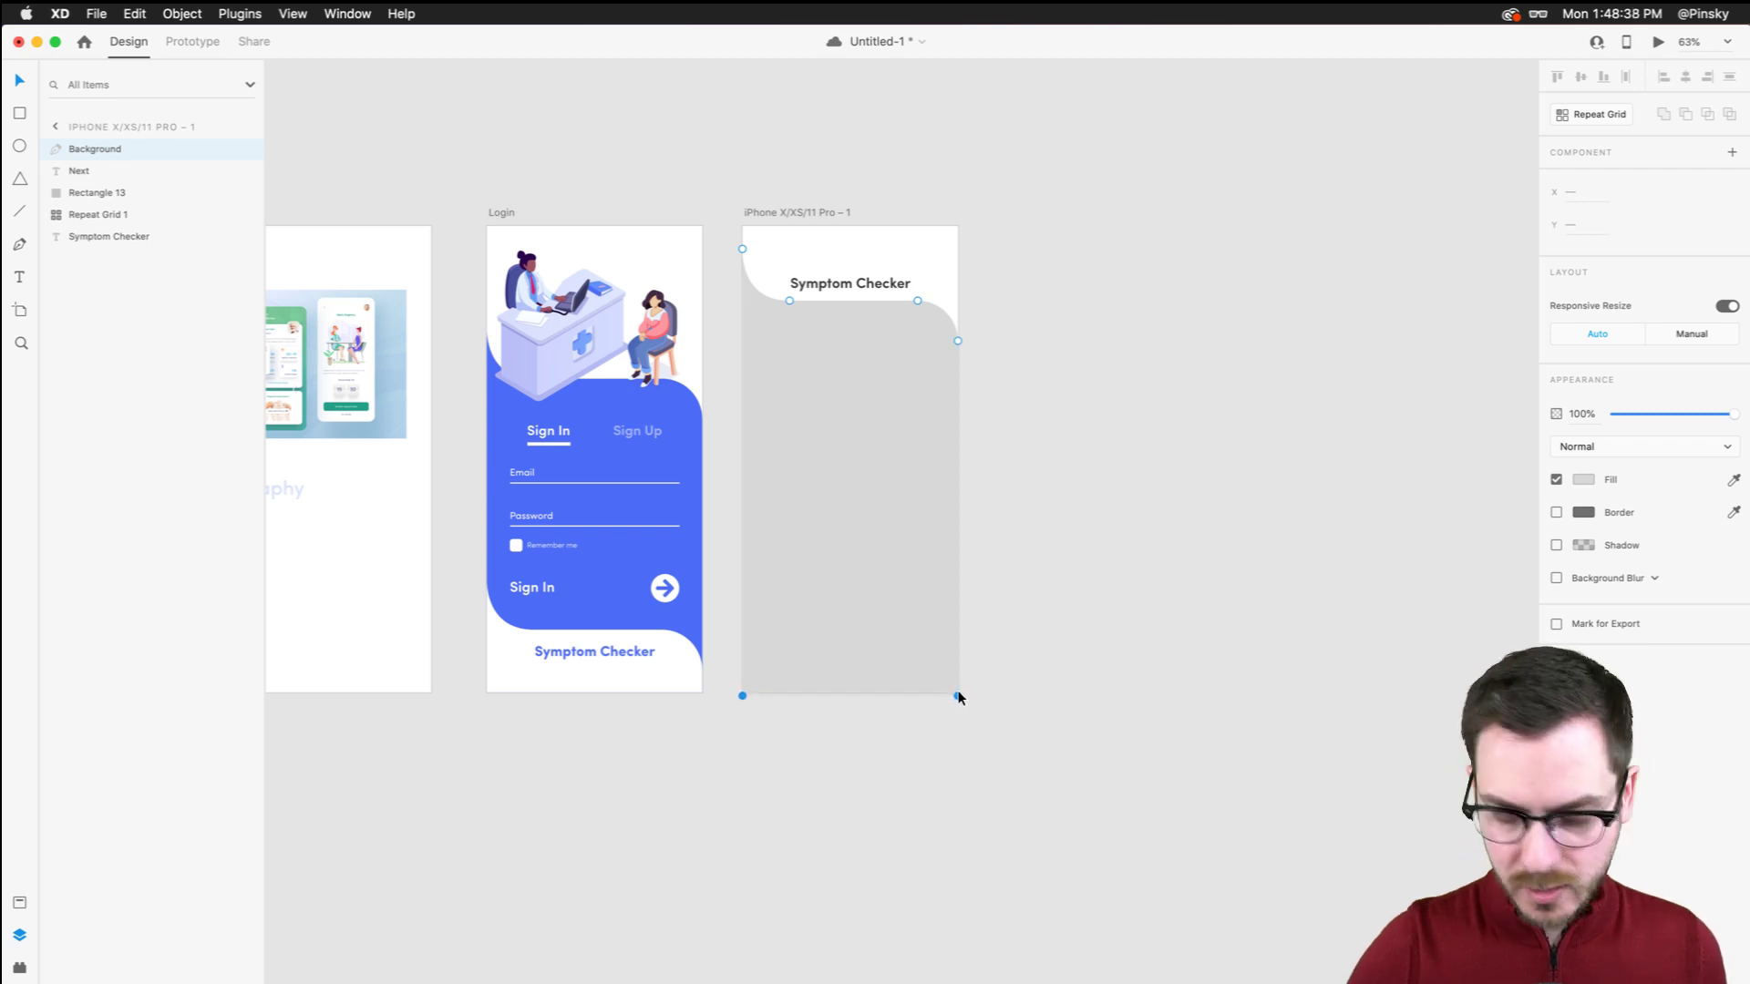
pyautogui.press('Escape')
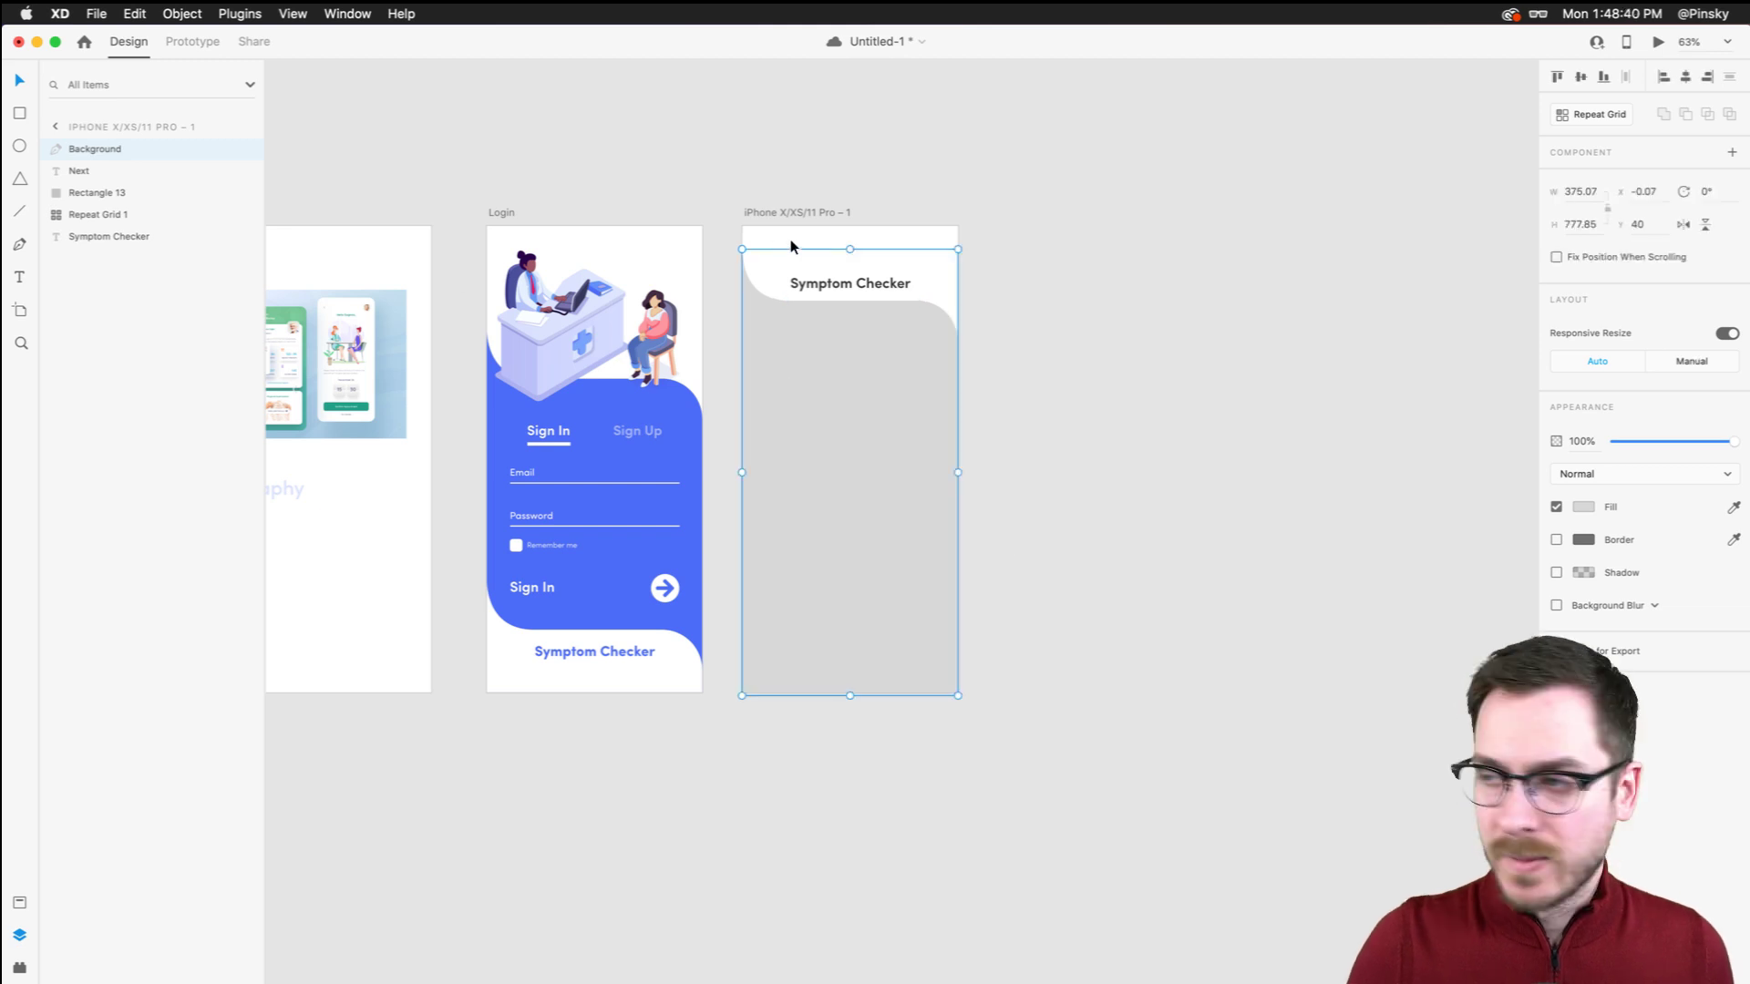
pyautogui.click(929, 240)
pyautogui.click(887, 344)
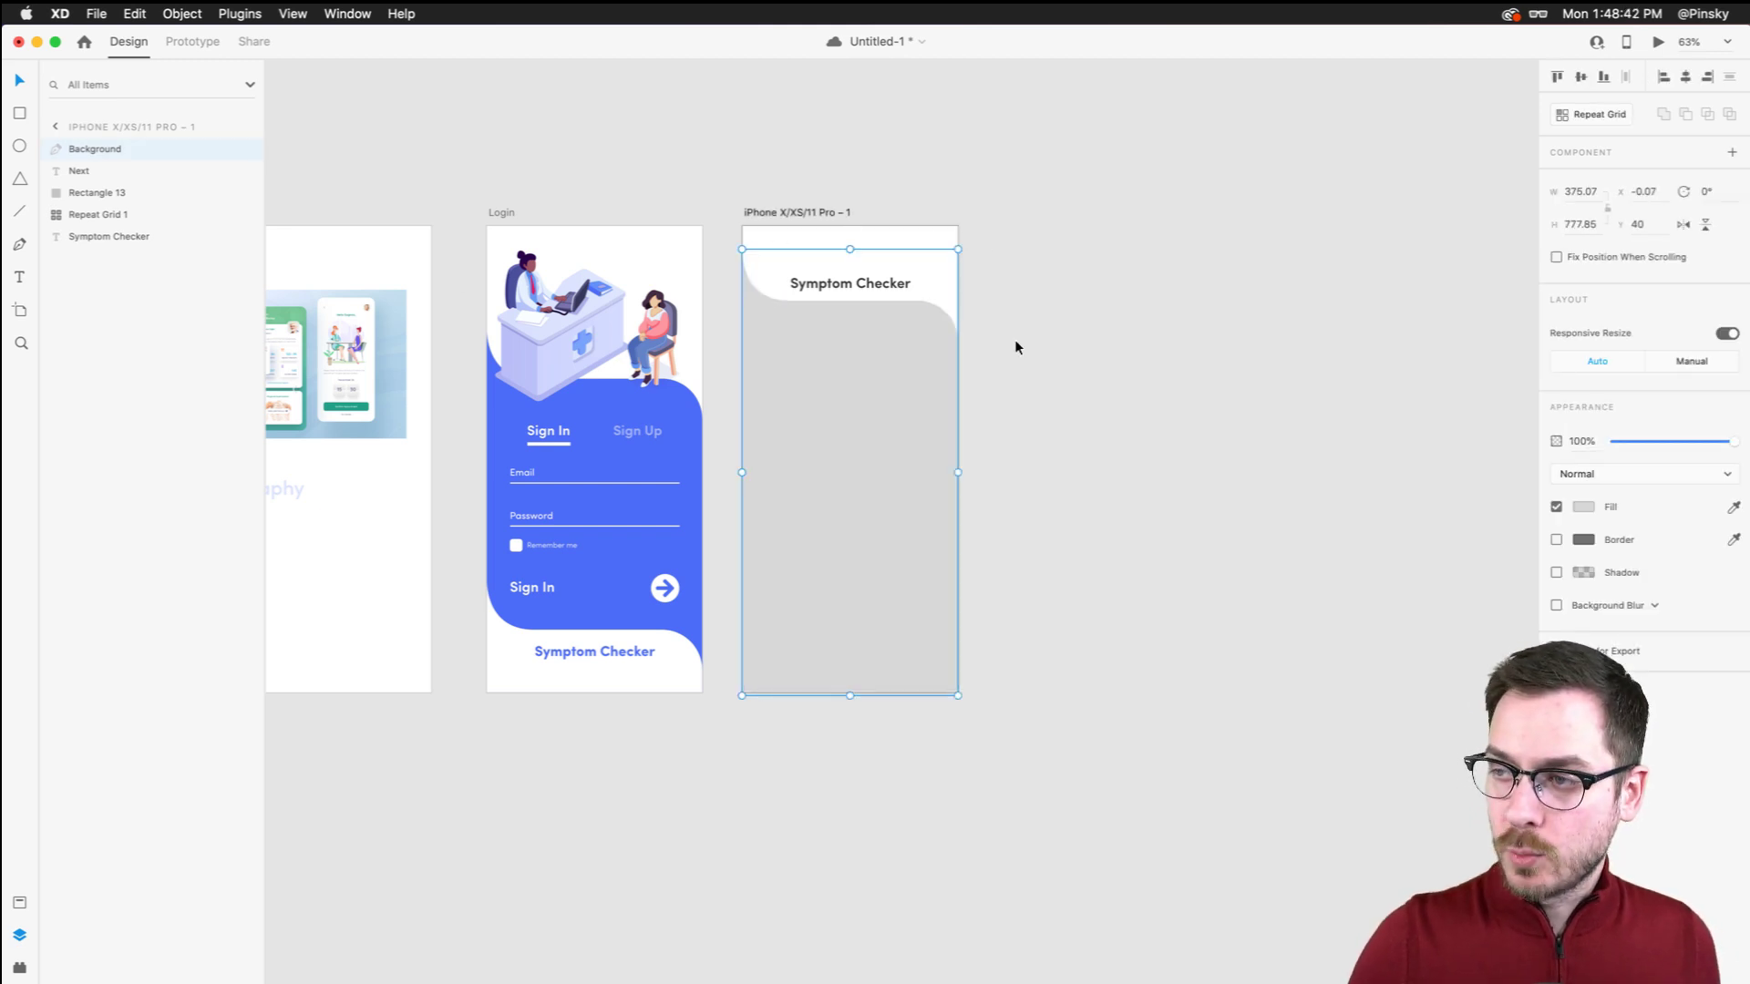
# Set the curved shape's fill to white #FFFFFF
pyautogui.click(1587, 508)
pyautogui.moveTo(1408, 460); pyautogui.dragTo(1274, 343)
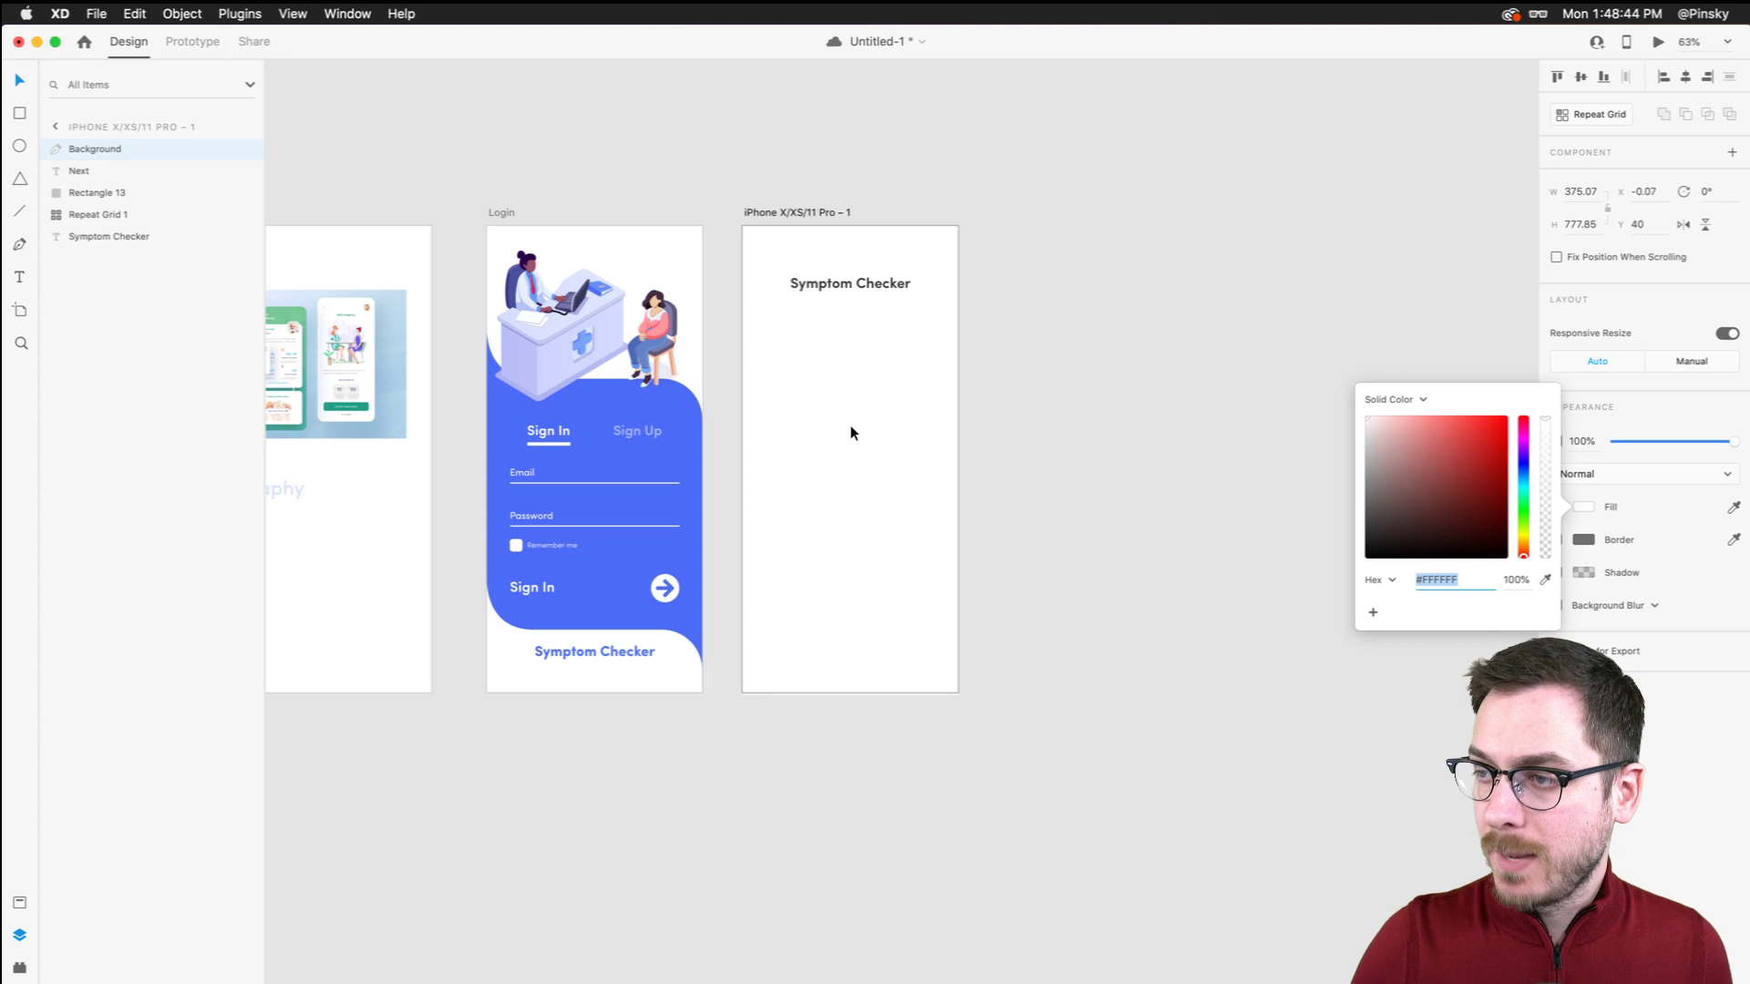
pyautogui.click(1625, 773)
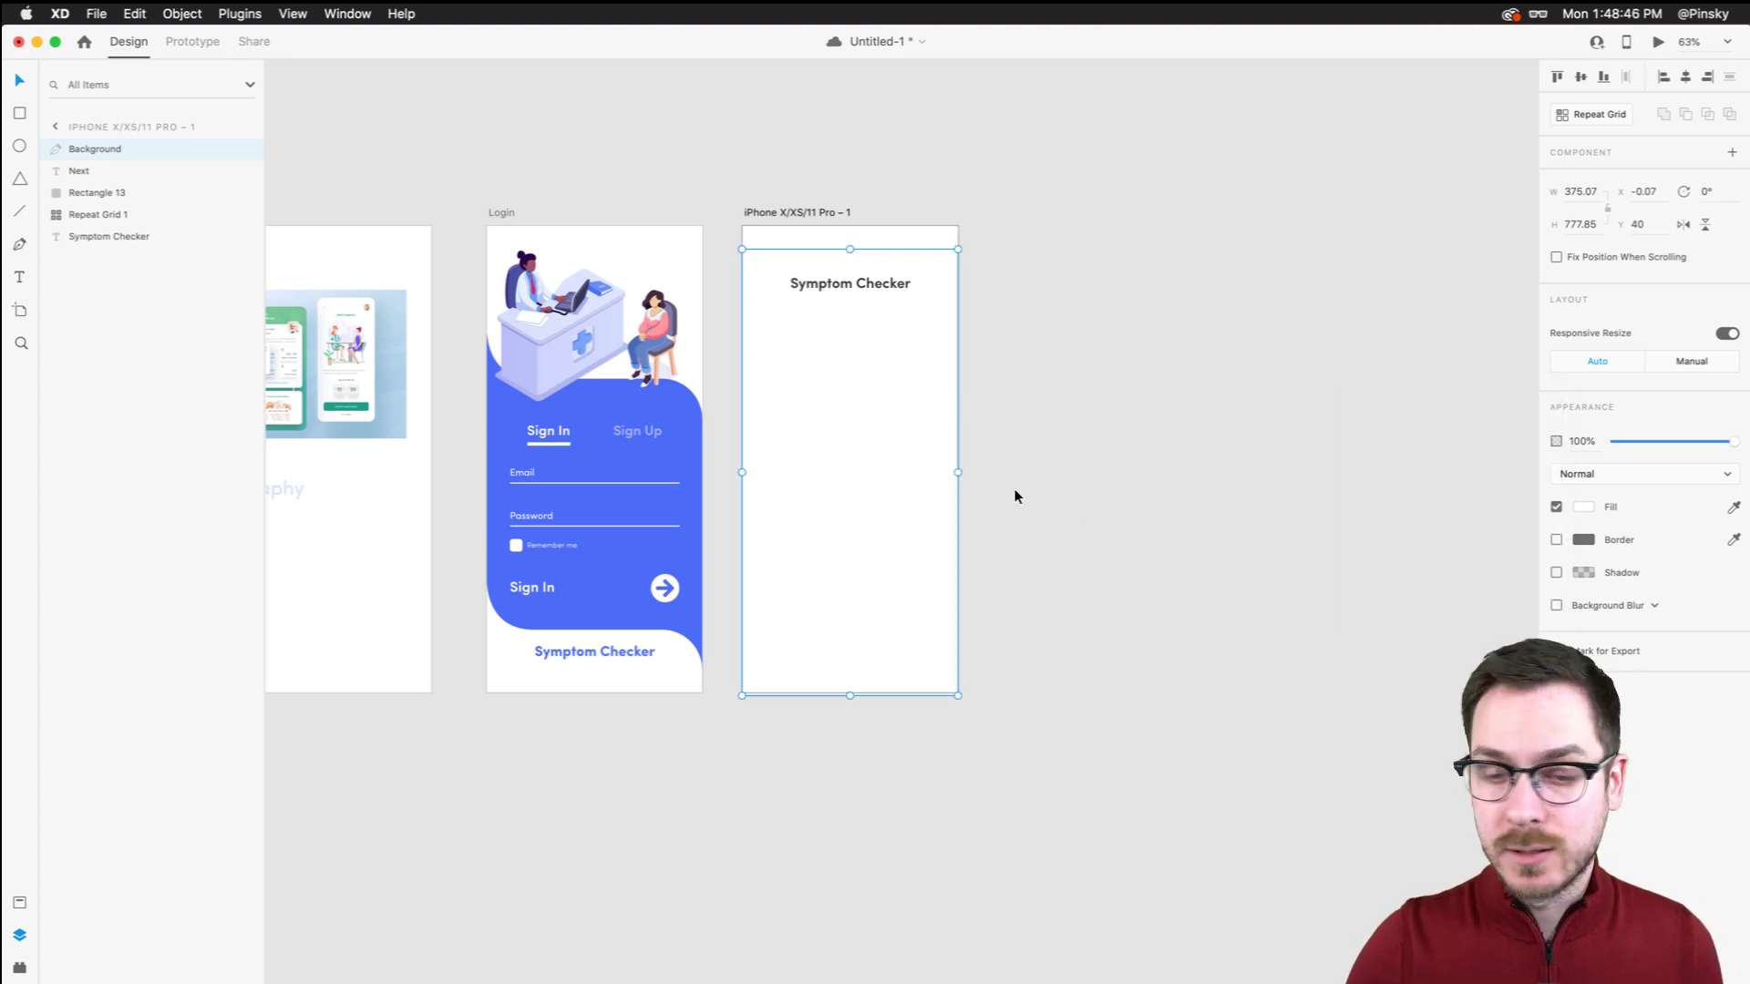
# Fill the Symptom Checker artboard with the Periwinkle colour from the saved assets
pyautogui.click(802, 212)
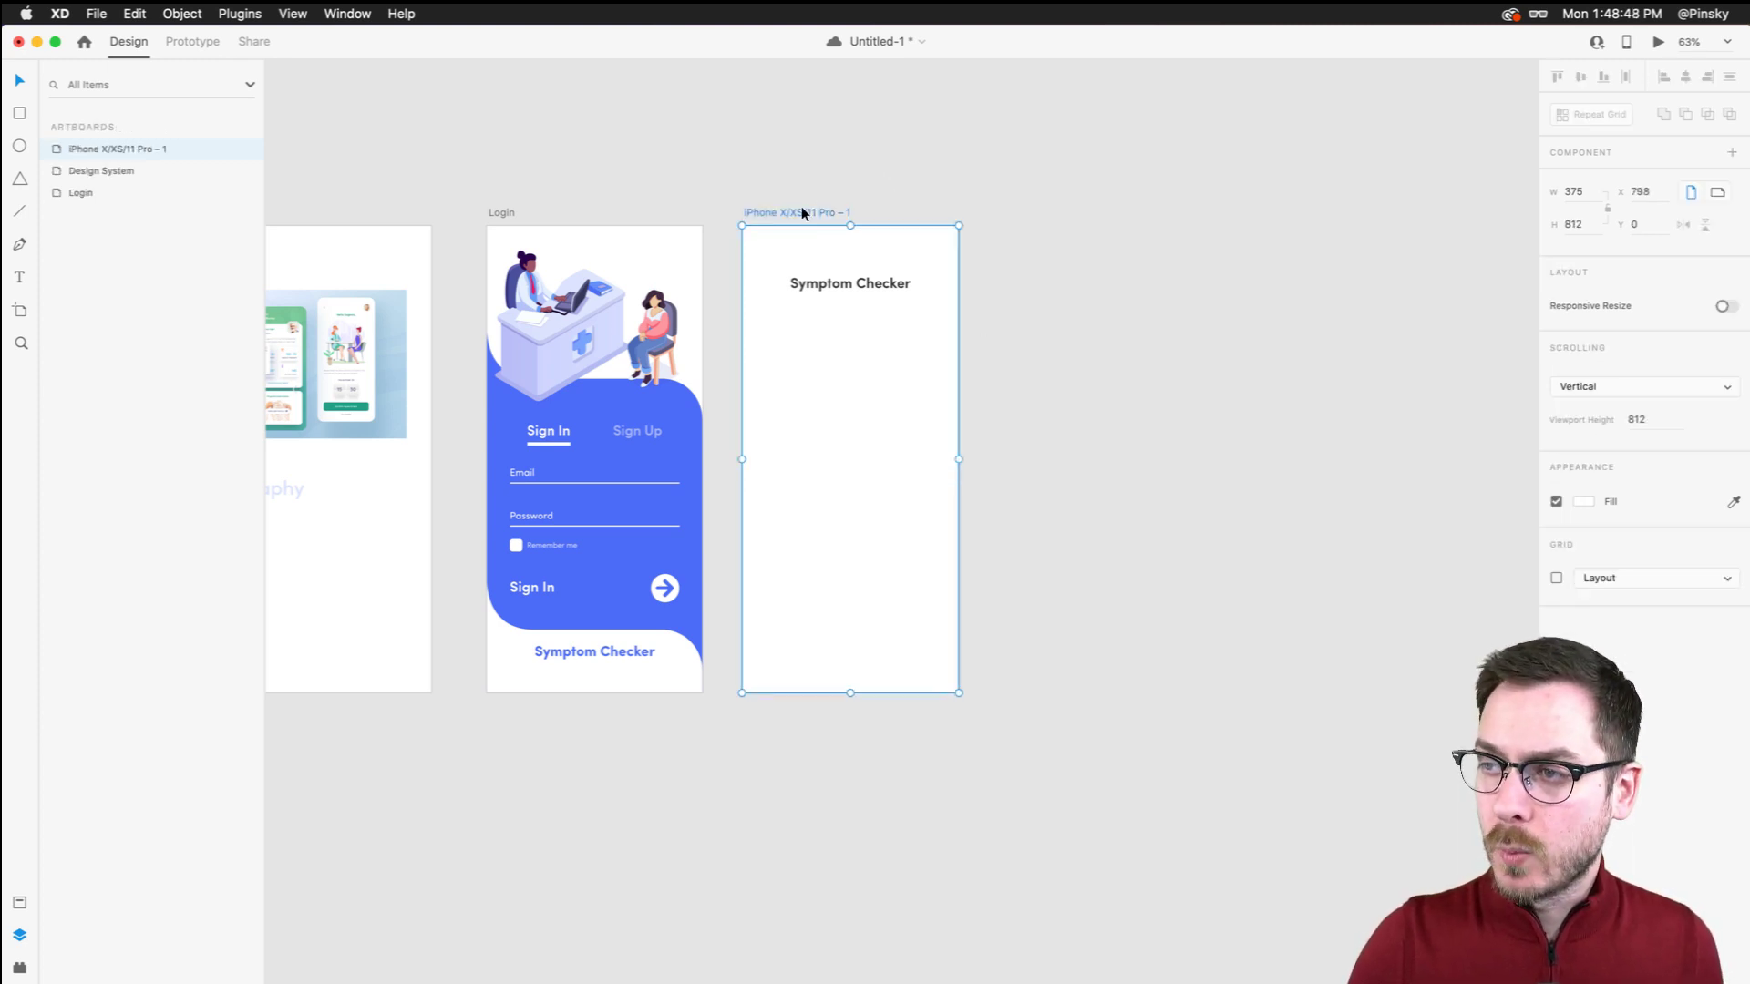
pyautogui.scroll(5, 812, 215)
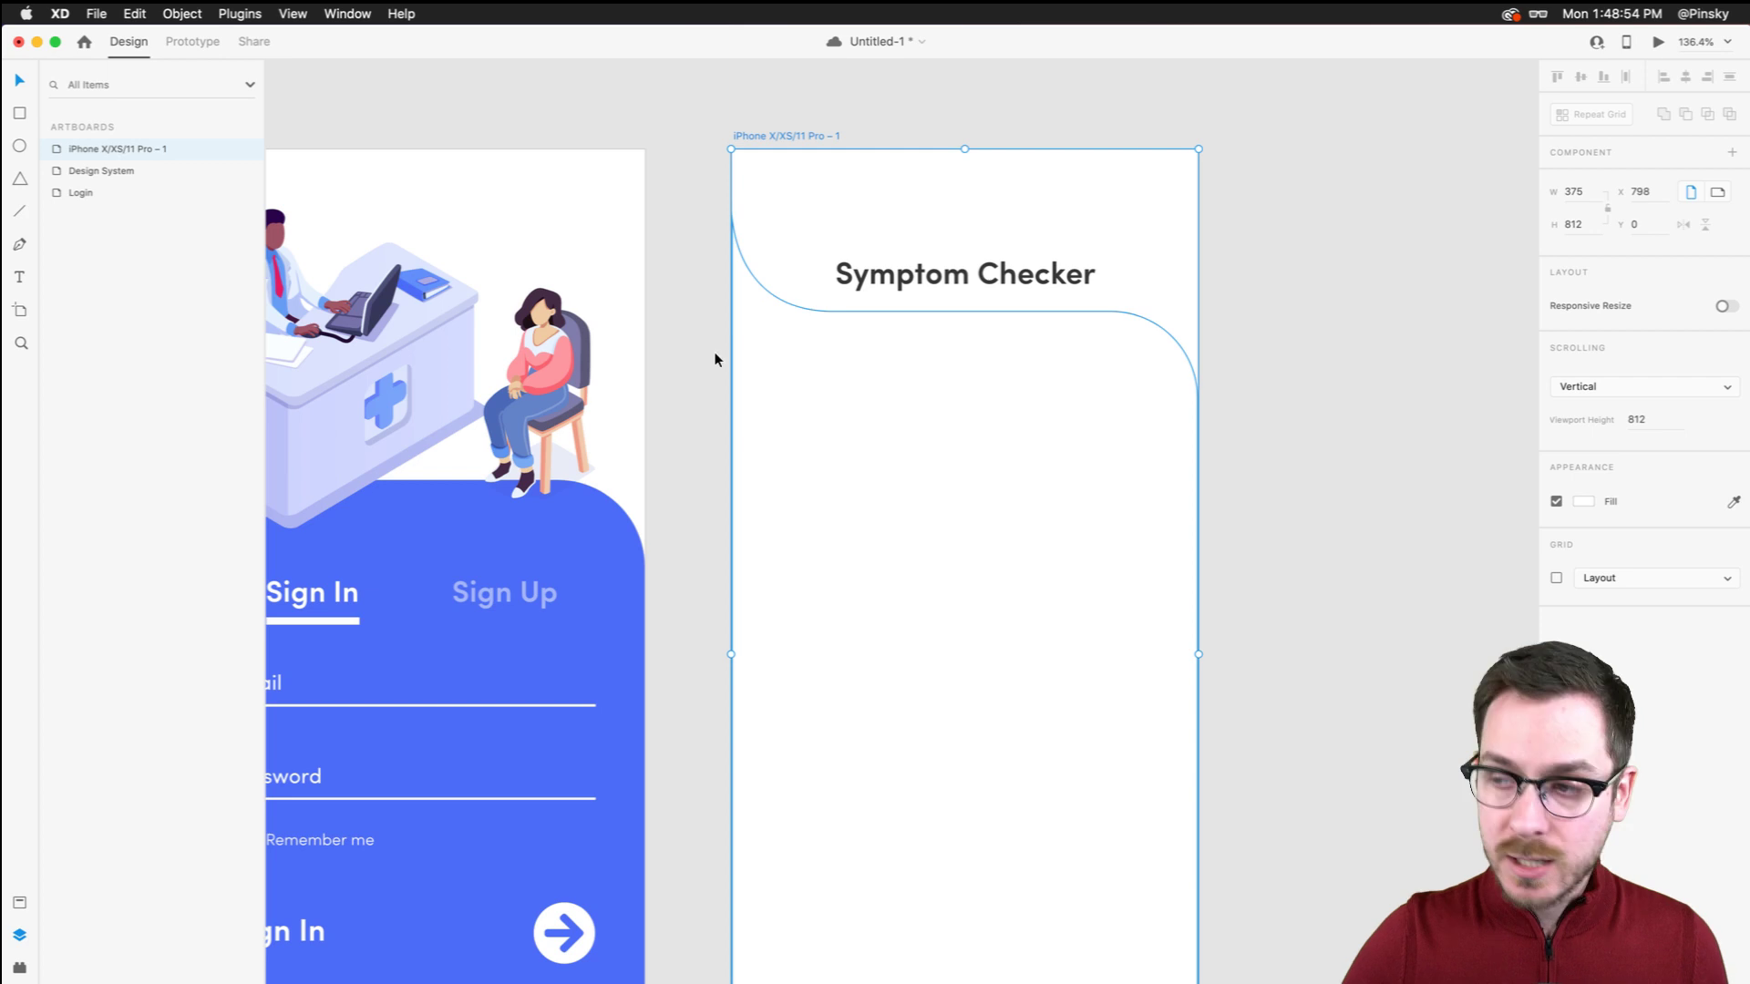
pyautogui.press('super+shift+y')
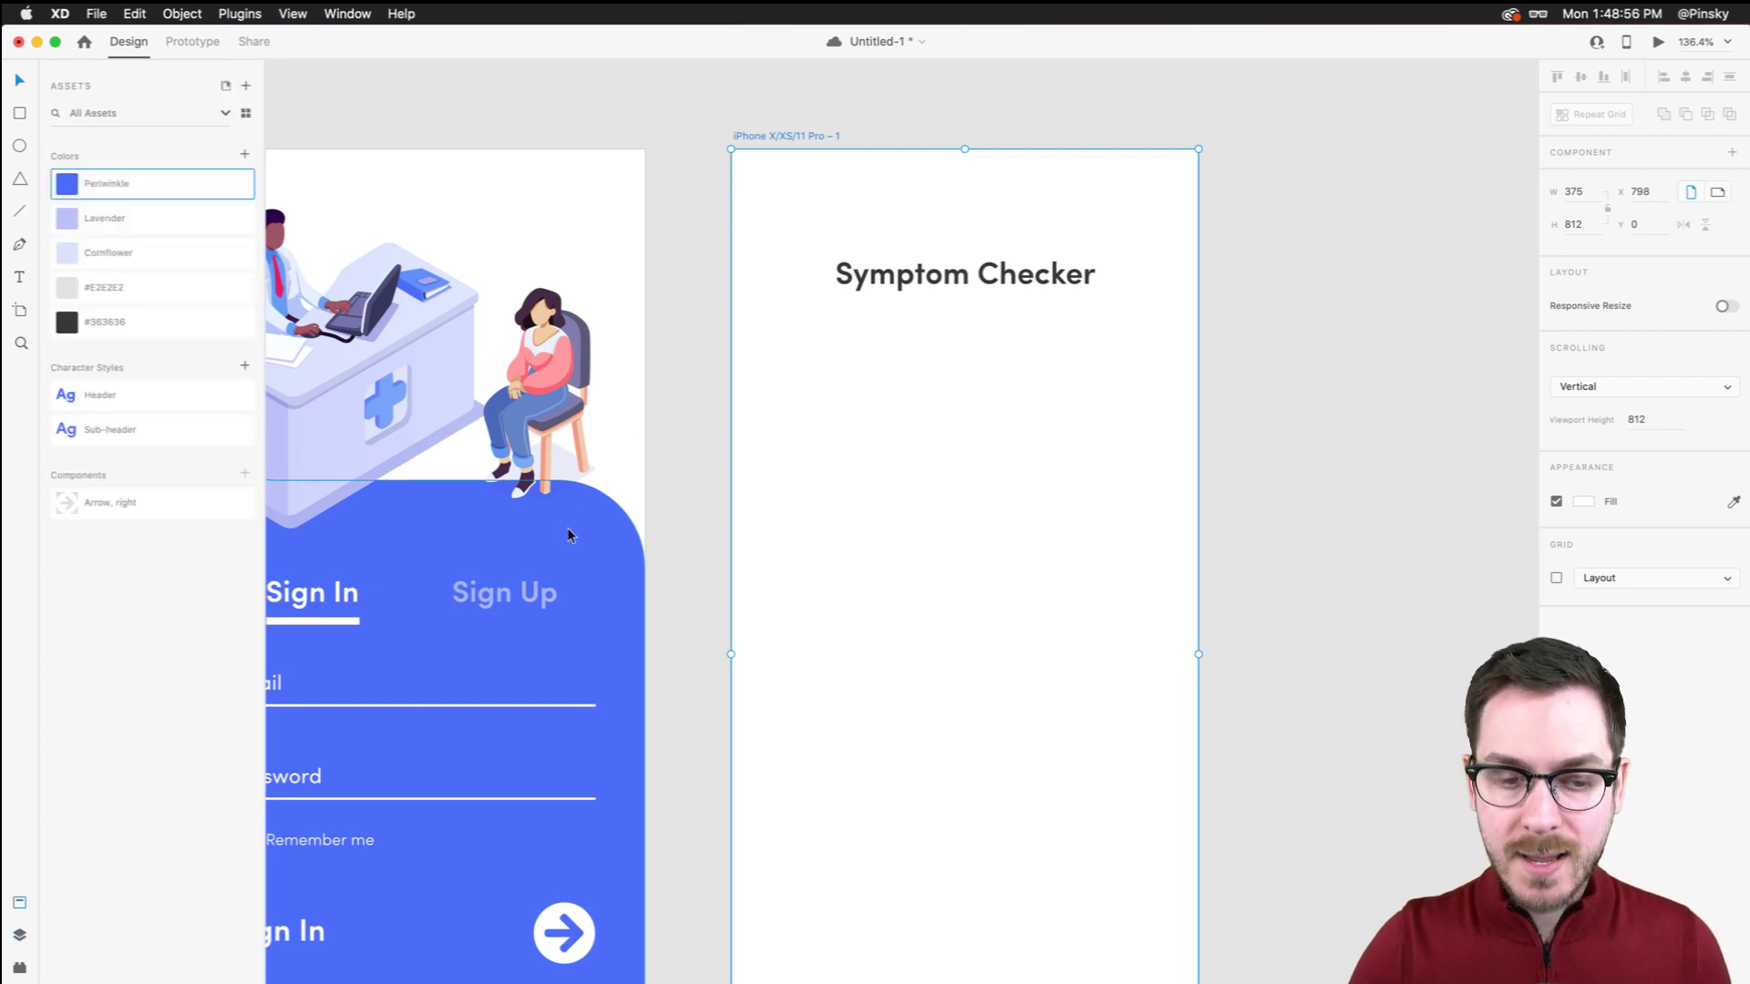
pyautogui.press('super+shift+y')
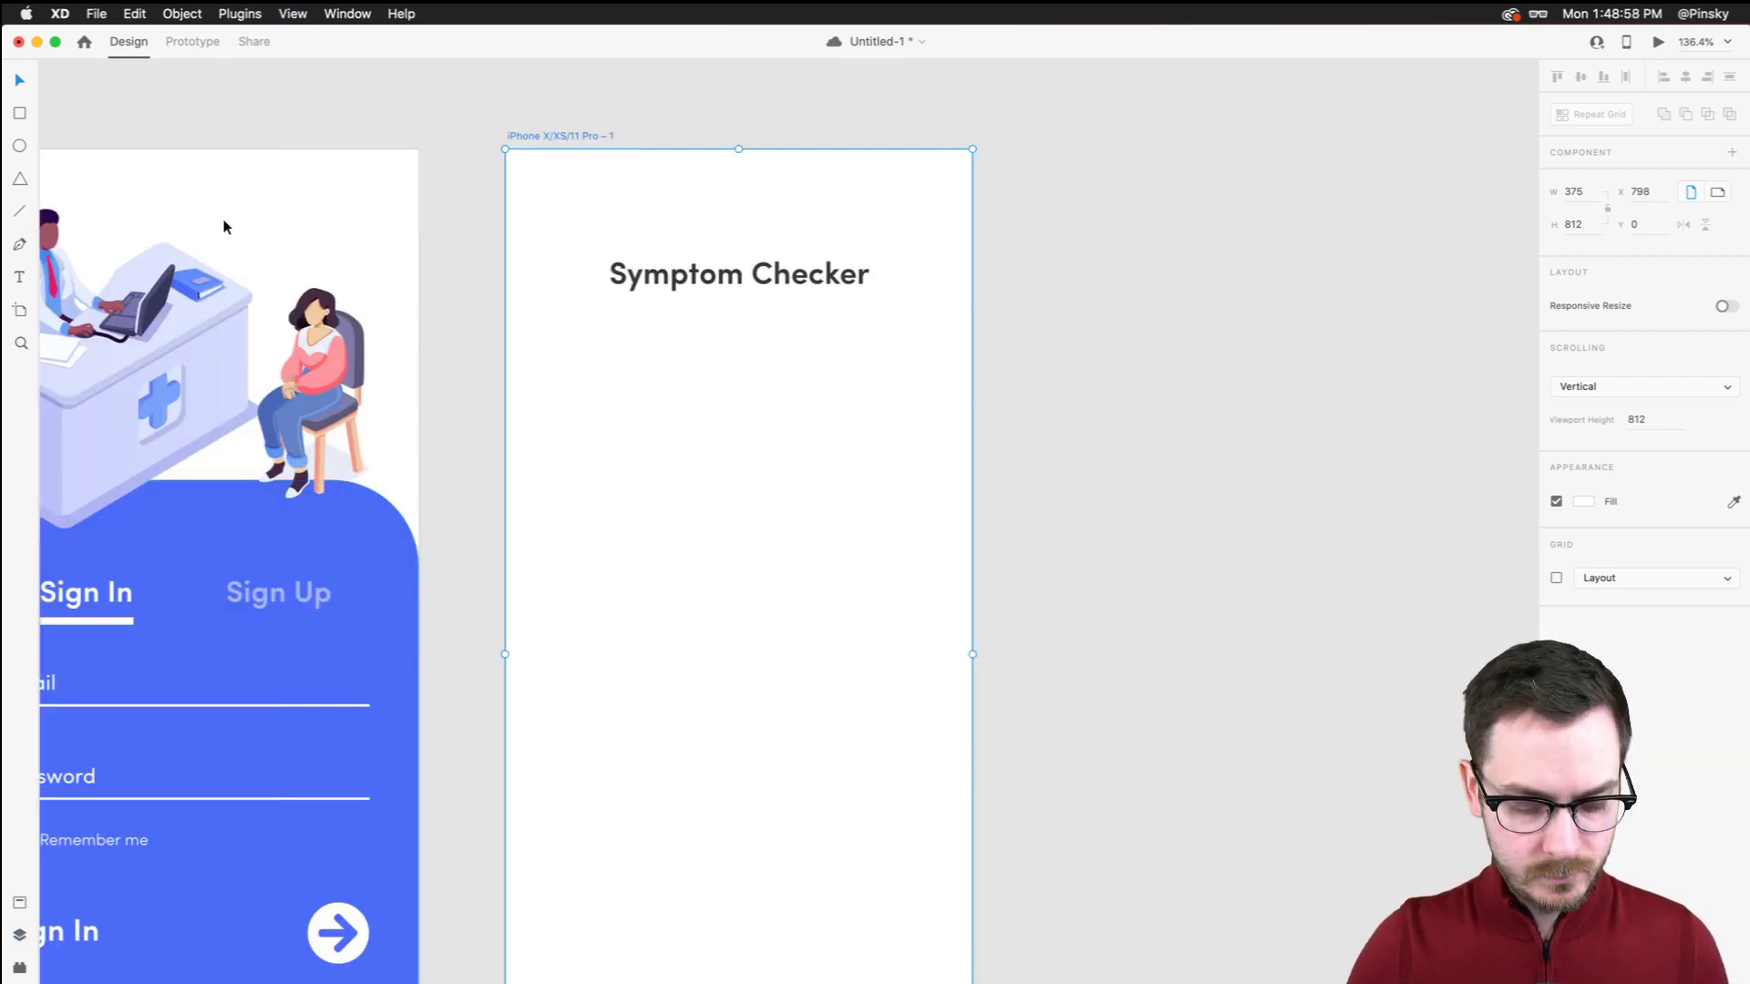
pyautogui.press('super+shift+y')
pyautogui.click(128, 183)
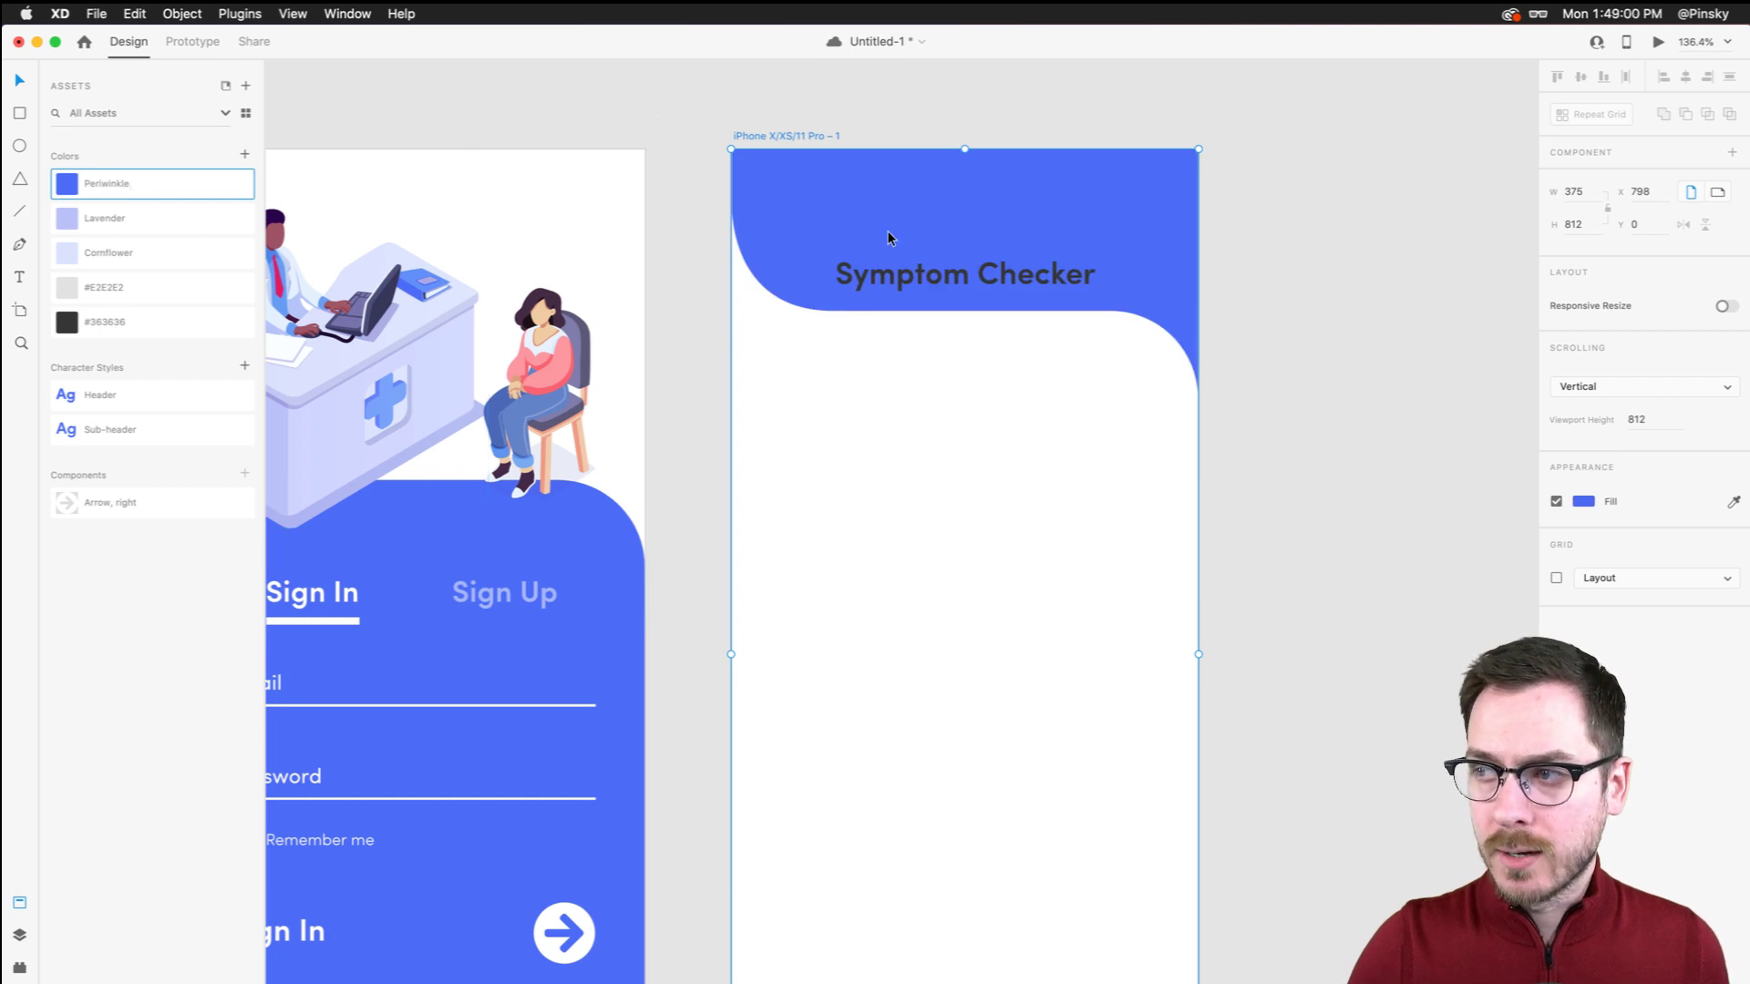
# Set the Symptom Checker title's text colour to white #FFFFFF
pyautogui.click(965, 277)
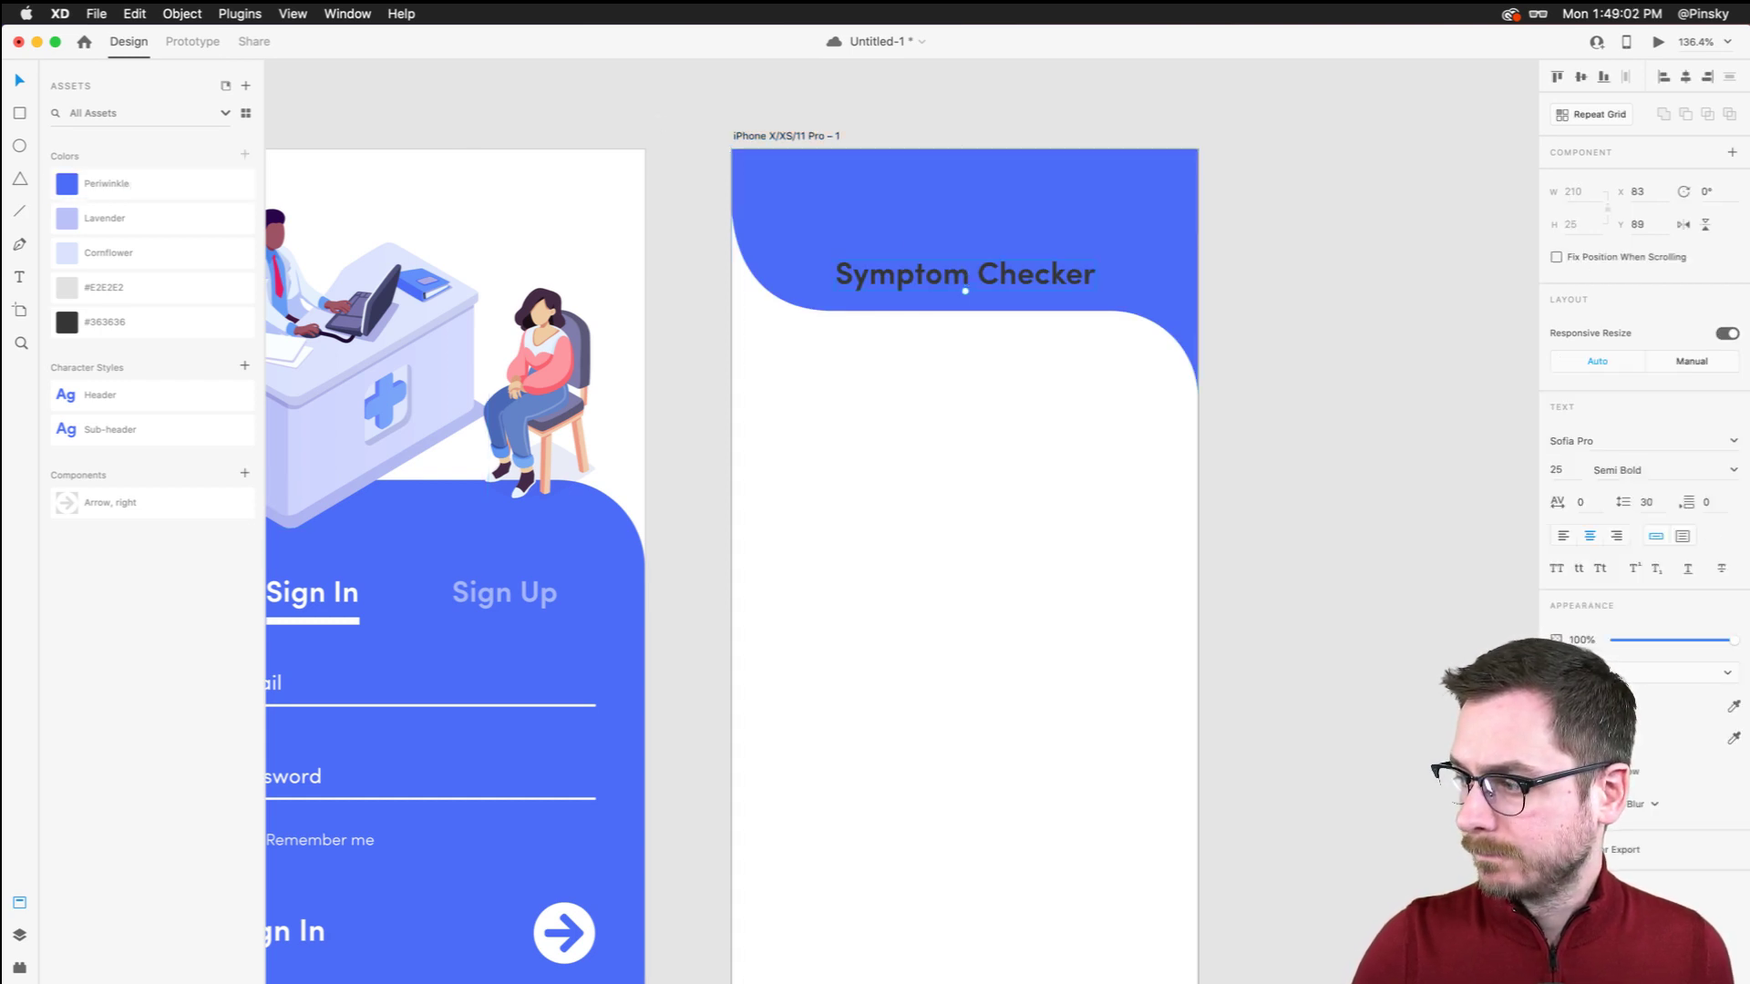
pyautogui.click(1576, 706)
pyautogui.write('fff')
pyautogui.press('Return')
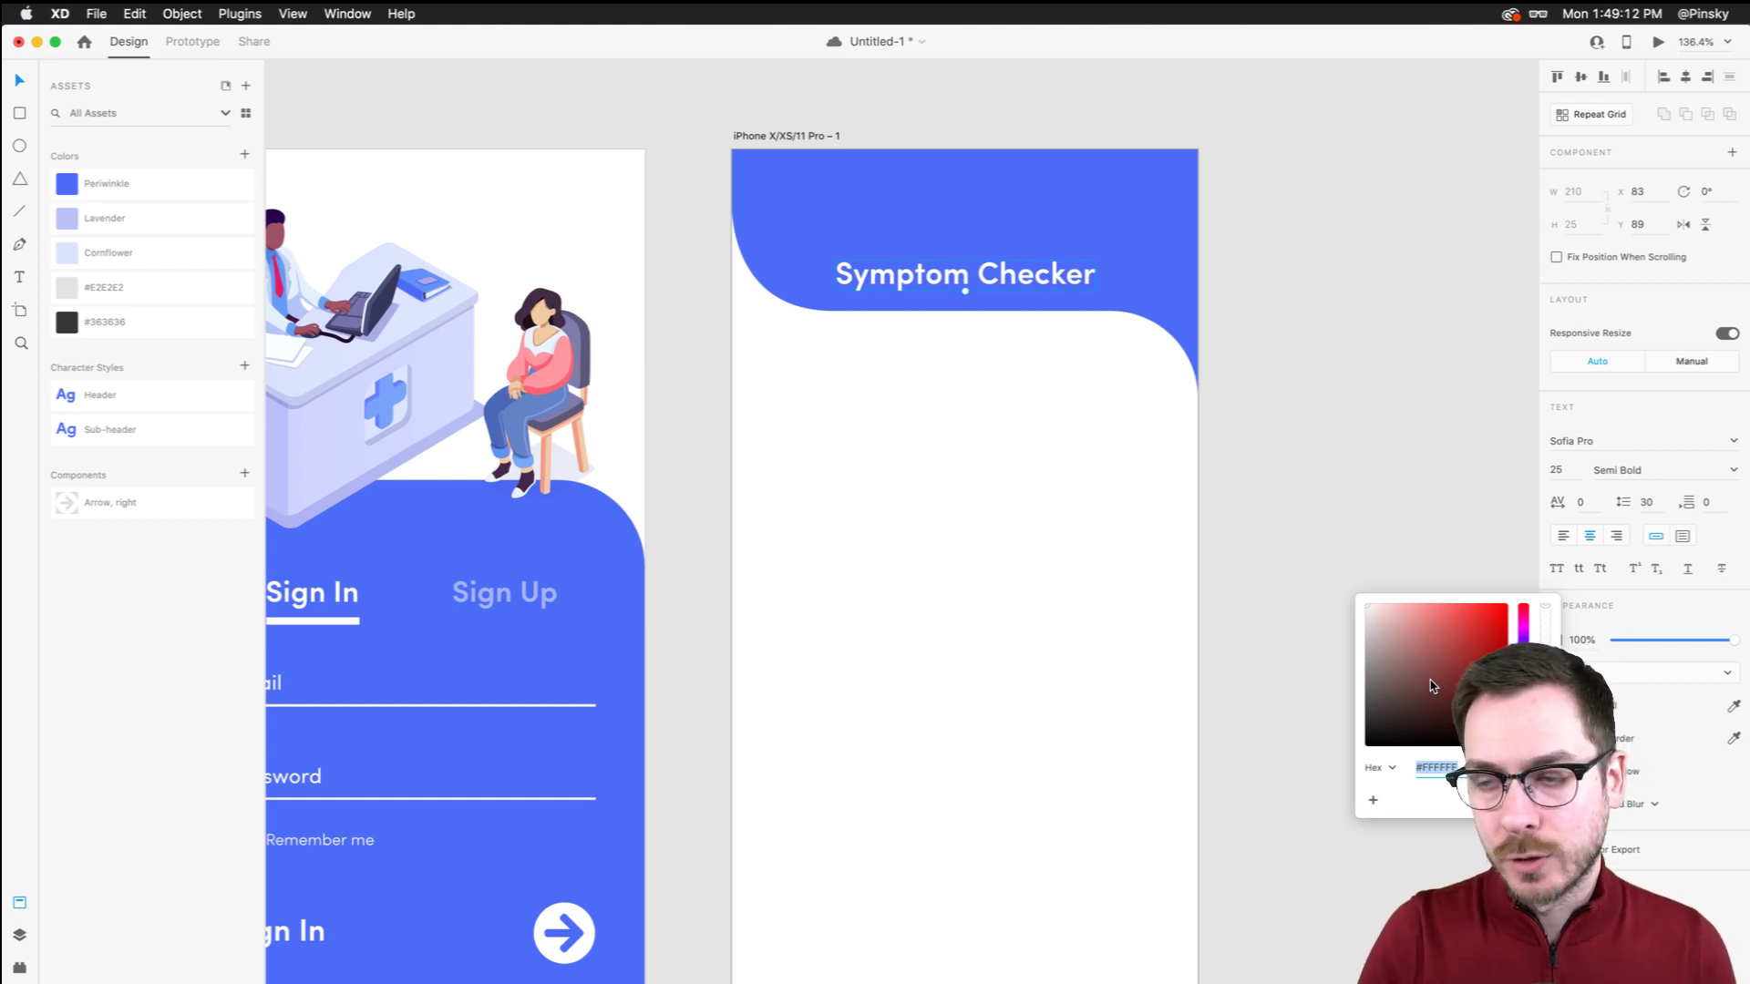
pyautogui.press('Escape')
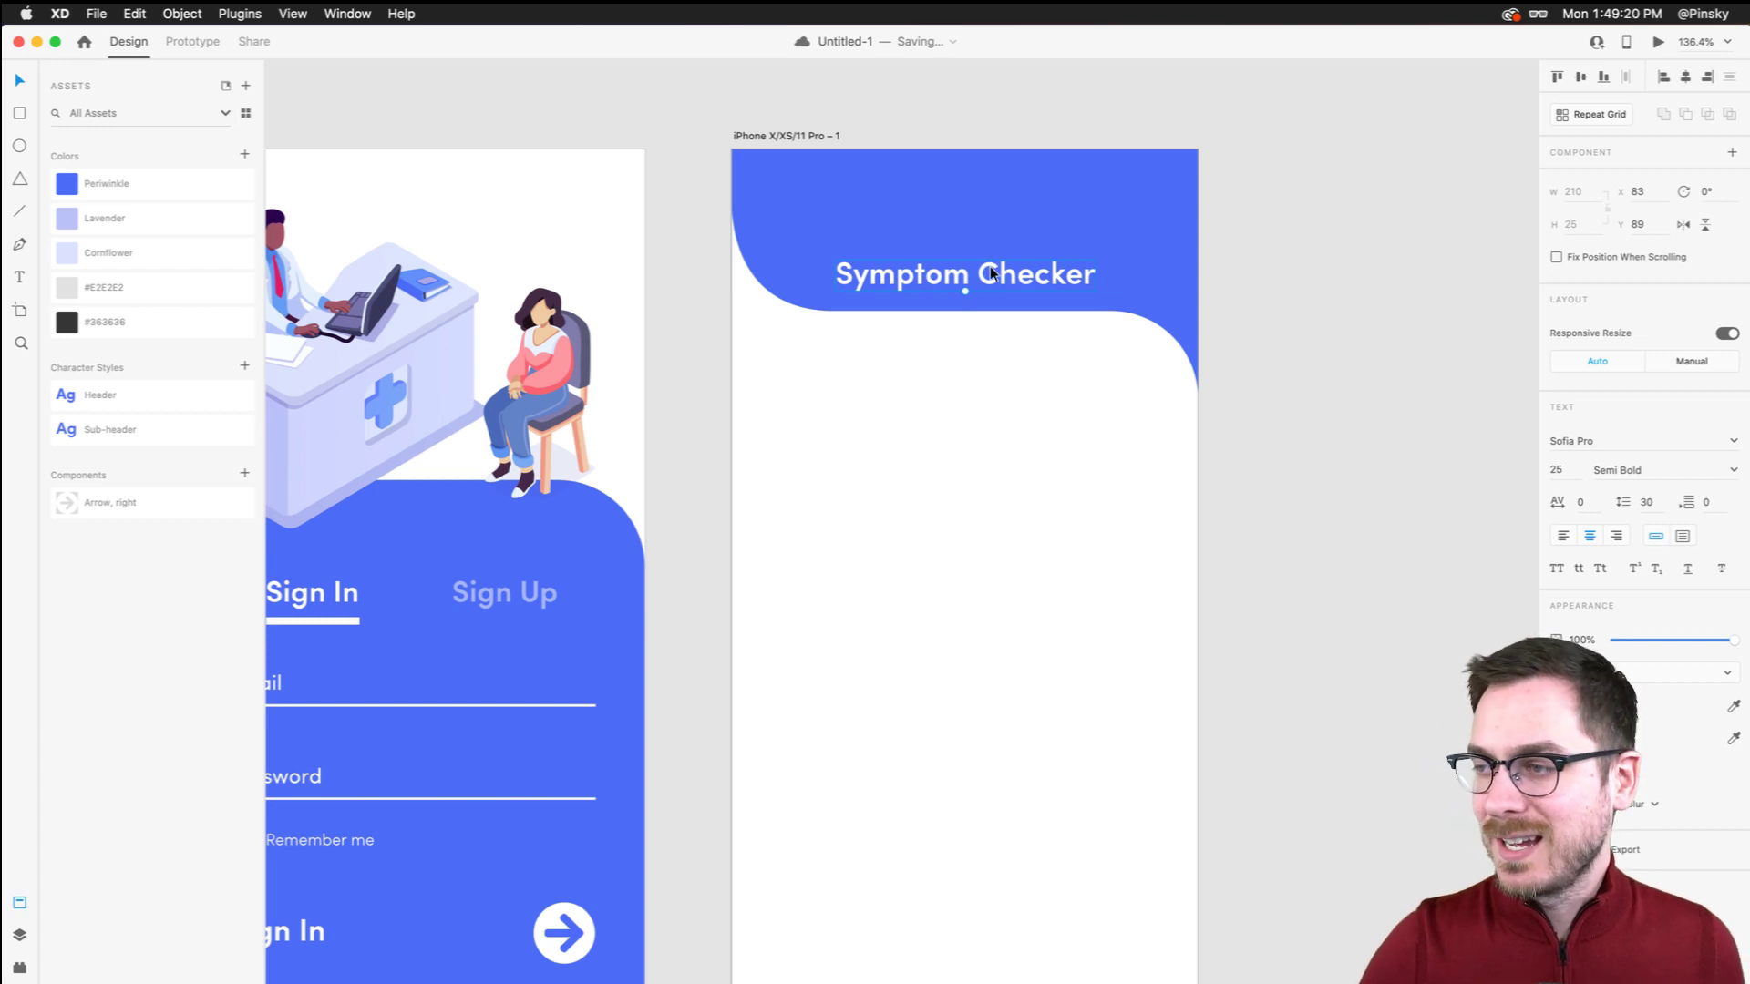
pyautogui.moveTo(990, 273); pyautogui.dragTo(984, 280)
pyautogui.scroll(-5, 982, 275)
pyautogui.scroll(3, 983, 275)
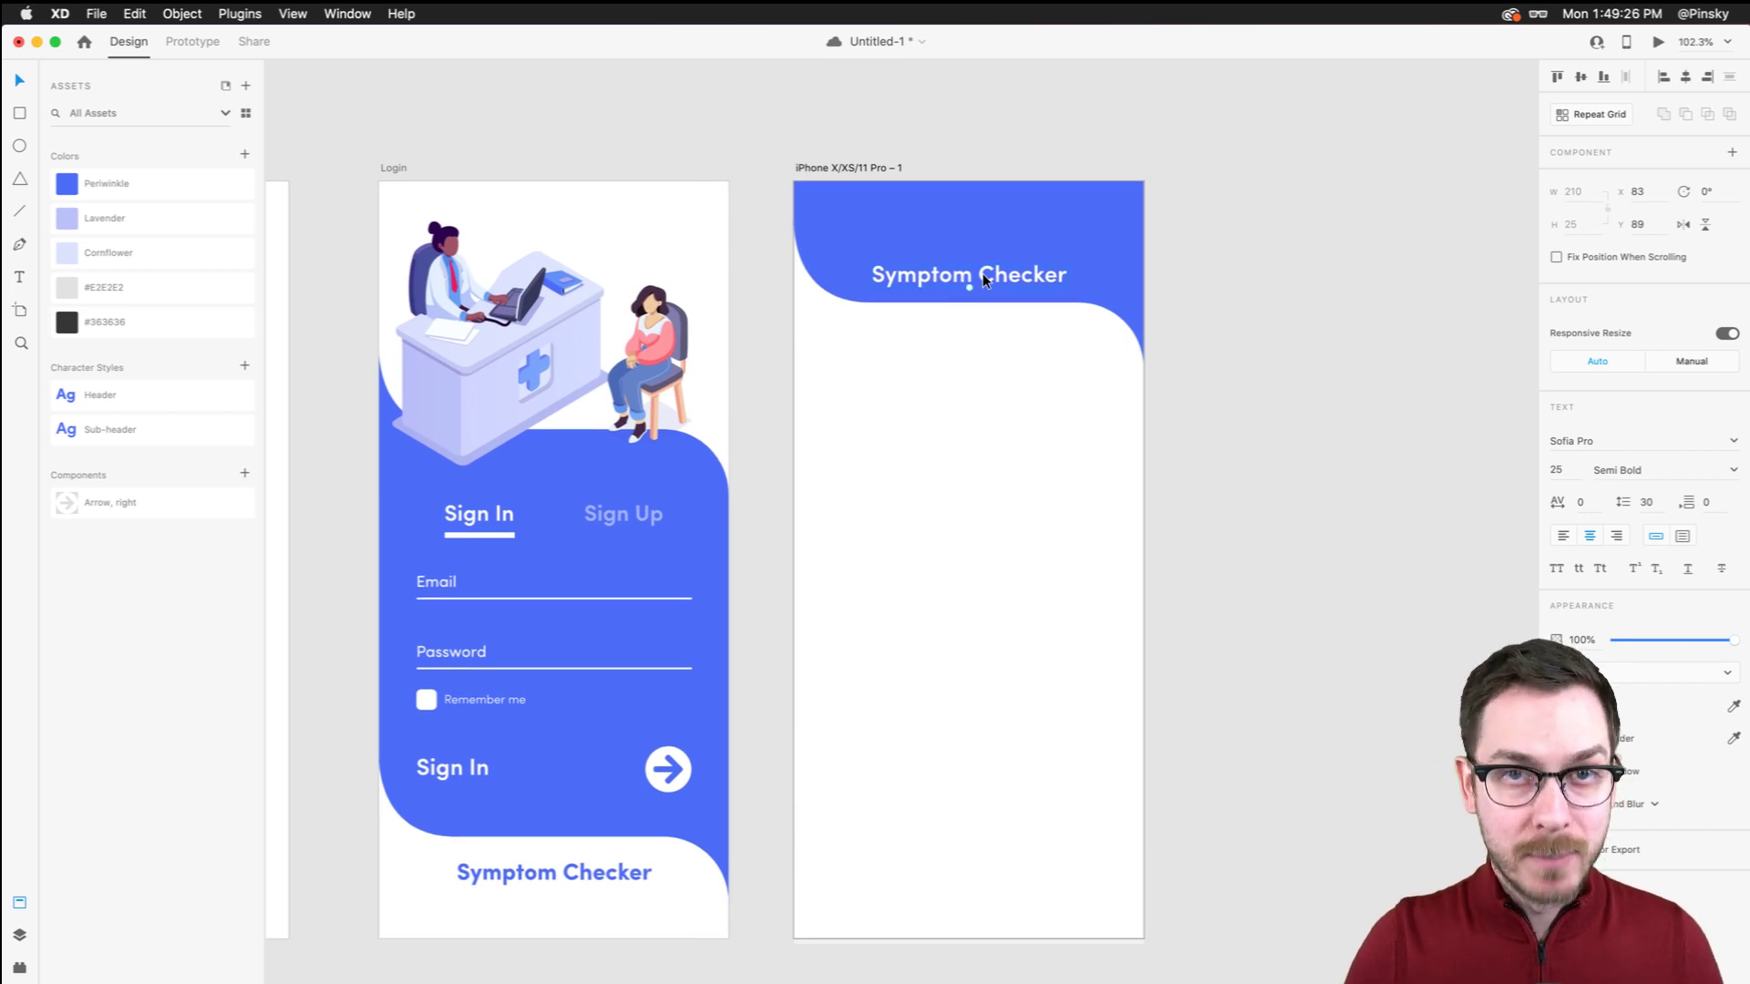
pyautogui.scroll(-1, 983, 273)
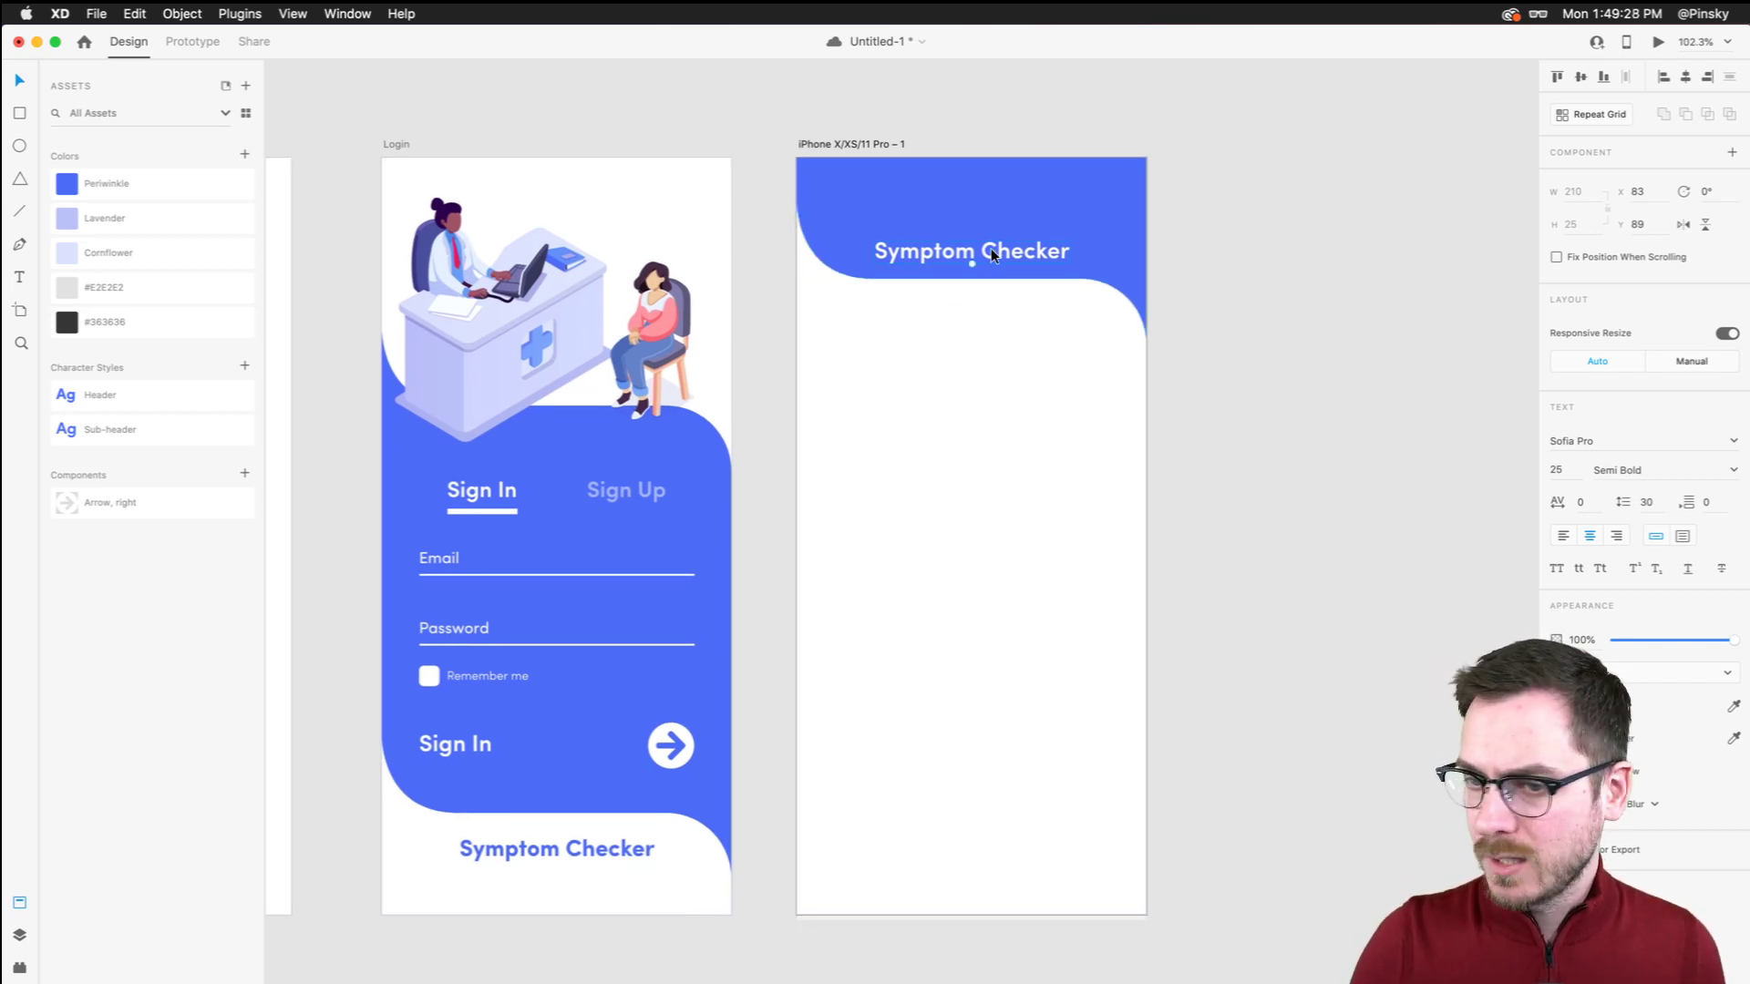
pyautogui.moveTo(991, 253); pyautogui.dragTo(985, 251)
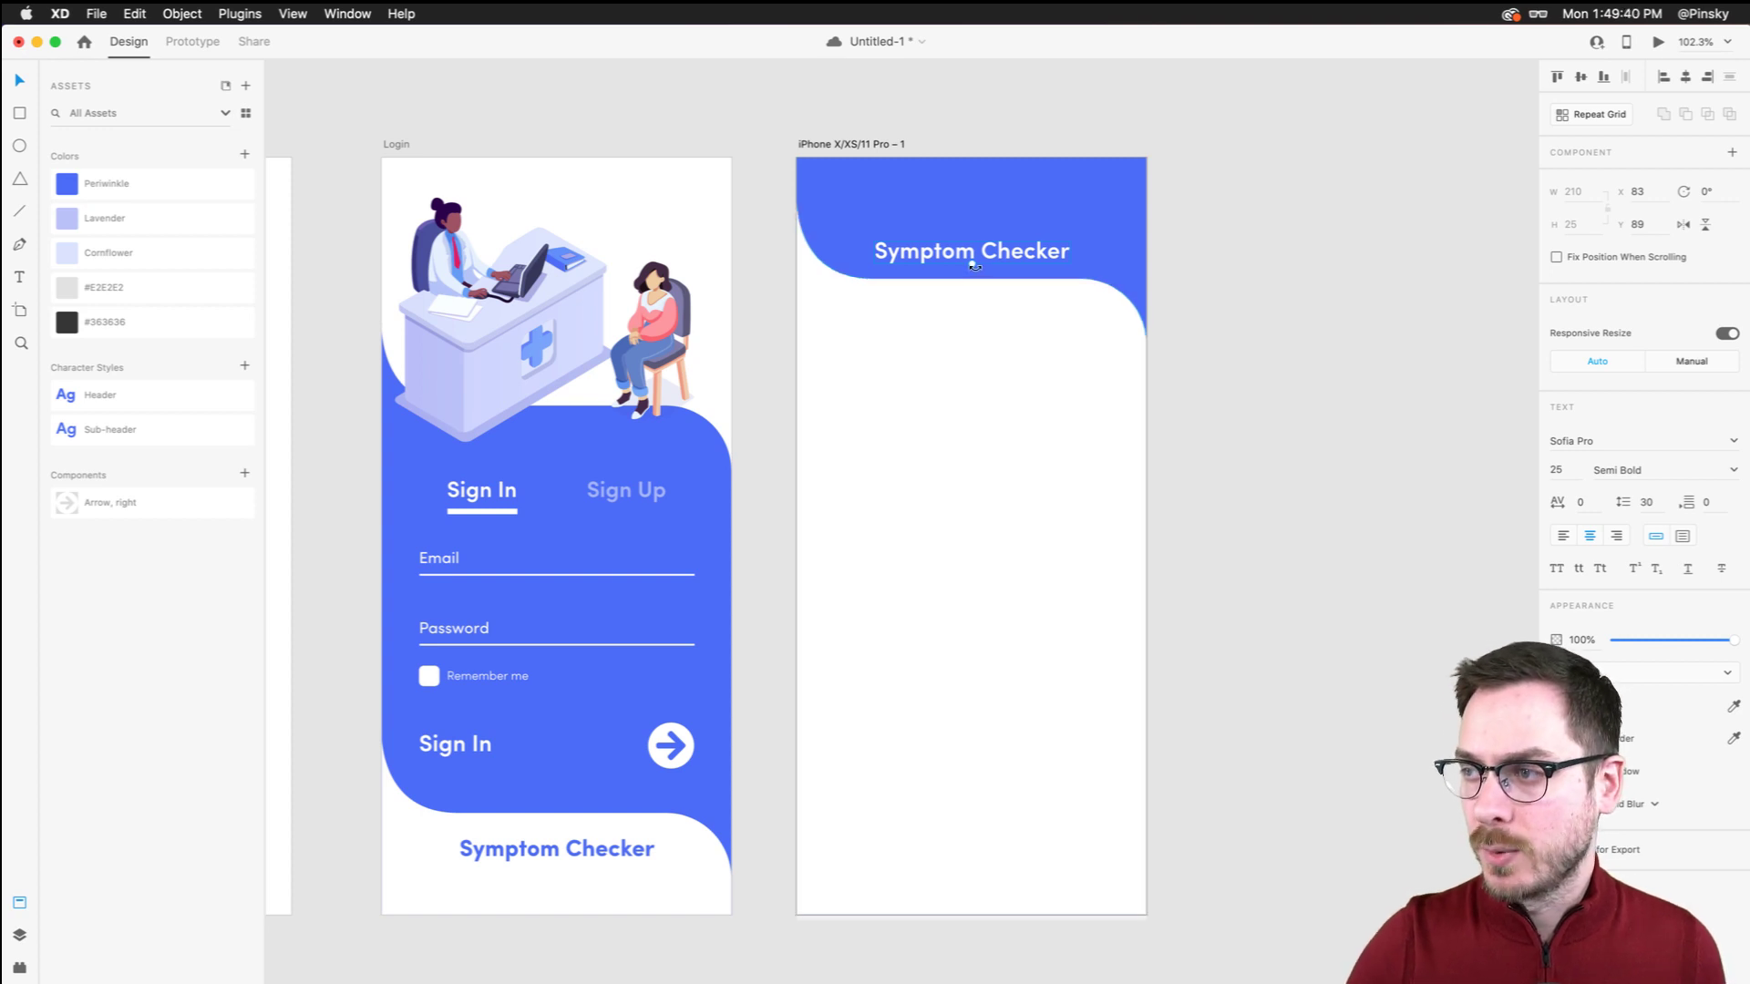
# Shorten the title text on the Symptom Checker artboard to "Symptom"
pyautogui.doubleClick(979, 246)
pyautogui.click(975, 259)
pyautogui.moveTo(975, 264); pyautogui.dragTo(1121, 254)
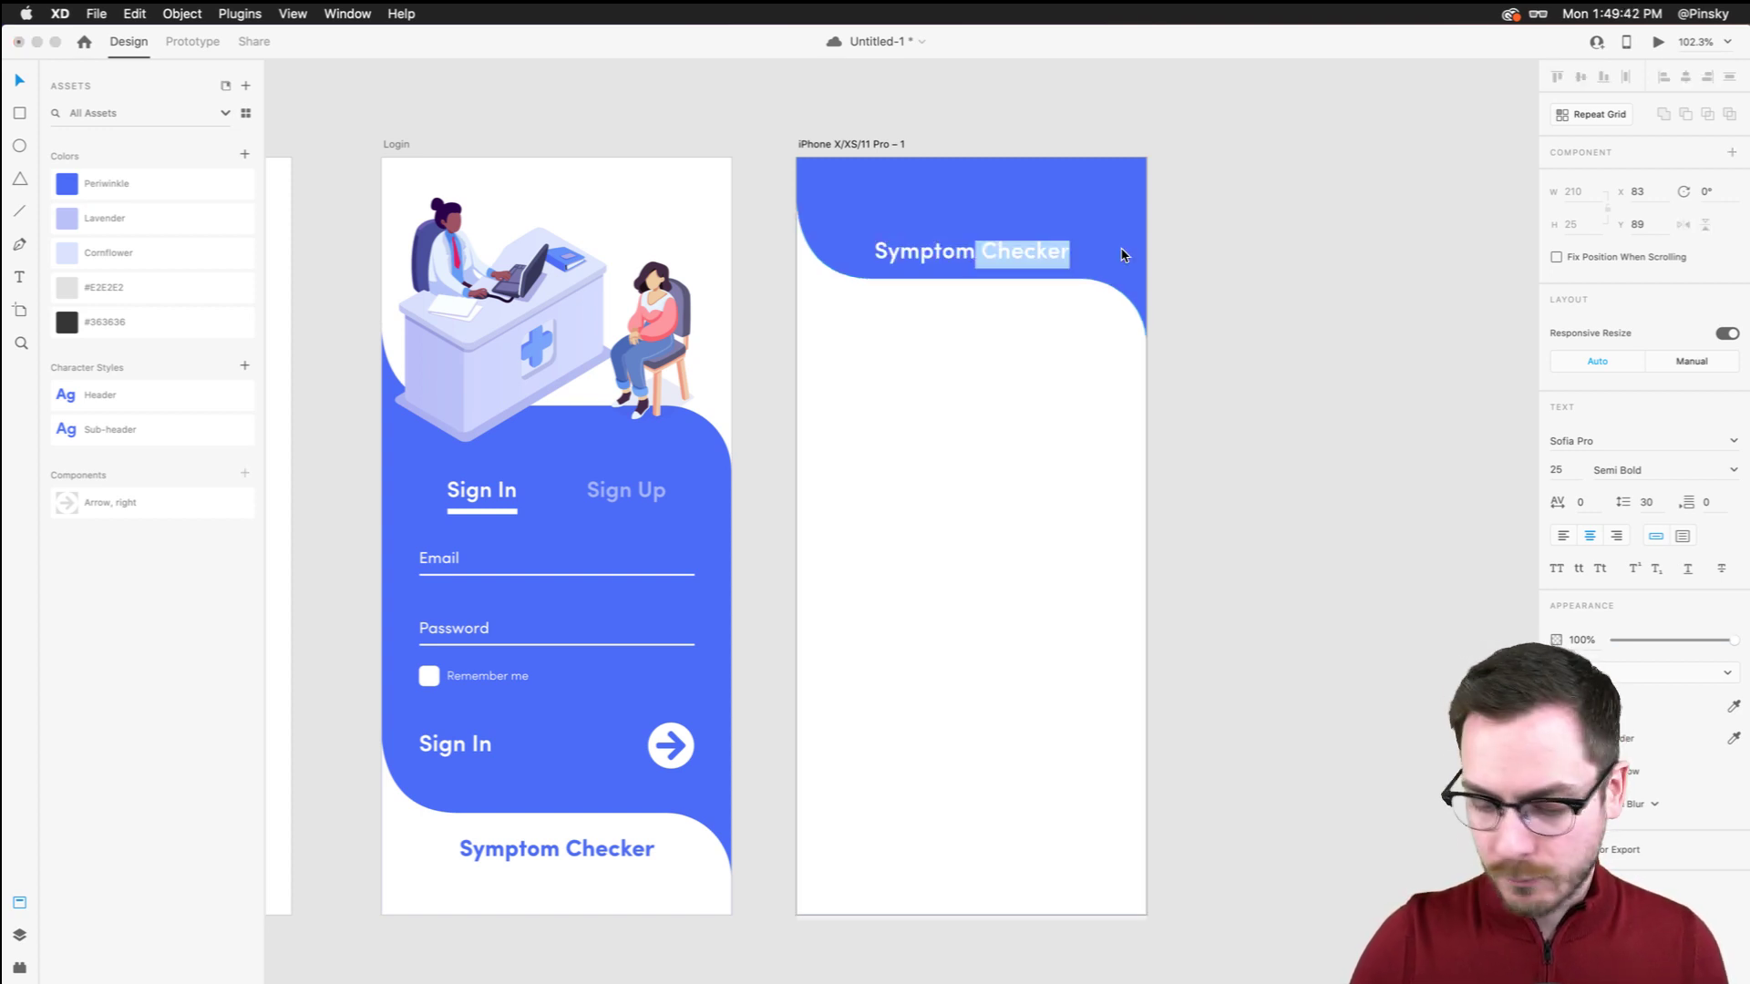
pyautogui.press('BackSpace')
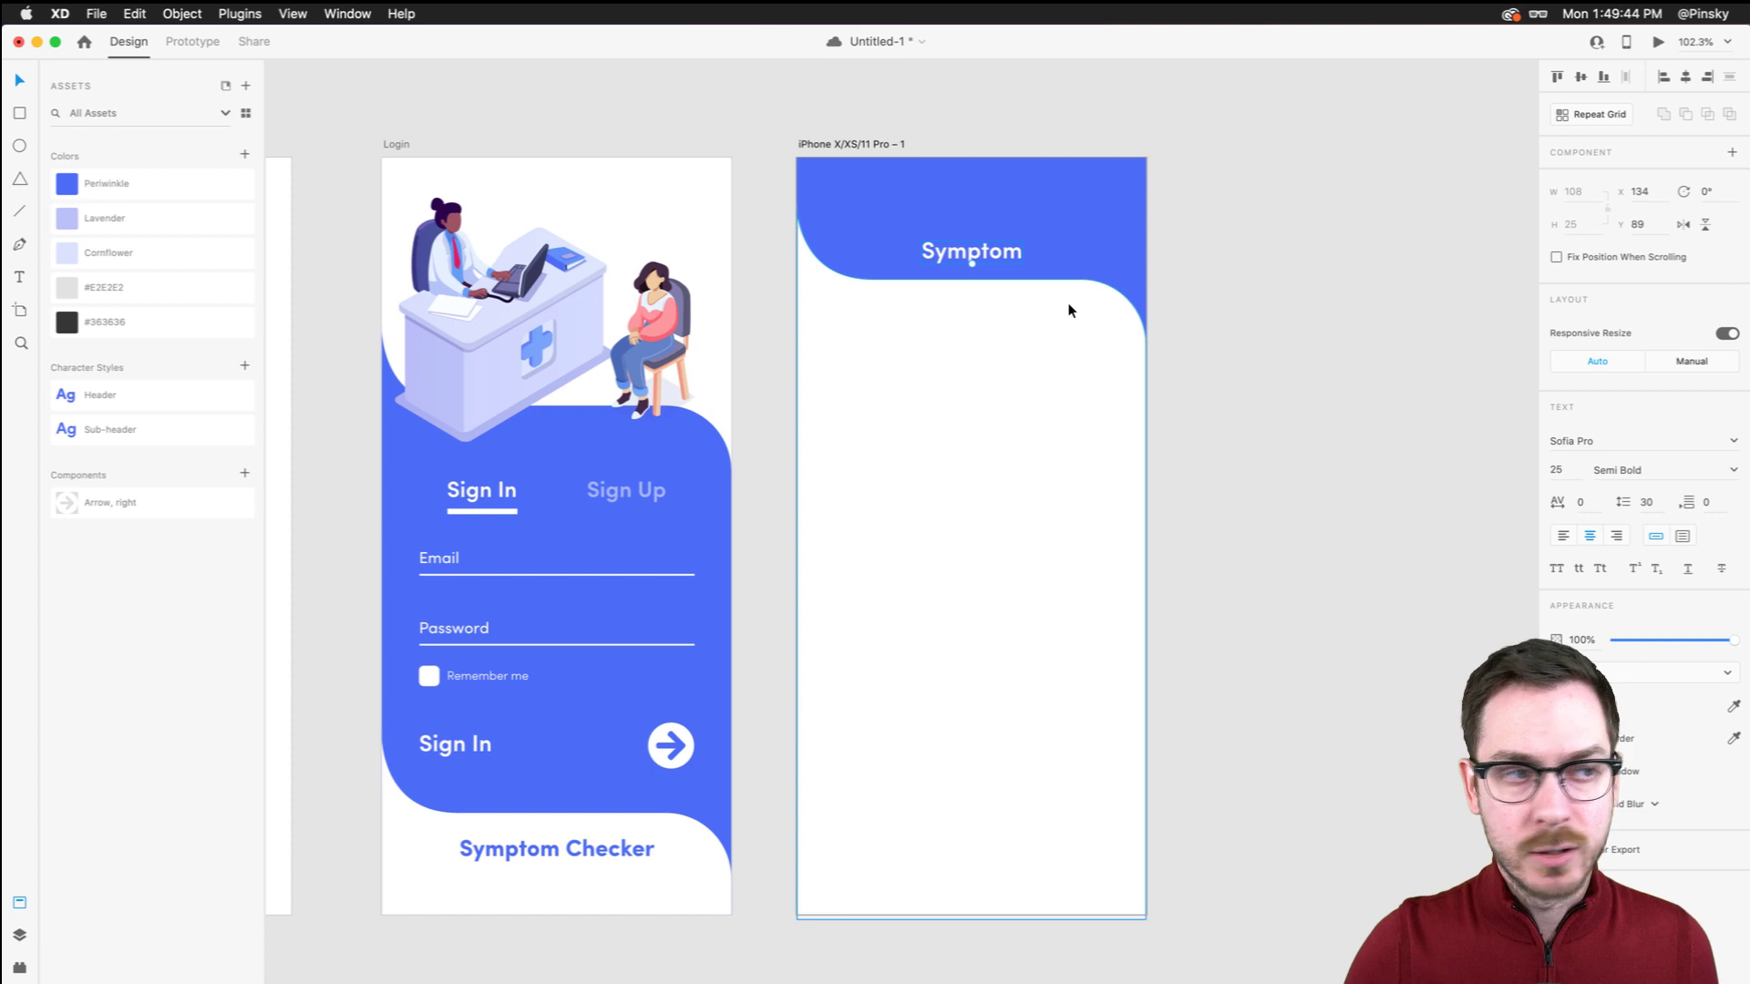
# Set the white Symptom title to Bold weight with a font size of 43
pyautogui.click(1735, 469)
pyautogui.press('Down')
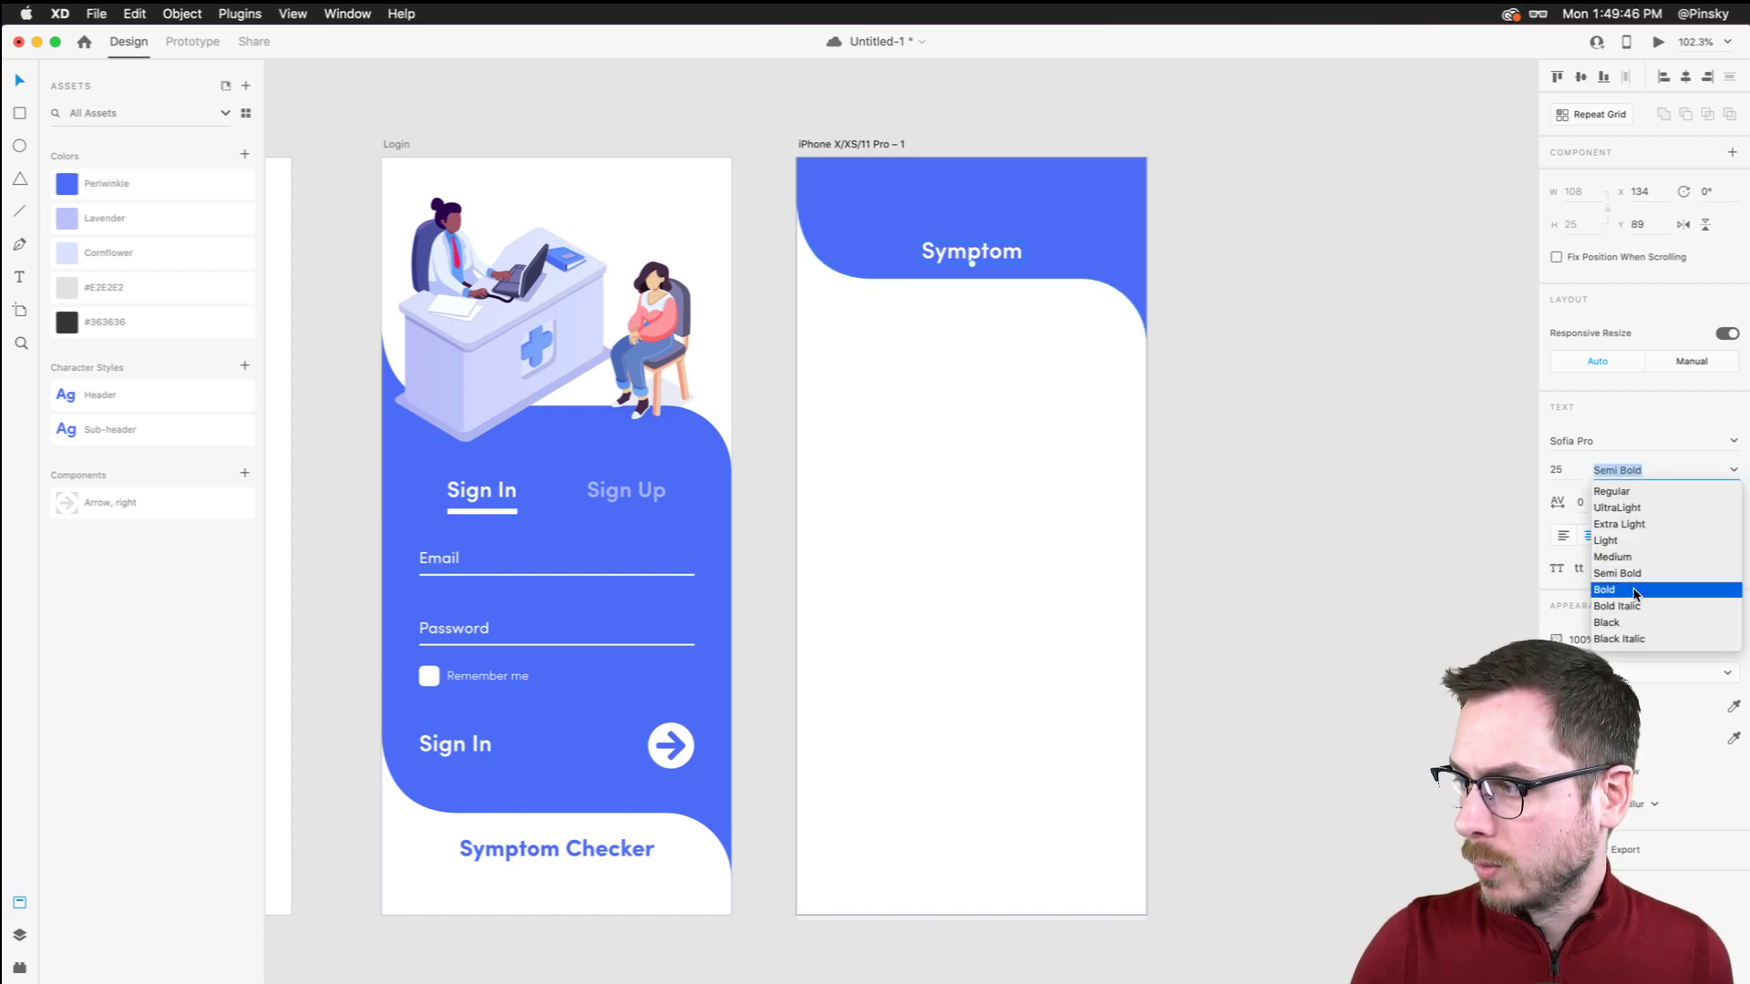
pyautogui.press('Return')
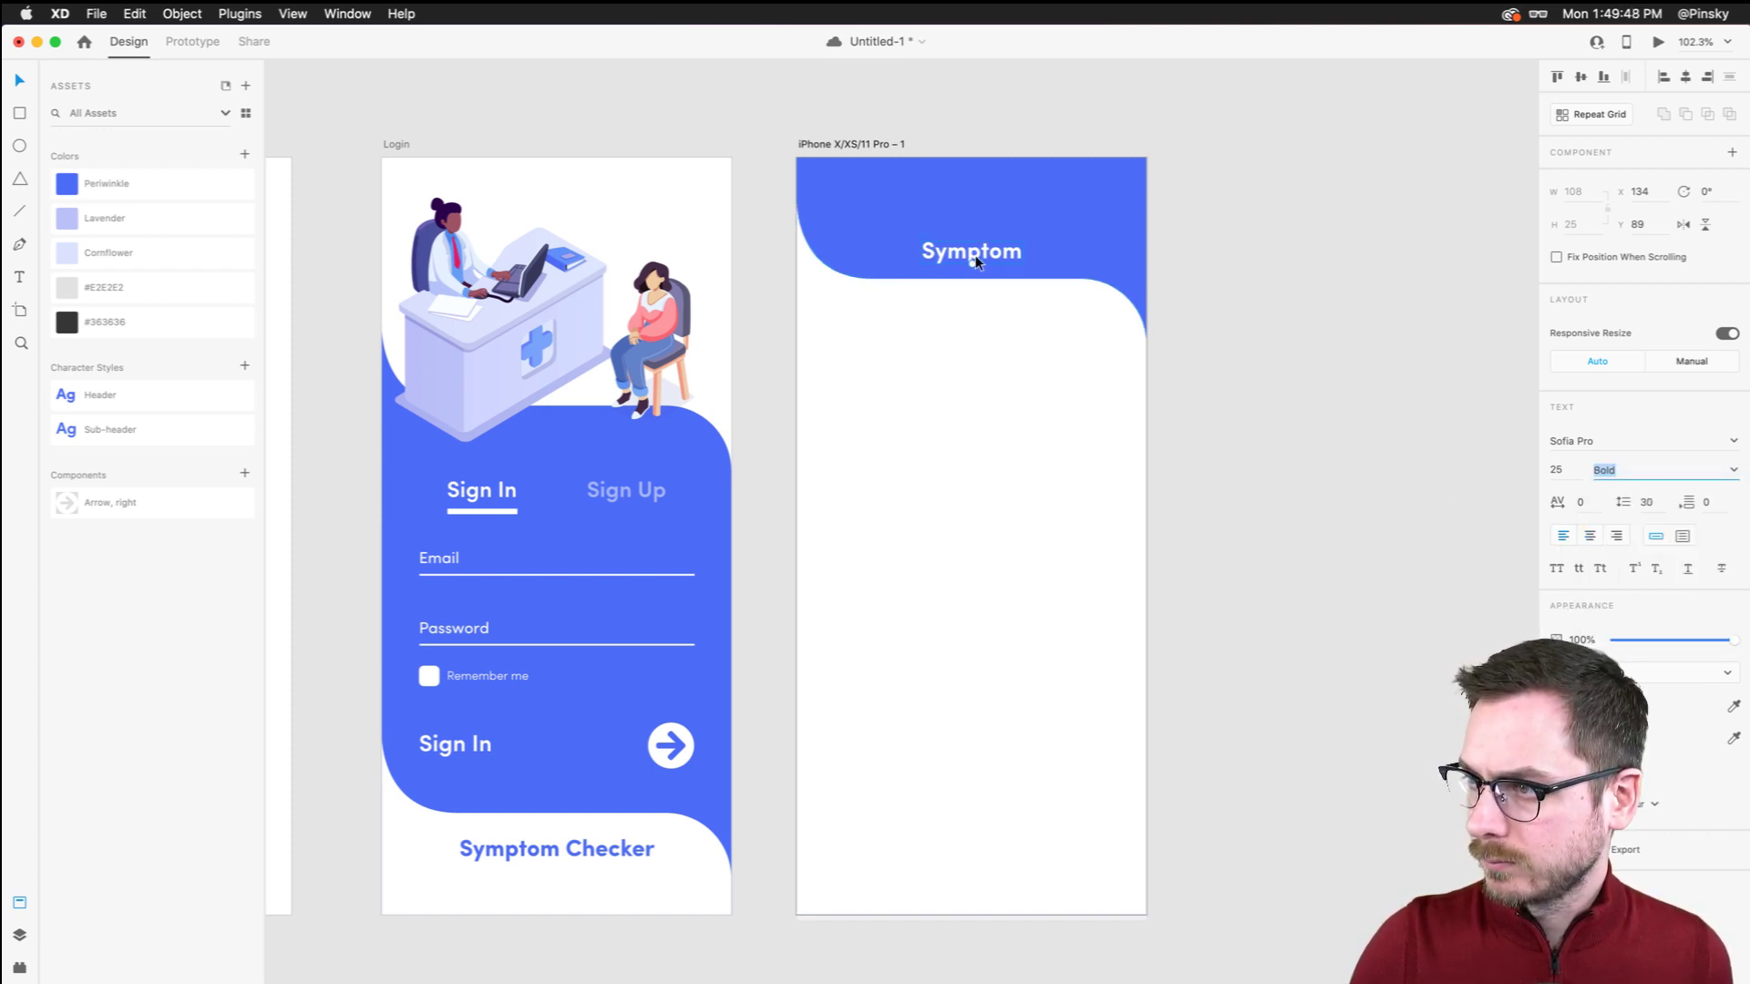
pyautogui.hotkey('shift', 'Tab')
pyautogui.write('43')
pyautogui.press('Return')
# Place a blue copy of the Symptom title just below it, change its text to "Checker", and offset the two words diagonally
pyautogui.moveTo(971, 261); pyautogui.dragTo(989, 308)
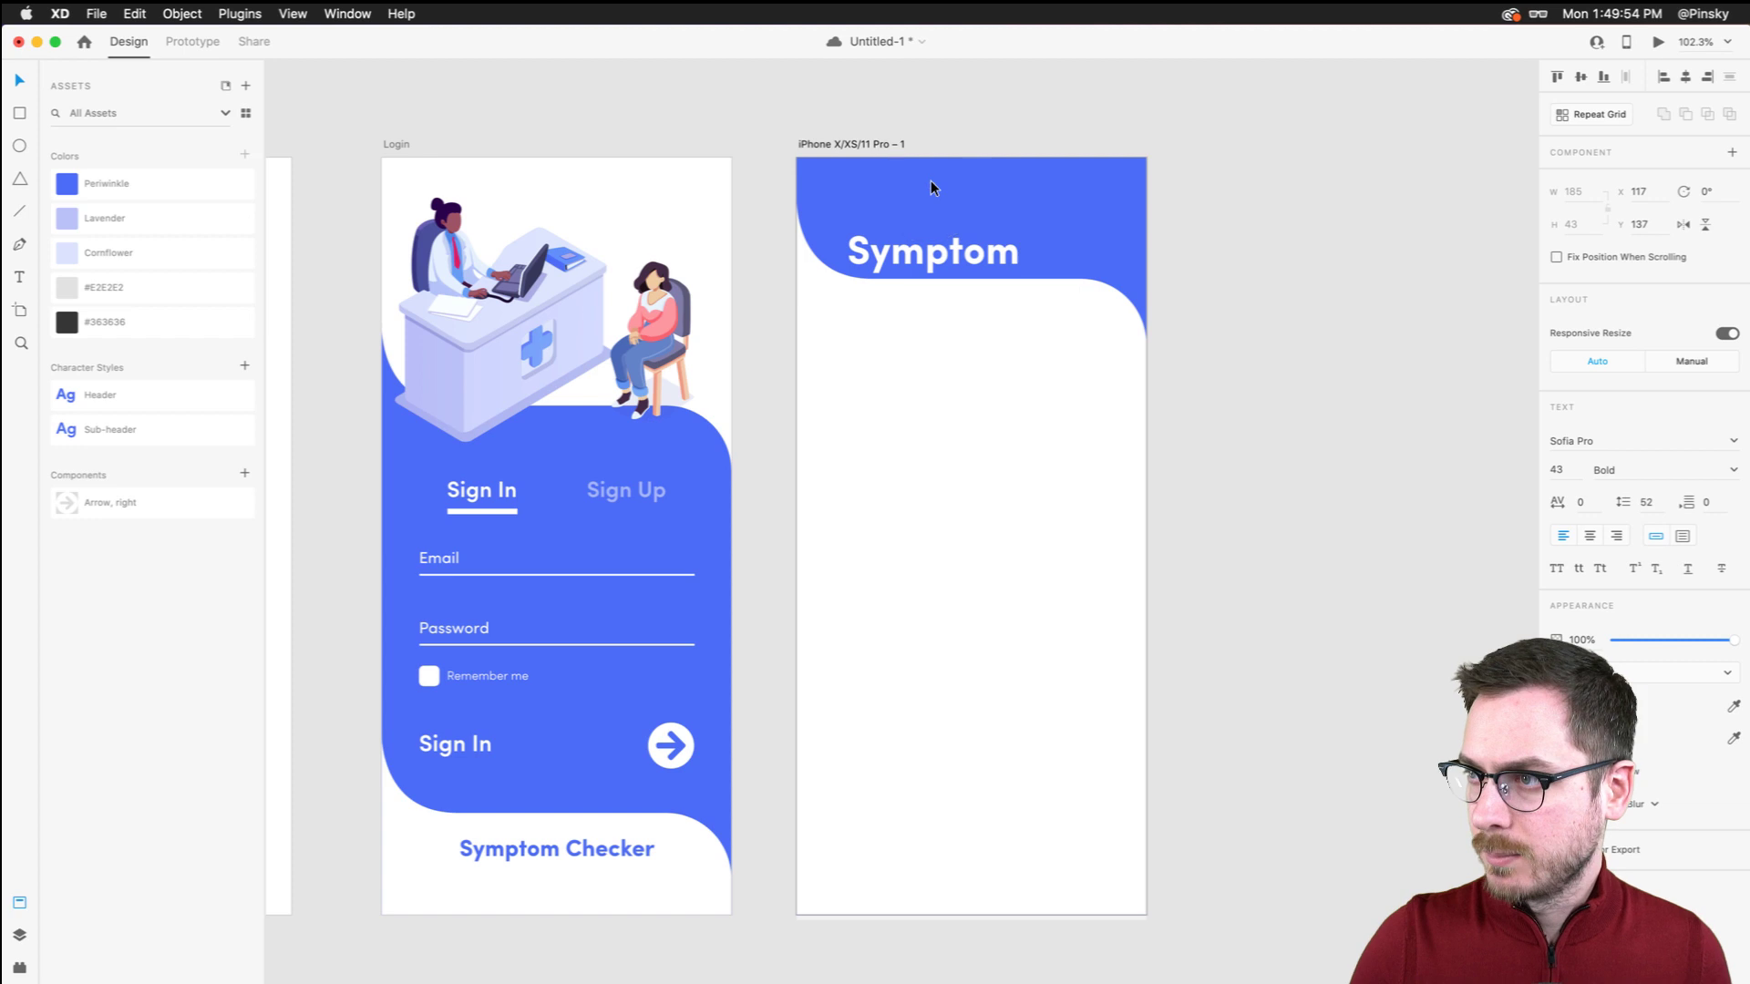
pyautogui.doubleClick(987, 303)
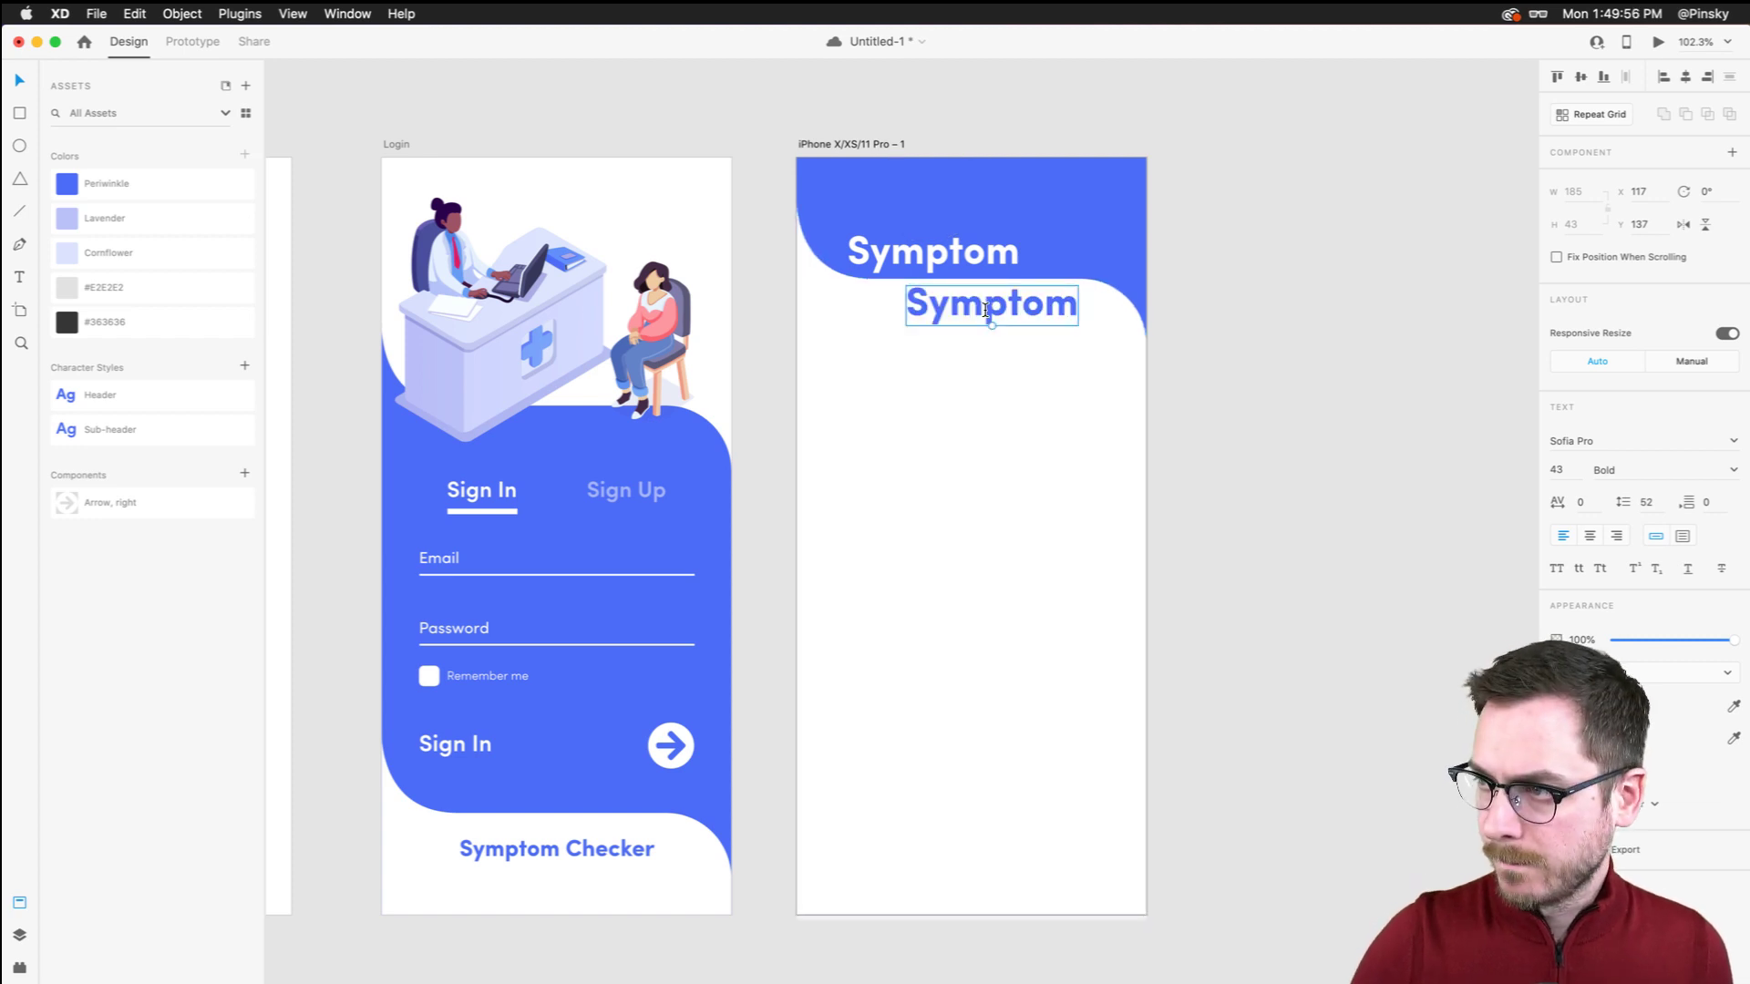
pyautogui.write('Checker')
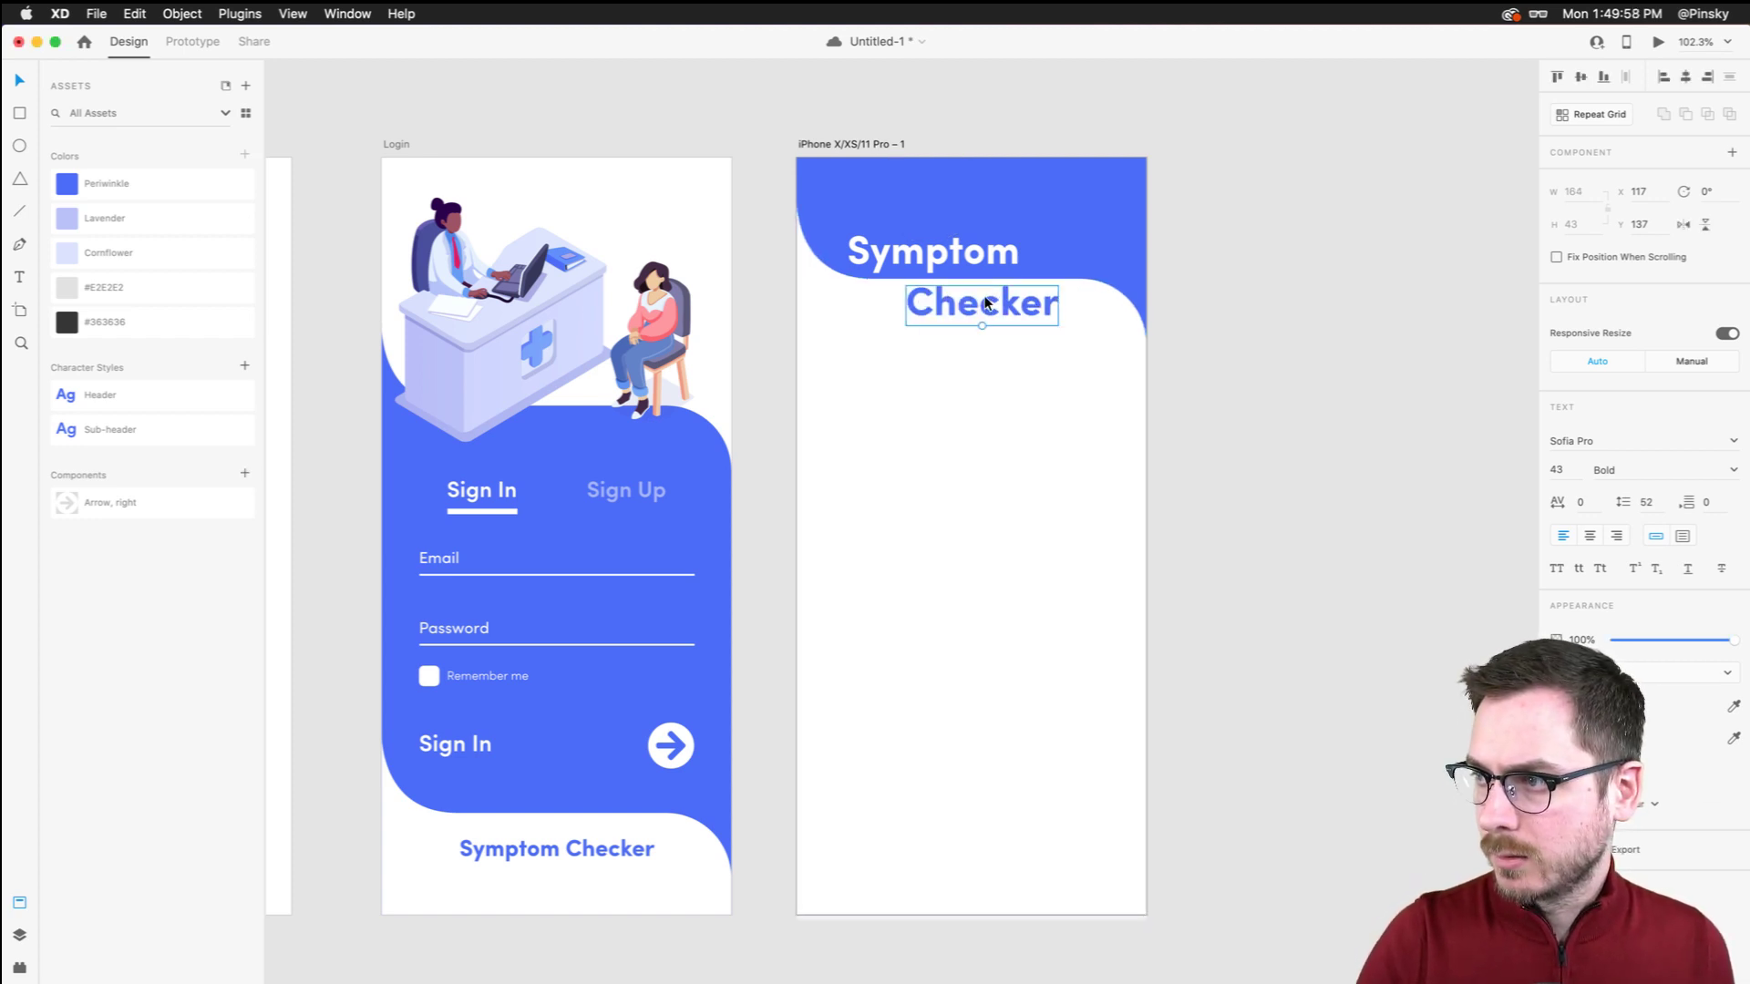
pyautogui.press('Escape')
pyautogui.moveTo(984, 309); pyautogui.dragTo(1015, 301)
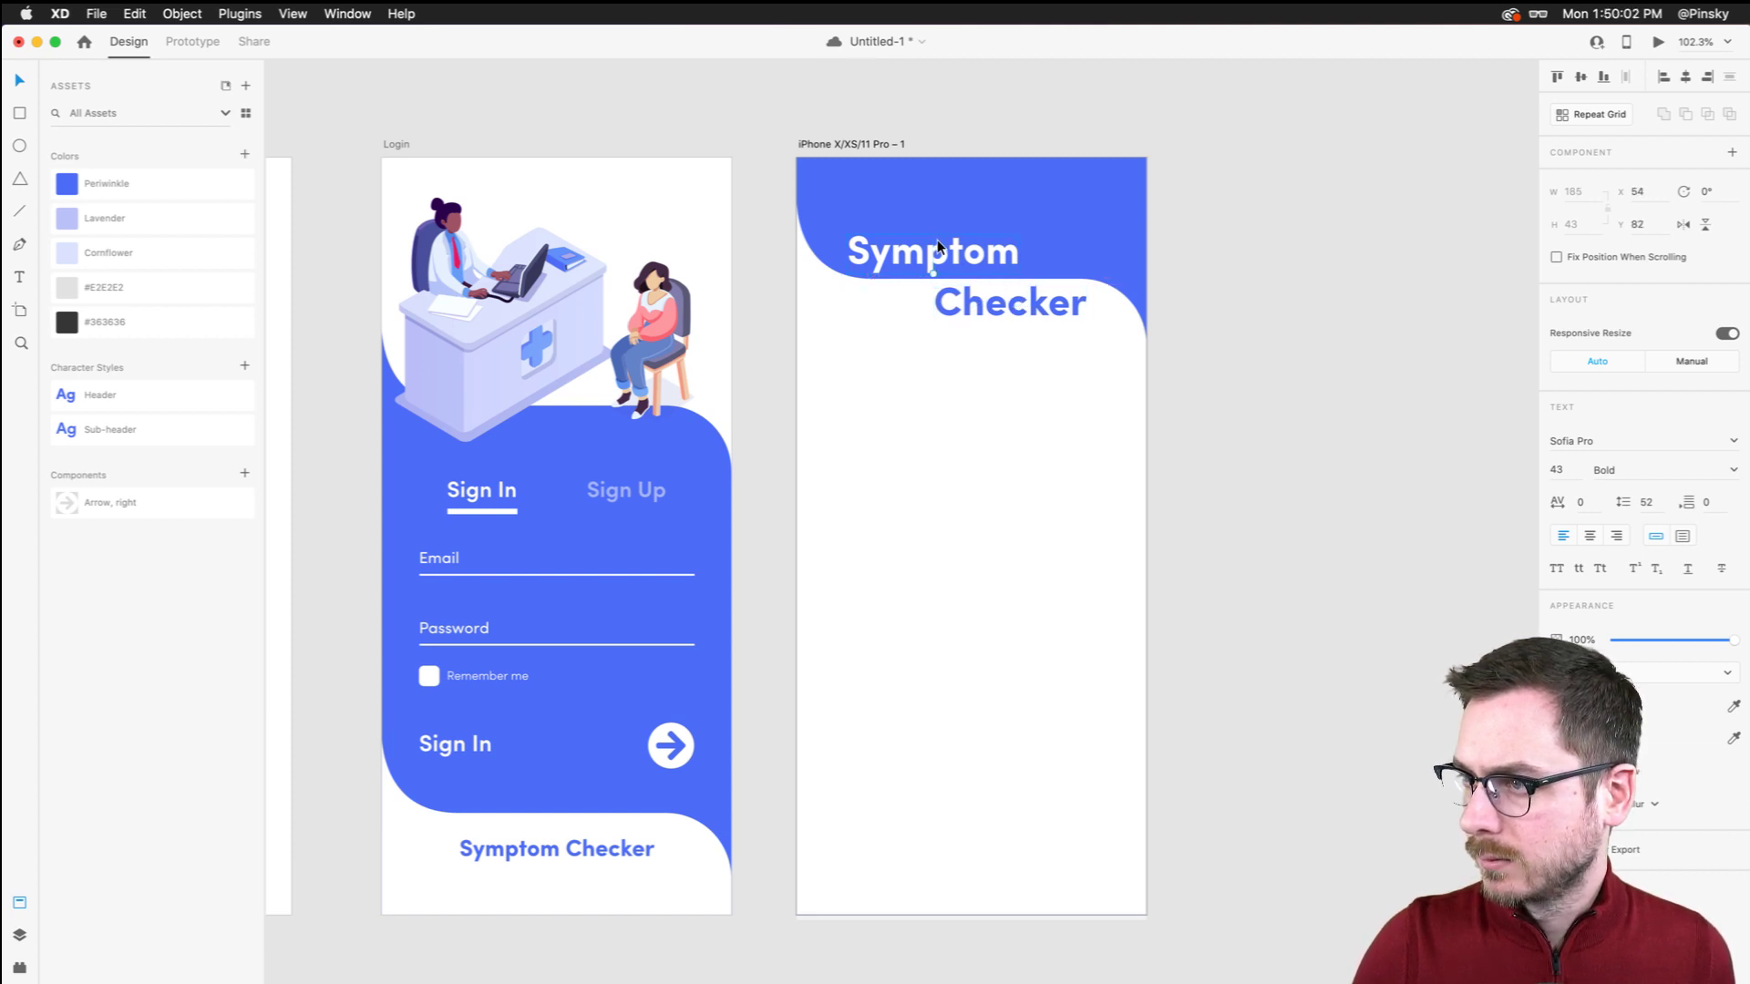
pyautogui.keyDown('shift'); pyautogui.click(986, 279); pyautogui.keyUp('shift')
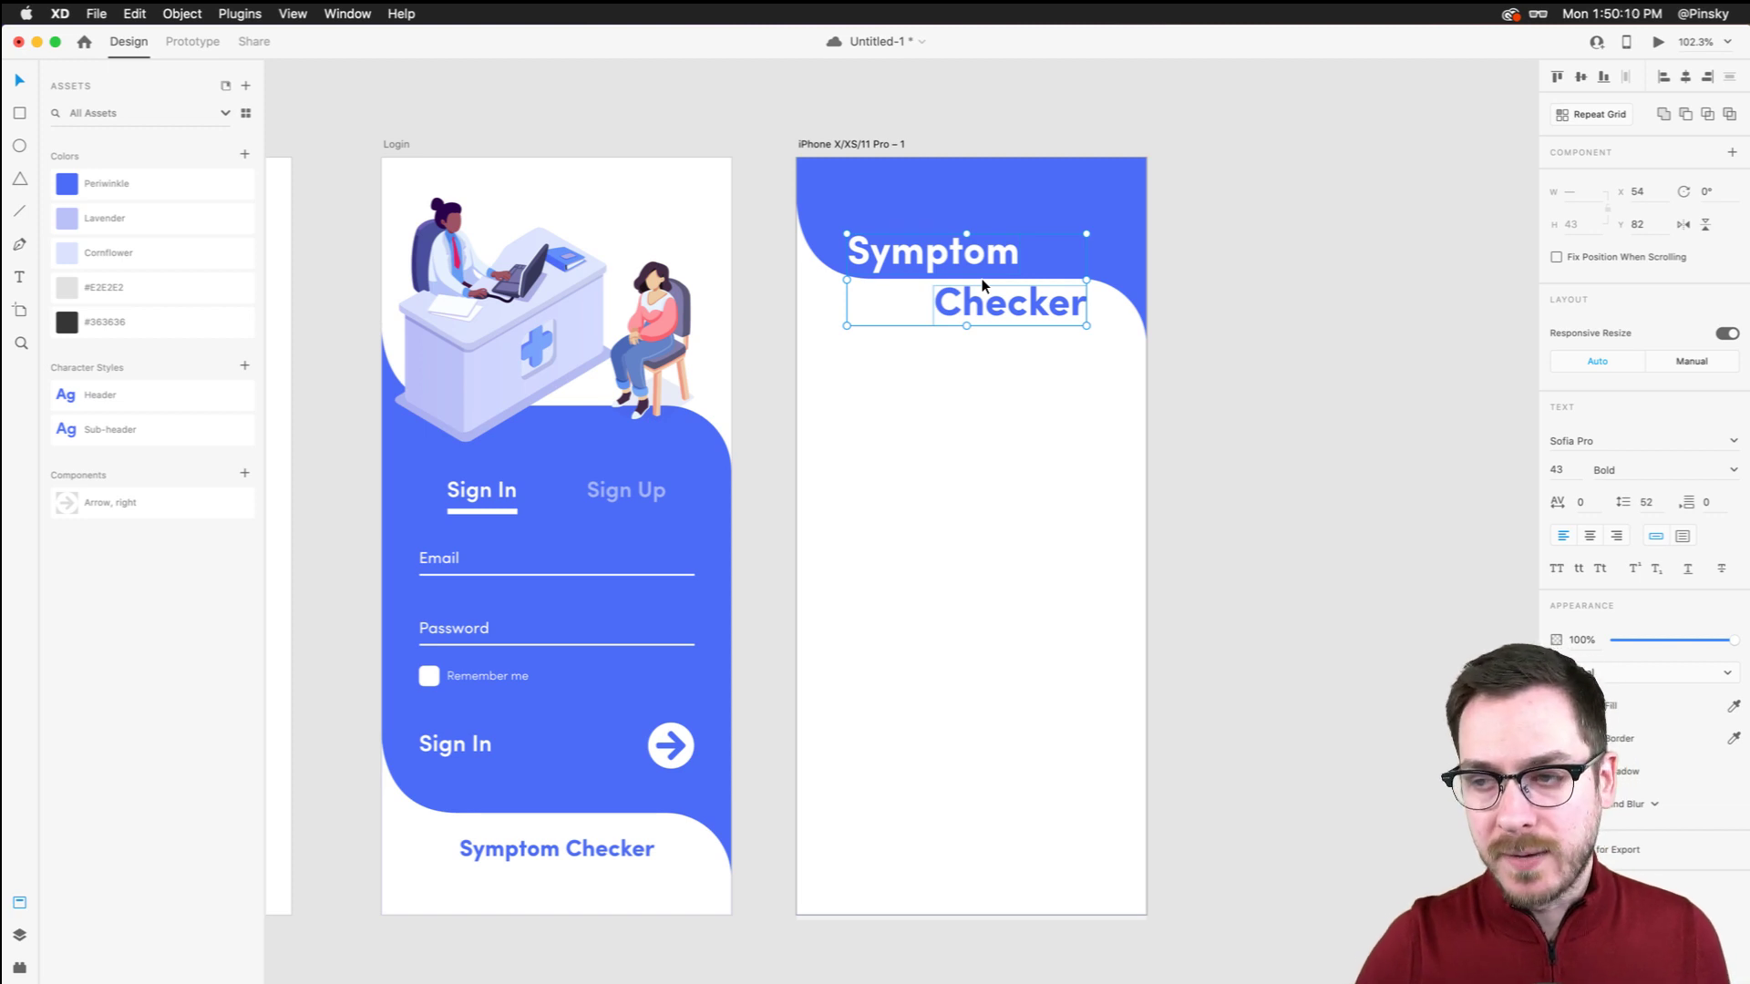
# Examine the white curved background shapes of the Login and Symptom Checker artboards in the layer list
pyautogui.click(877, 590)
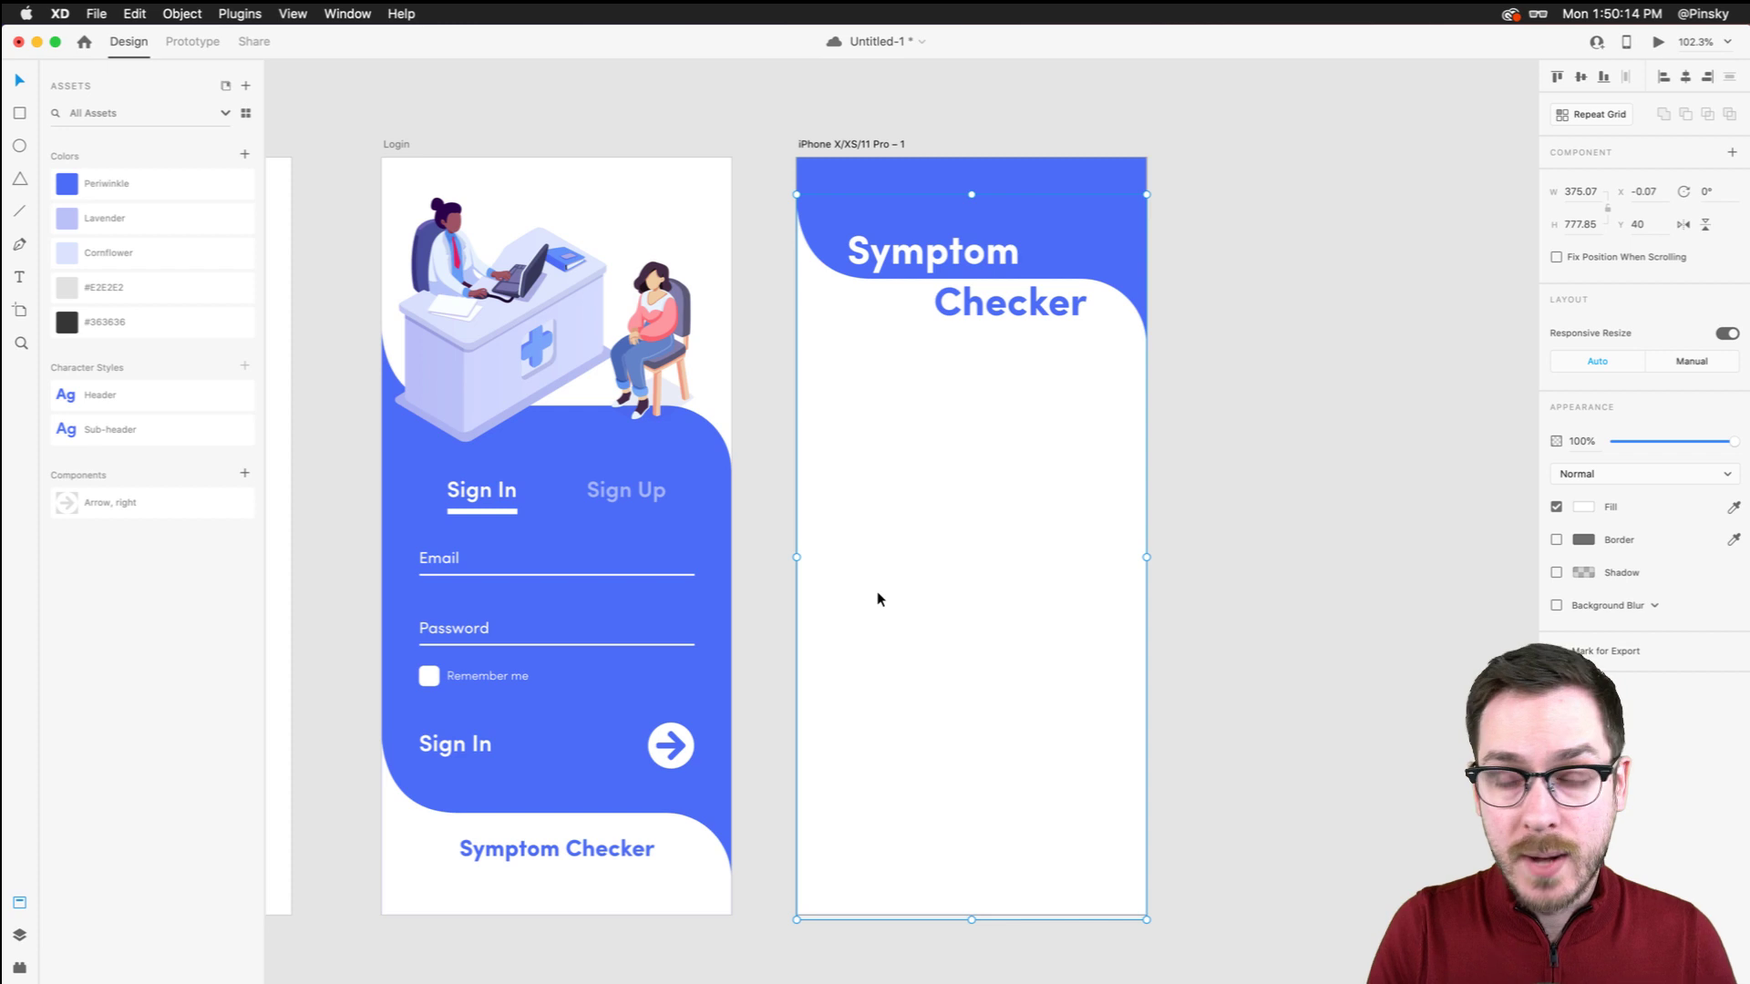
pyautogui.click(397, 143)
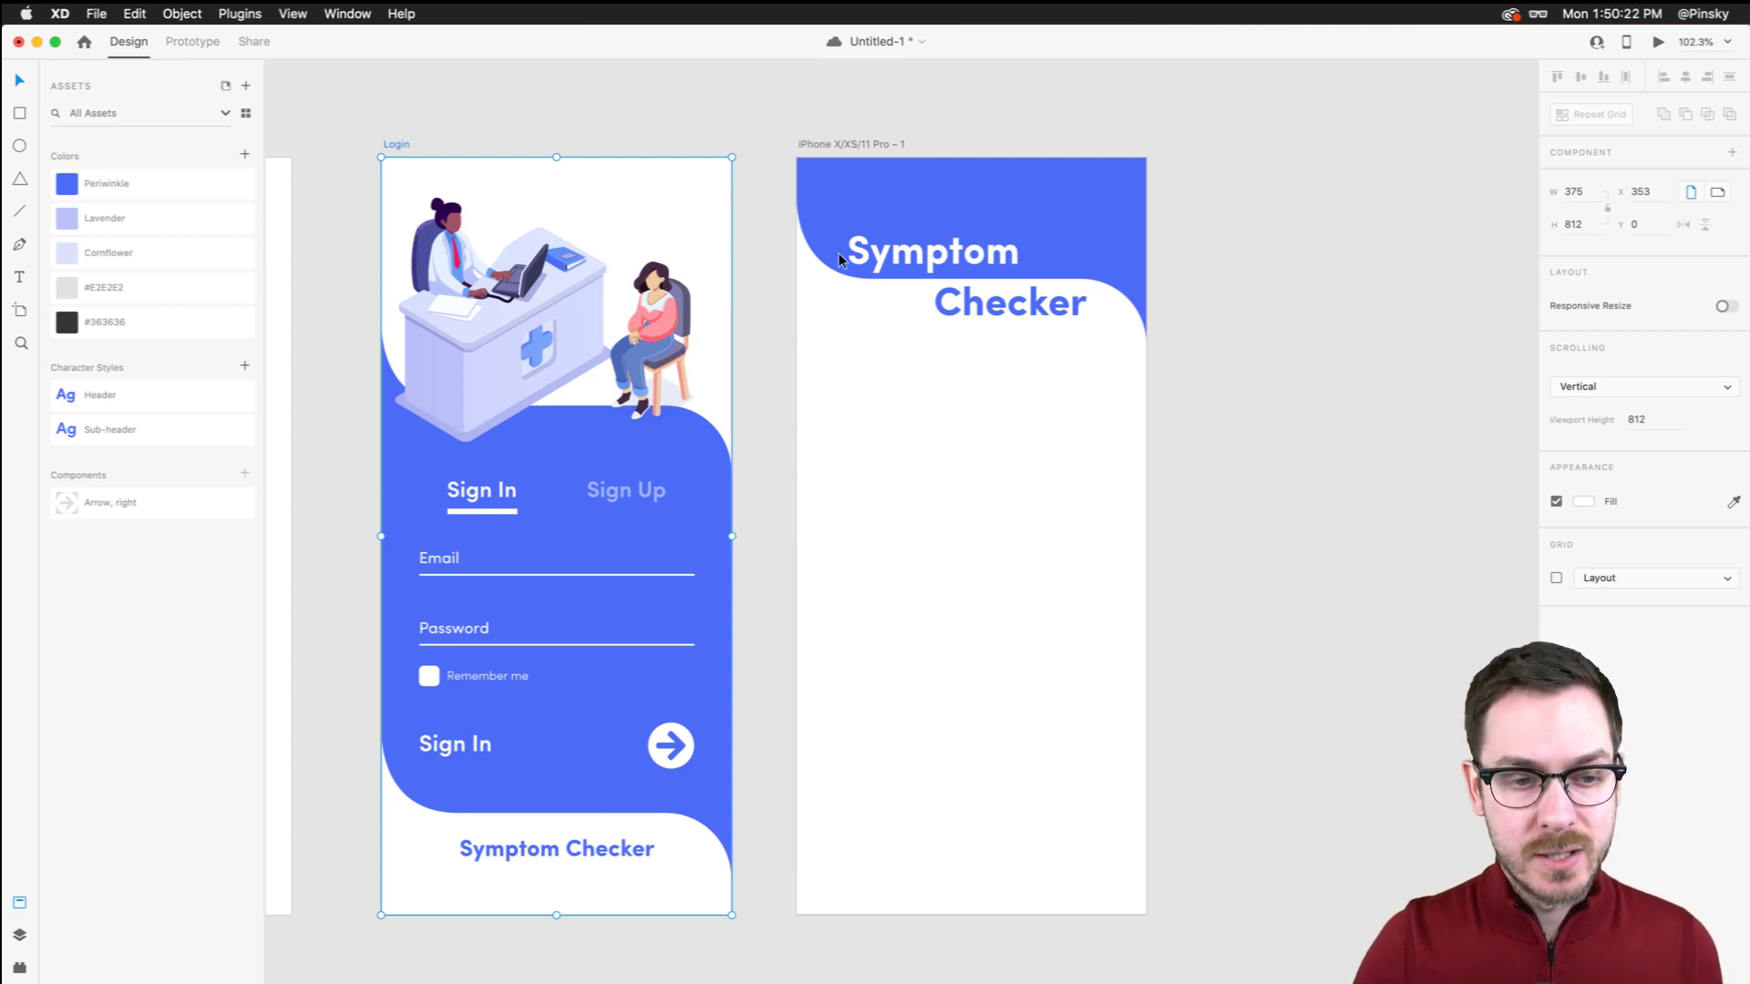
pyautogui.click(707, 813)
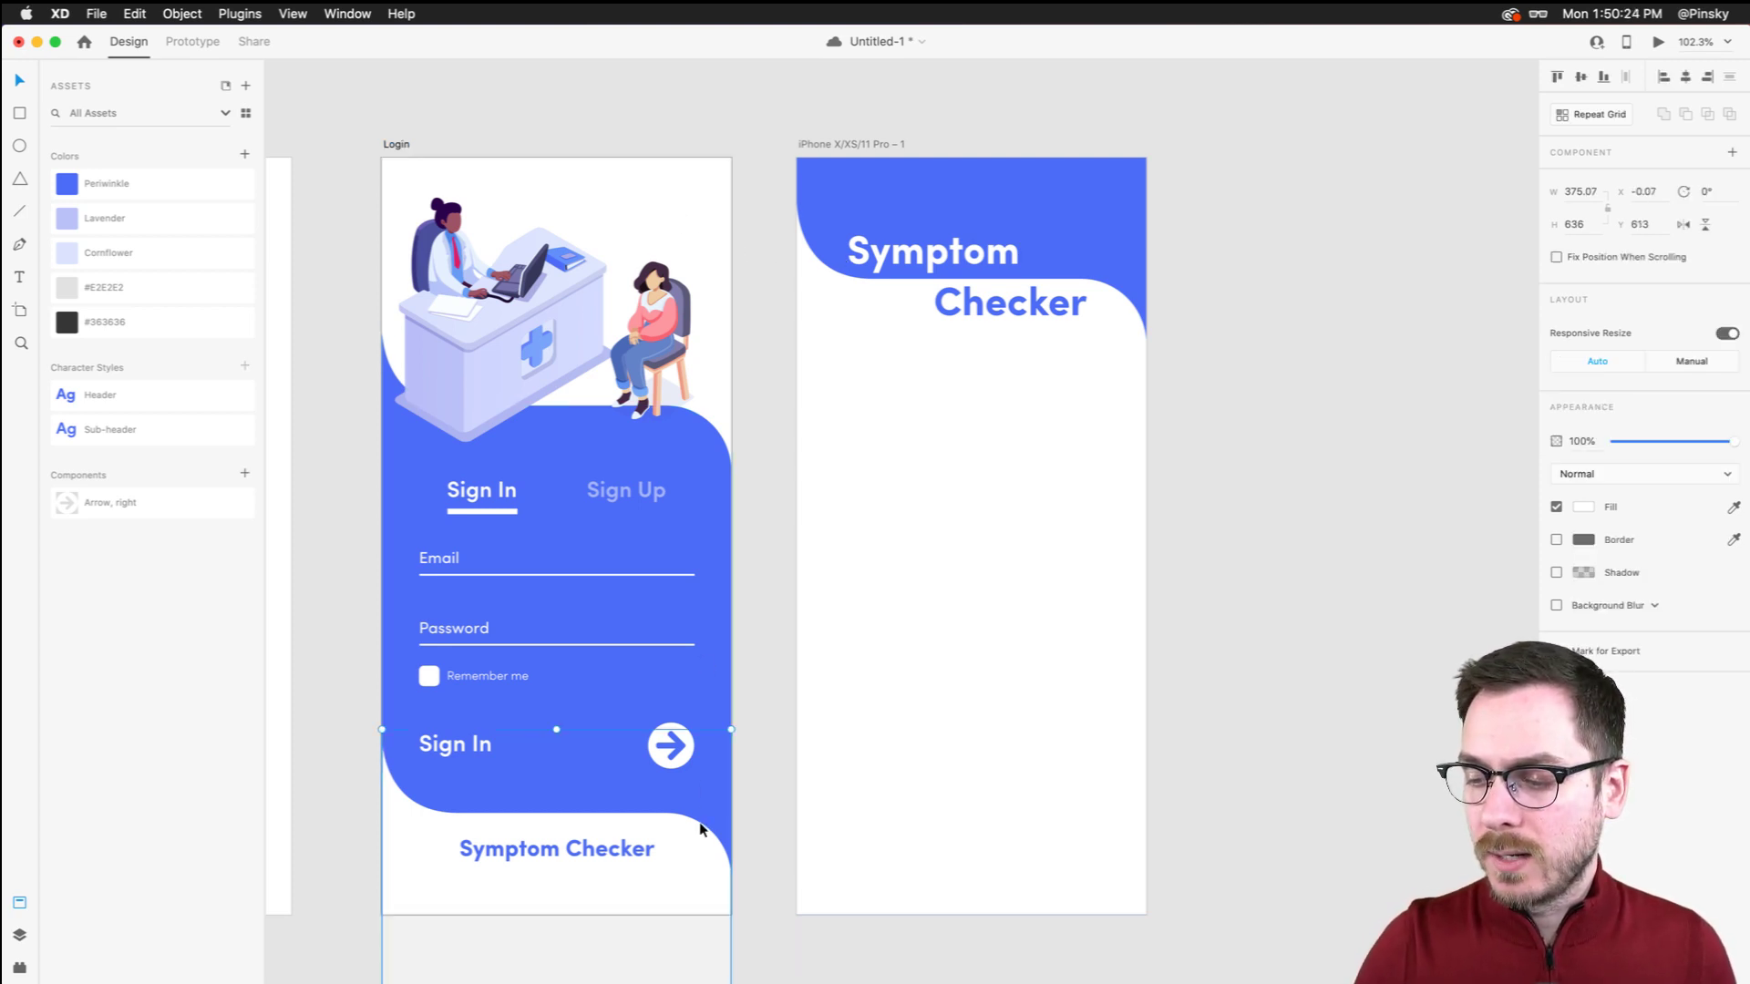
pyautogui.press('super+y')
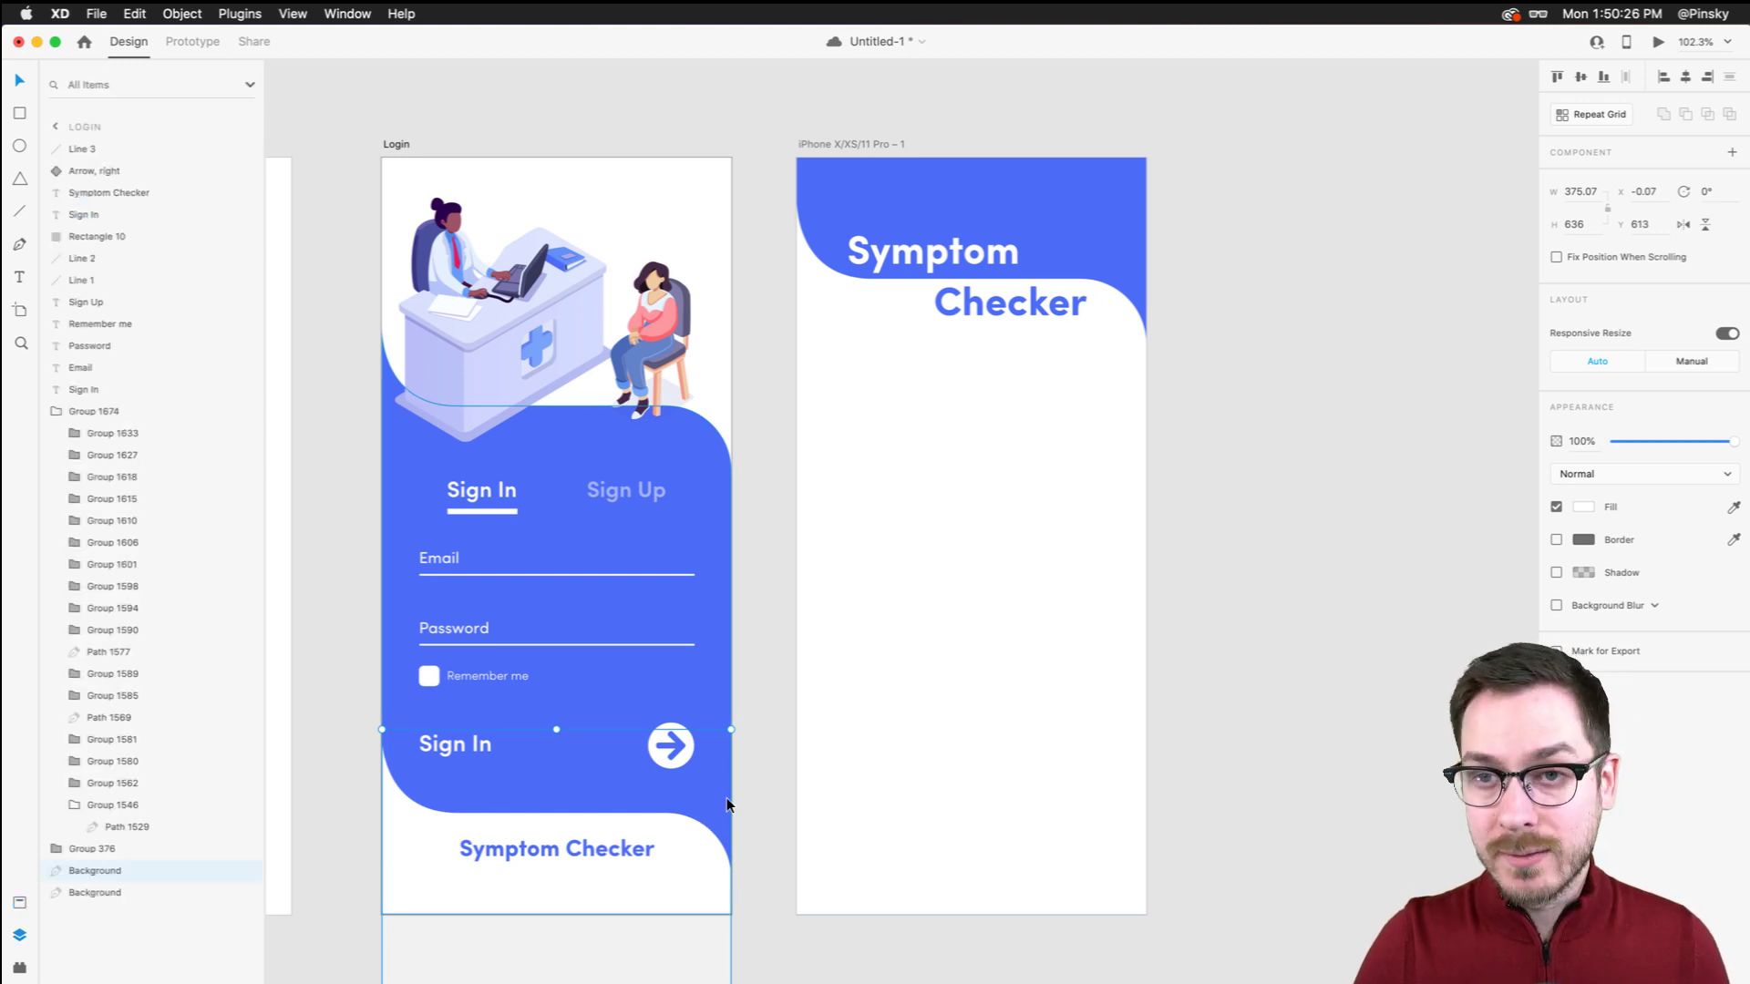
pyautogui.moveTo(707, 838)
pyautogui.mouseDown()
pyautogui.moveTo(684, 747)
pyautogui.moveTo(692, 828)
pyautogui.moveTo(649, 796)
pyautogui.moveTo(702, 836)
pyautogui.mouseUp()
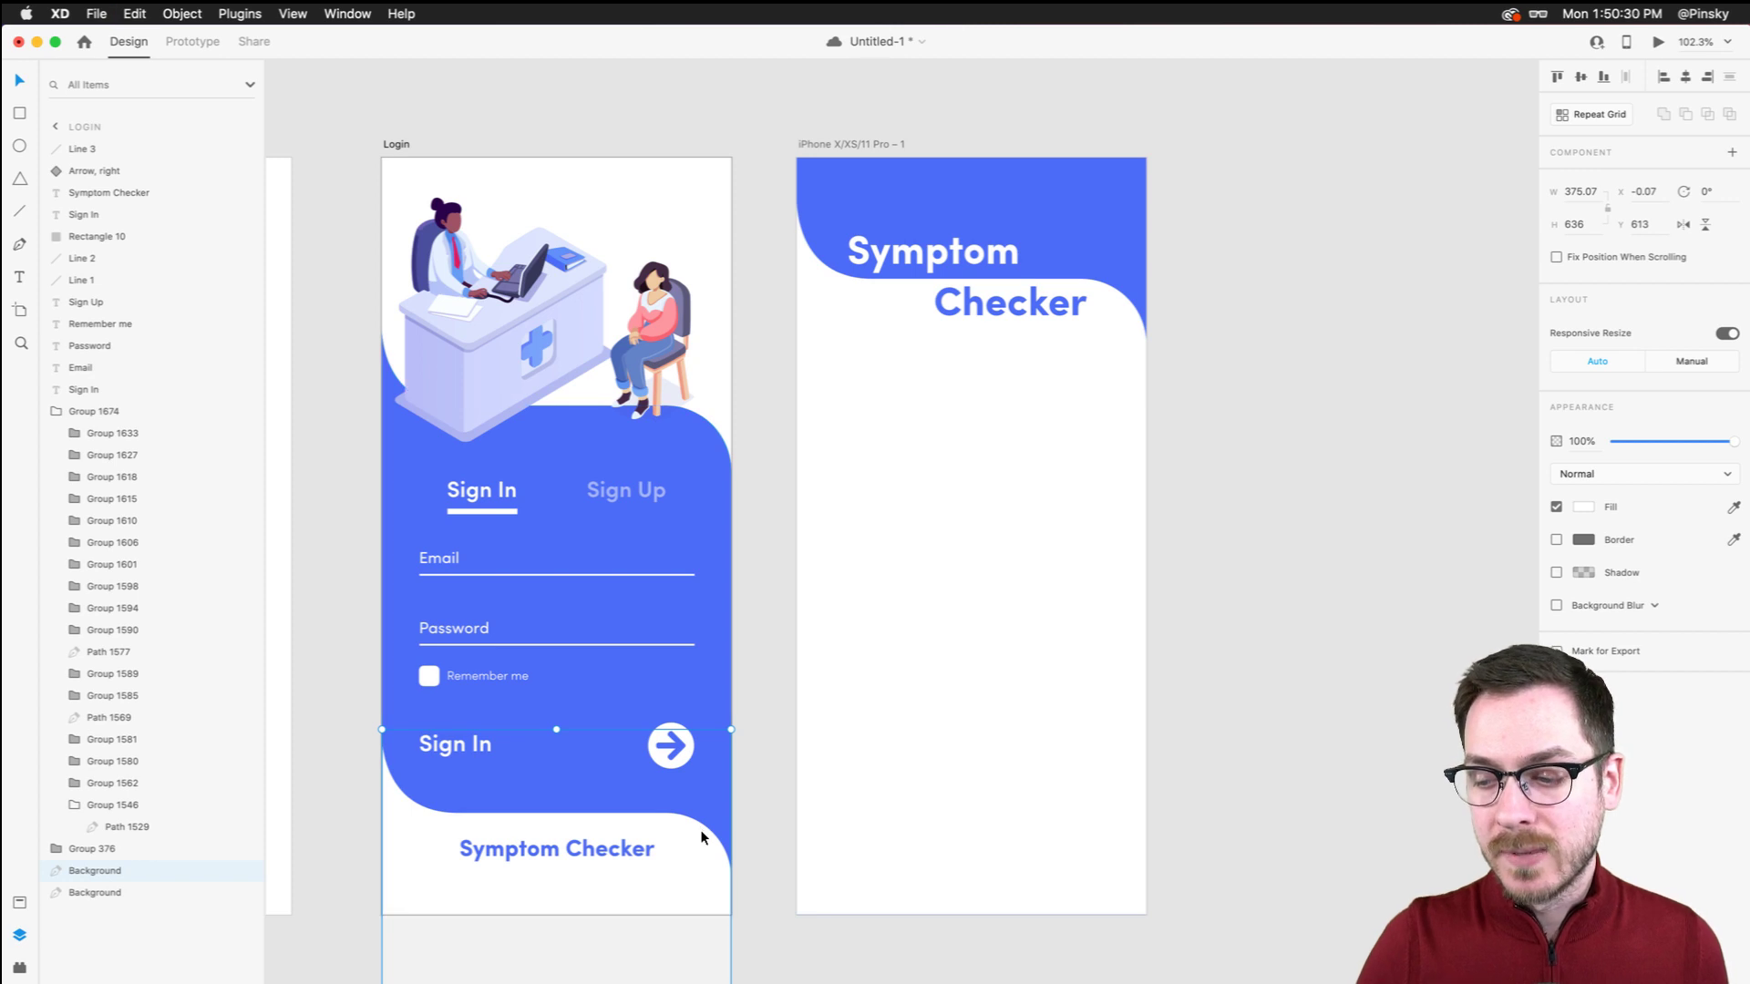
pyautogui.click(984, 438)
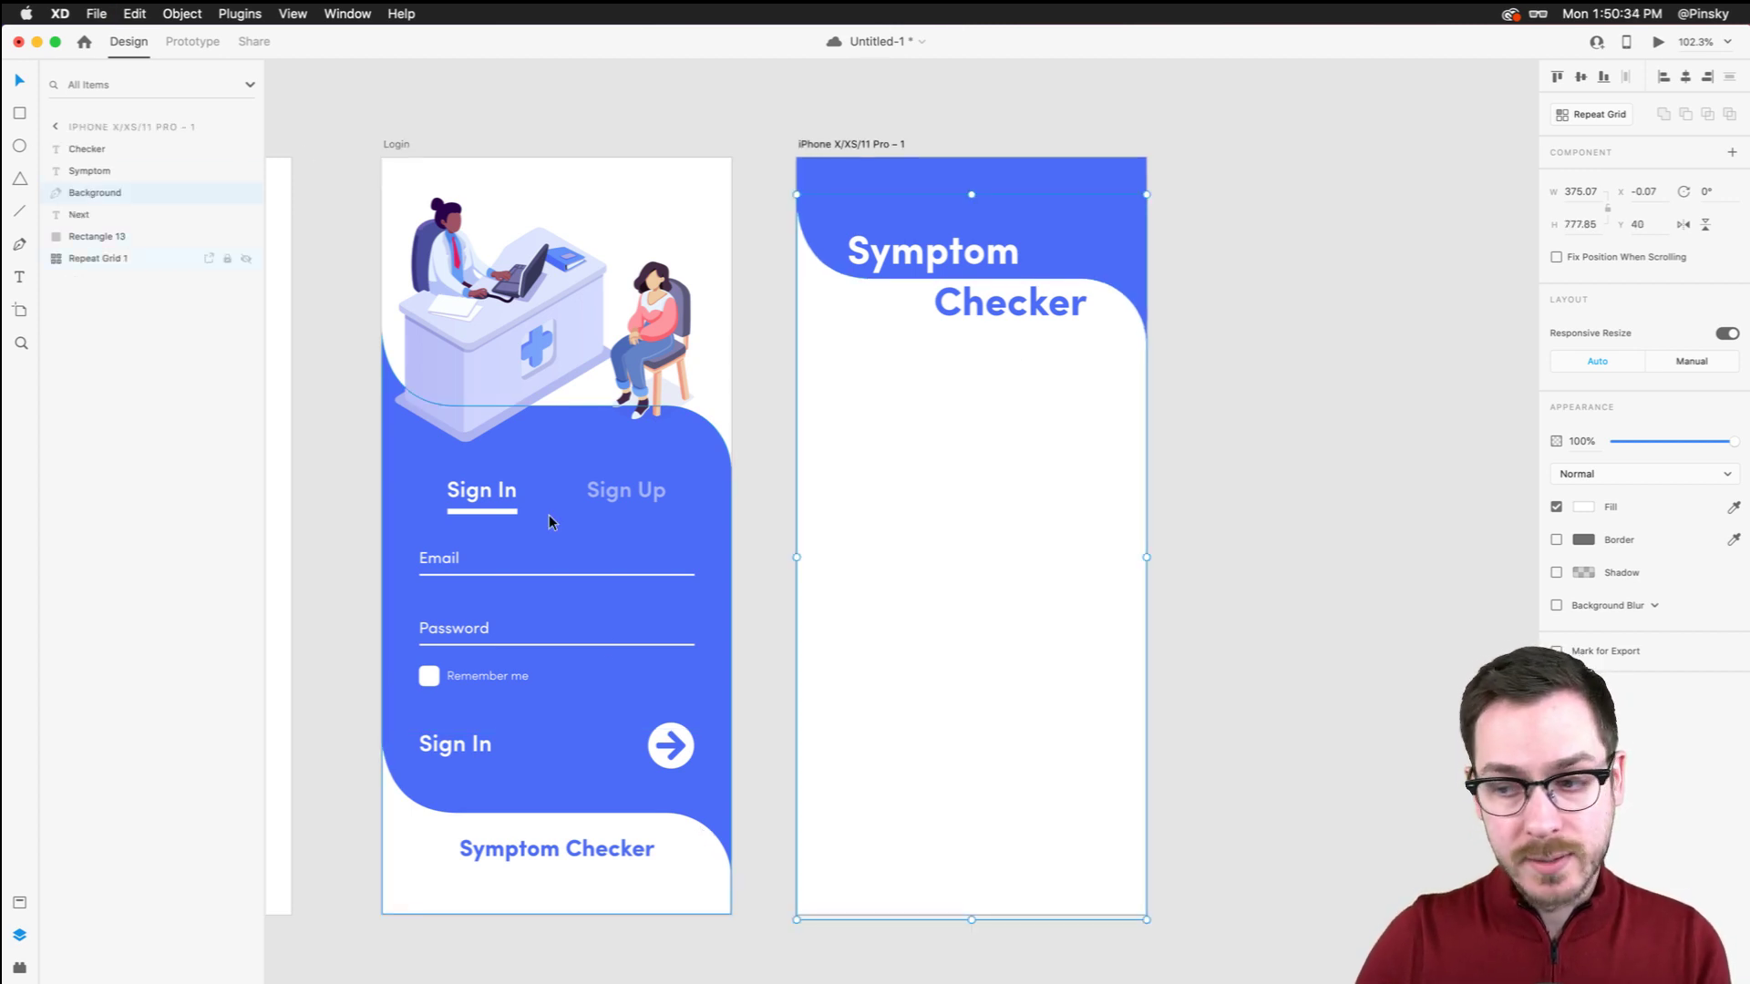
# Rename the Login artboard's lower white curved shape layer to "Symptom, Background"
pyautogui.click(693, 850)
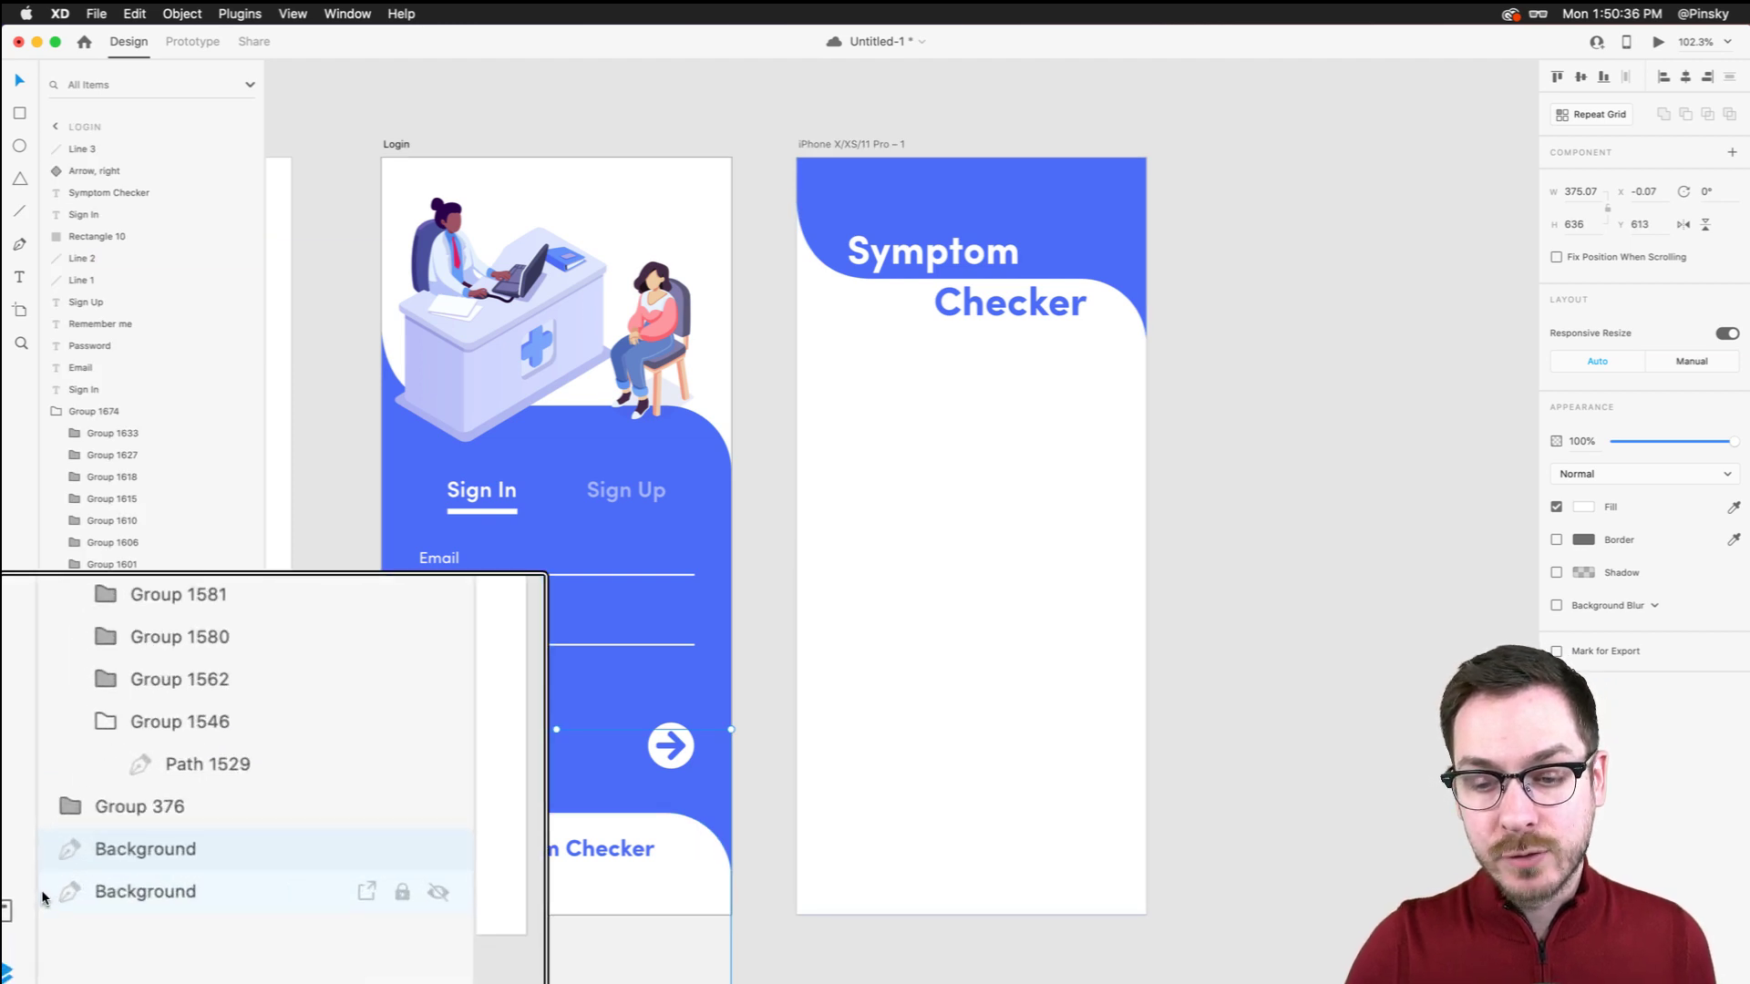
pyautogui.doubleClick(92, 870)
pyautogui.click(92, 872)
pyautogui.write('Sympt')
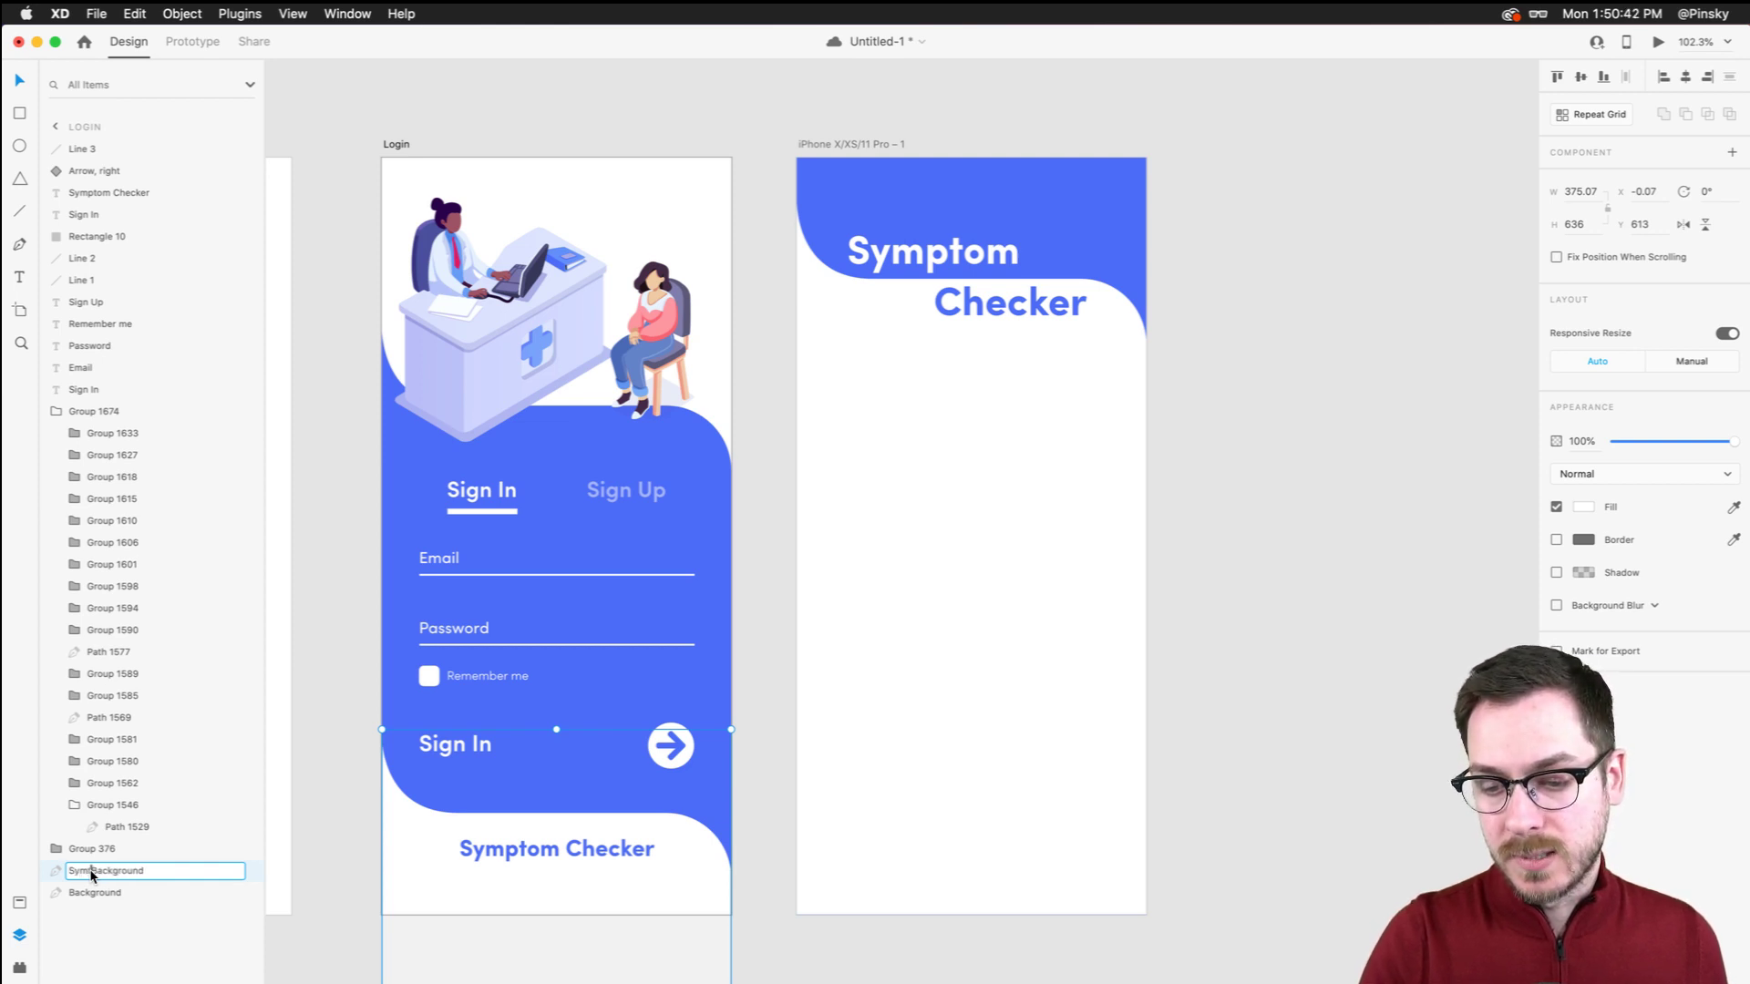
pyautogui.write('om')
pyautogui.press('BackSpace')
pyautogui.press('BackSpace')
pyautogui.press('BackSpace')
pyautogui.press('BackSpace')
pyautogui.press('BackSpace')
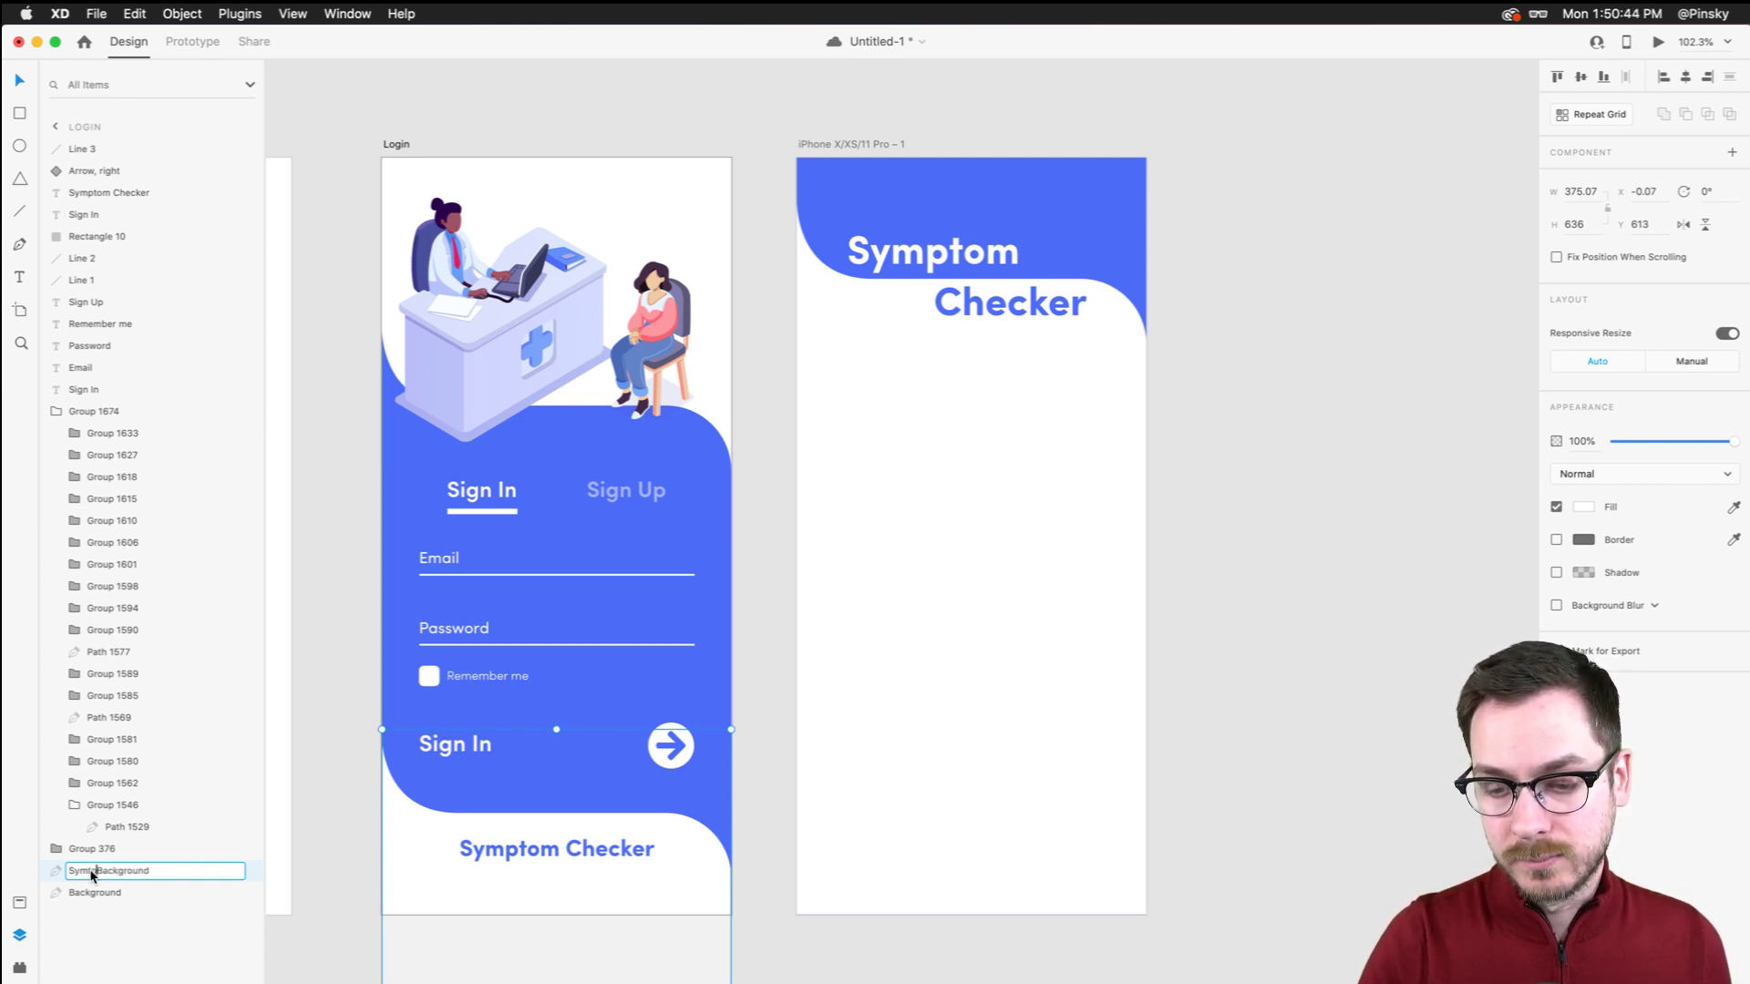
pyautogui.write('mptom')
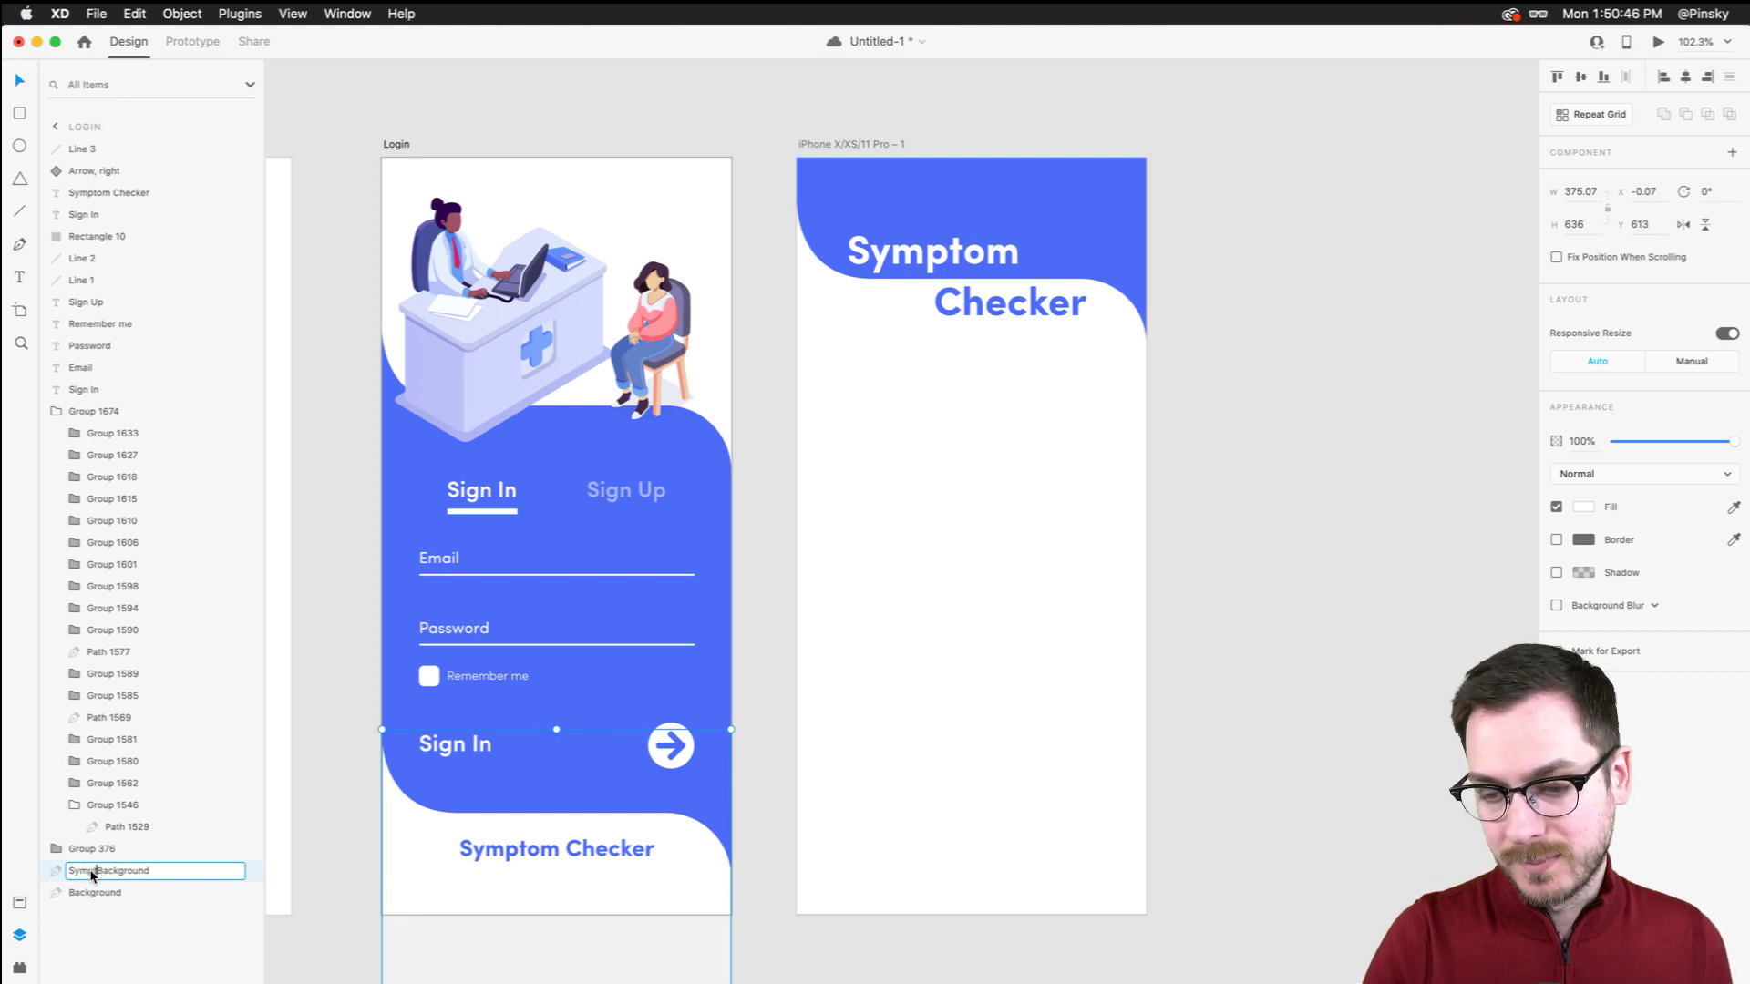
pyautogui.press('Return')
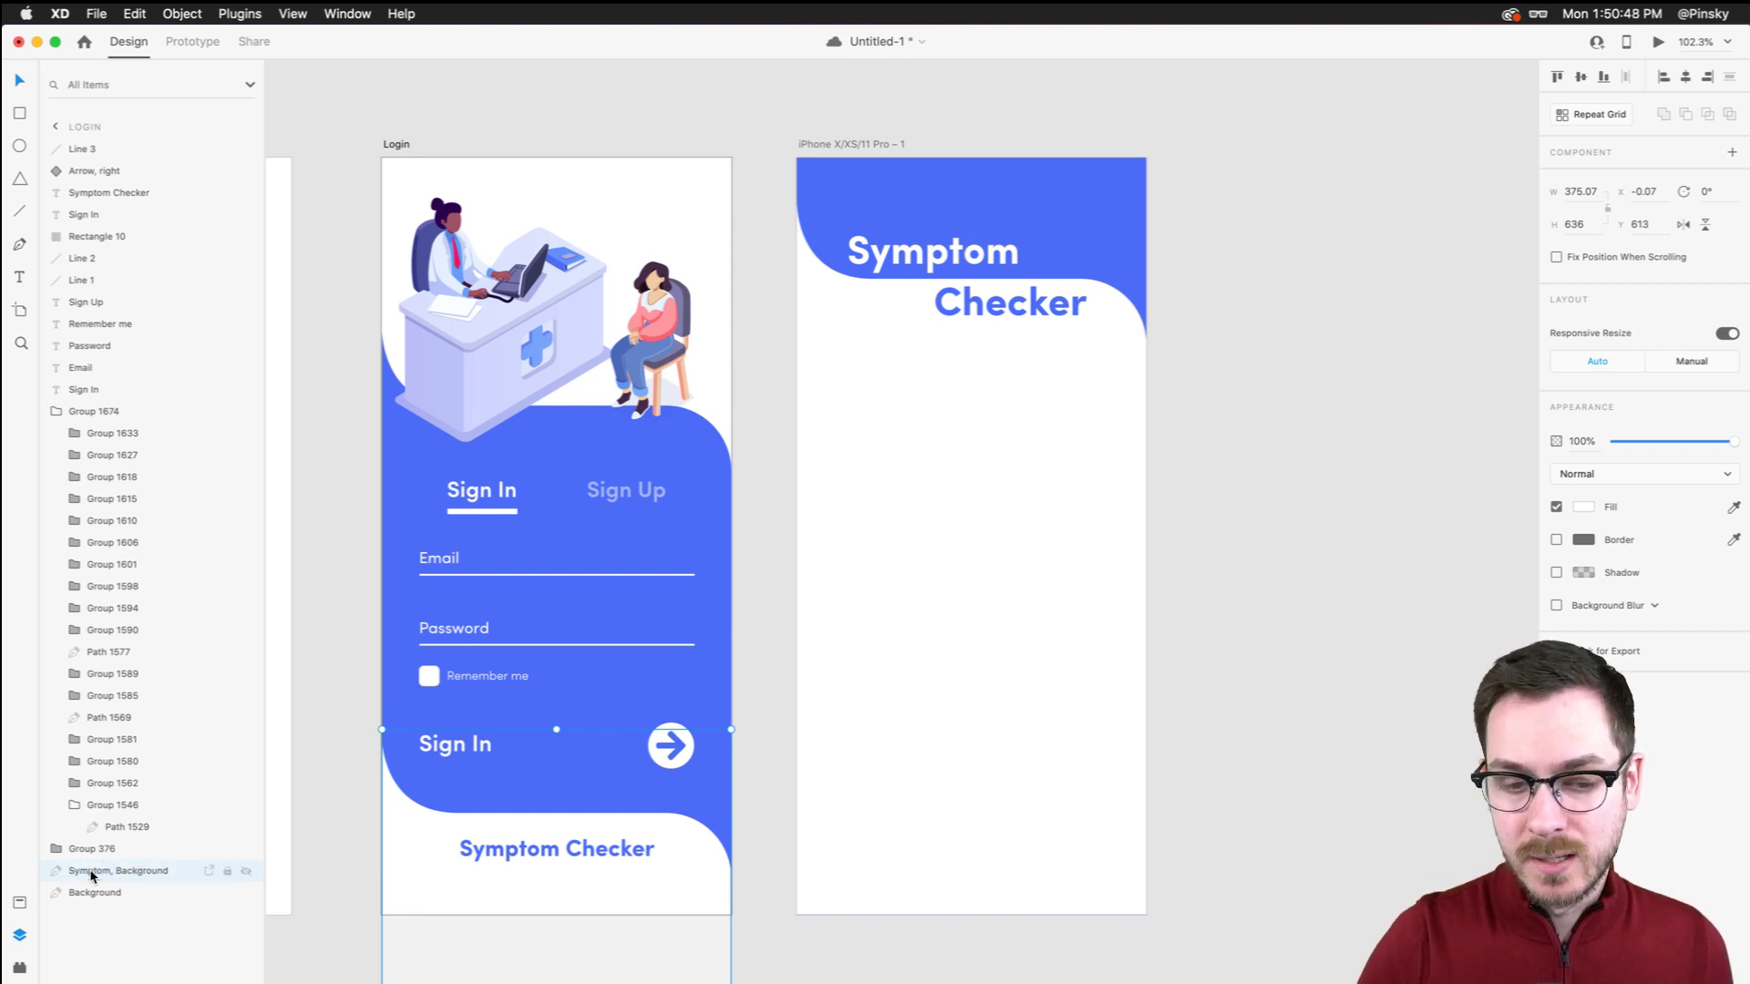
# Give the white curved shape layer on the Symptom Checker artboard the matching name "Symptom, Background"
pyautogui.click(1016, 485)
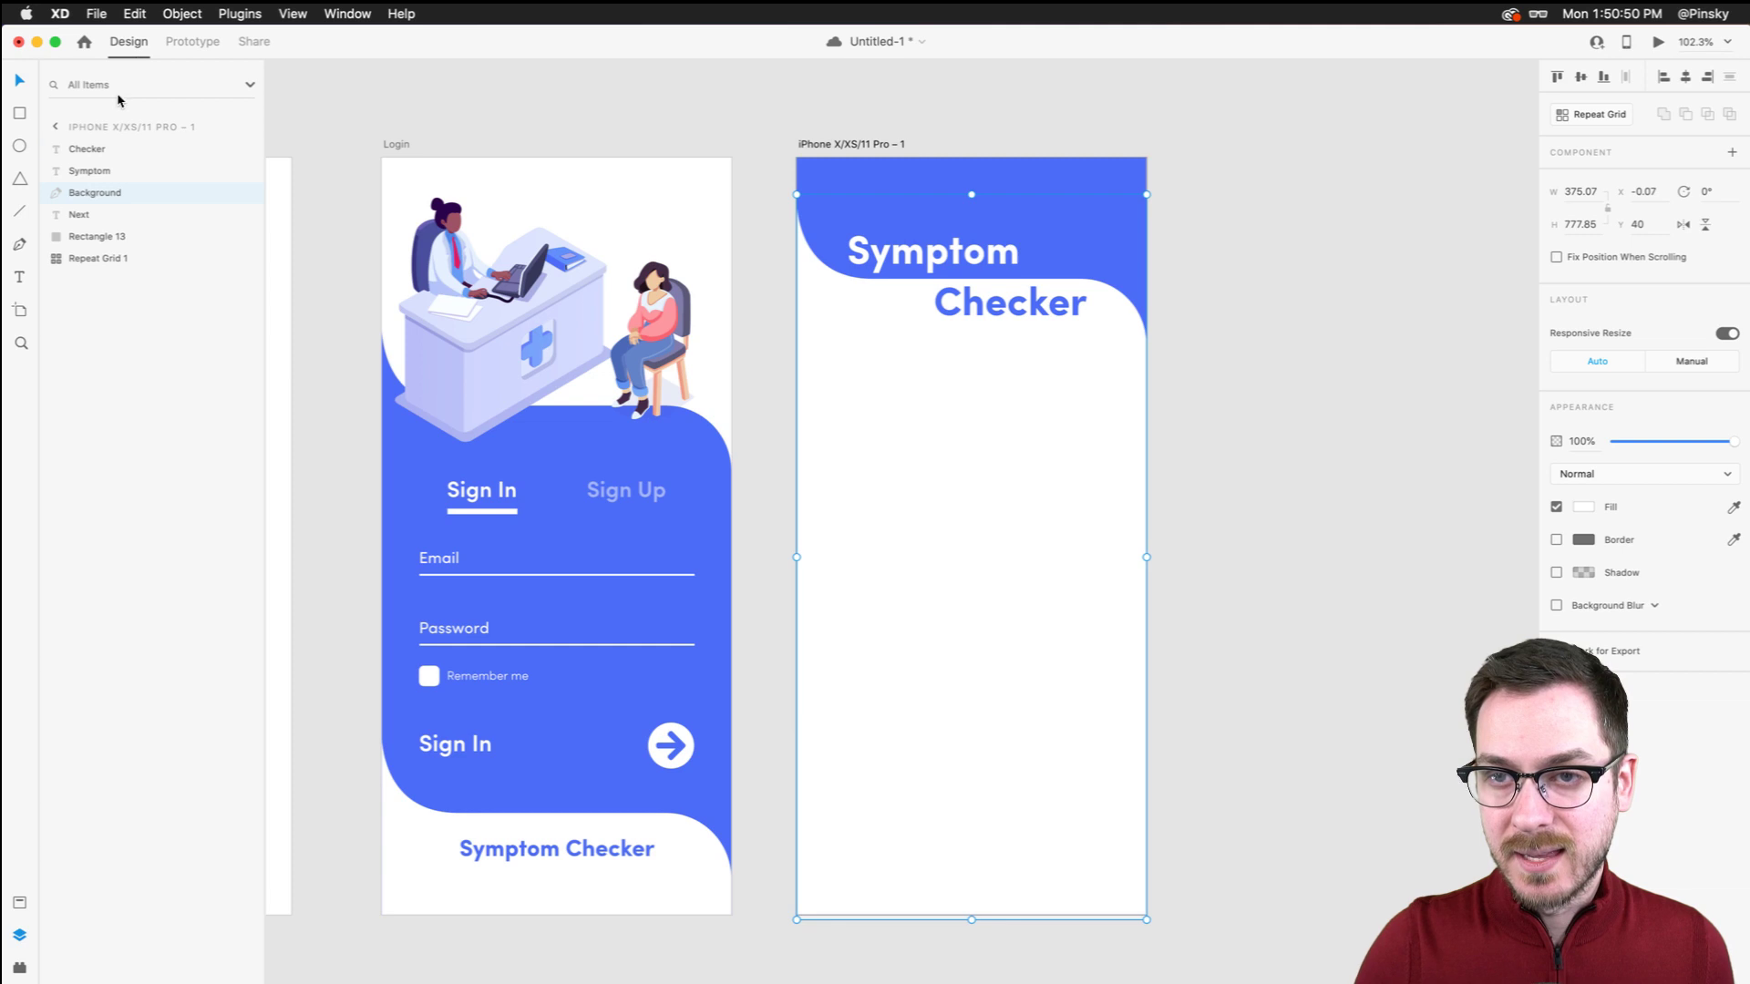
pyautogui.doubleClick(91, 194)
pyautogui.press('Return')
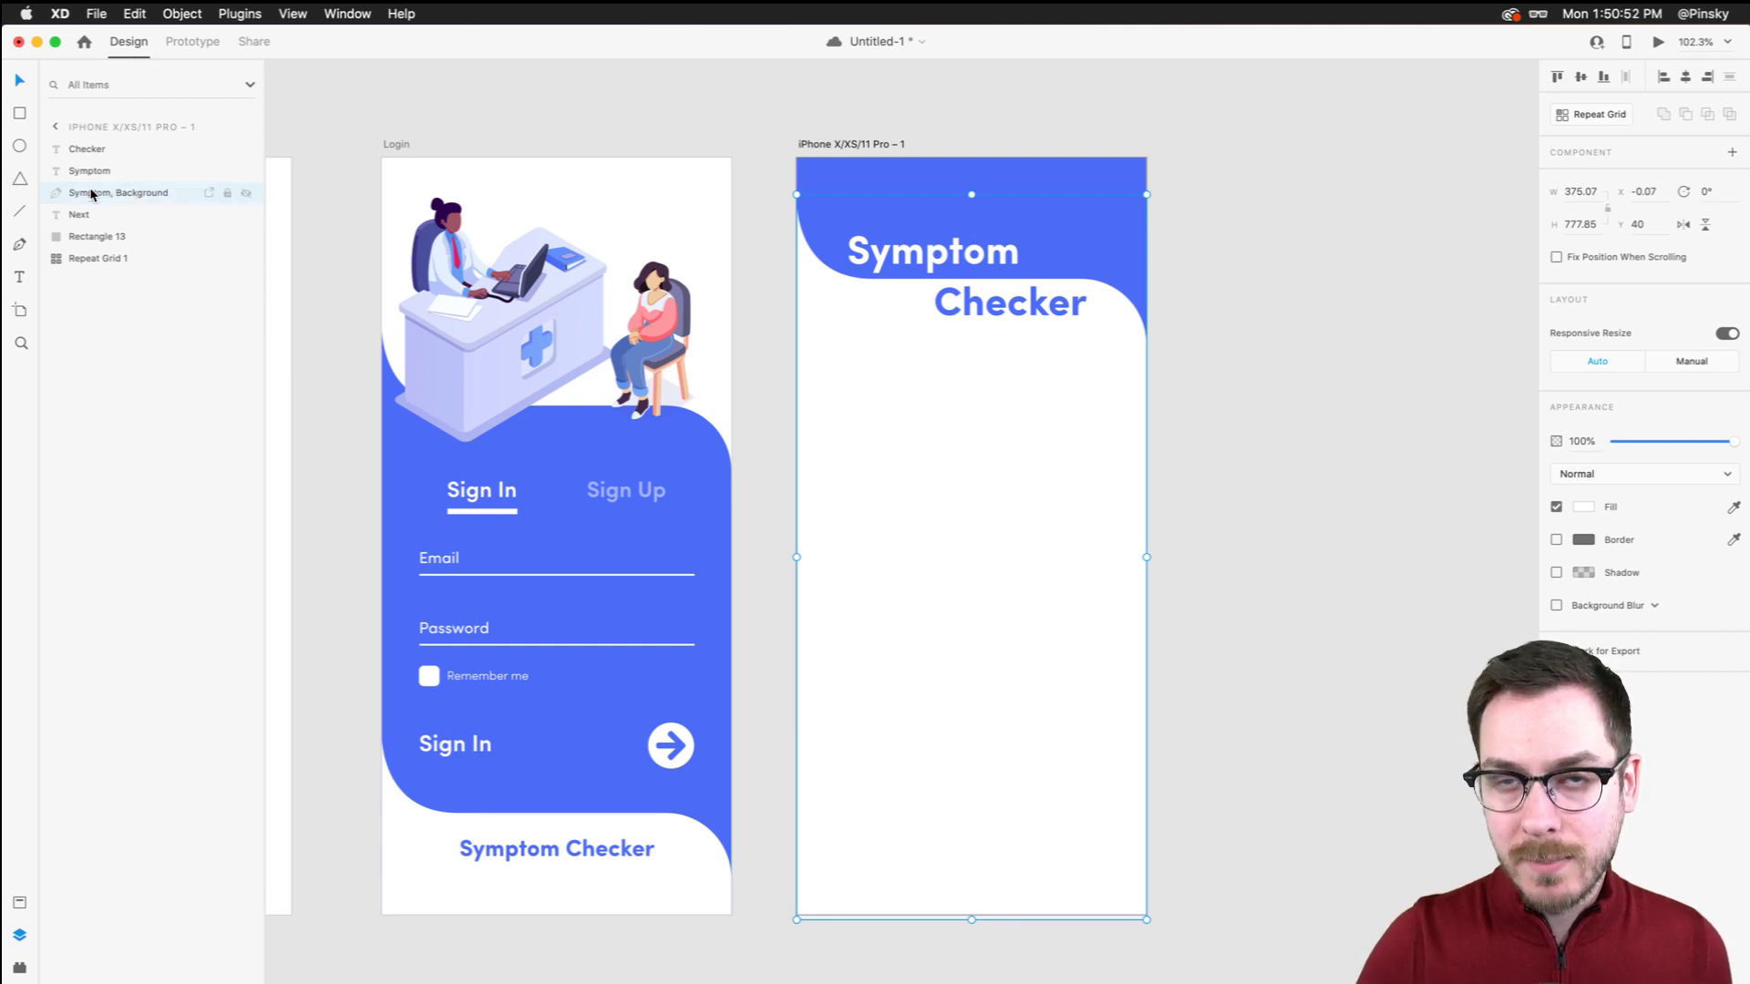
# Send the white curved shape behind all other content on the Symptom Checker artboard
pyautogui.click(959, 303)
pyautogui.click(1222, 402)
pyautogui.click(1027, 395)
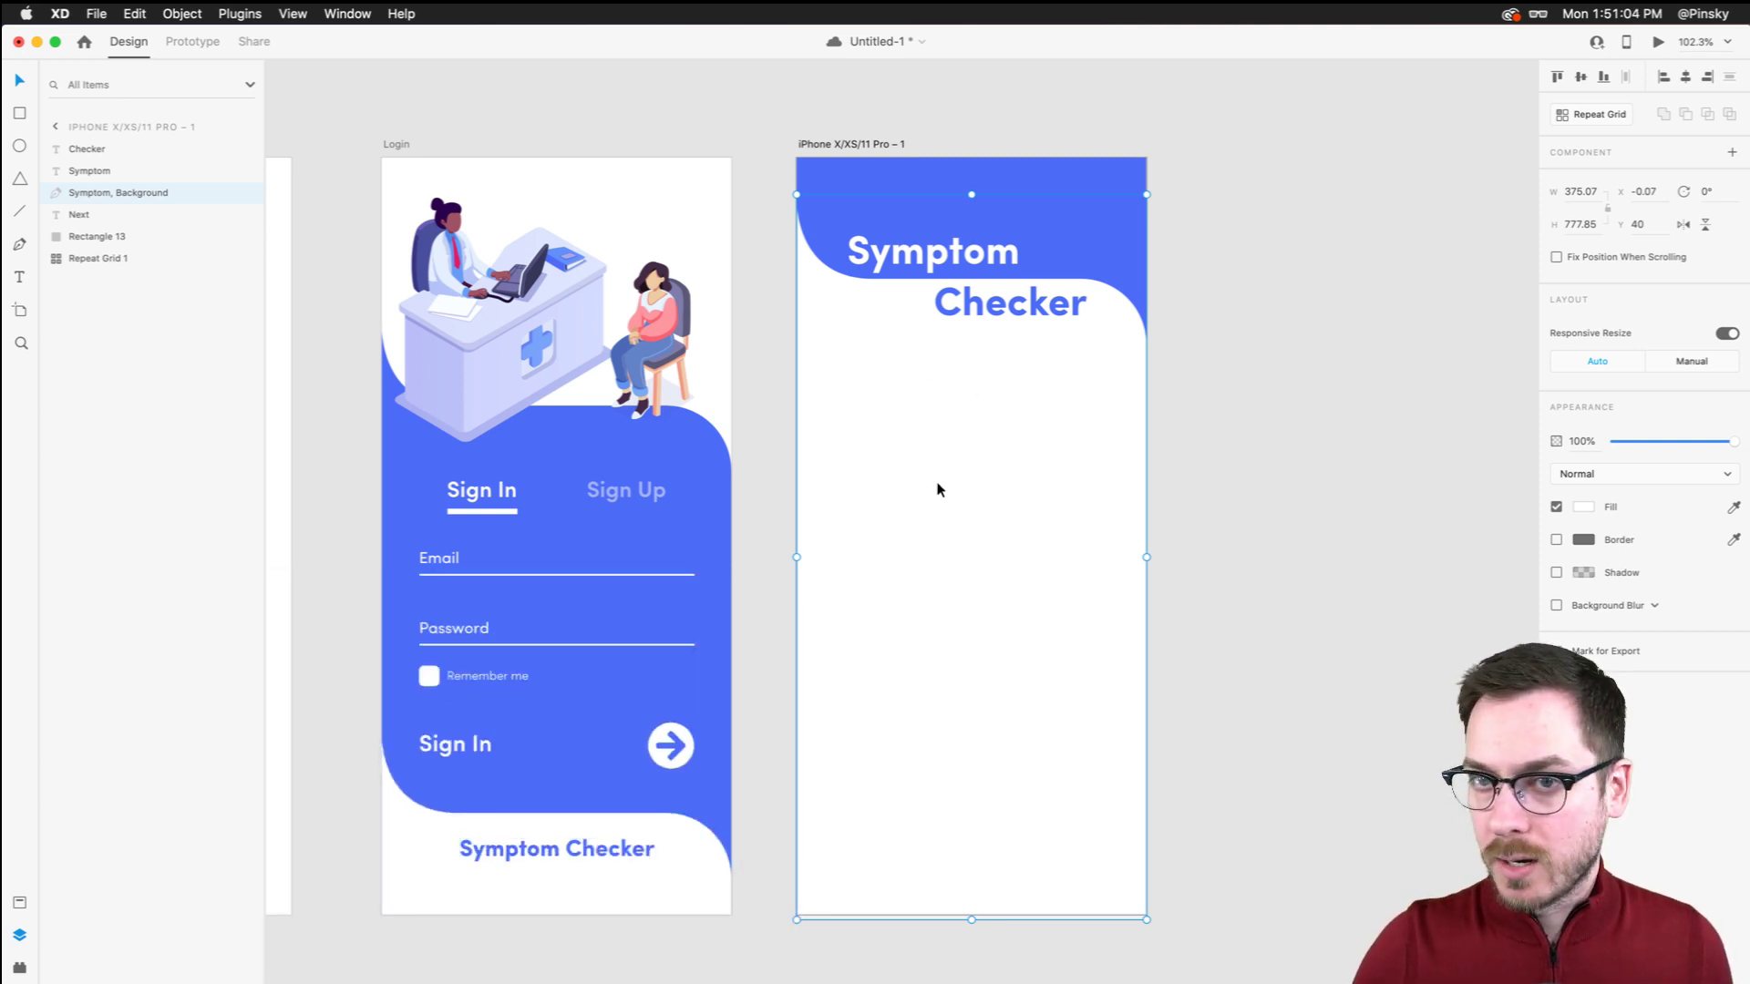
pyautogui.press('super+shift+bracketleft')
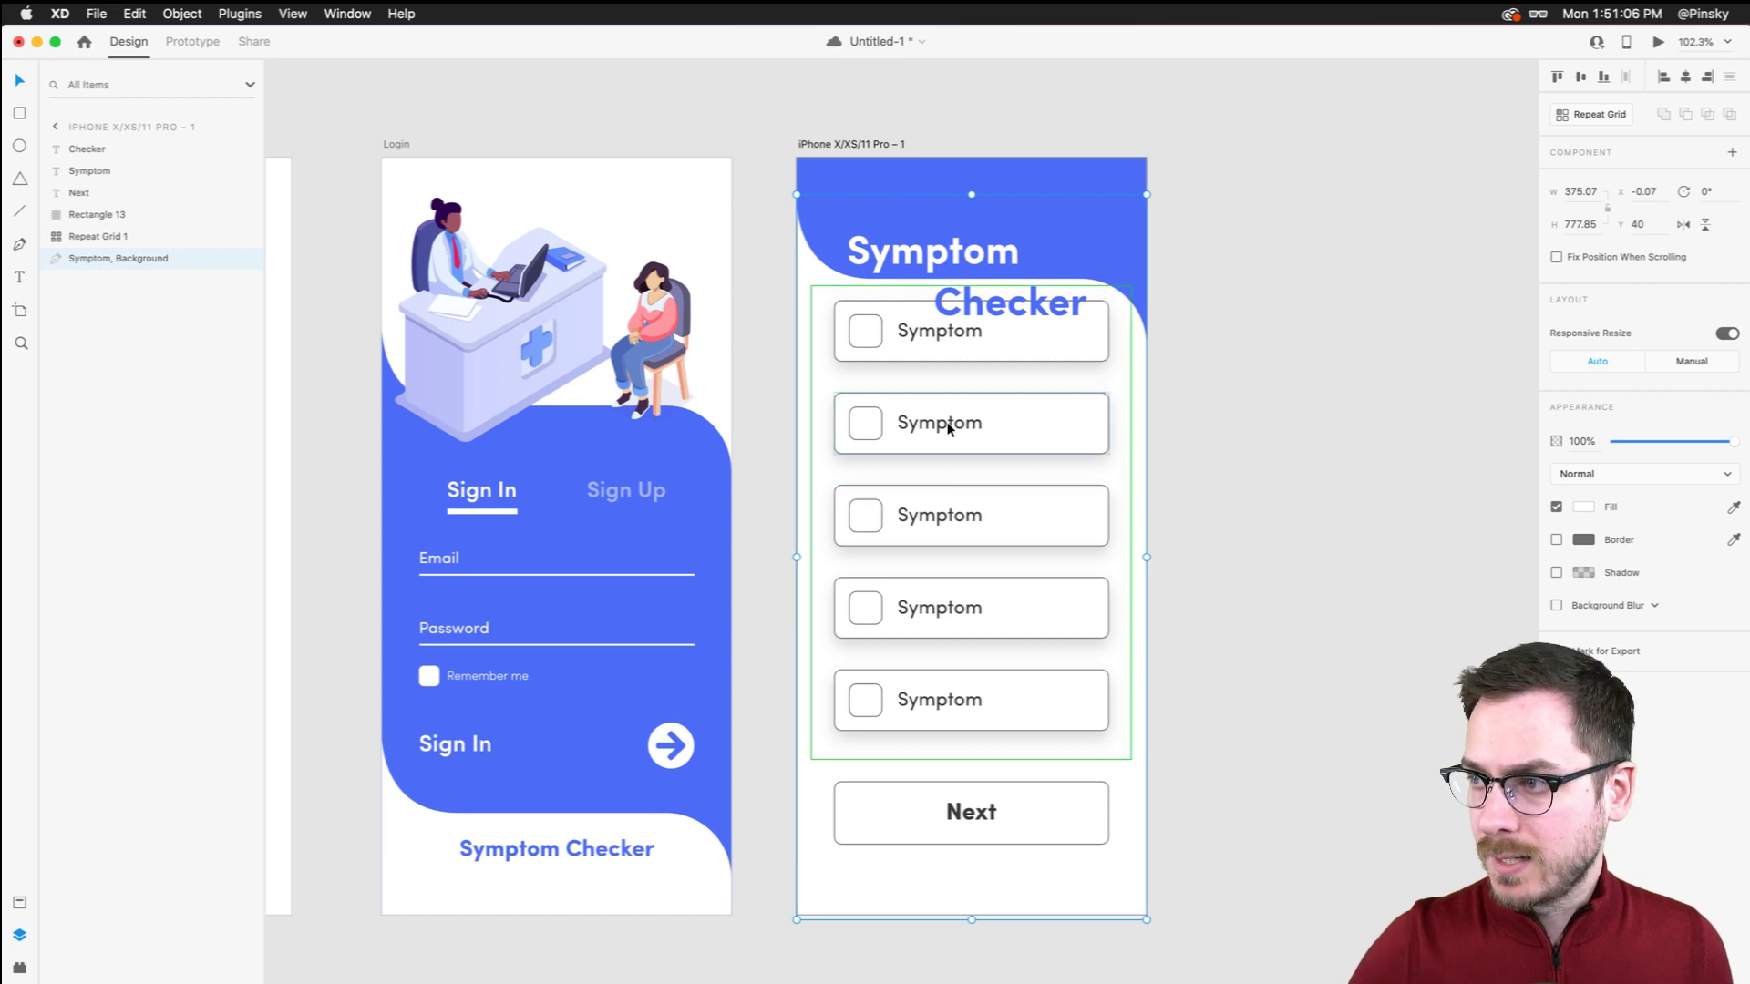
# Move the repeat grid of symptom cards down to Y 181 below the title and tighten the gaps between its rows
pyautogui.click(969, 339)
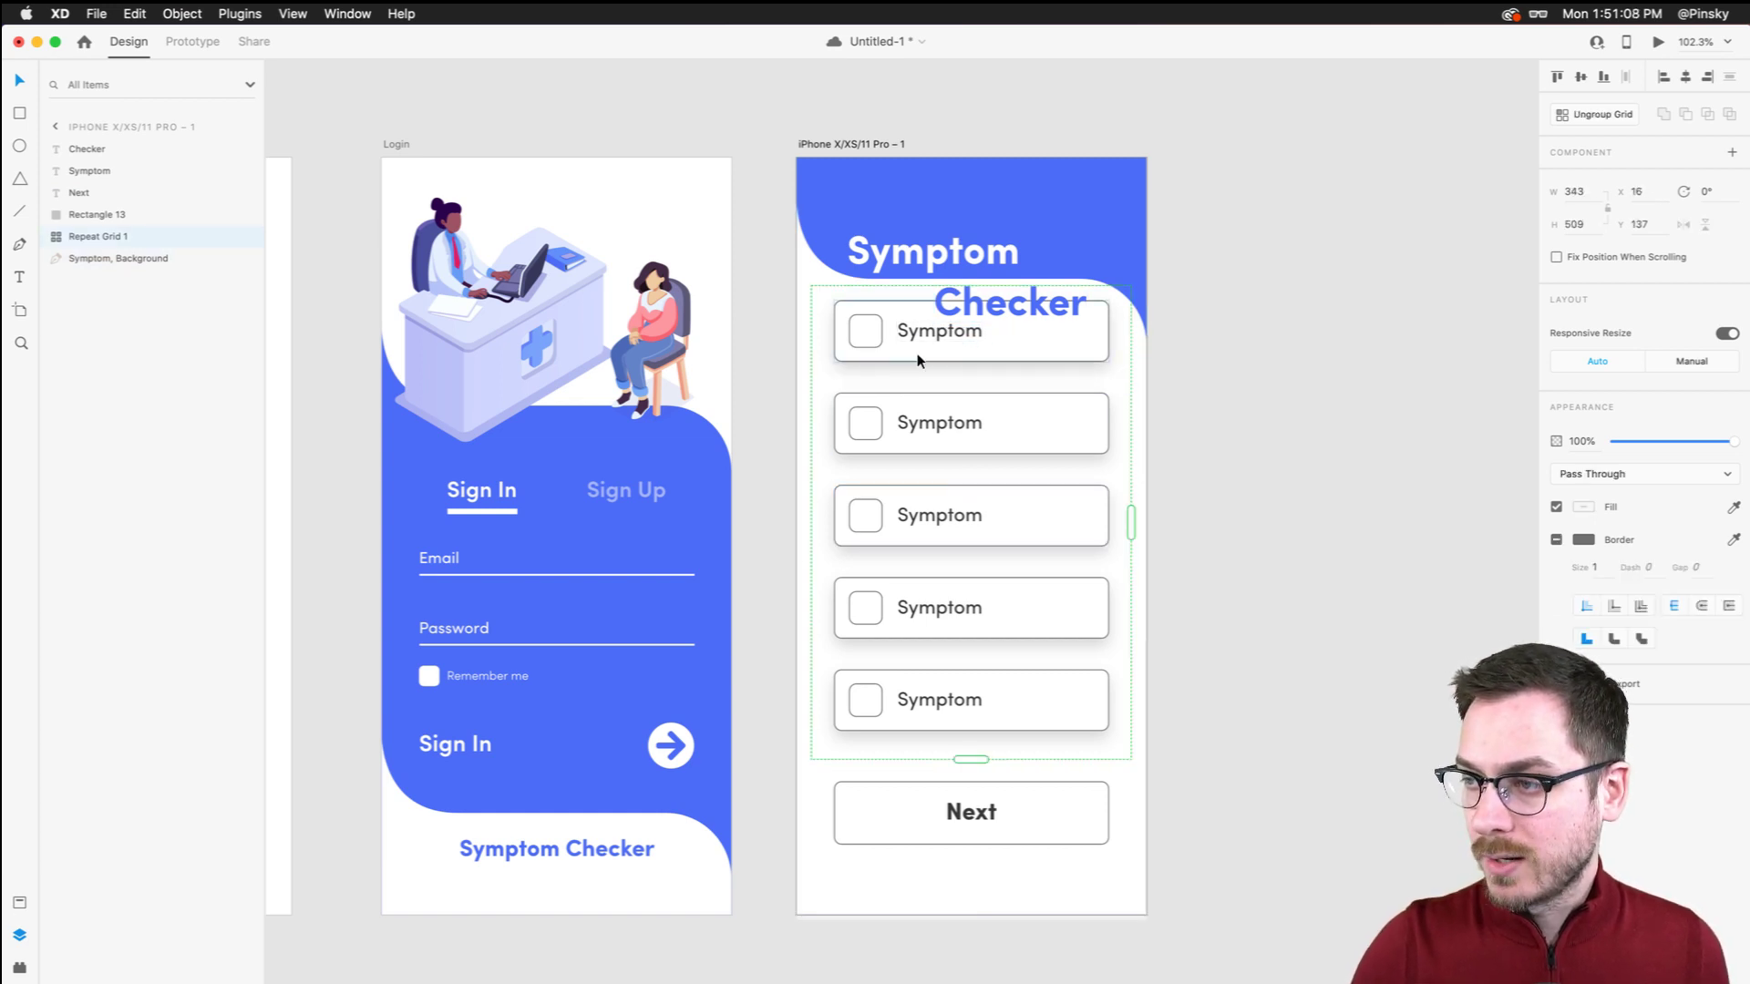
pyautogui.moveTo(1035, 361); pyautogui.dragTo(1035, 387)
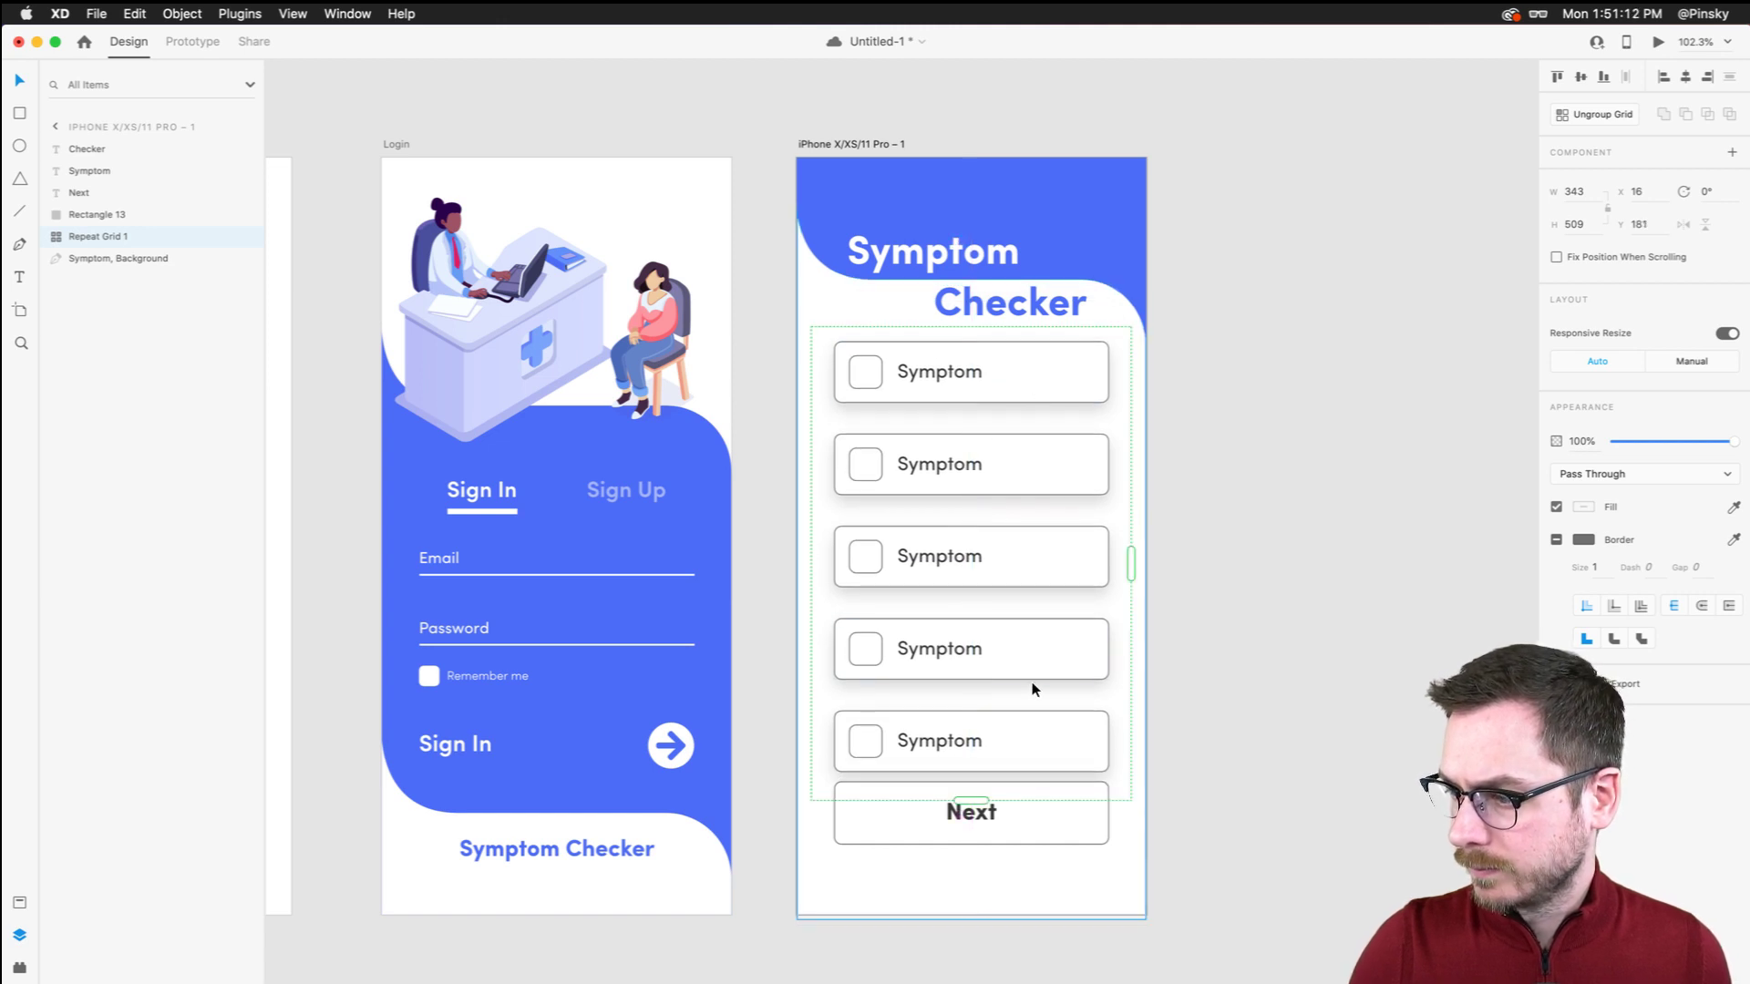
pyautogui.moveTo(1008, 699); pyautogui.dragTo(1008, 684)
# Move the Next button's rectangle and label down together so that the rectangle sits at Y 678
pyautogui.click(1022, 806)
pyautogui.keyDown('shift'); pyautogui.click(971, 811); pyautogui.keyUp('shift')
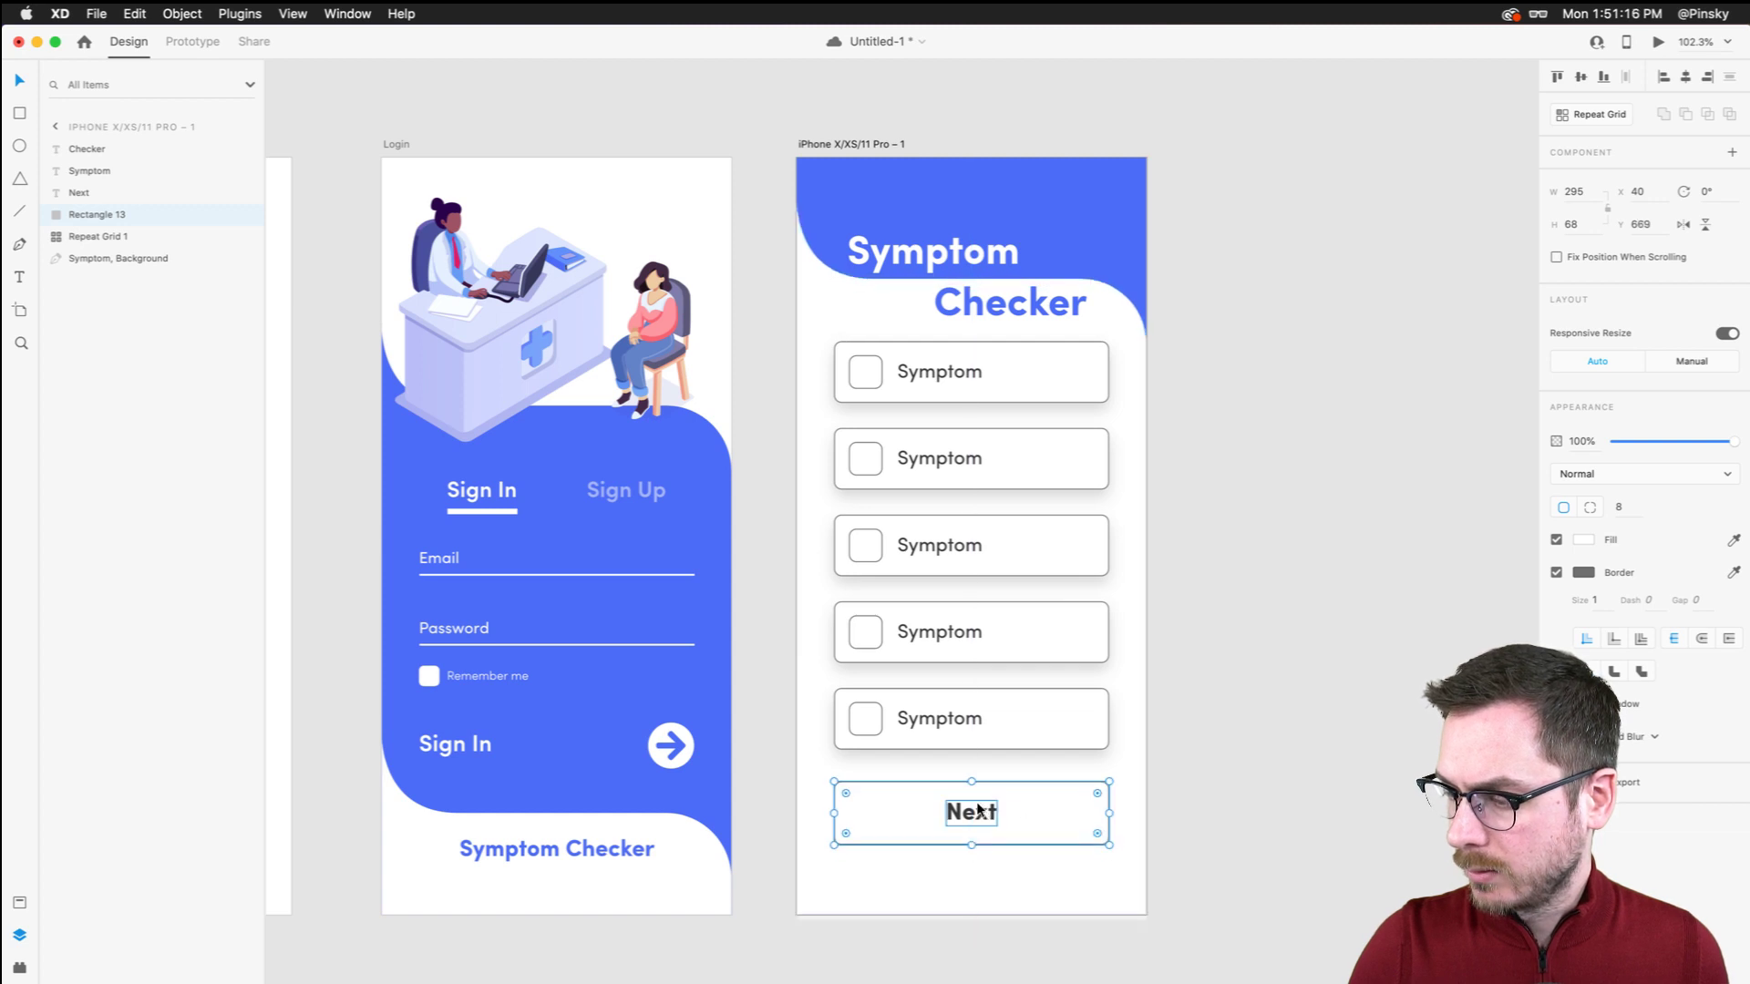
pyautogui.moveTo(971, 811); pyautogui.dragTo(969, 820)
pyautogui.click(1234, 758)
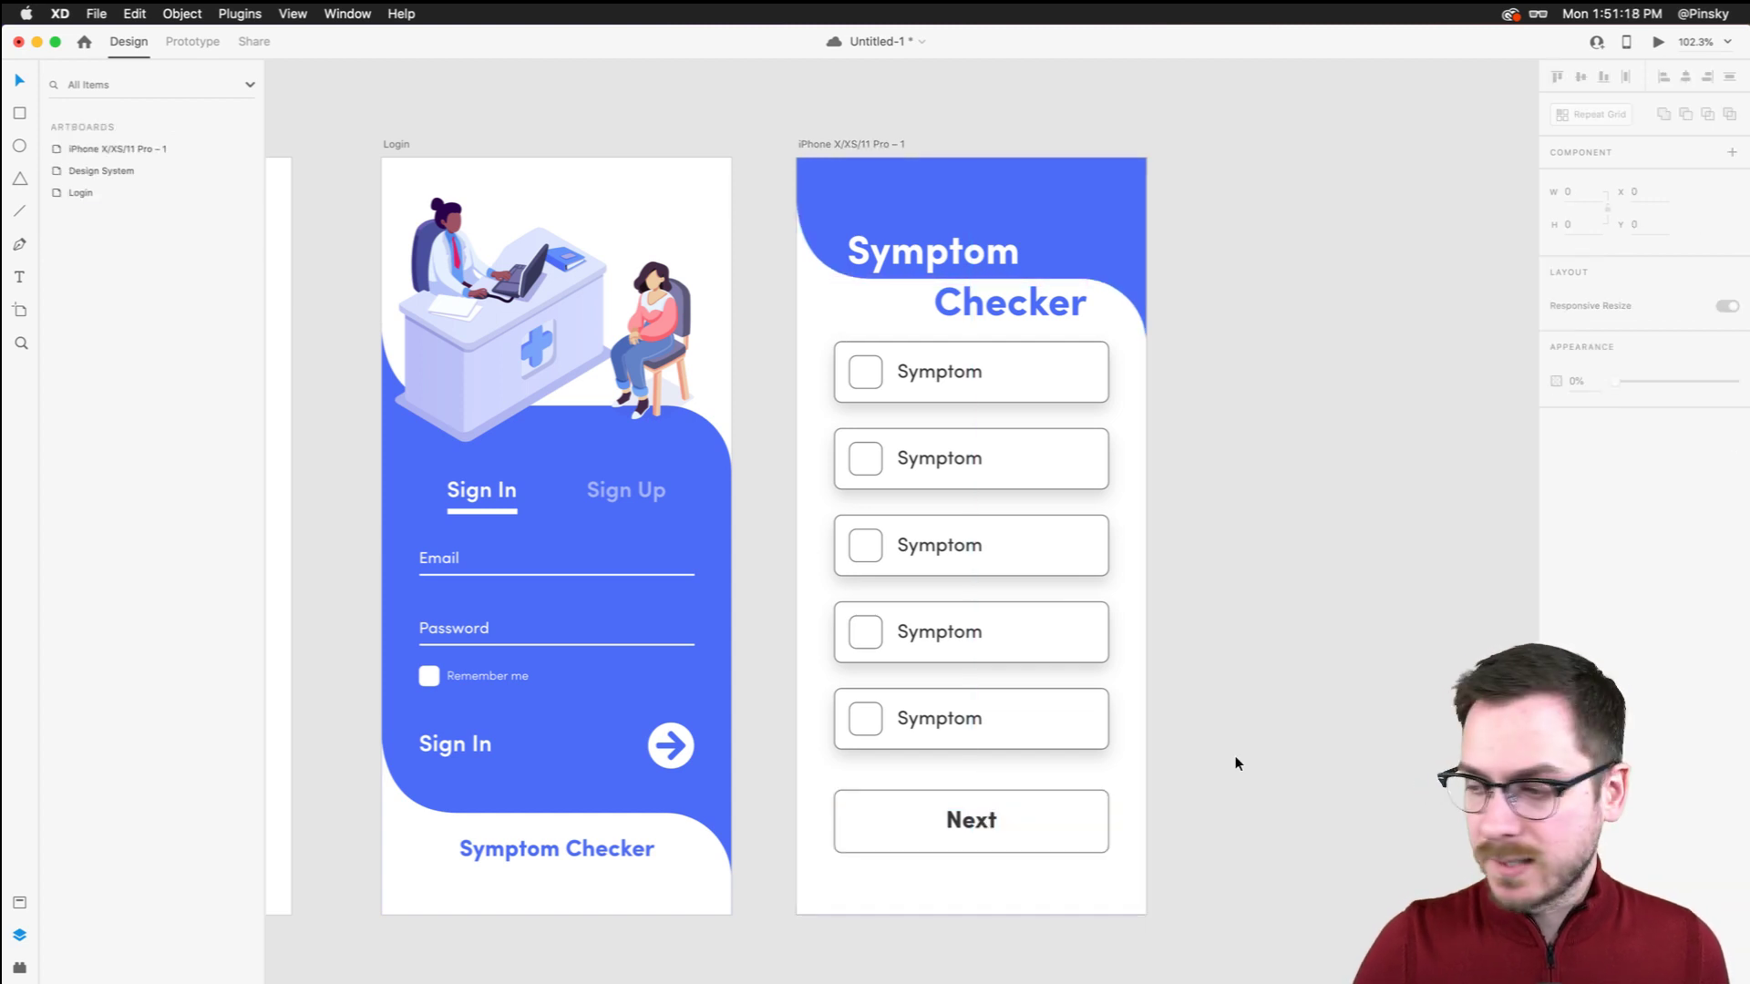
# Fill the Next button's rectangle with the Periwinkle colour from the saved assets
pyautogui.click(1046, 800)
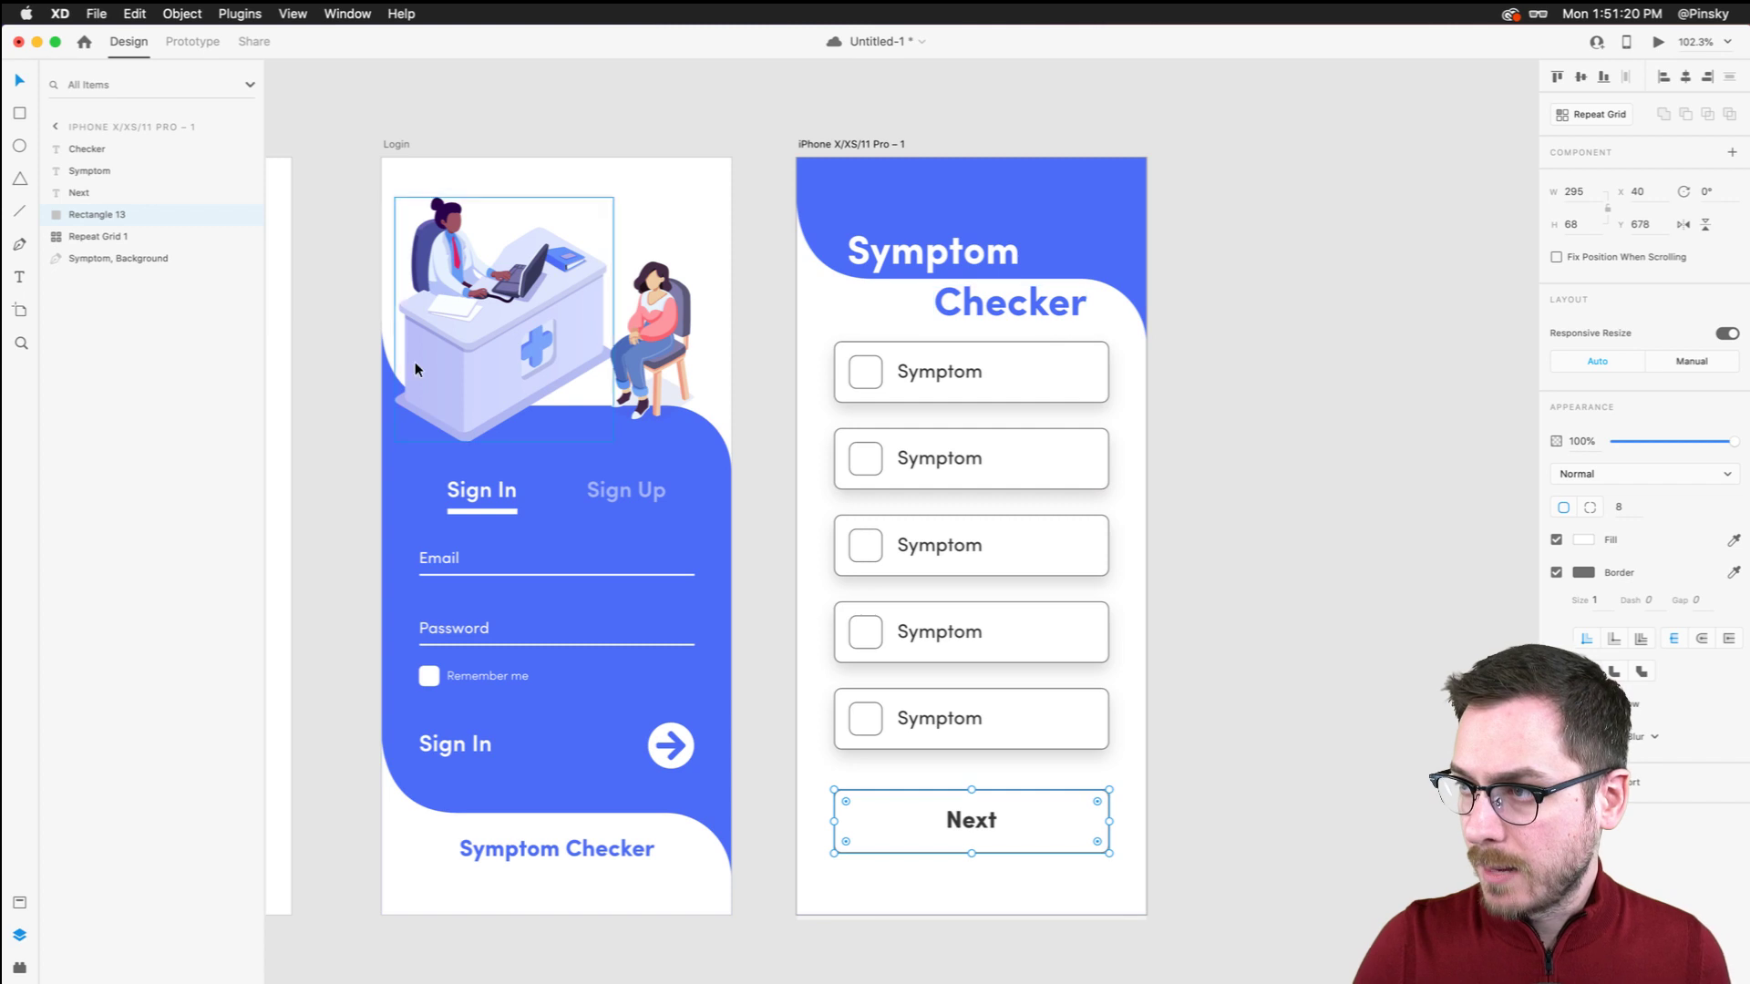
pyautogui.press('super+shift+y')
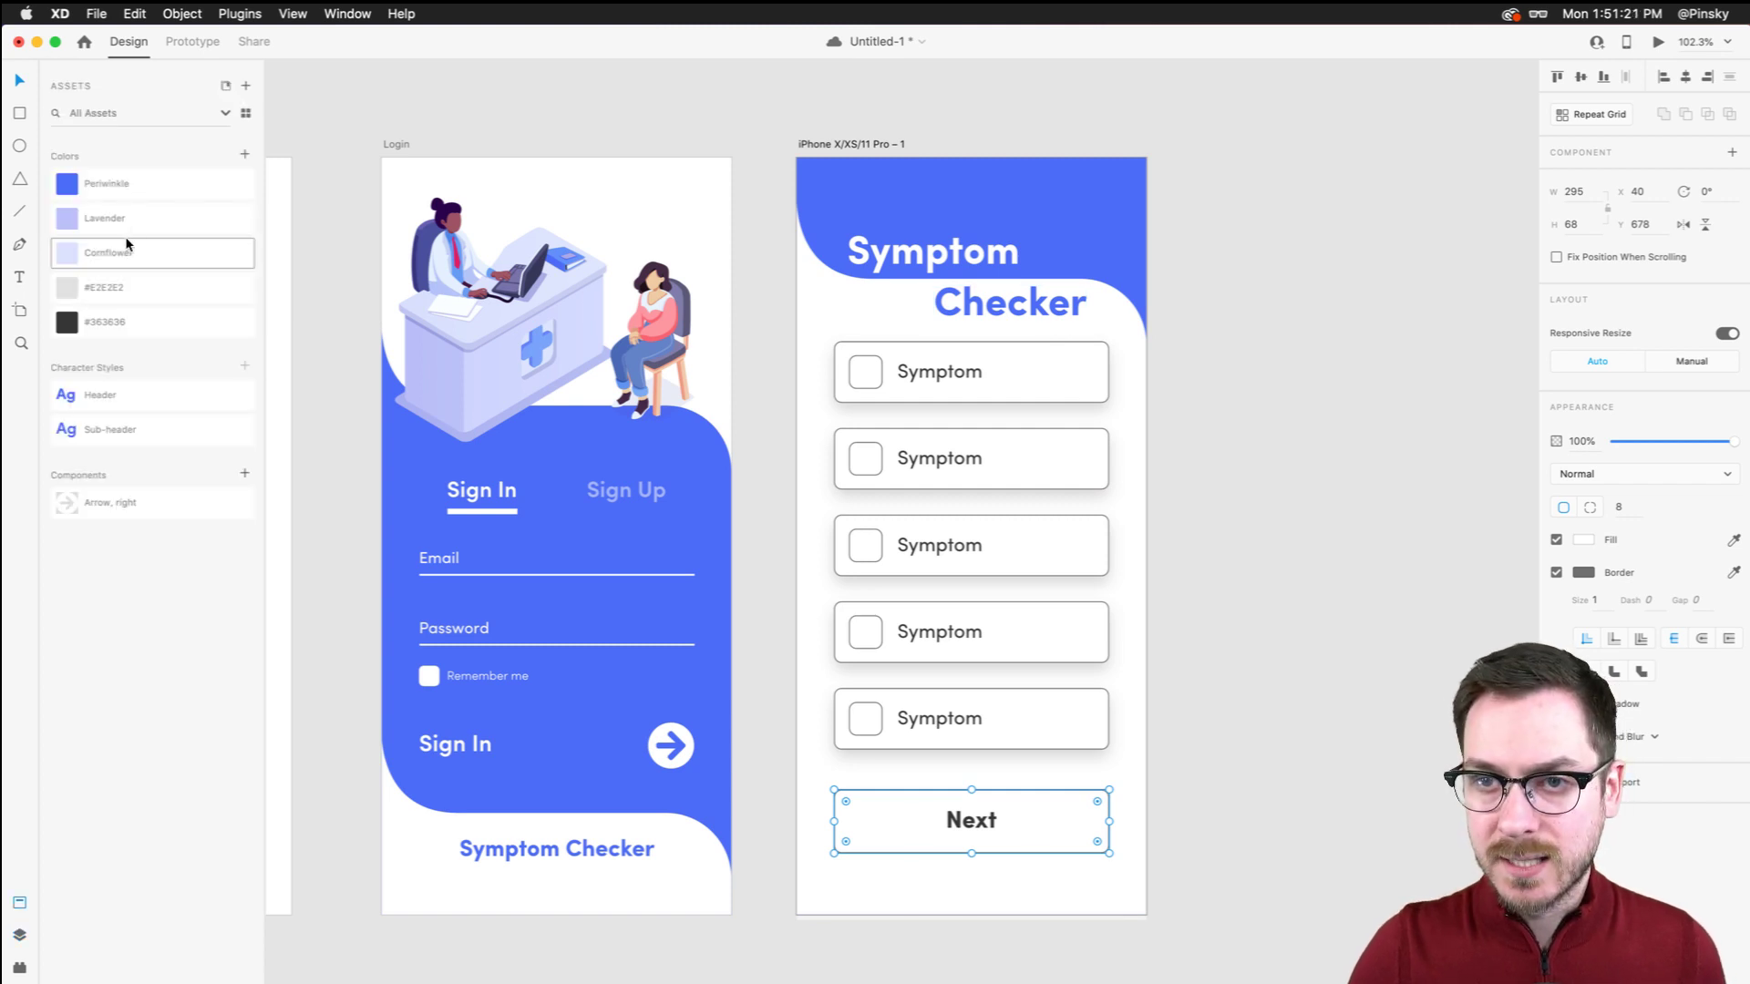
pyautogui.click(138, 183)
# Set the Next label's text colour to white
pyautogui.click(993, 817)
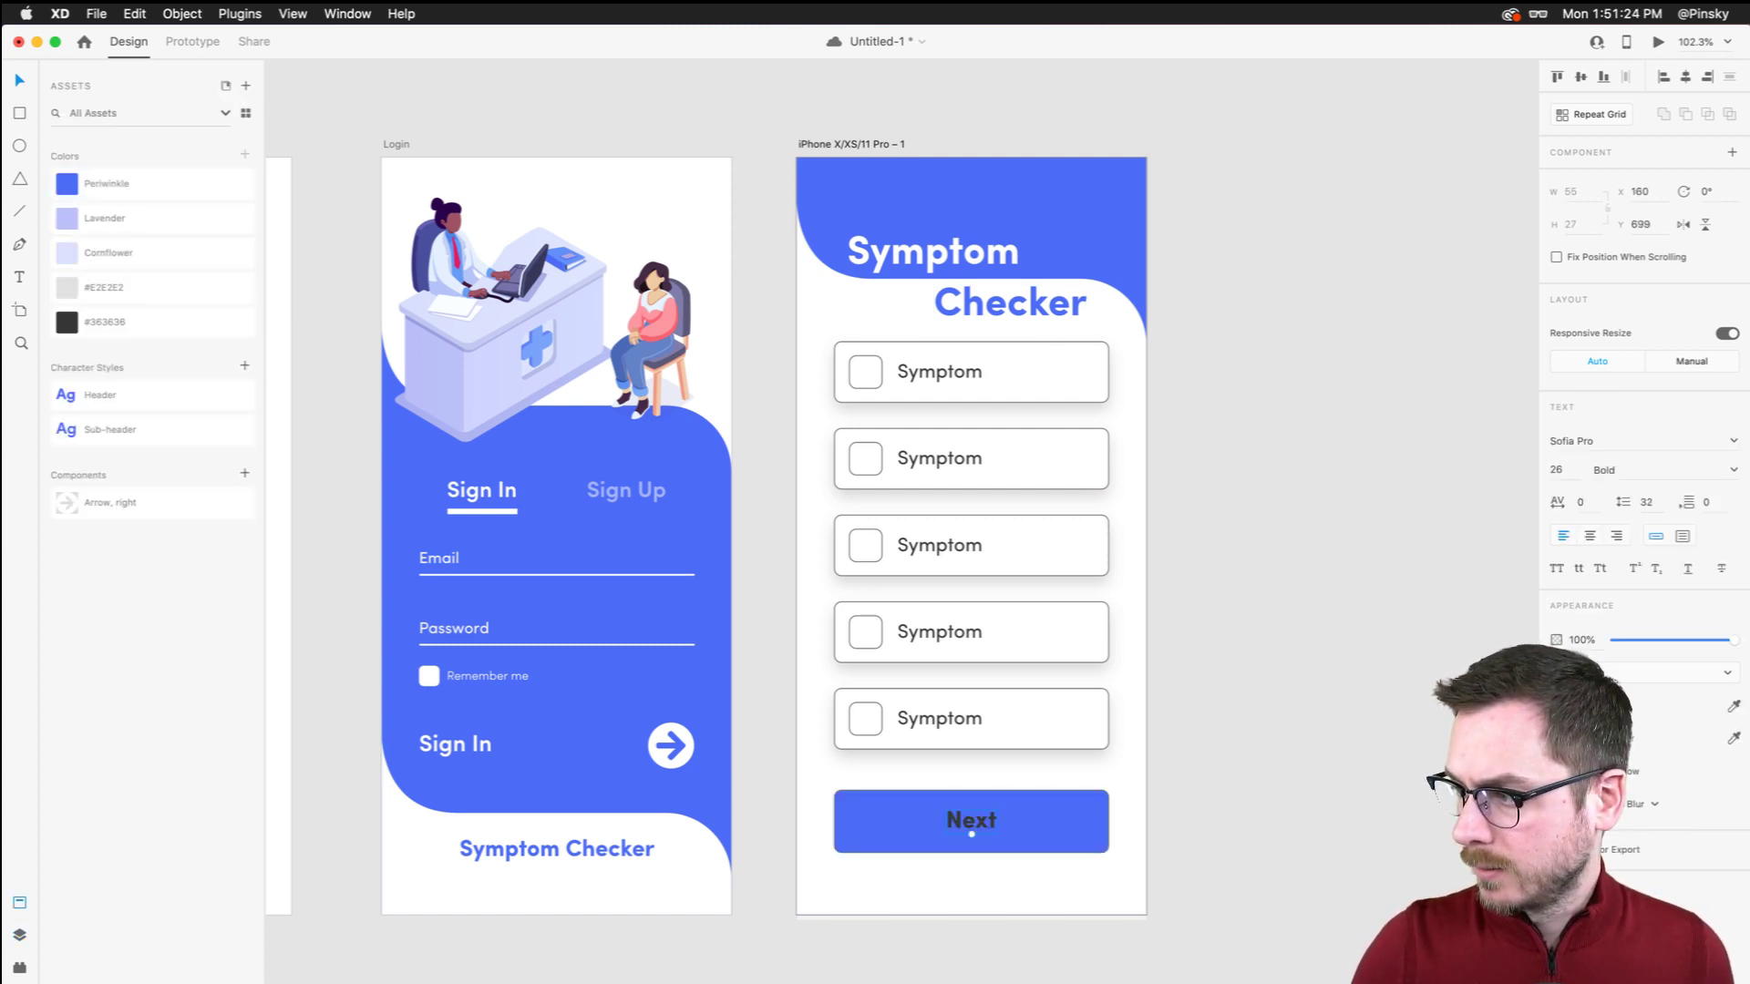
pyautogui.click(1583, 706)
pyautogui.moveTo(1394, 638); pyautogui.dragTo(1327, 534)
# Remove the border from the Next button's rectangle and select its label
pyautogui.click(1045, 838)
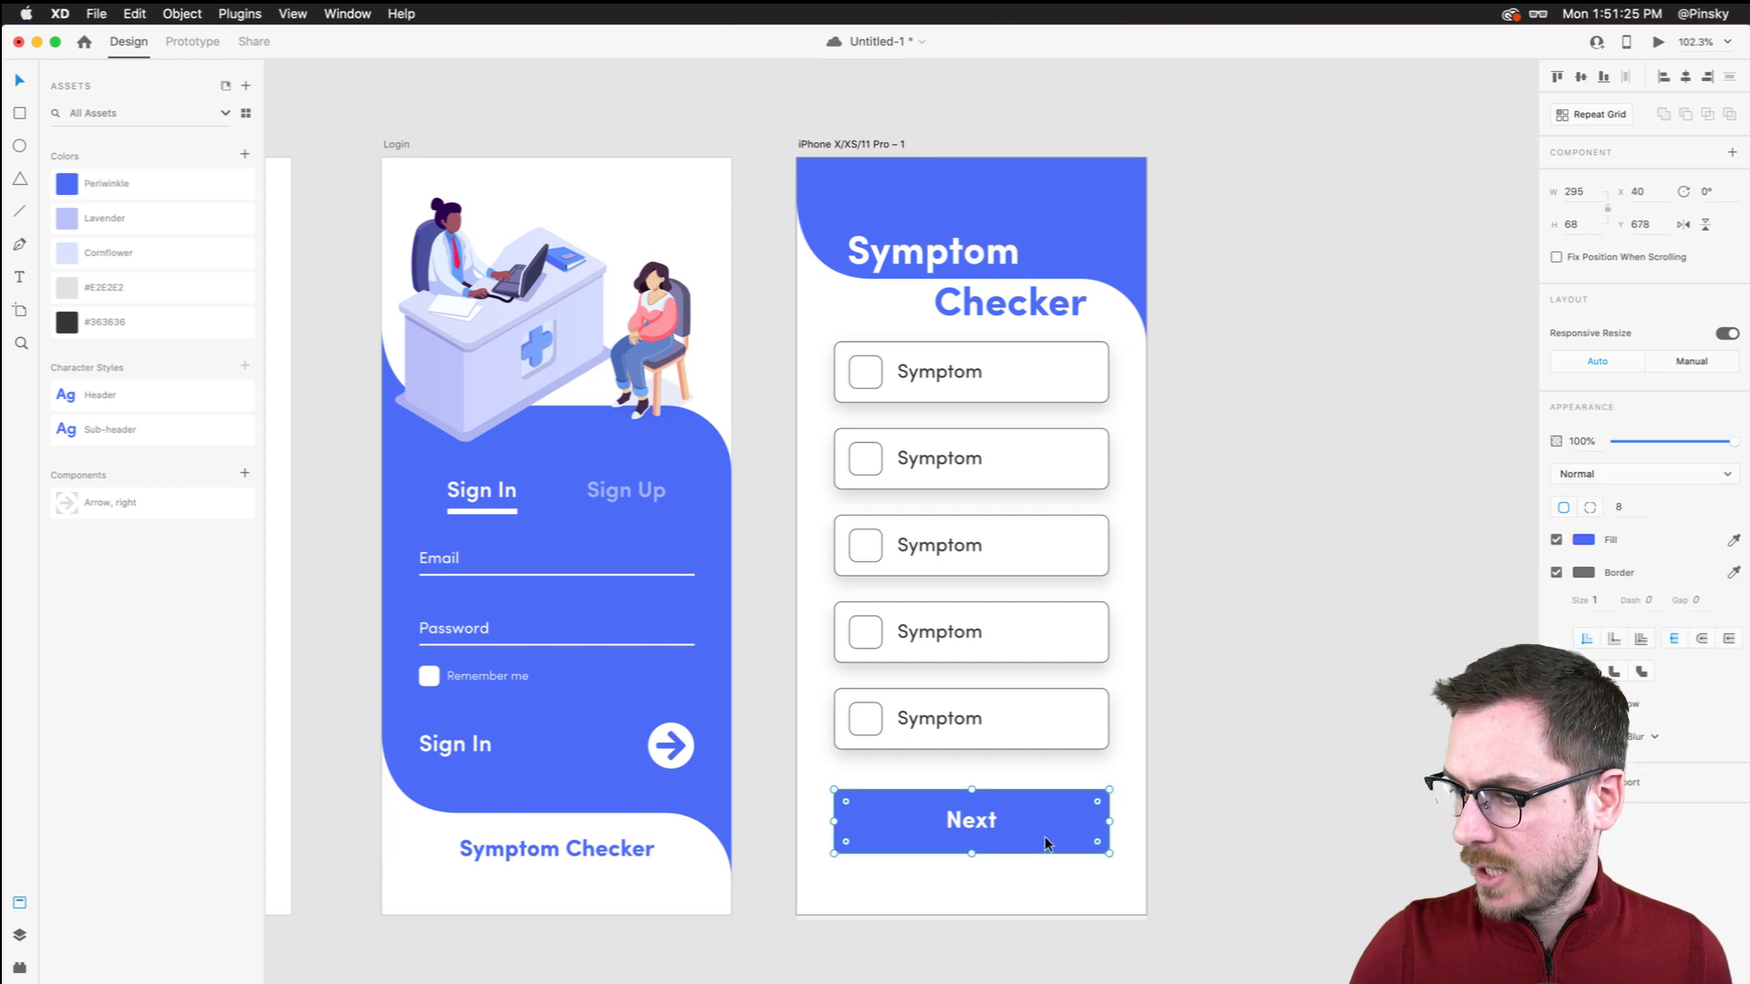
pyautogui.click(1557, 573)
pyautogui.scroll(5, 993, 828)
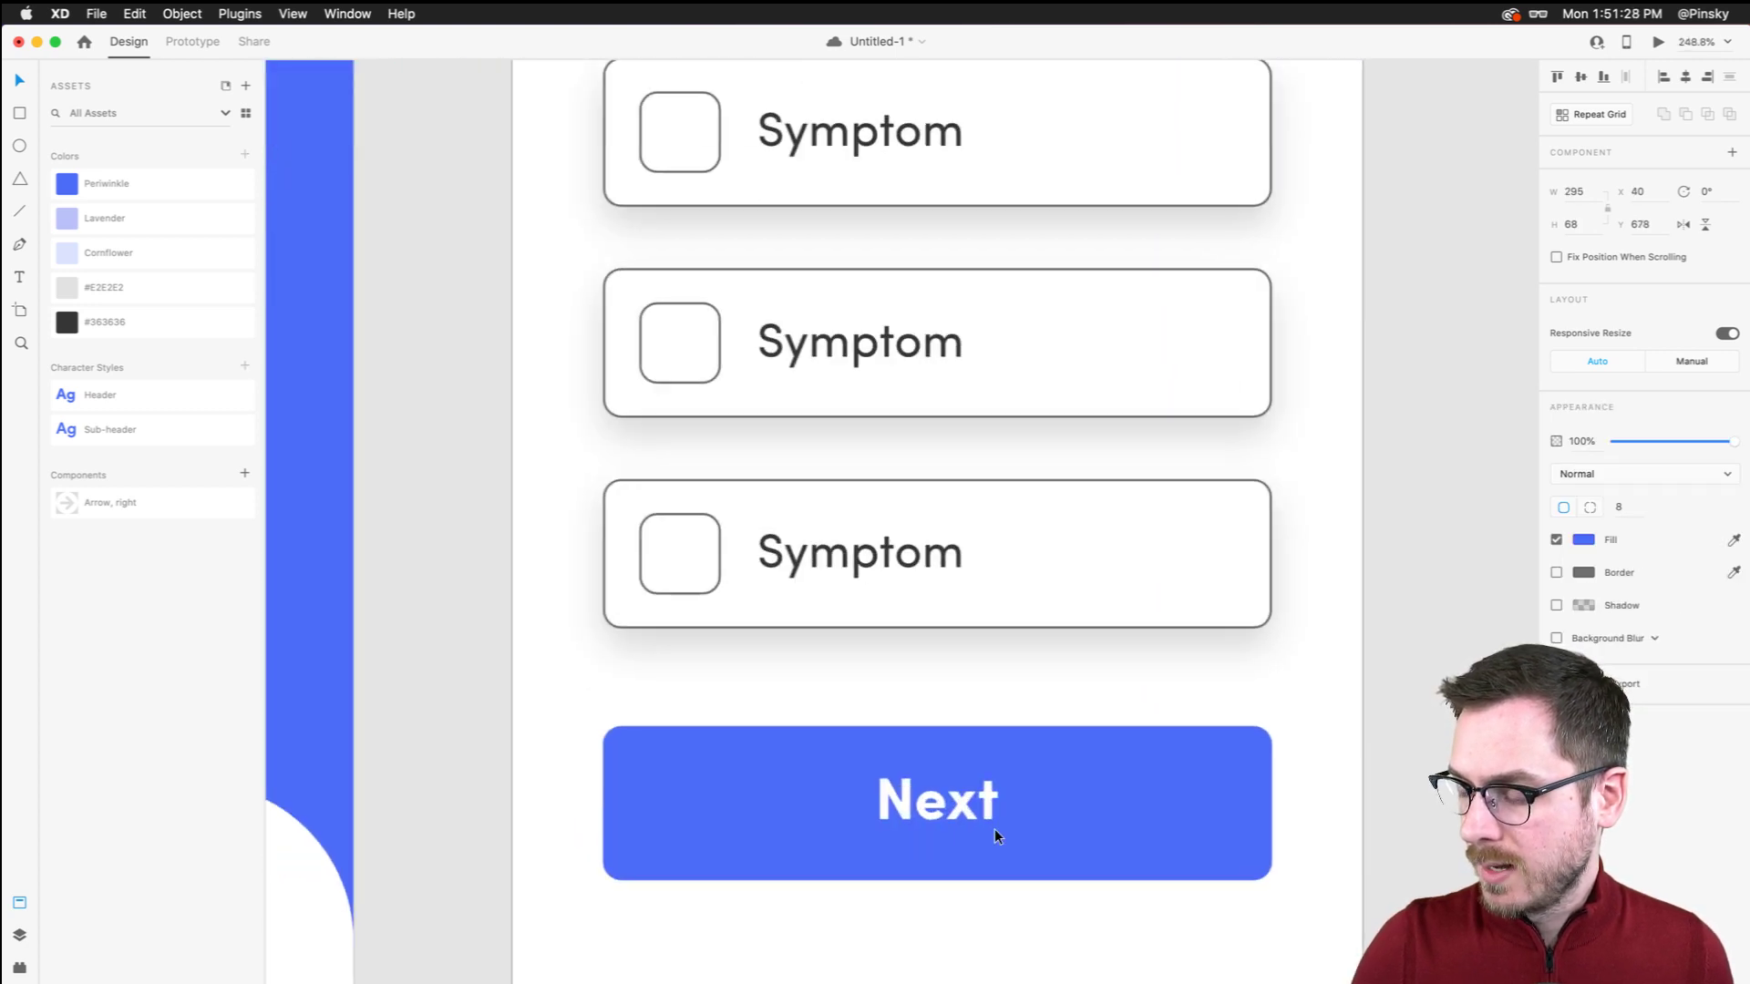
pyautogui.scroll(-1, 993, 835)
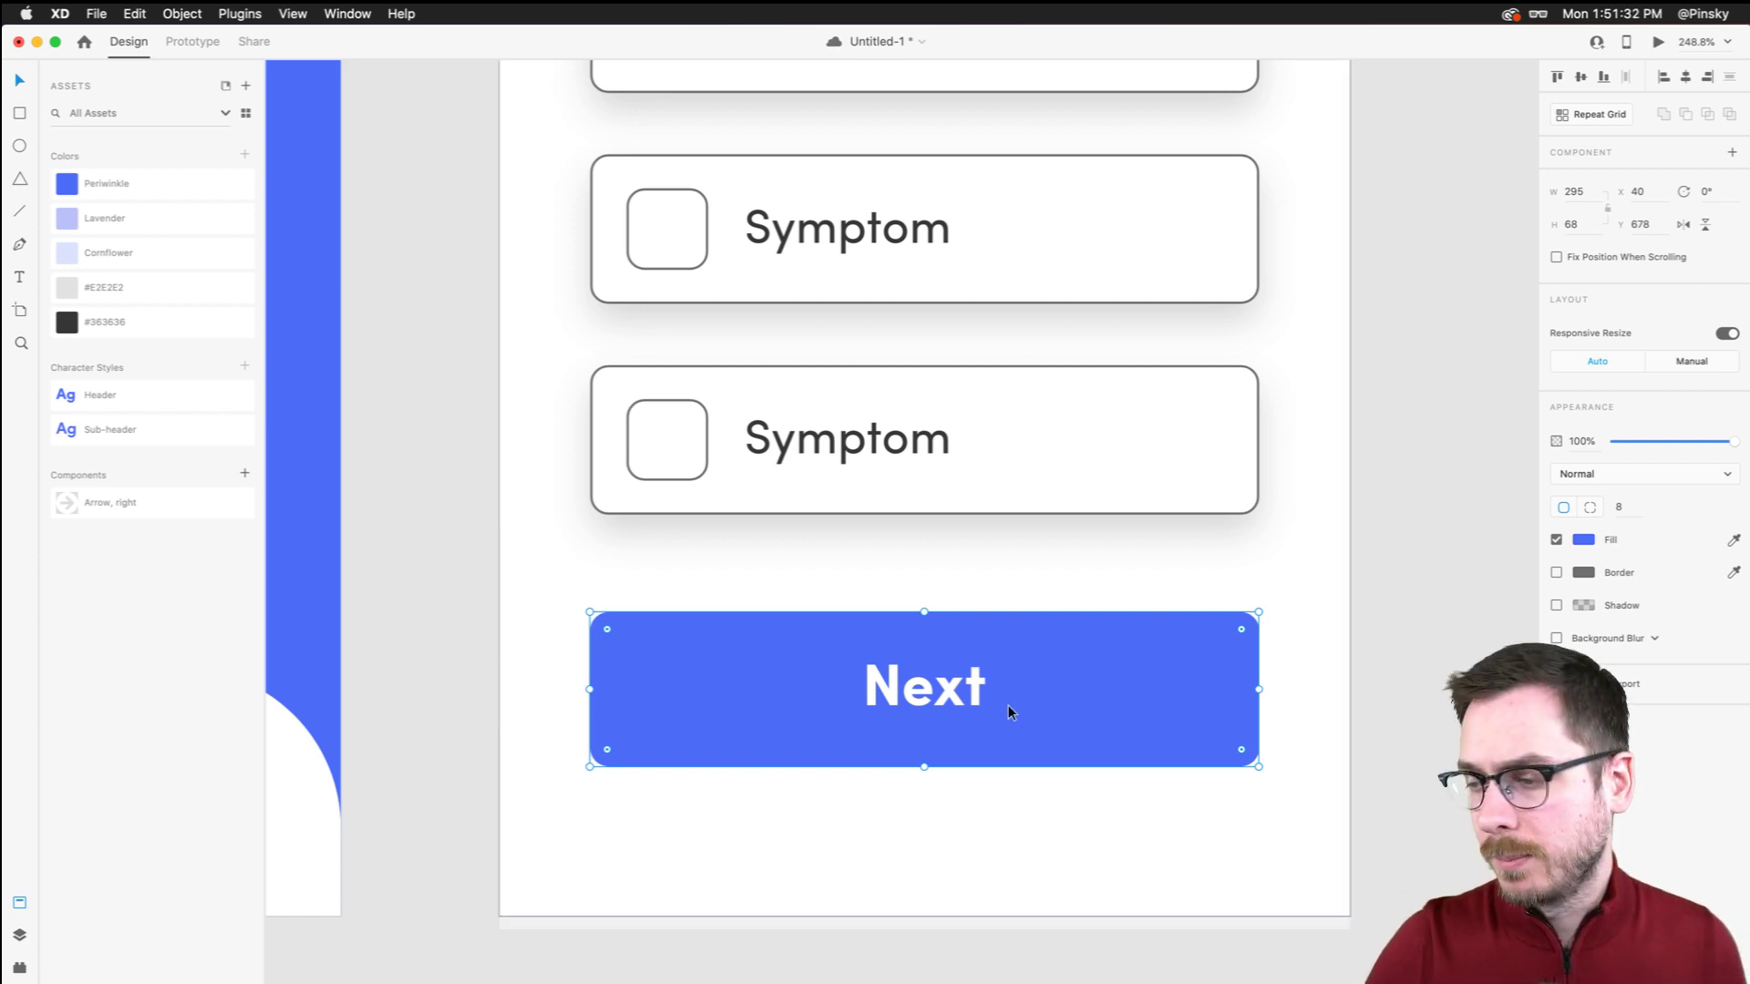
pyautogui.doubleClick(960, 685)
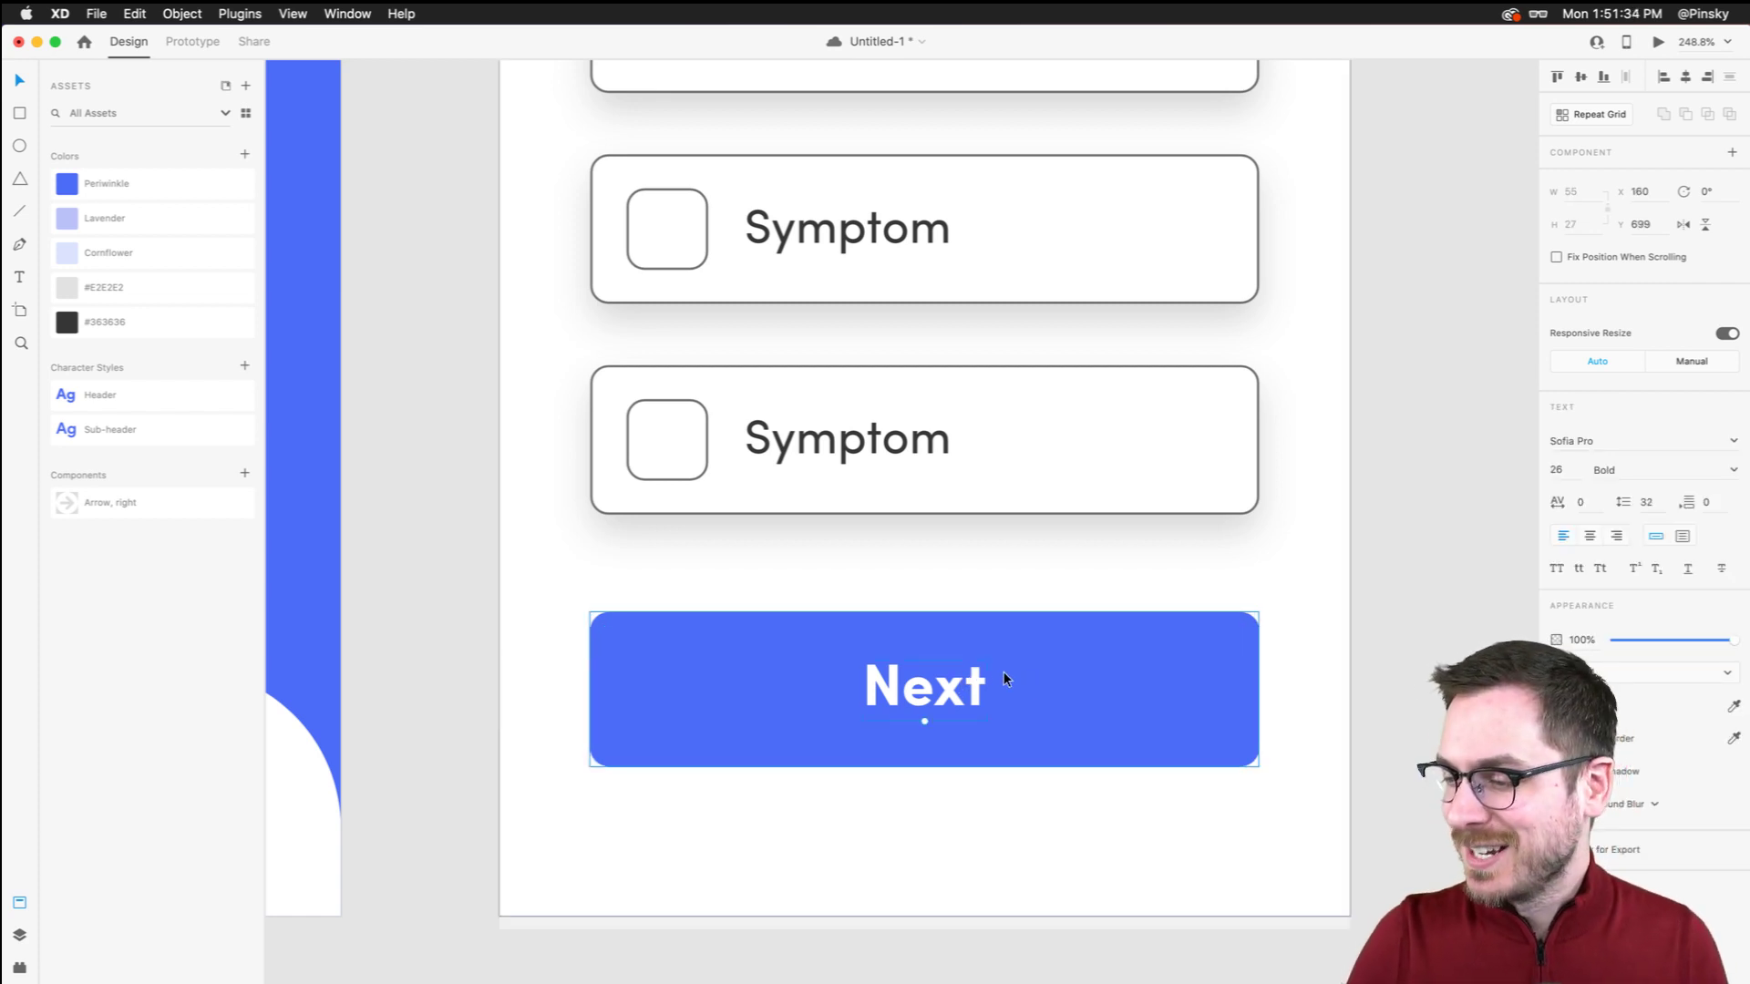
# Turn the Next button's rectangle and label into a component and name it Button
pyautogui.scroll(-3, 978, 672)
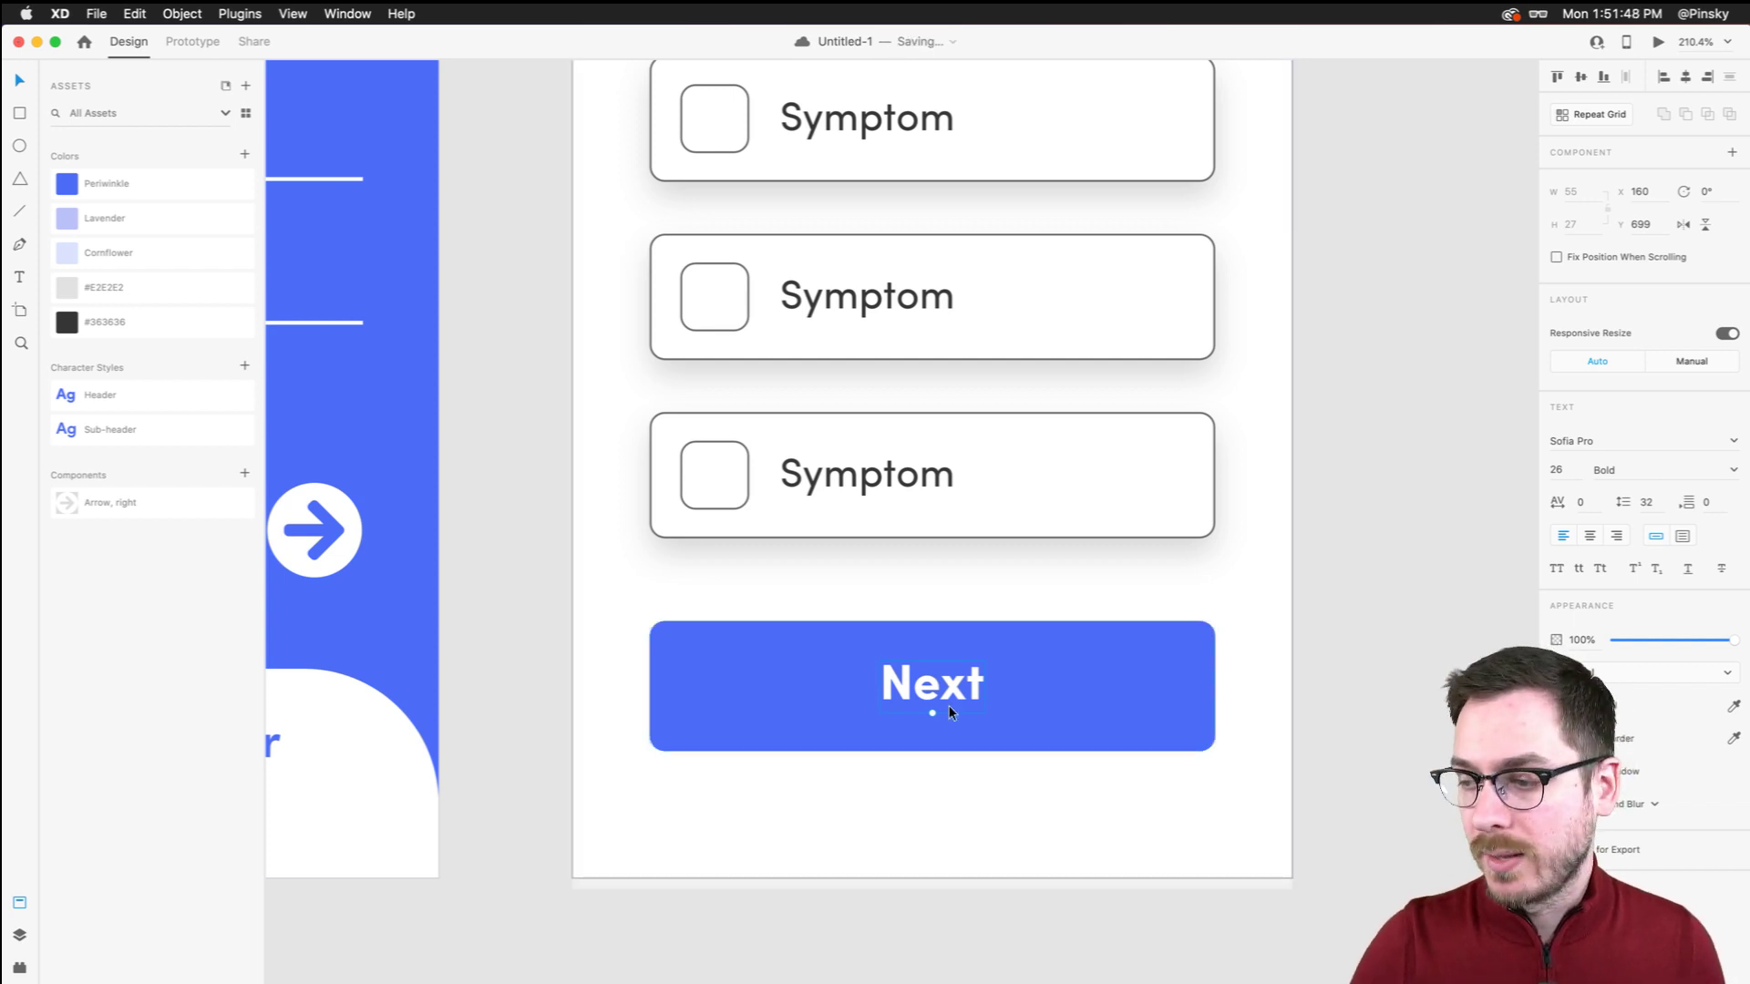
pyautogui.click(1065, 671)
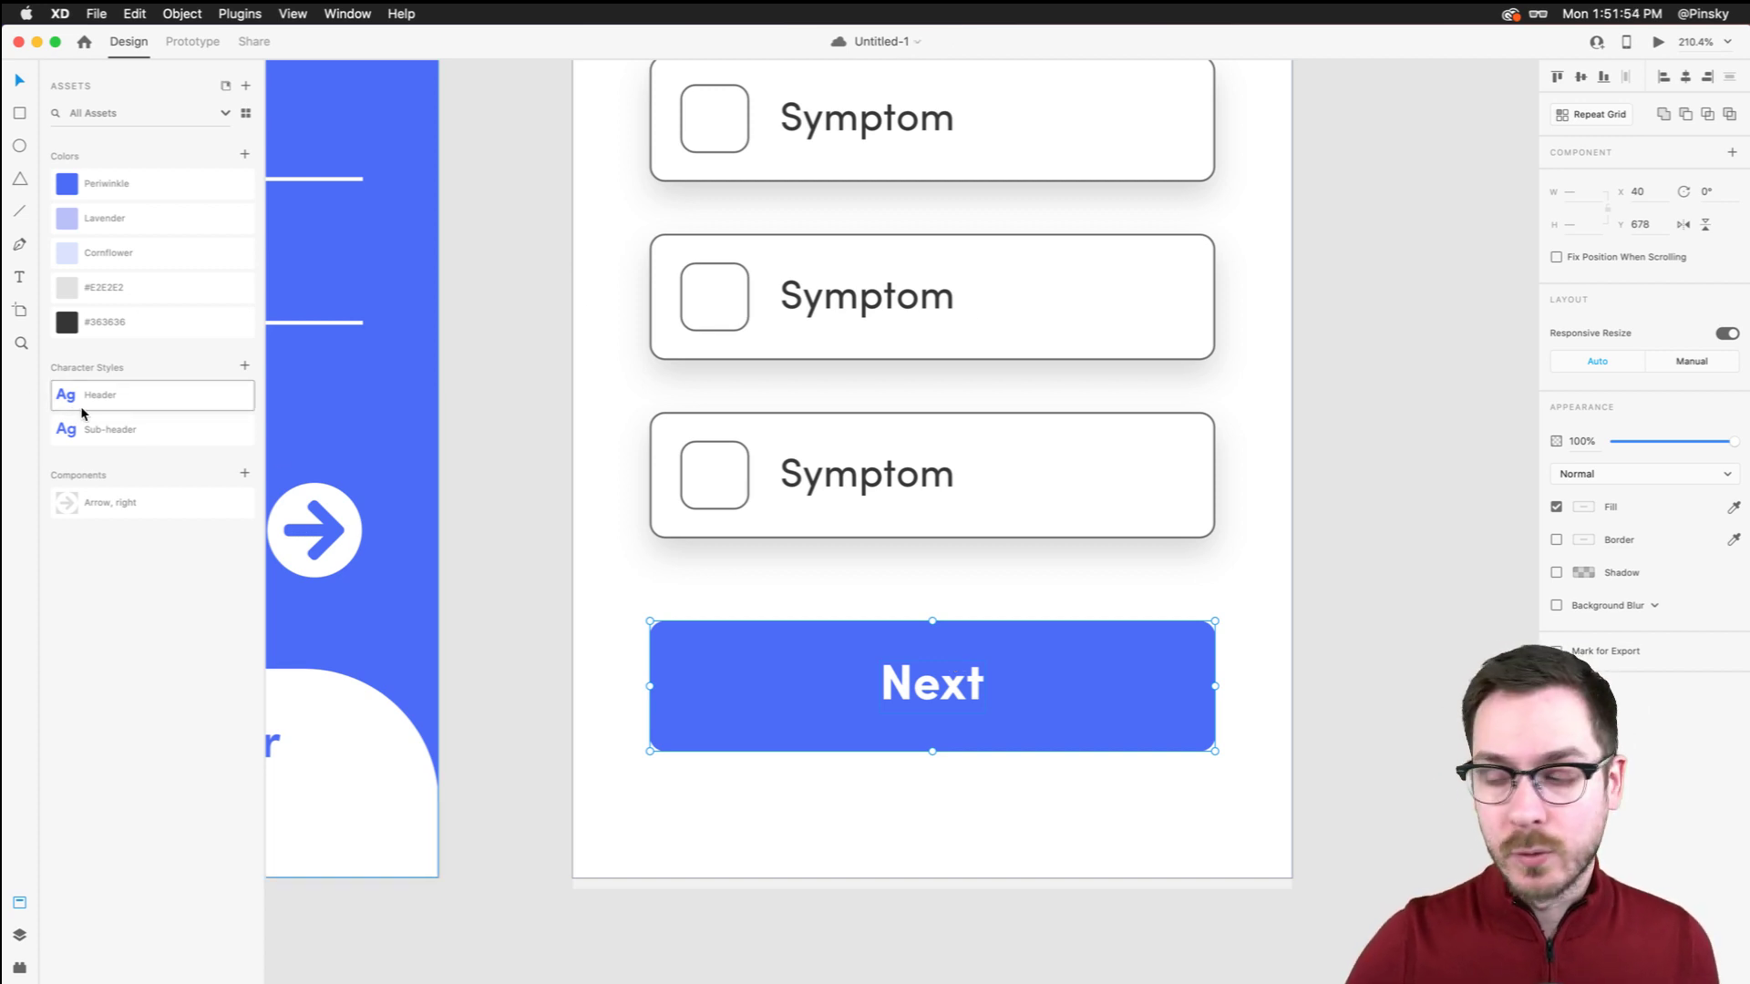
pyautogui.rightClick(781, 685)
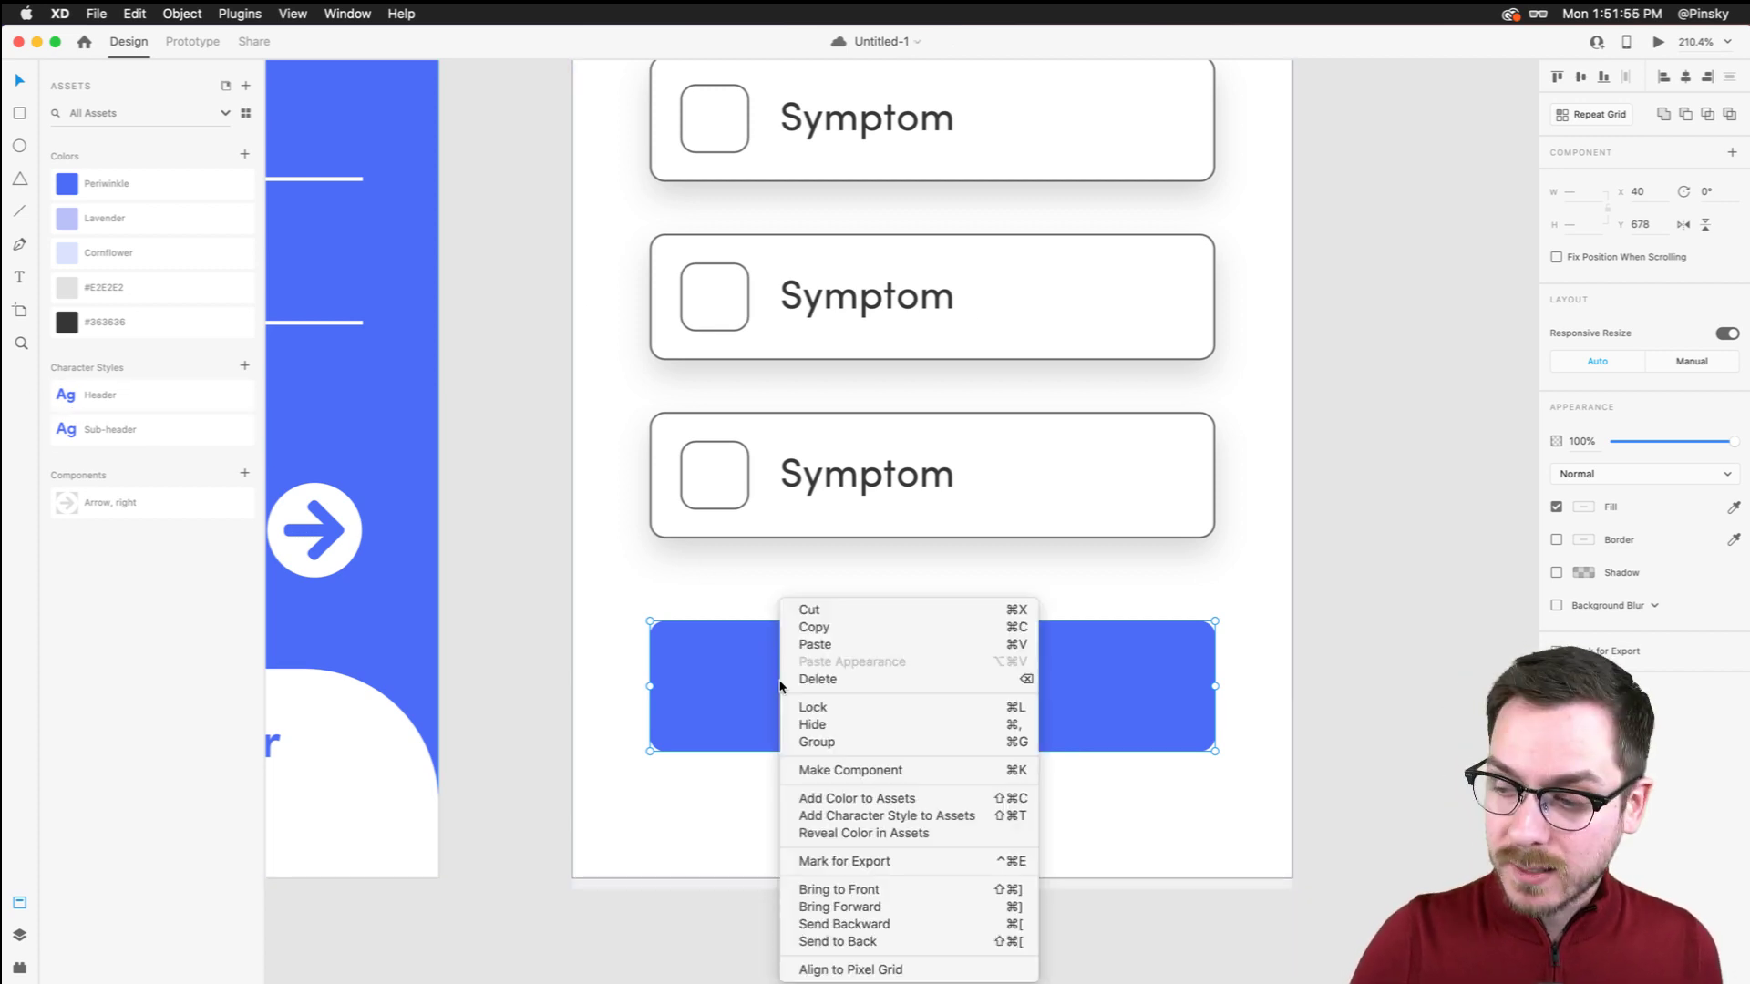
pyautogui.click(865, 770)
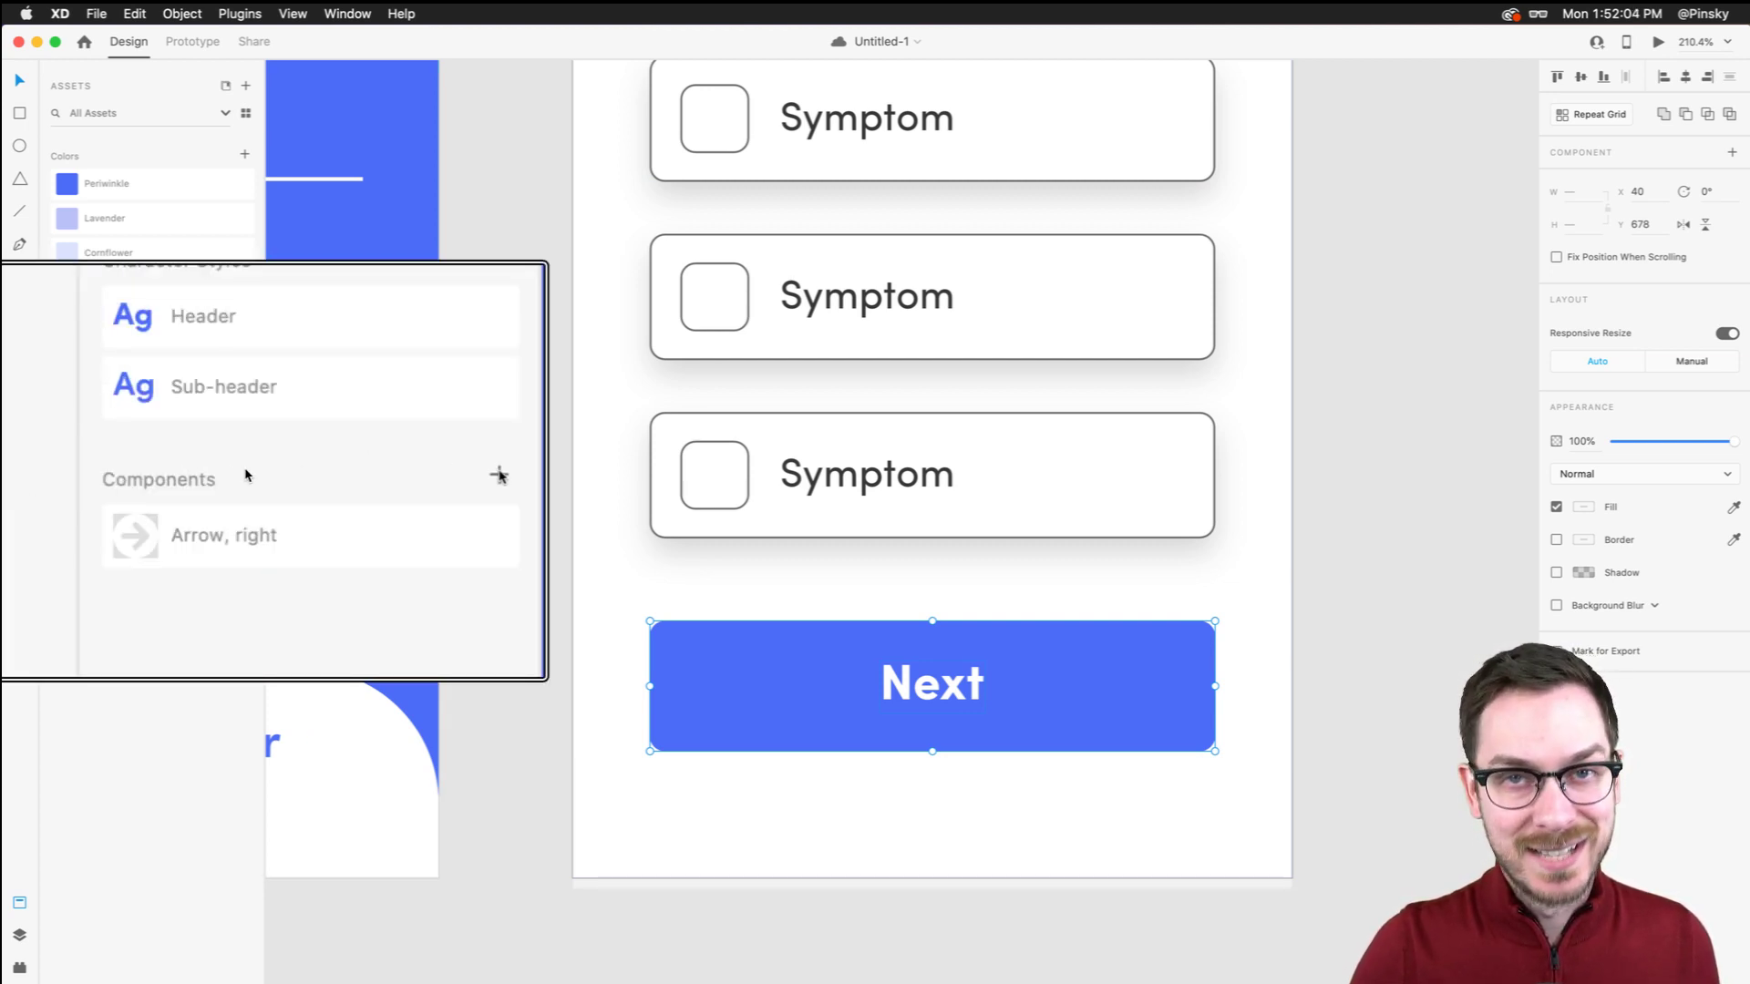
pyautogui.click(245, 474)
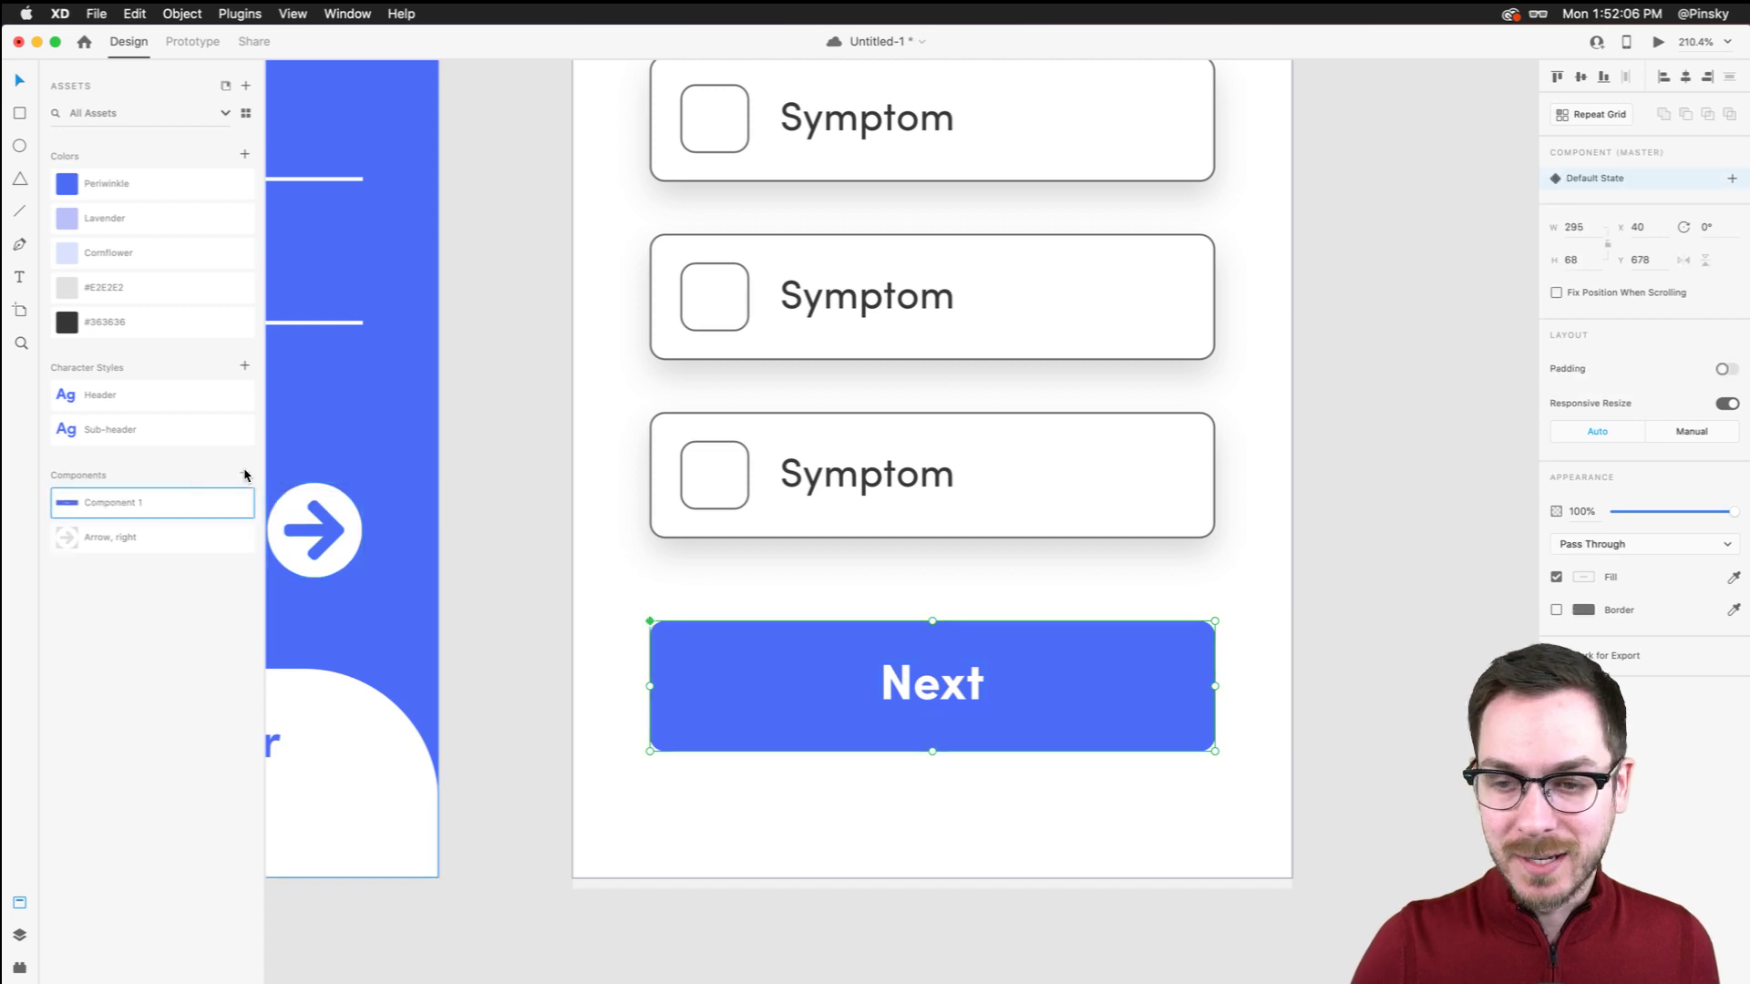
pyautogui.doubleClick(126, 502)
pyautogui.write('Button')
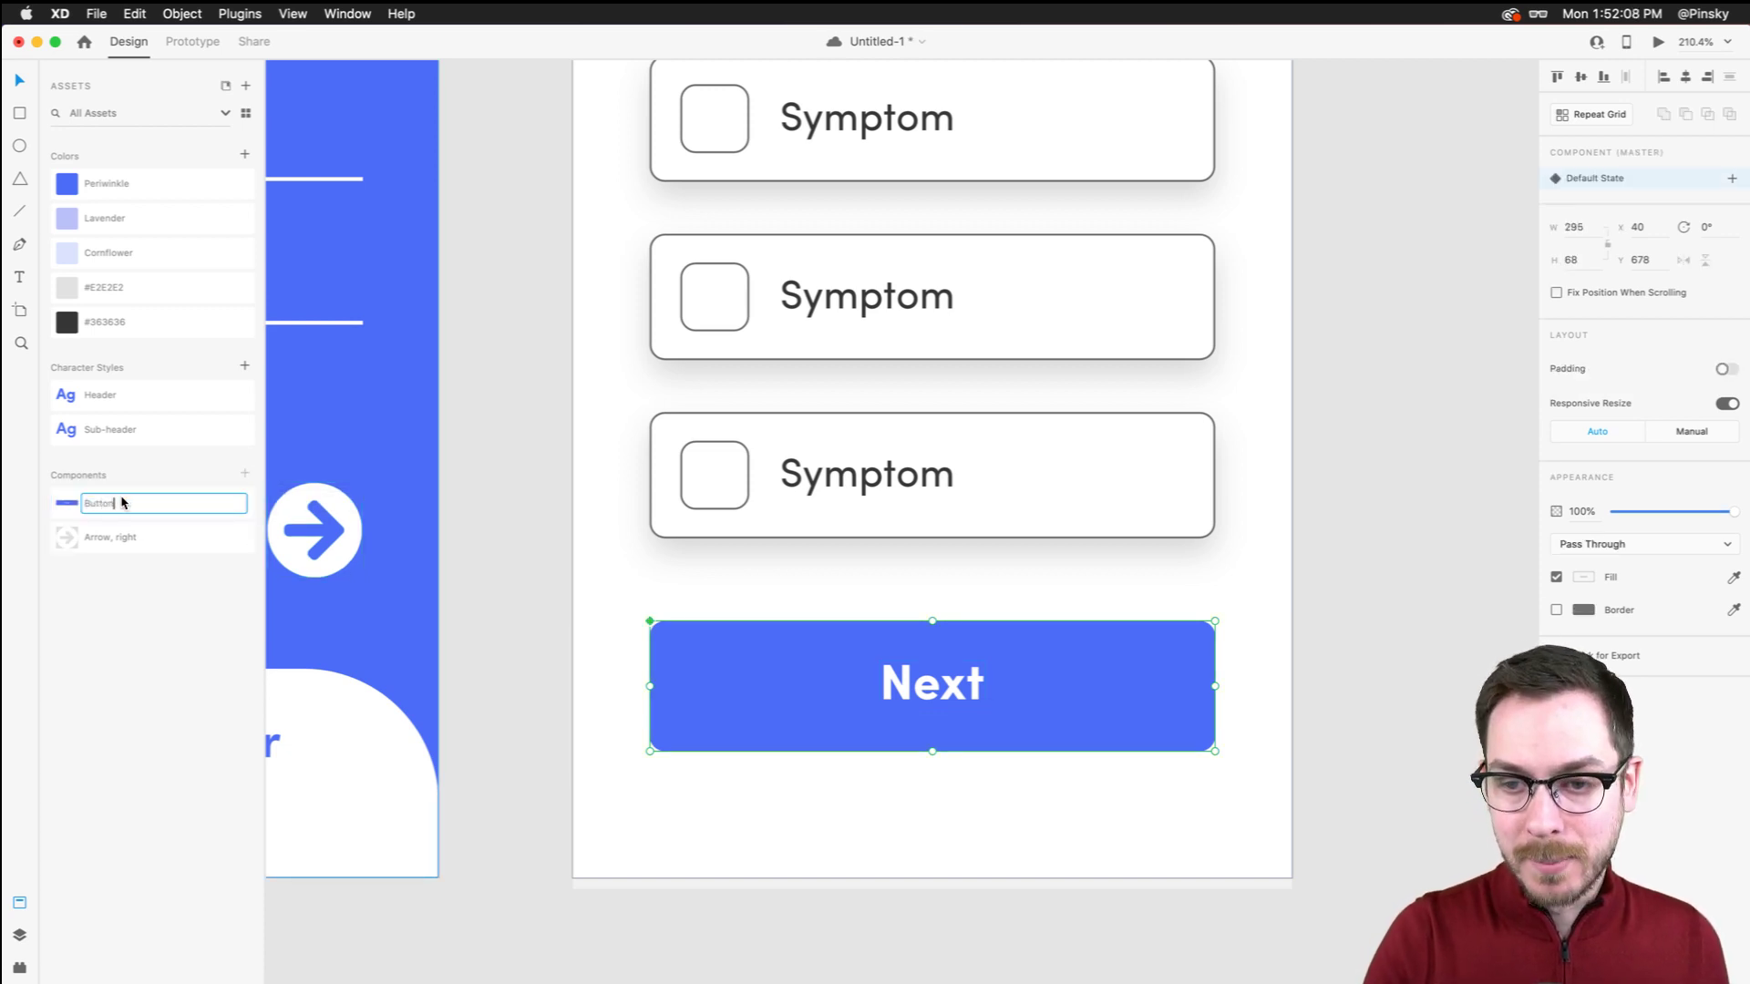
pyautogui.press('Return')
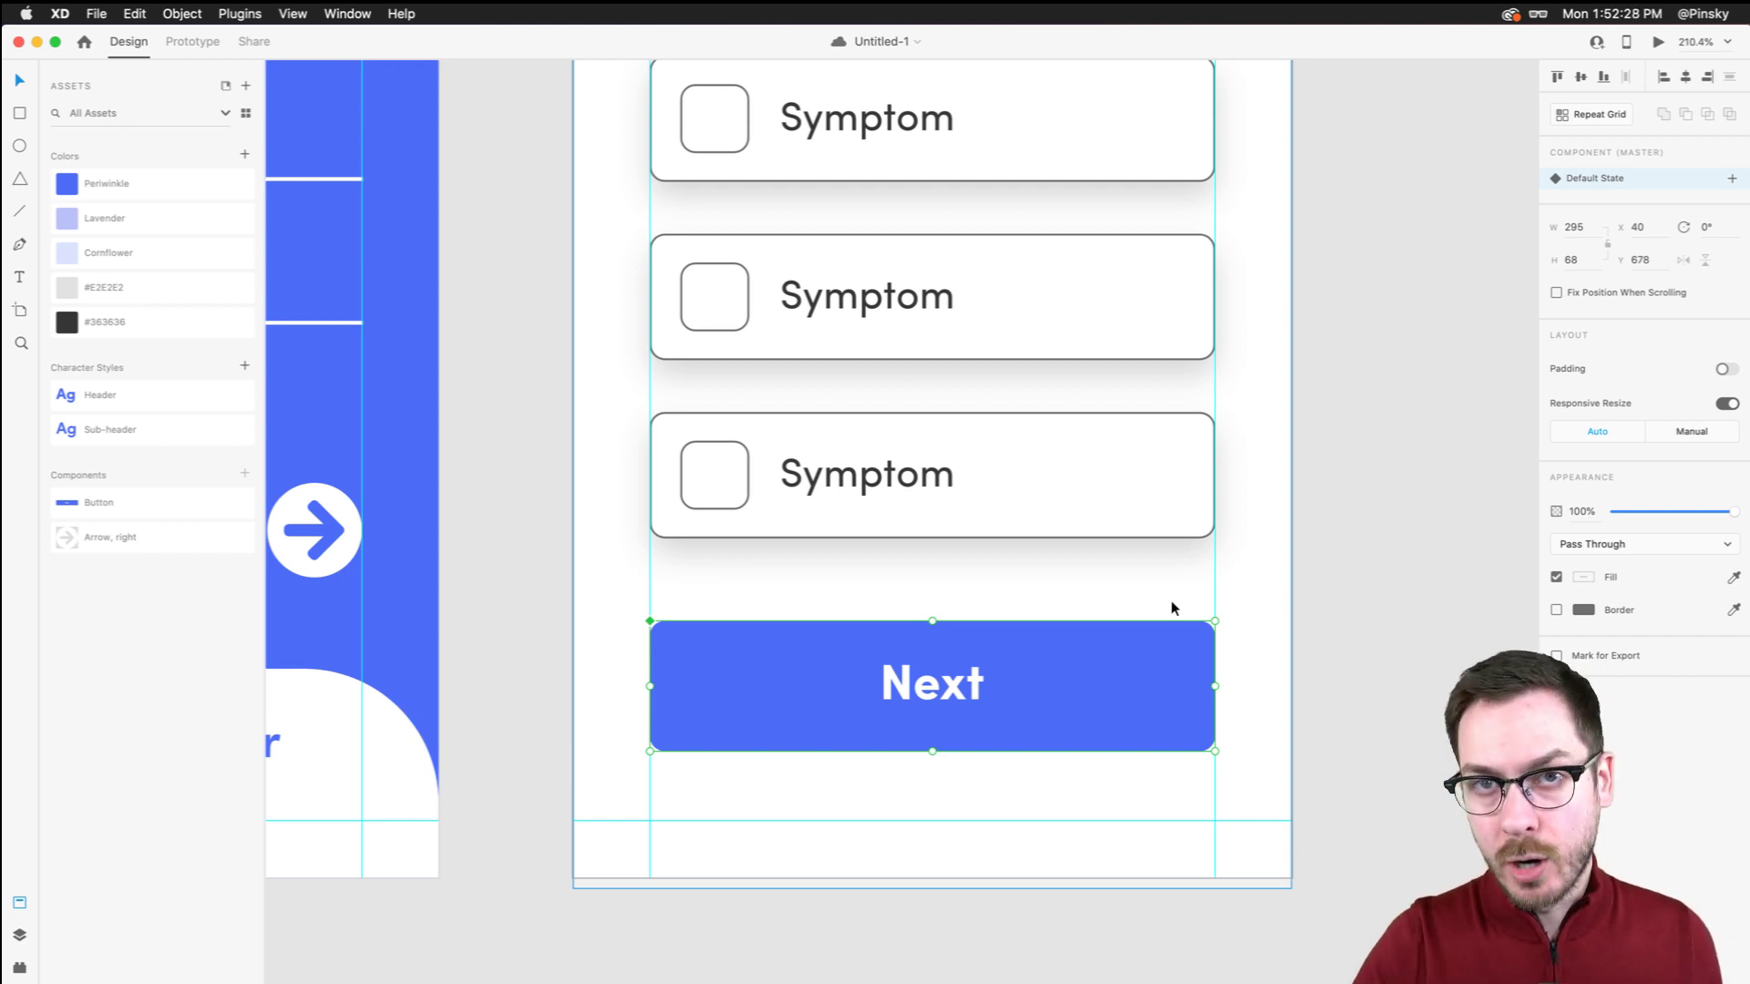
# Turn on padding for the Button component and try extending its label to "Next Screen"
pyautogui.click(1725, 369)
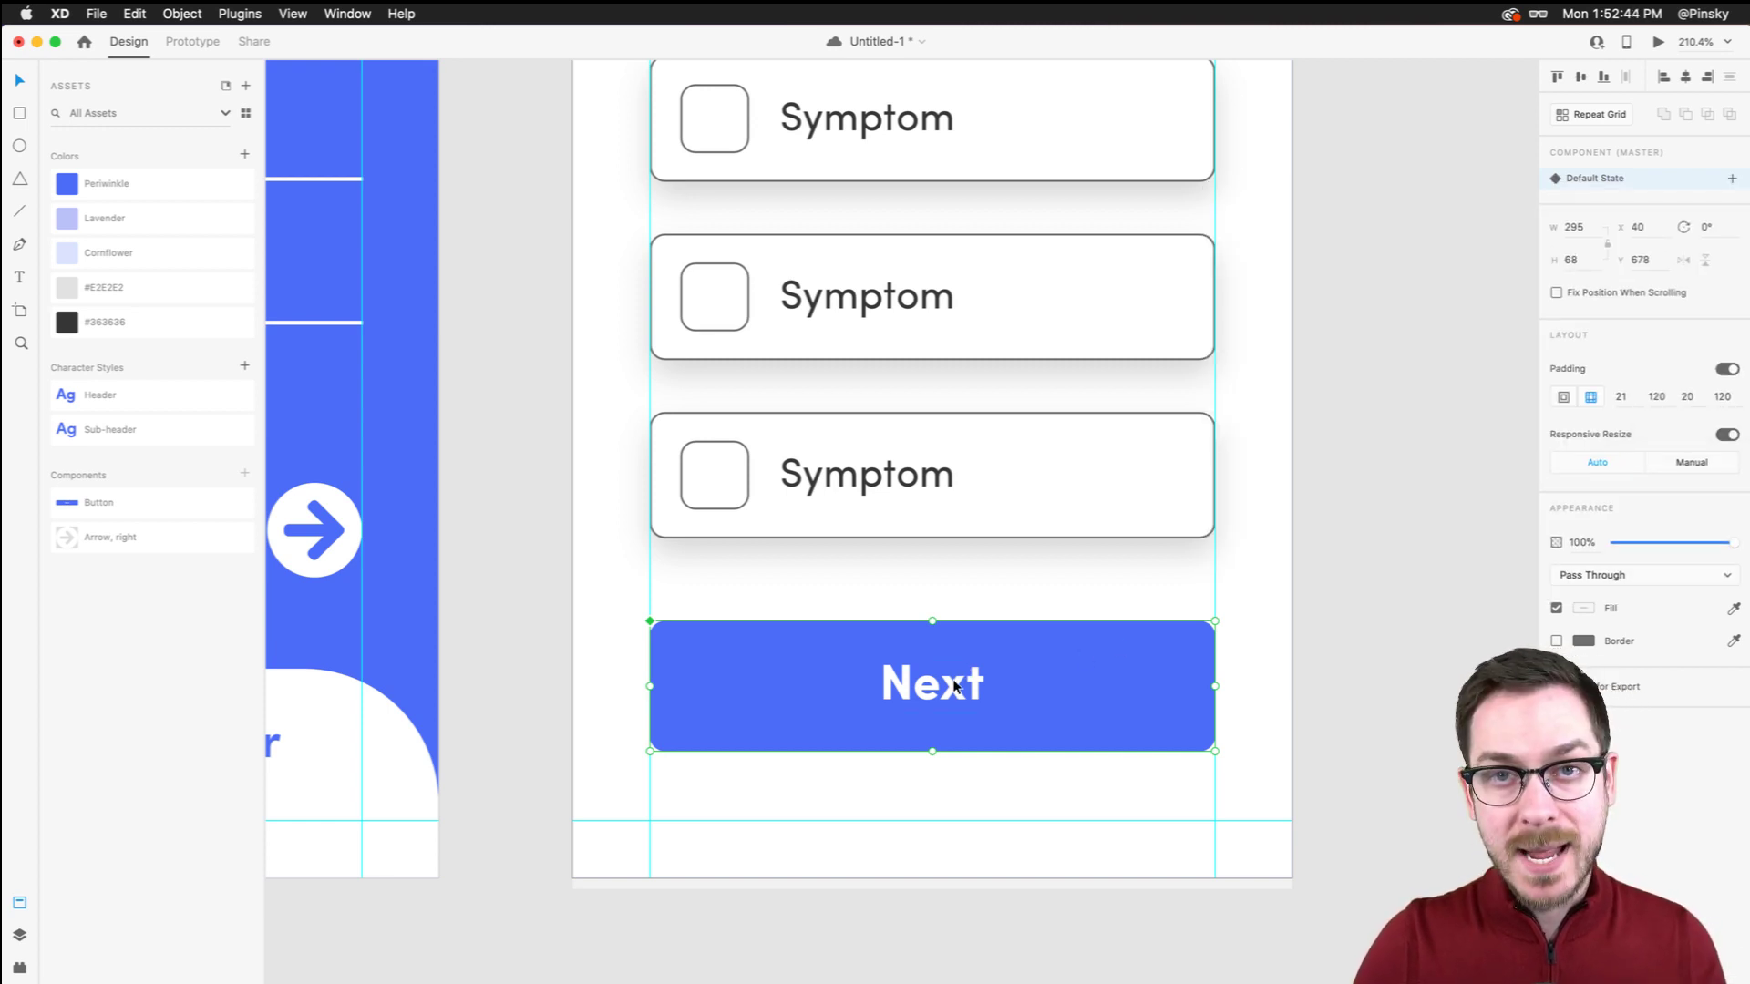
pyautogui.press('super+s')
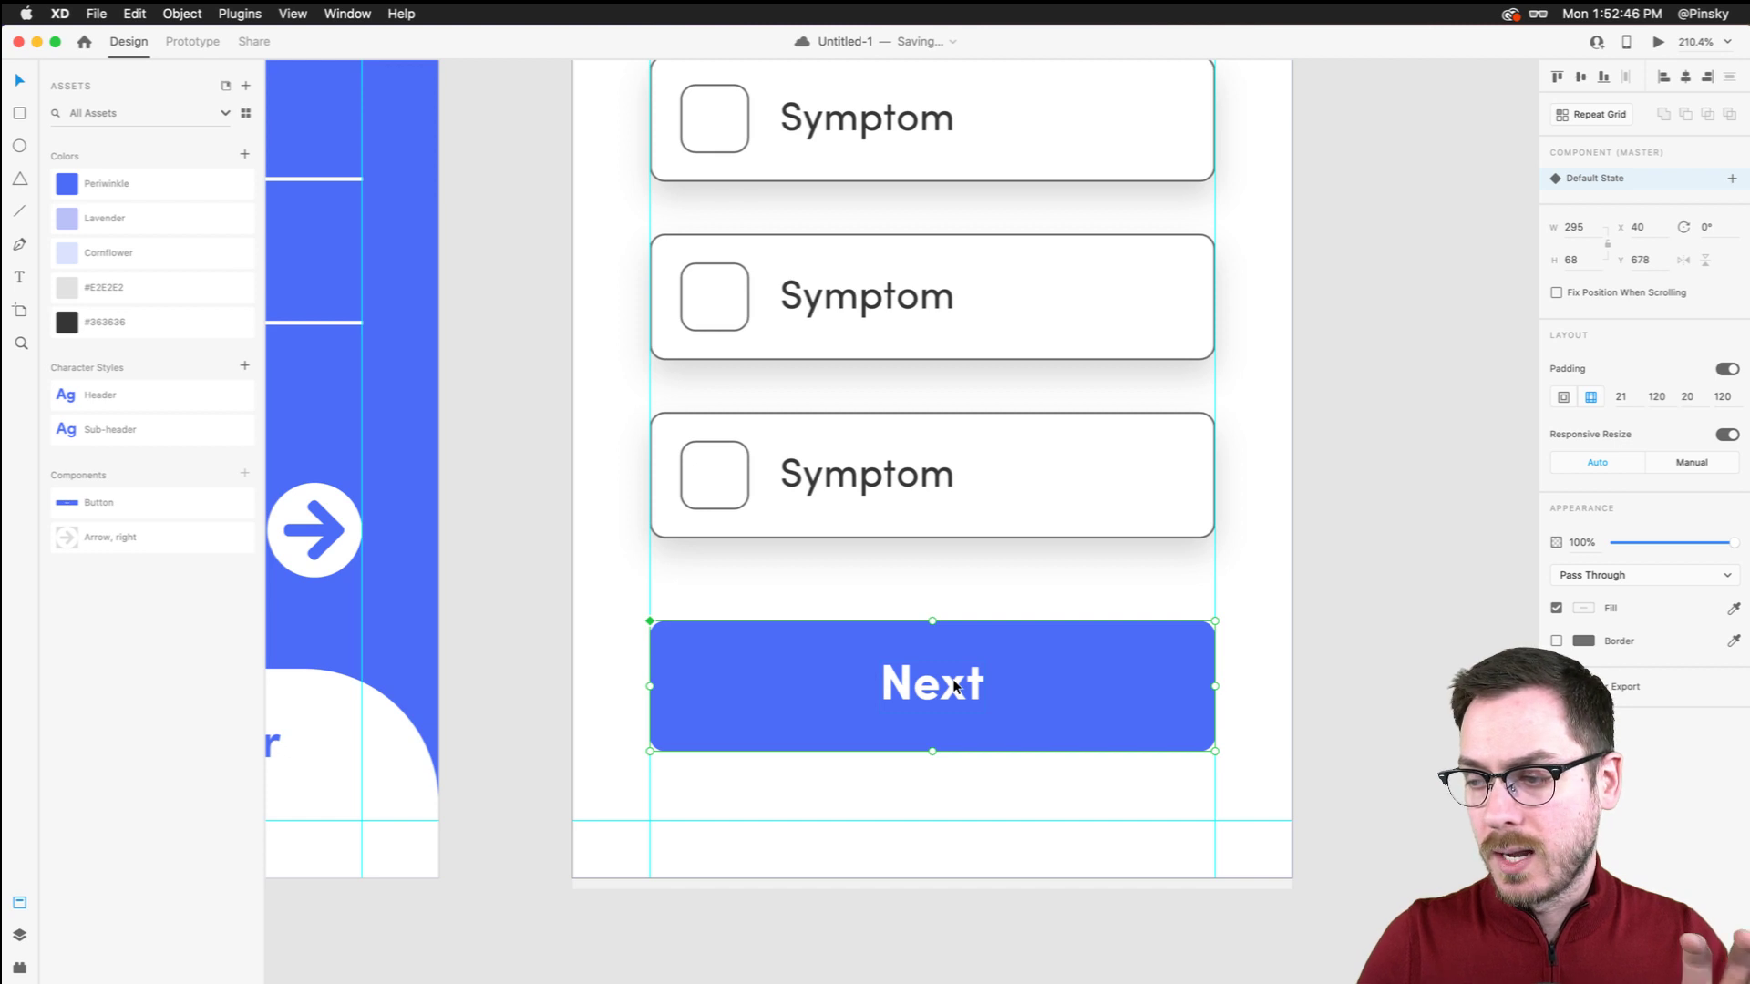
pyautogui.doubleClick(954, 686)
pyautogui.doubleClick(953, 687)
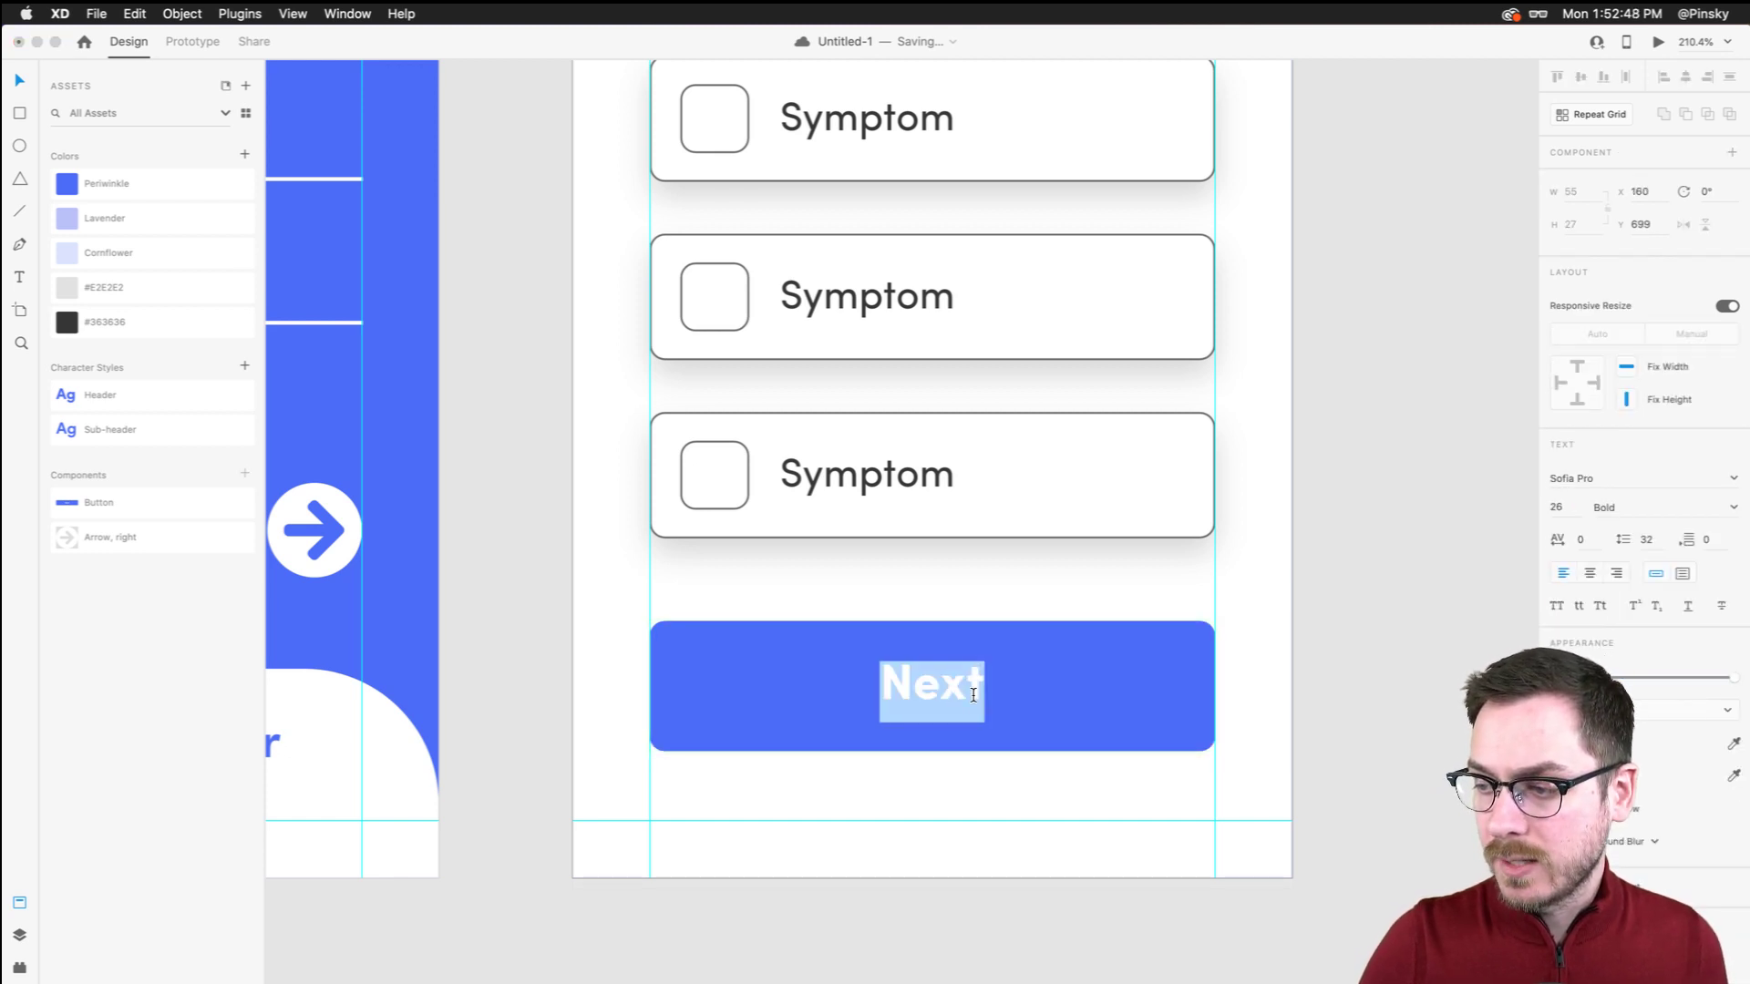
pyautogui.click(969, 690)
pyautogui.press('Right')
pyautogui.write('Screen')
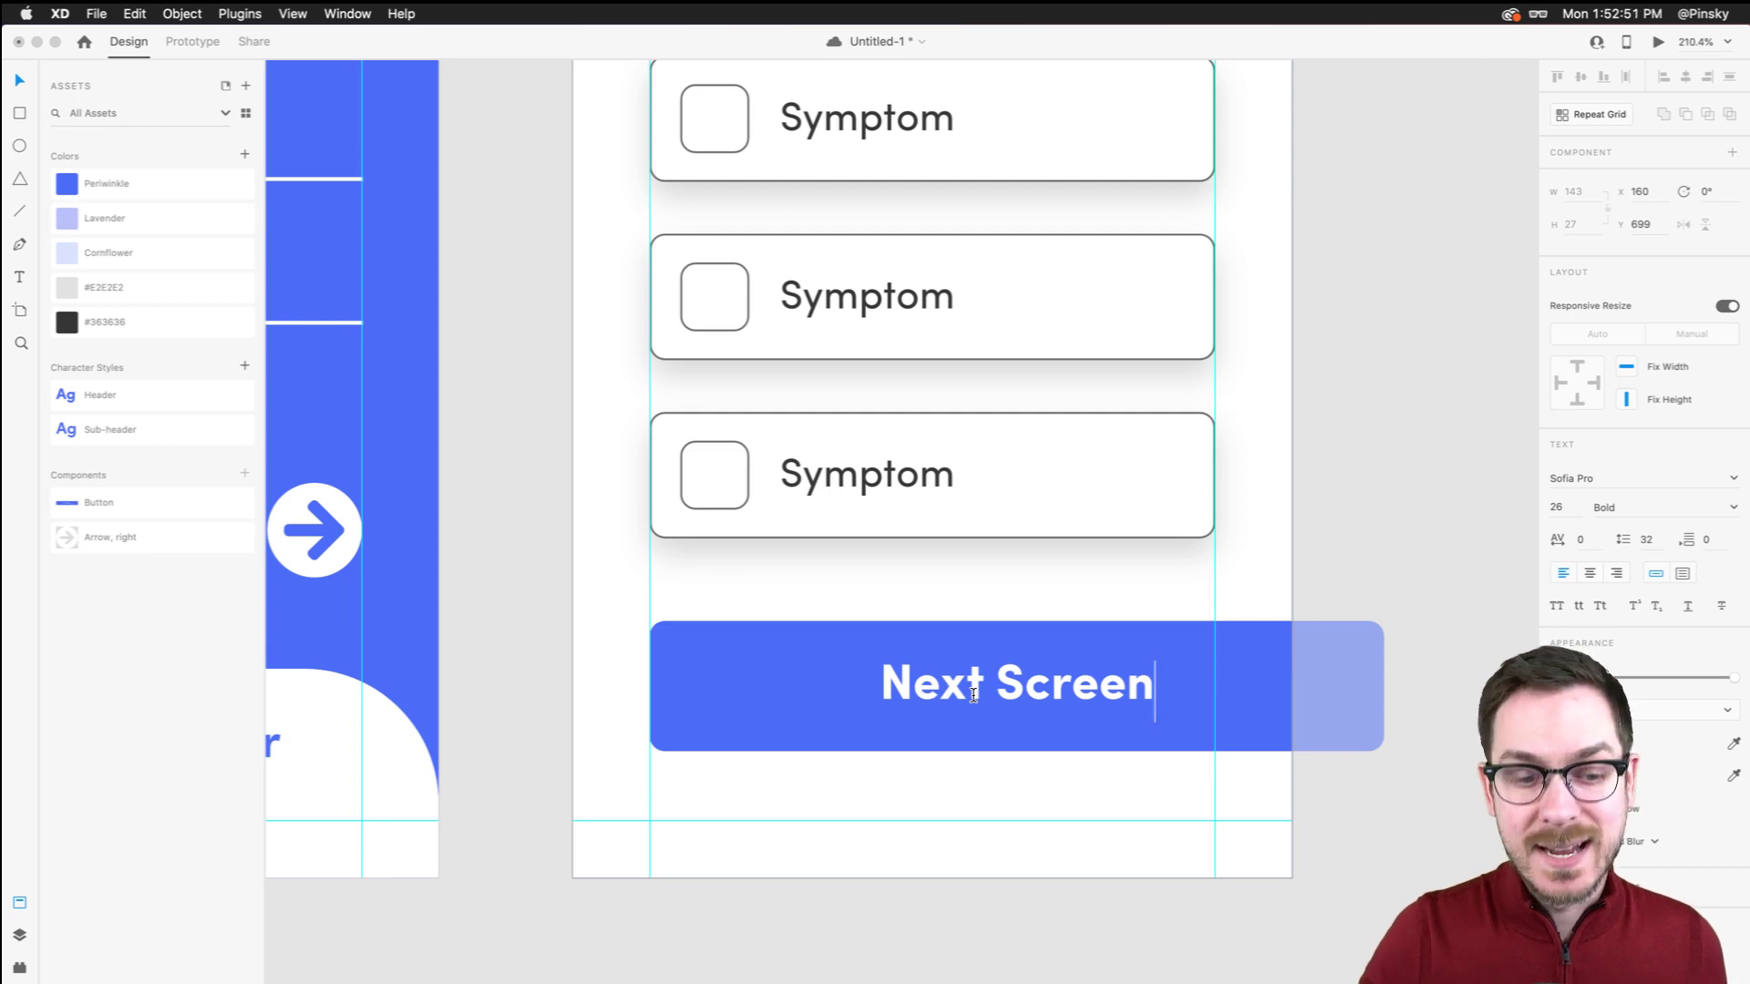
pyautogui.press('Escape')
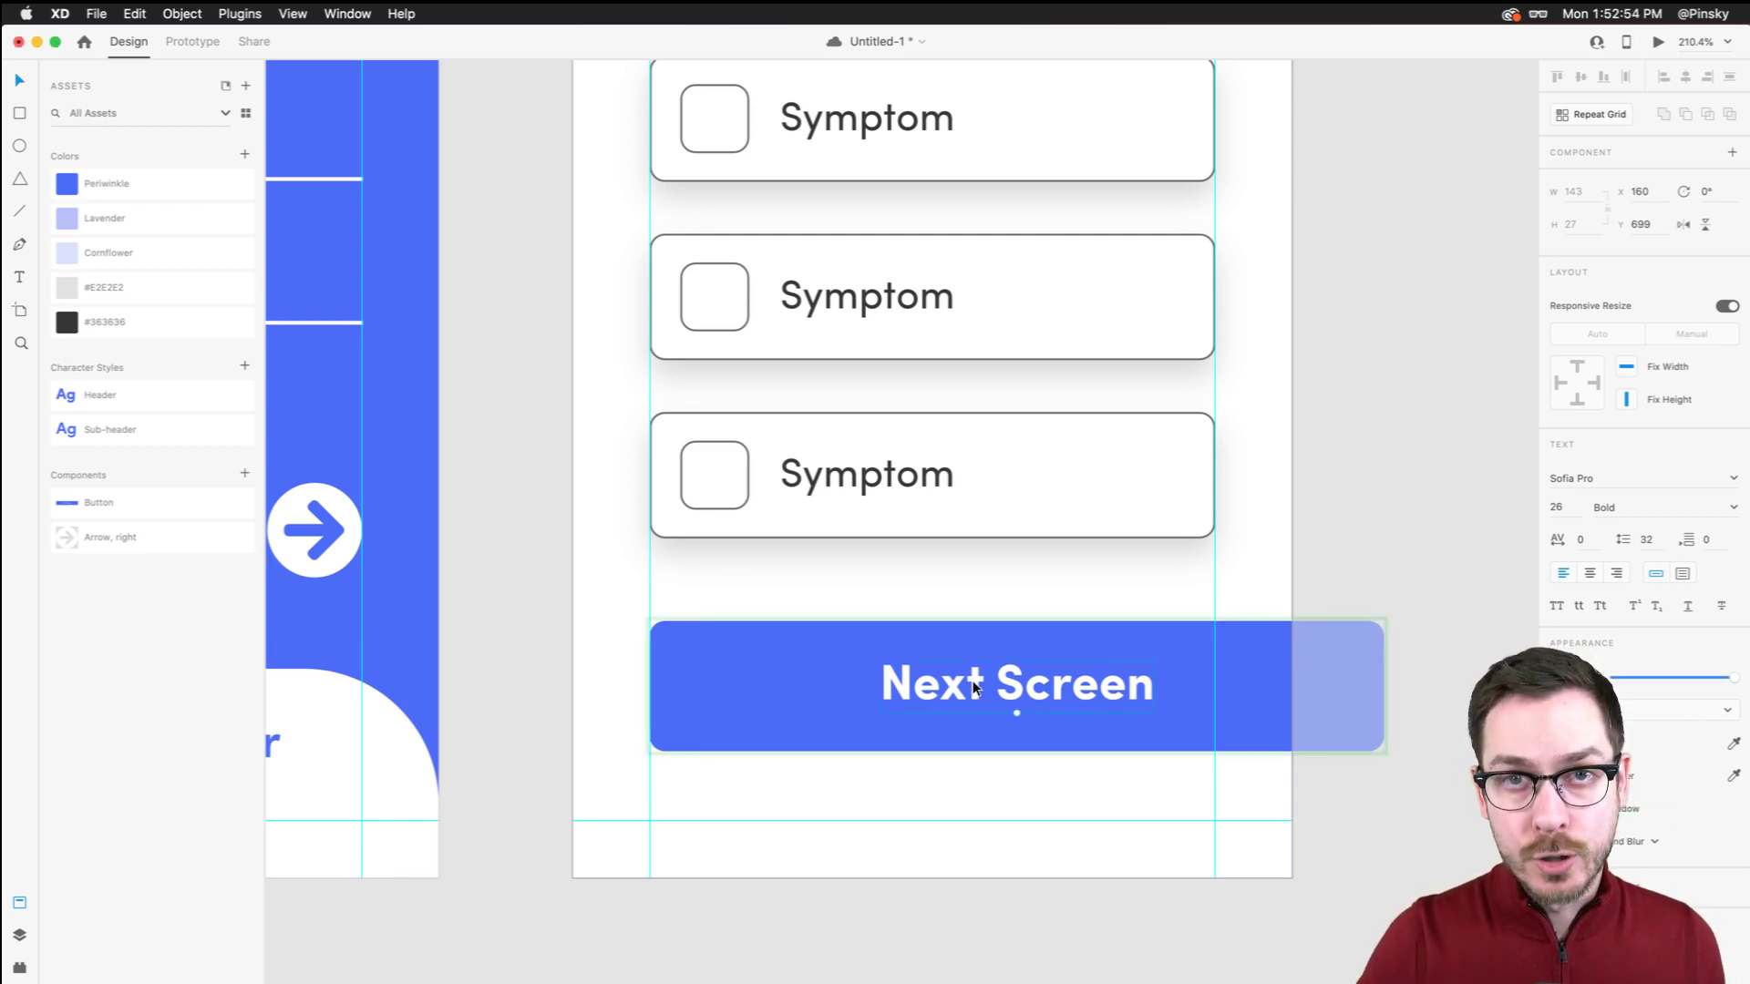
# Undo the label change and the padding on the Button component, and deselect it
pyautogui.press('super+z')
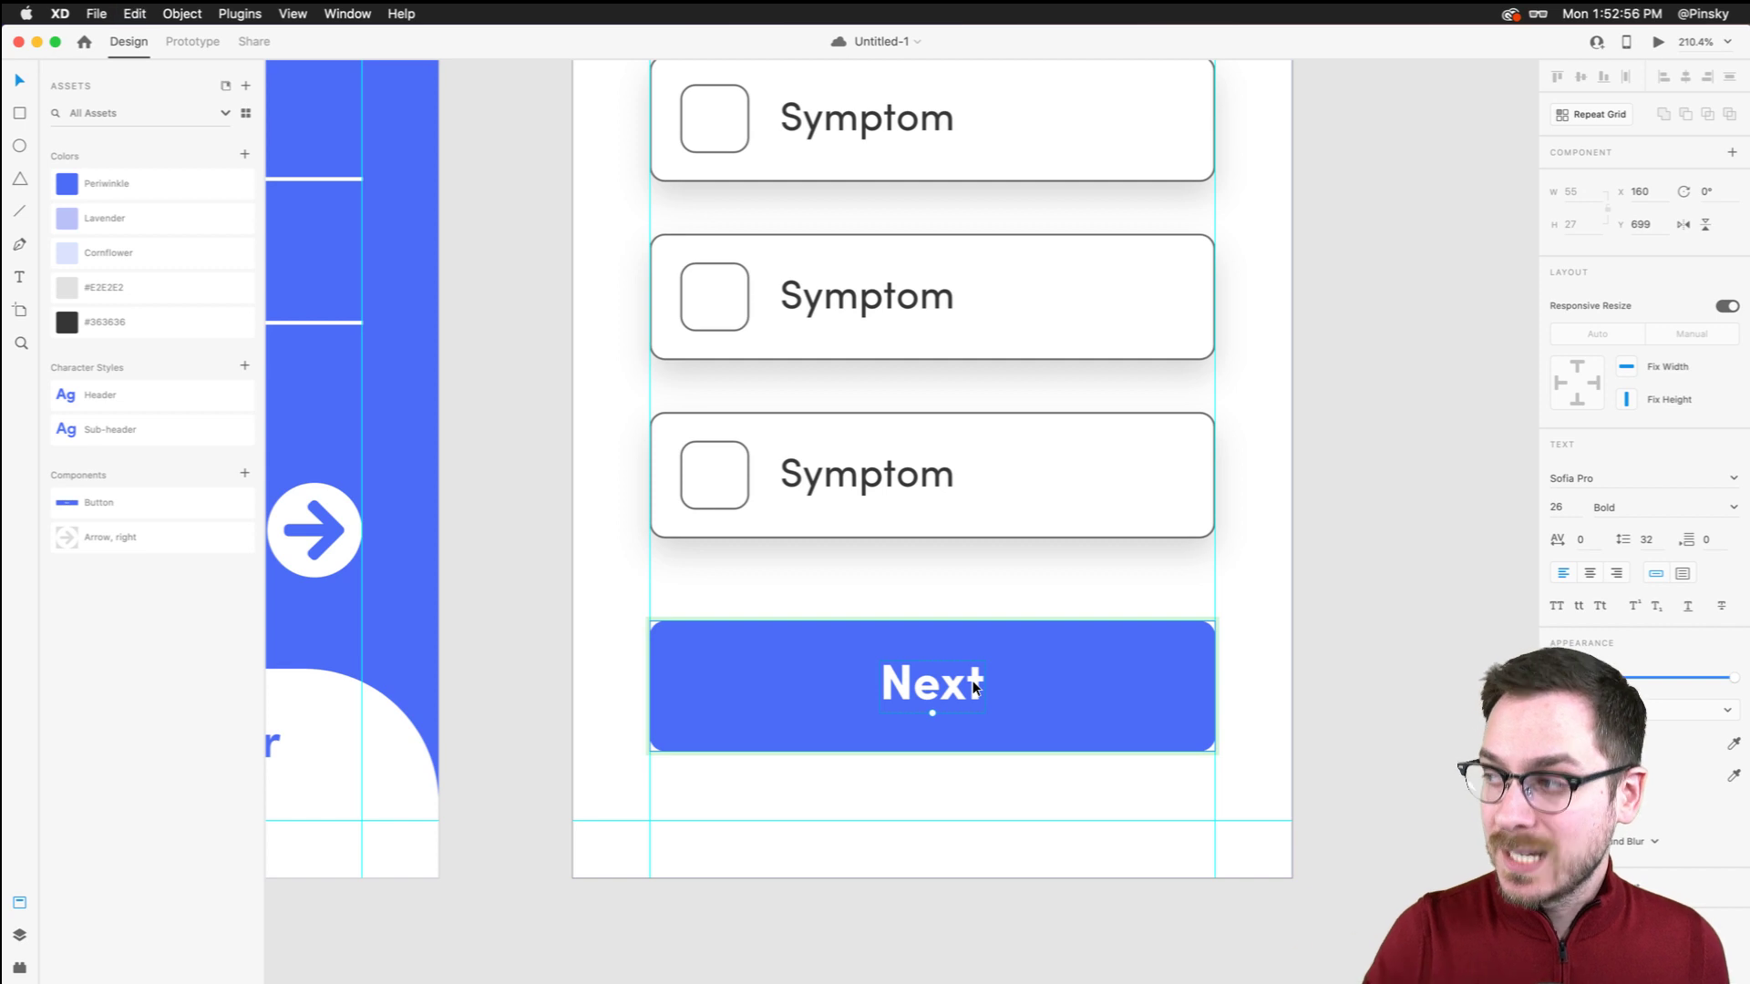
pyautogui.press('Escape')
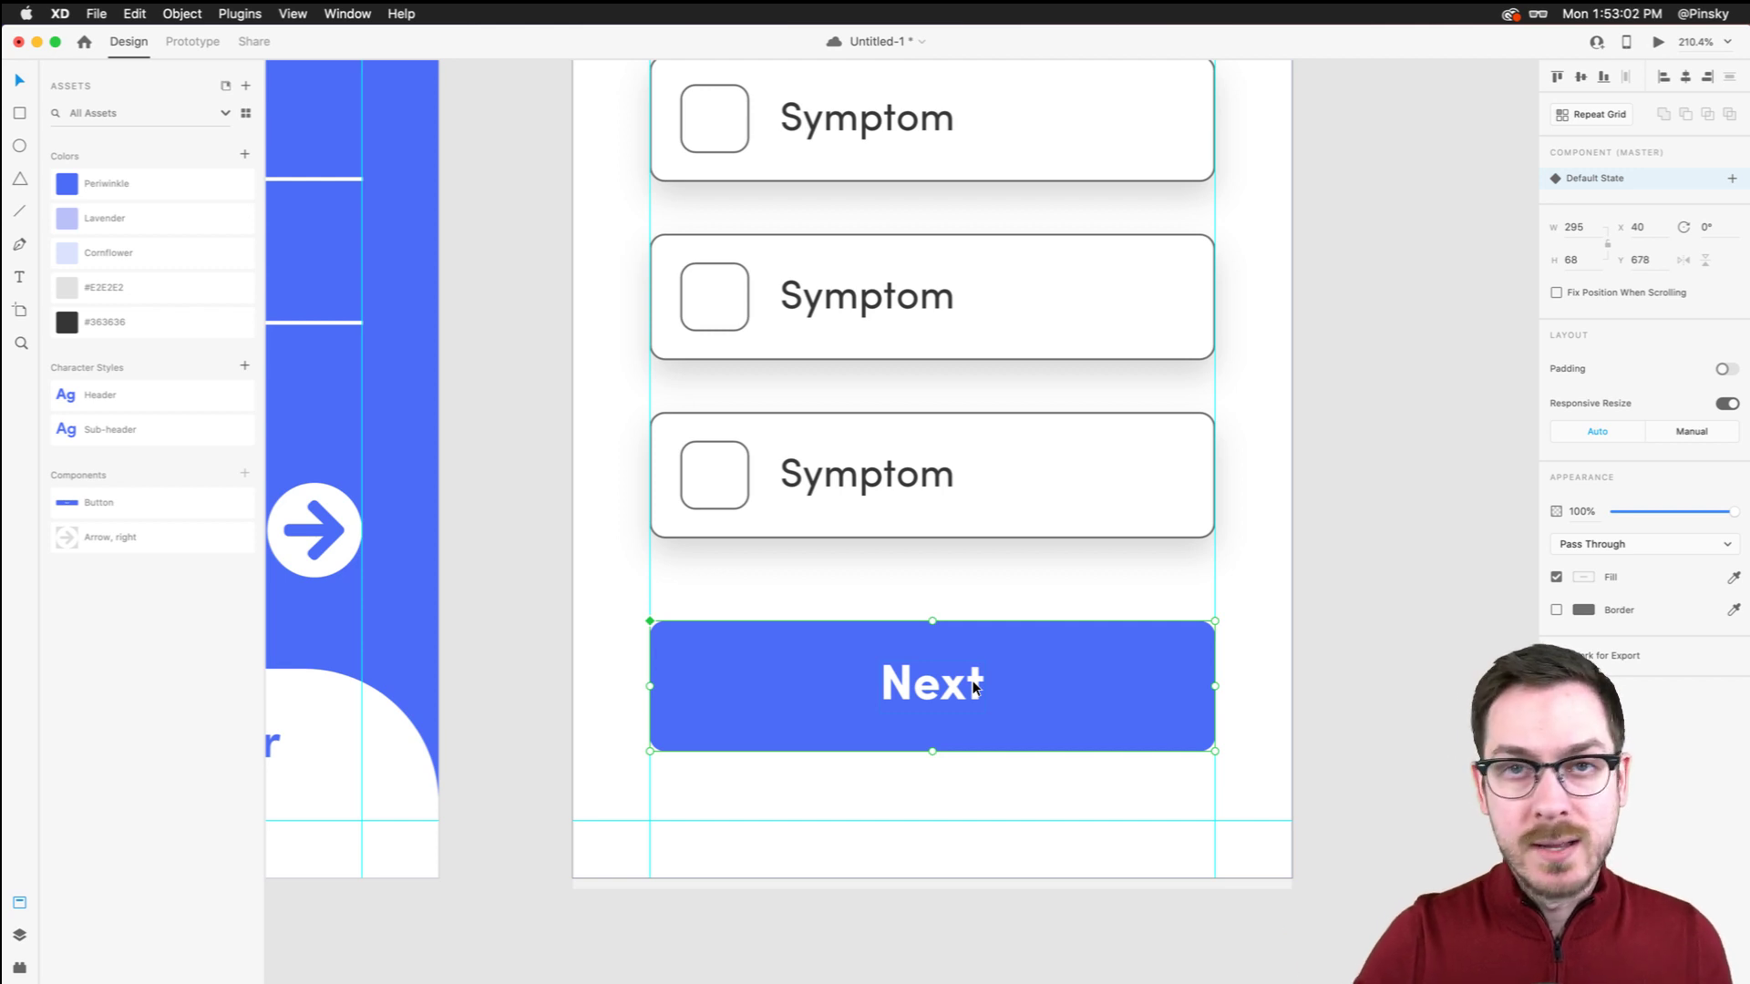
pyautogui.click(1374, 632)
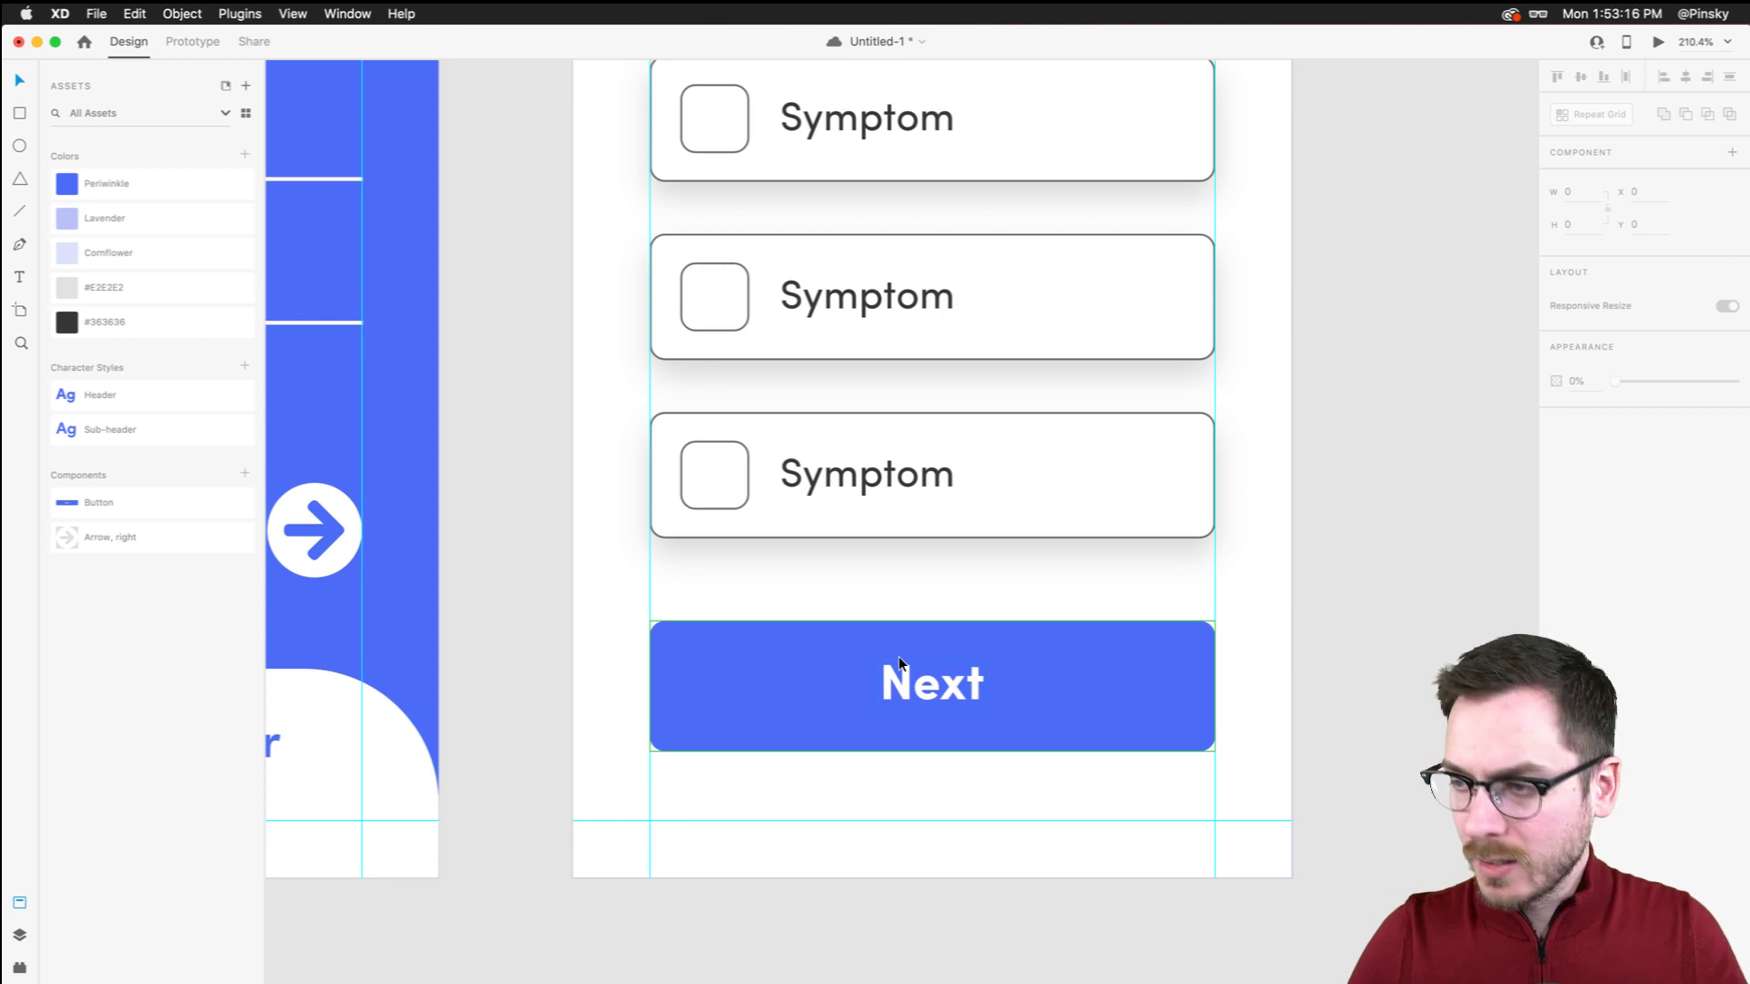
# Check the fill colour of the first symptom card's rectangle
pyautogui.scroll(-6, 856, 530)
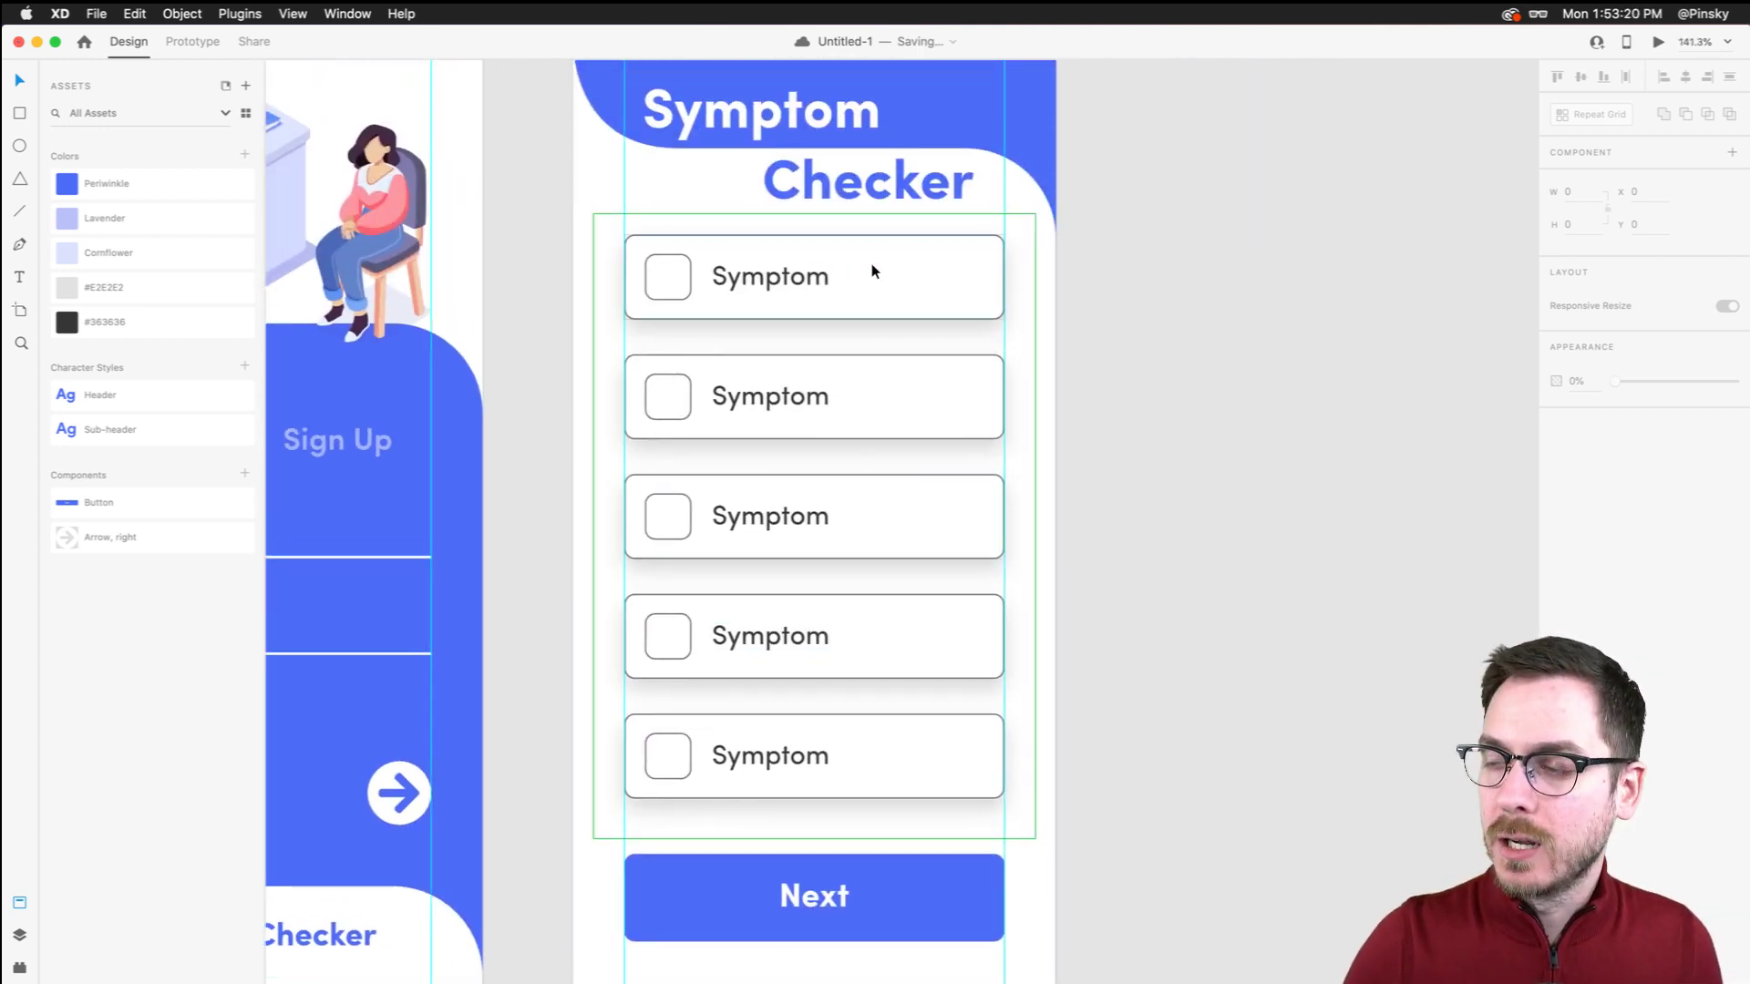
pyautogui.scroll(5, 885, 271)
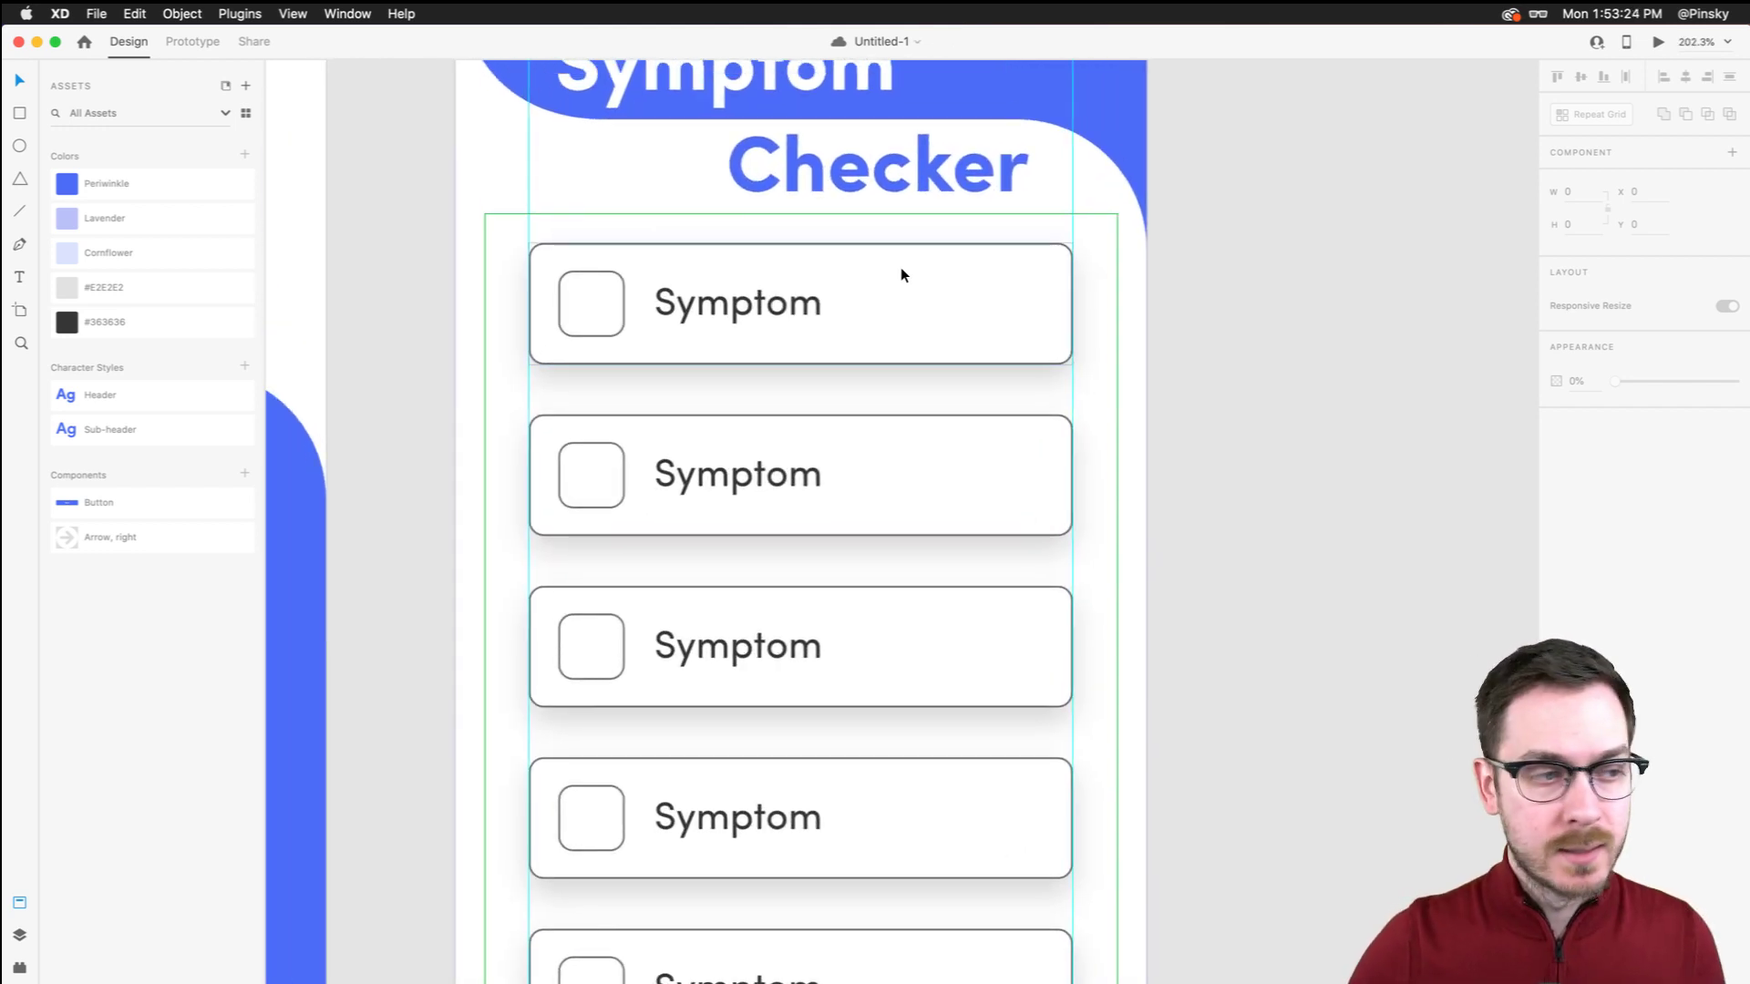
pyautogui.doubleClick(901, 274)
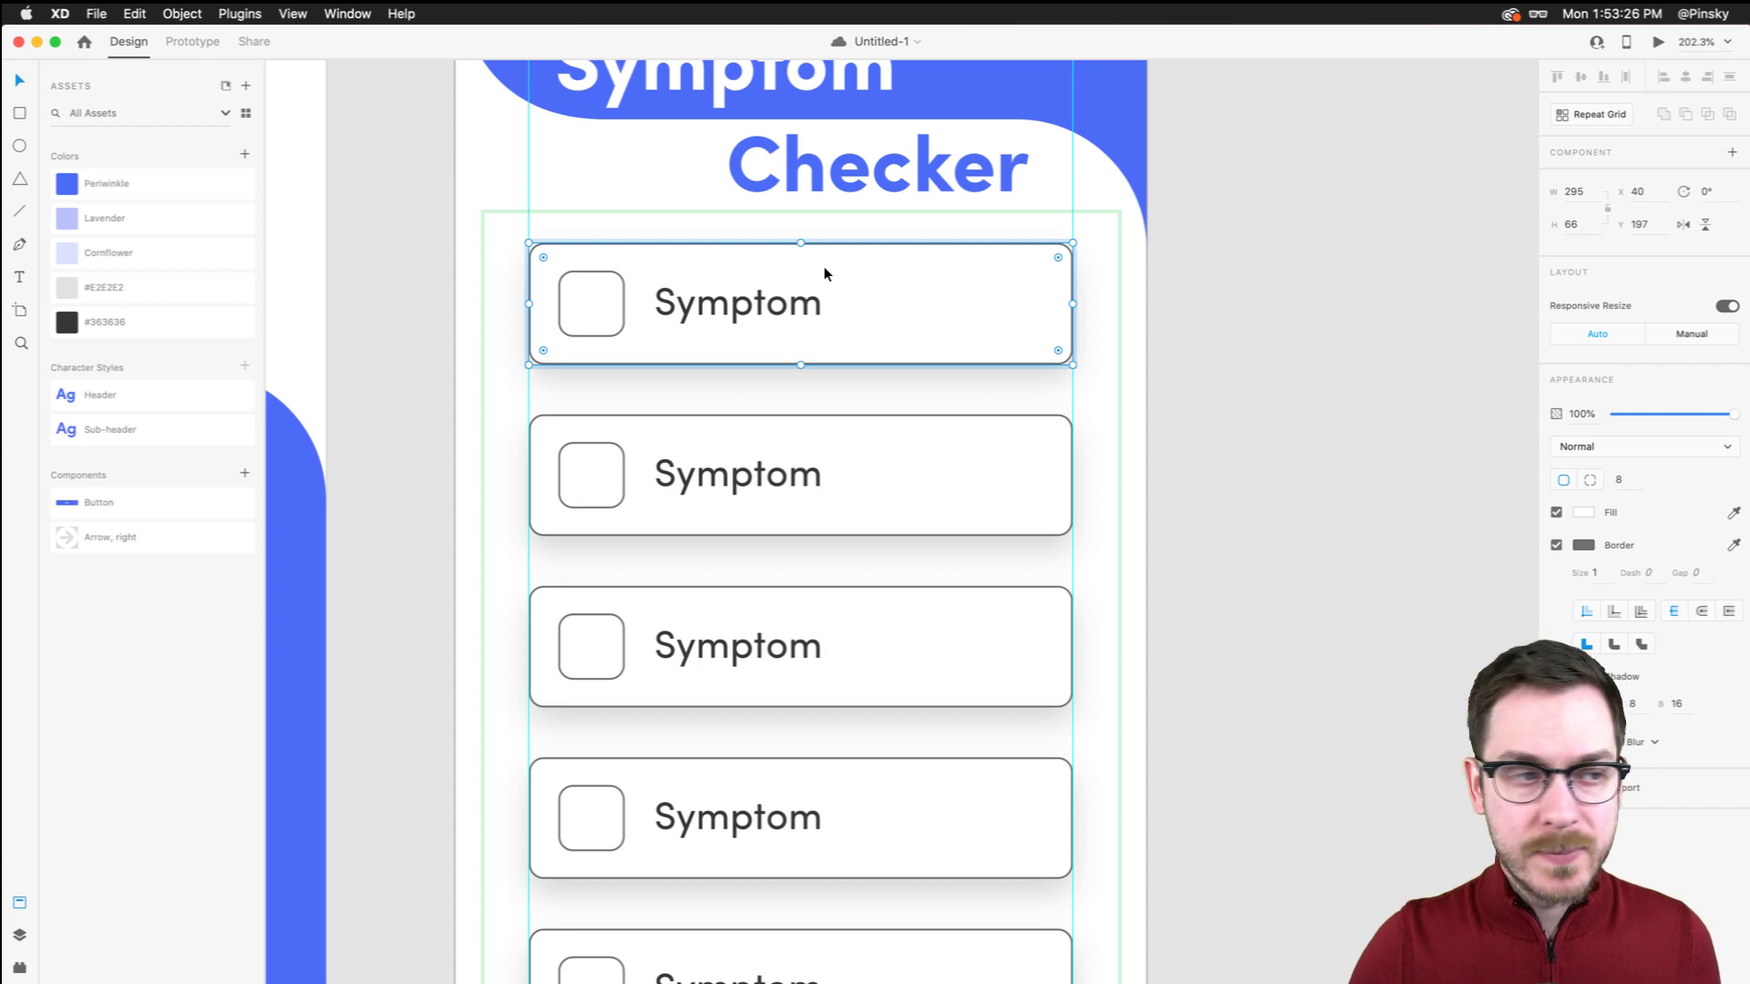
pyautogui.click(1583, 513)
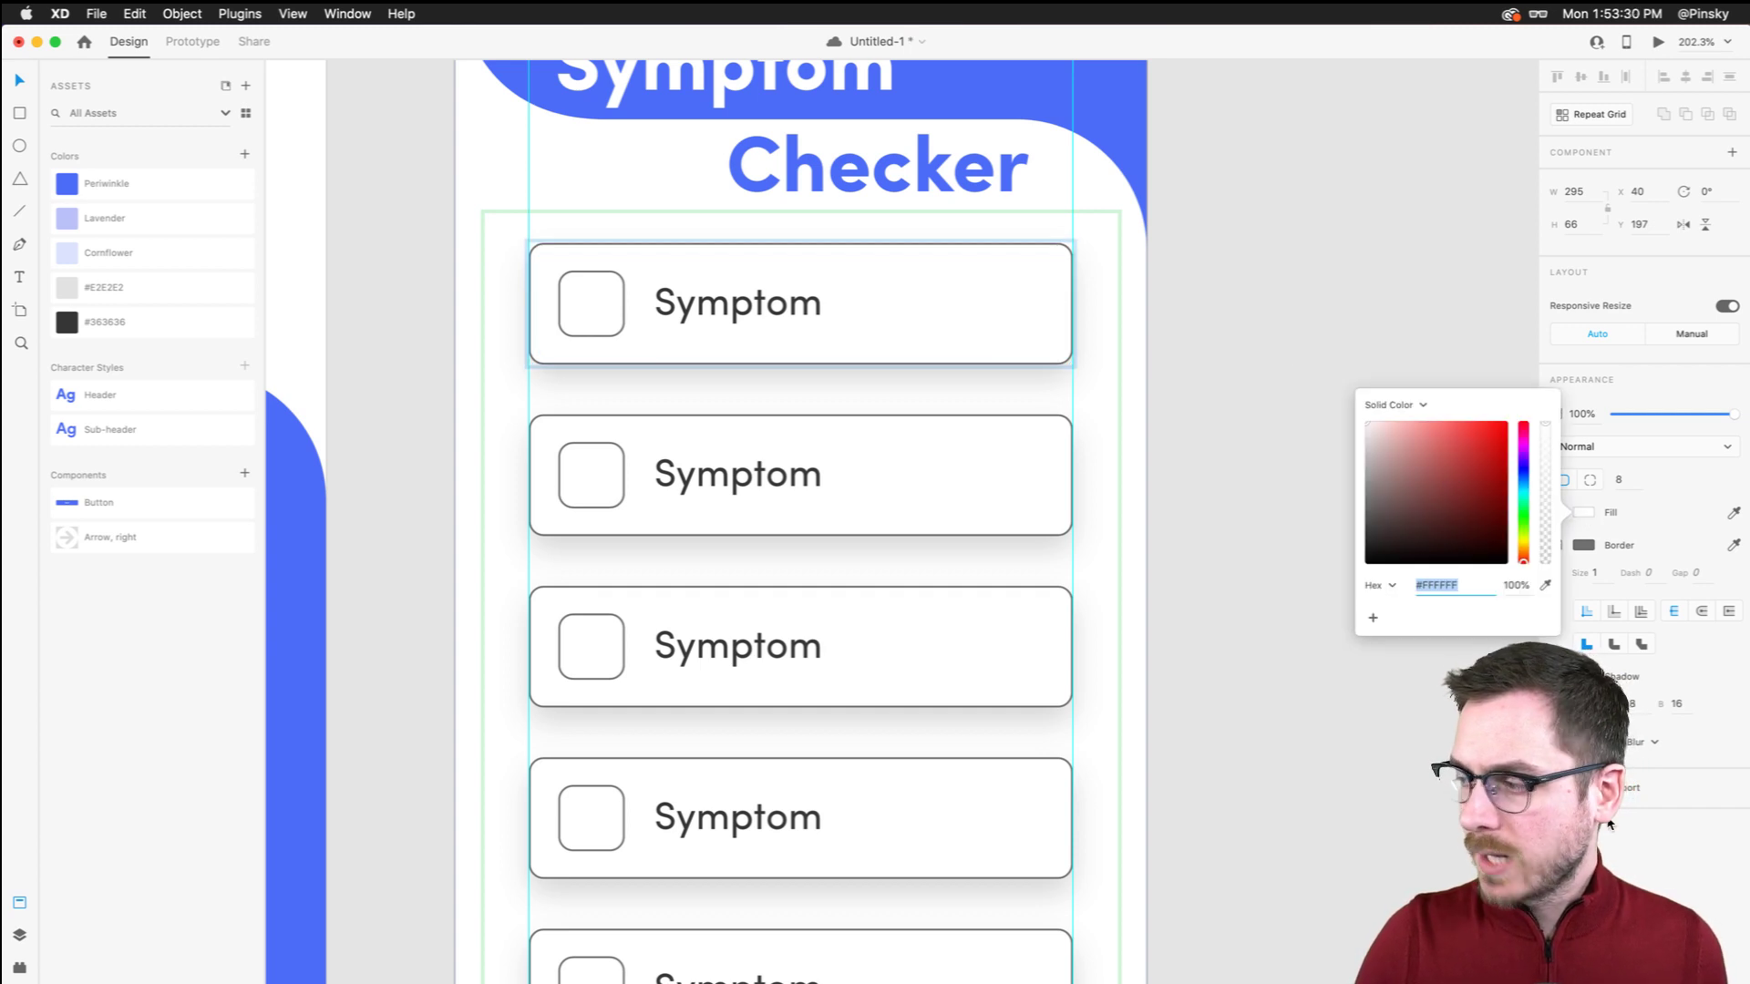
pyautogui.click(1628, 827)
# Fill the curved white background shape of the Symptom Checker screen with off-white #FCFCFC and save the document
pyautogui.click(496, 176)
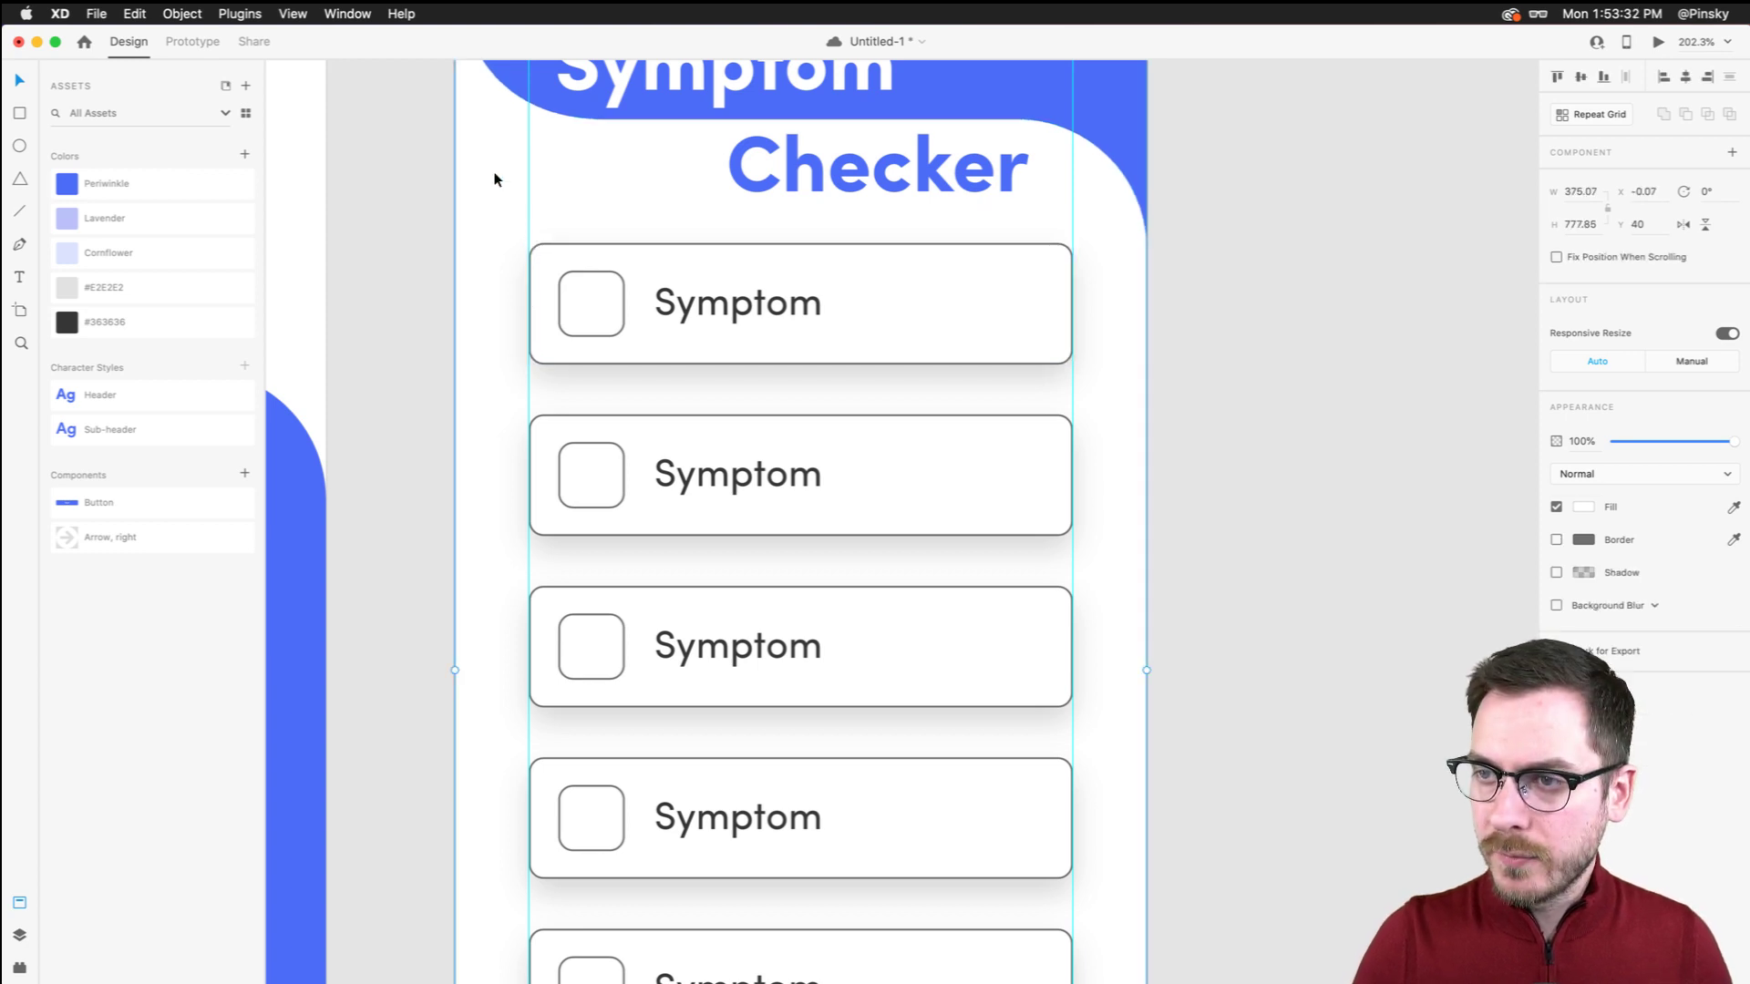
pyautogui.scroll(5, 583, 265)
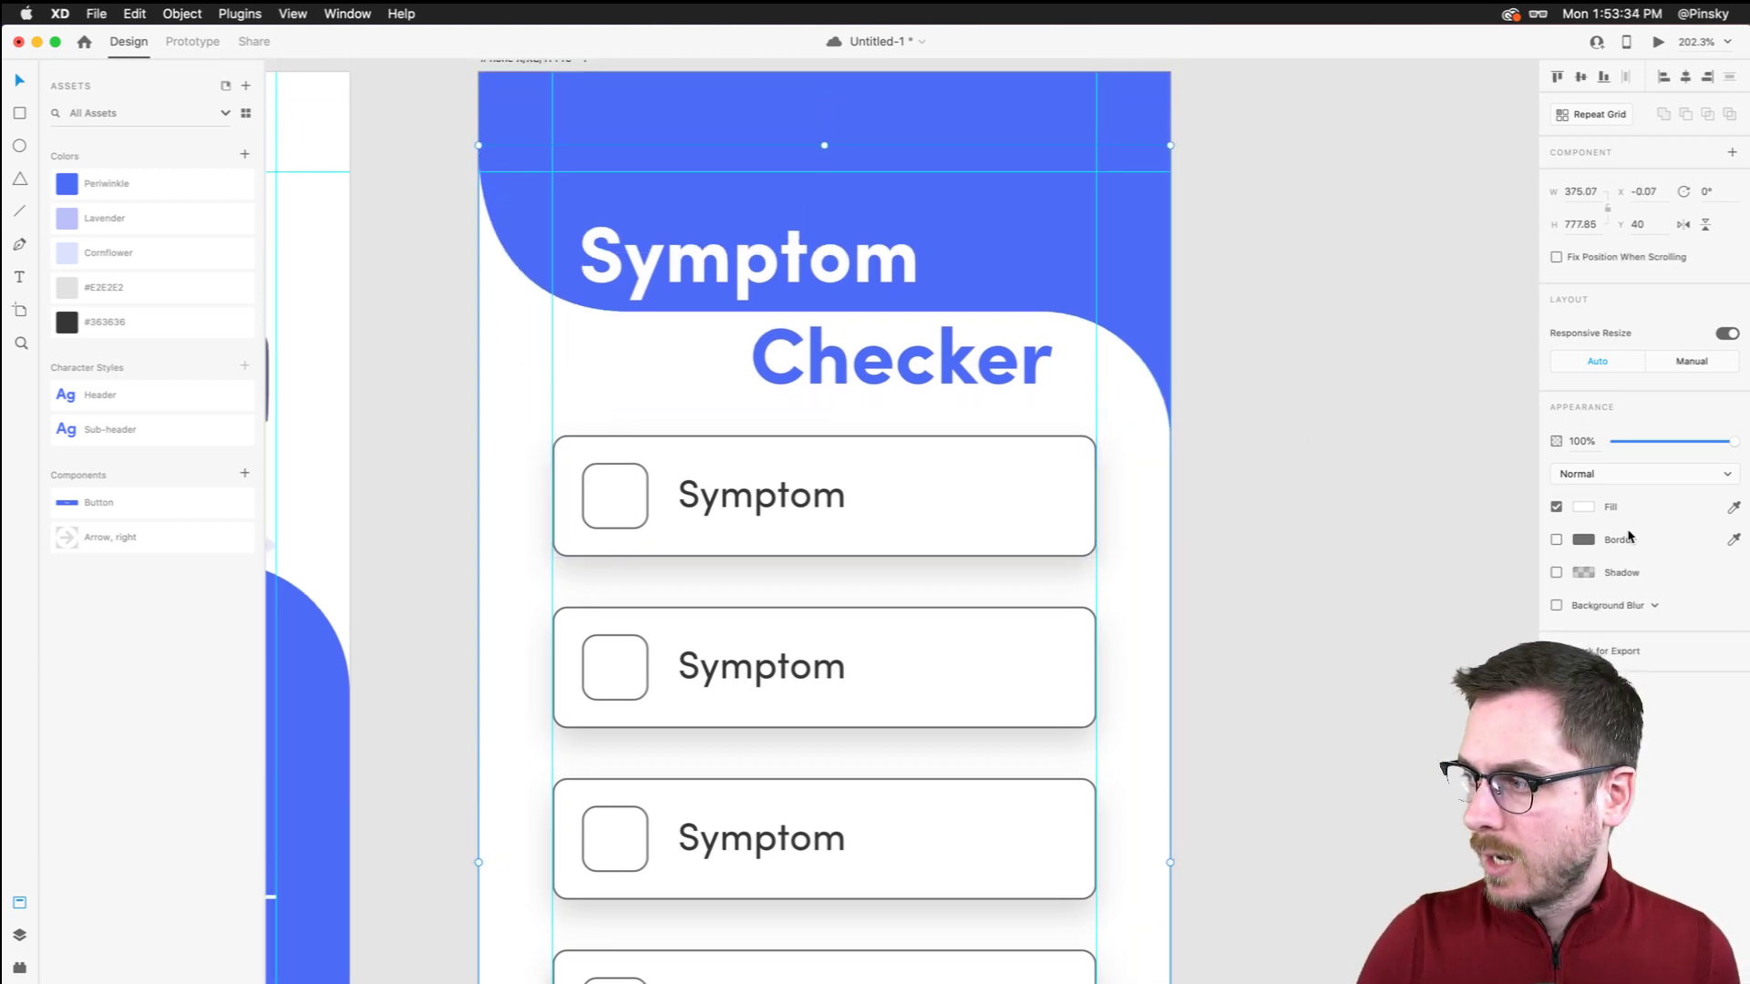
pyautogui.click(1584, 508)
pyautogui.moveTo(1370, 424); pyautogui.dragTo(1358, 422)
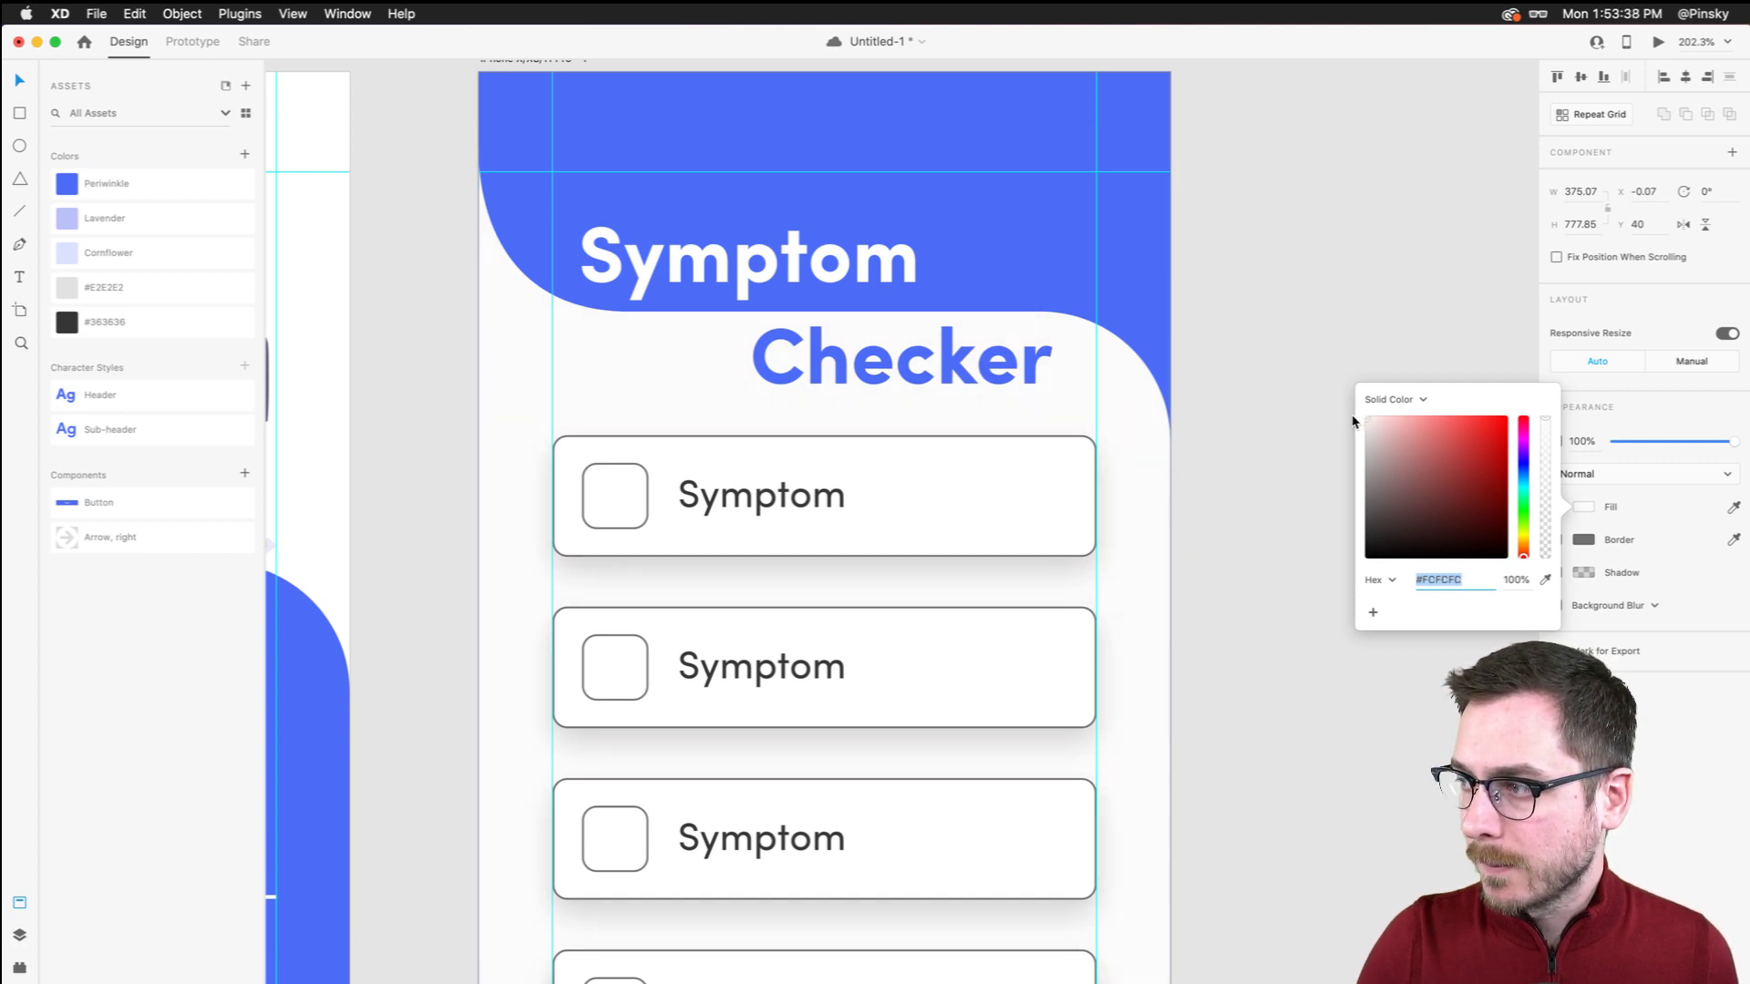
pyautogui.click(1657, 764)
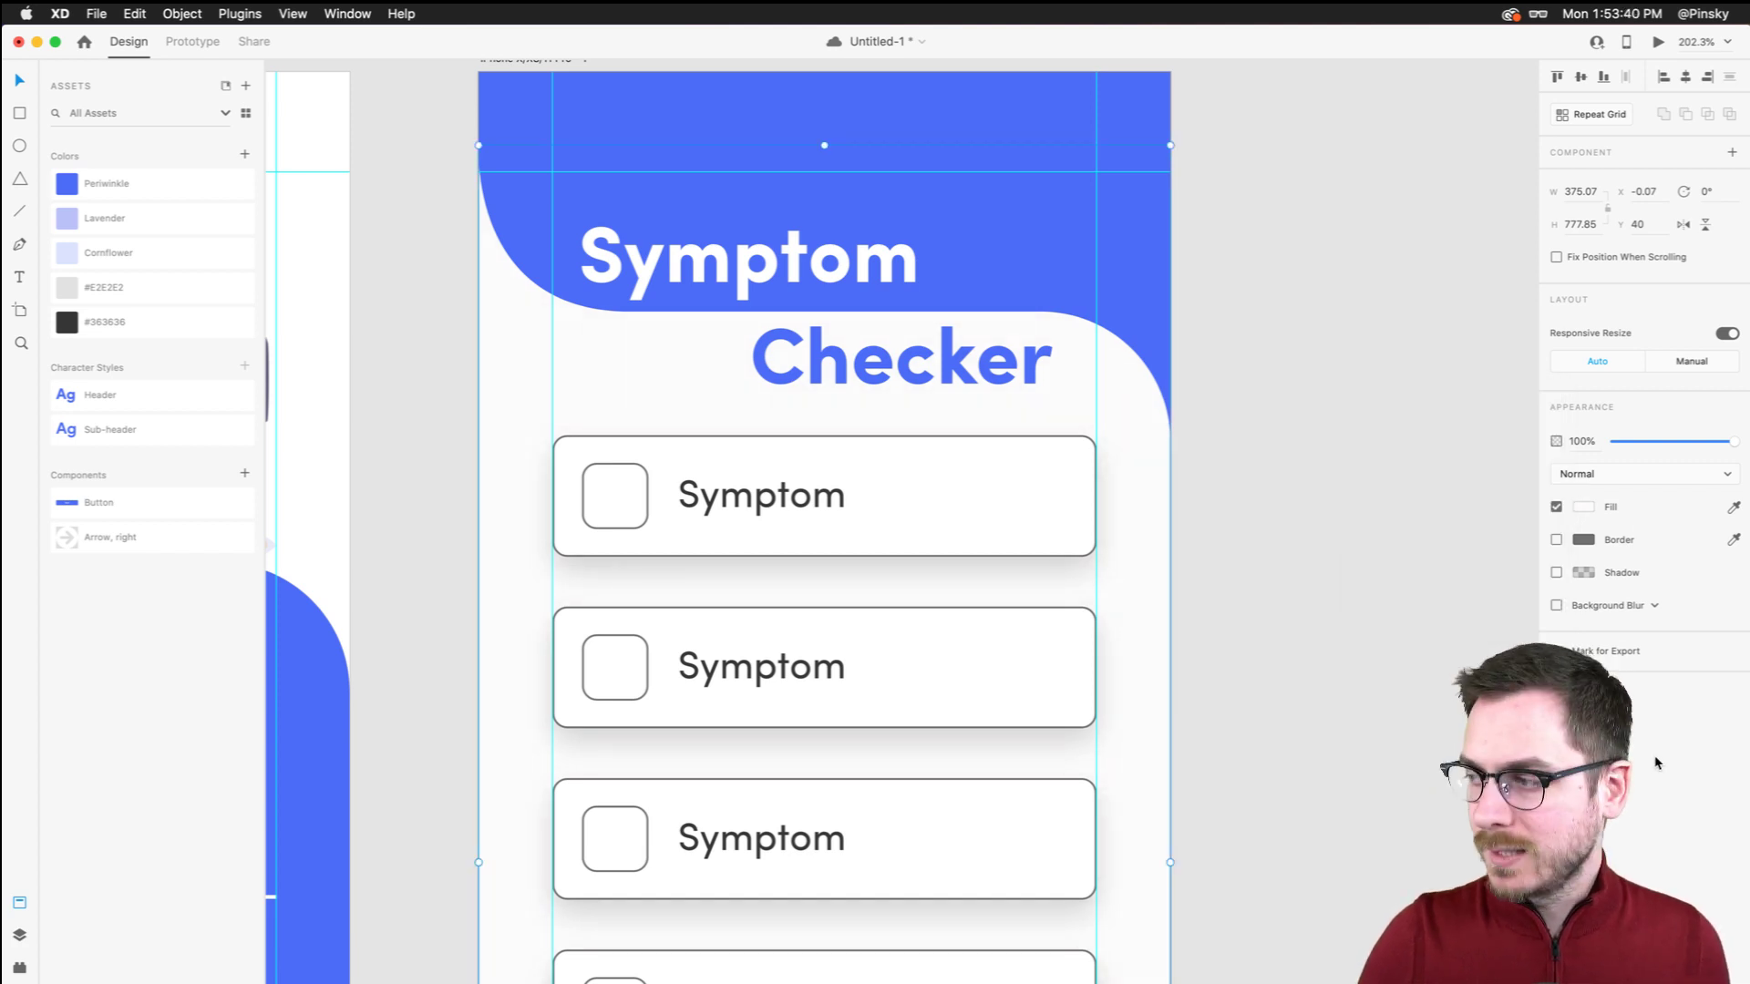
pyautogui.press('super+z')
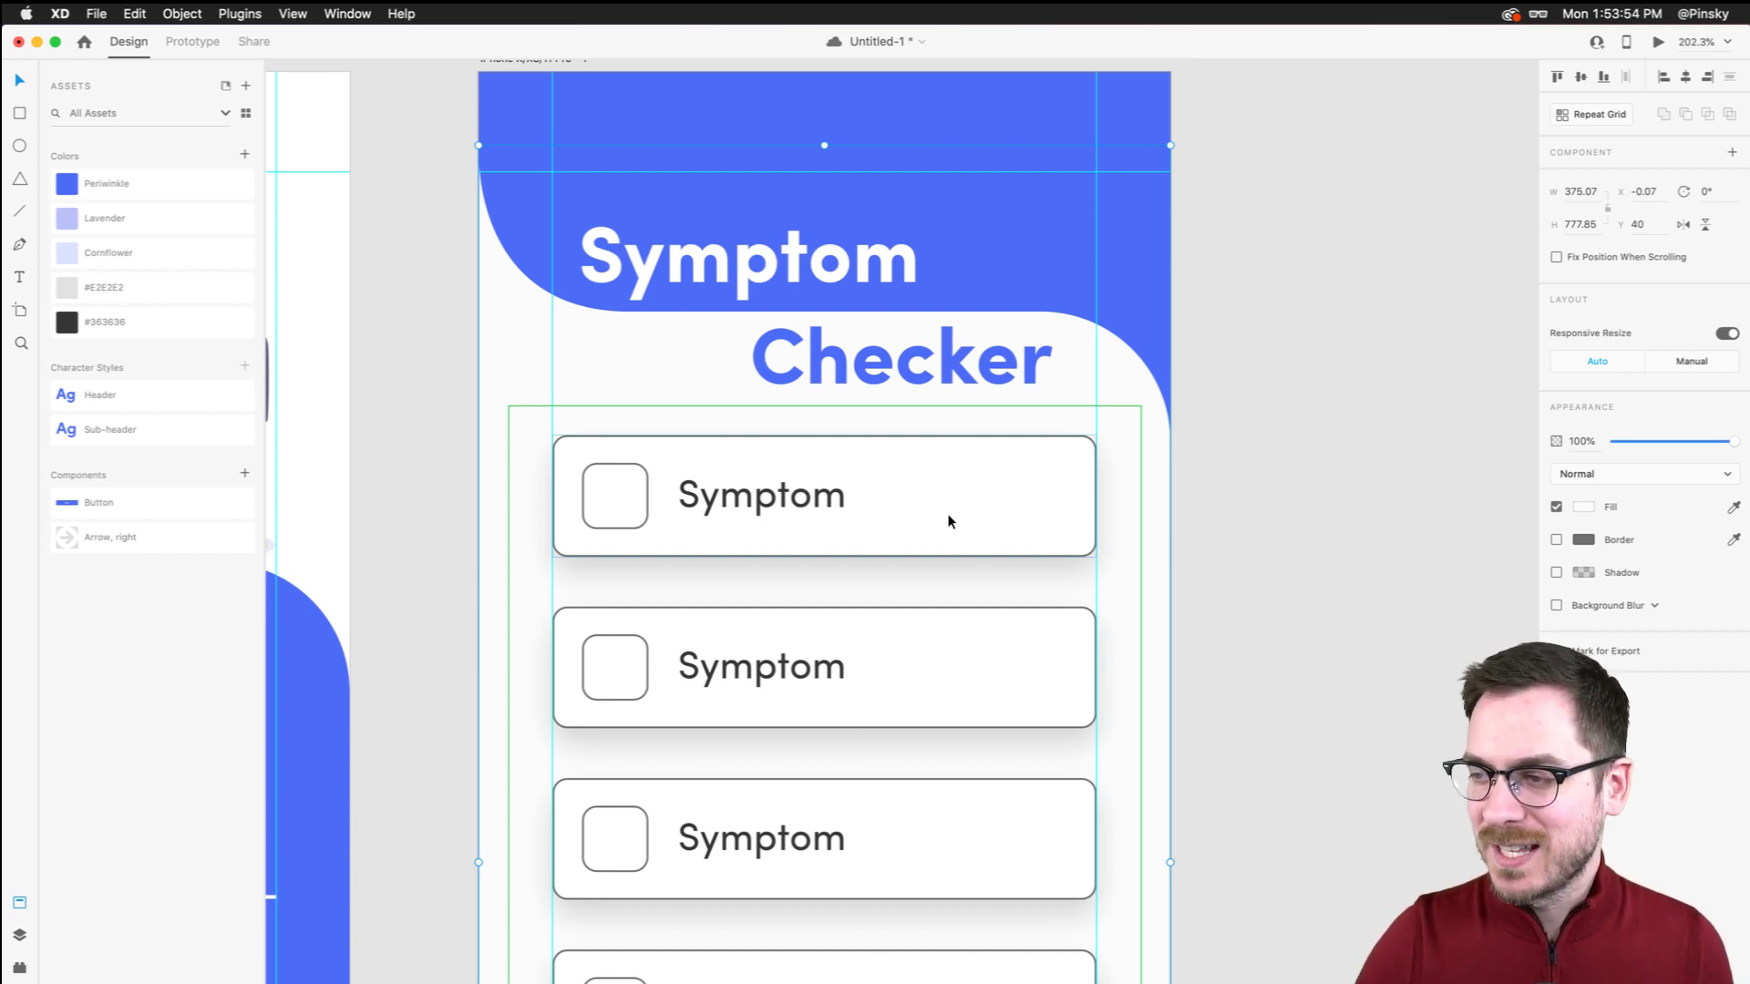
pyautogui.scroll(-2, 1030, 497)
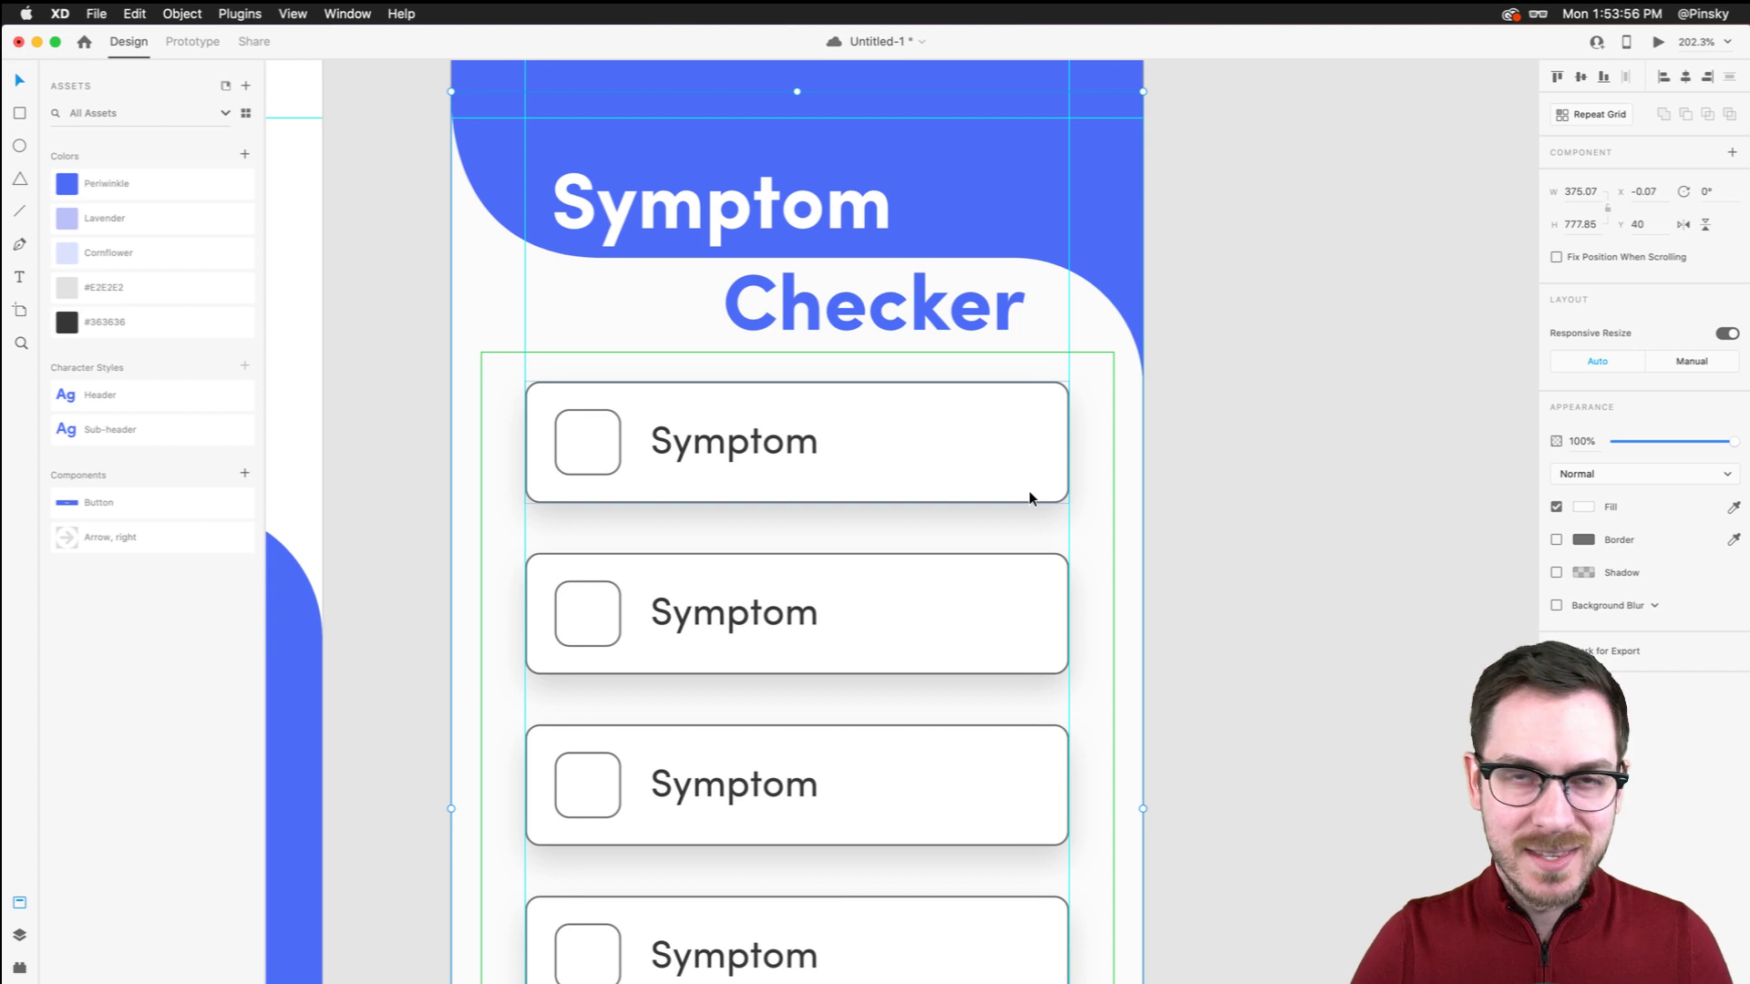
pyautogui.press('super+s')
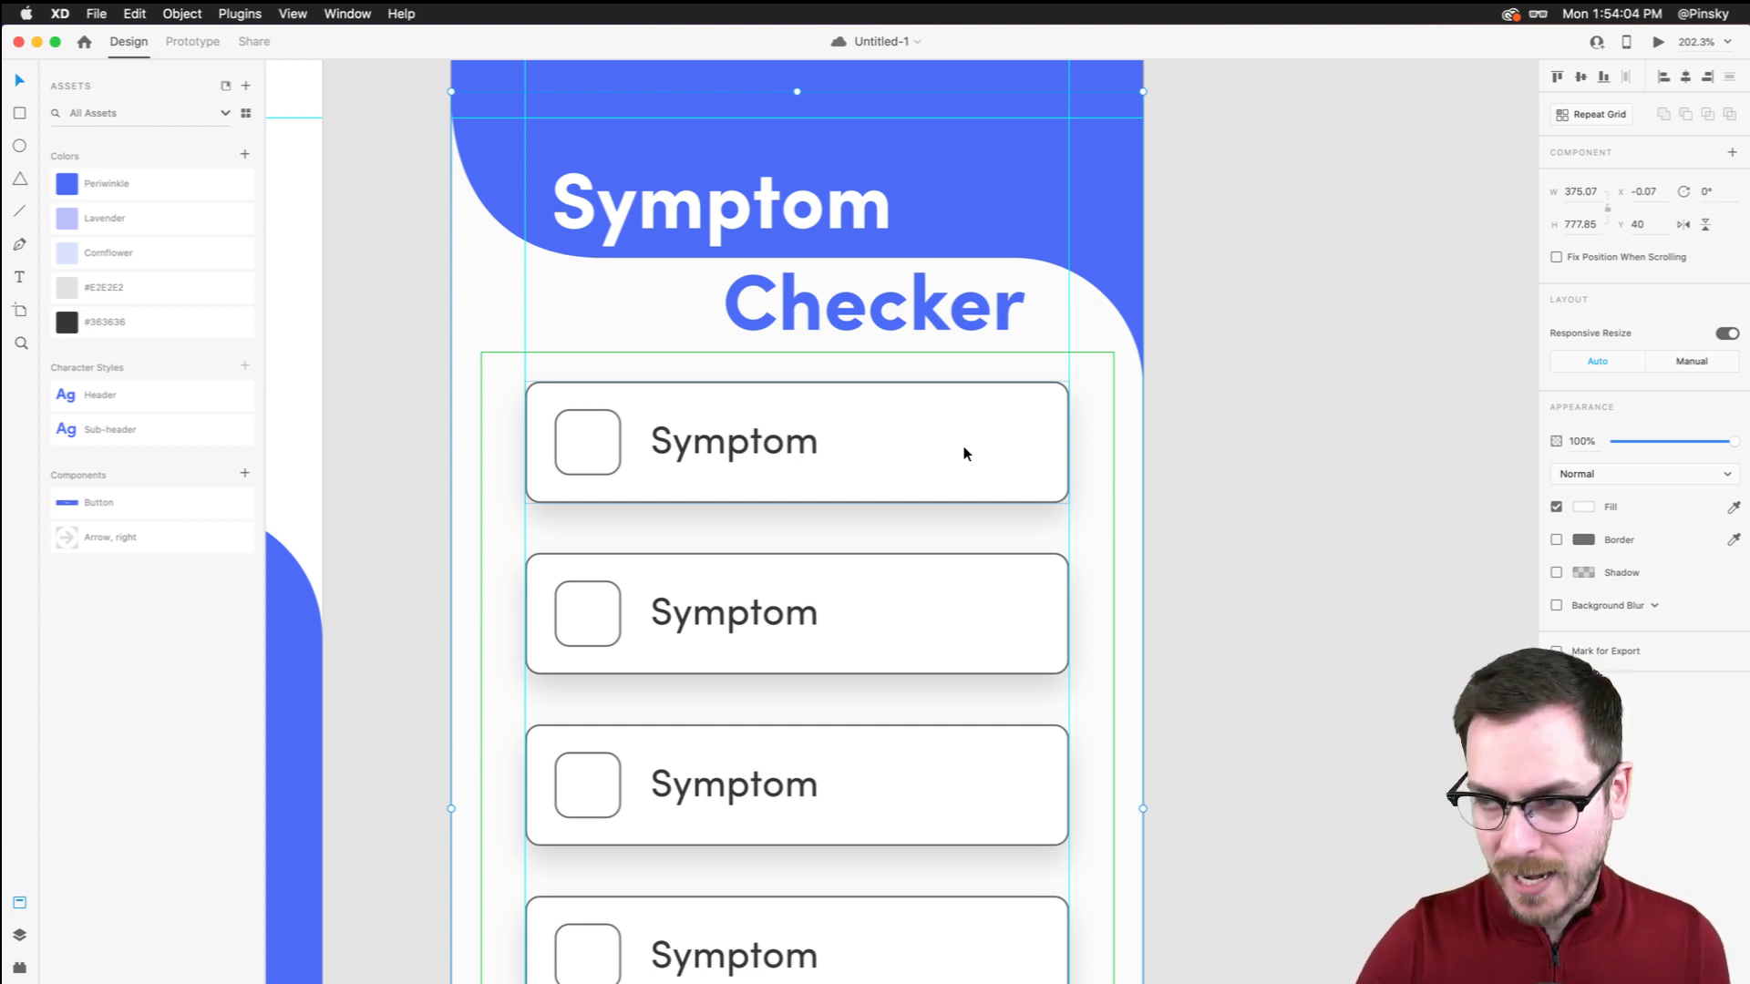
# Remove the border from the symptom cards' rectangles and sample the header's blue as their shadow colour
pyautogui.doubleClick(983, 419)
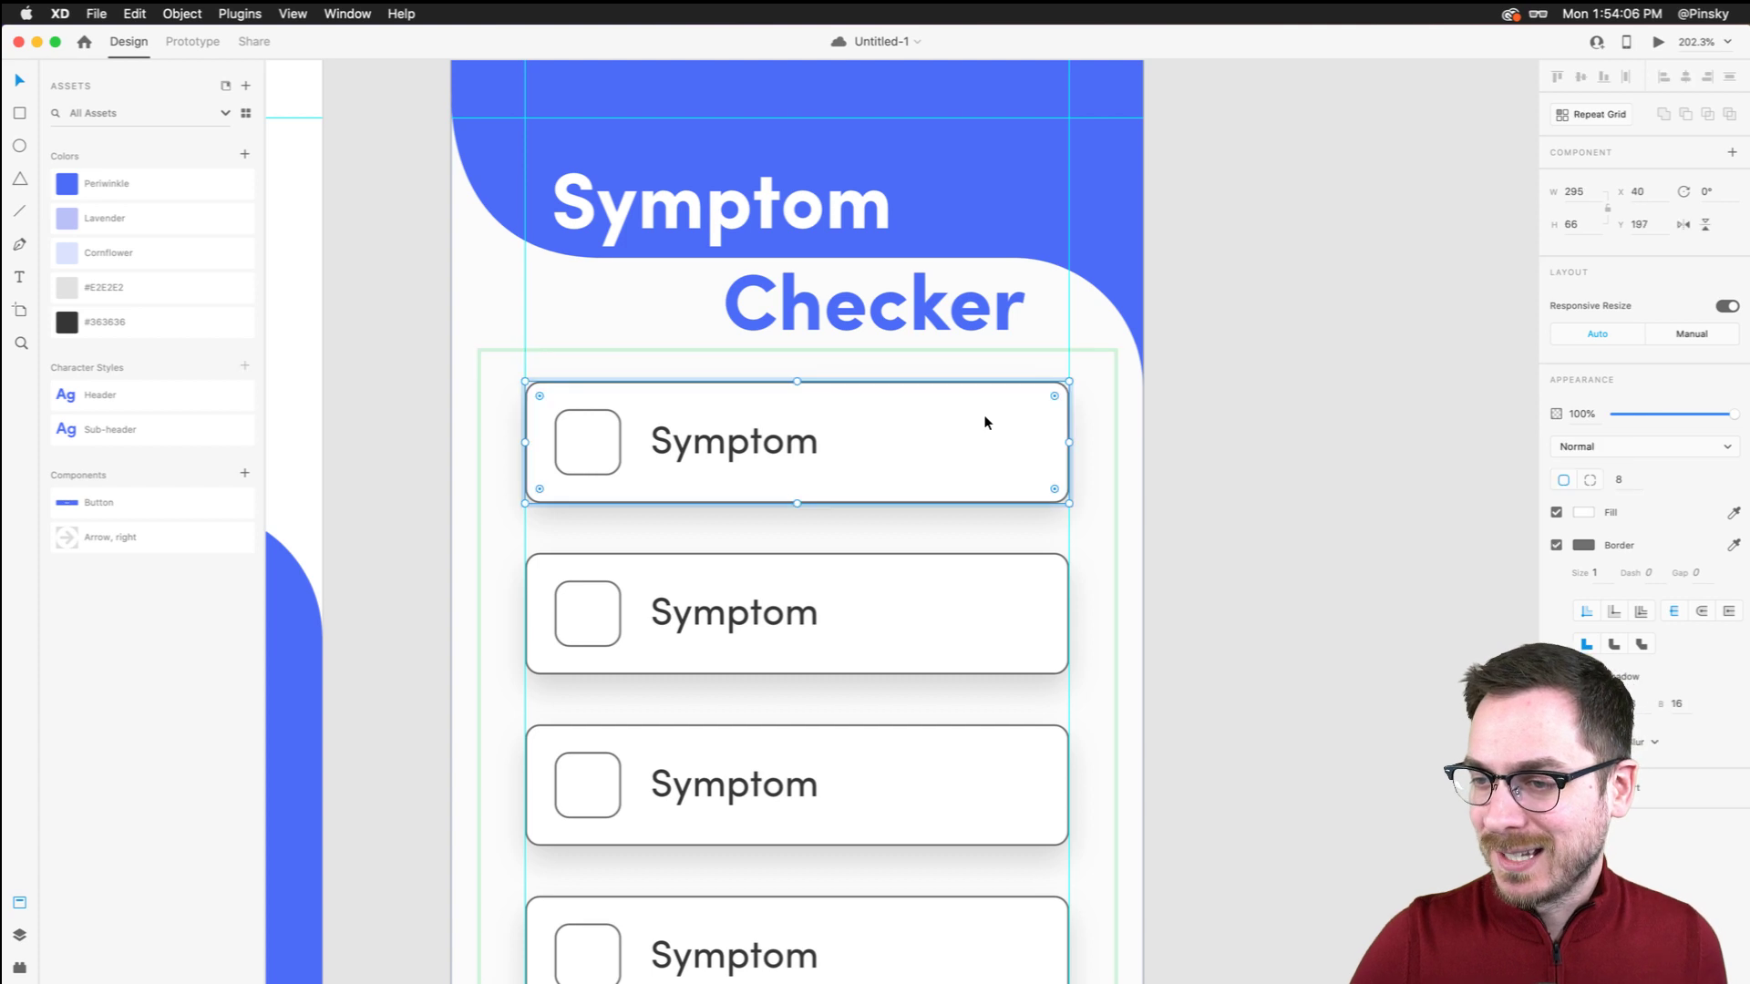
pyautogui.click(1556, 545)
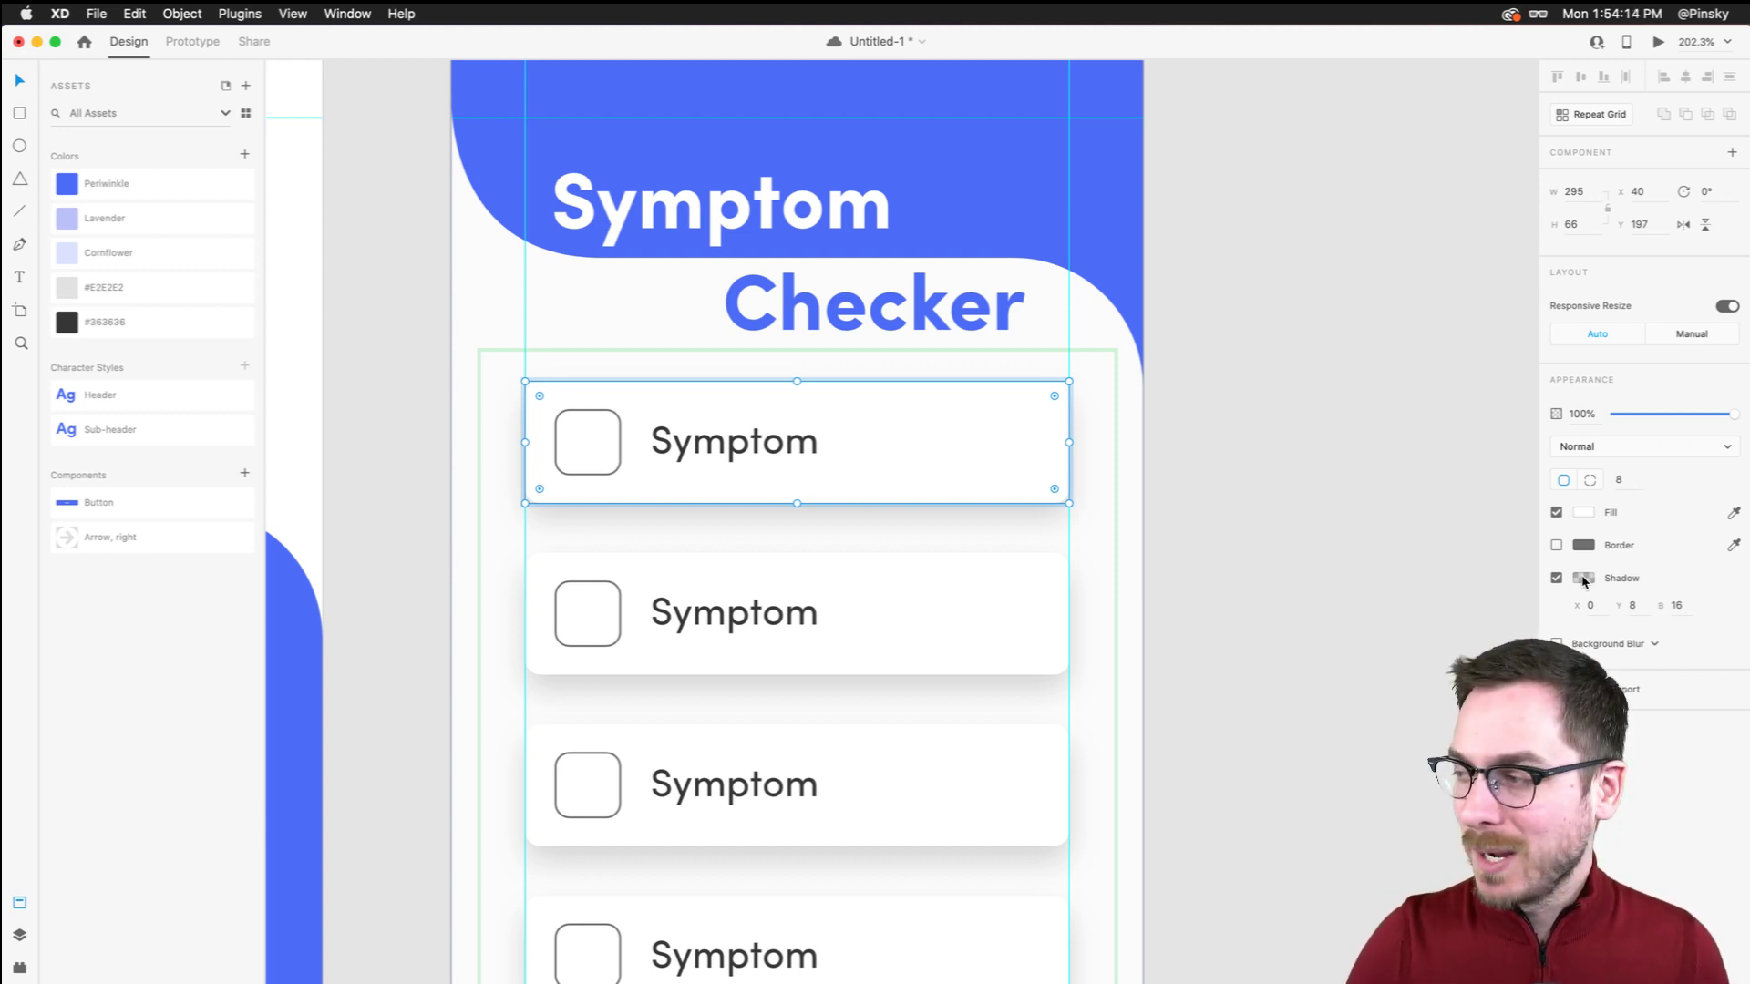
pyautogui.click(1583, 579)
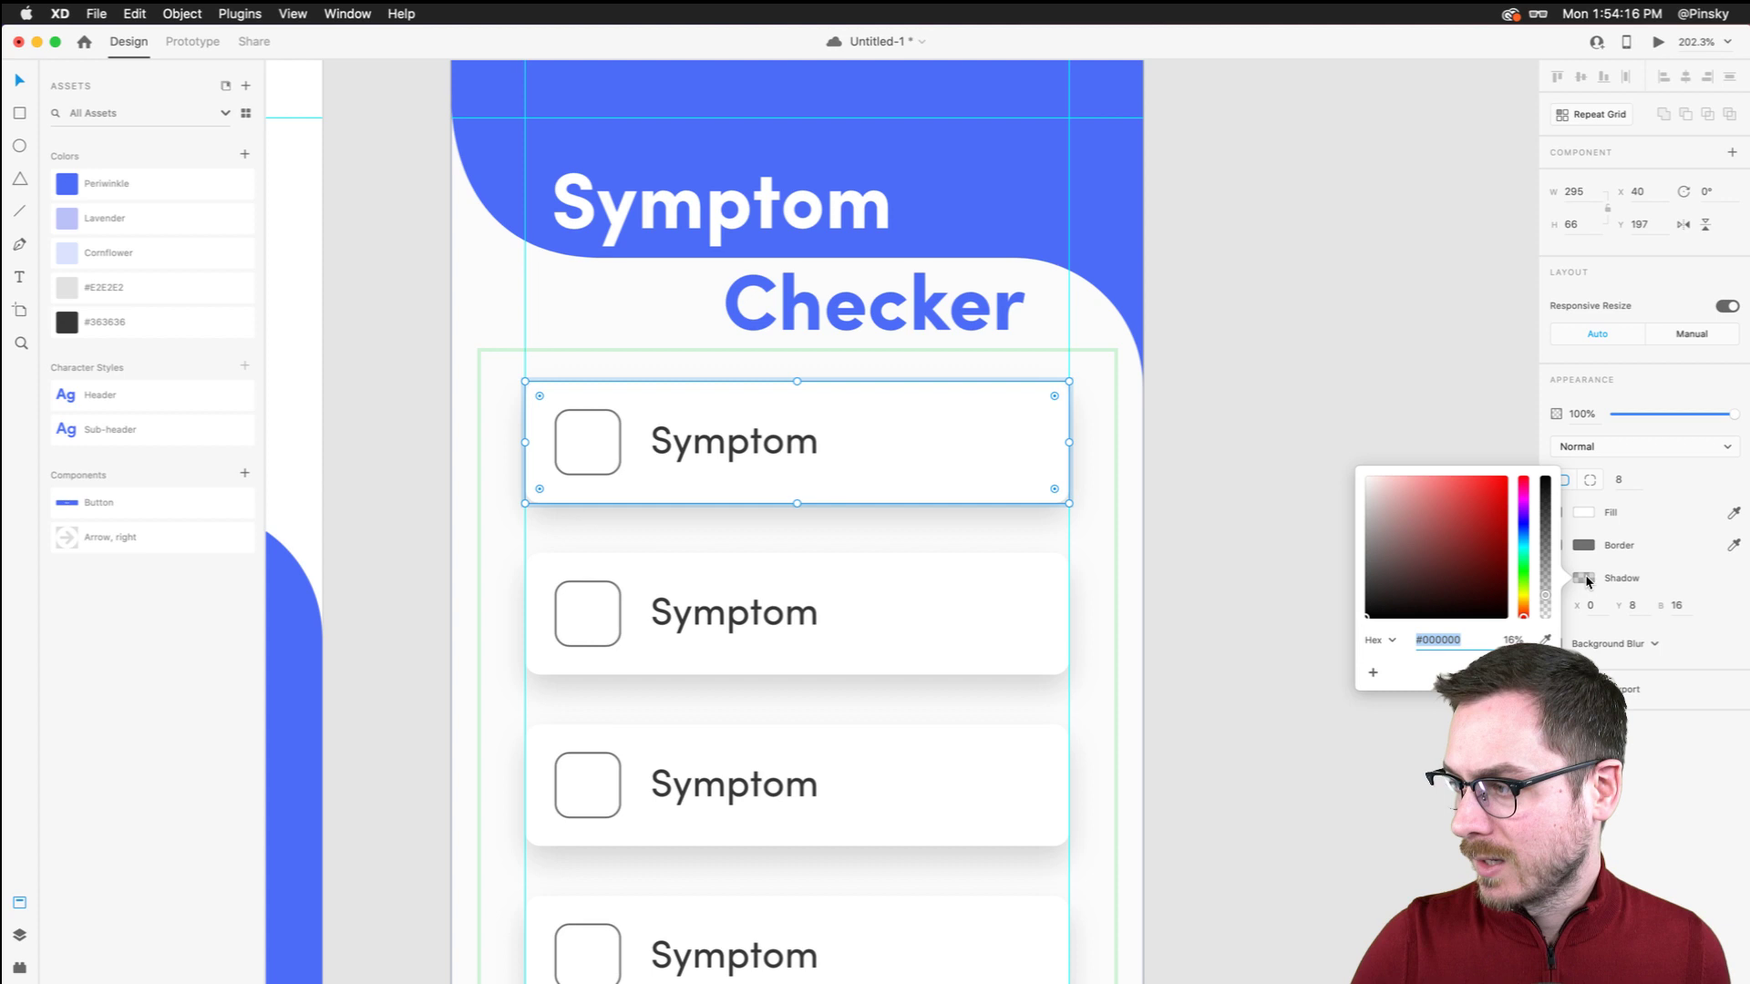
pyautogui.click(1546, 641)
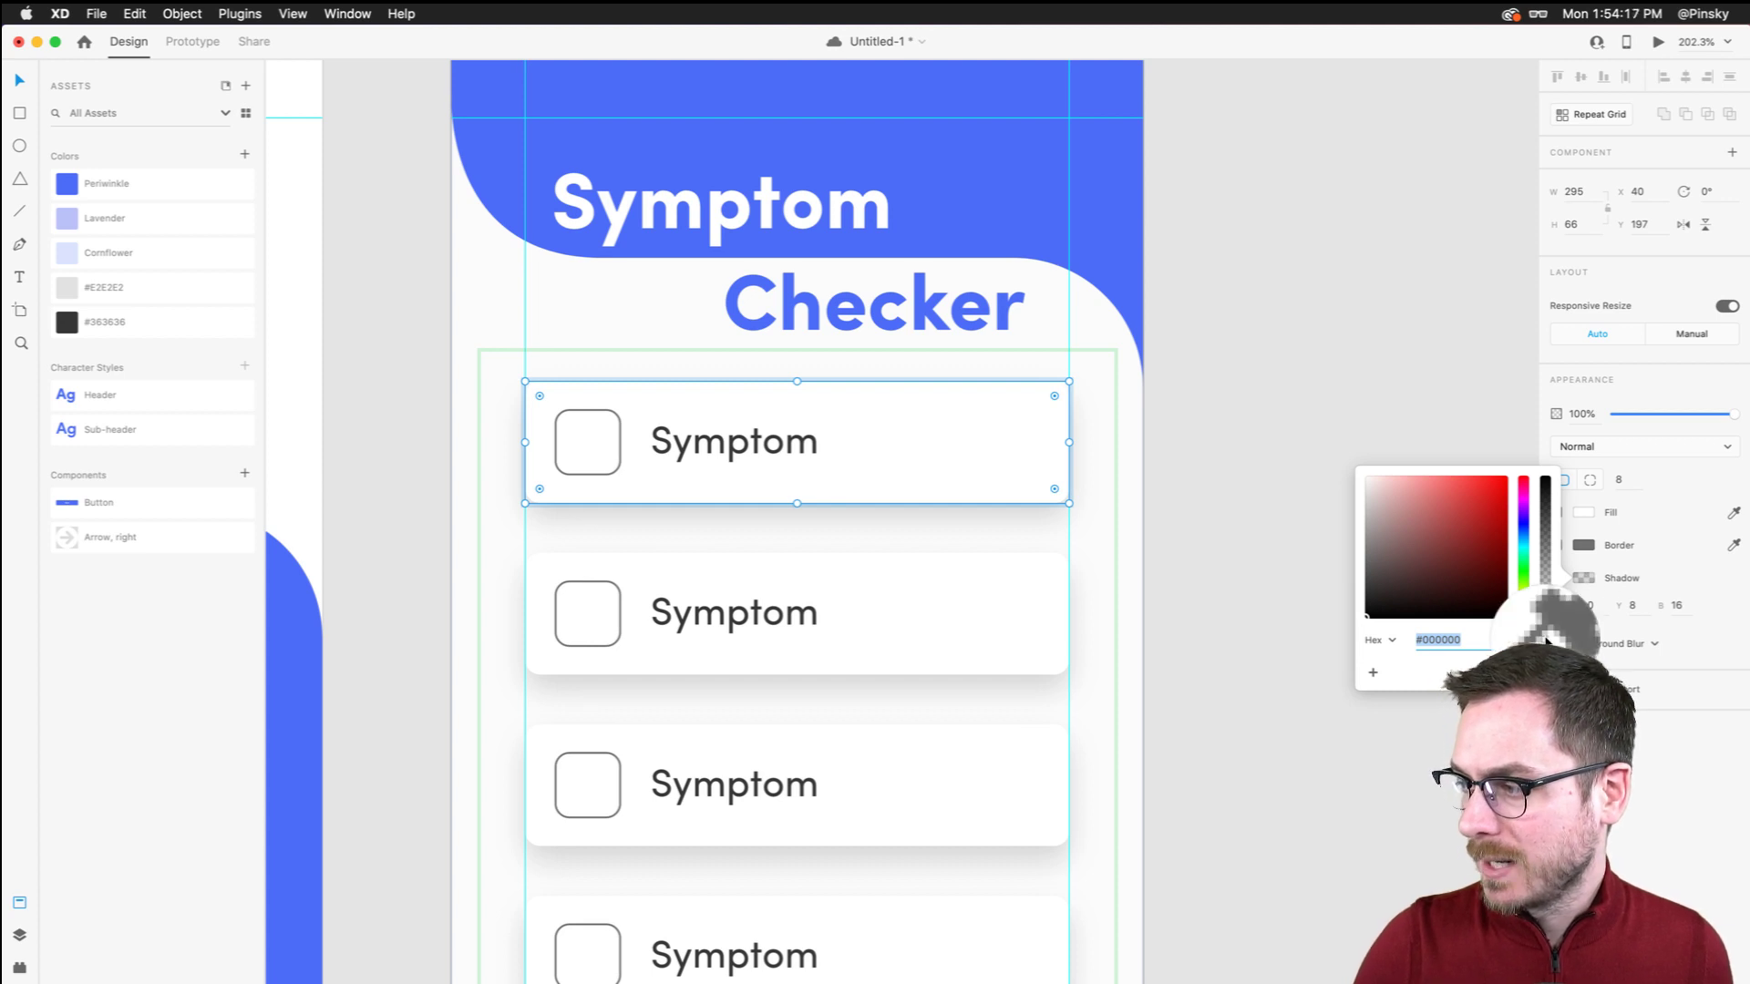
pyautogui.click(1004, 210)
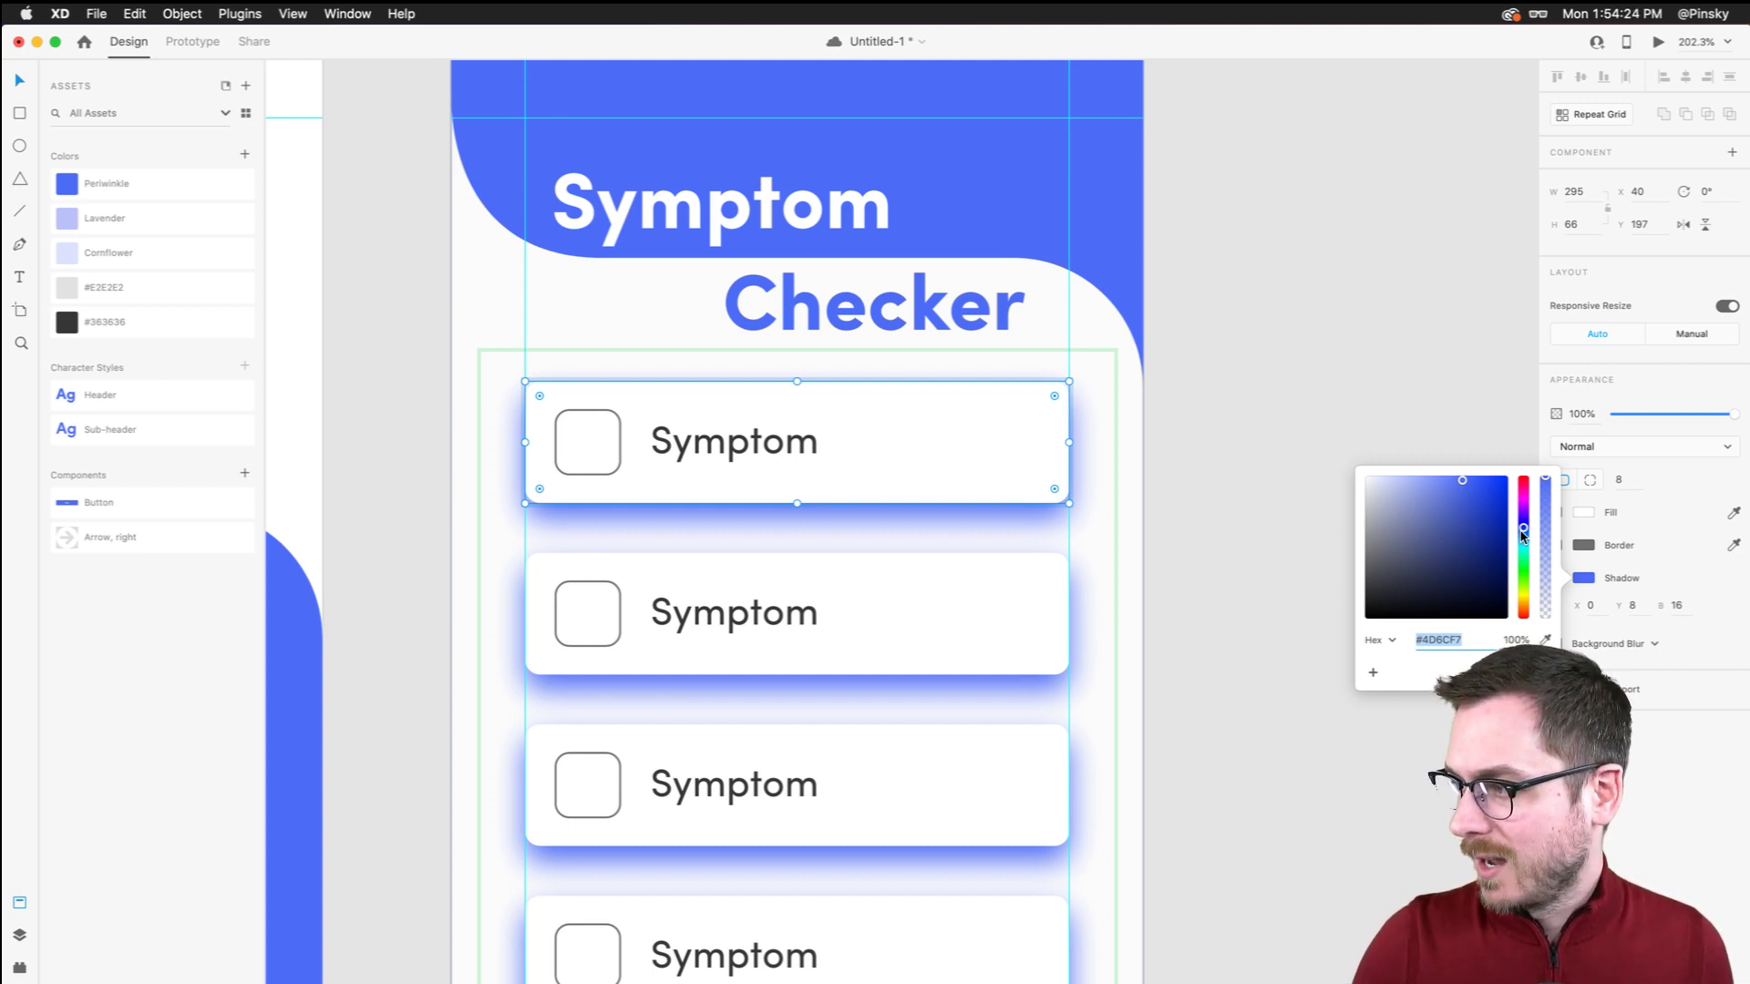
# Soften the symptom cards' shadow to 21% opacity and adjust its colour to a deeper blue, about #2968E6
pyautogui.moveTo(1524, 528)
pyautogui.mouseDown()
pyautogui.moveTo(1543, 605)
pyautogui.moveTo(1522, 534)
pyautogui.mouseUp()
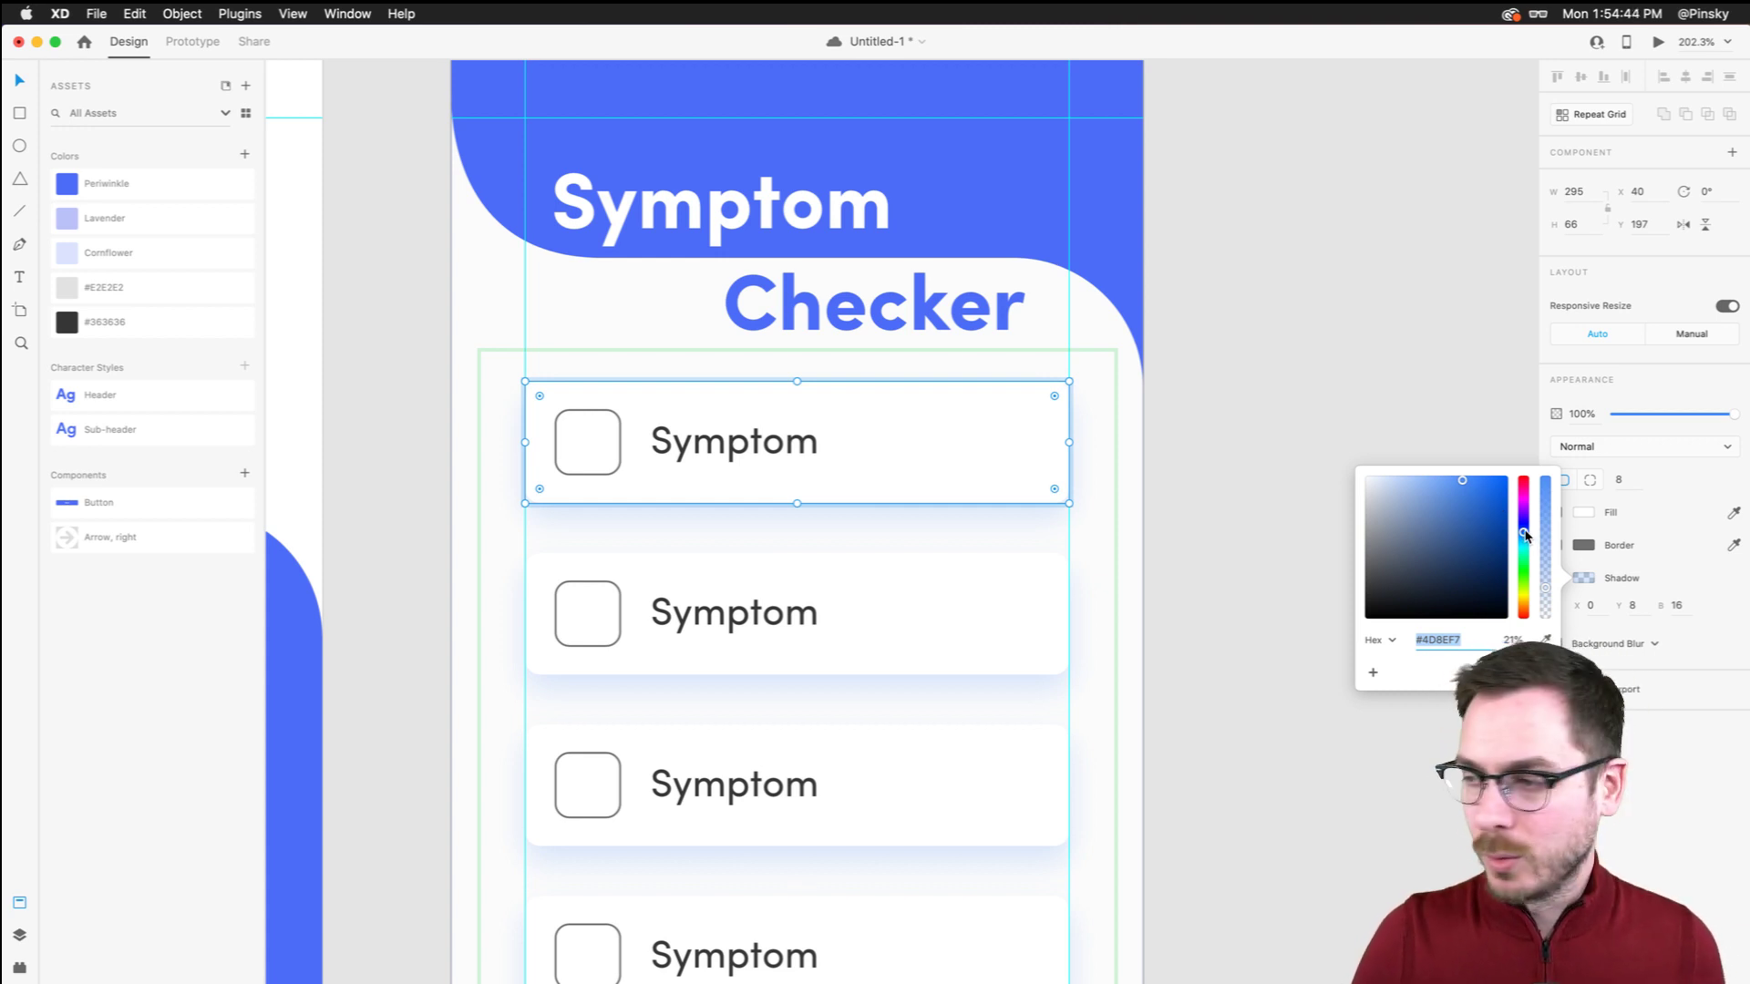
pyautogui.moveTo(1524, 534); pyautogui.dragTo(1521, 534)
pyautogui.moveTo(1467, 483); pyautogui.dragTo(1481, 492)
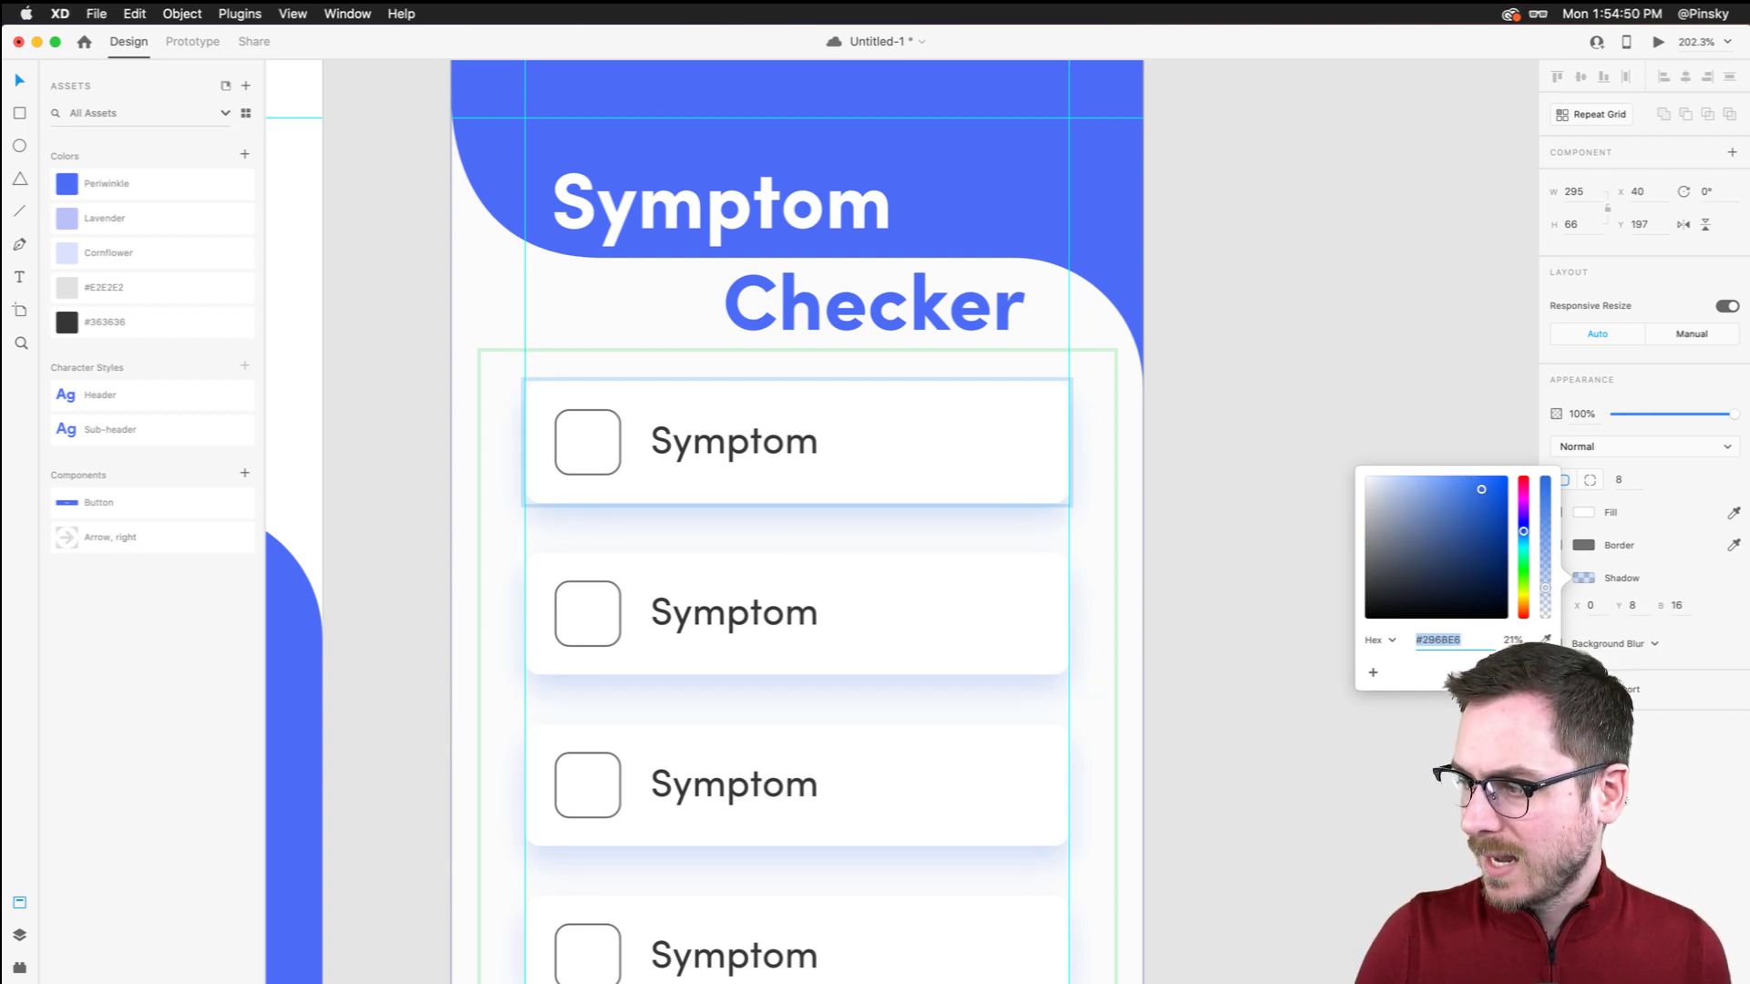
pyautogui.click(789, 476)
pyautogui.click(1211, 500)
pyautogui.scroll(-5, 1211, 497)
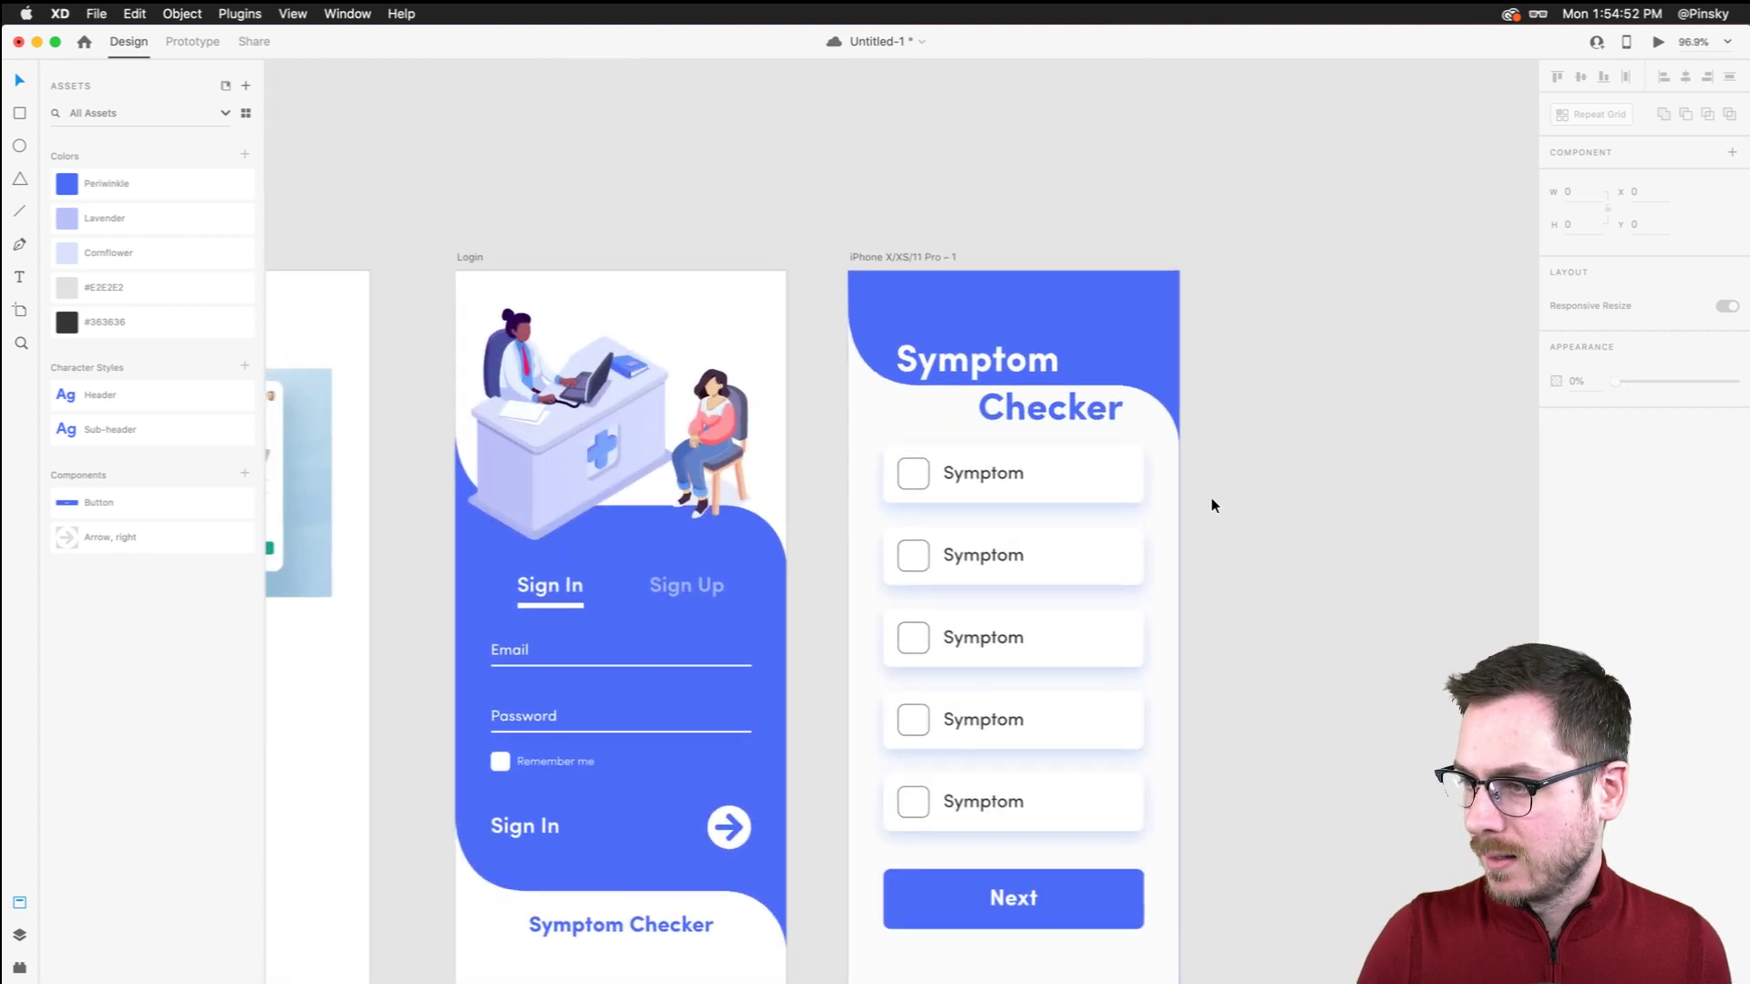
pyautogui.scroll(5, 1211, 497)
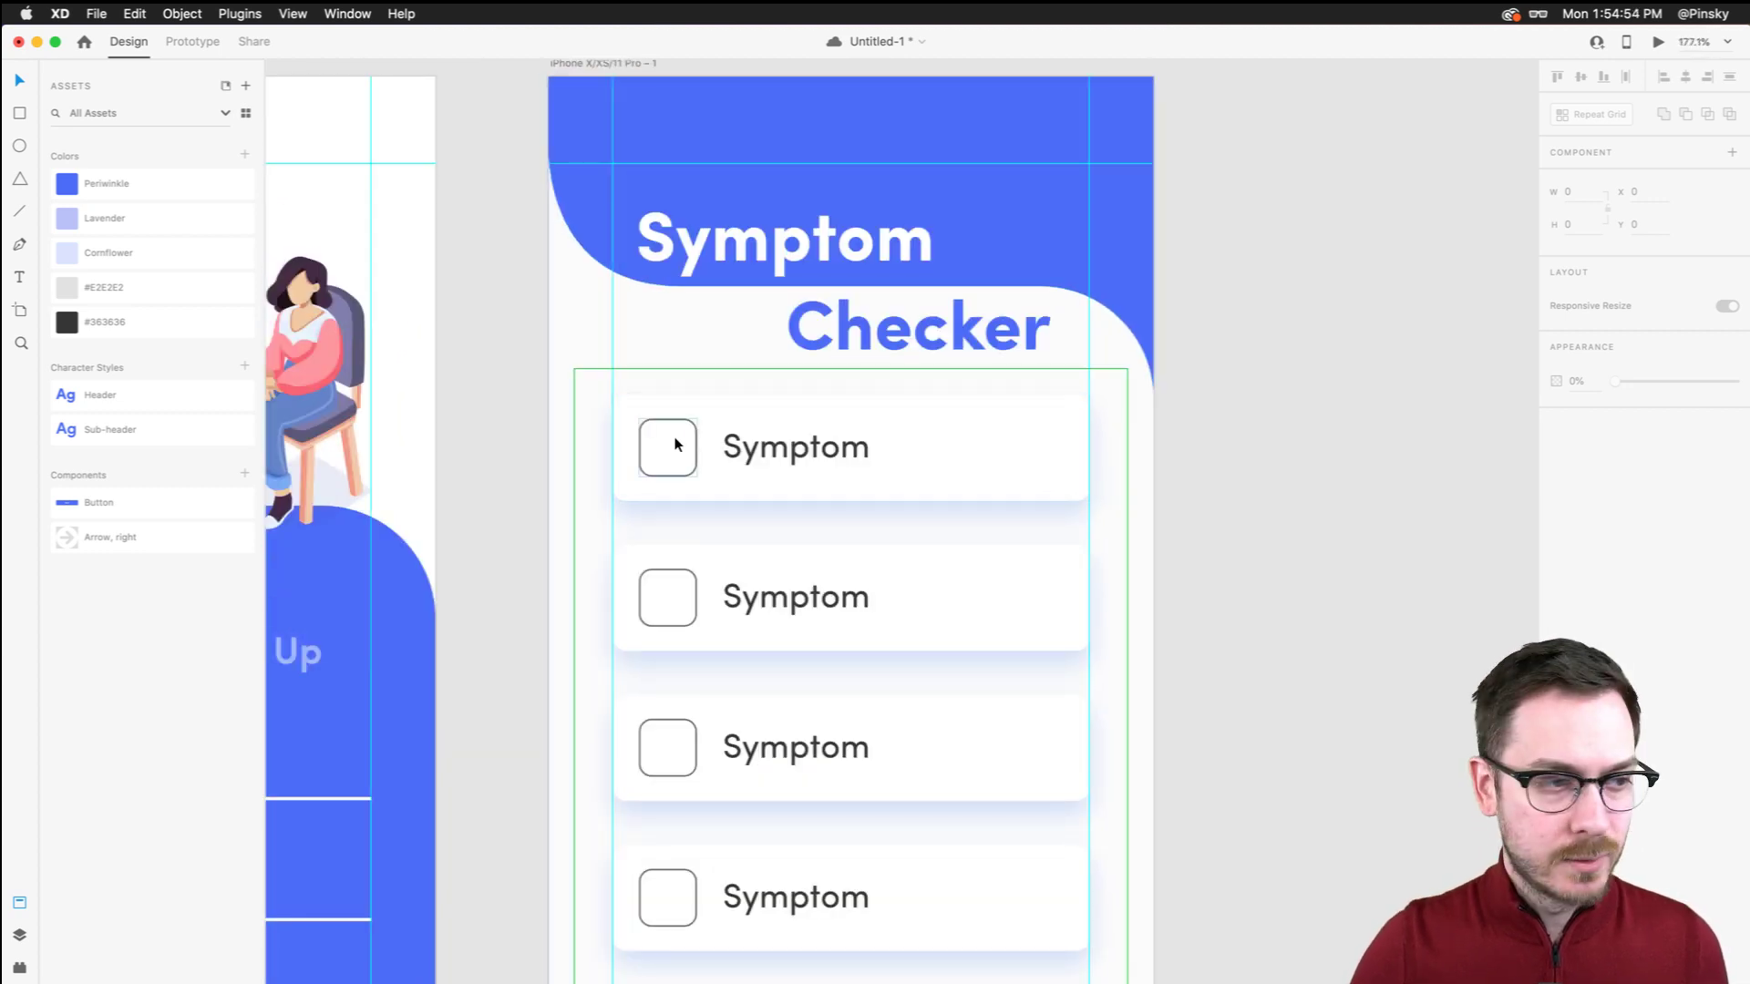
# Fill the symptom cards' checkbox squares with a pale blue lightened from the Cornflower swatch, about #EDF1FC
pyautogui.click(675, 444)
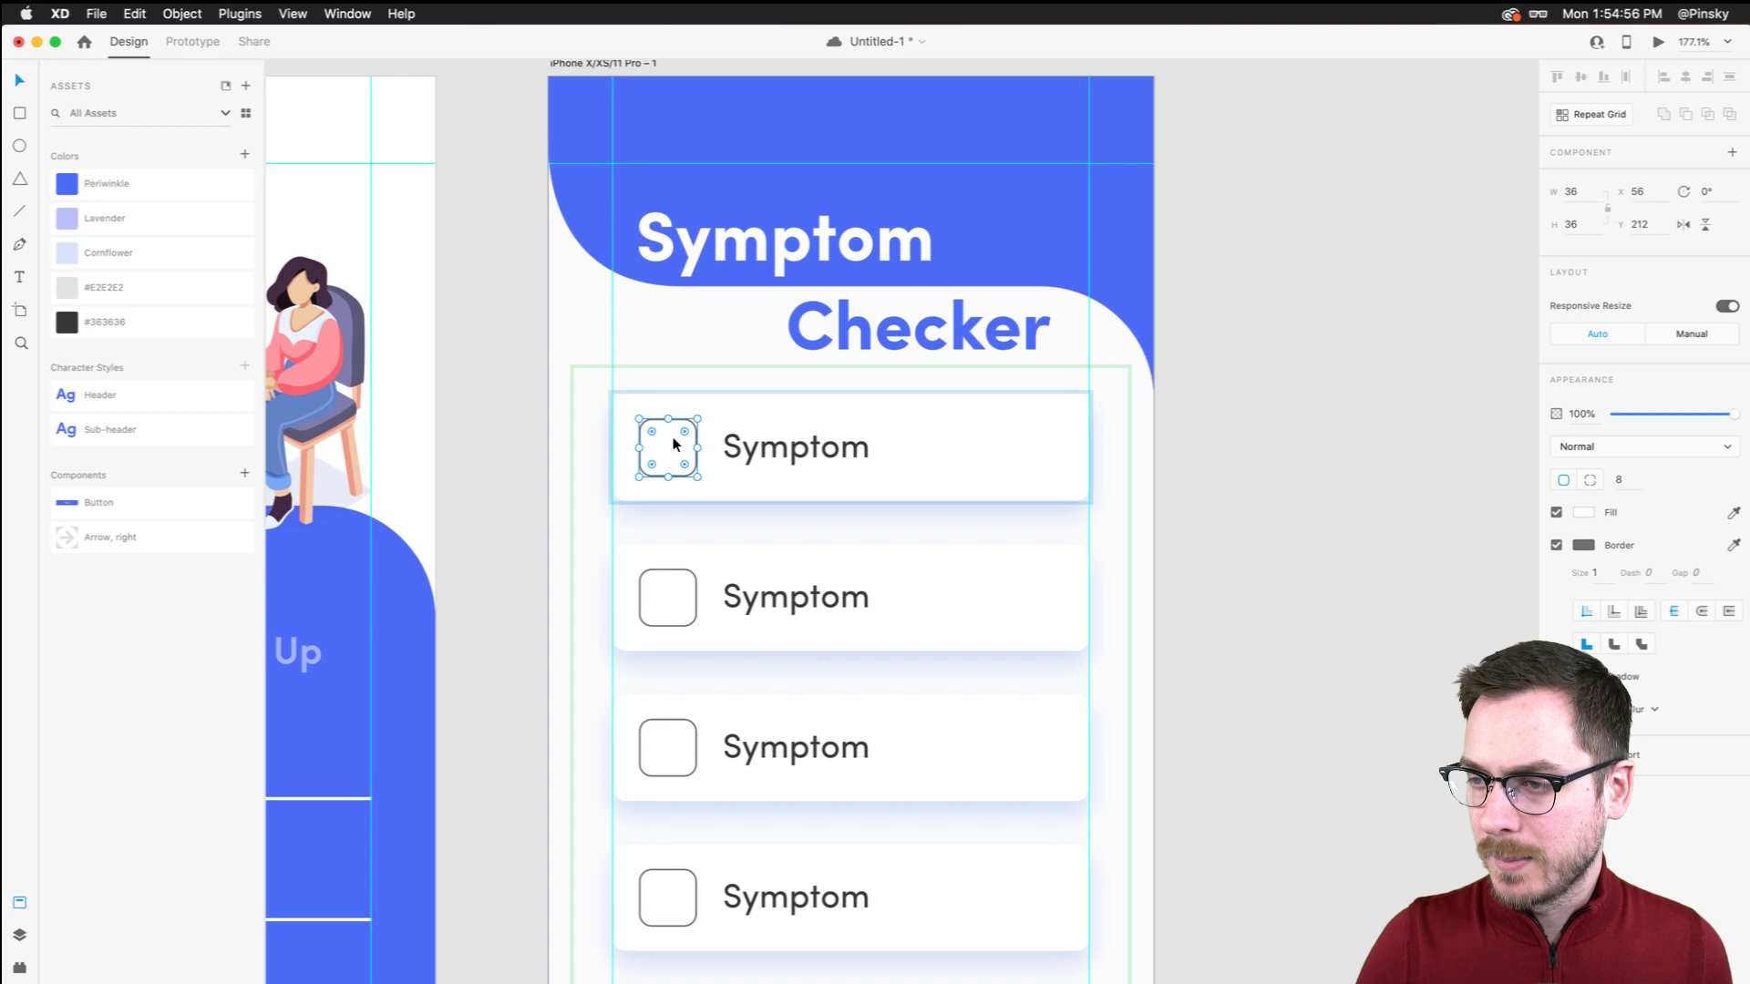
pyautogui.click(169, 254)
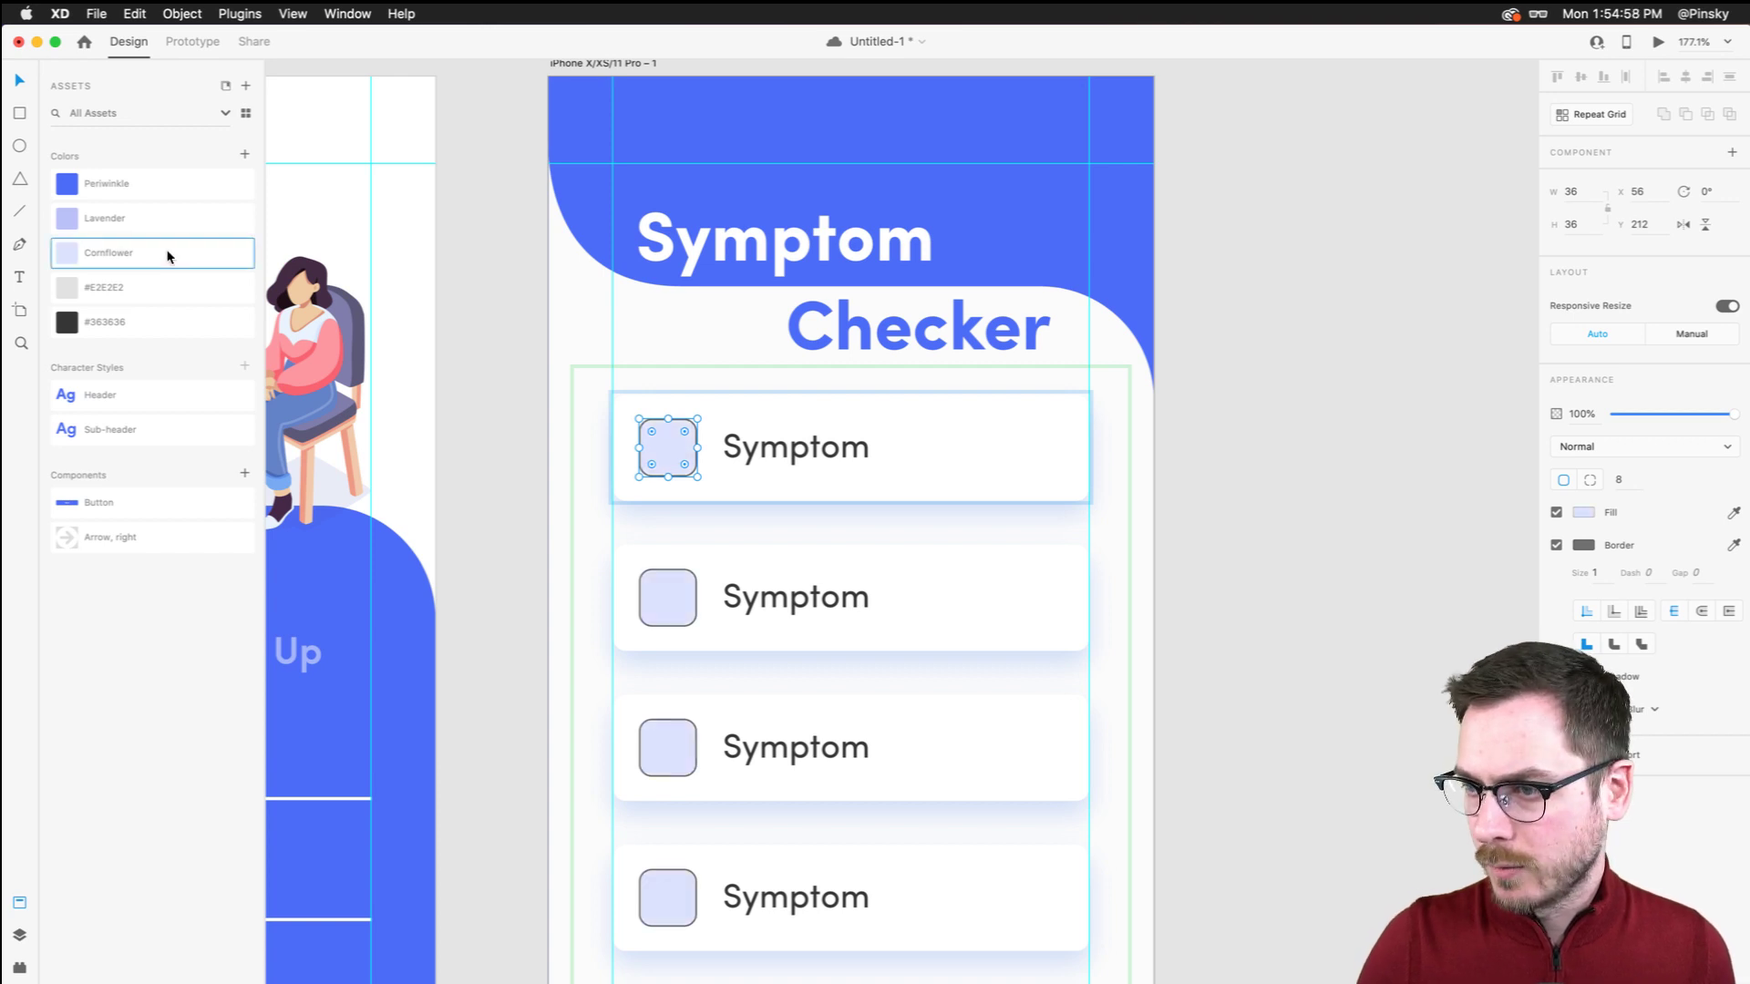
pyautogui.click(164, 223)
pyautogui.click(164, 267)
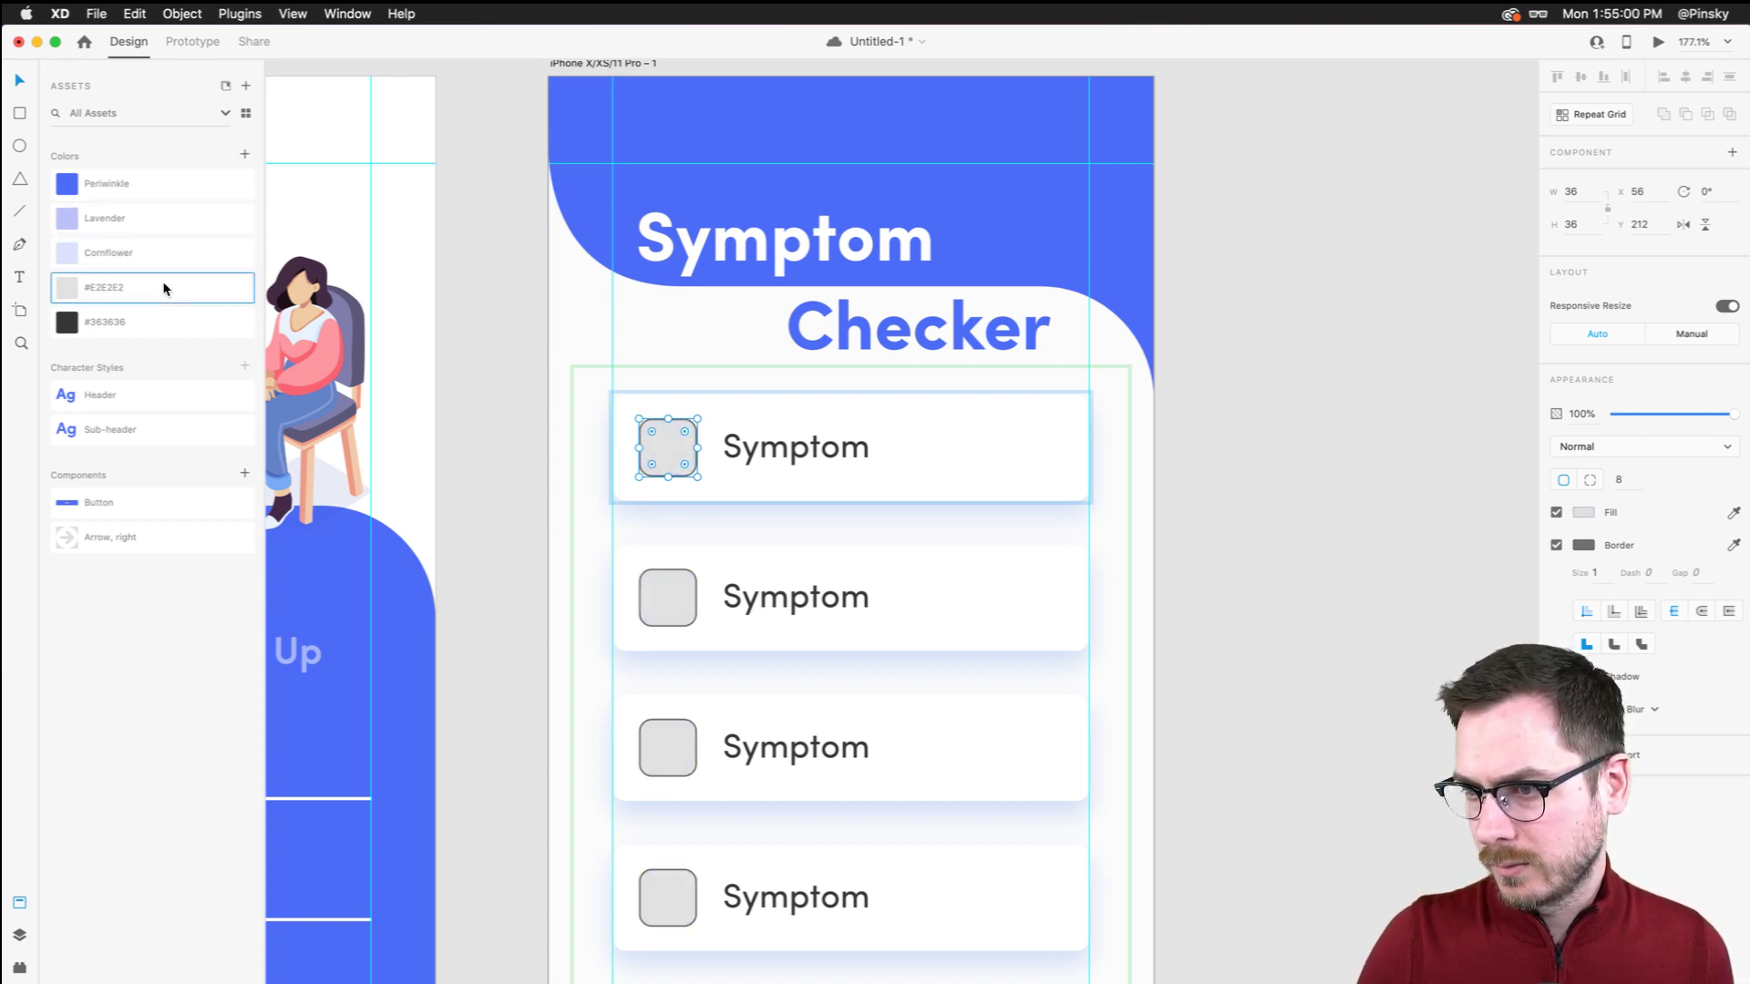
pyautogui.click(165, 263)
pyautogui.click(1583, 513)
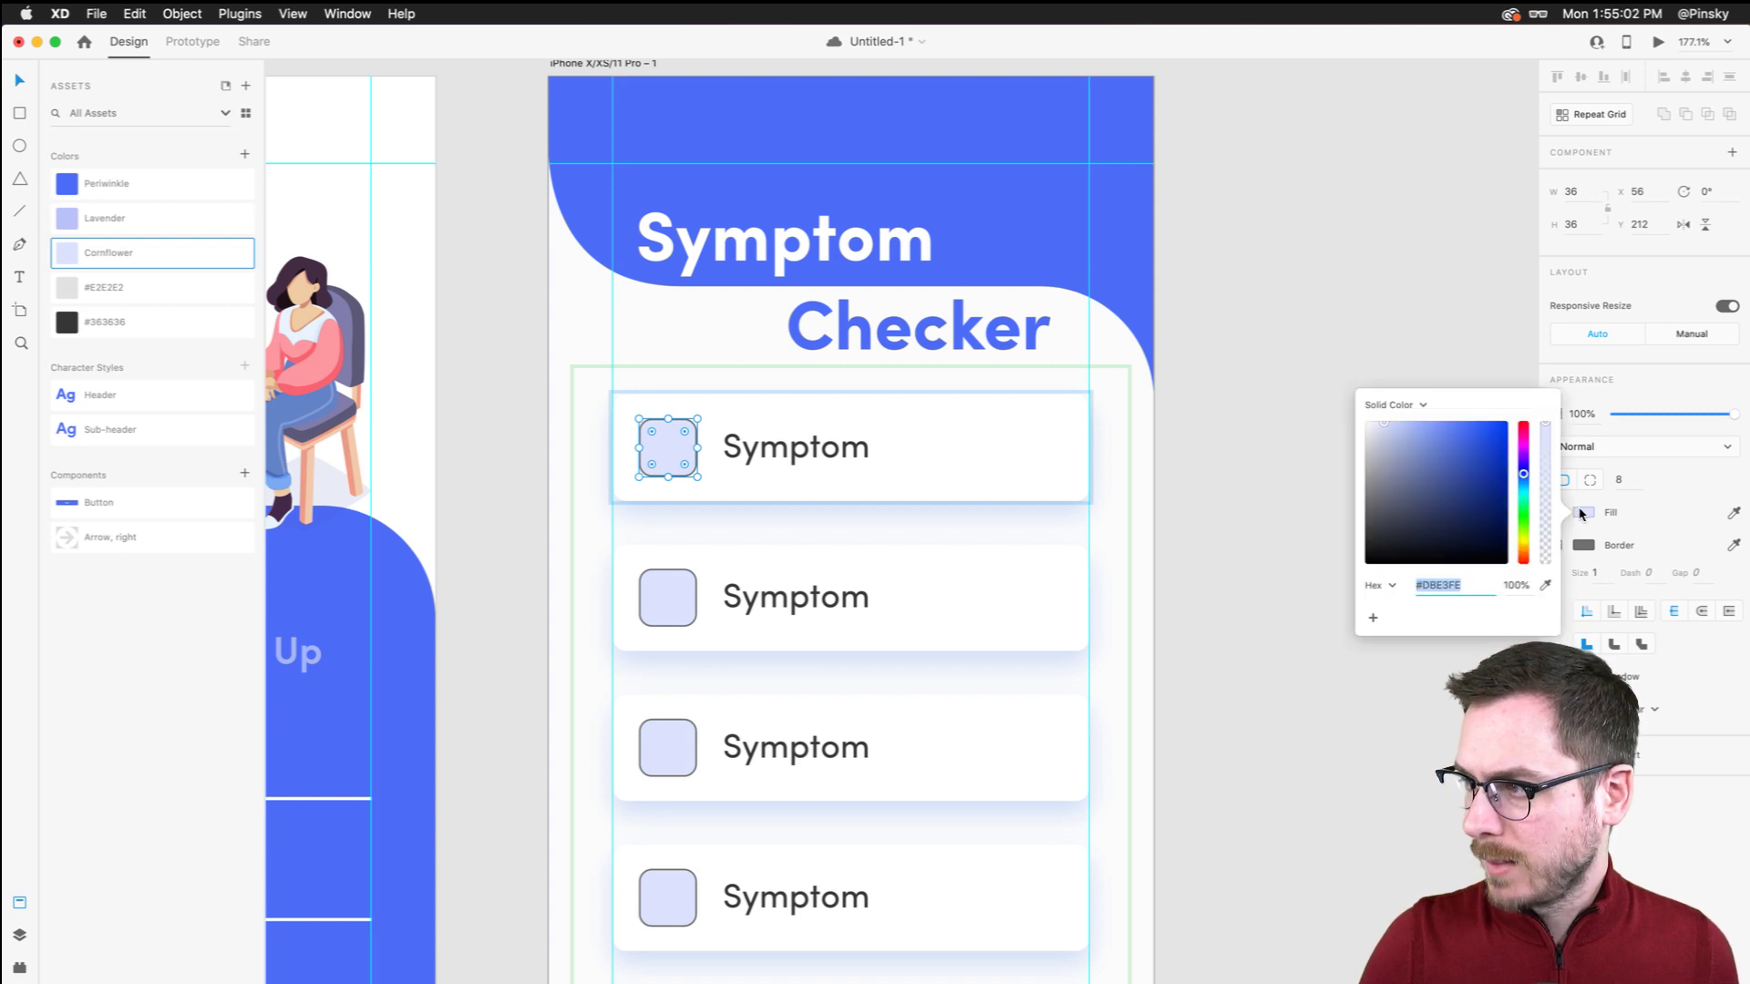
pyautogui.moveTo(1388, 422); pyautogui.dragTo(1374, 429)
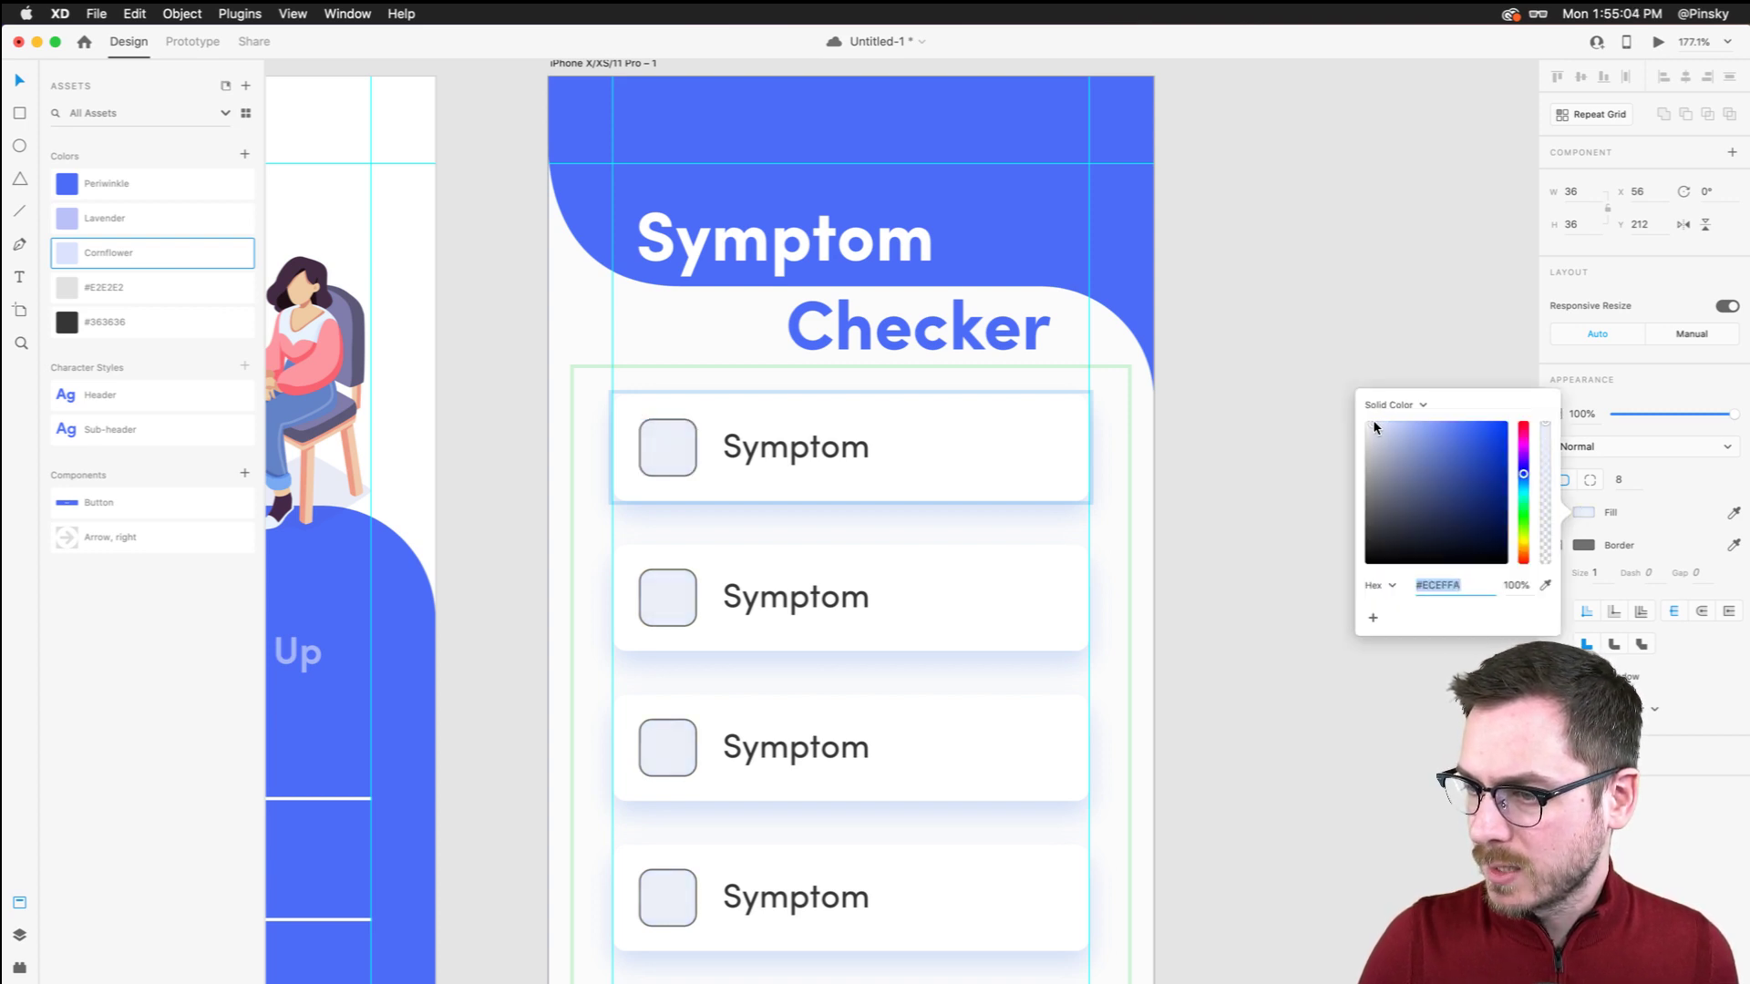
pyautogui.click(1625, 829)
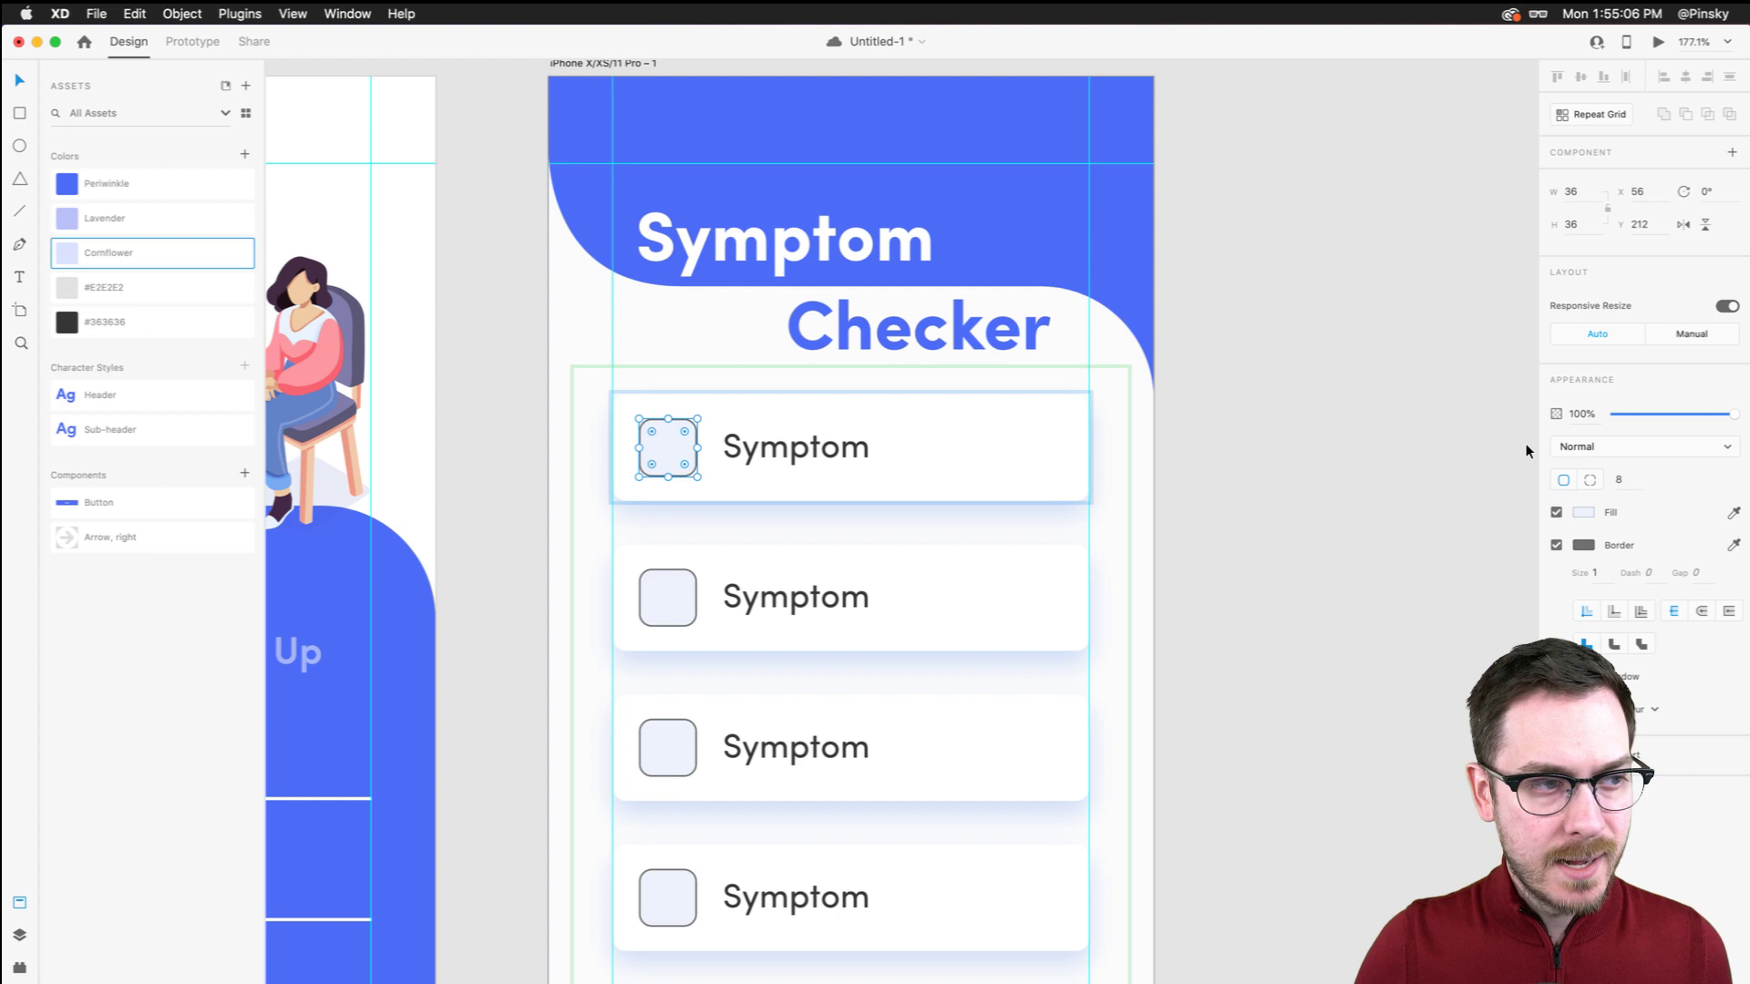
# Change the border of the symptom cards' checkbox squares to a light grey-blue, about #D4DADE
pyautogui.click(1583, 546)
pyautogui.click(1367, 463)
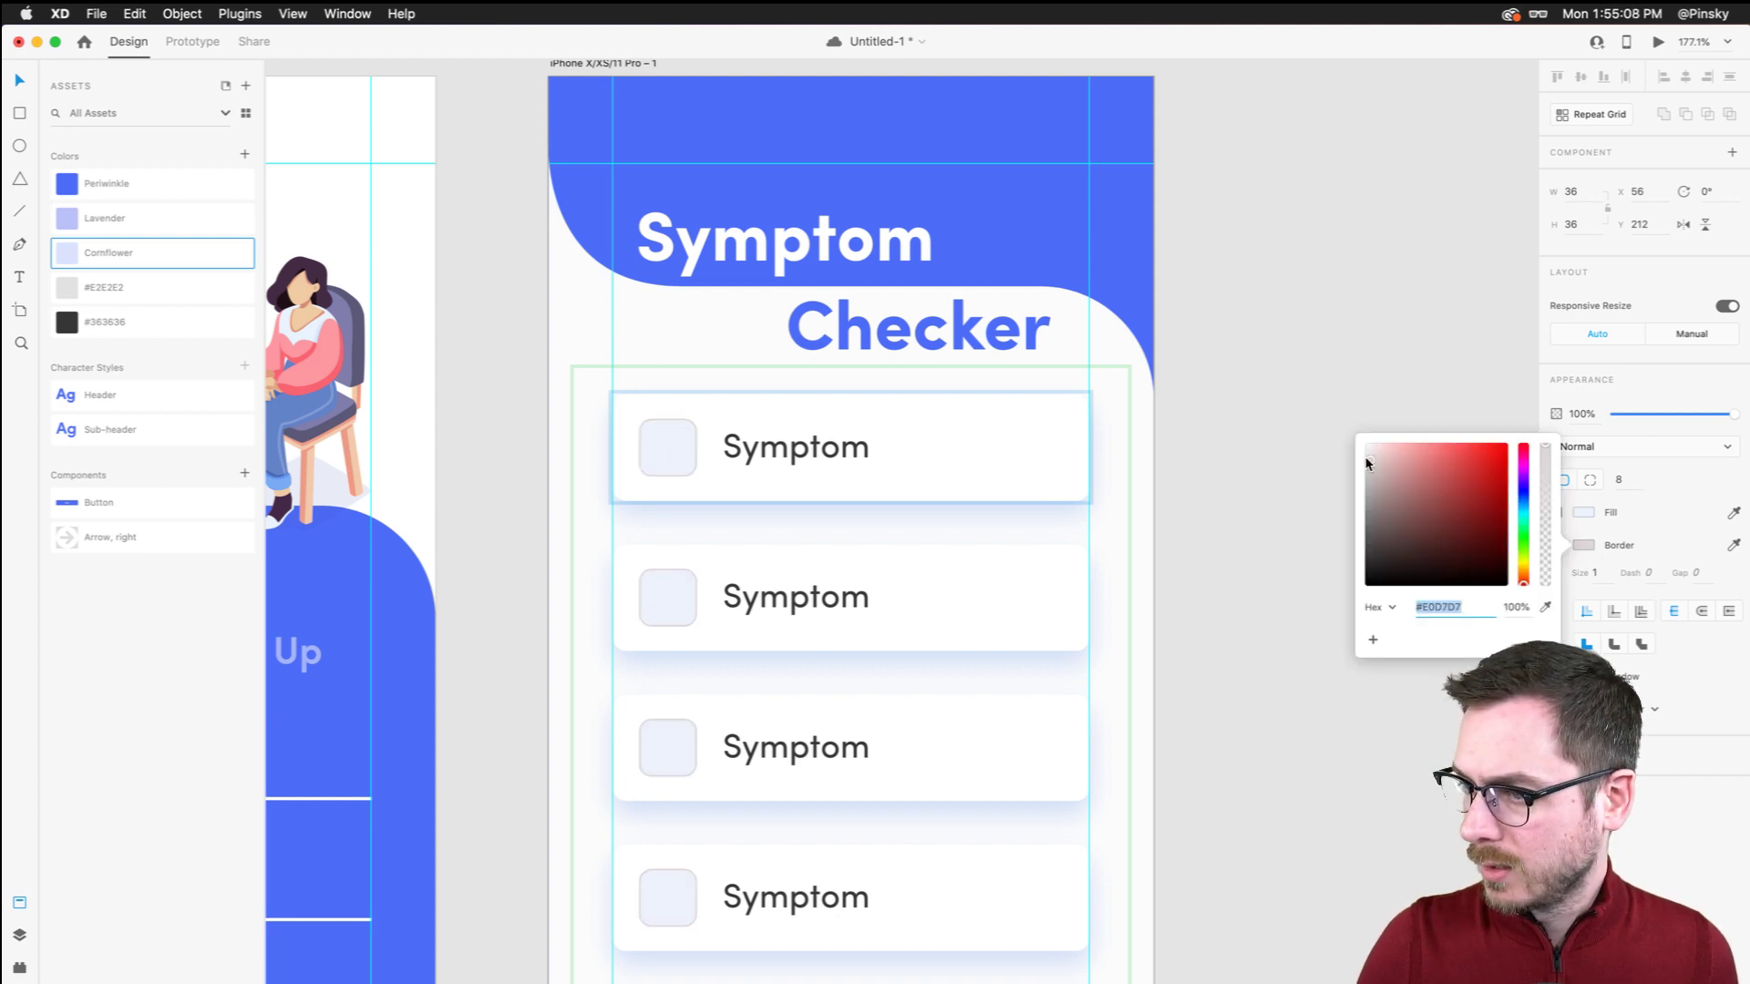
pyautogui.click(1523, 504)
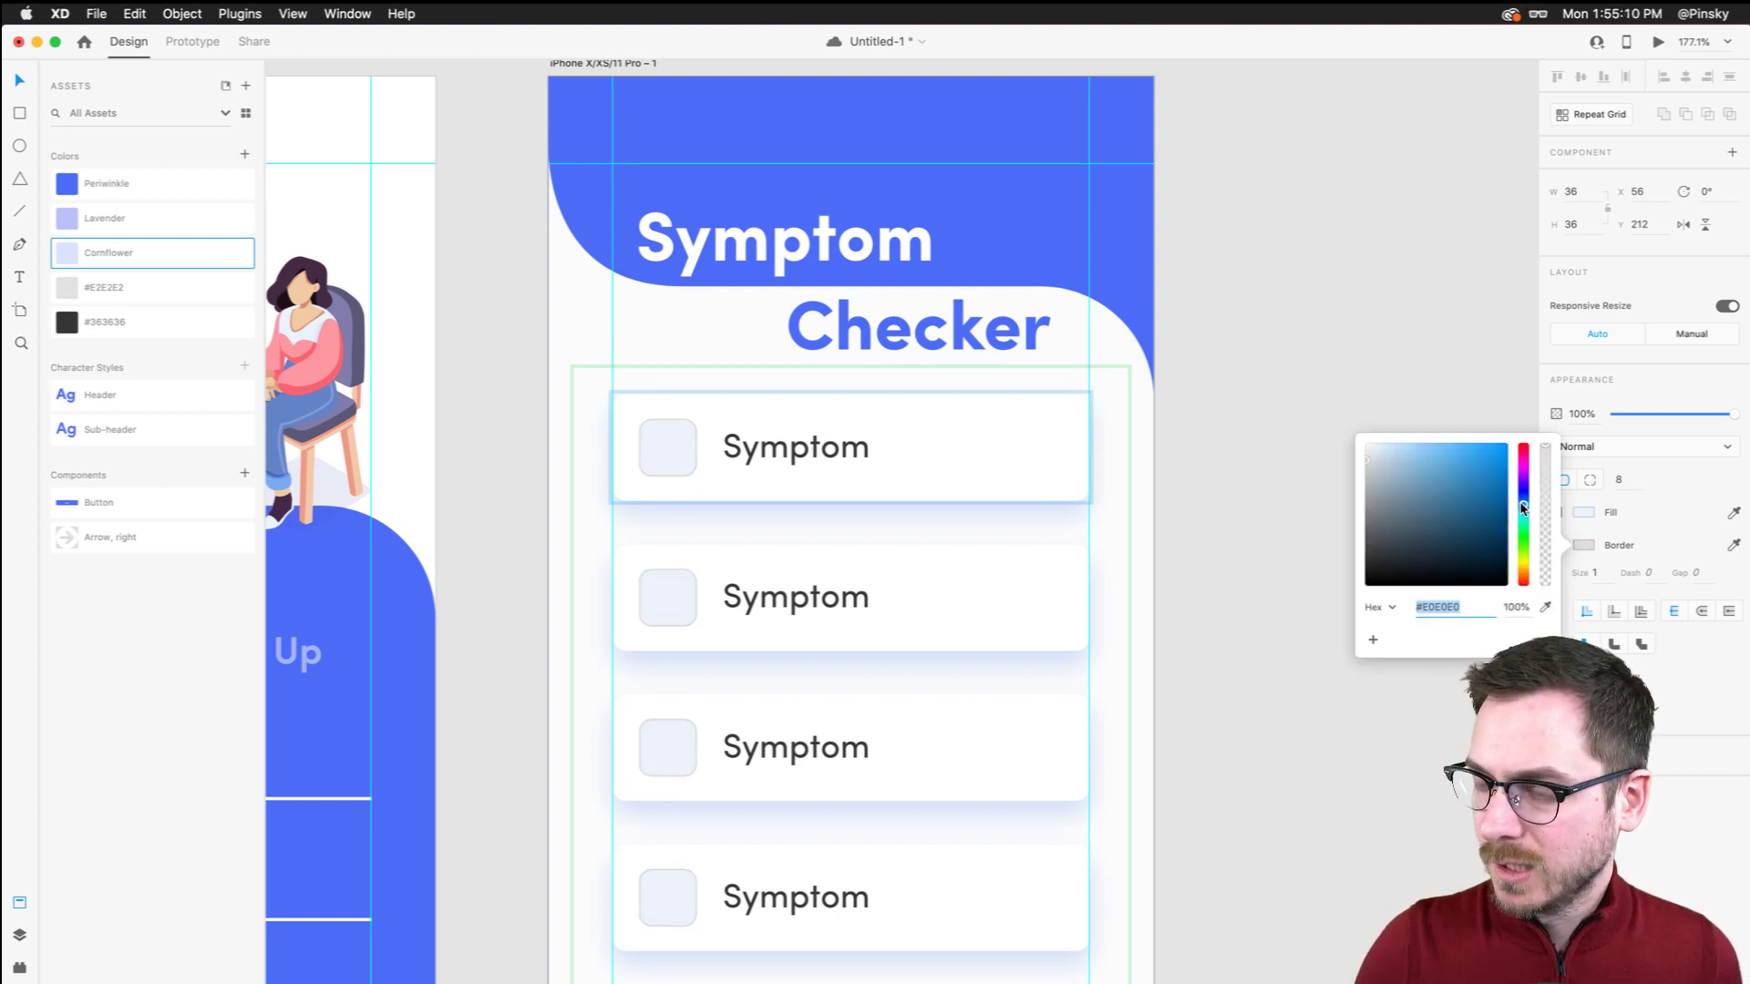
pyautogui.moveTo(1384, 455); pyautogui.dragTo(1372, 460)
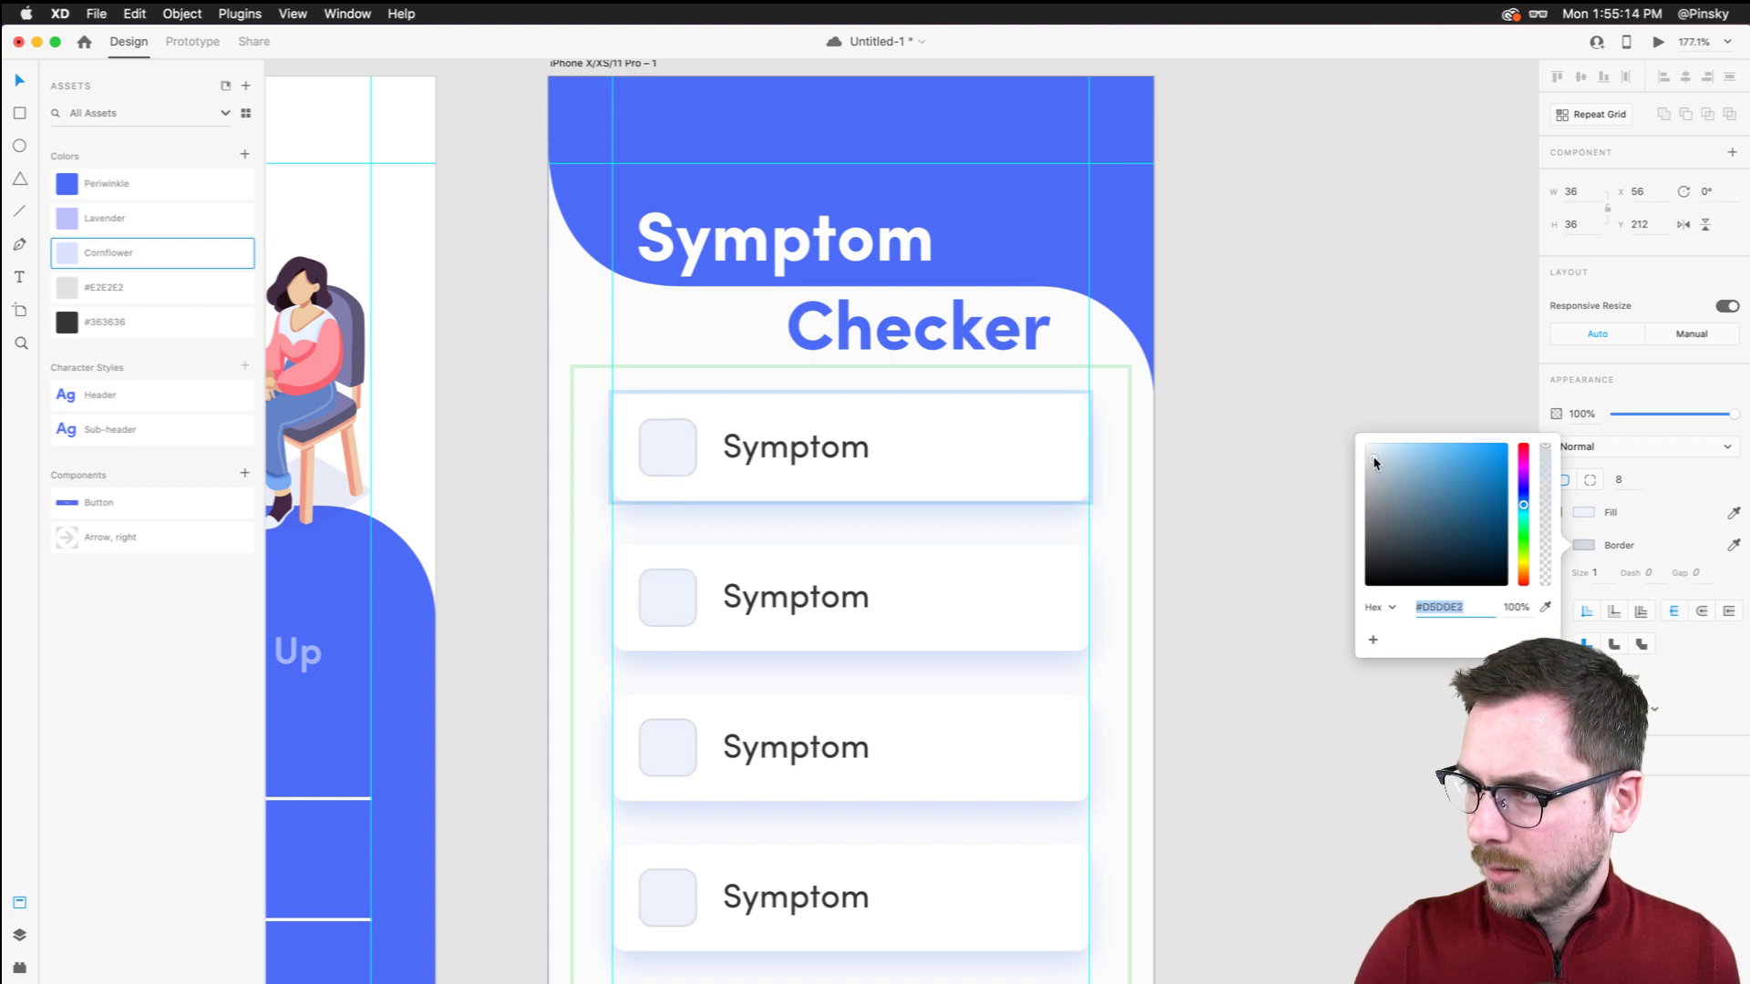
pyautogui.moveTo(1372, 462); pyautogui.dragTo(1374, 467)
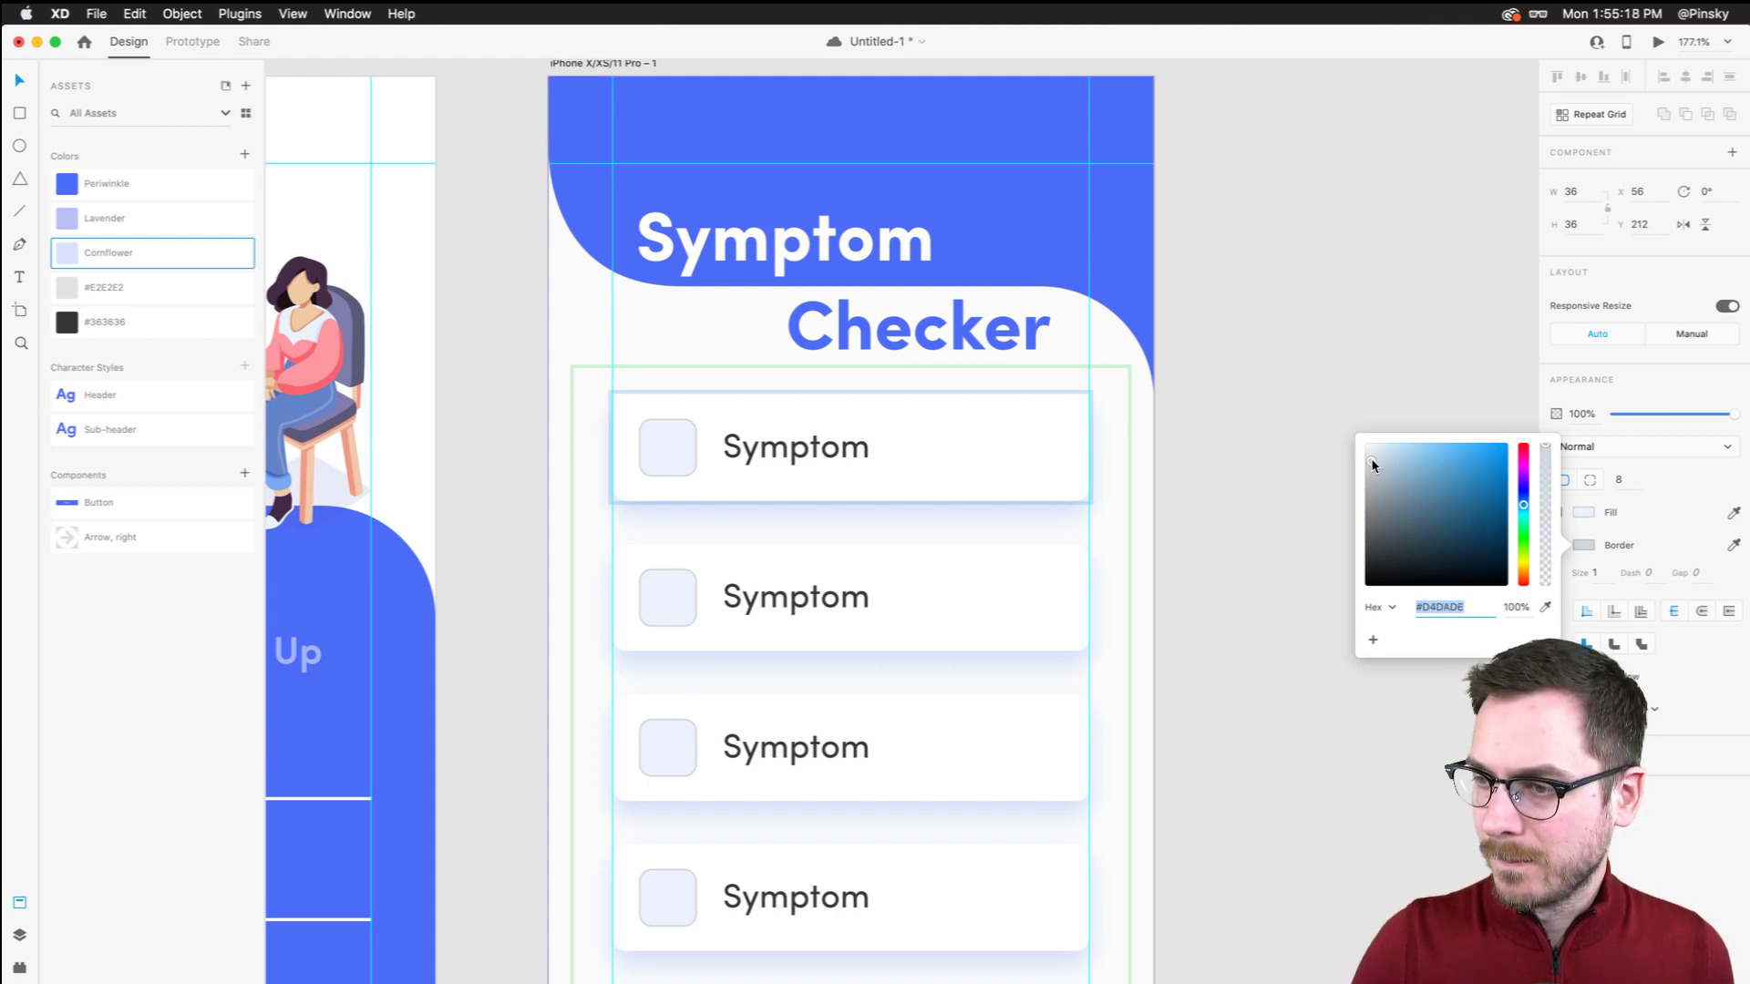
pyautogui.press('Escape')
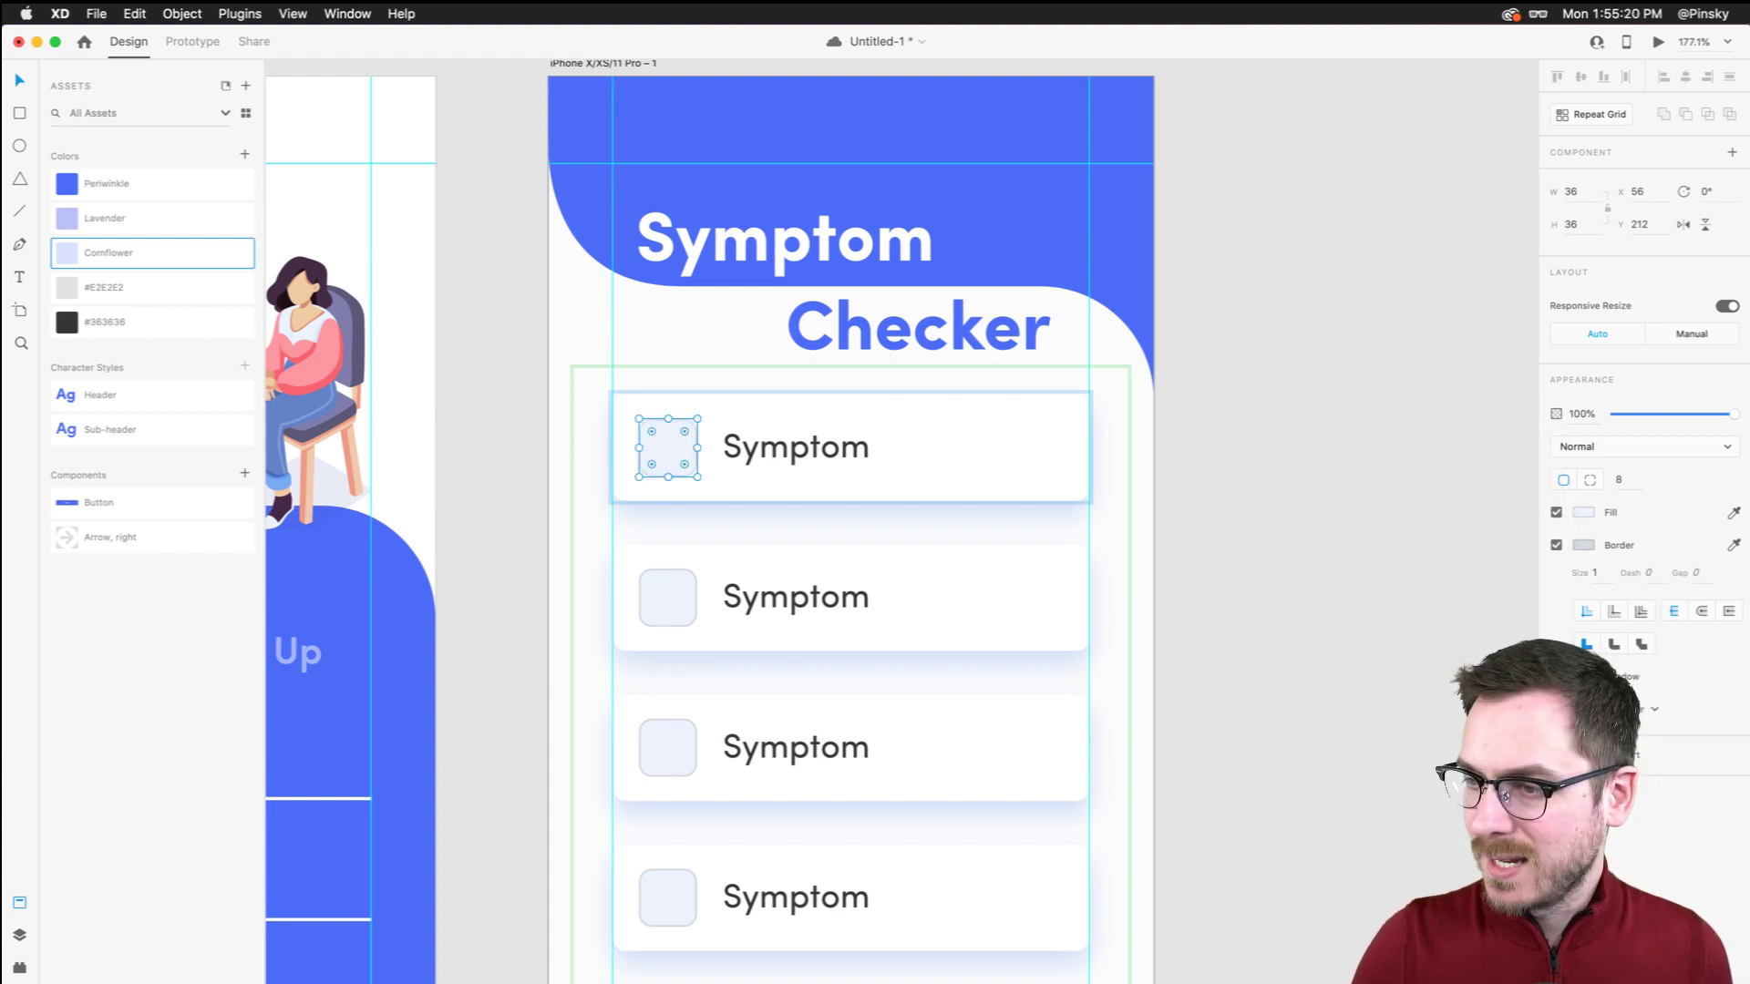
# Reduce the symptom card's height to 58 and reposition the checkbox and Symptom label to be vertically centred within it
pyautogui.click(926, 483)
pyautogui.moveTo(850, 500); pyautogui.dragTo(850, 487)
pyautogui.doubleClick(684, 450)
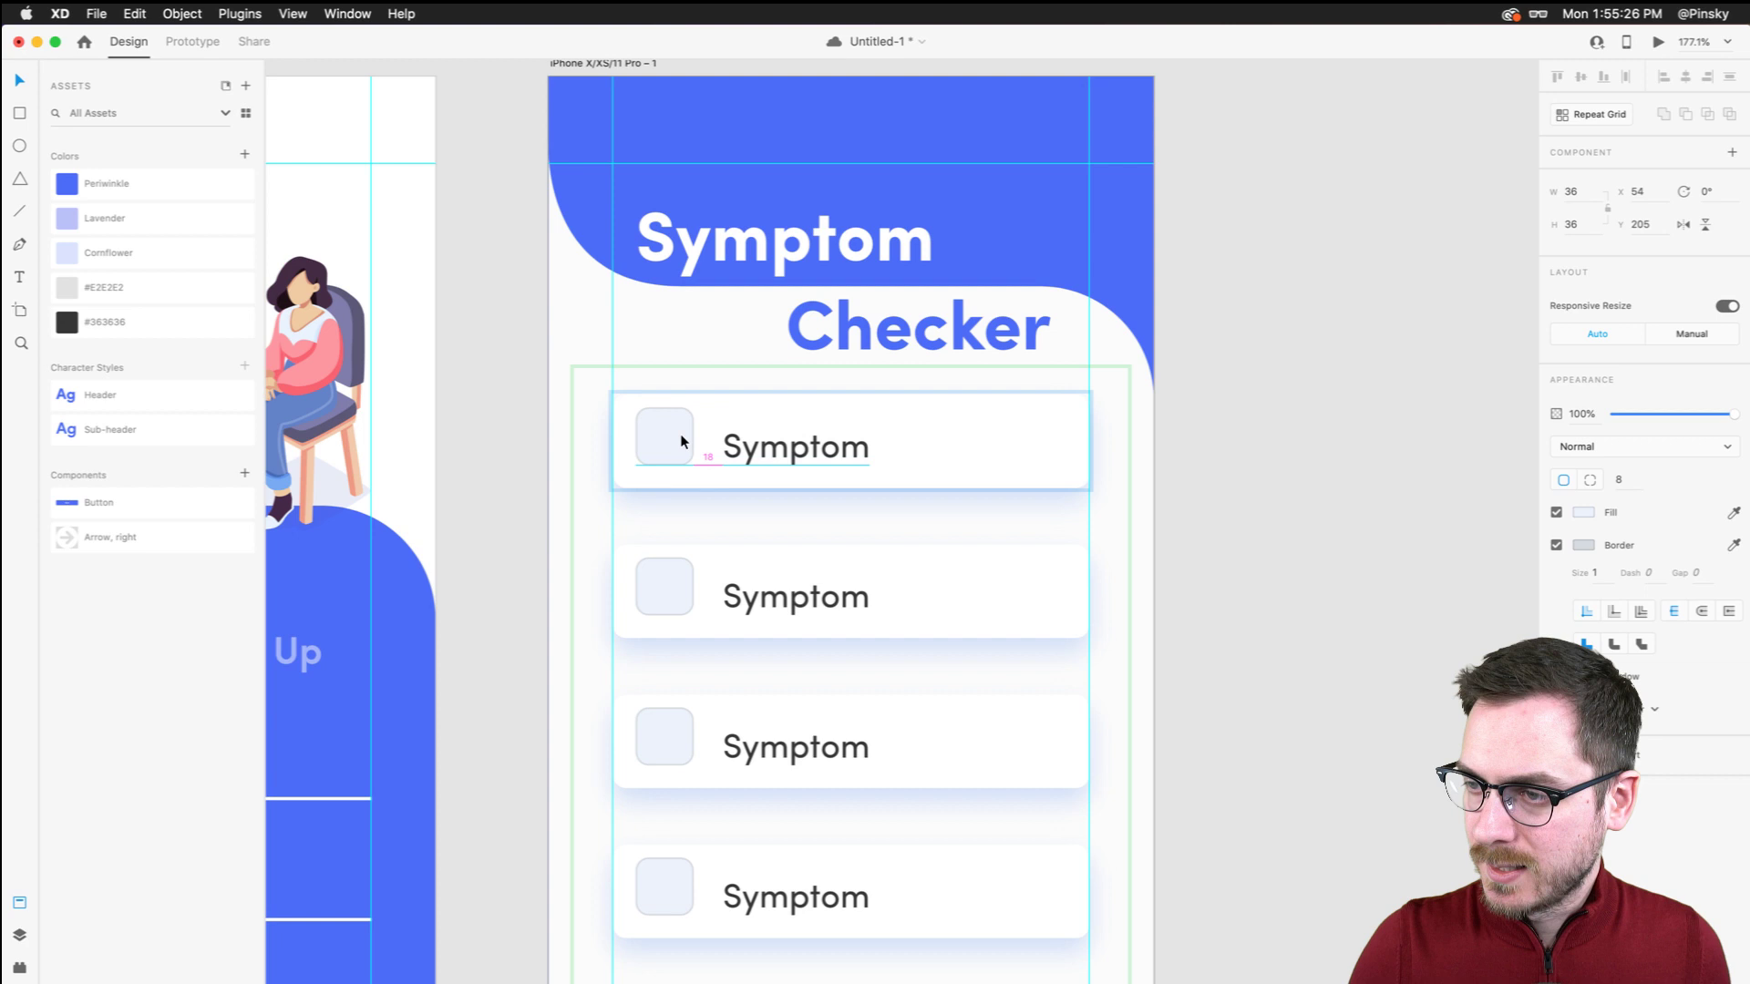
pyautogui.moveTo(680, 441); pyautogui.dragTo(674, 406)
pyautogui.moveTo(800, 450); pyautogui.dragTo(794, 447)
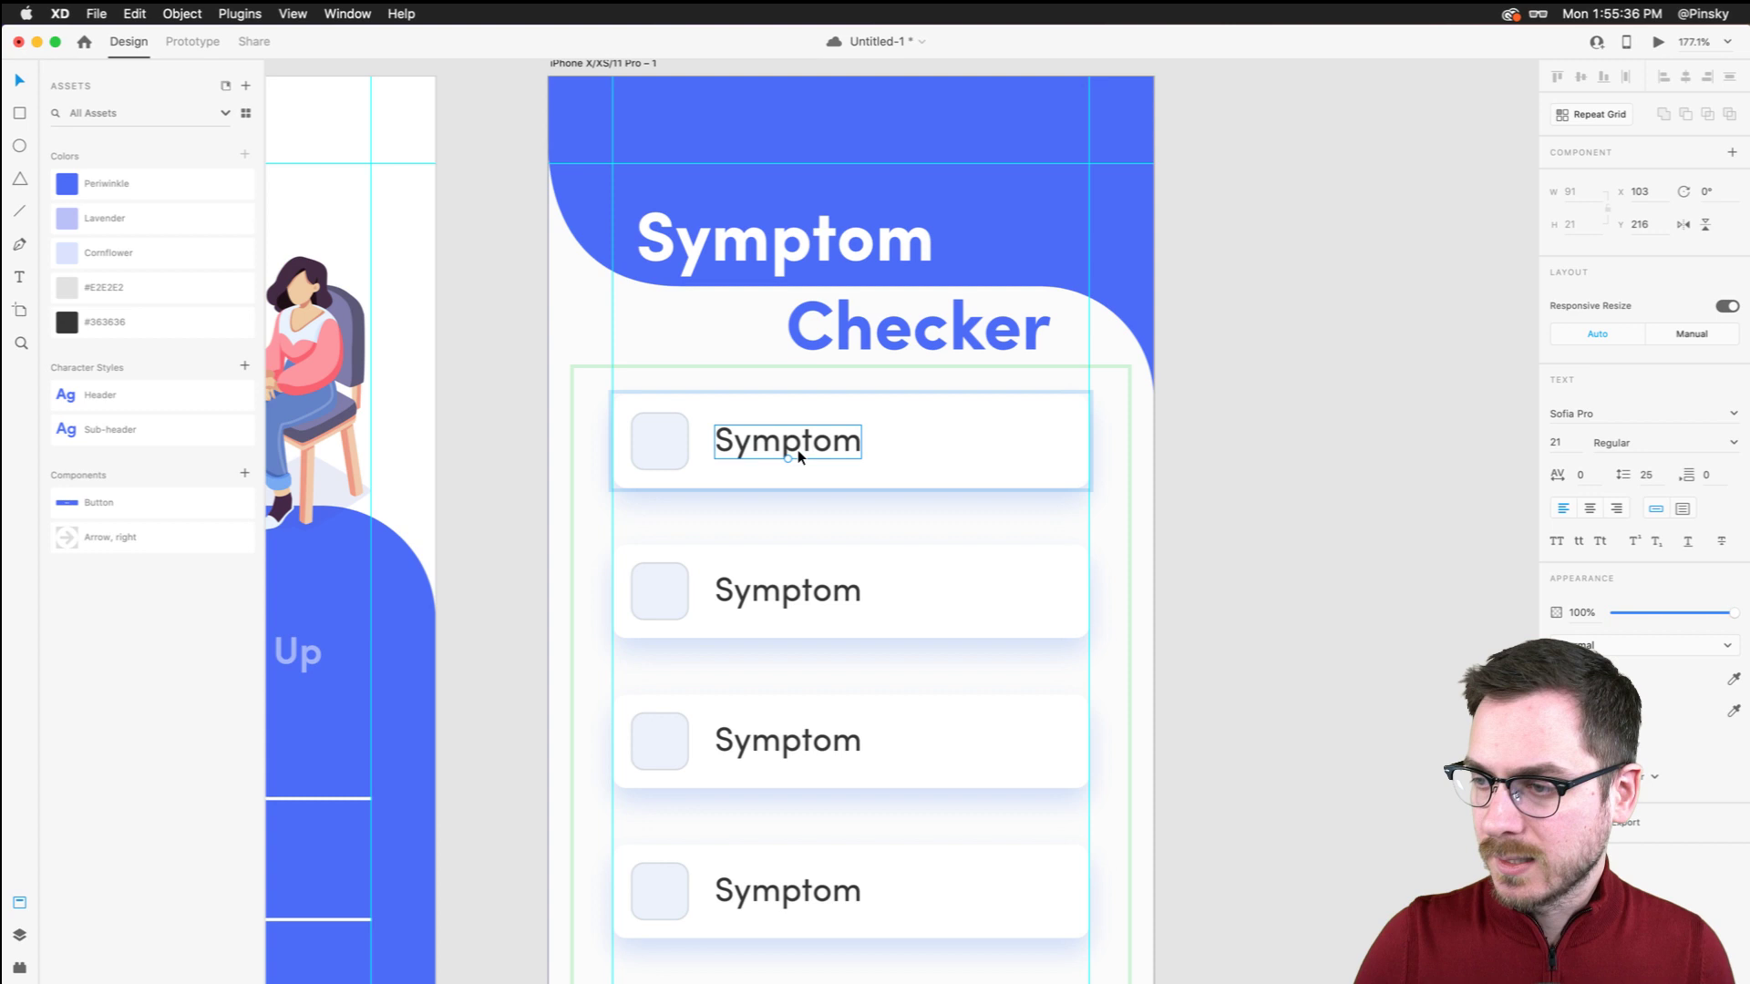
# Tighten the vertical spacing between the symptom cards in the repeat grid and save the document
pyautogui.press('Escape')
pyautogui.moveTo(847, 517); pyautogui.dragTo(845, 517)
pyautogui.click(1165, 490)
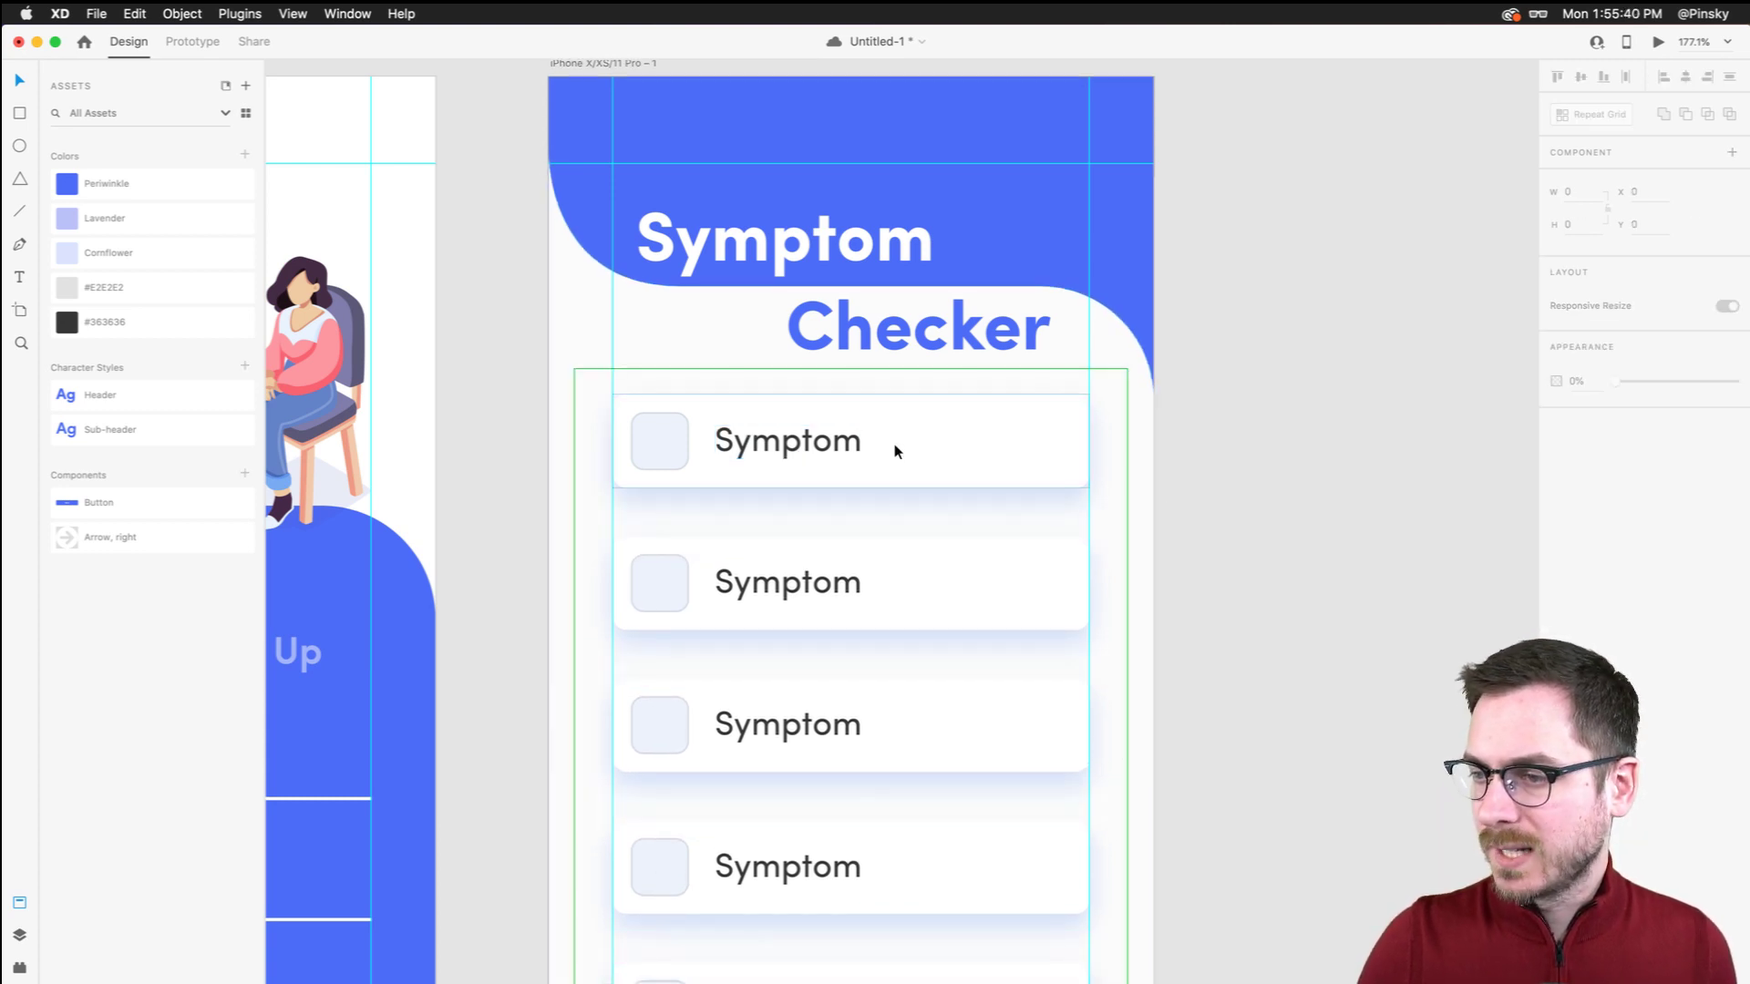
pyautogui.scroll(5, 894, 446)
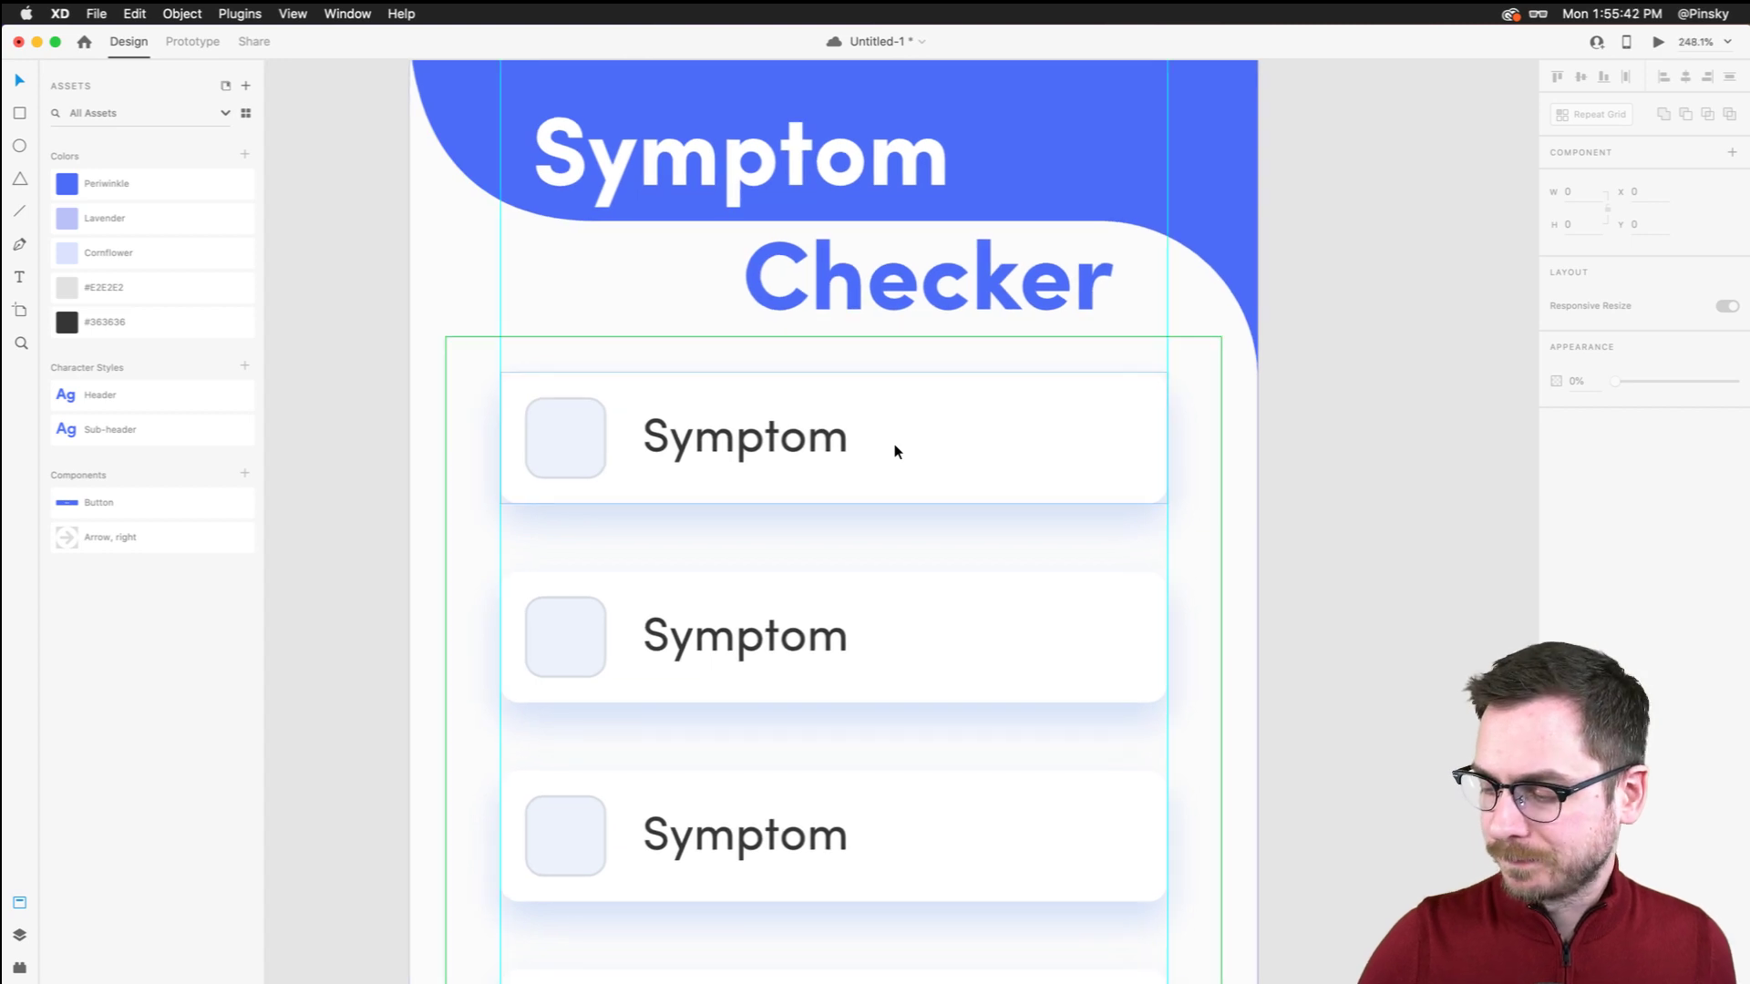
pyautogui.hscroll(1, 894, 450)
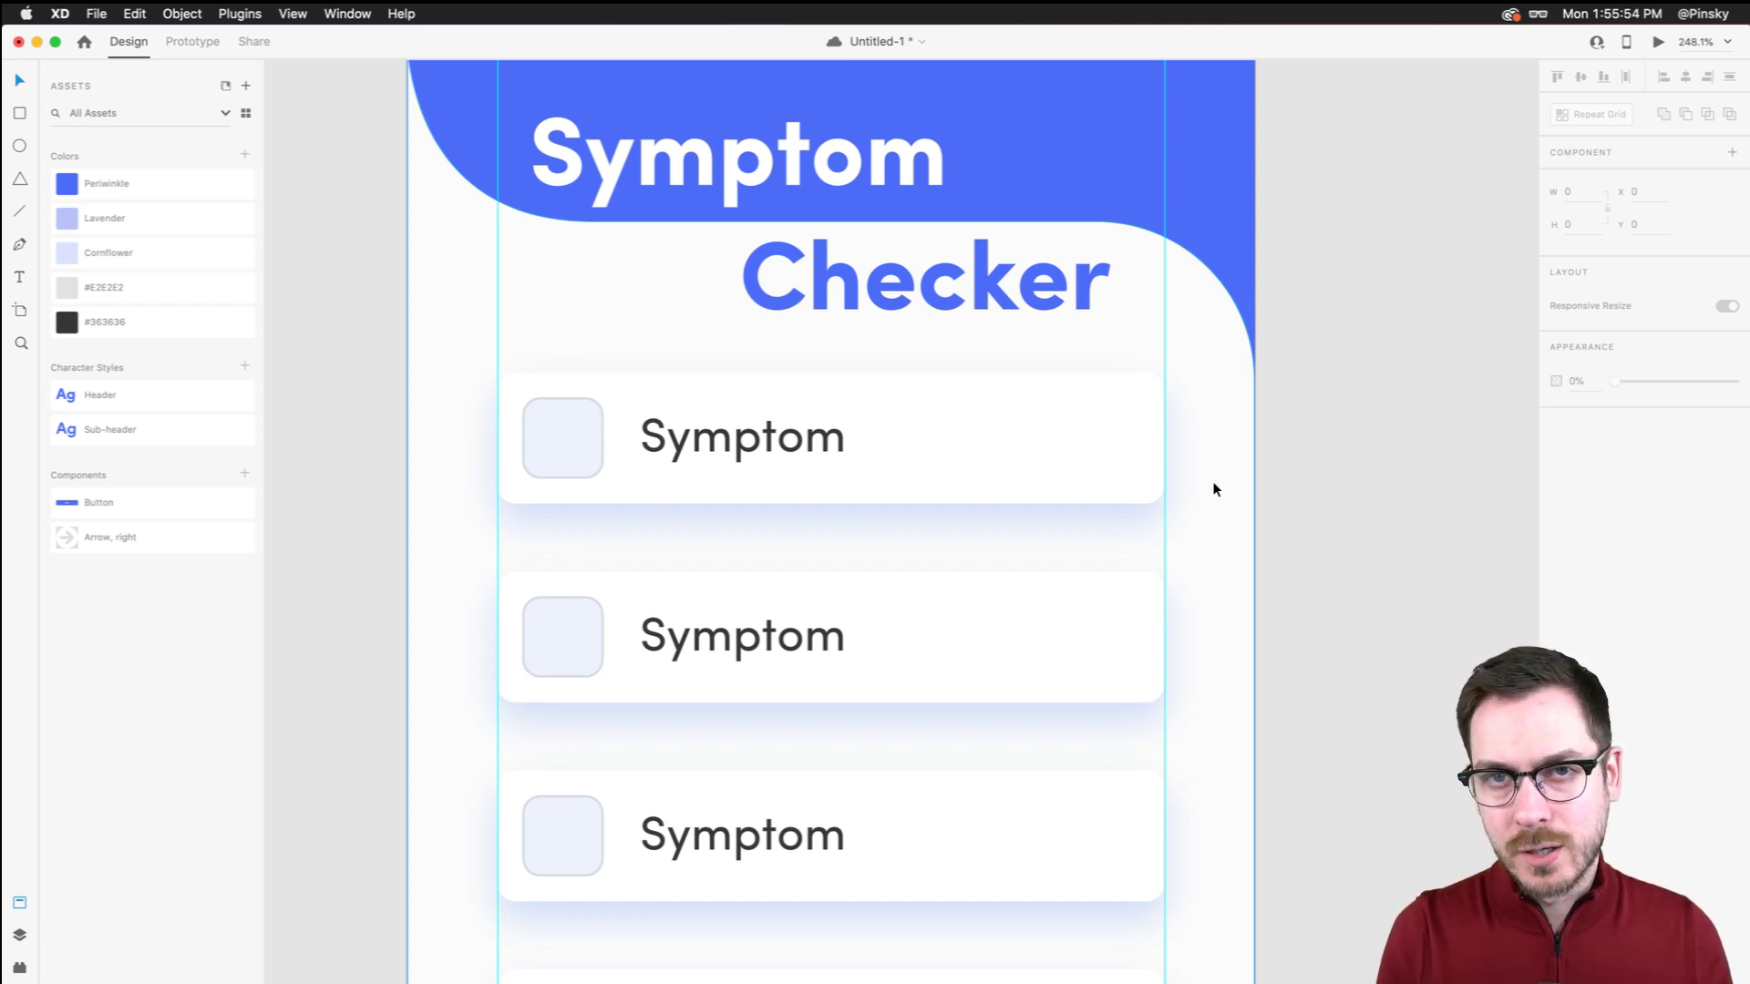
pyautogui.press('super+s')
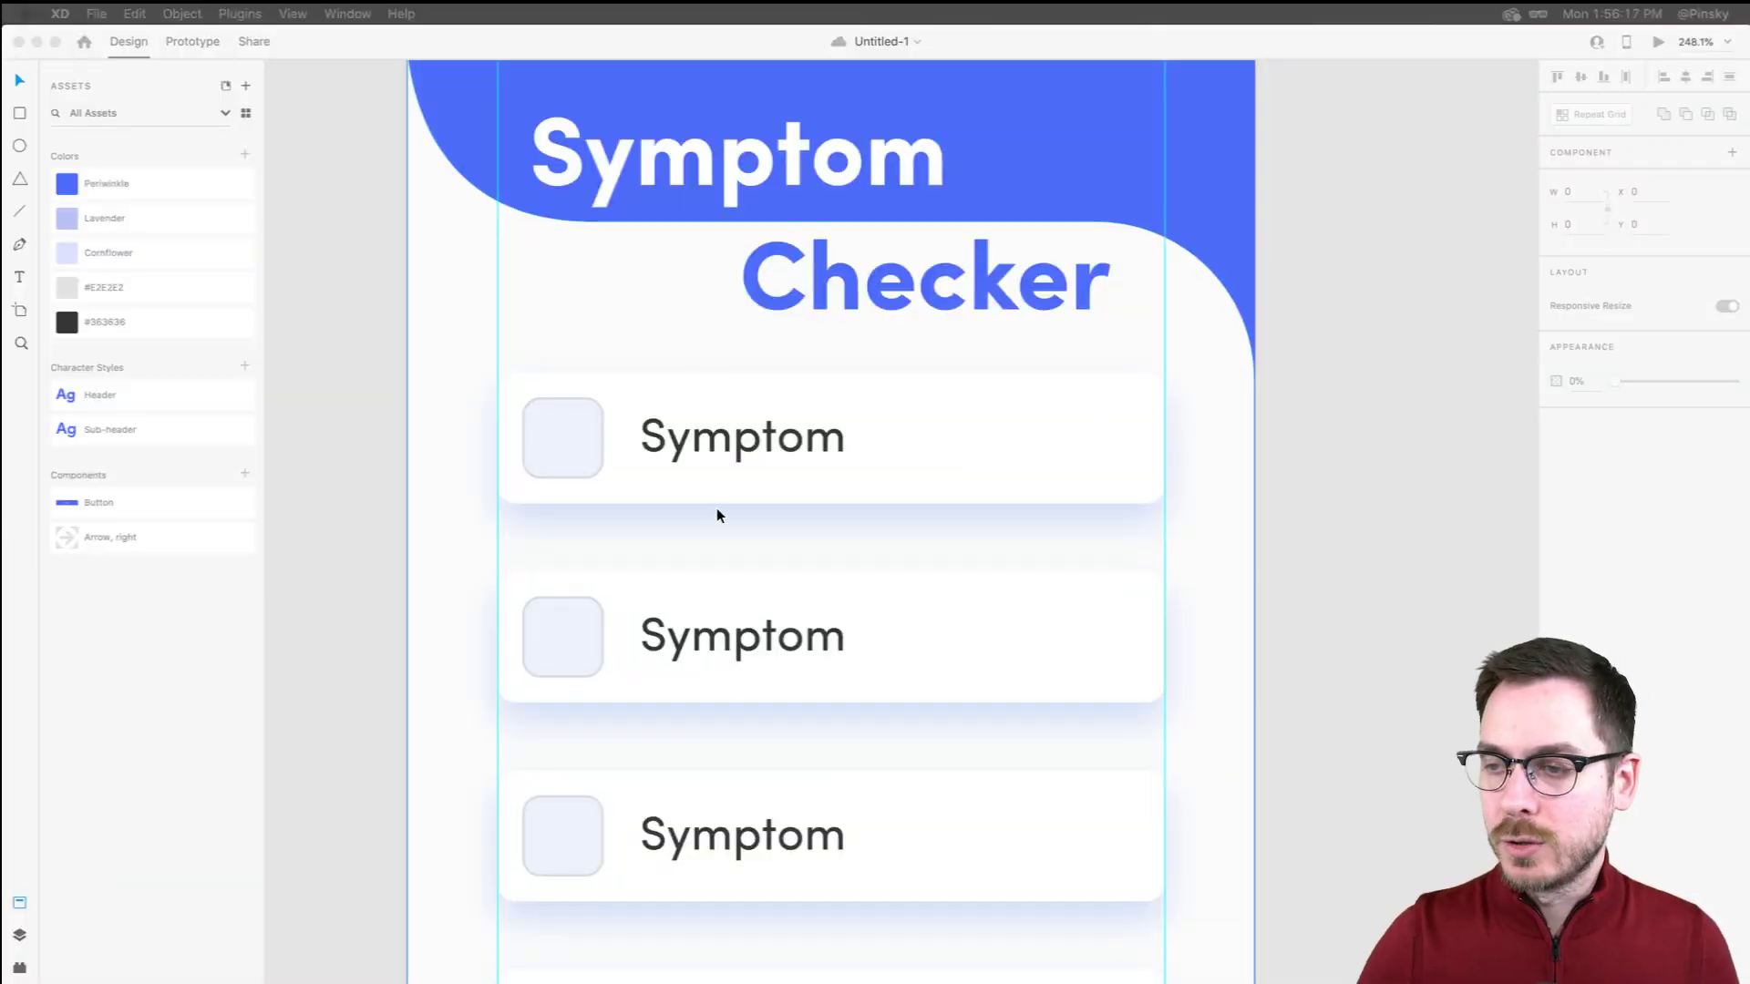
pyautogui.click(716, 514)
pyautogui.click(963, 470)
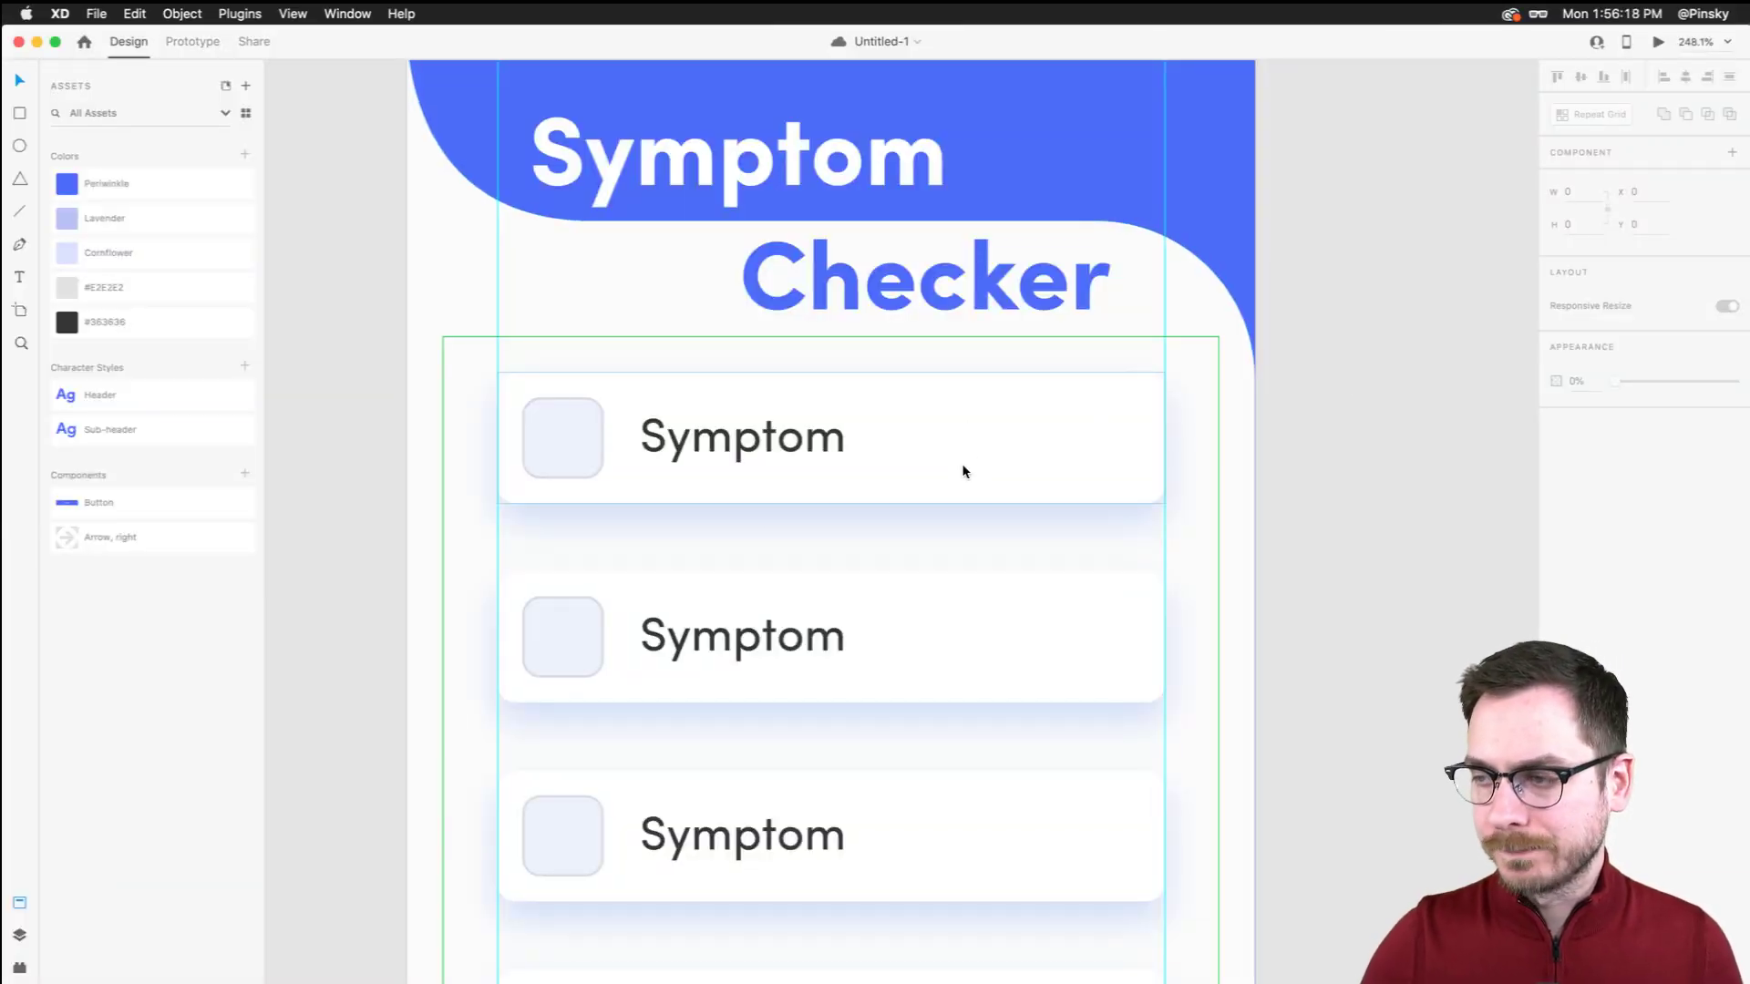
pyautogui.doubleClick(992, 461)
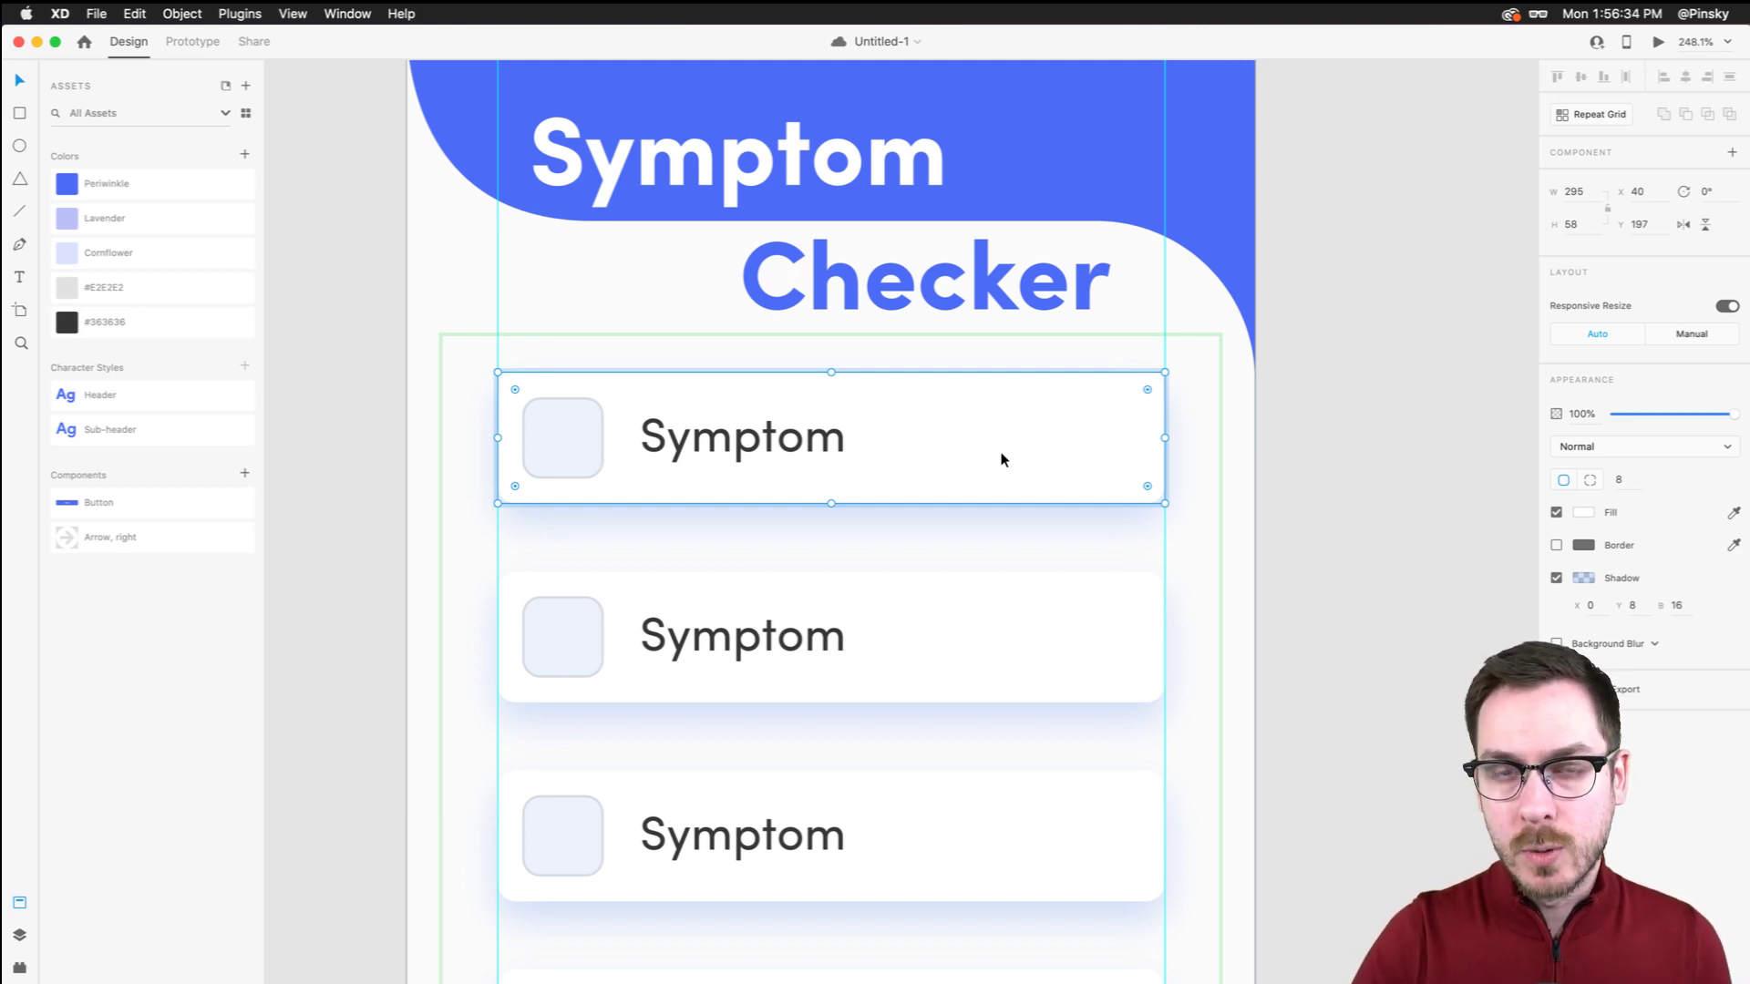
pyautogui.click(1299, 458)
pyautogui.click(1057, 456)
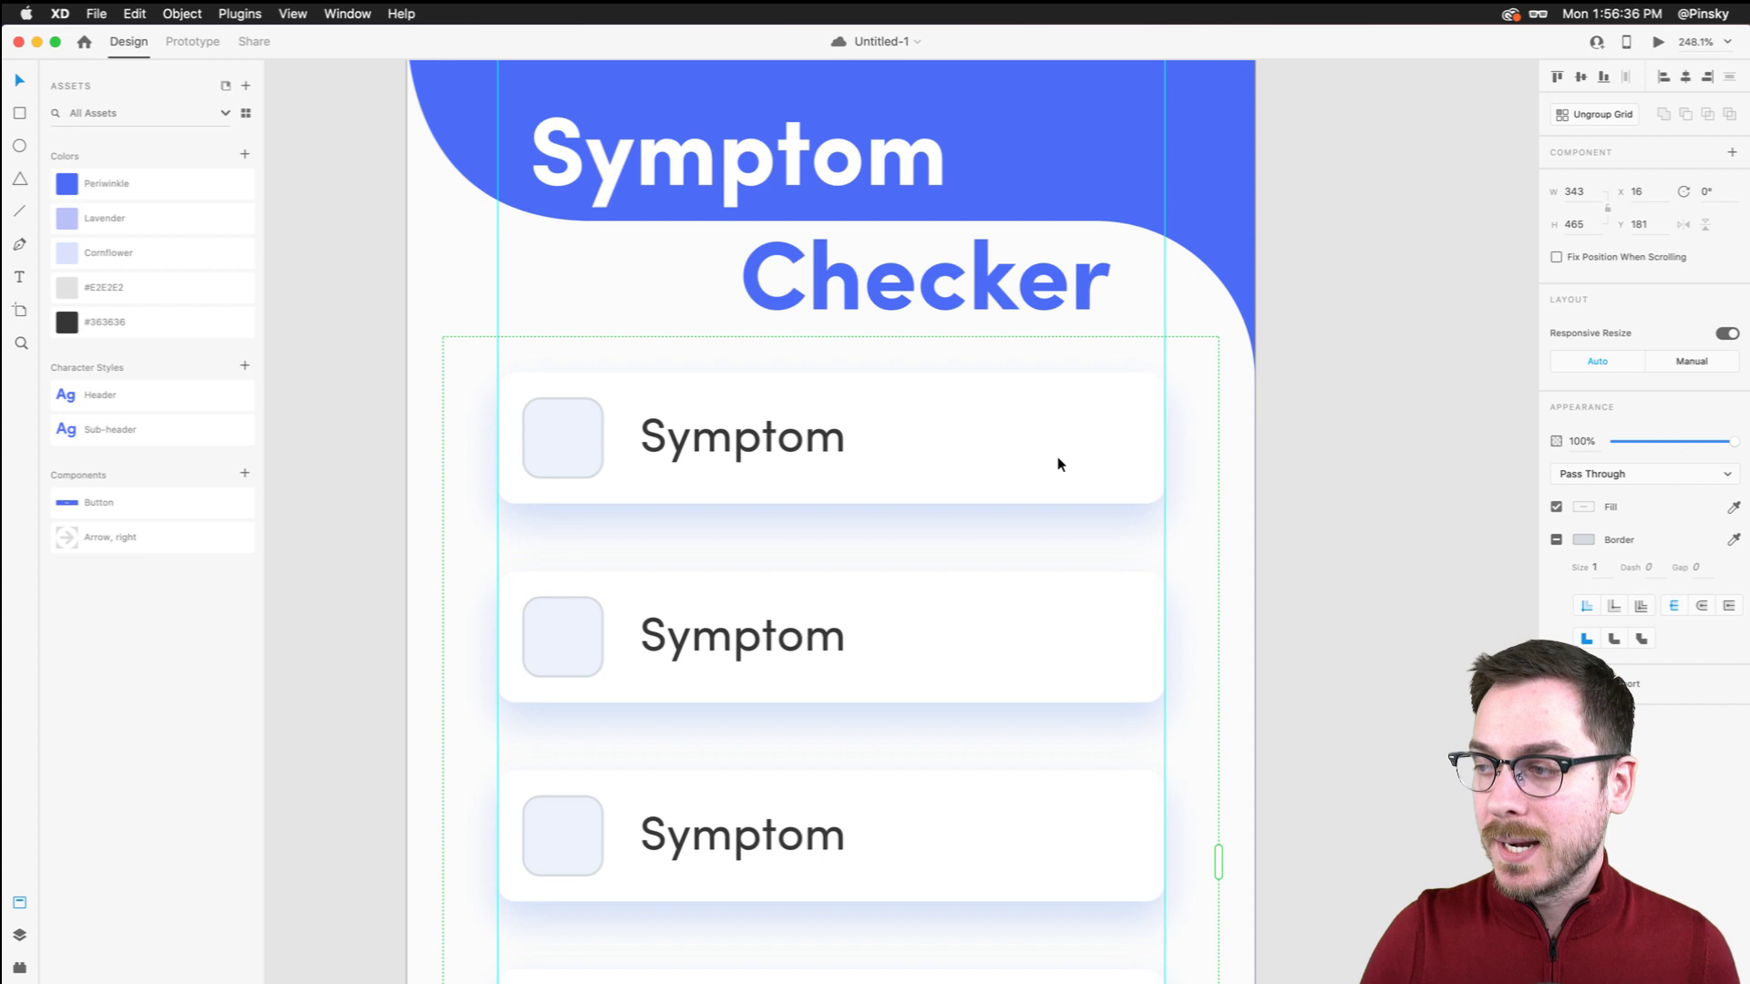
pyautogui.doubleClick(1058, 419)
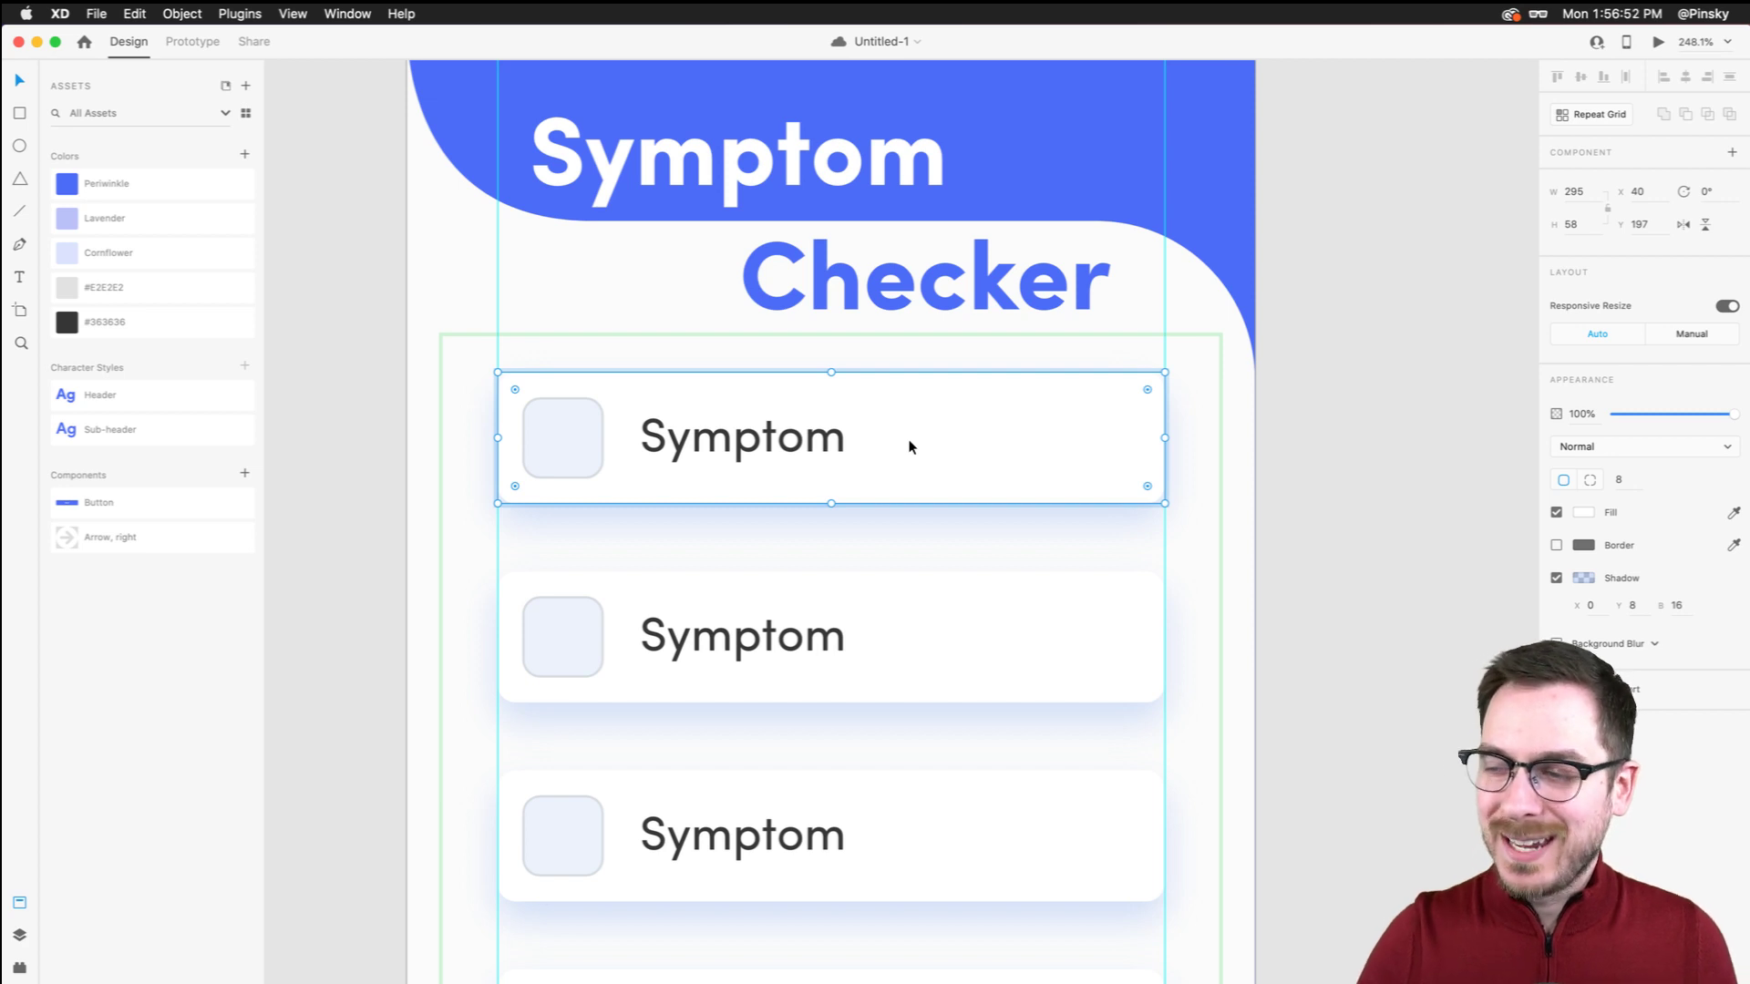
pyautogui.doubleClick(700, 444)
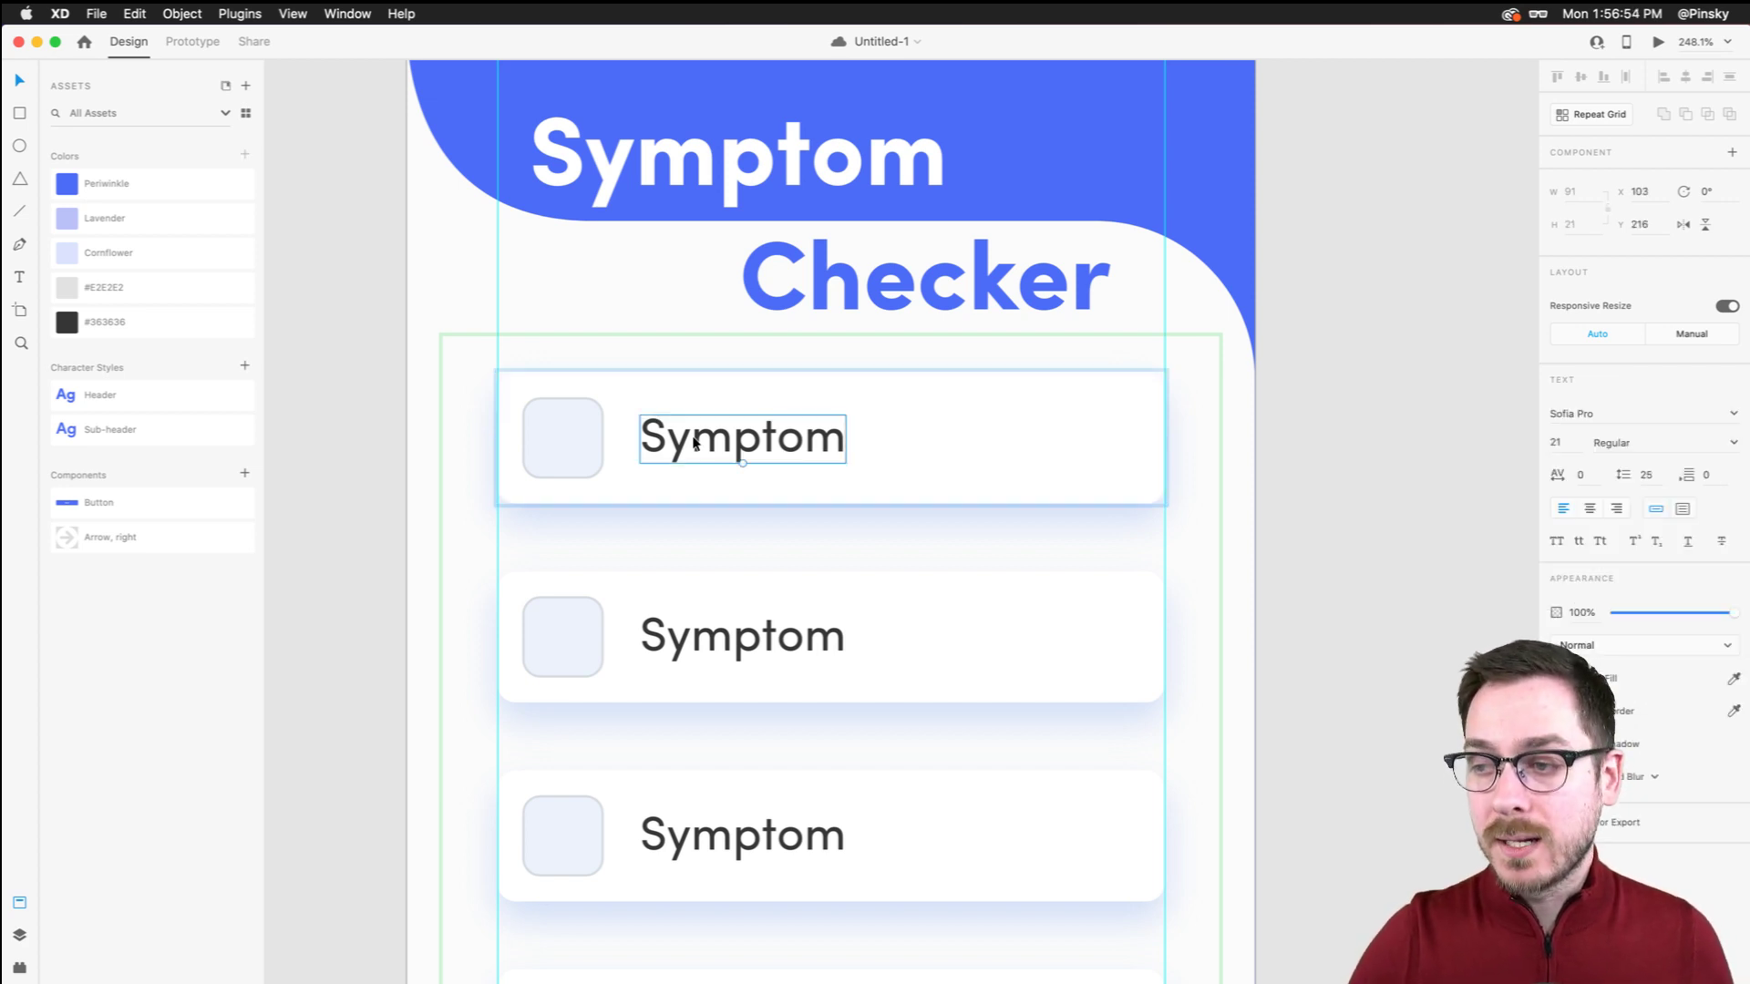
pyautogui.moveTo(726, 441); pyautogui.dragTo(737, 438)
pyautogui.press('super+z')
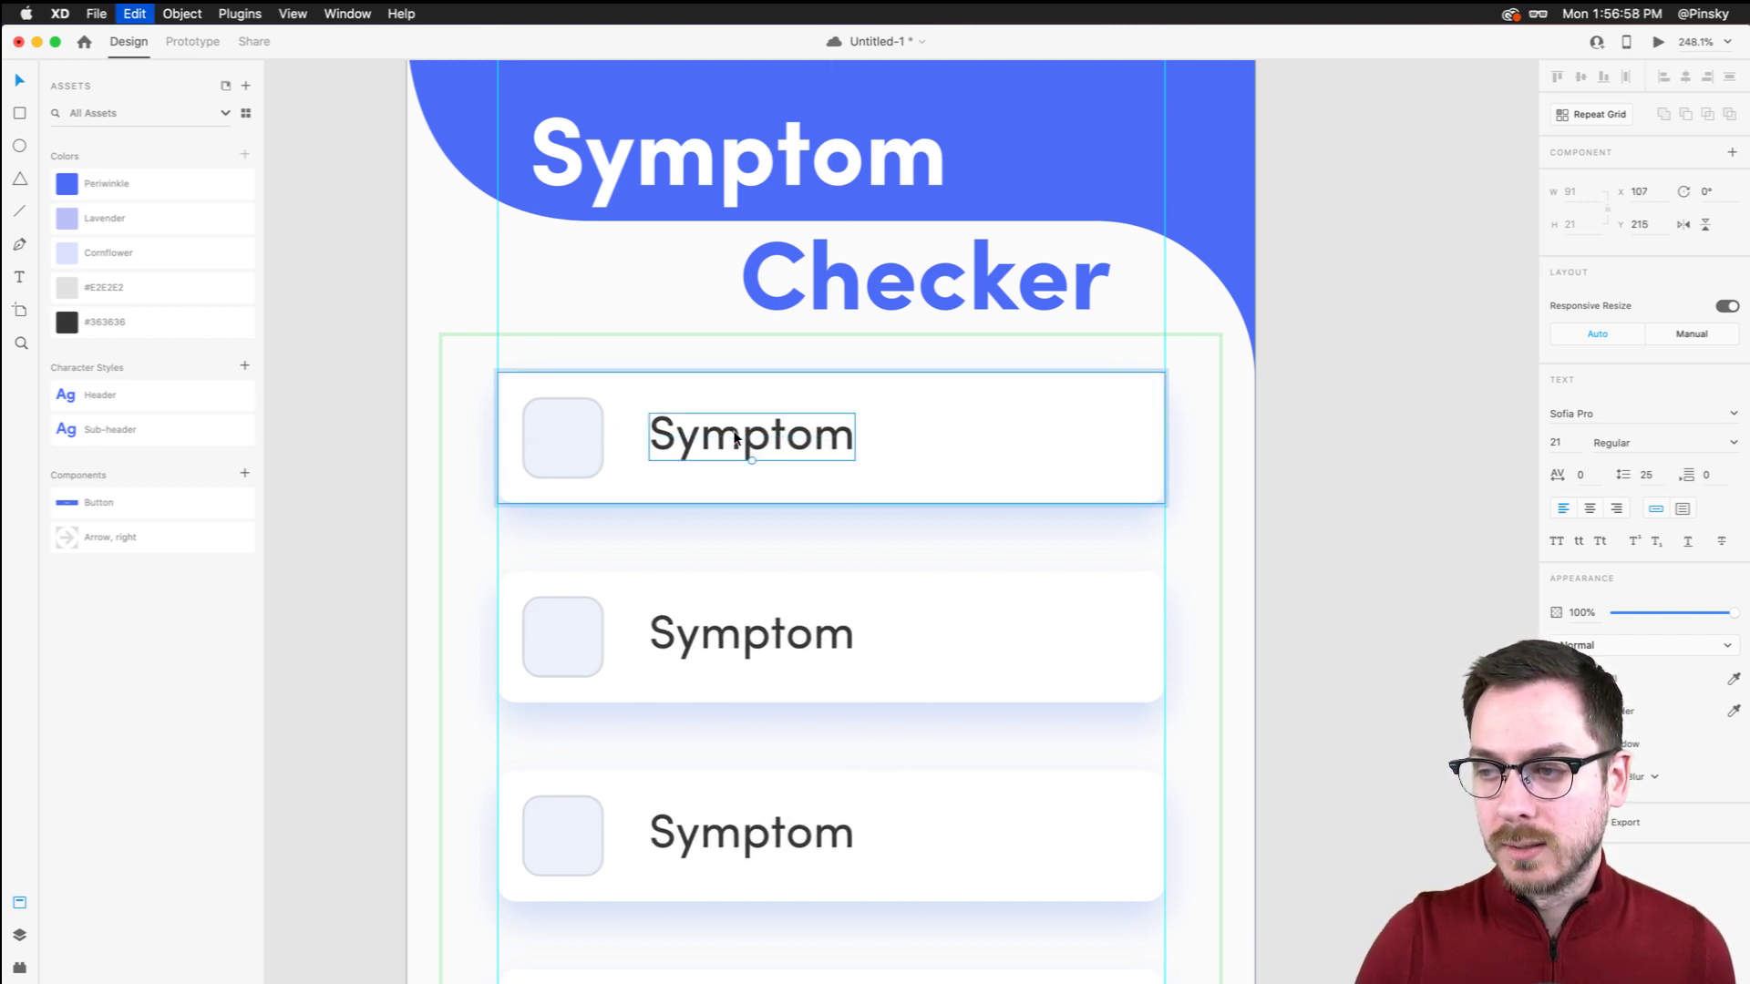
pyautogui.click(572, 439)
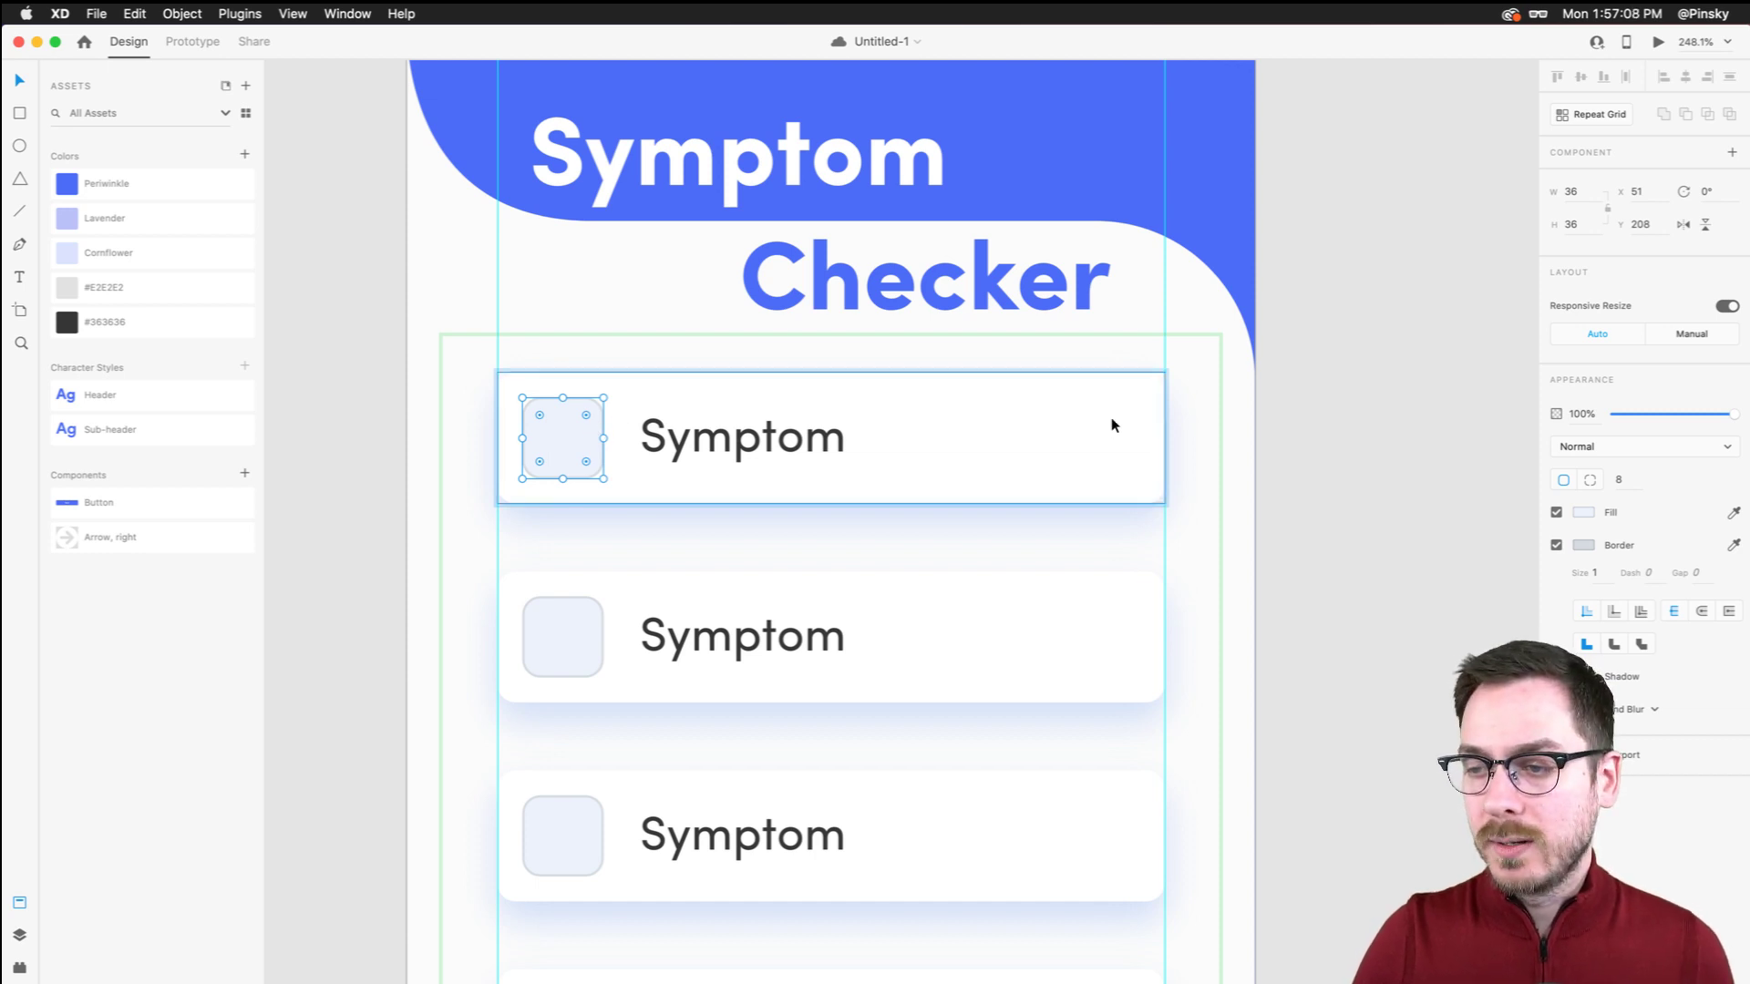
pyautogui.click(1104, 465)
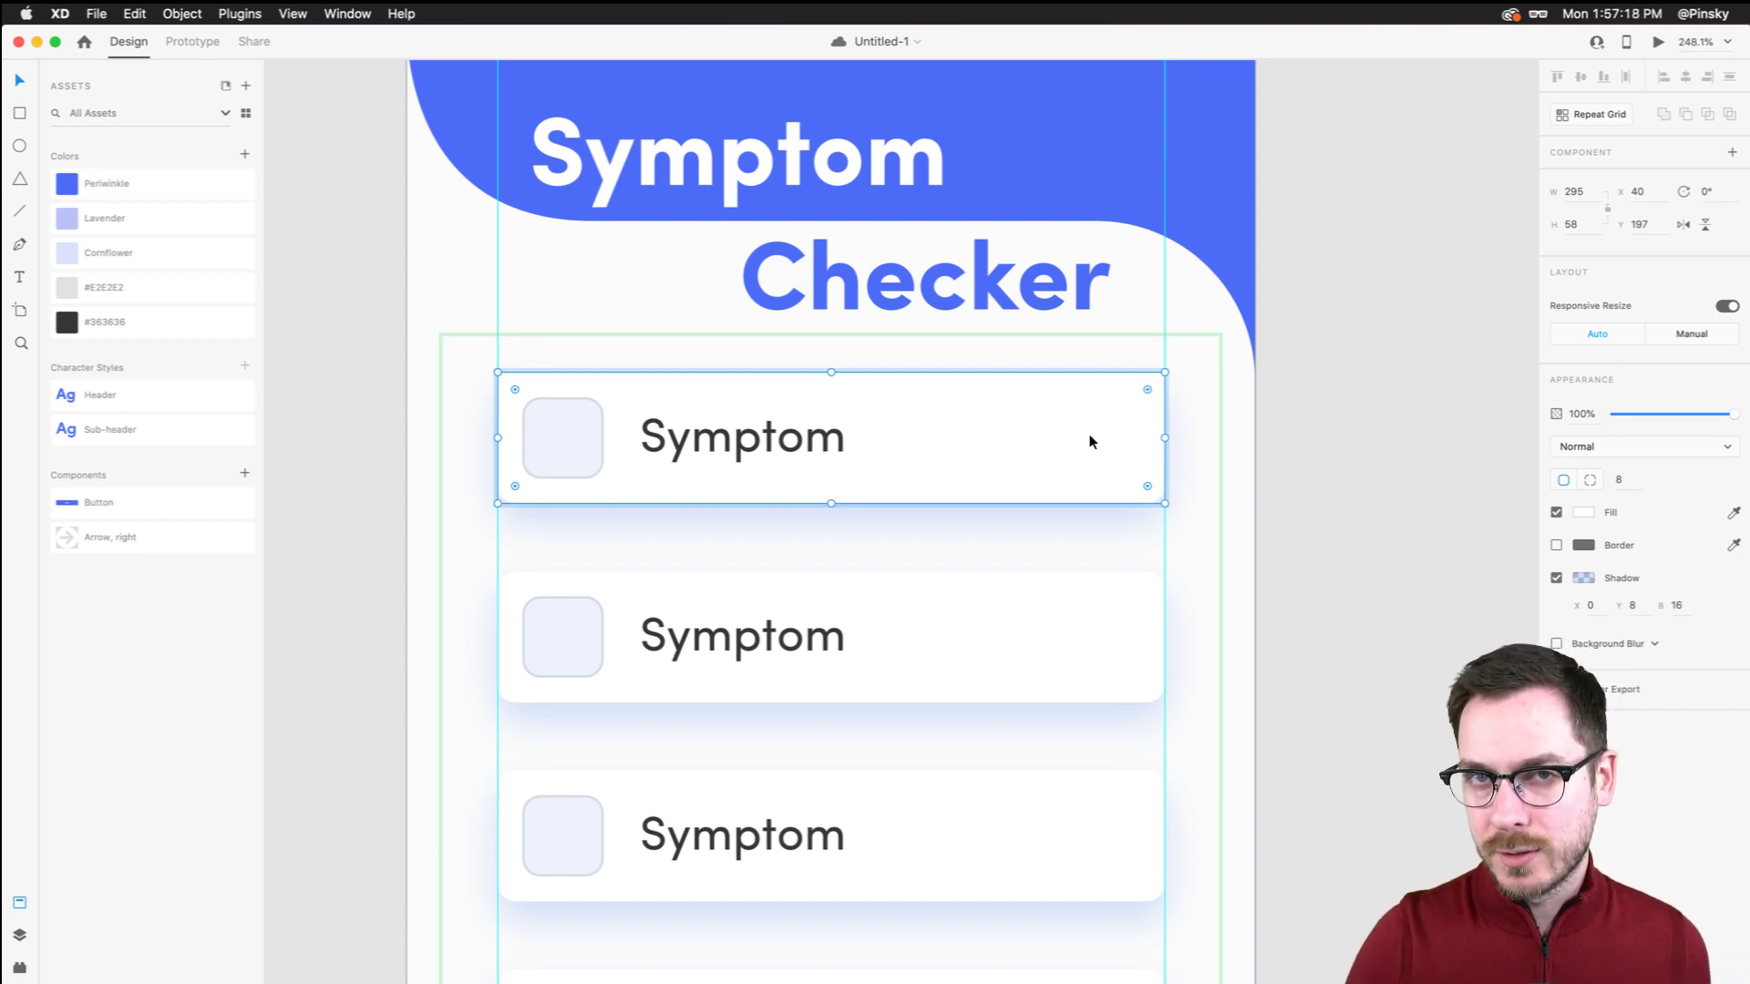
pyautogui.doubleClick(691, 442)
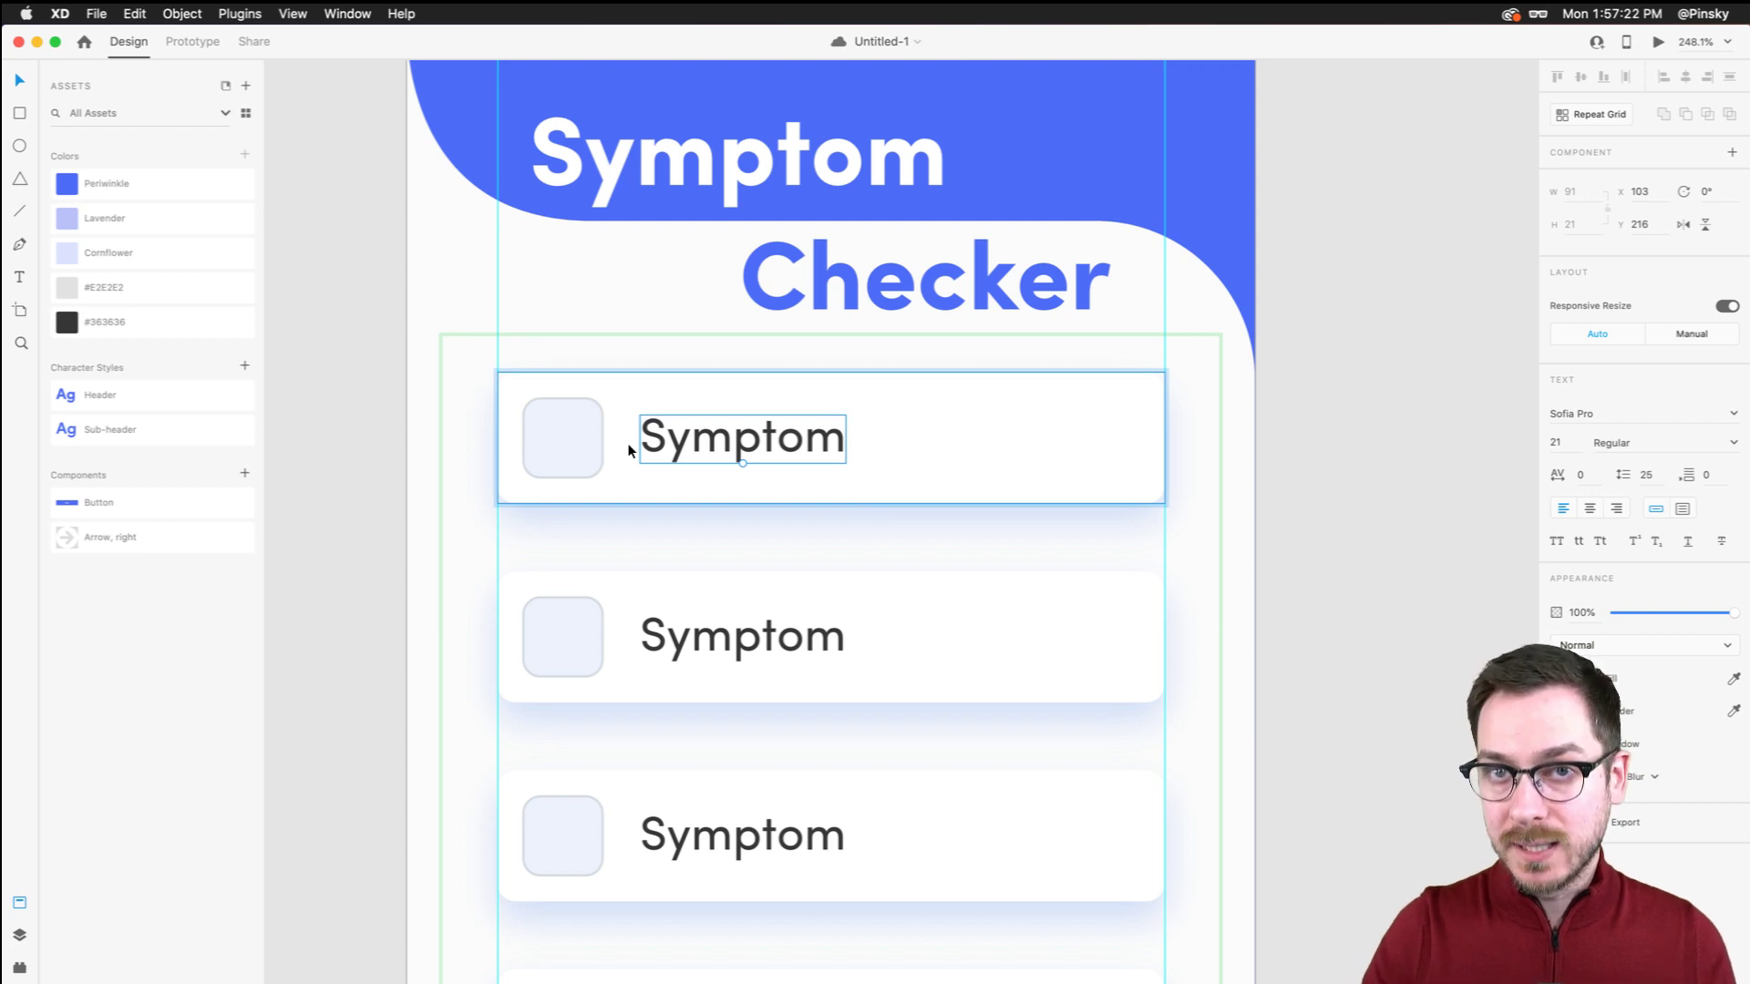
pyautogui.click(598, 439)
pyautogui.click(708, 450)
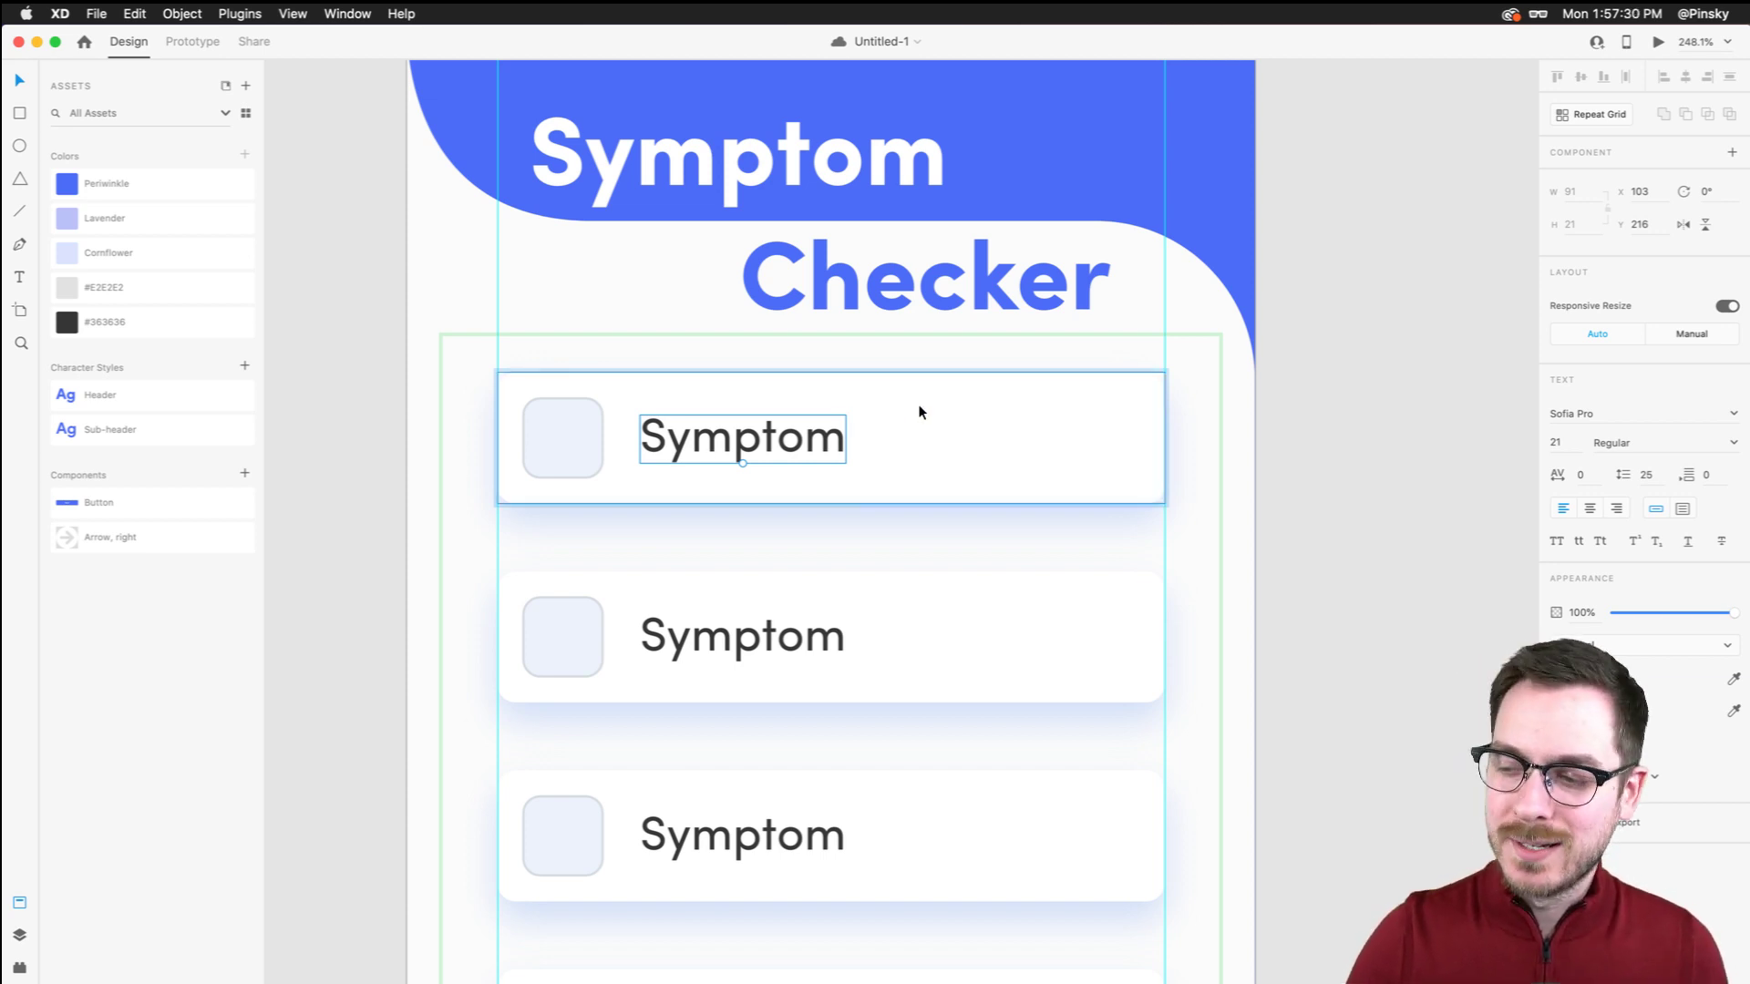
# Darken the symptom cards' checkbox squares slightly, using a deeper pale blue fill and a deeper grey-blue border
pyautogui.click(574, 441)
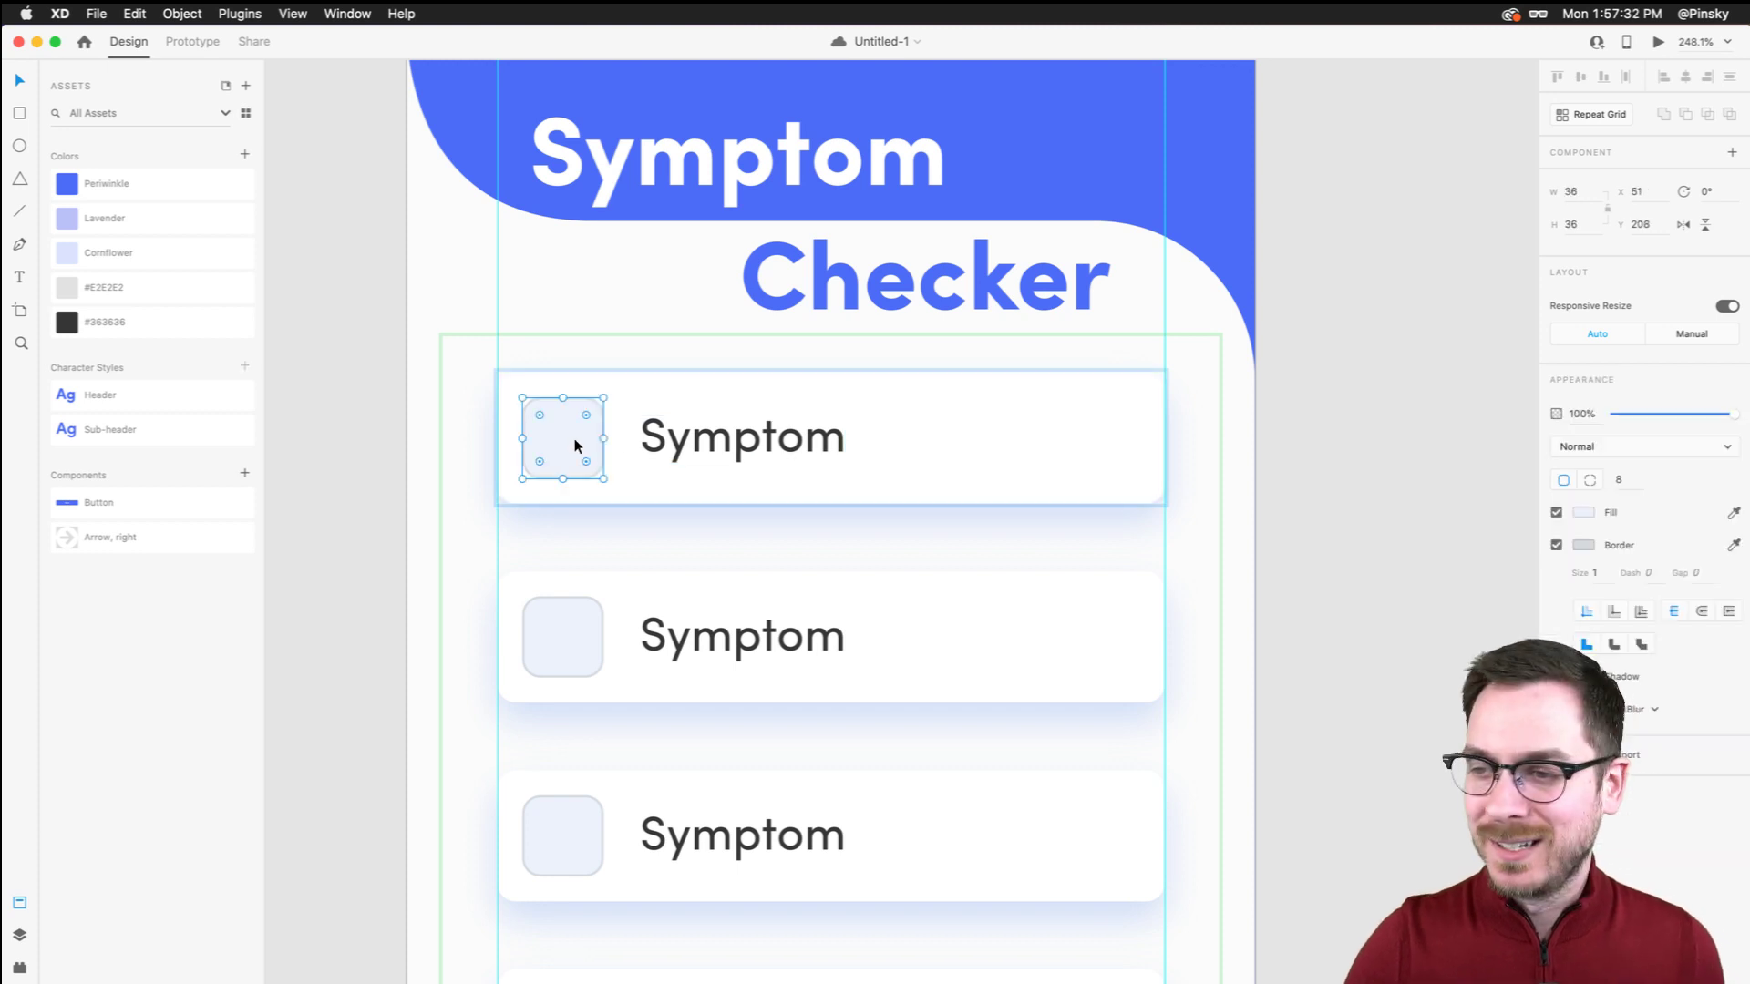
pyautogui.click(1586, 513)
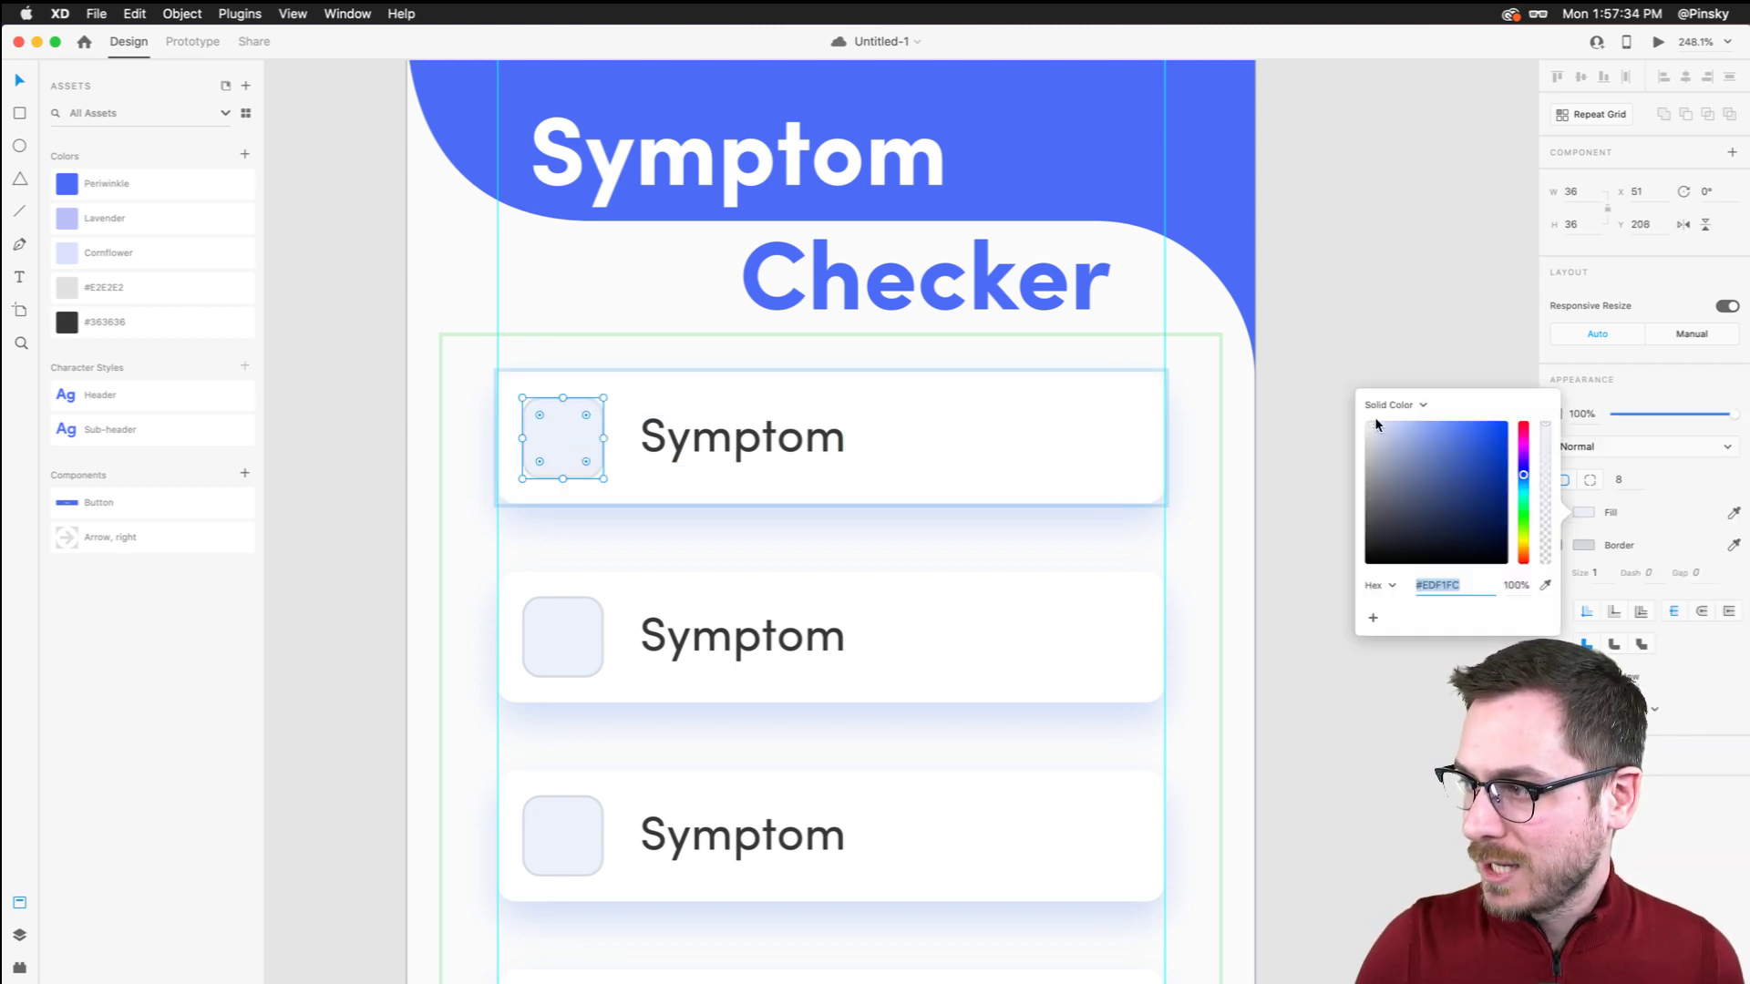
pyautogui.moveTo(1374, 417); pyautogui.dragTo(1373, 429)
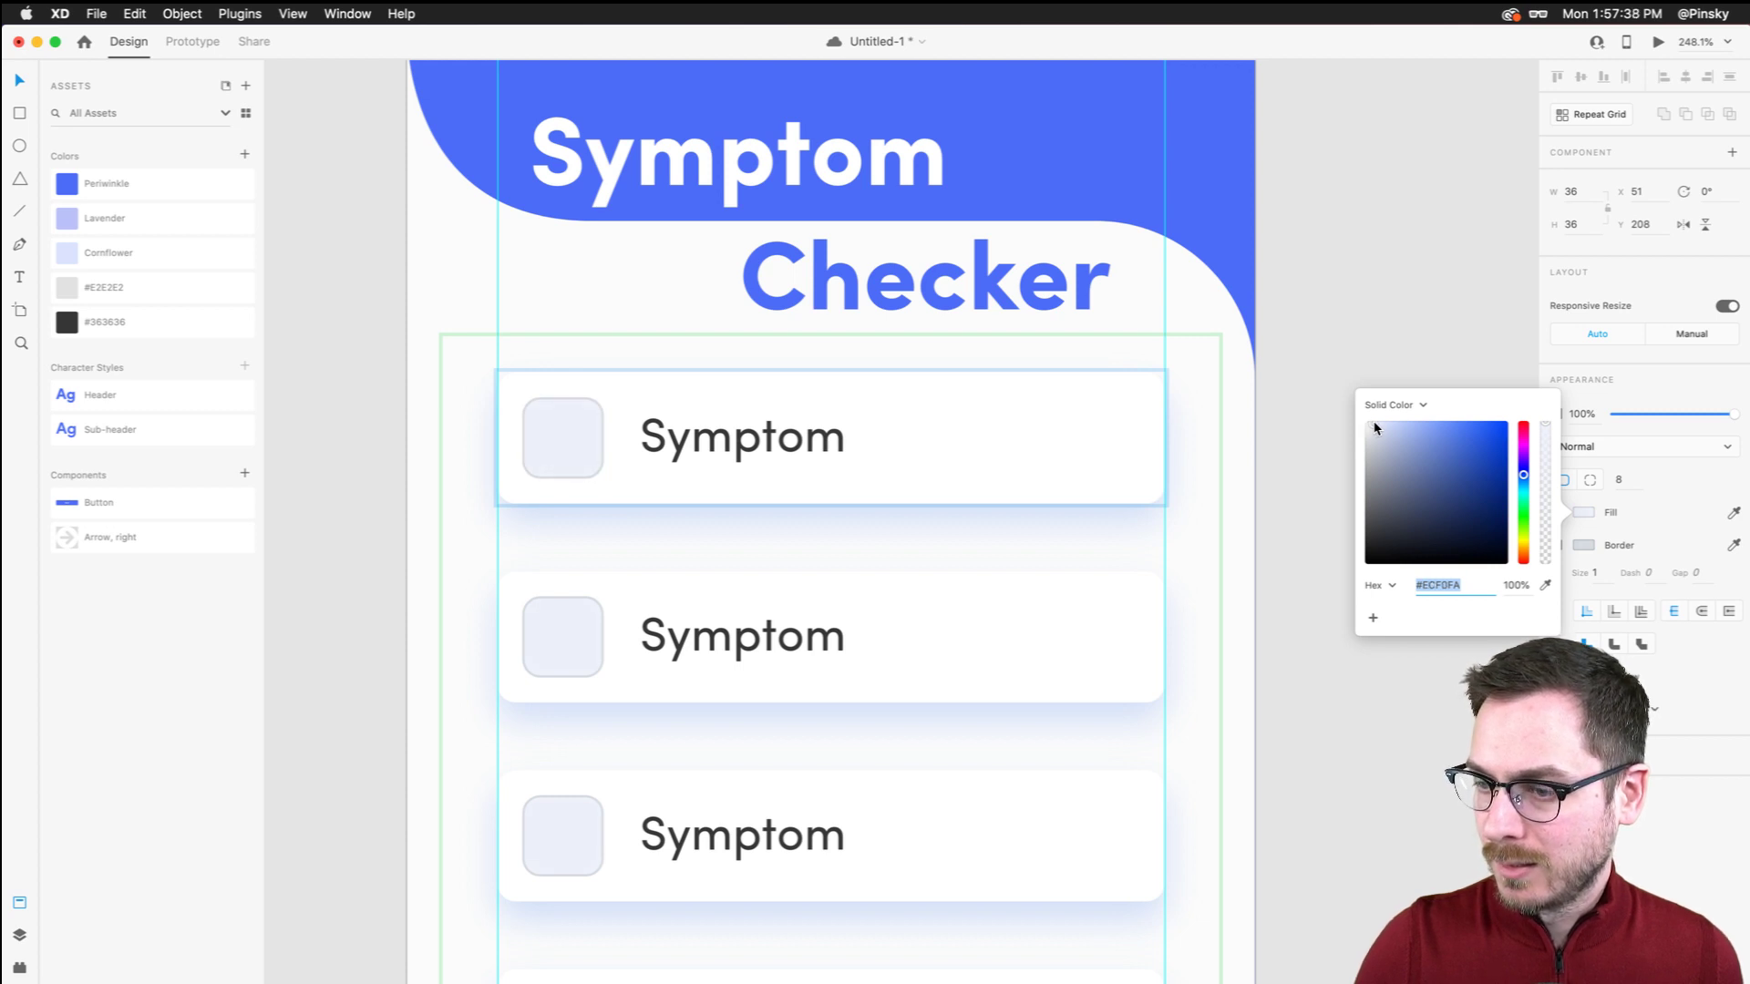
pyautogui.click(1587, 547)
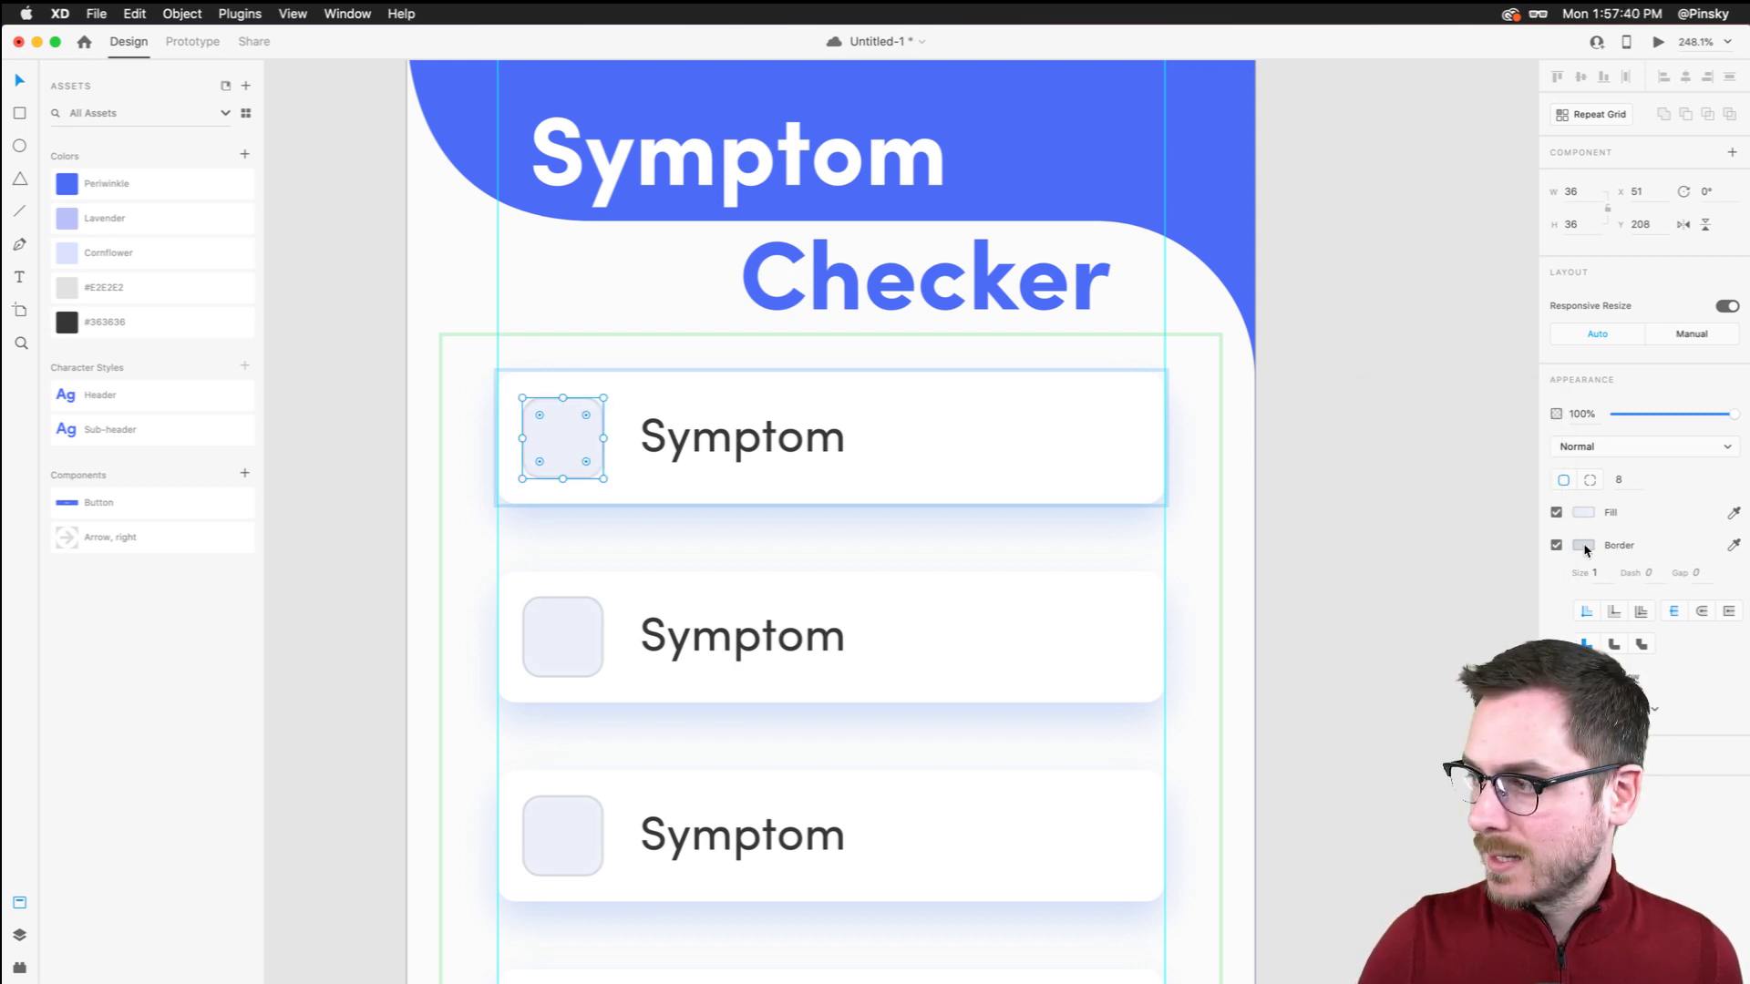
pyautogui.click(1583, 546)
pyautogui.moveTo(1375, 462); pyautogui.dragTo(1374, 466)
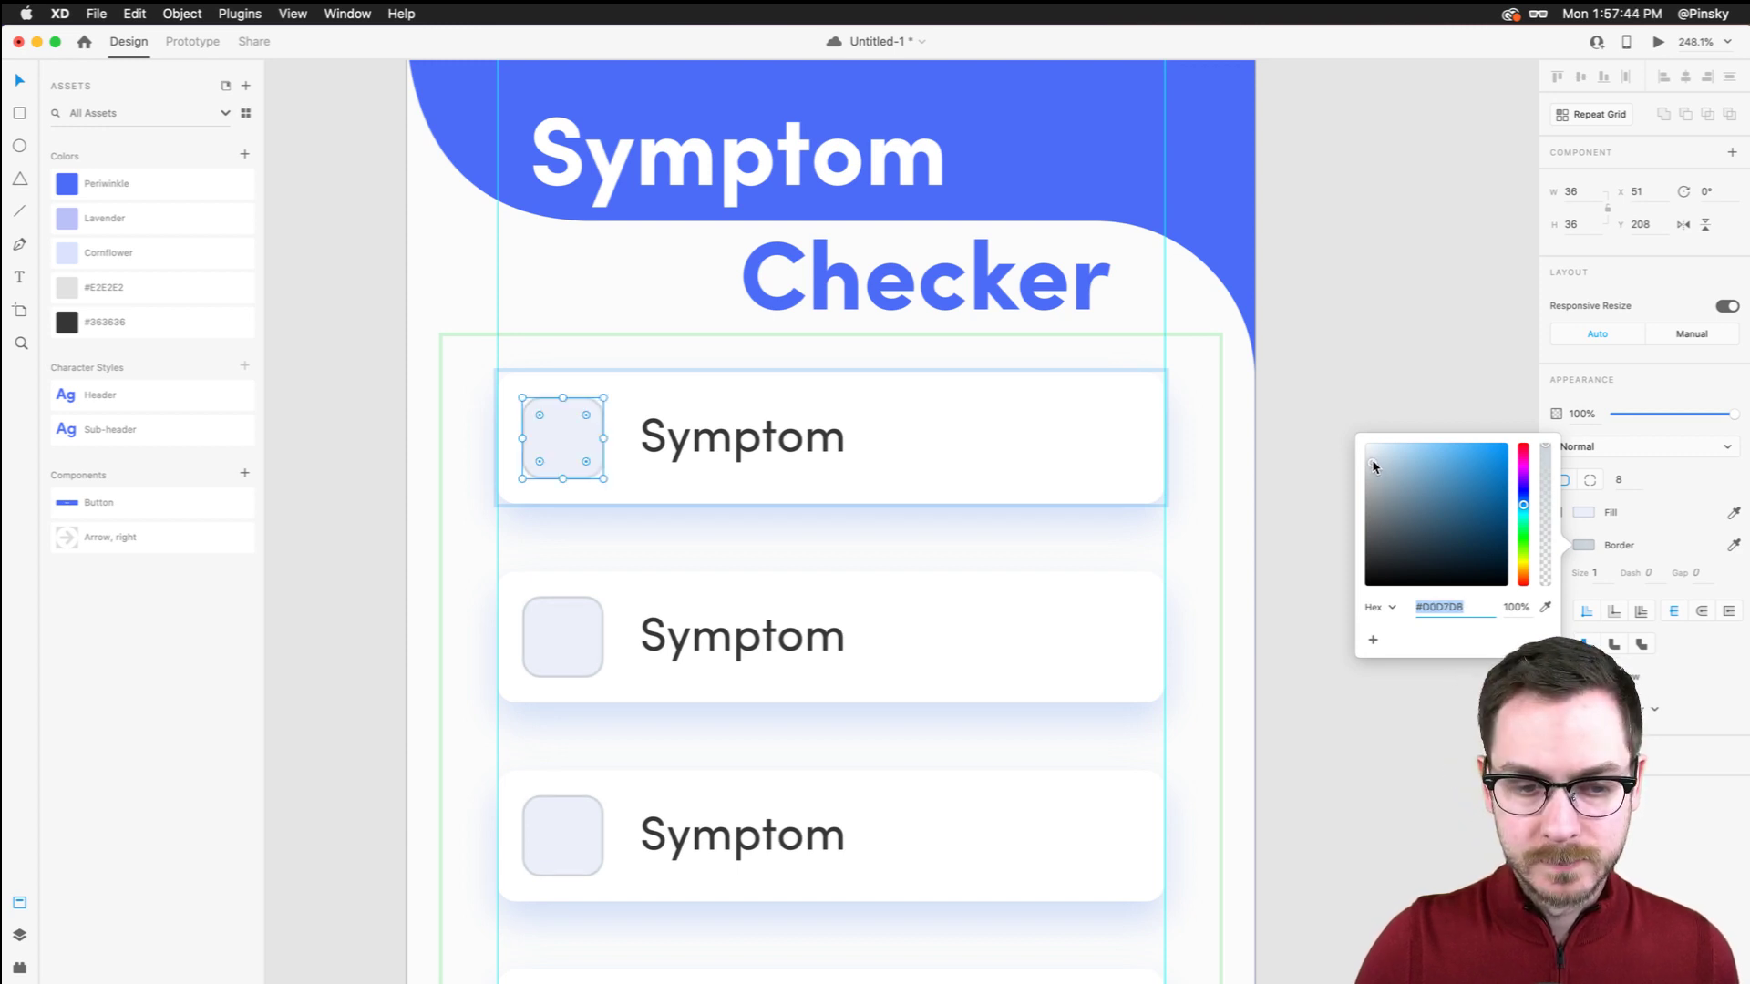
# Preview the Symptom Checker screen at device size to check the cards' styling, and close the preview
pyautogui.click(981, 439)
pyautogui.press('super+Return')
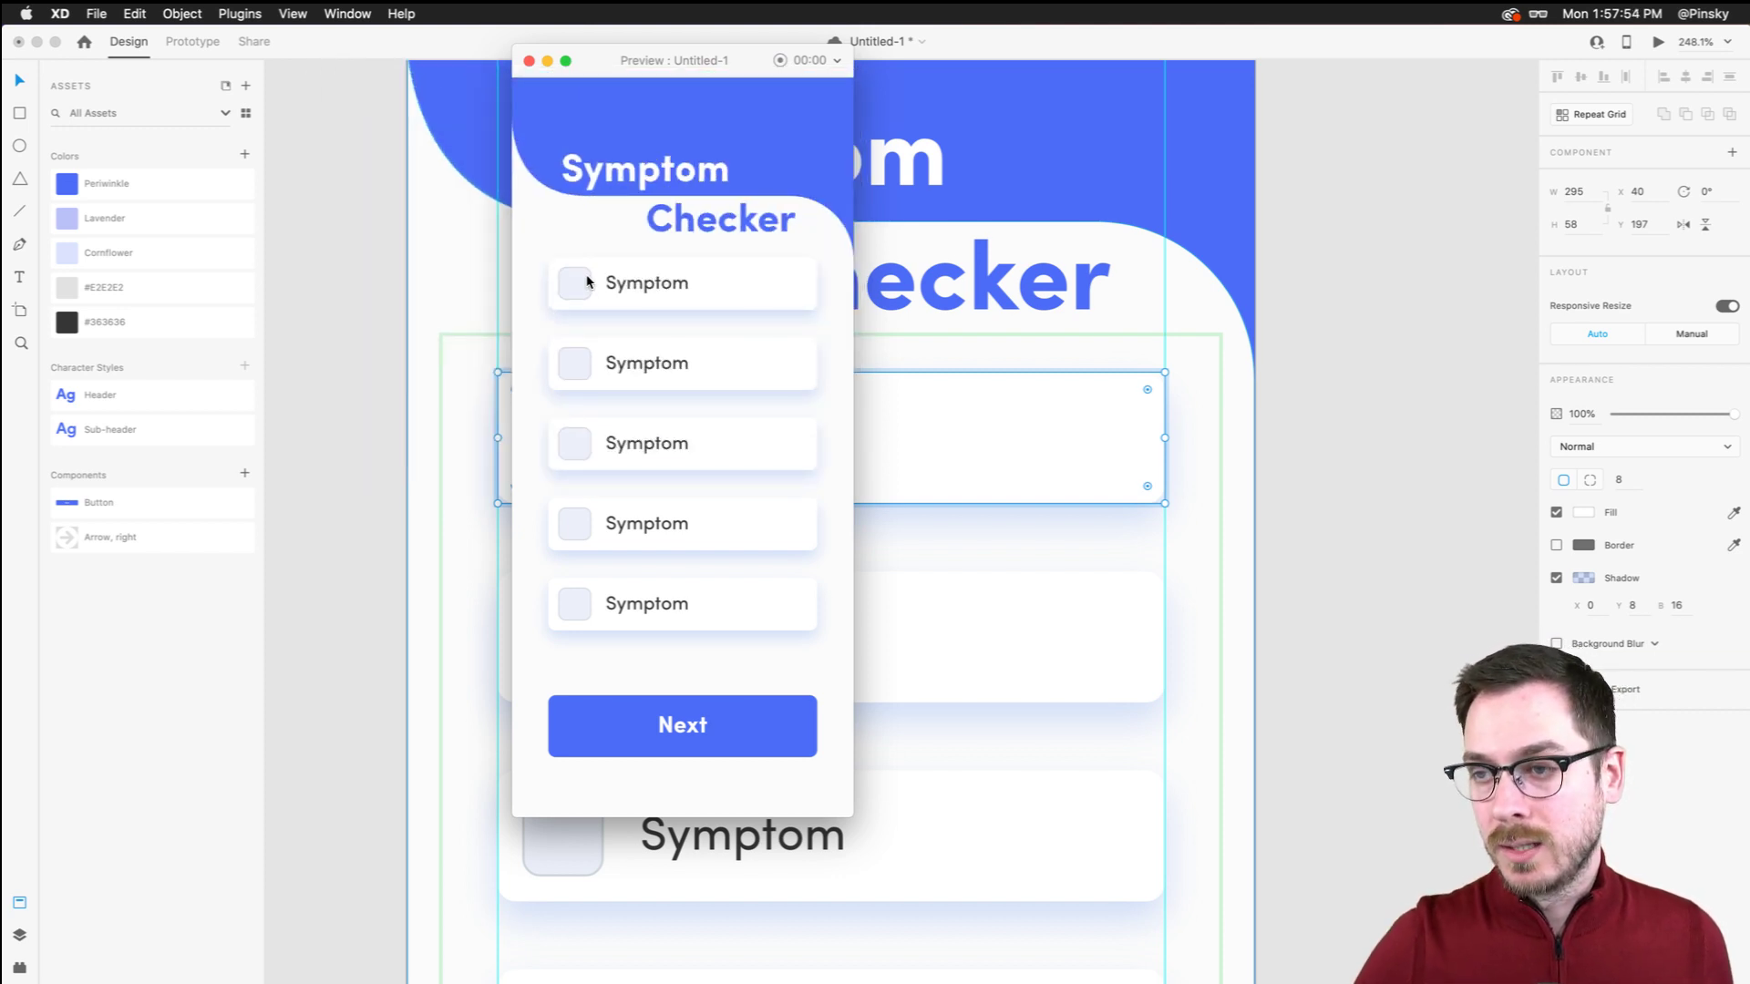
pyautogui.press('super+w')
# Lighten the border colour of the symptom cards' checkbox squares, check it in the device preview, and close the preview
pyautogui.doubleClick(588, 424)
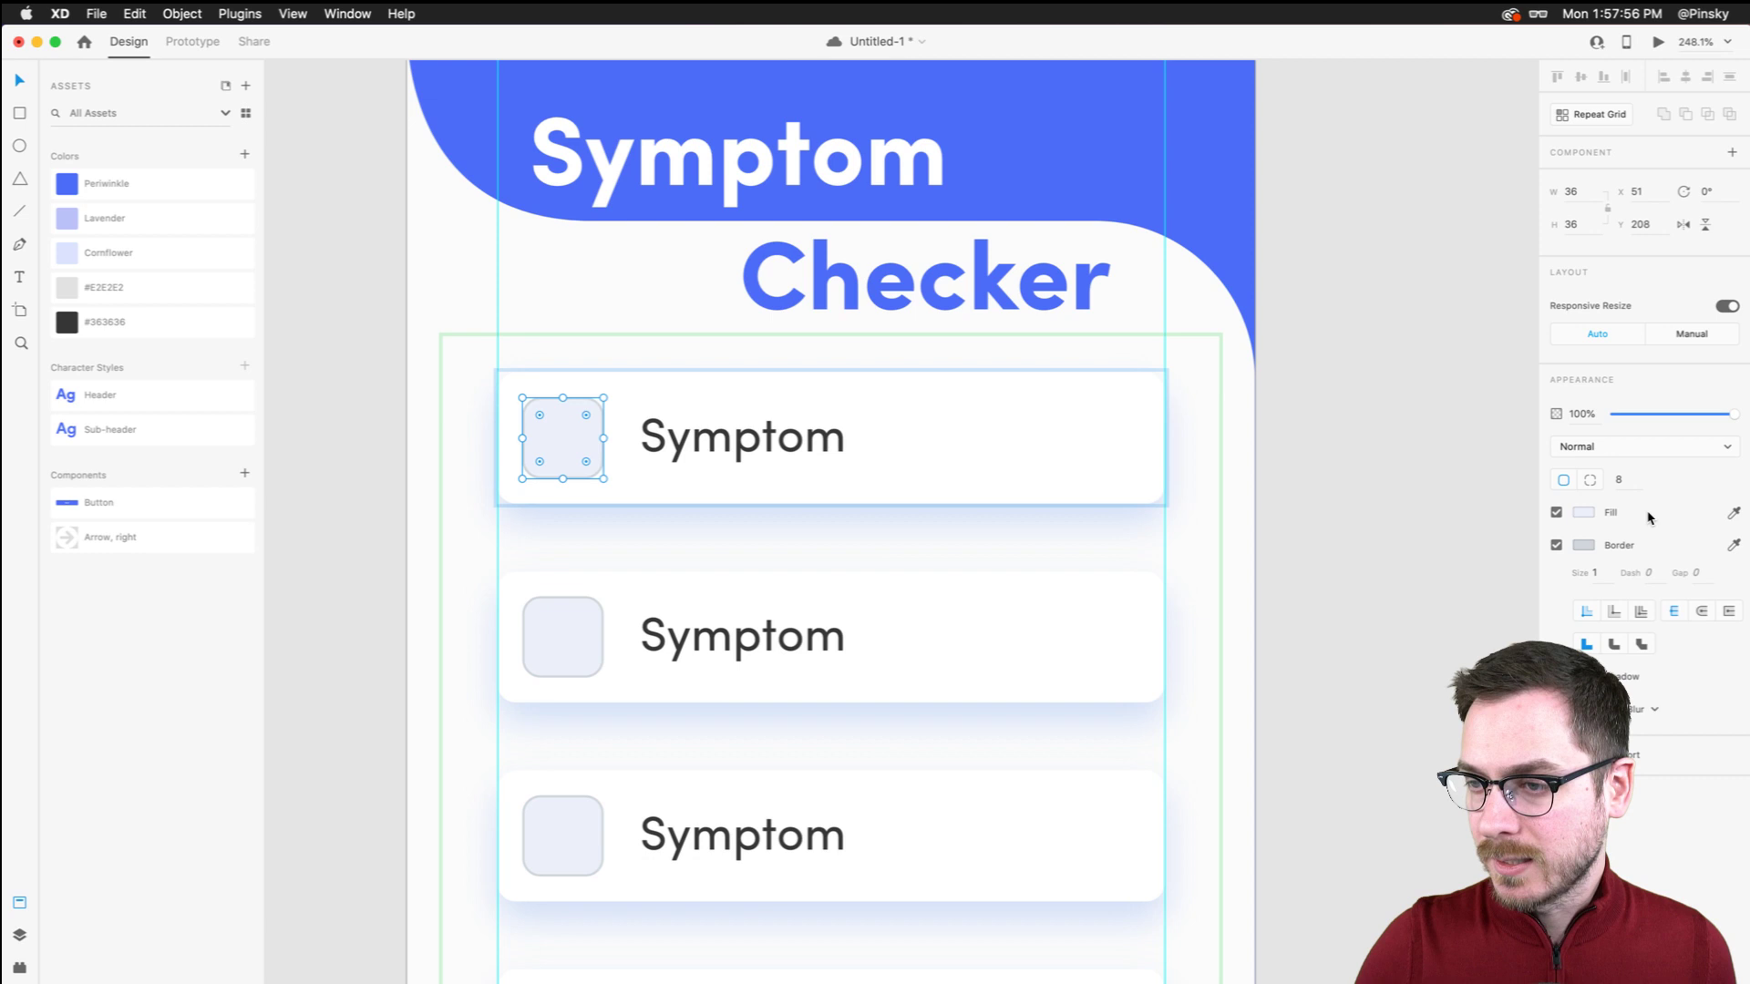
pyautogui.click(1582, 545)
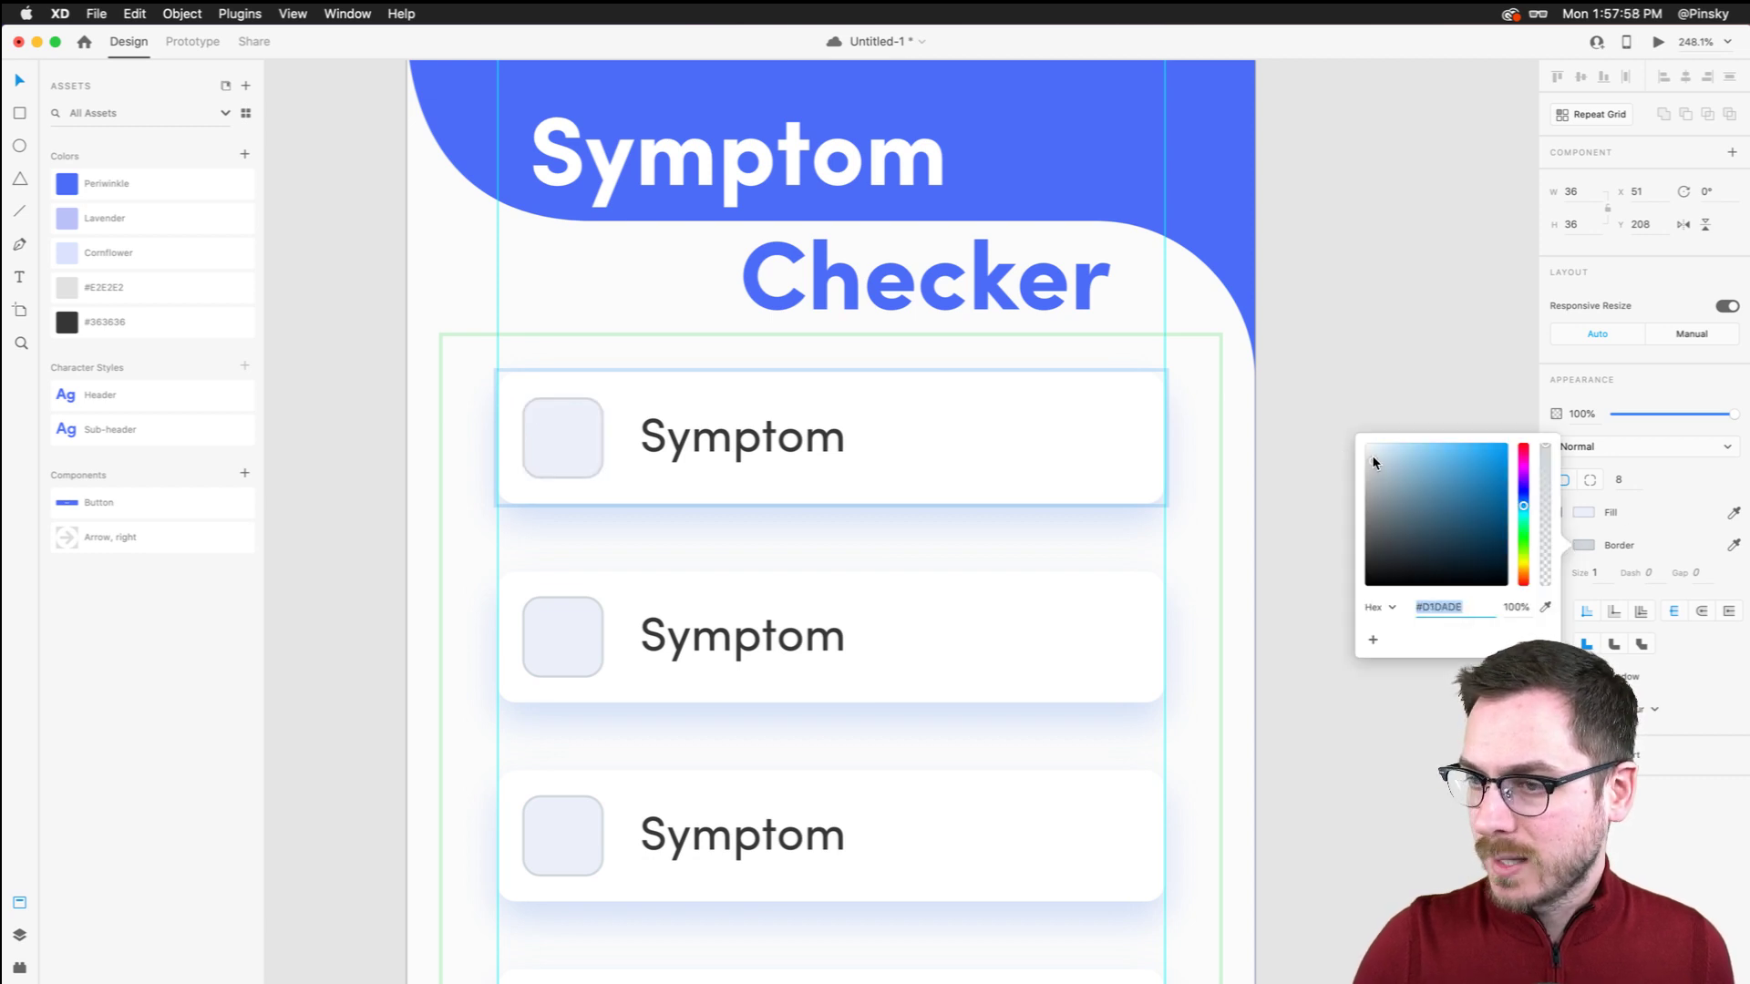
pyautogui.moveTo(1375, 457); pyautogui.dragTo(1369, 452)
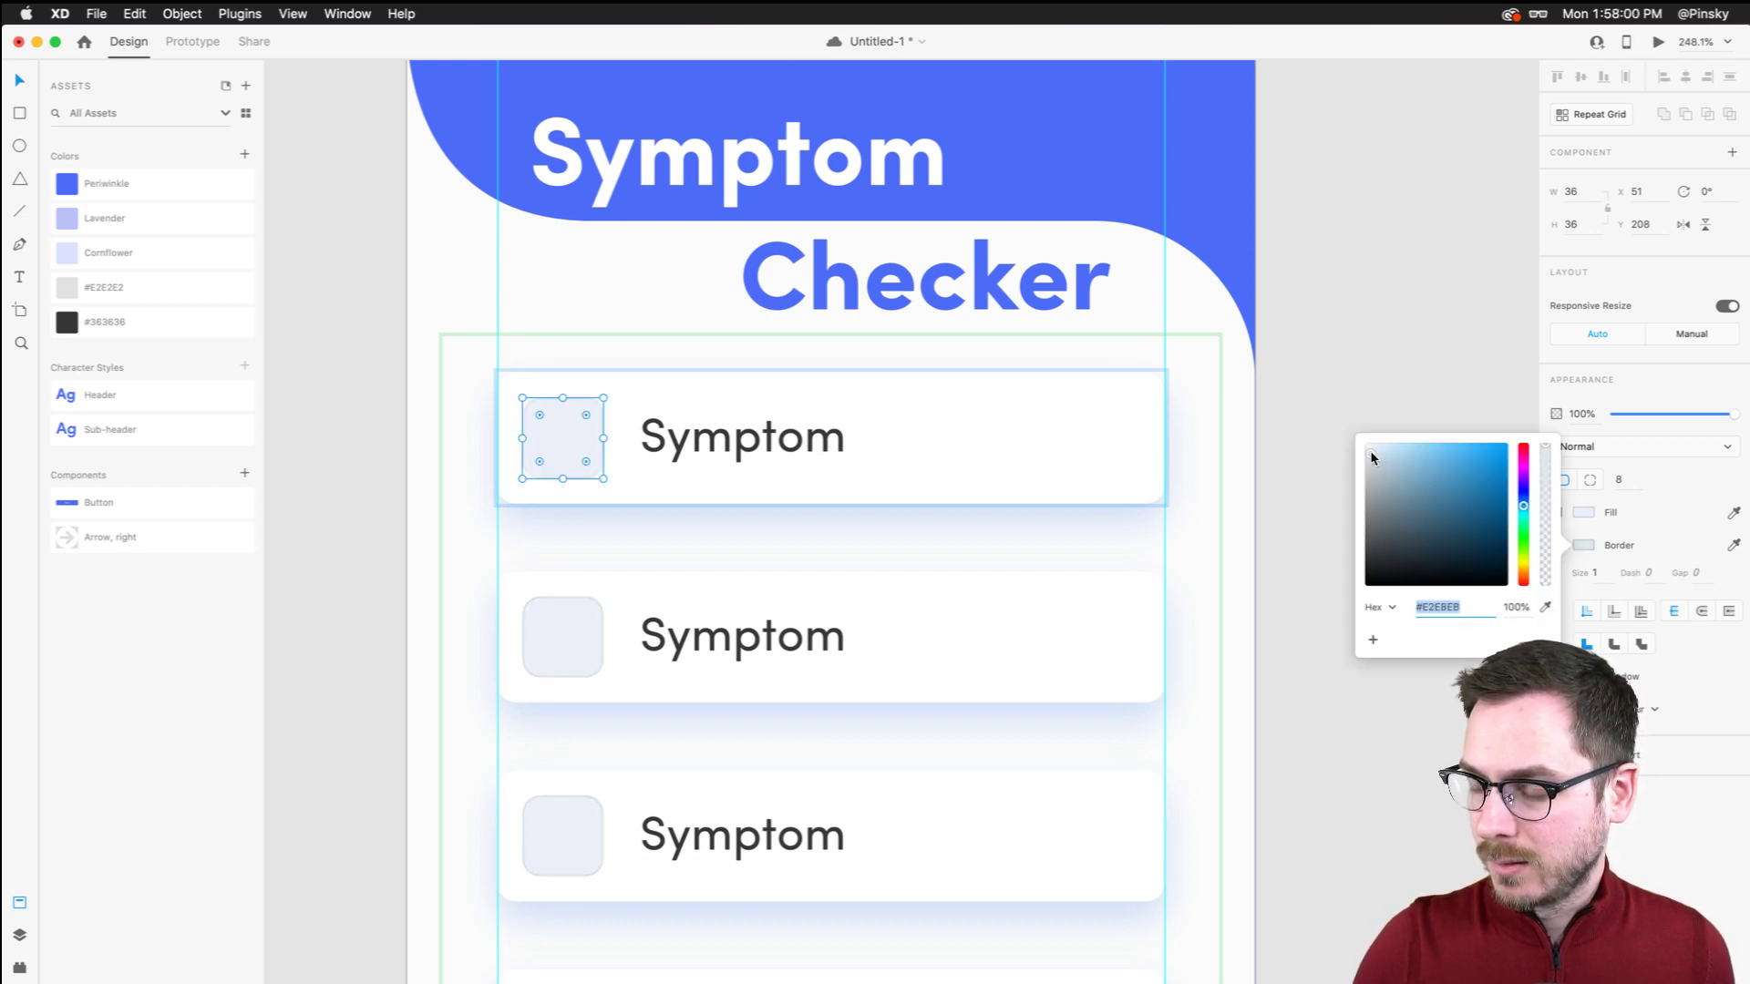
pyautogui.click(1046, 492)
pyautogui.press('super+Return')
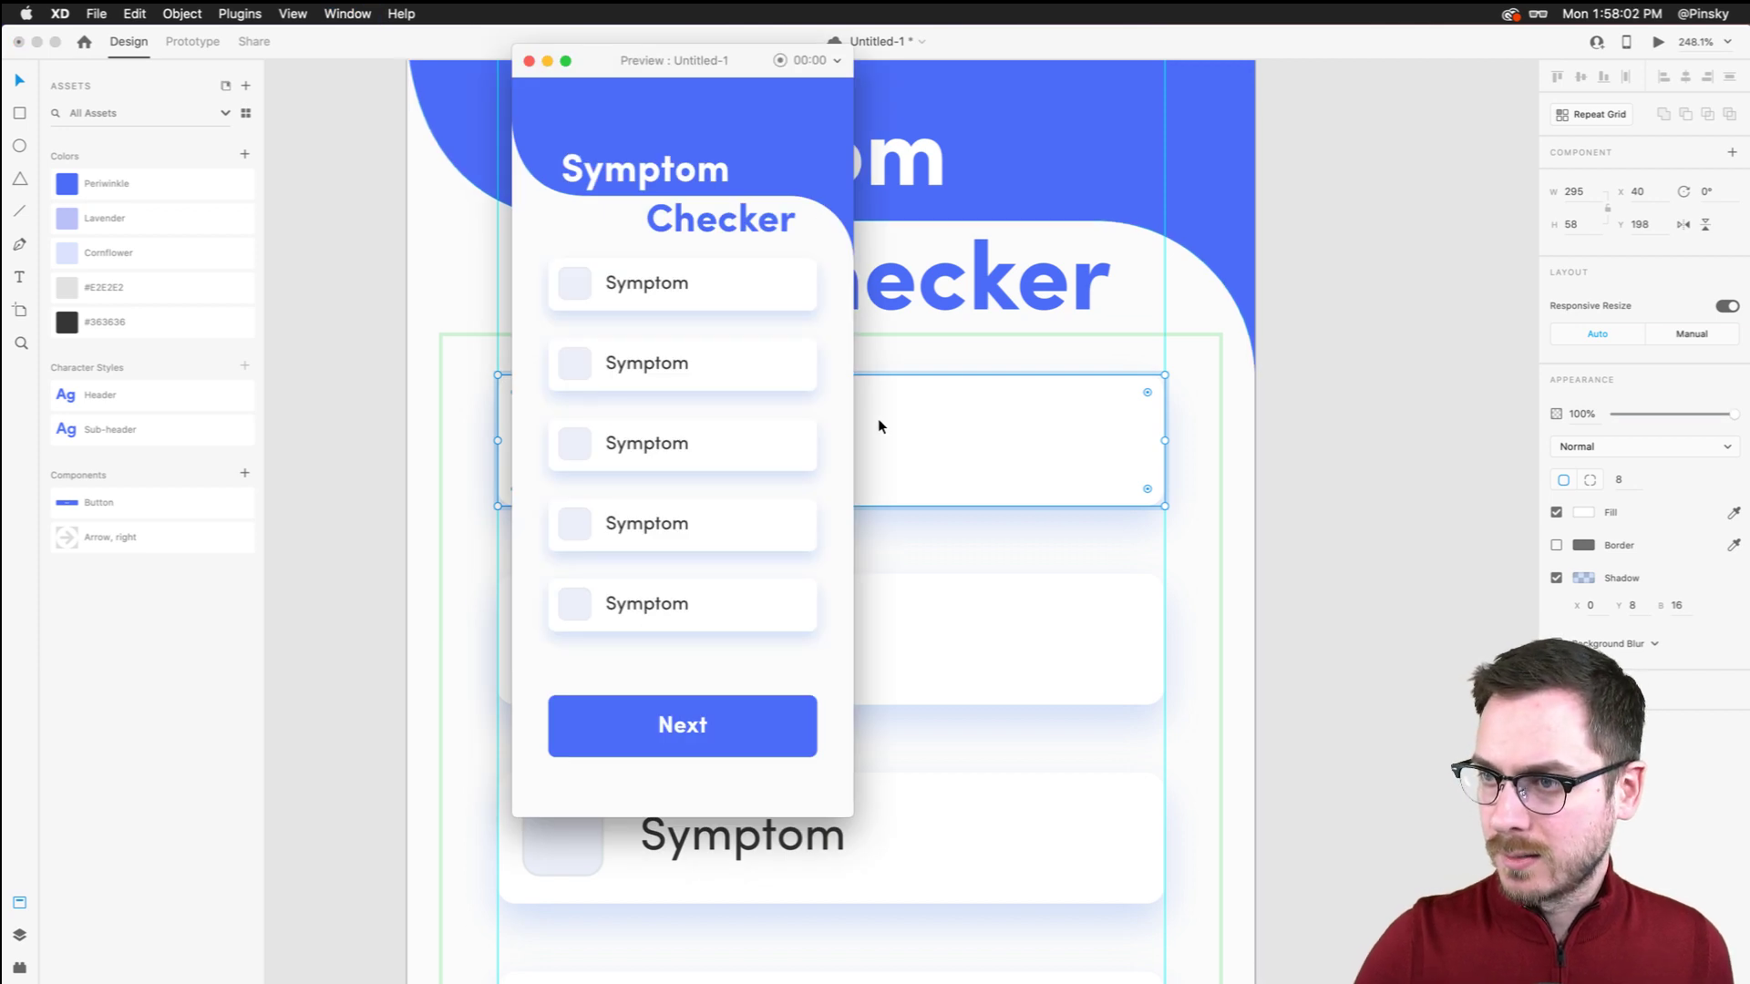
pyautogui.press('super+w')
# Recolour the symptom cards' Symptom labels with the periwinkle blue sampled from the screen's header shape
pyautogui.doubleClick(818, 436)
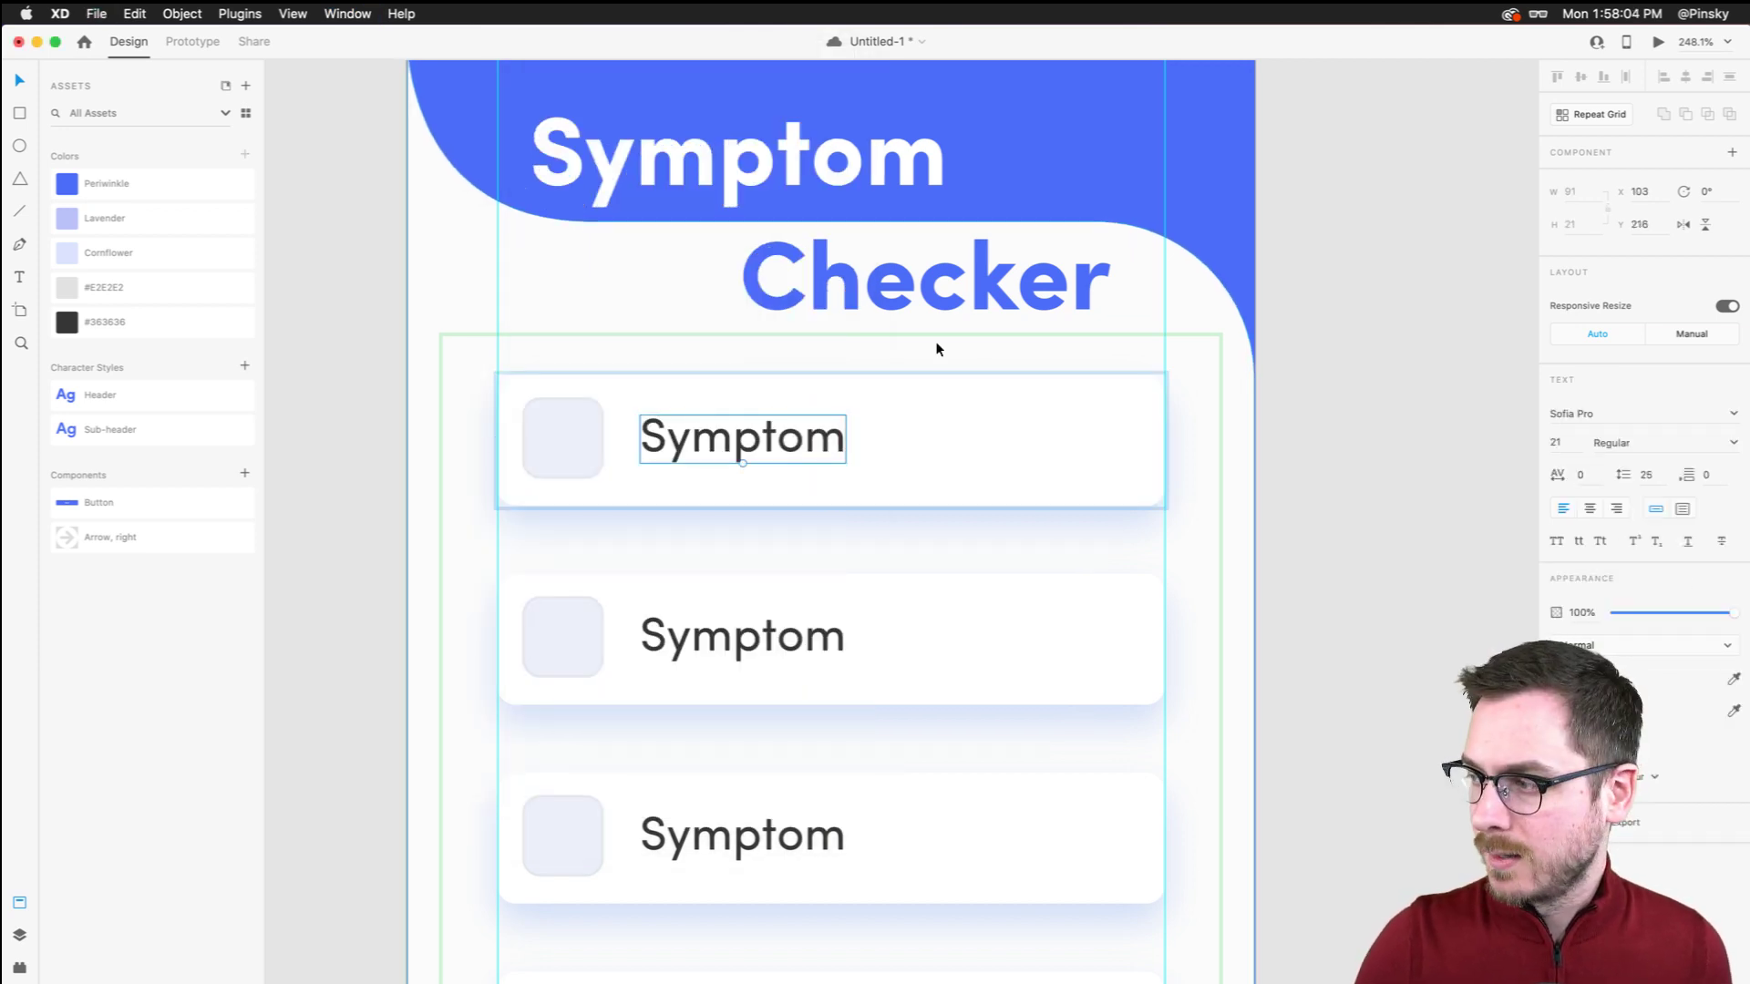
pyautogui.press('i')
pyautogui.click(1063, 144)
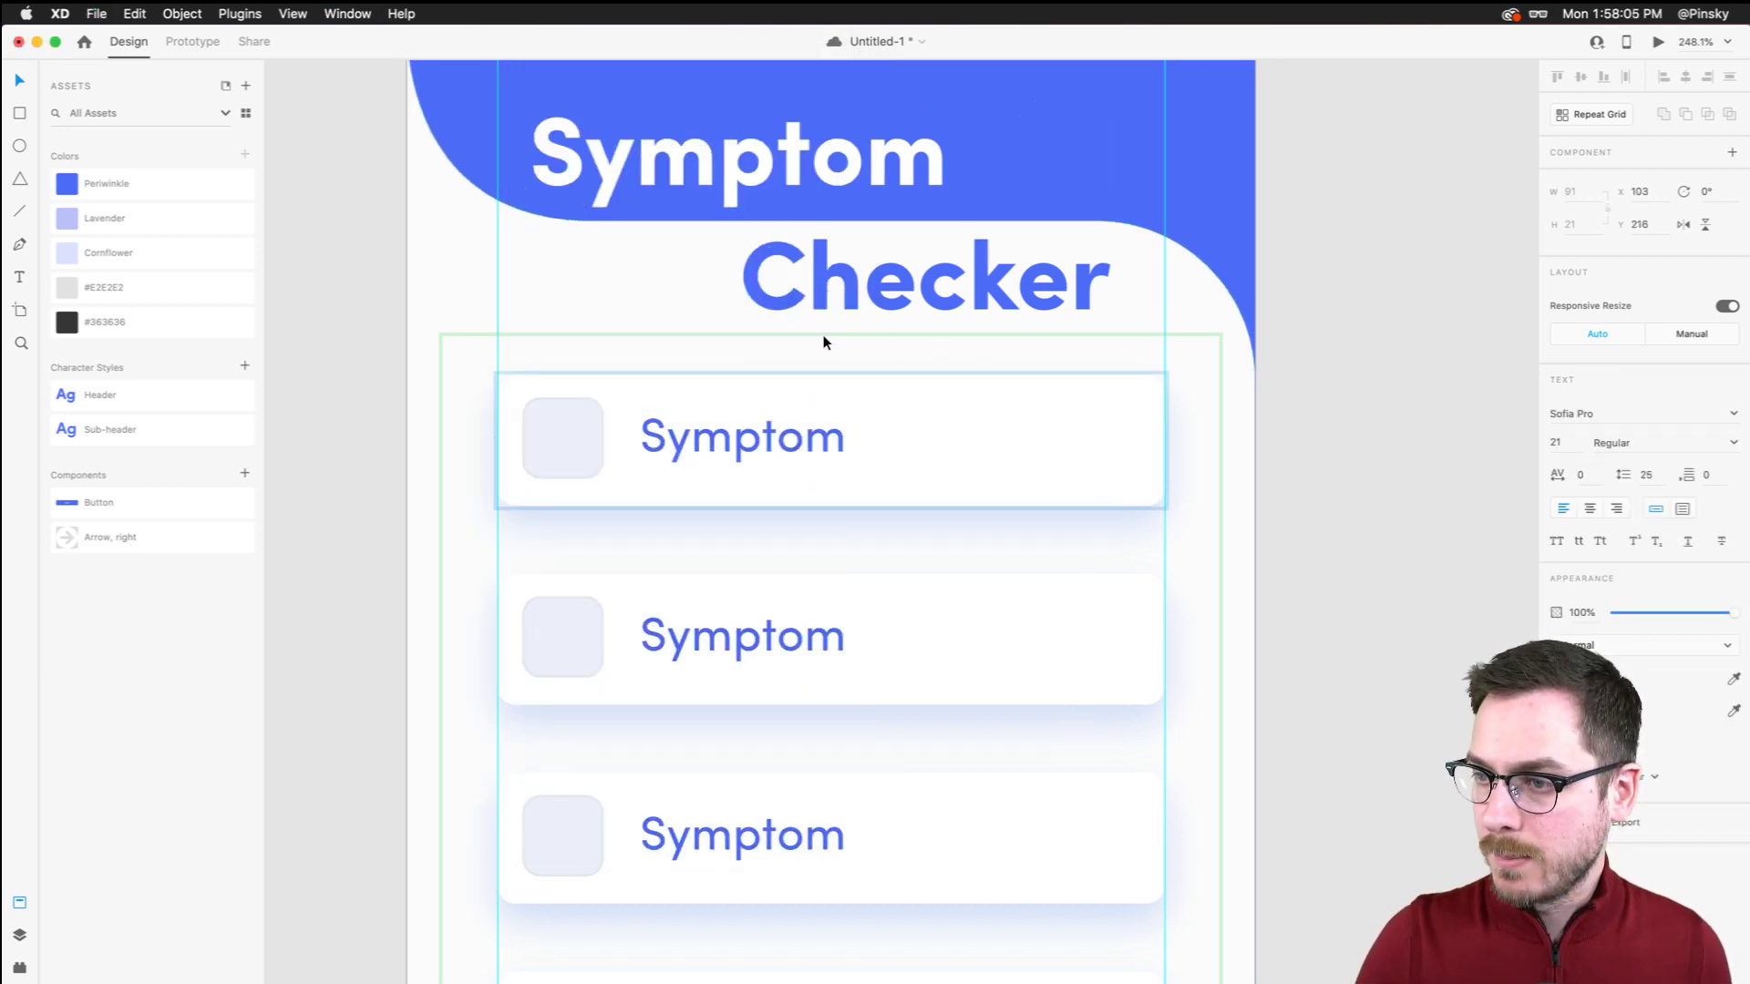
pyautogui.click(575, 437)
pyautogui.click(746, 453)
pyautogui.press('super+minus')
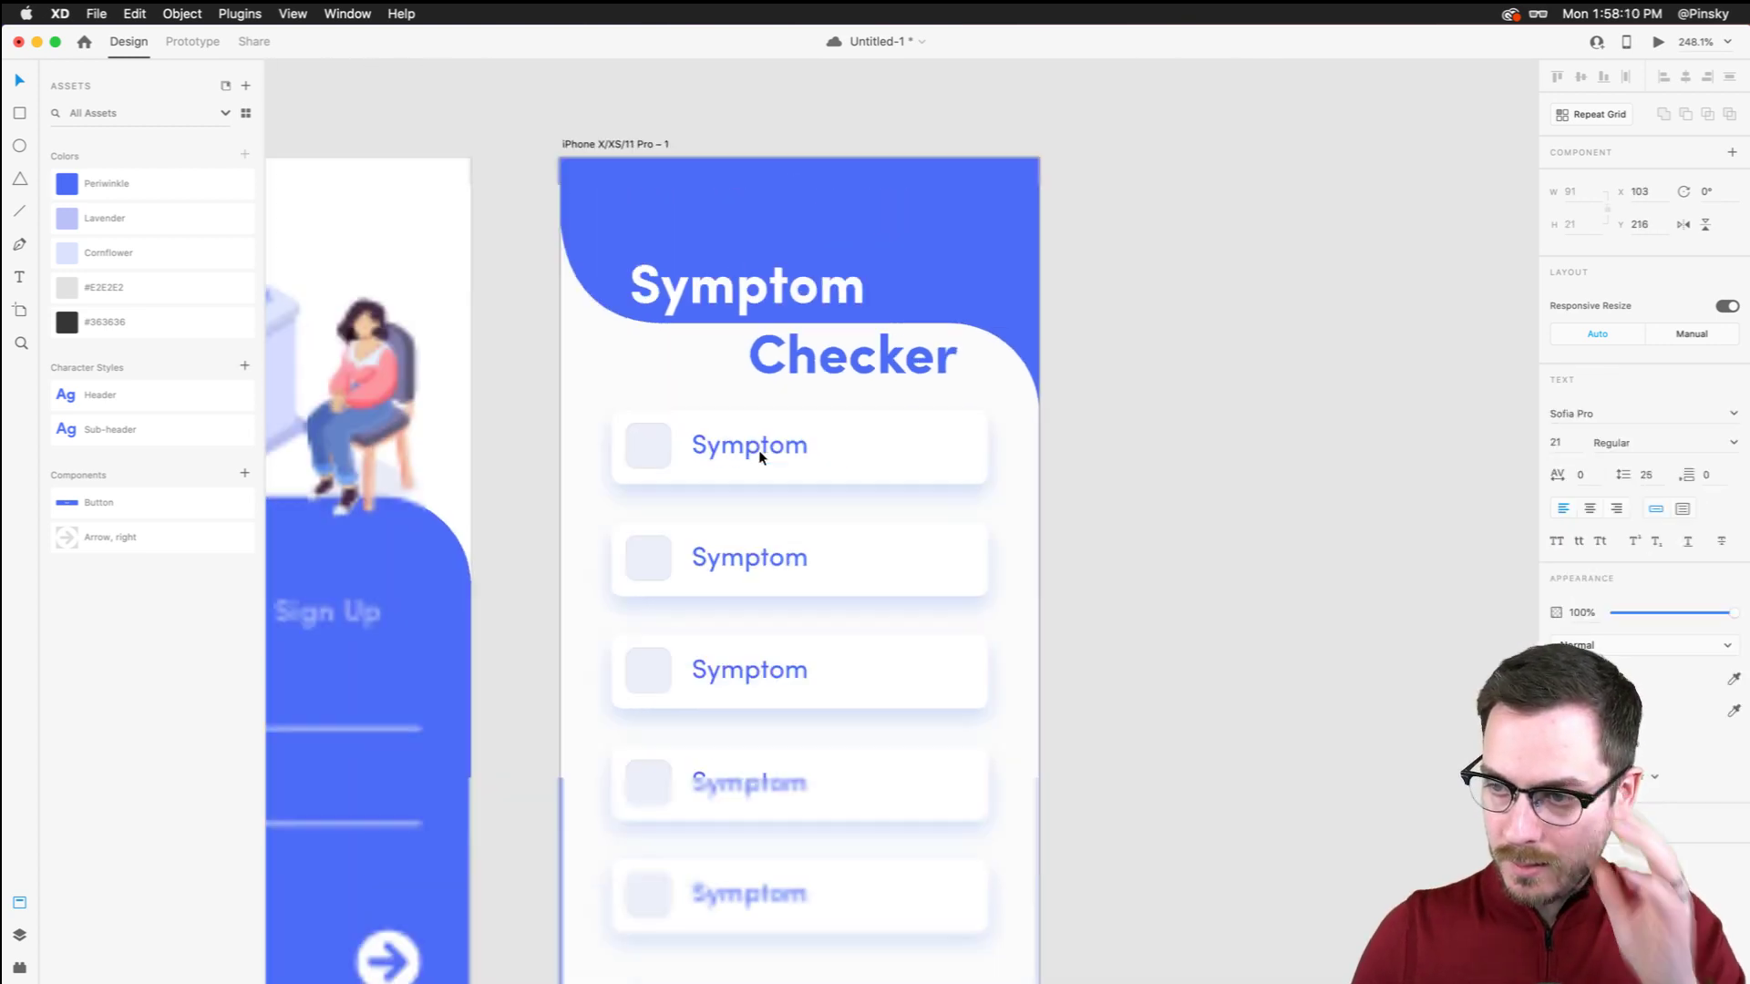
pyautogui.scroll(-3, 758, 450)
pyautogui.scroll(4, 759, 450)
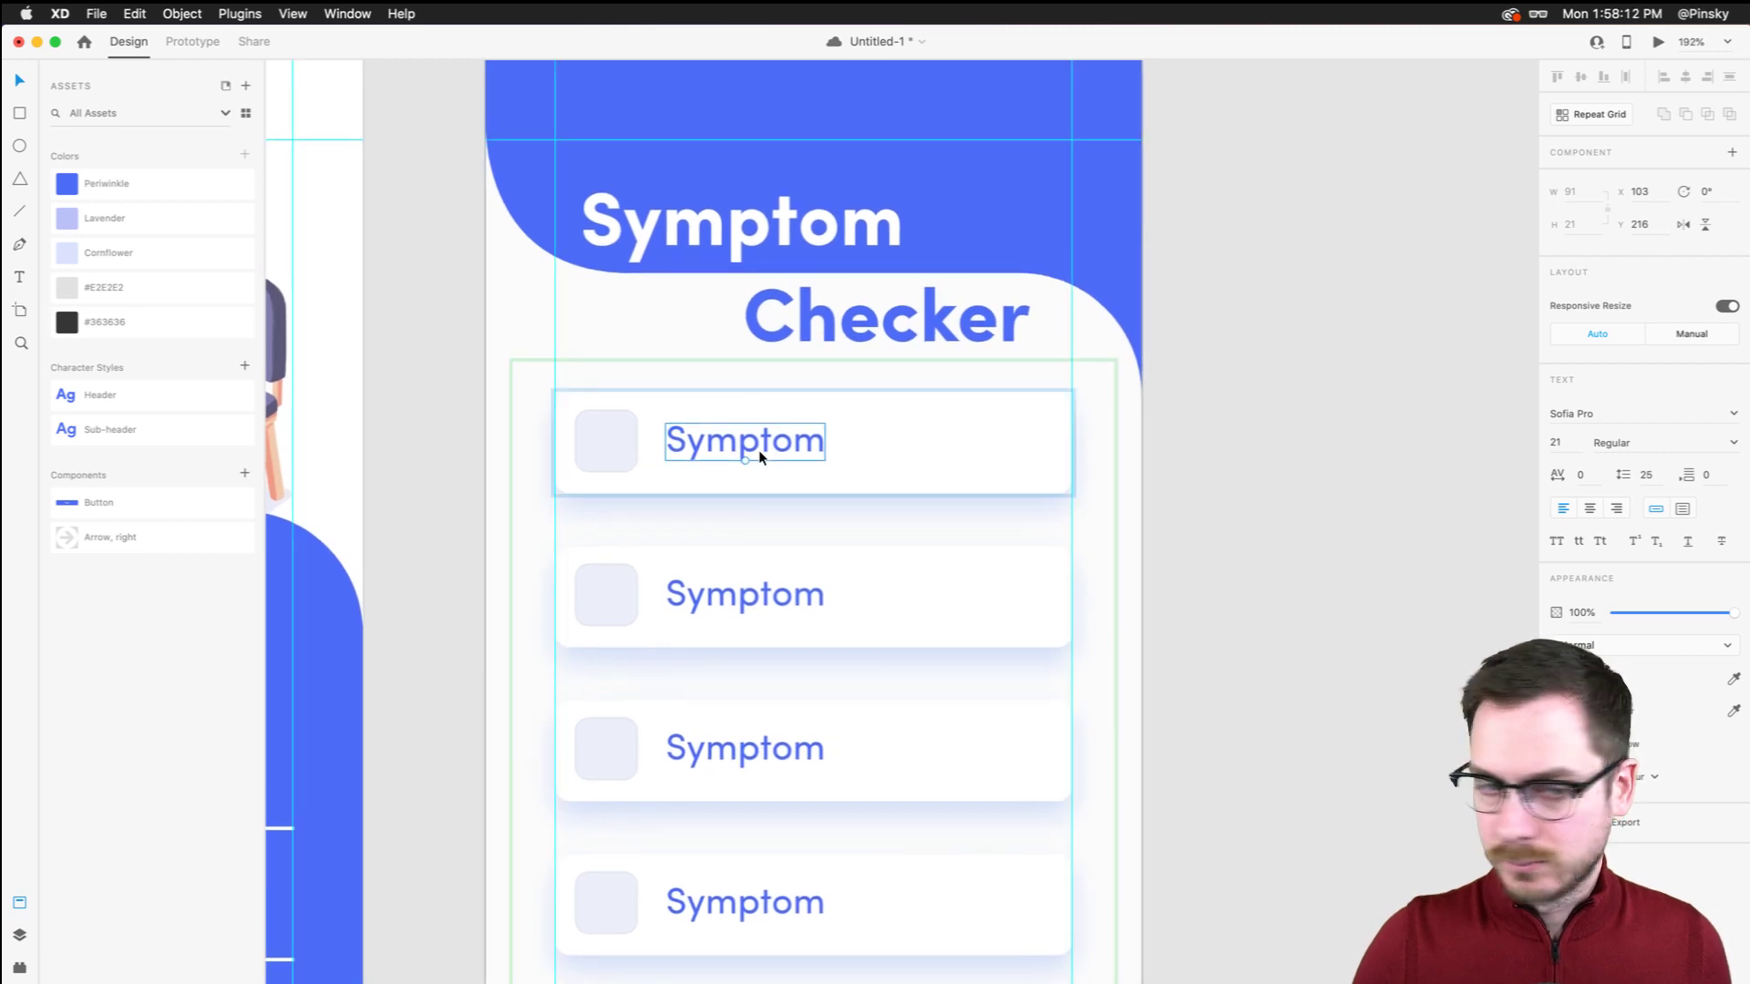
pyautogui.press('super+0')
pyautogui.click(986, 529)
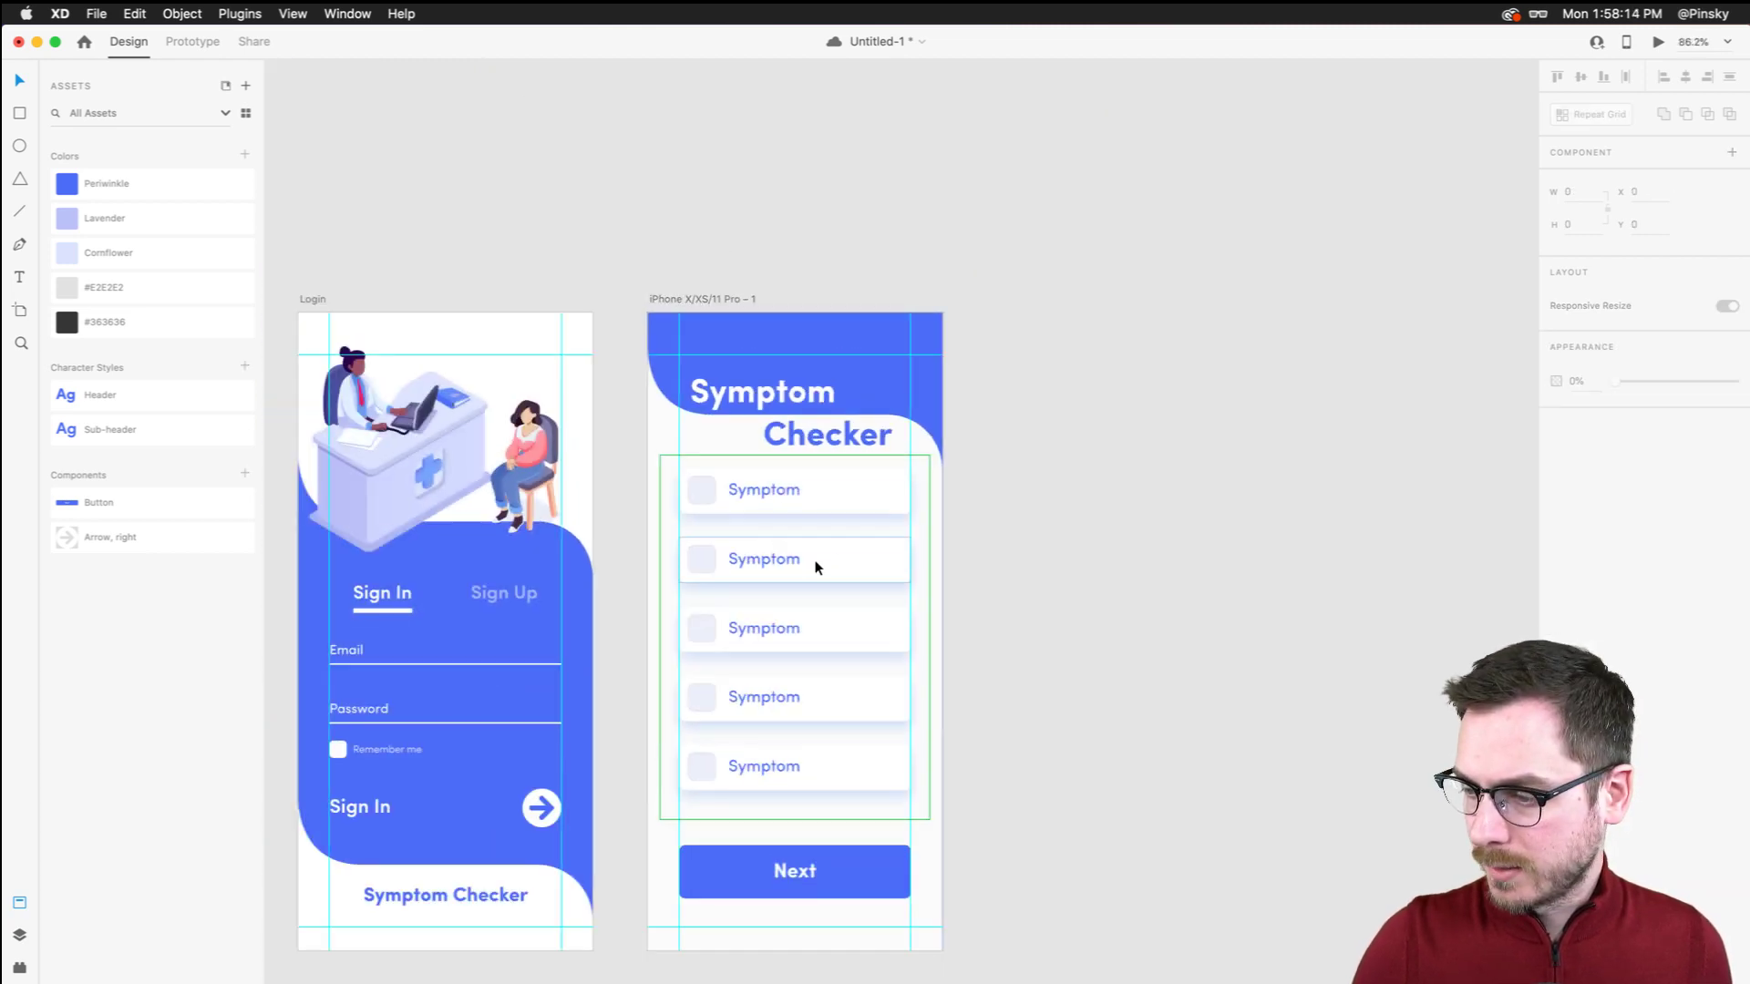
# Move the symptom repeat grid slightly down, widen the vertical spacing between its cards, and save the document
pyautogui.click(817, 567)
pyautogui.moveTo(805, 531)
pyautogui.mouseDown()
pyautogui.moveTo(811, 490)
pyautogui.moveTo(808, 538)
pyautogui.mouseUp()
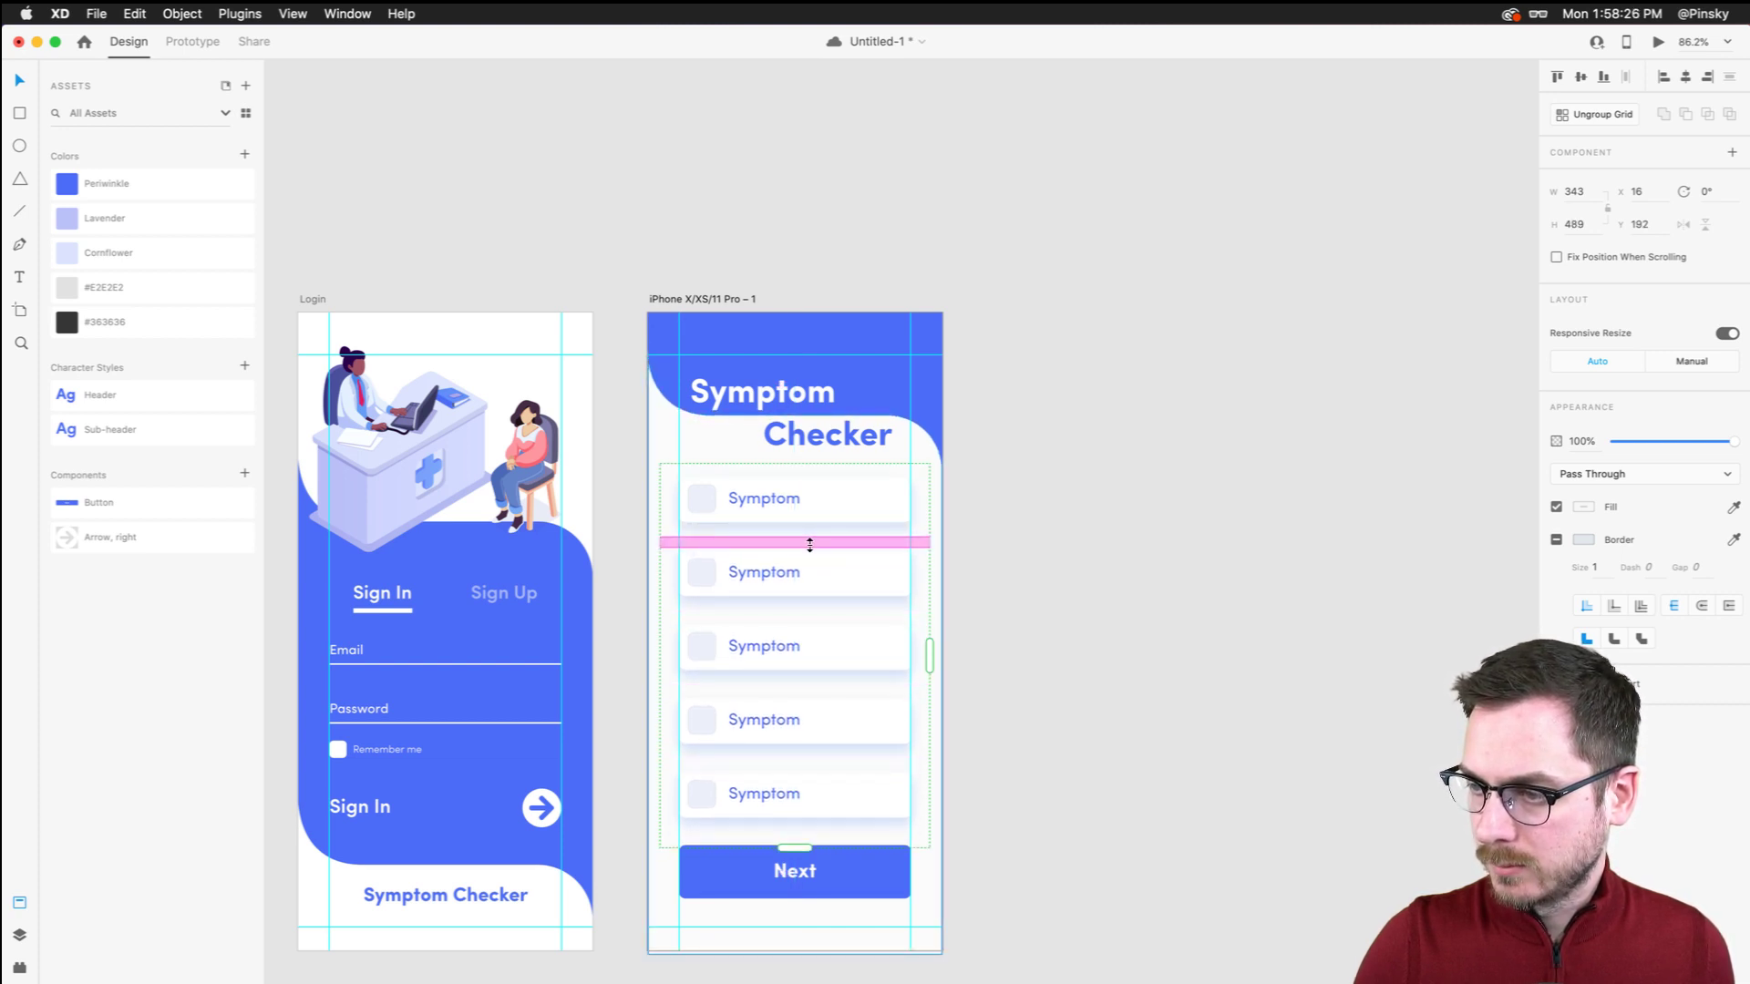
pyautogui.click(928, 531)
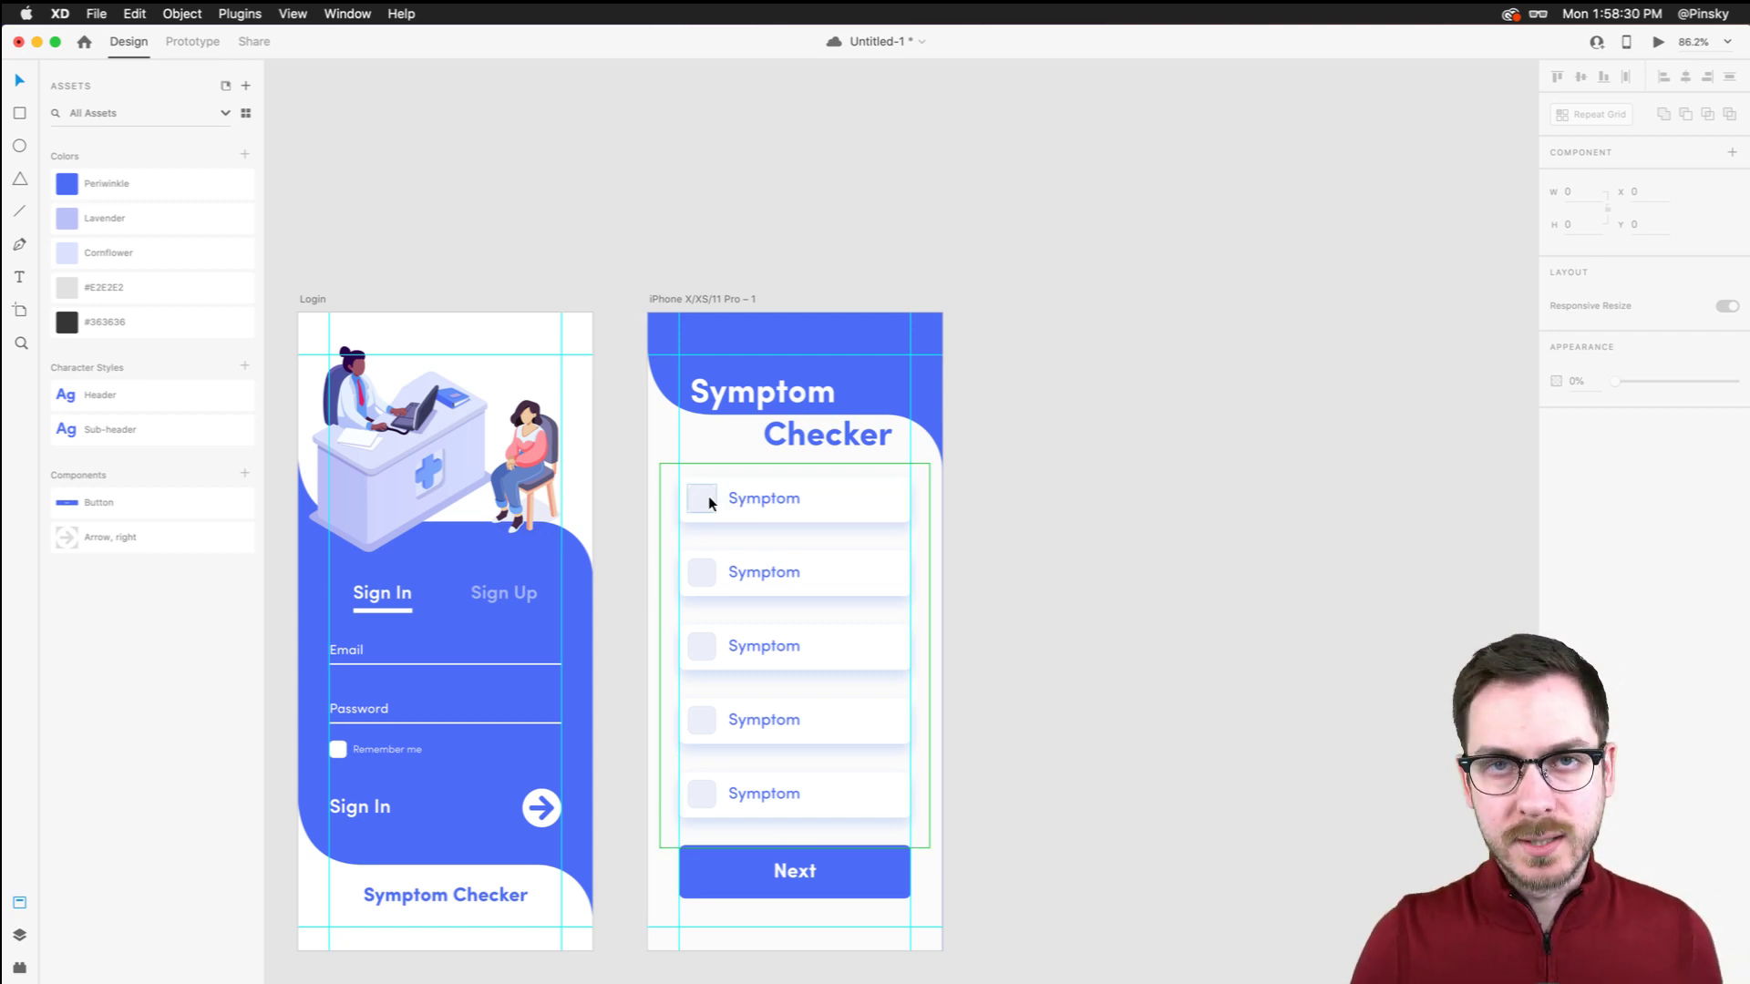
pyautogui.scroll(5, 708, 501)
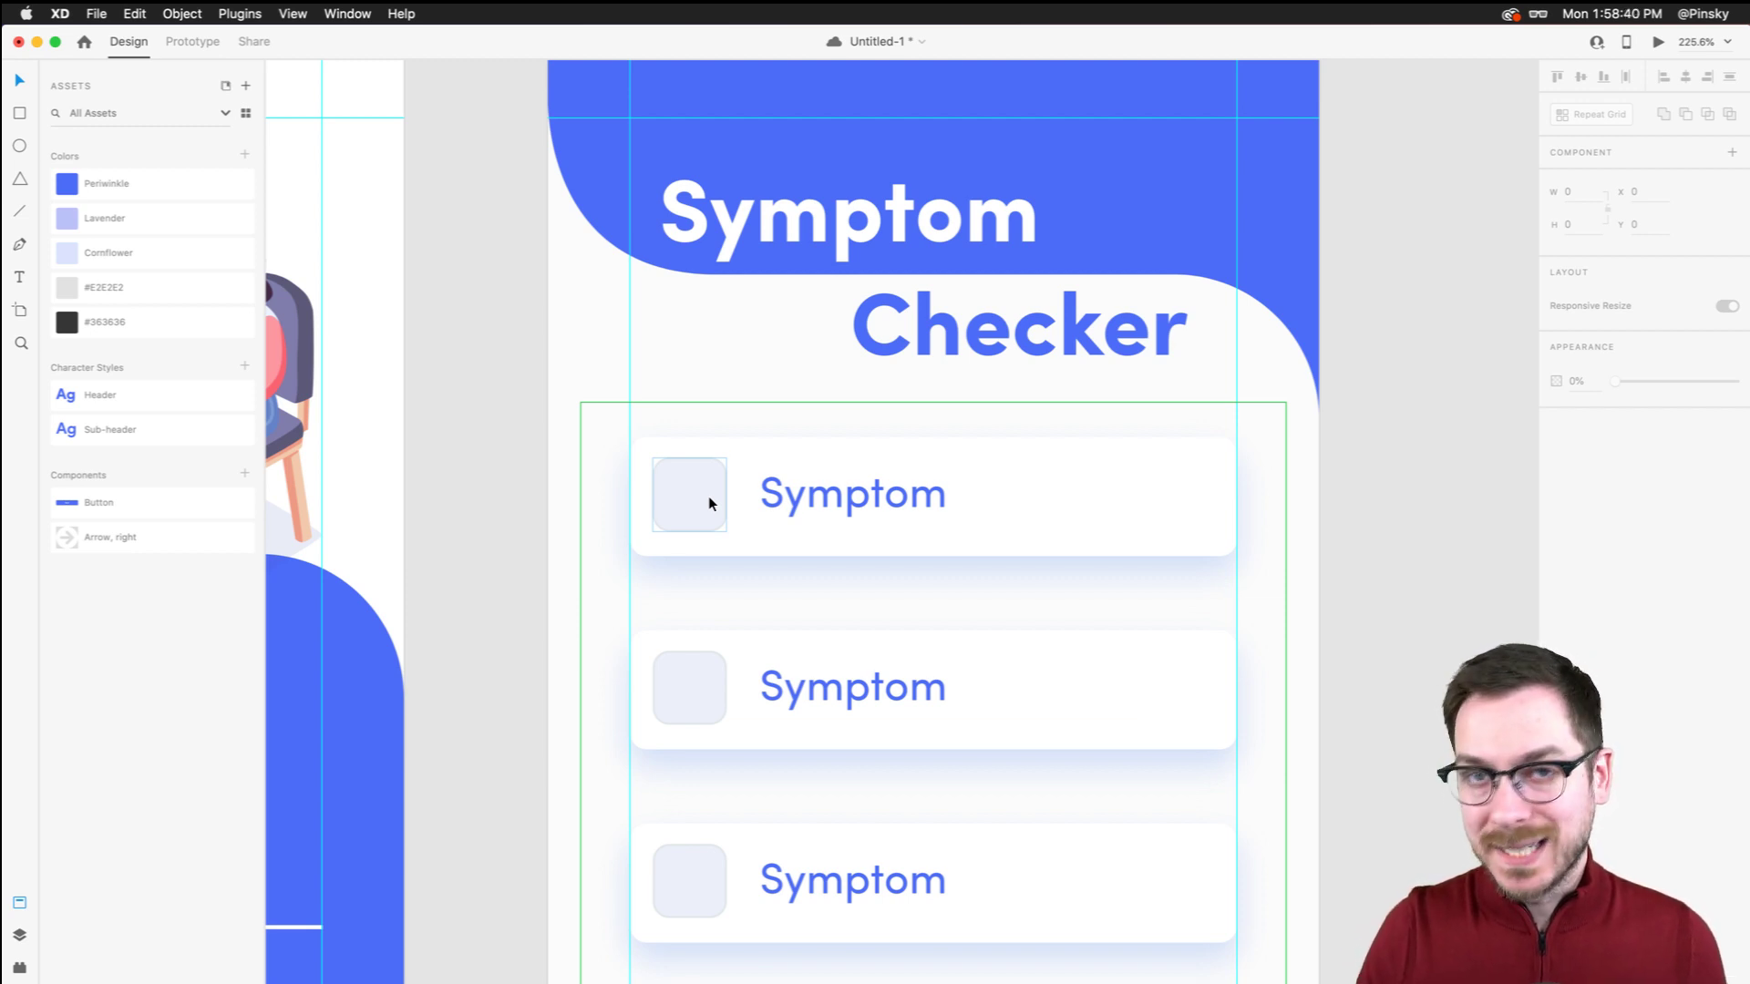
pyautogui.press('super+s')
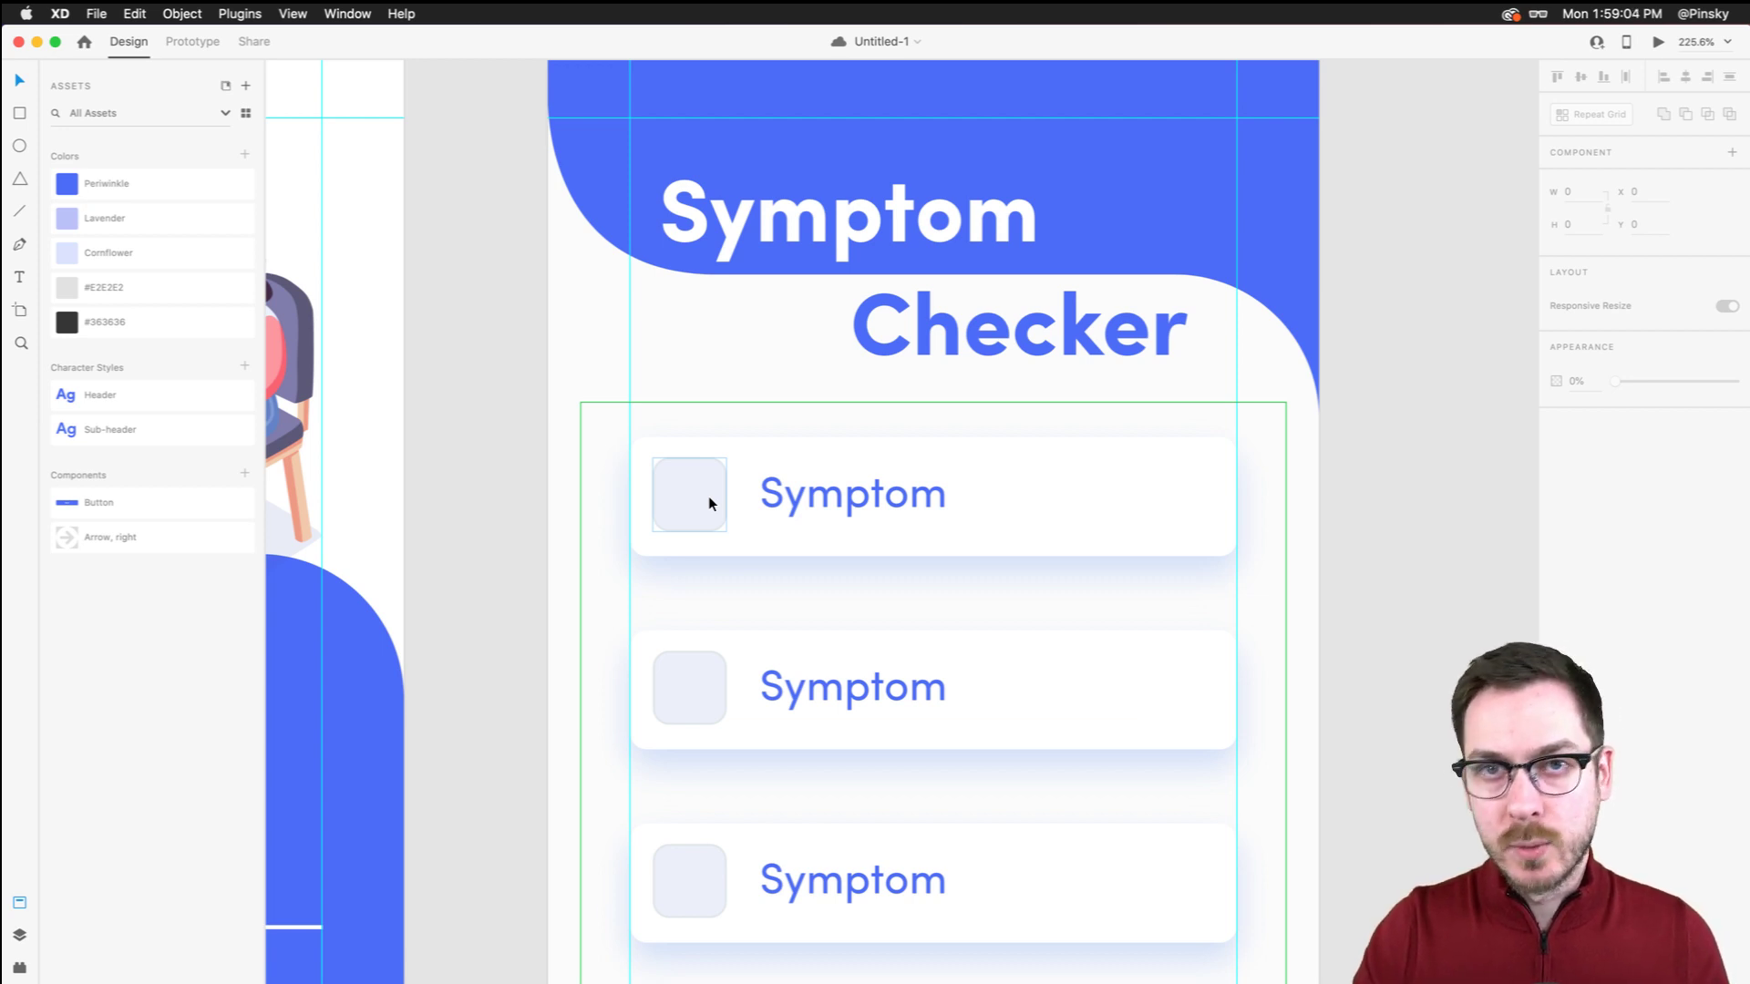
# Examine the symptom cards' label colour, checkboxes and spacing from the header down to the Next button
pyautogui.scroll(5, 708, 496)
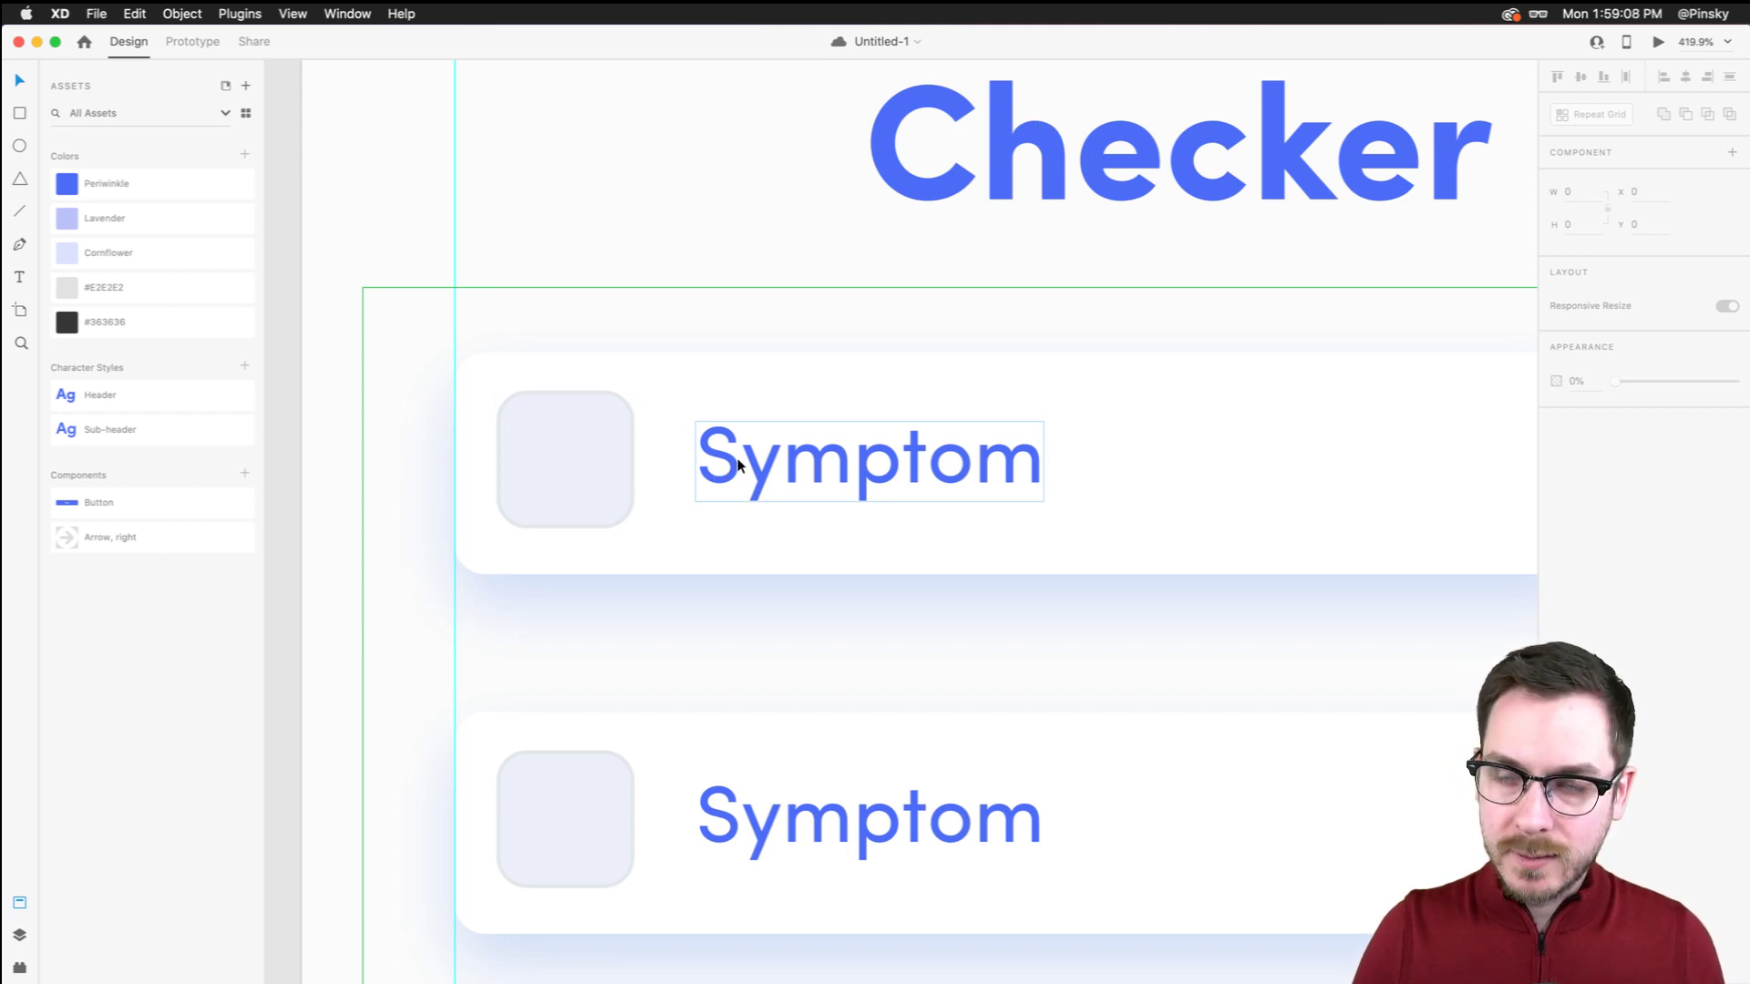
pyautogui.doubleClick(820, 466)
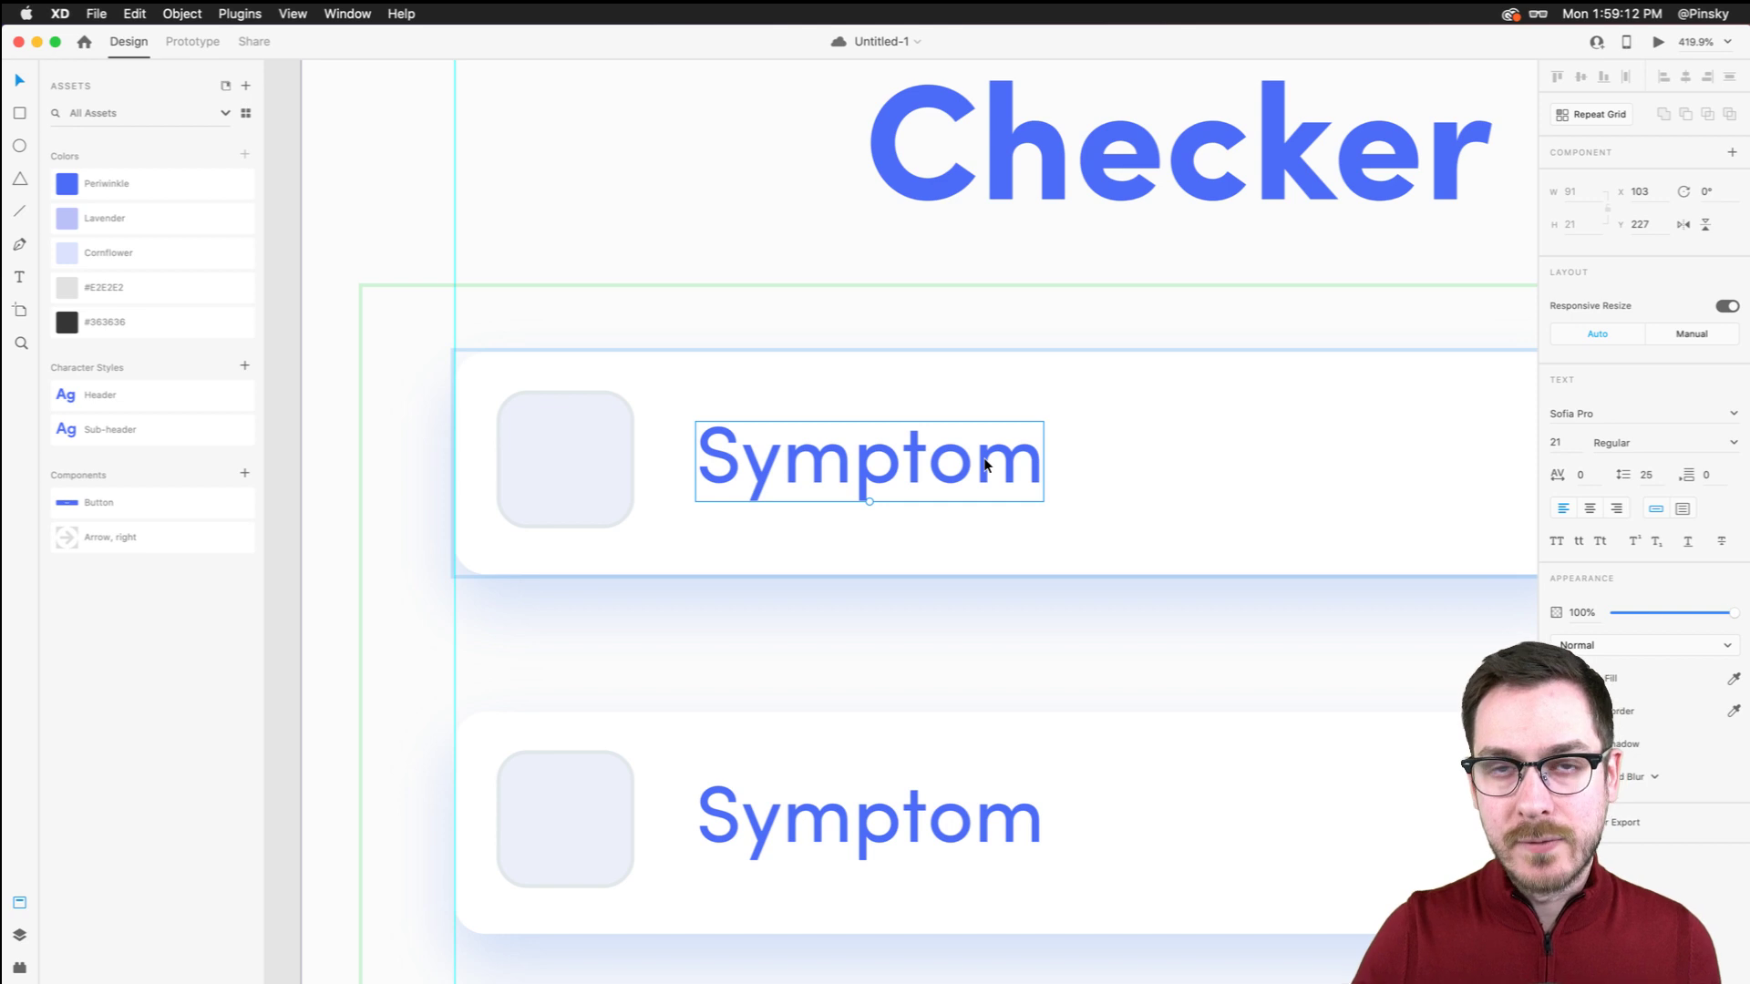
pyautogui.press('super+minus')
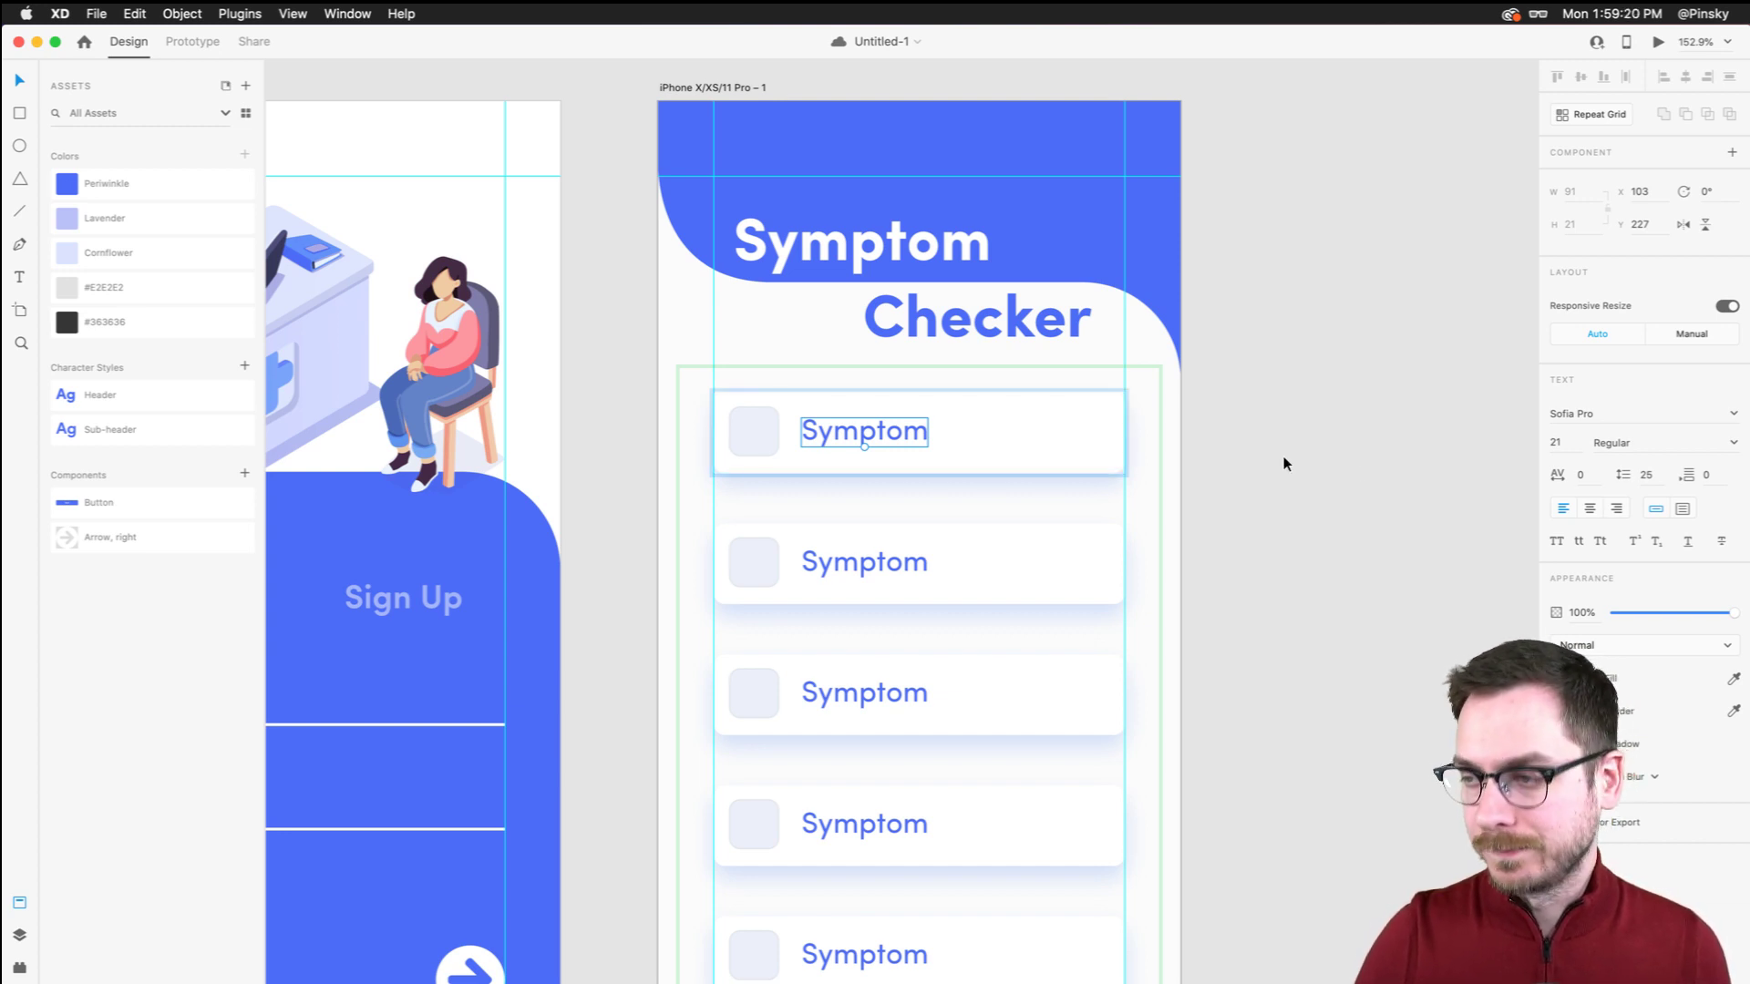
pyautogui.click(1334, 472)
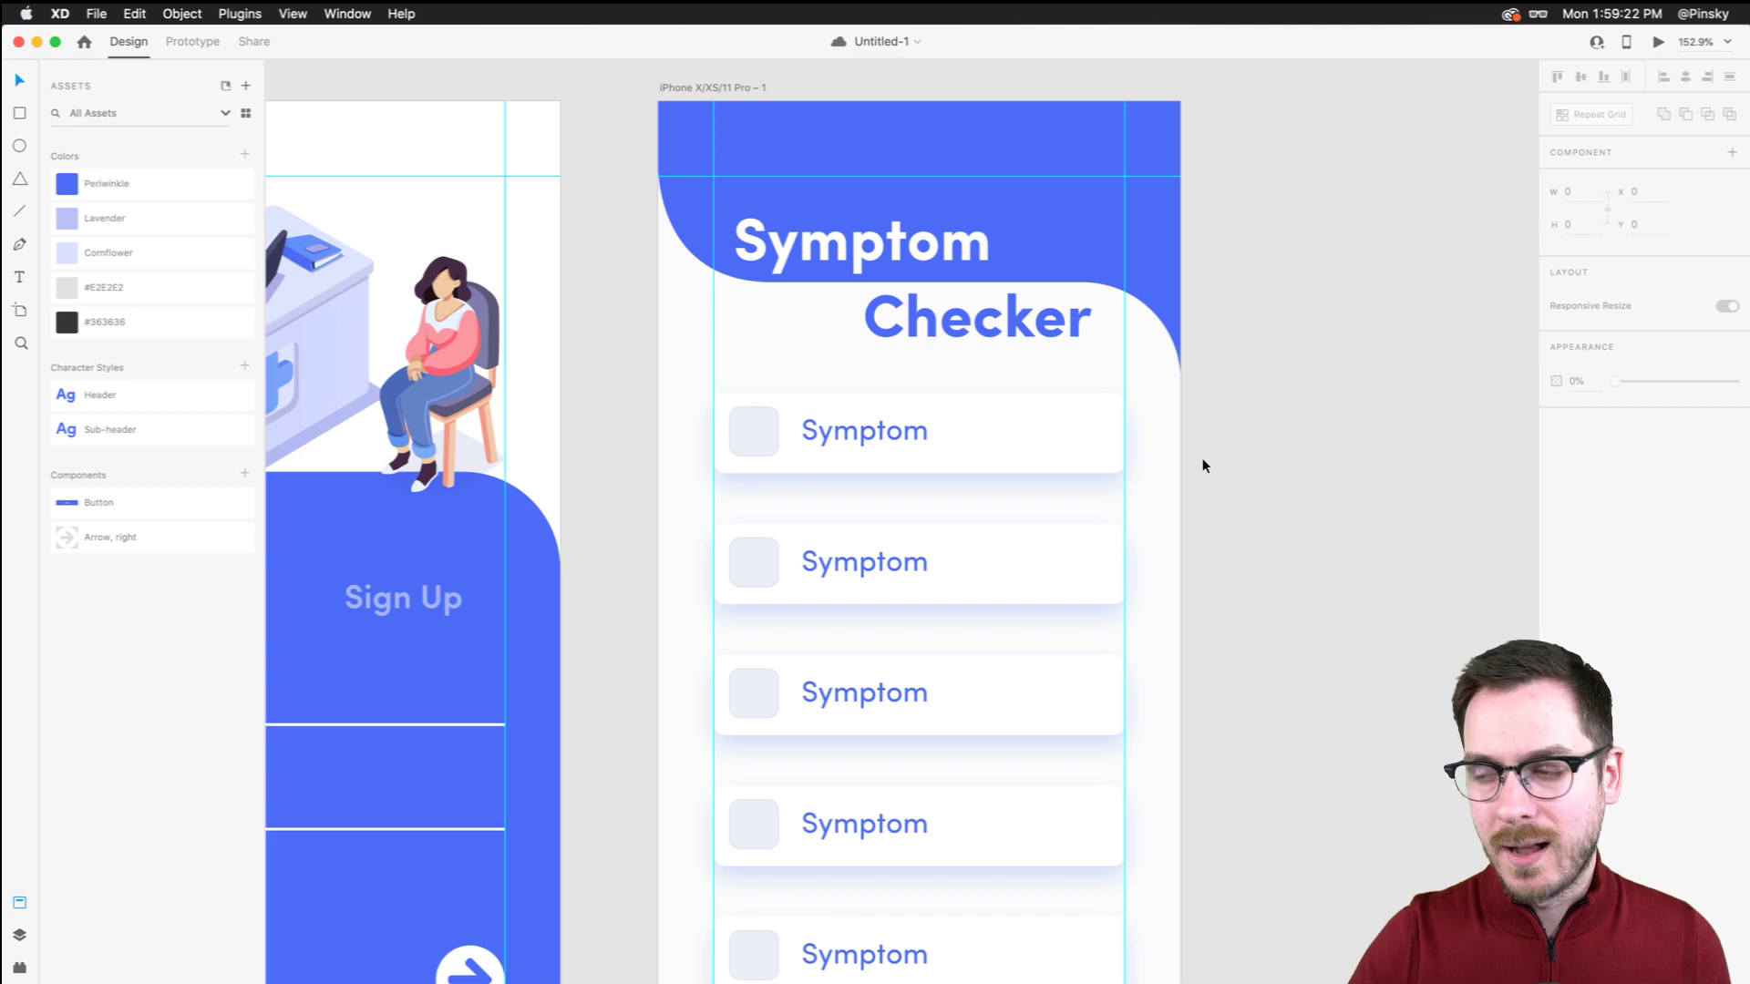
pyautogui.scroll(3, 1050, 481)
pyautogui.scroll(-2, 1050, 481)
pyautogui.scroll(-2, 1050, 490)
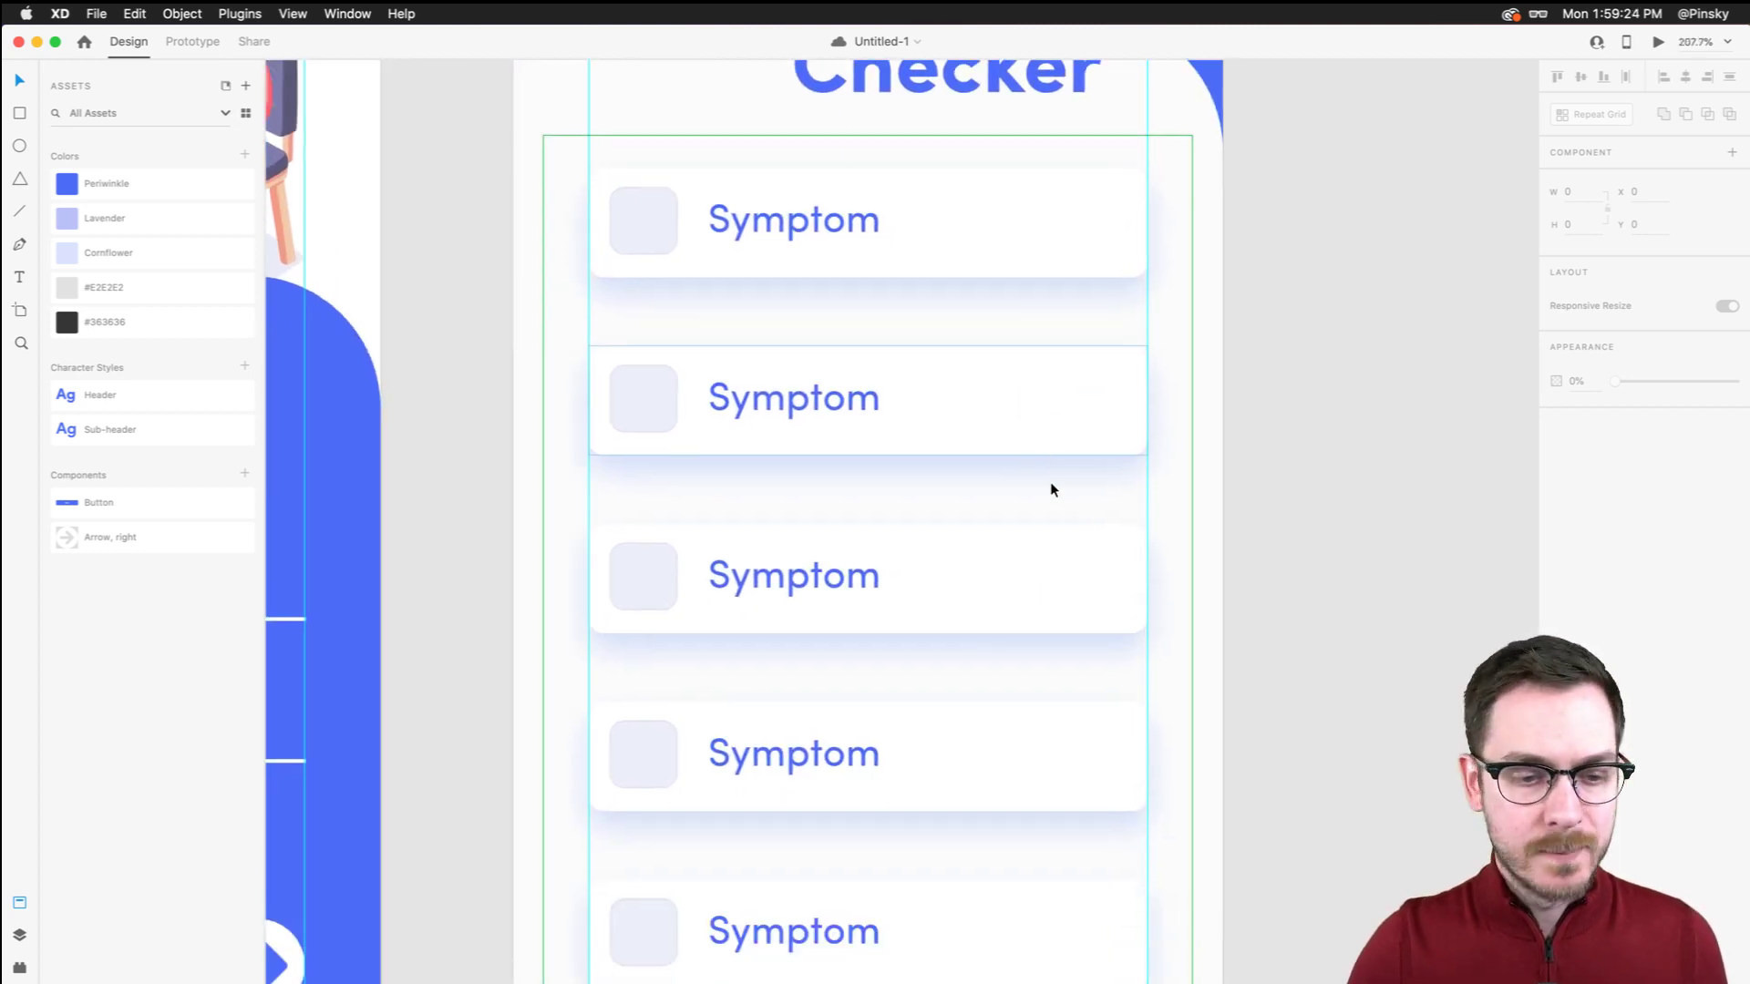
pyautogui.scroll(-3, 1050, 490)
pyautogui.scroll(-2, 719, 490)
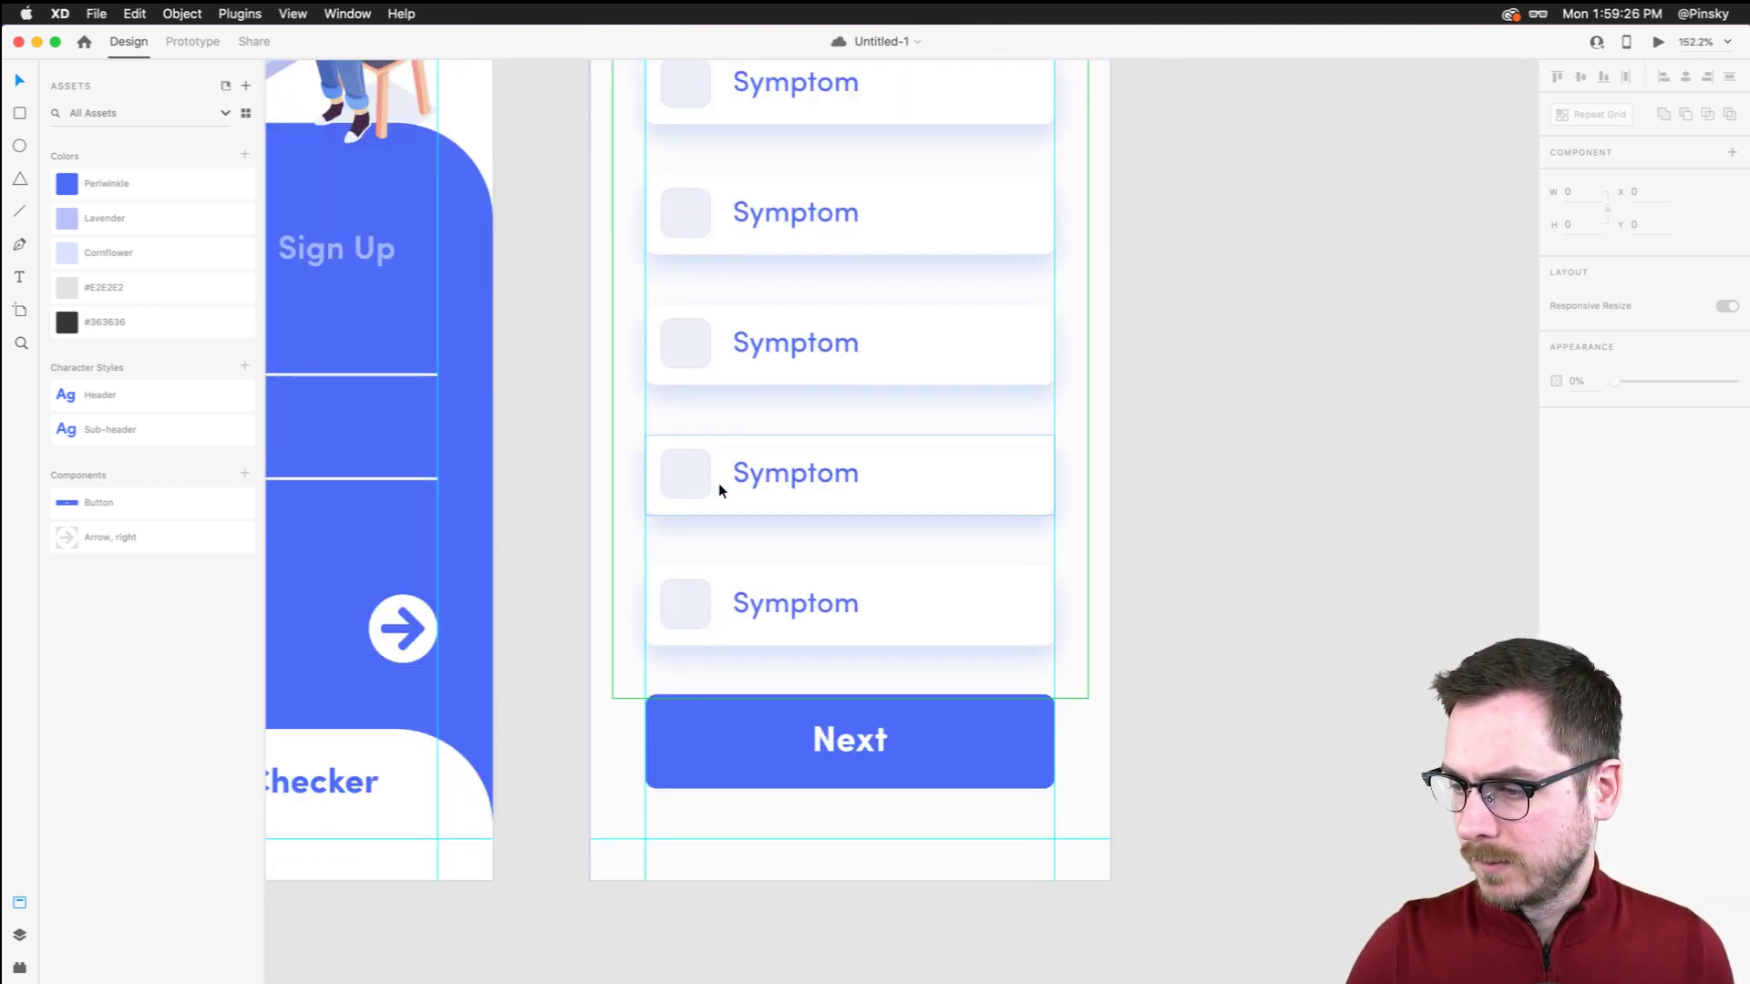
pyautogui.scroll(4, 718, 489)
pyautogui.click(776, 434)
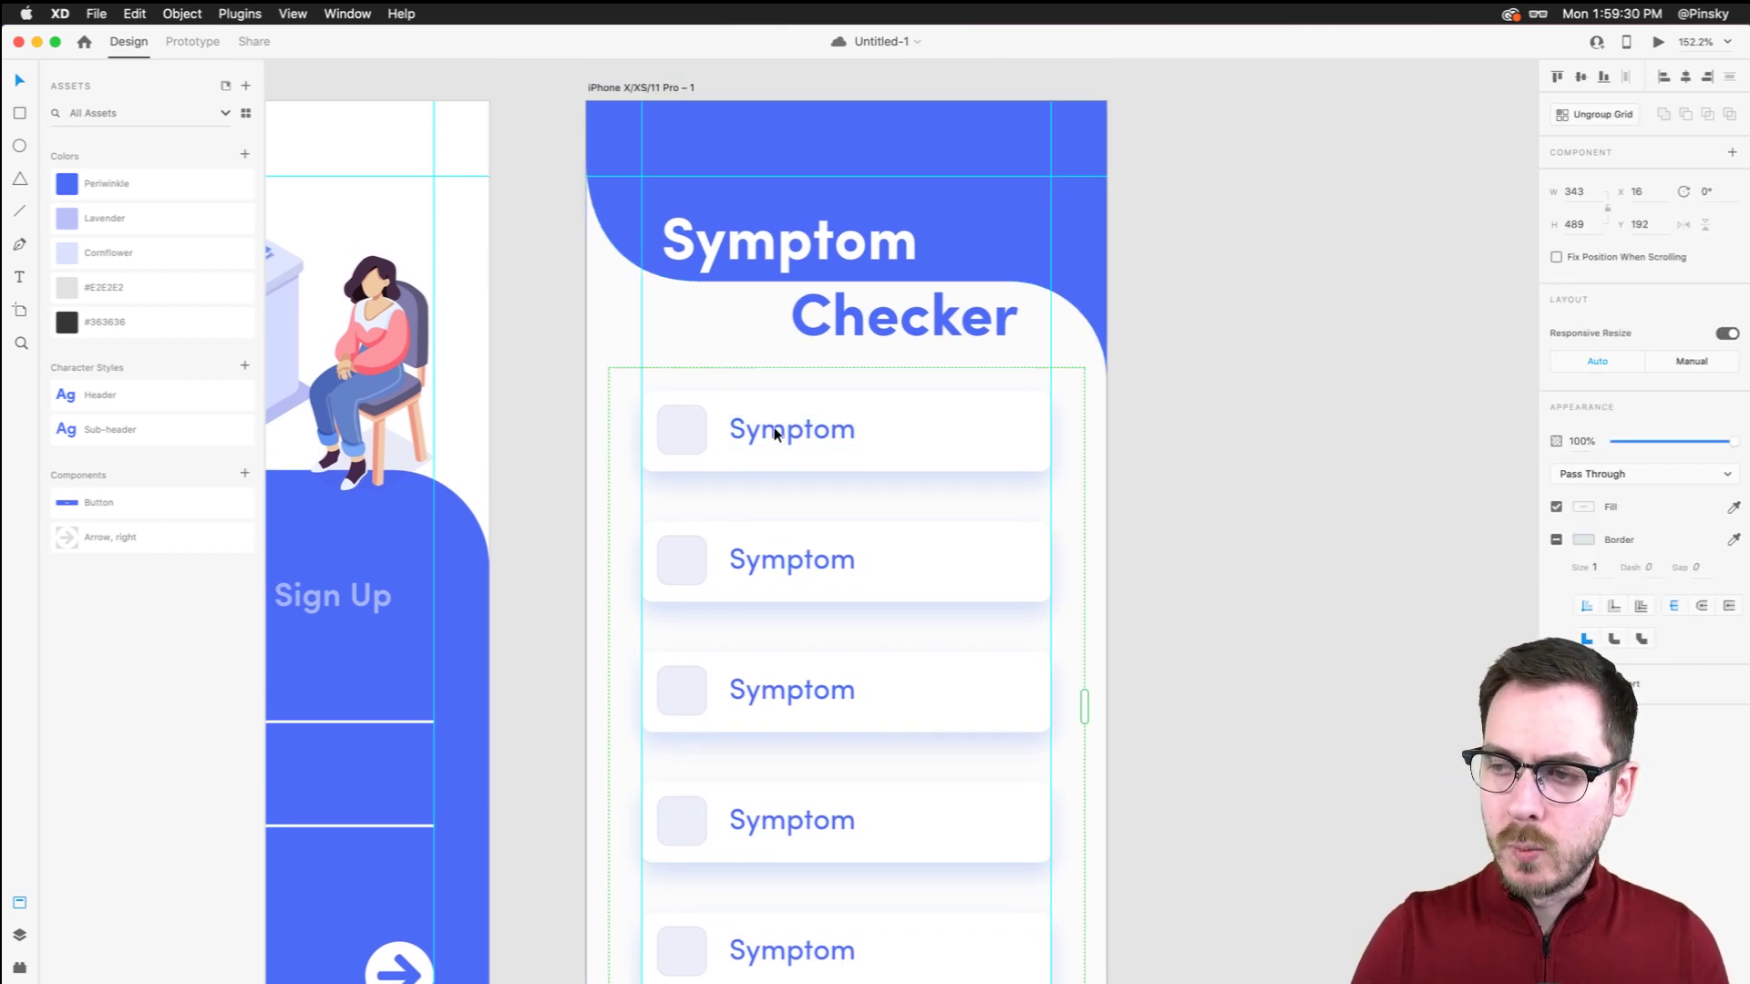
# Inspect the first card's checkbox up close and preview the Symptom Checker screen at device size, closing the preview
pyautogui.scroll(5, 683, 431)
pyautogui.doubleClick(685, 410)
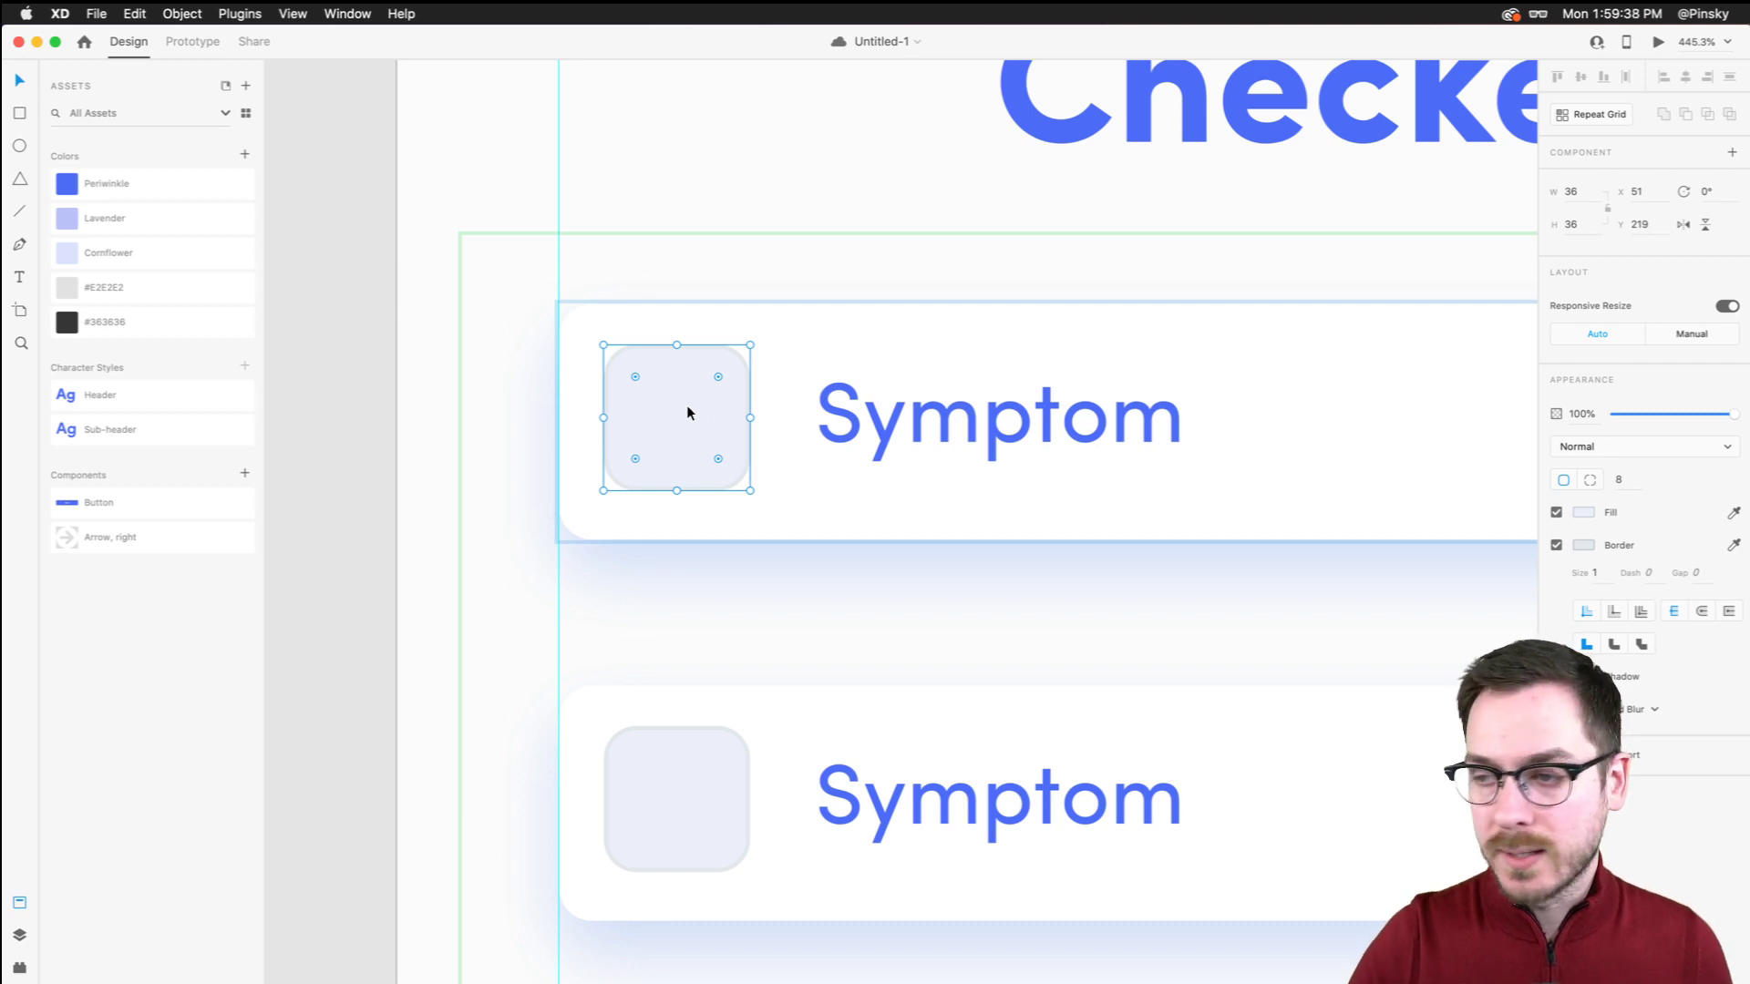
pyautogui.scroll(-3, 640, 394)
pyautogui.press('super+Return')
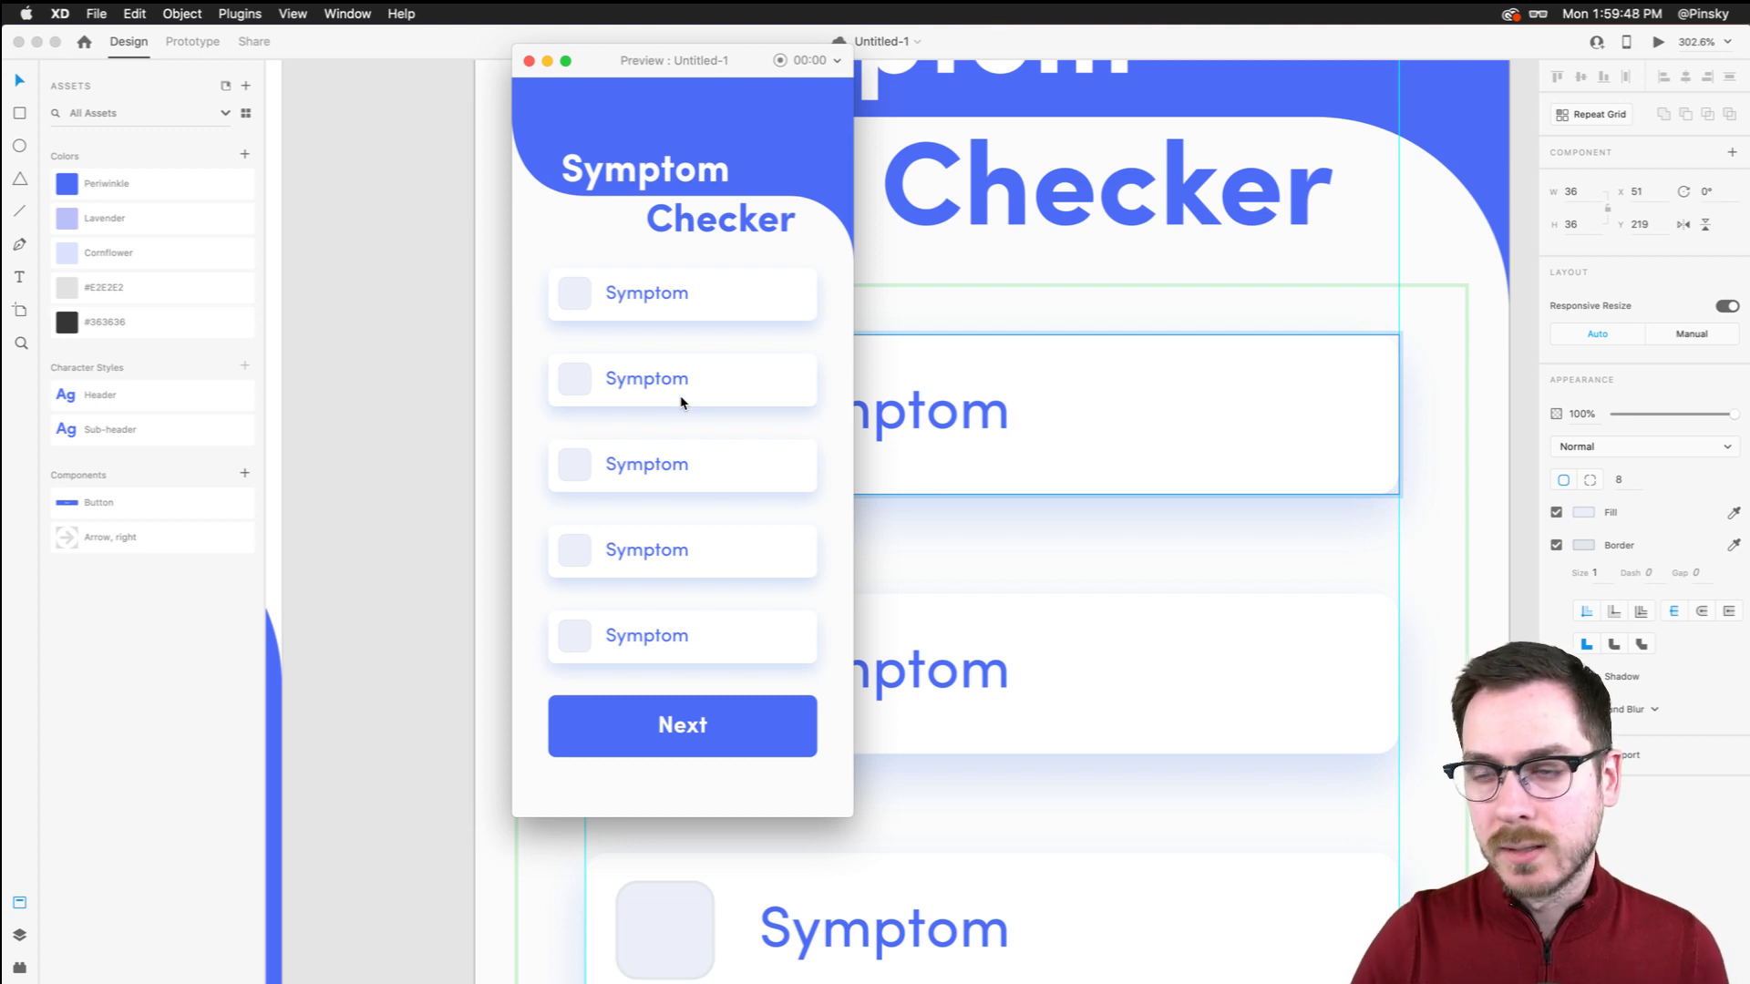
pyautogui.press('super+w')
# Replace the first symptom card's label with "Fever over 100"
pyautogui.scroll(-2, 879, 350)
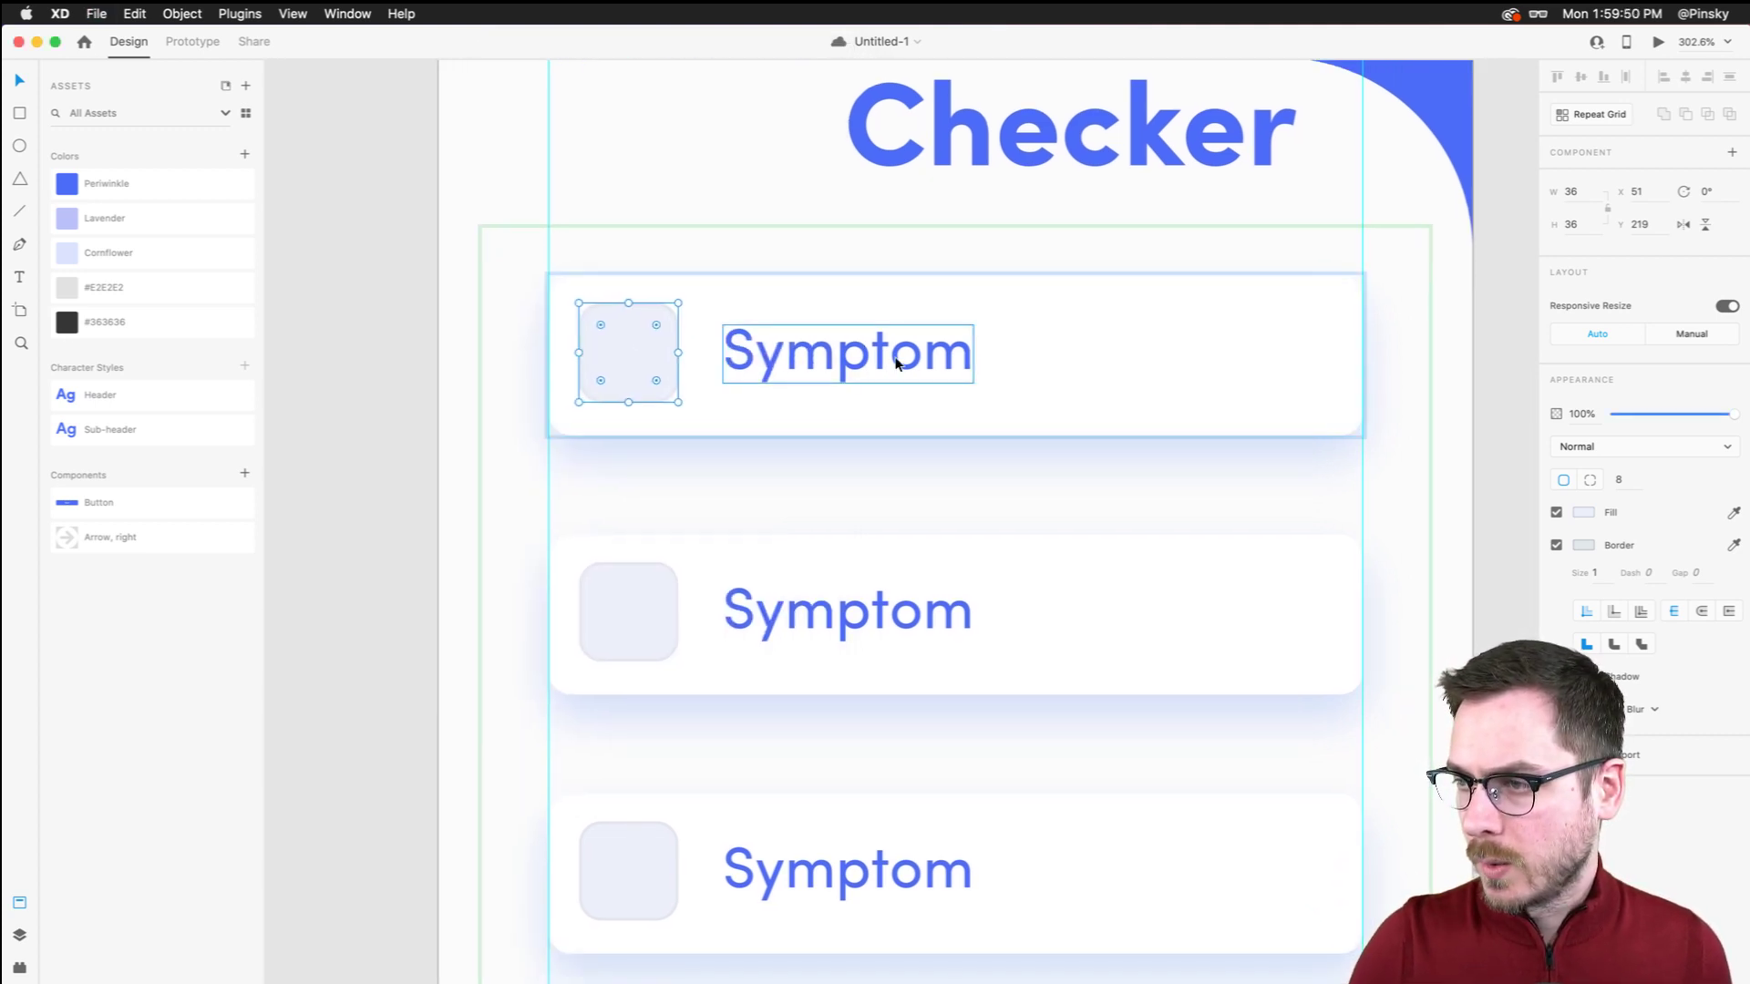
pyautogui.click(839, 359)
pyautogui.doubleClick(856, 375)
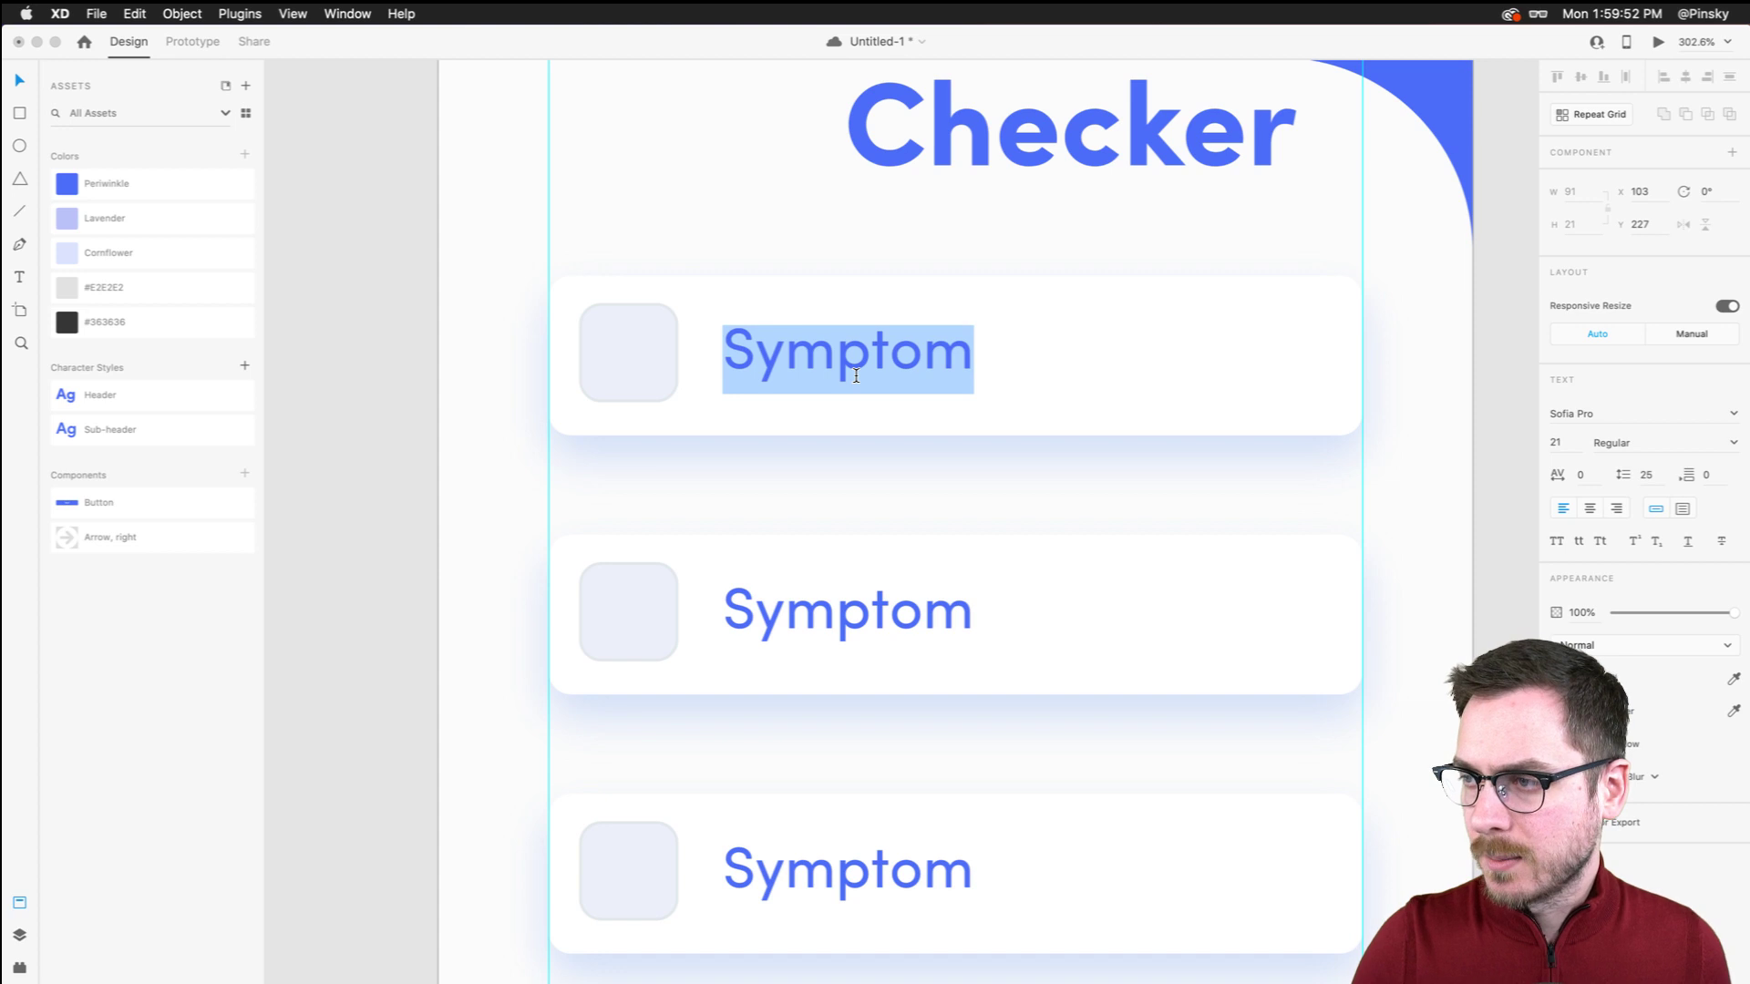
pyautogui.write('Fever o')
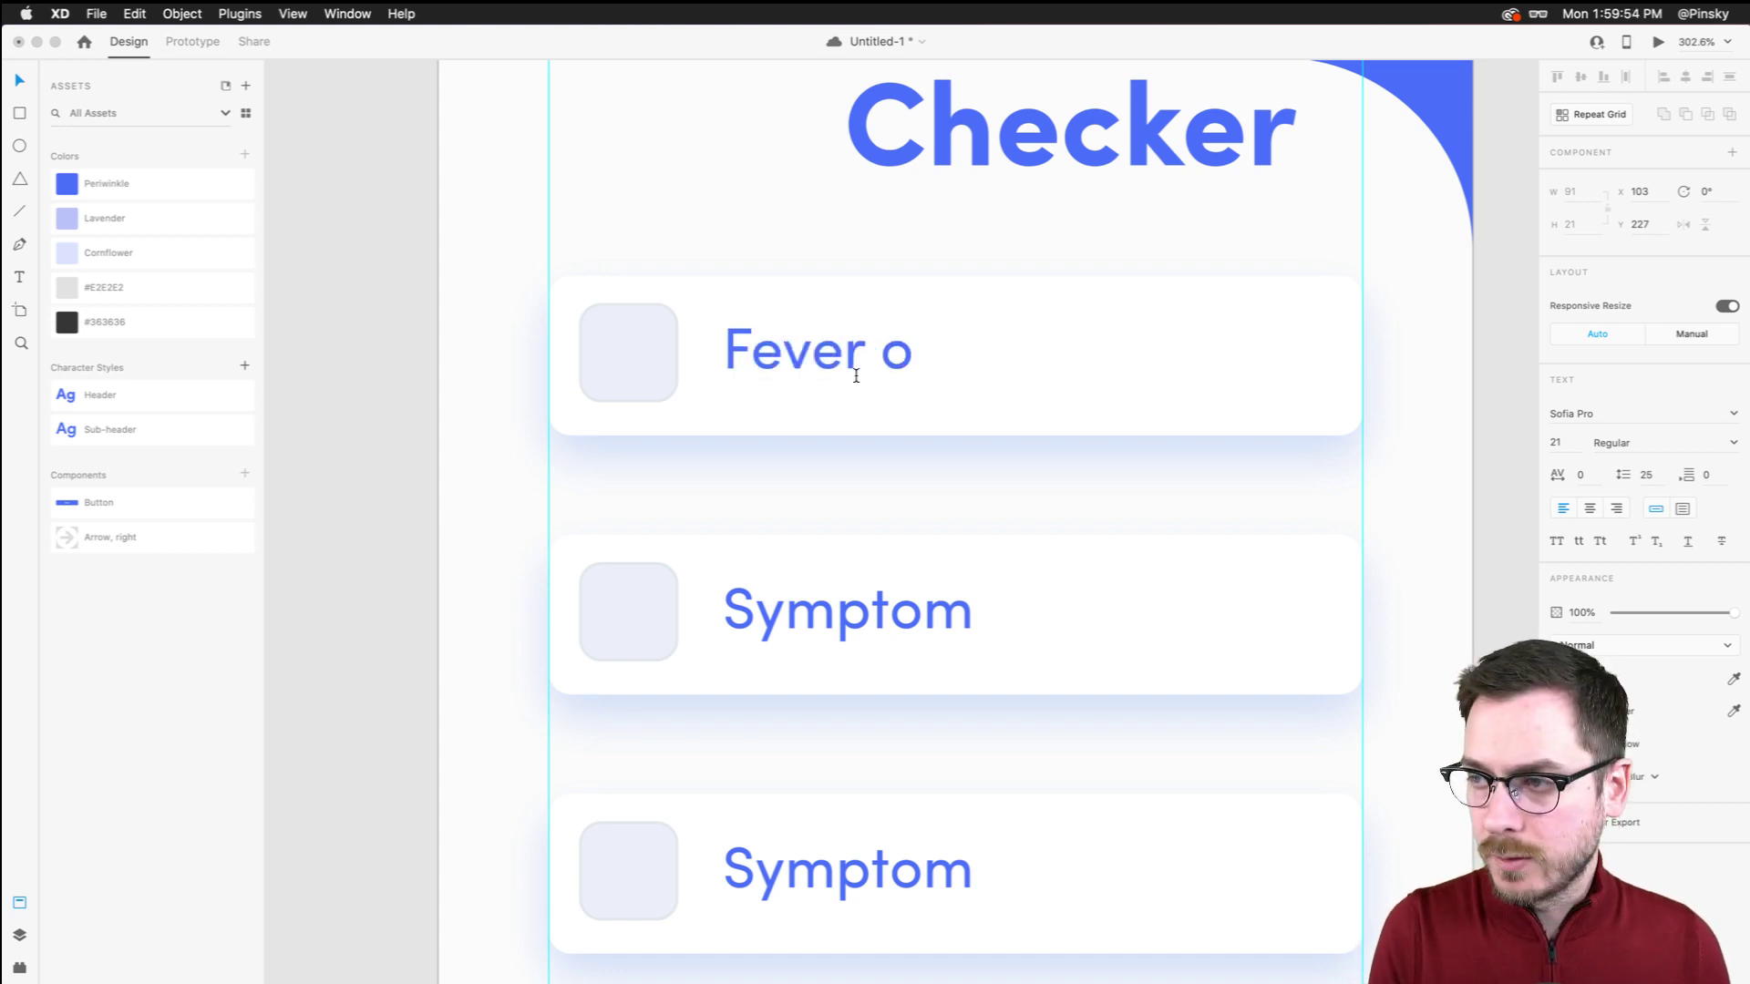
pyautogui.write('ver 100')
pyautogui.press('Escape')
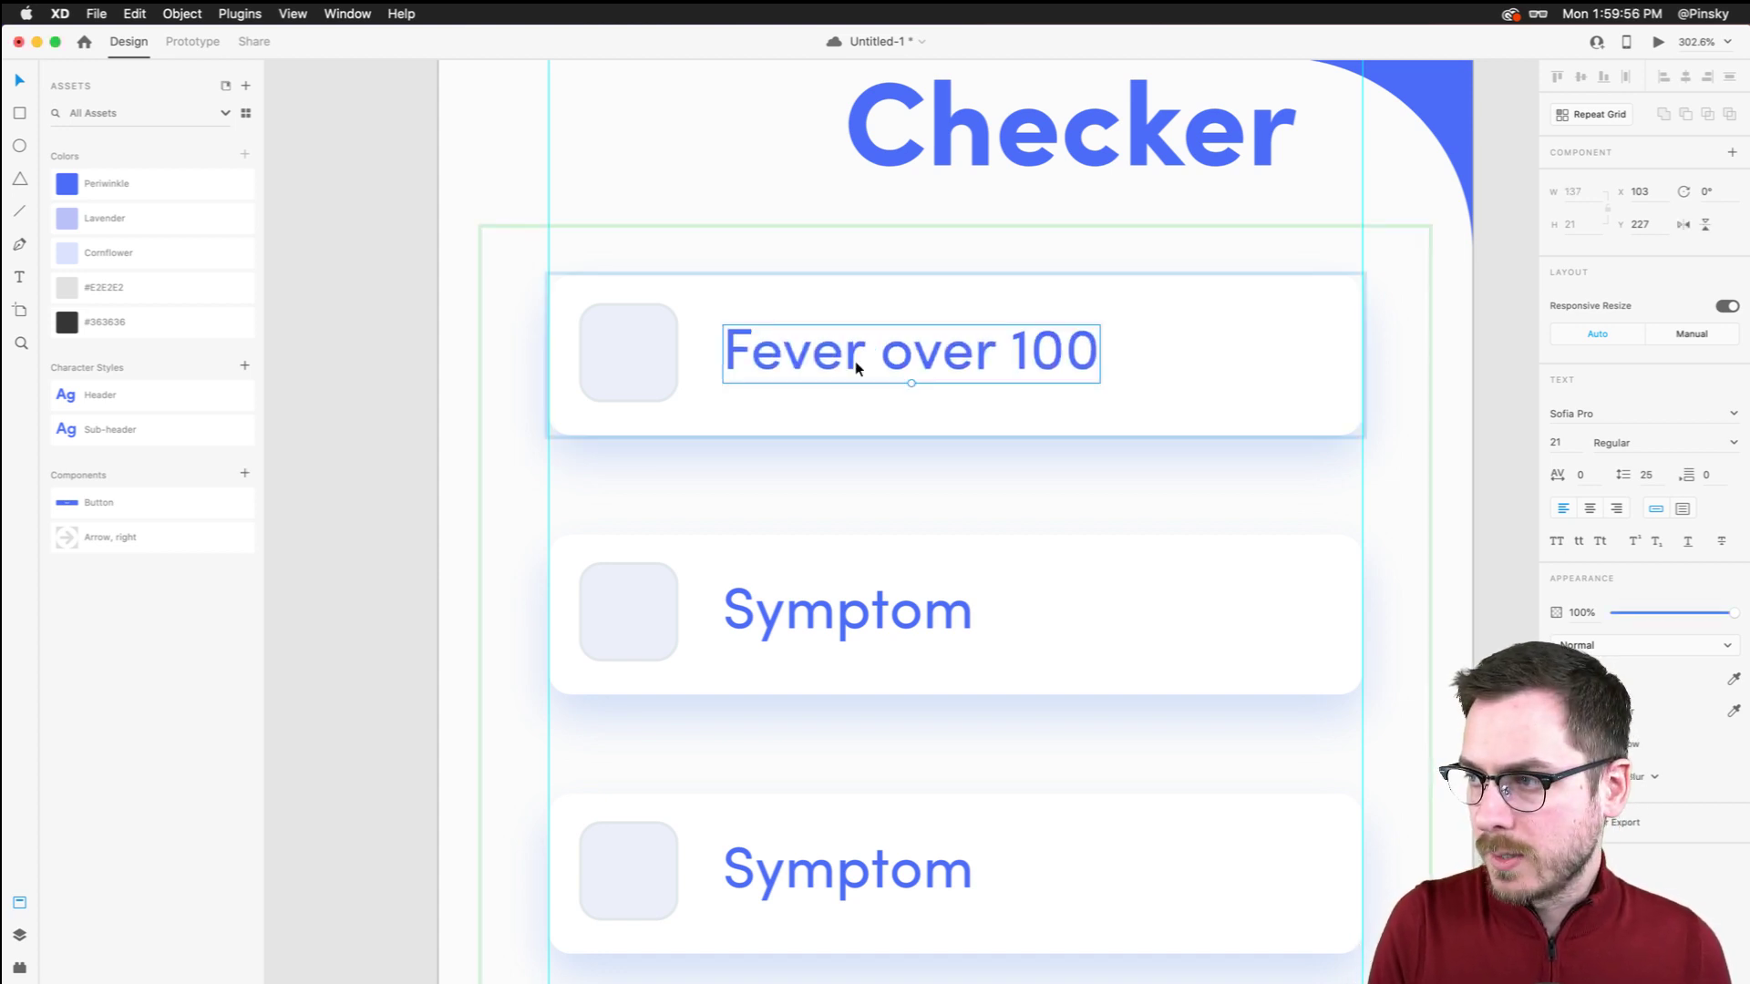
# Replace the second symptom card's label with "Dry Cough"
pyautogui.doubleClick(799, 605)
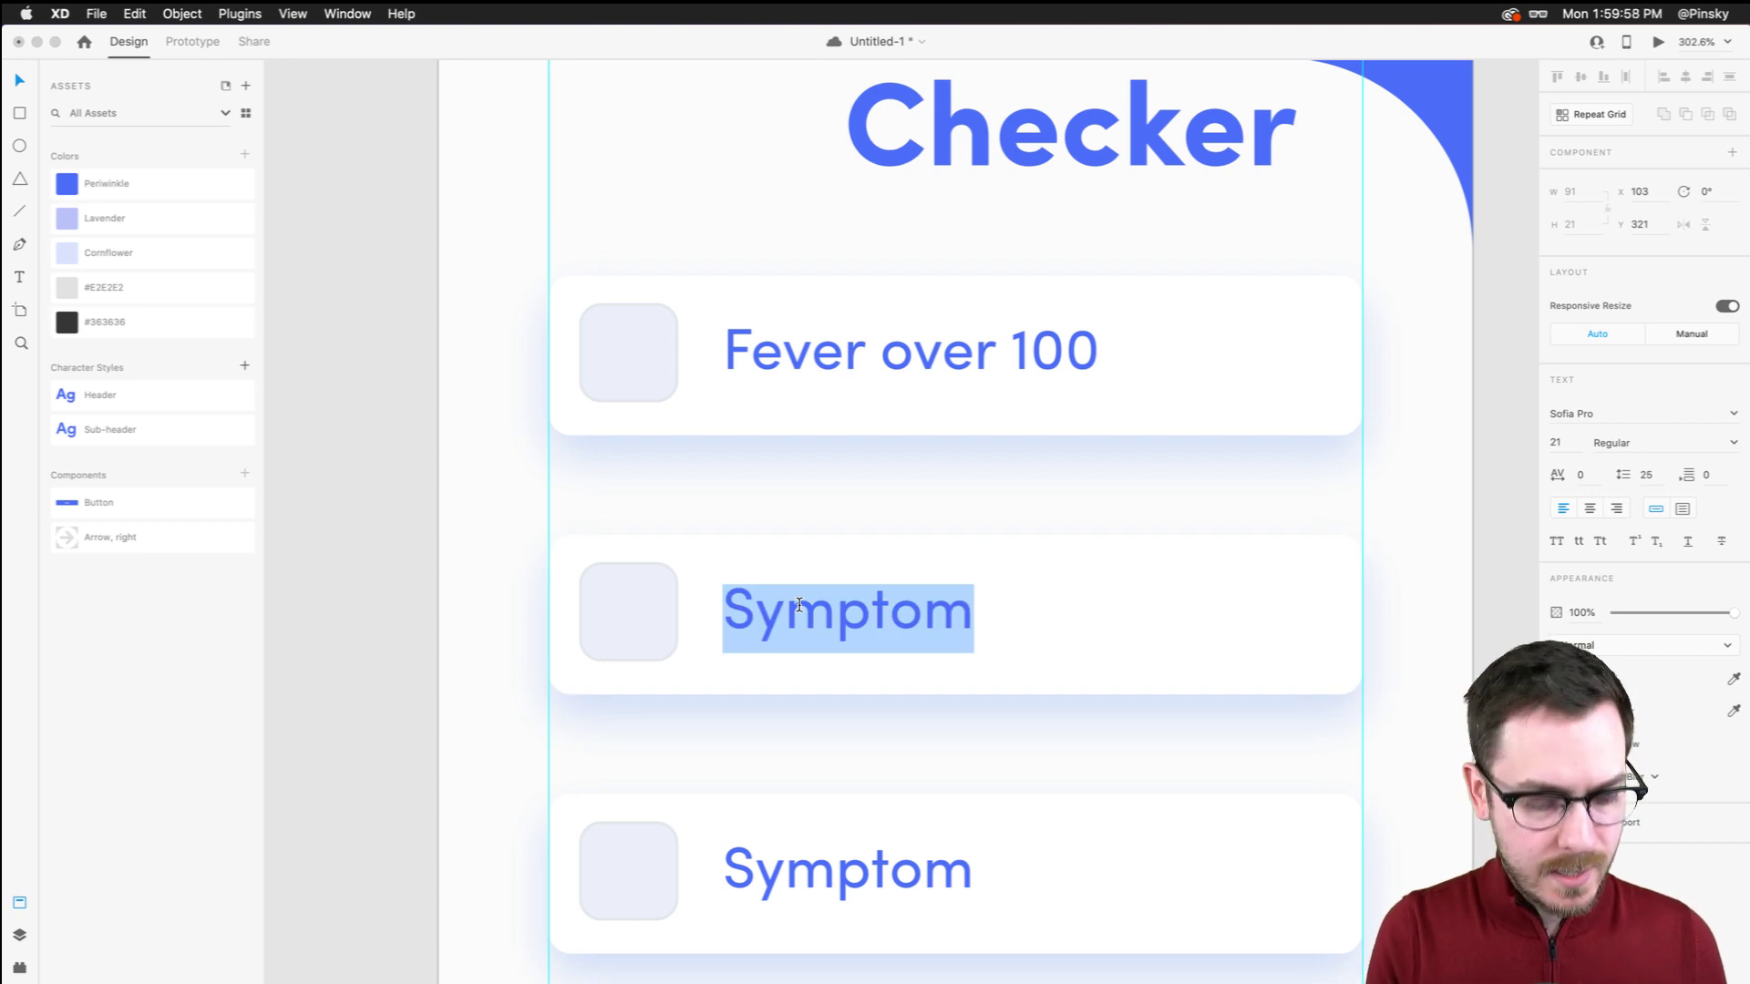
pyautogui.write('Dry Crou')
pyautogui.press('BackSpace')
pyautogui.press('BackSpace')
pyautogui.press('BackSpace')
pyautogui.write('ou')
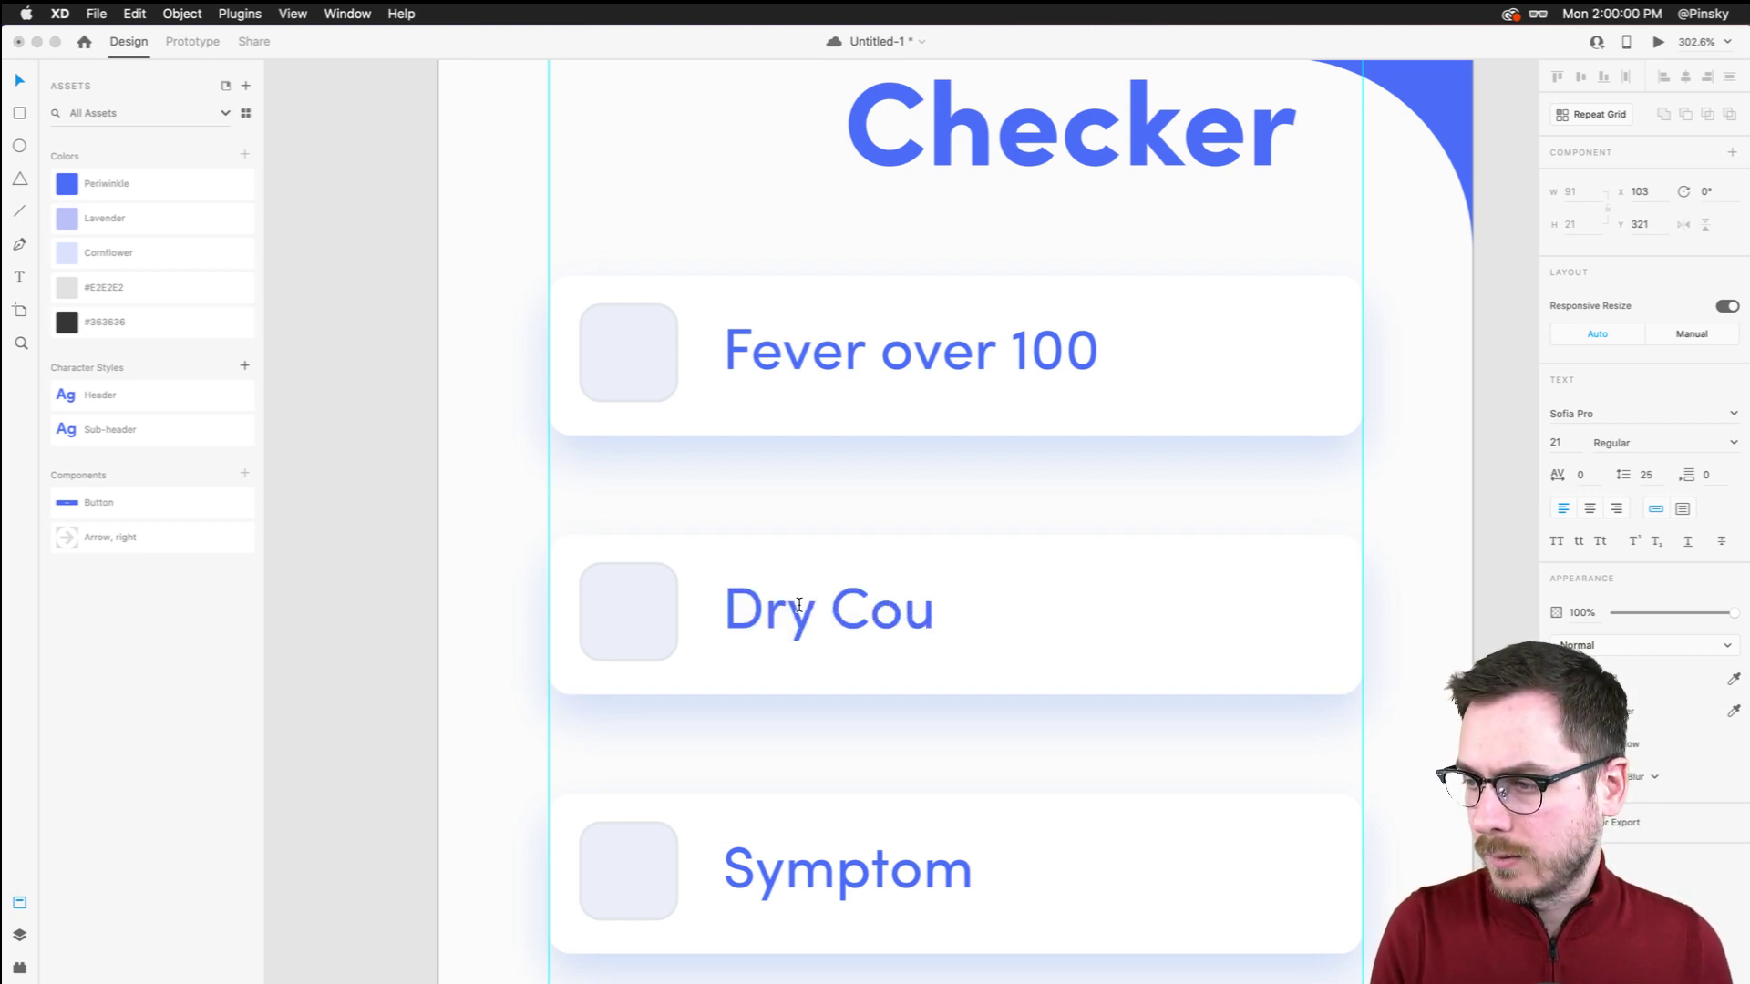
pyautogui.write('gh')
pyautogui.press('Escape')
# Replace the third symptom card's label with "Sweats / Chills"
pyautogui.scroll(-5, 792, 597)
pyautogui.click(806, 578)
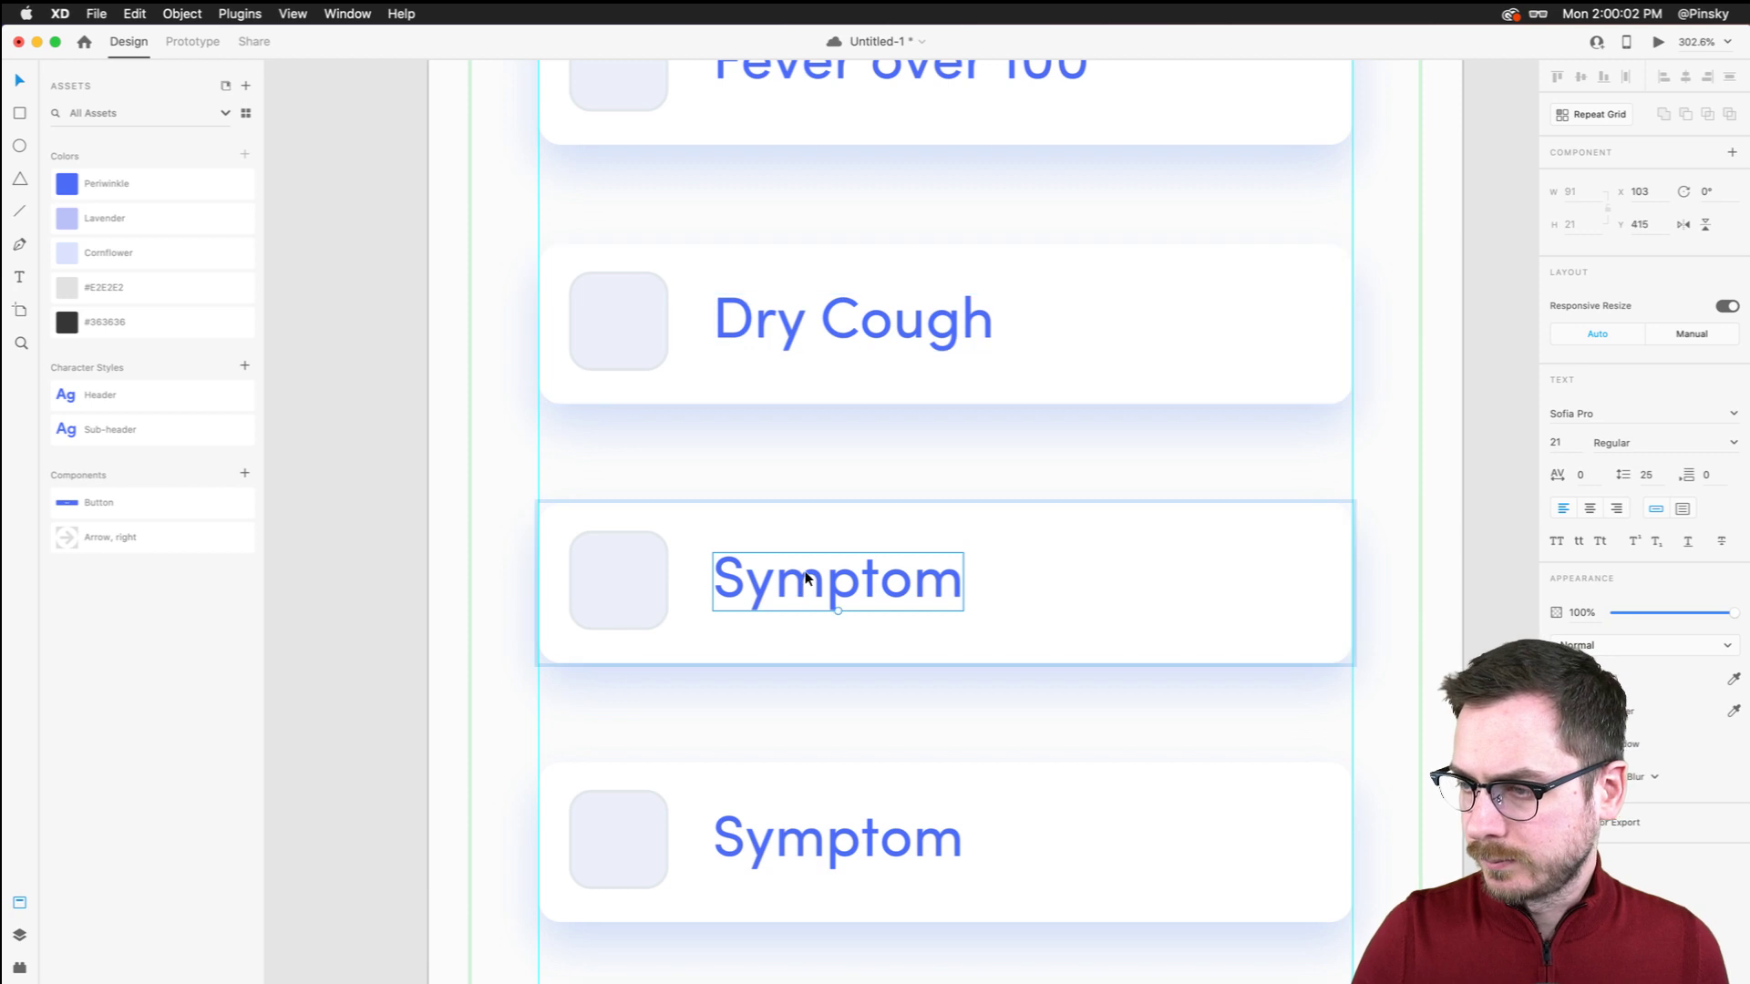
pyautogui.doubleClick(806, 577)
pyautogui.write('Sweat')
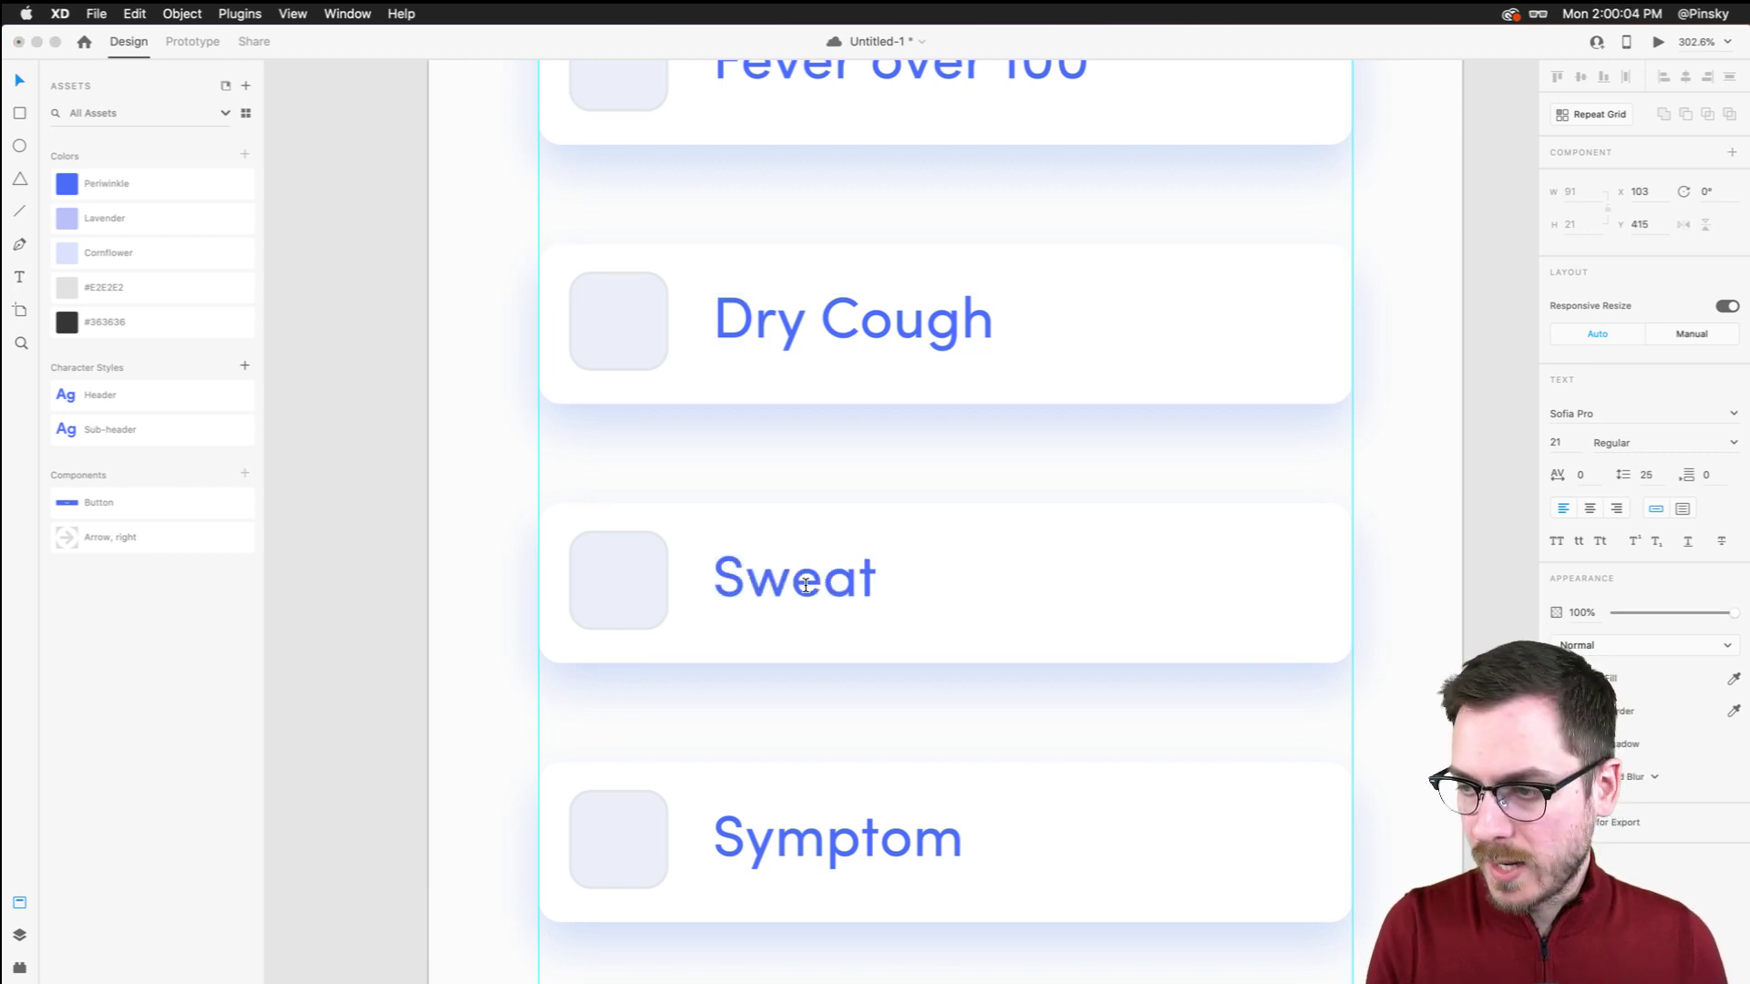
pyautogui.write('s / Chills')
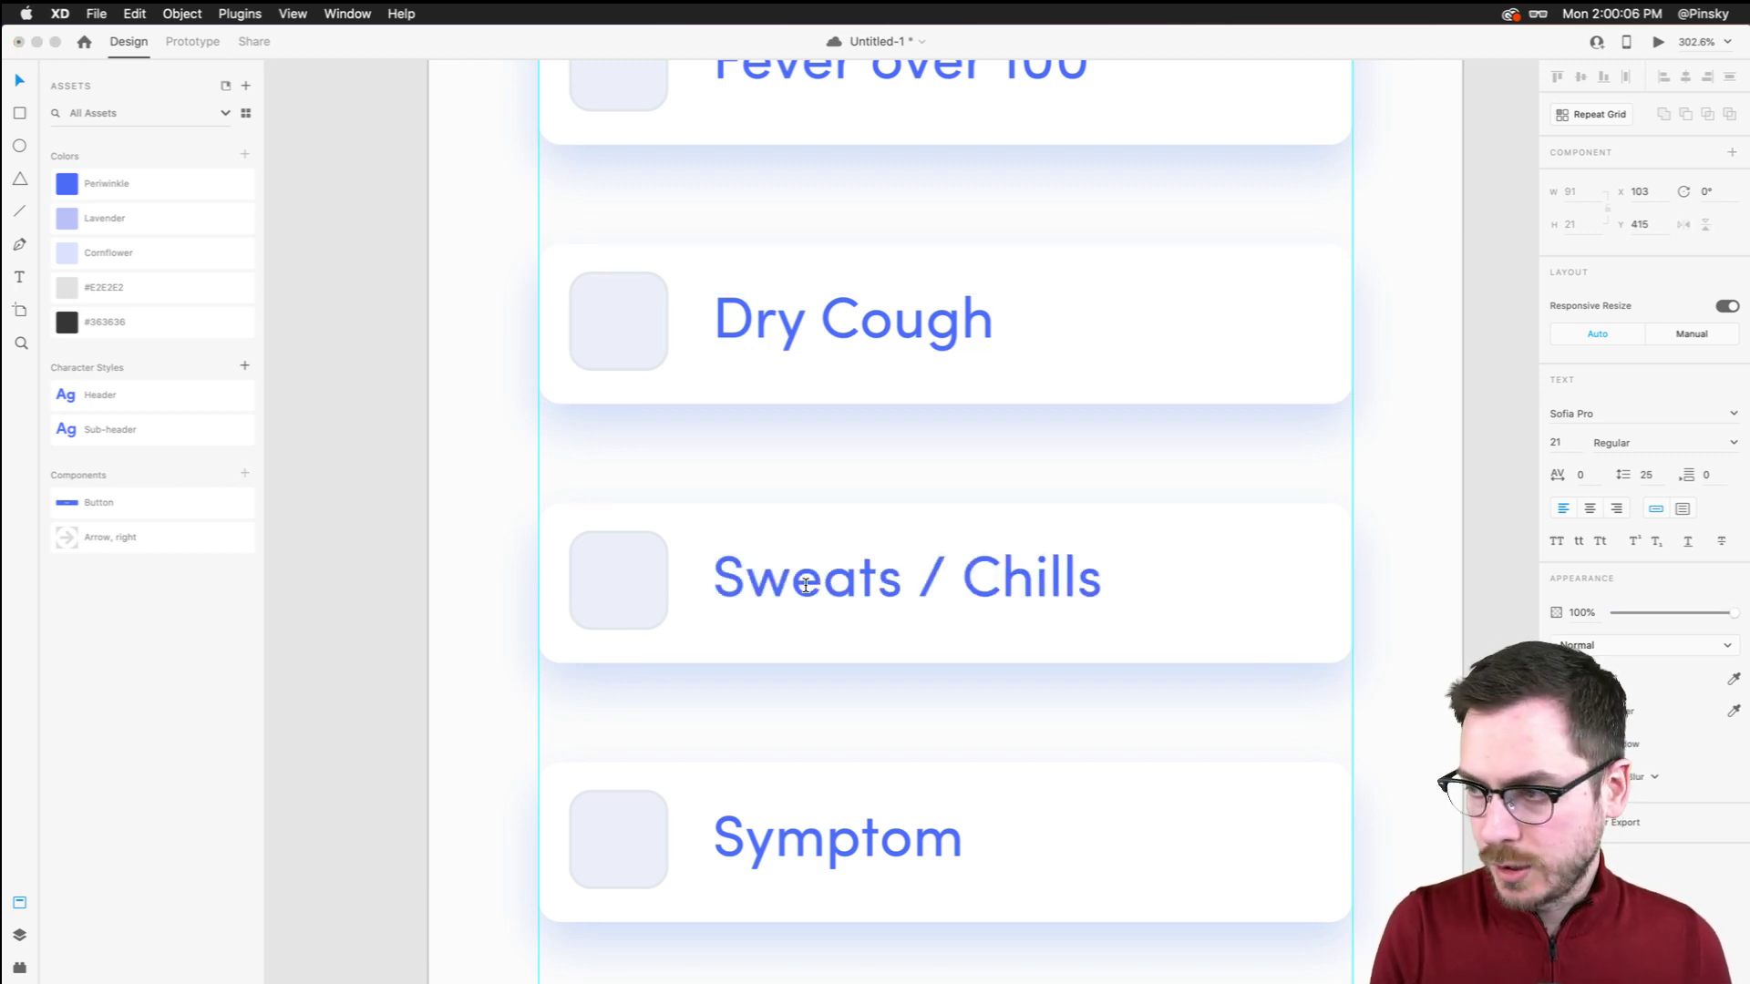
pyautogui.press('Escape')
# Replace the fourth symptom card's label with "Diarrhea"
pyautogui.scroll(-3, 775, 602)
pyautogui.click(799, 644)
pyautogui.doubleClick(799, 644)
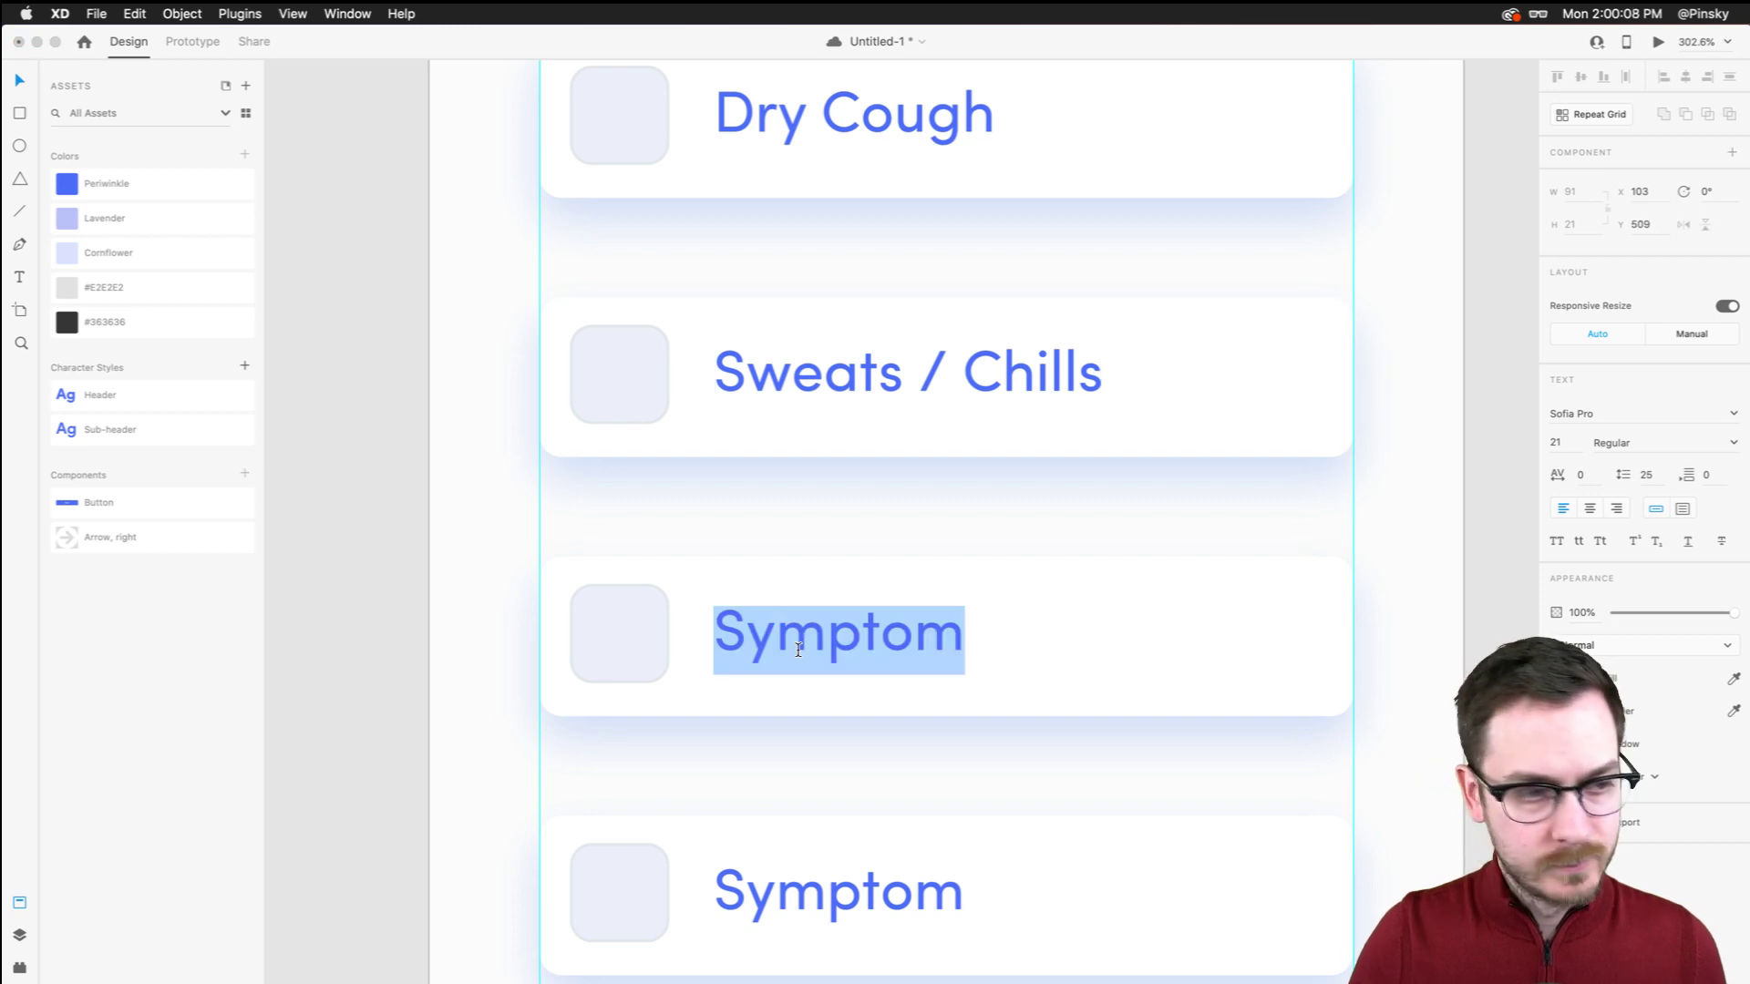
pyautogui.write('Diarrhye')
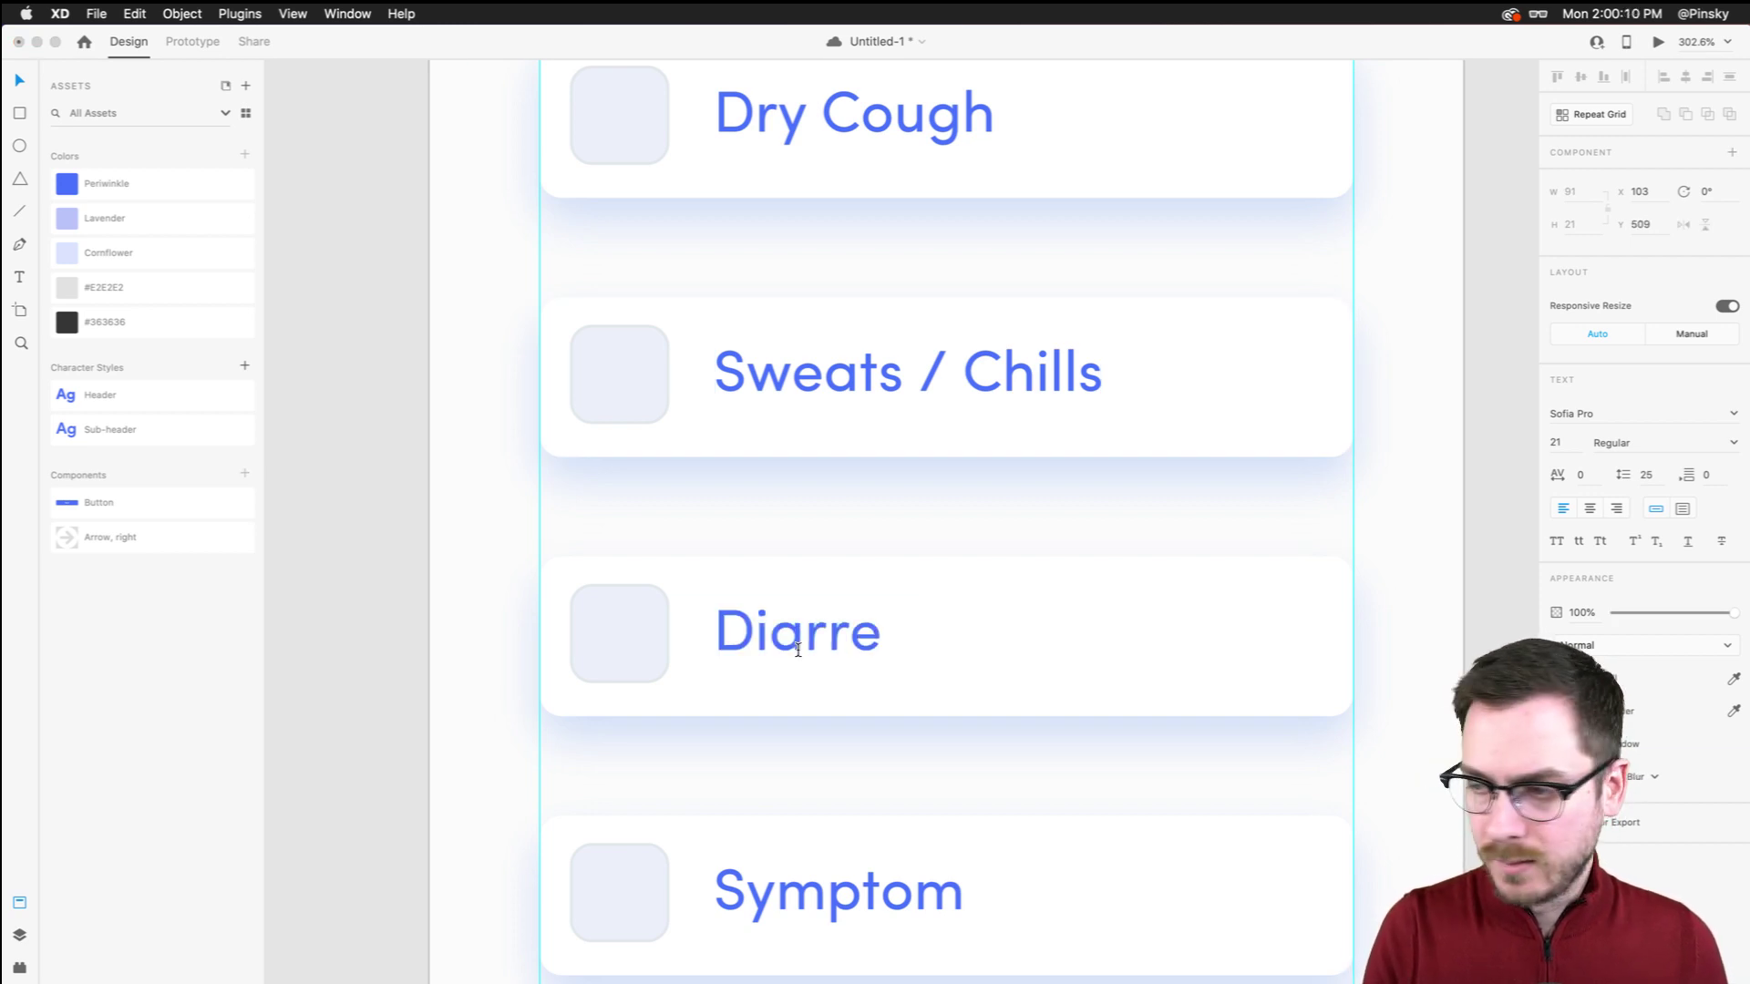
pyautogui.press('BackSpace')
pyautogui.write('hye')
pyautogui.press('BackSpace')
pyautogui.press('BackSpace')
pyautogui.write('ea')
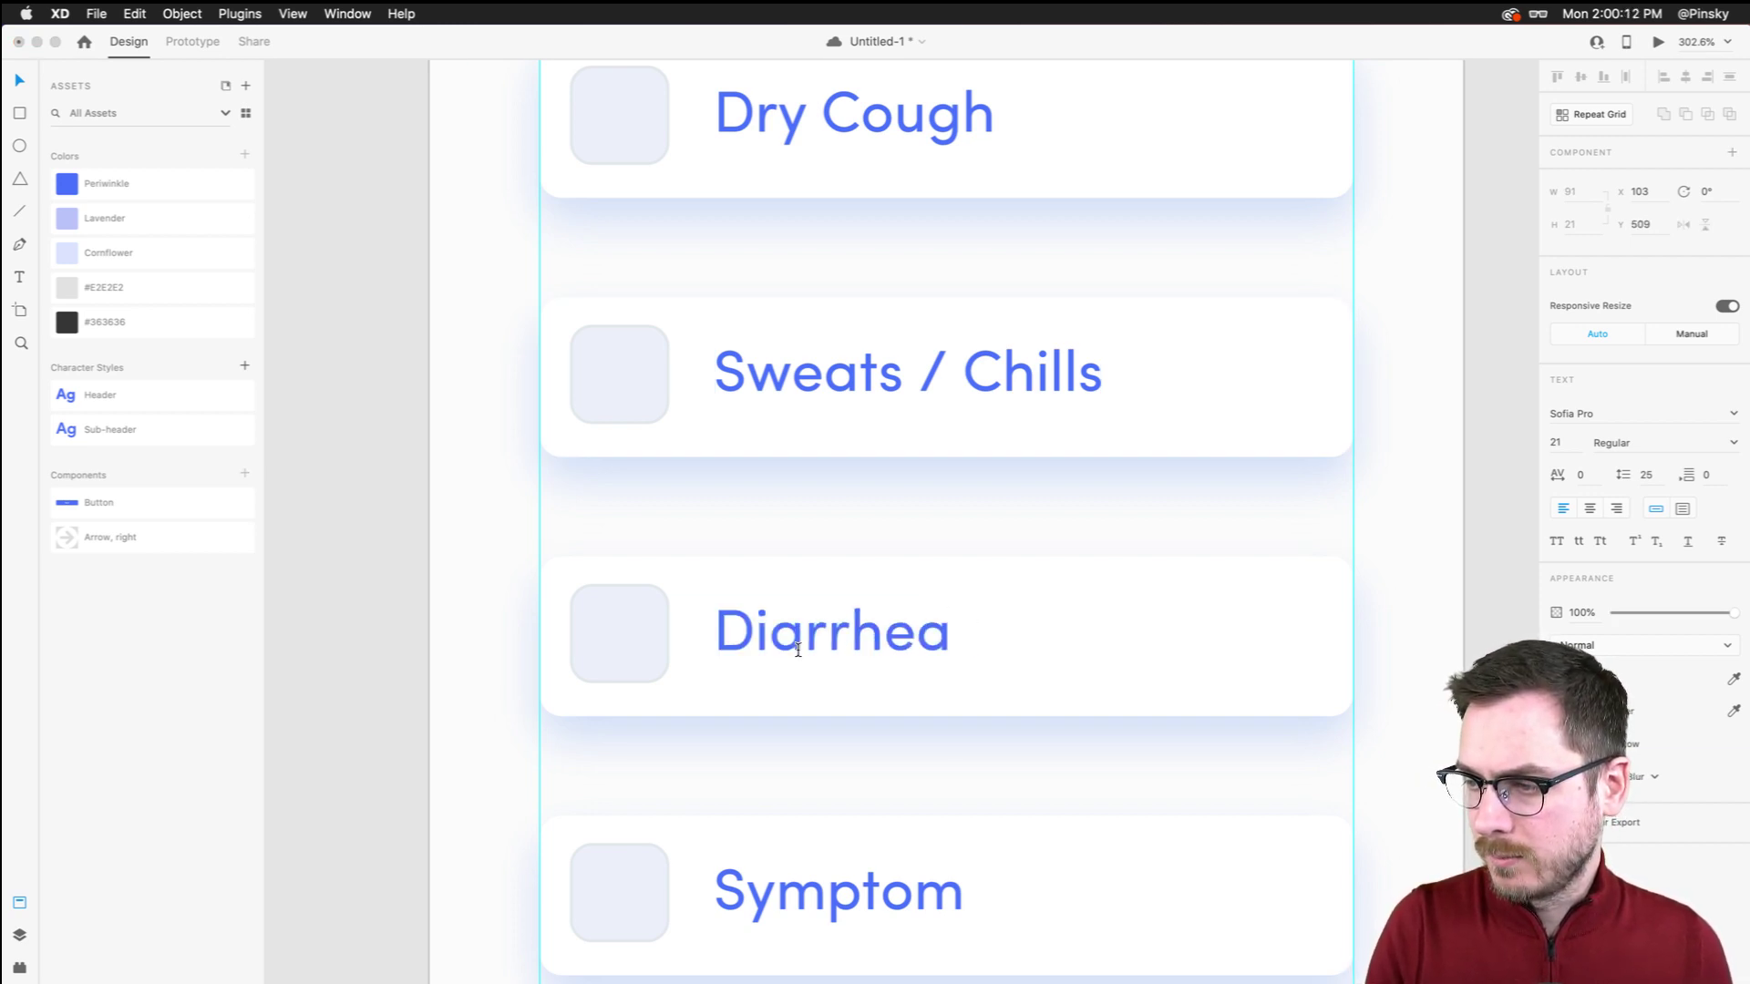
pyautogui.press('Escape')
# Replace the fifth symptom card's label with "Running Nose"
pyautogui.scroll(-2, 798, 645)
pyautogui.scroll(-1, 796, 642)
pyautogui.doubleClick(820, 623)
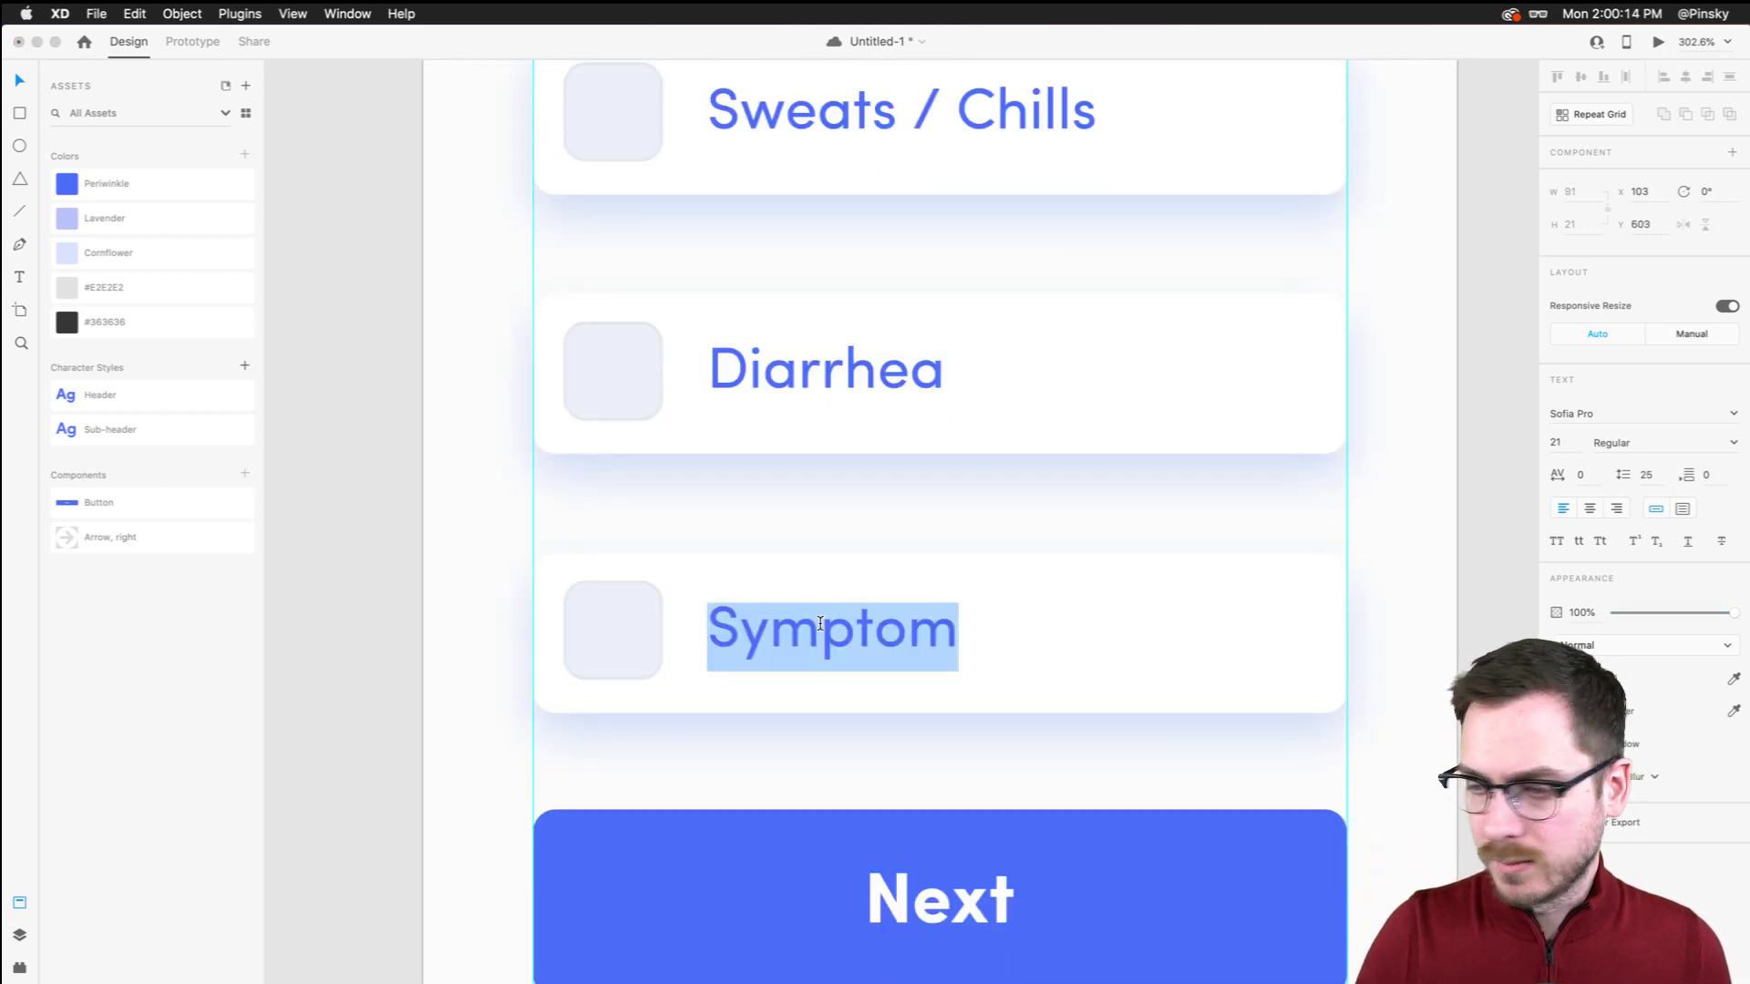
pyautogui.write('Run')
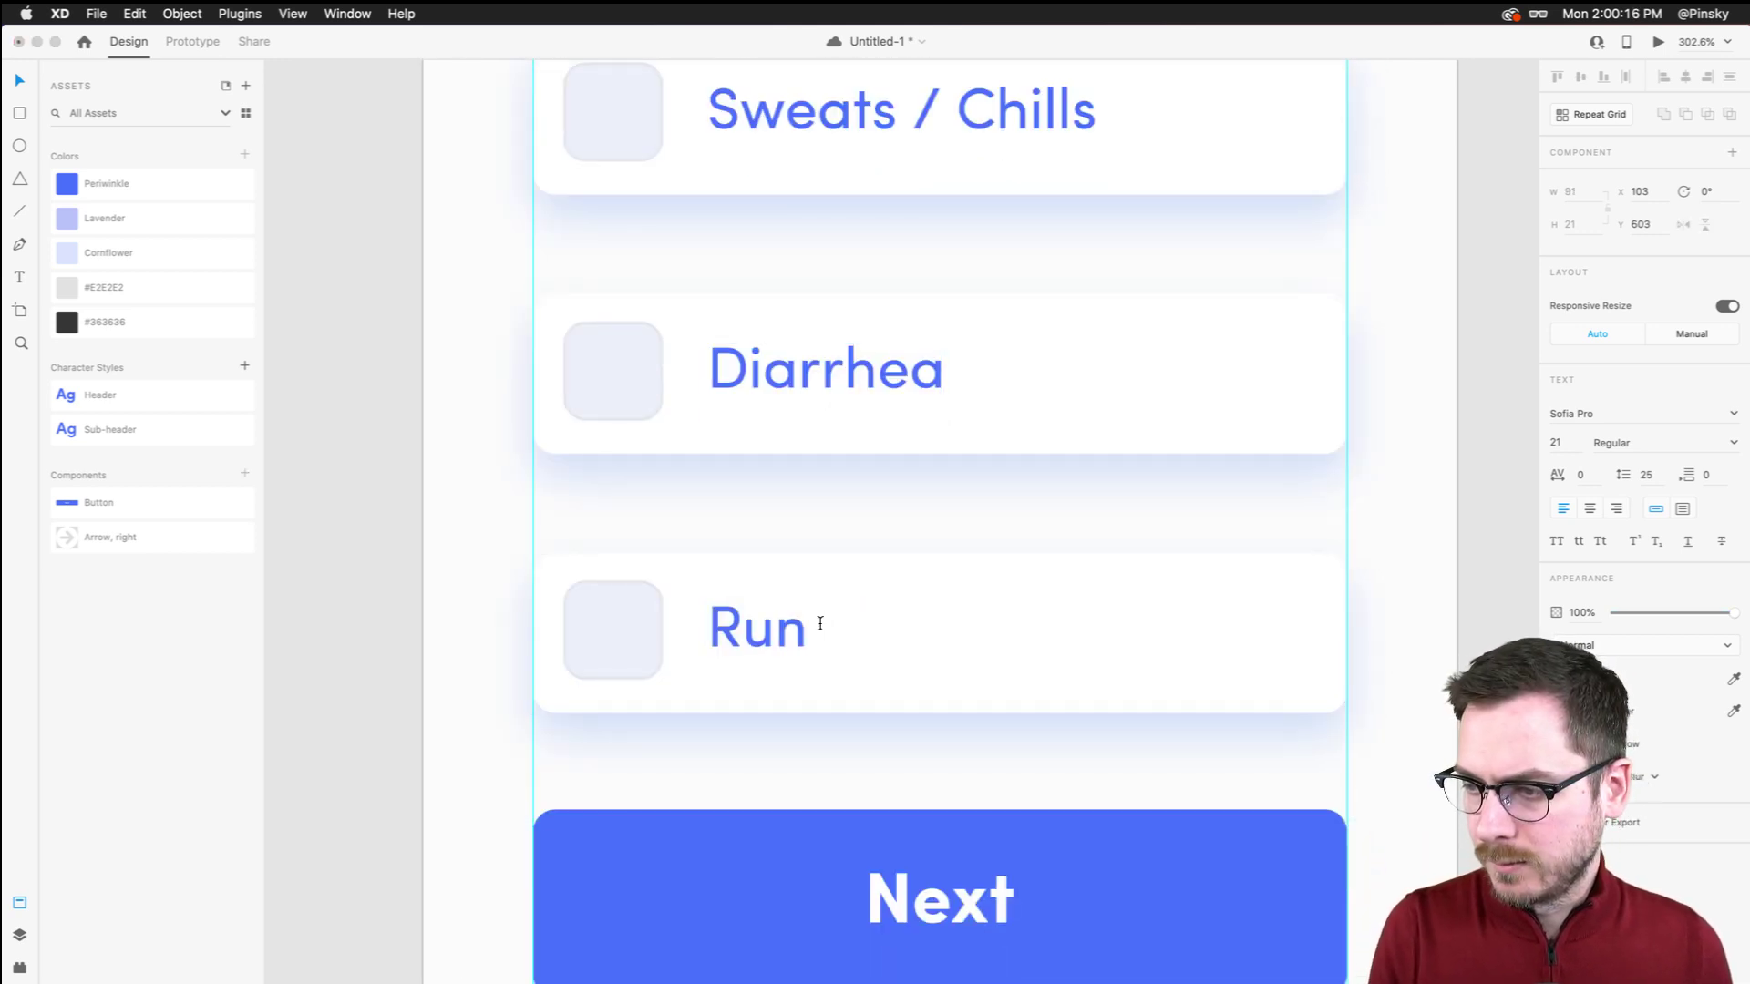
pyautogui.write('ning N')
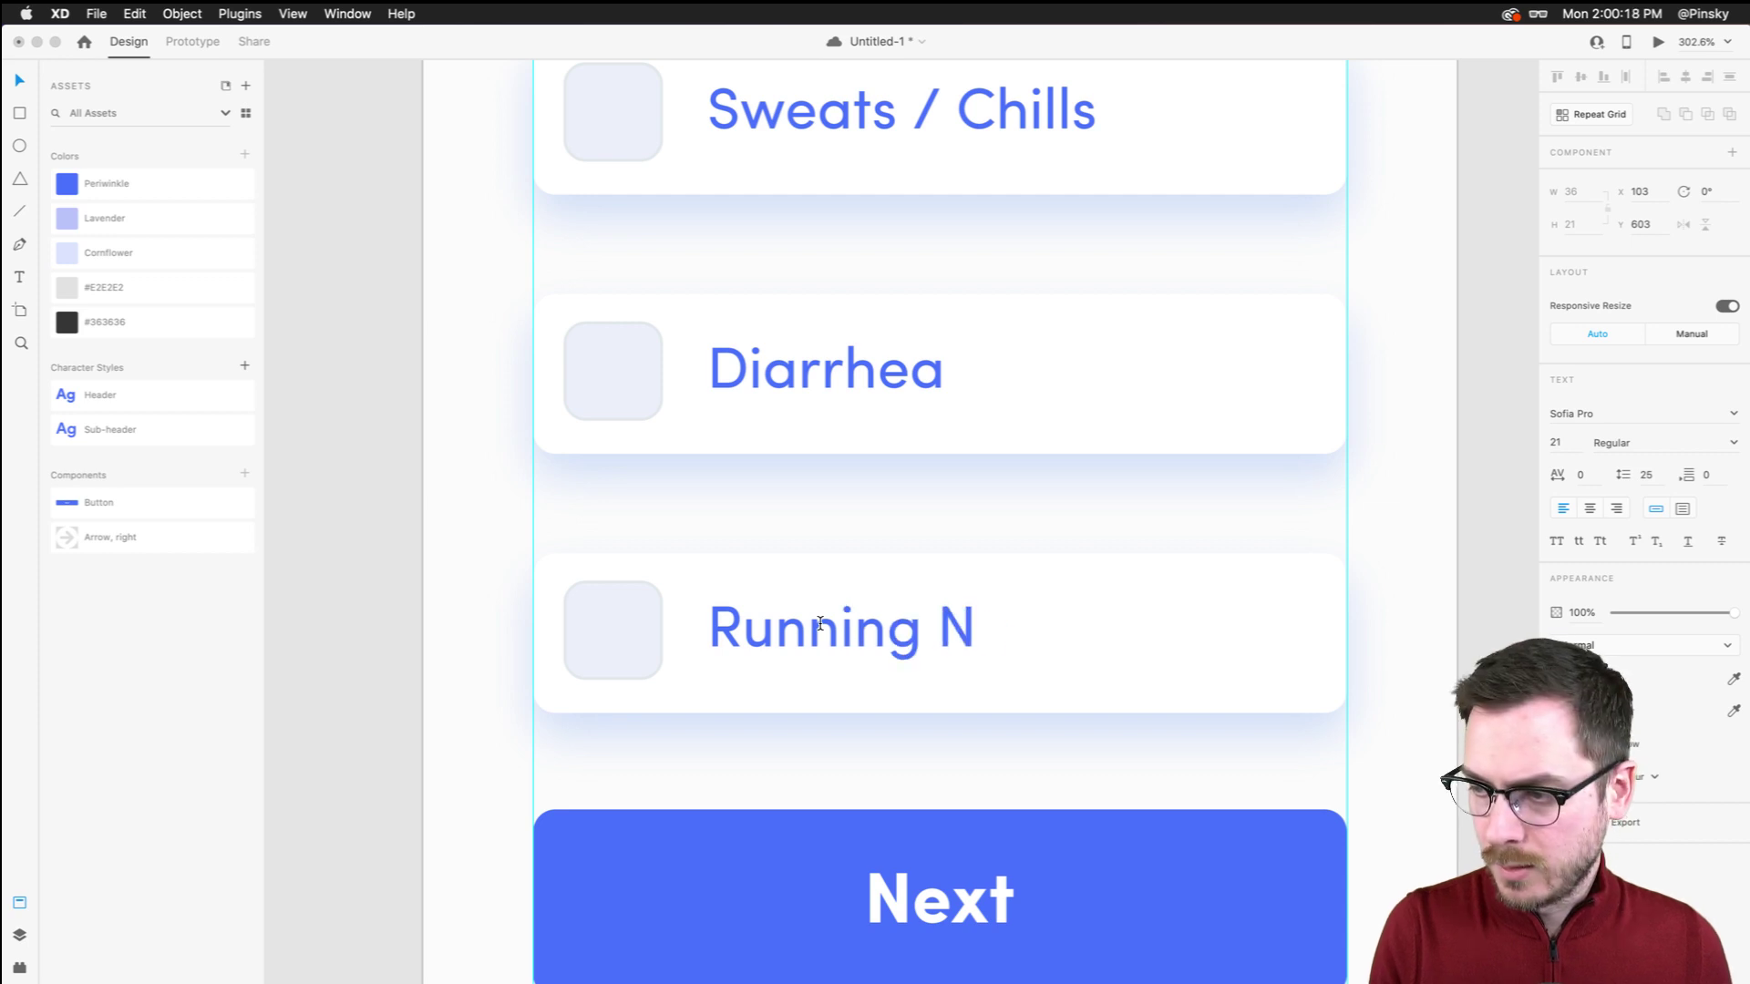
pyautogui.write('ose')
pyautogui.press('Escape')
# Turn the square checkbox in the "Fever over 100" card into a component
pyautogui.scroll(-3, 805, 534)
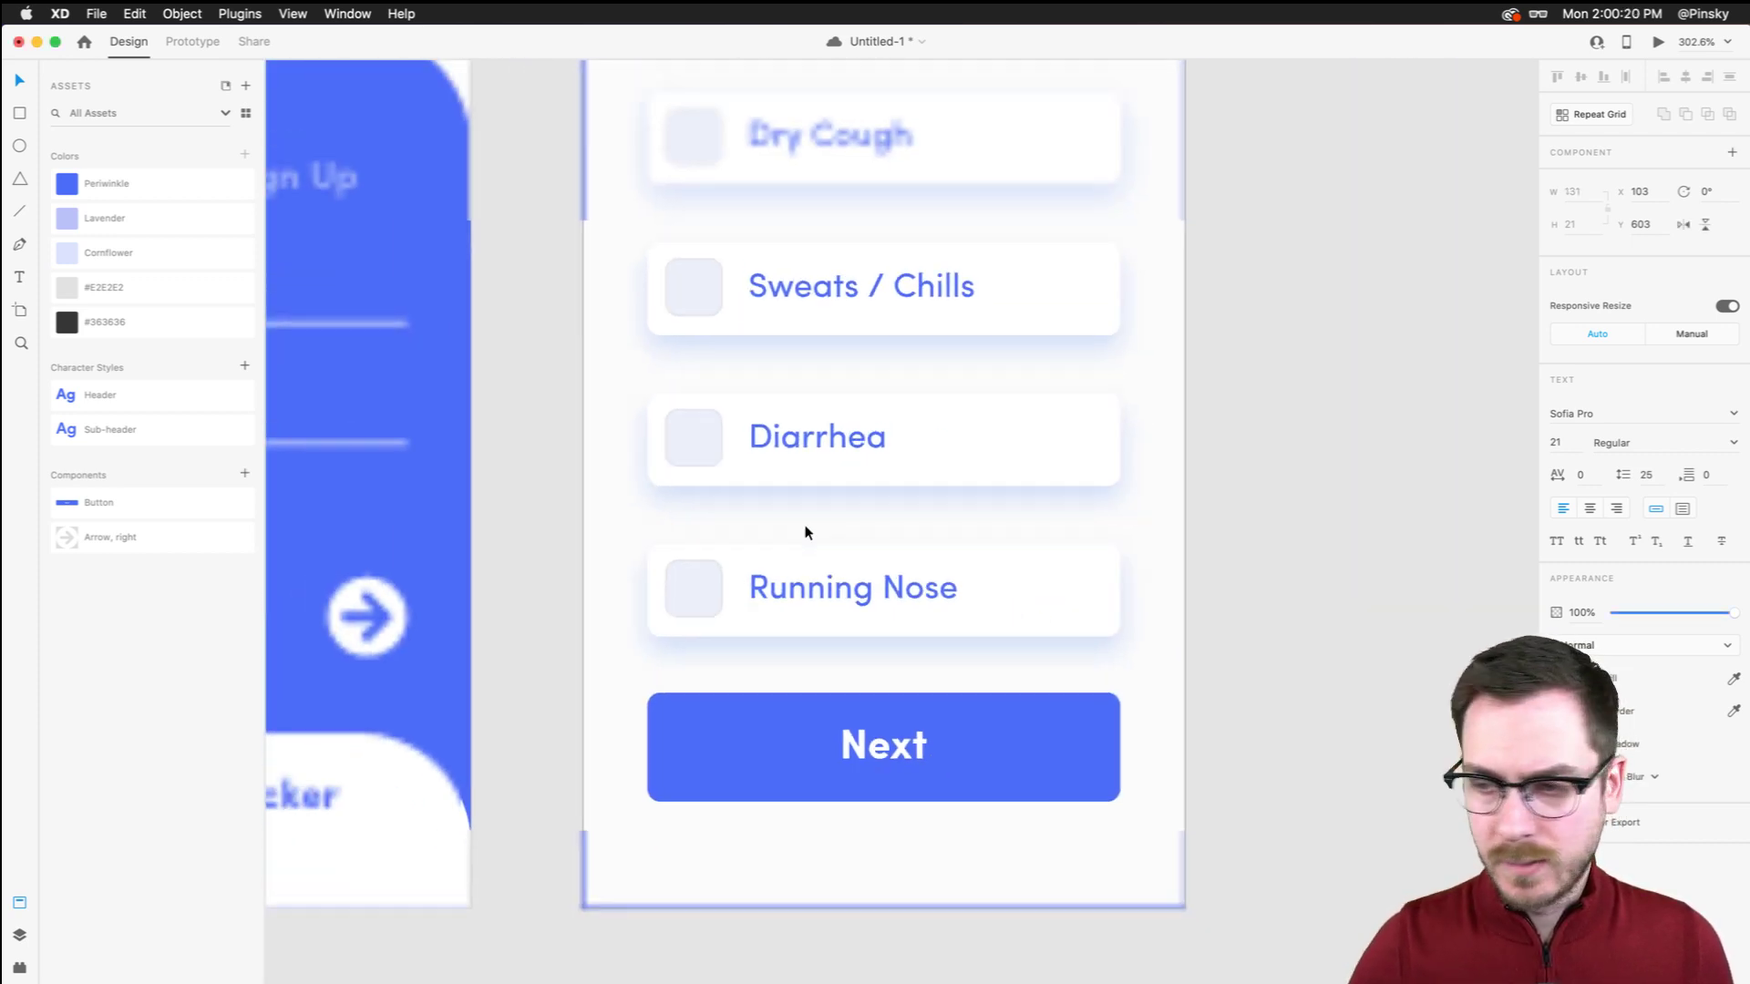
pyautogui.scroll(-5, 804, 534)
pyautogui.scroll(2, 929, 461)
pyautogui.click(922, 531)
pyautogui.scroll(-3, 1141, 478)
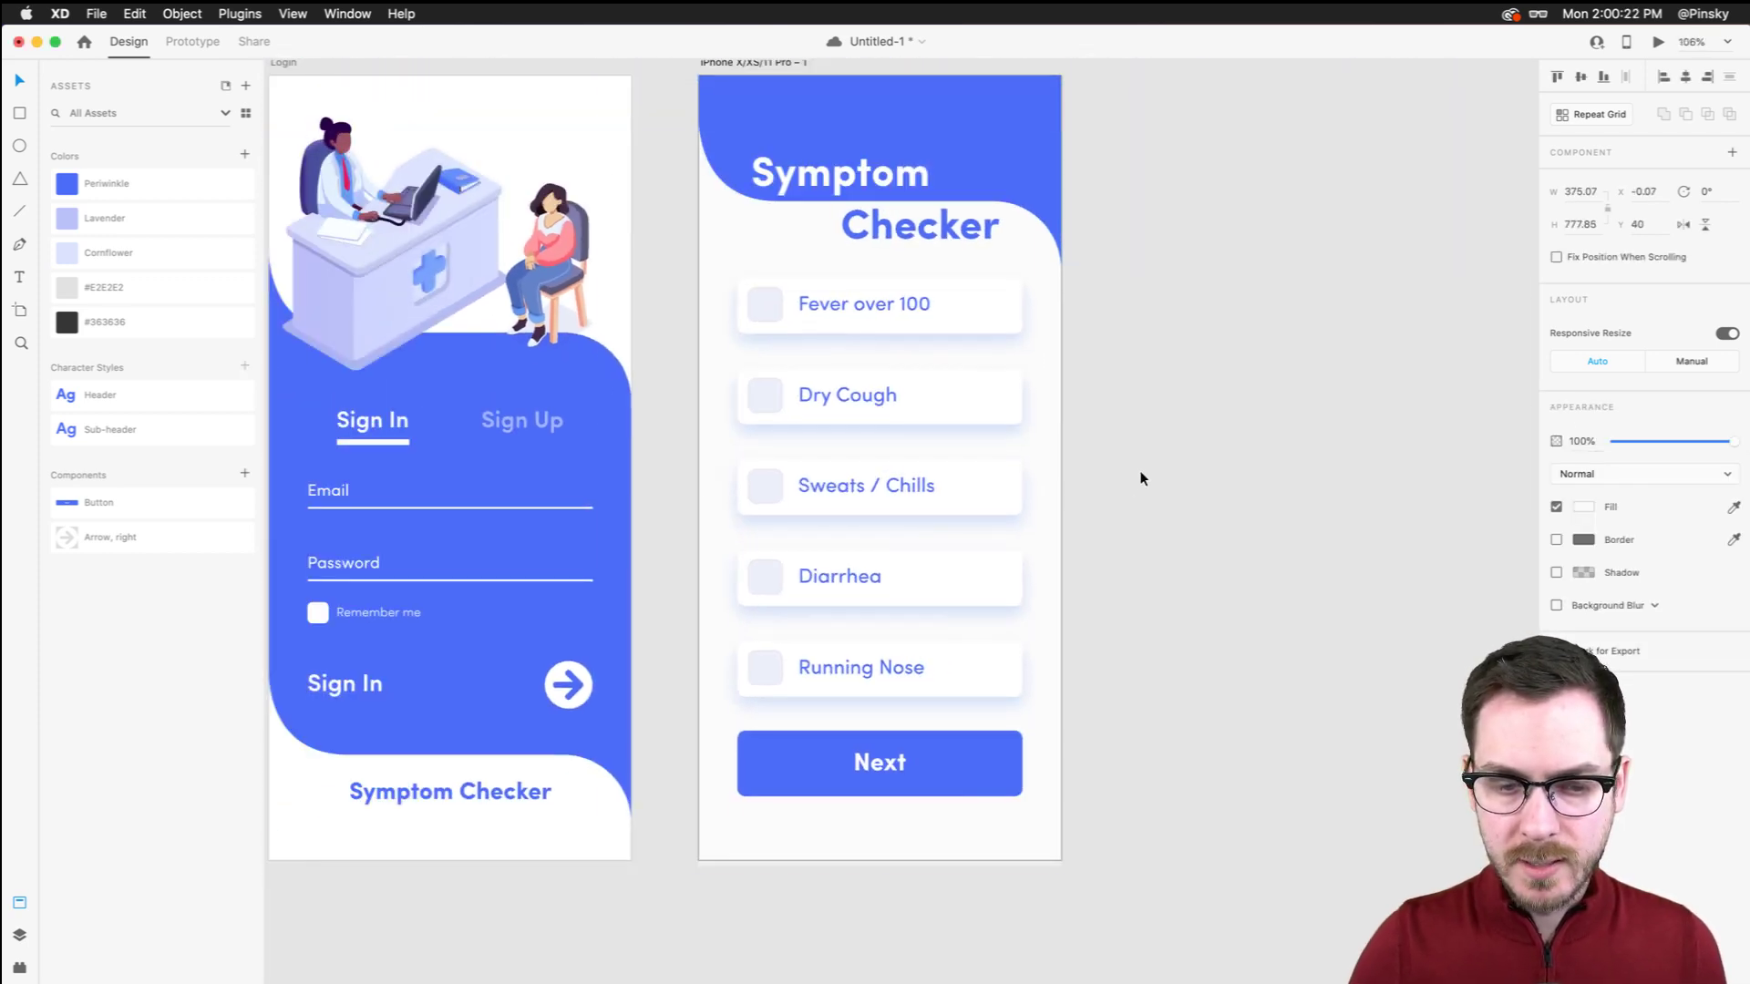
pyautogui.scroll(2, 911, 383)
pyautogui.hscroll(2, 911, 382)
pyautogui.click(802, 374)
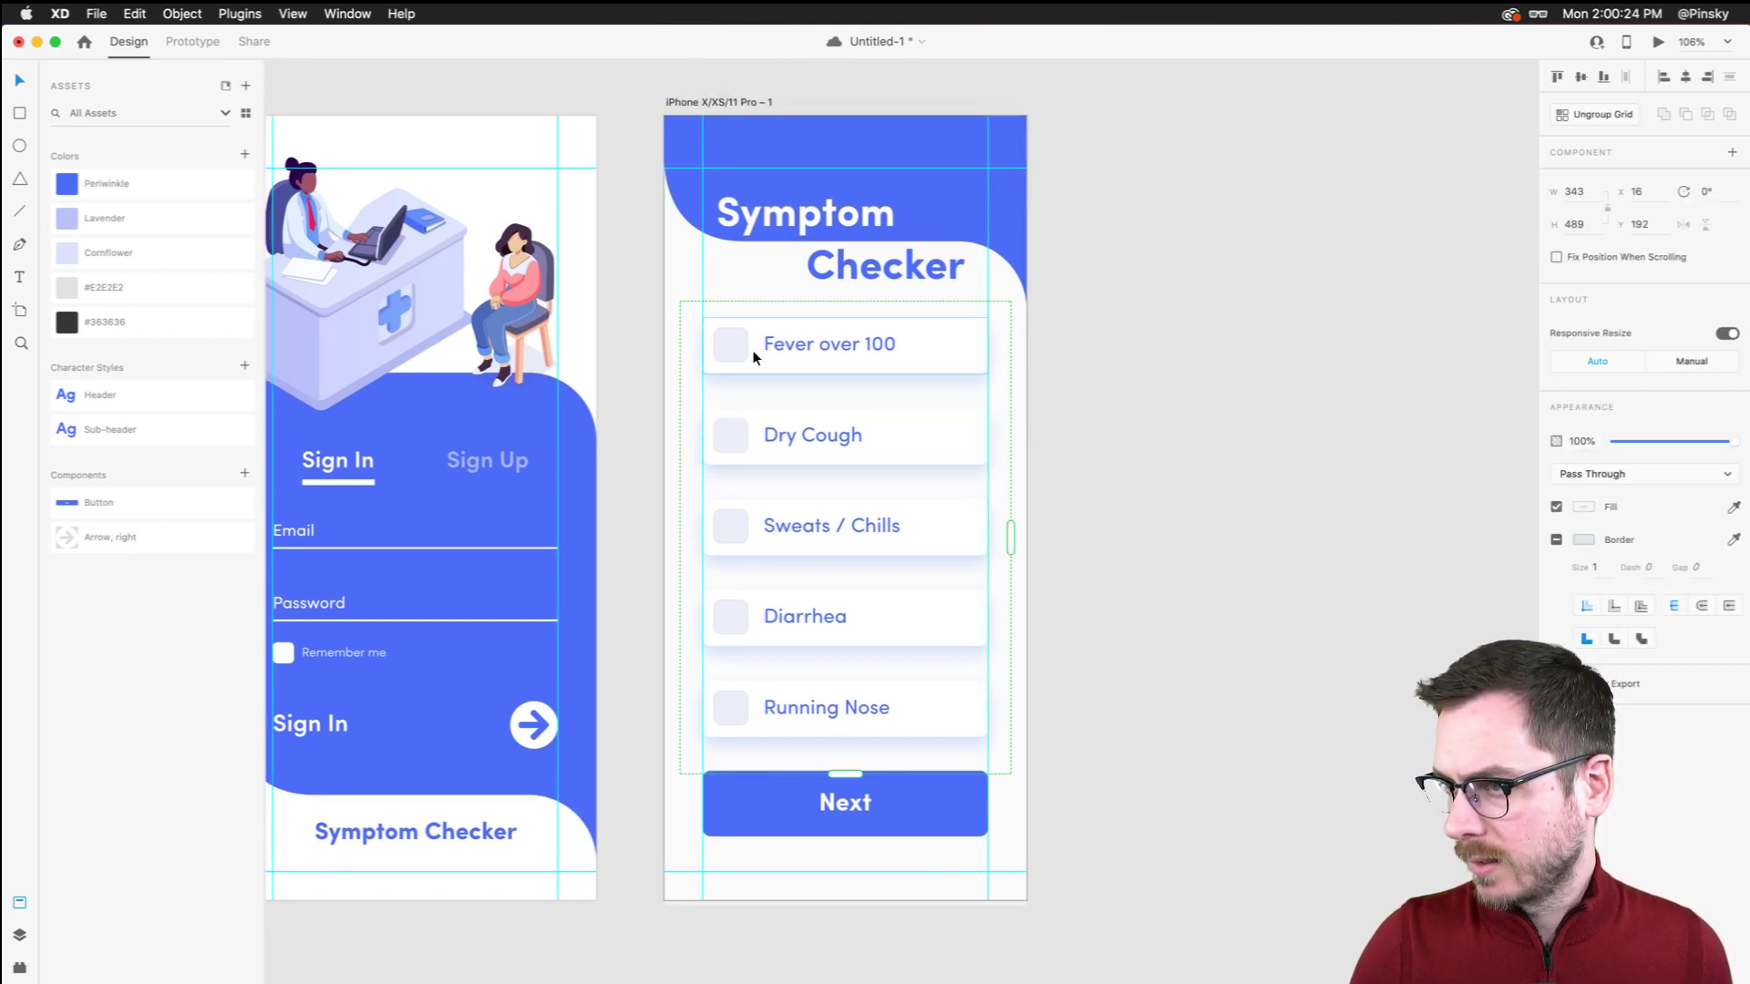
pyautogui.scroll(5, 754, 357)
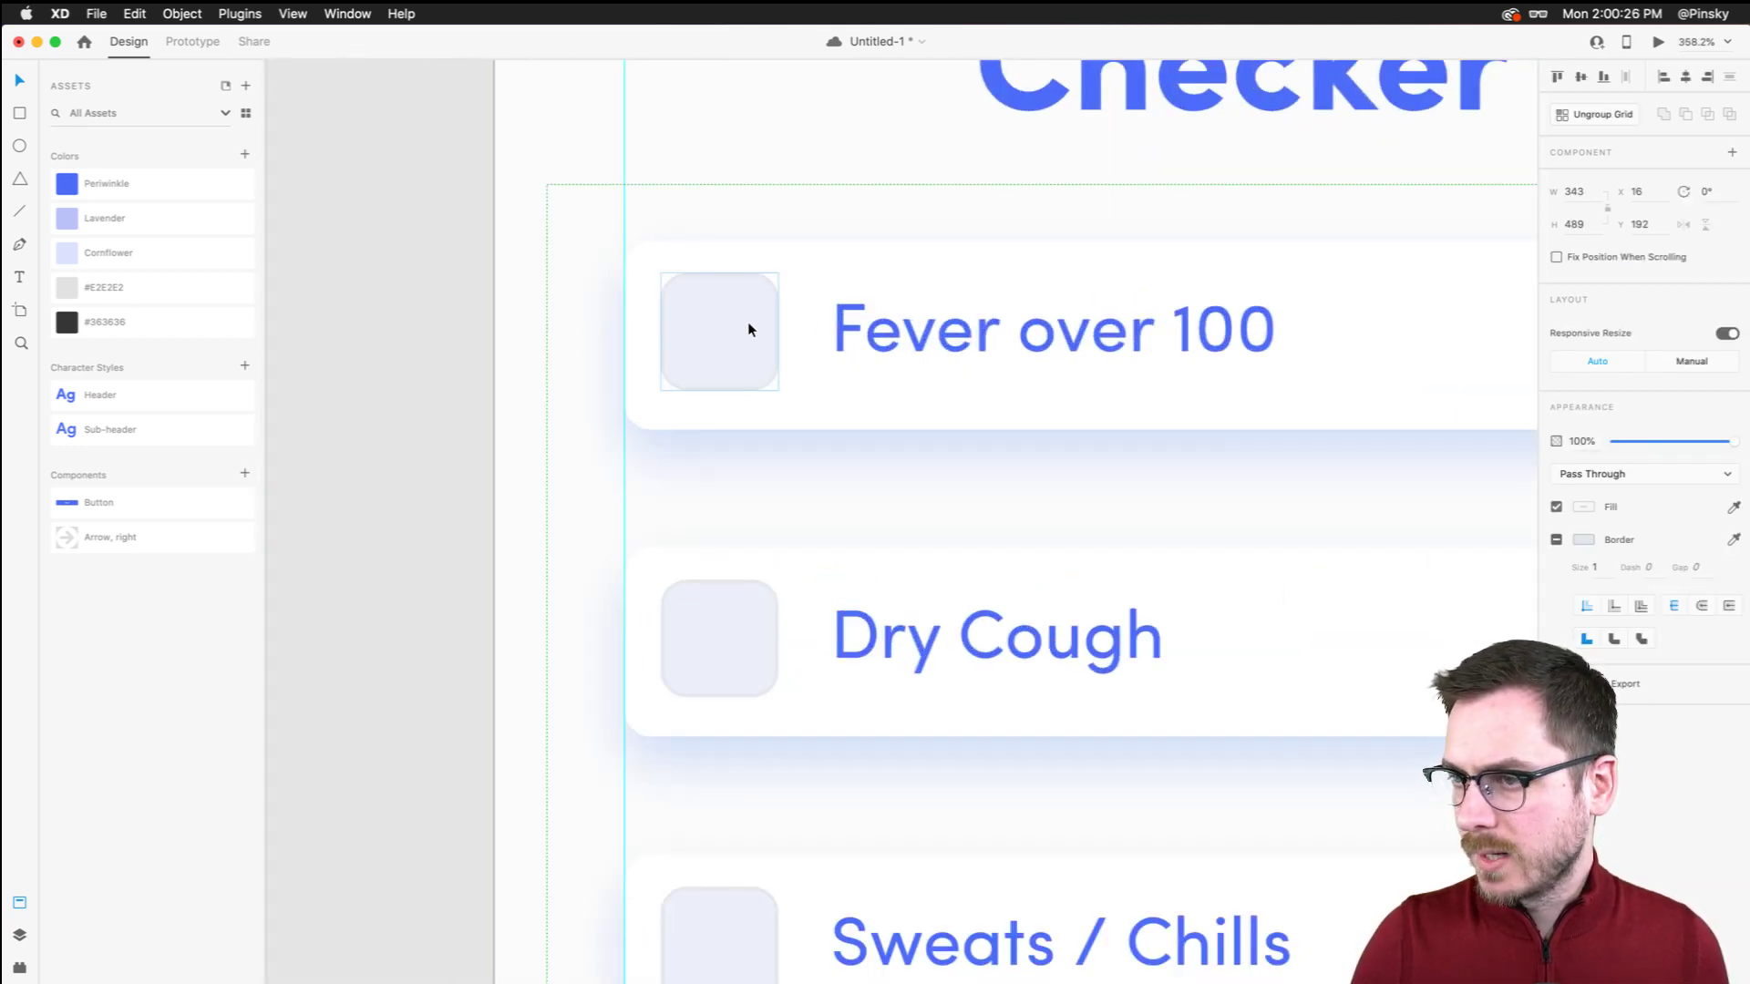
pyautogui.doubleClick(746, 326)
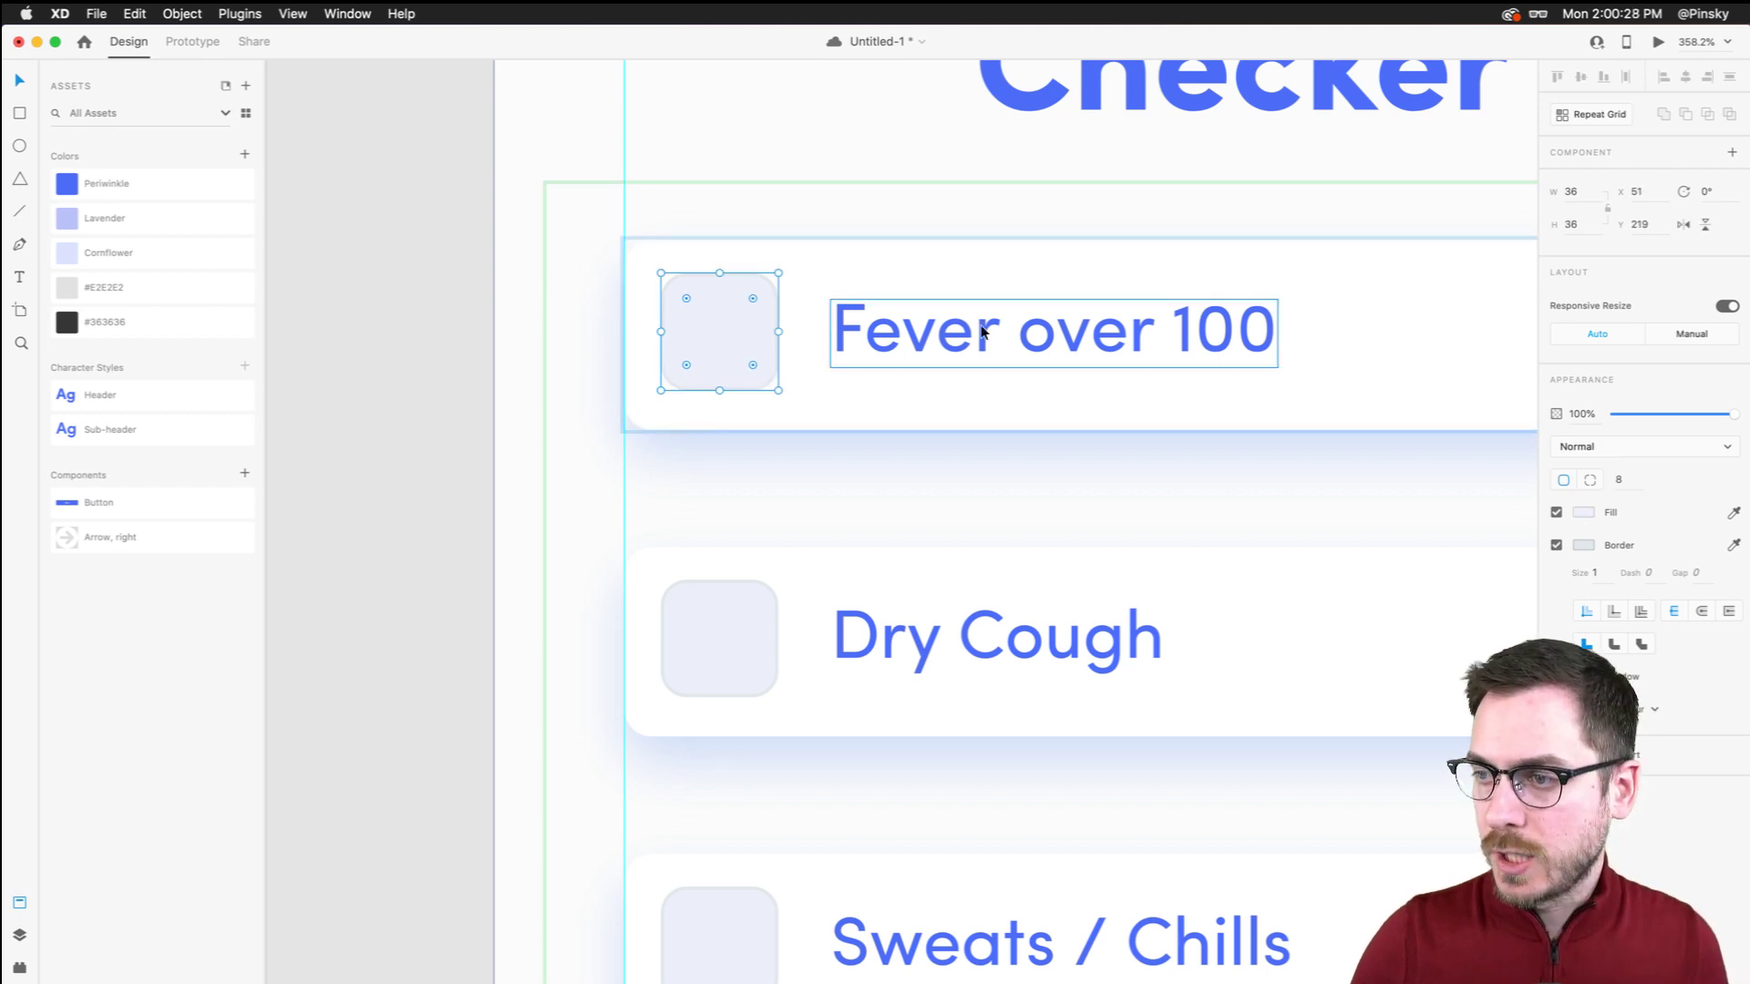
pyautogui.hscroll(3, 720, 346)
pyautogui.scroll(1, 720, 346)
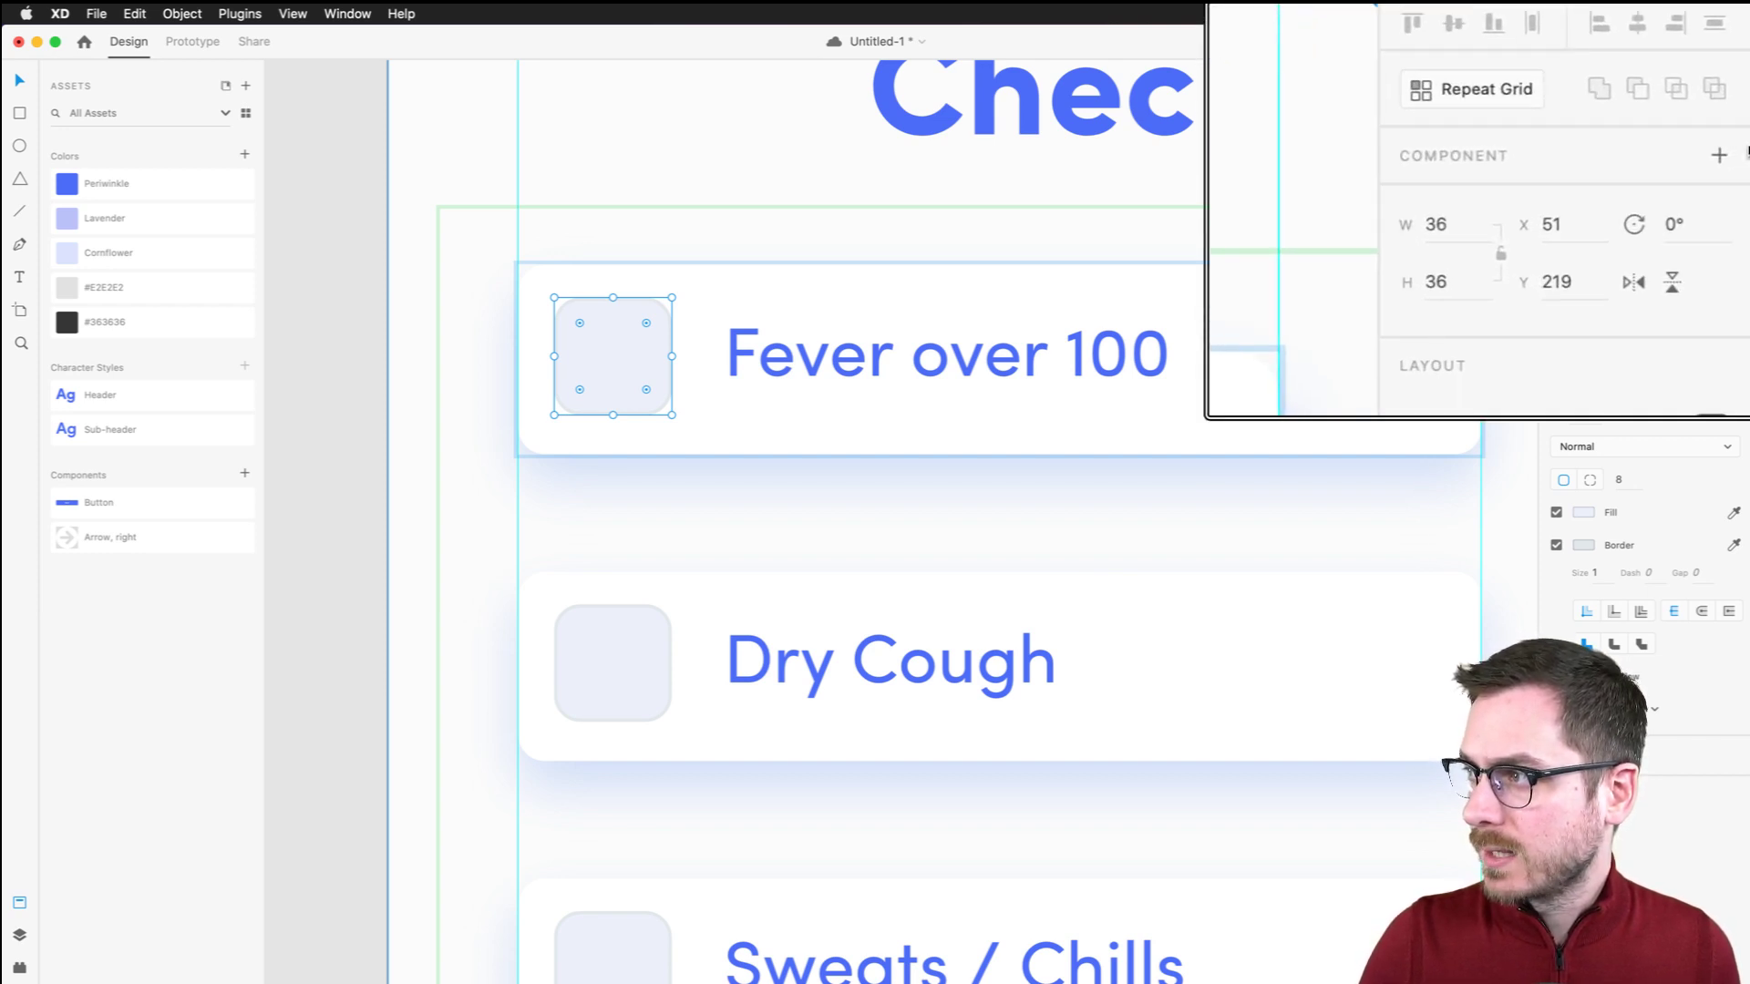
pyautogui.click(1732, 155)
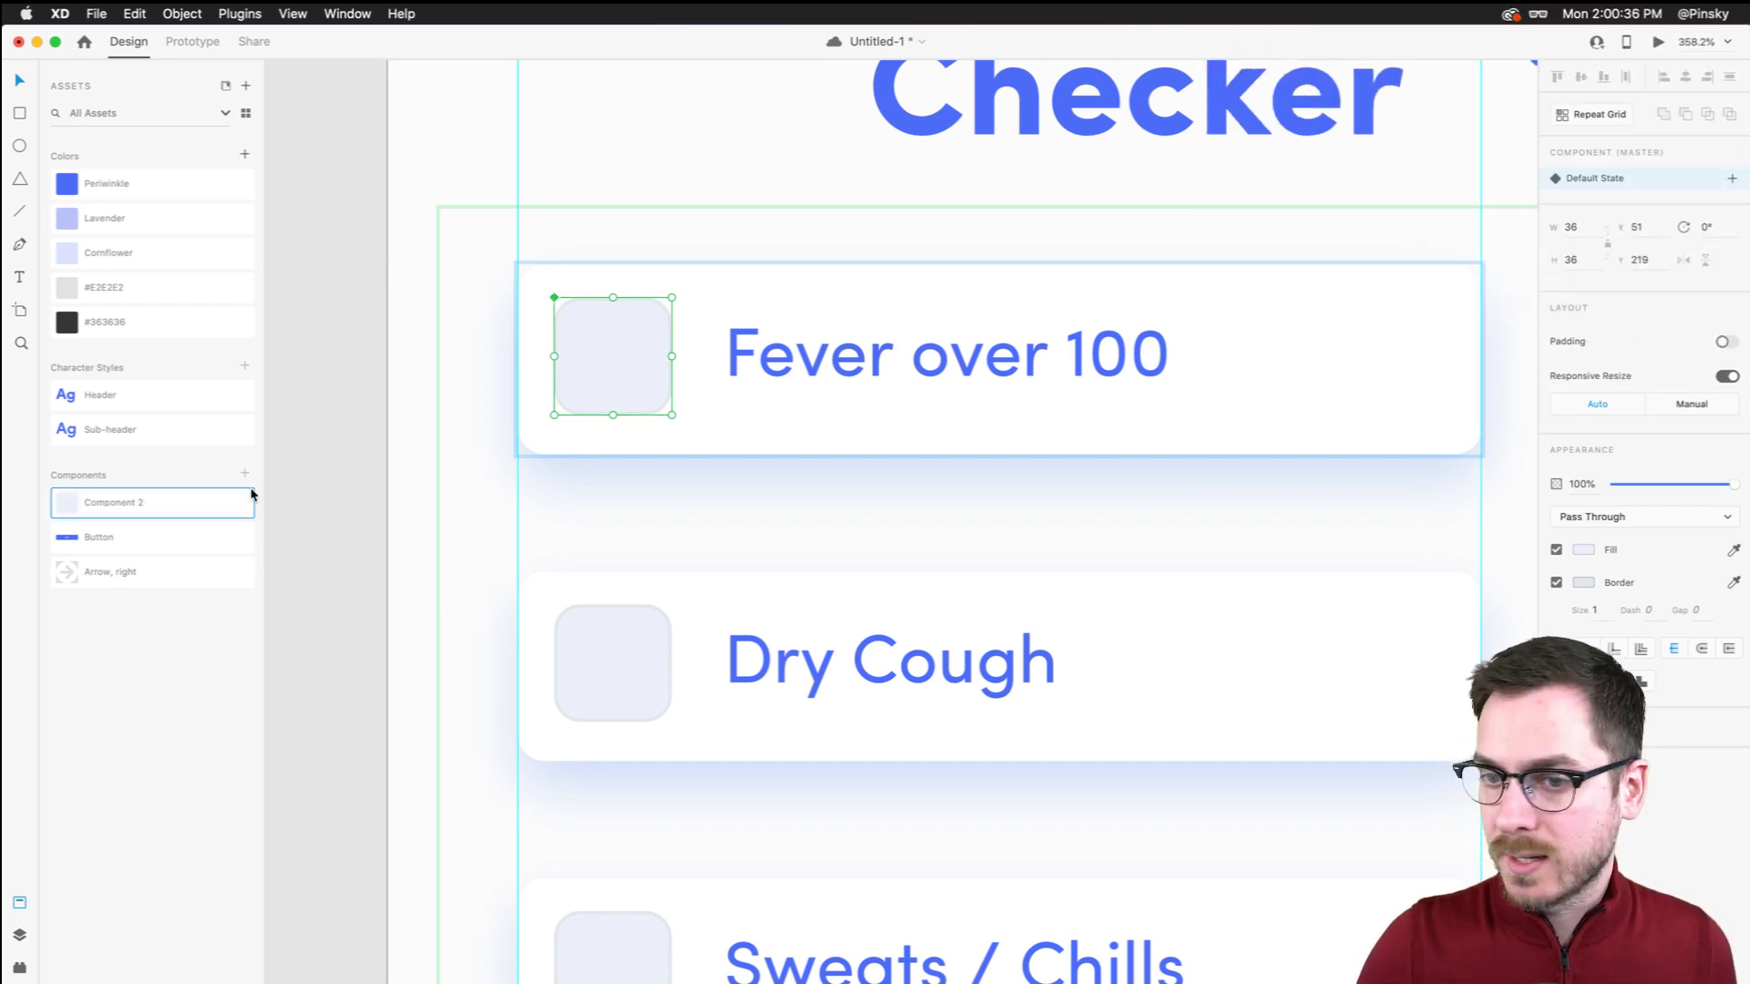
# Rename the new component as "Checkbox" and save the document
pyautogui.doubleClick(96, 508)
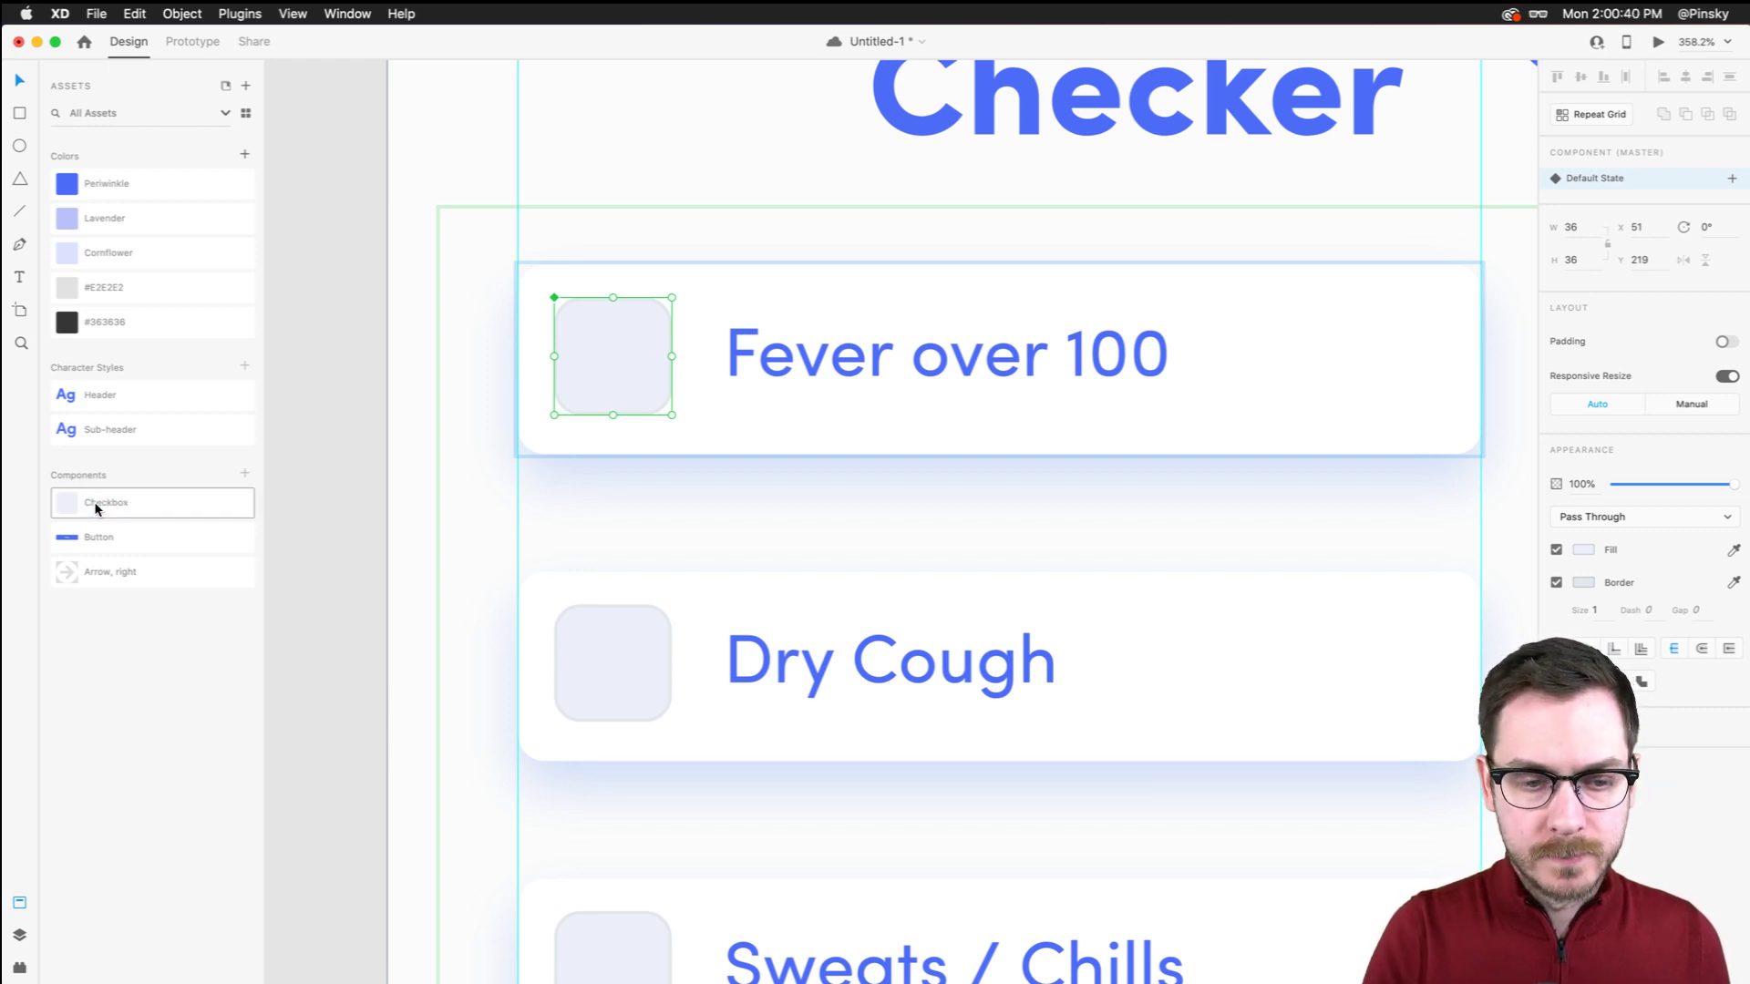
pyautogui.press('Return')
pyautogui.hscroll(3, 842, 355)
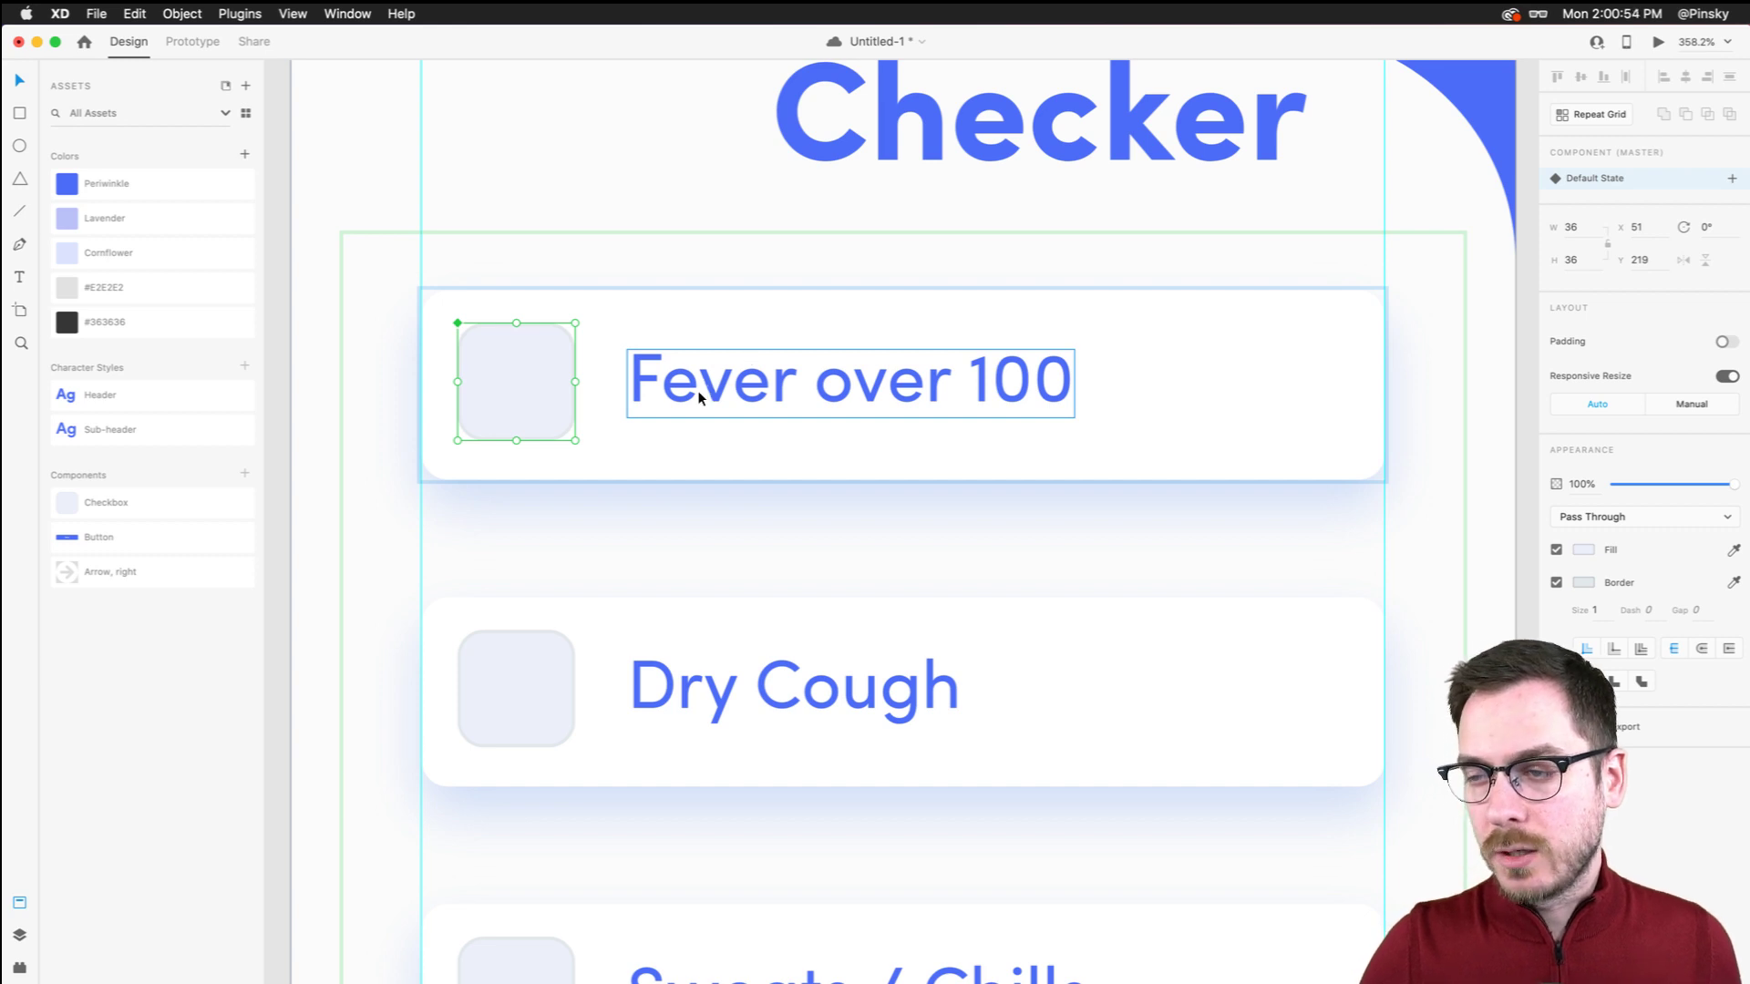
pyautogui.press('super+s')
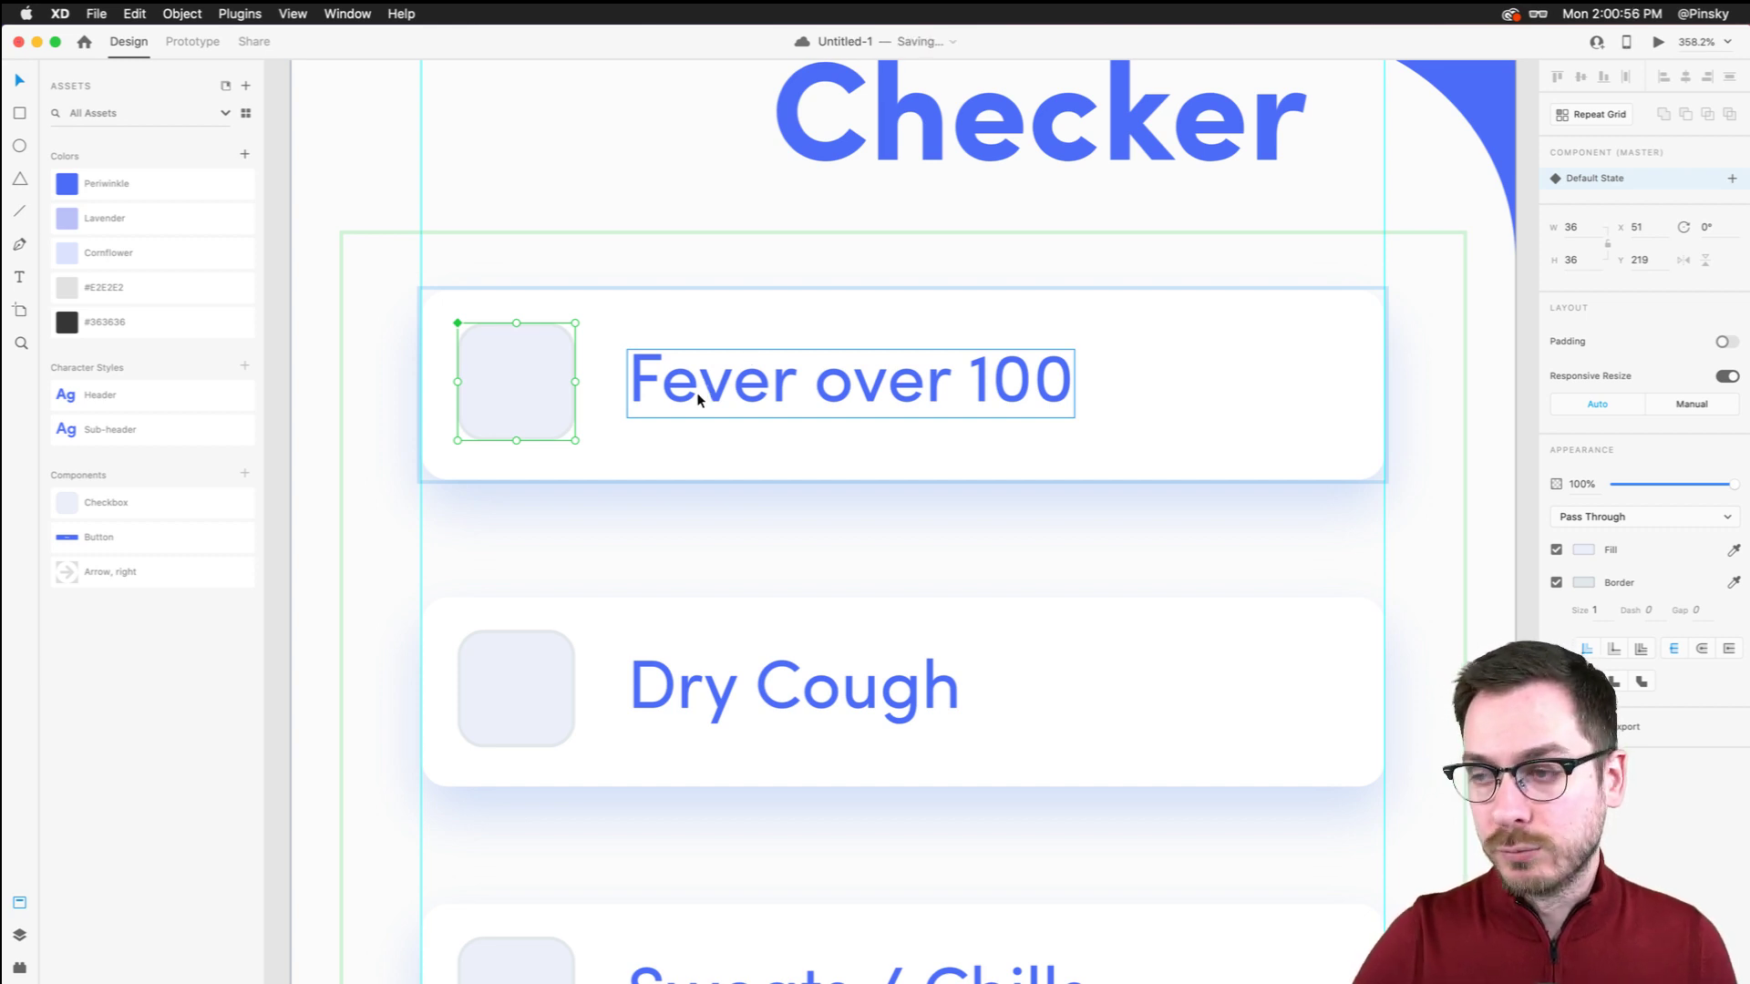
# Try filling the symptom cards with the header's blue and making their labels white, and save the document
pyautogui.click(1423, 390)
pyautogui.doubleClick(1307, 390)
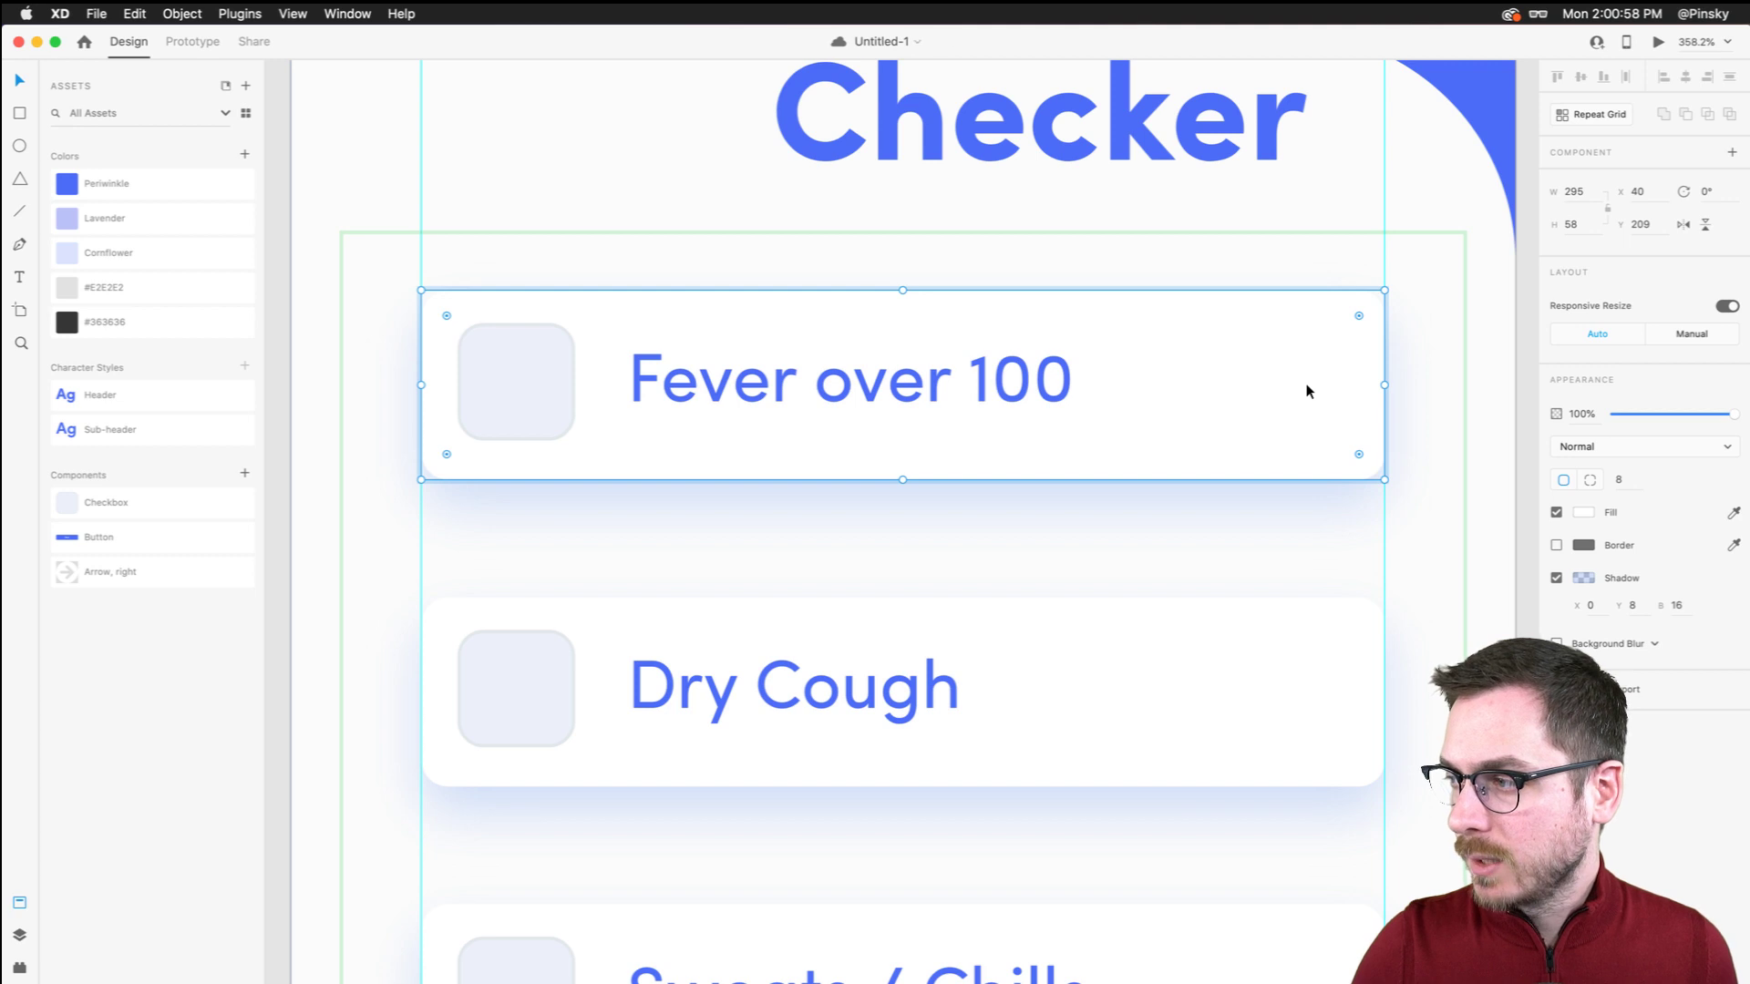
pyautogui.press('super+minus')
pyautogui.press('i')
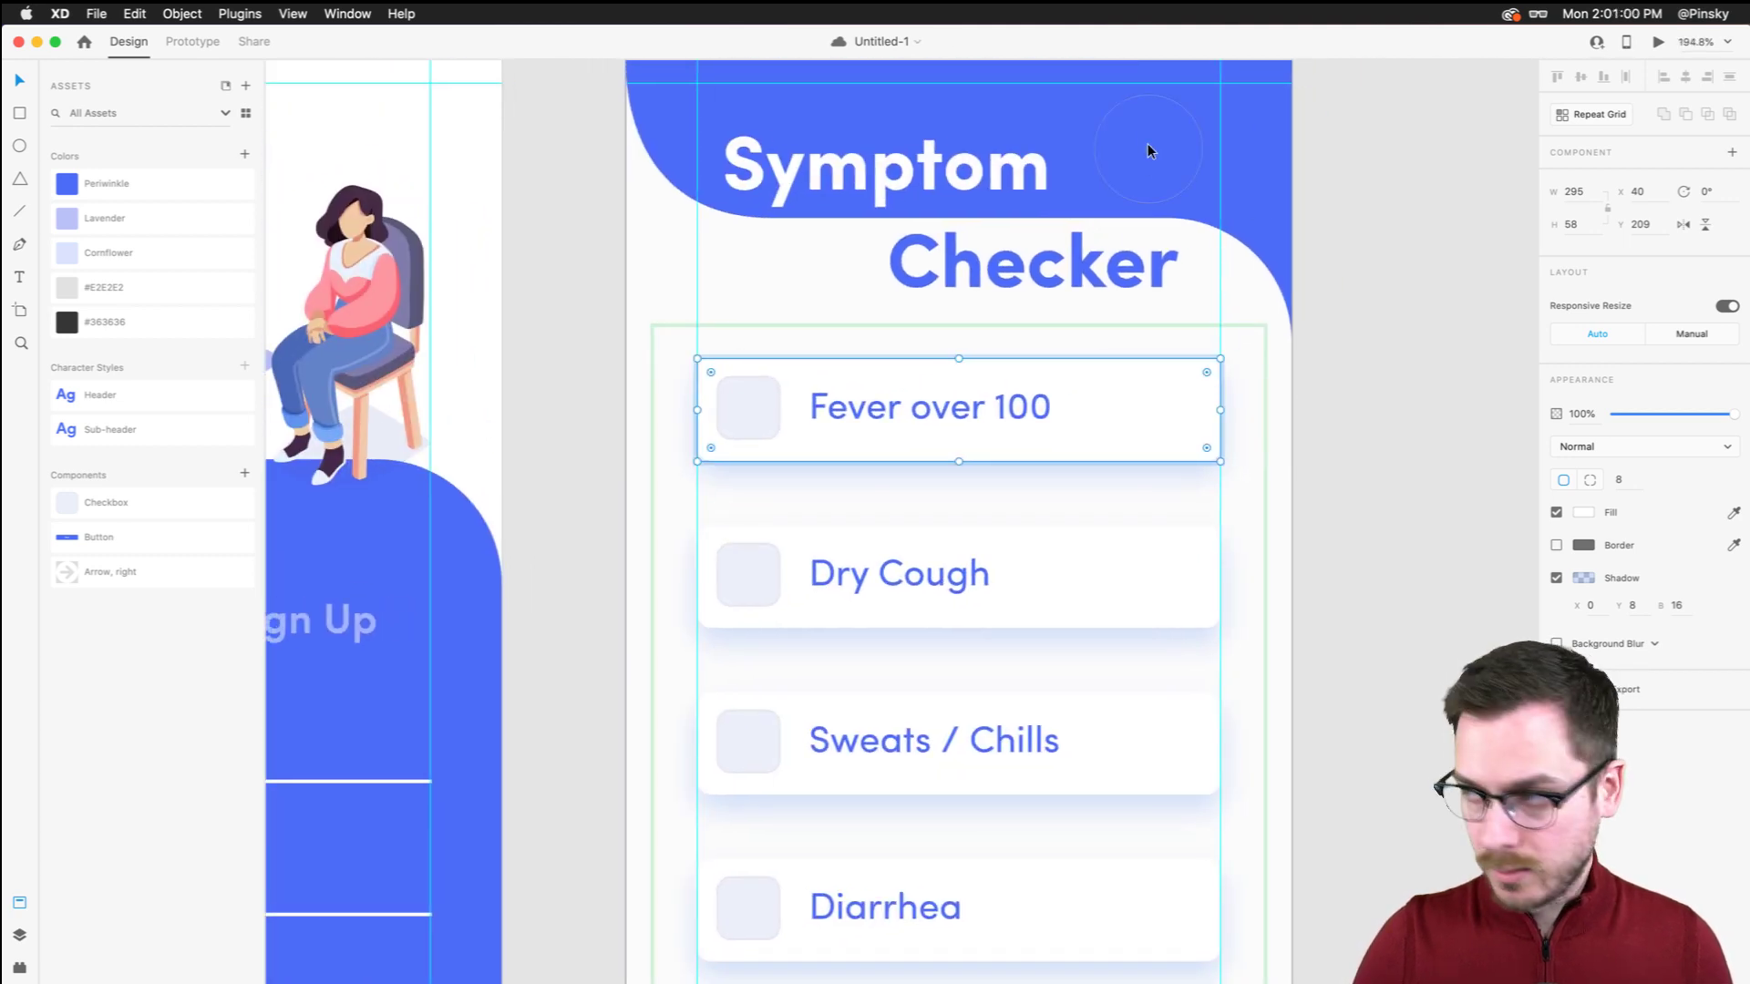
pyautogui.click(1146, 144)
pyautogui.click(988, 406)
pyautogui.click(1581, 677)
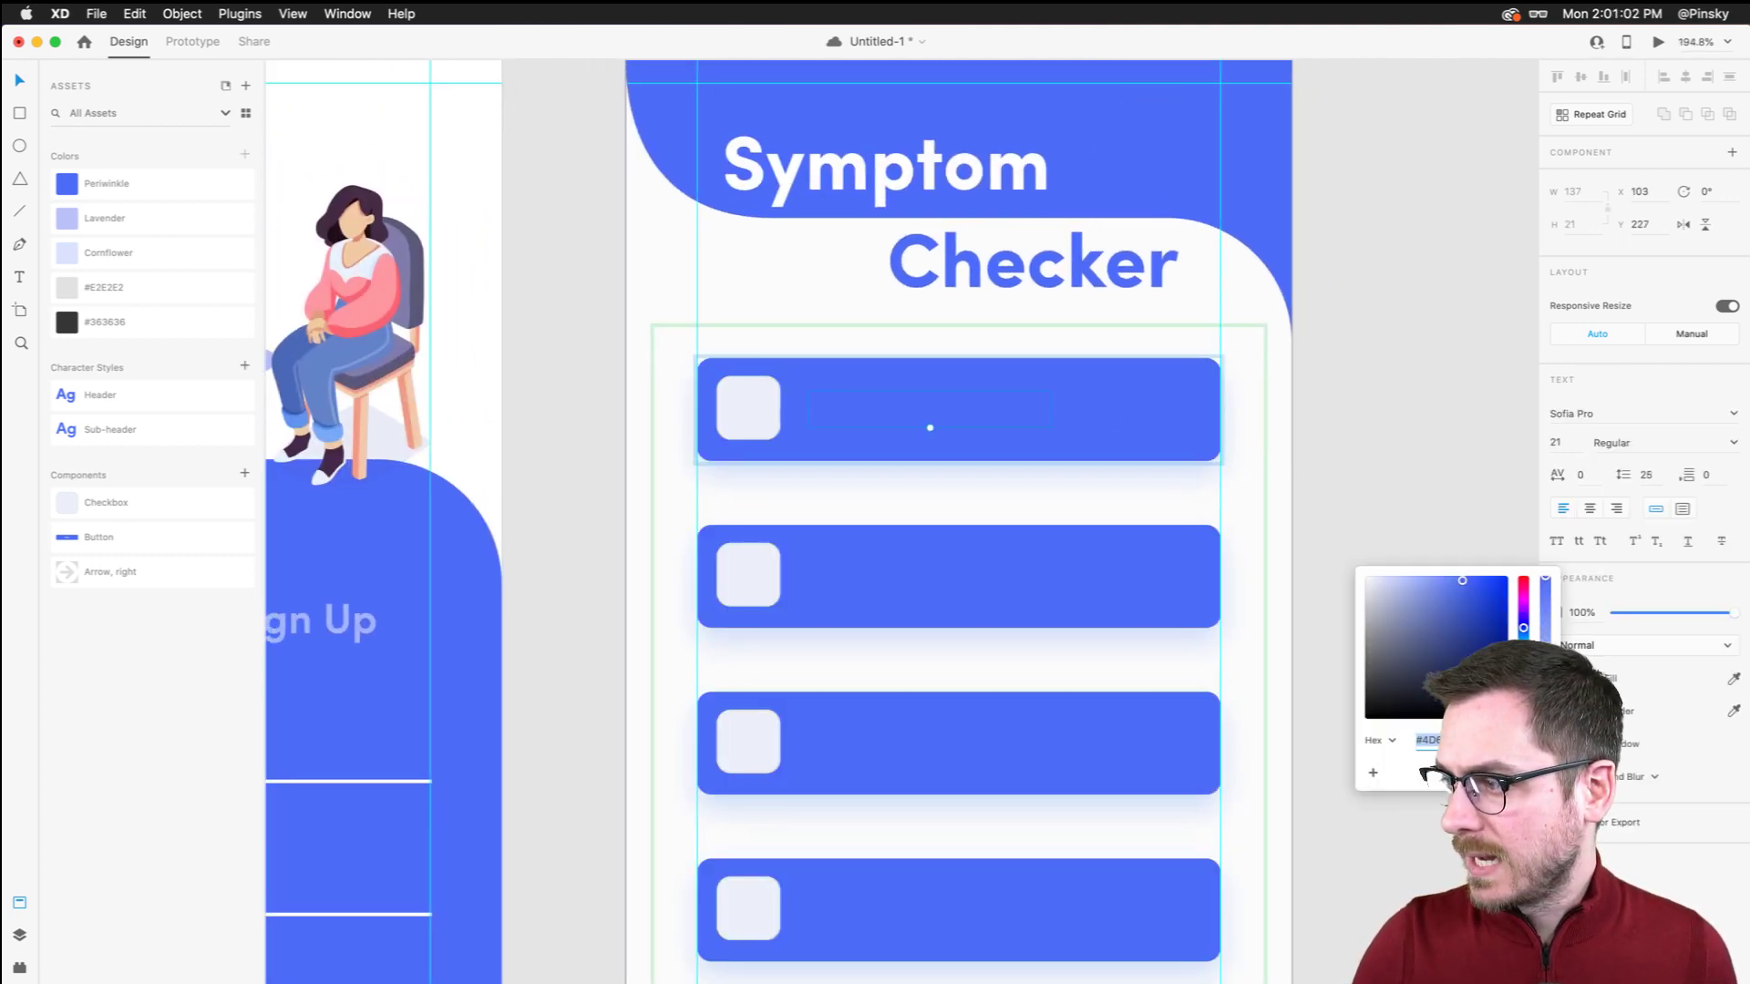
pyautogui.moveTo(1421, 632); pyautogui.dragTo(1299, 507)
pyautogui.click(1074, 540)
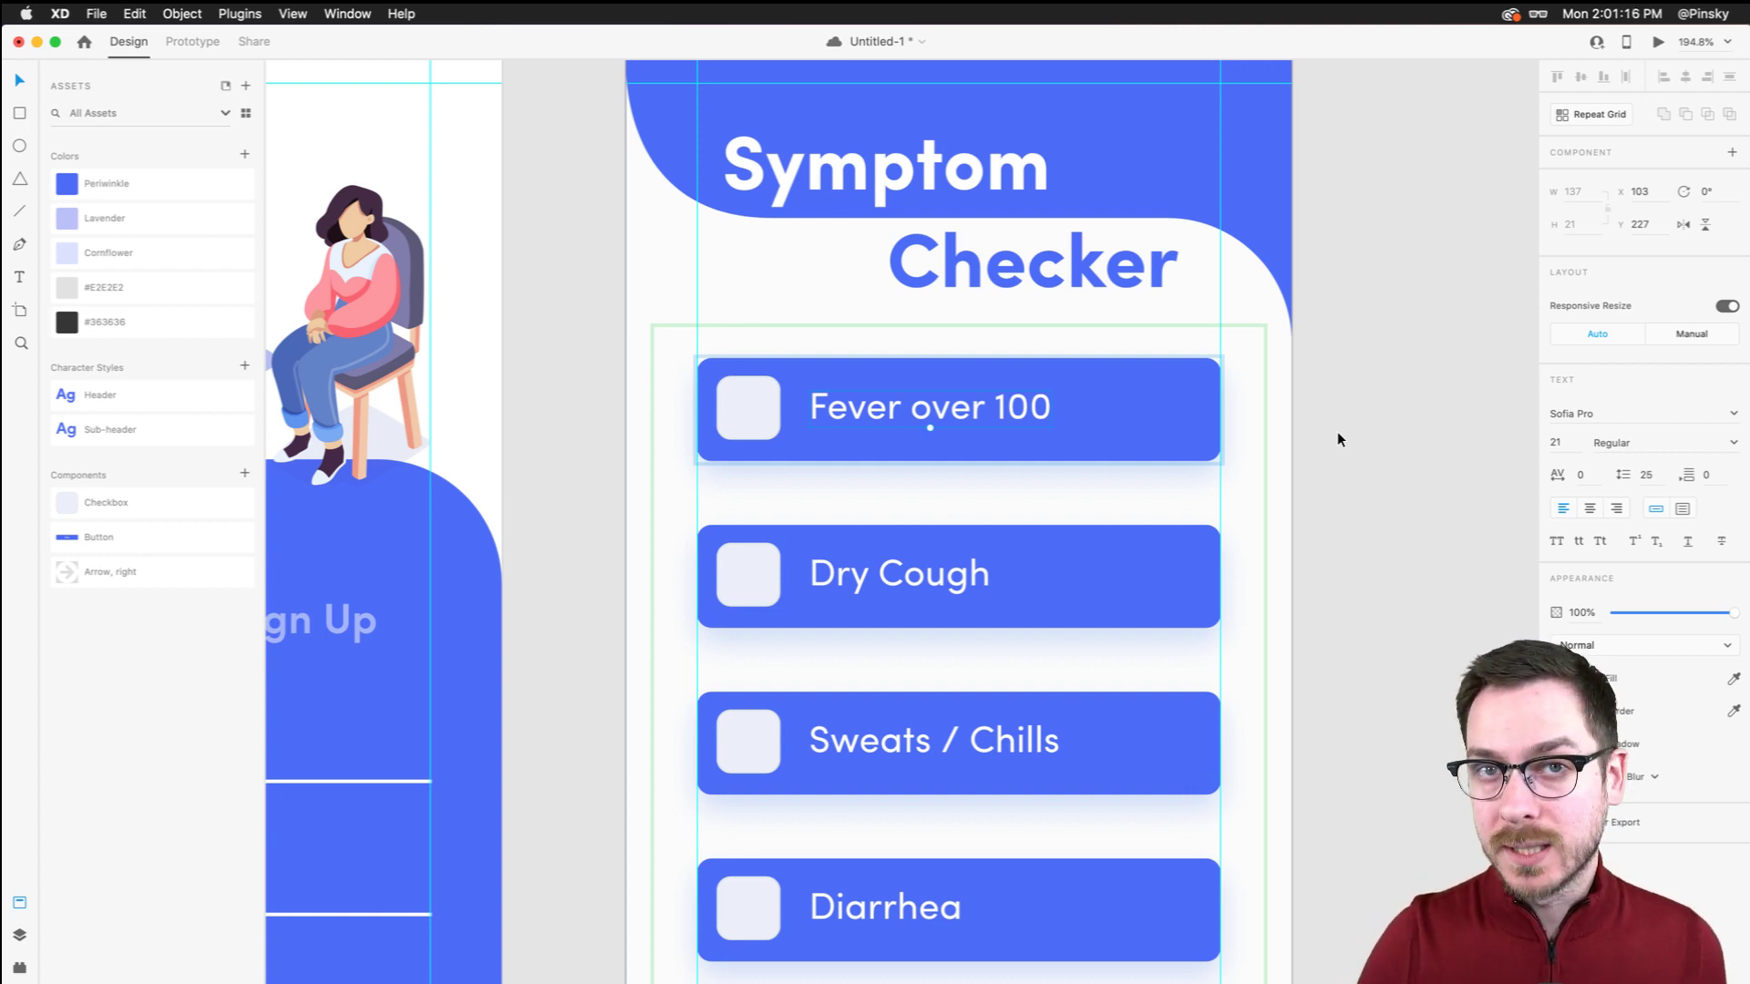
pyautogui.press('super+s')
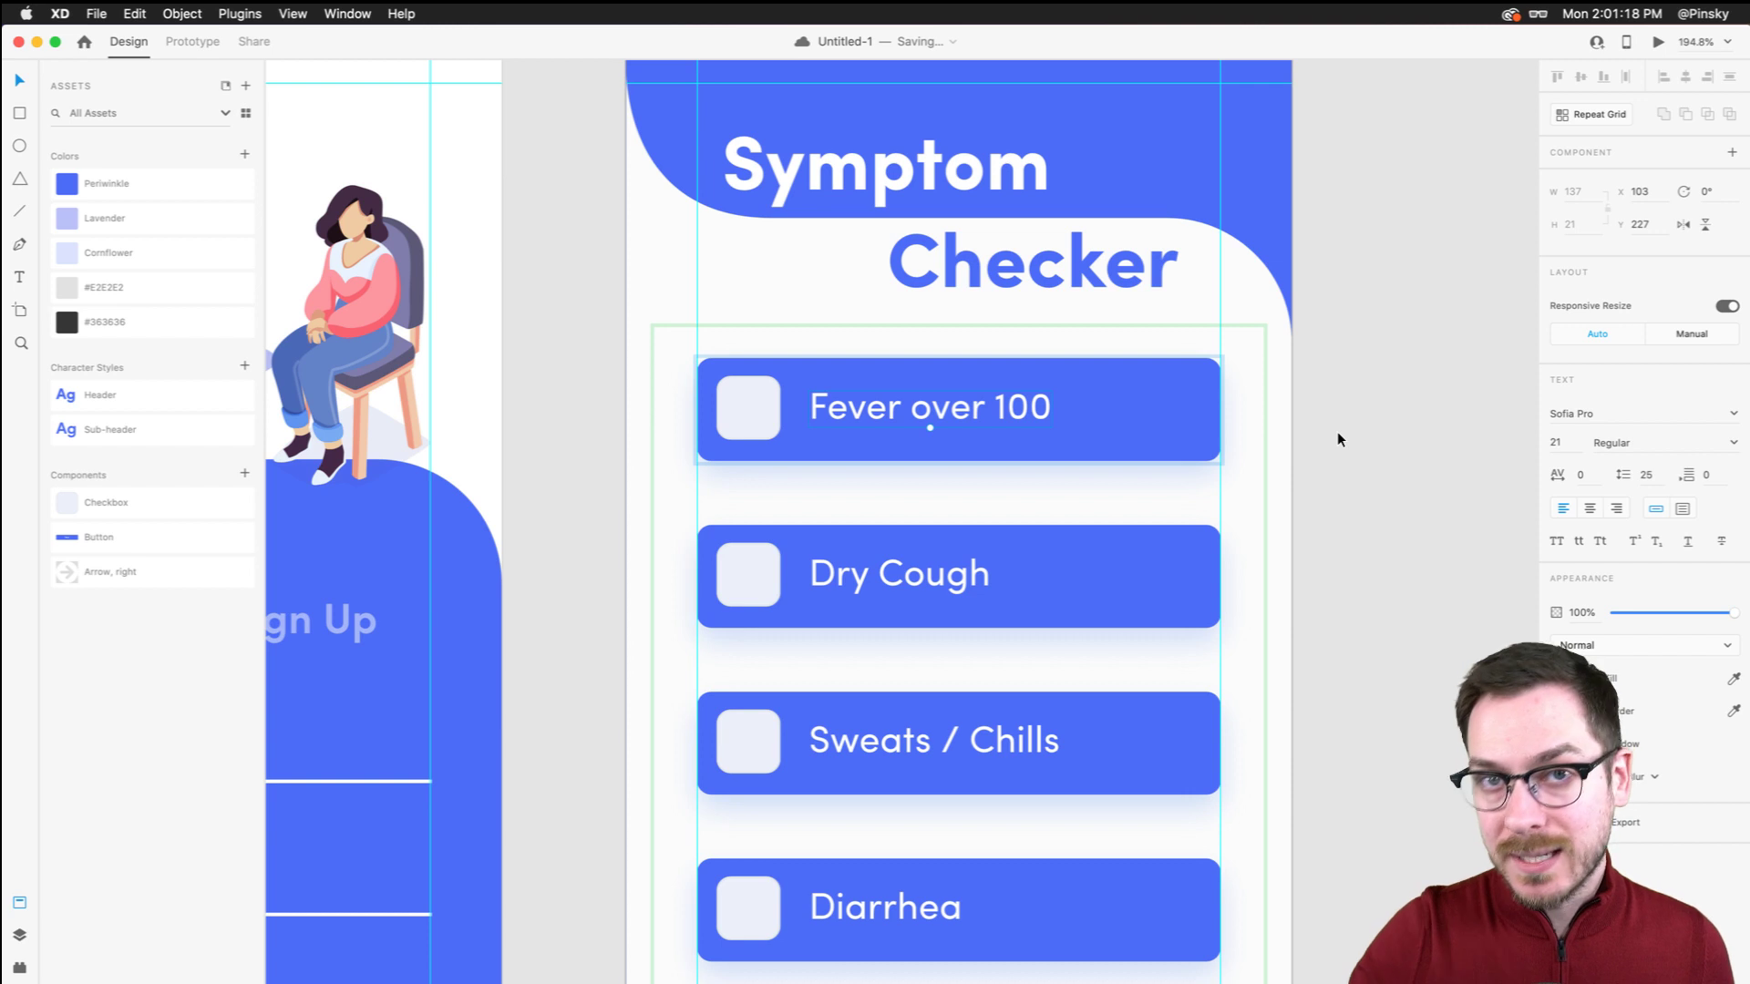
# Undo the white label colour and the blue card fill
pyautogui.press('super+z')
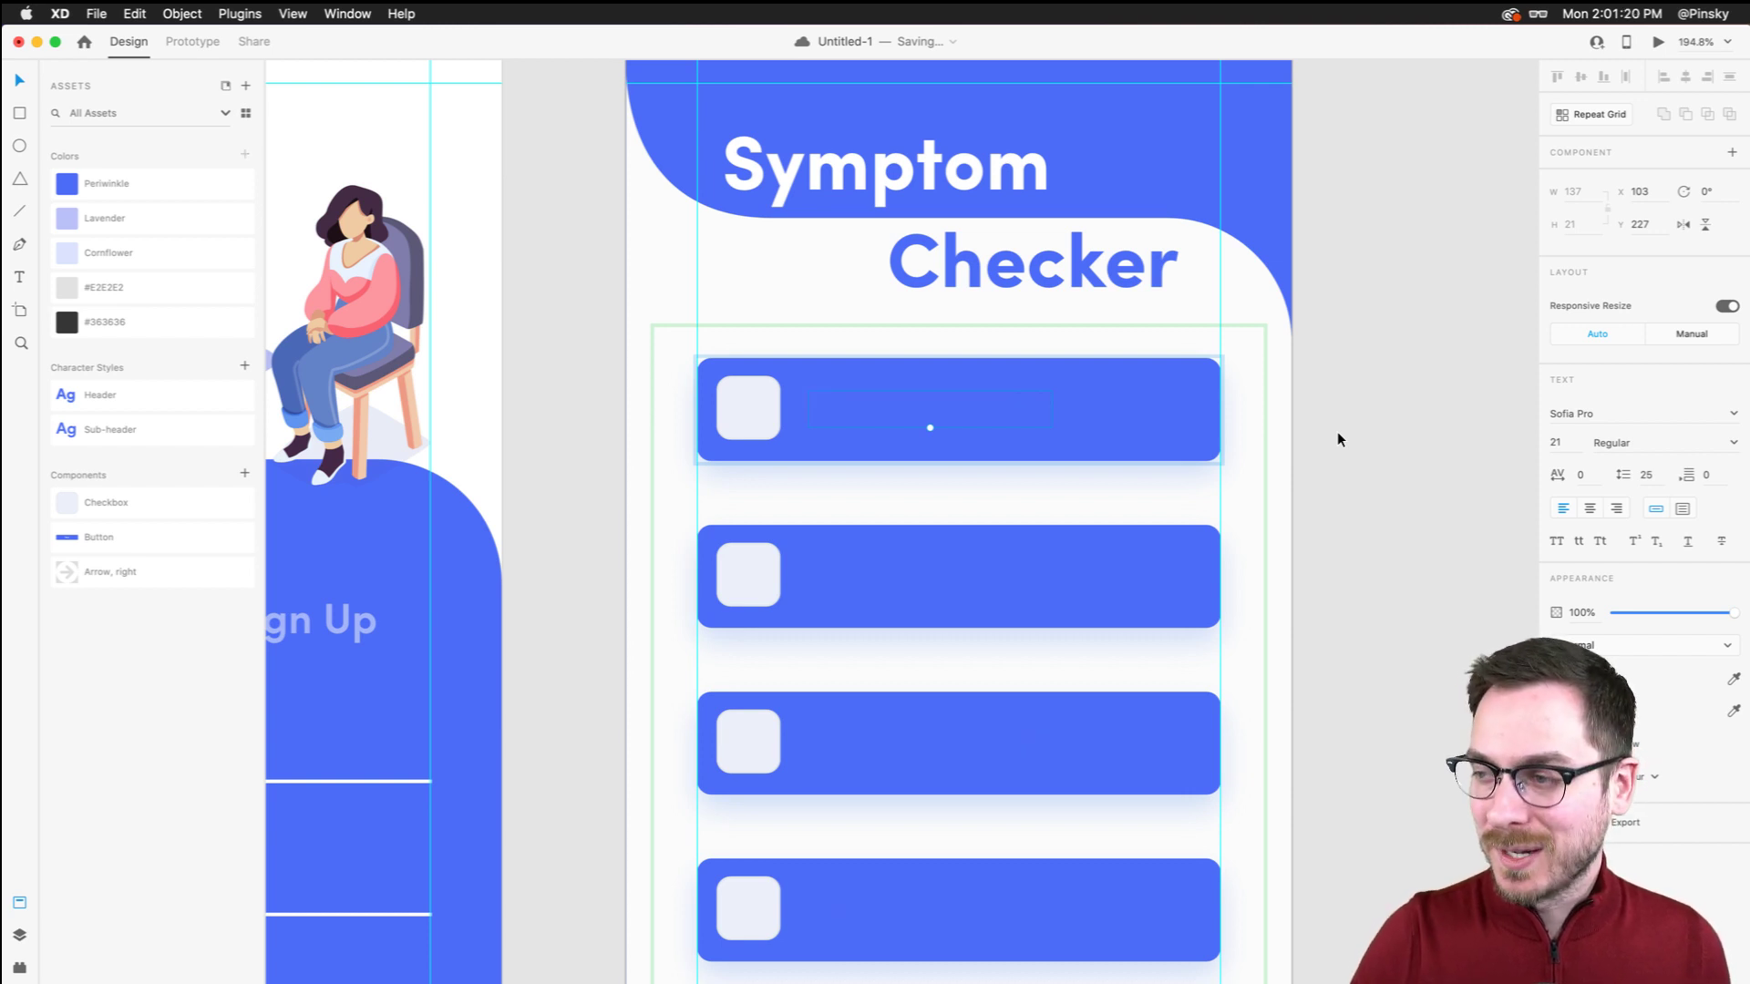
pyautogui.press('super+z')
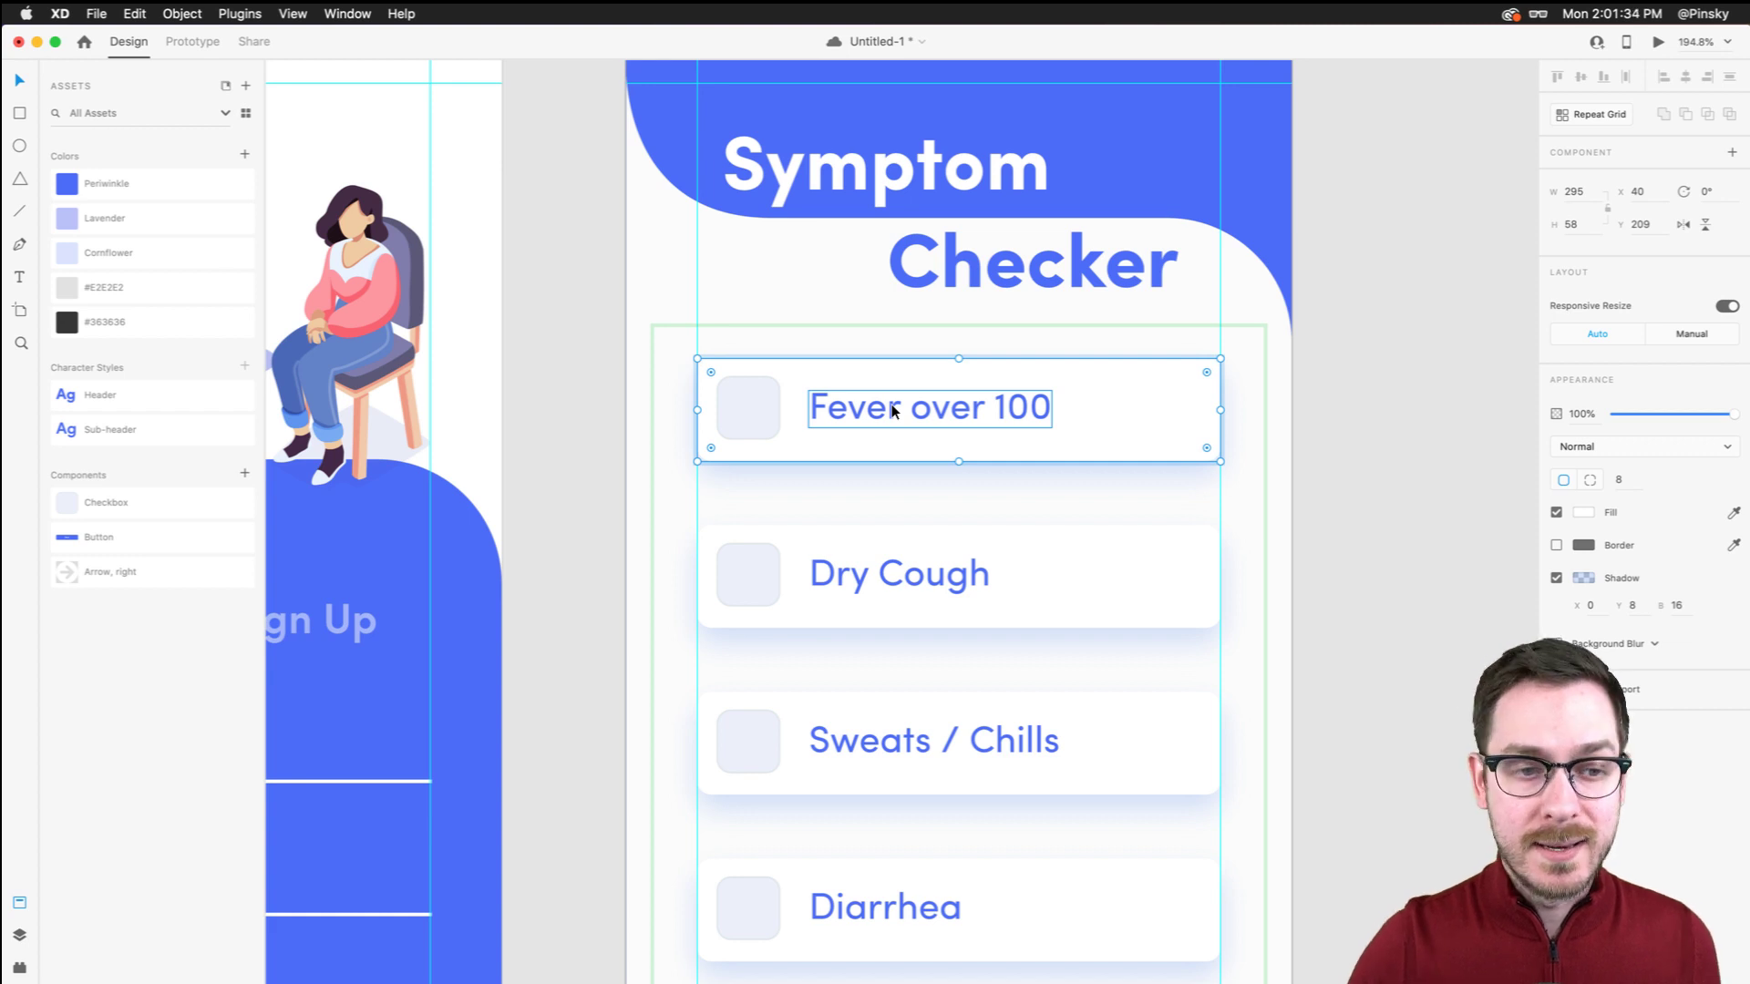
# Add a new state named "Checked" to the Checkbox component in the first symptom card
pyautogui.scroll(3, 763, 325)
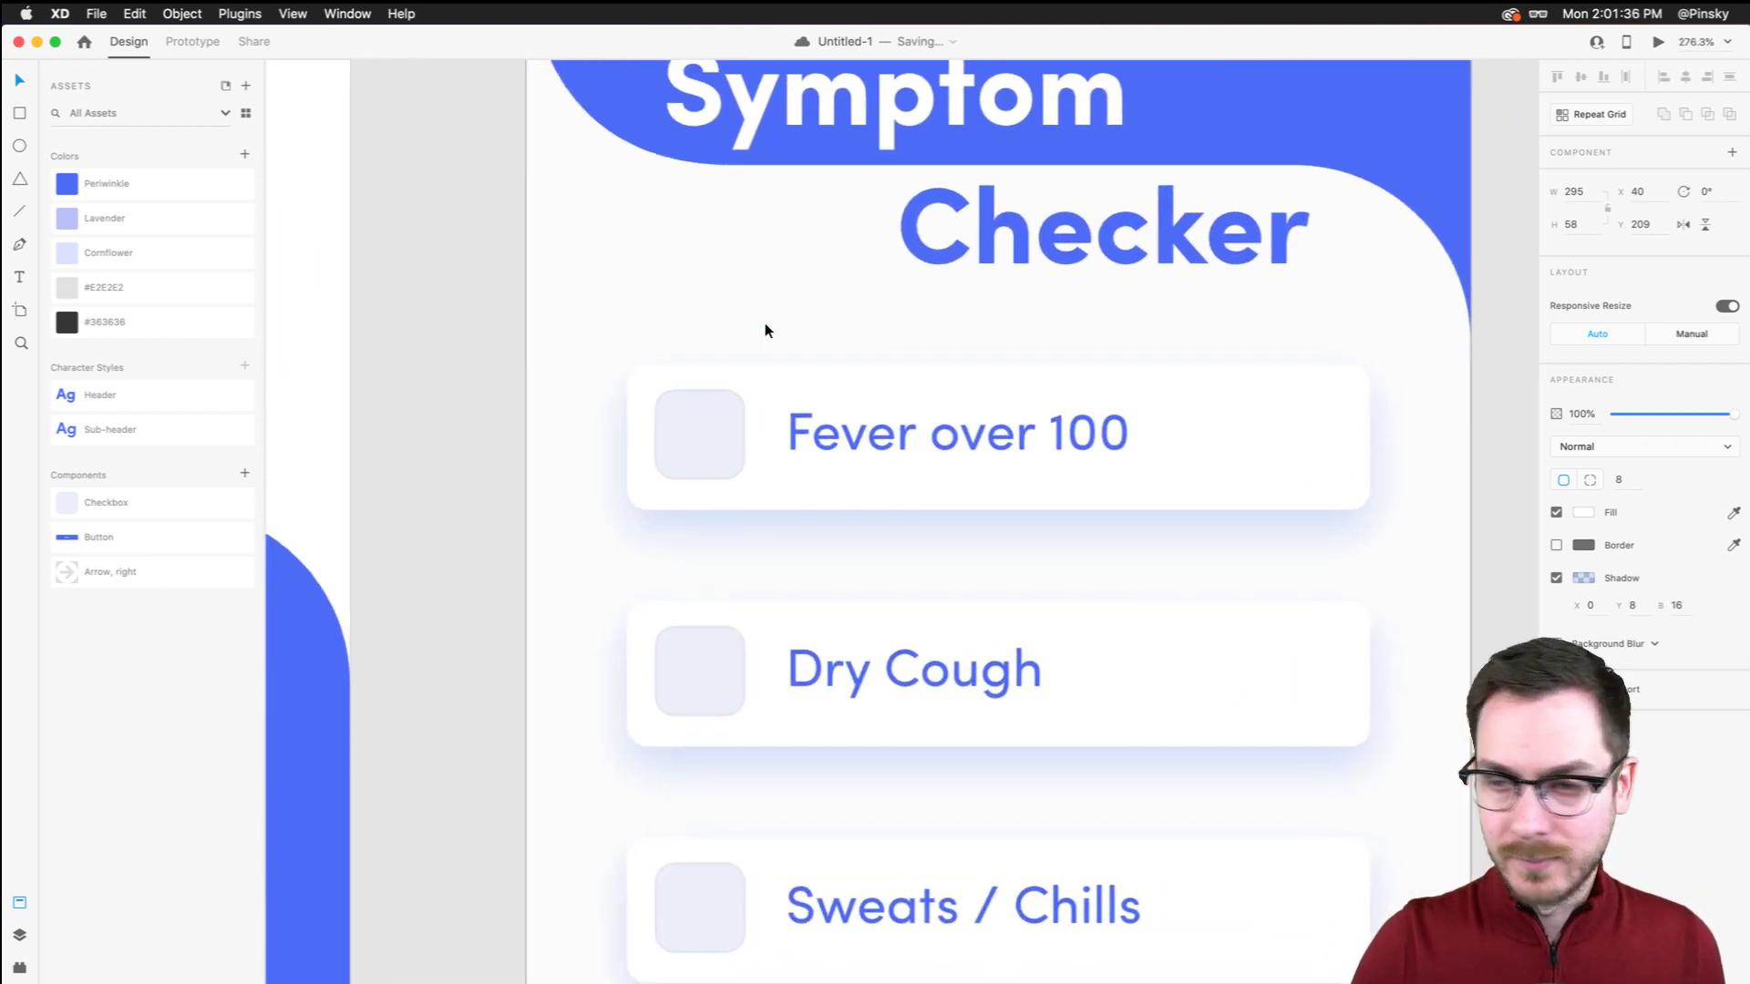
pyautogui.hscroll(2, 763, 323)
pyautogui.click(631, 397)
pyautogui.doubleClick(631, 397)
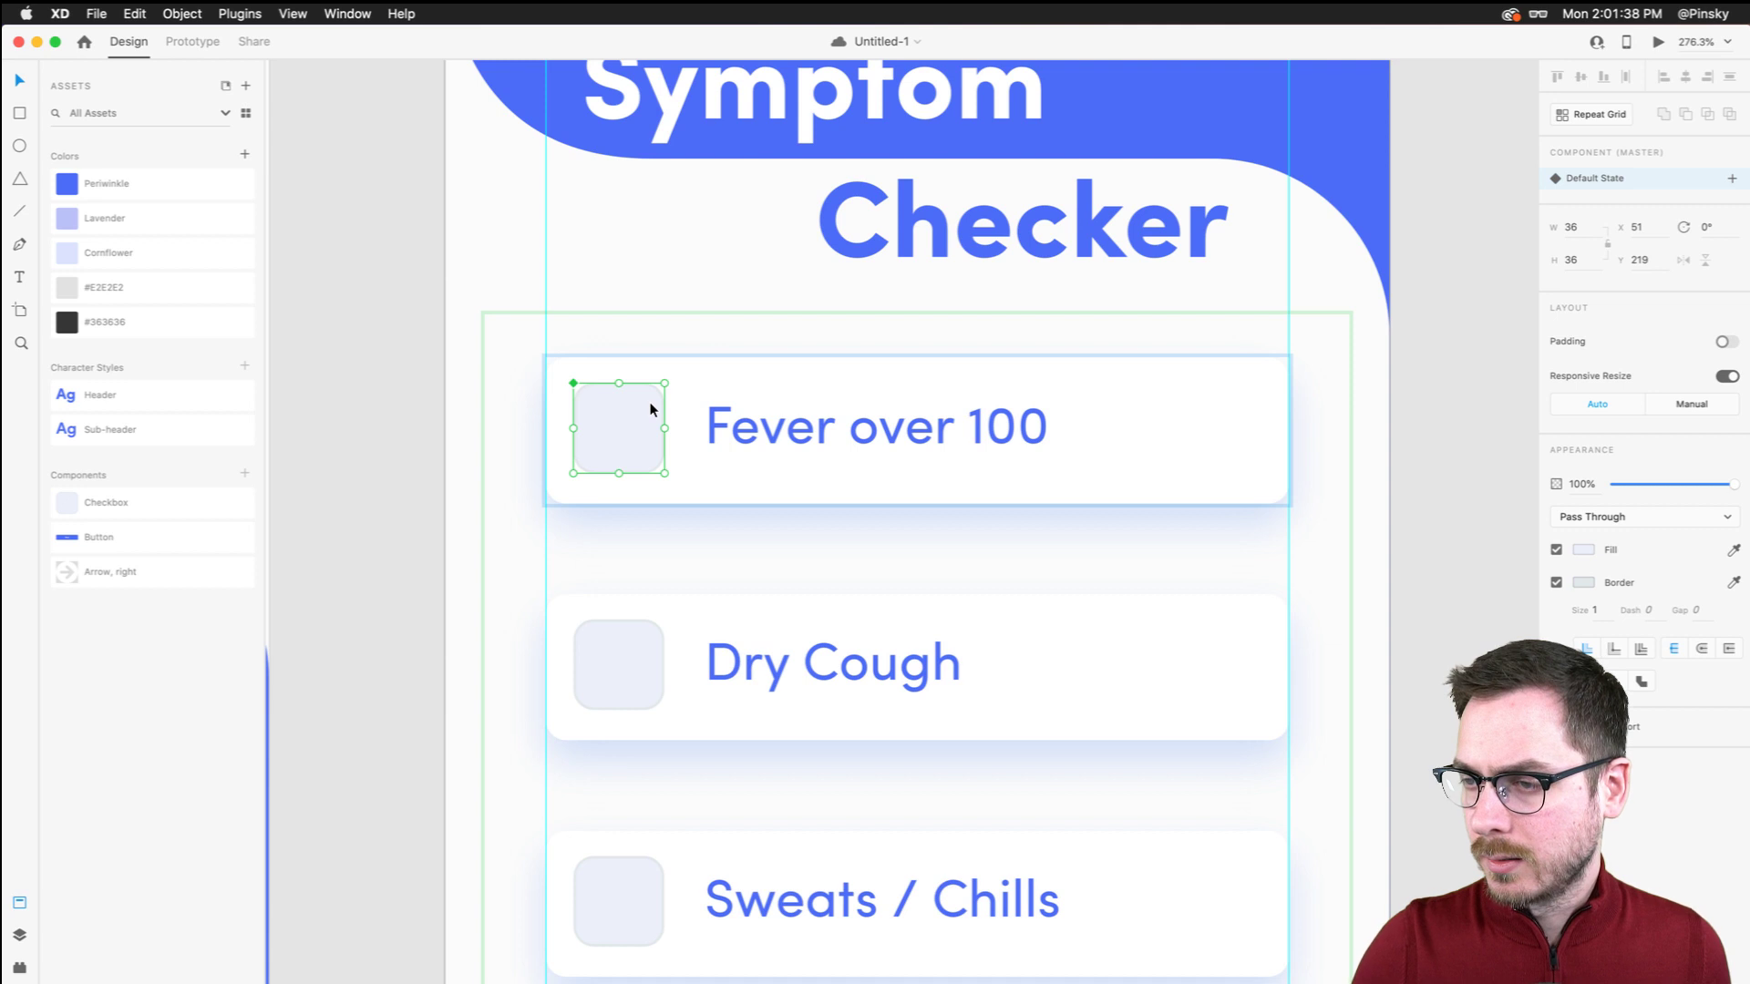
pyautogui.scroll(3, 649, 402)
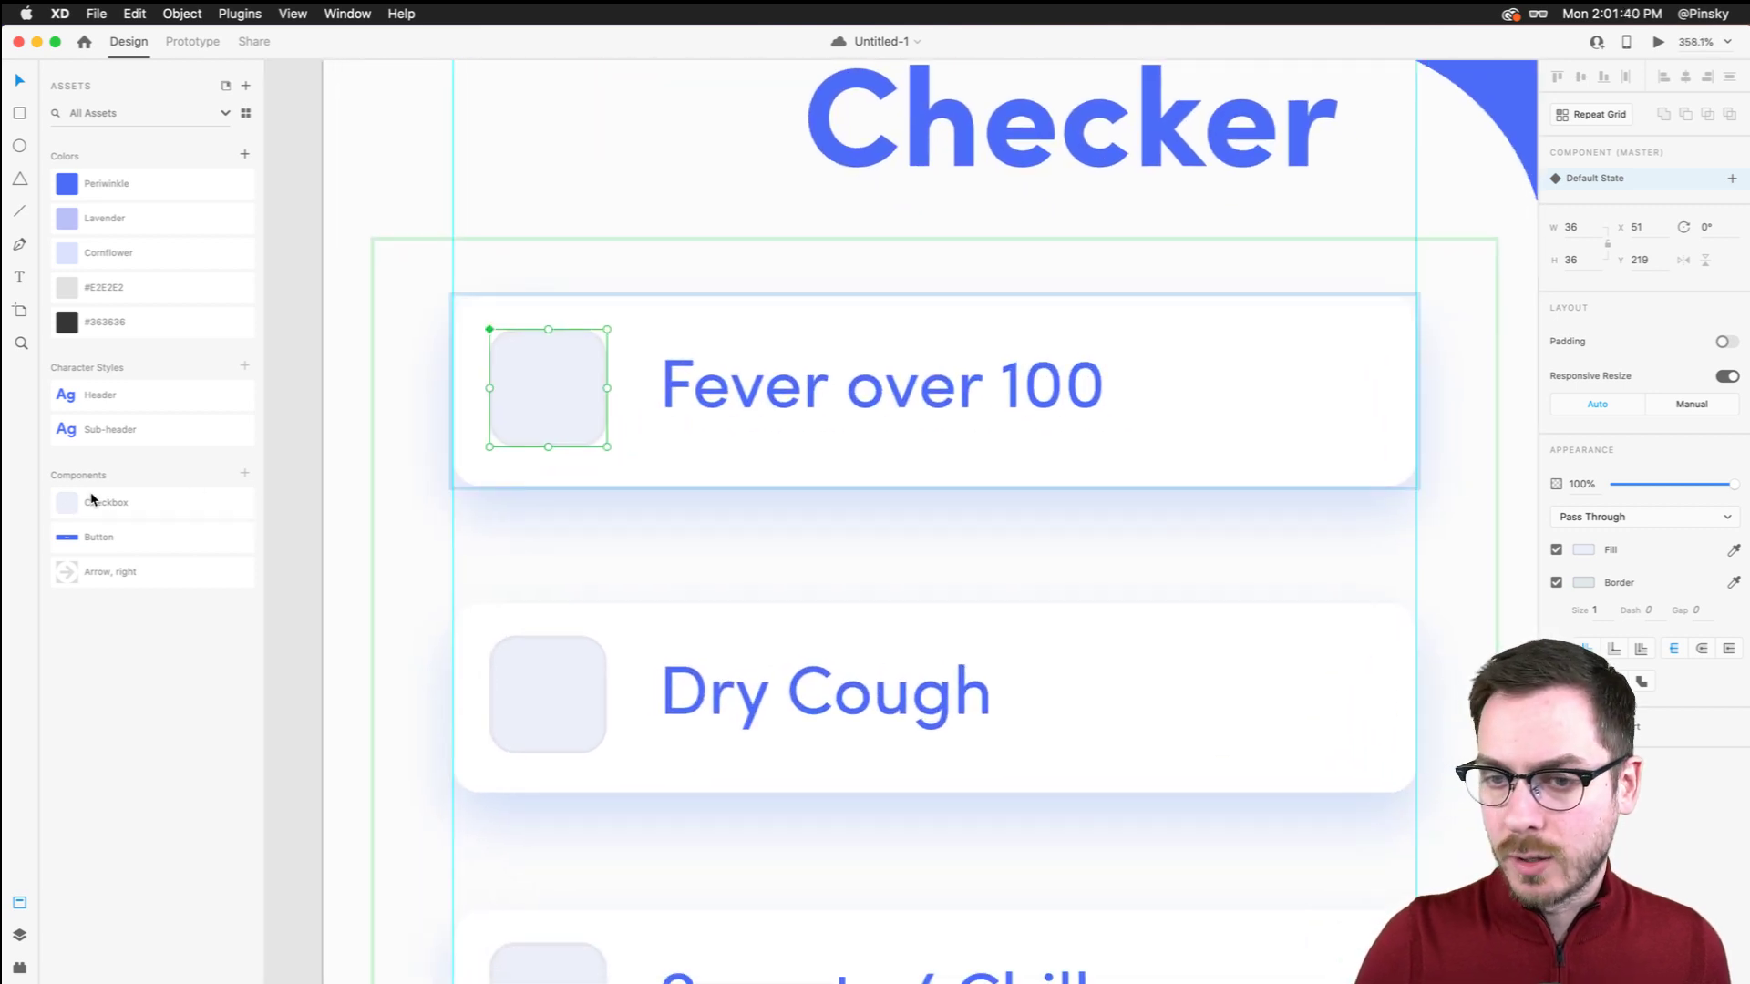
pyautogui.click(1733, 178)
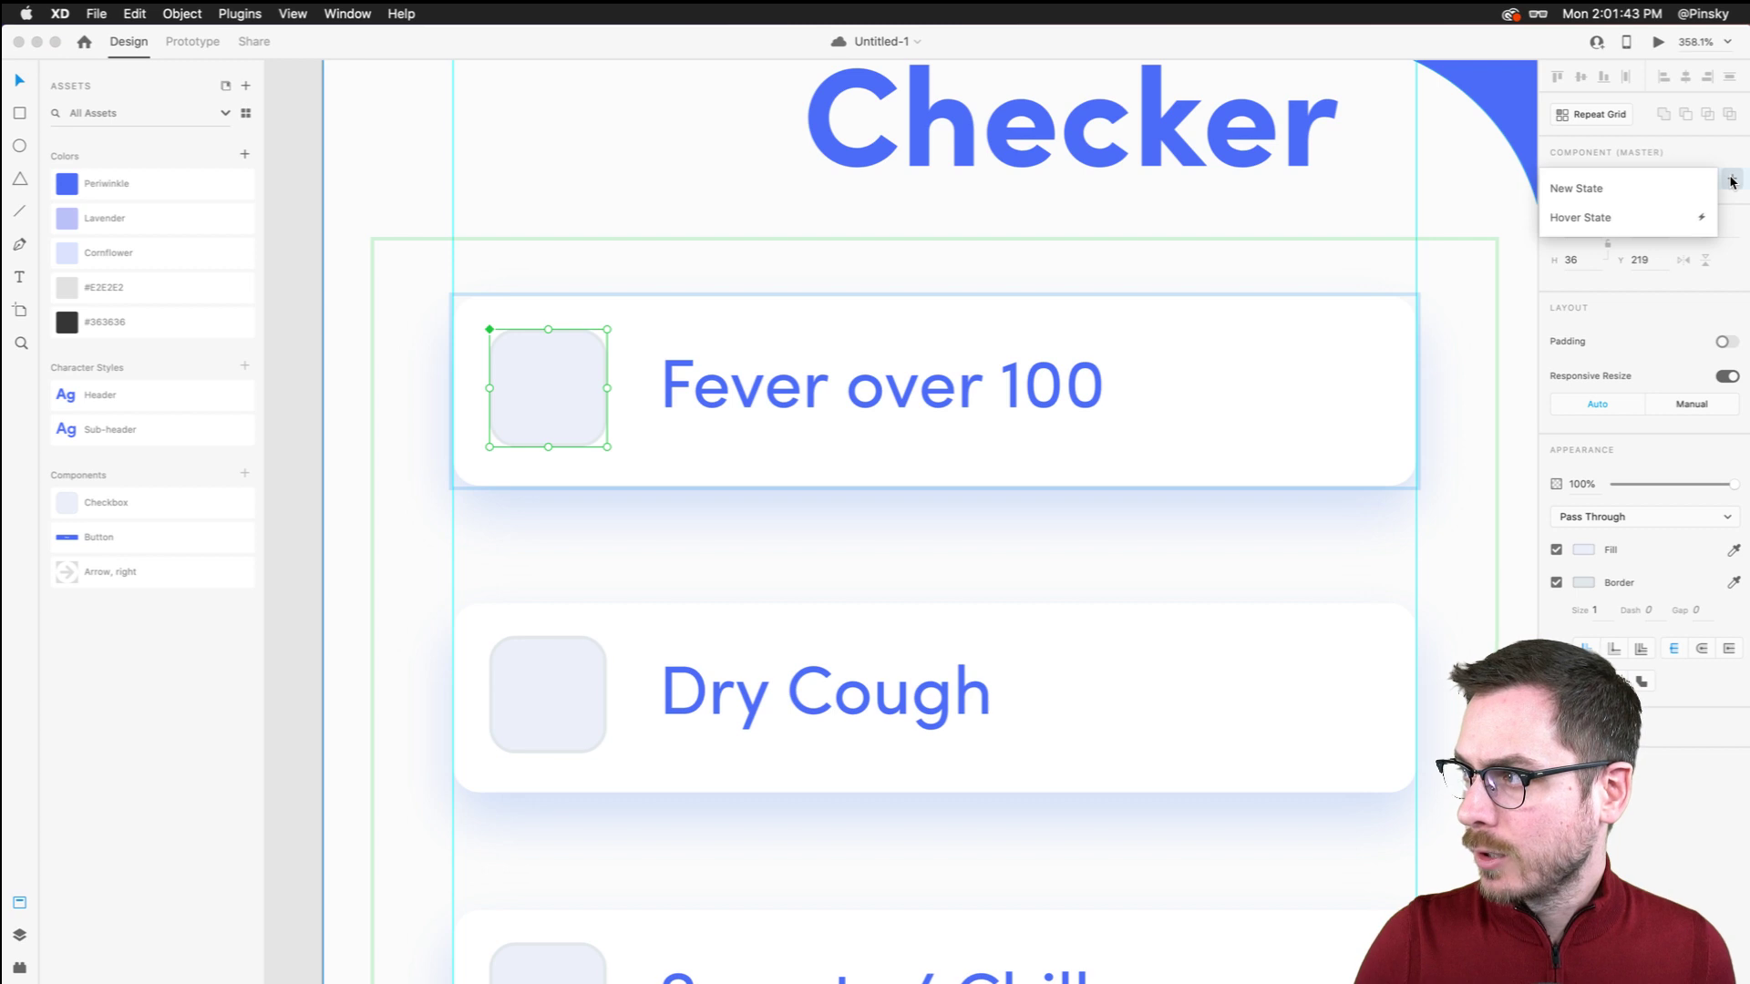
pyautogui.click(1657, 189)
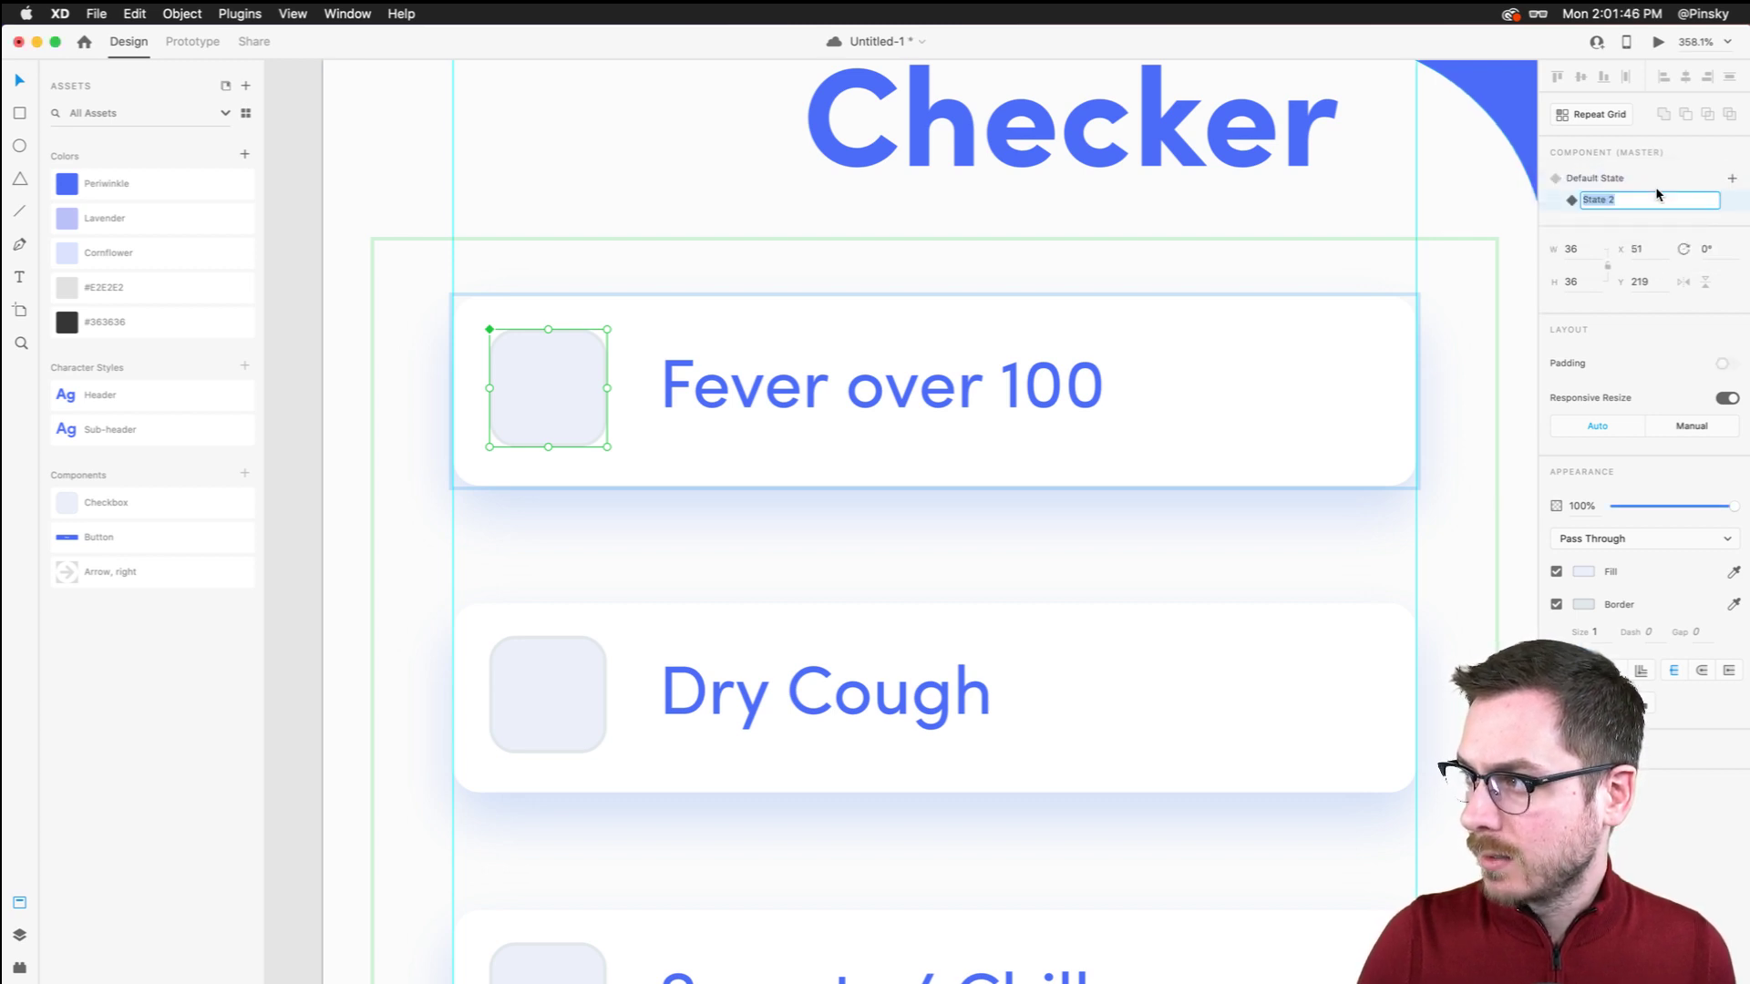
pyautogui.write('Checked')
pyautogui.press('Return')
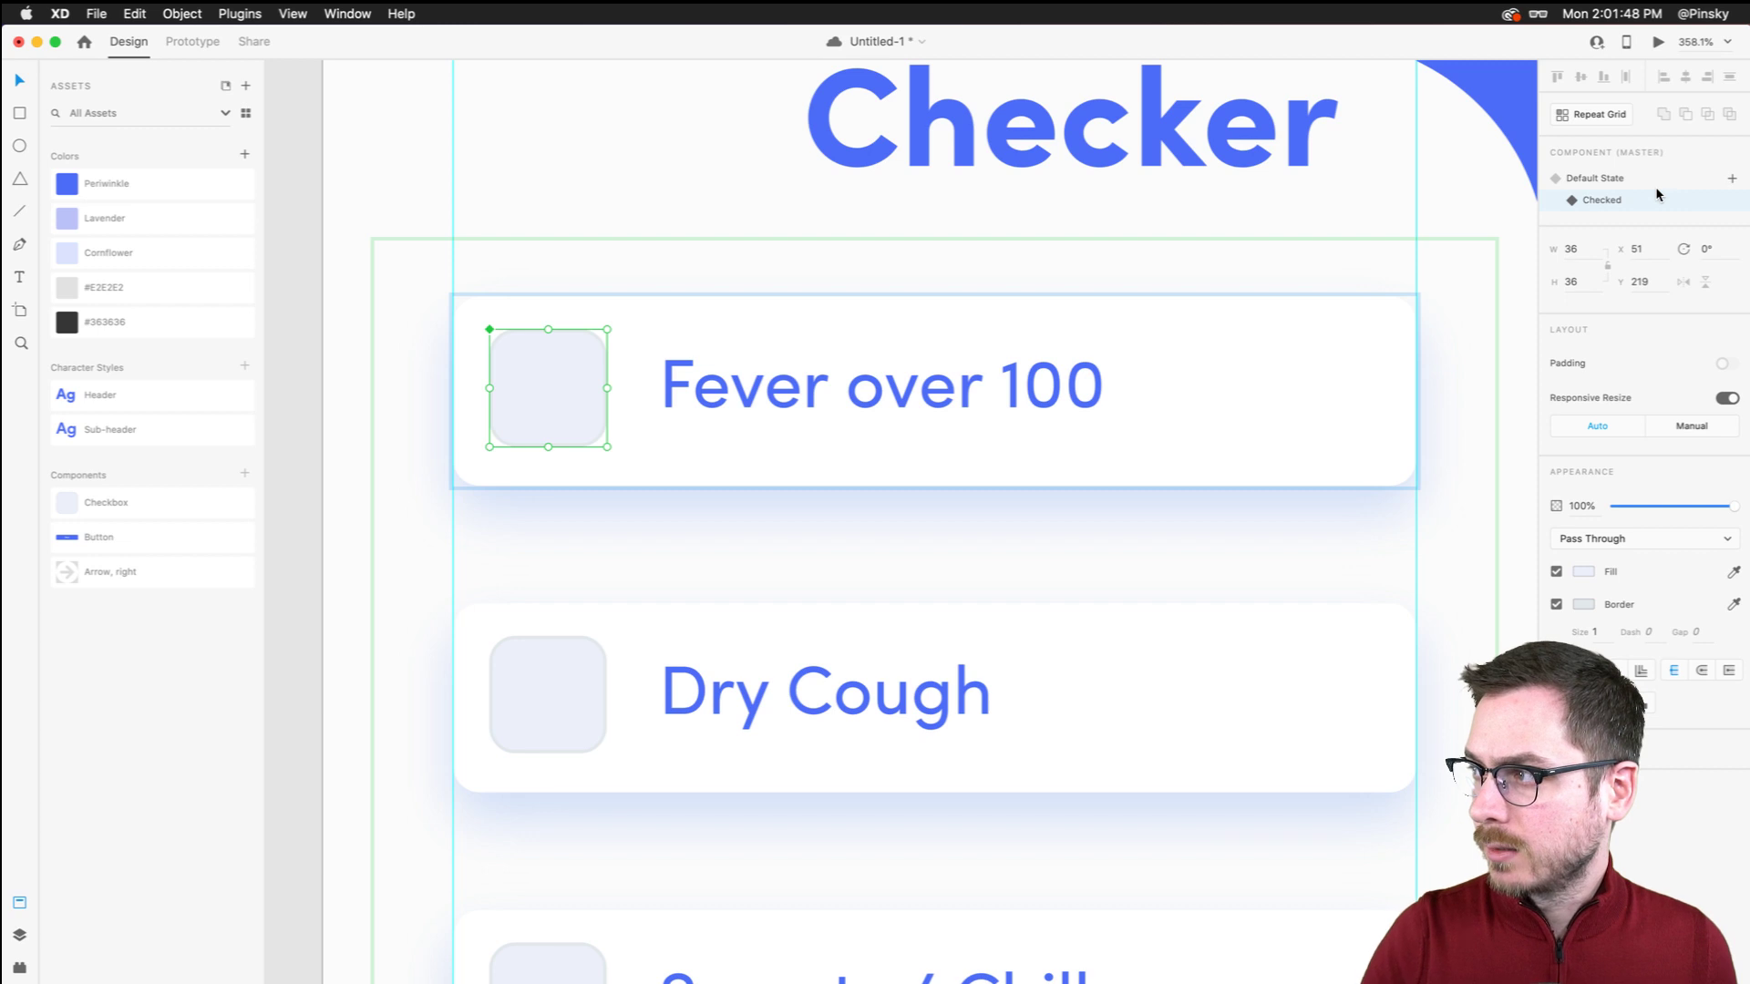
# Search the Icons 4 Design plugin for "check" and insert the Awesome "check" icon into the Checkbox's Checked state
pyautogui.doubleClick(564, 353)
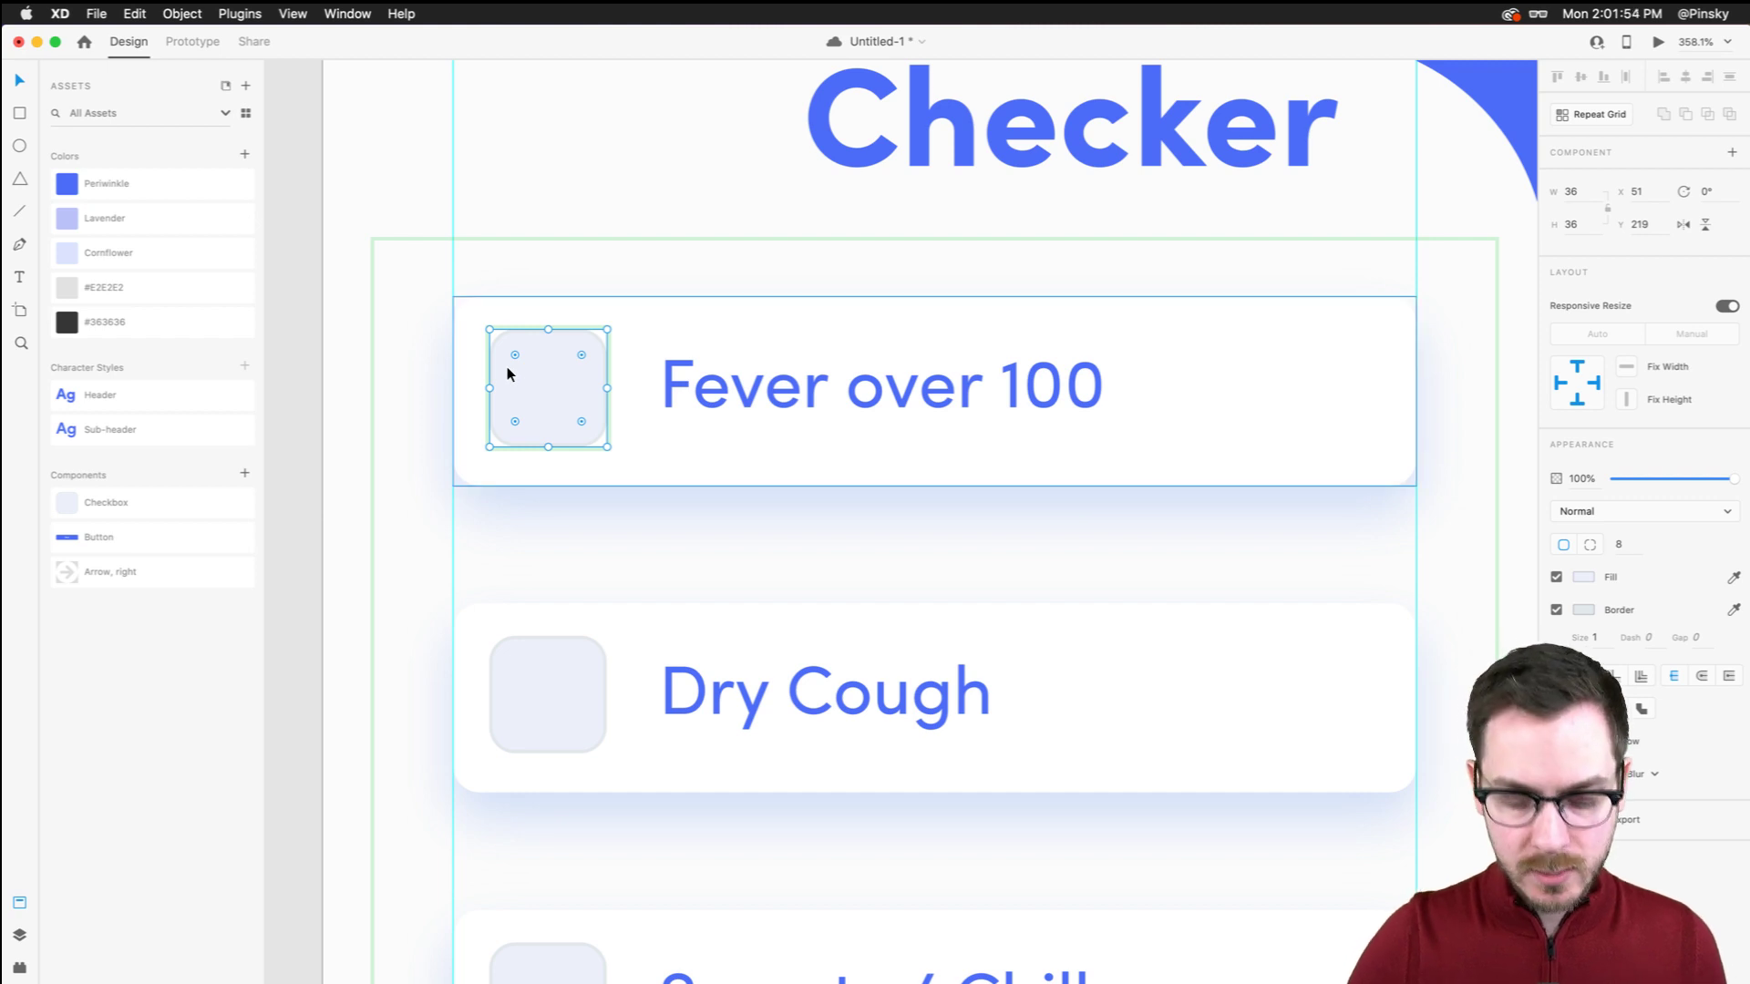
pyautogui.press('super+alt+p')
pyautogui.doubleClick(140, 180)
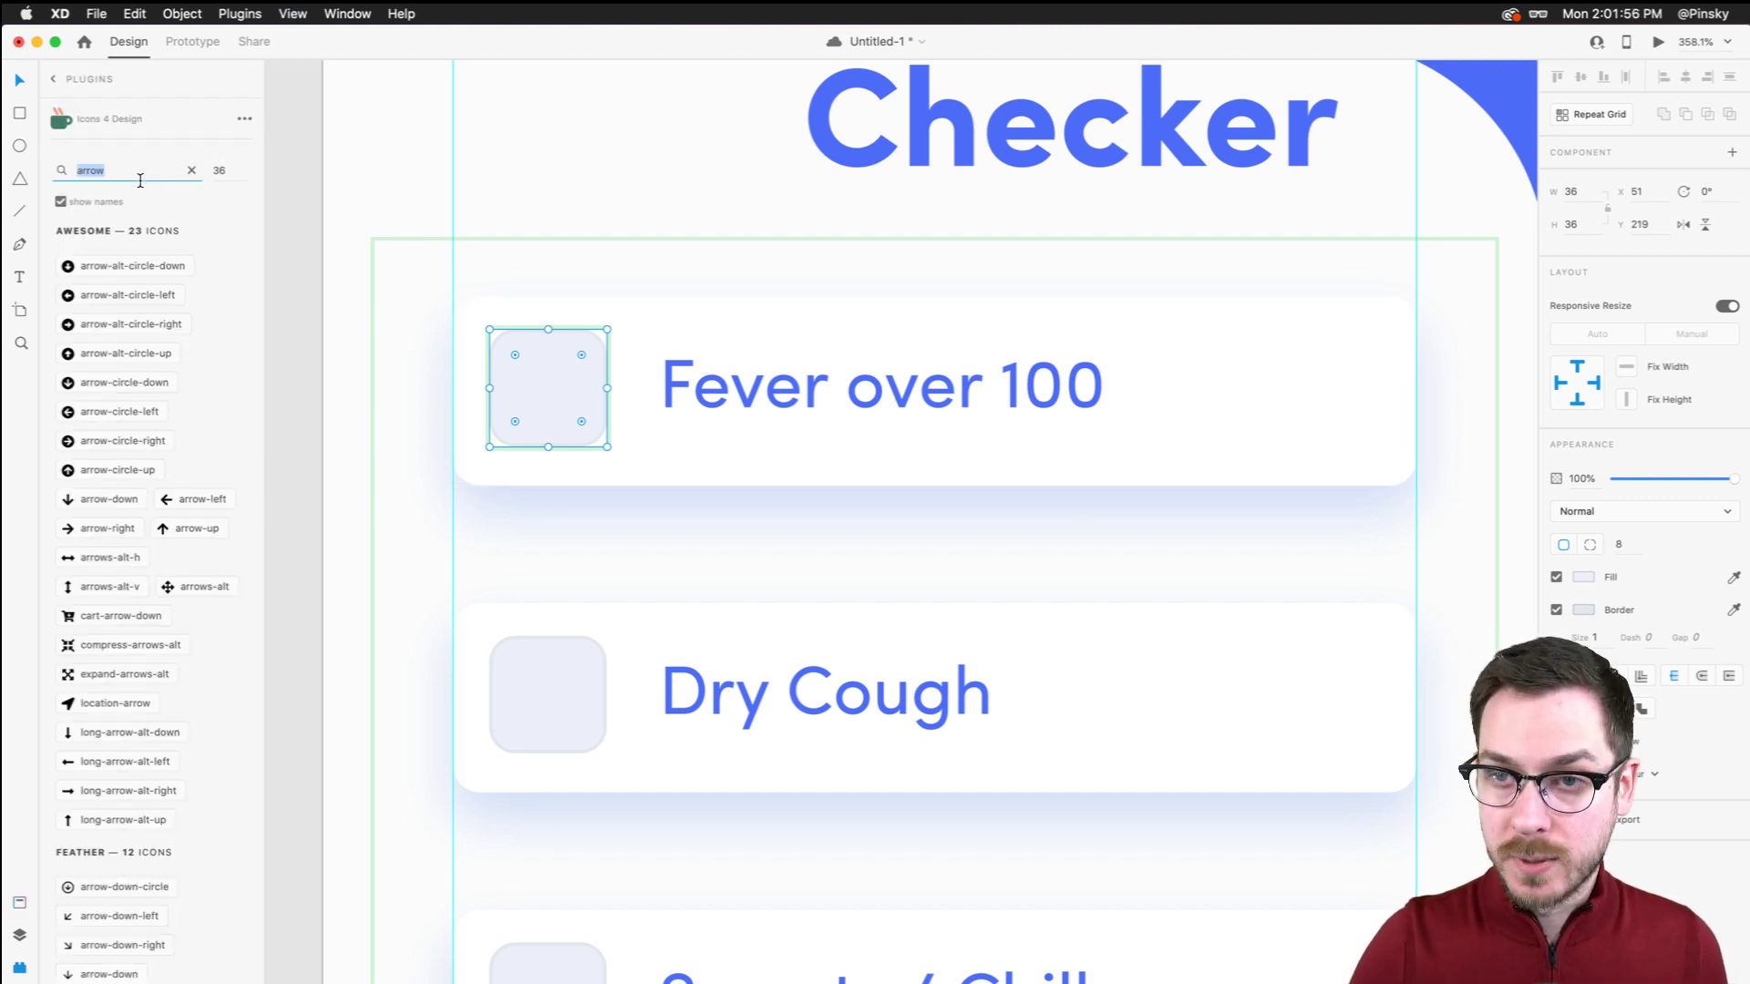
pyautogui.write('check')
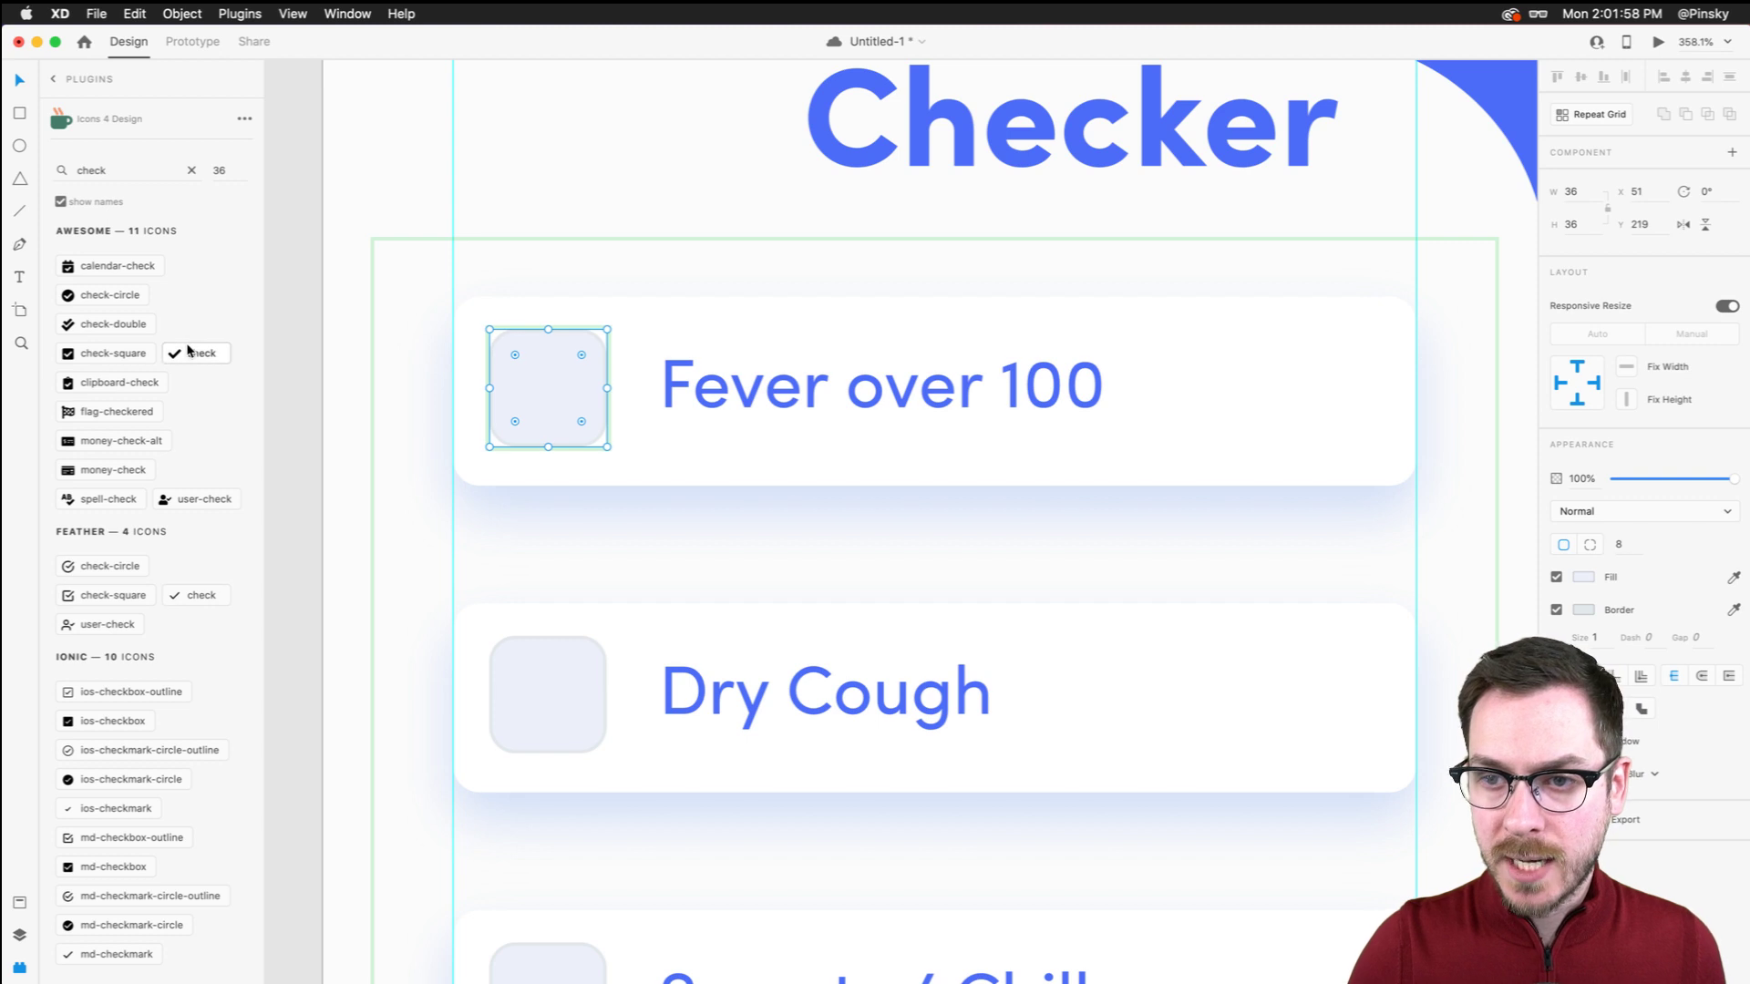
pyautogui.click(187, 351)
# Move the check icon onto the first card's checkbox and scale it down to about 19 by 14
pyautogui.click(667, 406)
pyautogui.moveTo(667, 405); pyautogui.dragTo(510, 398)
pyautogui.click(652, 398)
pyautogui.moveTo(606, 344); pyautogui.dragTo(578, 361)
# Fill the check icon with the blue of the "Checker" heading and centre it within the checkbox
pyautogui.click(821, 155)
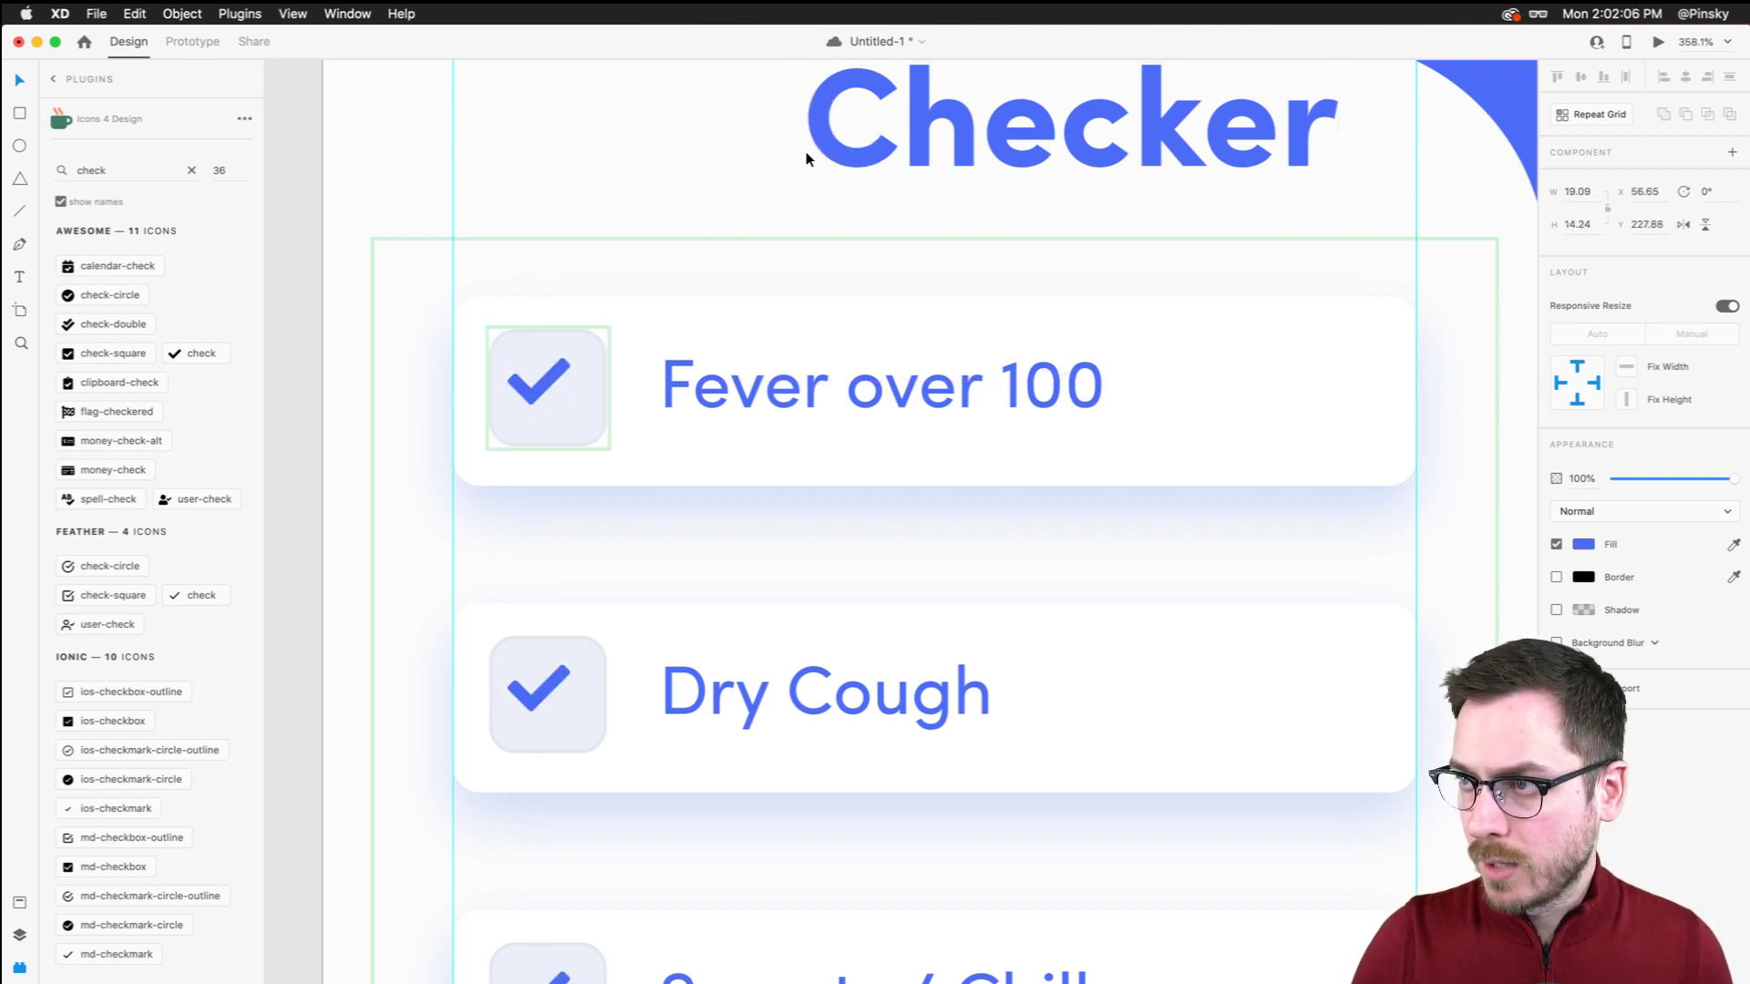
pyautogui.moveTo(549, 378); pyautogui.dragTo(559, 384)
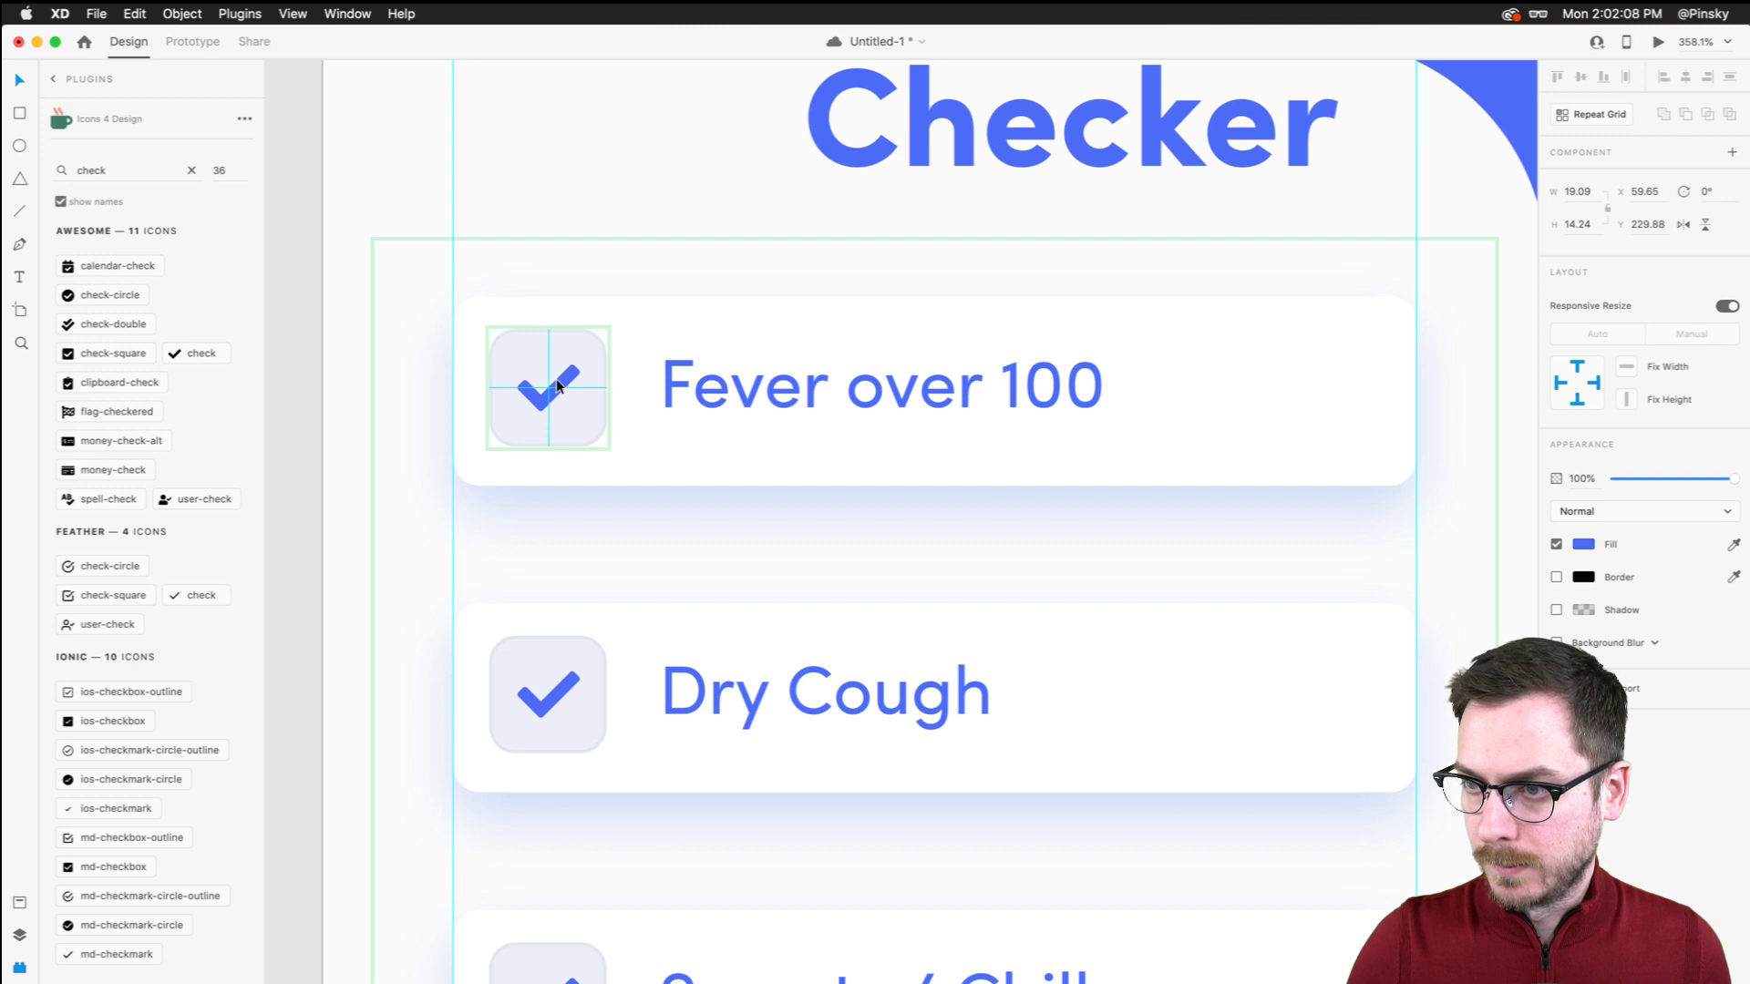
pyautogui.press('Escape')
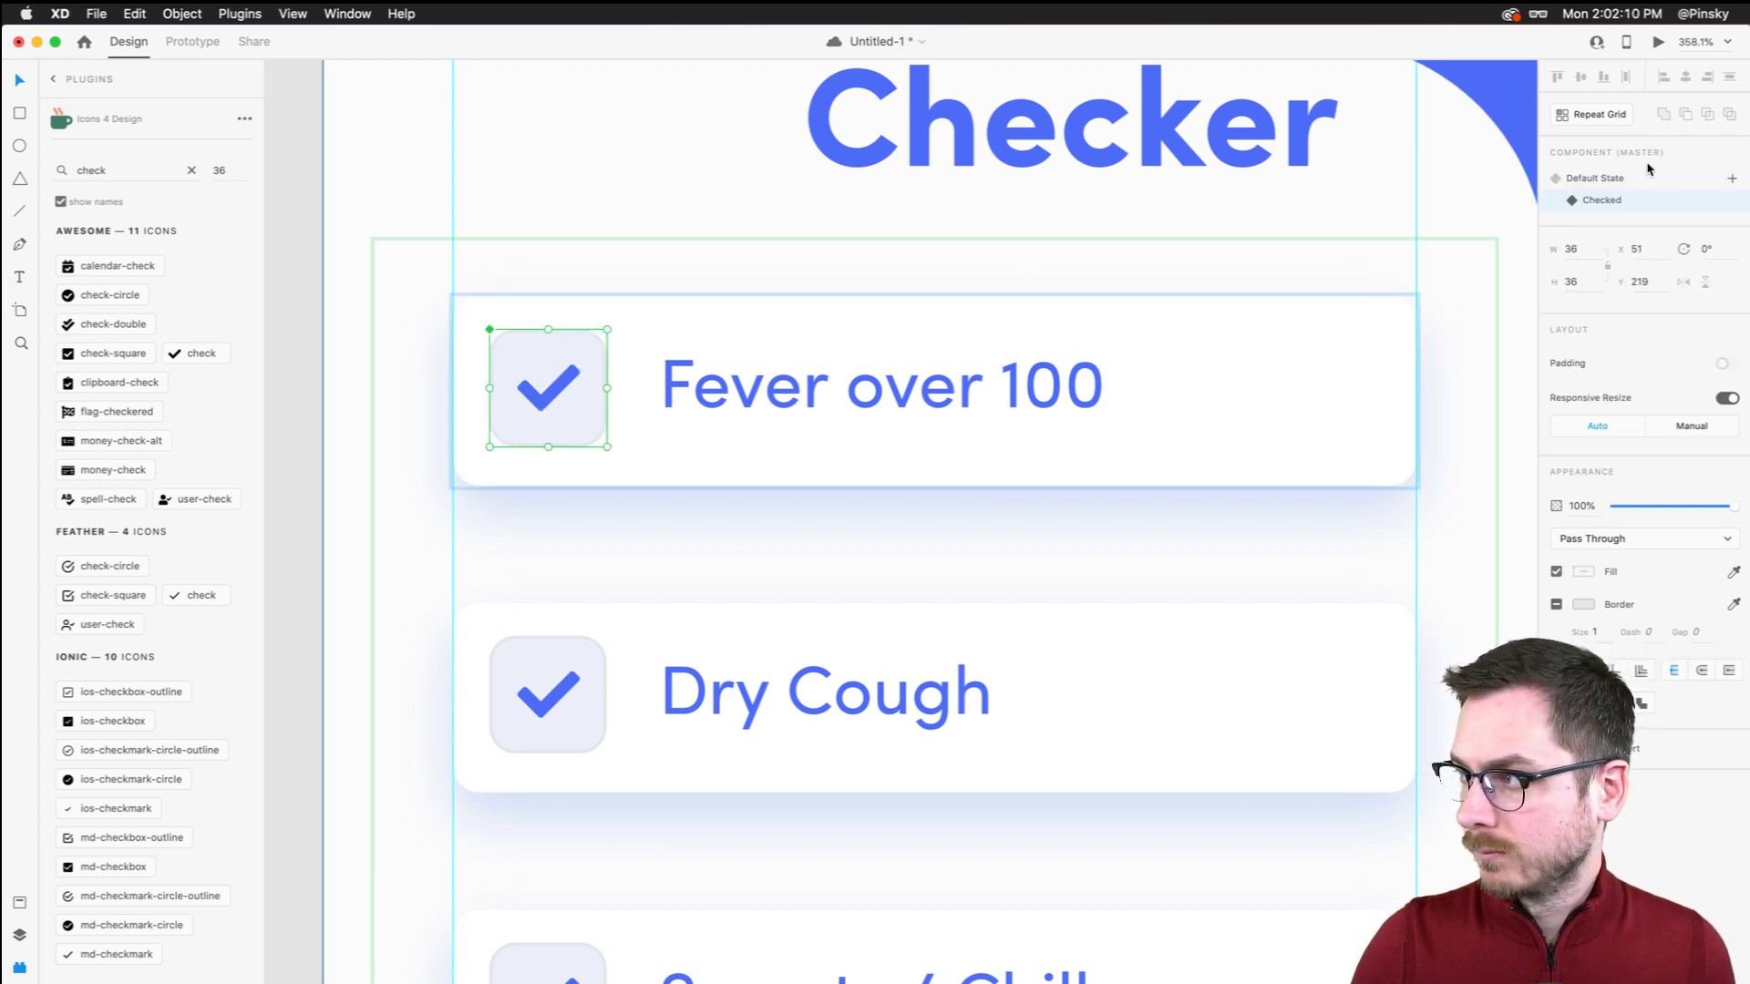
# Compare the Checkbox component's Default State and Checked state, leaving it on Default State
pyautogui.click(1605, 180)
pyautogui.click(1620, 200)
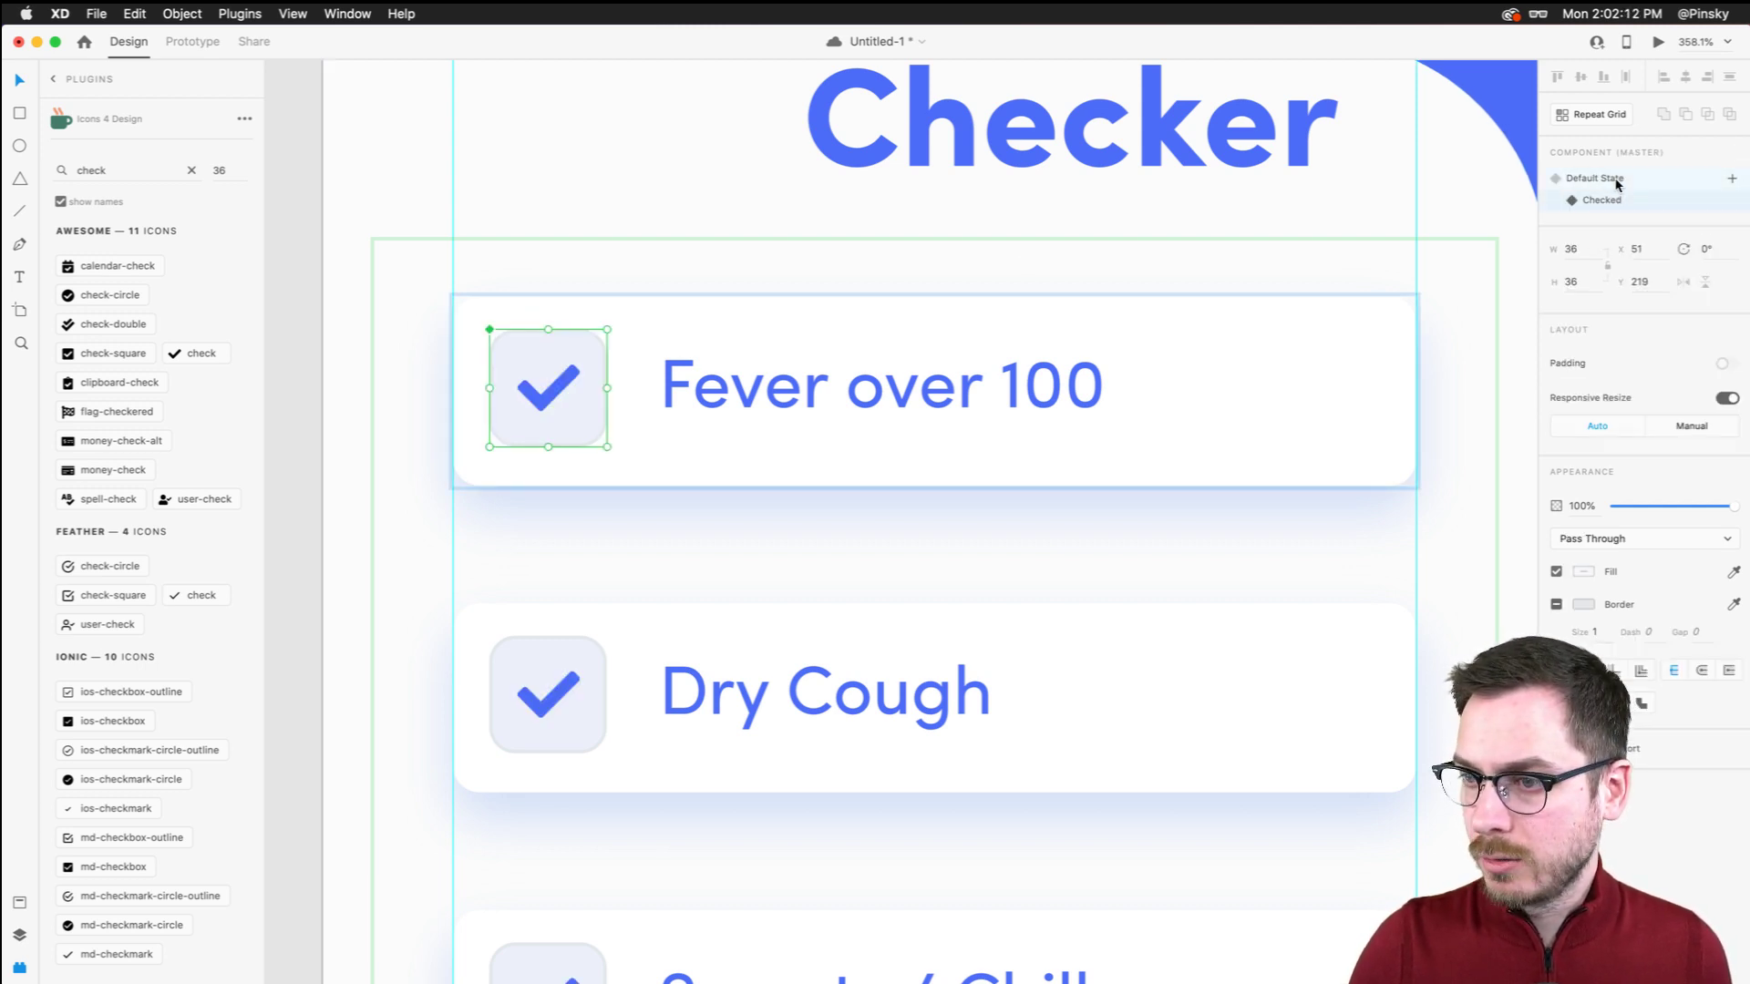
pyautogui.click(1615, 179)
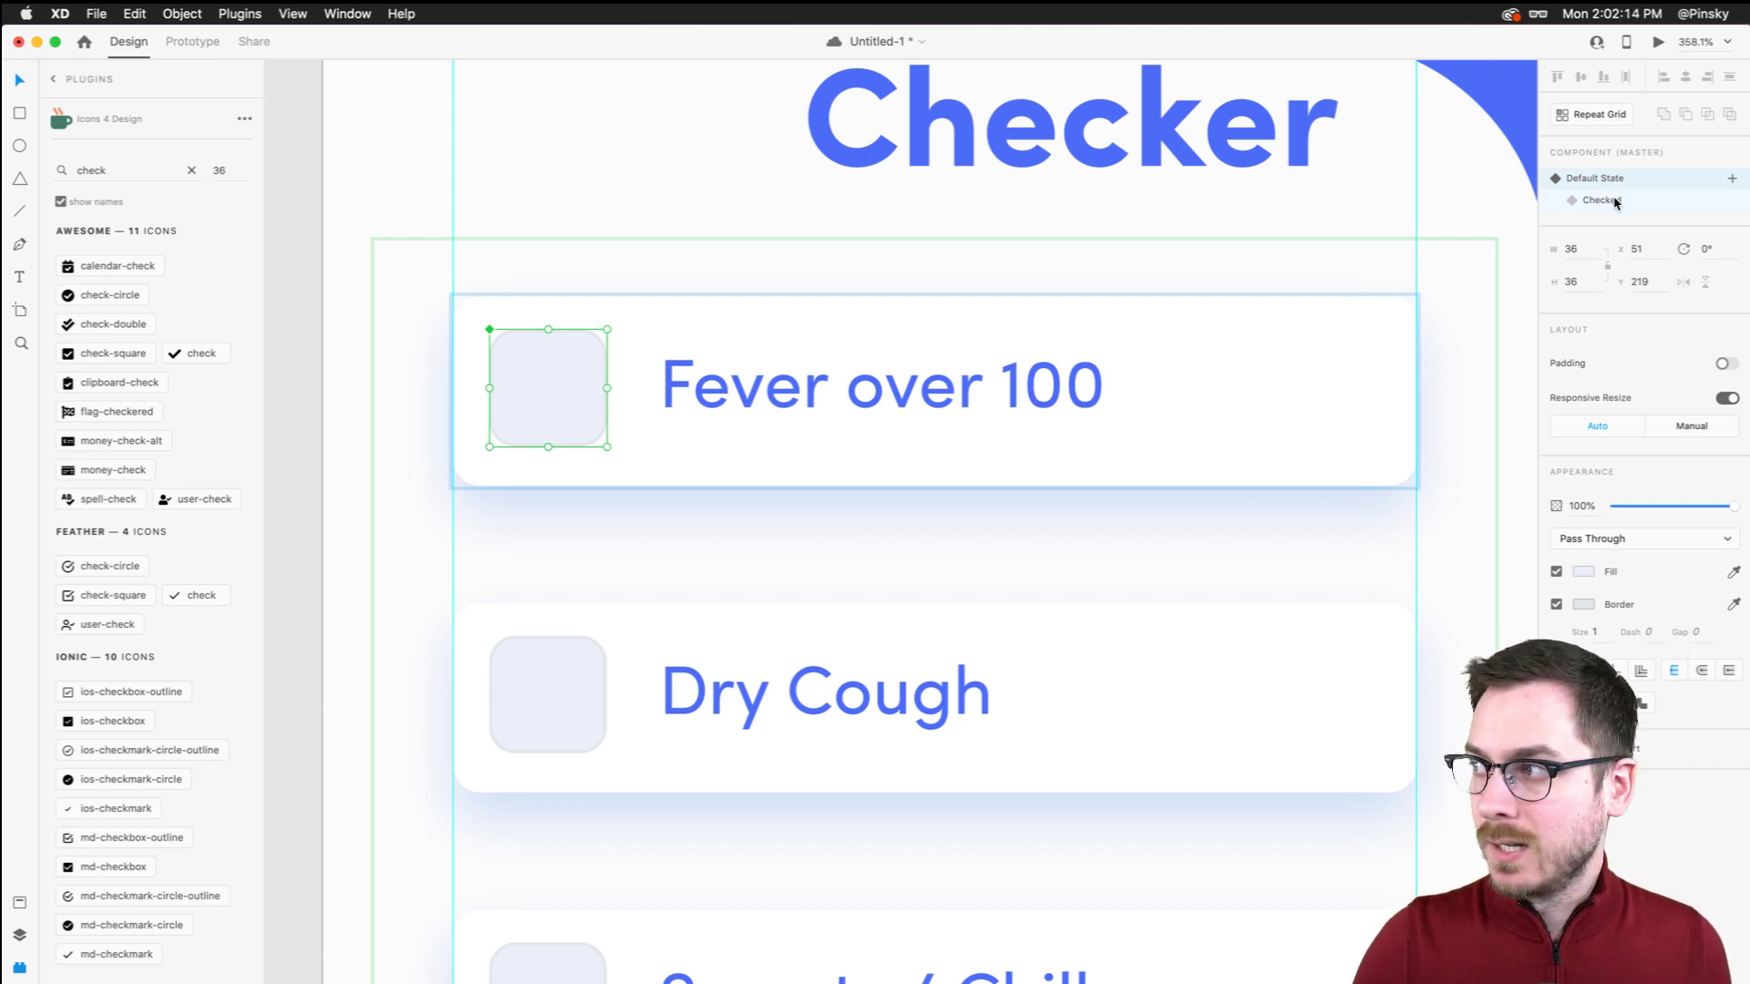
pyautogui.click(1615, 202)
pyautogui.click(1612, 187)
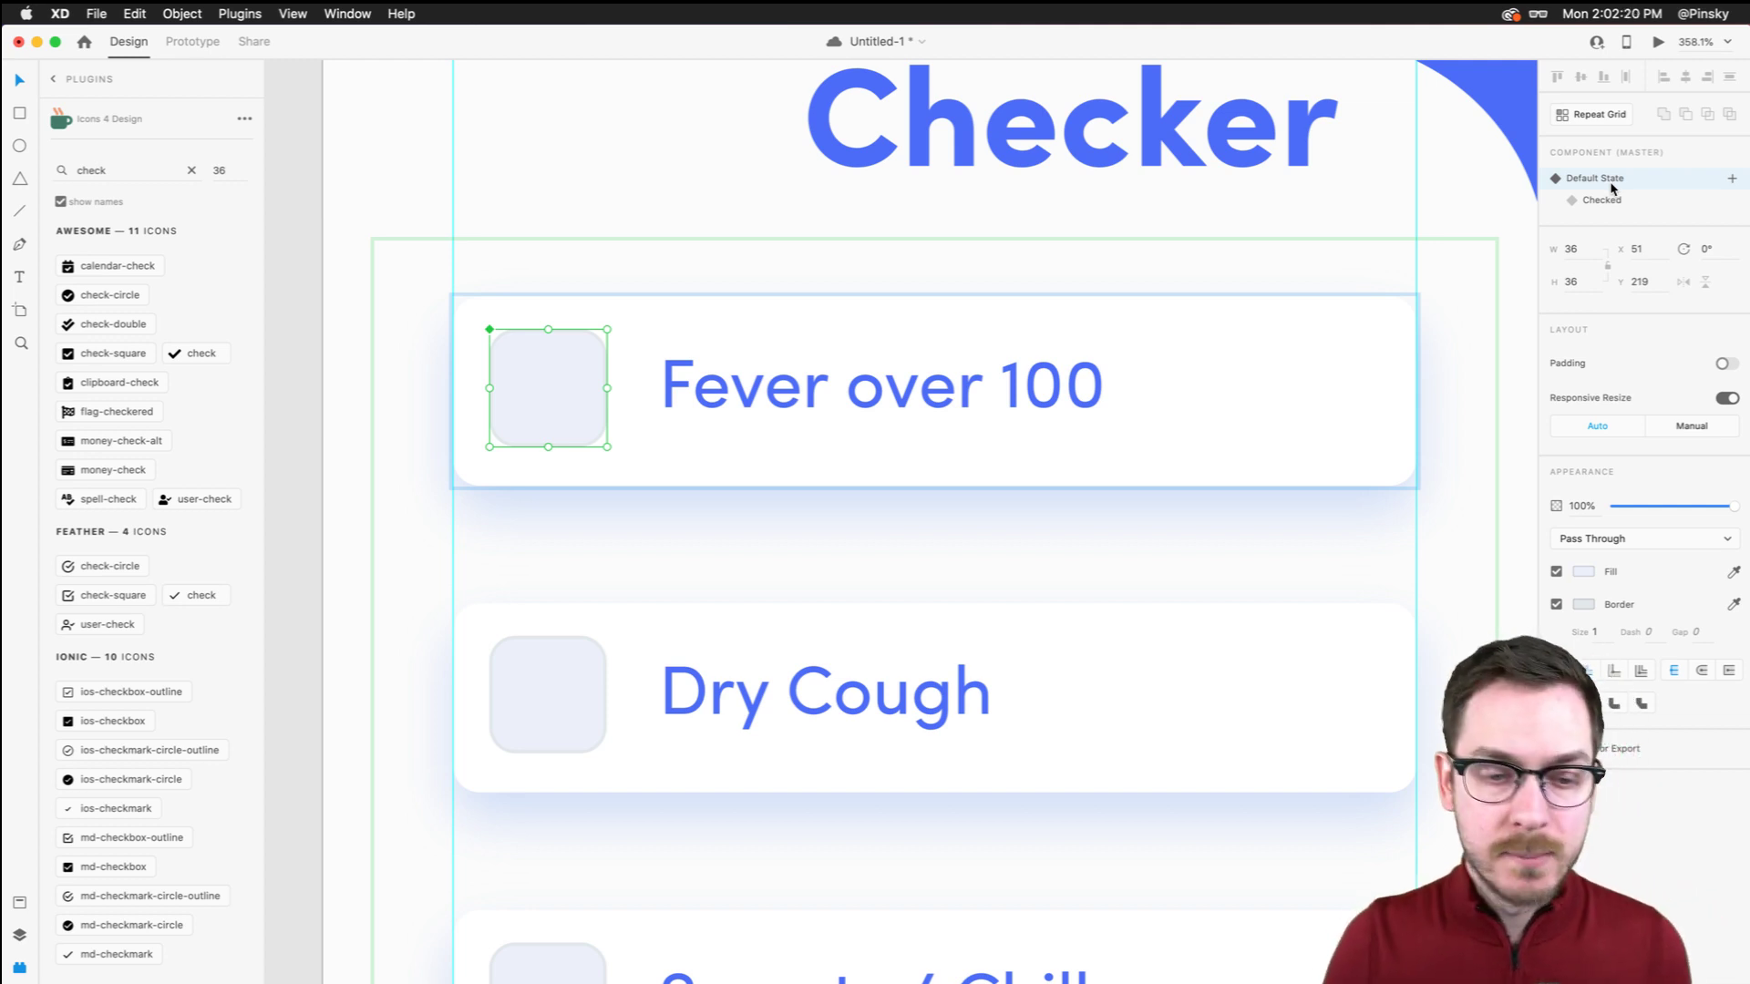
# Rename the repeat grid that holds the symptom cards as "Symptoms"
pyautogui.click(181, 43)
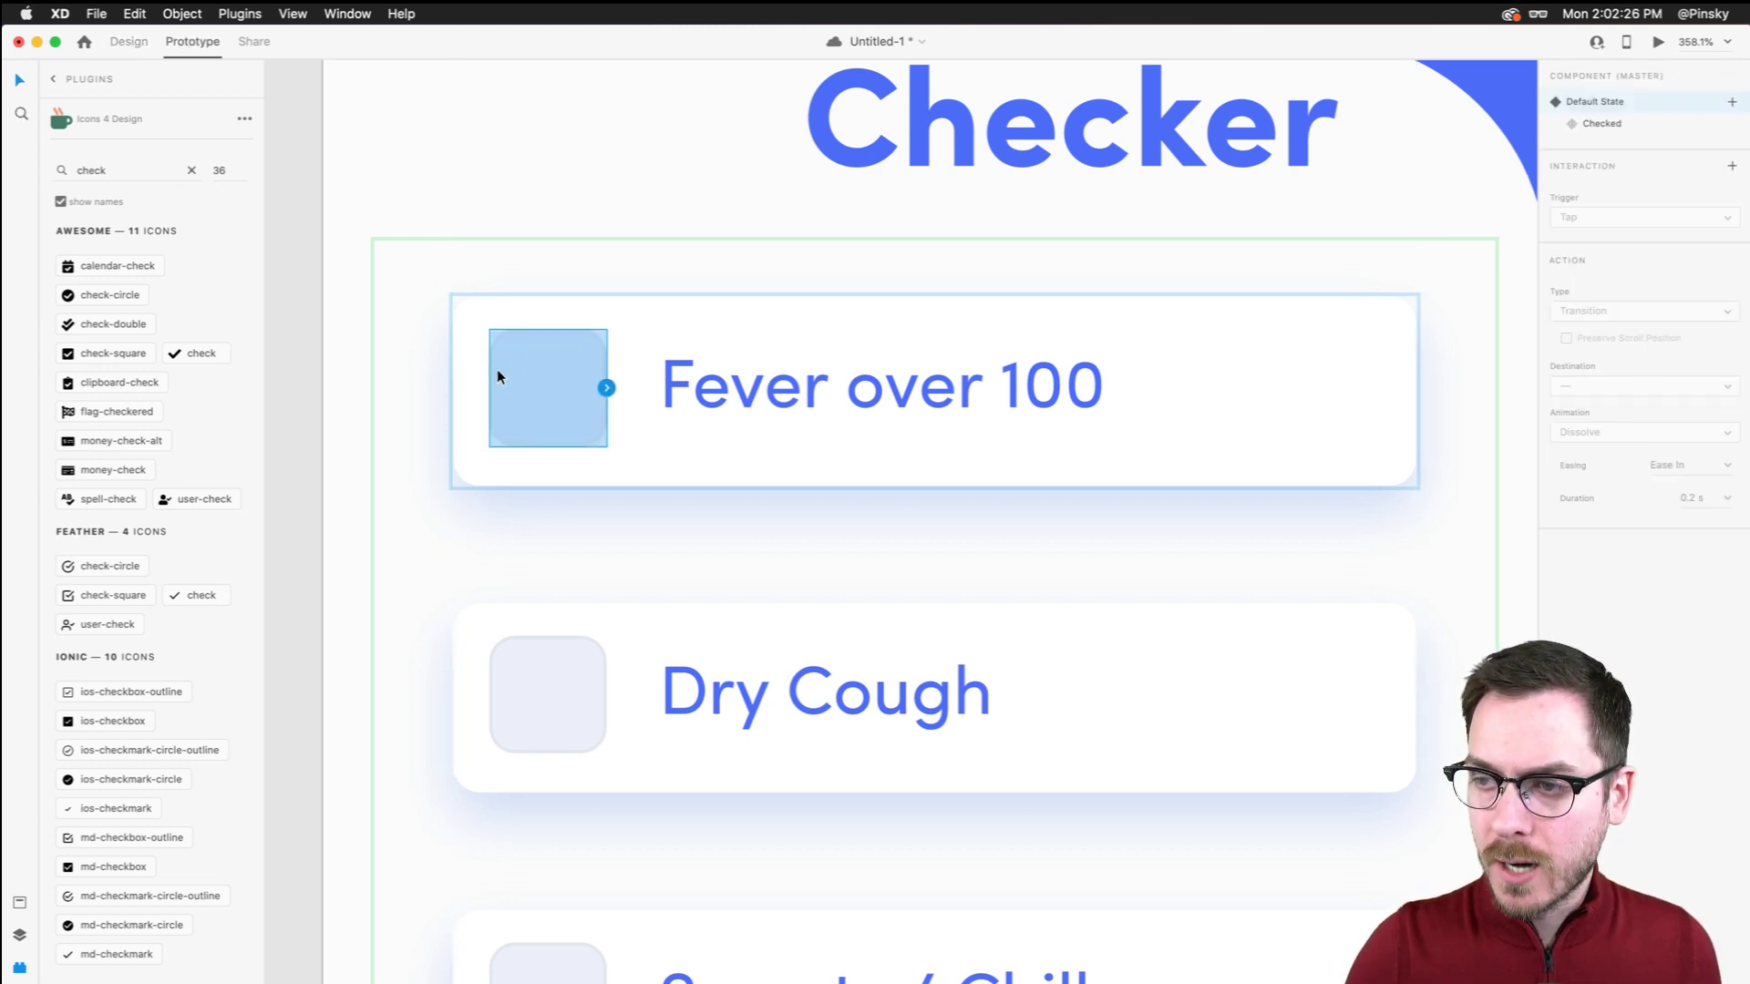
pyautogui.press('super+y')
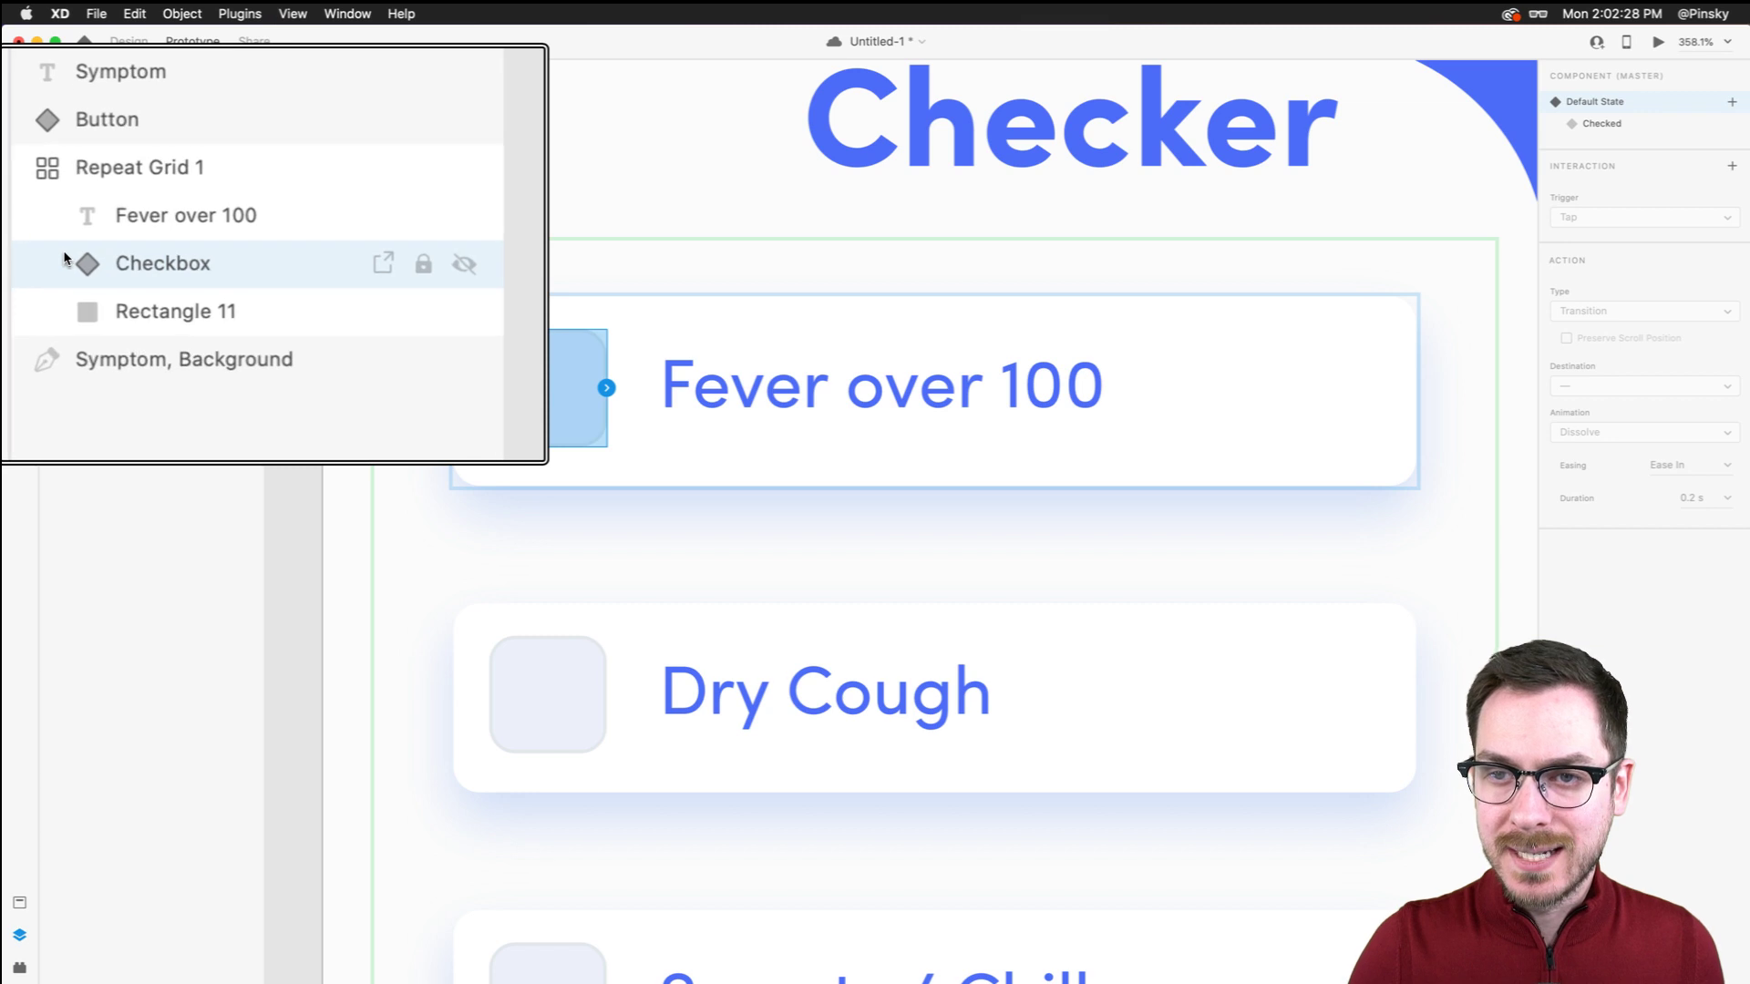
pyautogui.doubleClick(89, 216)
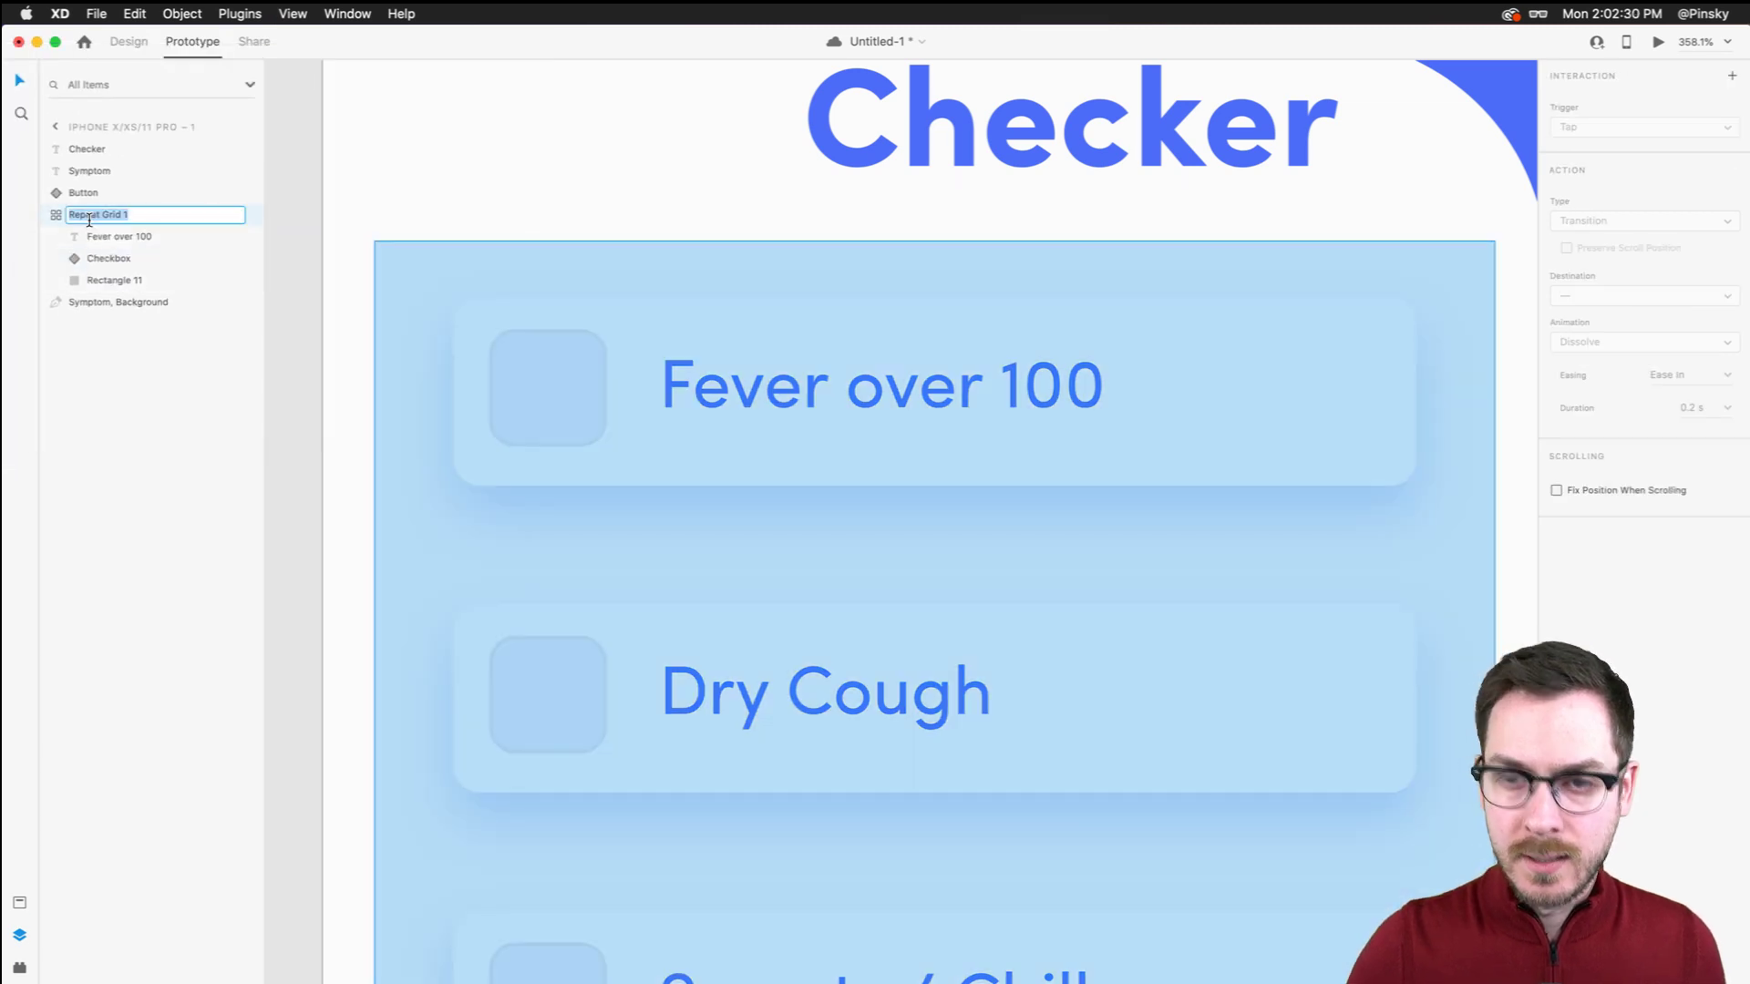
pyautogui.write('Sy')
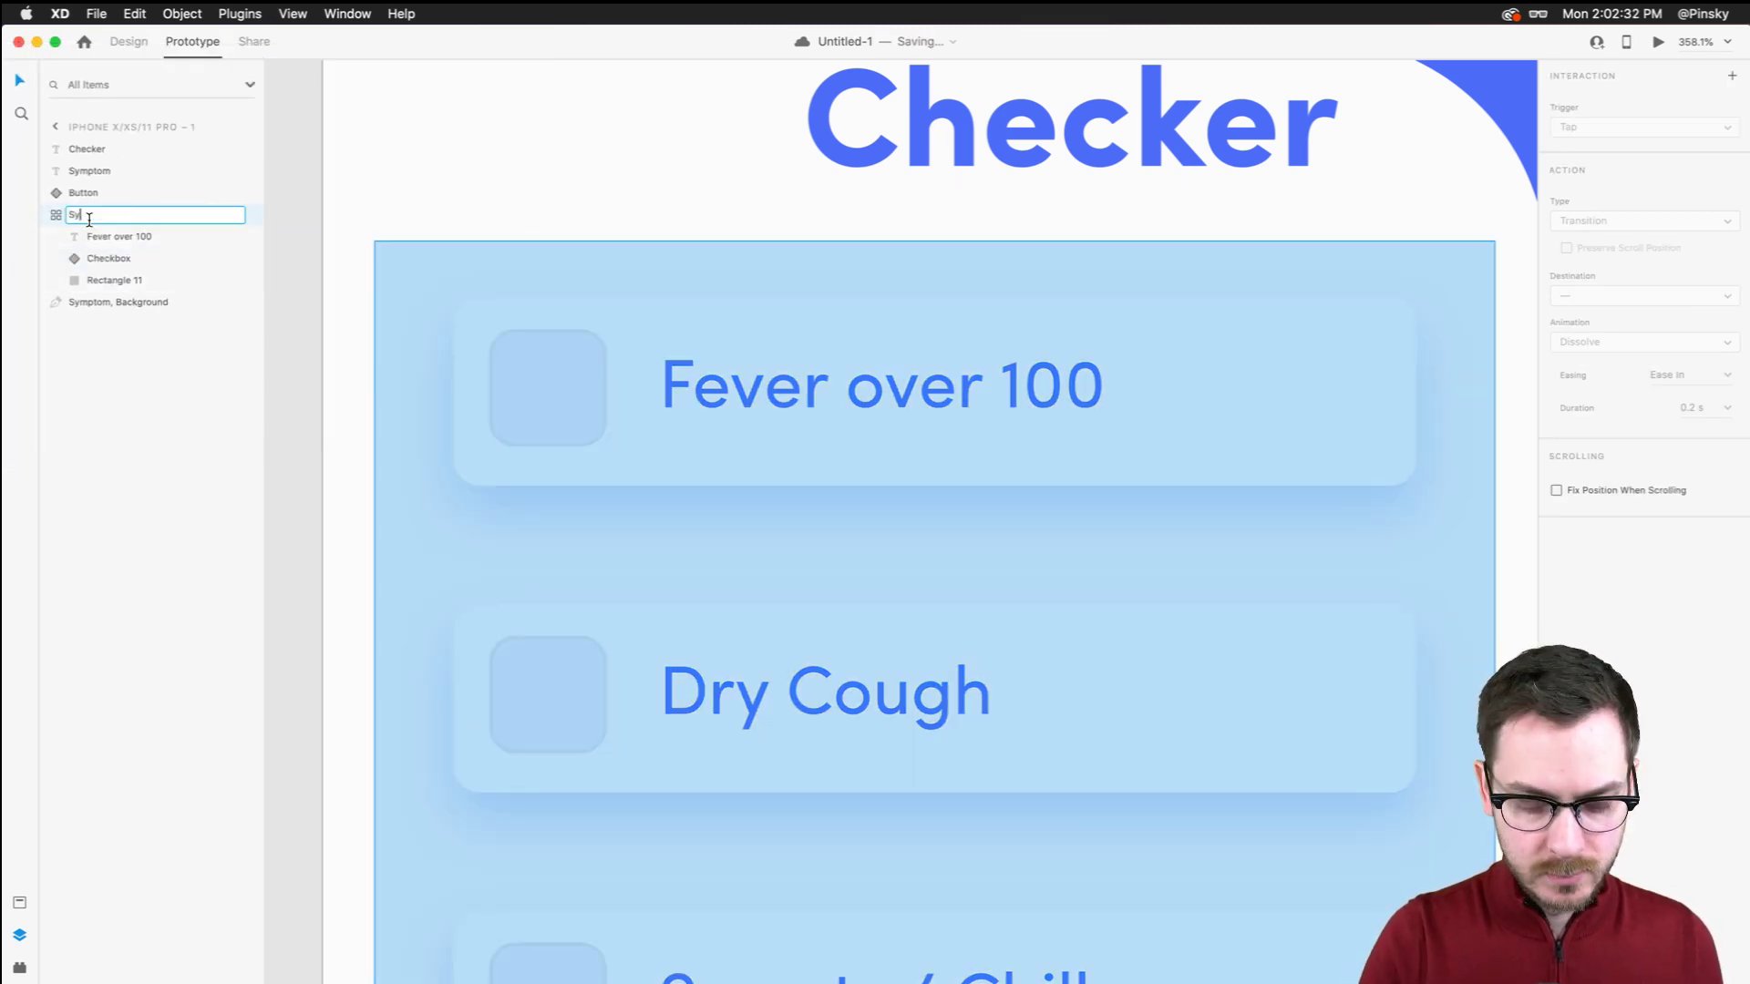
pyautogui.write('mptoms')
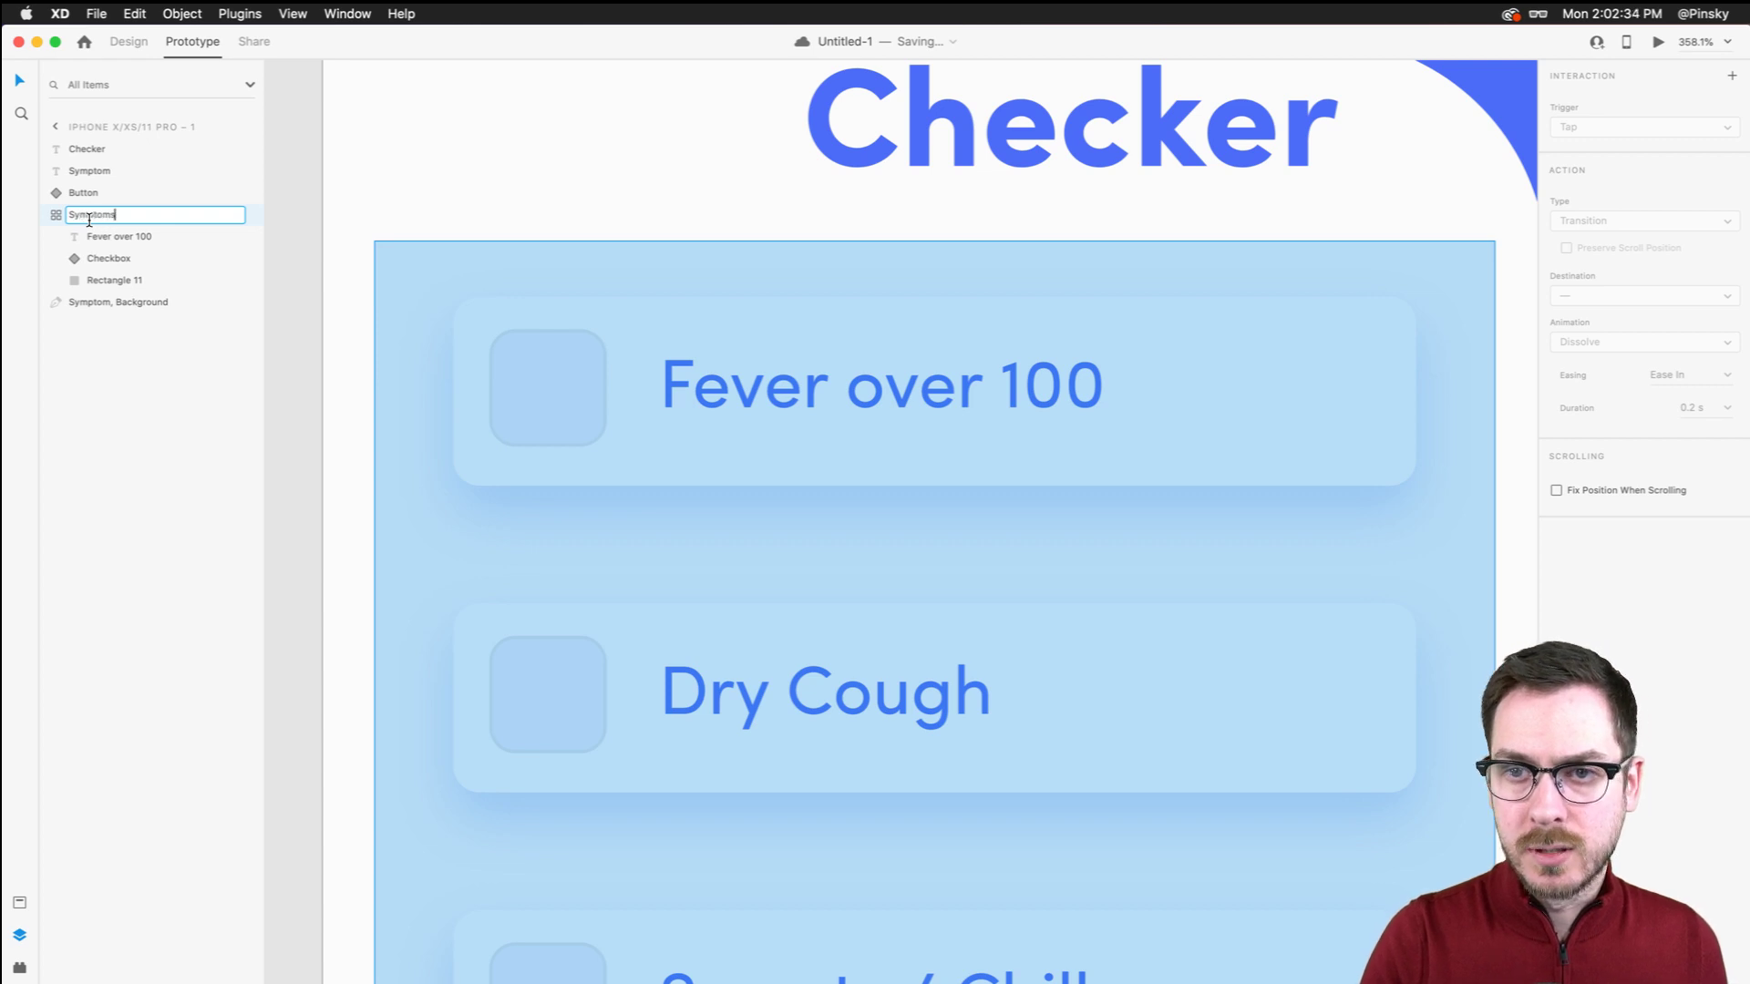
pyautogui.press('Return')
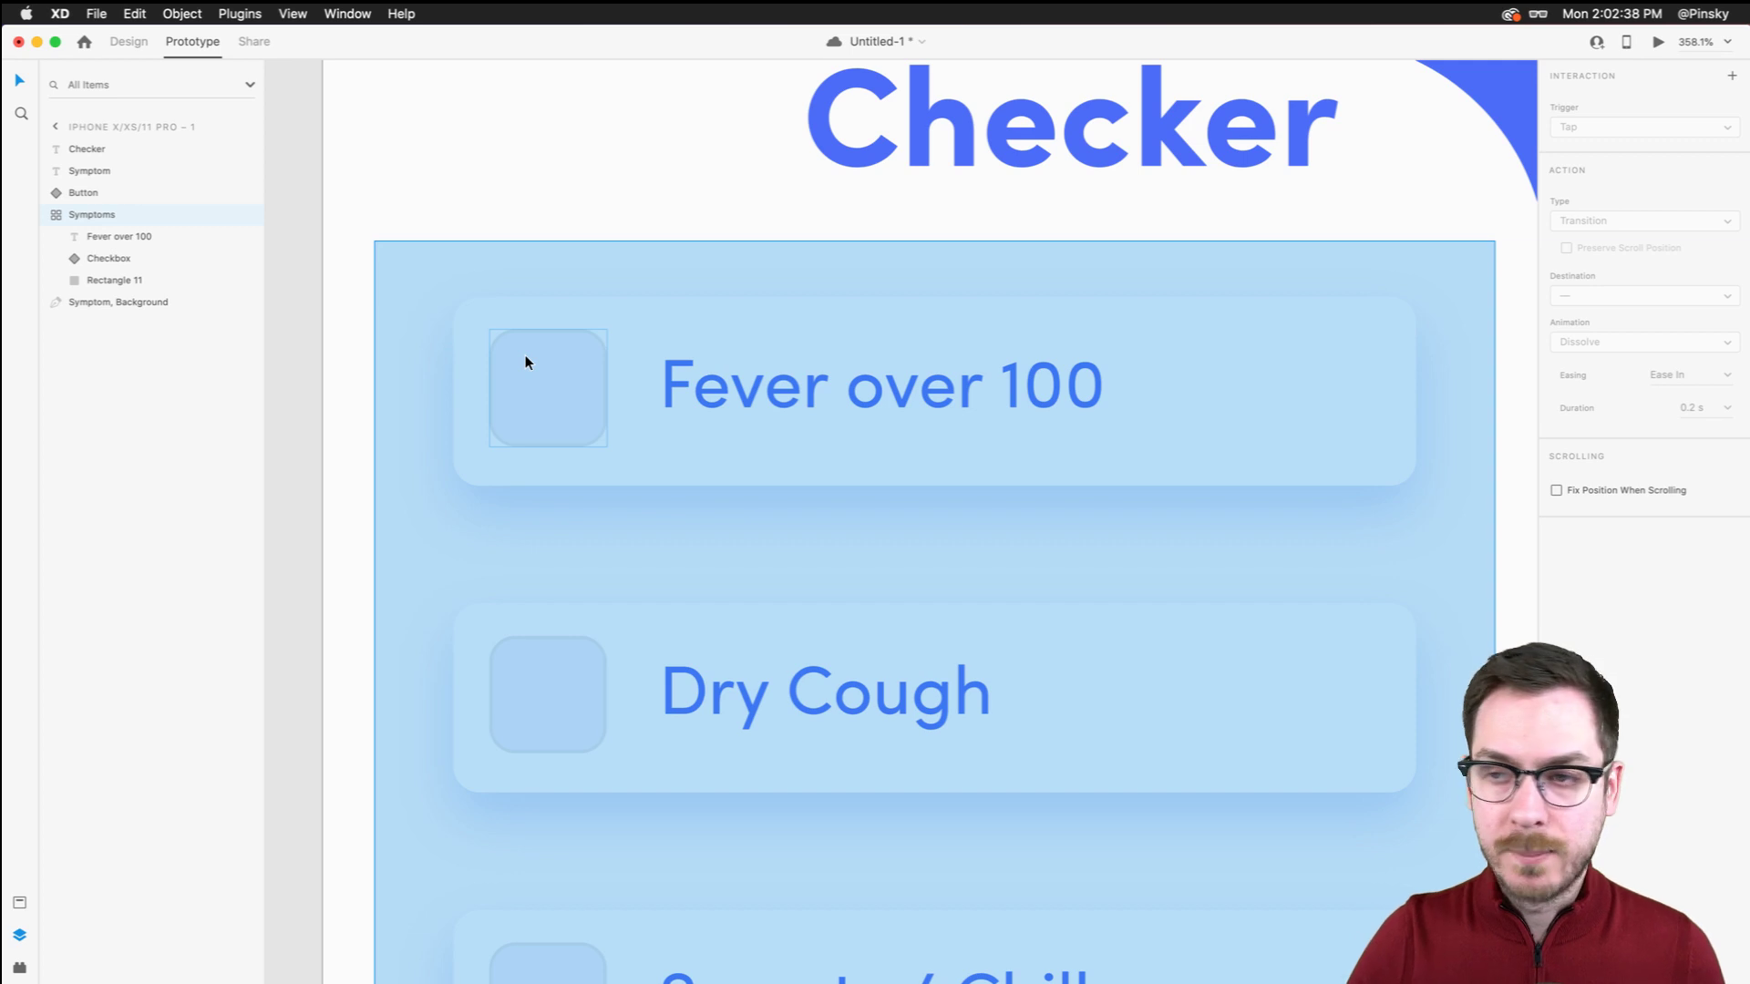
# Try a light blue-grey border on the background rectangle of the symptom cards
pyautogui.click(129, 41)
pyautogui.doubleClick(741, 308)
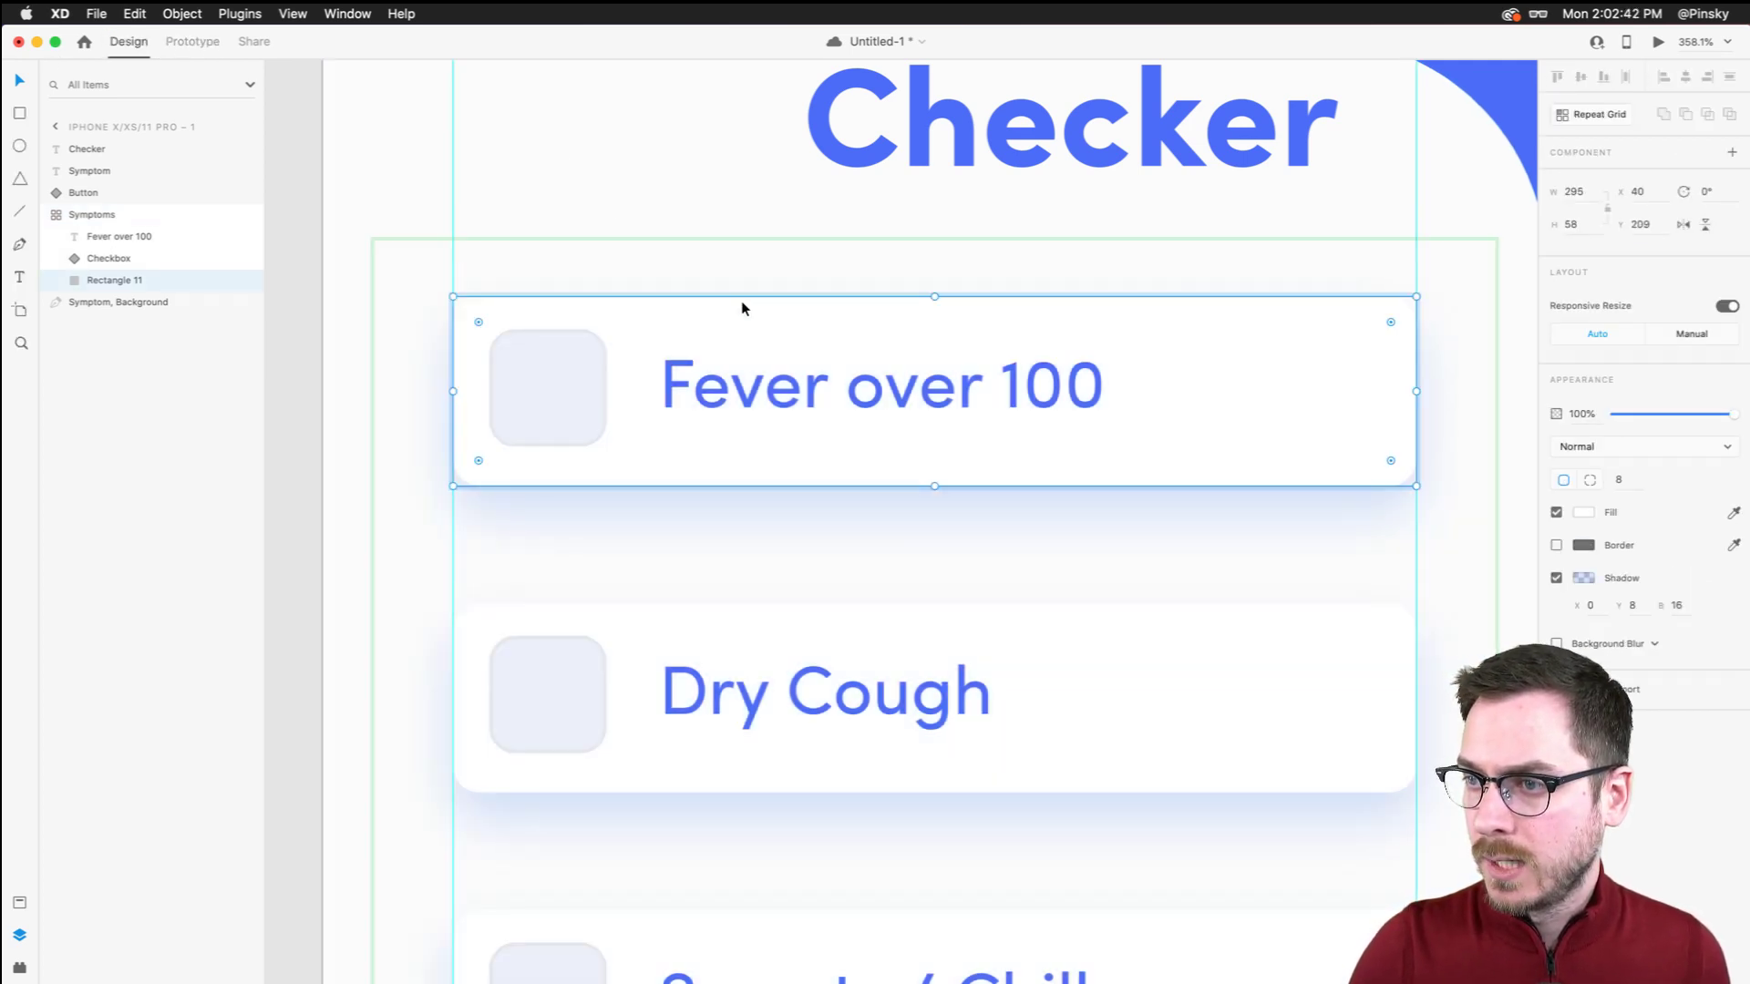
pyautogui.click(1555, 544)
pyautogui.click(1583, 545)
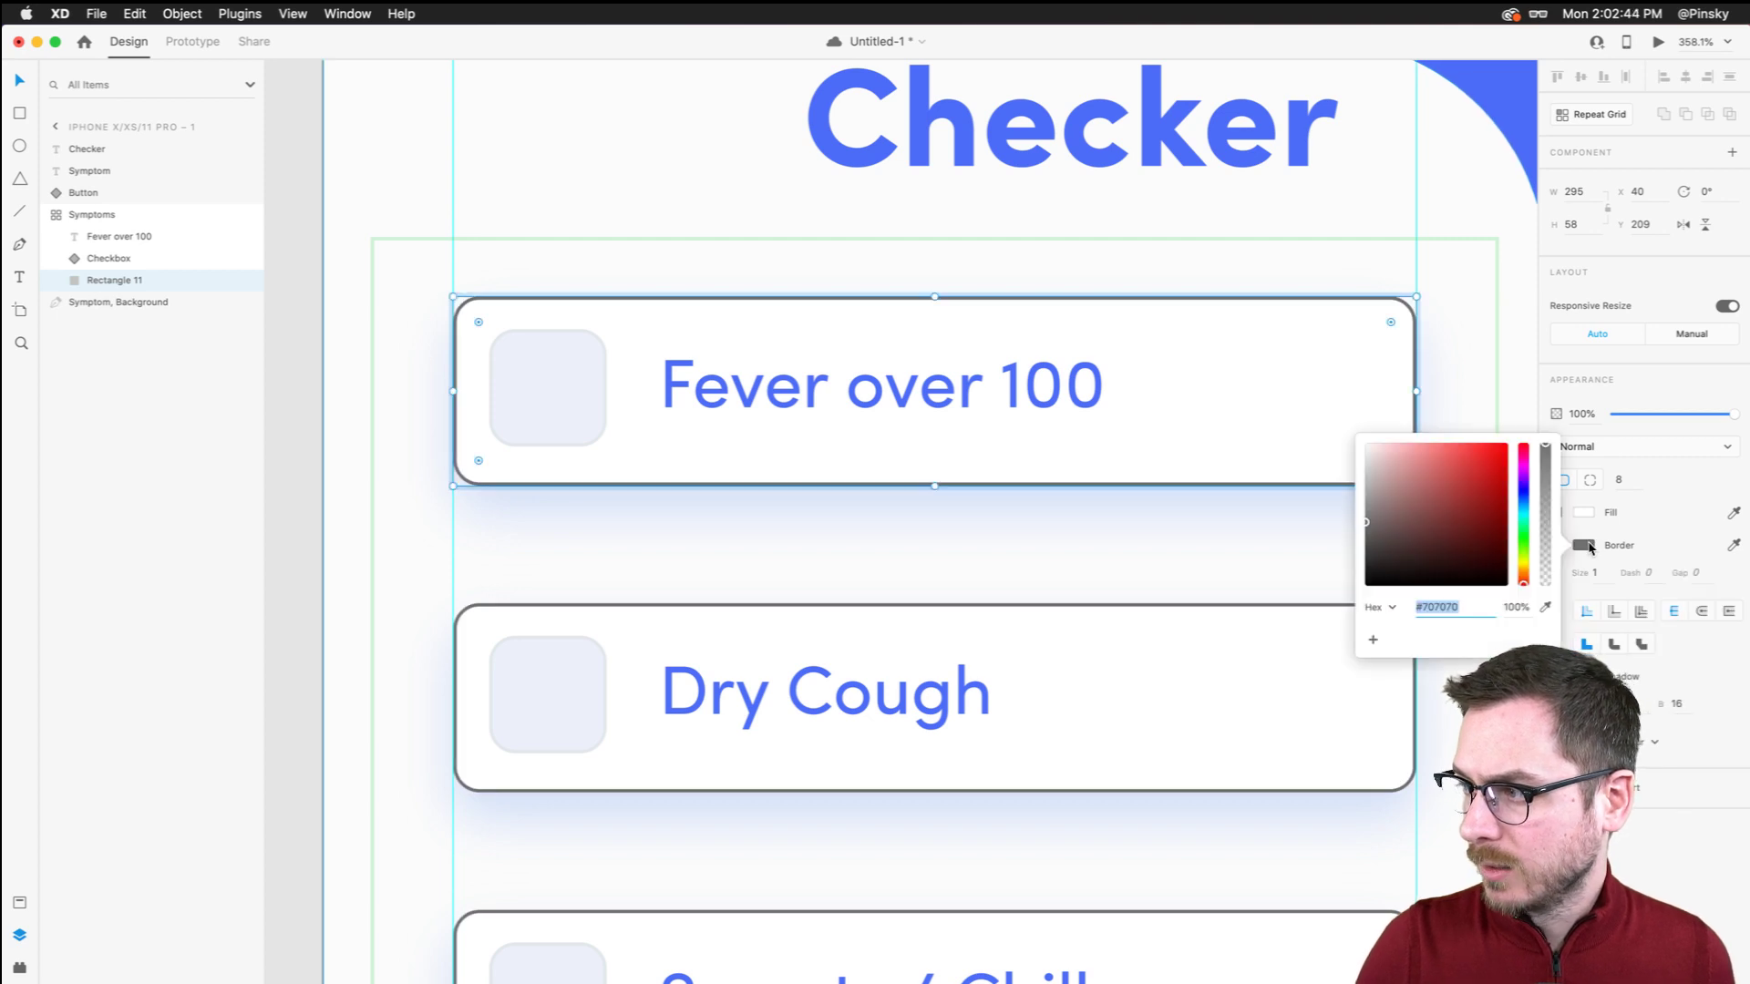
pyautogui.moveTo(1381, 503)
pyautogui.mouseDown()
pyautogui.moveTo(1346, 461)
pyautogui.moveTo(1331, 470)
pyautogui.mouseUp()
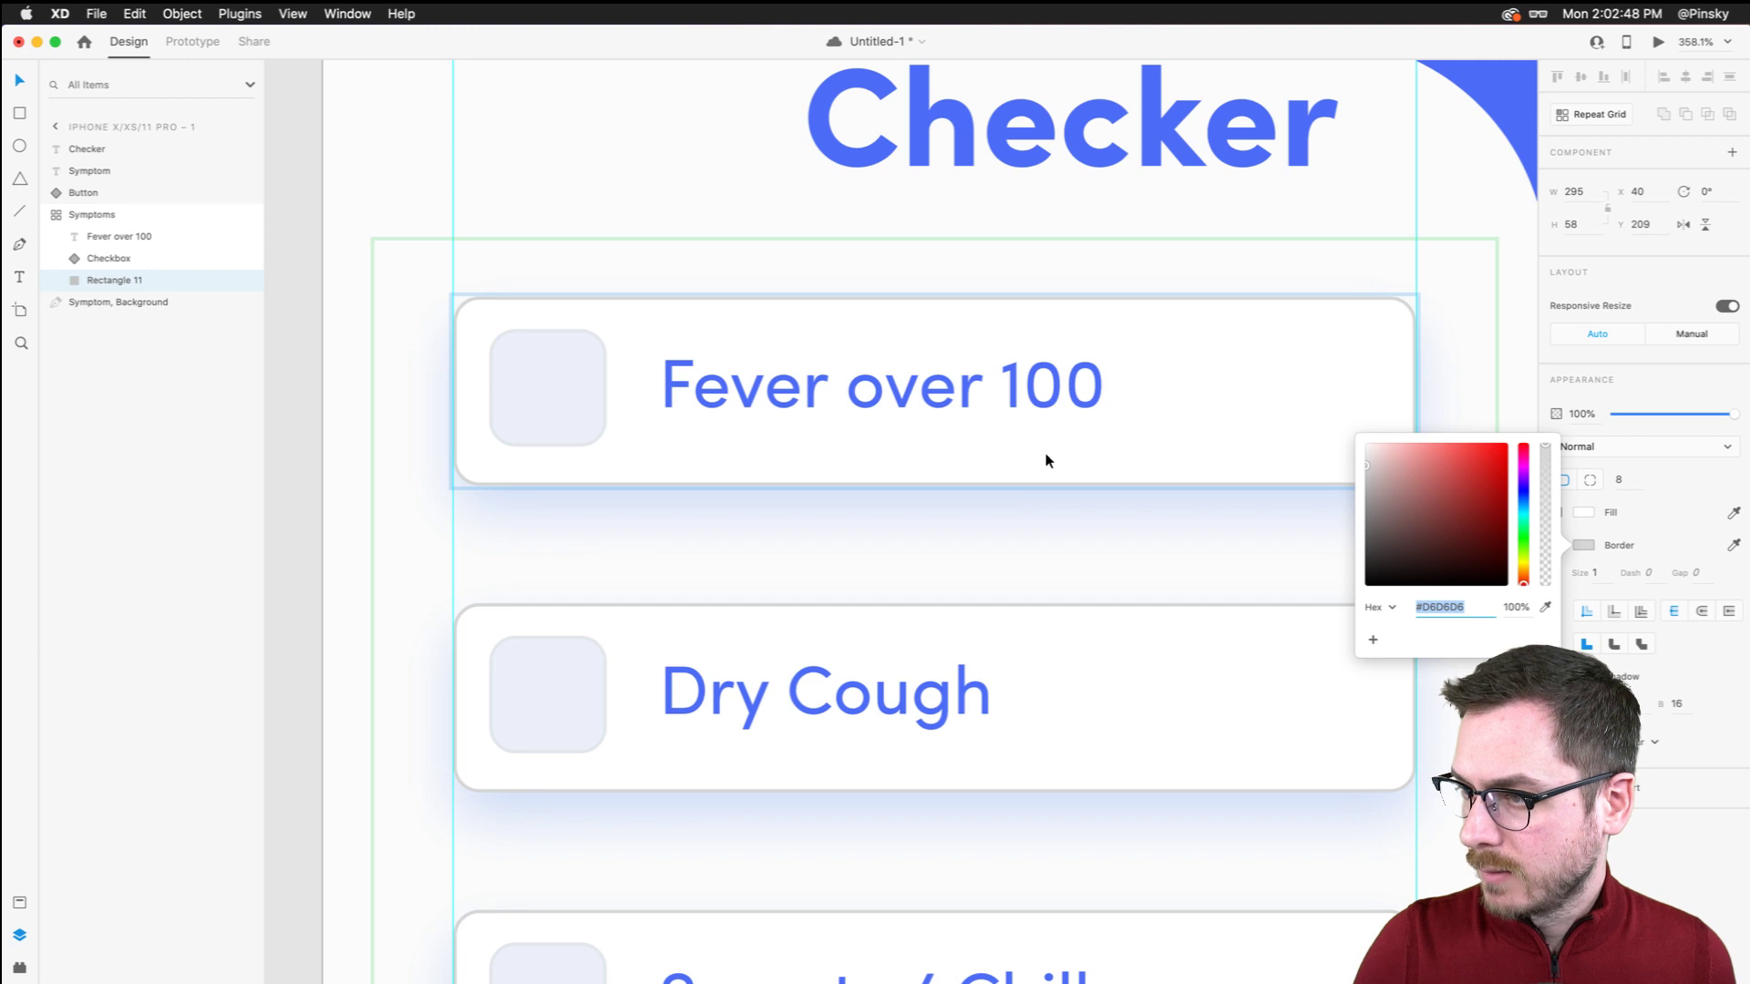
pyautogui.click(1523, 505)
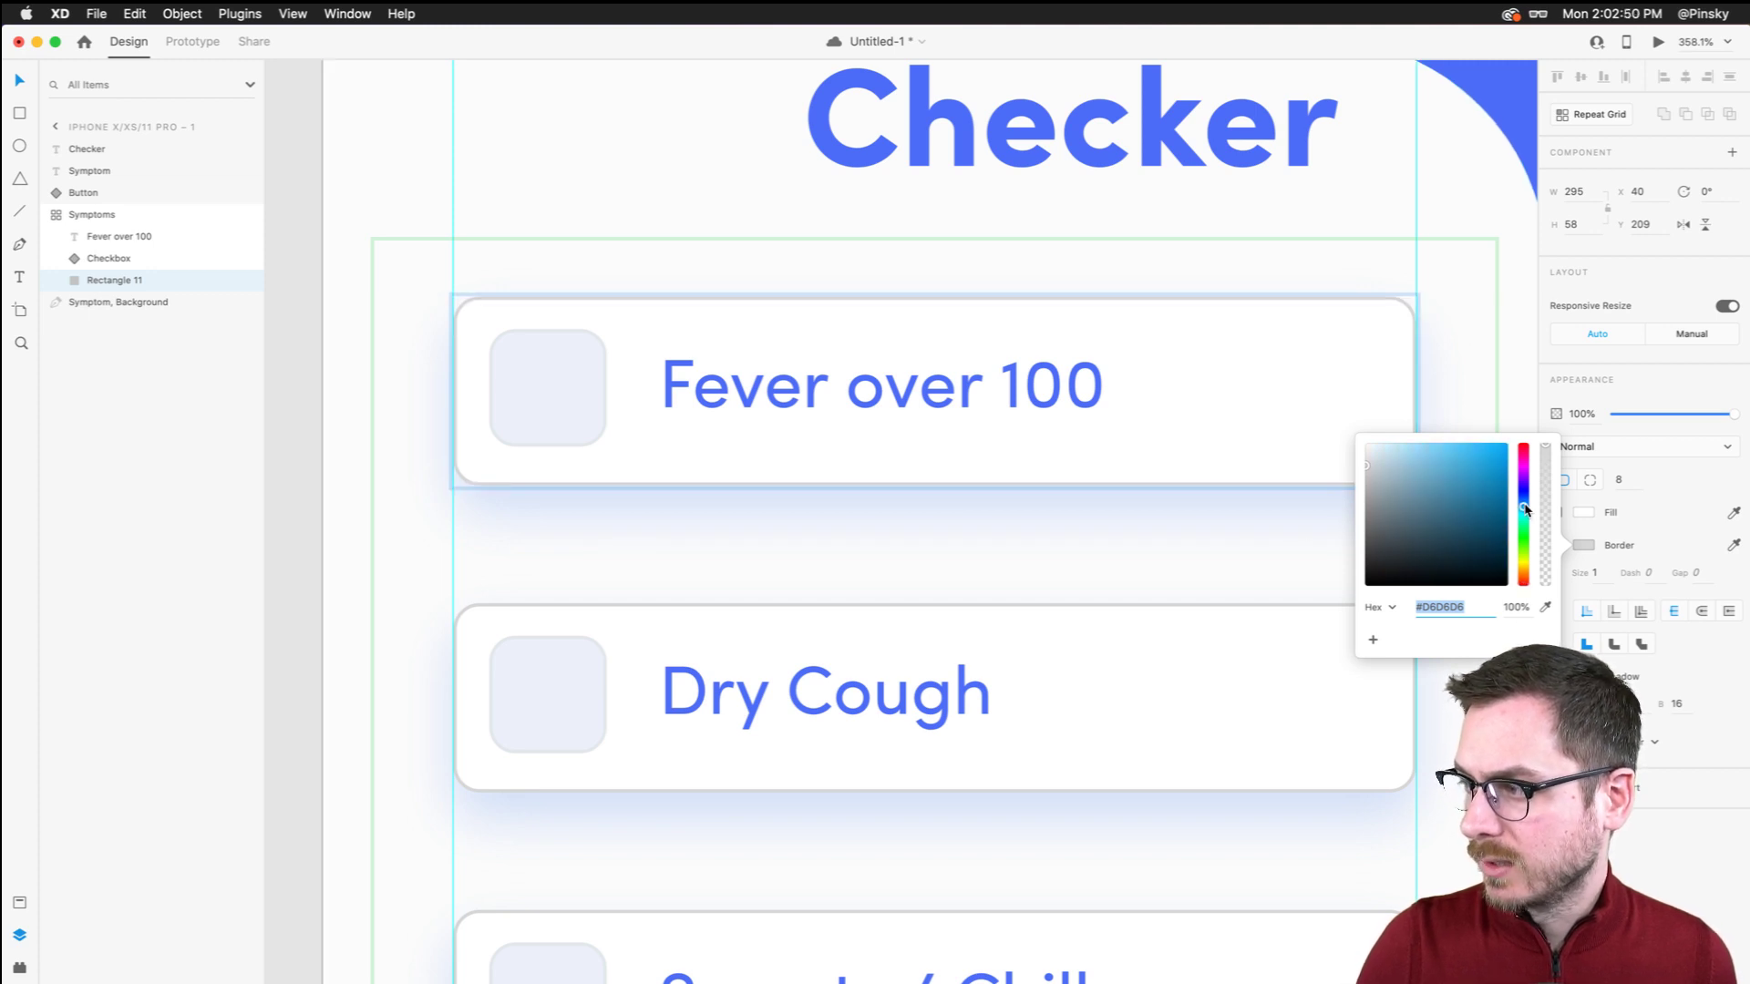
pyautogui.click(1386, 468)
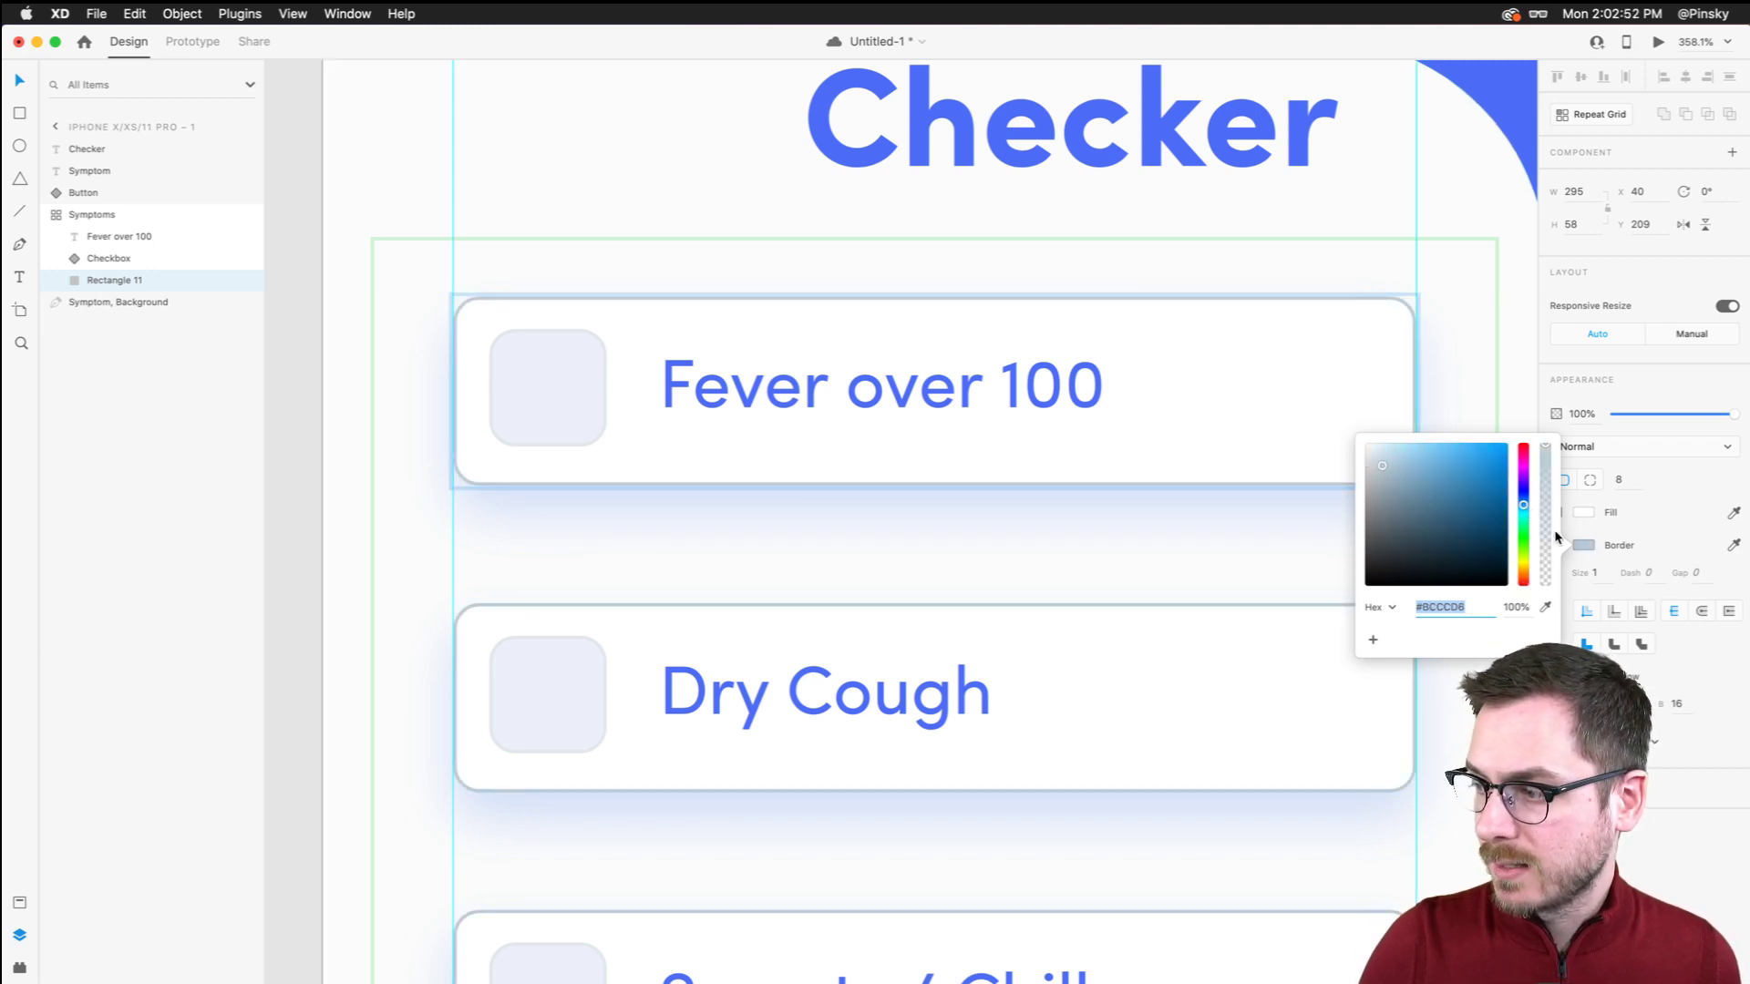
pyautogui.click(1523, 507)
pyautogui.moveTo(1523, 506); pyautogui.dragTo(1523, 504)
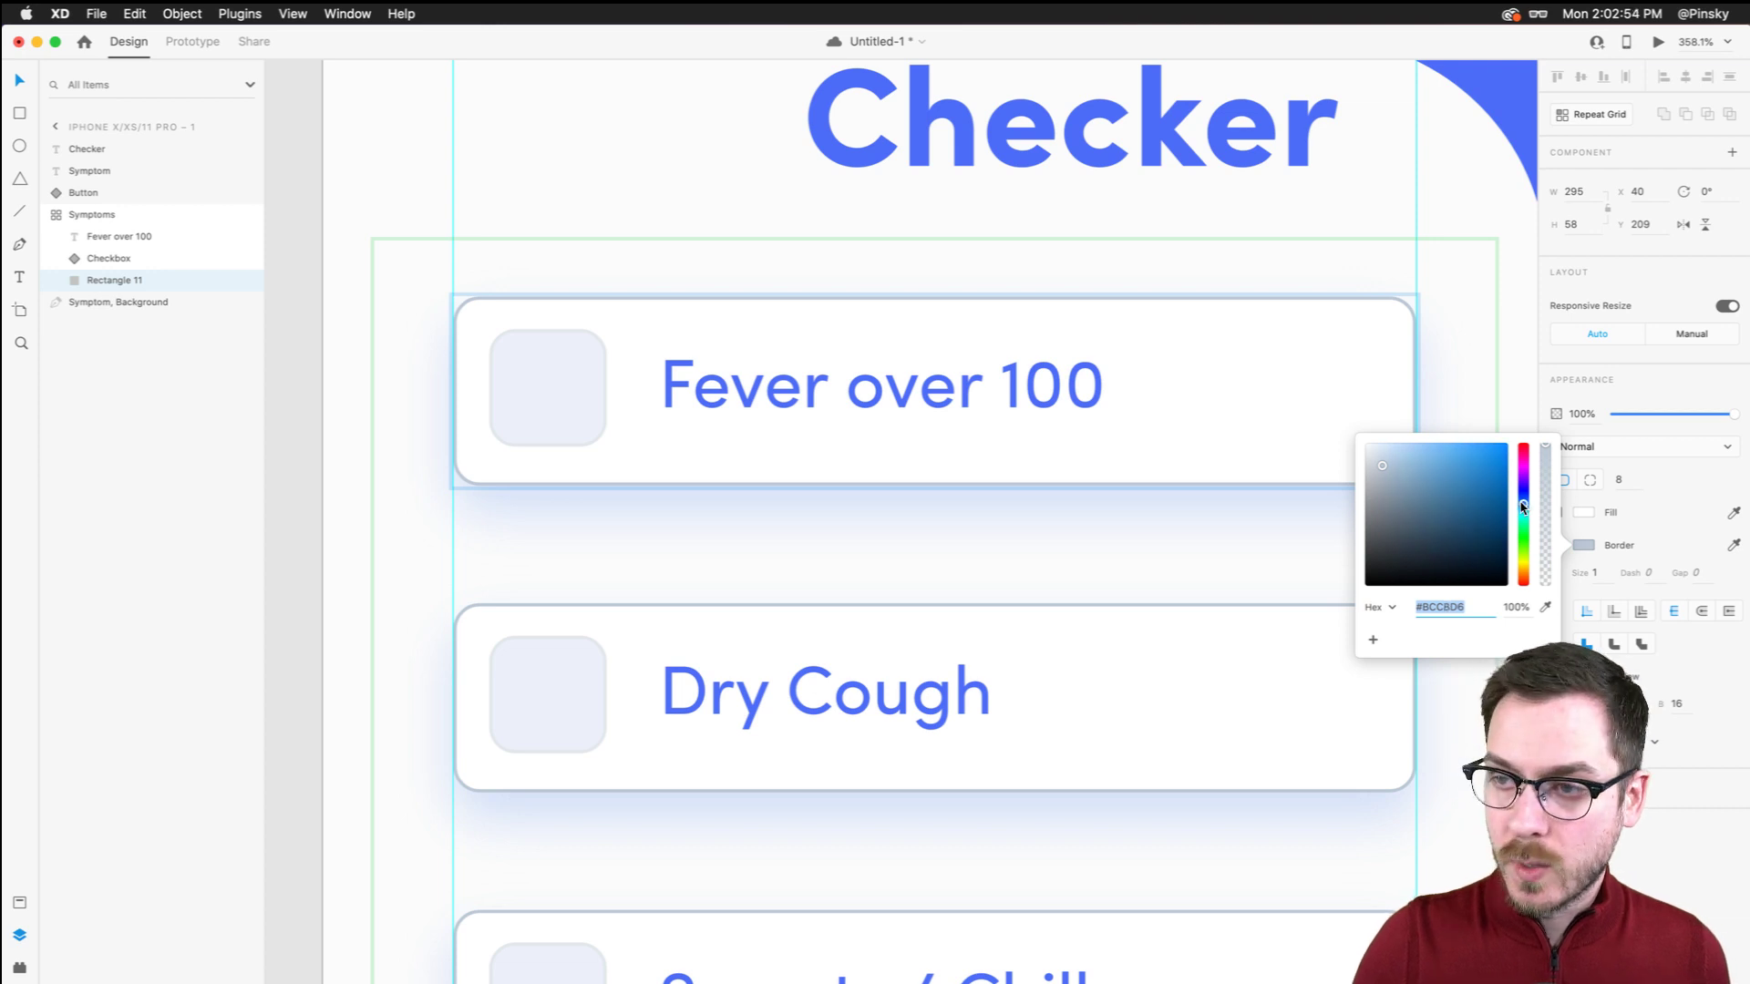
pyautogui.scroll(-5, 997, 512)
pyautogui.scroll(3, 997, 512)
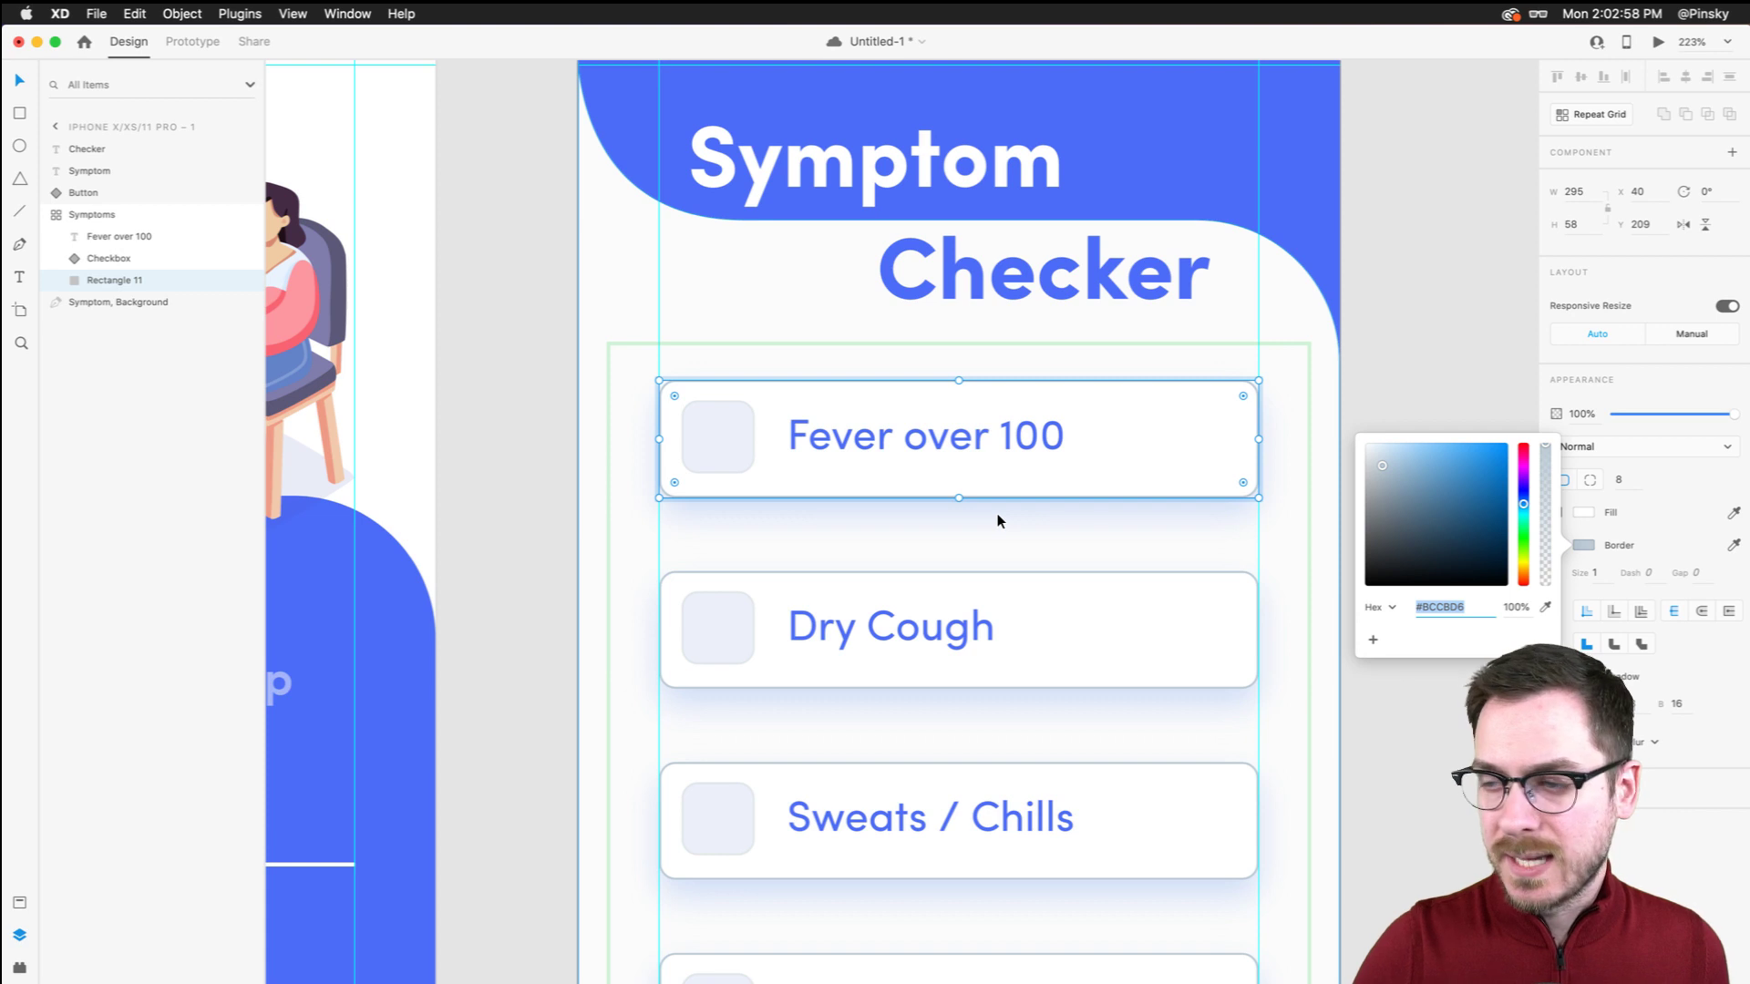
pyautogui.click(1082, 359)
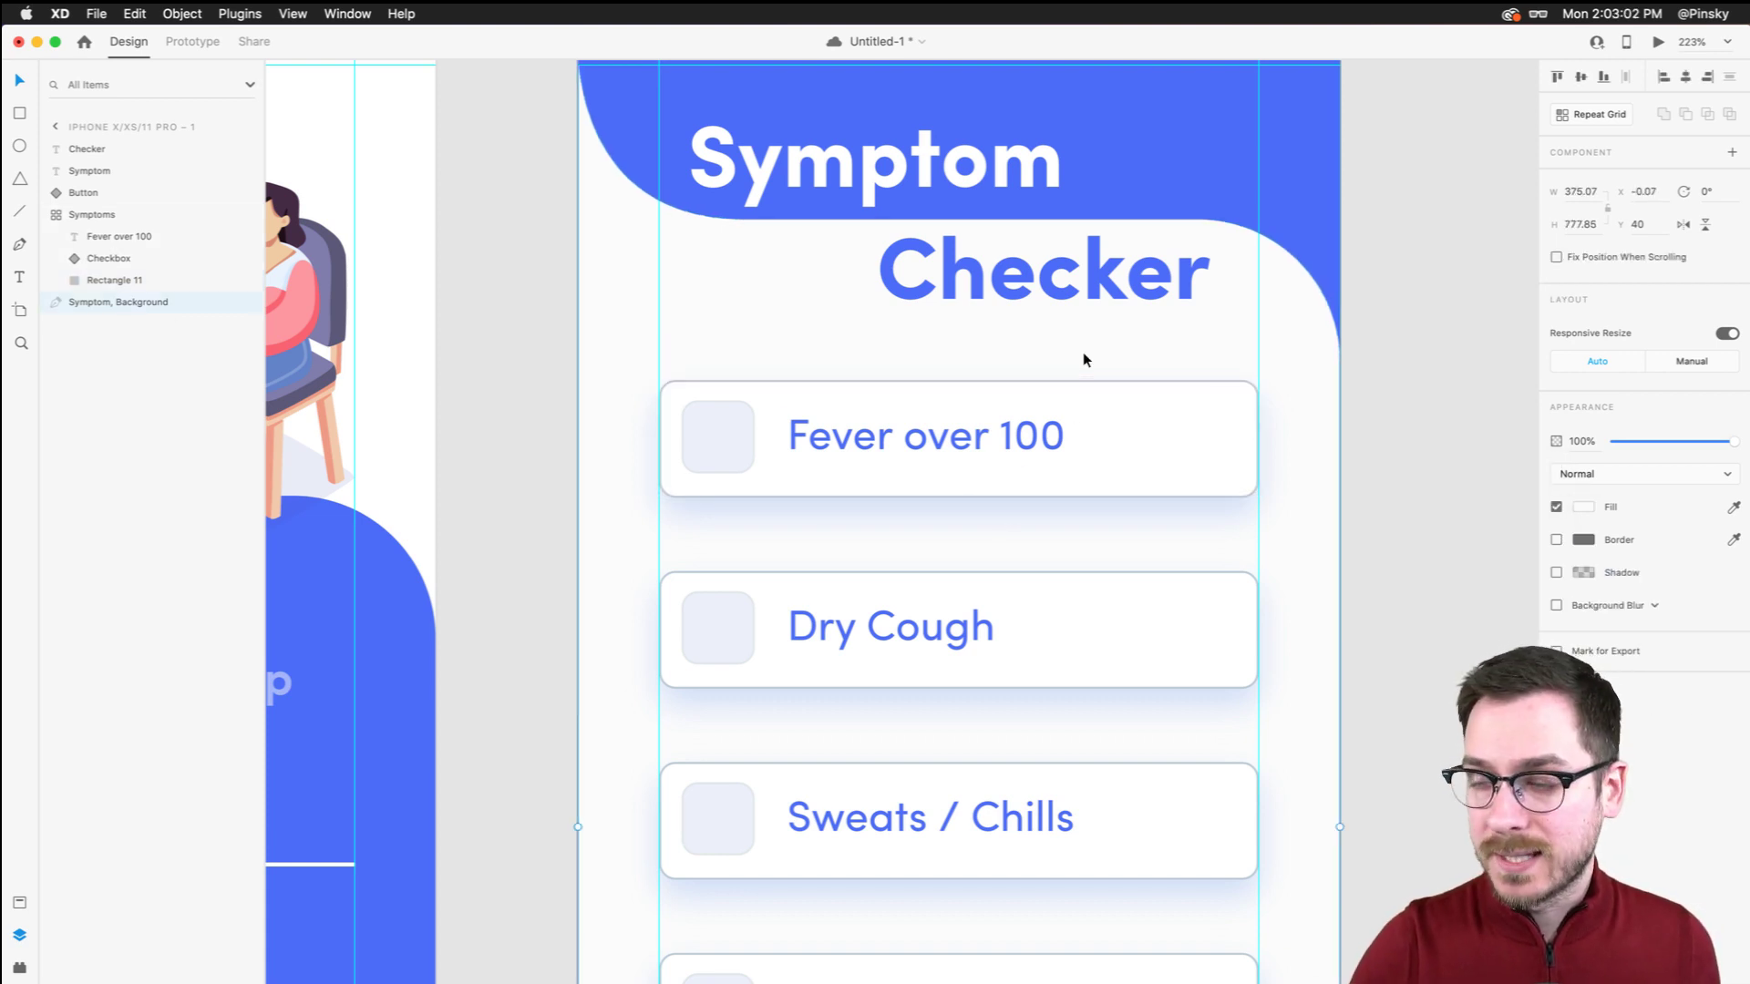
# Add a Tap interaction to the Checkbox component's Default State with the Checked state as its destination
pyautogui.doubleClick(757, 401)
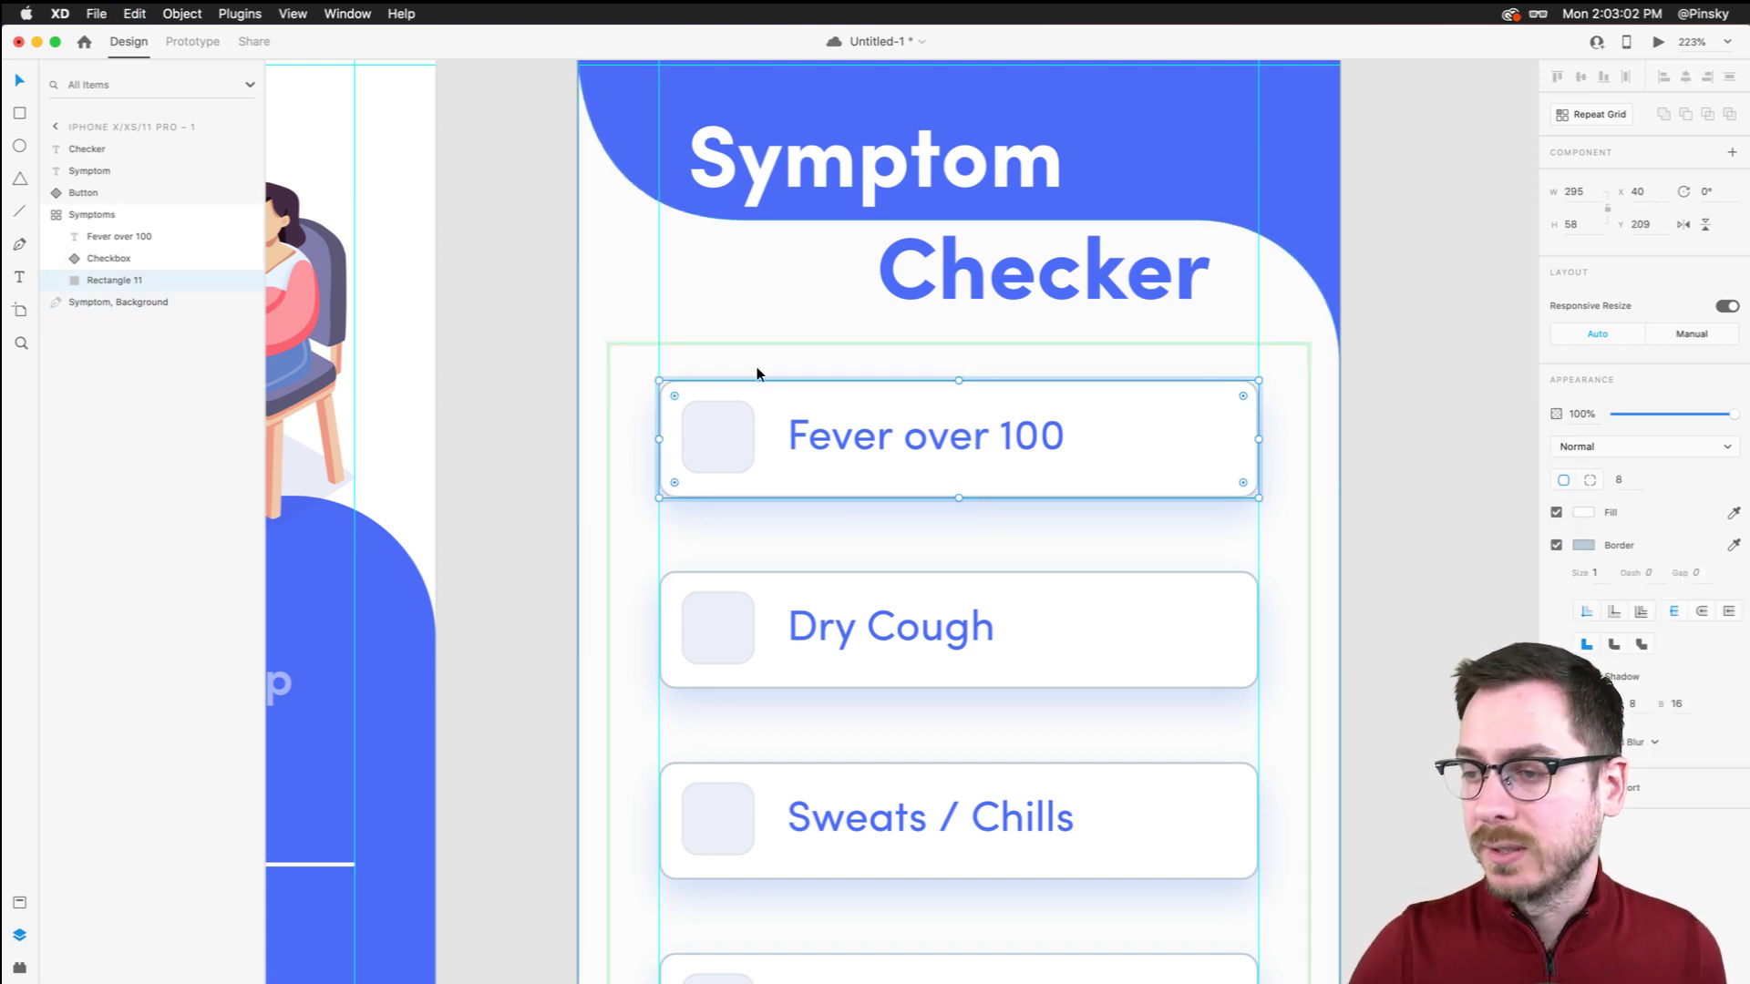
pyautogui.click(747, 430)
pyautogui.scroll(3, 747, 430)
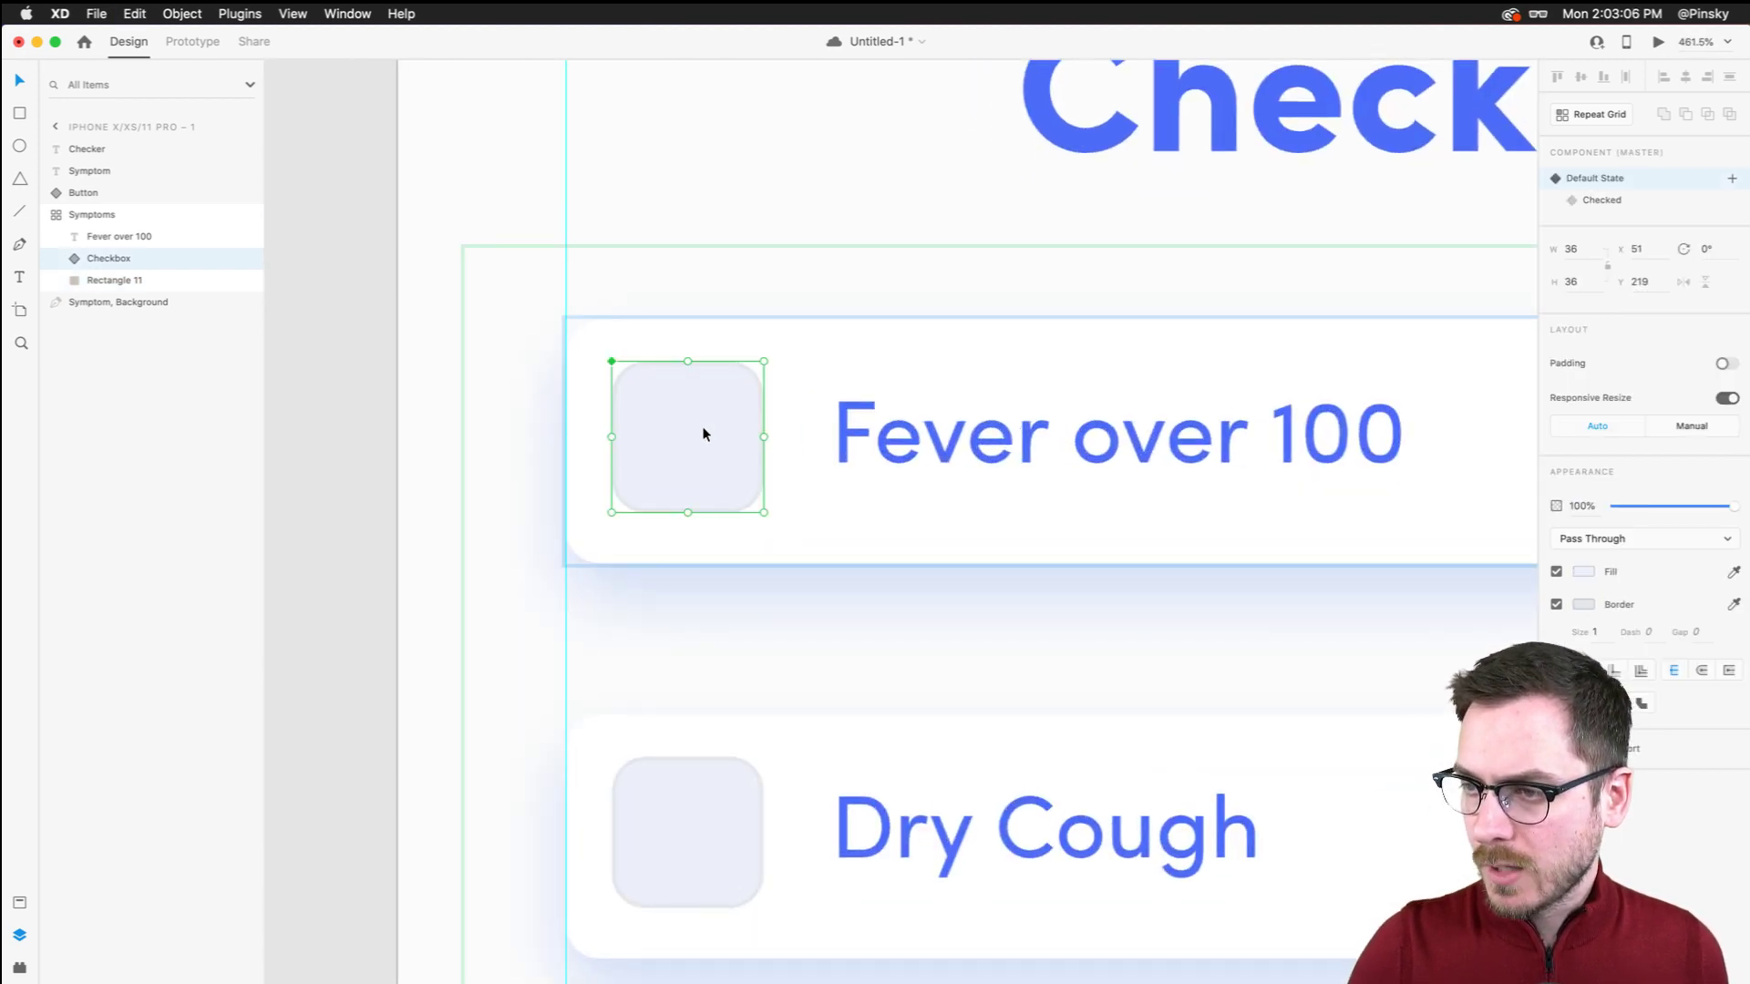
pyautogui.click(189, 43)
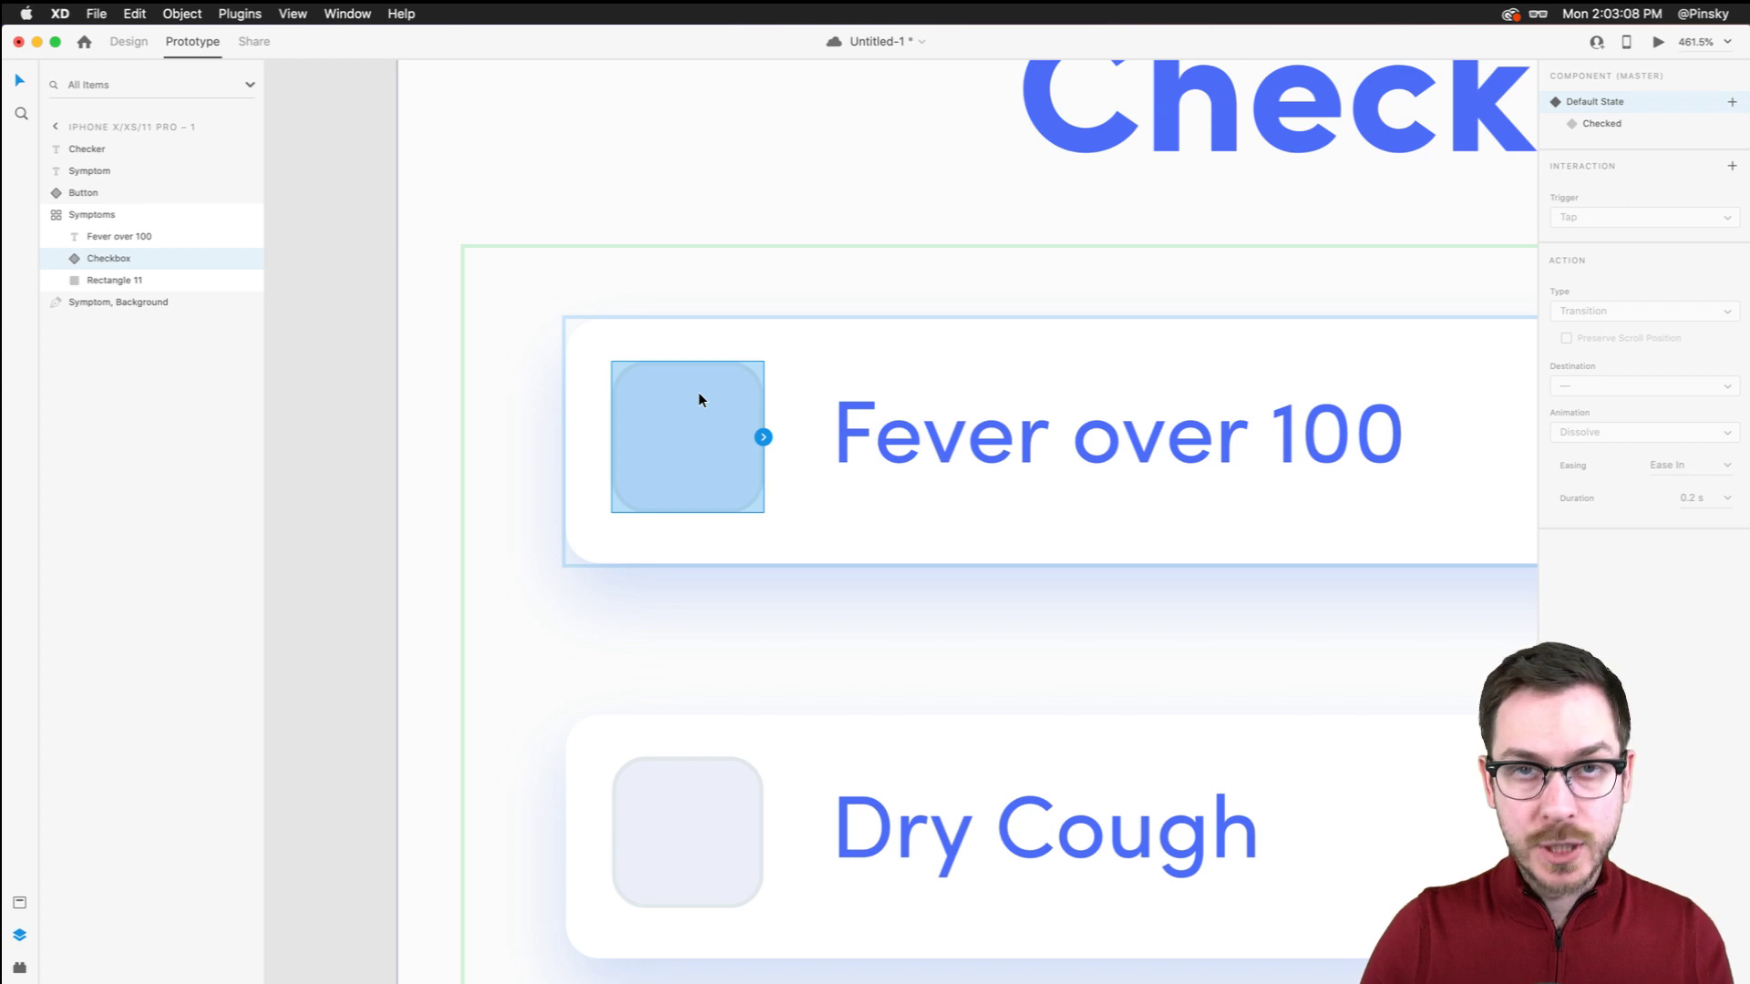
pyautogui.click(763, 438)
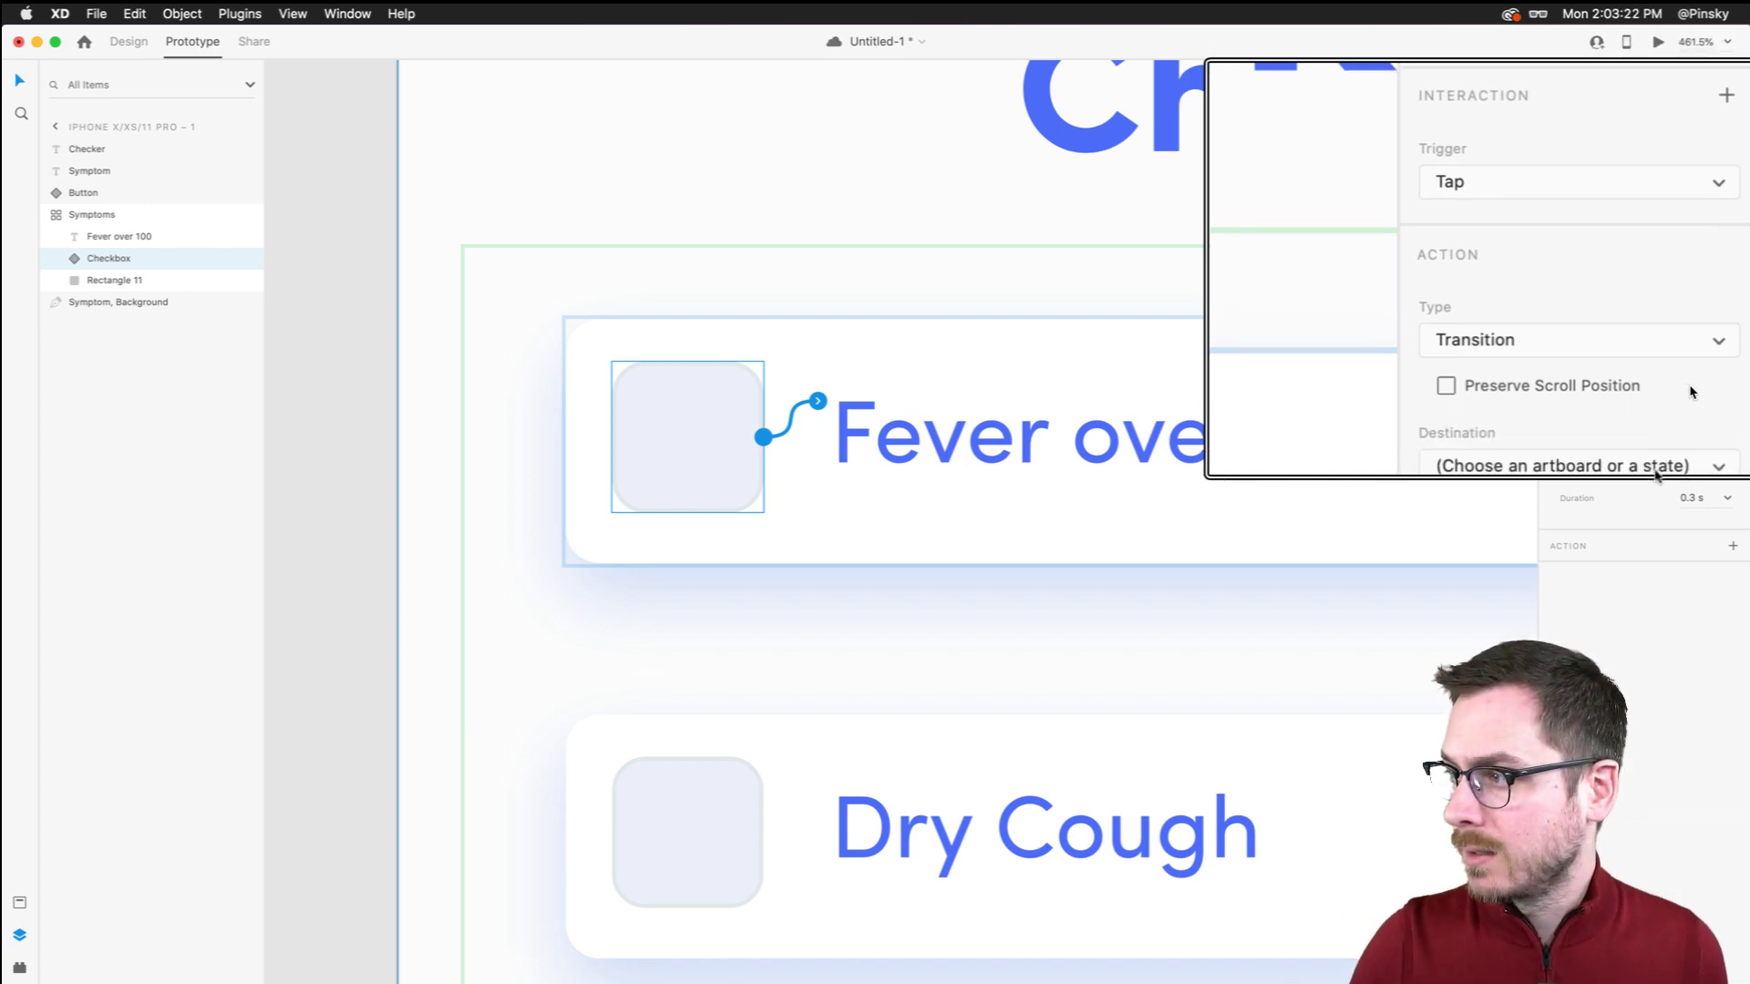
pyautogui.click(1588, 357)
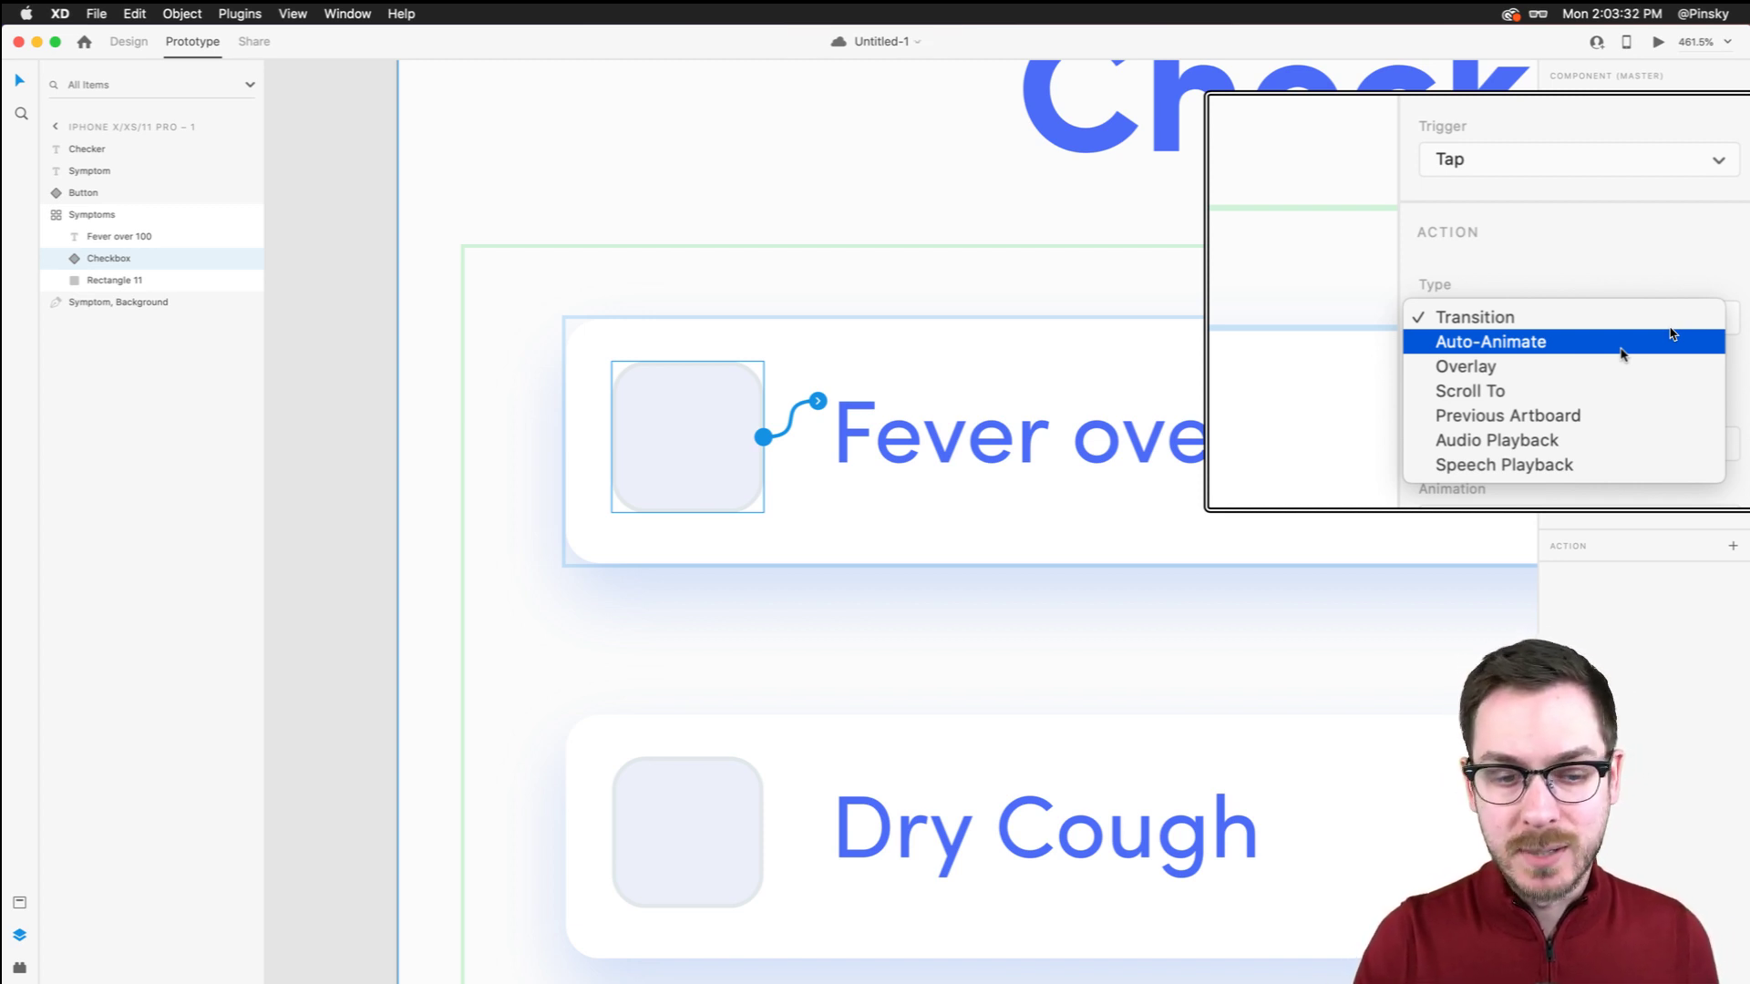
pyautogui.click(1609, 317)
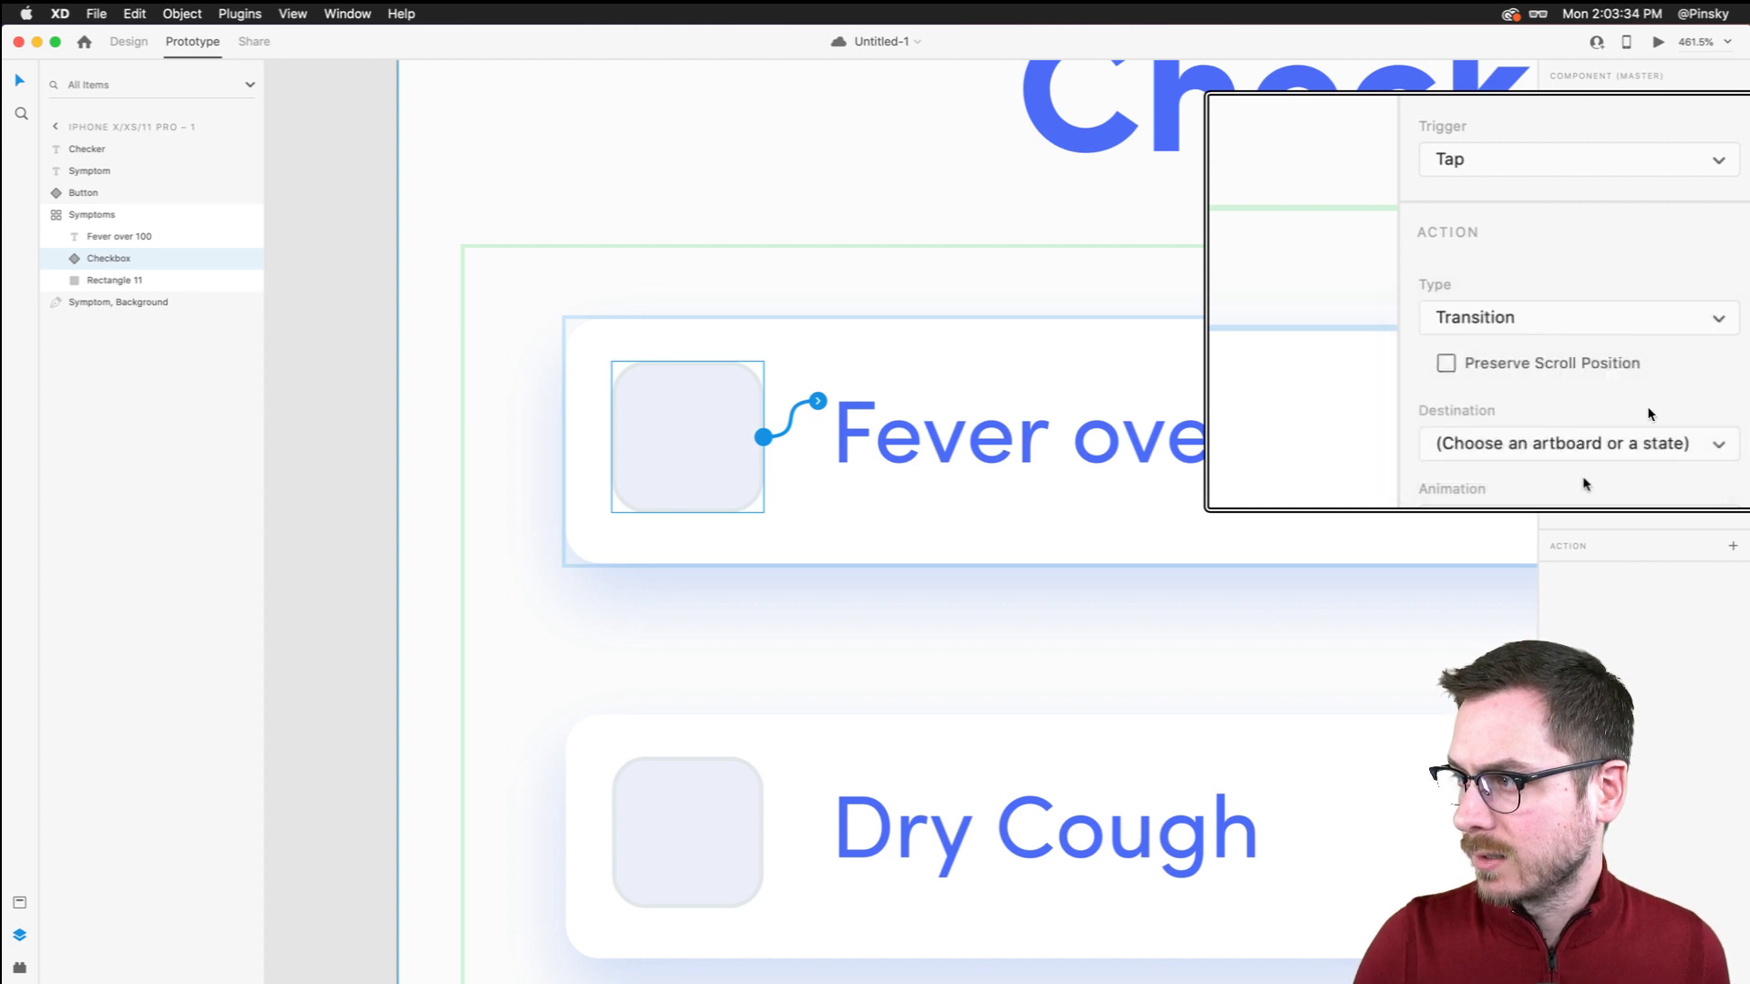
pyautogui.click(1635, 412)
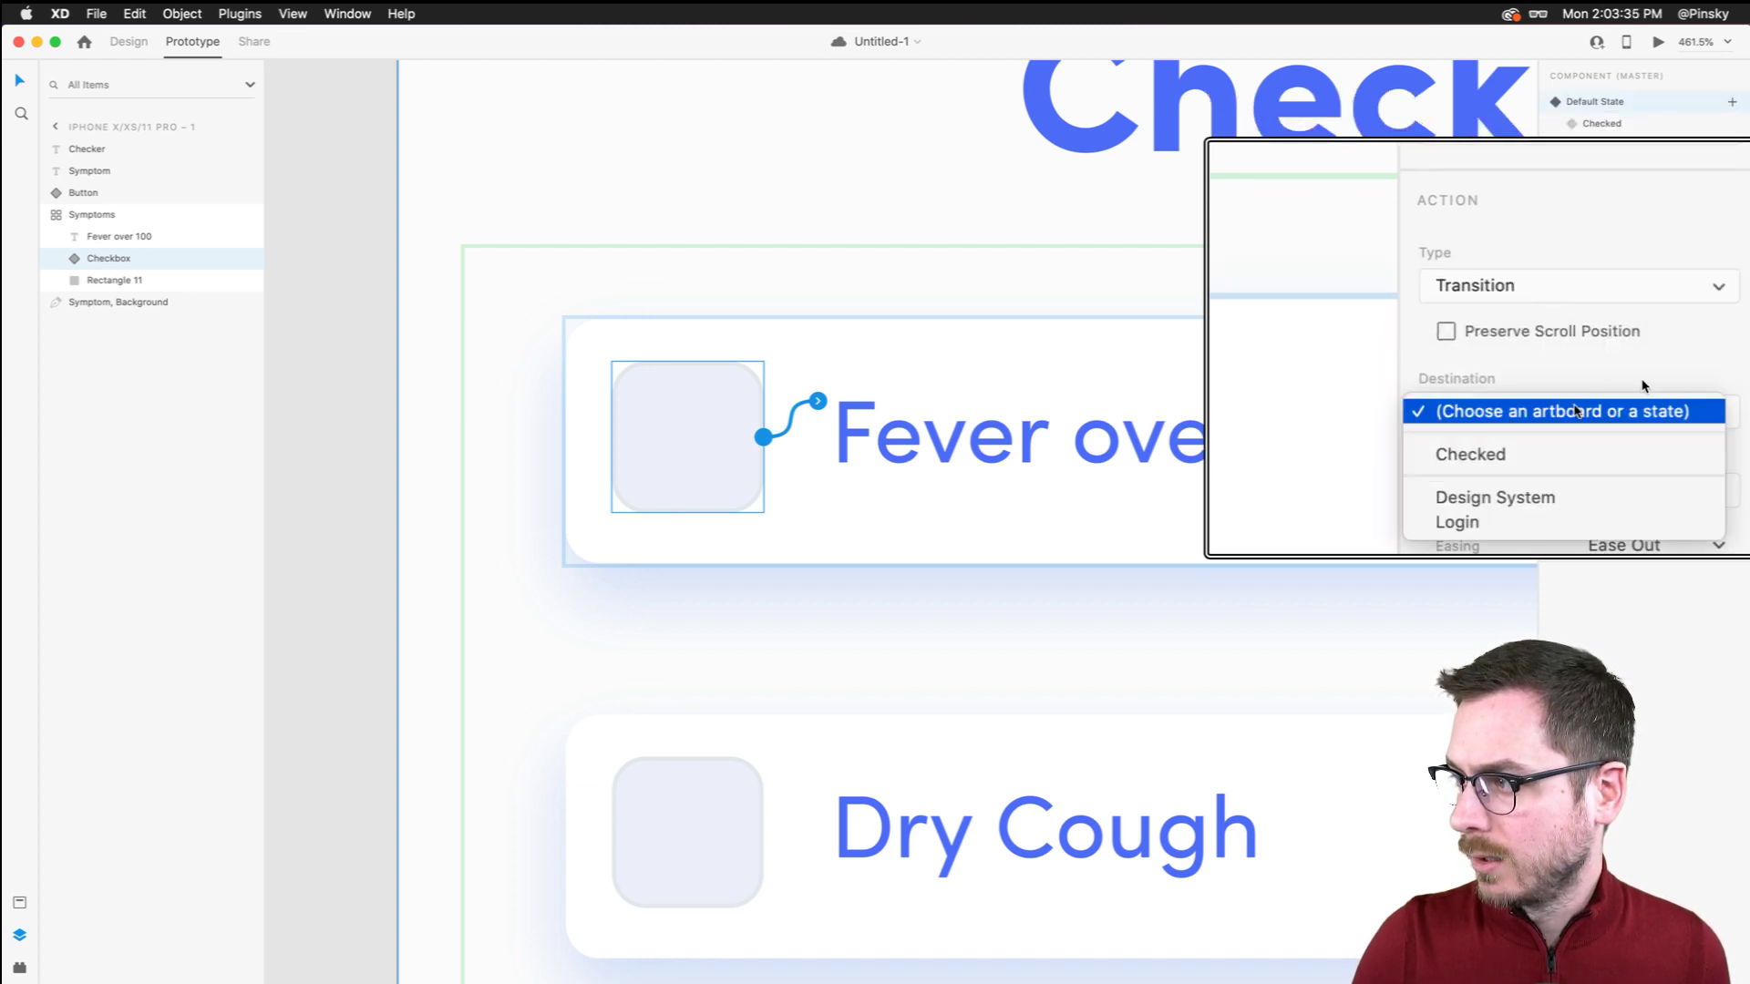
pyautogui.click(1559, 455)
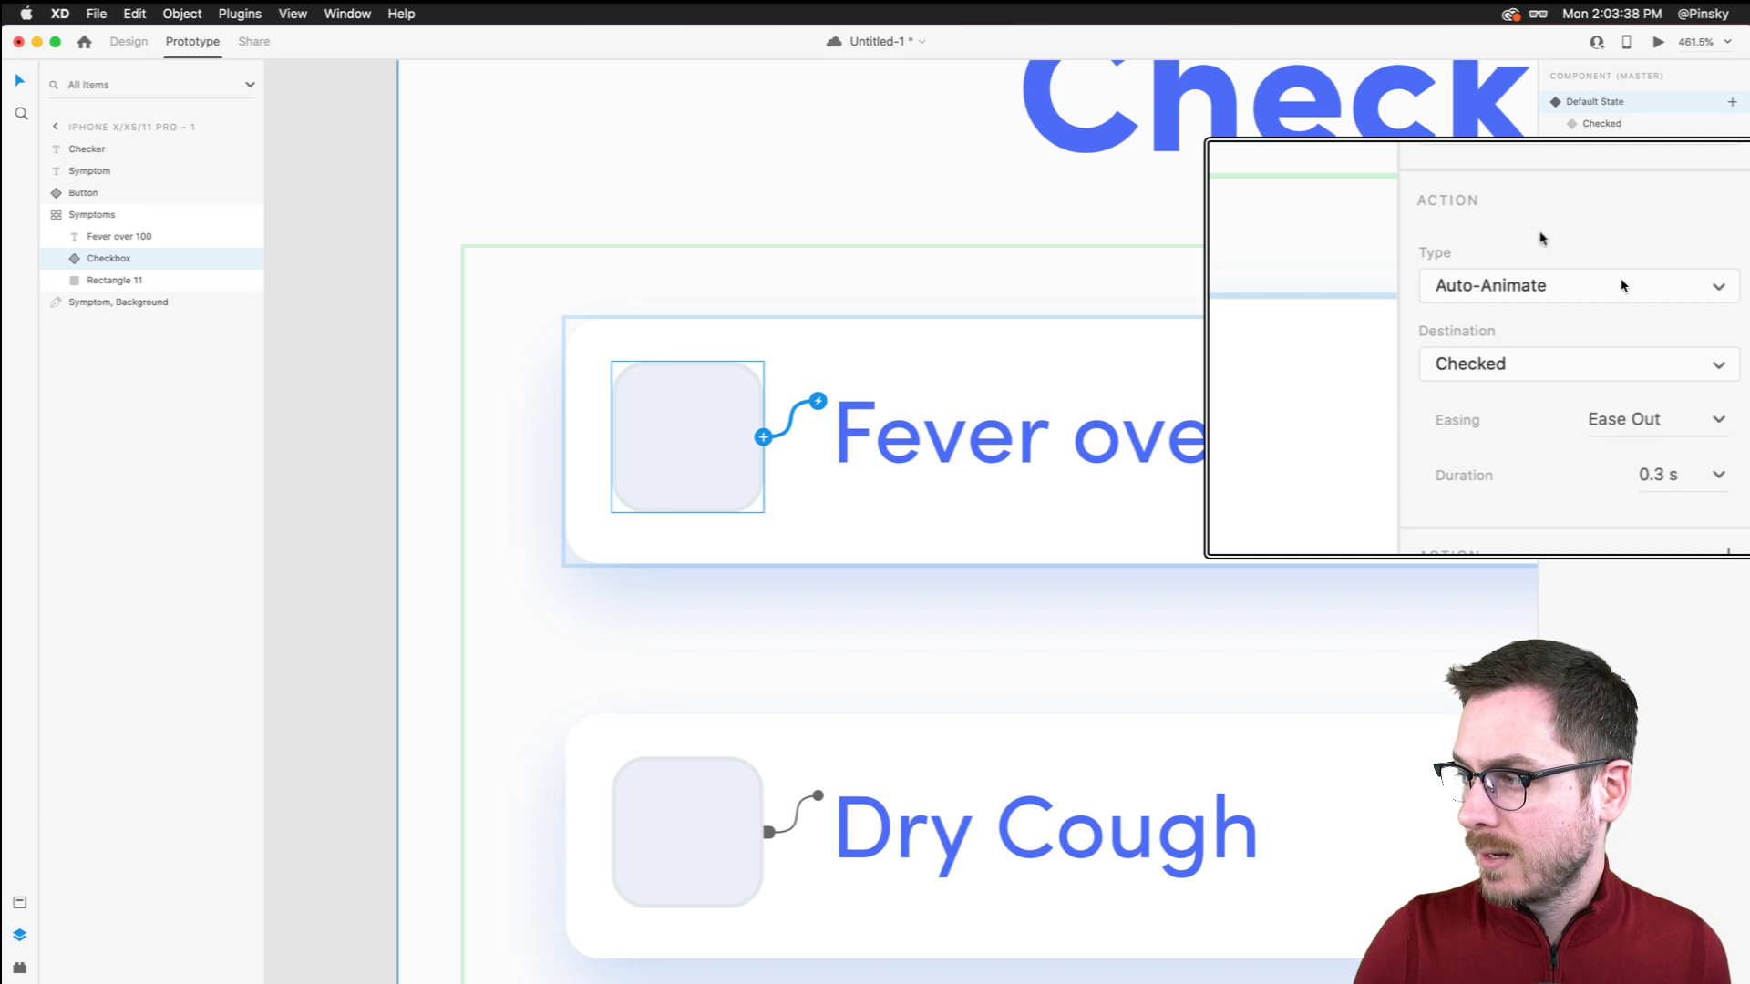
# Set the Default State interaction's action type to Transition and its animation to None
pyautogui.click(1513, 291)
pyautogui.click(1513, 261)
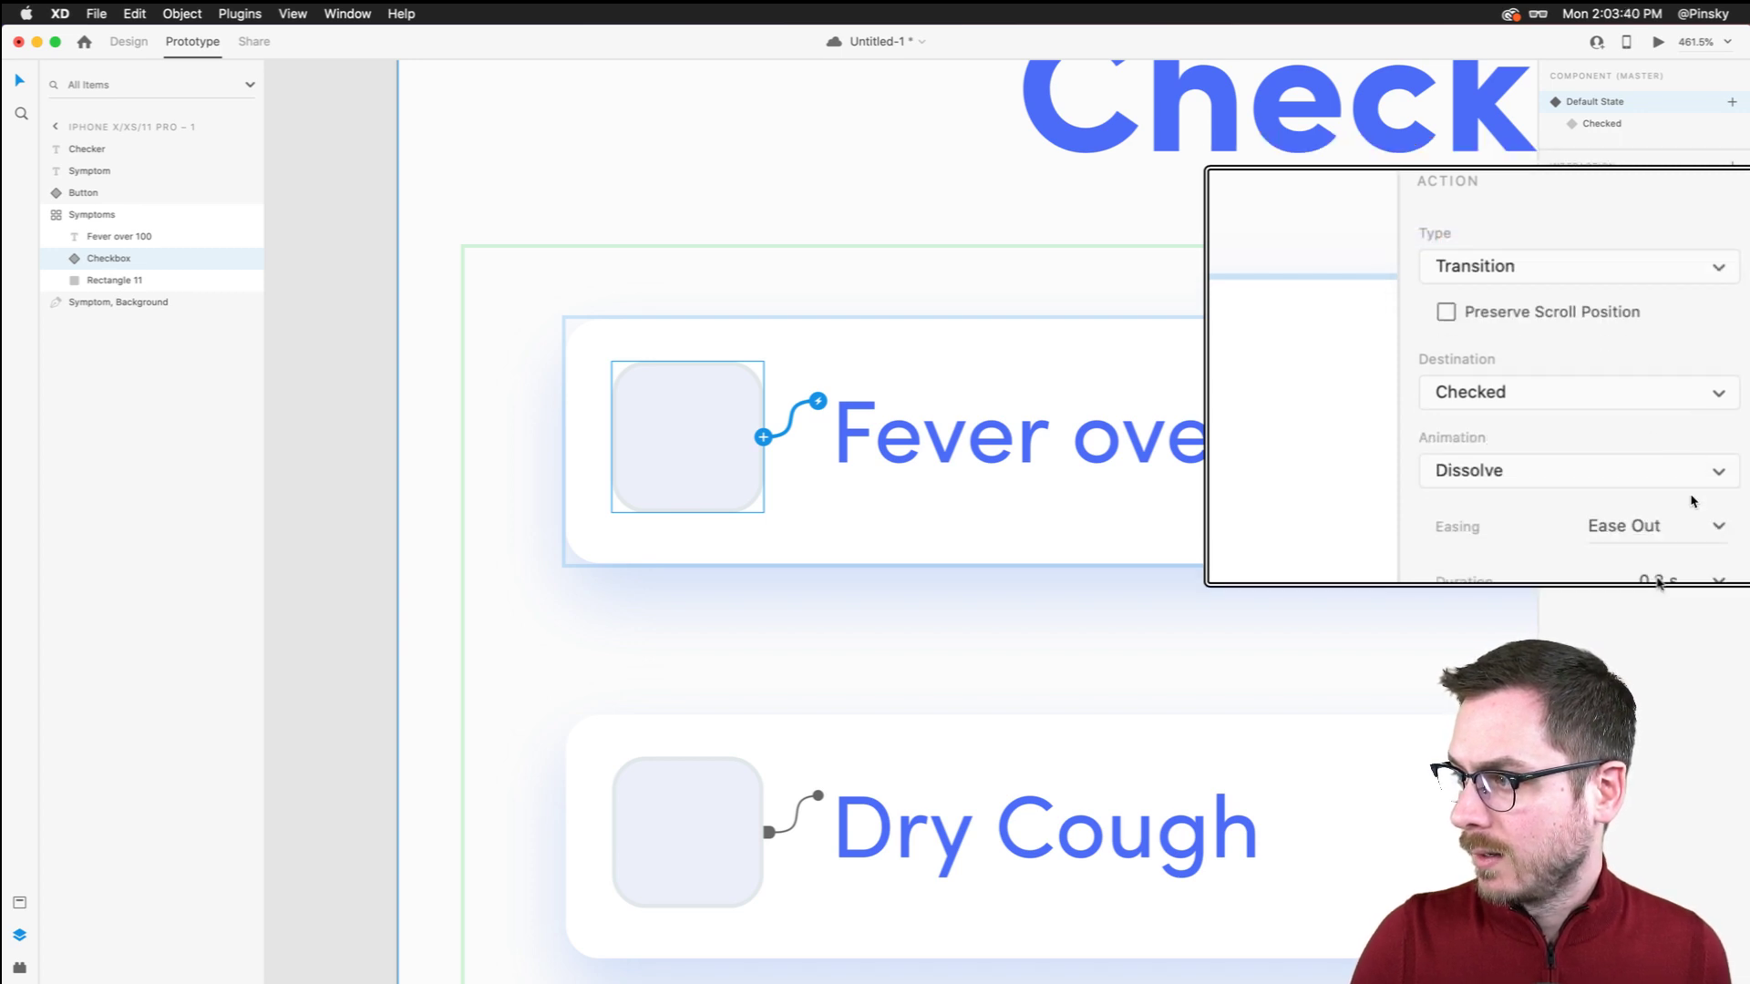
pyautogui.click(1587, 468)
pyautogui.click(1652, 426)
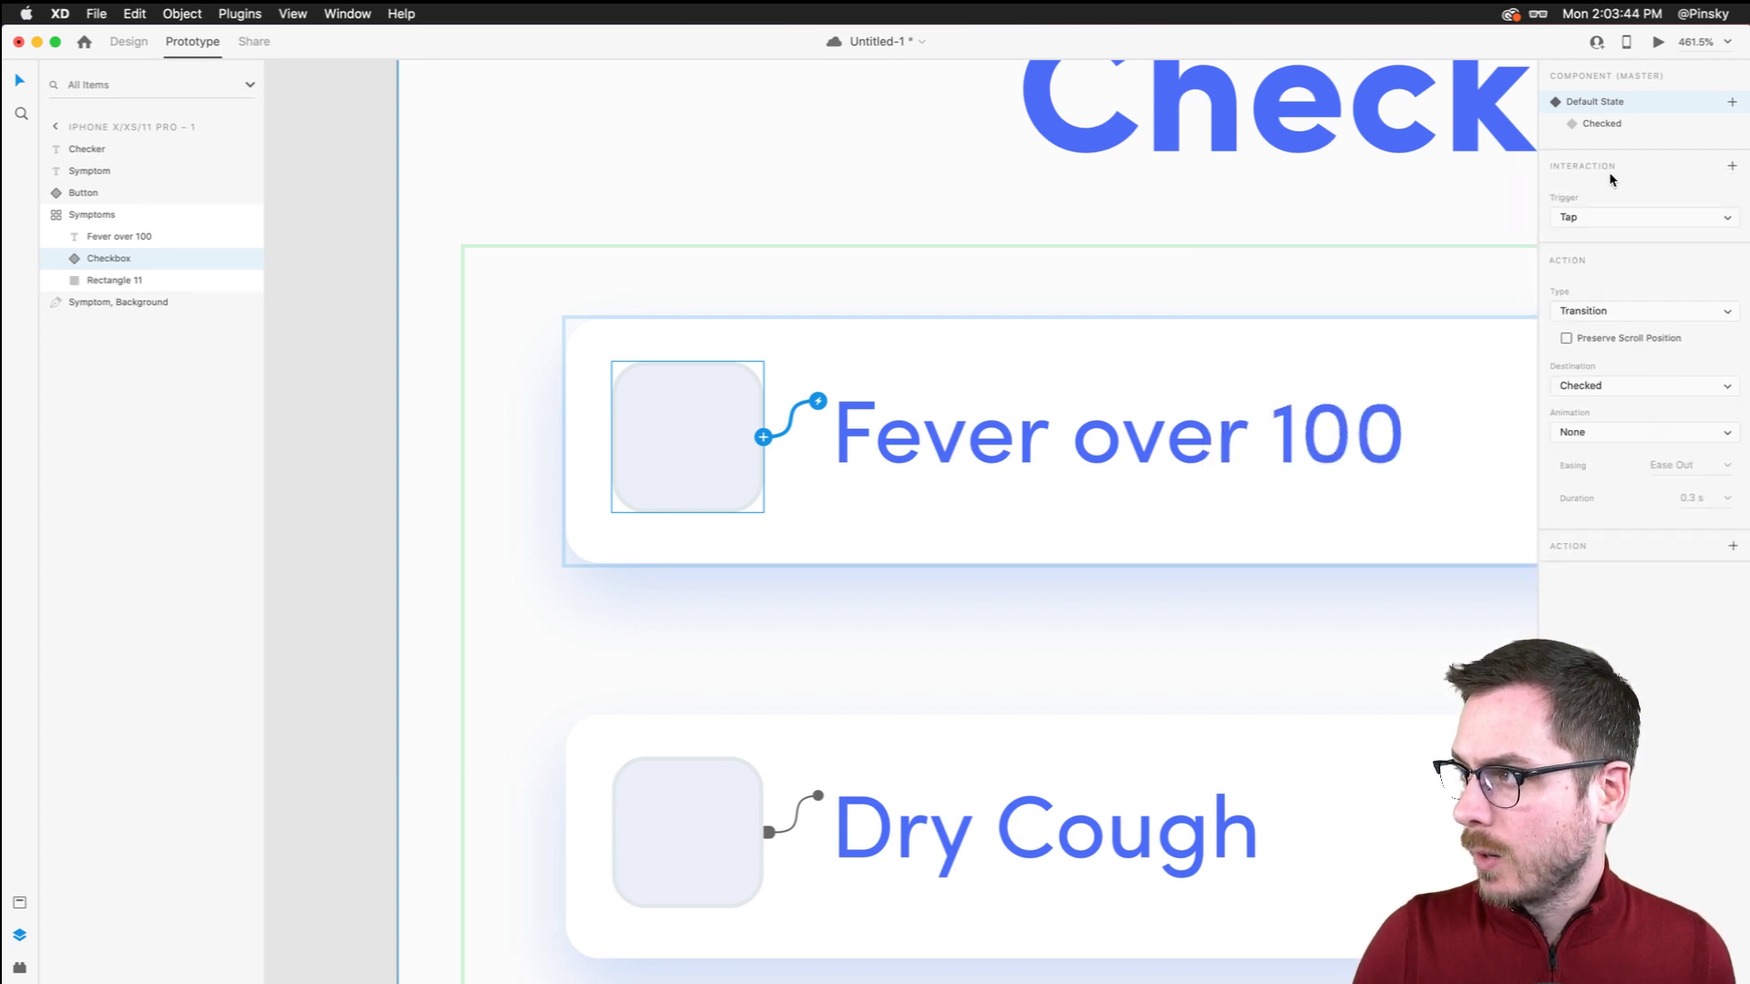
# Set Default State as the destination of the Checked state's Tap interaction and return the Checkbox component to Default State
pyautogui.click(1601, 123)
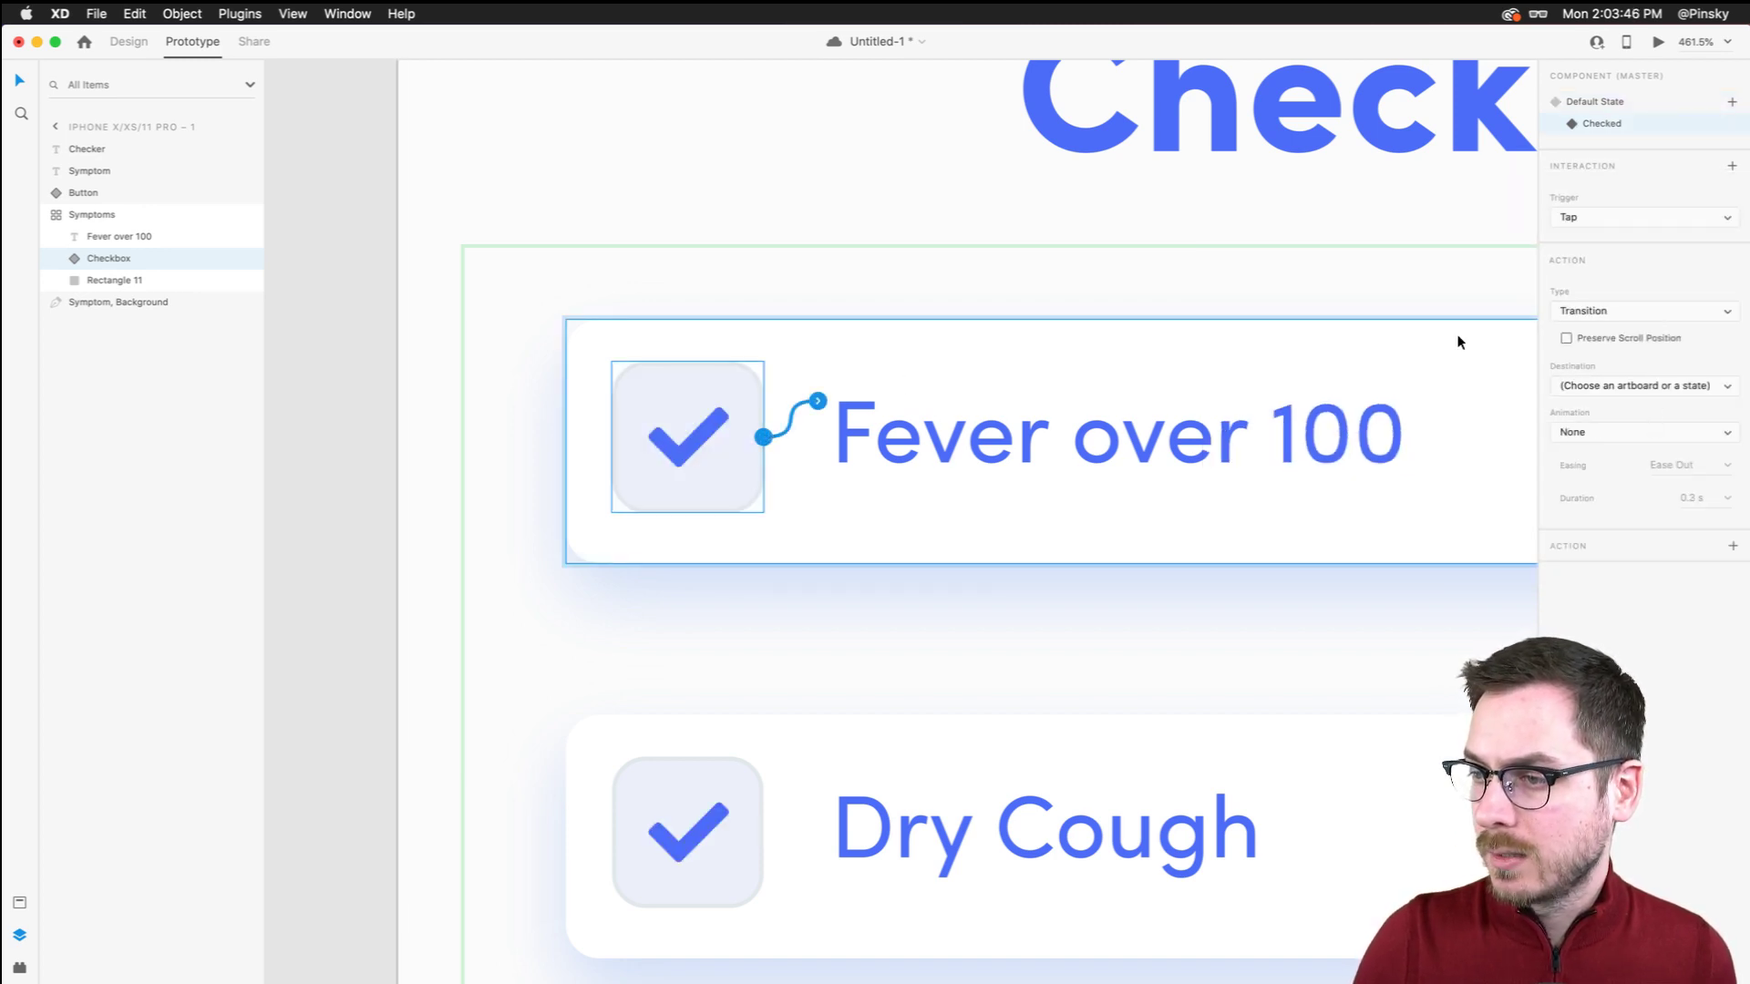
pyautogui.click(1588, 388)
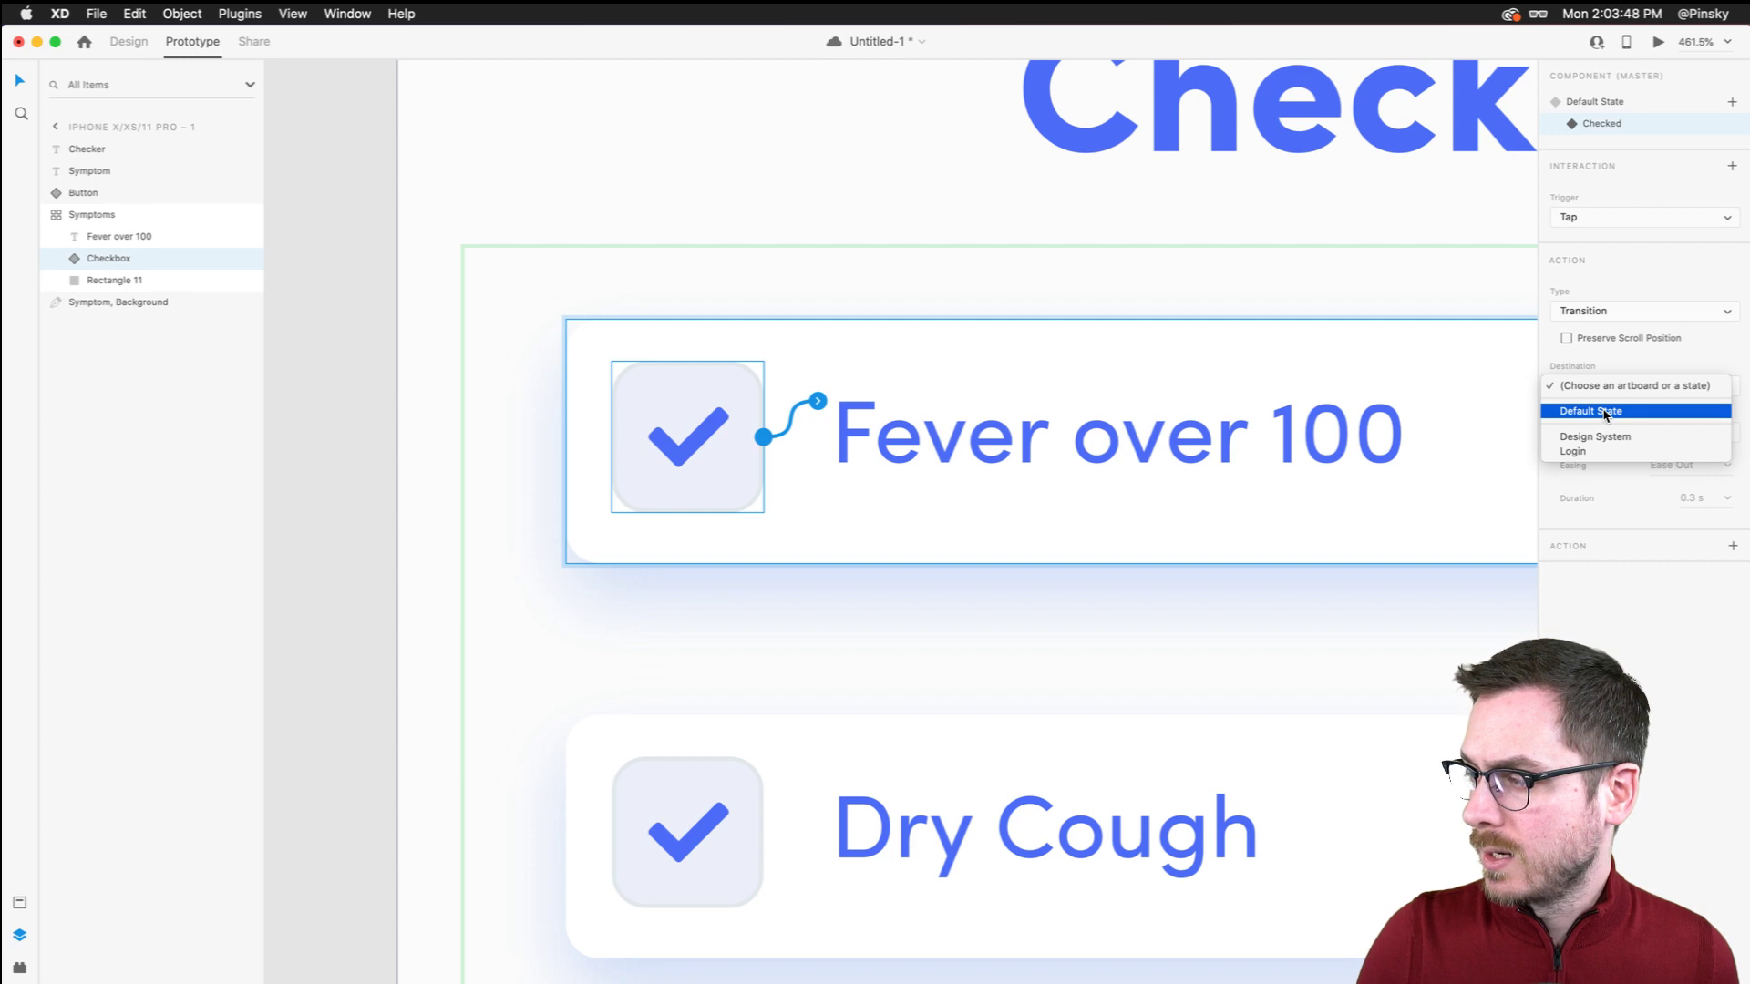
pyautogui.click(1605, 411)
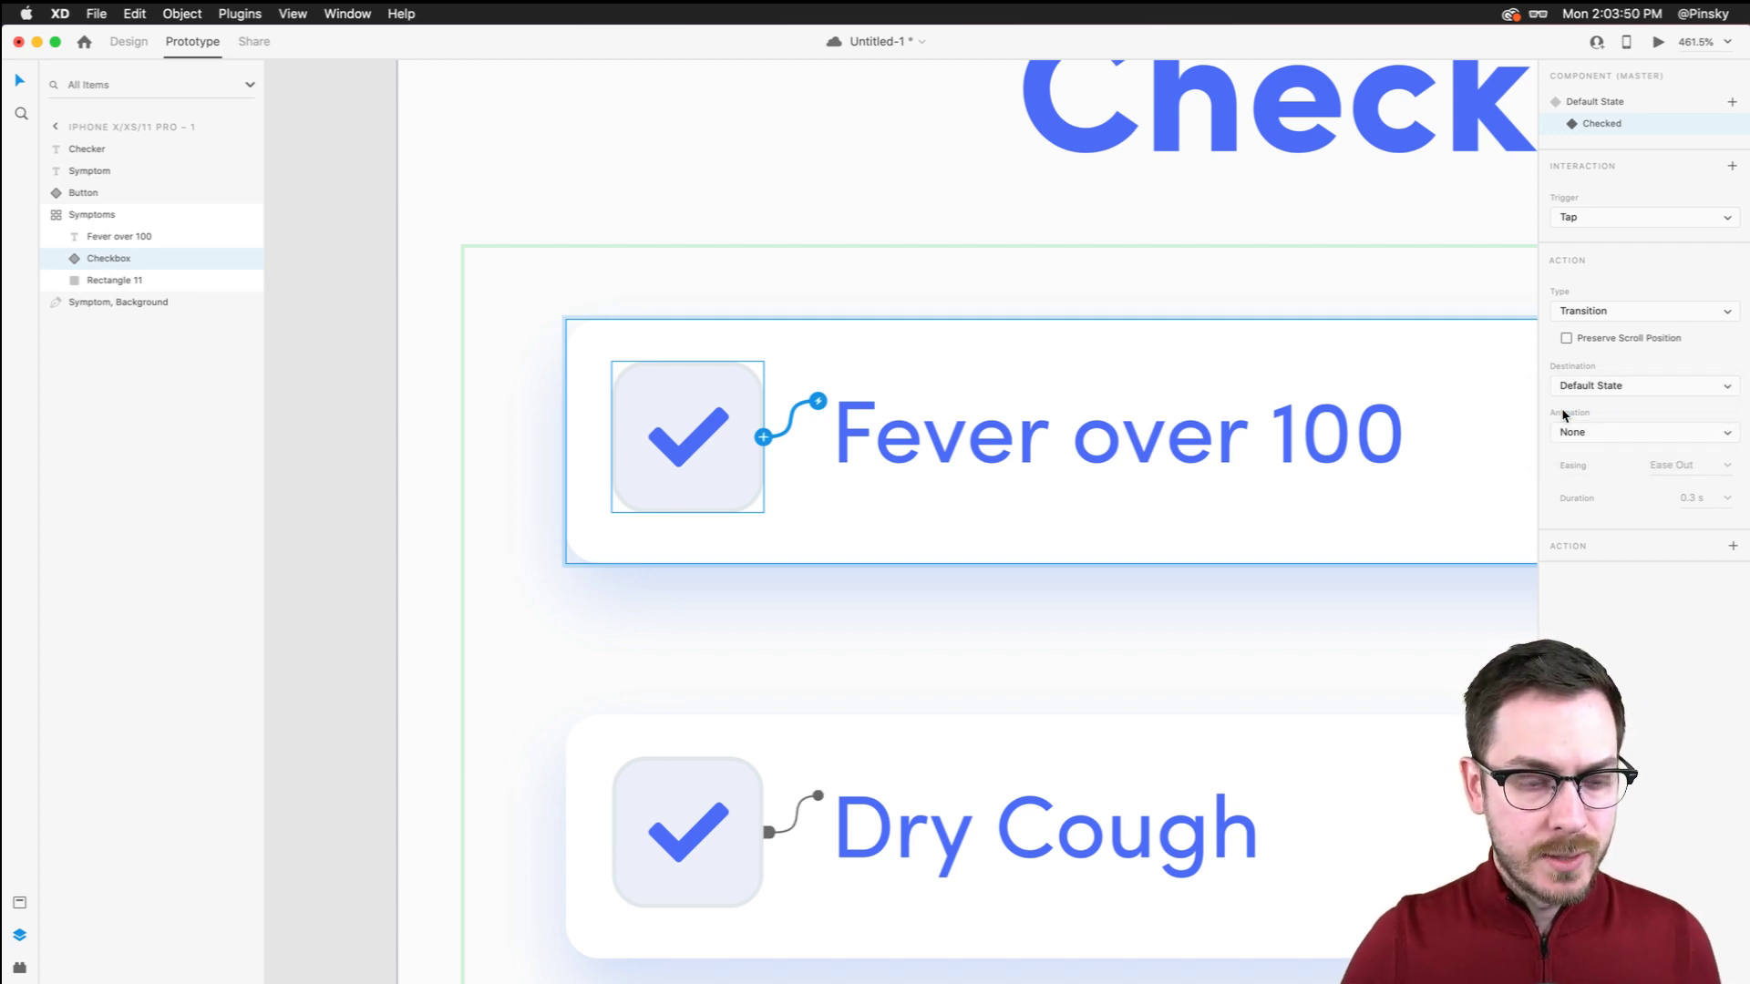
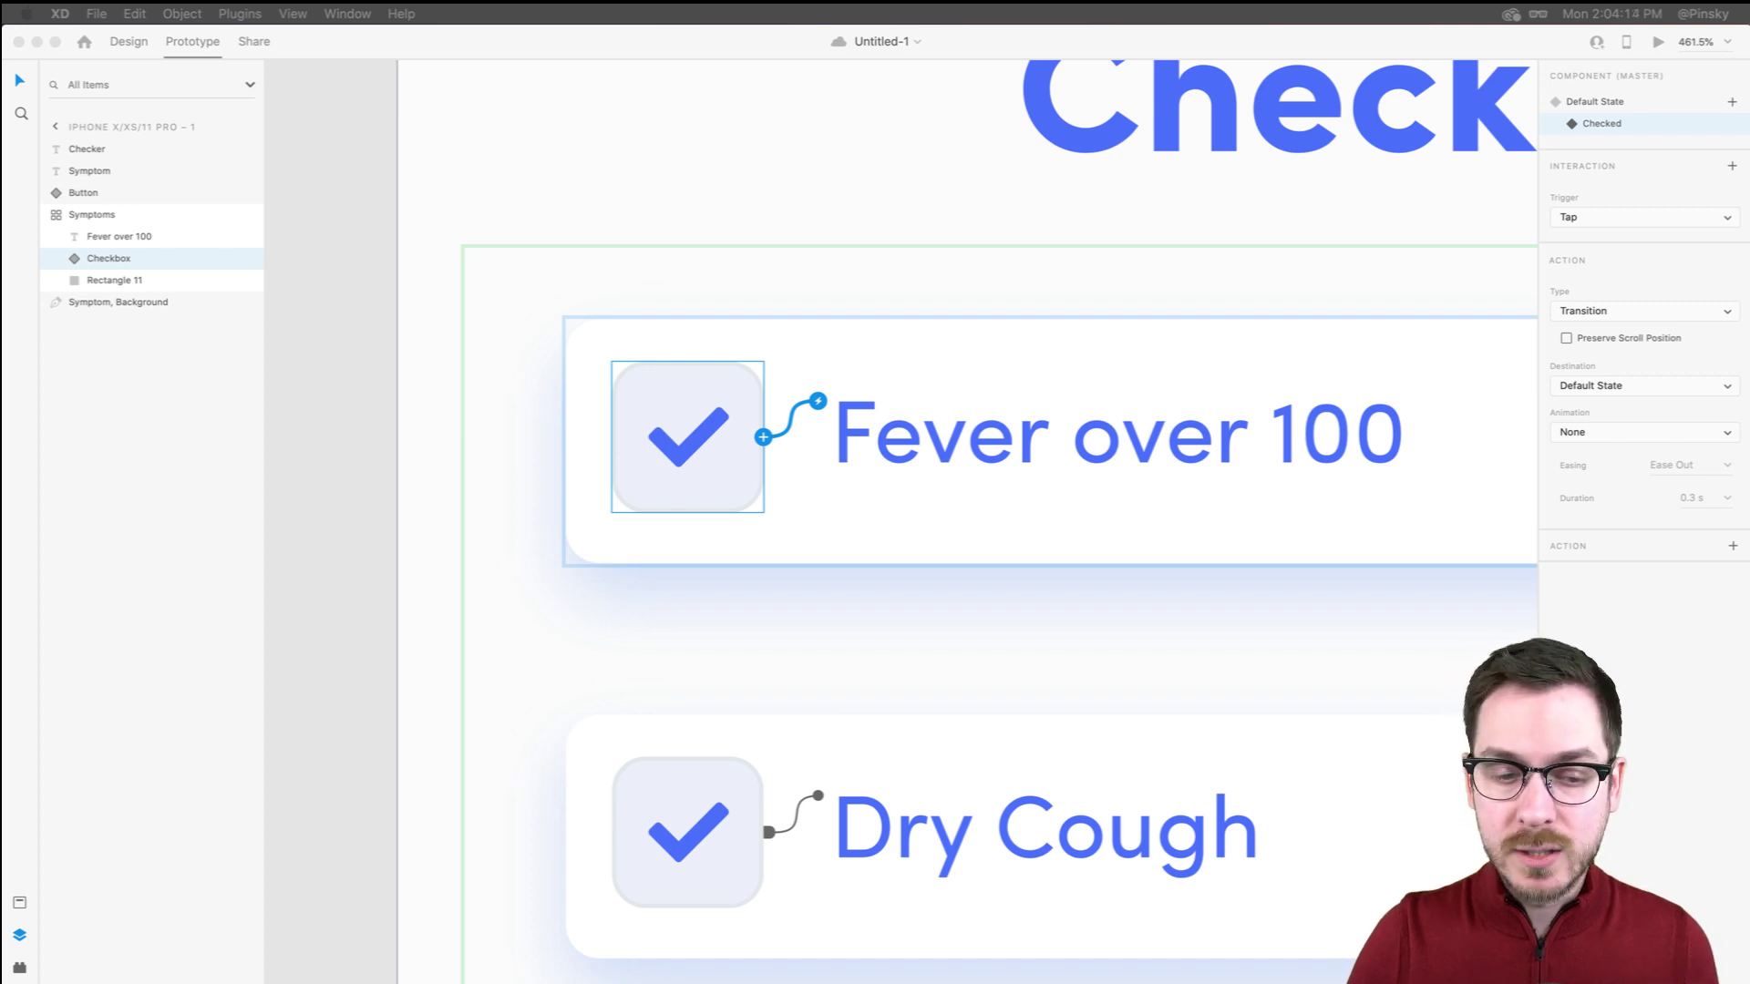
pyautogui.click(701, 443)
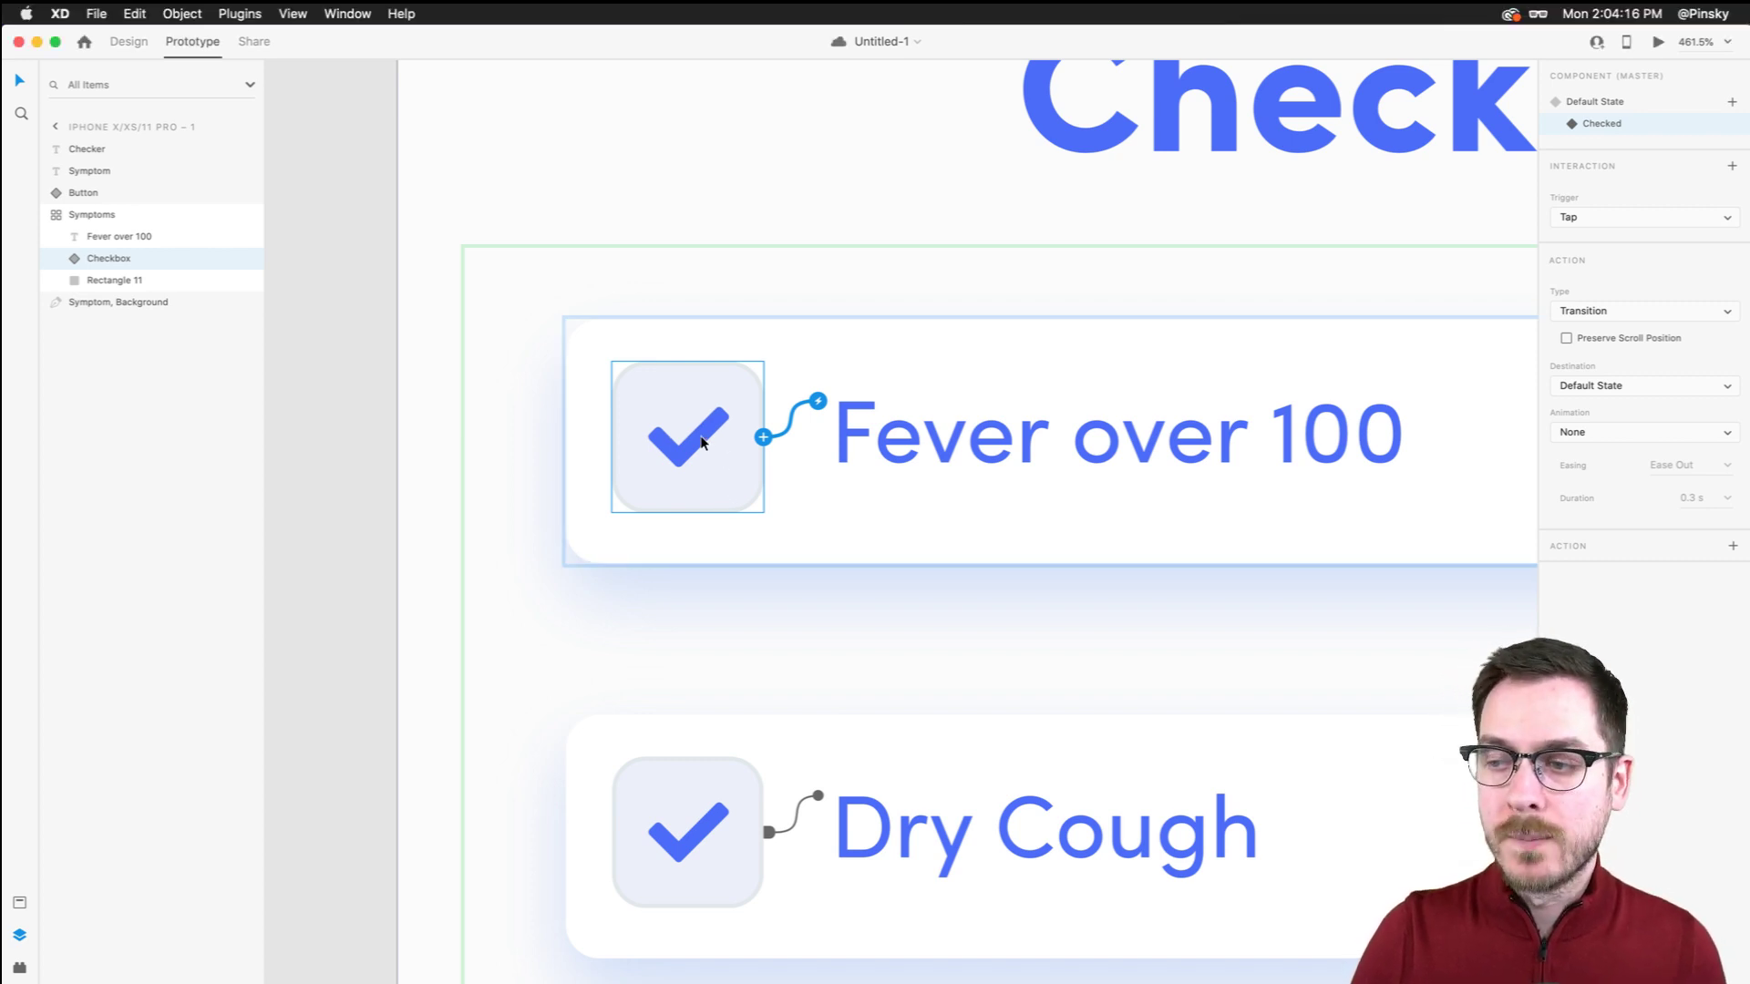
pyautogui.click(137, 43)
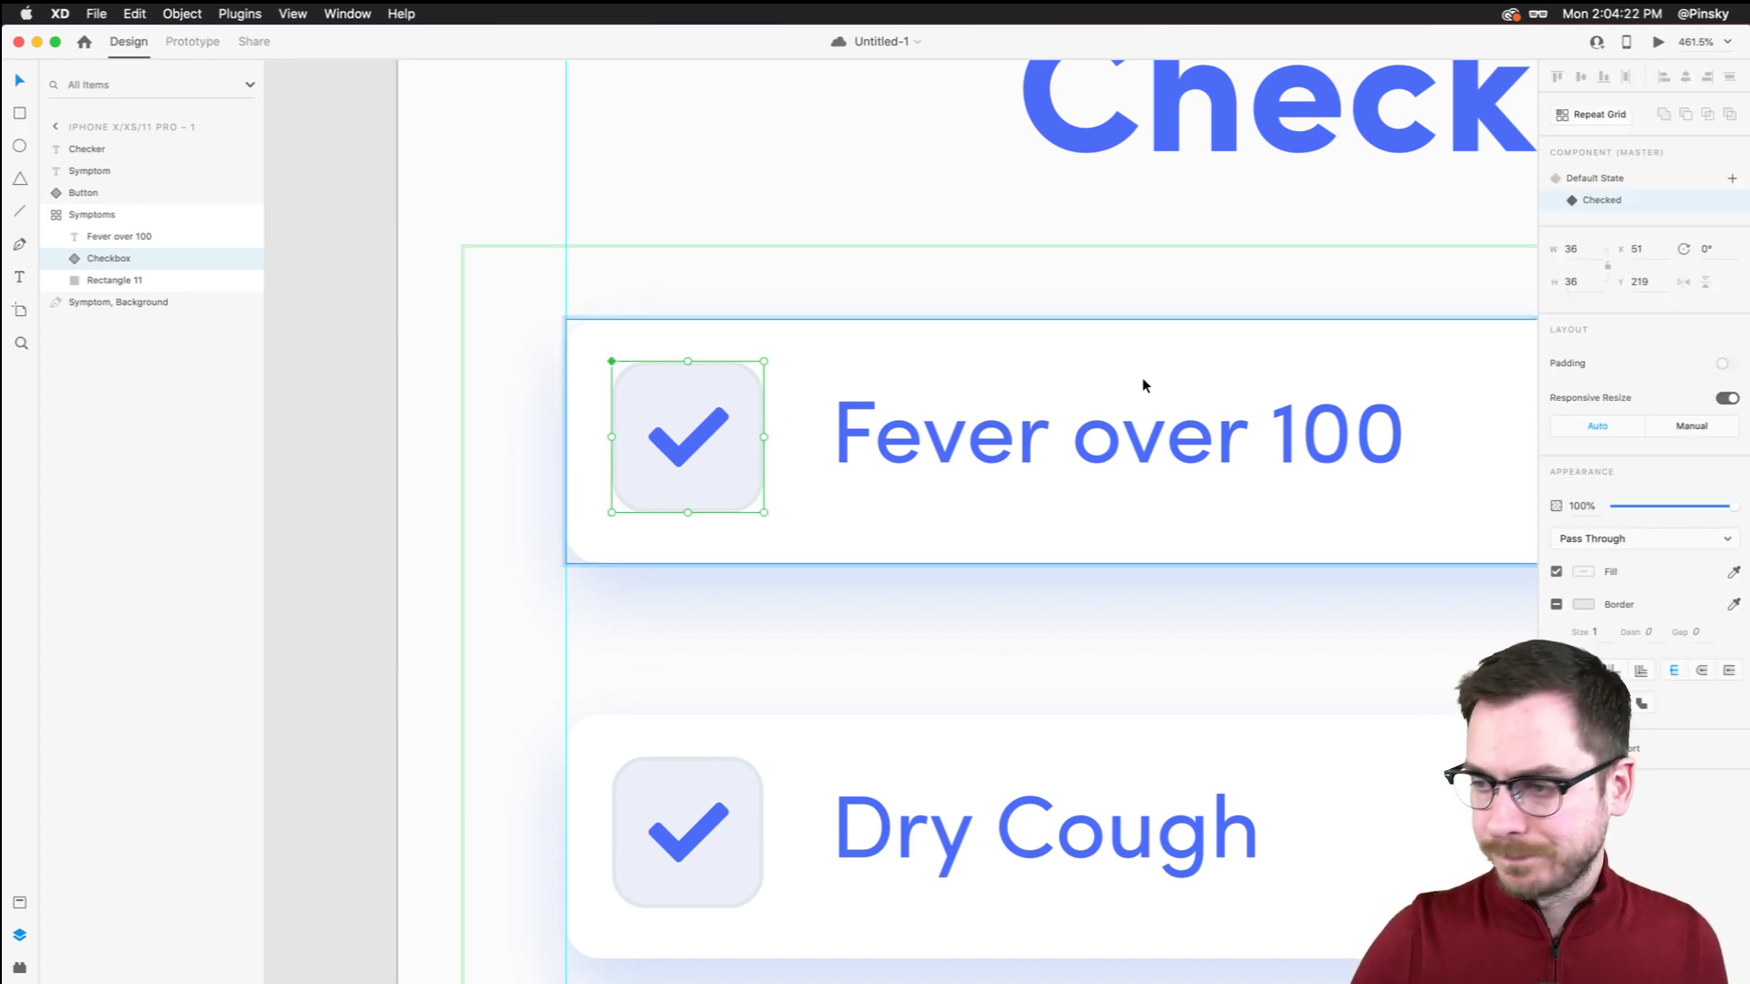
pyautogui.click(1617, 183)
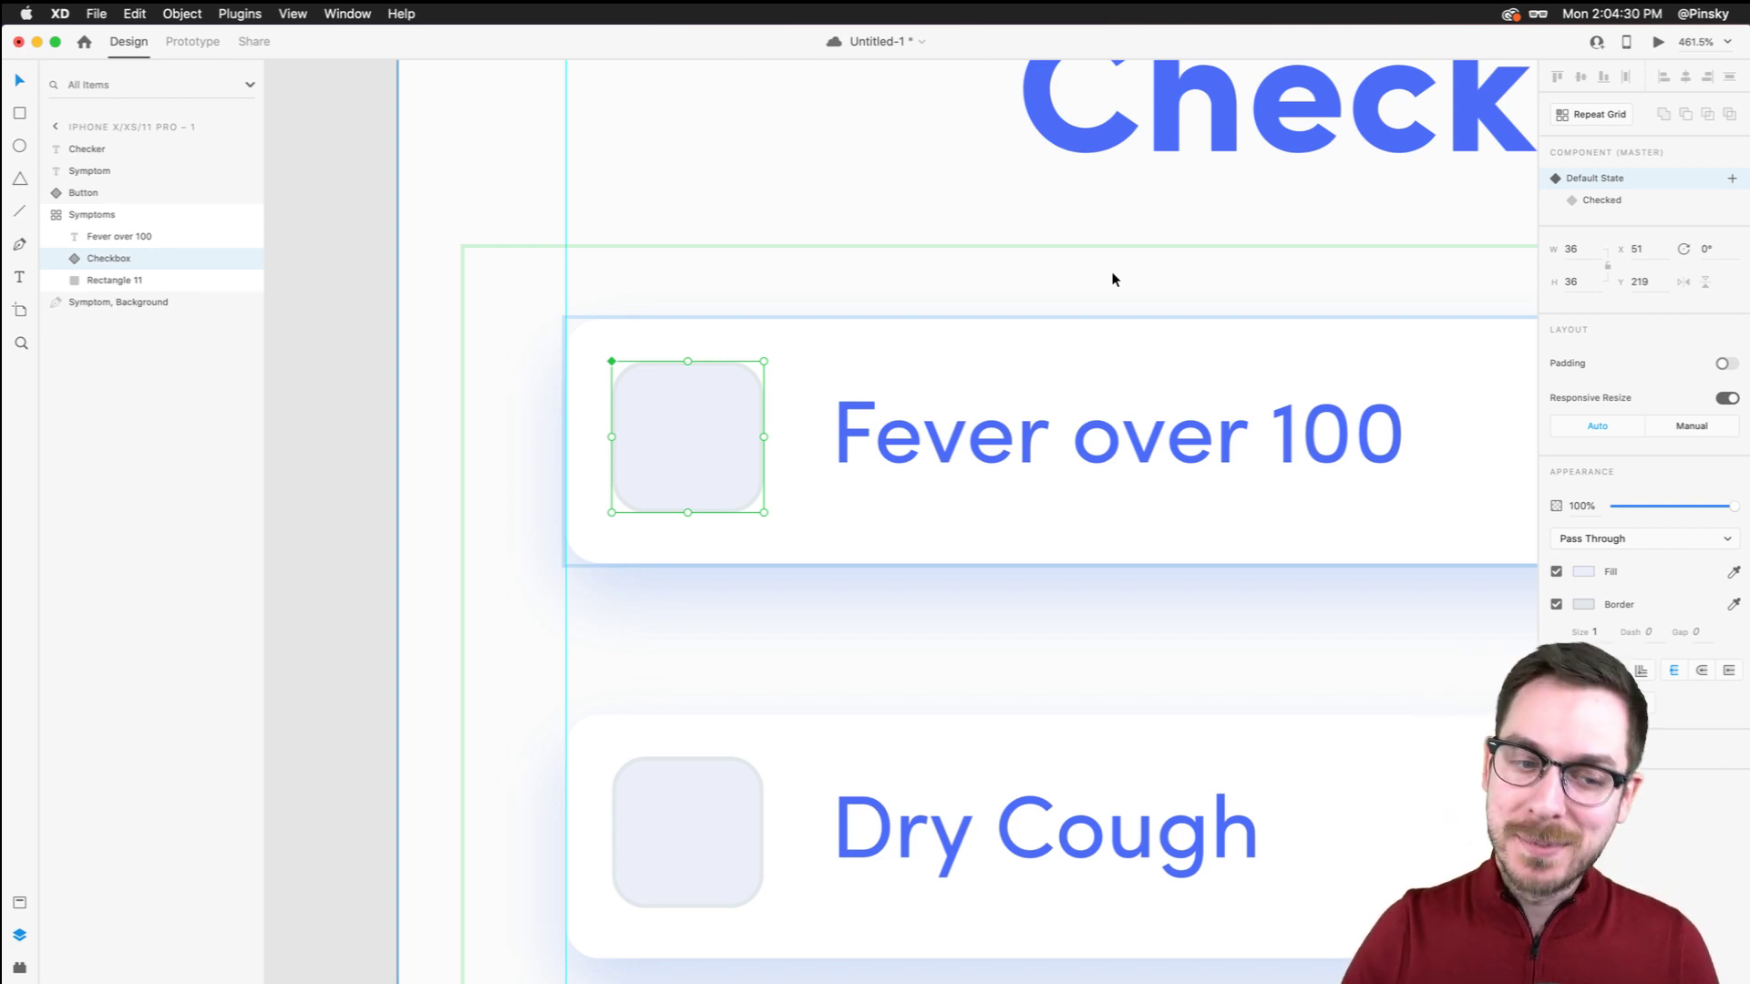
# Preview the Symptom Checker screen and test toggling the Fever, Dry Cough, Sweats / Chills and Diarrhea checkboxes
pyautogui.click(1658, 41)
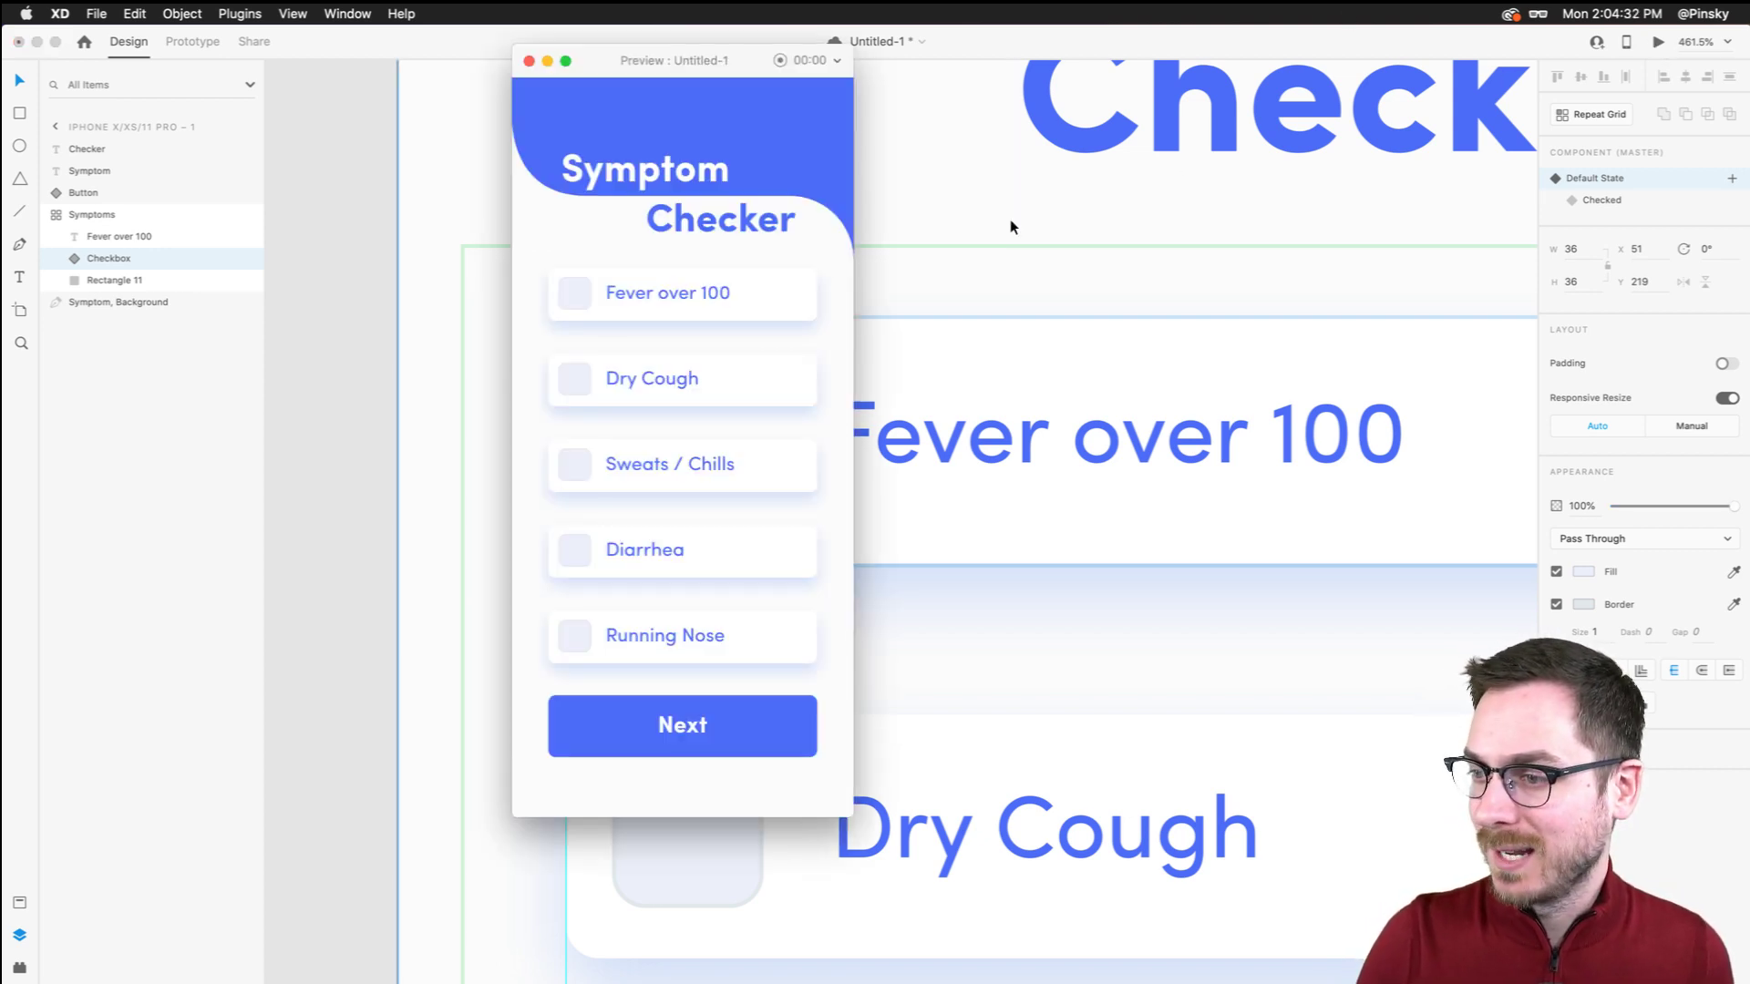
pyautogui.click(582, 392)
pyautogui.click(582, 392)
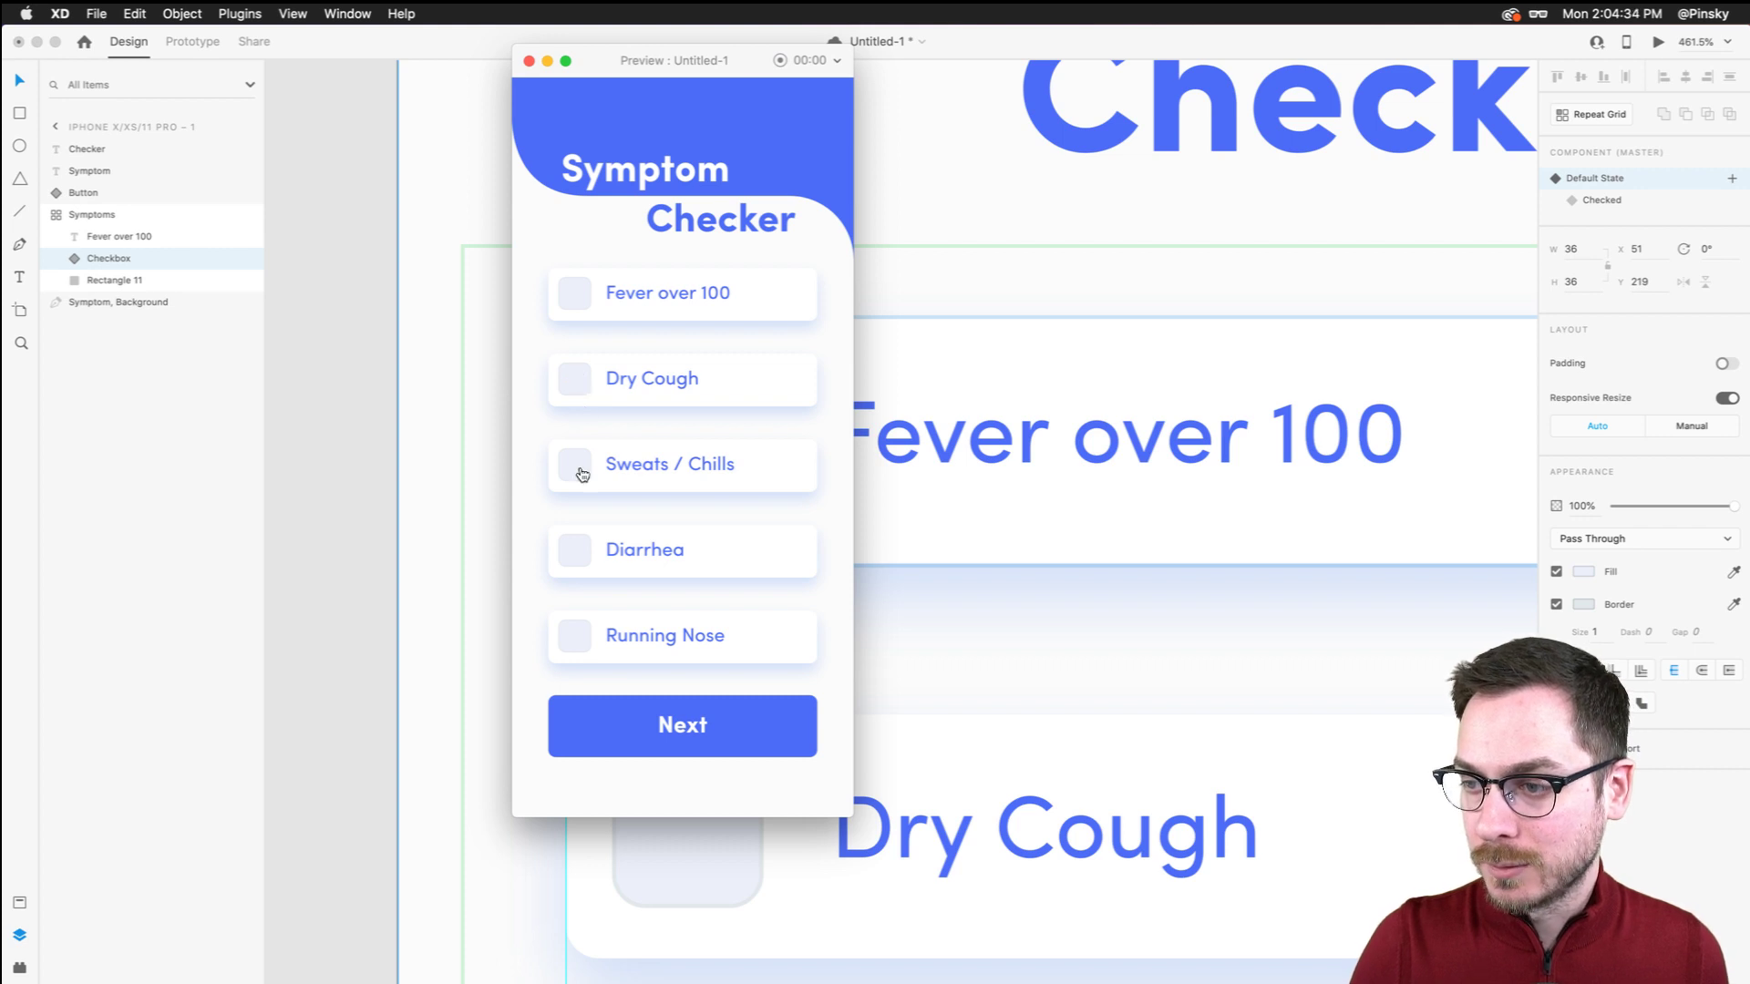
pyautogui.click(578, 469)
pyautogui.click(574, 553)
pyautogui.click(577, 381)
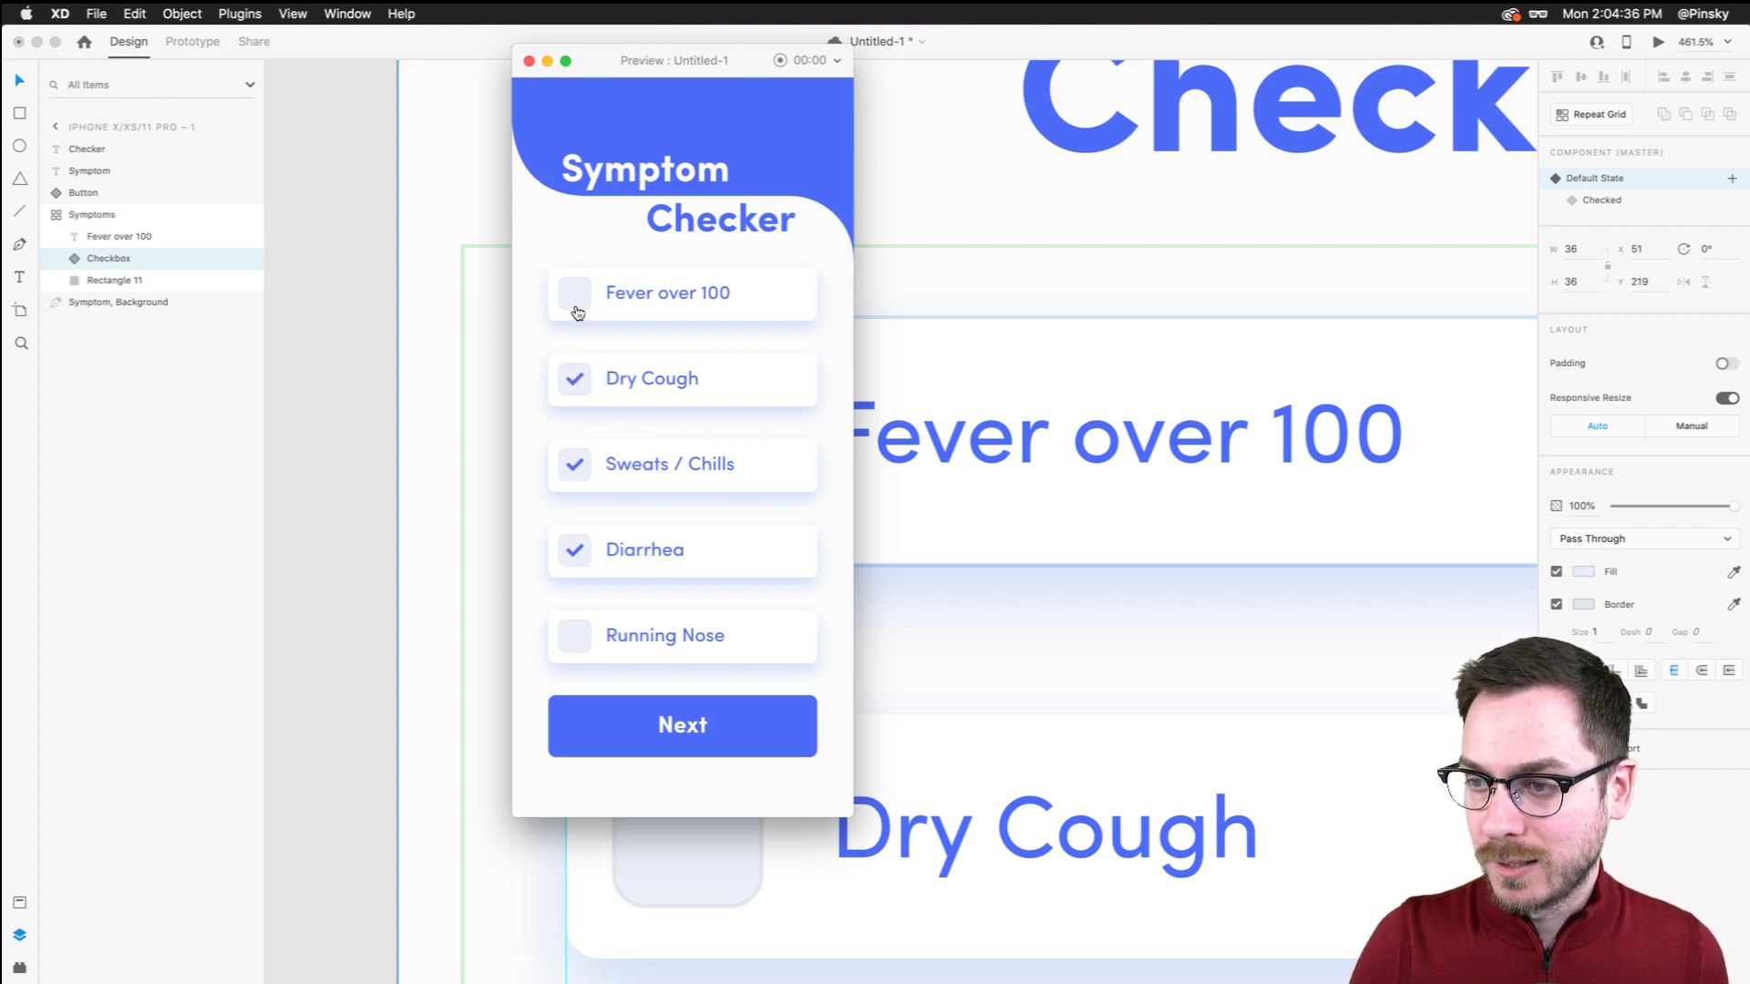
pyautogui.click(576, 299)
pyautogui.click(574, 301)
pyautogui.click(583, 483)
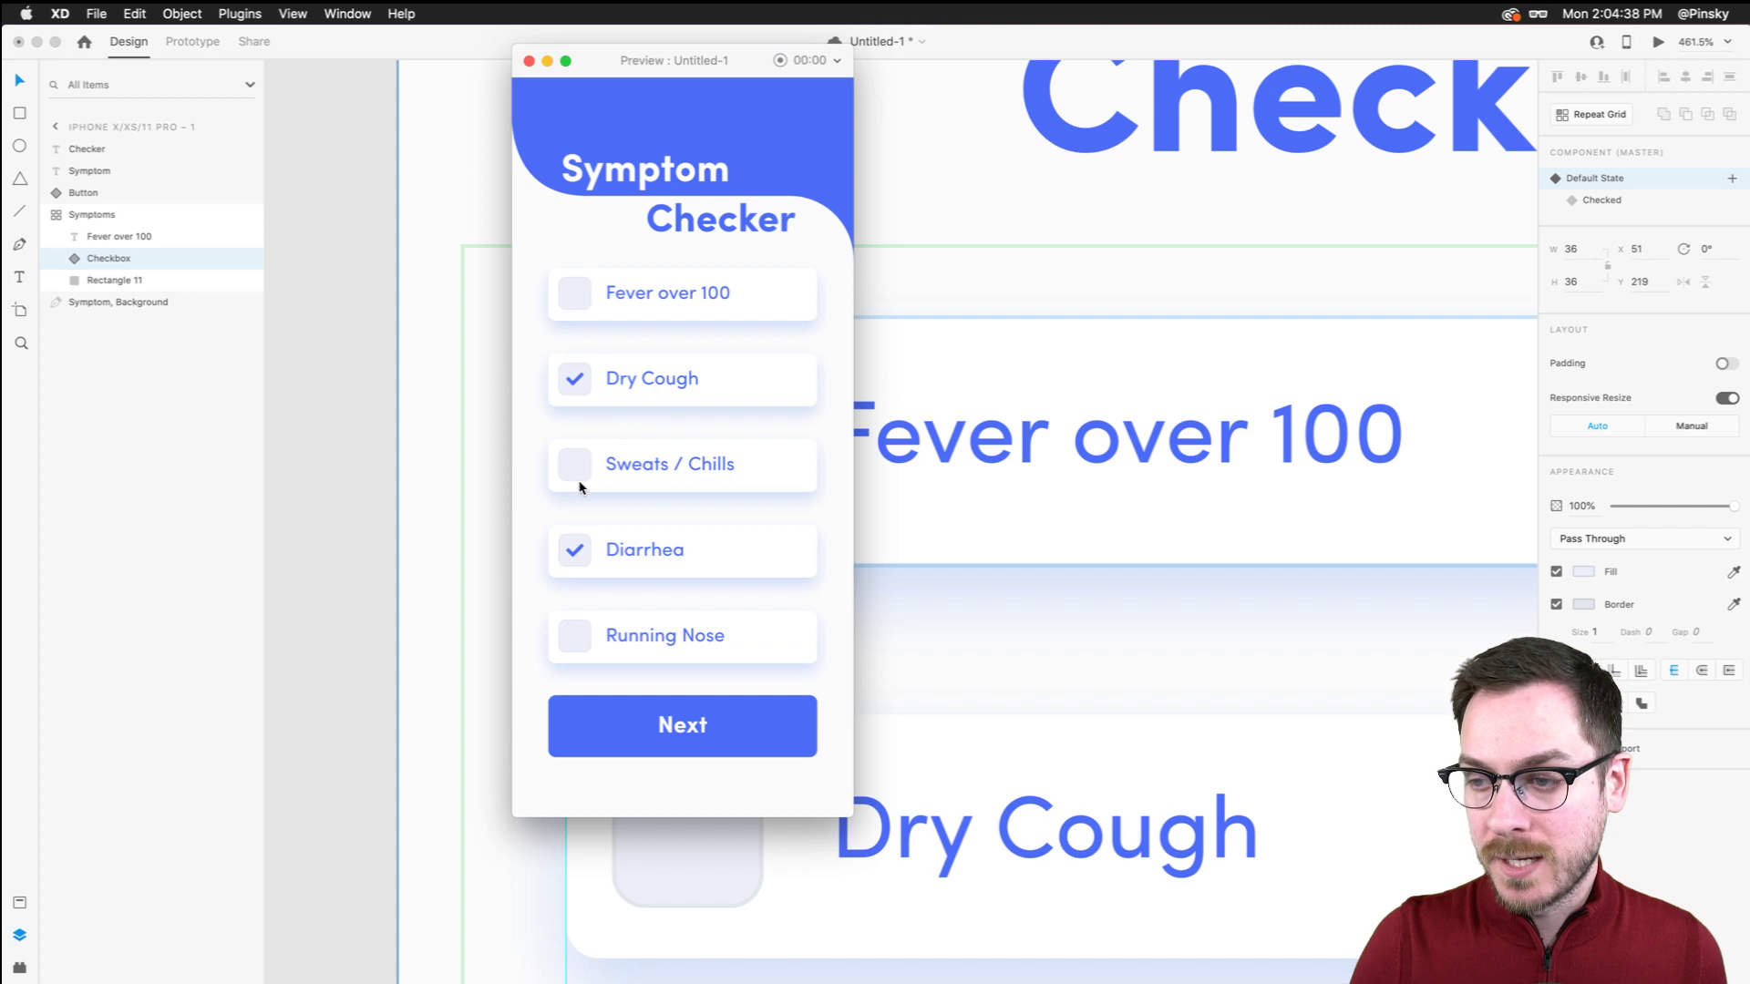
# Test checking and unchecking all five symptom cards, including Running Nose, in the preview, and close the preview window
pyautogui.click(570, 554)
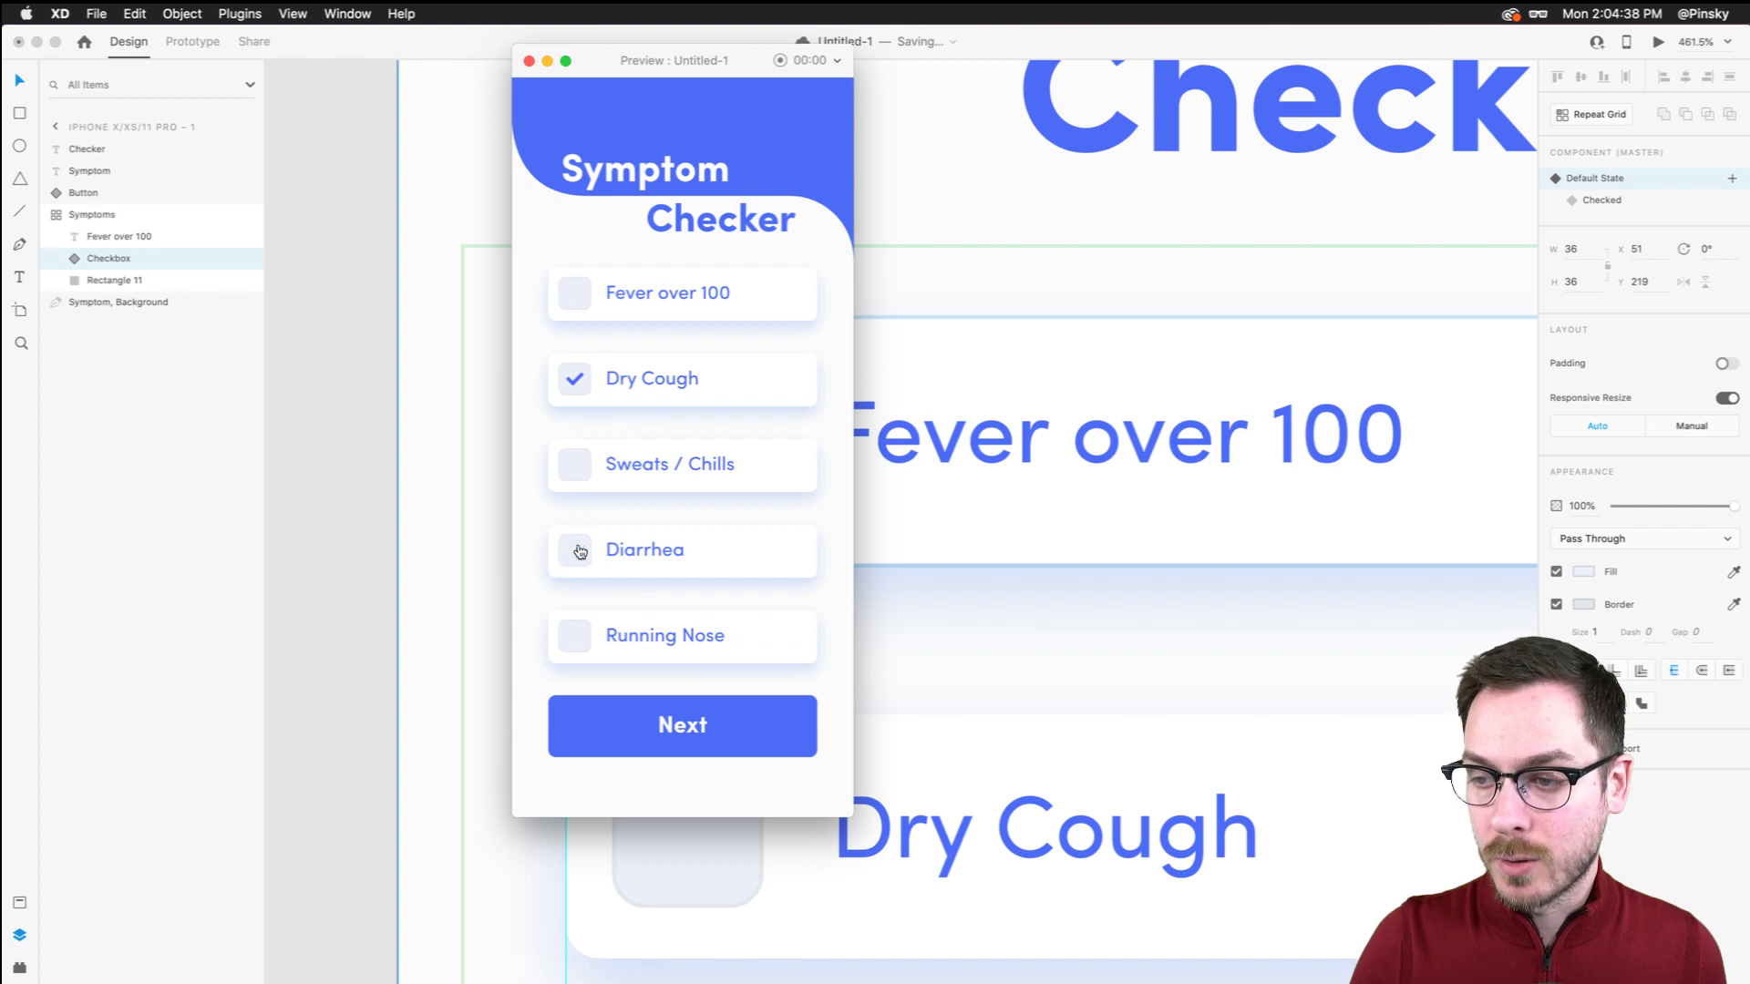
pyautogui.click(577, 397)
pyautogui.click(577, 470)
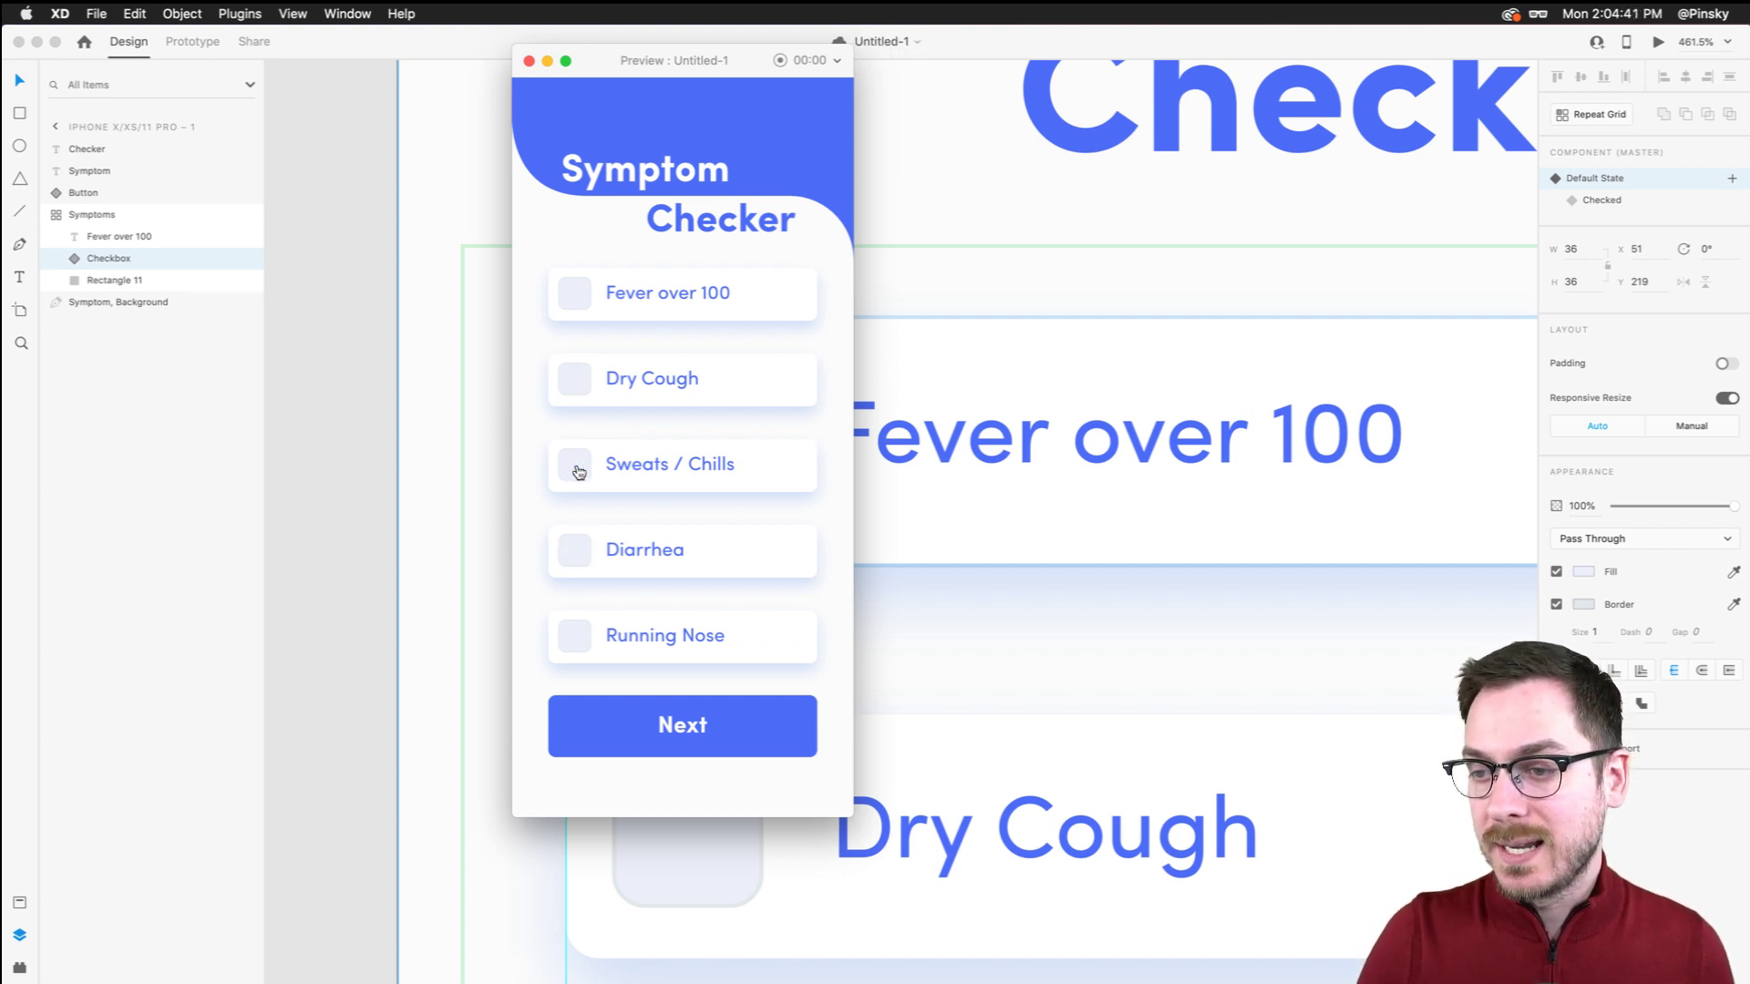
pyautogui.click(576, 392)
pyautogui.click(574, 294)
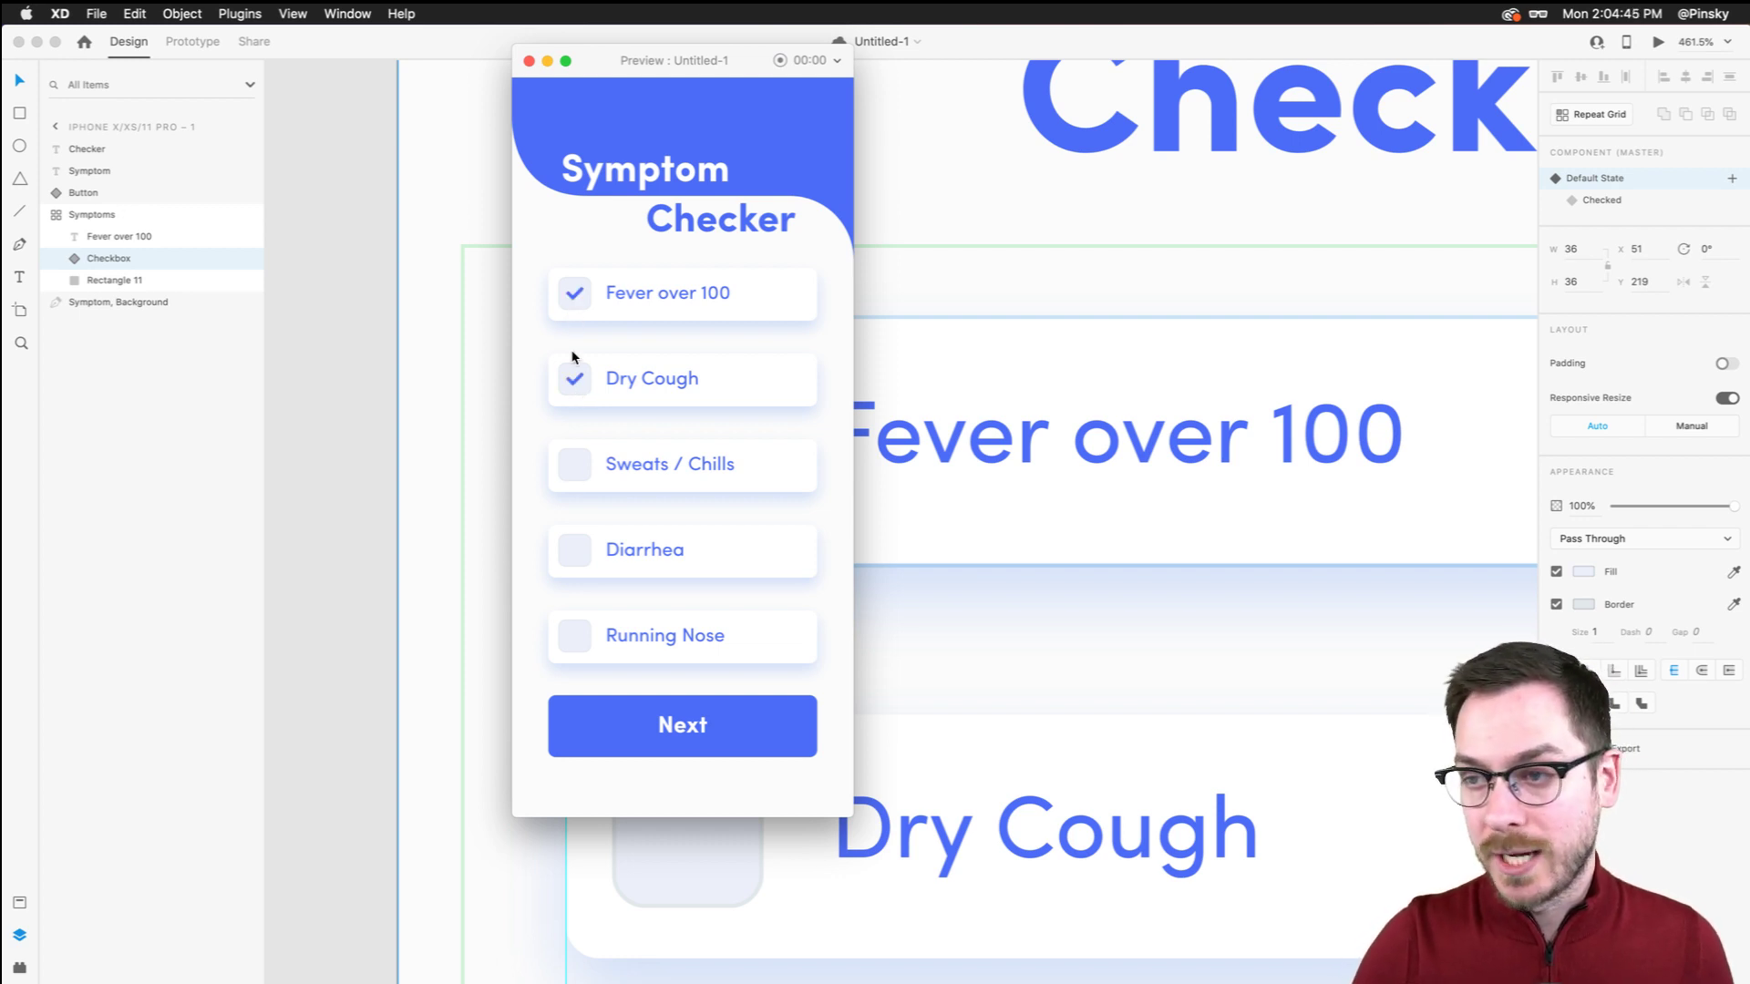
pyautogui.click(574, 553)
pyautogui.click(576, 634)
pyautogui.click(577, 468)
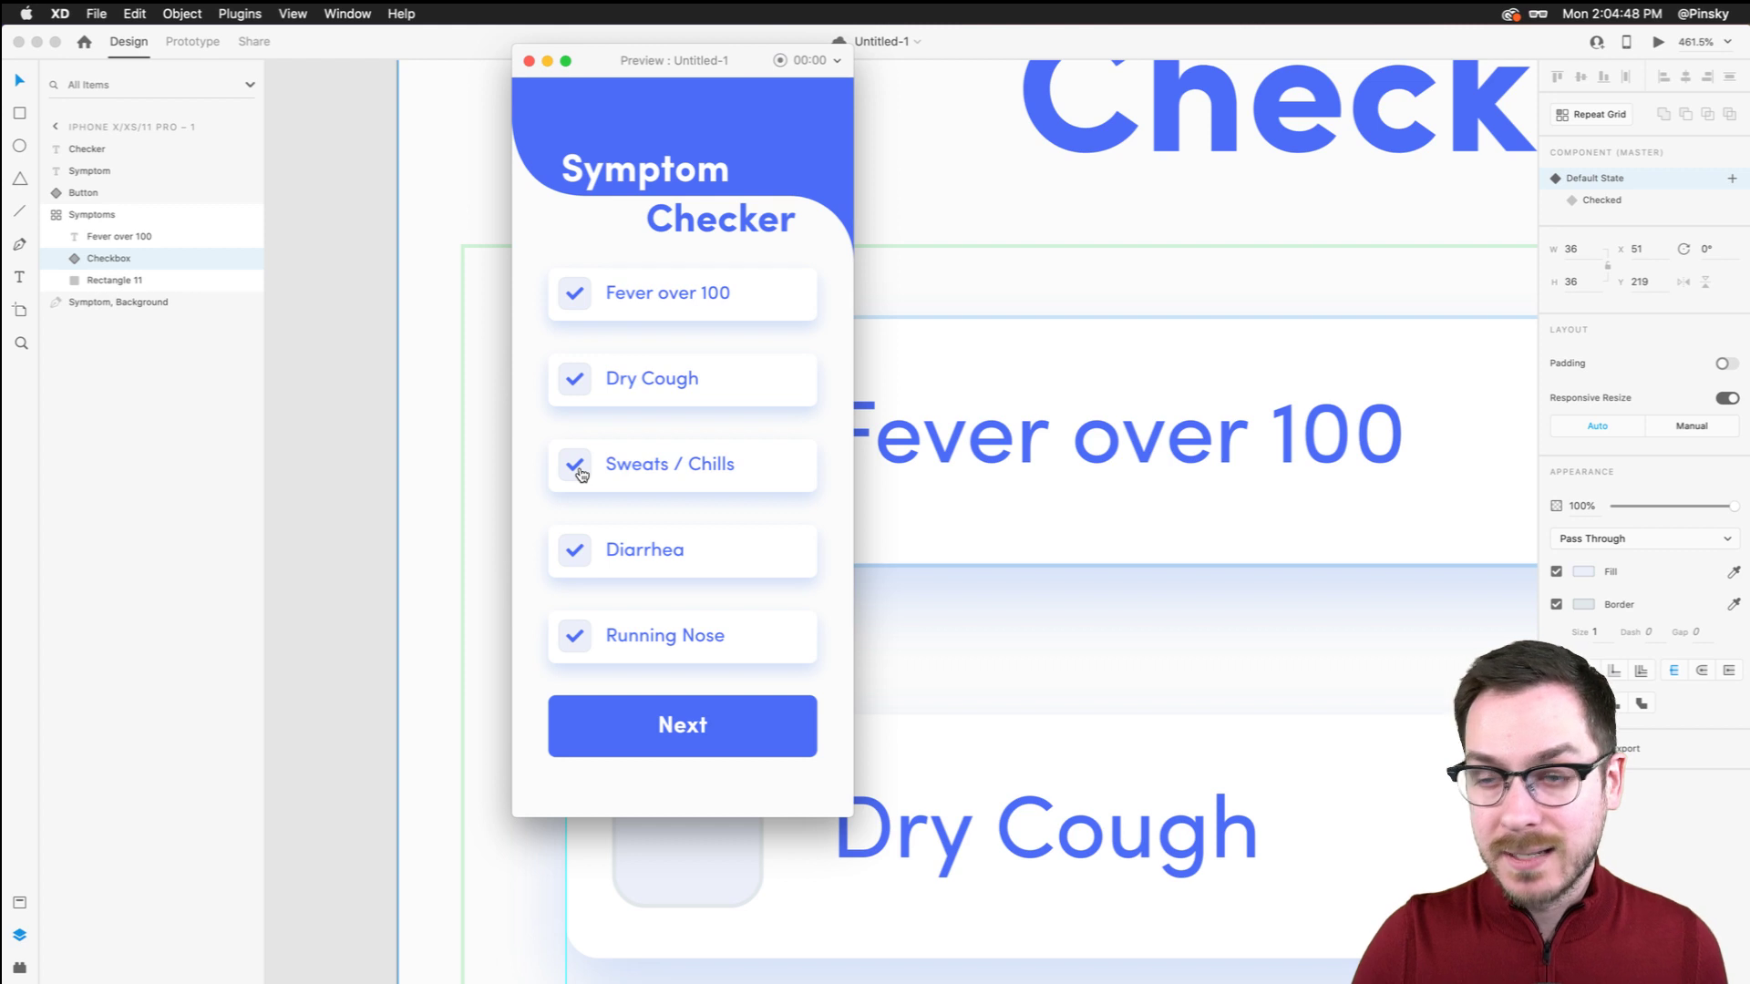
pyautogui.click(575, 379)
pyautogui.click(575, 294)
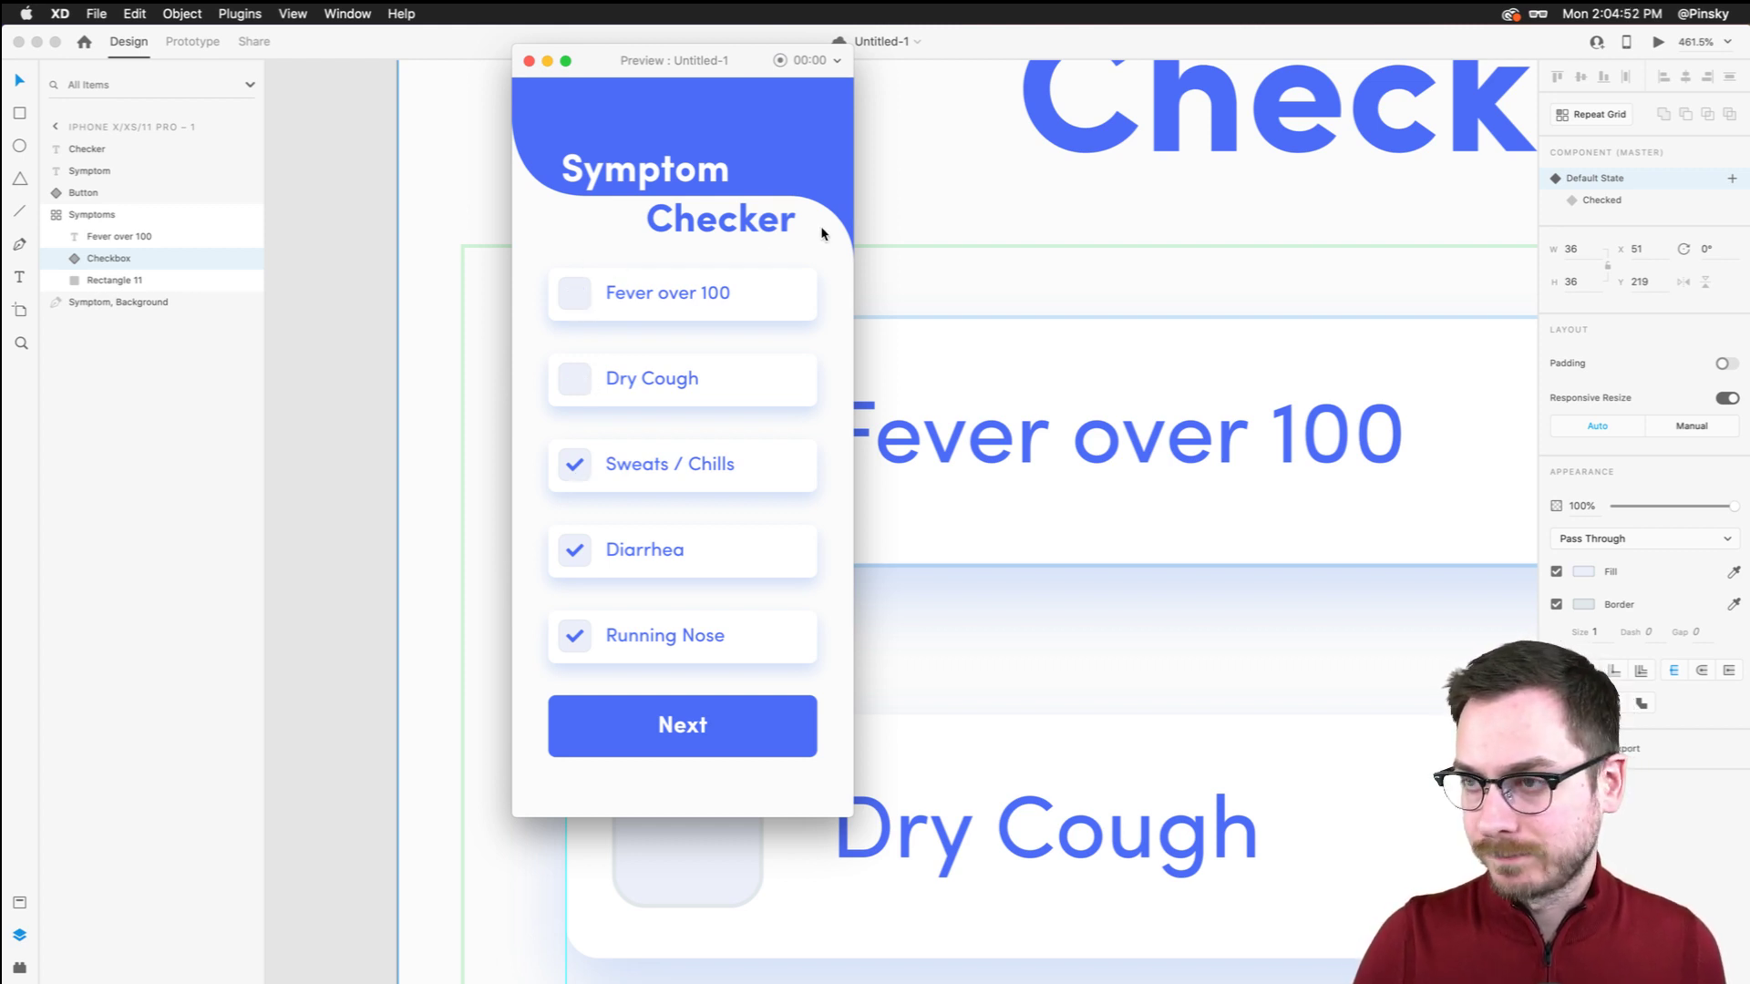
pyautogui.press('super+w')
# Select the Symptoms repeat grid on the Symptom Checker artboard
pyautogui.scroll(-10, 1062, 374)
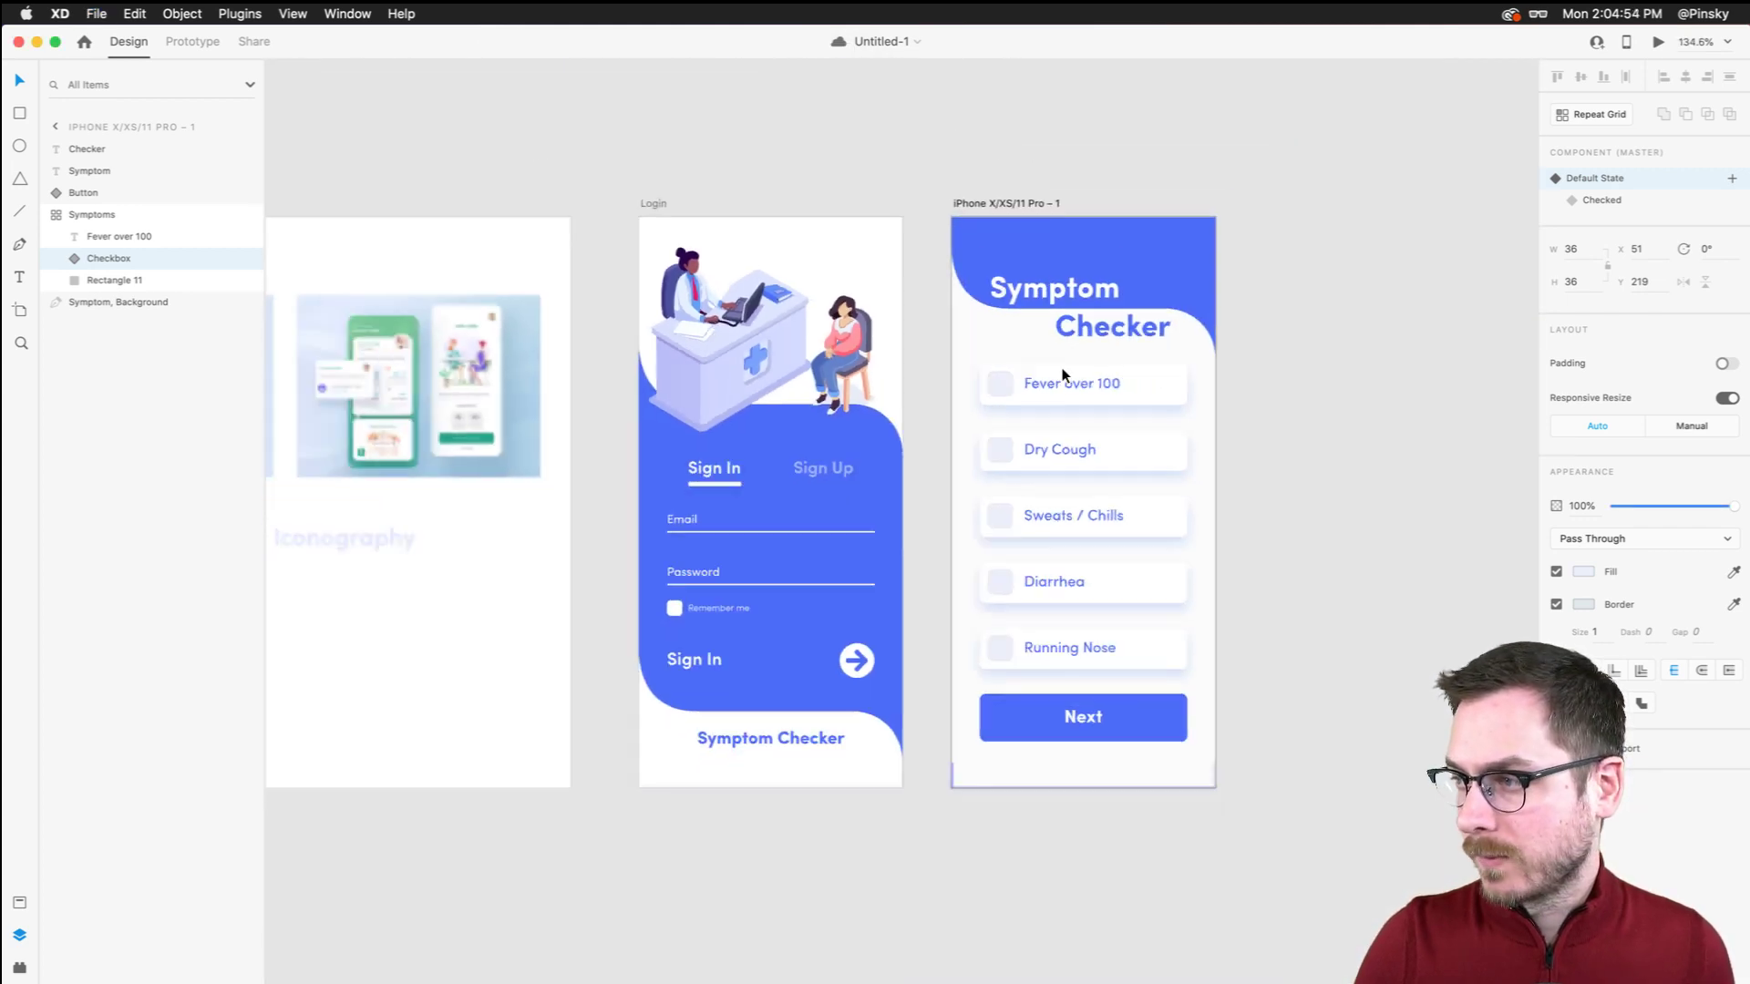
pyautogui.click(1292, 419)
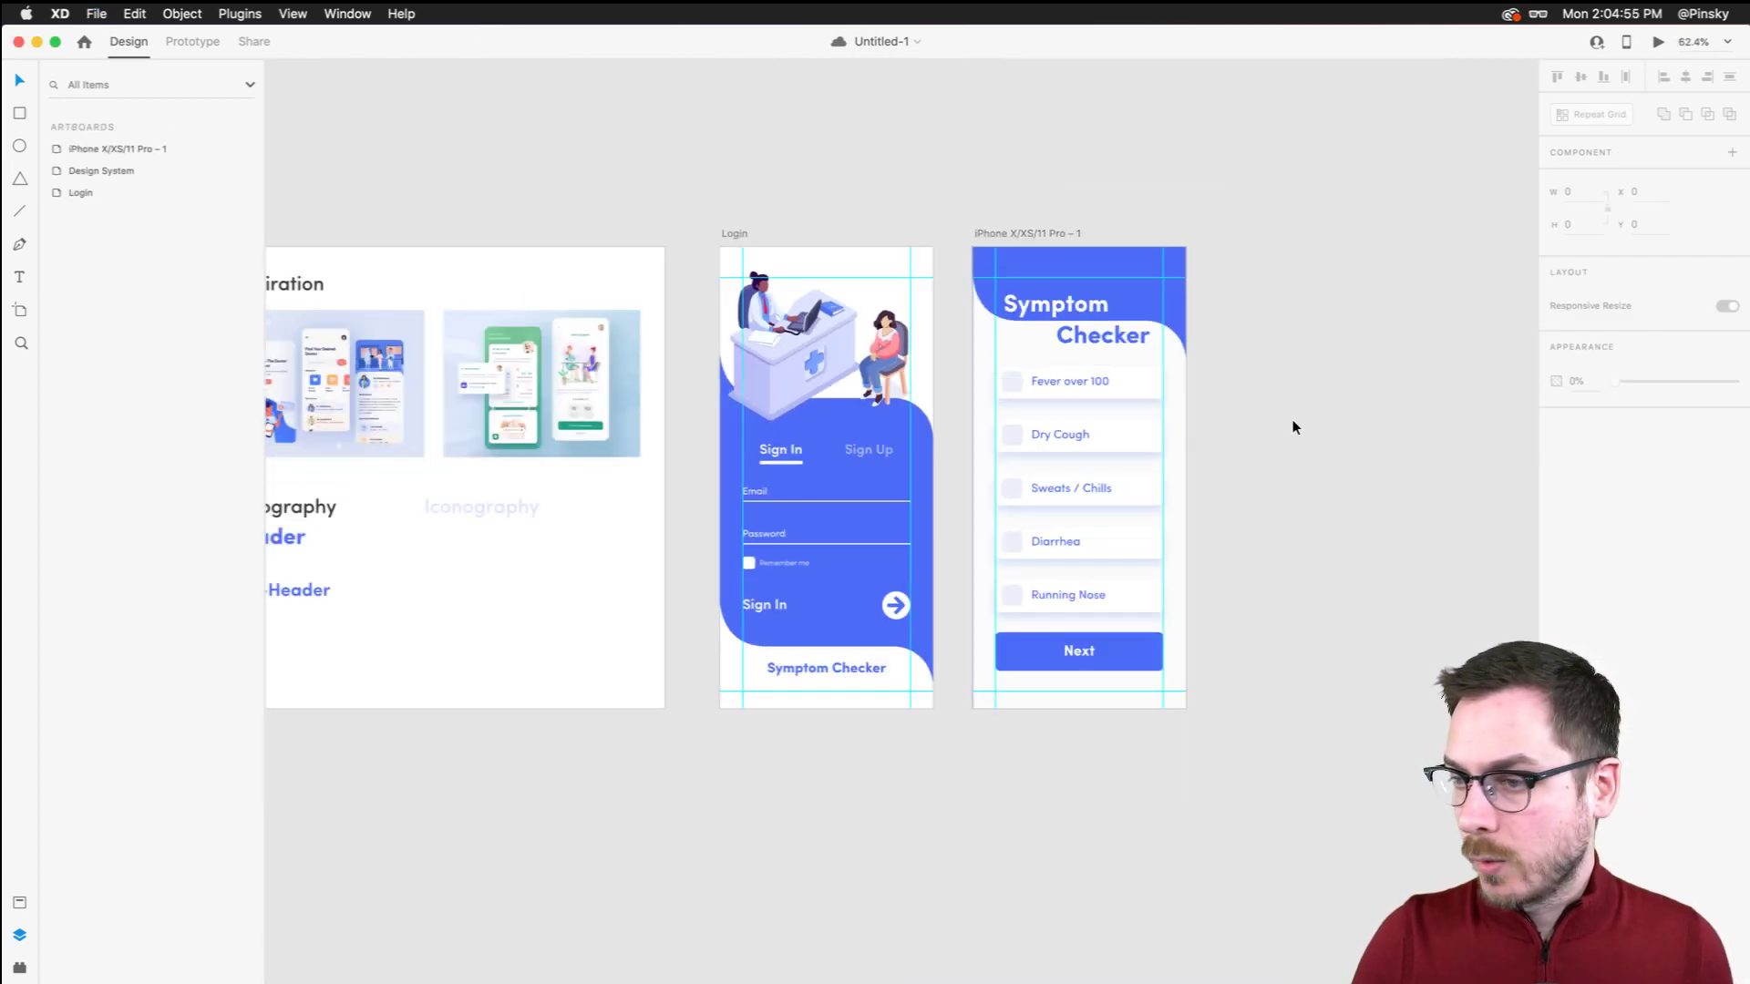
pyautogui.click(1109, 378)
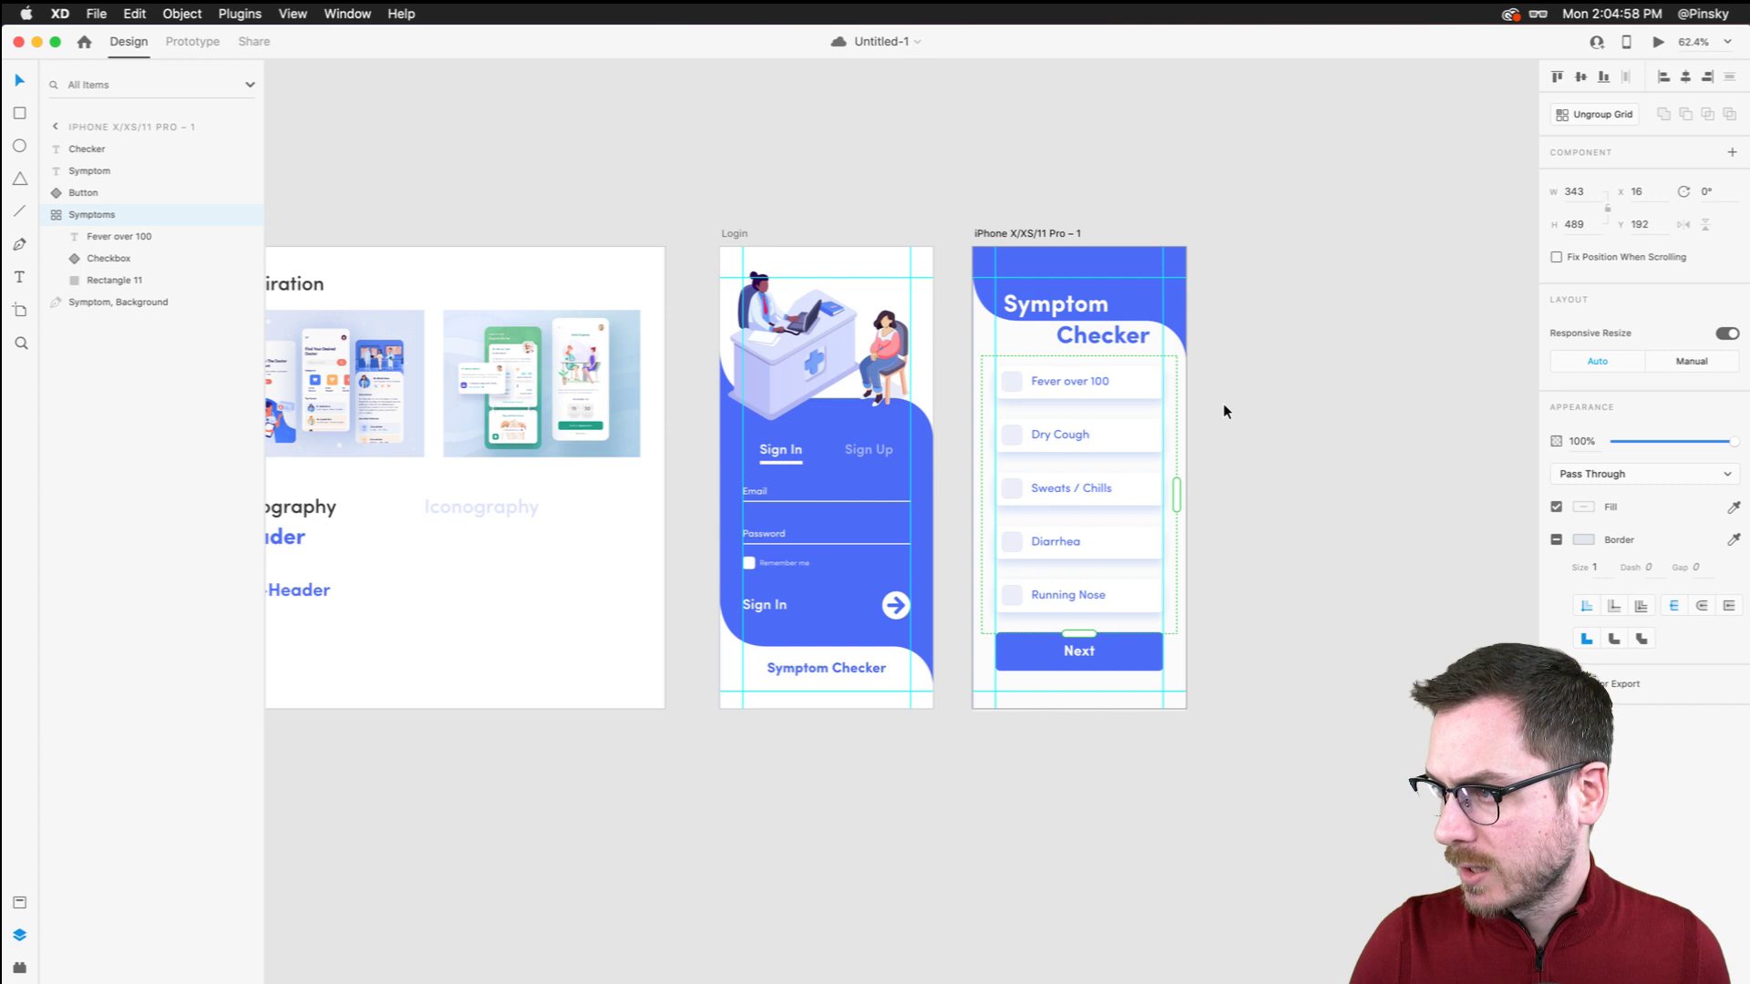
# Nudge the repeat grid of symptoms up to Y 186 on the Symptom Checker artboard
pyautogui.scroll(3, 1223, 402)
pyautogui.press('Up')
pyautogui.press('Up')
pyautogui.press('Up')
pyautogui.press('Up')
pyautogui.press('Up')
pyautogui.press('Up')
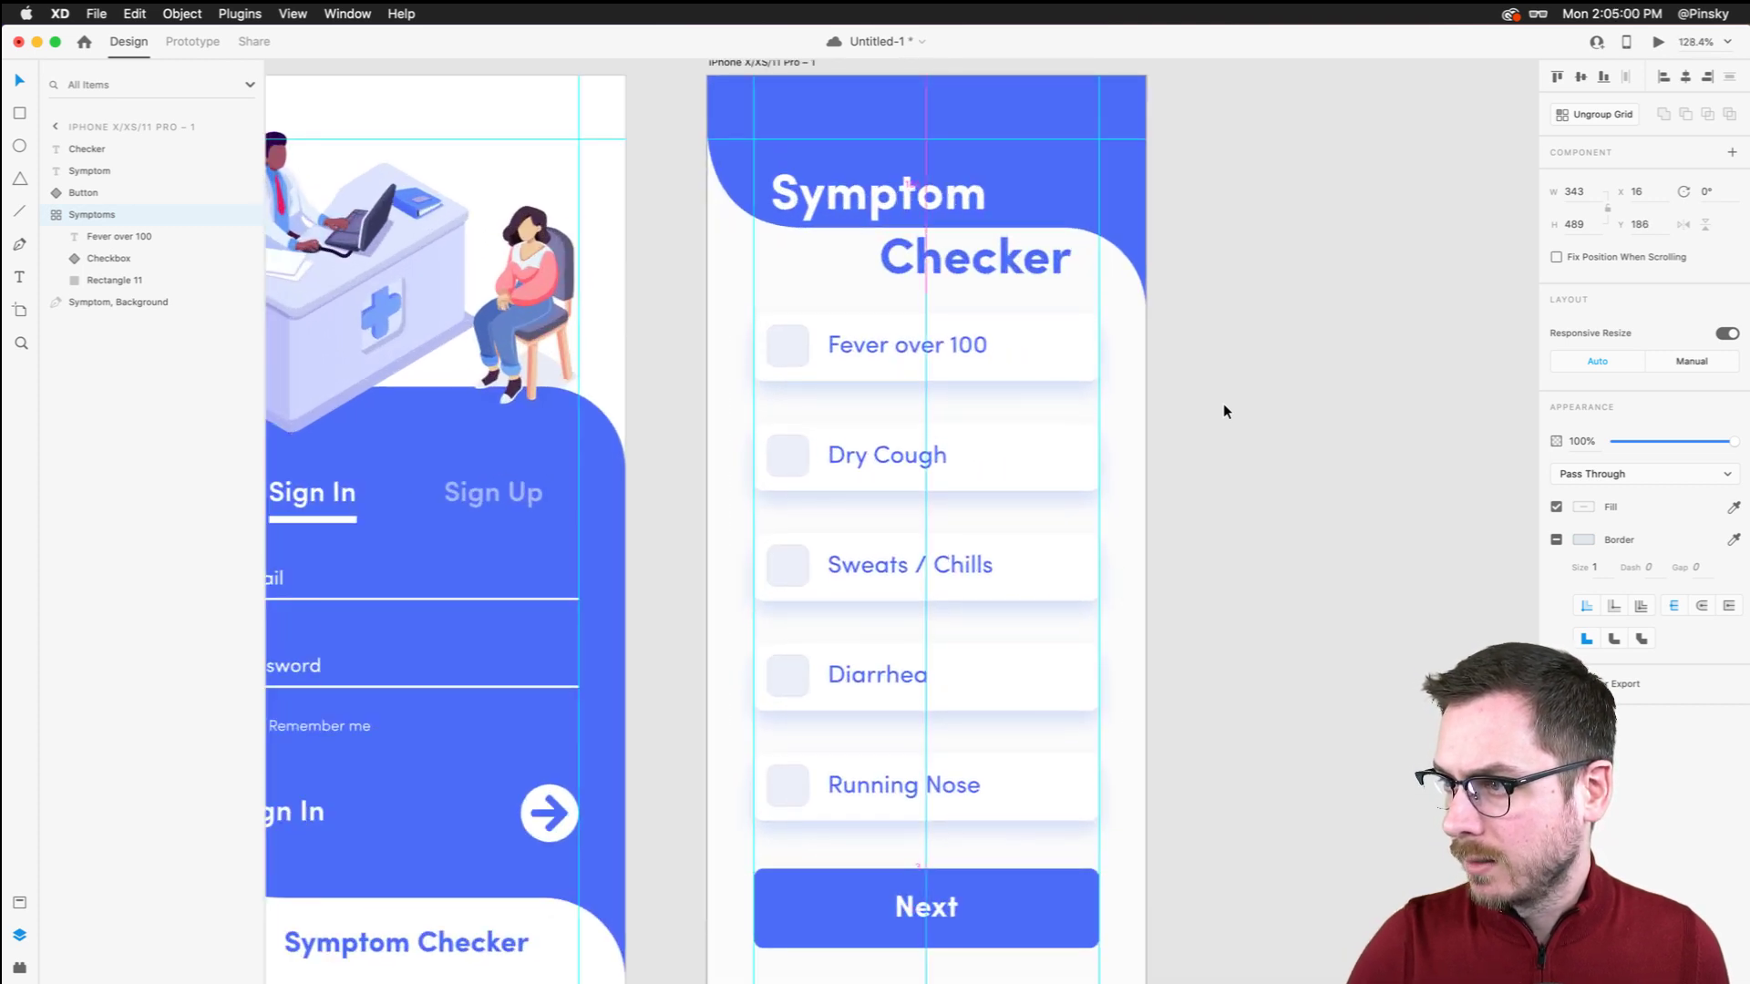
pyautogui.scroll(-3, 1185, 472)
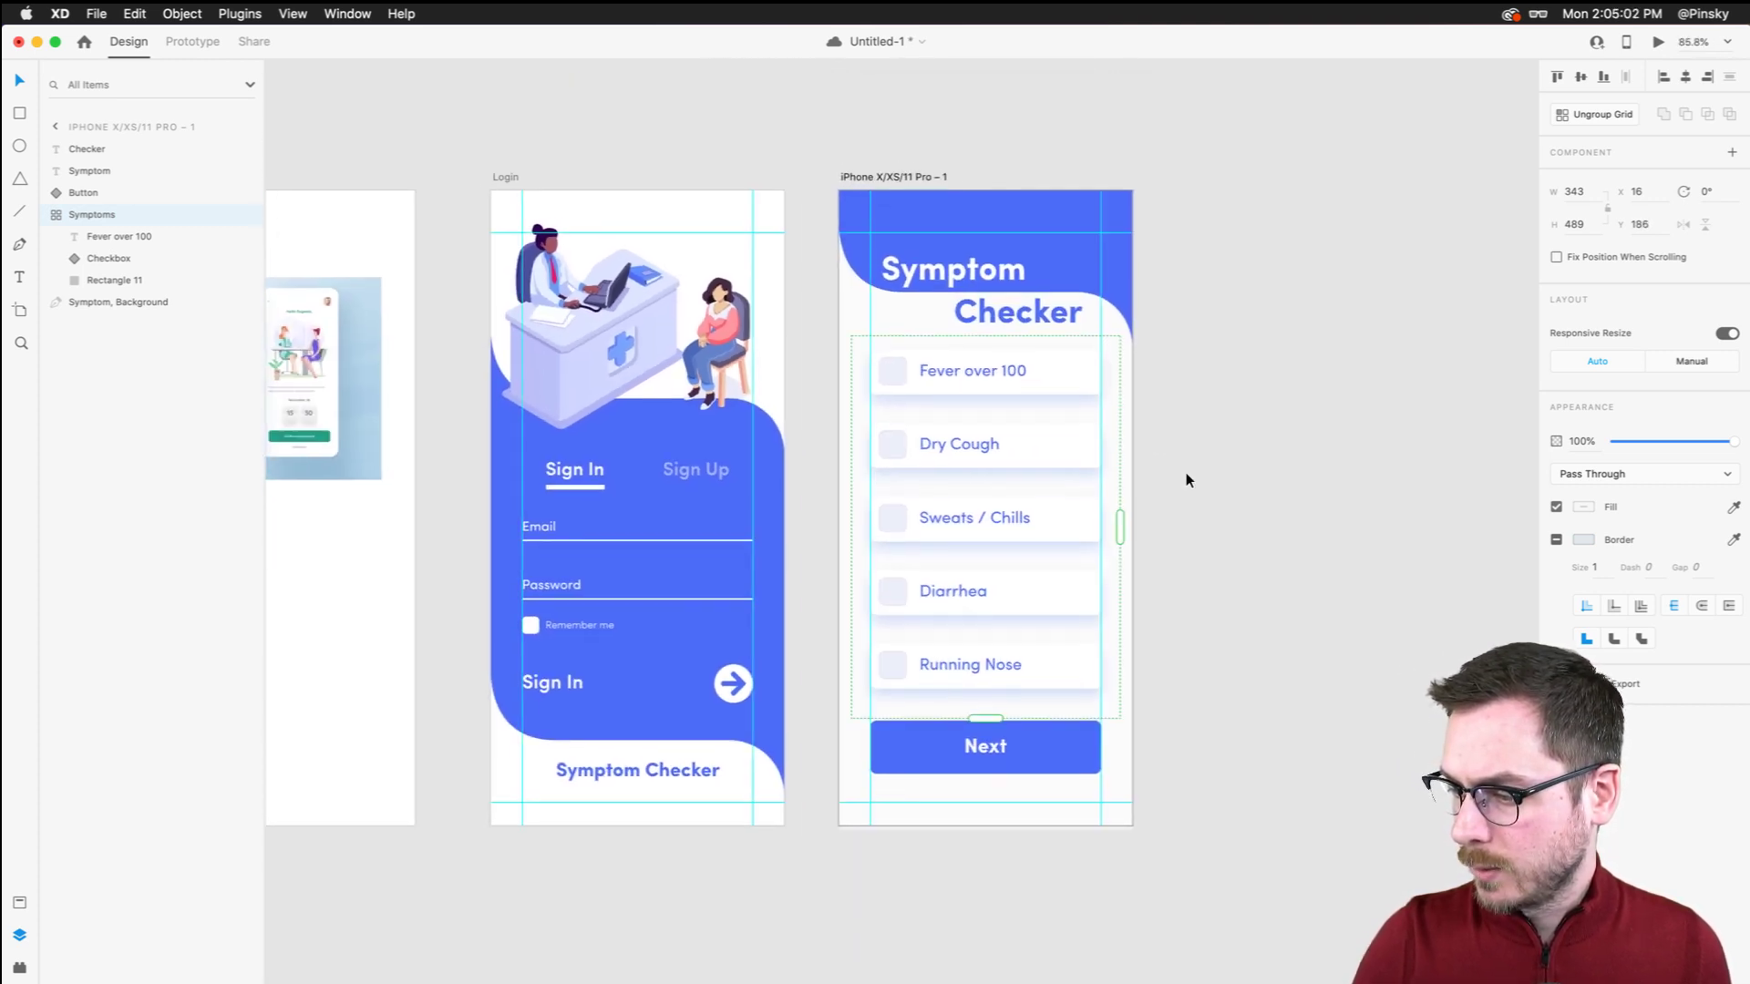
# Fine-tune the vertical position of the Next button below the symptom list and deselect it
pyautogui.click(1028, 742)
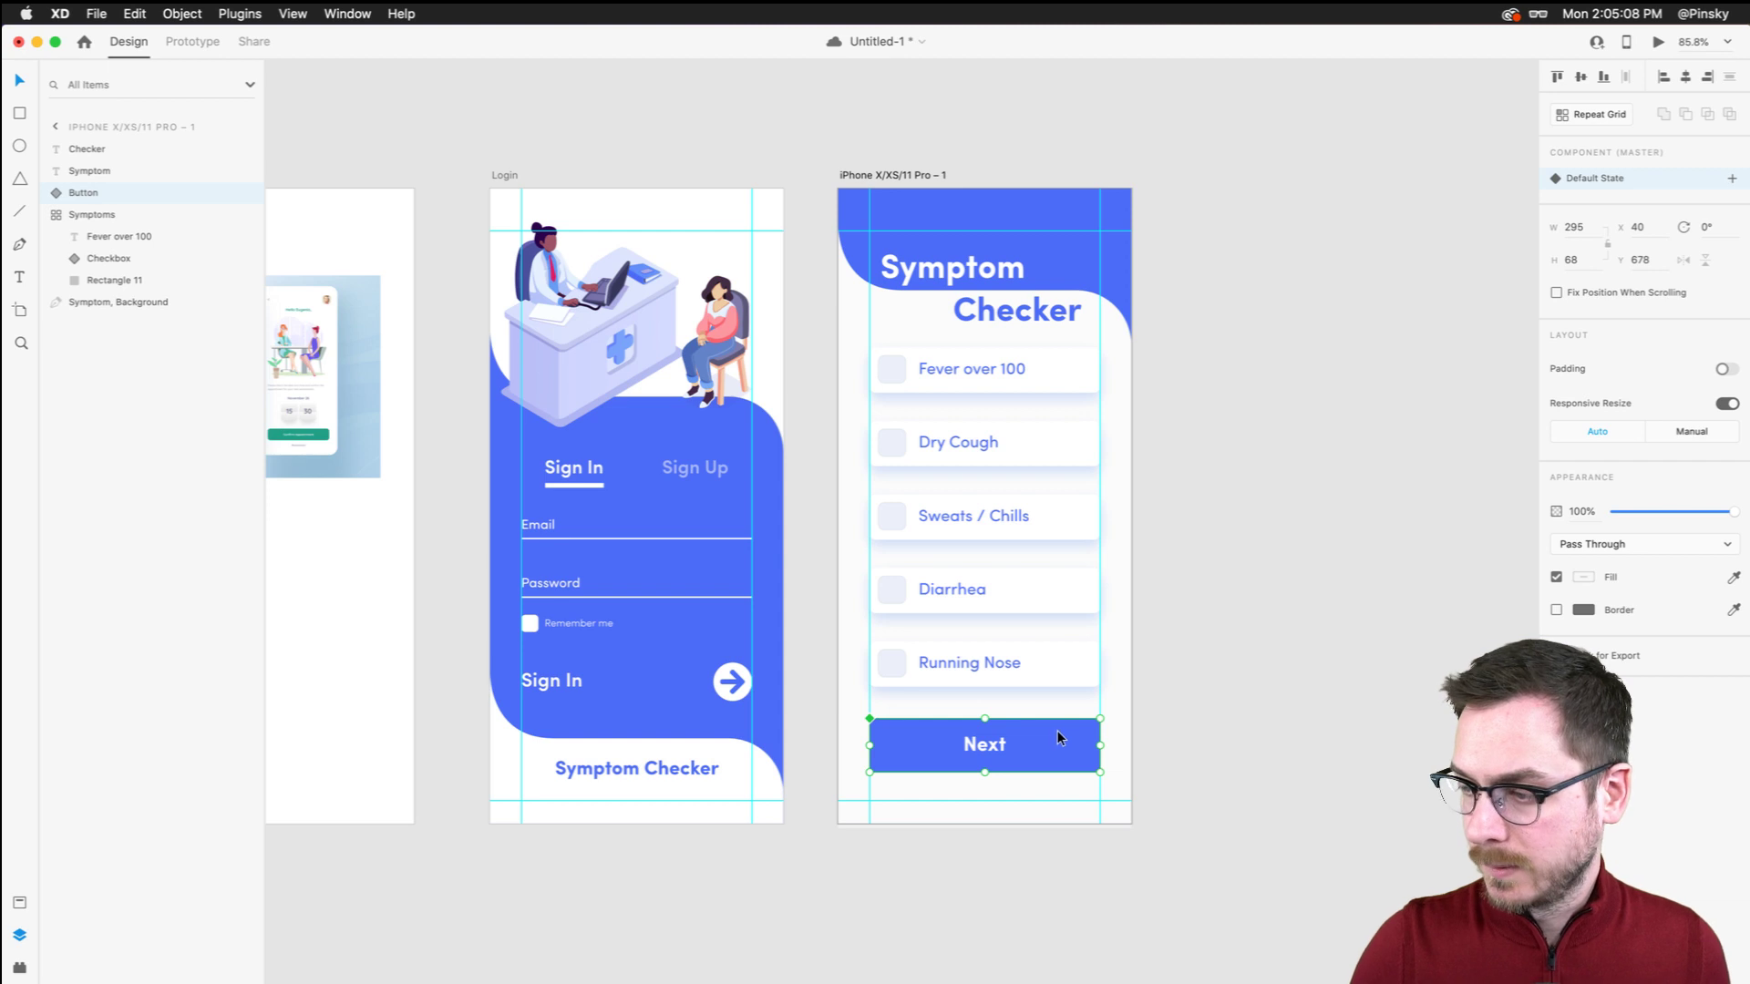
pyautogui.moveTo(1057, 736); pyautogui.dragTo(1057, 735)
pyautogui.click(1222, 656)
pyautogui.scroll(2, 1223, 657)
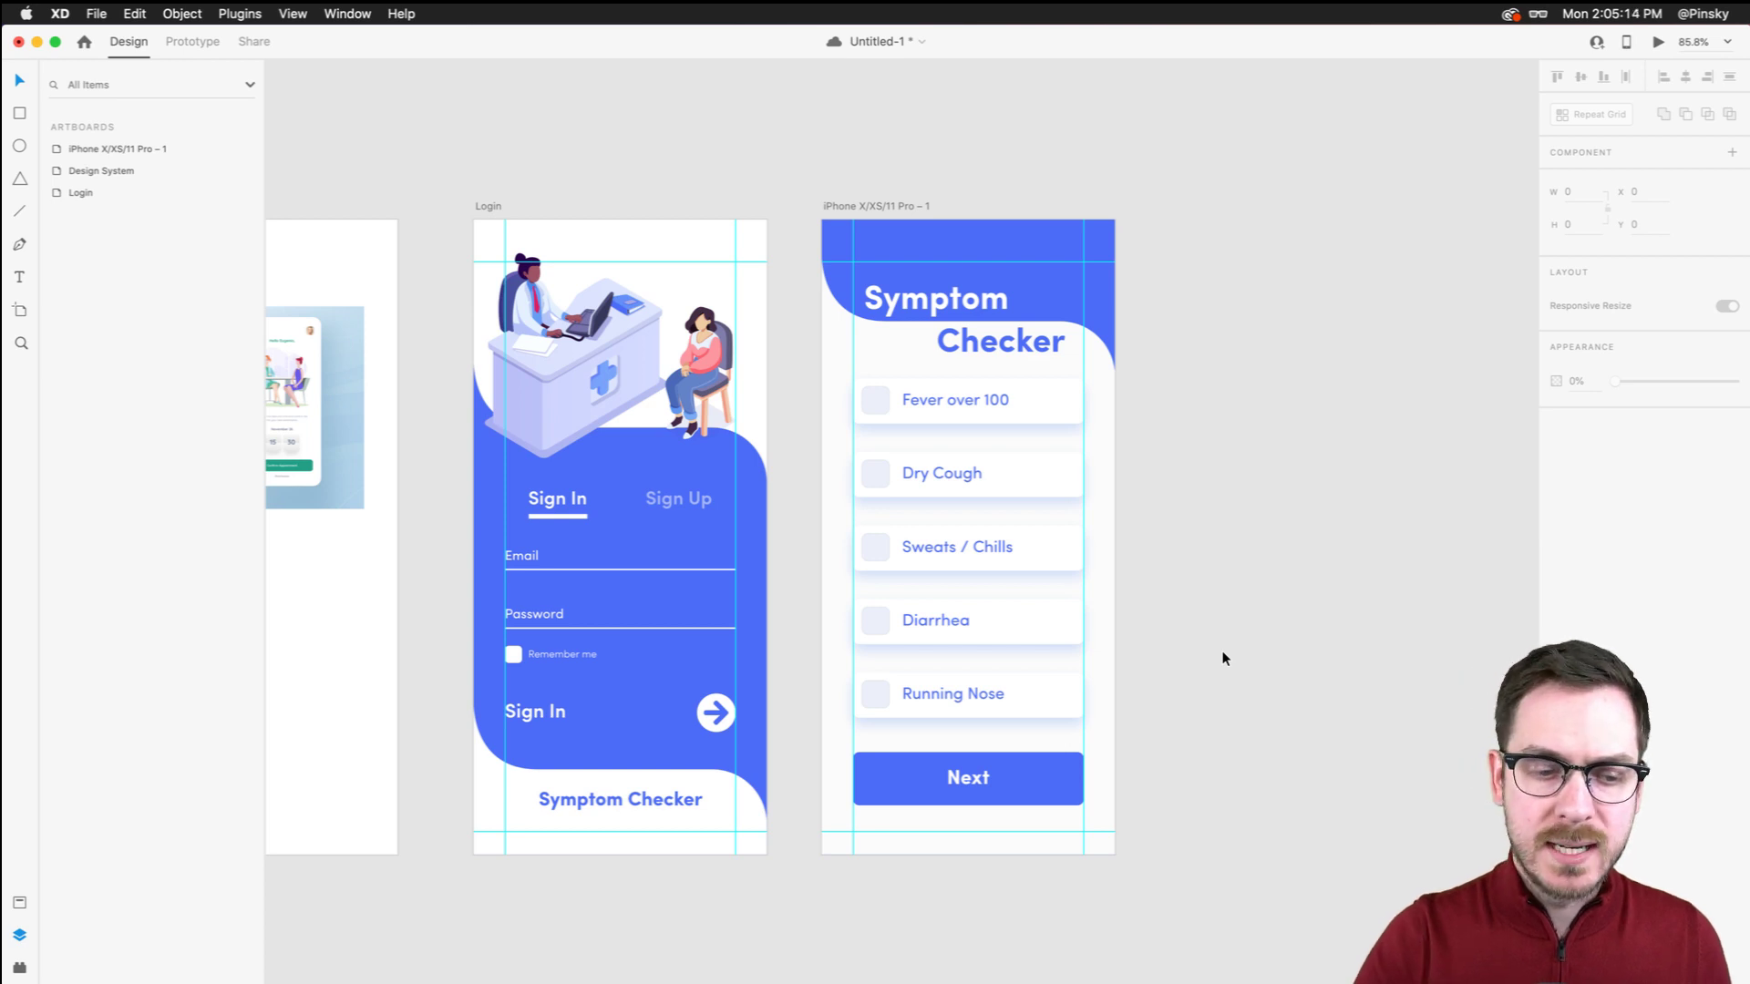
pyautogui.click(587, 469)
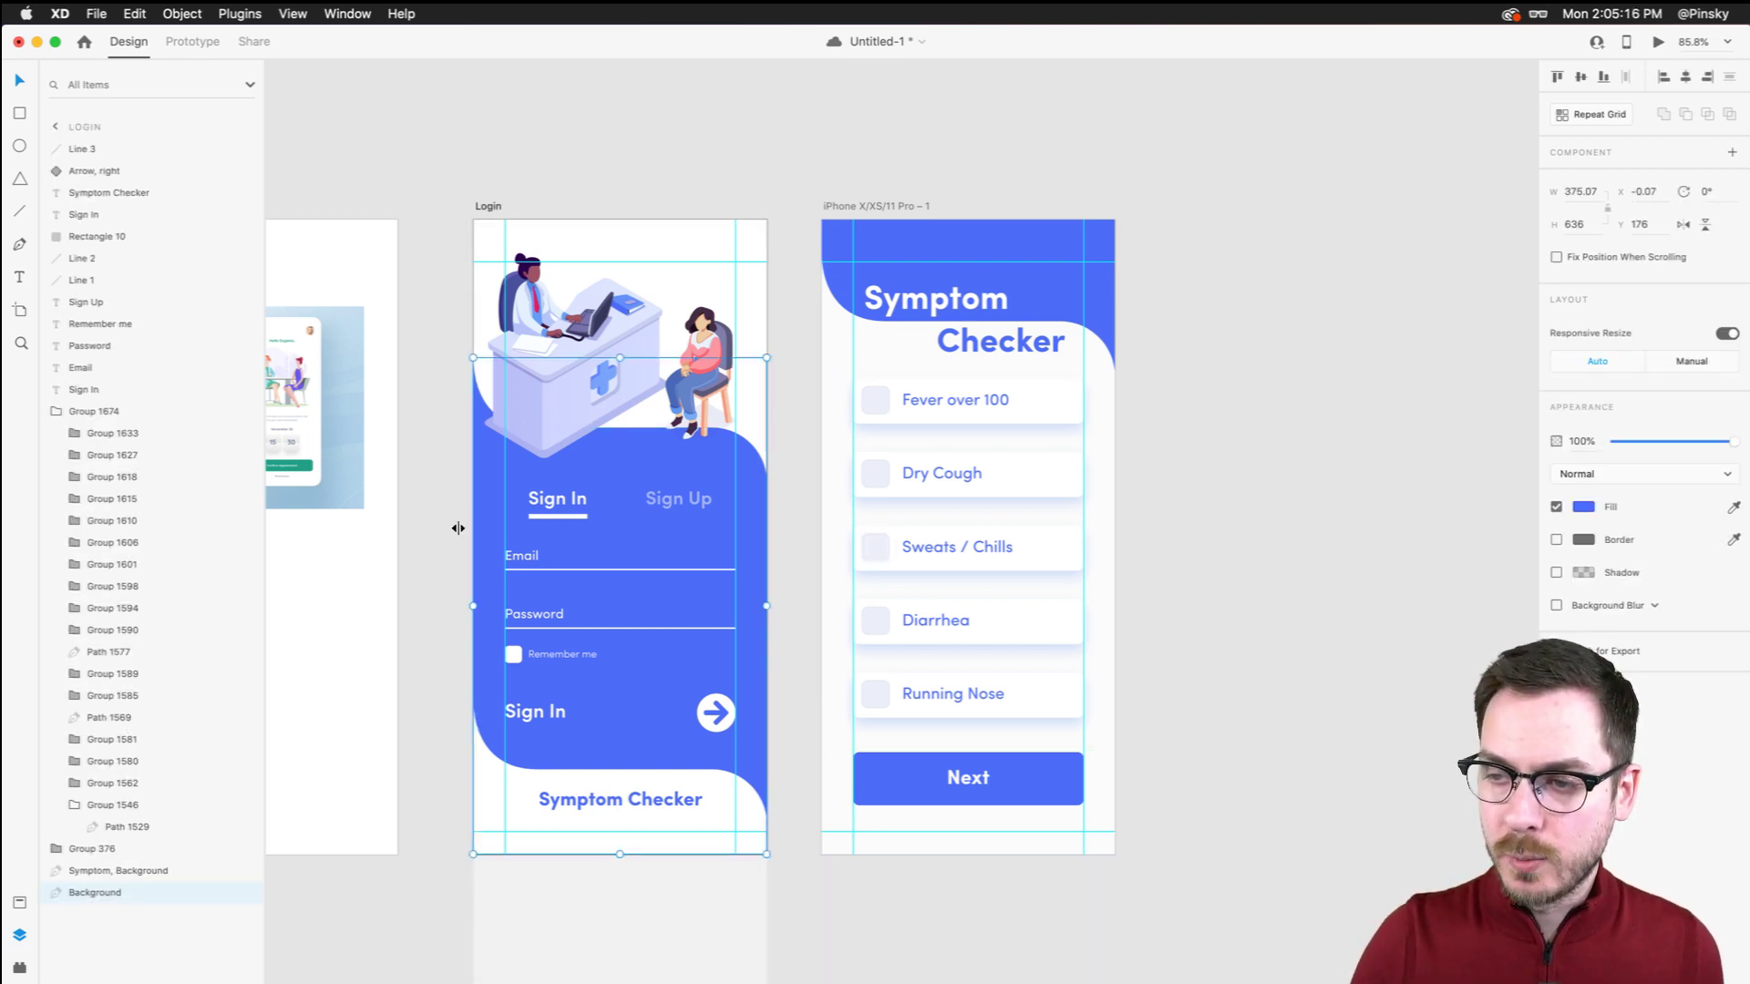
pyautogui.click(989, 314)
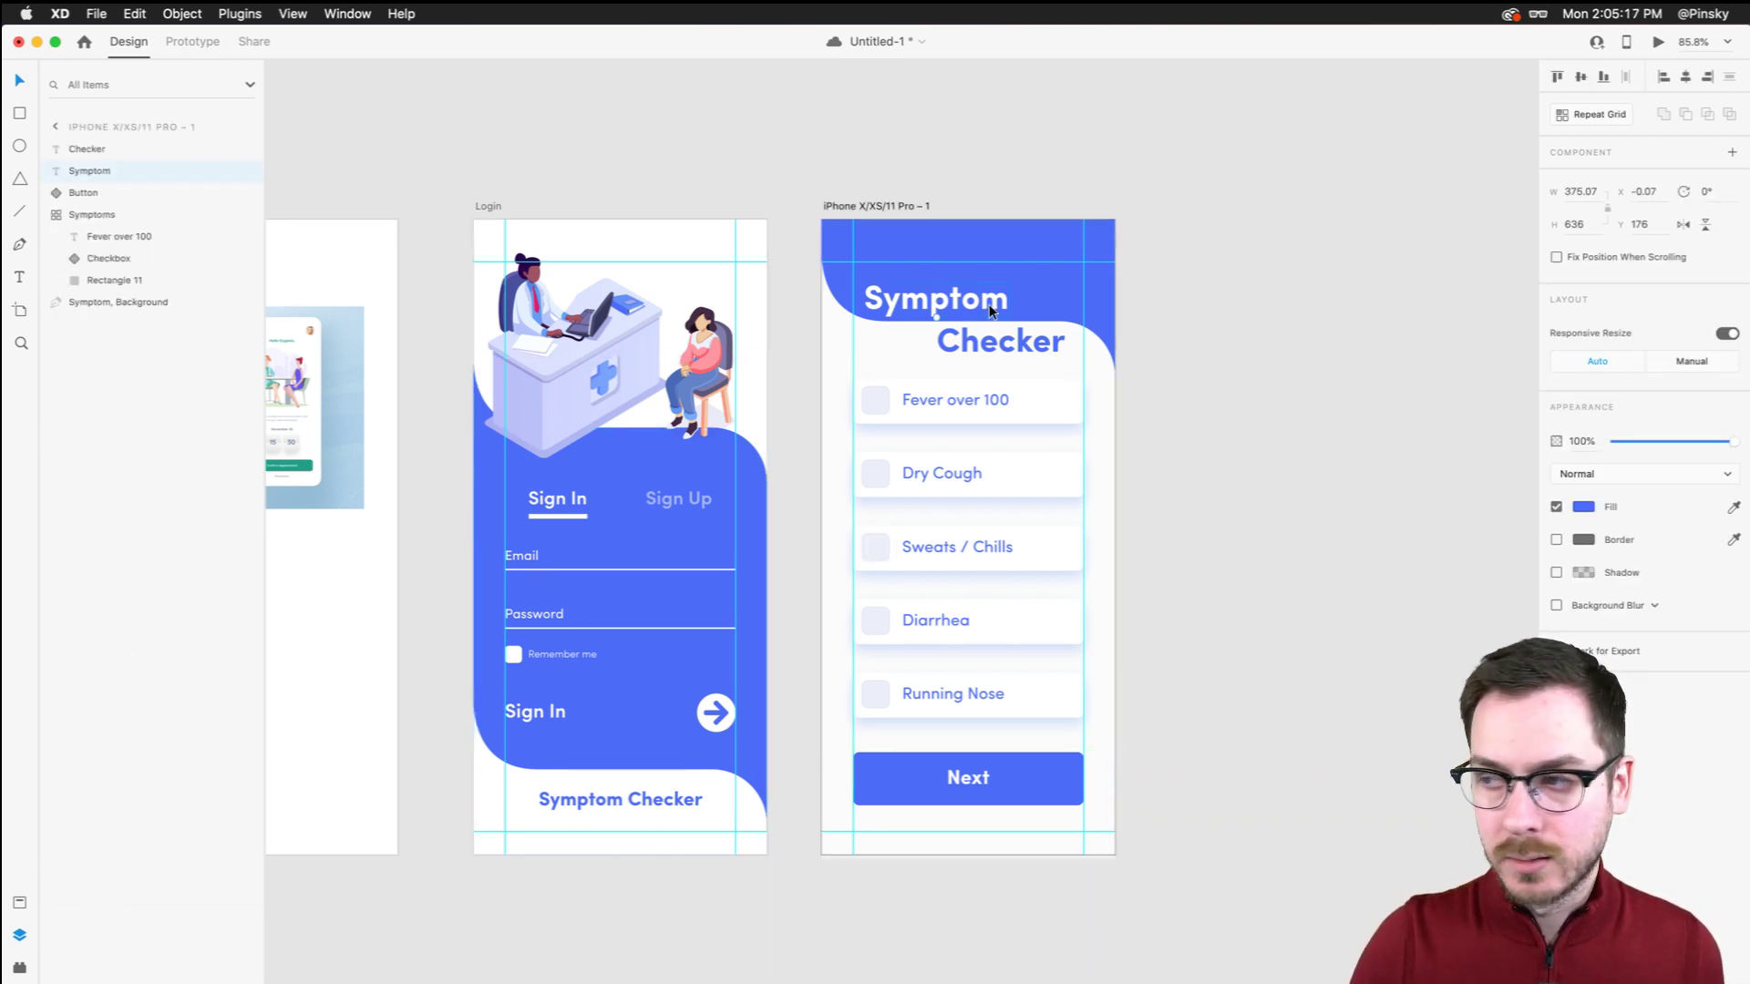
pyautogui.click(643, 451)
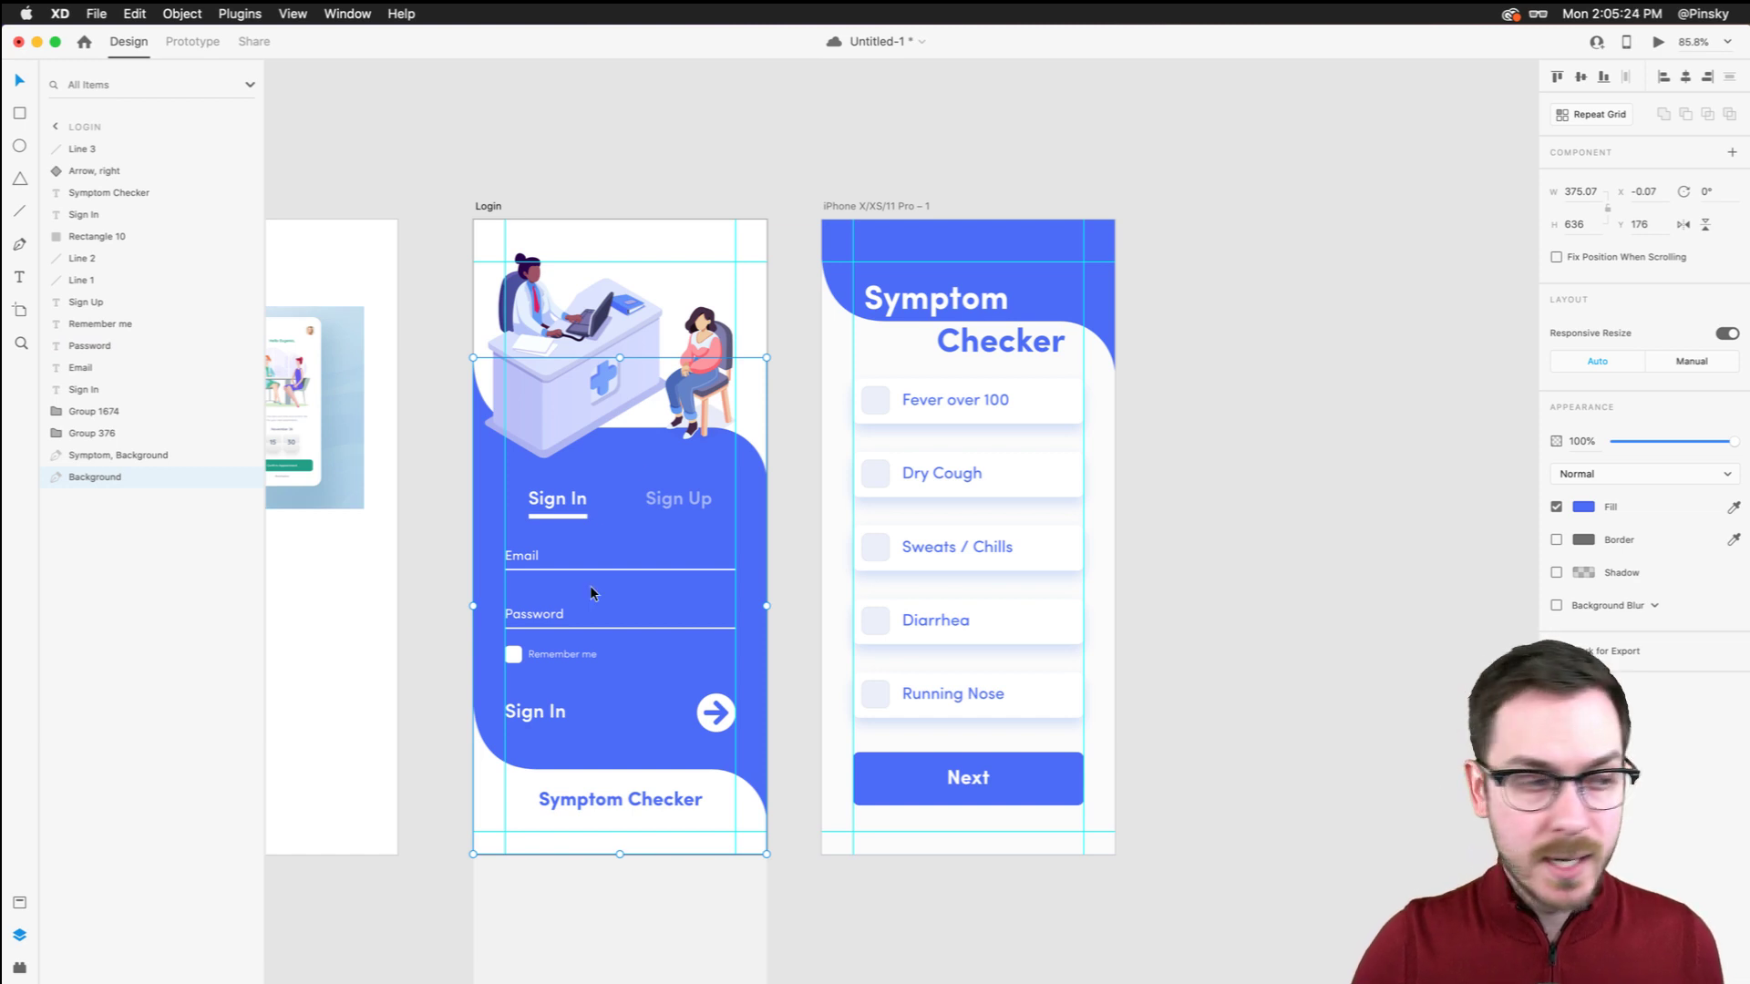
# Delete the Password label and its underline from the Login artboard
pyautogui.scroll(5, 590, 593)
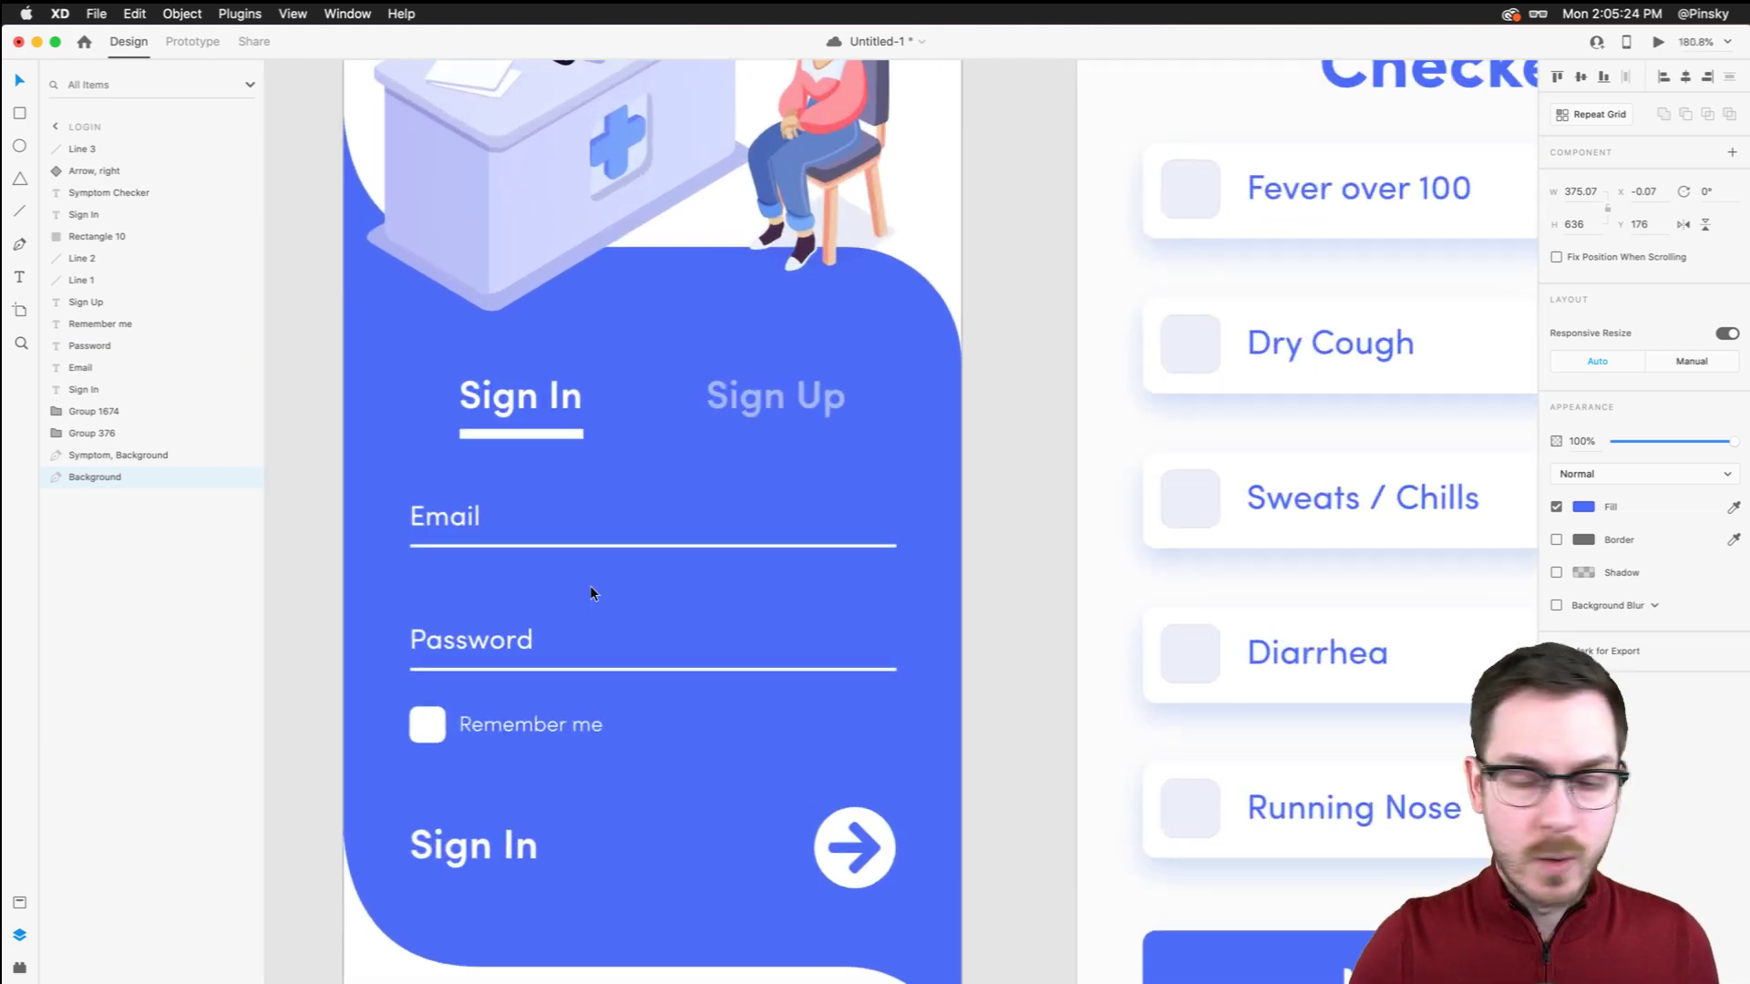
pyautogui.click(478, 646)
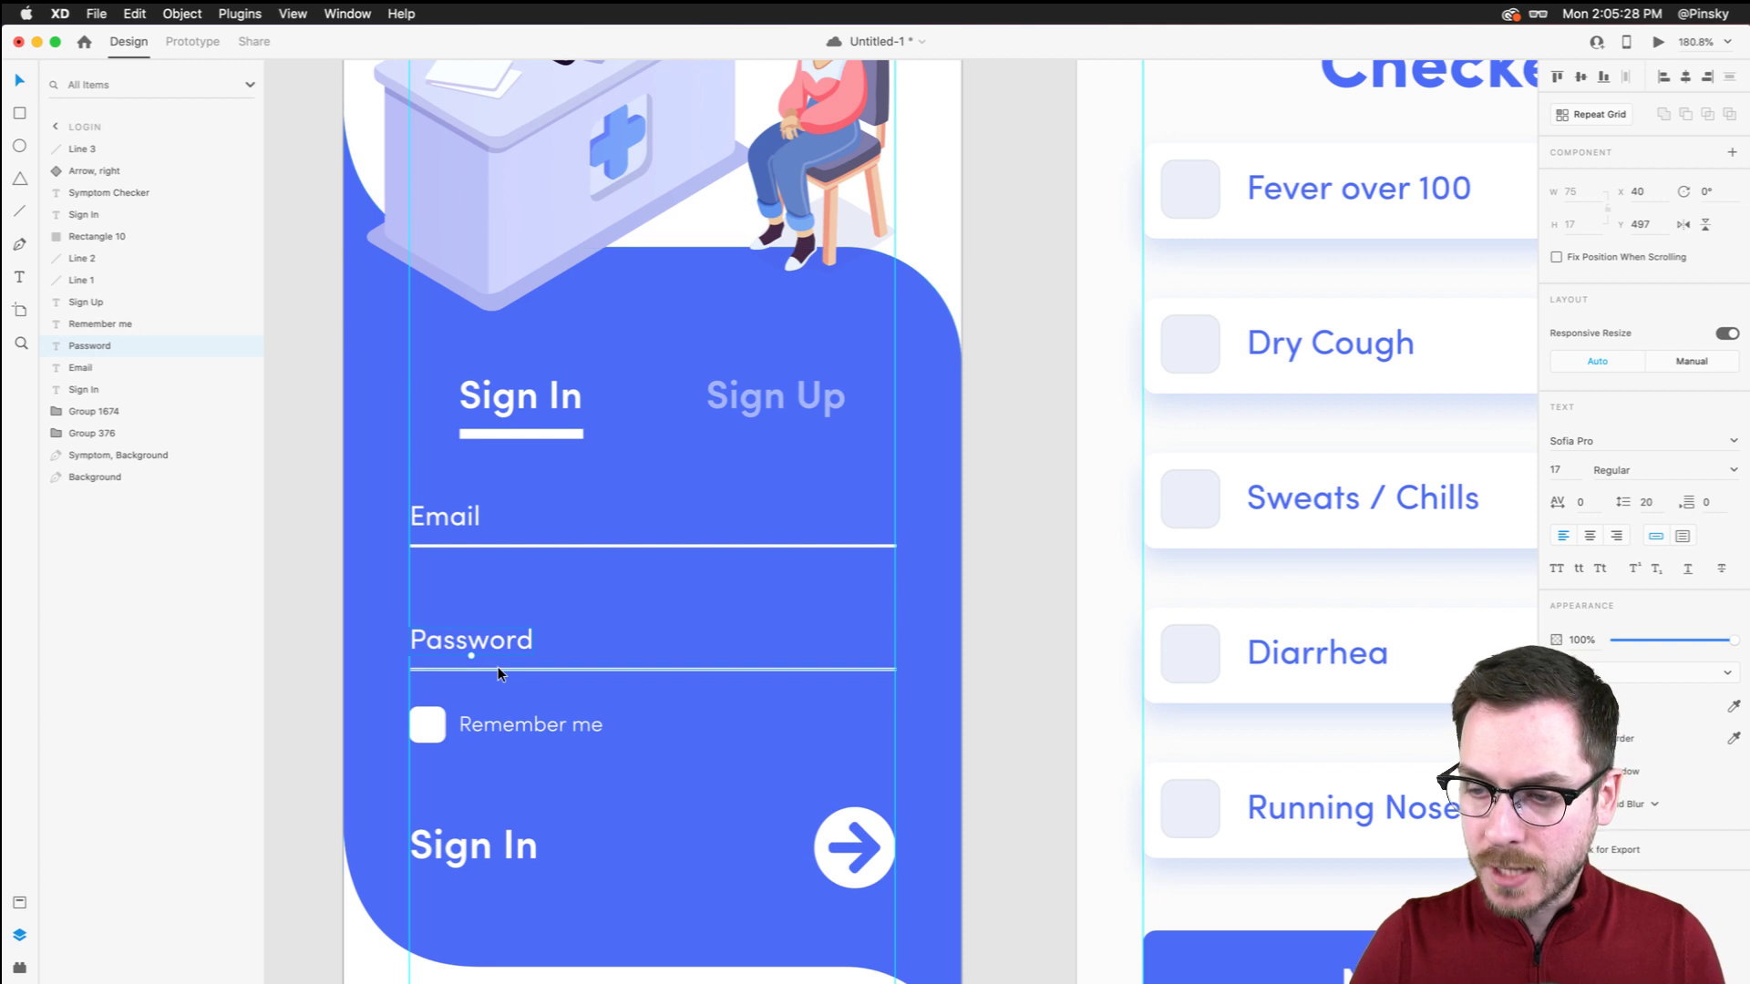
pyautogui.press('Delete')
pyautogui.click(497, 670)
pyautogui.press('Delete')
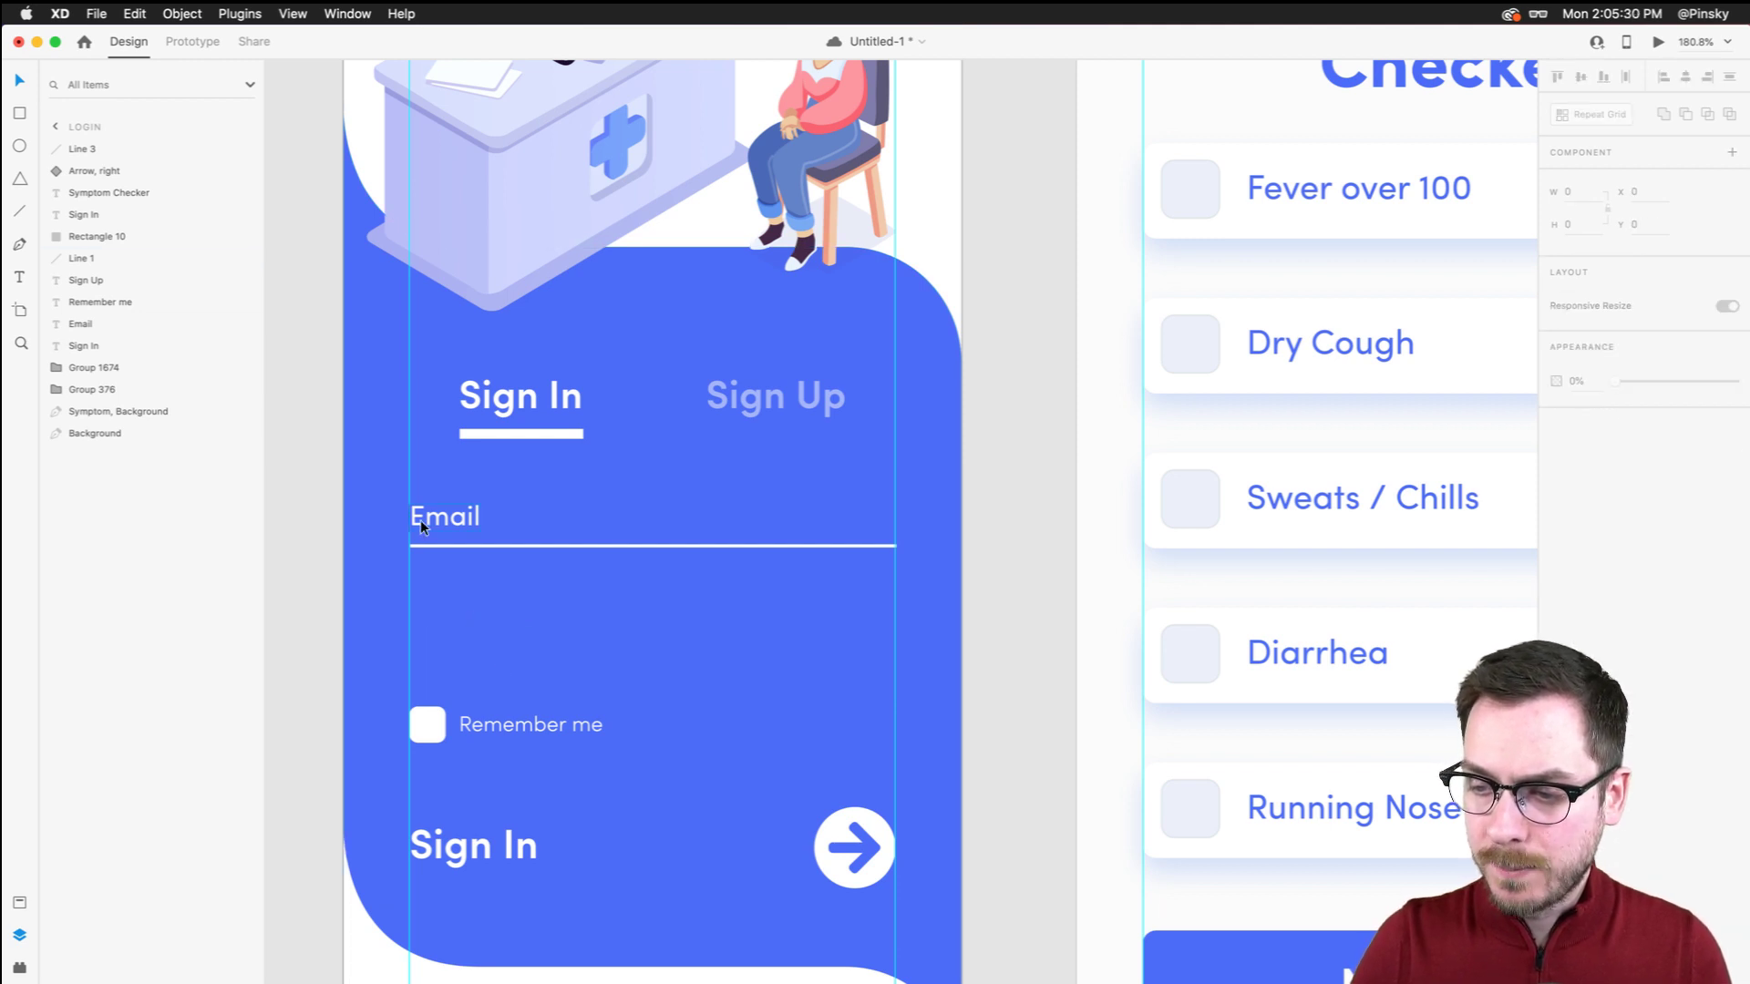
# Turn the Email label and its underline into a component named Field
pyautogui.click(419, 520)
pyautogui.keyDown('shift'); pyautogui.click(448, 547); pyautogui.keyUp('shift')
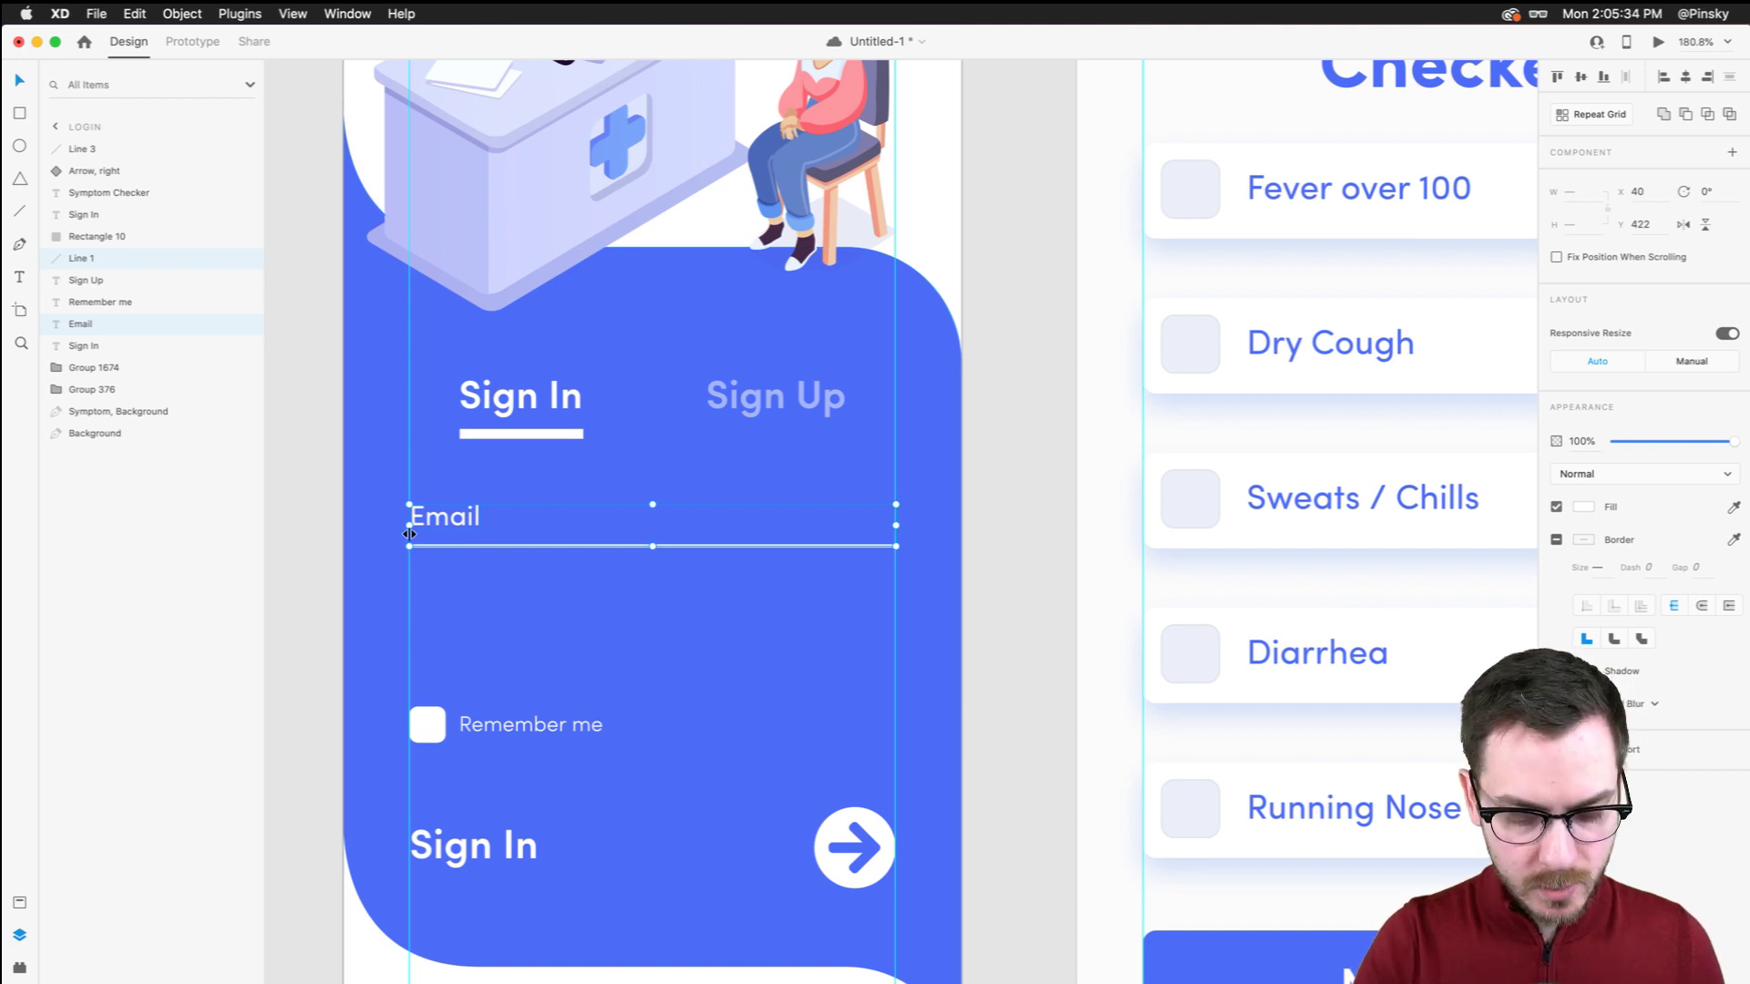
pyautogui.press('super+shift+y')
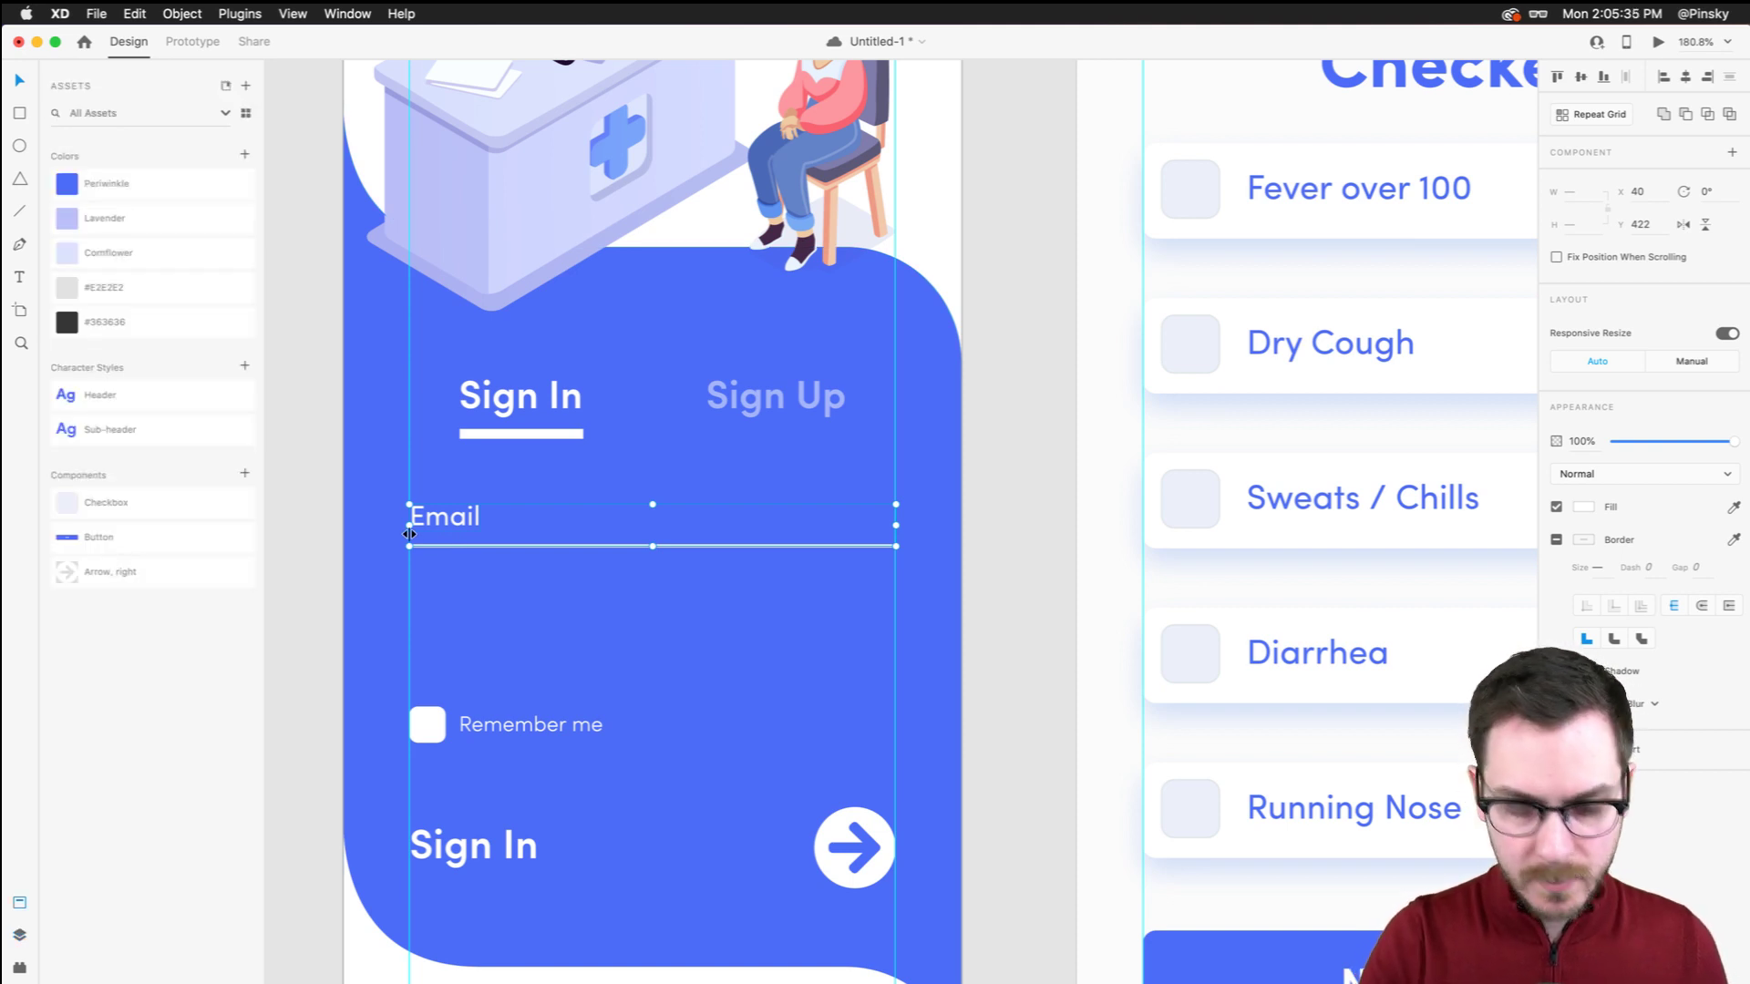
pyautogui.click(246, 474)
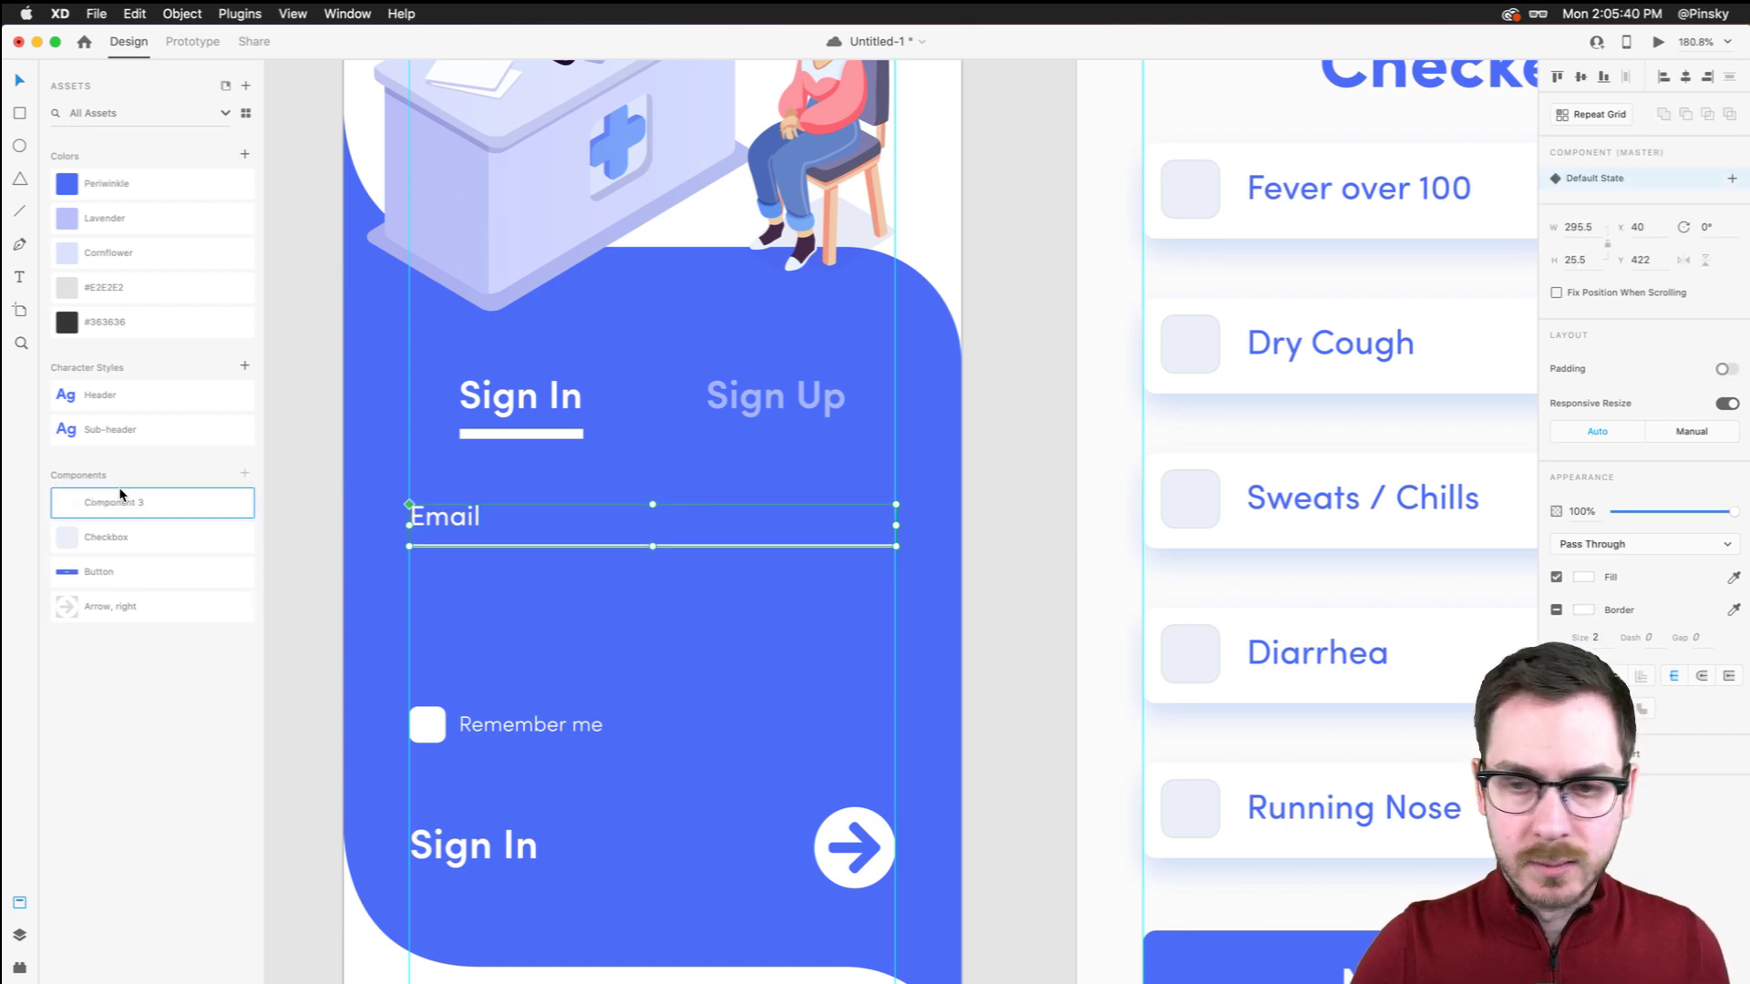
pyautogui.doubleClick(120, 504)
pyautogui.write('E')
pyautogui.write('ield')
pyautogui.press('Return')
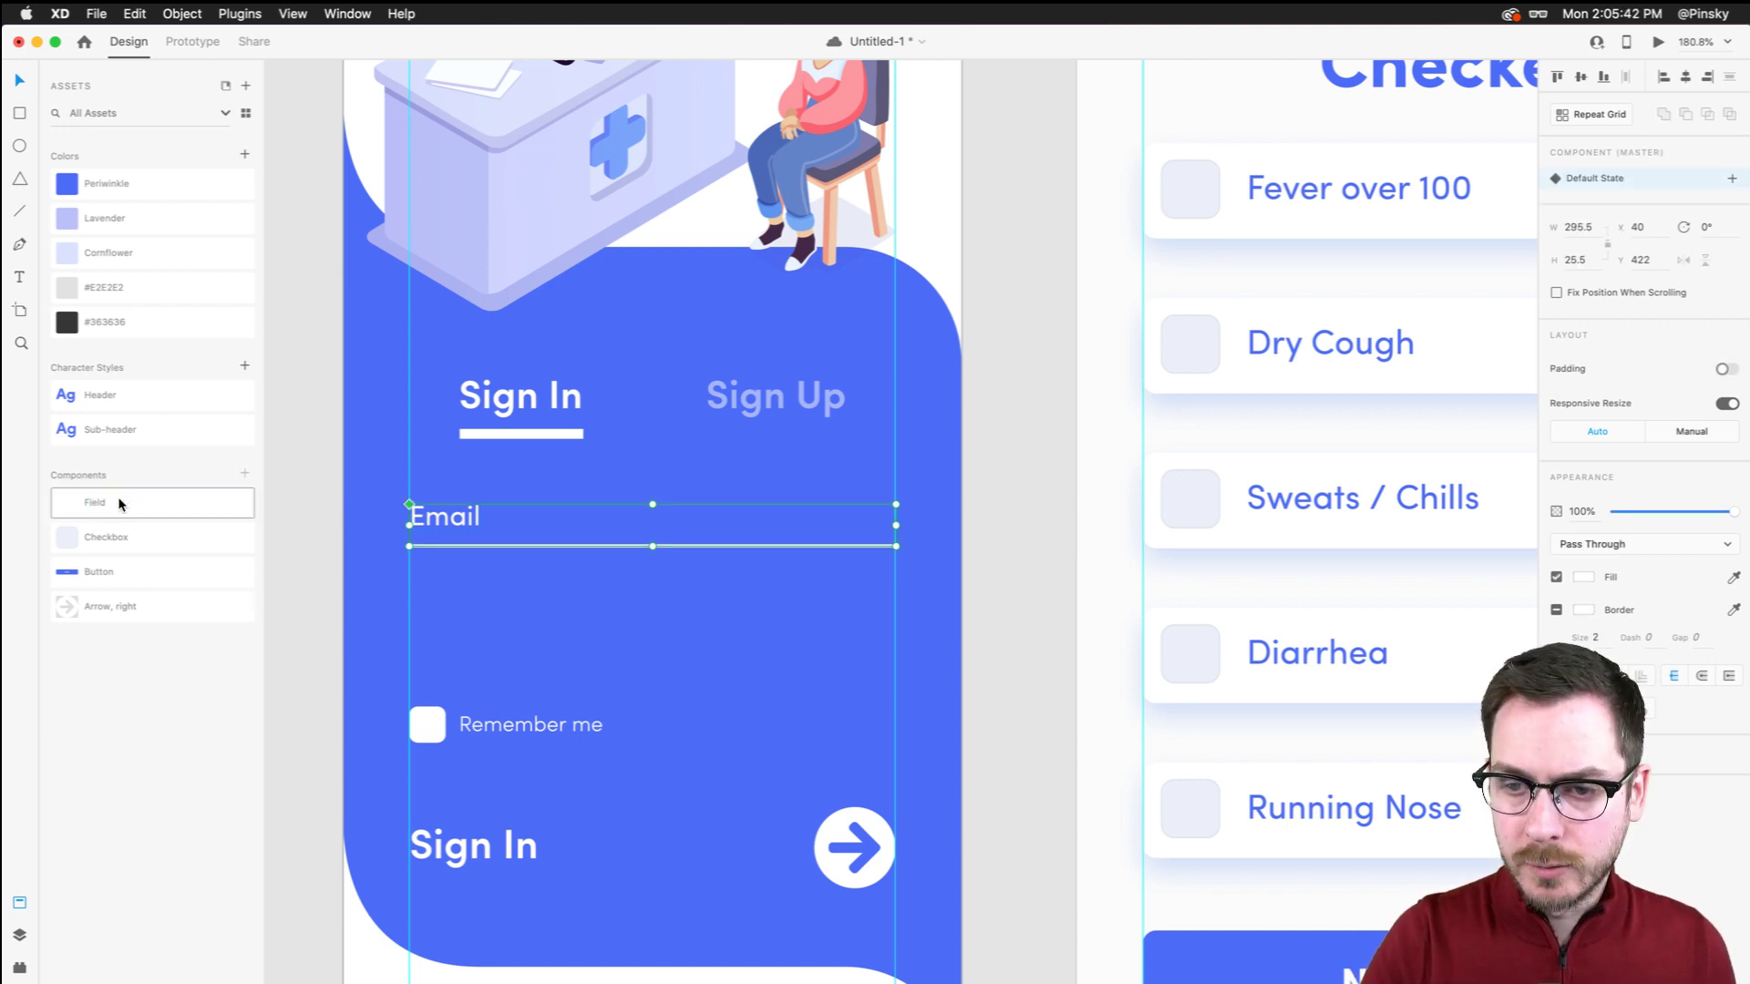
# Add a second Field instance below the Email field at Y 490 and change its label to Password
pyautogui.moveTo(508, 508); pyautogui.dragTo(443, 631)
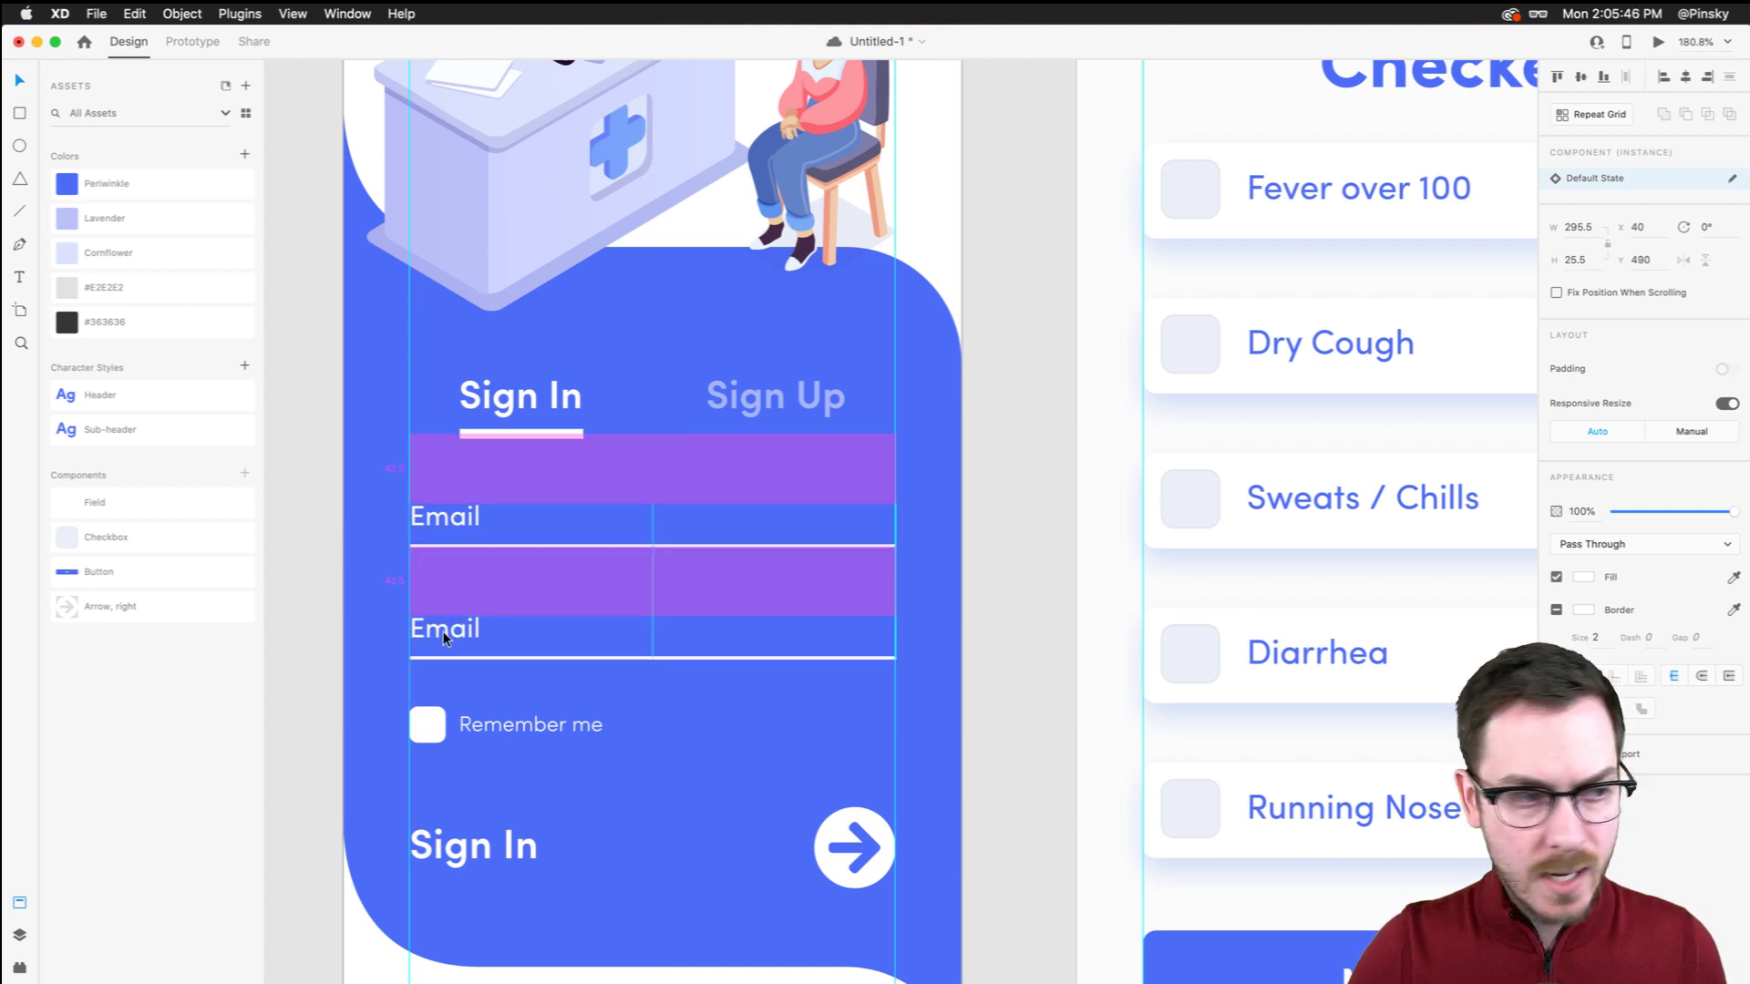
pyautogui.doubleClick(442, 629)
pyautogui.doubleClick(446, 629)
pyautogui.write('P')
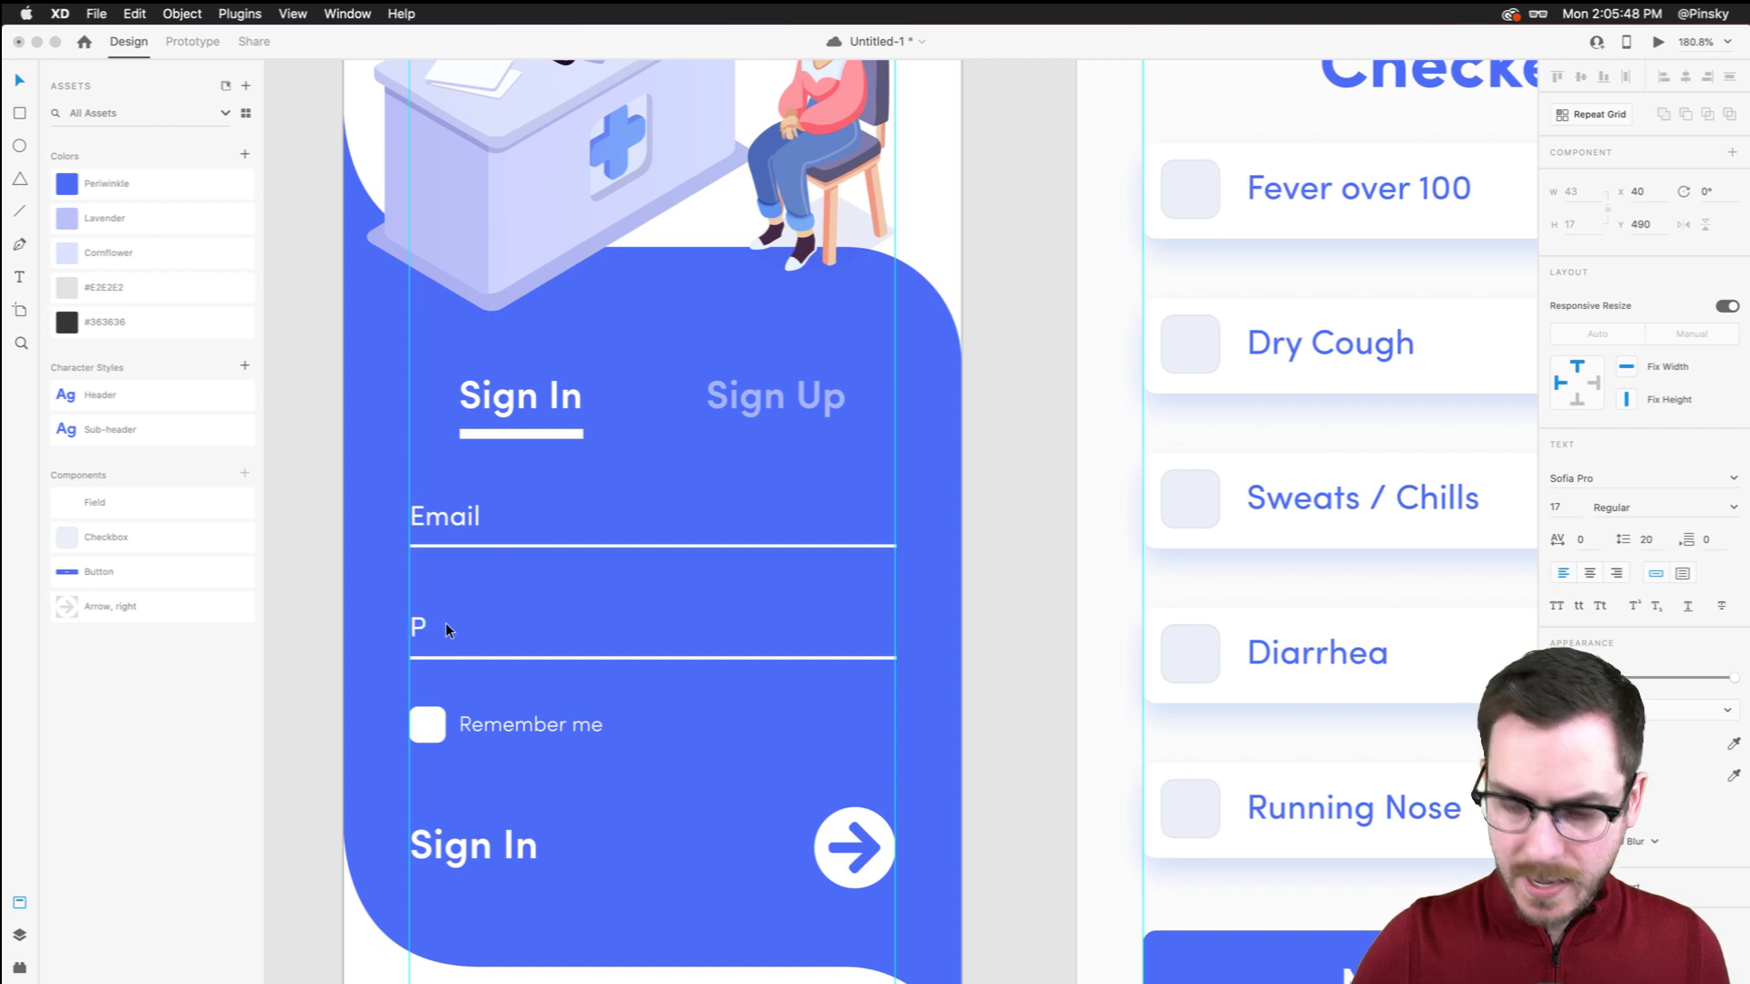
pyautogui.write('assword')
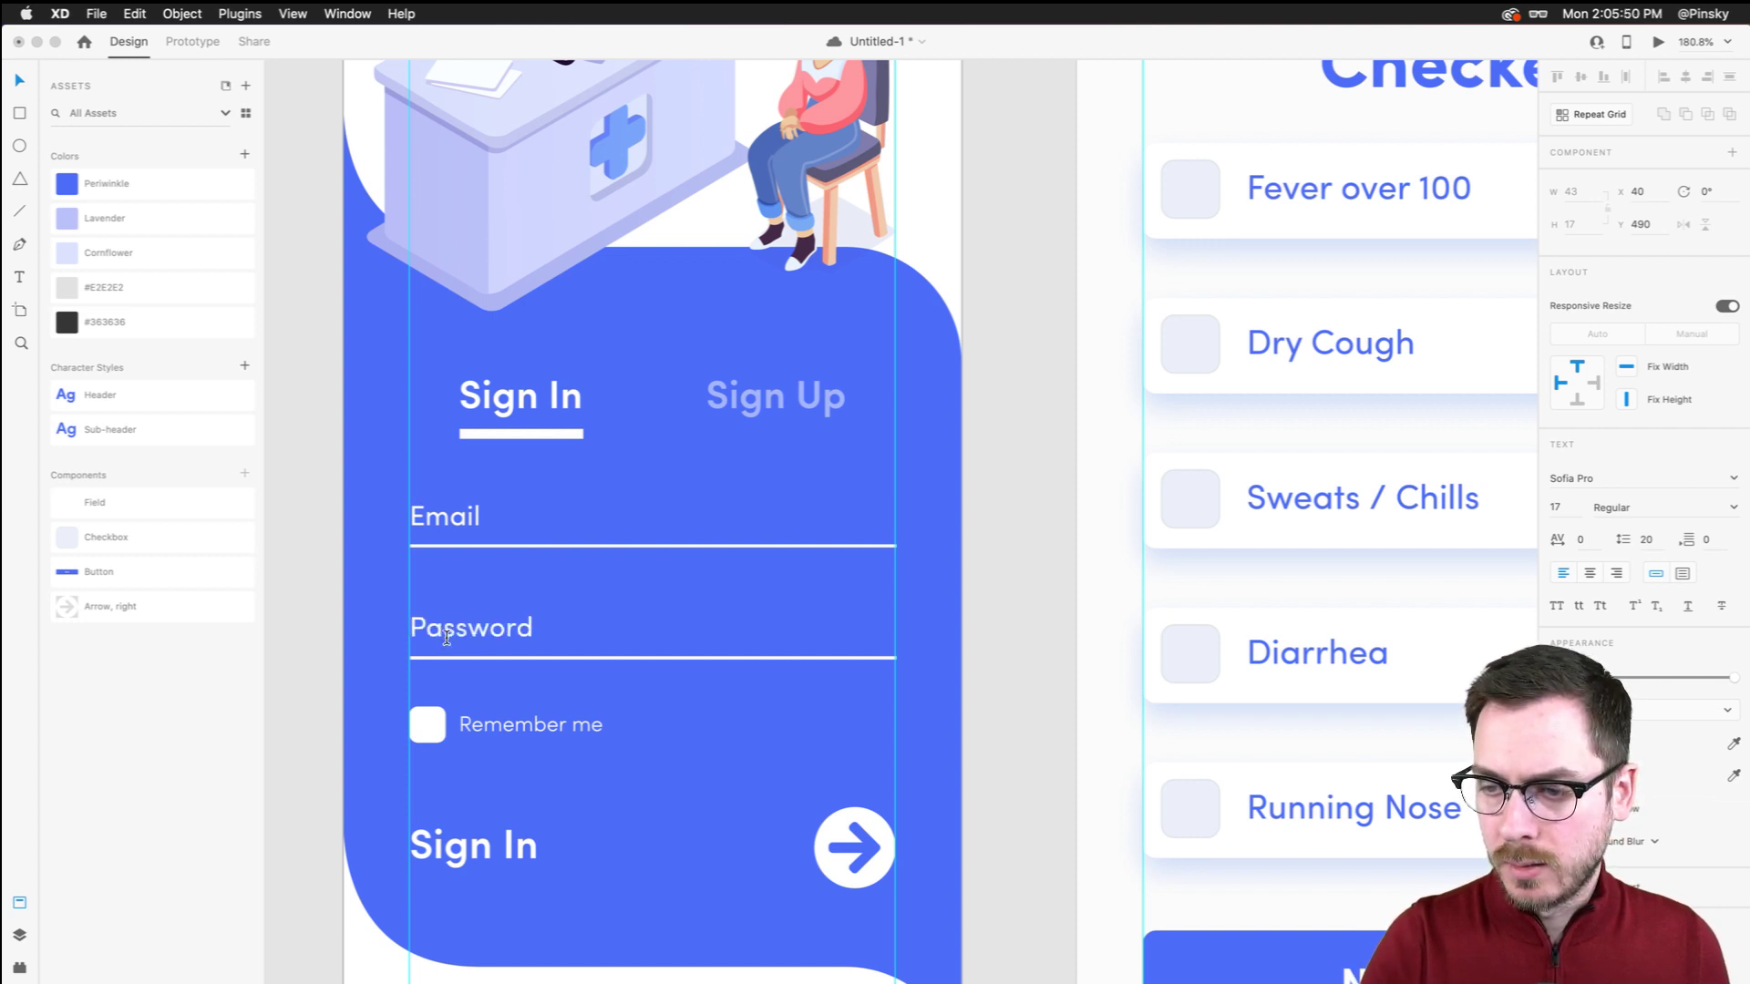
pyautogui.press('Escape')
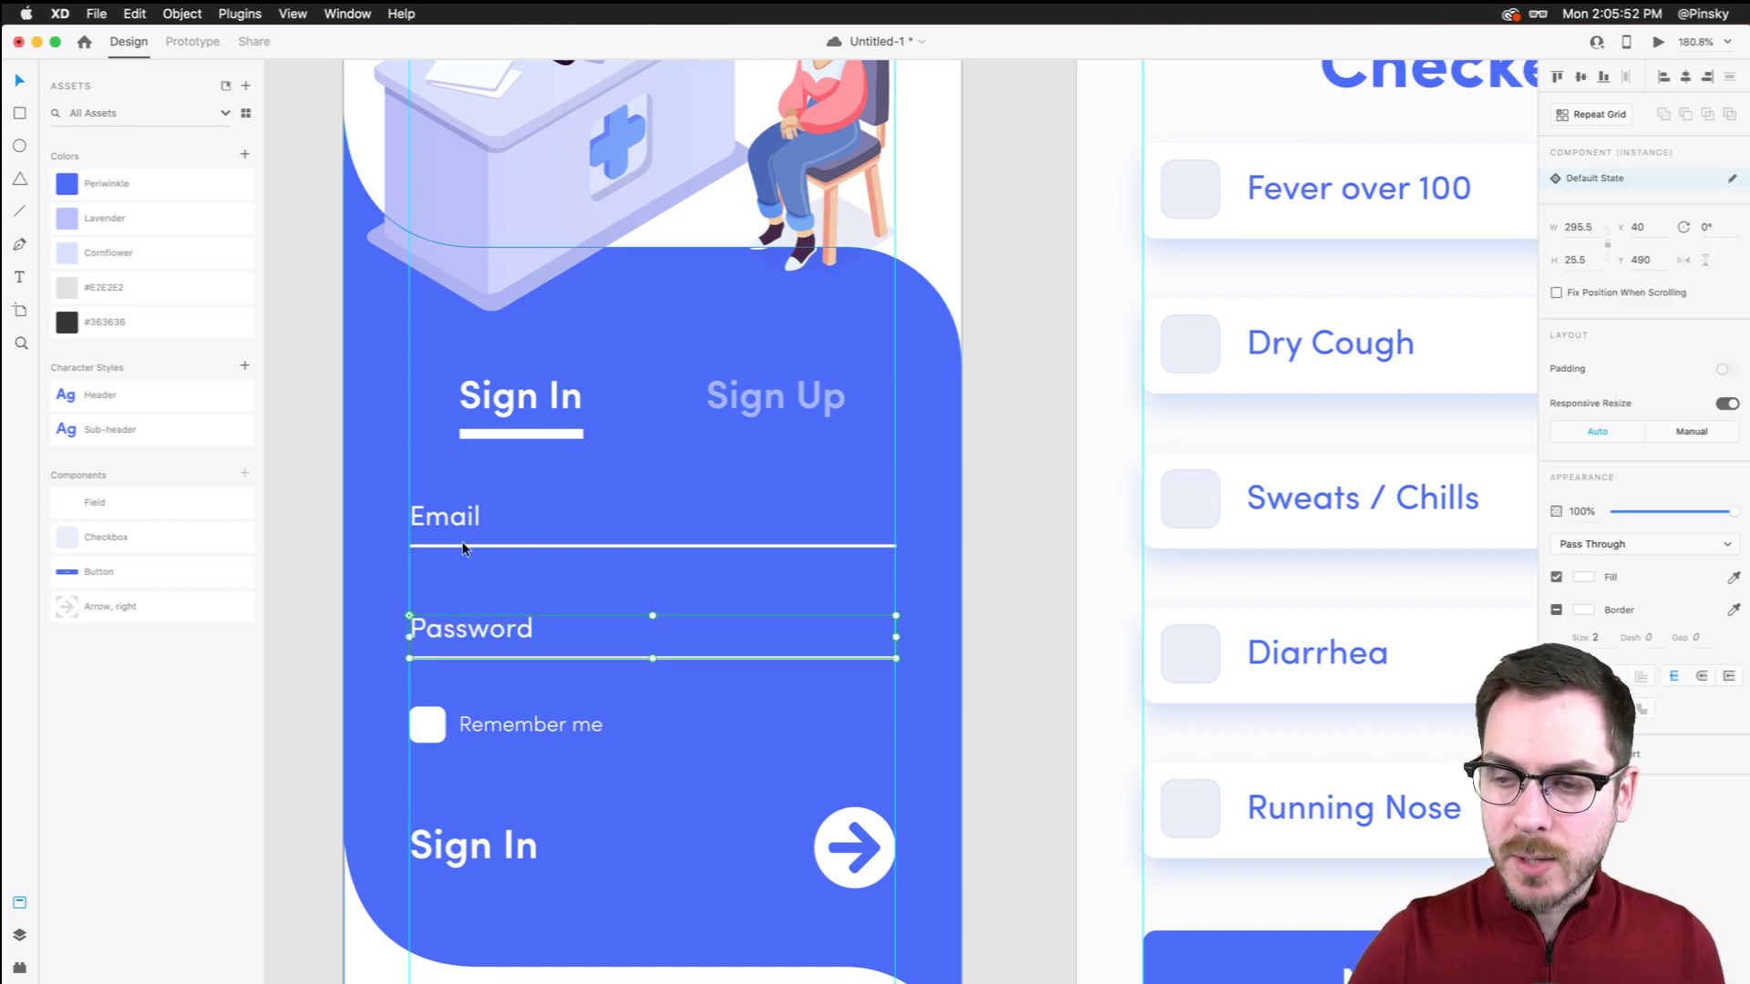
# Set the border size of the underline in the master Field component to 3, trying sizes up to 10
pyautogui.click(446, 516)
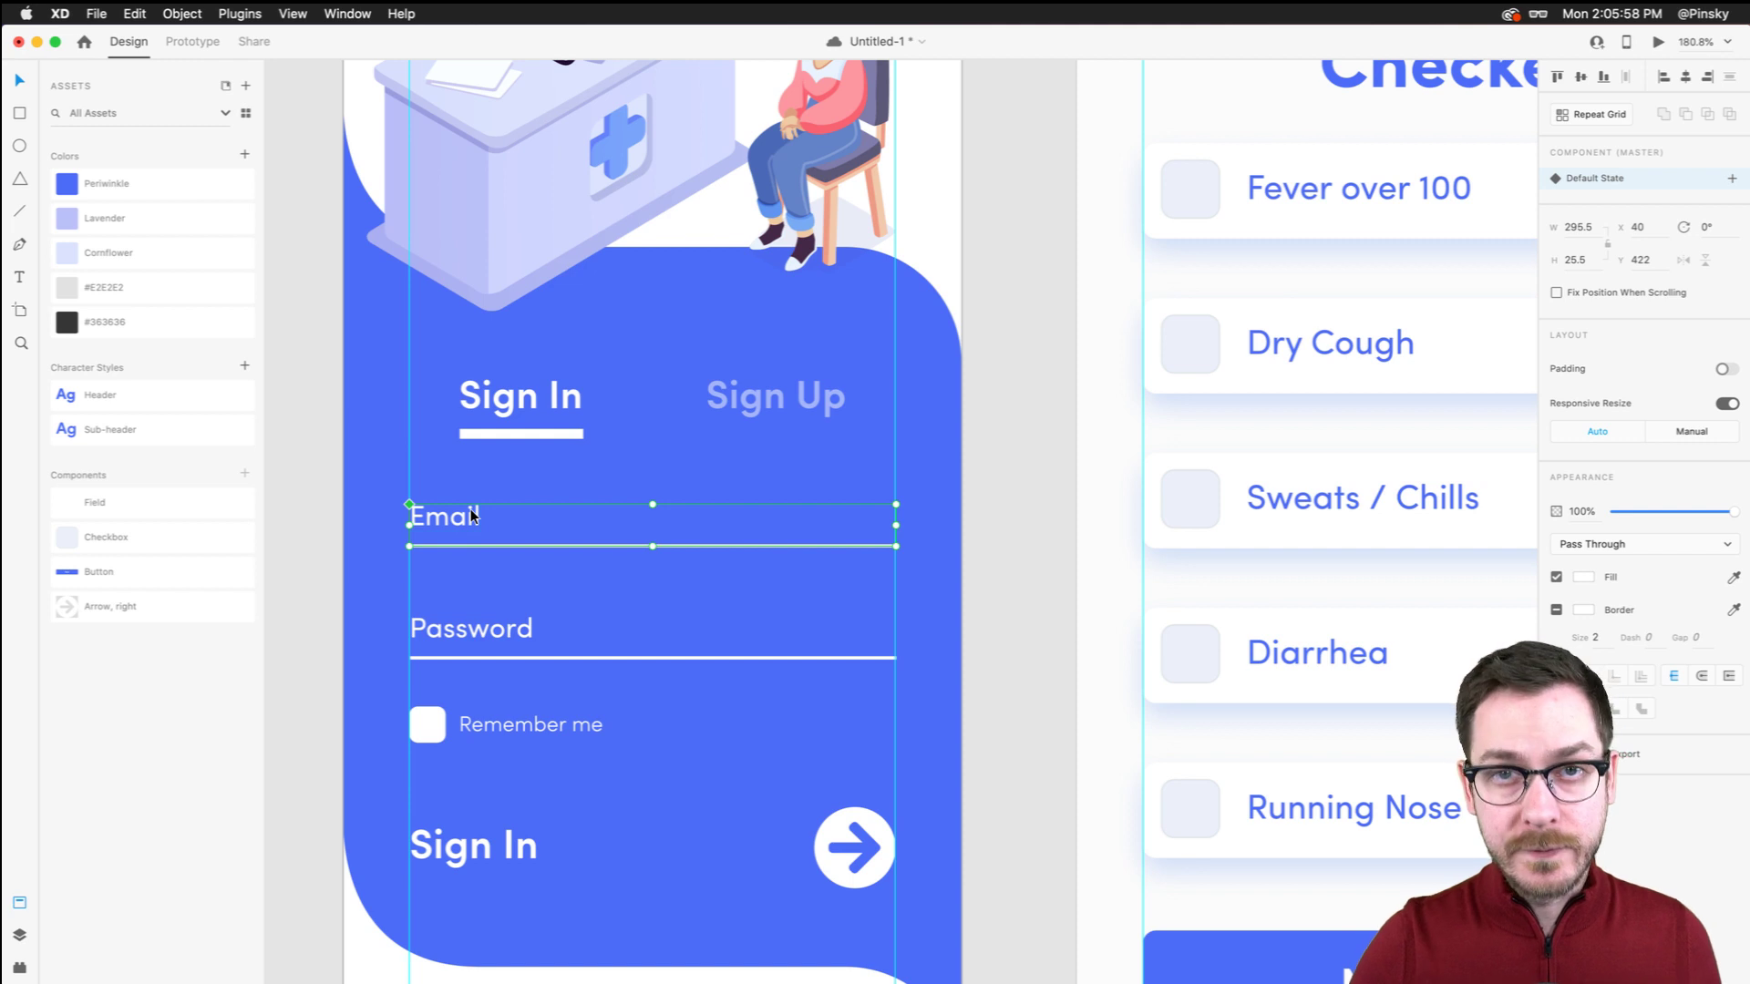
pyautogui.doubleClick(560, 546)
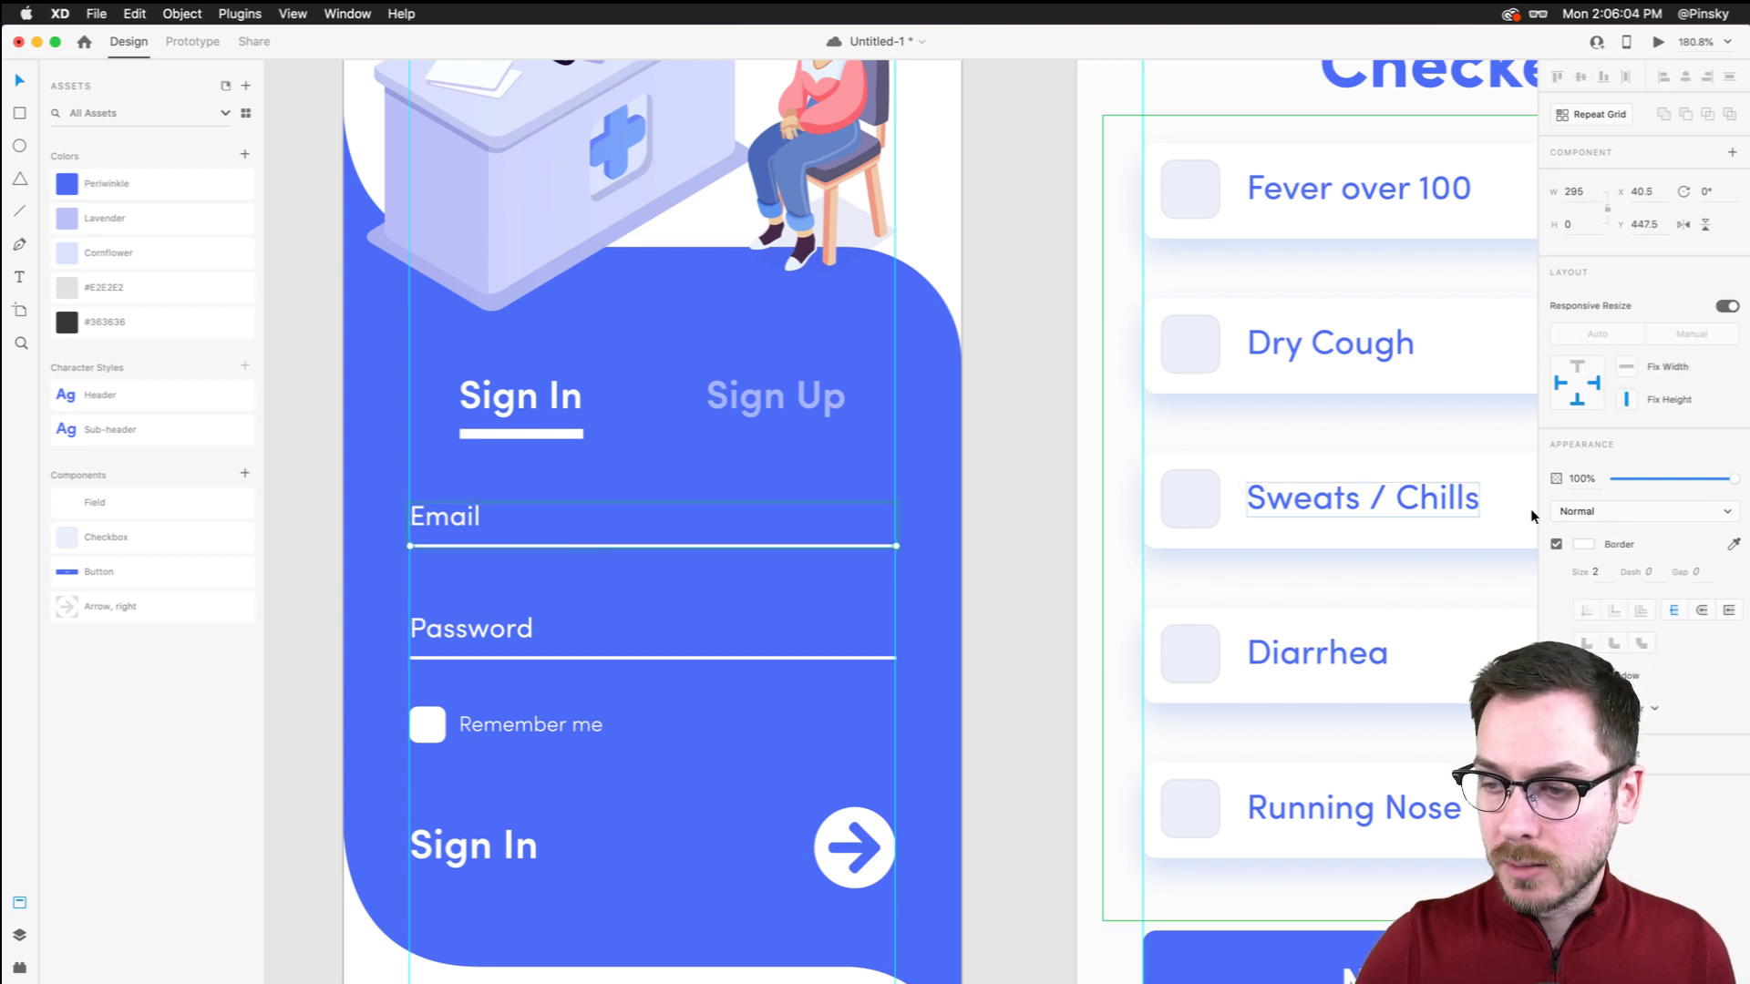
pyautogui.click(1596, 574)
pyautogui.press('Up')
pyautogui.press('Up')
pyautogui.press('Up')
pyautogui.press('Up')
pyautogui.press('Up')
pyautogui.press('Up')
pyautogui.press('Up')
pyautogui.press('Up')
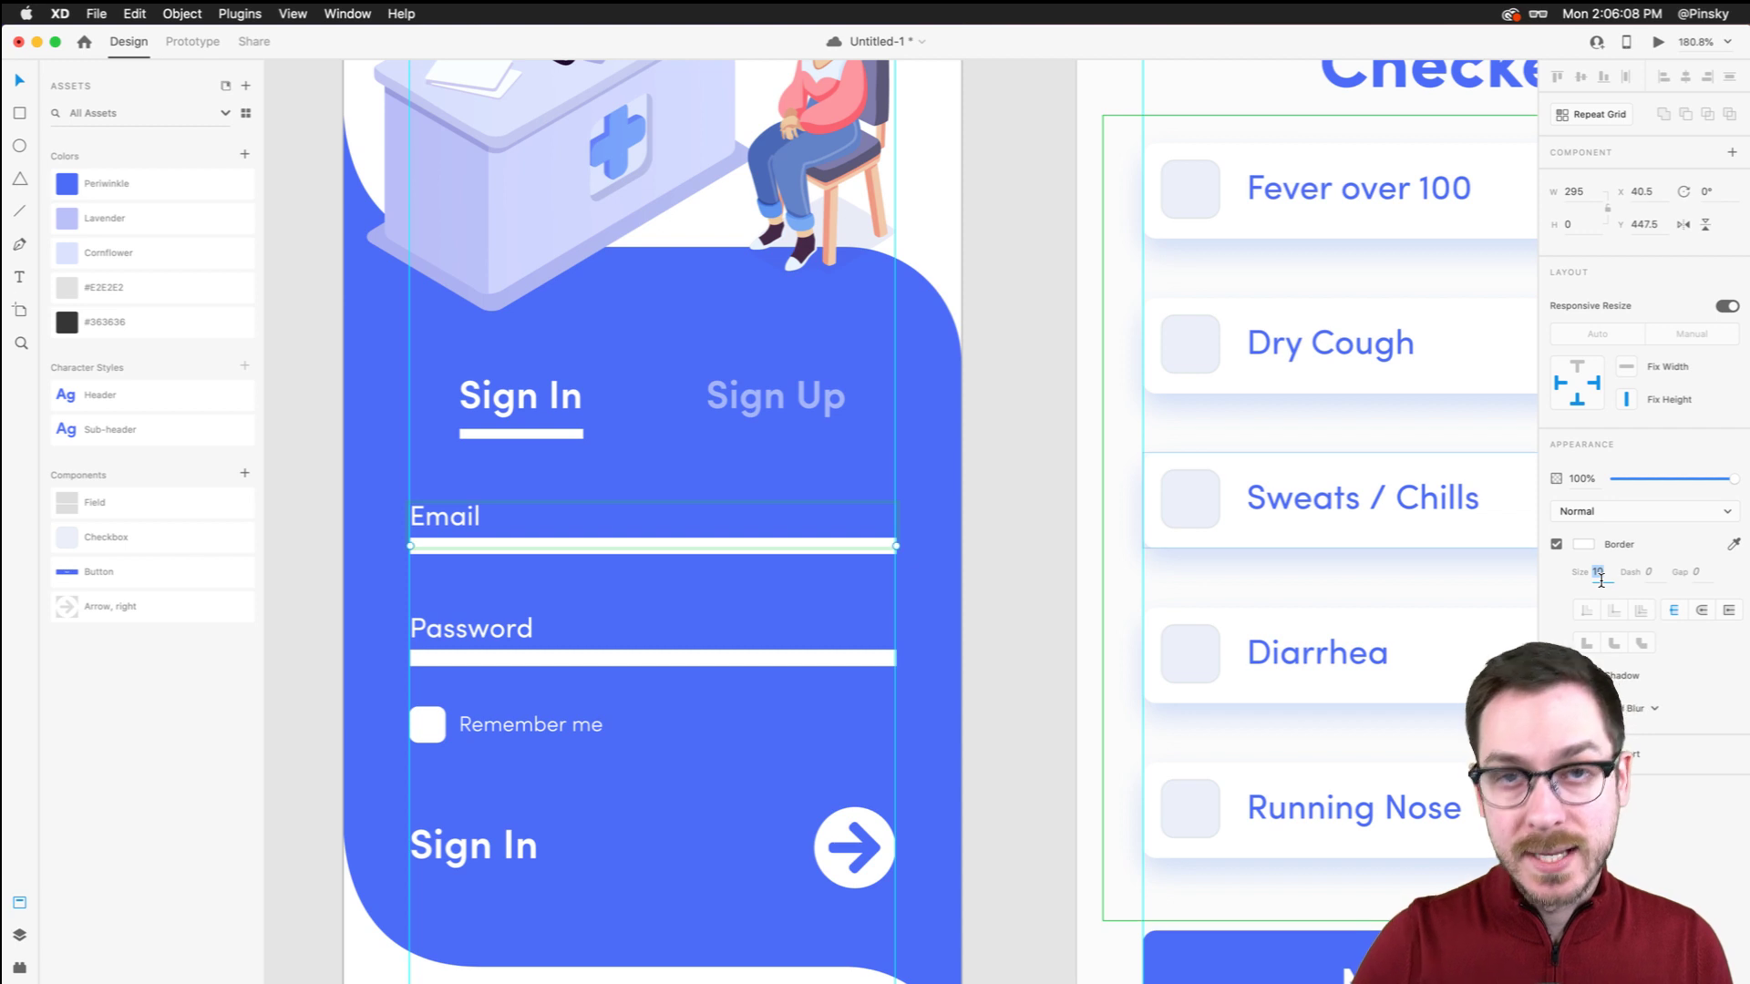
pyautogui.press('Down')
pyautogui.press('Down')
pyautogui.press('Down')
pyautogui.press('Down')
pyautogui.press('Down')
pyautogui.press('Down')
pyautogui.press('Down')
pyautogui.press('Down')
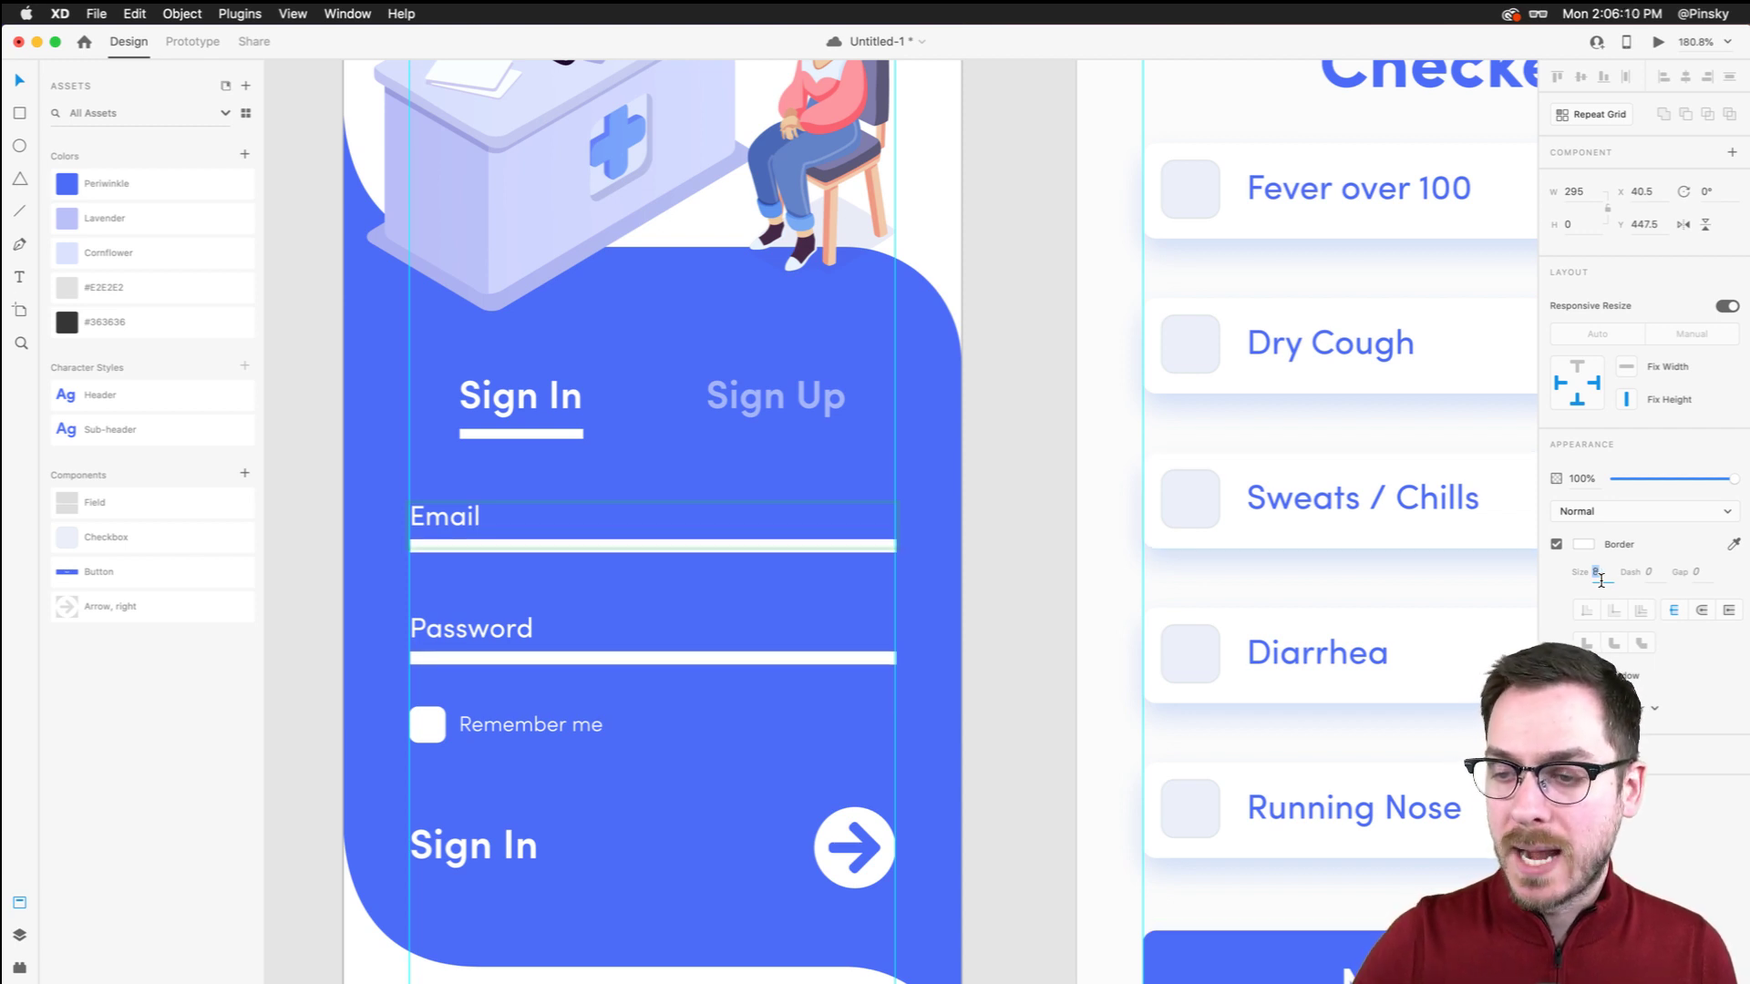
pyautogui.press('Up')
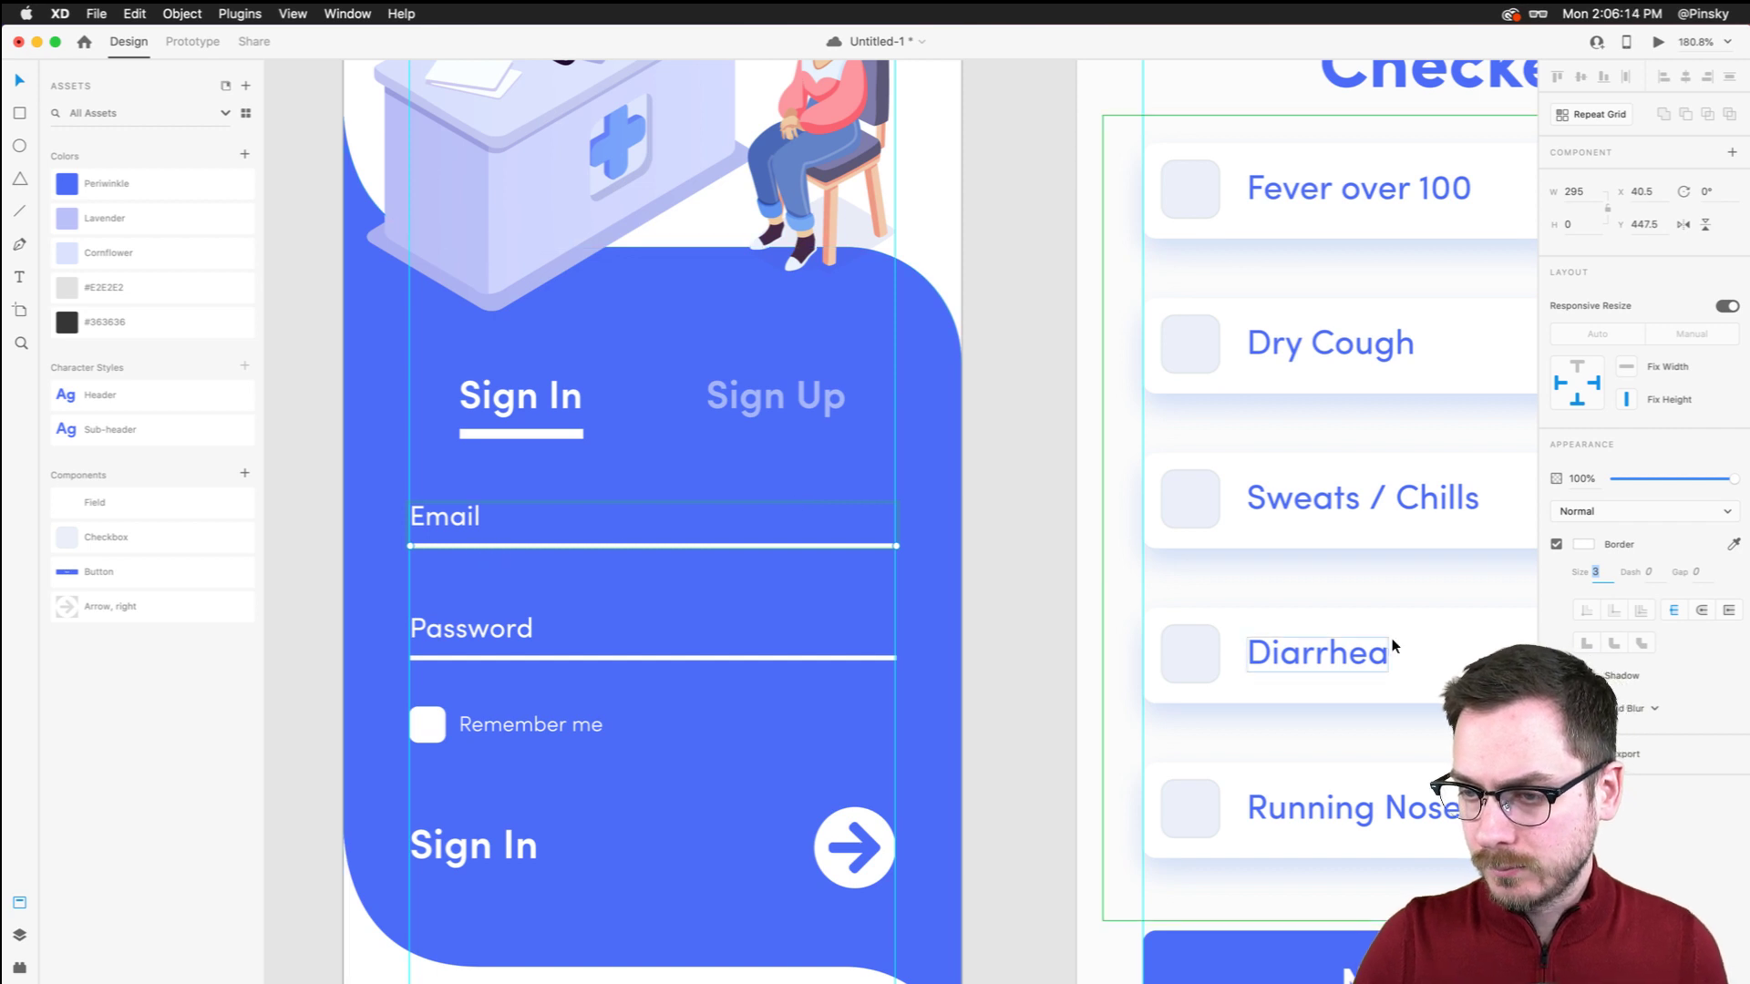
# Try shortening the master Field's underline from its right end and undo the change
pyautogui.moveTo(897, 545); pyautogui.dragTo(749, 548)
pyautogui.press('super+z')
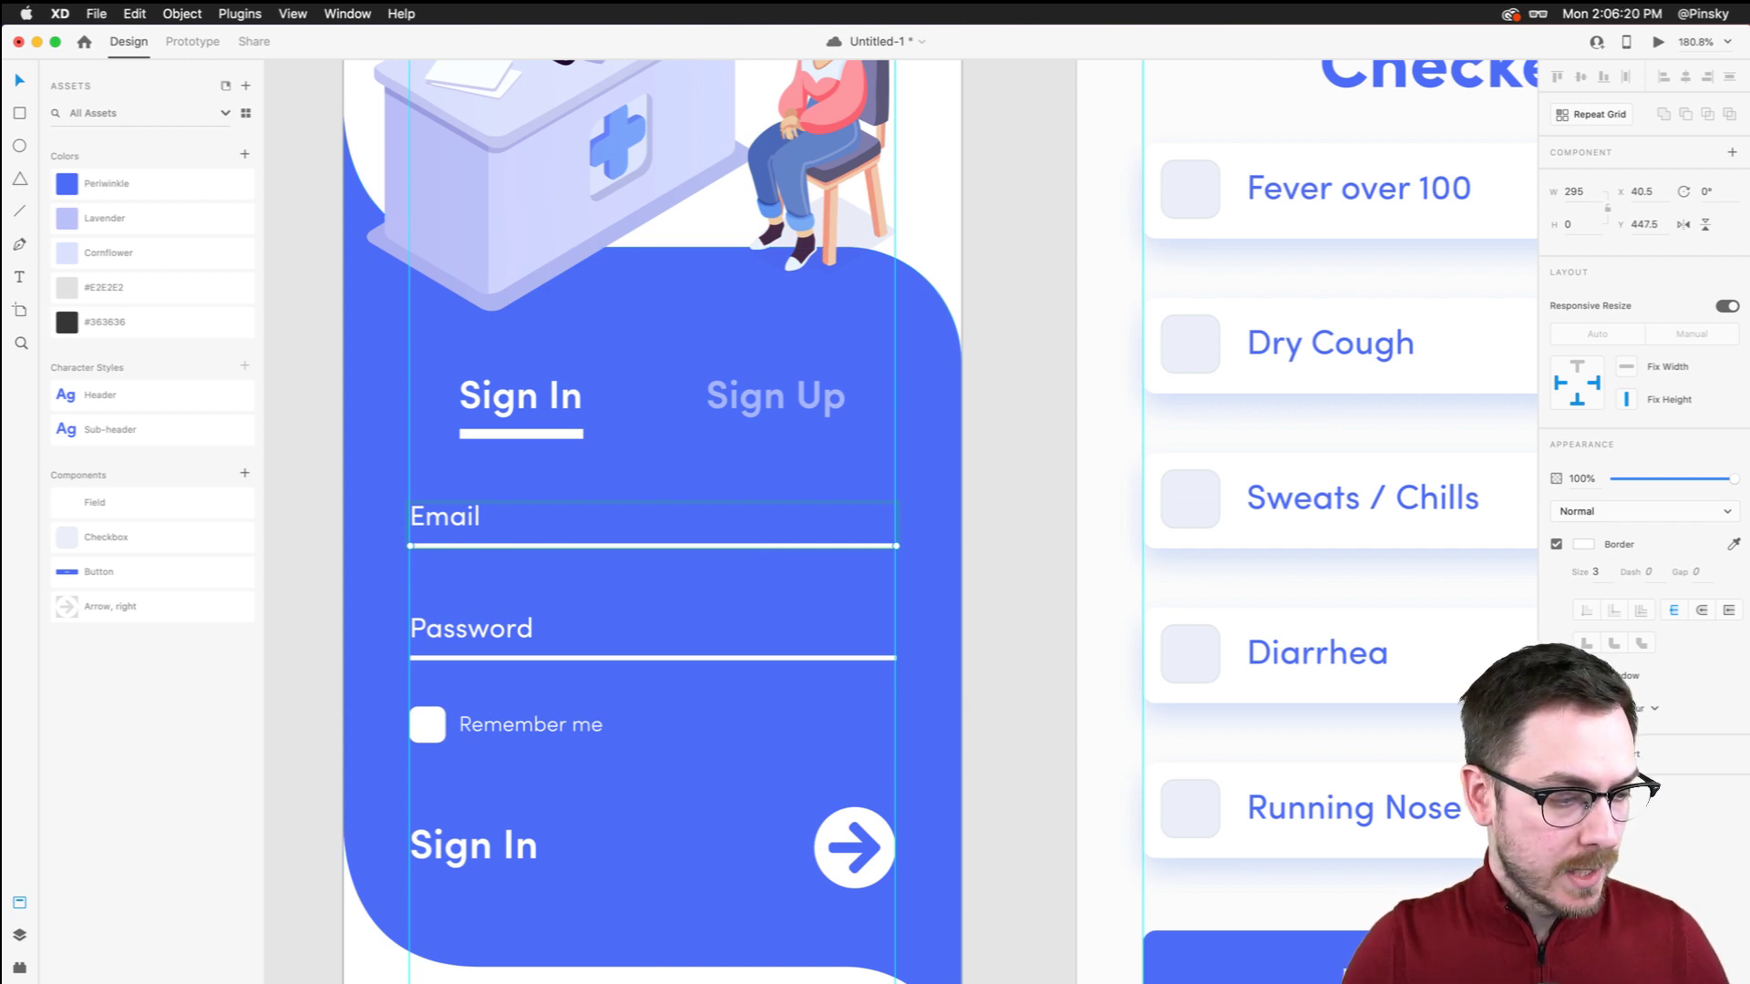
pyautogui.press('super+Tab')
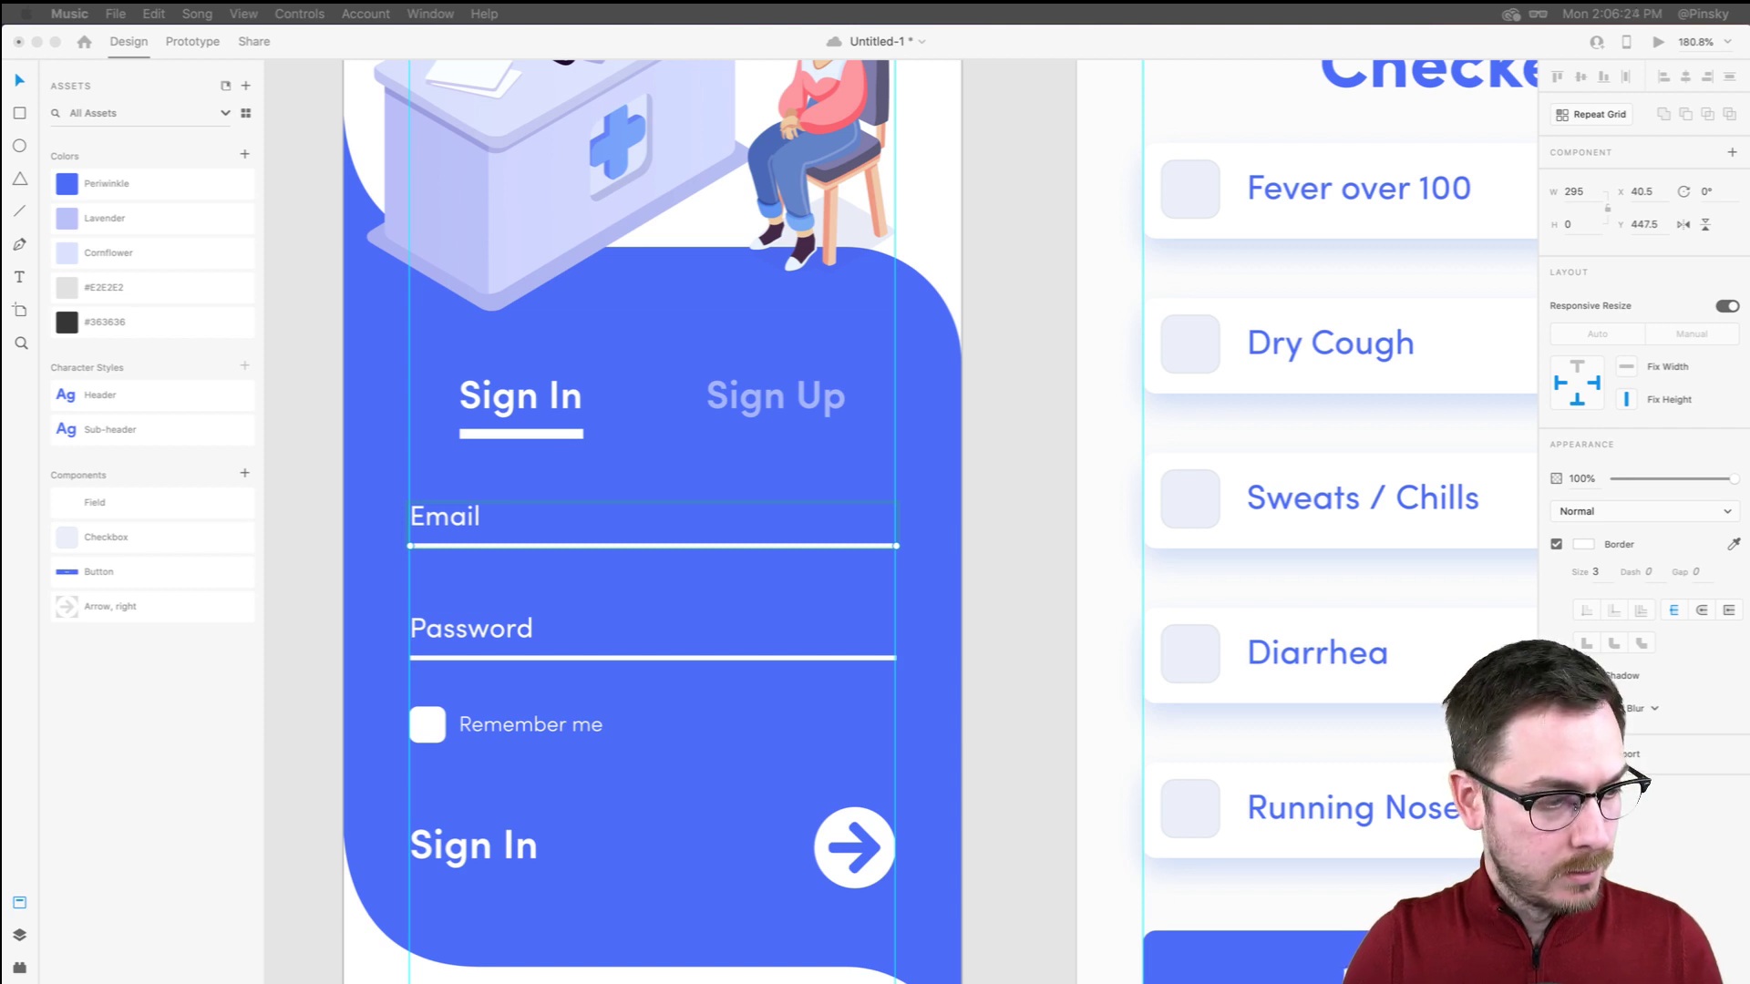
pyautogui.press('super+Tab')
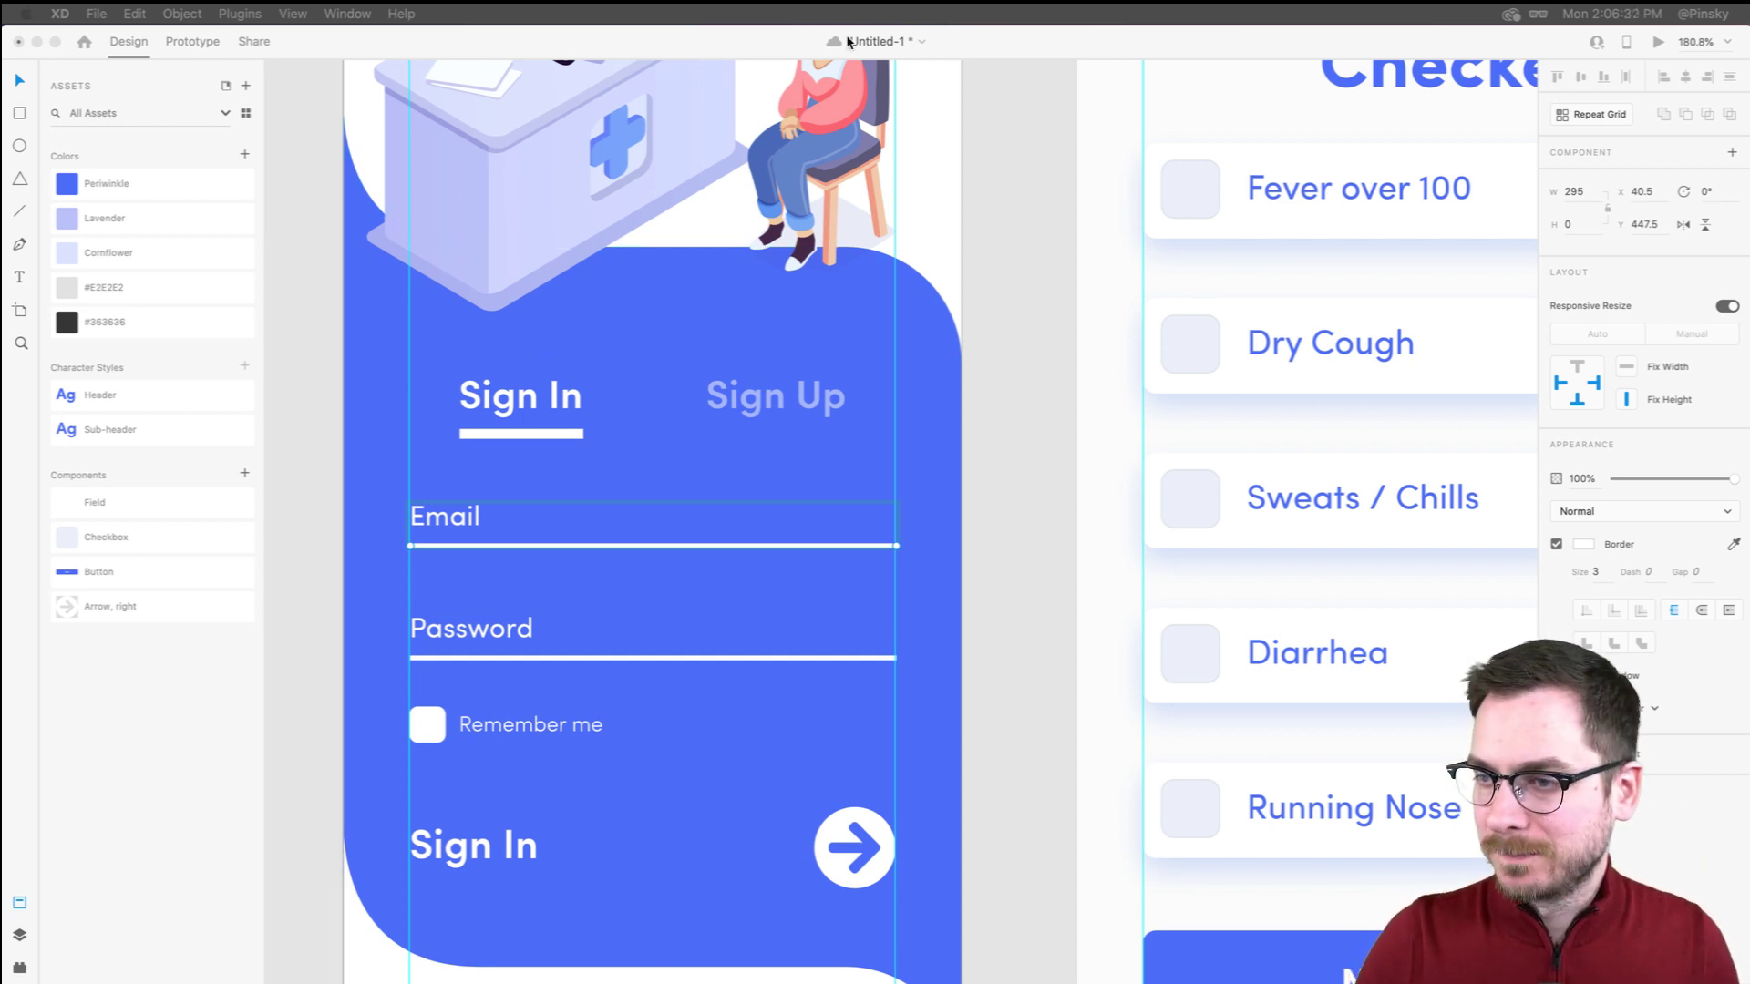
# Save the document
pyautogui.press('super+s')
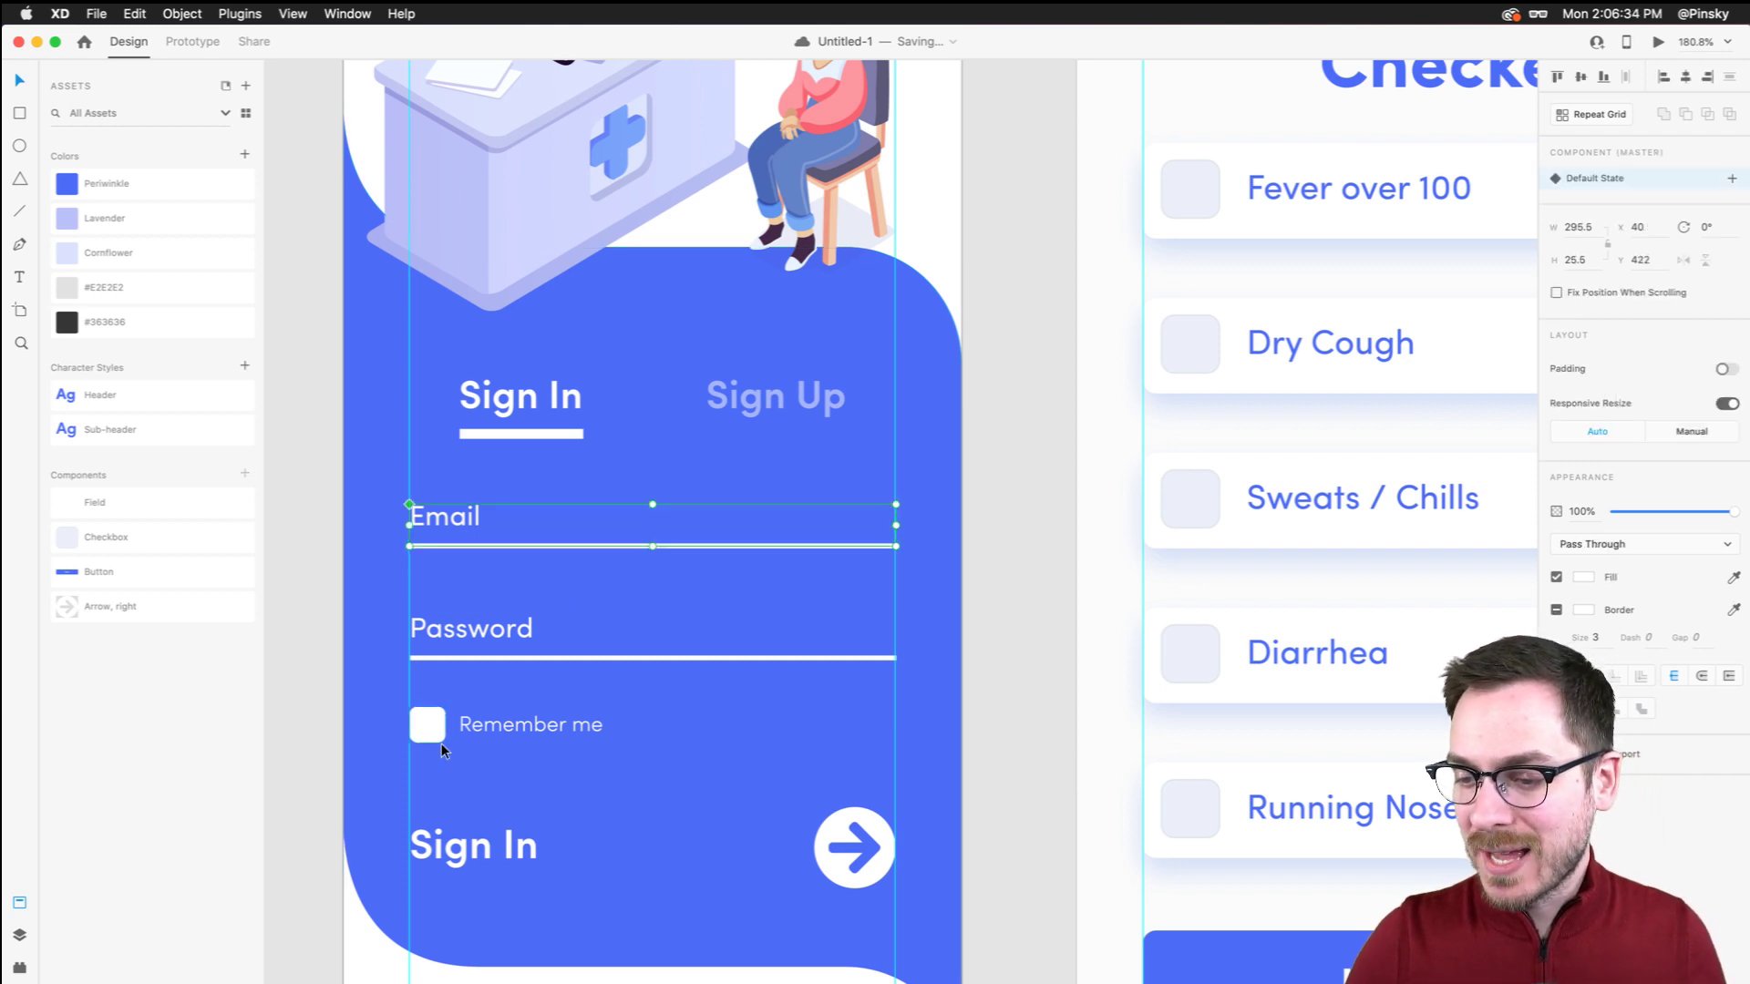
# Turn the white checkbox and its Remember me text into a component named Remember Me
pyautogui.click(432, 724)
pyautogui.keyDown('shift'); pyautogui.click(513, 723); pyautogui.keyUp('shift')
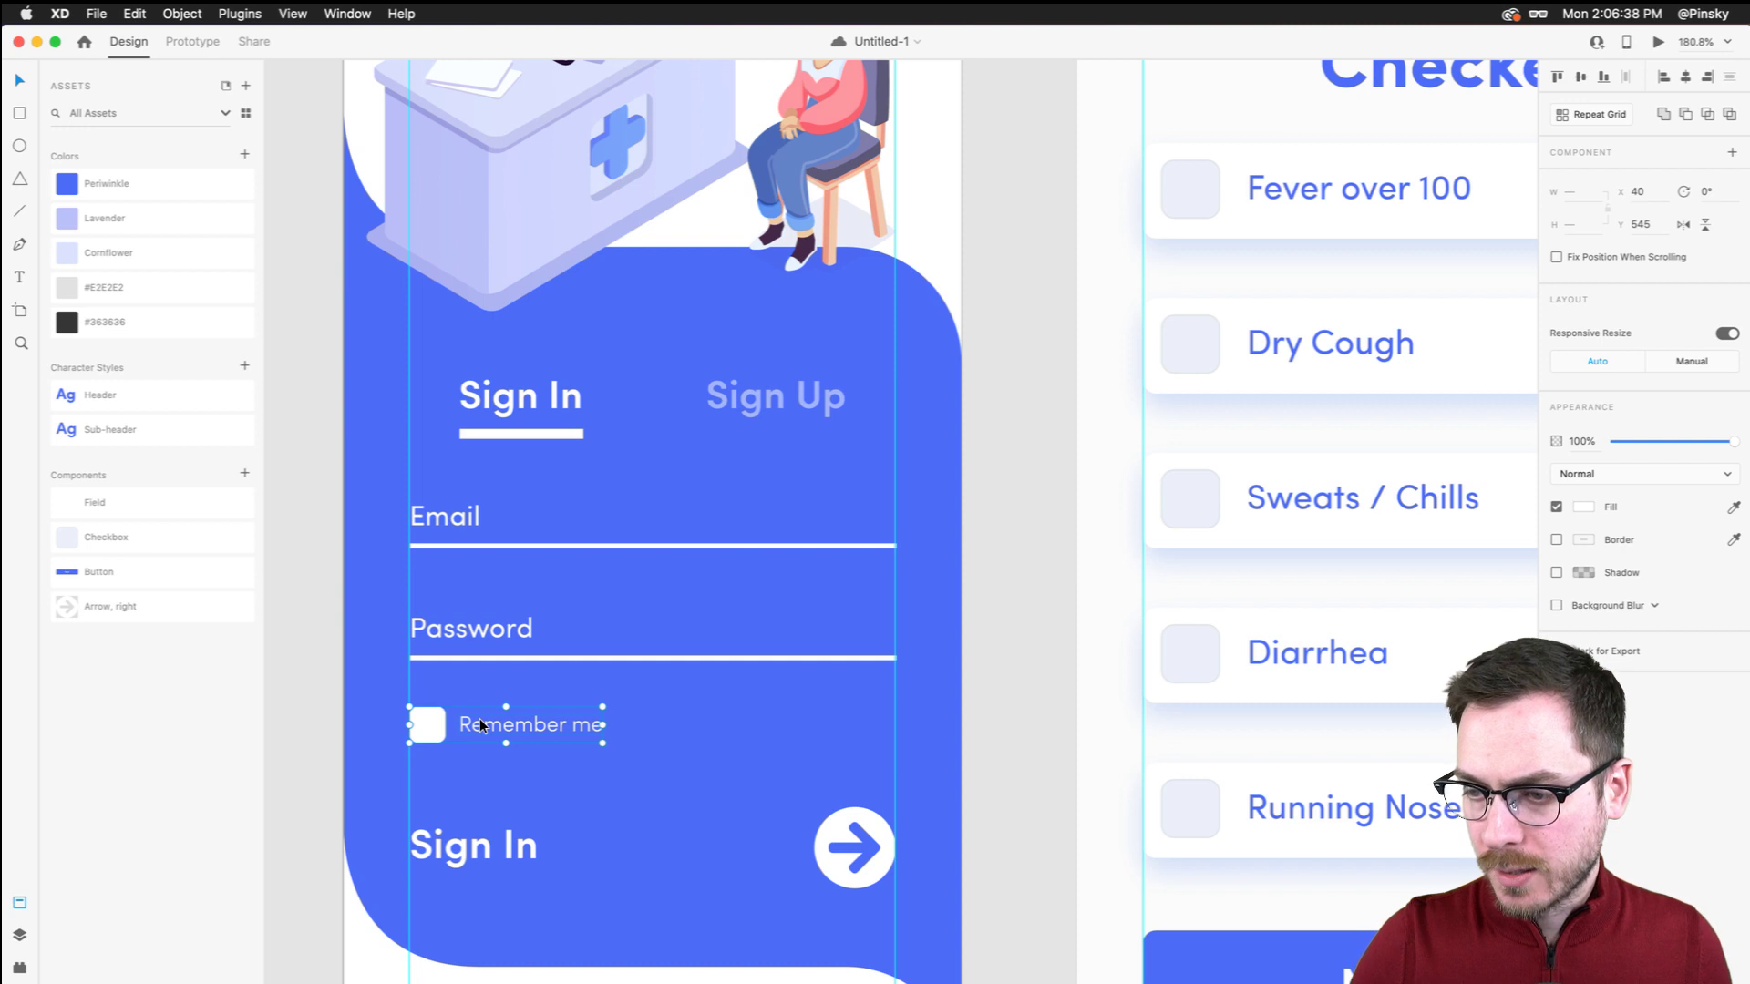
pyautogui.press('super+y')
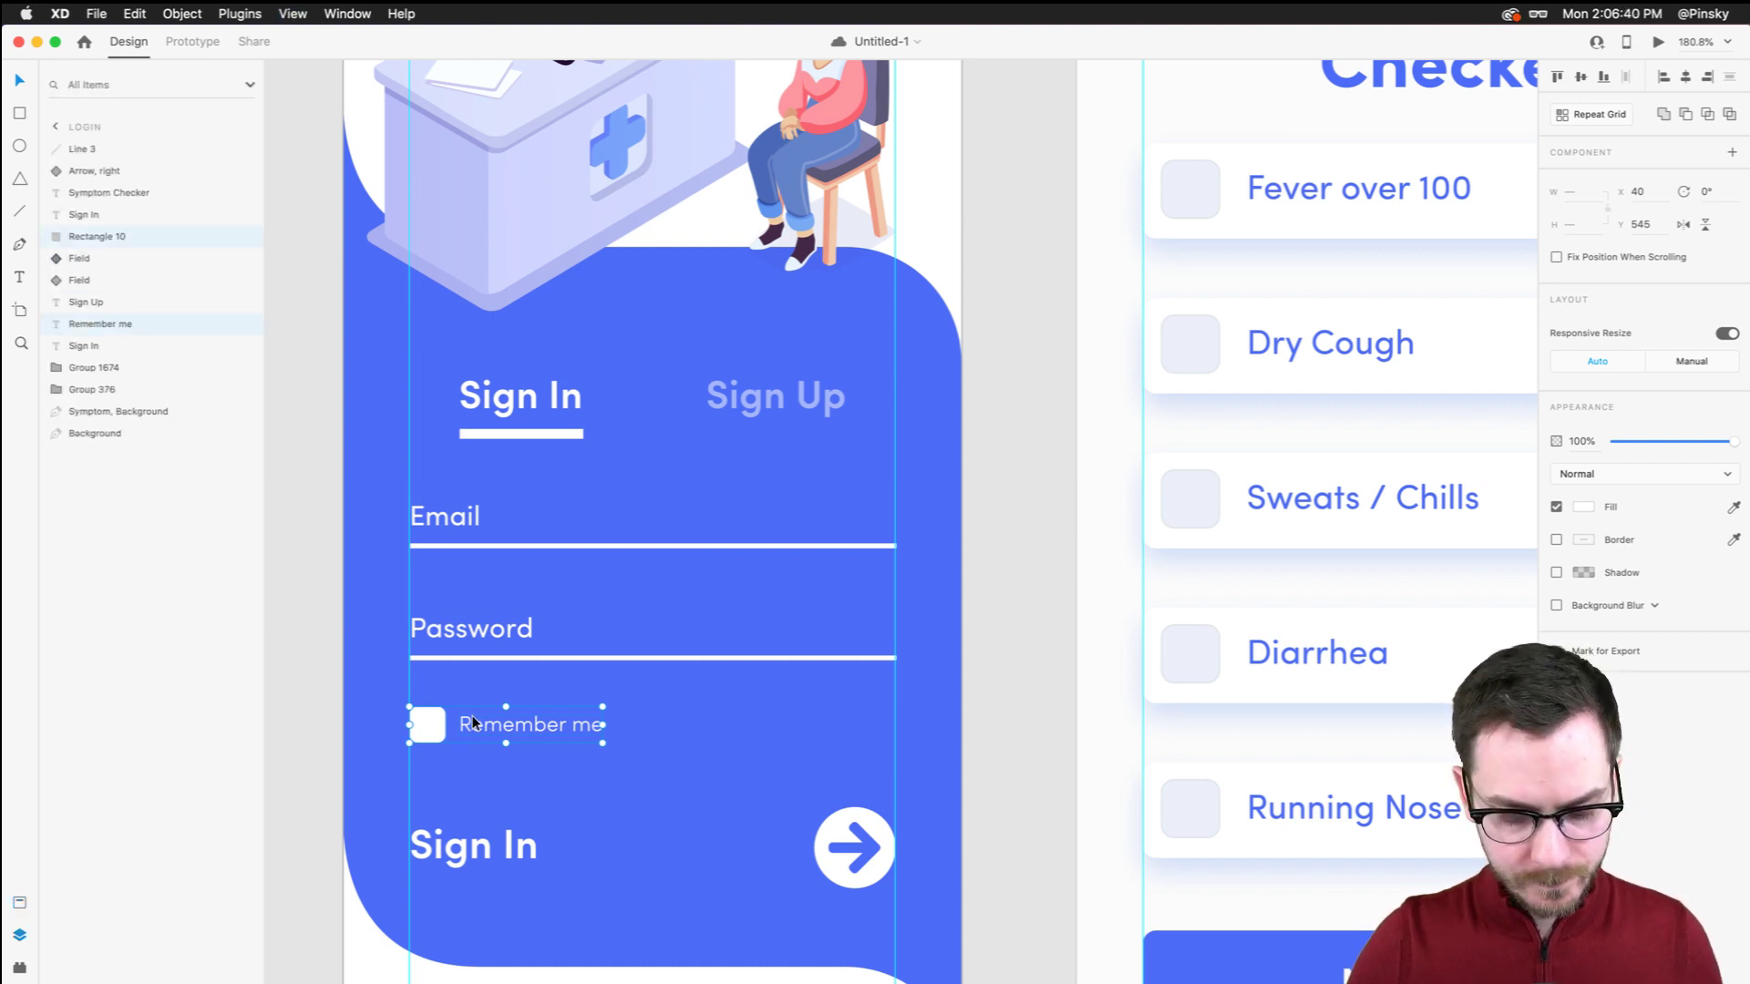
pyautogui.press('super+k')
pyautogui.press('super+shift+y')
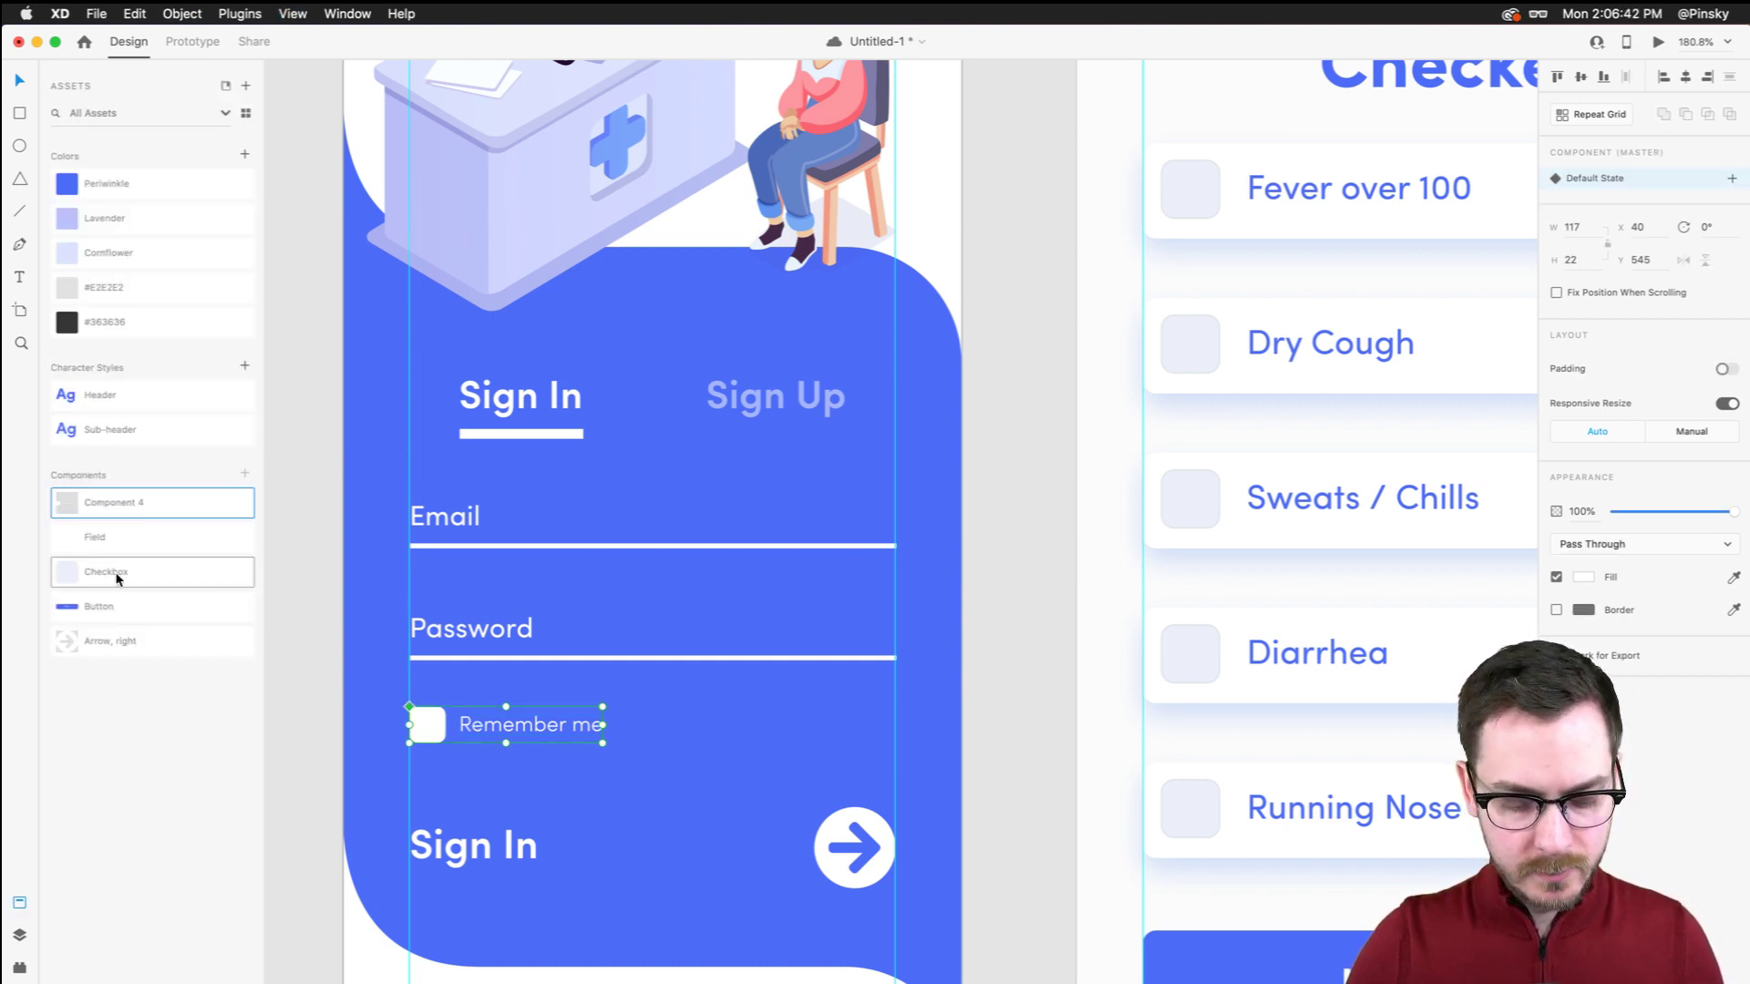
pyautogui.doubleClick(125, 504)
pyautogui.write('Remember')
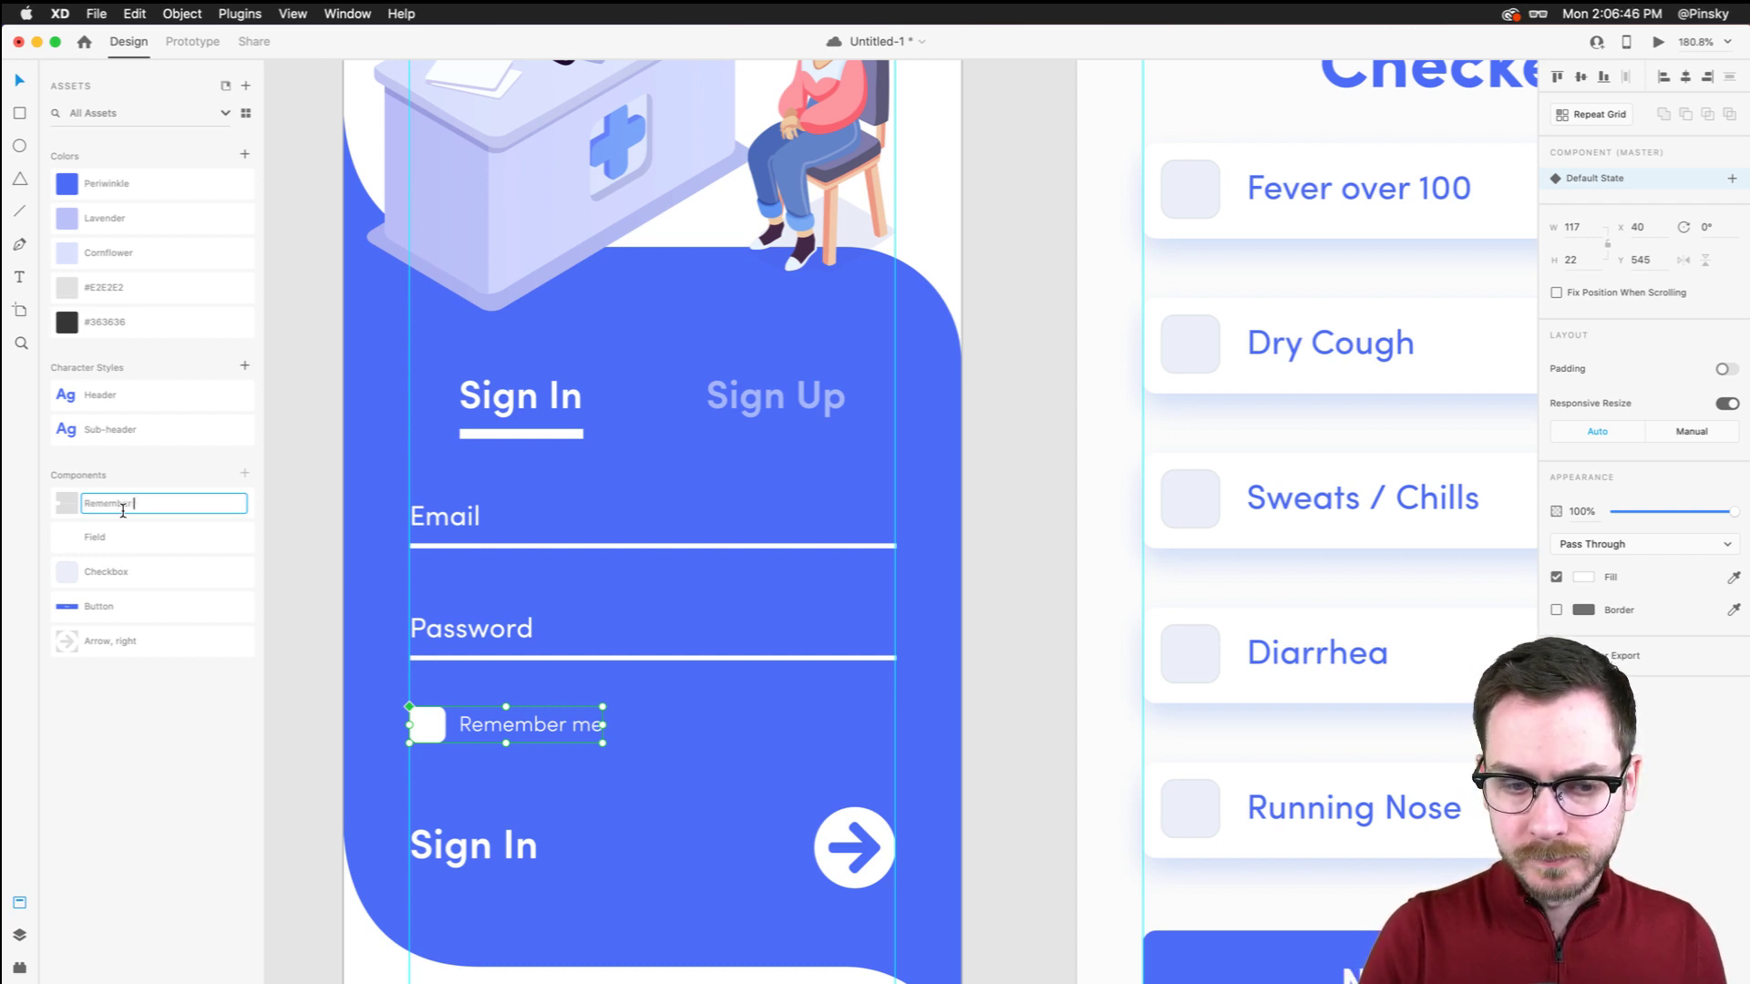
pyautogui.write(' Me')
pyautogui.press('Return')
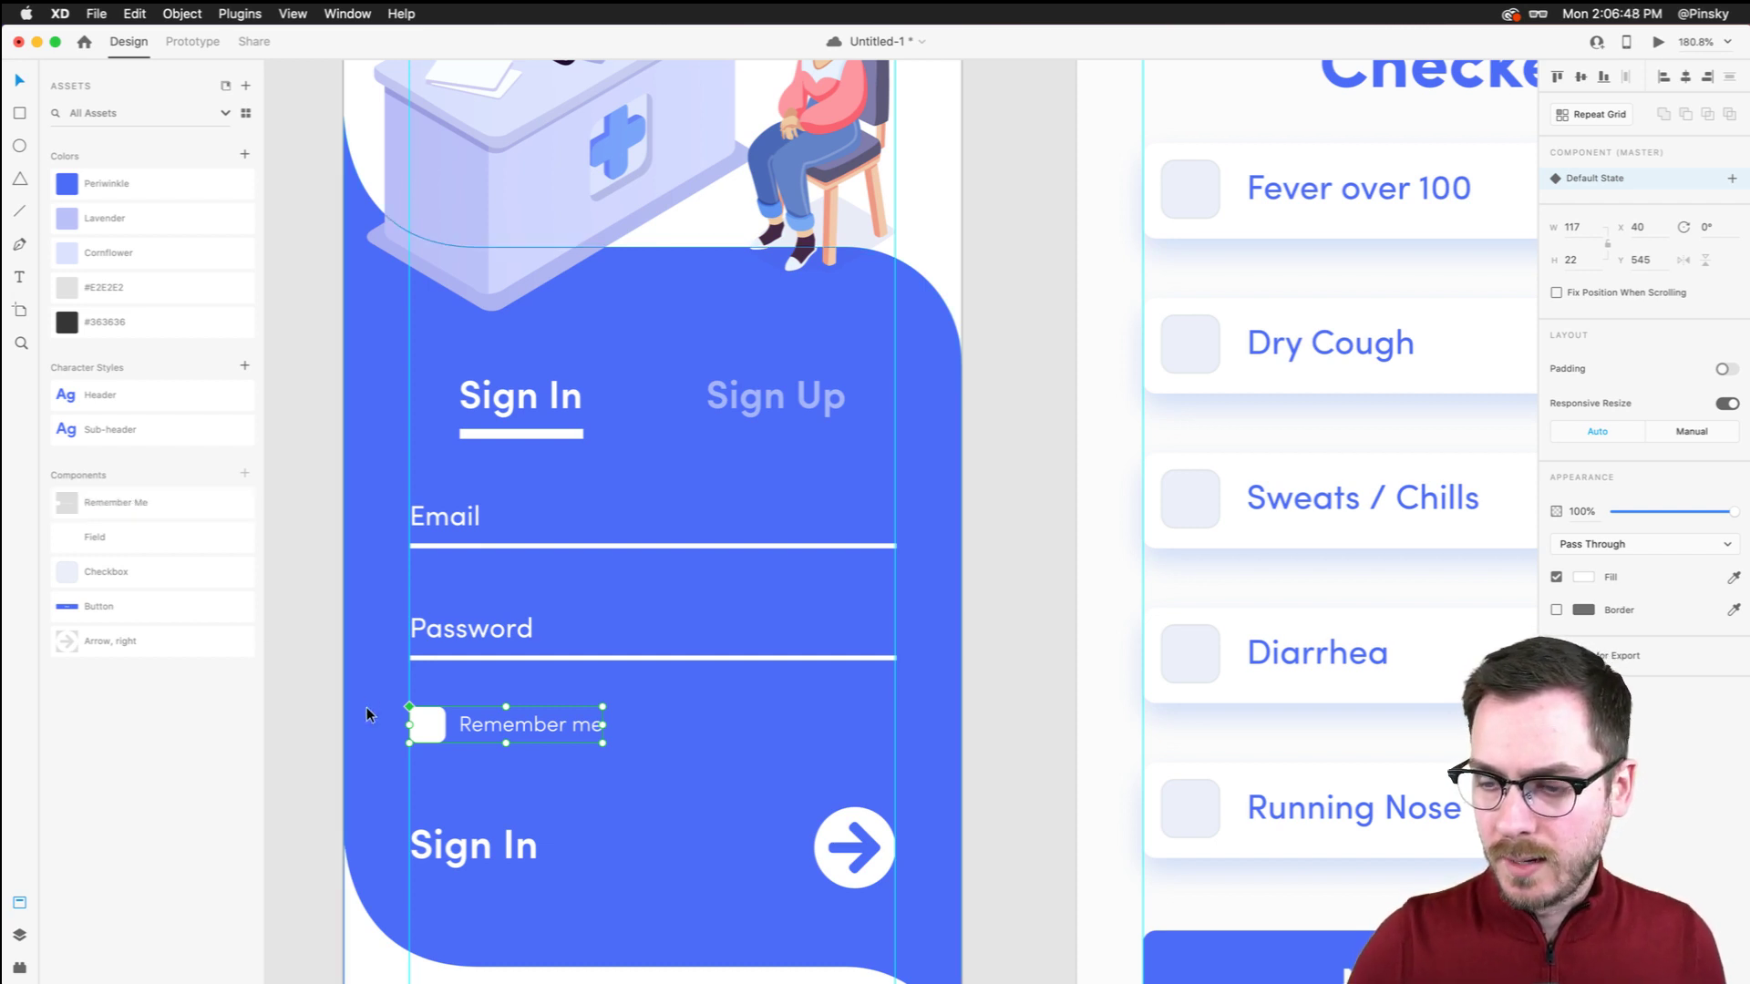
# Add a new state named Checked to the Remember Me component
pyautogui.scroll(5, 367, 713)
pyautogui.scroll(-3, 366, 713)
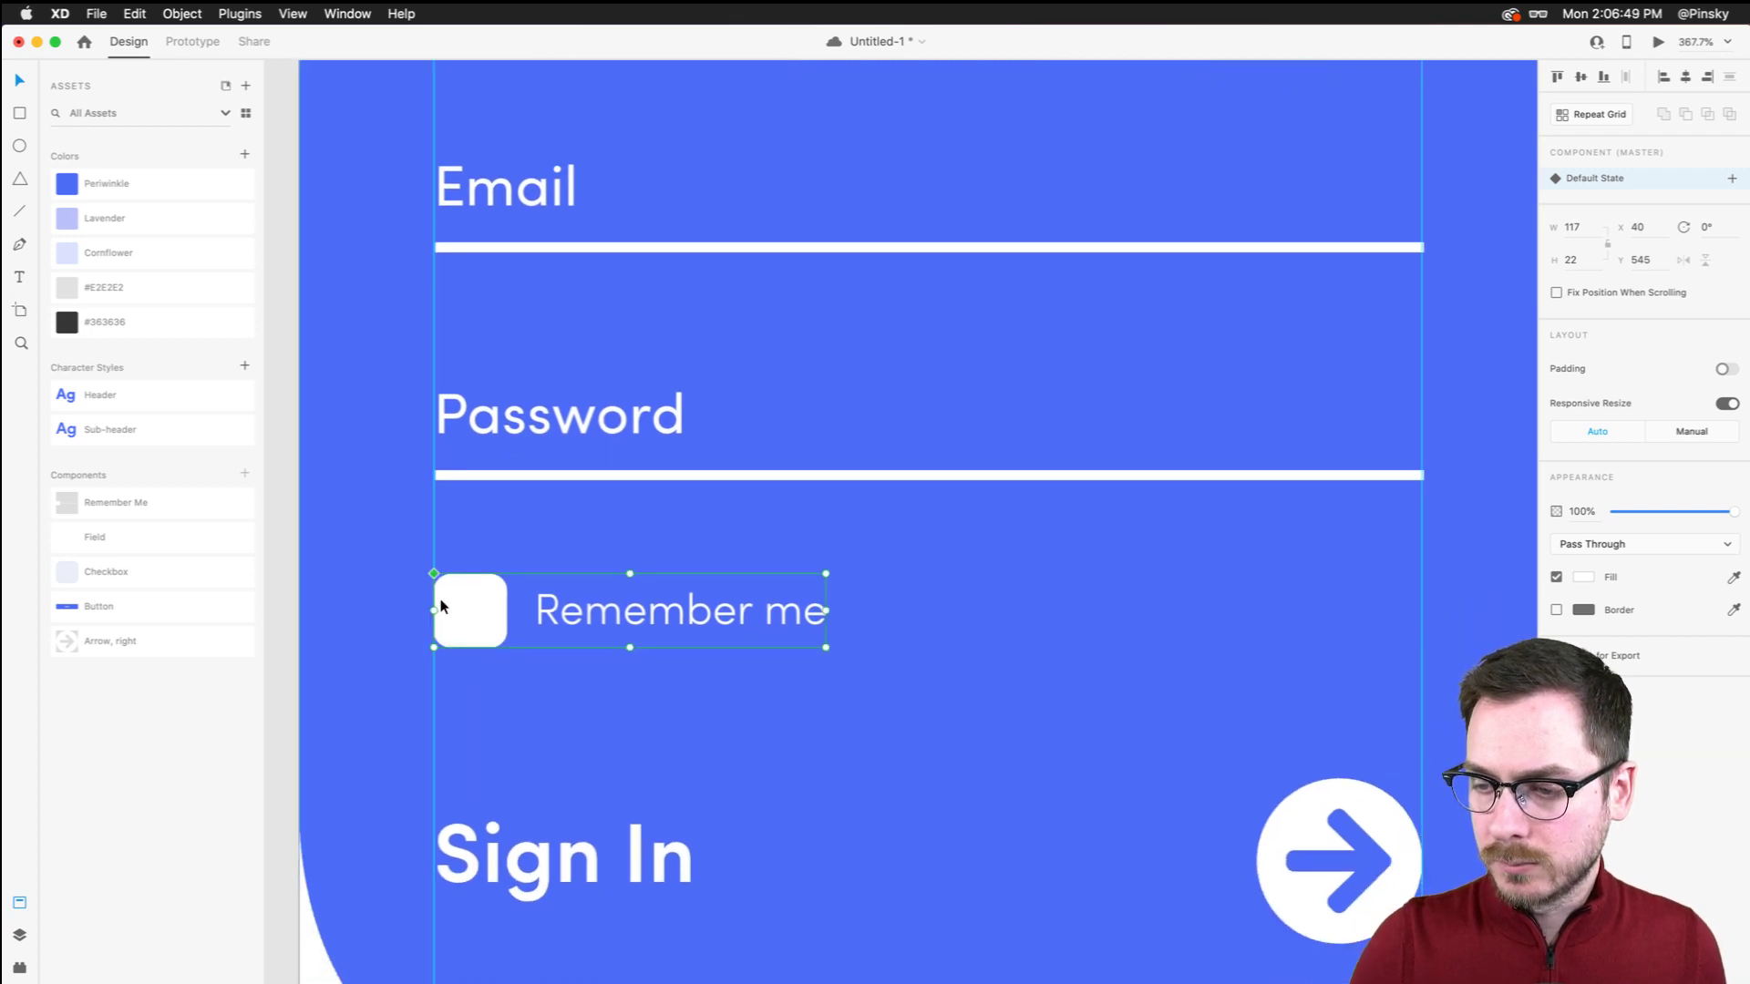
pyautogui.click(1734, 178)
pyautogui.click(1656, 188)
pyautogui.write('O')
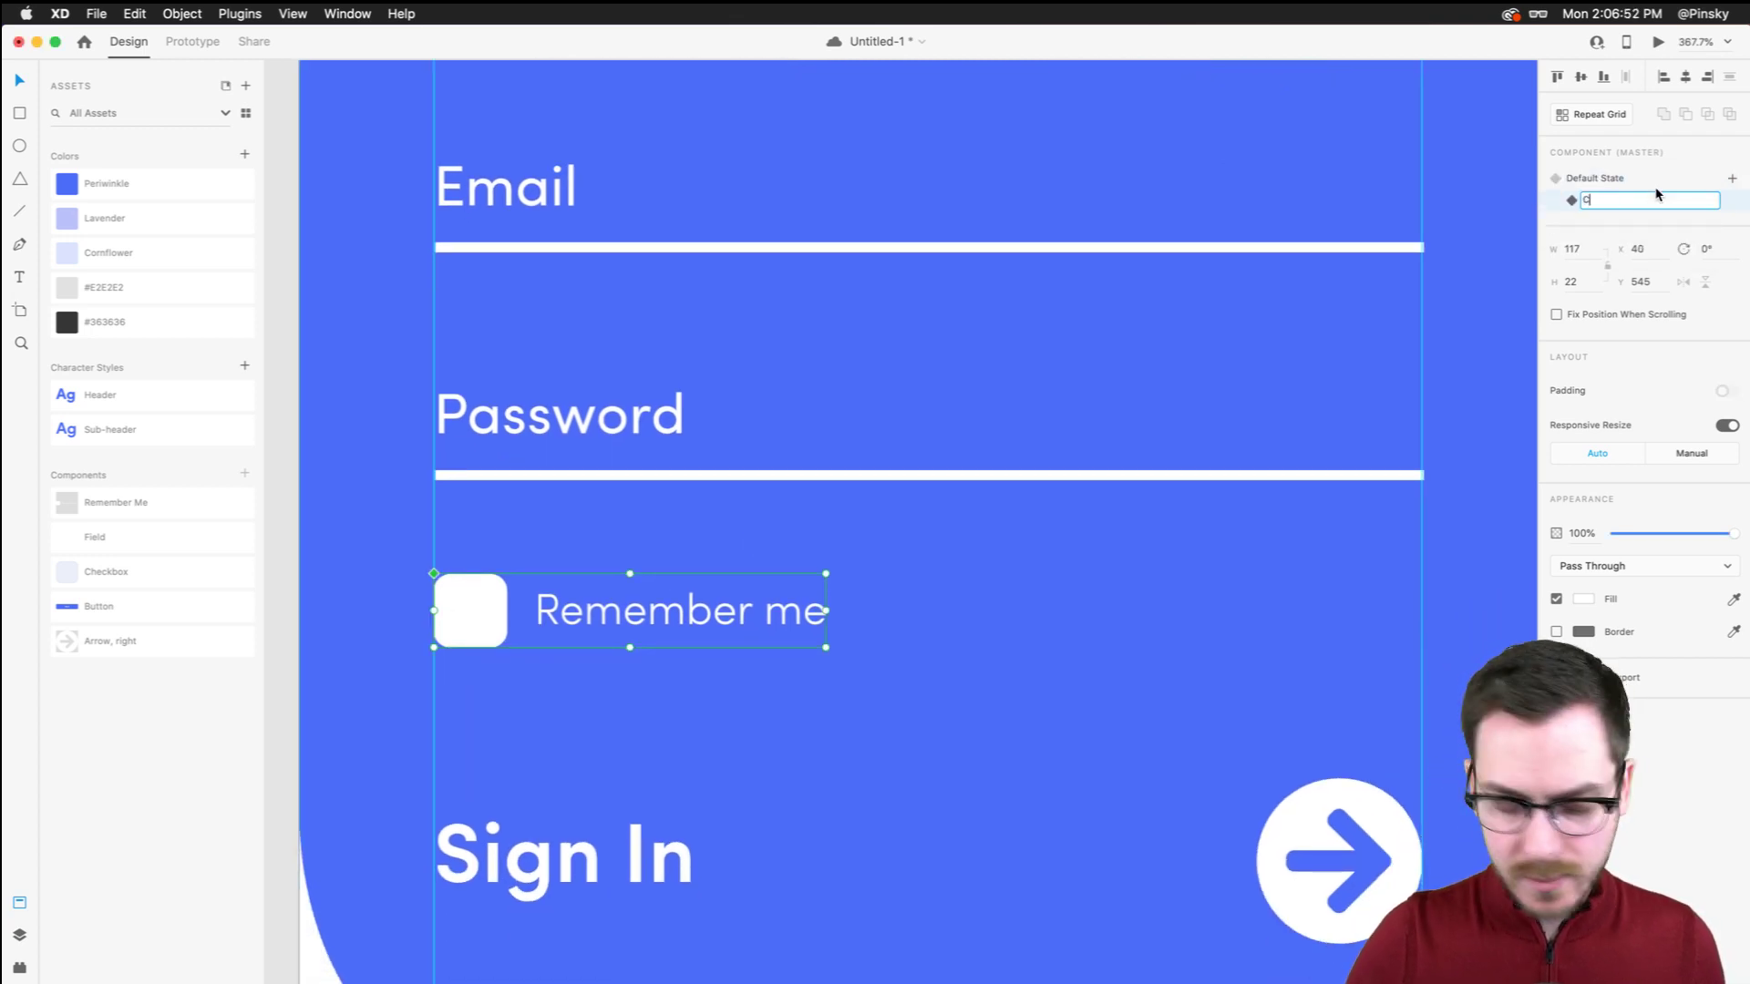
pyautogui.write('hecked')
pyautogui.press('Return')
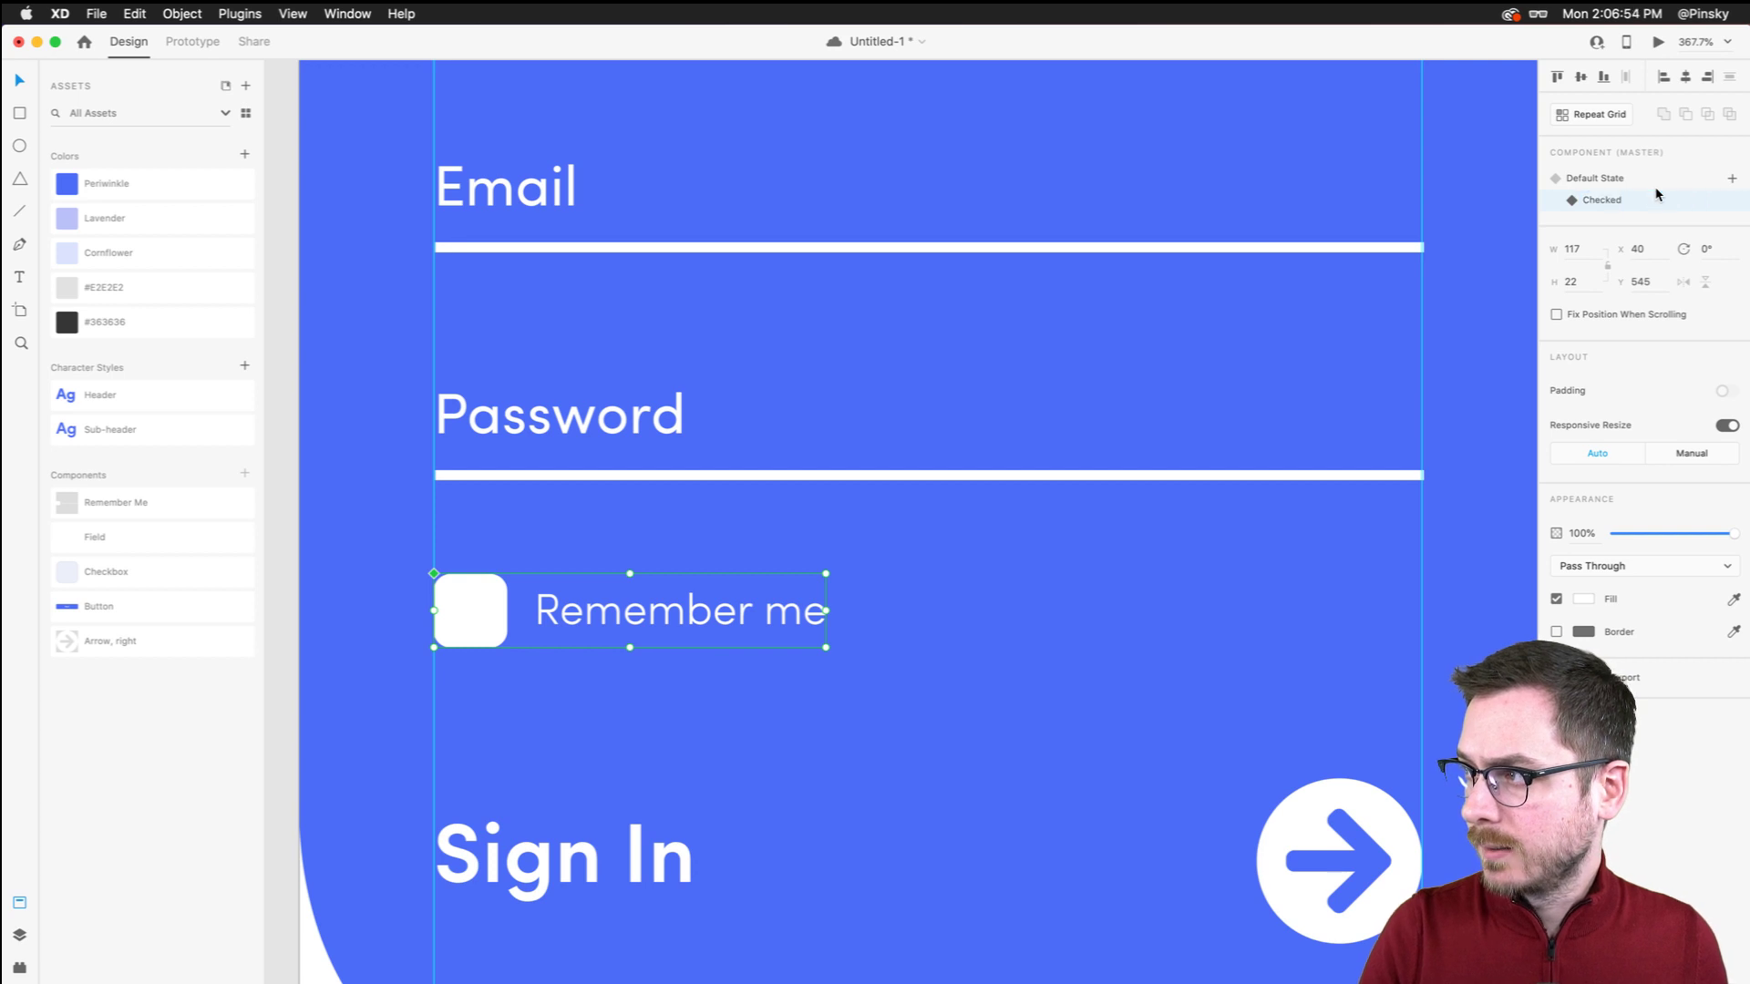
# Place the Awesome check icon from Icons 4 Design inside the Checked state's white box and fill it with the background blue
pyautogui.doubleClick(472, 613)
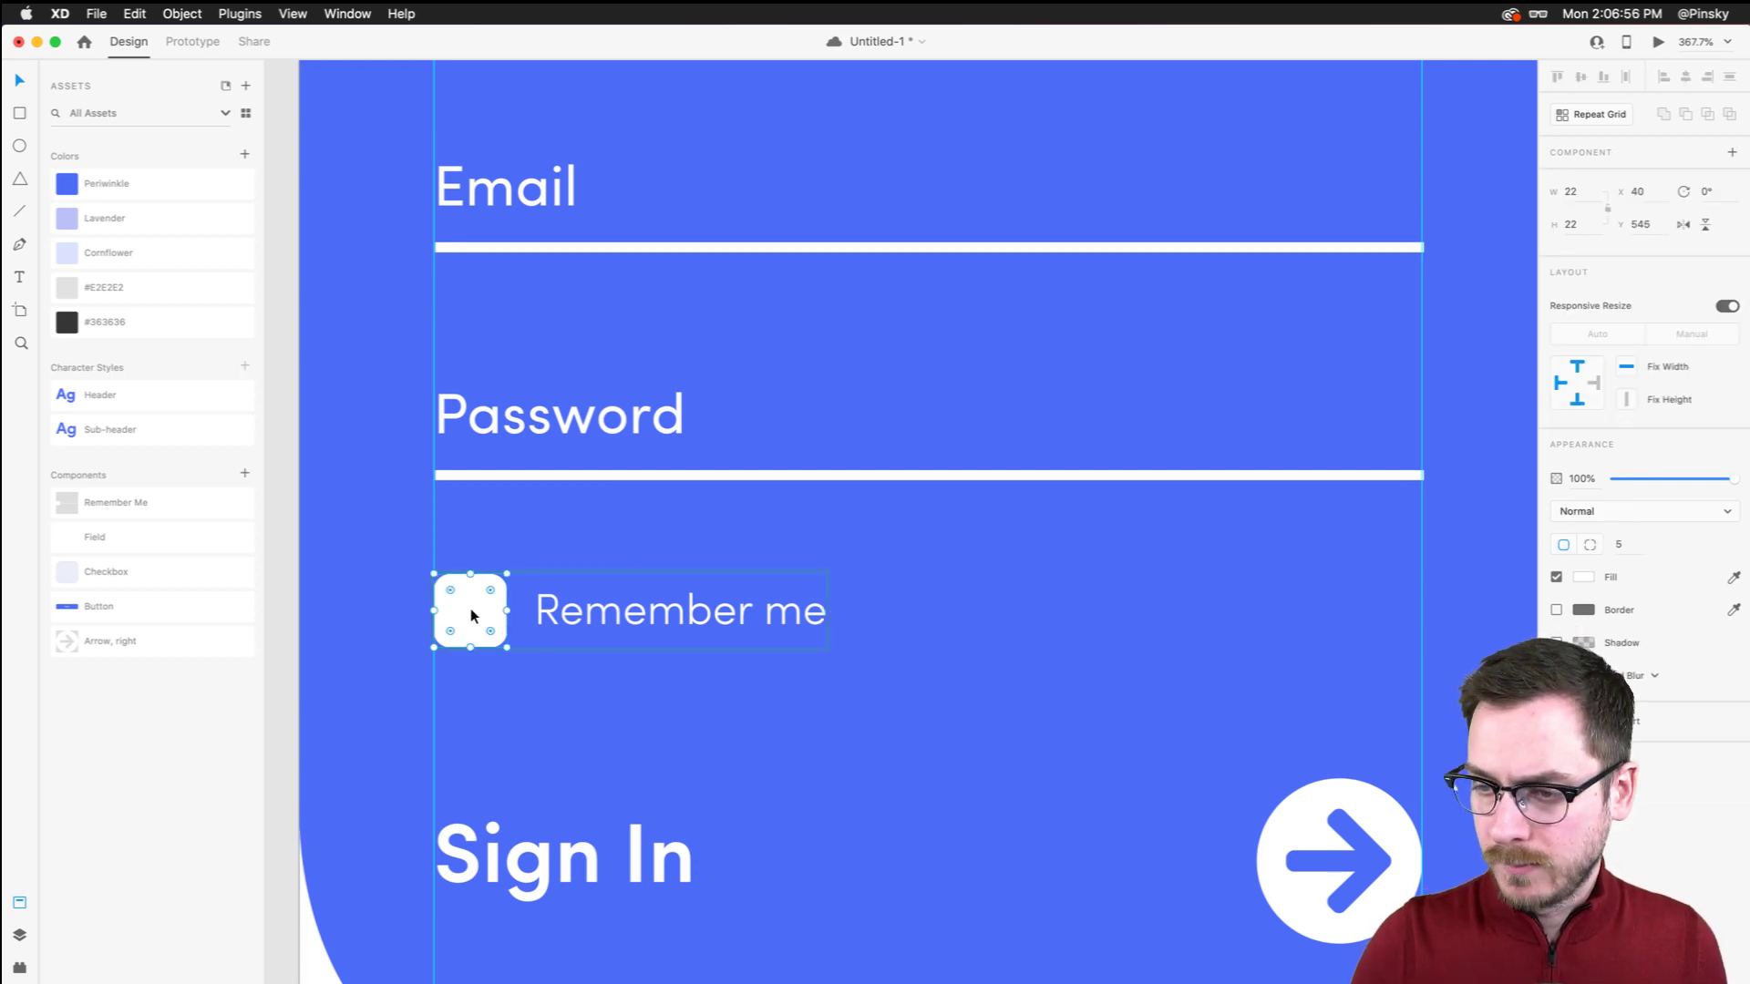
pyautogui.press('super+alt+p')
pyautogui.moveTo(195, 353); pyautogui.dragTo(482, 611)
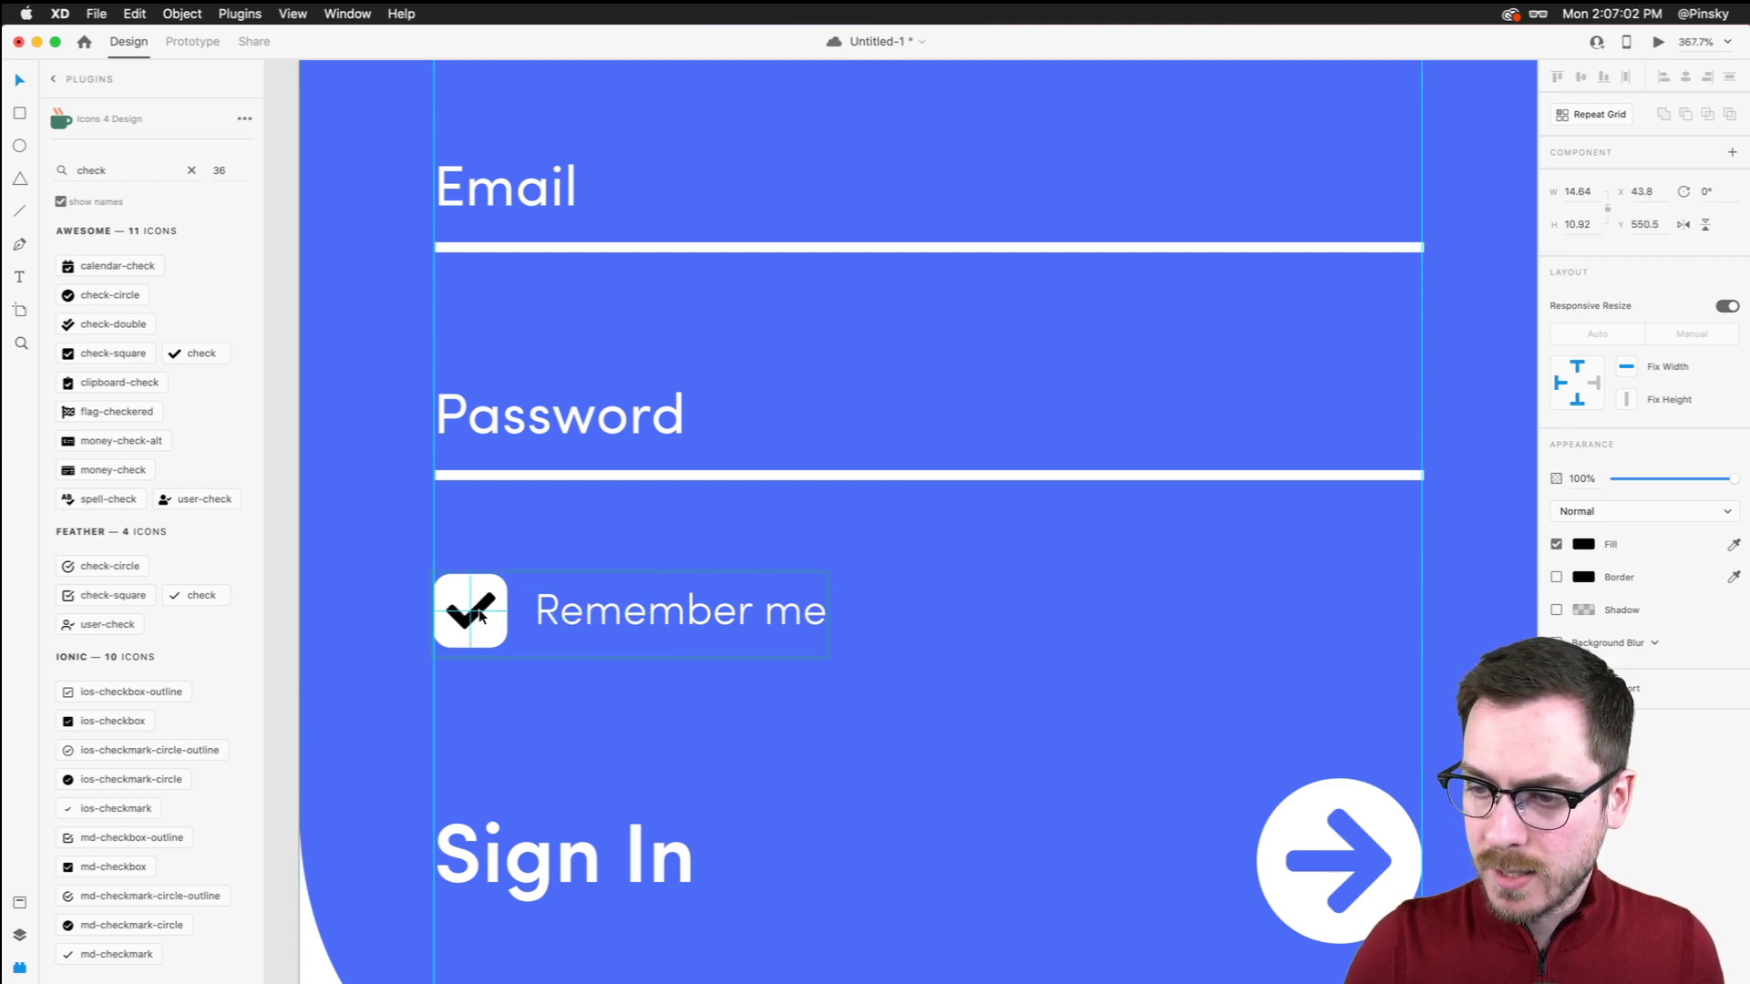
pyautogui.click(562, 555)
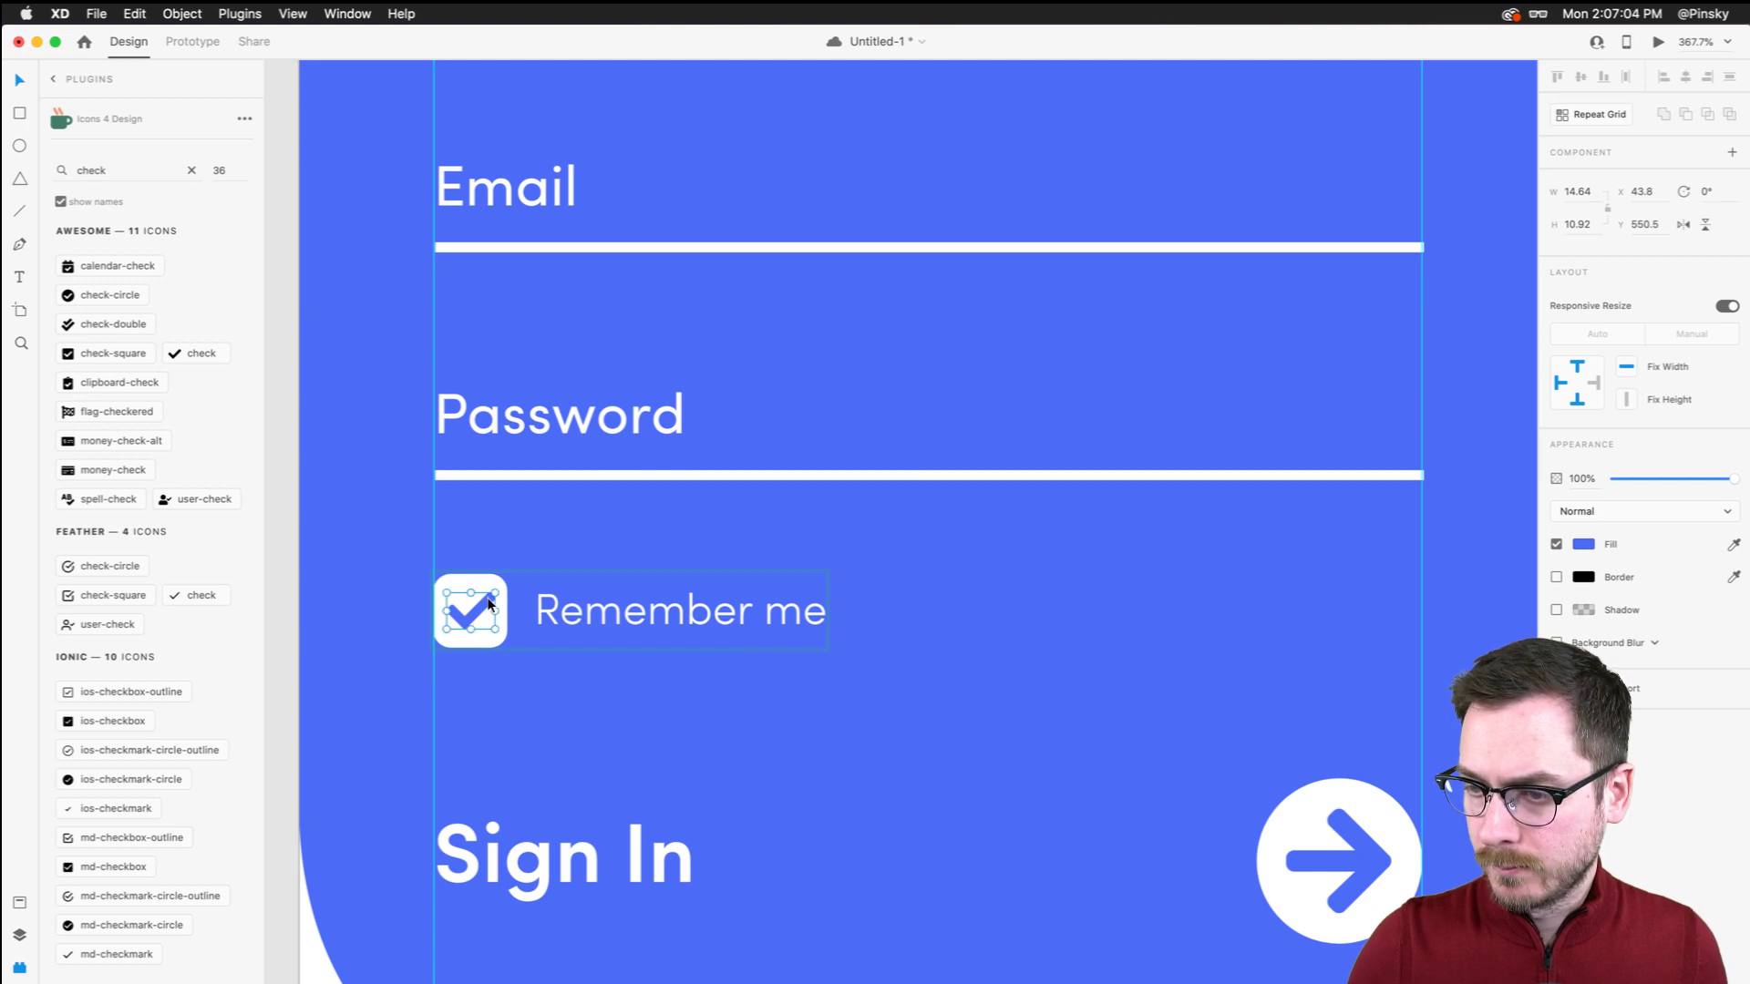
pyautogui.press('Escape')
pyautogui.click(1631, 181)
pyautogui.click(1612, 201)
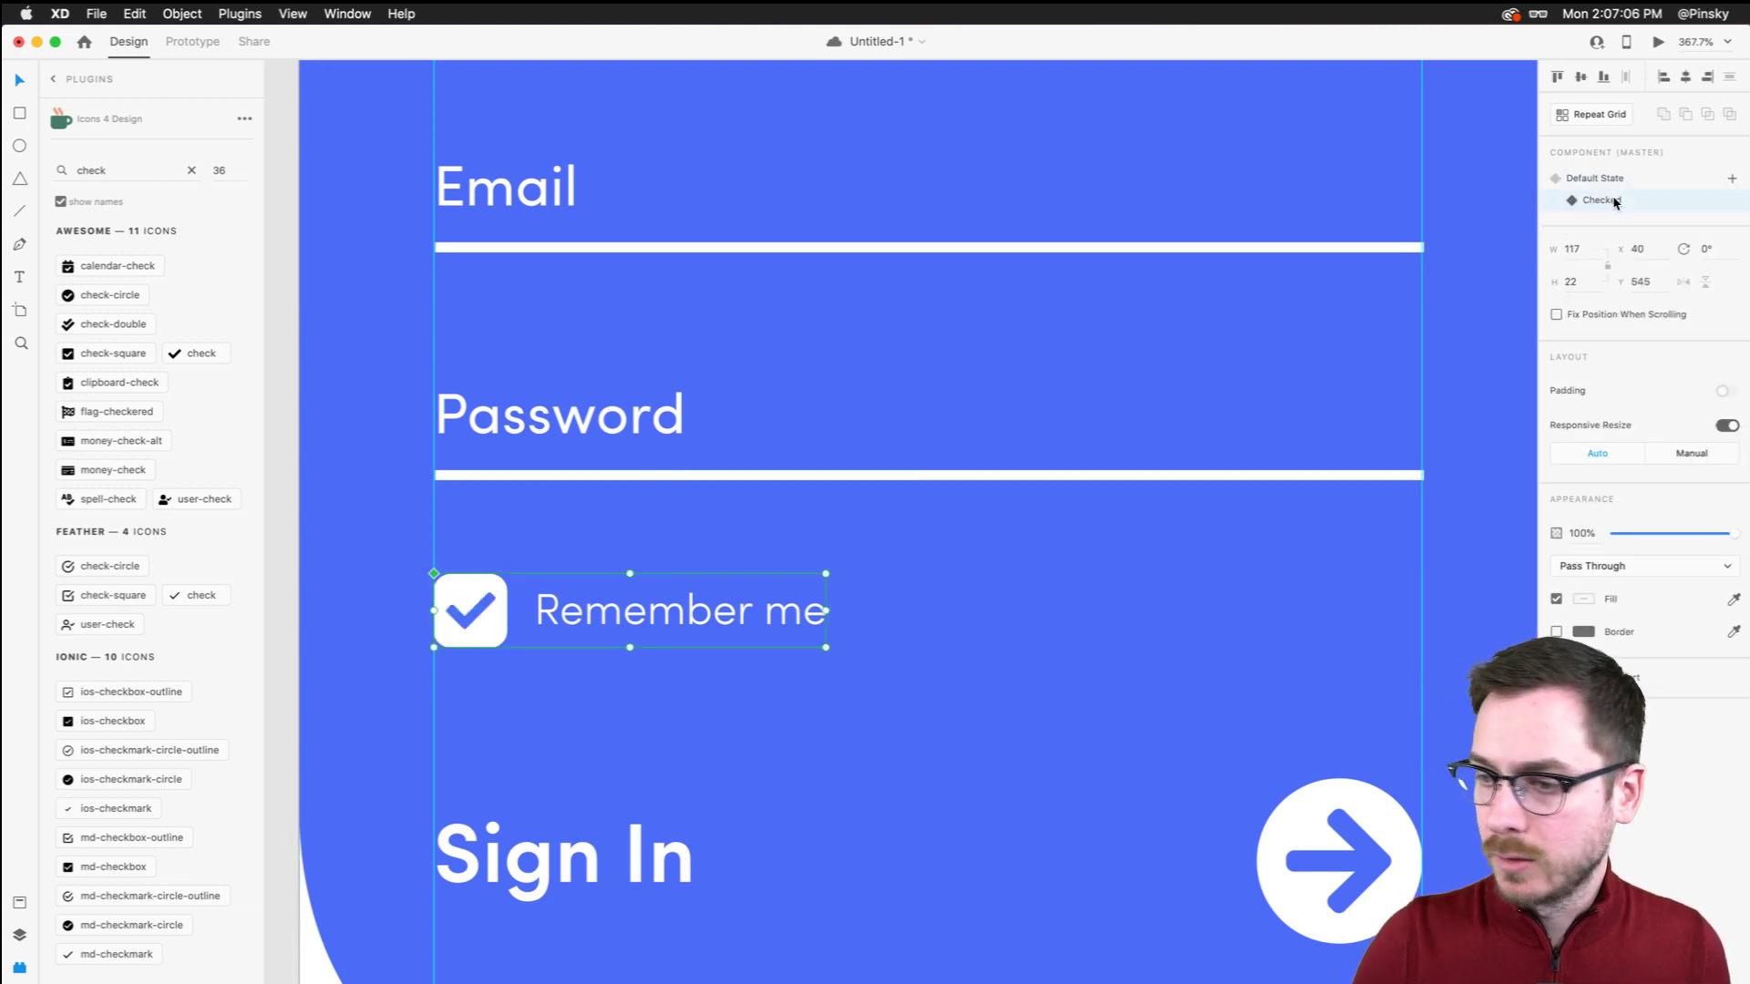
# Add a Tap interaction to the Remember Me component's Default State, with a Transition to the Checked state
pyautogui.click(1603, 180)
pyautogui.click(191, 41)
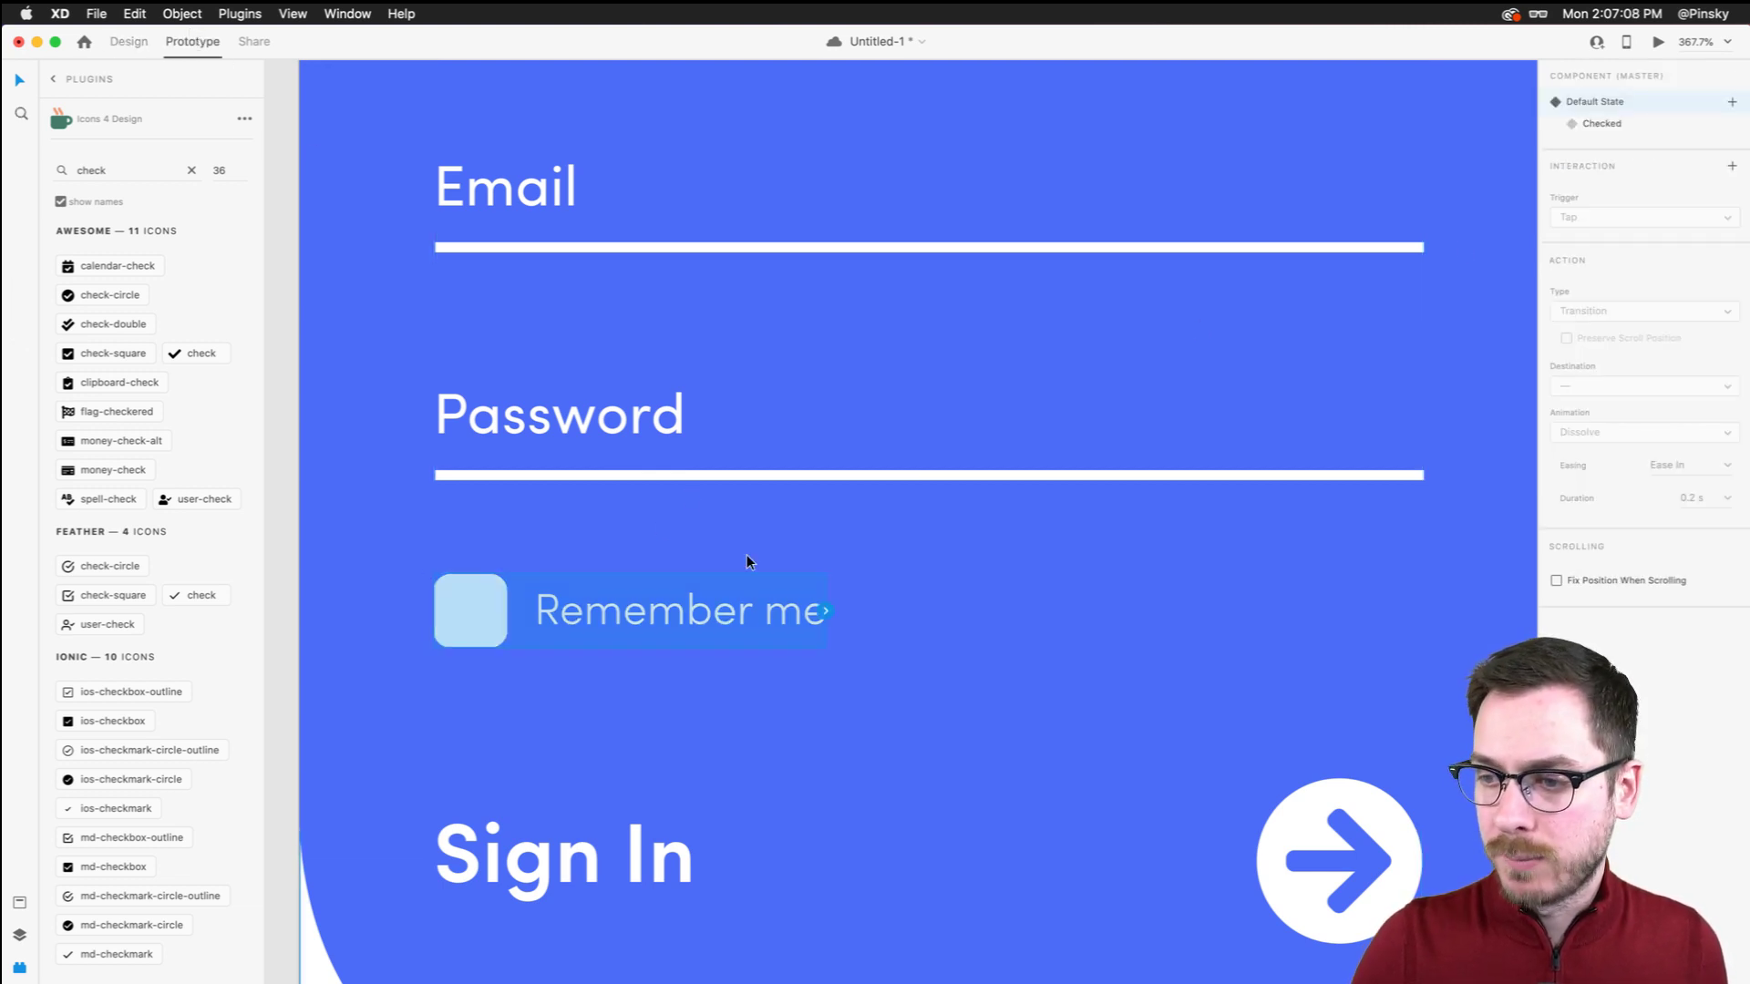
pyautogui.click(824, 606)
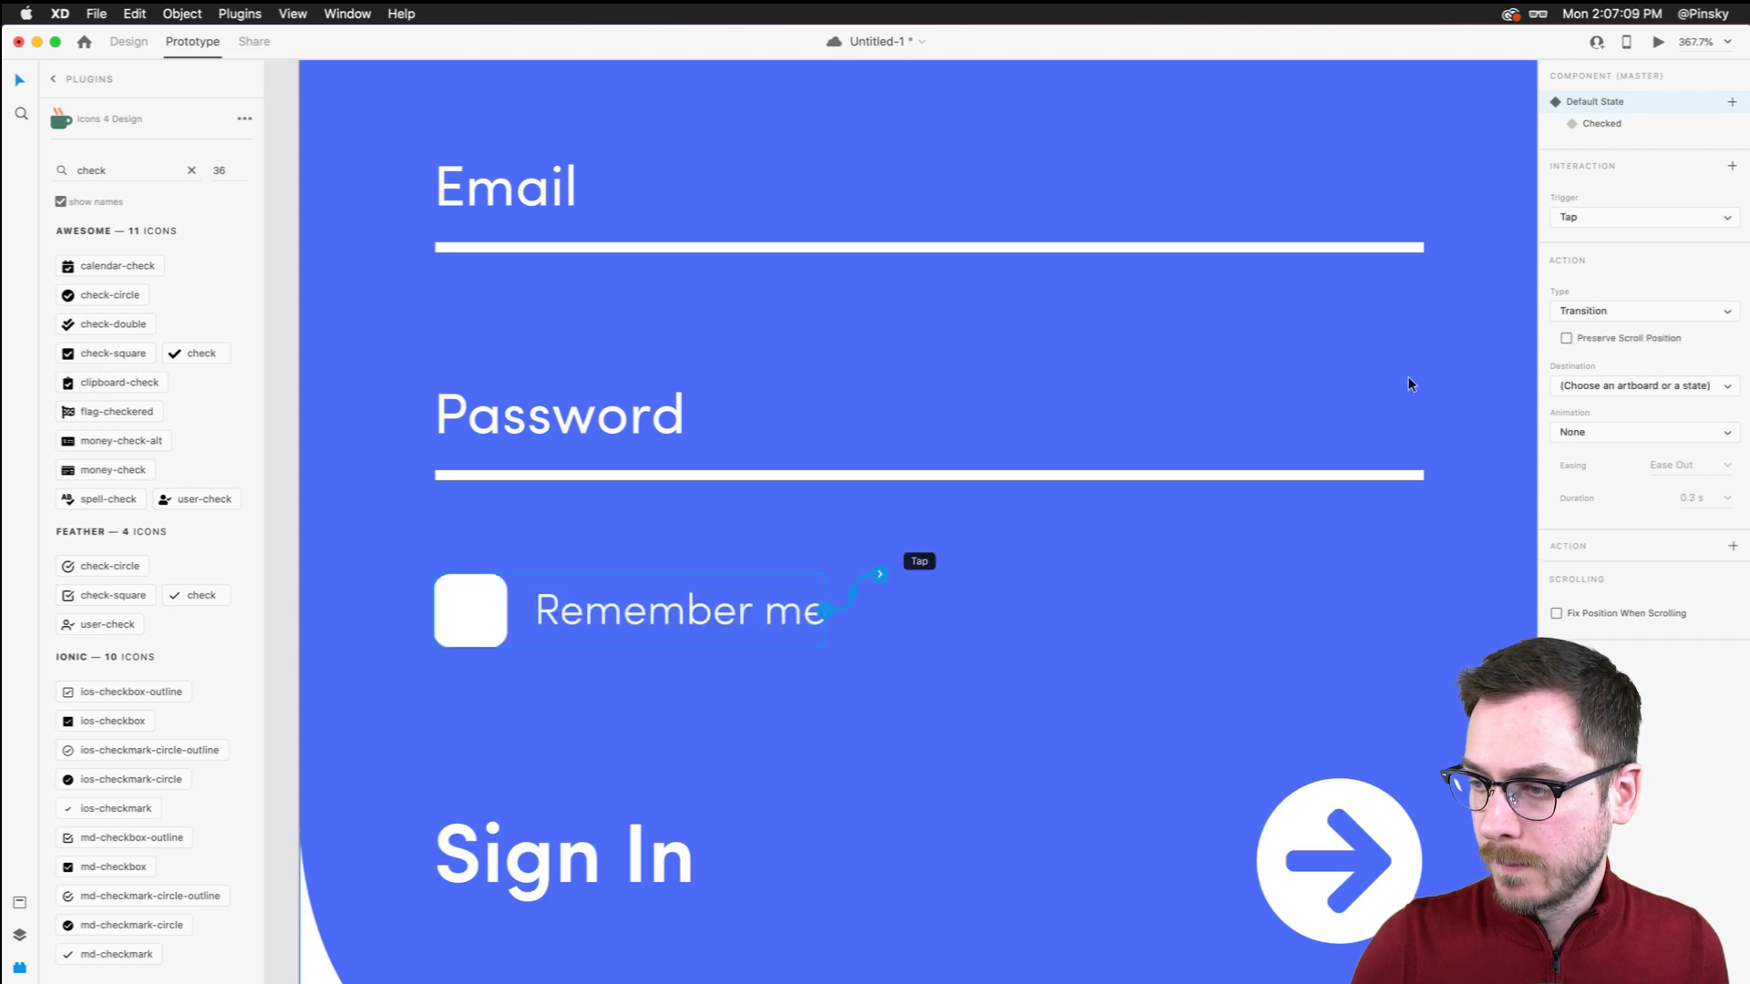
pyautogui.click(1609, 390)
pyautogui.click(1590, 430)
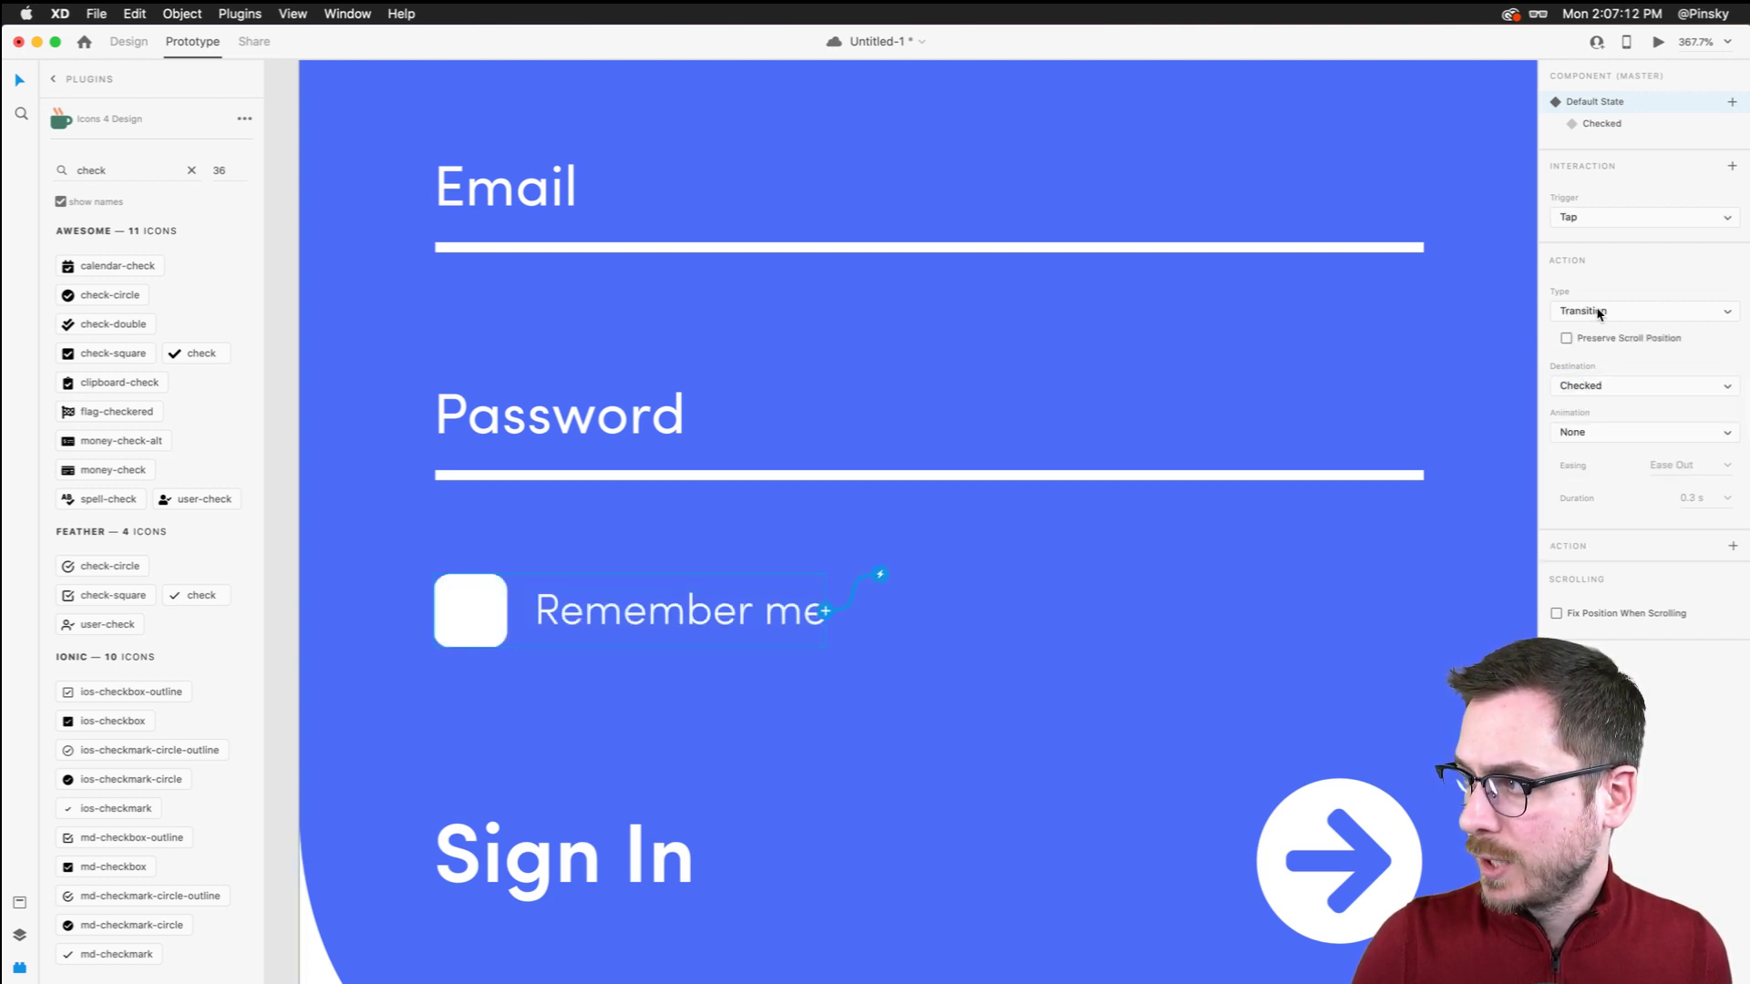
pyautogui.click(1596, 314)
pyautogui.click(1597, 311)
# Add a Tap interaction to the Checked state that transitions back to Default State
pyautogui.click(1605, 124)
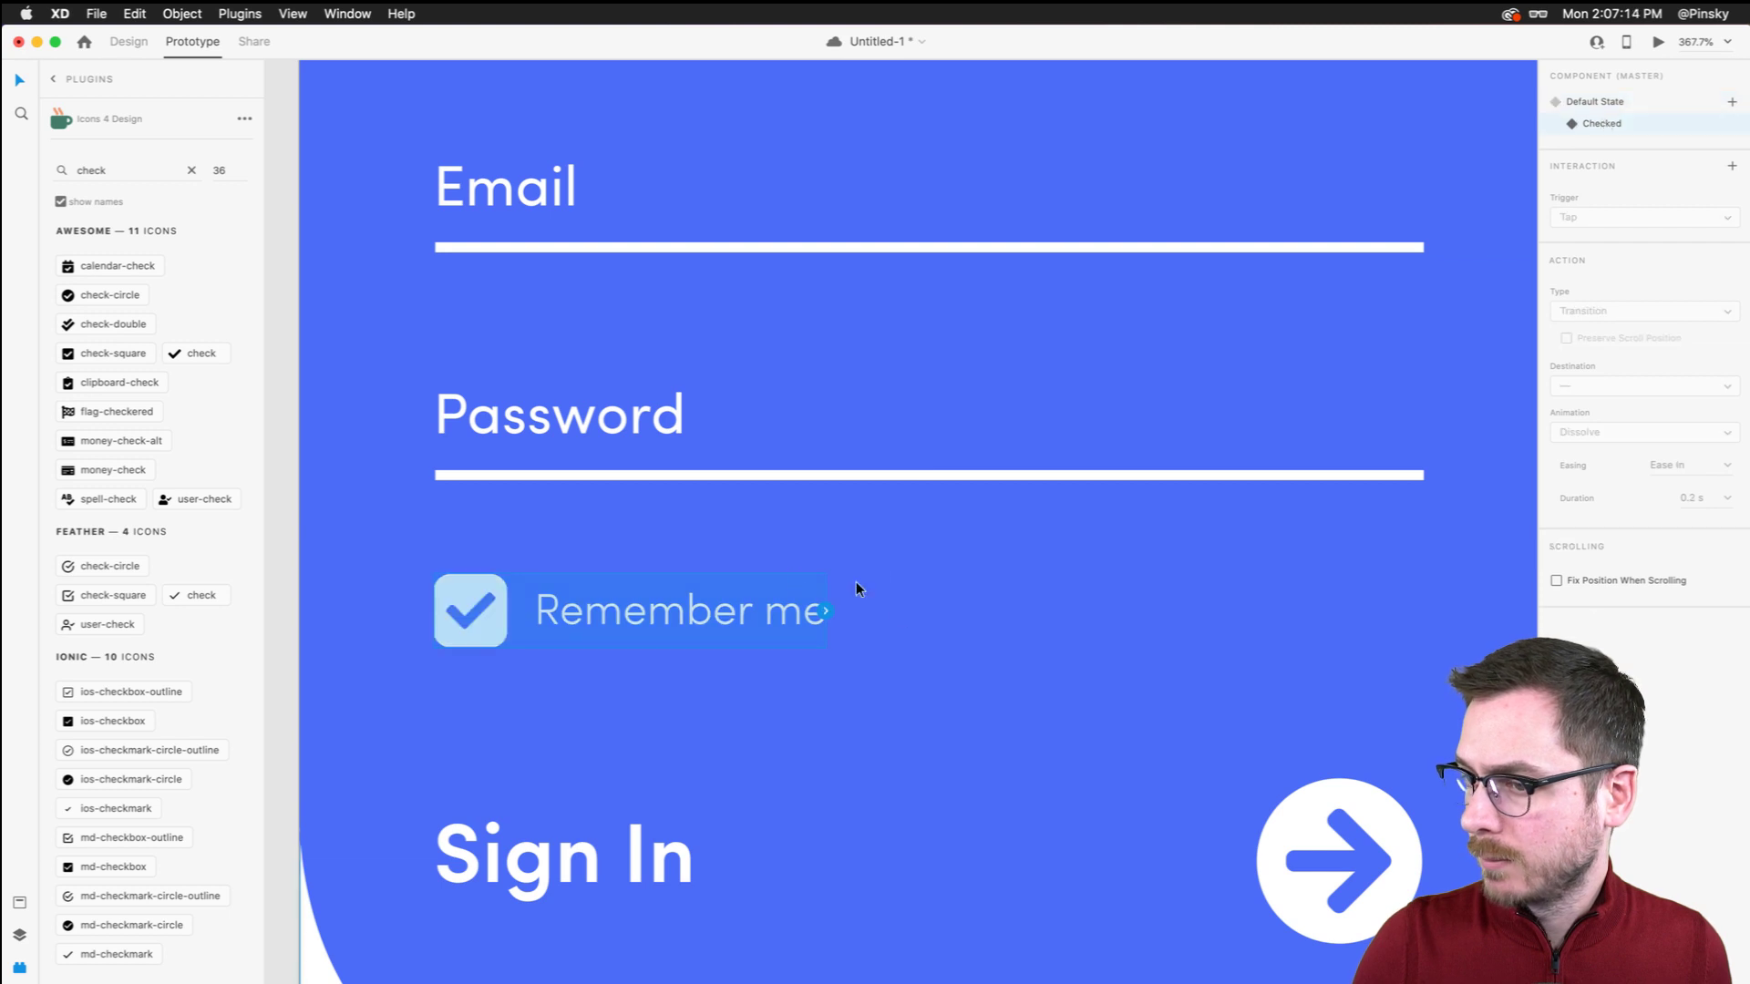
pyautogui.click(1627, 394)
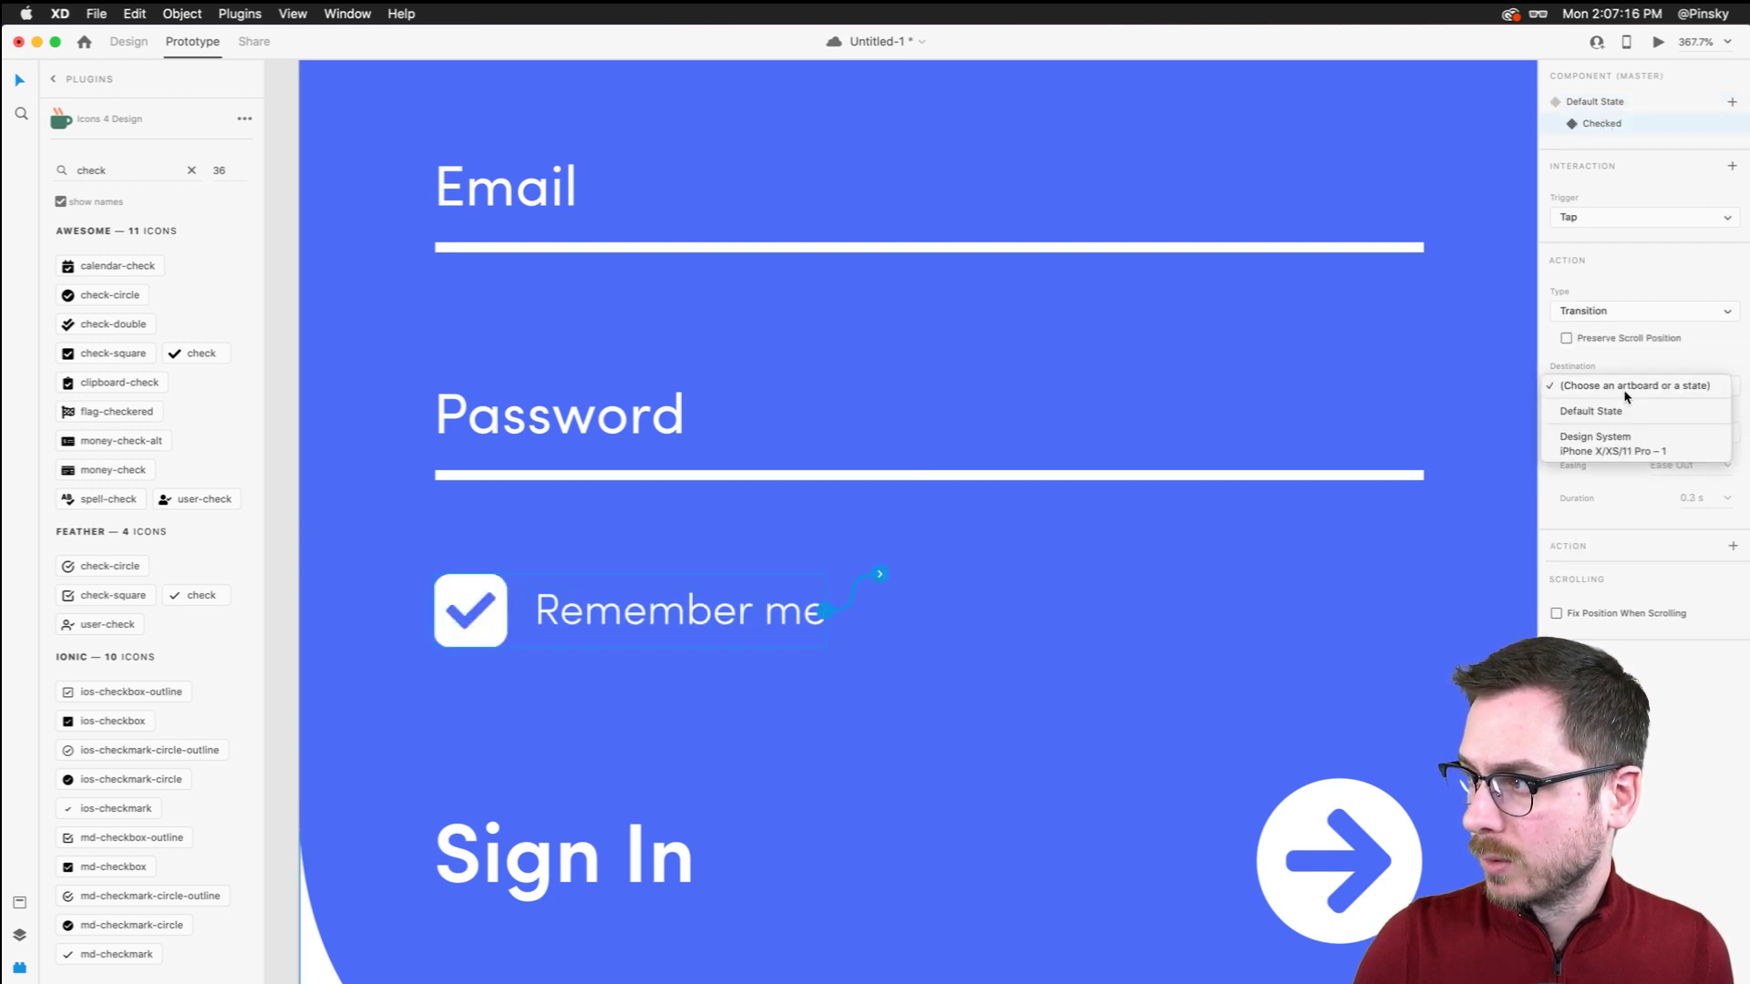
pyautogui.click(1613, 412)
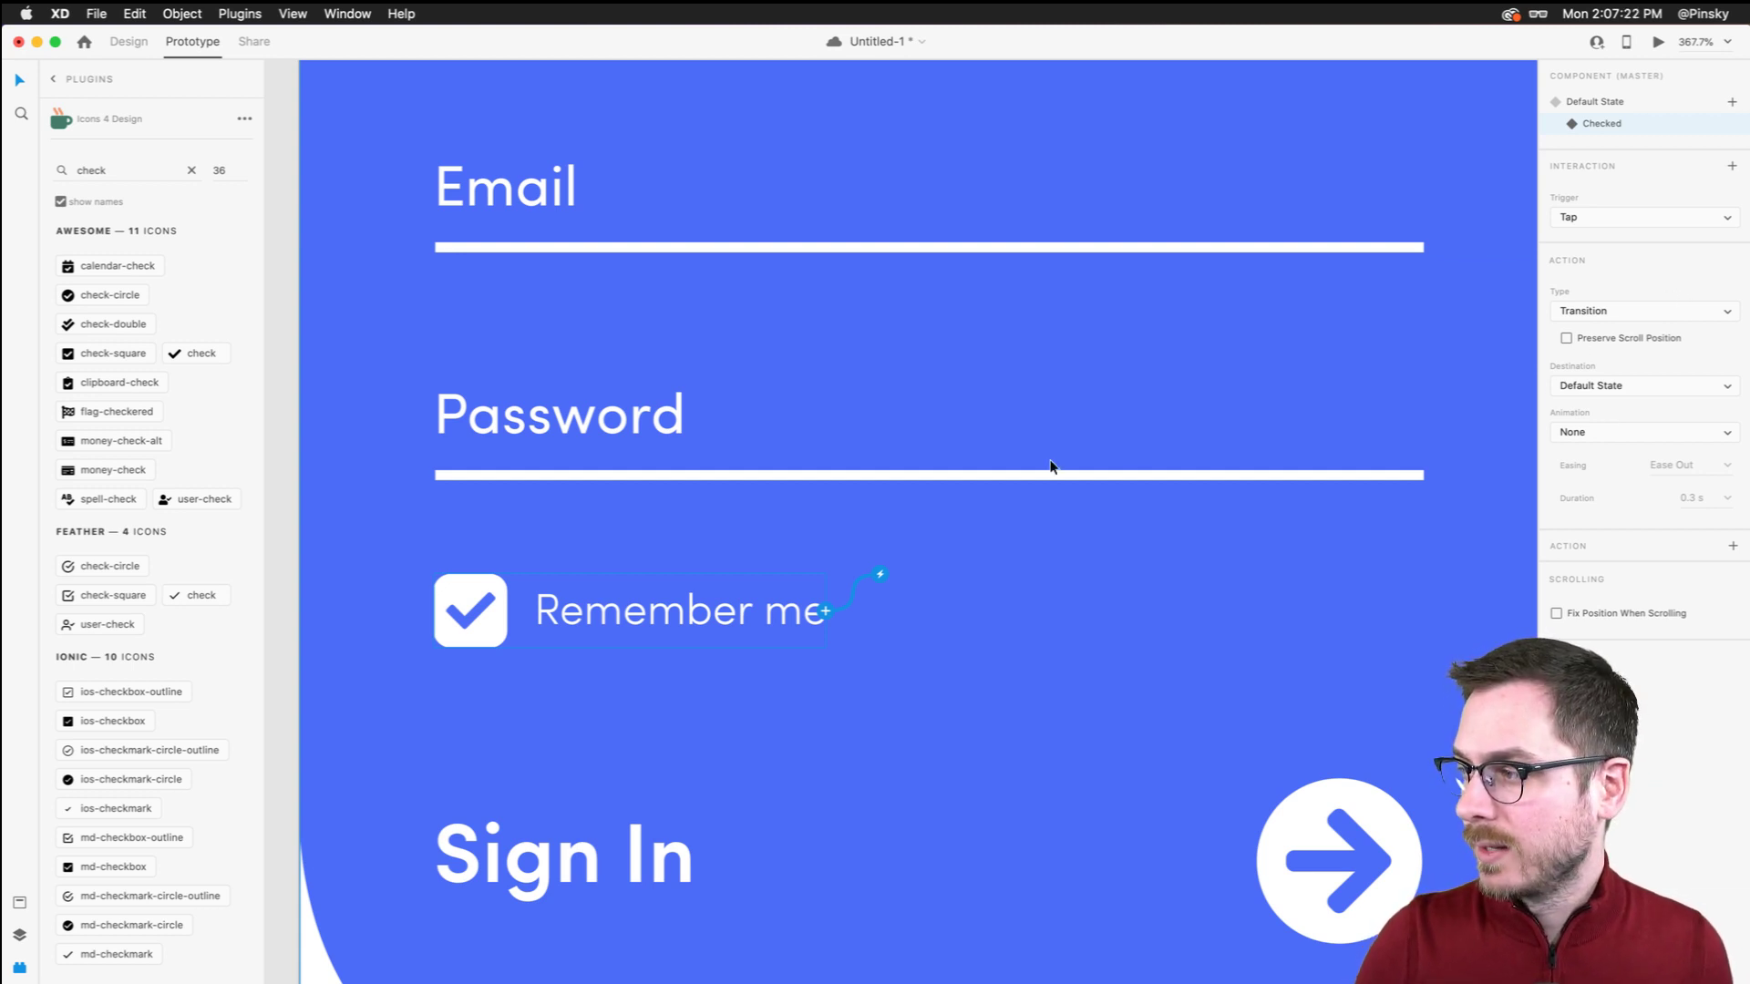
# Preview the login screen from the Default State and test toggling the Remember me checkbox
pyautogui.click(1618, 102)
pyautogui.click(1657, 42)
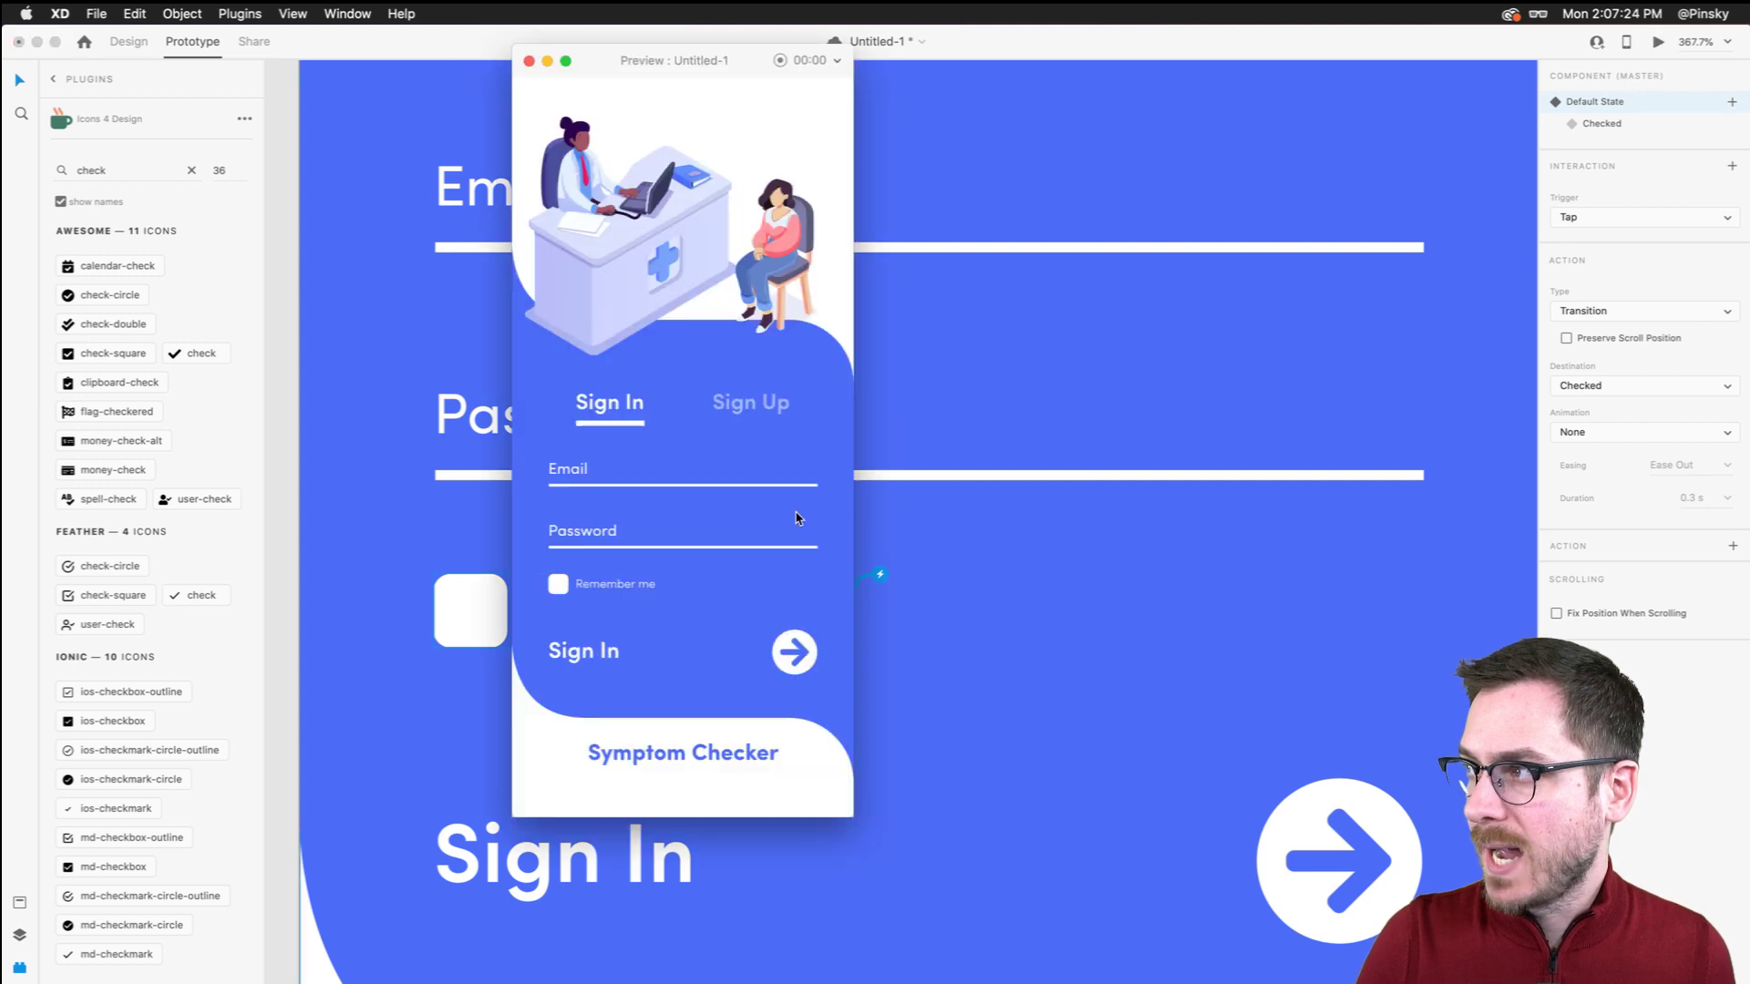
pyautogui.click(559, 589)
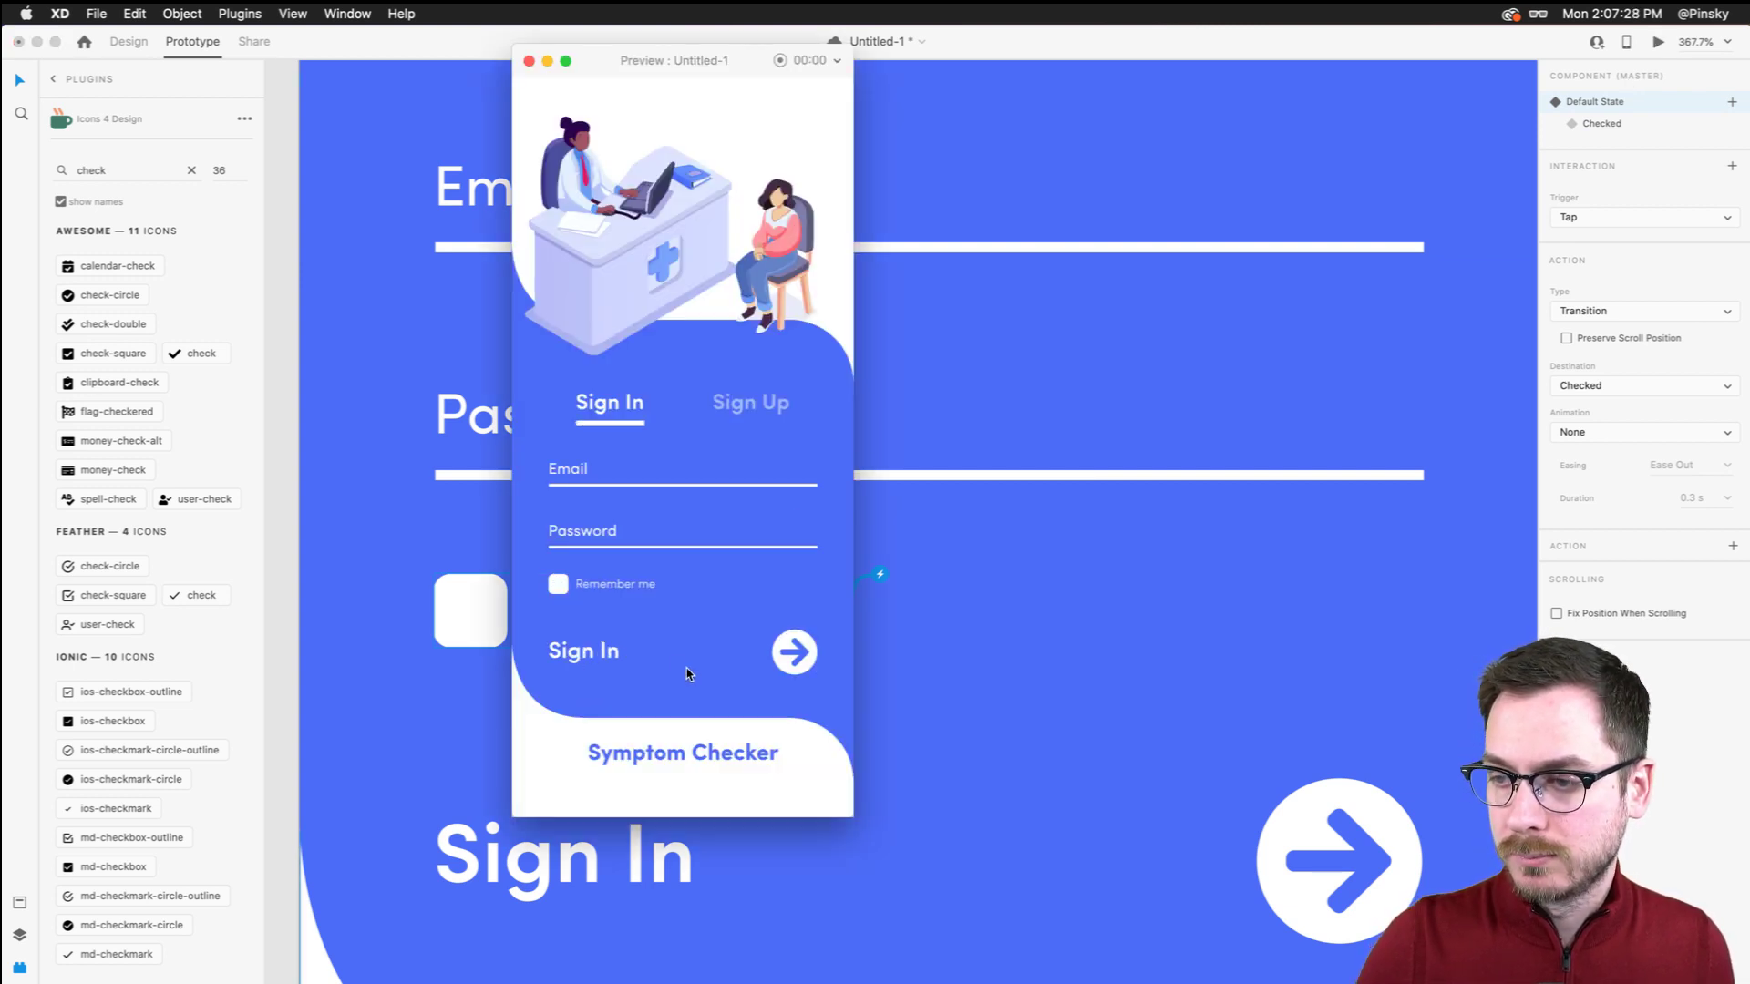
# Move the Remember Me component up to Y 534, closer to the Password field, and return to design mode with the Login layers listed
pyautogui.moveTo(472, 611); pyautogui.dragTo(477, 587)
pyautogui.scroll(-5, 477, 586)
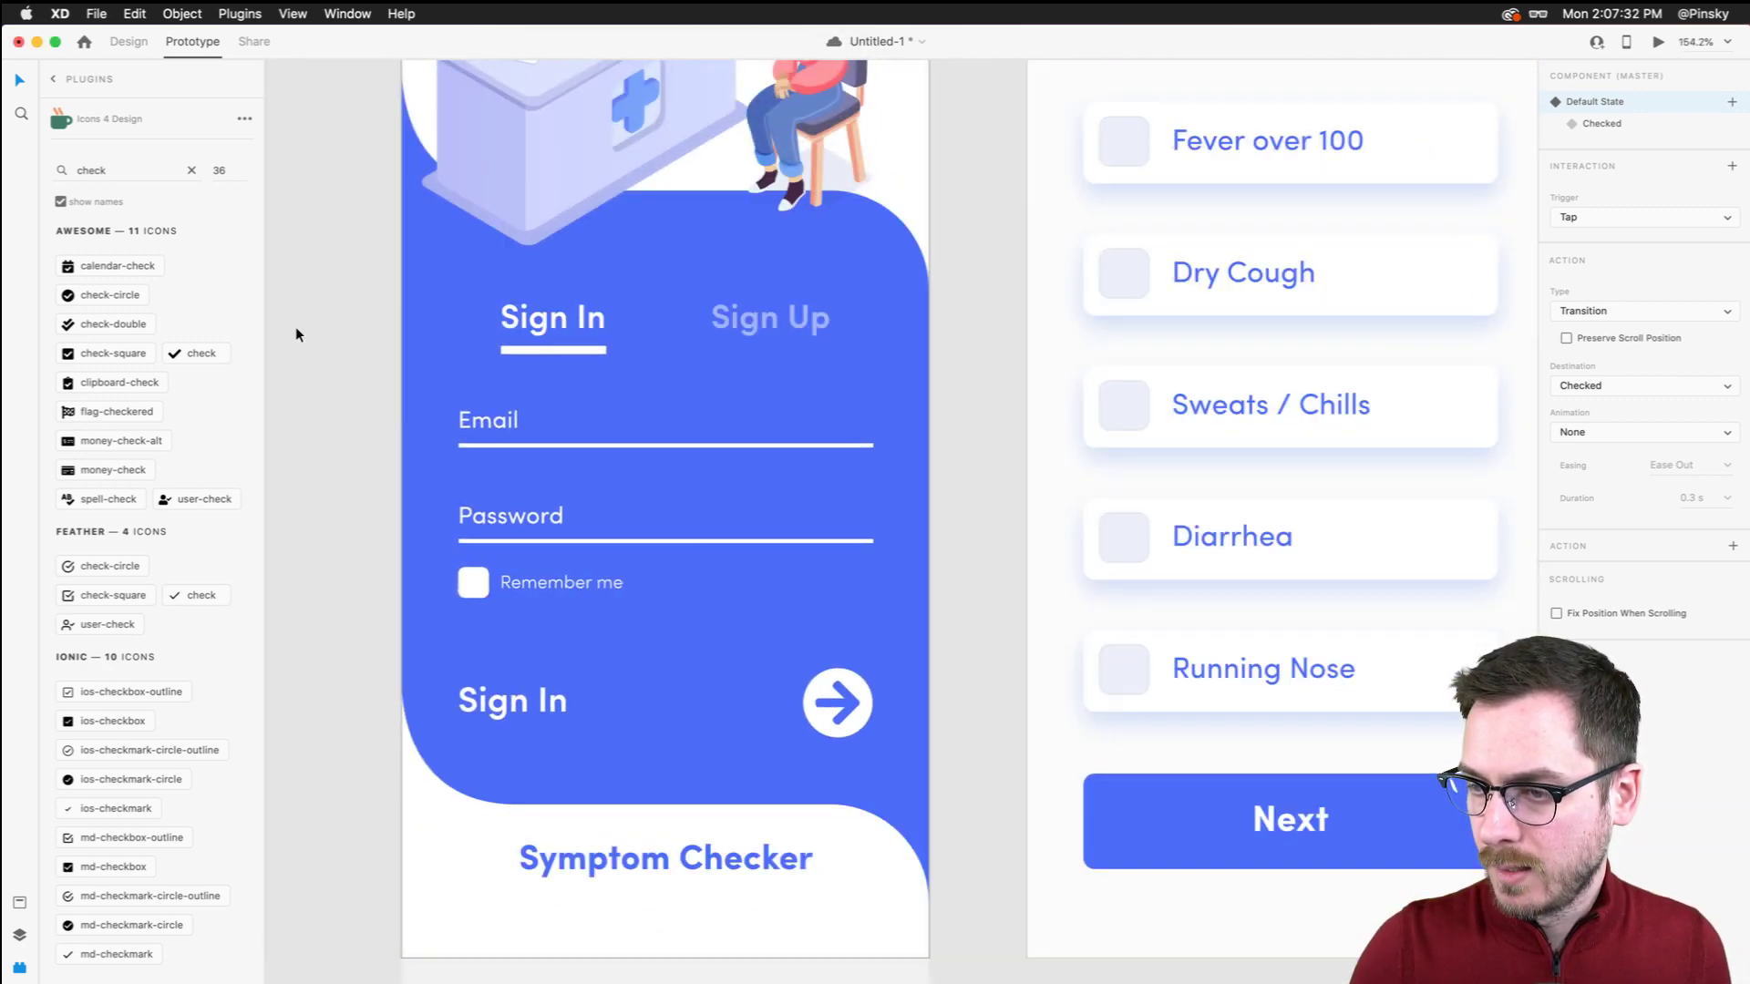
pyautogui.click(128, 42)
pyautogui.scroll(-4, 396, 382)
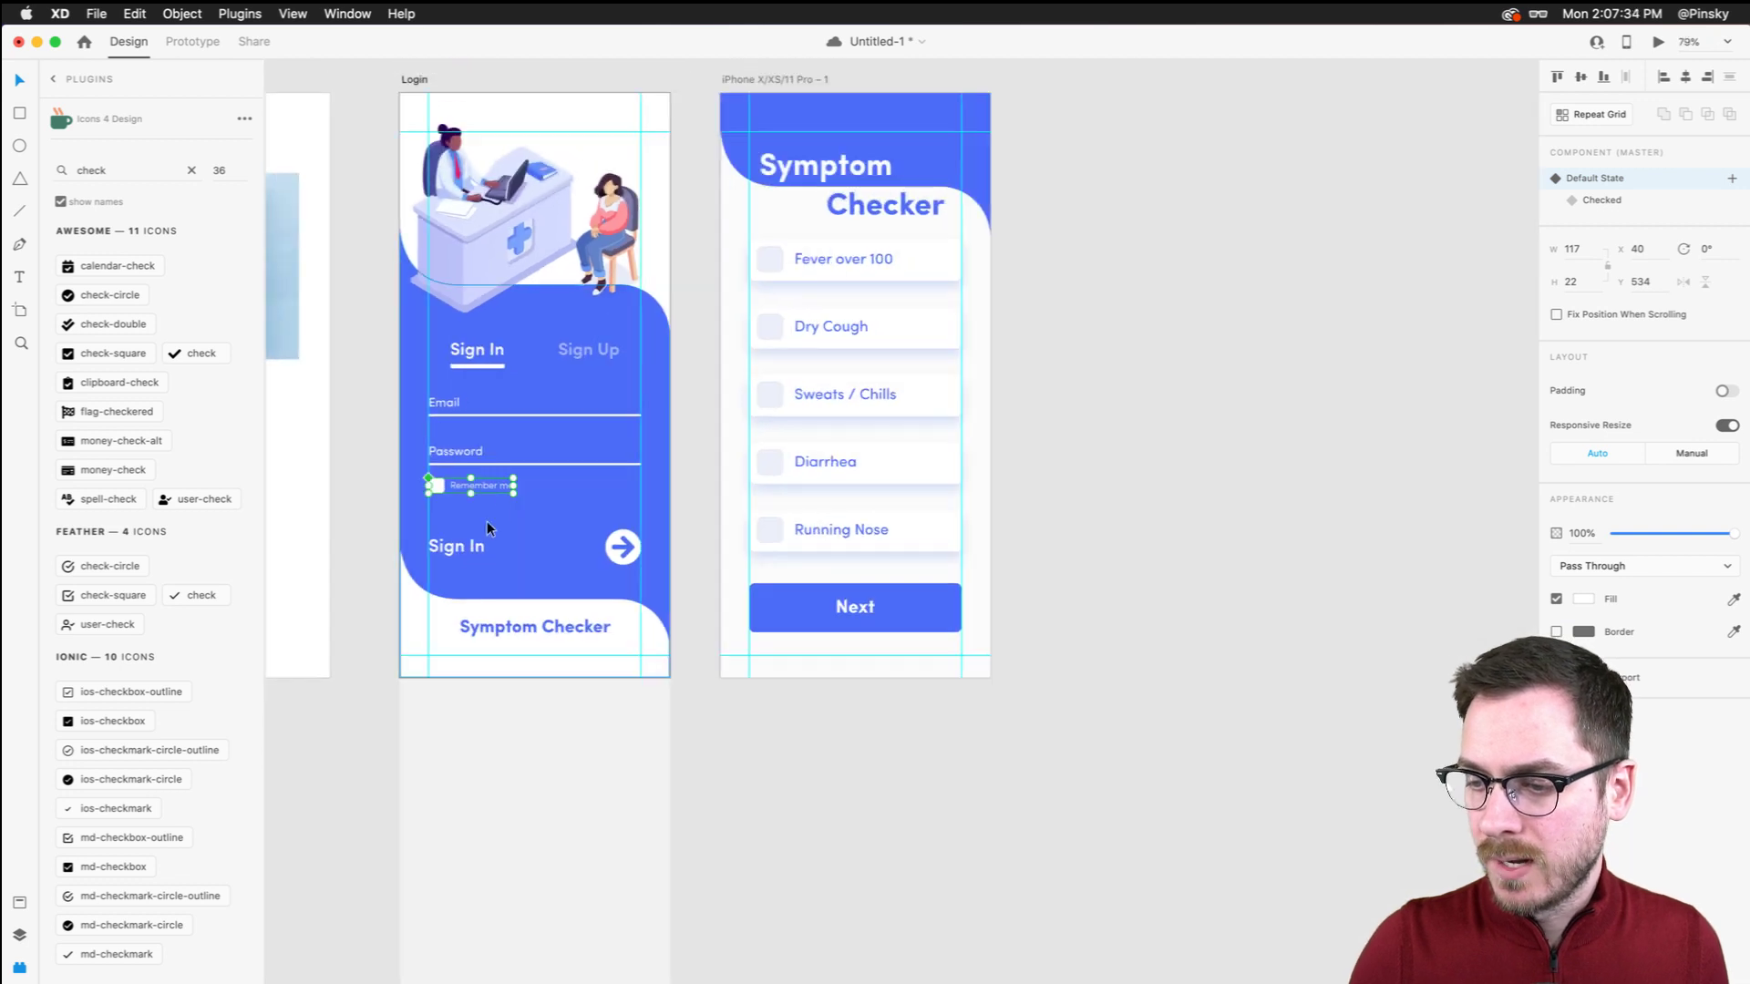
pyautogui.press('super+y')
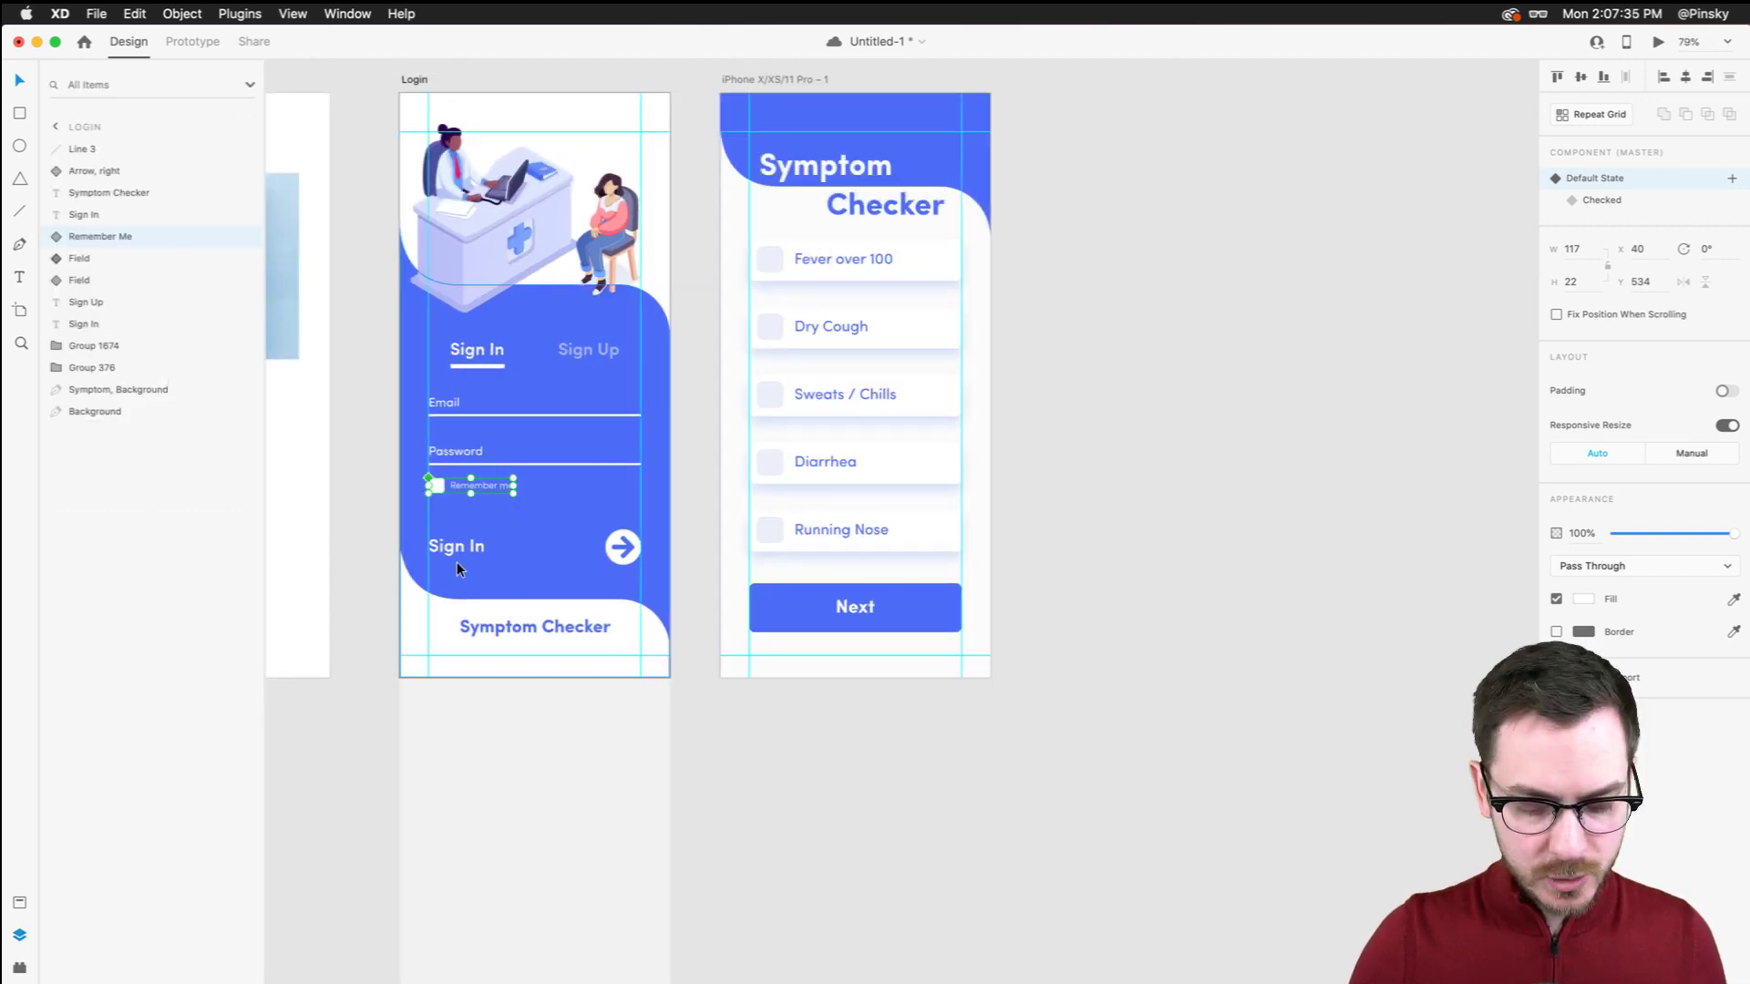
# Try sliding the white Symptom background shape up over the blue sign-in area and undo the move
pyautogui.click(689, 447)
pyautogui.click(461, 625)
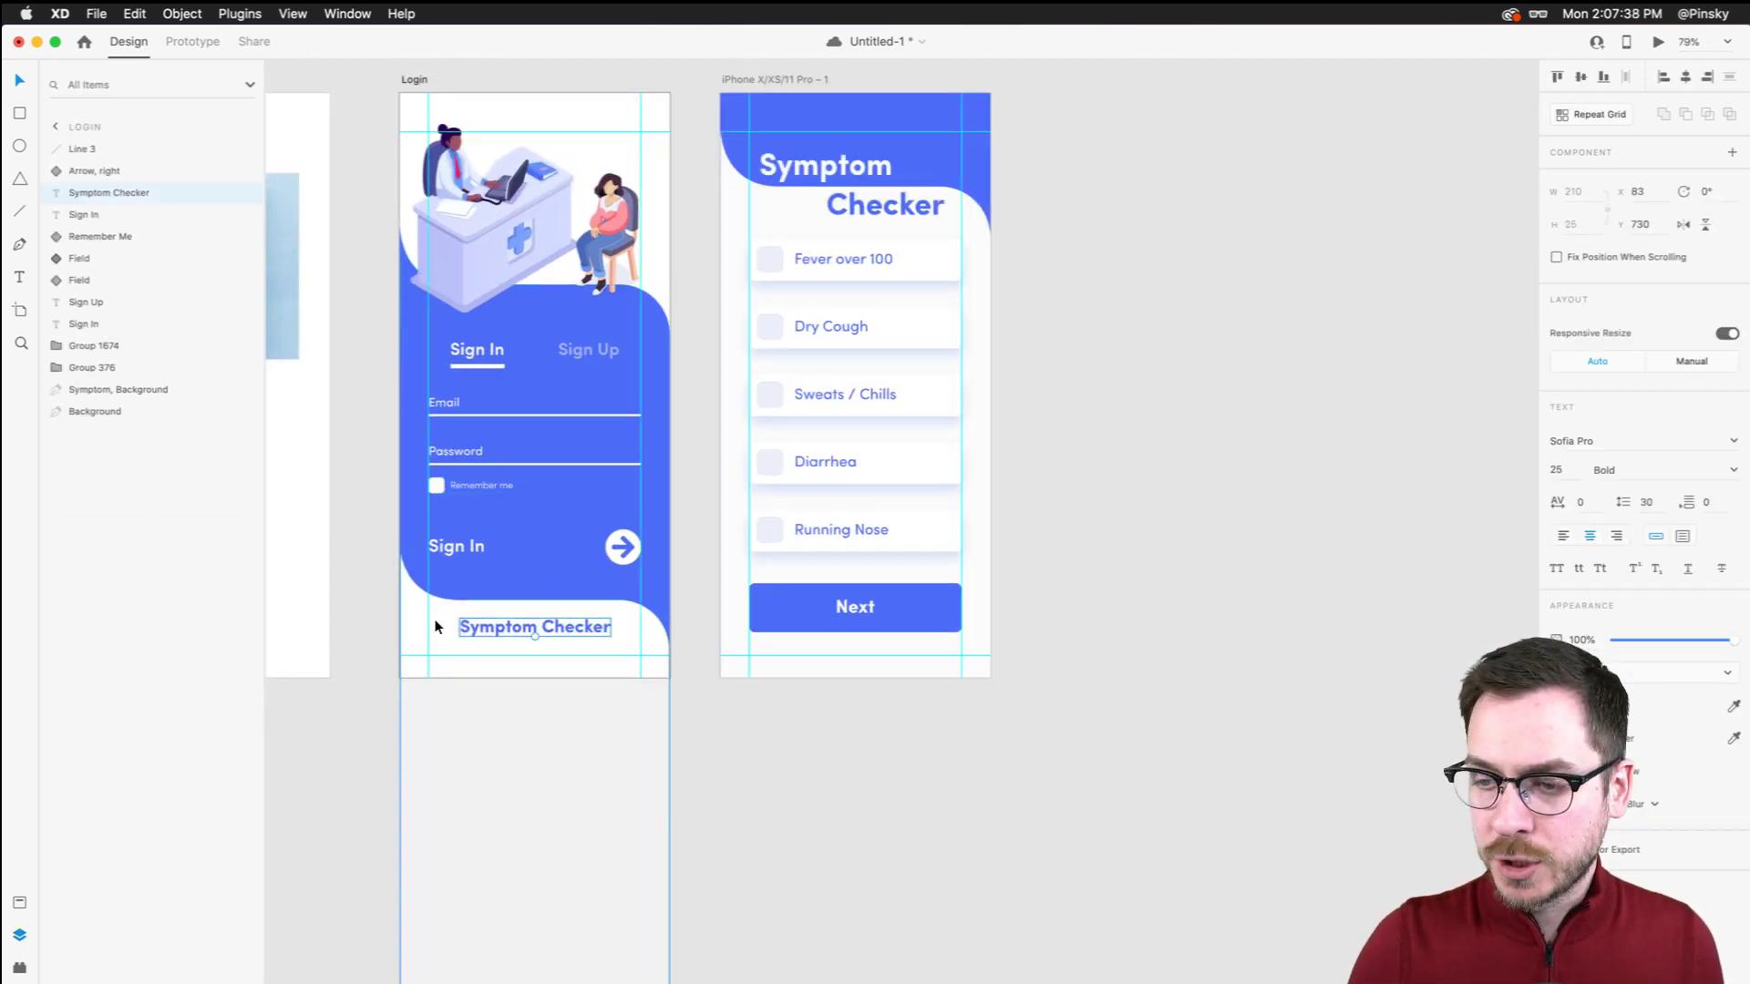
pyautogui.click(423, 597)
pyautogui.moveTo(422, 595); pyautogui.dragTo(421, 265)
pyautogui.press('super+z')
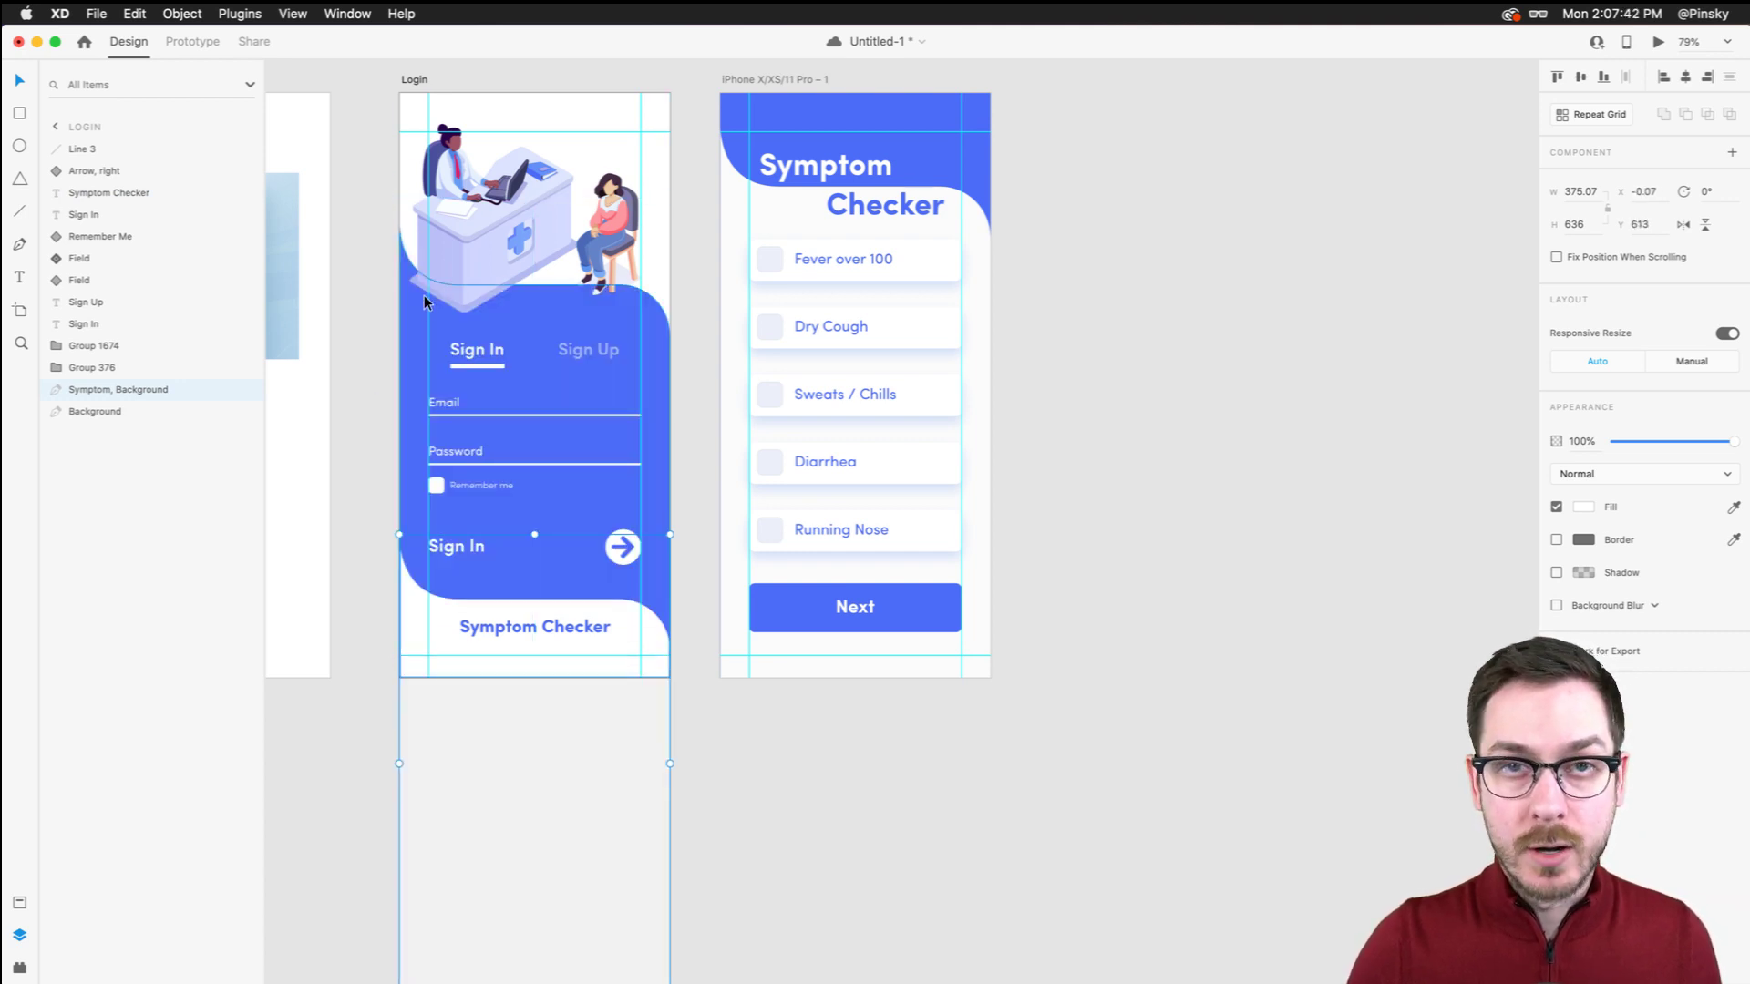
# Group the two illustration groups on the Login artboard and name the group Illustrations
pyautogui.click(436, 543)
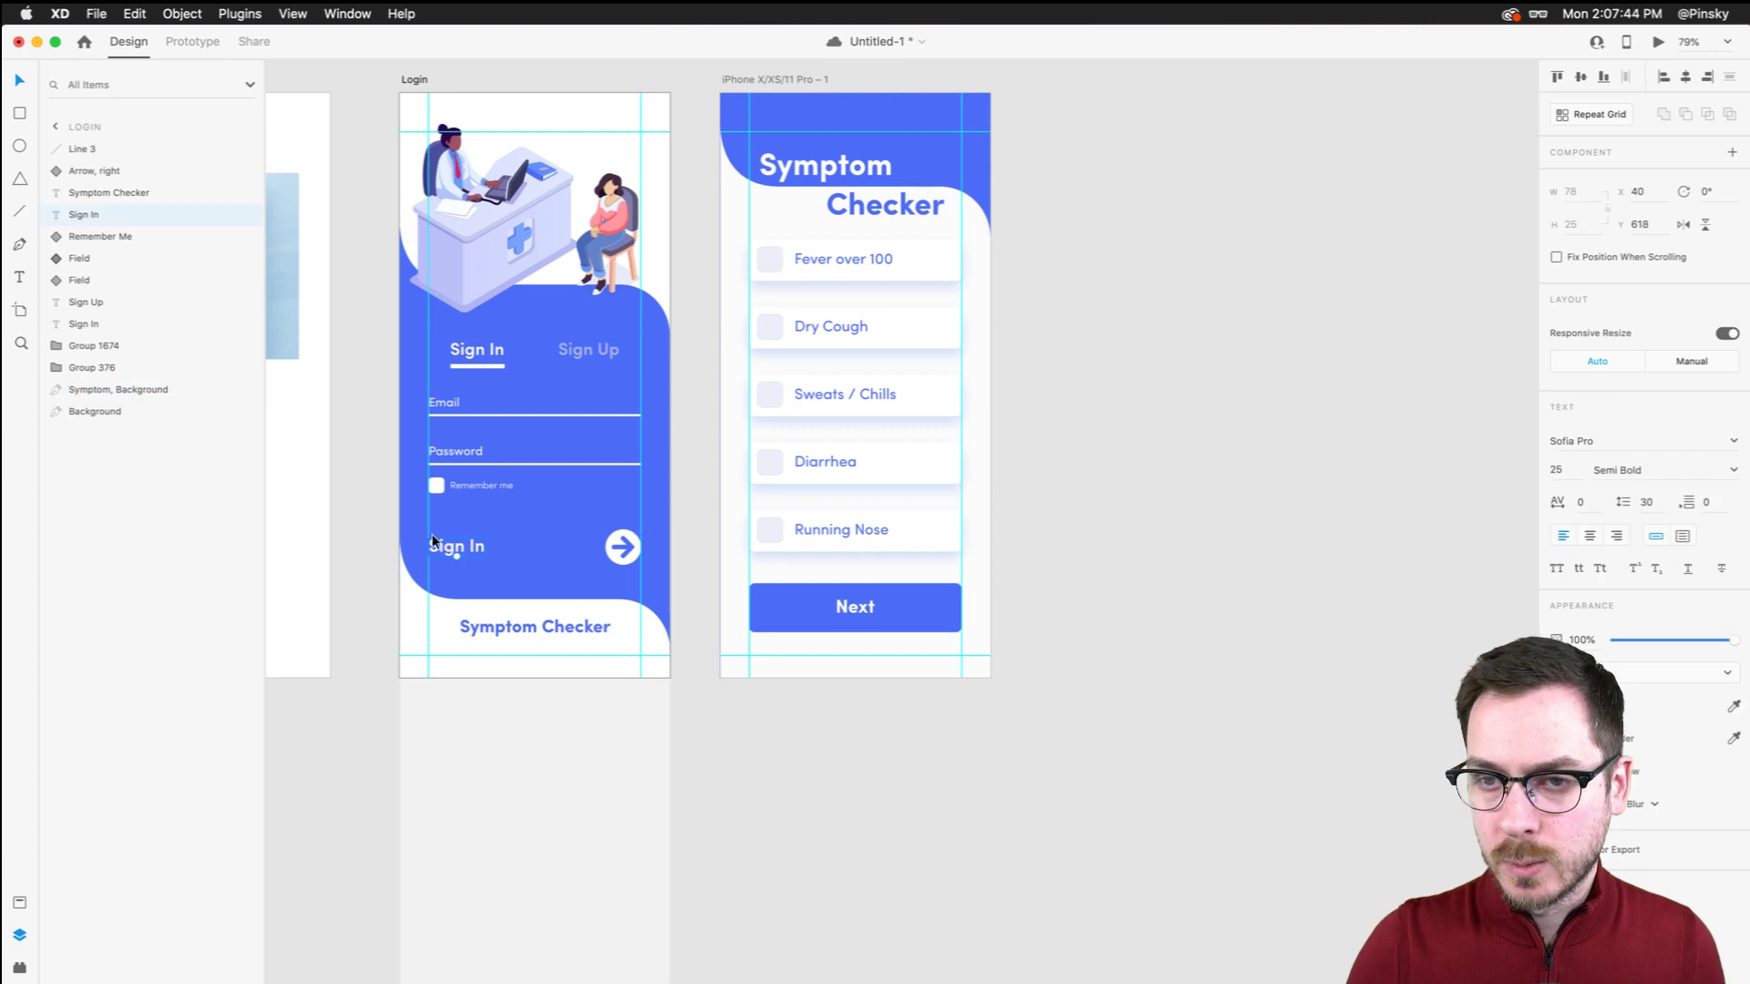
pyautogui.click(102, 349)
pyautogui.keyDown('shift'); pyautogui.click(94, 370); pyautogui.keyUp('shift')
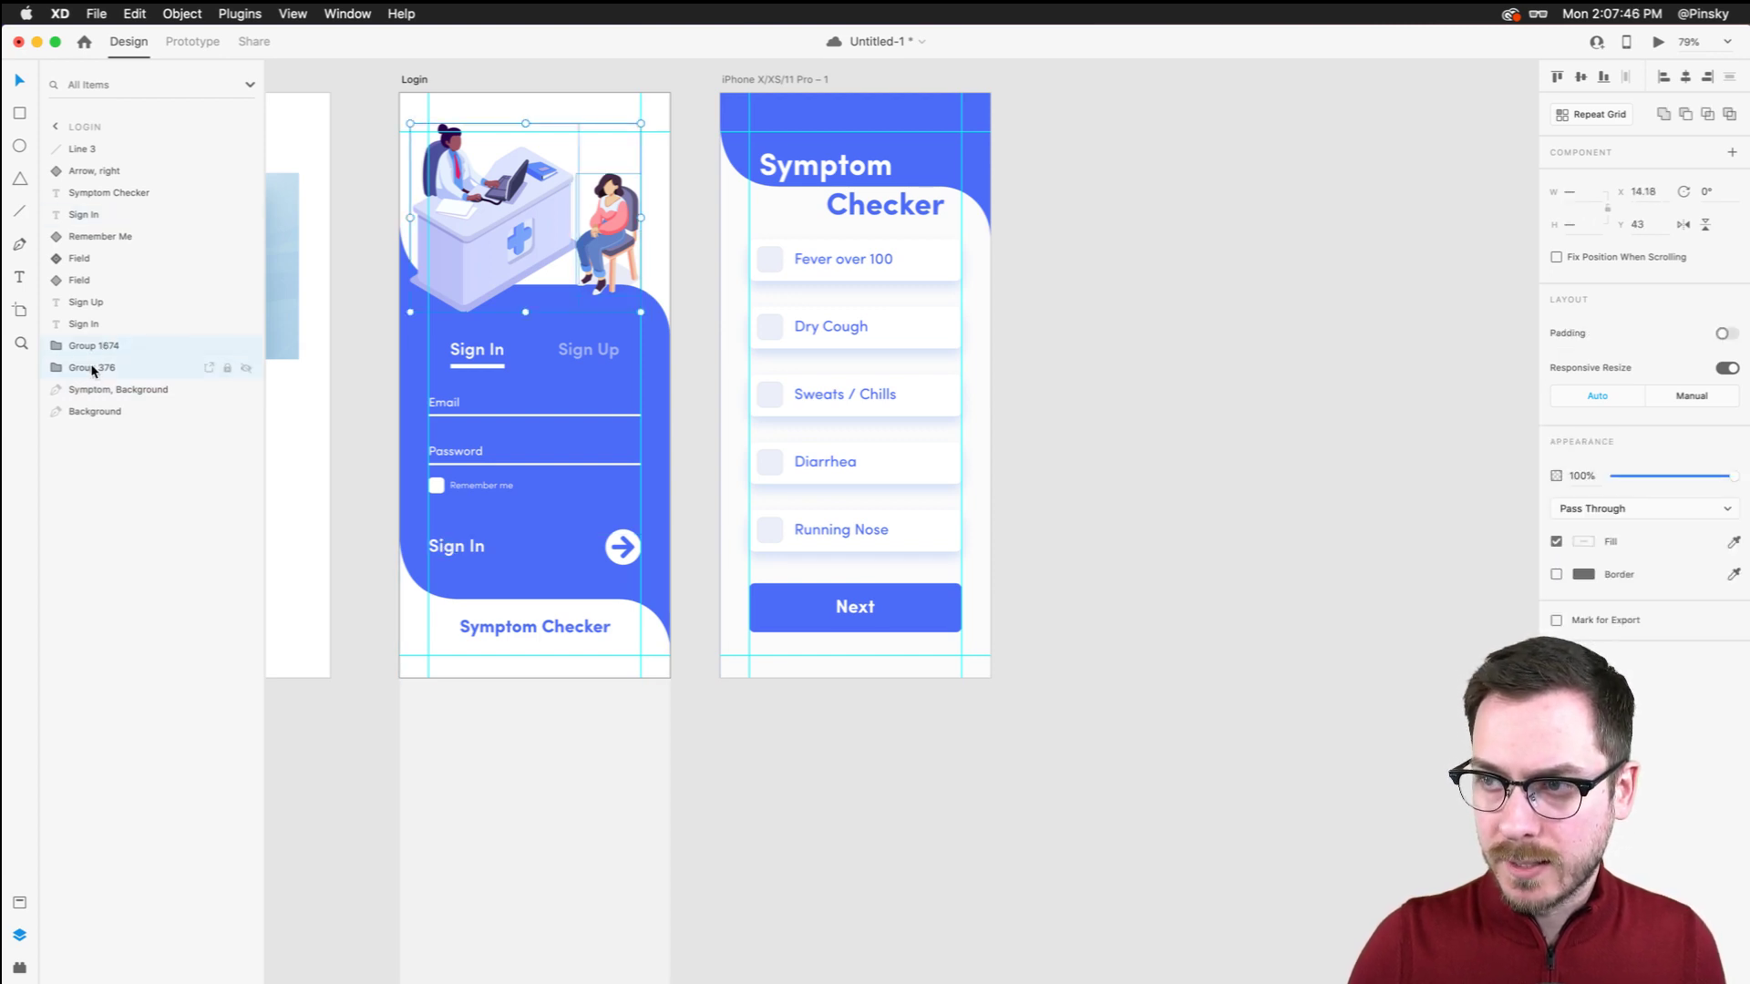
pyautogui.press('super+g')
pyautogui.doubleClick(90, 346)
pyautogui.write('Ill')
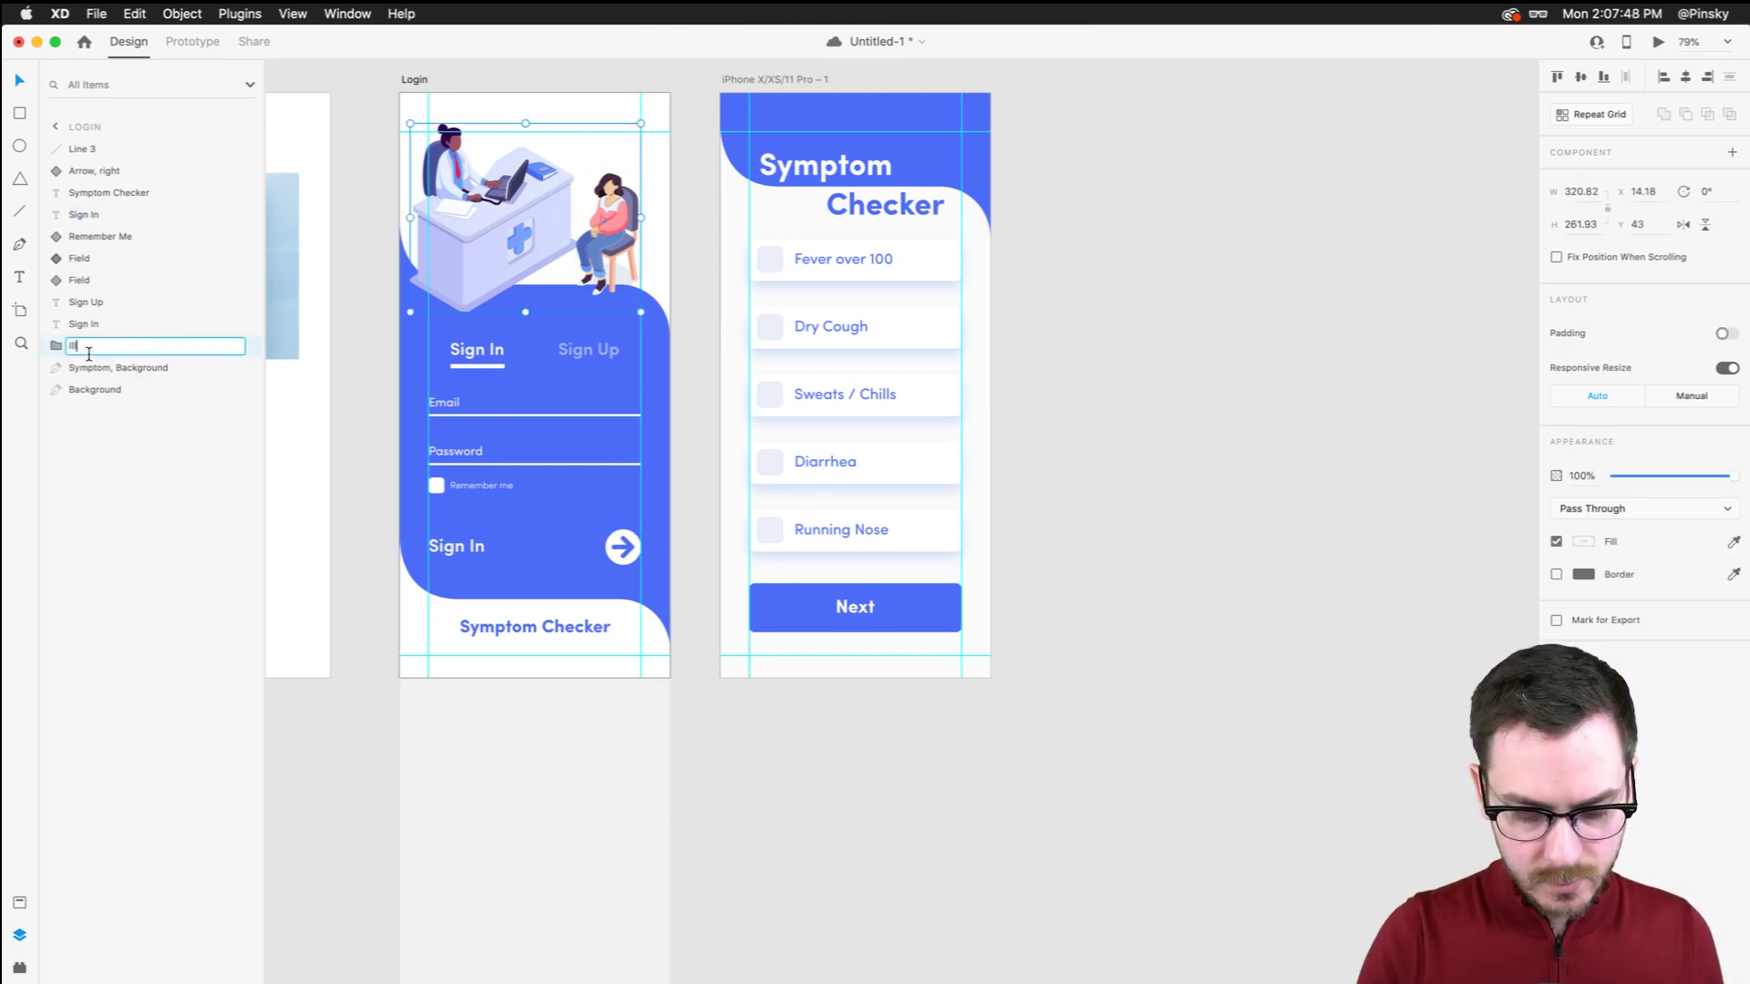
pyautogui.write('ustrations')
pyautogui.press('Return')
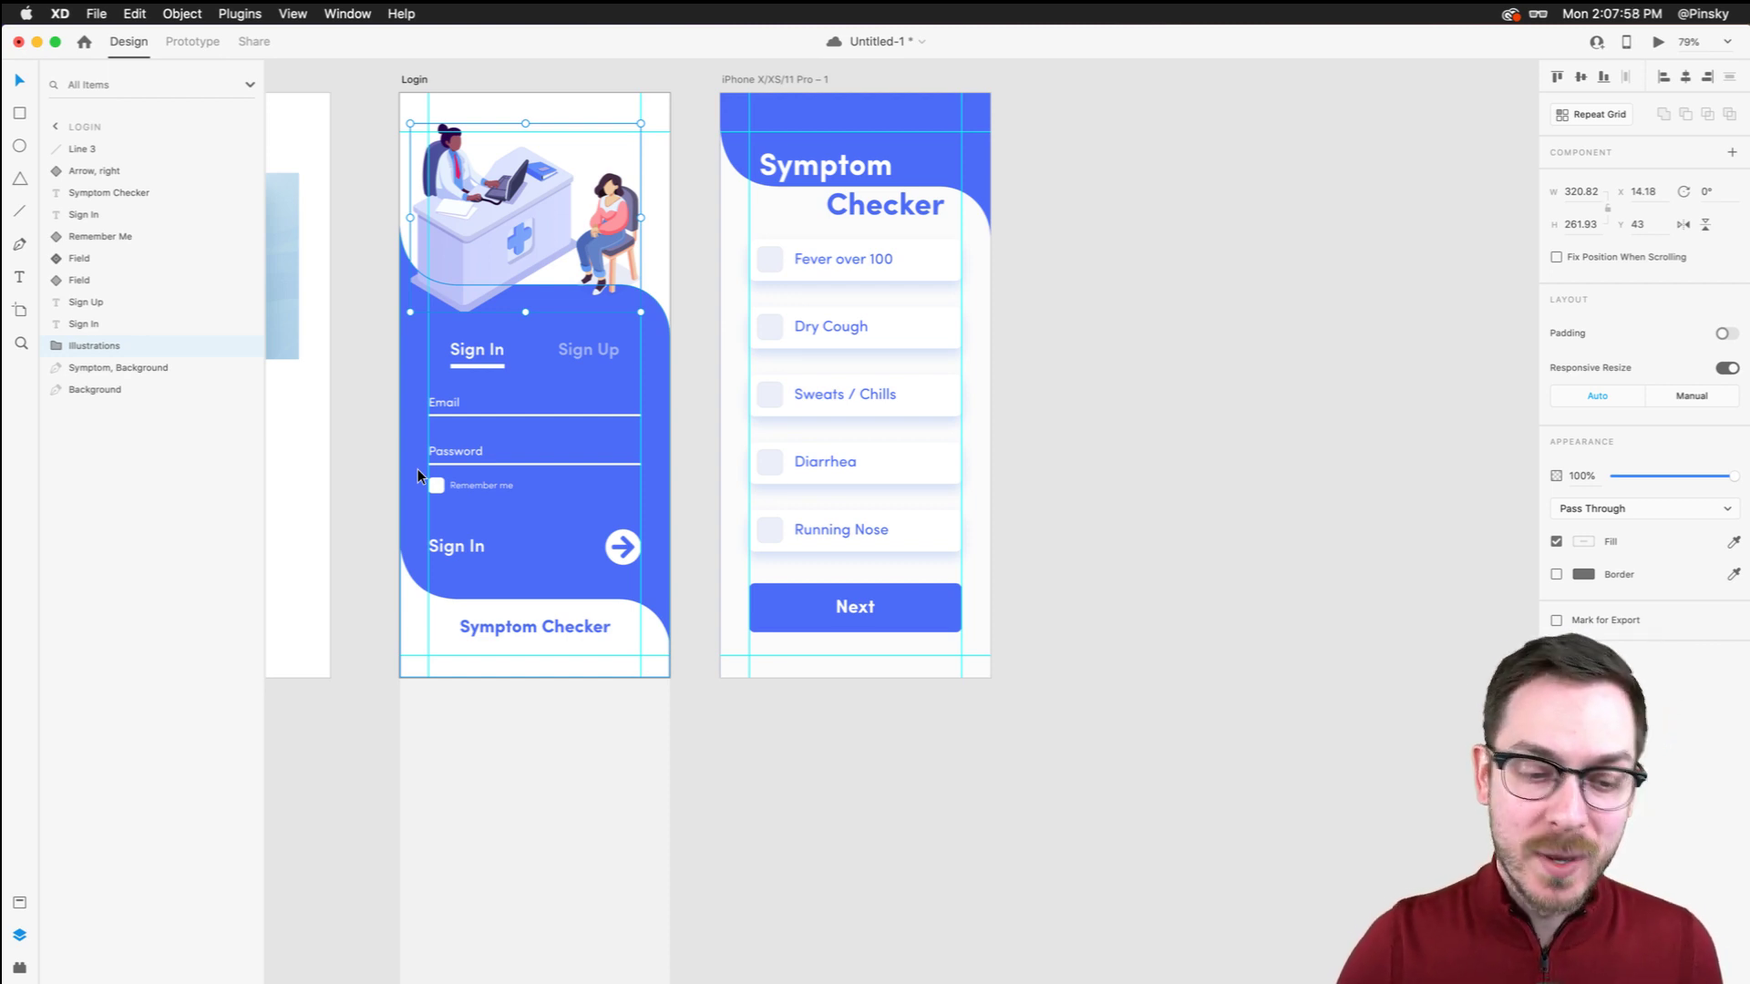
# Group the Sign In tab text with its underline as Sign In, and place the group directly above Sign Up in the layer order
pyautogui.click(476, 353)
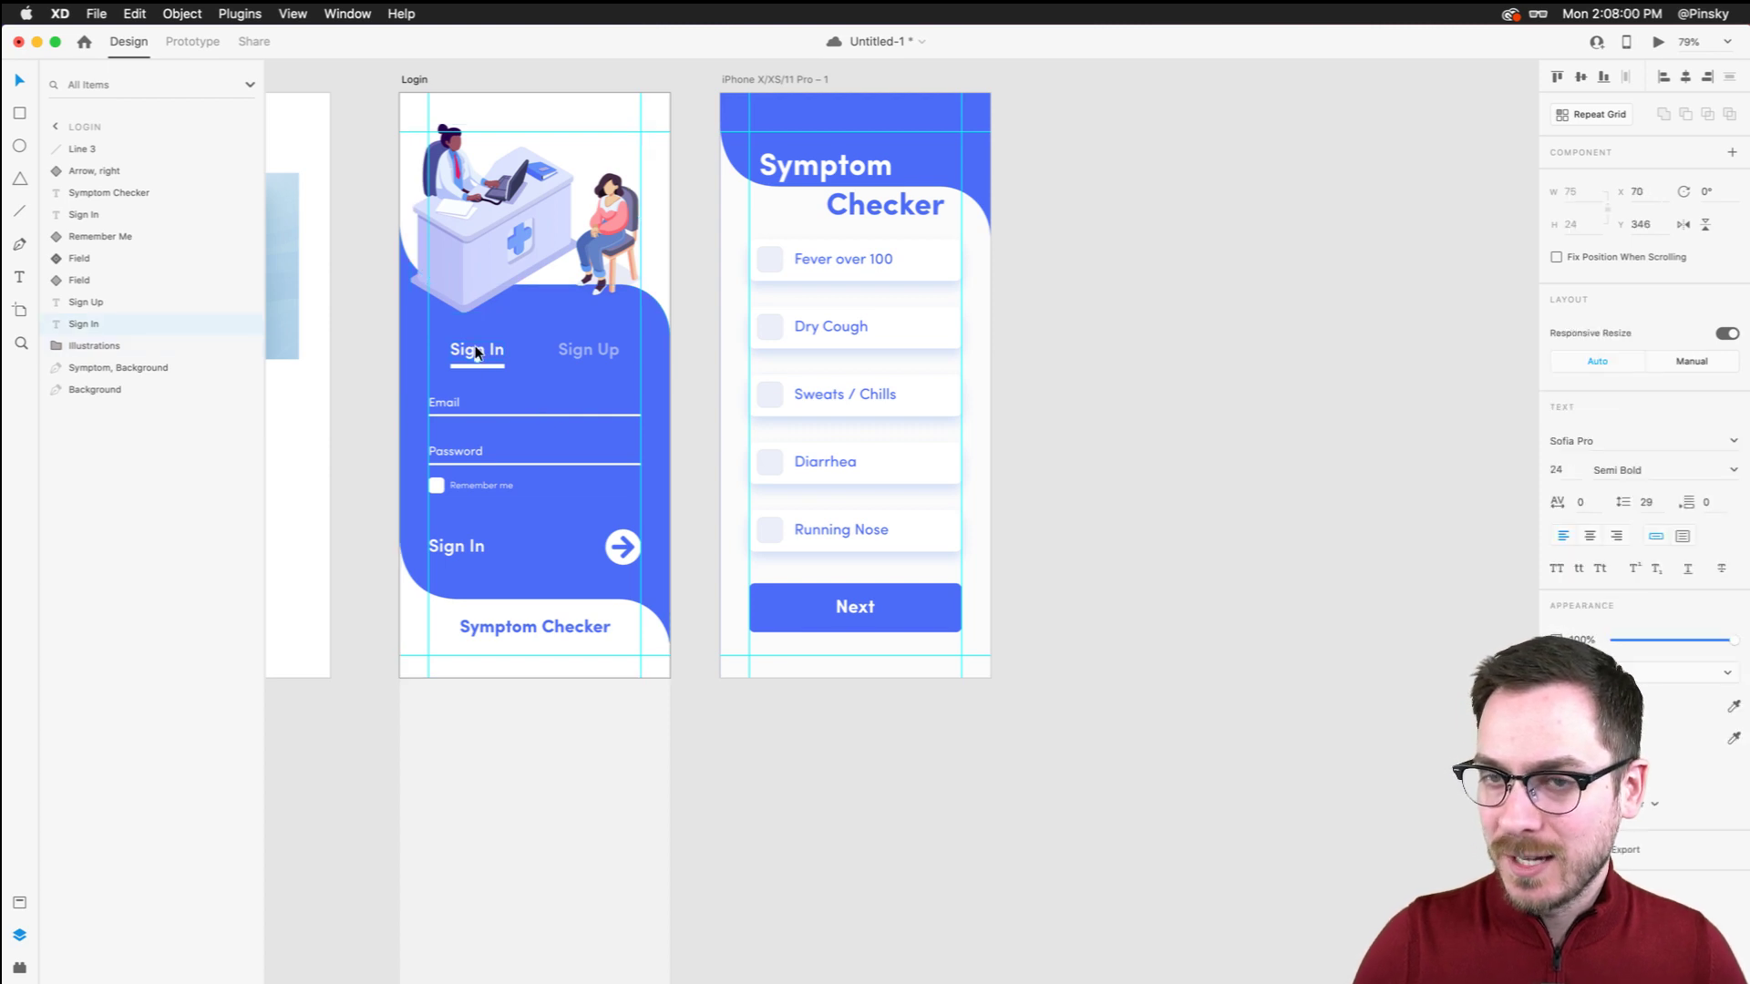
pyautogui.keyDown('shift'); pyautogui.click(488, 367); pyautogui.keyUp('shift')
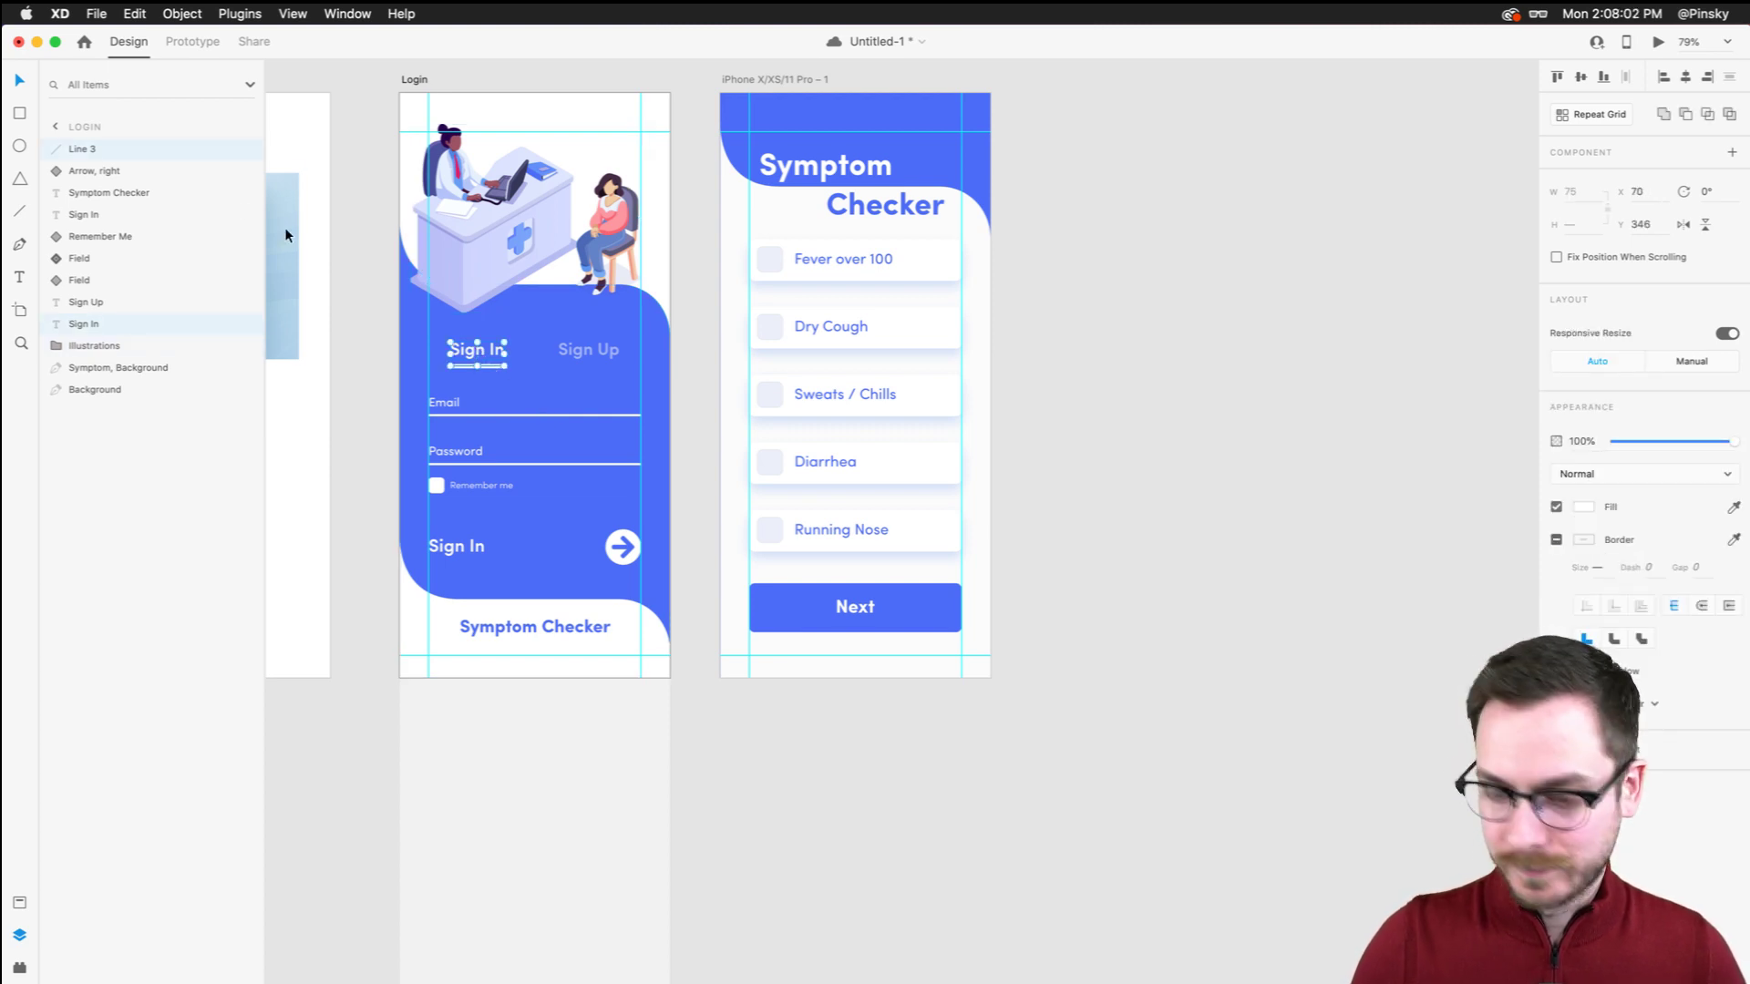
pyautogui.press('super+g')
pyautogui.doubleClick(88, 150)
pyautogui.write('Sign')
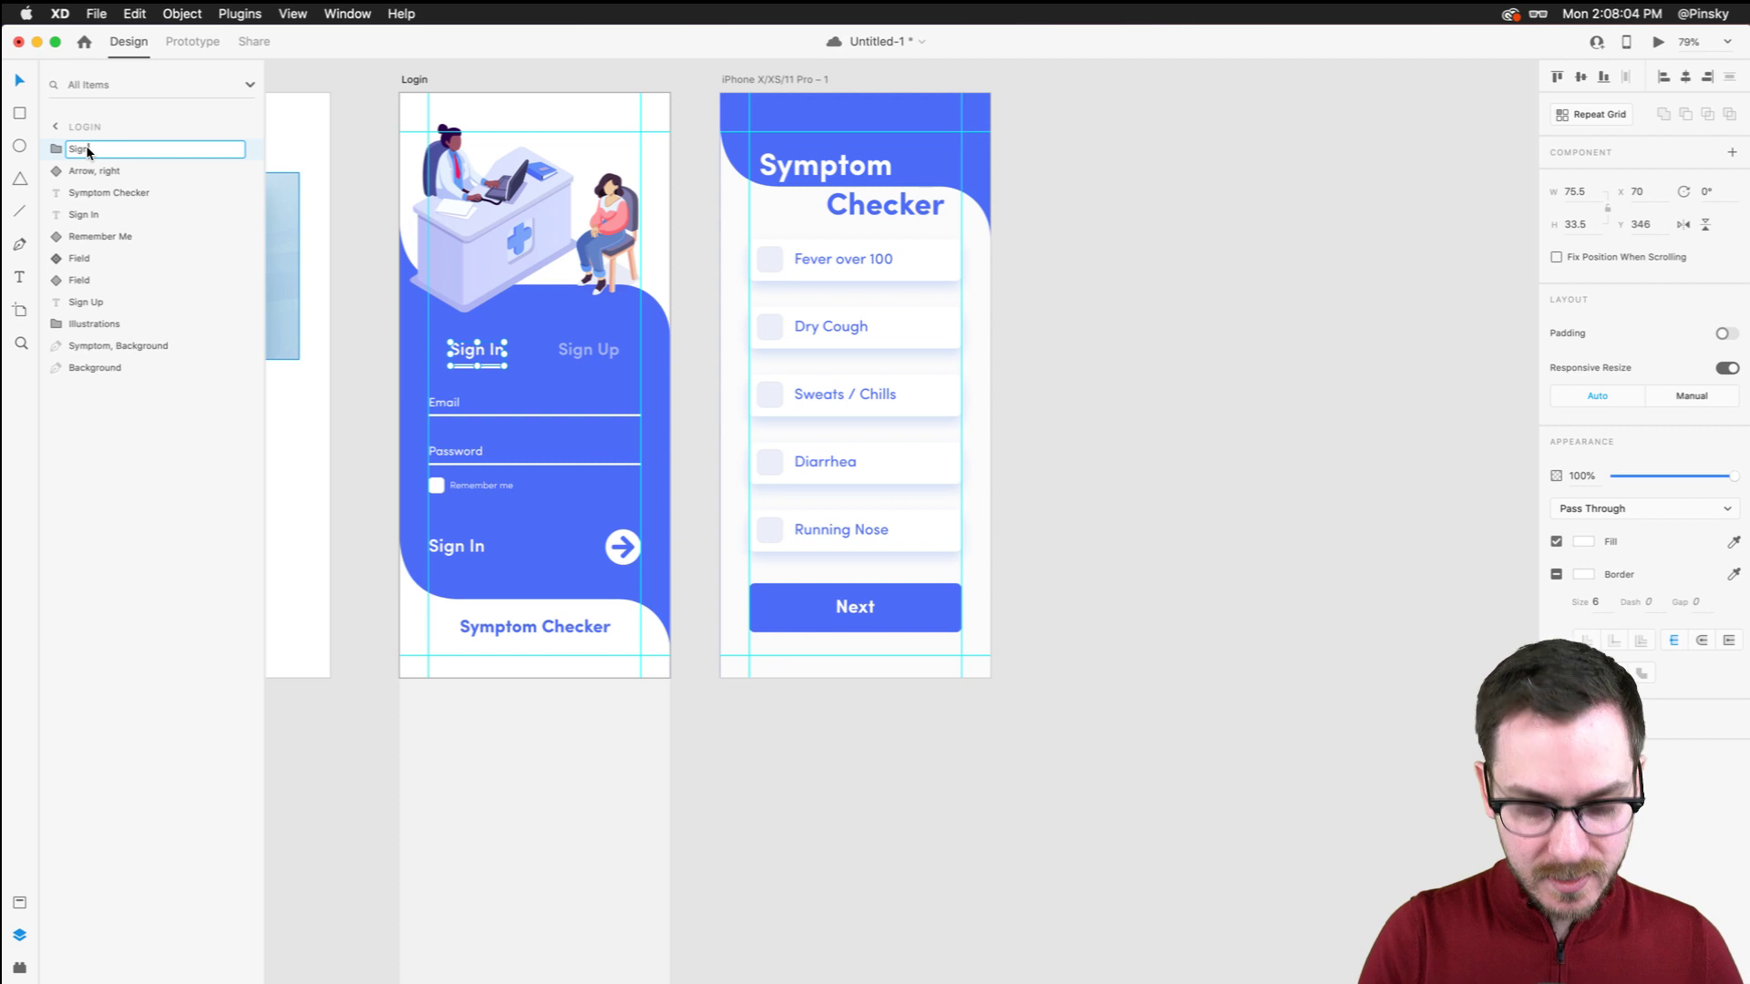
pyautogui.write(' In')
pyautogui.press('Return')
pyautogui.click(589, 357)
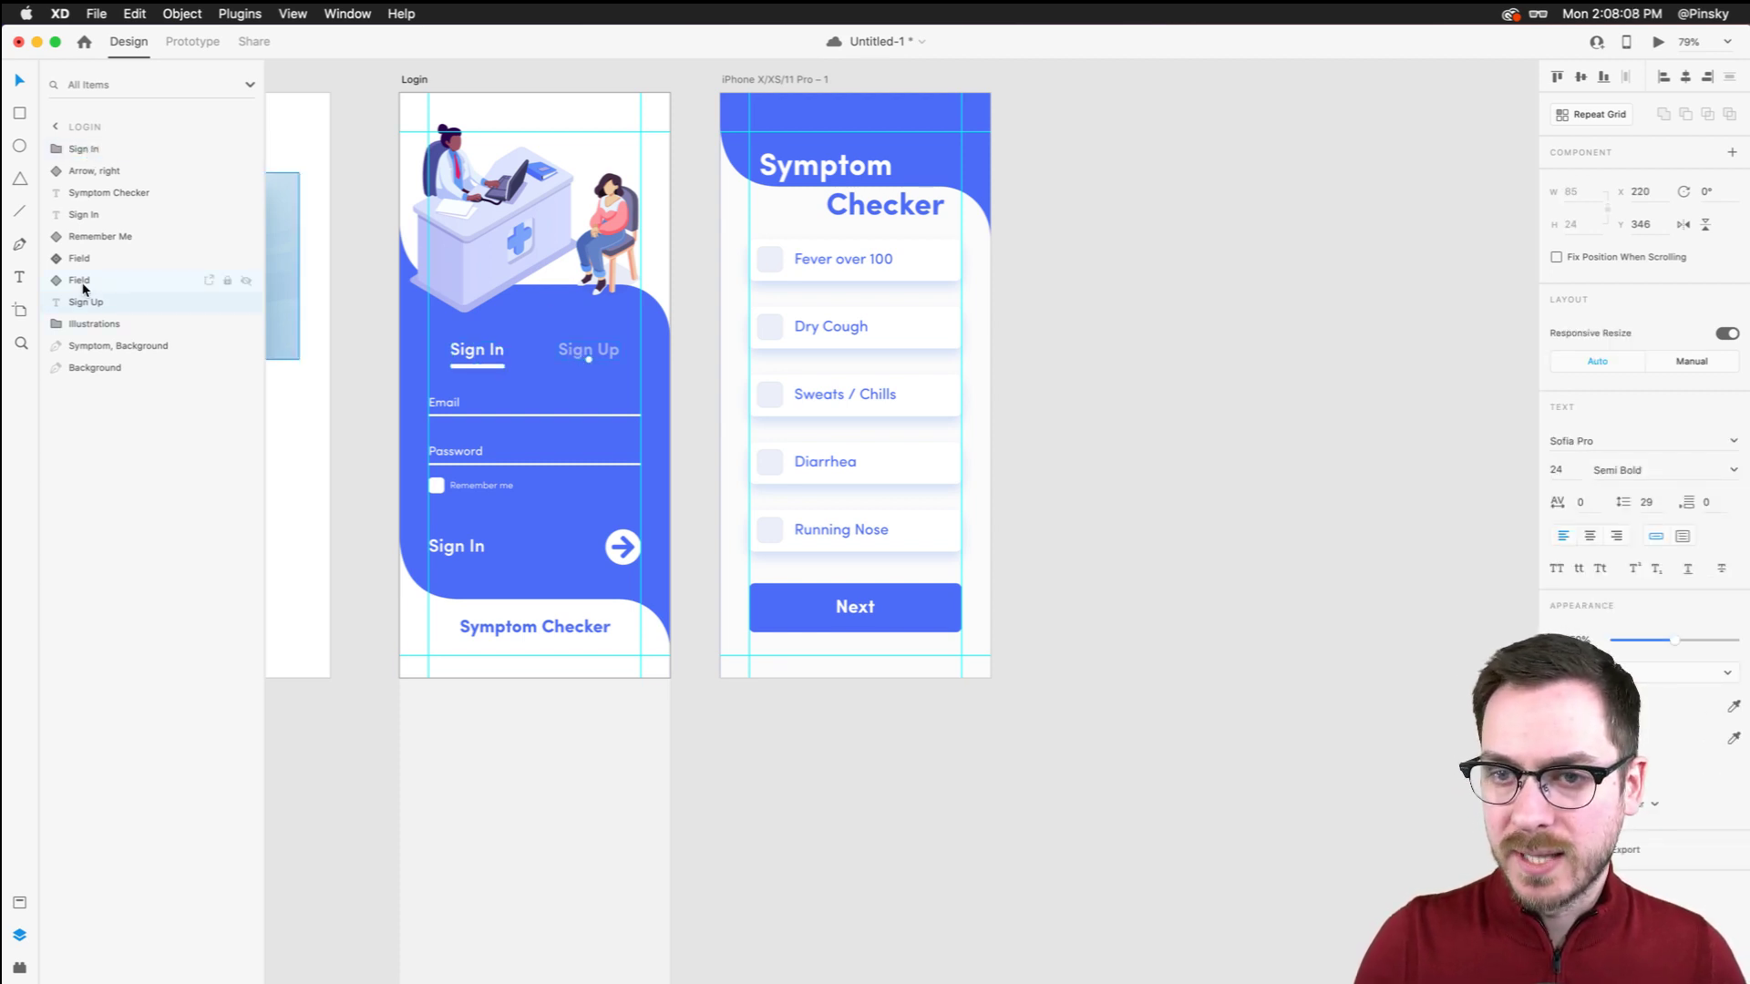
pyautogui.moveTo(85, 150); pyautogui.dragTo(80, 290)
# Group the blue Background with the tabs, fields, Remember Me, Sign In text and arrow, excluding the white background shape, and name it Sign In
pyautogui.moveTo(687, 347); pyautogui.dragTo(425, 548)
pyautogui.moveTo(554, 493); pyautogui.dragTo(525, 364)
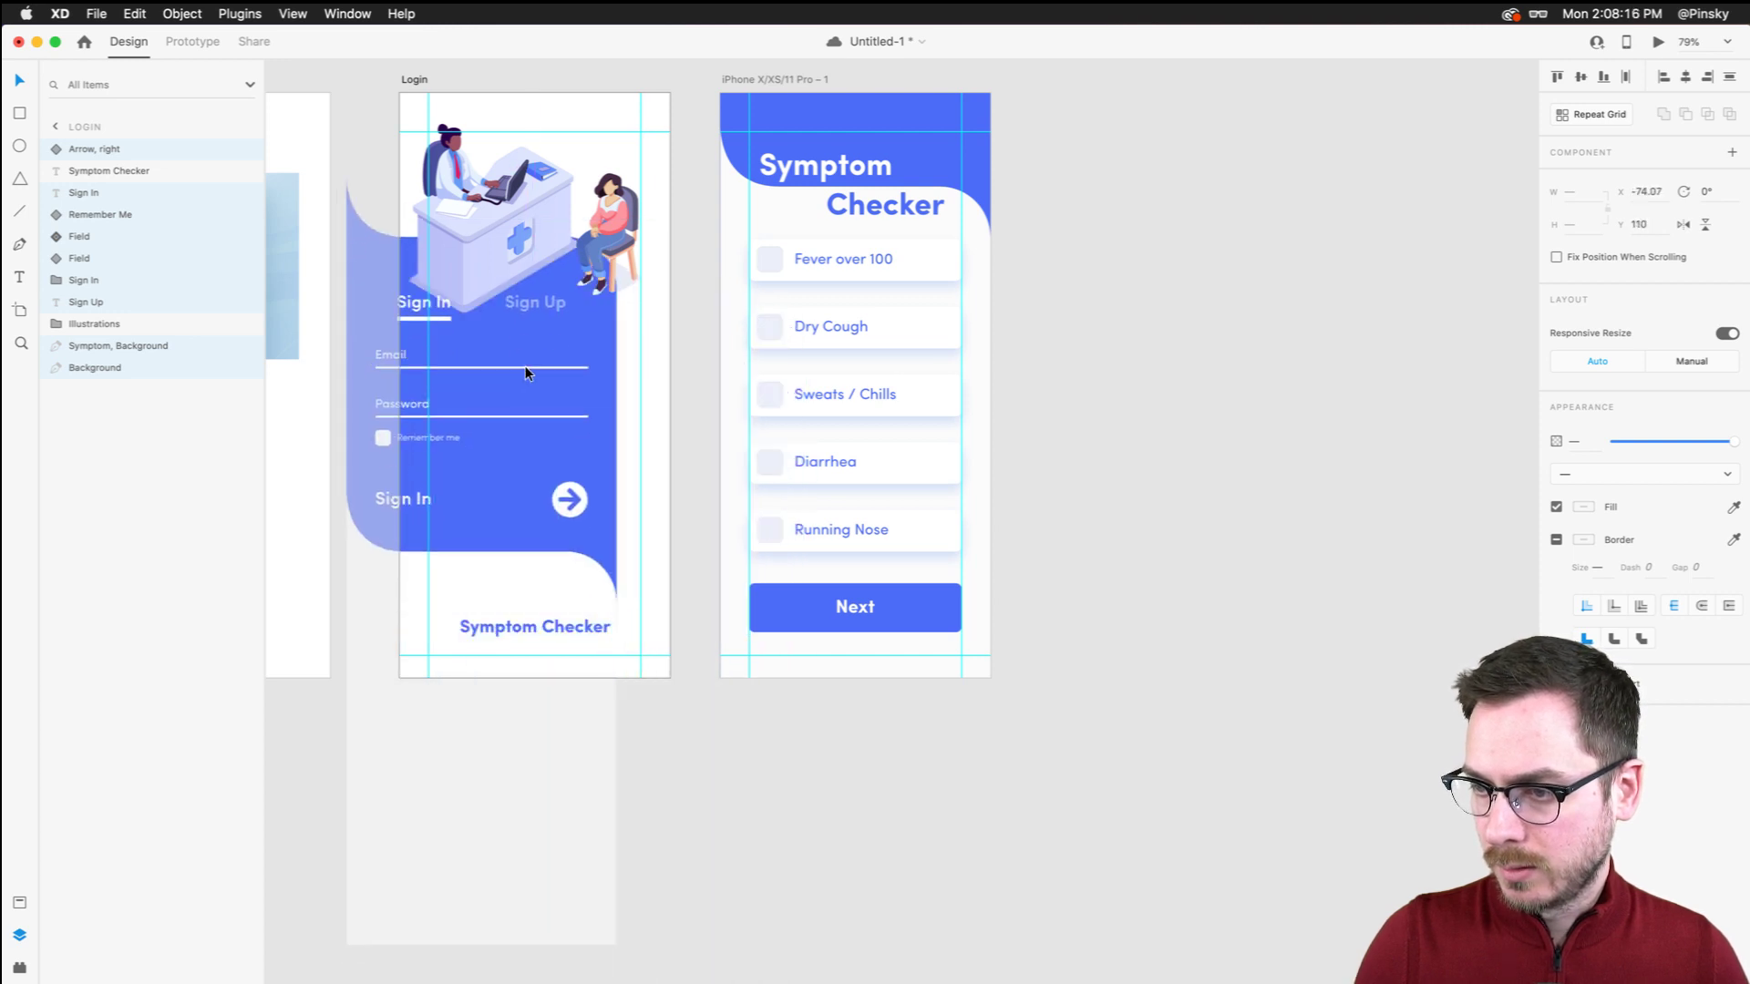
pyautogui.press('super+z')
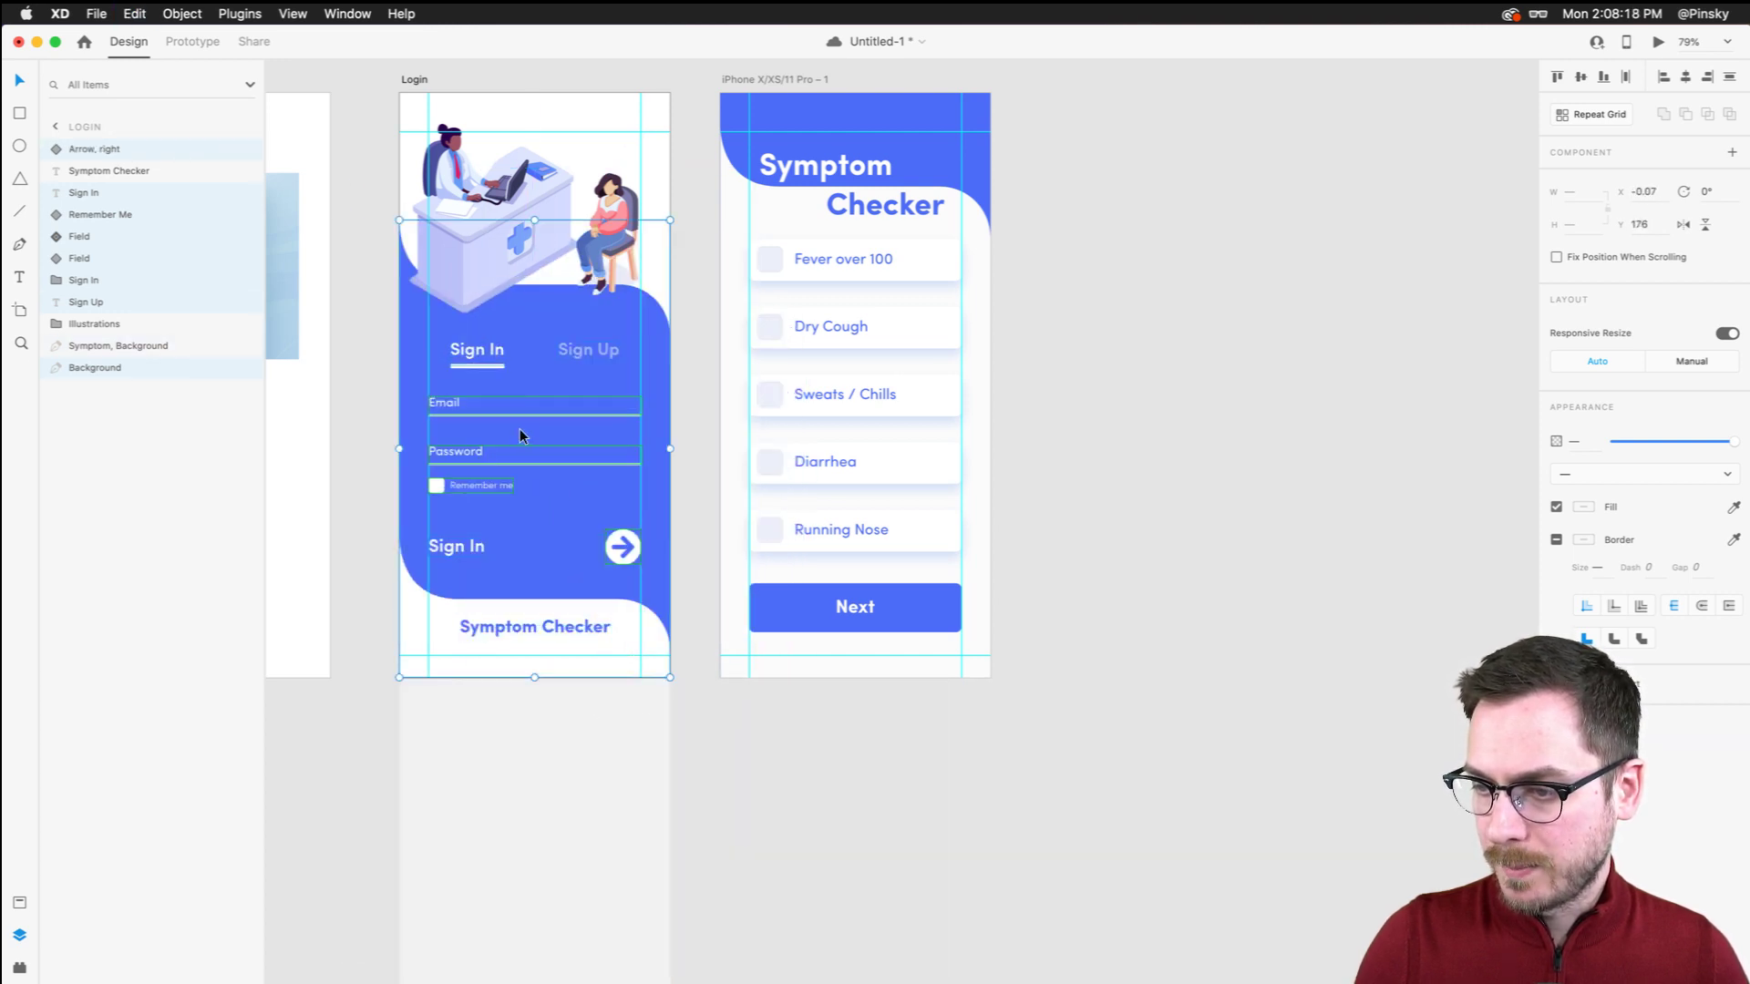
pyautogui.moveTo(519, 428); pyautogui.dragTo(539, 370)
pyautogui.press('super+z')
pyautogui.press('super+g')
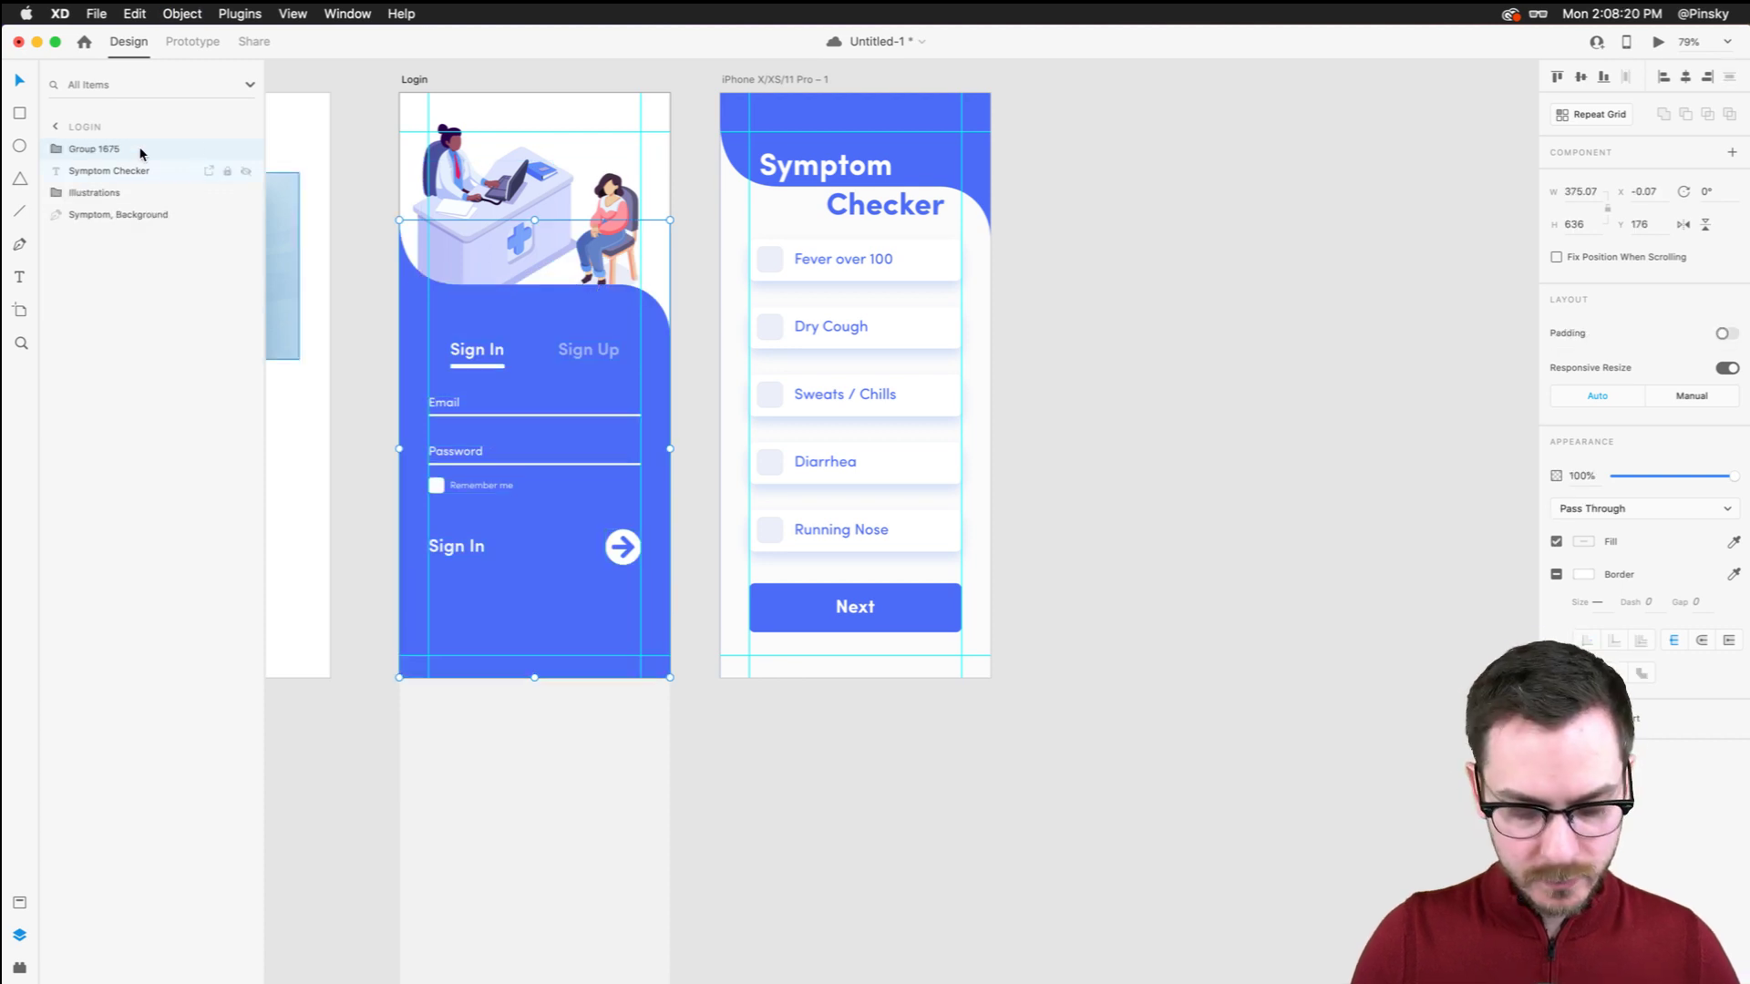
pyautogui.doubleClick(91, 149)
pyautogui.write('Sign')
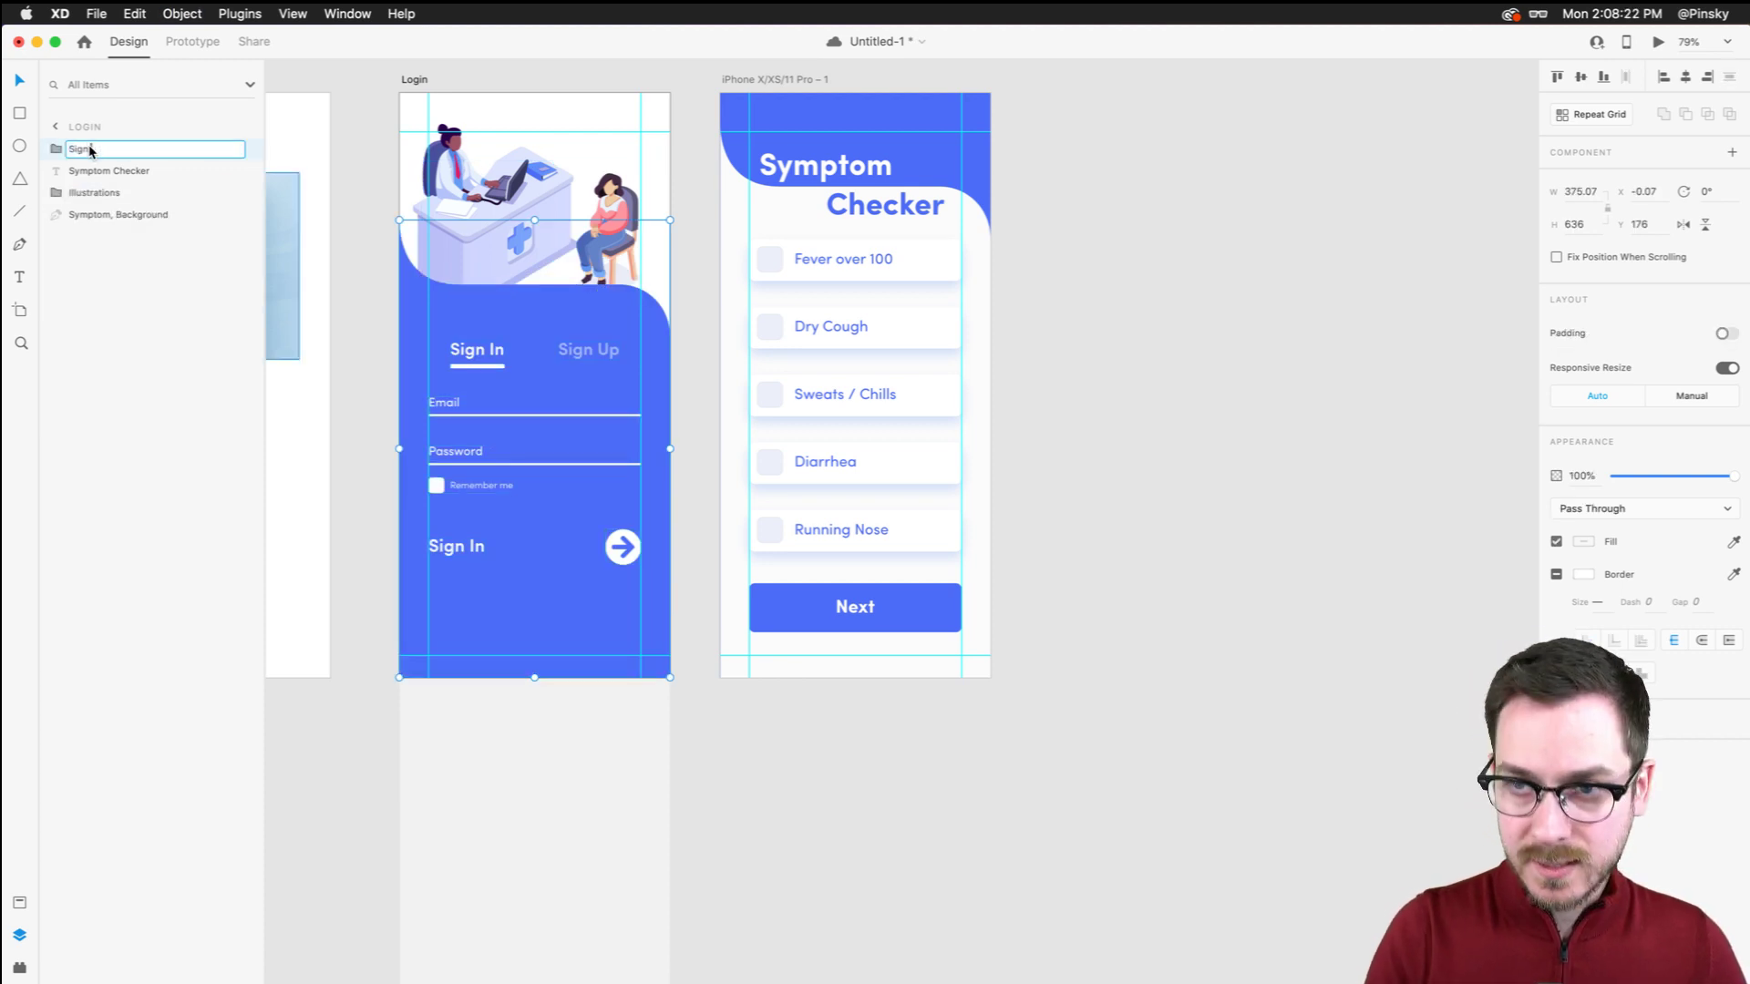
pyautogui.write(' In')
pyautogui.press('Return')
# Send the full Sign In group backward until it sits behind the Symptom, Background layer
pyautogui.press('super+[')
pyautogui.press('super+[')
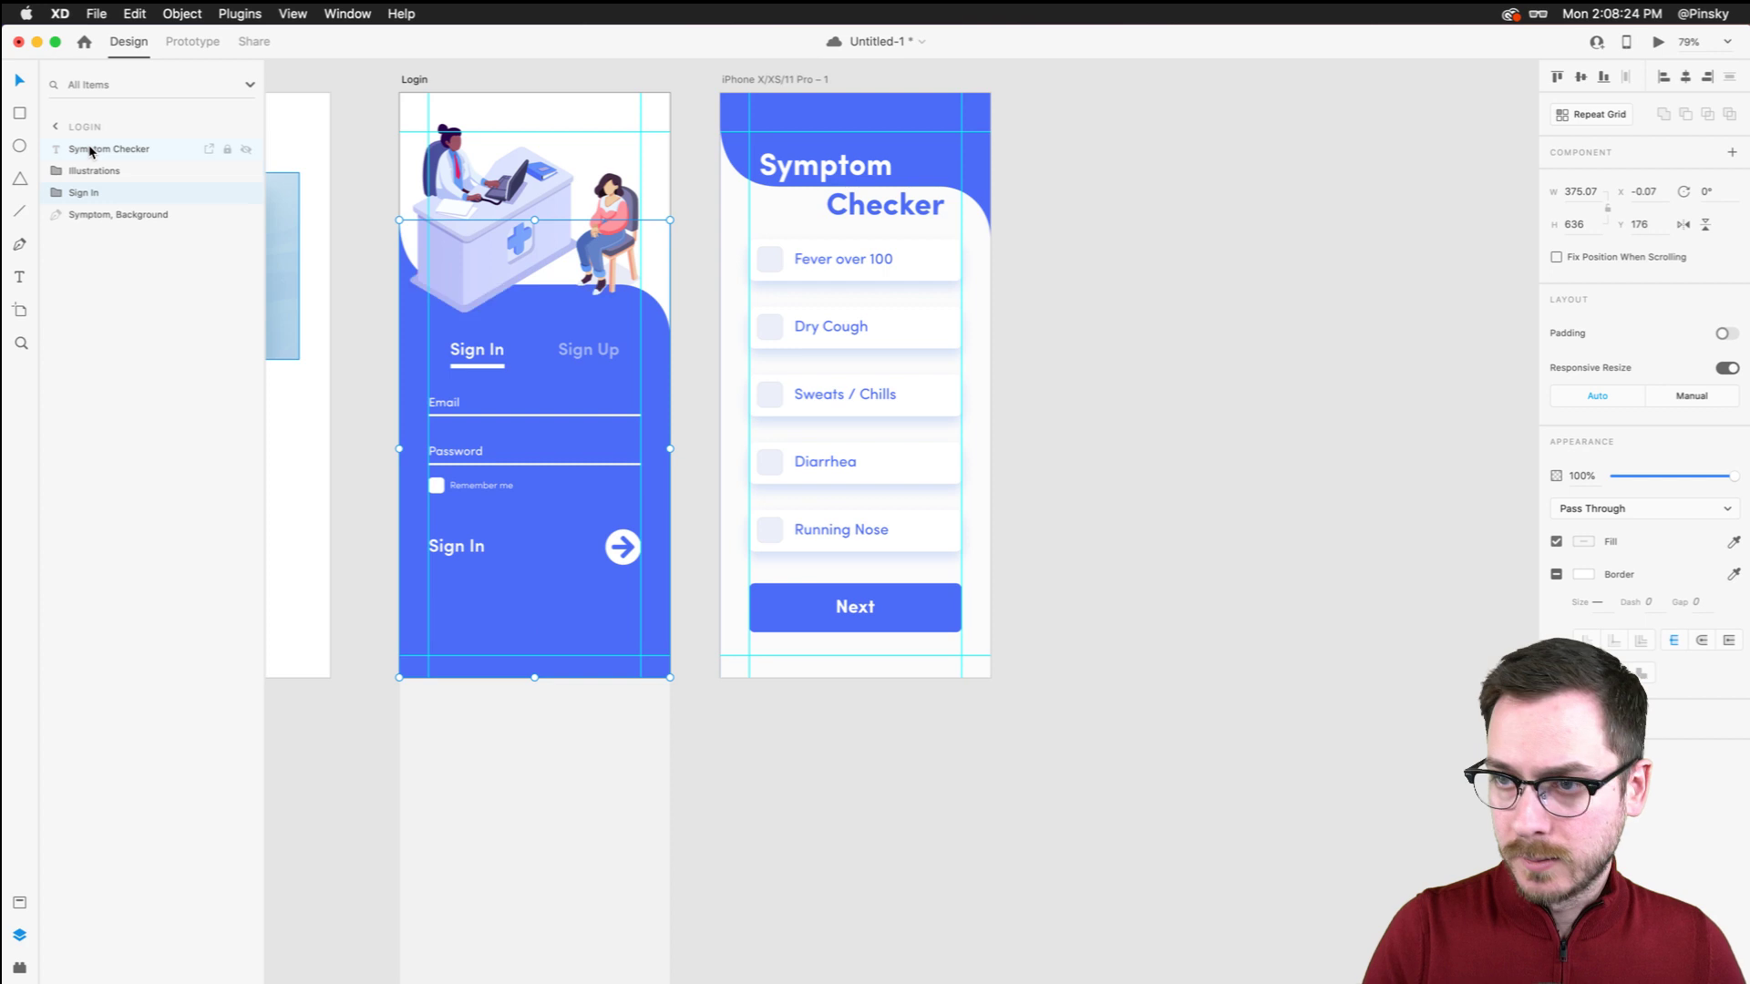
pyautogui.press('super+[')
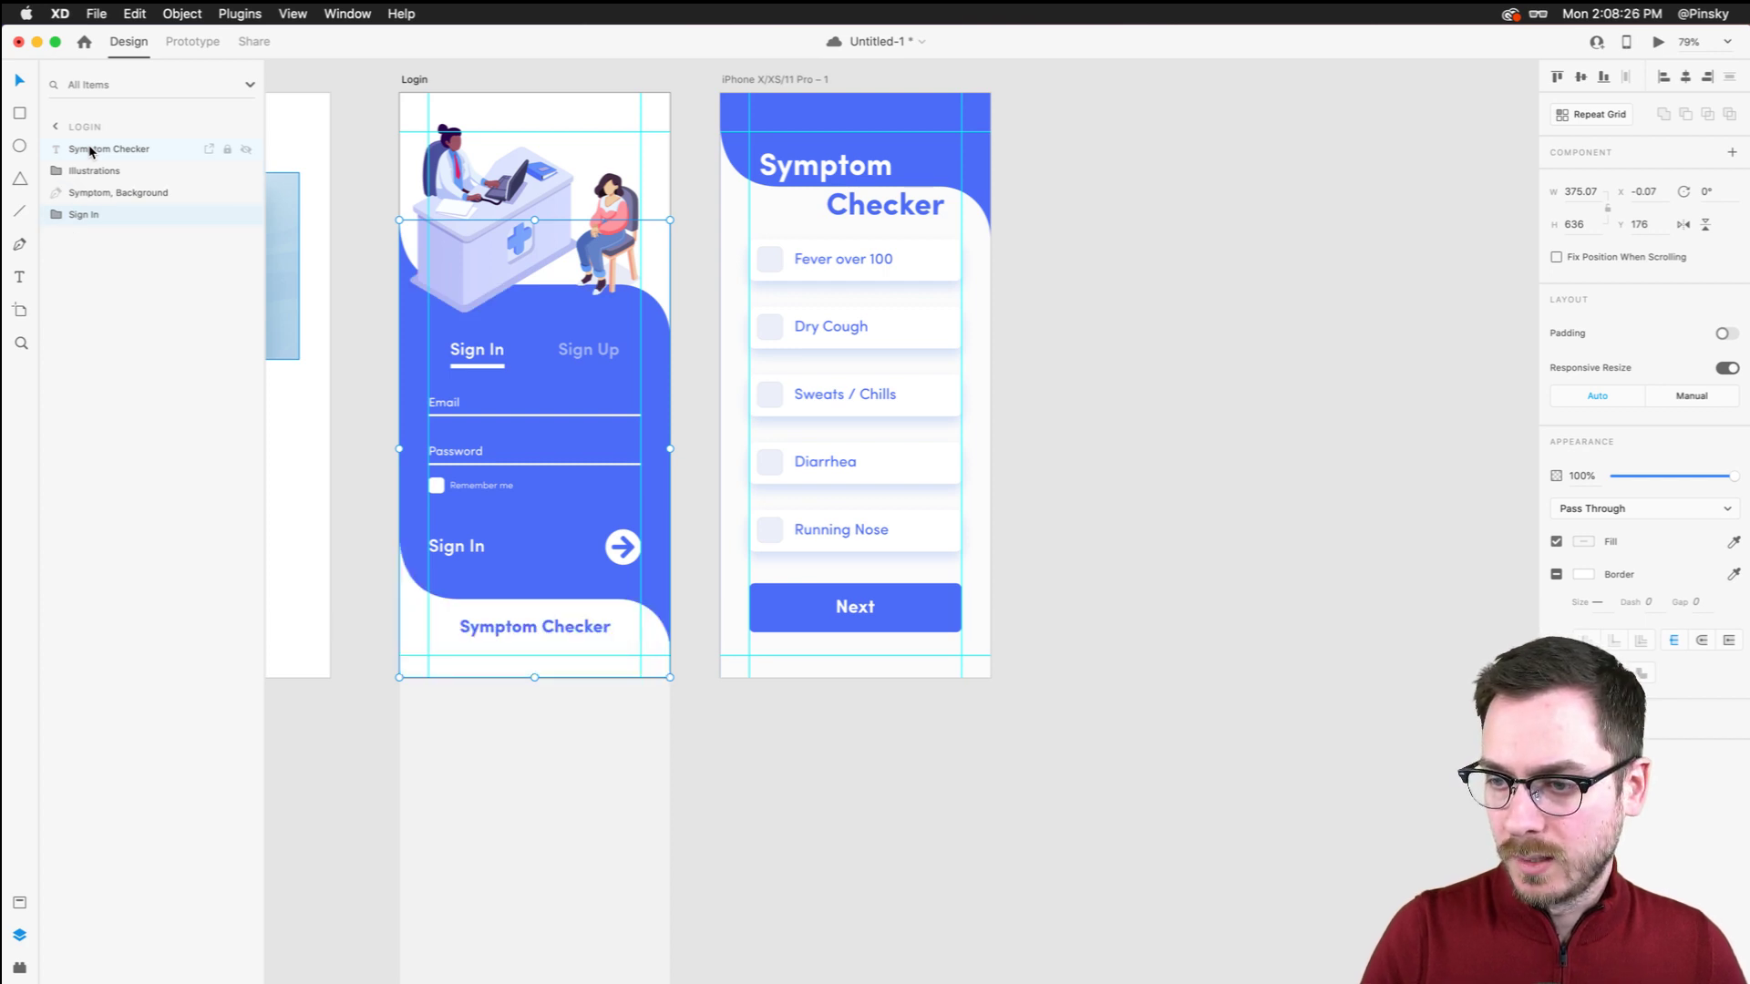
# Try moving the Symptom Checker title and its white background up over the sign-in area, and undo the move
pyautogui.click(583, 631)
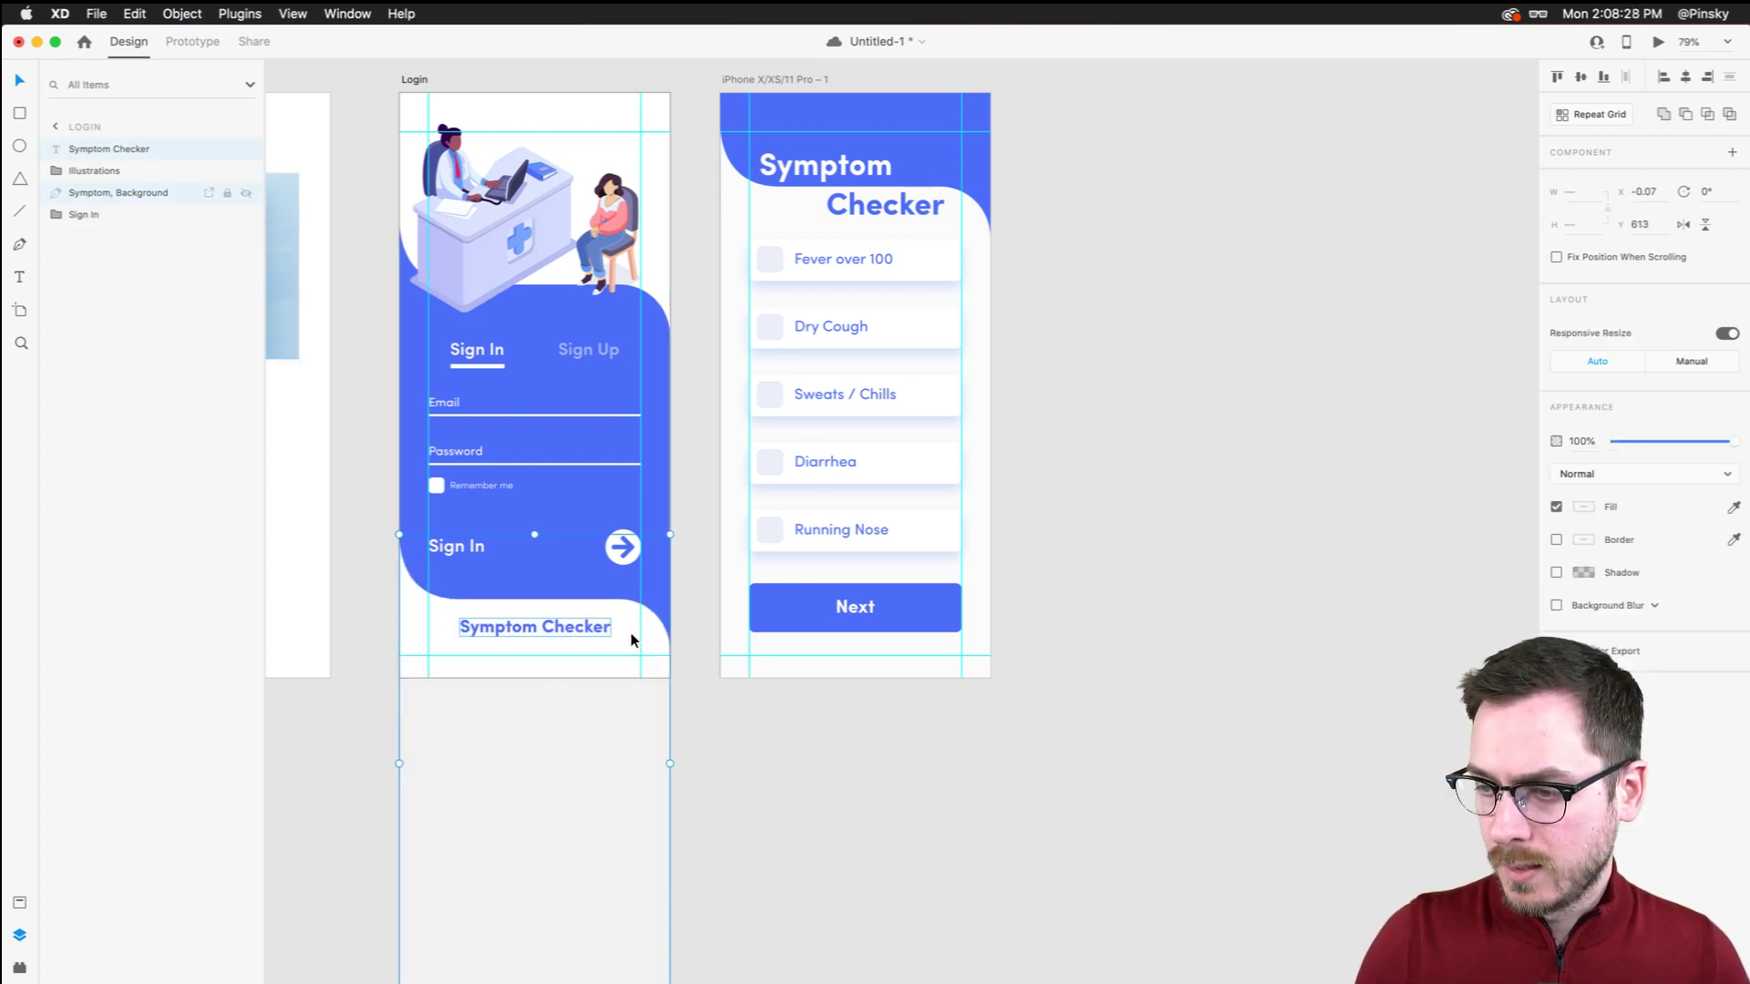
pyautogui.moveTo(633, 631); pyautogui.dragTo(603, 288)
pyautogui.press('super+z')
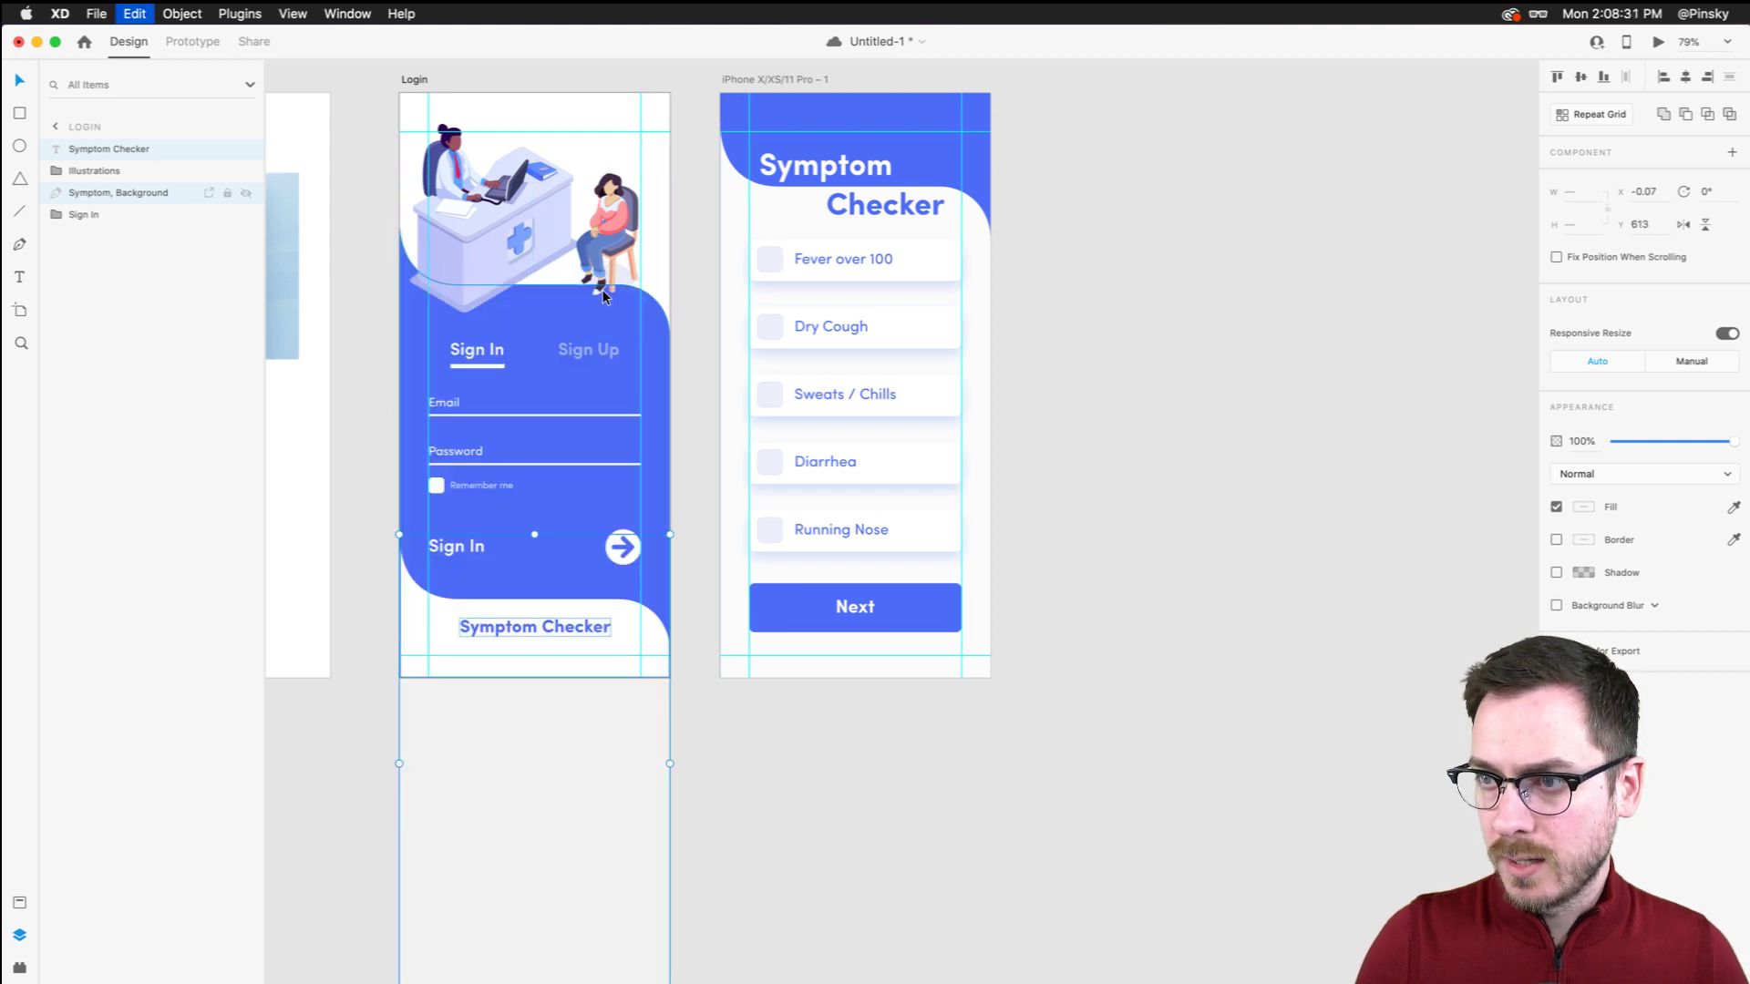
pyautogui.click(1068, 365)
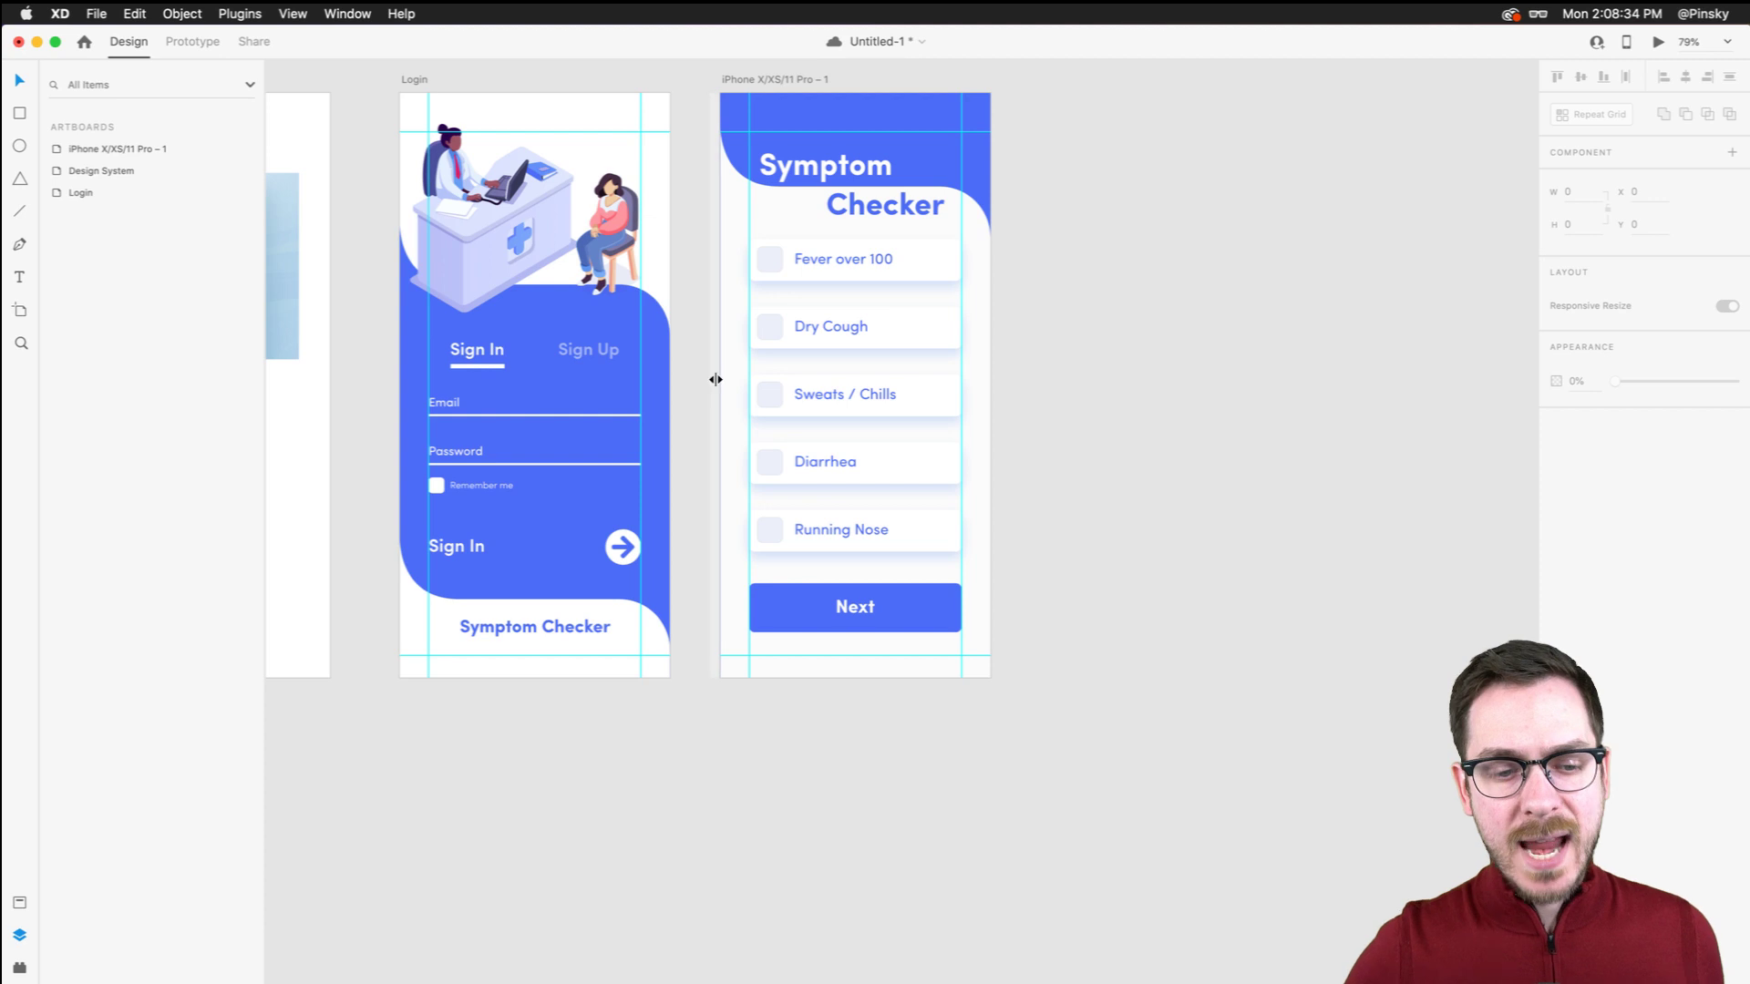
pyautogui.scroll(5, 916, 284)
pyautogui.scroll(-5, 917, 283)
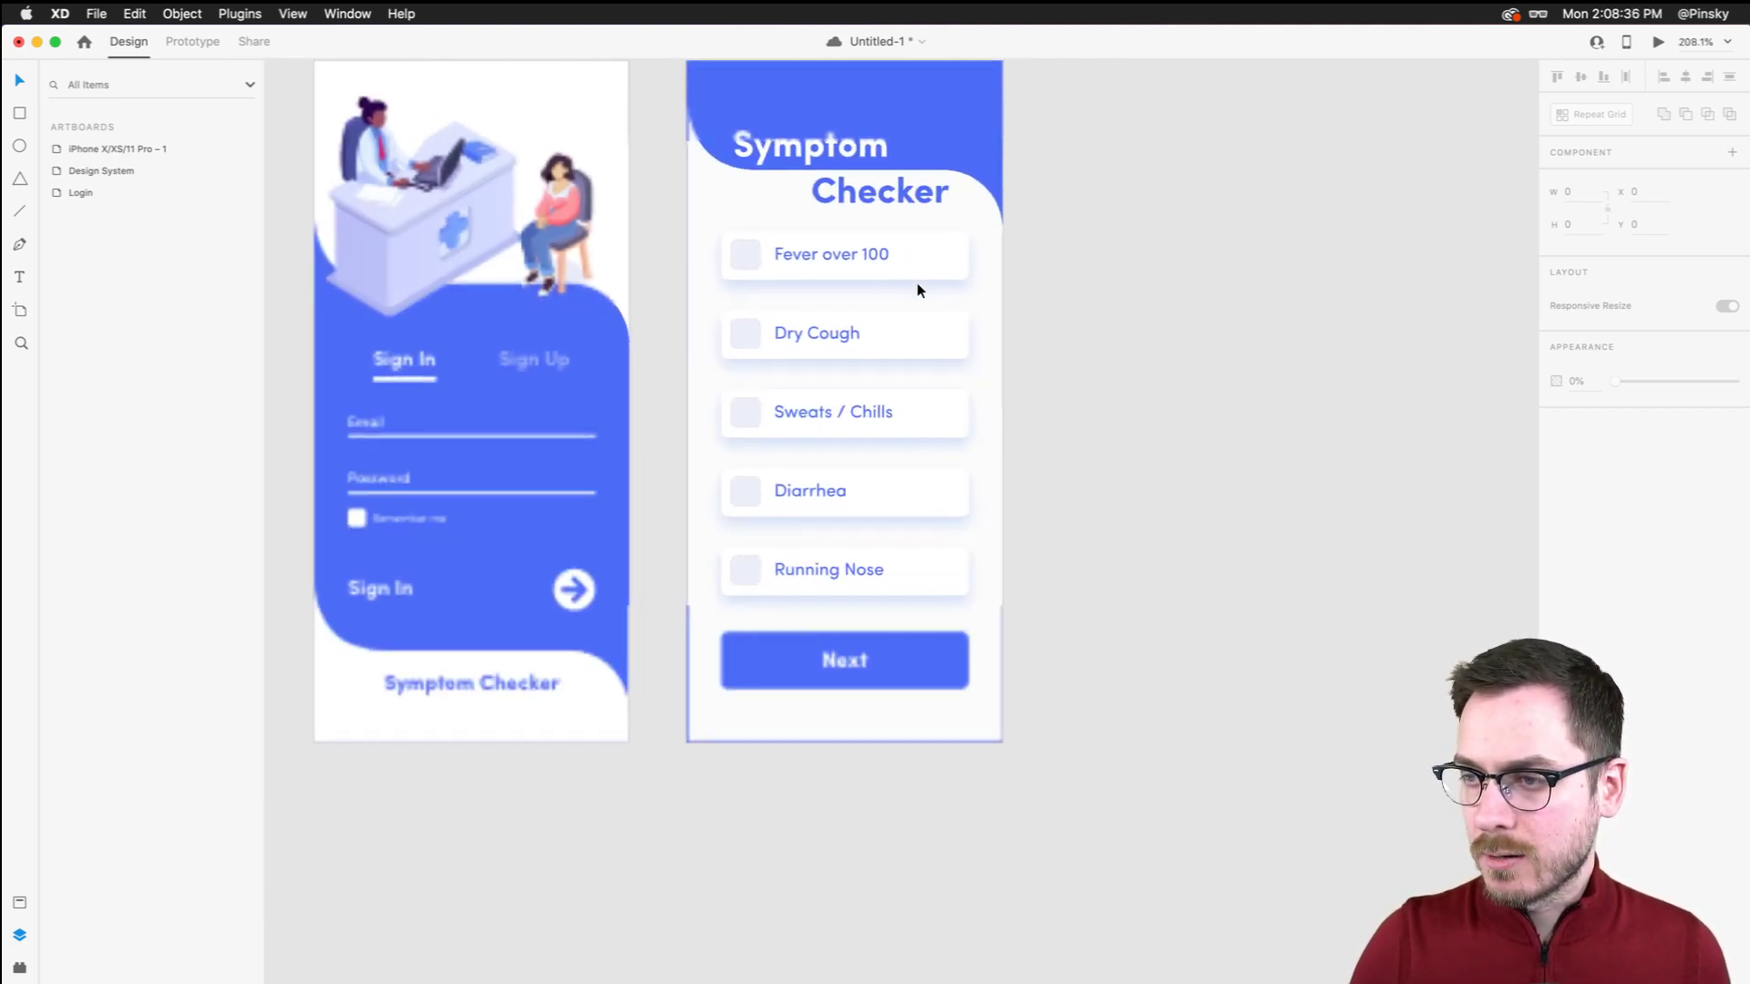
# Group the Next button, the Symptoms repeat grid and the Symptom, Background shape on the iPhone artboard, and name the group Symptoms
pyautogui.scroll(6, 428, 396)
pyautogui.scroll(-6, 430, 401)
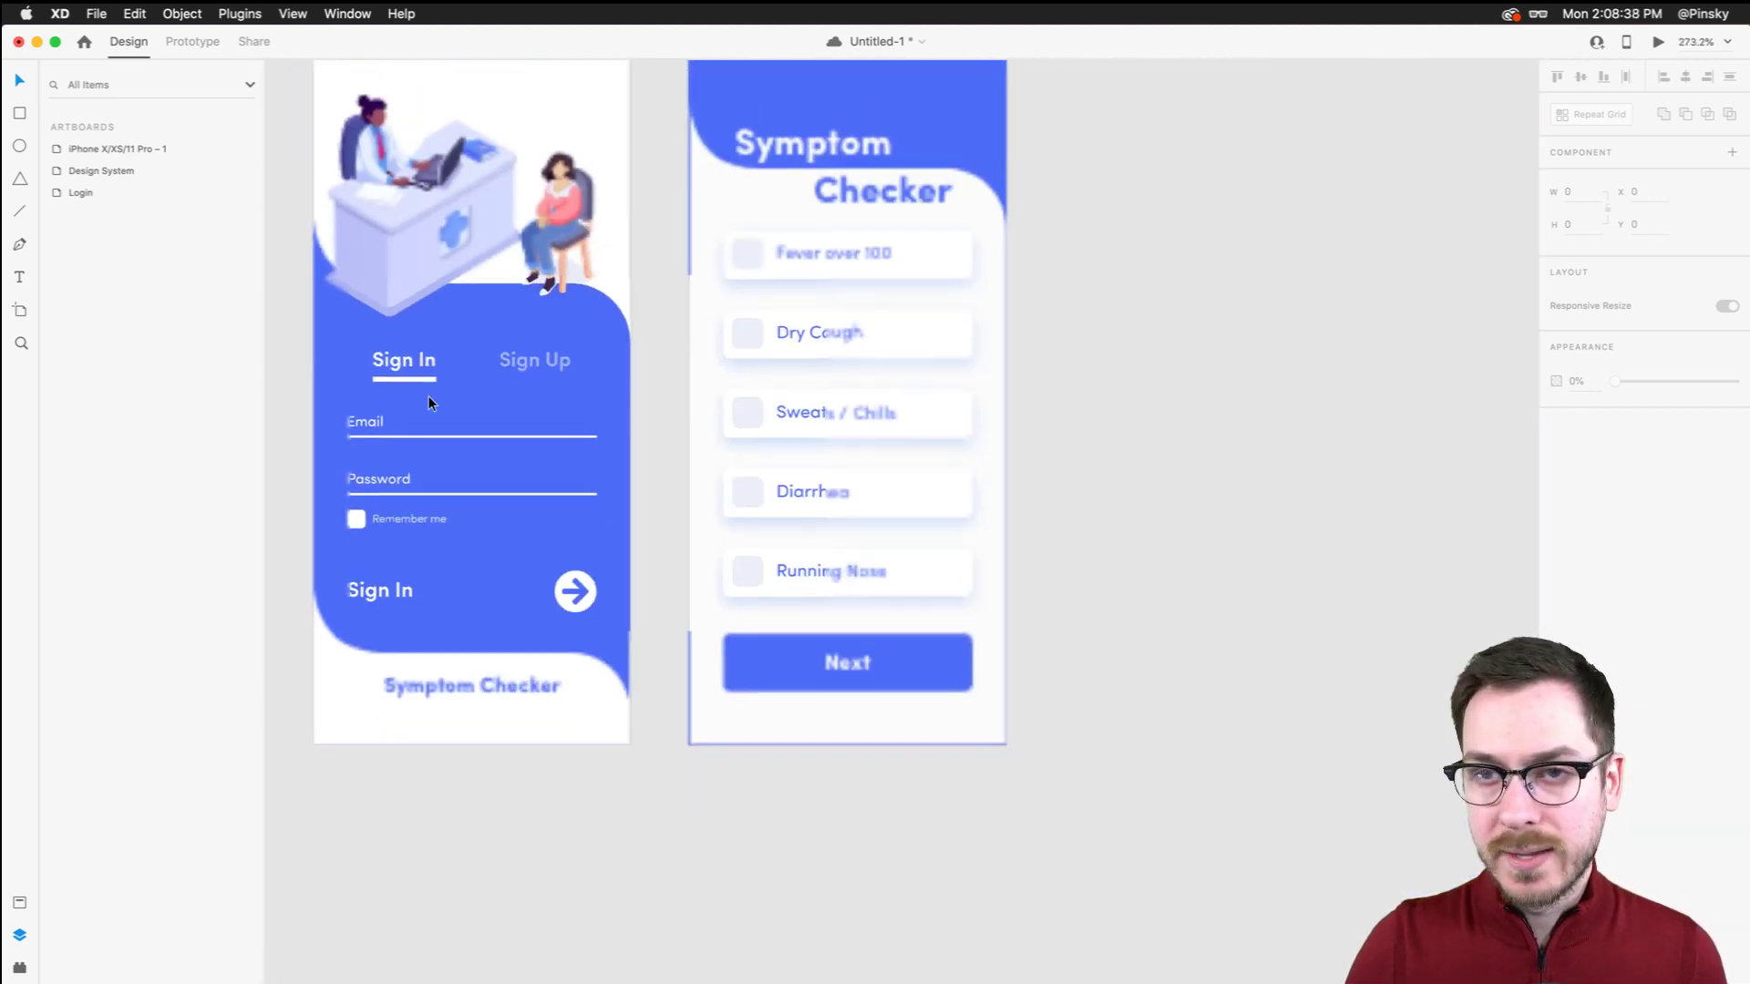
pyautogui.scroll(-2, 614, 383)
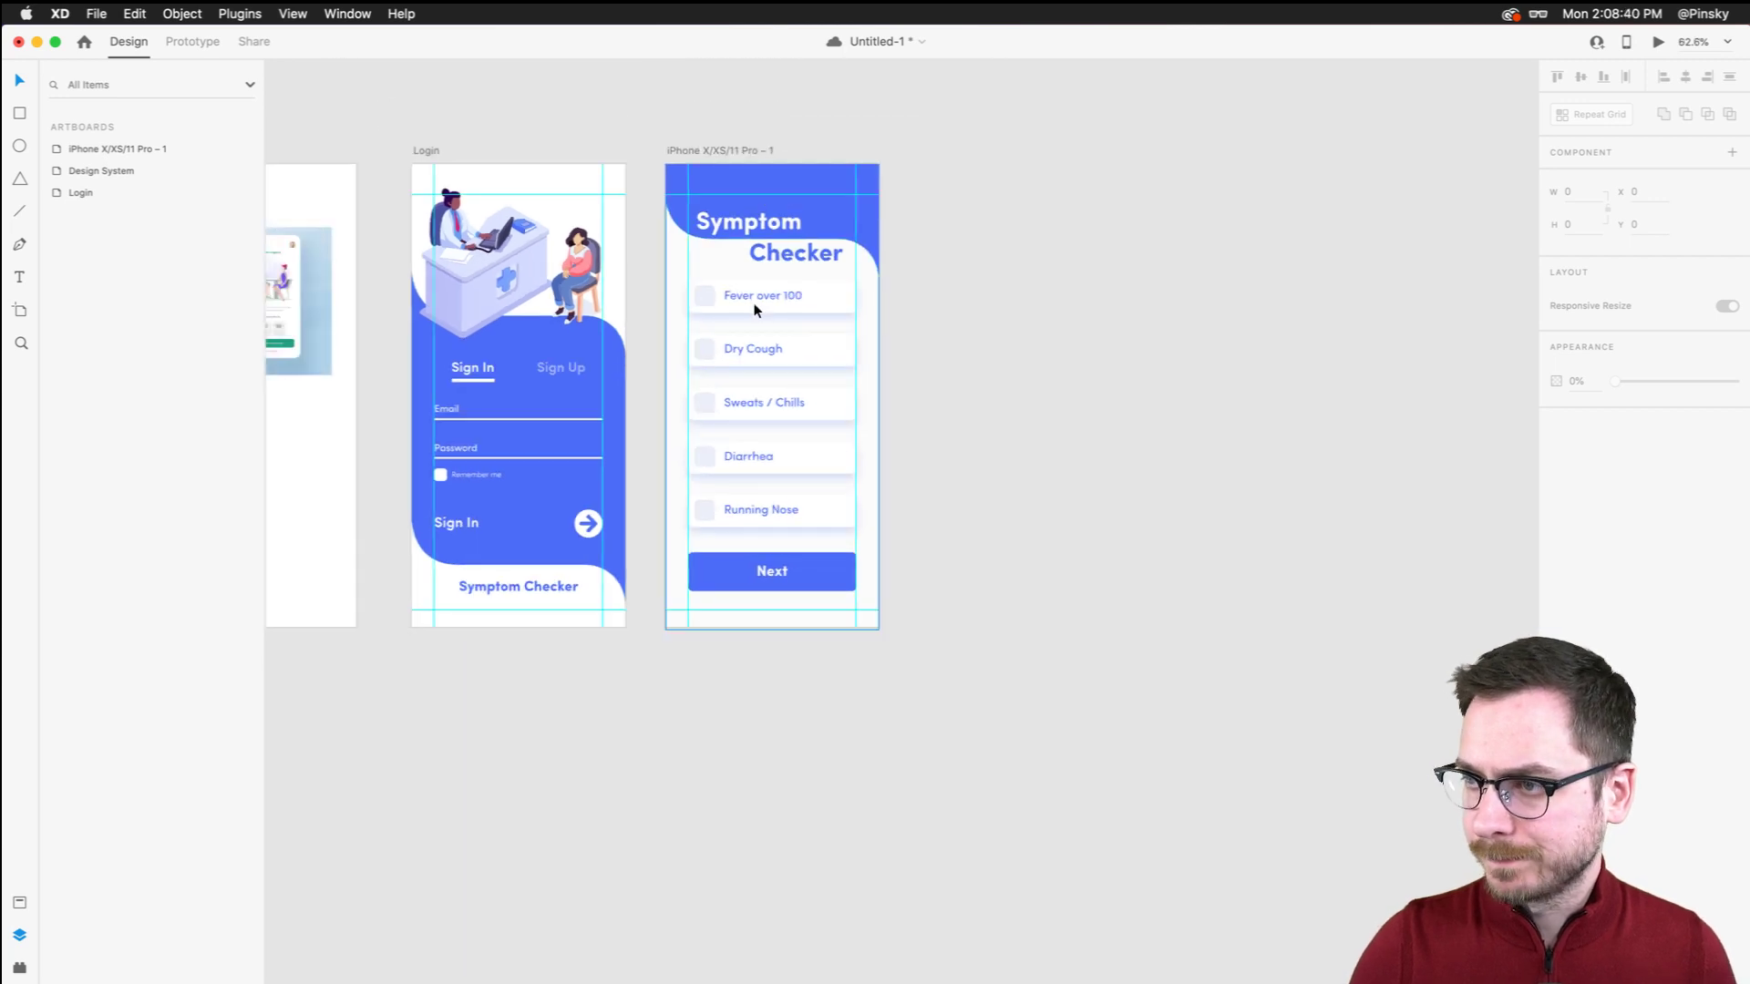
pyautogui.click(676, 276)
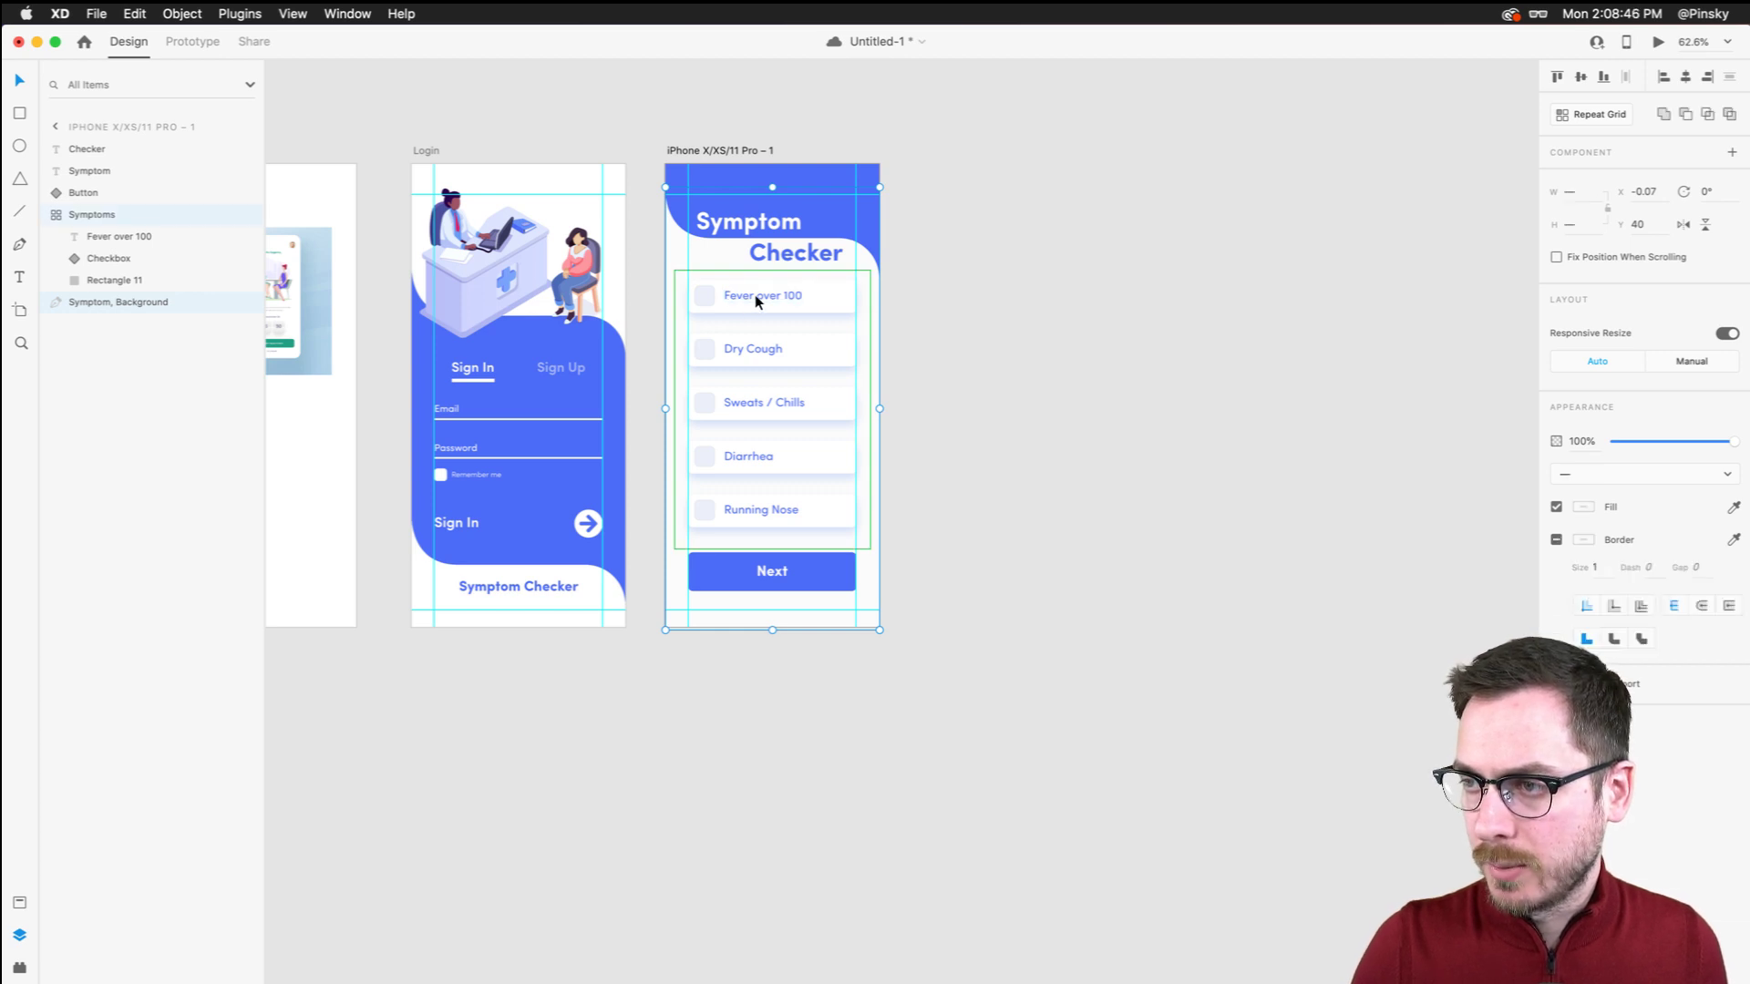
pyautogui.press('super+d')
pyautogui.press('super+z')
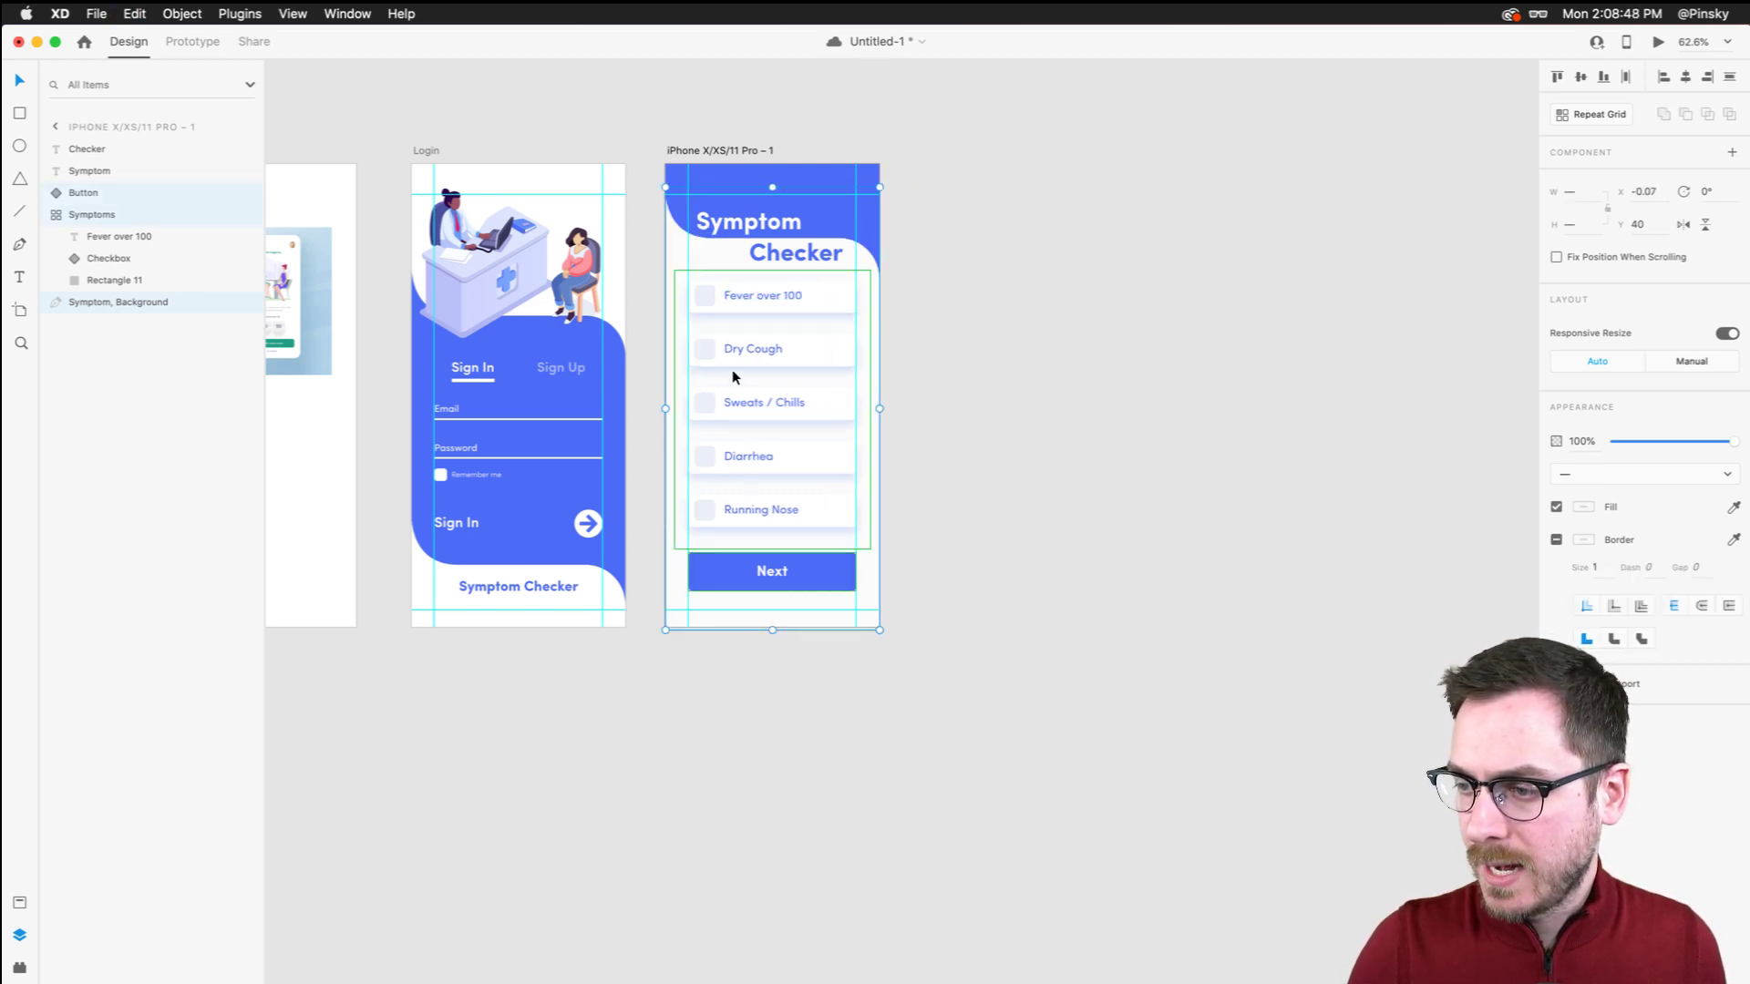
pyautogui.press('super+d')
pyautogui.press('super+z')
pyautogui.doubleClick(762, 401)
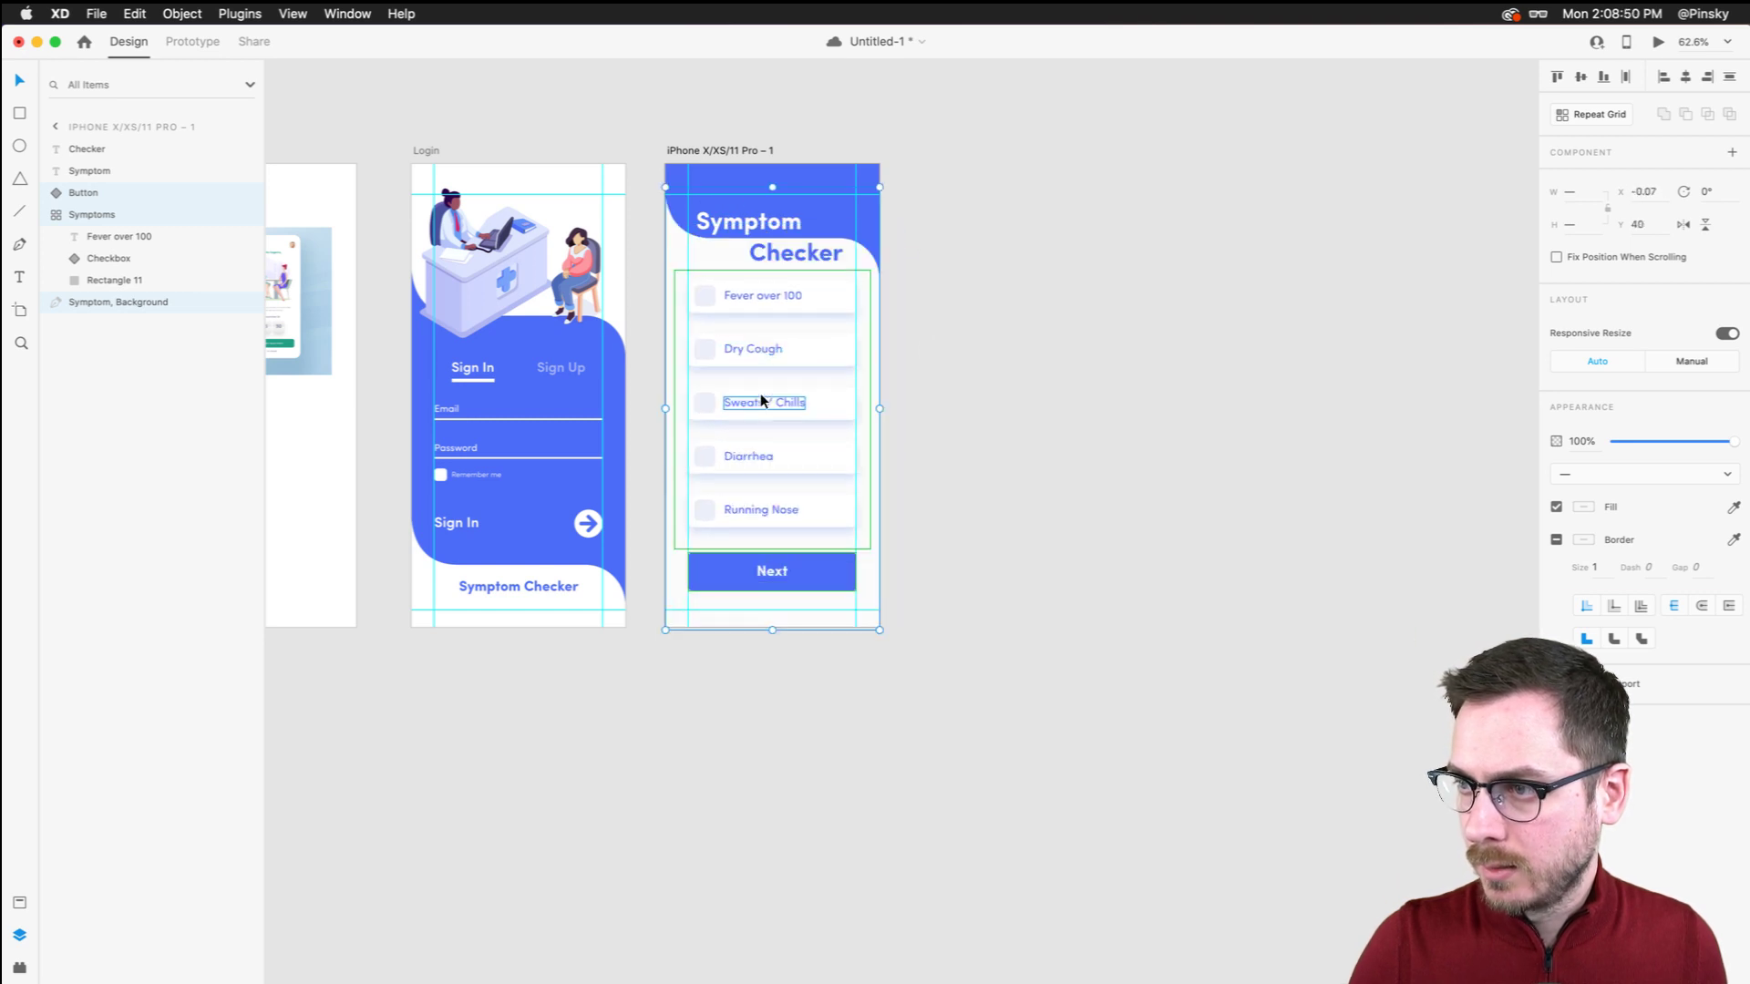
pyautogui.press('super+g')
pyautogui.doubleClick(95, 195)
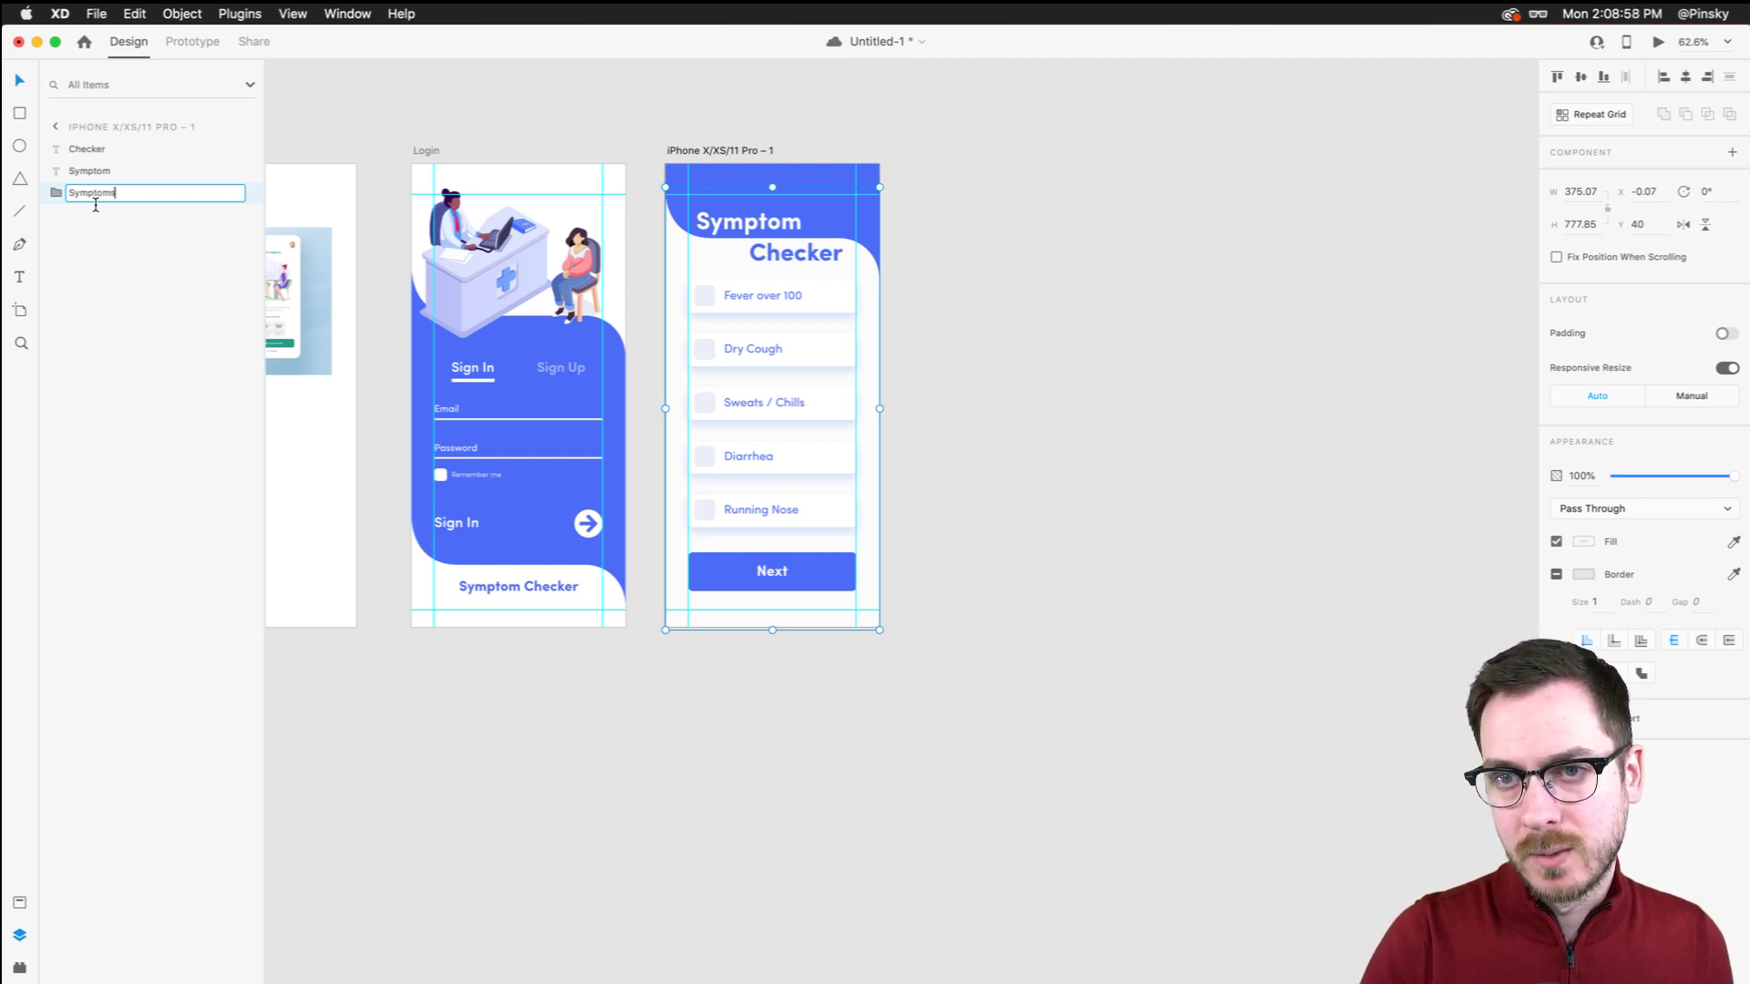
pyautogui.press('Return')
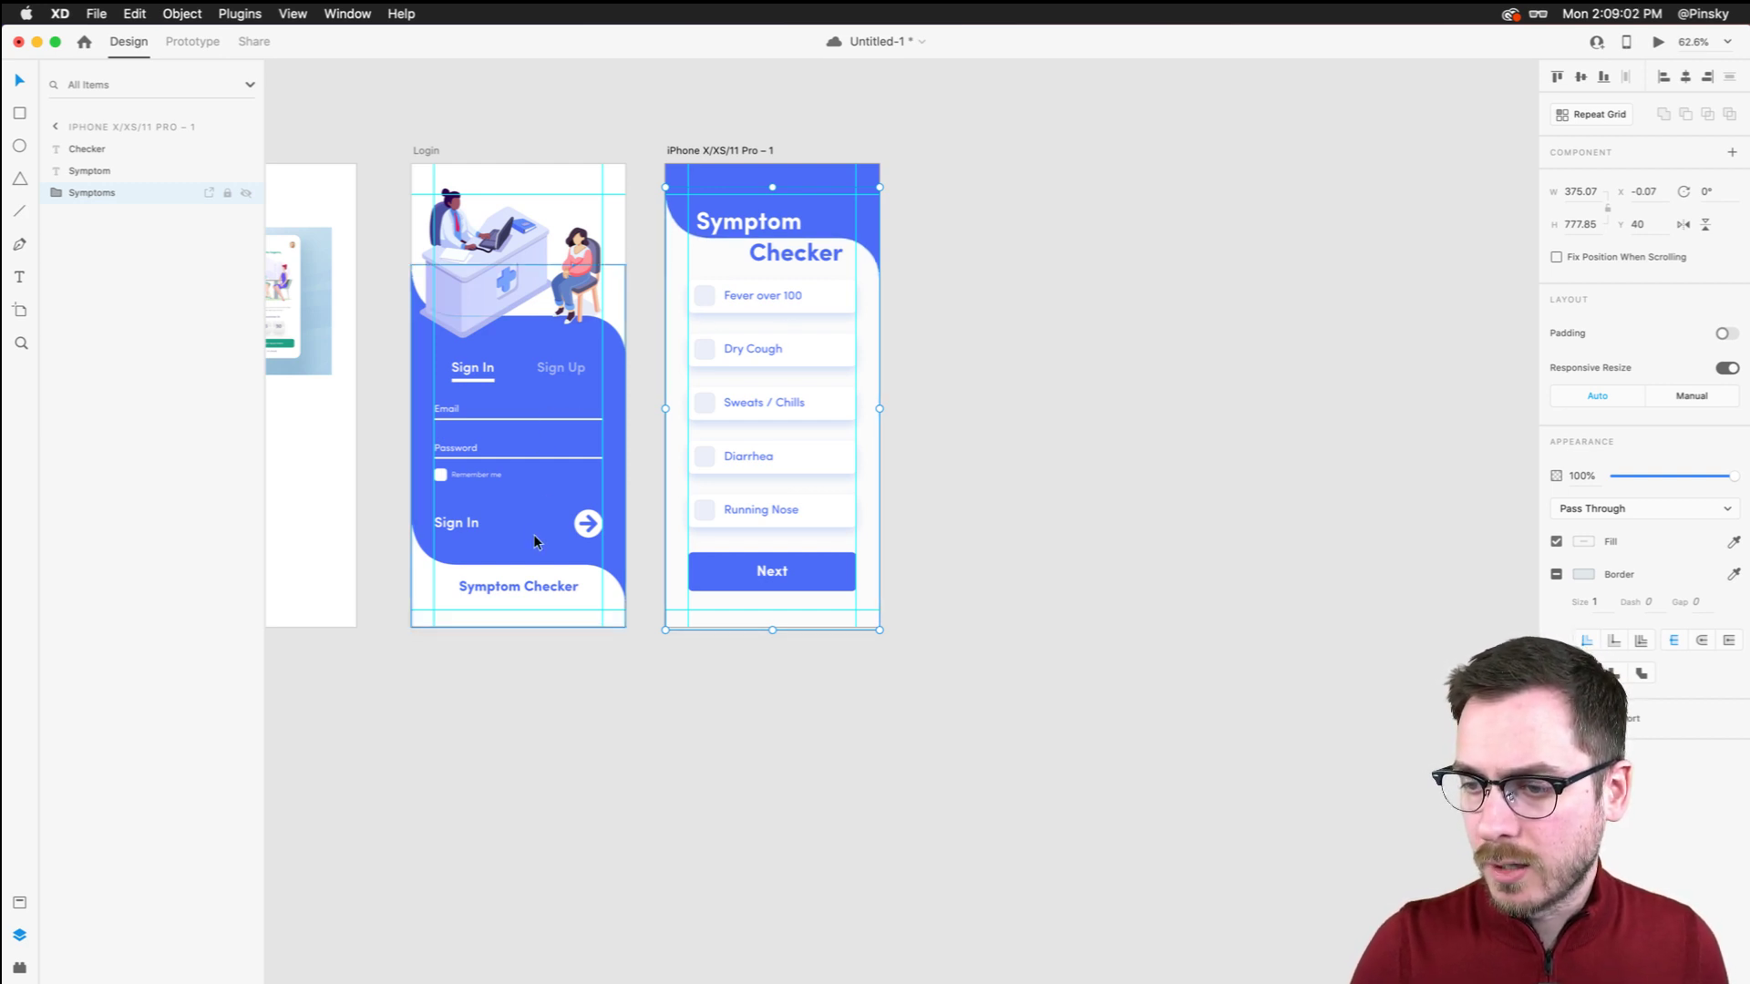
# Paste the Symptoms group into the Login artboard, lower it to Y 613, and send it behind the Symptom Checker title
pyautogui.click(522, 574)
pyautogui.press('super+v')
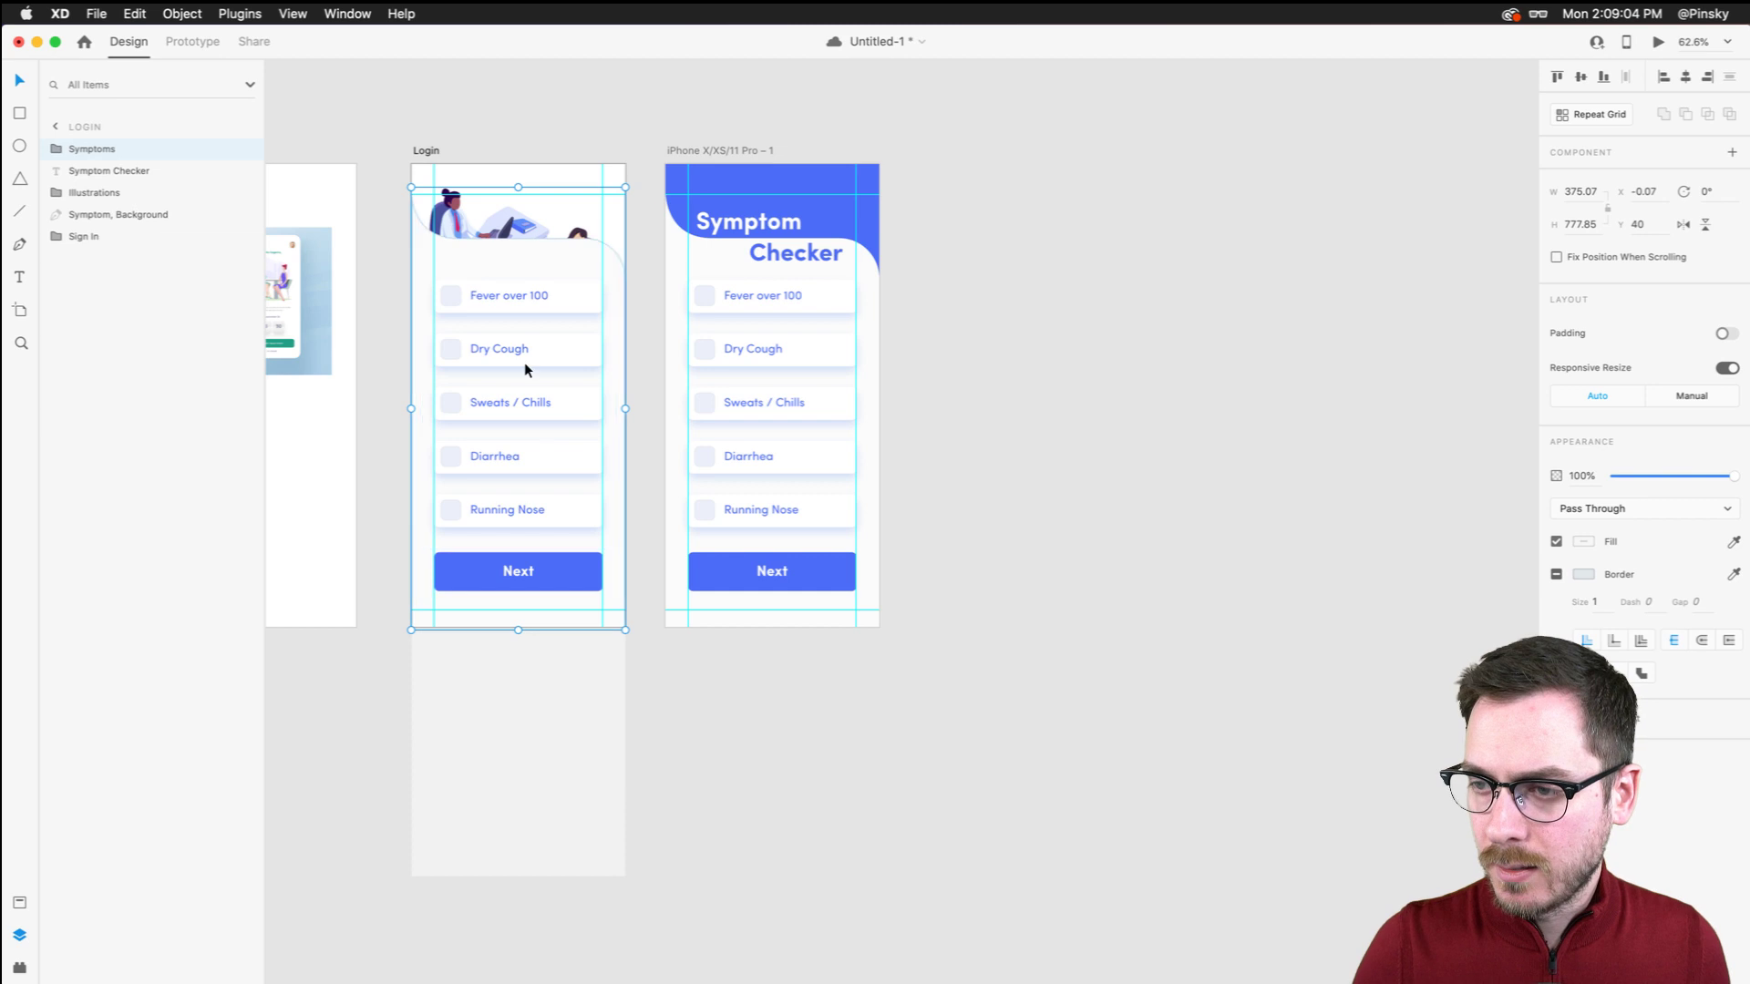
pyautogui.moveTo(516, 422); pyautogui.dragTo(523, 649)
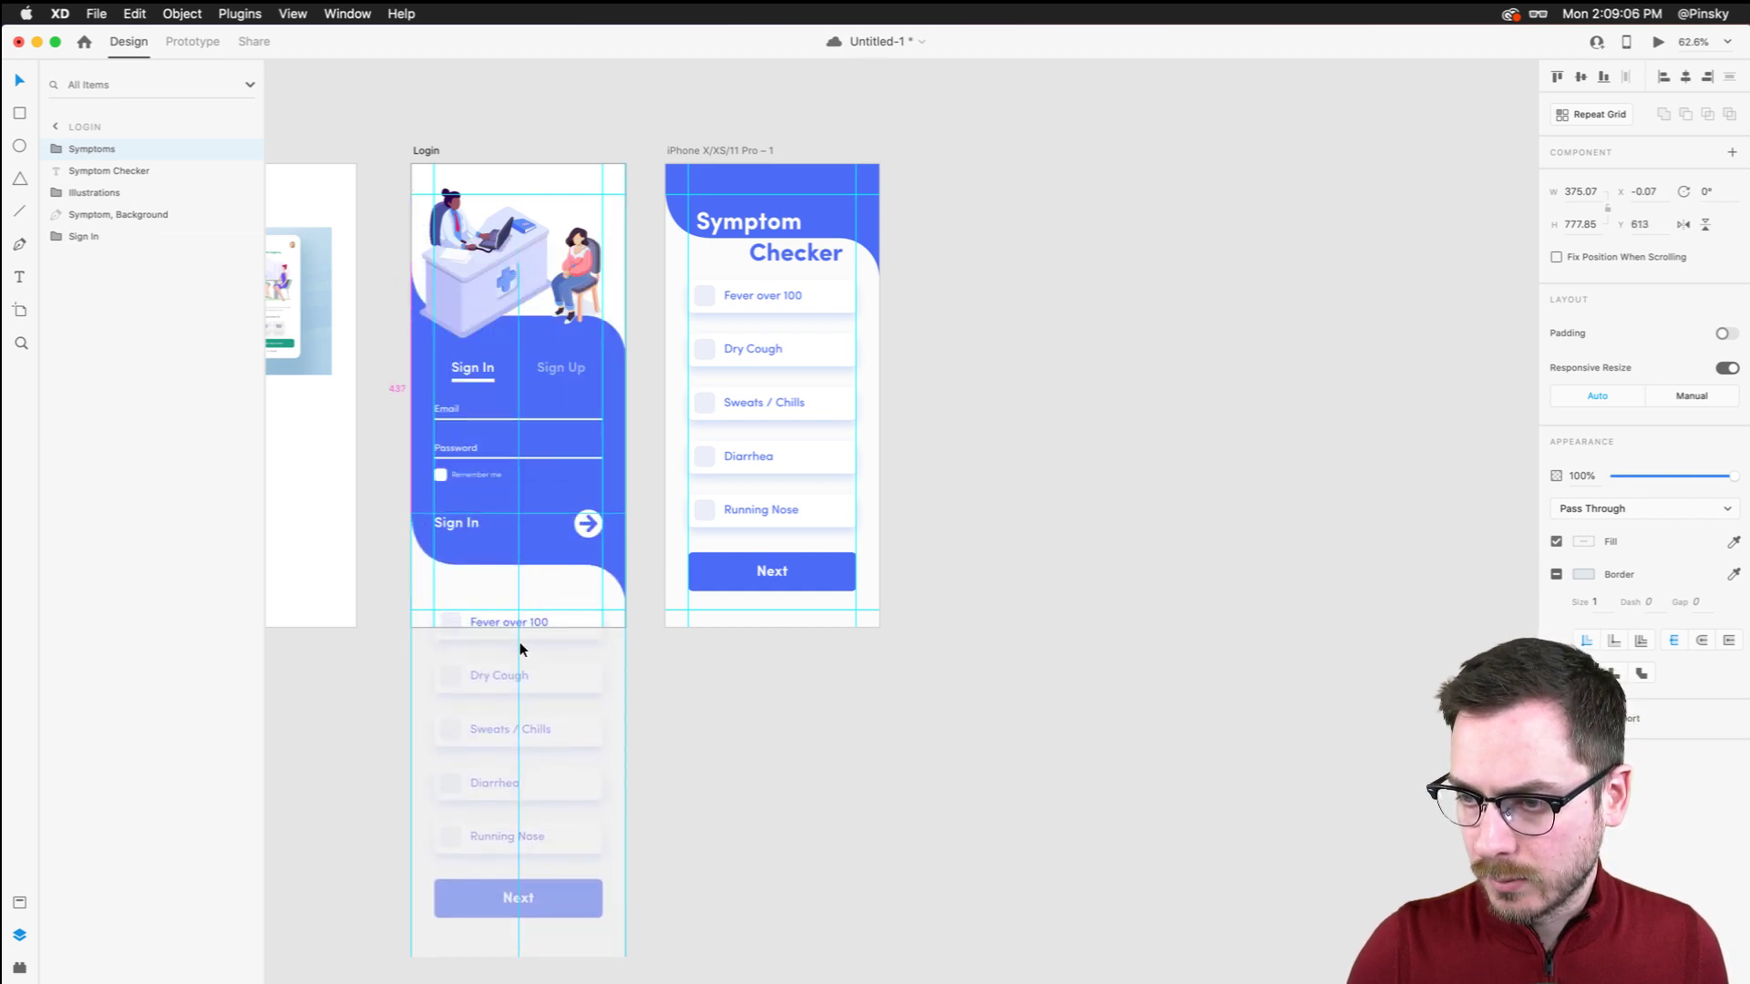
pyautogui.press('super+[')
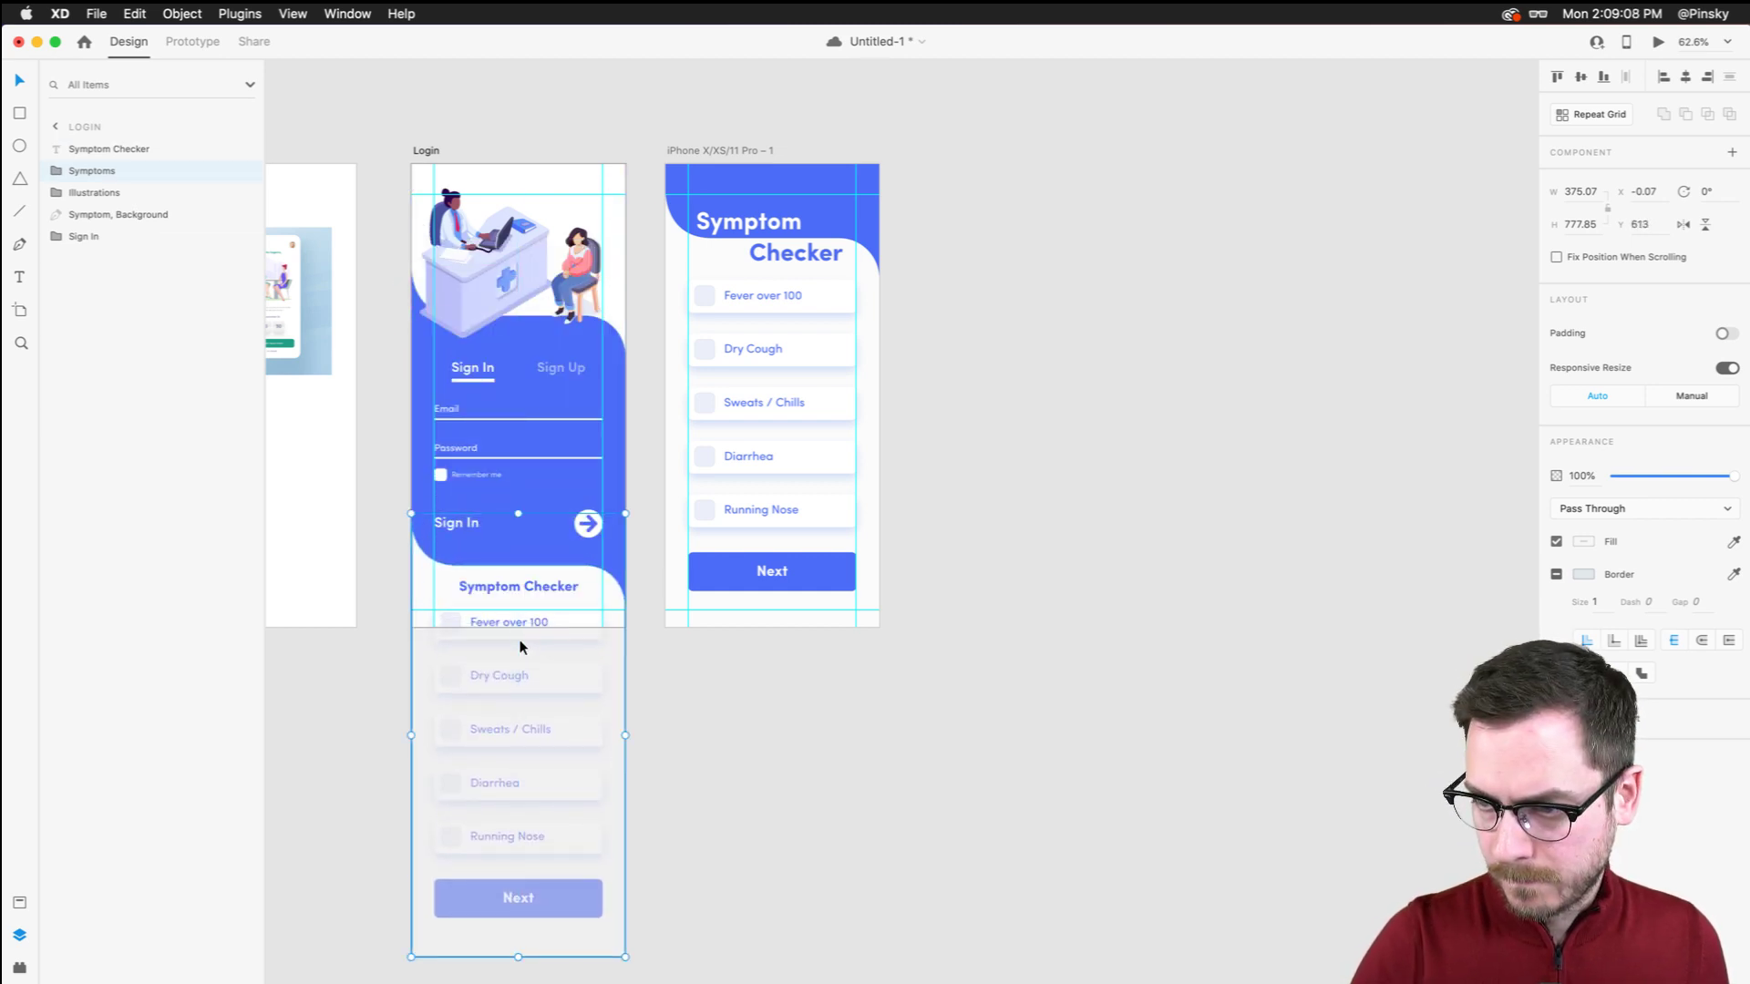
# Try sliding the Symptoms group up over the sign-in form on the Login artboard, and undo the move
pyautogui.moveTo(590, 600); pyautogui.dragTo(553, 588)
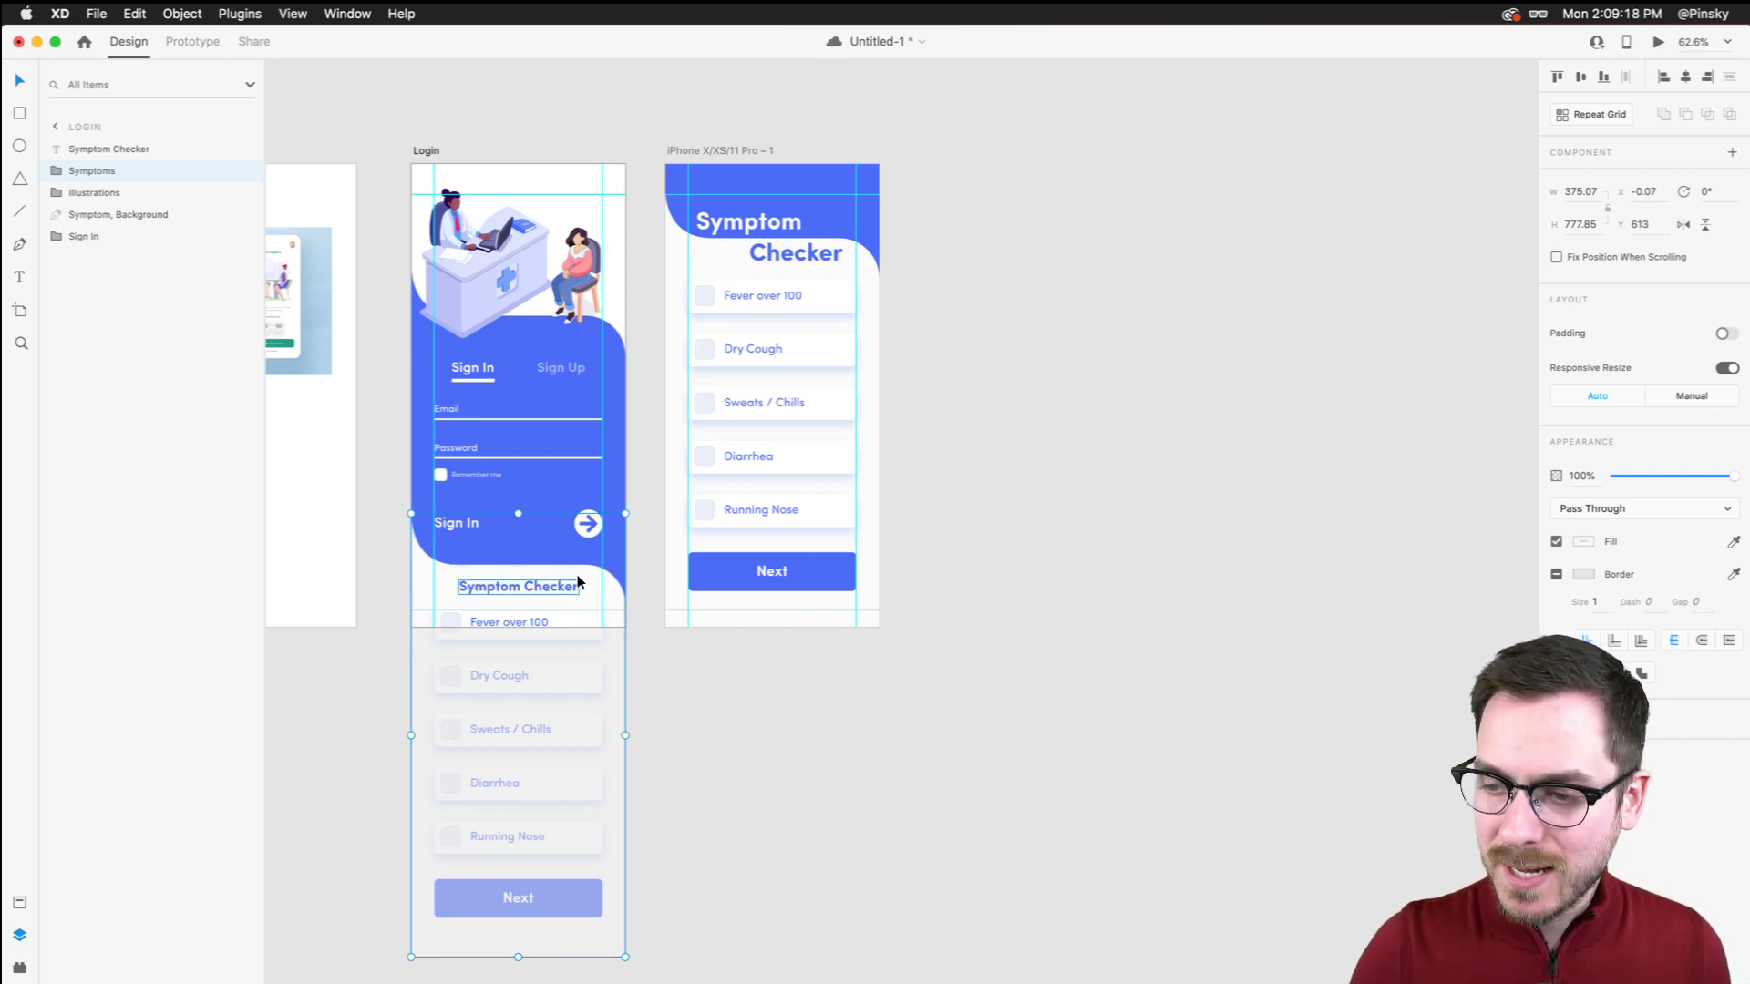
pyautogui.moveTo(592, 583); pyautogui.dragTo(600, 248)
pyautogui.press('super+z')
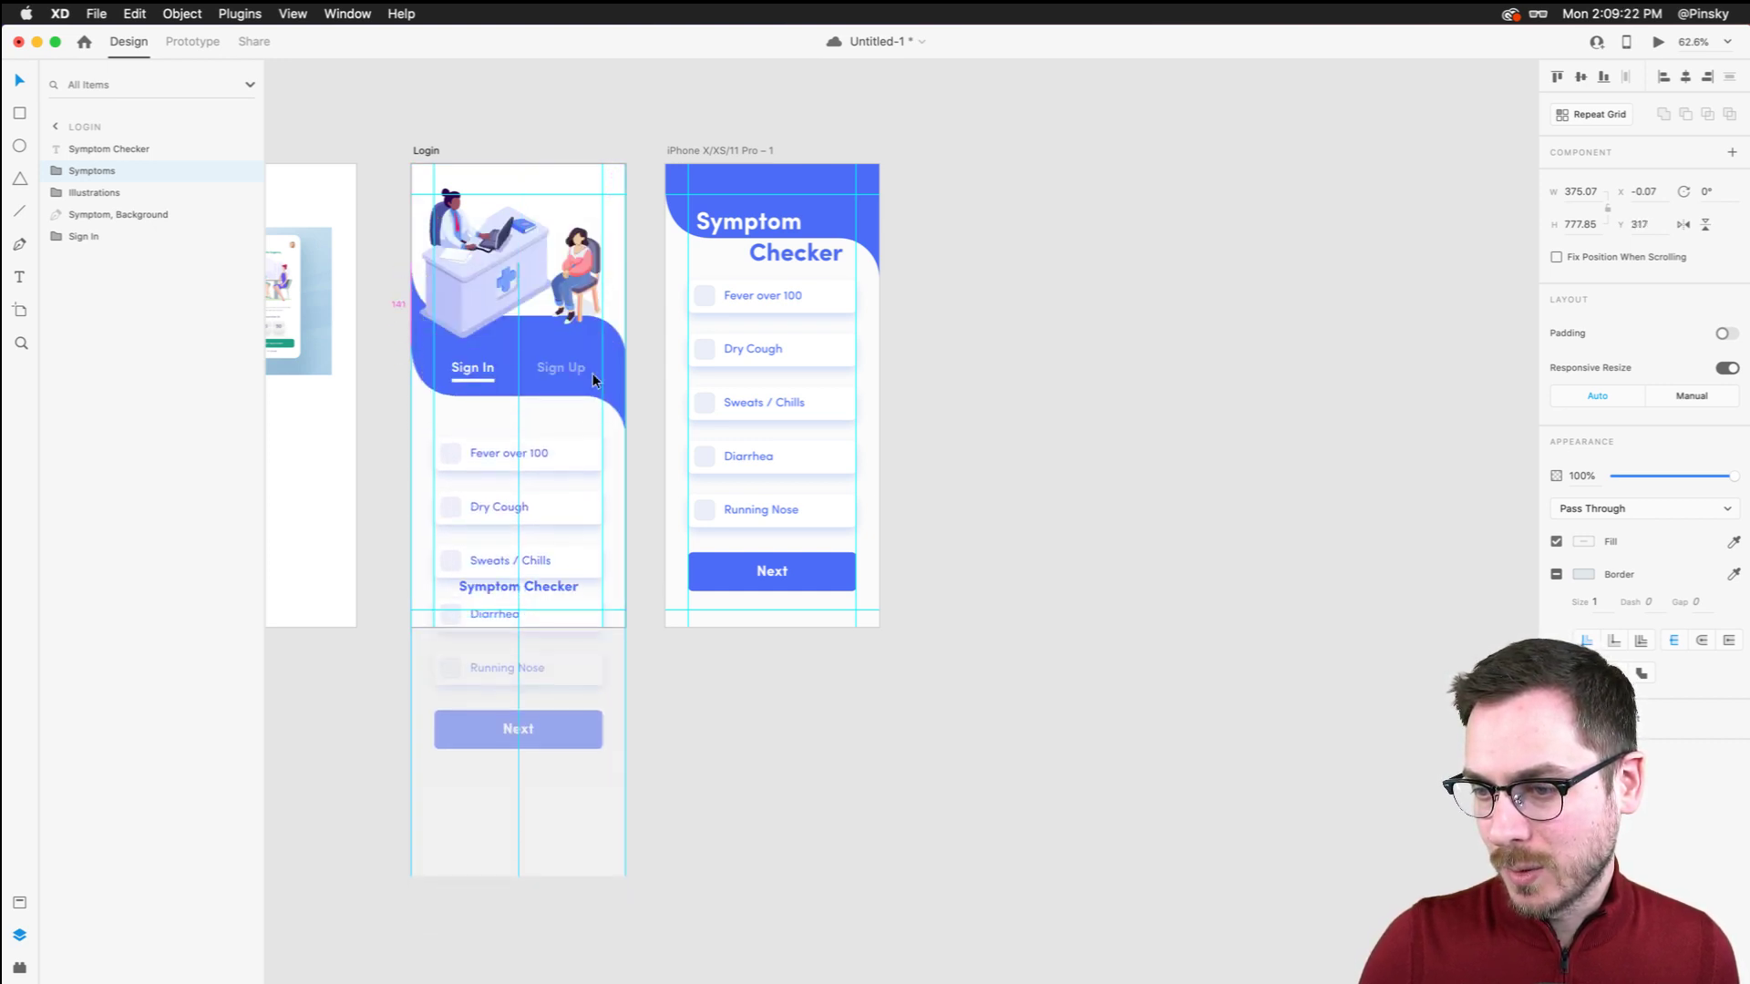
# Copy the Illustrations group from the Login artboard and paste it into the iPhone X/XS/11 Pro – 1 artboard
pyautogui.scroll(8, 498, 601)
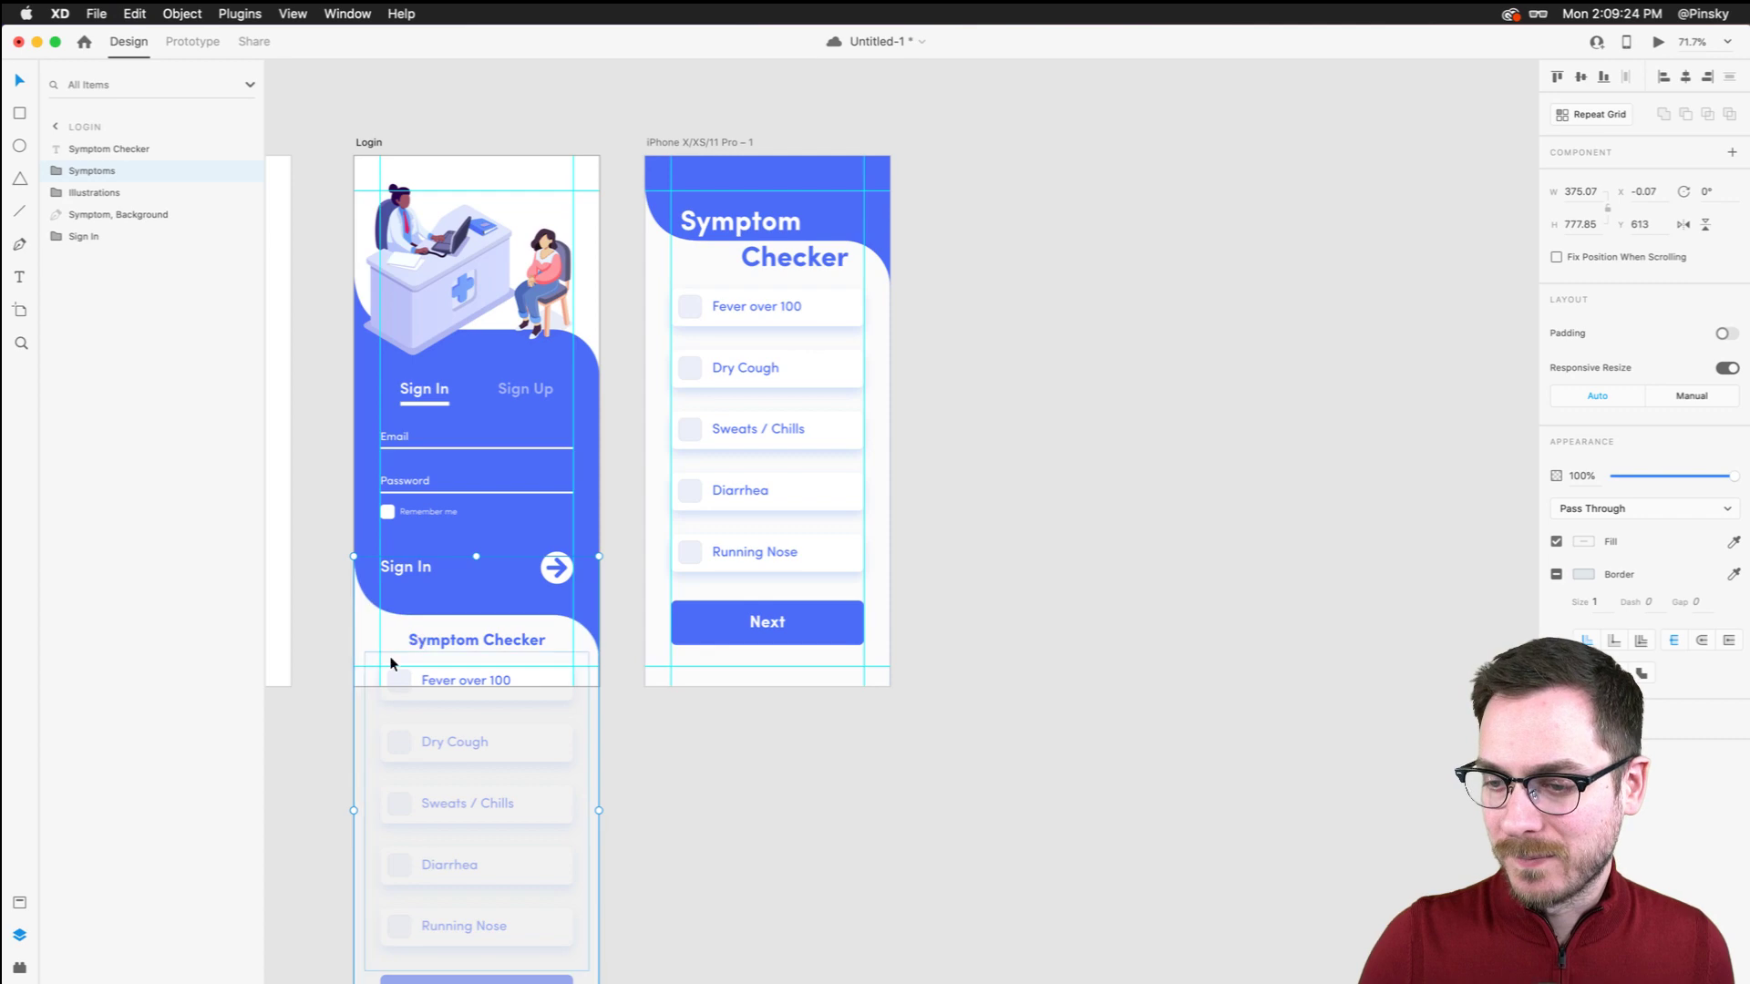
pyautogui.scroll(-6, 643, 604)
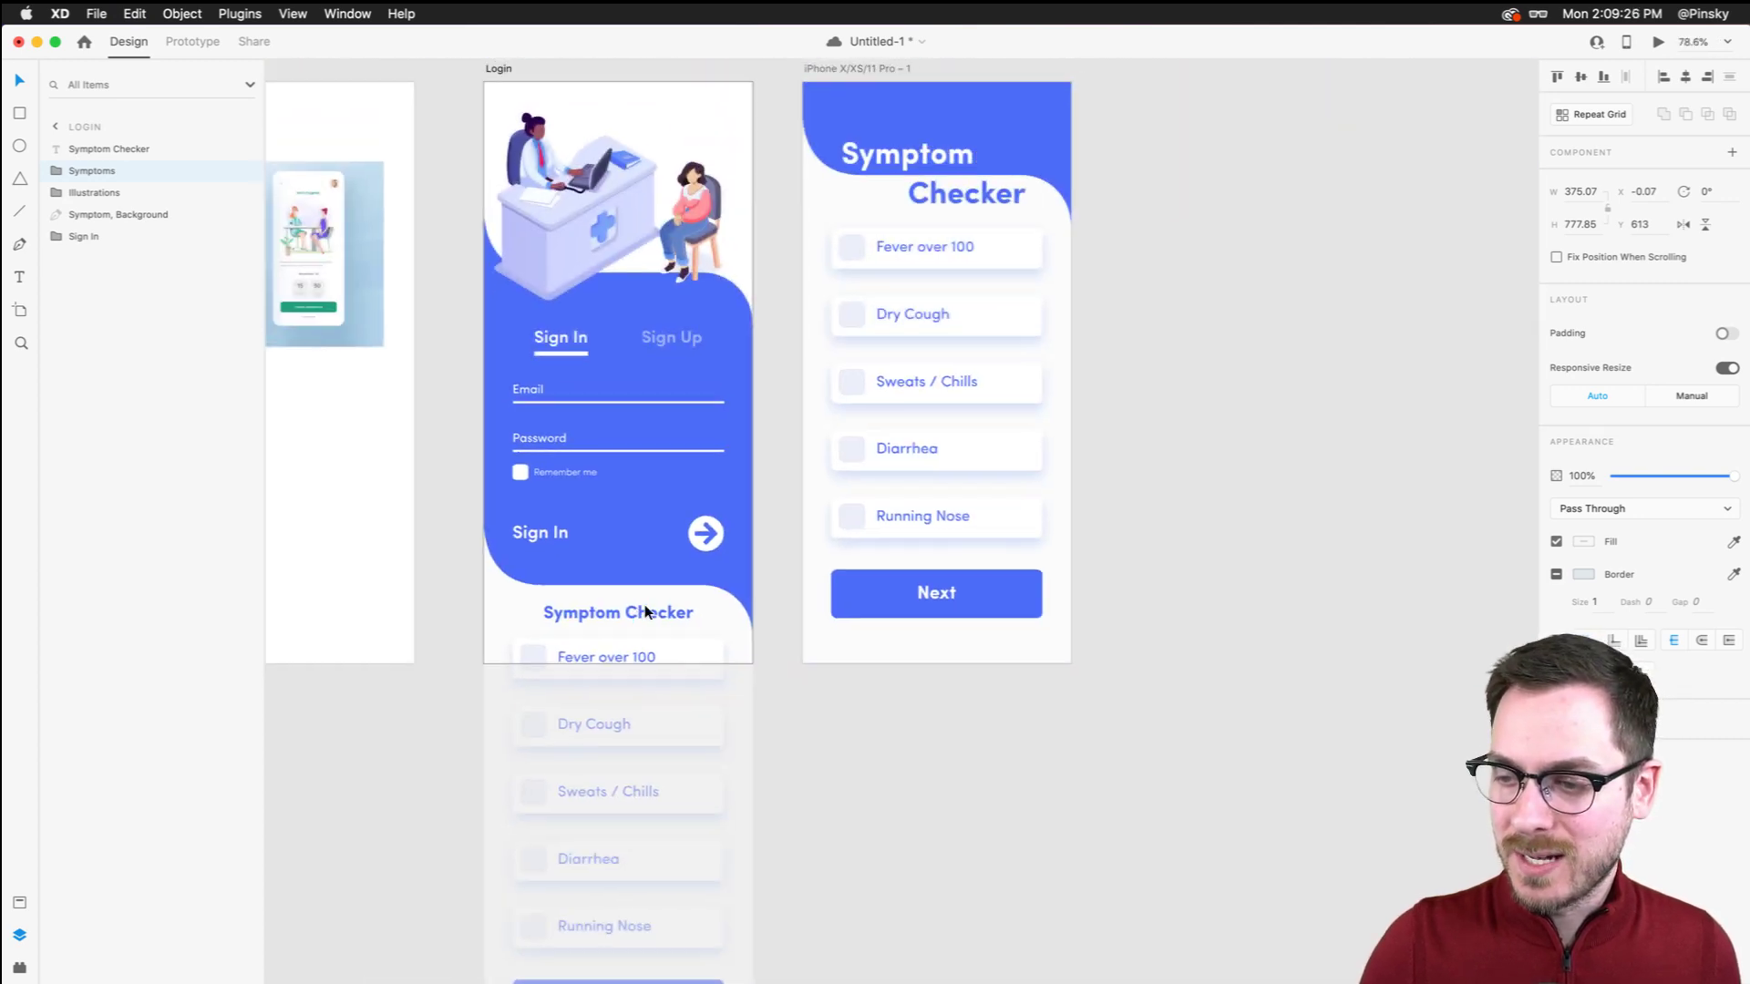
pyautogui.hscroll(3, 774, 410)
pyautogui.scroll(8, 829, 276)
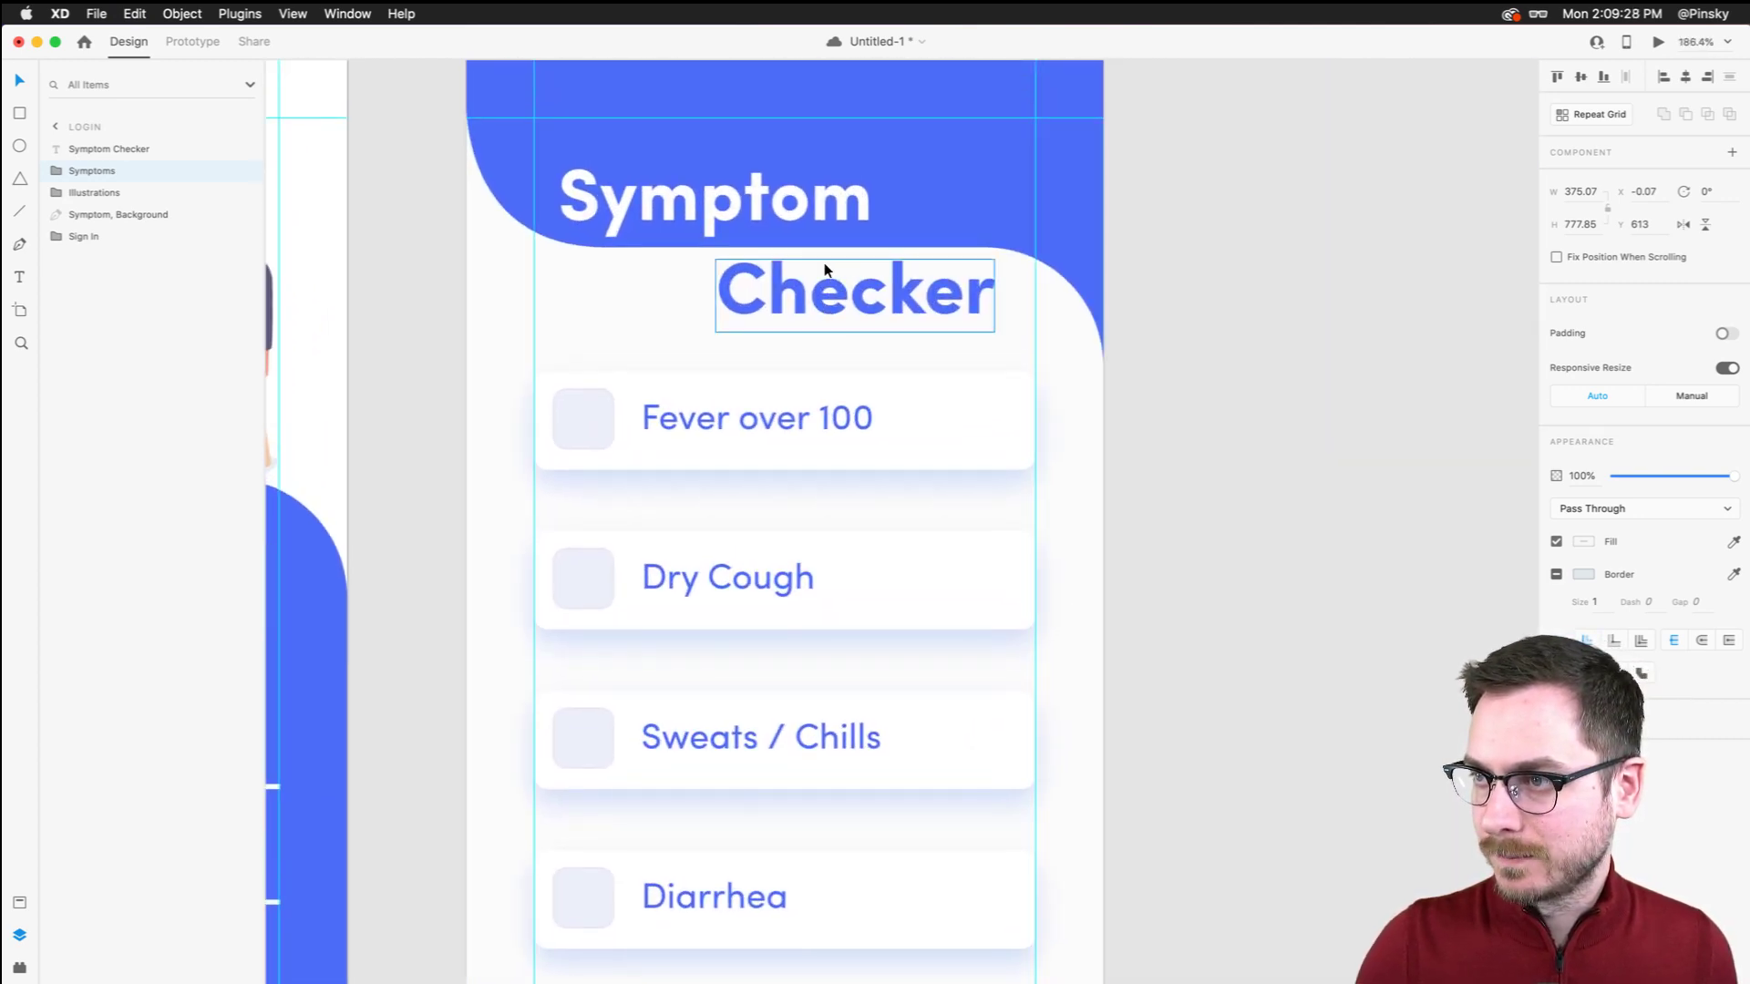
pyautogui.scroll(-8, 824, 263)
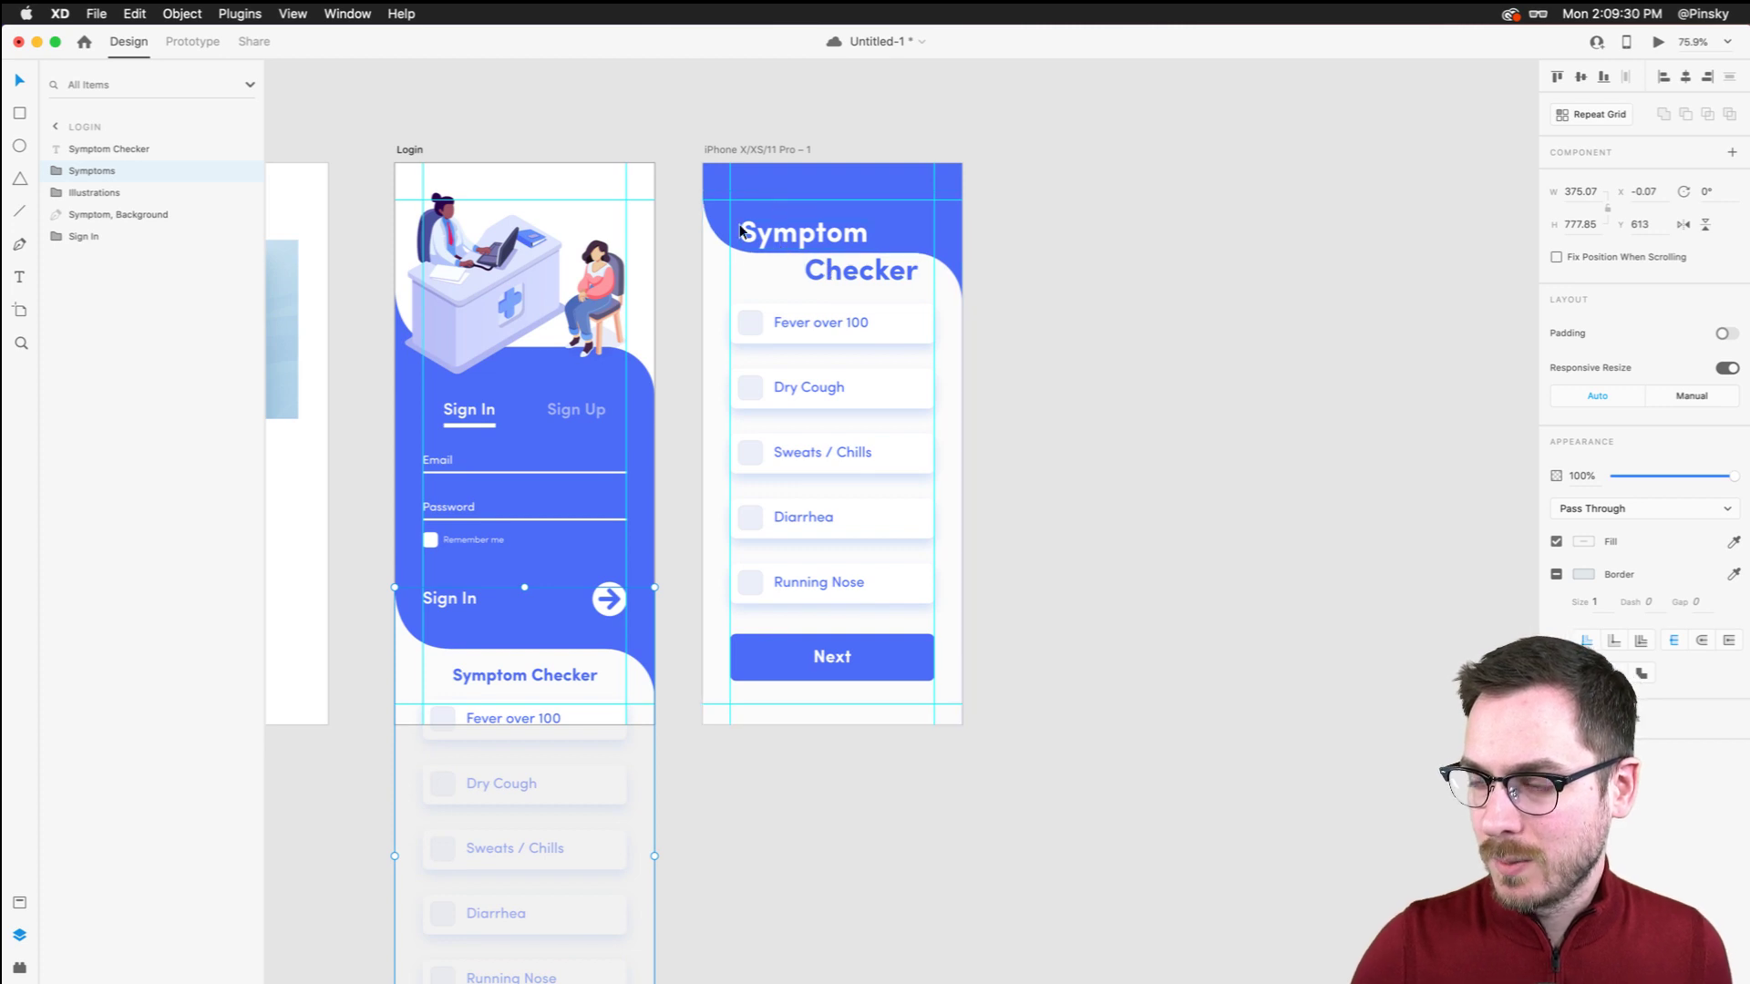
pyautogui.click(673, 364)
pyautogui.click(487, 273)
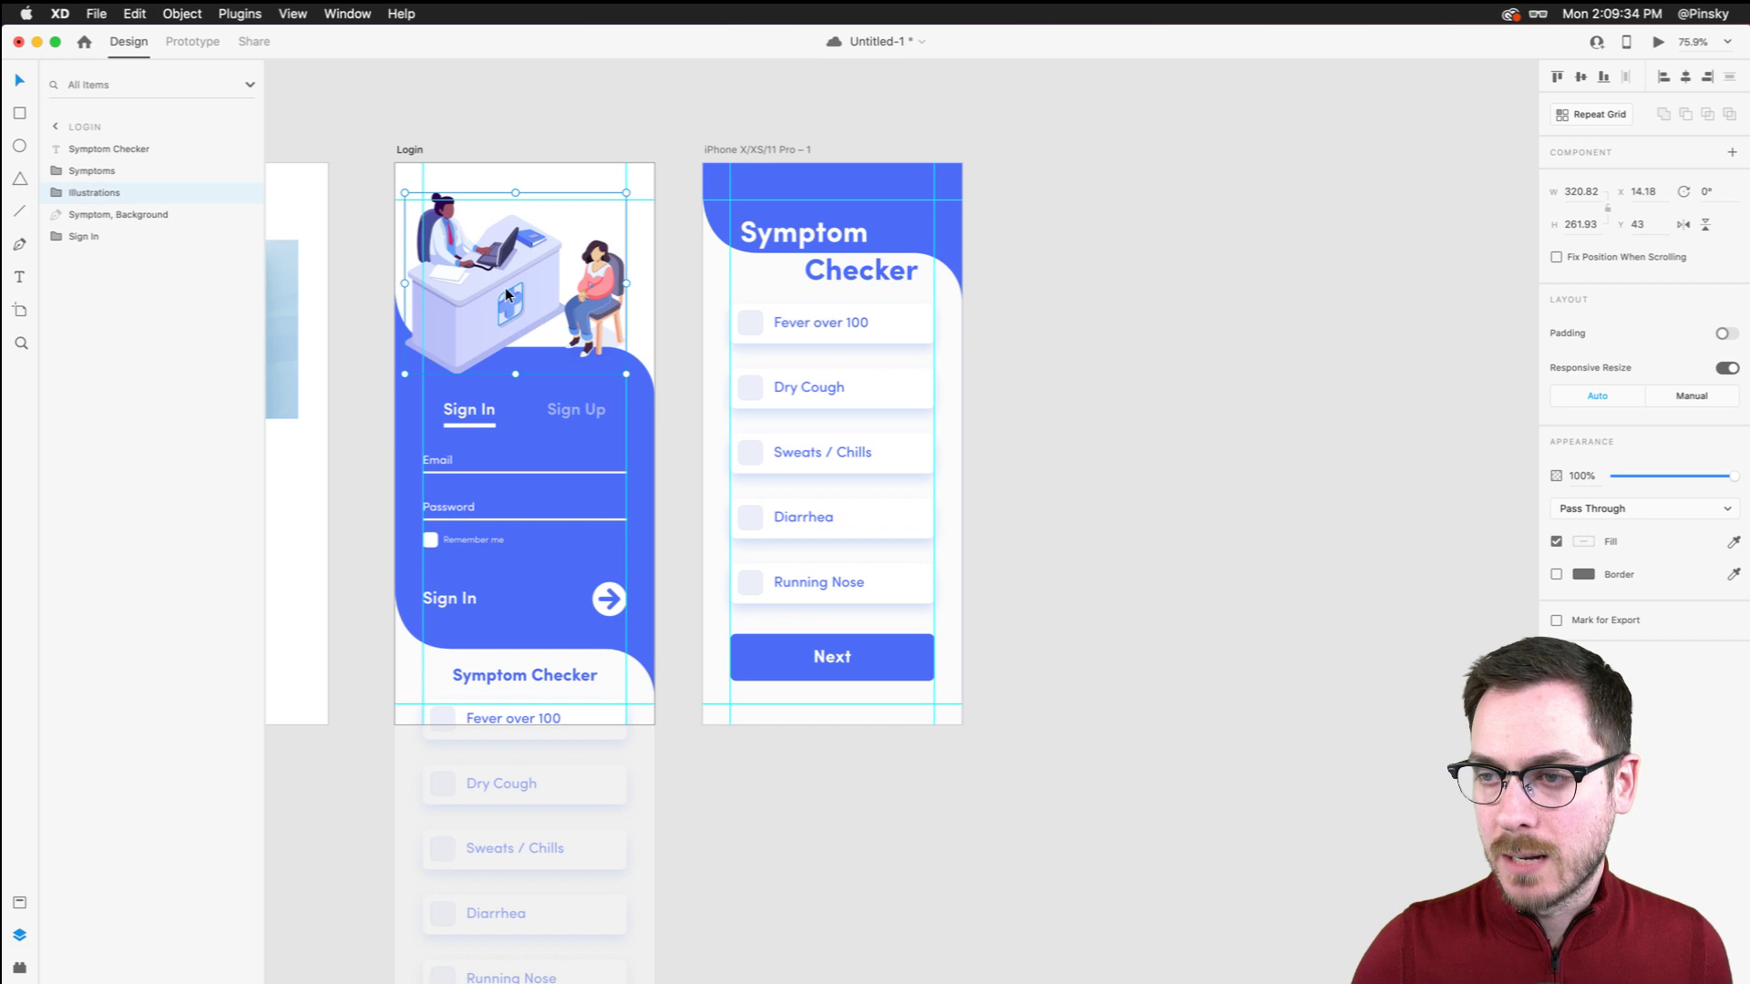
pyautogui.click(883, 185)
pyautogui.press('super+v')
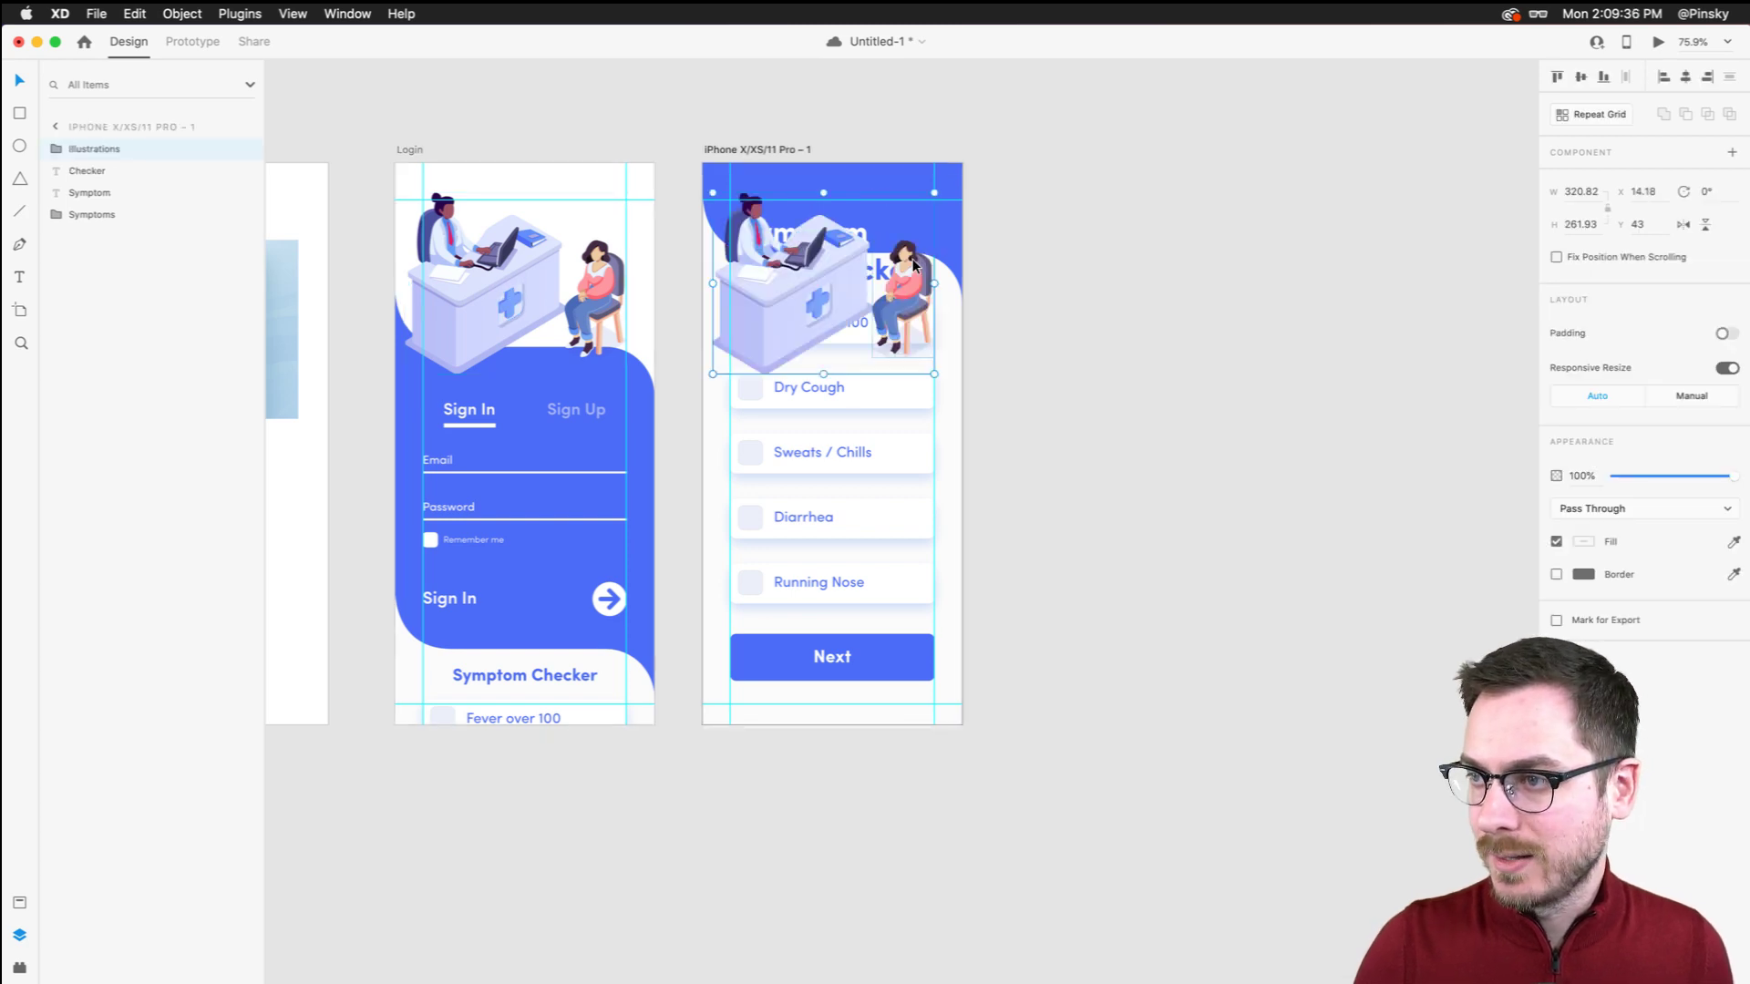
# Move the pasted Illustrations group up to Y -185, and shift the seated woman inside it down to X 255.35, Y -53.46
pyautogui.scroll(-3, 913, 264)
pyautogui.scroll(5, 913, 264)
pyautogui.hscroll(2, 913, 264)
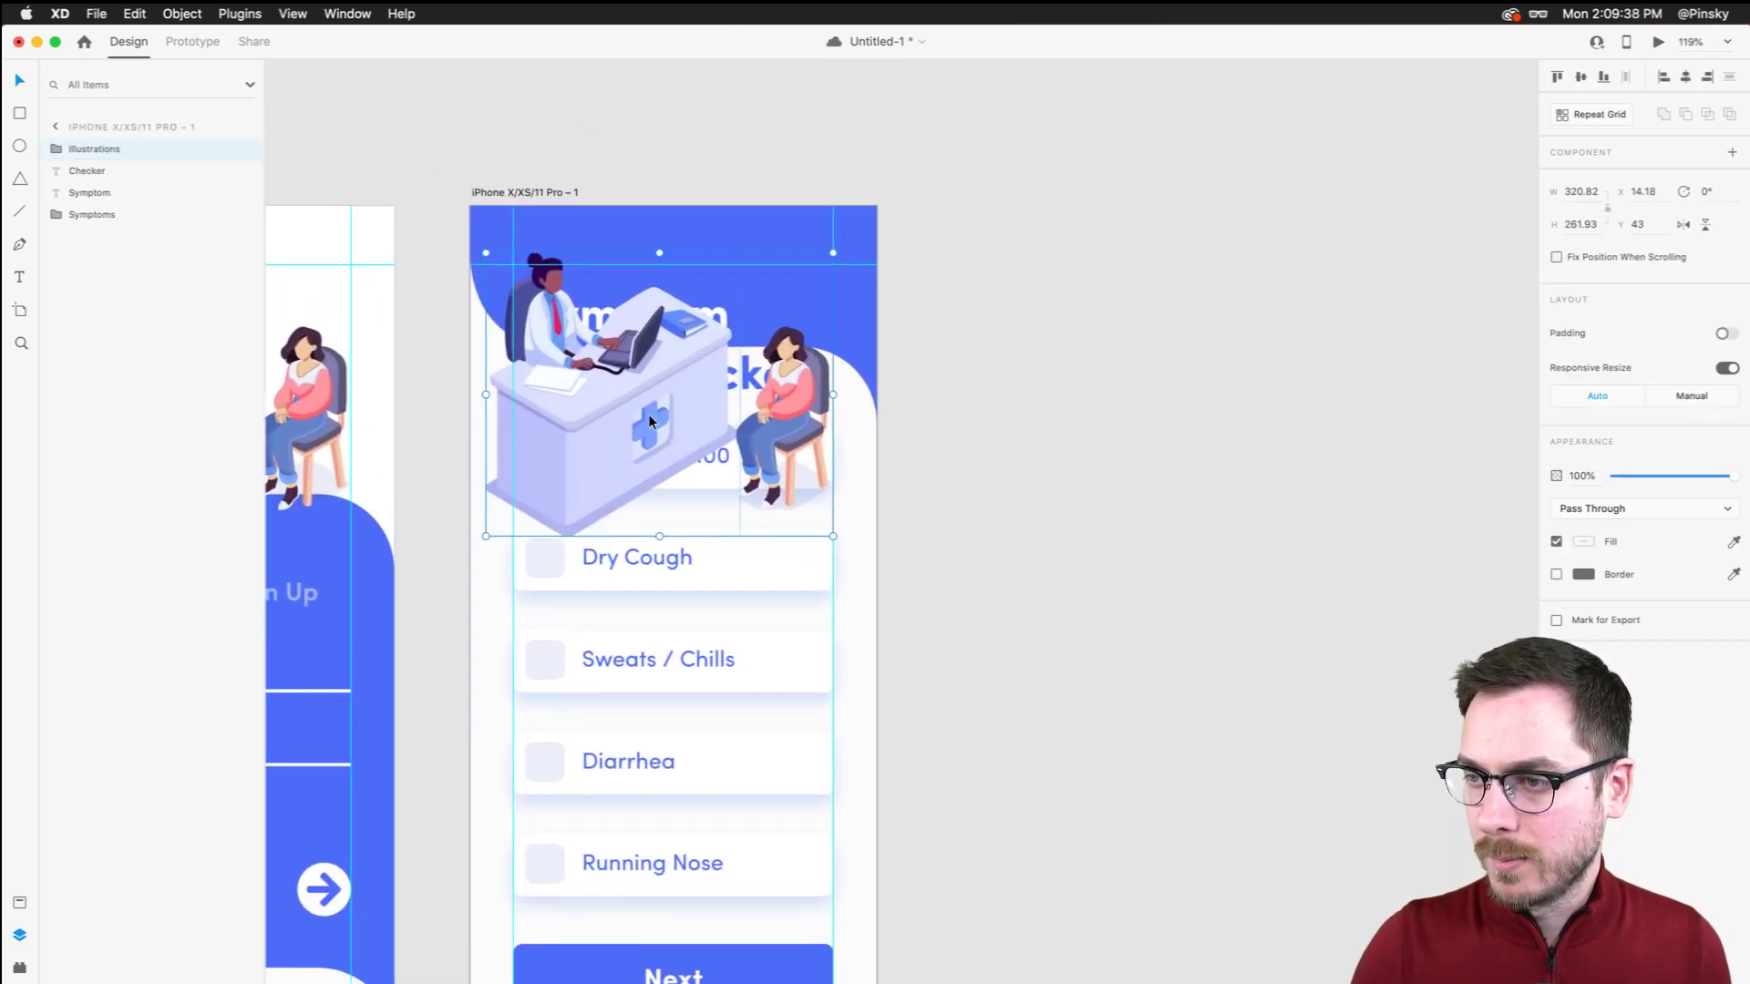
pyautogui.moveTo(640, 277); pyautogui.dragTo(658, 188)
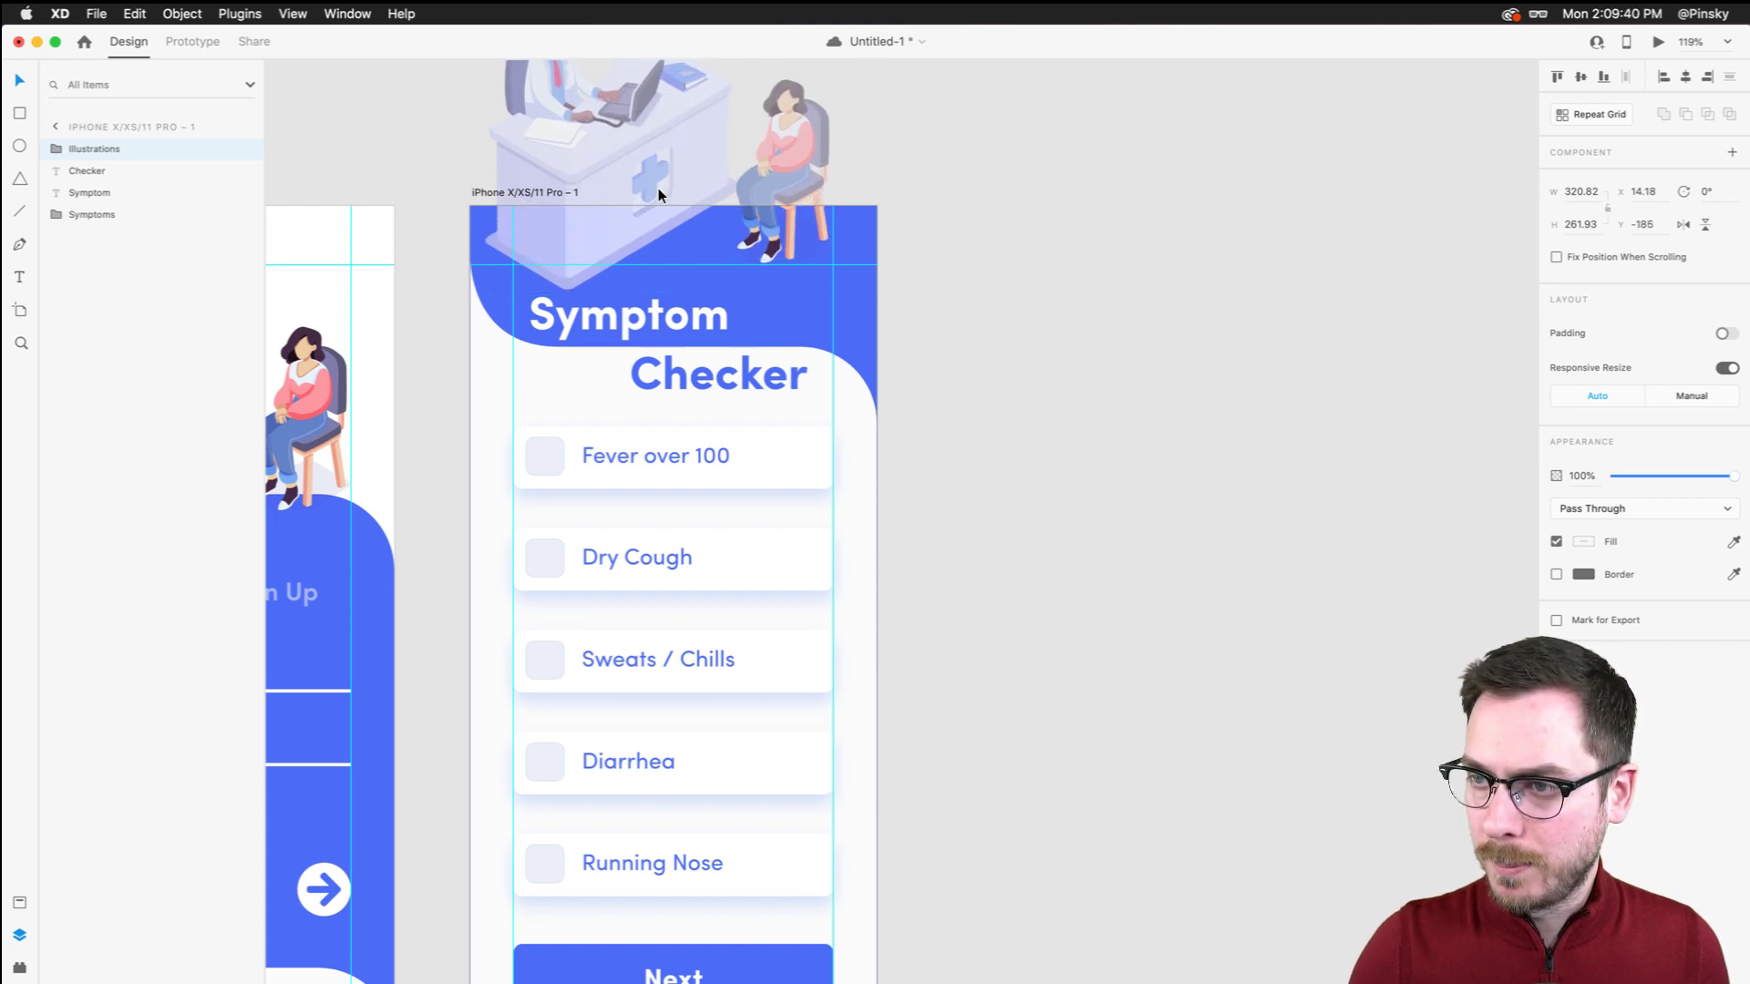
pyautogui.click(953, 187)
pyautogui.doubleClick(760, 208)
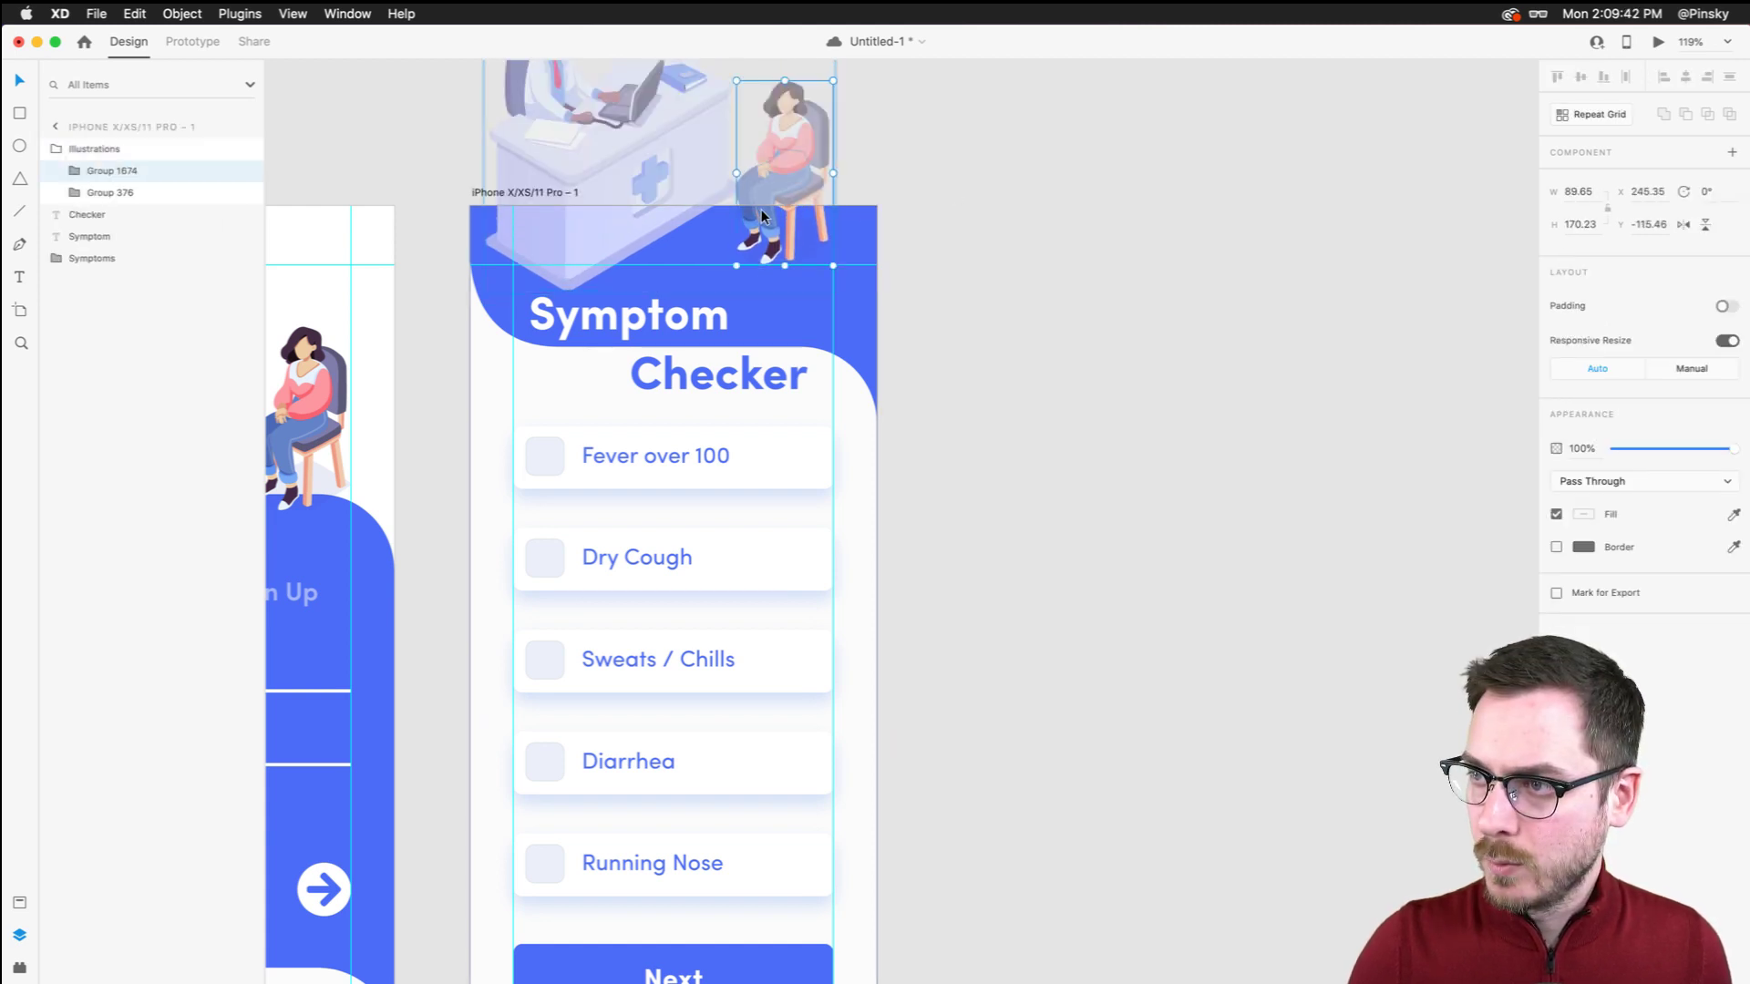
pyautogui.moveTo(762, 209); pyautogui.dragTo(773, 275)
pyautogui.scroll(-5, 1075, 352)
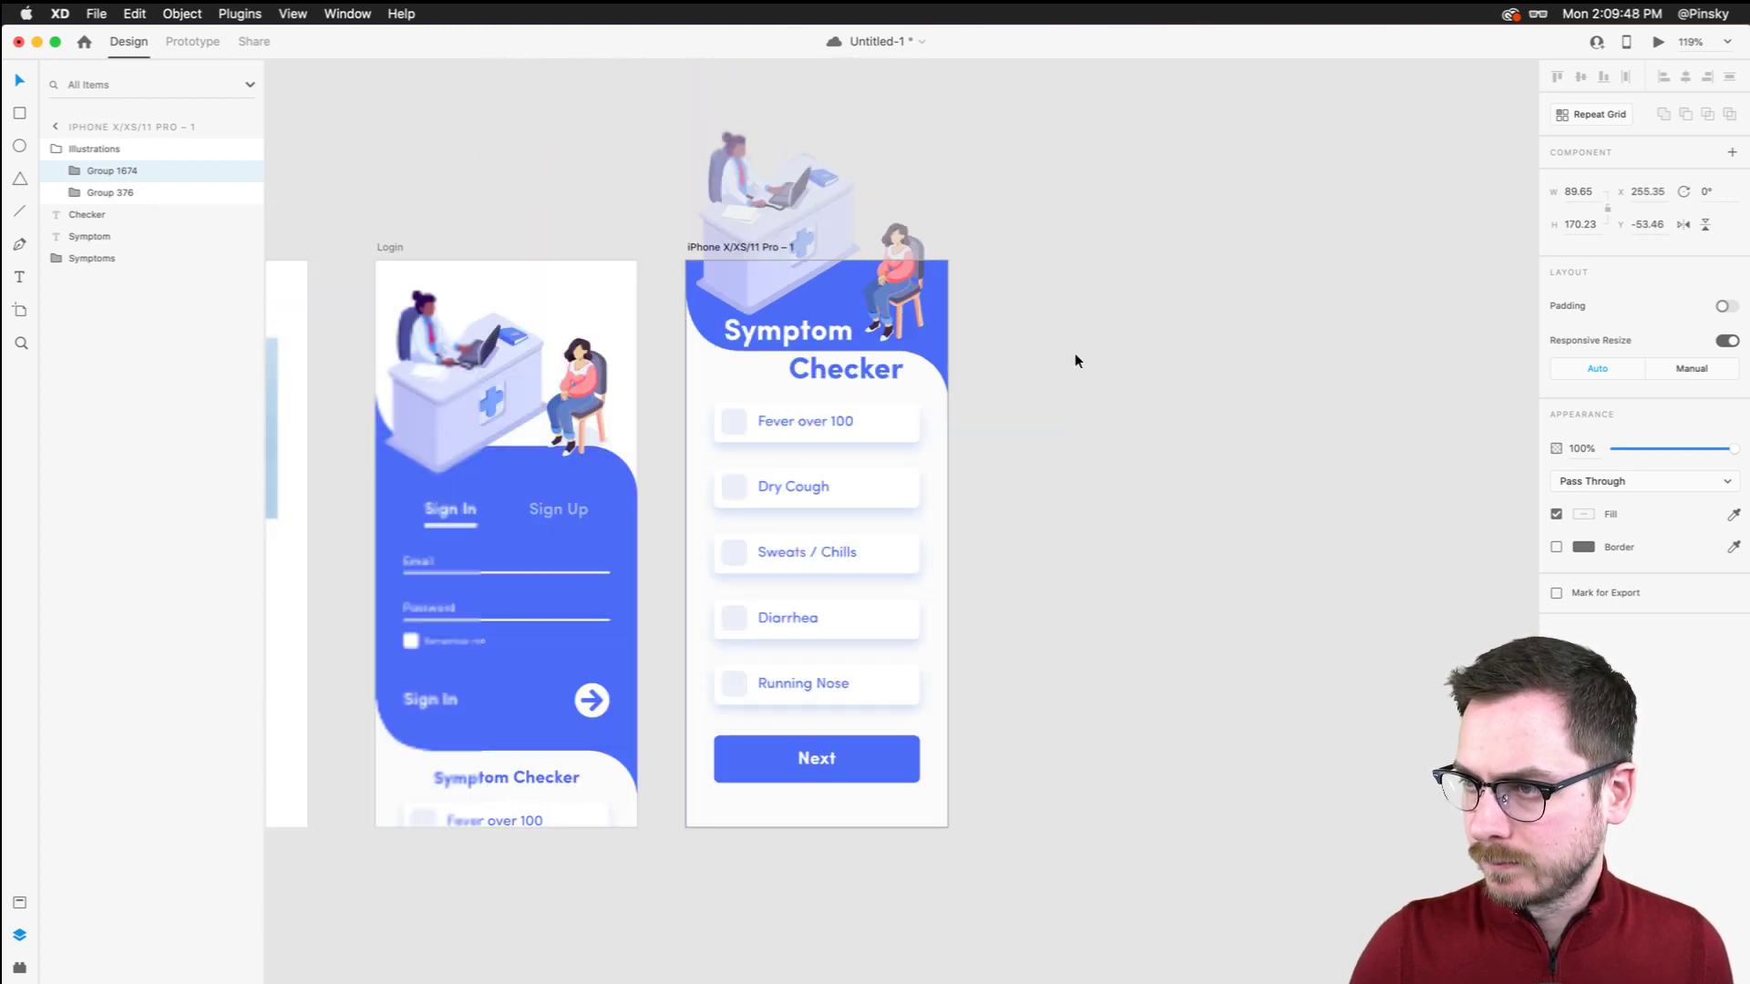
# Send the white Symptom text behind the Symptoms group on the iPhone artboard, and paste a copy of it into the Login artboard
pyautogui.click(871, 340)
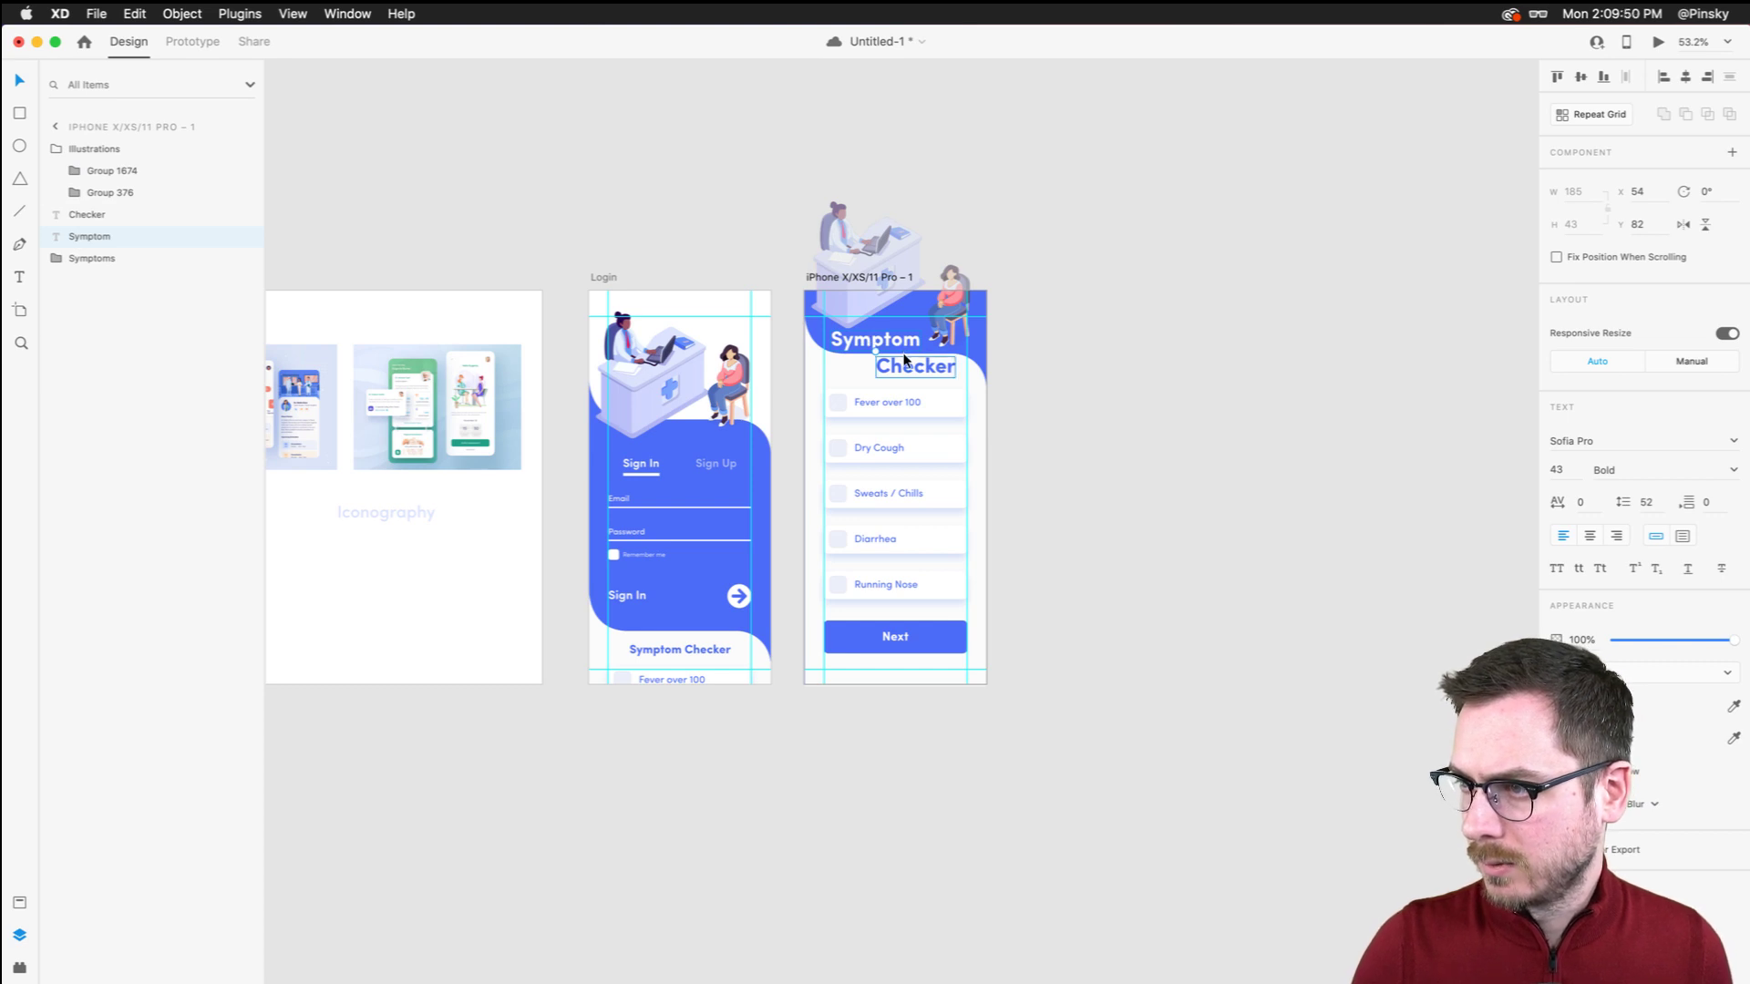
pyautogui.scroll(3, 908, 351)
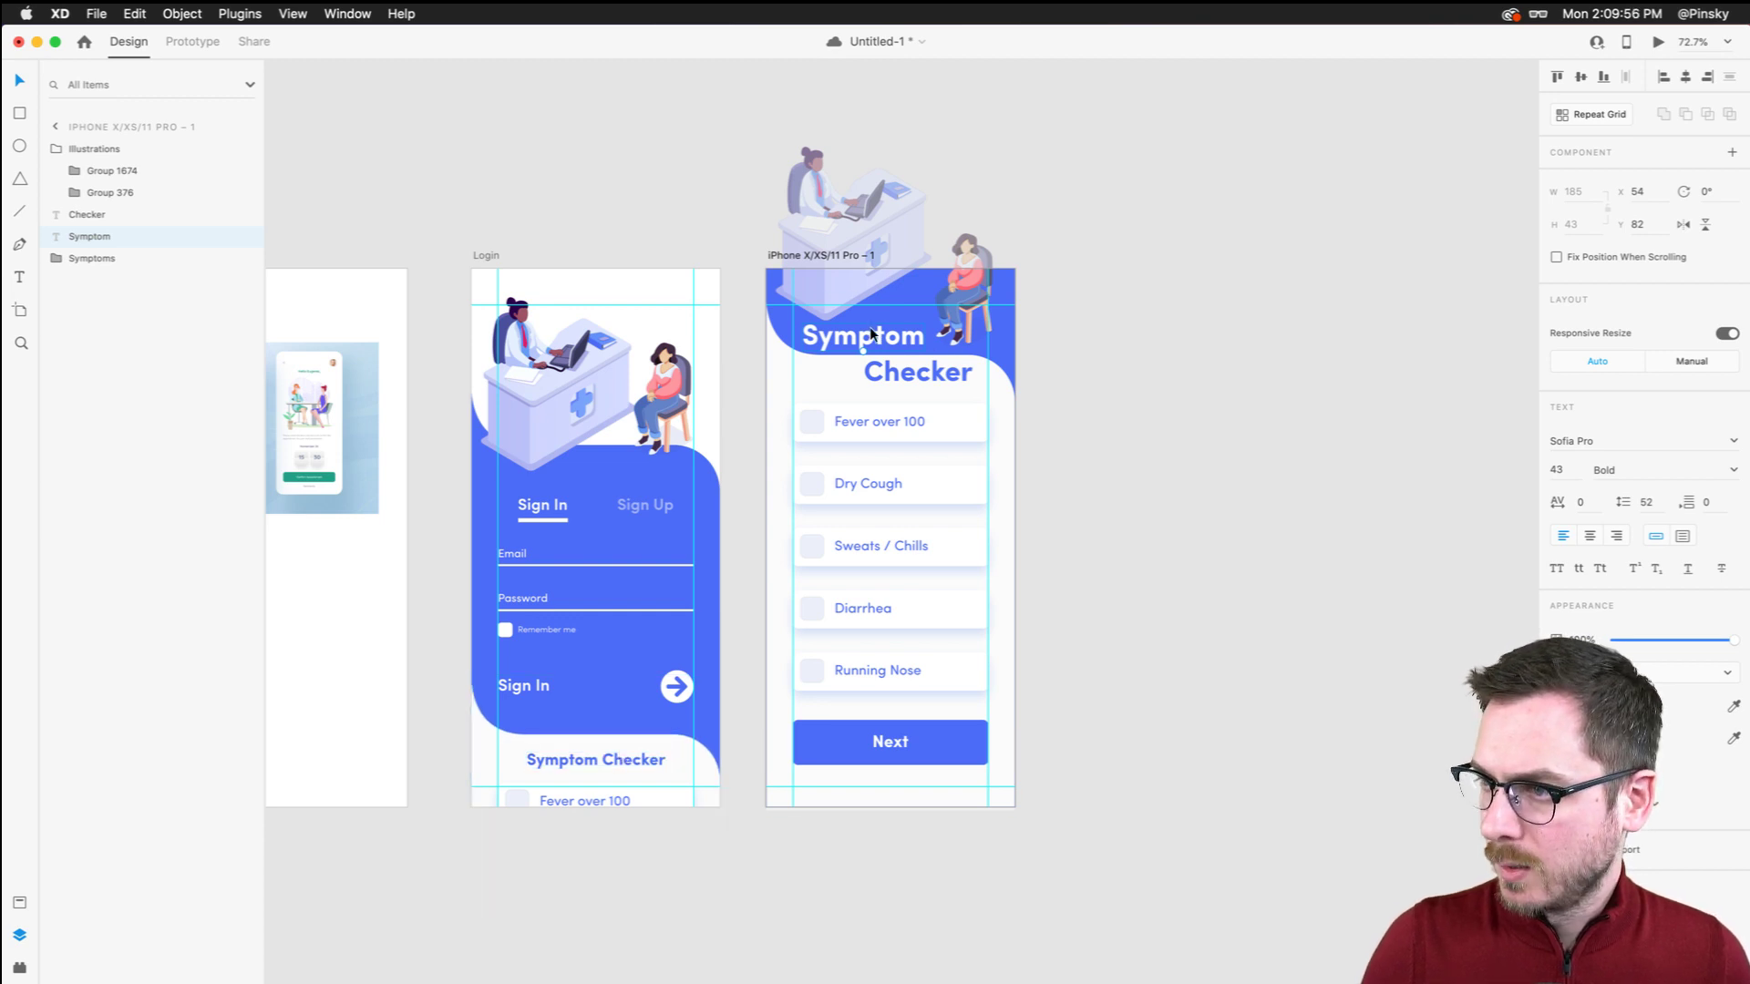
pyautogui.moveTo(870, 335)
pyautogui.mouseDown()
pyautogui.moveTo(867, 374)
pyautogui.moveTo(867, 342)
pyautogui.mouseUp()
pyautogui.press('super+z')
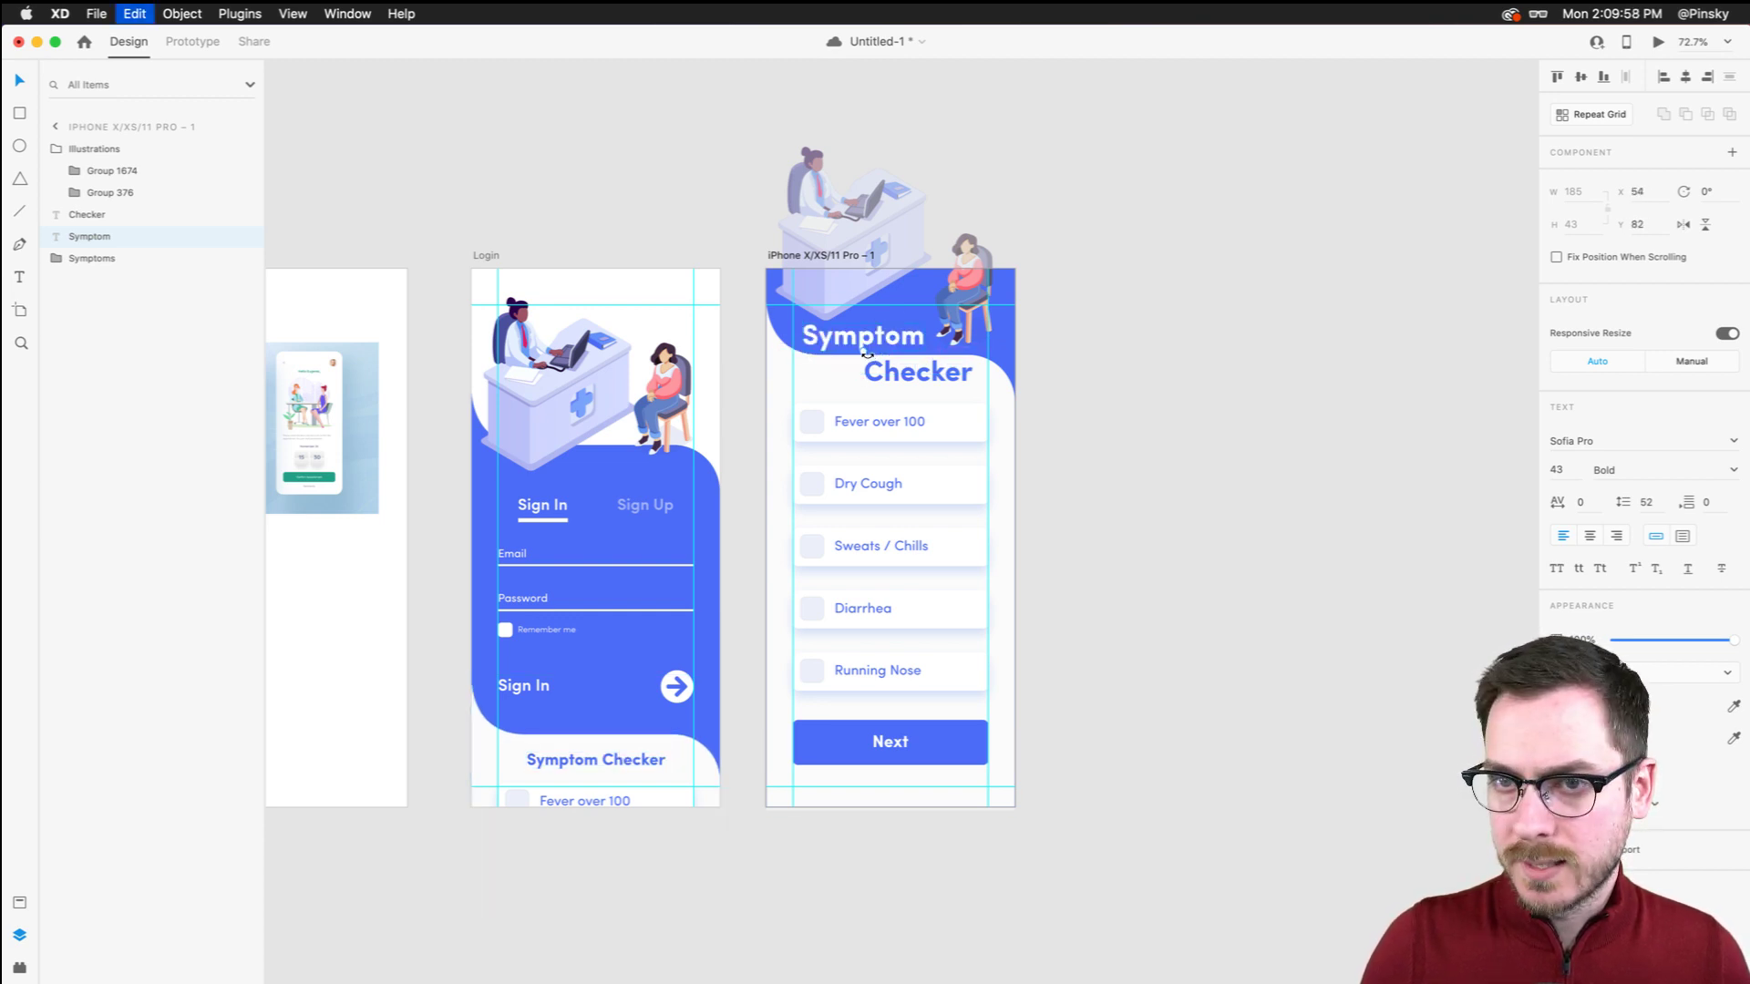
pyautogui.press('super+z')
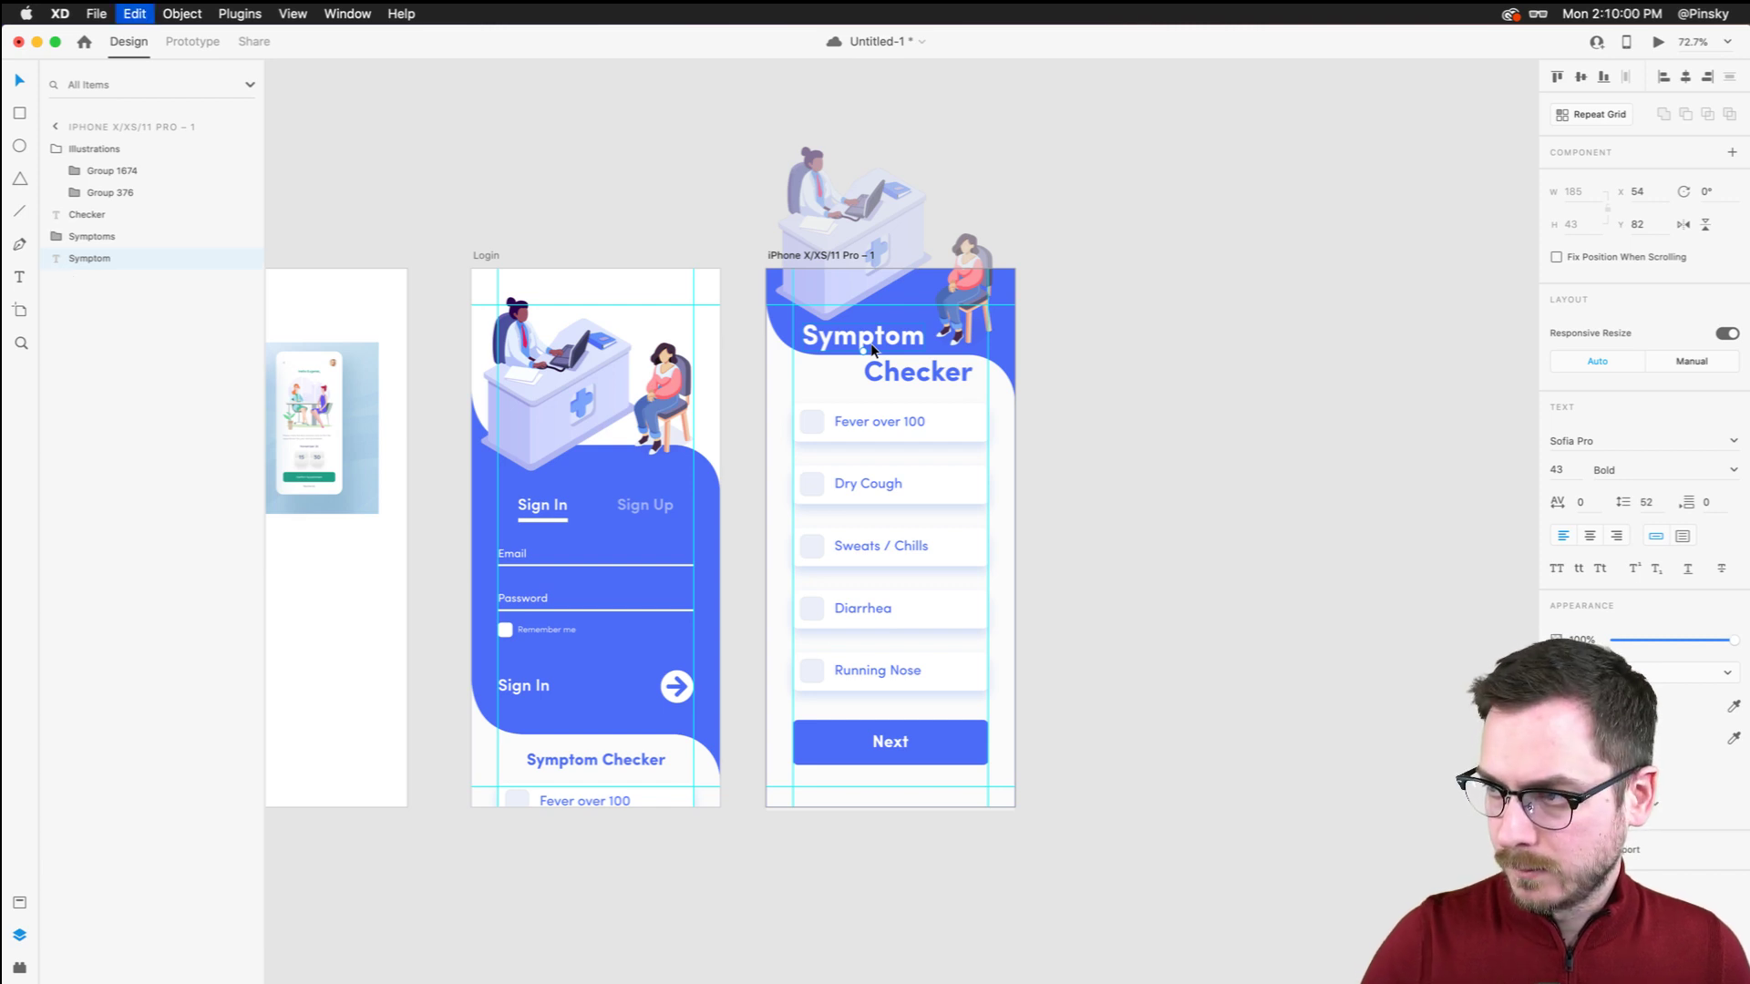
pyautogui.click(656, 720)
pyautogui.press('super+v')
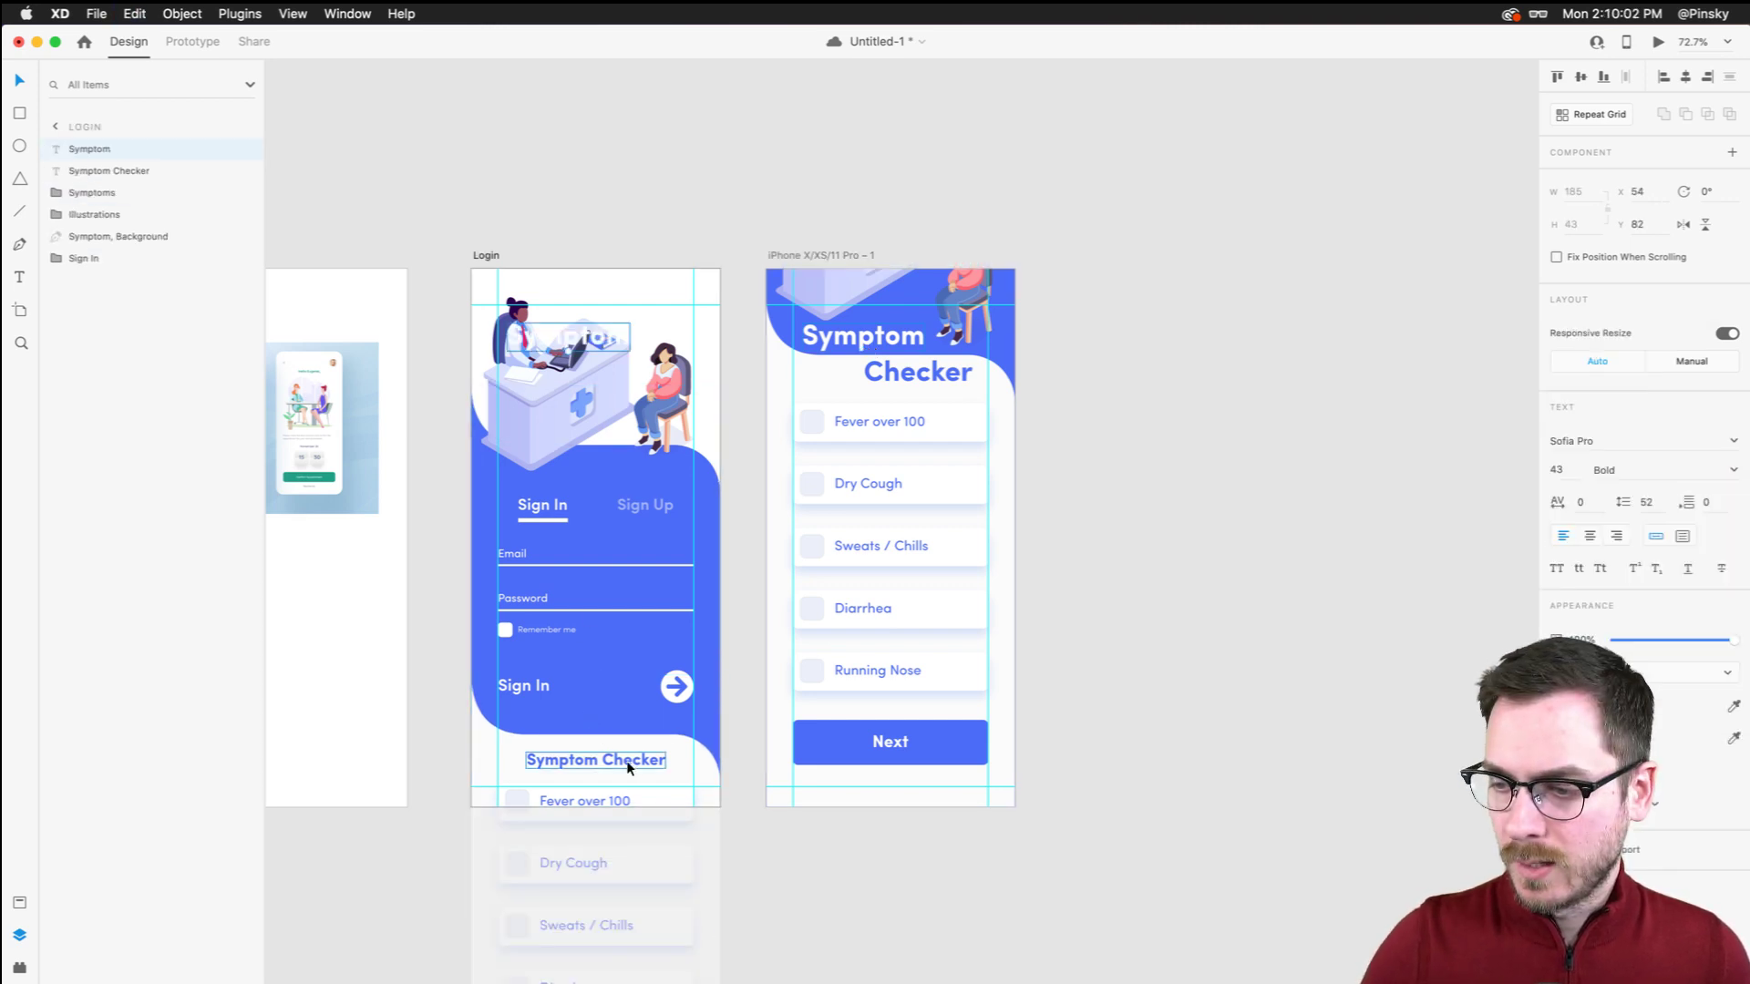
# Move the pasted Symptom text down to Y 709 over the Symptom Checker title, and layer it between the Symptoms and Illustrations groups
pyautogui.moveTo(597, 338); pyautogui.dragTo(576, 749)
pyautogui.press('super+bracketleft')
pyautogui.press('super+bracketleft')
pyautogui.press('super+bracketleft')
pyautogui.press('super+bracketleft')
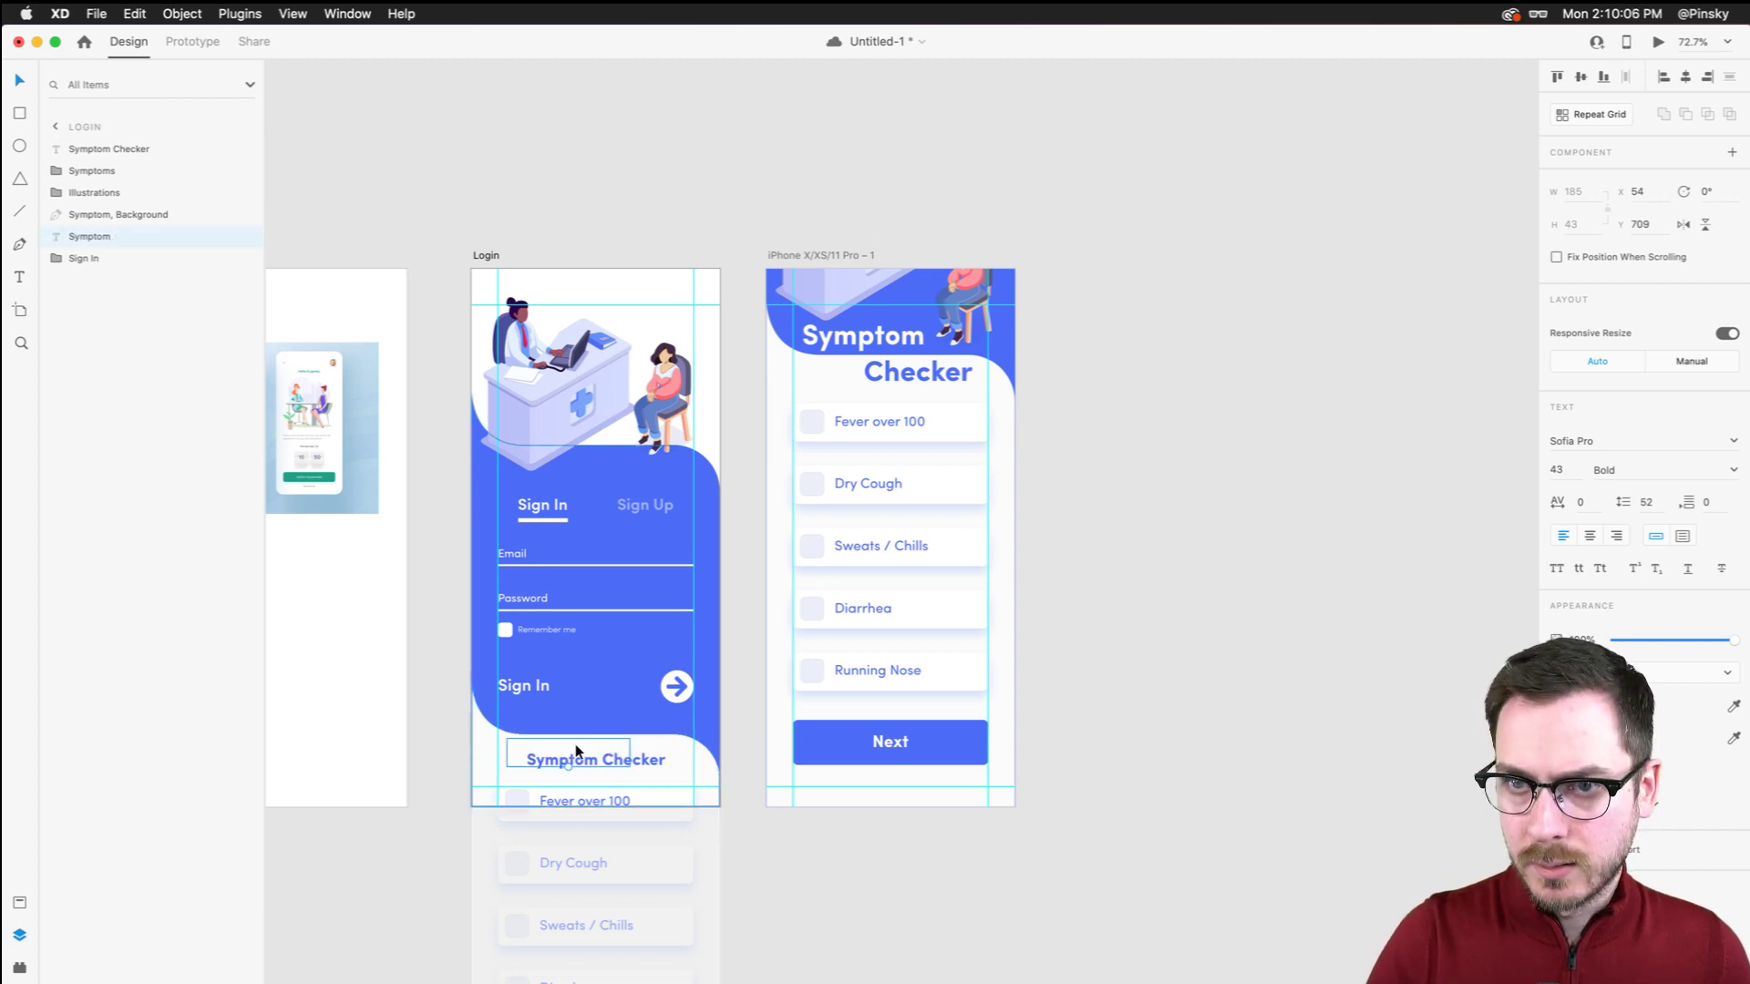
pyautogui.press('super+bracketright')
pyautogui.press('super+bracketright')
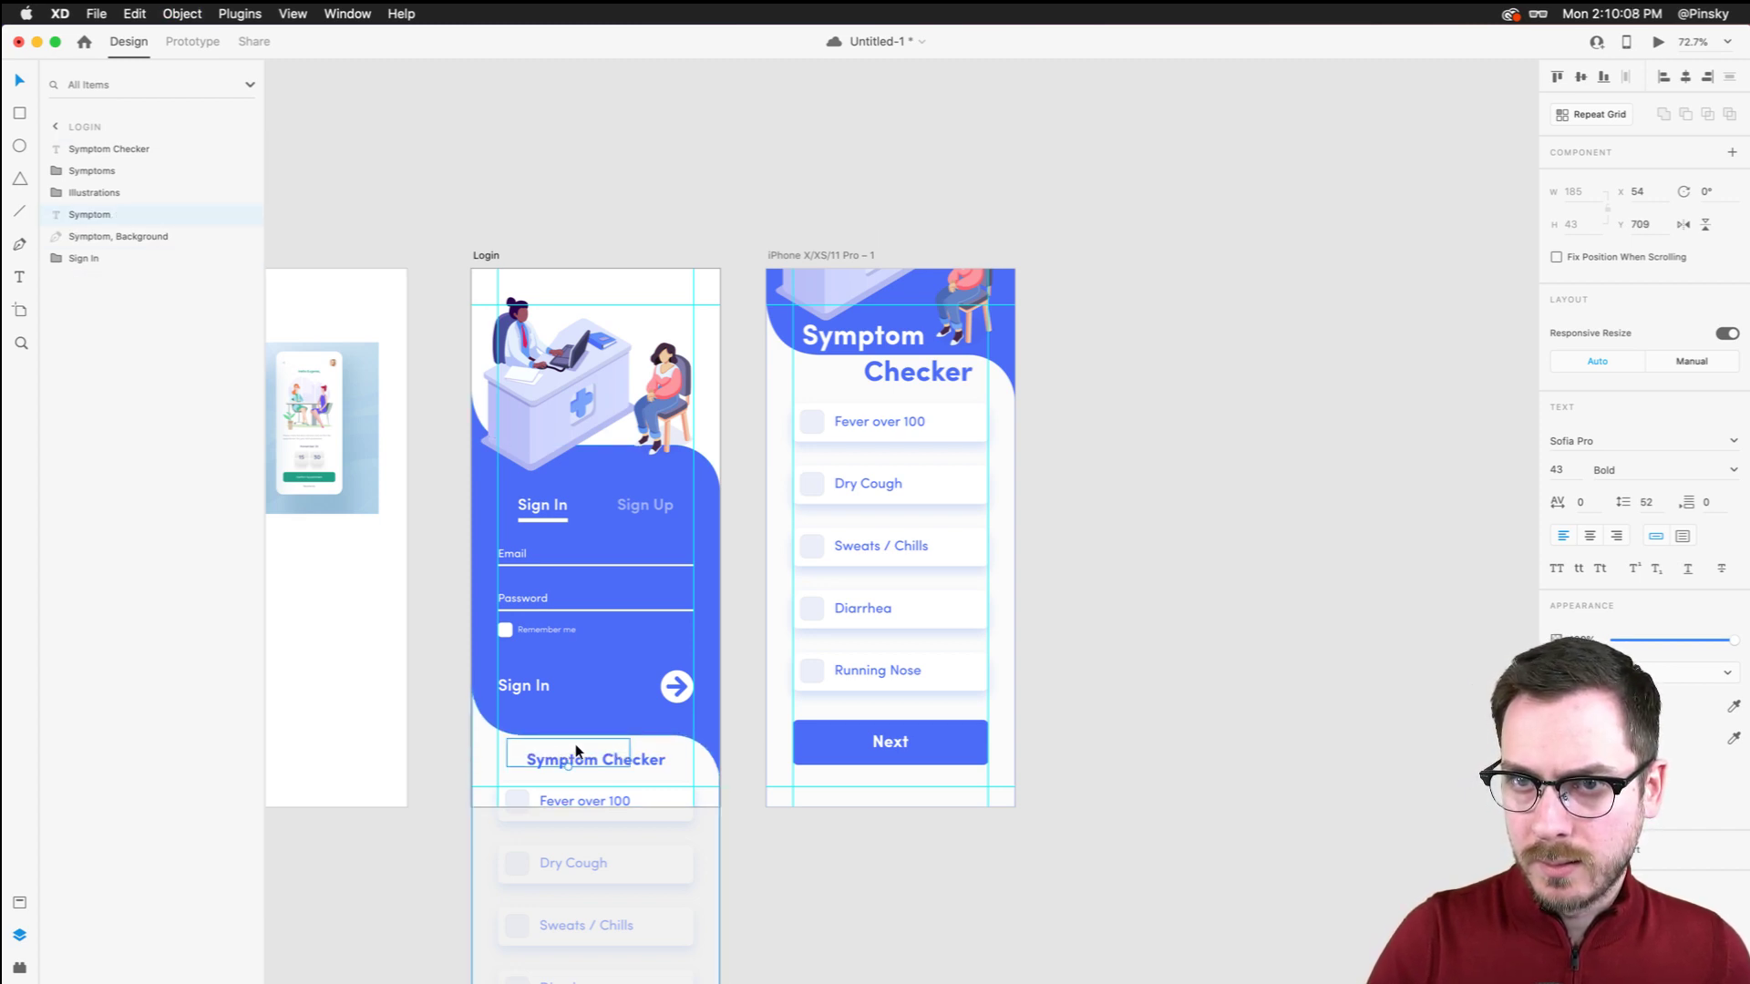
# Place the blue Checker text on the empty pasteboard beside the iPhone artboard, at about X 1404, Y 197
pyautogui.click(639, 756)
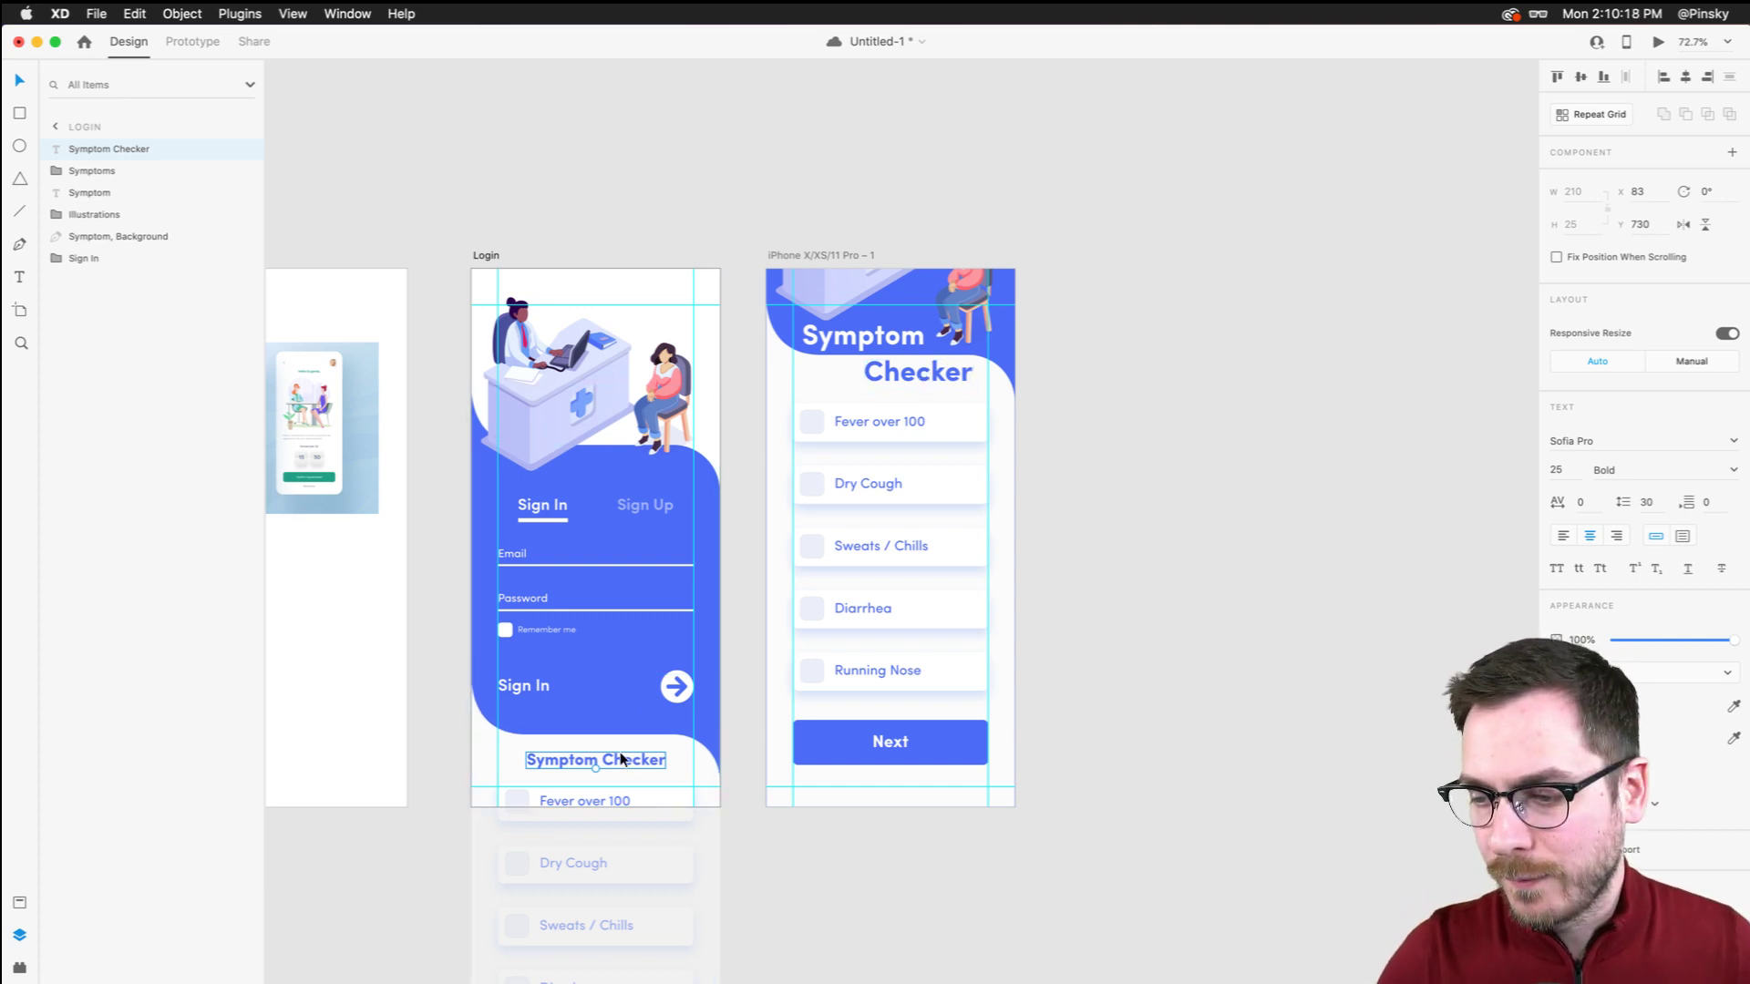
pyautogui.click(927, 372)
pyautogui.scroll(5, 928, 372)
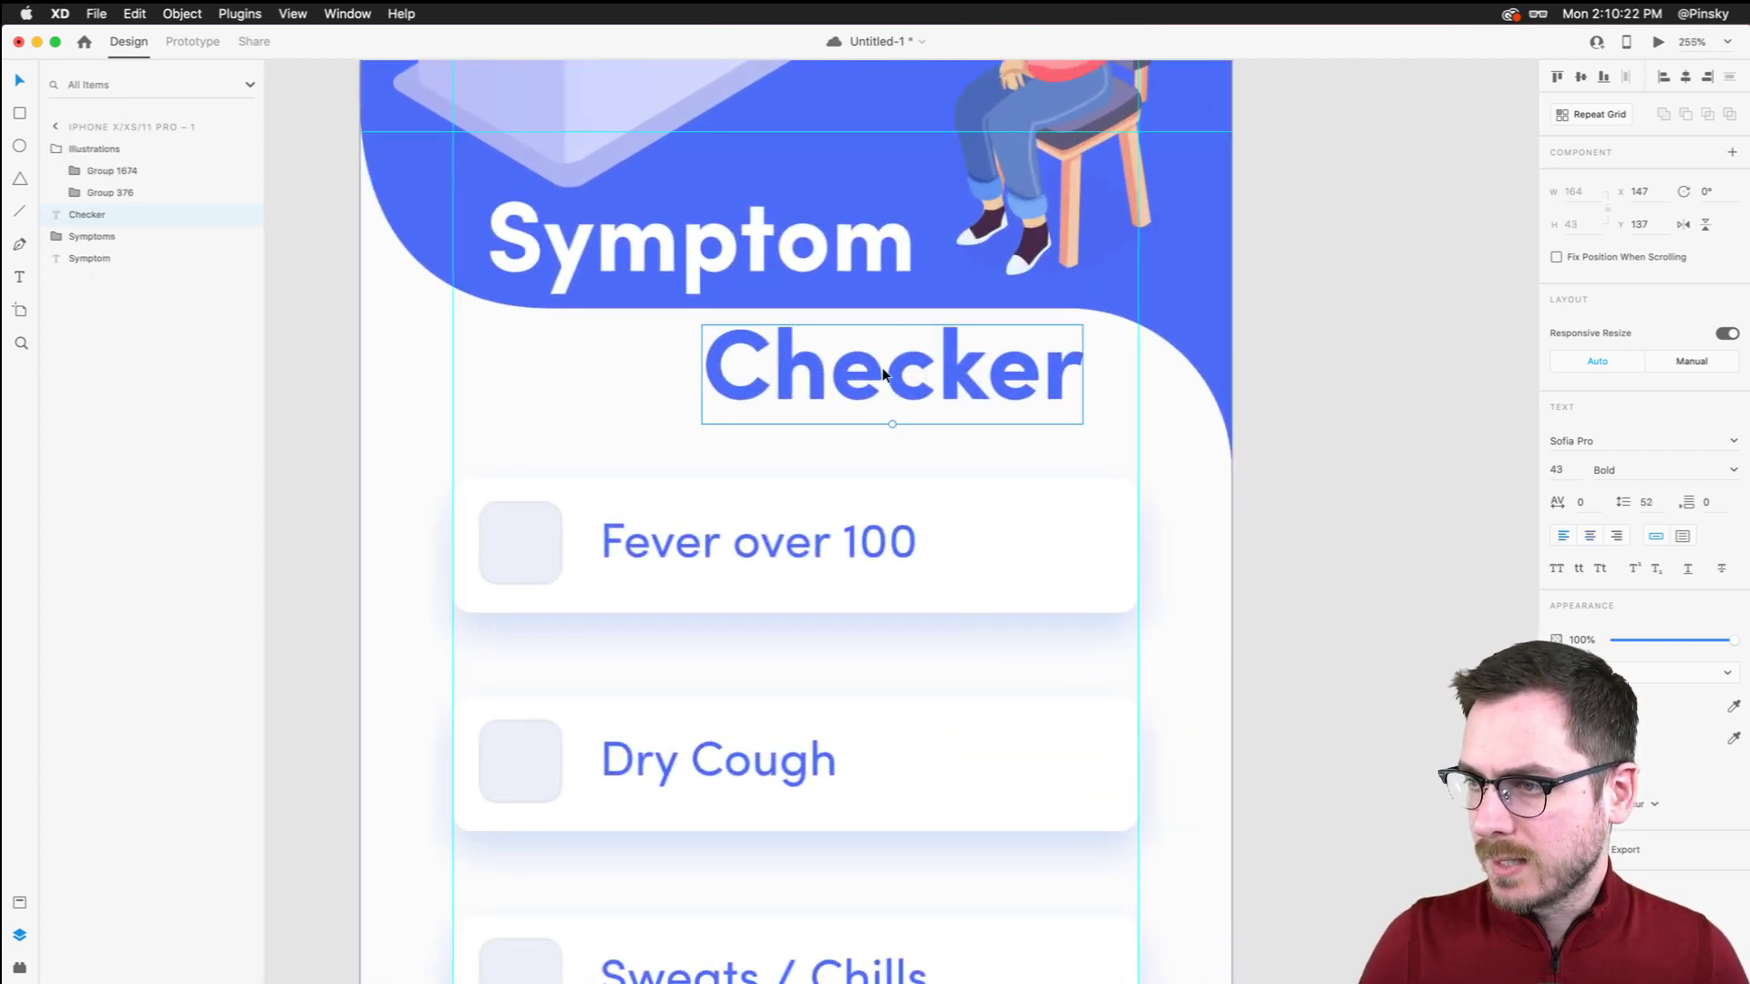
pyautogui.scroll(-5, 779, 383)
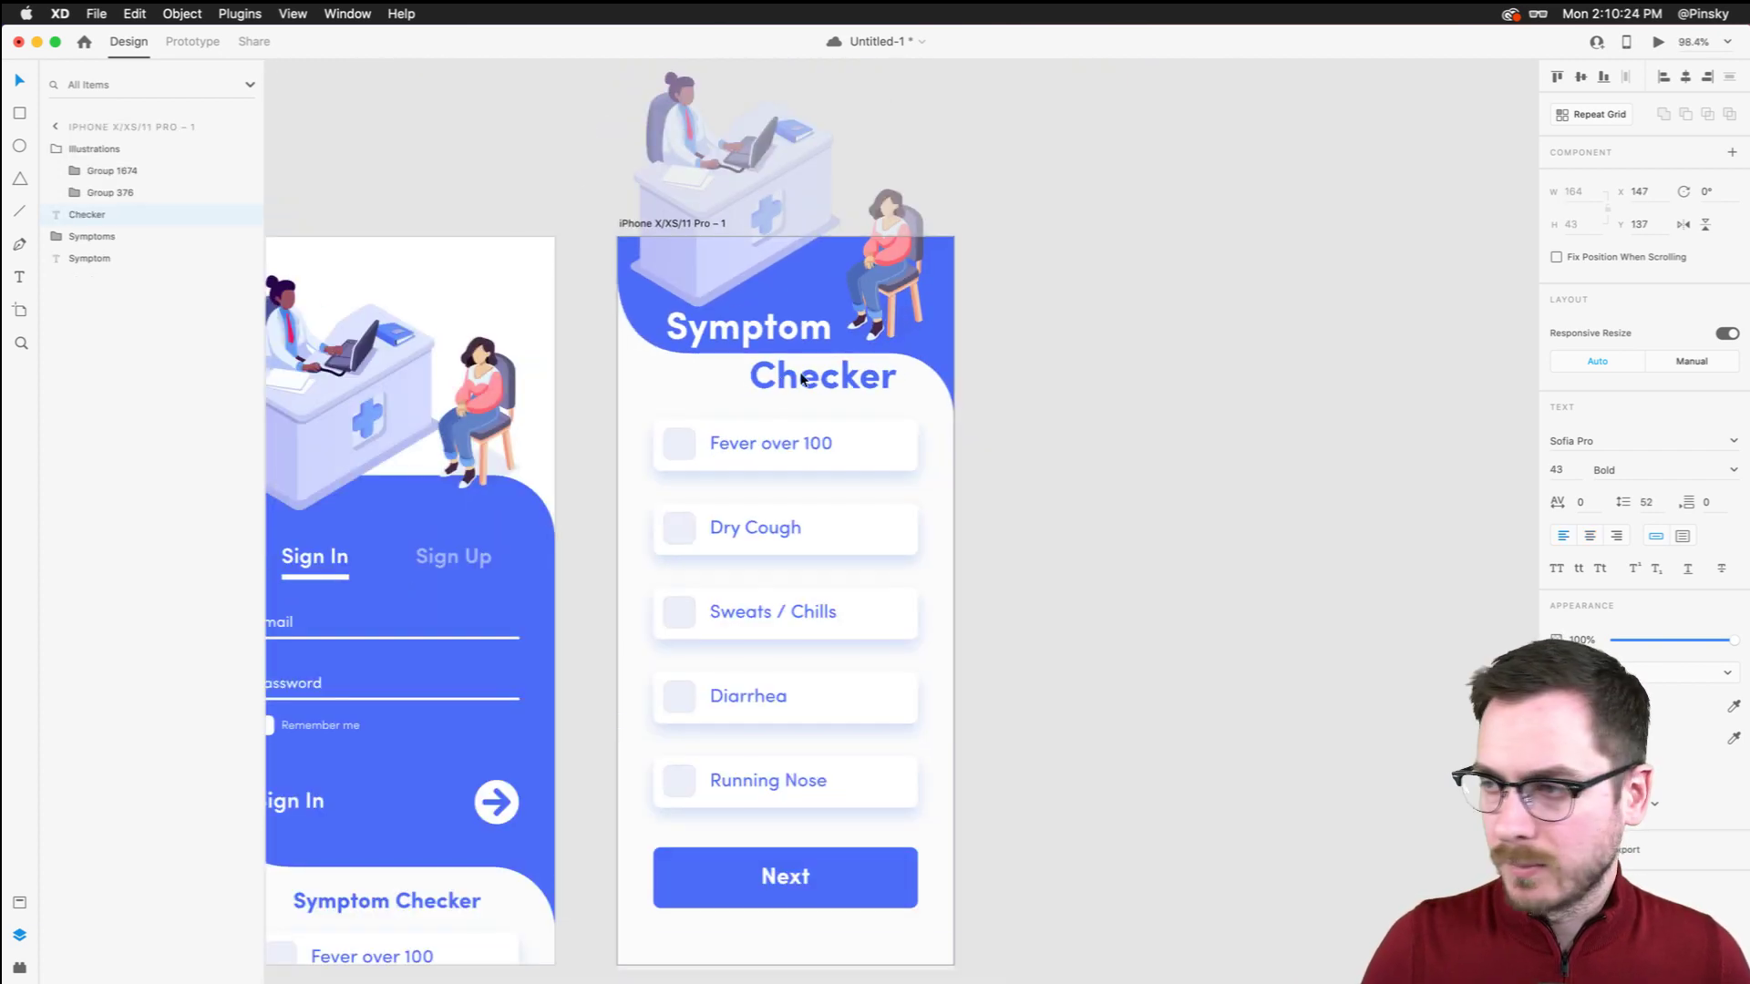
pyautogui.moveTo(820, 378); pyautogui.dragTo(958, 415)
pyautogui.scroll(3, 896, 430)
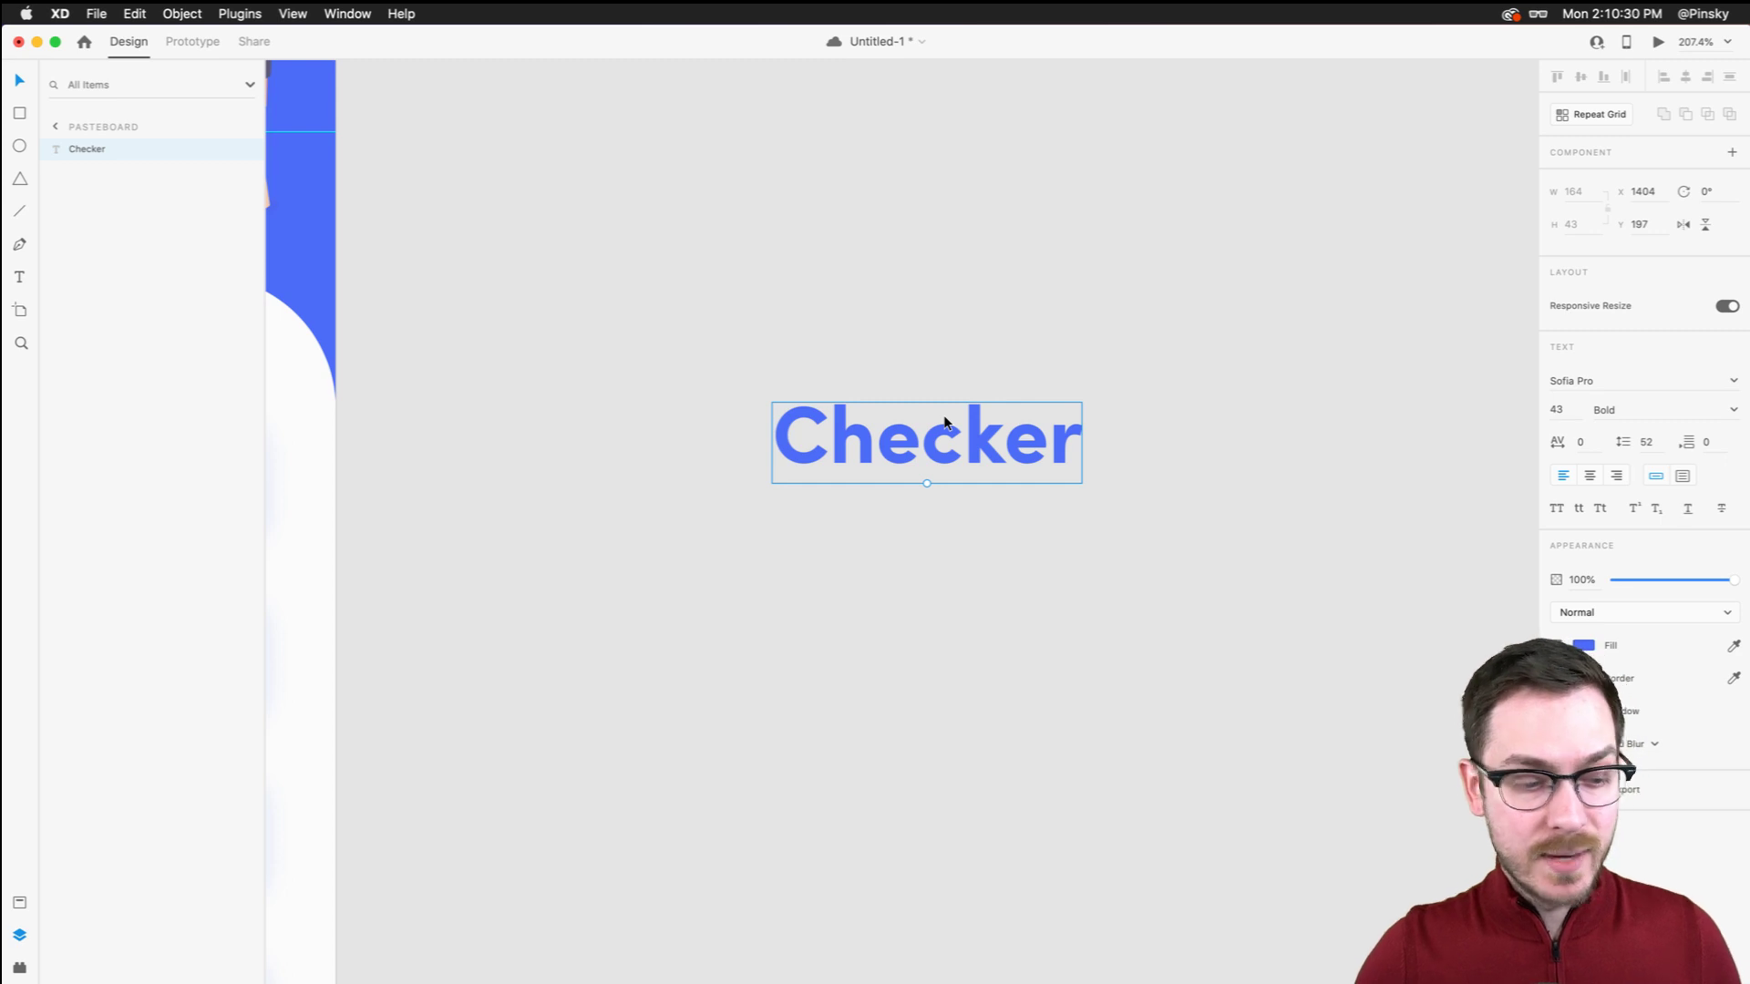
# Change the blue Checker text on the pasteboard to read Symptom Checker
pyautogui.doubleClick(945, 422)
pyautogui.click(790, 449)
pyautogui.write('Sym')
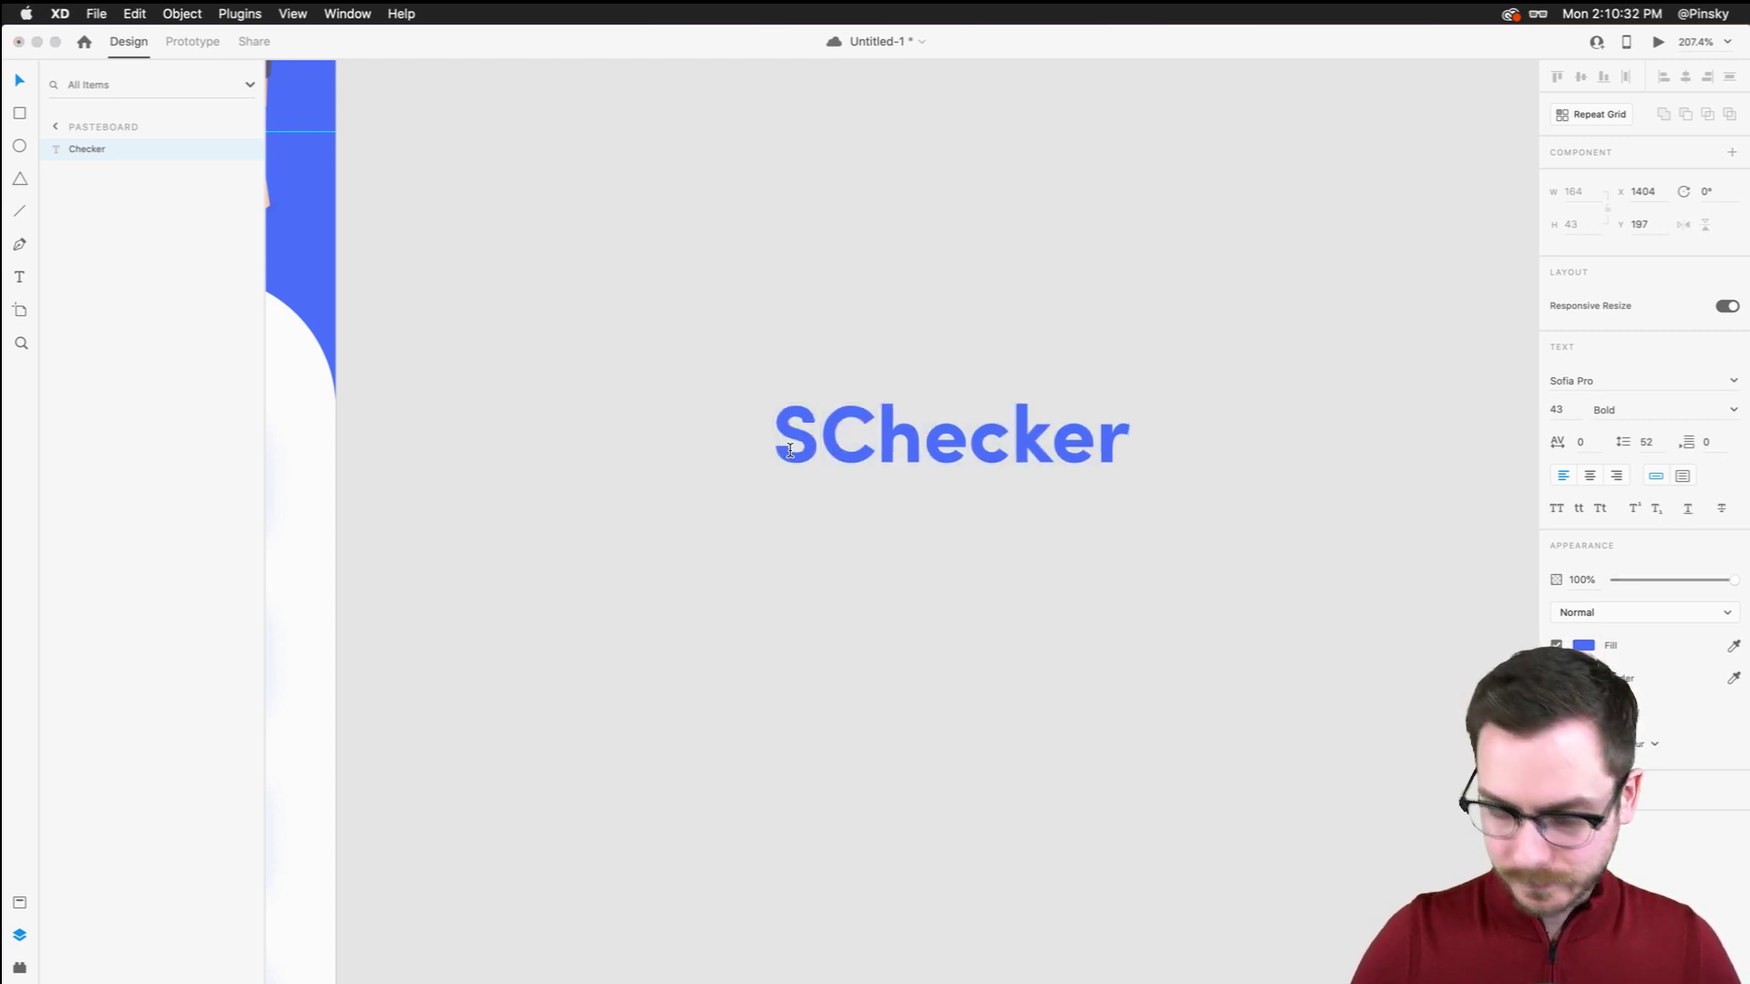
pyautogui.write('tom')
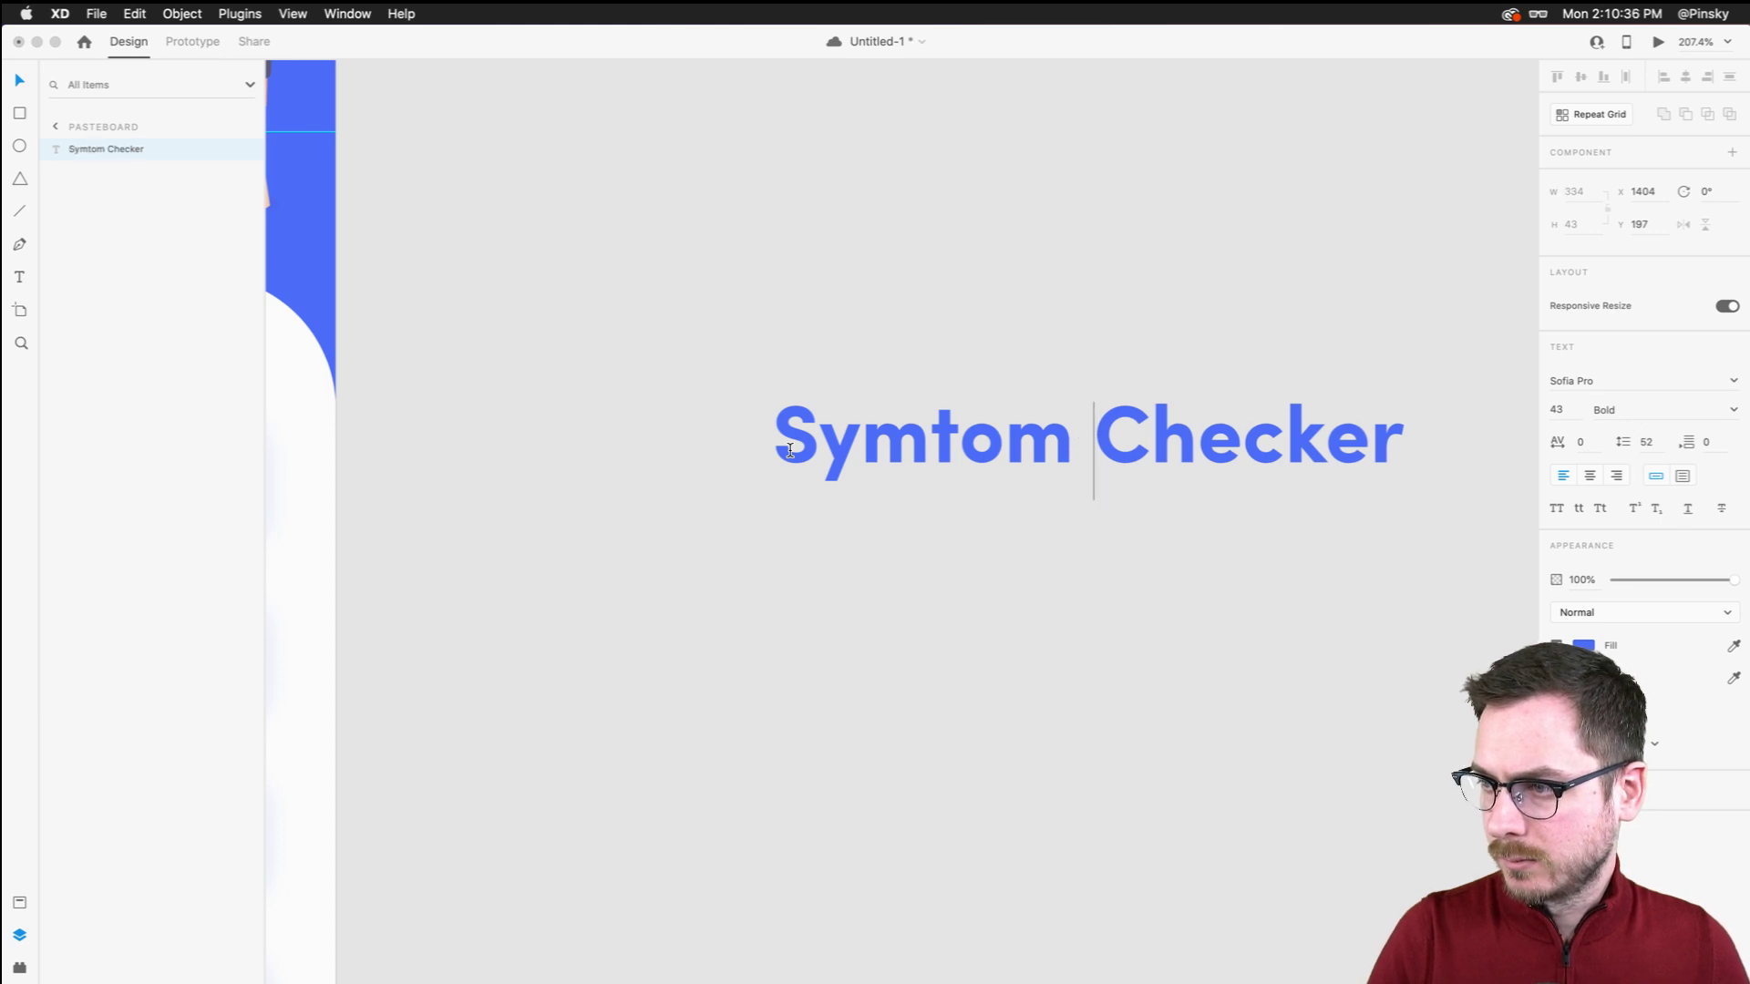
pyautogui.press('Left')
pyautogui.press('Left')
pyautogui.press('Left')
pyautogui.press('Left')
pyautogui.write('p')
pyautogui.press('Escape')
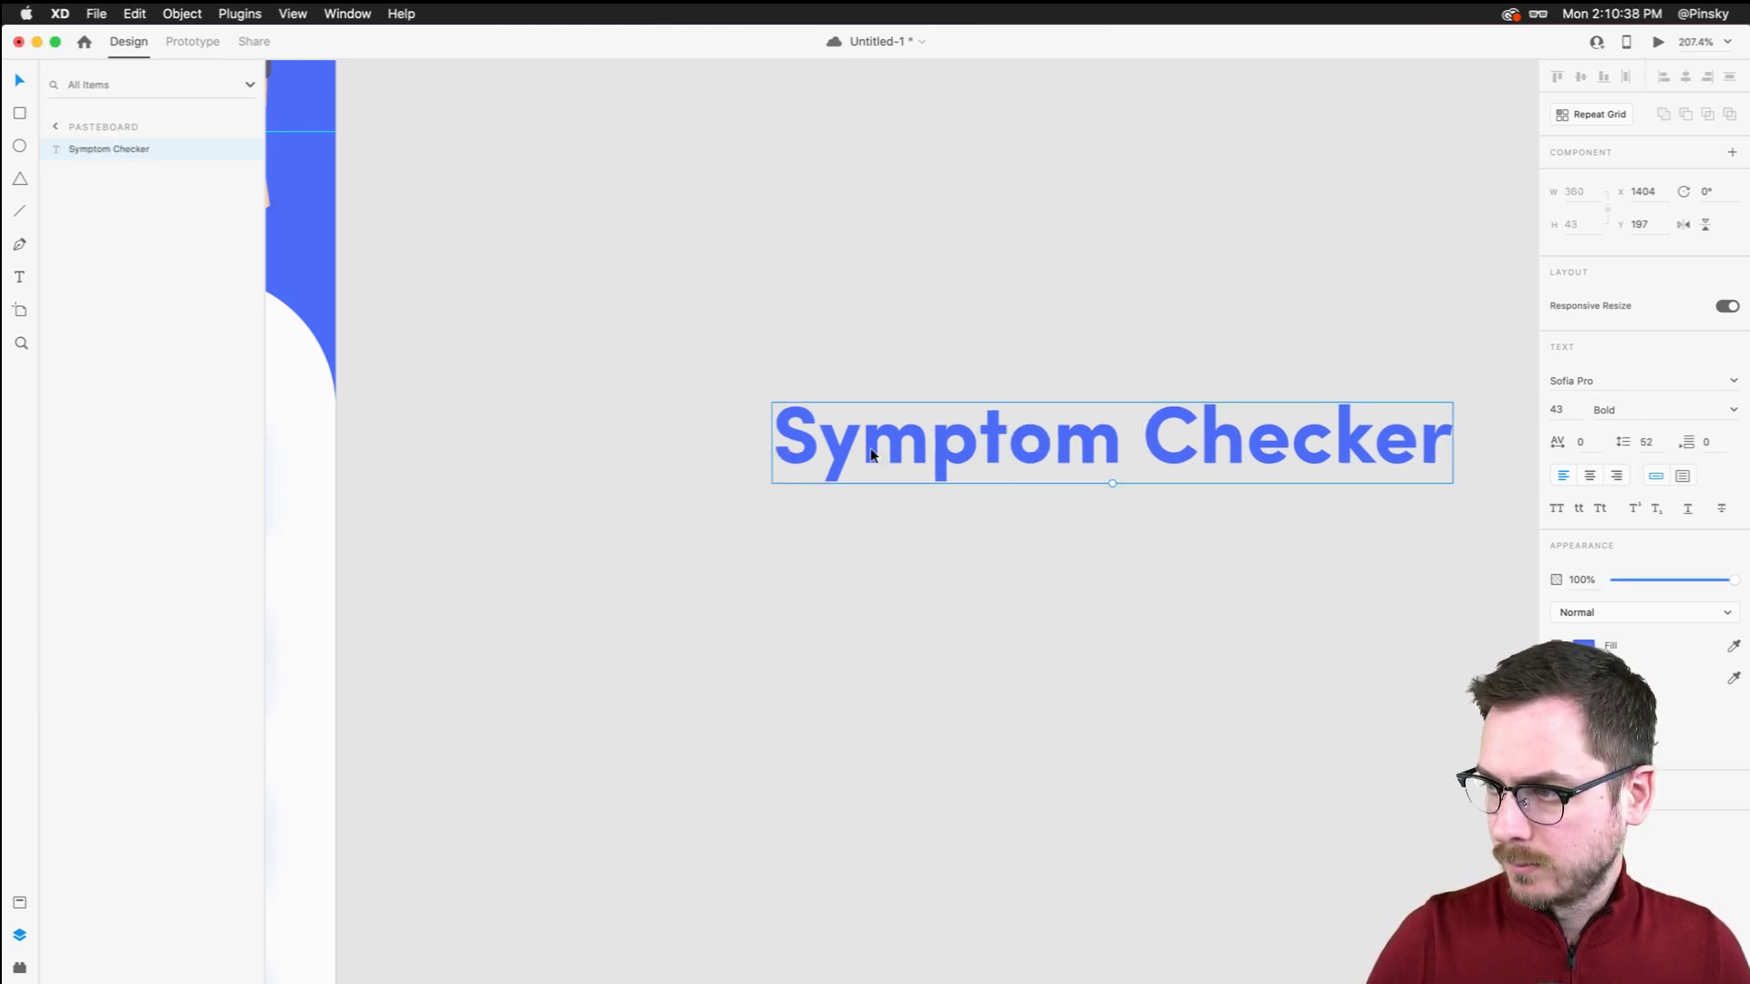
# Move the Symptom Checker text to about X 1287, Y 189, and cover it with a 360 by 45 rectangle
pyautogui.moveTo(872, 456); pyautogui.dragTo(711, 449)
pyautogui.press('r')
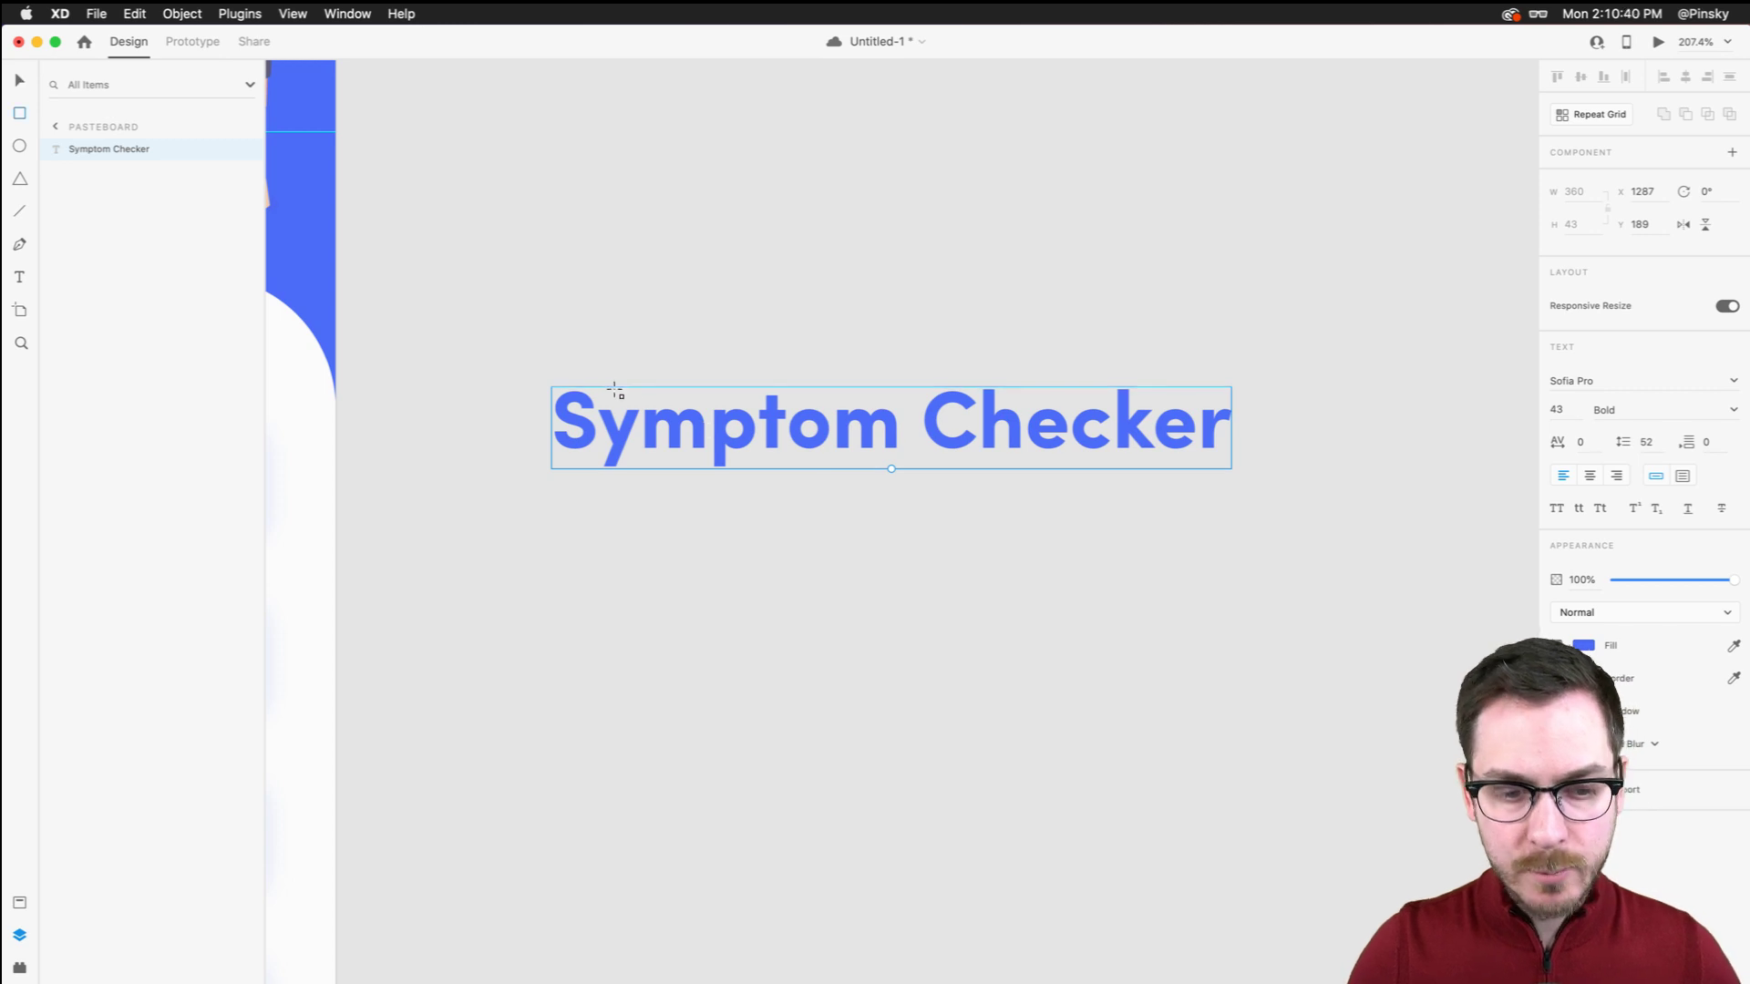
pyautogui.moveTo(551, 386)
pyautogui.mouseDown()
pyautogui.moveTo(1249, 480)
pyautogui.moveTo(1231, 475)
pyautogui.mouseUp()
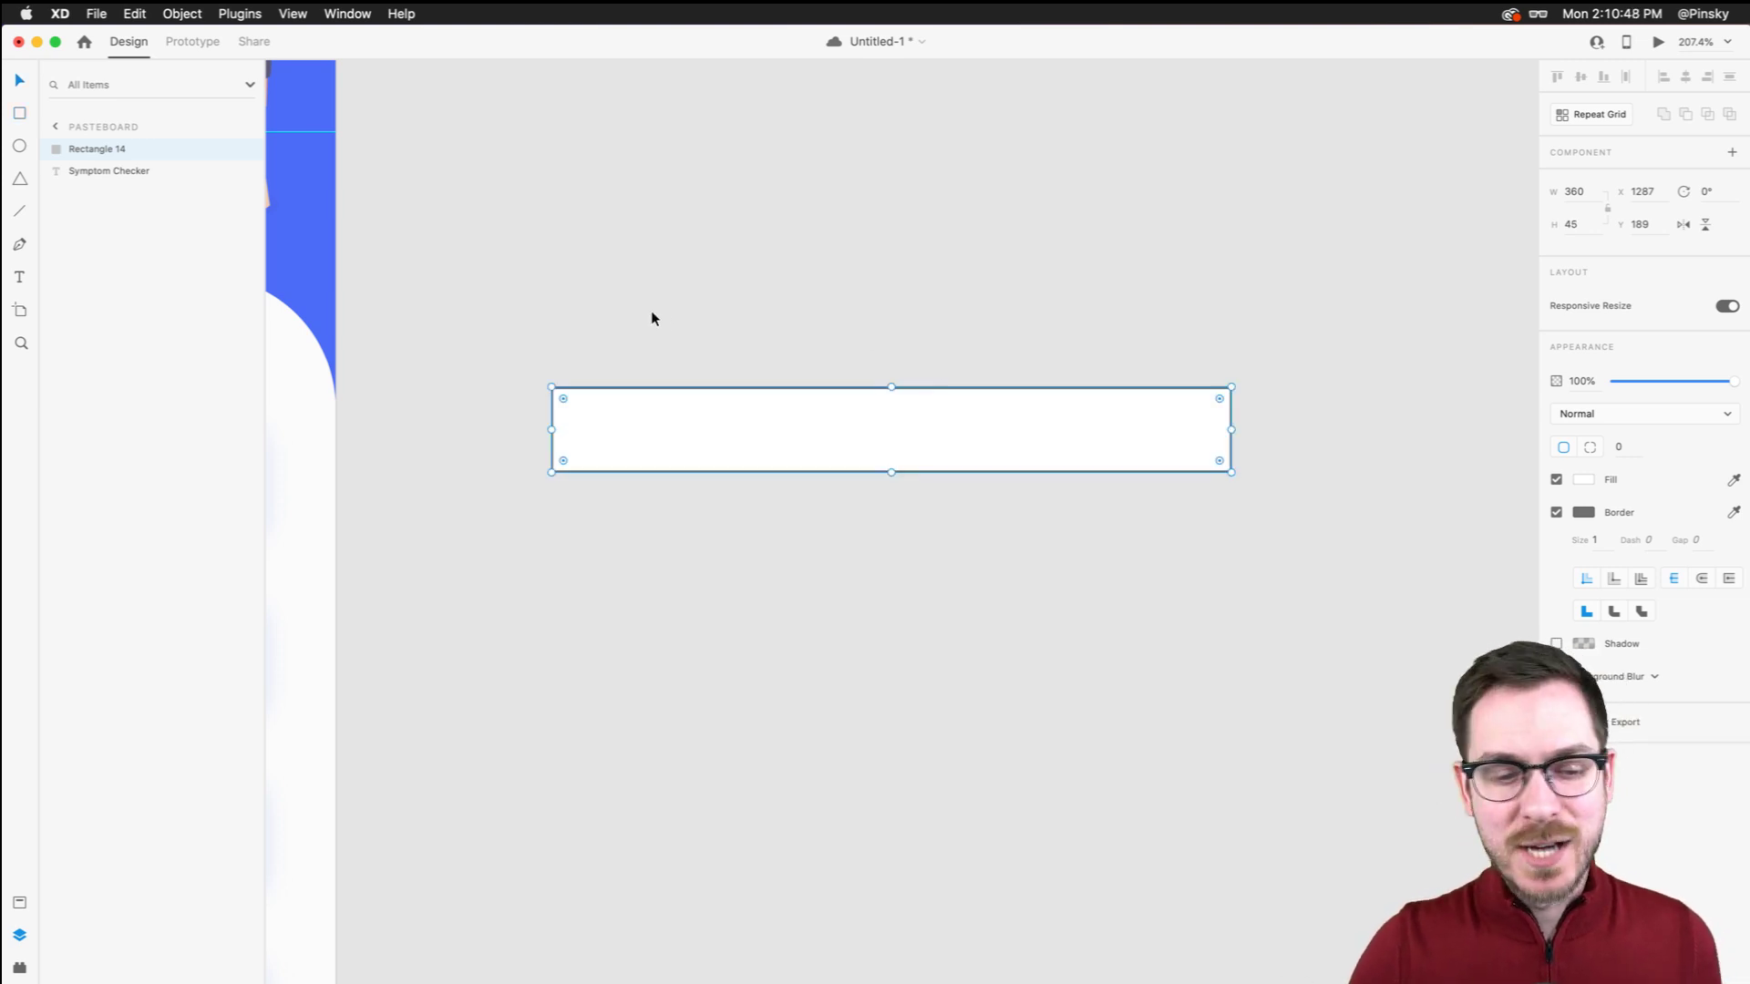
# Mask the Symptom Checker text with the rectangle, and name the mask group Symptom Header
pyautogui.moveTo(652, 318); pyautogui.dragTo(749, 463)
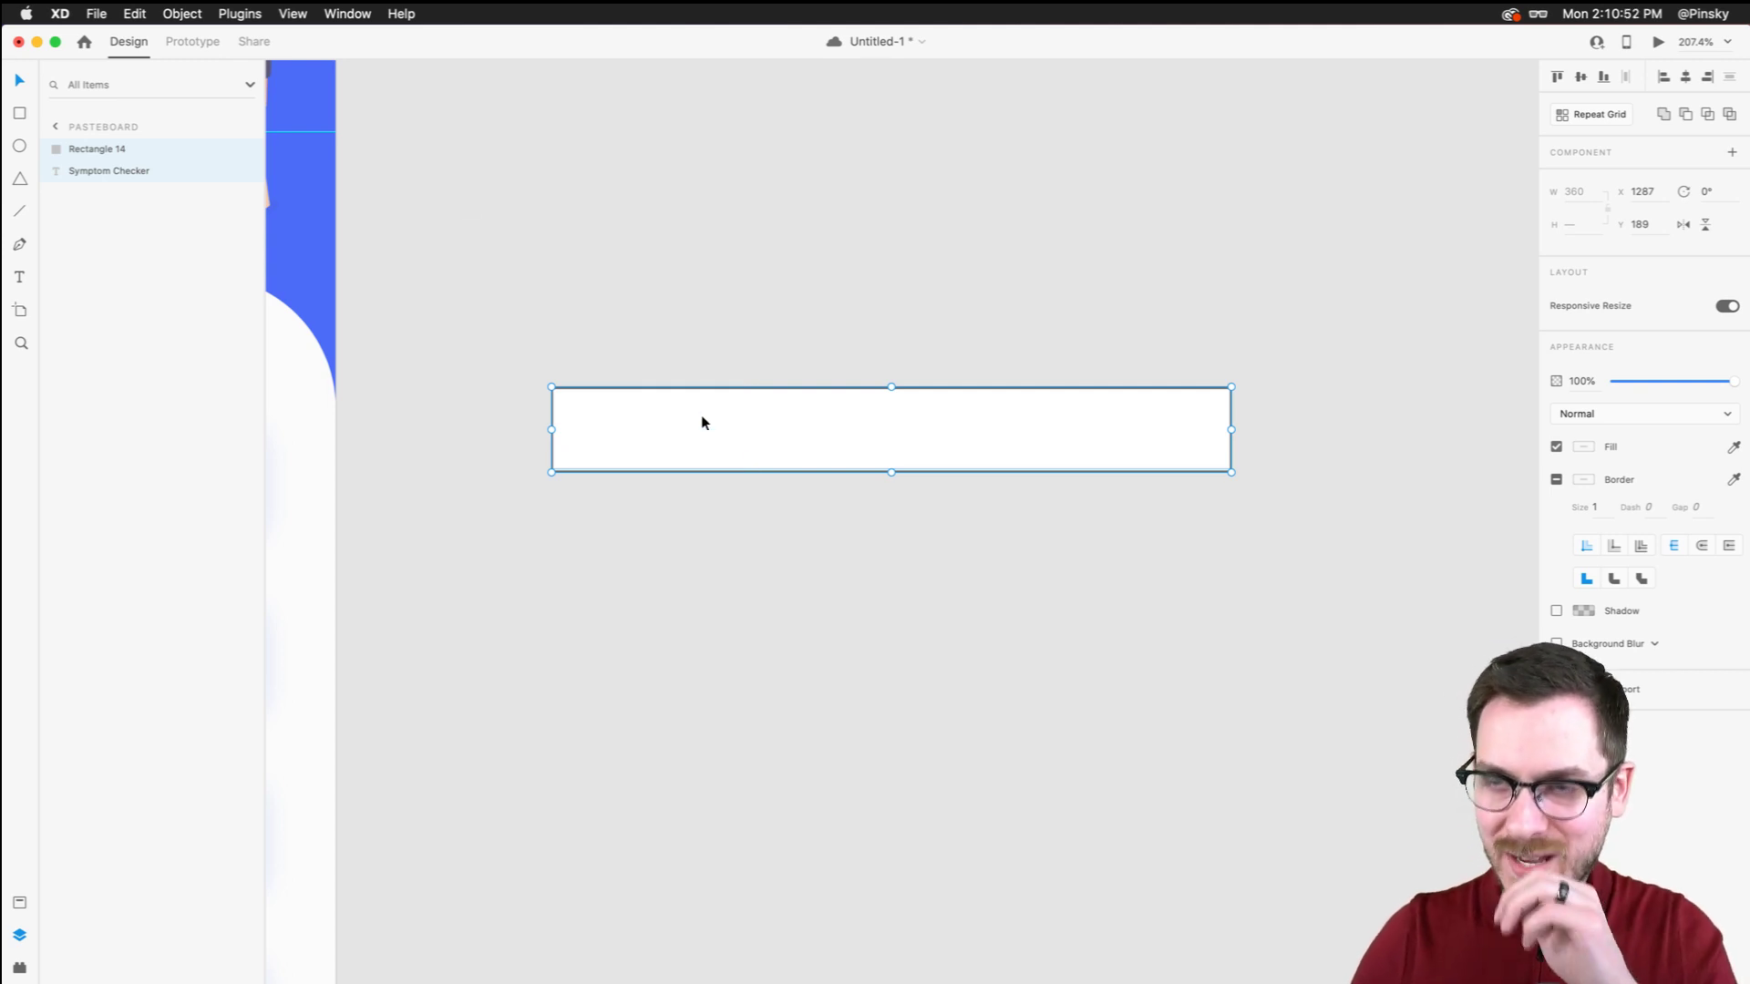
pyautogui.click(192, 11)
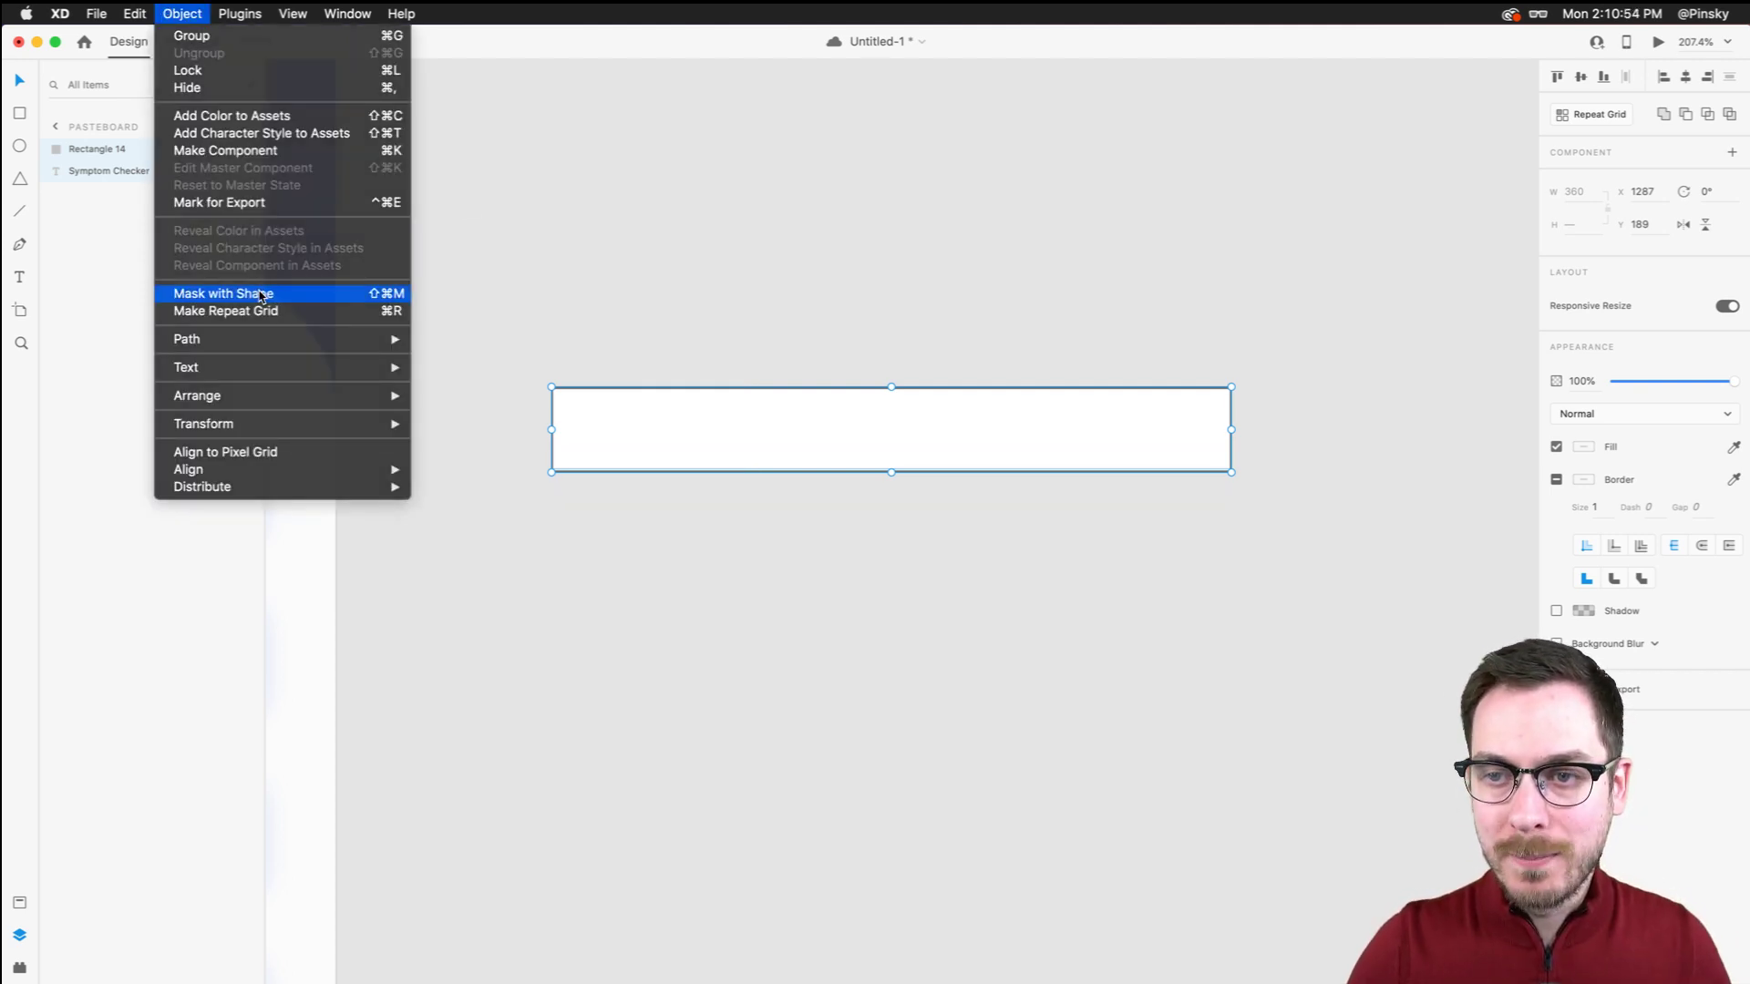
pyautogui.click(228, 292)
pyautogui.doubleClick(91, 150)
pyautogui.write('Symptom Header')
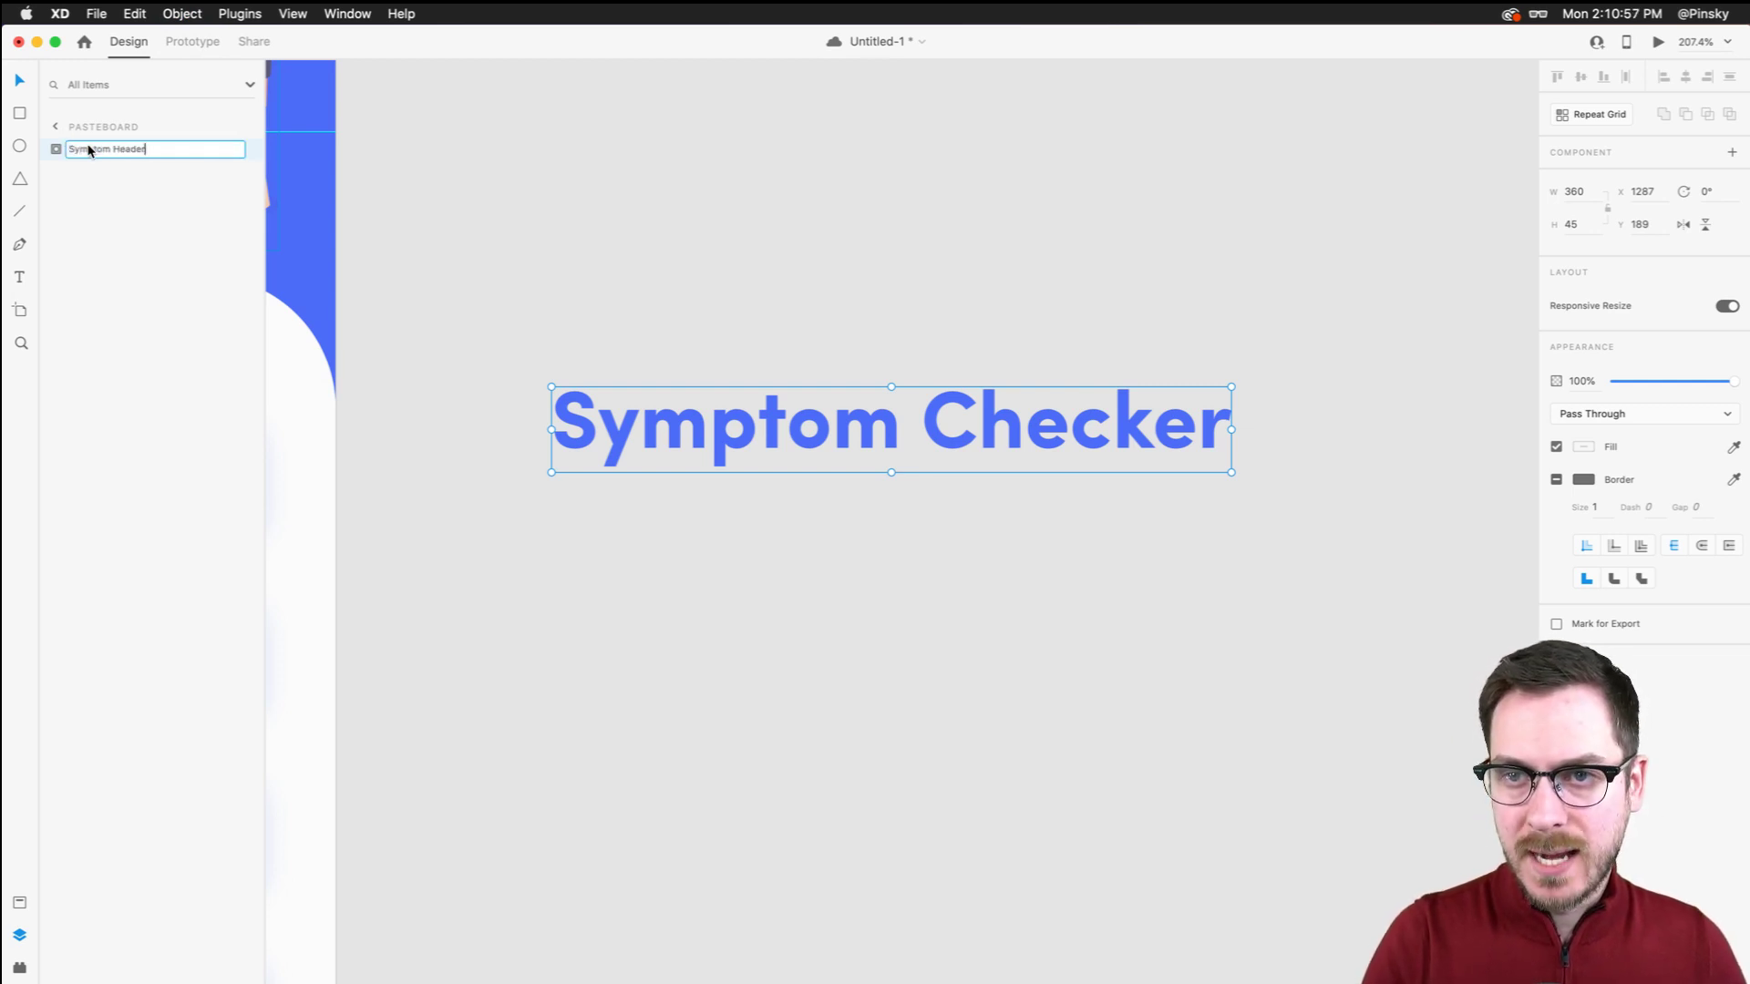
pyautogui.press('Return')
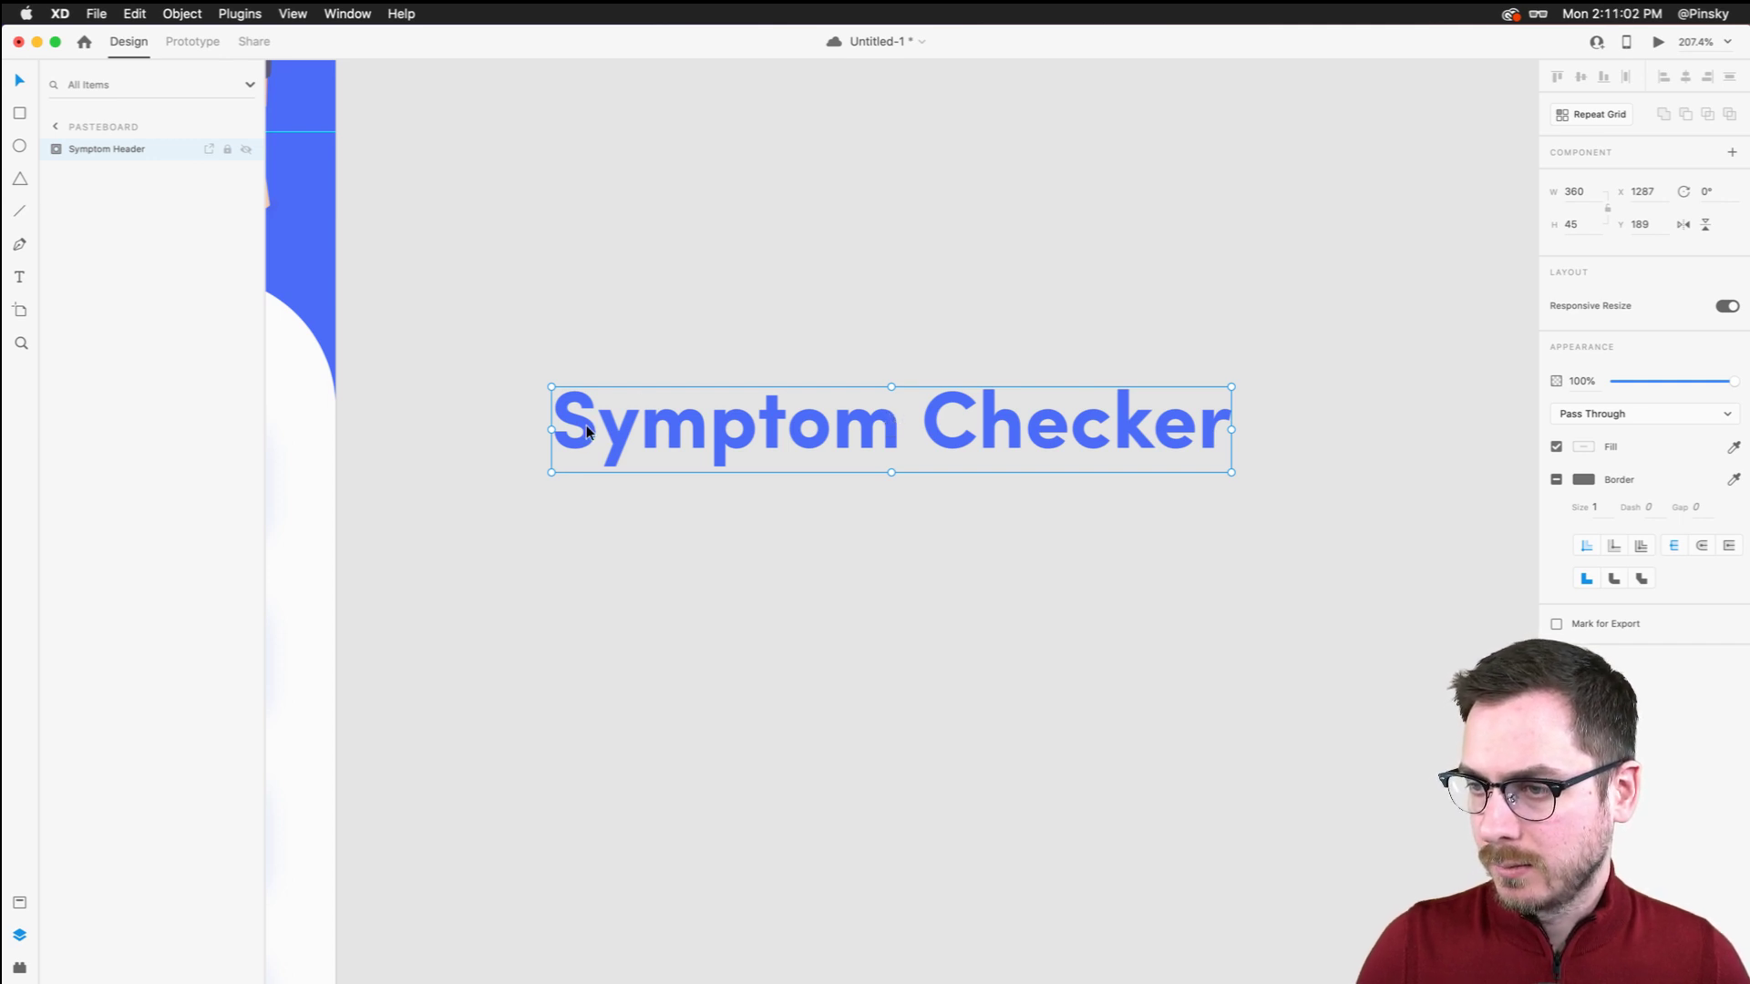
# Narrow the Symptom Header mask shape to a width of about 165 so that only the word Checker shows
pyautogui.doubleClick(587, 425)
pyautogui.moveTo(551, 427); pyautogui.dragTo(675, 424)
pyautogui.press('Escape')
# Move the Symptom Header onto the iPhone artboard at X 146, Y 137 over the old Checker text, and delete that old text
pyautogui.hscroll(-3, 674, 425)
pyautogui.scroll(-5, 674, 425)
pyautogui.moveTo(928, 439); pyautogui.dragTo(550, 397)
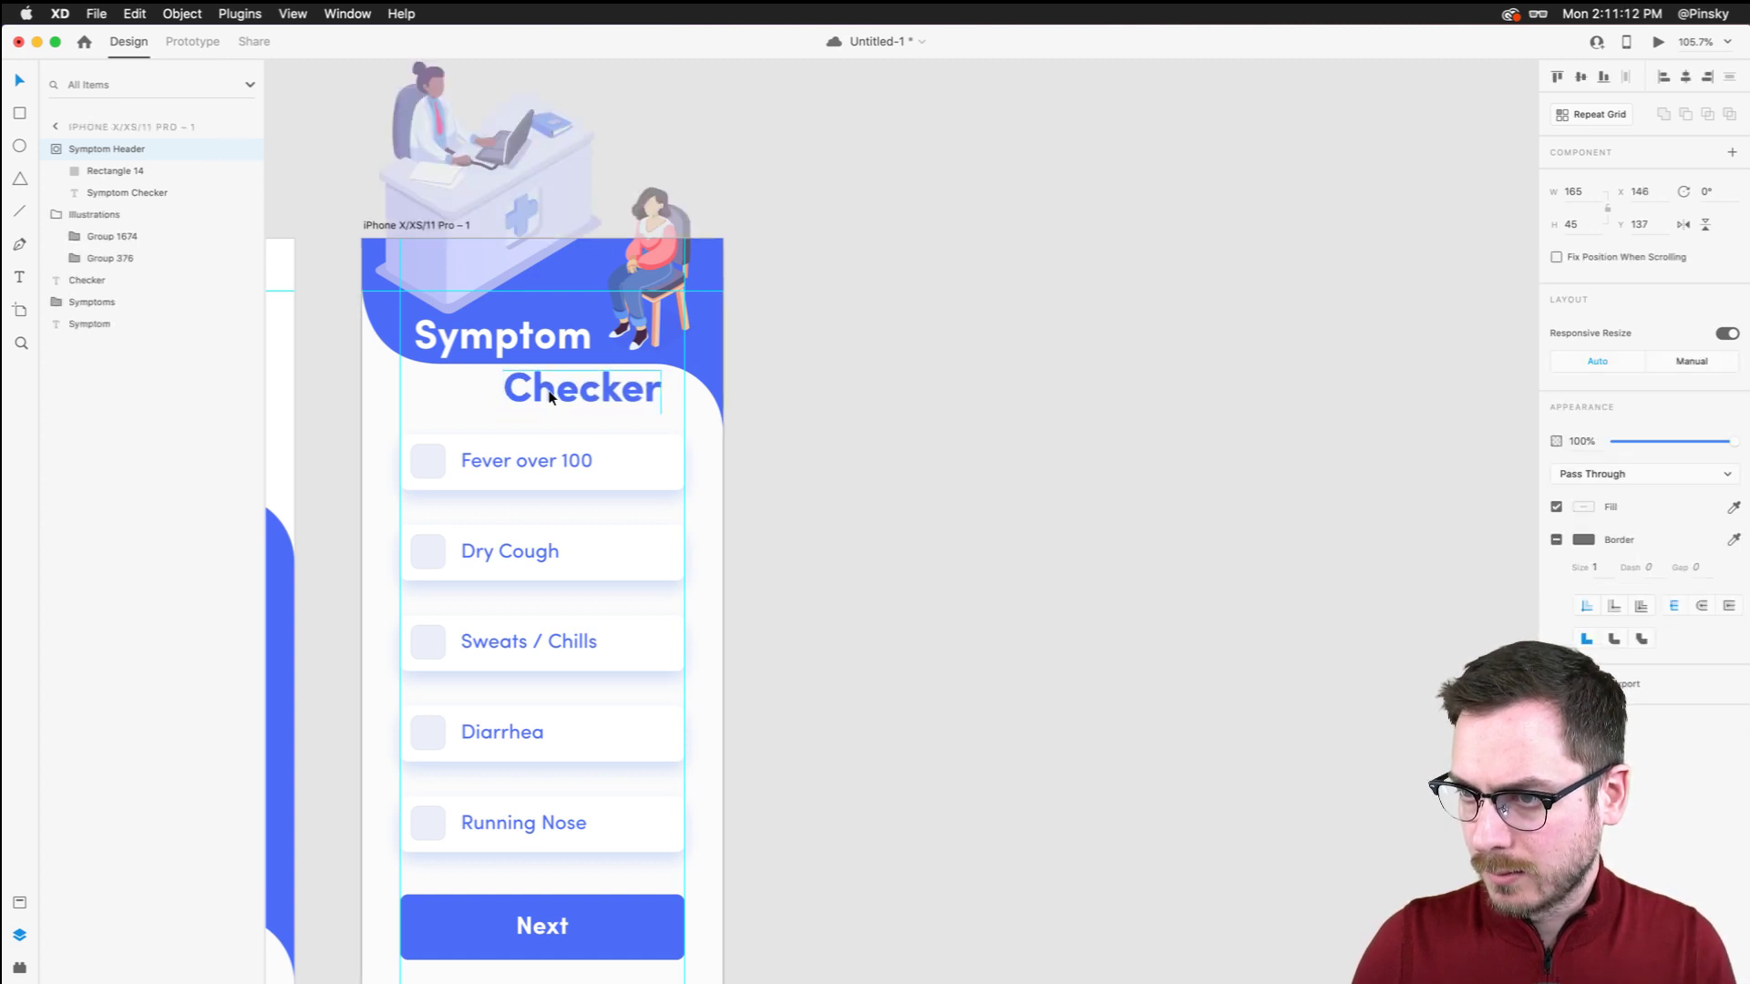
pyautogui.click(102, 282)
pyautogui.press('Delete')
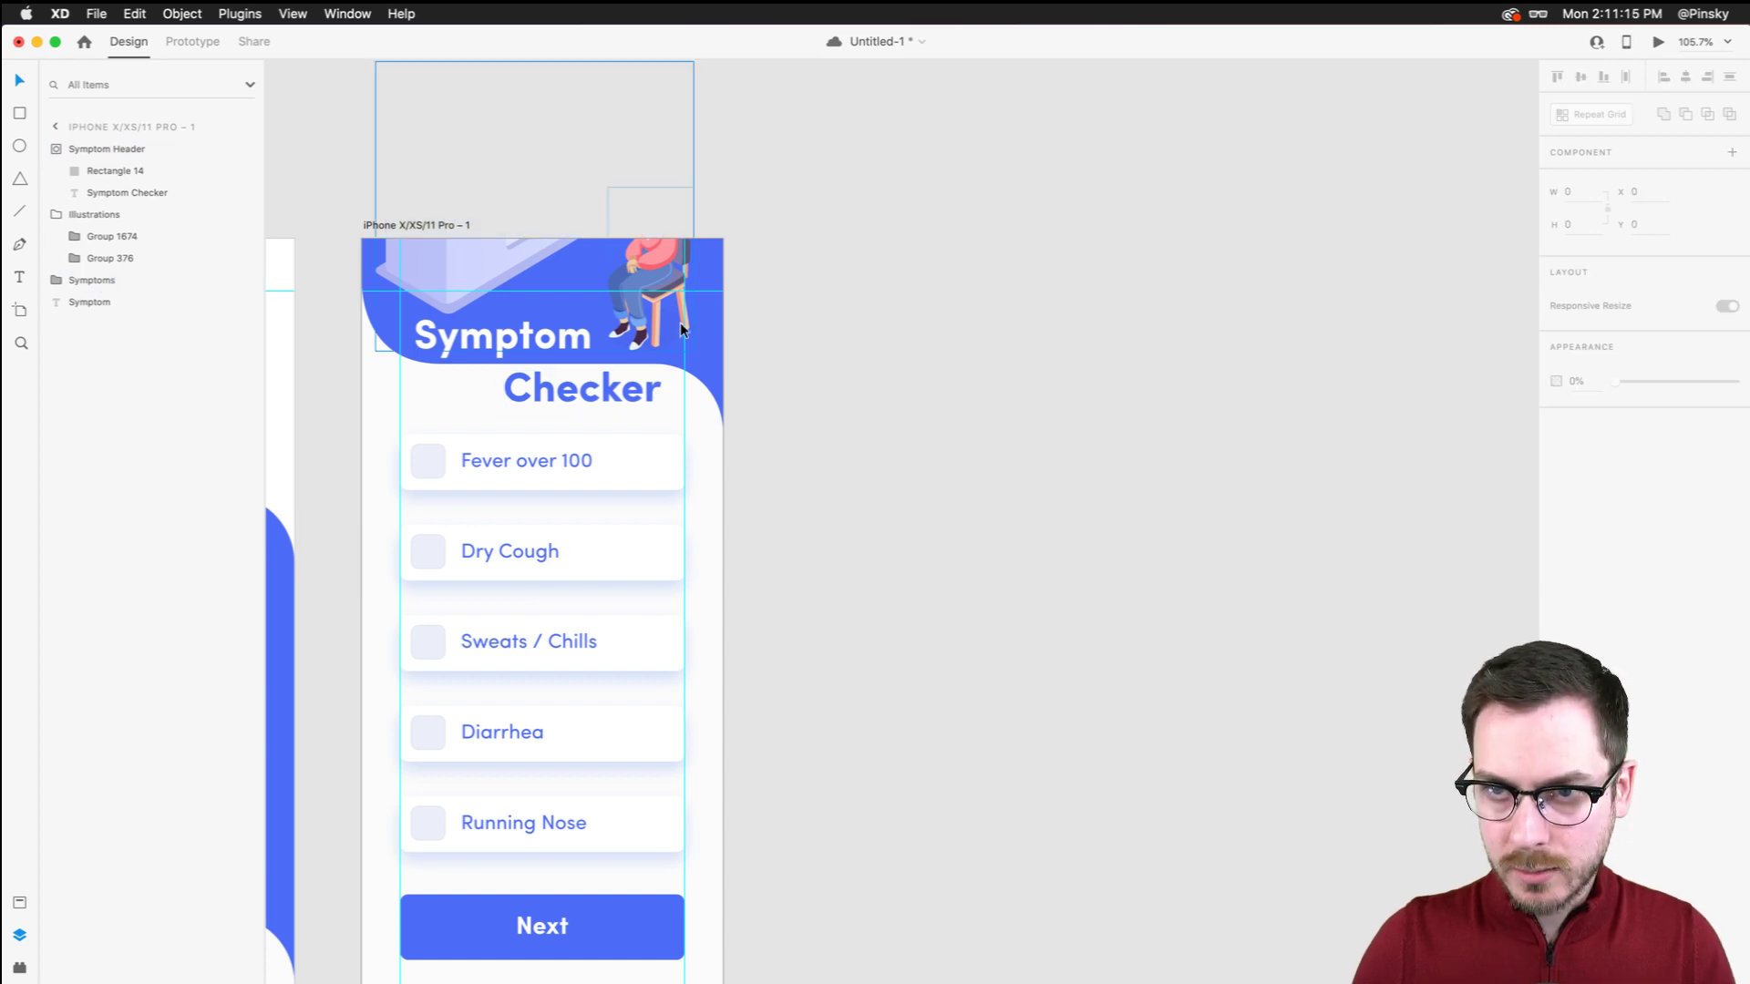
# Replace the Symptom Checker title on the Login artboard with a pasted copy of the Symptom Header
pyautogui.click(597, 376)
pyautogui.hscroll(-5, 602, 377)
pyautogui.scroll(-3, 602, 378)
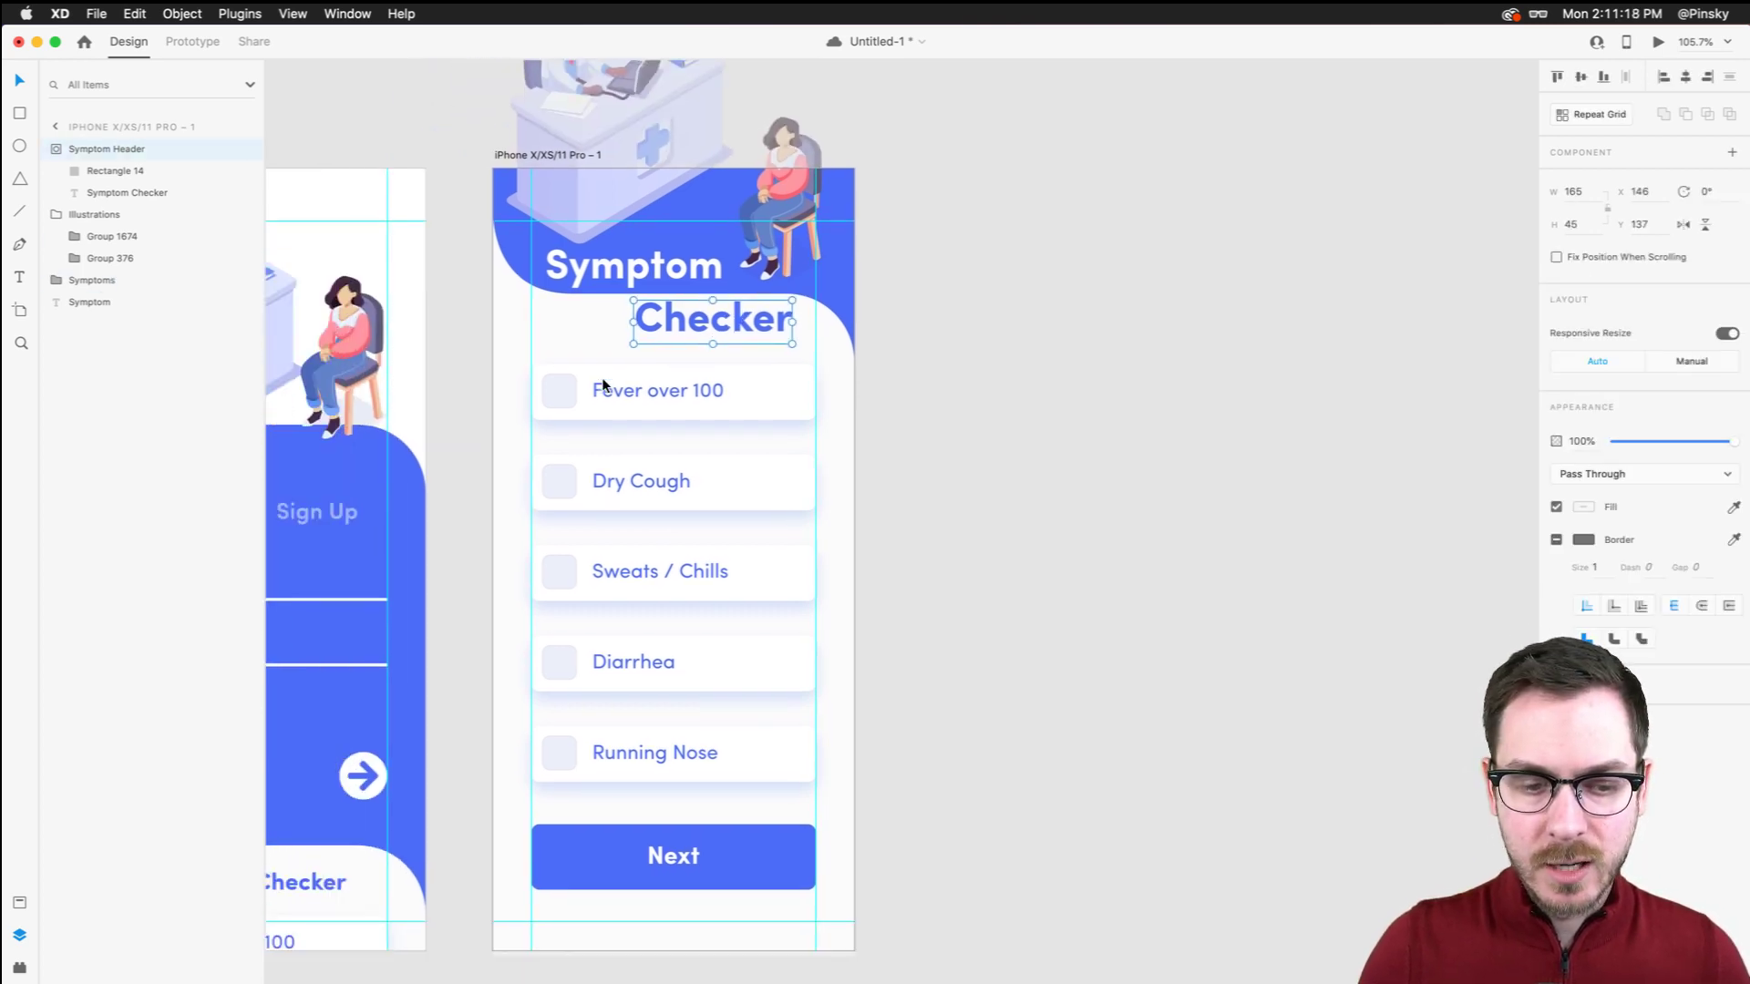
pyautogui.scroll(5, 563, 818)
pyautogui.click(685, 520)
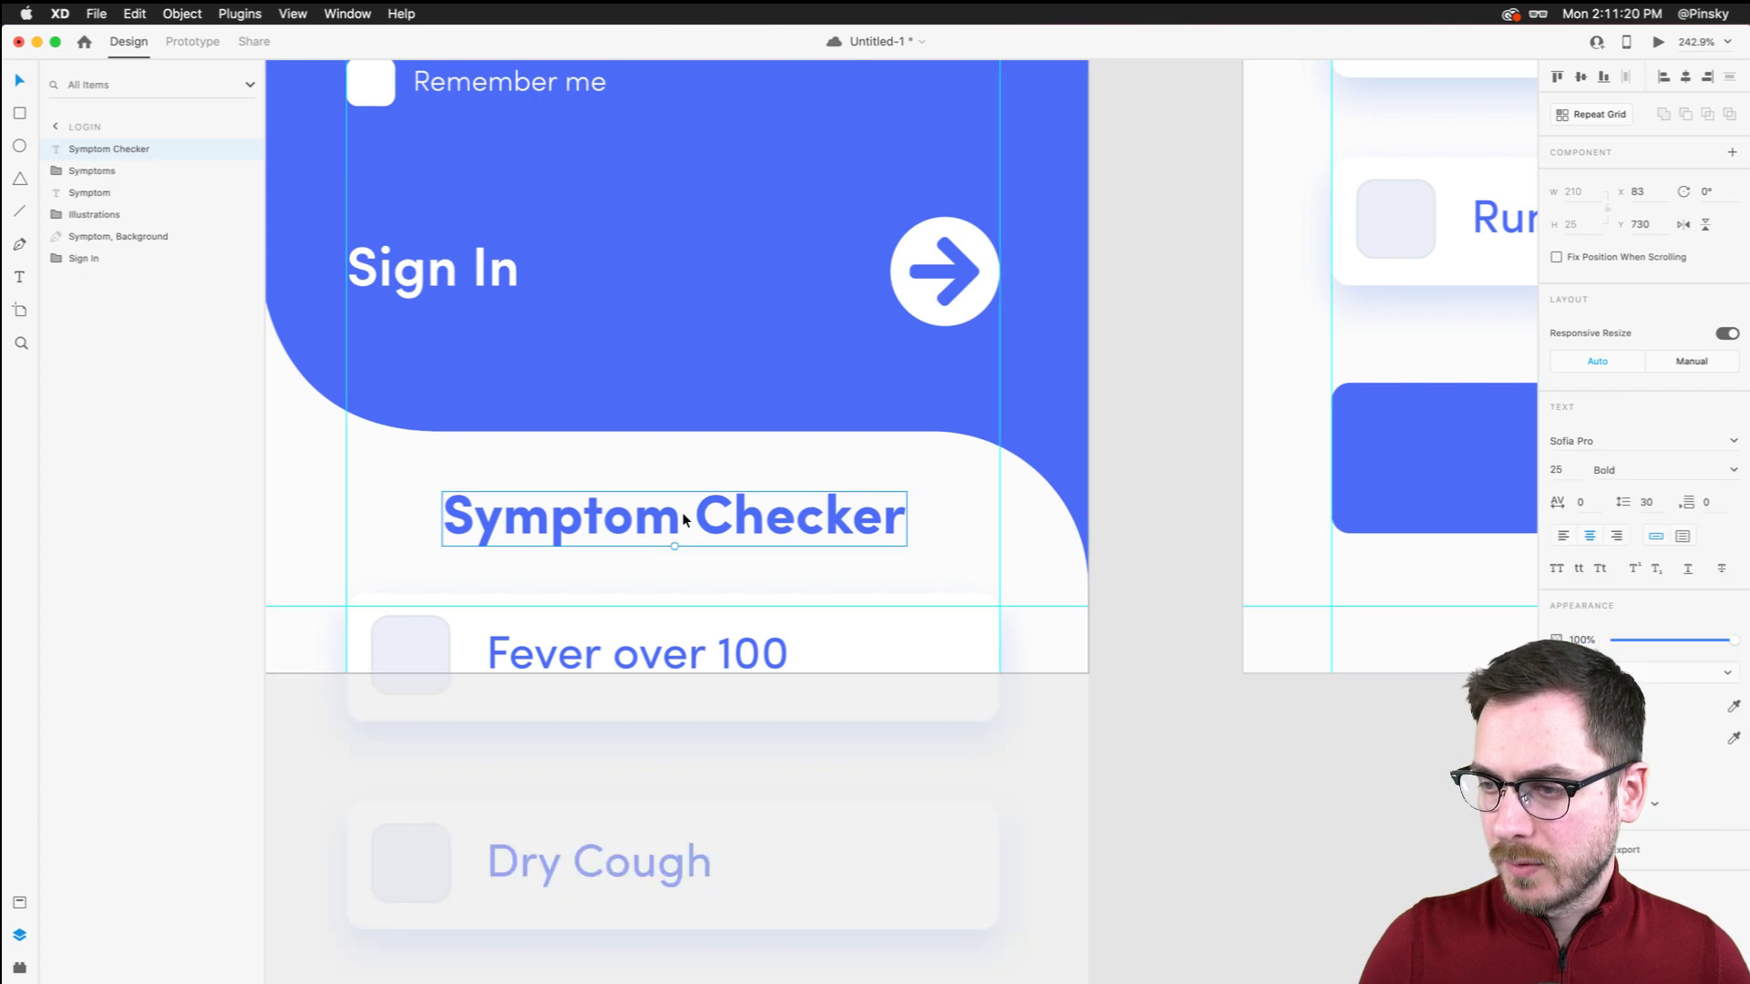
pyautogui.press('Delete')
pyautogui.press('super+v')
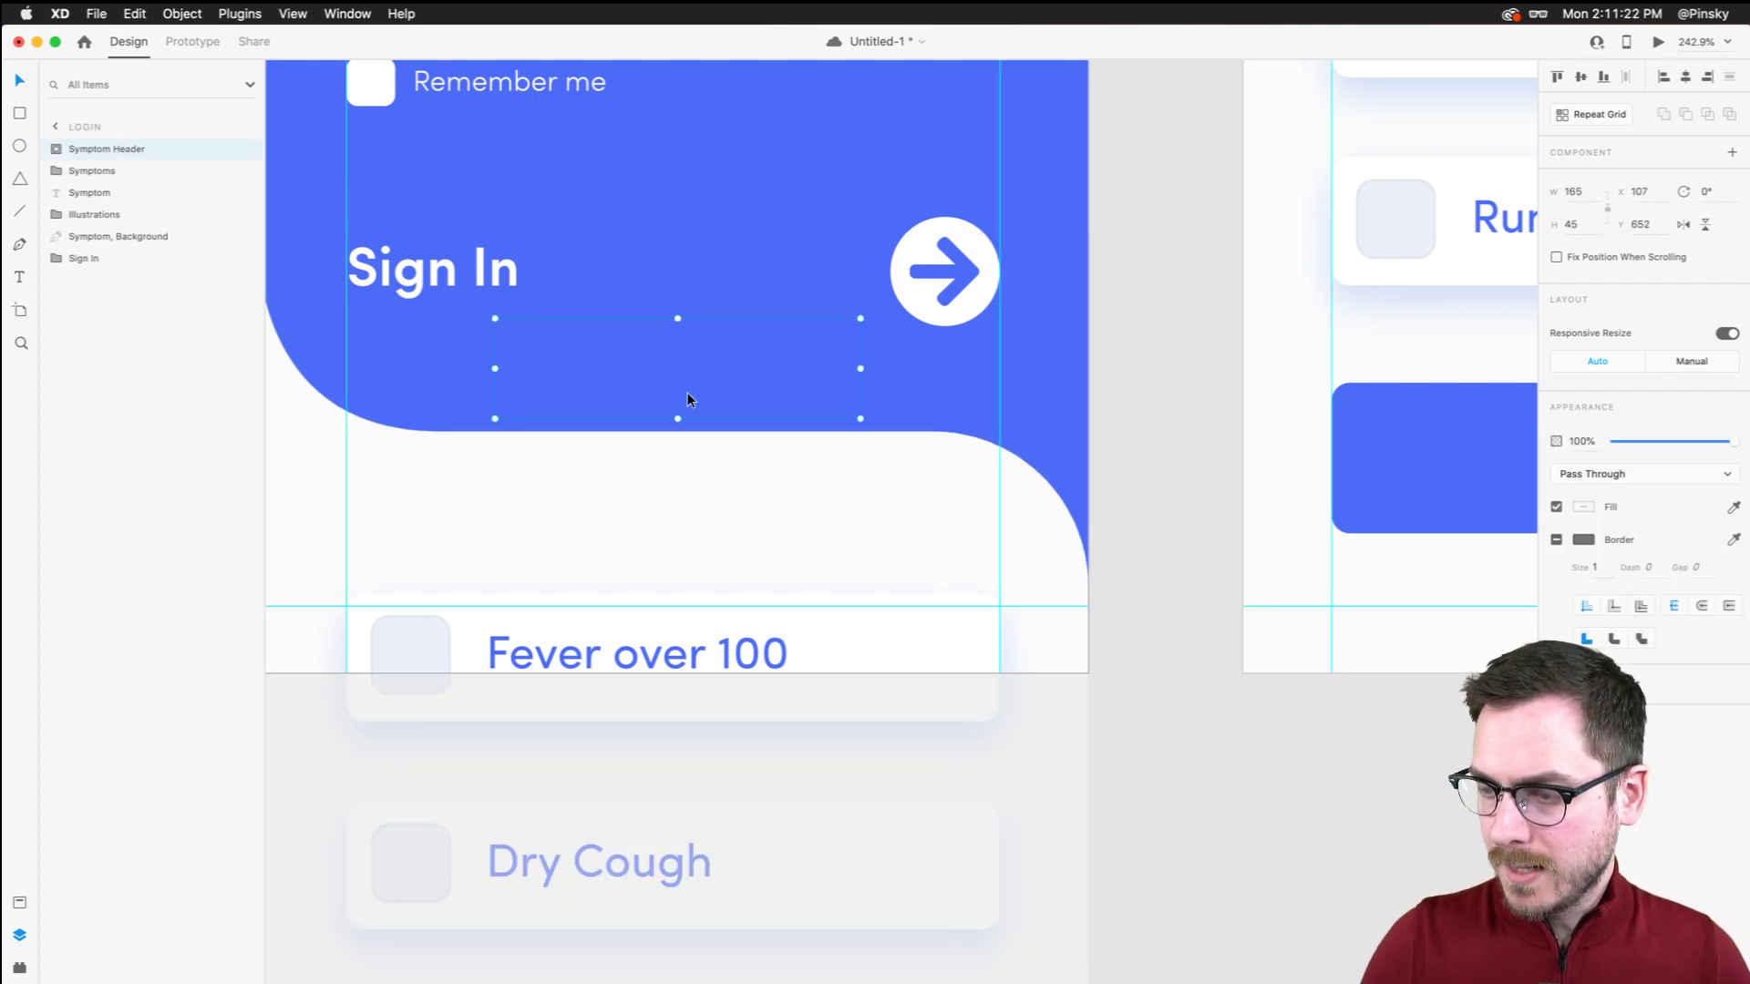
# Move the pasted Symptom Header down to Y 712, below the blue sign-in shape
pyautogui.hotkey('shift', 'Down')
pyautogui.hotkey('shift', 'Down')
pyautogui.hotkey('shift', 'Down')
pyautogui.hotkey('shift', 'Down')
pyautogui.hotkey('shift', 'Down')
pyautogui.hotkey('shift', 'Down')
# Widen the mask shape of the Login artboard's Symptom Header to 360 to reveal the full Symptom Checker text
pyautogui.doubleClick(533, 498)
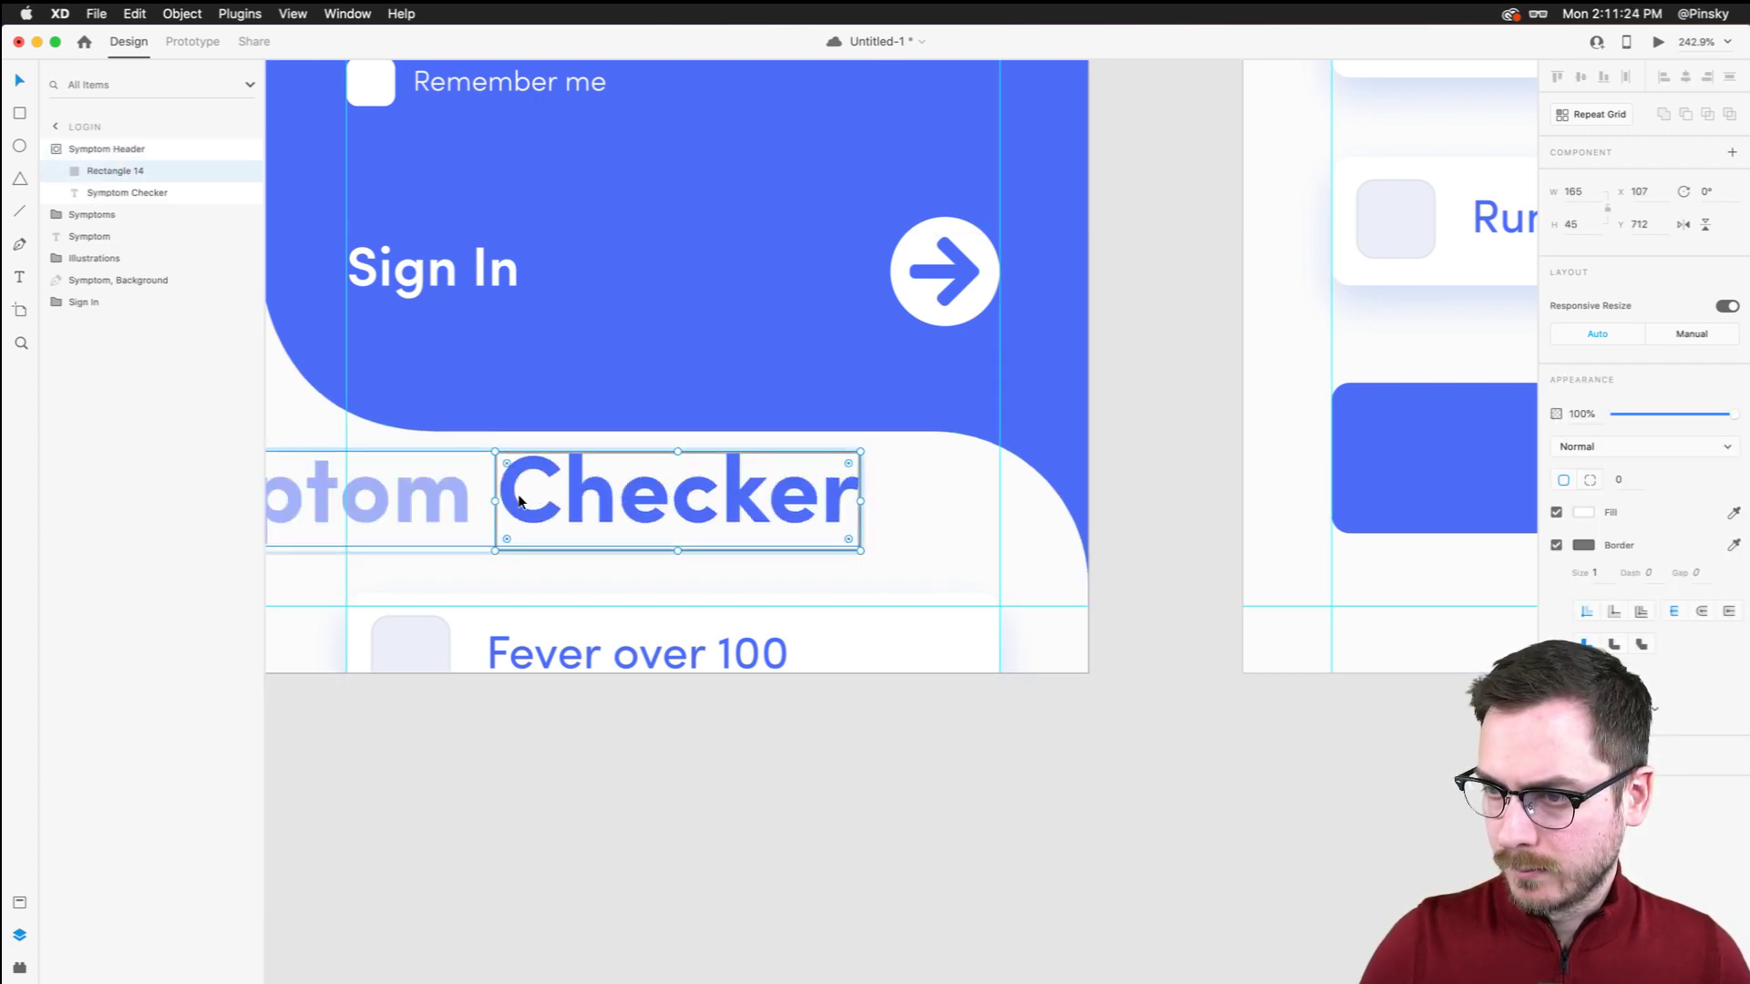
pyautogui.hscroll(-3, 511, 496)
pyautogui.hscroll(-3, 489, 492)
pyautogui.moveTo(811, 495); pyautogui.dragTo(381, 494)
pyautogui.press('Escape')
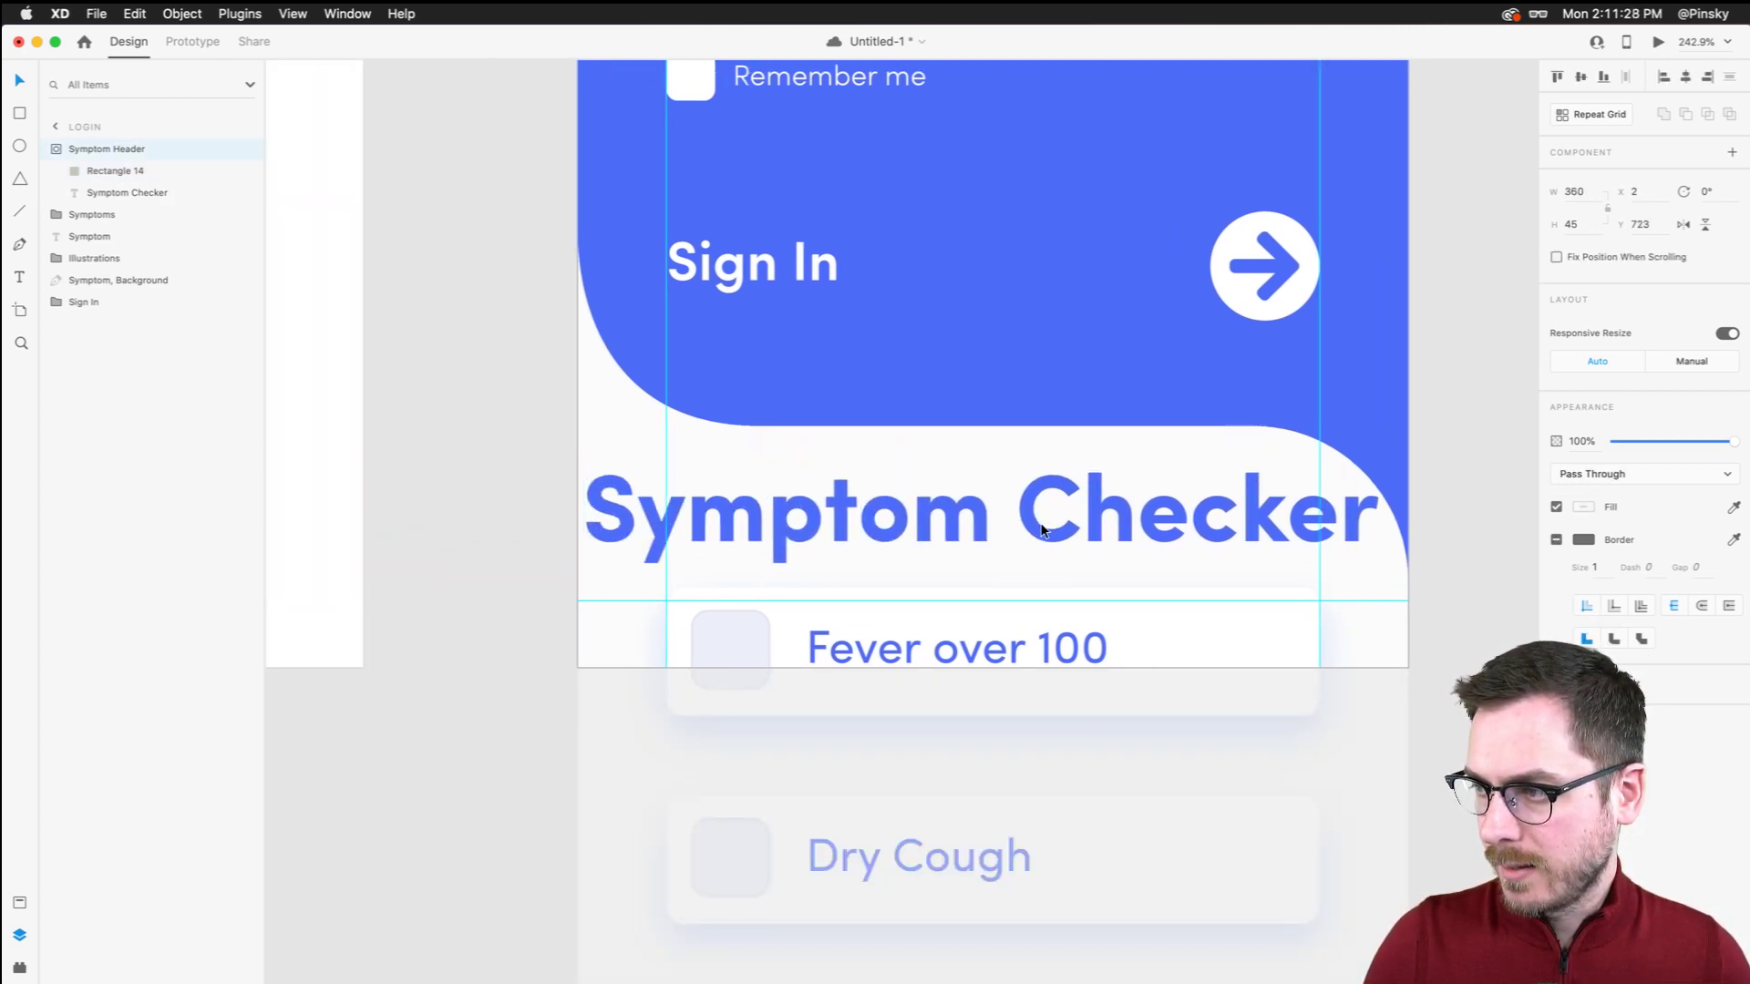
# Scale the Login artboard's Symptom Header down to 222 by 27, and place it at X 77, Y 725
pyautogui.moveTo(547, 497); pyautogui.dragTo(752, 524)
pyautogui.moveTo(1383, 571); pyautogui.dragTo(1343, 559)
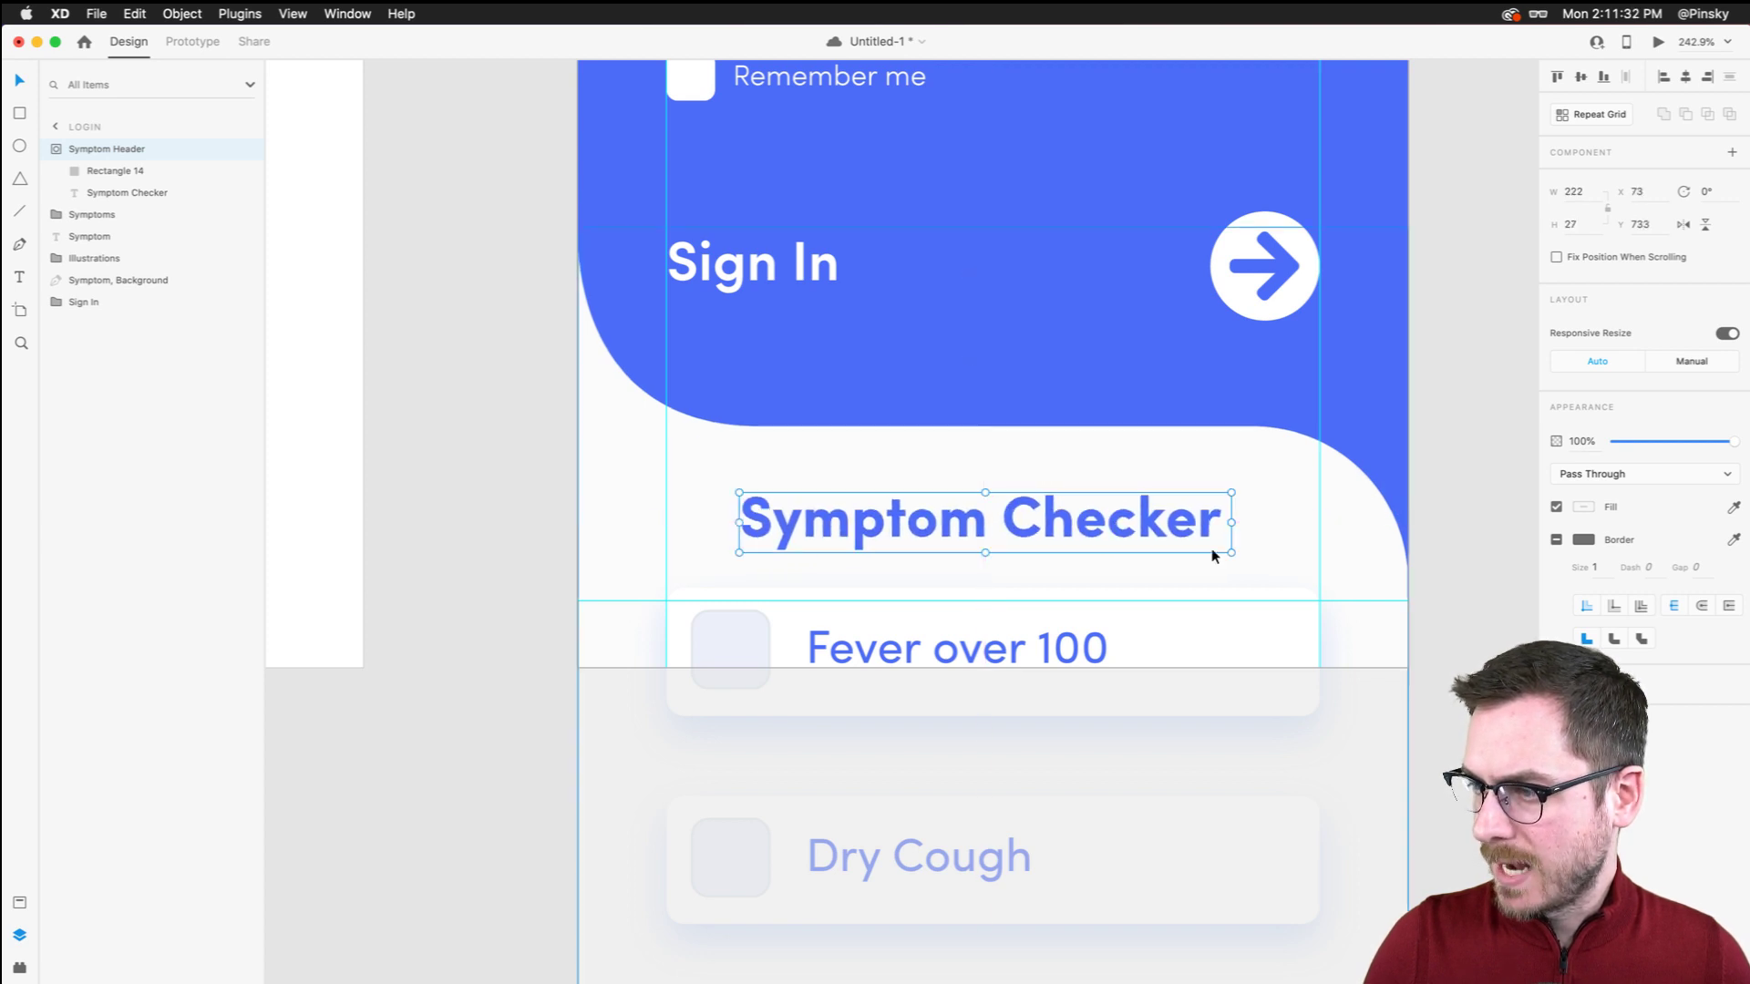
pyautogui.moveTo(1045, 510); pyautogui.dragTo(1063, 501)
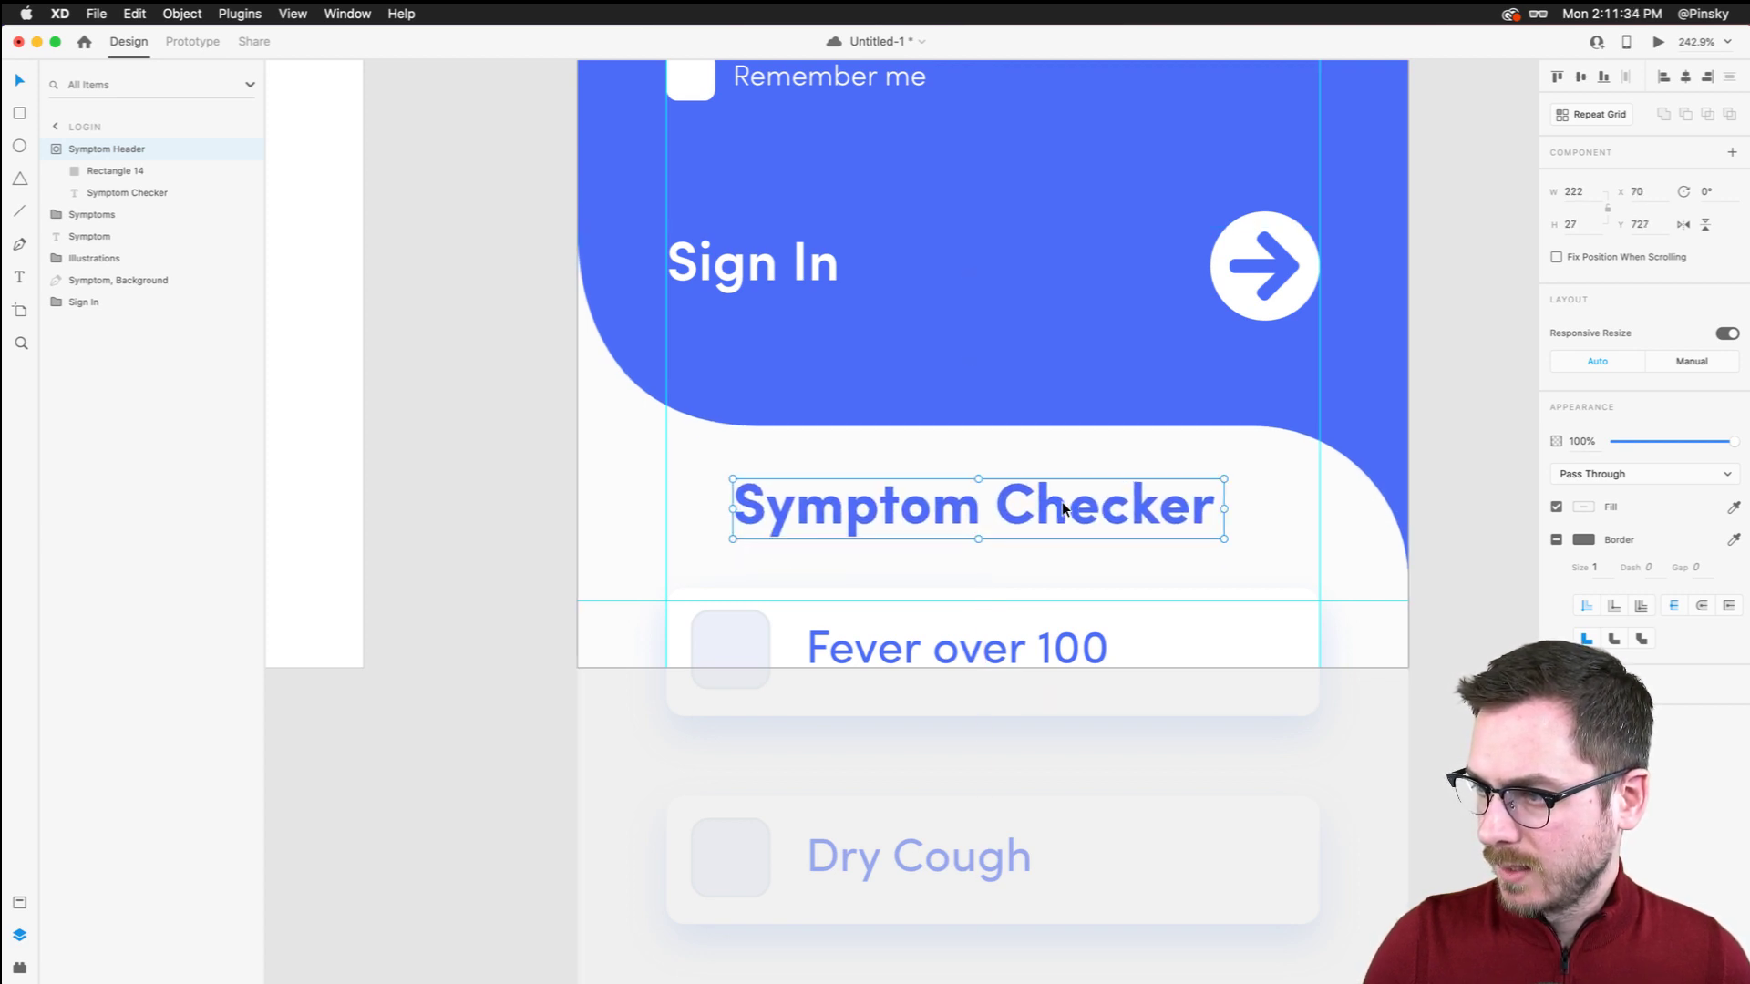
pyautogui.scroll(-5, 1062, 501)
pyautogui.scroll(-5, 1063, 501)
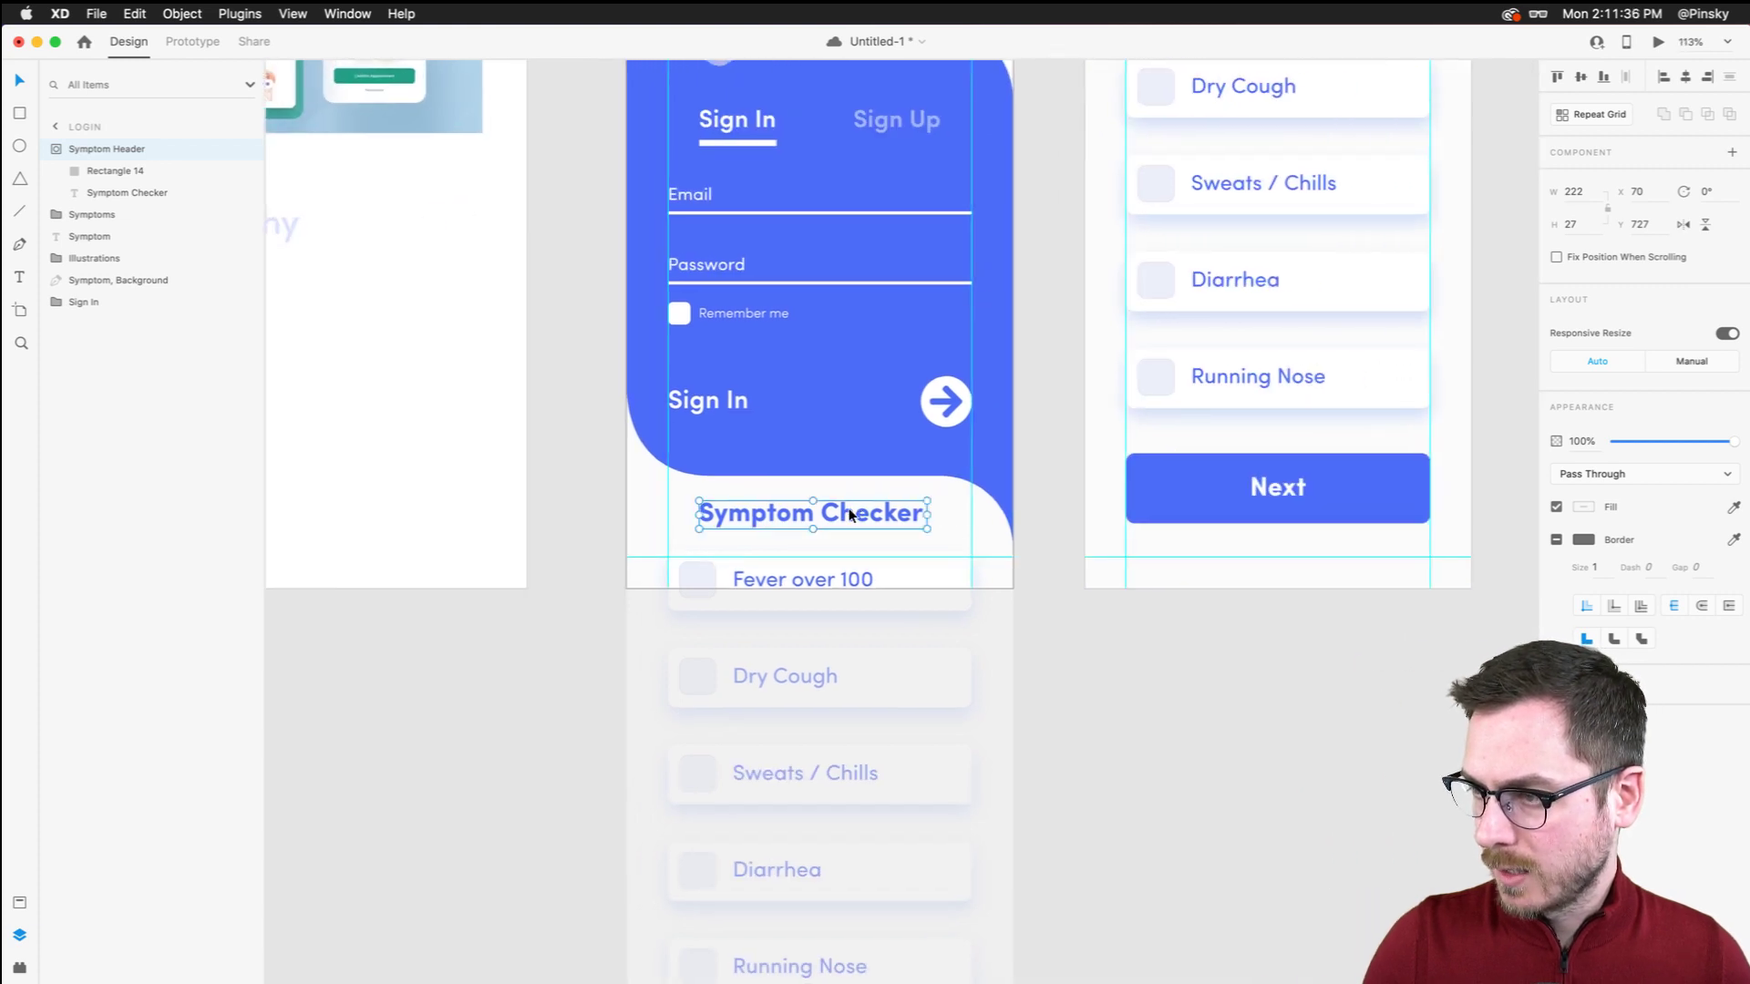
pyautogui.moveTo(850, 512); pyautogui.dragTo(854, 507)
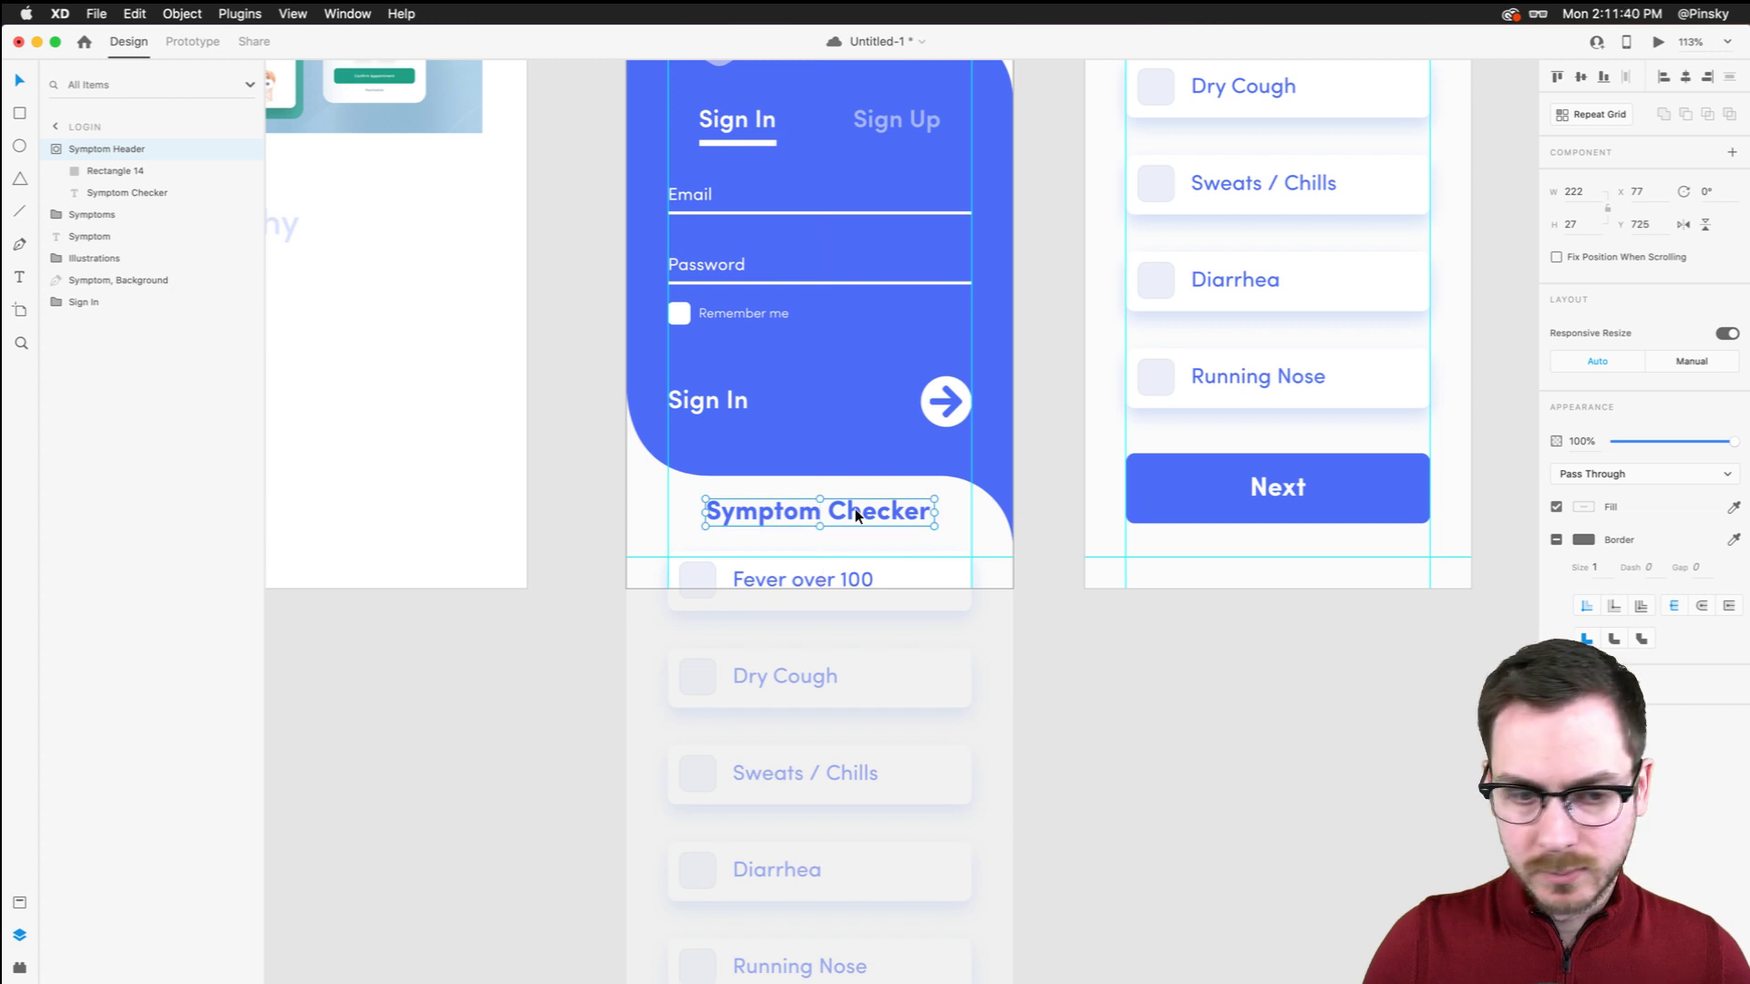
# Move the symptom list on the Login artboard down to Y 806, and shift the Next button down below it
pyautogui.scroll(-2, 855, 508)
pyautogui.doubleClick(864, 556)
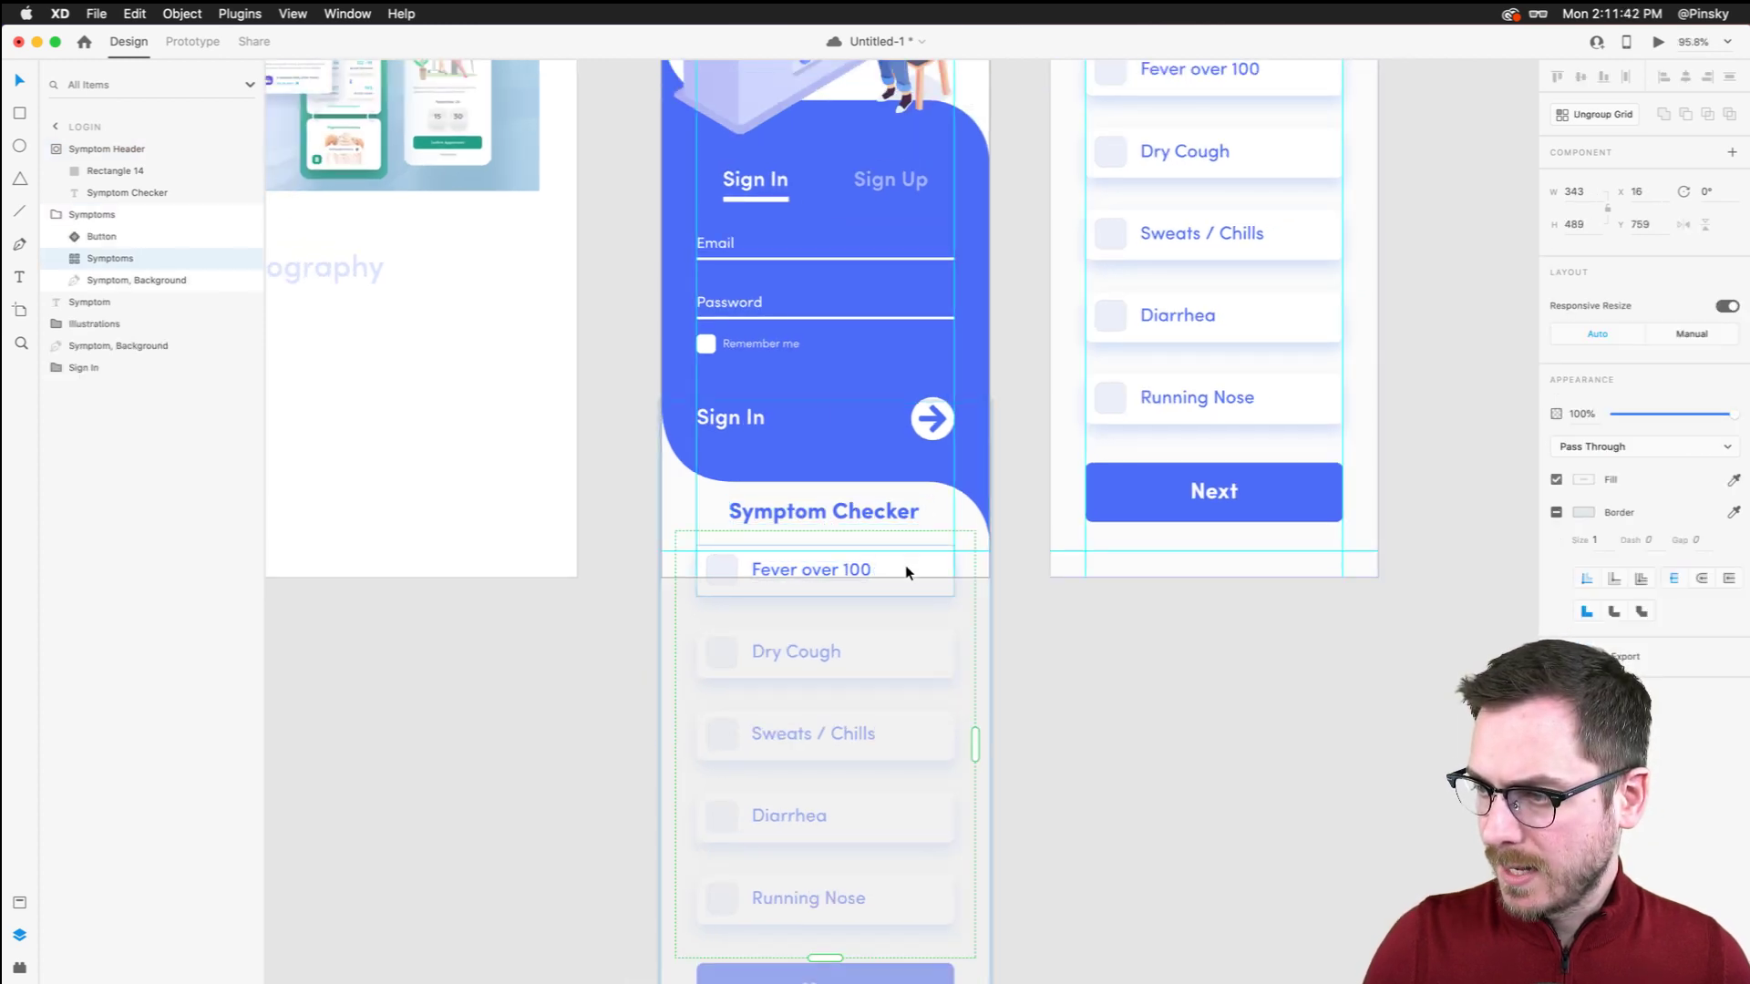
pyautogui.moveTo(905, 565); pyautogui.dragTo(904, 604)
pyautogui.scroll(-3, 884, 692)
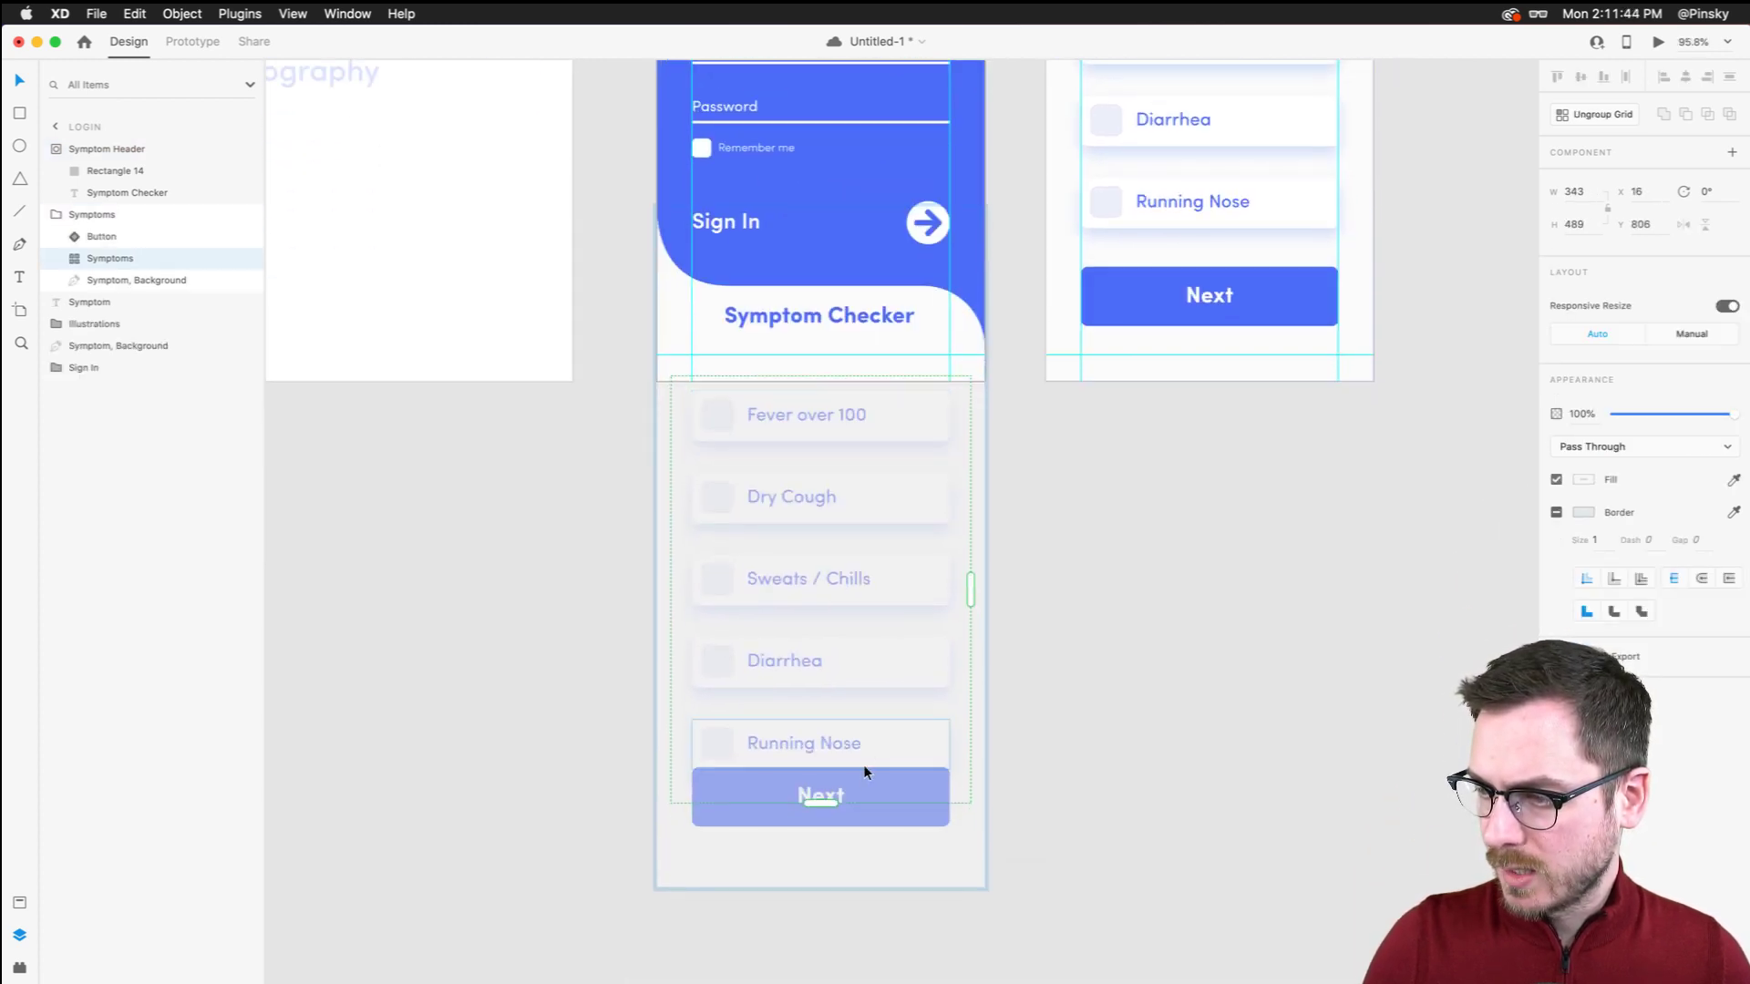
pyautogui.click(873, 822)
pyautogui.moveTo(873, 823); pyautogui.dragTo(873, 849)
# Increase the vertical spacing between the symptom rows in the Login artboard's repeat grid, for a grid height of 633
pyautogui.click(830, 651)
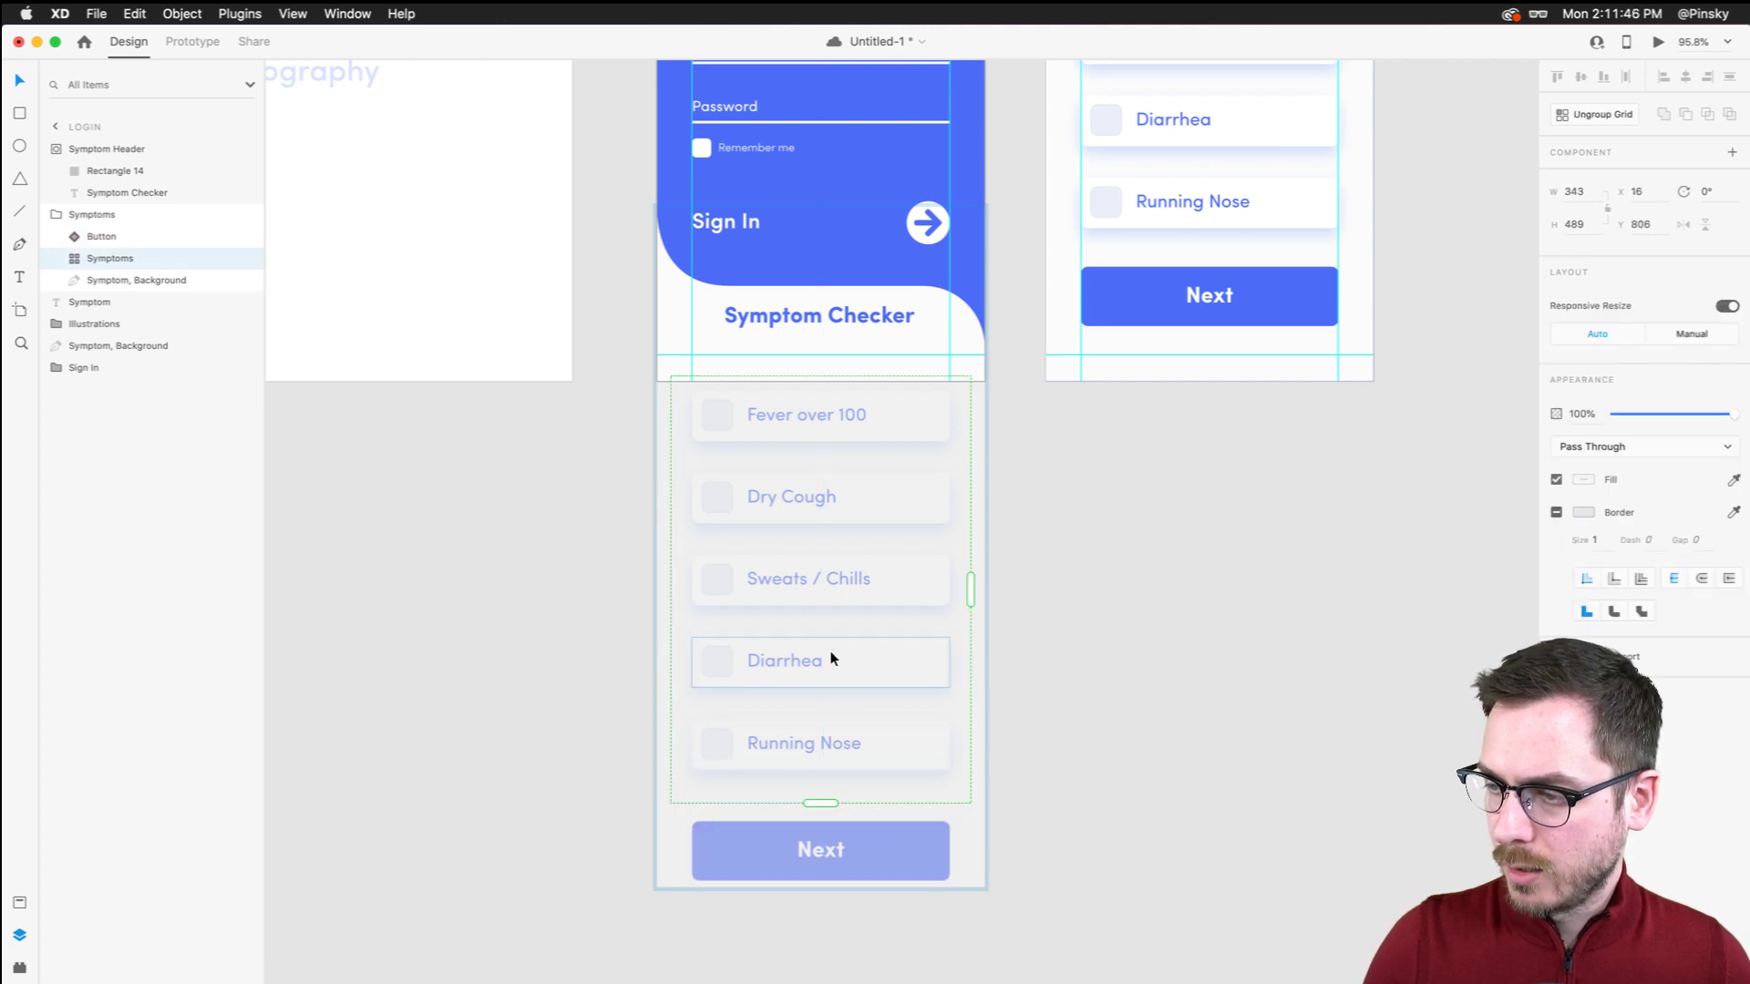
pyautogui.moveTo(809, 709); pyautogui.dragTo(813, 827)
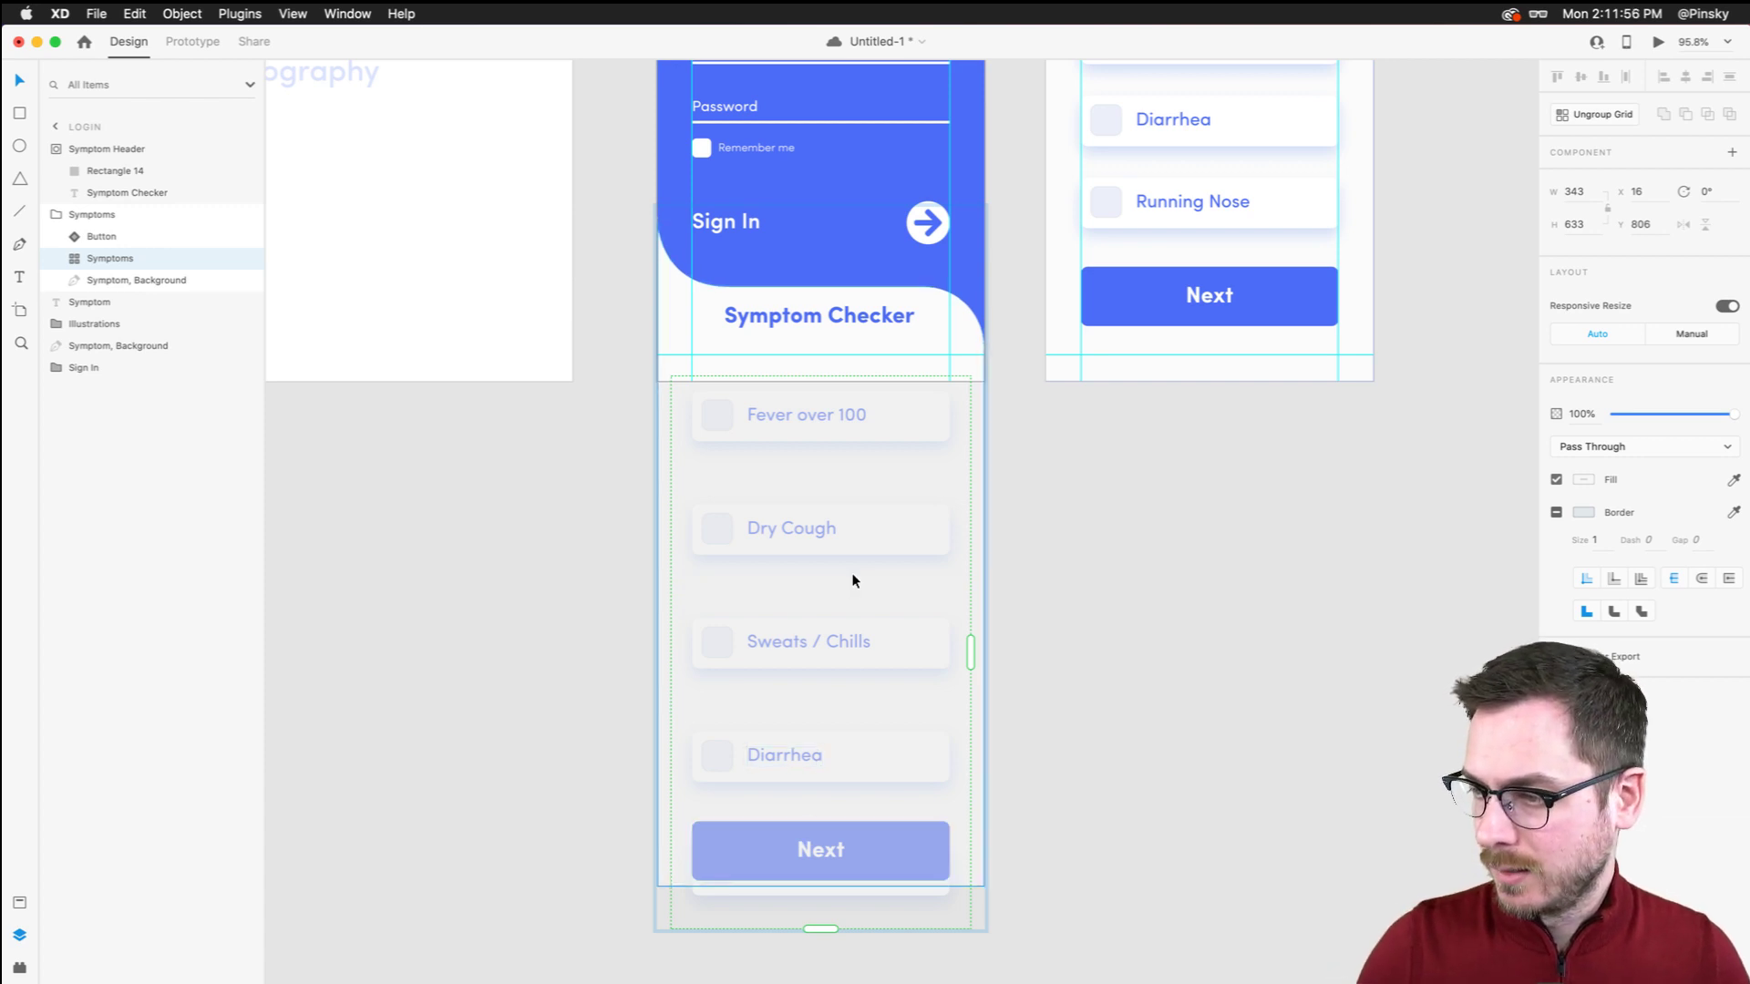
pyautogui.scroll(-5, 855, 581)
# Nudge the Symptom Header on the Login artboard down to Y 728
pyautogui.click(805, 450)
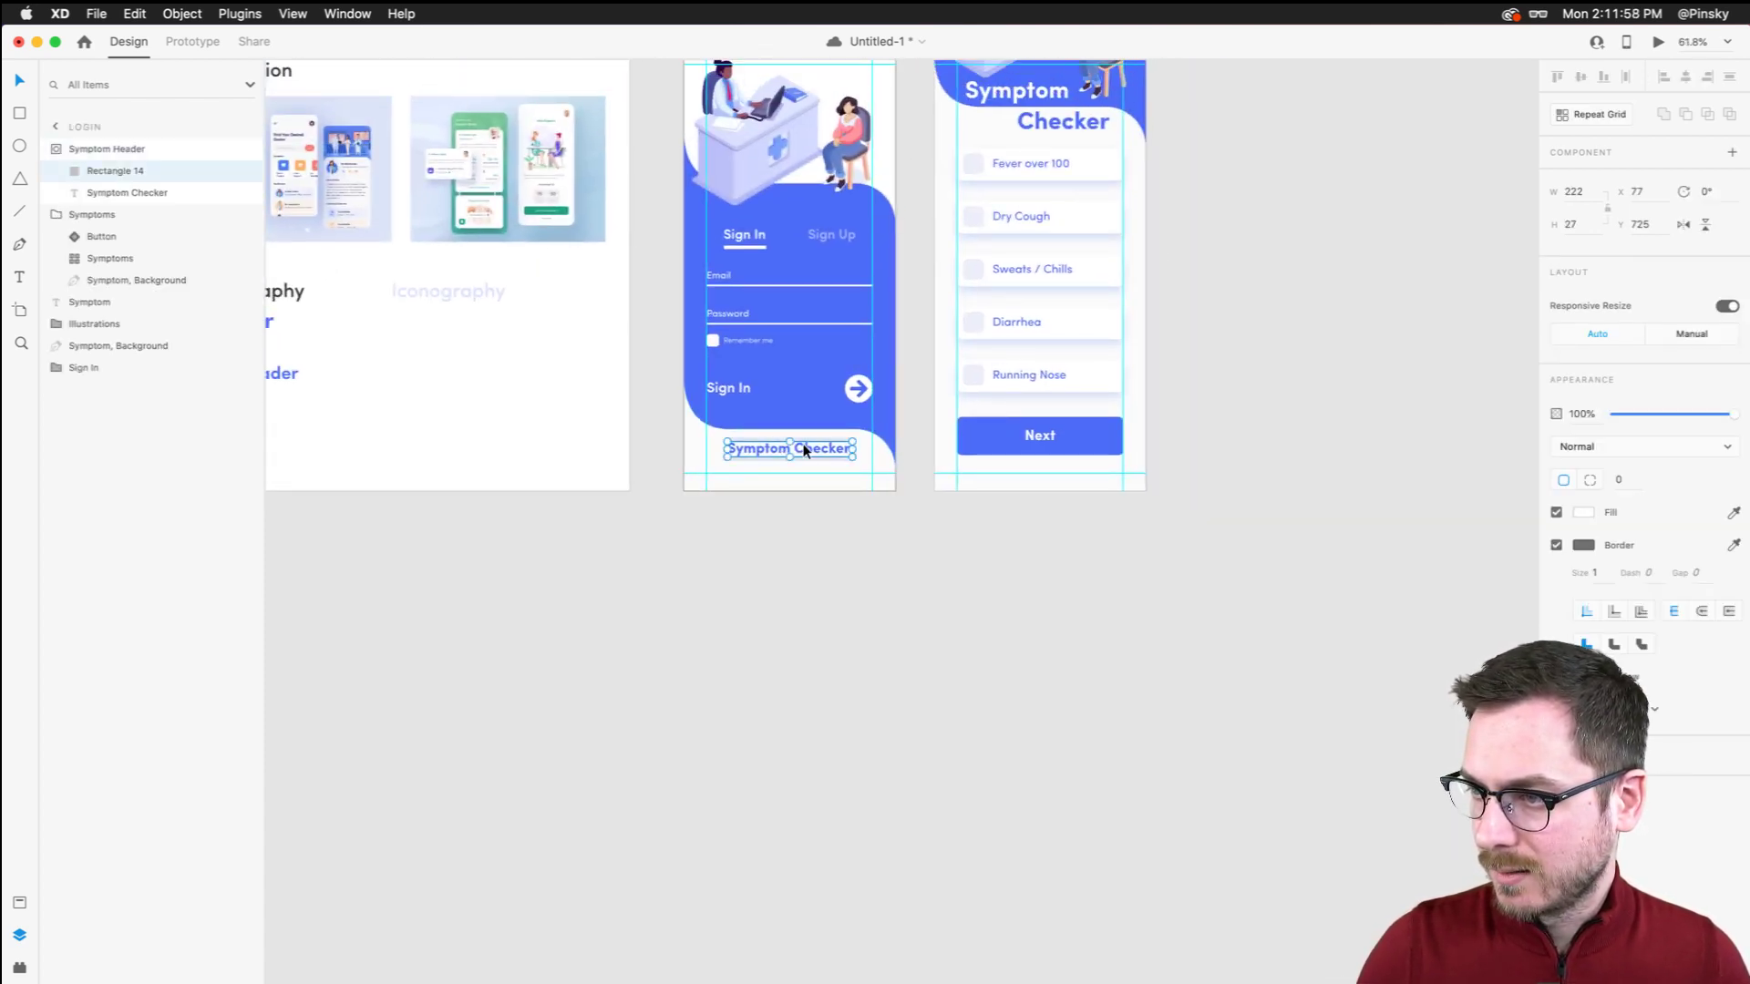
pyautogui.moveTo(804, 448); pyautogui.dragTo(804, 450)
pyautogui.scroll(3, 804, 450)
pyautogui.hscroll(3, 804, 450)
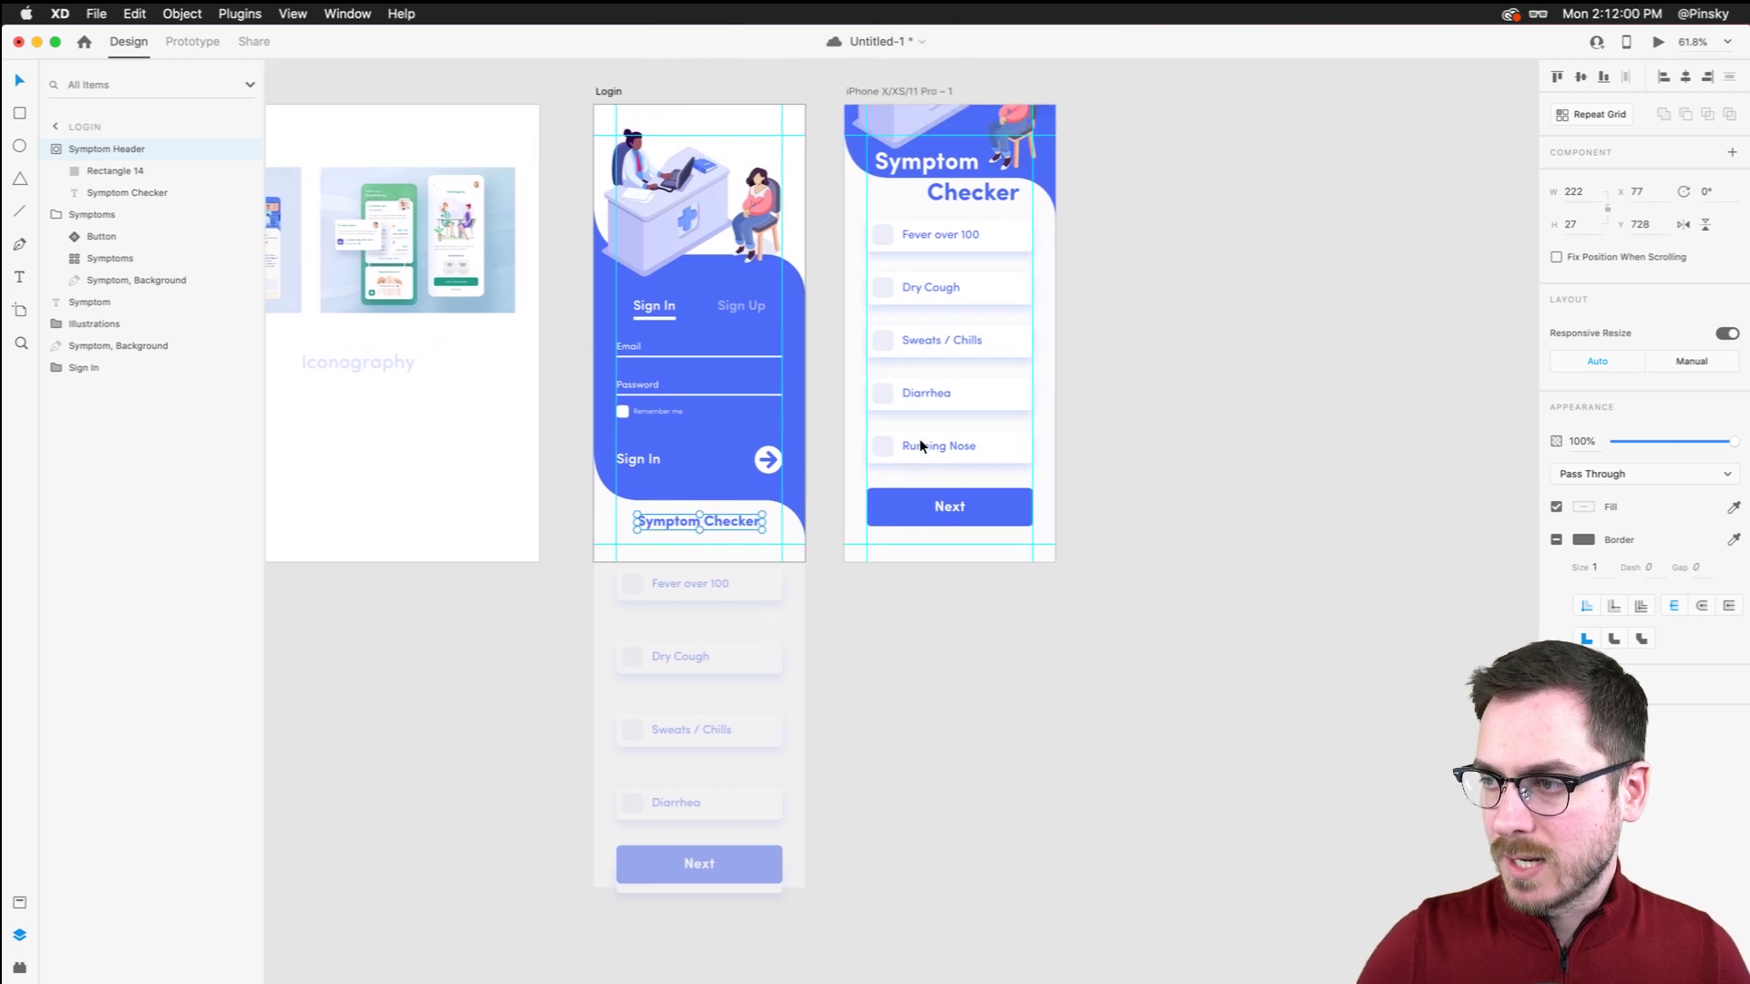
# Paste a copy of the Login artboard's Sign In group into the iPhone artboard, and send it to the back
pyautogui.click(1203, 257)
pyautogui.click(574, 392)
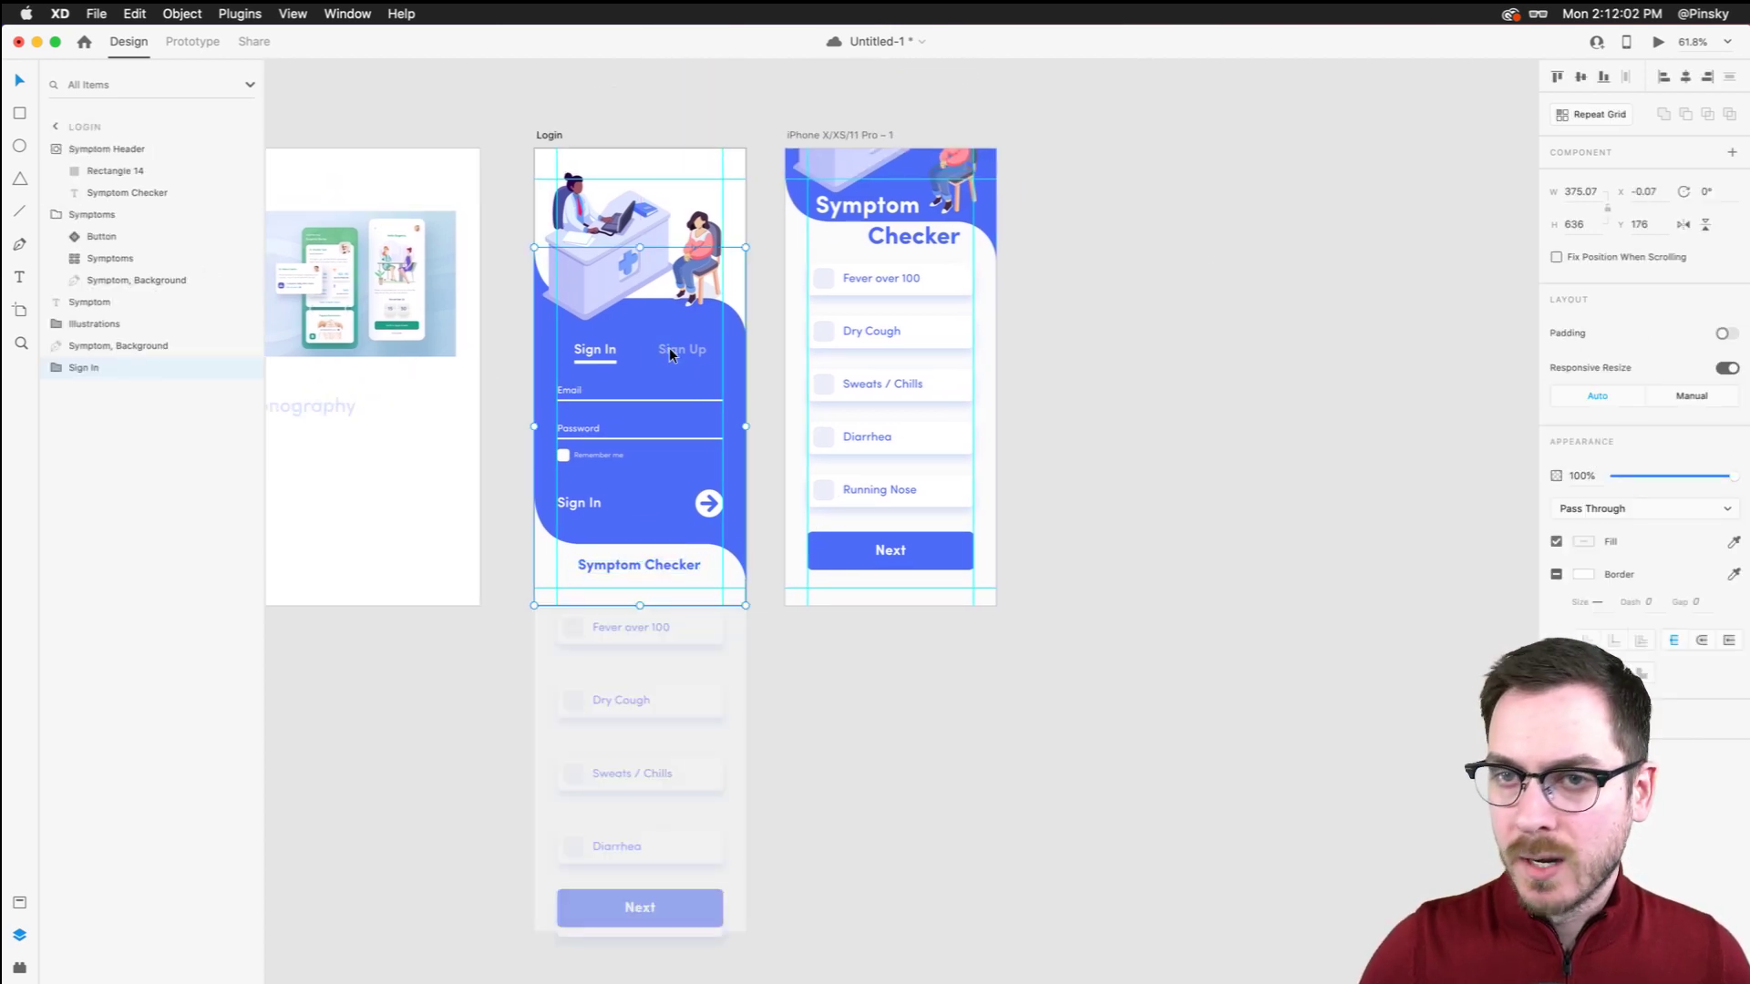
pyautogui.moveTo(670, 355)
pyautogui.mouseDown()
pyautogui.moveTo(692, 339)
pyautogui.moveTo(679, 392)
pyautogui.moveTo(675, 347)
pyautogui.mouseUp()
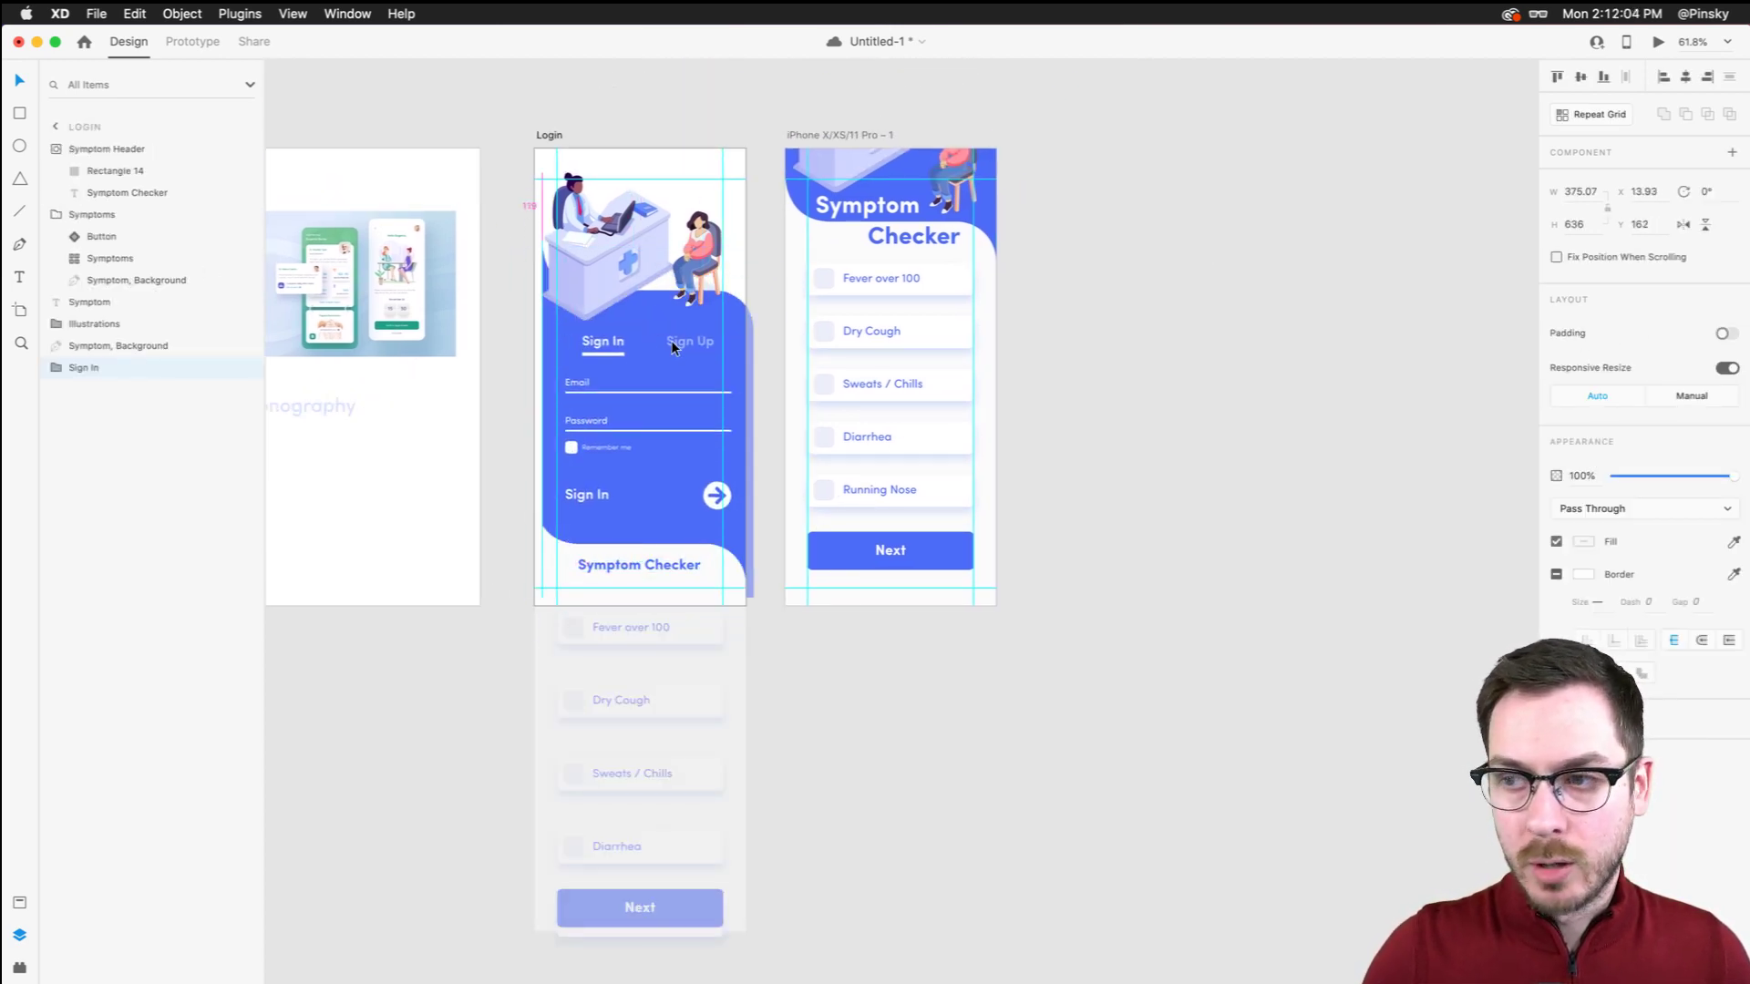
pyautogui.press('super+z')
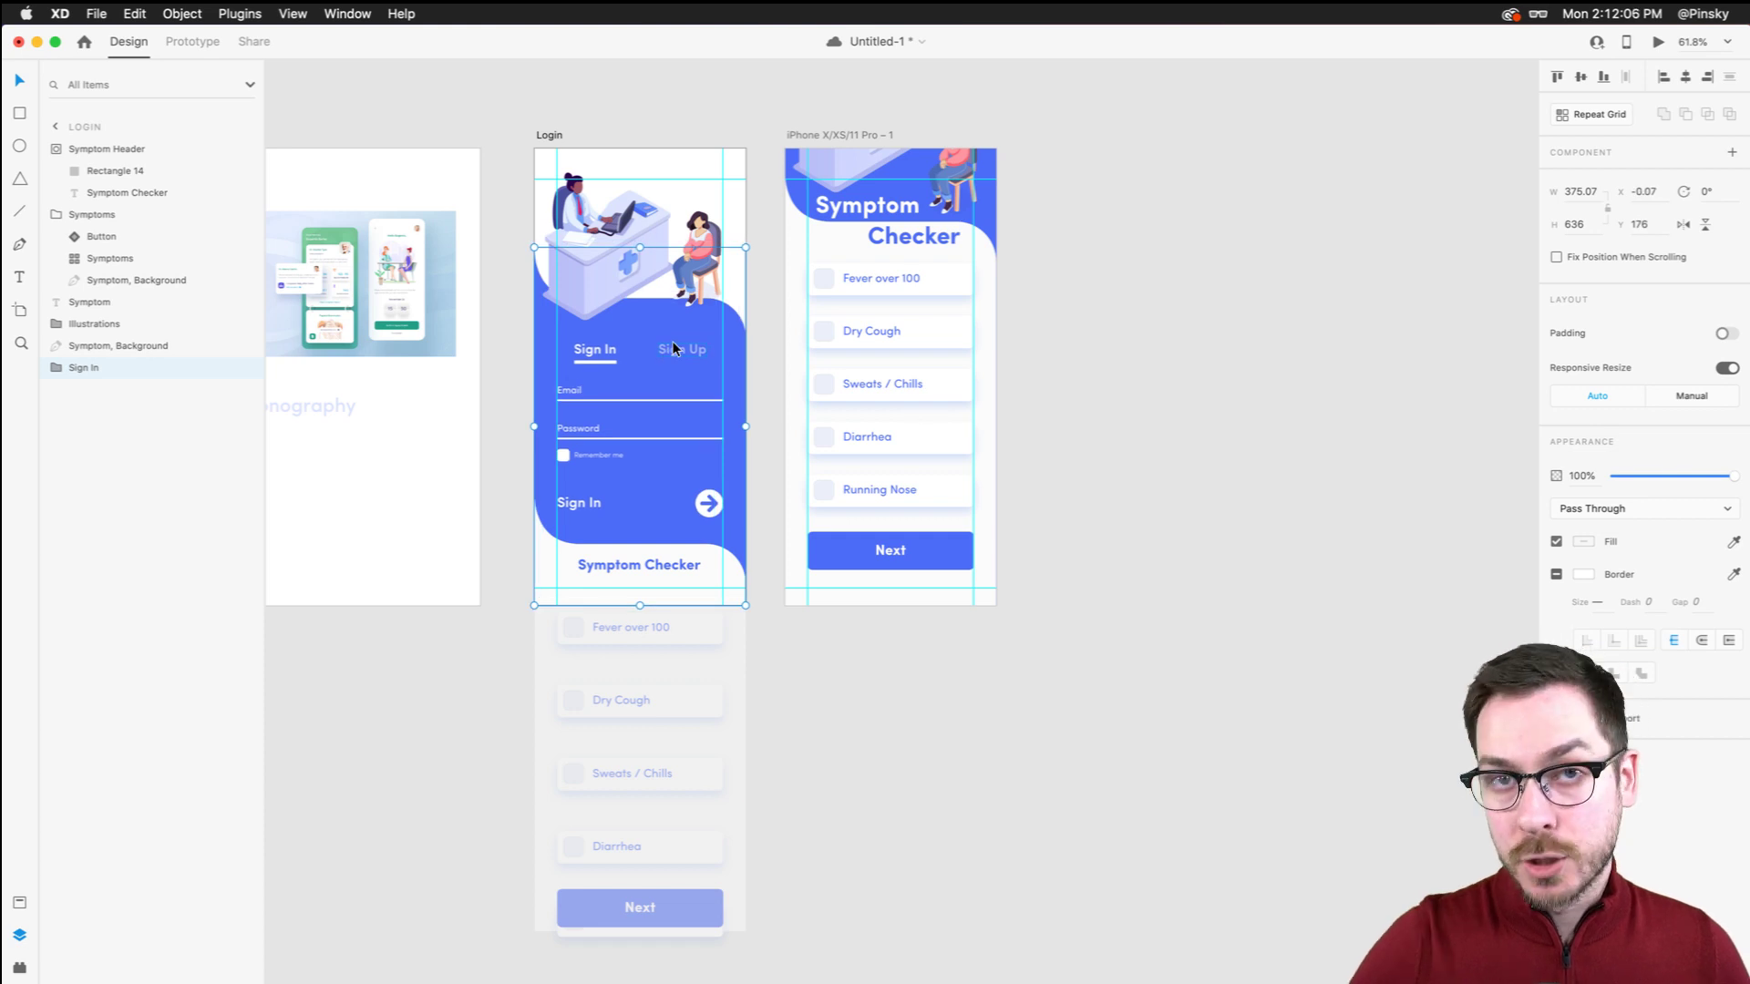
pyautogui.moveTo(681, 347); pyautogui.dragTo(906, 329)
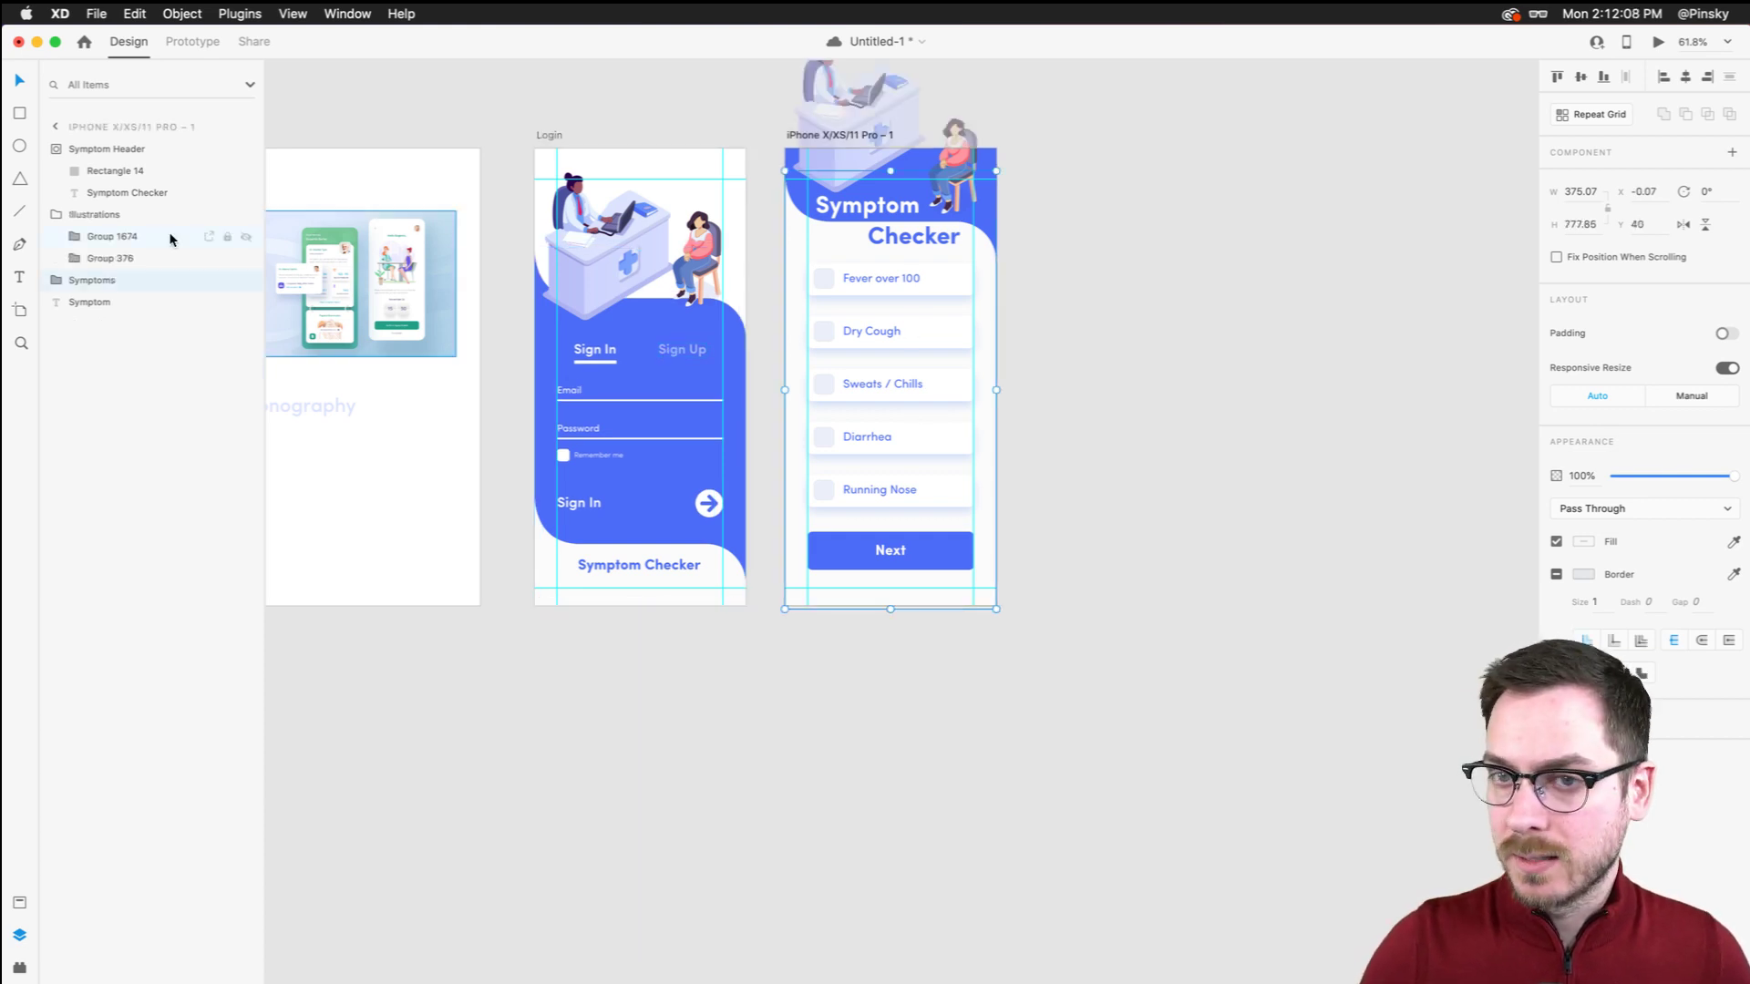
pyautogui.press('super+shift+bracketleft')
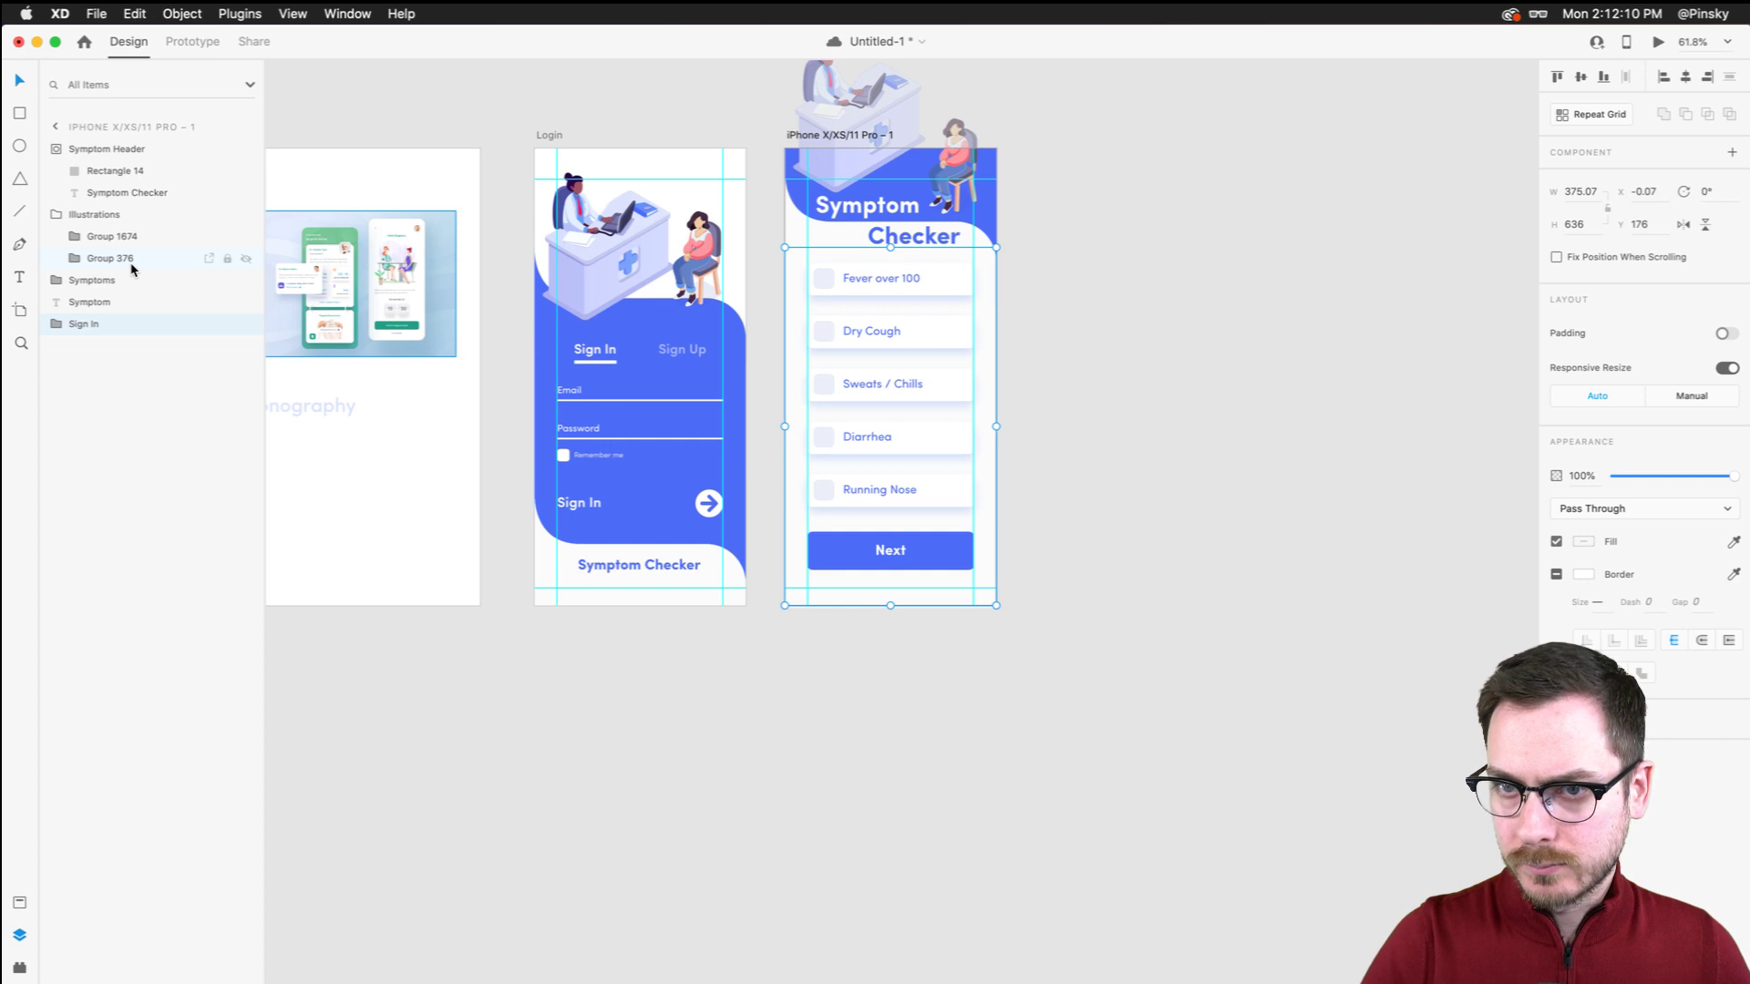
pyautogui.click(640, 415)
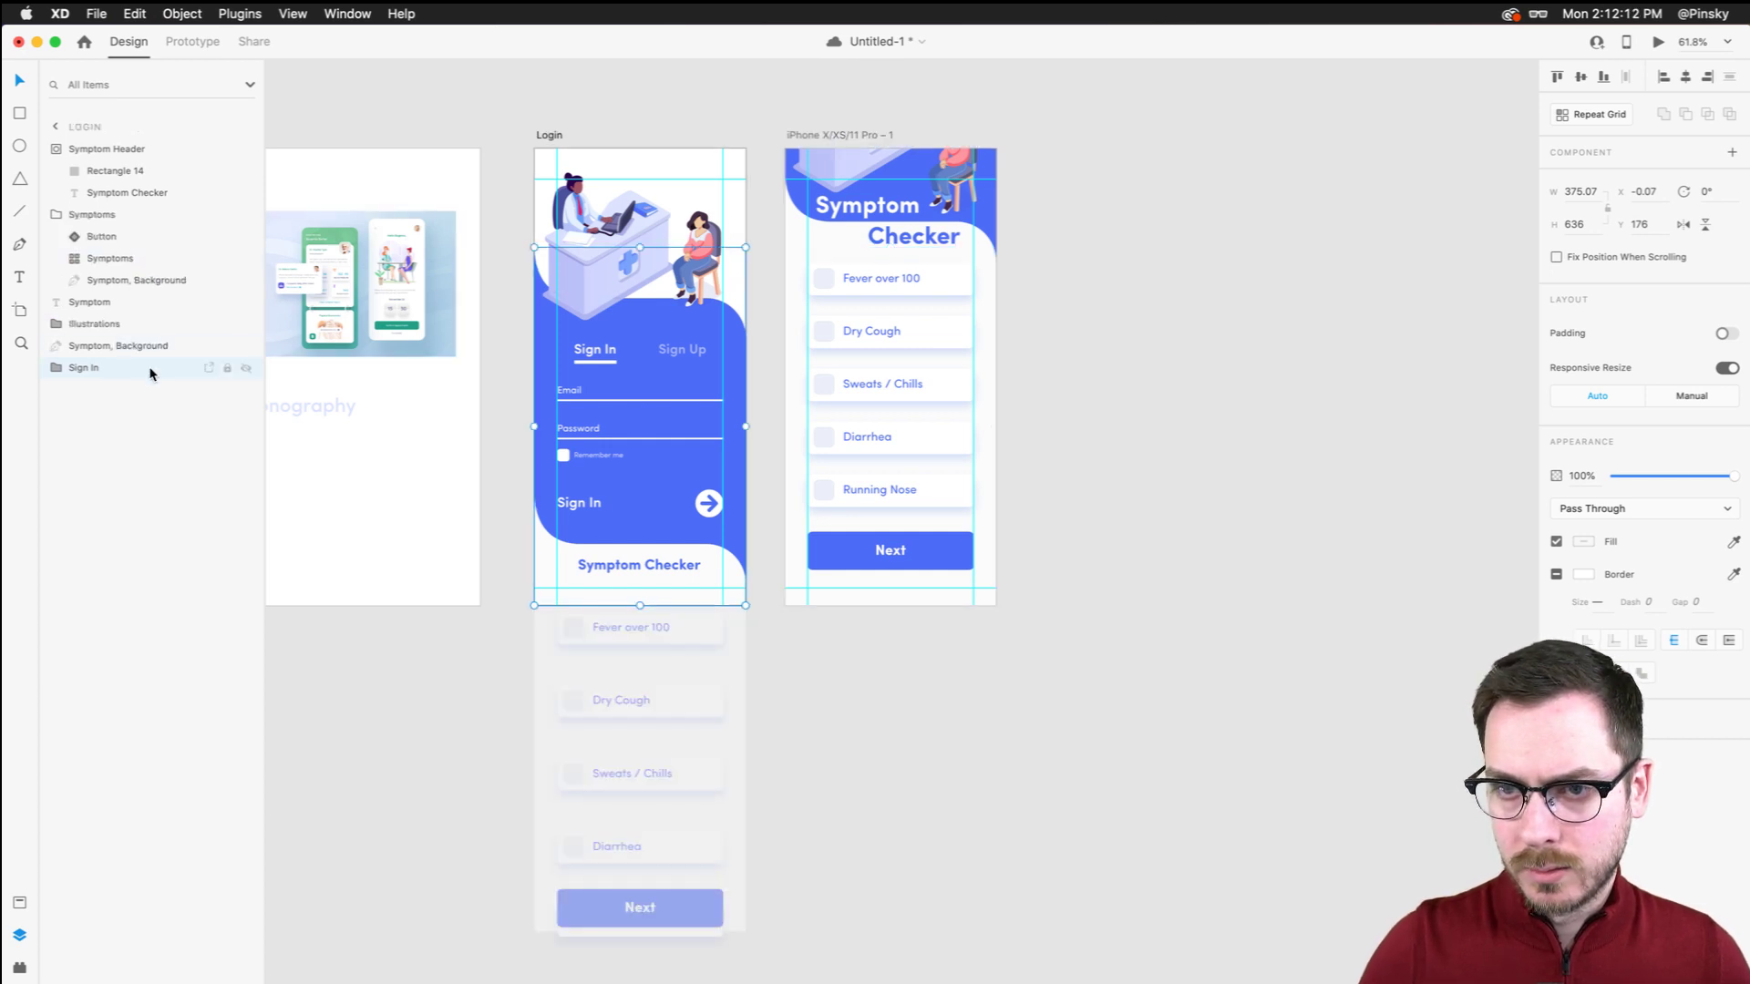
pyautogui.click(1248, 266)
pyautogui.scroll(2, 1248, 266)
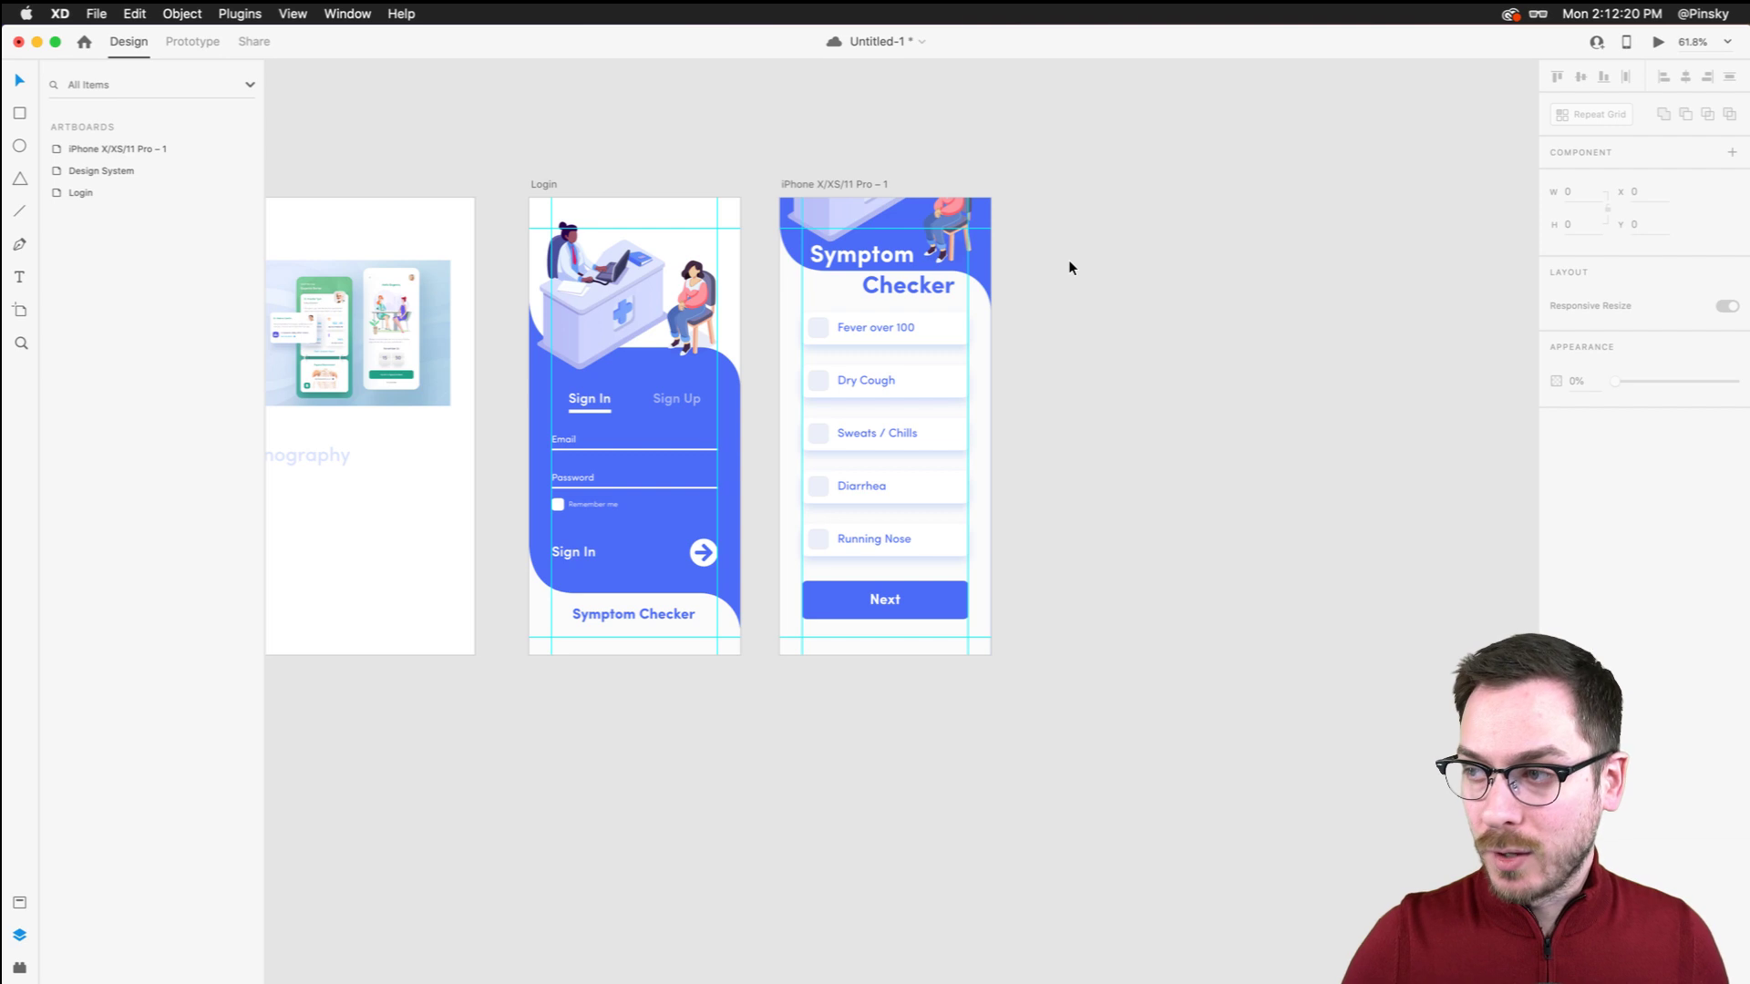
pyautogui.scroll(5, 831, 237)
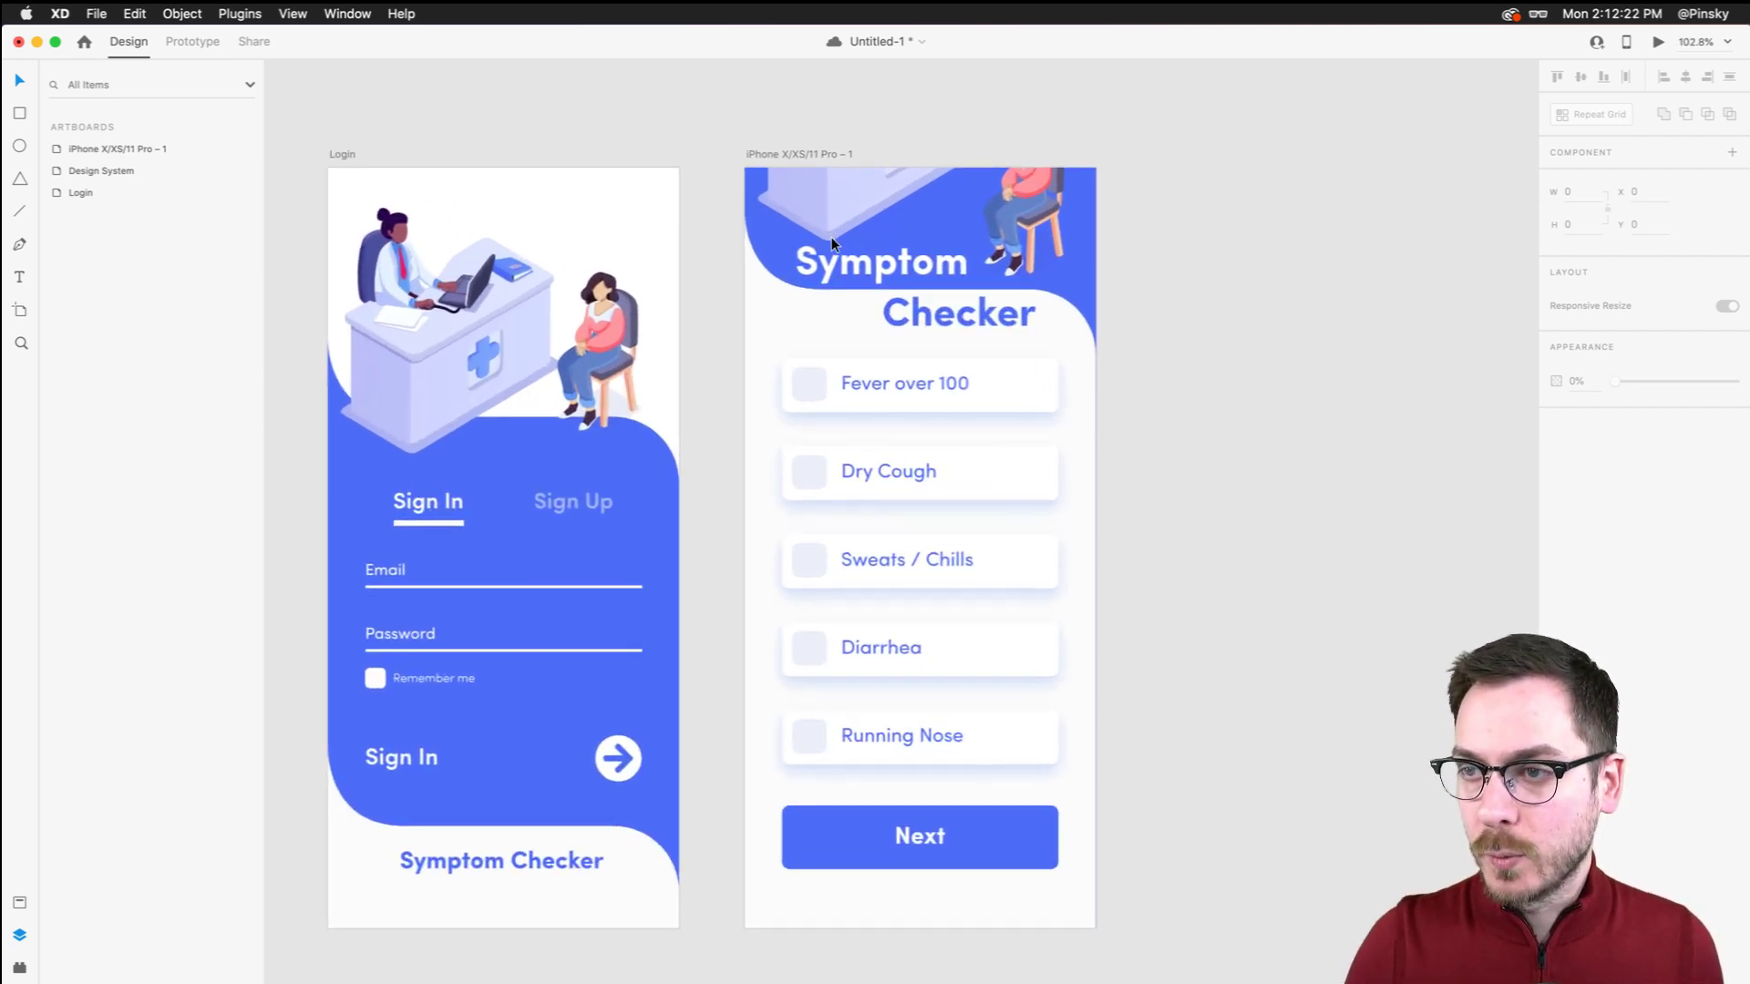
pyautogui.hscroll(-3, 831, 242)
pyautogui.scroll(-1, 831, 241)
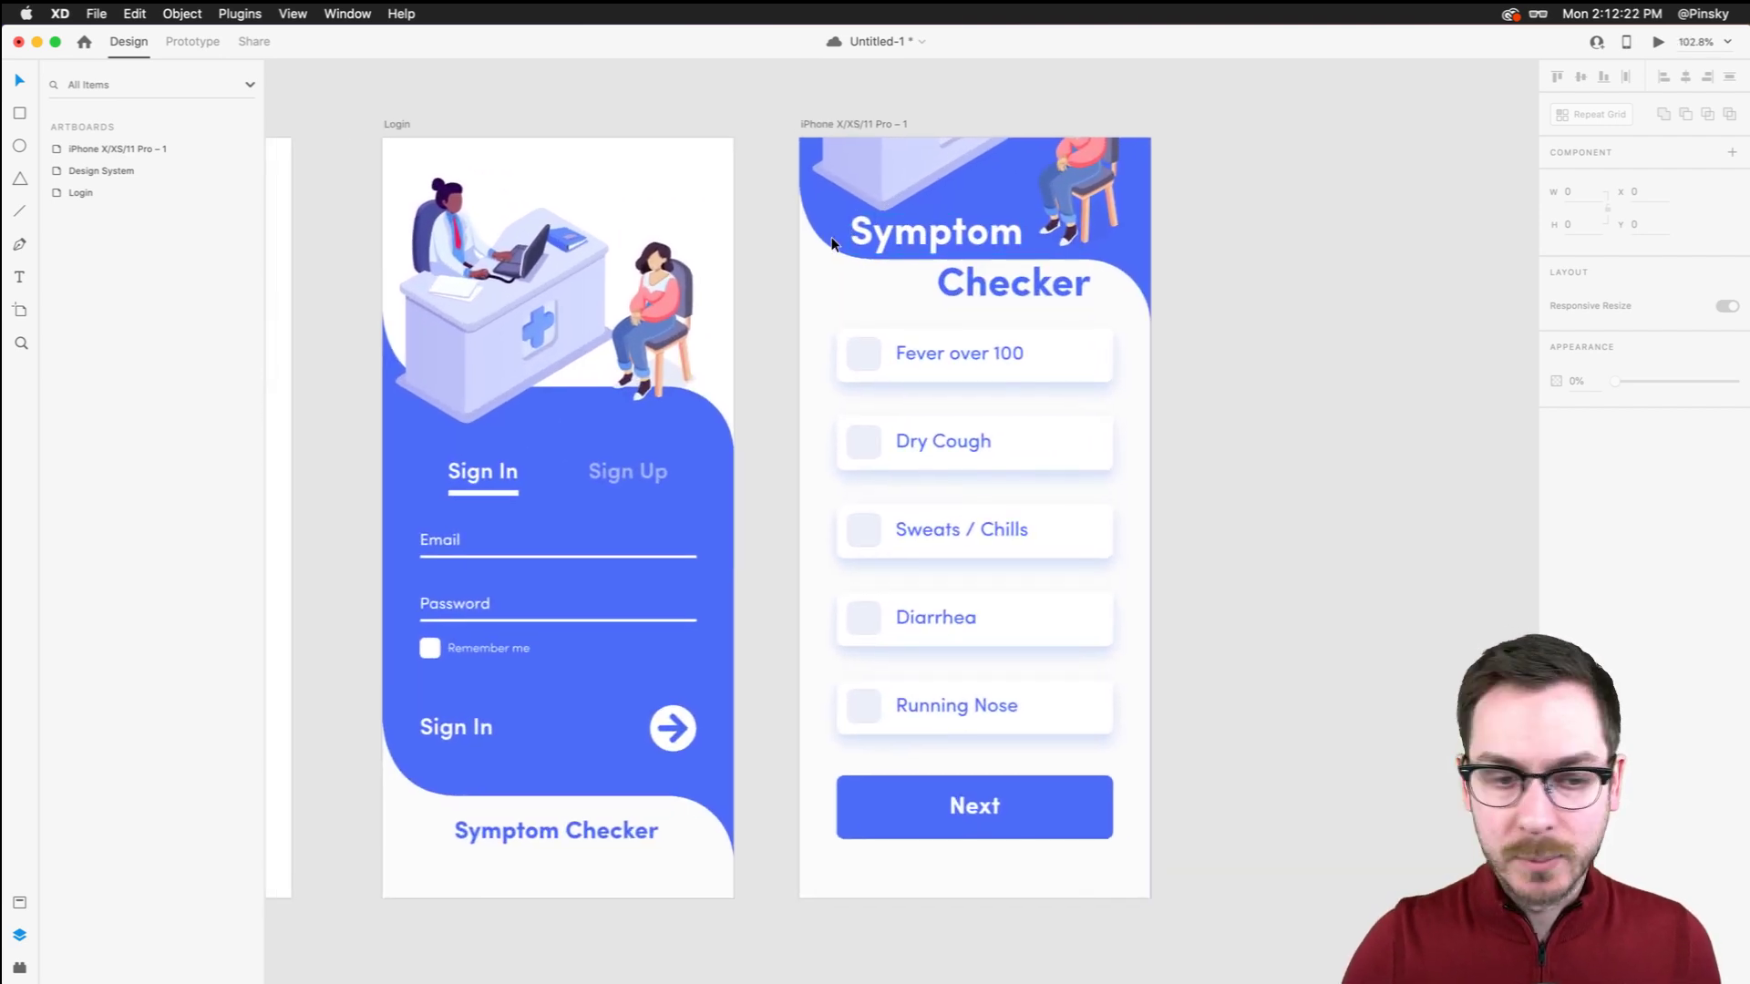
# Wire the Login artboard's Symptoms group to the iPhone X/XS/11 Pro – 1 artboard in Prototype mode, with a Drag trigger
pyautogui.click(187, 41)
pyautogui.scroll(-2, 589, 333)
pyautogui.hscroll(1, 588, 333)
pyautogui.click(638, 805)
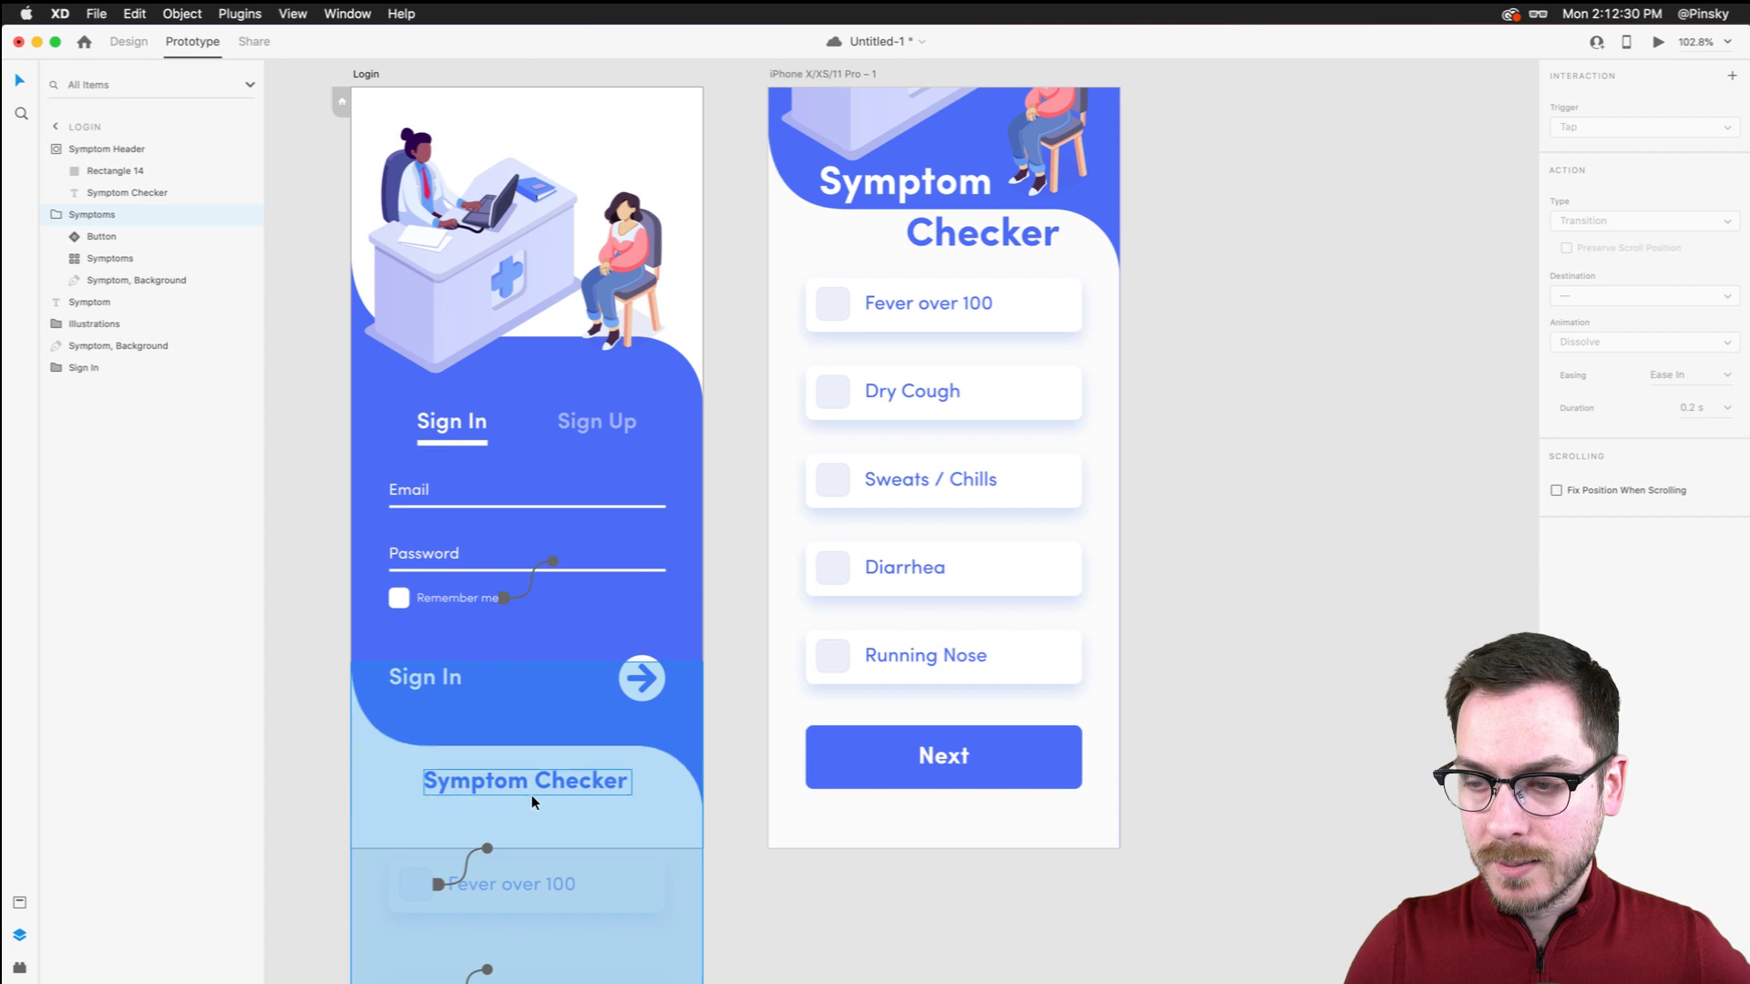
pyautogui.scroll(-3, 565, 780)
pyautogui.scroll(-3, 572, 776)
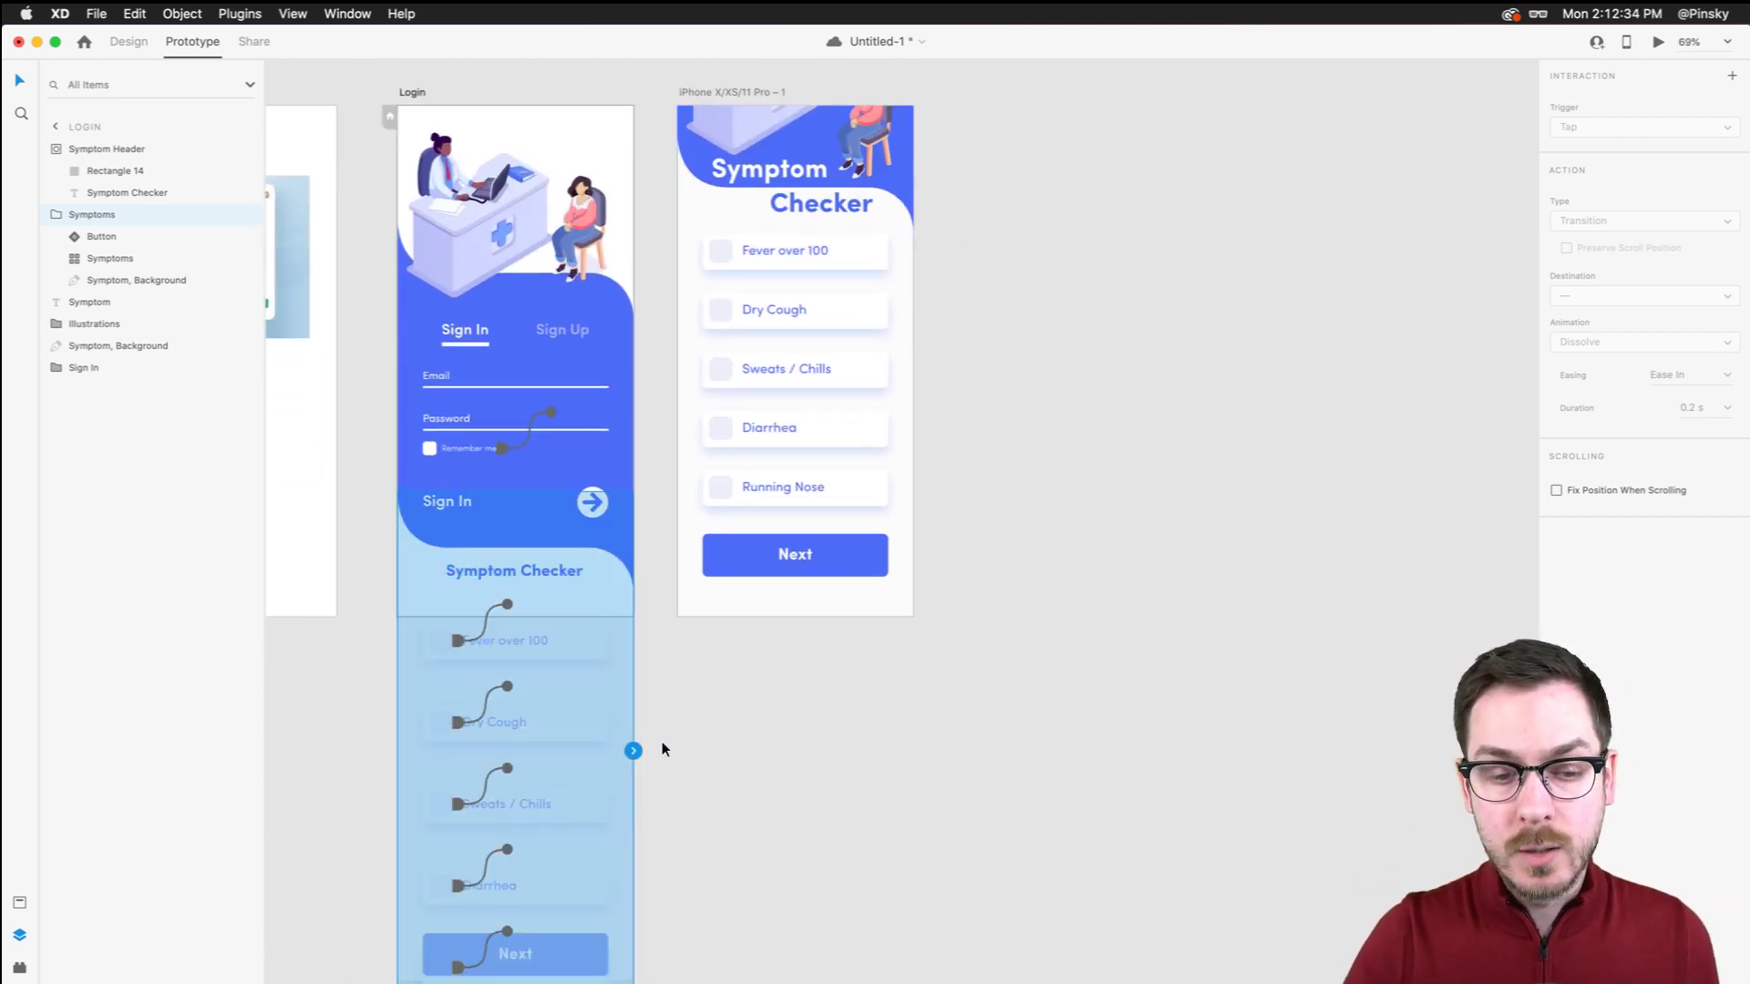
pyautogui.moveTo(633, 751); pyautogui.dragTo(799, 251)
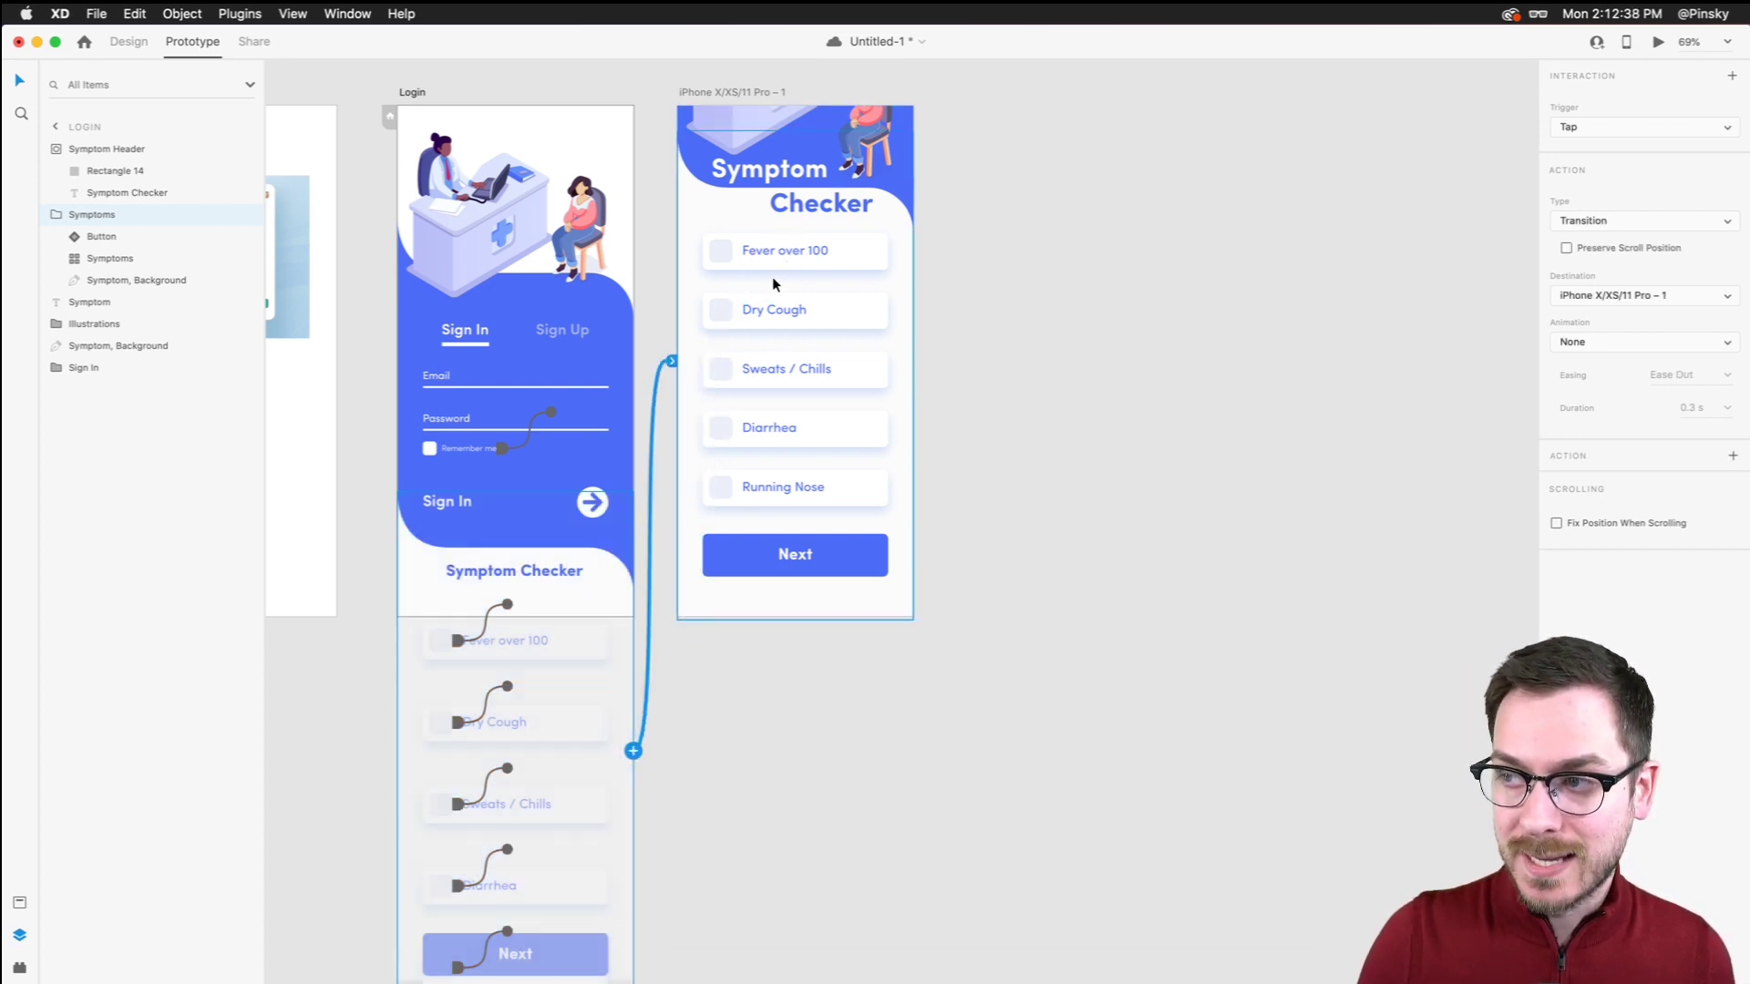
pyautogui.click(1727, 124)
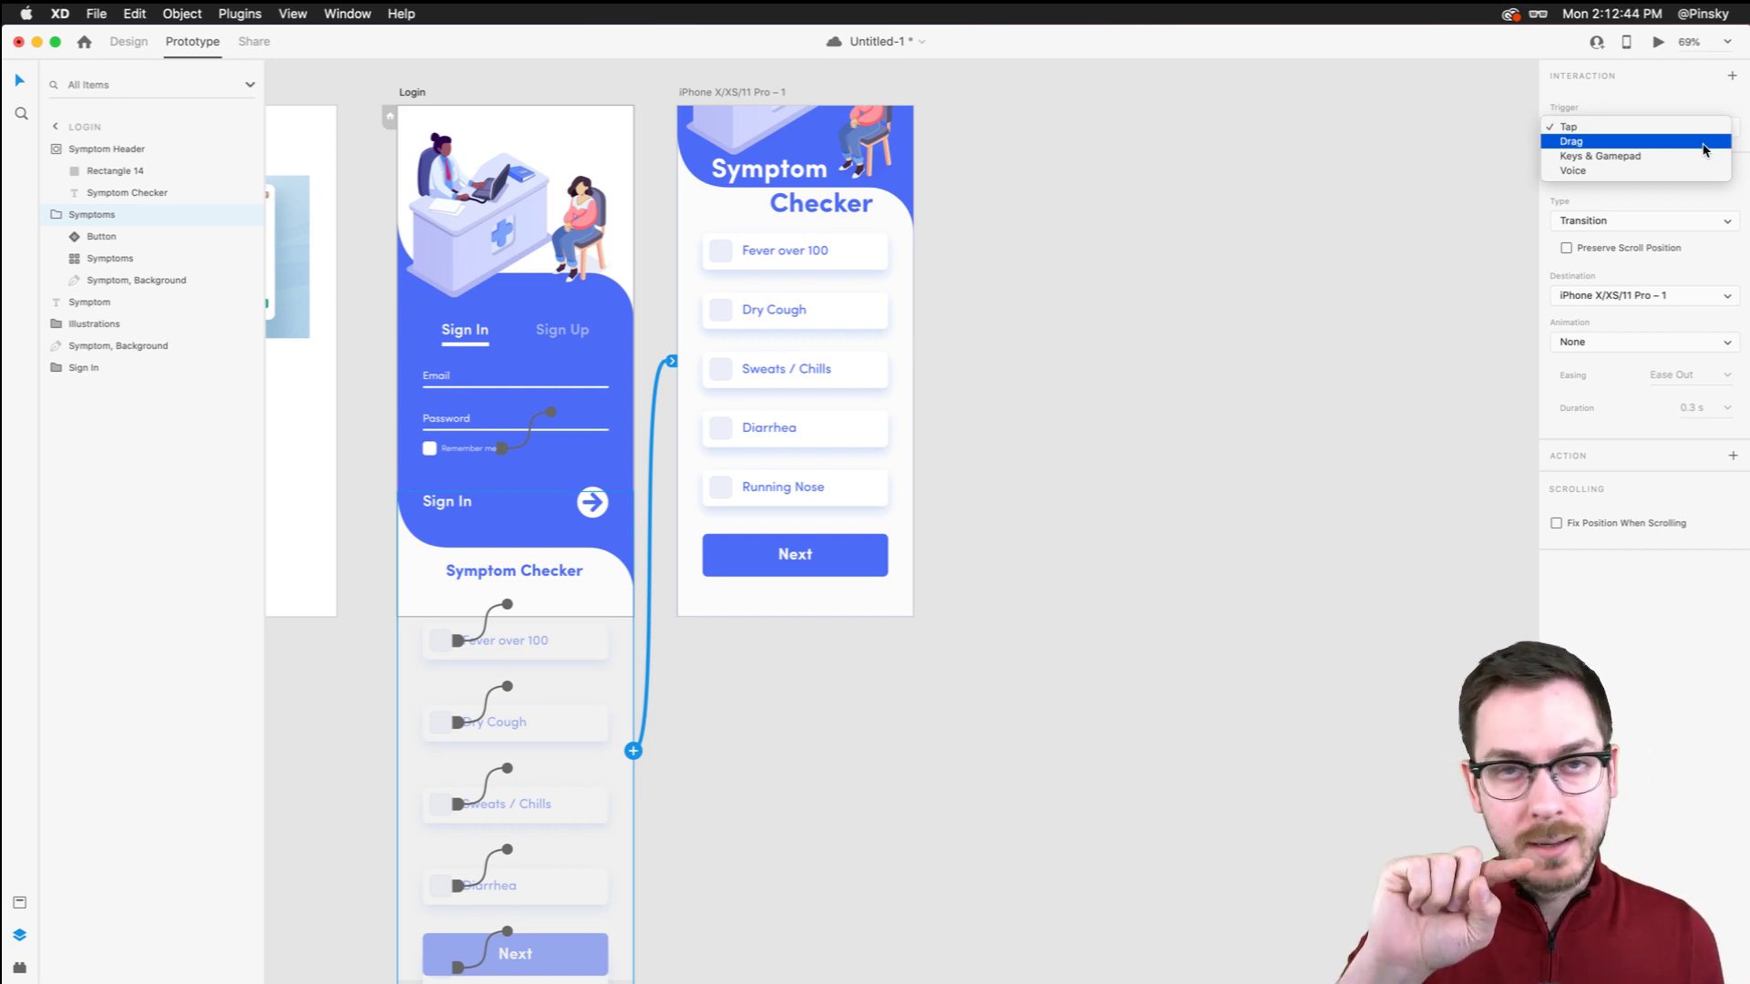
pyautogui.click(1704, 143)
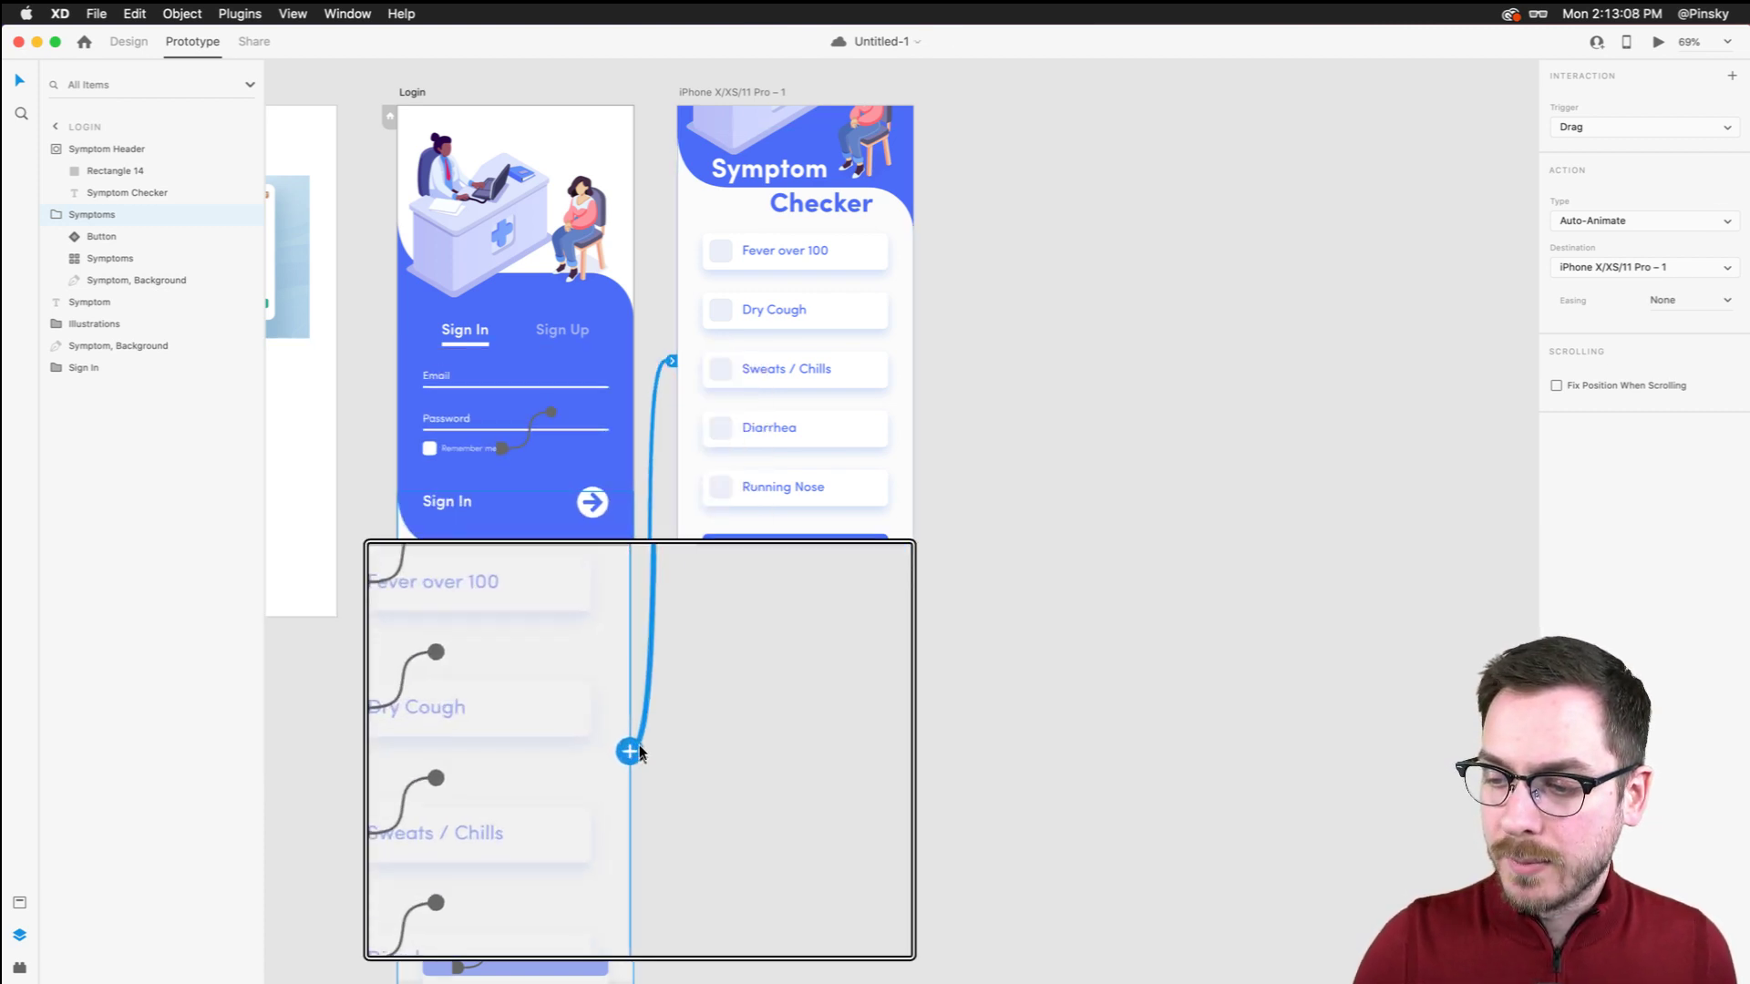
# Add a second interaction from the Symptoms group to the iPhone artboard, with a Tap trigger and the Auto-Animate action
pyautogui.moveTo(636, 752); pyautogui.dragTo(713, 452)
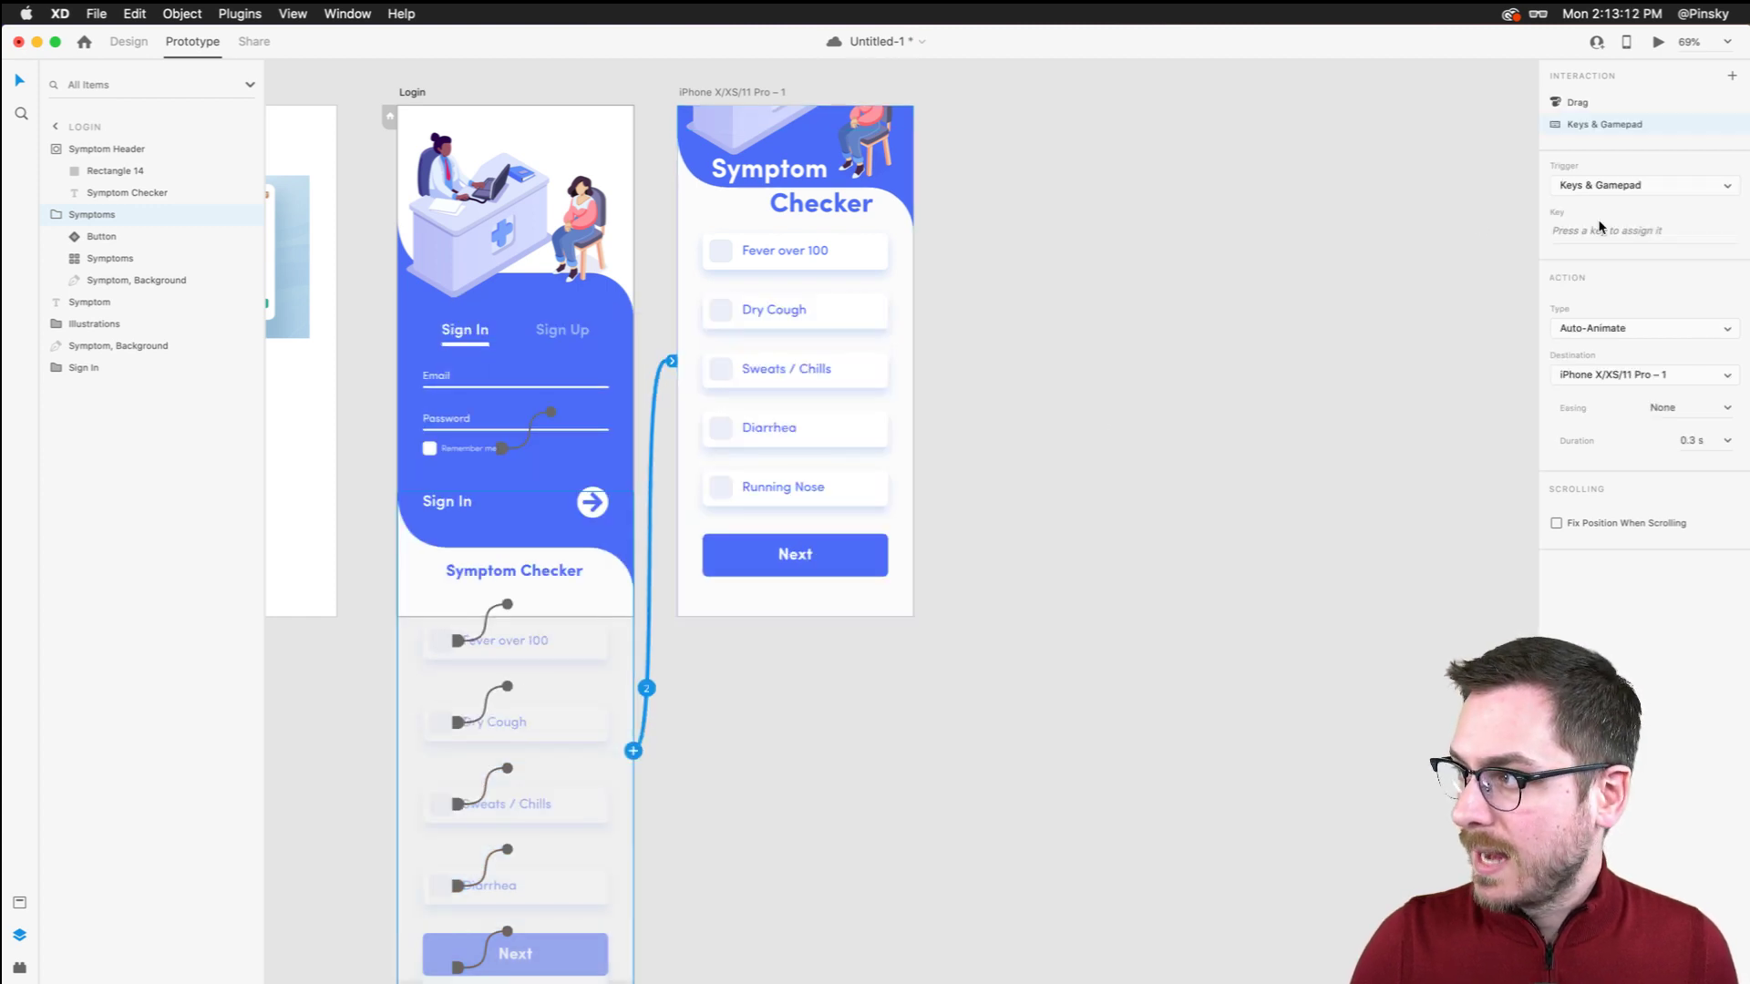
pyautogui.click(1654, 182)
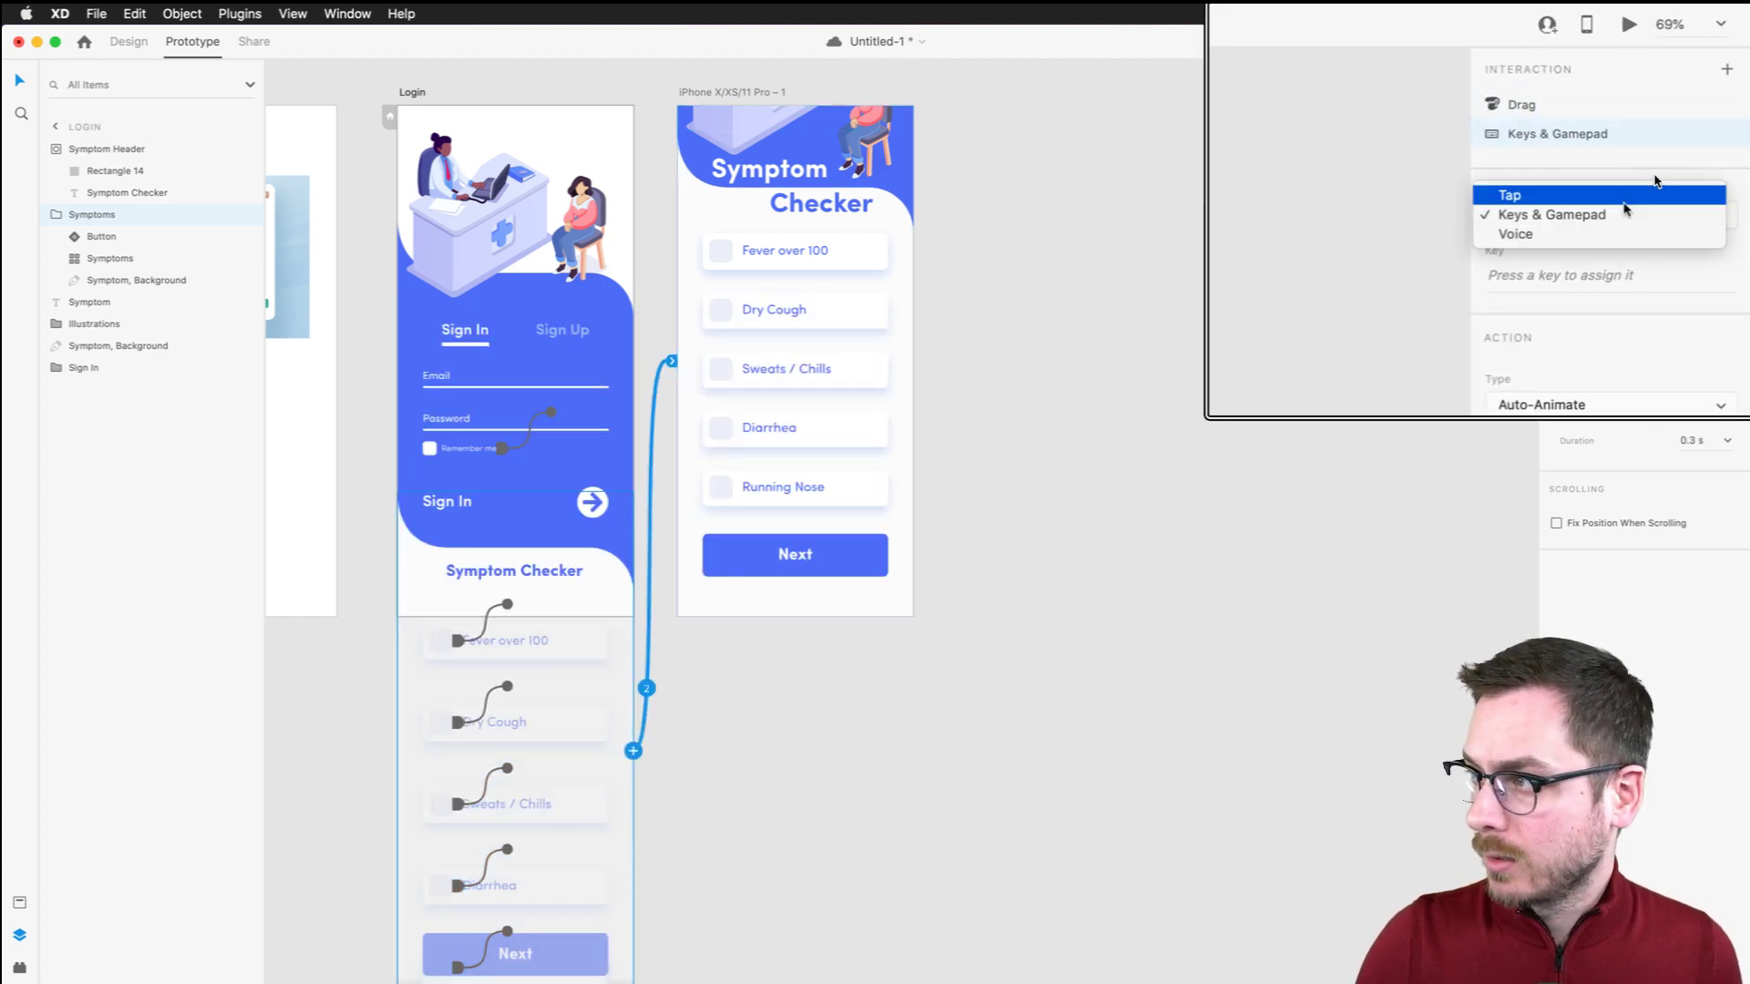
pyautogui.click(1621, 198)
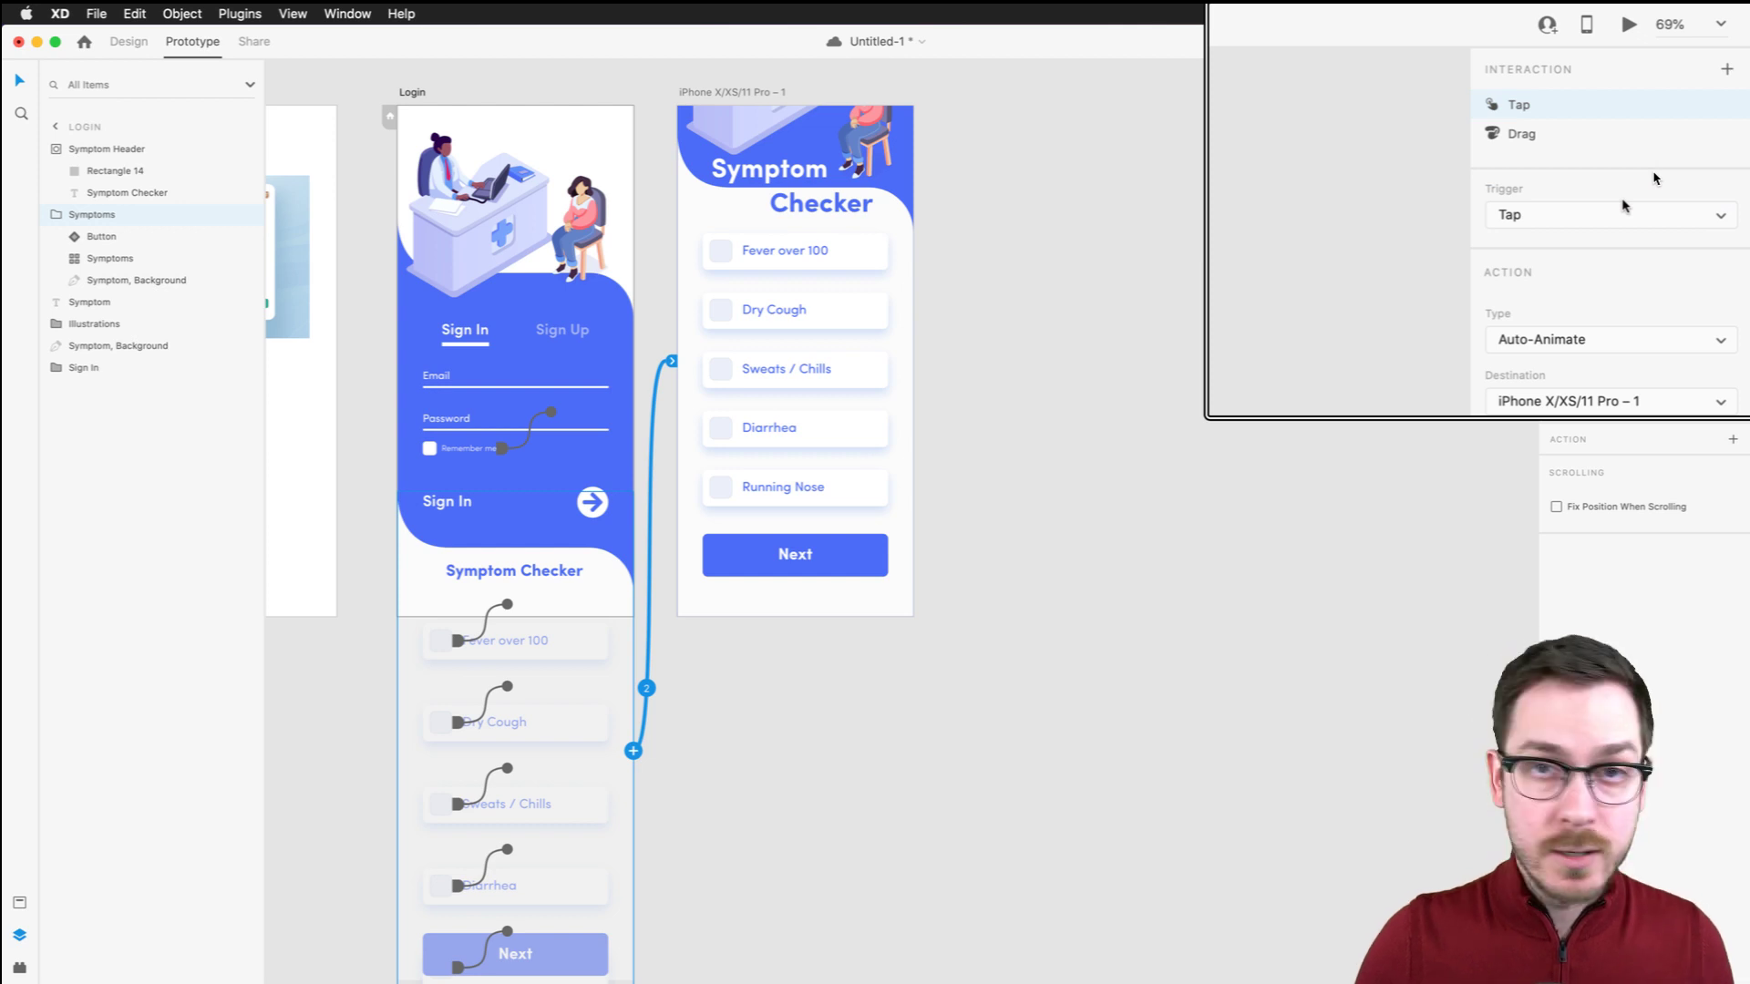
pyautogui.click(1720, 339)
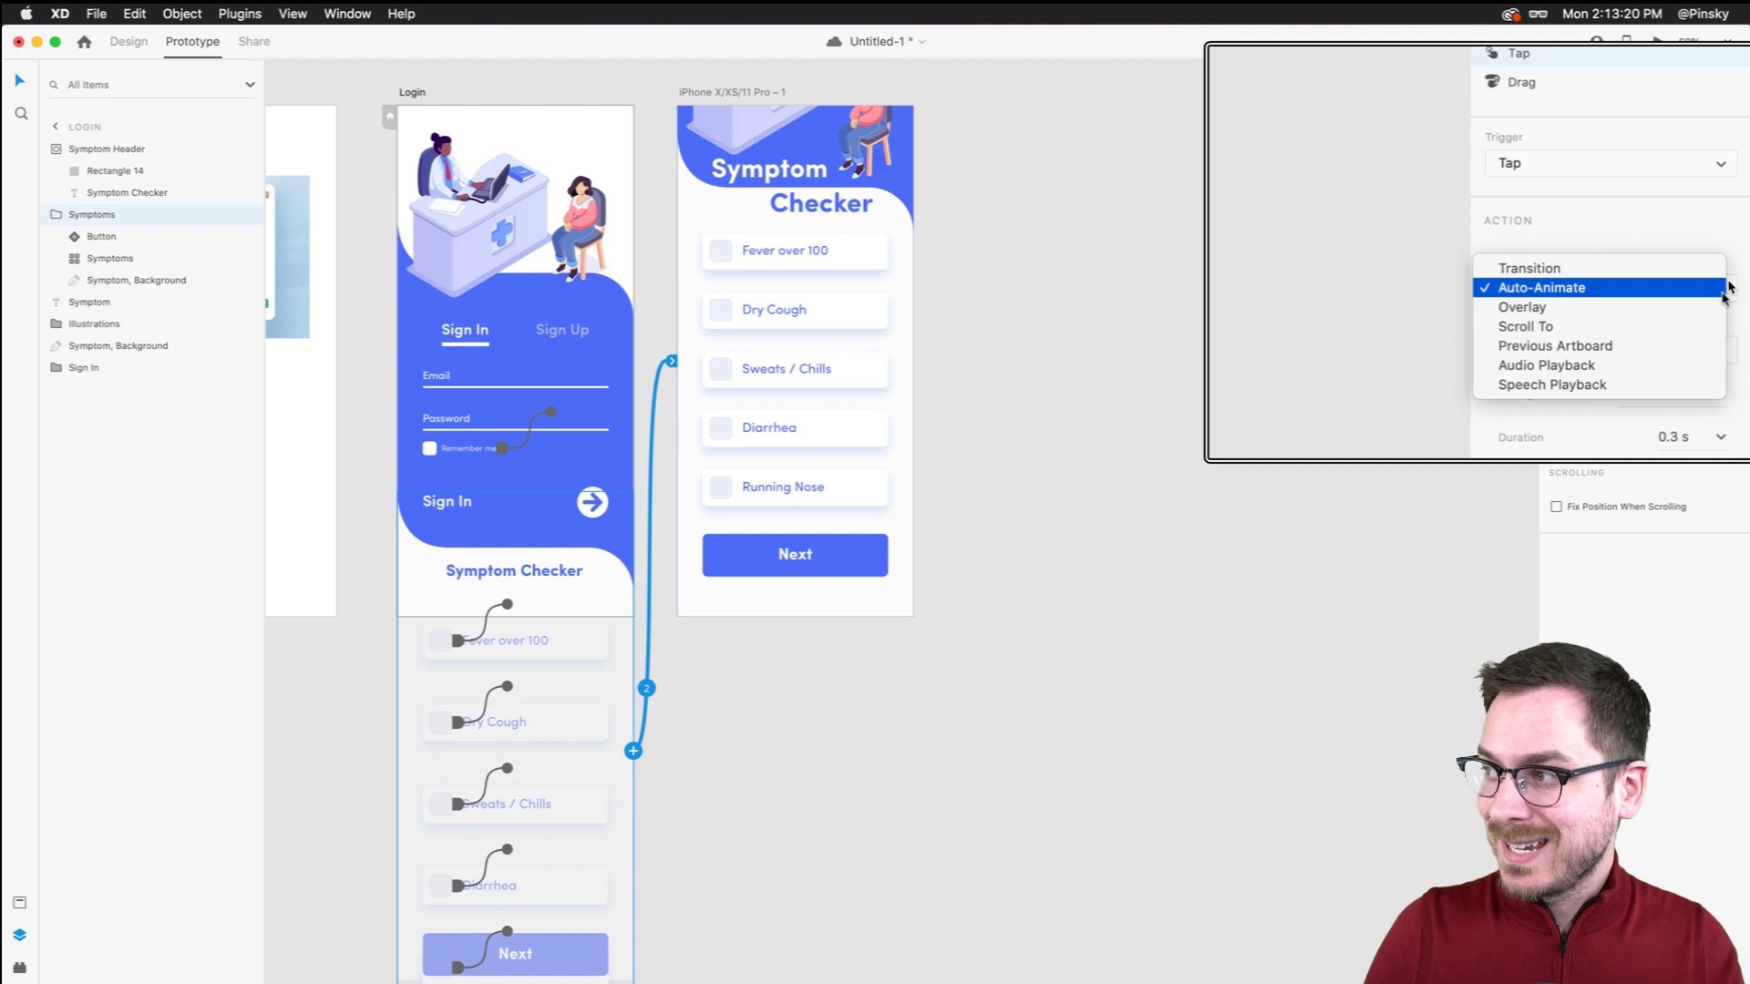
pyautogui.click(1725, 288)
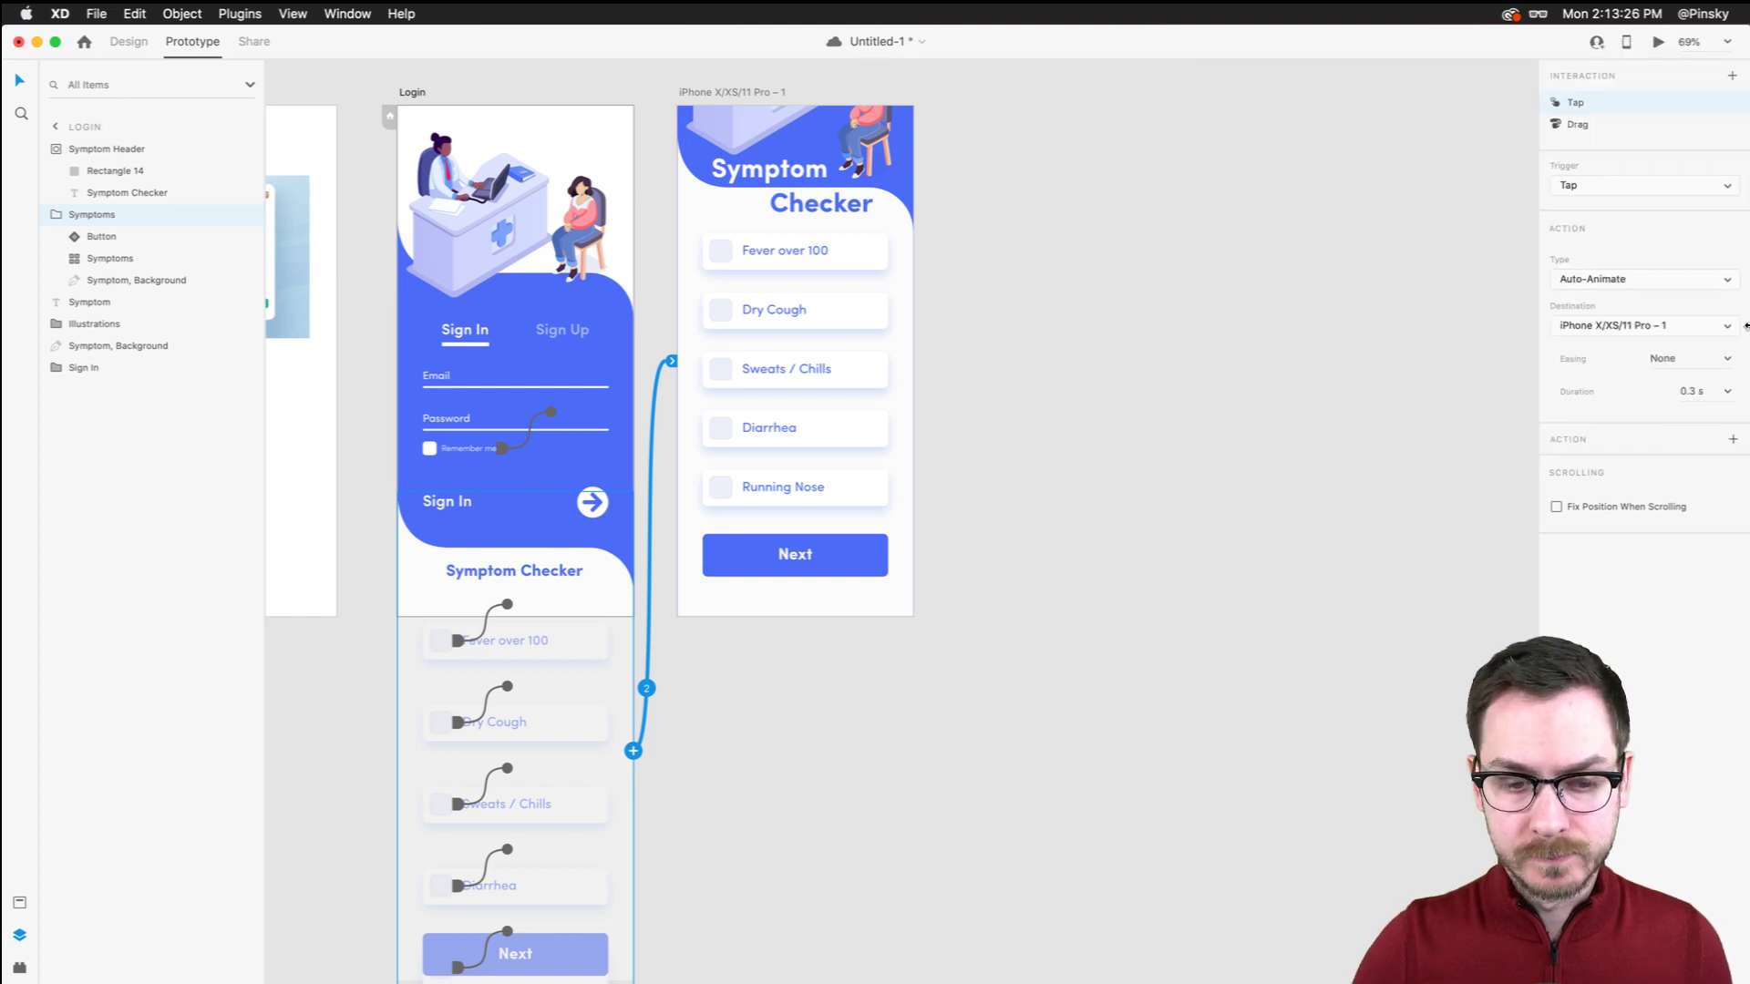
# Set the Tap interaction's easing to Ease In-Out and its duration to 0.6 s
pyautogui.click(1725, 359)
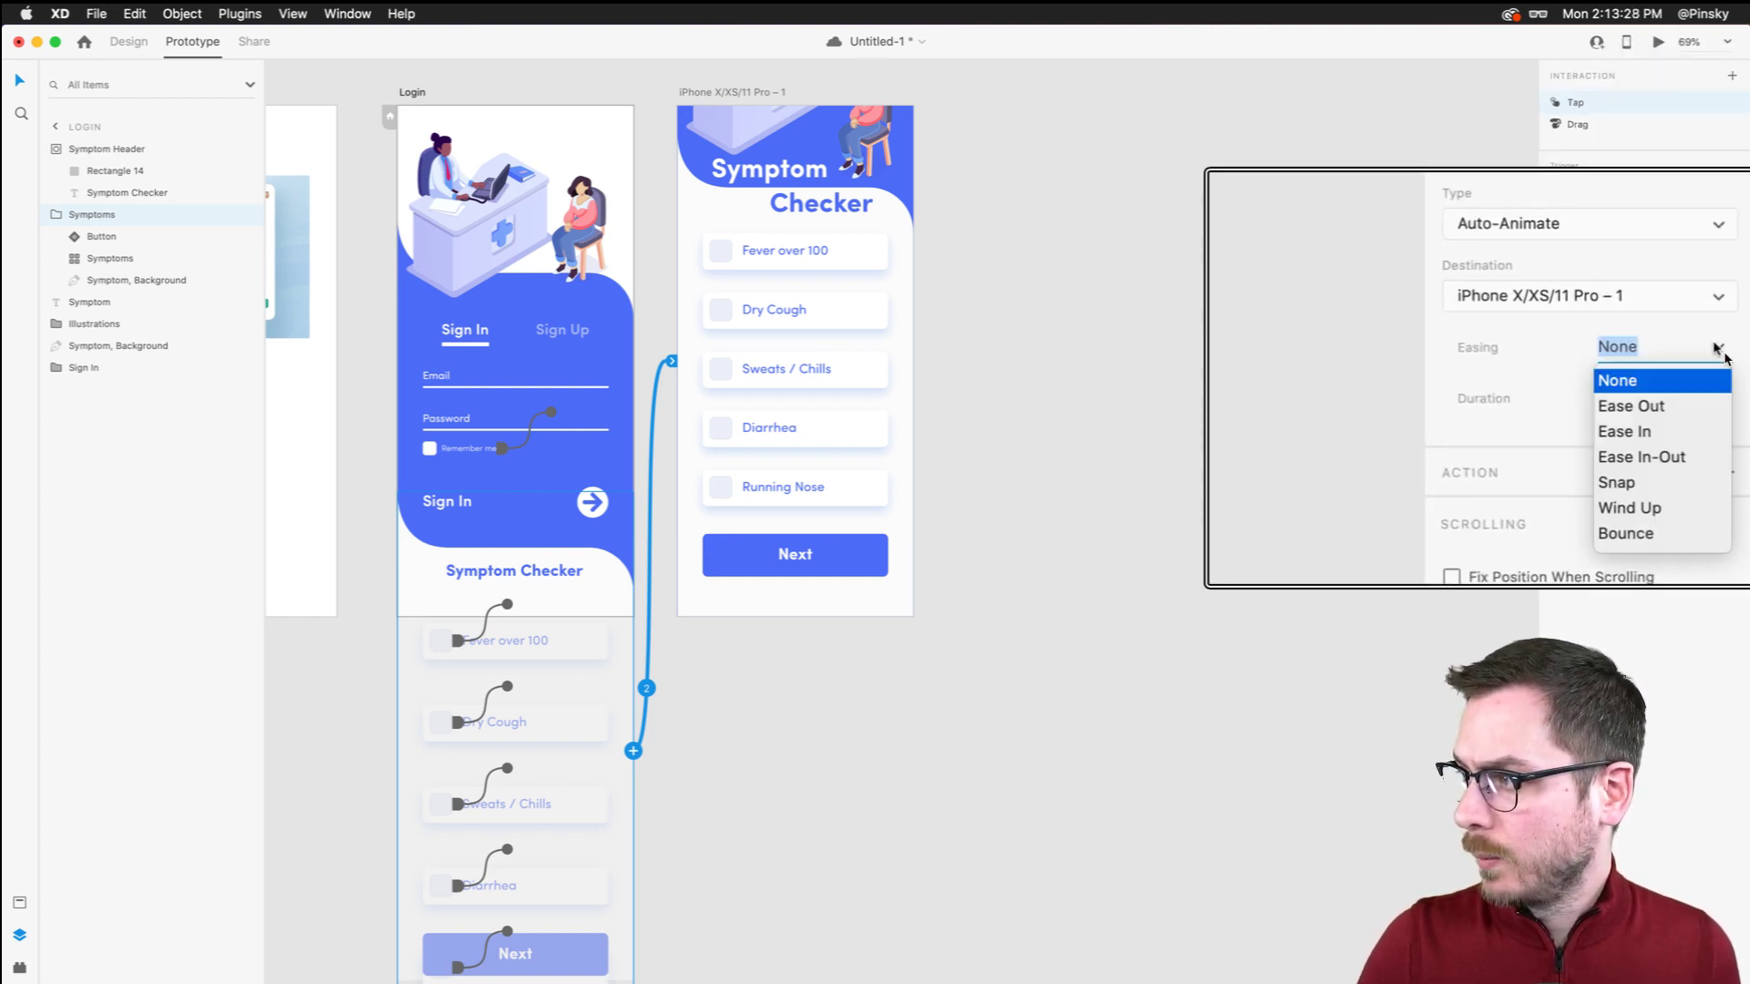
pyautogui.click(1664, 459)
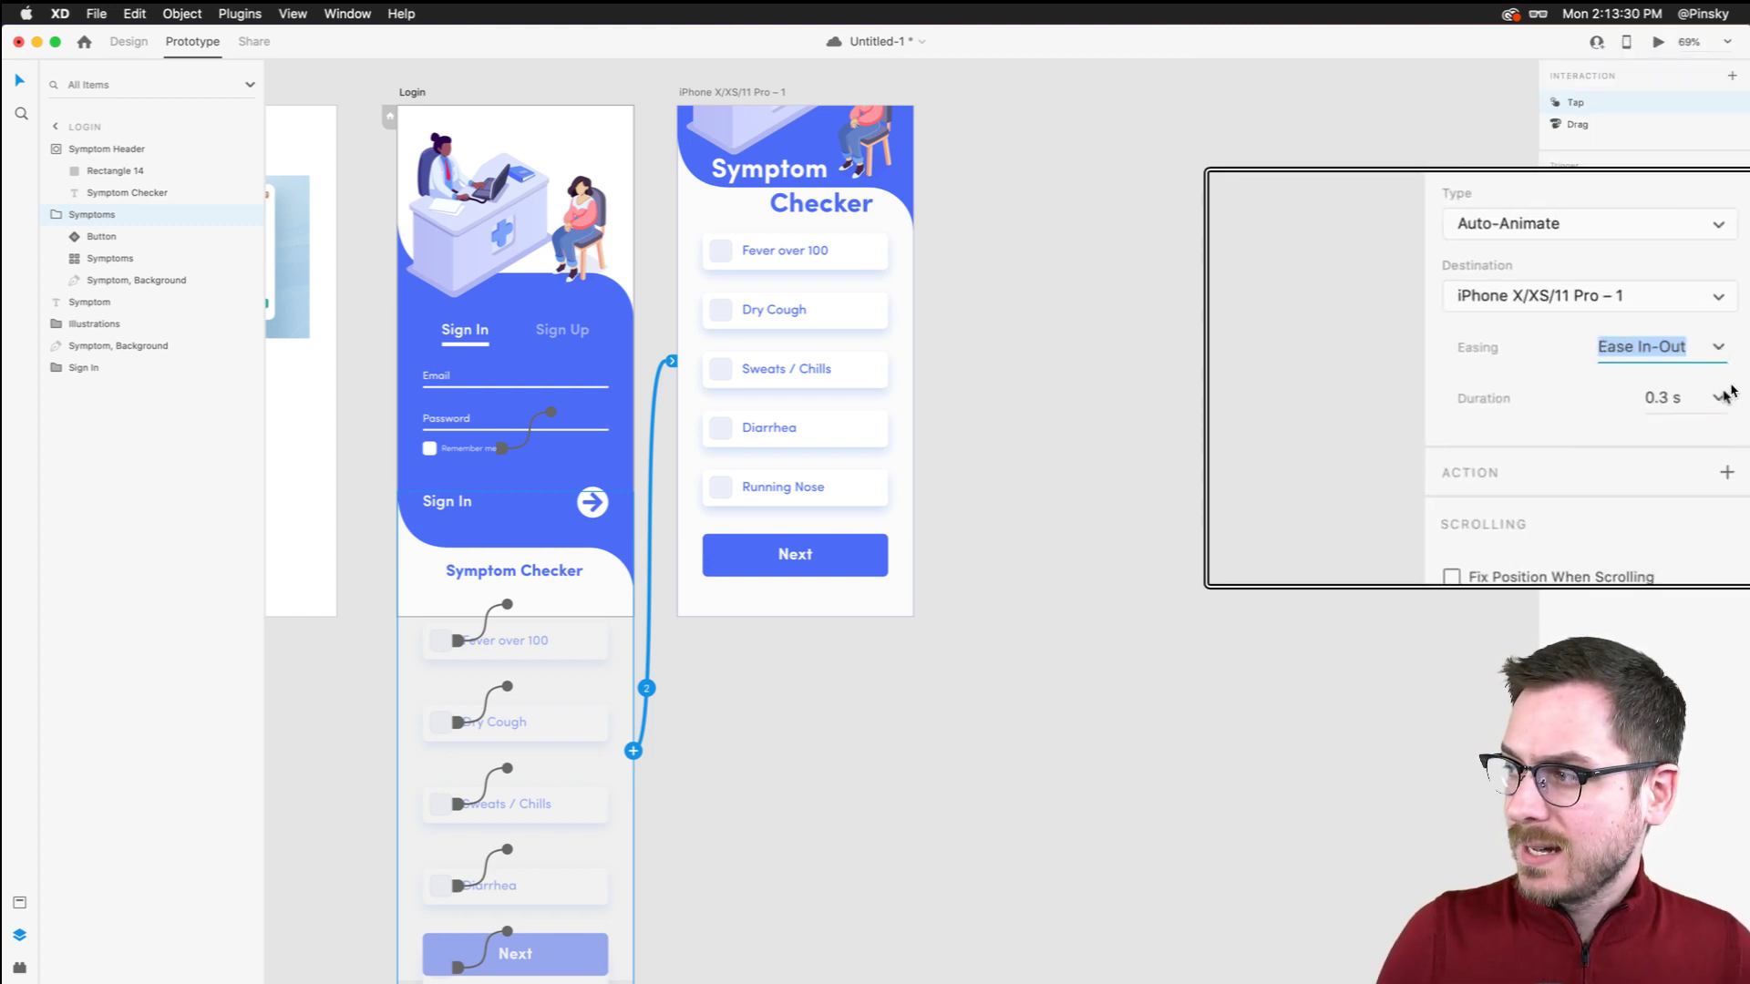
pyautogui.click(1725, 396)
pyautogui.click(1677, 482)
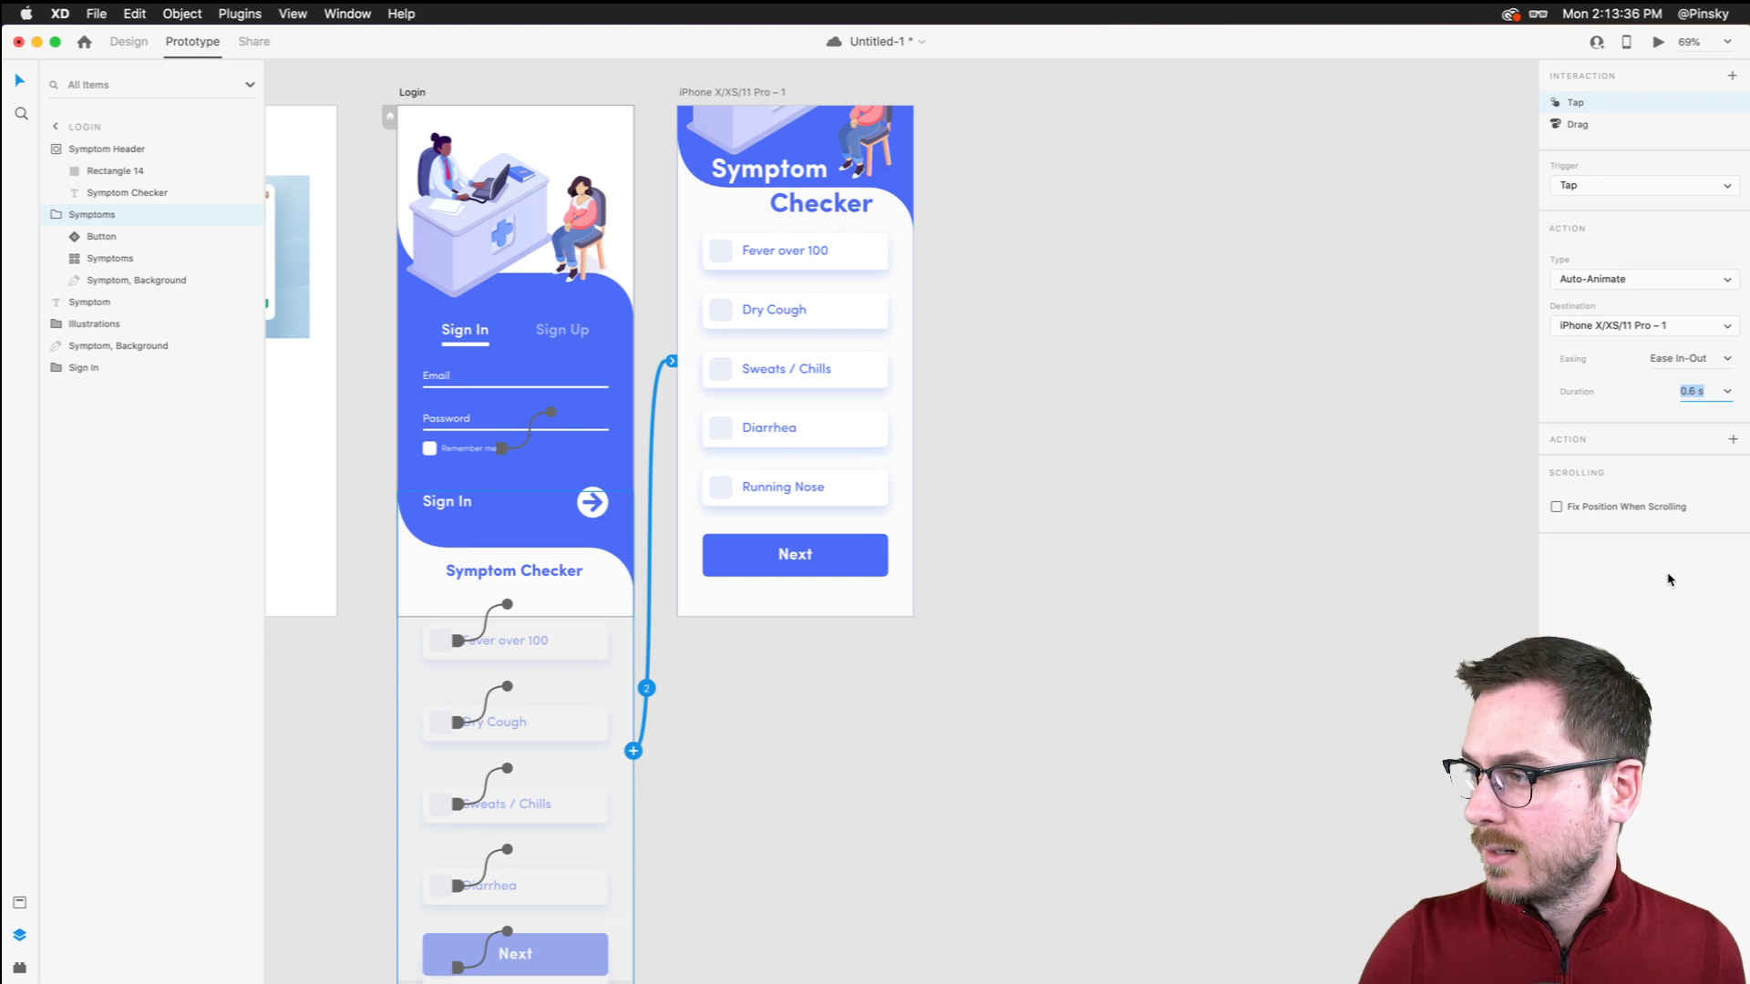
# Shrink the seated woman illustration on the iPhone artboard to about 75.55 × 143.46 and reposition it at about X 273.45, Y -33.46
pyautogui.scroll(2, 1054, 231)
pyautogui.scroll(3, 555, 370)
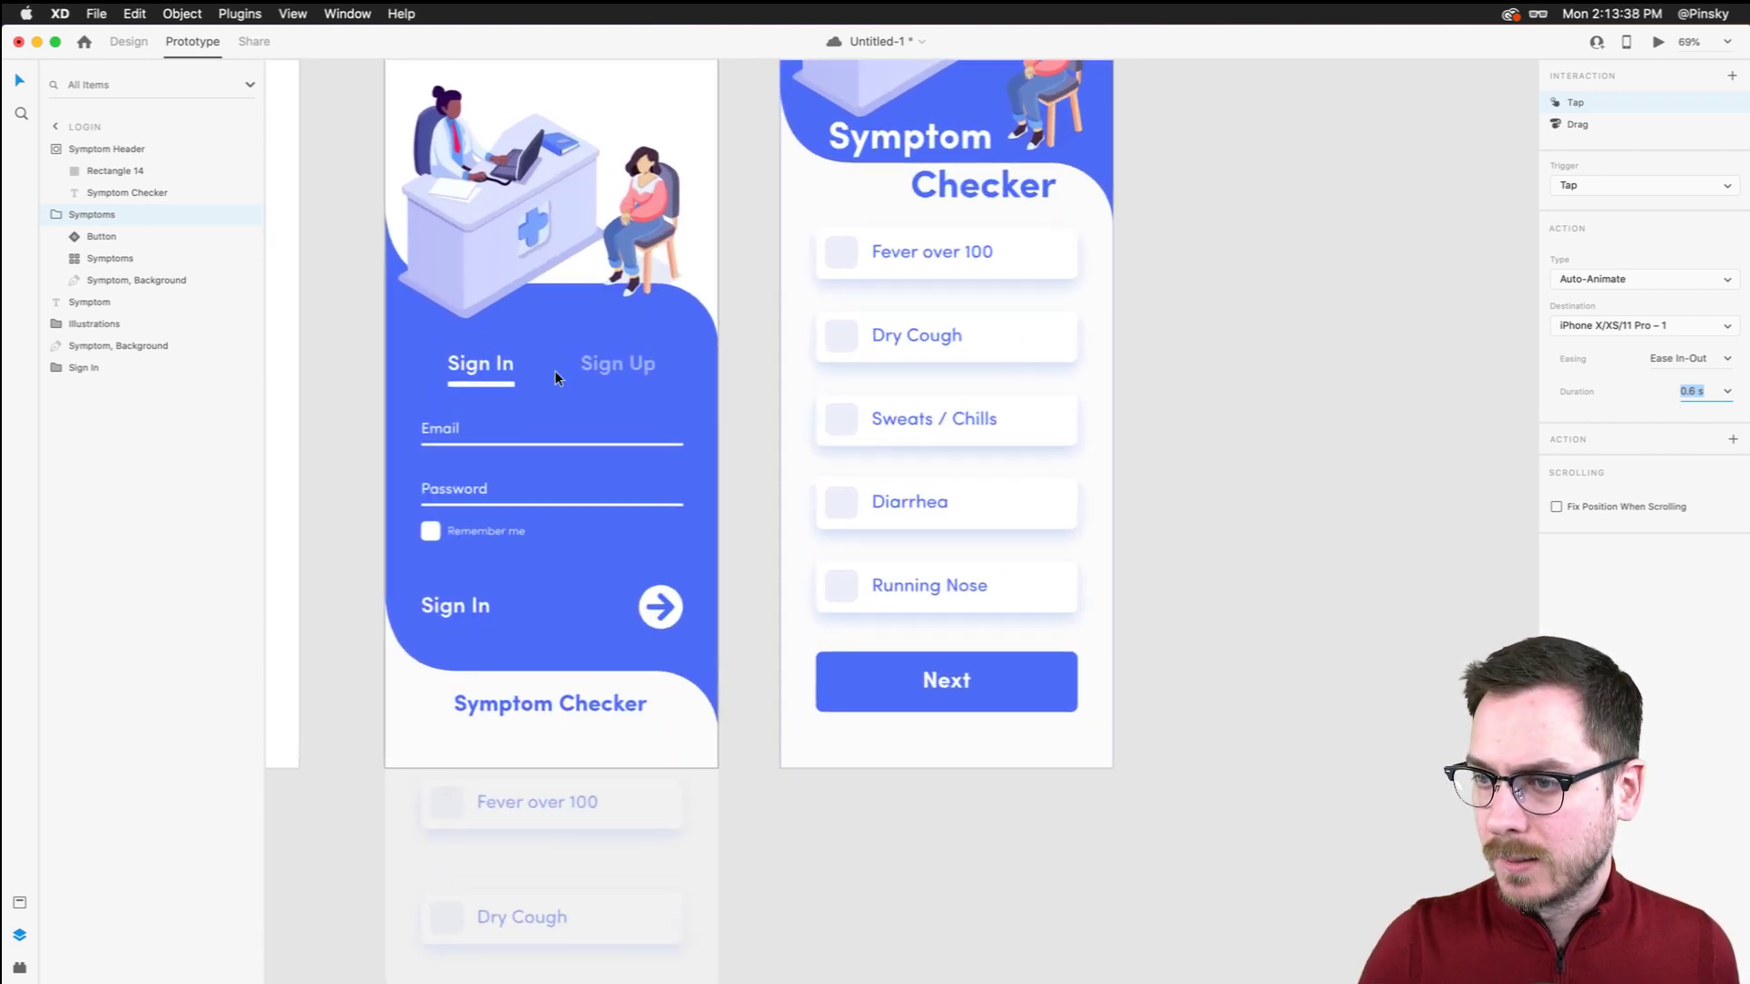
pyautogui.click(129, 41)
pyautogui.scroll(-3, 618, 207)
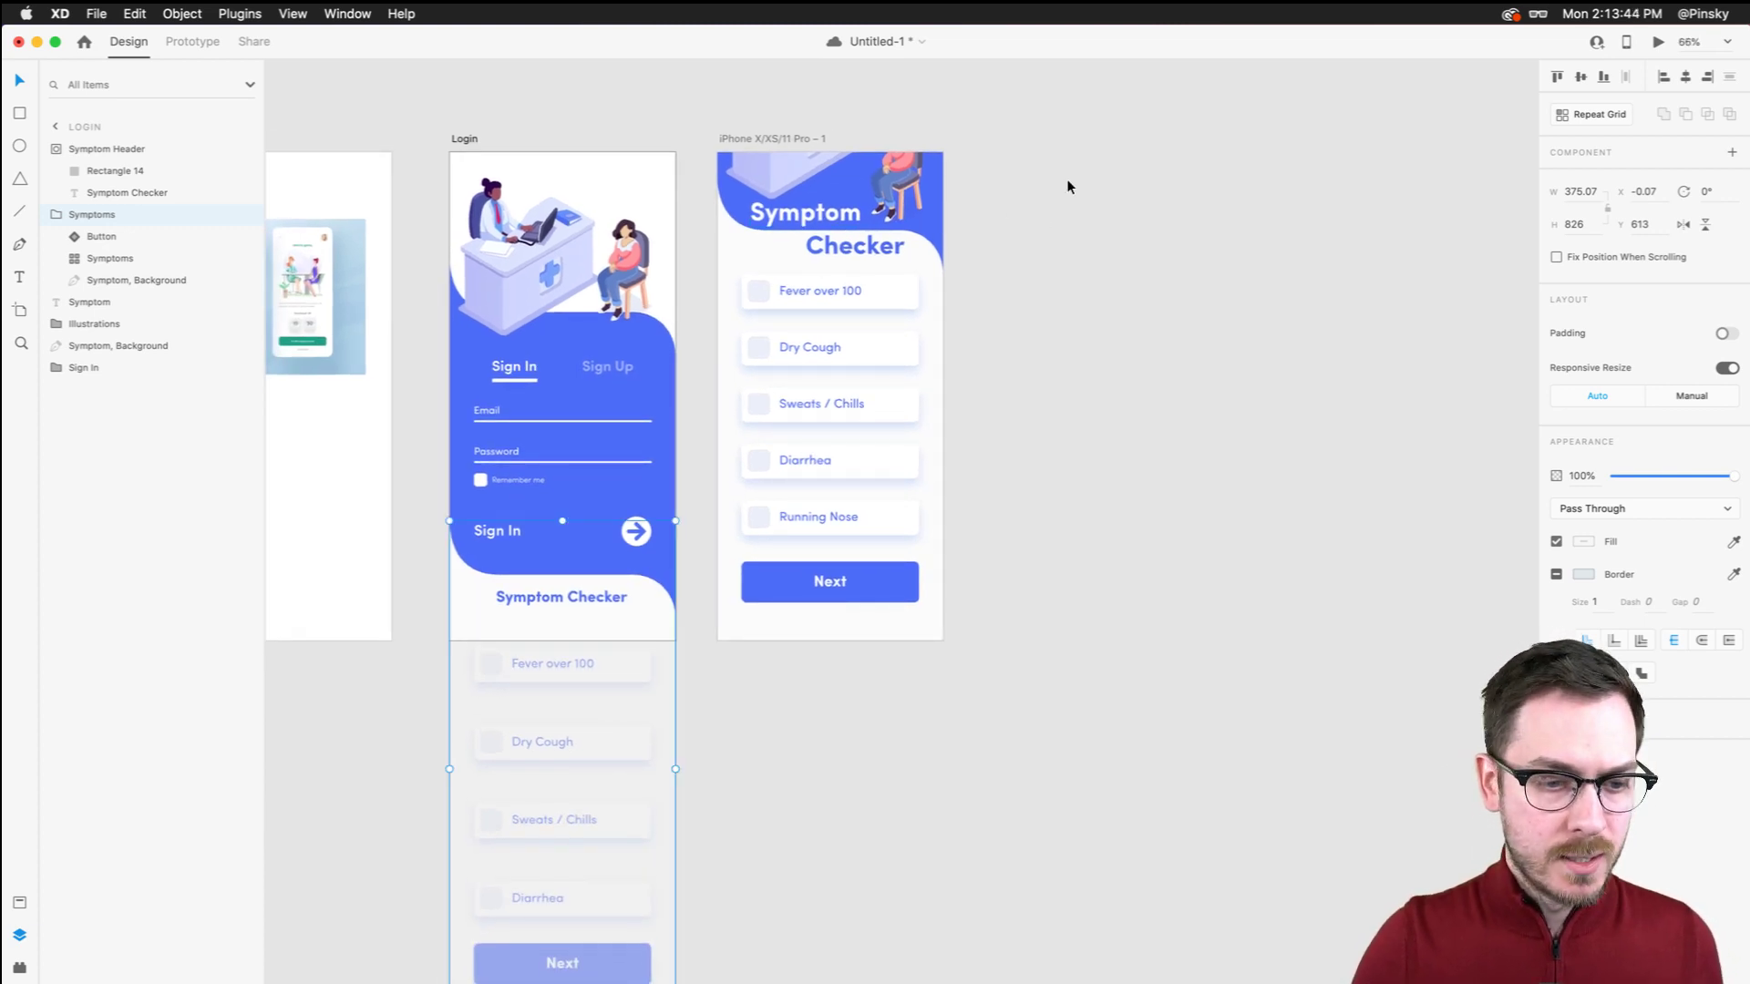
pyautogui.scroll(5, 925, 164)
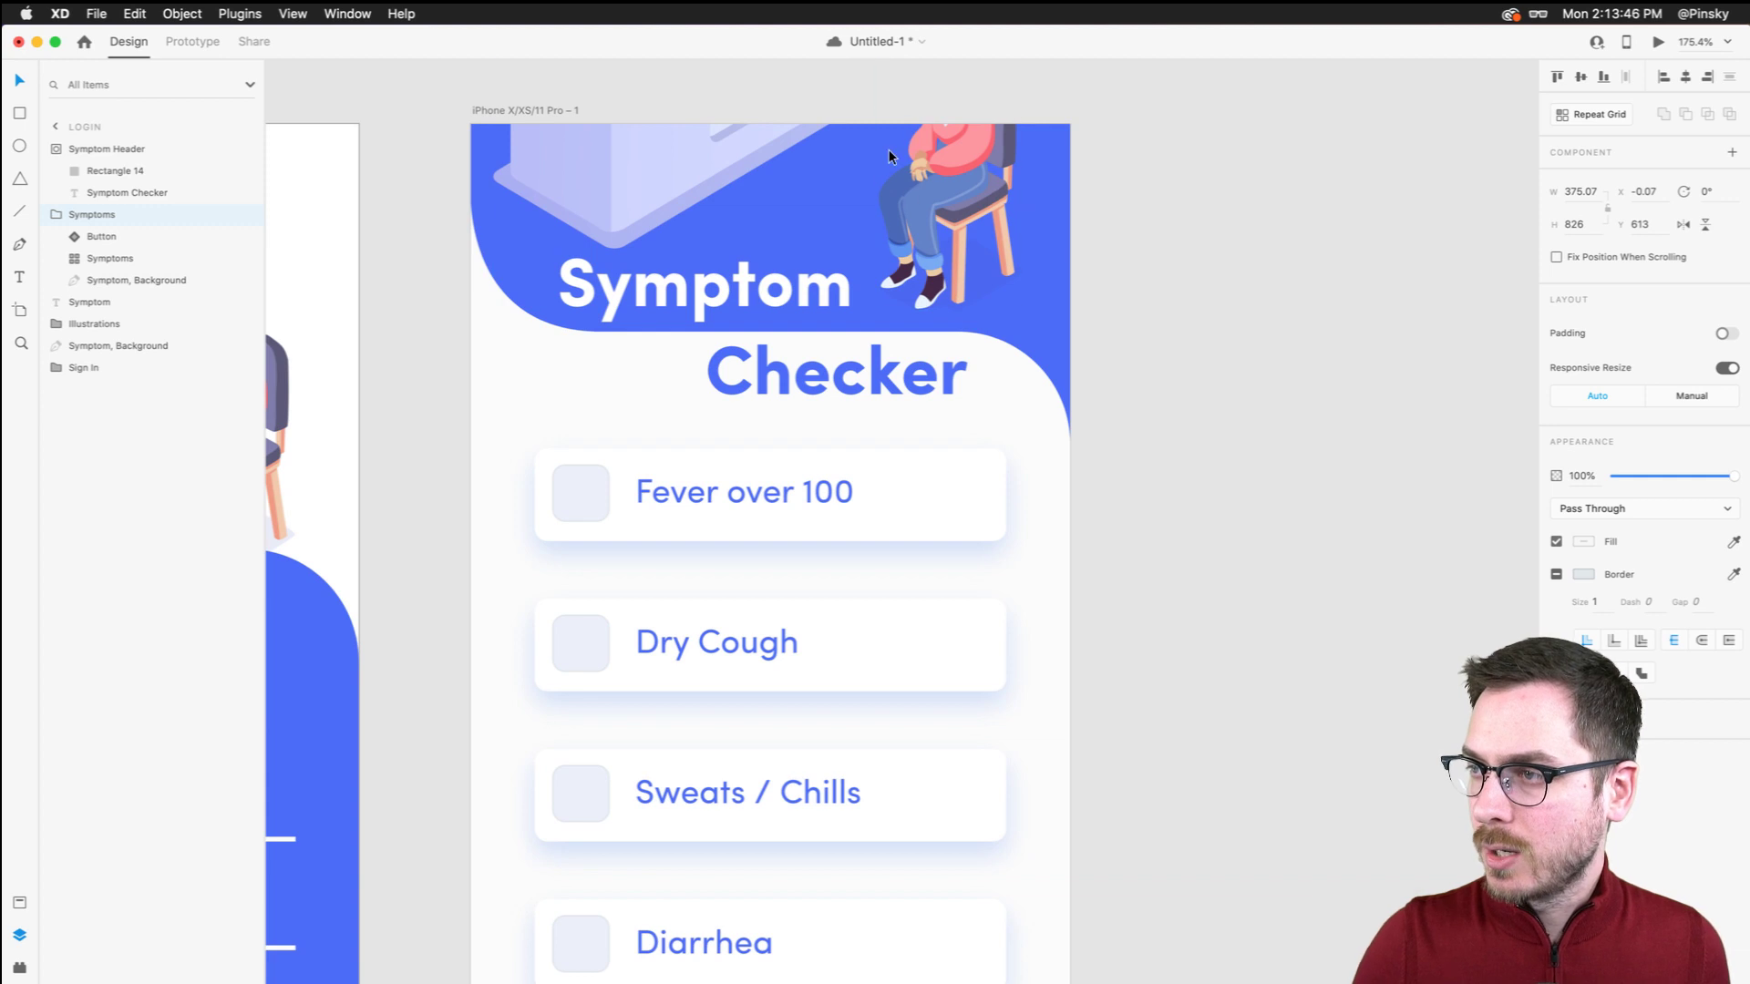
pyautogui.doubleClick(916, 199)
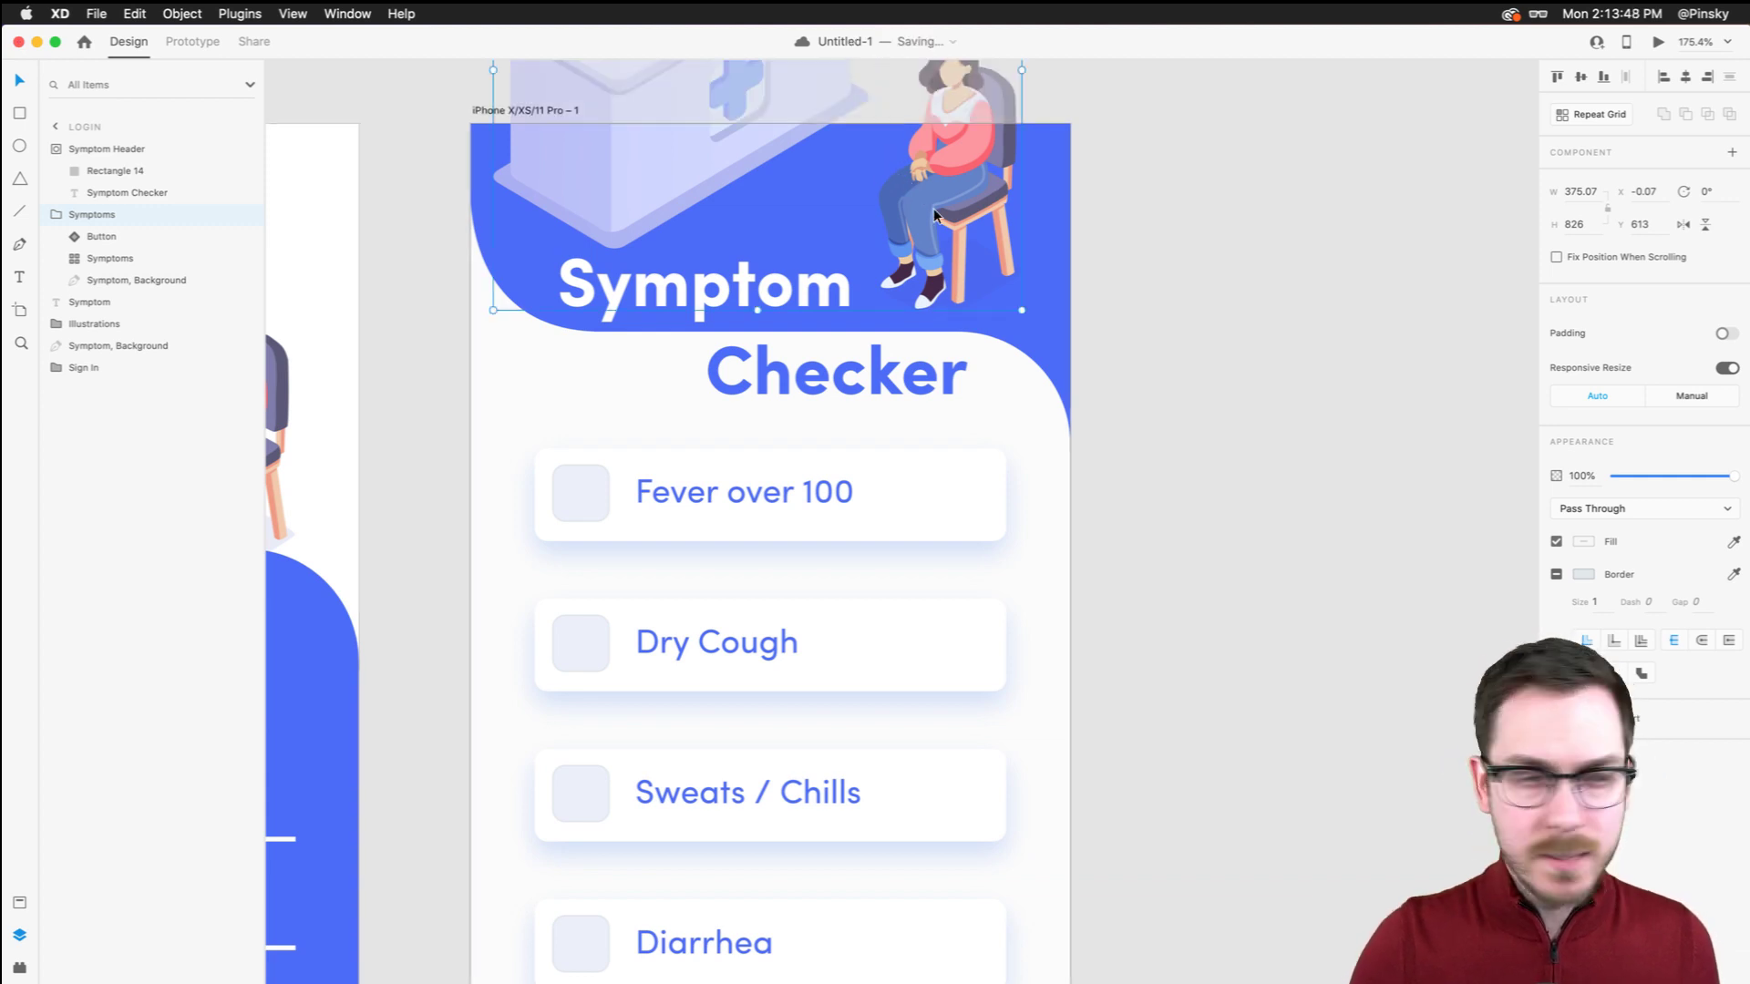
pyautogui.moveTo(883, 311); pyautogui.dragTo(903, 287)
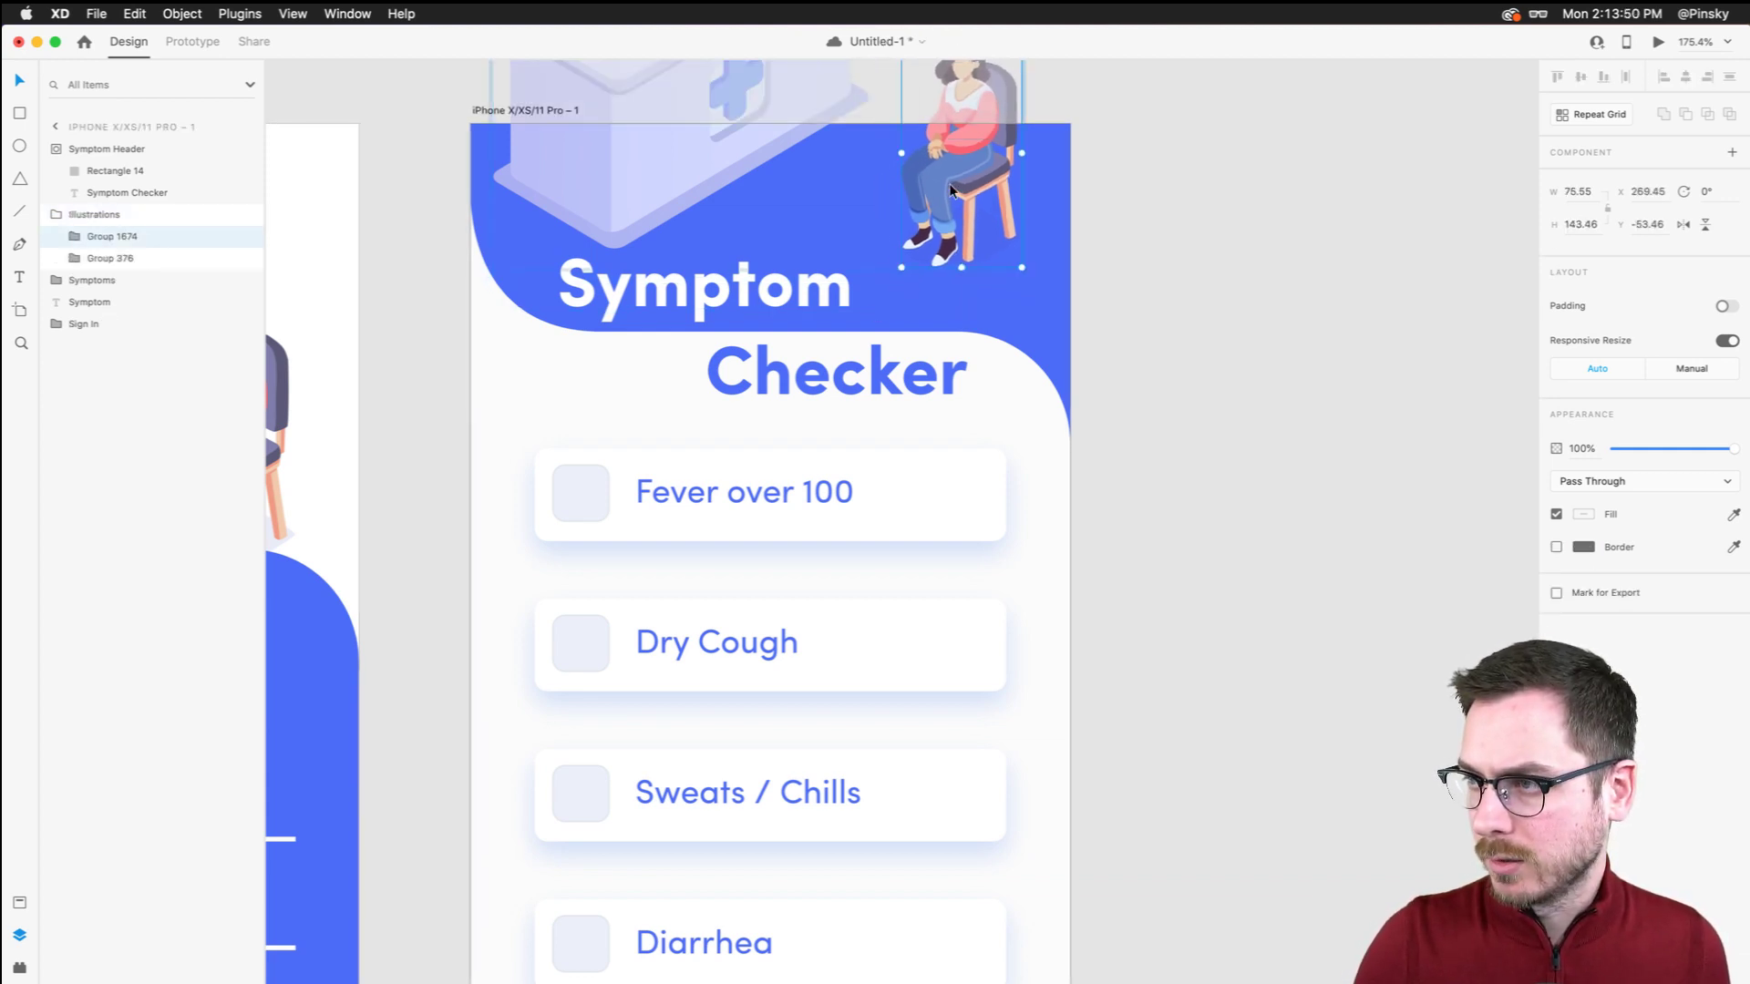
pyautogui.moveTo(956, 189); pyautogui.dragTo(964, 219)
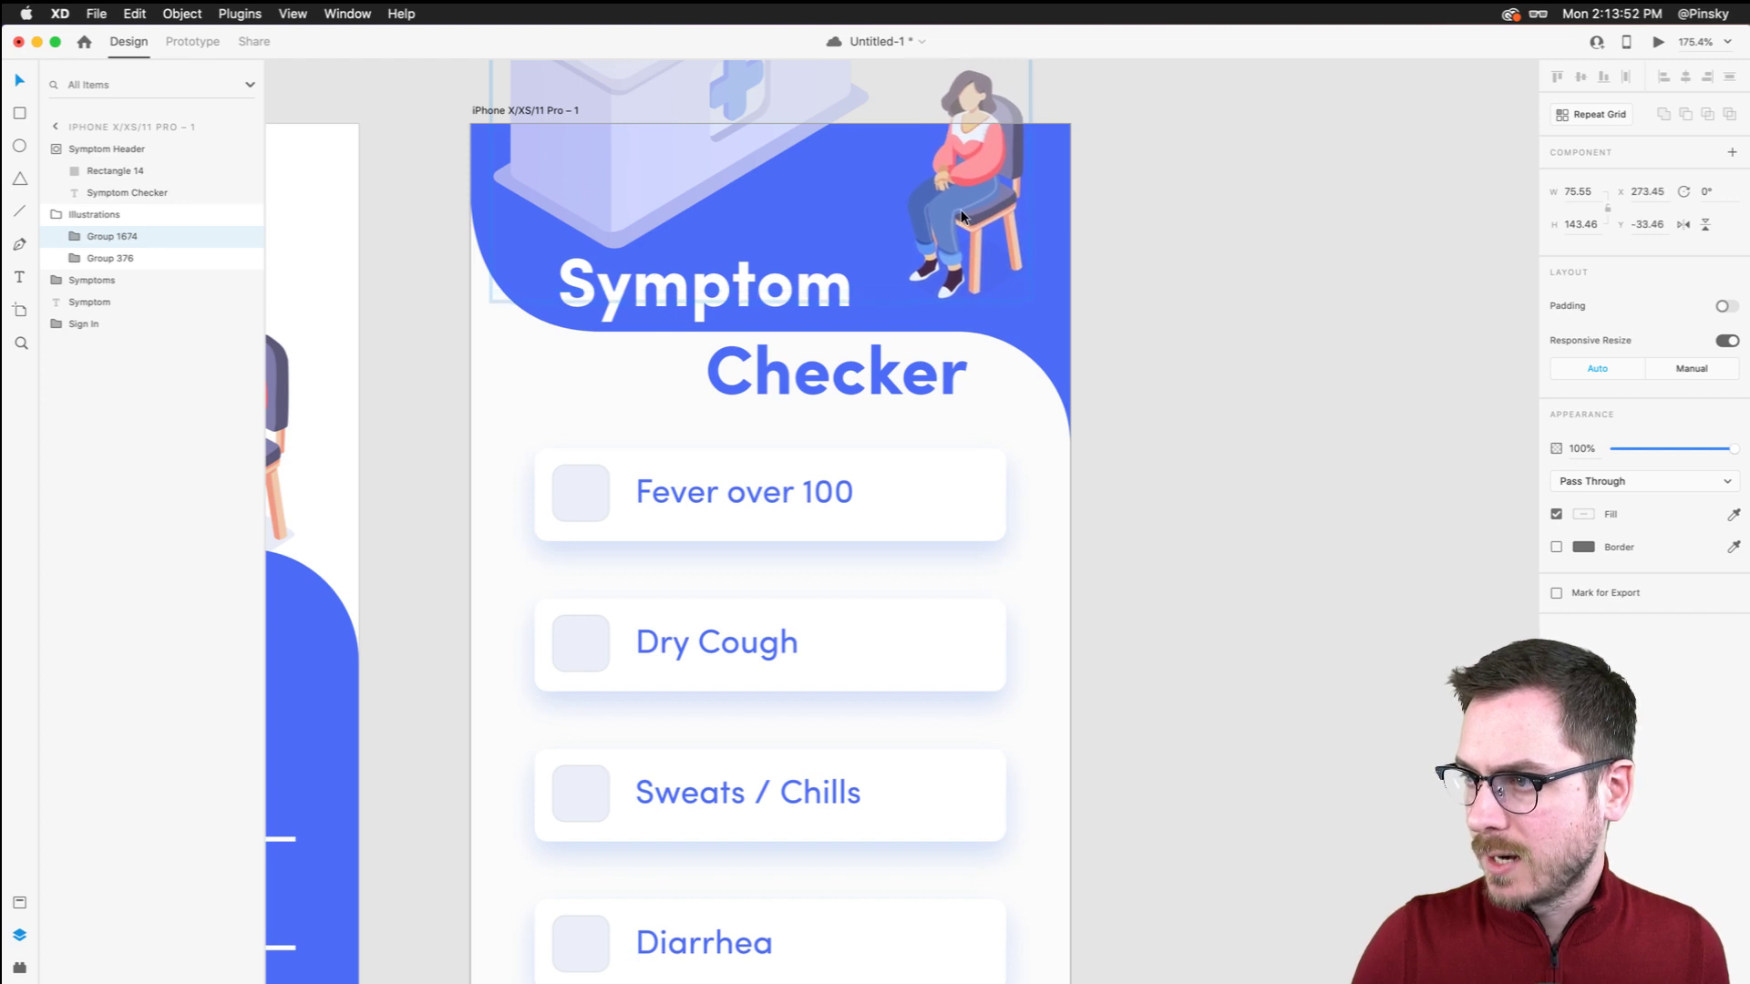
# Scale the doctor's desk illustration on the iPhone artboard to about 214.67 × 239.87 and move it to about X 16.18, Y -172
pyautogui.click(734, 190)
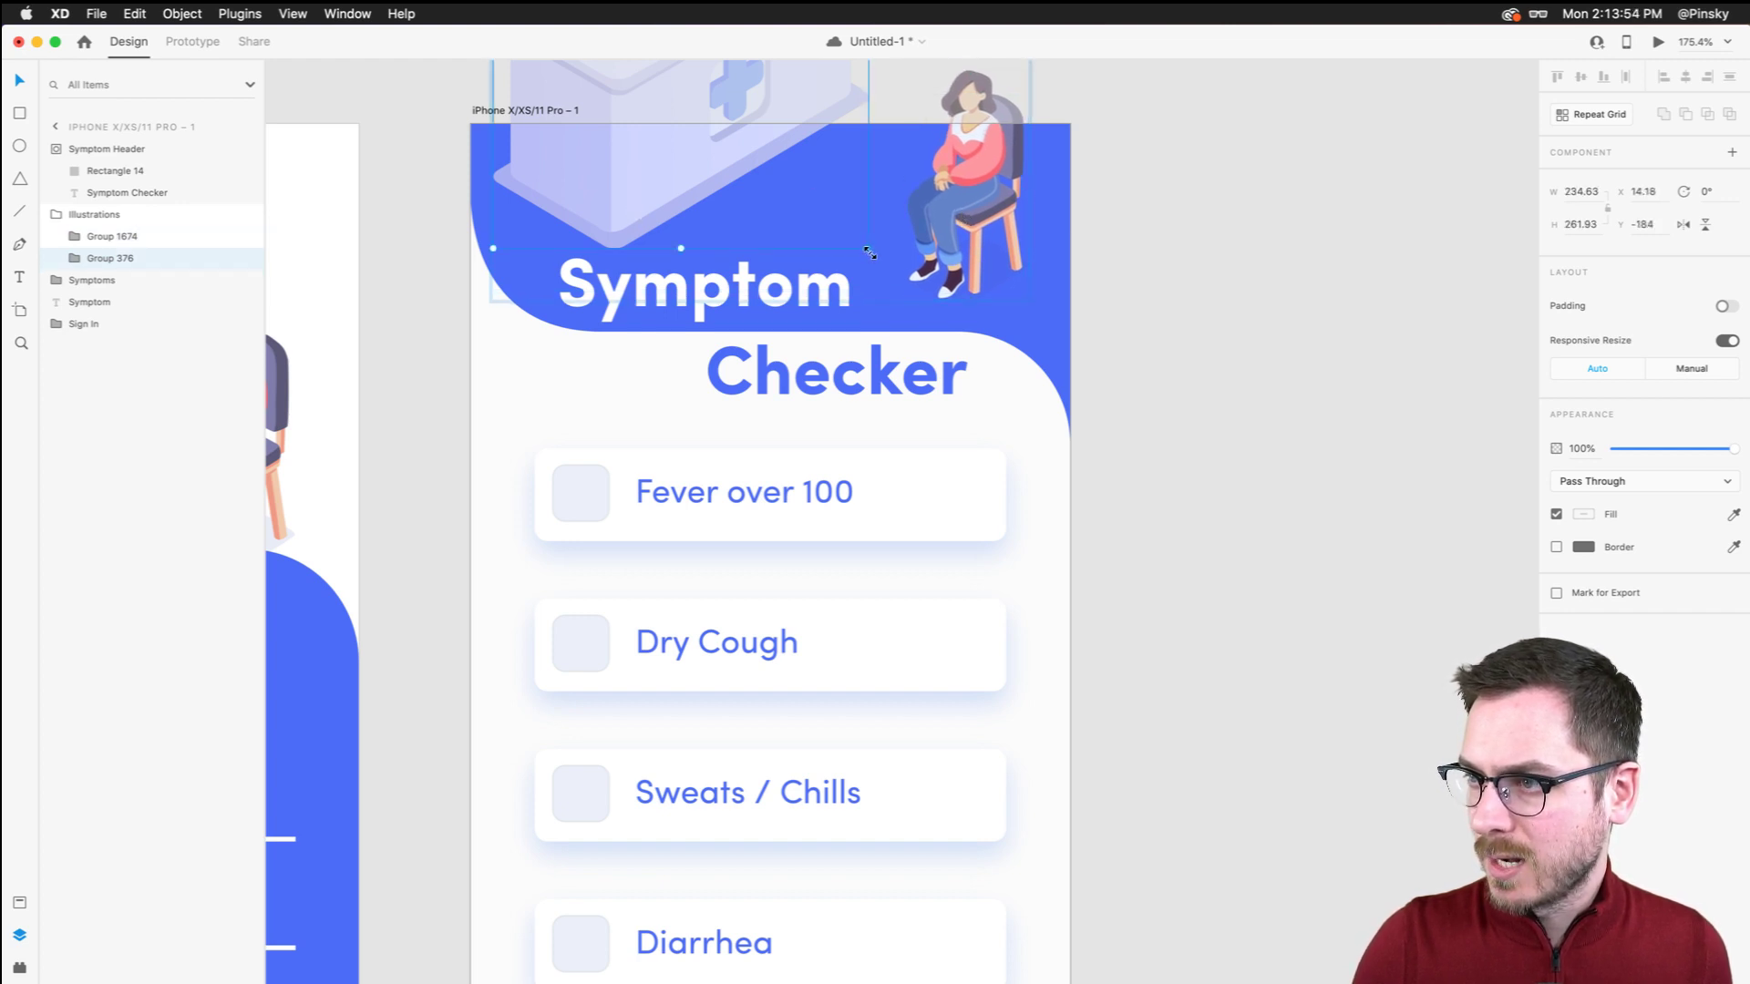
pyautogui.moveTo(859, 244); pyautogui.dragTo(827, 209)
pyautogui.moveTo(596, 150); pyautogui.dragTo(594, 168)
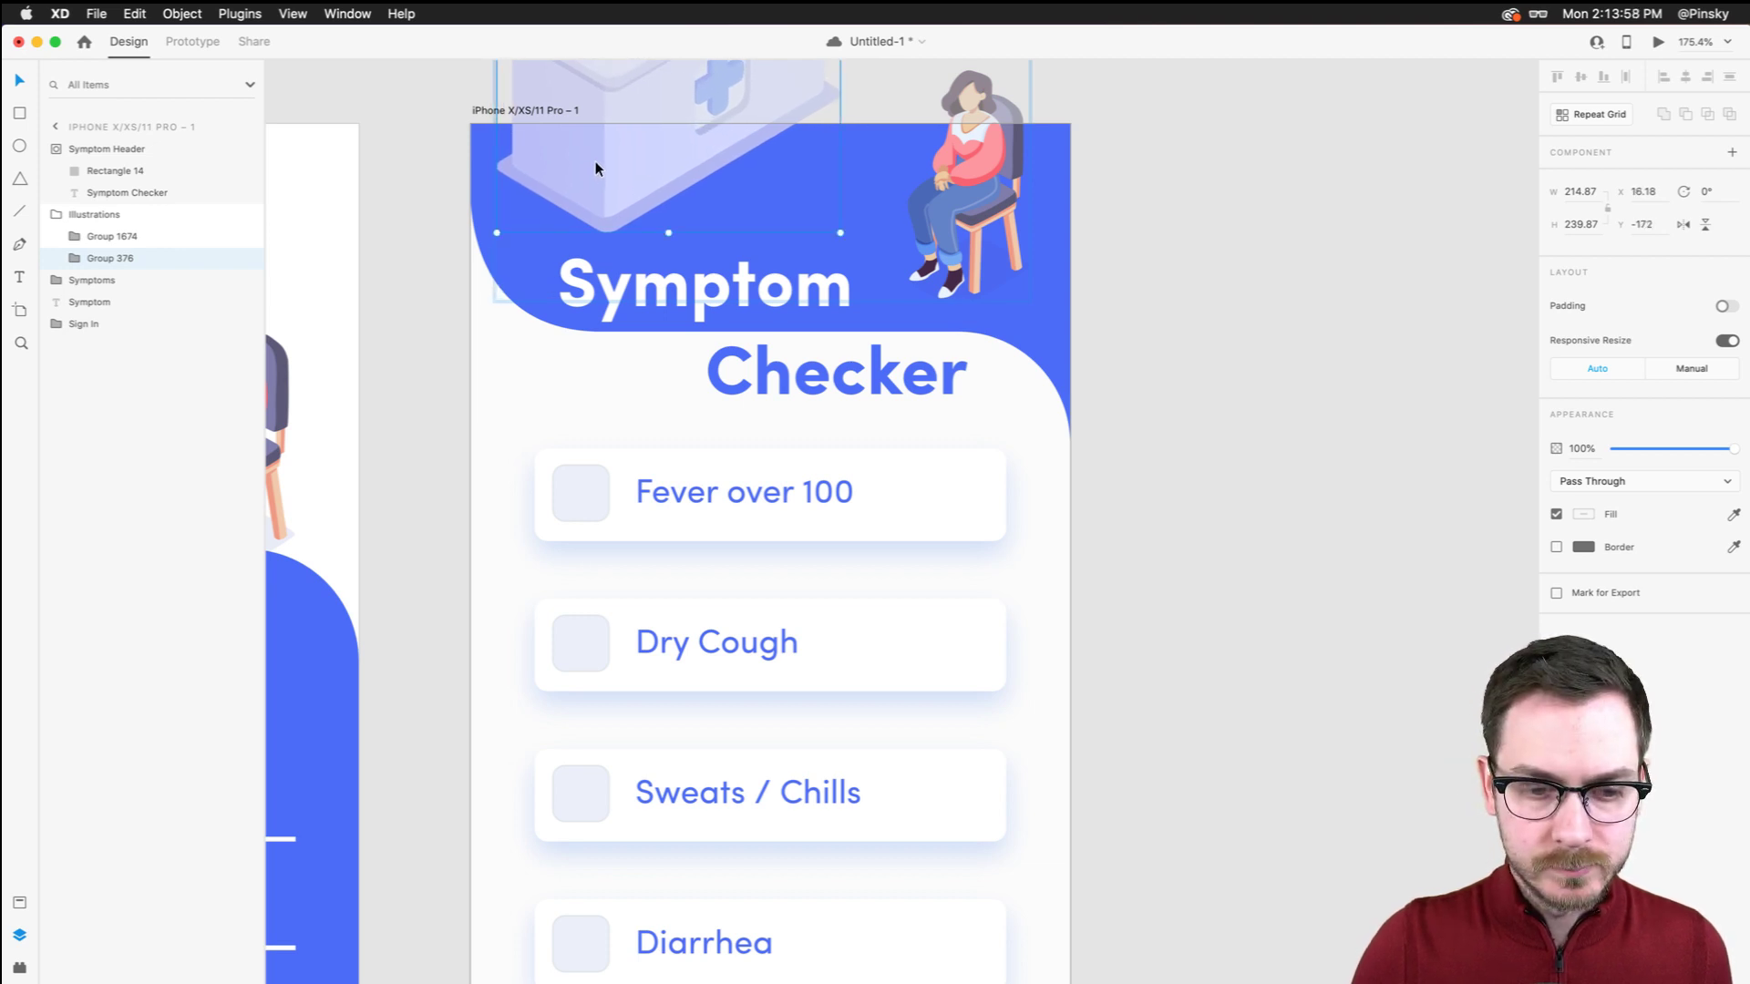
pyautogui.press('super+0')
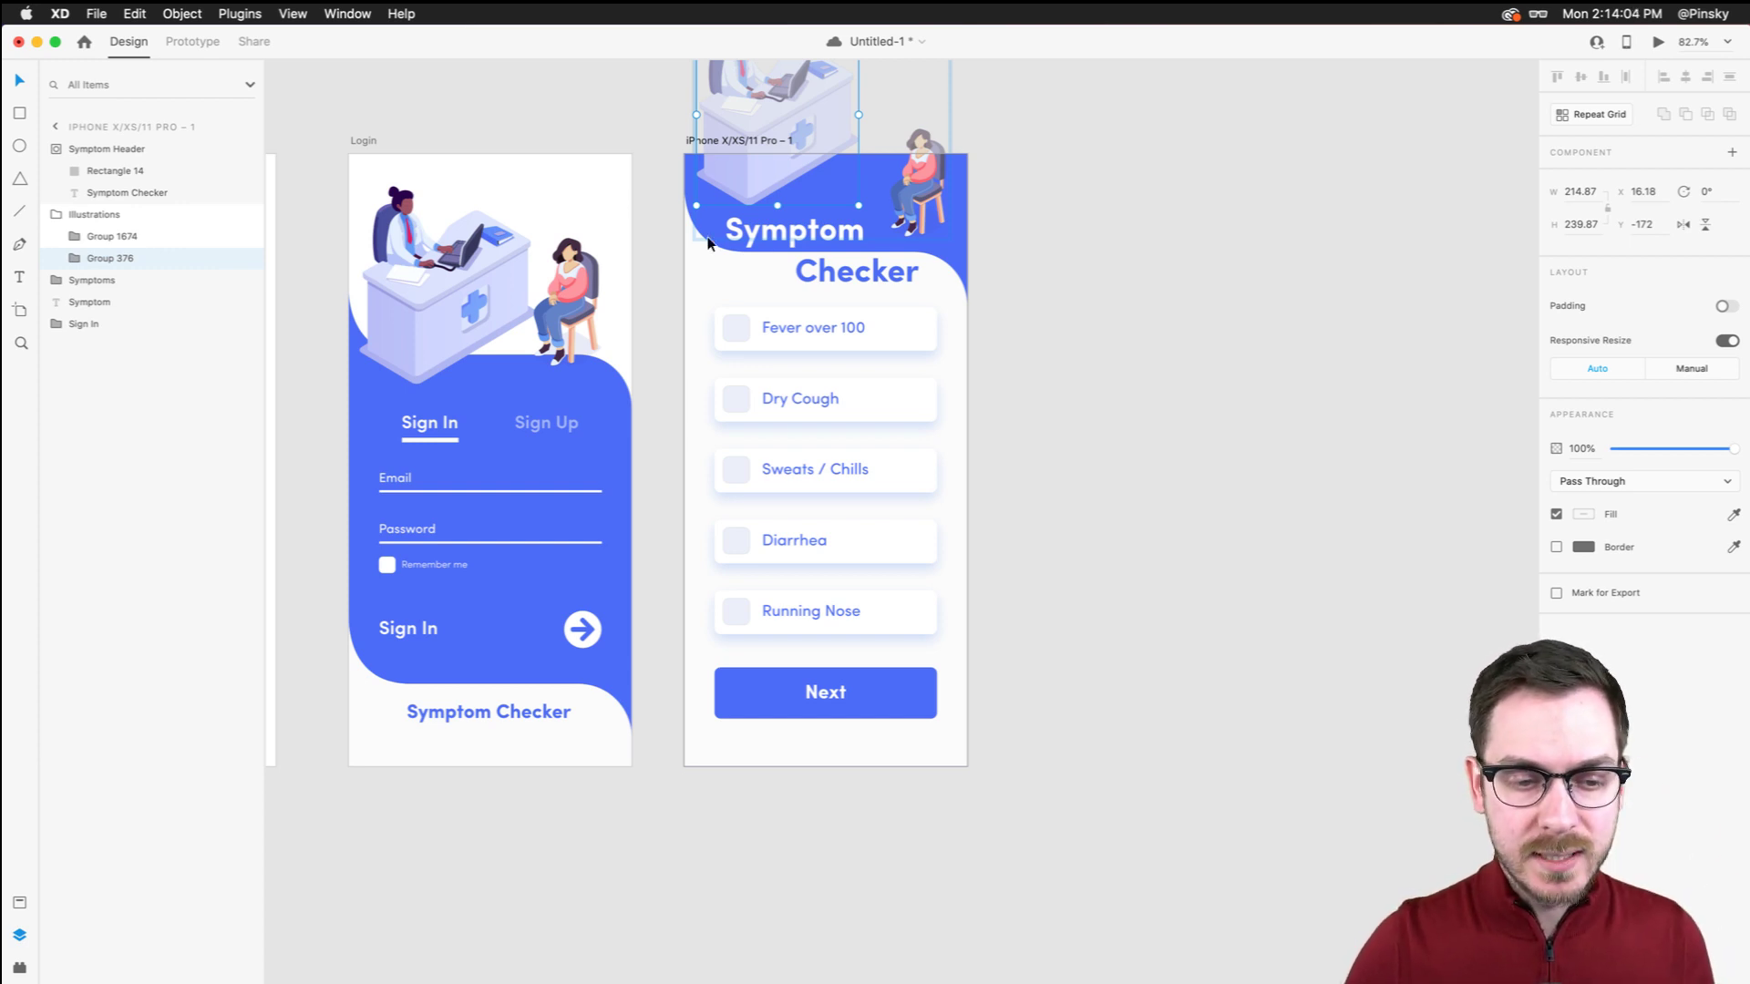
pyautogui.click(1066, 337)
# Preview the prototype by swiping the Symptom Checker panel up over the login screen, and close the preview
pyautogui.hscroll(-3, 1066, 336)
pyautogui.click(607, 375)
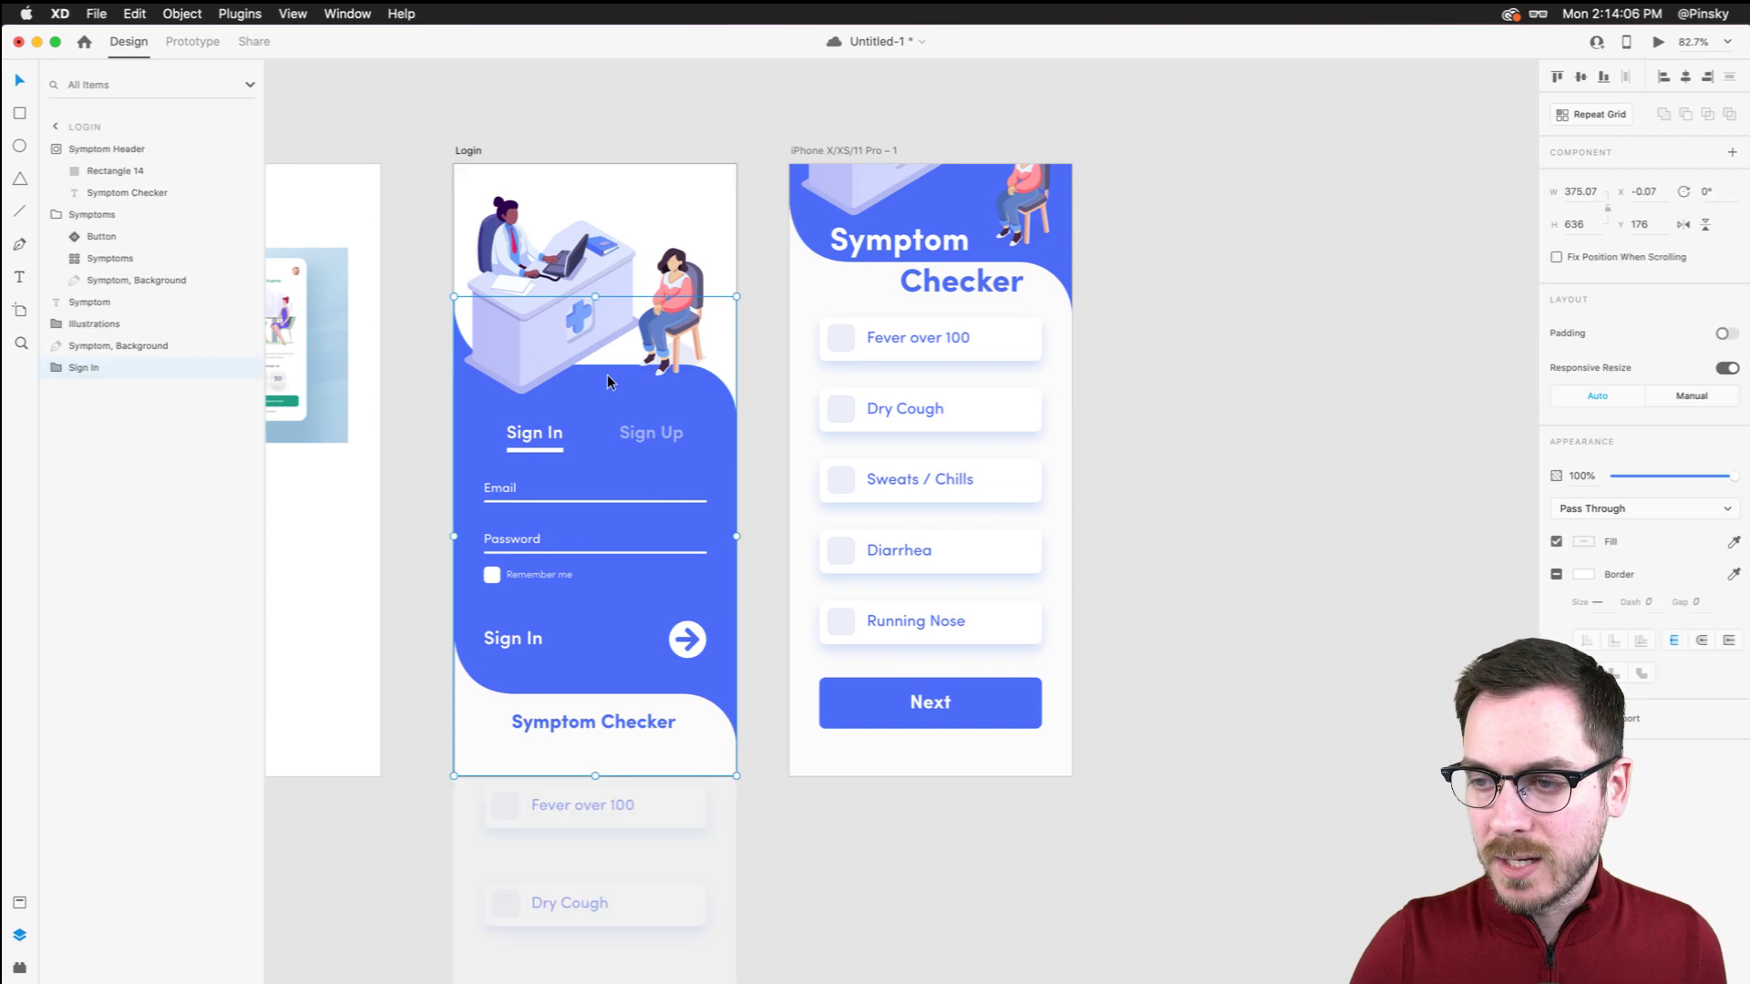
pyautogui.click(1656, 42)
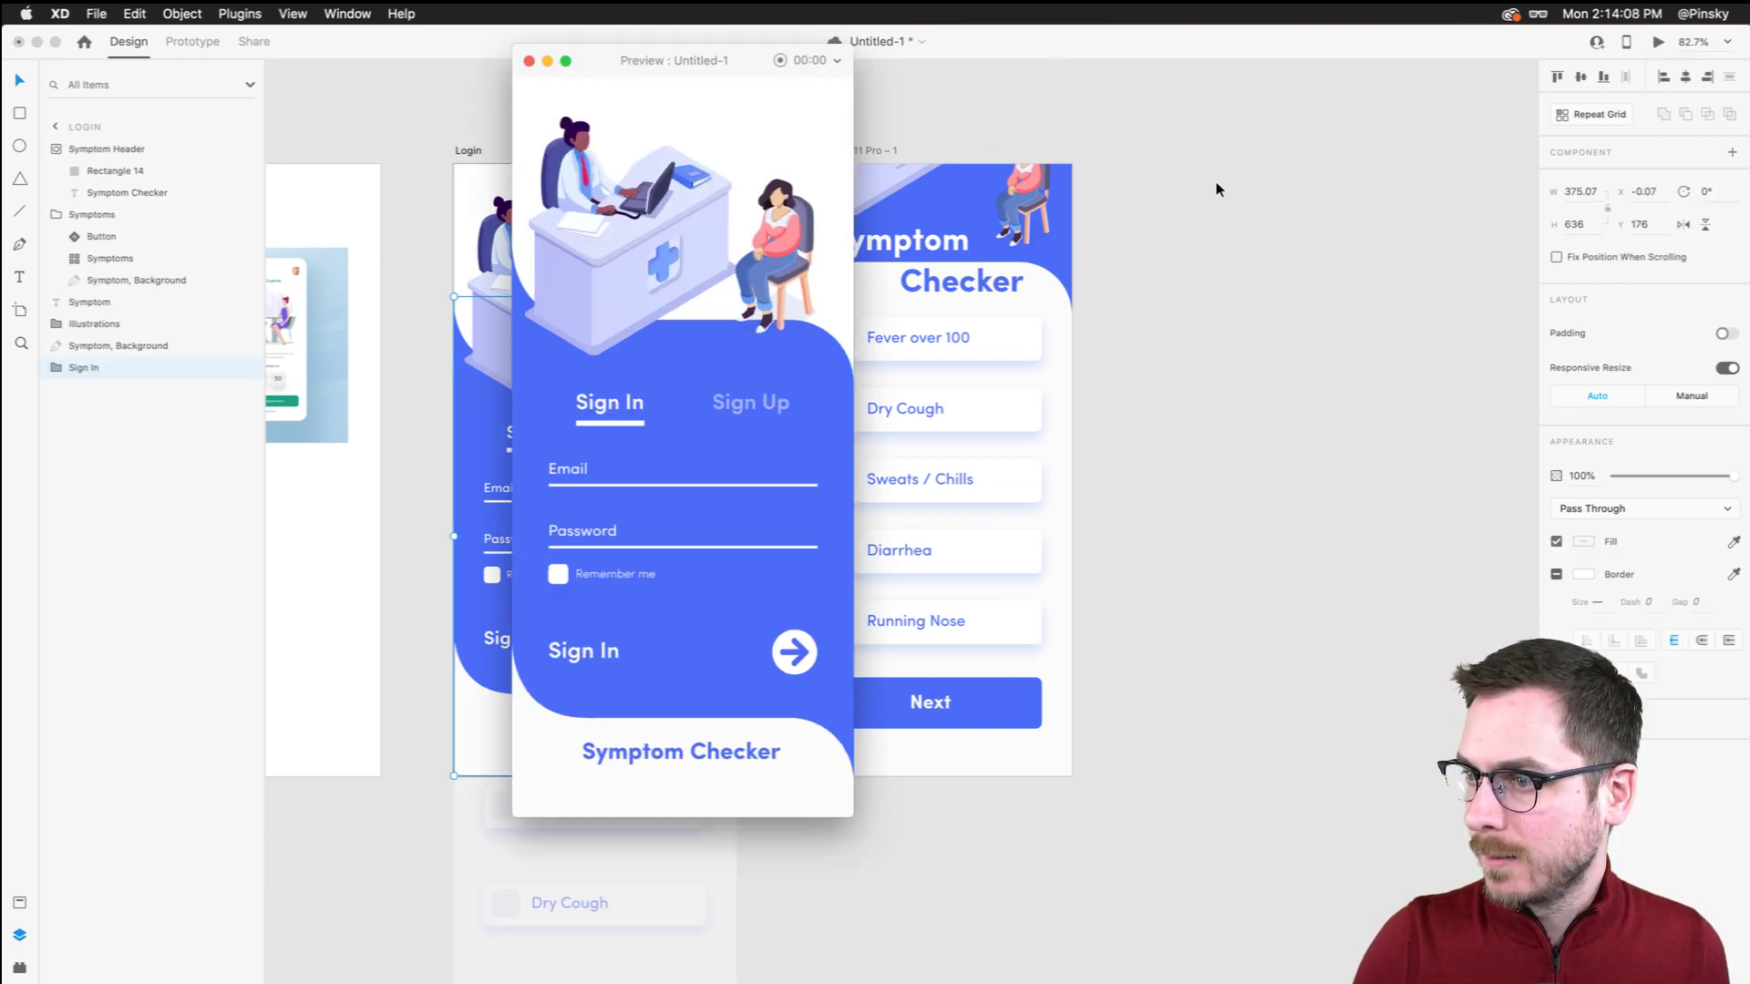
pyautogui.hscroll(5, 1216, 182)
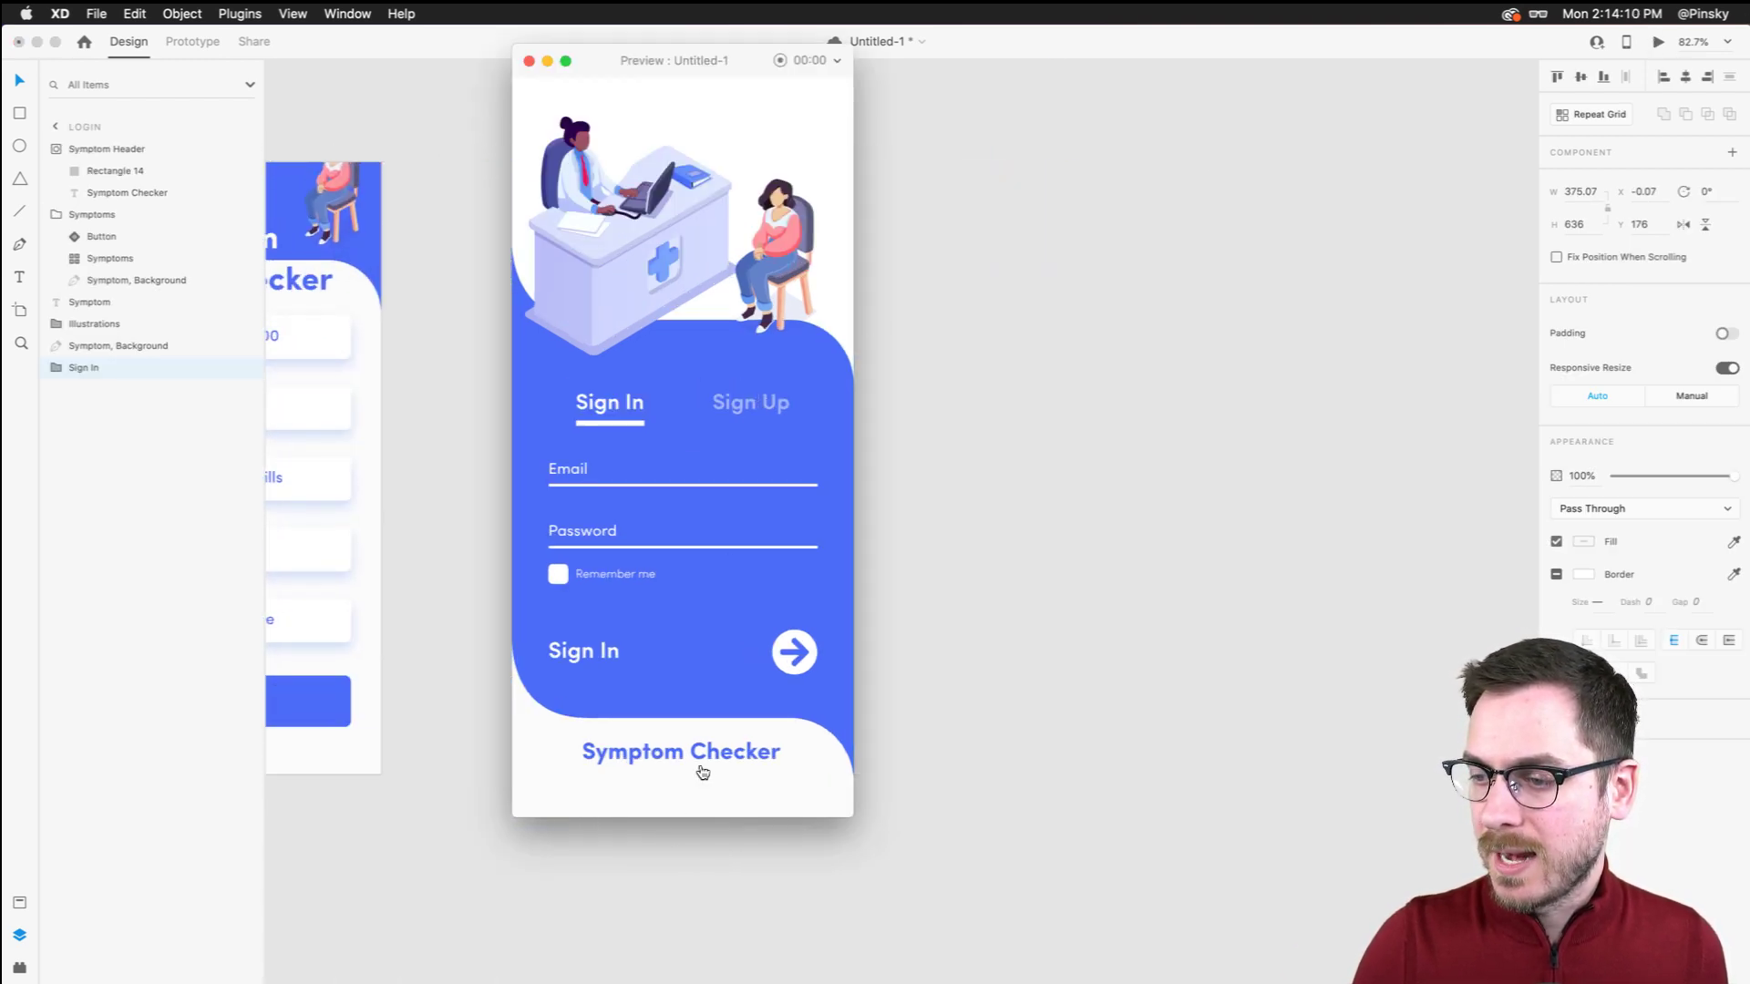
pyautogui.moveTo(707, 748); pyautogui.dragTo(696, 172)
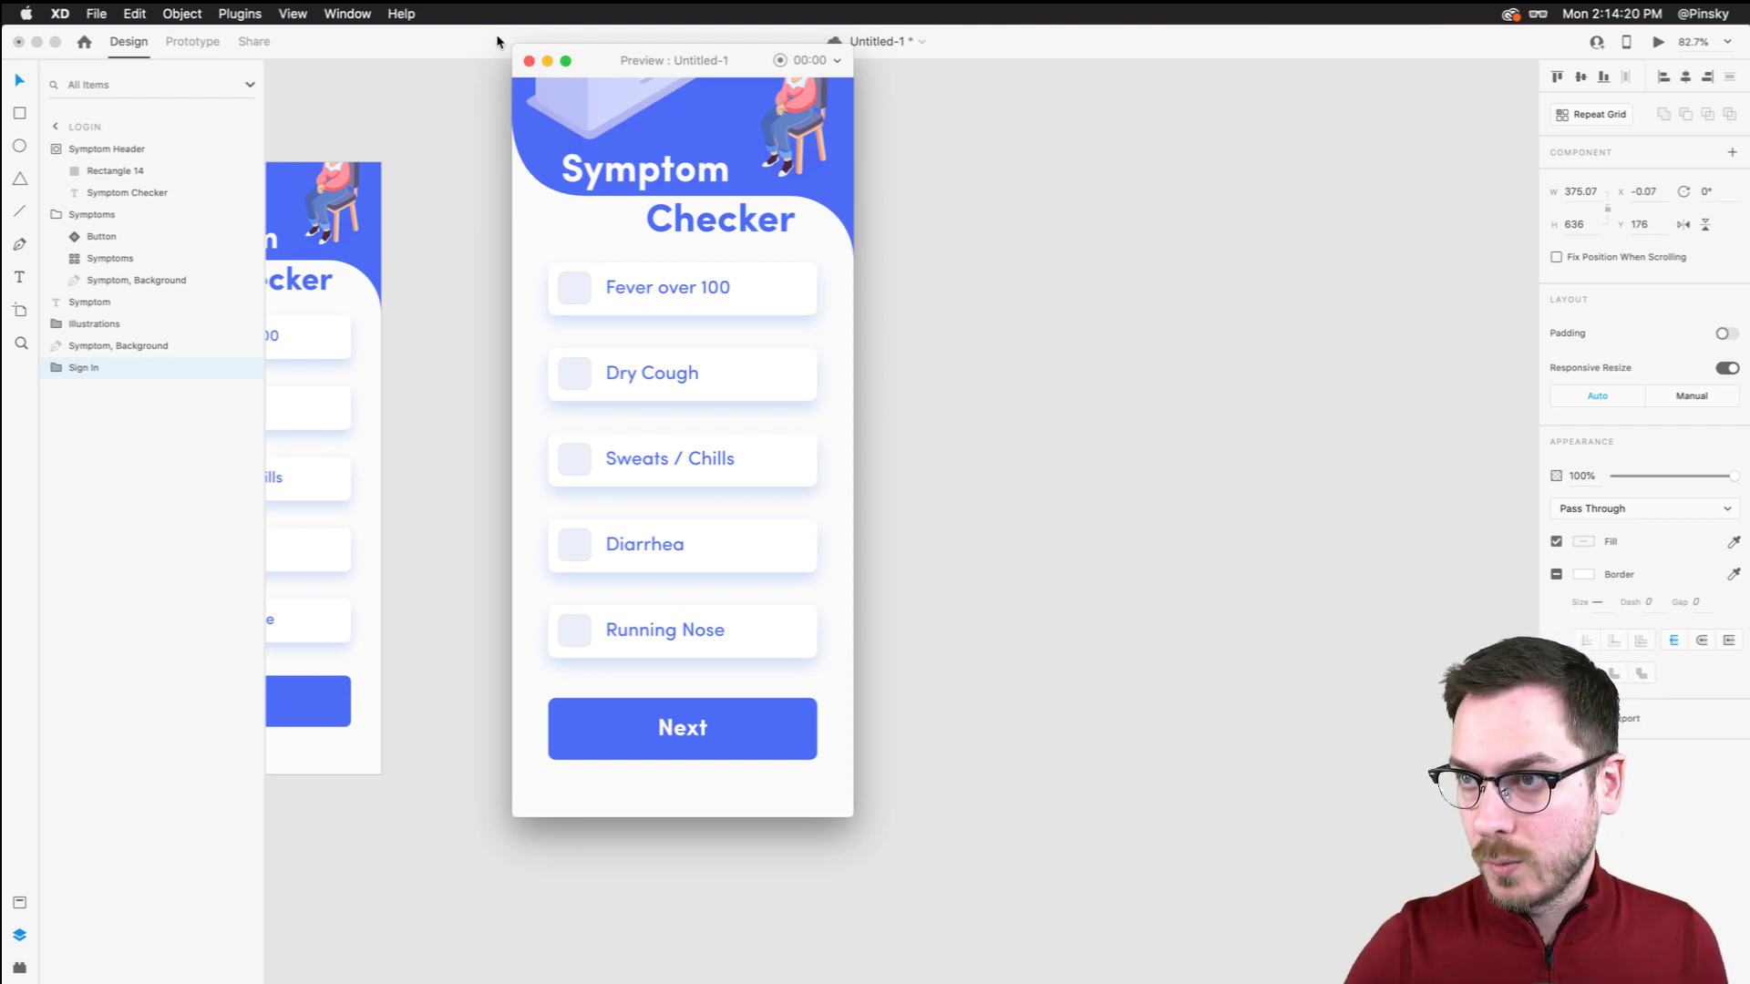
pyautogui.click(529, 61)
pyautogui.hscroll(-10, 326, 353)
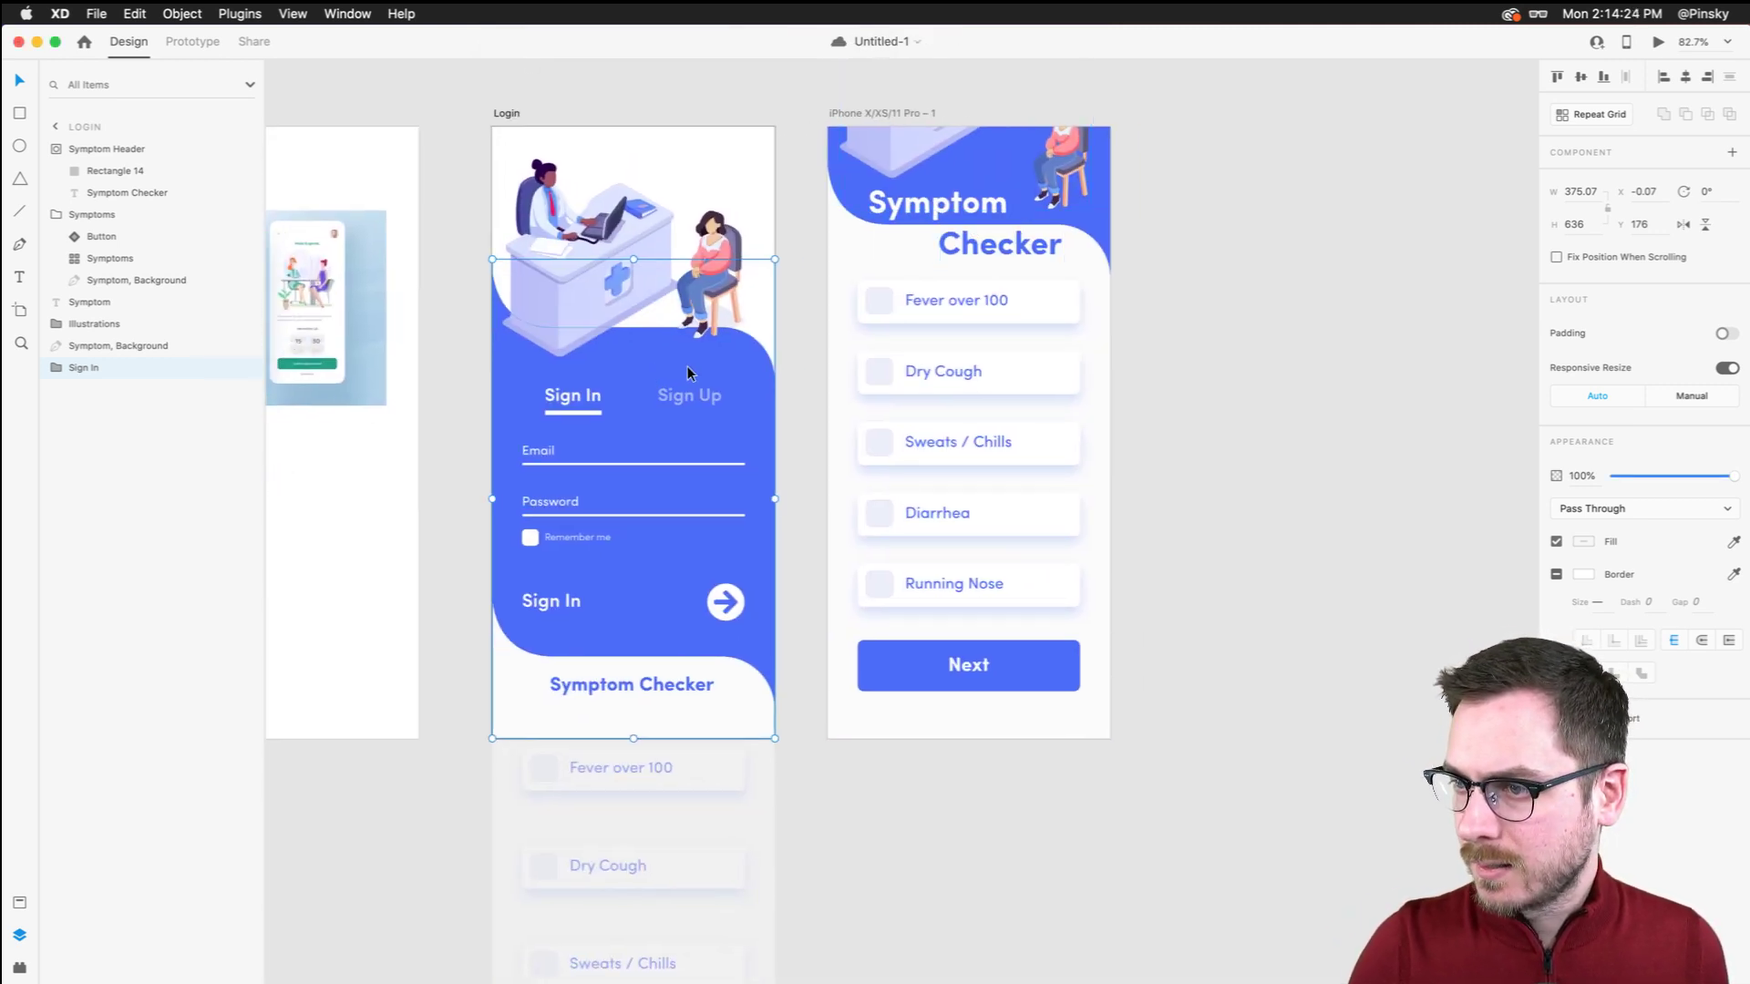
# Select the Background shape inside the iPhone artboard's Sign In group and hide the Symptoms group covering it
pyautogui.click(1015, 313)
pyautogui.hscroll(3, 939, 316)
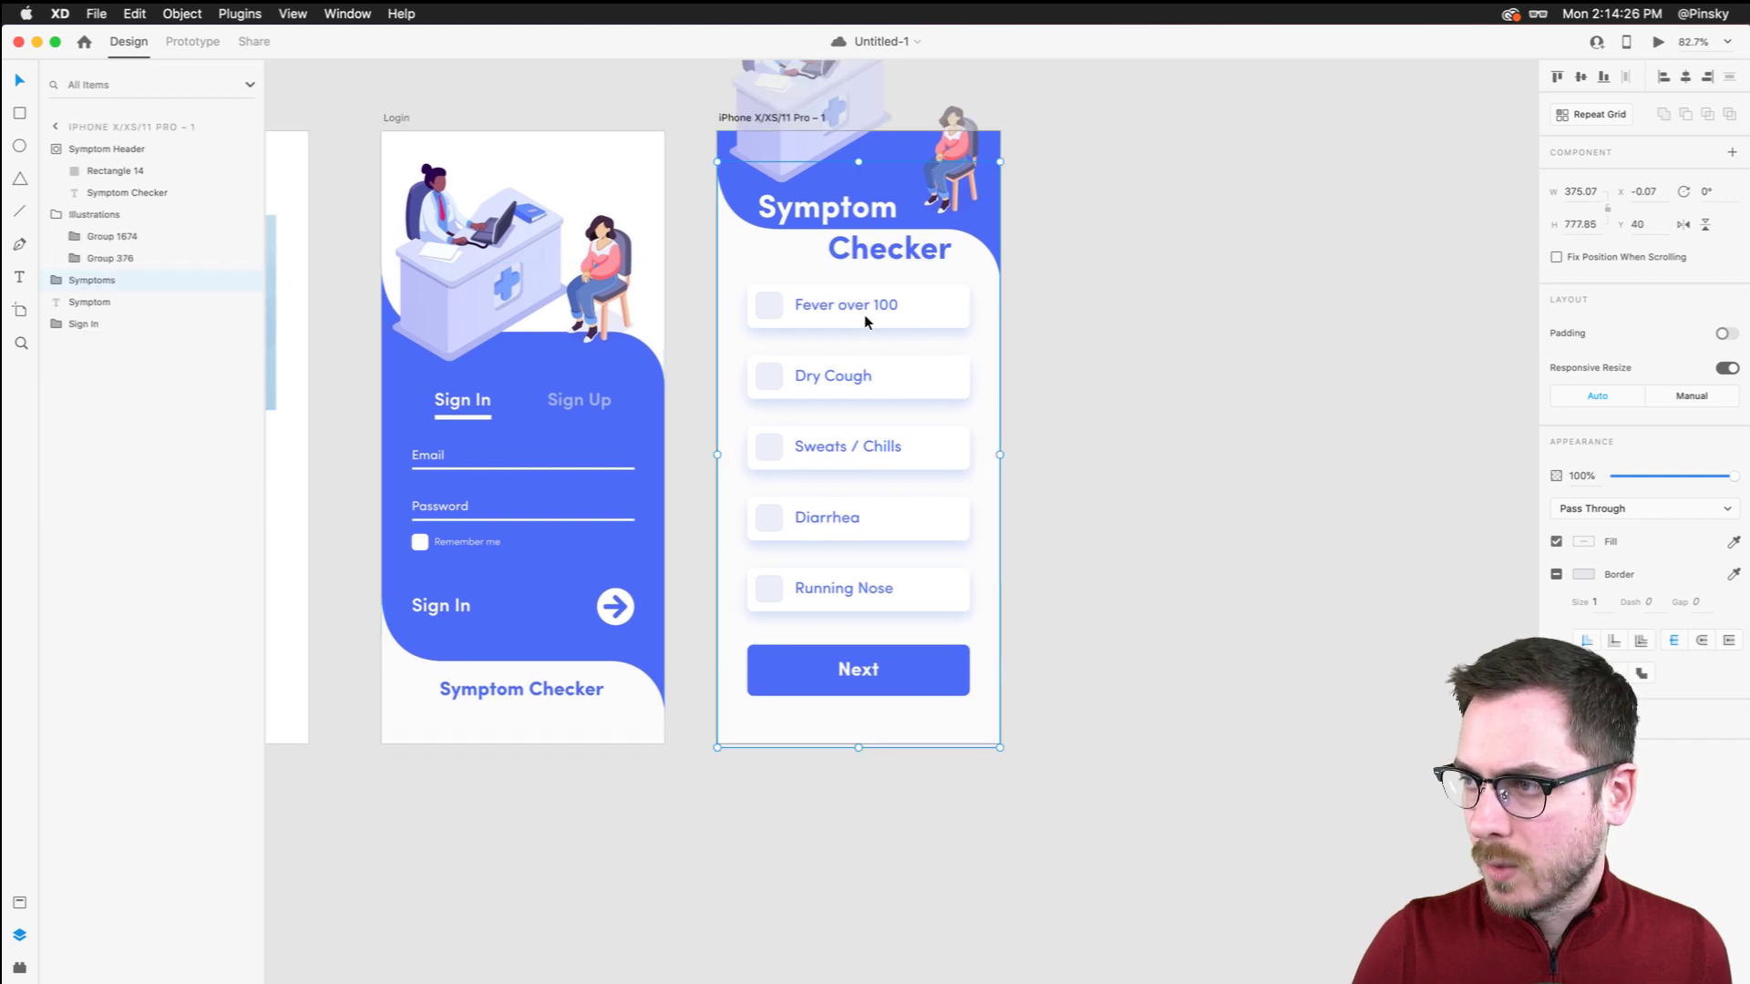
pyautogui.click(57, 325)
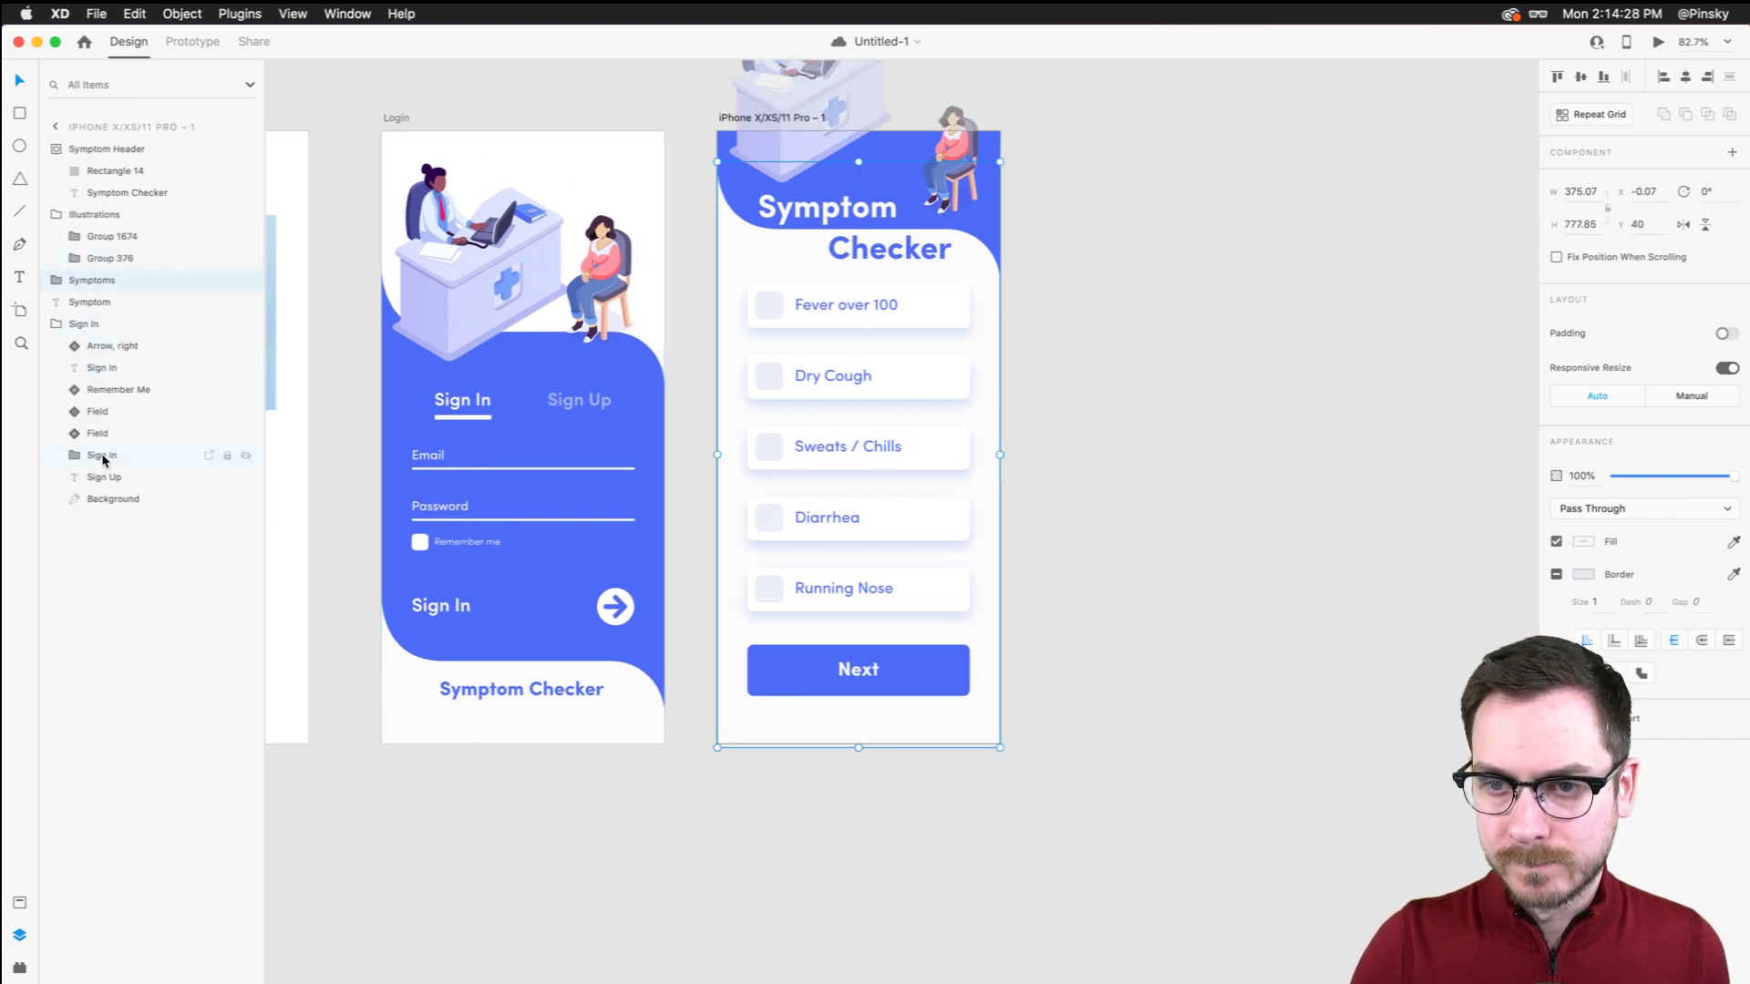
pyautogui.click(100, 499)
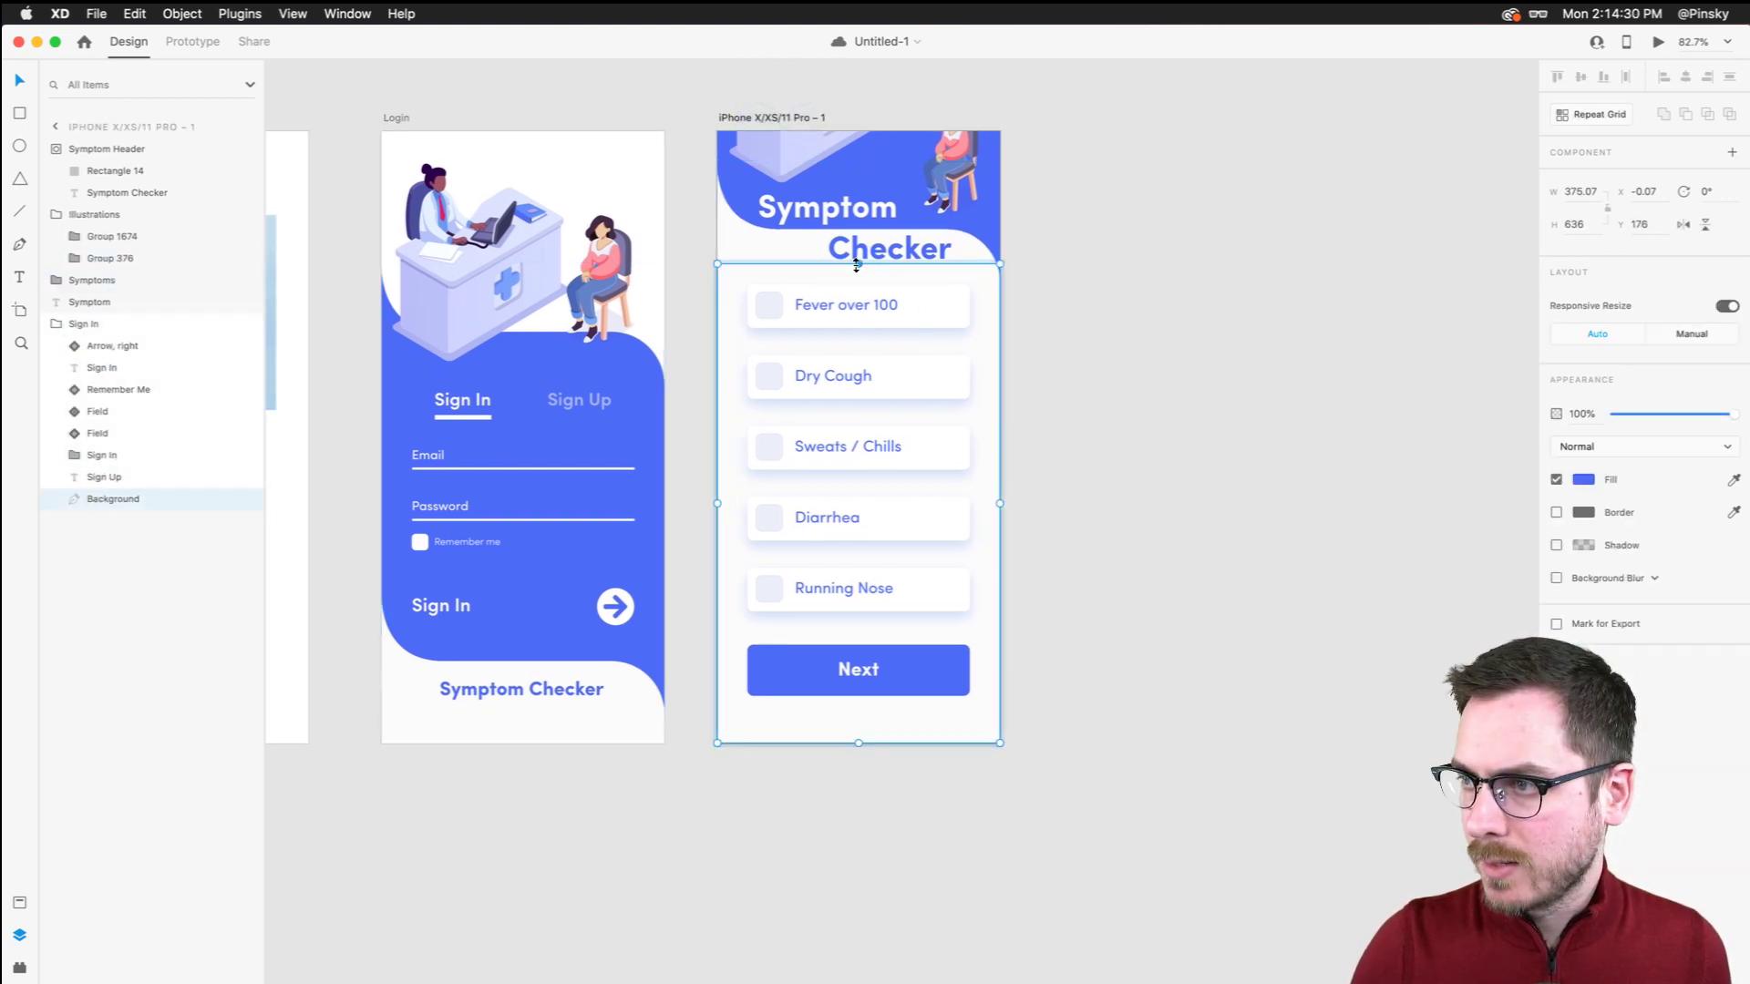
pyautogui.moveTo(857, 205); pyautogui.dragTo(856, 406)
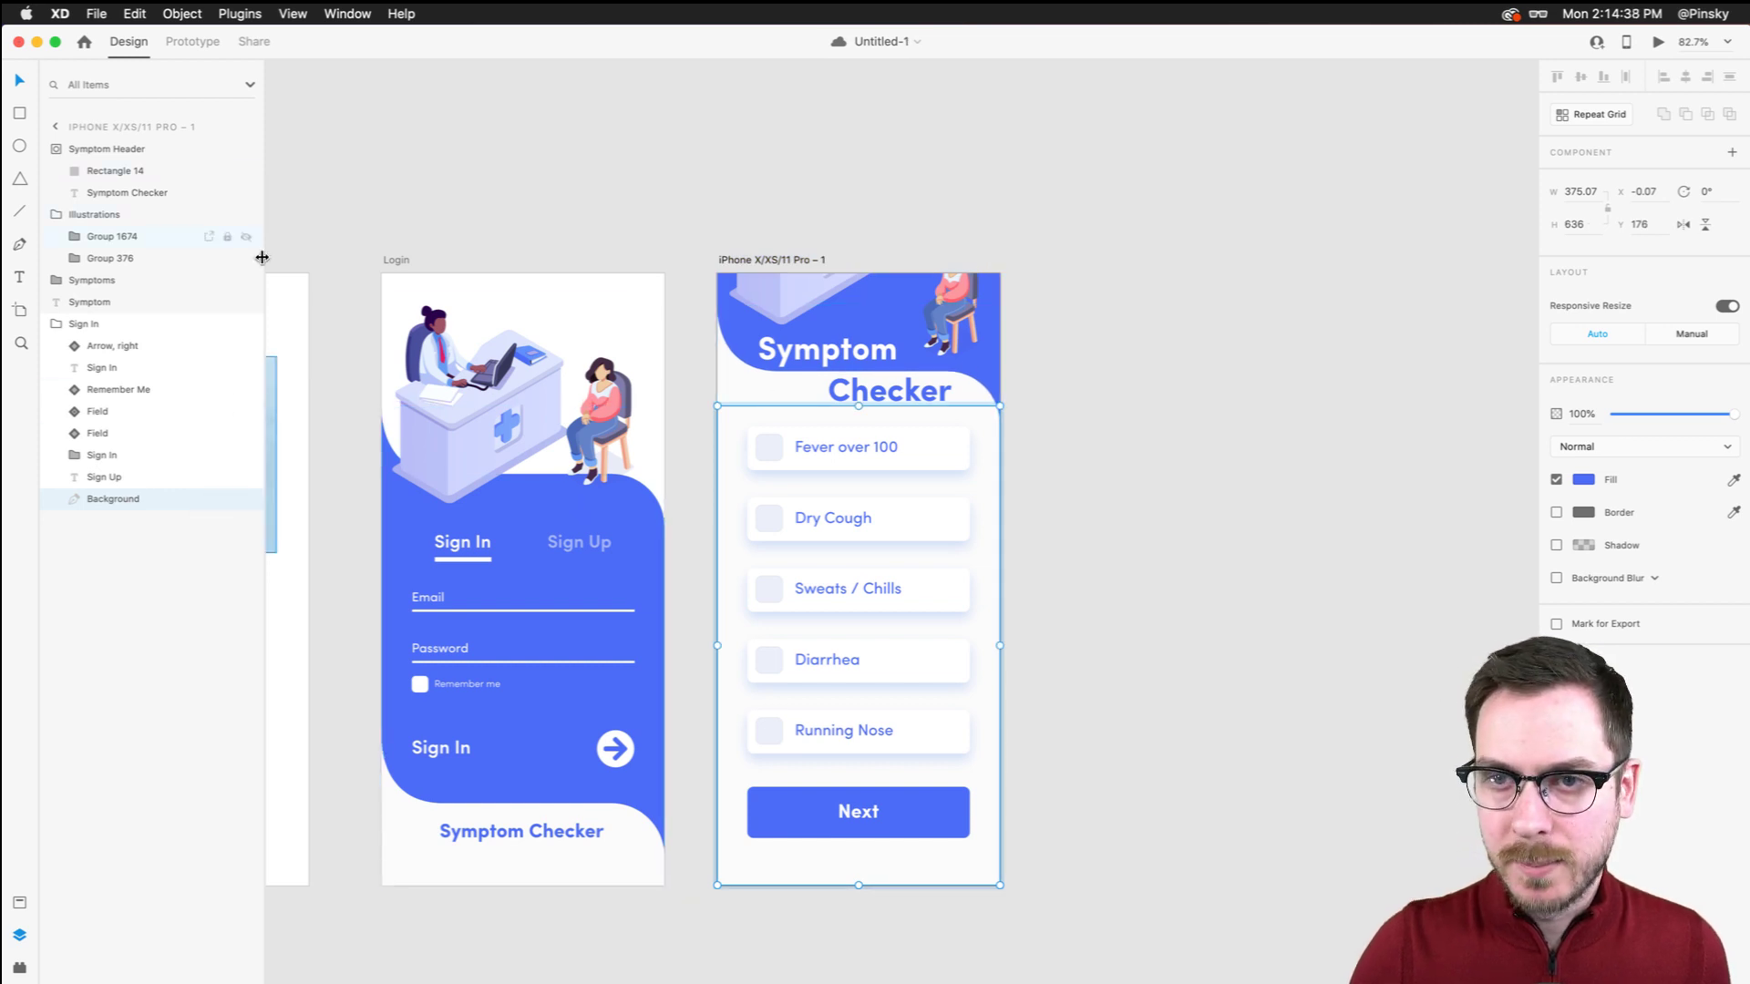
pyautogui.click(246, 282)
# Move the Background shape's upper curve points above the iPhone artboard, stretching the shape to a height of about 977.73
pyautogui.doubleClick(901, 476)
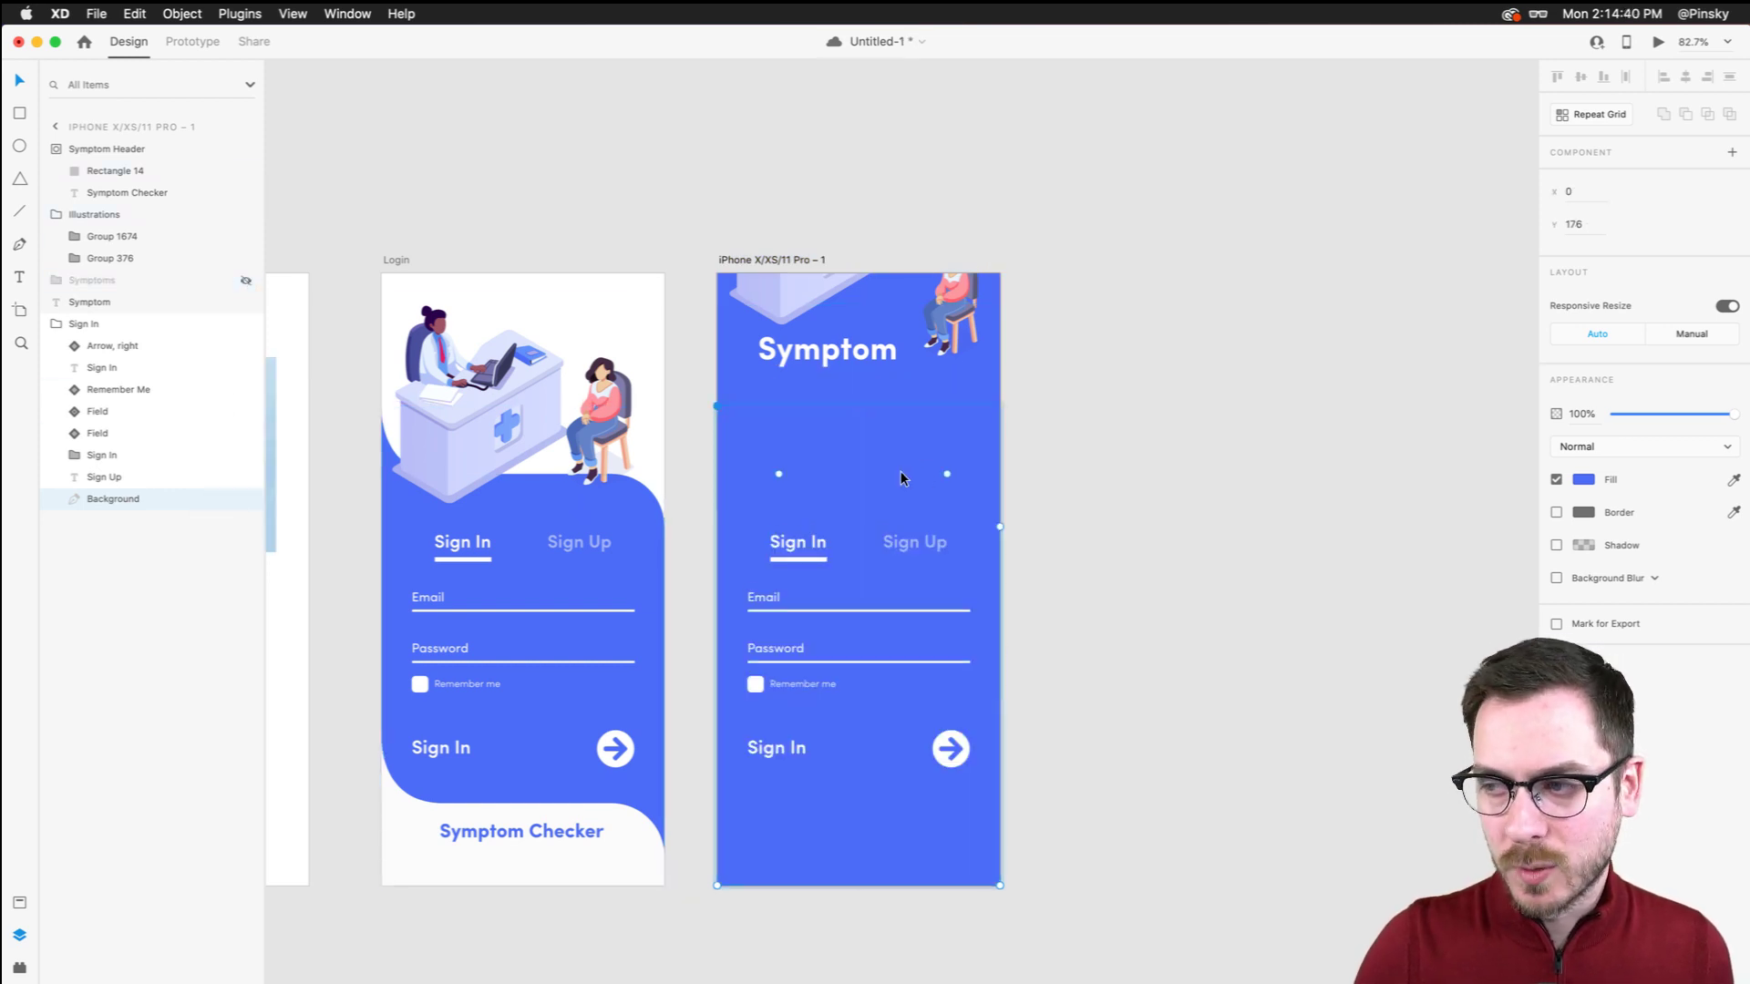
pyautogui.moveTo(699, 383); pyautogui.dragTo(1000, 271)
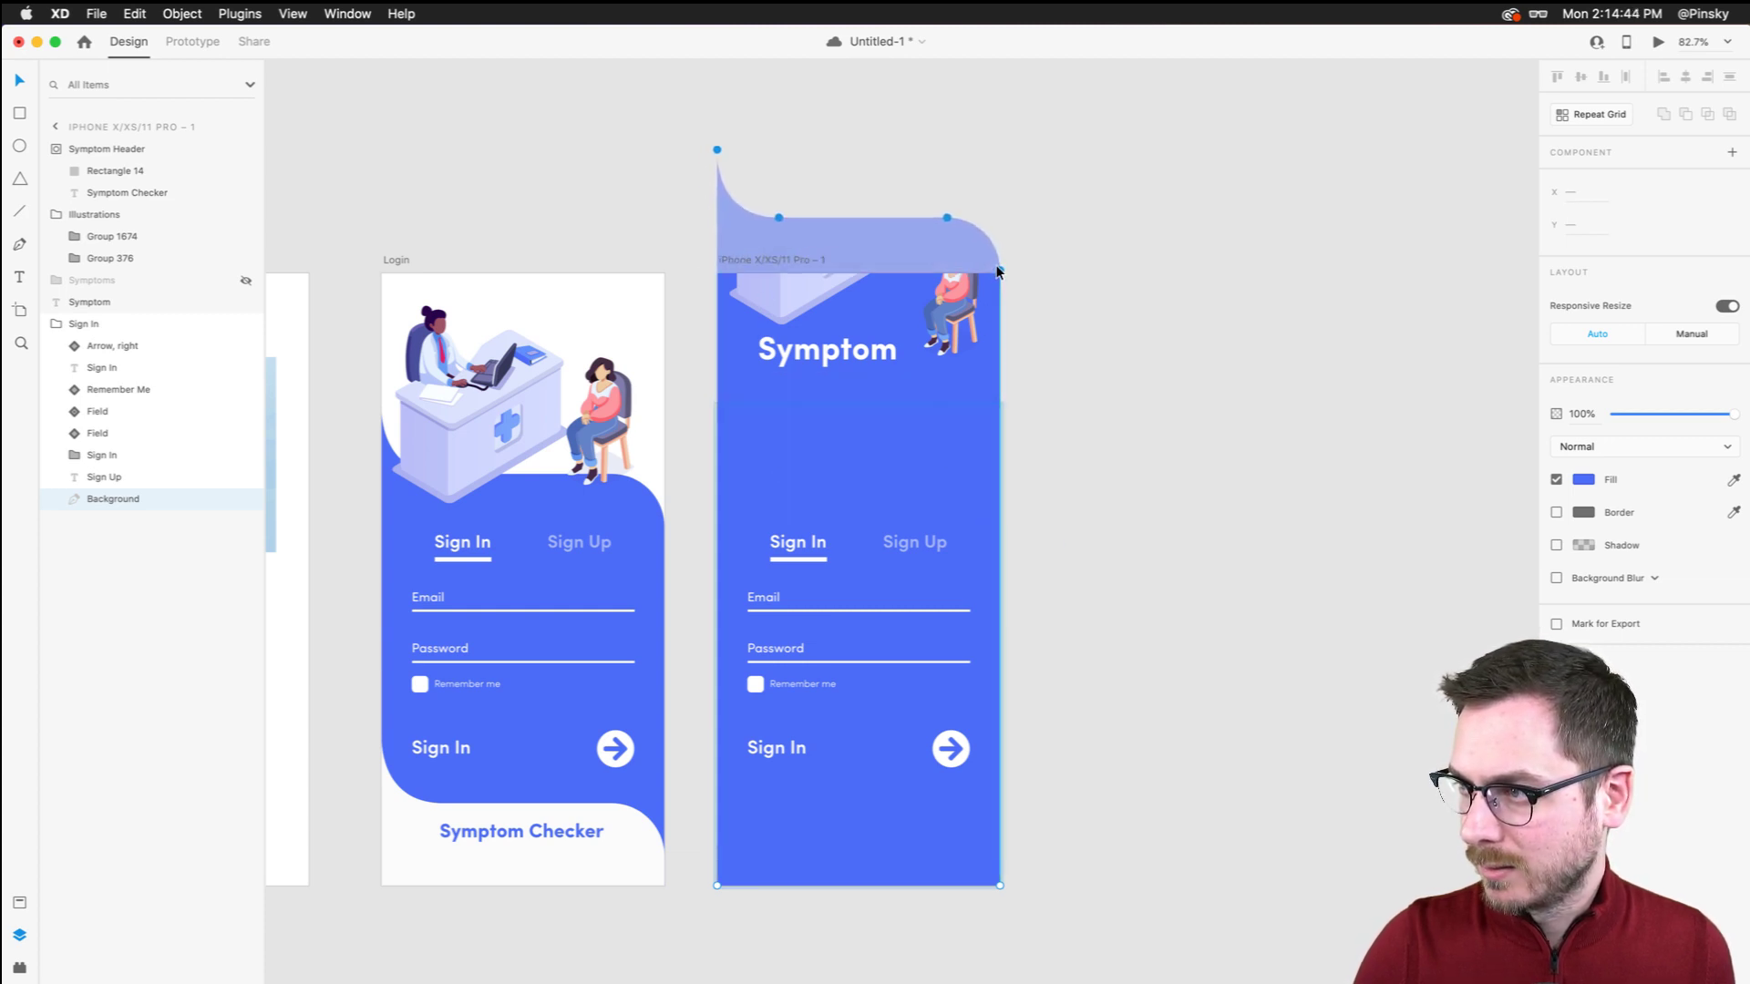
pyautogui.press('Escape')
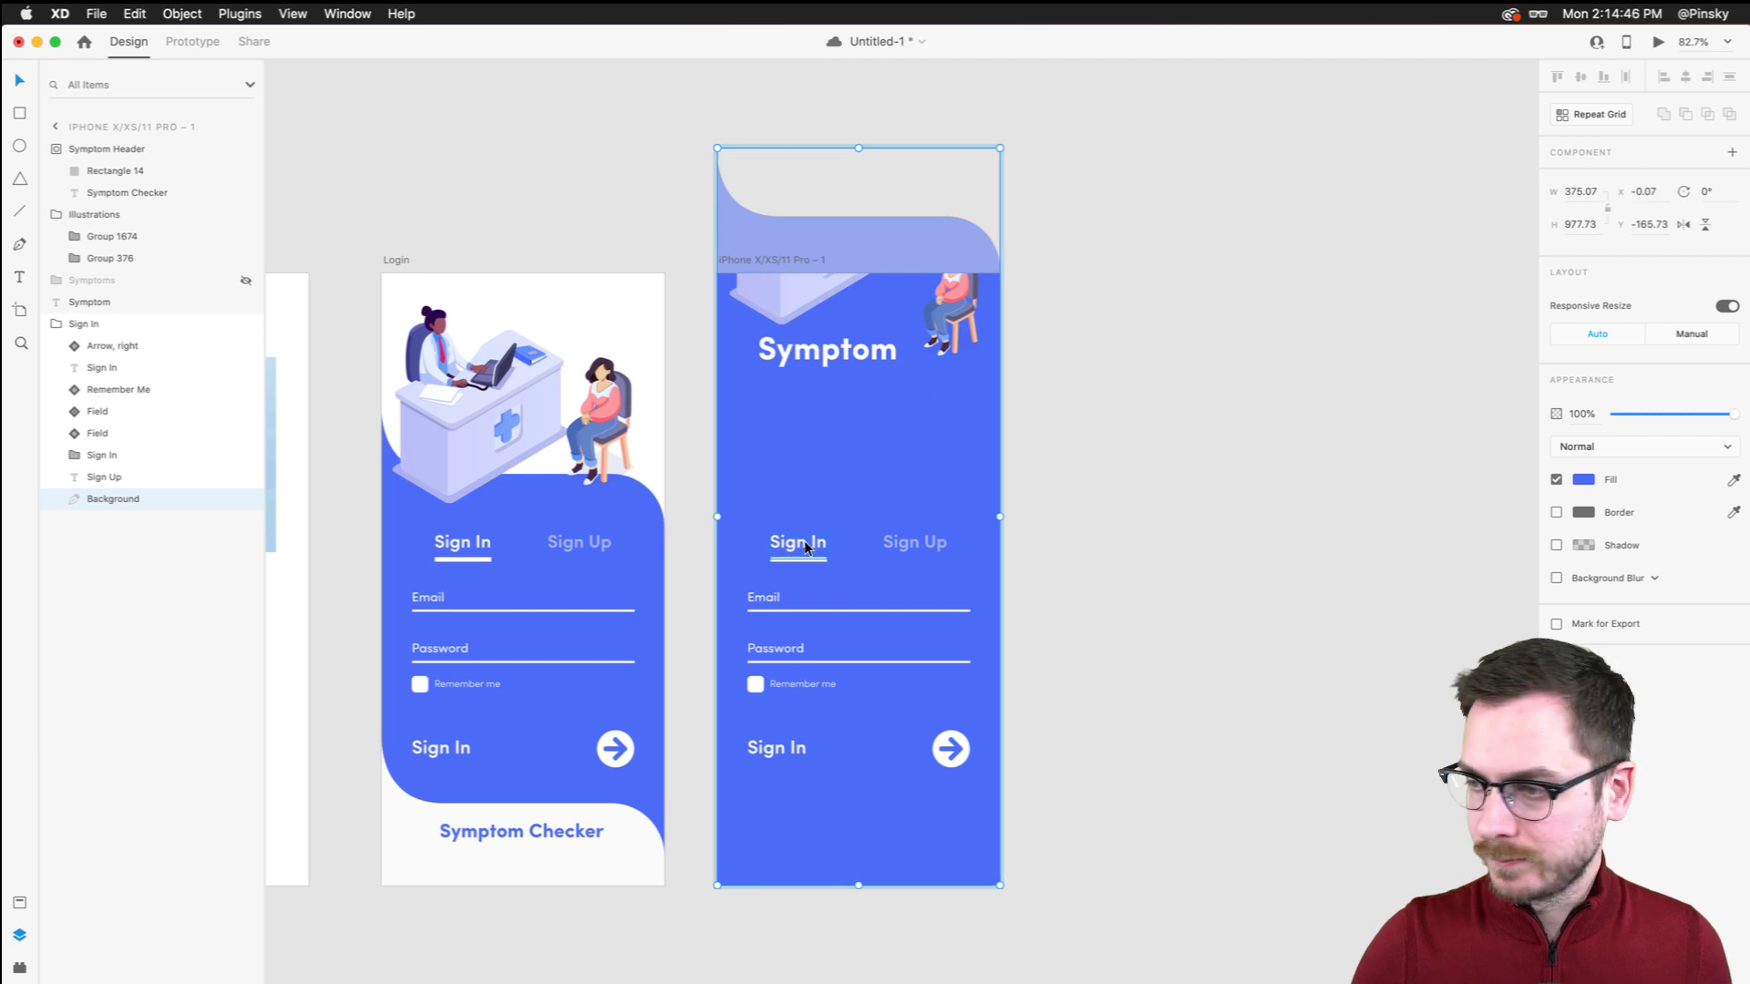
# Move the Sign In and Sign Up tabs and the Email and Password fields higher on the iPhone artboard, and unhide the Symptoms group
pyautogui.click(804, 540)
pyautogui.keyDown('shift'); pyautogui.click(915, 541); pyautogui.keyUp('shift')
pyautogui.moveTo(909, 534); pyautogui.dragTo(910, 493)
pyautogui.moveTo(763, 594); pyautogui.dragTo(768, 550)
pyautogui.moveTo(775, 642)
pyautogui.mouseDown()
pyautogui.moveTo(775, 602)
pyautogui.moveTo(769, 622)
pyautogui.mouseUp()
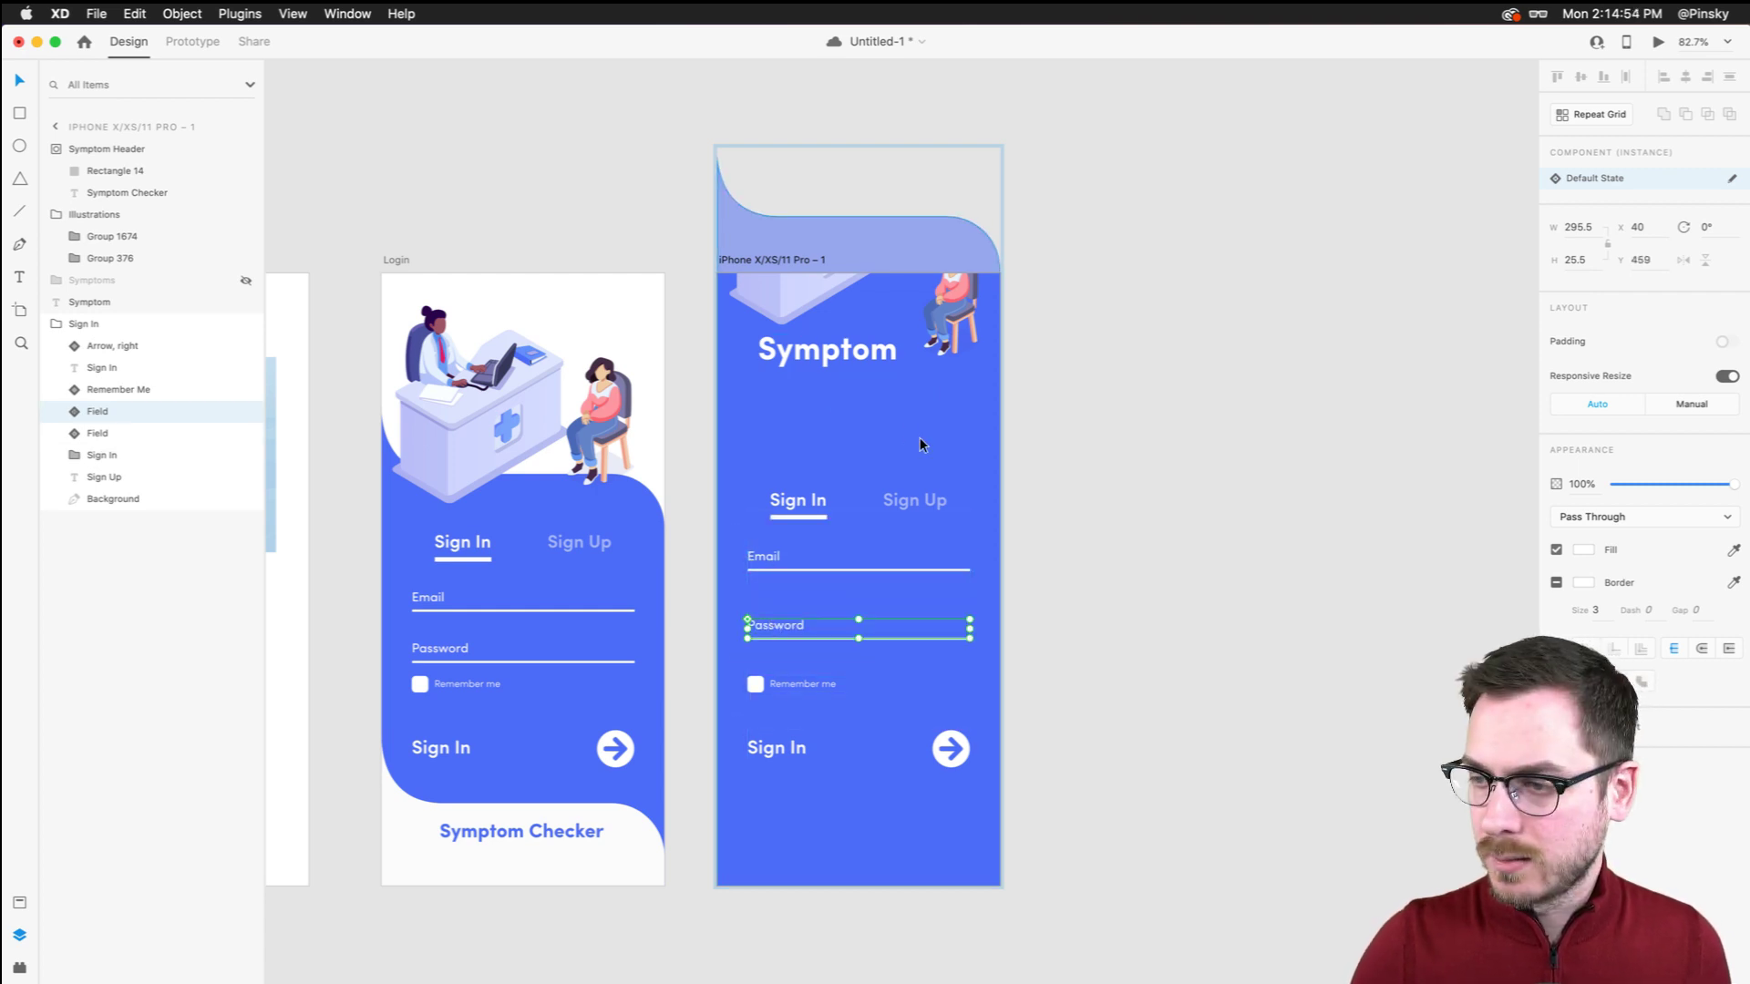
pyautogui.click(246, 280)
# Preview the prototype from the Login artboard, swiping the Symptom Checker panel up and down repeatedly to check the transition, and close the preview
pyautogui.click(443, 510)
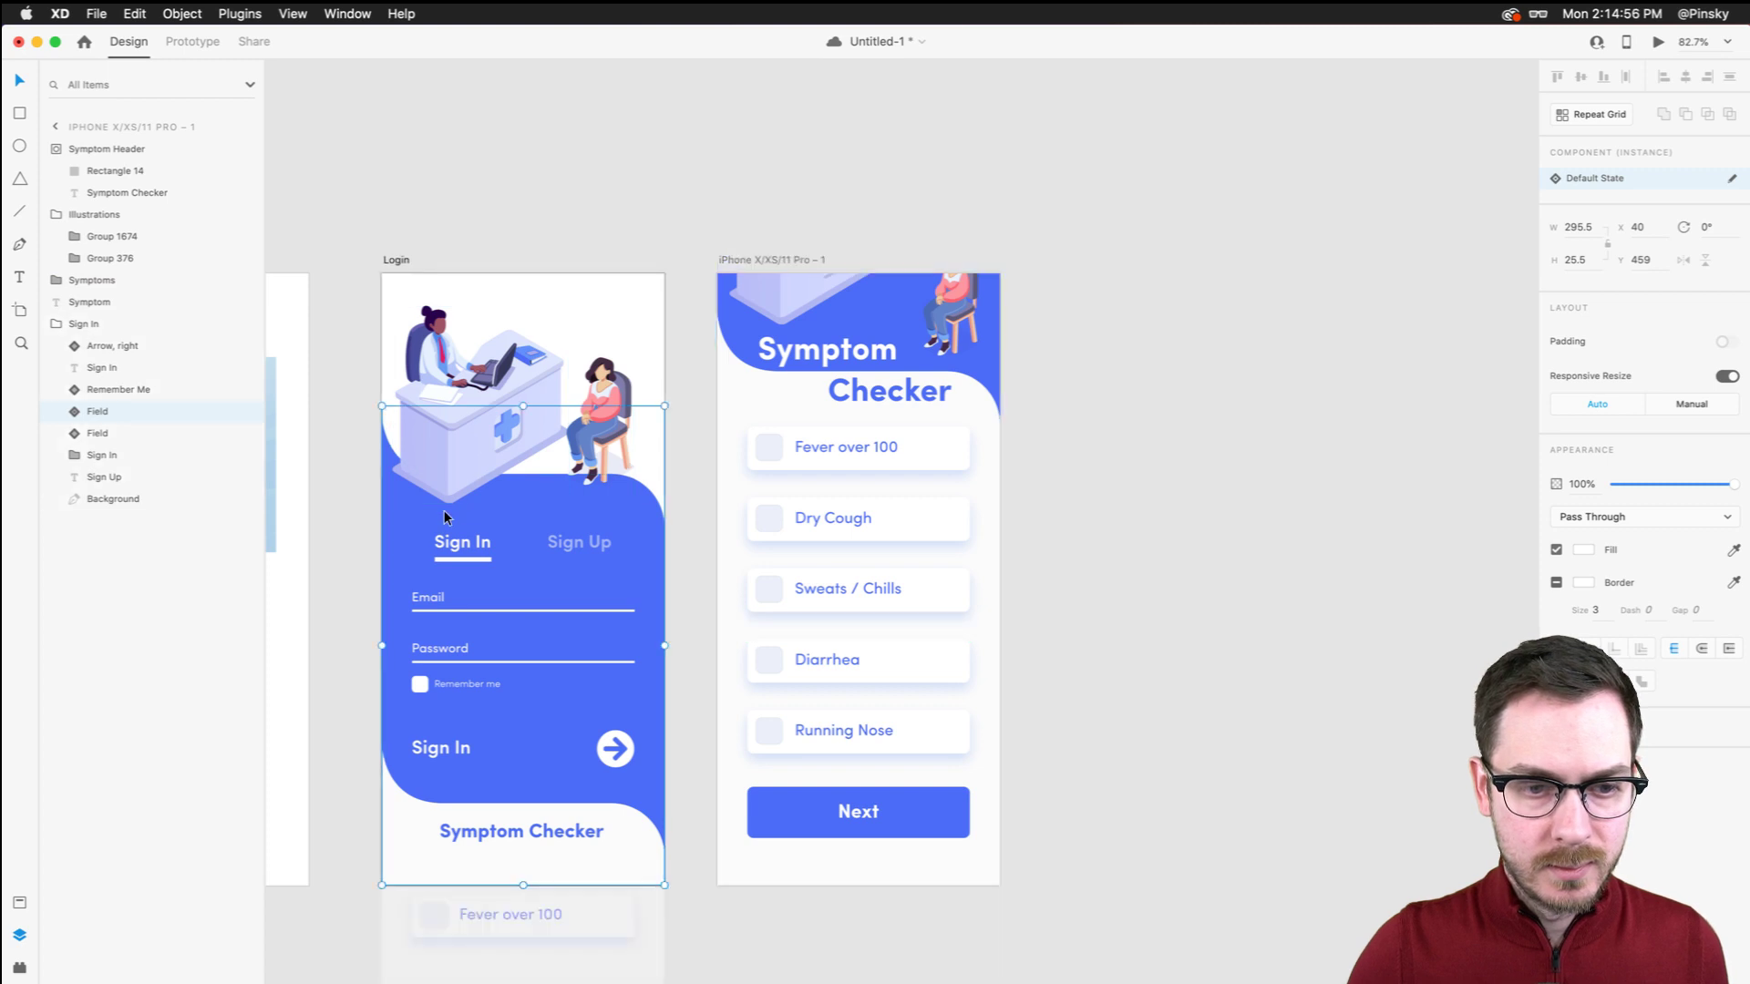
pyautogui.click(1659, 42)
pyautogui.scroll(-2, 729, 747)
pyautogui.scroll(-10, 727, 450)
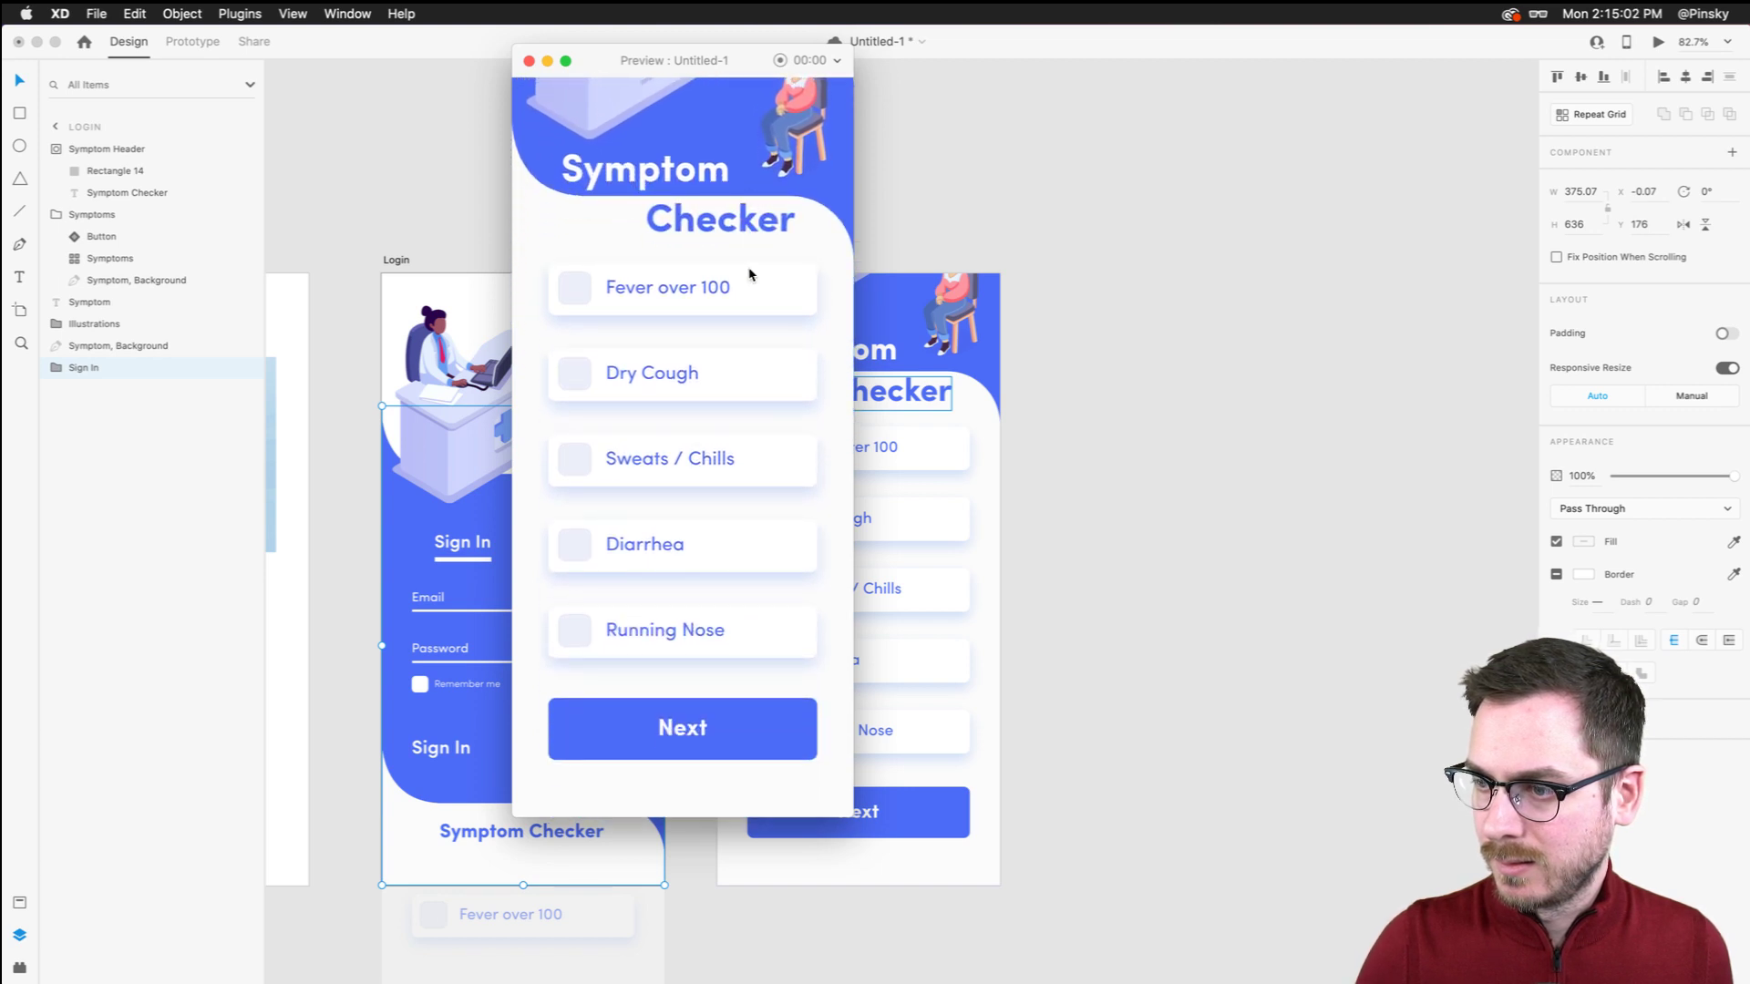
pyautogui.scroll(8, 750, 274)
pyautogui.scroll(-5, 719, 572)
pyautogui.scroll(-4, 724, 368)
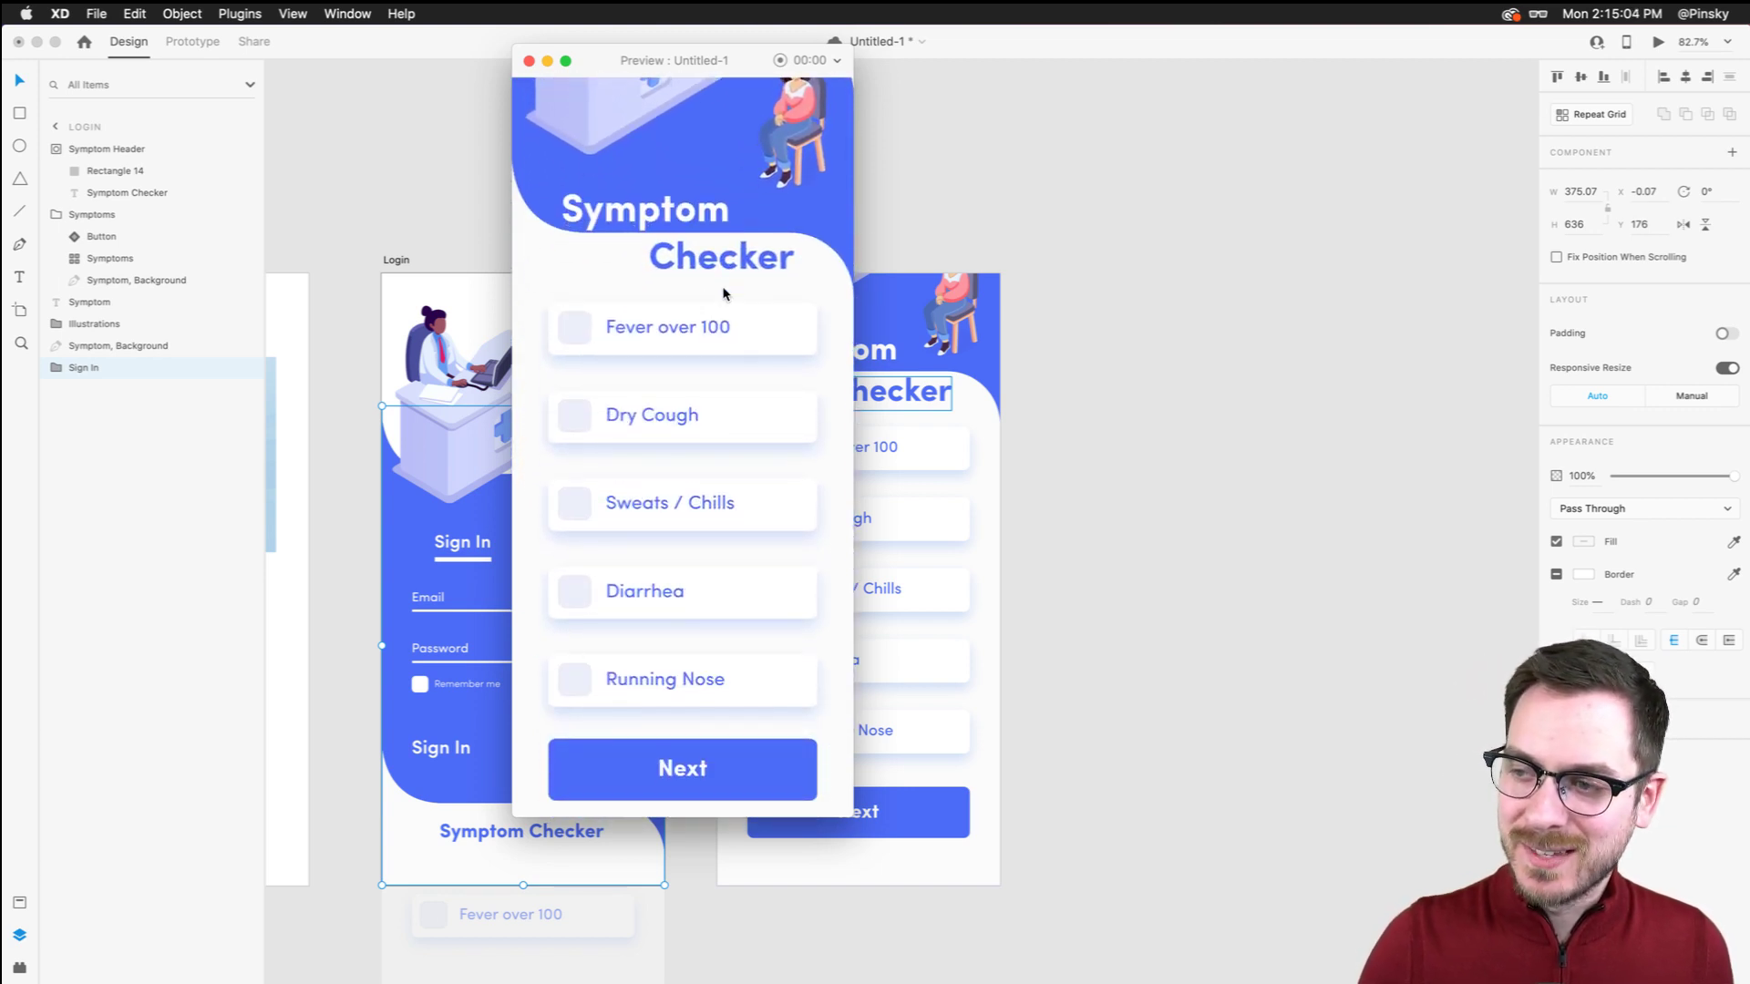
pyautogui.scroll(6, 720, 315)
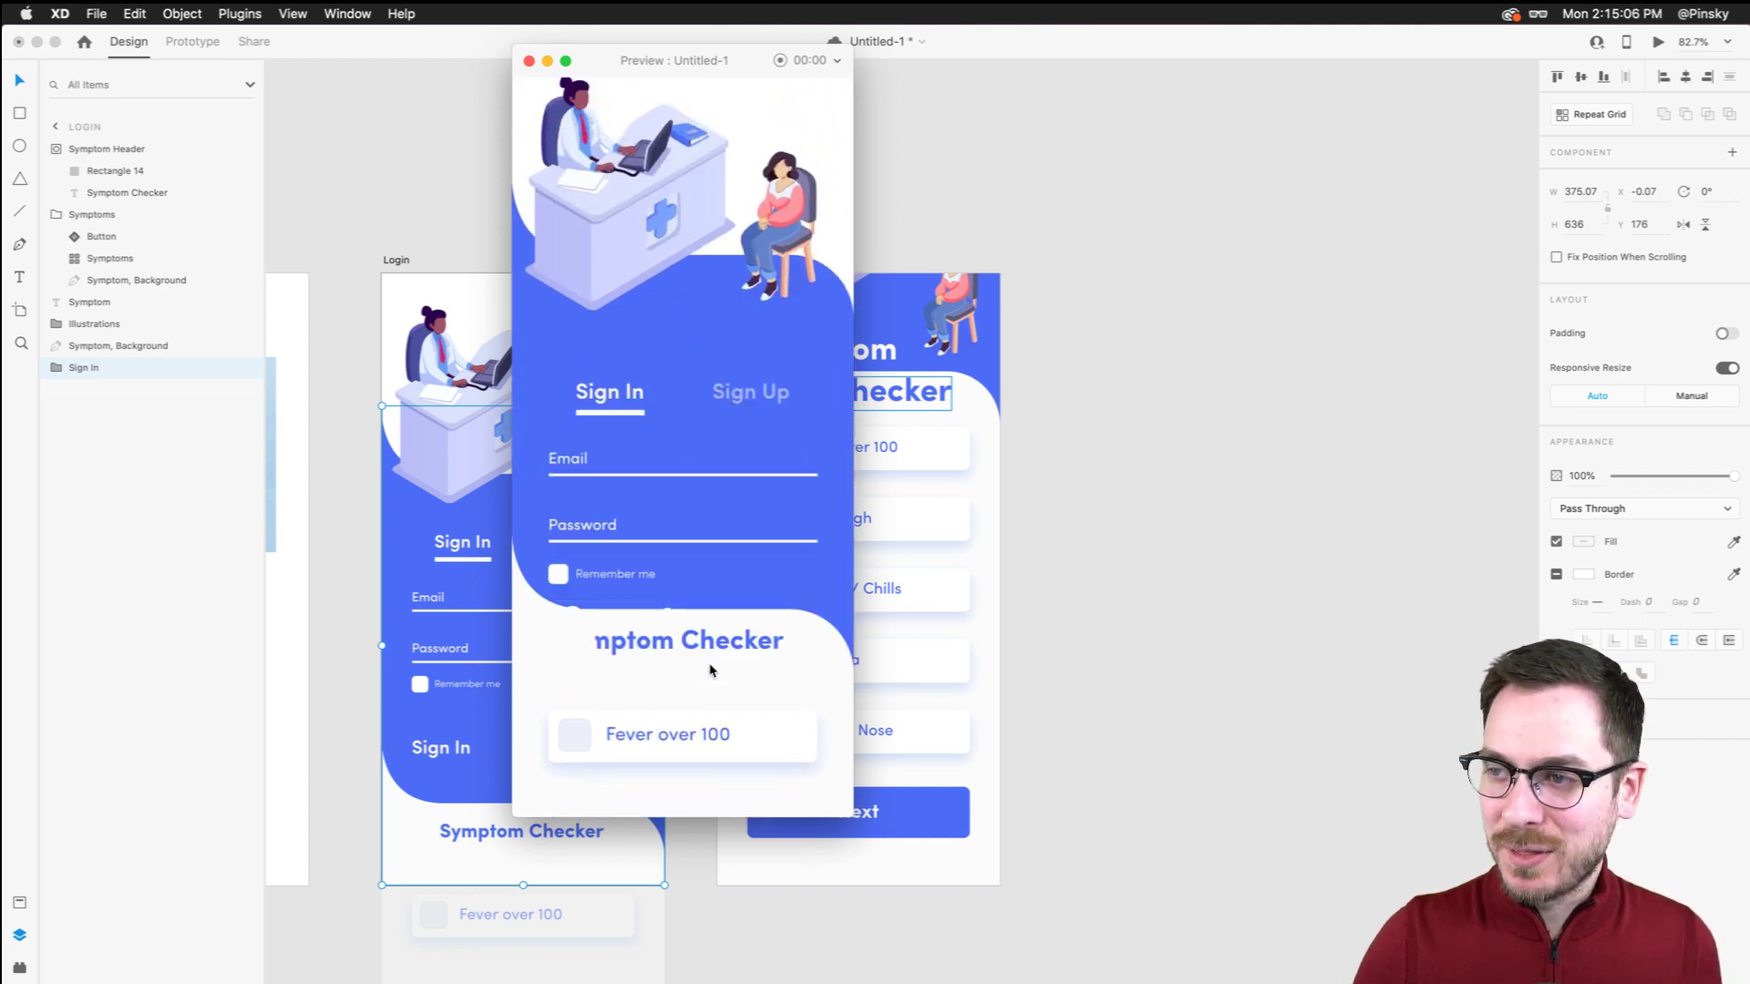
pyautogui.scroll(-5, 709, 312)
pyautogui.scroll(-2, 709, 313)
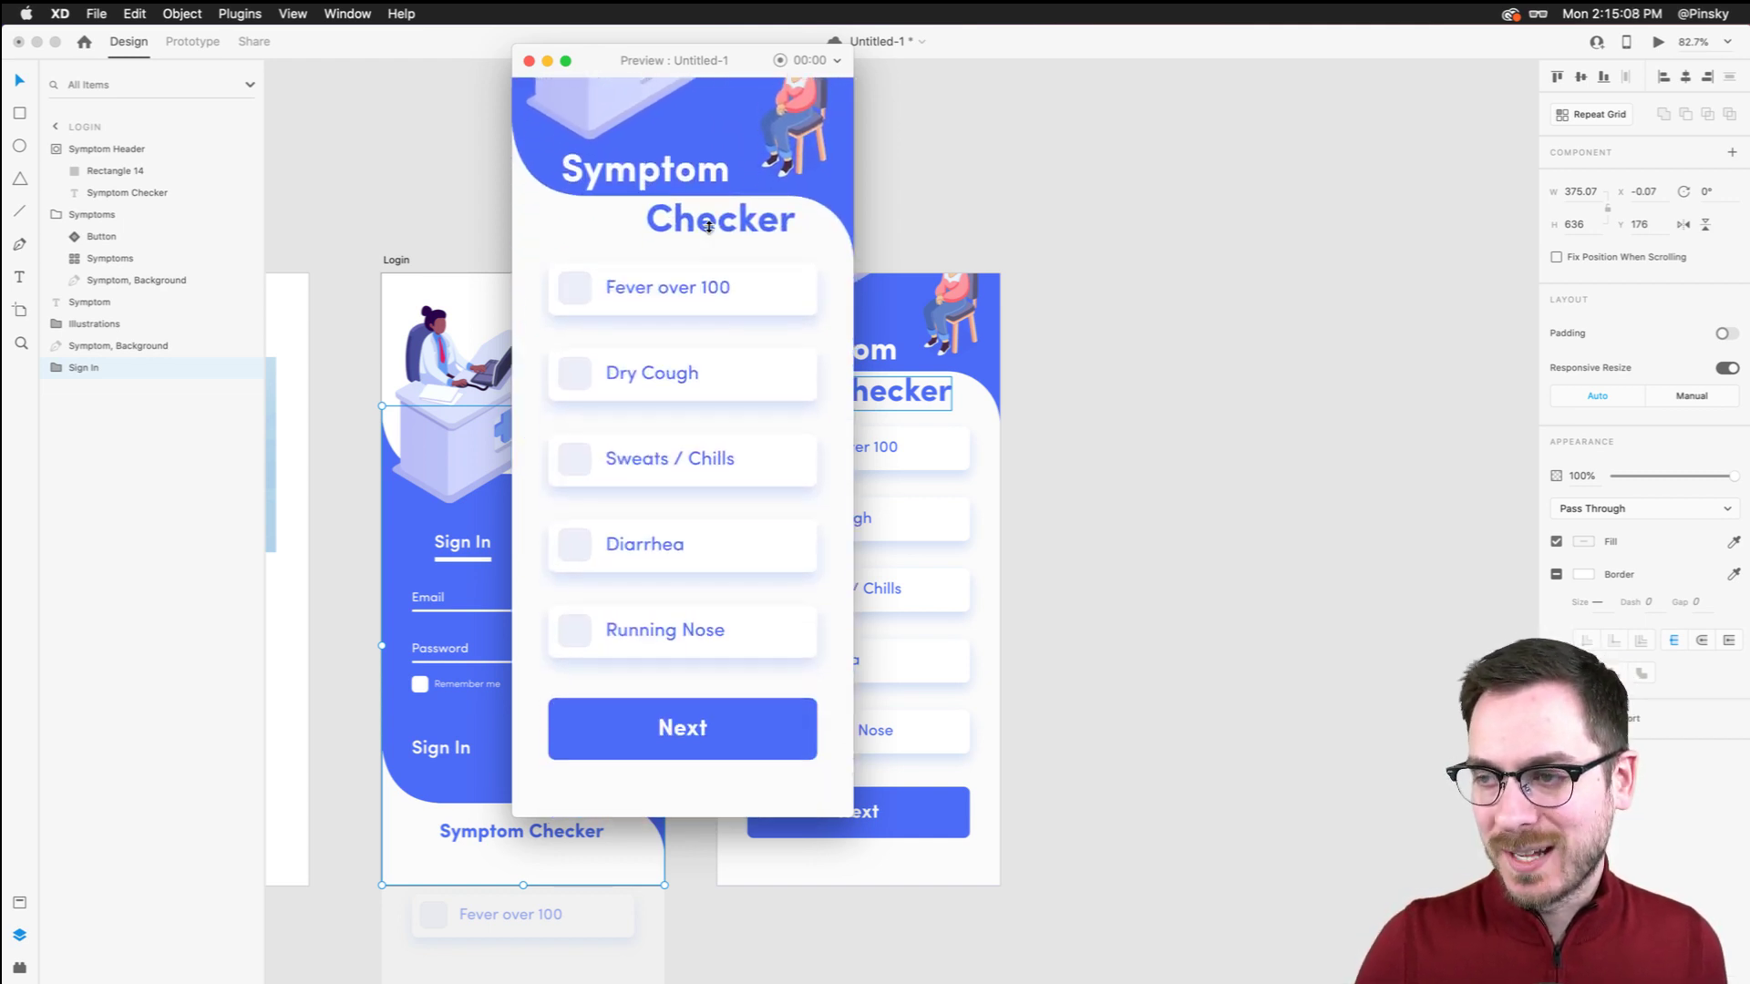
pyautogui.scroll(7, 718, 483)
pyautogui.scroll(-5, 680, 773)
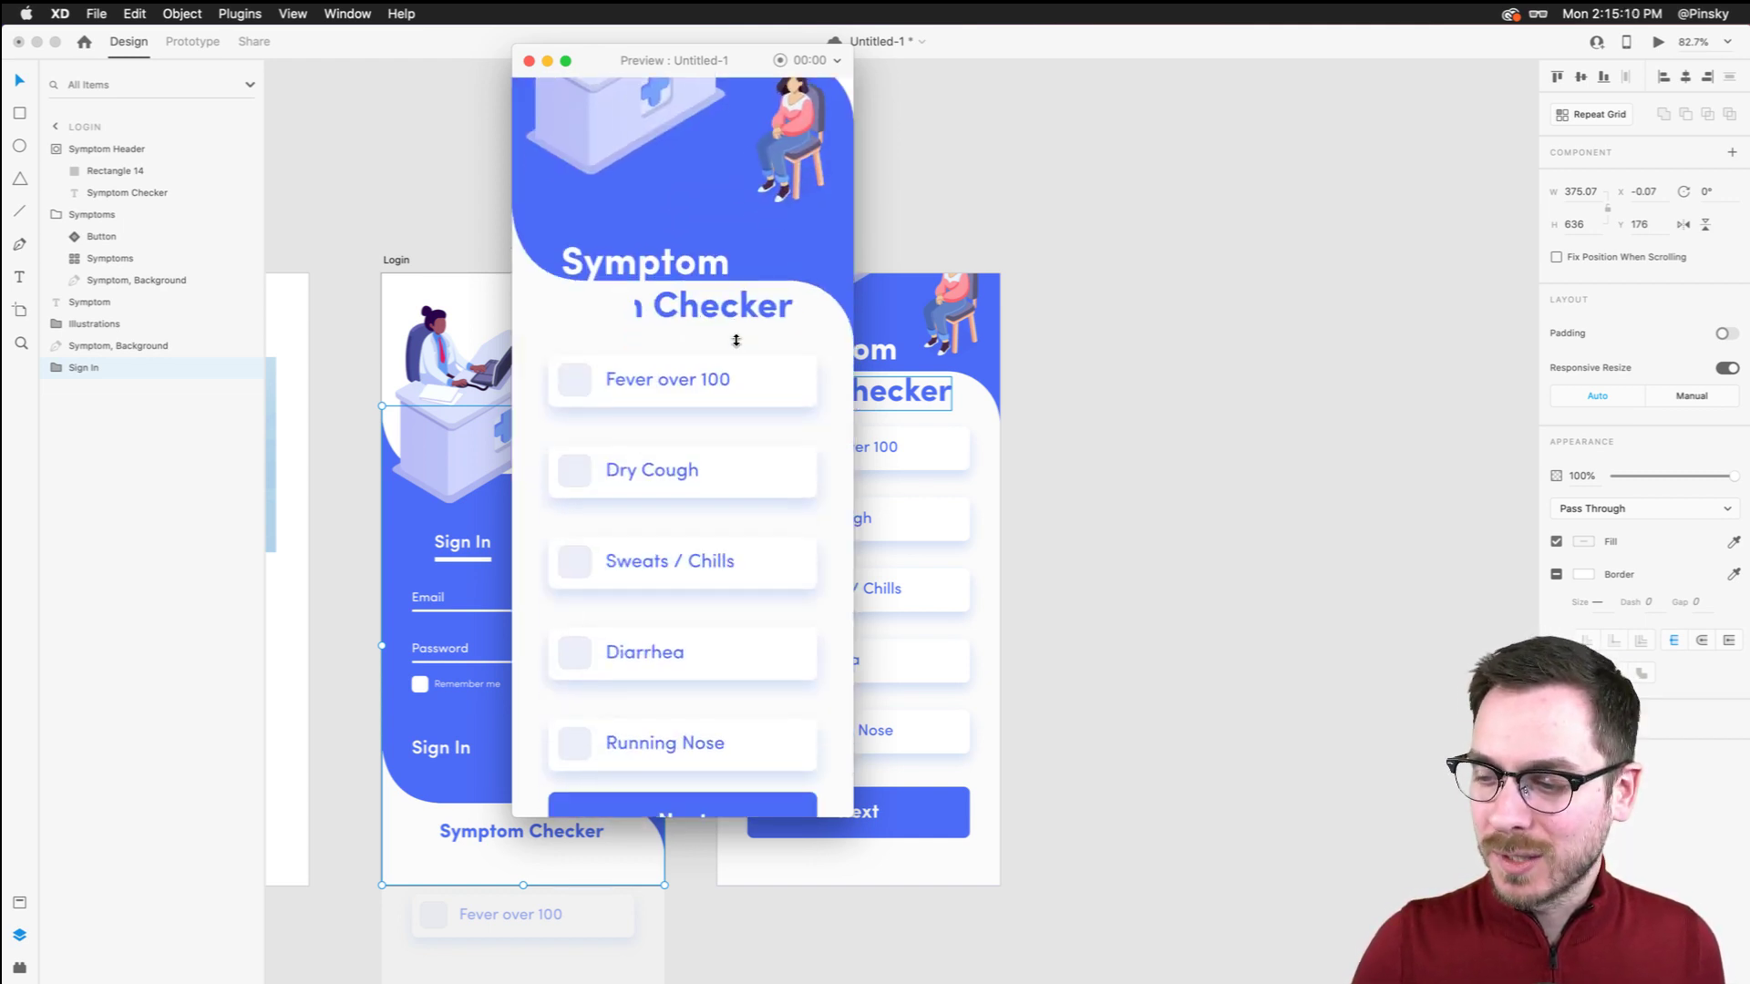
pyautogui.scroll(6, 720, 583)
pyautogui.moveTo(720, 743); pyautogui.dragTo(707, 243)
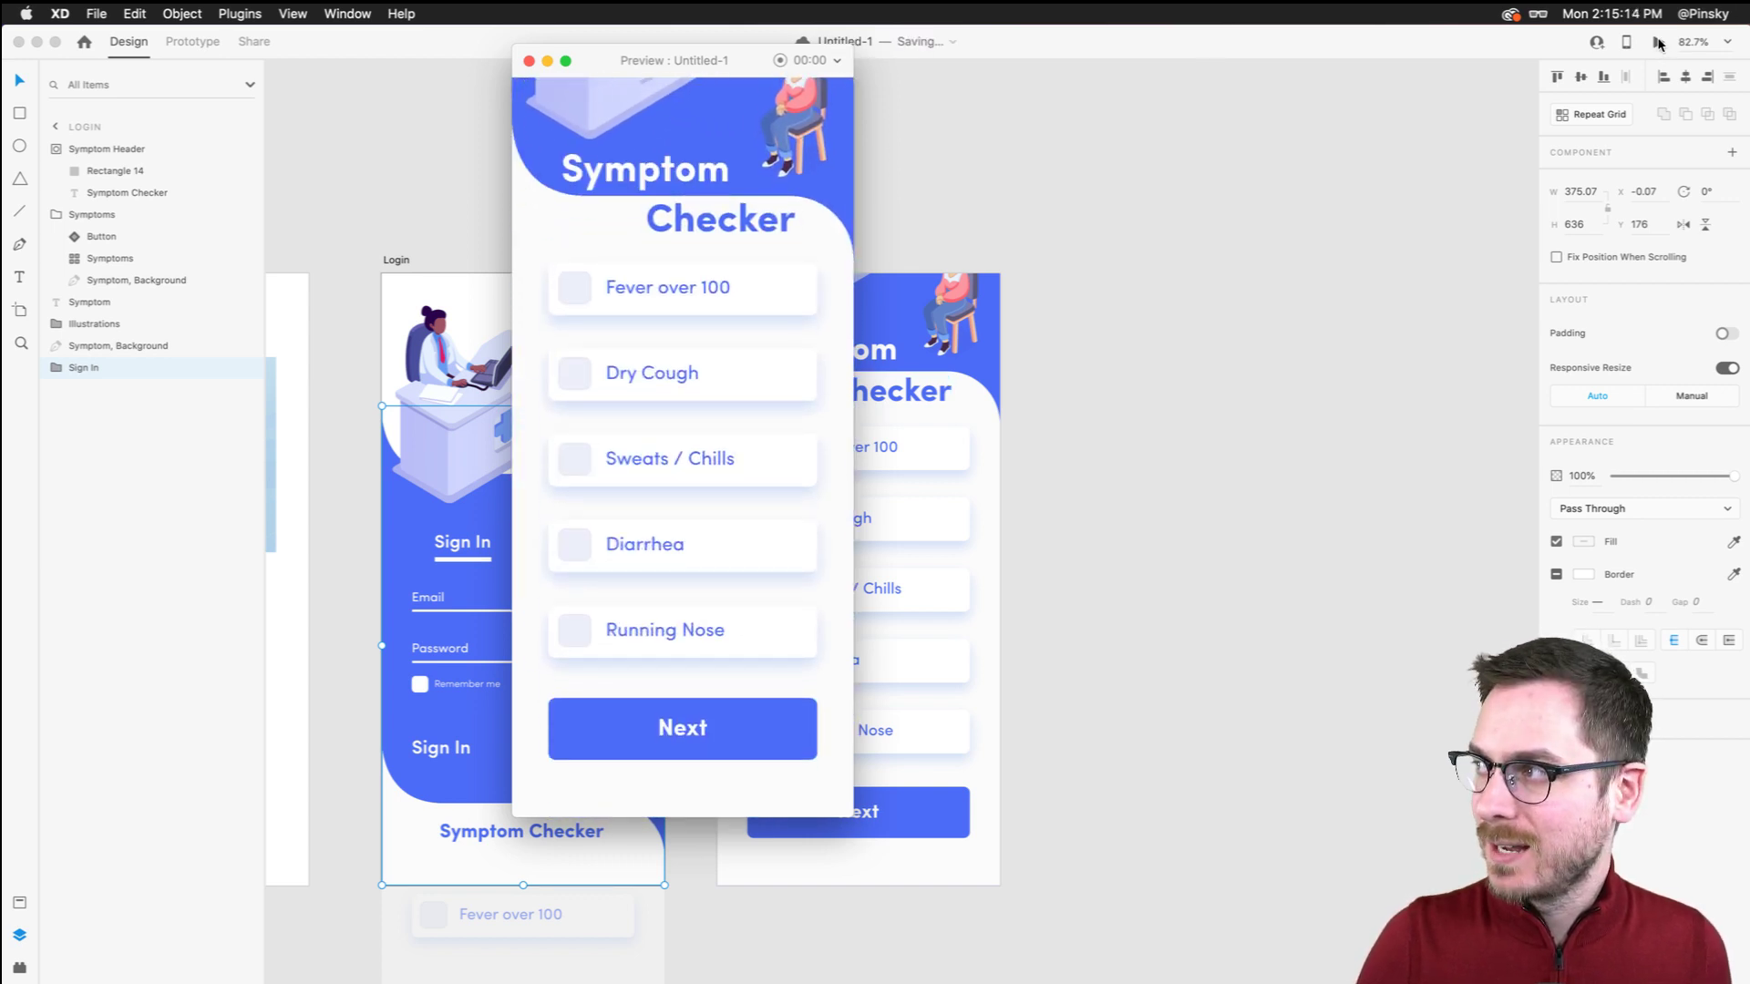
pyautogui.scroll(6, 707, 241)
pyautogui.scroll(-5, 705, 743)
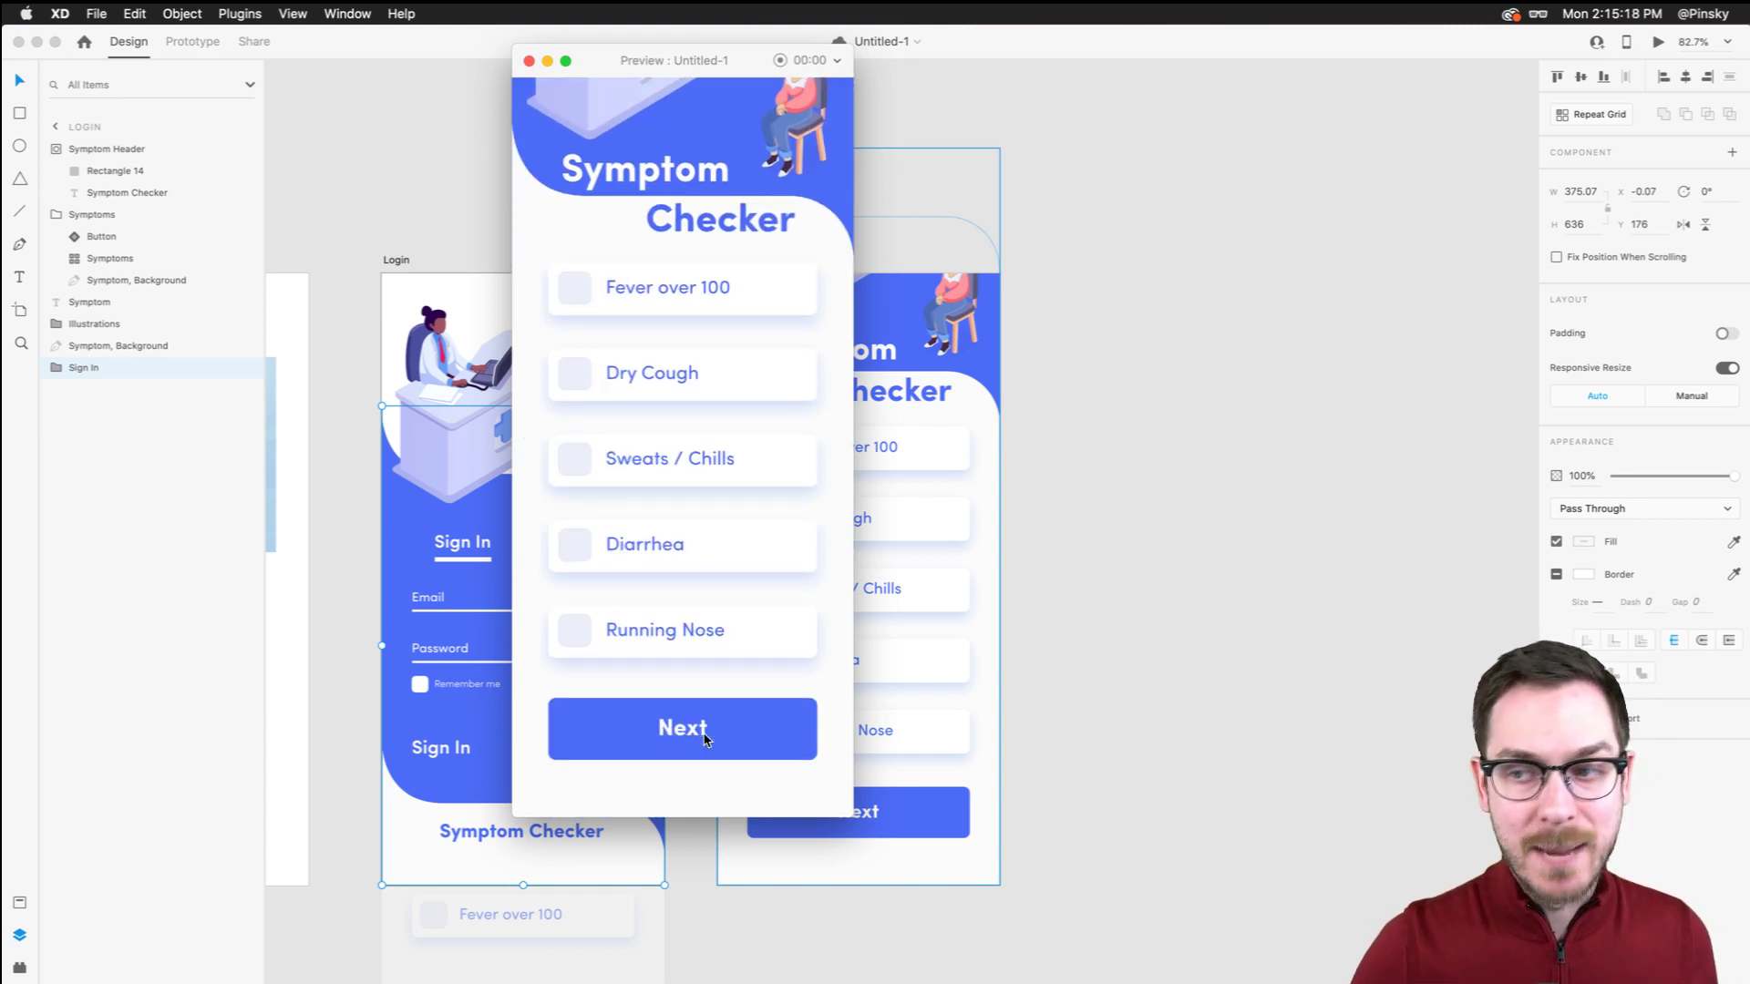
pyautogui.scroll(5, 705, 740)
pyautogui.scroll(-5, 707, 766)
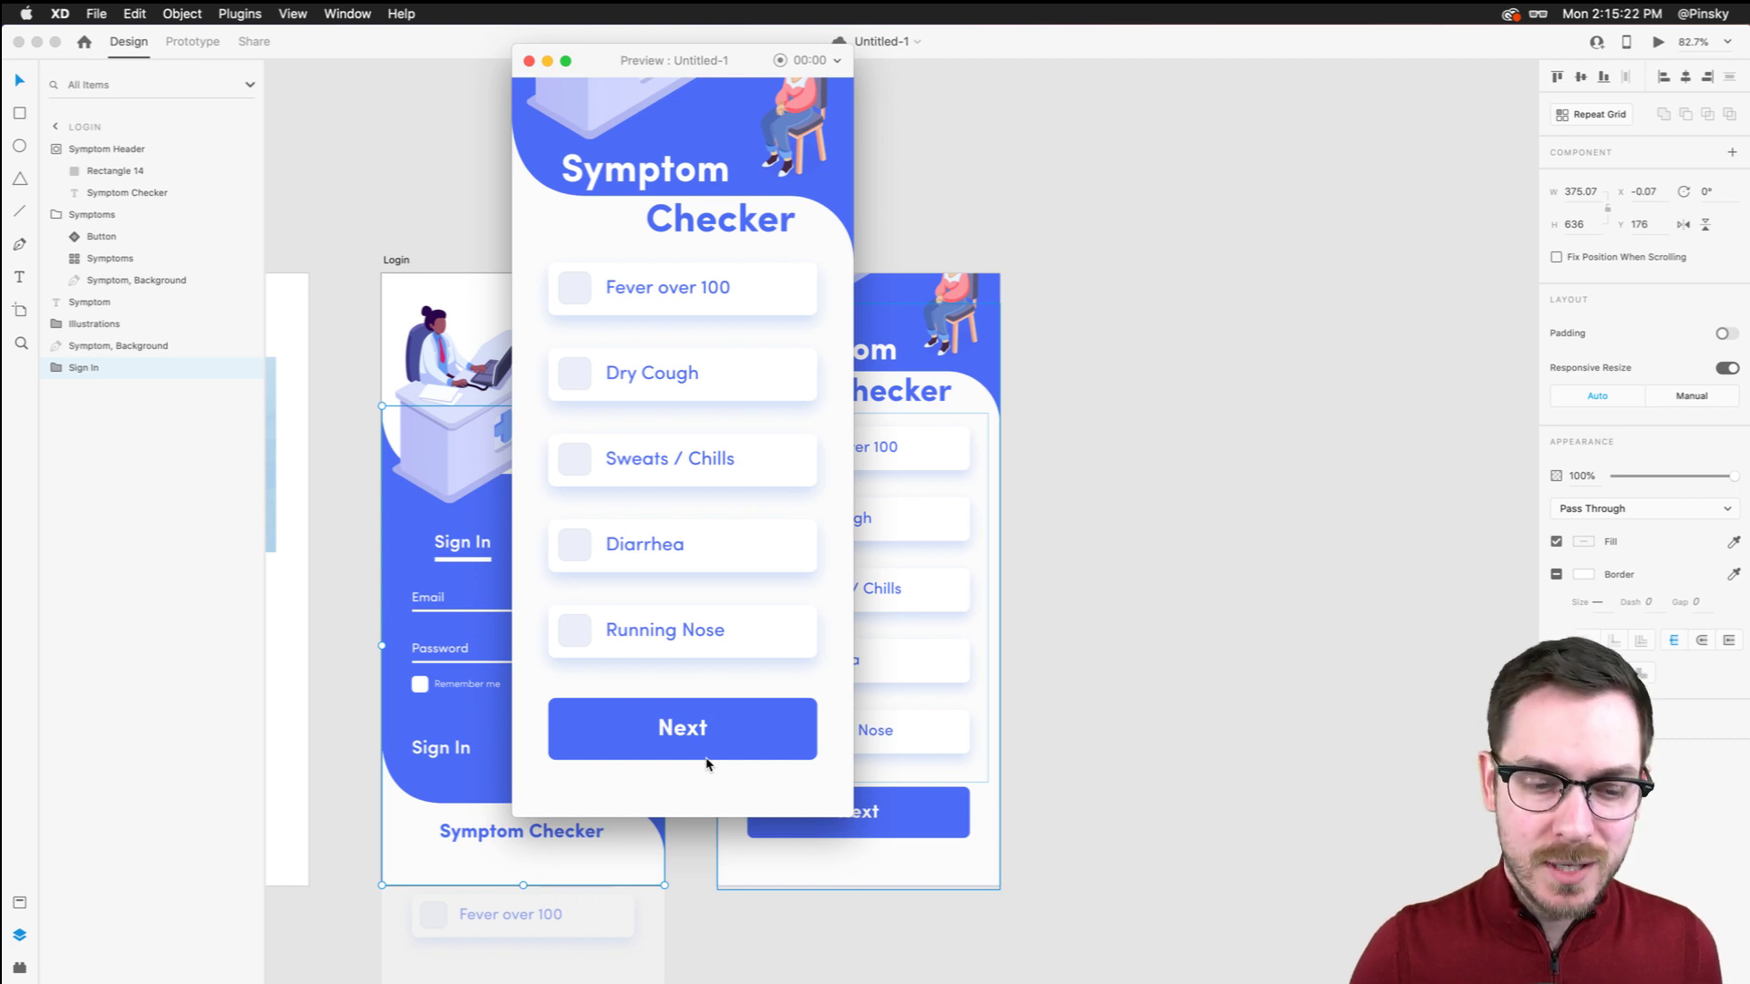
pyautogui.scroll(5, 707, 762)
pyautogui.scroll(-5, 722, 753)
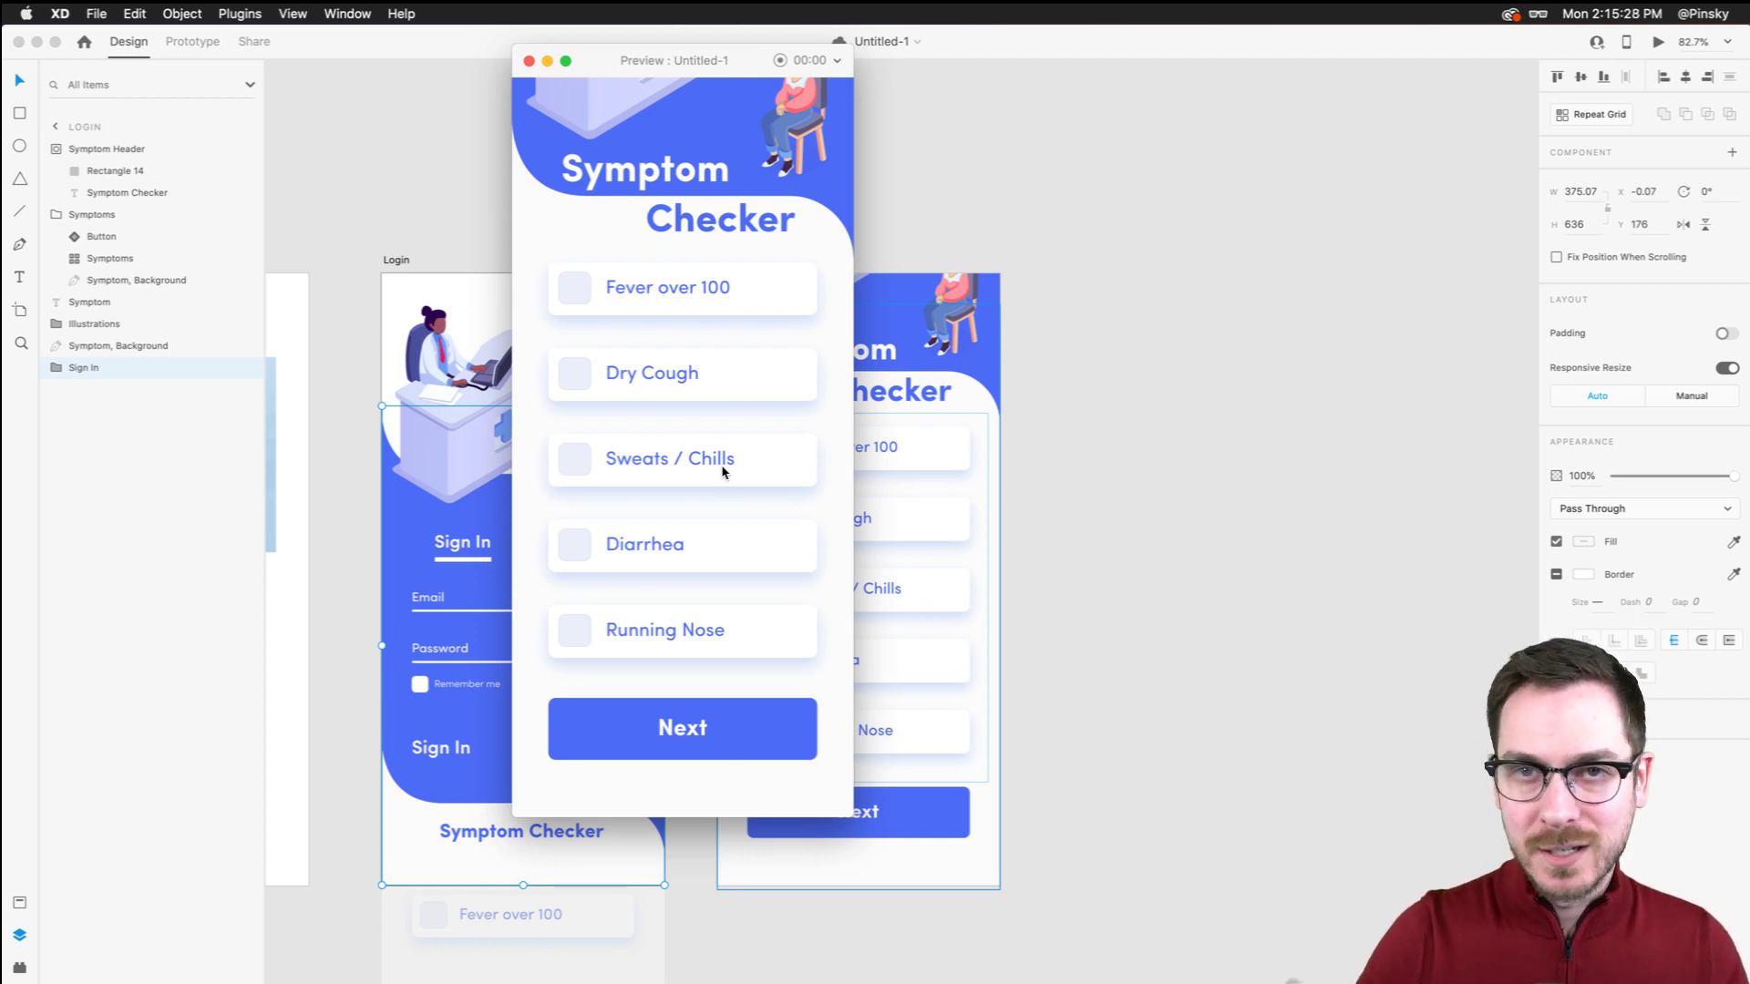
pyautogui.press('super+w')
# Move the desk illustration on the iPhone artboard up to Y -240 and the seated patient above the artboard, past its right edge
pyautogui.hscroll(5, 872, 373)
pyautogui.scroll(2, 872, 374)
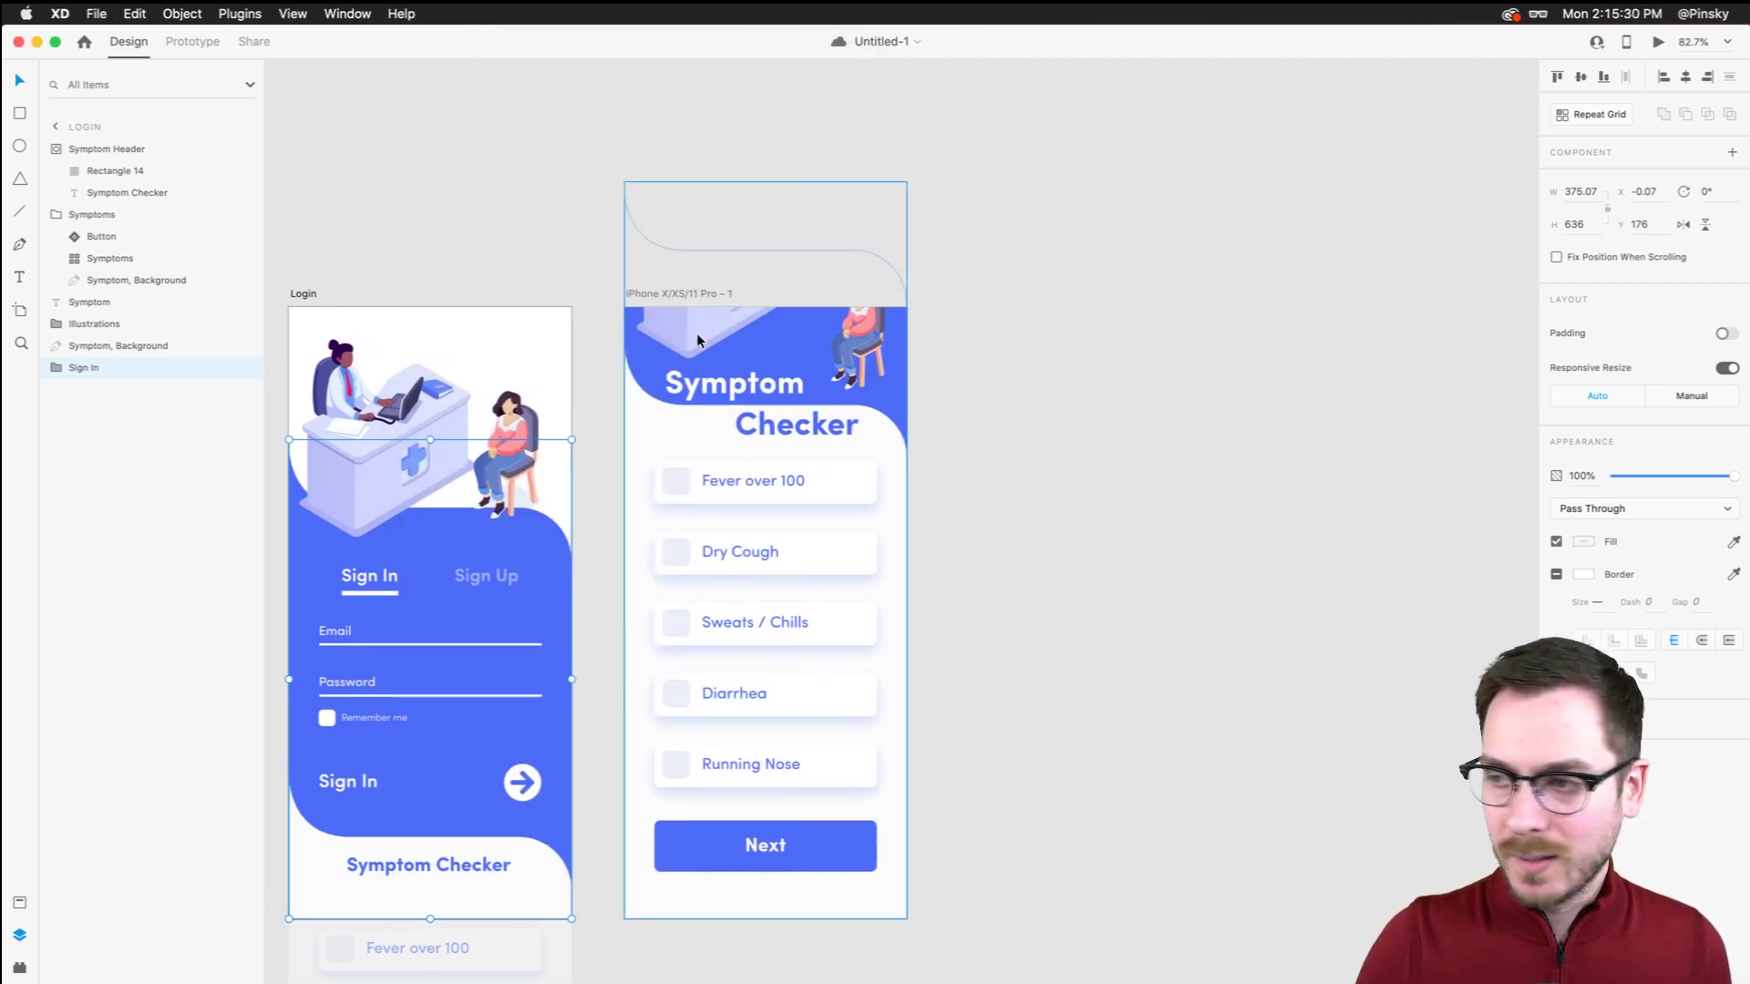
pyautogui.click(684, 329)
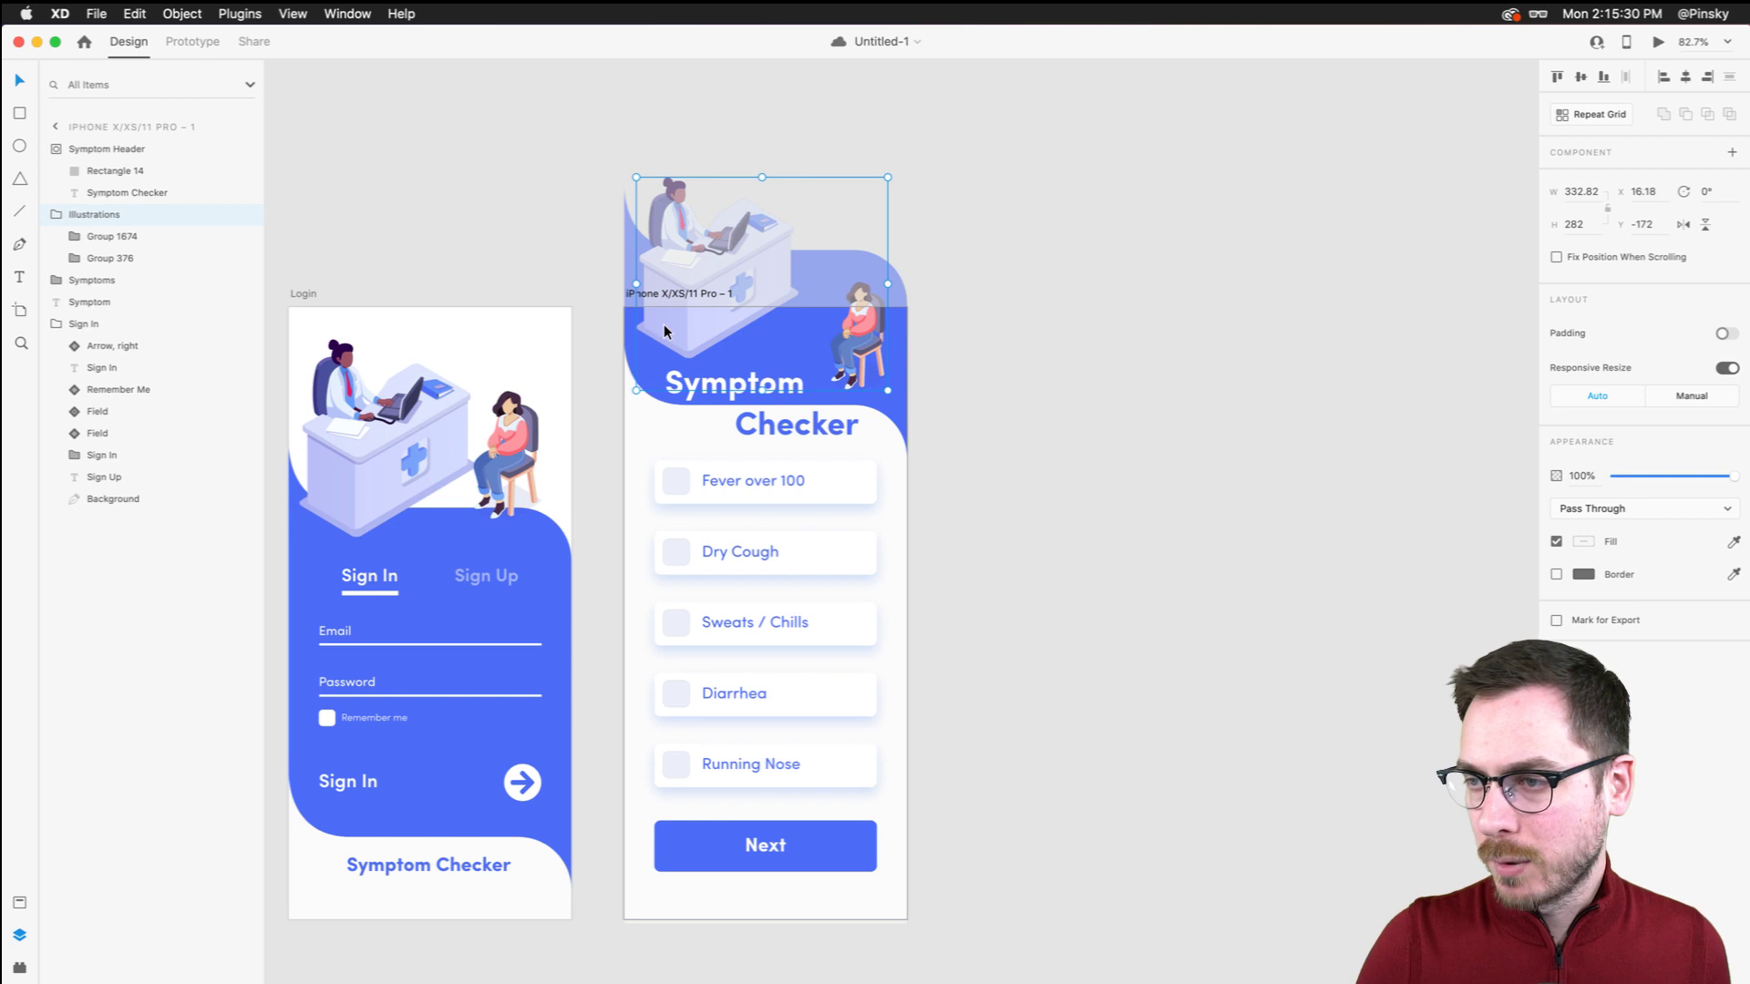
pyautogui.doubleClick(720, 325)
pyautogui.moveTo(720, 325); pyautogui.dragTo(710, 280)
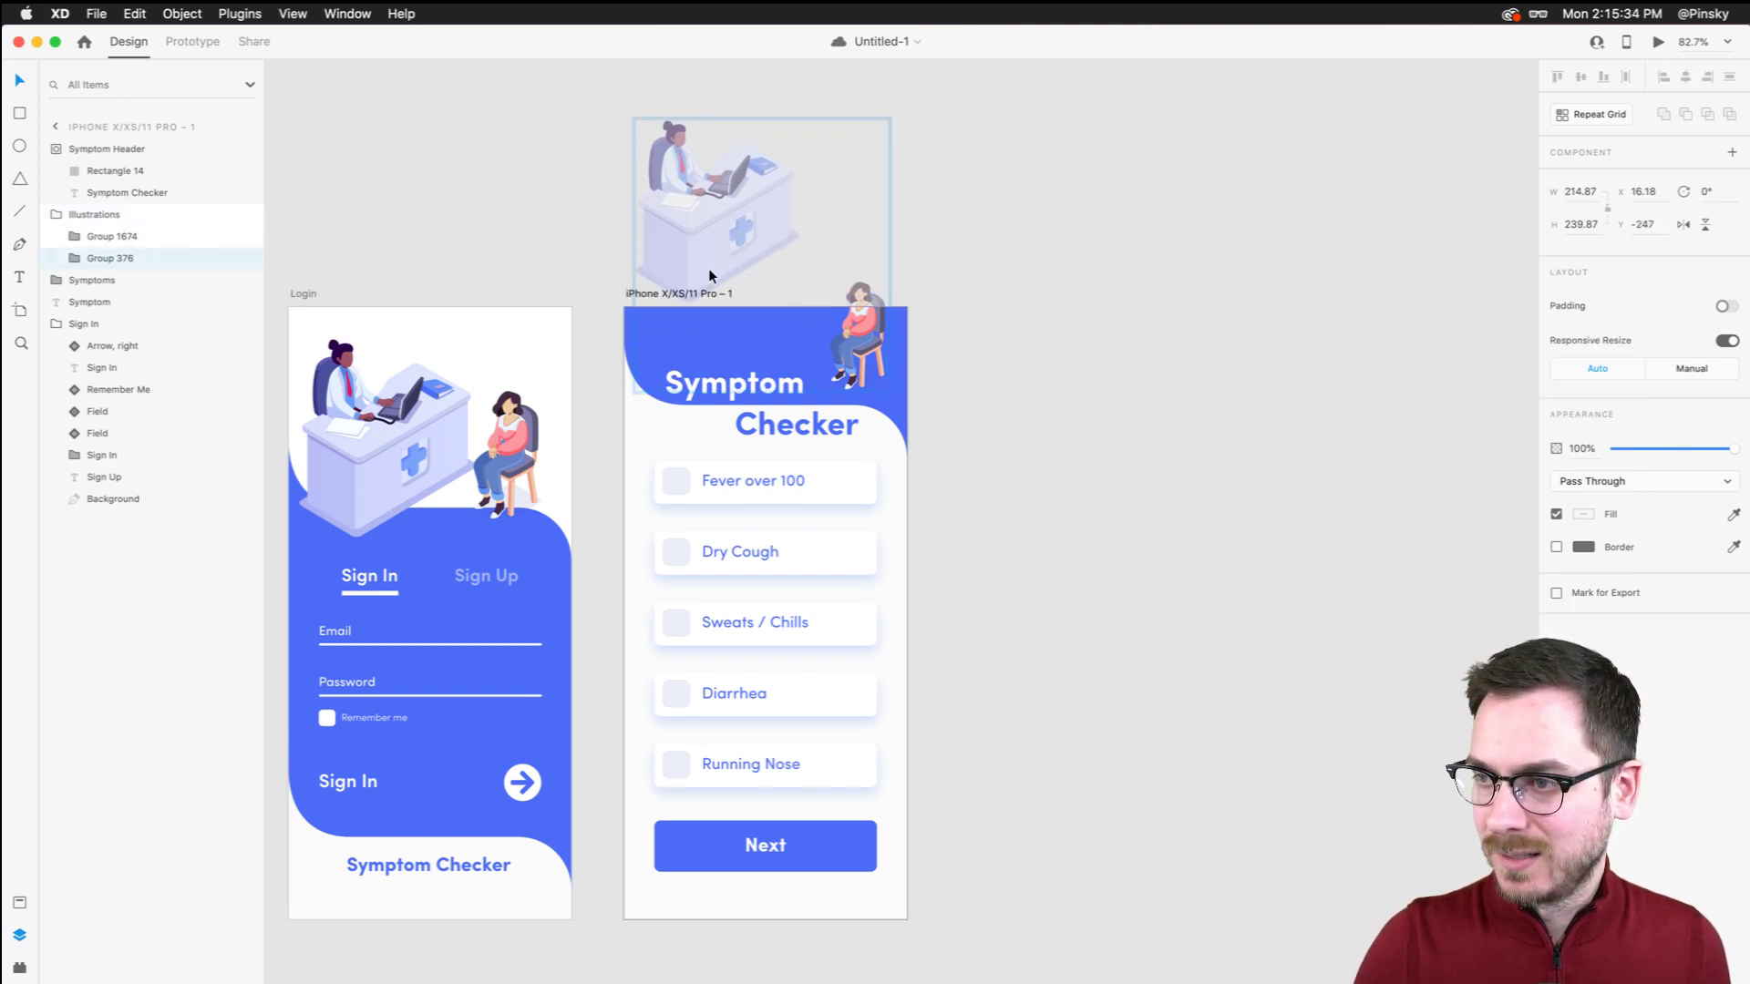
pyautogui.click(868, 337)
pyautogui.moveTo(867, 337); pyautogui.dragTo(925, 249)
pyautogui.press('super+z')
pyautogui.press('super+z')
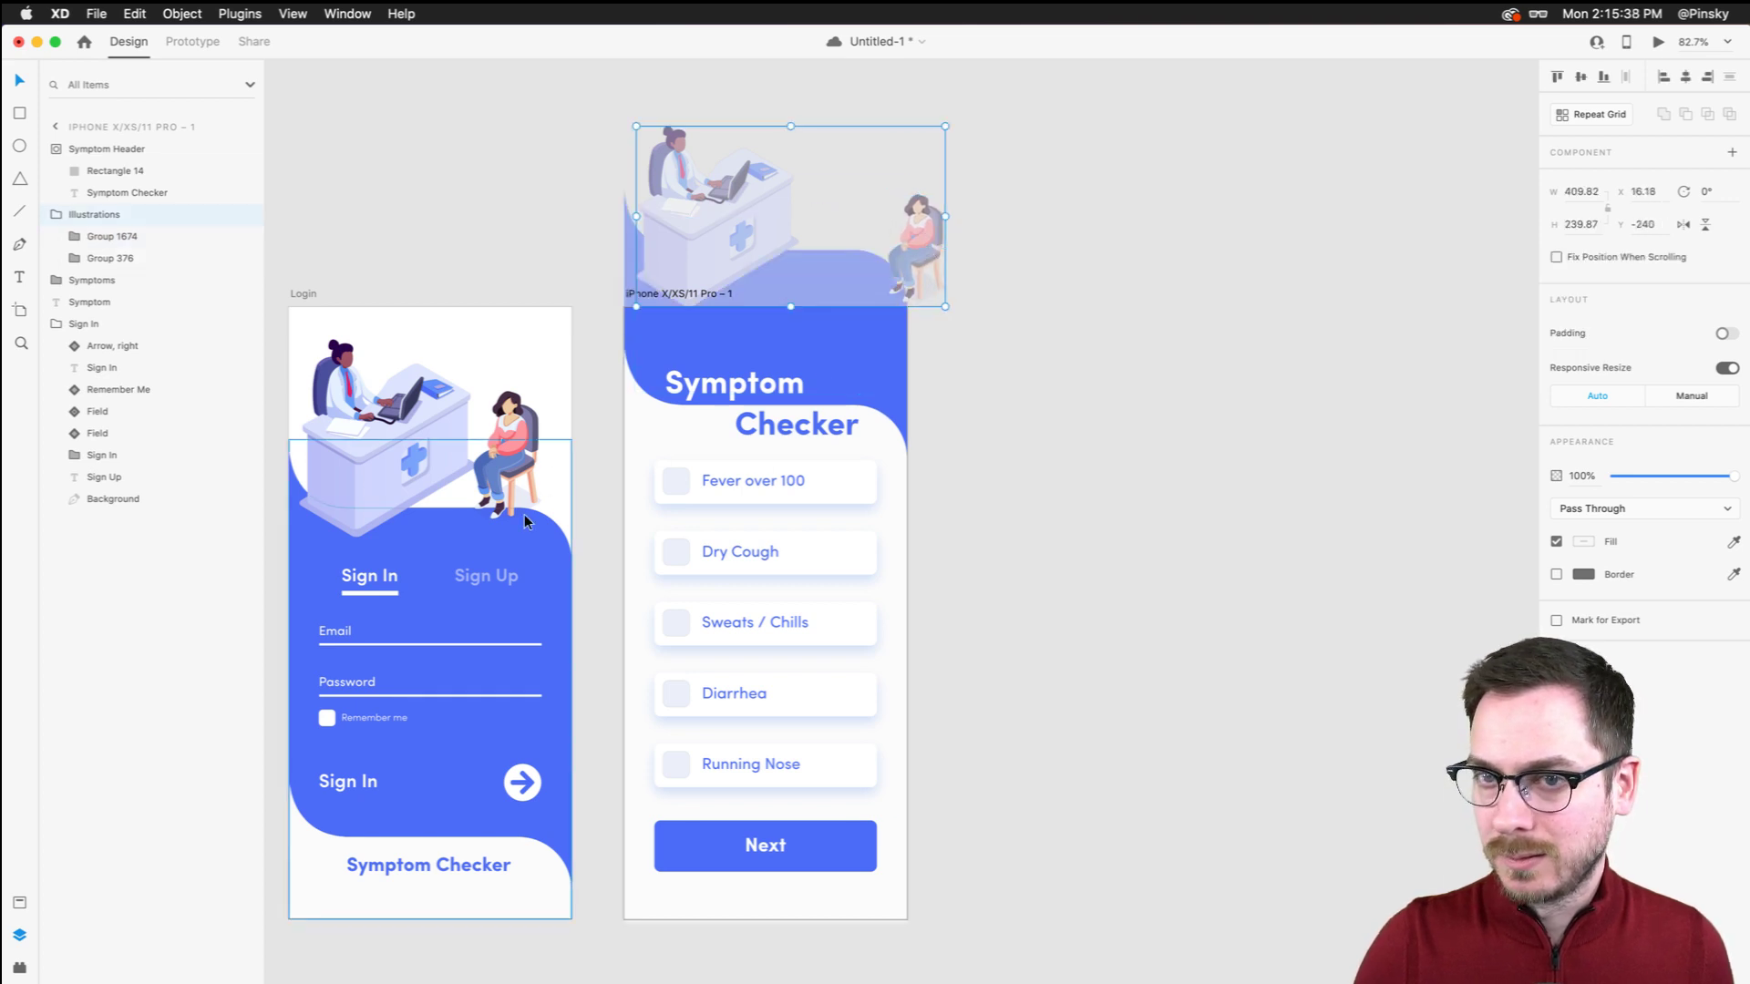
# Preview the login-to-symptoms transition several times, holding the panel partway to examine how the illustrations and Symptom heading move, and close the preview
pyautogui.press('super+Return')
pyautogui.click(734, 755)
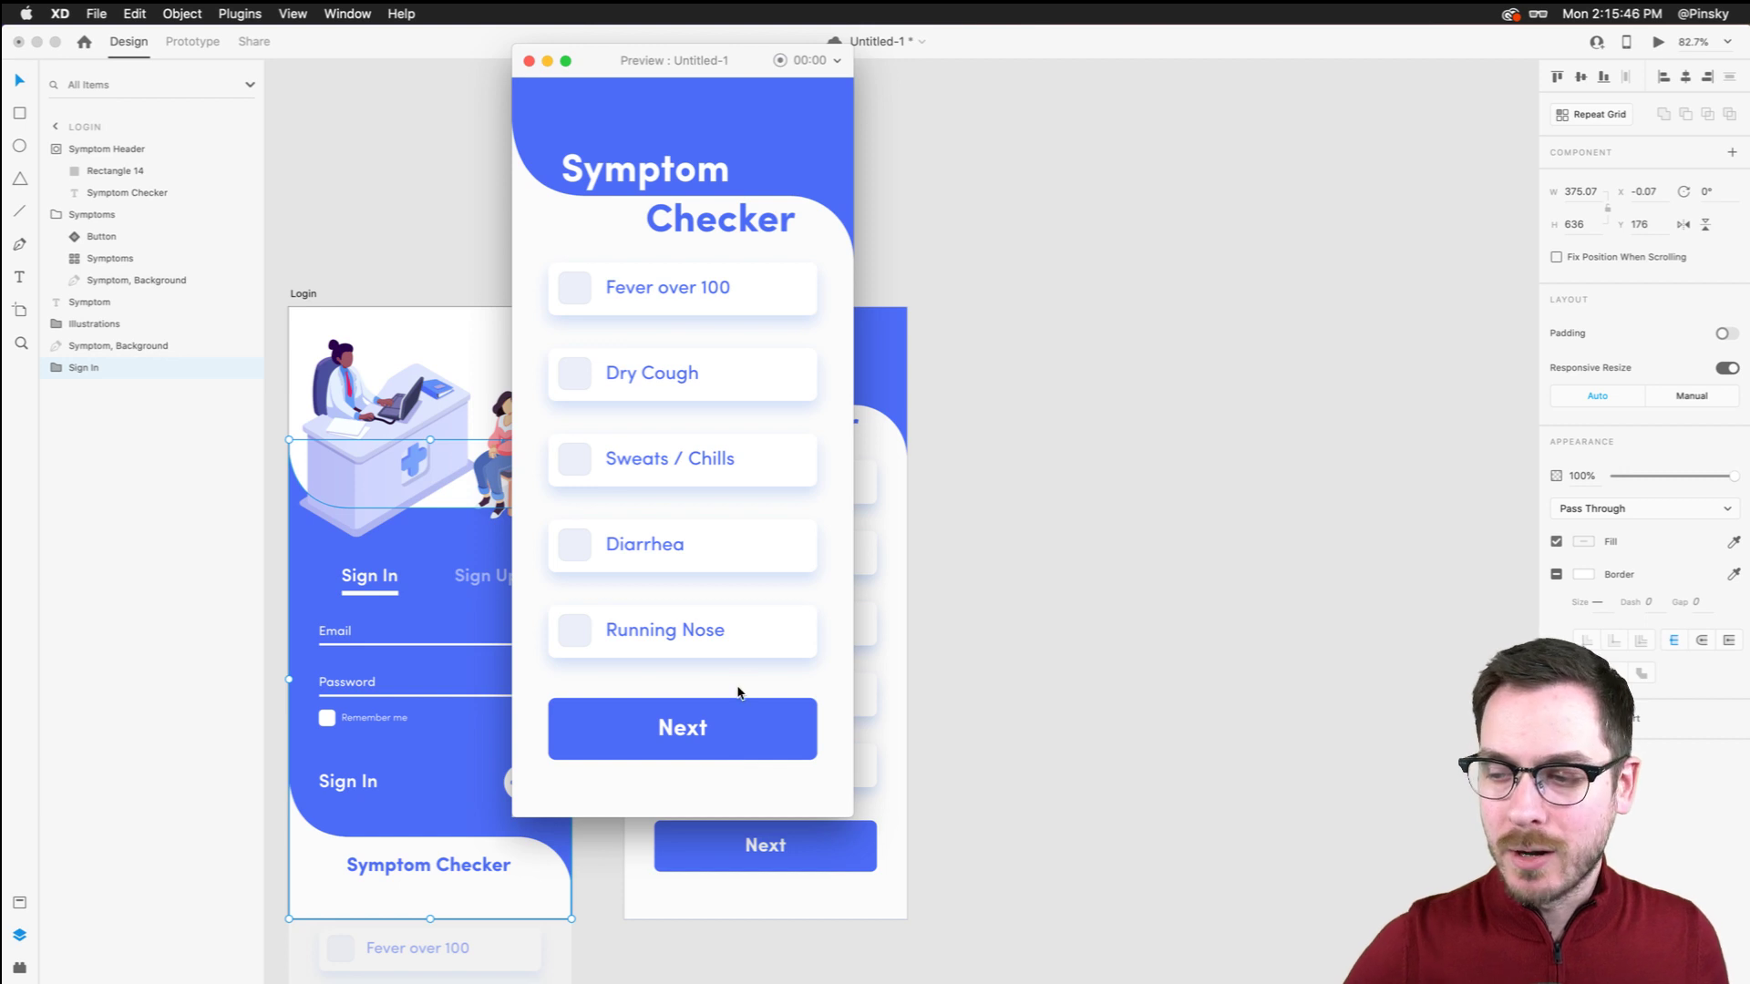
pyautogui.press('super+w')
pyautogui.press('super+Return')
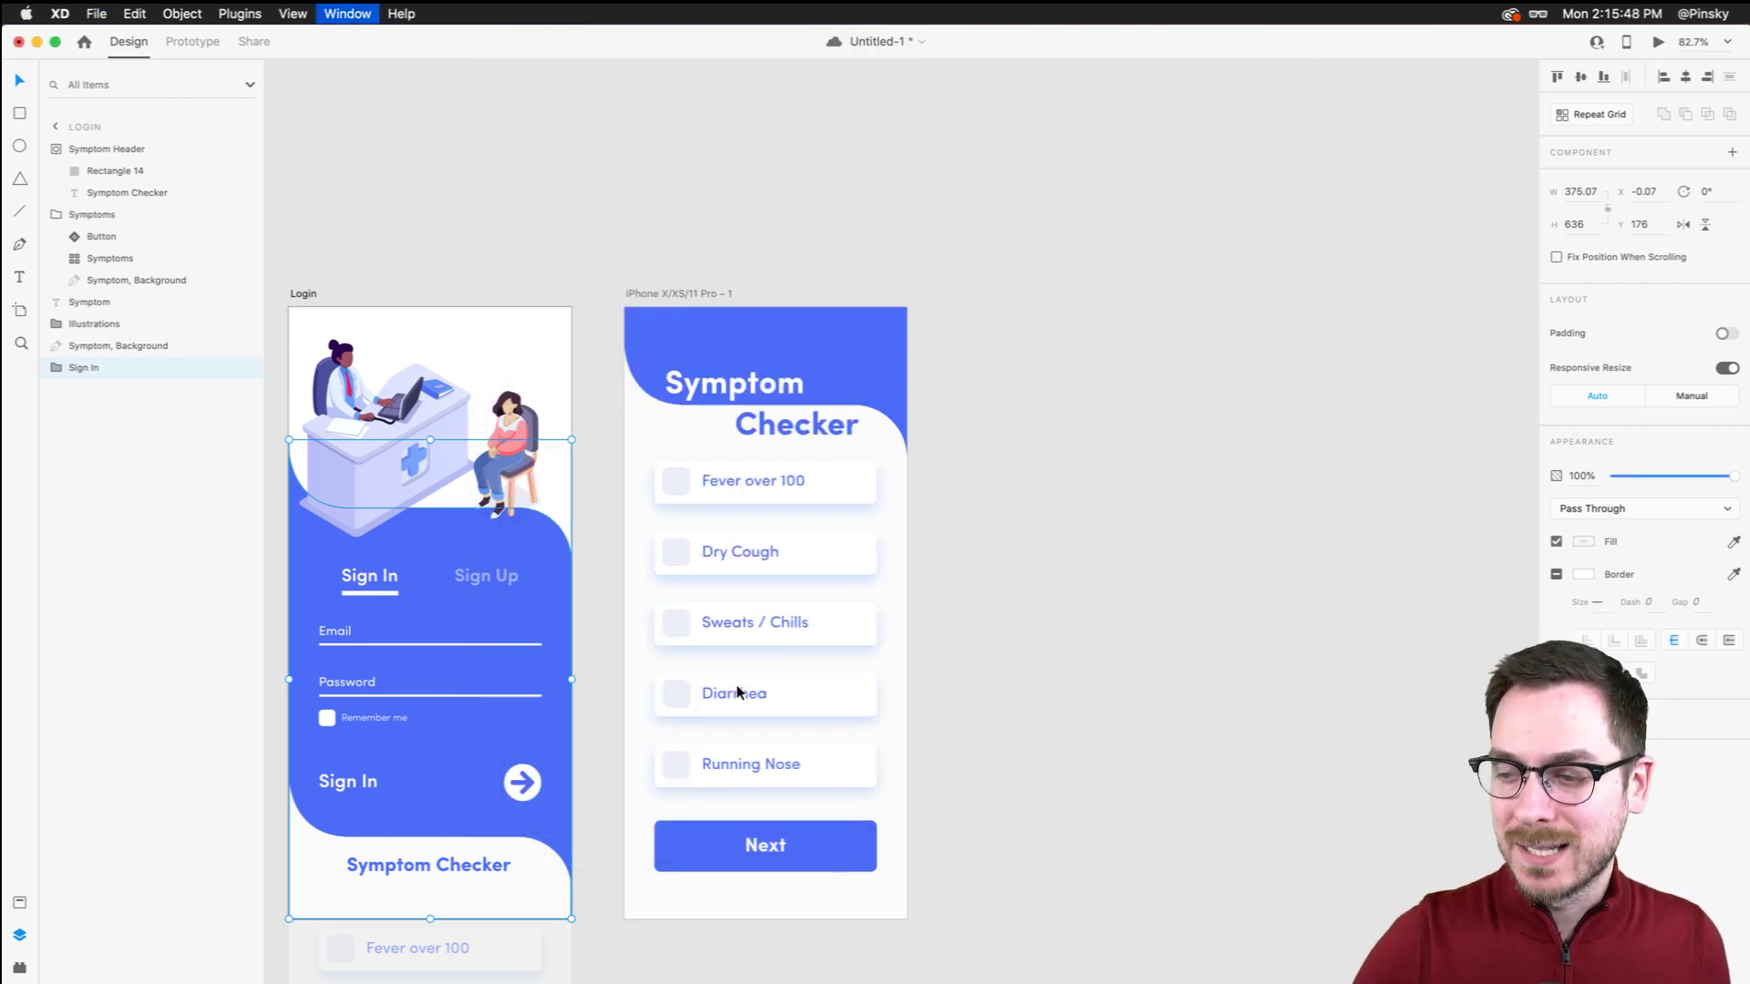
pyautogui.click(707, 747)
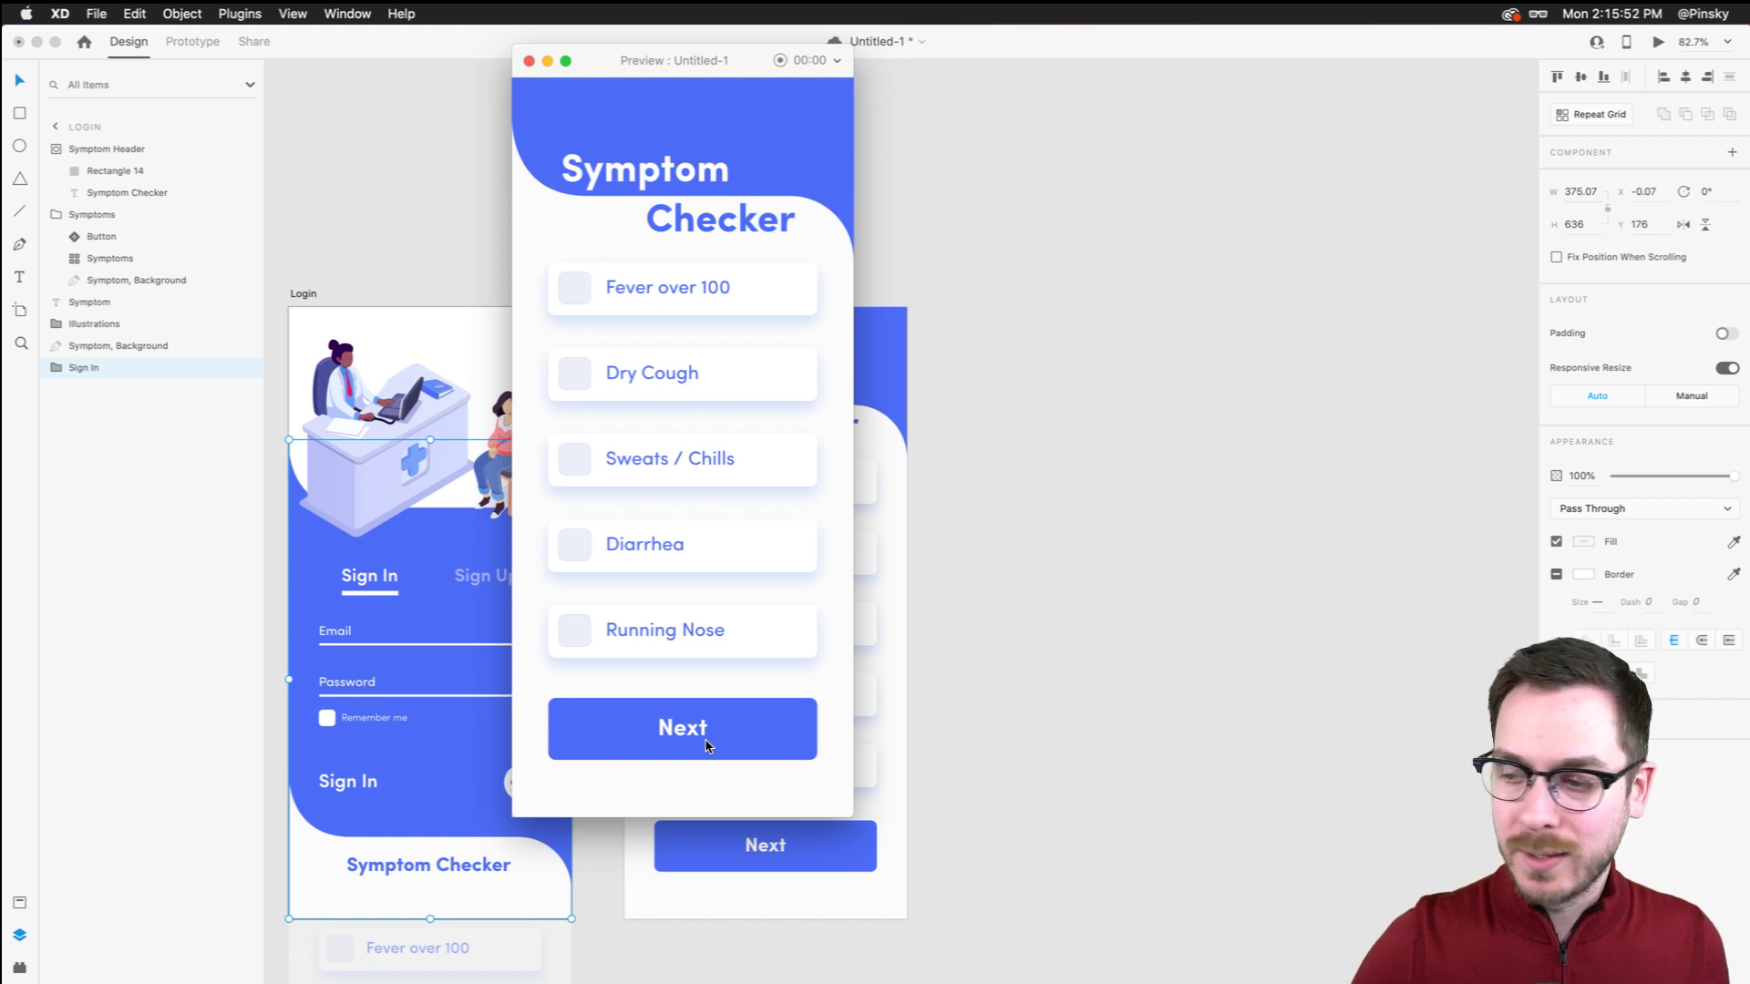
pyautogui.press('super+Return')
pyautogui.click(686, 756)
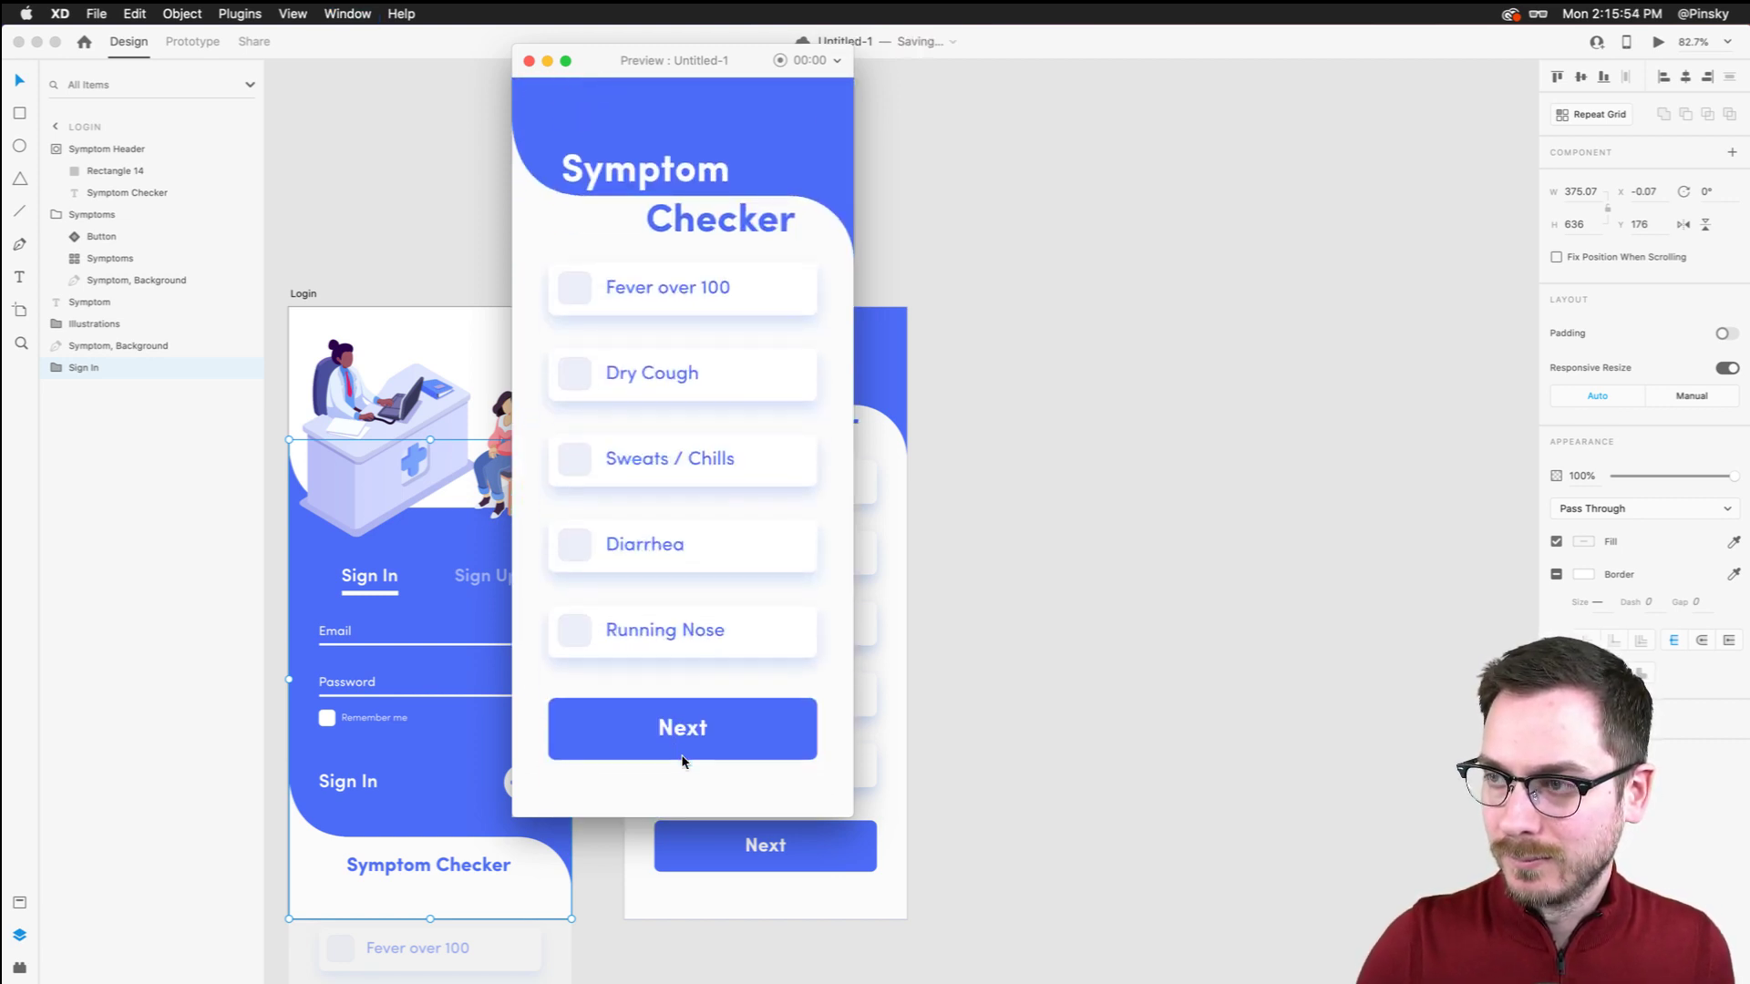
pyautogui.press('super+Return')
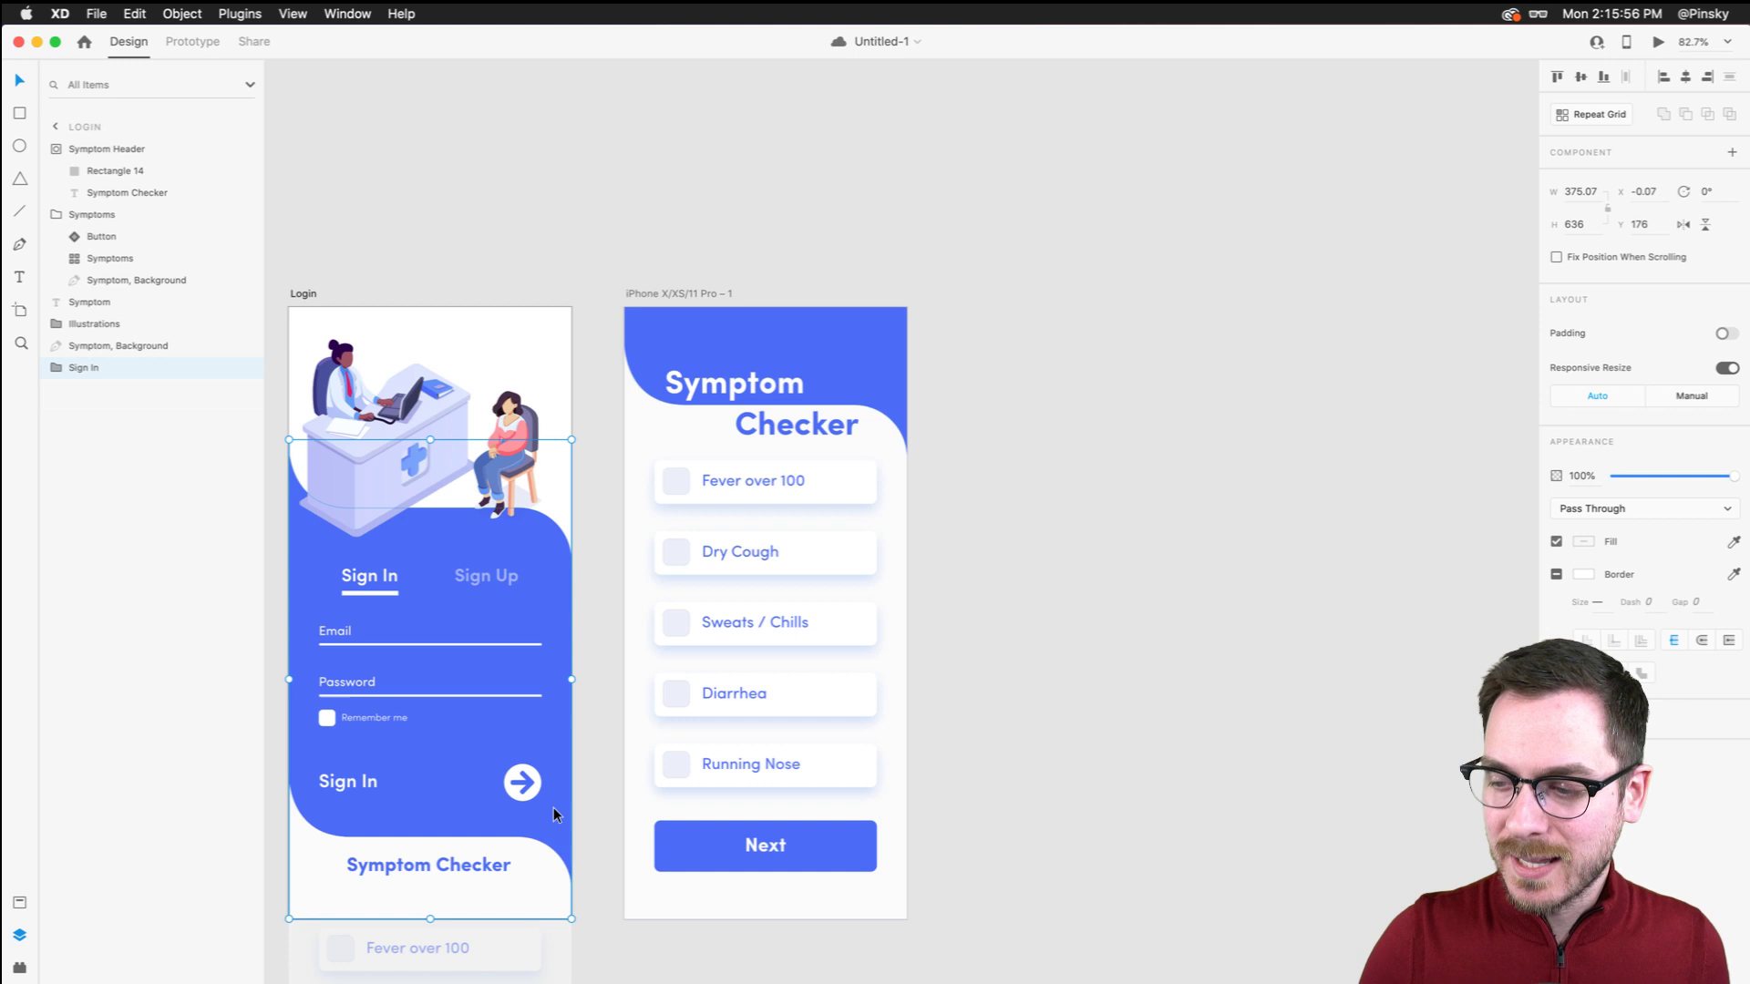
pyautogui.press('super+Return')
pyautogui.click(700, 724)
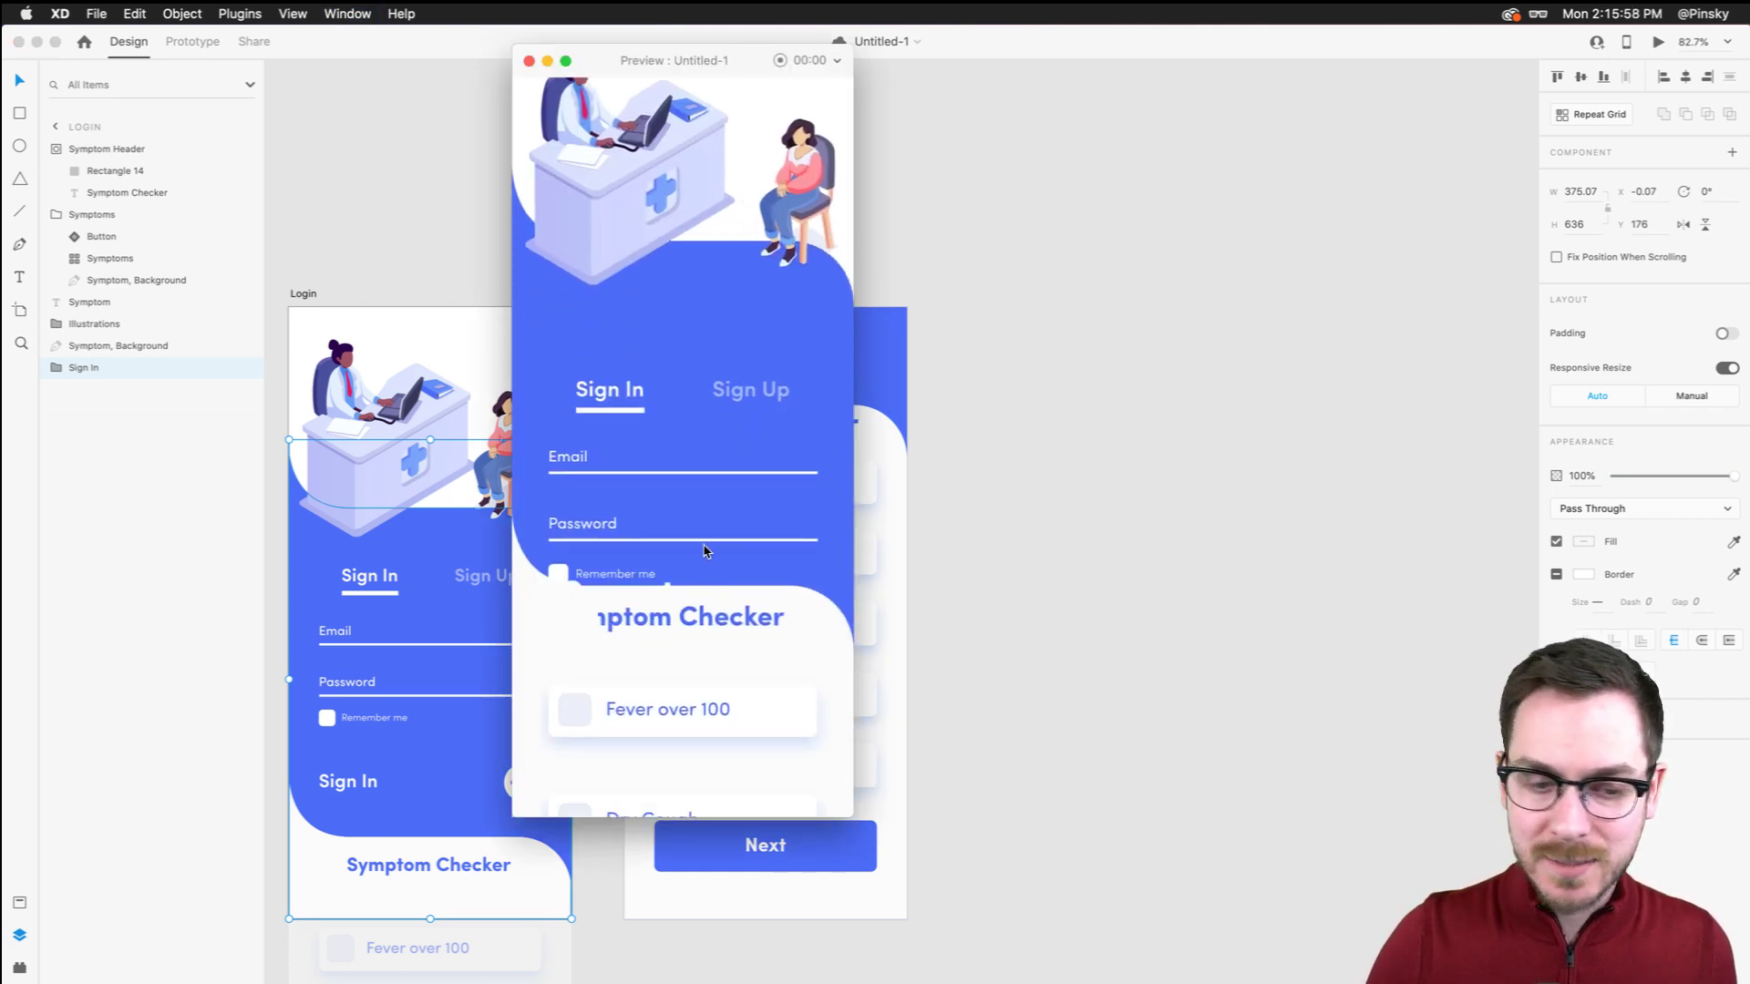
pyautogui.click(712, 458)
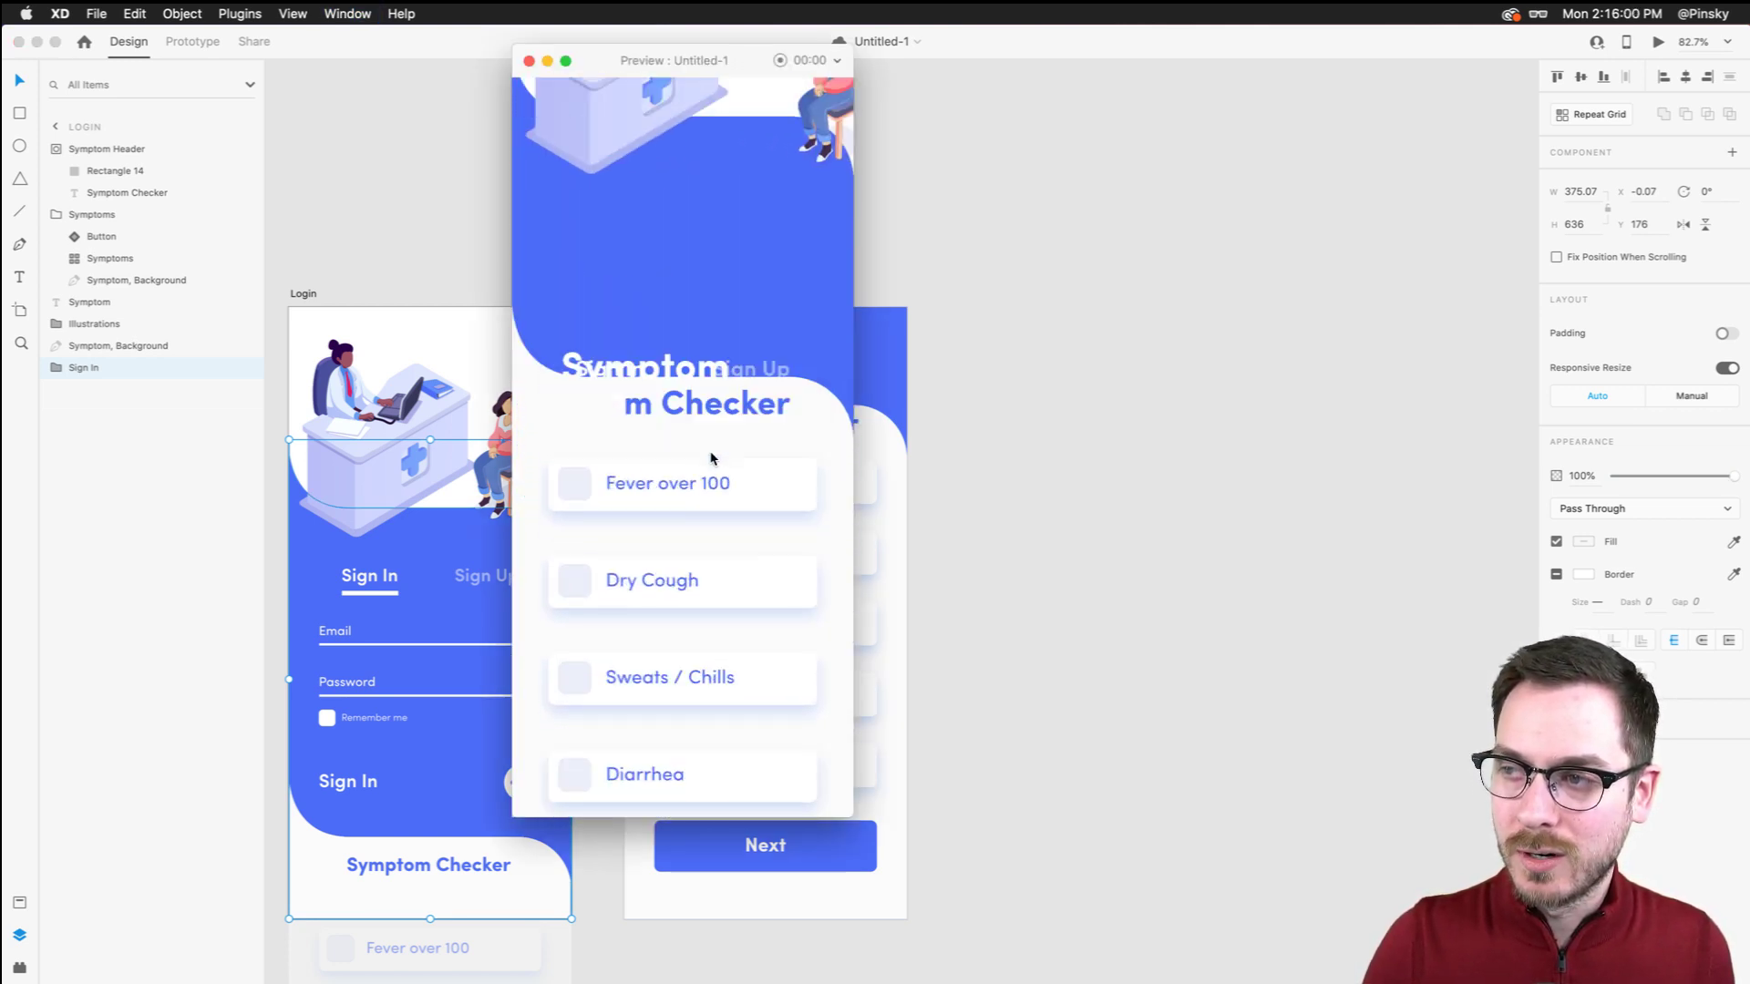
pyautogui.click(673, 584)
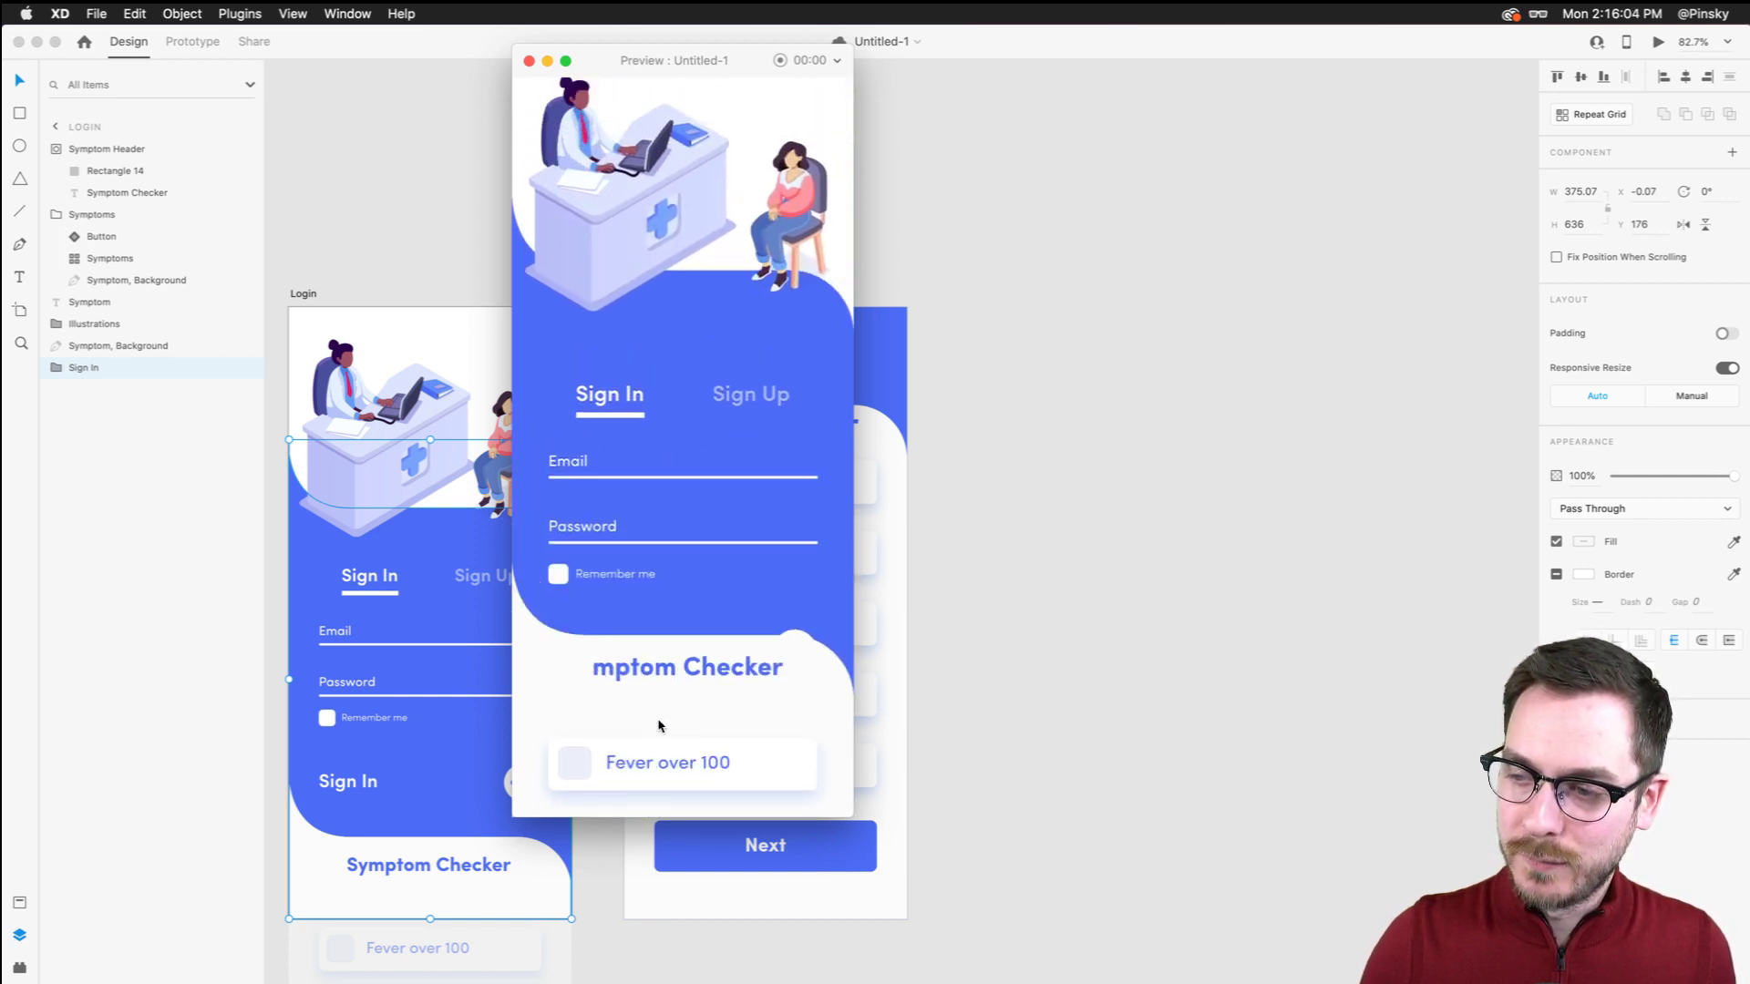
pyautogui.press('super+w')
# Move the Symptom heading text on the Login artboard down below the artboard to Y 919
pyautogui.scroll(-5, 354, 800)
pyautogui.scroll(-1, 352, 795)
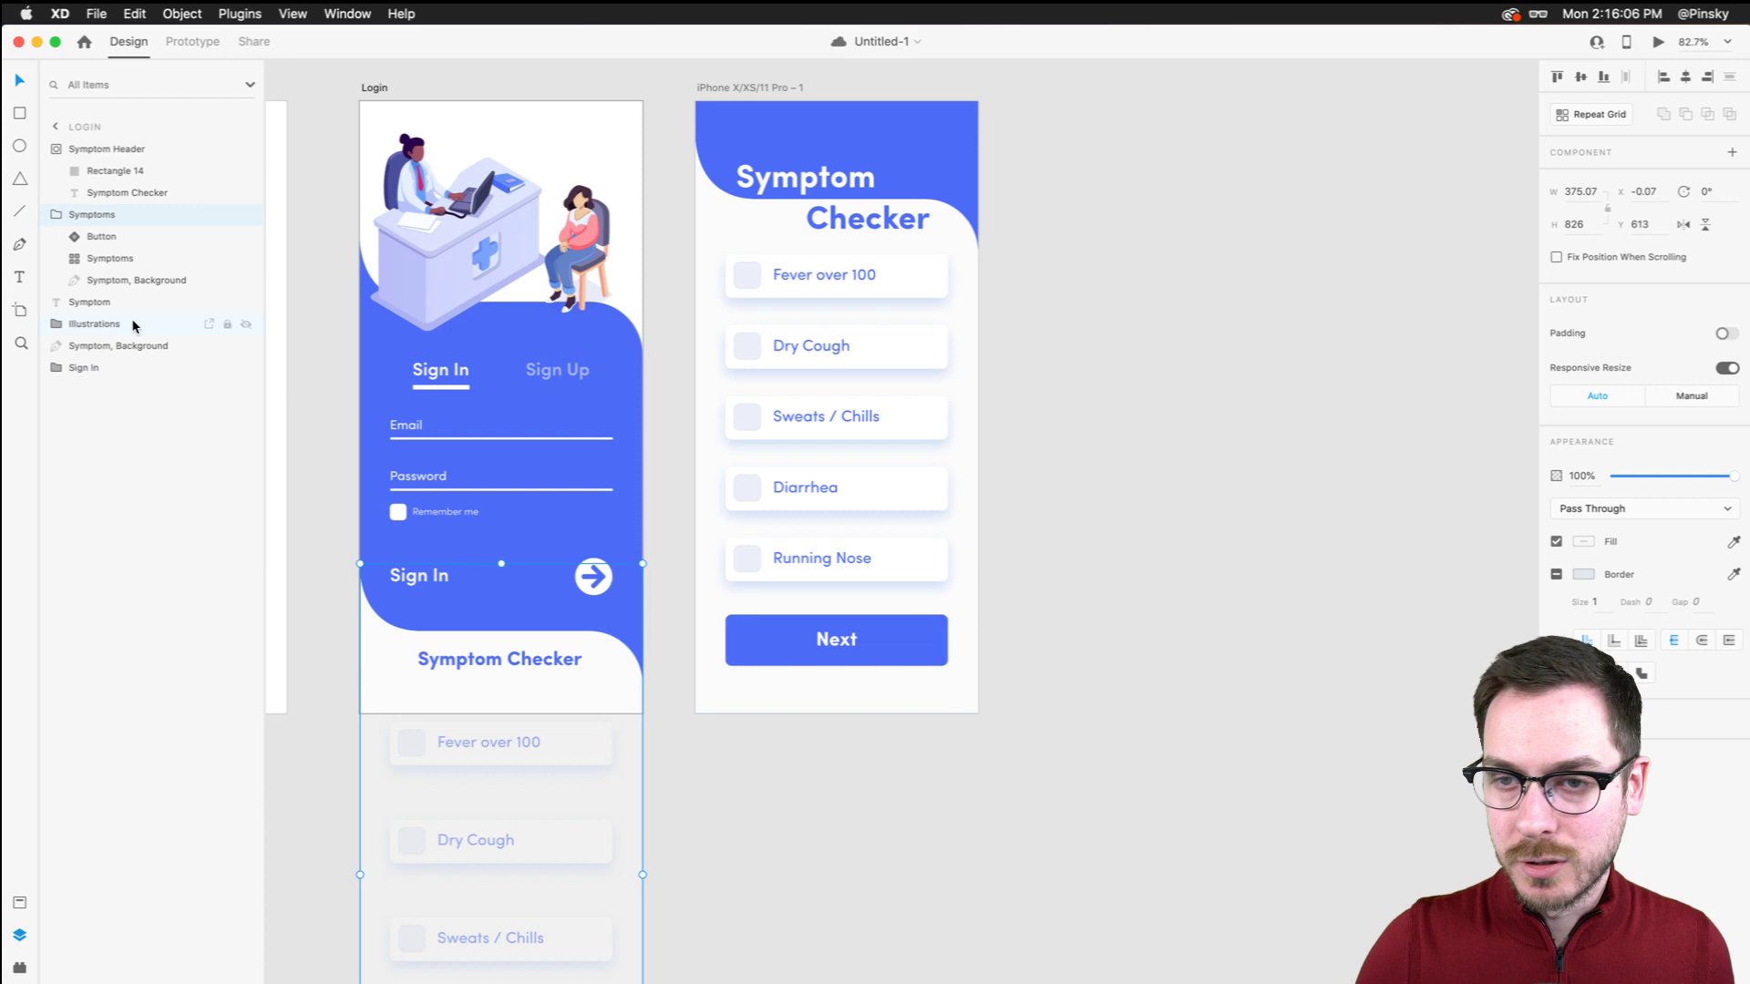
pyautogui.click(89, 302)
pyautogui.hotkey('shift', 'Down')
pyautogui.hotkey('shift', 'Down')
pyautogui.hotkey('shift', 'Down')
pyautogui.hotkey('shift', 'Down')
pyautogui.hotkey('shift', 'Down')
pyautogui.hotkey('shift', 'Down')
pyautogui.hotkey('shift', 'Down')
pyautogui.hotkey('shift', 'Down')
pyautogui.hotkey('shift', 'Down')
pyautogui.hotkey('shift', 'Down')
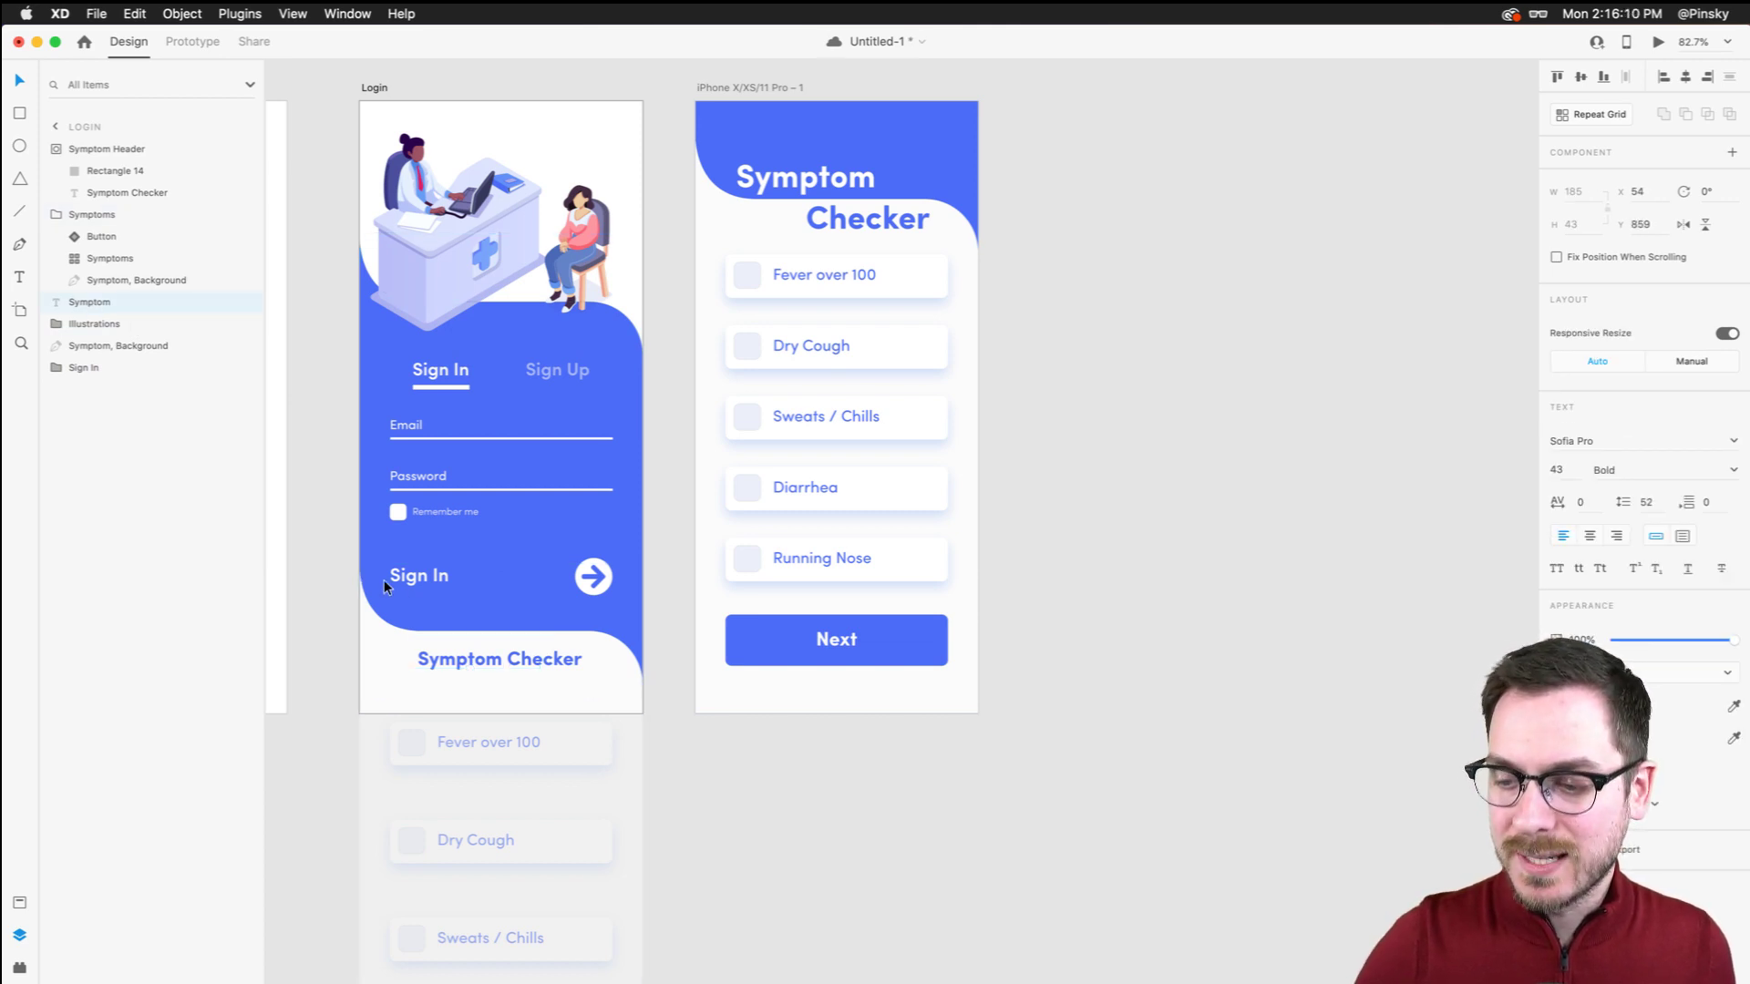
pyautogui.hotkey('shift', 'Down')
pyautogui.hotkey('shift', 'Down')
# Preview how the Symptom heading enters as the Symptom Checker panel is pulled up, and close the preview
pyautogui.press('super+Return')
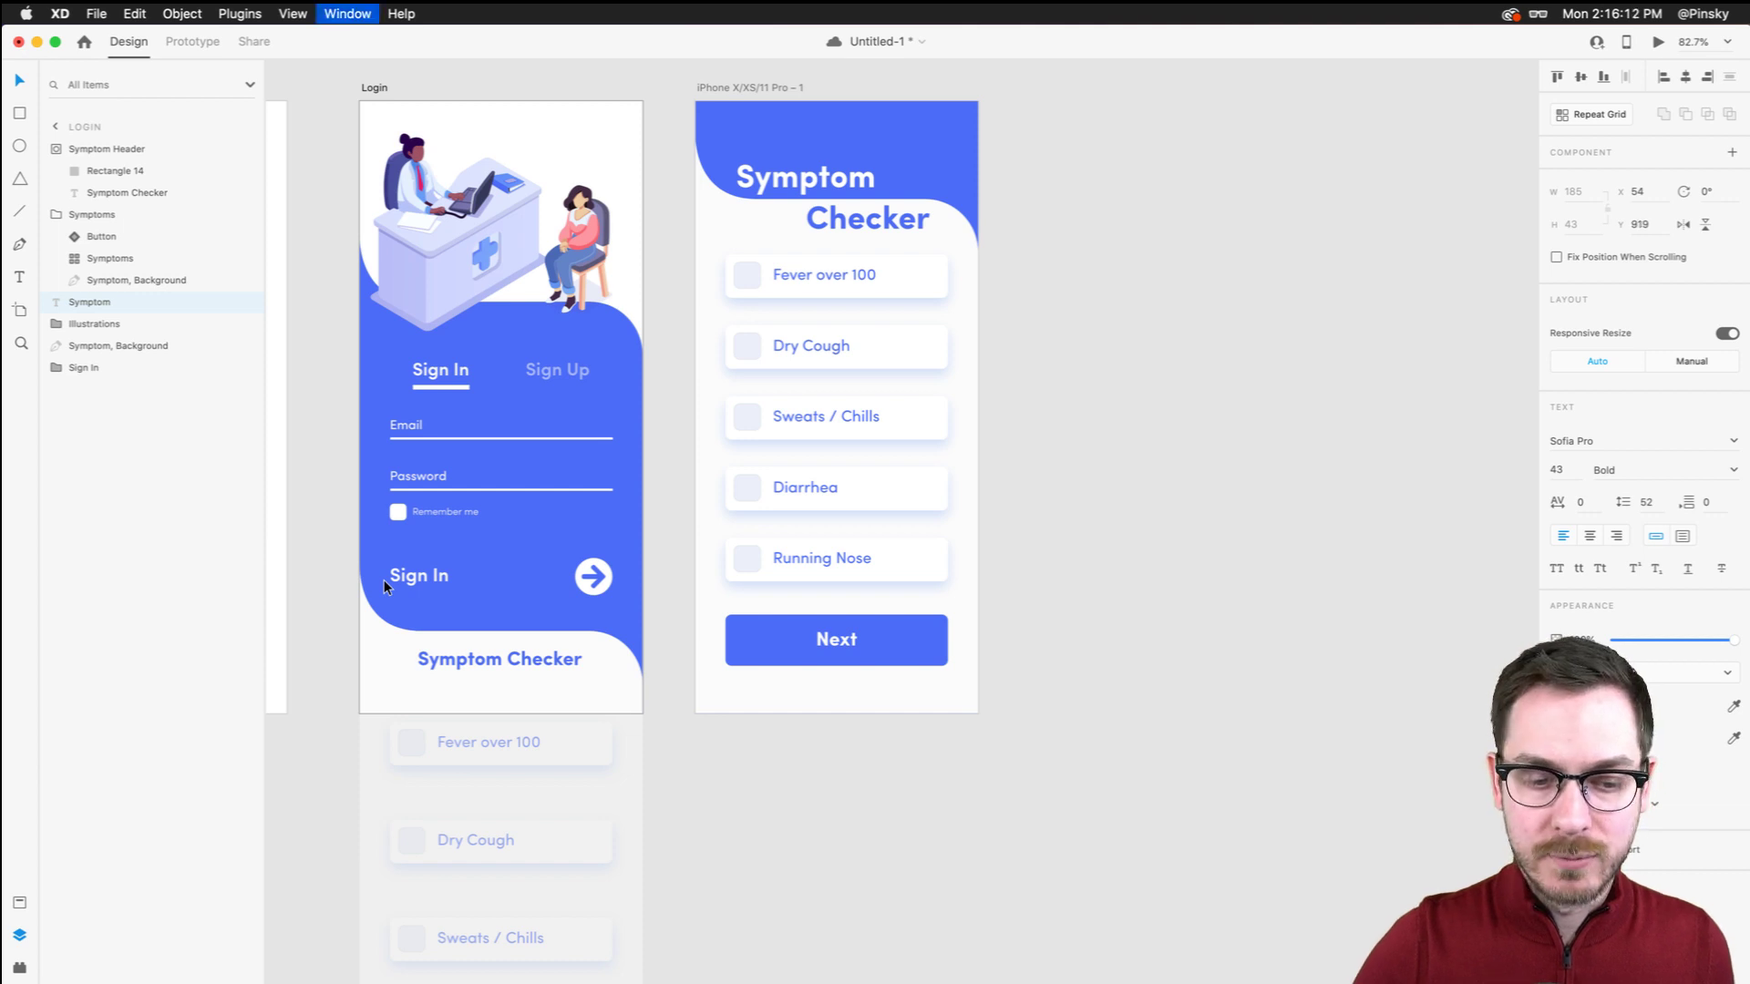
pyautogui.scroll(-10, 609, 656)
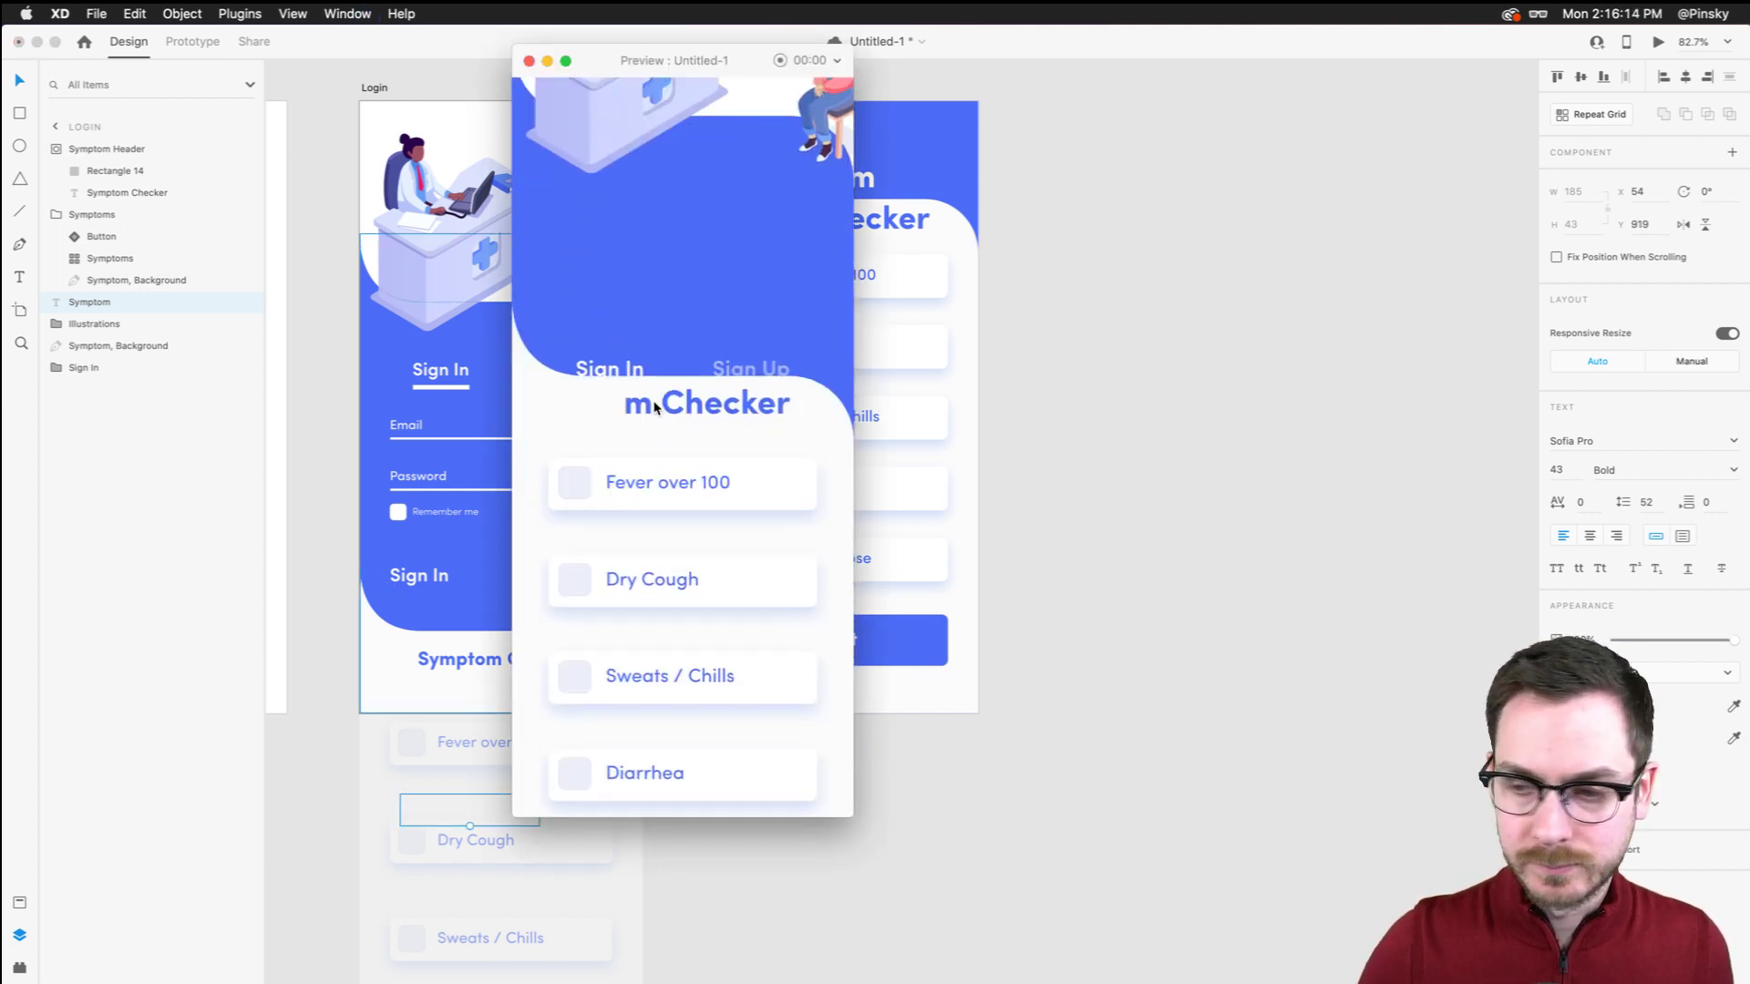
pyautogui.scroll(8, 686, 622)
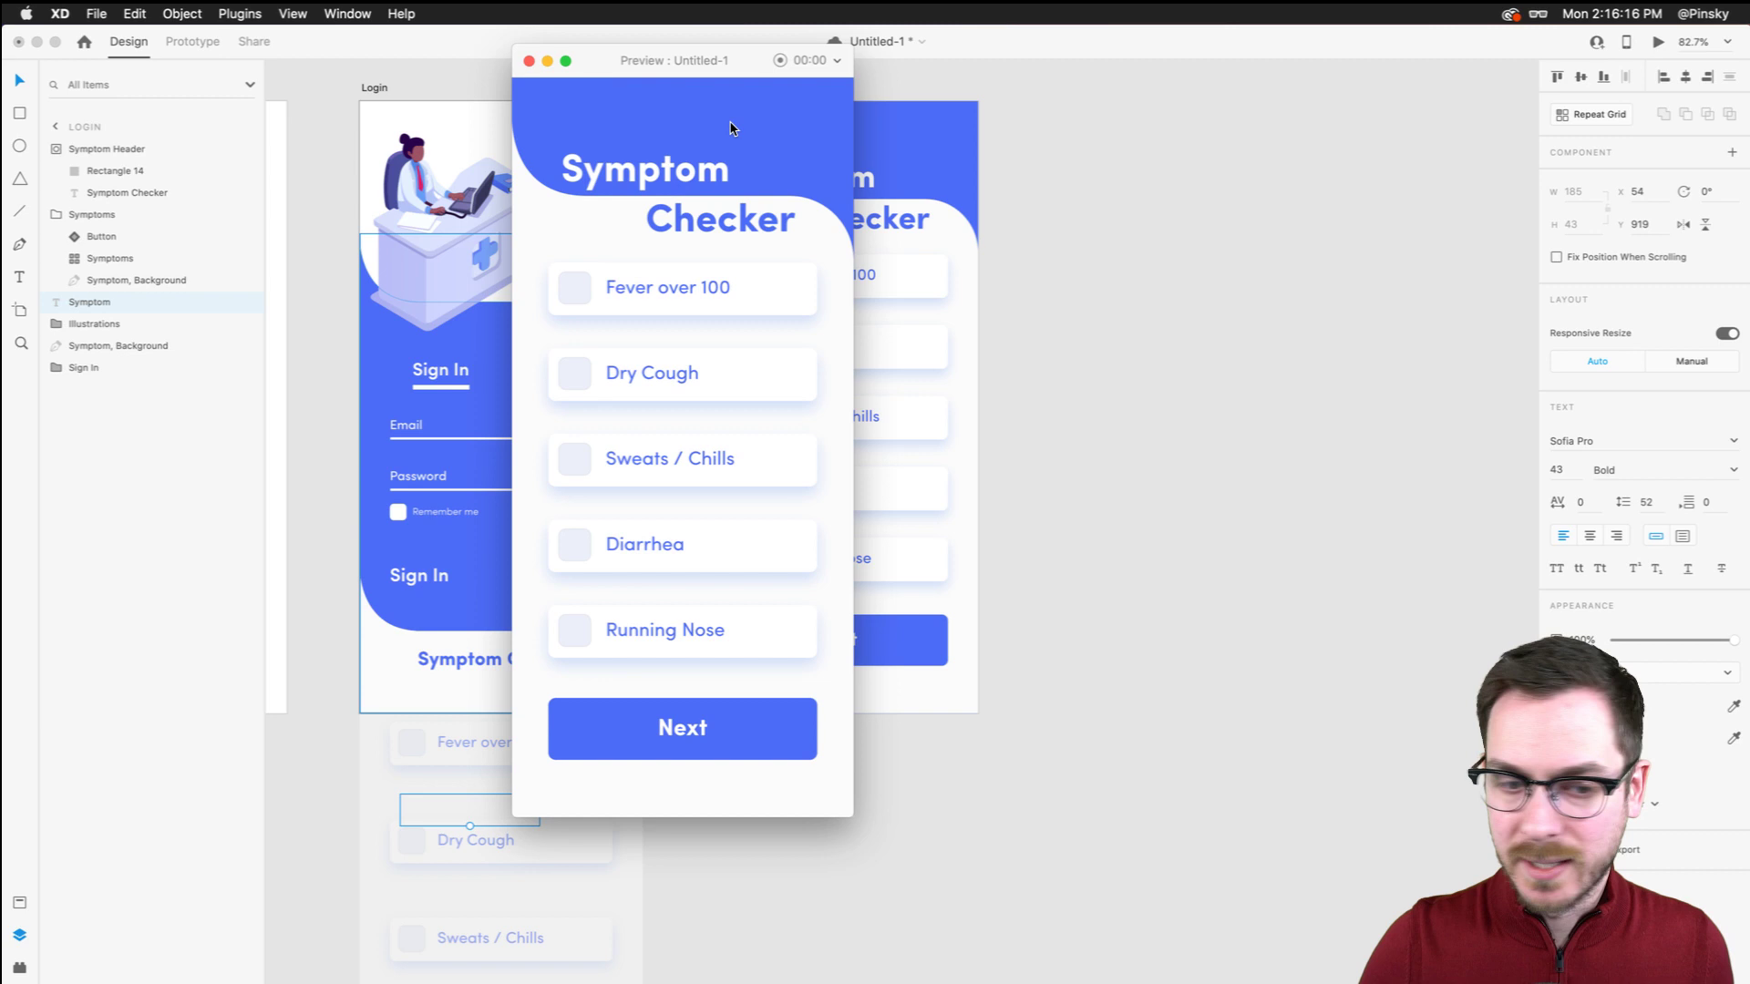
pyautogui.press('super+w')
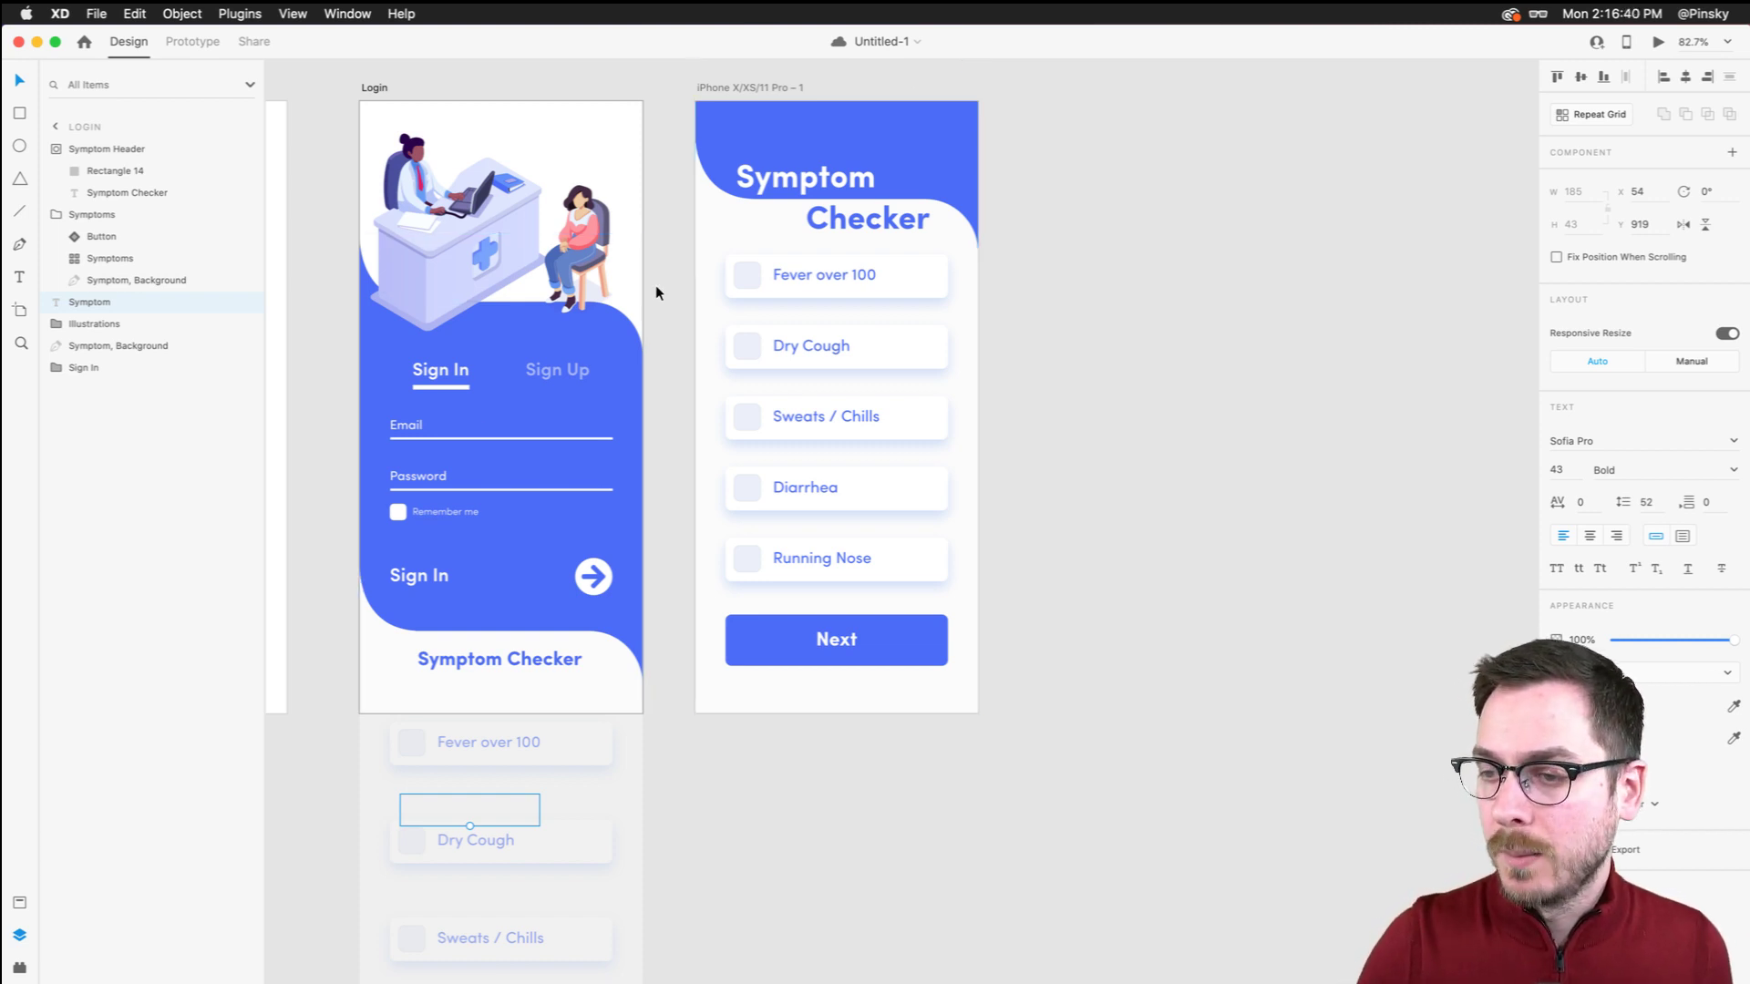
# Preview the prototype twice from the Login artboard, opening the Symptom Checker panel each time to examine the transition, and close the preview
pyautogui.click(418, 62)
pyautogui.click(371, 88)
pyautogui.scroll(5, 371, 91)
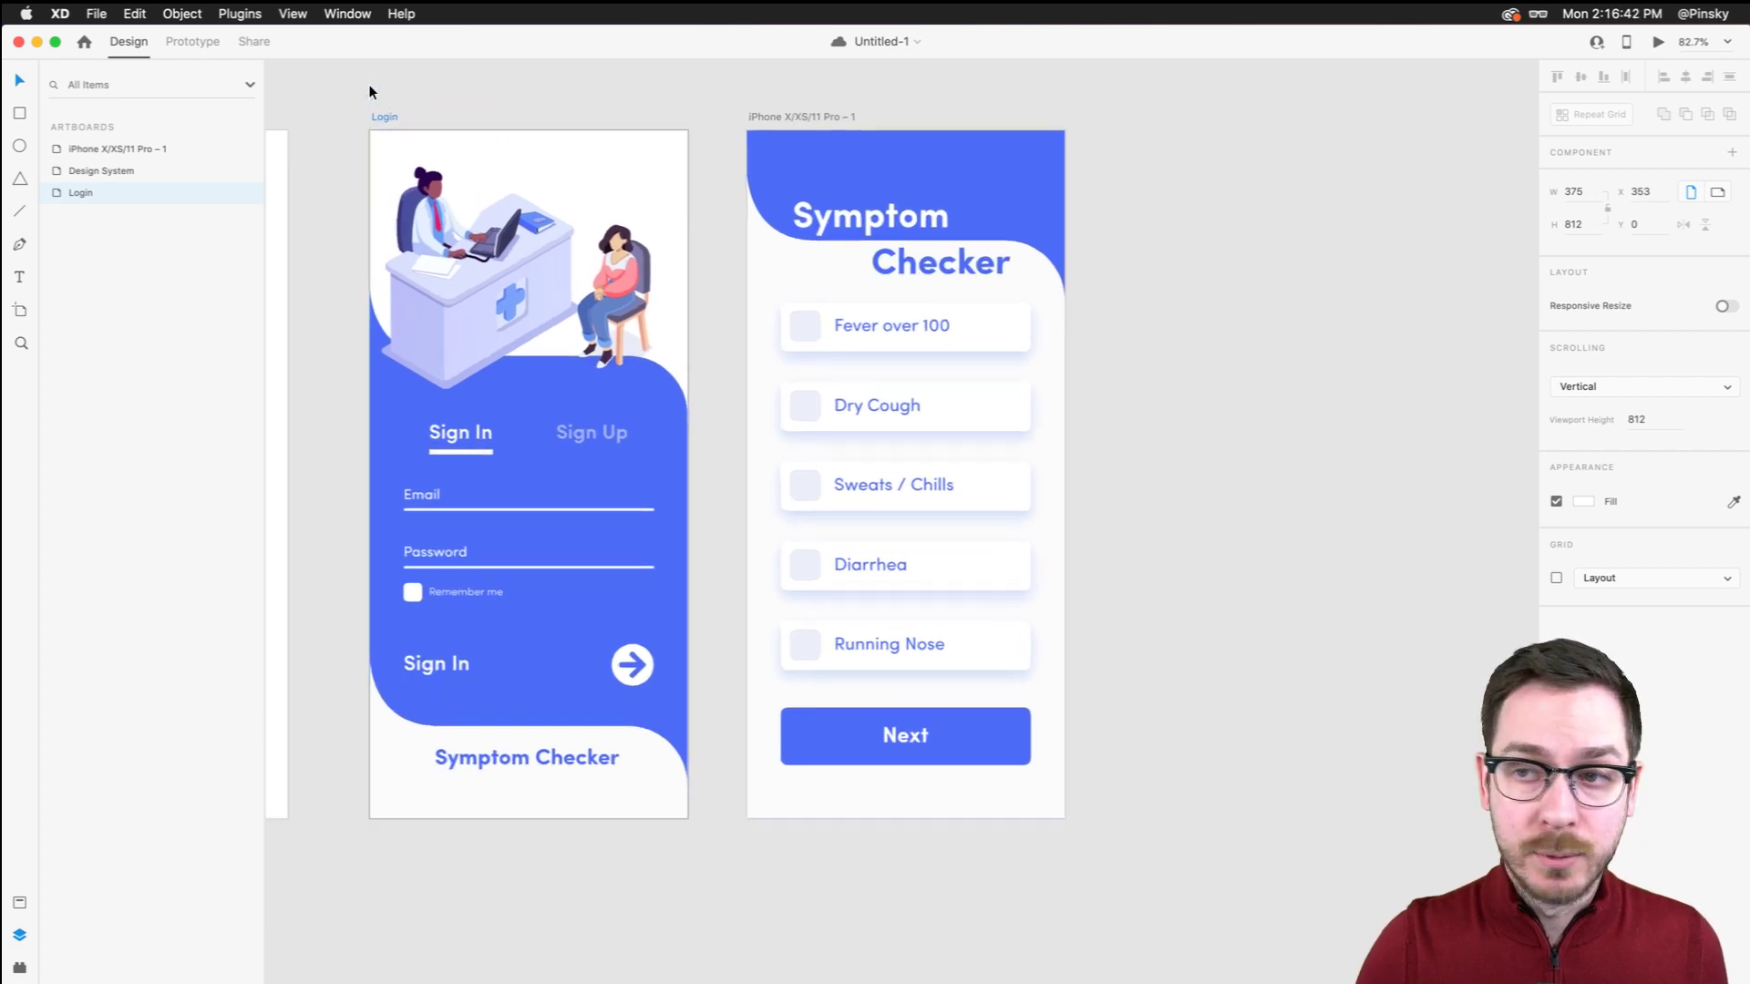
pyautogui.scroll(-1, 371, 91)
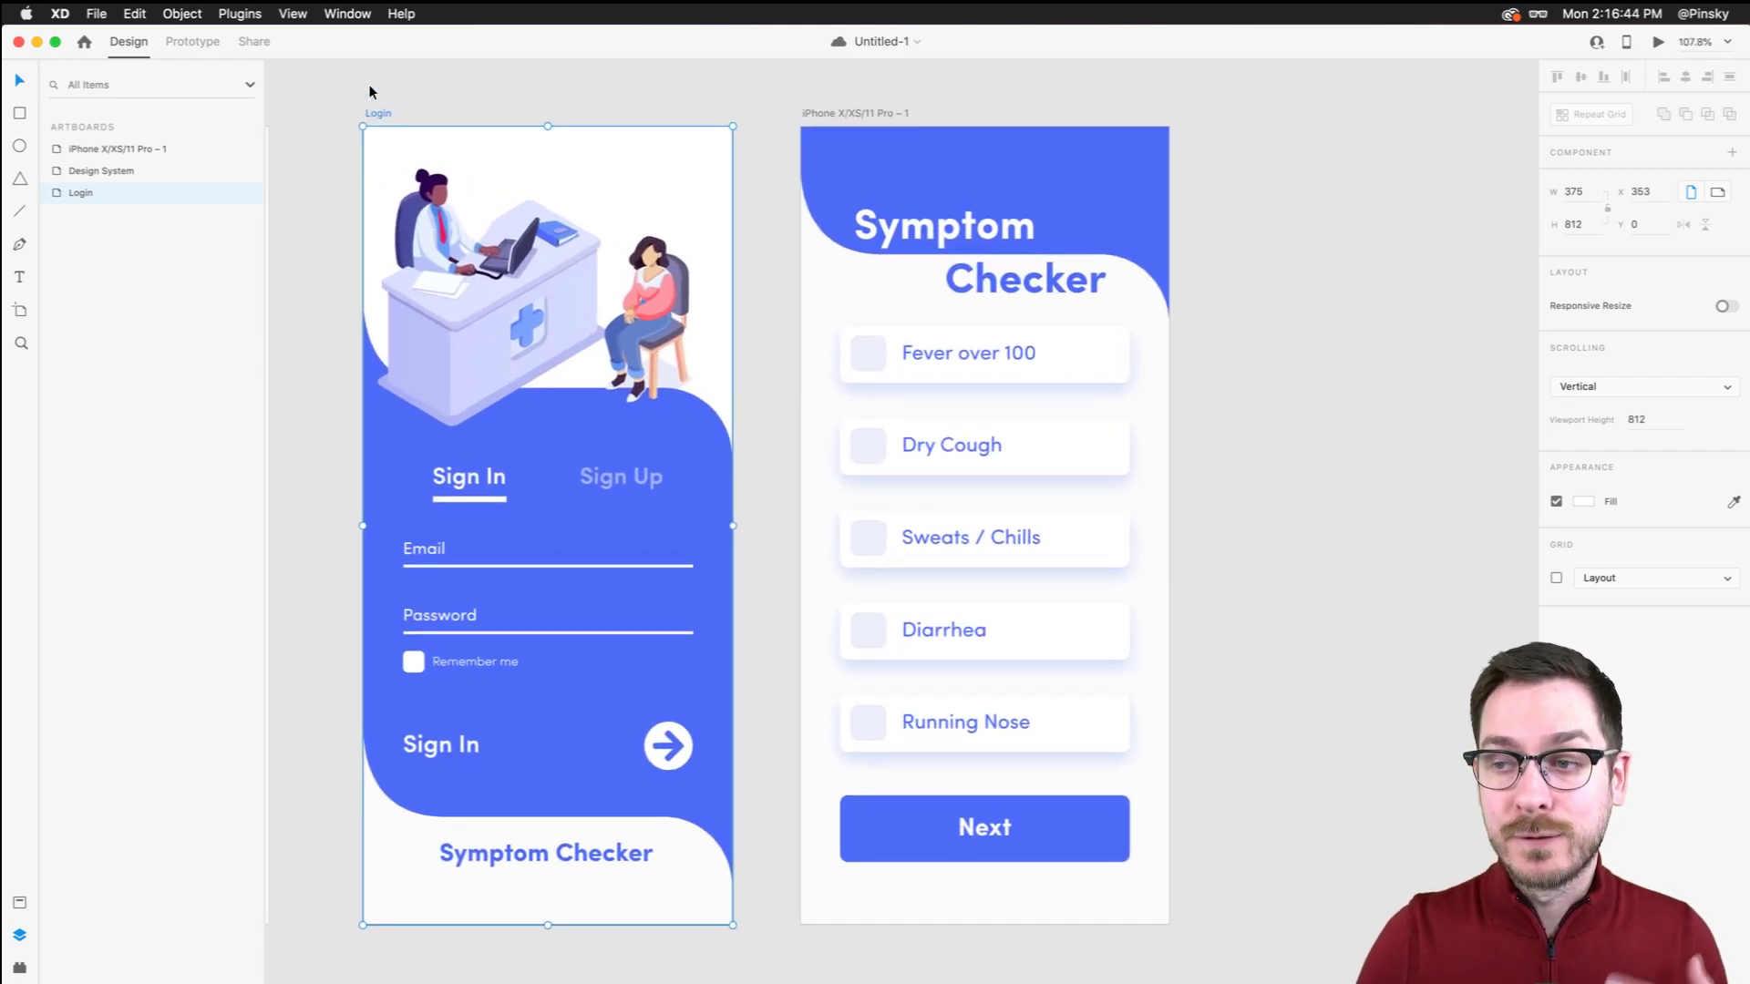
pyautogui.press('super+Return')
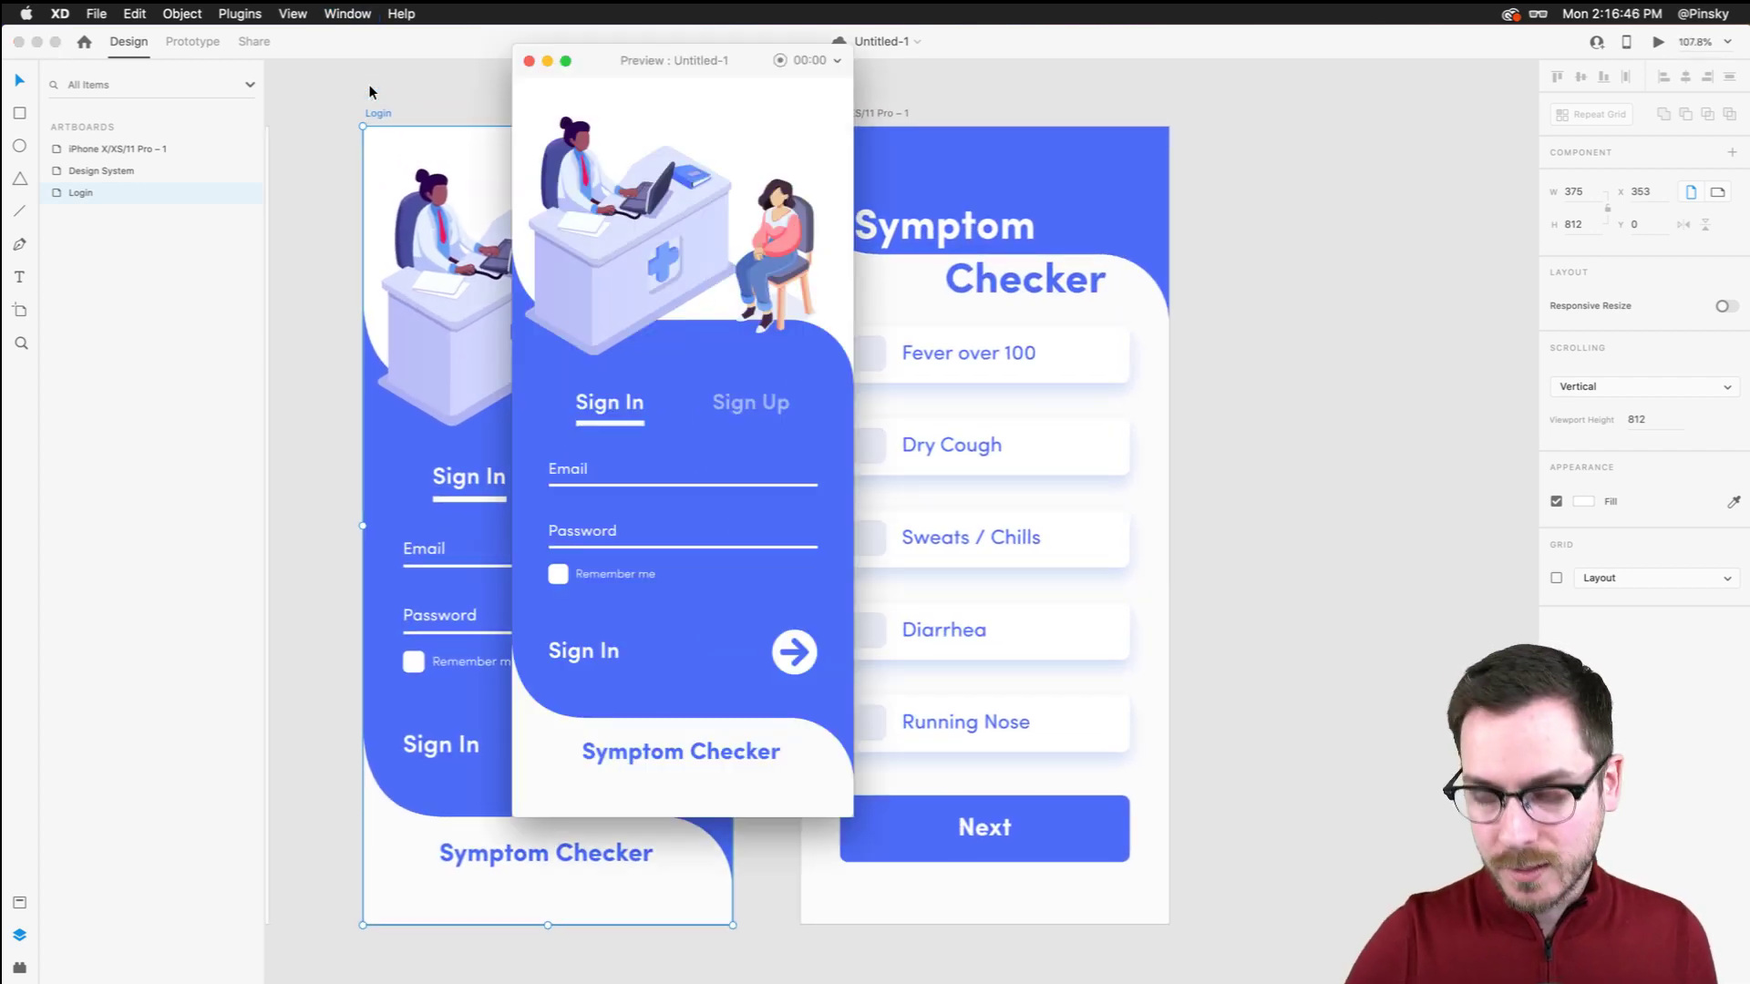
pyautogui.click(703, 749)
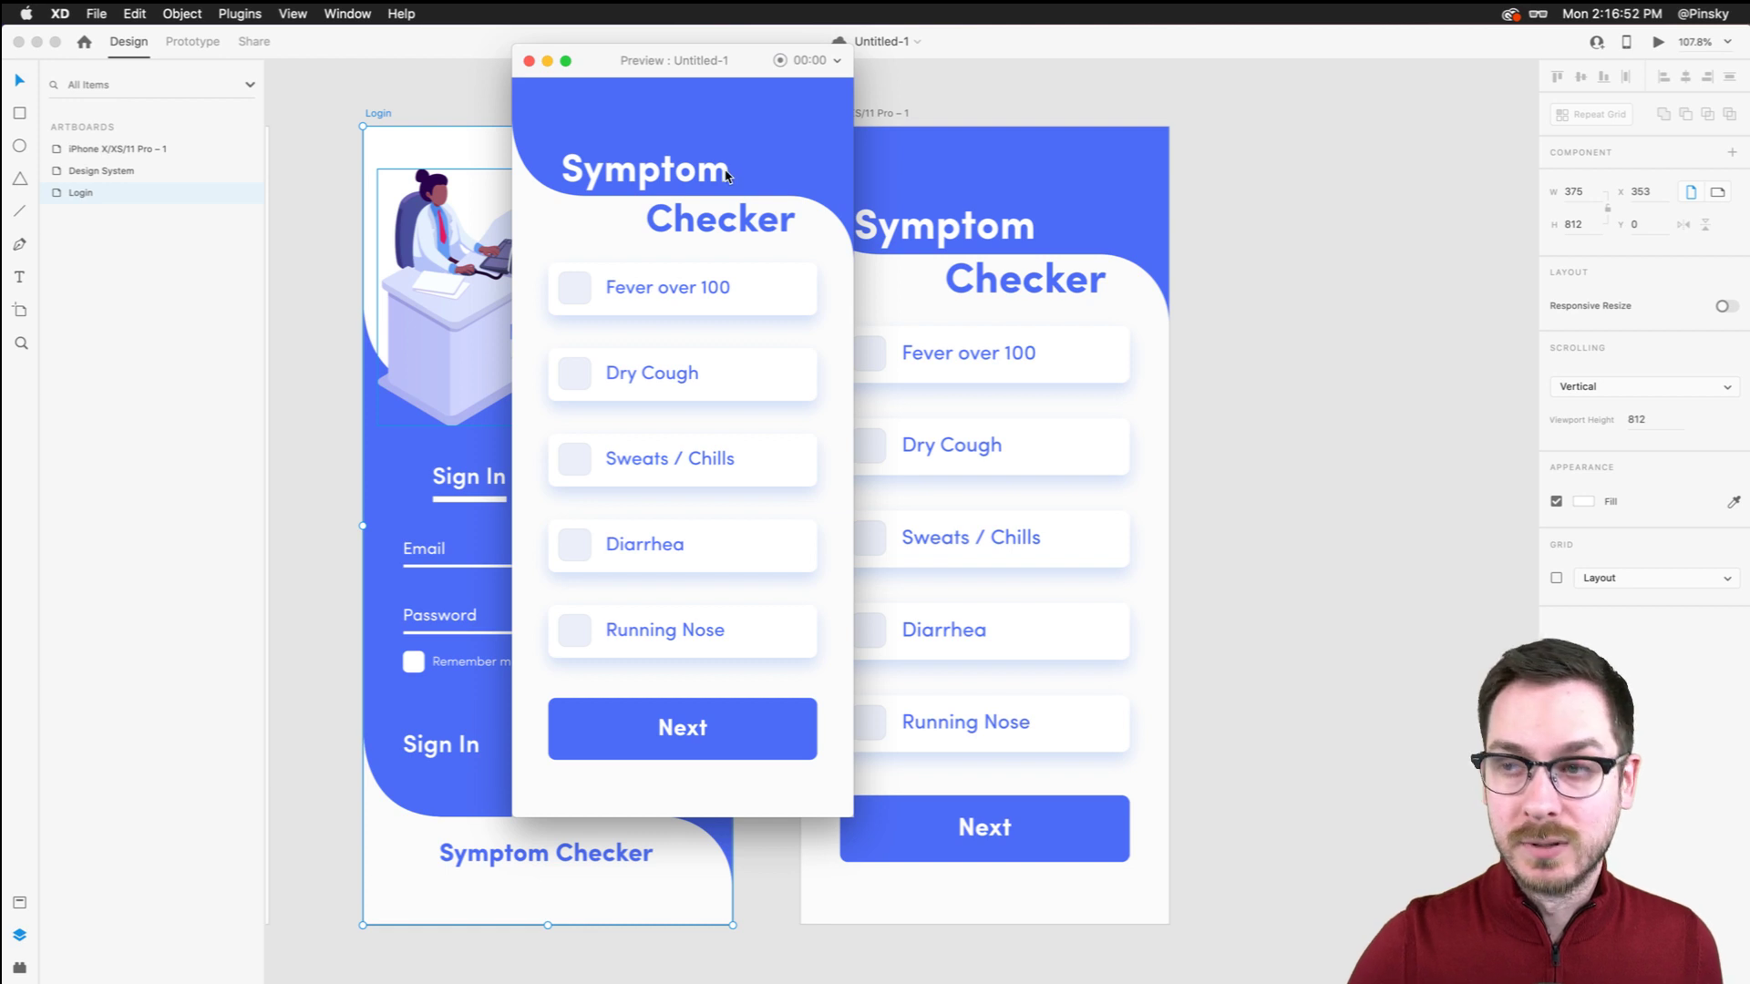
pyautogui.press('super+w')
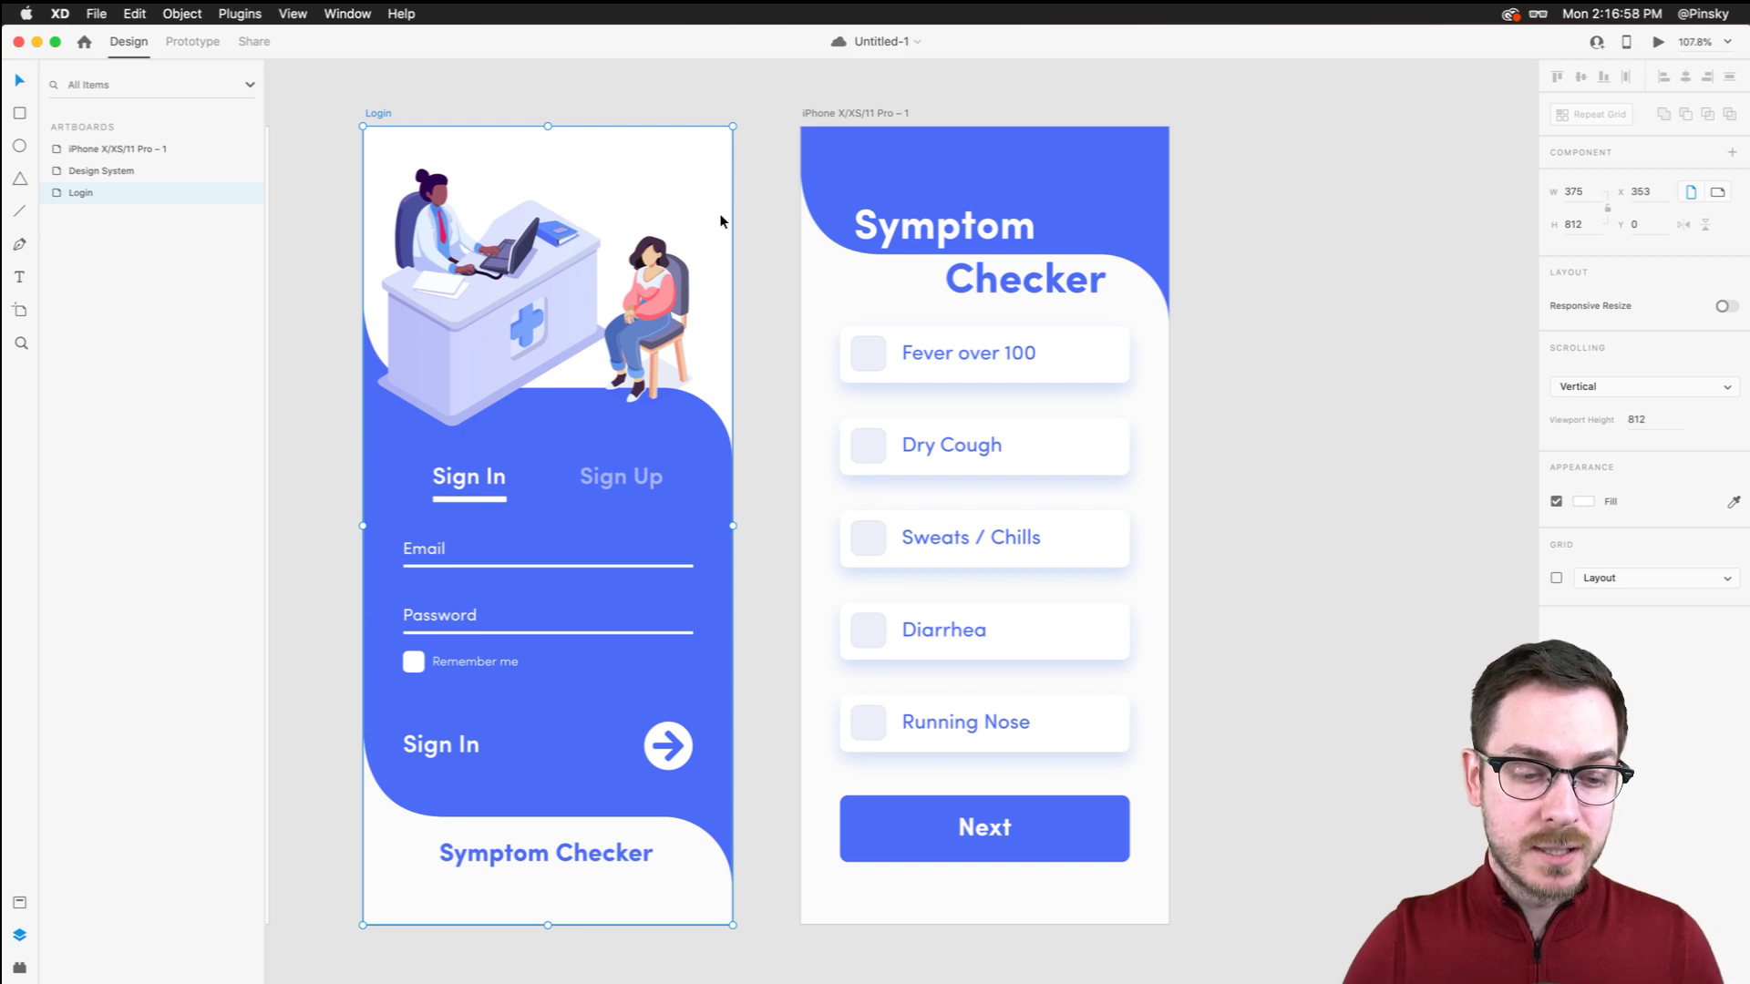
pyautogui.press('super+Return')
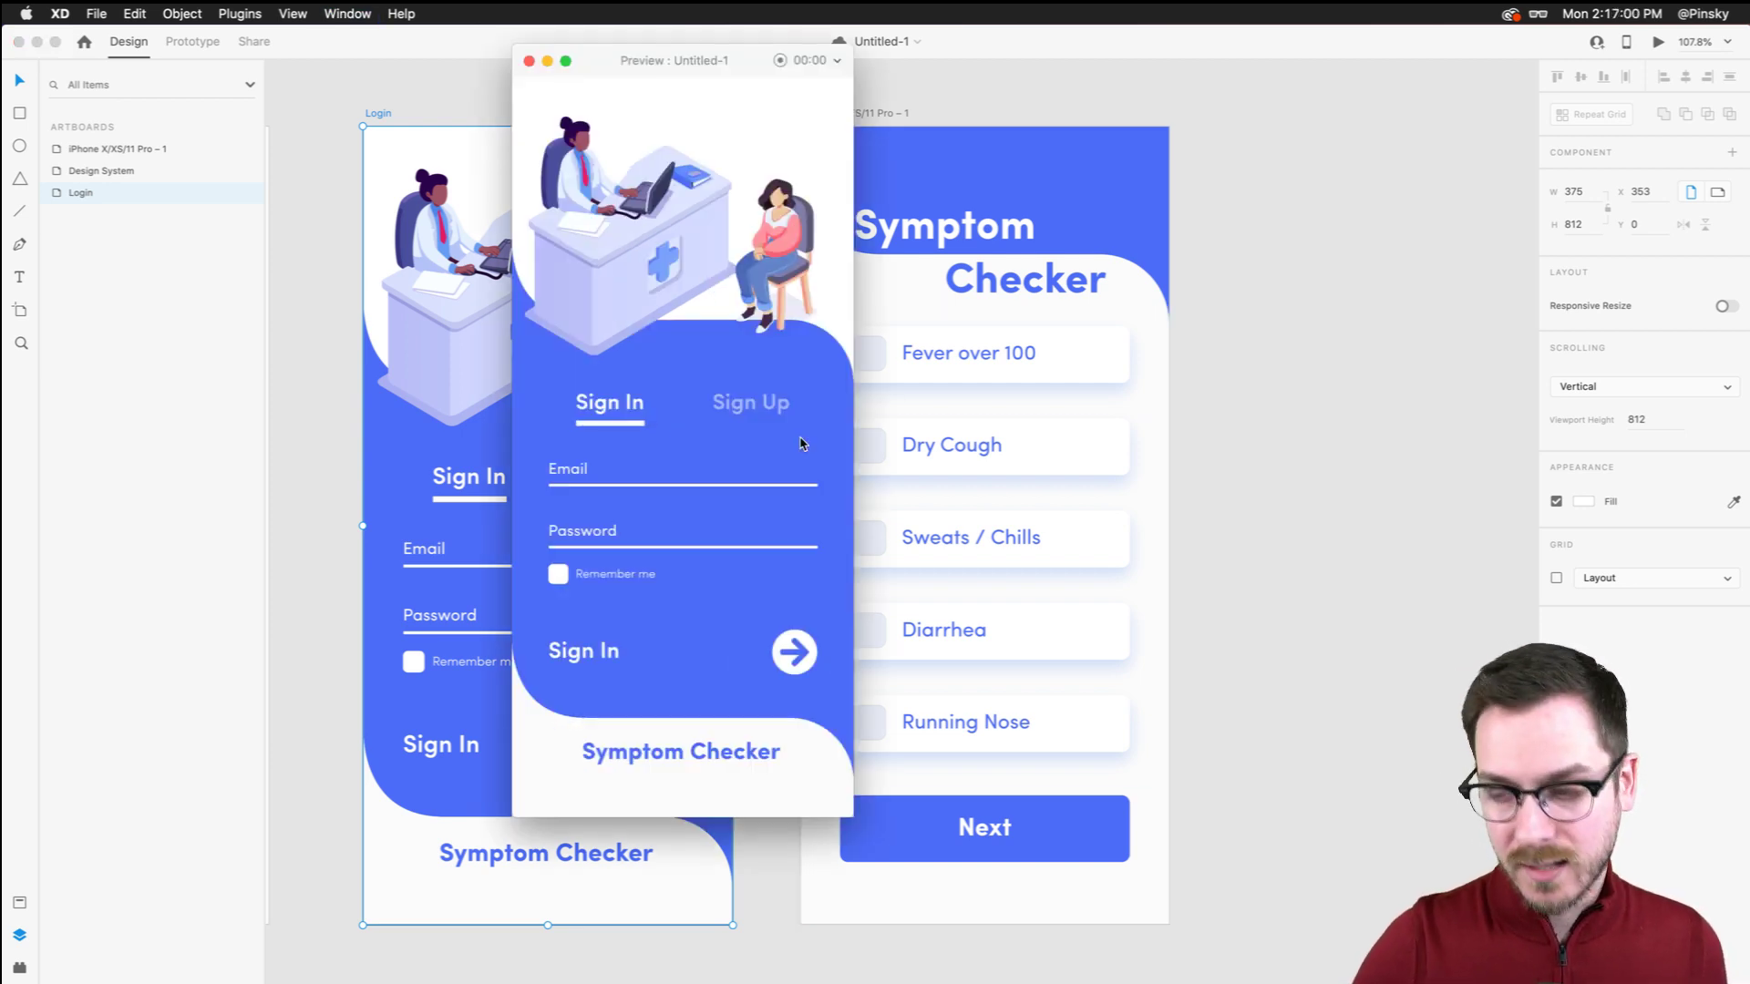
pyautogui.click(714, 783)
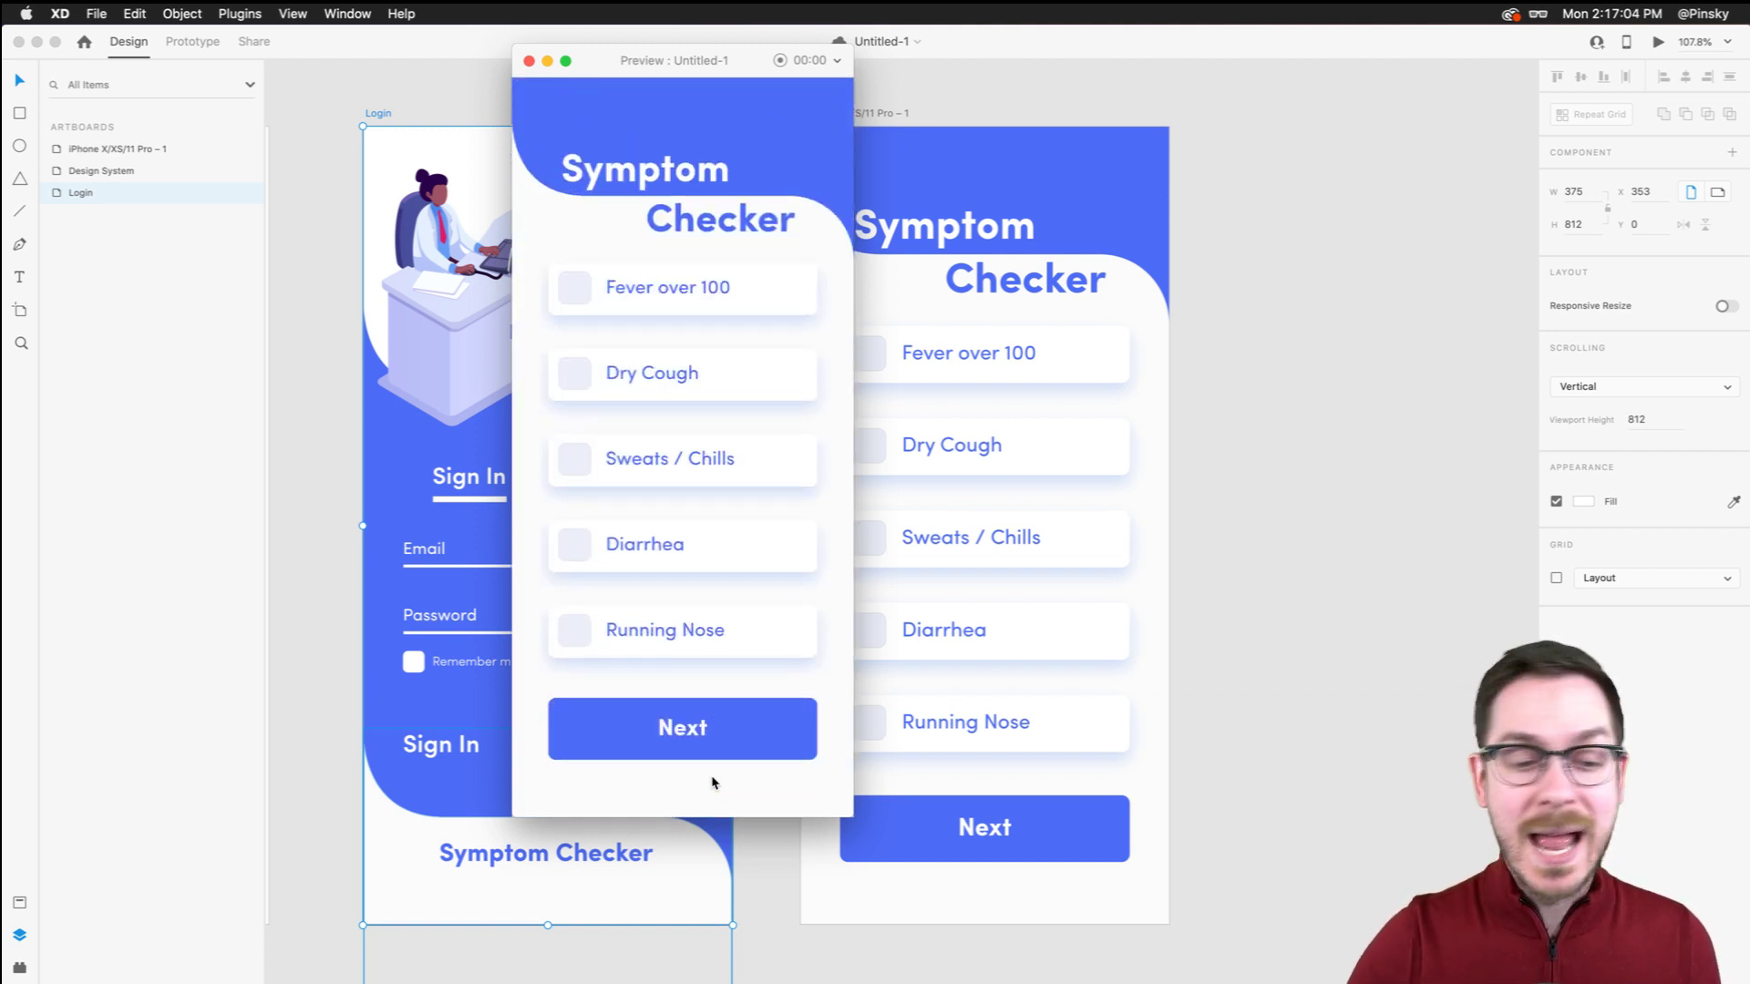
pyautogui.press('super+w')
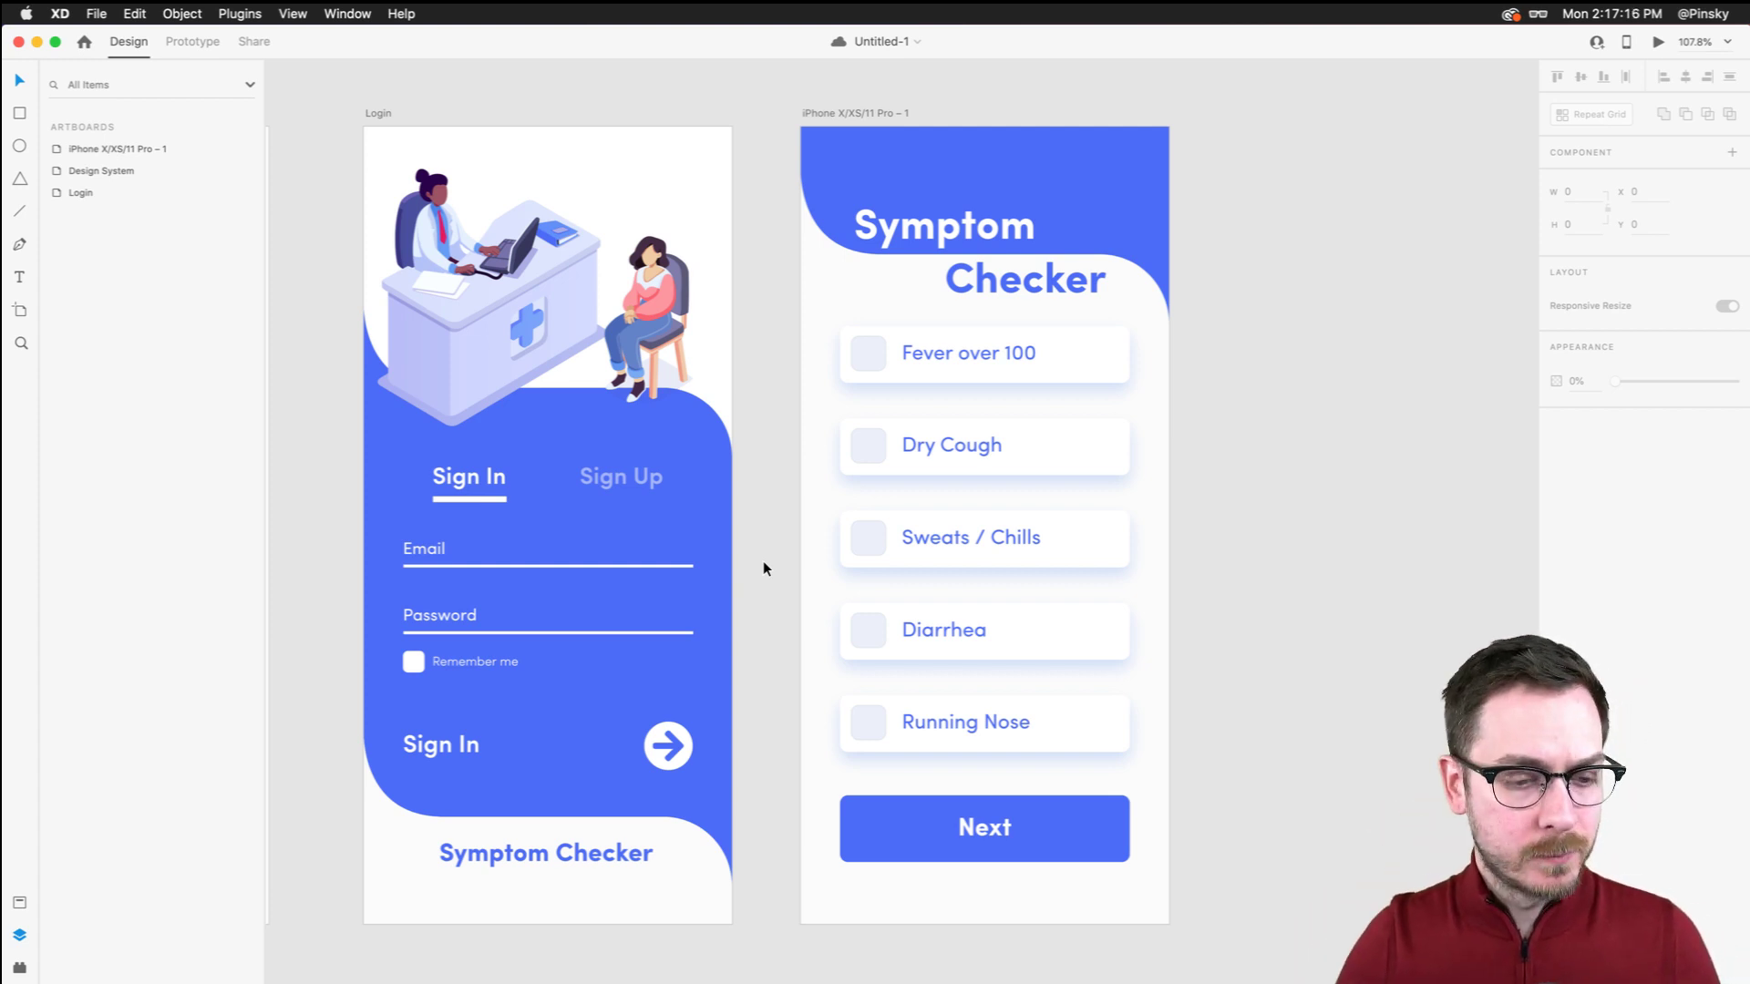
pyautogui.scroll(-3, 594, 422)
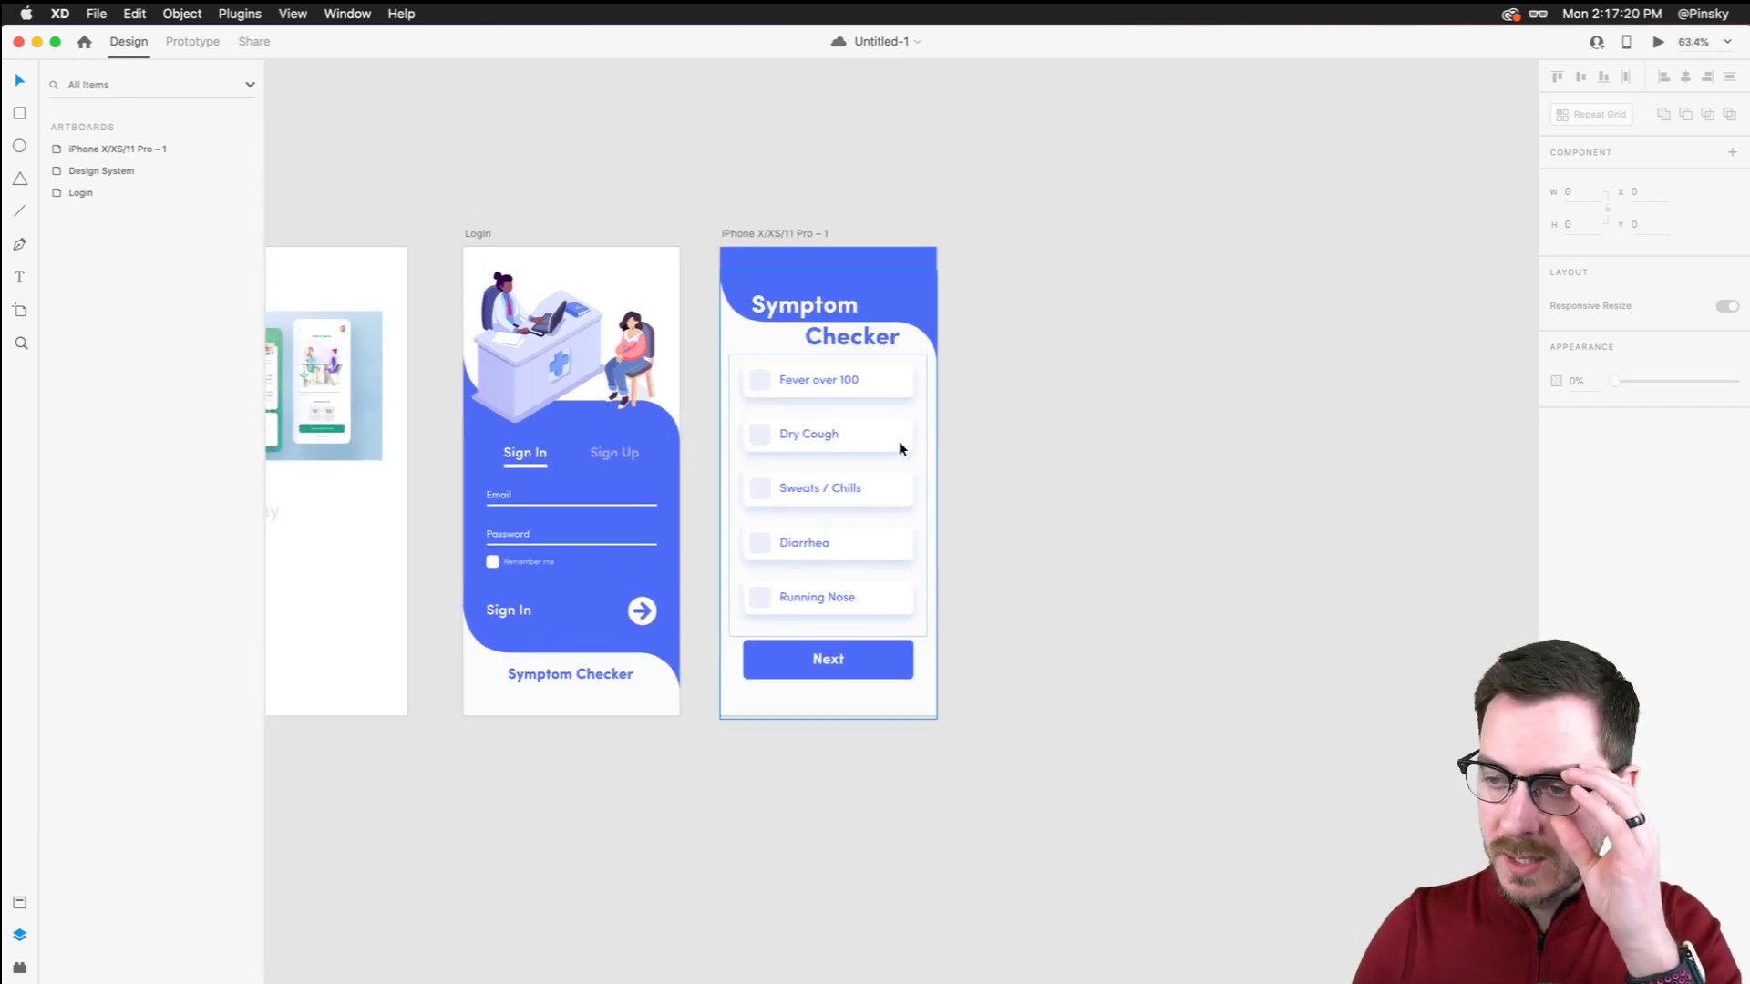
pyautogui.scroll(3, 971, 496)
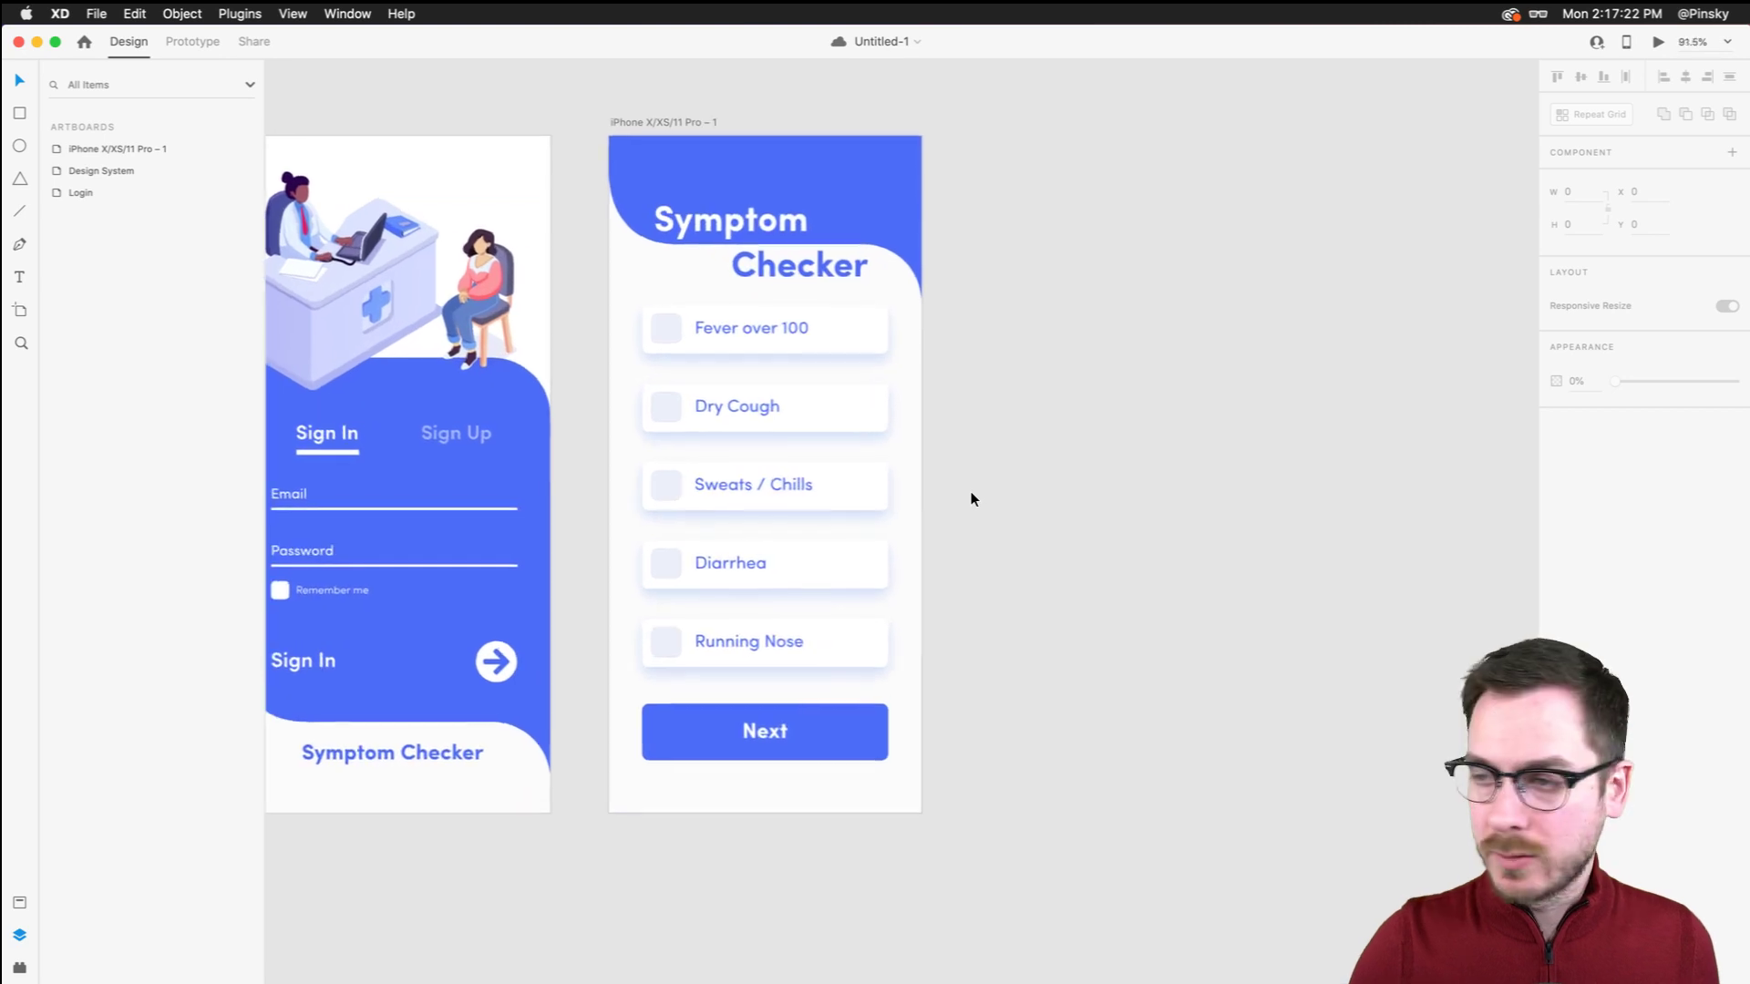
pyautogui.scroll(-1, 971, 491)
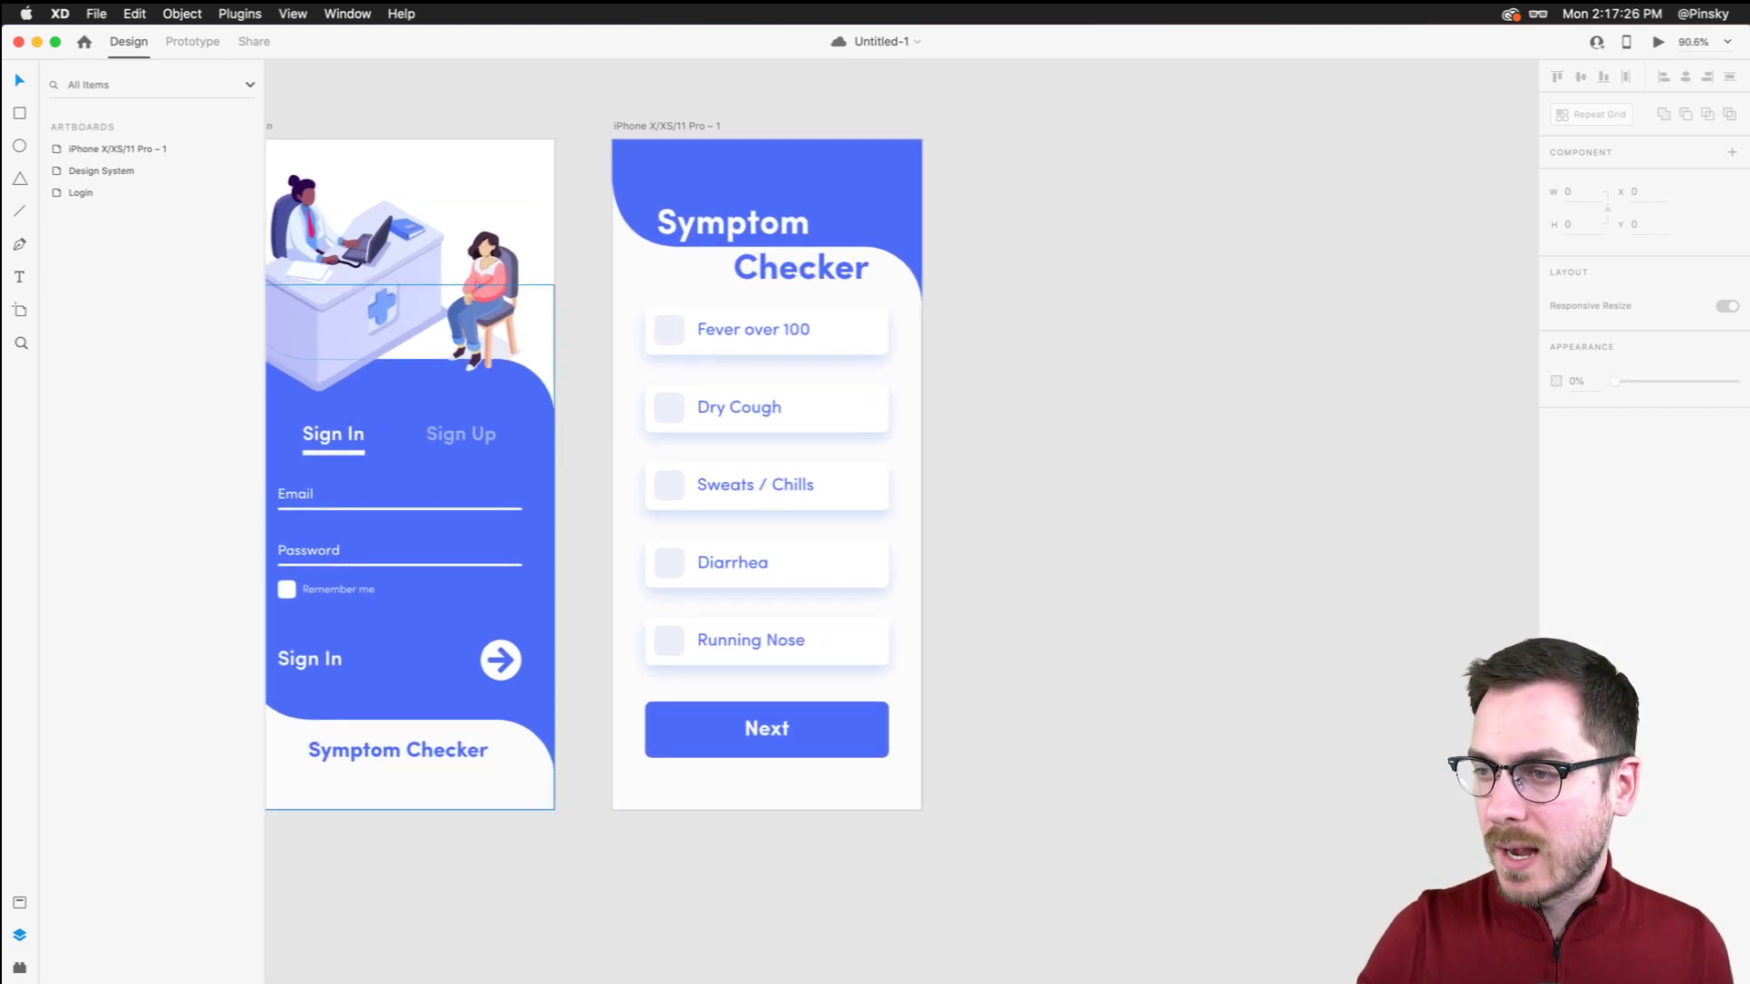
pyautogui.hscroll(-3, 817, 377)
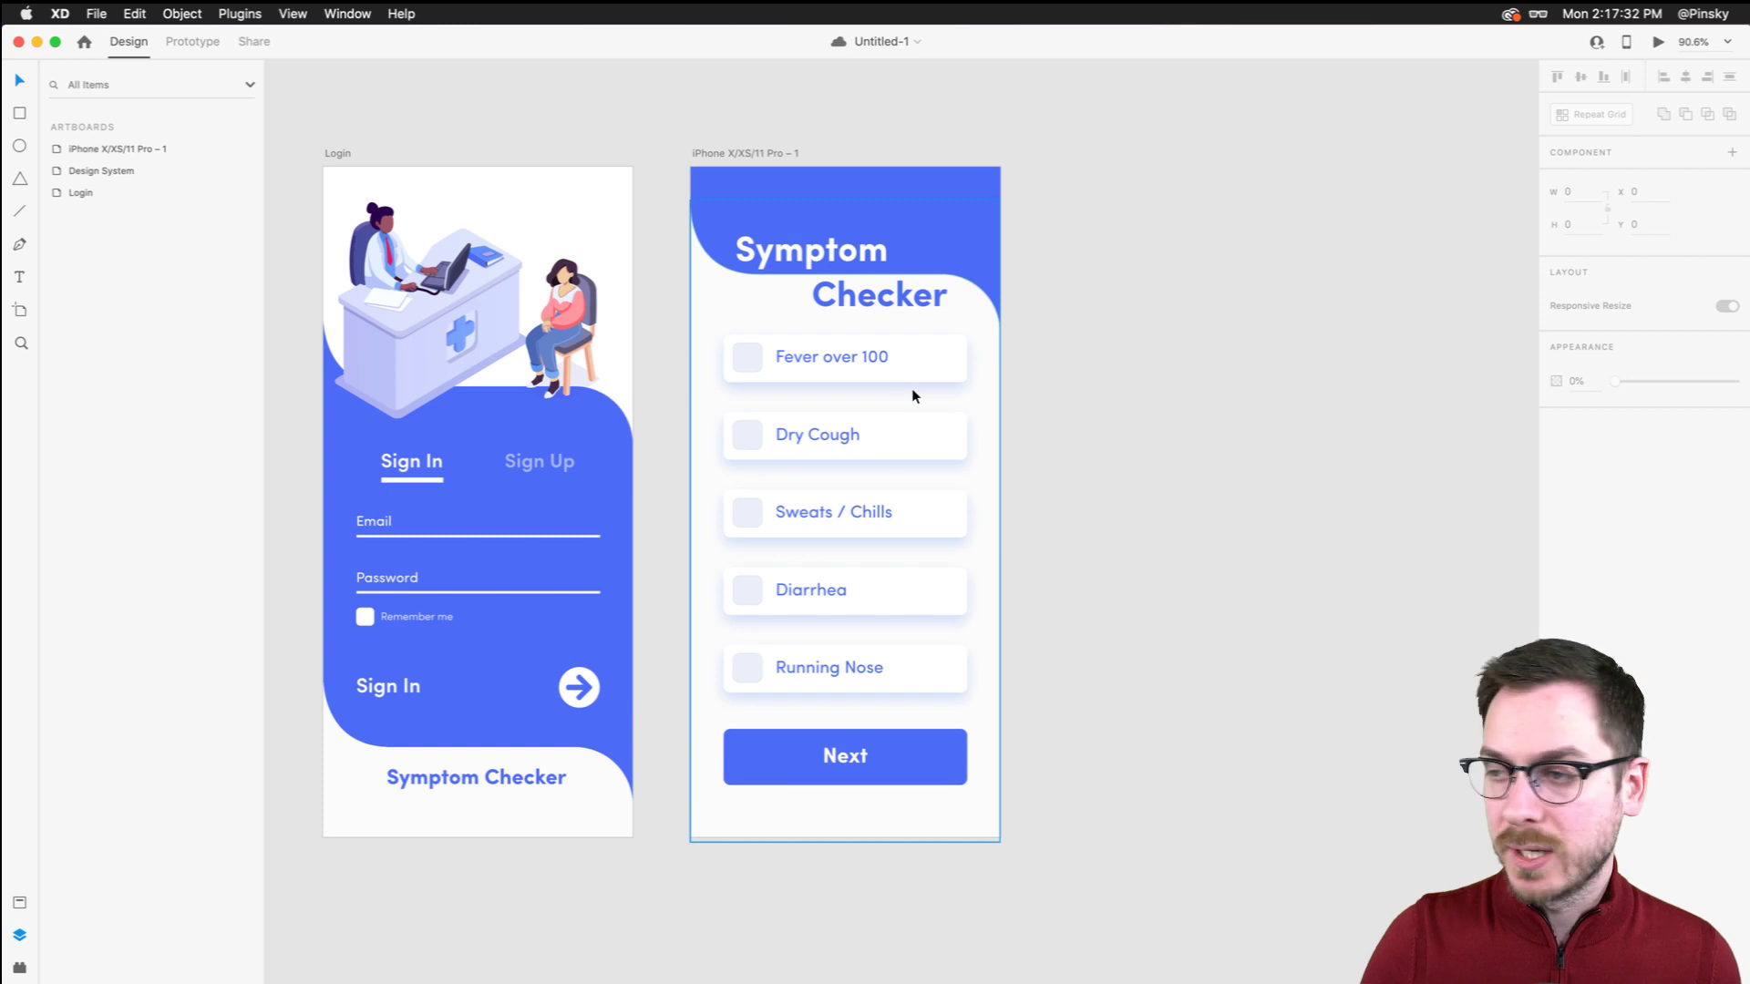
# Preview the prototype from Login, open the Symptom Checker panel, and tick all five symptom checkboxes to test their states
pyautogui.click(577, 625)
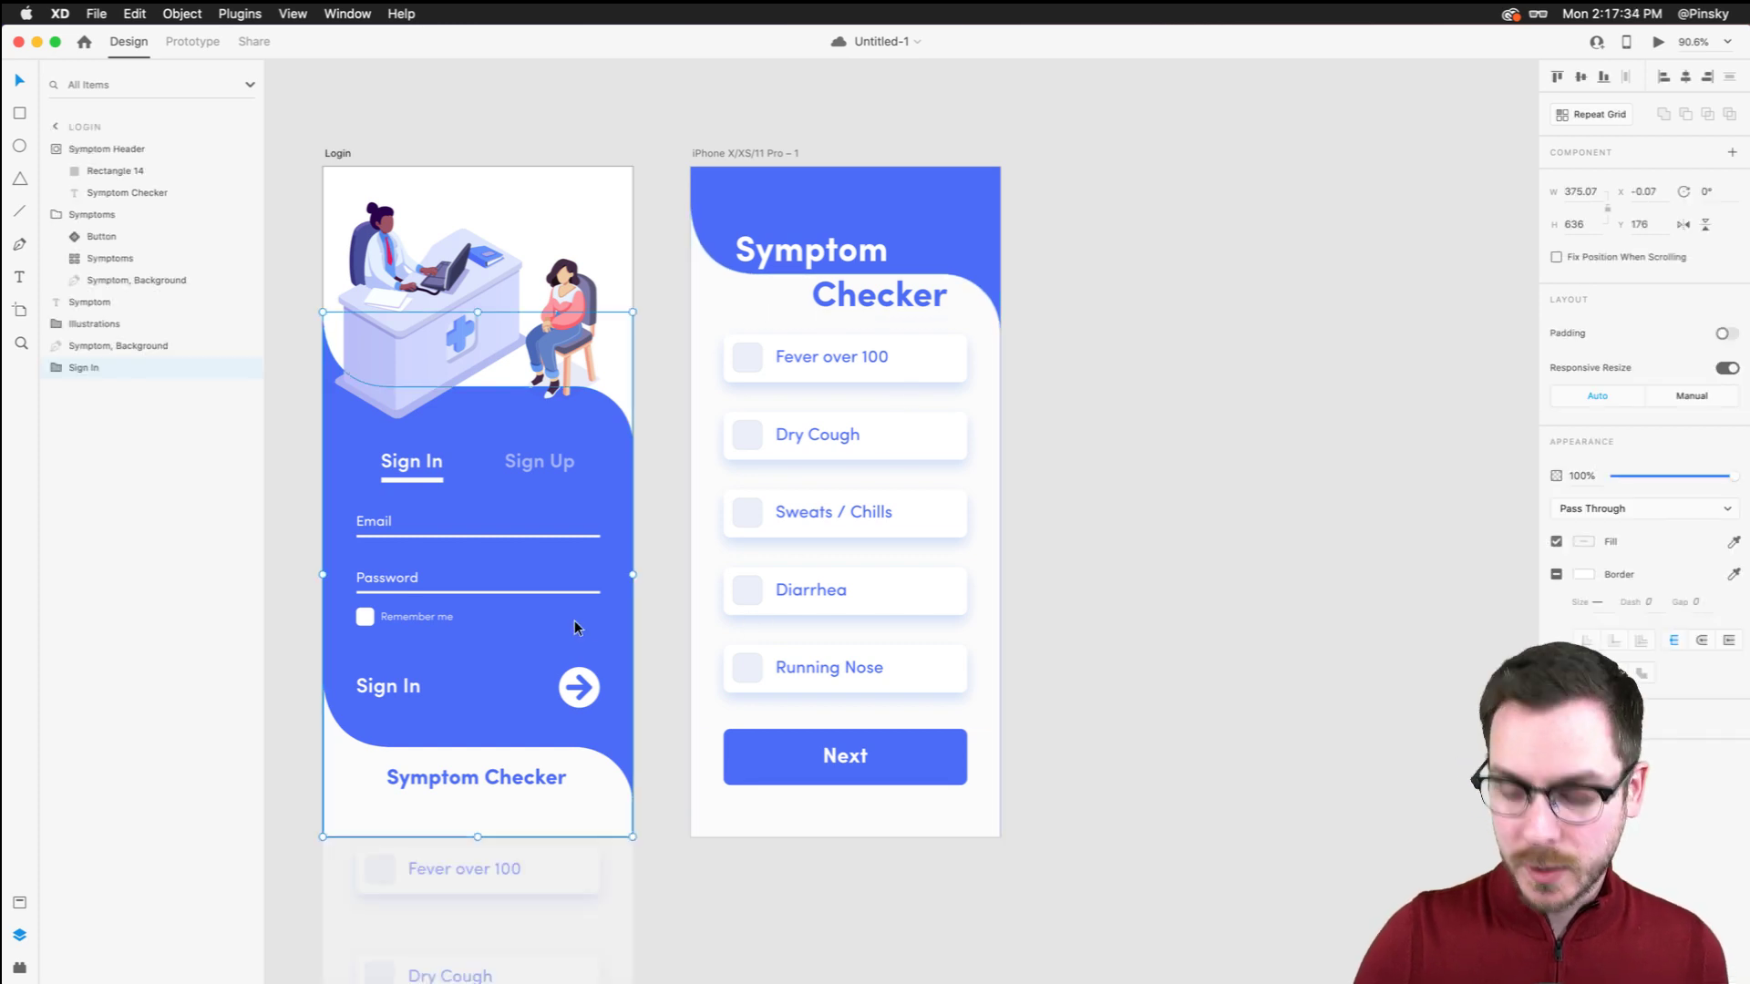
pyautogui.press('super+Return')
pyautogui.click(713, 756)
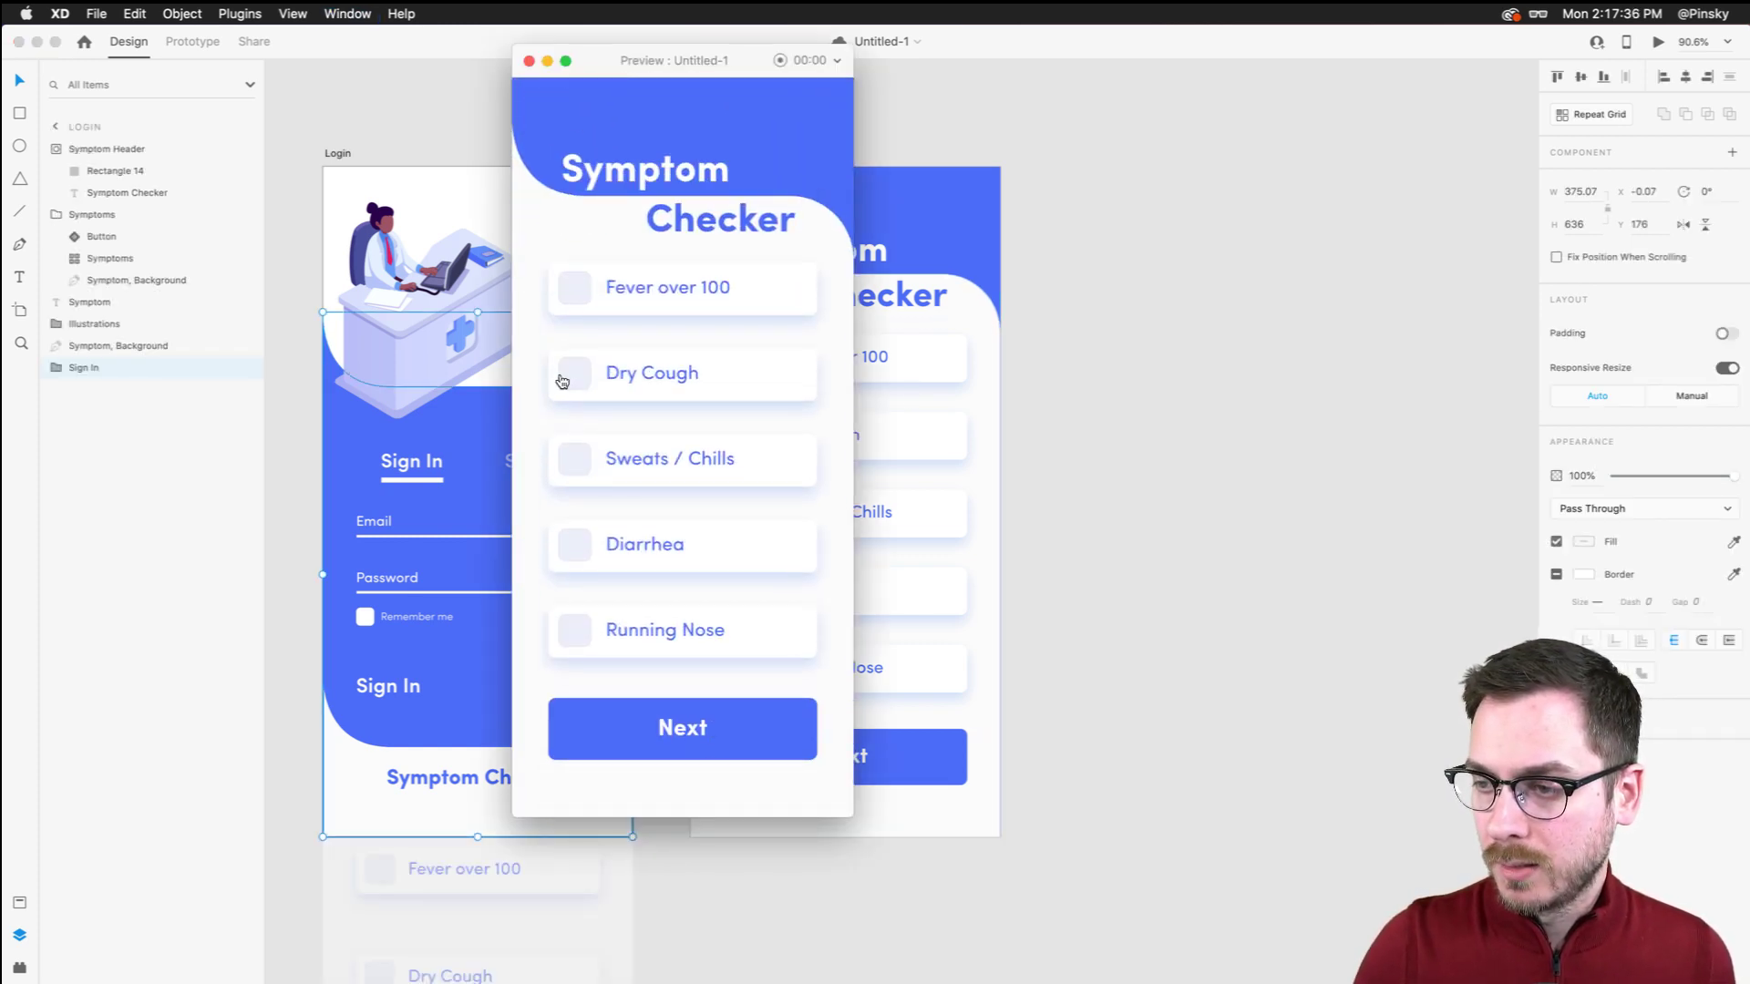
pyautogui.click(574, 374)
pyautogui.click(574, 288)
pyautogui.click(575, 547)
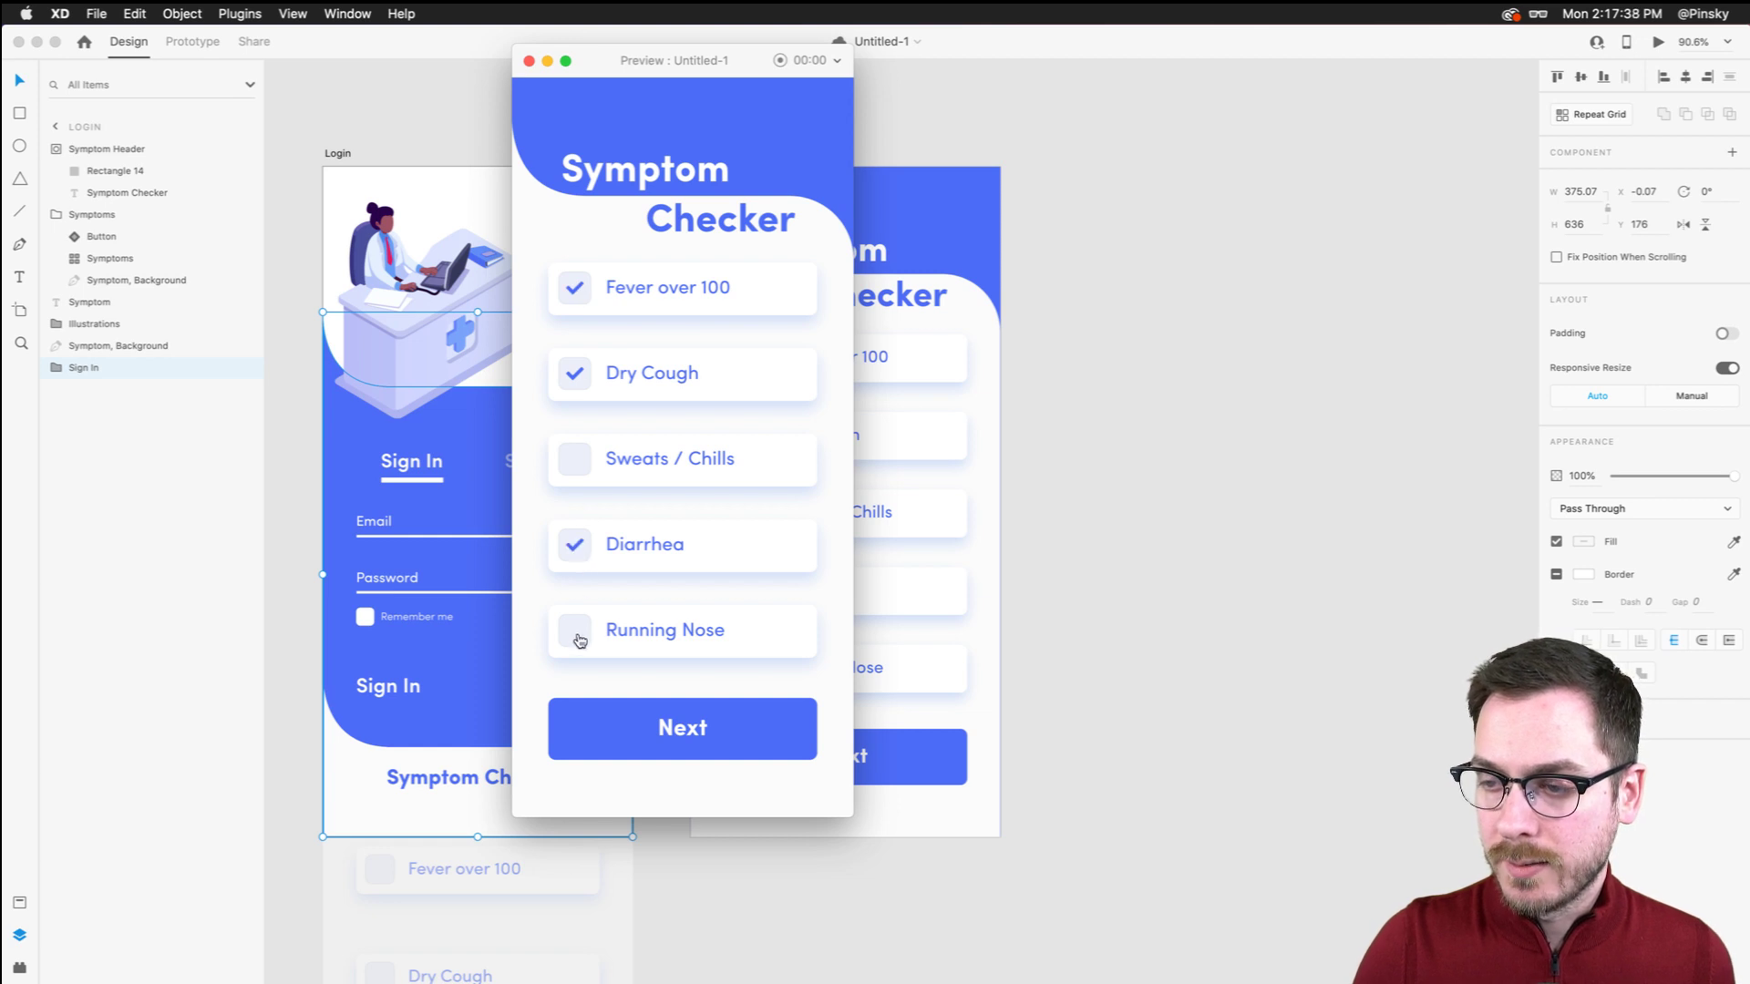
pyautogui.click(575, 631)
pyautogui.click(577, 463)
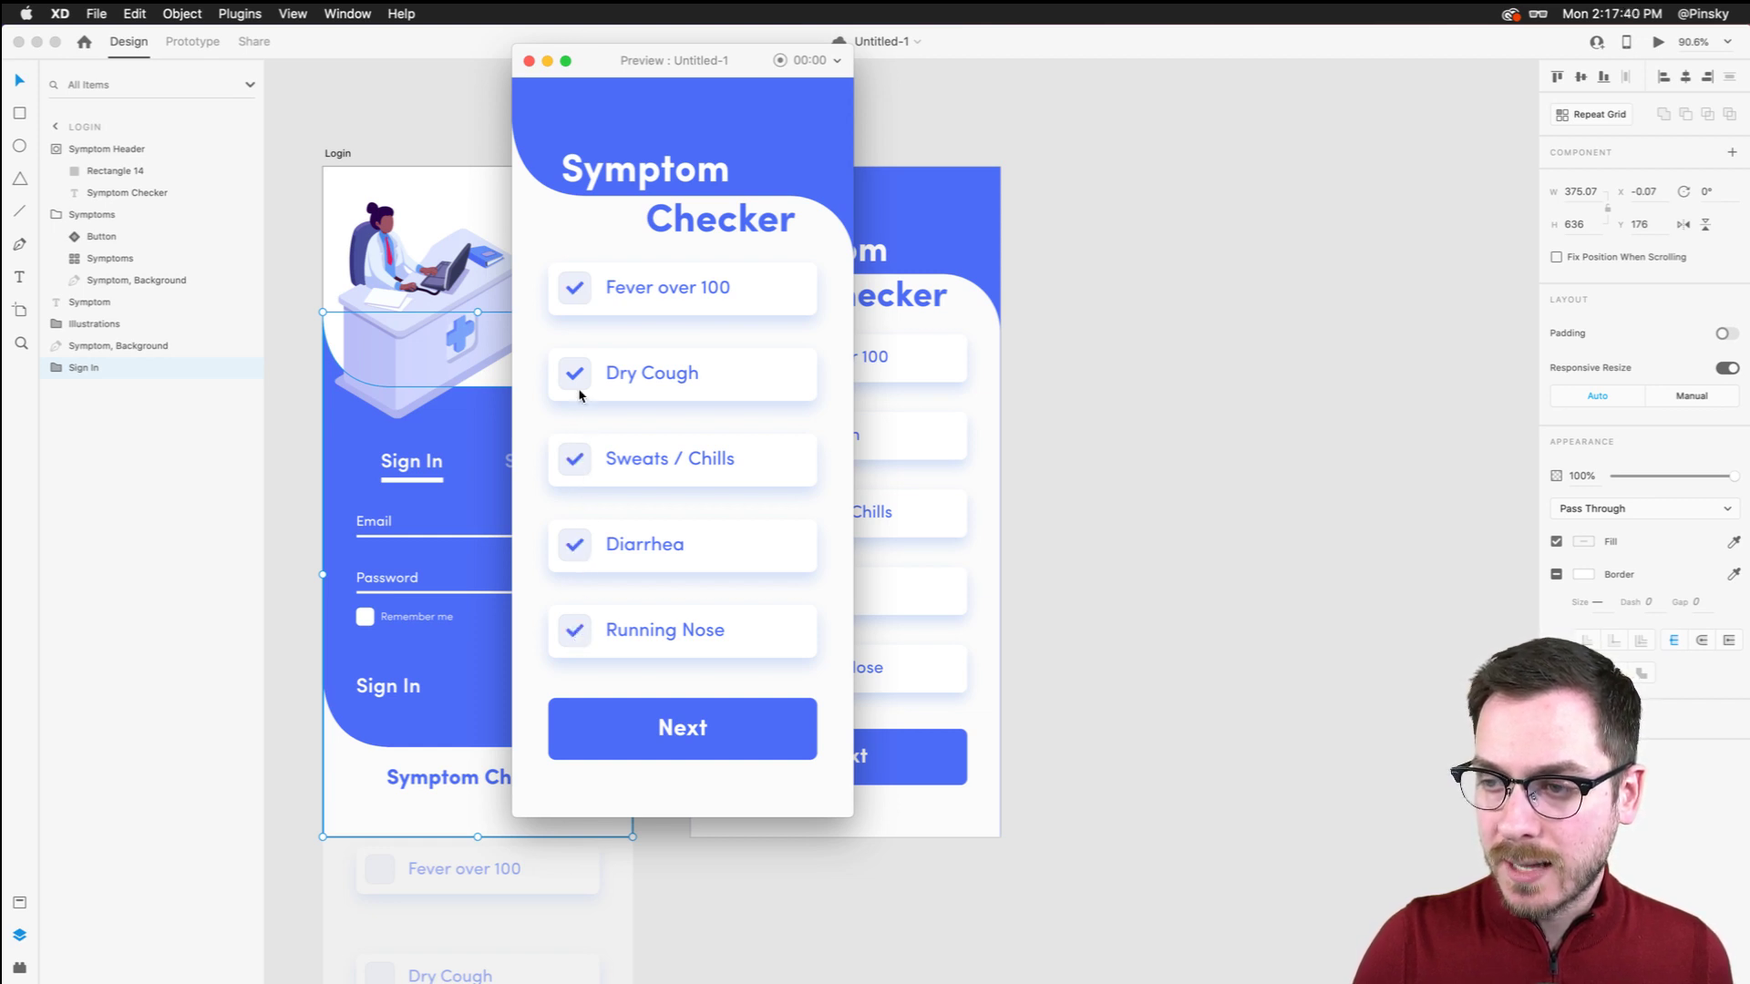
# Clear the Dry Cough, Fever over 100 and Diarrhea checkboxes in the preview and close it
pyautogui.click(575, 373)
pyautogui.click(576, 291)
pyautogui.click(580, 545)
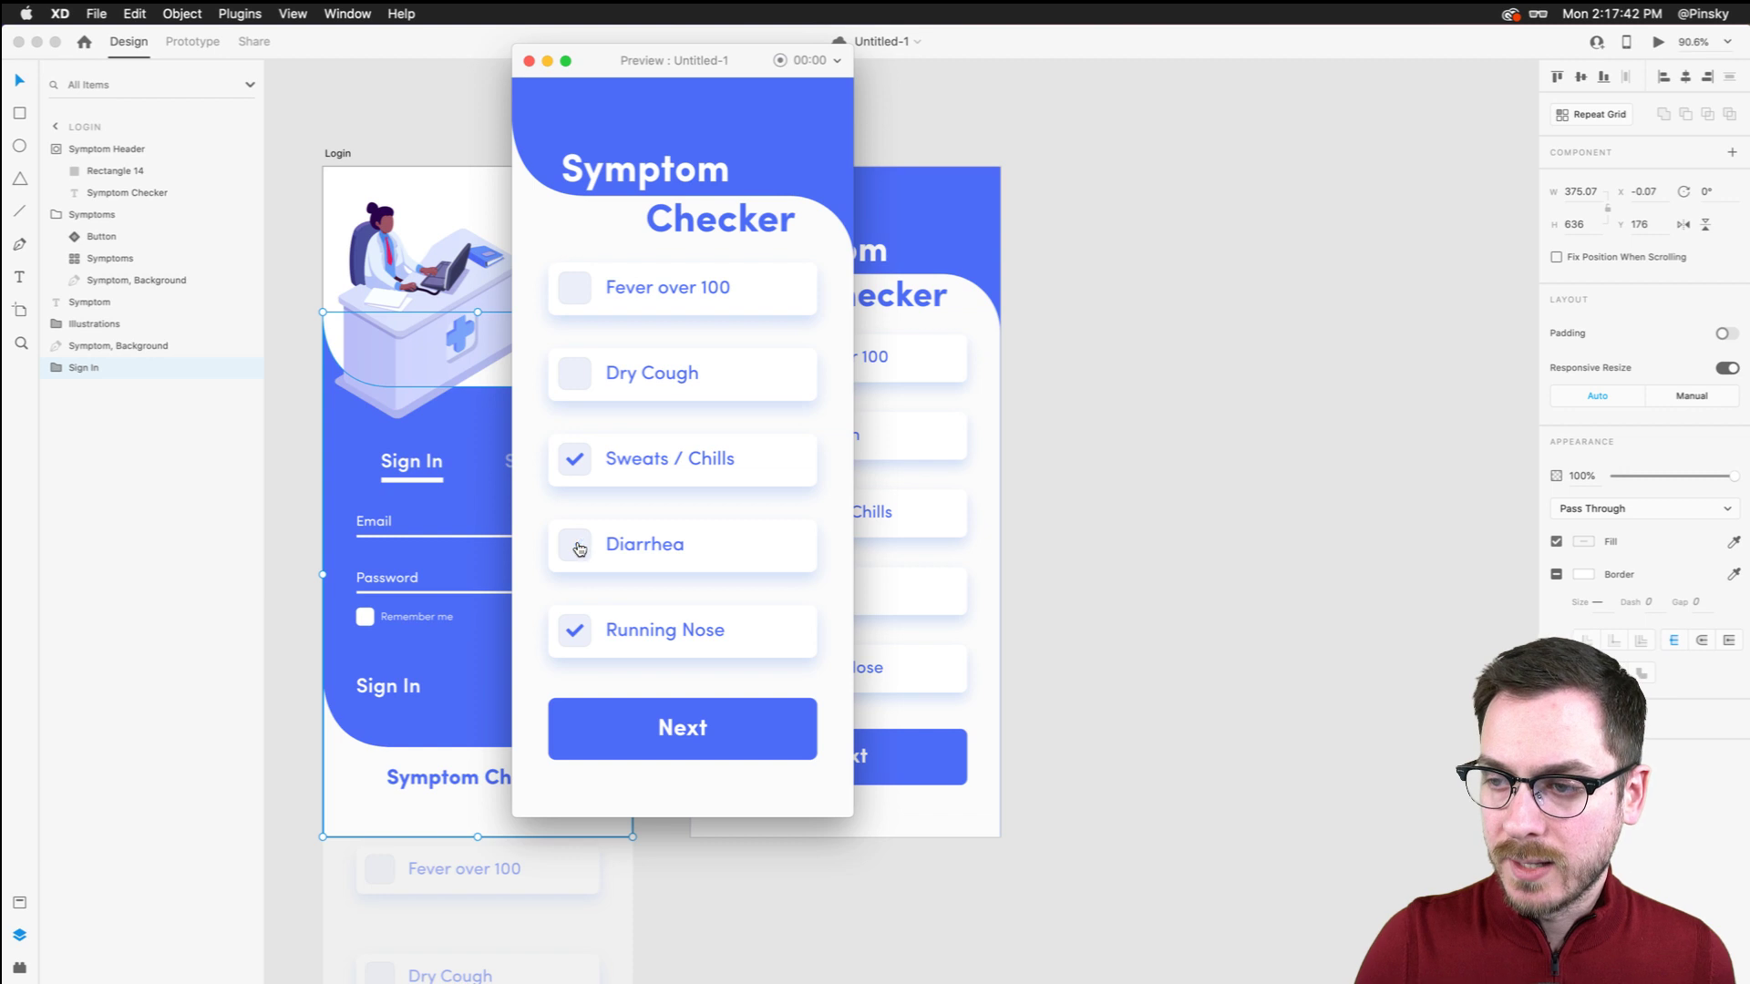
pyautogui.press('super+w')
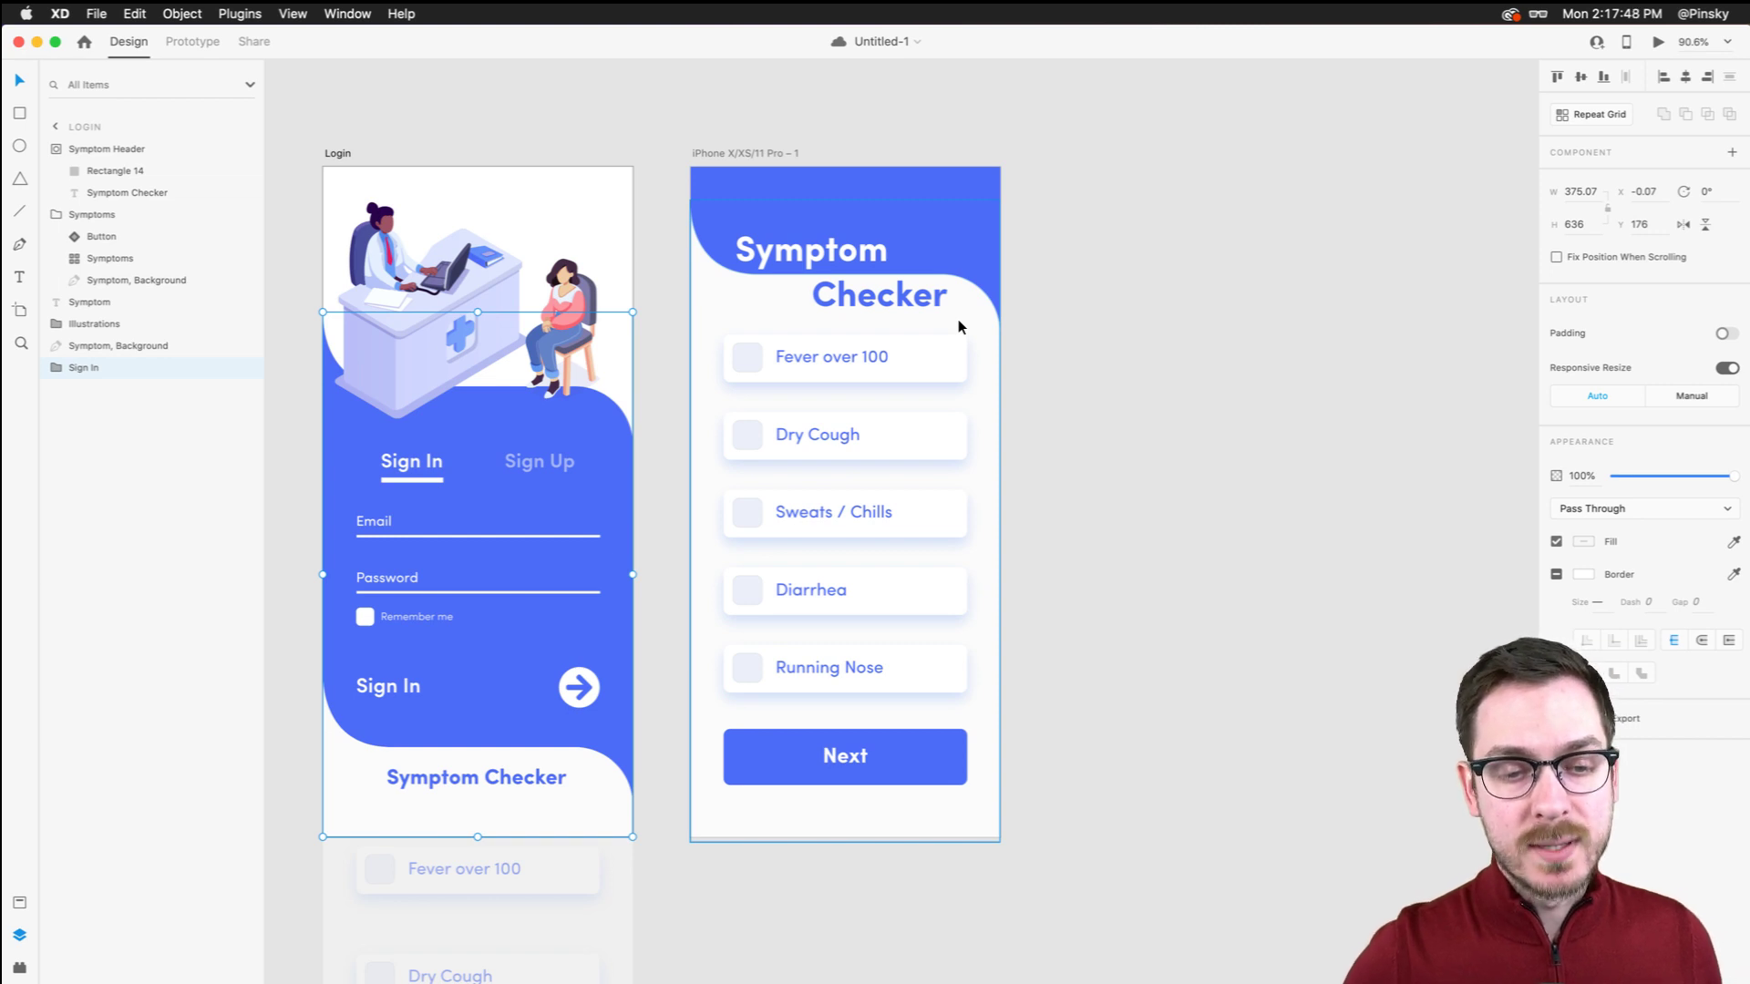
# Review the document's export options, including After Effects, without exporting anything
pyautogui.click(97, 13)
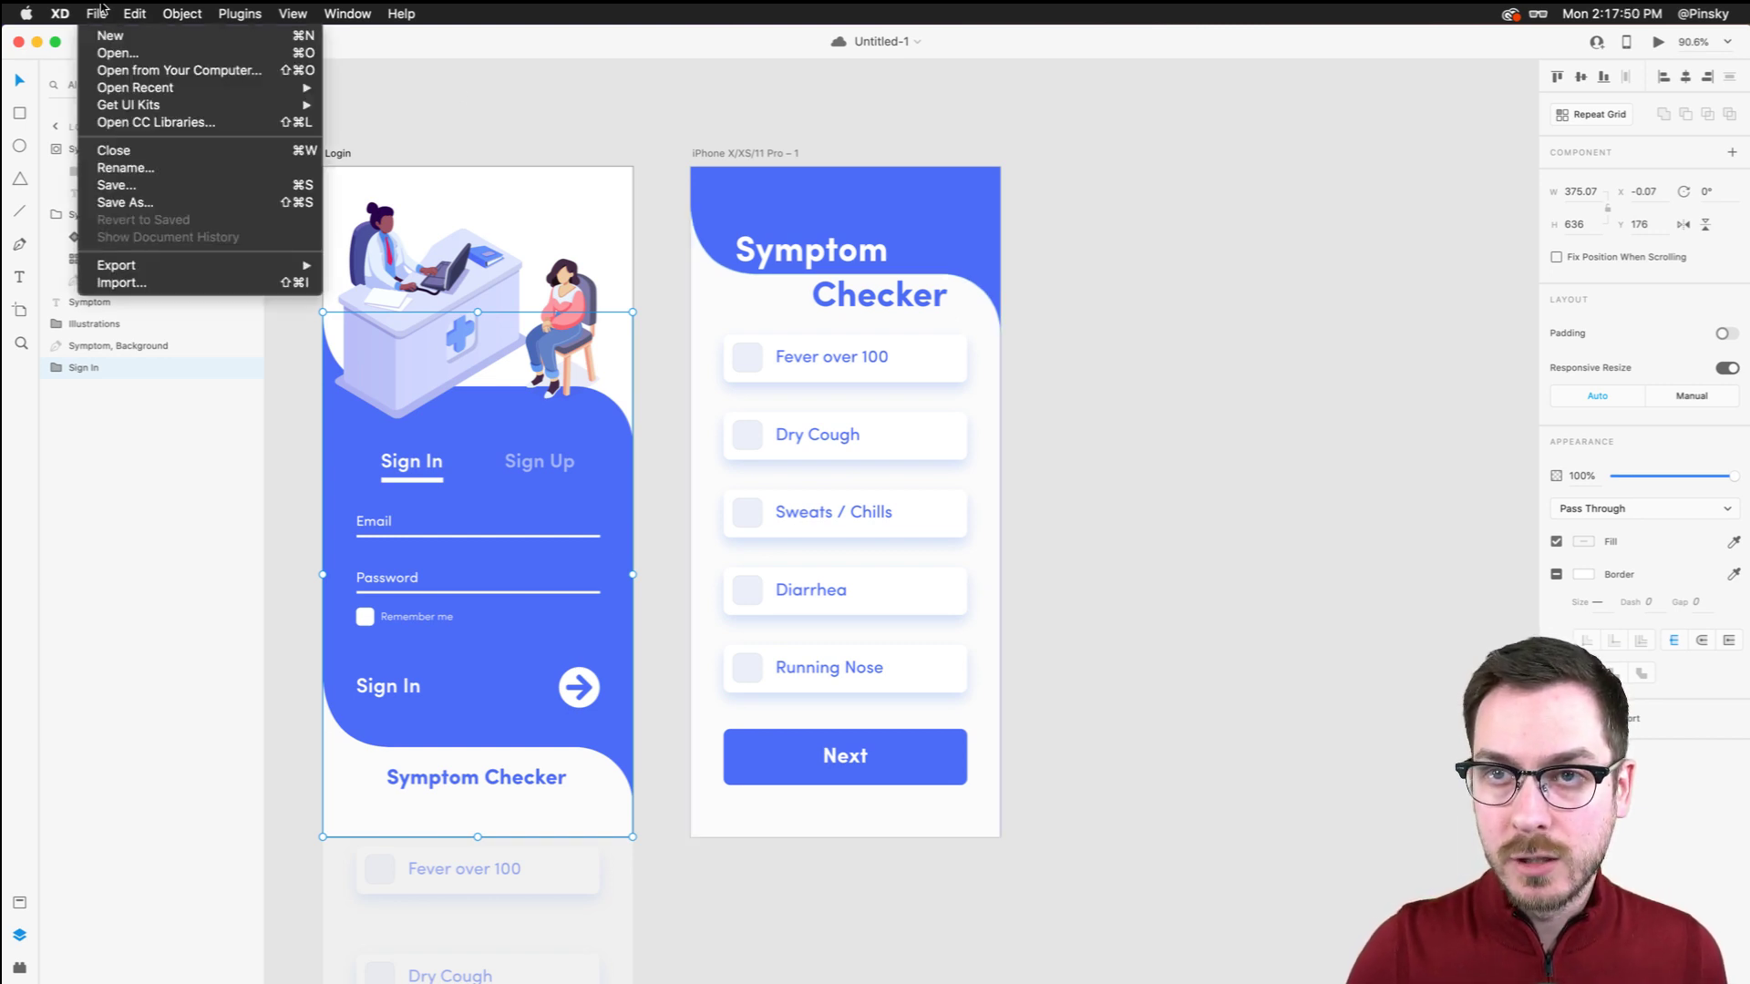
pyautogui.moveTo(162, 268)
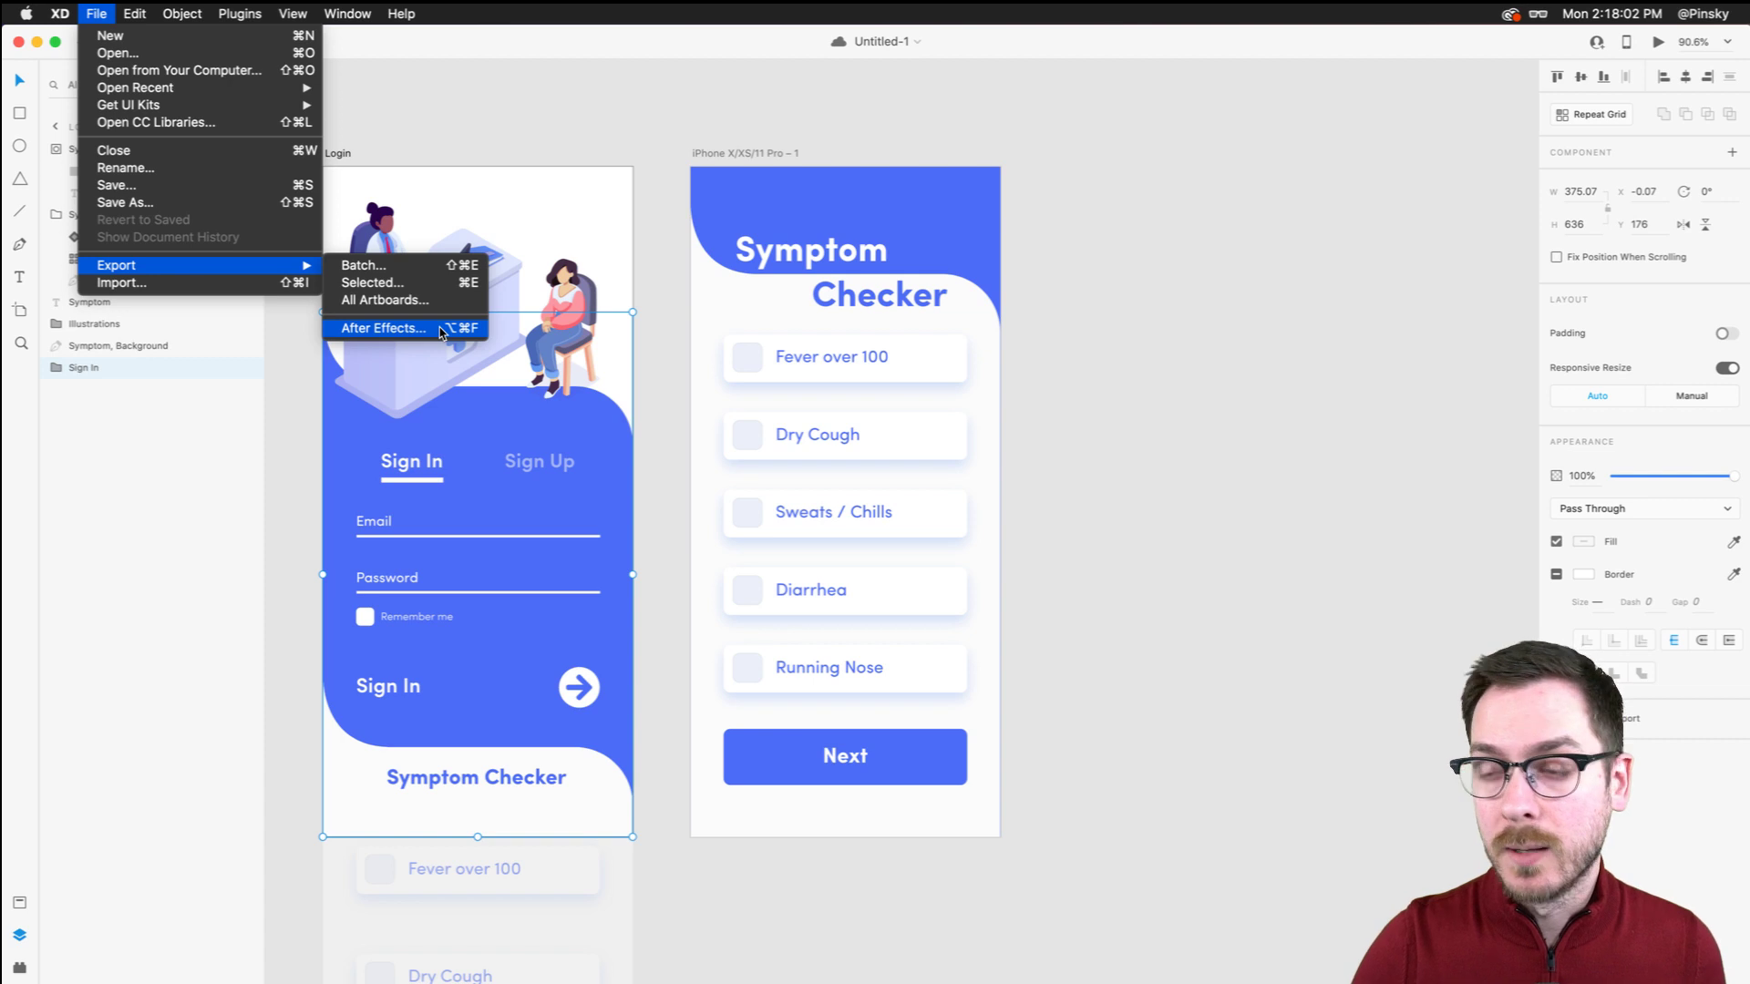
pyautogui.click(747, 130)
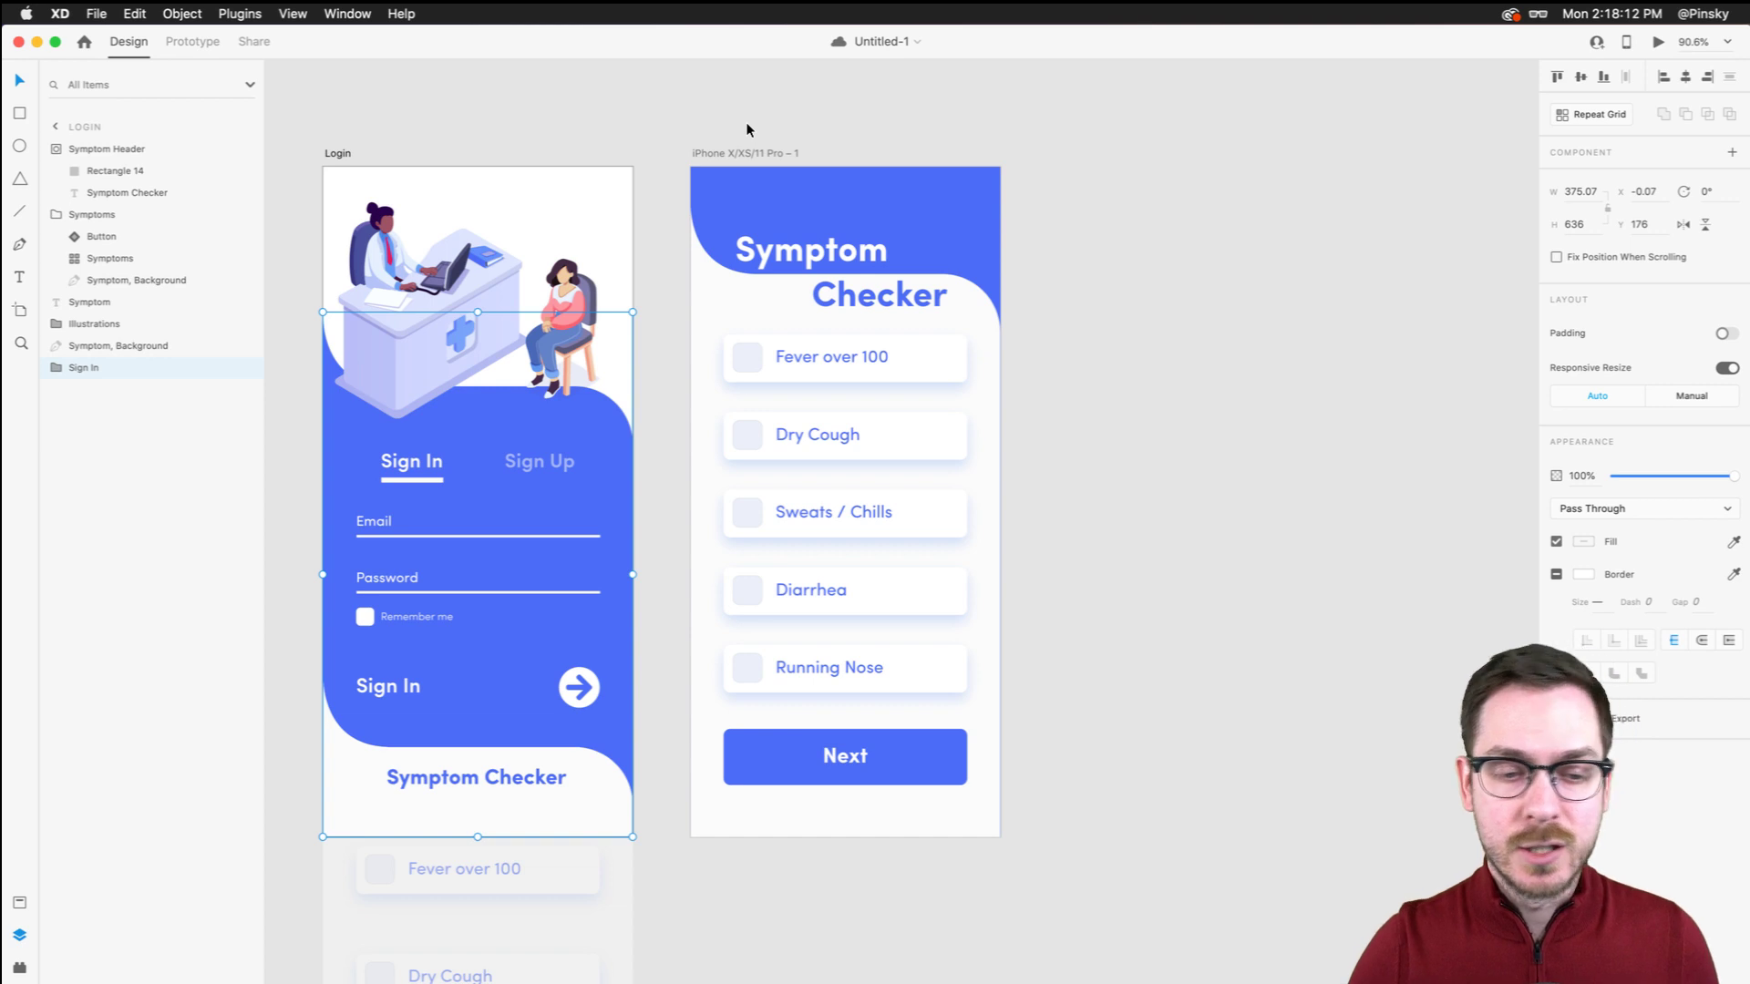
# Rename the iPhone X/XS/11 Pro – 1 artboard as Symptoms and save the document
pyautogui.hscroll(1, 738, 114)
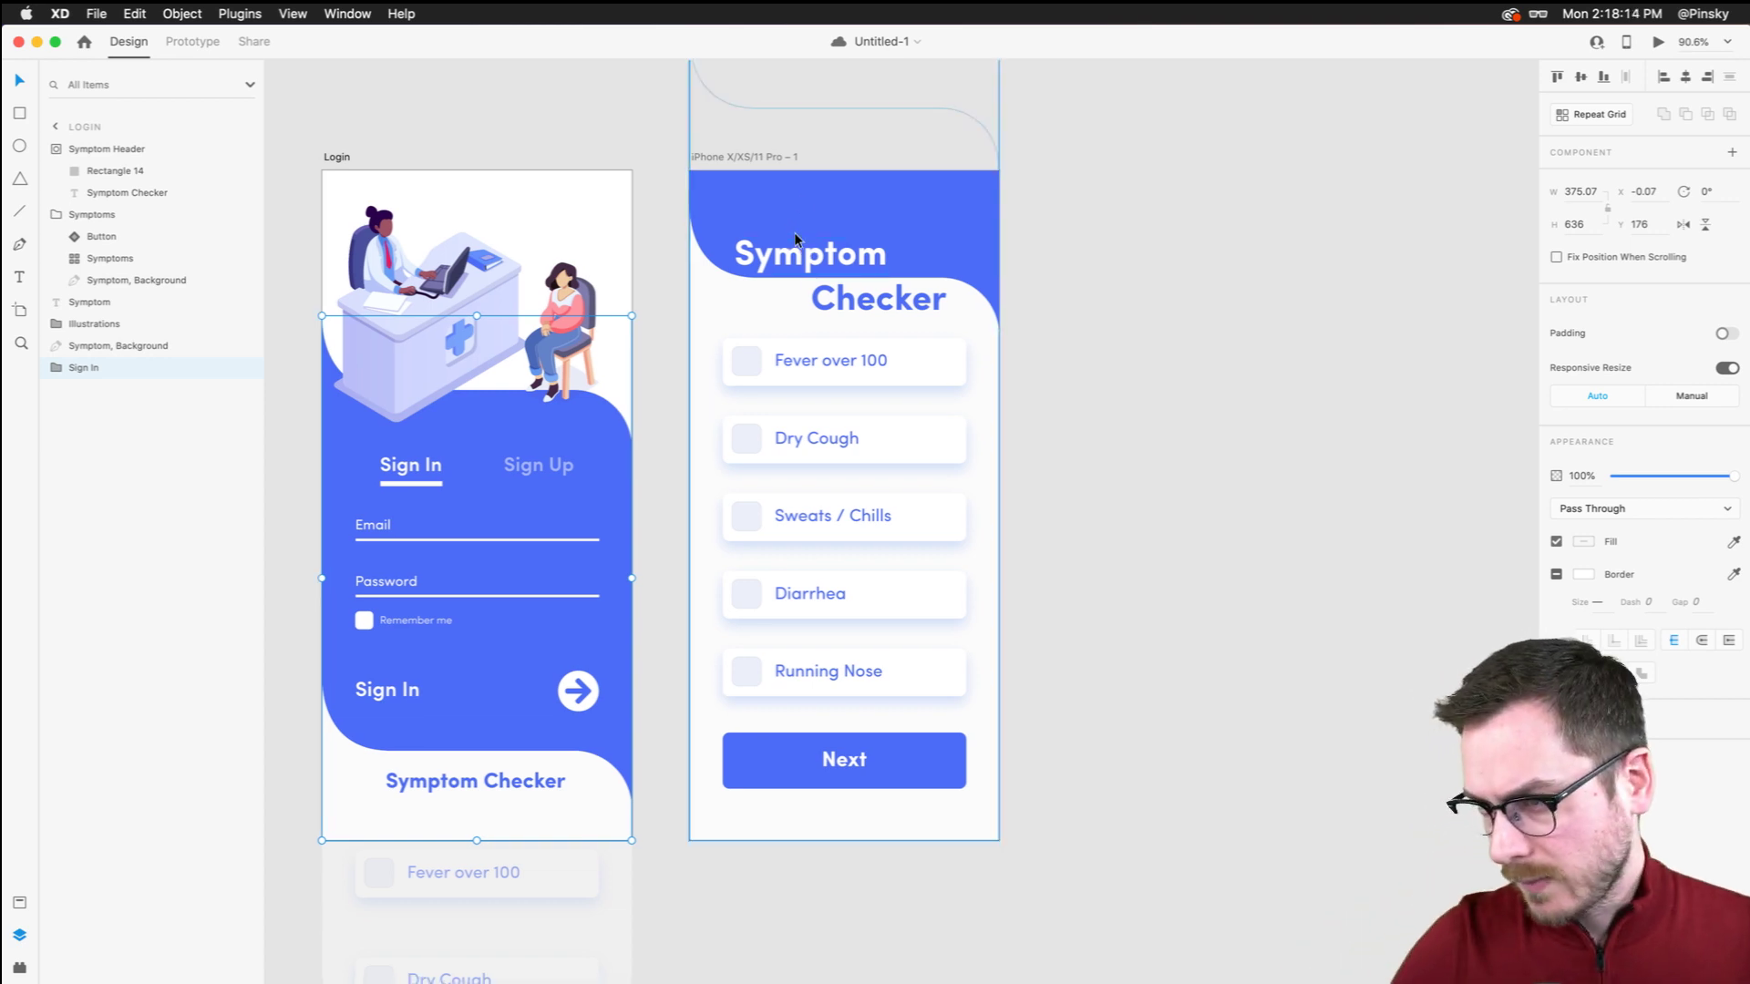
pyautogui.doubleClick(723, 153)
pyautogui.write('Symptoms')
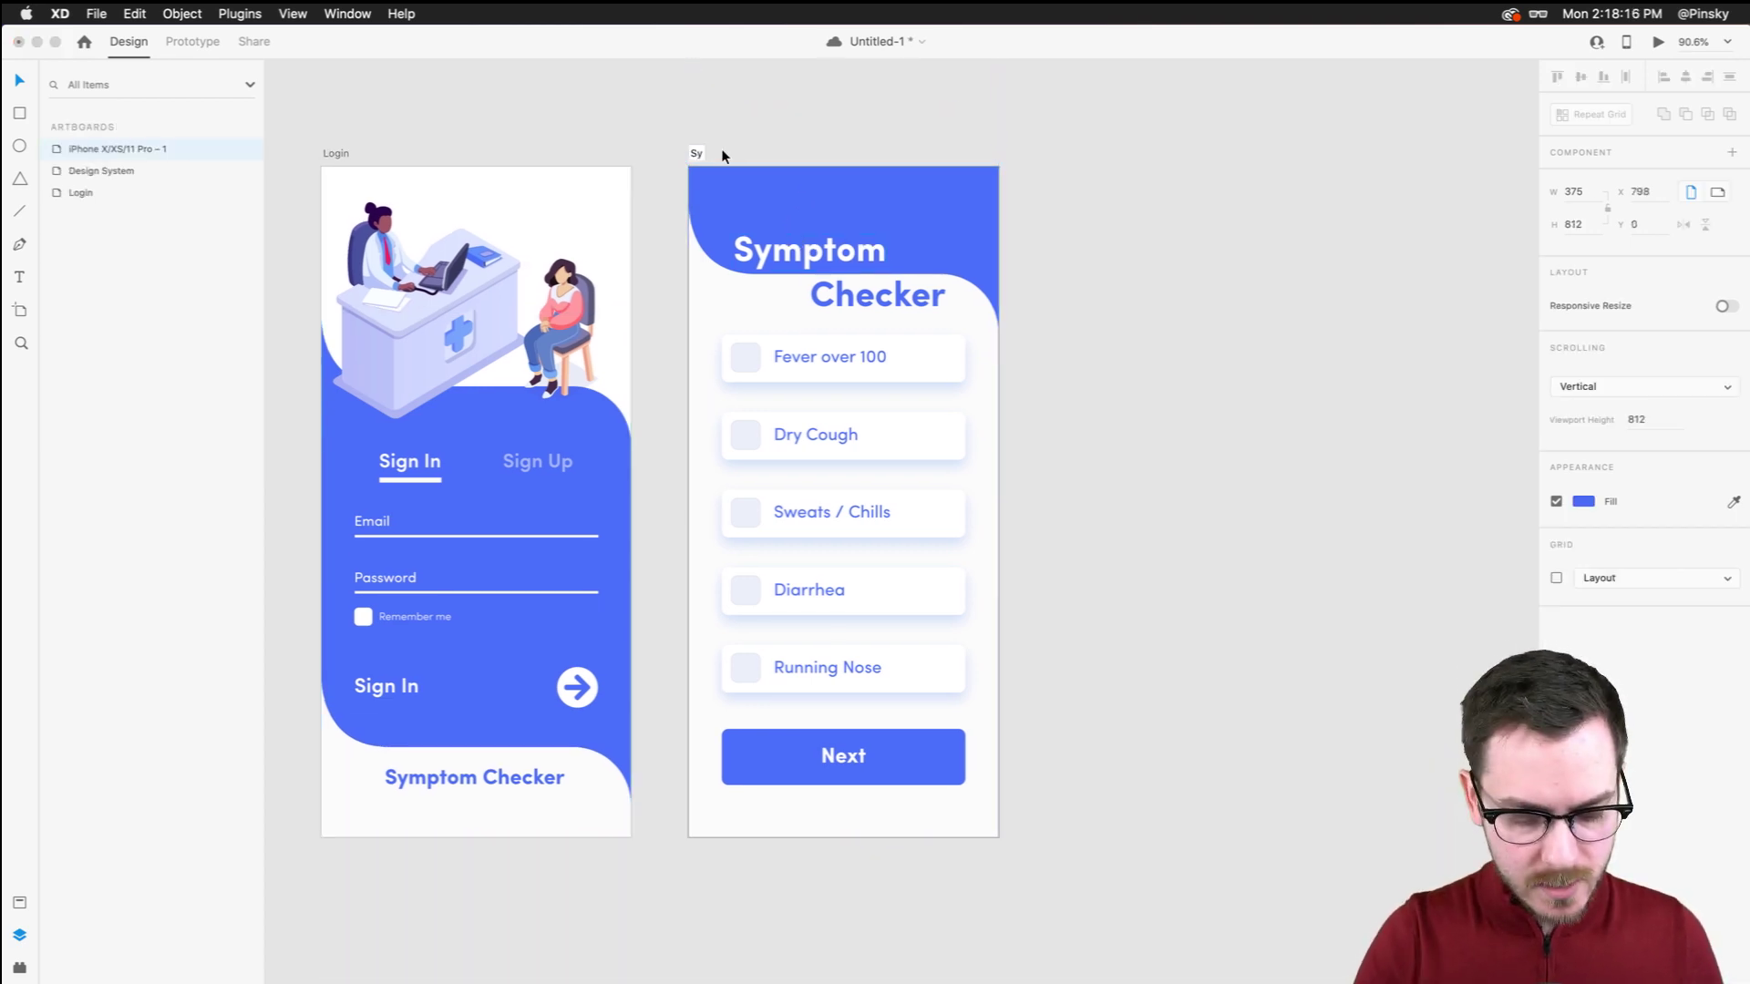
pyautogui.press('Return')
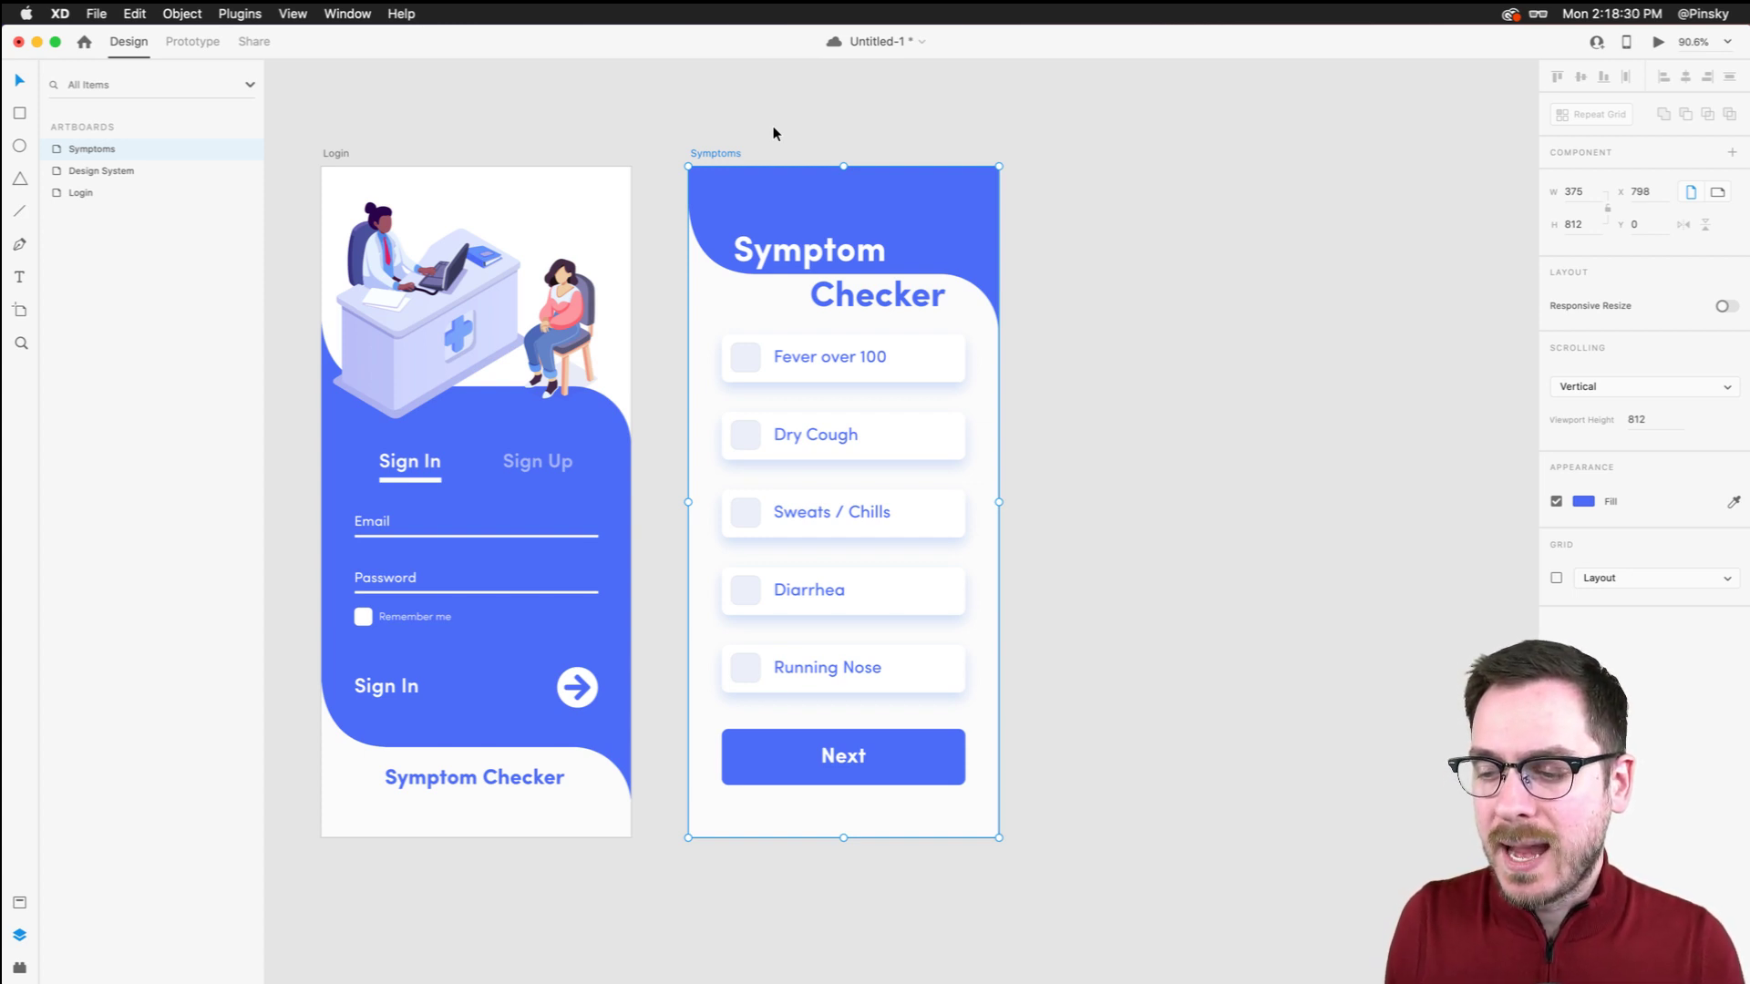
pyautogui.press('cmd+s')
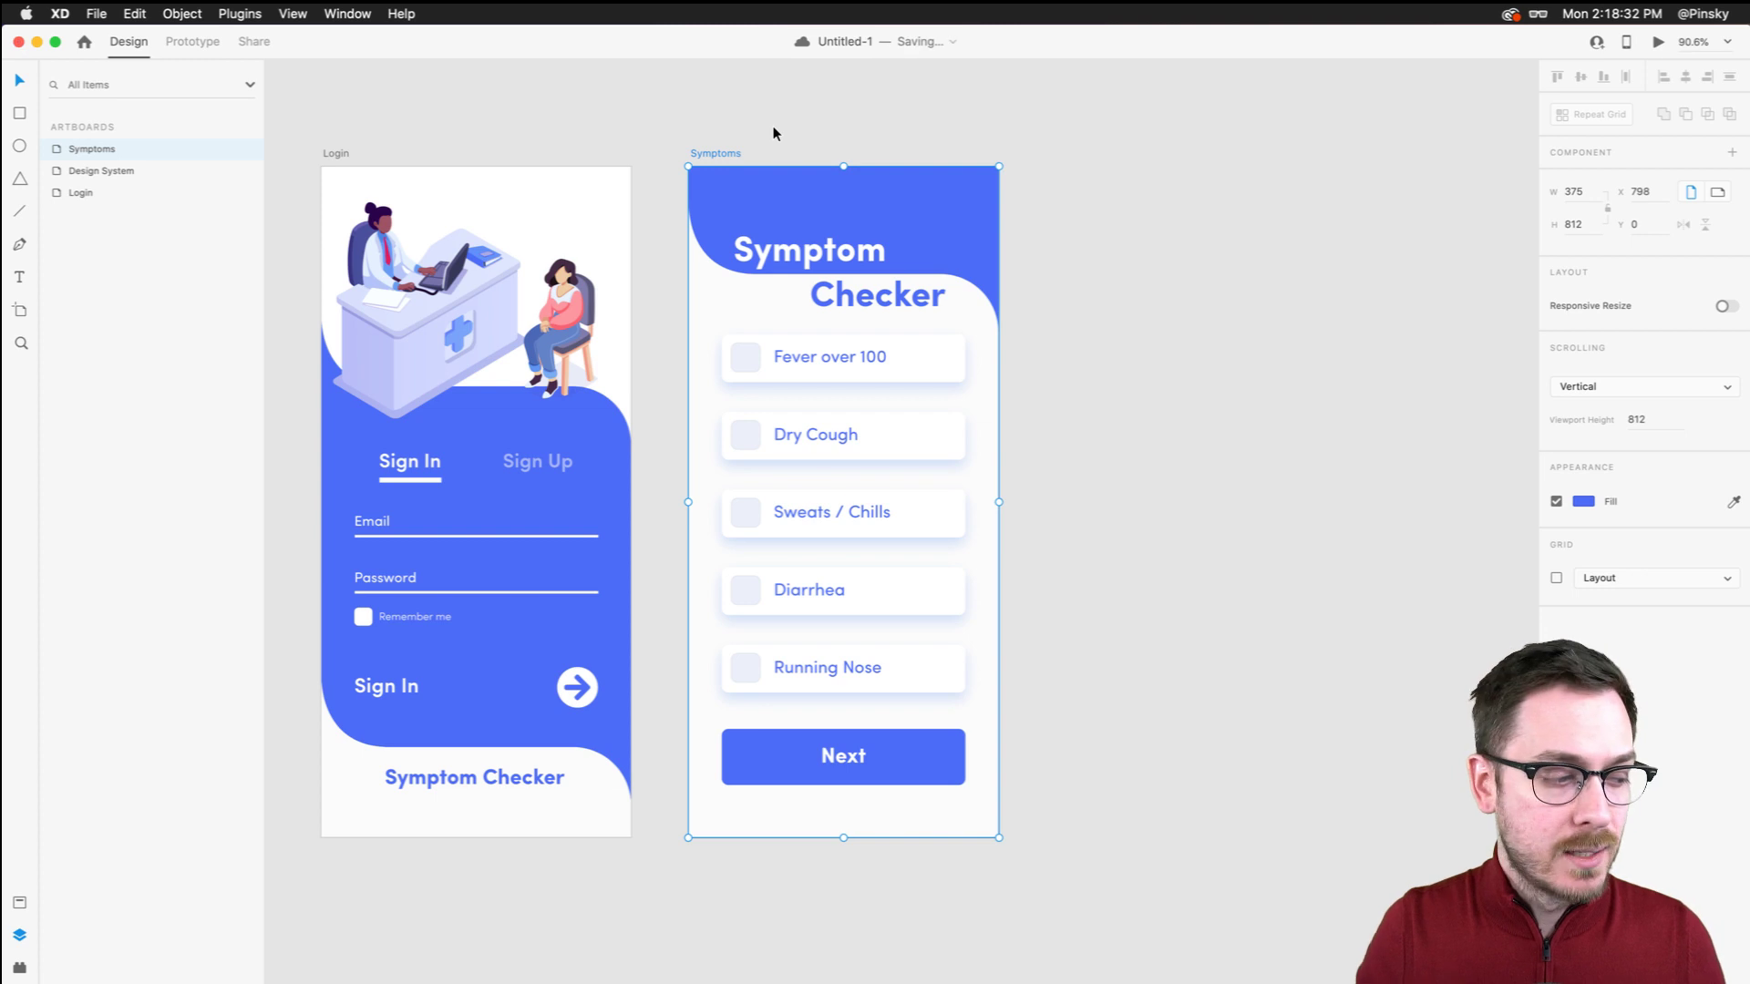
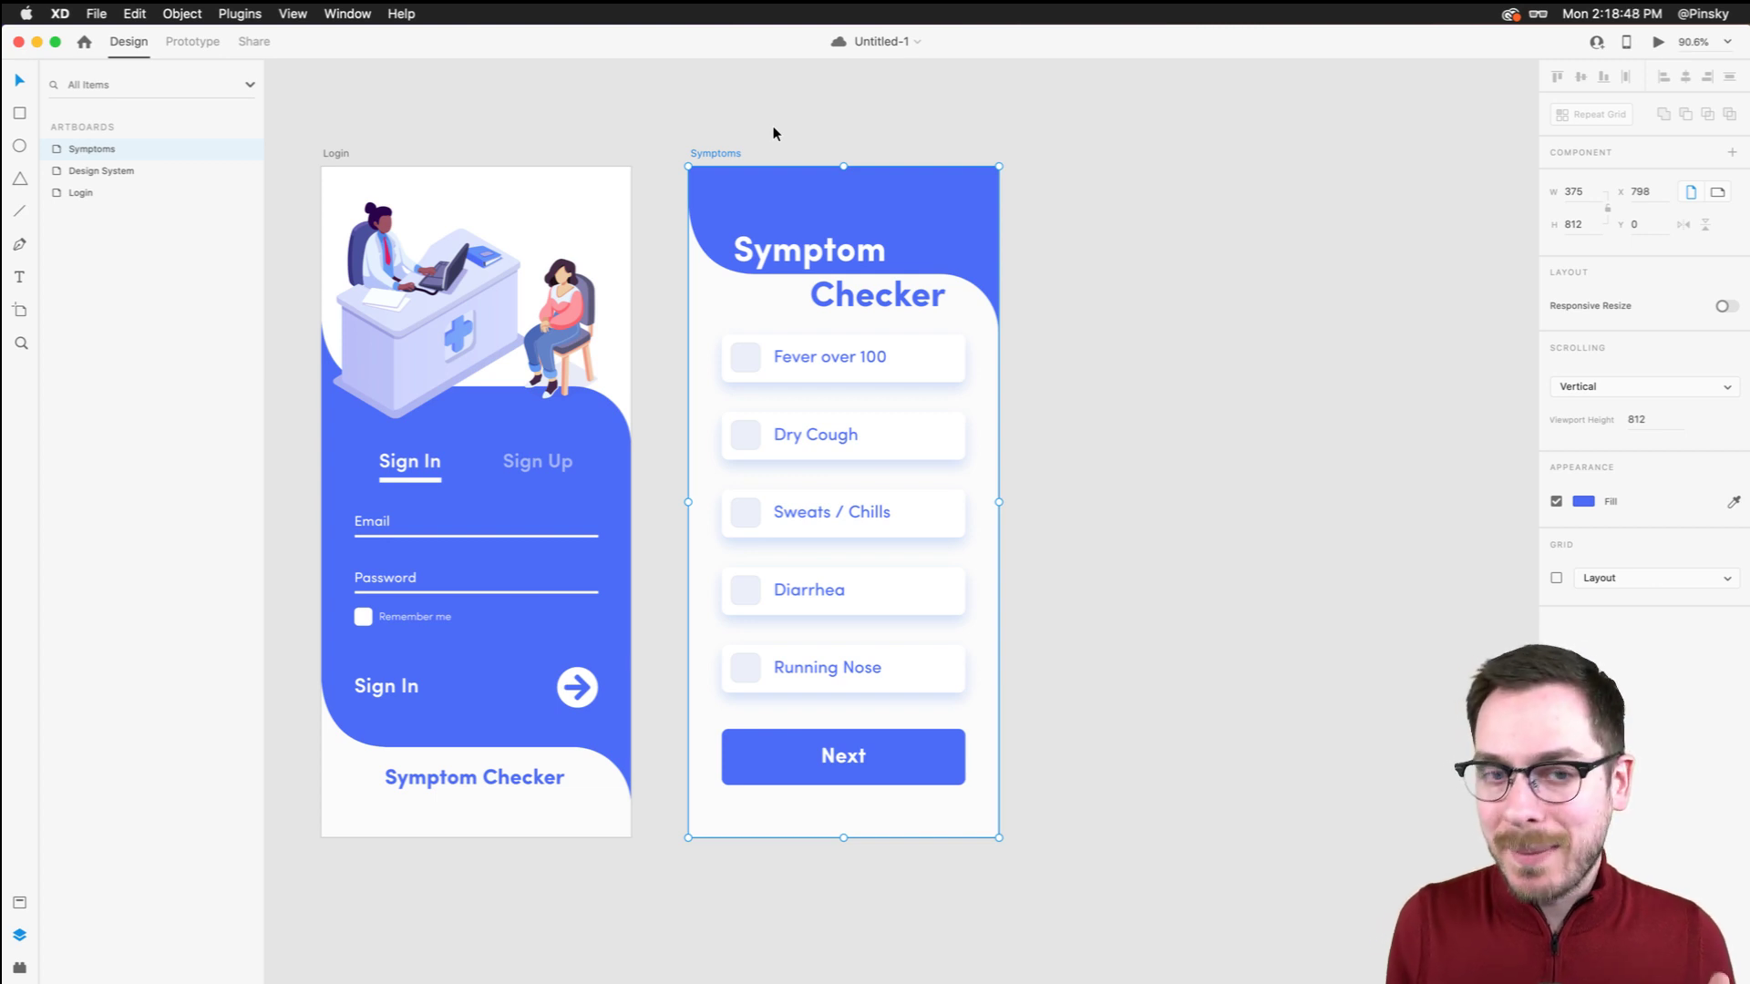
# Add a blank iPhone X/XS/11 Pro artboard beside the Symptoms artboard and return to the Select tool
pyautogui.click(796, 134)
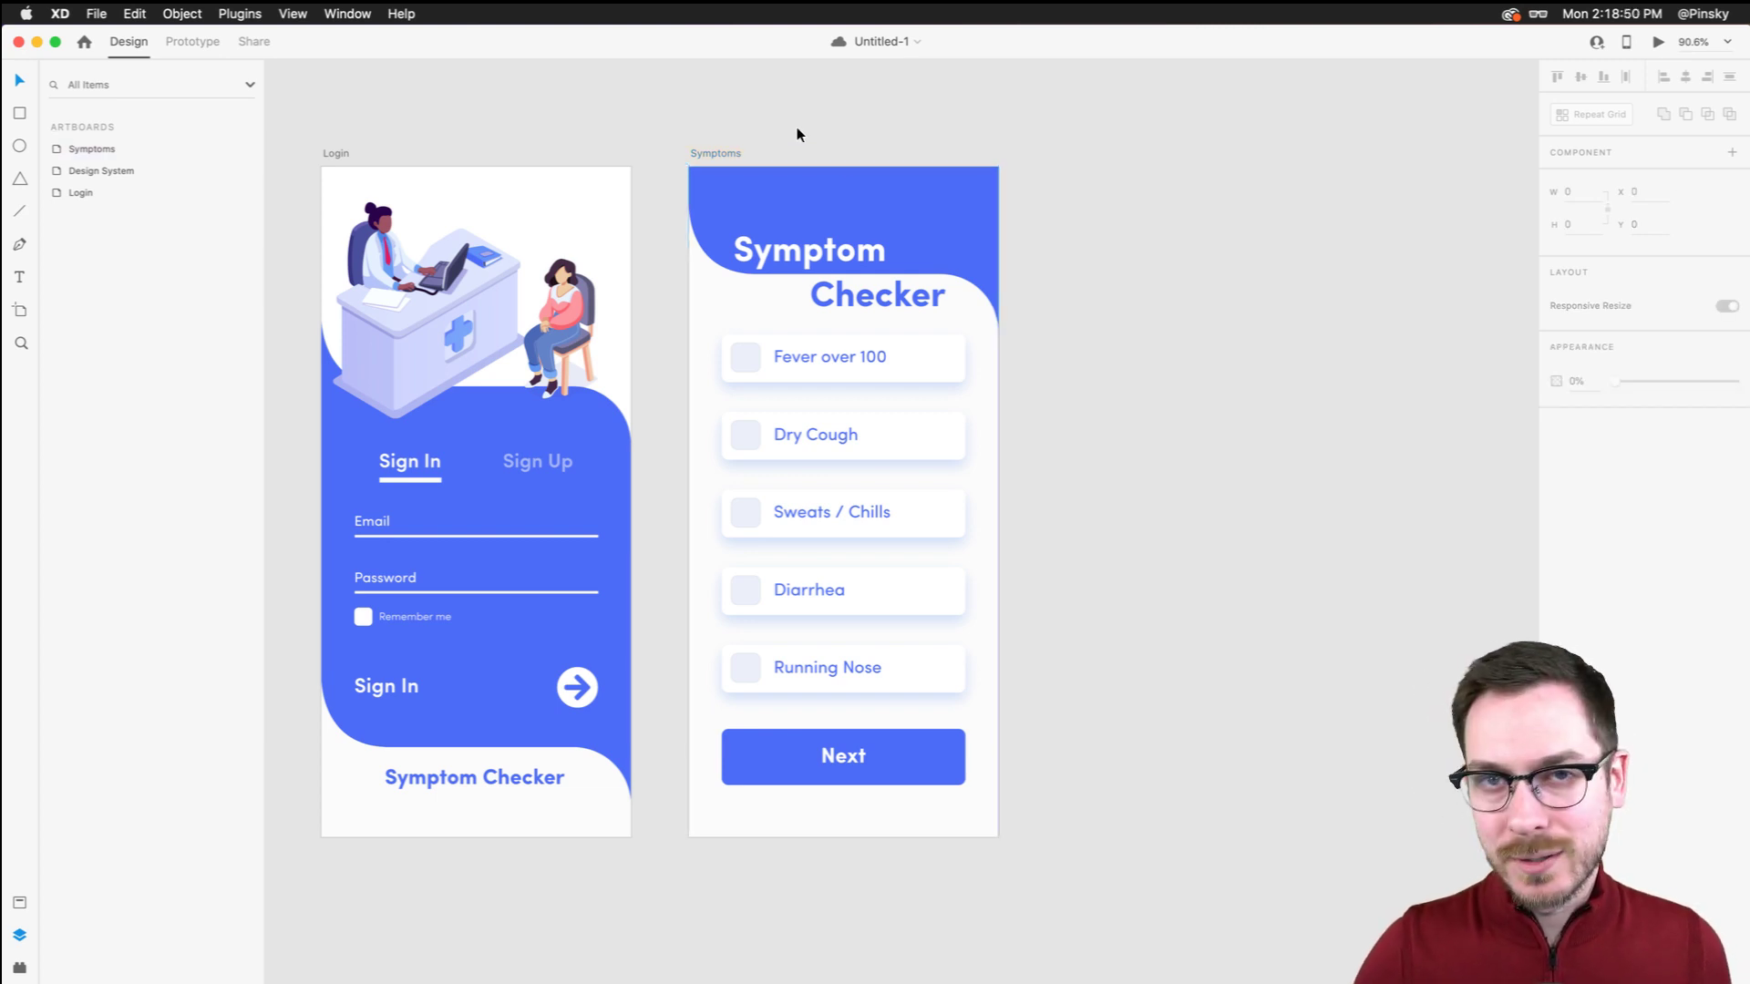
pyautogui.scroll(3, 797, 134)
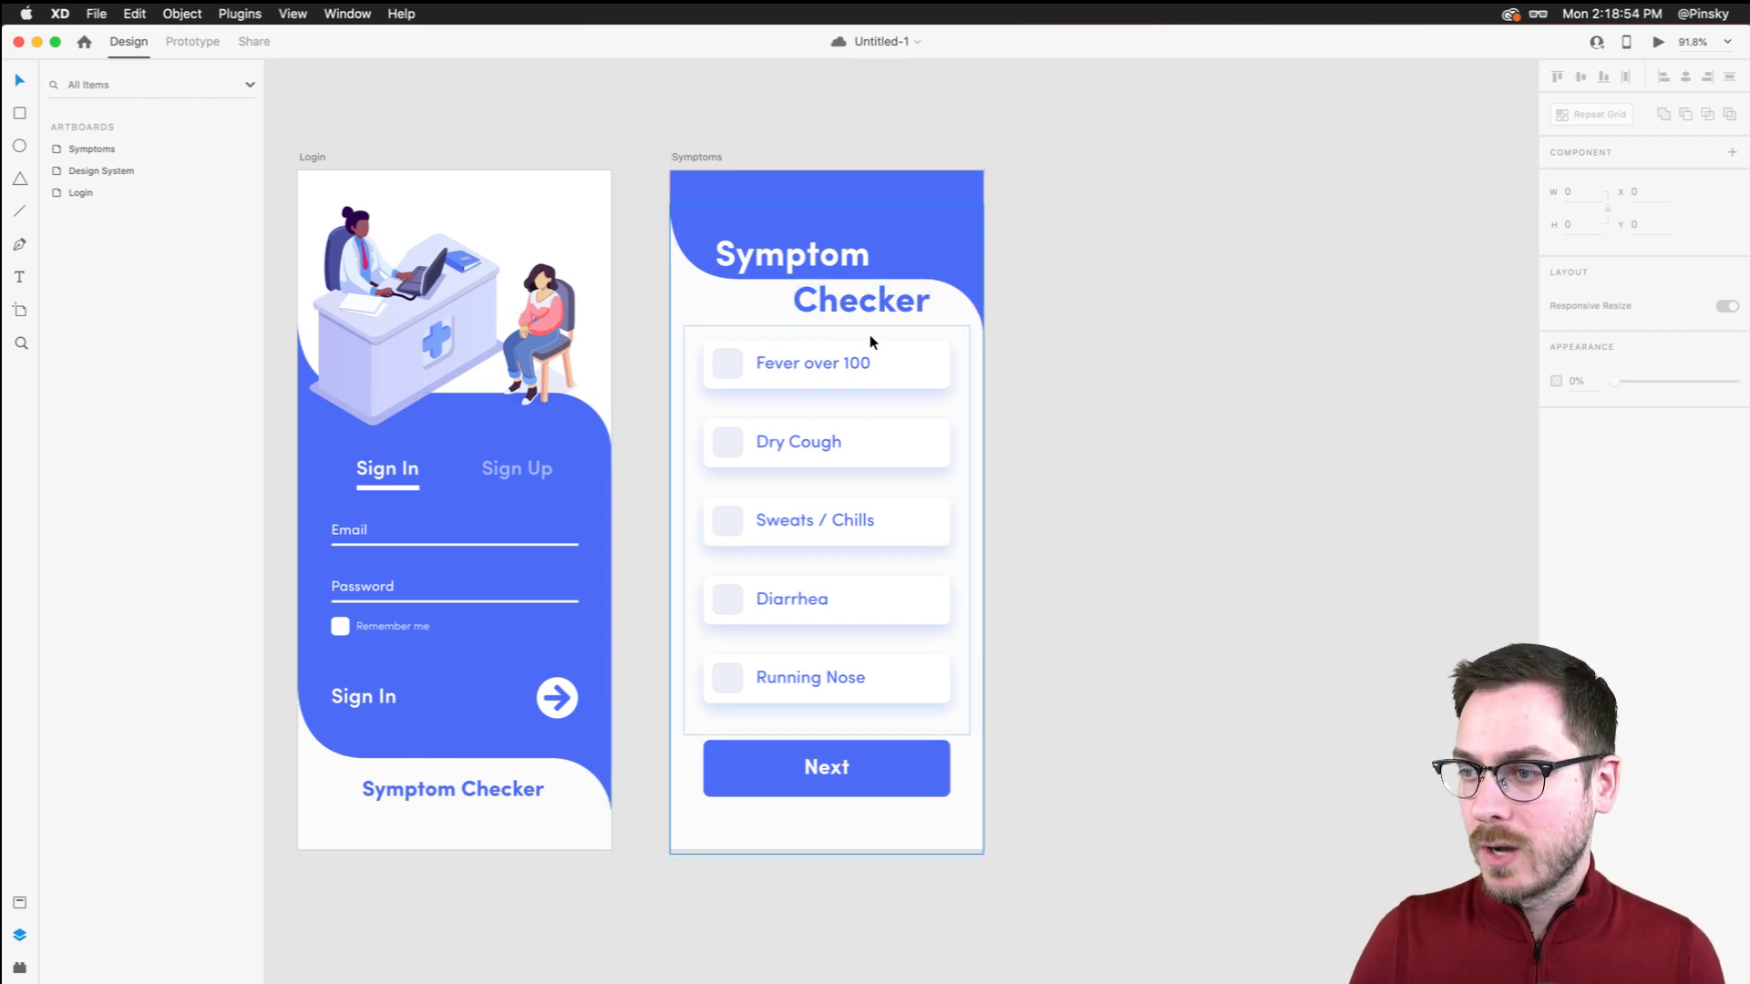
pyautogui.hscroll(5, 702, 379)
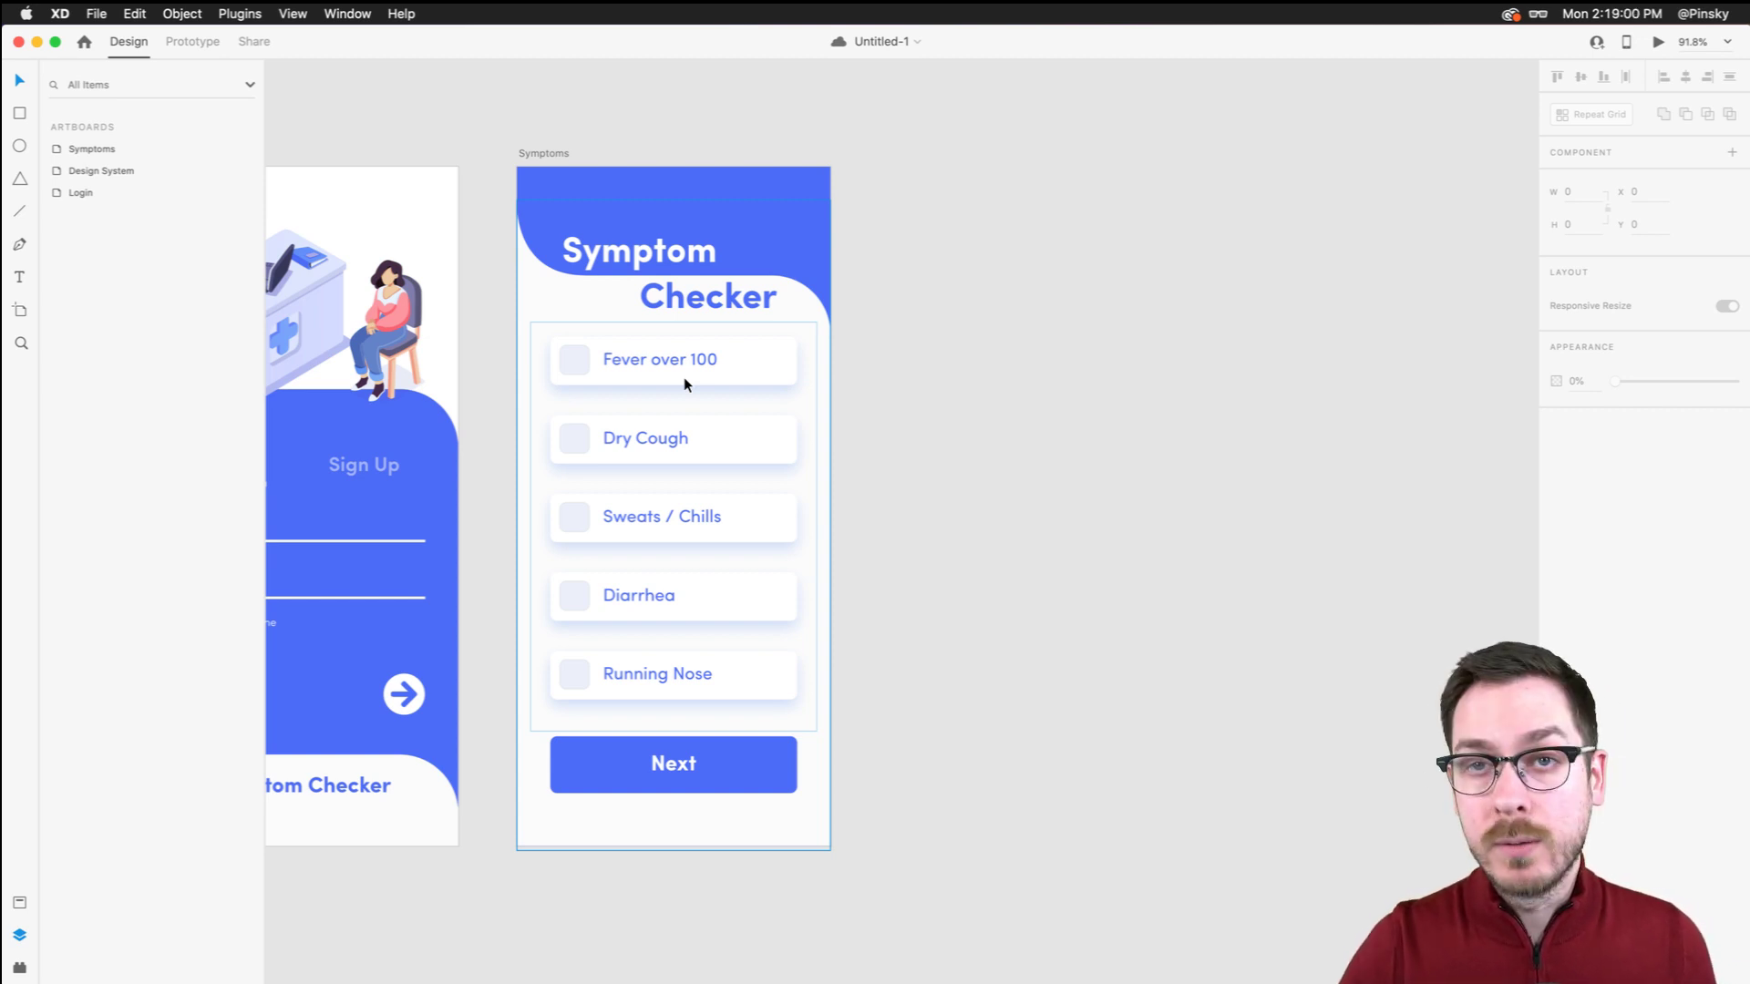
pyautogui.hscroll(6, 684, 376)
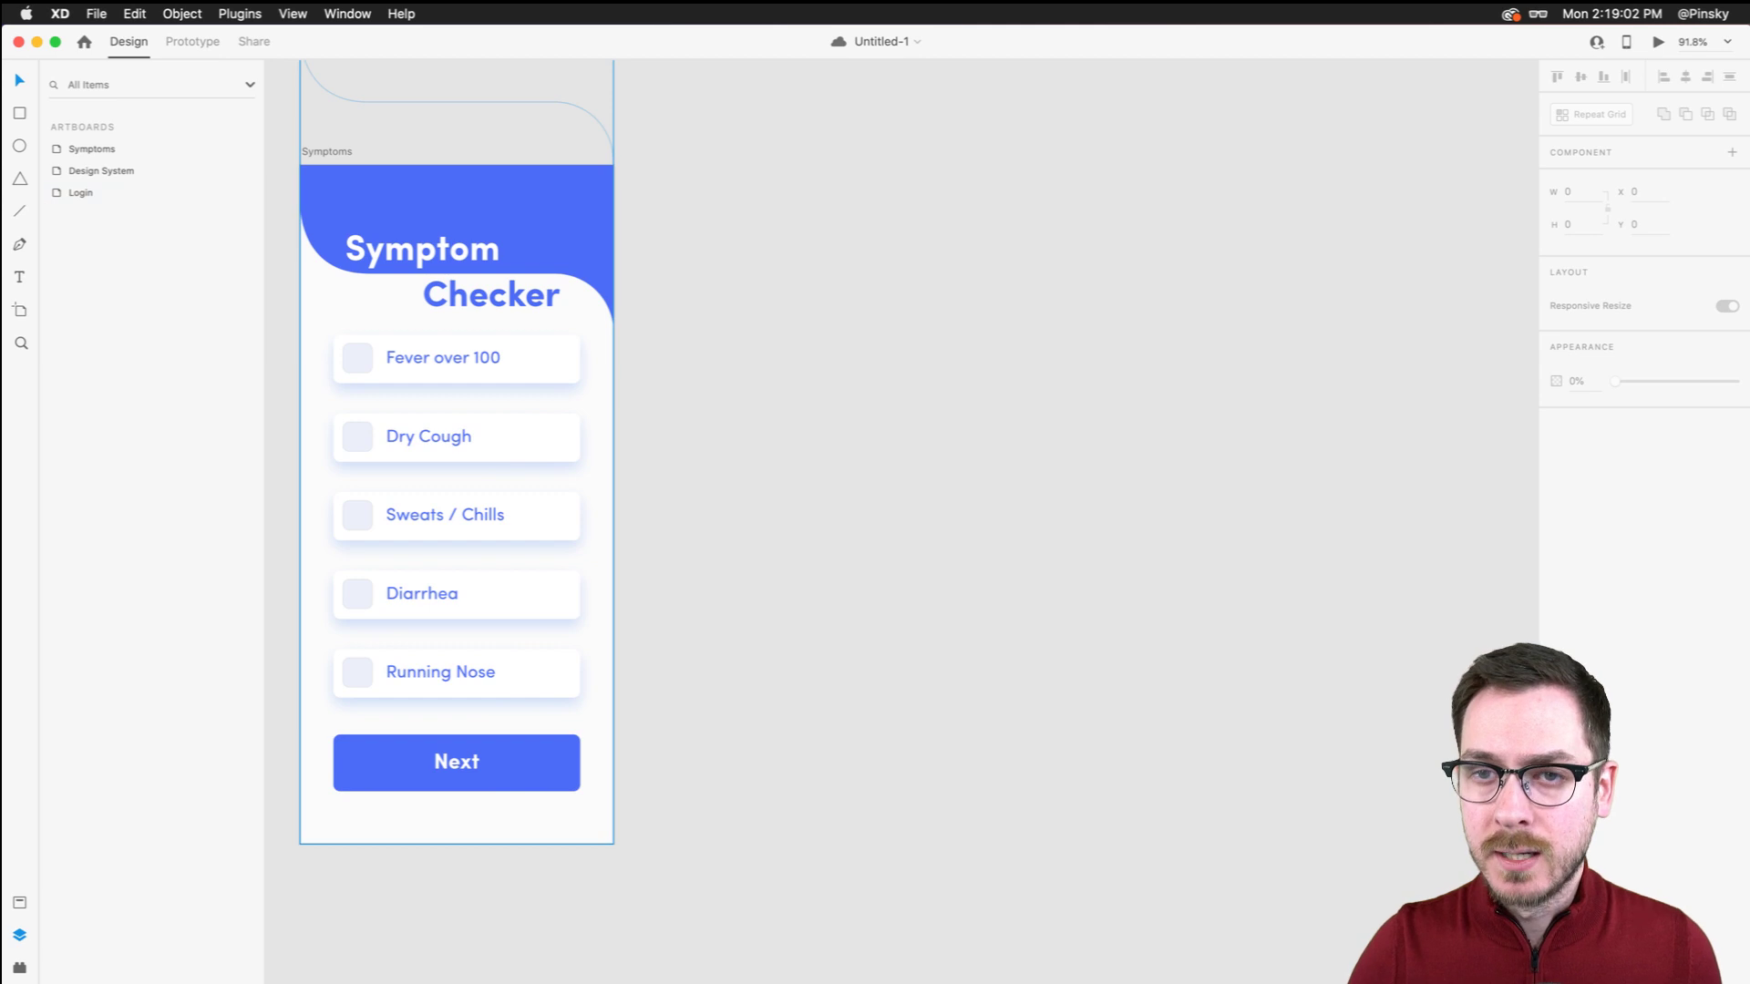
pyautogui.click(21, 312)
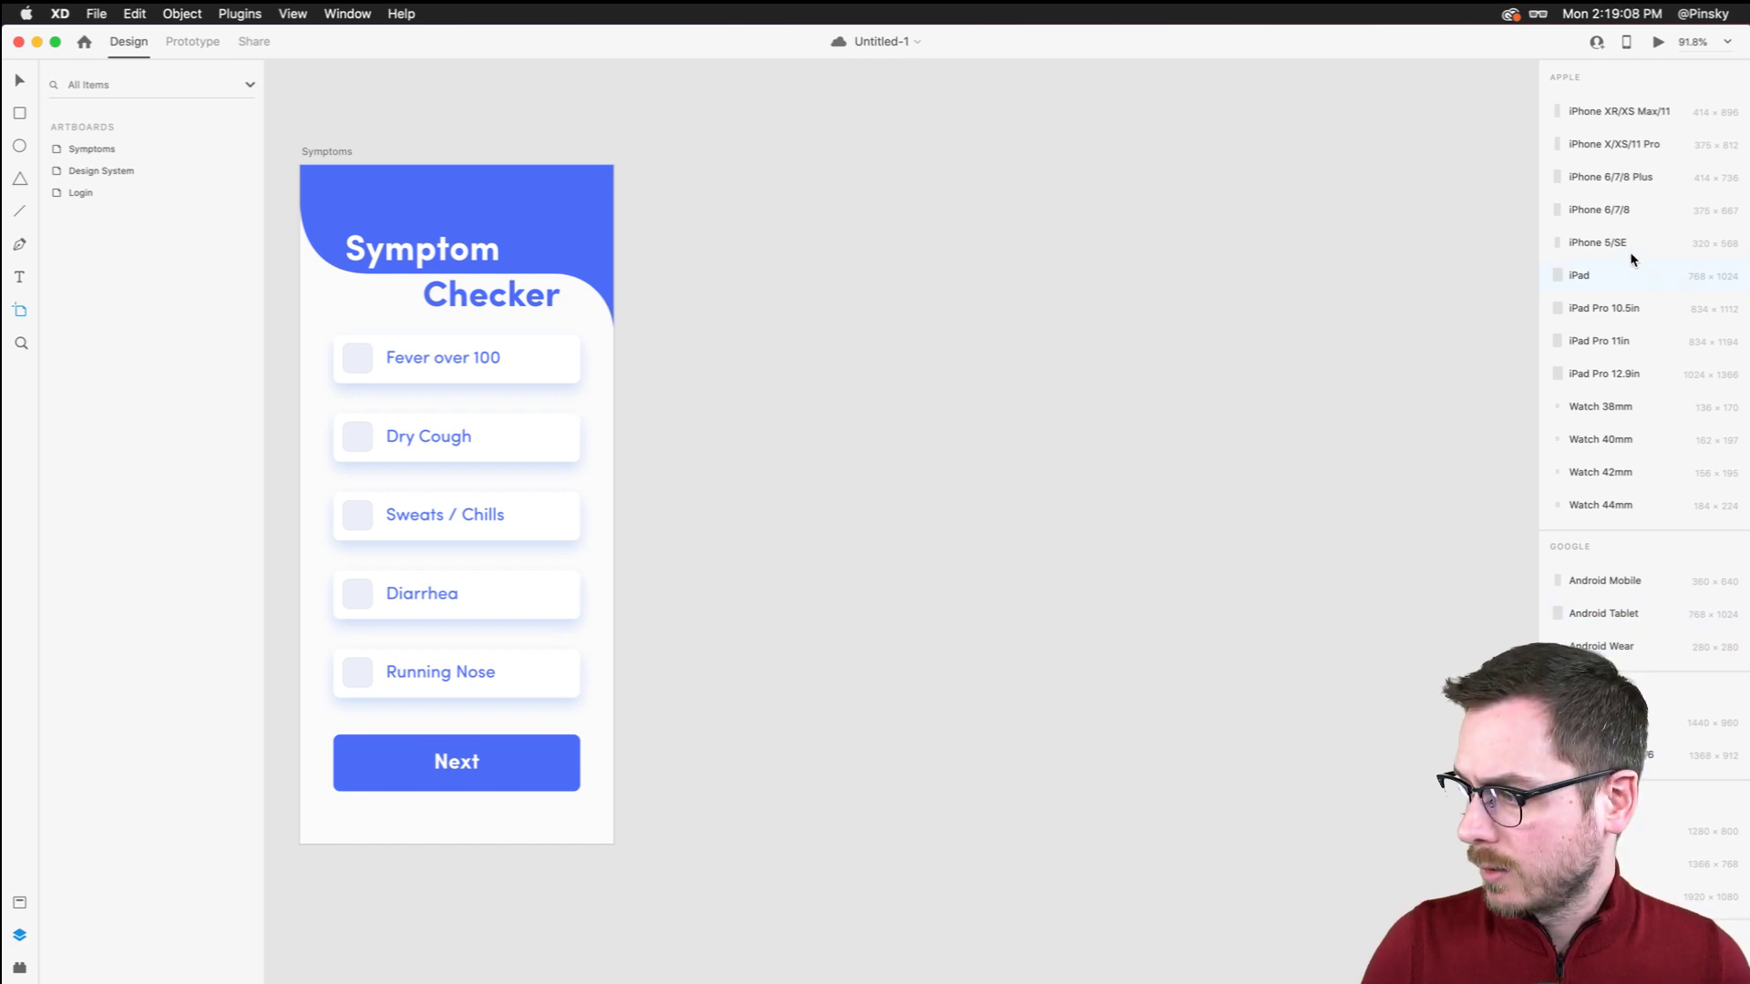
pyautogui.click(1611, 148)
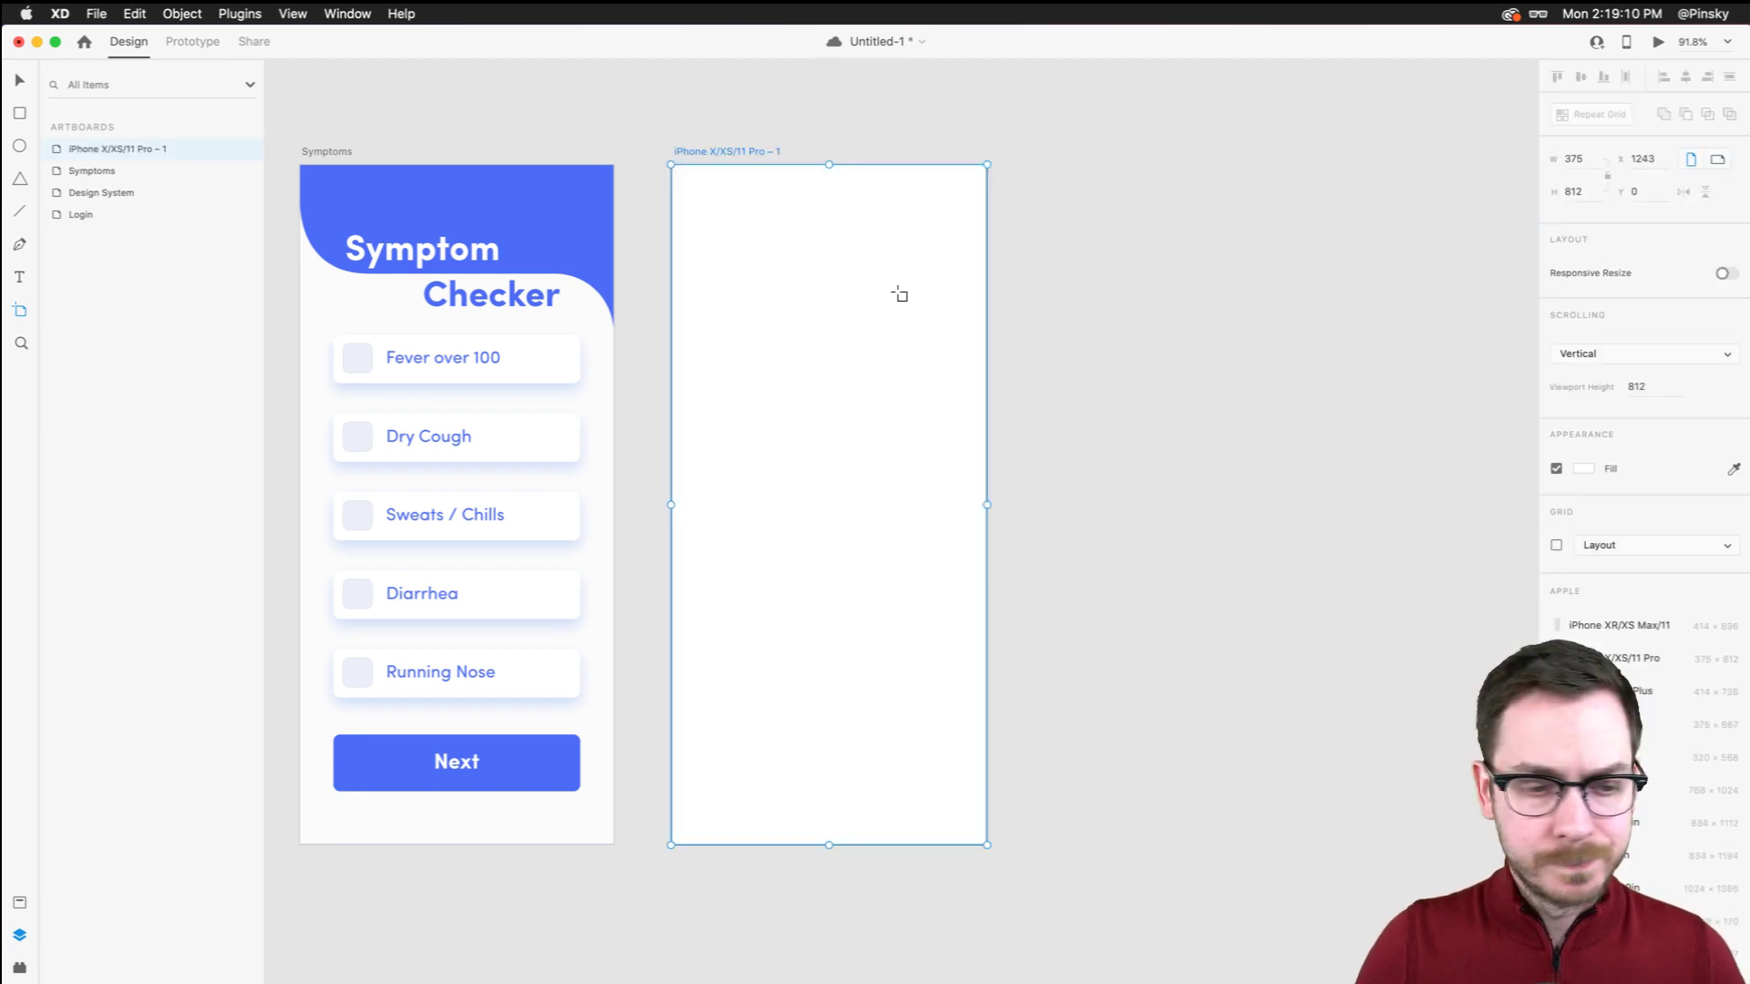
pyautogui.press('v')
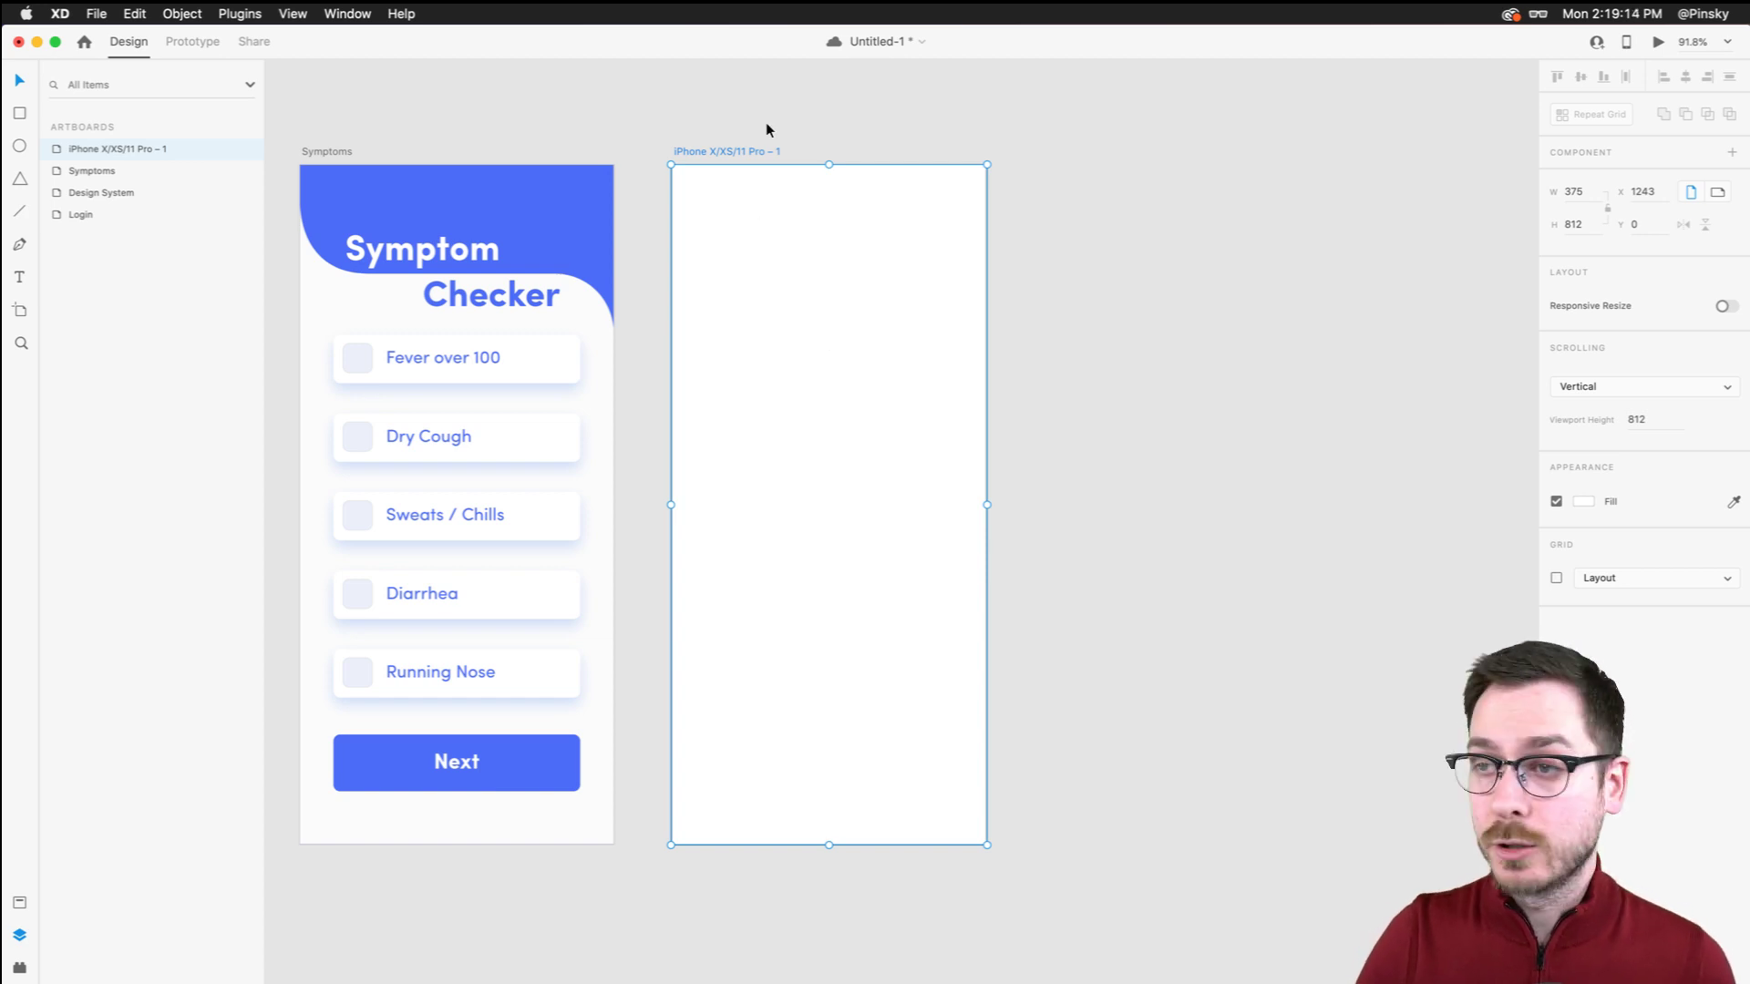
# Rename the blank iPhone X/XS/11 Pro – 1 artboard as Appointments
pyautogui.click(96, 12)
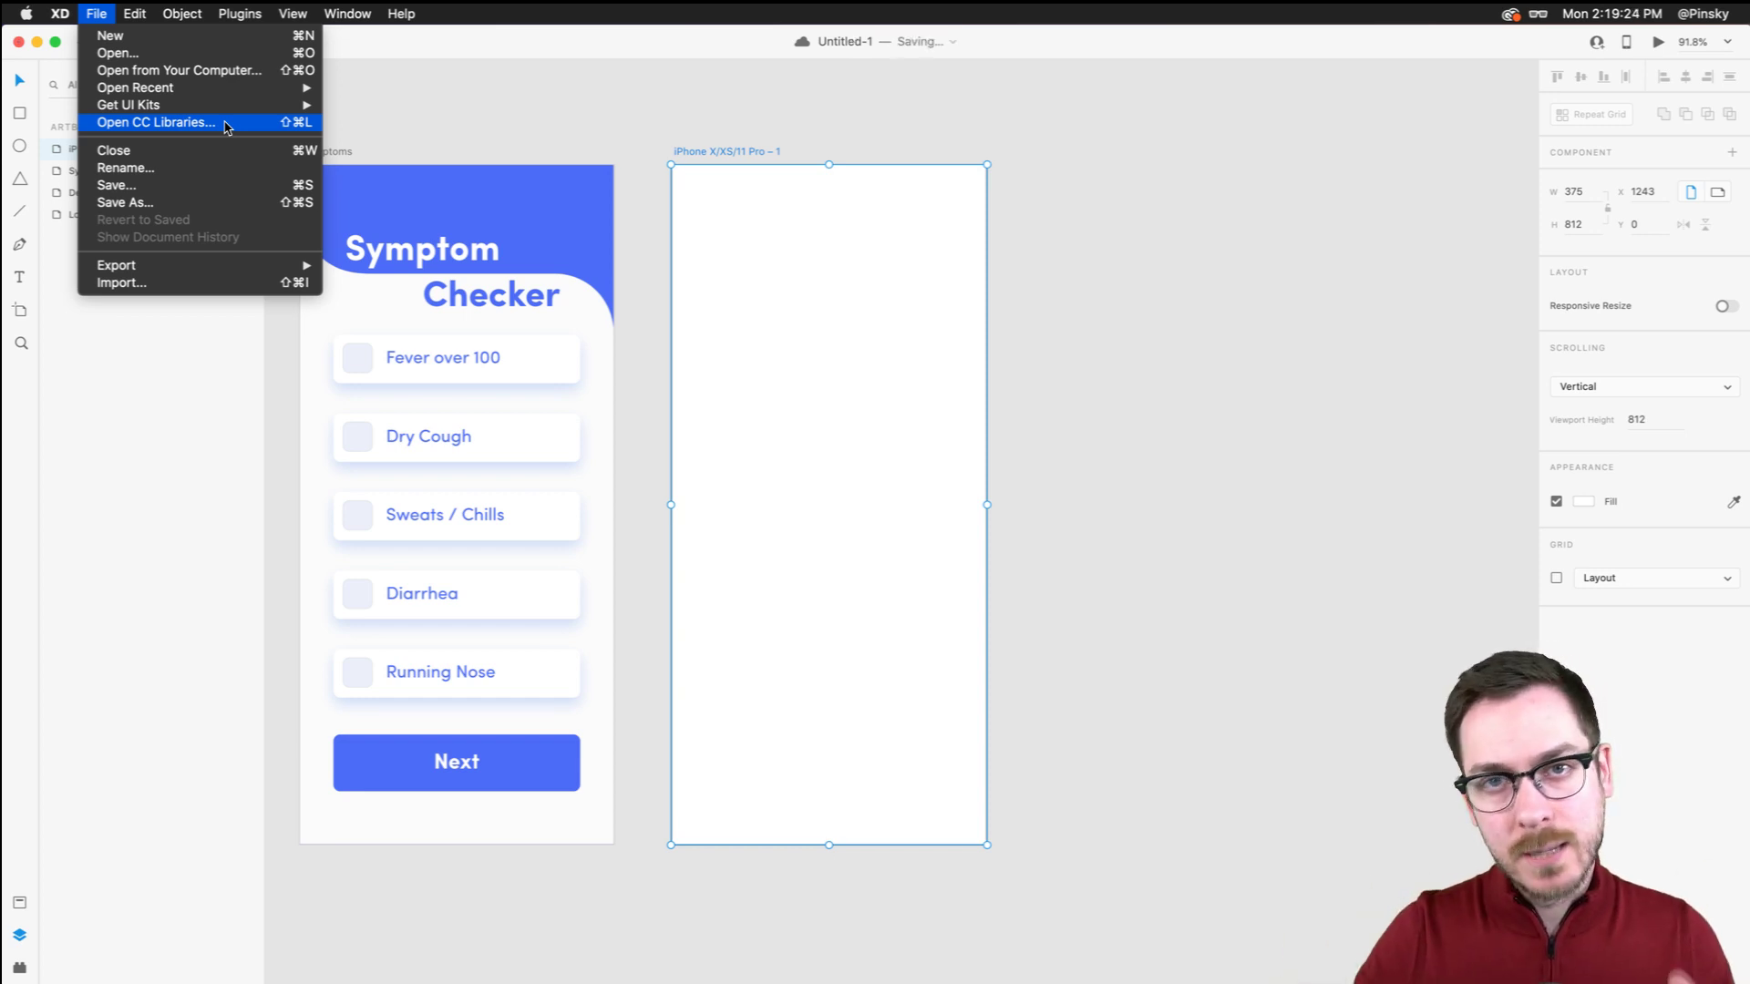
pyautogui.click(747, 146)
pyautogui.doubleClick(724, 151)
pyautogui.write('Appointments')
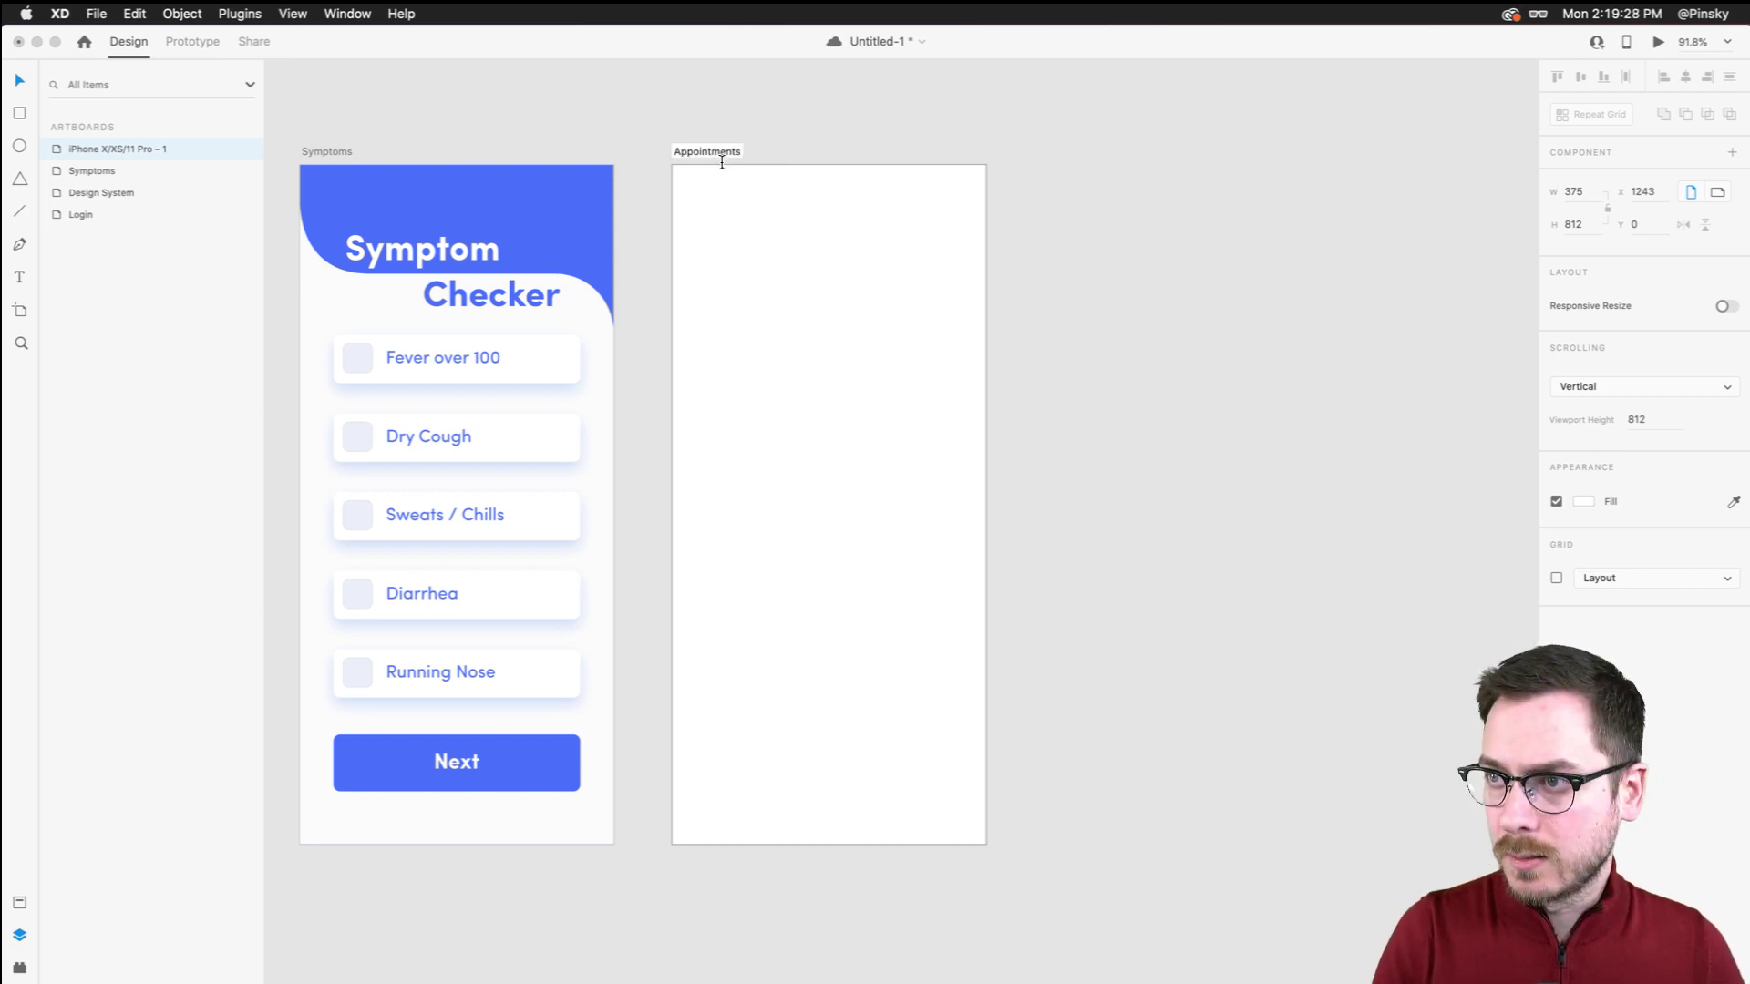
pyautogui.press('Return')
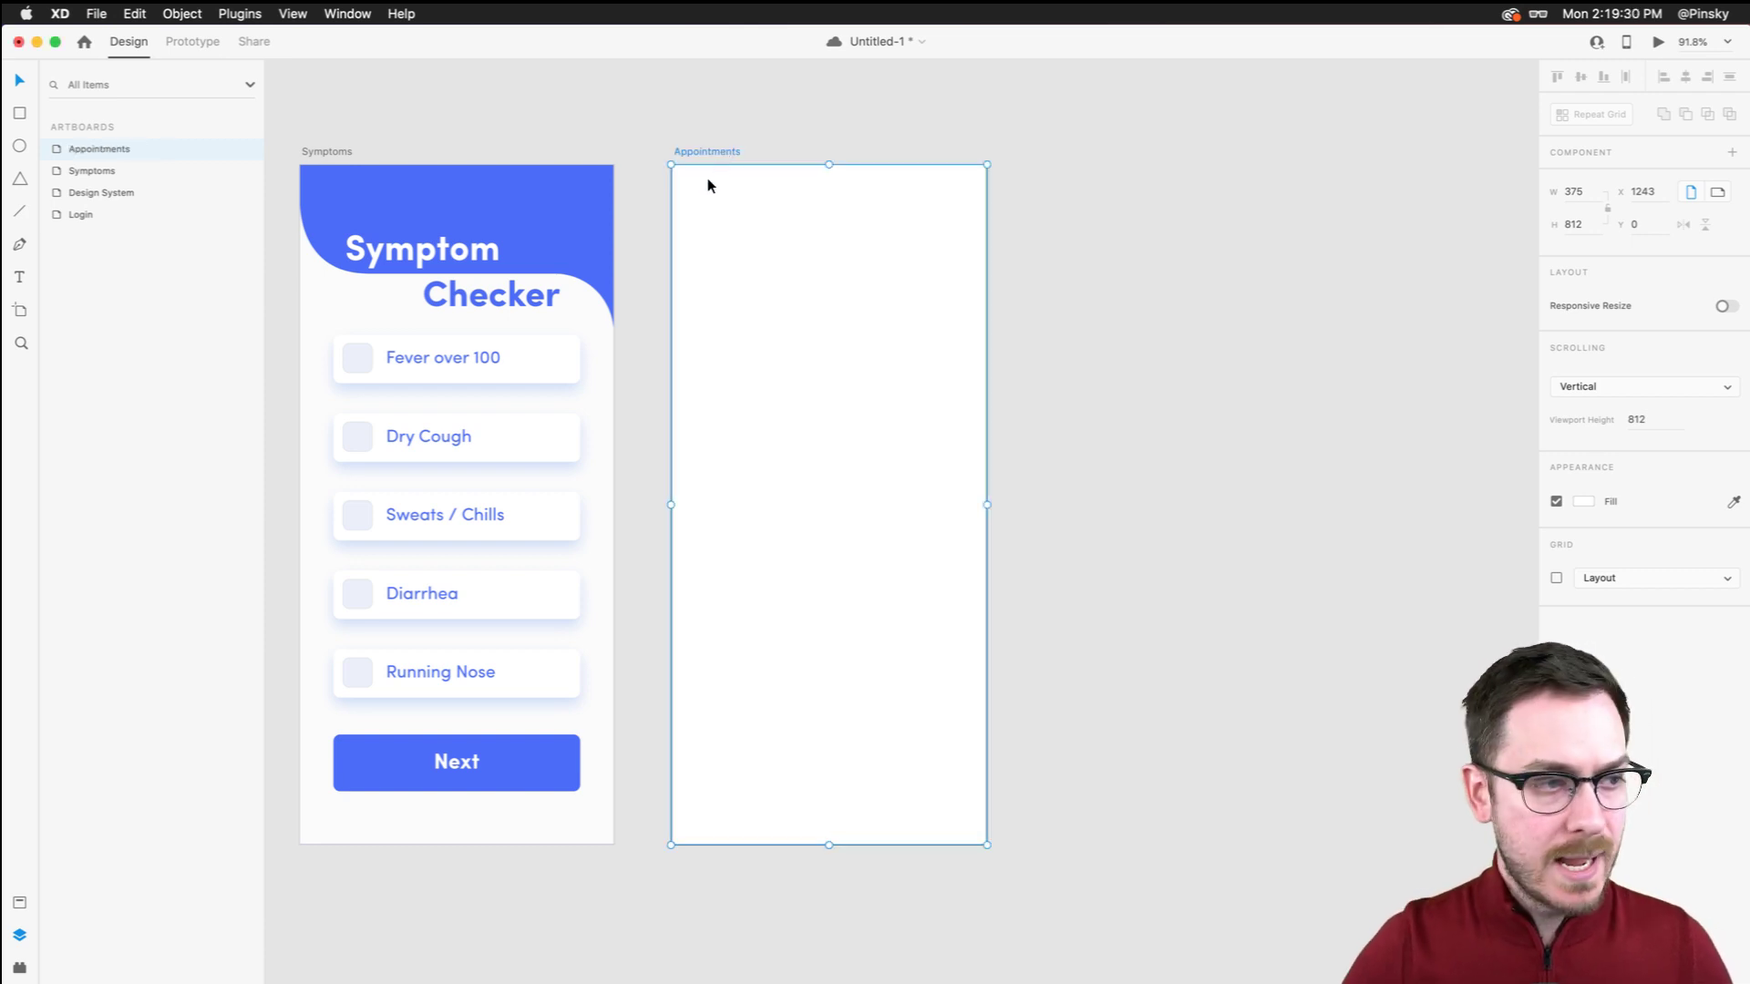
# Fill the Appointments artboard with the blue sampled from the Symptoms artboard's header
pyautogui.click(582, 254)
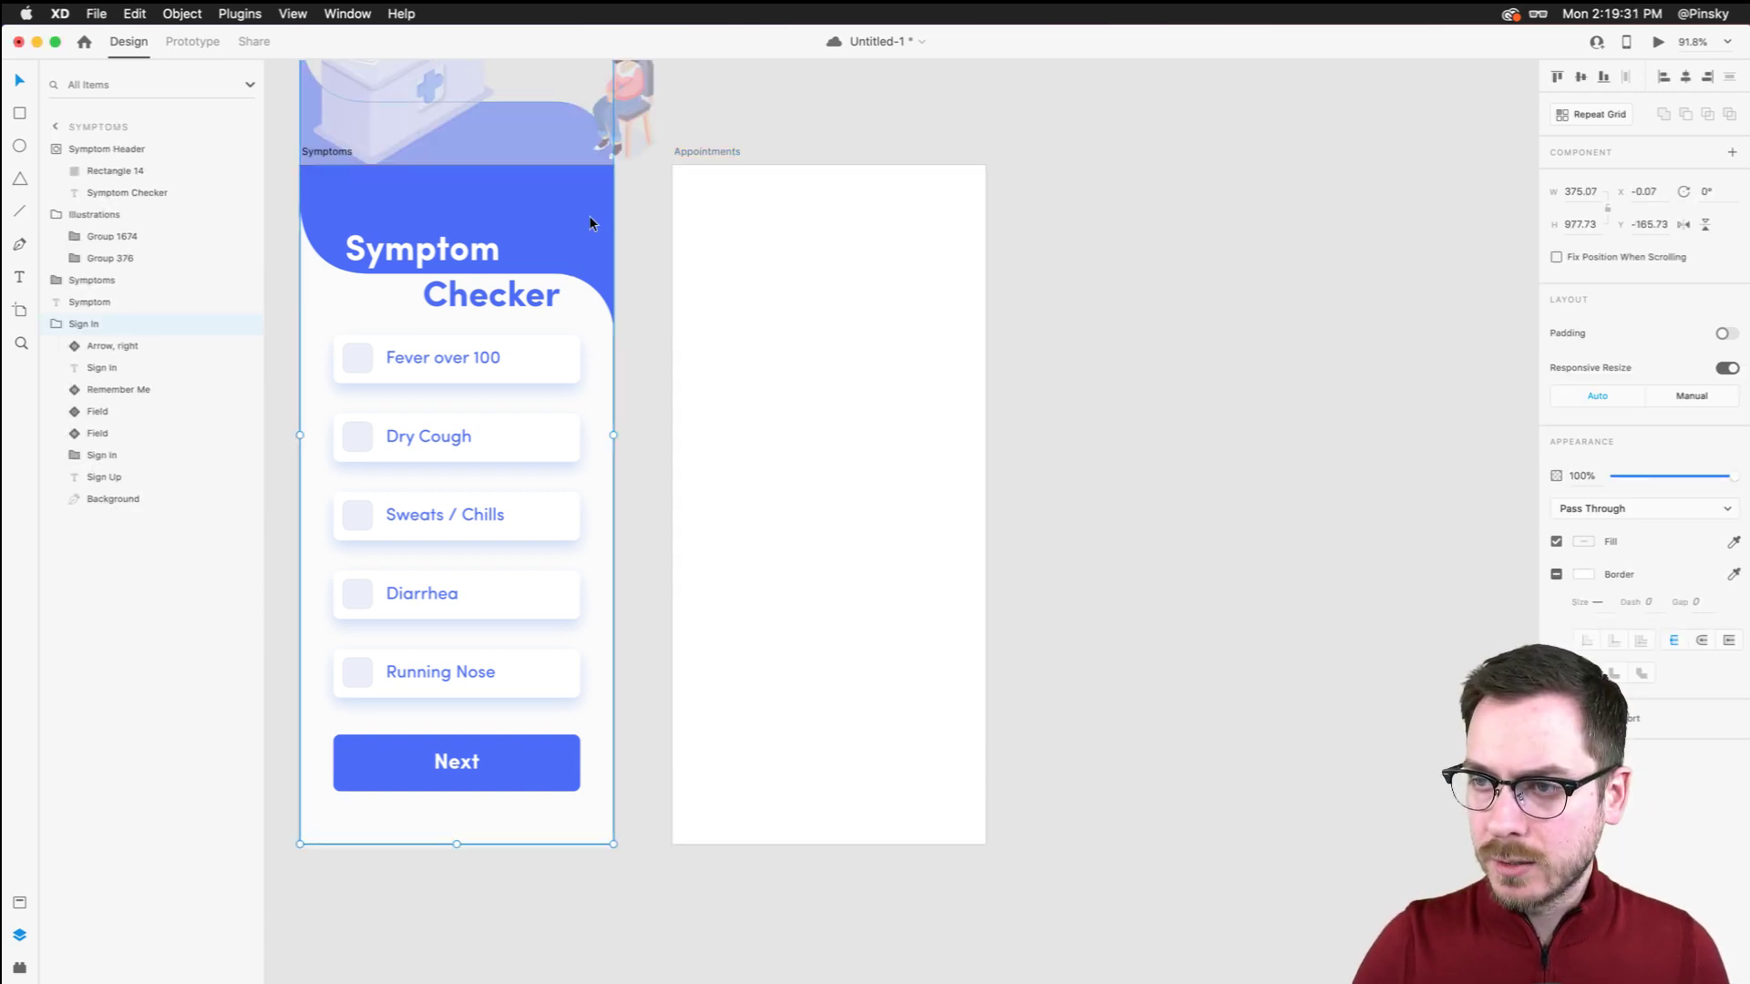
pyautogui.click(692, 153)
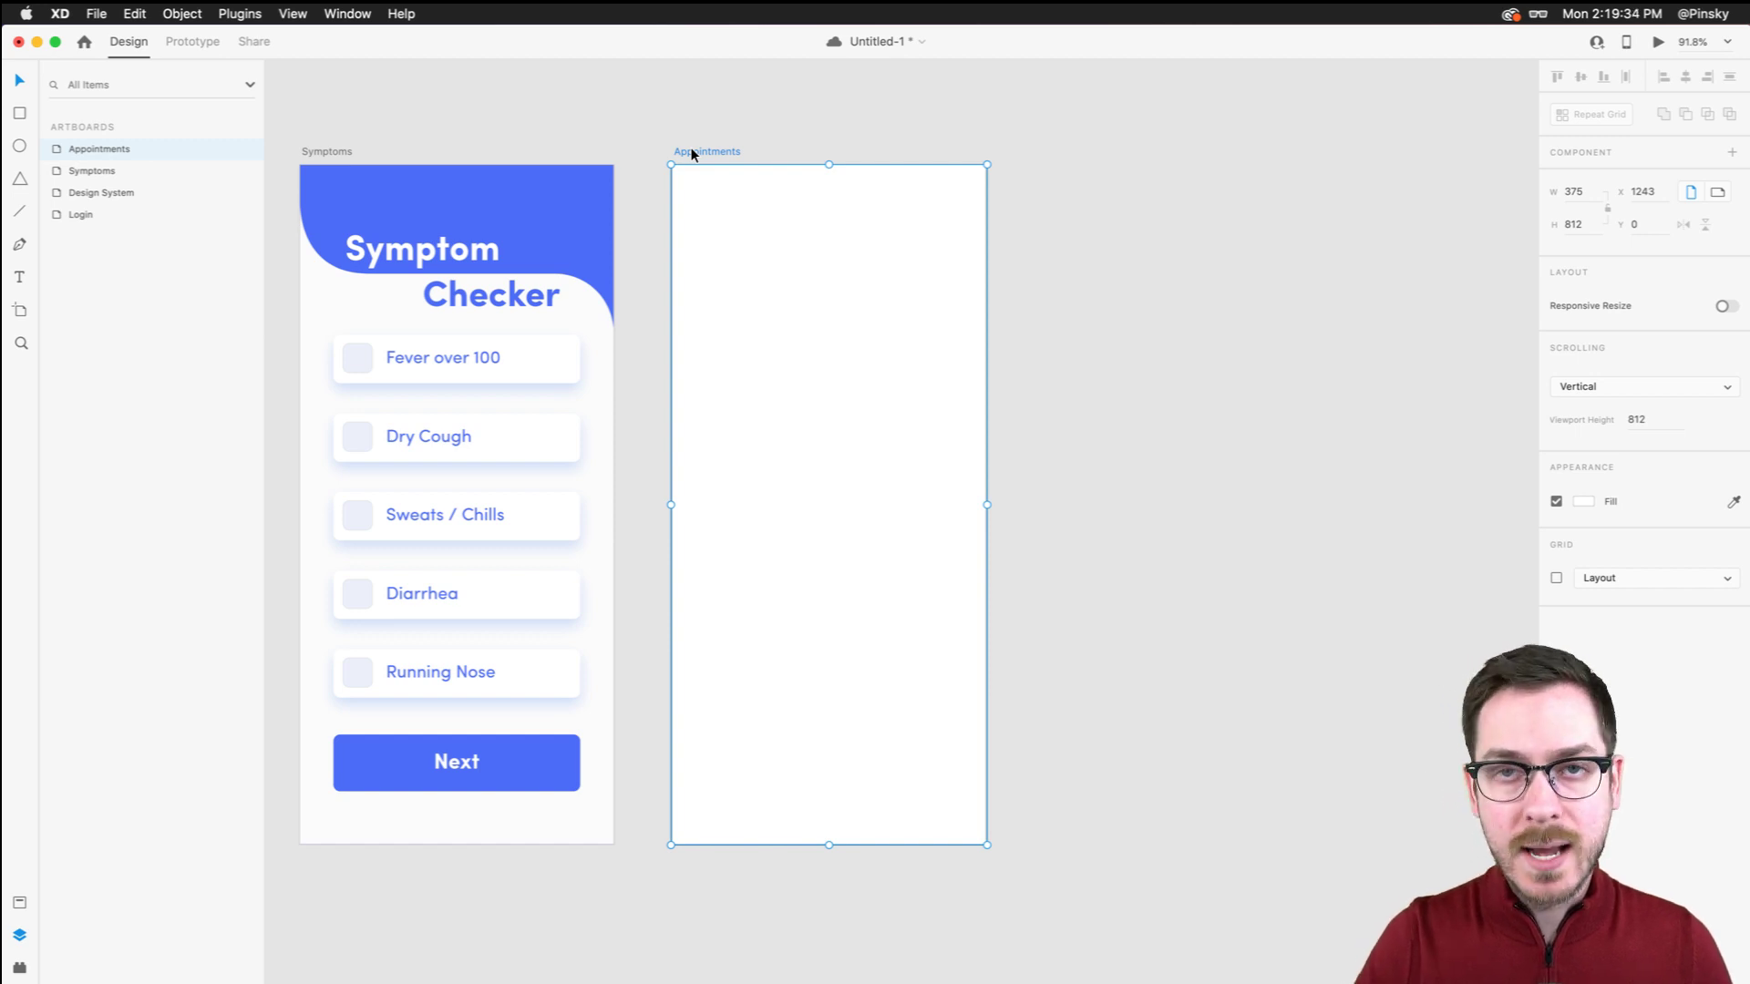
pyautogui.click(346, 171)
pyautogui.click(314, 152)
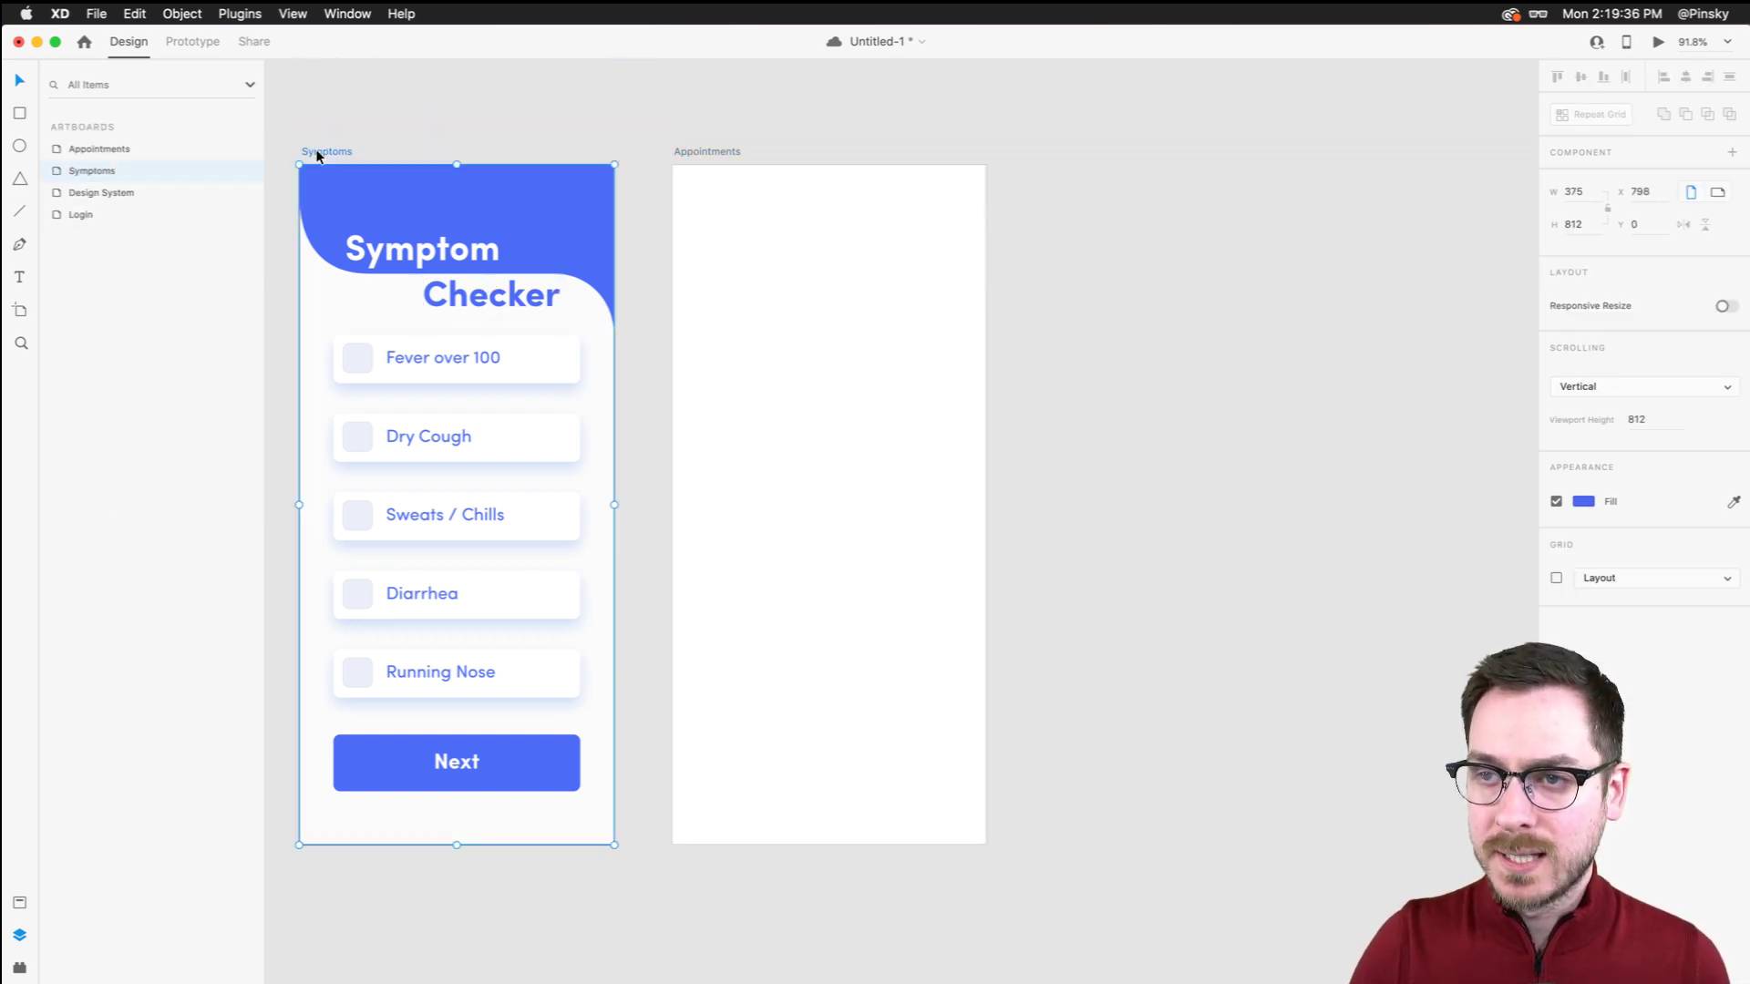
pyautogui.click(779, 296)
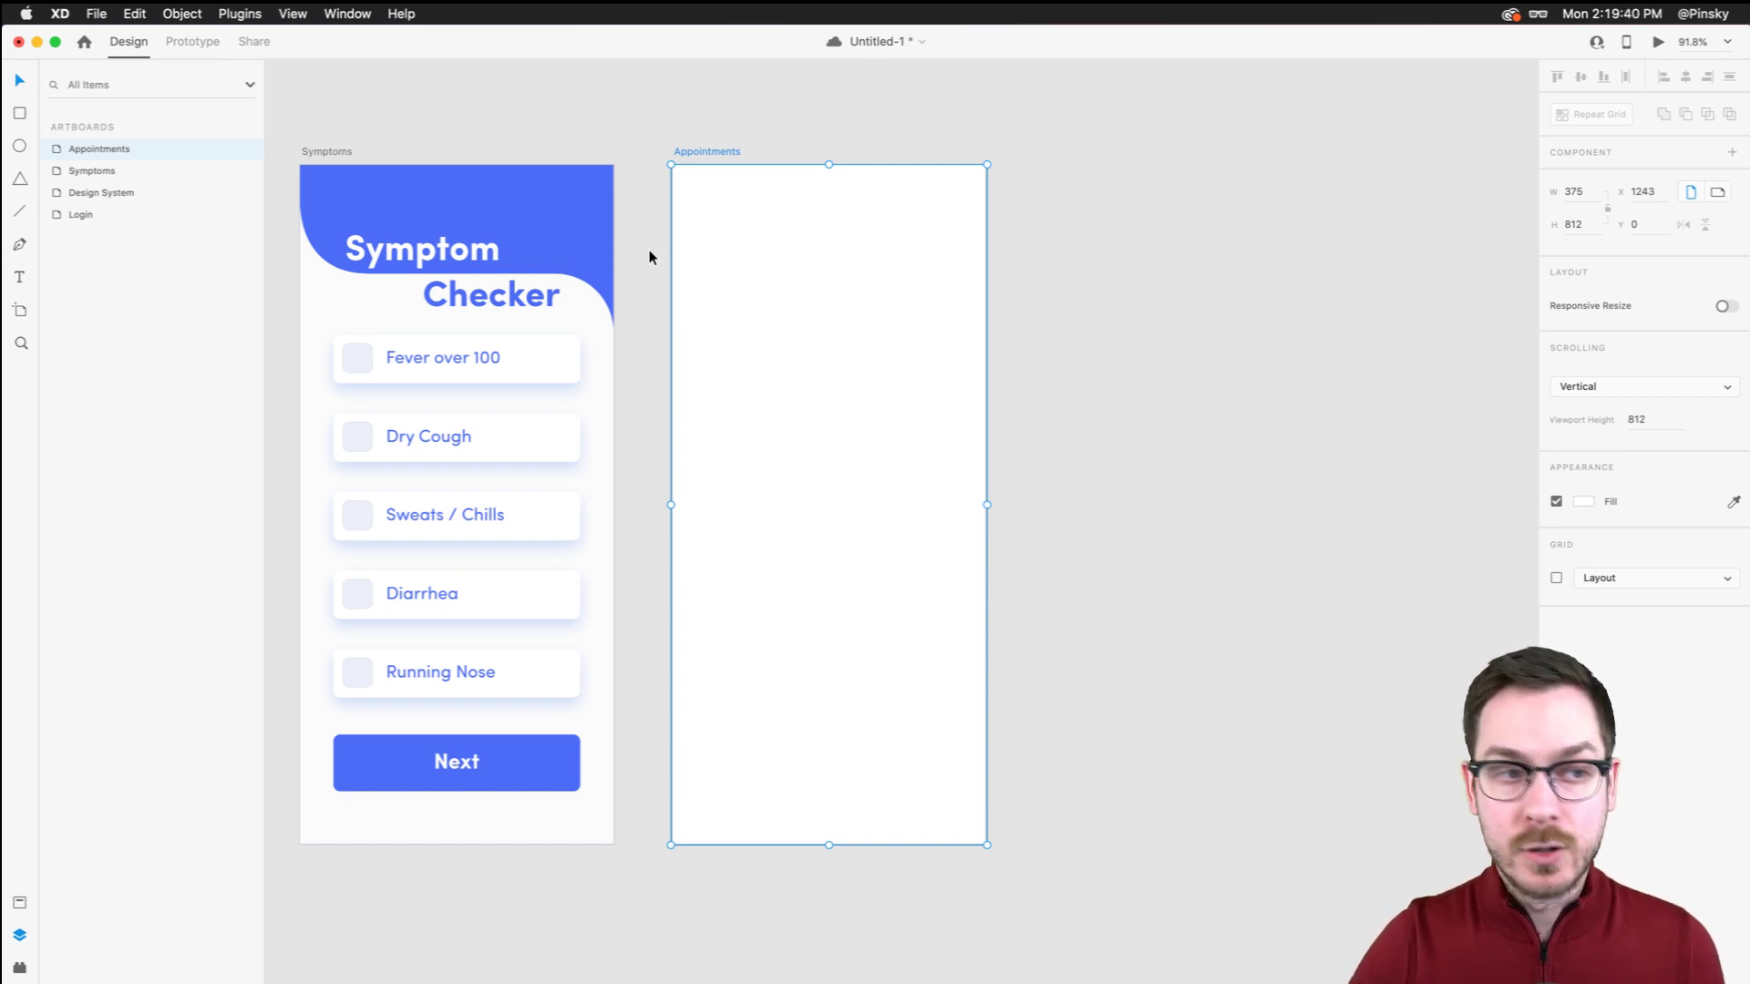
pyautogui.press('i')
pyautogui.click(533, 227)
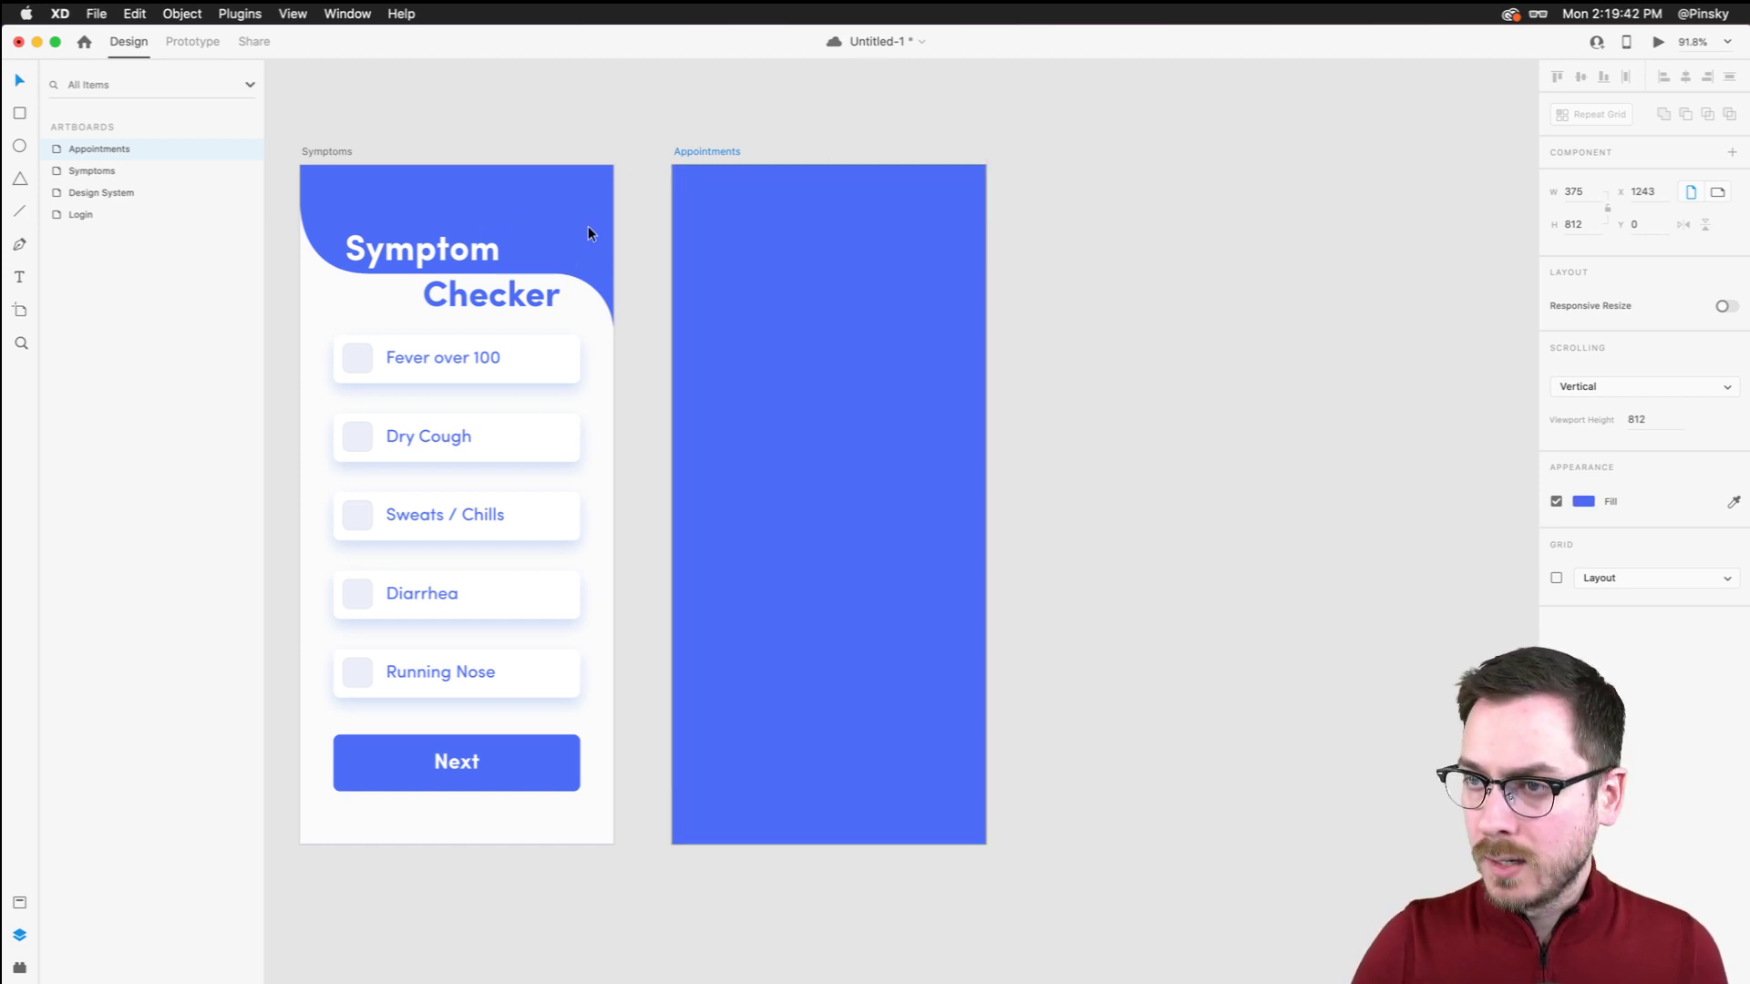
# Copy the white curved background shape from the Symptoms artboard onto the Appointments artboard
pyautogui.click(601, 306)
pyautogui.doubleClick(601, 307)
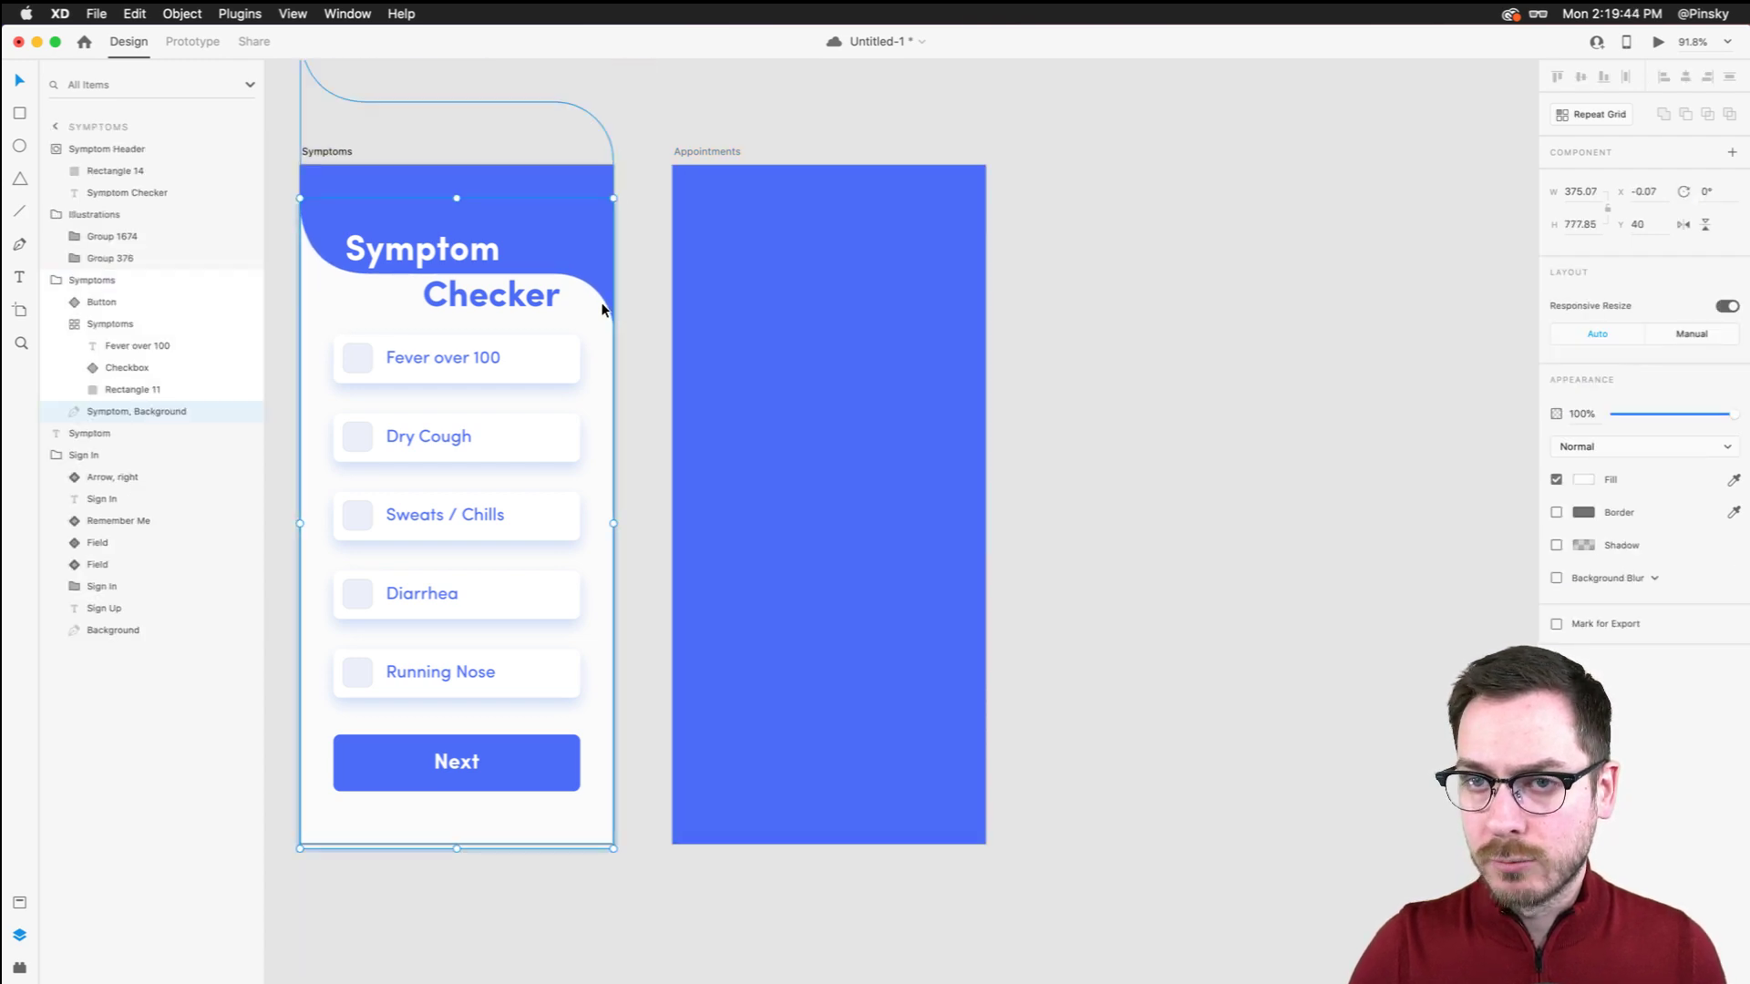
pyautogui.press('super+c')
pyautogui.click(829, 321)
pyautogui.press('super+v')
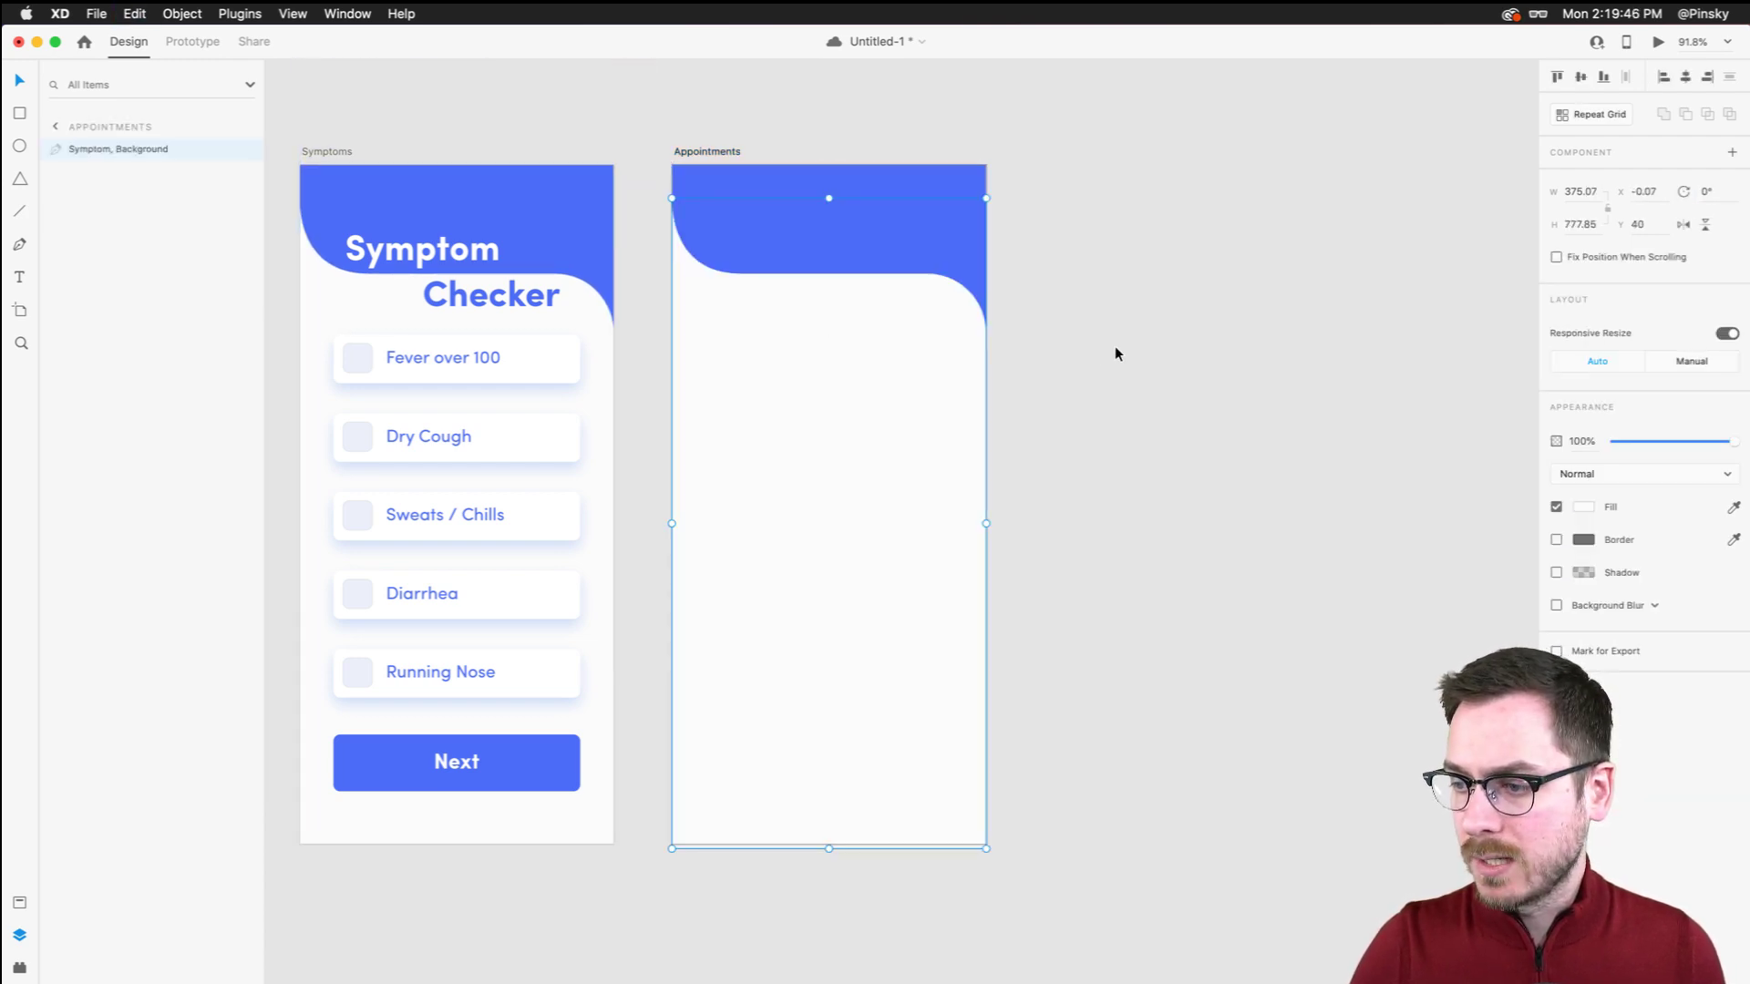
# Copy the white "Symptom" heading text from the Symptoms artboard onto the Appointments artboard
pyautogui.click(435, 260)
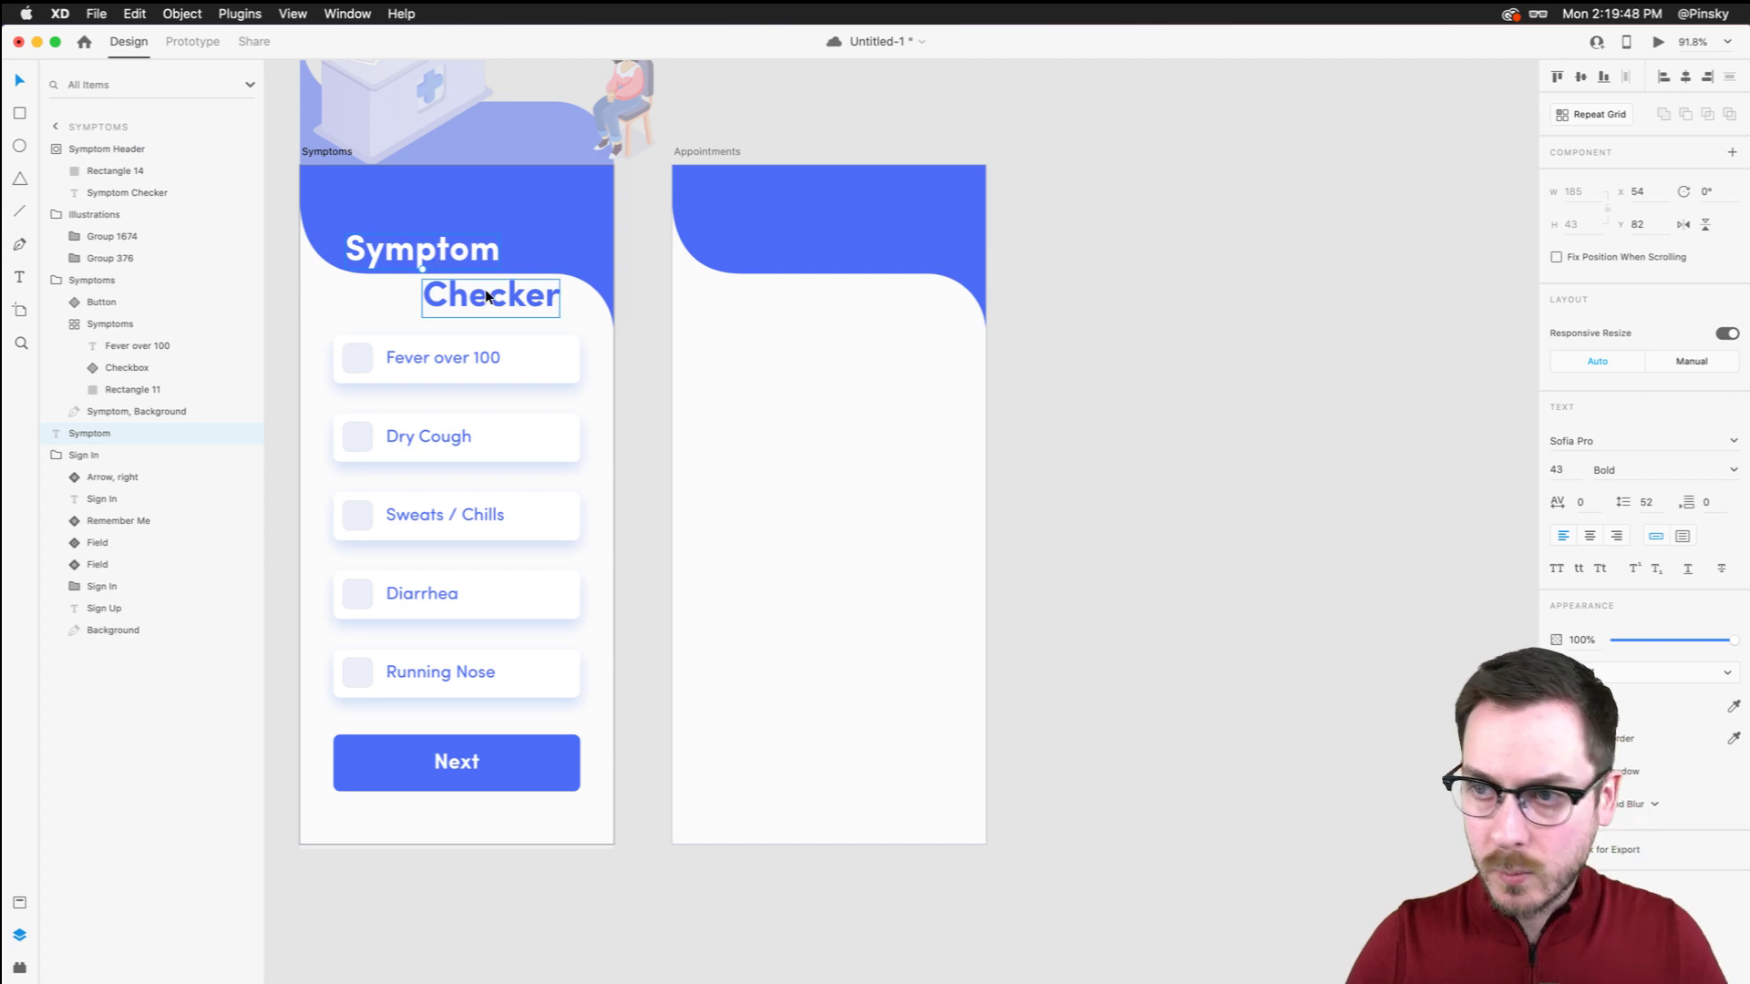
pyautogui.press('super+c')
pyautogui.click(811, 319)
pyautogui.press('super+v')
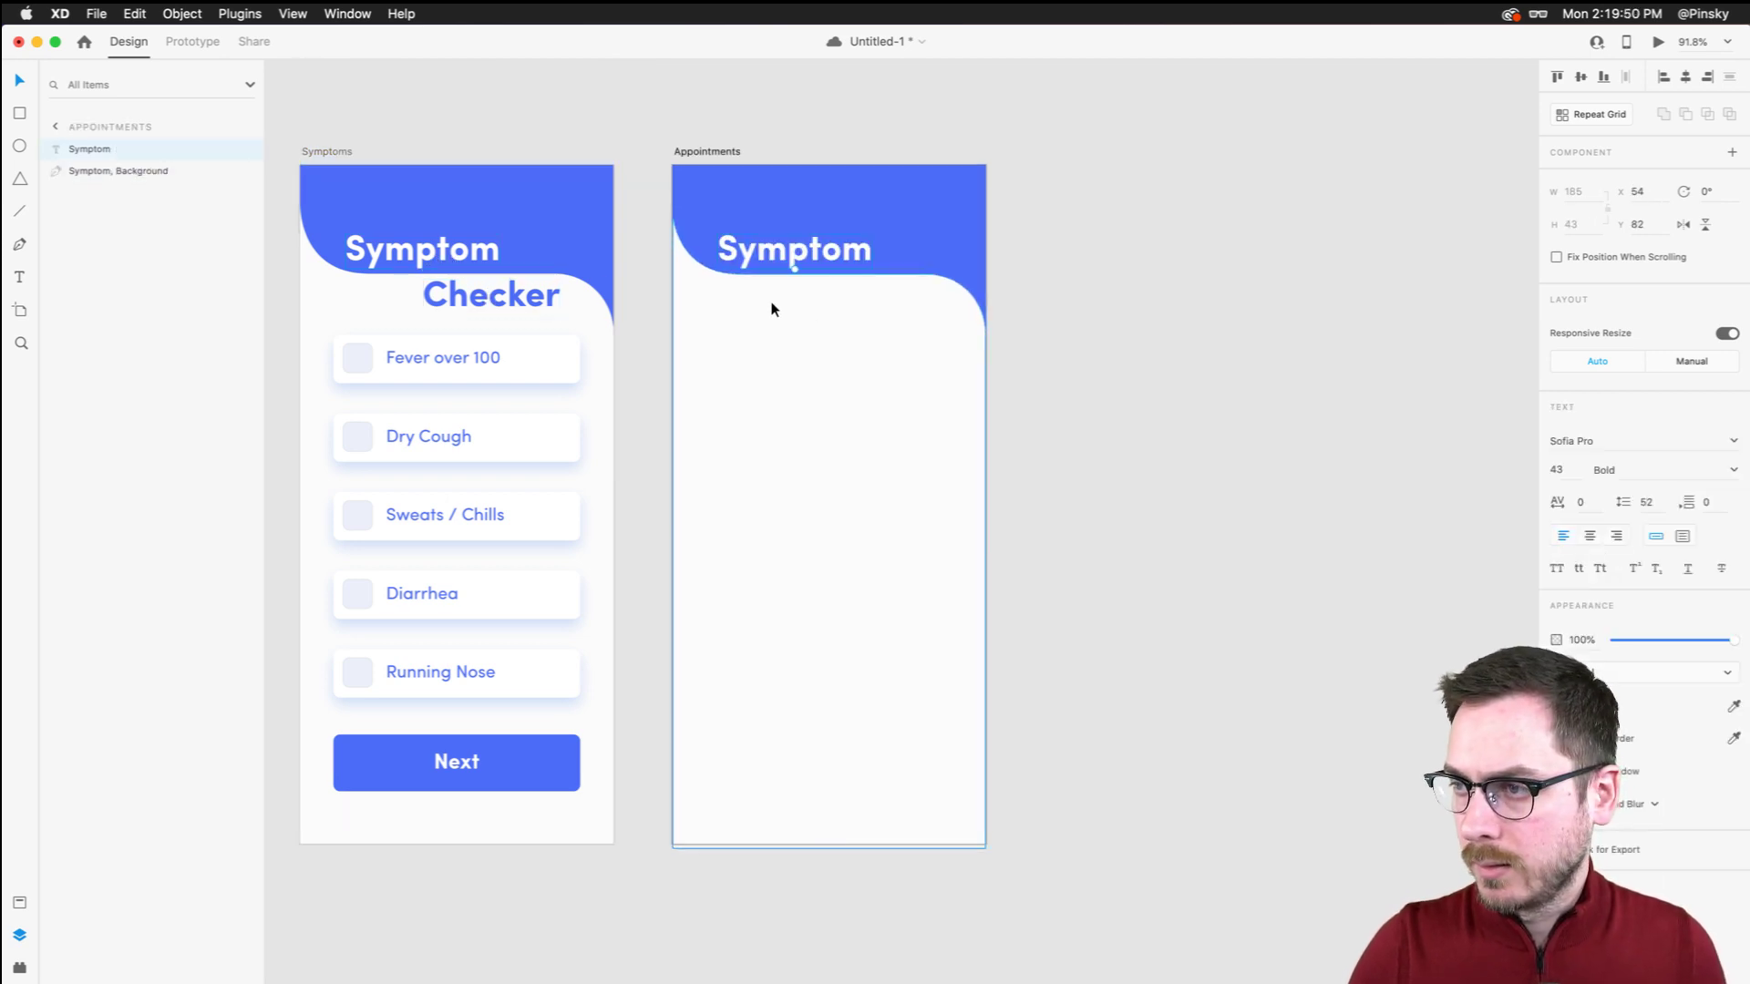
# Copy the blue "Symptom Checker" text inside the Symptom Header group onto the Appointments artboard
pyautogui.doubleClick(492, 295)
pyautogui.click(499, 296)
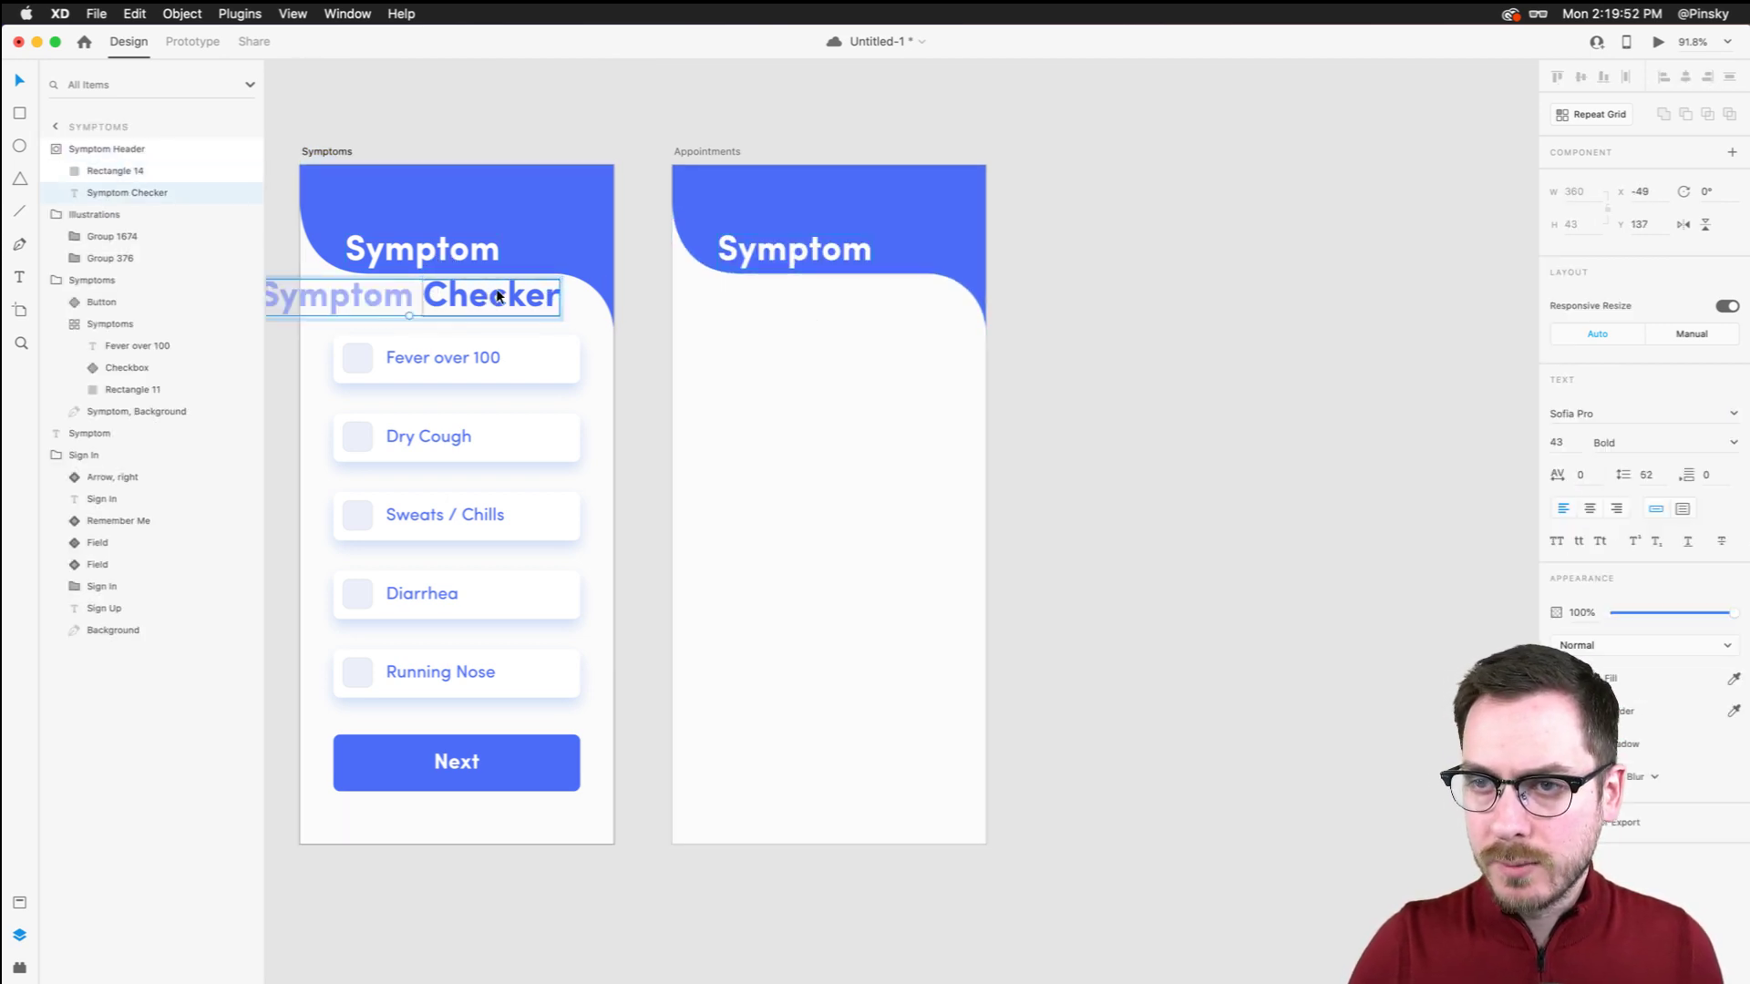
pyautogui.press('super+c')
pyautogui.click(899, 318)
pyautogui.press('super+v')
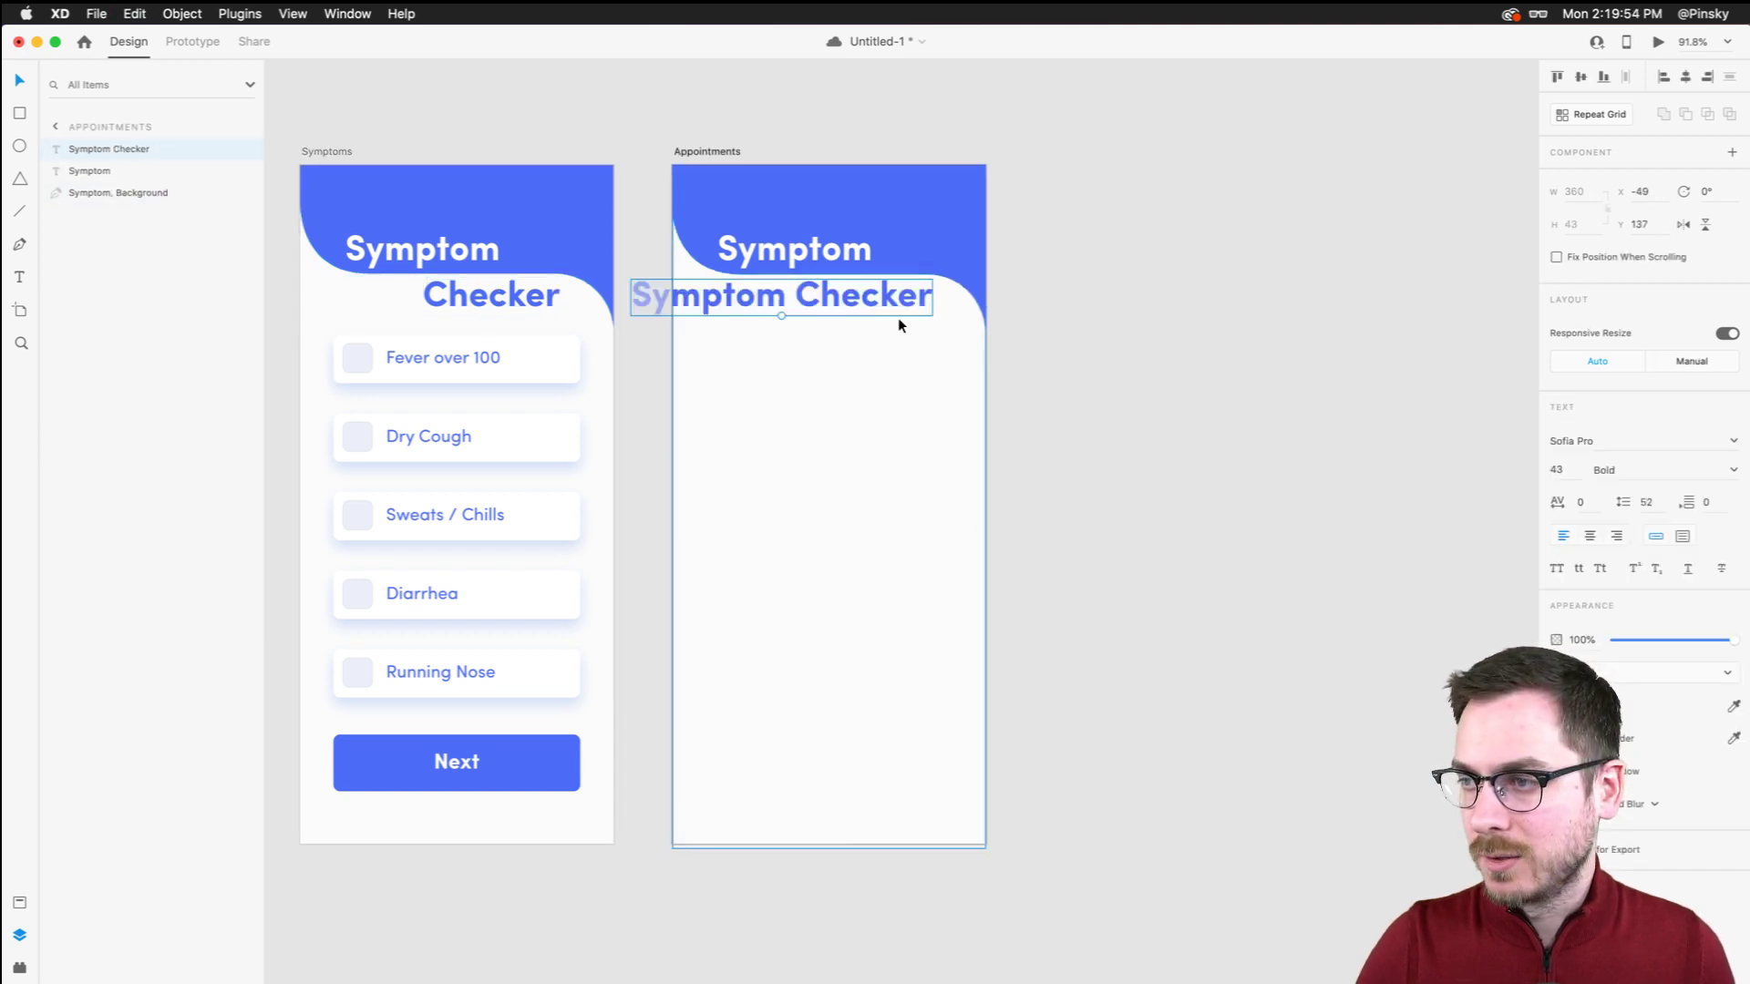
# Shorten the pasted blue text to "Checker" and move it under the white heading, at X 130, Y 137
pyautogui.doubleClick(797, 296)
pyautogui.click(793, 299)
pyautogui.press('shift+super+Left')
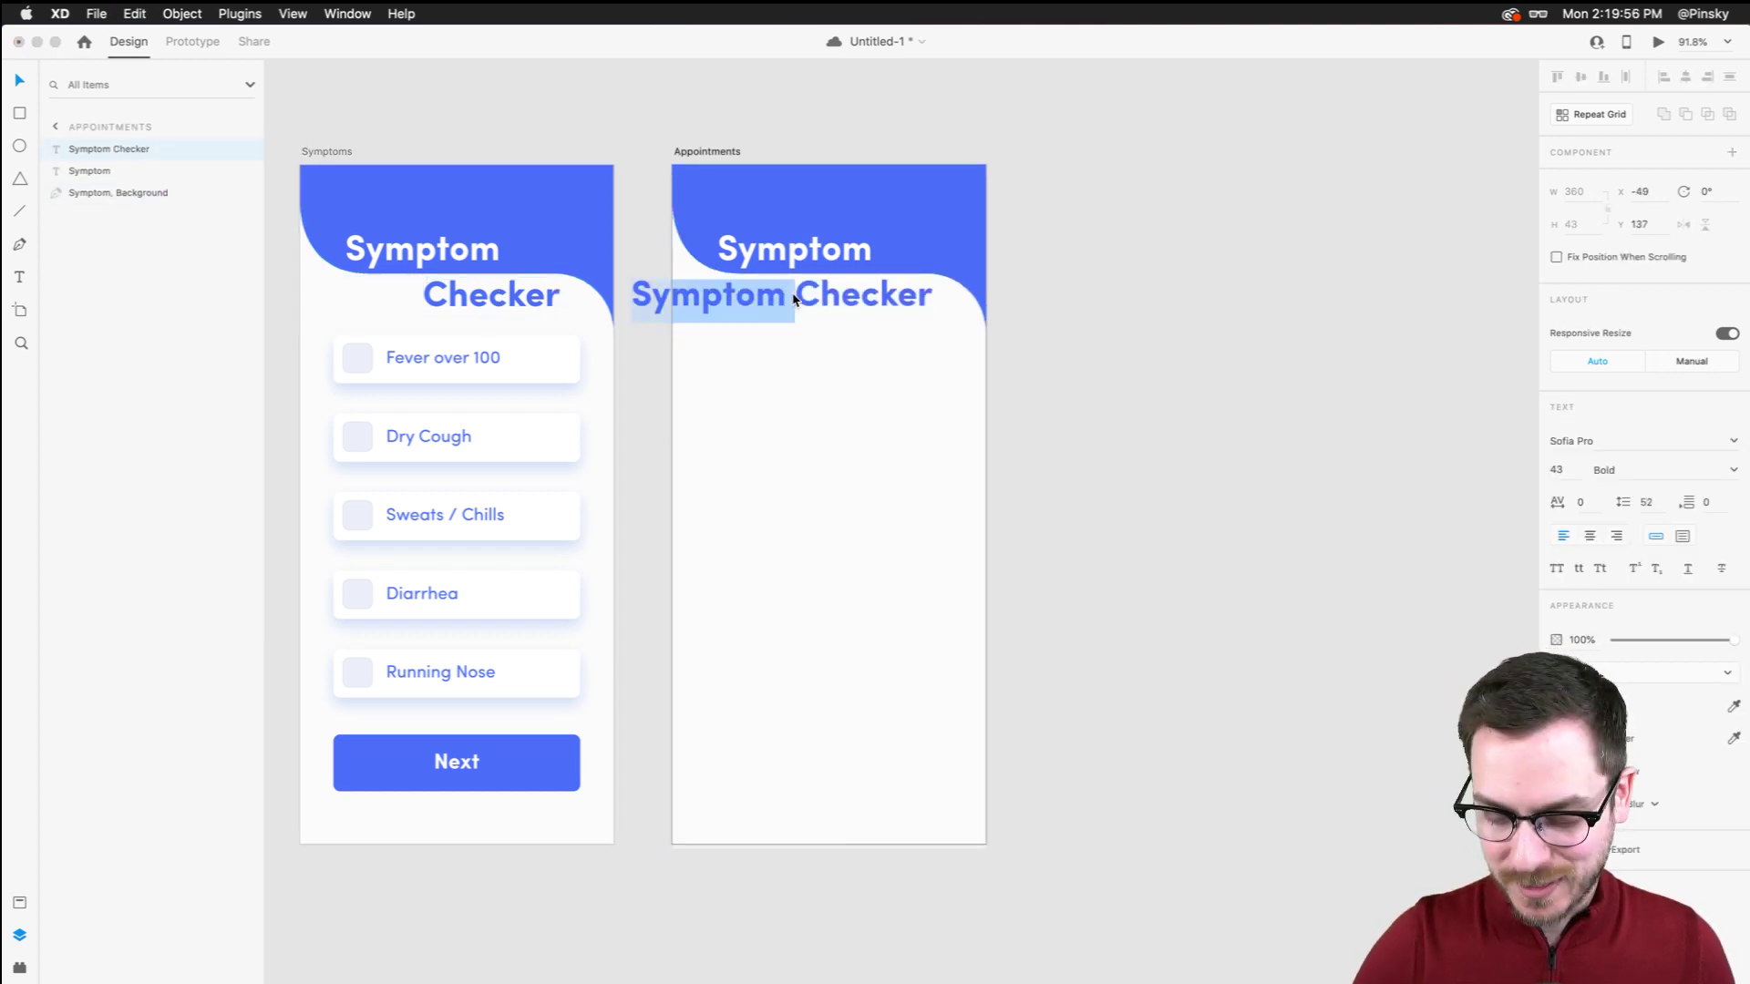
pyautogui.press('BackSpace')
pyautogui.press('Escape')
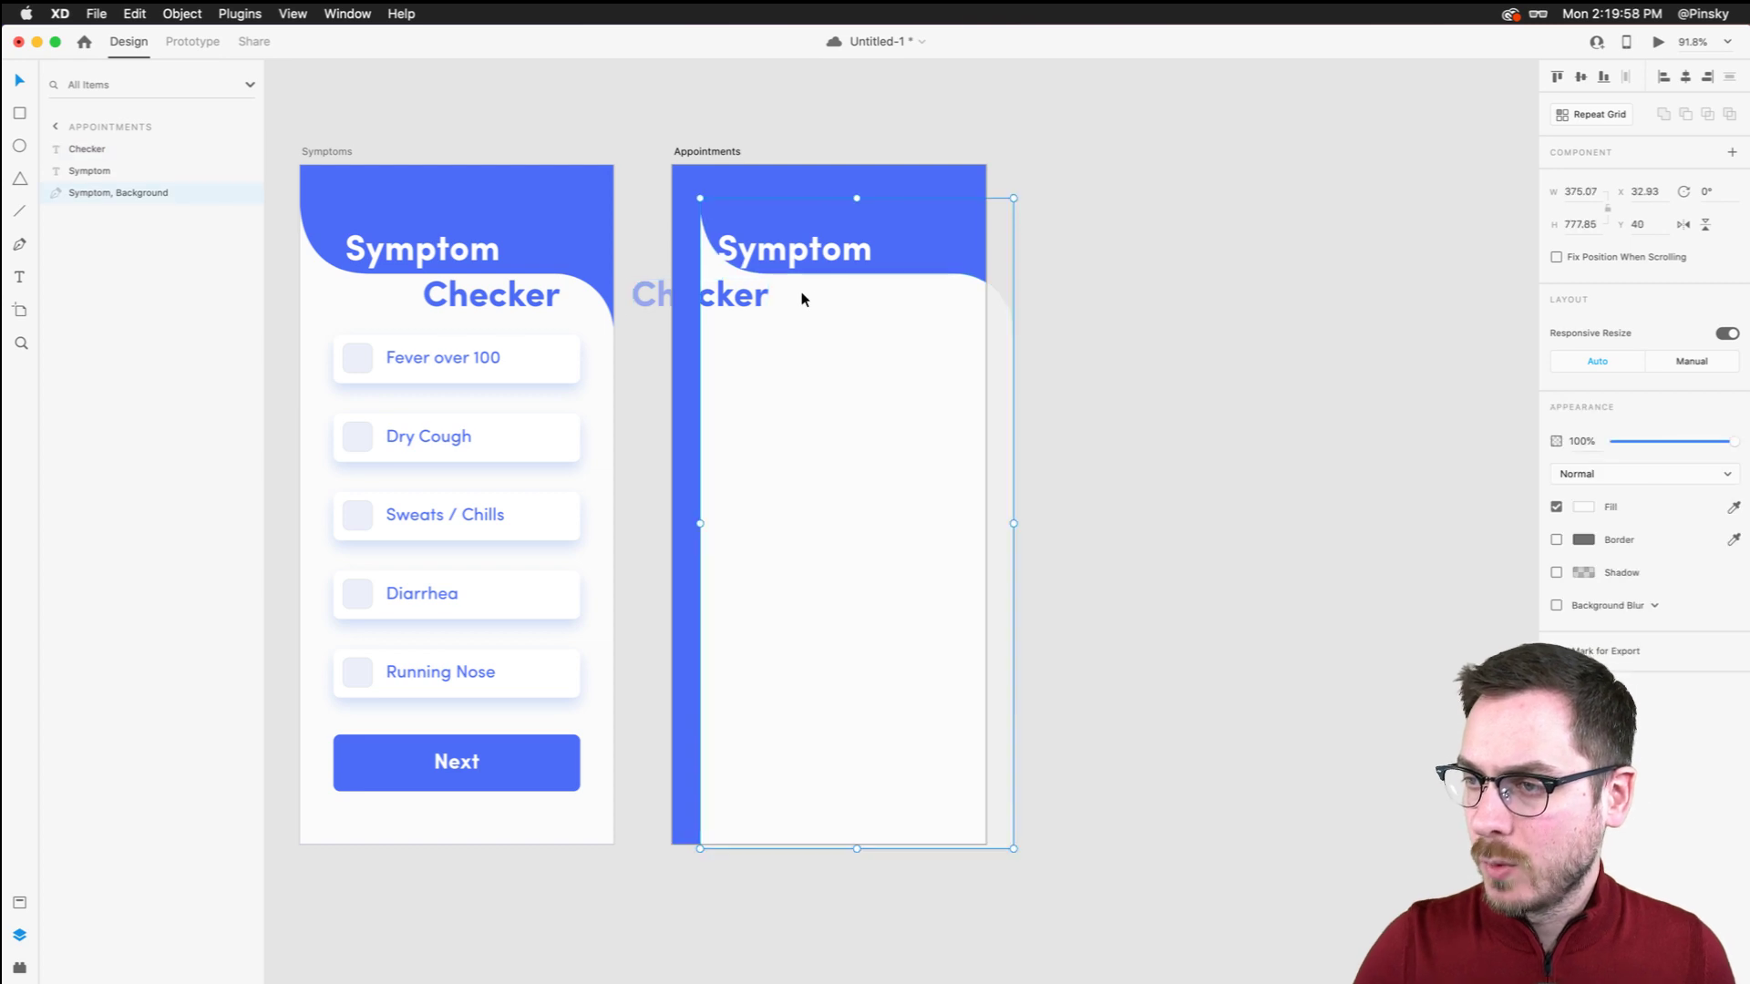
pyautogui.moveTo(699, 301); pyautogui.dragTo(848, 301)
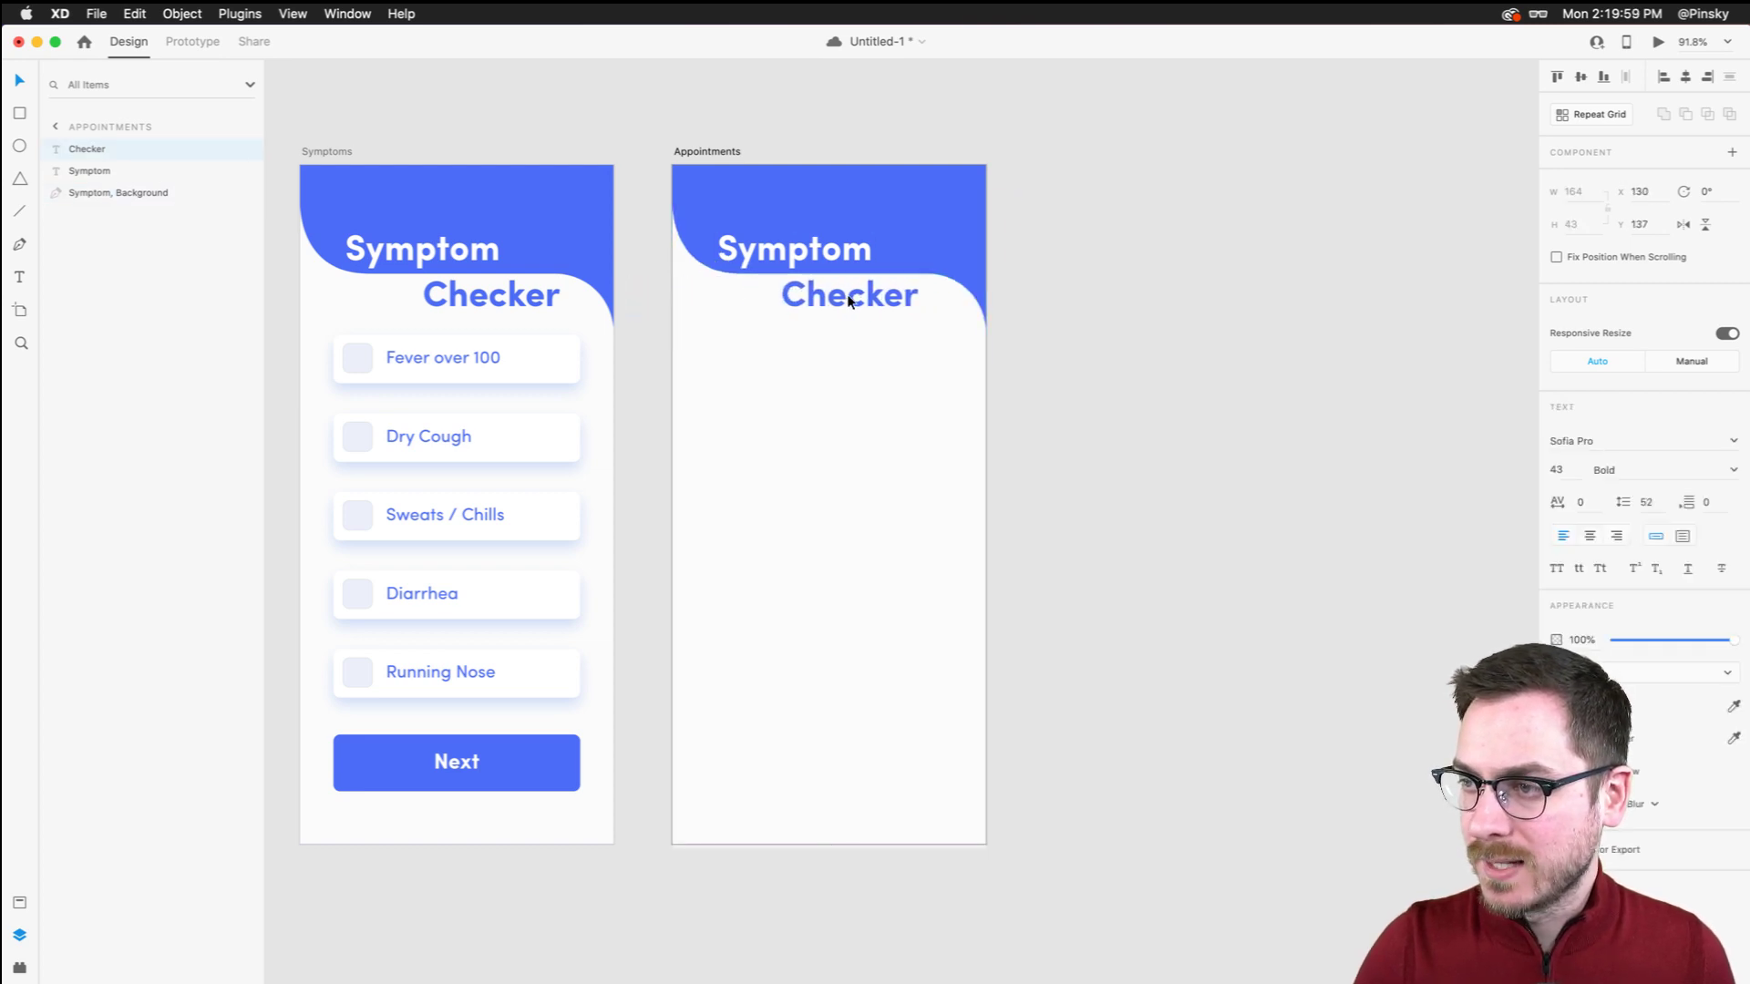
# Replace the white "Symptom" heading on the Appointments artboard with "Connect with"
pyautogui.doubleClick(736, 249)
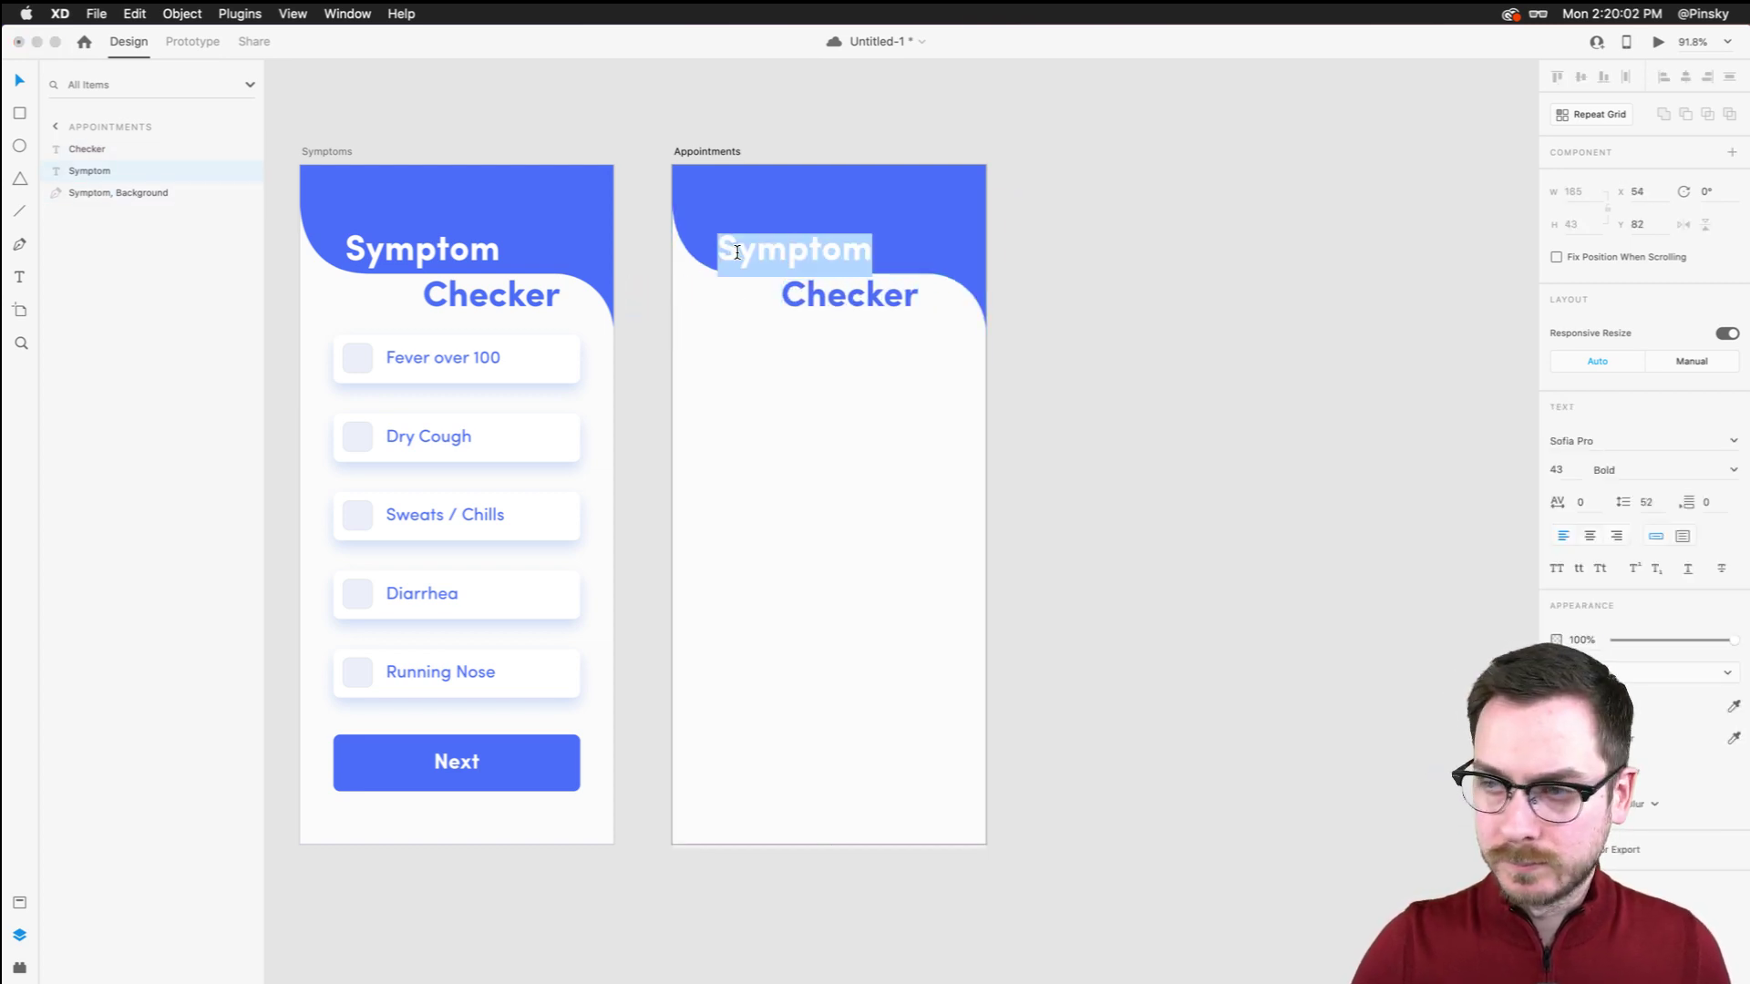
pyautogui.write('Cop')
pyautogui.press('BackSpace')
pyautogui.press('BackSpace')
pyautogui.press('BackSpace')
pyautogui.write('C')
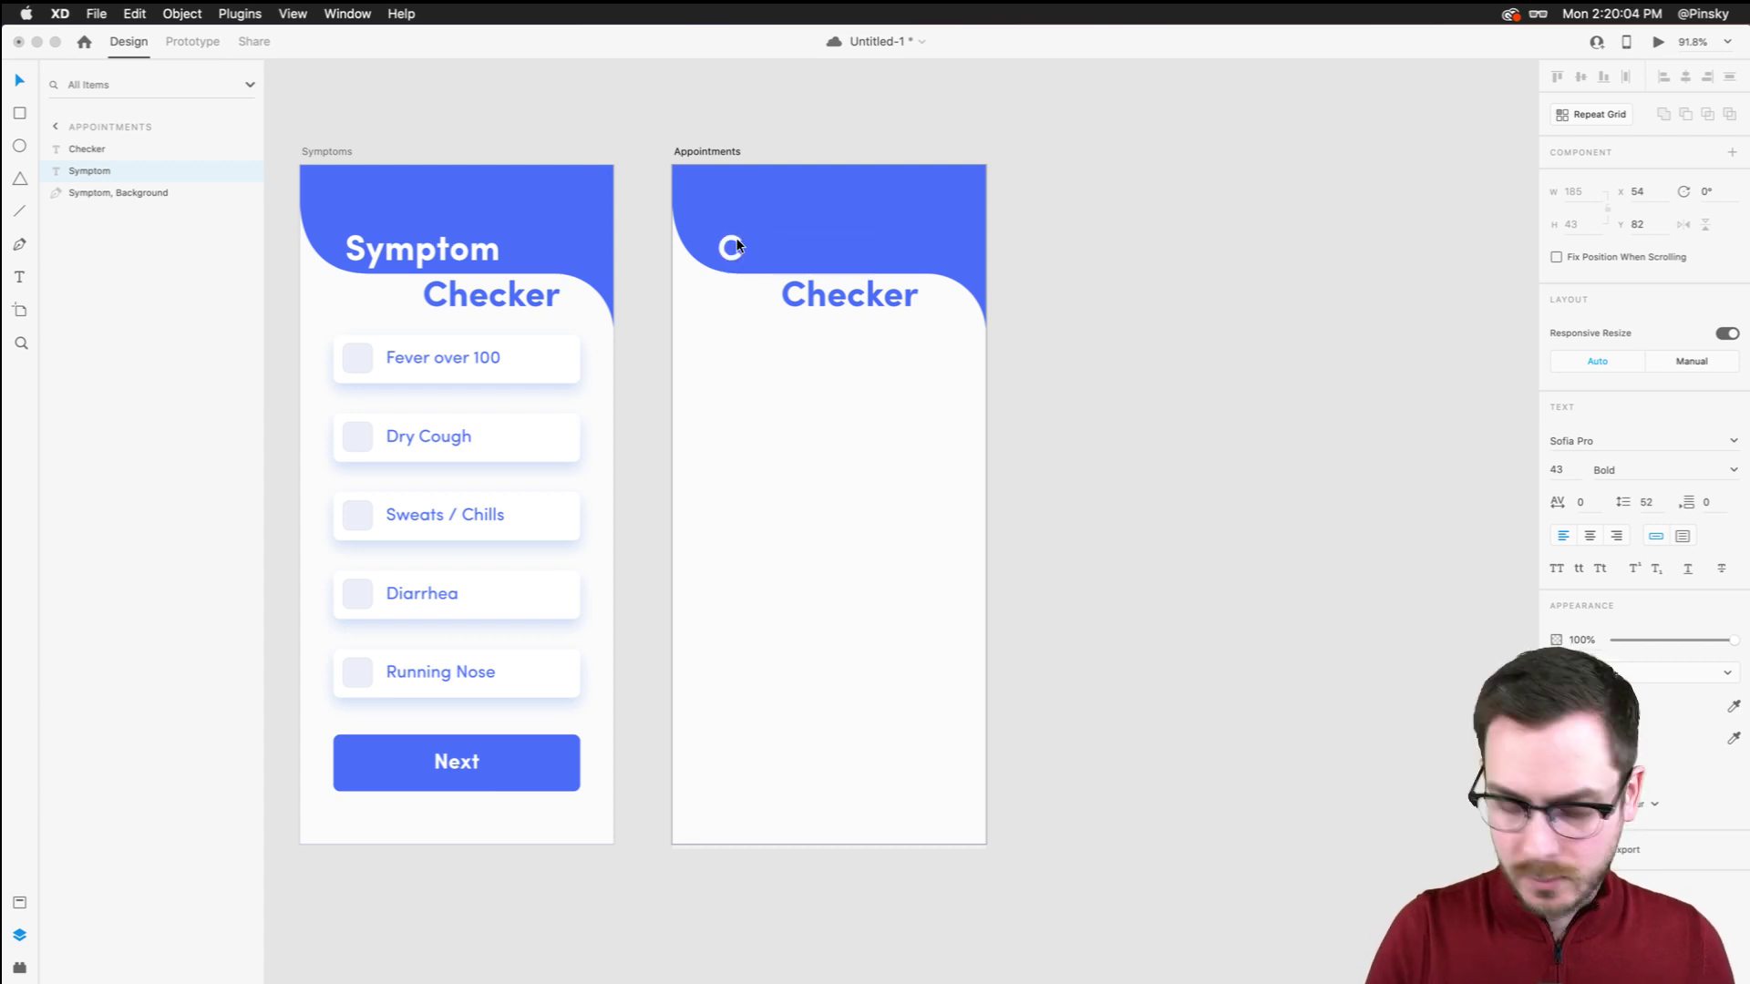
pyautogui.write('onnect with')
pyautogui.press('Escape')
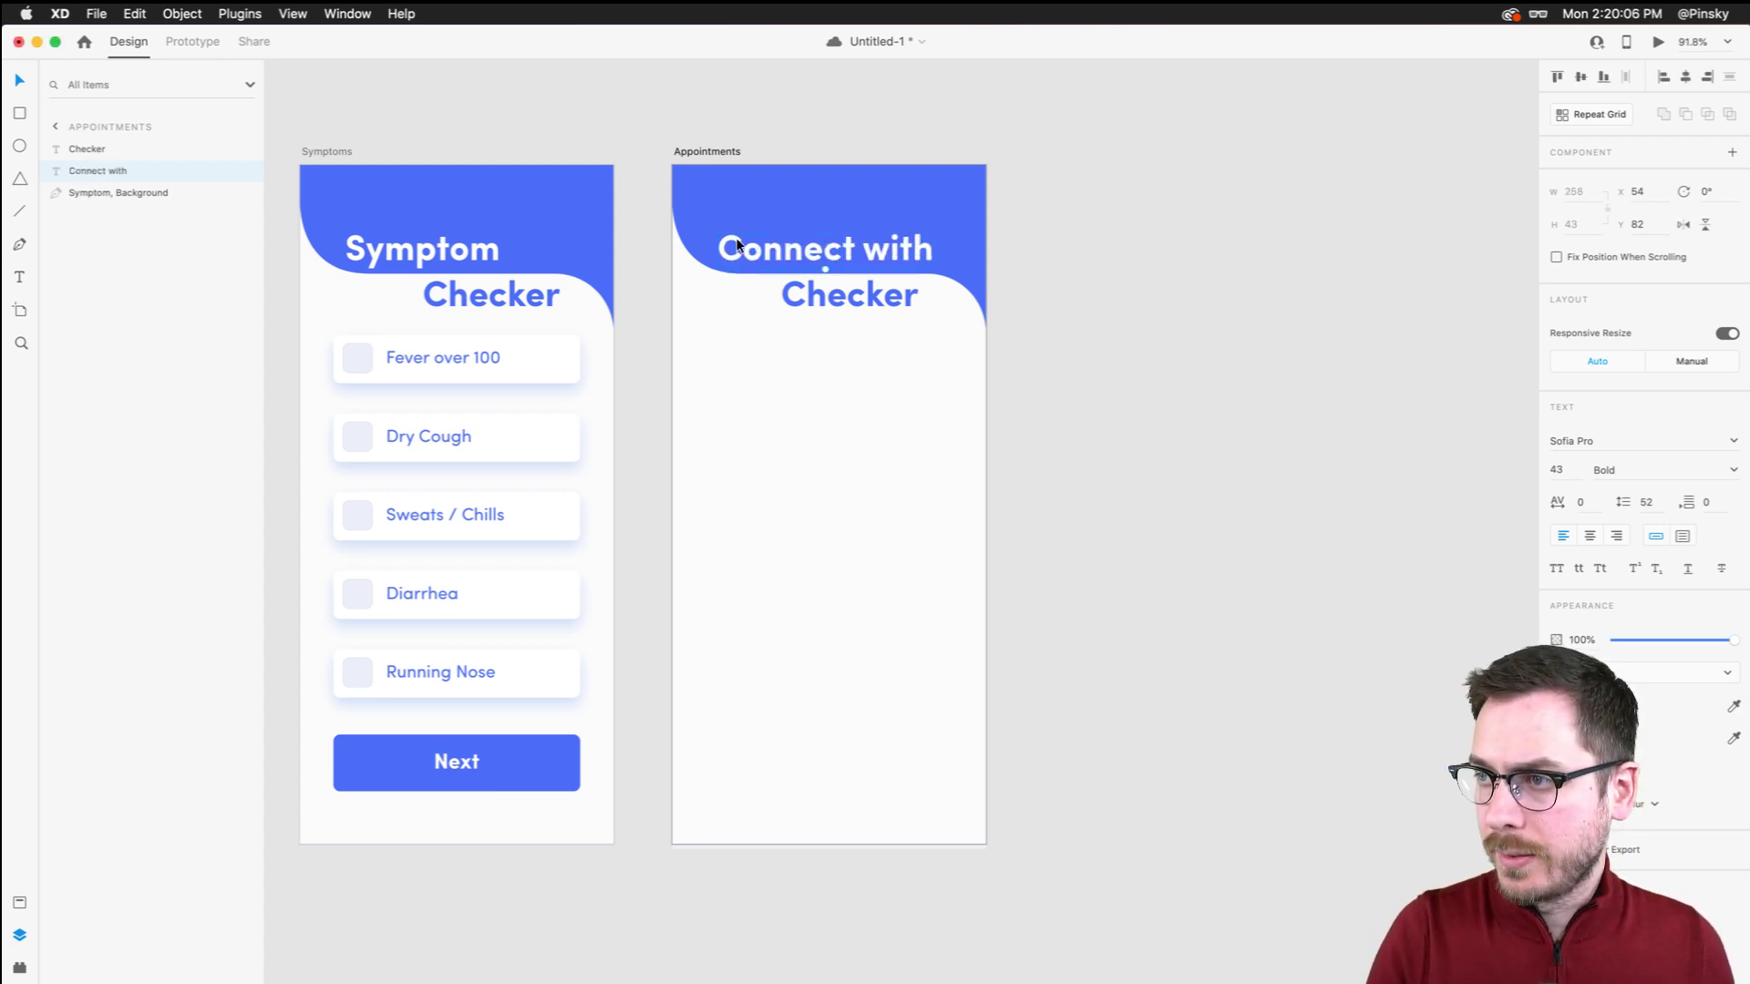
# Replace the blue "Checker" text on the Appointments artboard with "a Provier"
pyautogui.doubleClick(810, 278)
pyautogui.write('A Provier')
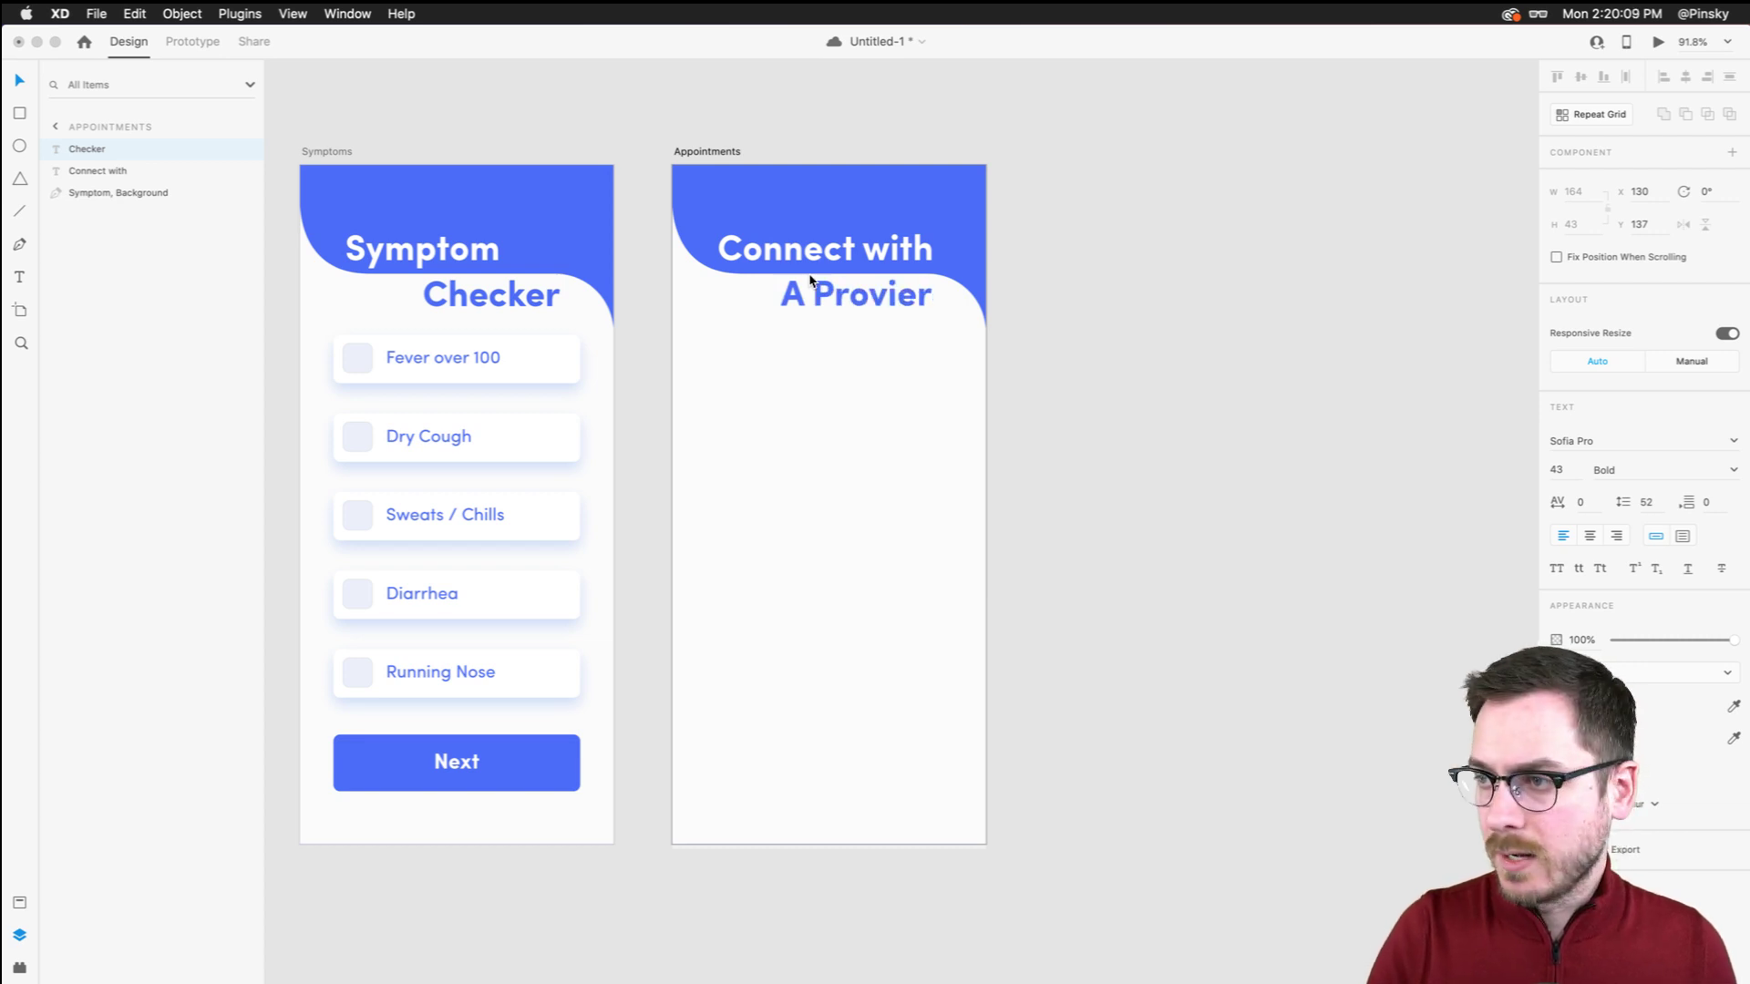
pyautogui.press('super+Left')
pyautogui.press('Right')
pyautogui.press('BackSpace')
pyautogui.write('a')
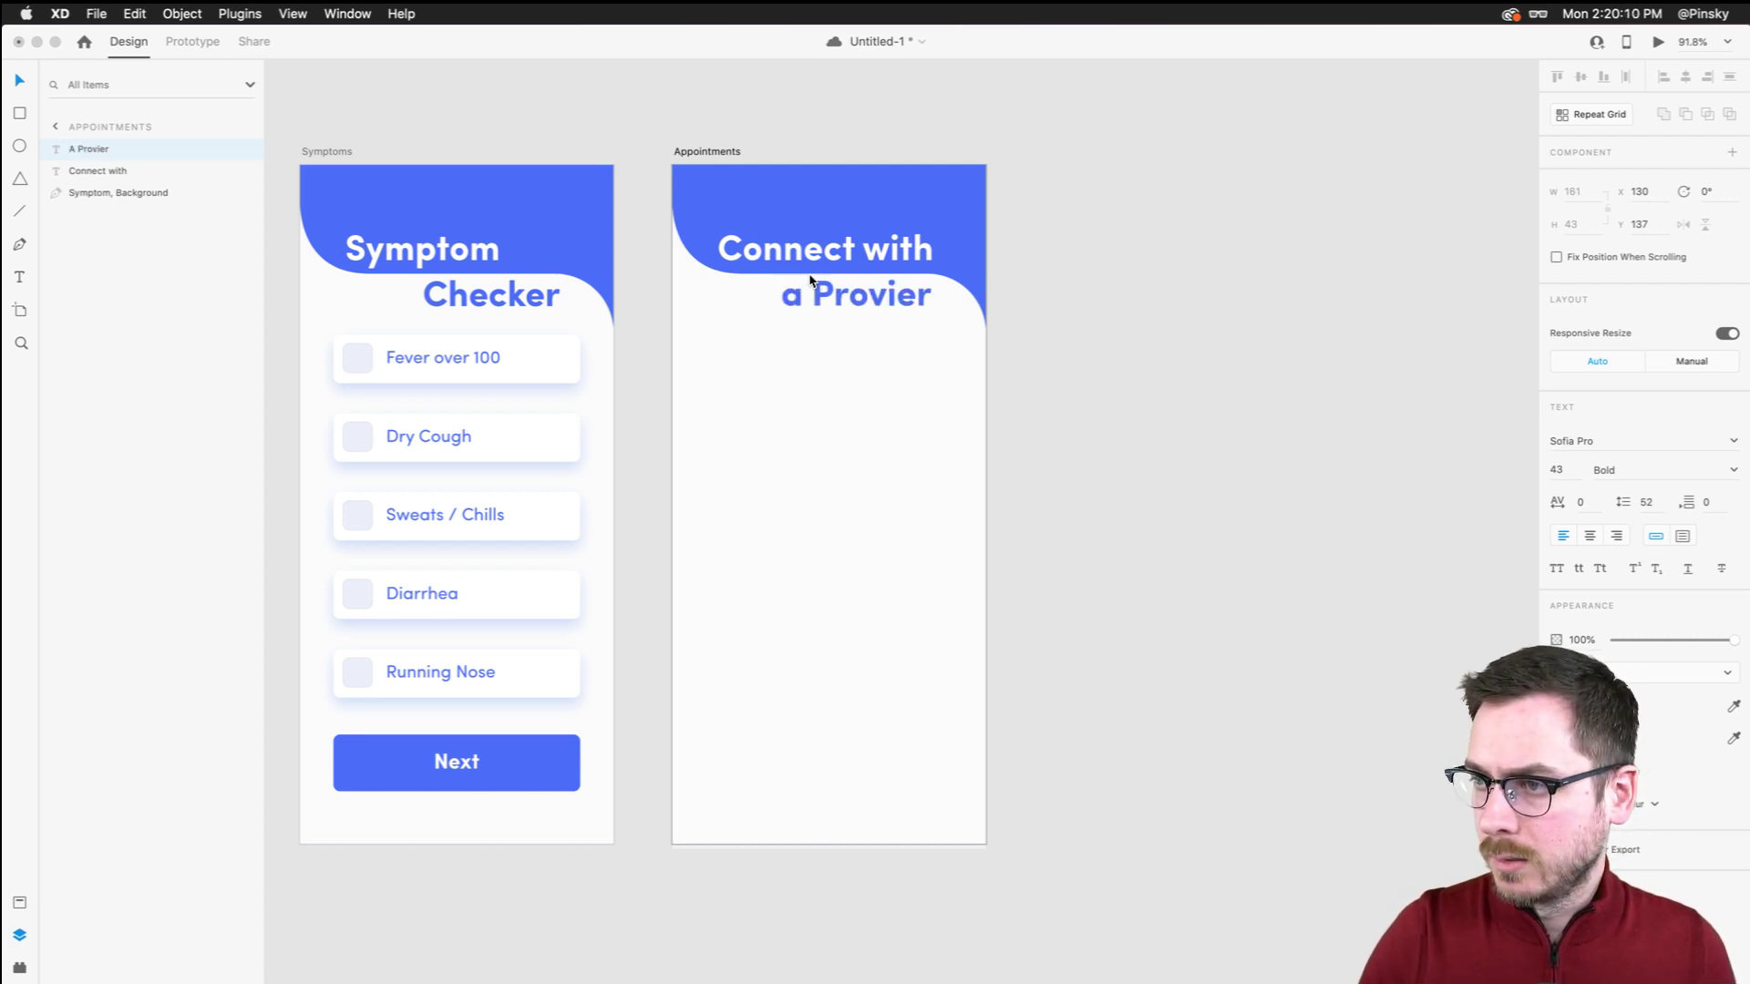
pyautogui.press('Escape')
# Adjust the two heading lines horizontally, placing "Connect with" at X 47 and "a Provier" at X 136
pyautogui.press('Right')
pyautogui.press('Right')
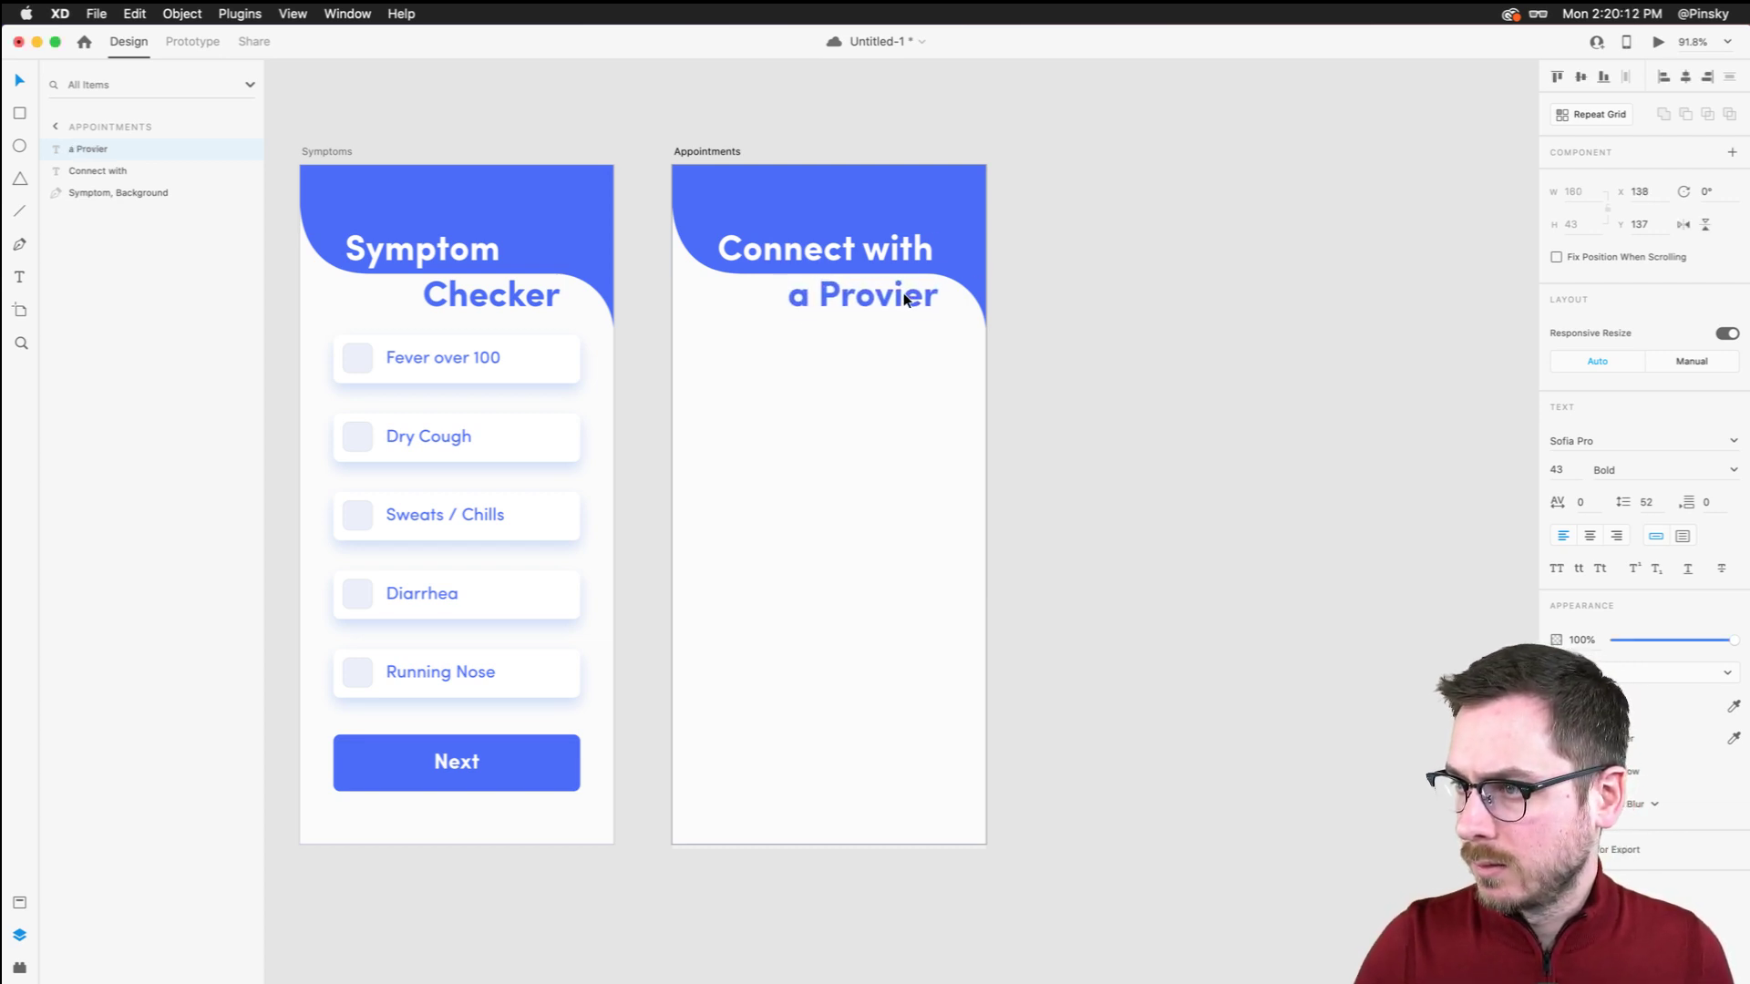
pyautogui.keyDown('shift'); pyautogui.click(818, 252); pyautogui.keyUp('shift')
pyautogui.press('Left')
pyautogui.press('Left')
pyautogui.press('Left')
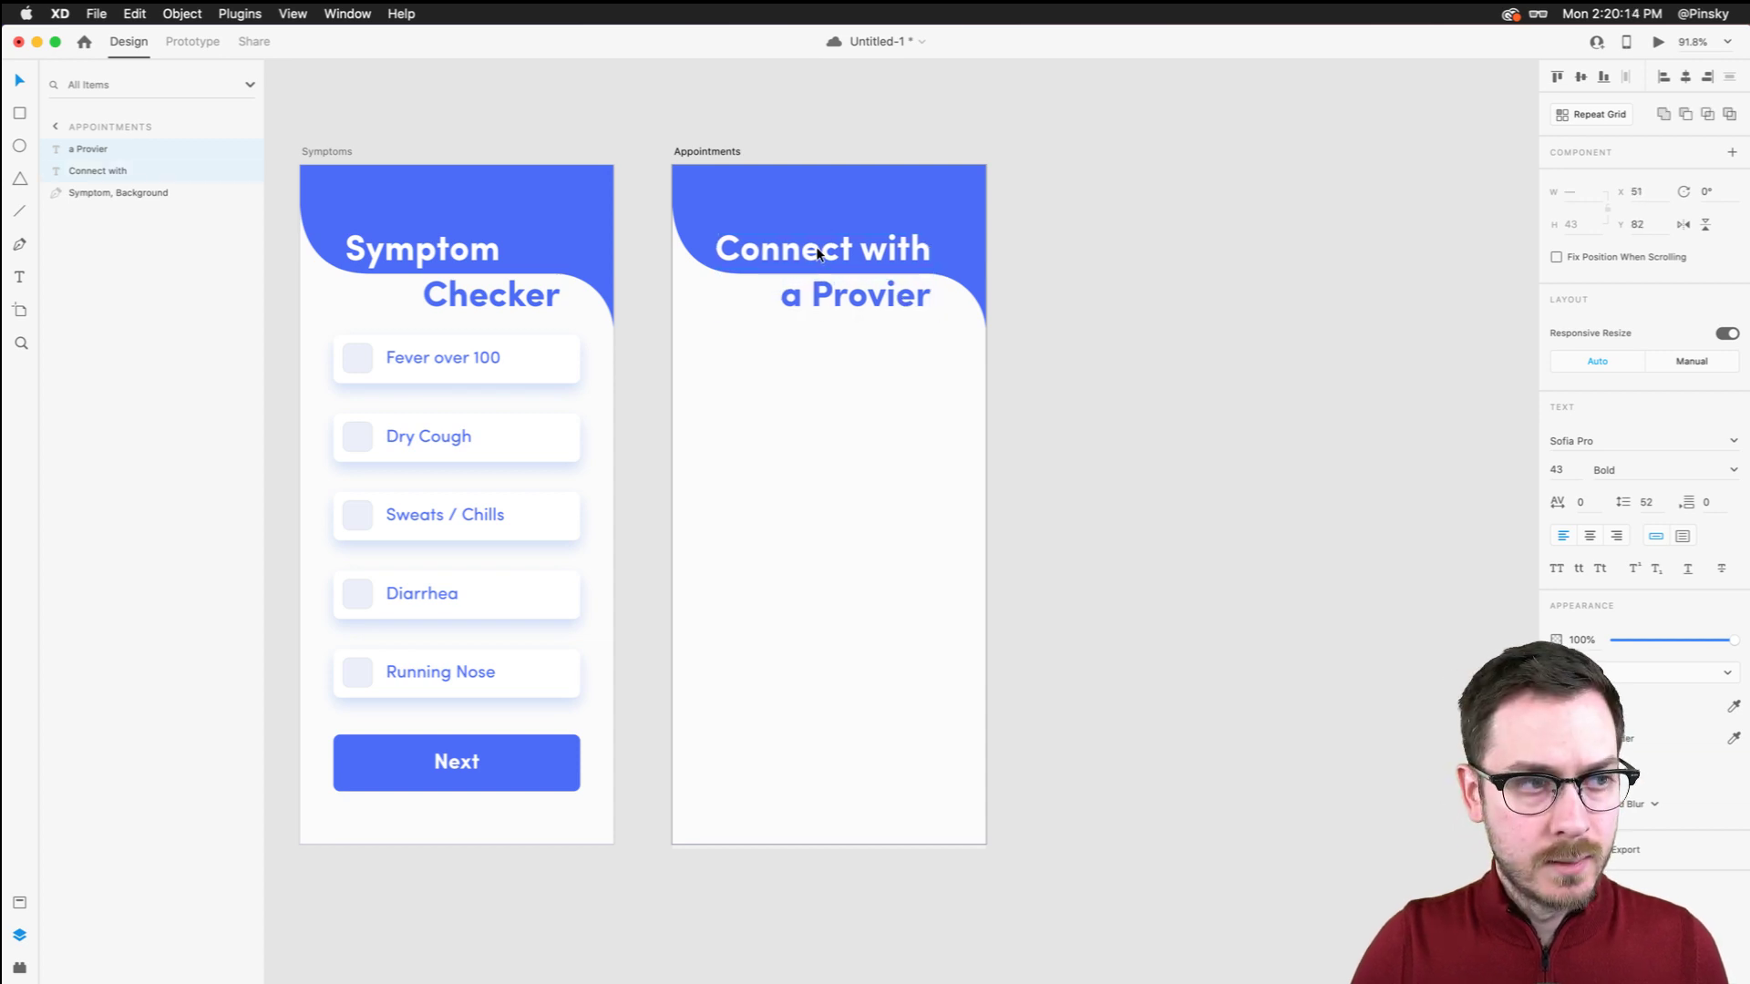
pyautogui.press('Left')
pyautogui.press('Left')
pyautogui.press('Left')
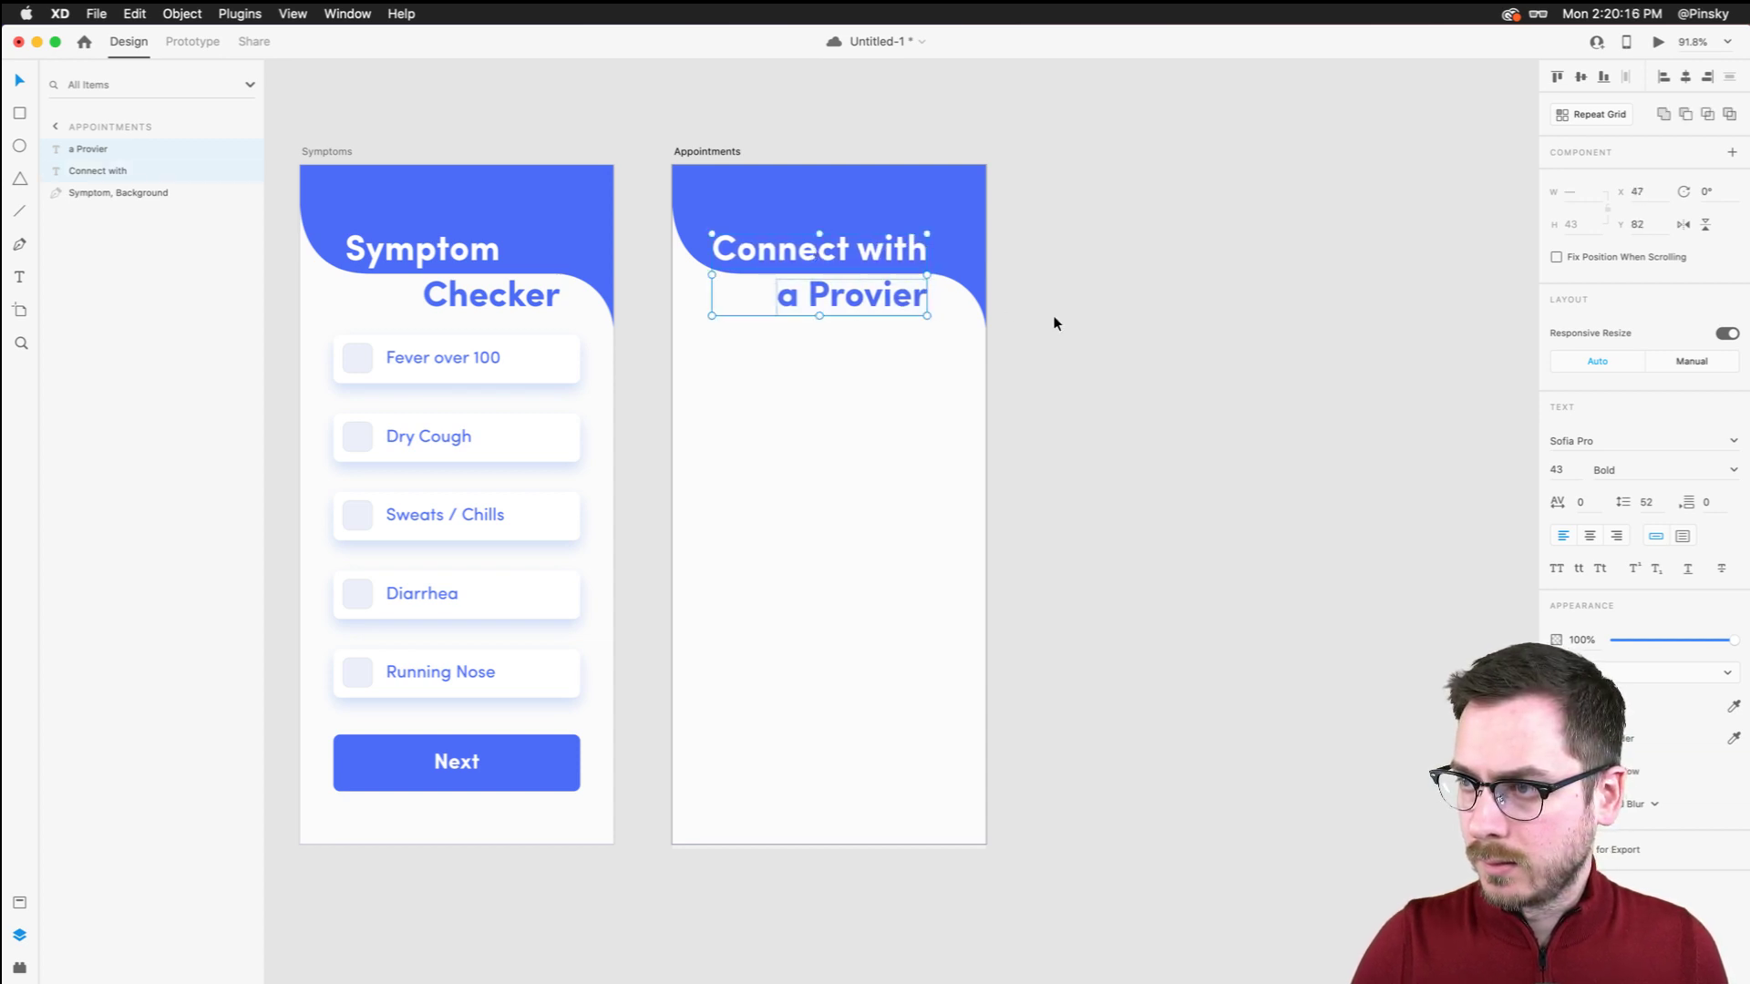
pyautogui.click(1055, 325)
pyautogui.moveTo(878, 301); pyautogui.dragTo(887, 302)
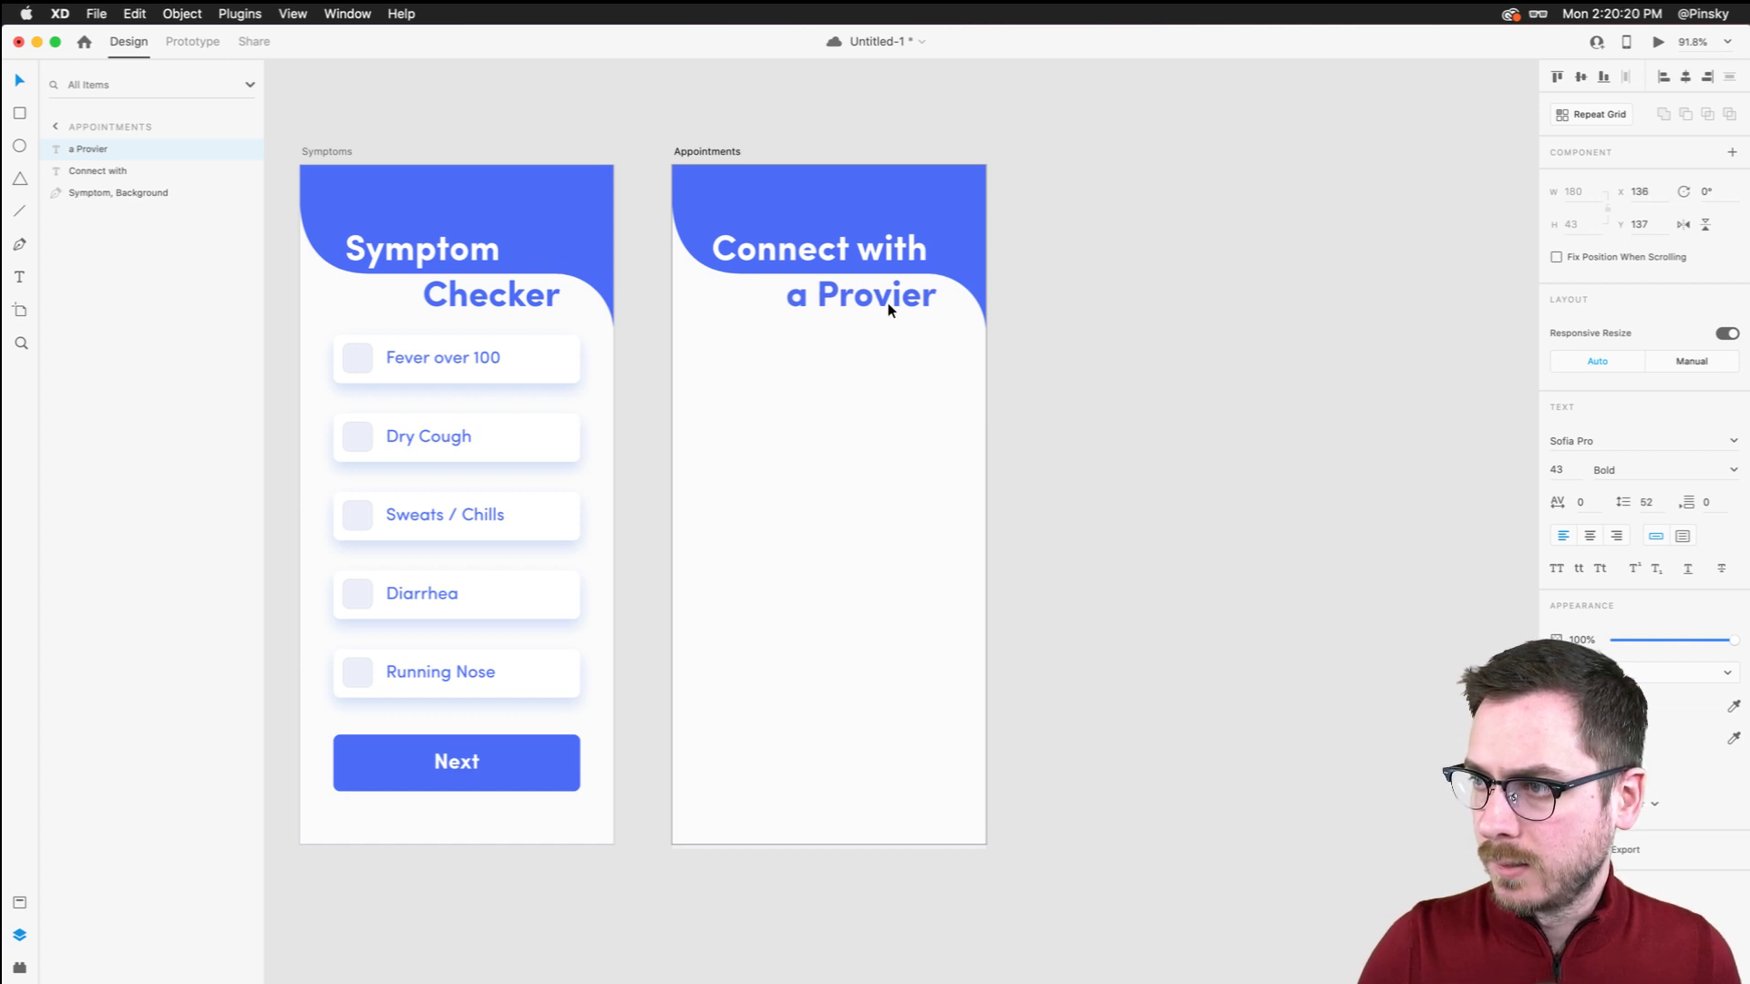
pyautogui.moveTo(889, 308); pyautogui.dragTo(889, 308)
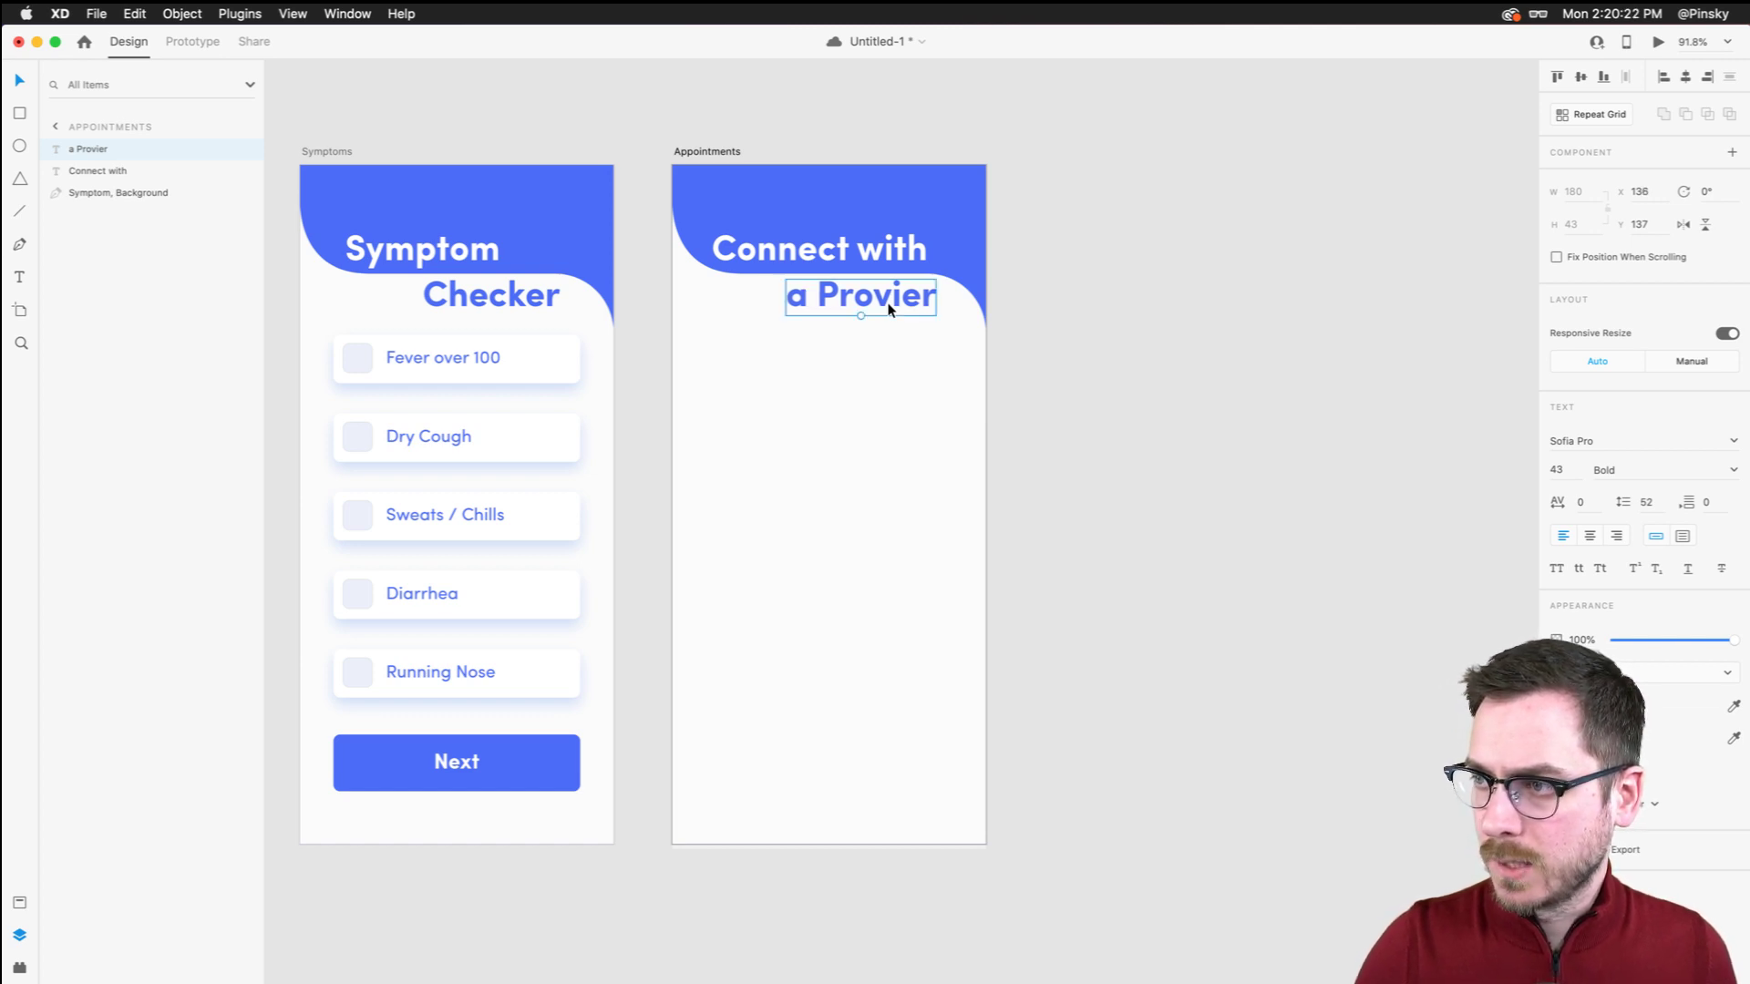
# Duplicate the "a Provier" text below the heading at about X 51, Y 250 and change its wording to "Your Symptoms"
pyautogui.scroll(-2, 888, 309)
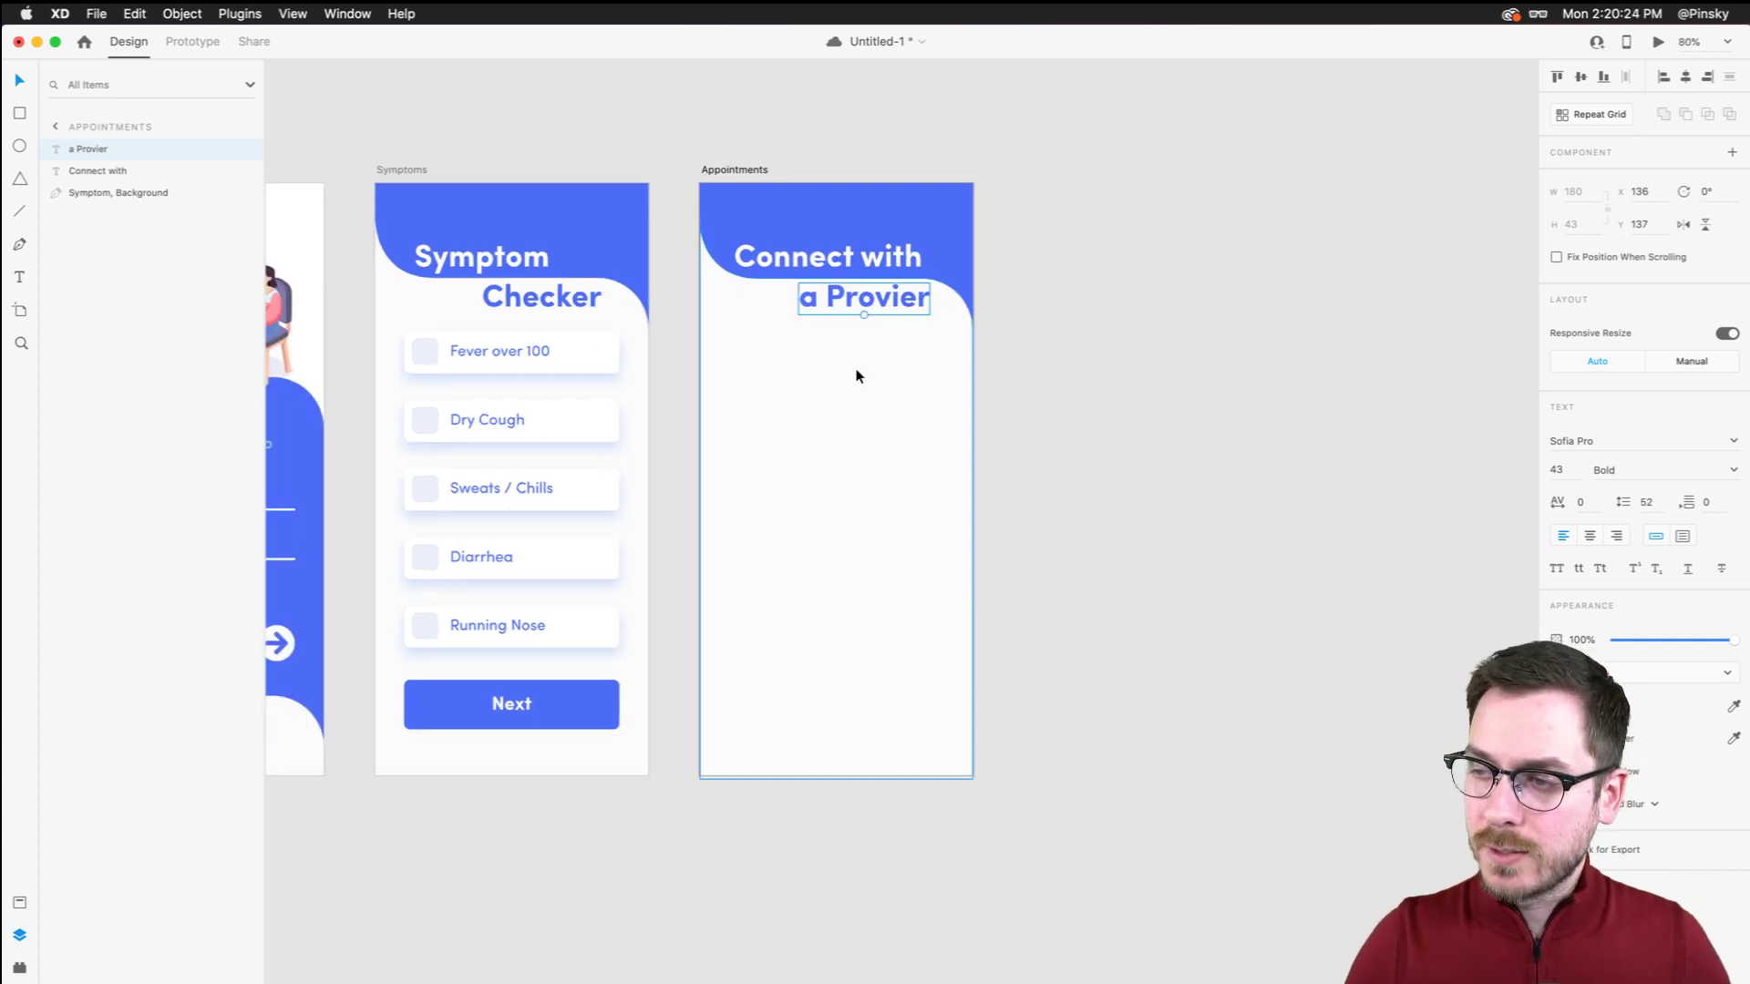
pyautogui.scroll(3, 855, 371)
pyautogui.scroll(-1, 856, 376)
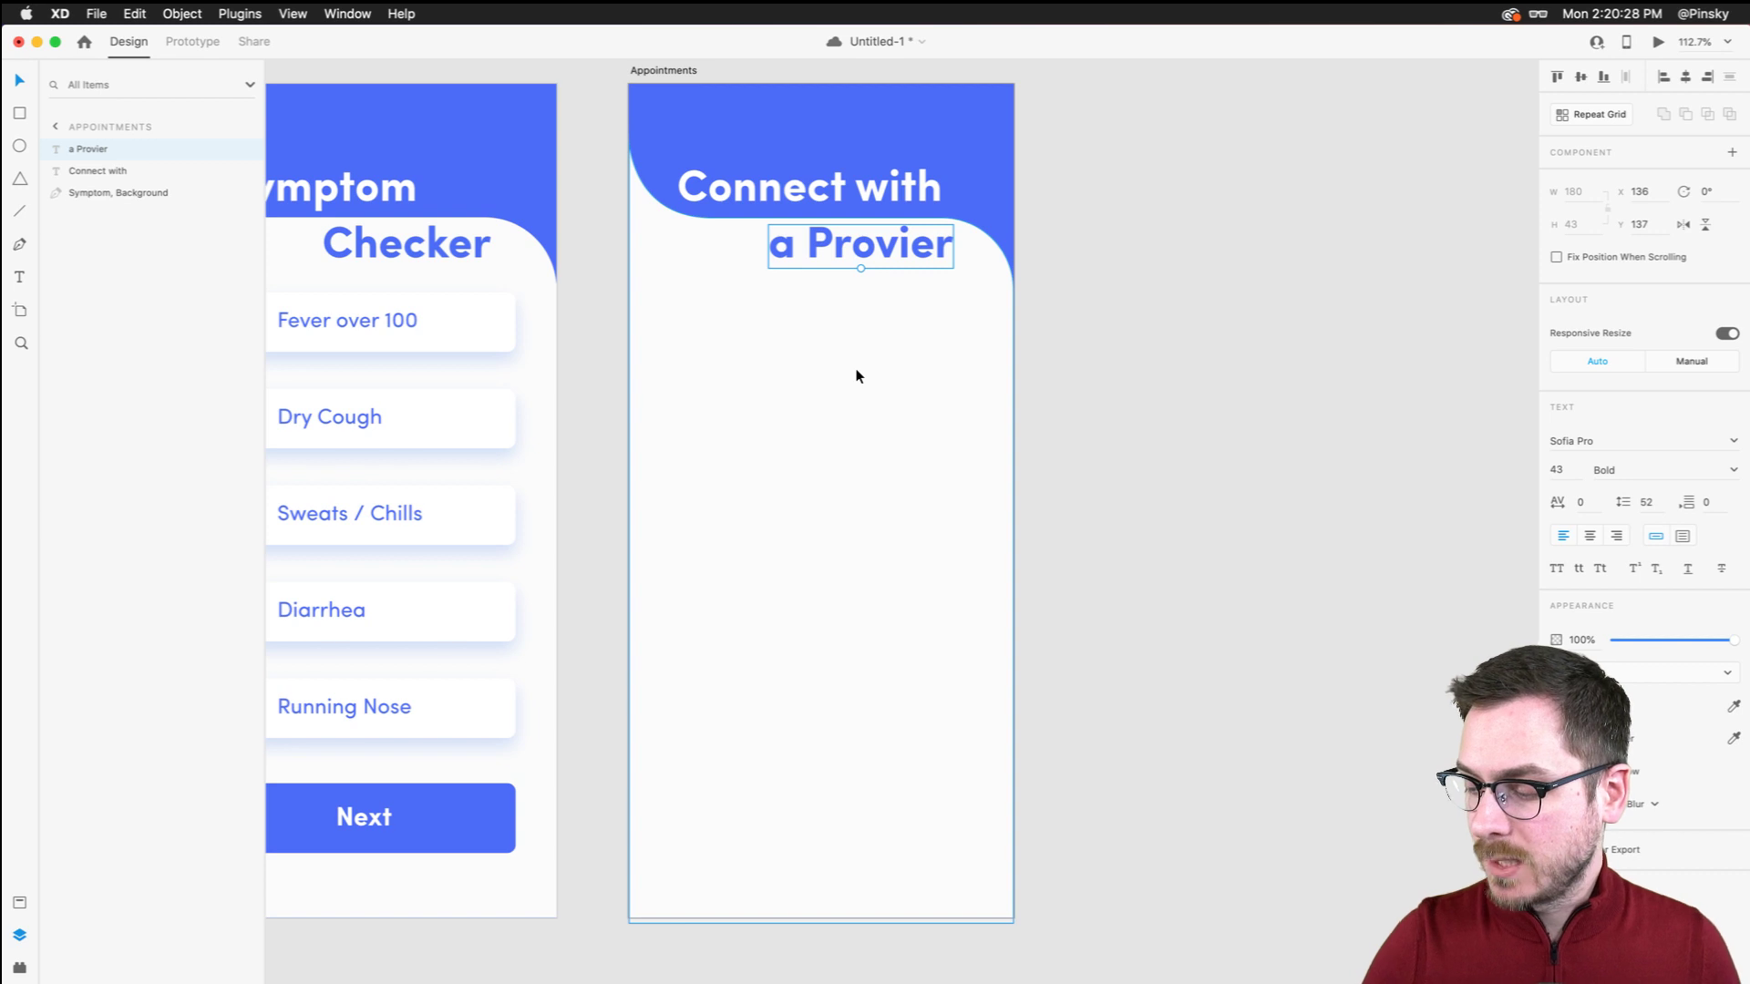
pyautogui.hscroll(-5, 845, 375)
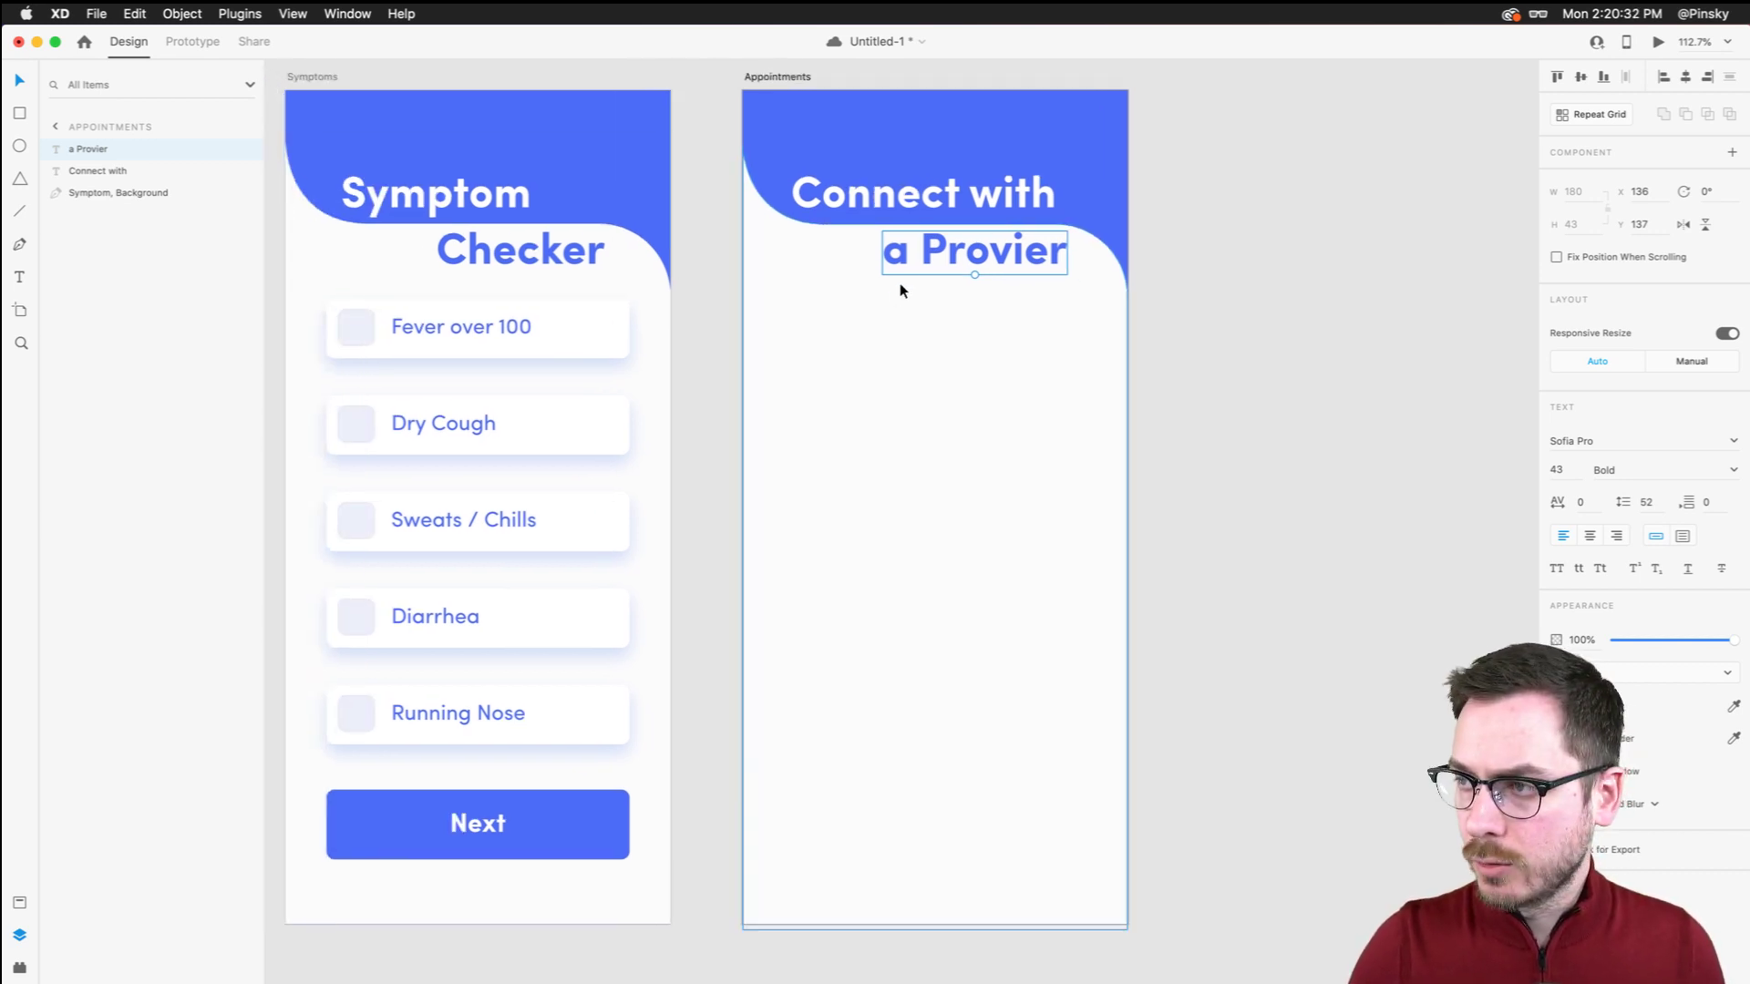
pyautogui.moveTo(926, 263); pyautogui.dragTo(838, 379)
pyautogui.doubleClick(836, 378)
pyautogui.write('Your Syu')
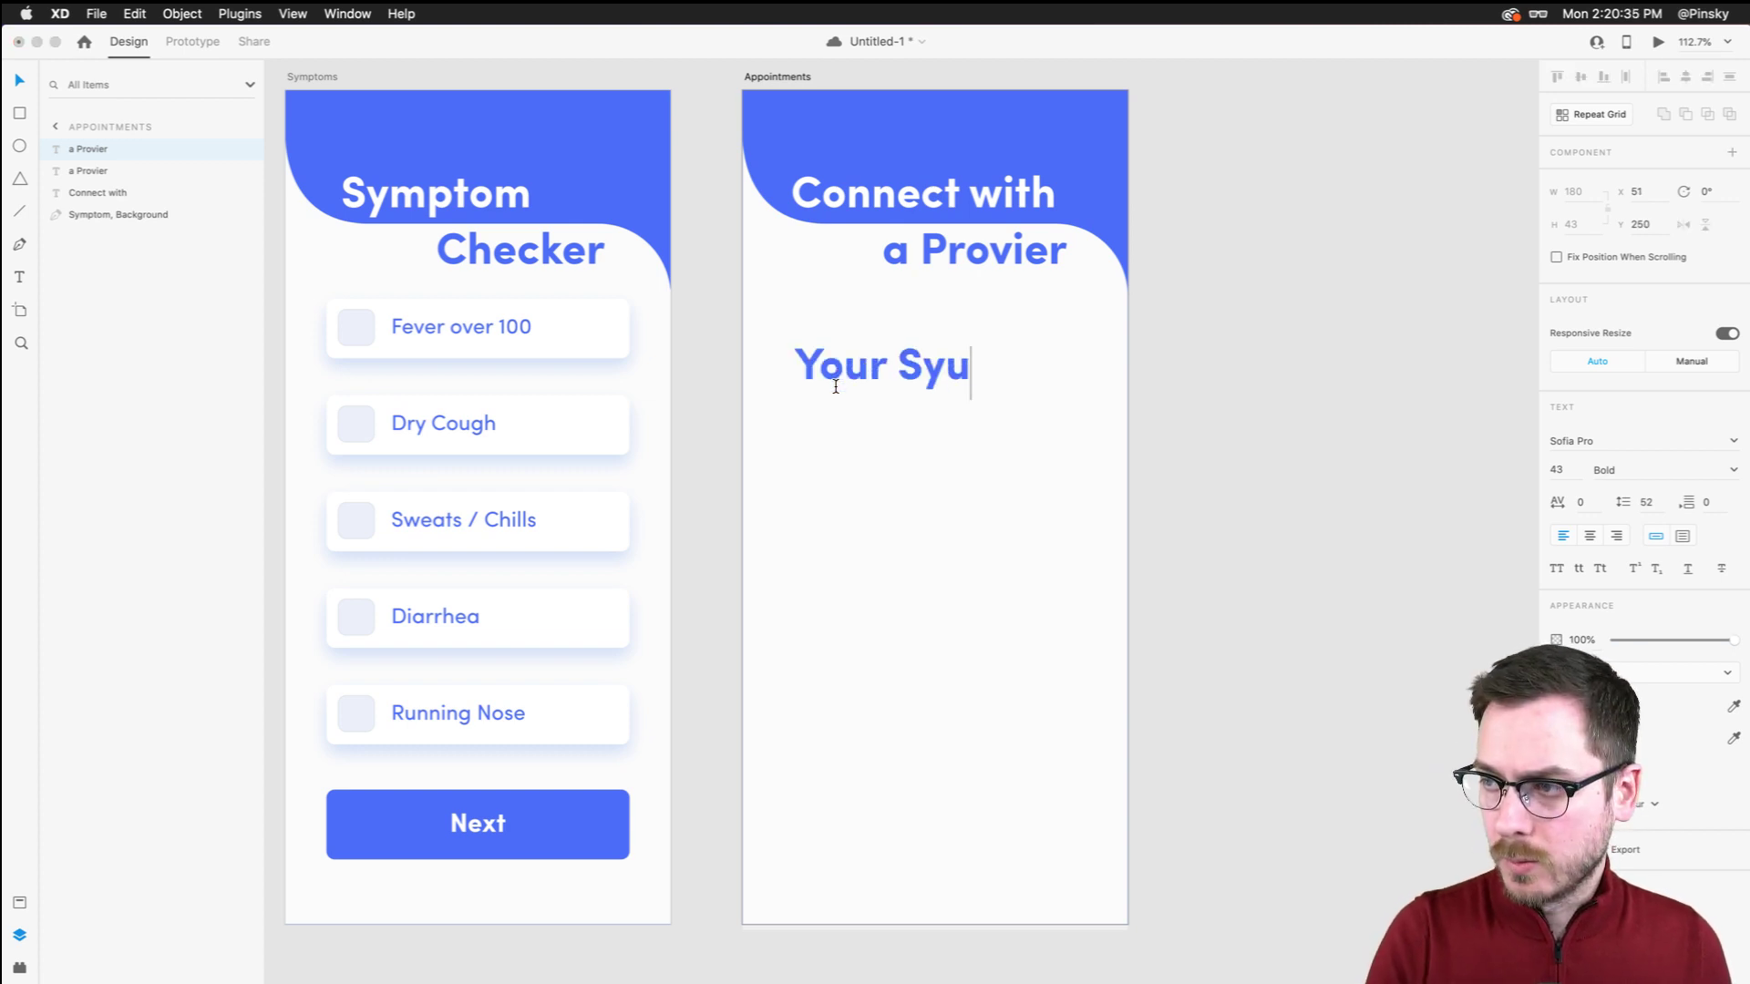
pyautogui.press('BackSpace')
pyautogui.write('mptoms')
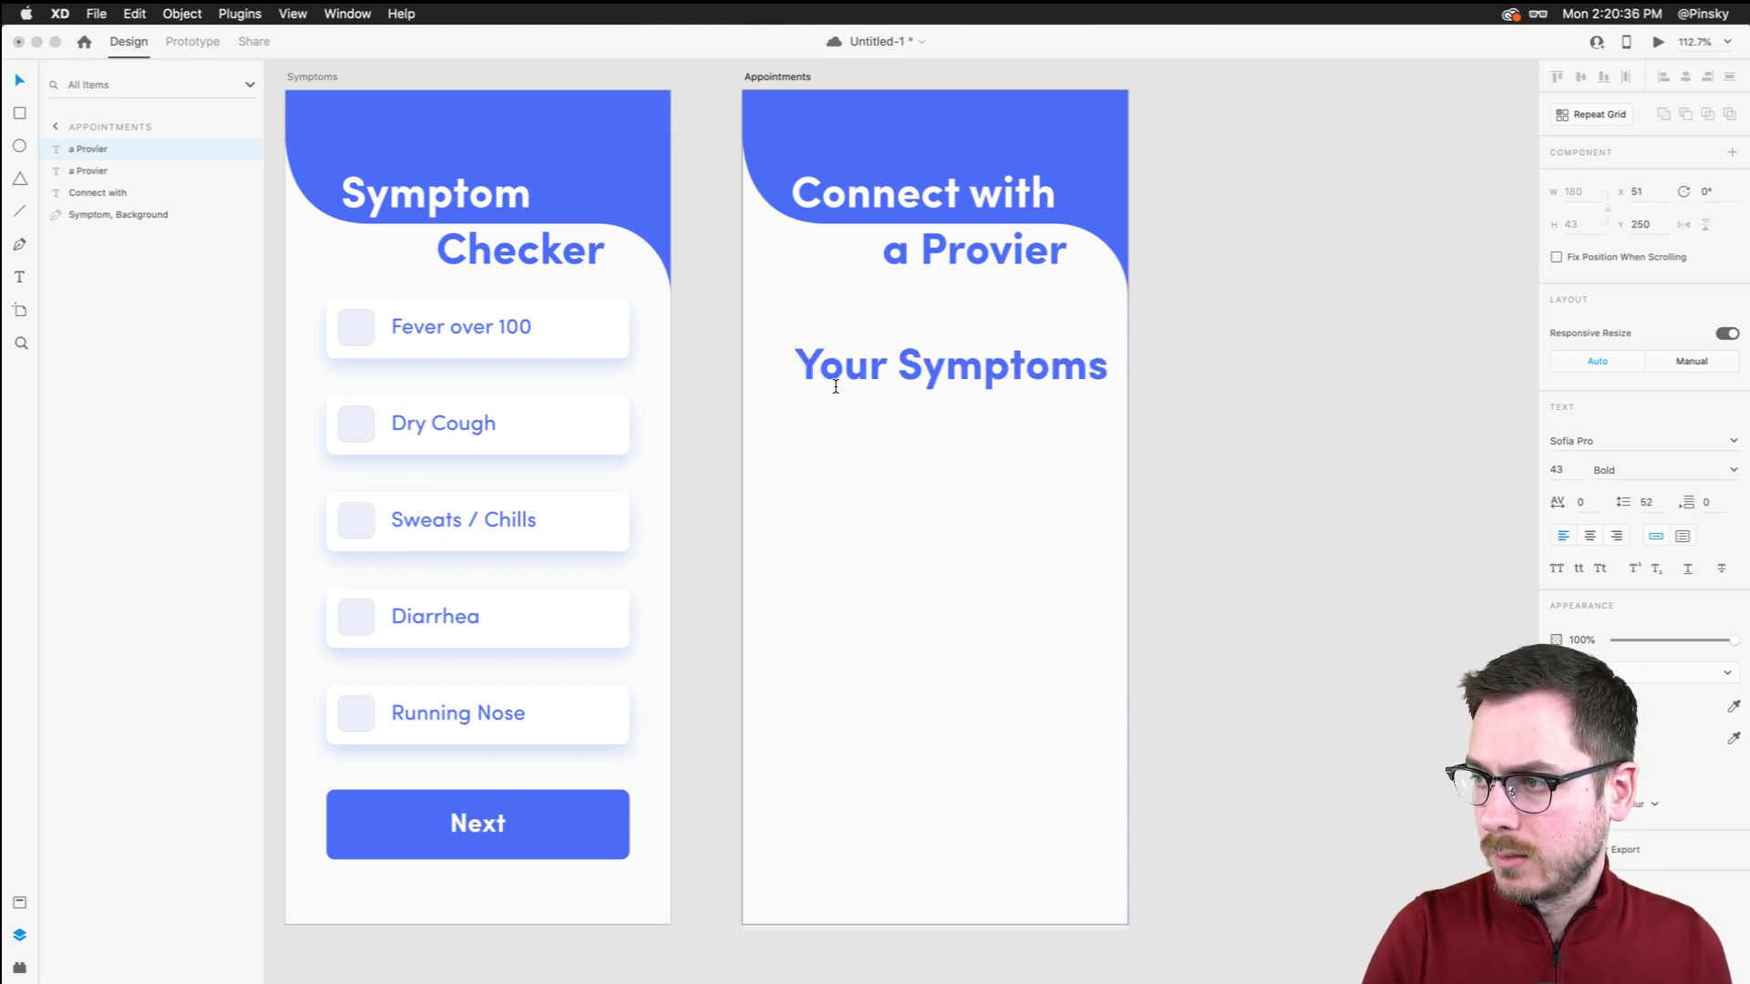
pyautogui.press('Escape')
# Set the "Your Symptoms" font size to 33 and bring up the document's assets
pyautogui.click(1560, 470)
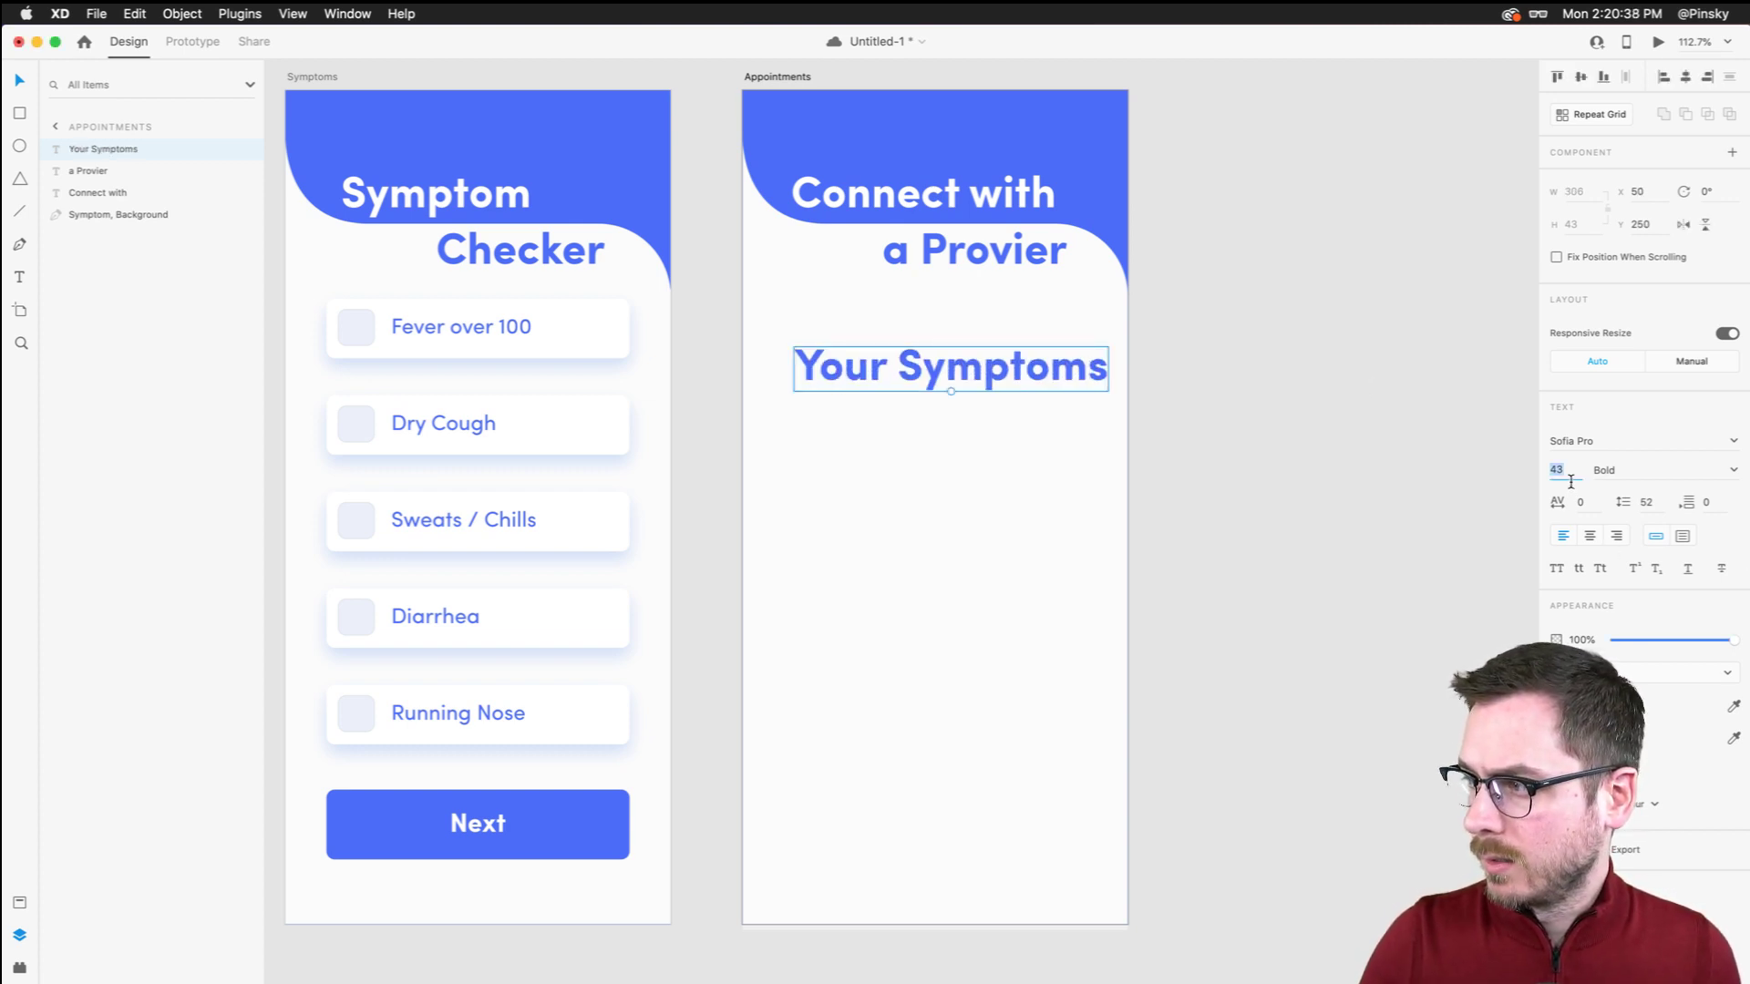
pyautogui.write('33')
pyautogui.press('Return')
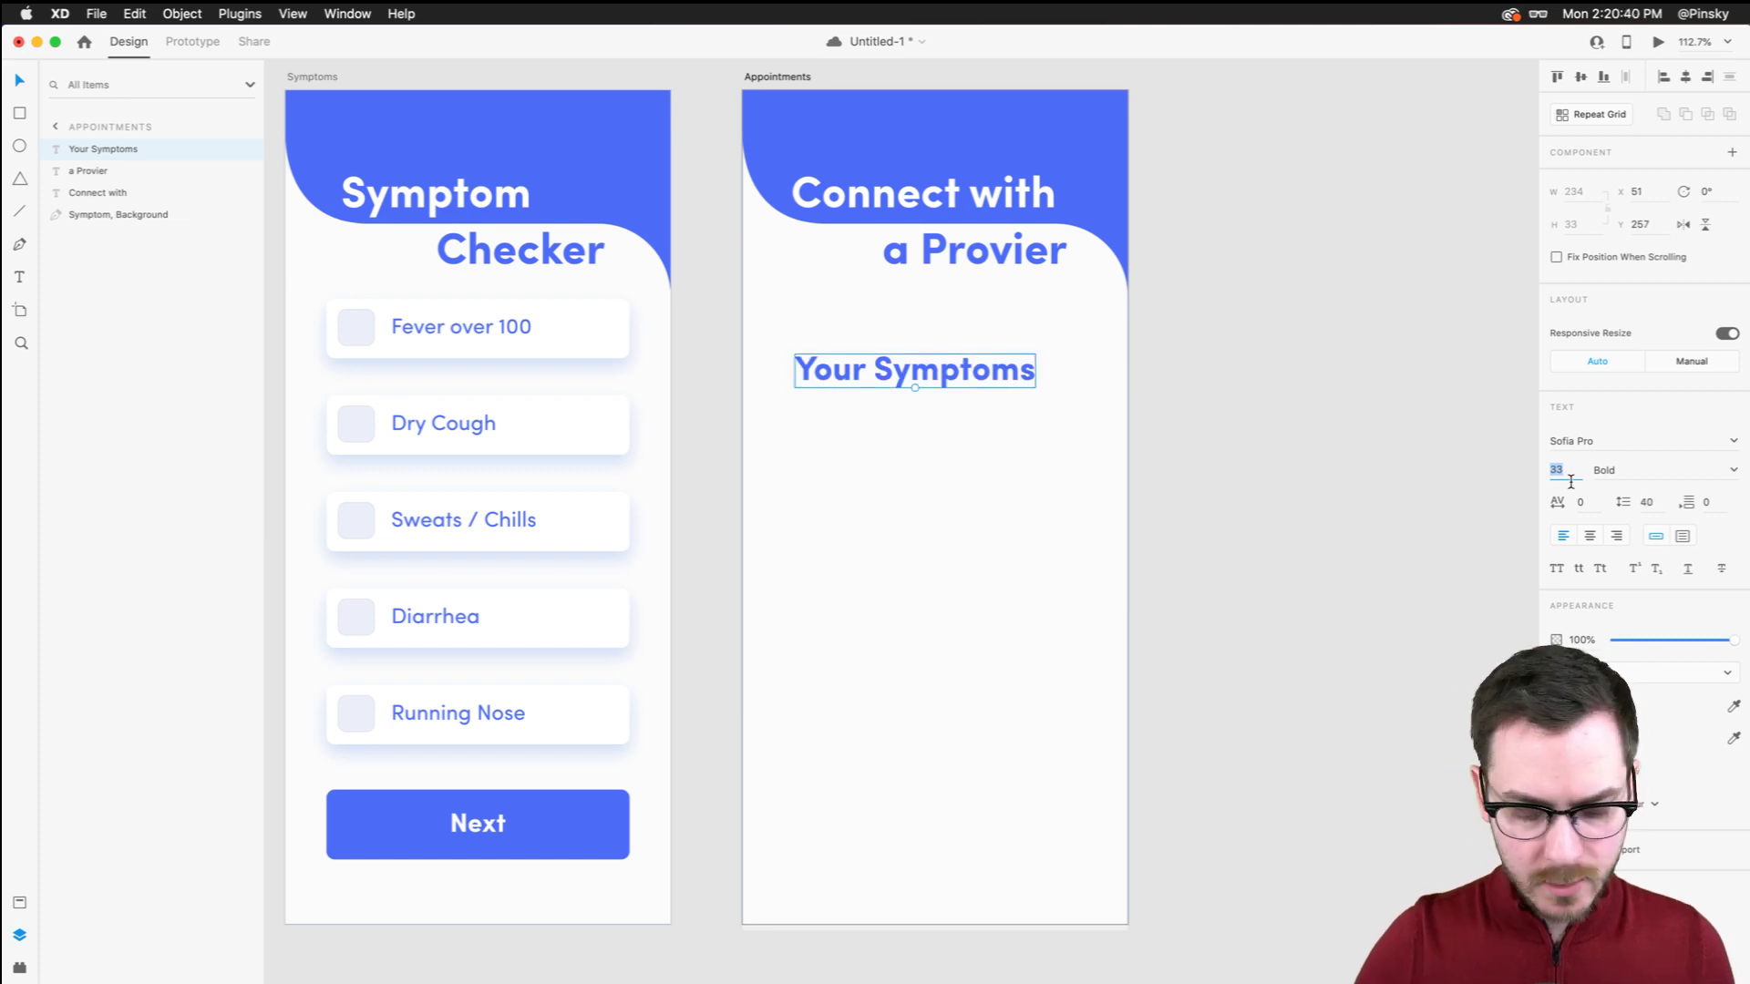
pyautogui.press('super+shift+y')
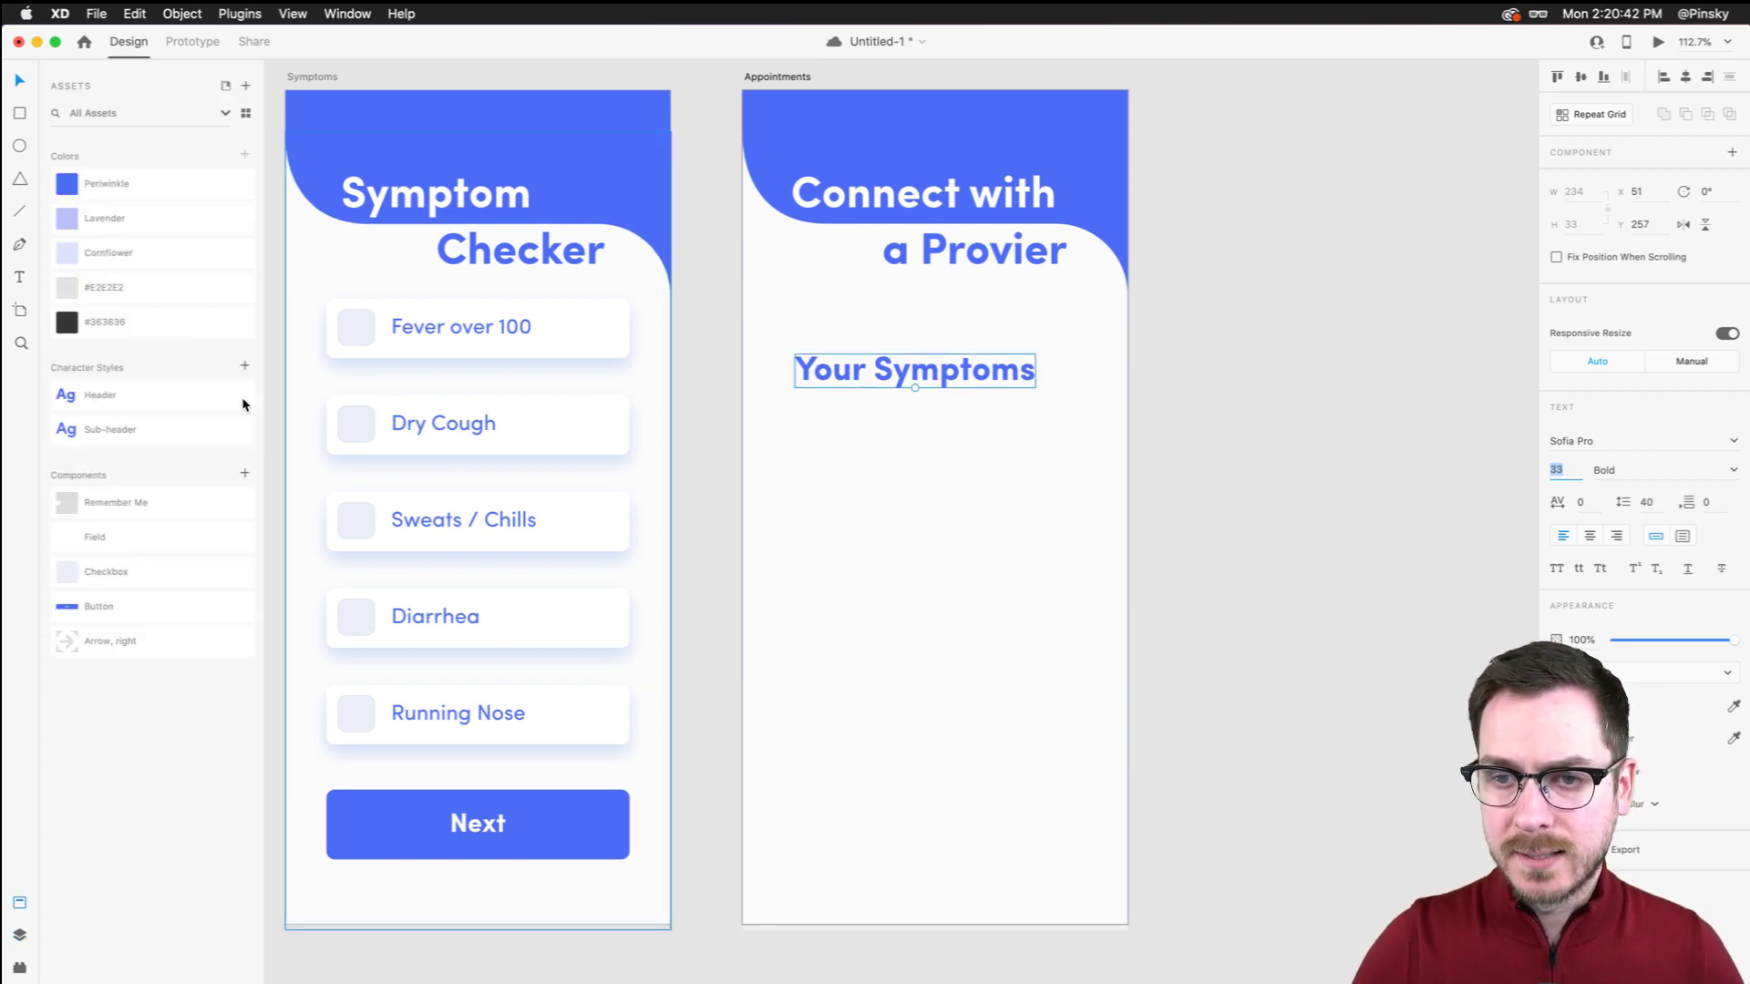
# Apply the Sub-header character style to "Your Symptoms" and move the text to about X 36, Y 247
pyautogui.click(182, 430)
pyautogui.moveTo(882, 358); pyautogui.dragTo(867, 346)
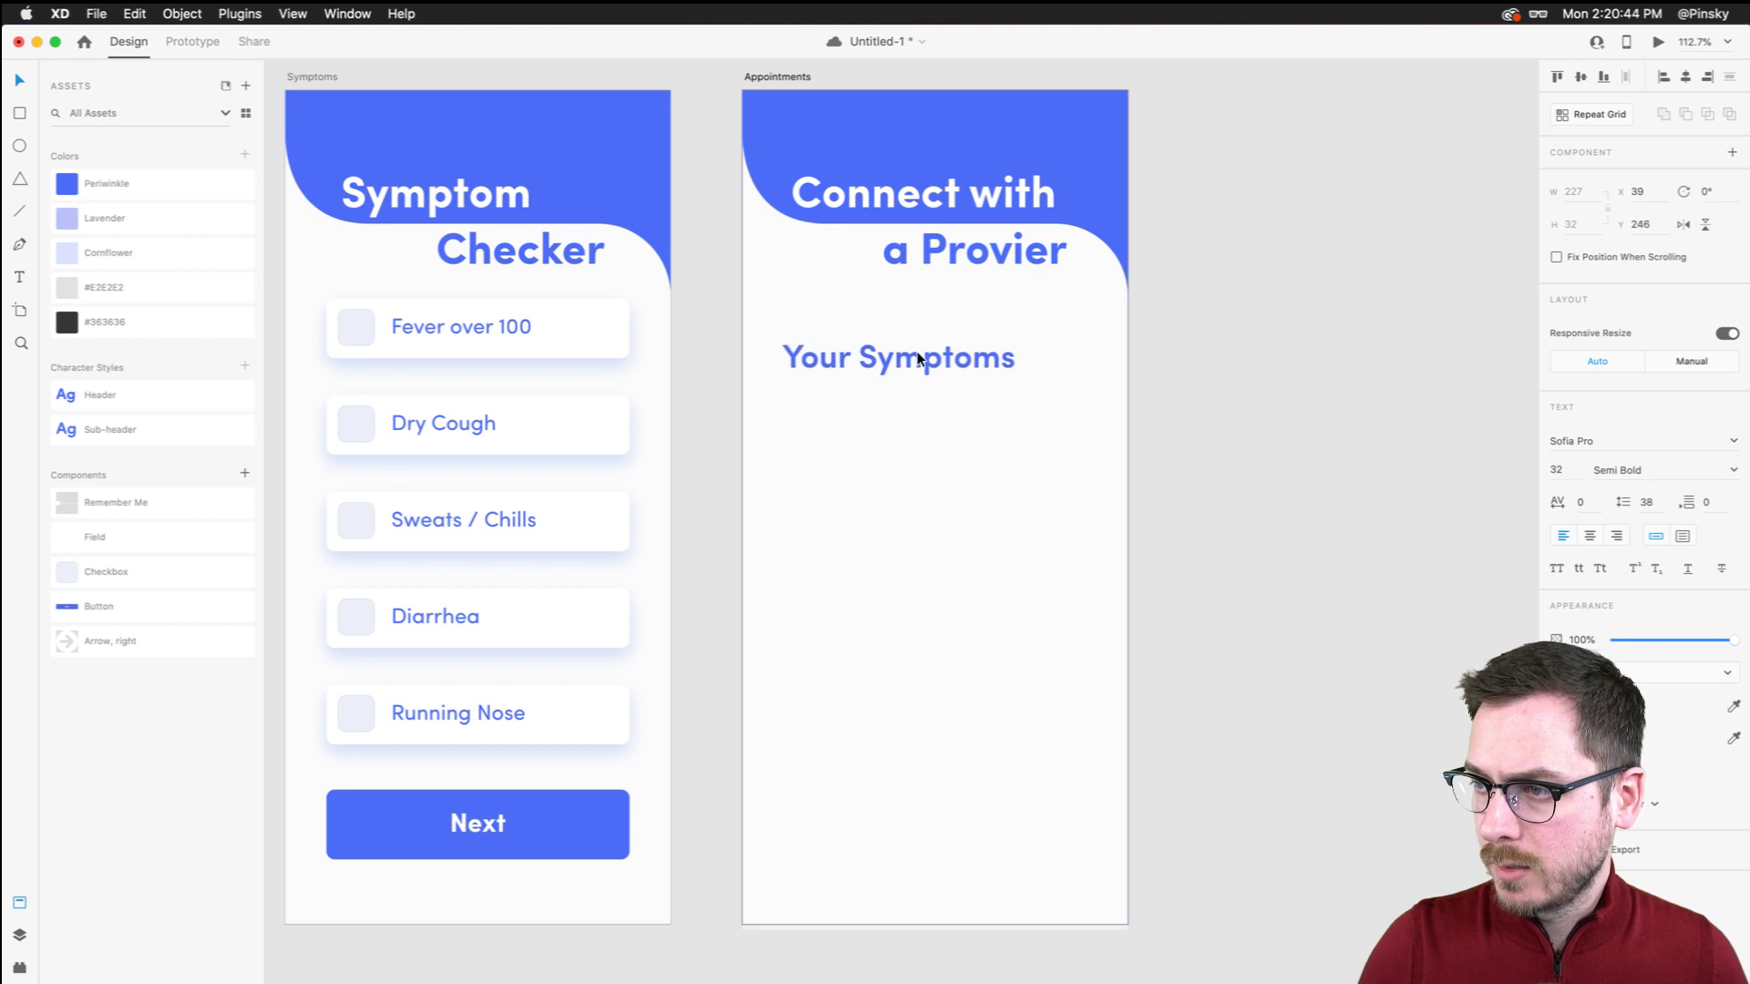
# Copy the guides from the Symptoms artboard and paste them onto the Appointments artboard
pyautogui.press('super+shift+apostrophe')
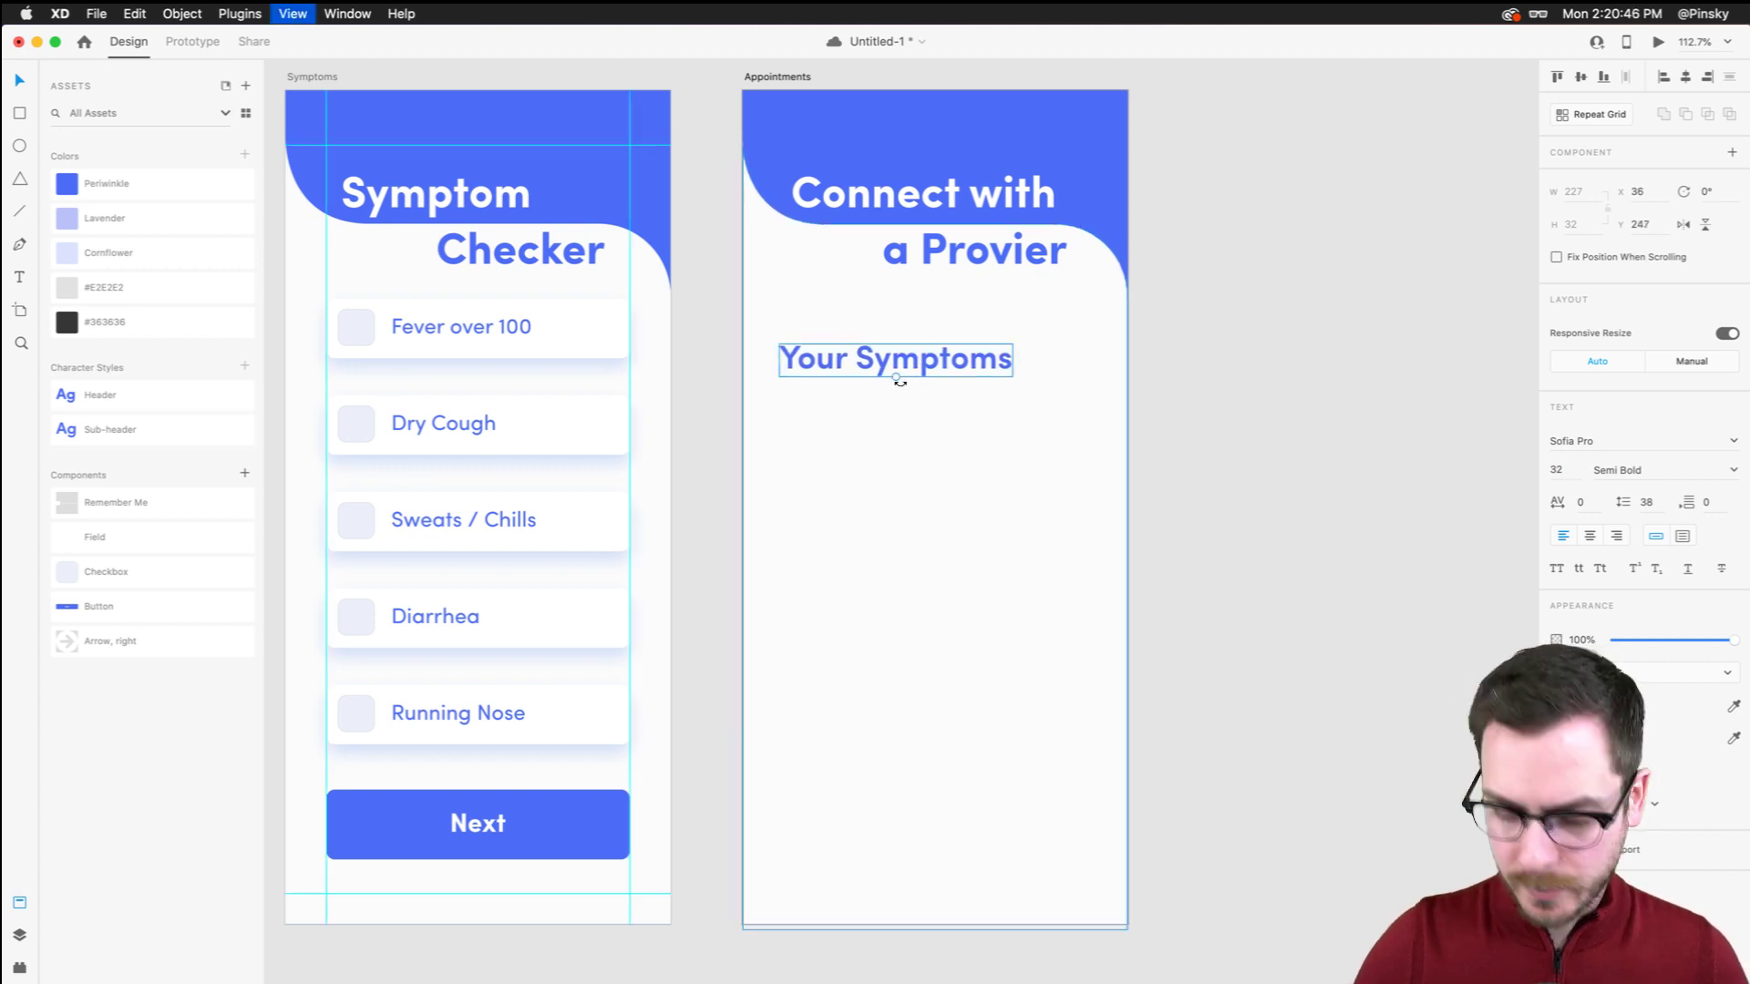
pyautogui.click(314, 76)
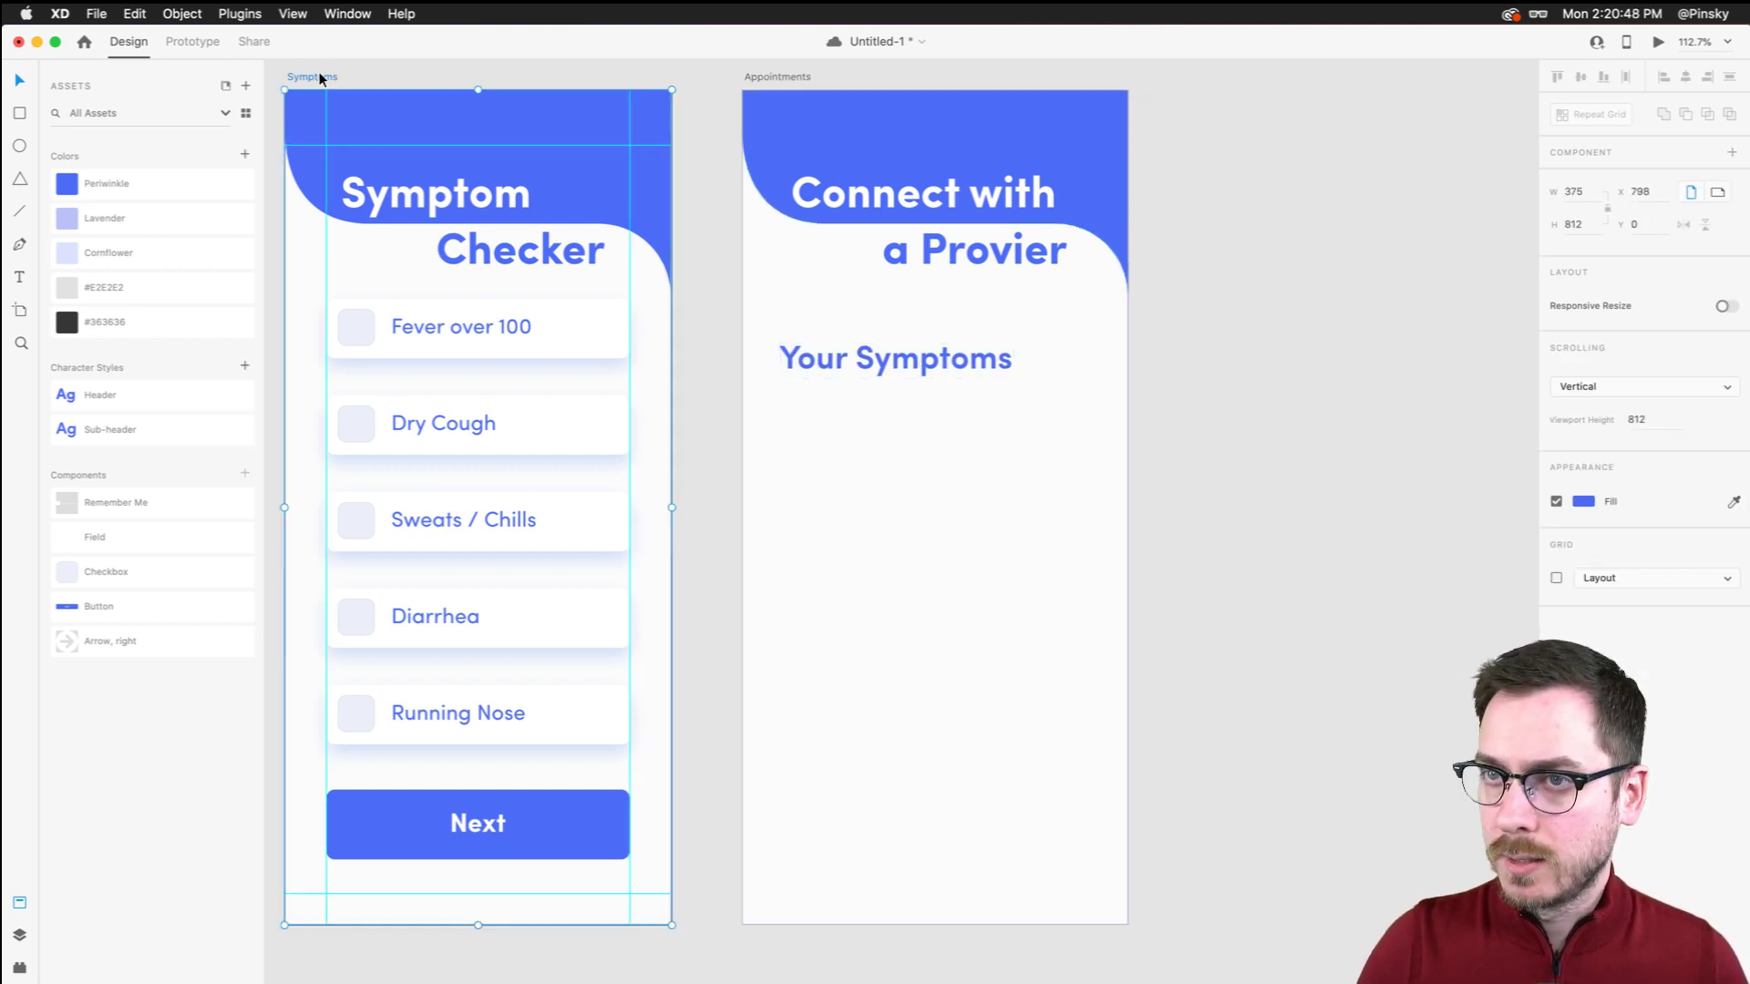
pyautogui.click(293, 12)
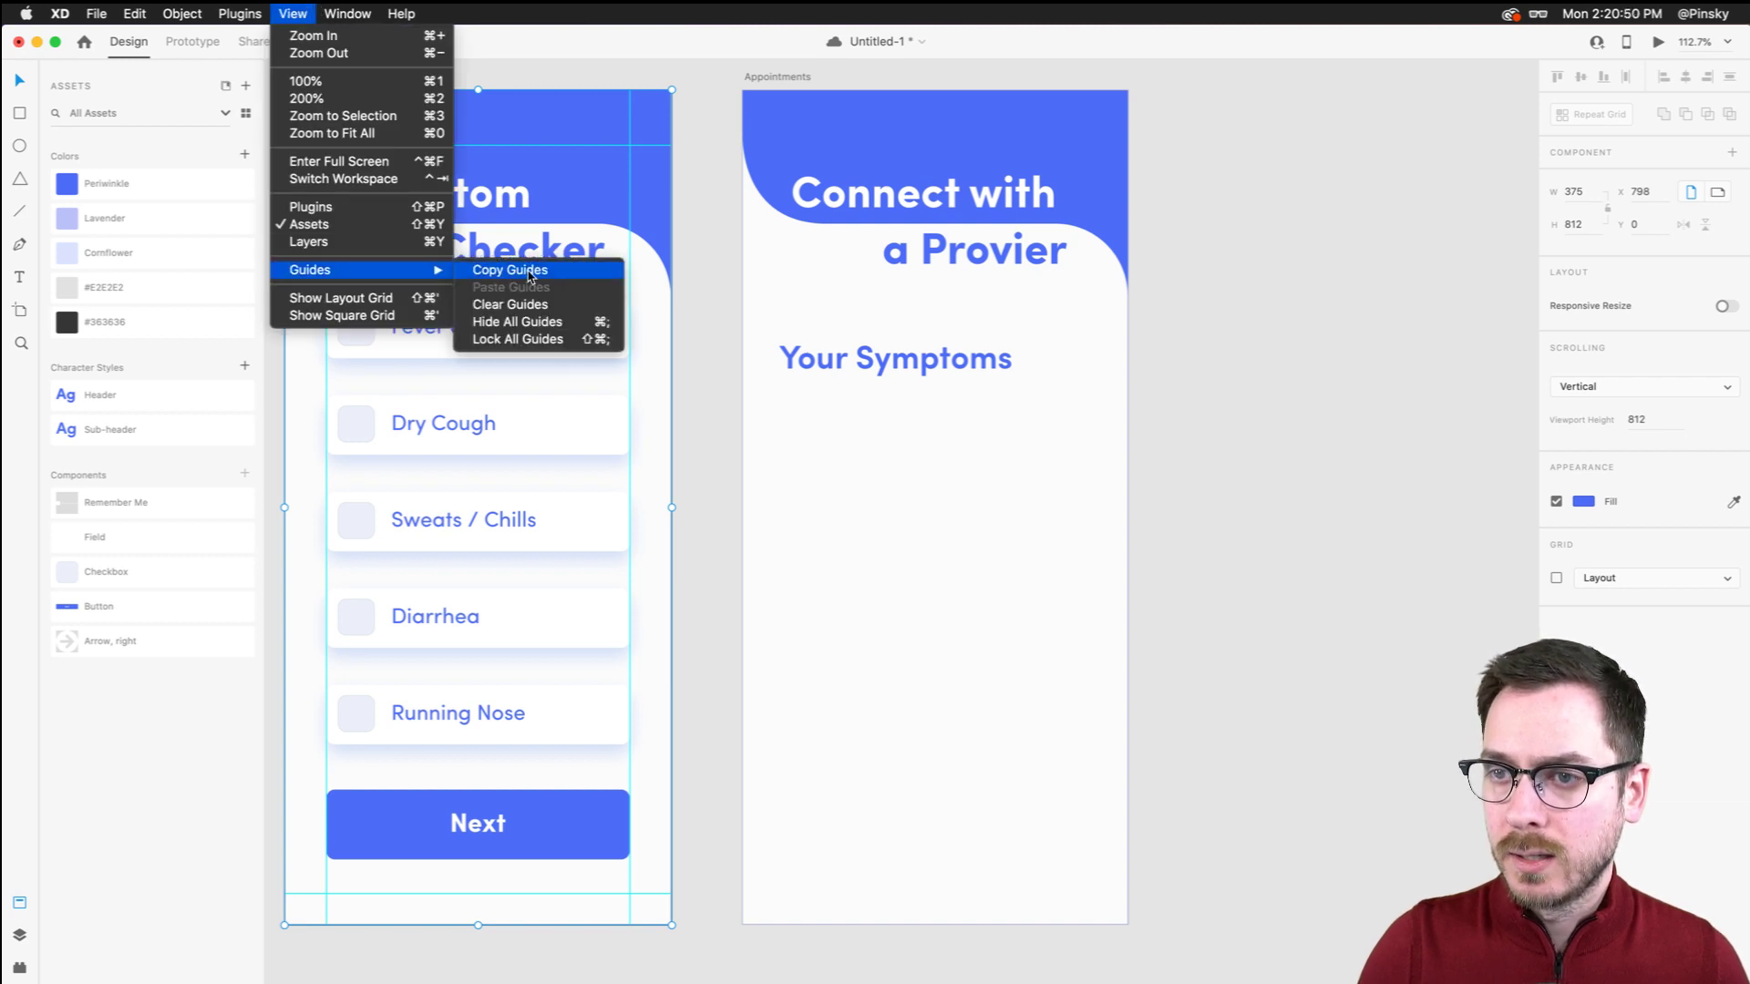
pyautogui.click(893, 283)
pyautogui.click(789, 84)
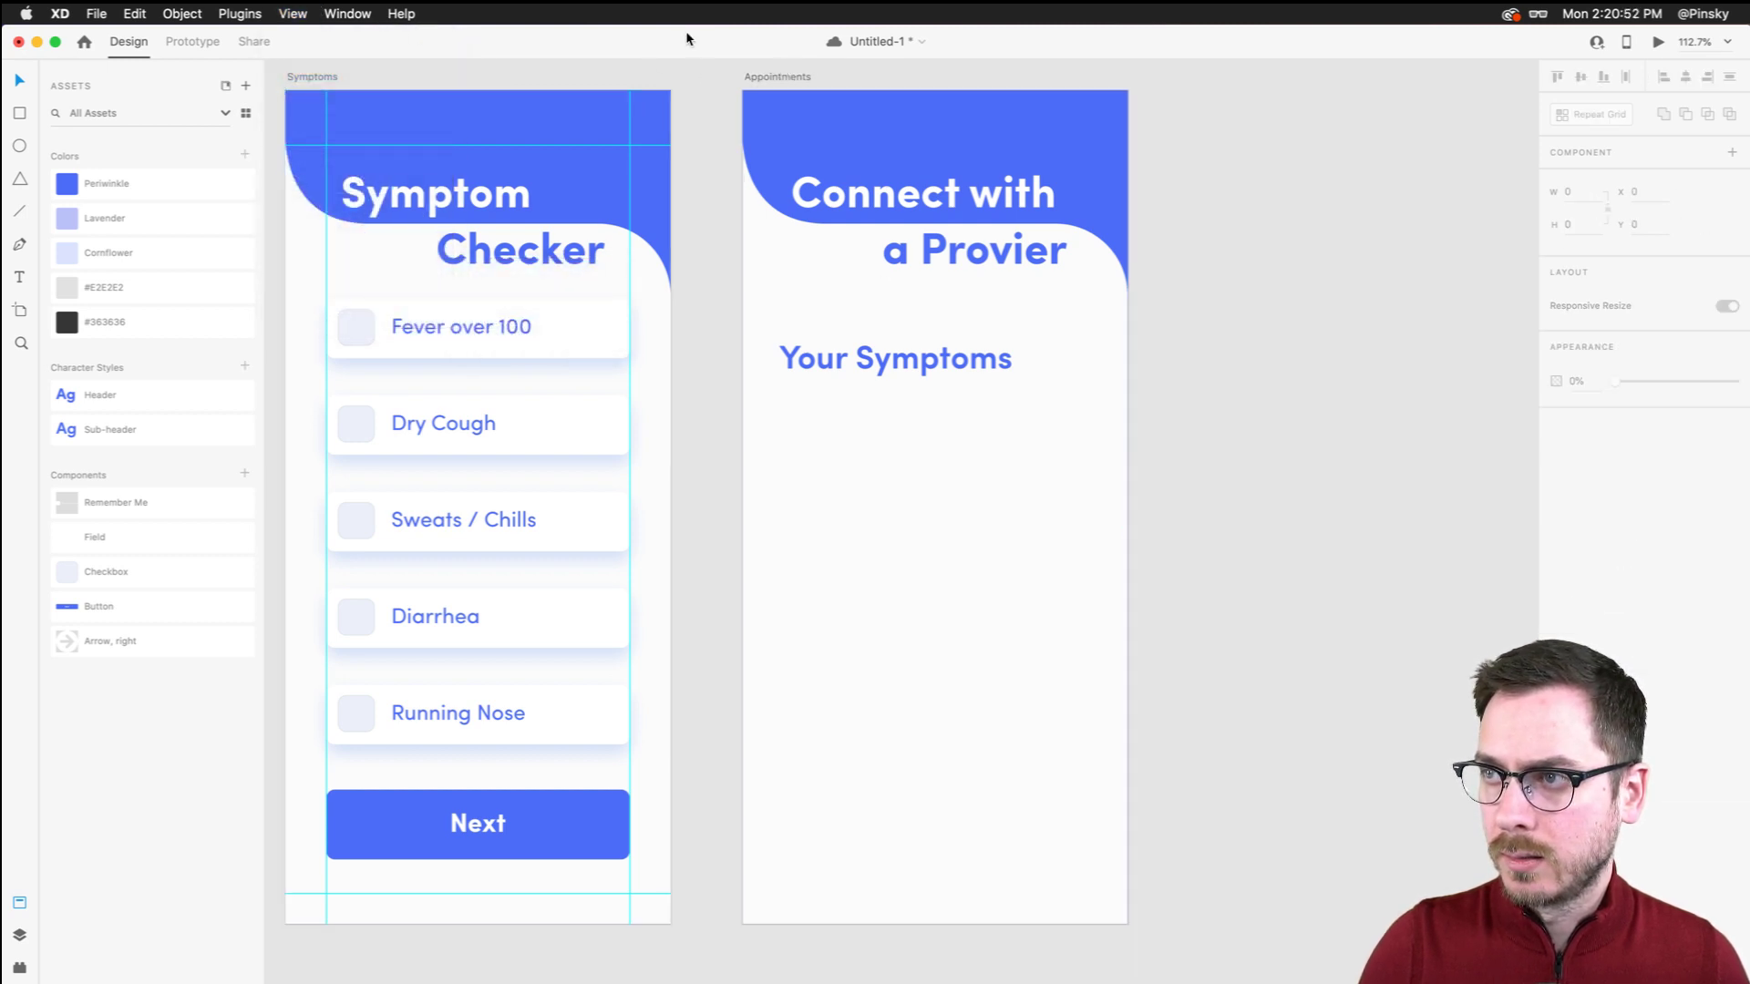
pyautogui.click(776, 76)
pyautogui.click(293, 13)
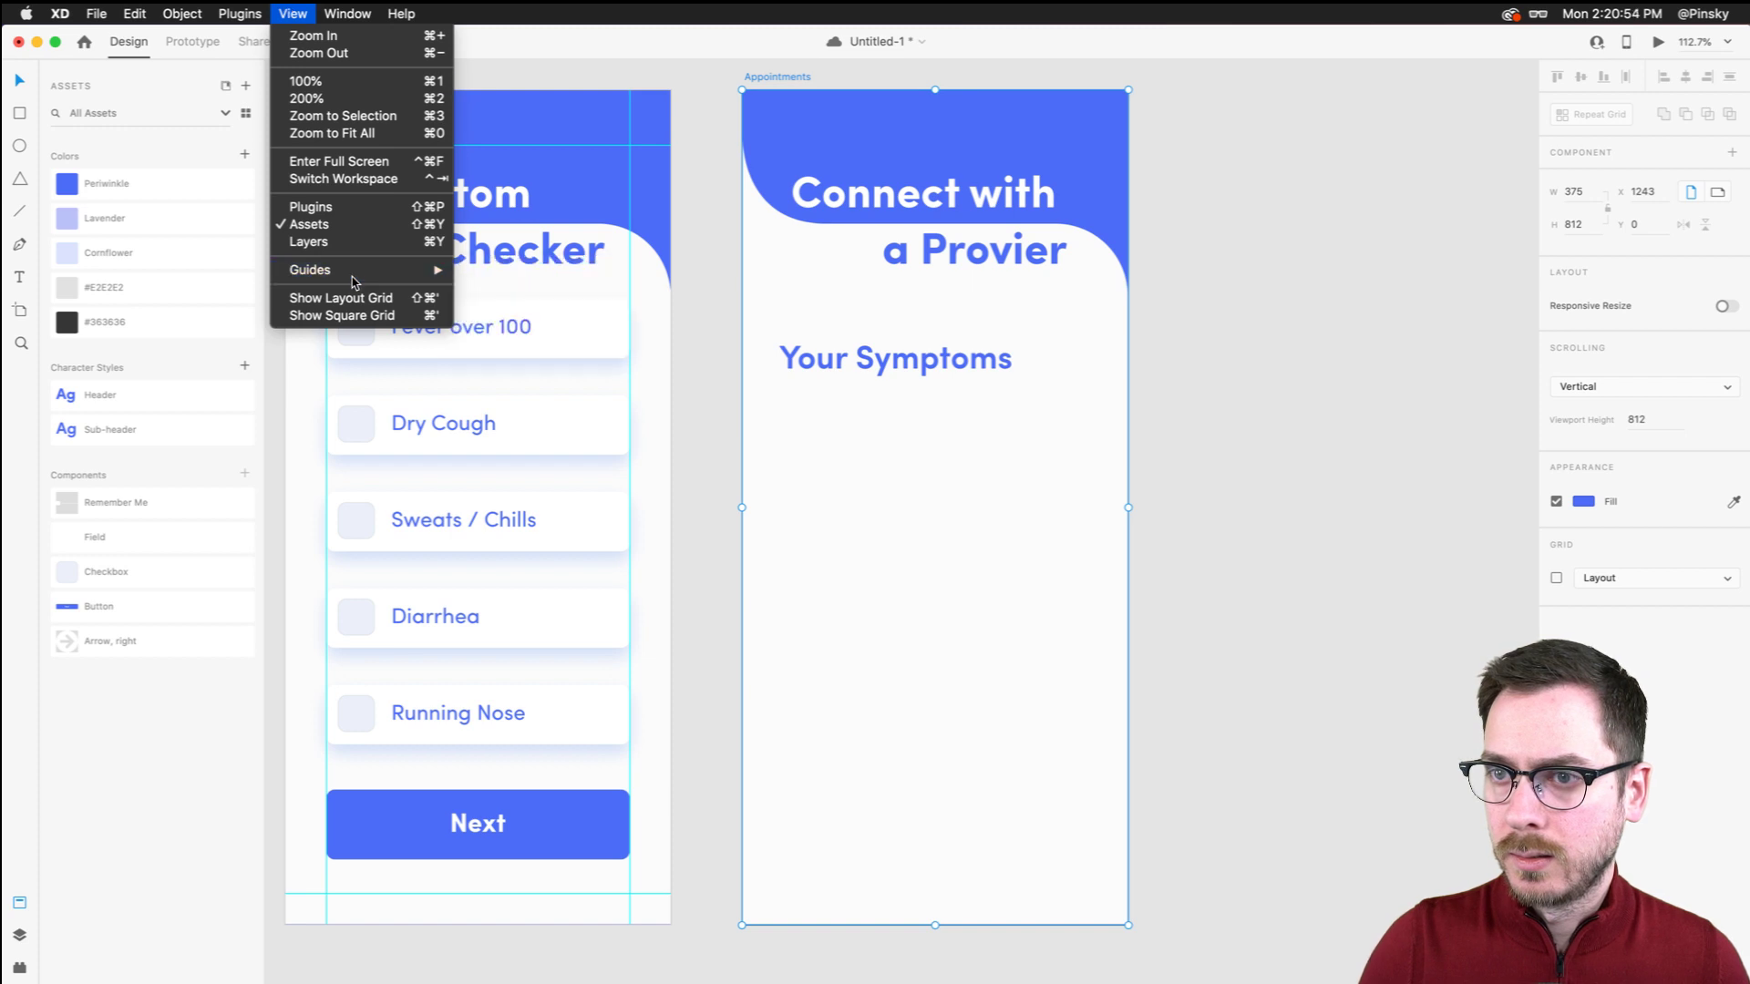
pyautogui.moveTo(351, 270)
pyautogui.click(510, 287)
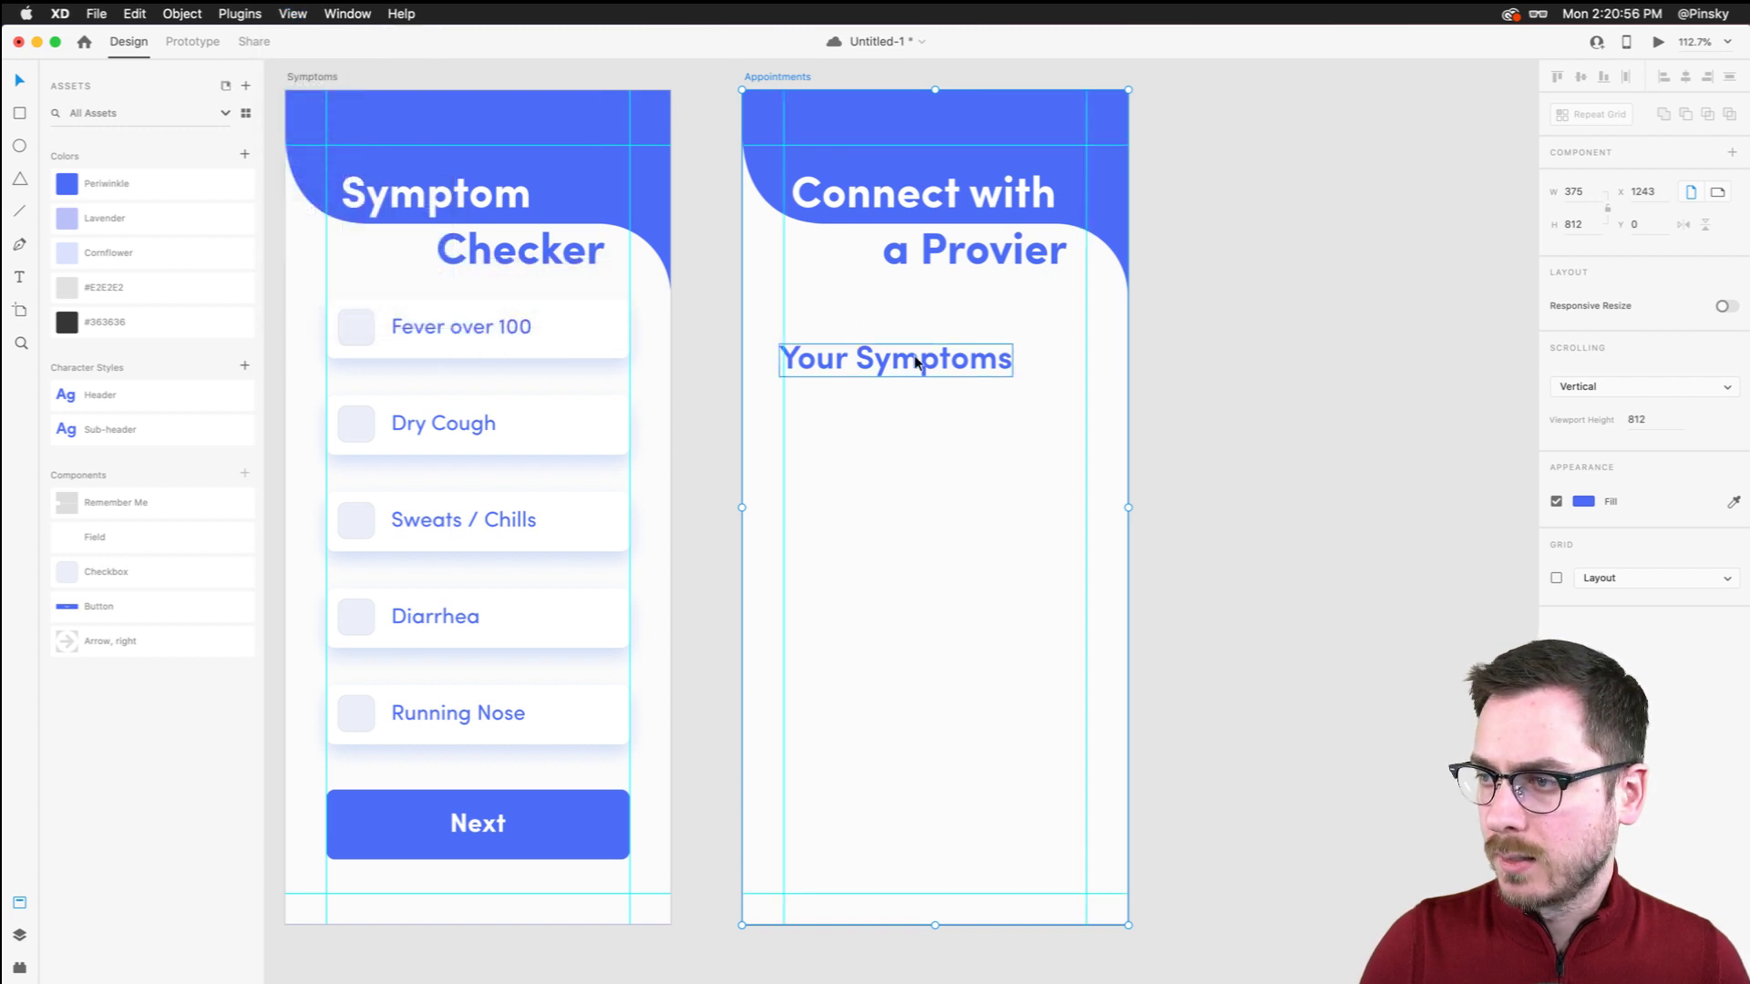
# Try reducing the "Your Symptoms" text to font size 25, and undo the resize
pyautogui.click(903, 372)
pyautogui.press('super+shift+comma')
pyautogui.press('super+shift+comma')
pyautogui.press('super+shift+comma')
pyautogui.press('super+shift+comma')
pyautogui.press('super+shift+comma')
pyautogui.press('super+shift+comma')
pyautogui.press('super+shift+comma')
pyautogui.press('super+shift+comma')
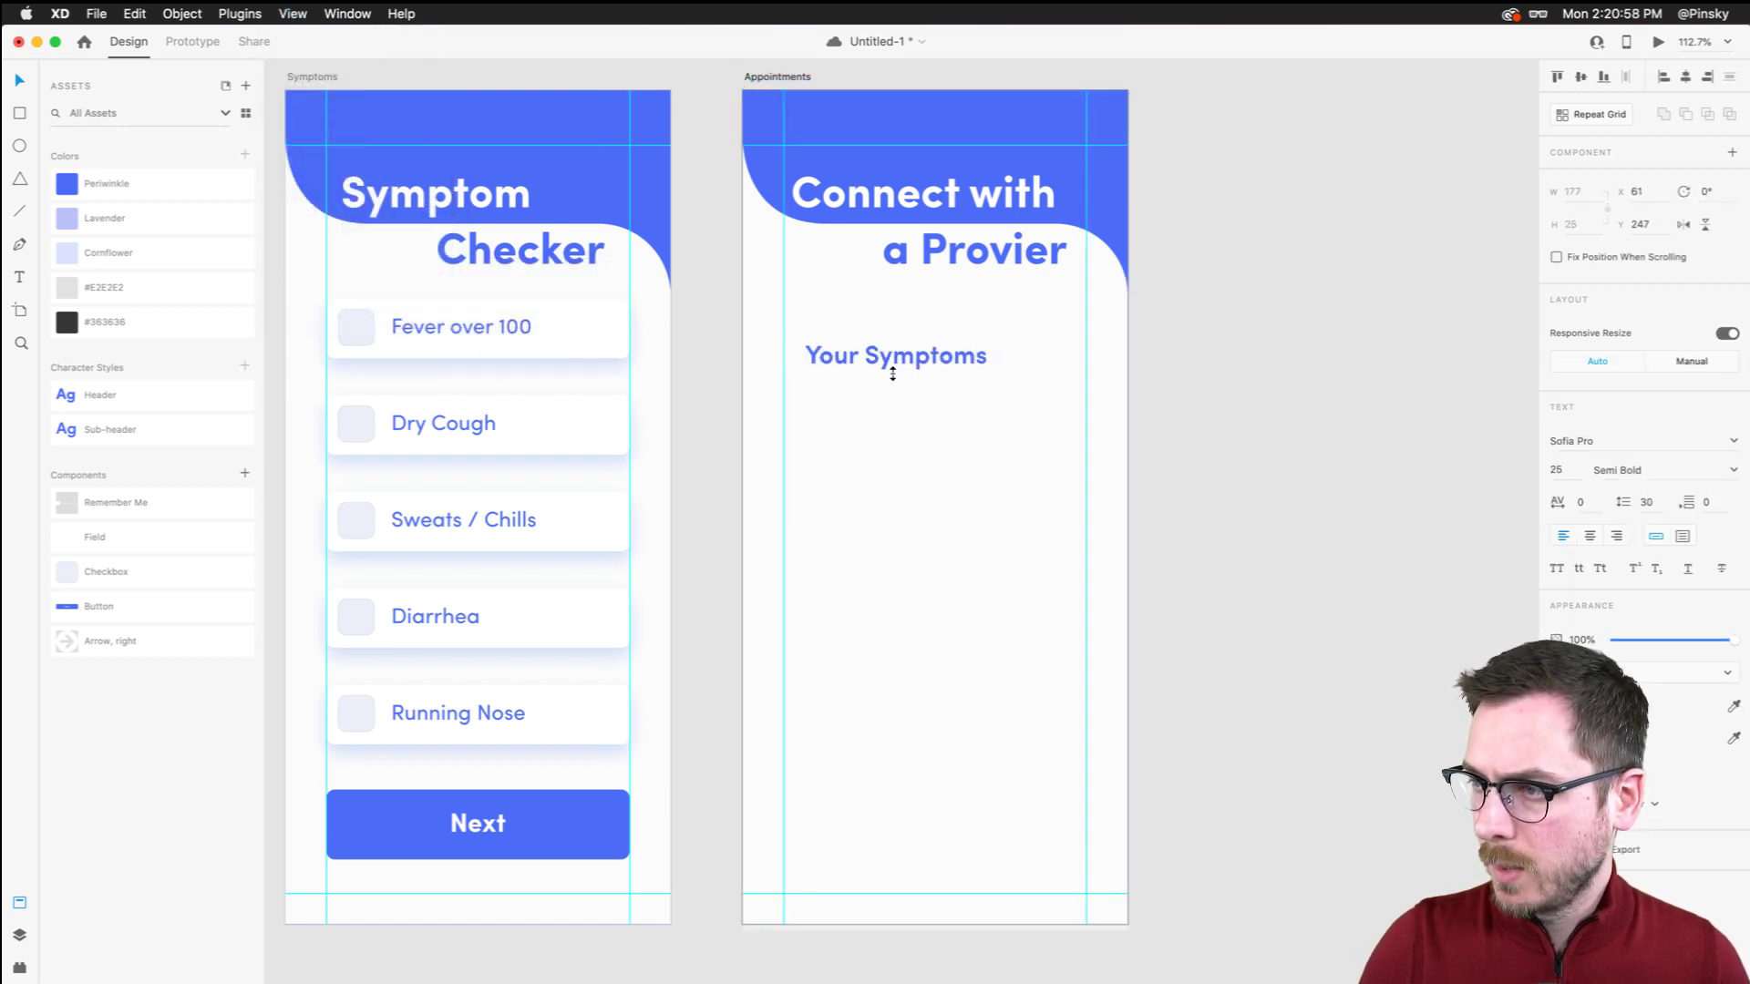
pyautogui.press('super+z')
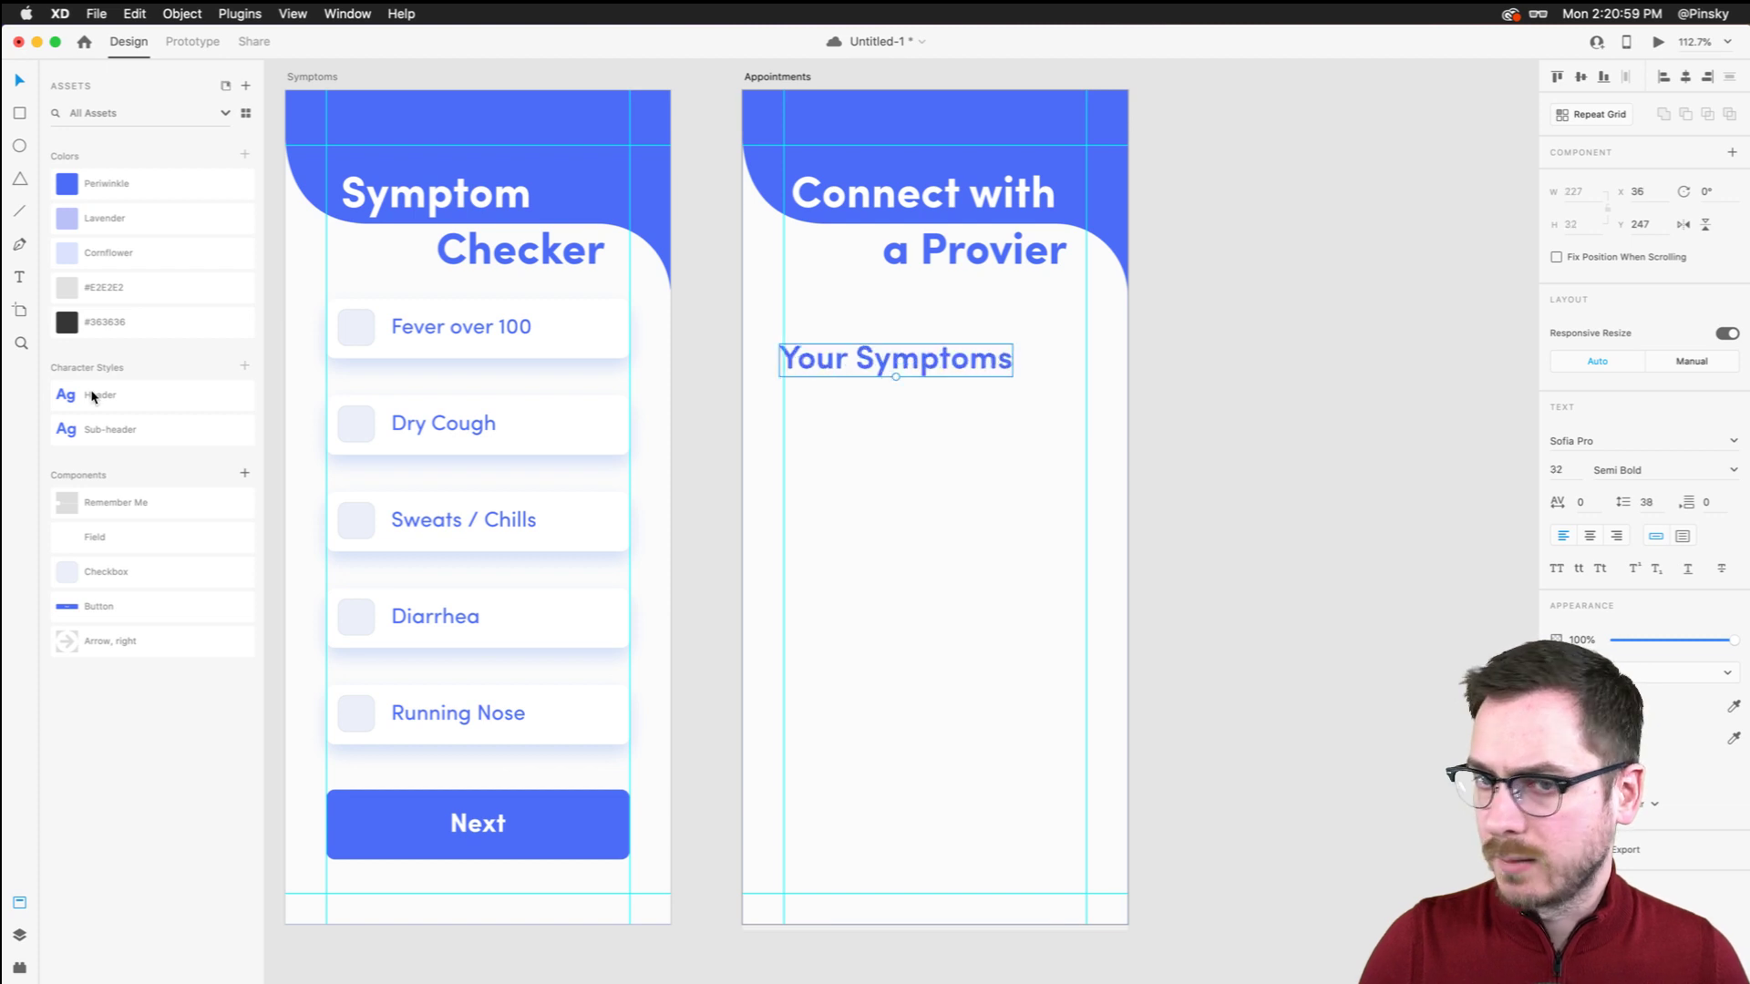
# Edit the Sub-header character style so its font size is 24
pyautogui.rightClick(184, 436)
pyautogui.click(216, 463)
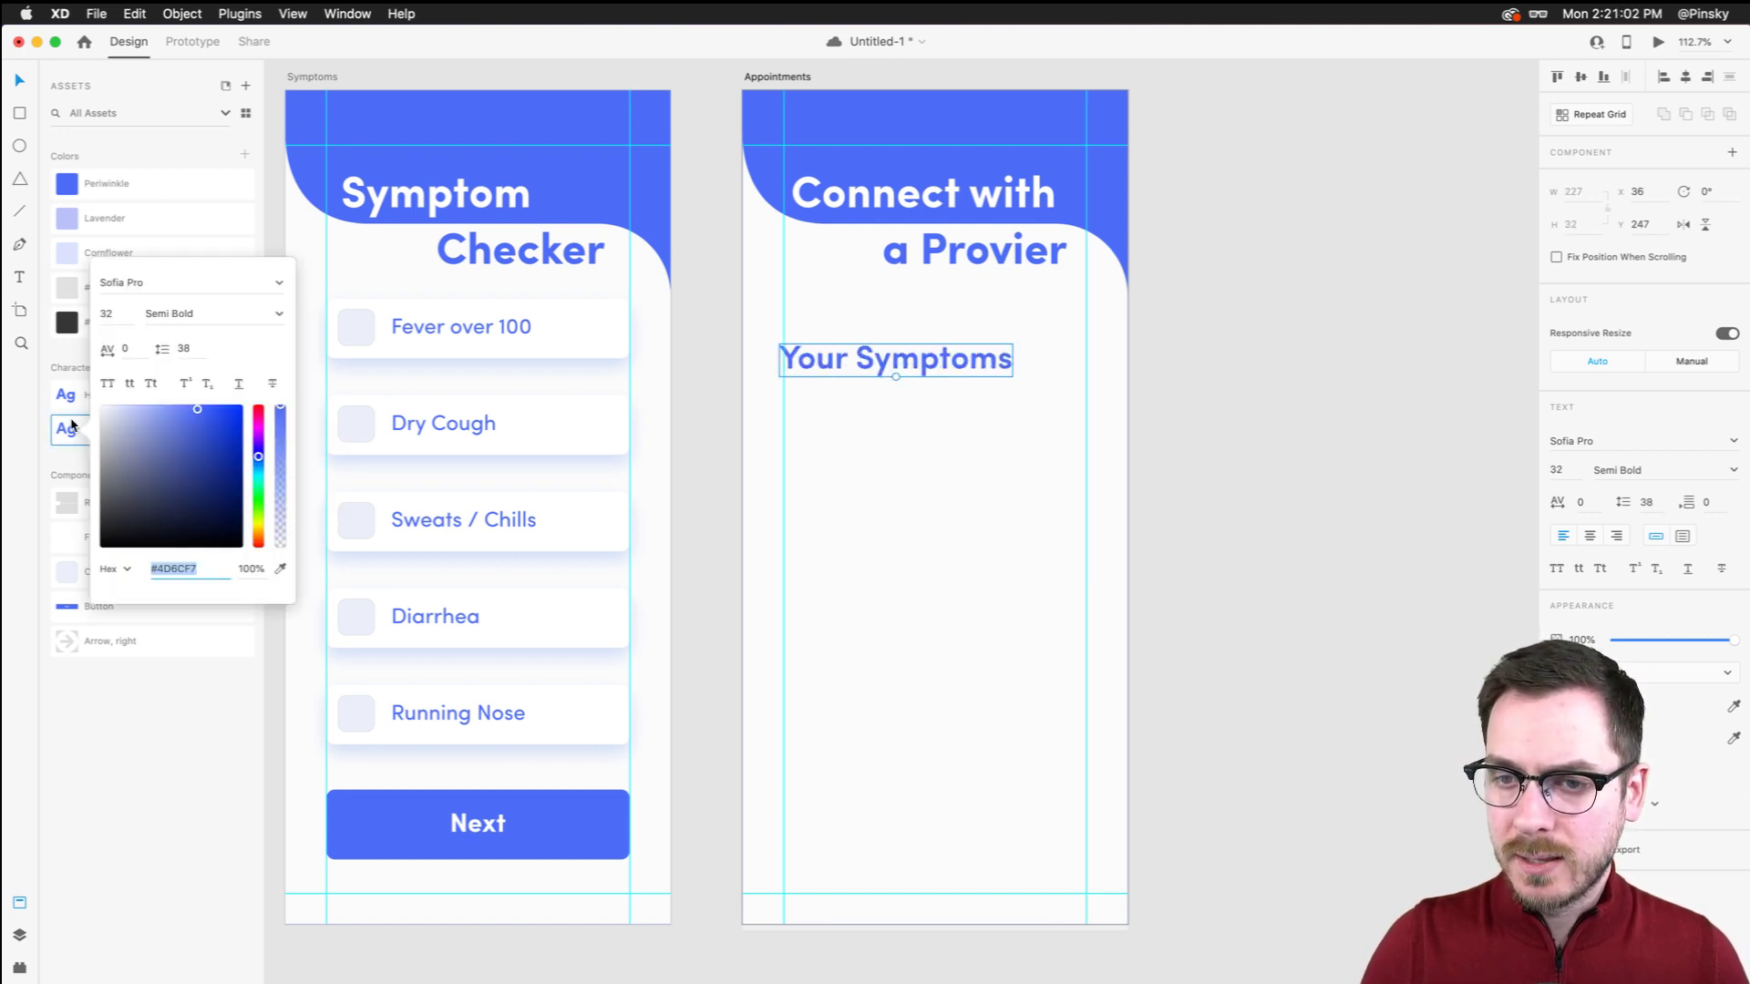
pyautogui.click(124, 315)
pyautogui.write('24')
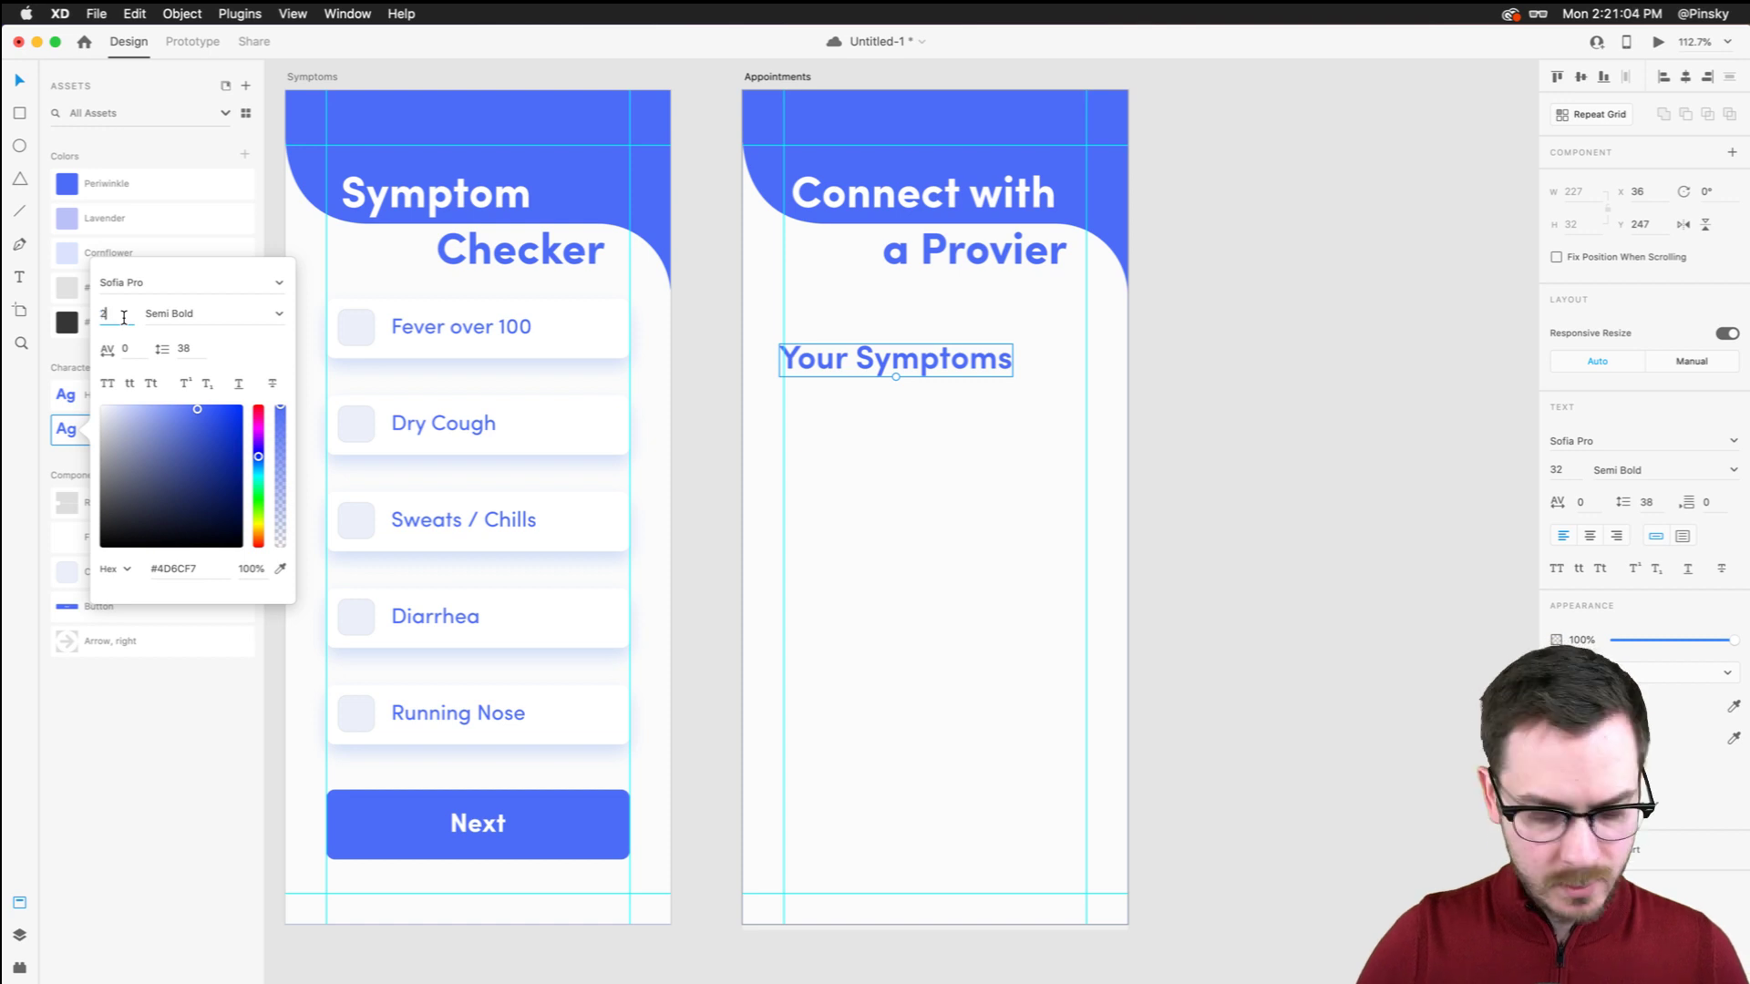
pyautogui.press('Return')
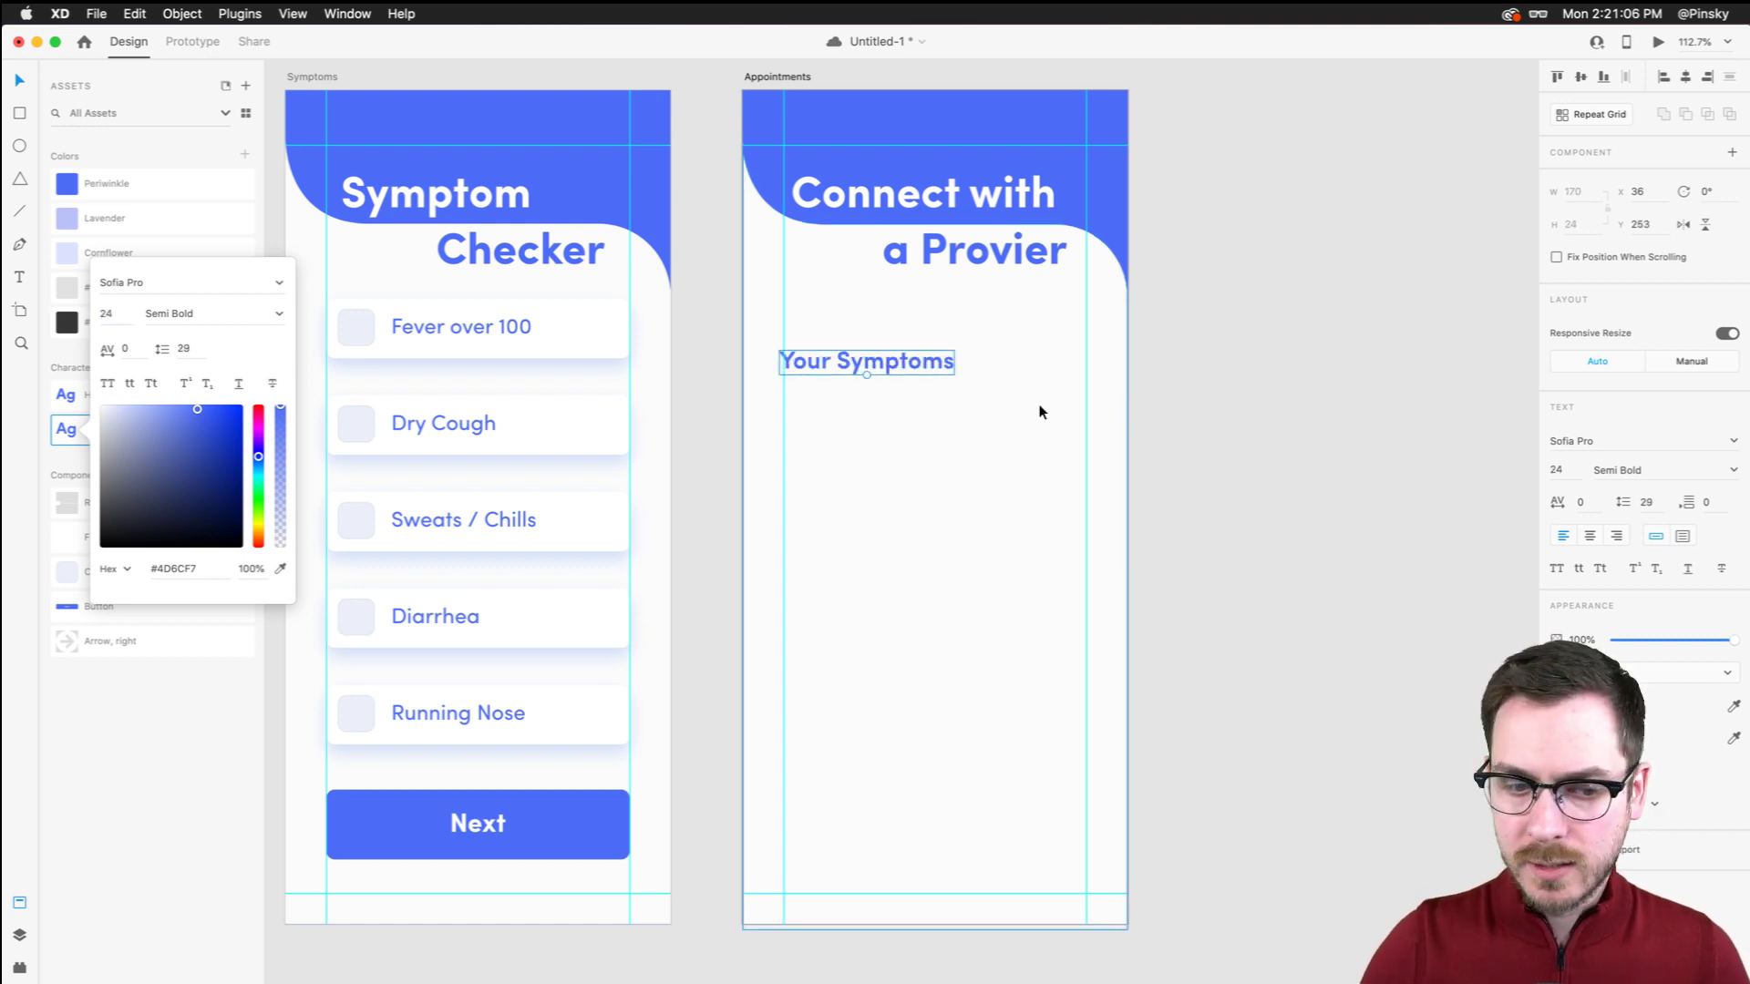
pyautogui.click(1098, 448)
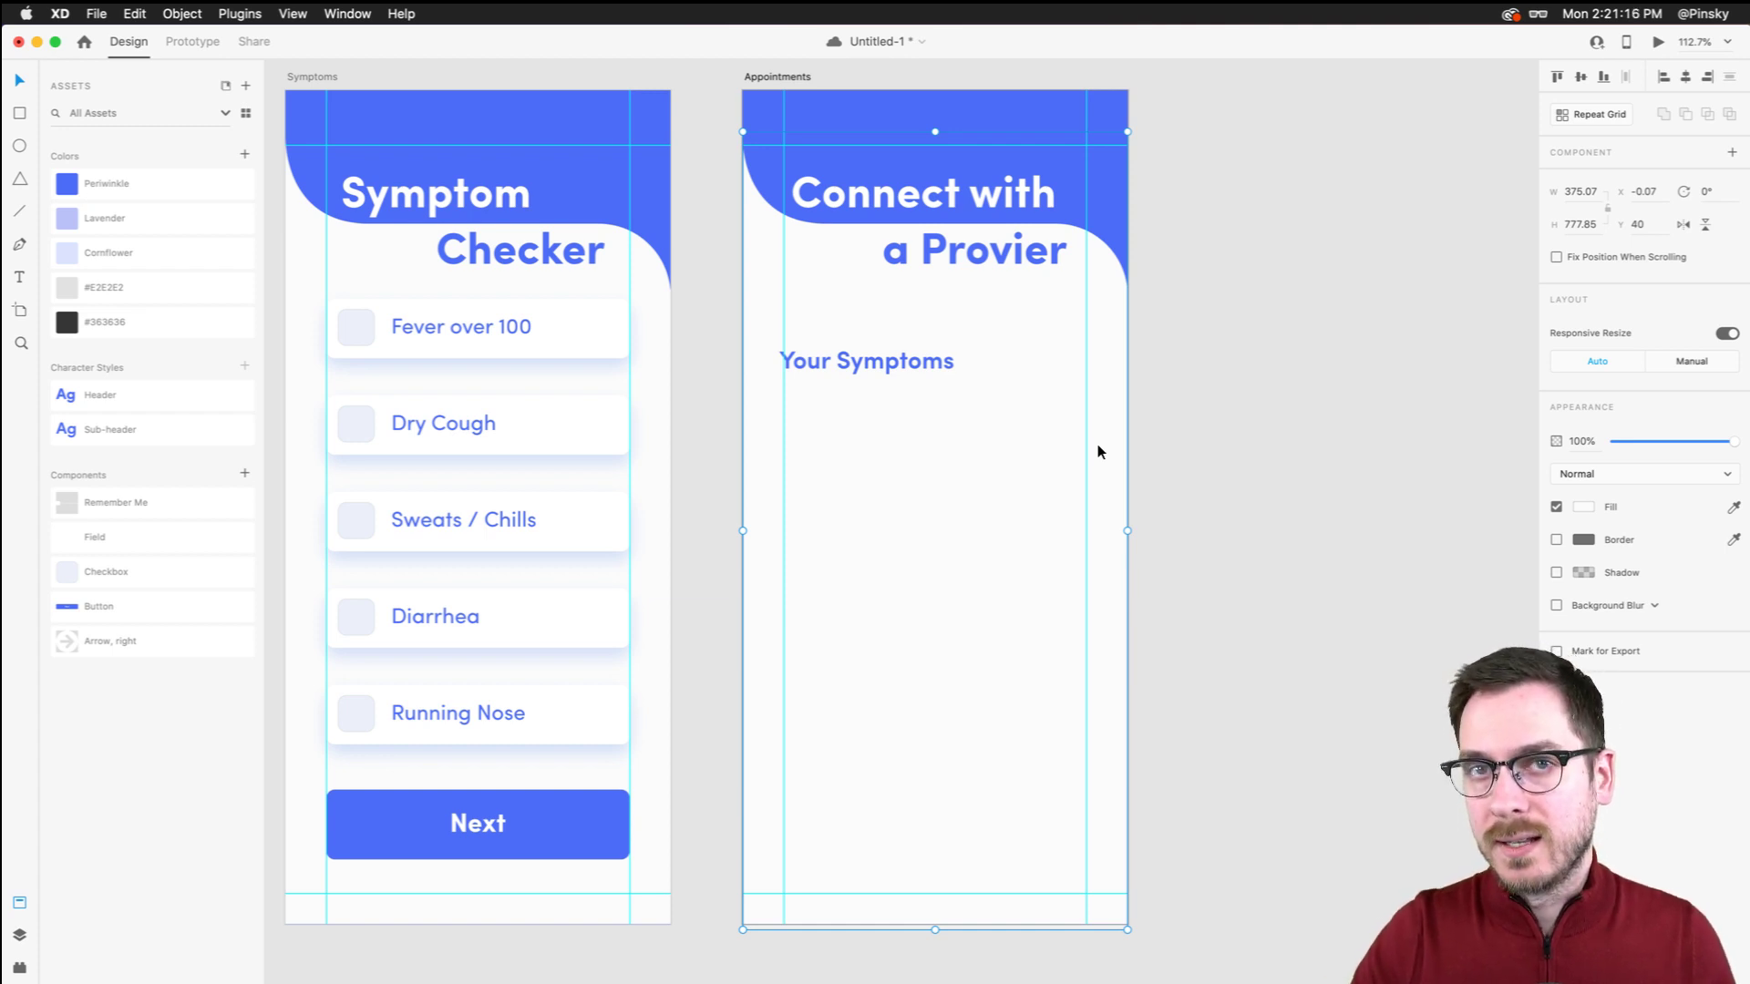
# Change the second heading line on the Appointments artboard to "a Doctor"
pyautogui.doubleClick(982, 271)
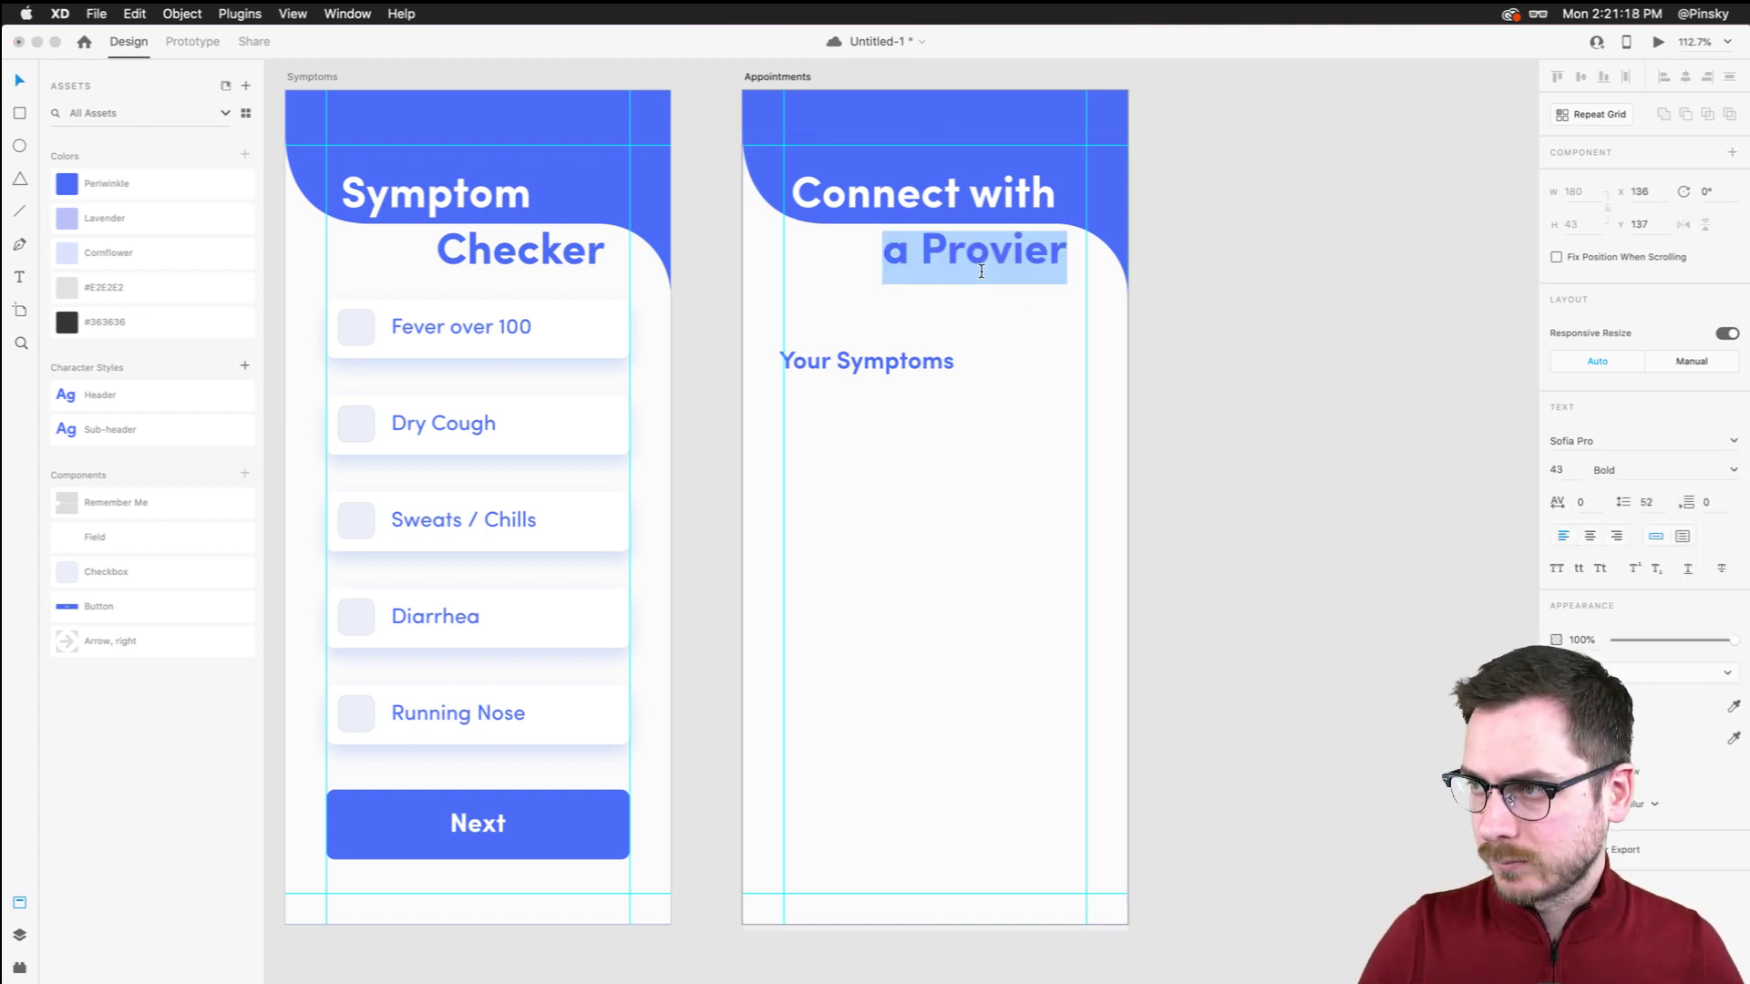
pyautogui.write('Docot')
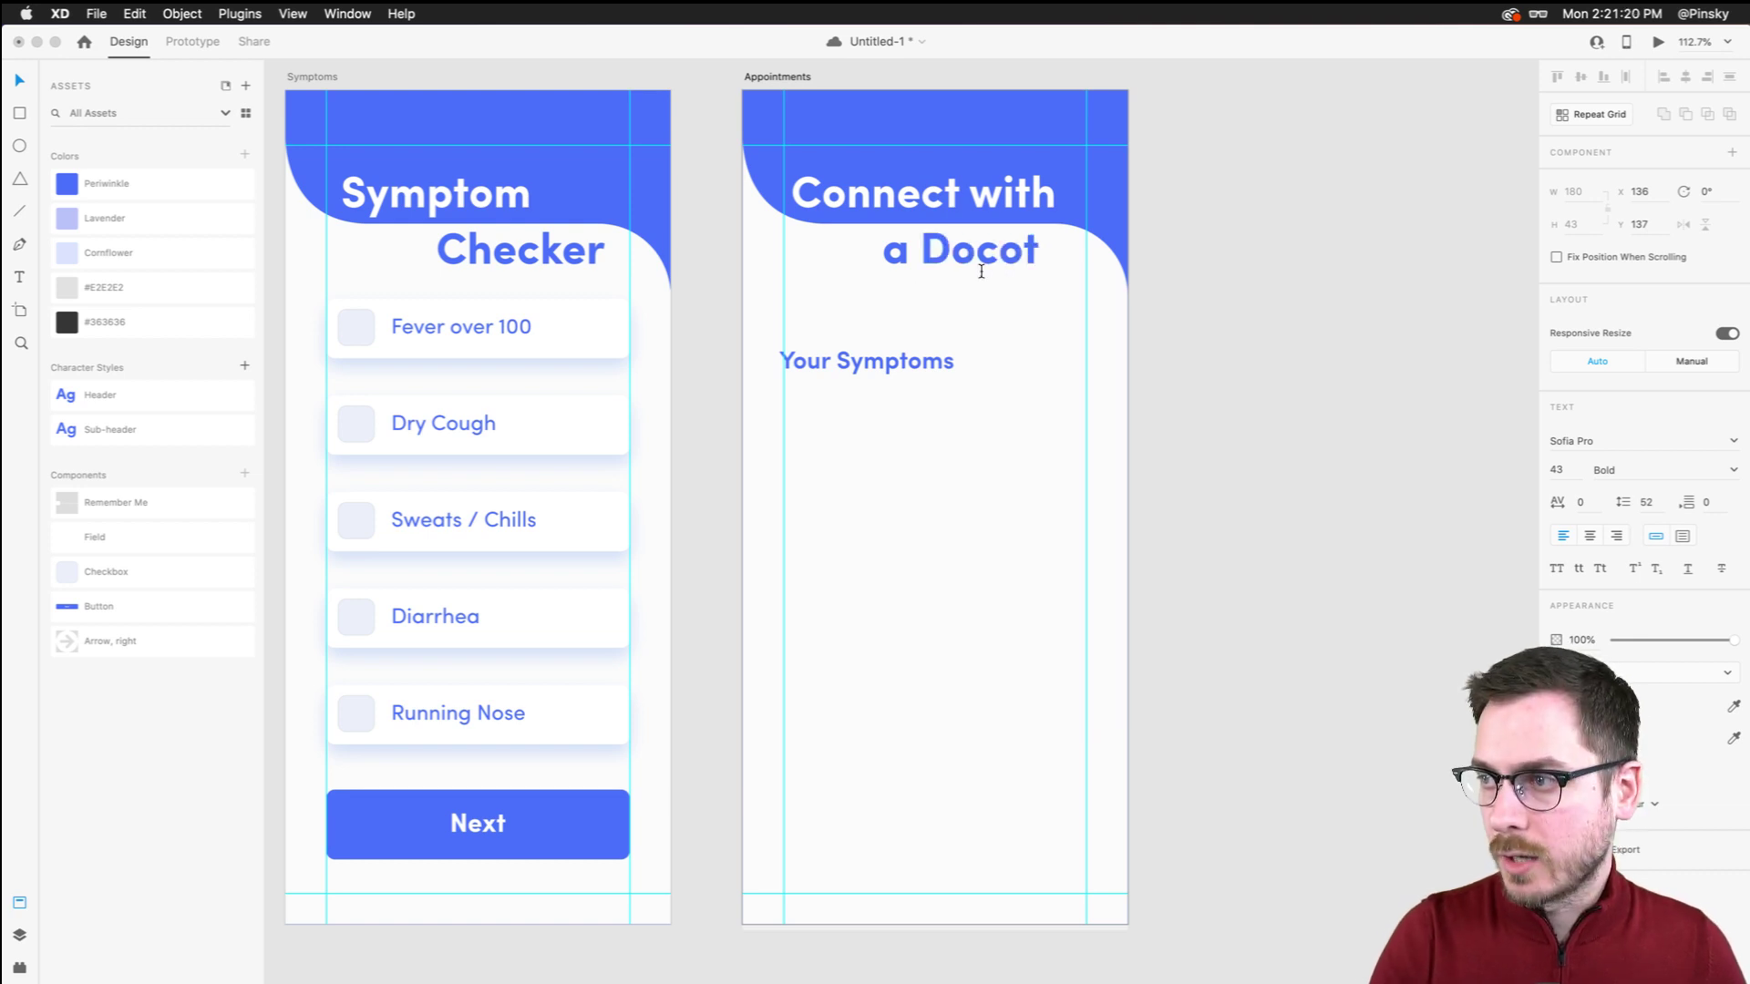
pyautogui.press('BackSpace')
pyautogui.press('BackSpace')
pyautogui.write('tors')
pyautogui.press('BackSpace')
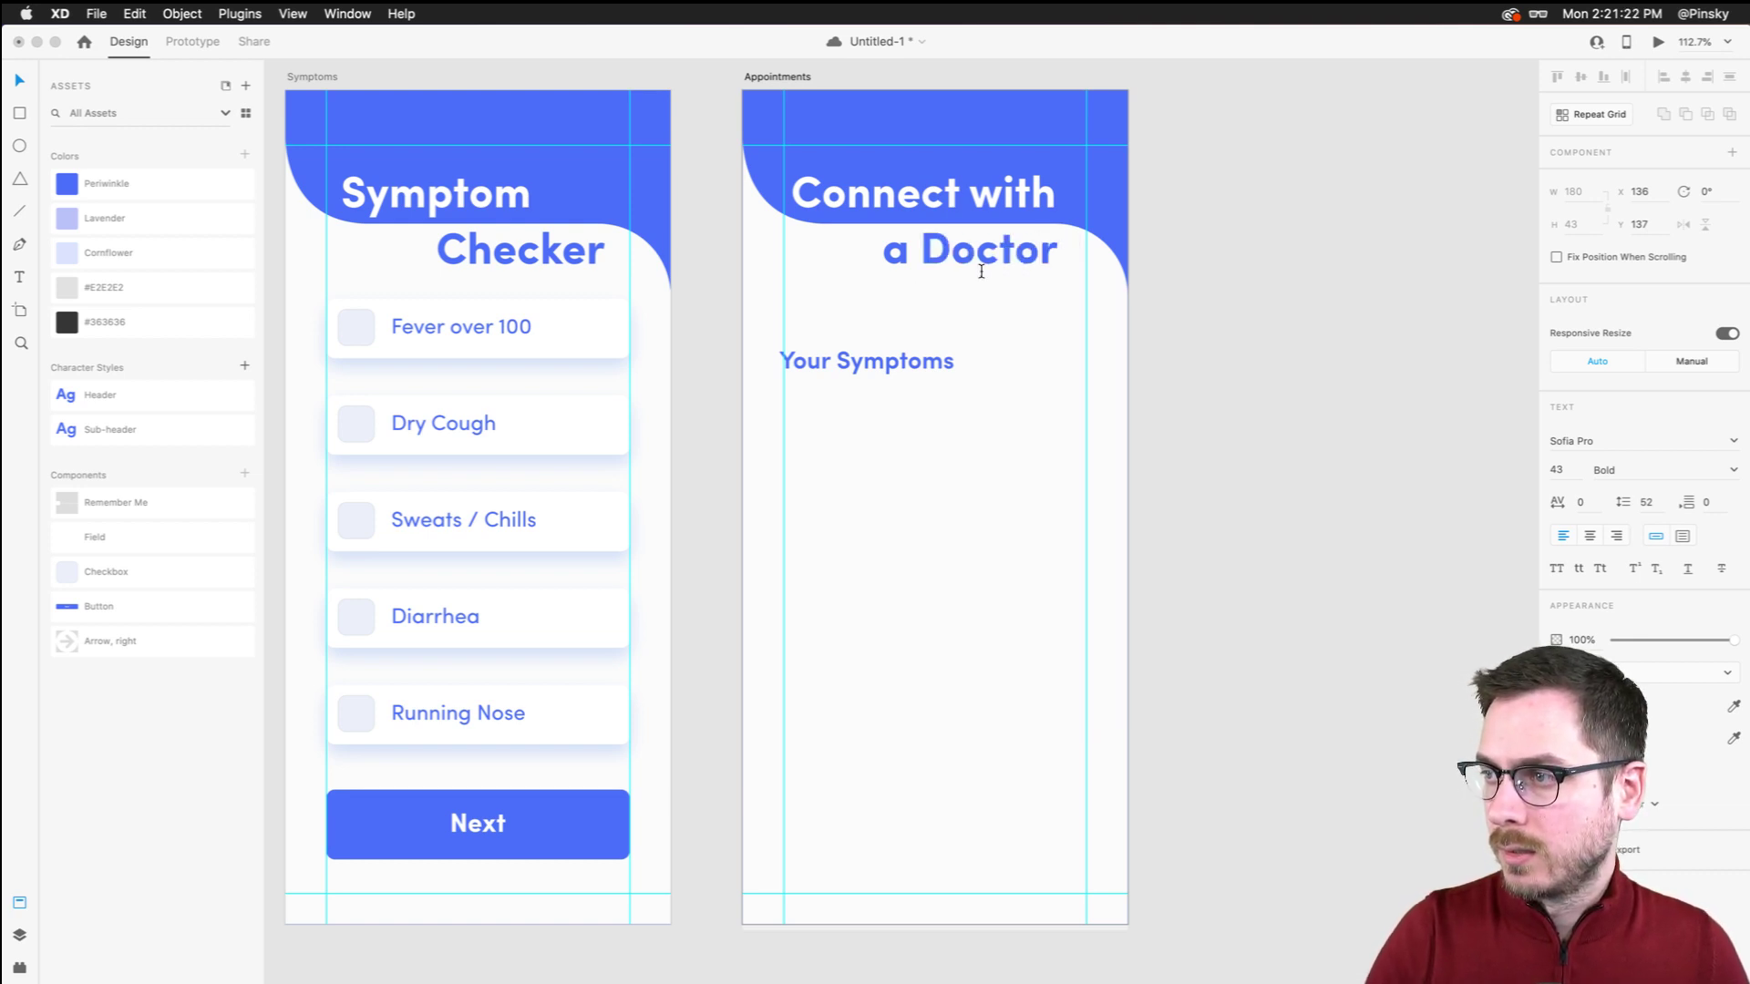
pyautogui.press('Escape')
# Move "a Doctor" horizontally to X 149 and place "Your Symptoms" at X 40, Y 232
pyautogui.moveTo(995, 267); pyautogui.dragTo(1008, 266)
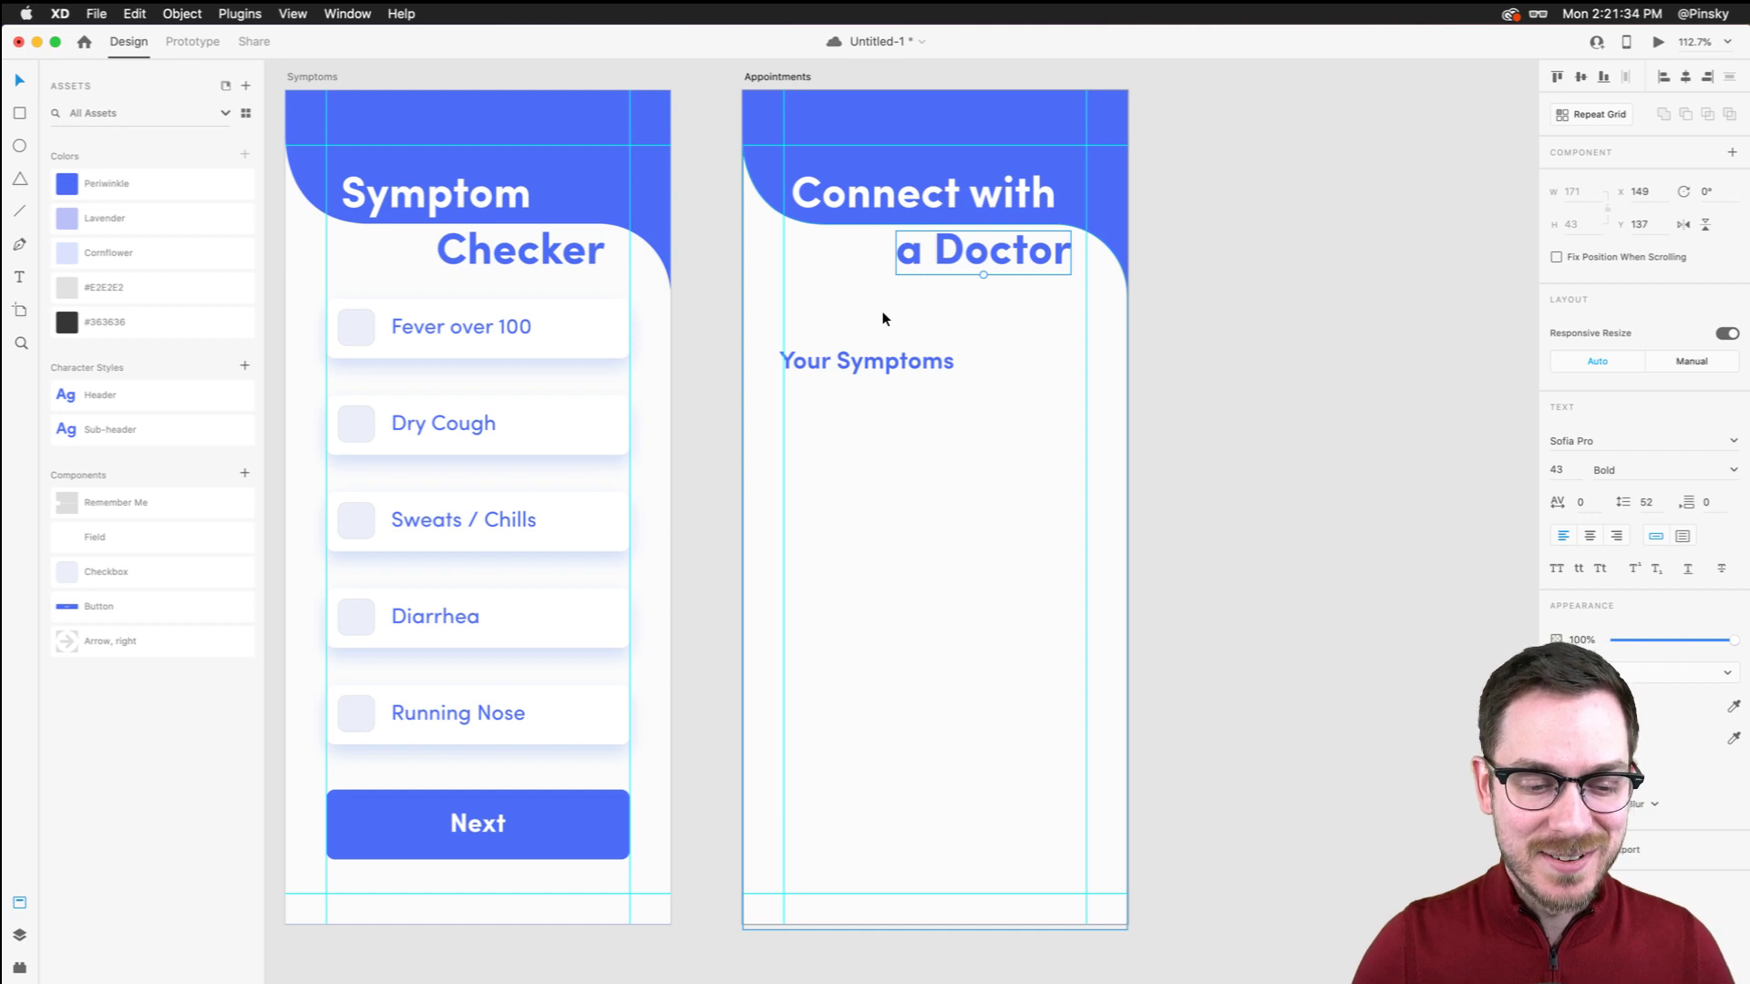
pyautogui.moveTo(891, 359); pyautogui.dragTo(892, 338)
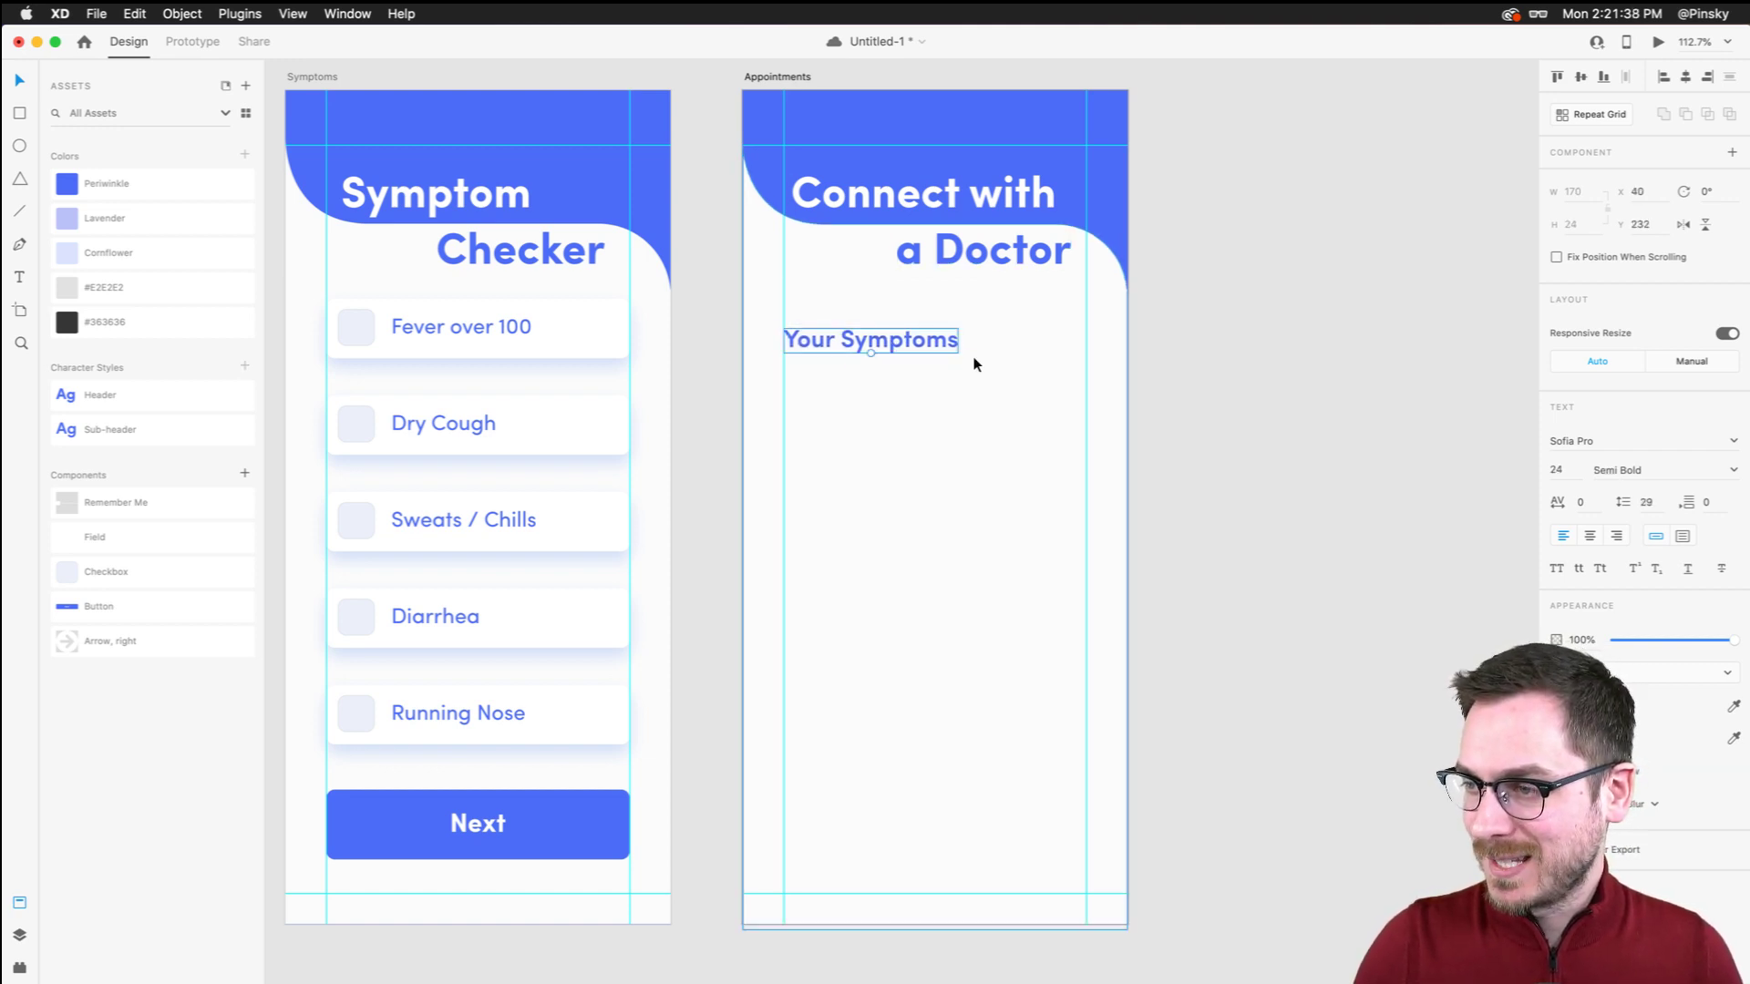
# Draw an 81 by 33 borderless pill with corner radius 17 below "Your Symptoms" at X 40, Y 268, filled with Cornflower
pyautogui.scroll(5, 974, 359)
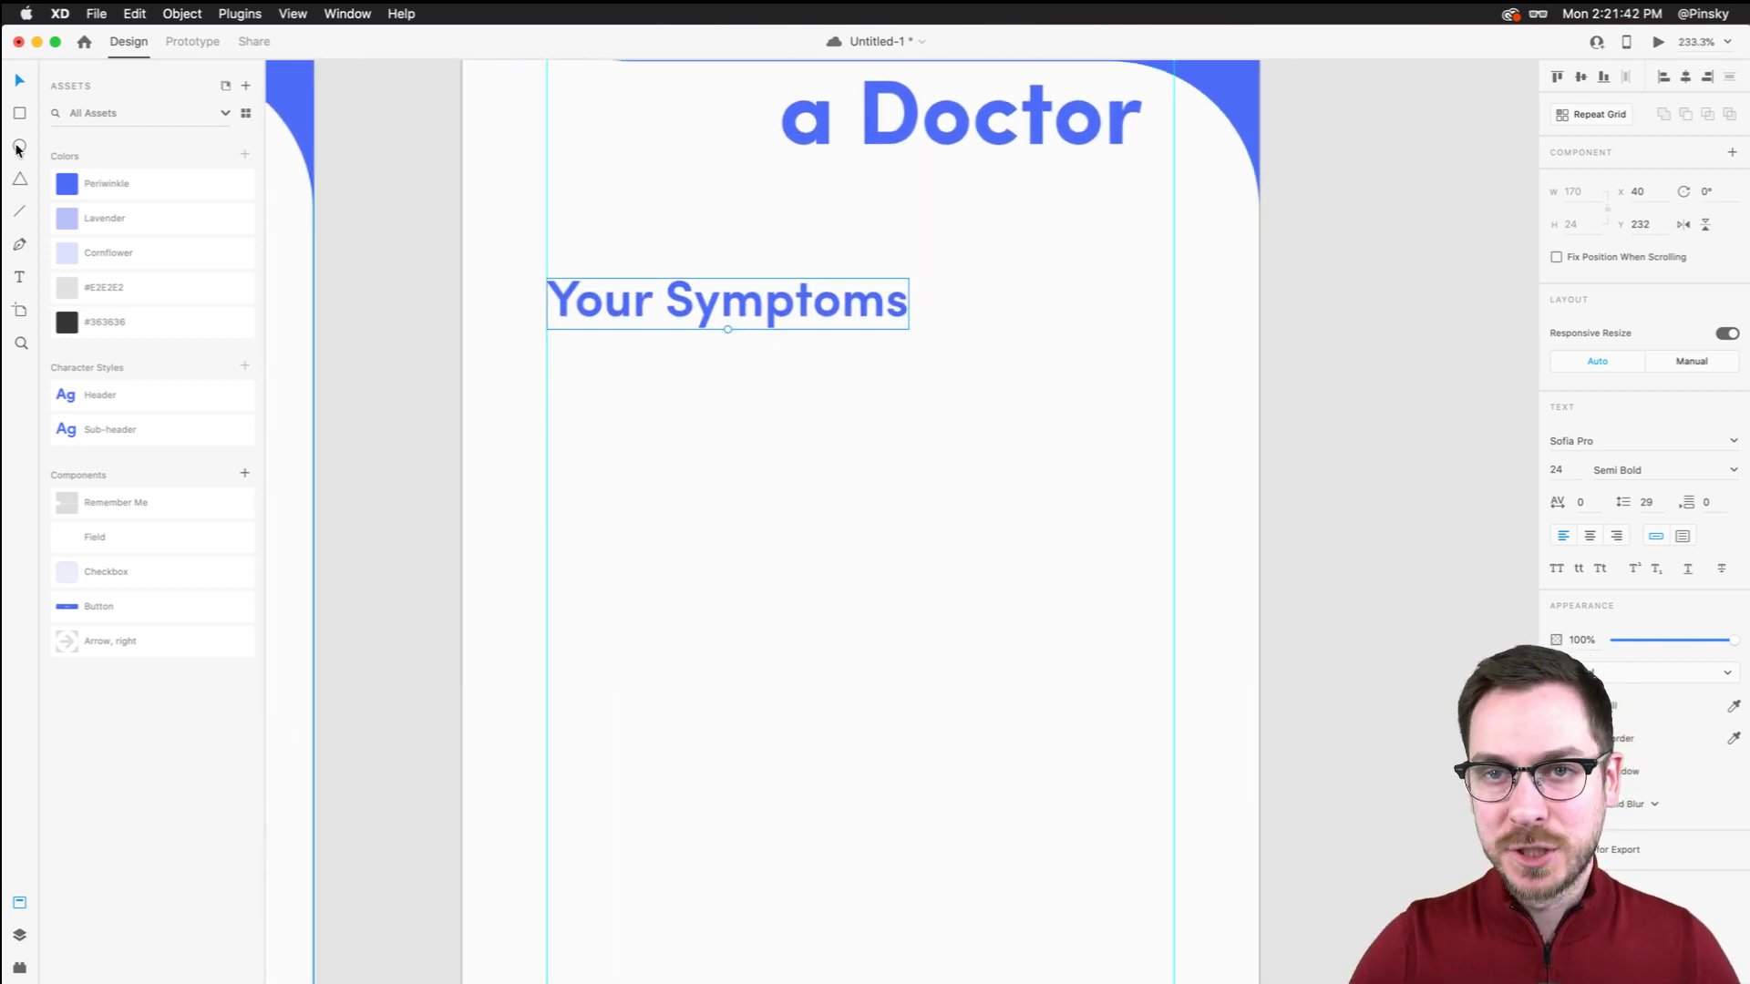
pyautogui.press('r')
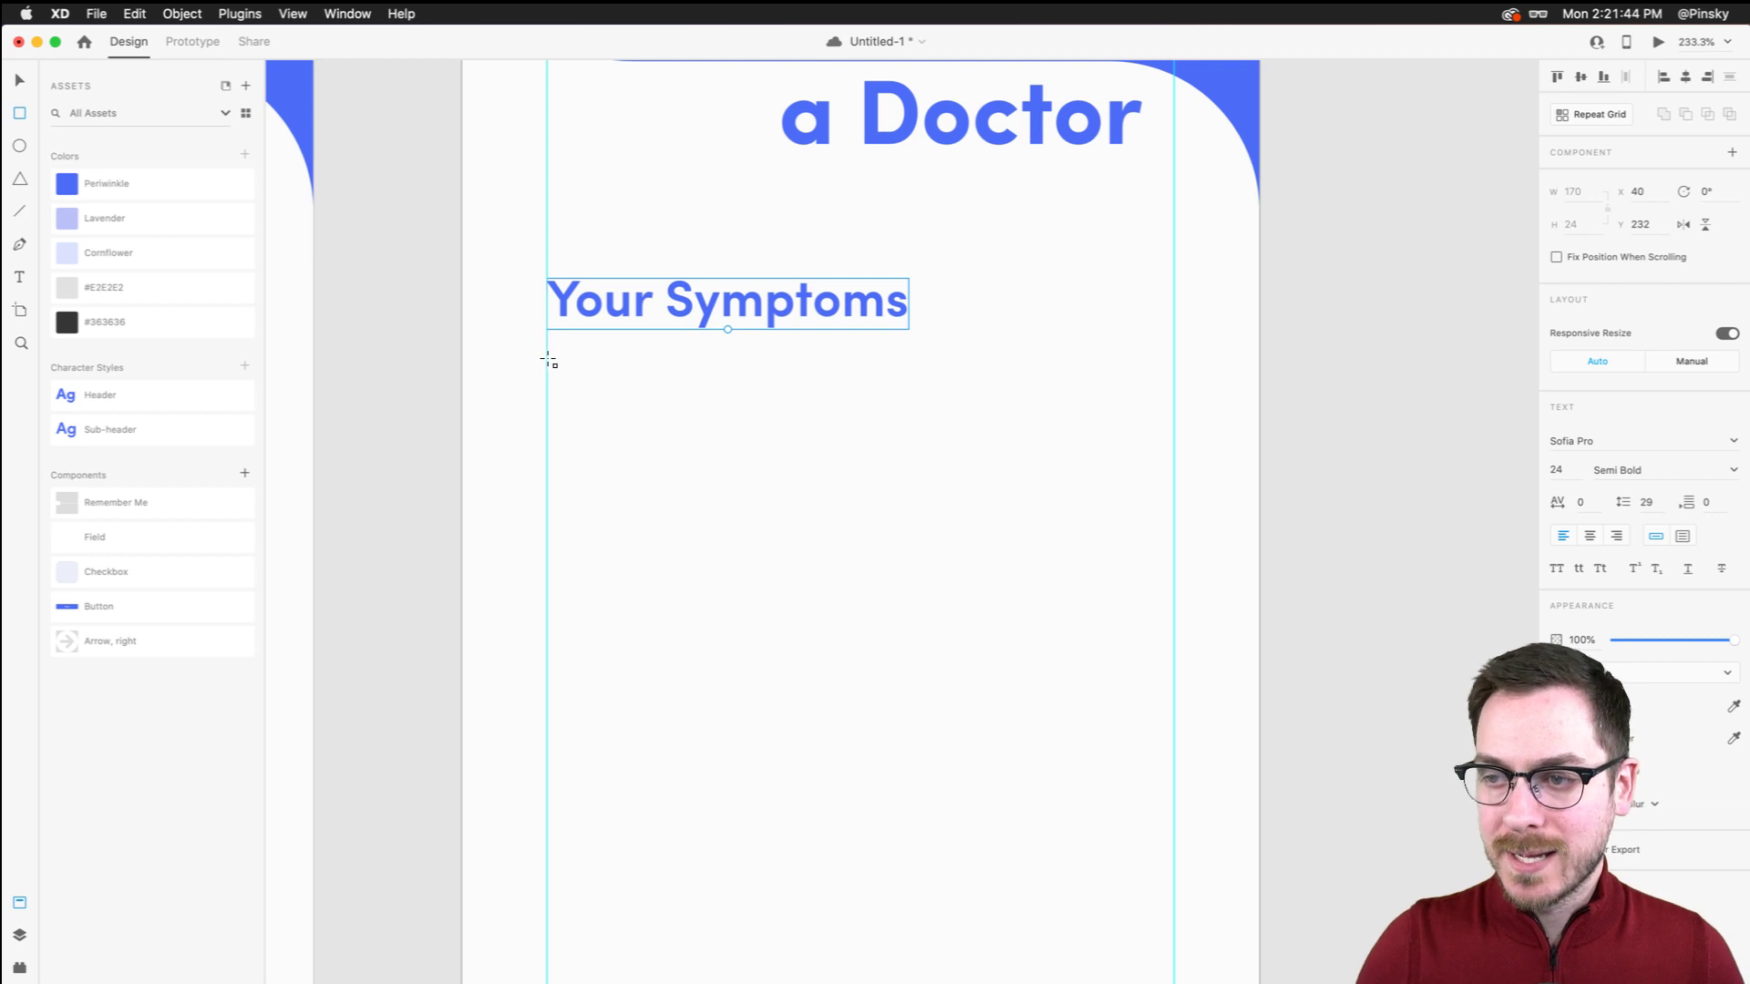
pyautogui.moveTo(547, 356)
pyautogui.mouseDown()
pyautogui.moveTo(721, 423)
pyautogui.moveTo(633, 381)
pyautogui.mouseUp()
pyautogui.click(1554, 573)
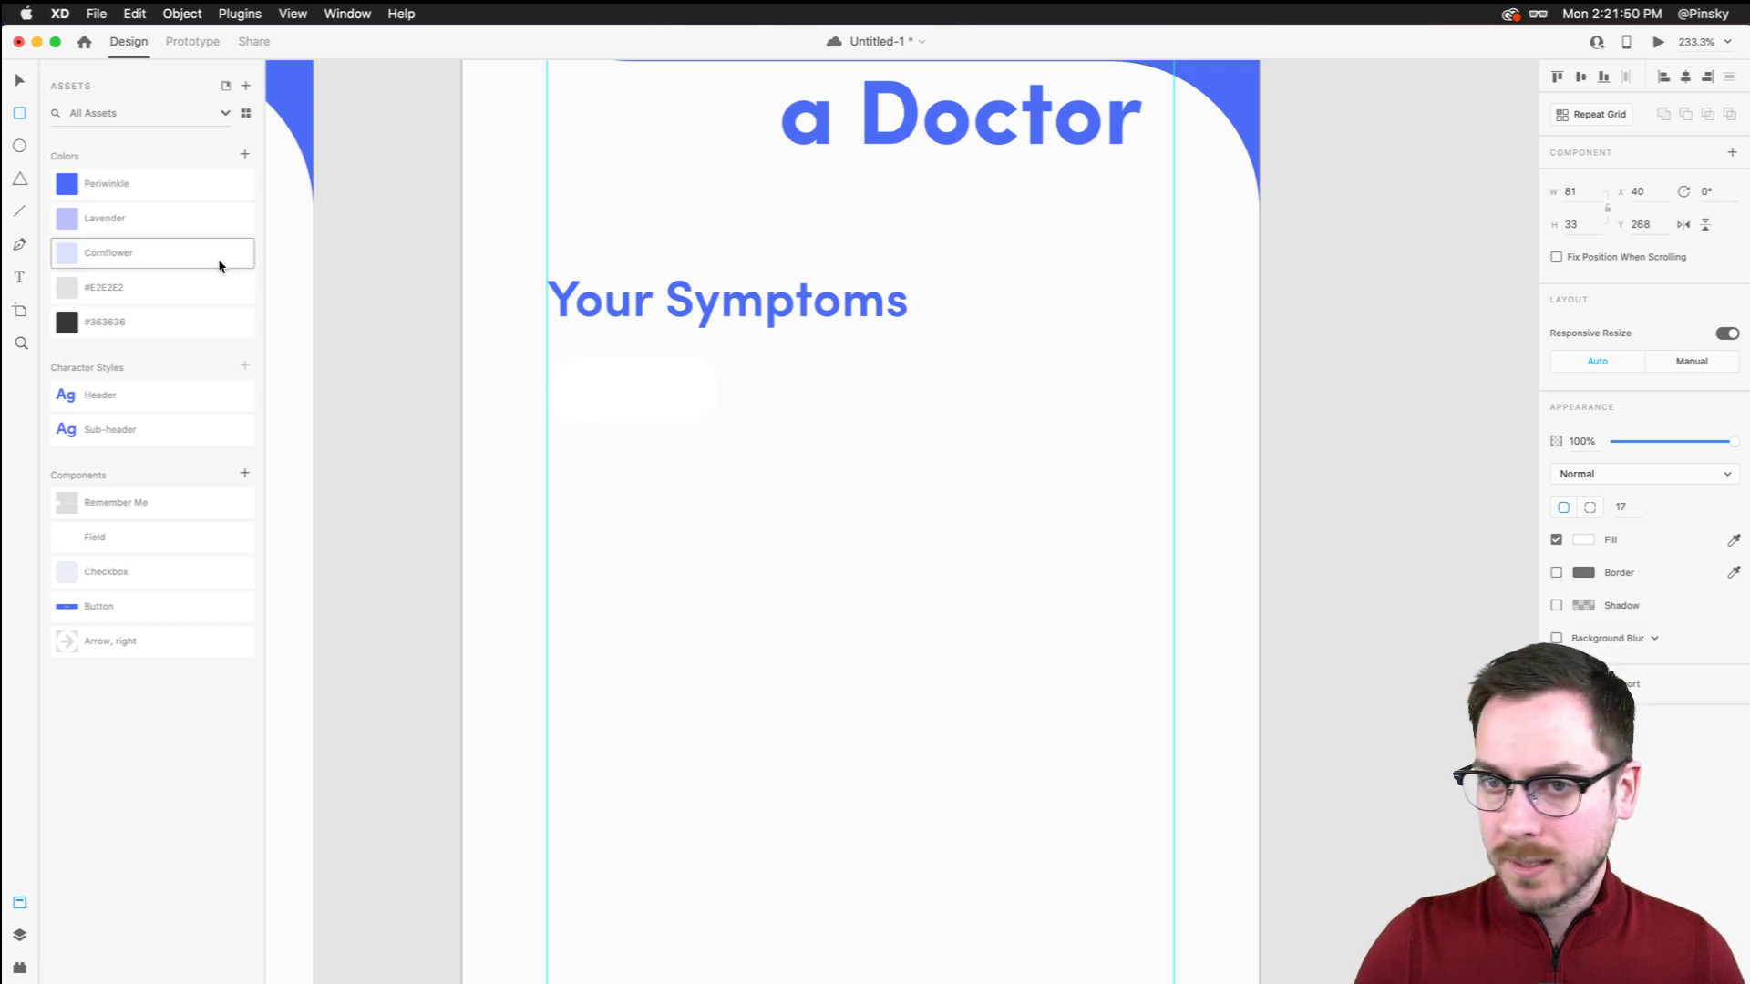
pyautogui.click(160, 220)
pyautogui.click(157, 252)
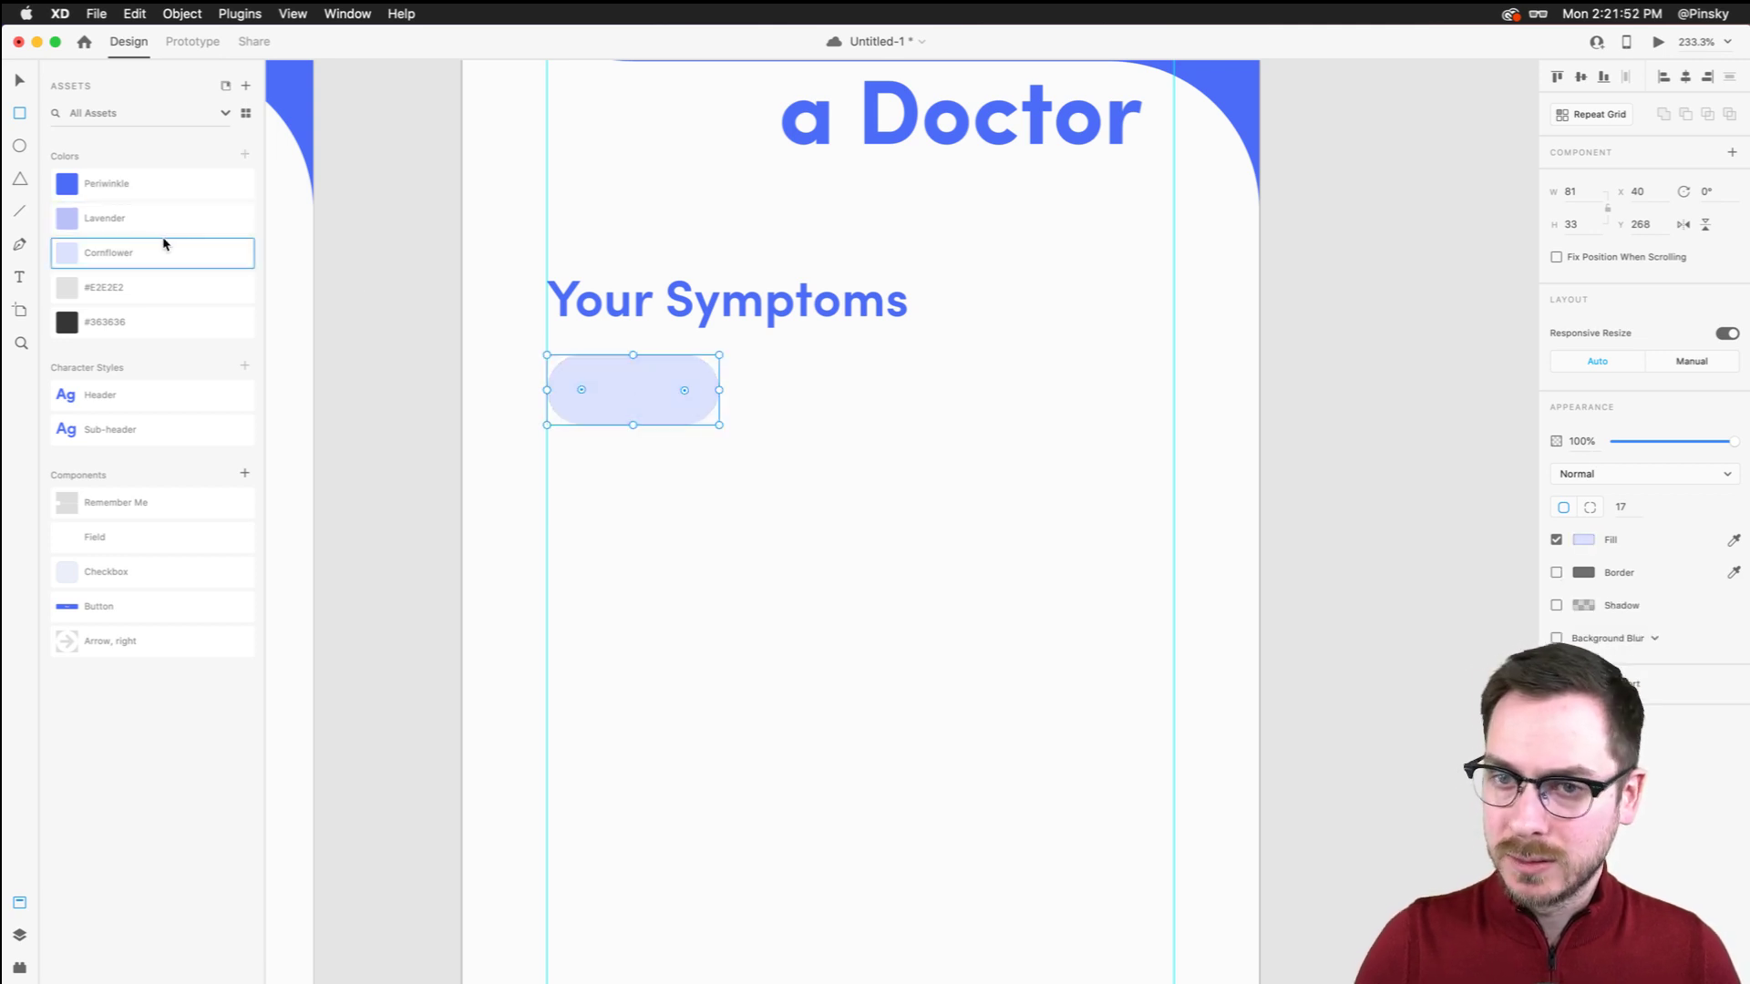
# Add the text "Fever" over the pill, coloured white (#FFFFFF) in Medium weight
pyautogui.scroll(3, 635, 390)
pyautogui.press('t')
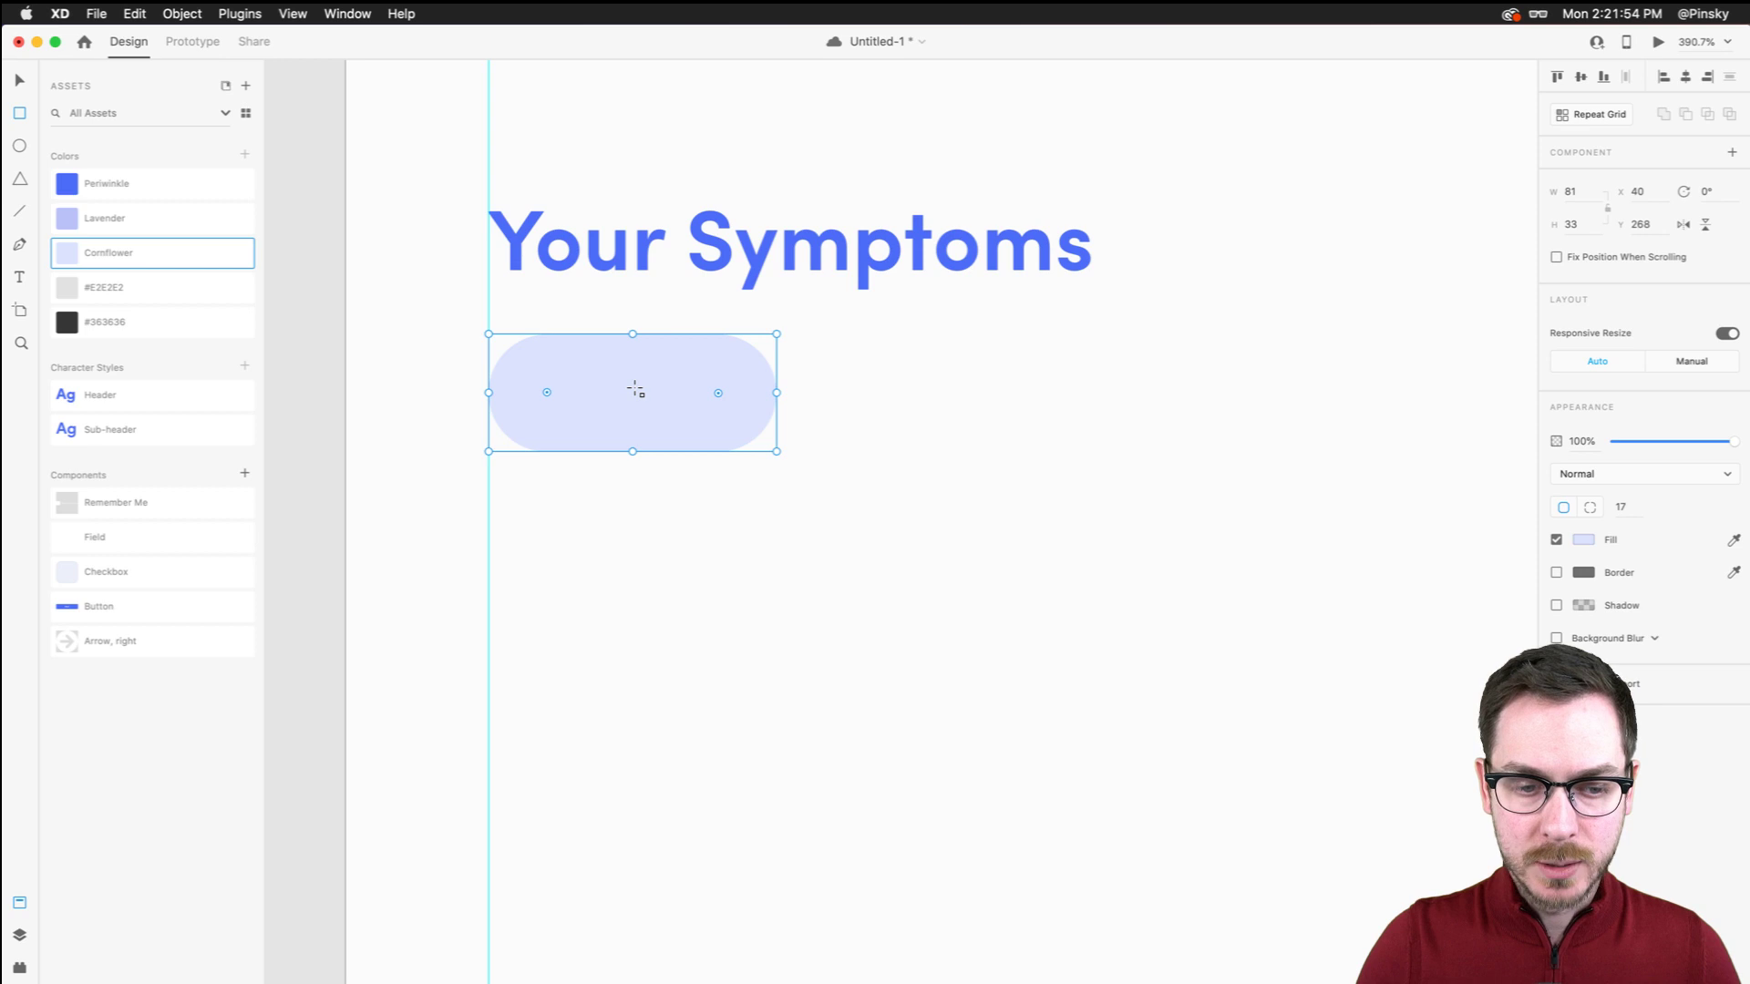
pyautogui.click(635, 390)
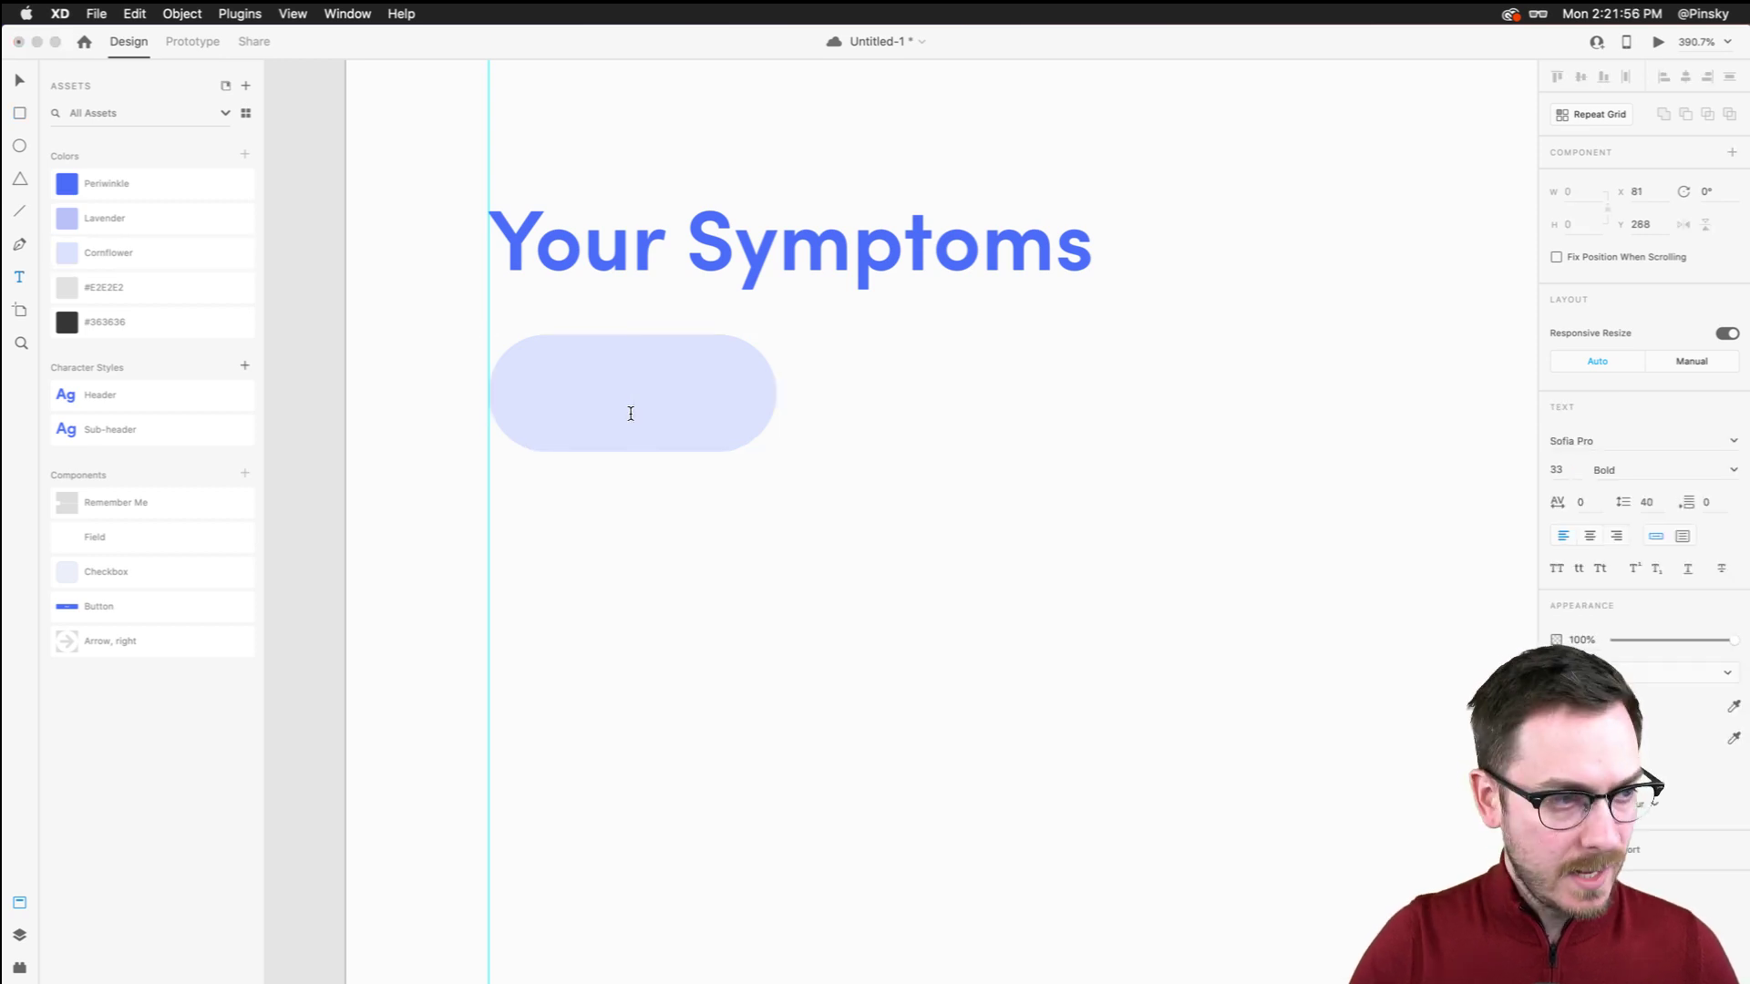
pyautogui.write('Fever')
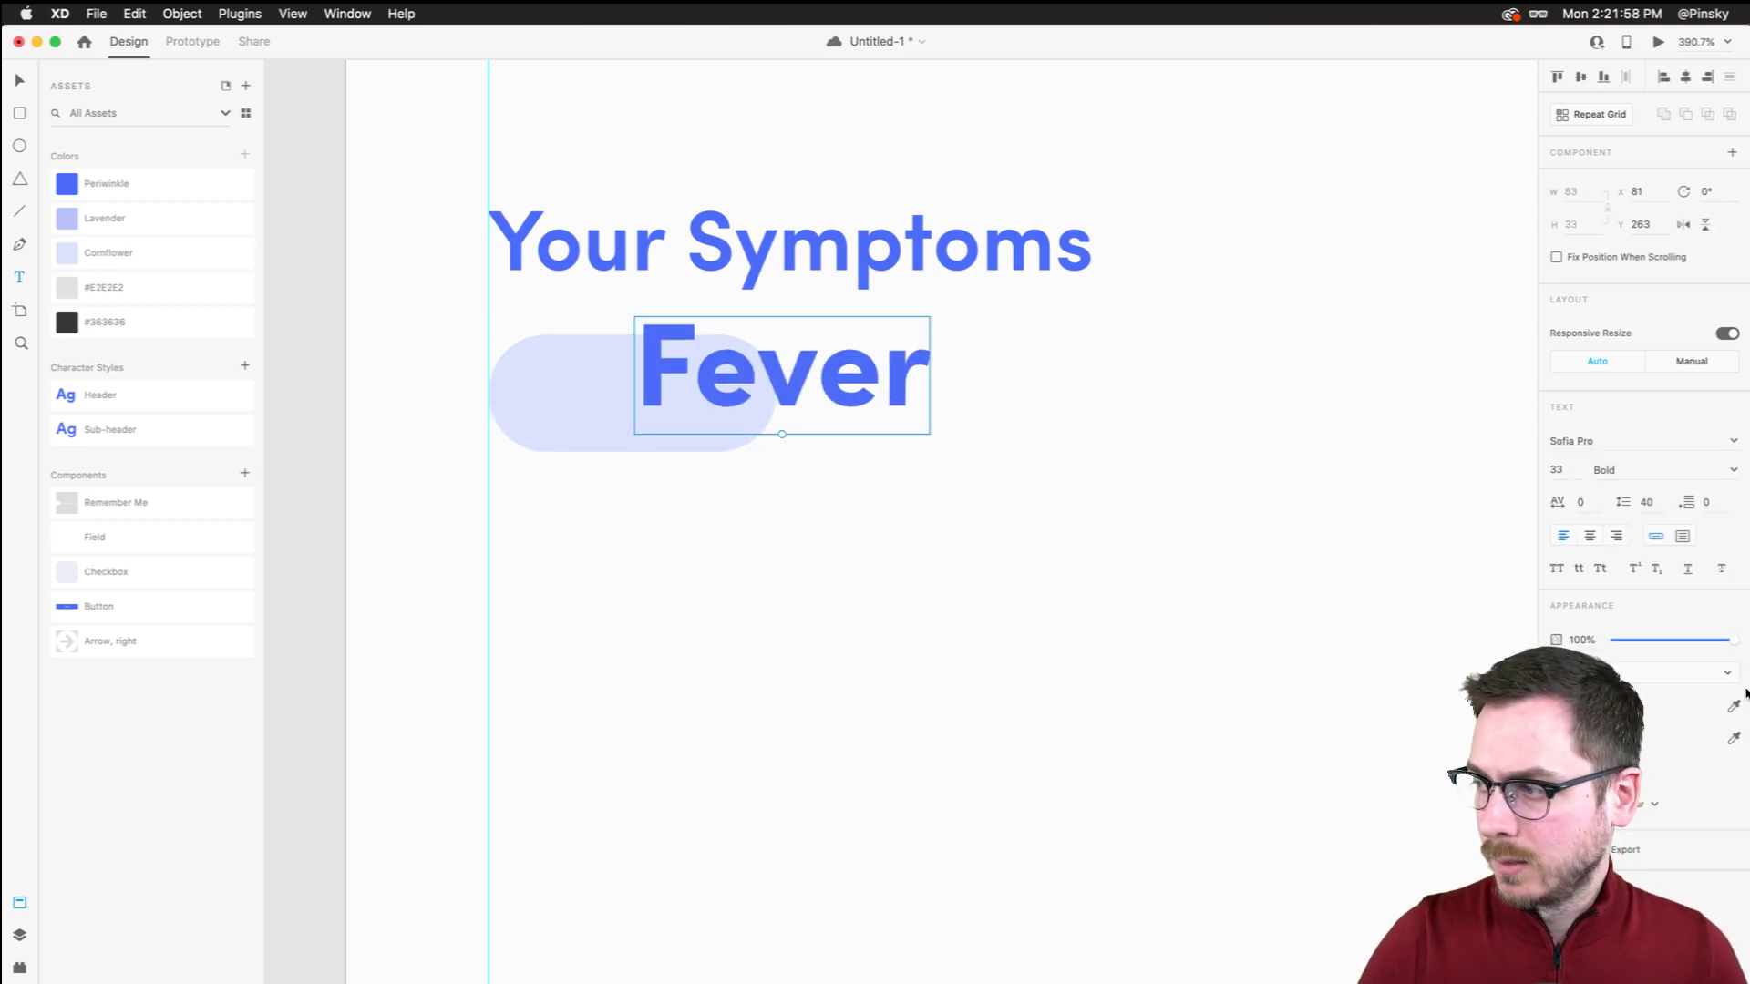
pyautogui.click(1576, 707)
pyautogui.click(1367, 596)
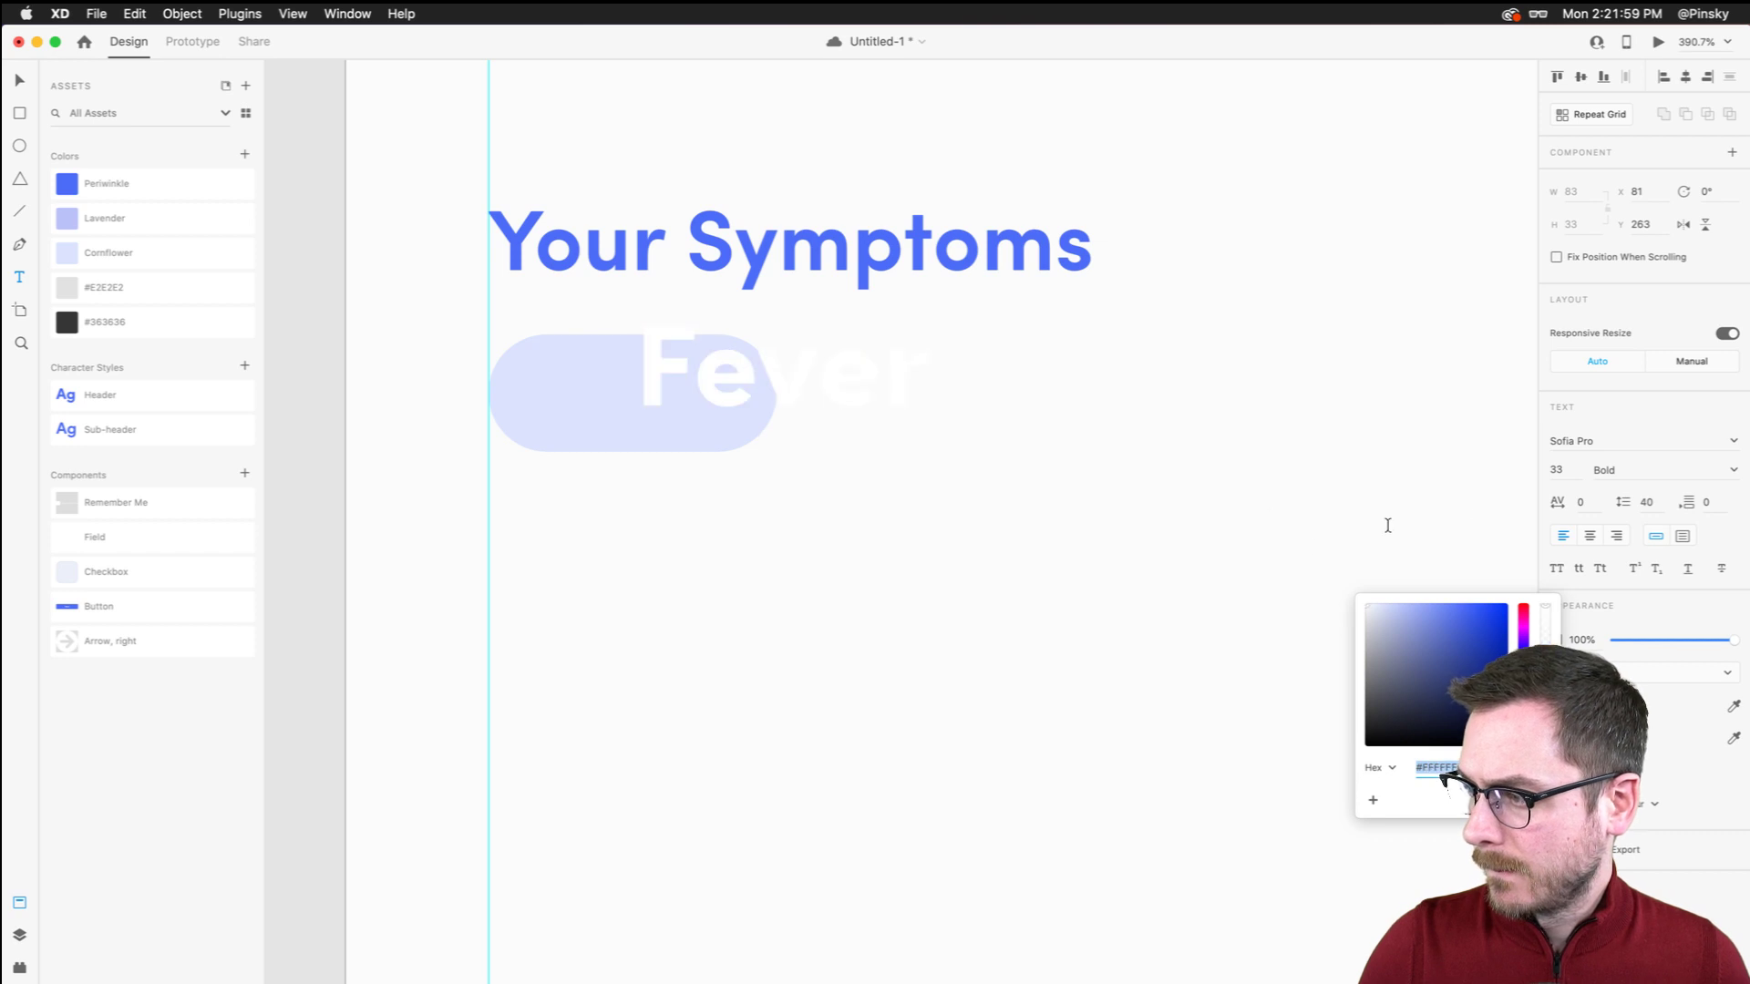
pyautogui.click(1733, 470)
pyautogui.click(1611, 556)
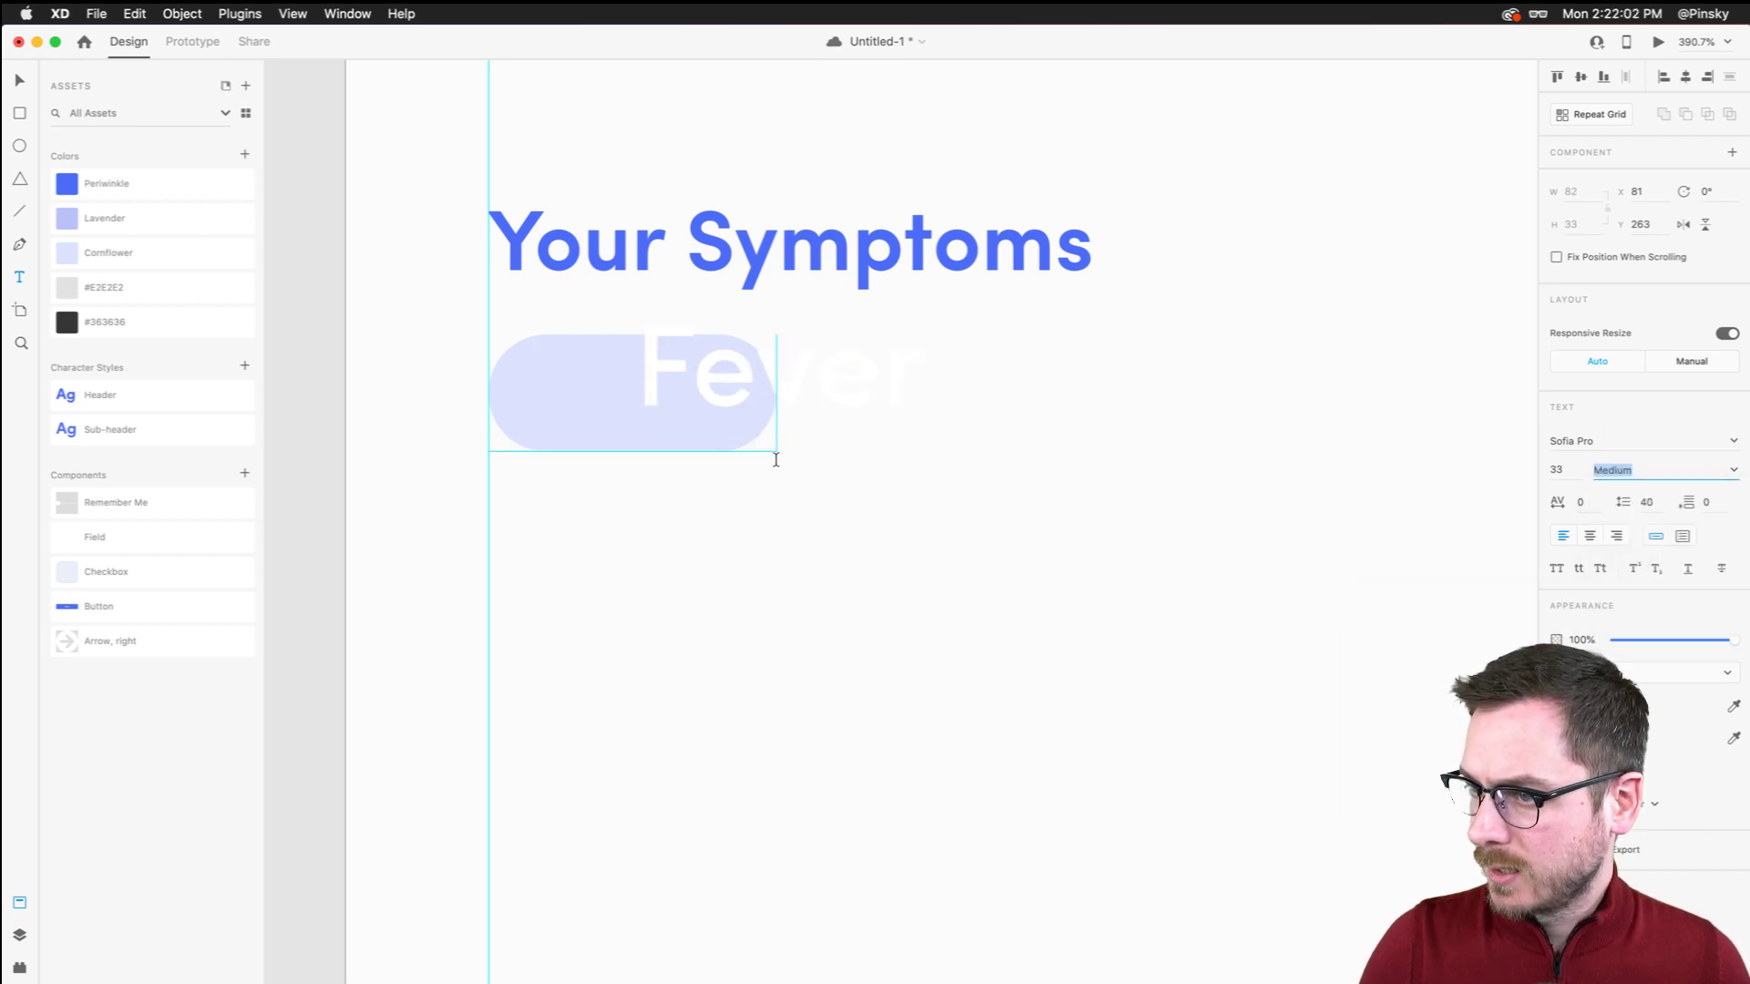
pyautogui.press('Escape')
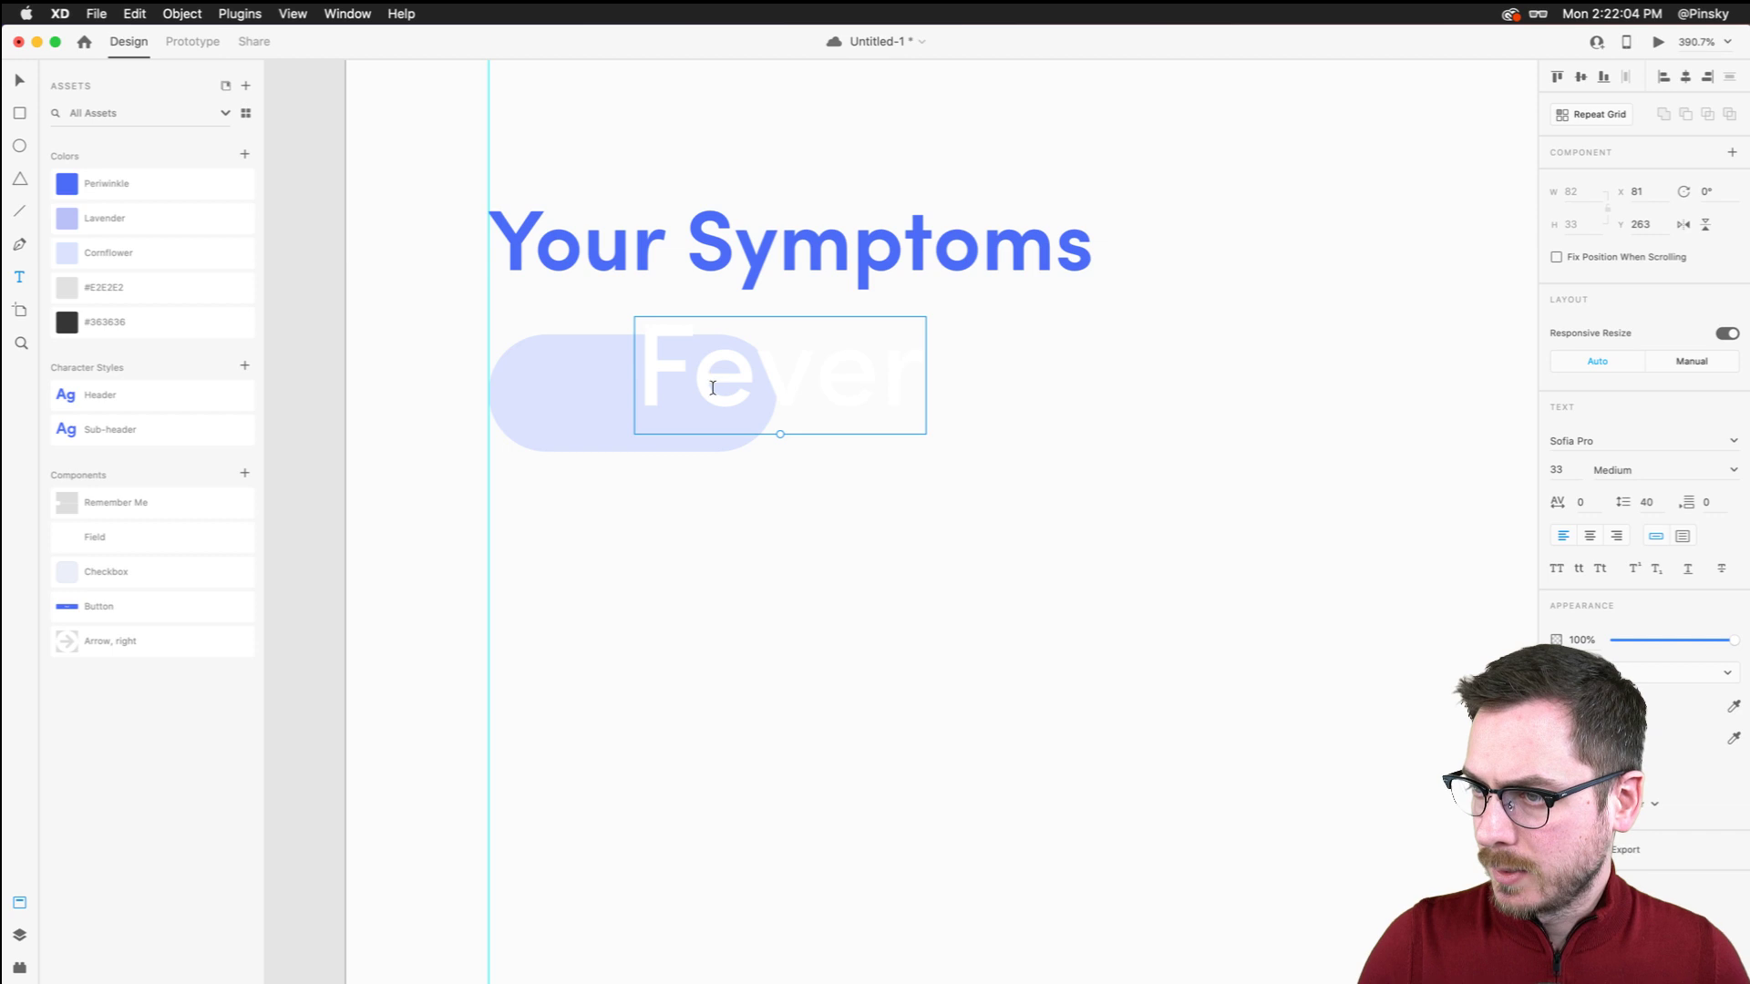
# Move the "Fever" text inside the pill and scale it down to font size 17
pyautogui.moveTo(715, 388); pyautogui.dragTo(579, 403)
pyautogui.moveTo(661, 448); pyautogui.dragTo(636, 409)
pyautogui.scroll(-5, 808, 450)
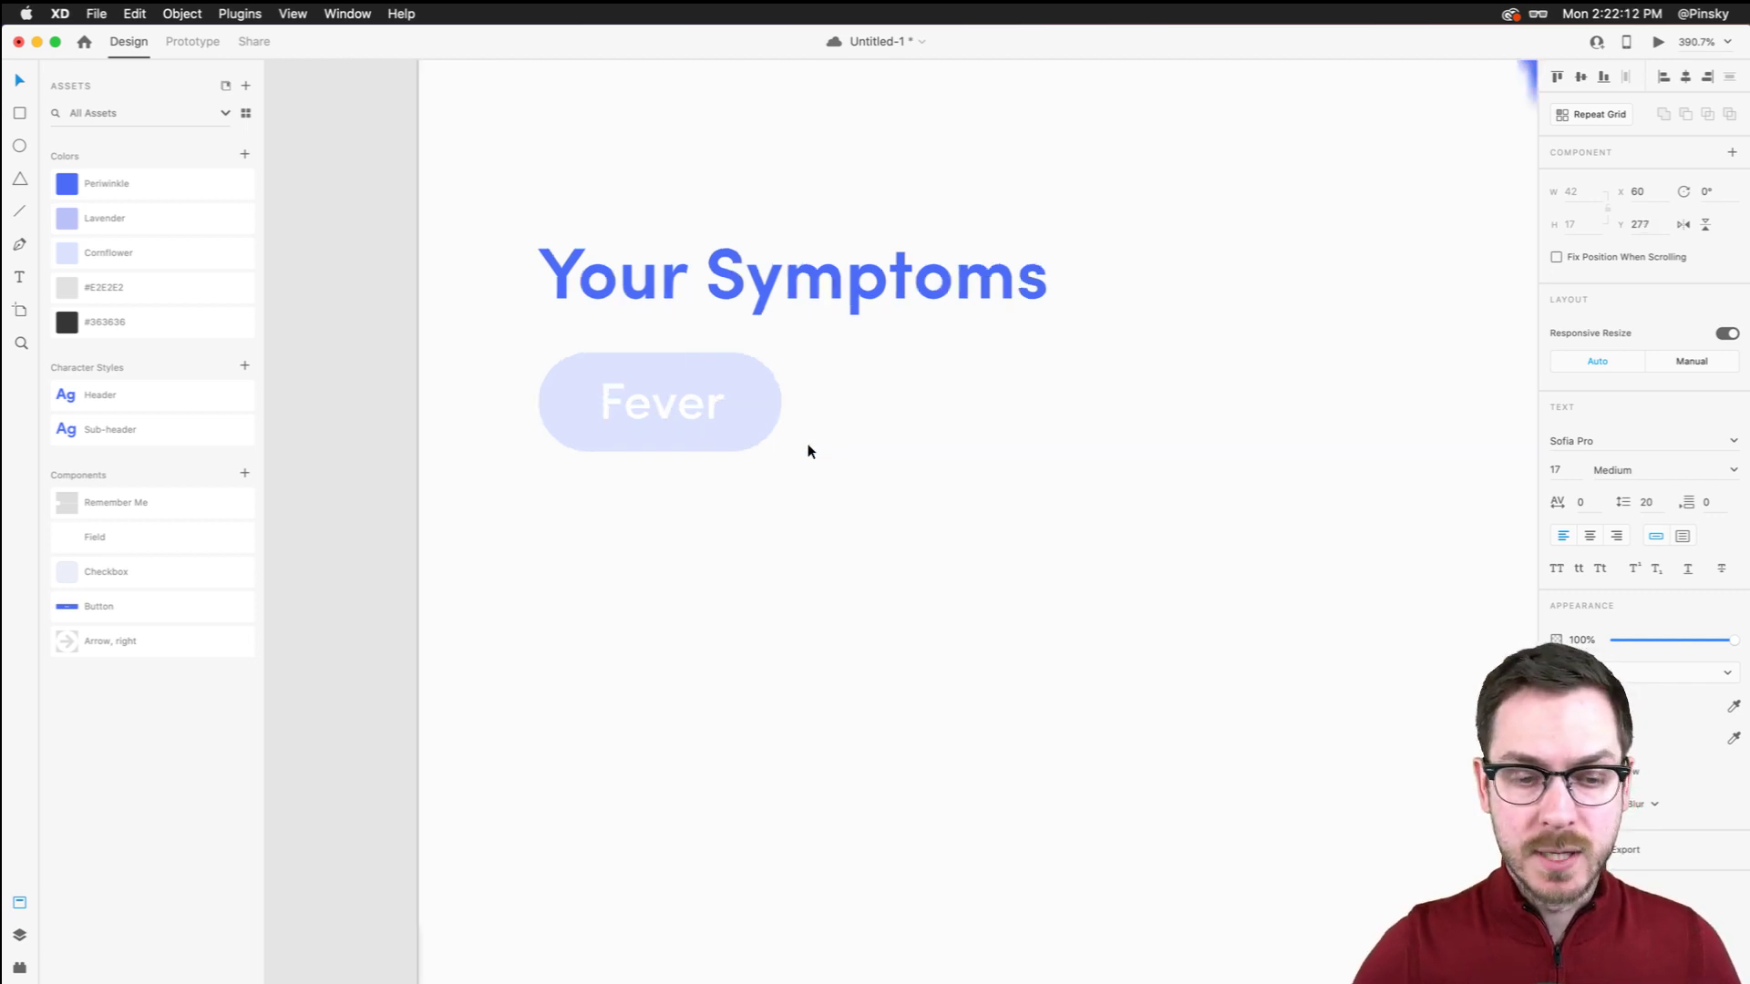
# Set "Fever" to Semi Bold with centre alignment and centre it in the pill at X 60, Y 277
pyautogui.scroll(3, 809, 451)
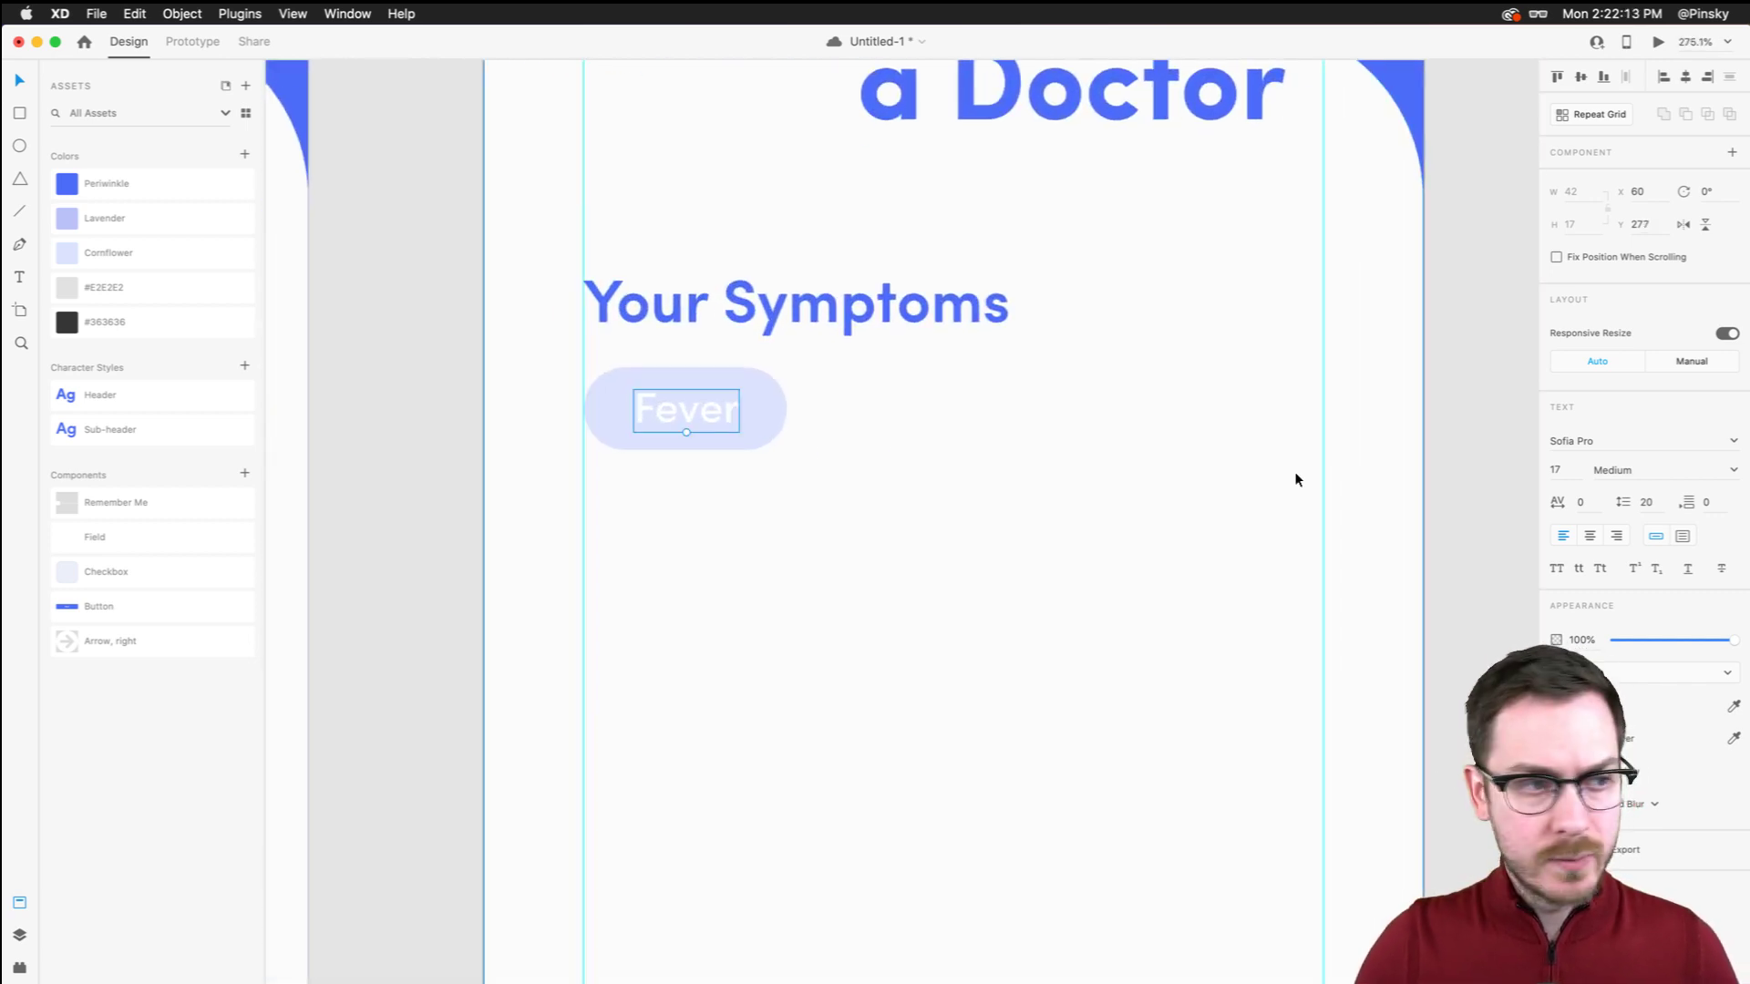
pyautogui.click(1731, 469)
pyautogui.click(1626, 568)
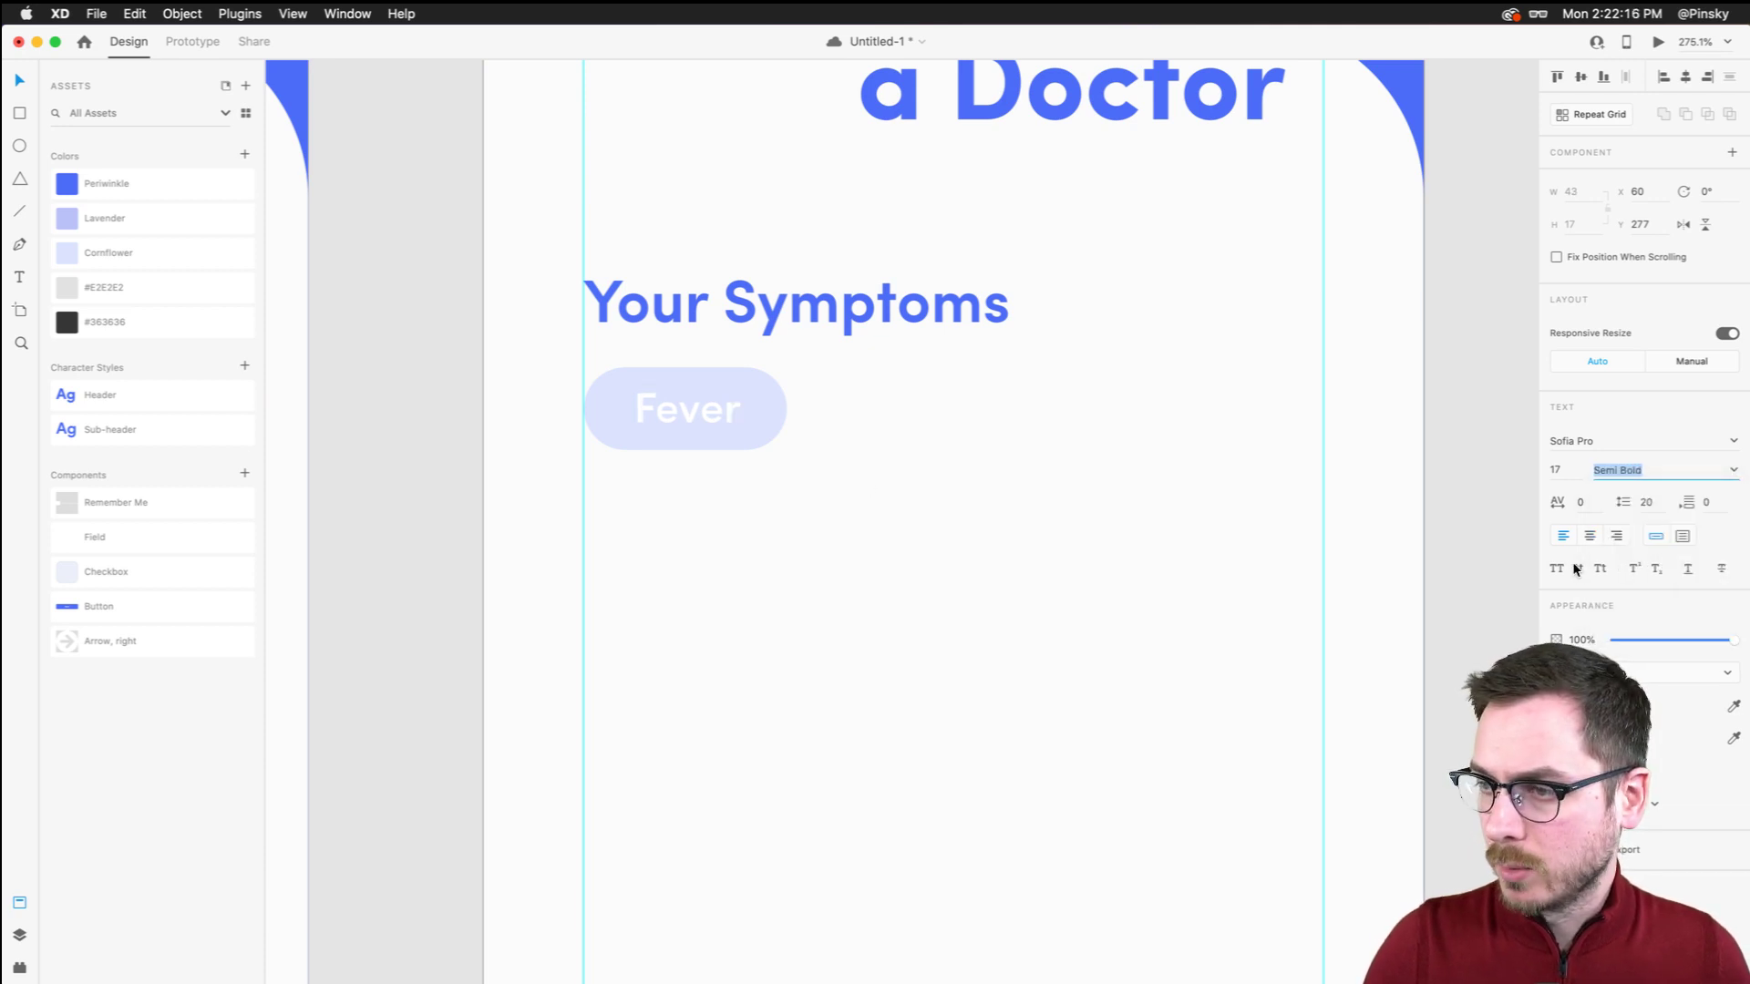
pyautogui.click(1589, 536)
pyautogui.click(687, 411)
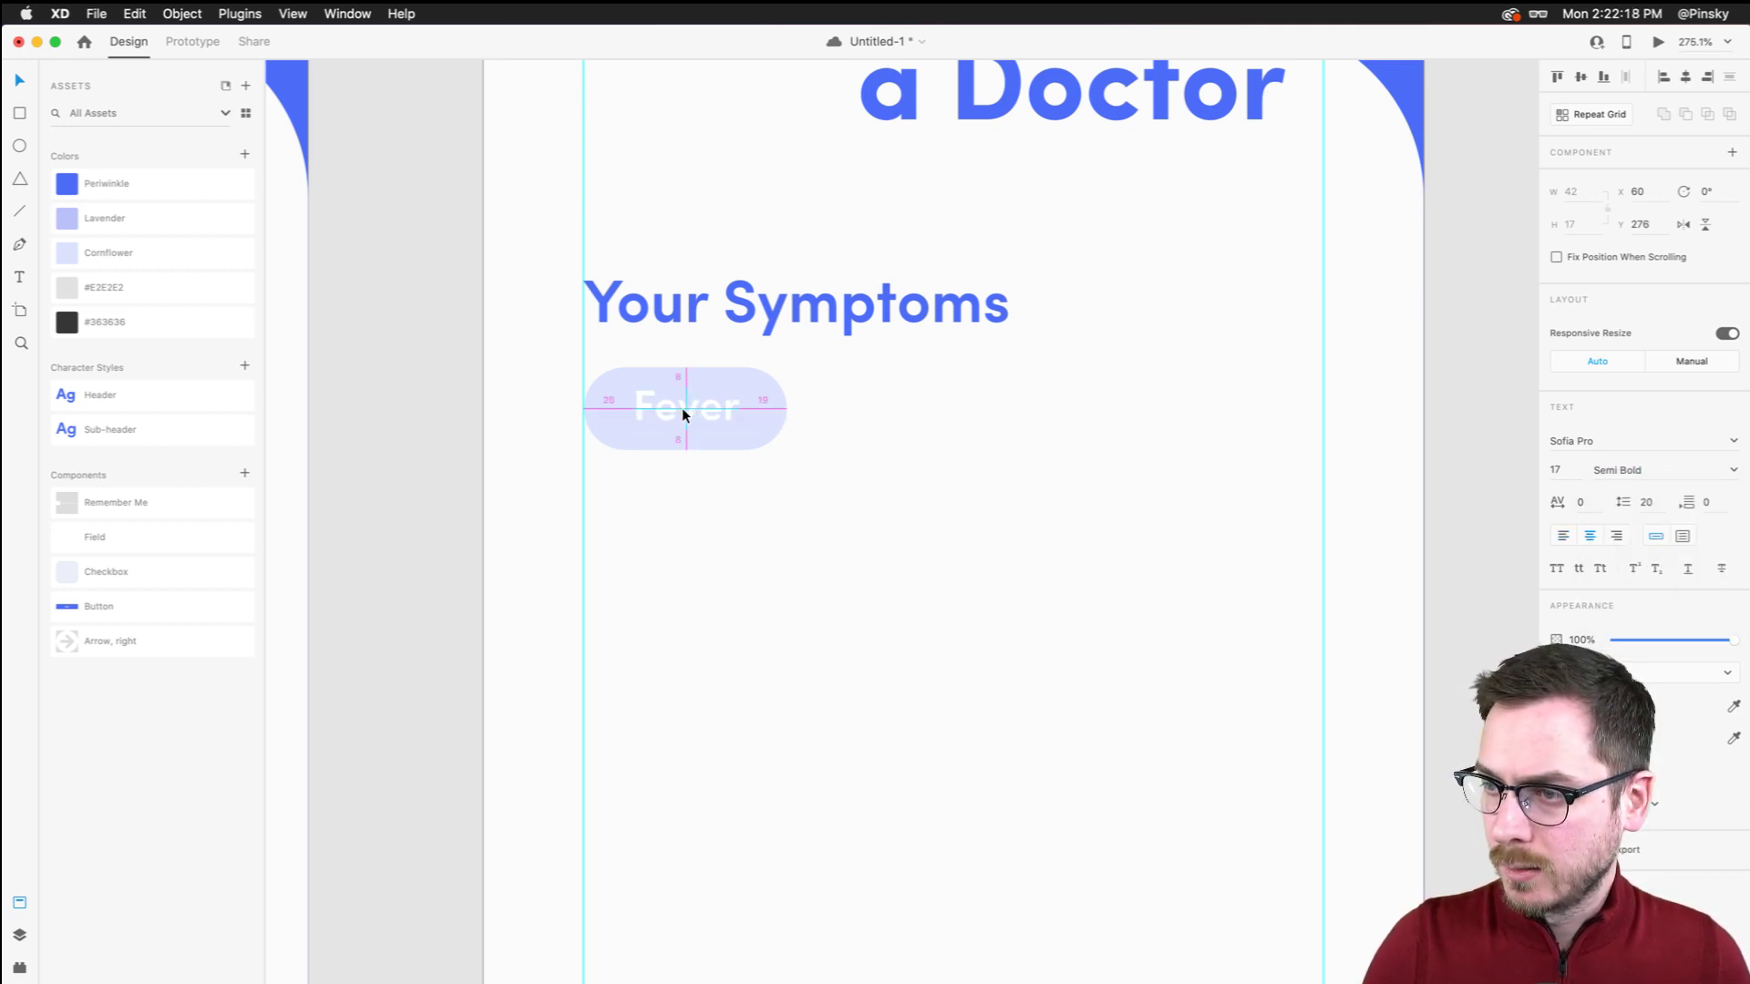
pyautogui.doubleClick(685, 411)
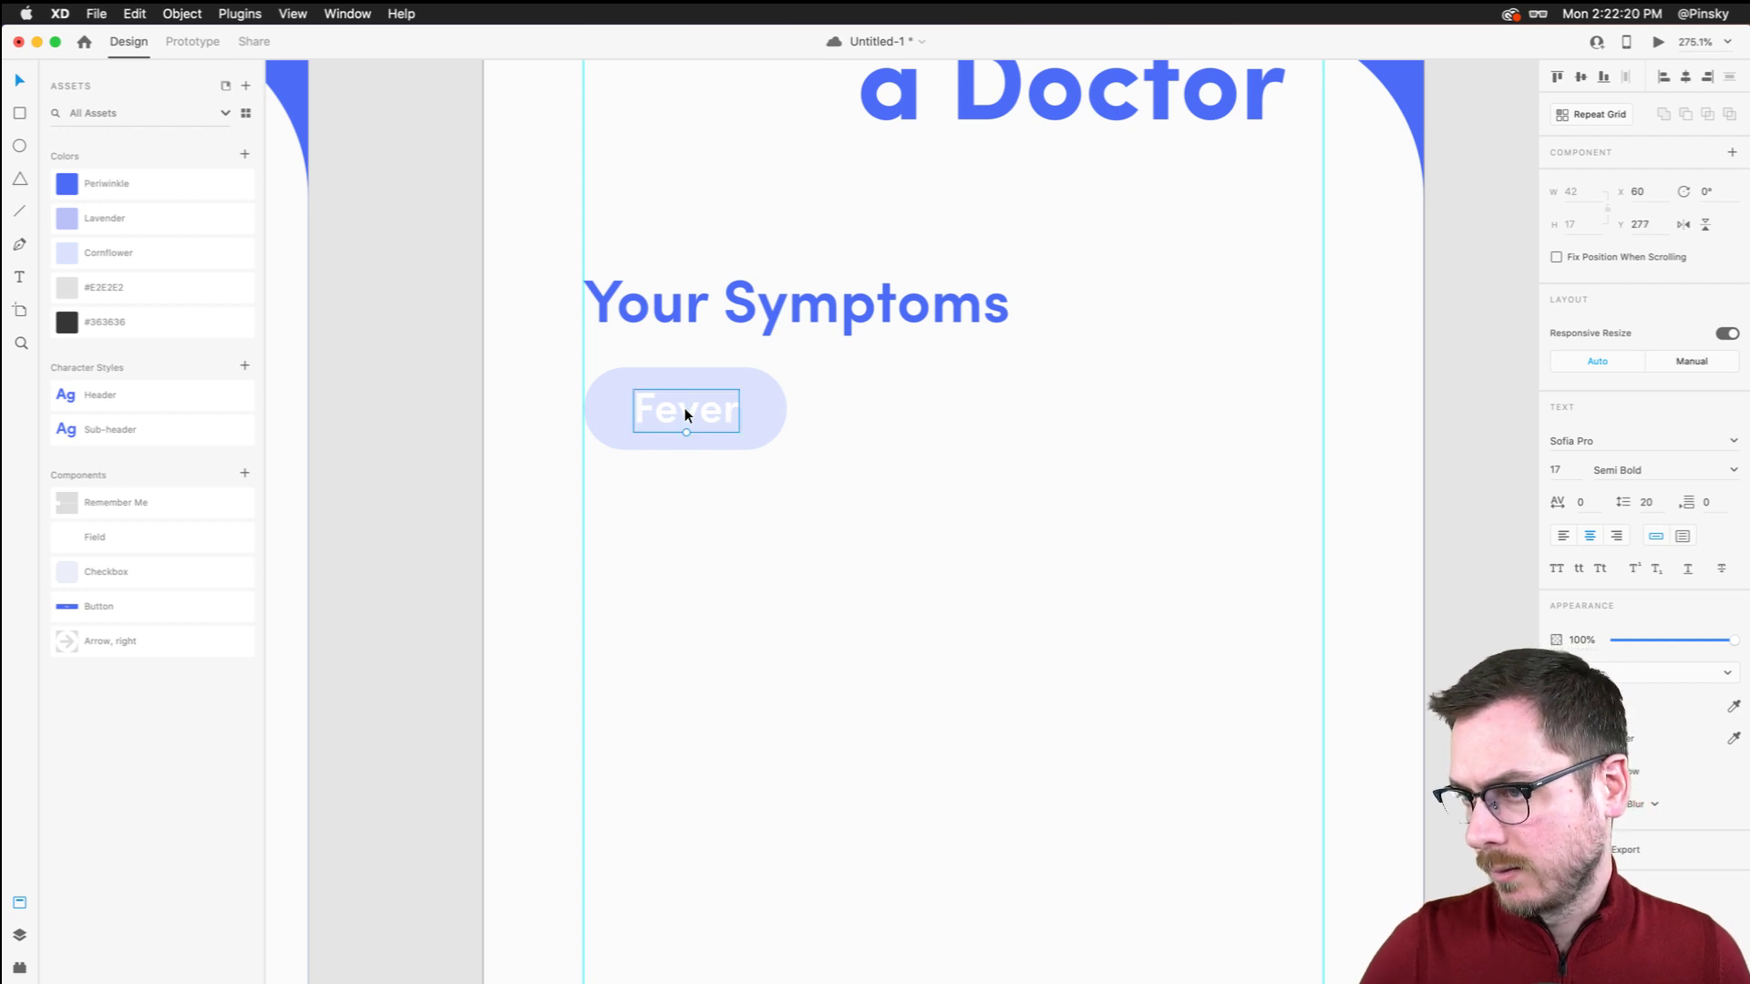
pyautogui.press('Escape')
# Darken the "Fever" pill's fill to a slightly deeper light blue than Cornflower using the colour picker
pyautogui.scroll(-5, 1002, 408)
pyautogui.scroll(3, 1003, 408)
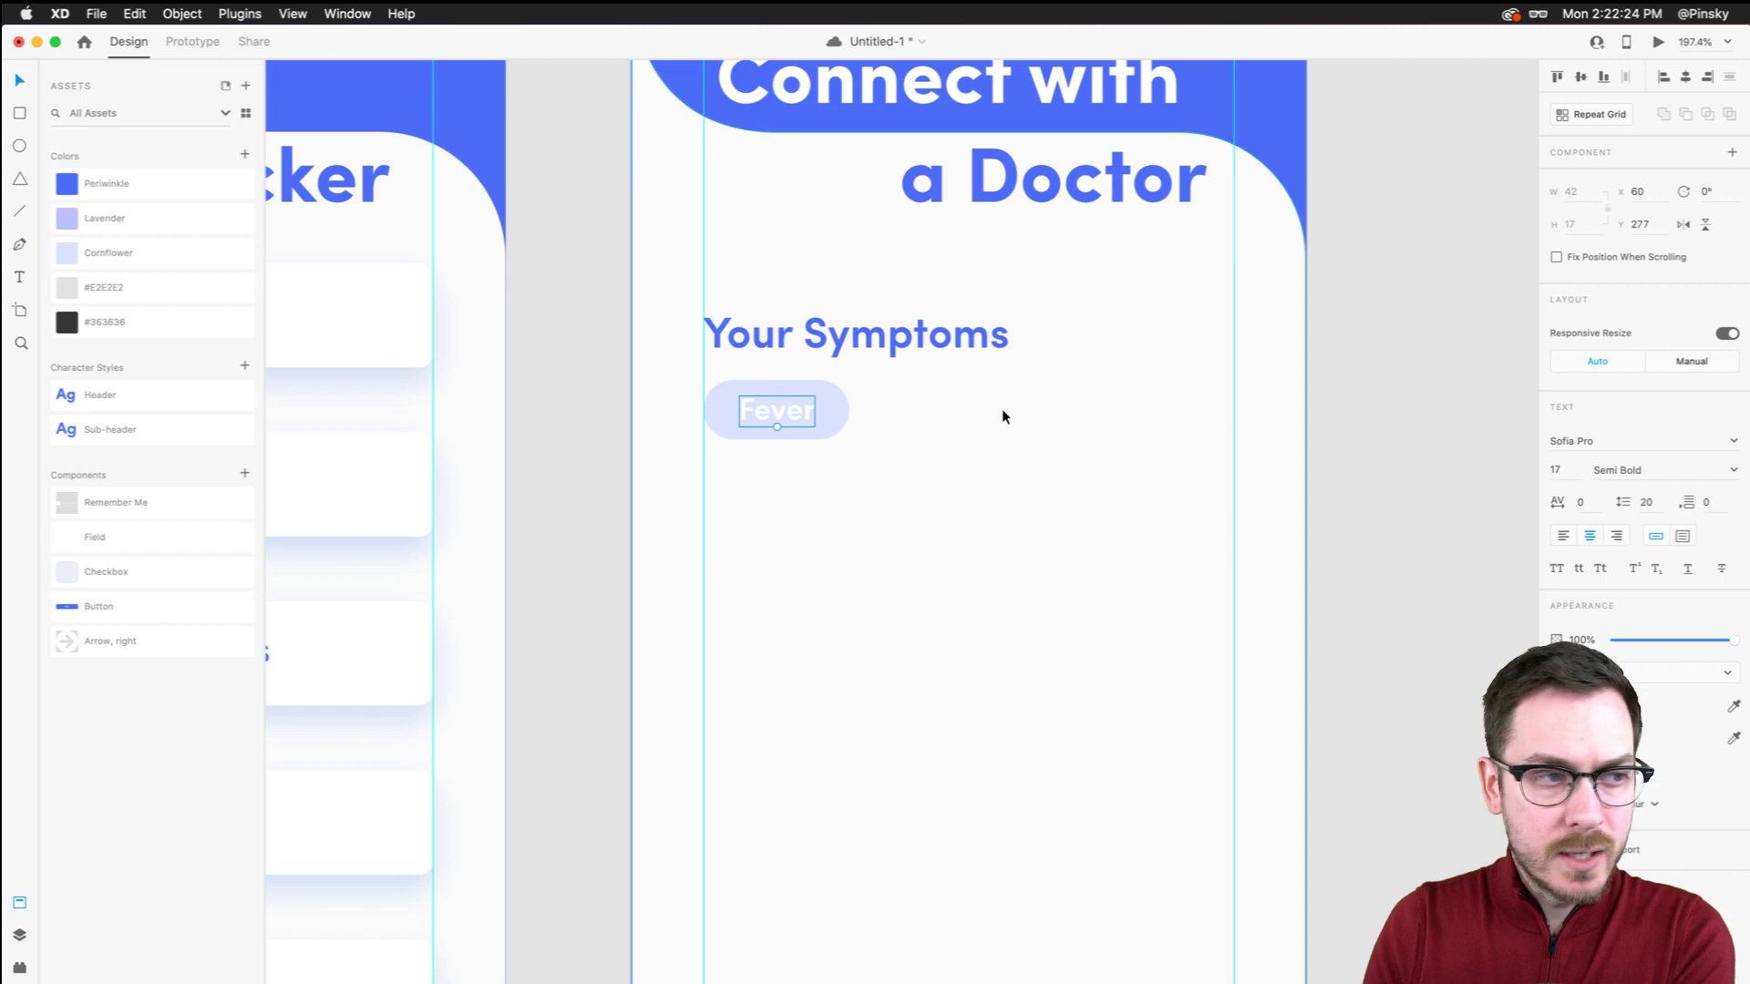
pyautogui.click(820, 410)
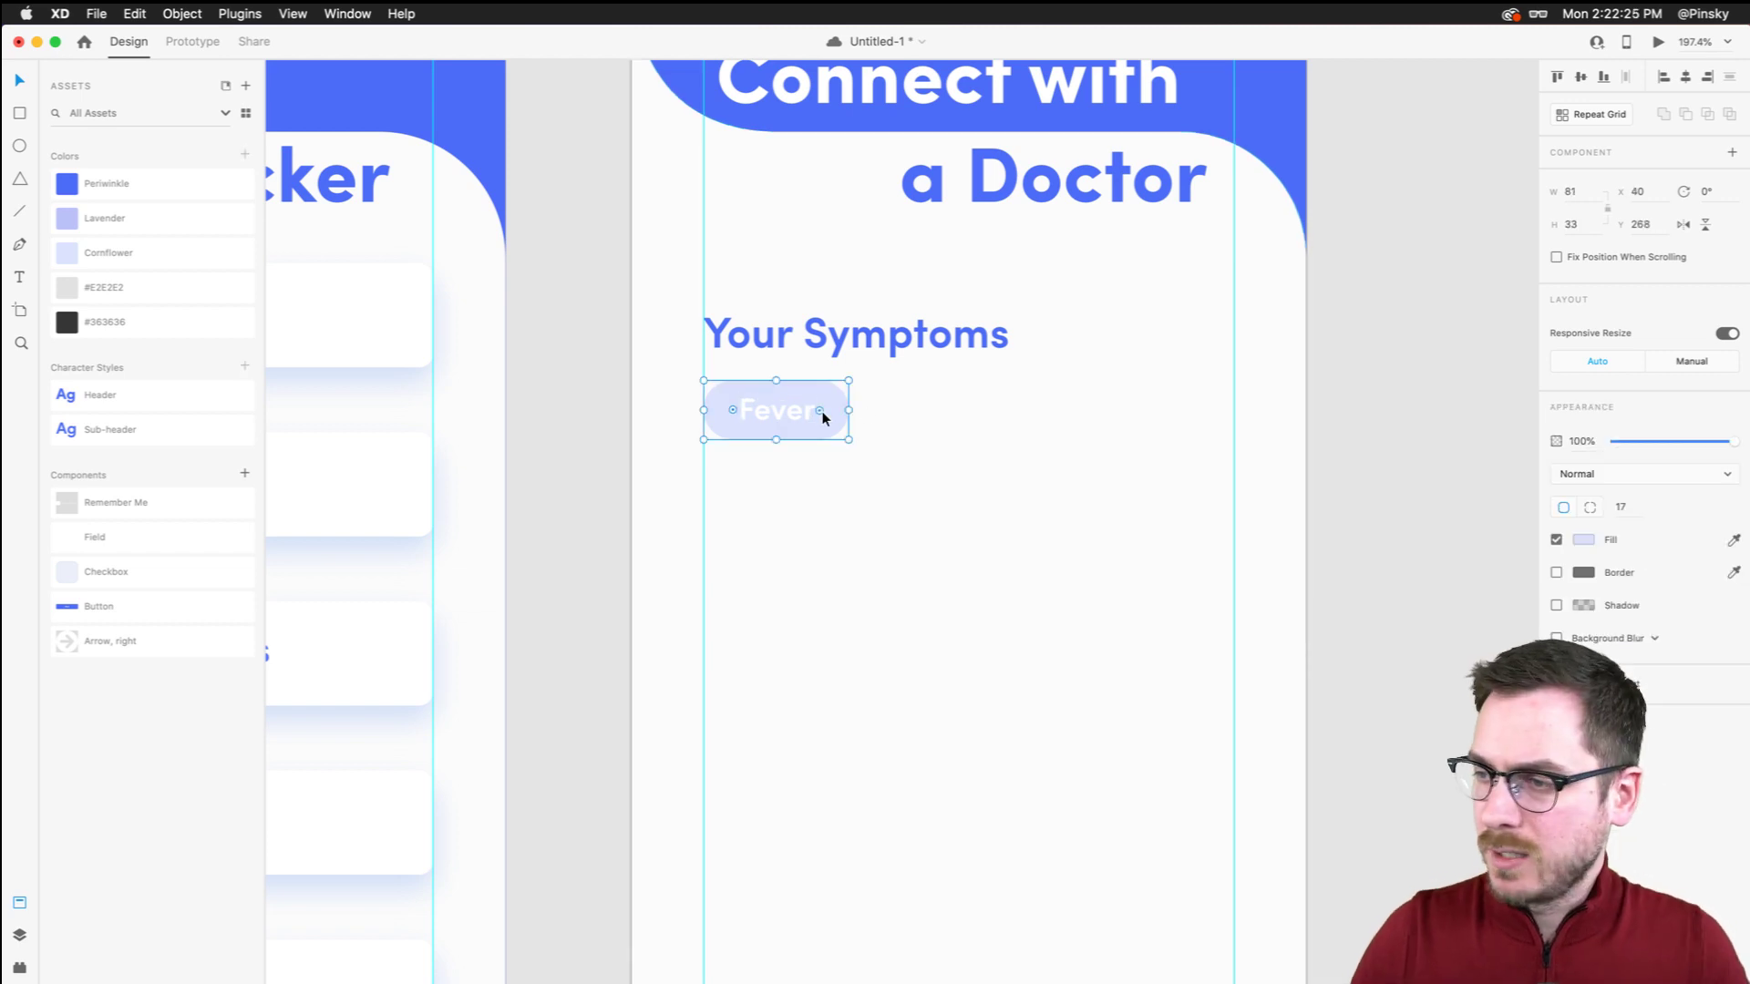
pyautogui.click(156, 218)
pyautogui.scroll(-3, 937, 504)
pyautogui.scroll(2, 936, 504)
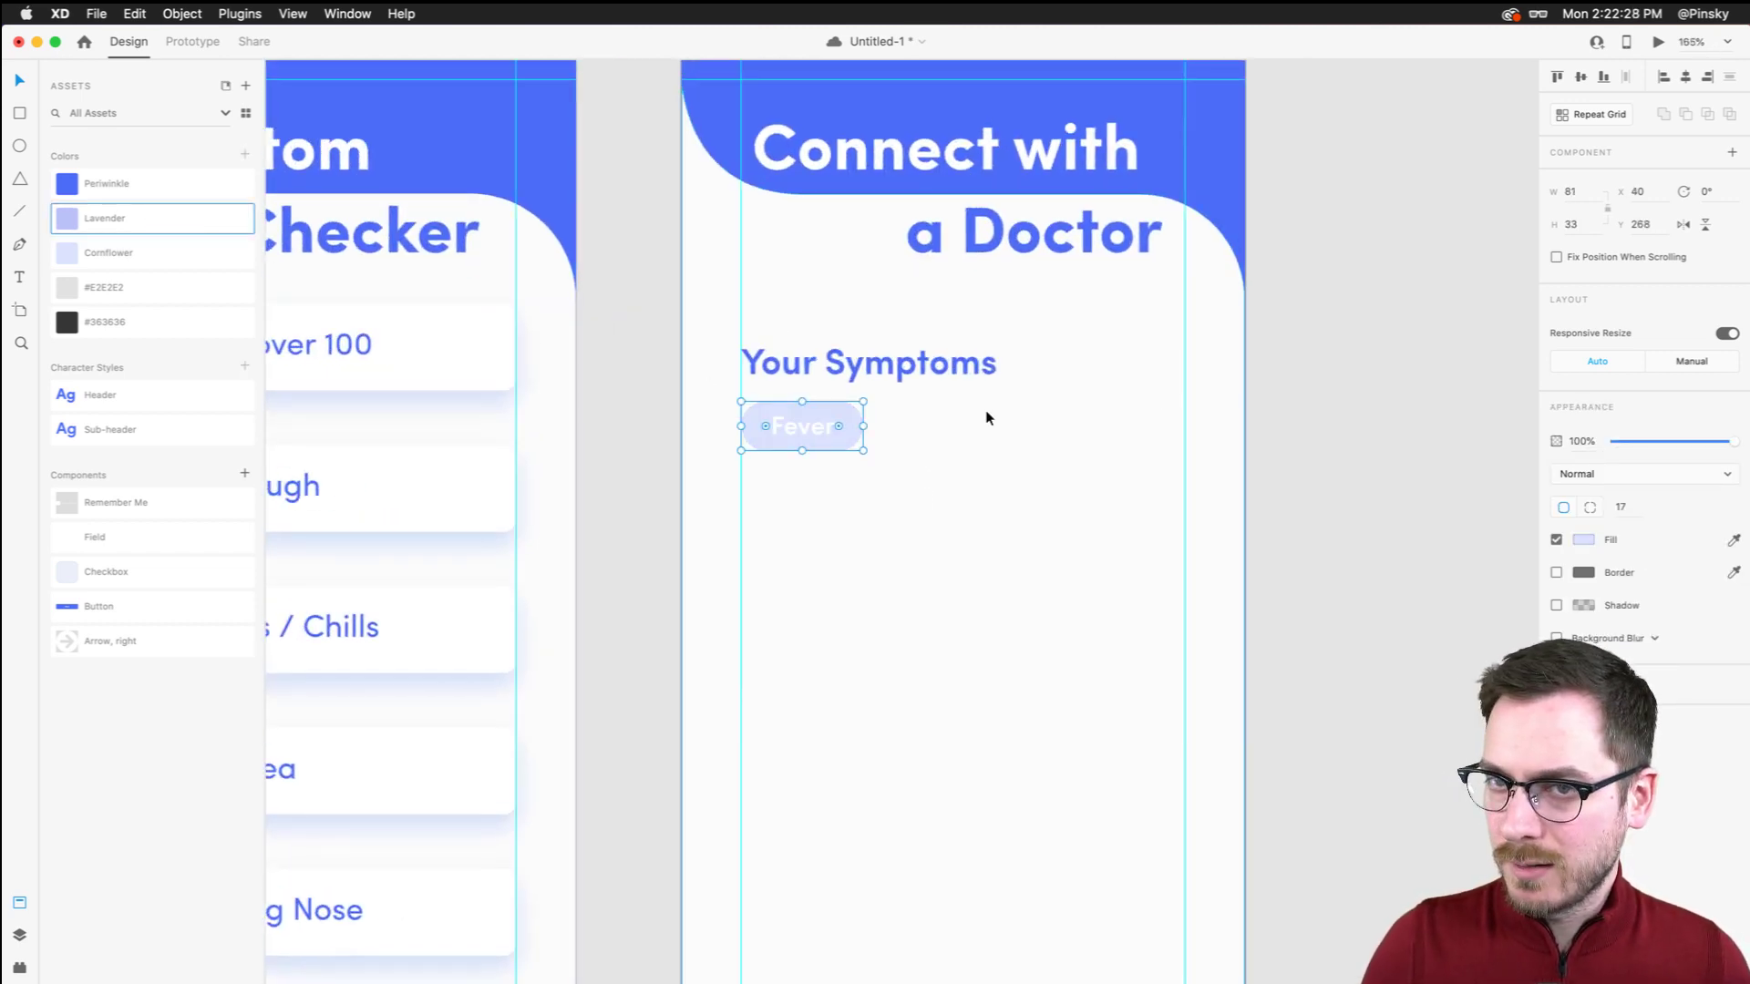
pyautogui.click(1583, 540)
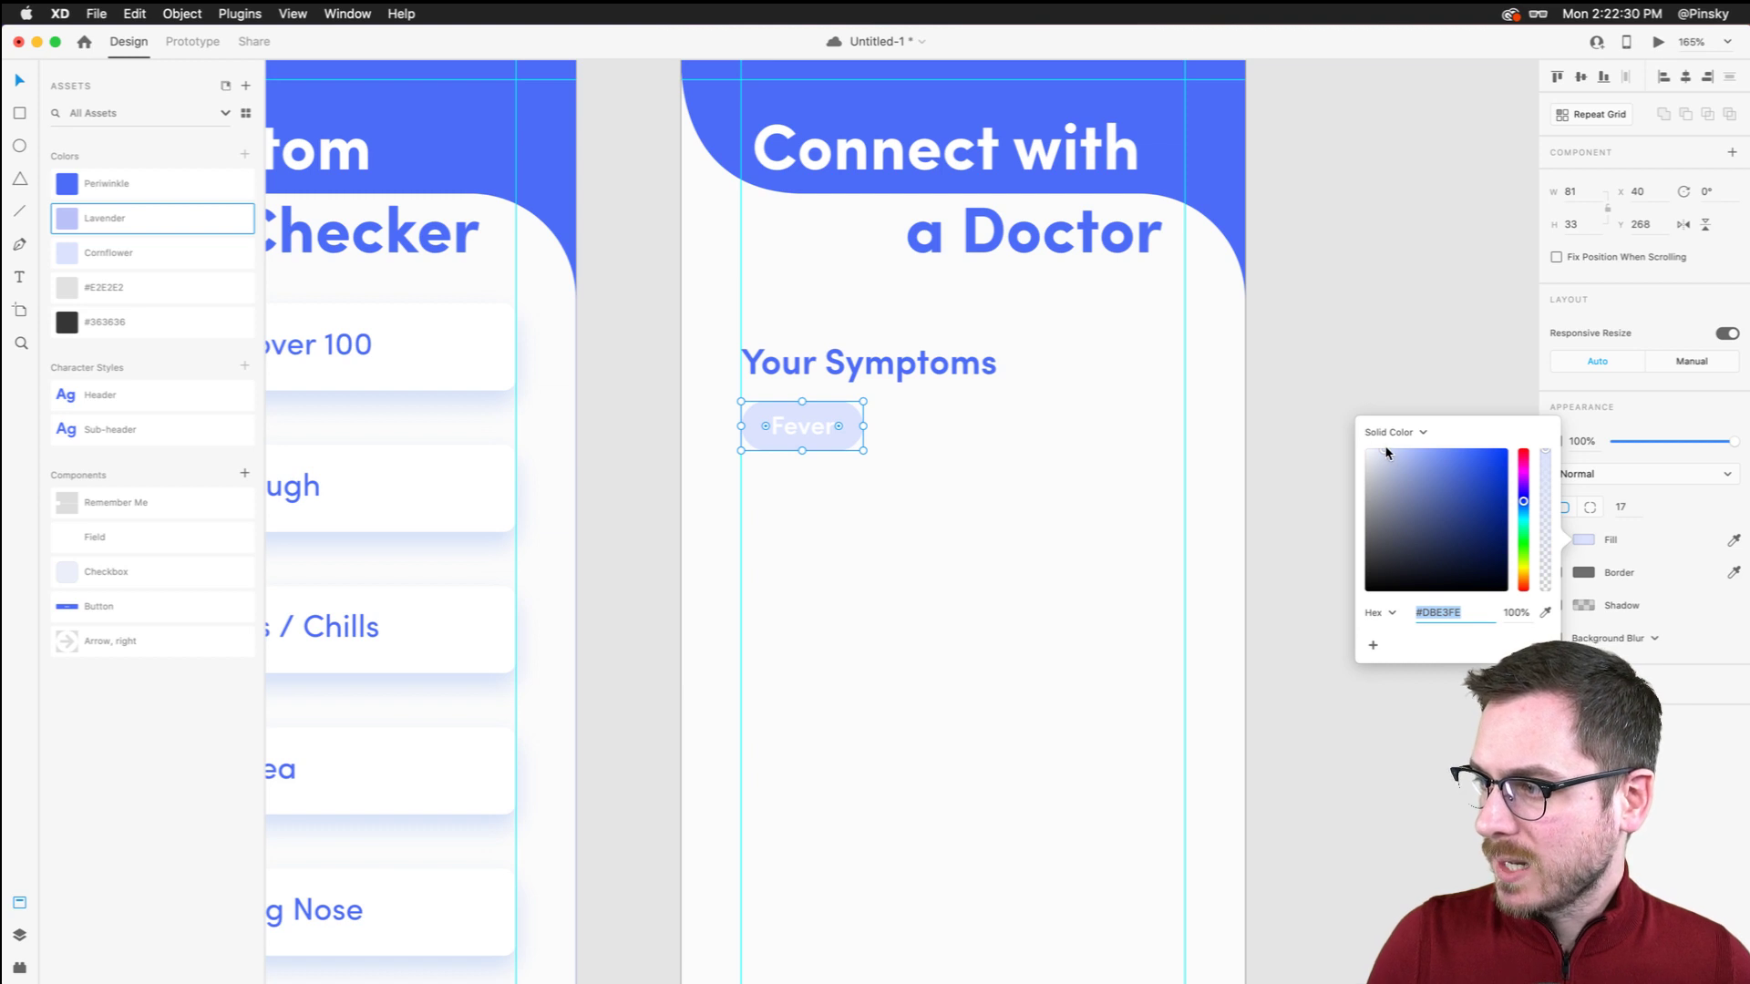
pyautogui.moveTo(1386, 453); pyautogui.dragTo(1392, 455)
pyautogui.click(1361, 380)
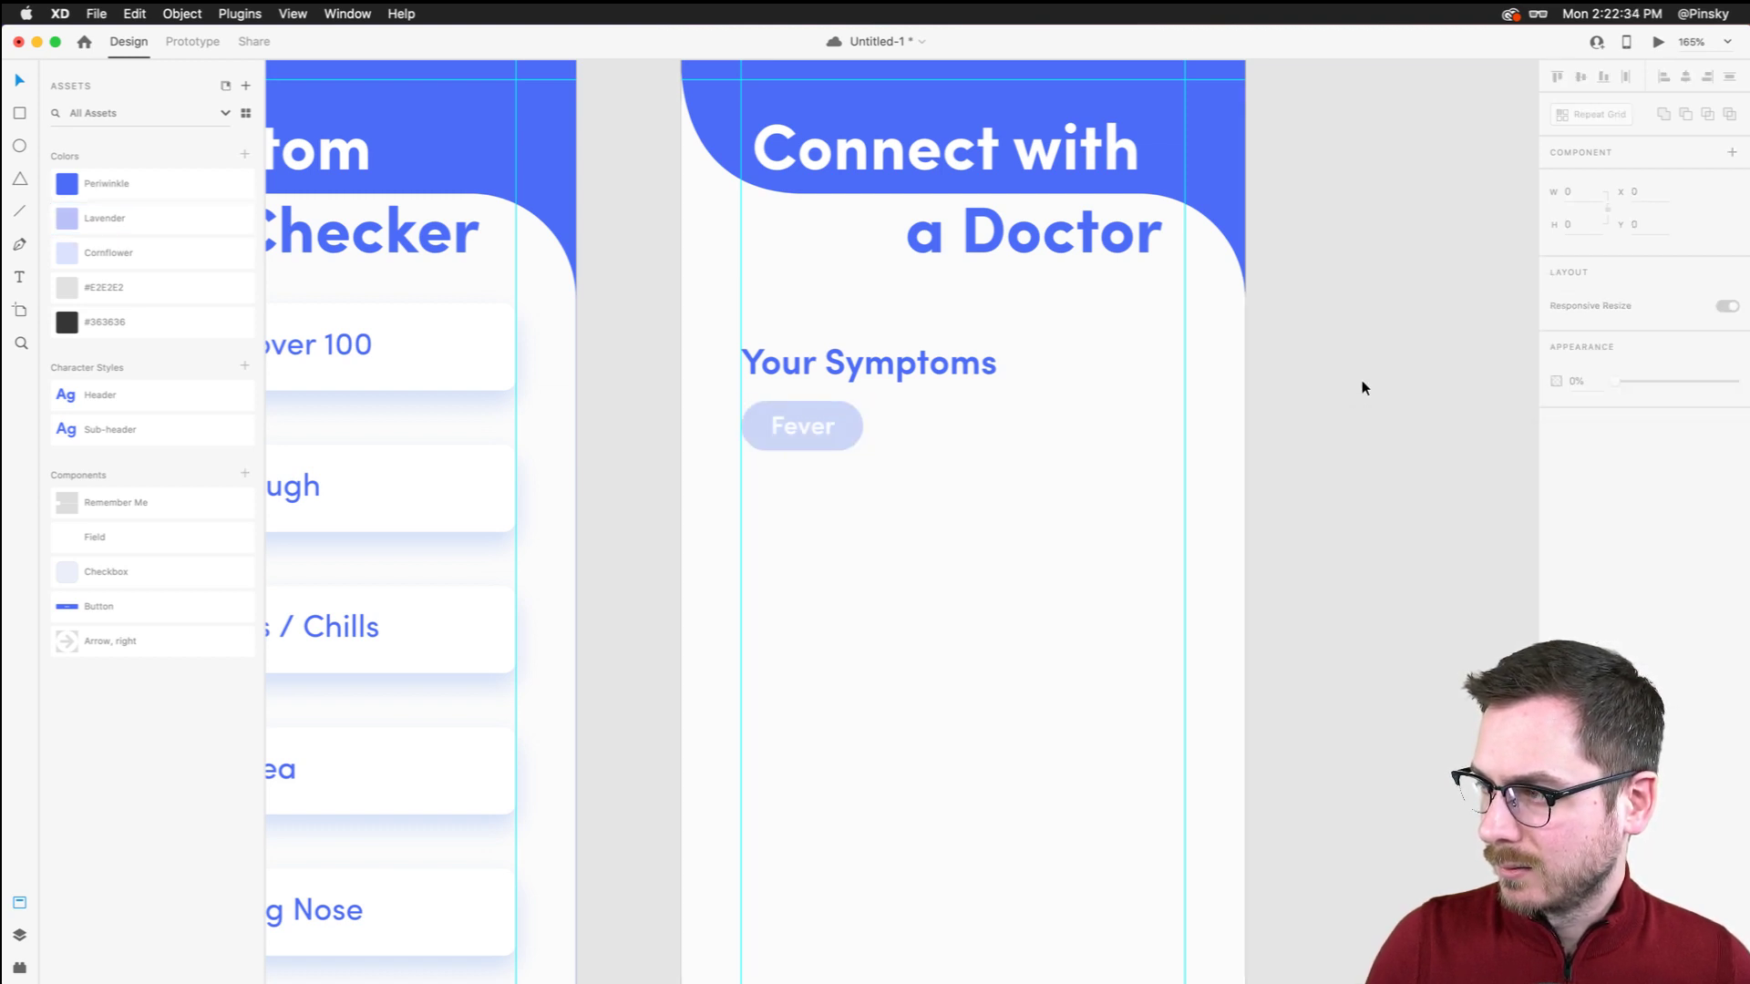
pyautogui.scroll(-5, 1362, 380)
pyautogui.scroll(6, 1362, 380)
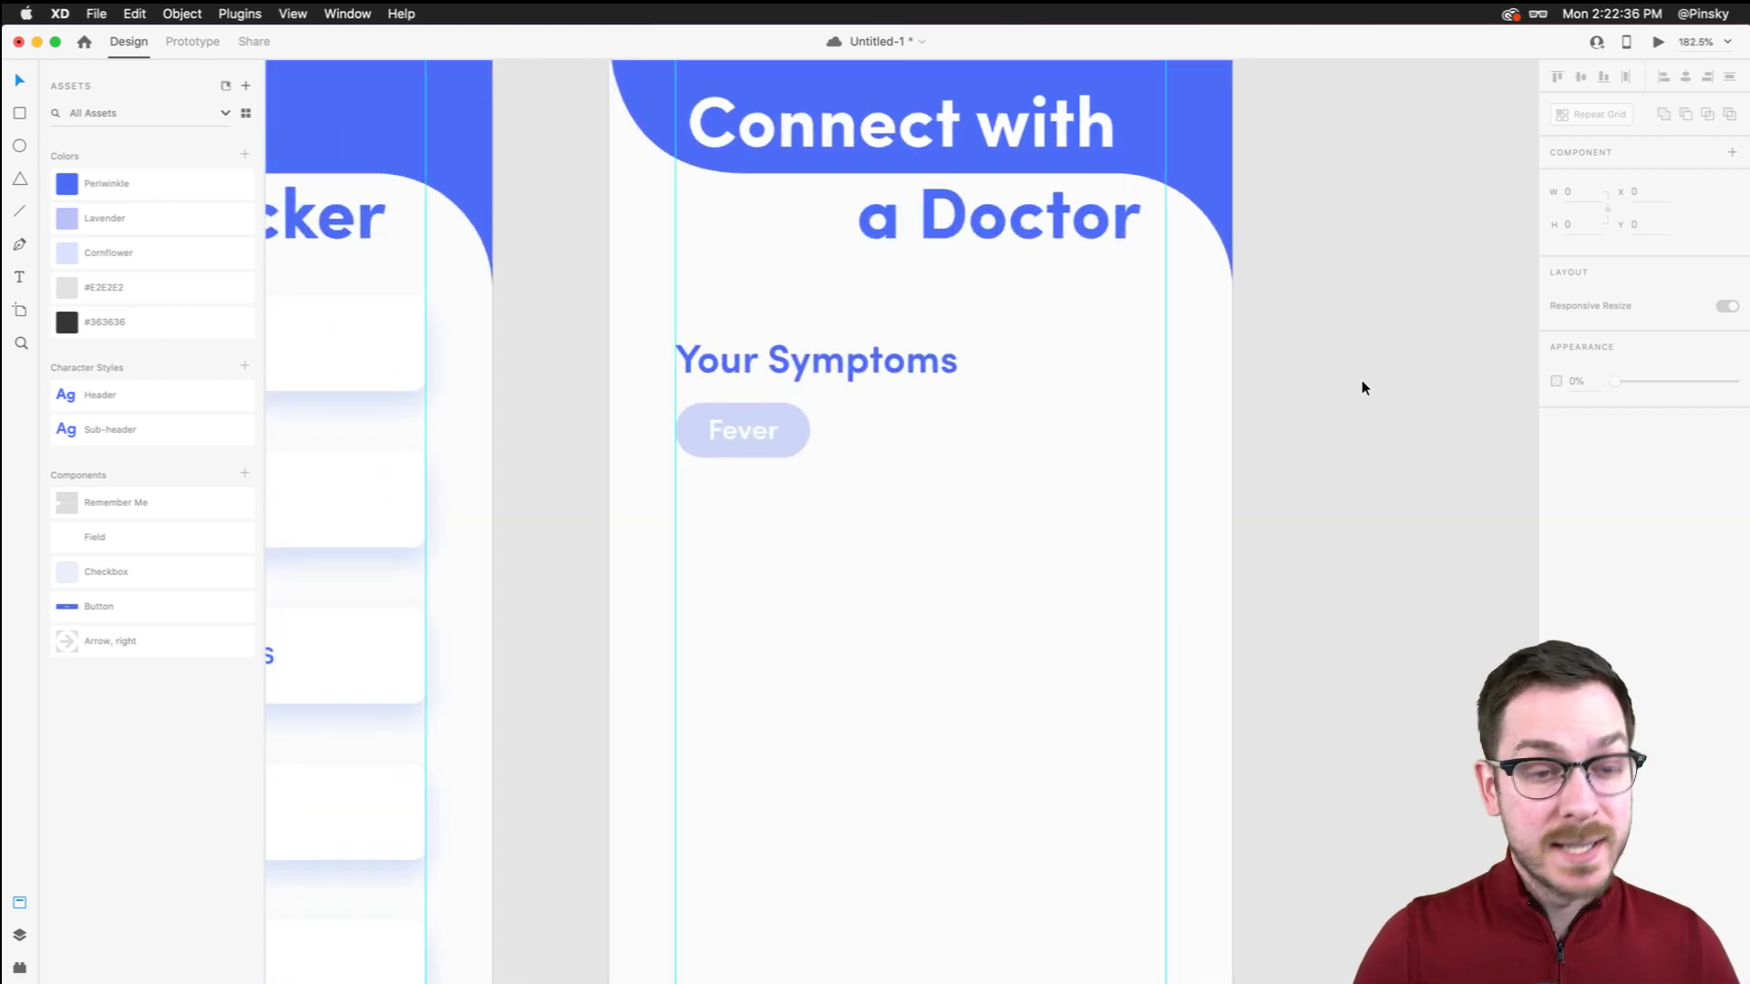
# Group the pill with its "Fever" text and name the group "Symptom"
pyautogui.click(801, 426)
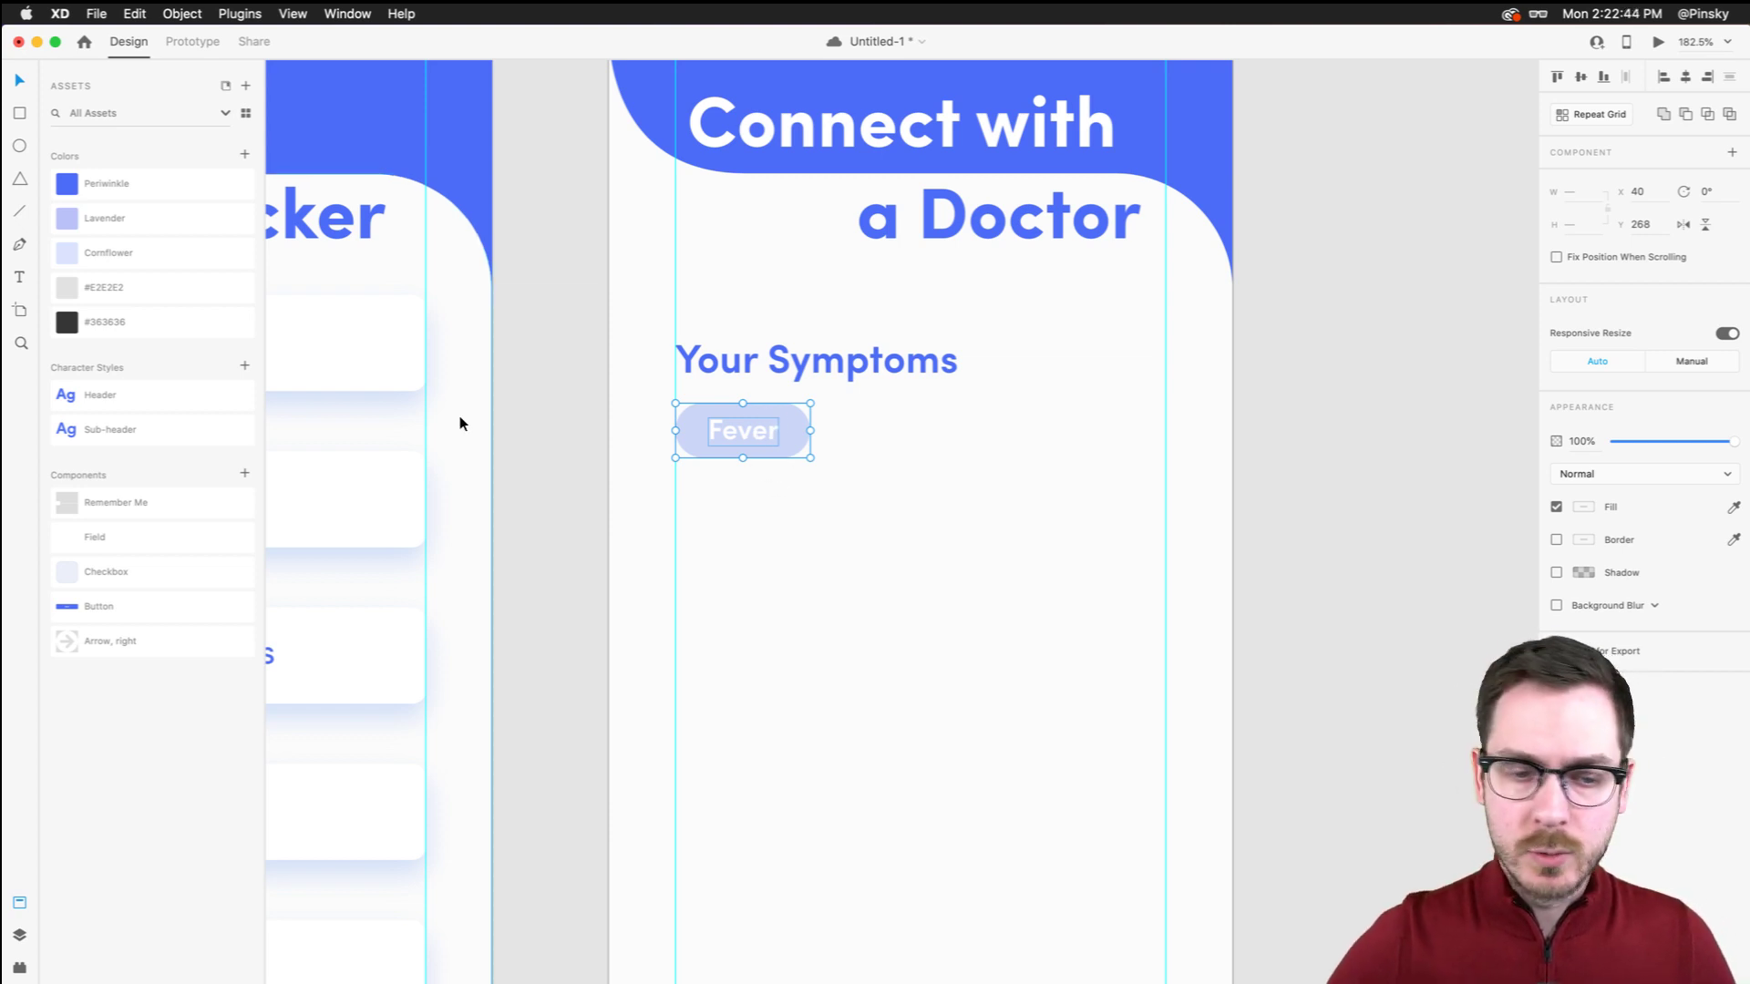
pyautogui.press('super+y')
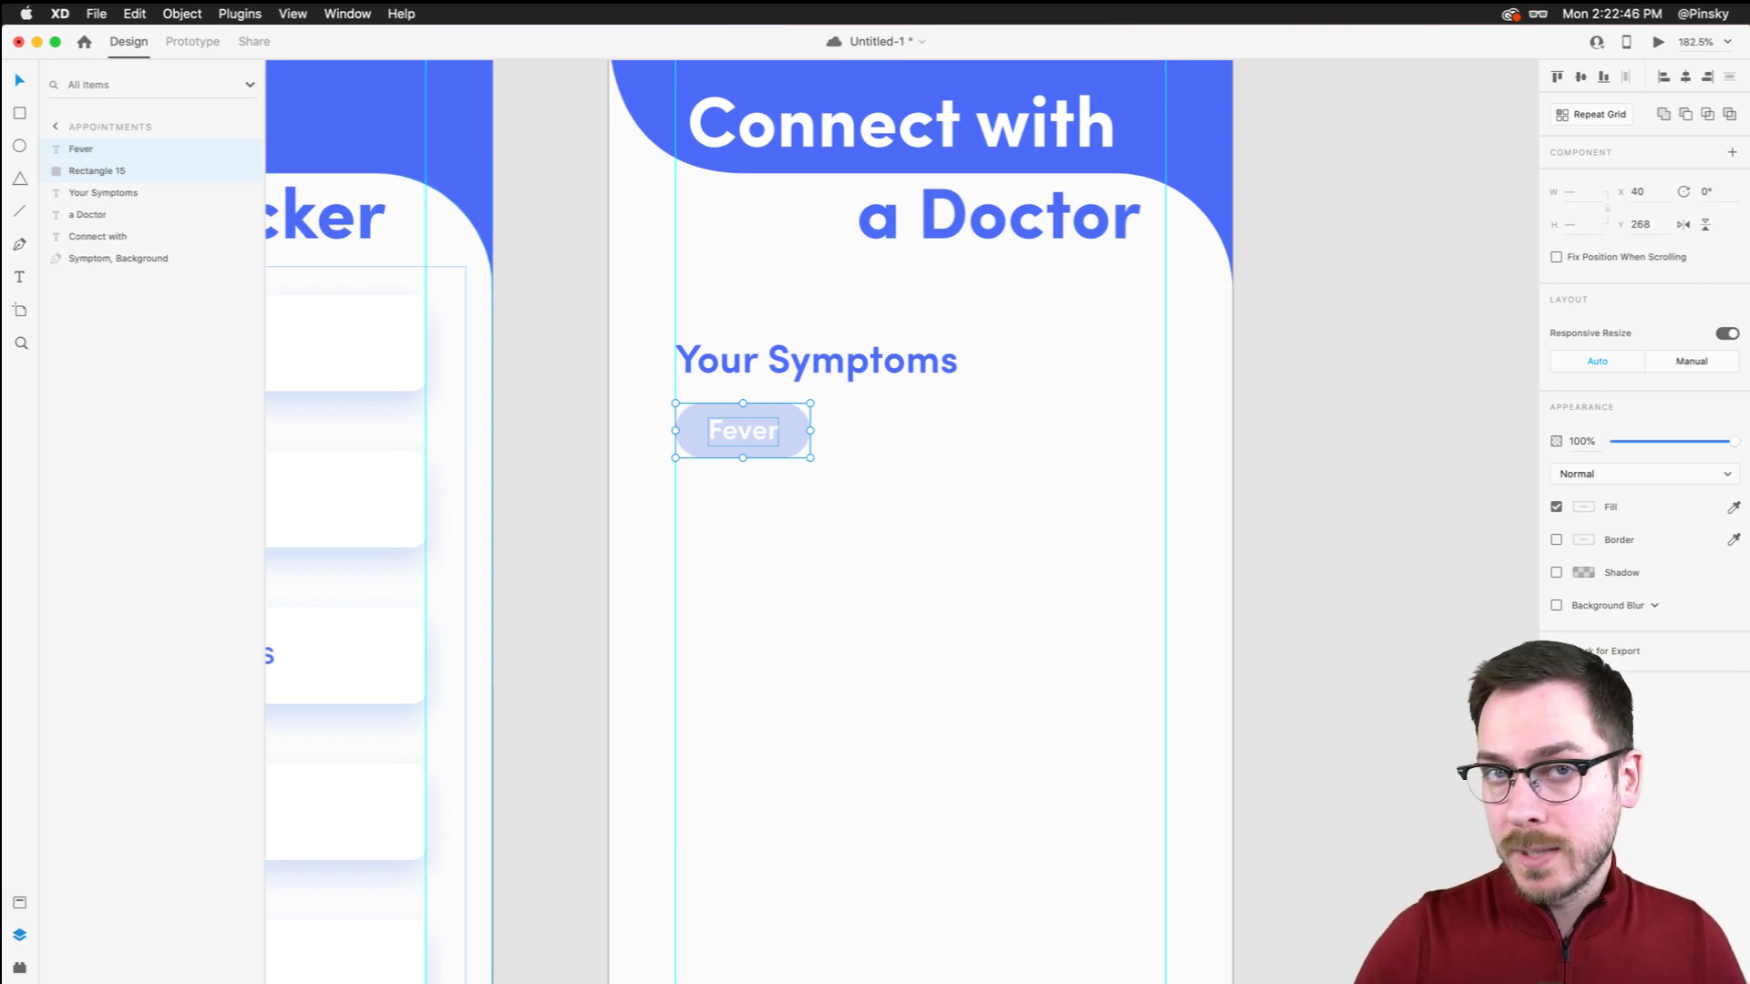
pyautogui.press('super+g')
pyautogui.doubleClick(91, 149)
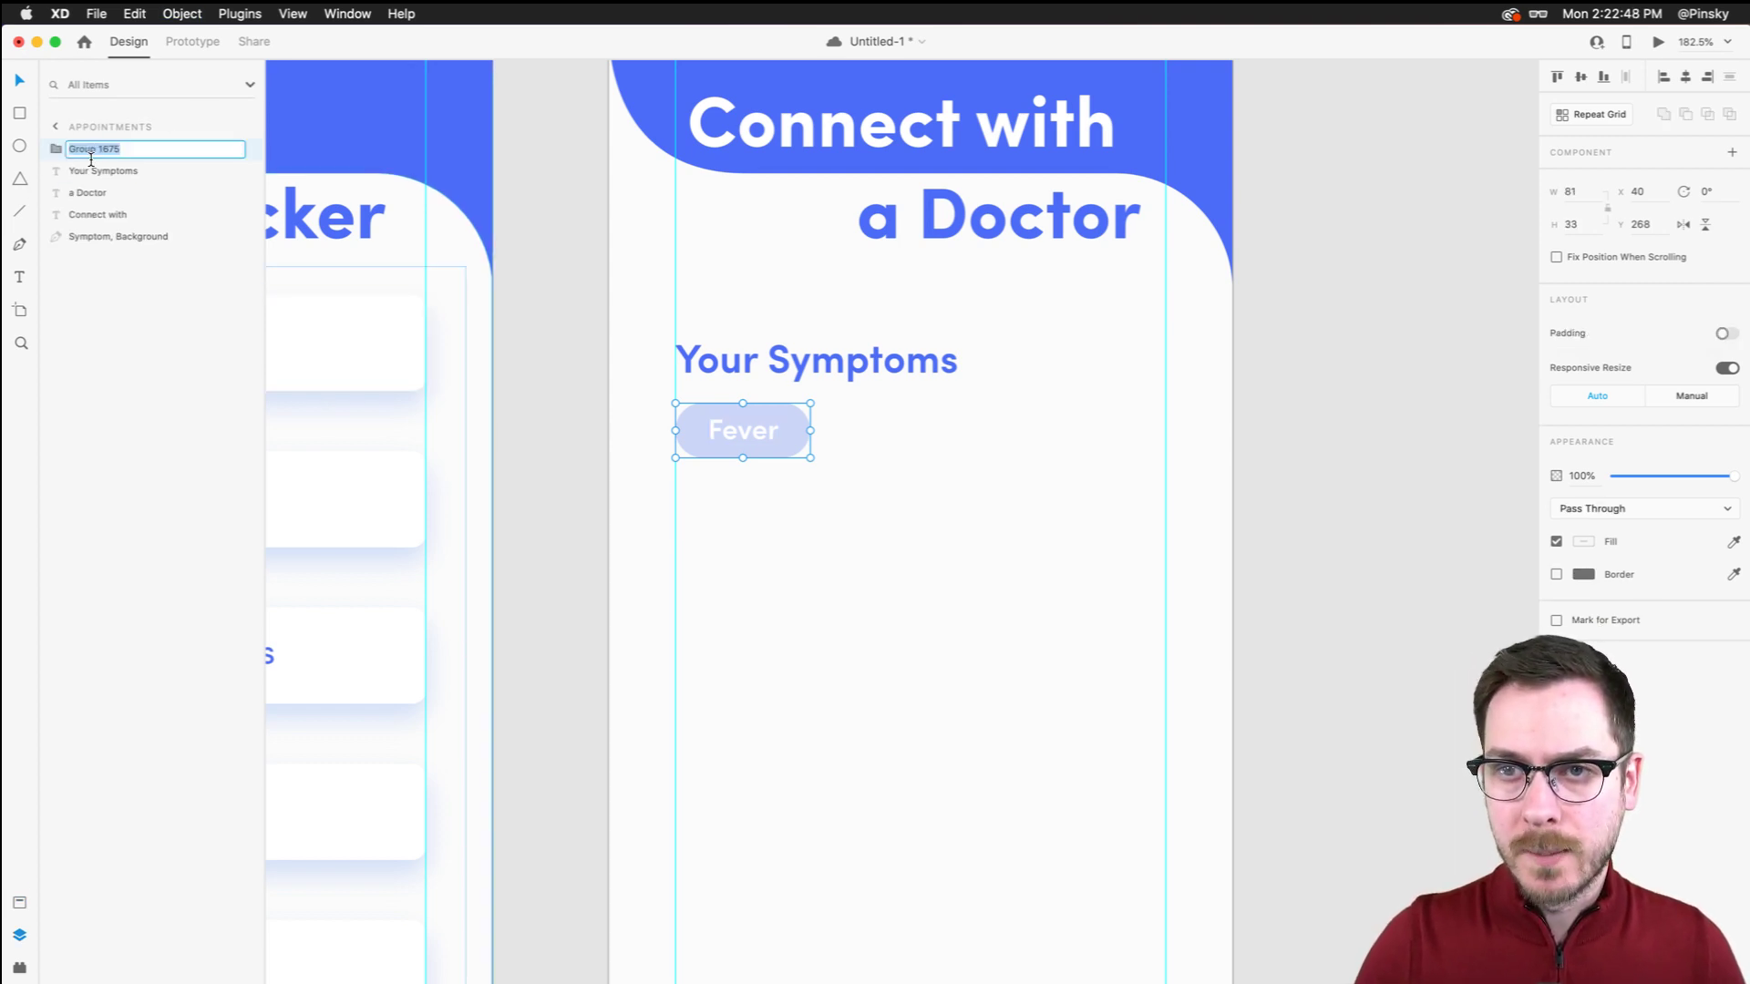
pyautogui.write('F')
pyautogui.write('ill')
pyautogui.press('Return')
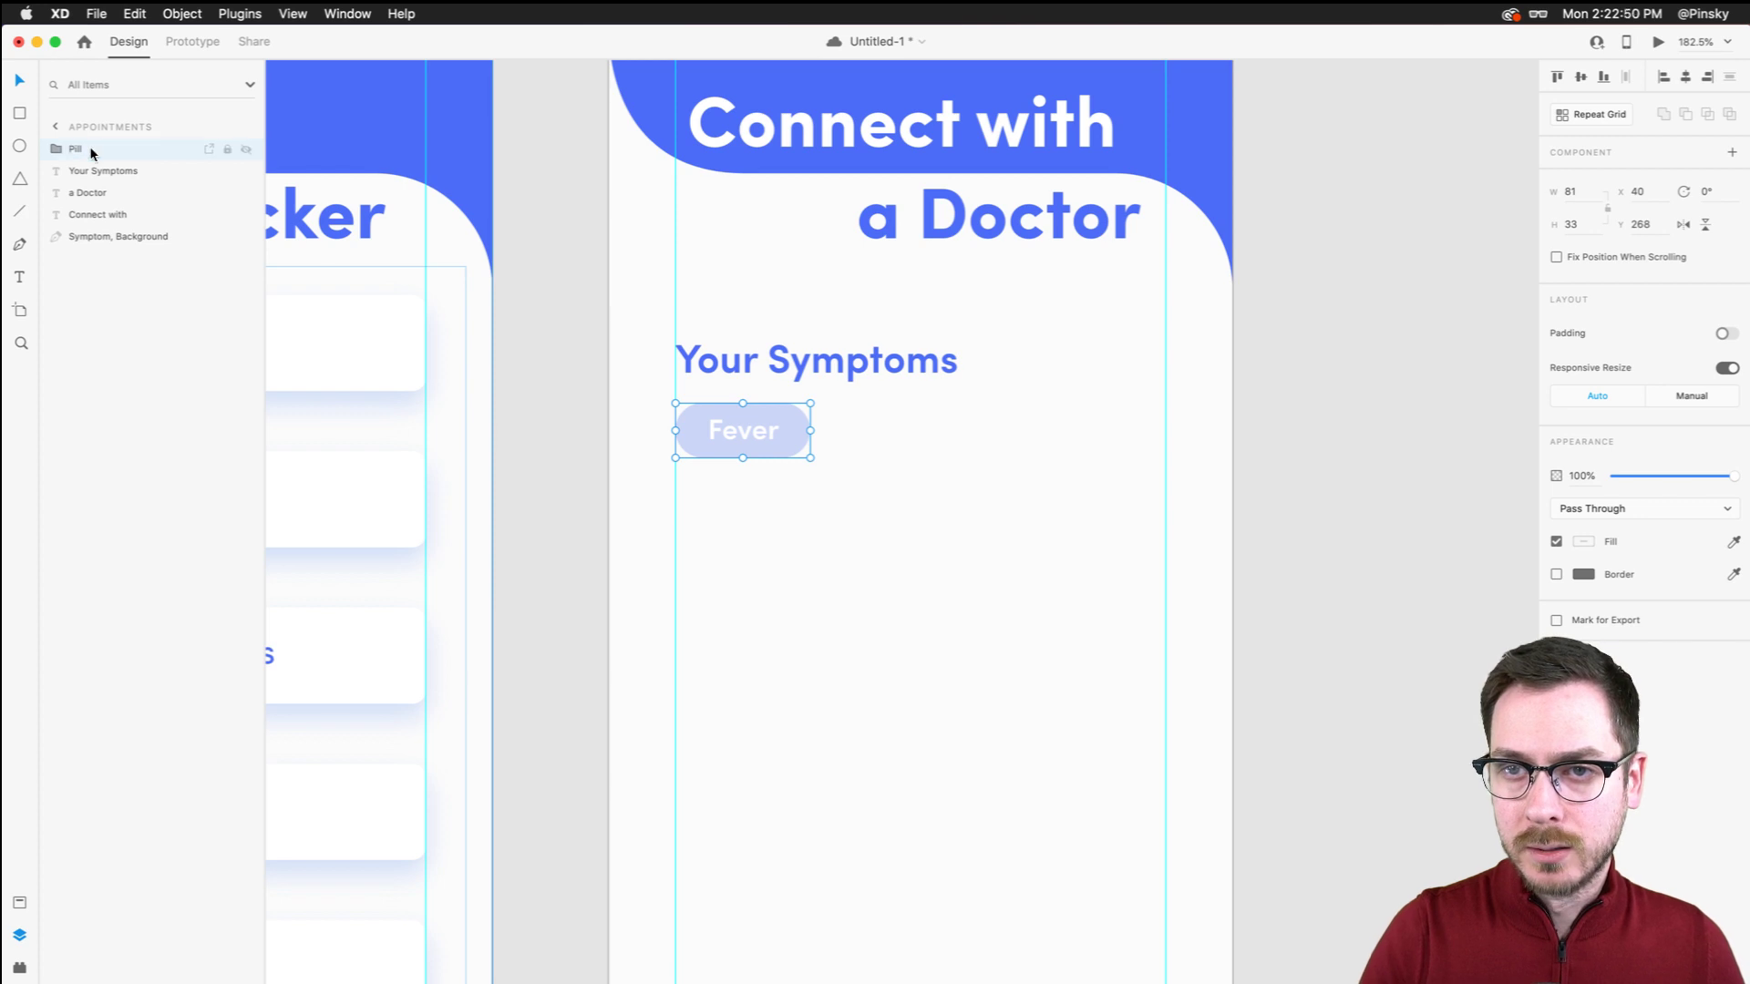
pyautogui.doubleClick(76, 150)
pyautogui.write('Symptom')
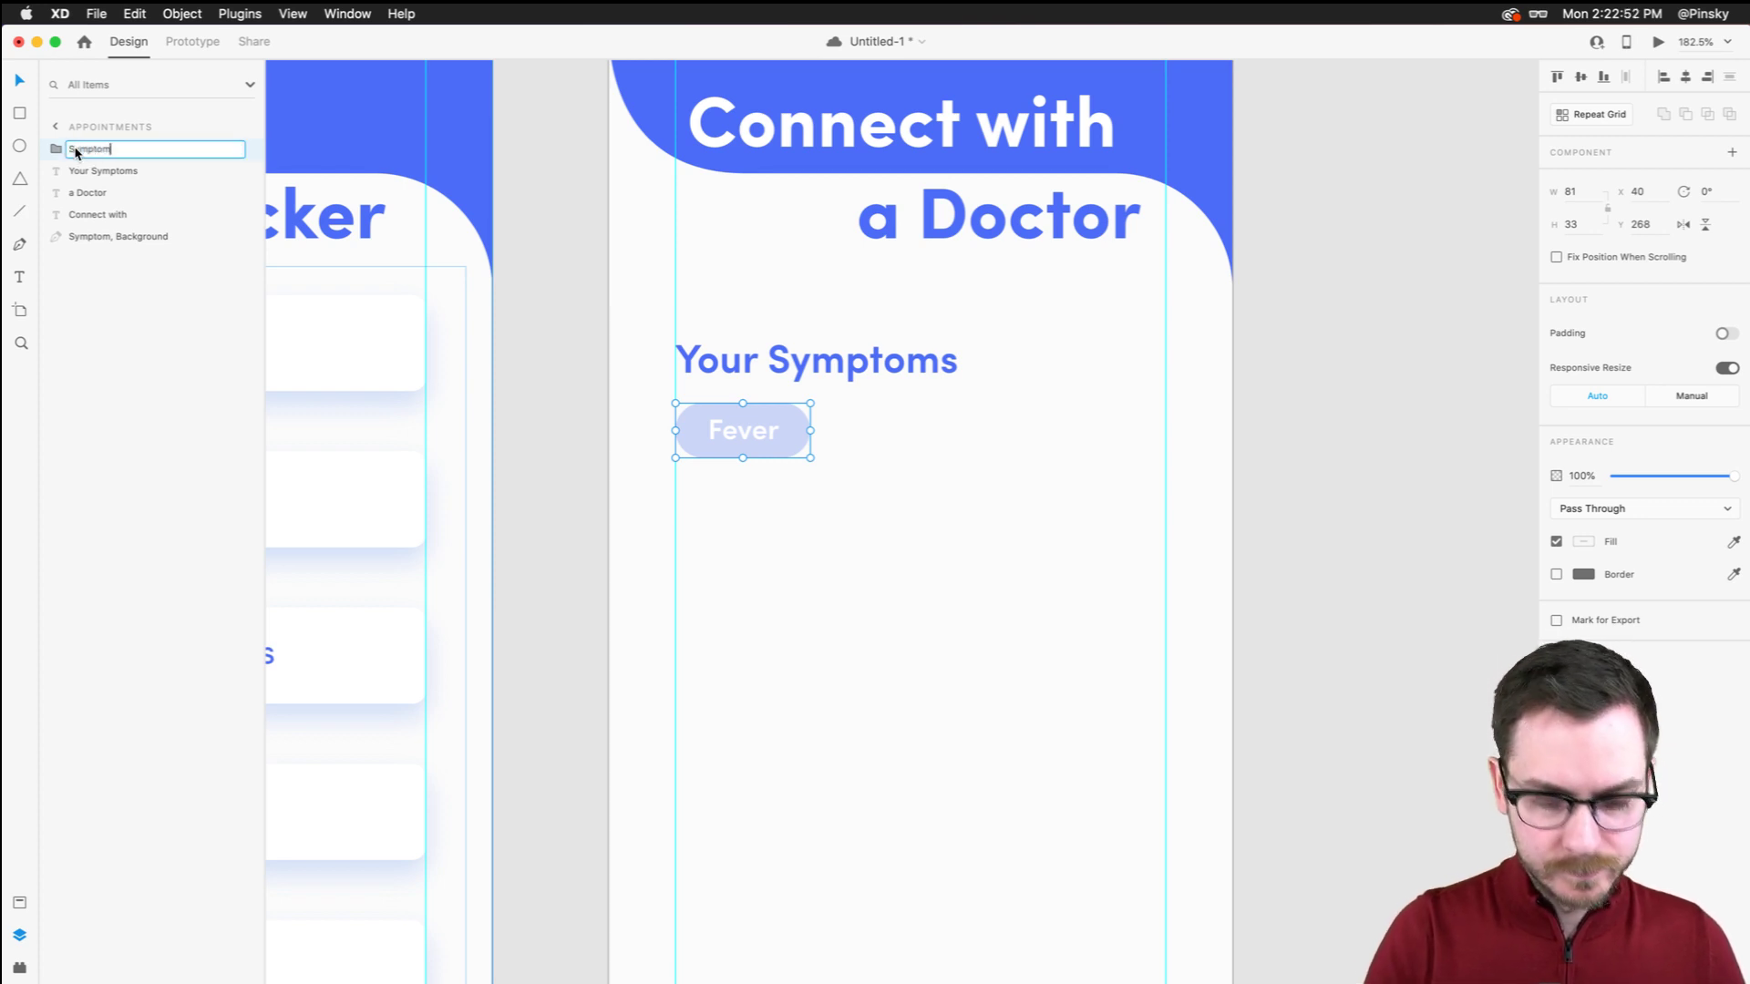
pyautogui.press('Return')
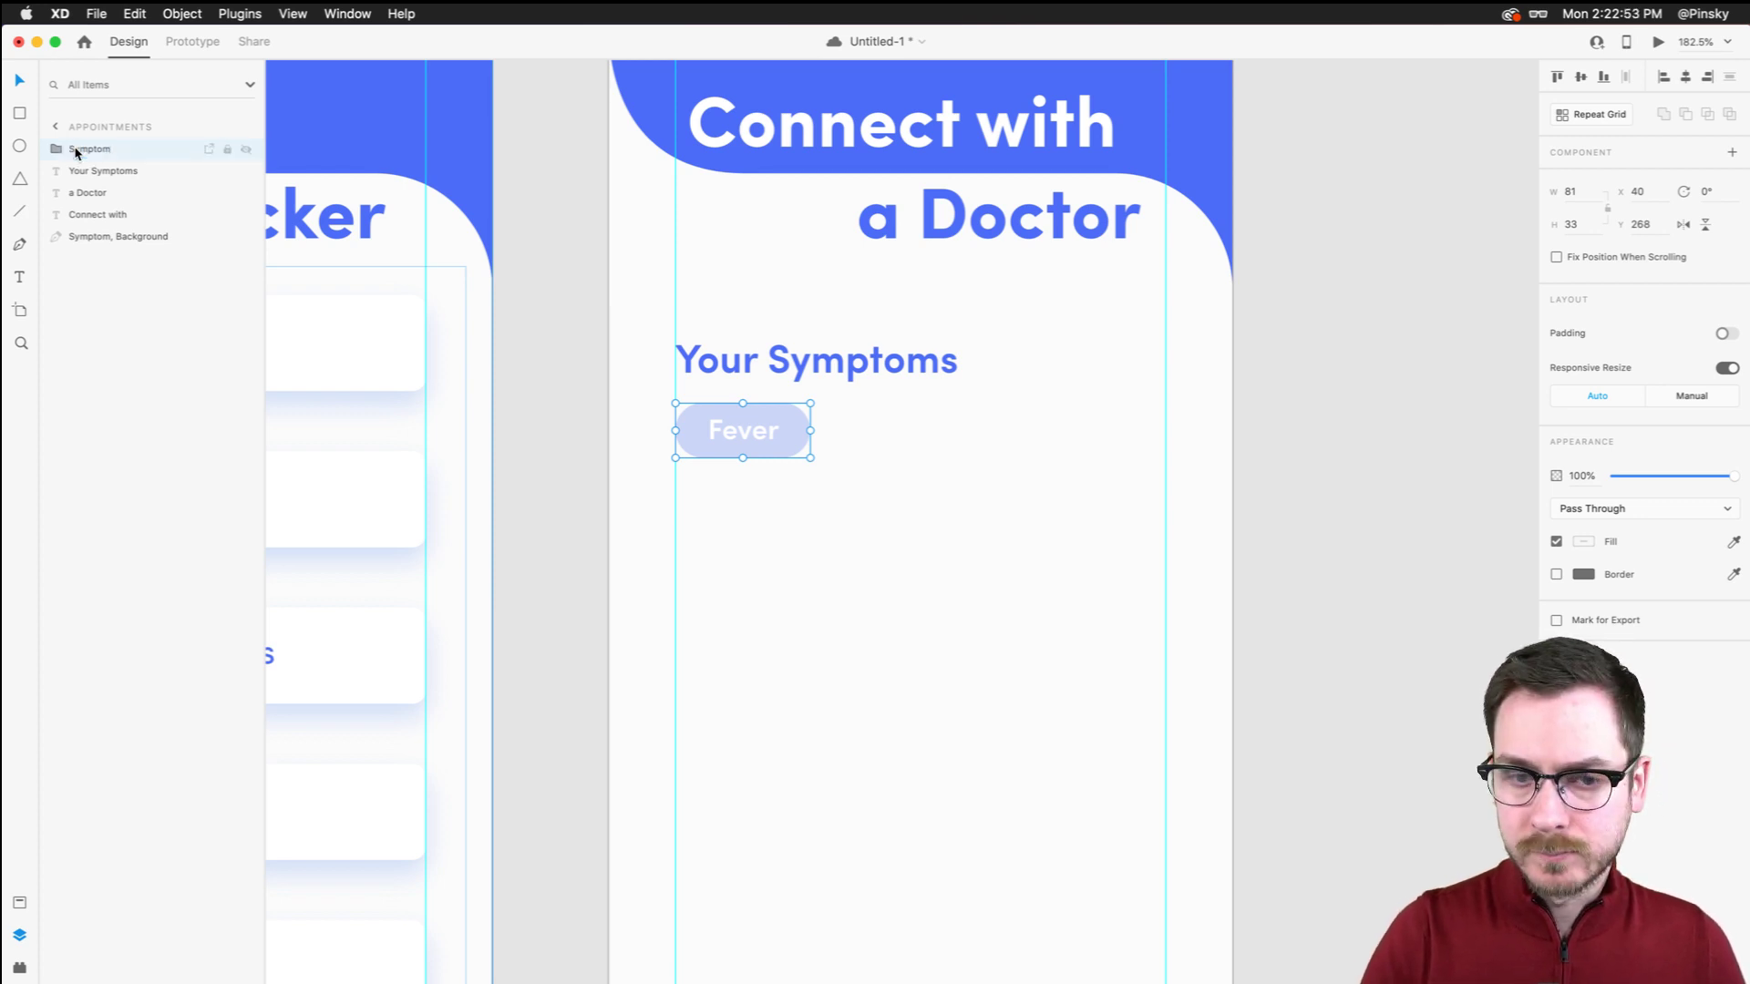
# Enable padding on the "Symptom" group and set its right padding to 20
pyautogui.click(1725, 334)
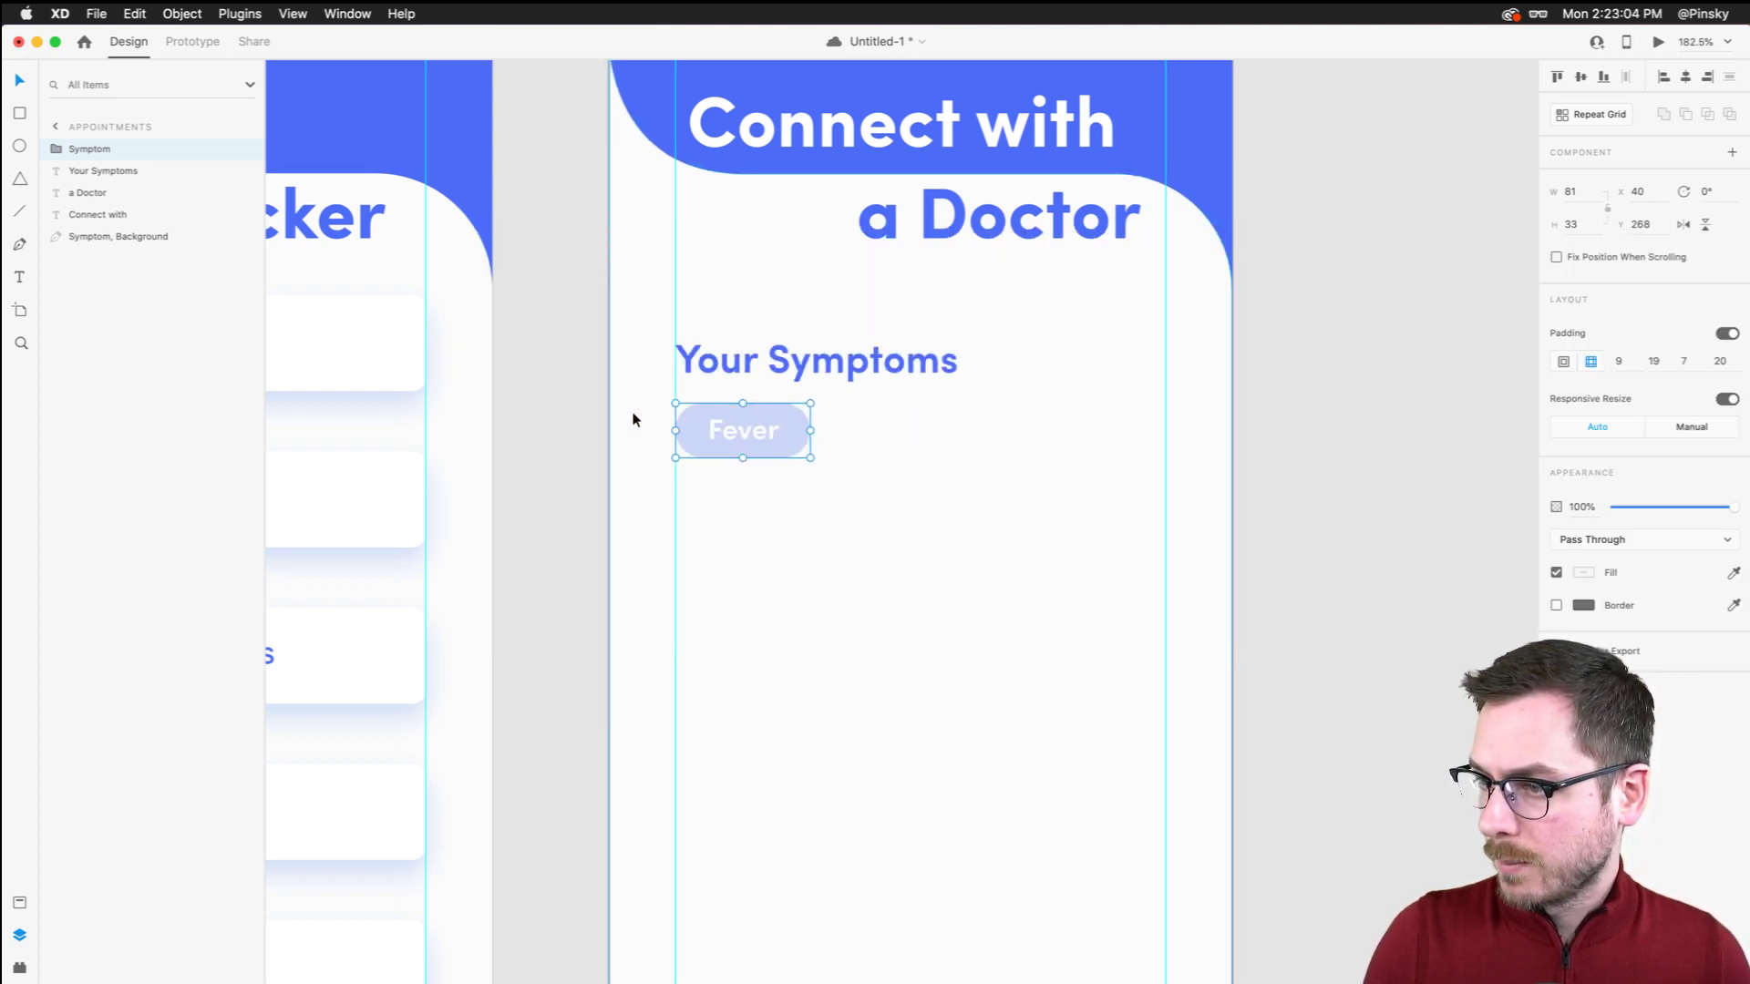
pyautogui.click(1653, 375)
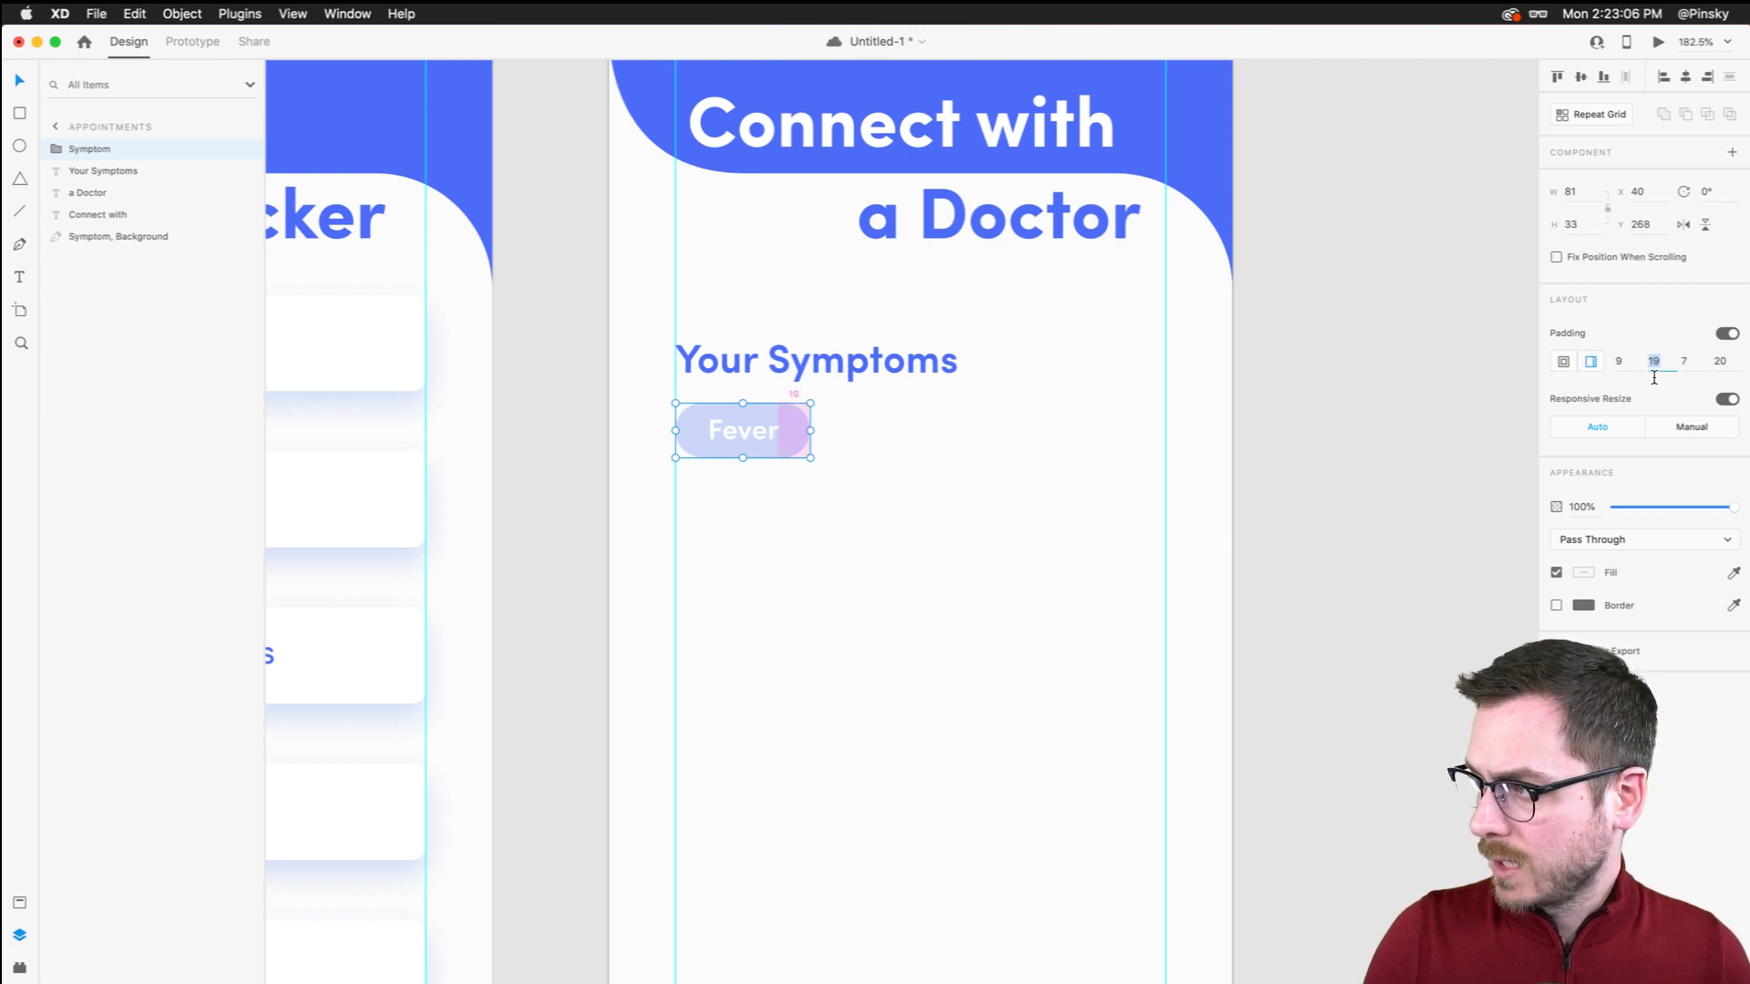
pyautogui.press('Return')
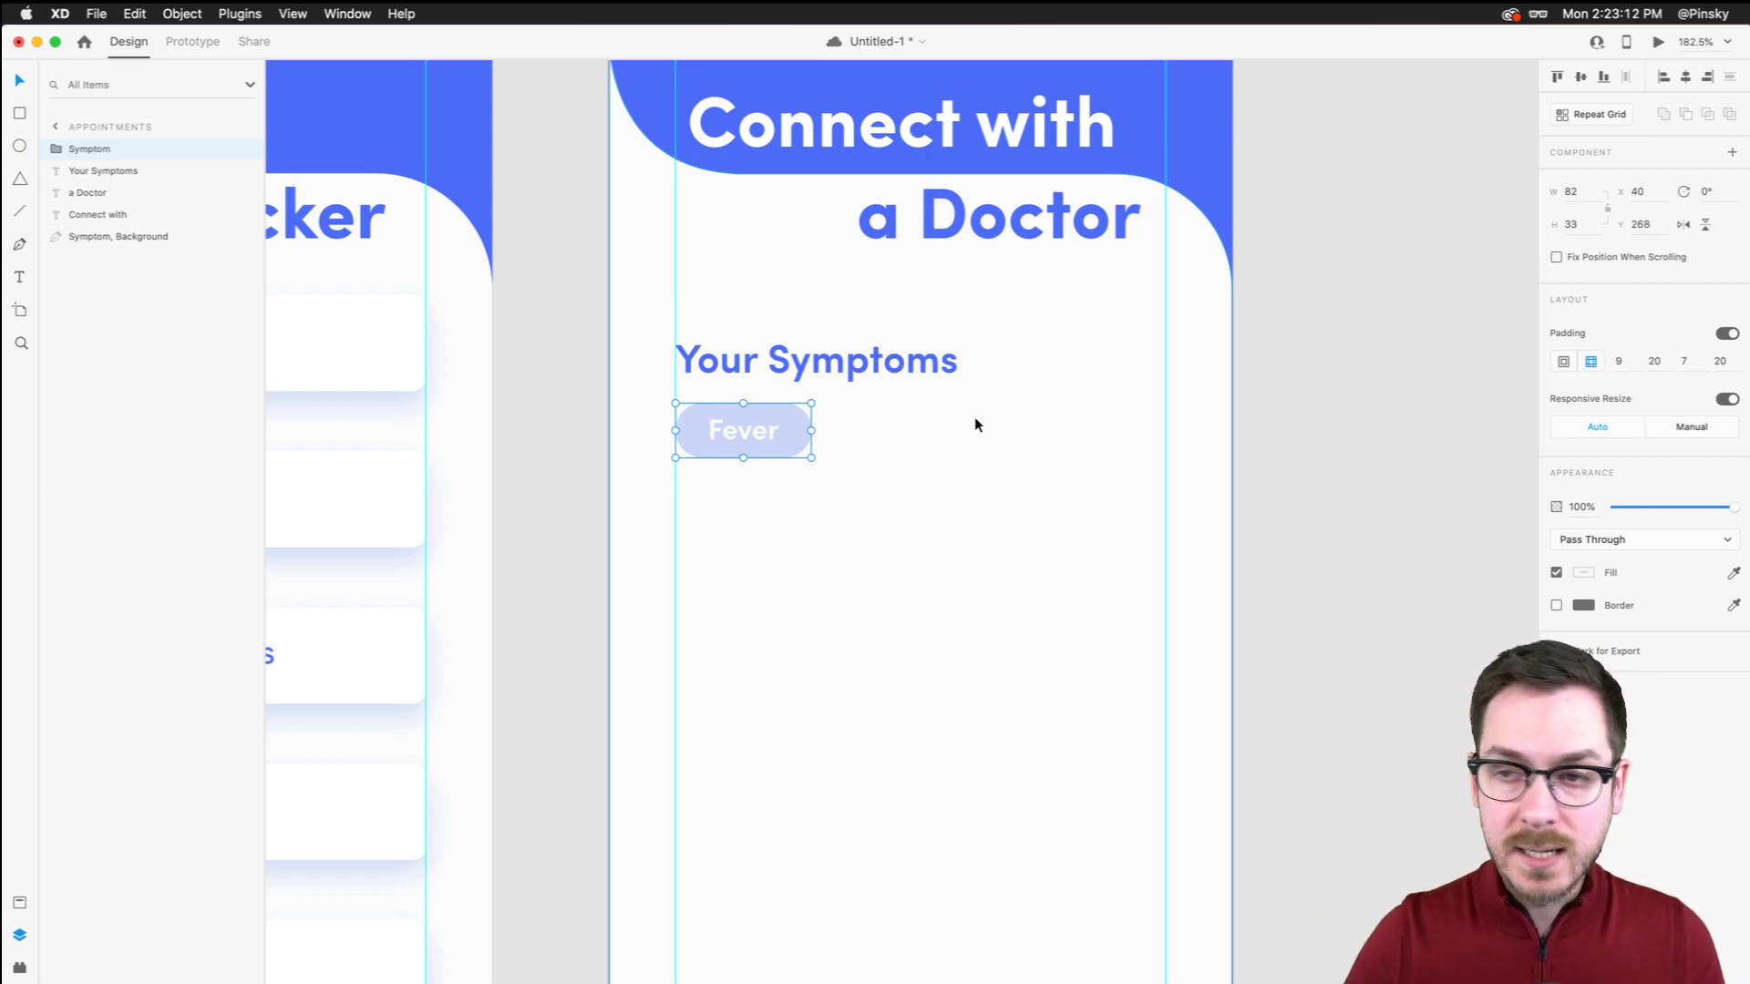
pyautogui.click(949, 434)
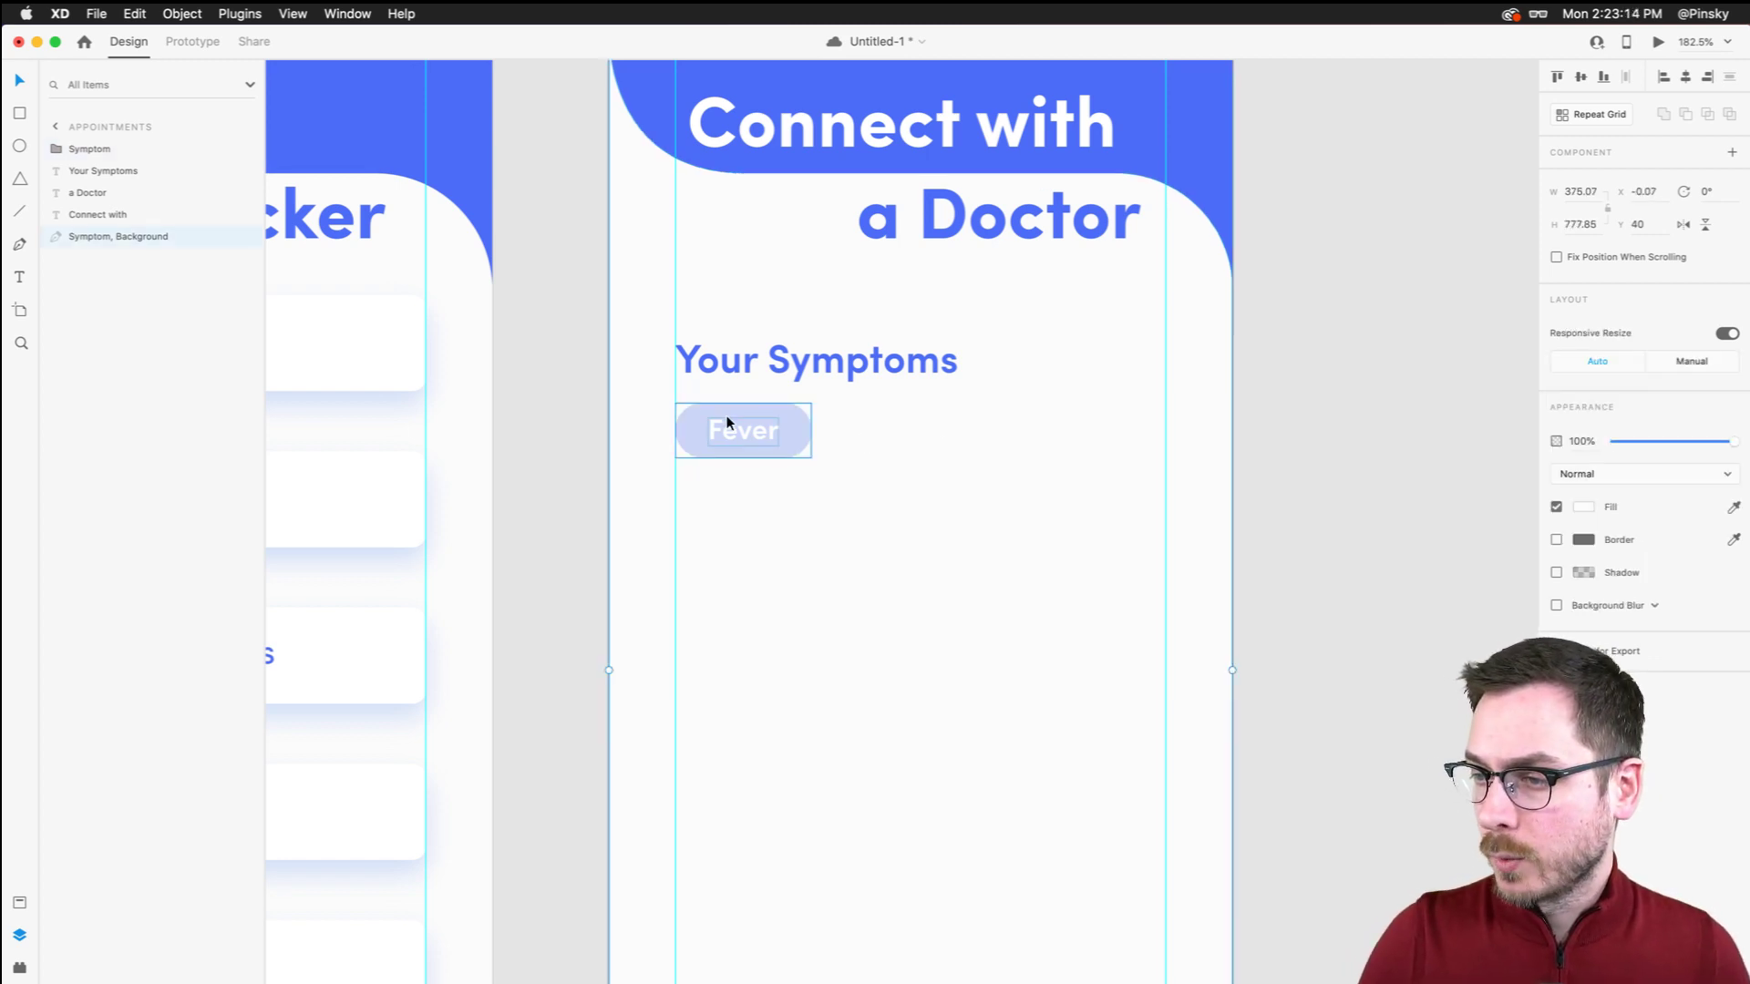
# Duplicate the "Fever" tag beside the original in the same row and change the copy's text to "Cough"
pyautogui.click(726, 417)
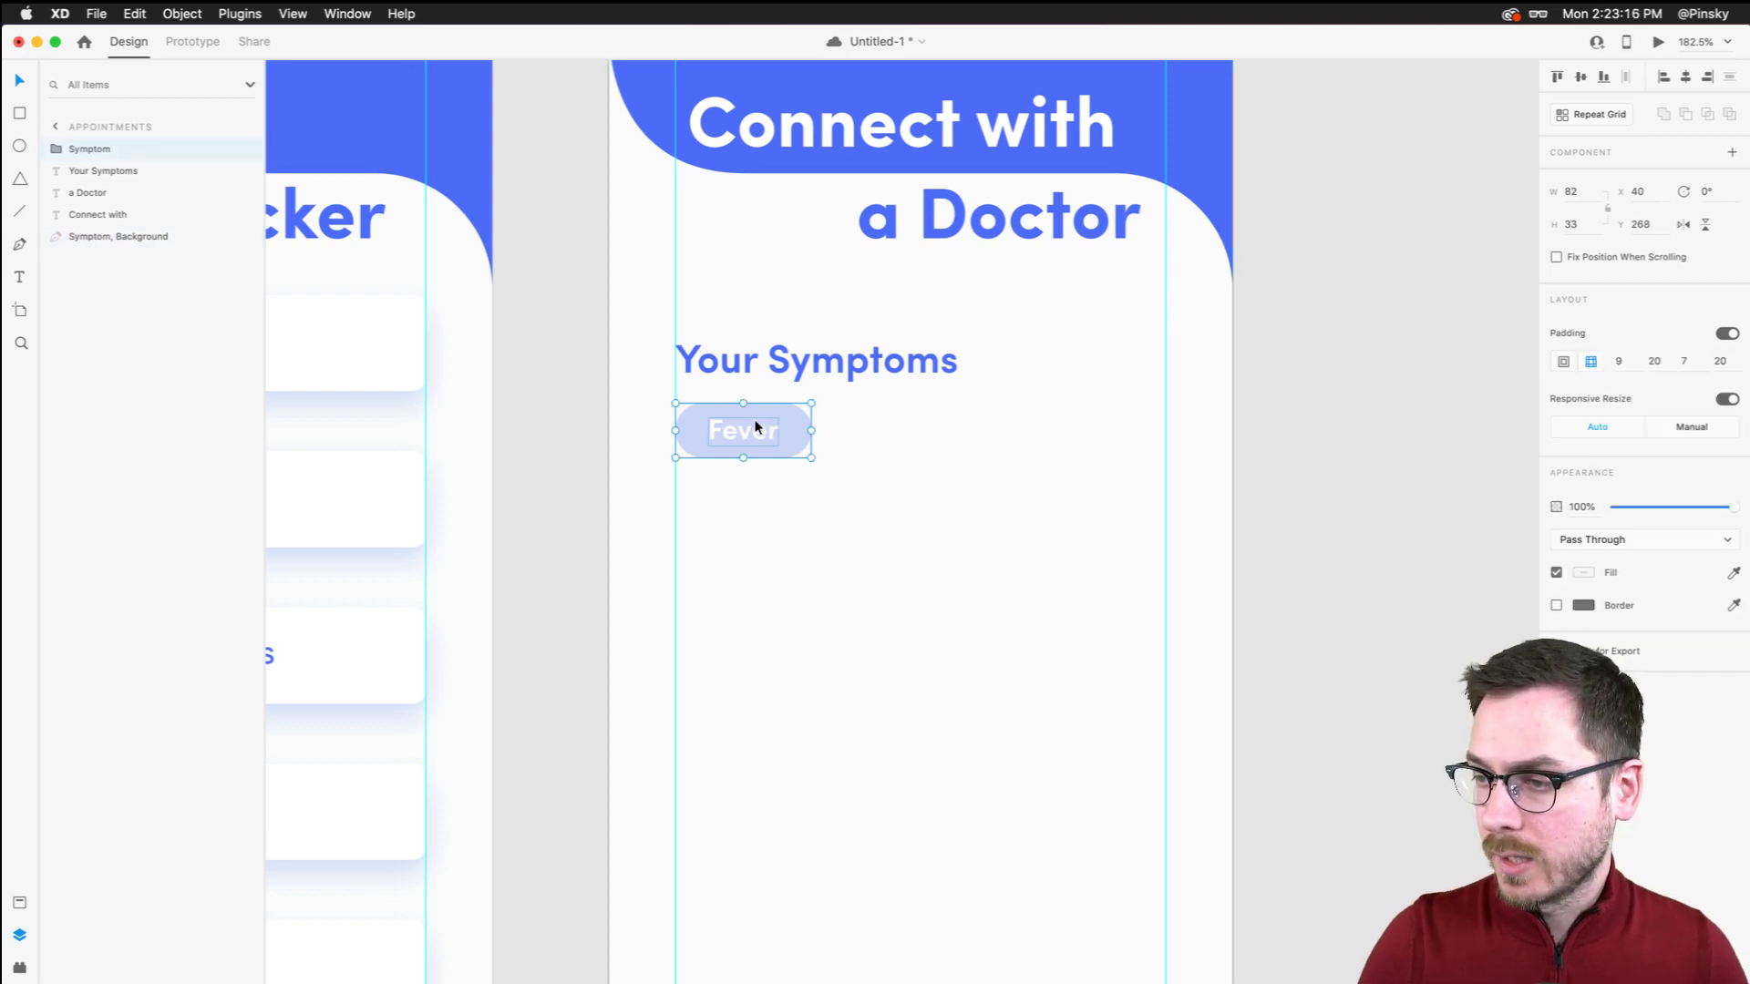
pyautogui.moveTo(755, 425); pyautogui.dragTo(914, 423)
pyautogui.doubleClick(914, 422)
pyautogui.doubleClick(911, 435)
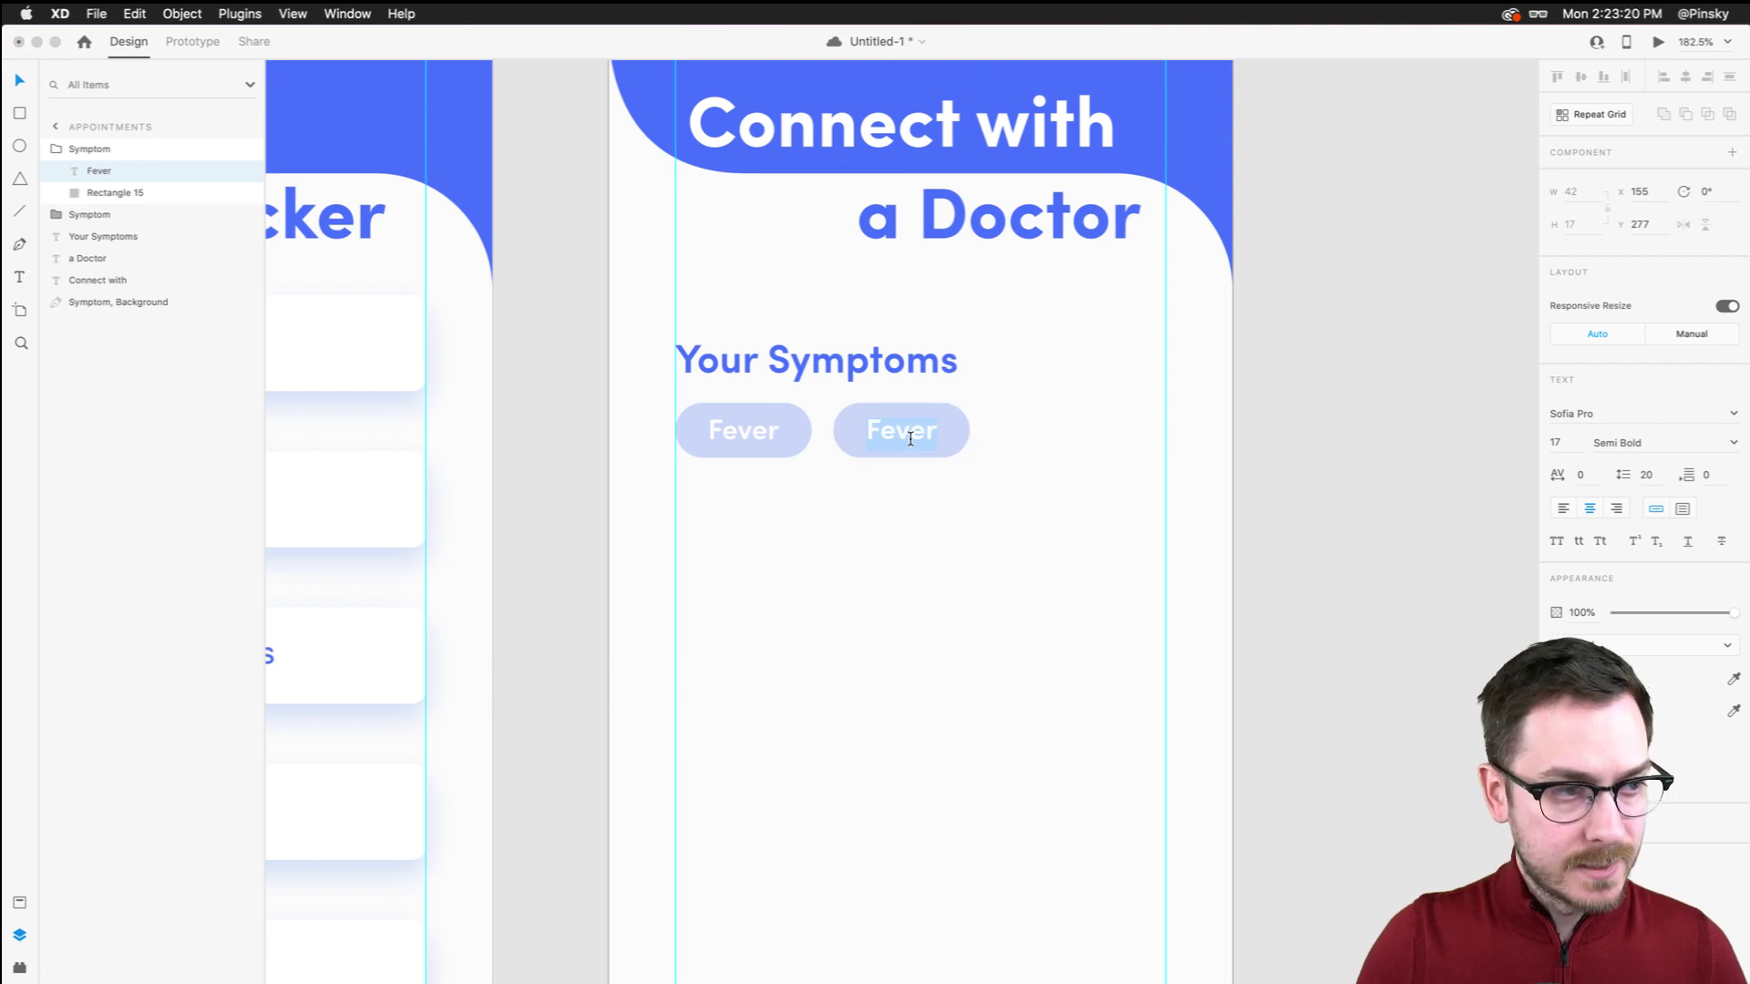
pyautogui.write('Cough')
pyautogui.press('Escape')
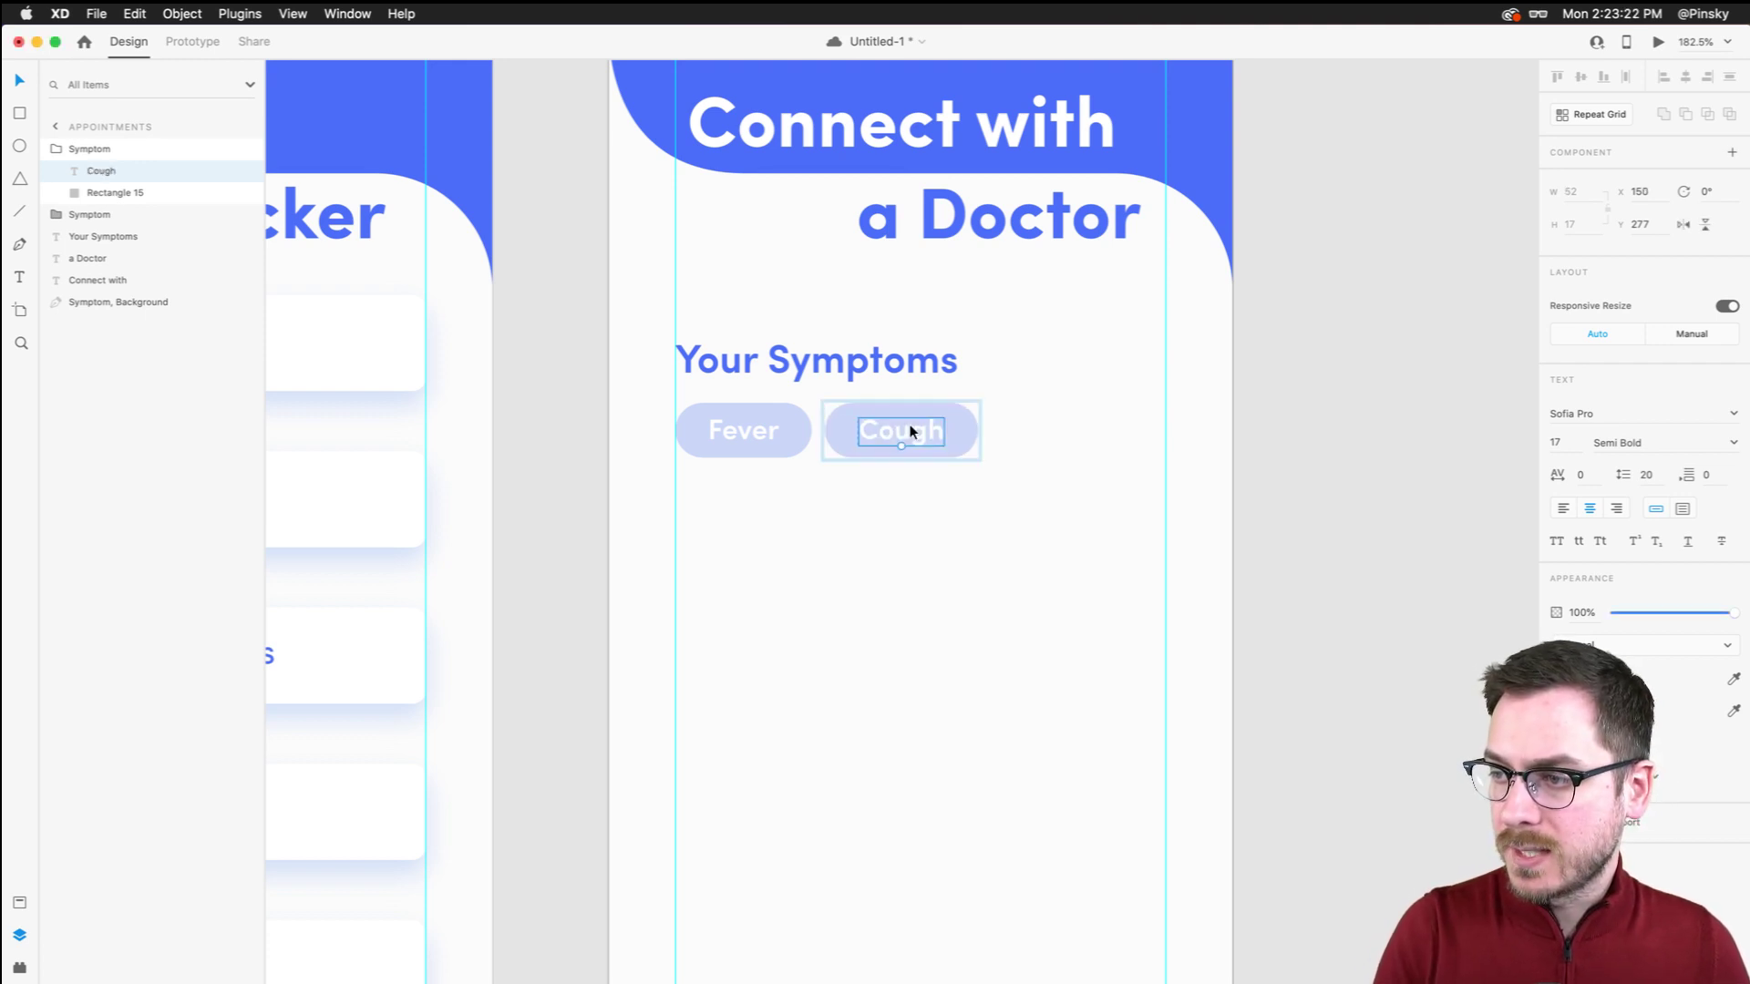
# Duplicate the "Cough" tag to its right and change the copy's text to "Sweats"
pyautogui.moveTo(911, 432); pyautogui.dragTo(1048, 425)
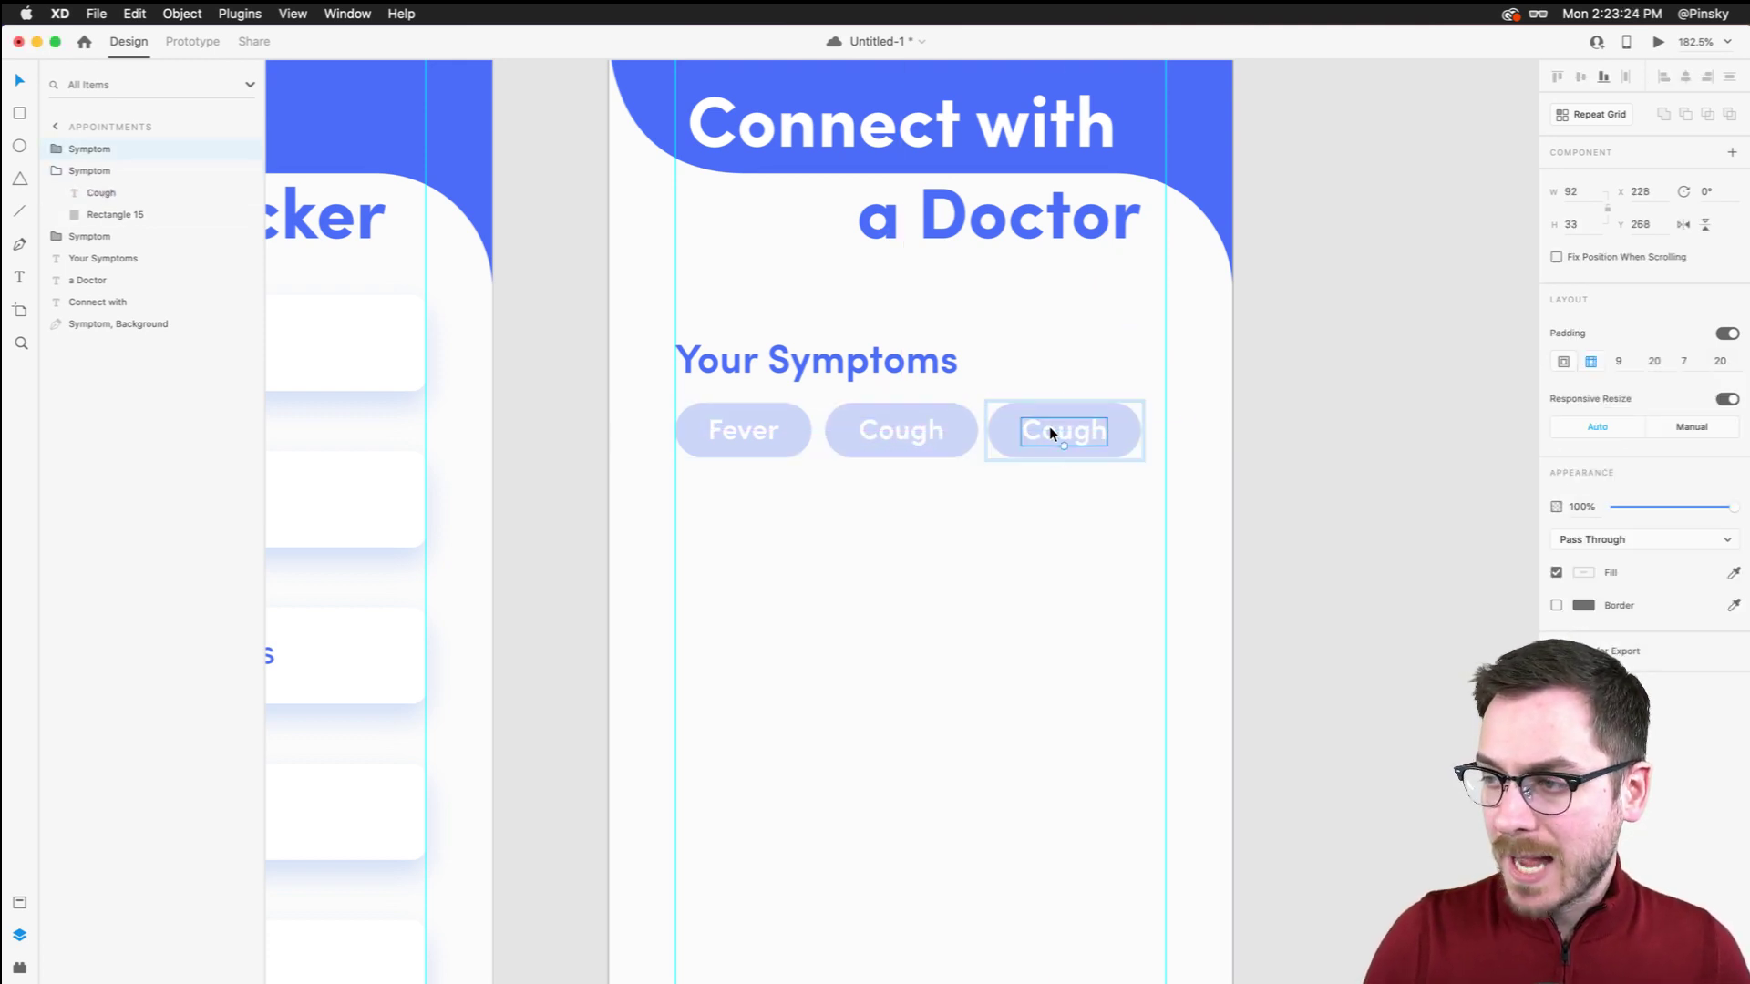
pyautogui.doubleClick(1073, 441)
pyautogui.write('Sea')
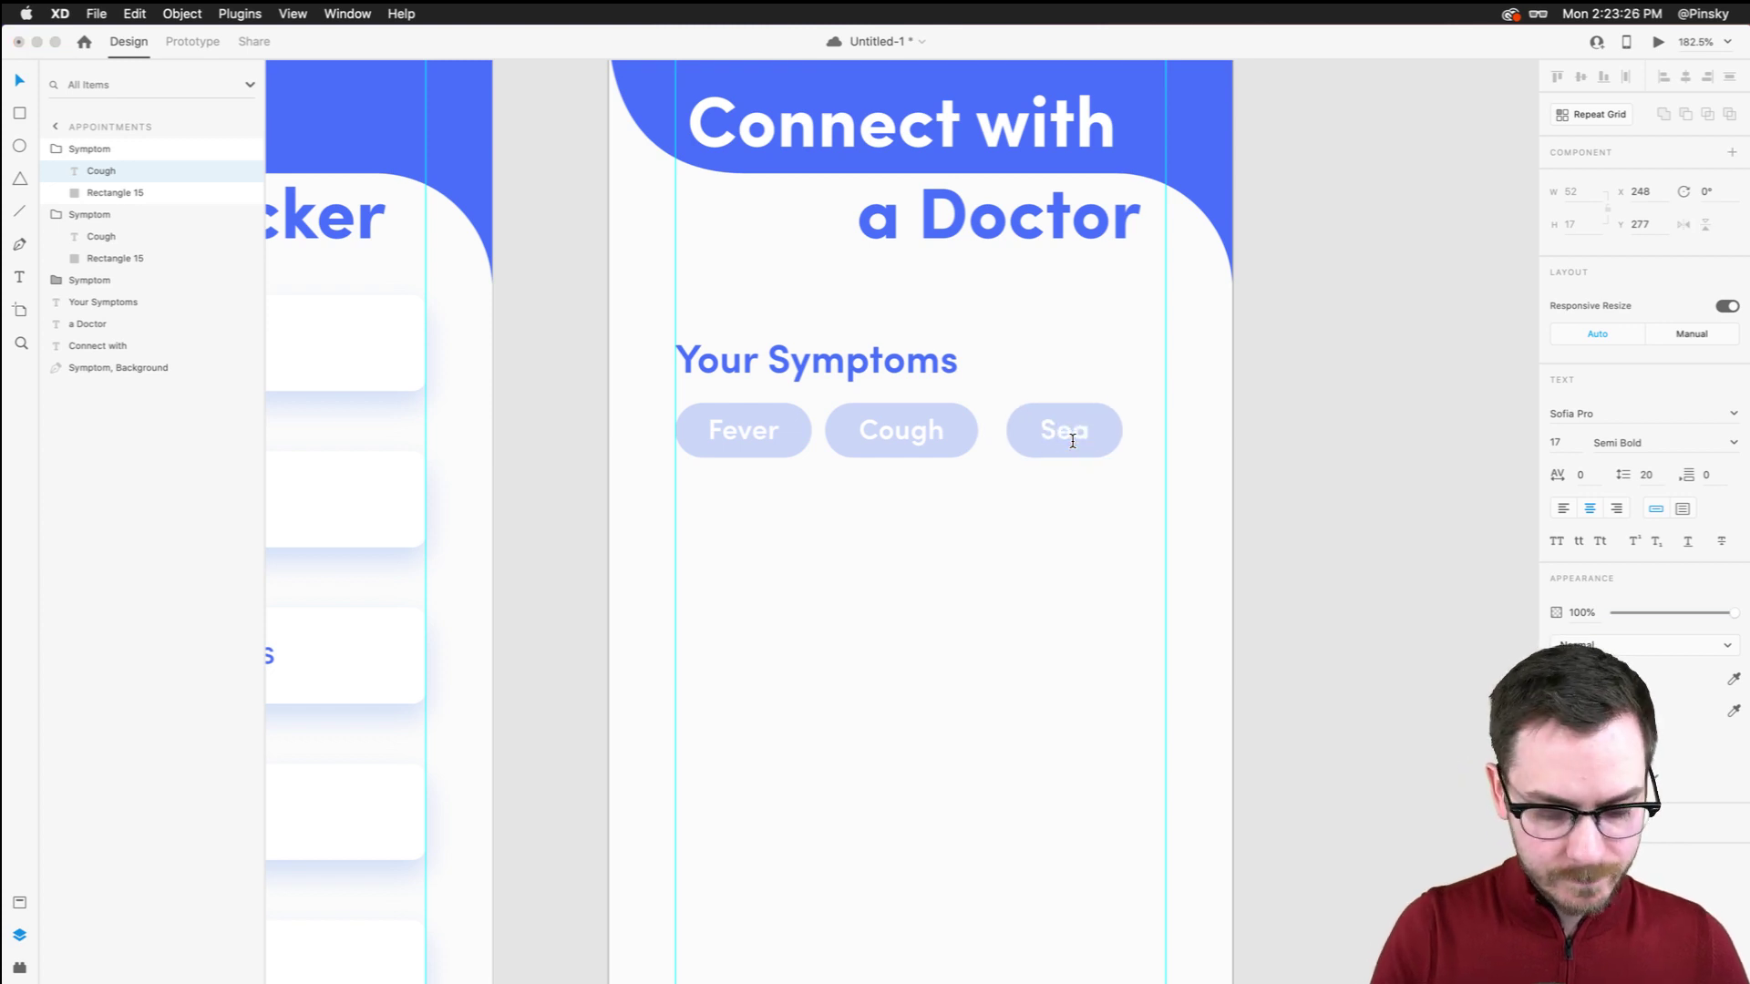
pyautogui.write('ats')
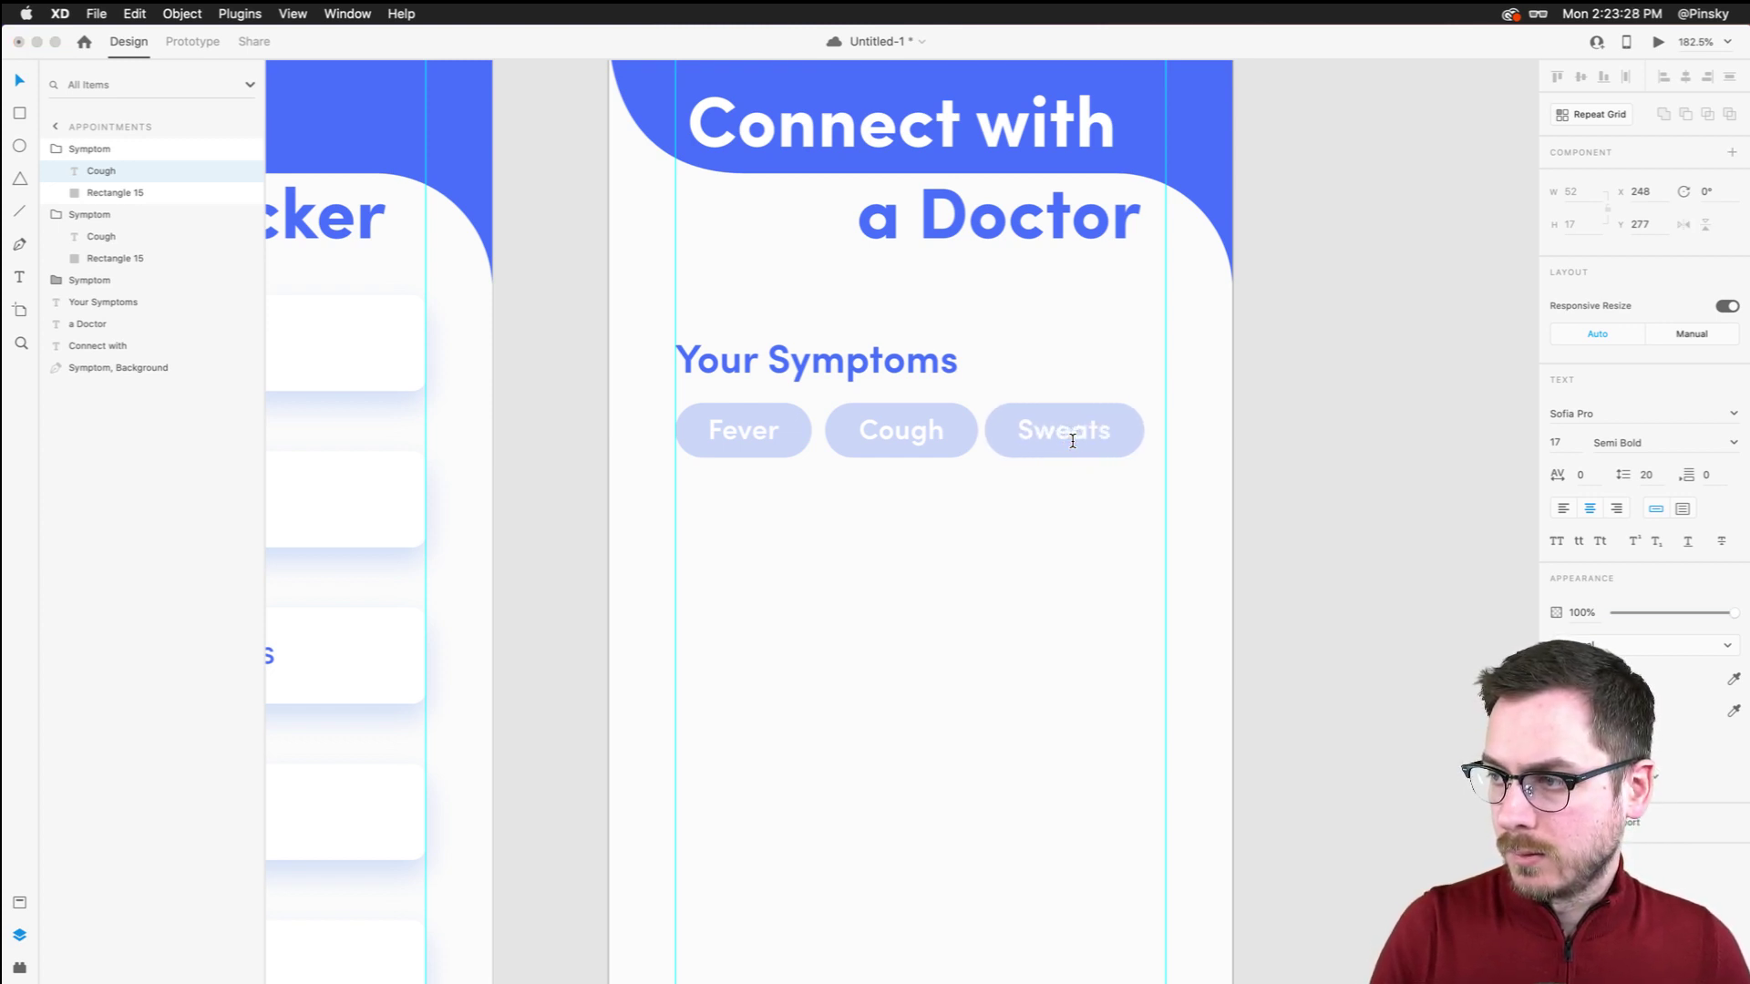
pyautogui.press('Escape')
pyautogui.press('Escape')
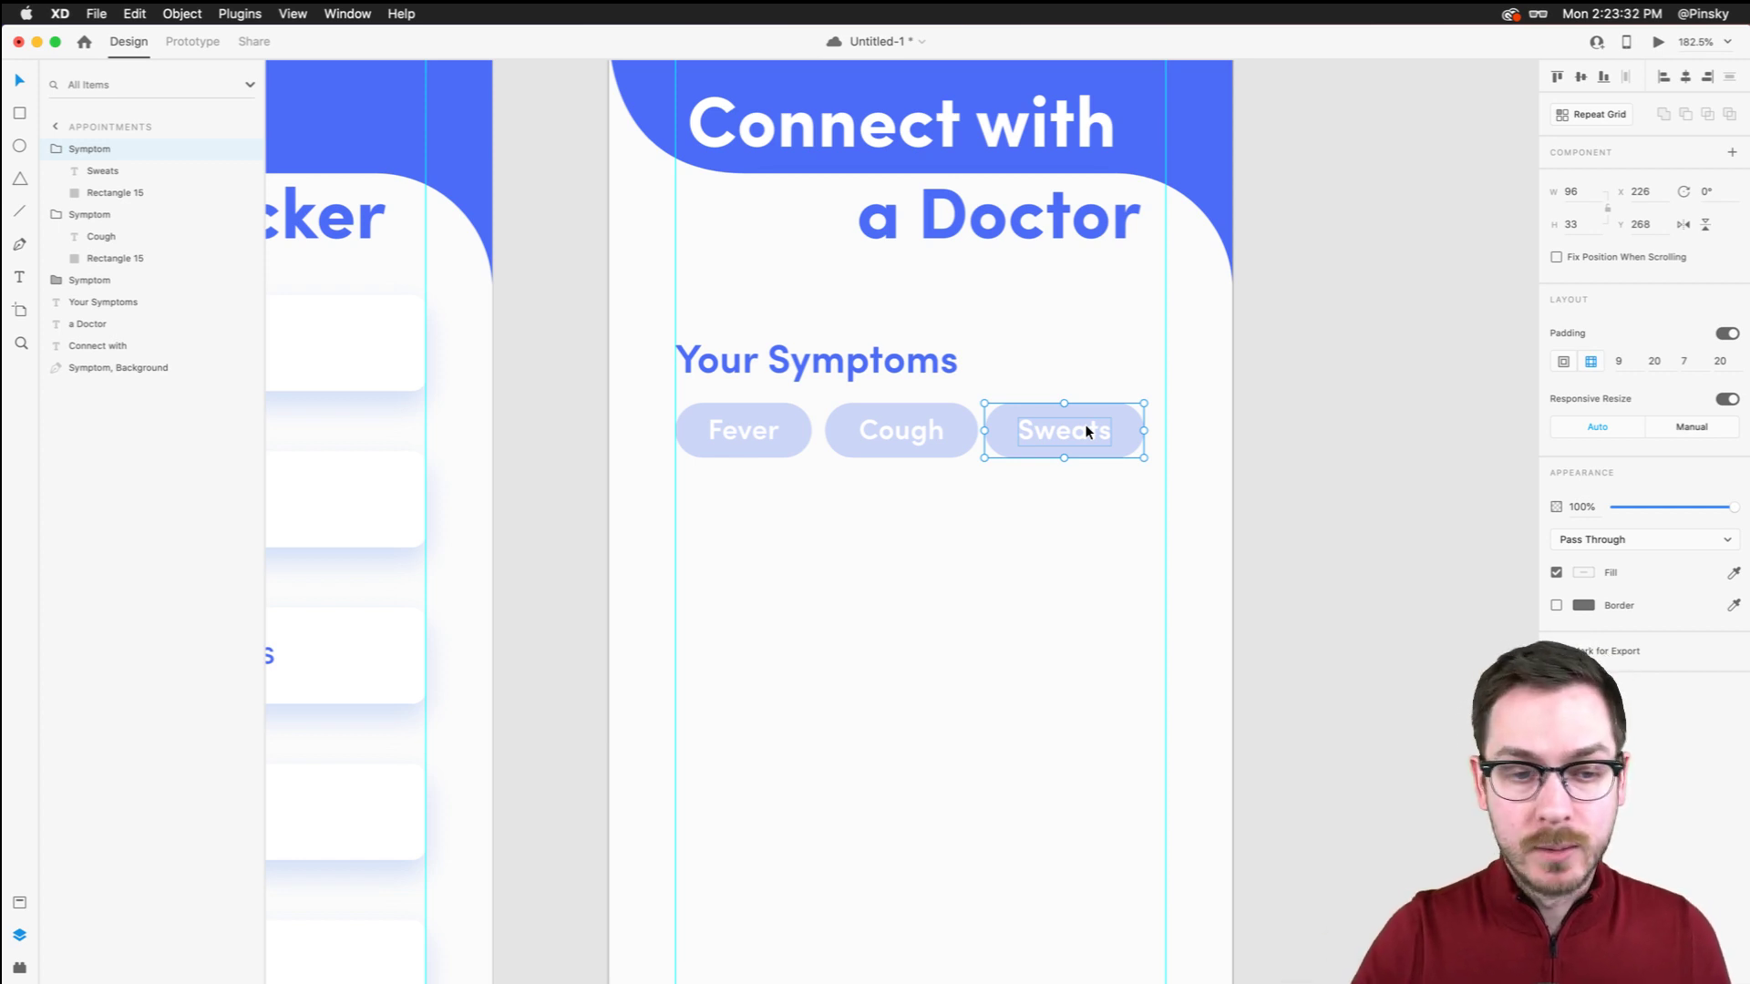
# Move the "Sweats" tag against the right margin guide and distribute the three tags evenly horizontally
pyautogui.moveTo(1084, 424); pyautogui.dragTo(1106, 424)
pyautogui.keyDown('shift'); pyautogui.click(897, 429); pyautogui.keyUp('shift')
pyautogui.keyDown('shift'); pyautogui.click(783, 429); pyautogui.keyUp('shift')
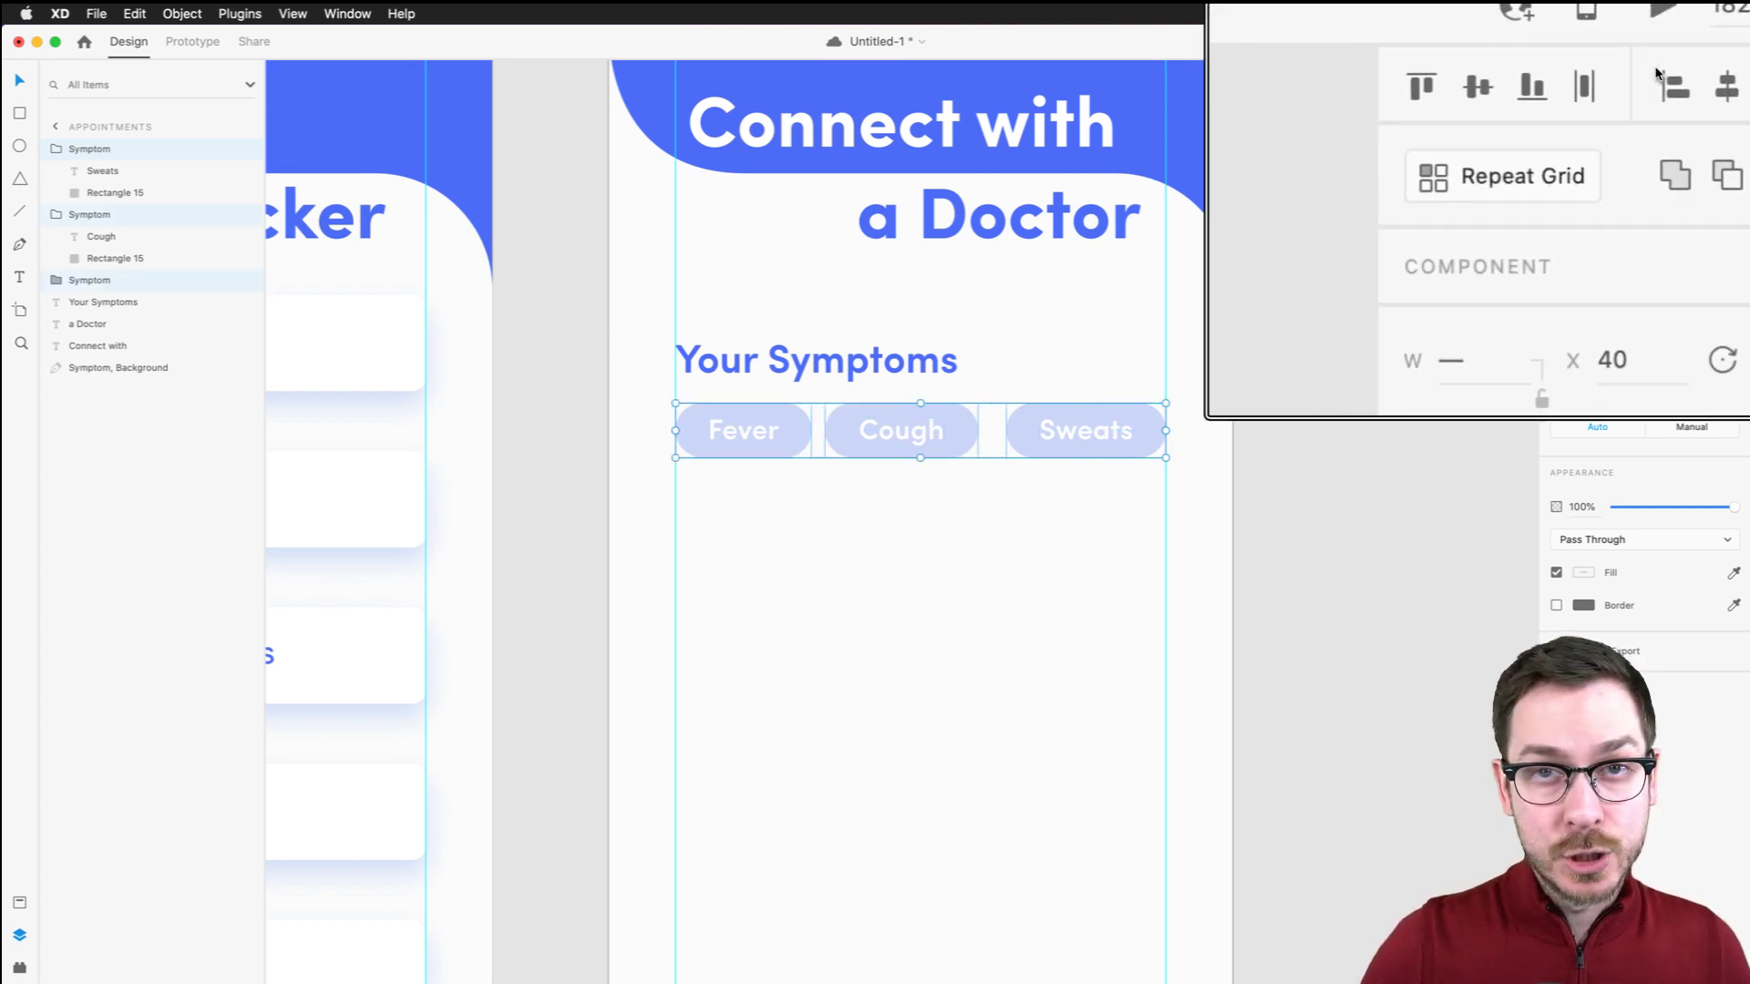
pyautogui.click(1627, 80)
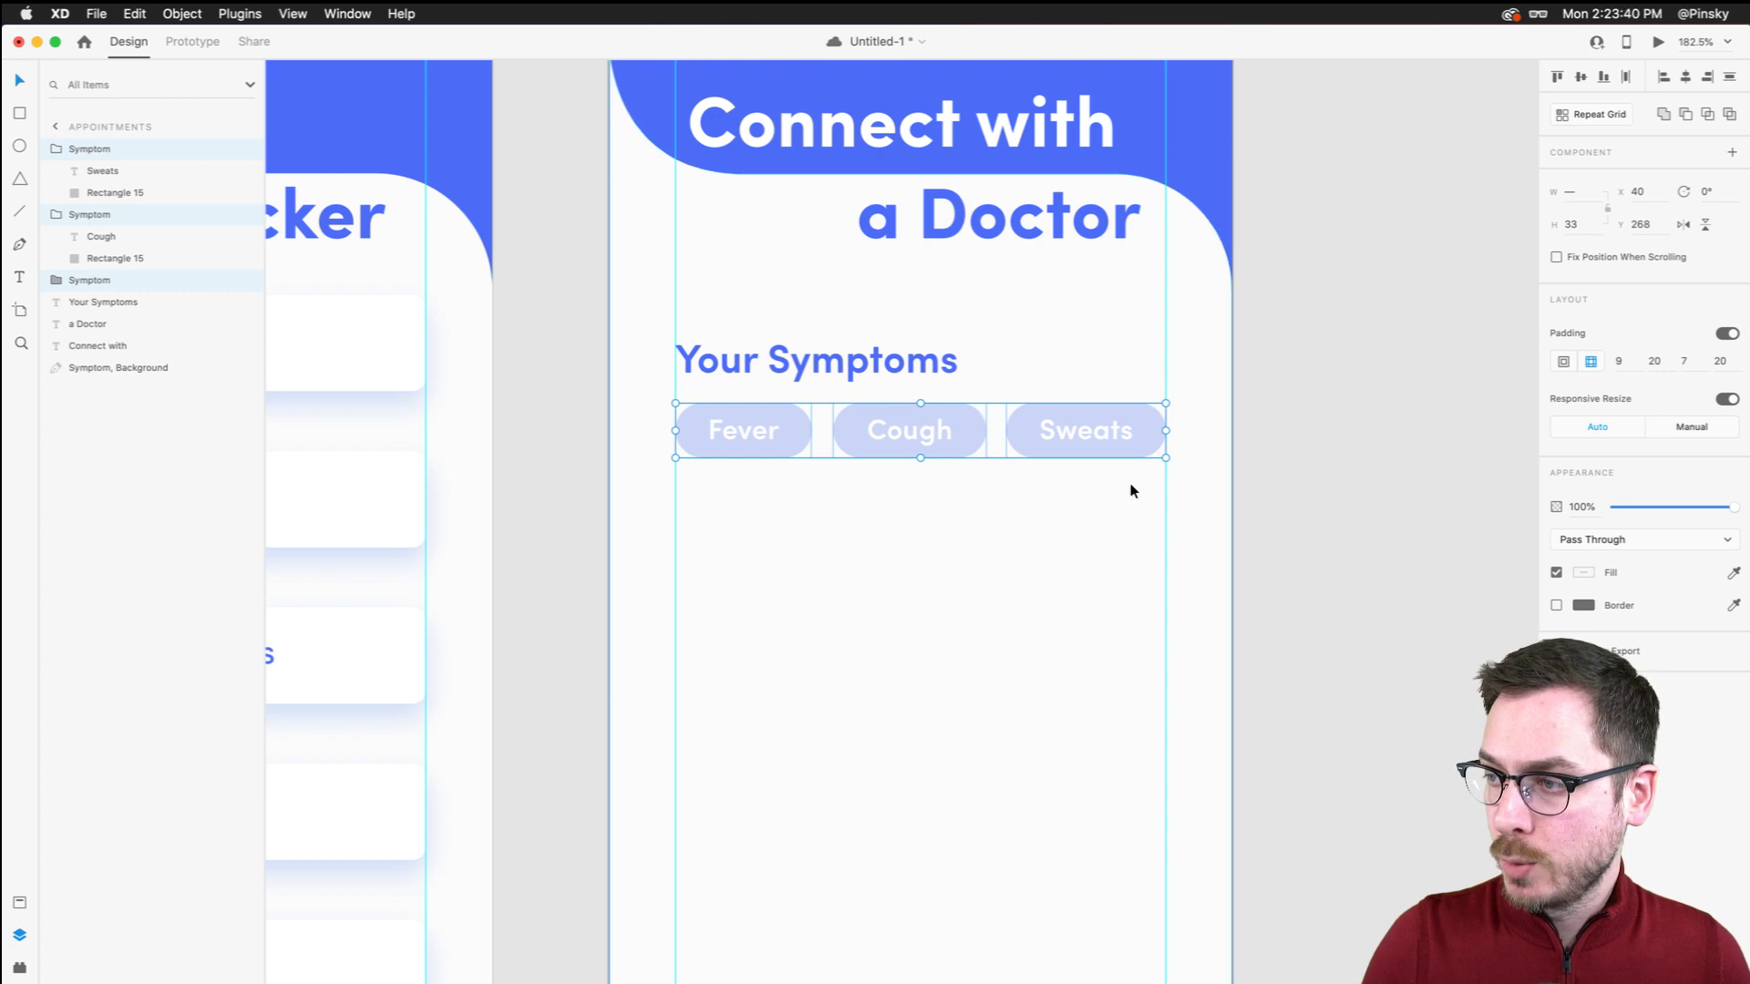
pyautogui.click(1226, 494)
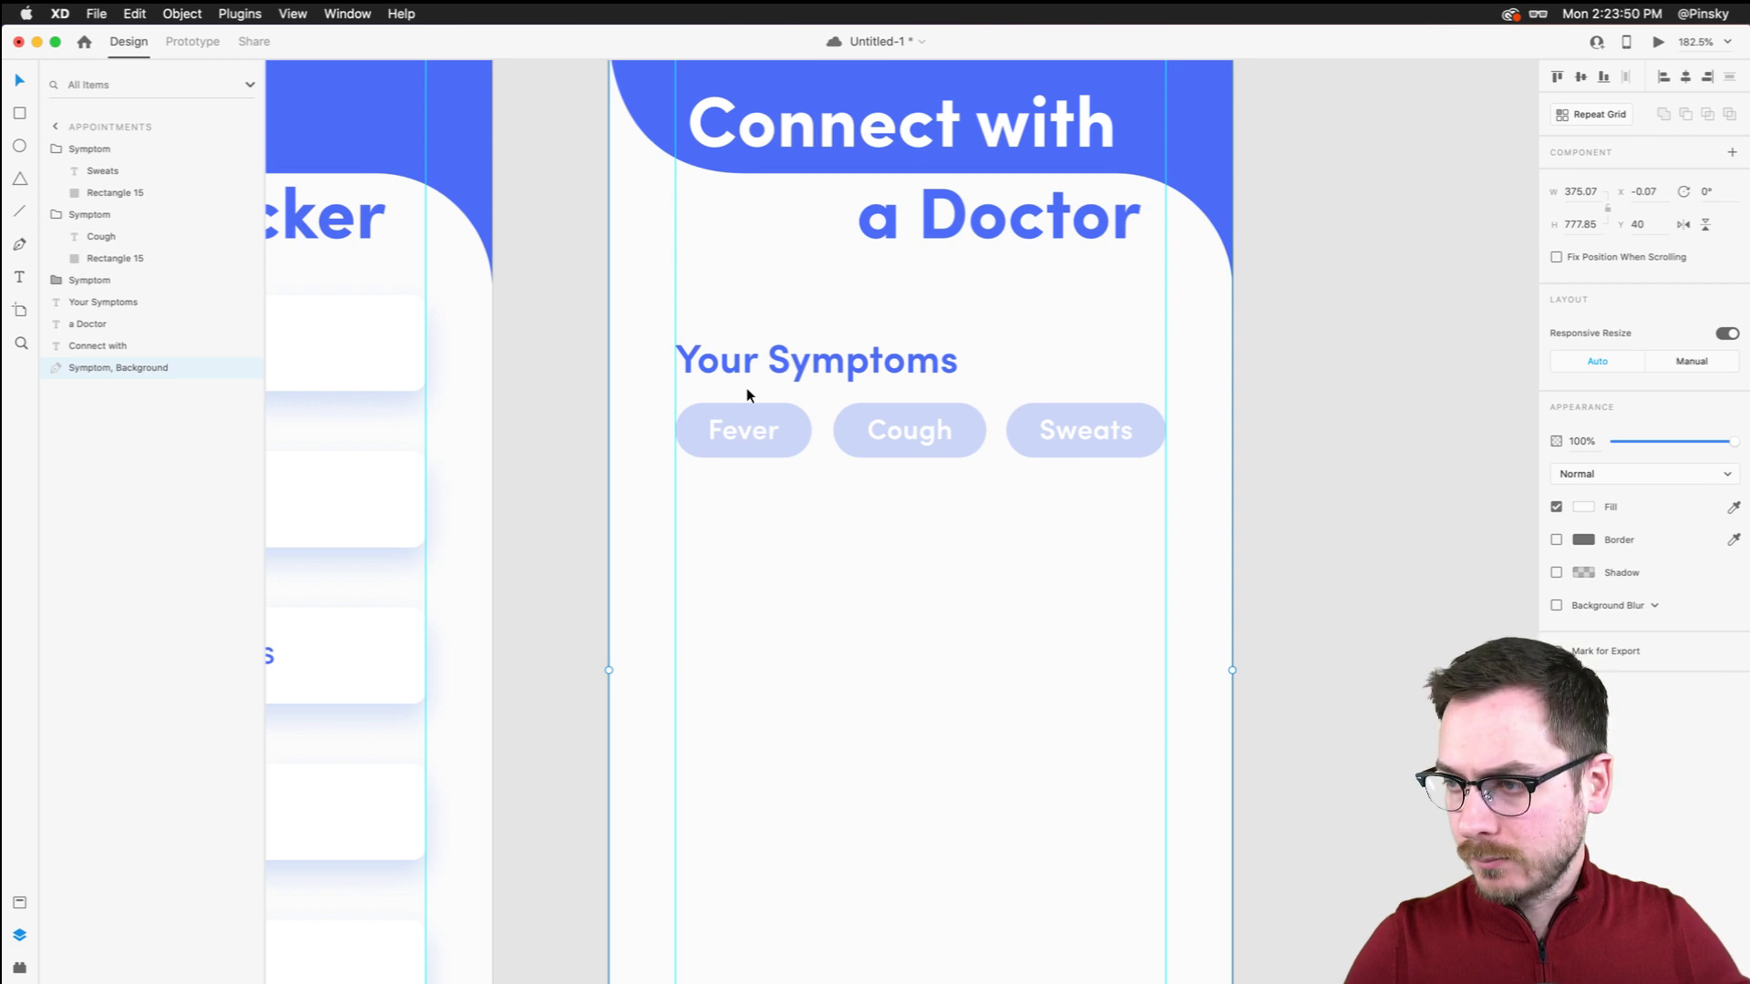
# Duplicate the "Your Symptoms" heading below the tags, change the copy to "Let's Check Your Out!" and place it at Y 353
pyautogui.press('super+3')
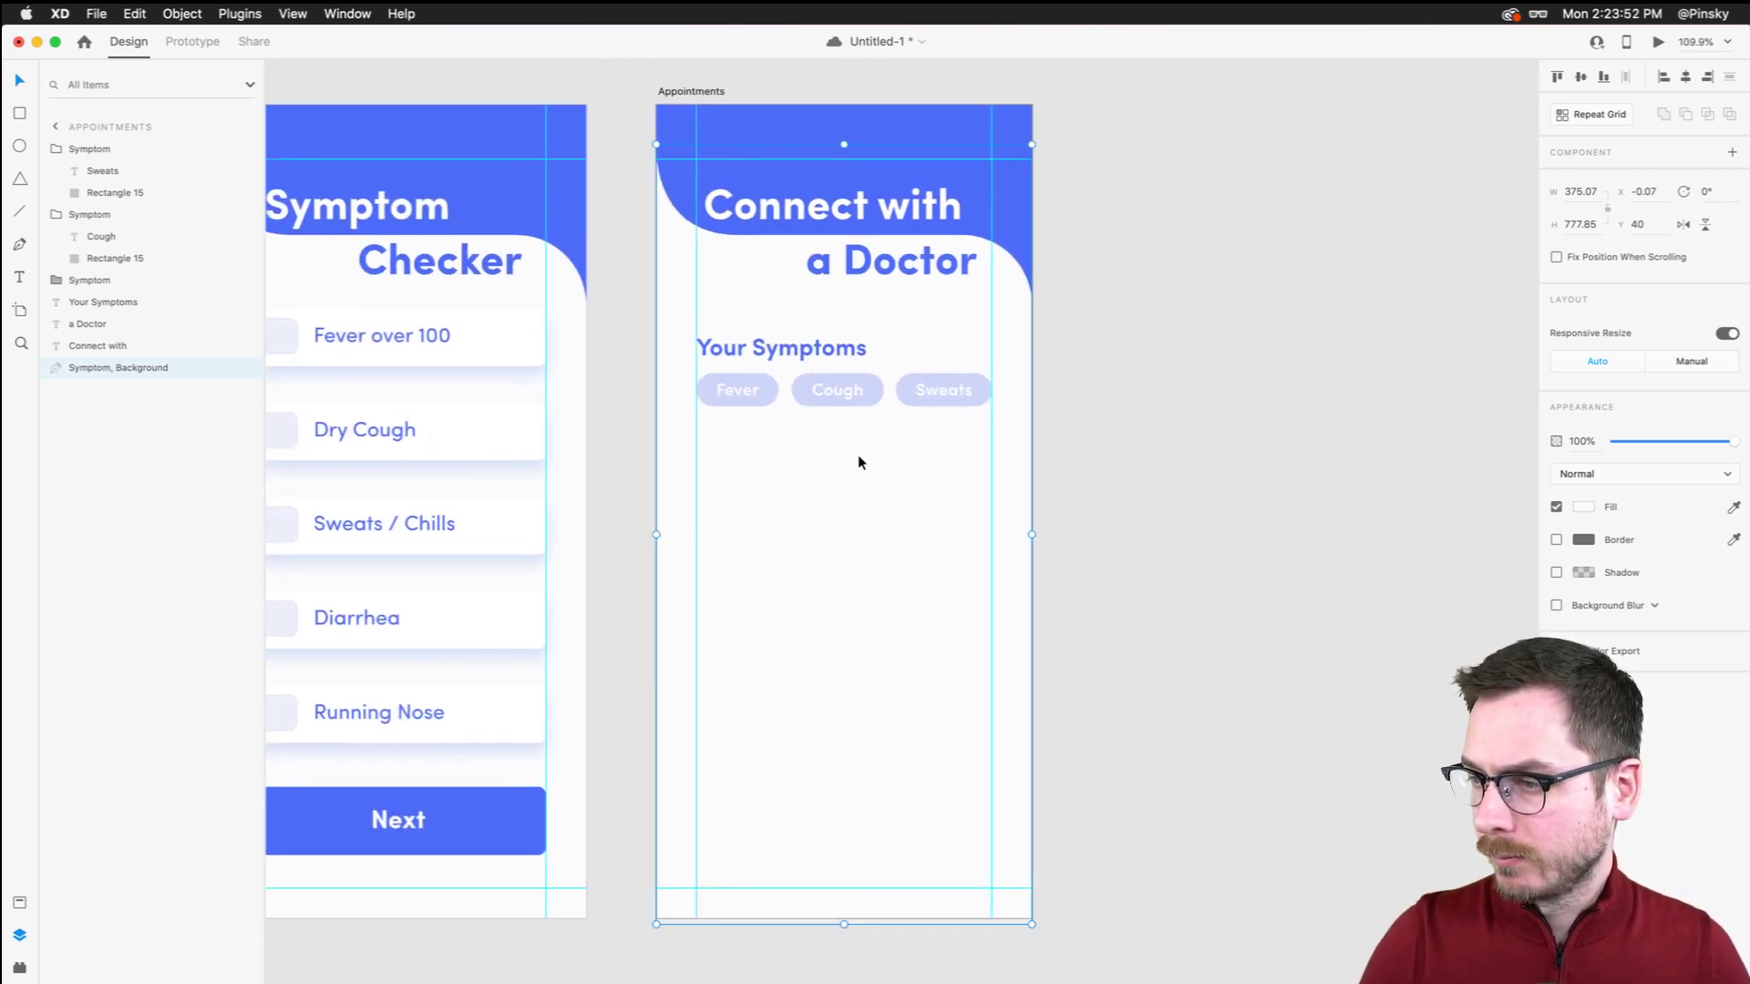
pyautogui.scroll(-1, 858, 462)
pyautogui.moveTo(753, 337); pyautogui.dragTo(753, 441)
pyautogui.doubleClick(755, 445)
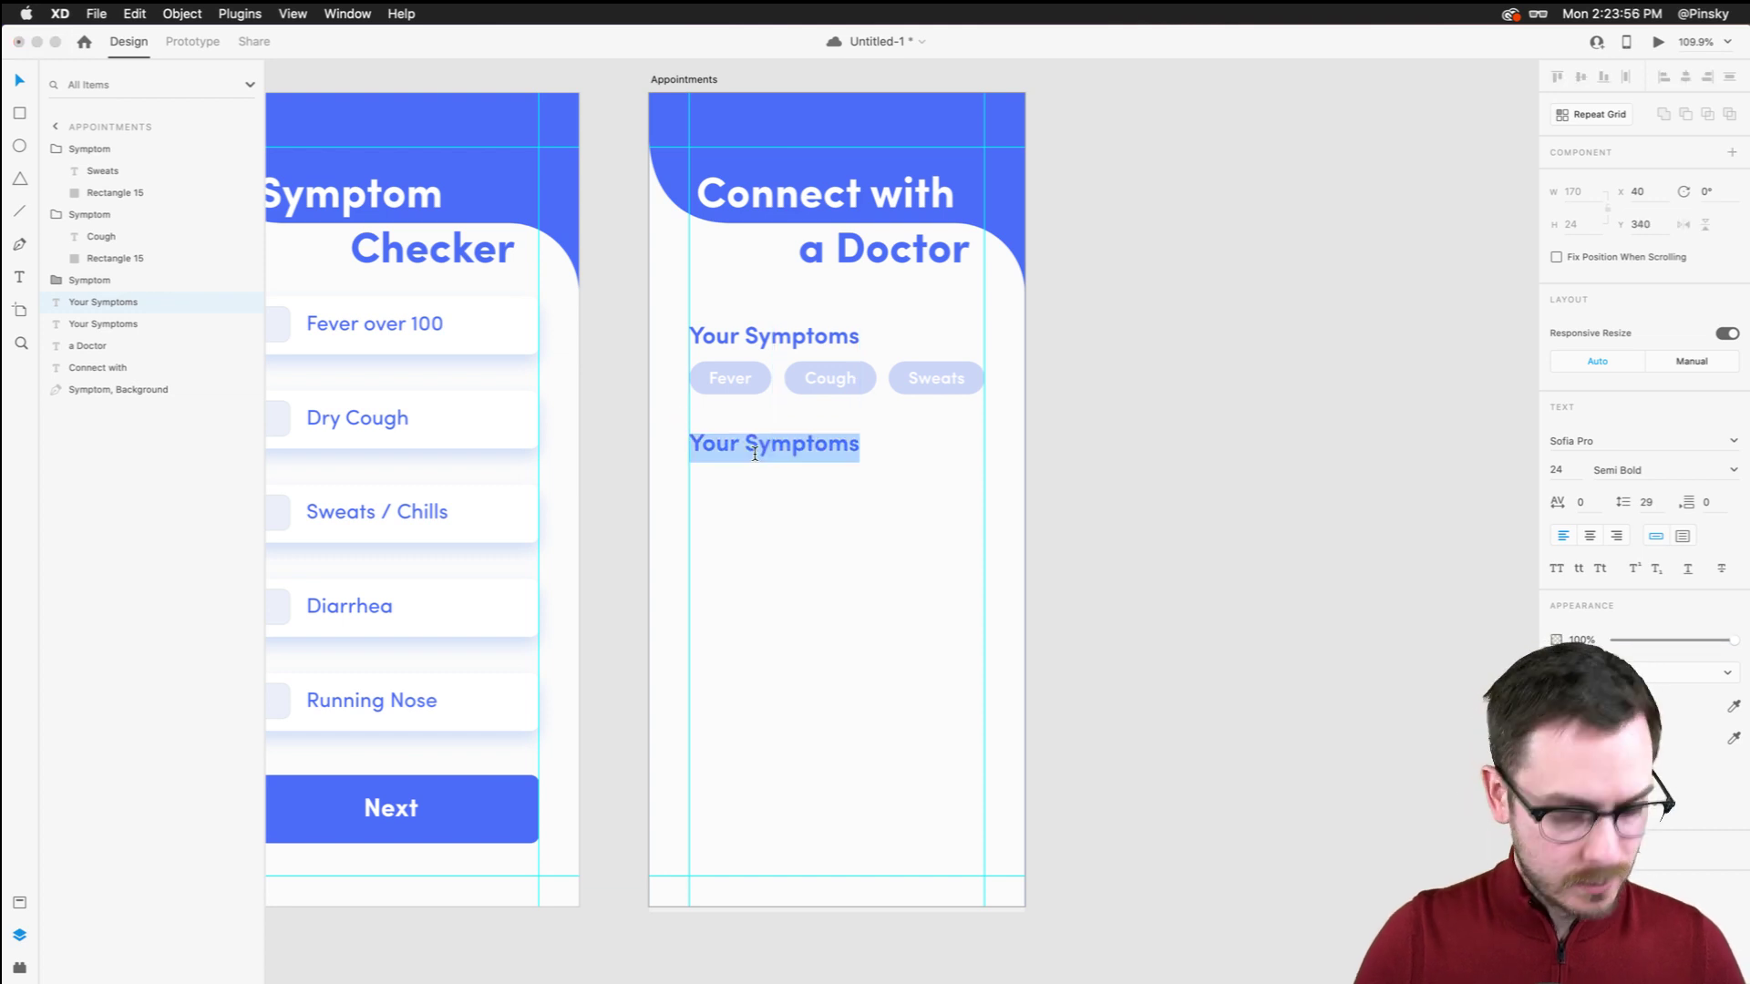
pyautogui.write('Lea')
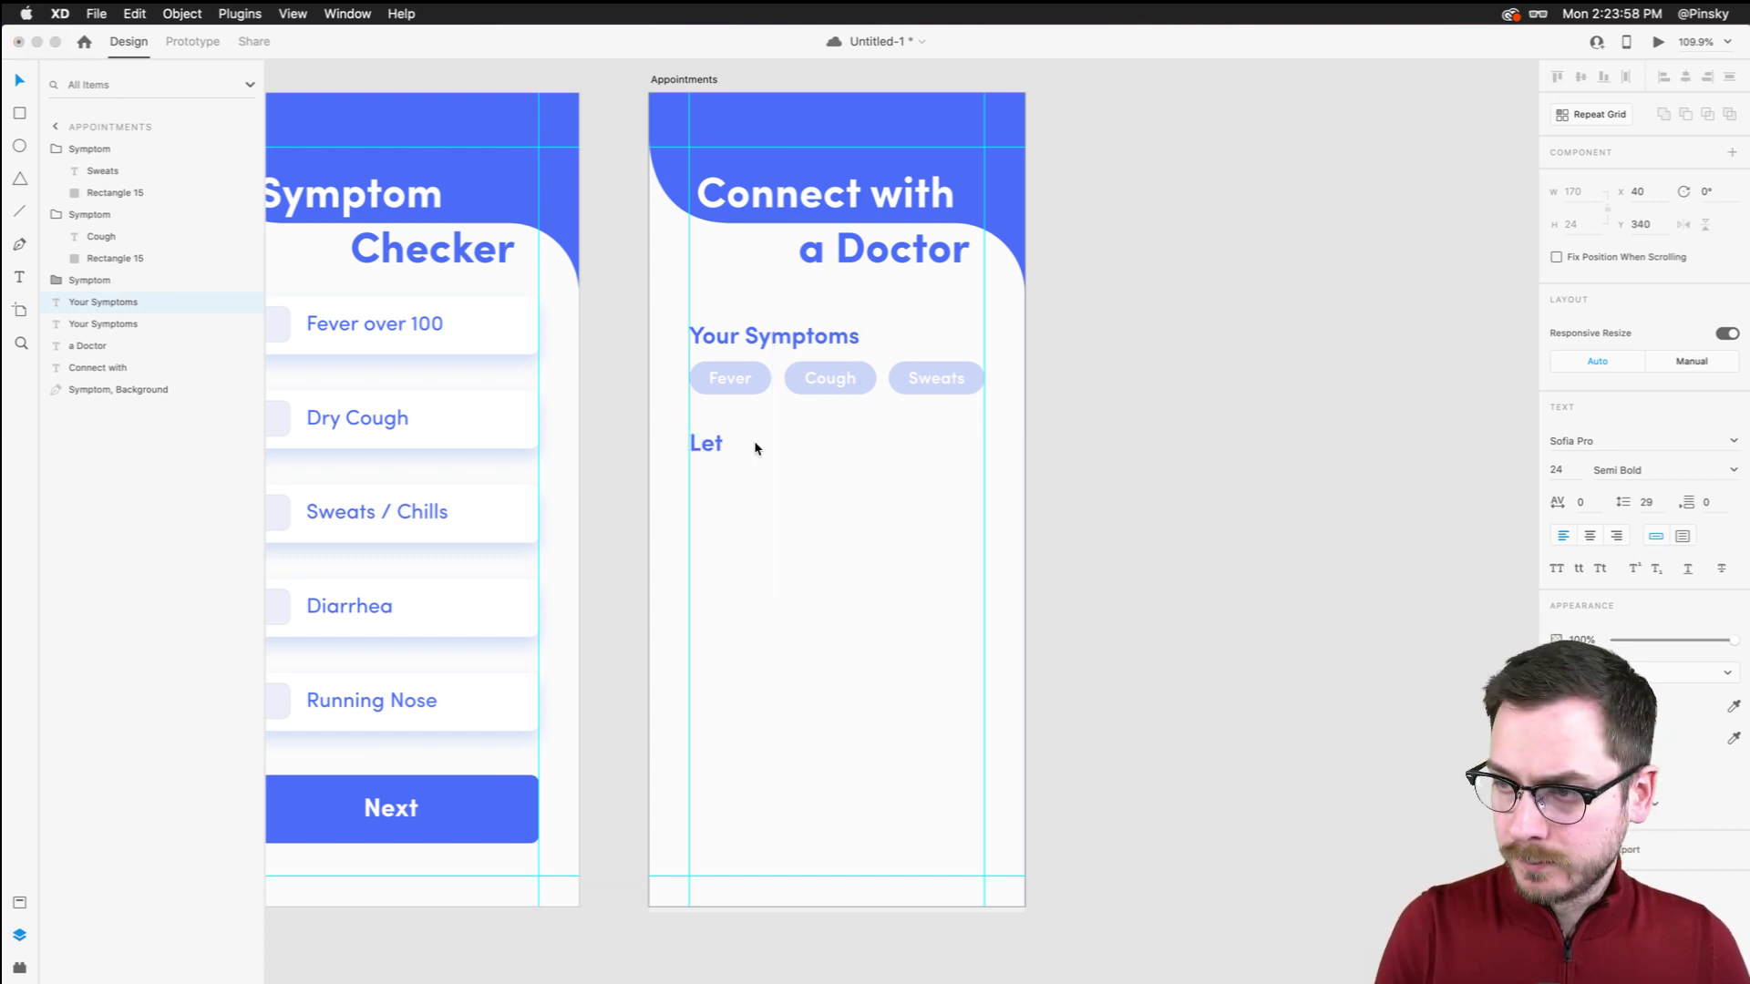
pyautogui.write("'s Check Your Out!")
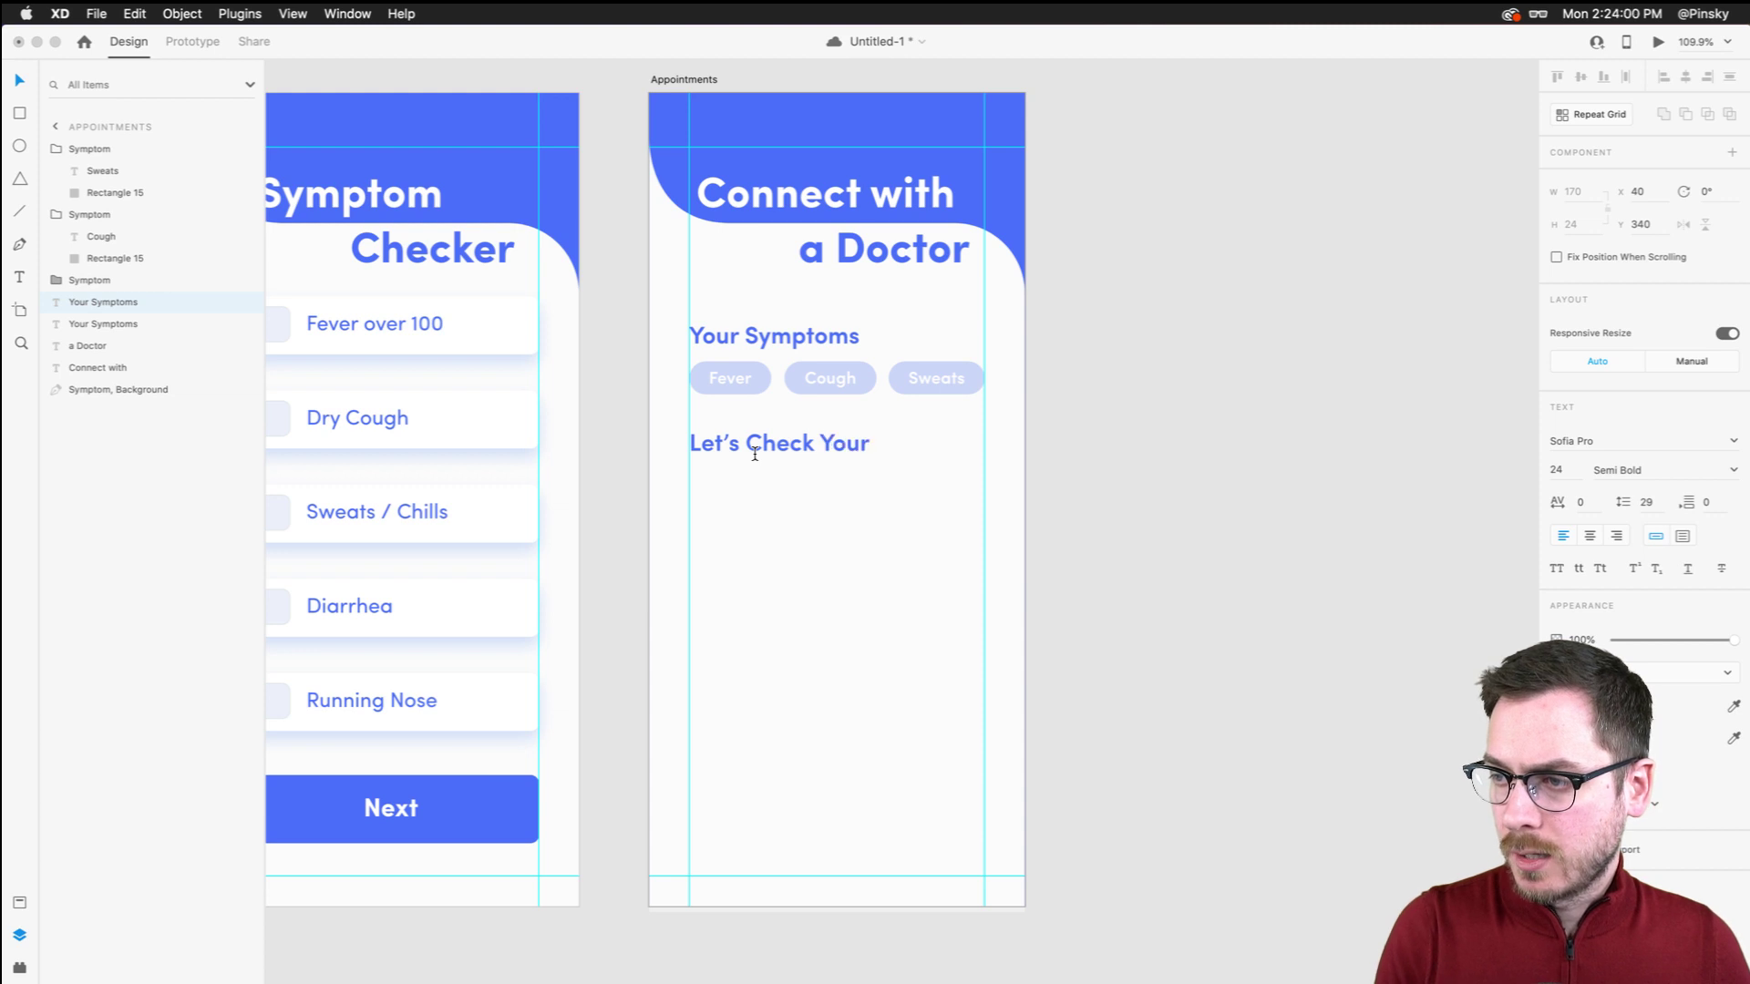
pyautogui.press('Escape')
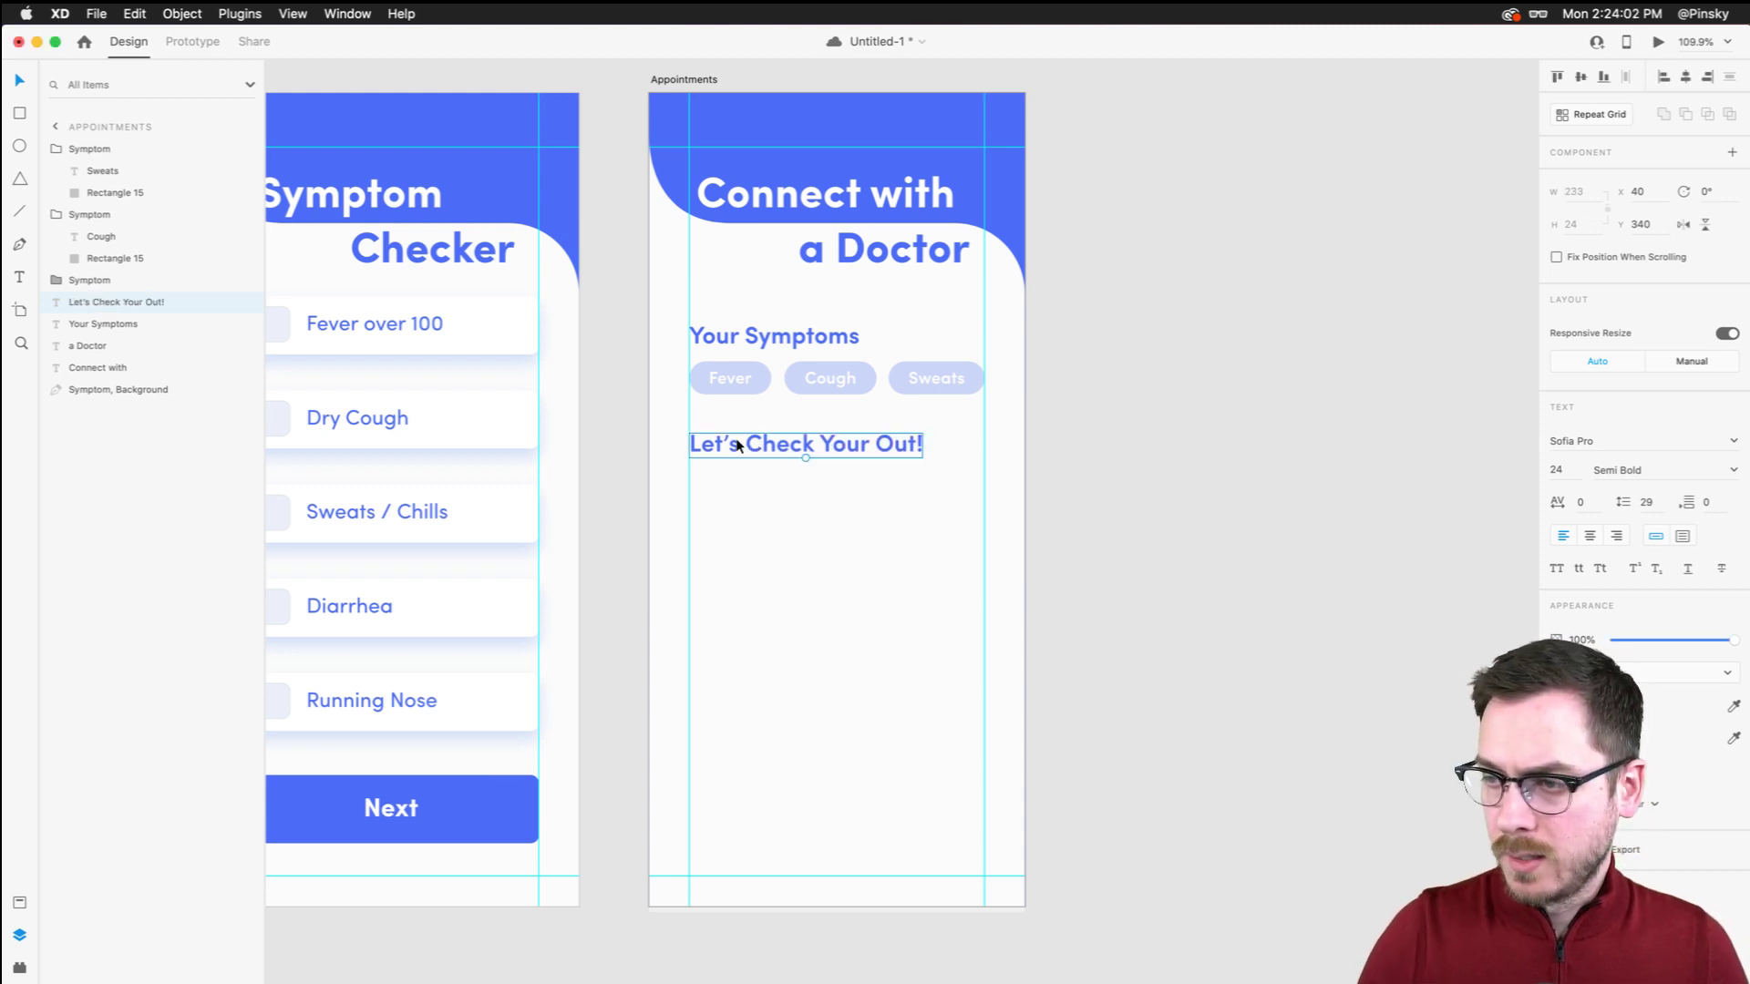
pyautogui.moveTo(757, 445); pyautogui.dragTo(758, 454)
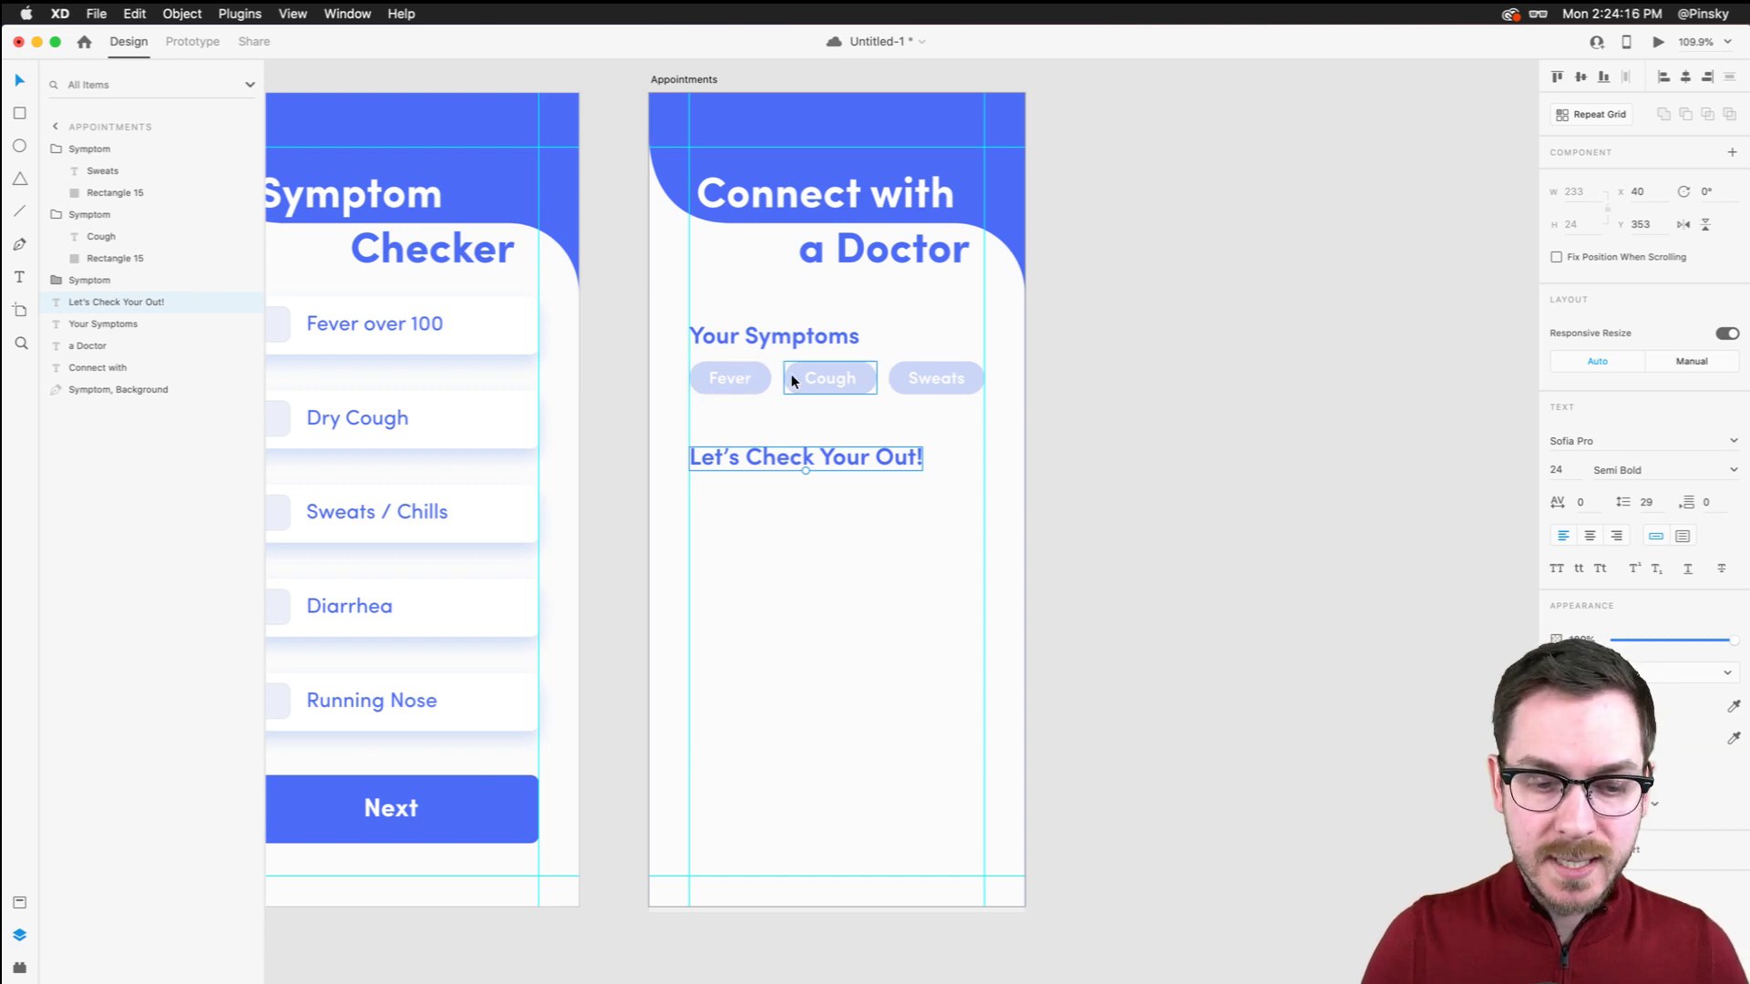
# Recolour the "Fever" text inside its tag with the blue sampled from the "Your Symptoms" heading
pyautogui.scroll(5, 789, 377)
pyautogui.doubleClick(730, 365)
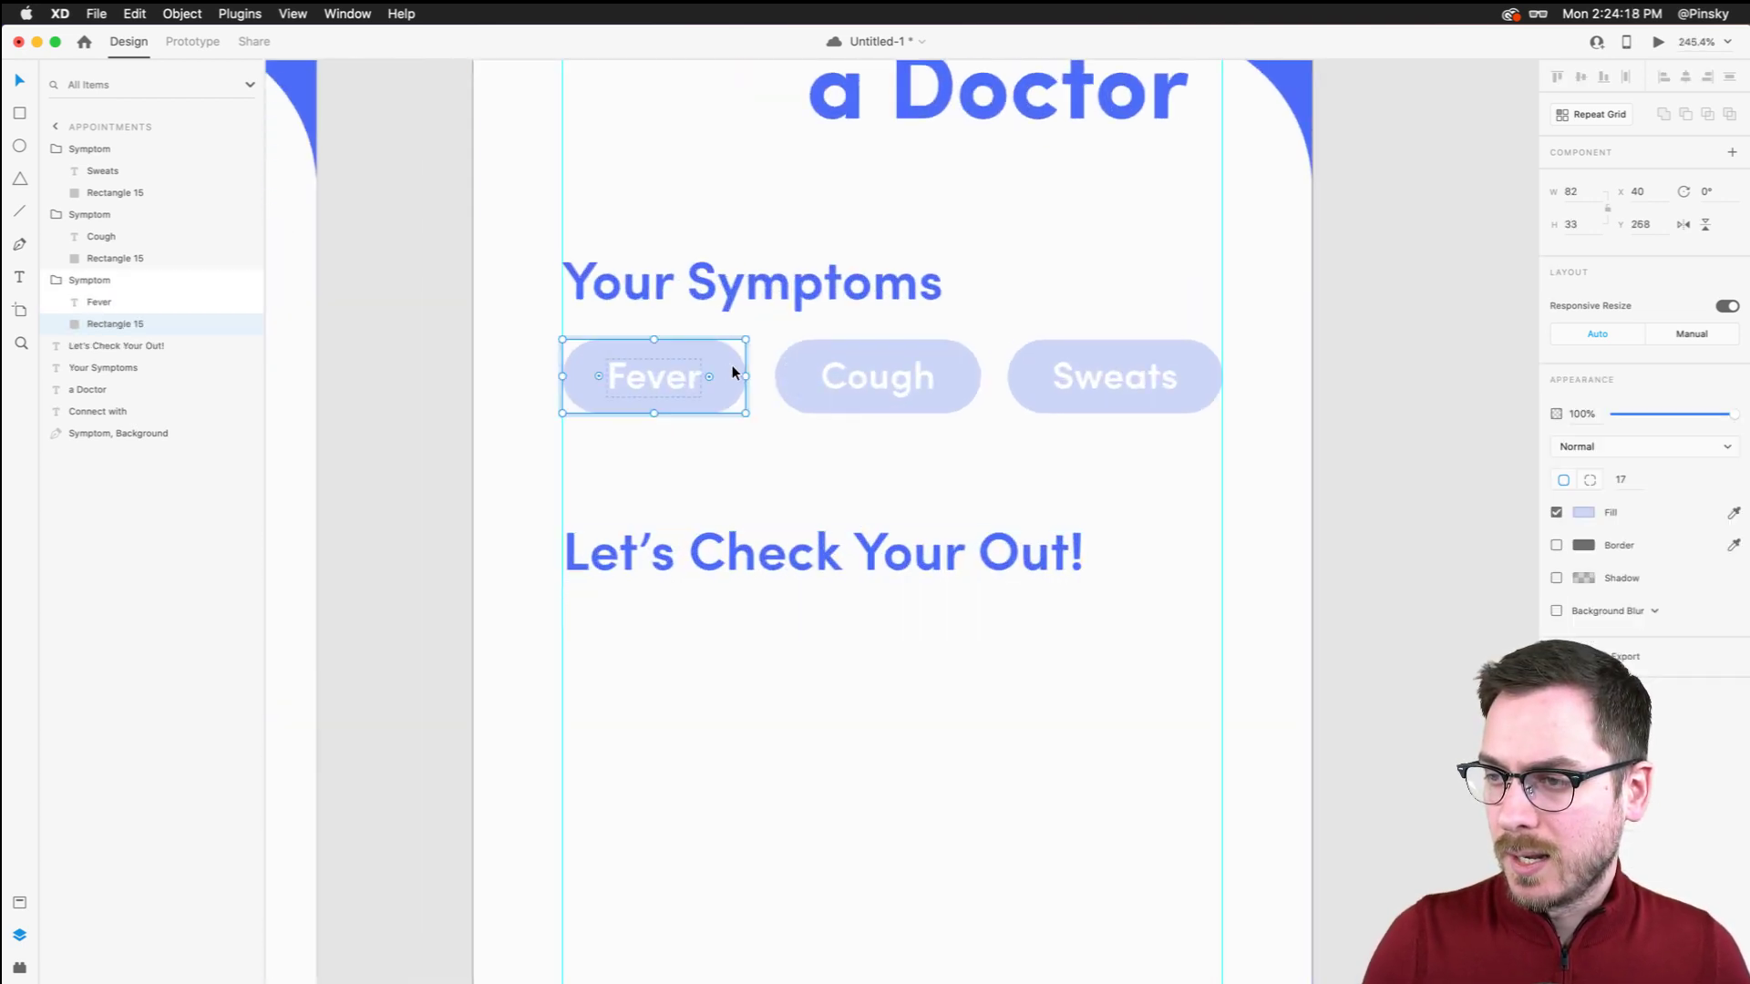
pyautogui.click(644, 381)
pyautogui.doubleClick(674, 384)
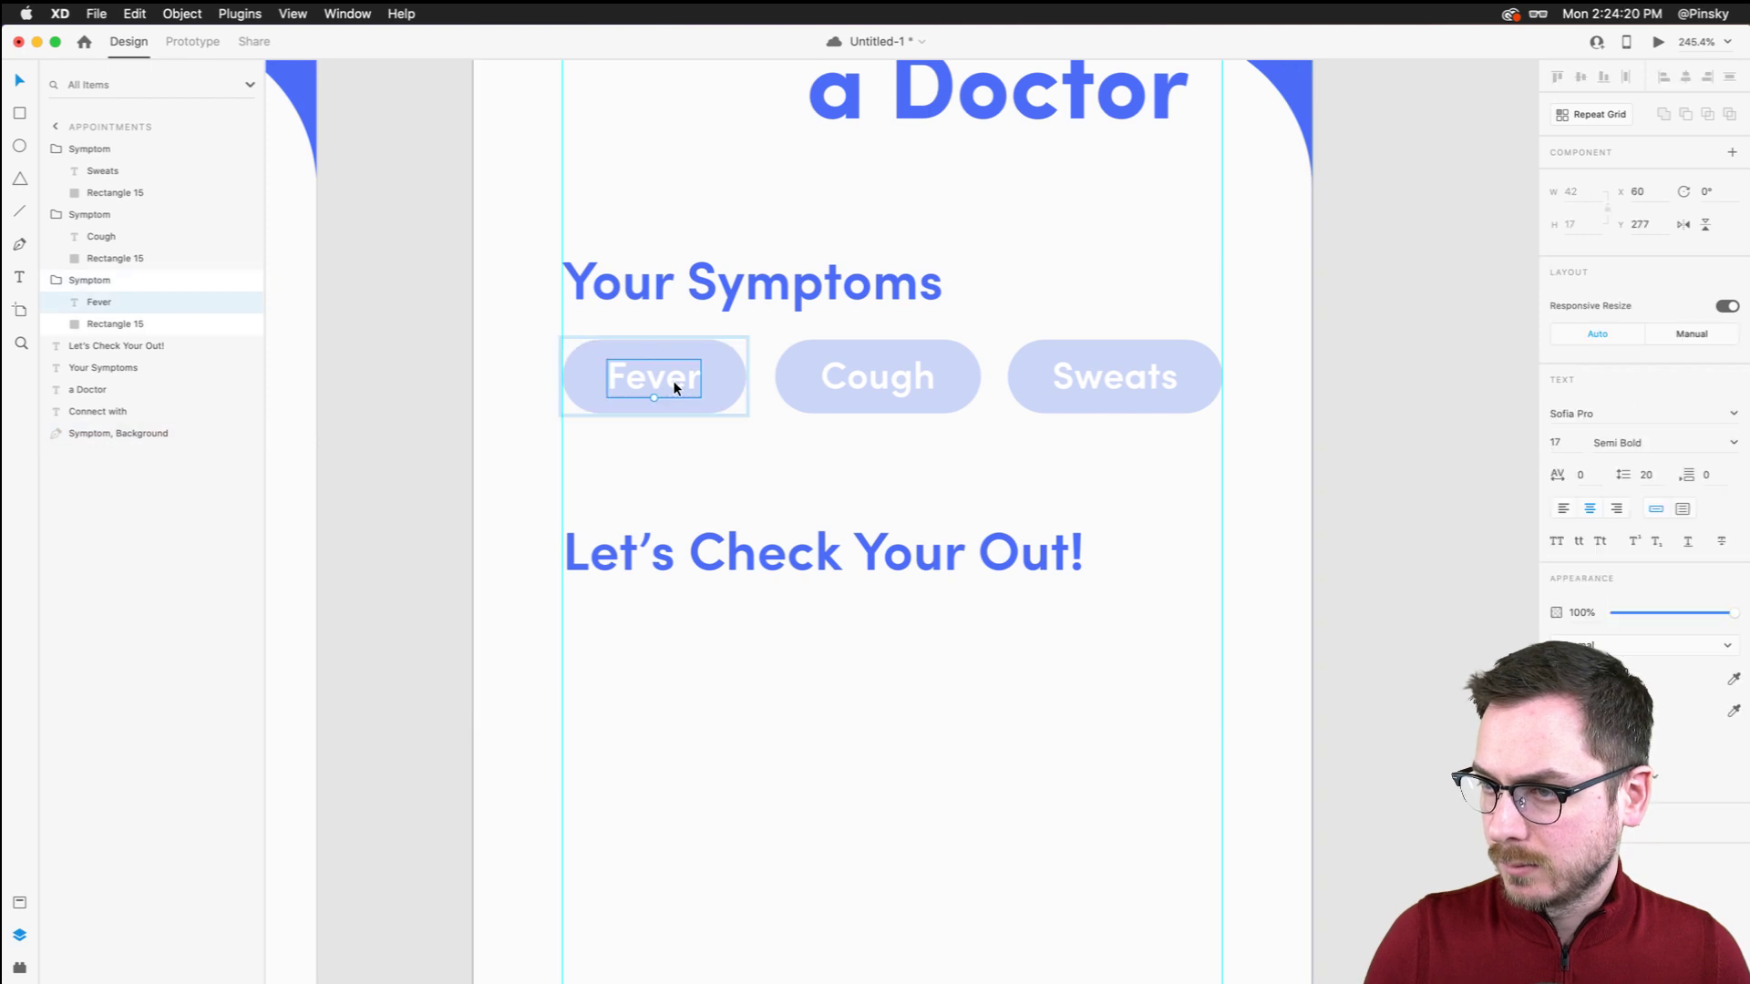
pyautogui.press('i')
pyautogui.click(705, 277)
pyautogui.scroll(-5, 707, 277)
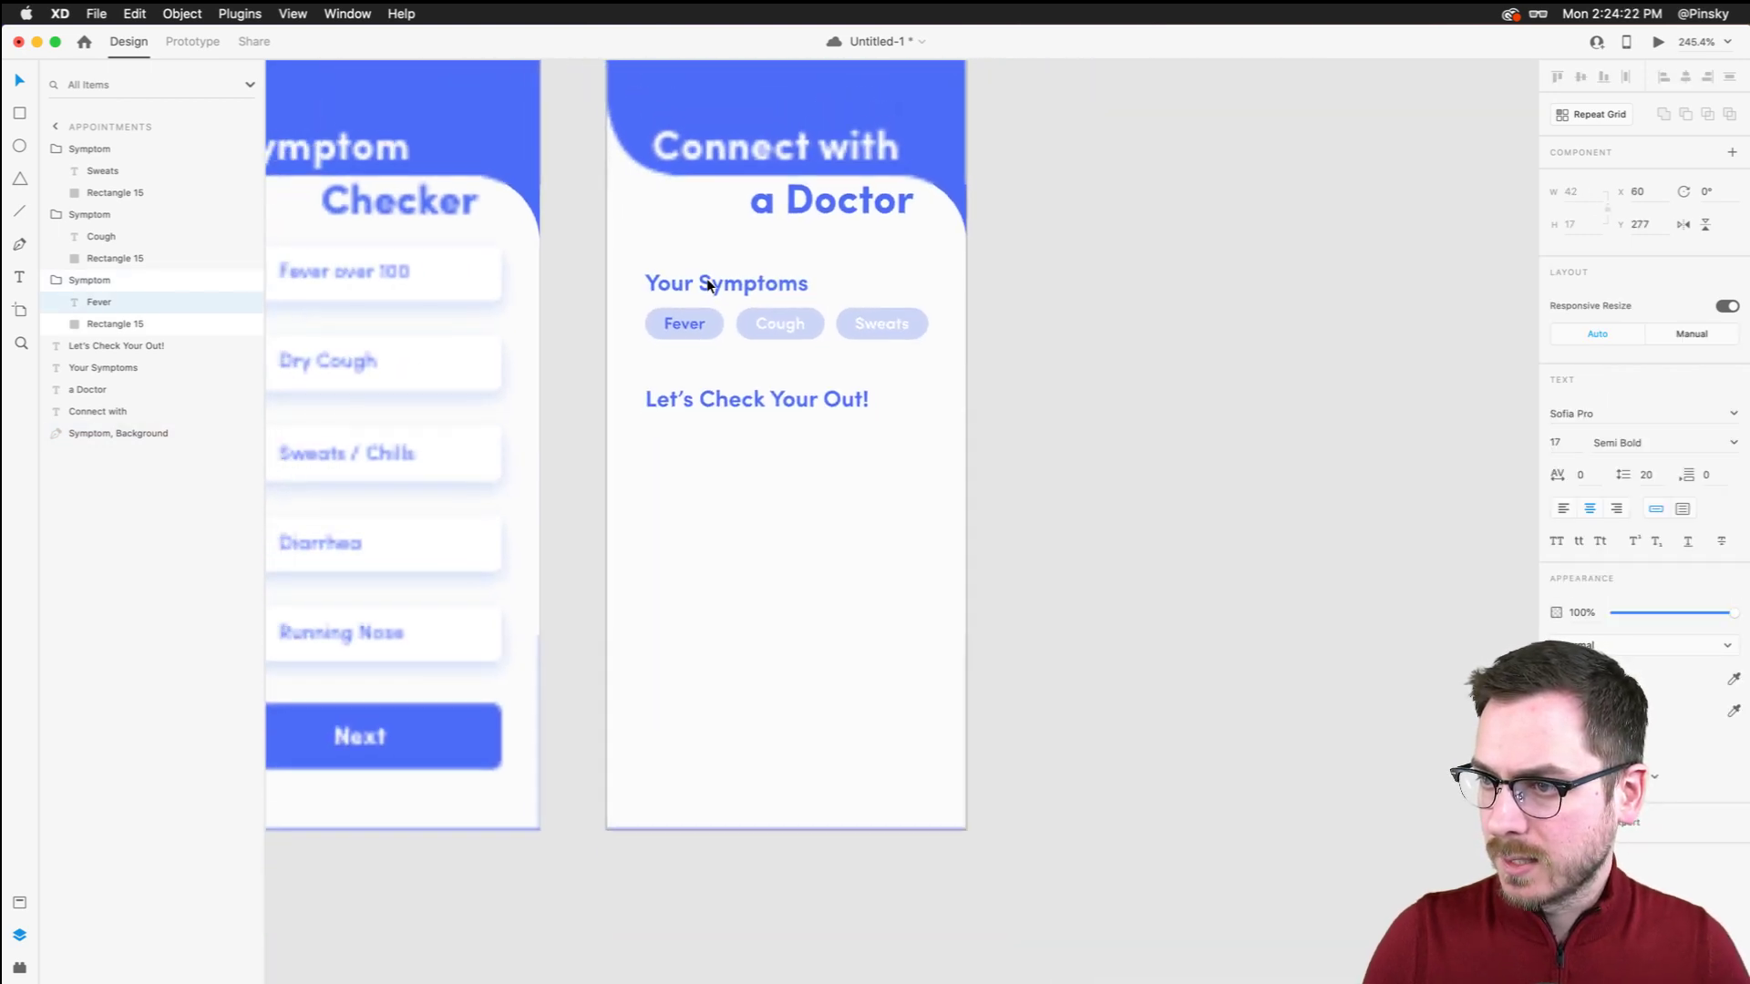
# Try a pale grey #E4E7F0 fill on the "Fever" tag's background shape
pyautogui.scroll(3, 709, 285)
pyautogui.click(718, 352)
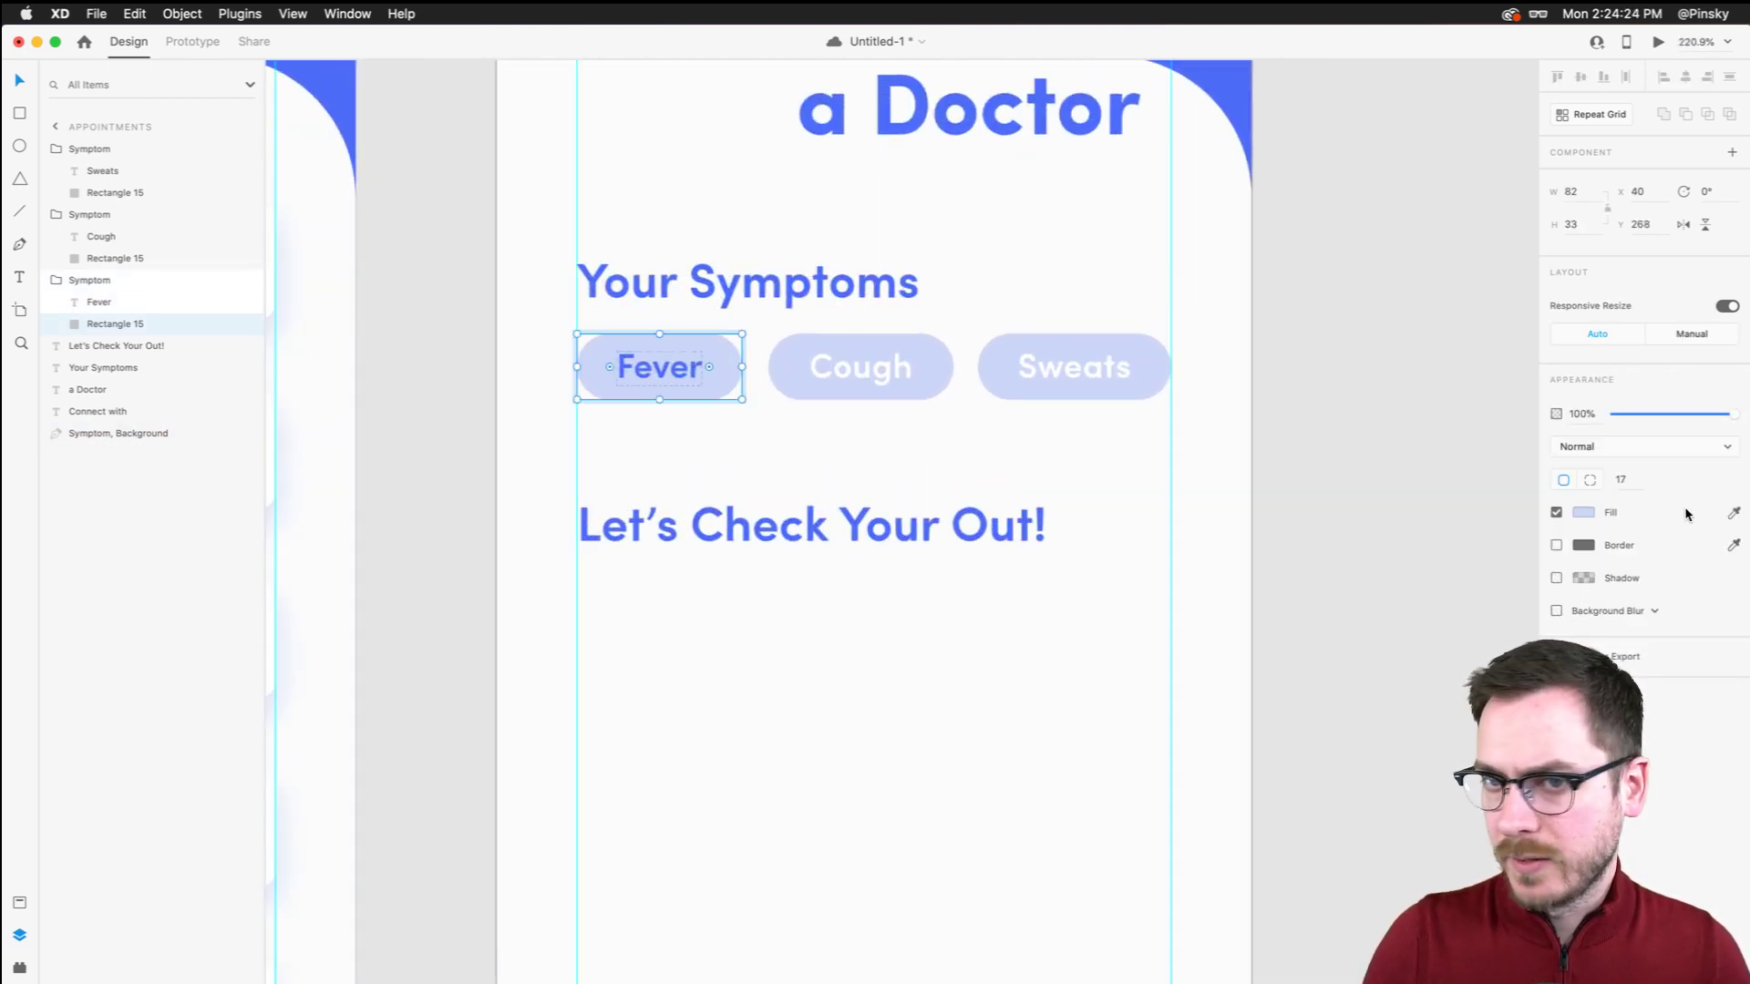
pyautogui.click(1580, 515)
pyautogui.moveTo(1390, 431); pyautogui.dragTo(1369, 432)
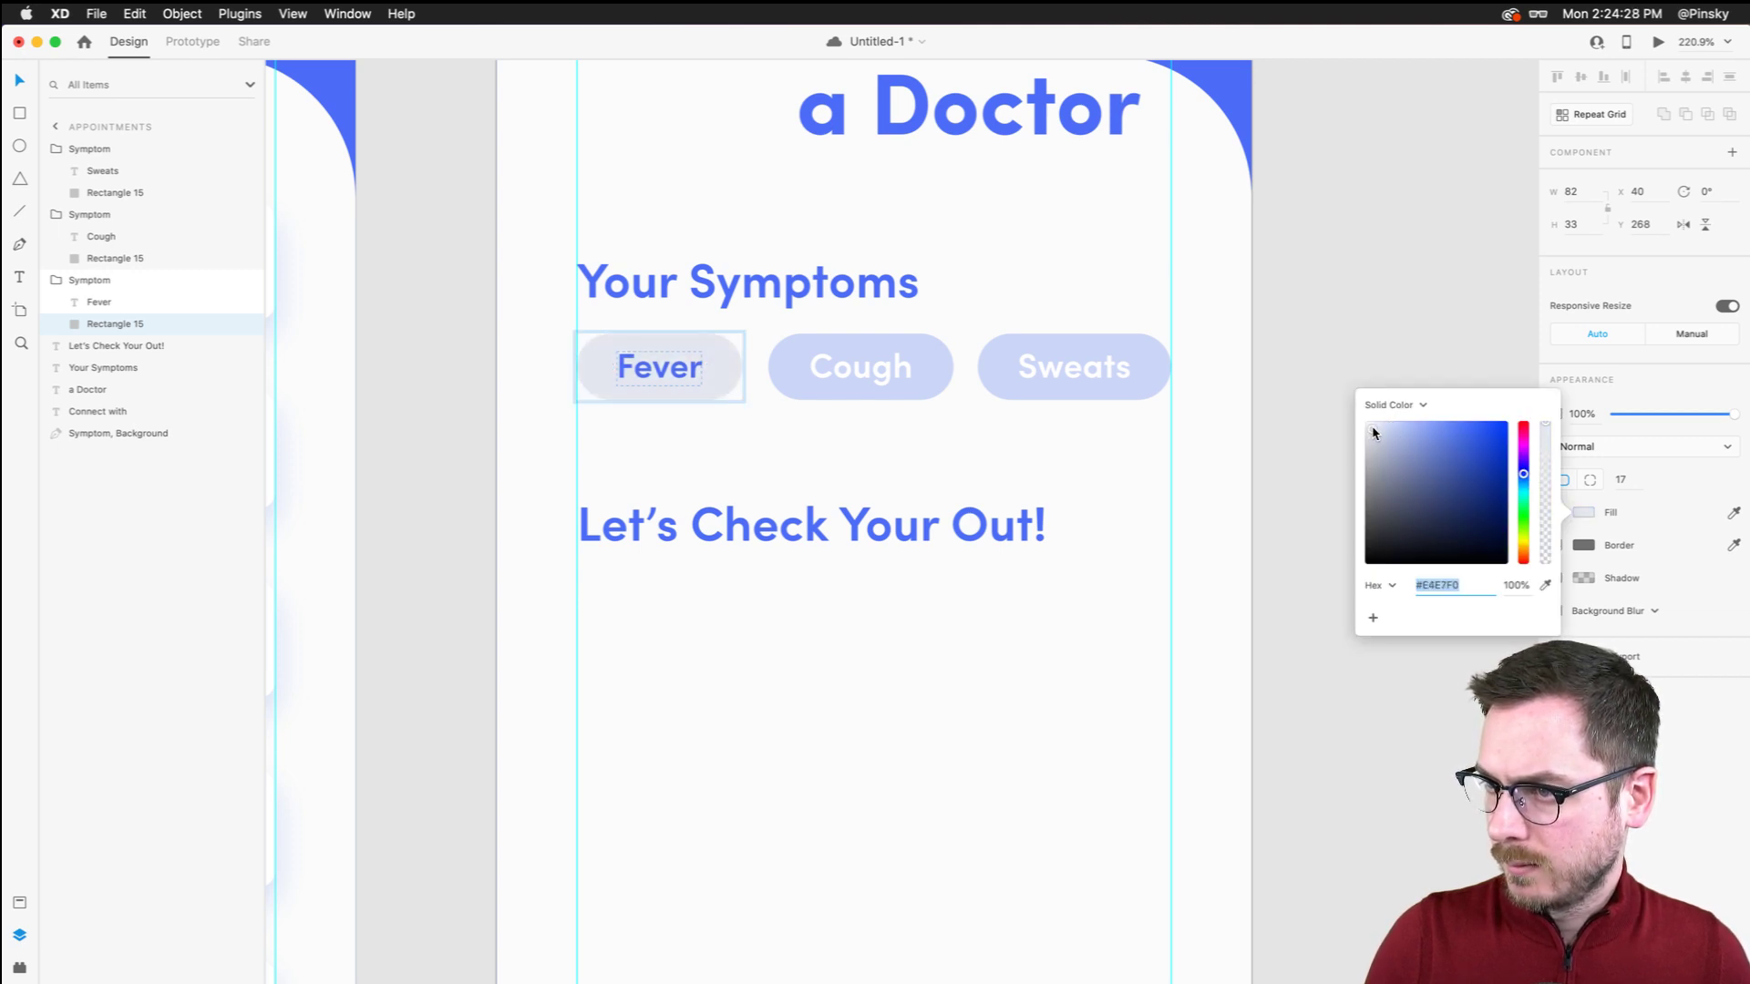
pyautogui.click(793, 461)
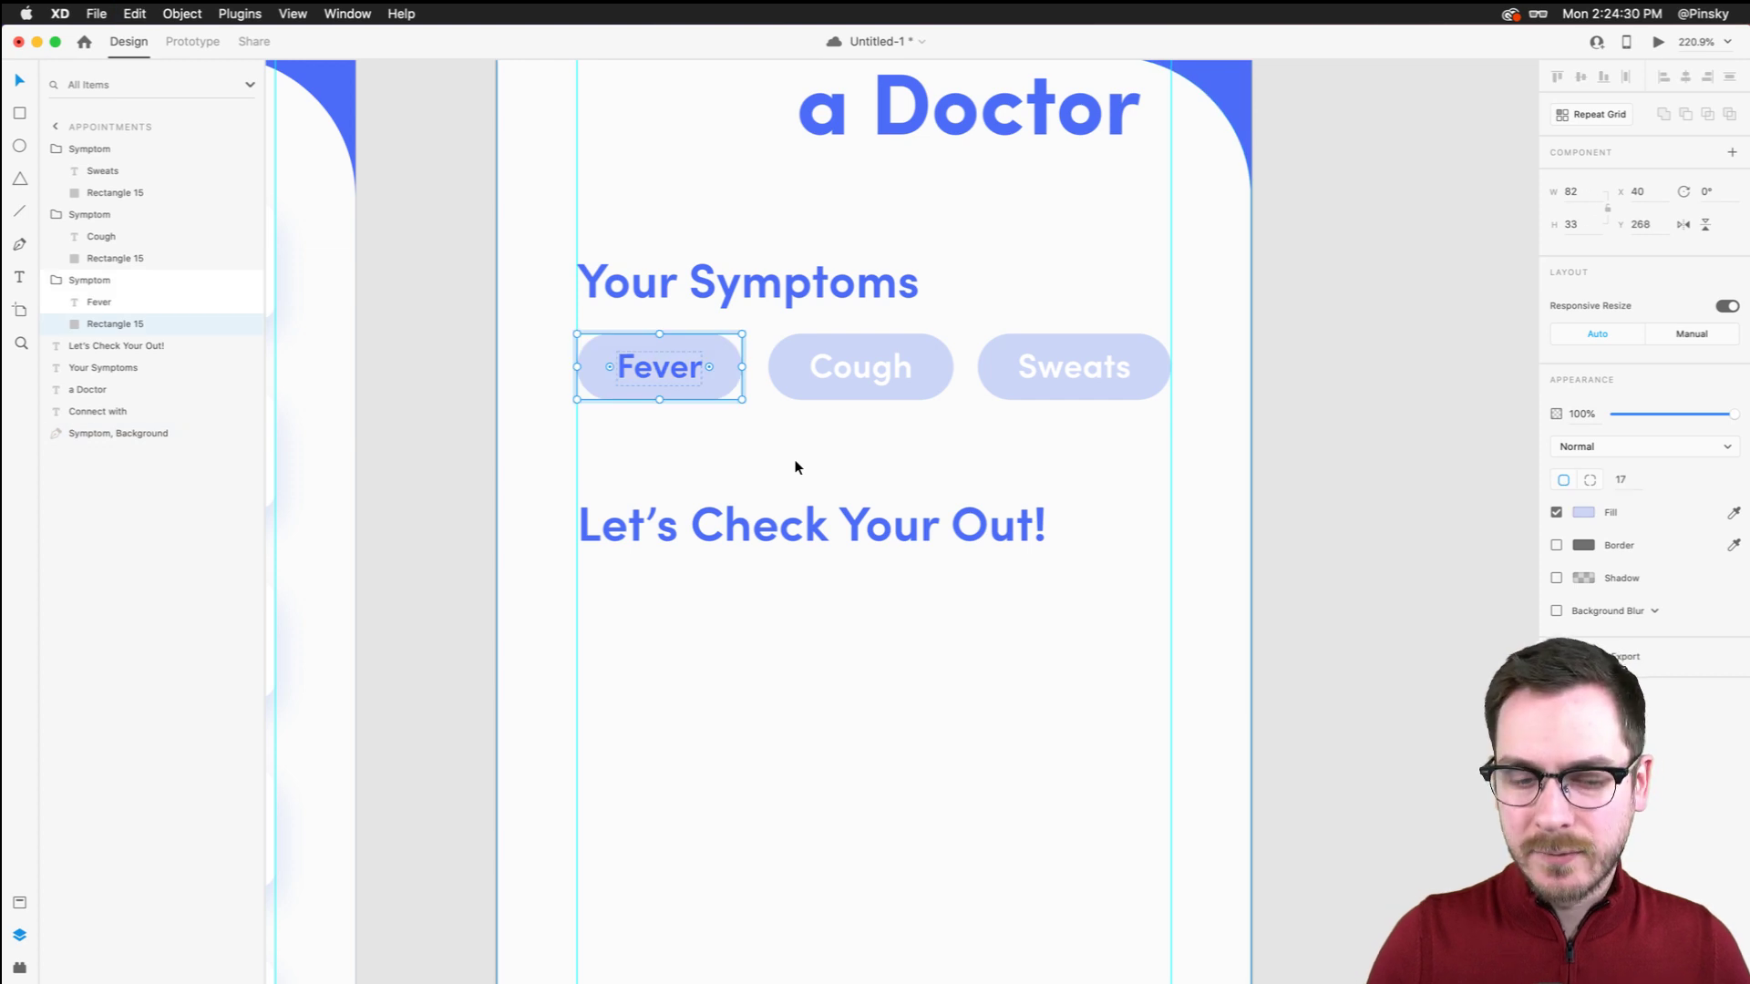
# Undo the blue recolouring of the "Fever" text
pyautogui.press('super+z')
pyautogui.scroll(-5, 794, 461)
pyautogui.scroll(5, 795, 461)
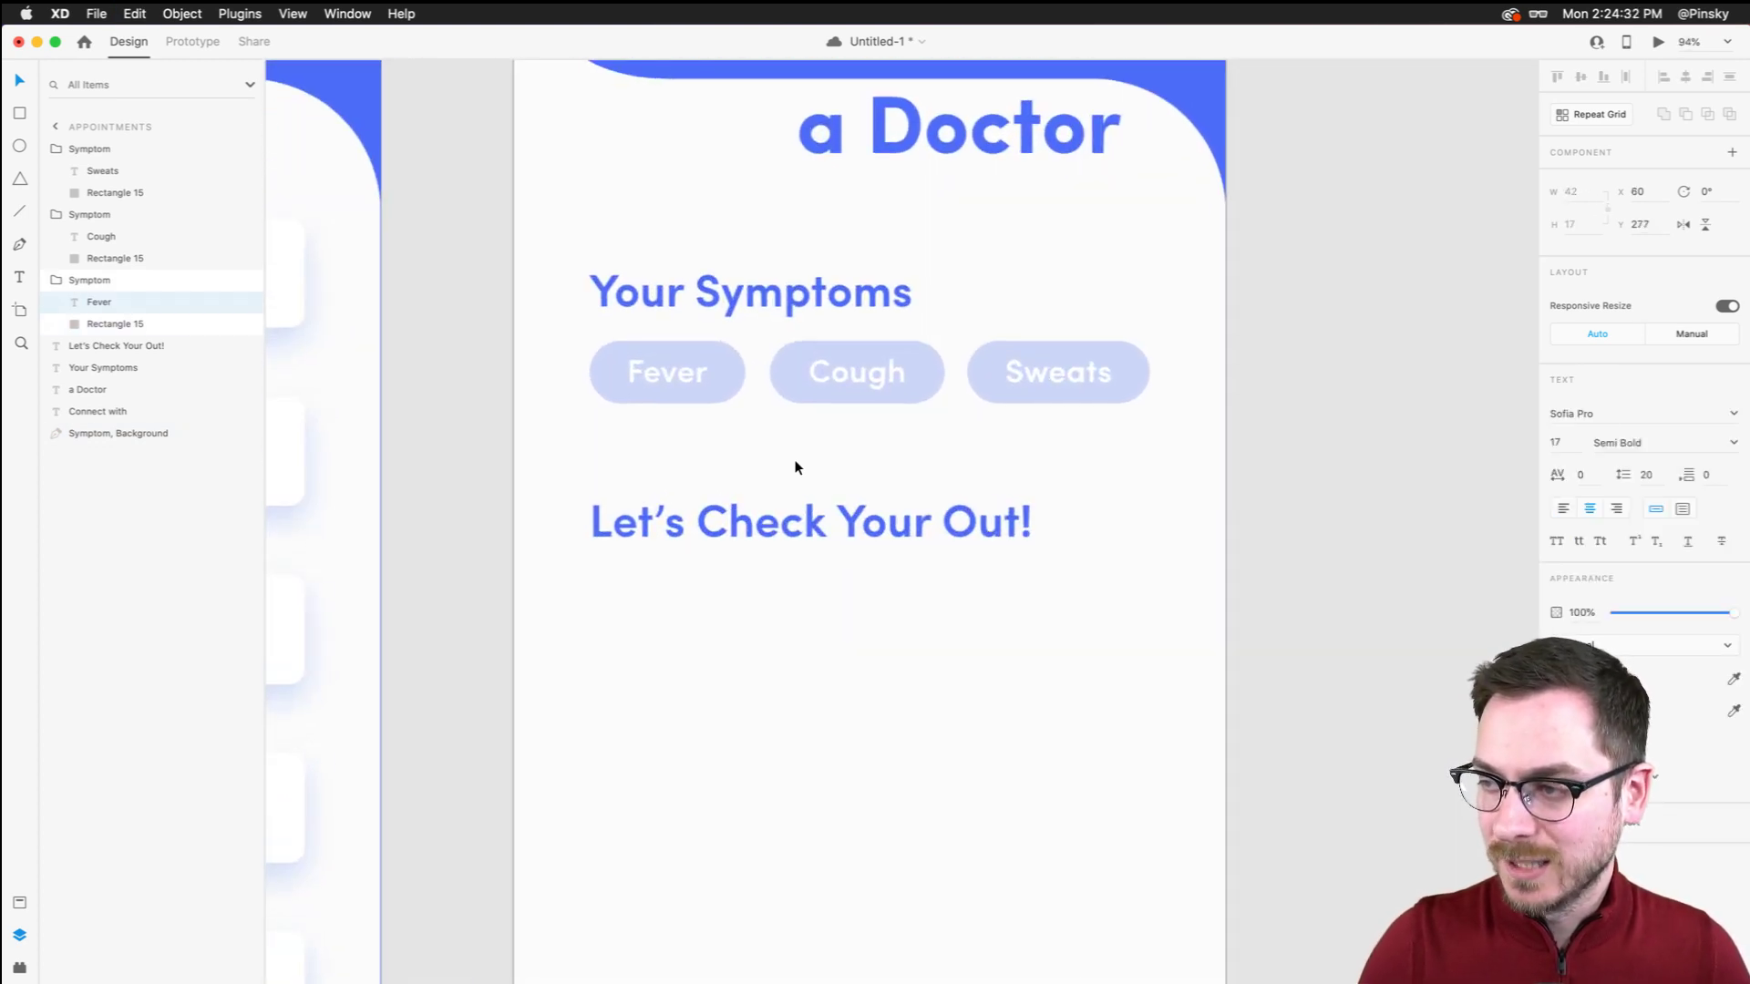
# Fill the "Fever" tag's background with the blue sampled from the "Your Symptoms" heading
pyautogui.click(726, 372)
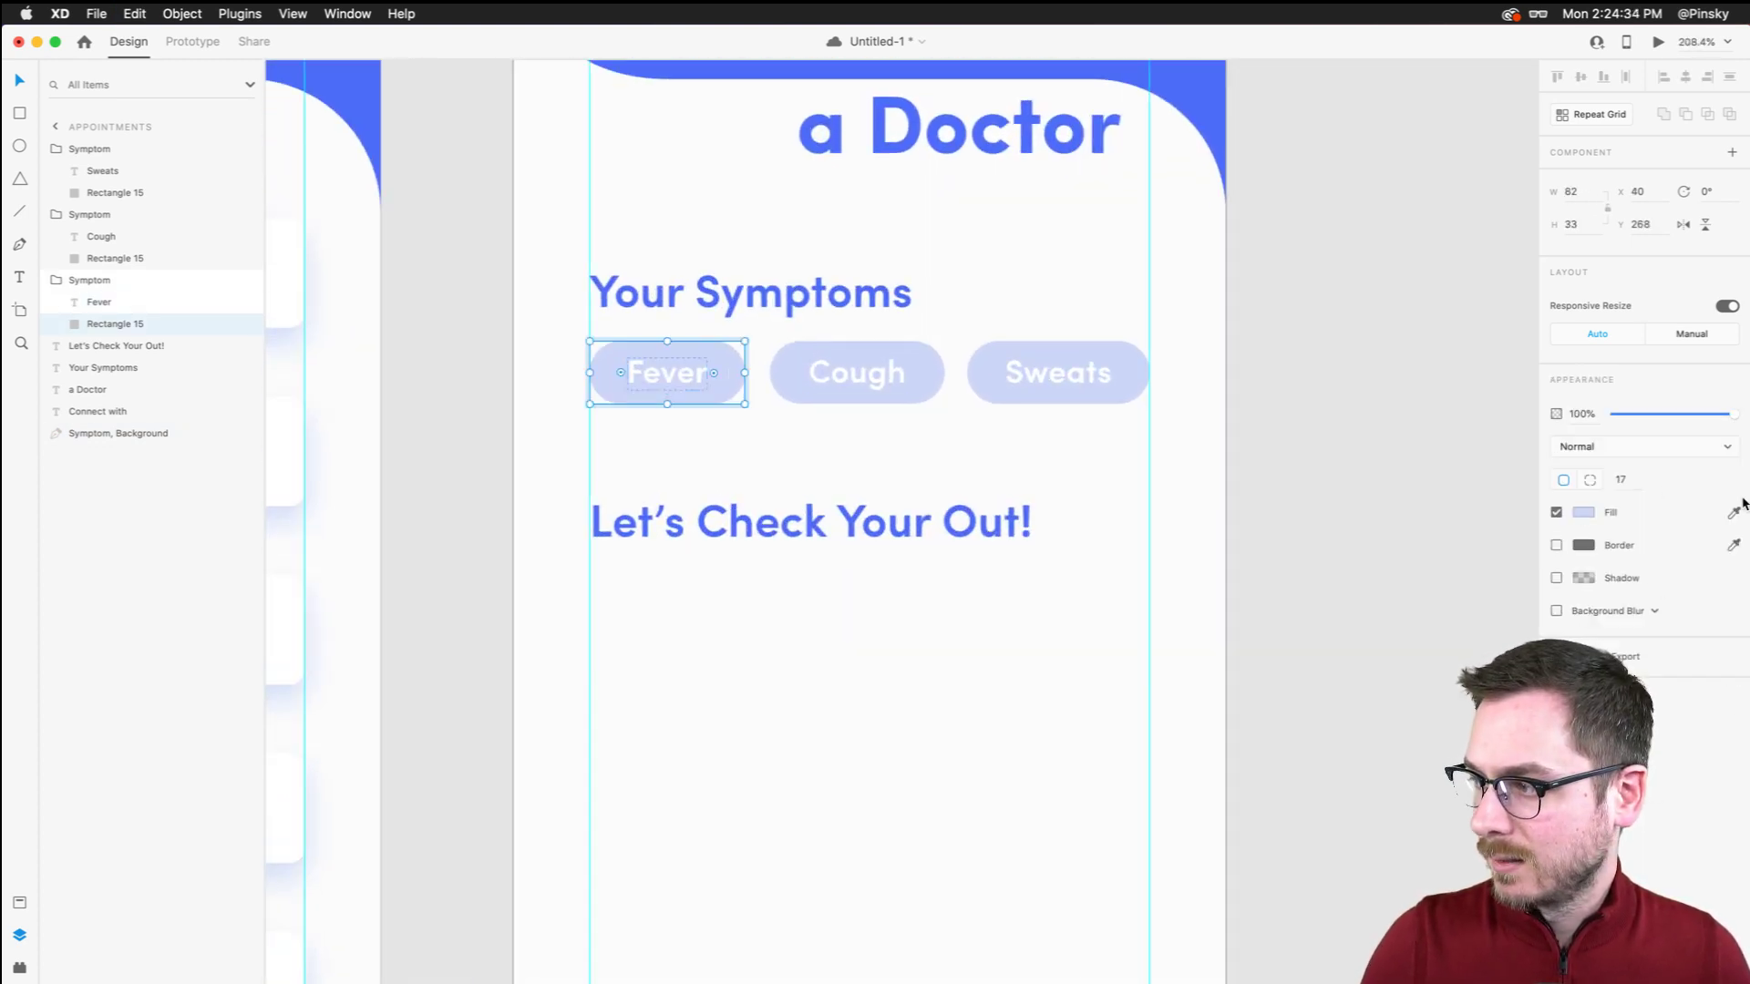
pyautogui.click(884, 293)
pyautogui.scroll(-5, 902, 328)
pyautogui.scroll(4, 902, 328)
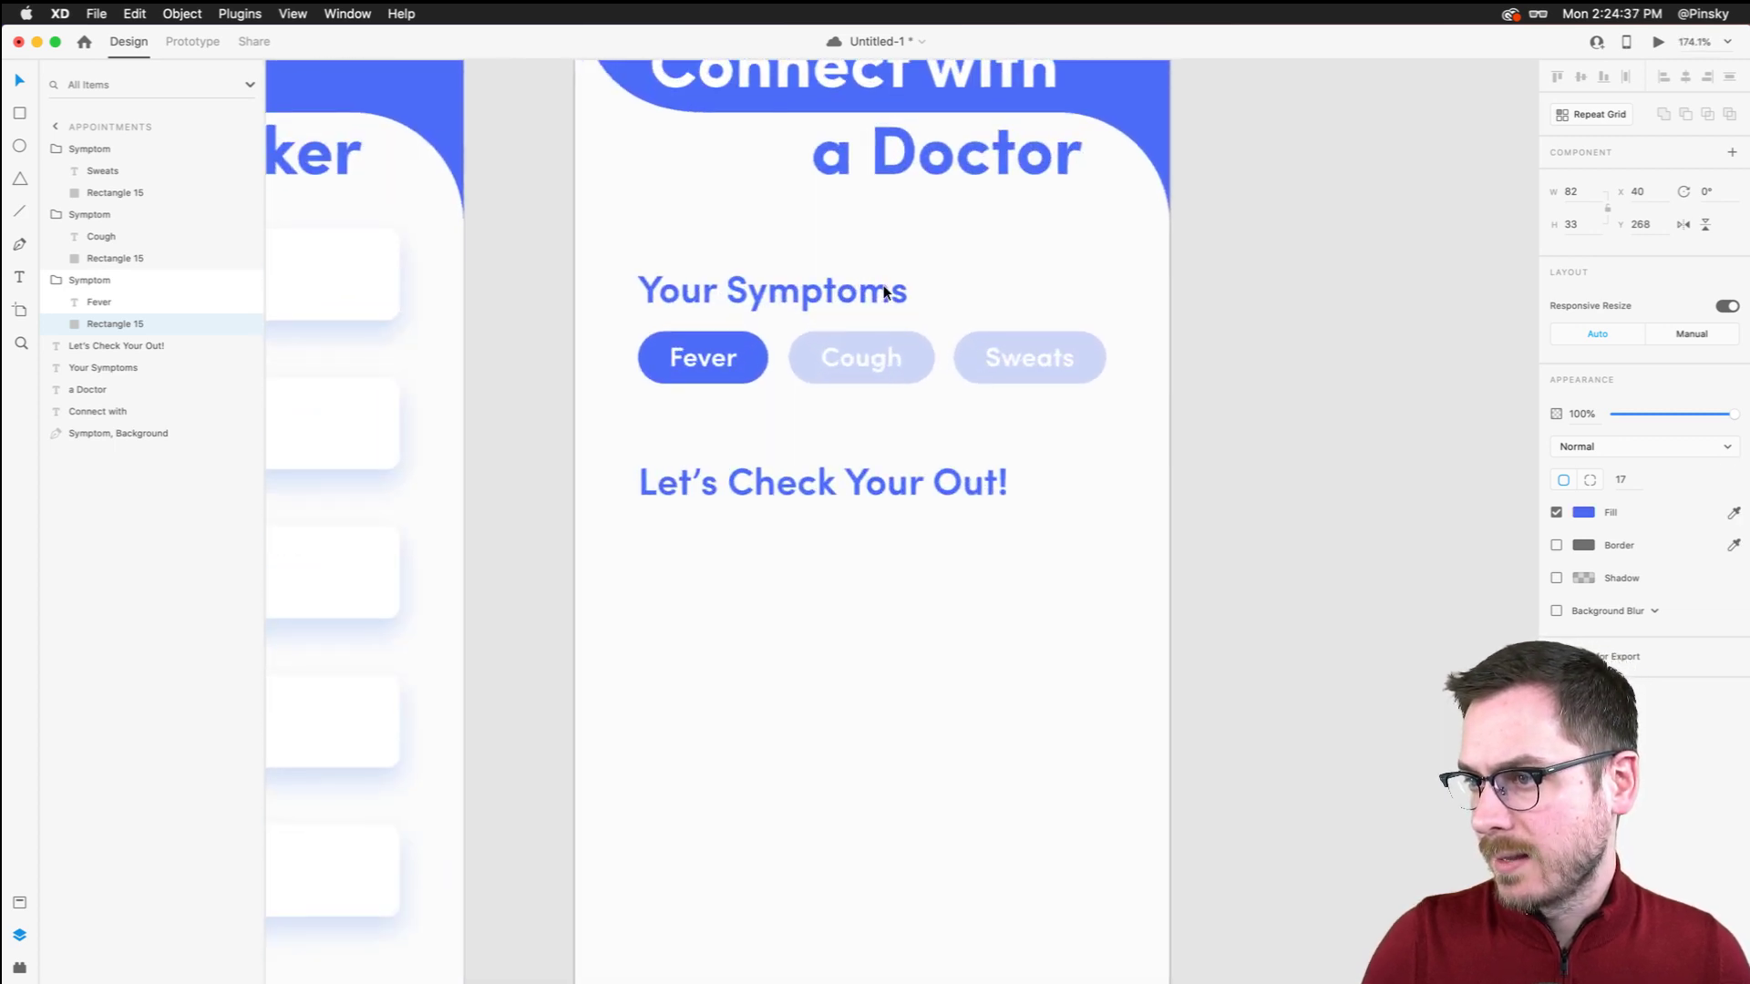
# Fill the "Cough" and "Sweats" tag backgrounds together with the blue sampled from the "Your Symptoms" heading
pyautogui.click(920, 347)
pyautogui.keyDown('shift'); pyautogui.click(1000, 342); pyautogui.keyUp('shift')
pyautogui.press('i')
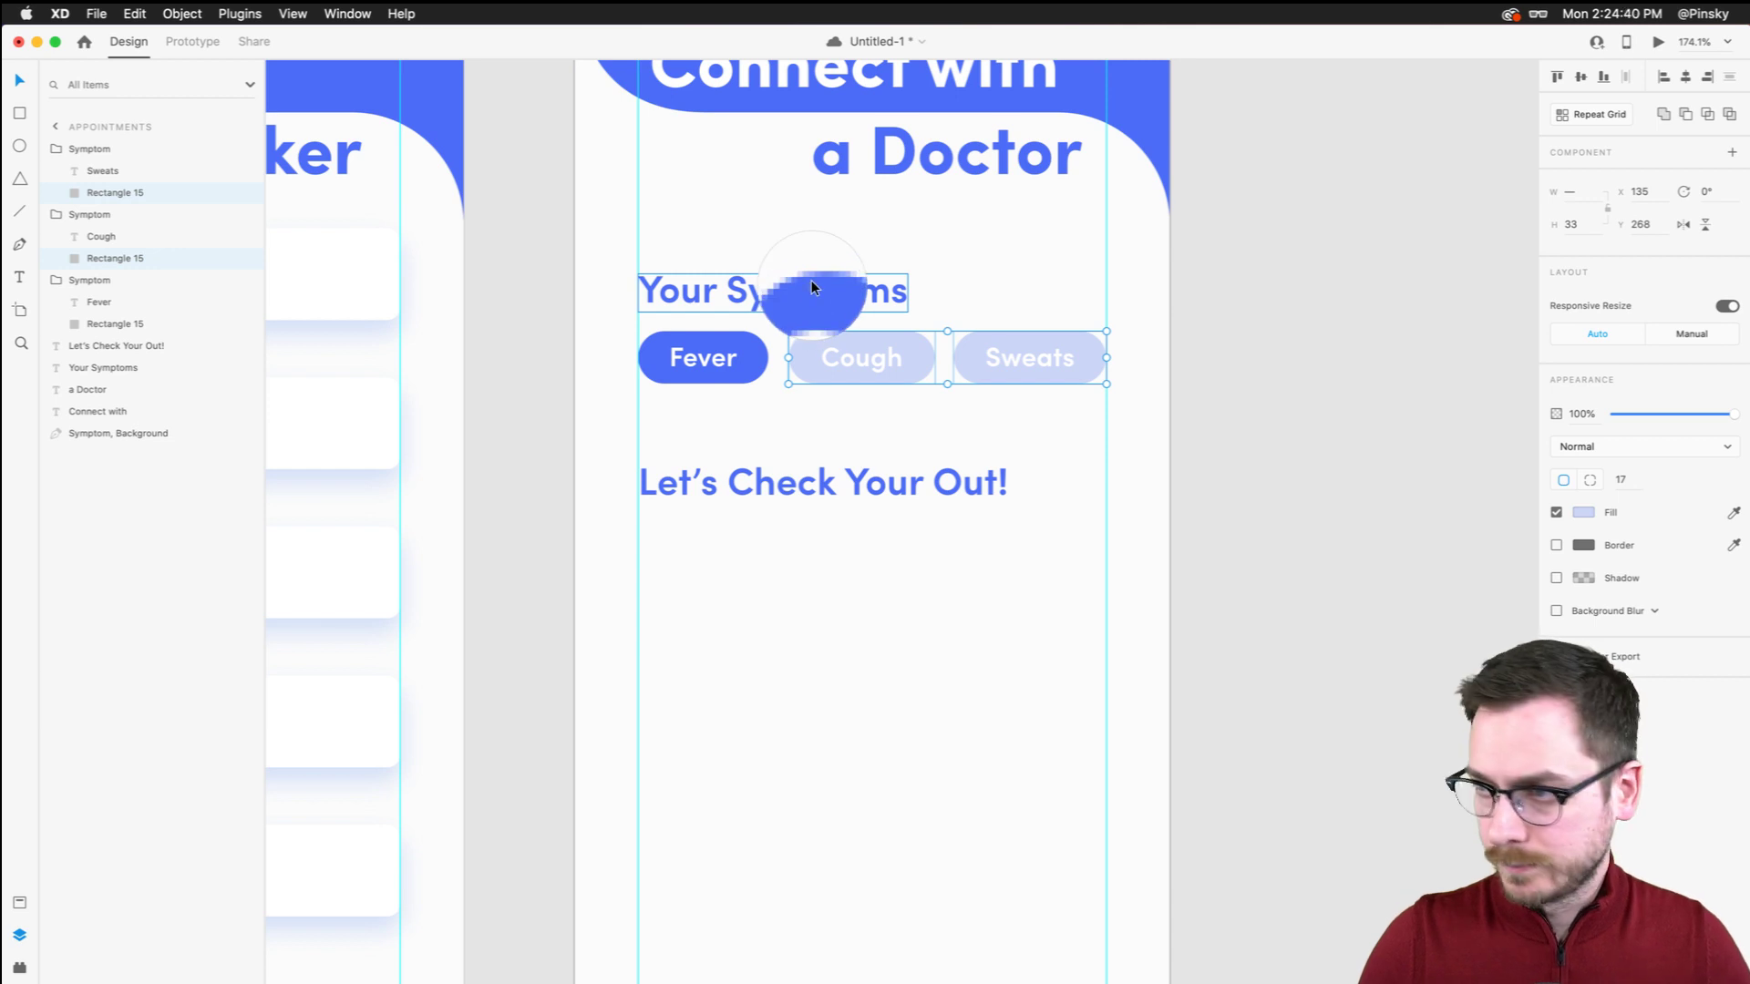
pyautogui.click(811, 283)
pyautogui.scroll(-5, 1047, 329)
pyautogui.click(1047, 330)
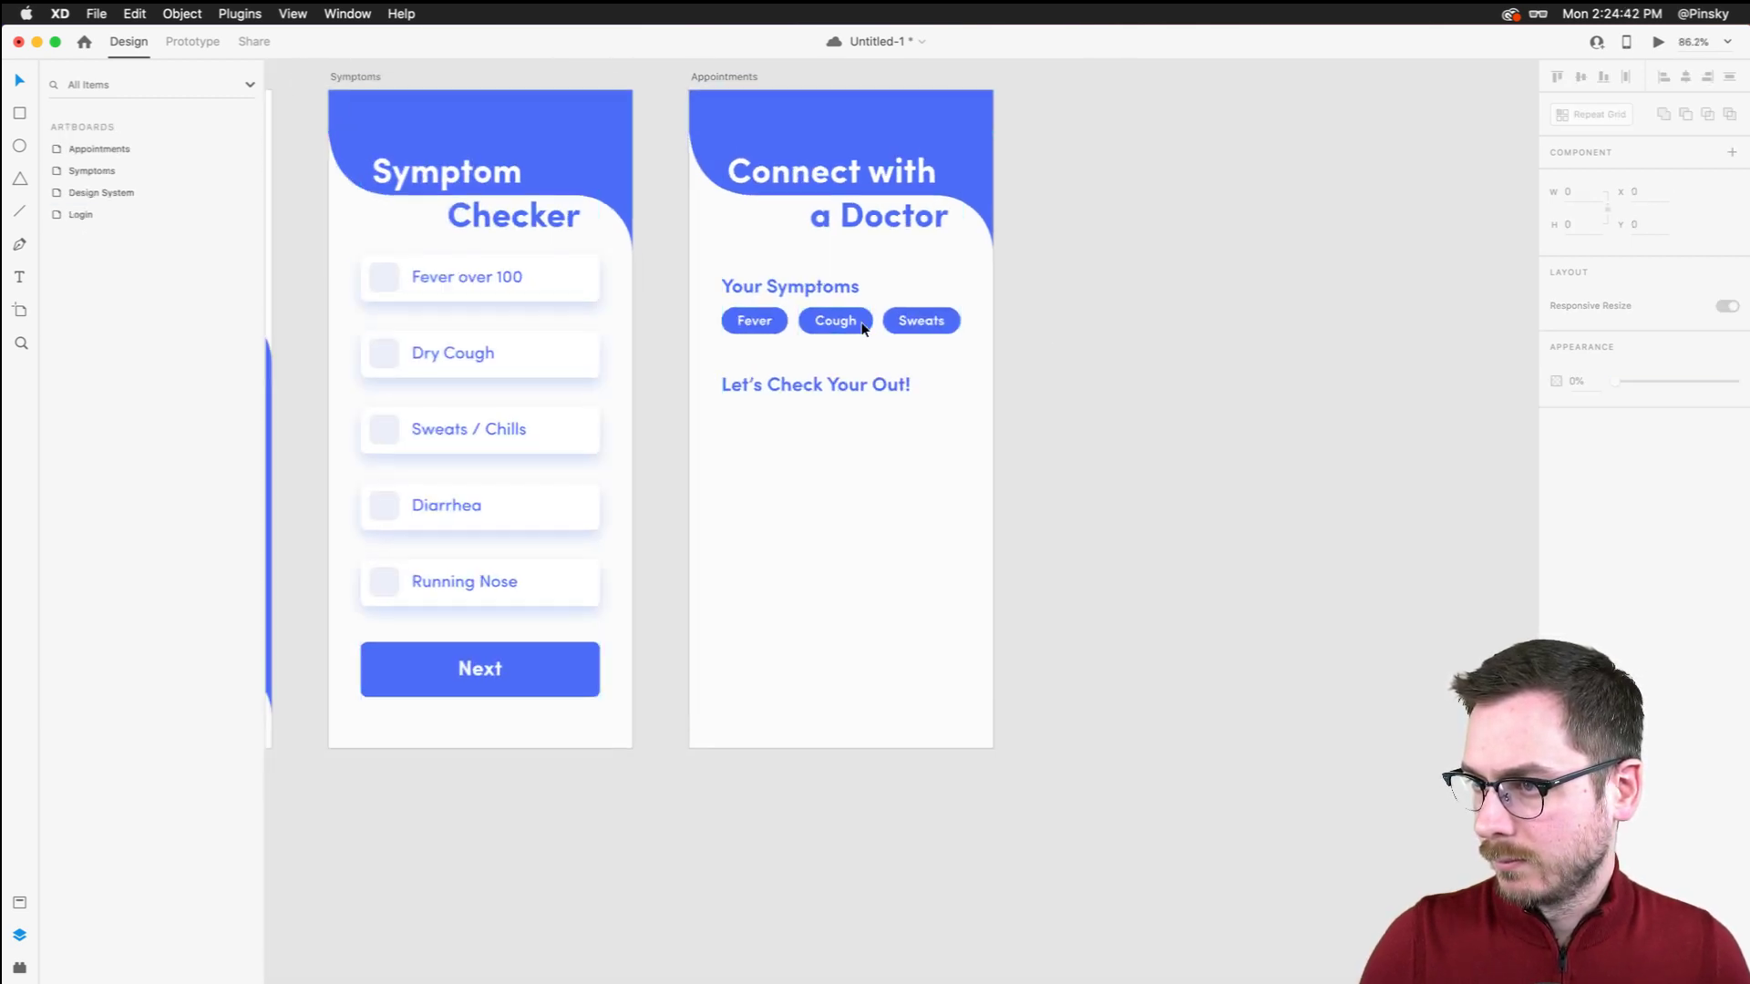
# Try moving the "Let's Check Your Out!" heading up to Y 343
pyautogui.scroll(4, 864, 328)
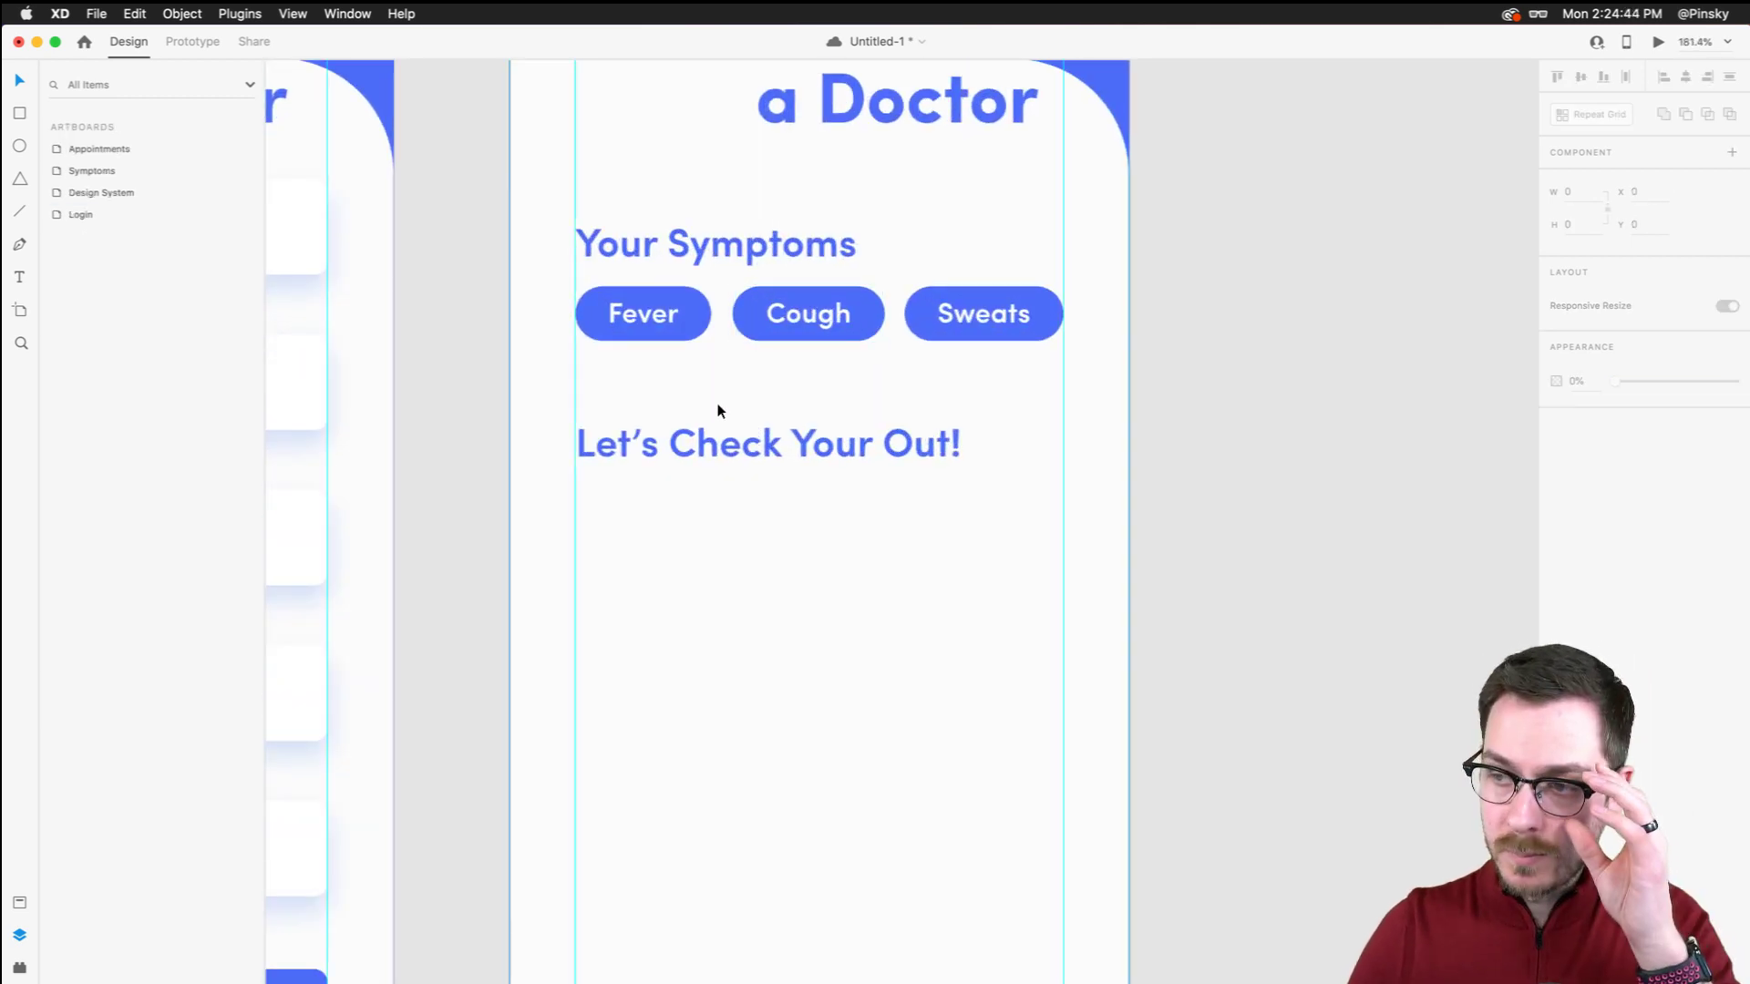
pyautogui.click(702, 446)
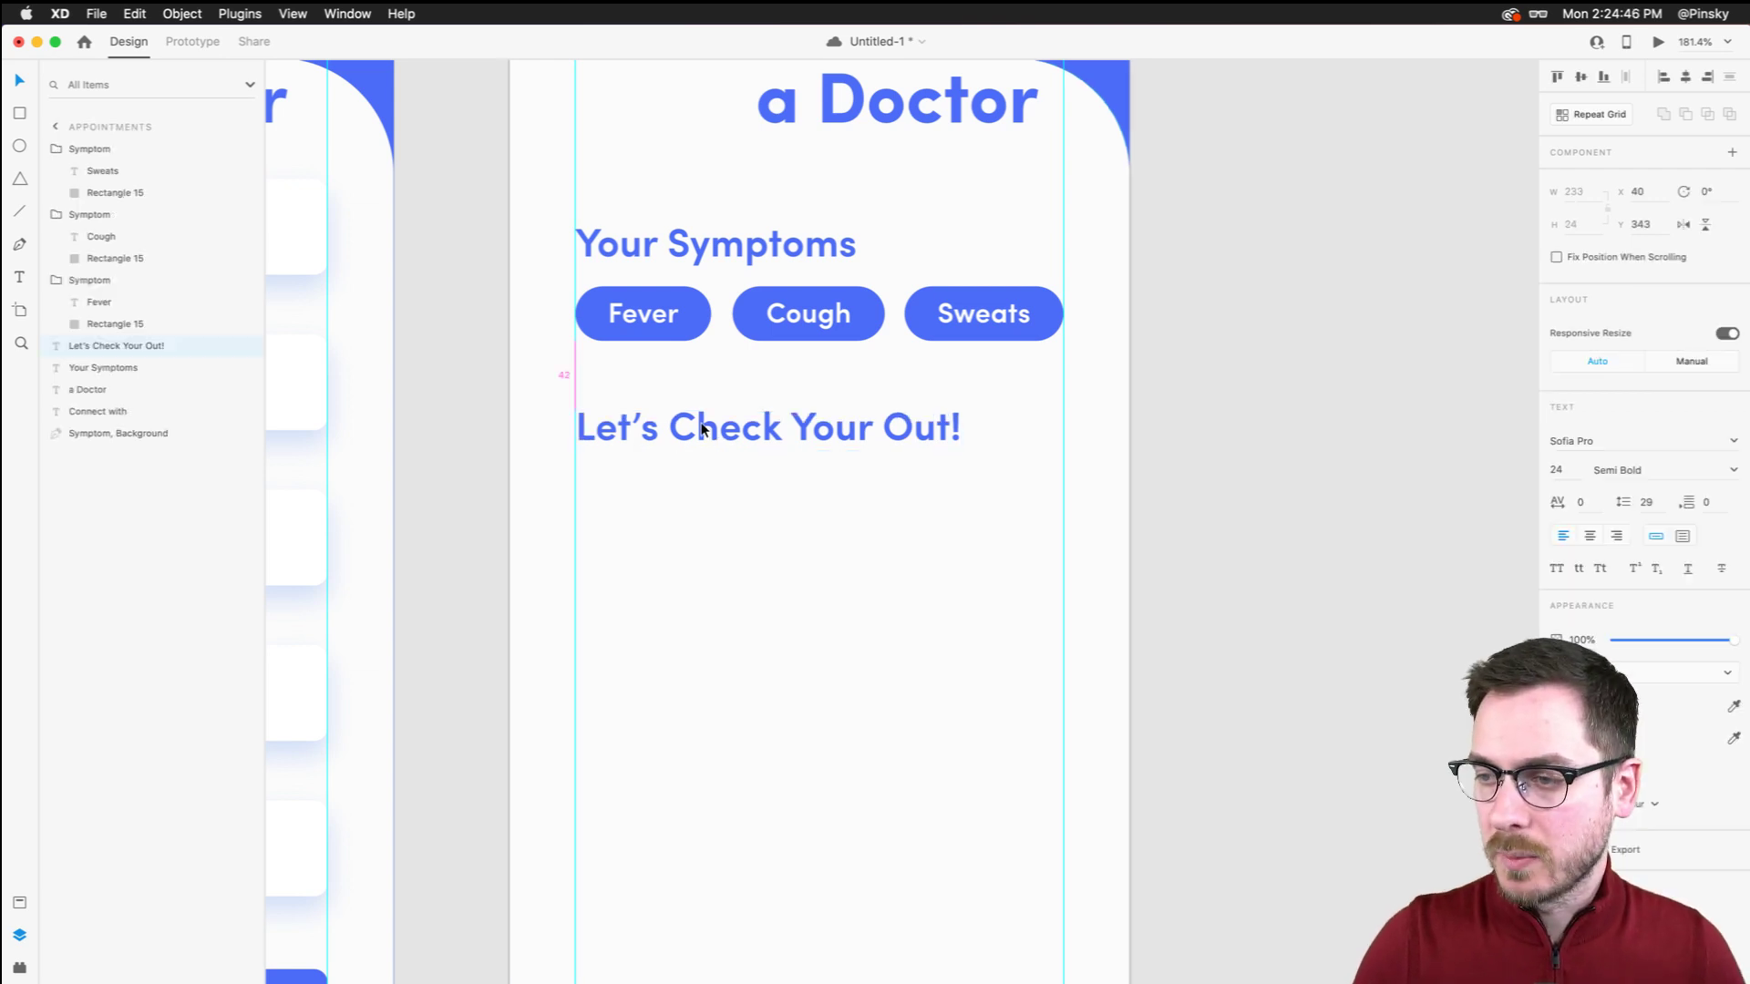
pyautogui.scroll(-2, 697, 446)
pyautogui.scroll(-2, 656, 447)
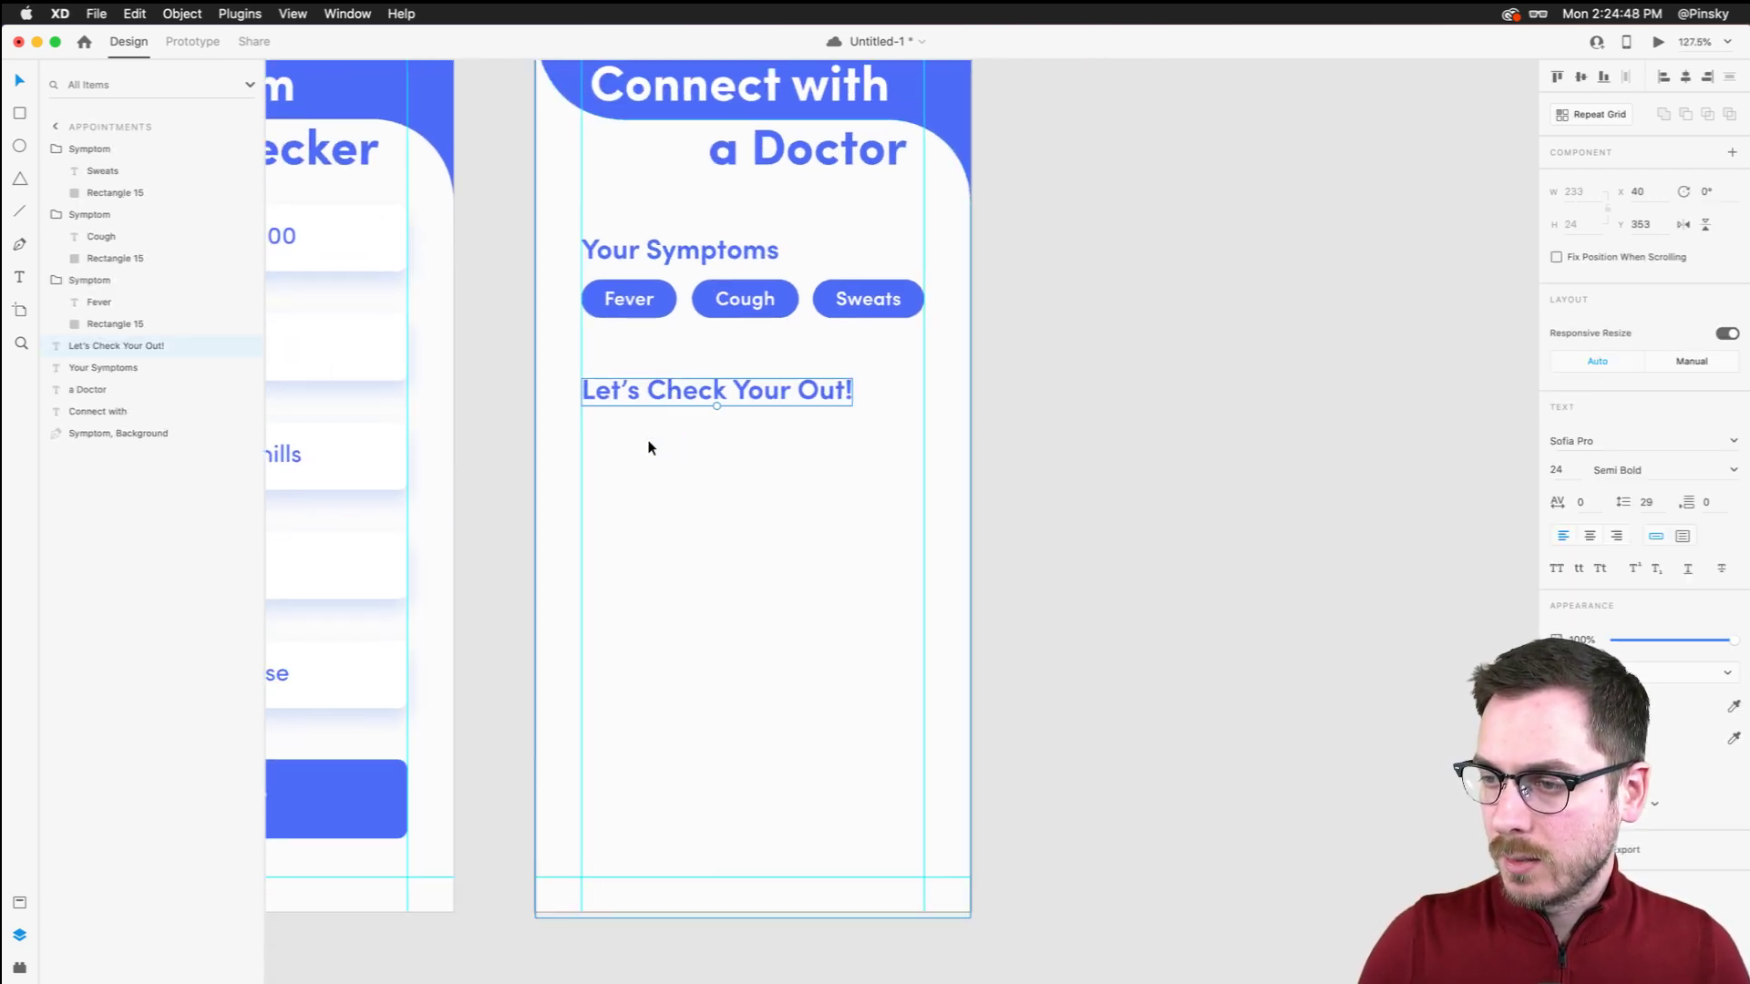
# Draw a 295 by 67 rectangle between the margin guides below "Let's Check Your Out!" at Y 402, and round its corners to 8
pyautogui.scroll(2, 640, 447)
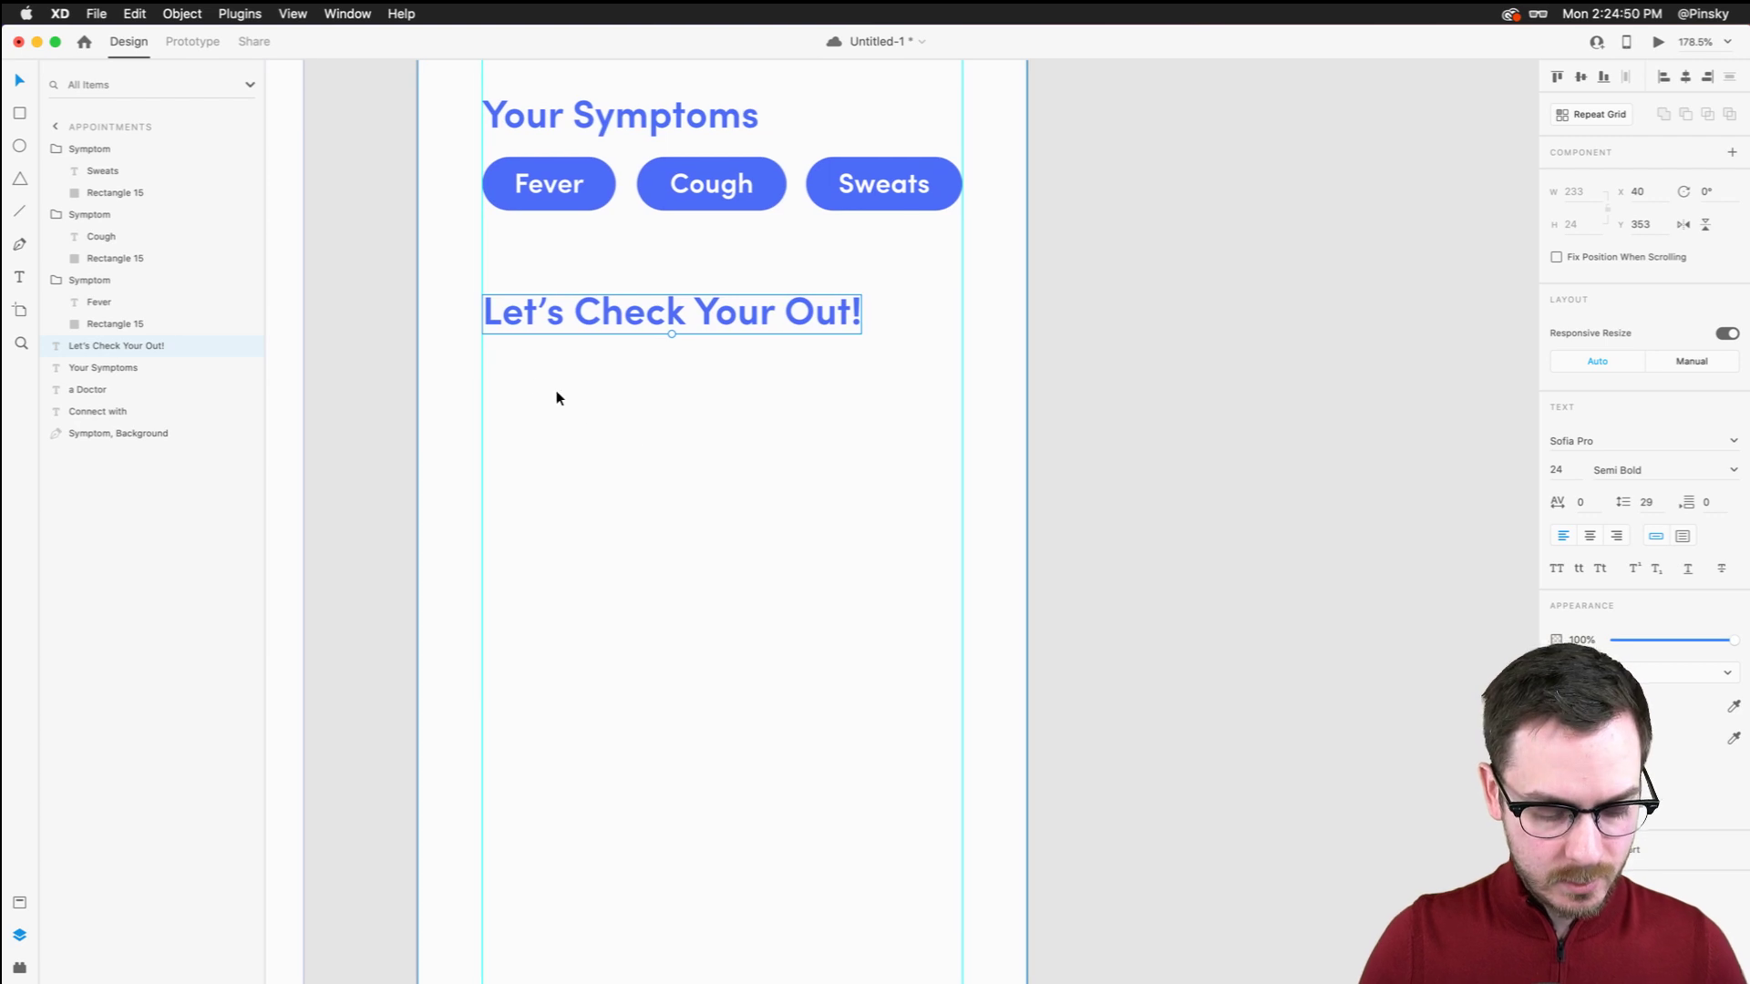
pyautogui.press('r')
pyautogui.moveTo(483, 359)
pyautogui.mouseDown()
pyautogui.moveTo(948, 500)
pyautogui.moveTo(958, 447)
pyautogui.moveTo(961, 467)
pyautogui.mouseUp()
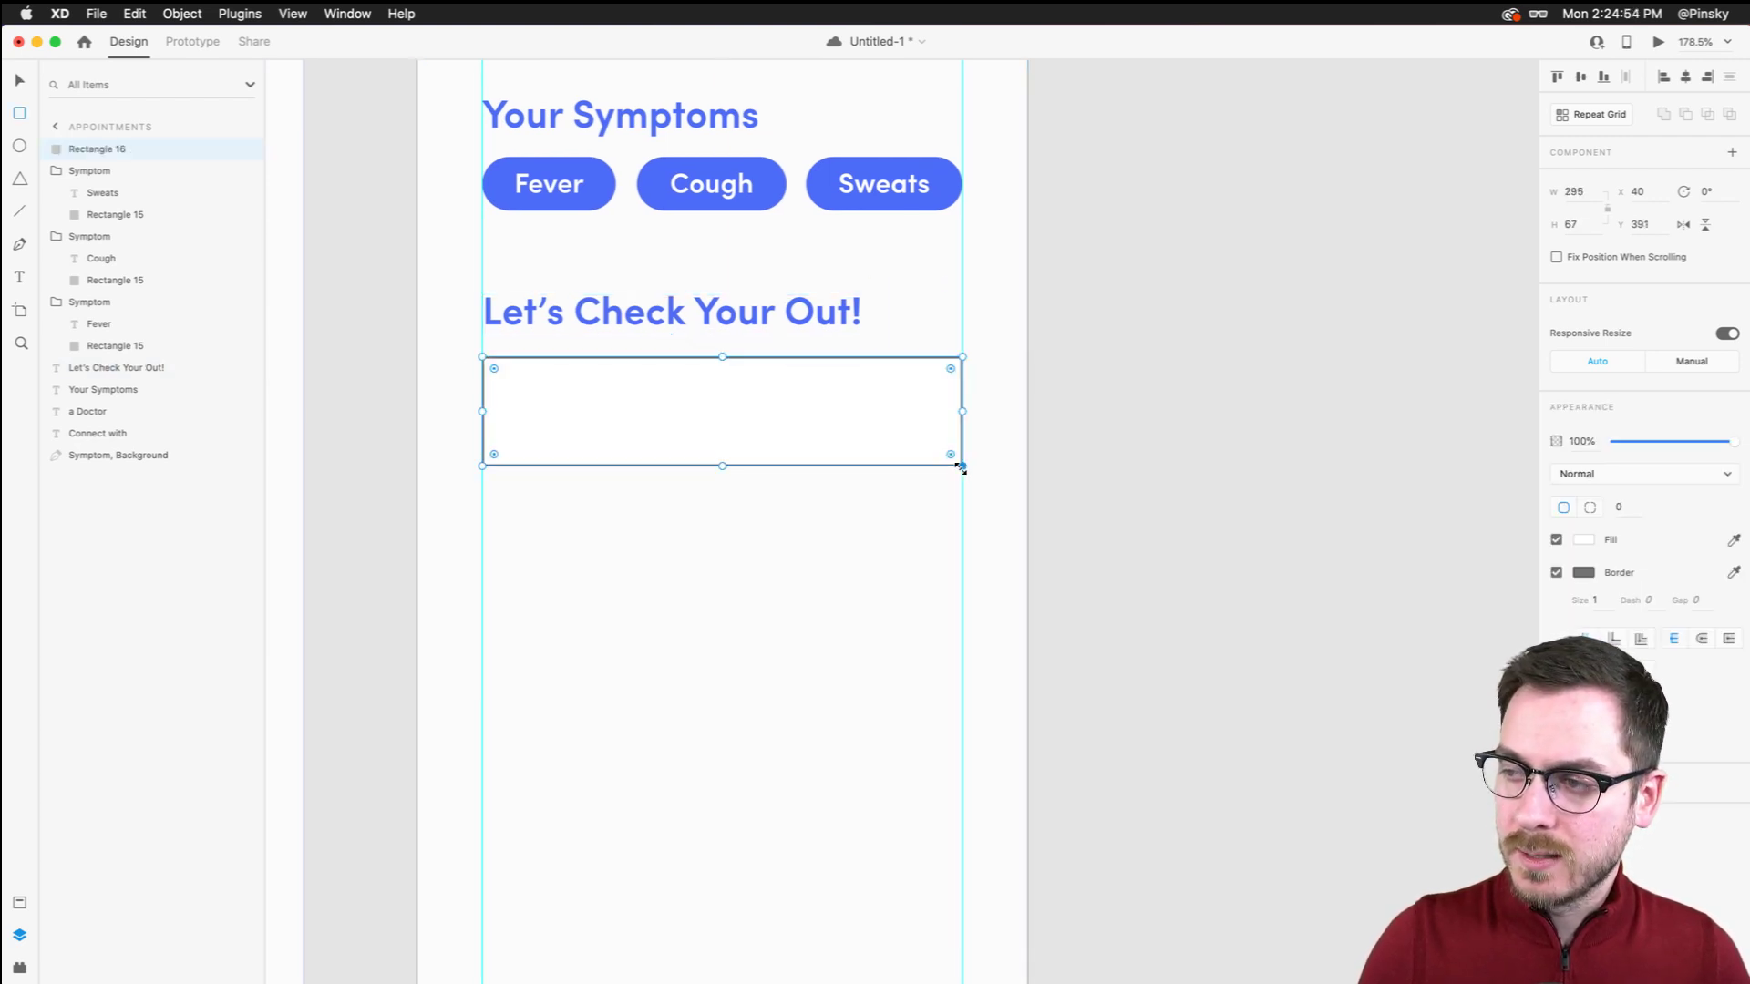
pyautogui.moveTo(786, 433); pyautogui.dragTo(784, 450)
pyautogui.scroll(2, 783, 449)
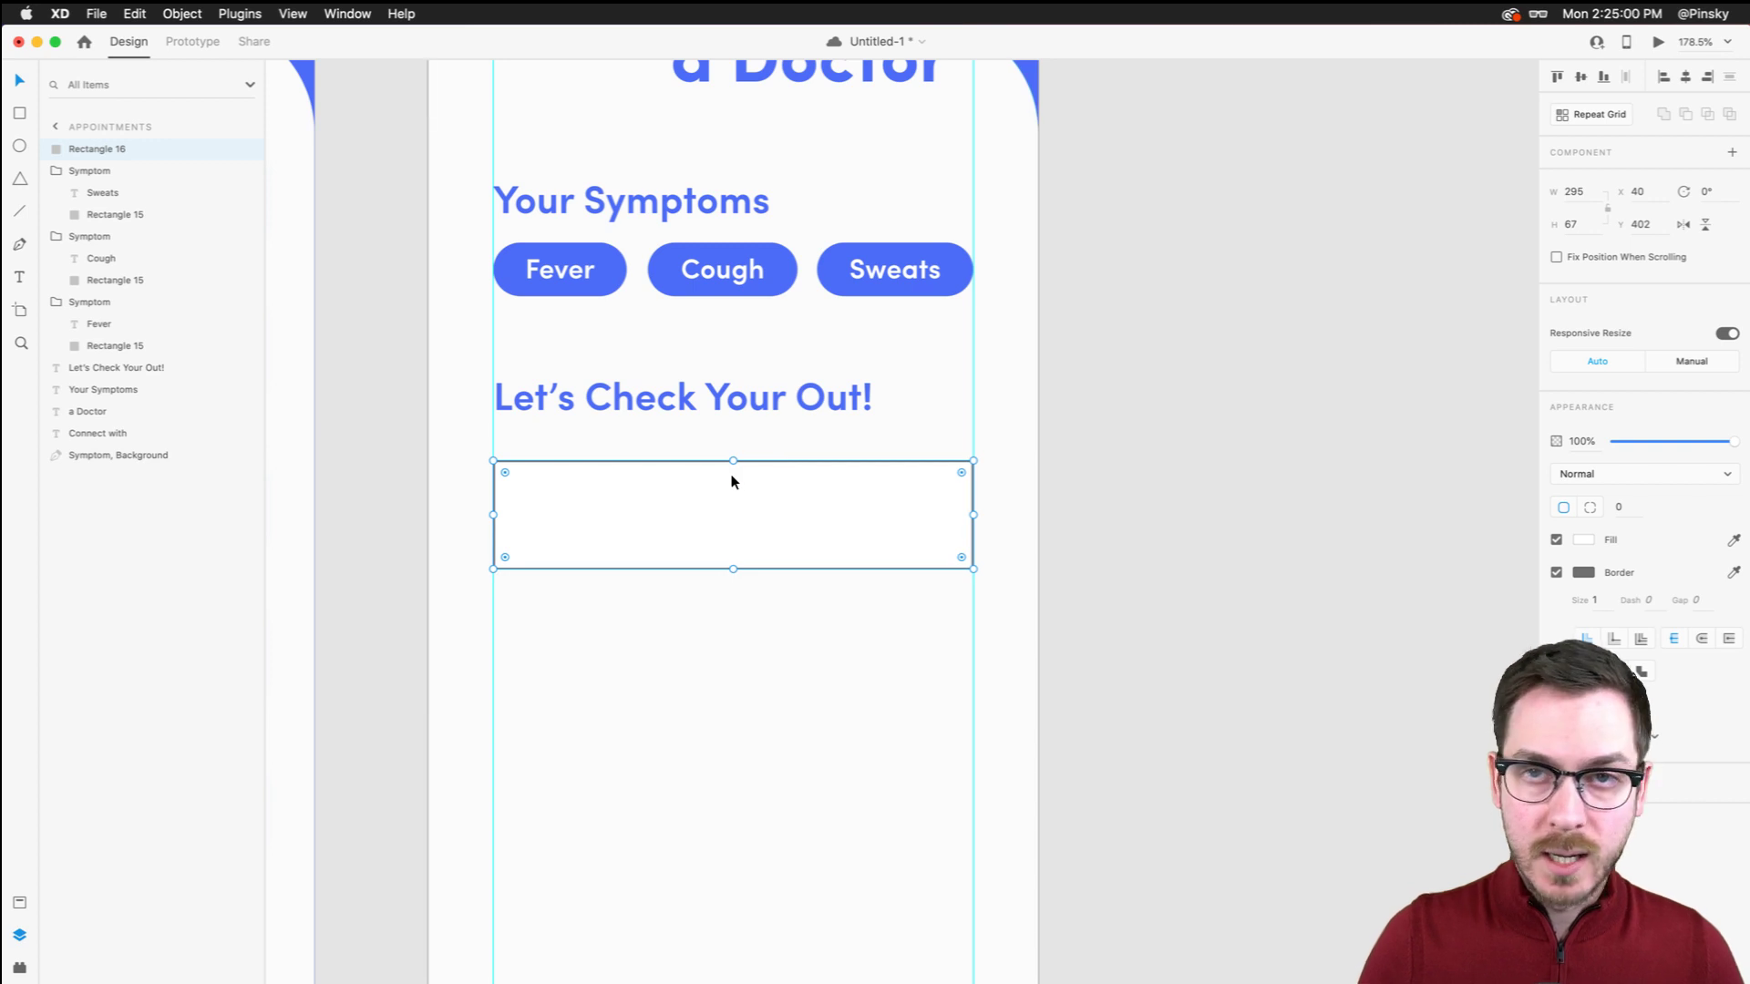
pyautogui.moveTo(962, 472); pyautogui.dragTo(963, 472)
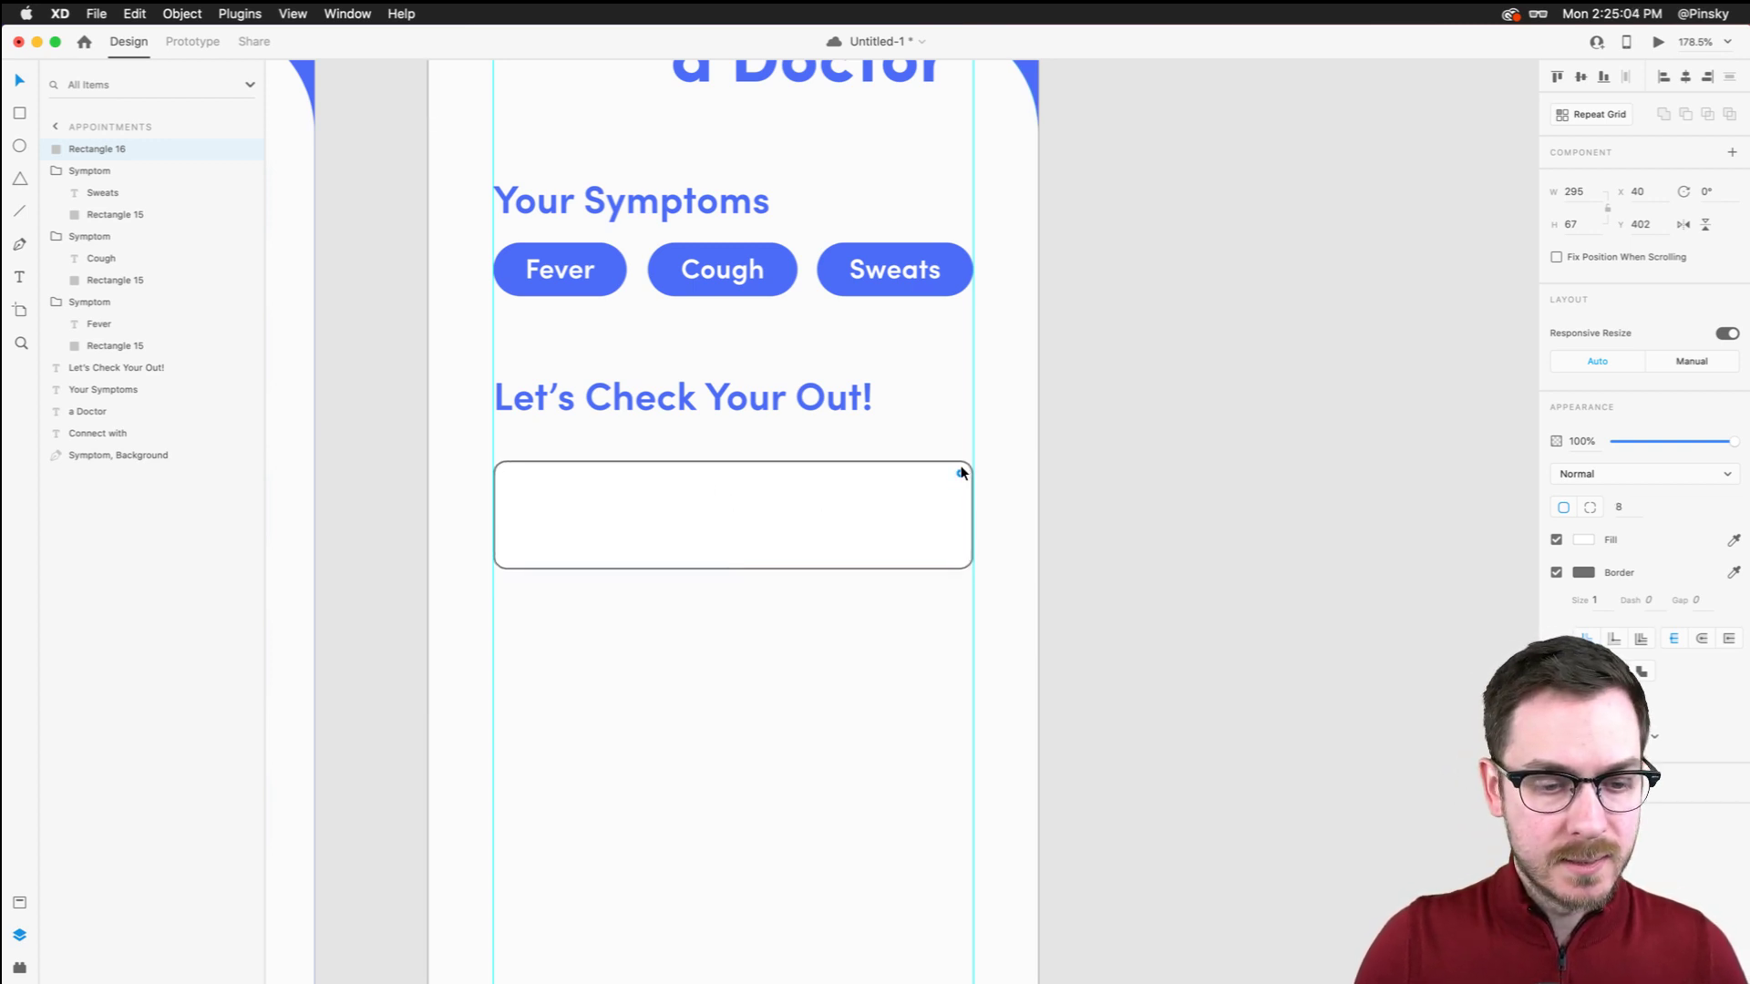
pyautogui.moveTo(961, 472); pyautogui.dragTo(962, 472)
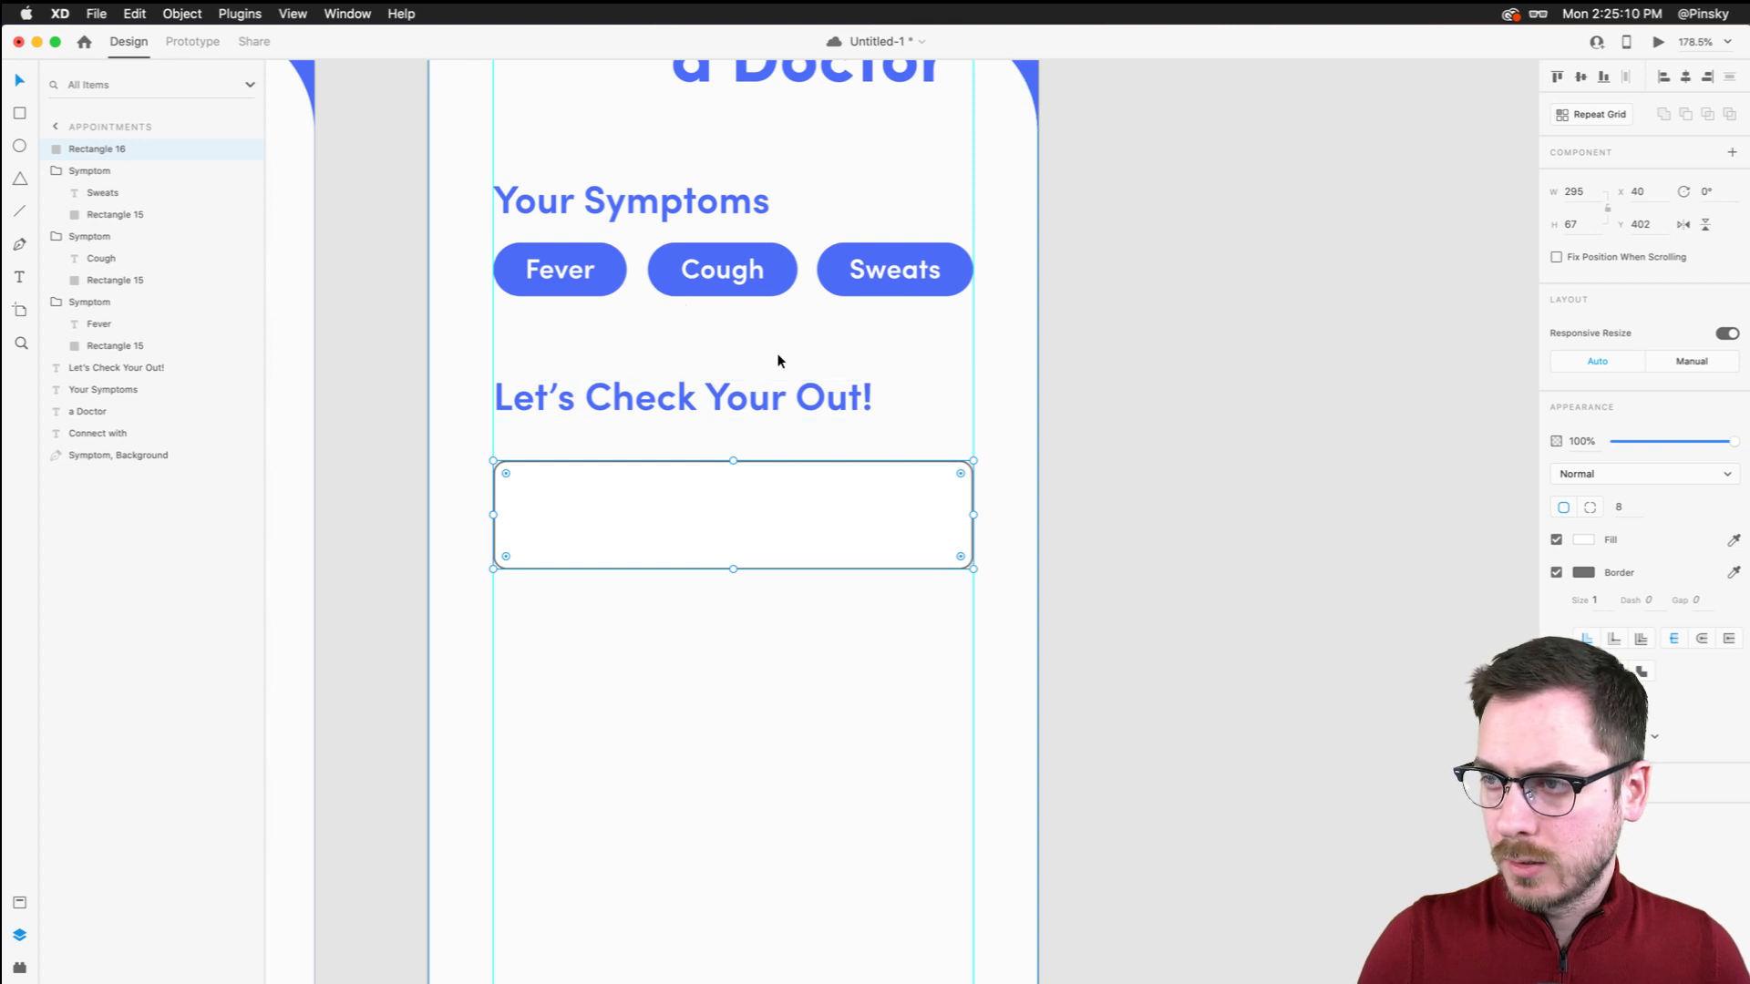
# Try the Lavender and Cornflower colour assets as the border of the new rounded rectangle
pyautogui.press('super+shift+c')
pyautogui.rightClick(158, 218)
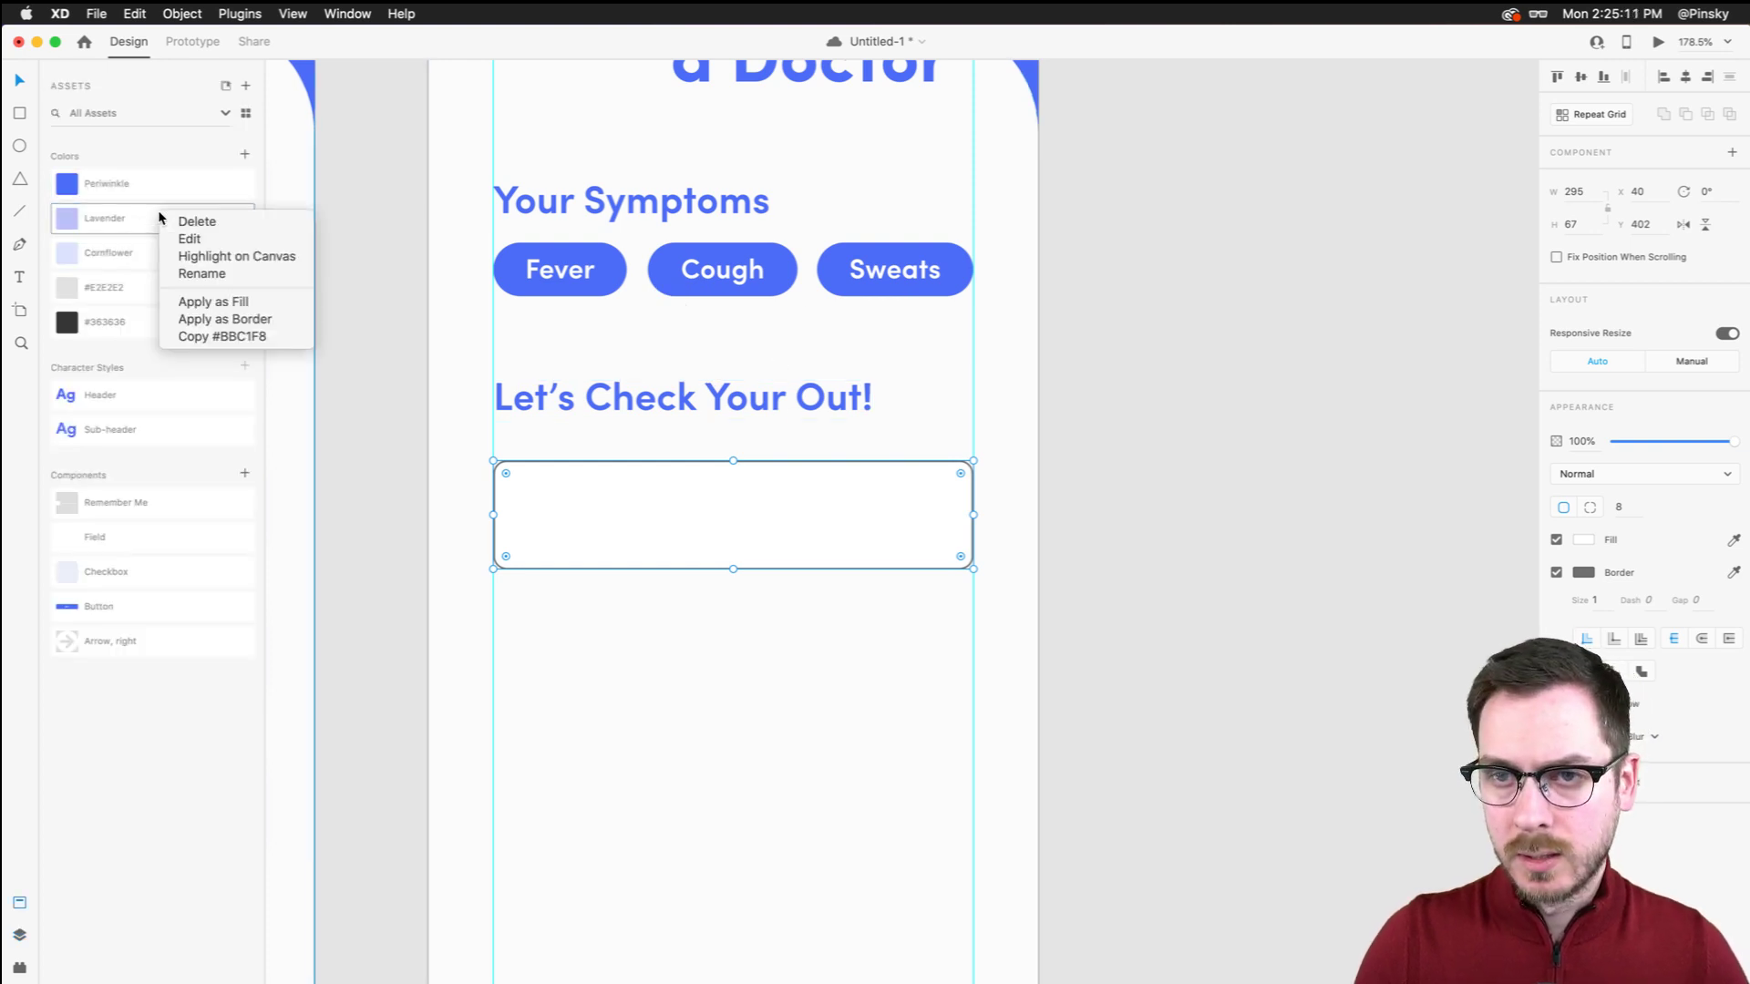
pyautogui.click(236, 321)
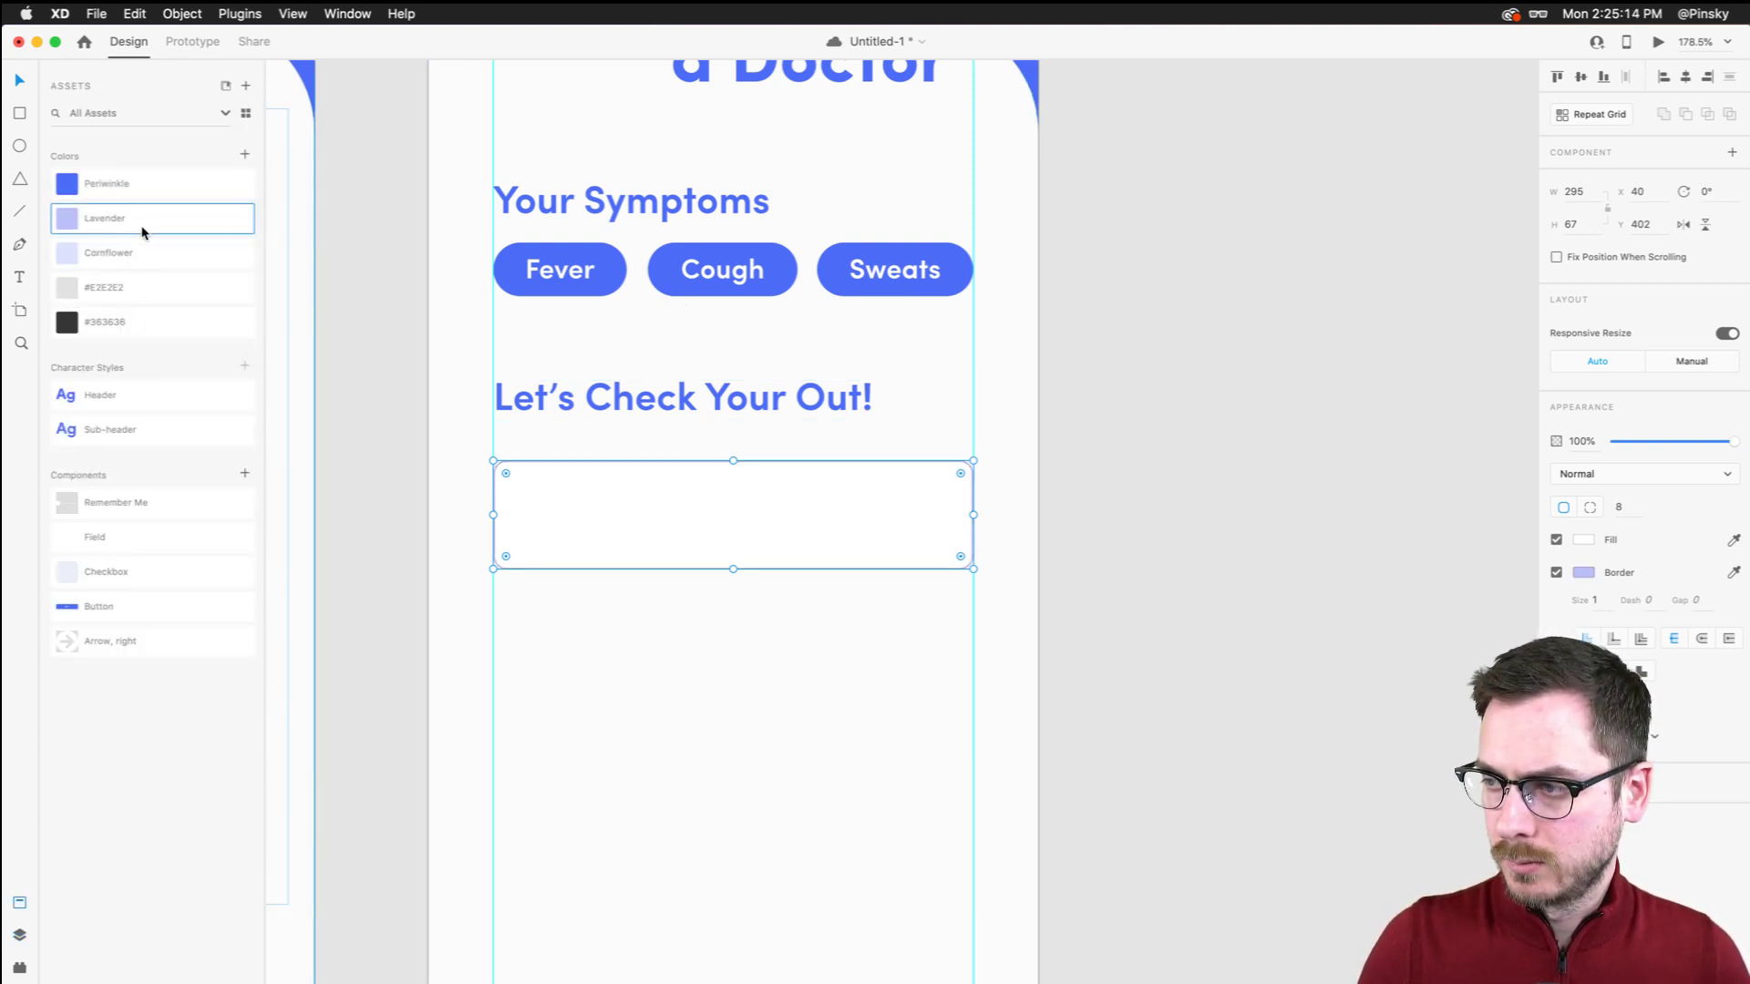
pyautogui.rightClick(151, 244)
pyautogui.click(220, 351)
pyautogui.click(576, 640)
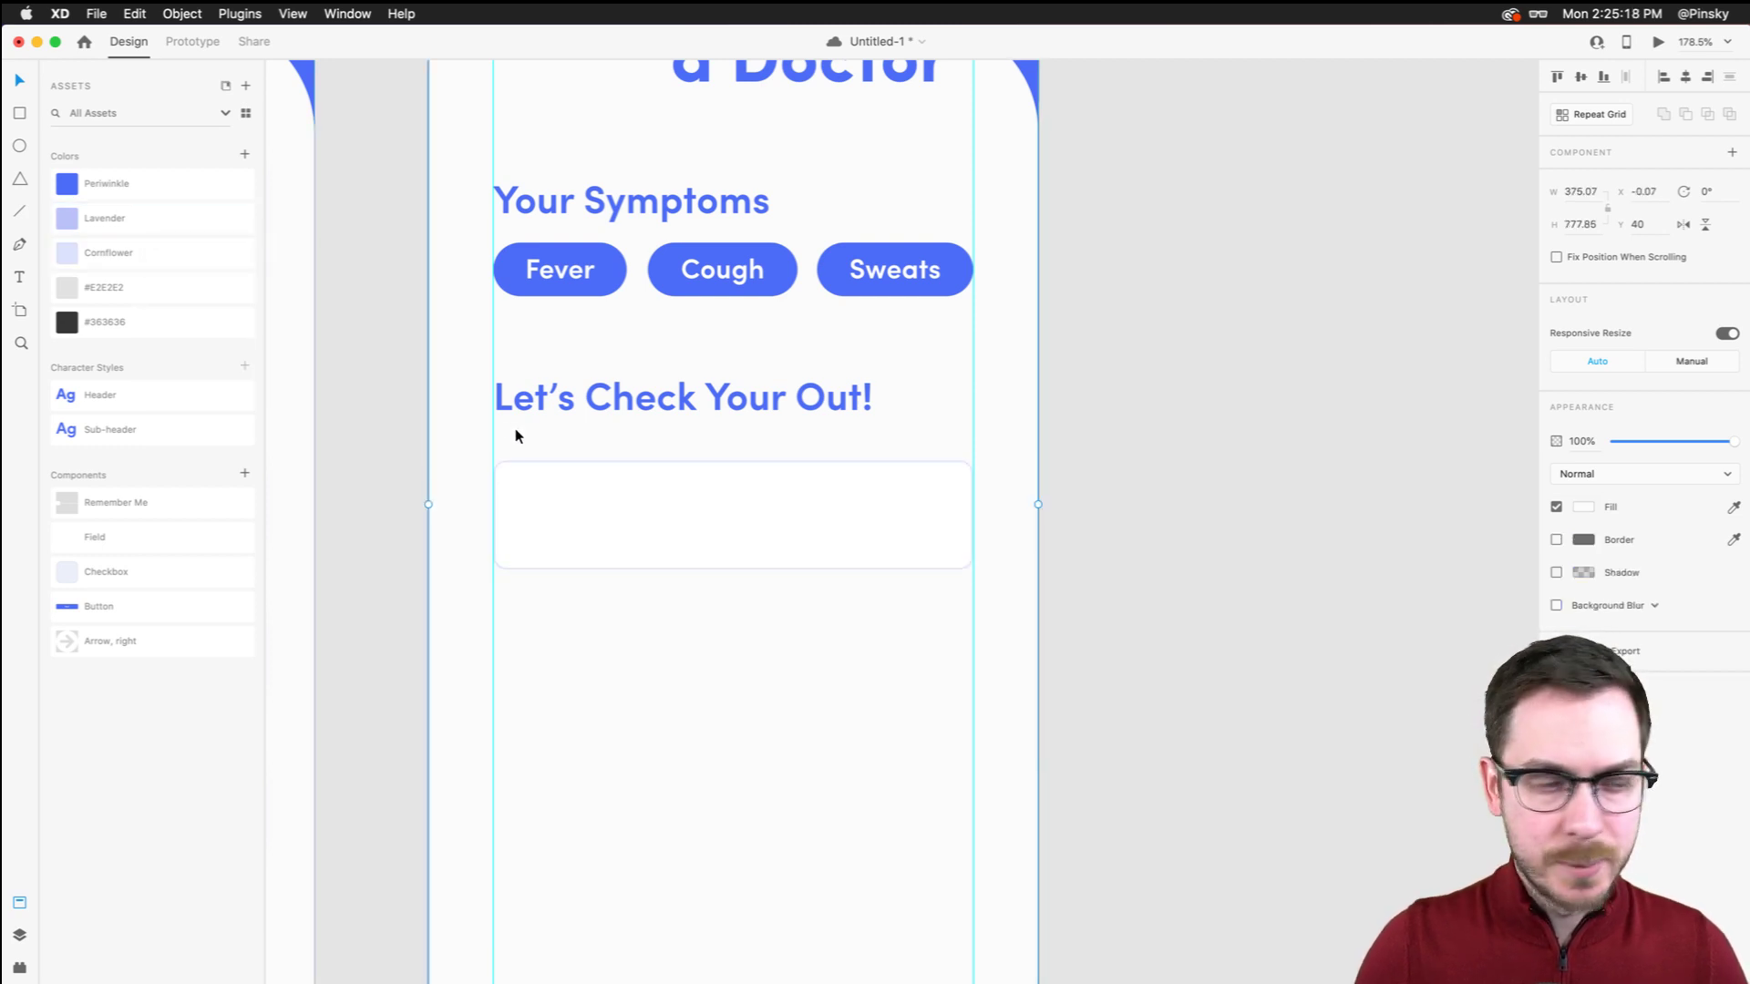
# Recolour the rounded rectangle's border with the blue sampled from the "Sweats" tag
pyautogui.scroll(3, 583, 508)
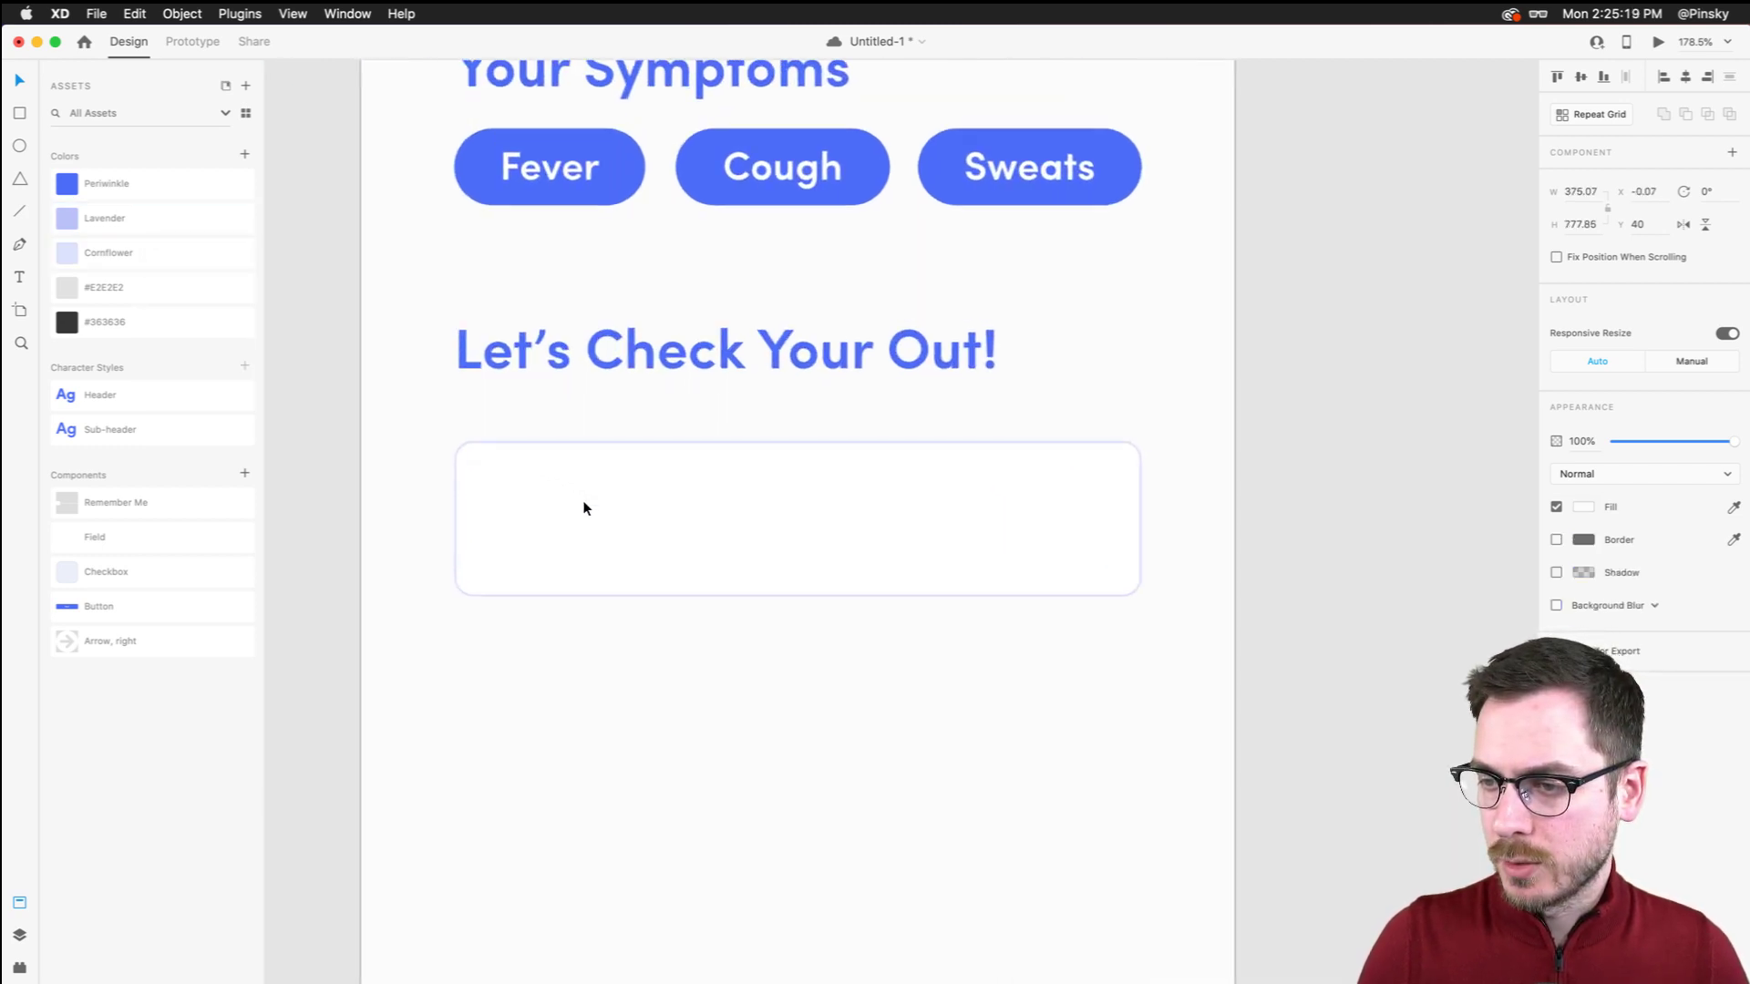
pyautogui.click(534, 434)
pyautogui.scroll(-3, 632, 495)
pyautogui.scroll(3, 631, 488)
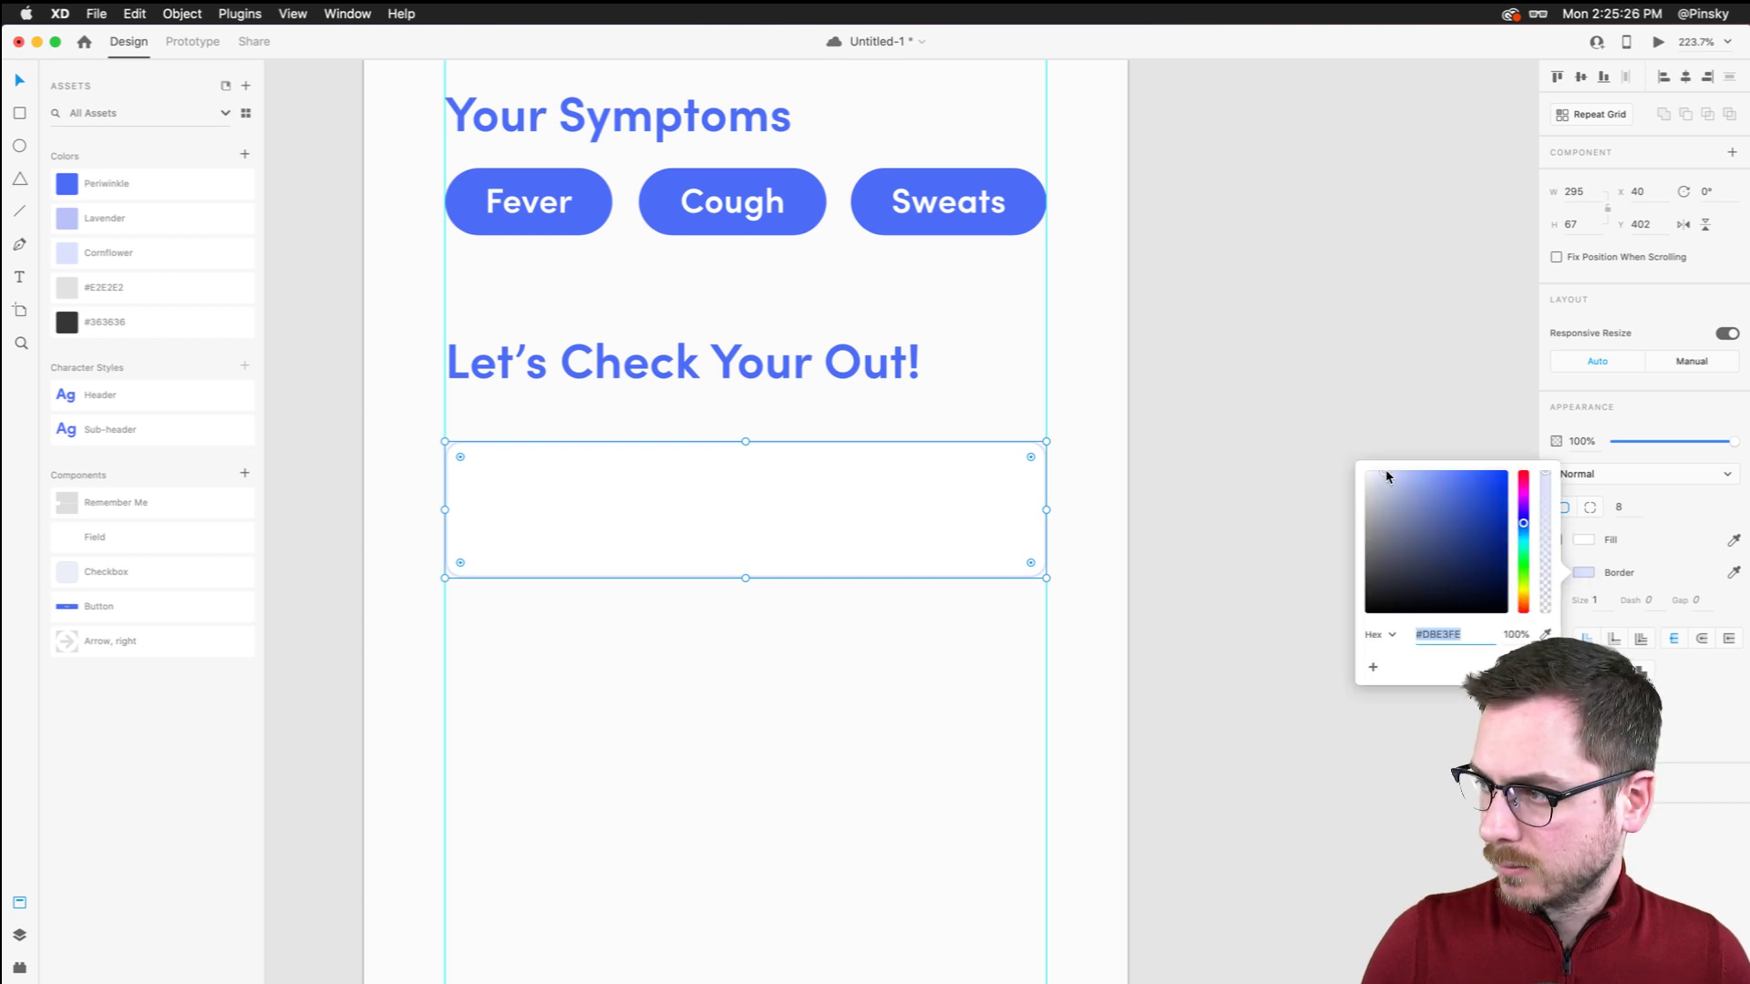
pyautogui.moveTo(1387, 475); pyautogui.dragTo(1389, 504)
pyautogui.moveTo(1511, 610); pyautogui.dragTo(1484, 605)
pyautogui.click(1015, 195)
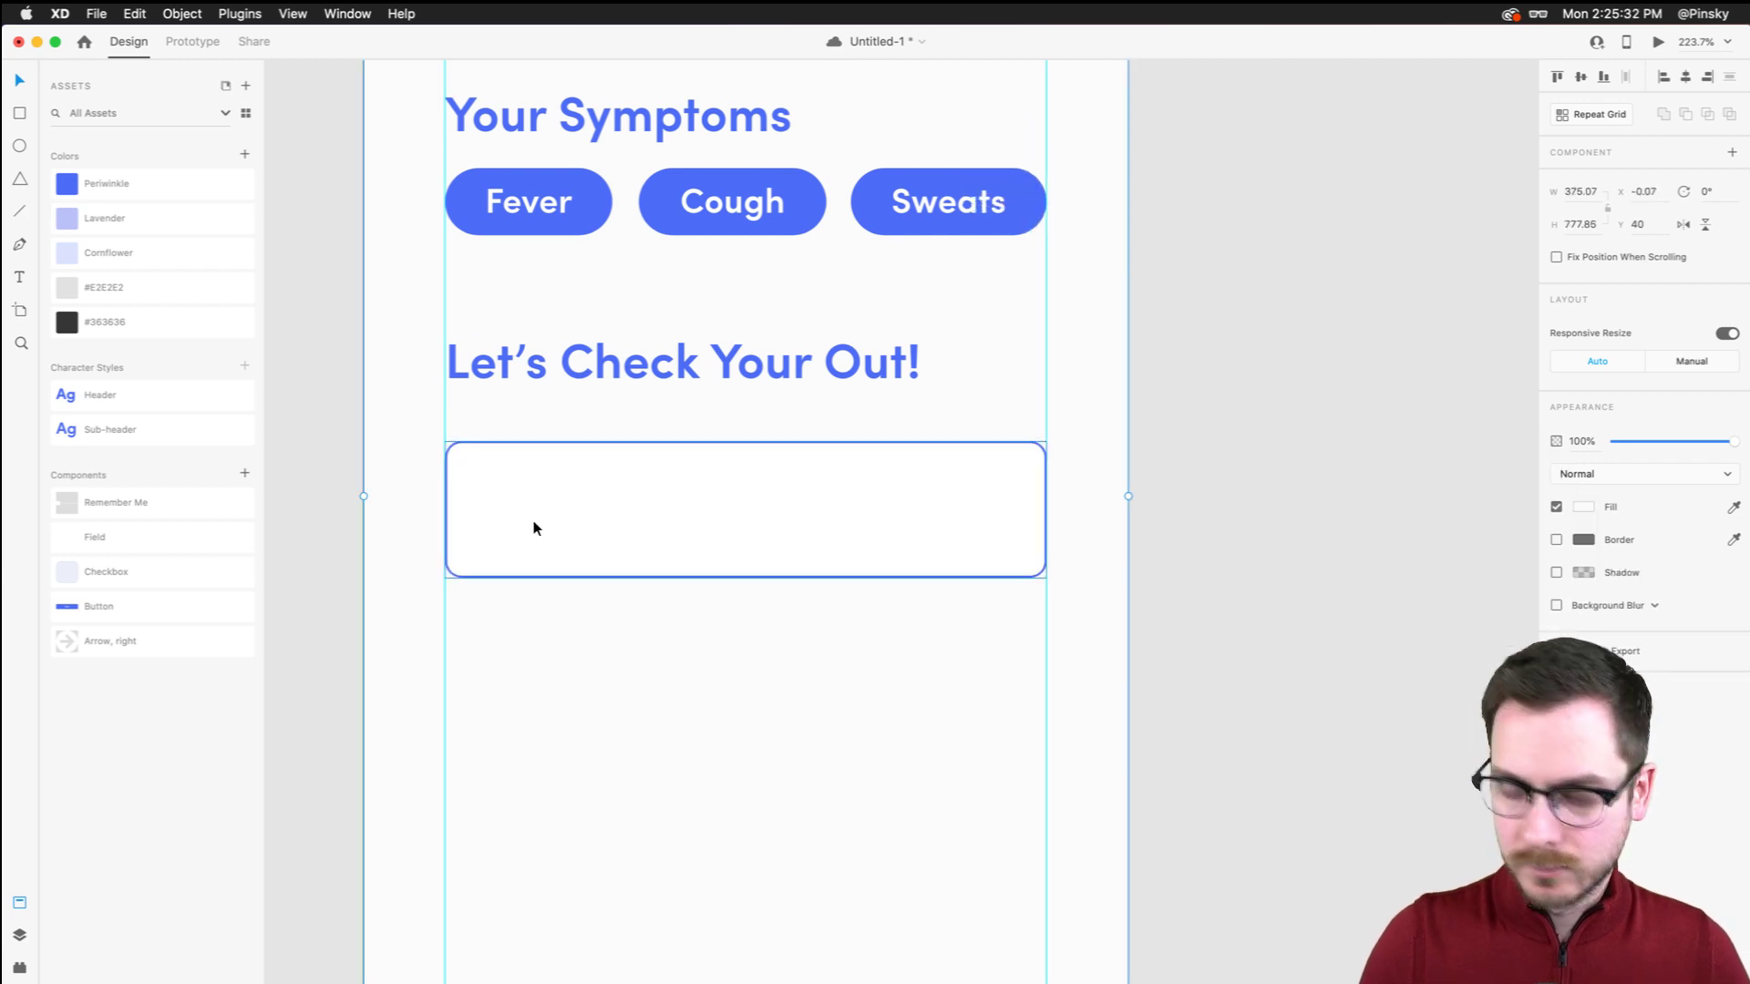
# Add the text "In-Person" inside the rounded rectangle, enlarge it to size 25 and place it at about X 103, Y 429
pyautogui.scroll(3, 533, 521)
pyautogui.press('t')
pyautogui.click(556, 522)
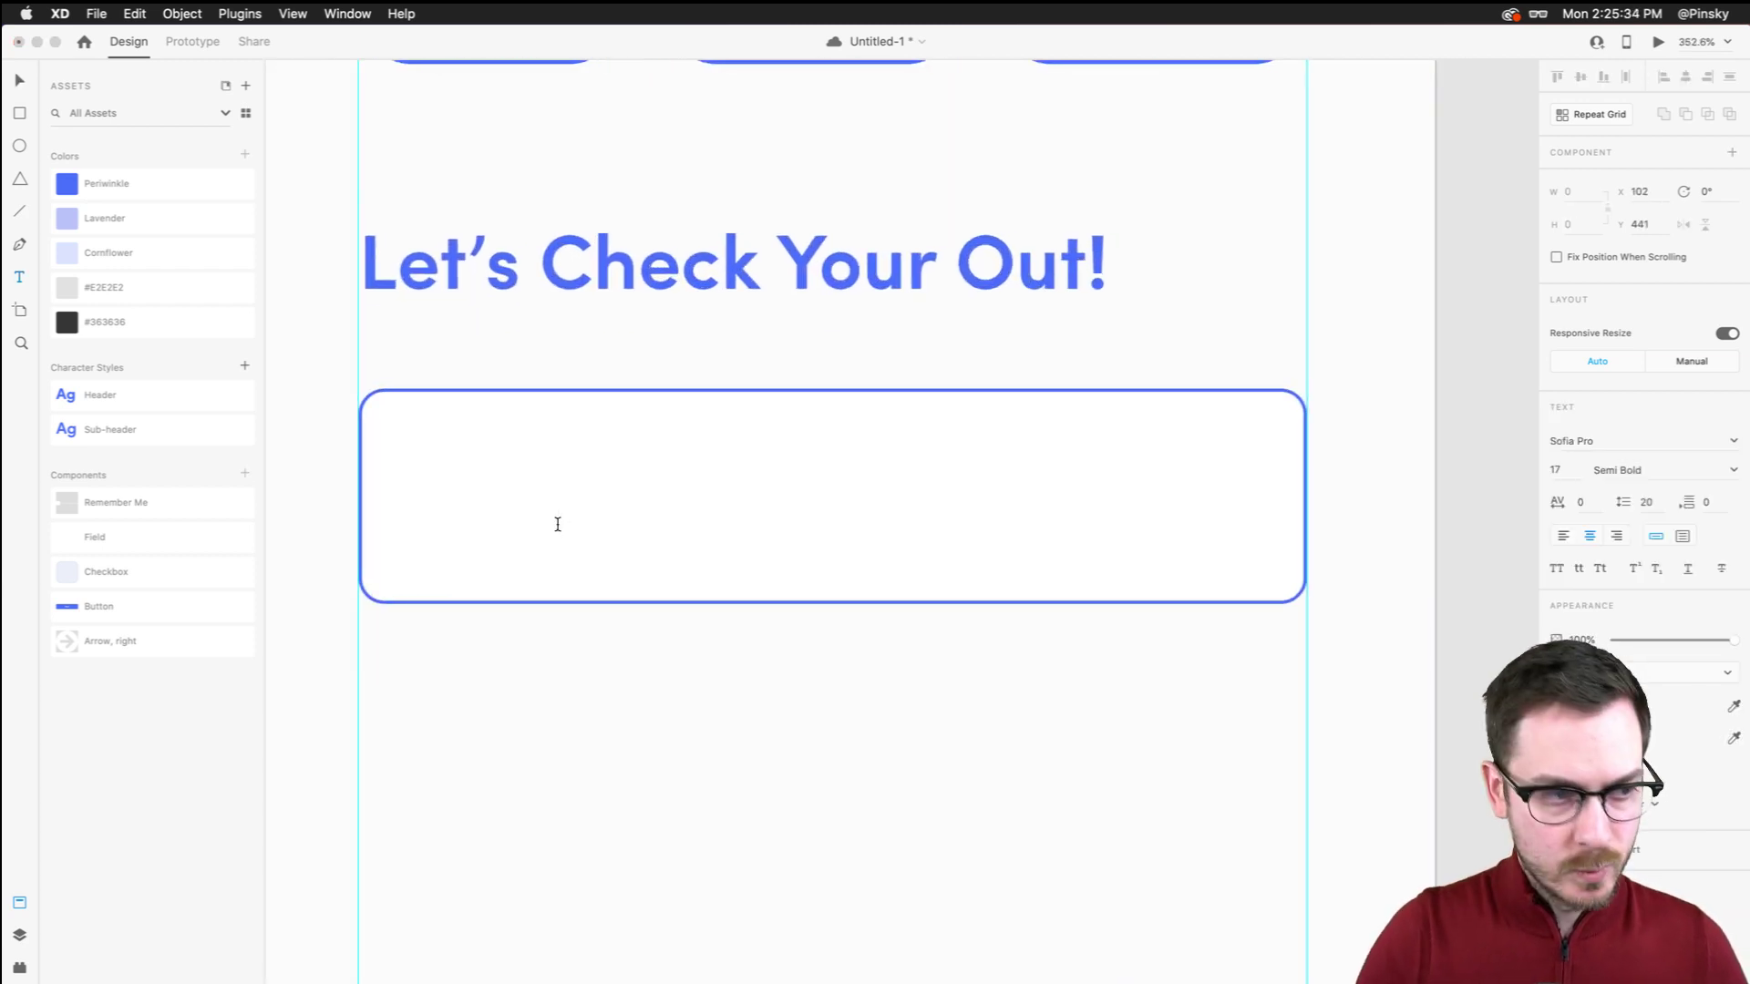
pyautogui.write('In-Person')
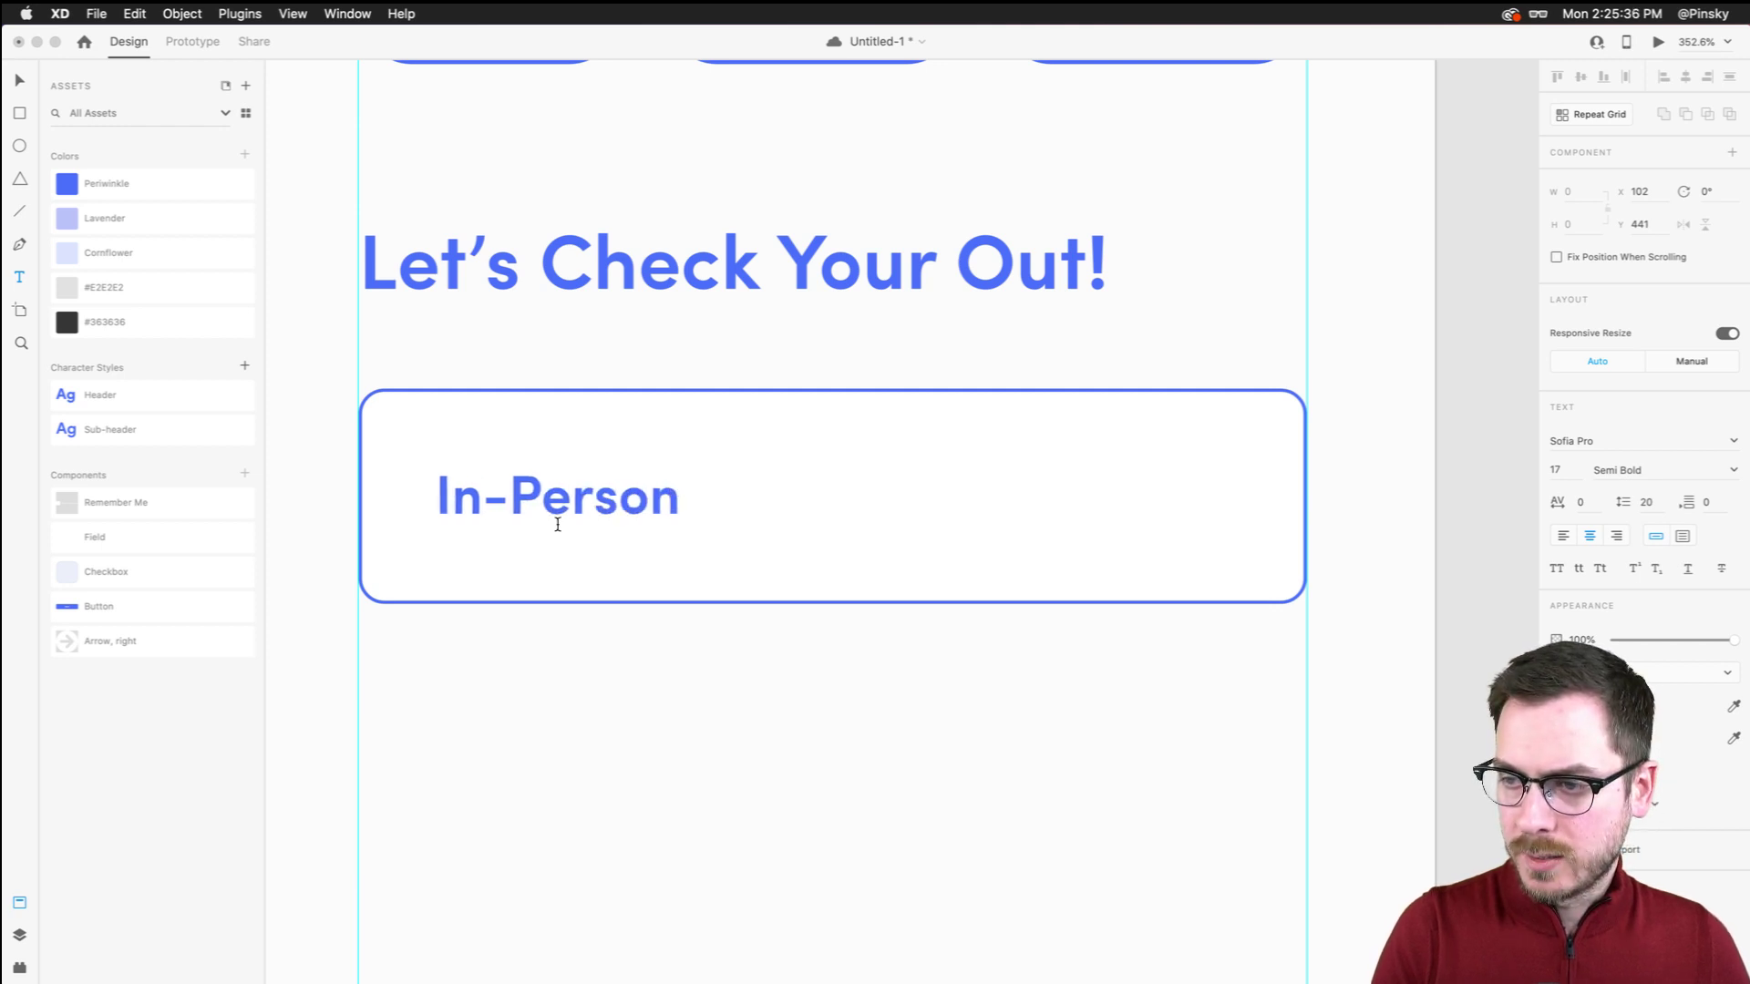
pyautogui.press('Escape')
pyautogui.moveTo(559, 528); pyautogui.dragTo(749, 518)
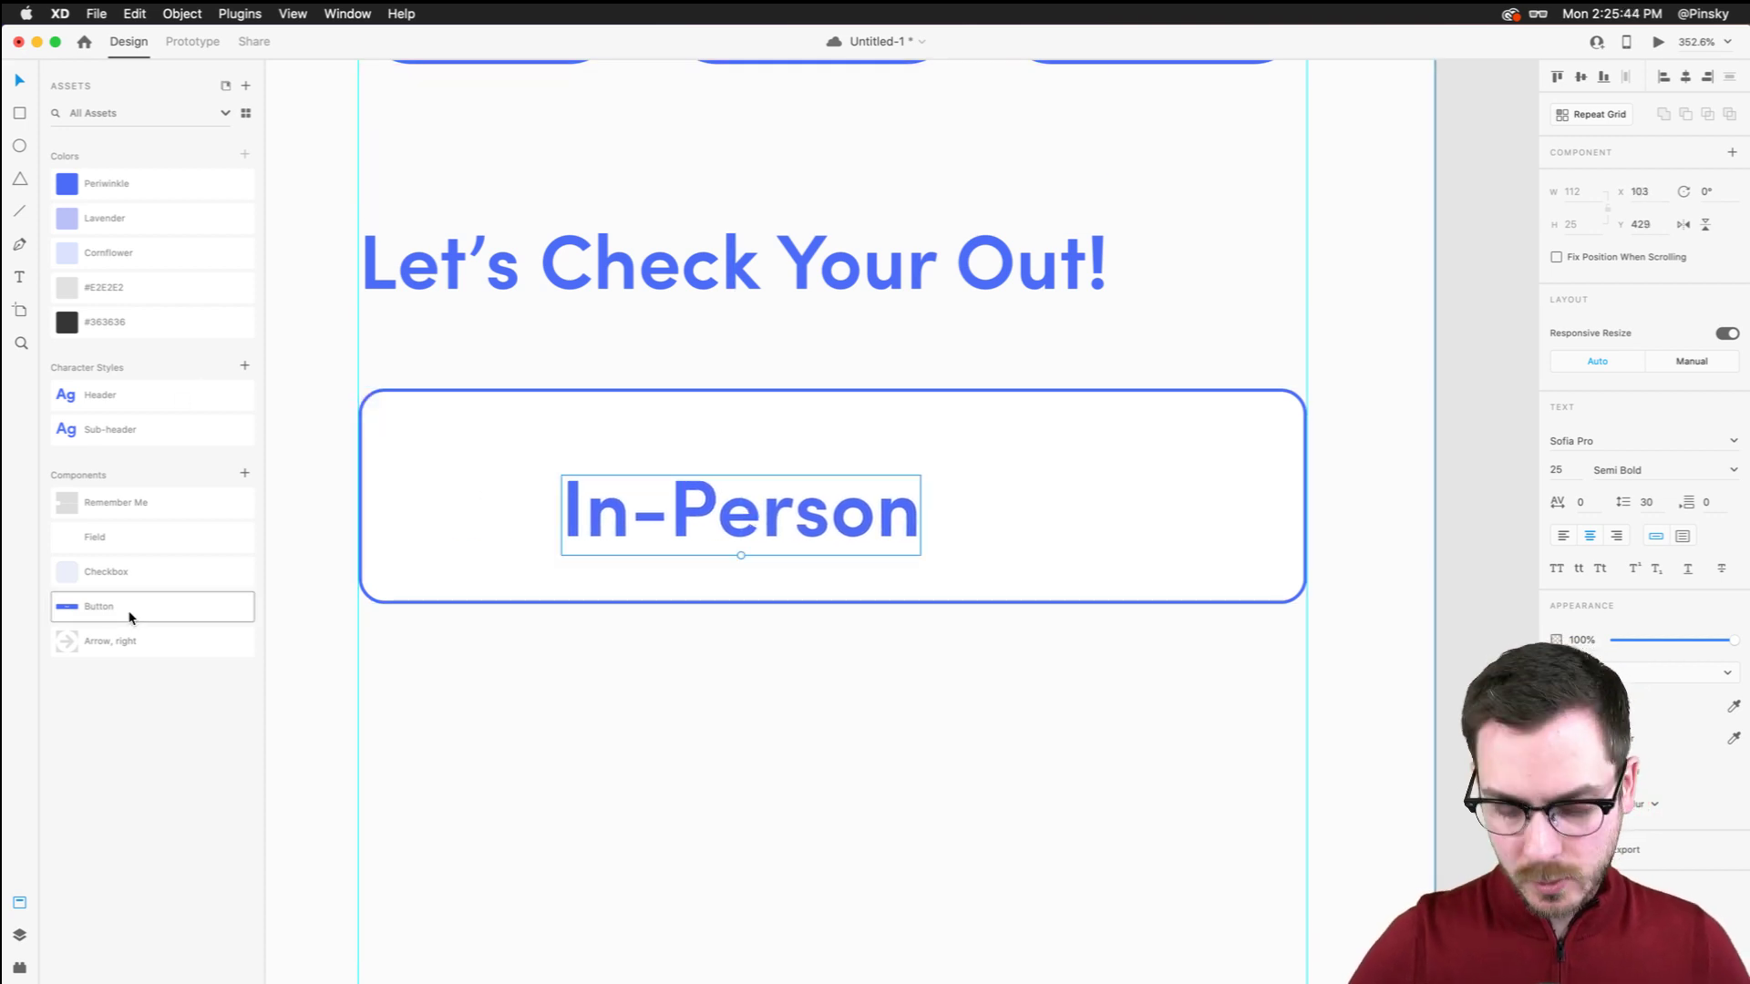
# Search the Icons 4 Design plugin for "Location" and insert the Material "location-on" icon
pyautogui.click(20, 968)
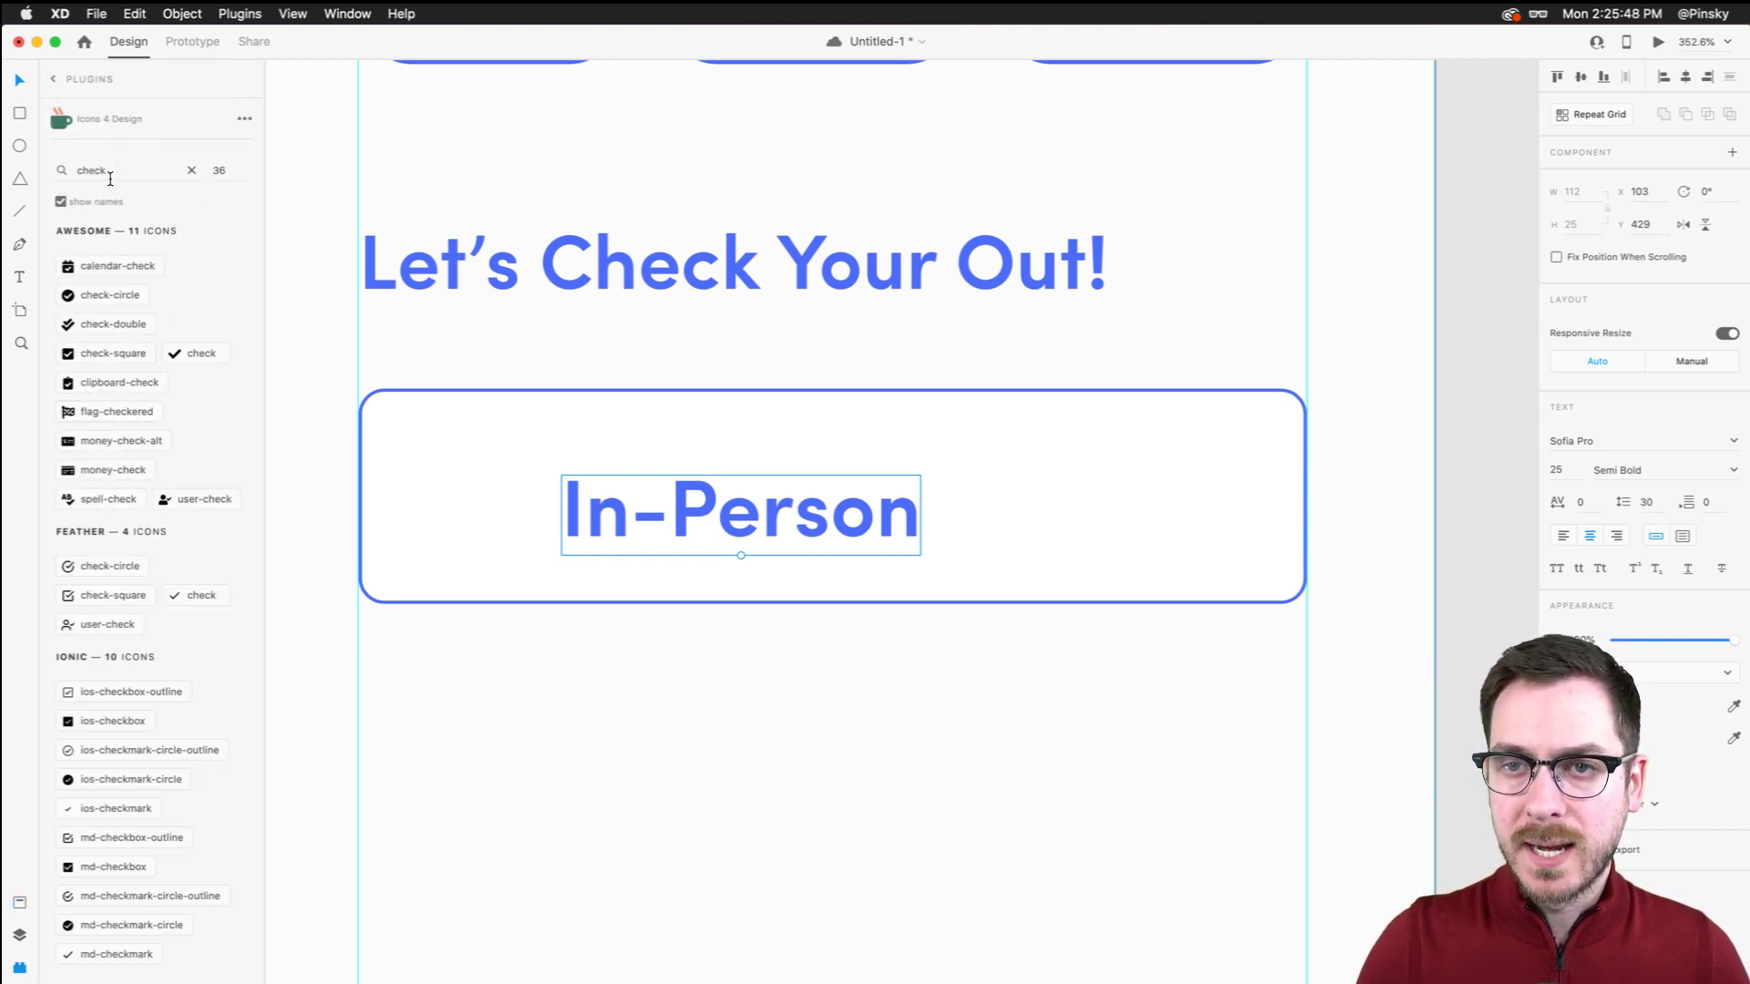
pyautogui.doubleClick(111, 179)
pyautogui.write('uocat')
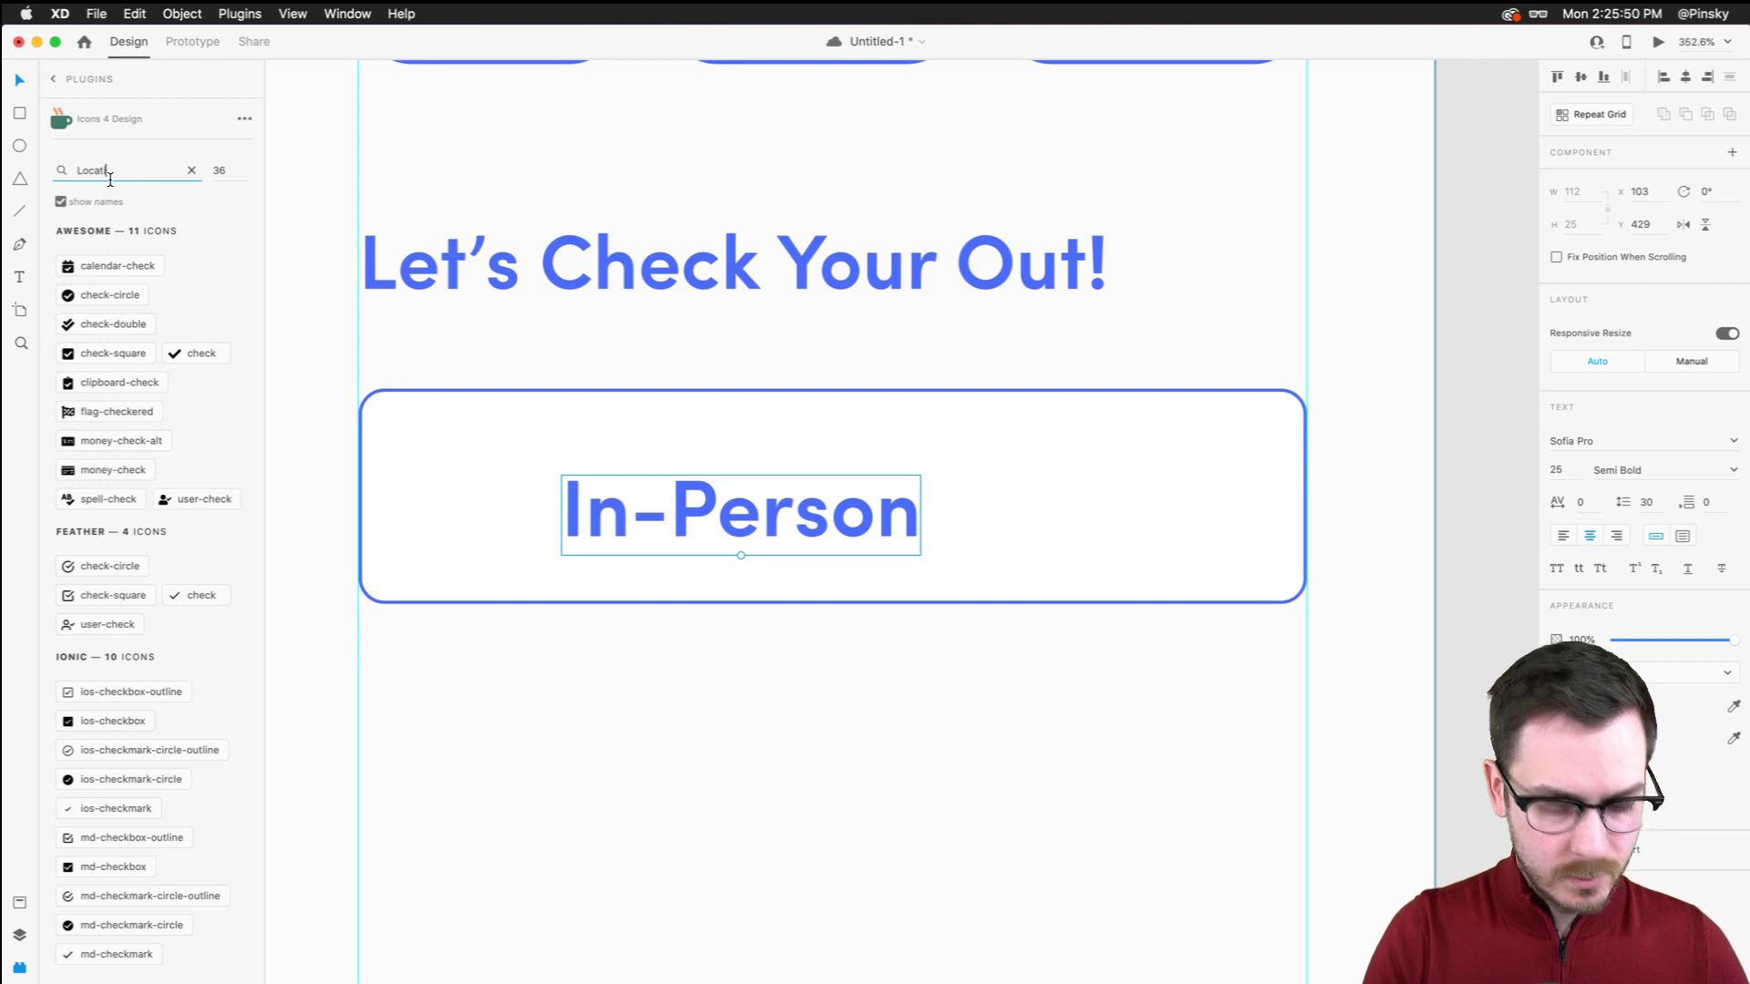
pyautogui.write('ion')
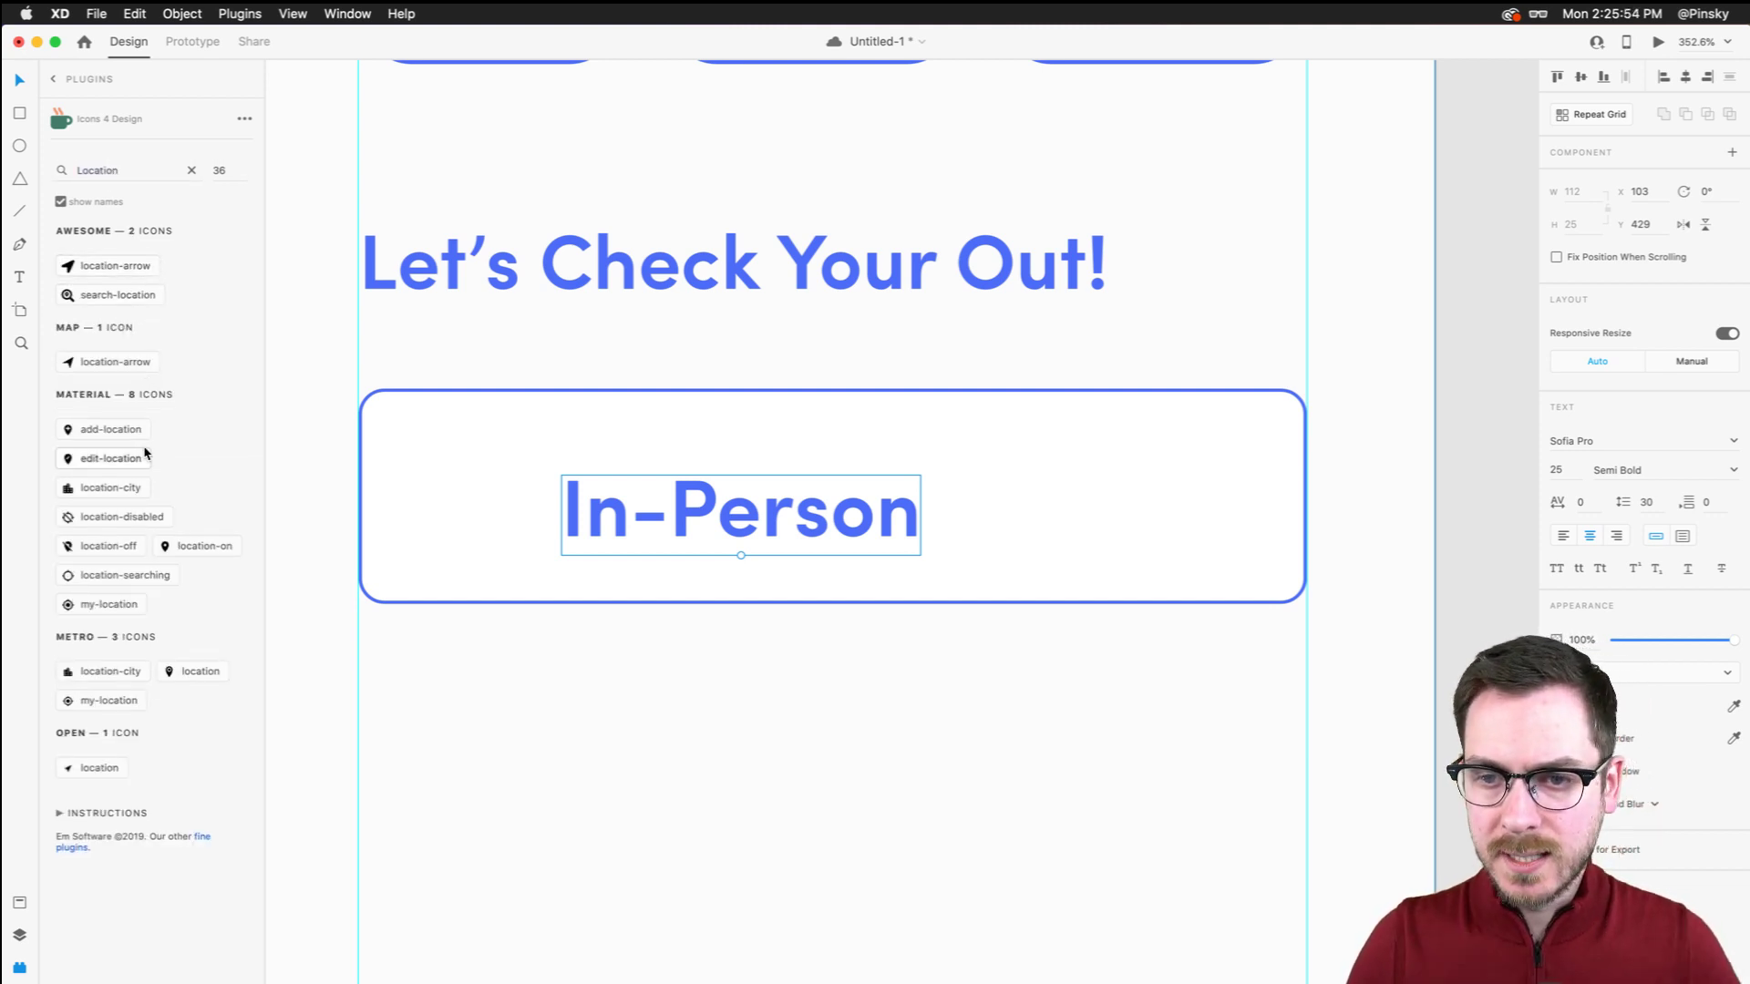
pyautogui.click(179, 550)
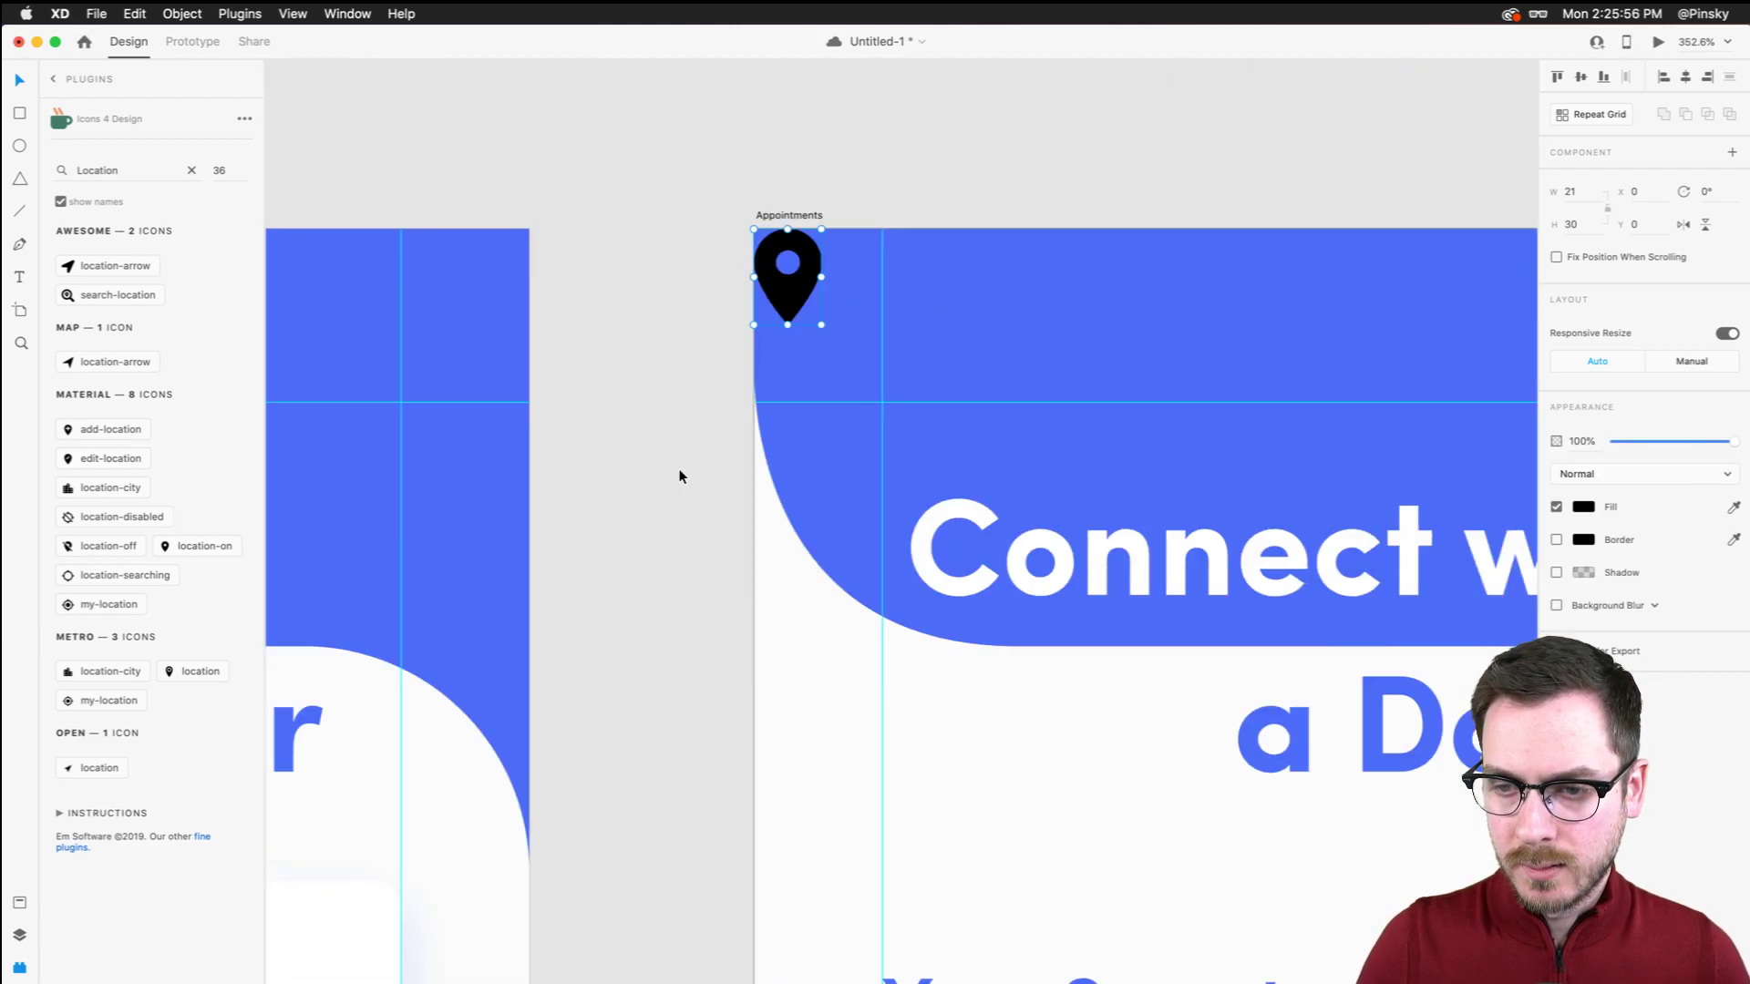
# Place the location icon before "In-Person" in the rounded rectangle at X 64, Y 421, and fill it with the blue sampled from the text
pyautogui.moveTo(910, 550); pyautogui.dragTo(666, 577)
pyautogui.scroll(-10, 929, 692)
pyautogui.press('i')
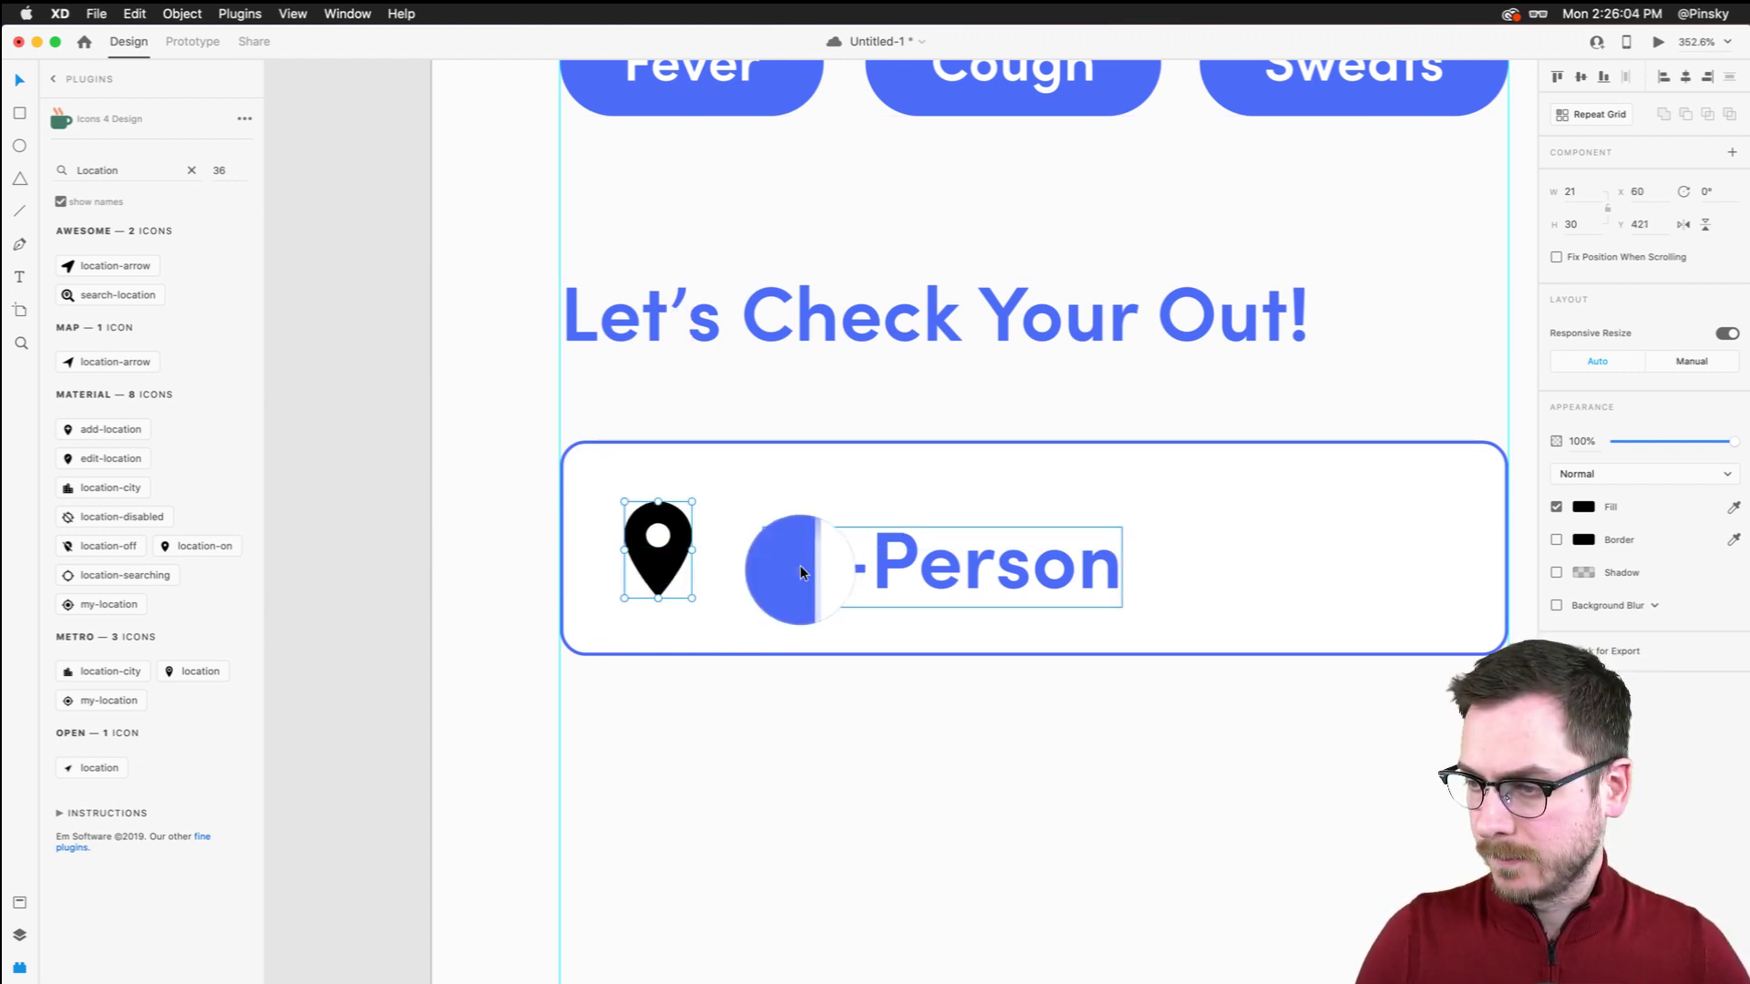
pyautogui.click(800, 565)
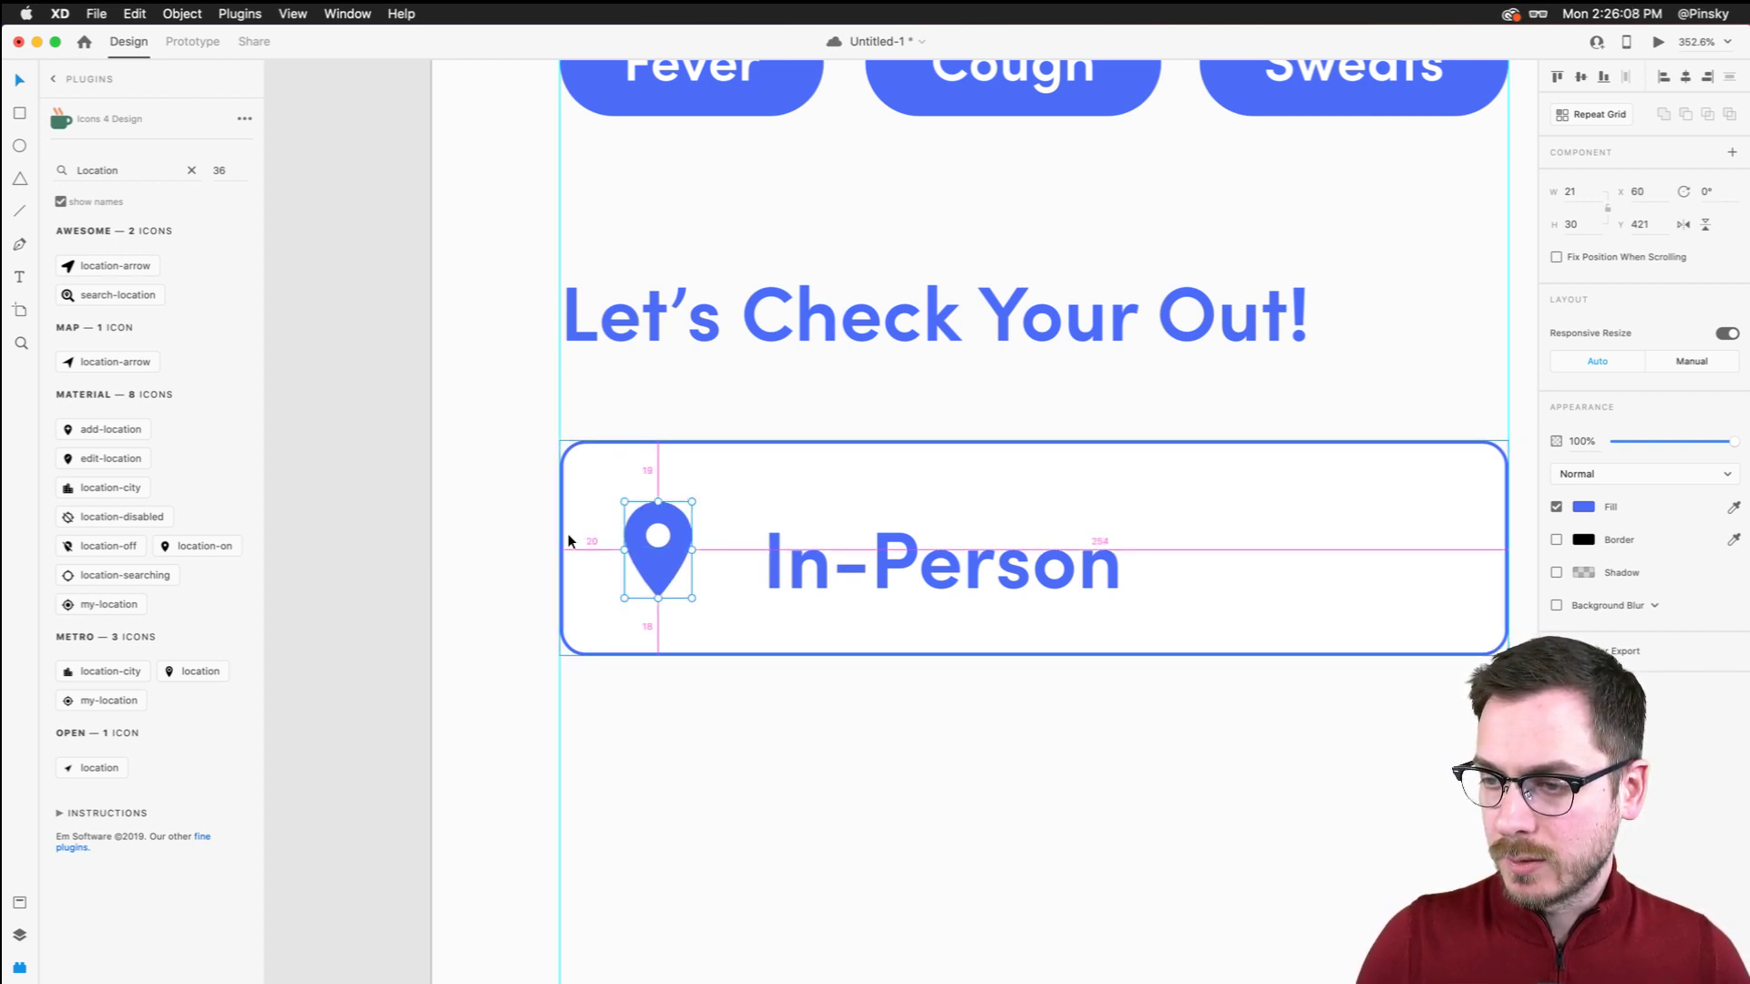
pyautogui.press('Right')
pyautogui.press('Right')
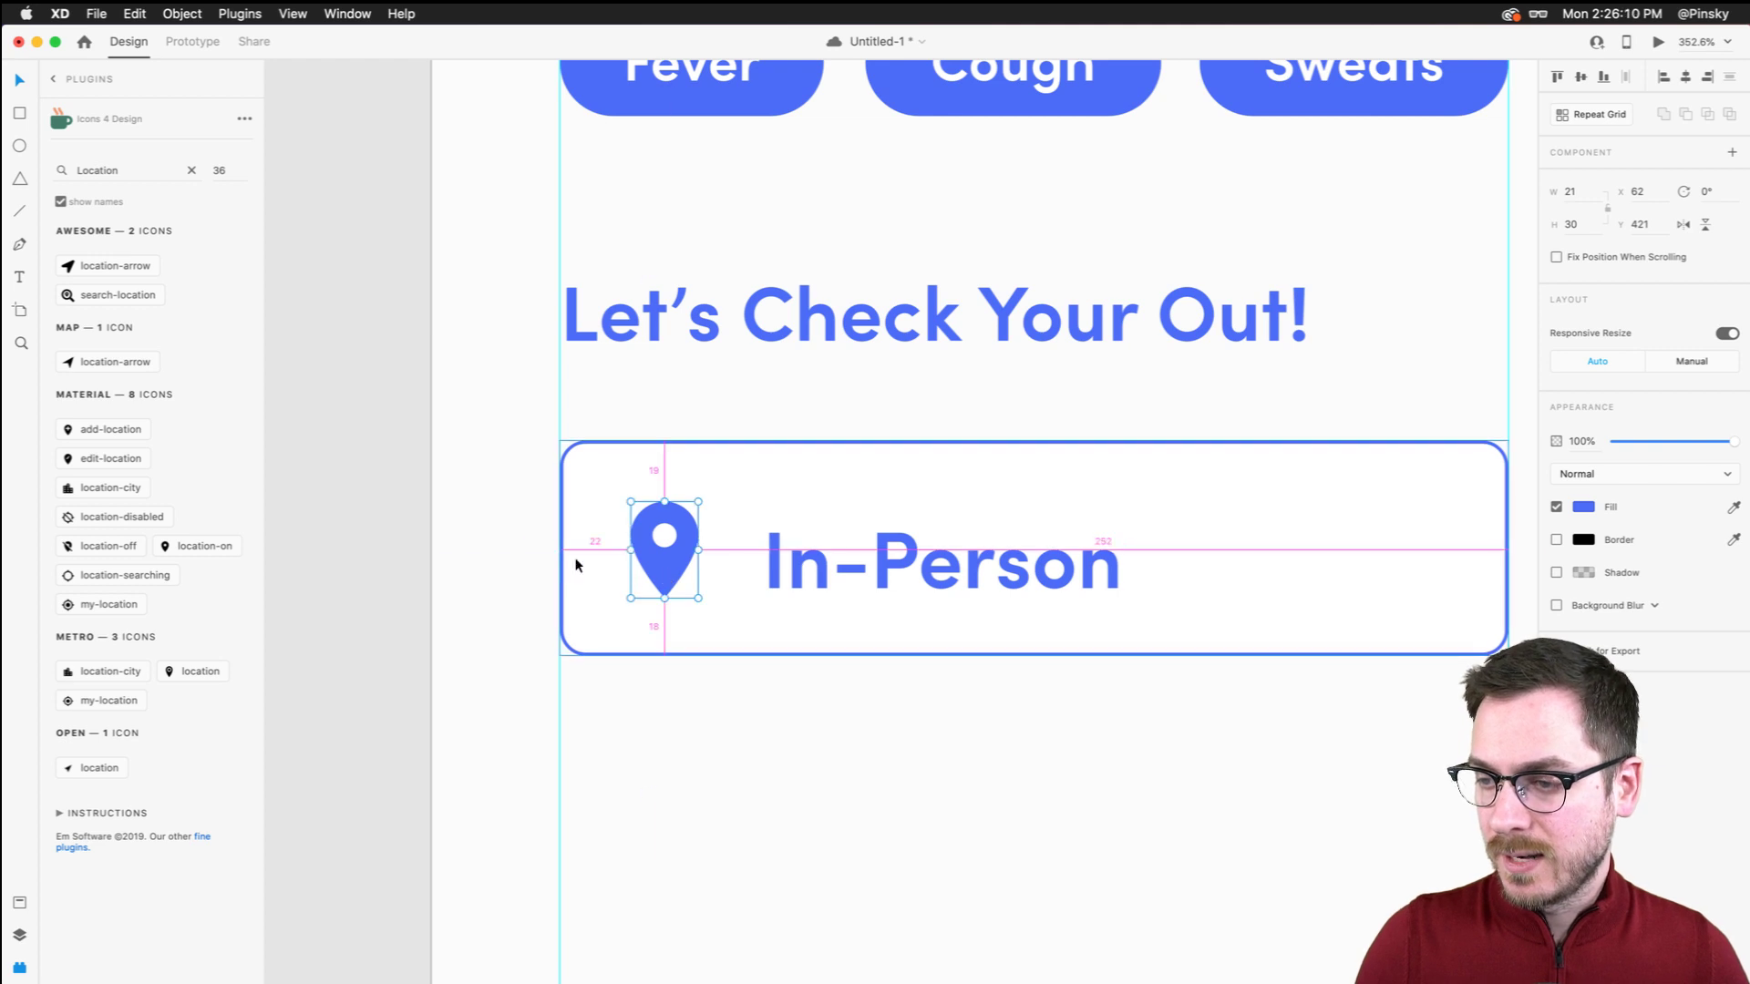
pyautogui.click(575, 559)
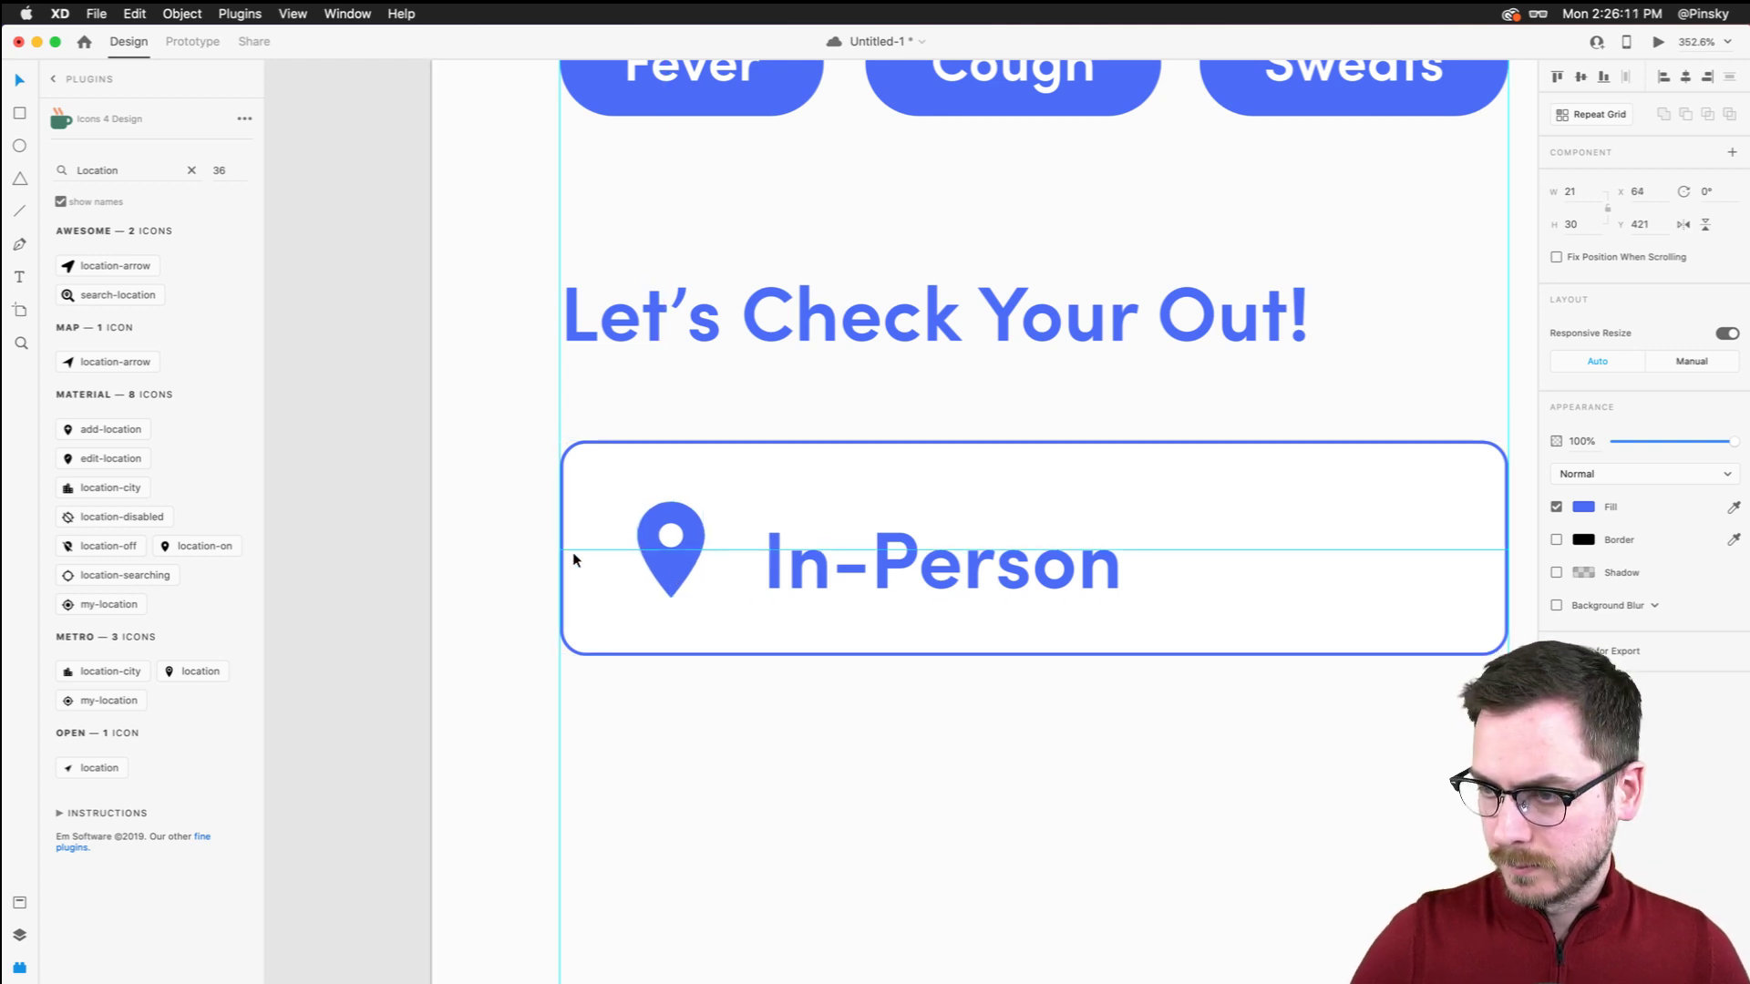
# Centre the "In-Person" text vertically beside the location icon and place it at X 101, Y 424
pyautogui.click(762, 546)
pyautogui.moveTo(766, 557); pyautogui.dragTo(781, 544)
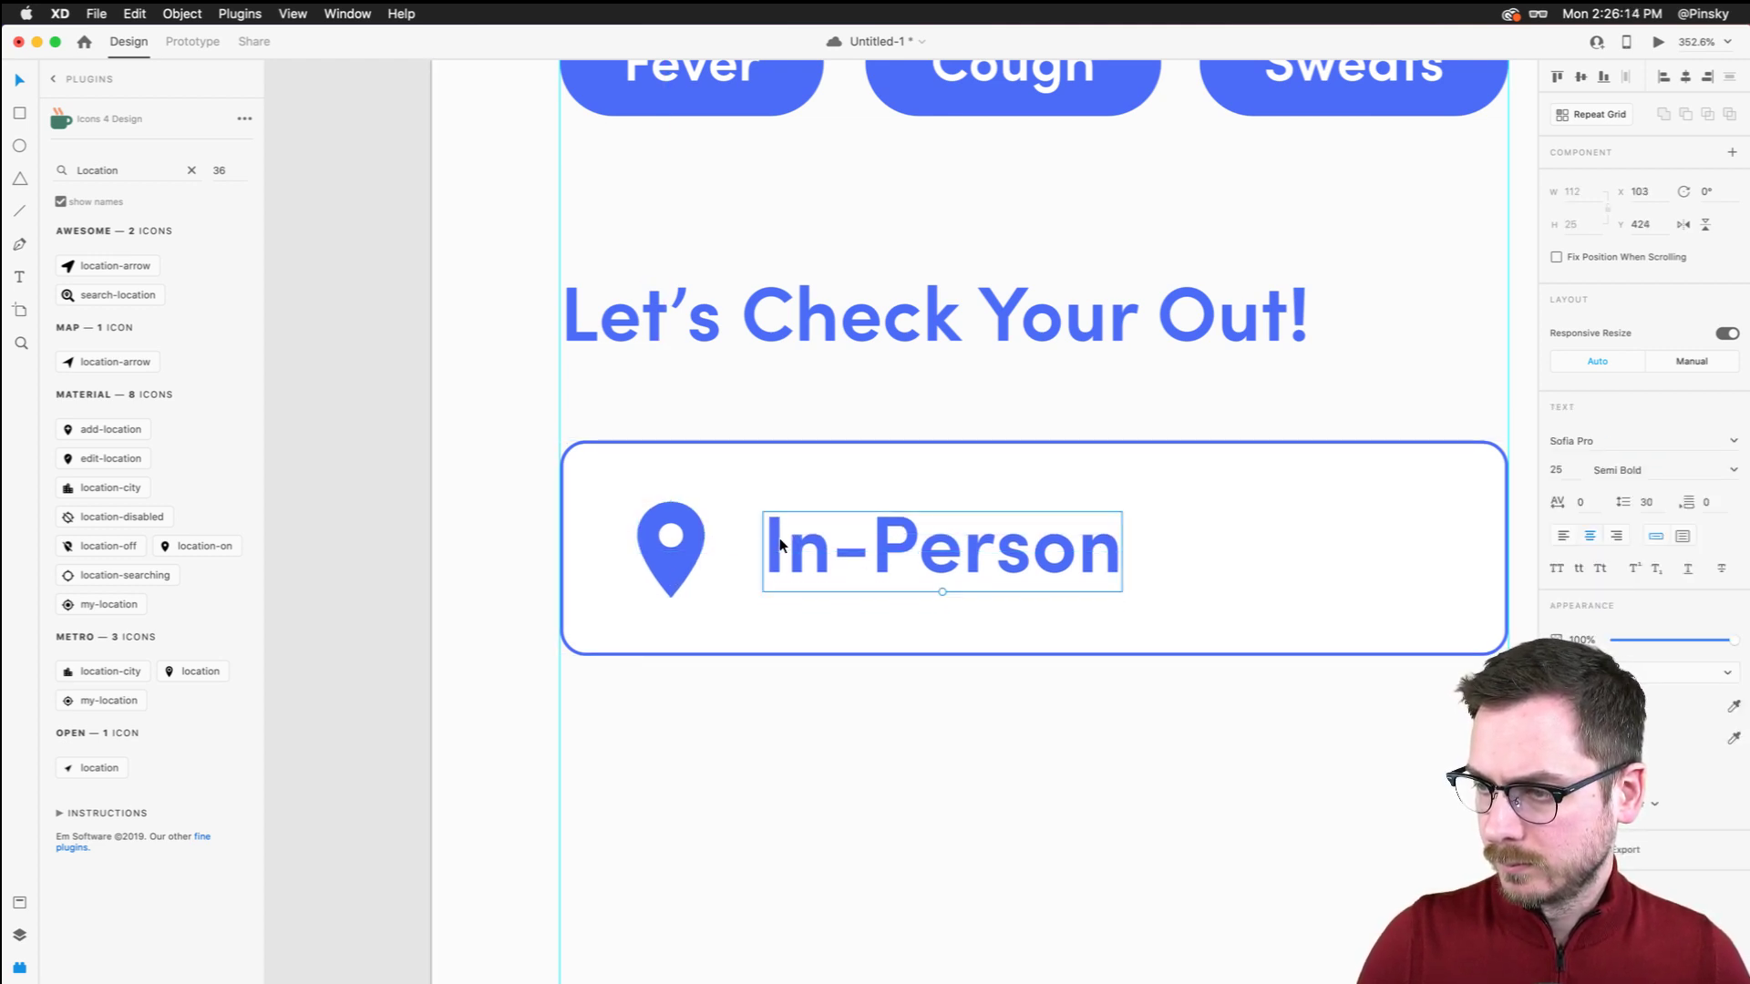
pyautogui.press('Left')
pyautogui.press('Left')
pyautogui.scroll(-5, 780, 544)
pyautogui.scroll(3, 779, 544)
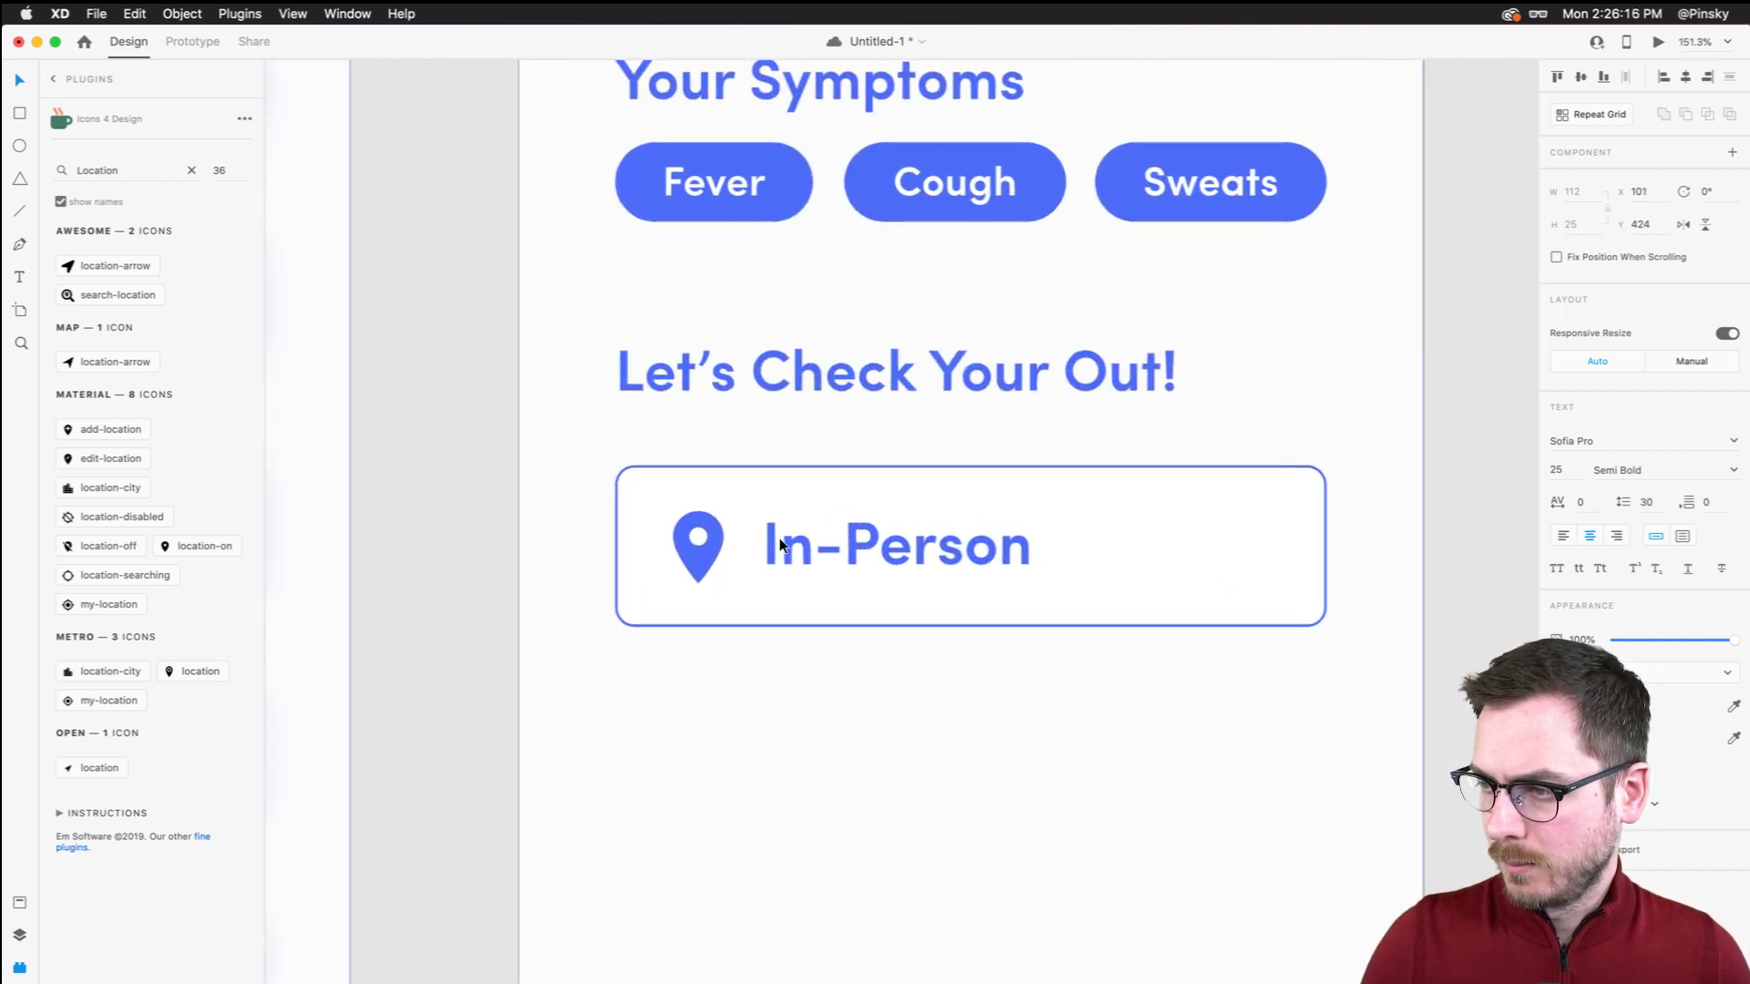
# Set the border size of the rounded rectangle around "In-Person" to 2
pyautogui.hscroll(3, 779, 544)
pyautogui.scroll(-4, 779, 544)
pyautogui.scroll(-1, 779, 544)
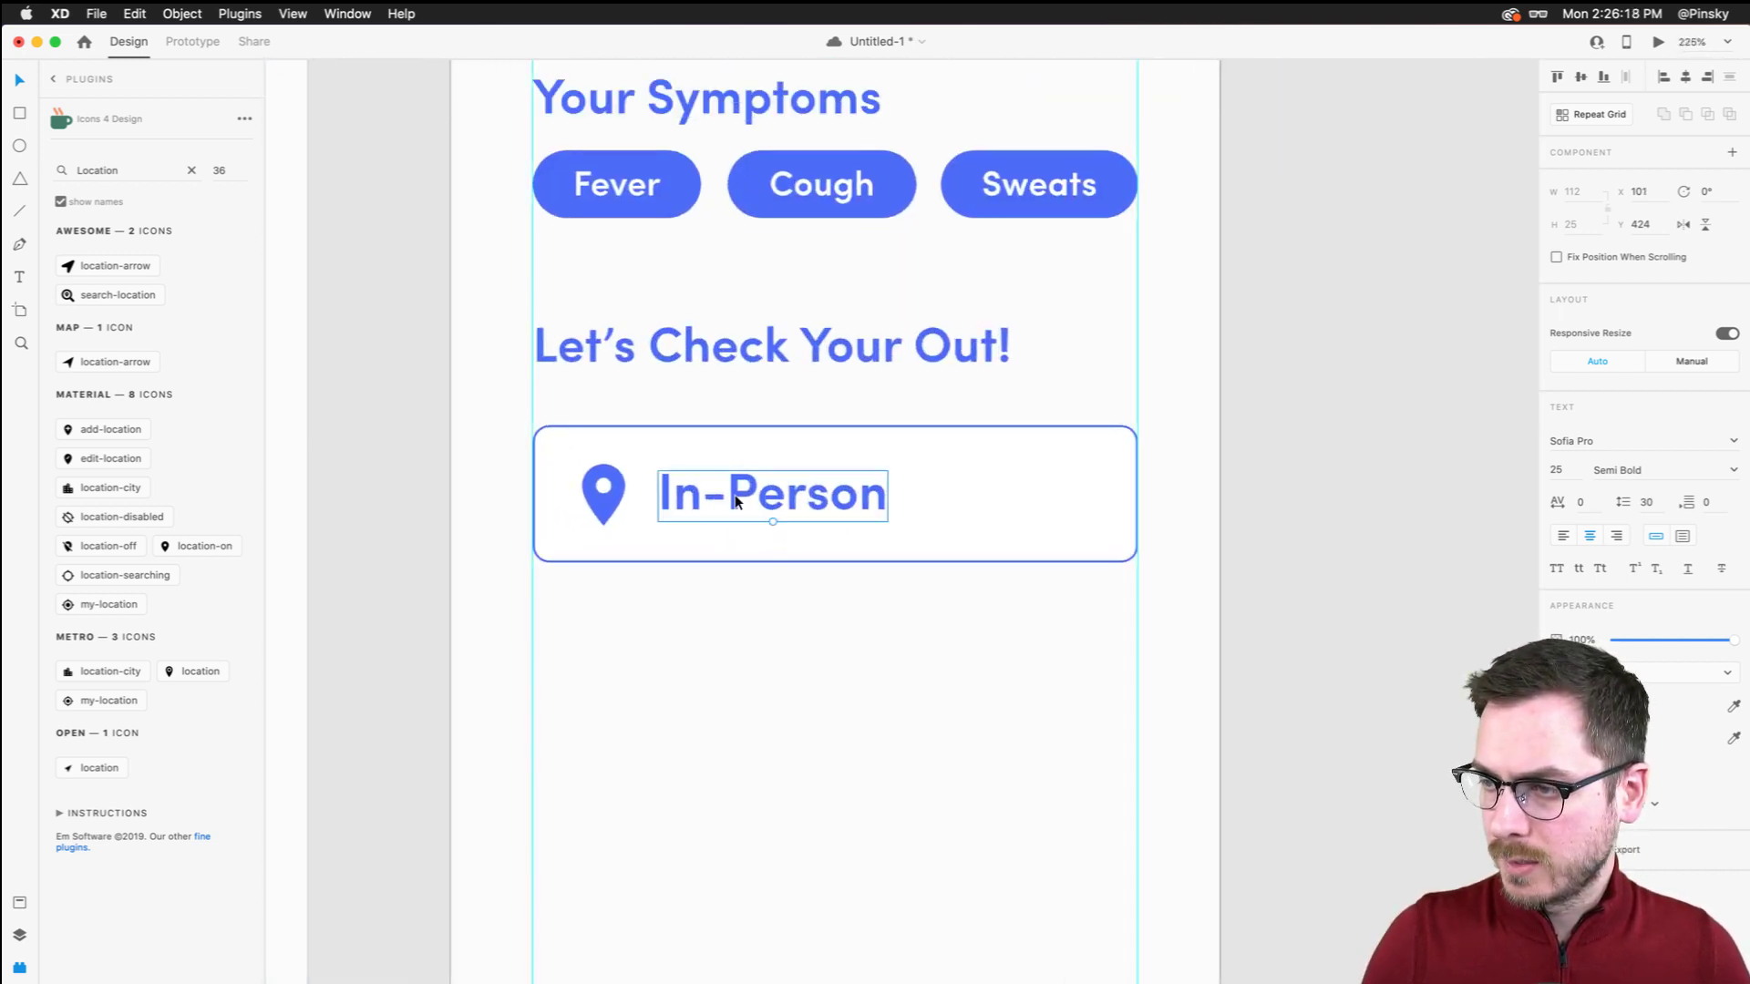
pyautogui.click(730, 432)
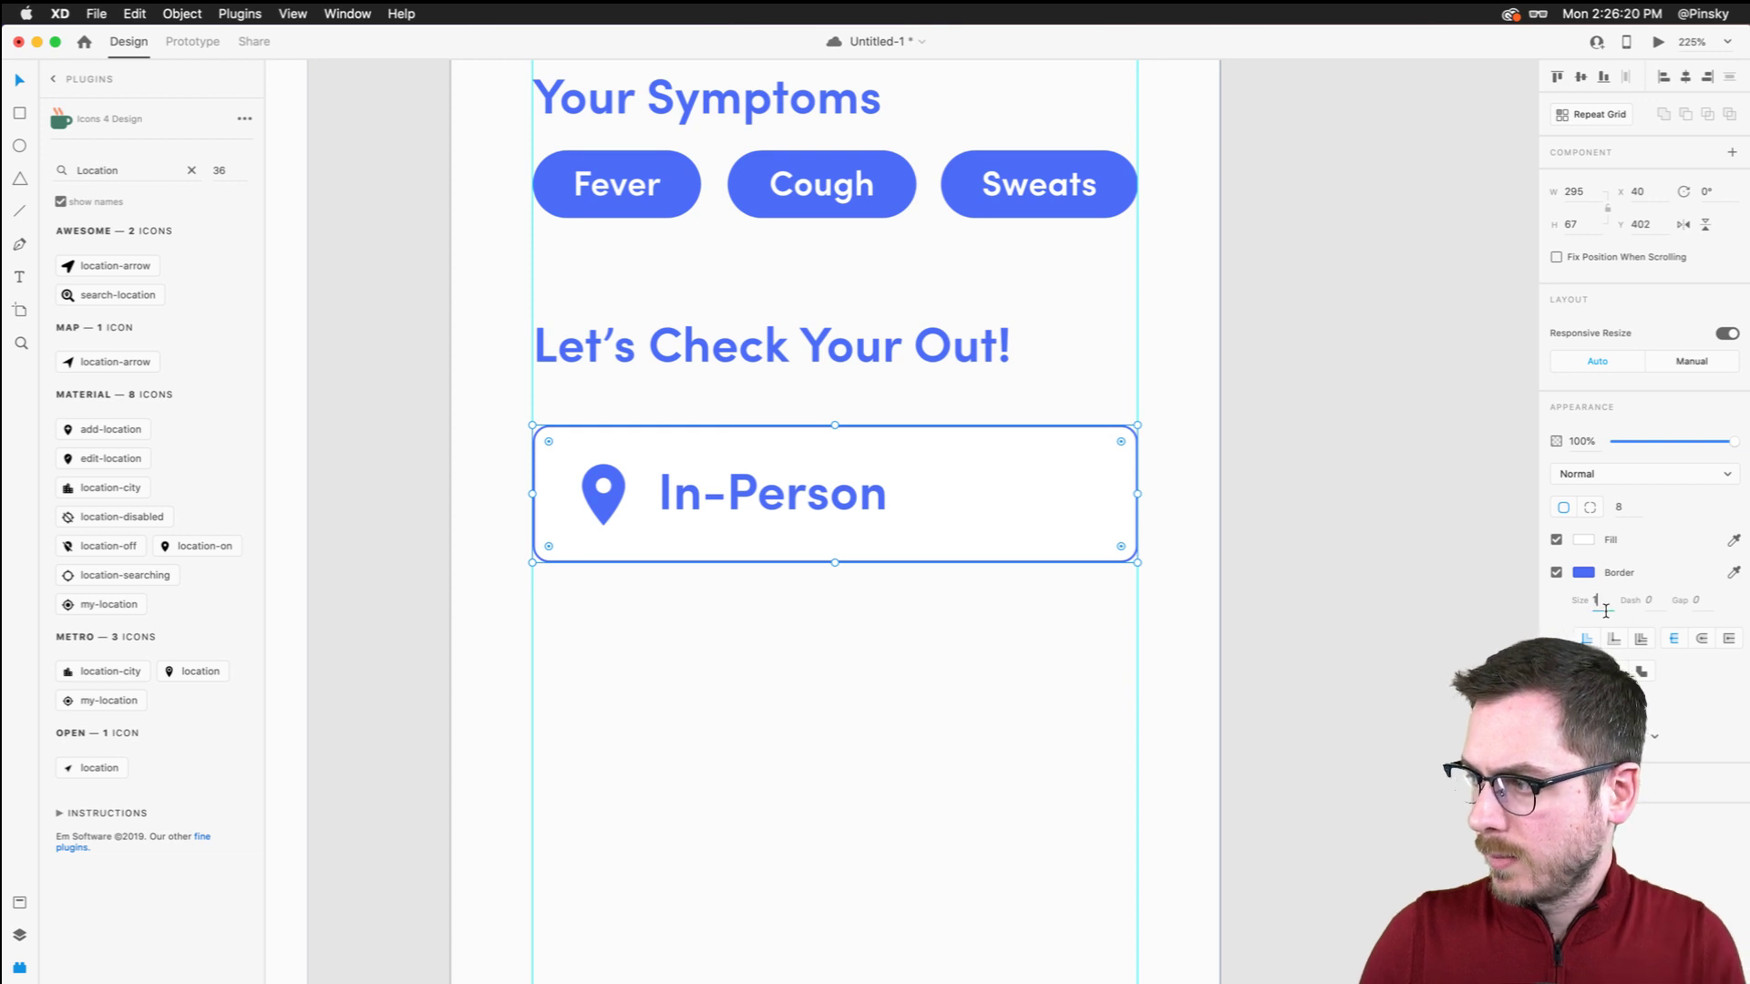
pyautogui.press('Up')
pyautogui.scroll(-3, 1184, 410)
pyautogui.scroll(4, 1184, 410)
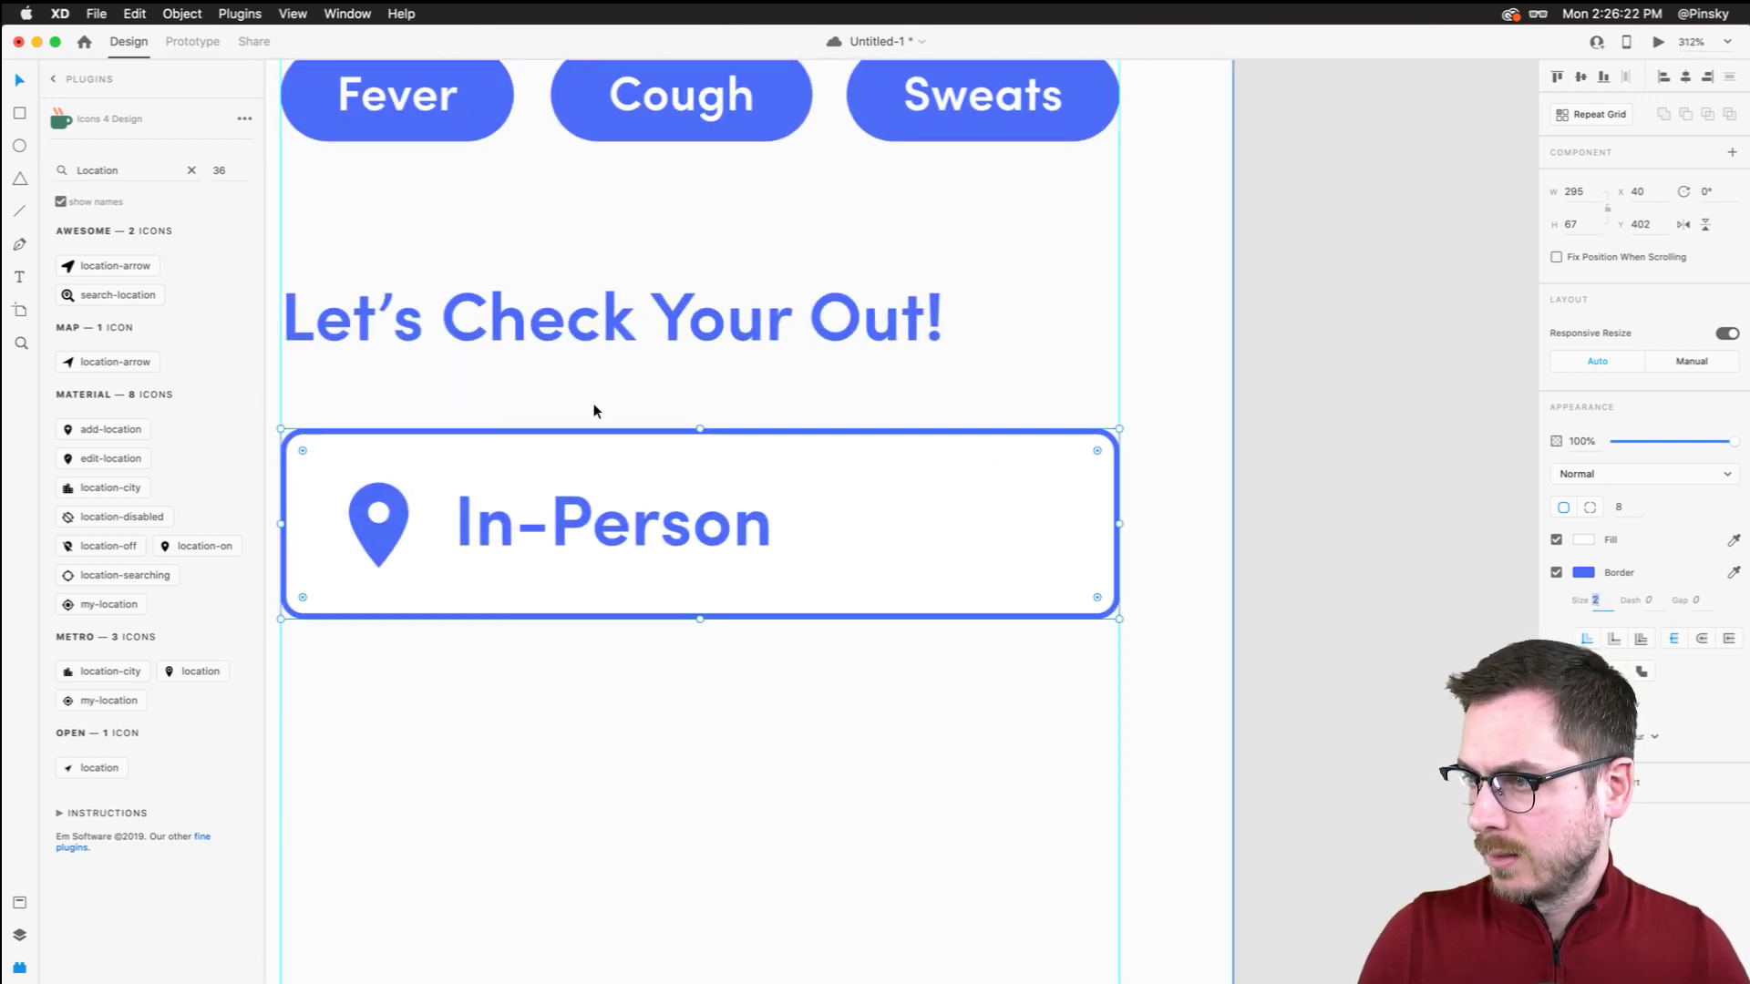
# Group the rounded rectangle, location icon and text, and rename the group "In-Person"
pyautogui.hscroll(-5, 593, 409)
pyautogui.keyDown('shift'); pyautogui.click(610, 452); pyautogui.keyUp('shift')
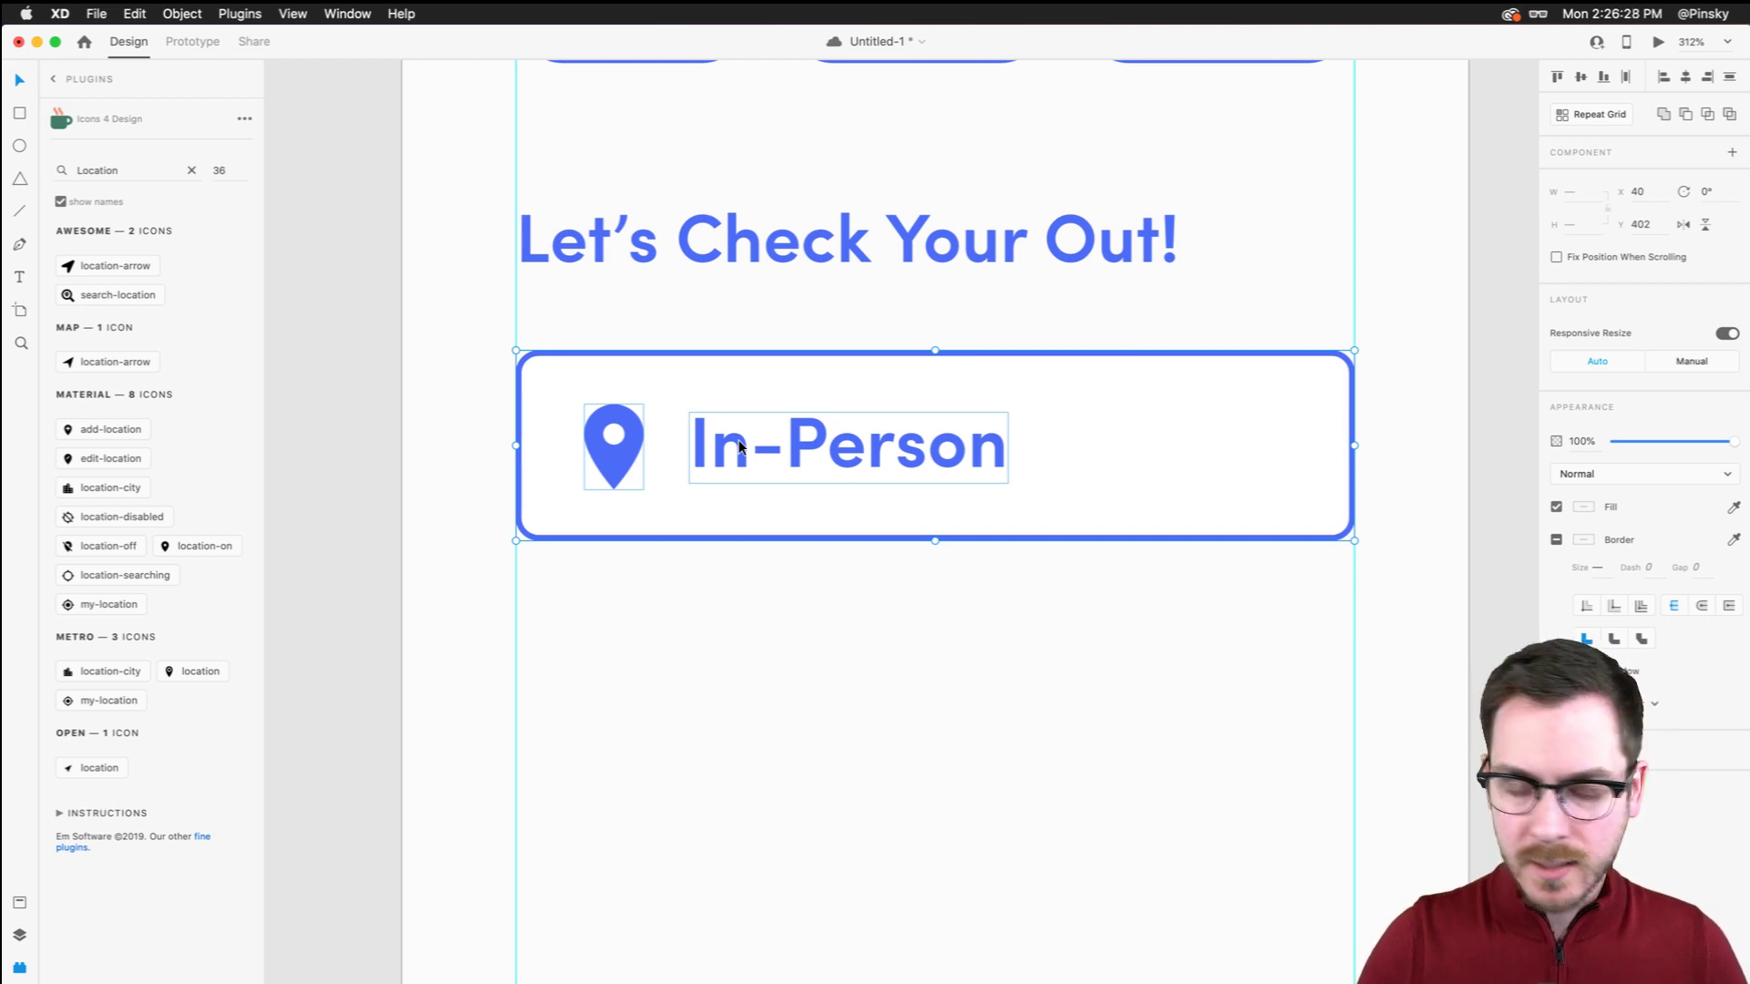
pyautogui.scroll(-5, 740, 447)
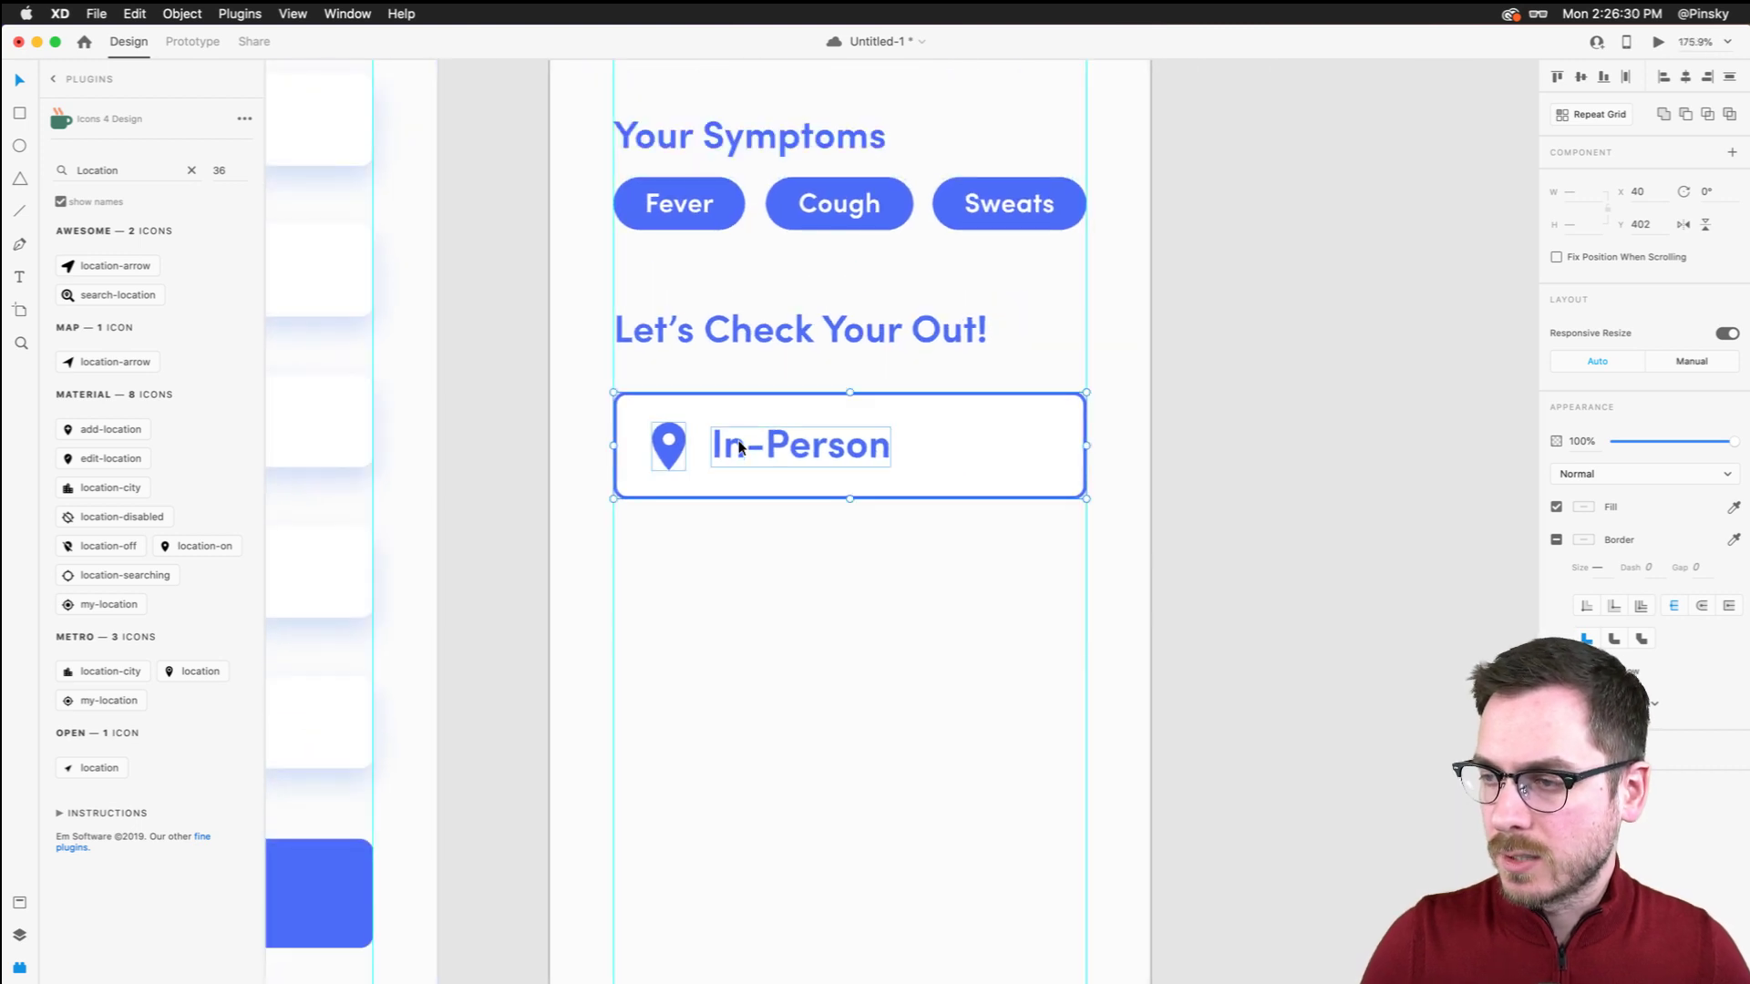
pyautogui.press('super+g')
pyautogui.press('super+y')
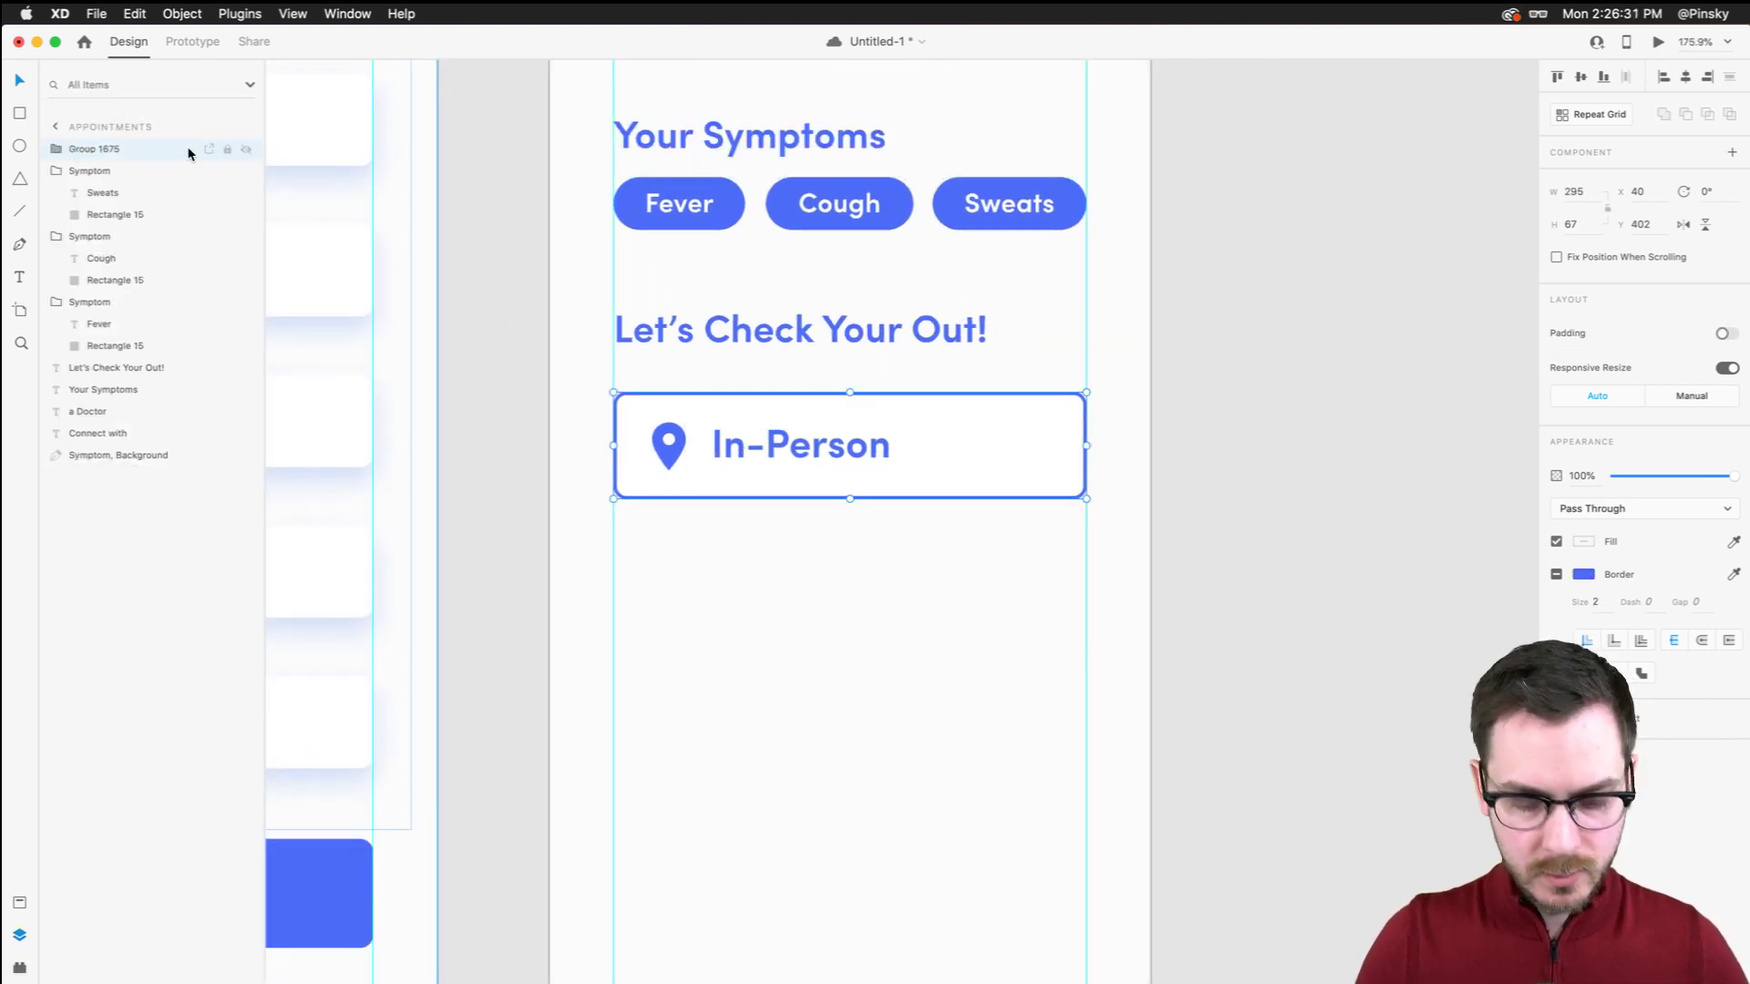
pyautogui.doubleClick(102, 149)
pyautogui.write('In-P')
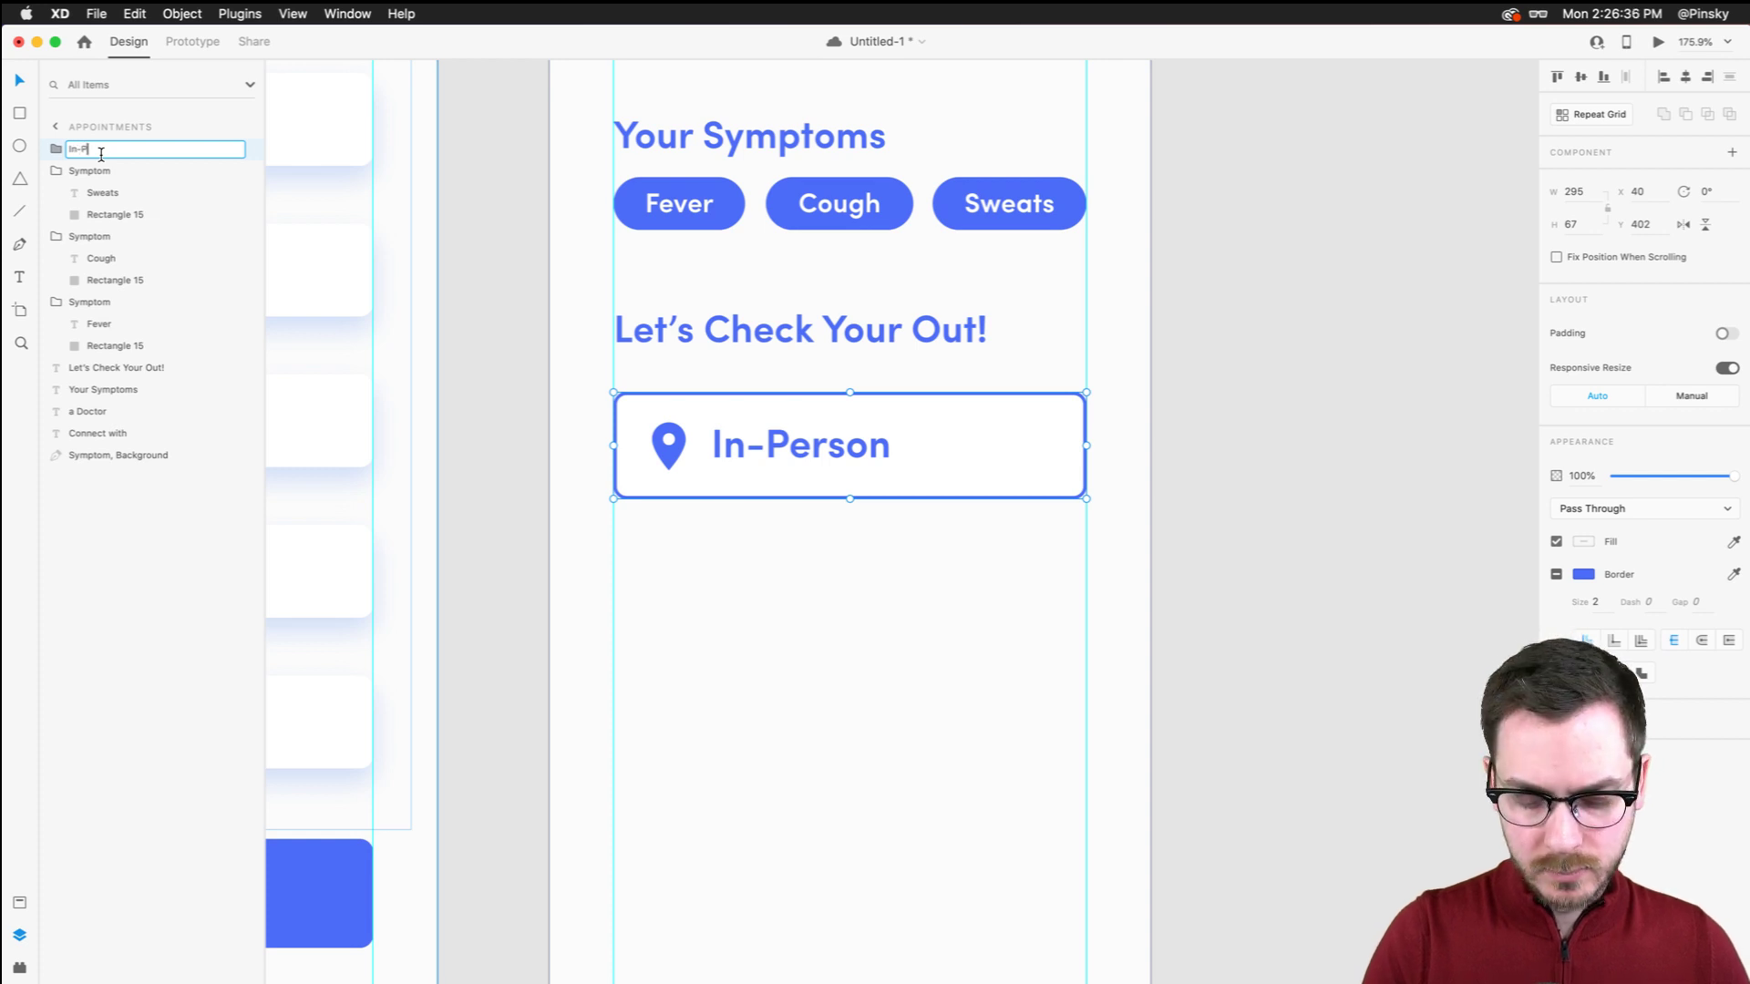
pyautogui.write('erson')
pyautogui.press('Return')
# Duplicate the "In-Person" group twice below the original, placing the copies at Y 481 and Y 560
pyautogui.moveTo(674, 451); pyautogui.dragTo(676, 583)
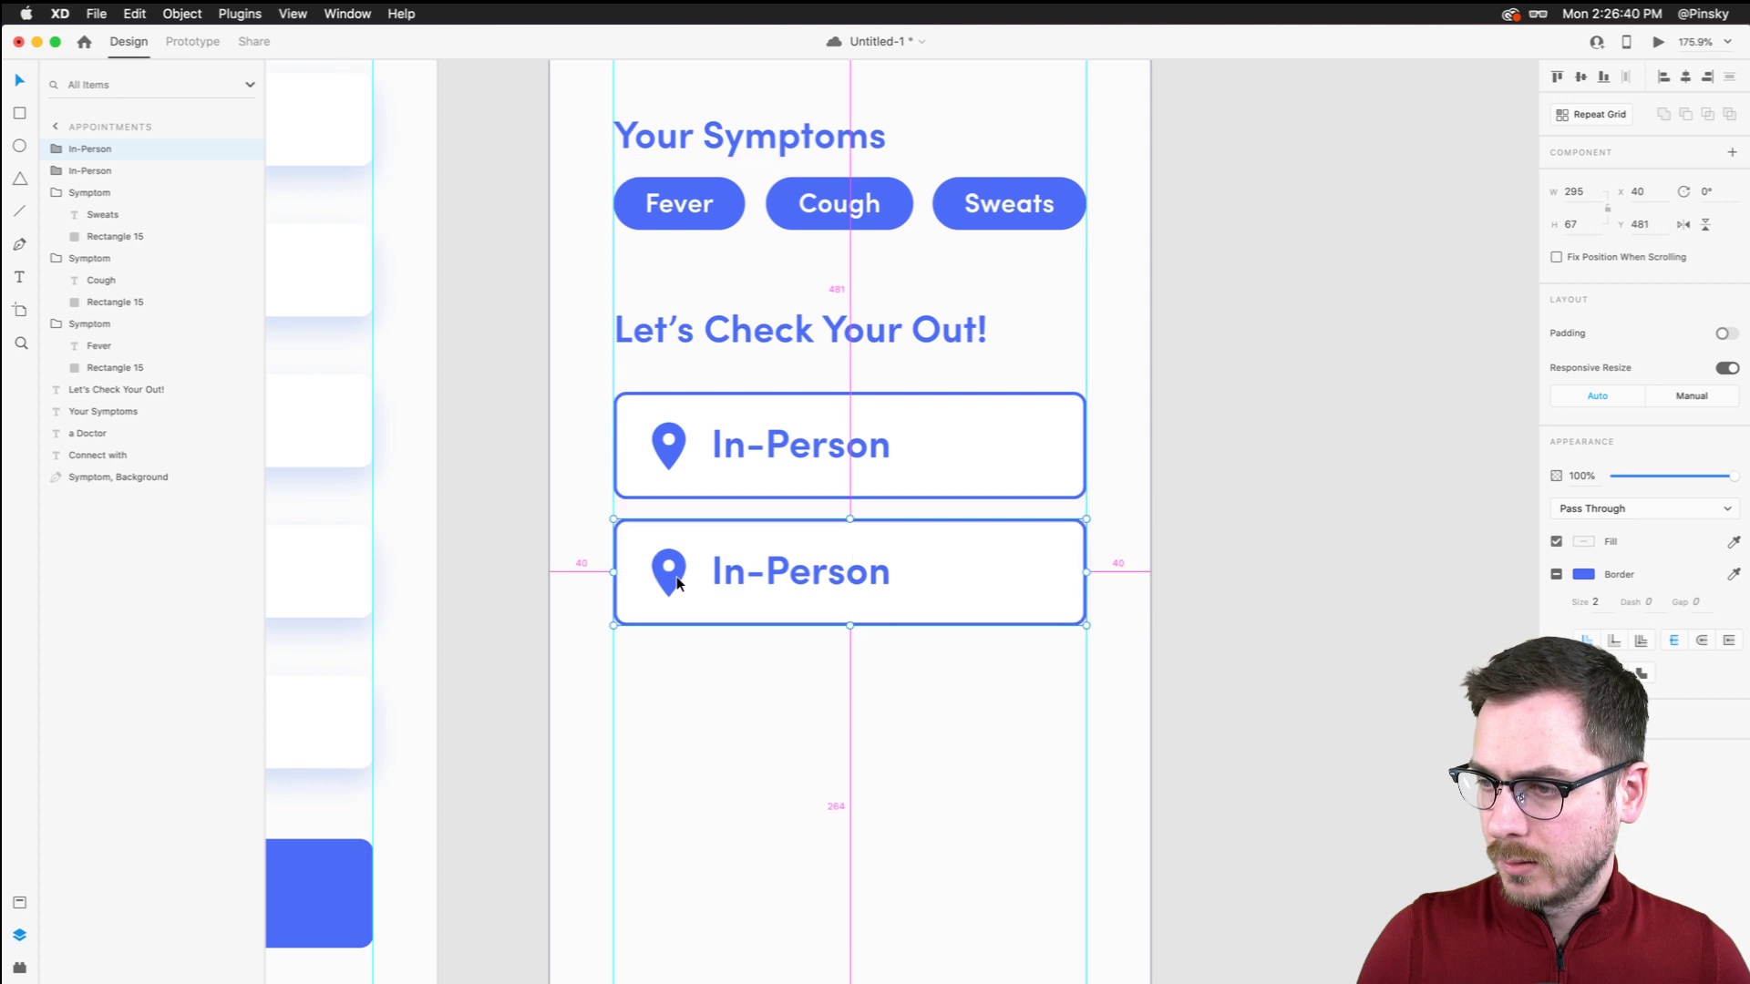
pyautogui.moveTo(817, 573); pyautogui.dragTo(817, 645)
# Left-align the text in the middle option card and change it to "Phone Call"
pyautogui.scroll(5, 818, 639)
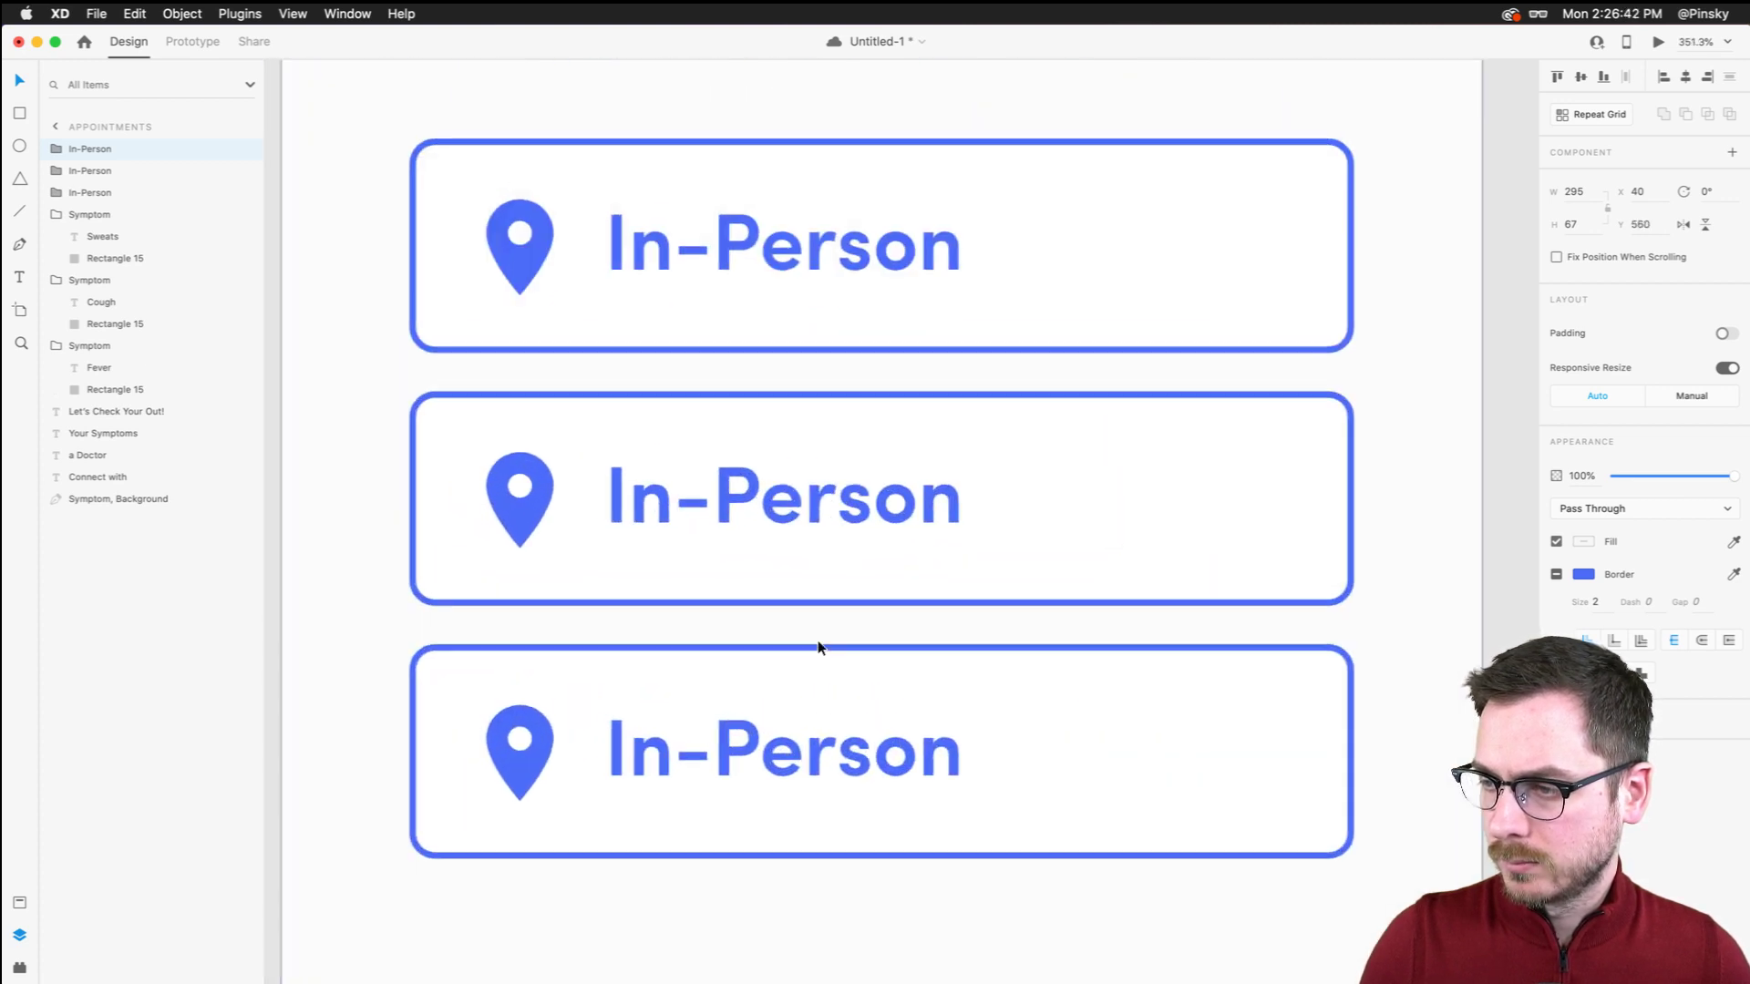
pyautogui.doubleClick(746, 494)
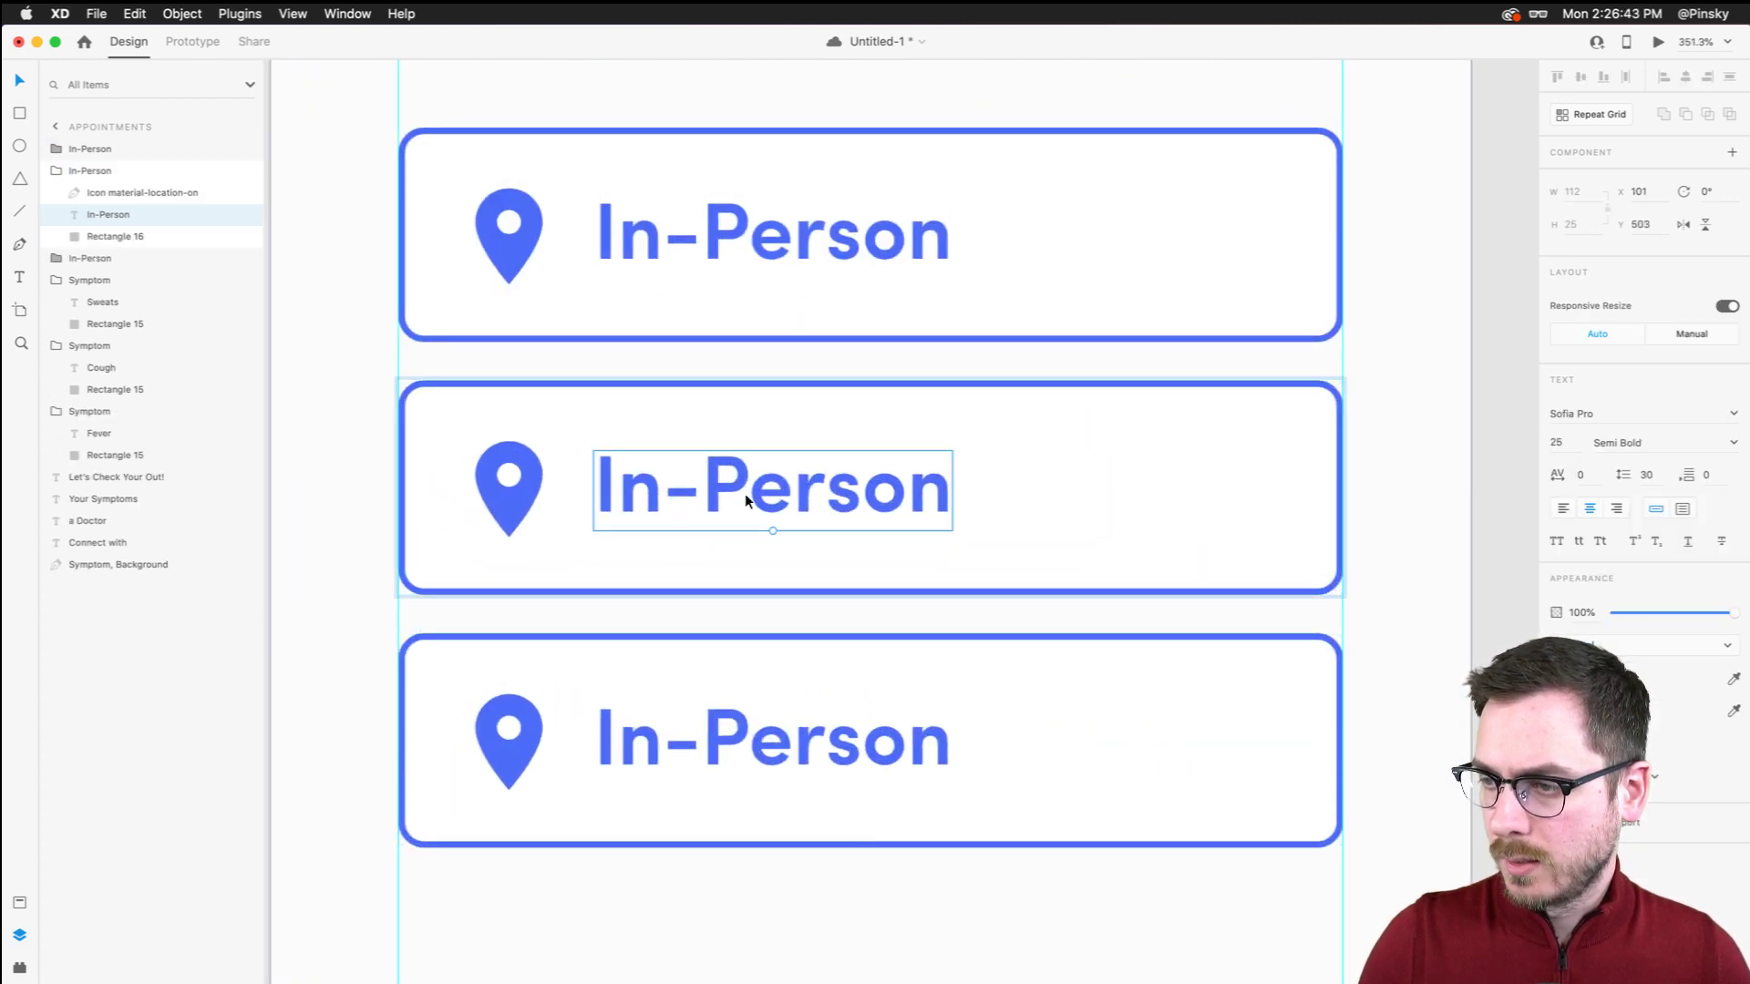
pyautogui.click(1562, 508)
pyautogui.doubleClick(648, 499)
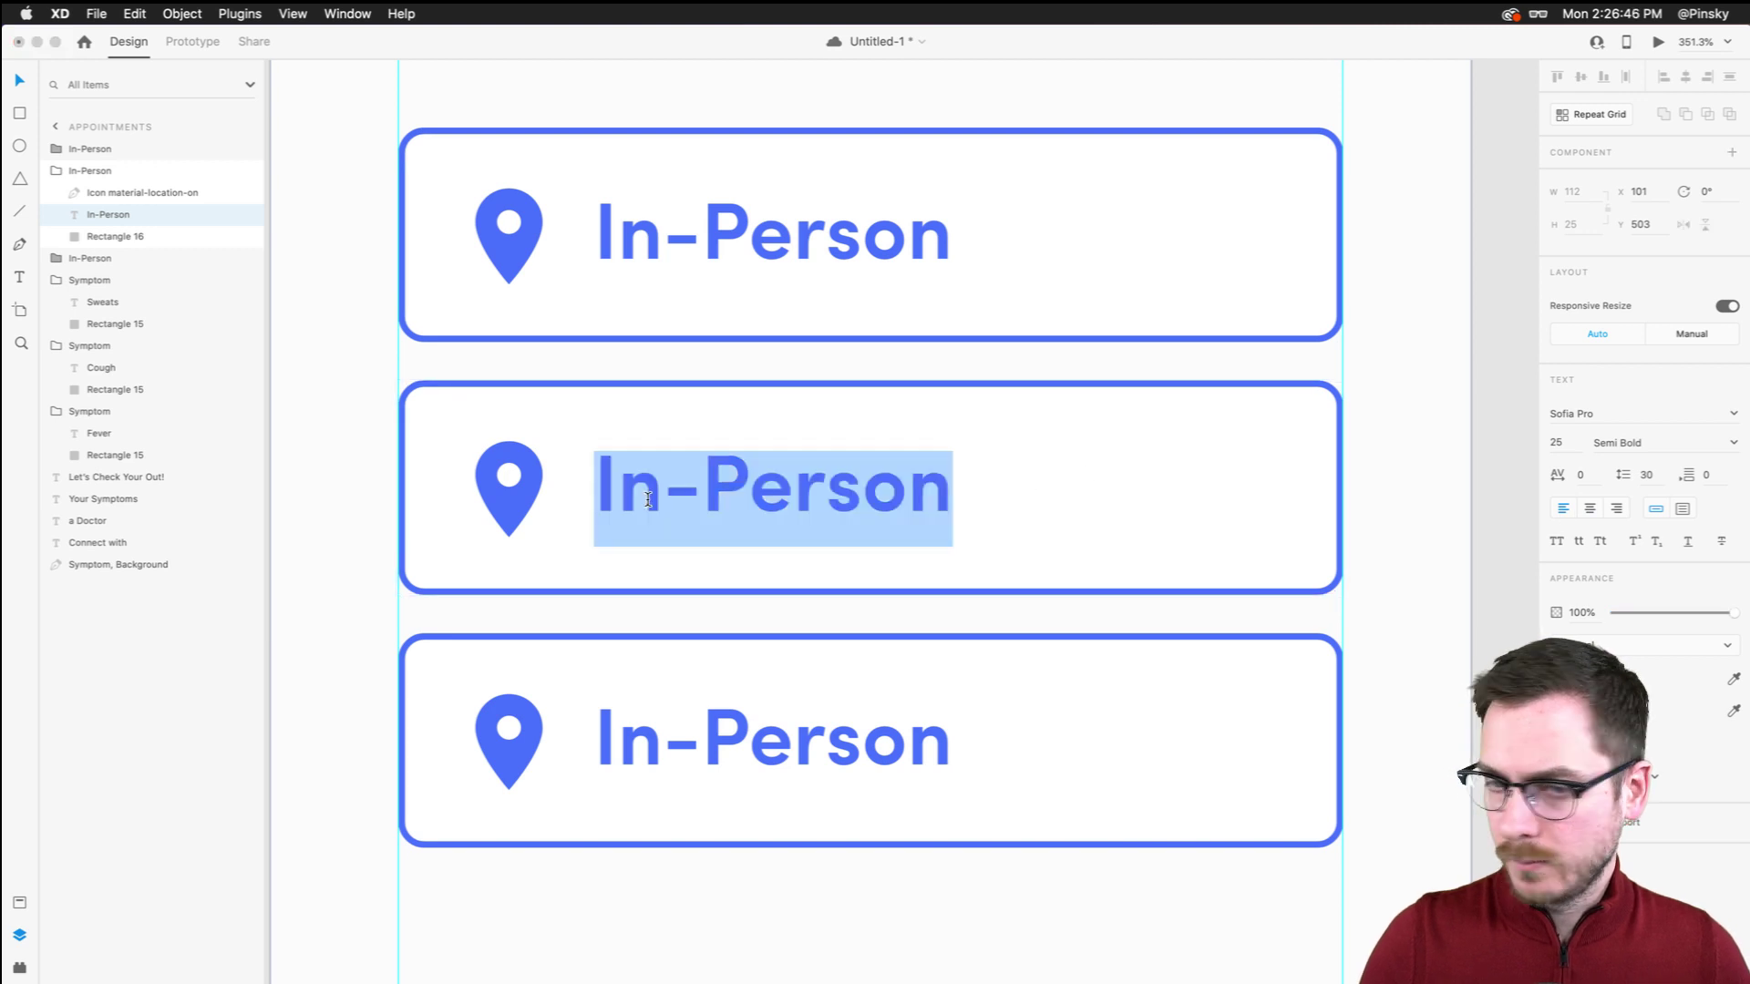
pyautogui.write('Phone Call')
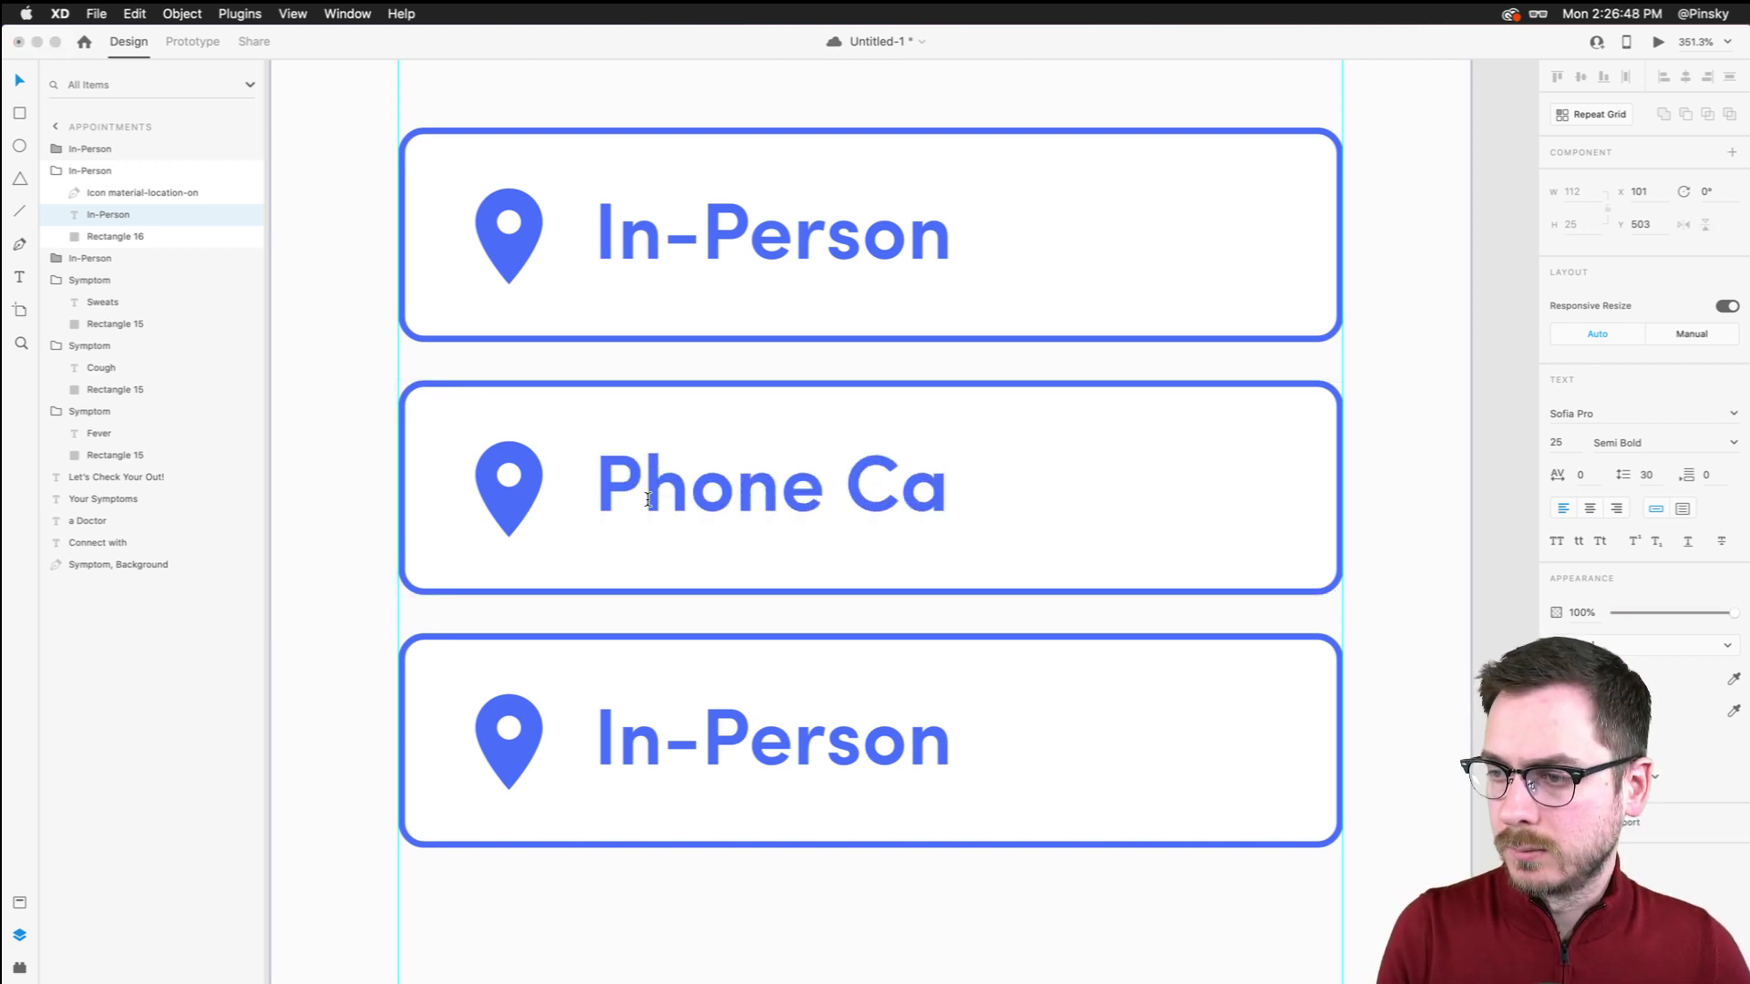
pyautogui.press('Escape')
pyautogui.doubleClick(707, 722)
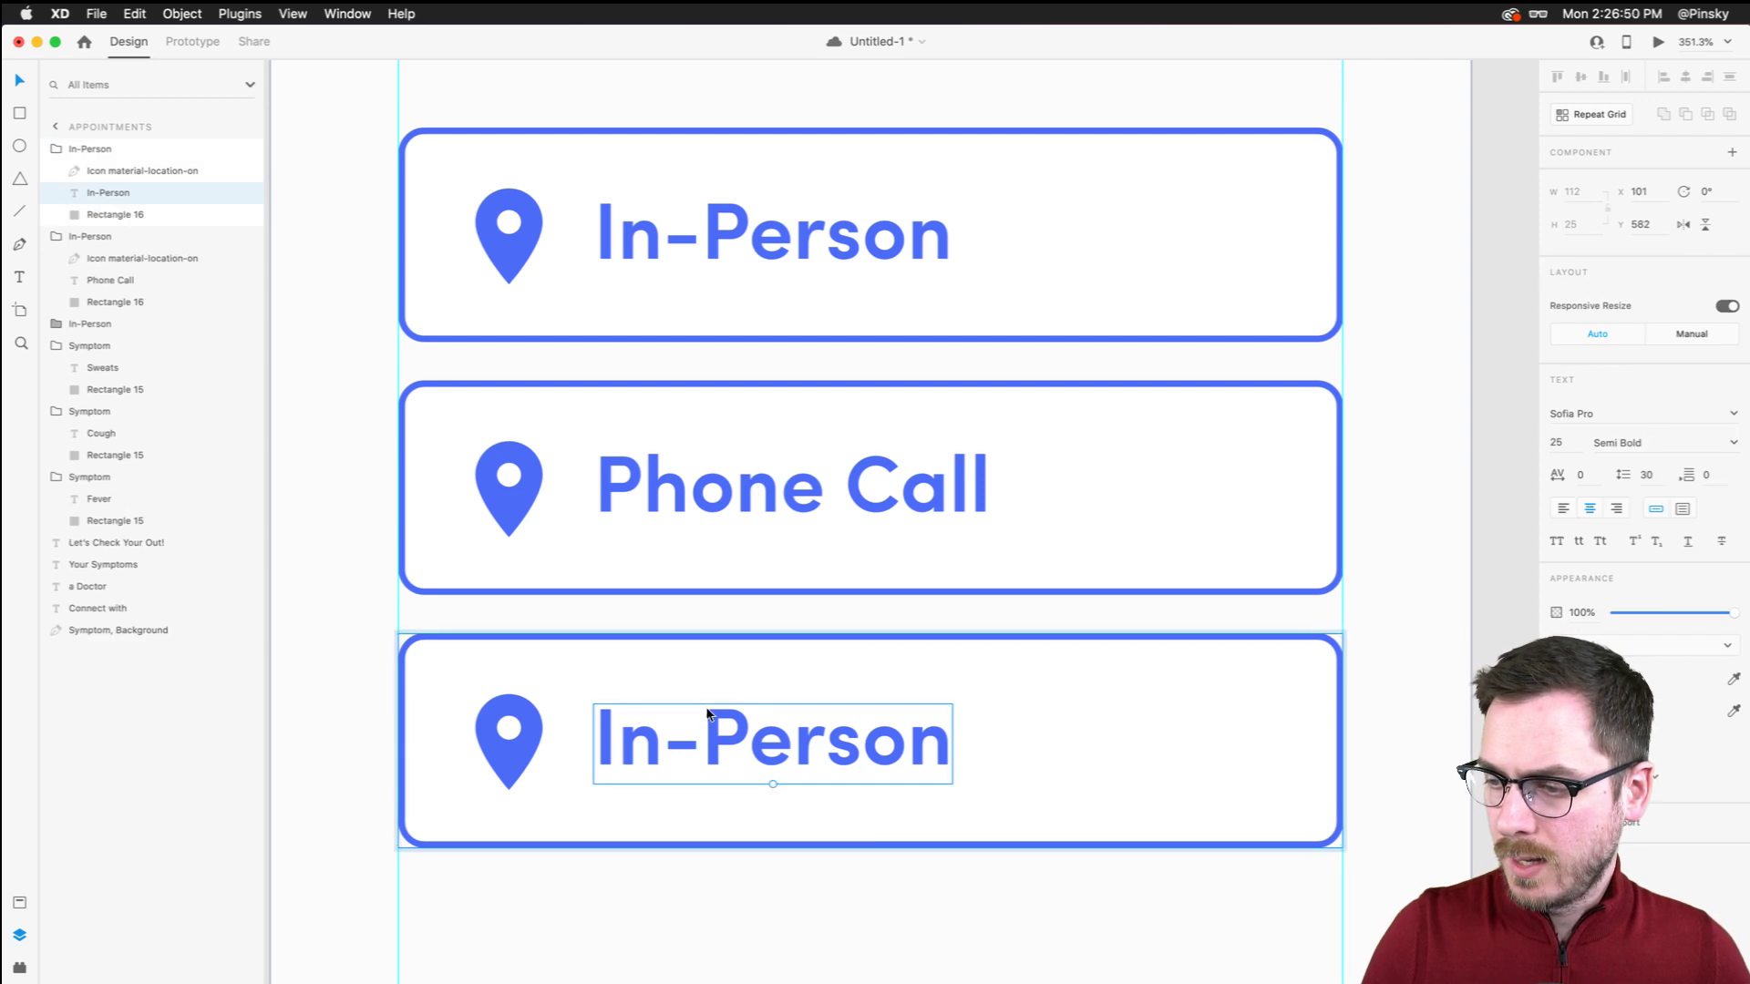
pyautogui.doubleClick(707, 720)
pyautogui.write('Video')
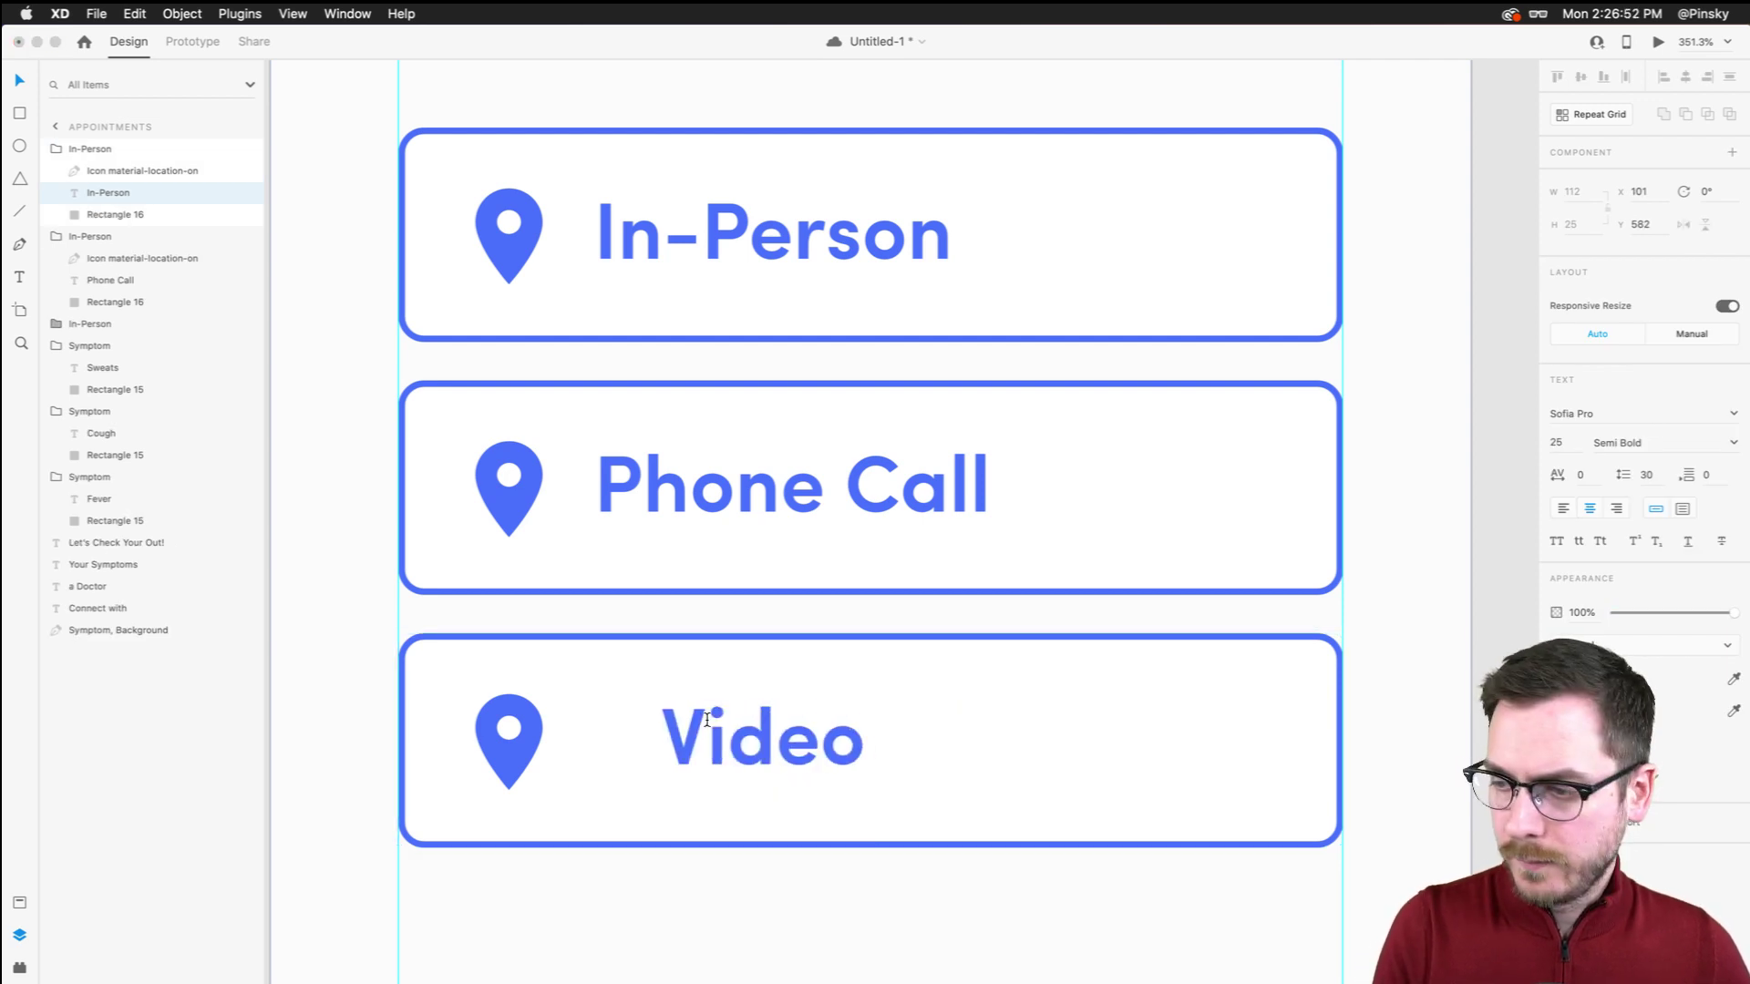
pyautogui.press('Escape')
pyautogui.press('super+z')
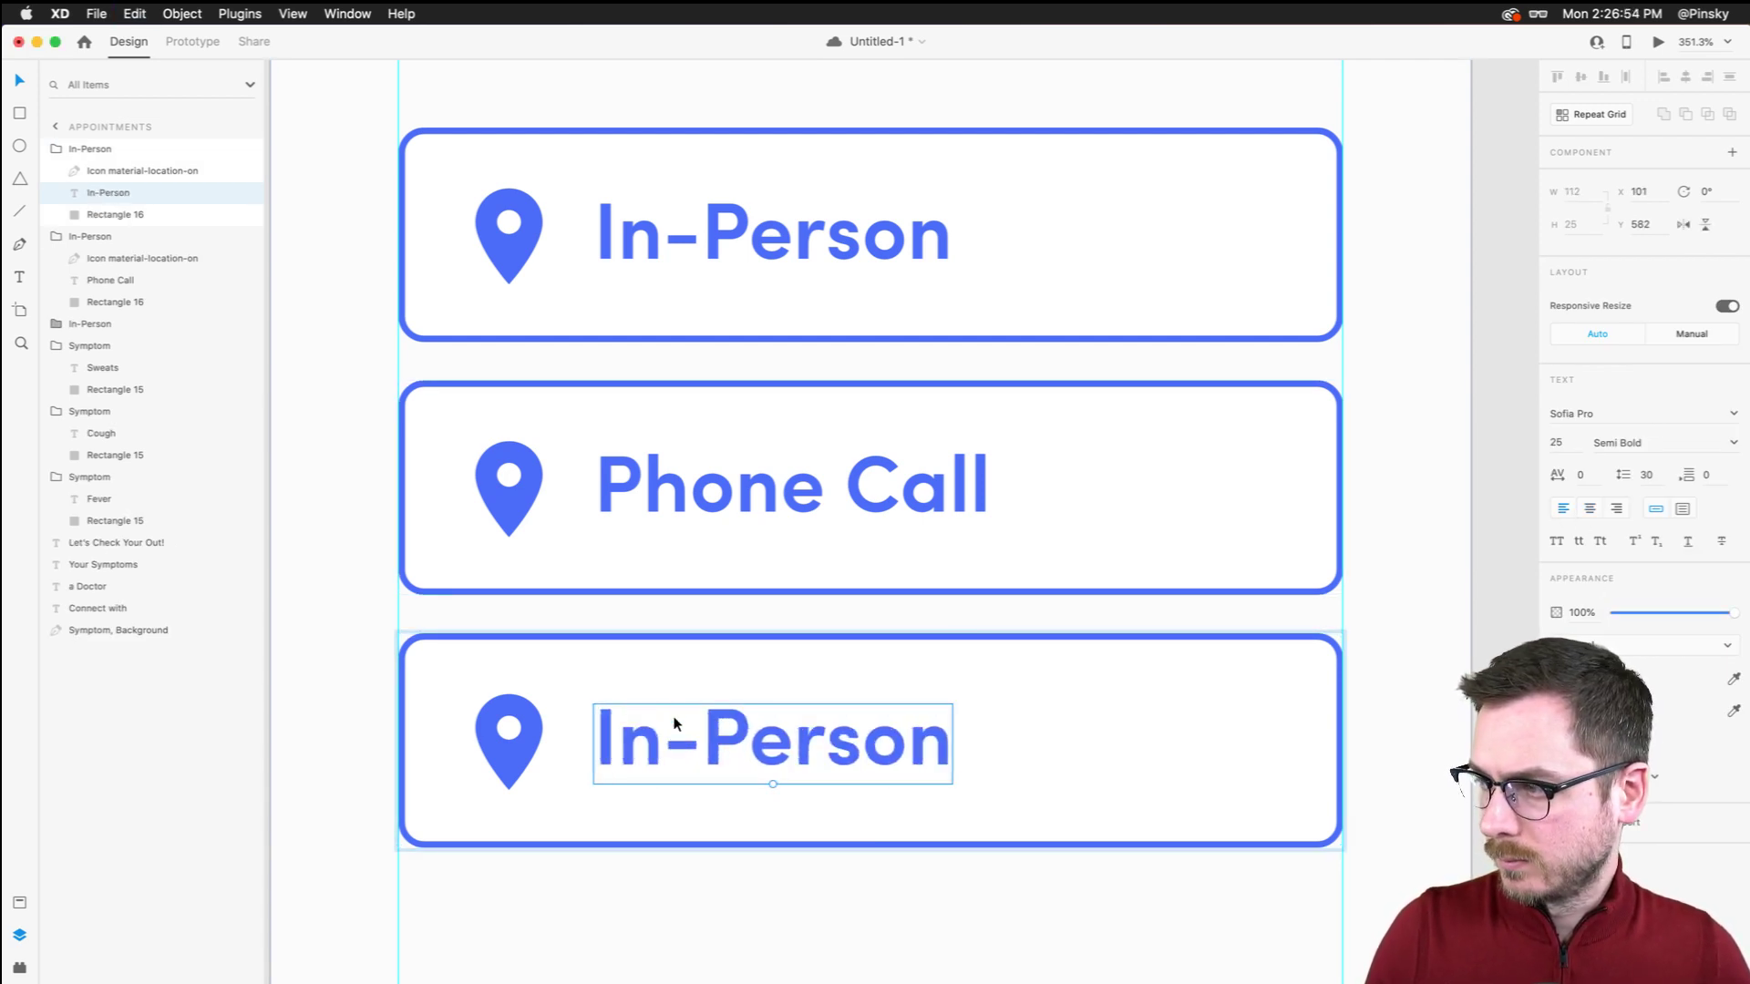
# Change the third appointment card's label to Video Call
pyautogui.doubleClick(675, 723)
pyautogui.write('Video Cal')
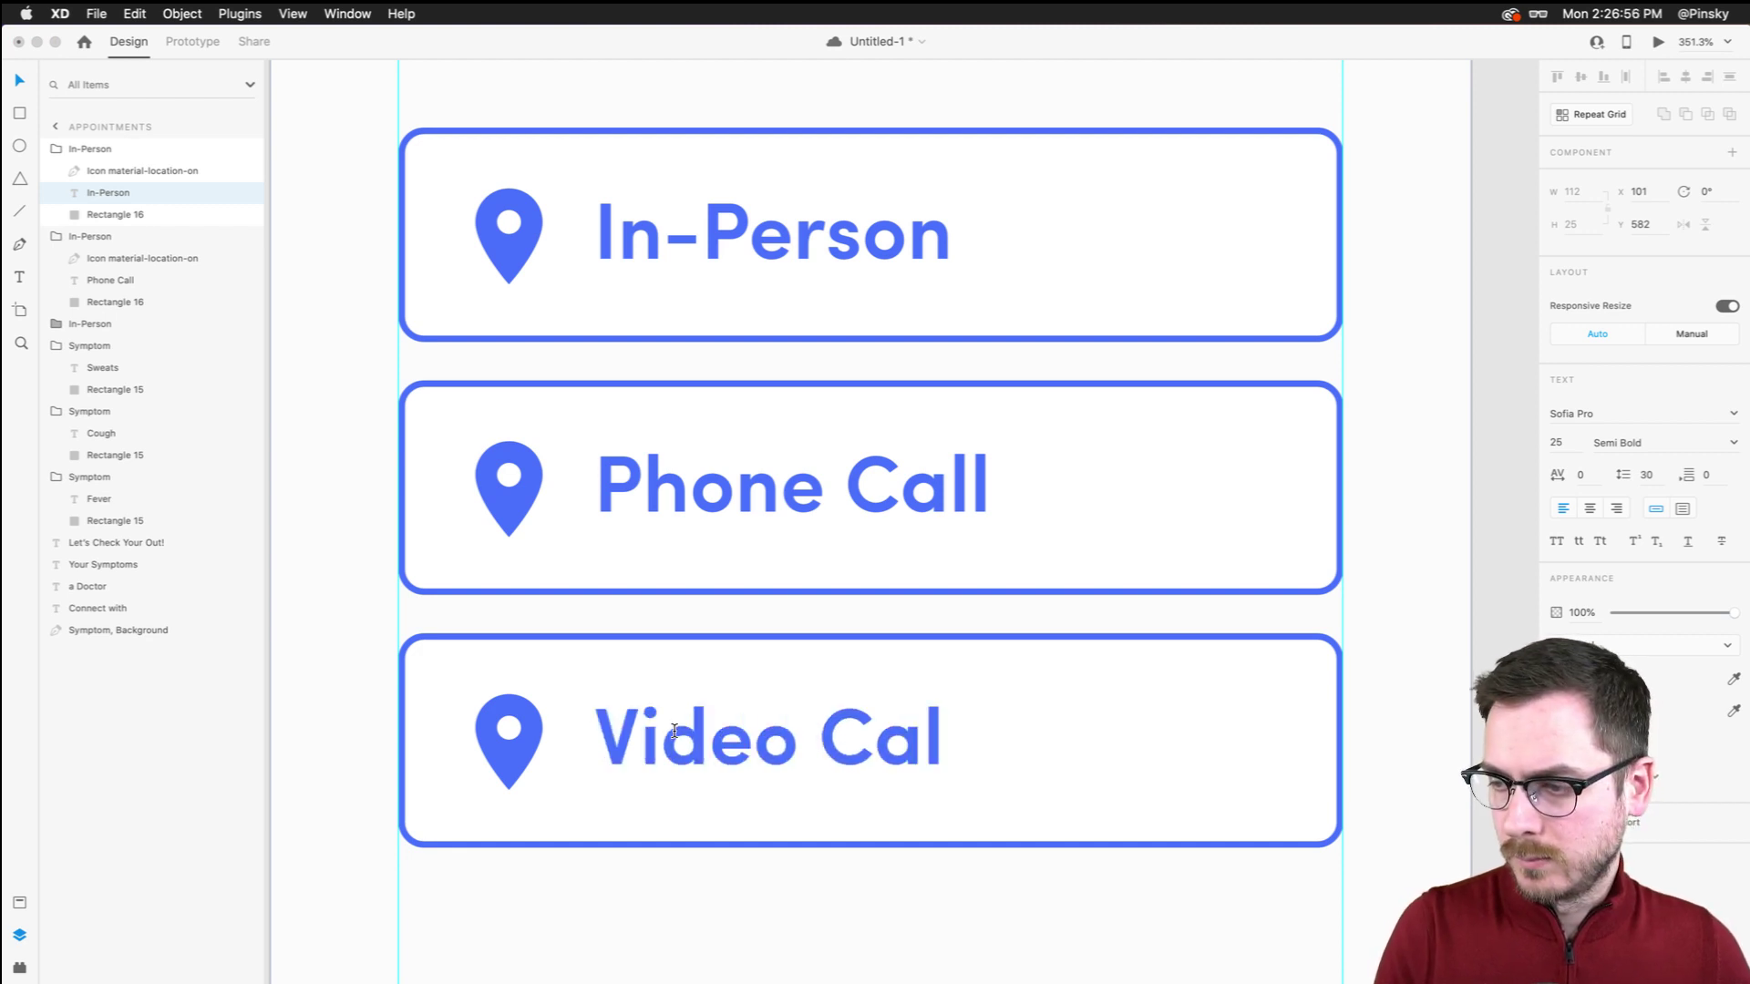
pyautogui.write('l')
# Left-align the text of the In-Person label in the first appointment card
pyautogui.click(759, 233)
pyautogui.click(759, 233)
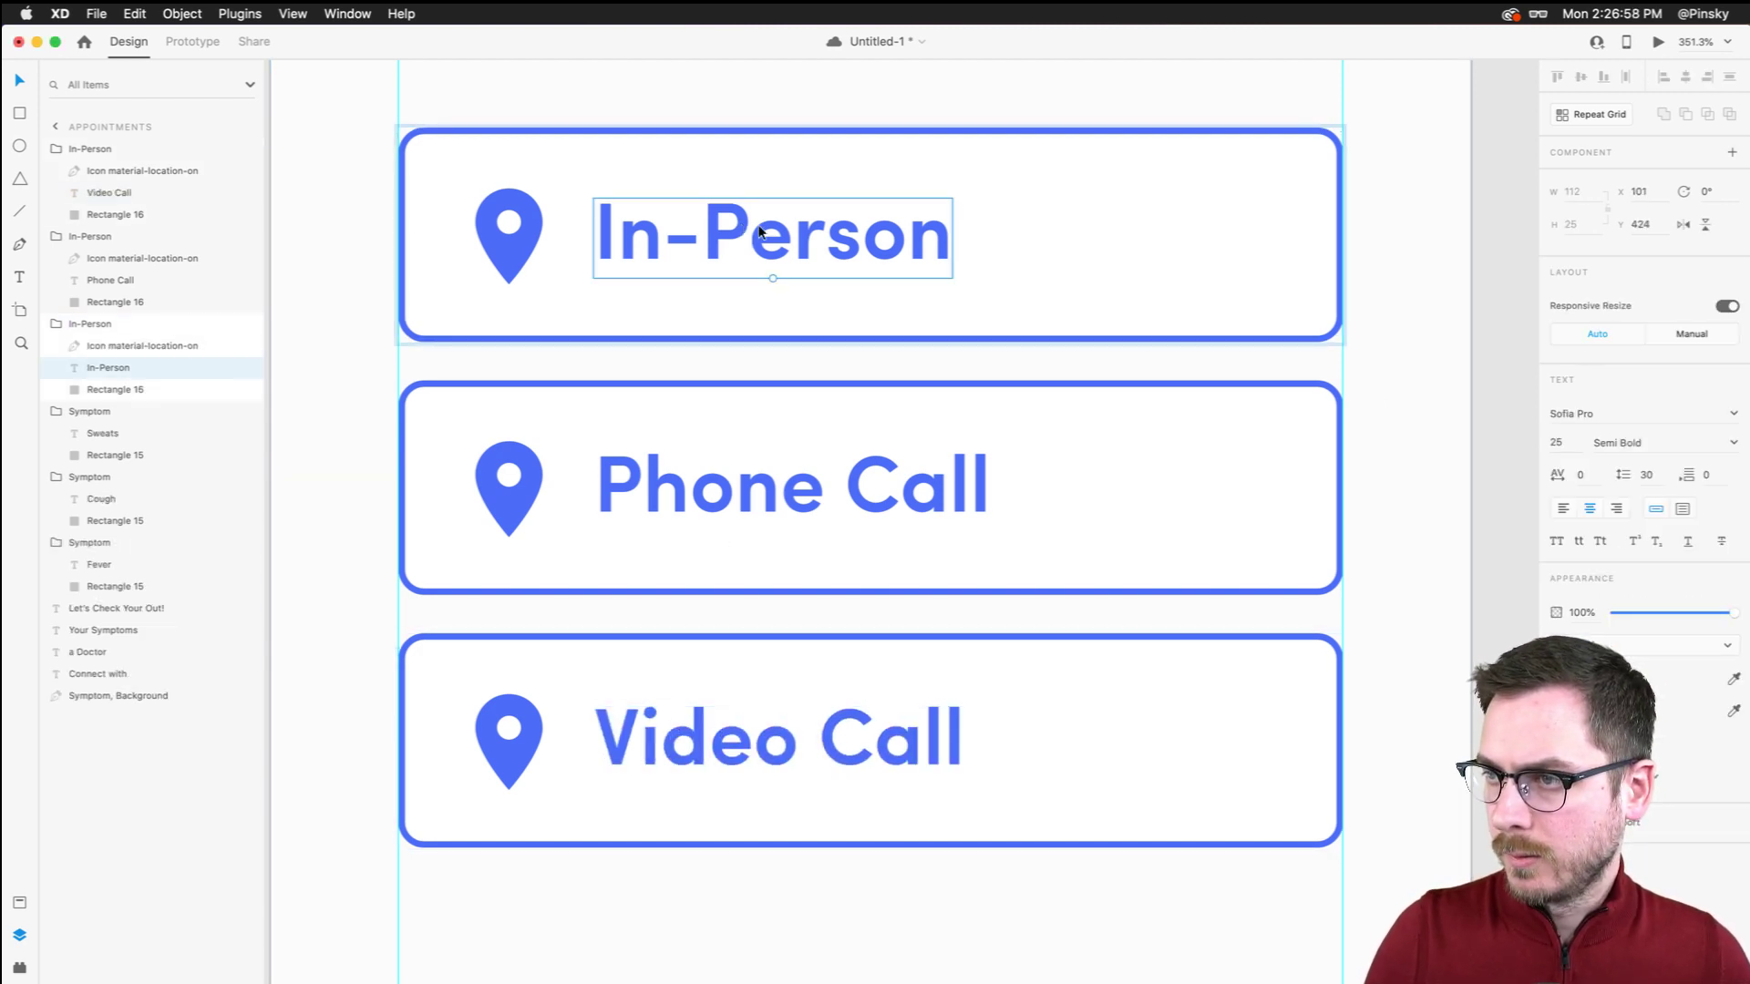
pyautogui.click(1563, 510)
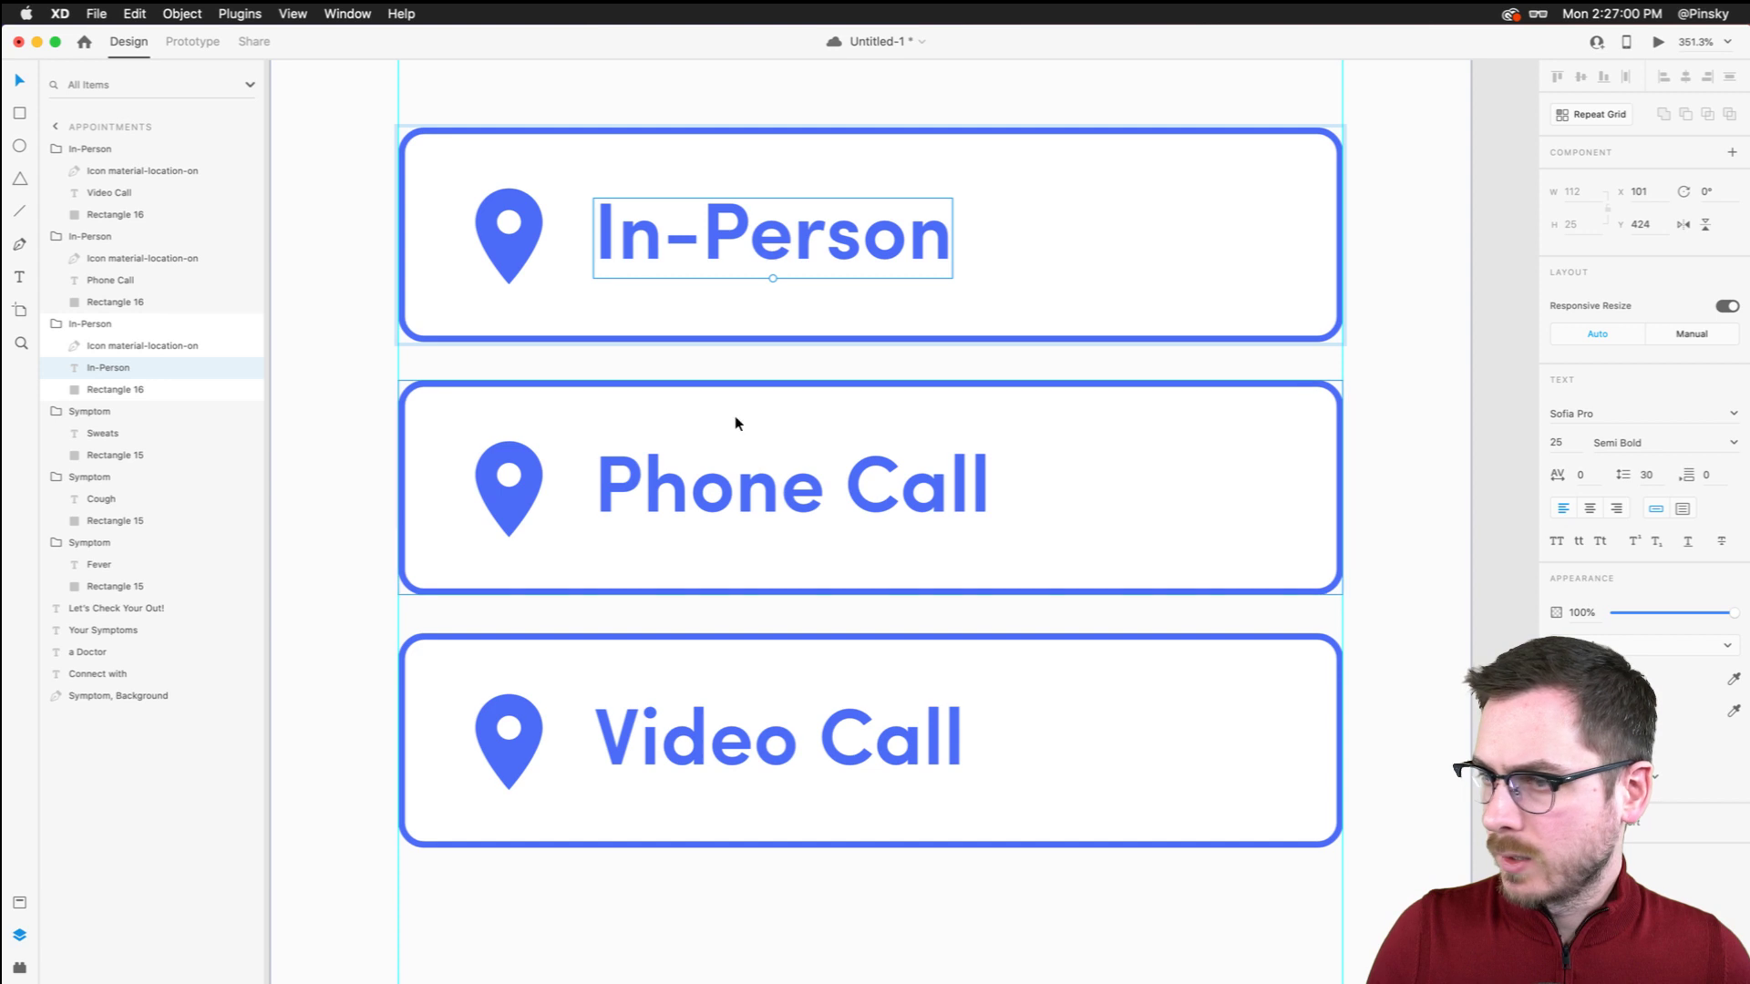
# Search the Icons 4 Design plugin for Phone and place the phone-alt icon over the Phone Call card's location pin
pyautogui.hotkey('alt', 'shift', 'p')
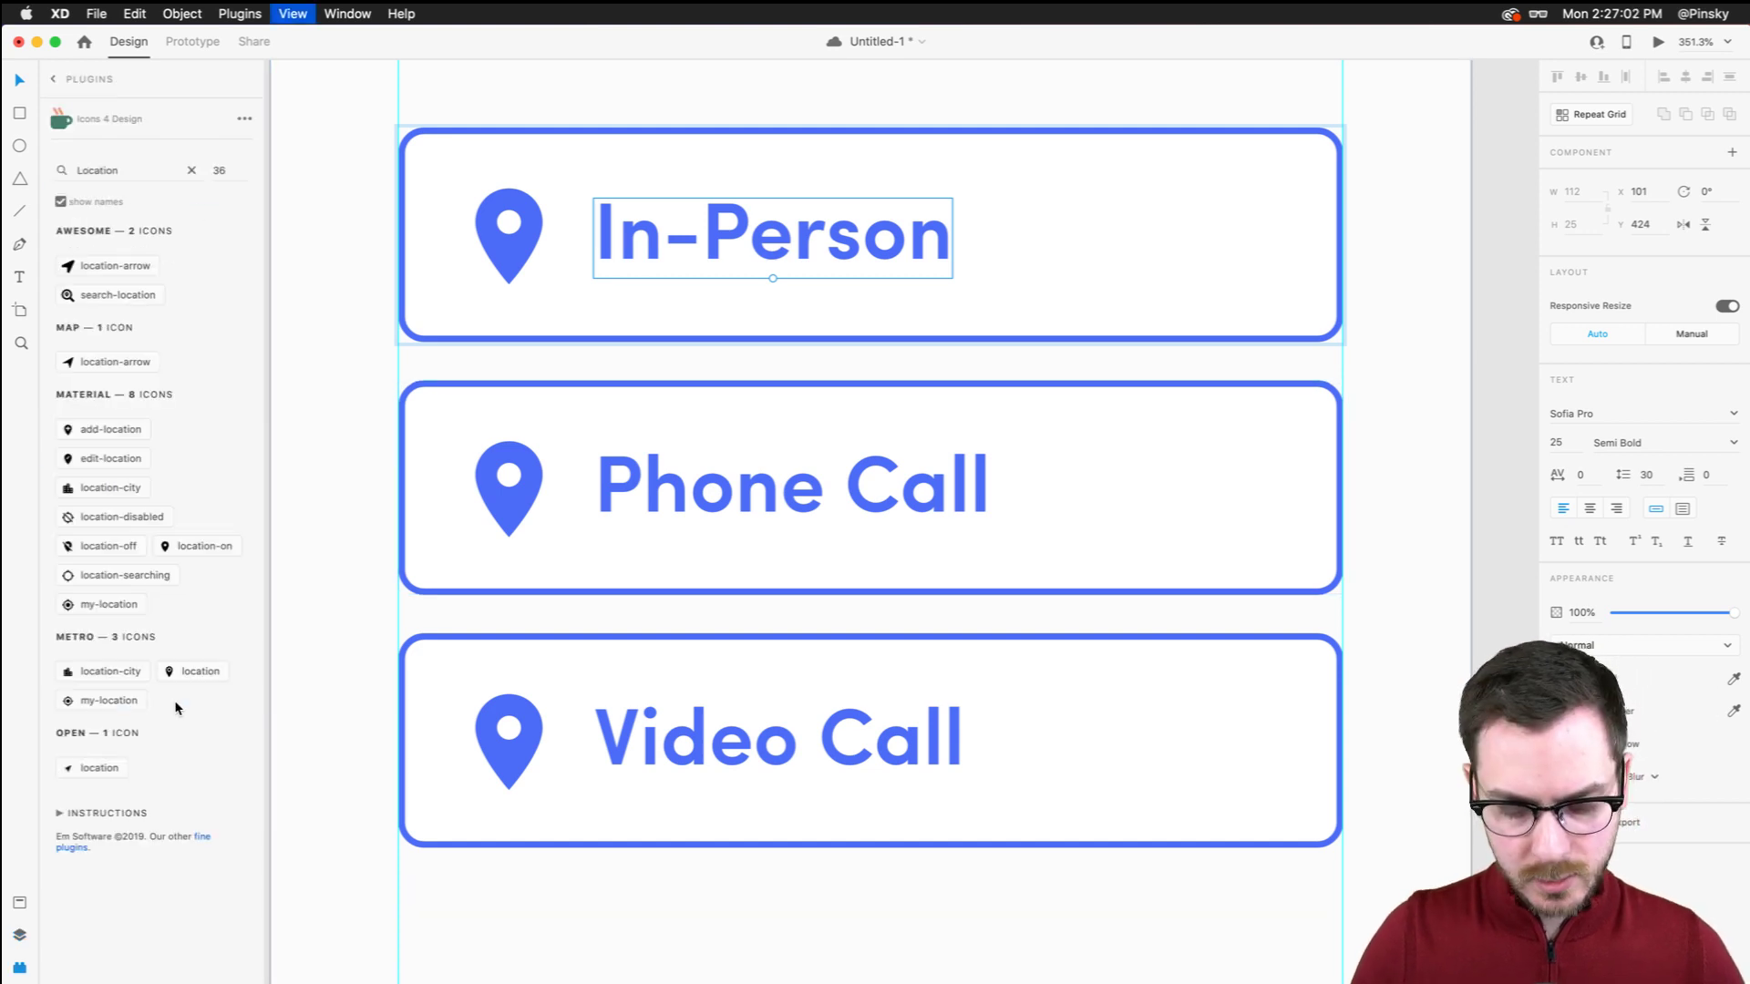
pyautogui.doubleClick(115, 179)
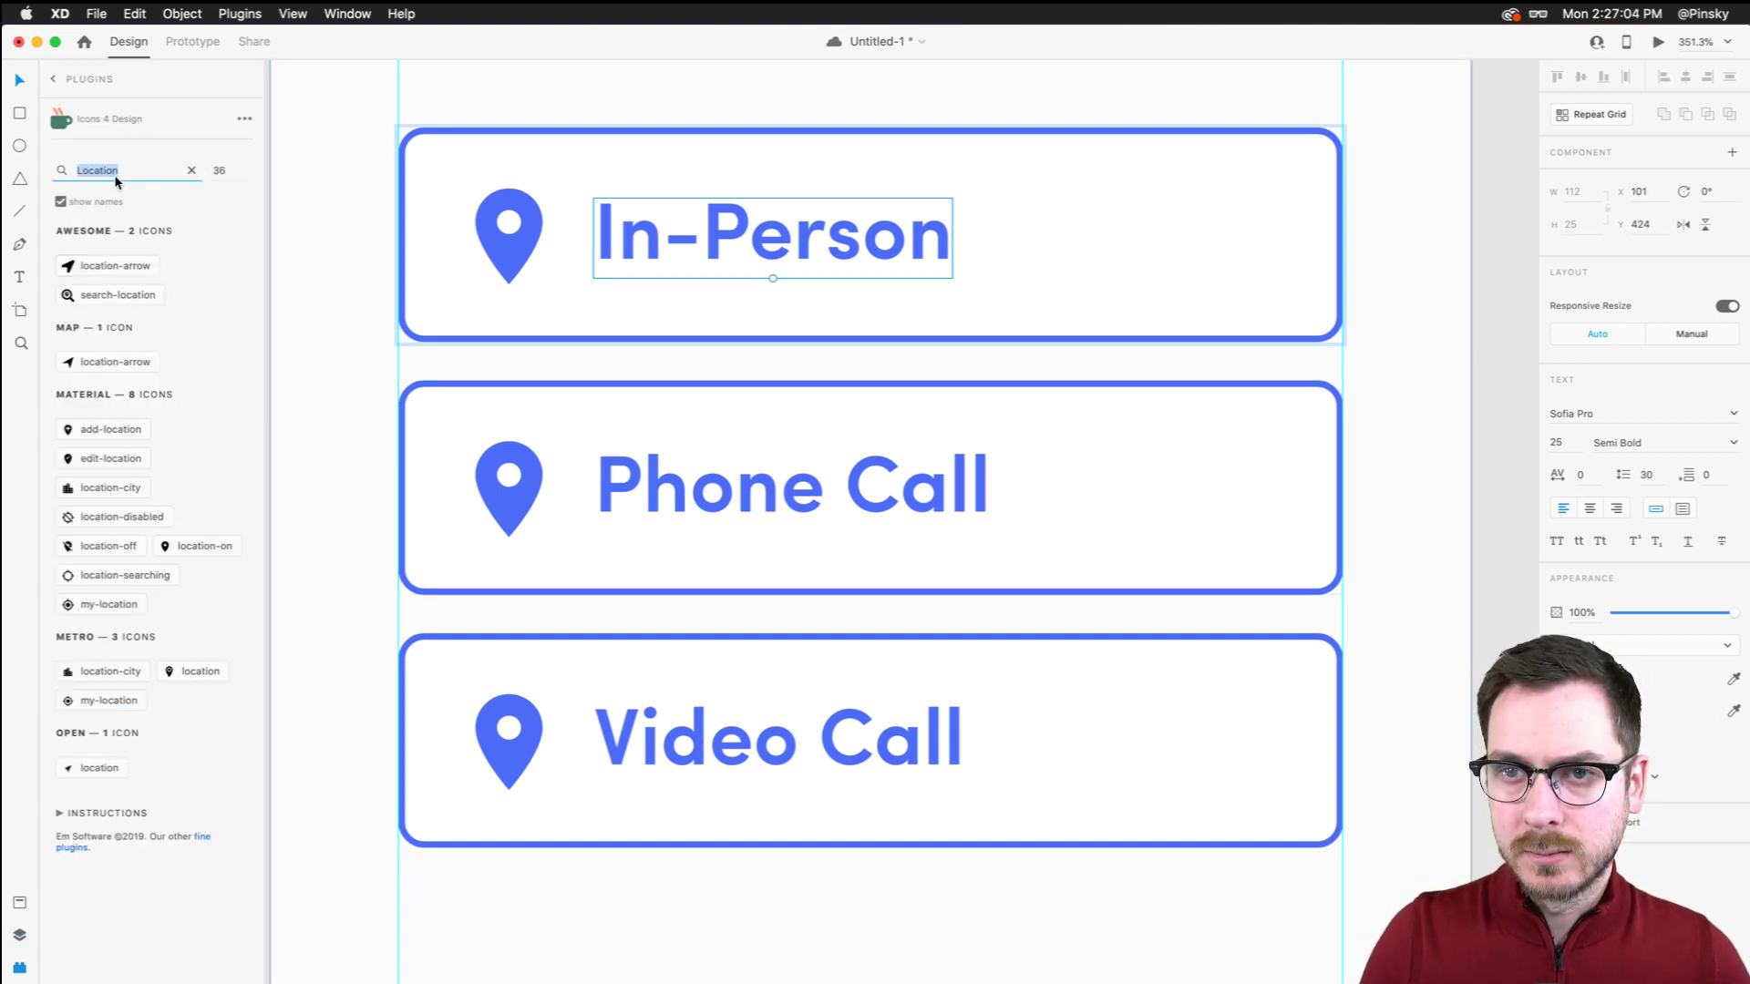
pyautogui.write('Phone')
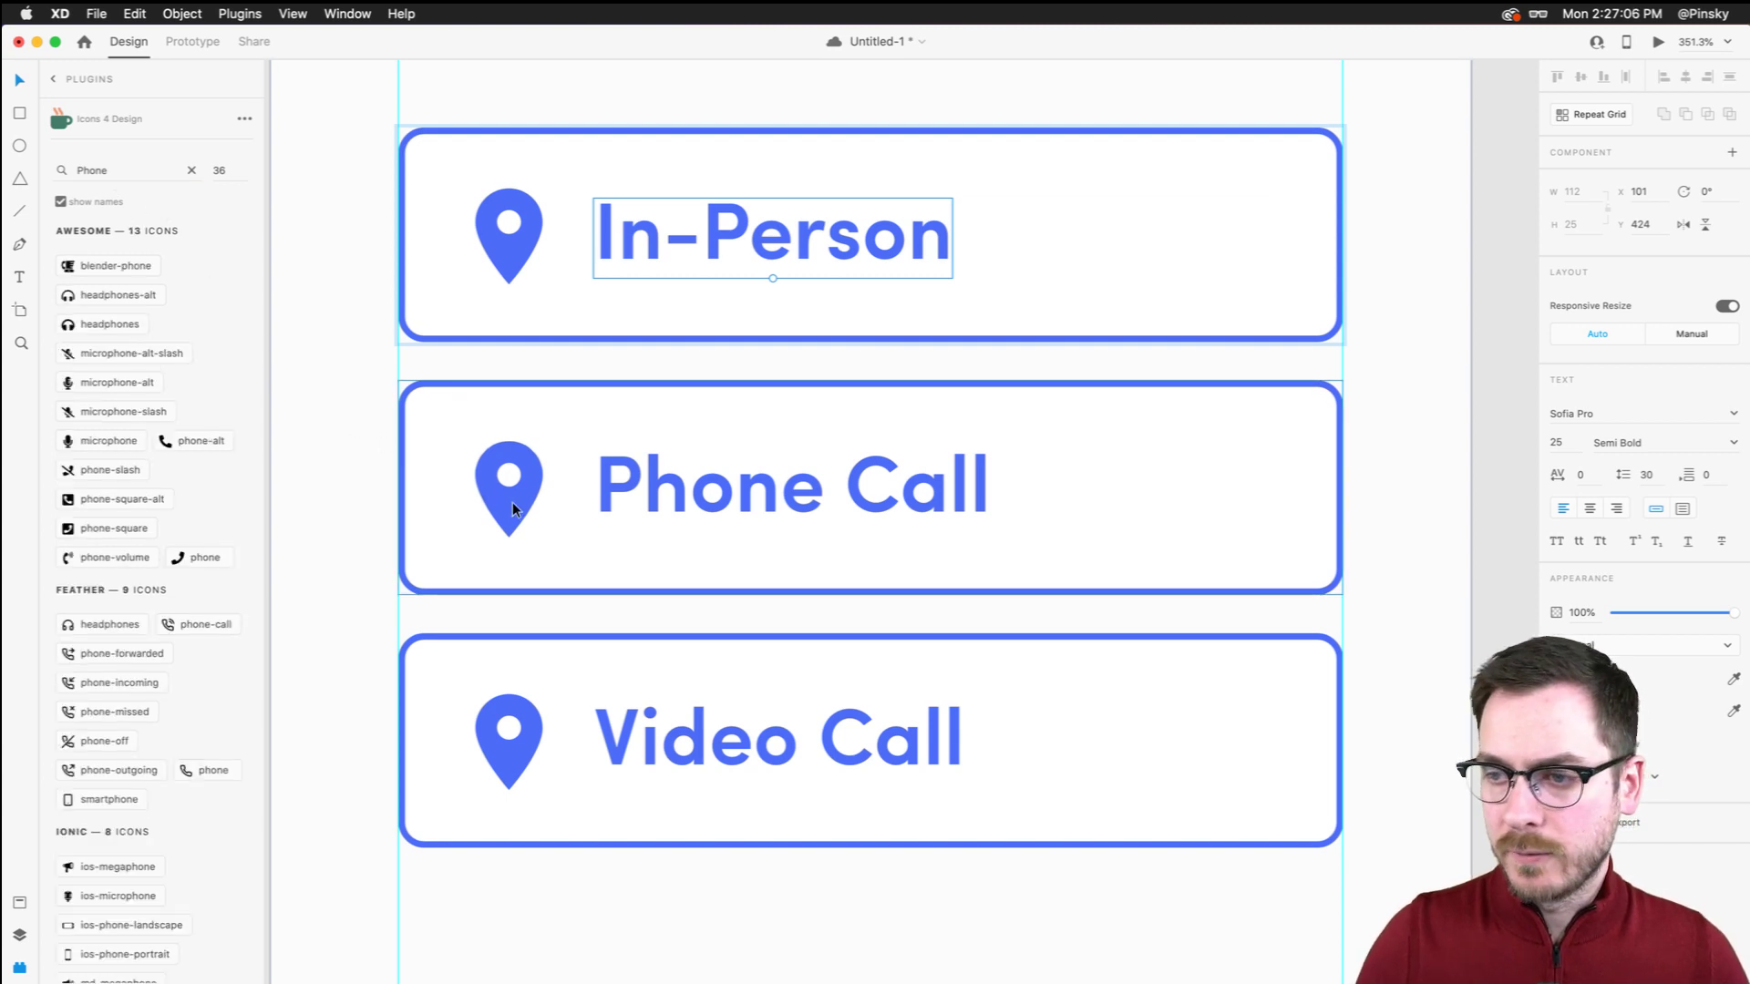
pyautogui.doubleClick(512, 501)
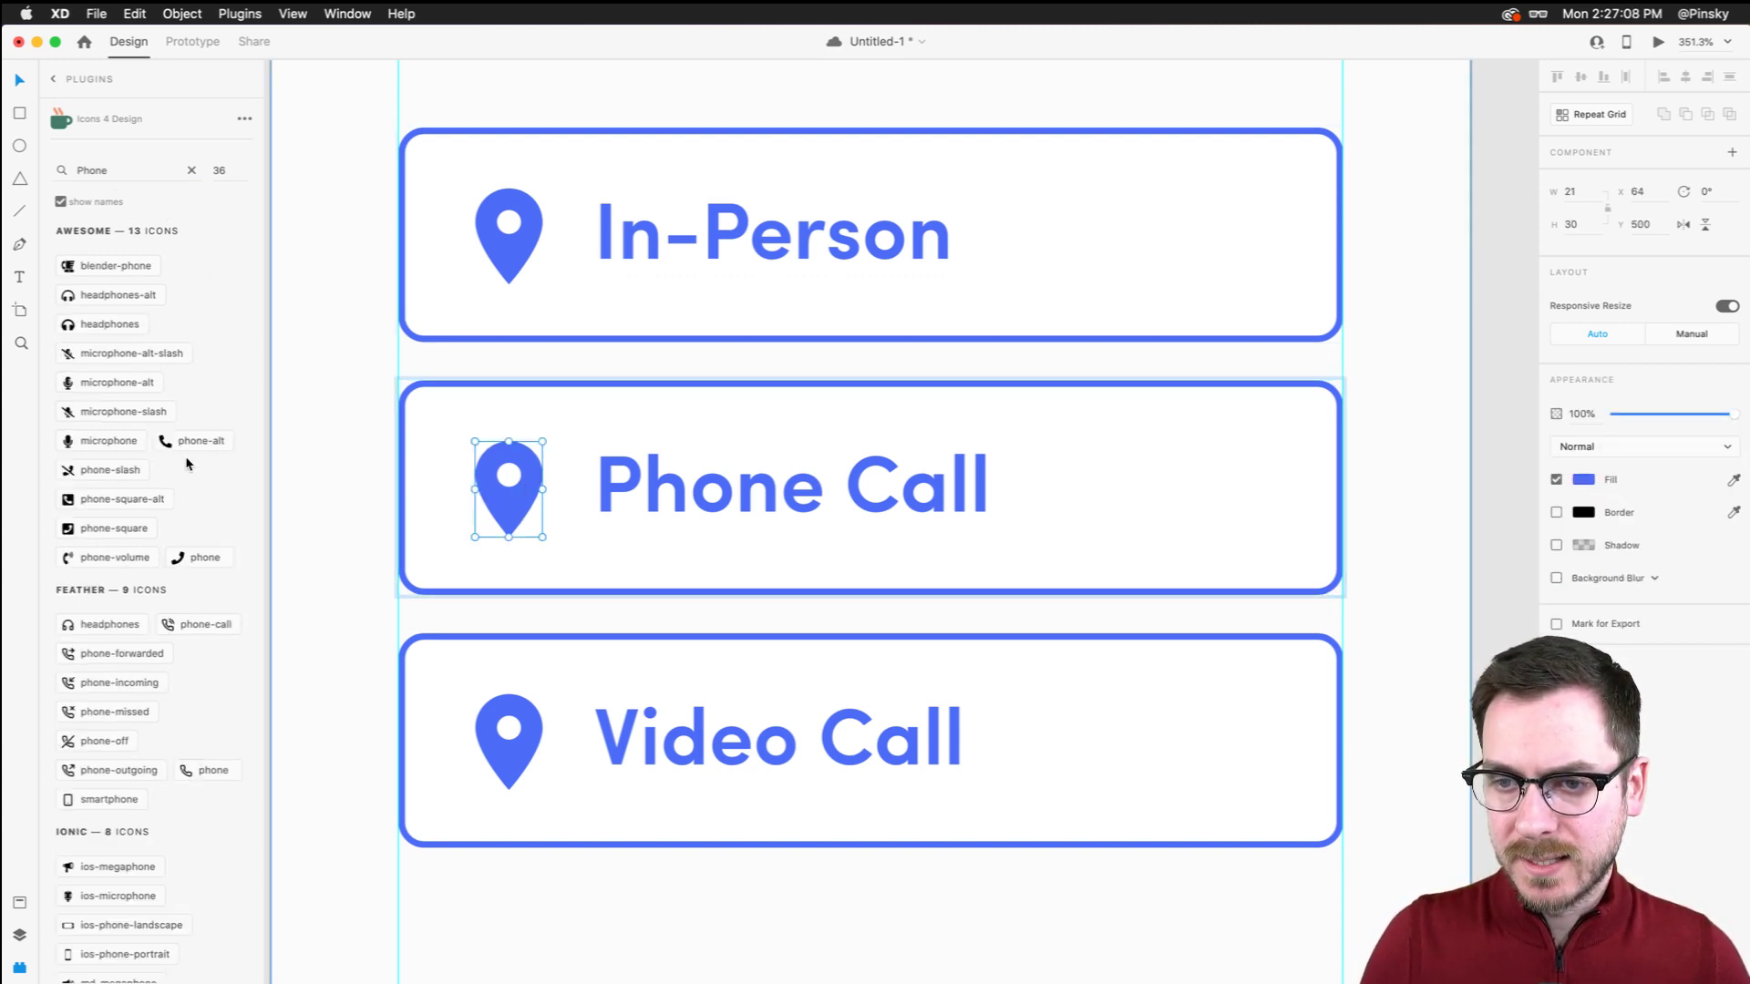
pyautogui.scroll(-1, 187, 464)
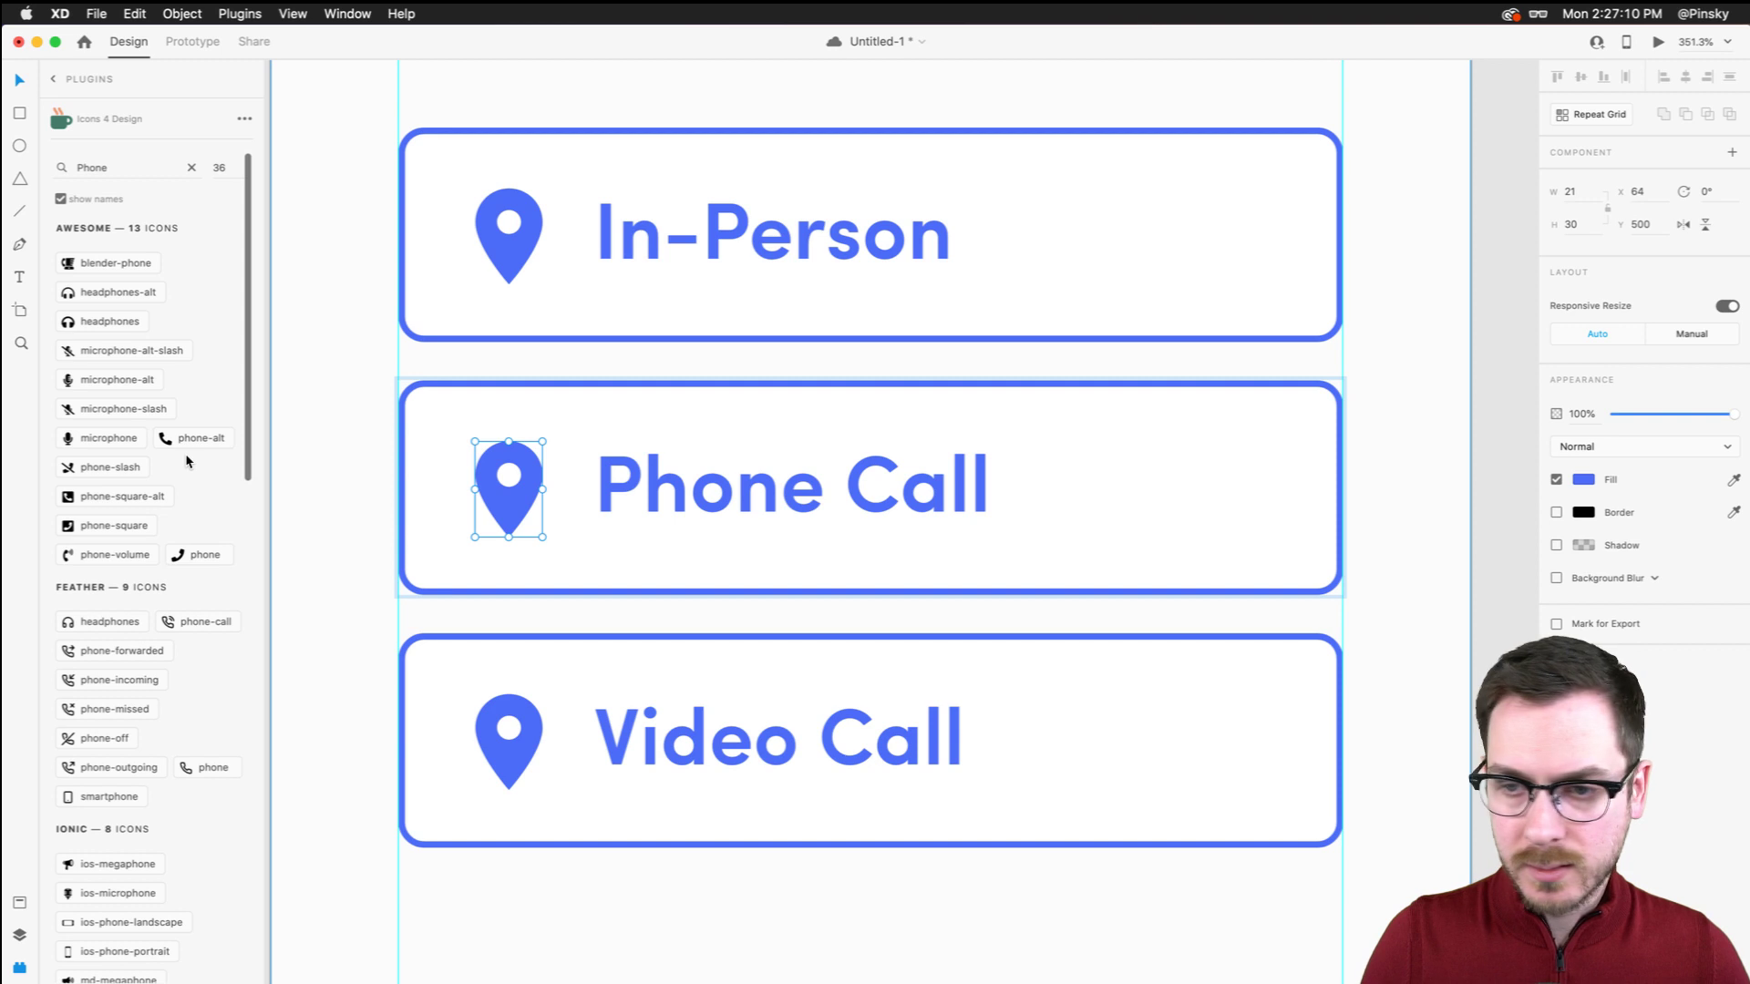
pyautogui.click(187, 444)
pyautogui.moveTo(638, 529); pyautogui.dragTo(538, 526)
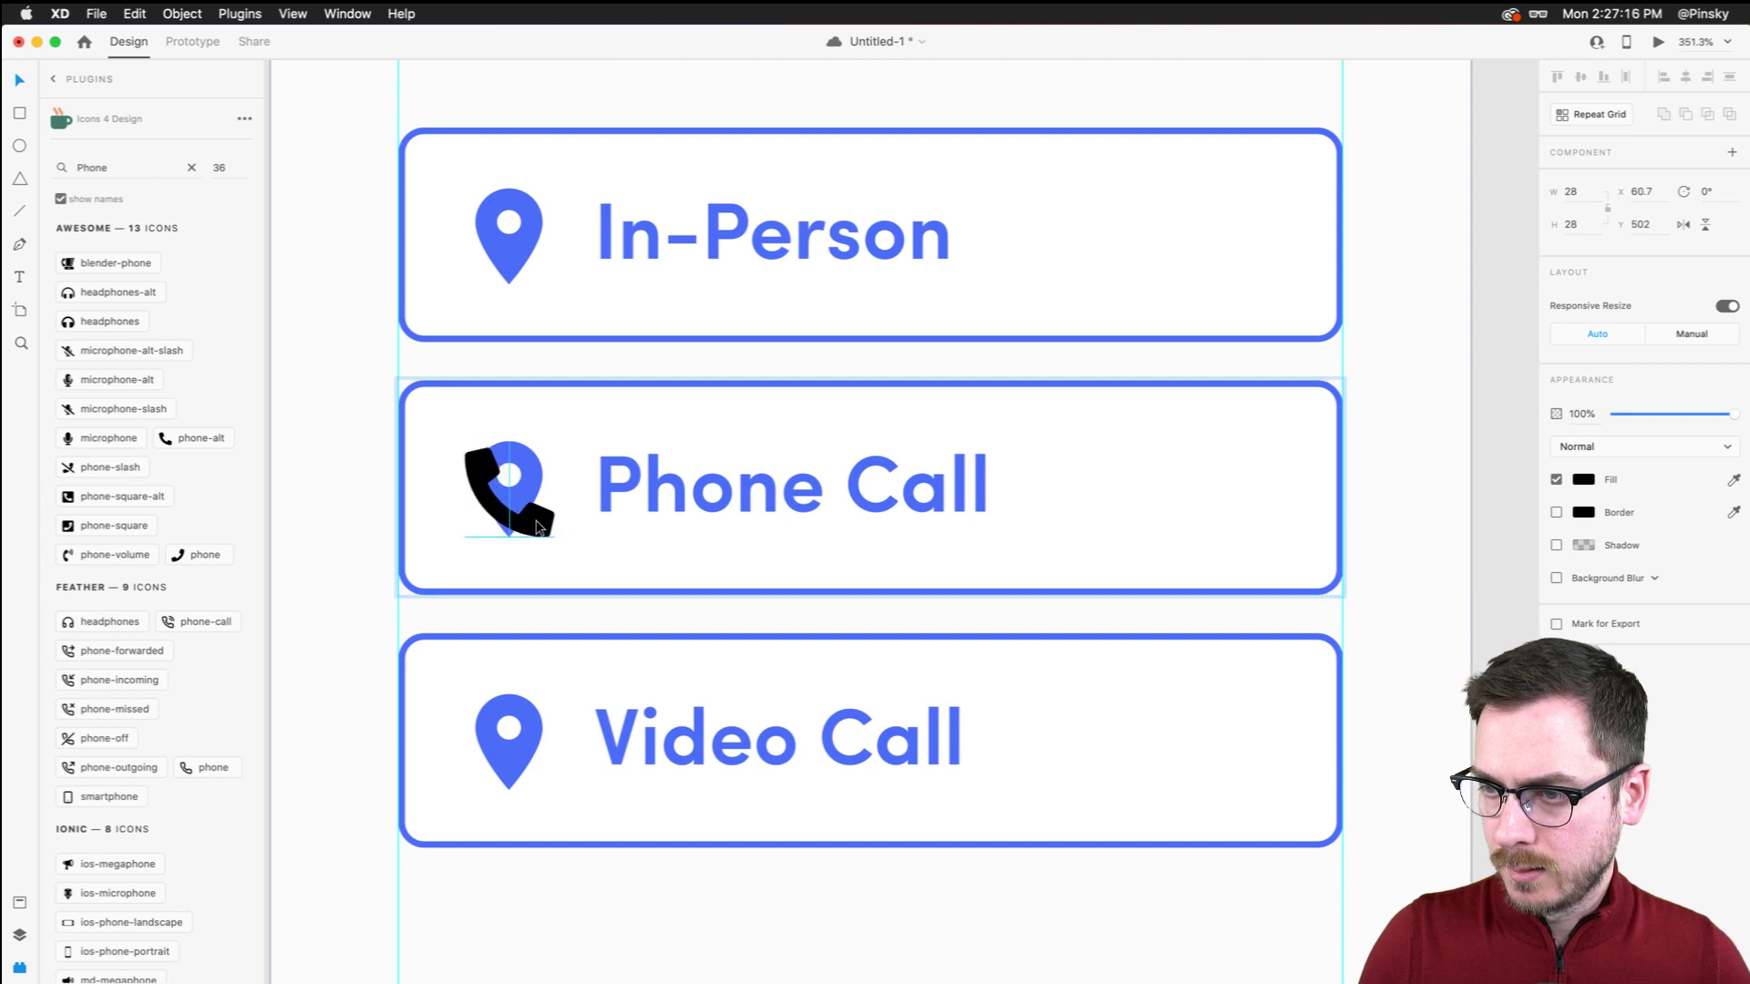
# Sample the pin's blue as the phone icon's fill and delete the location pin beneath it
pyautogui.press('Left')
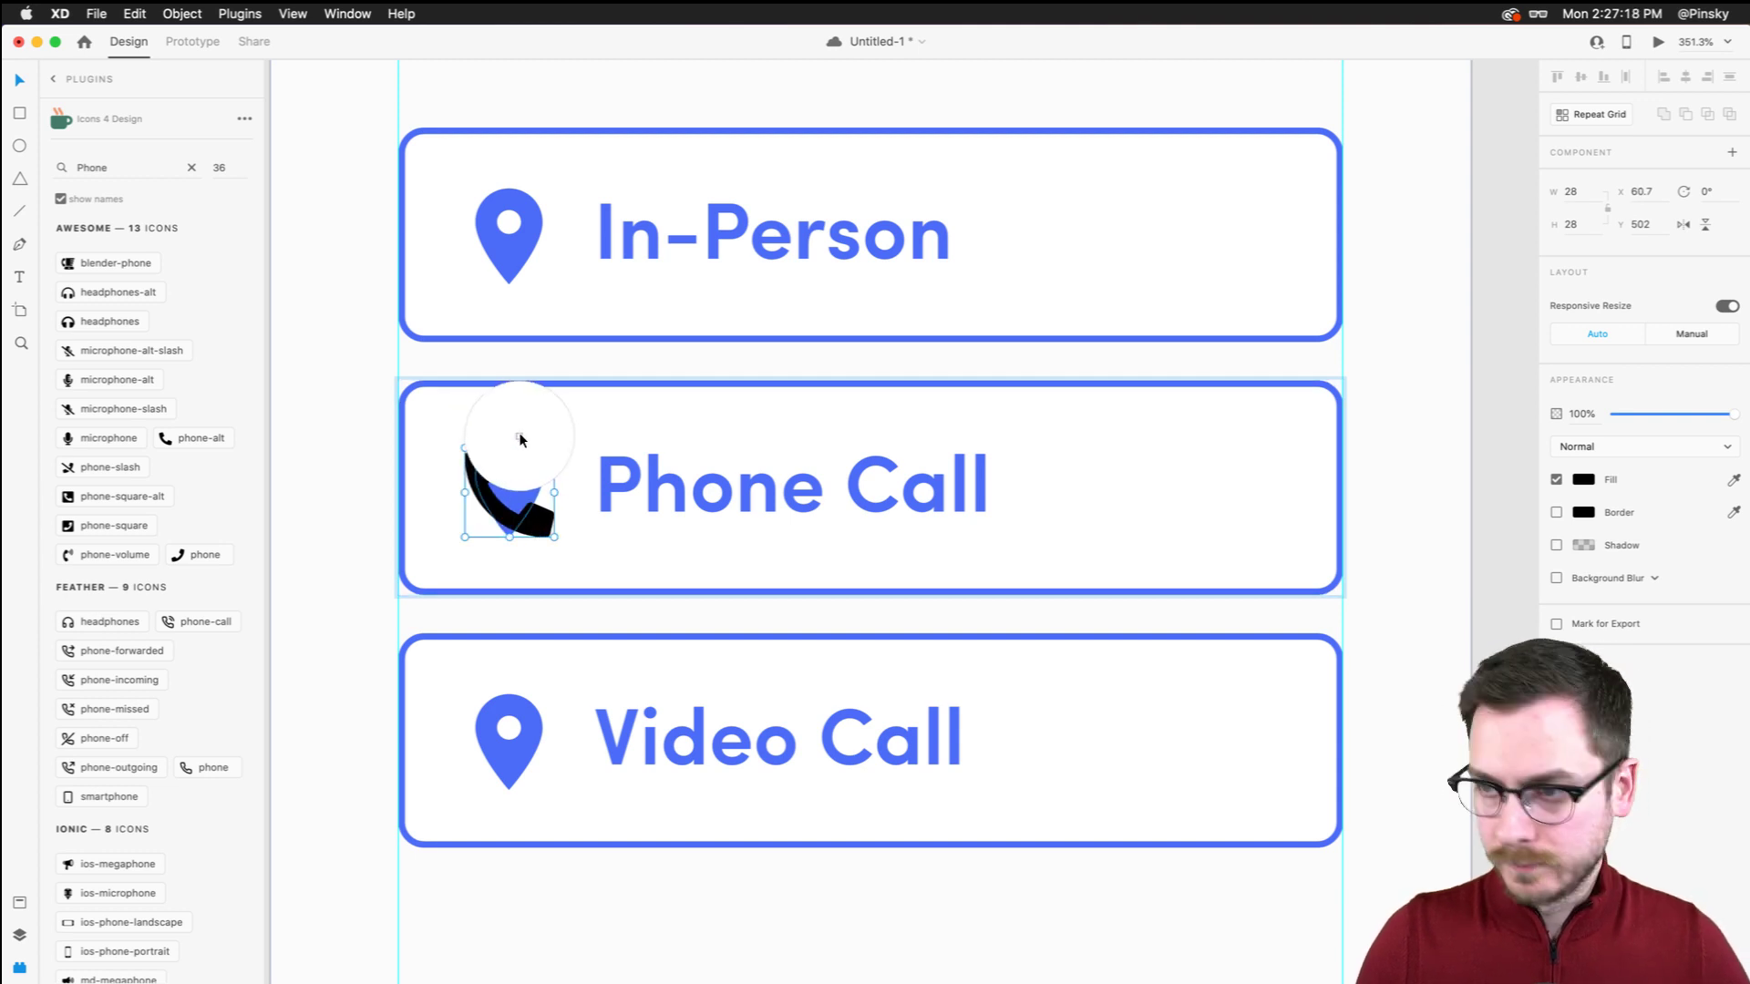
pyautogui.click(525, 458)
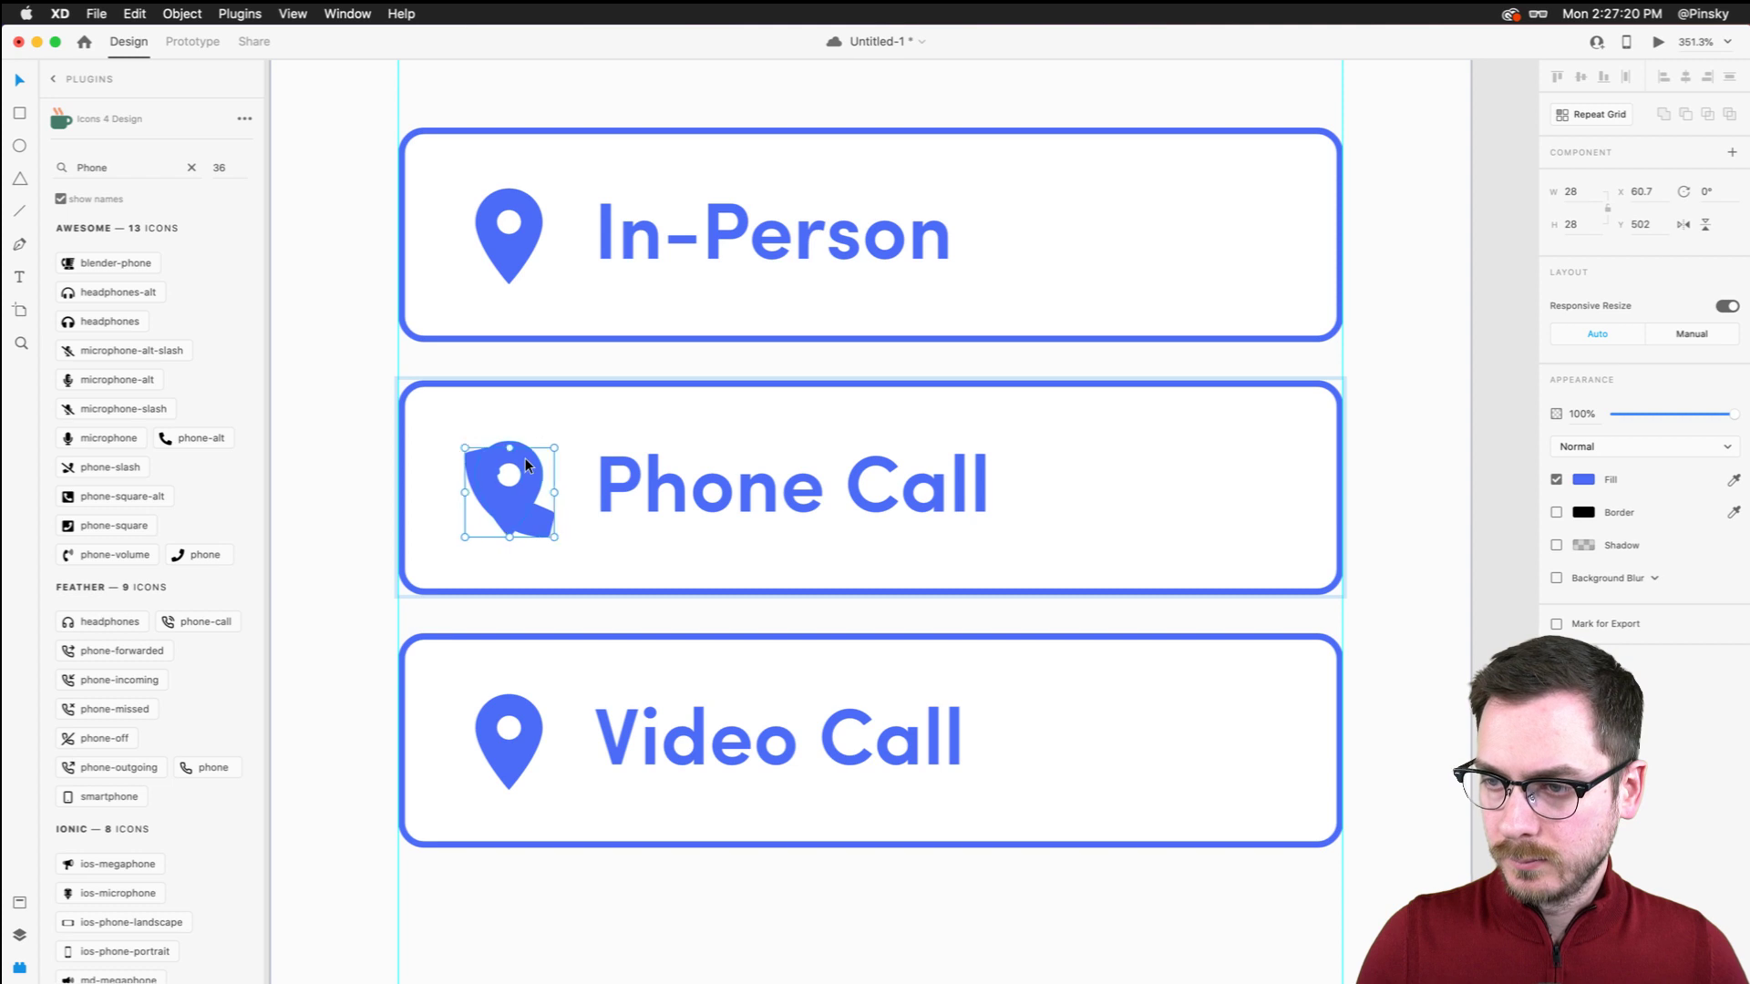
pyautogui.press('Delete')
# Correct the heading above the appointment cards to read "Let's Check You Out!"
pyautogui.scroll(-2, 574, 574)
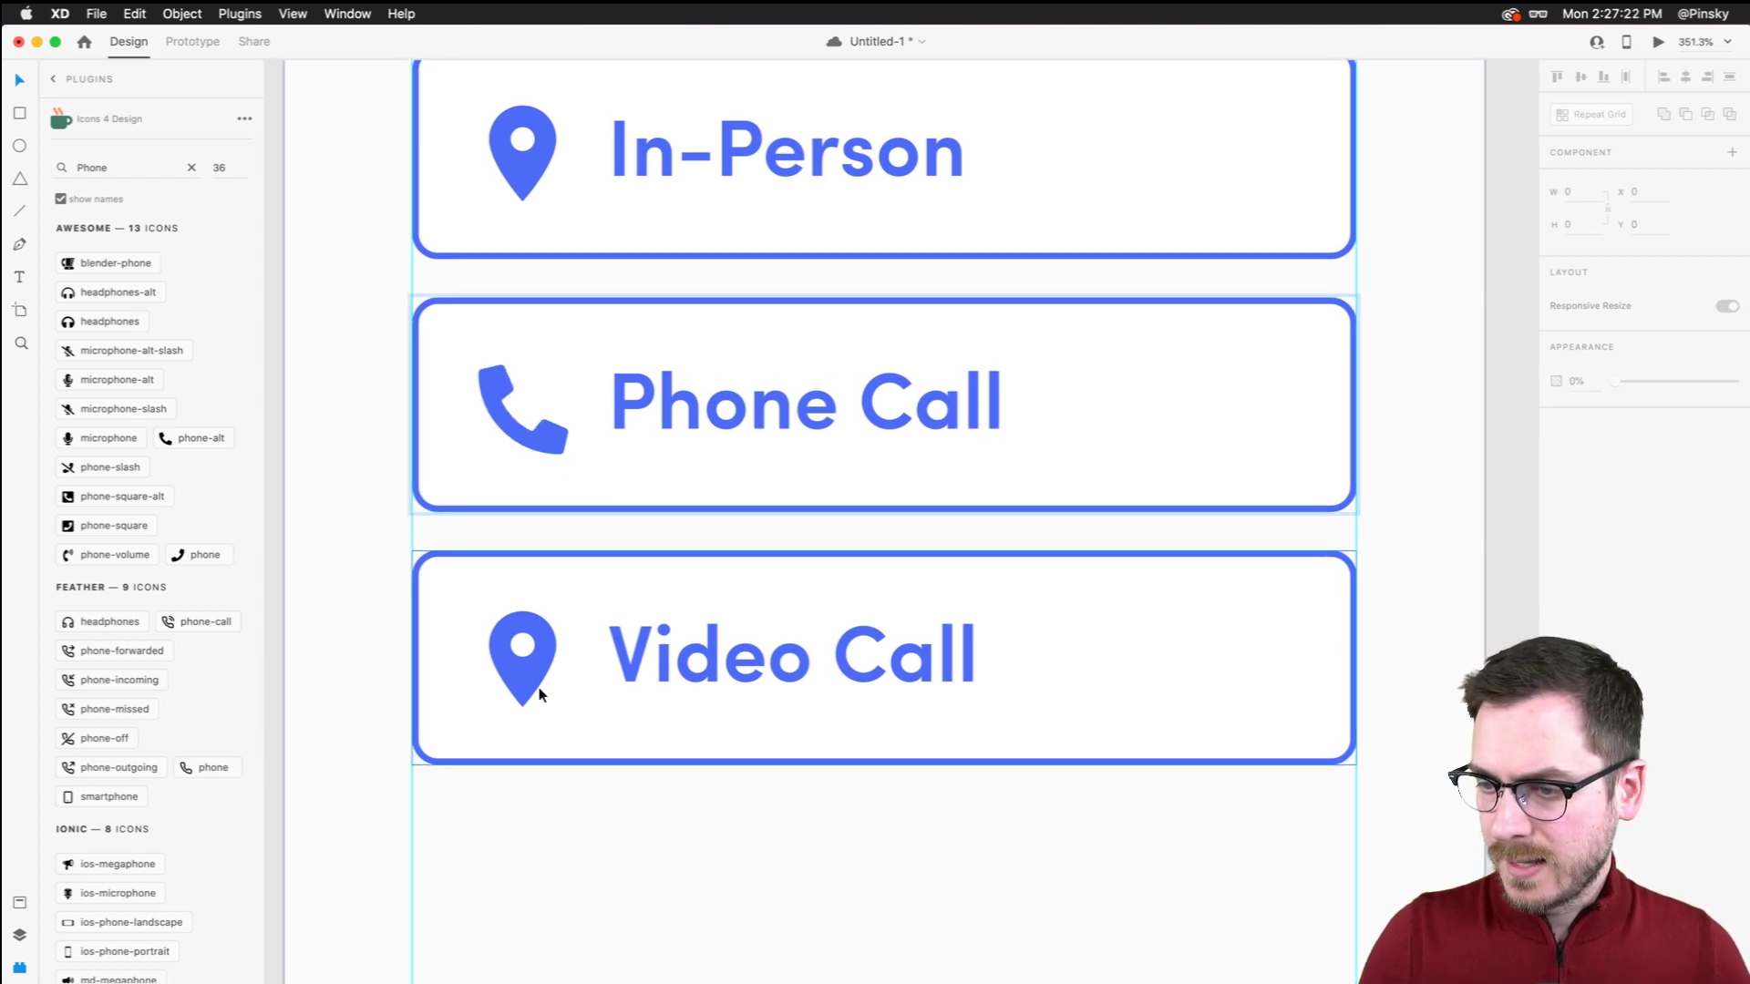
pyautogui.scroll(5, 539, 687)
pyautogui.click(589, 607)
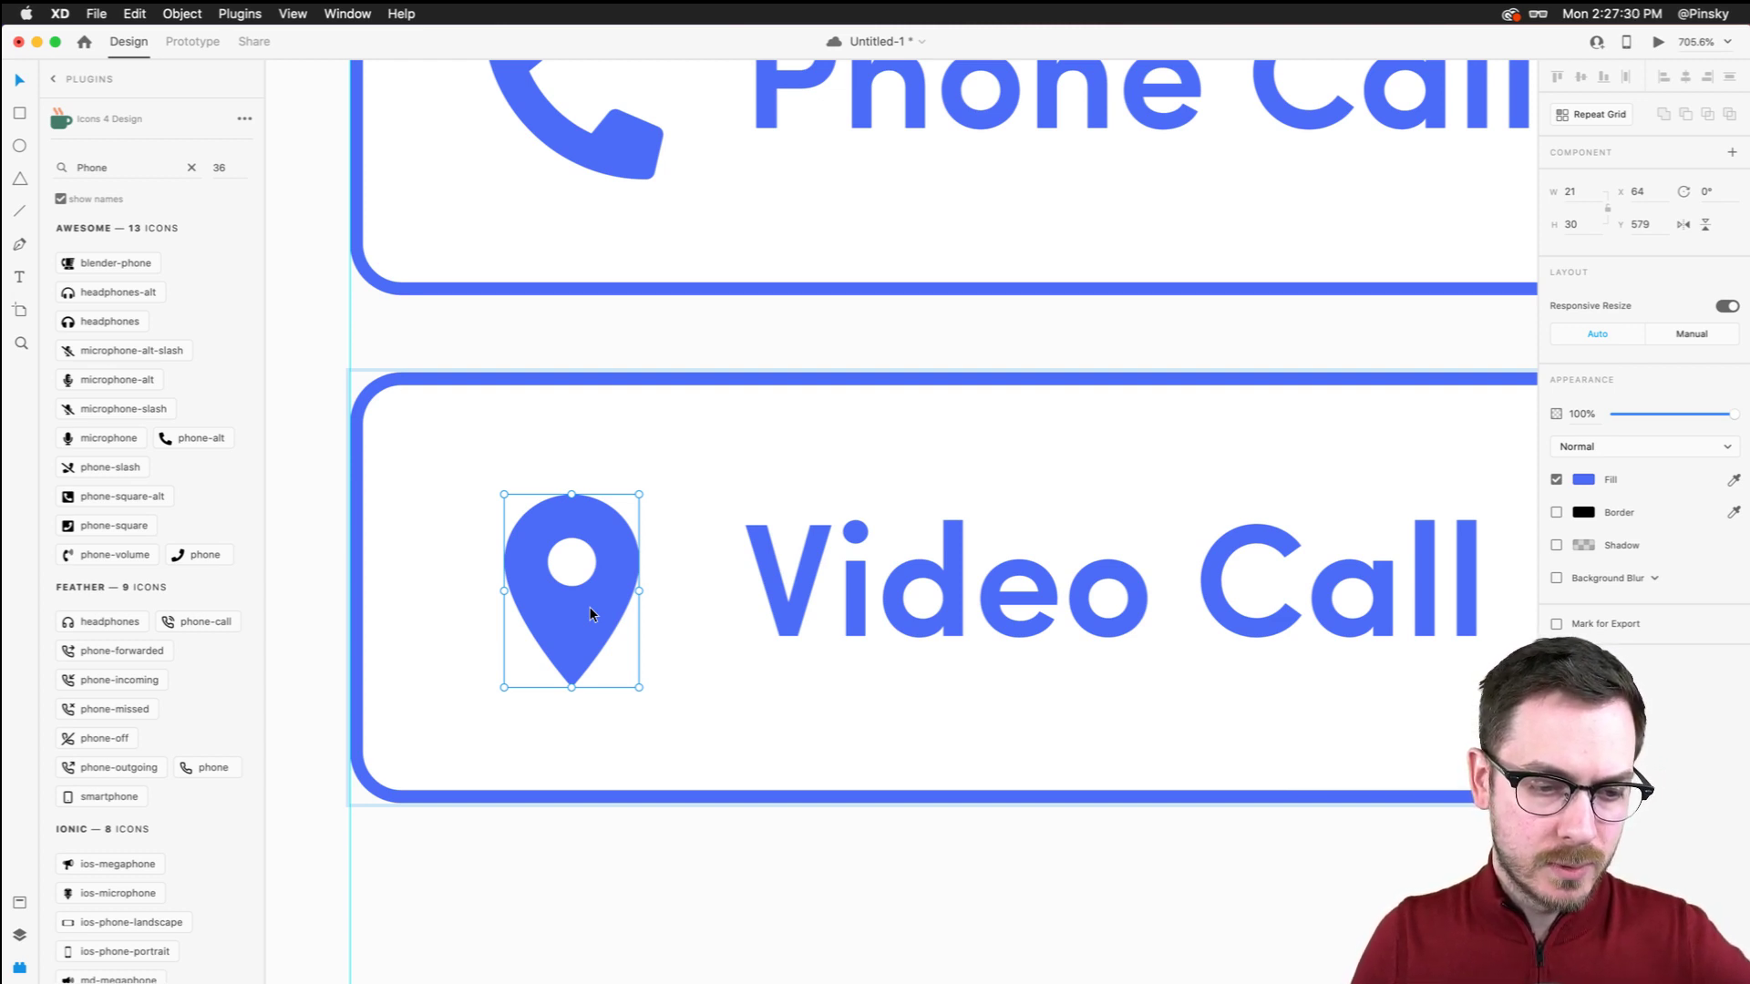
pyautogui.scroll(10, 589, 614)
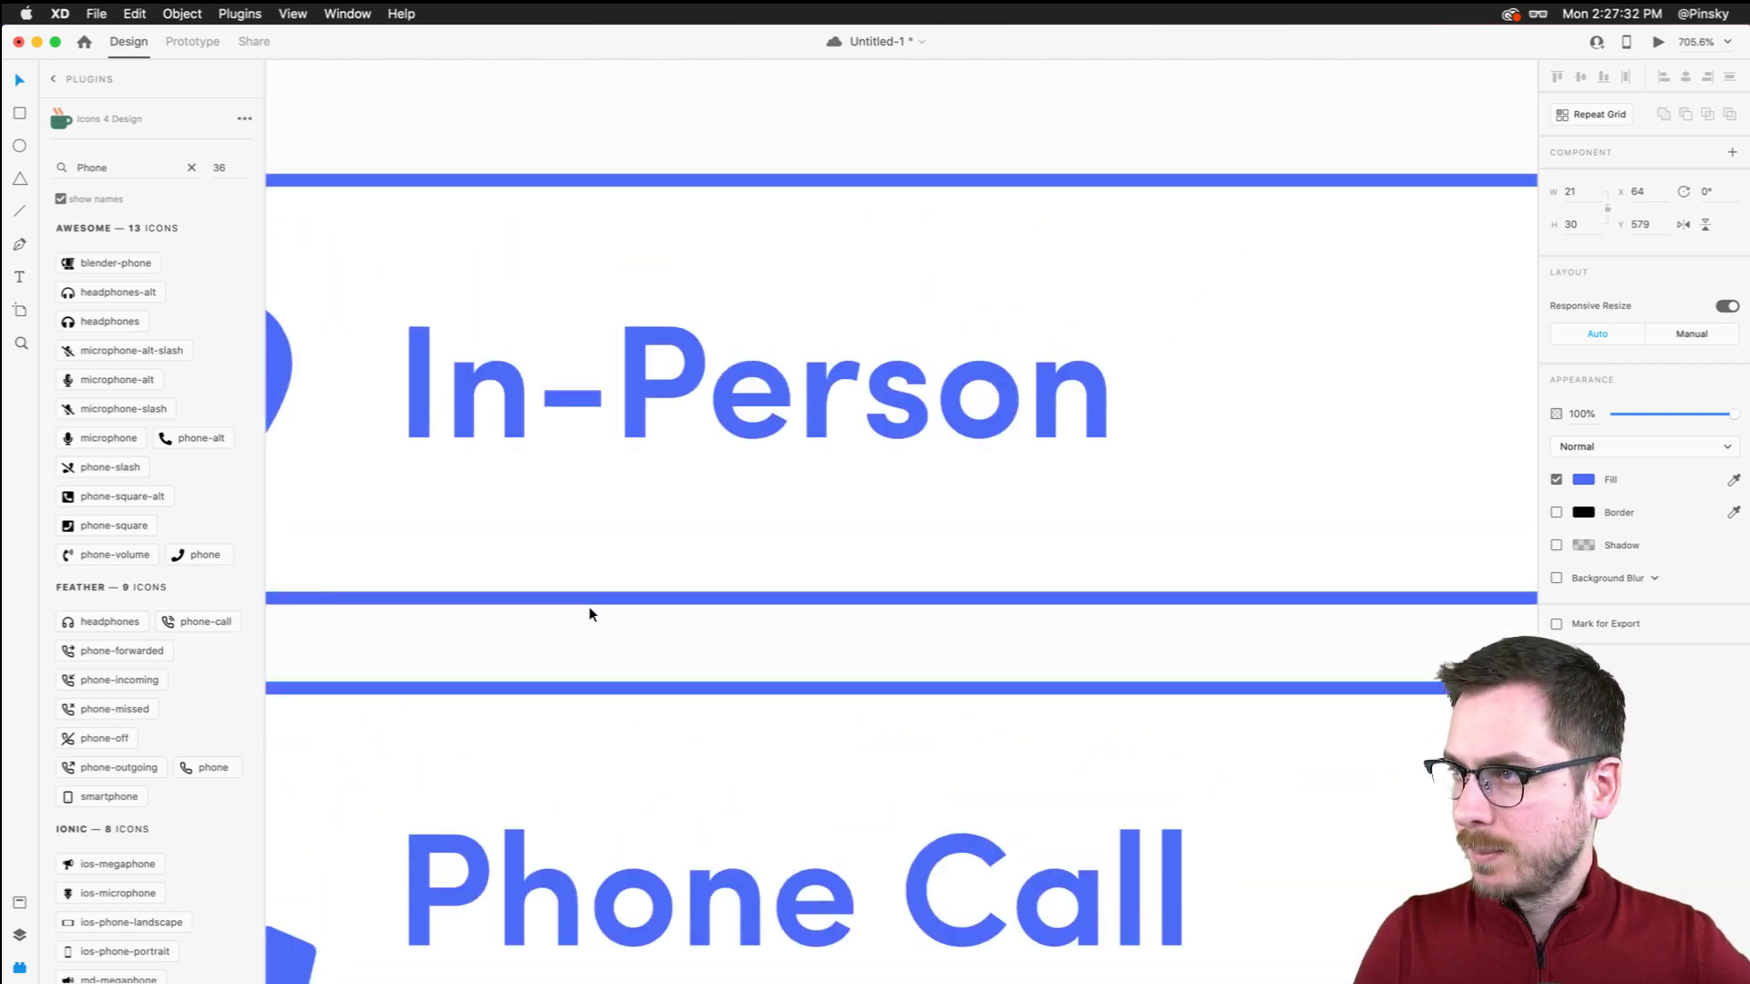
pyautogui.scroll(-5, 589, 614)
pyautogui.click(831, 323)
pyautogui.doubleClick(831, 322)
pyautogui.click(835, 320)
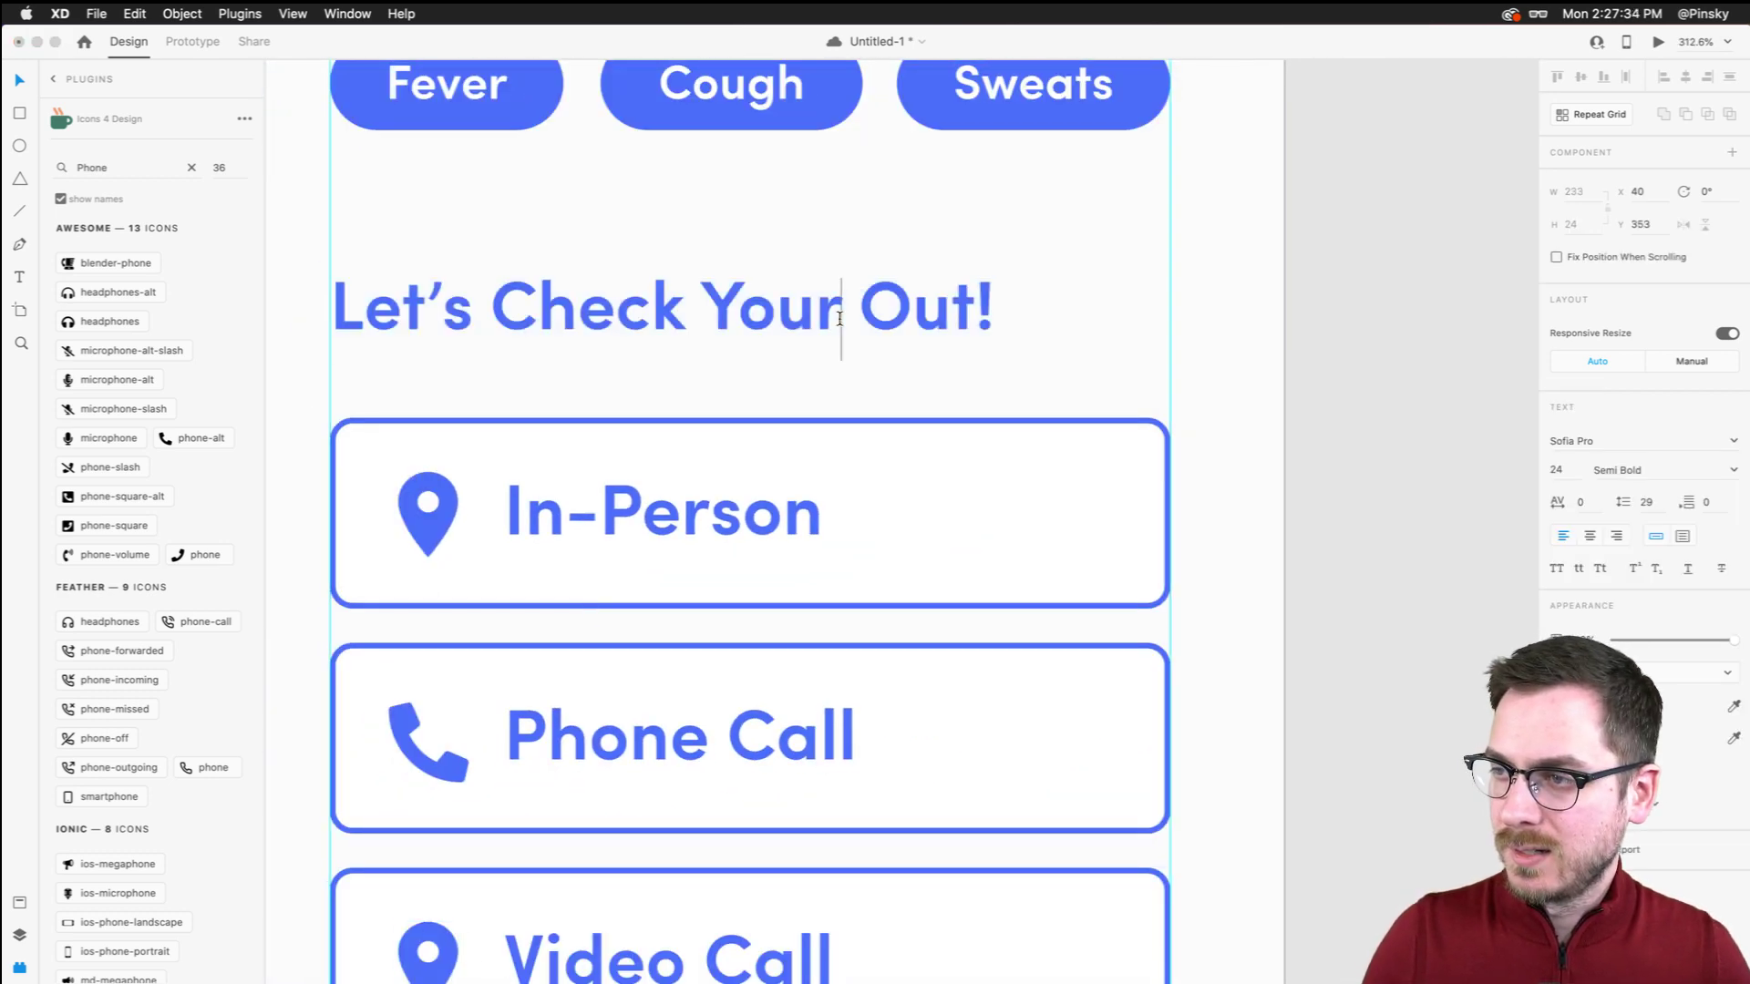
pyautogui.press('BackSpace')
pyautogui.press('Escape')
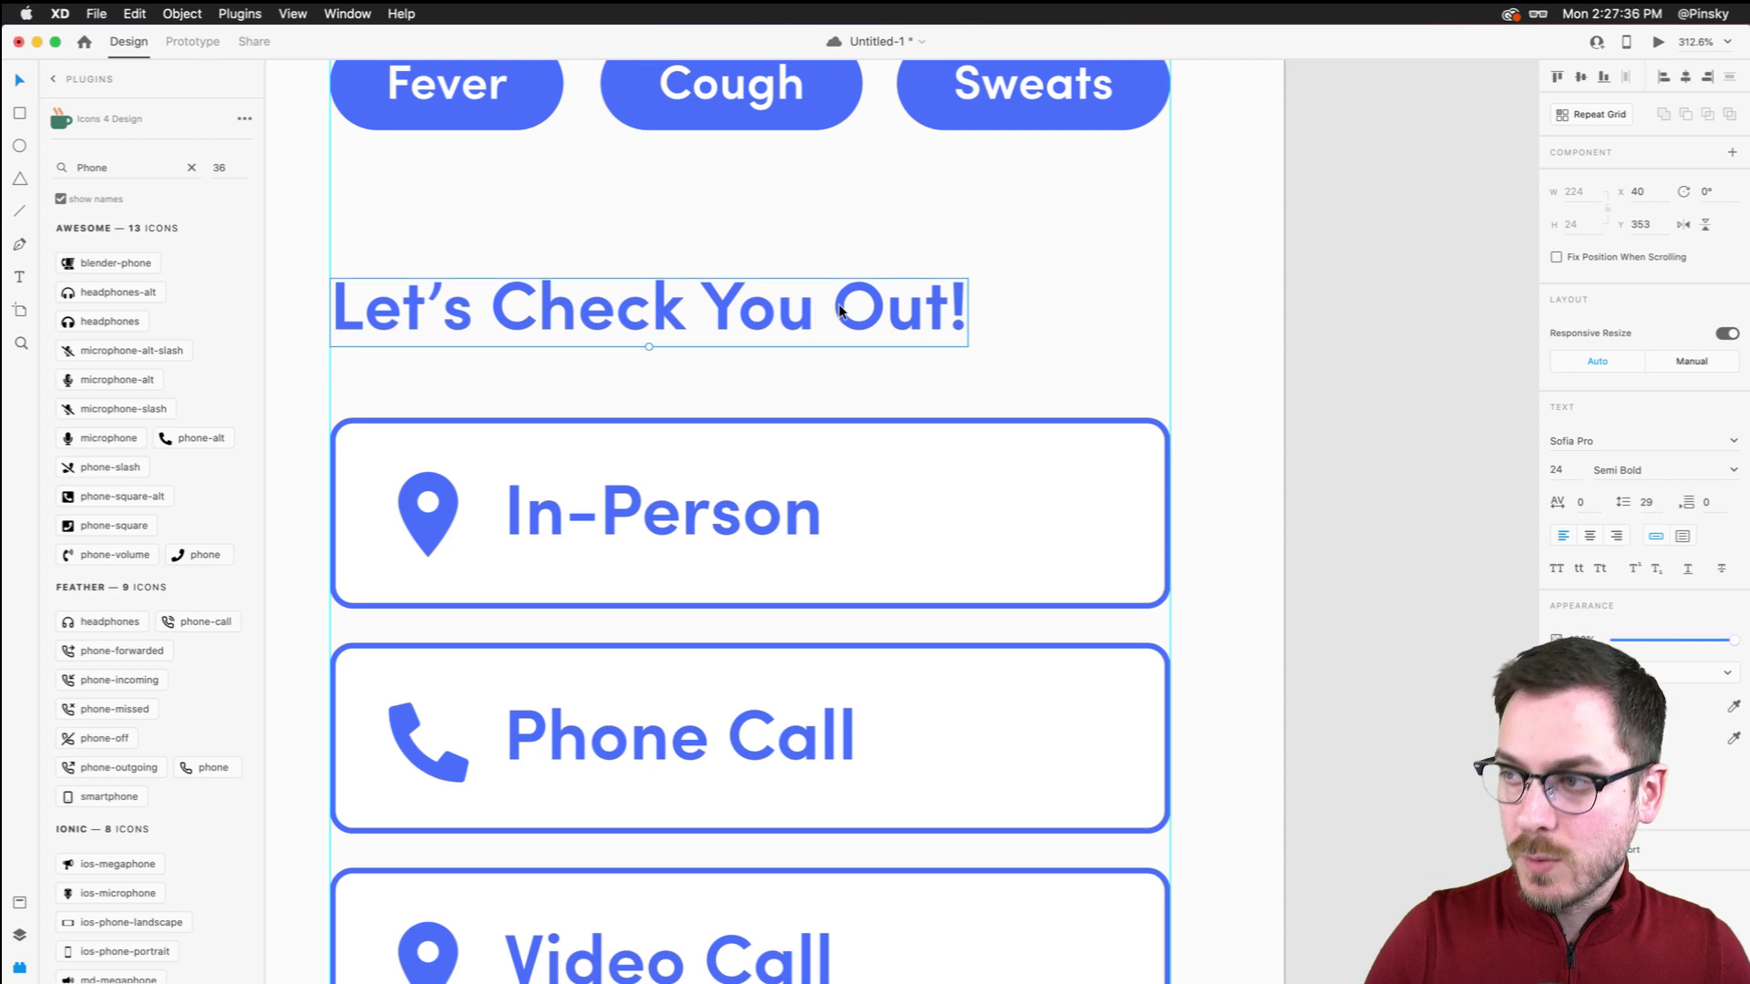
# Bring up the document assets and delete the location pin from the Video Call card
pyautogui.scroll(-10, 638, 383)
pyautogui.hscroll(-3, 638, 383)
pyautogui.scroll(5, 587, 423)
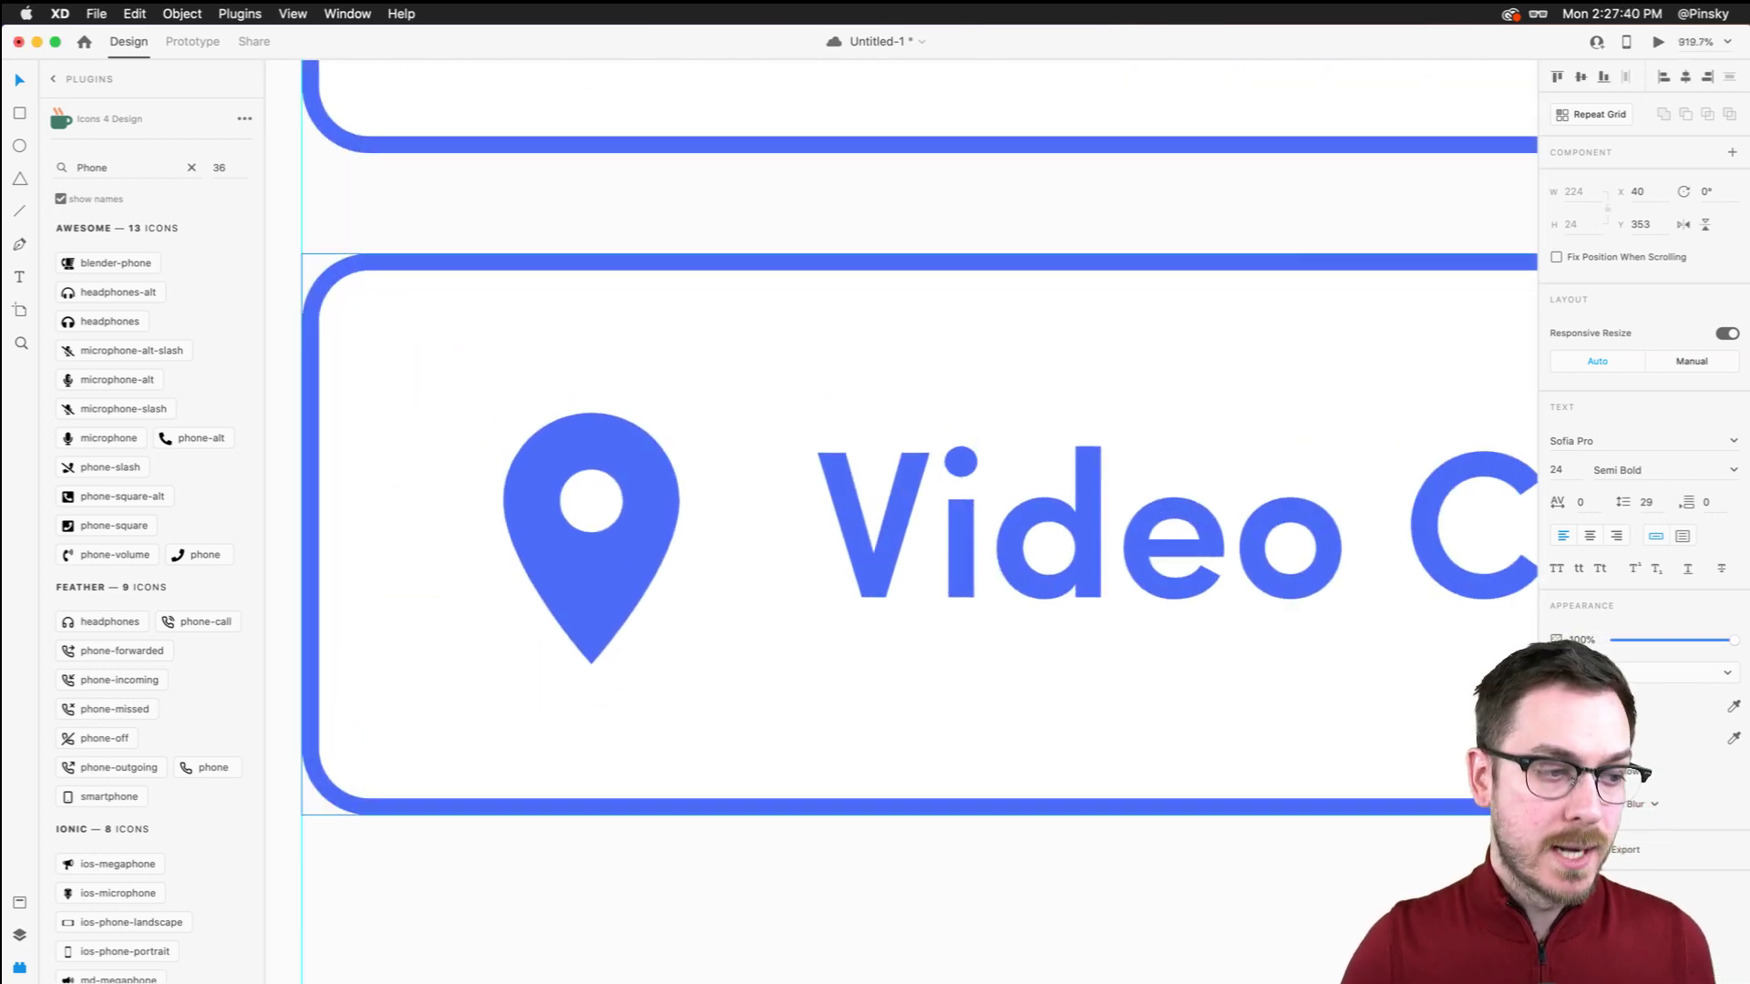
pyautogui.click(572, 573)
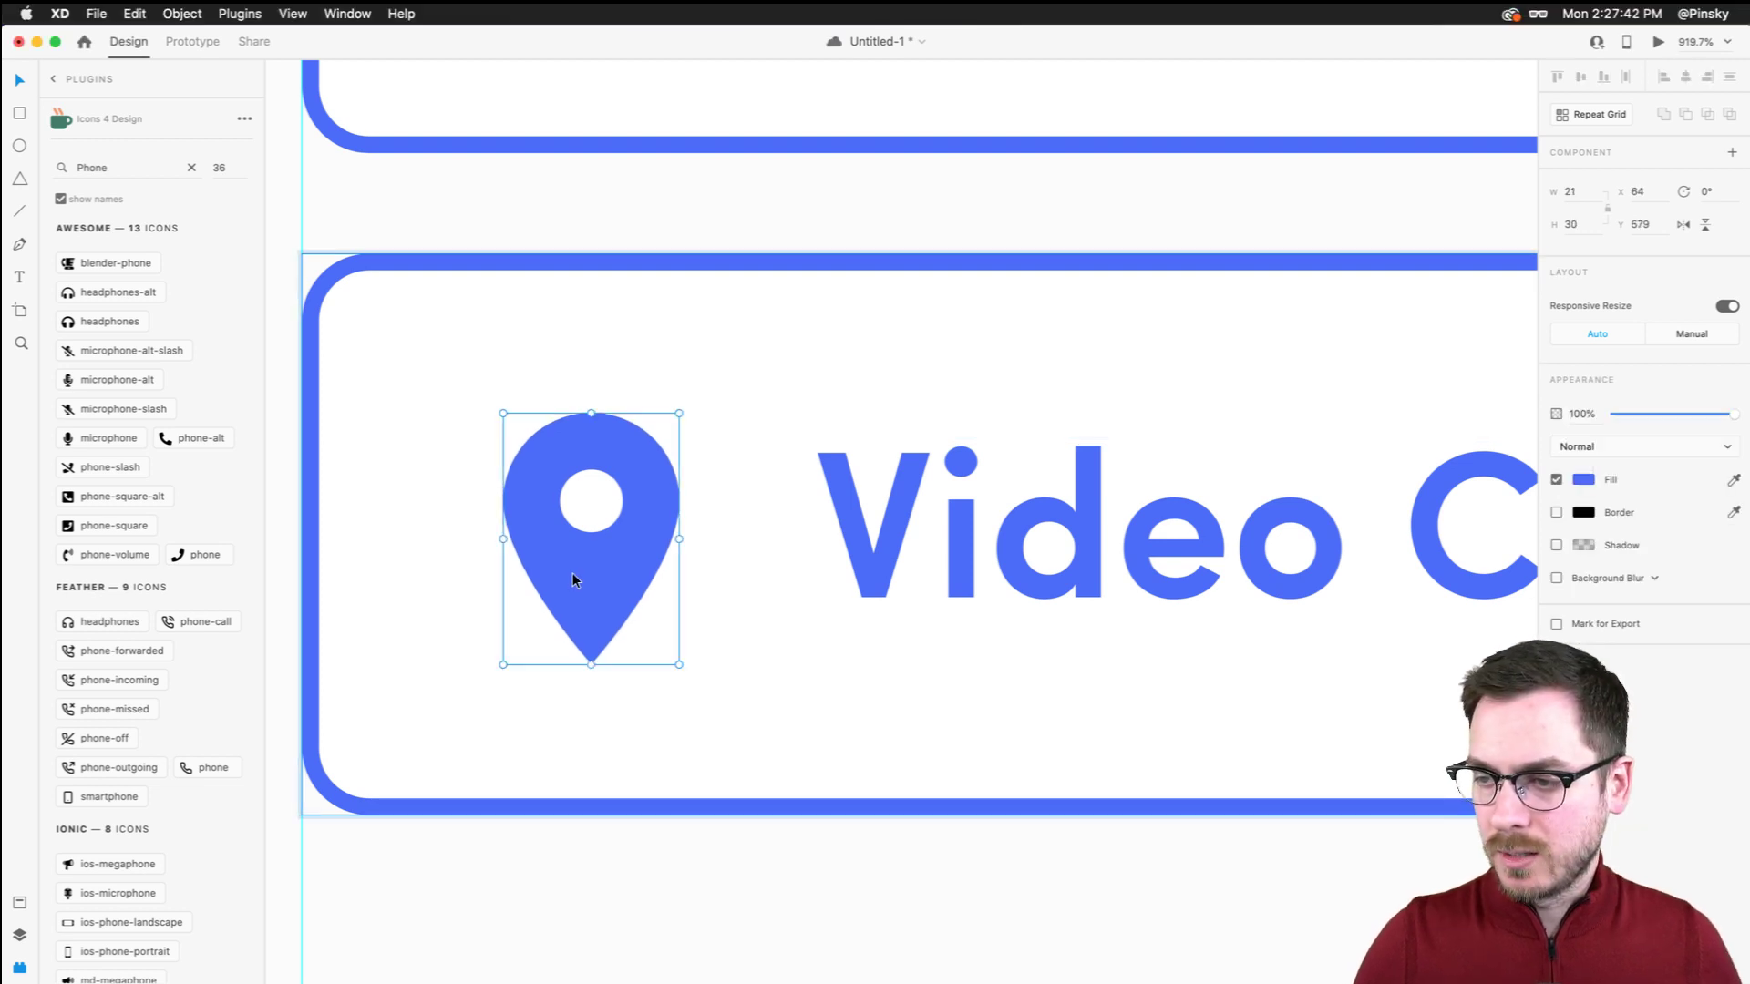
pyautogui.press('super+shift+y')
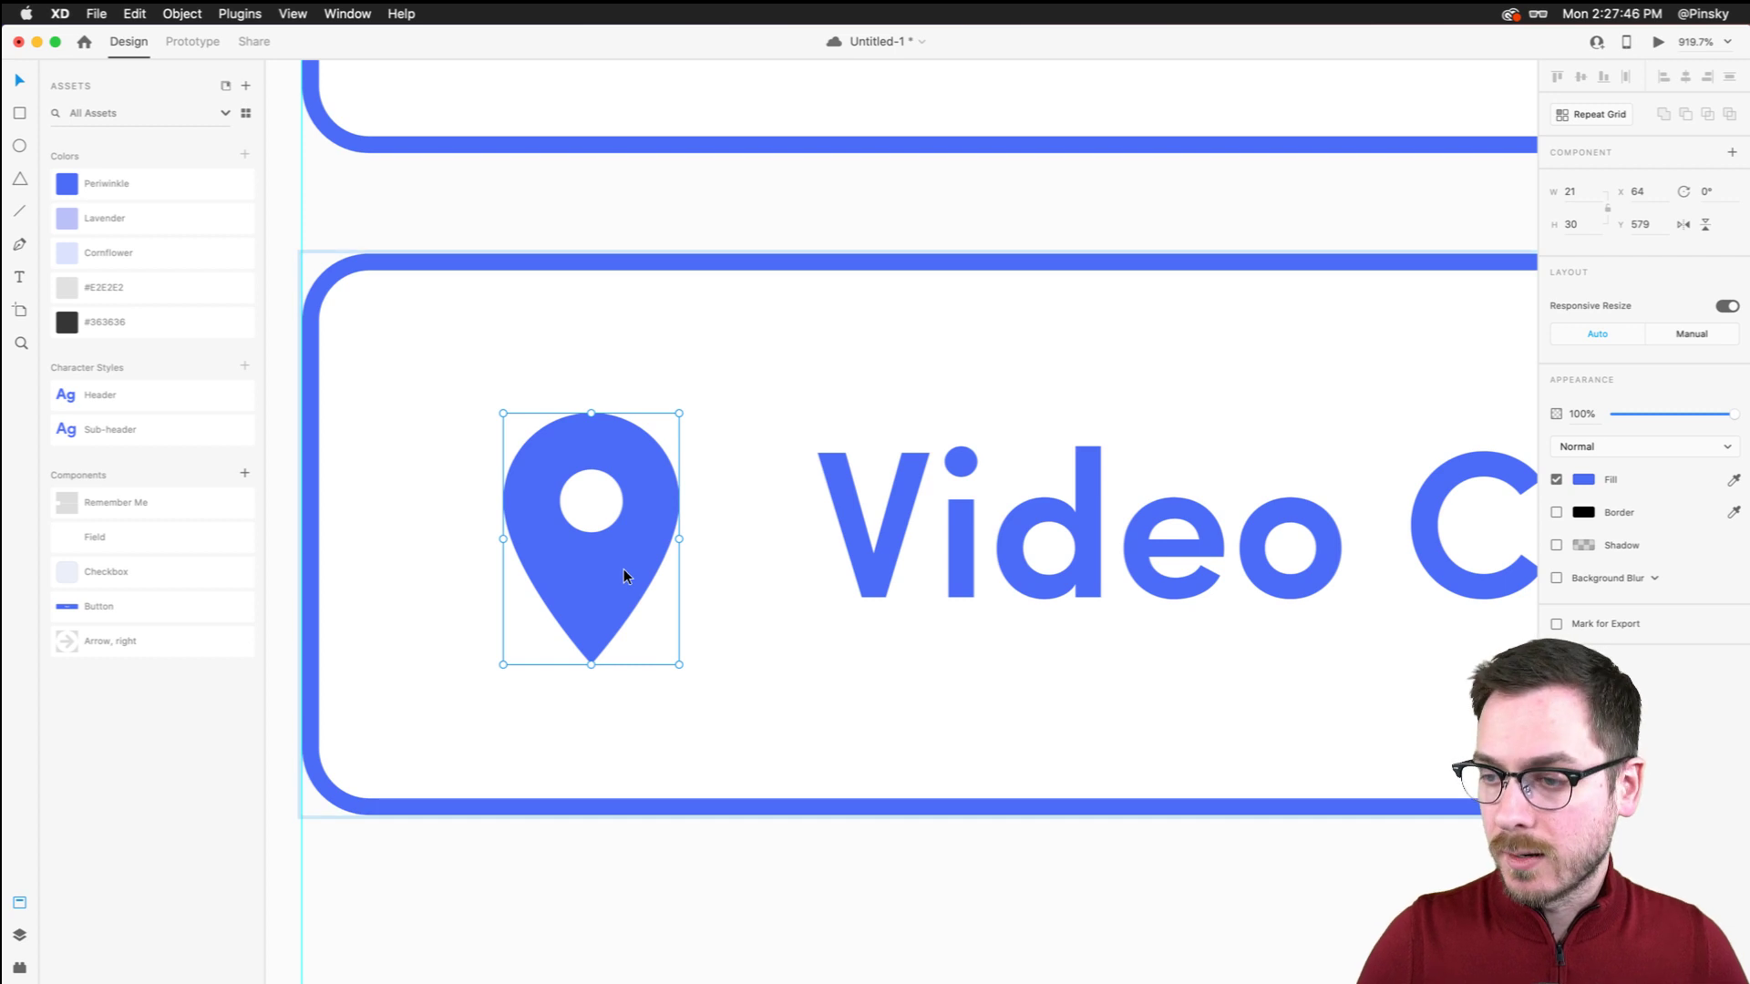
pyautogui.press('Delete')
# Draw a circle about 26 × 26 in the Video Call card's icon space and move it to about X 61, Y 581
pyautogui.press('e')
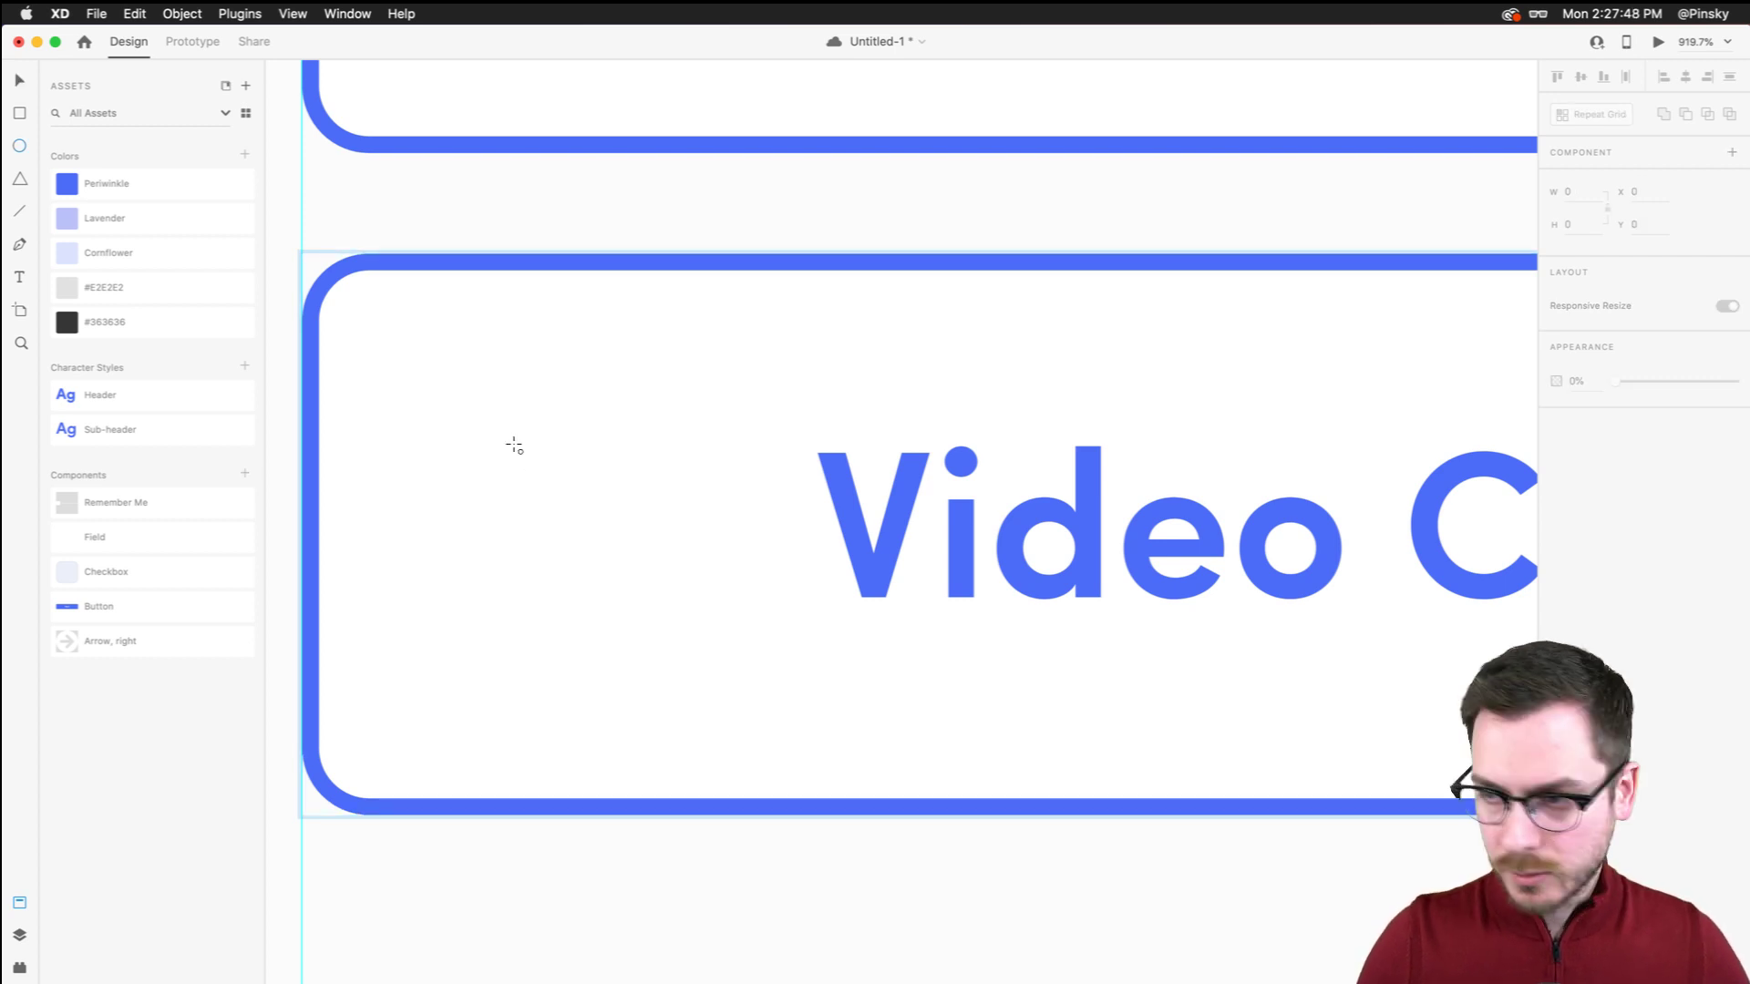
pyautogui.moveTo(511, 431); pyautogui.dragTo(742, 648)
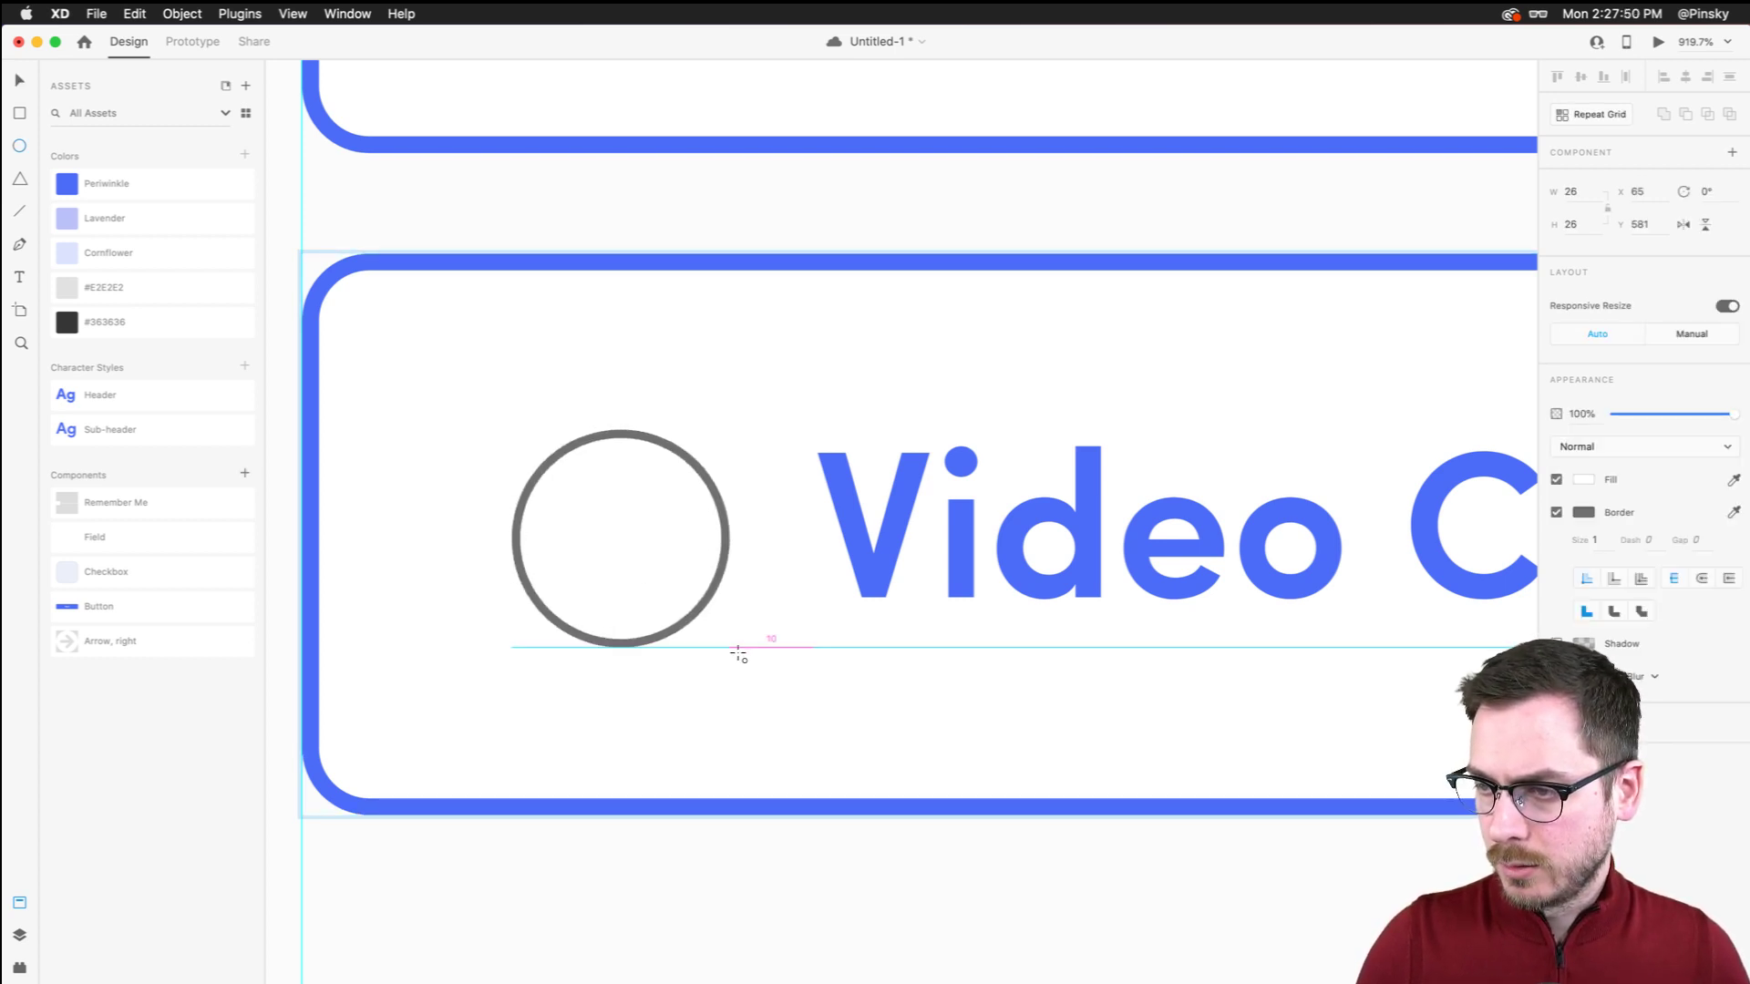
pyautogui.moveTo(597, 499)
pyautogui.mouseDown()
pyautogui.moveTo(578, 496)
pyautogui.moveTo(607, 499)
pyautogui.moveTo(592, 497)
pyautogui.mouseUp()
pyautogui.press('super+minus')
pyautogui.press('super+plus')
pyautogui.scroll(5, 592, 498)
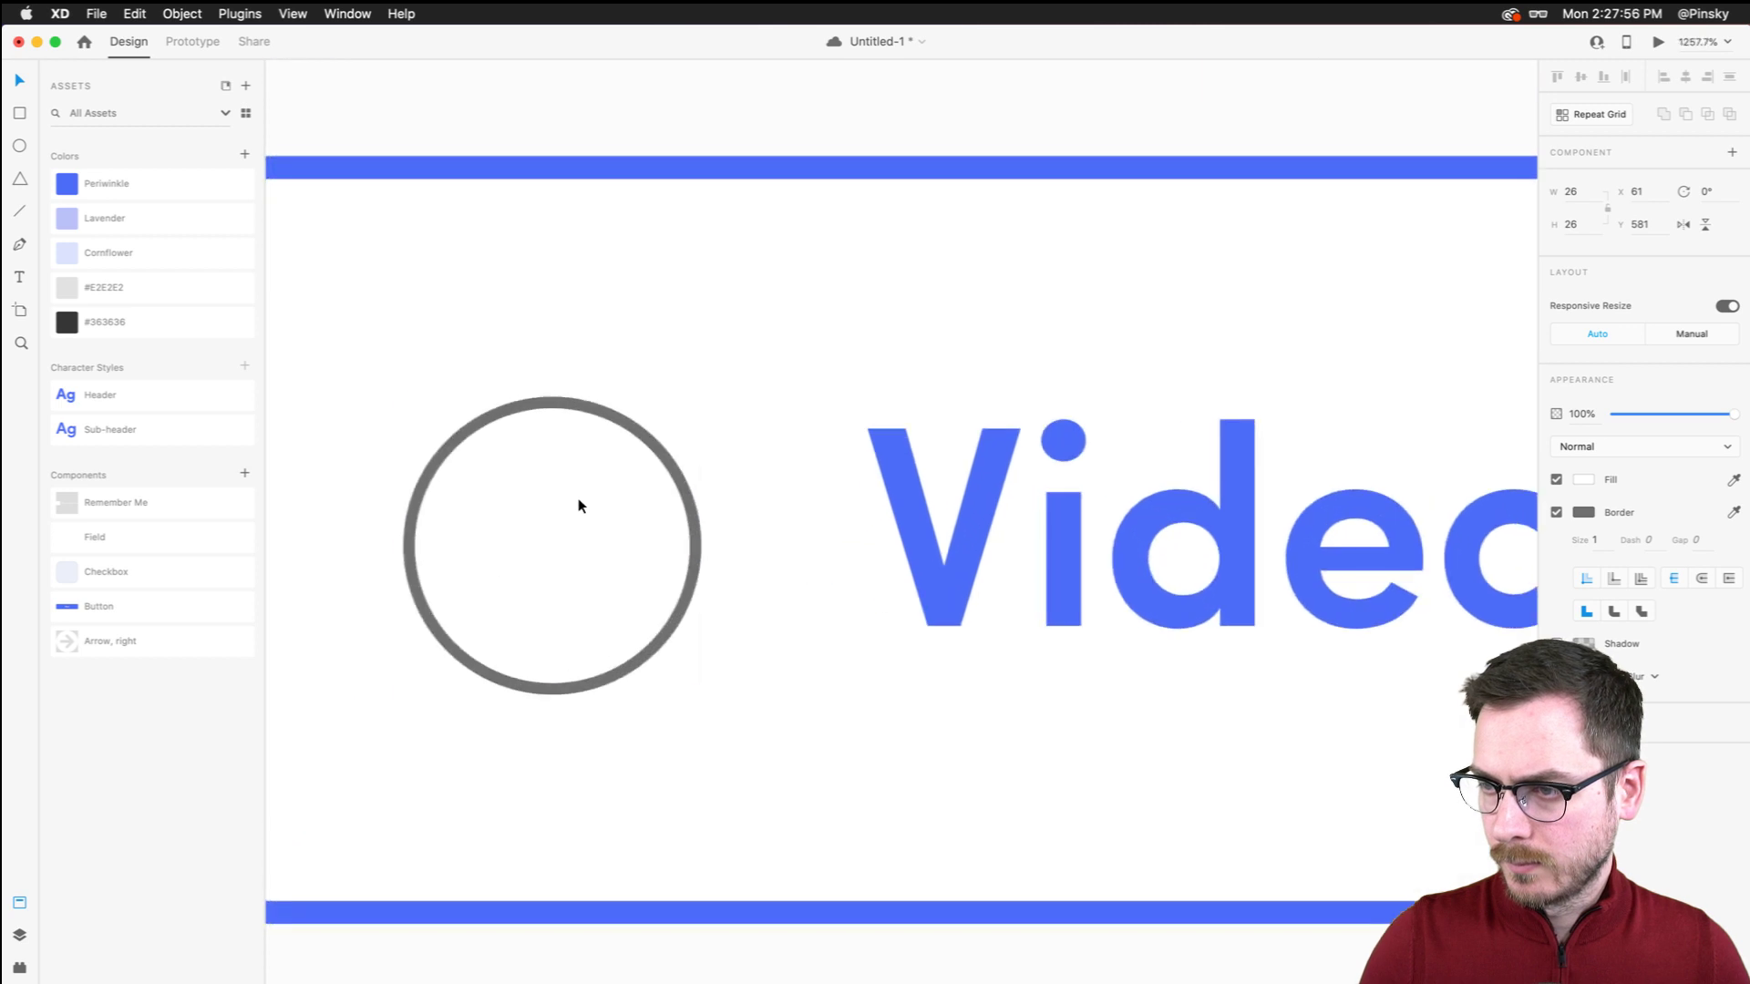
pyautogui.hscroll(-2, 582, 495)
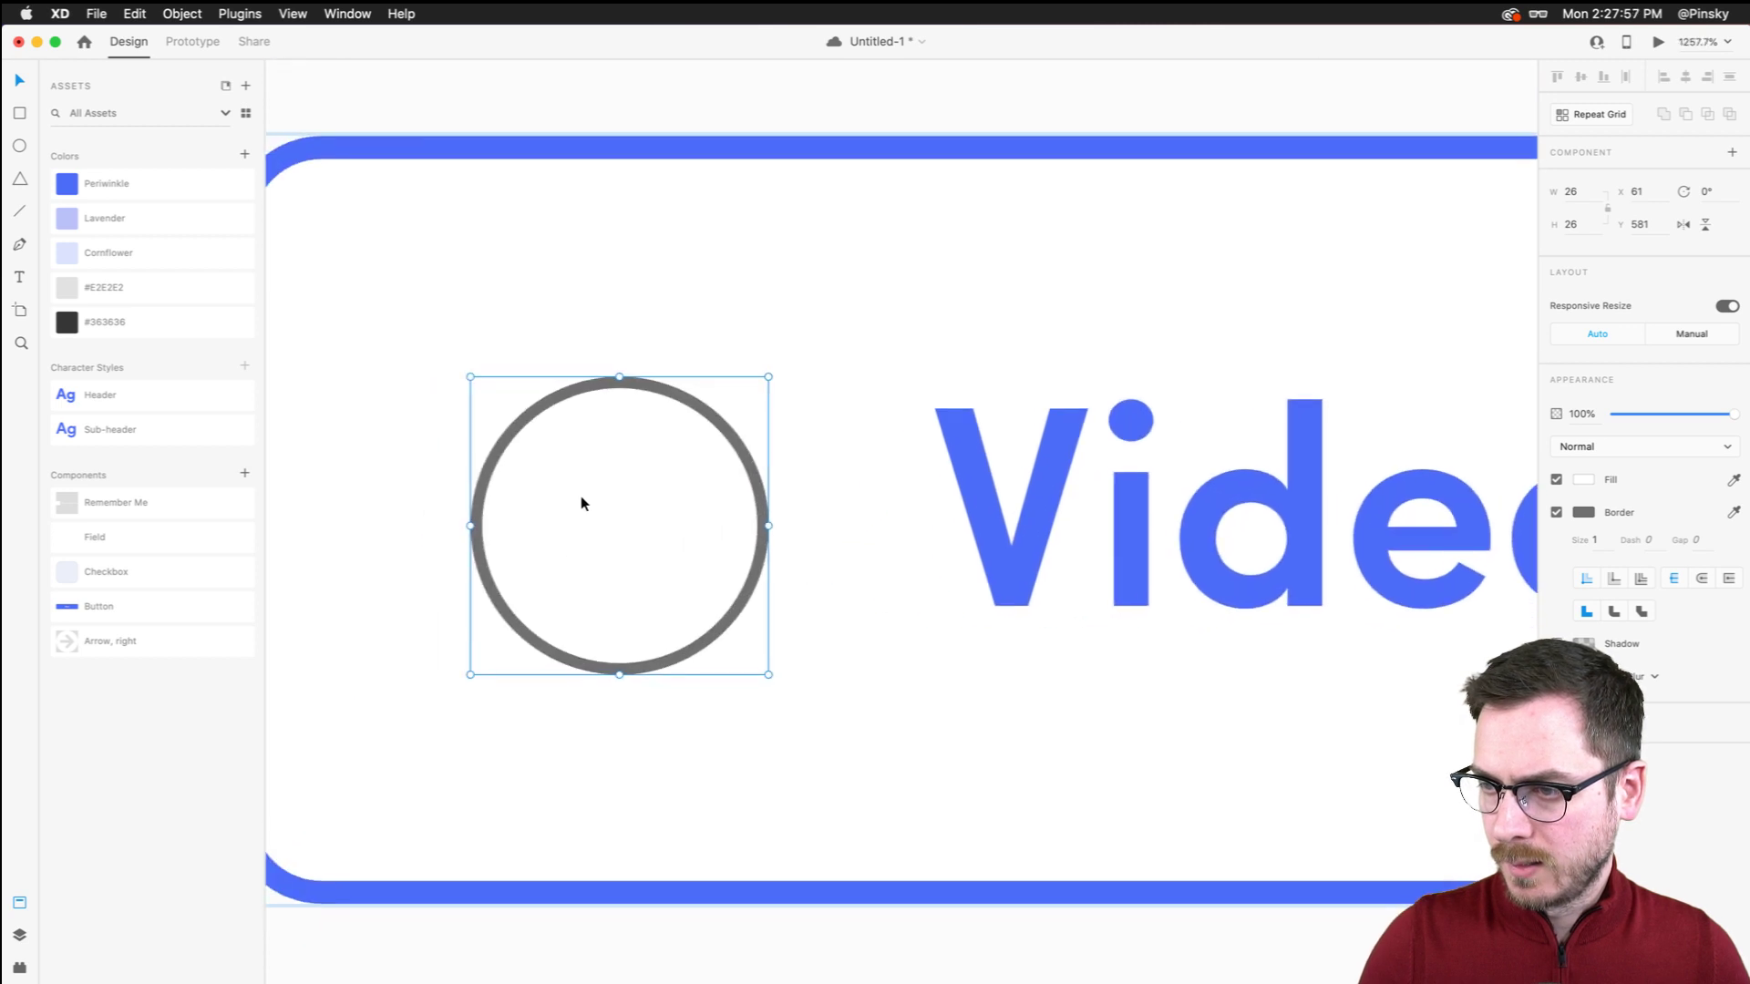
# Fill the circle with the blue sampled from the Video Call text and remove its border
pyautogui.press('i')
pyautogui.click(965, 461)
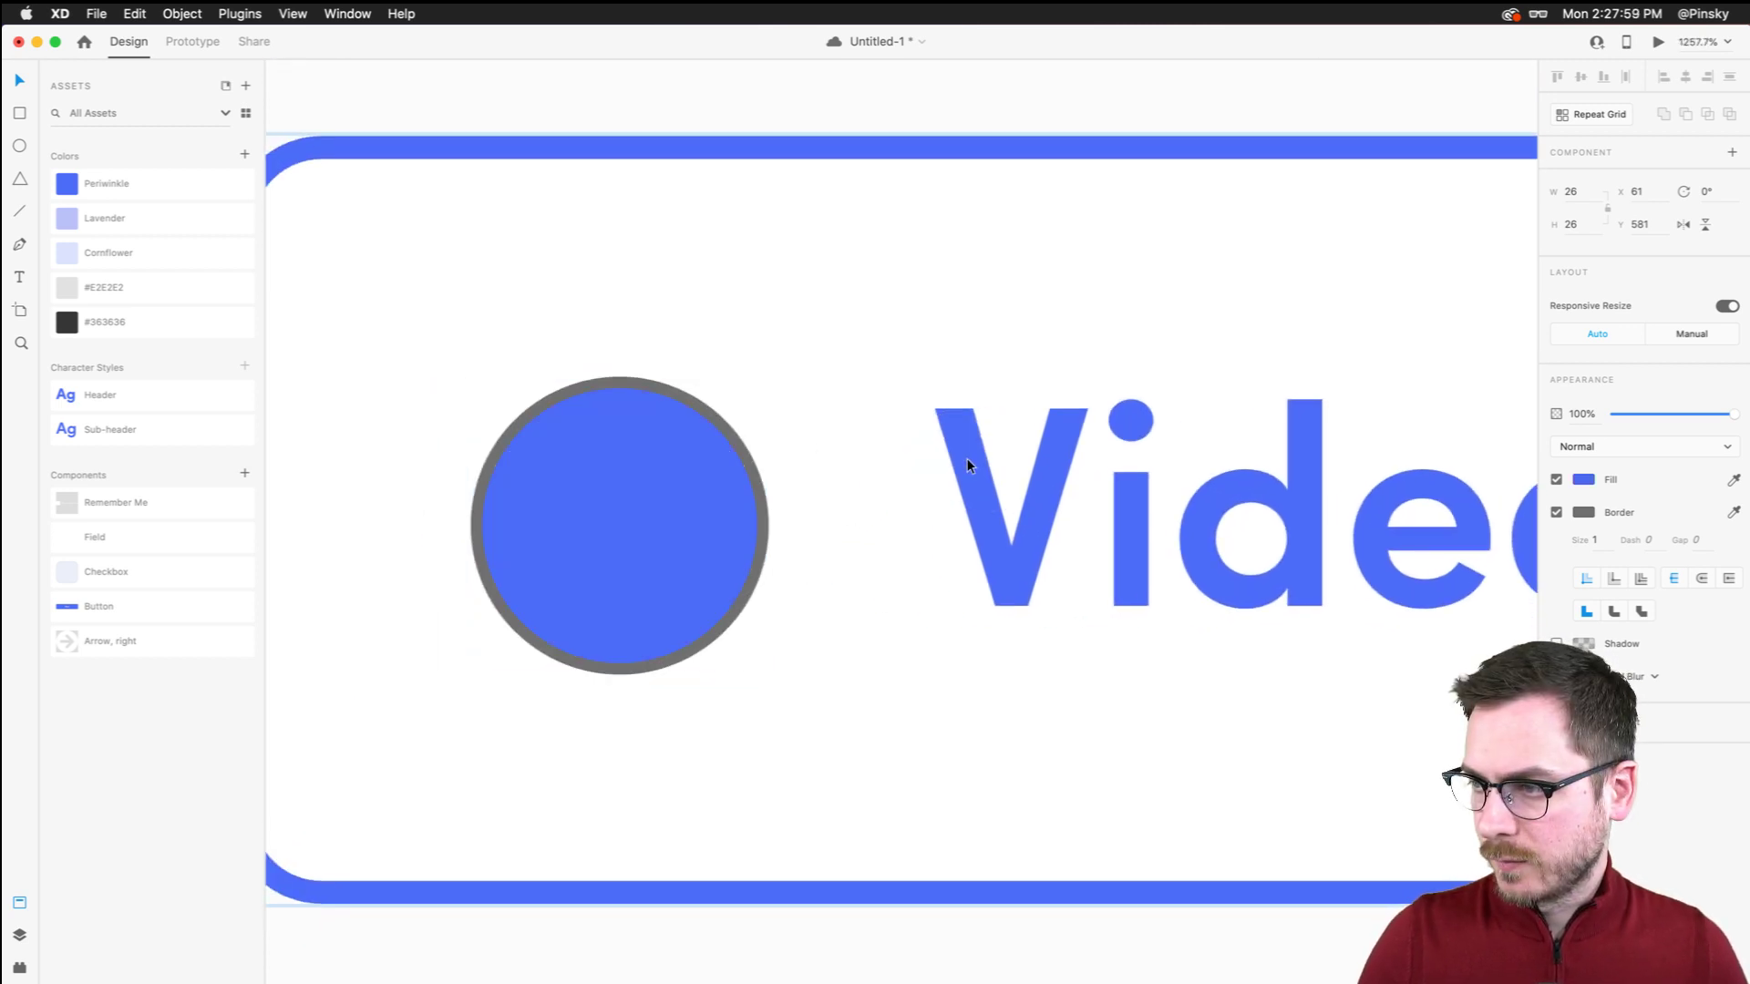
pyautogui.click(1556, 512)
# Add two concentric copies inside the blue circle: an 18 × 18 one in Lavender and a 14 × 14 one in Cornflower
pyautogui.moveTo(767, 370); pyautogui.dragTo(727, 417)
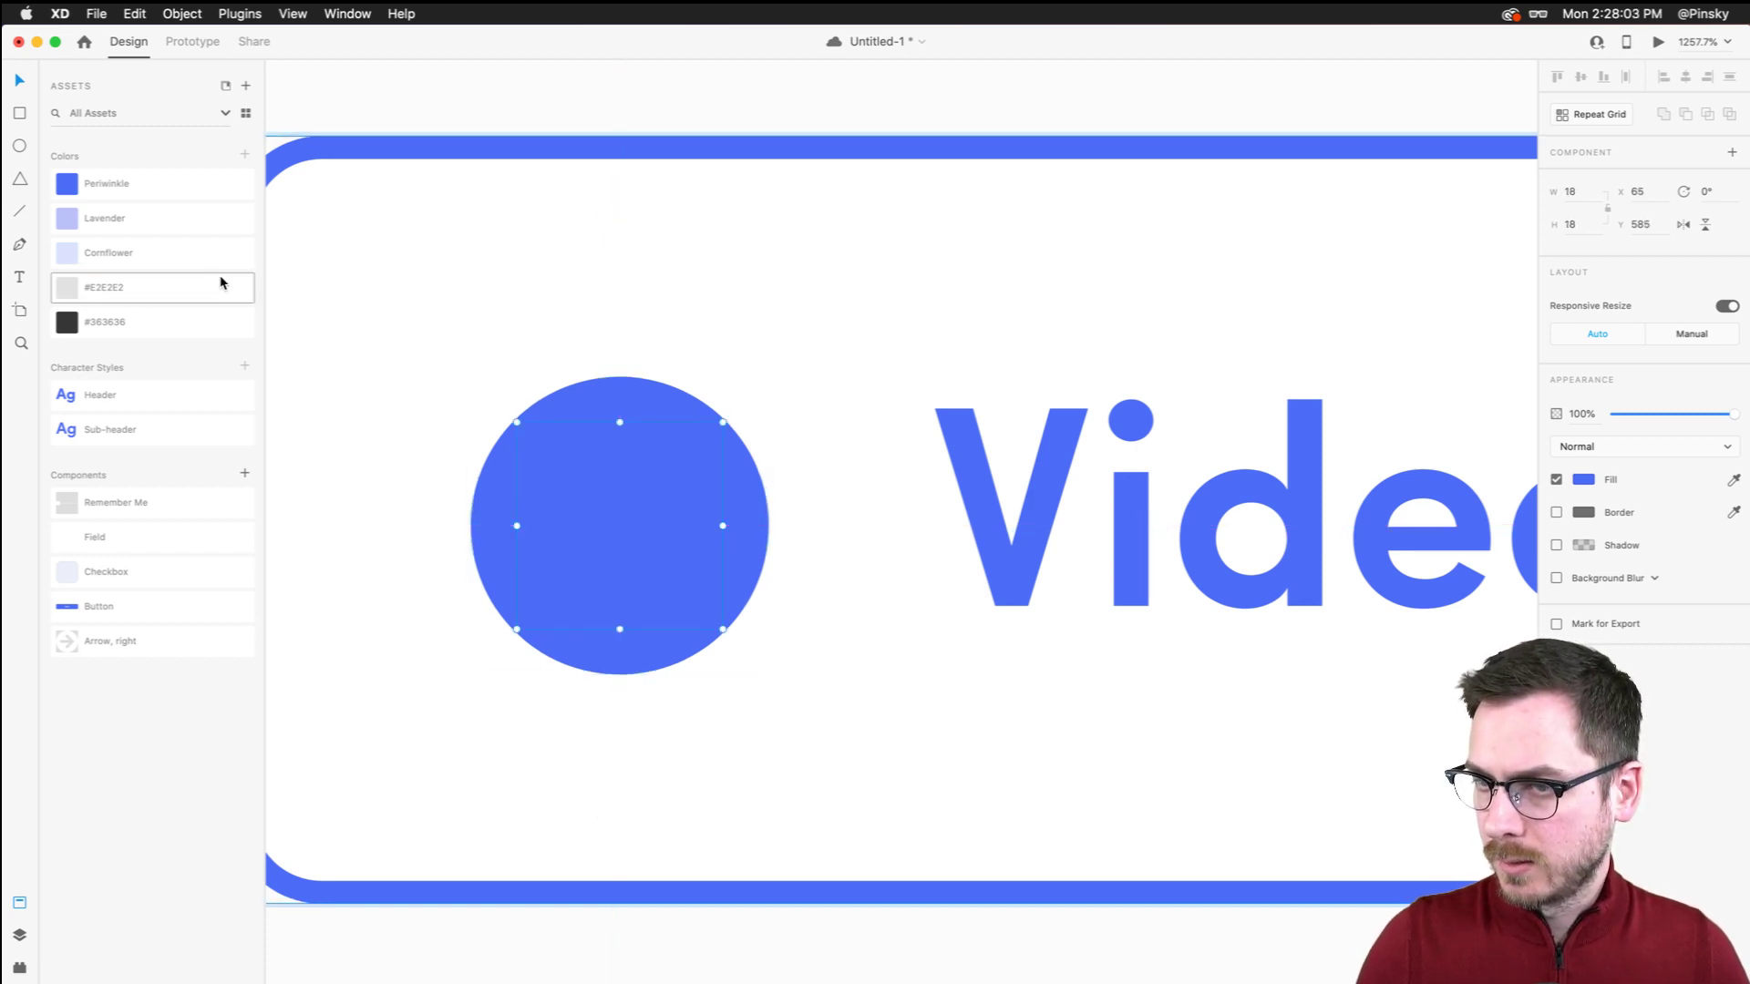
pyautogui.click(141, 222)
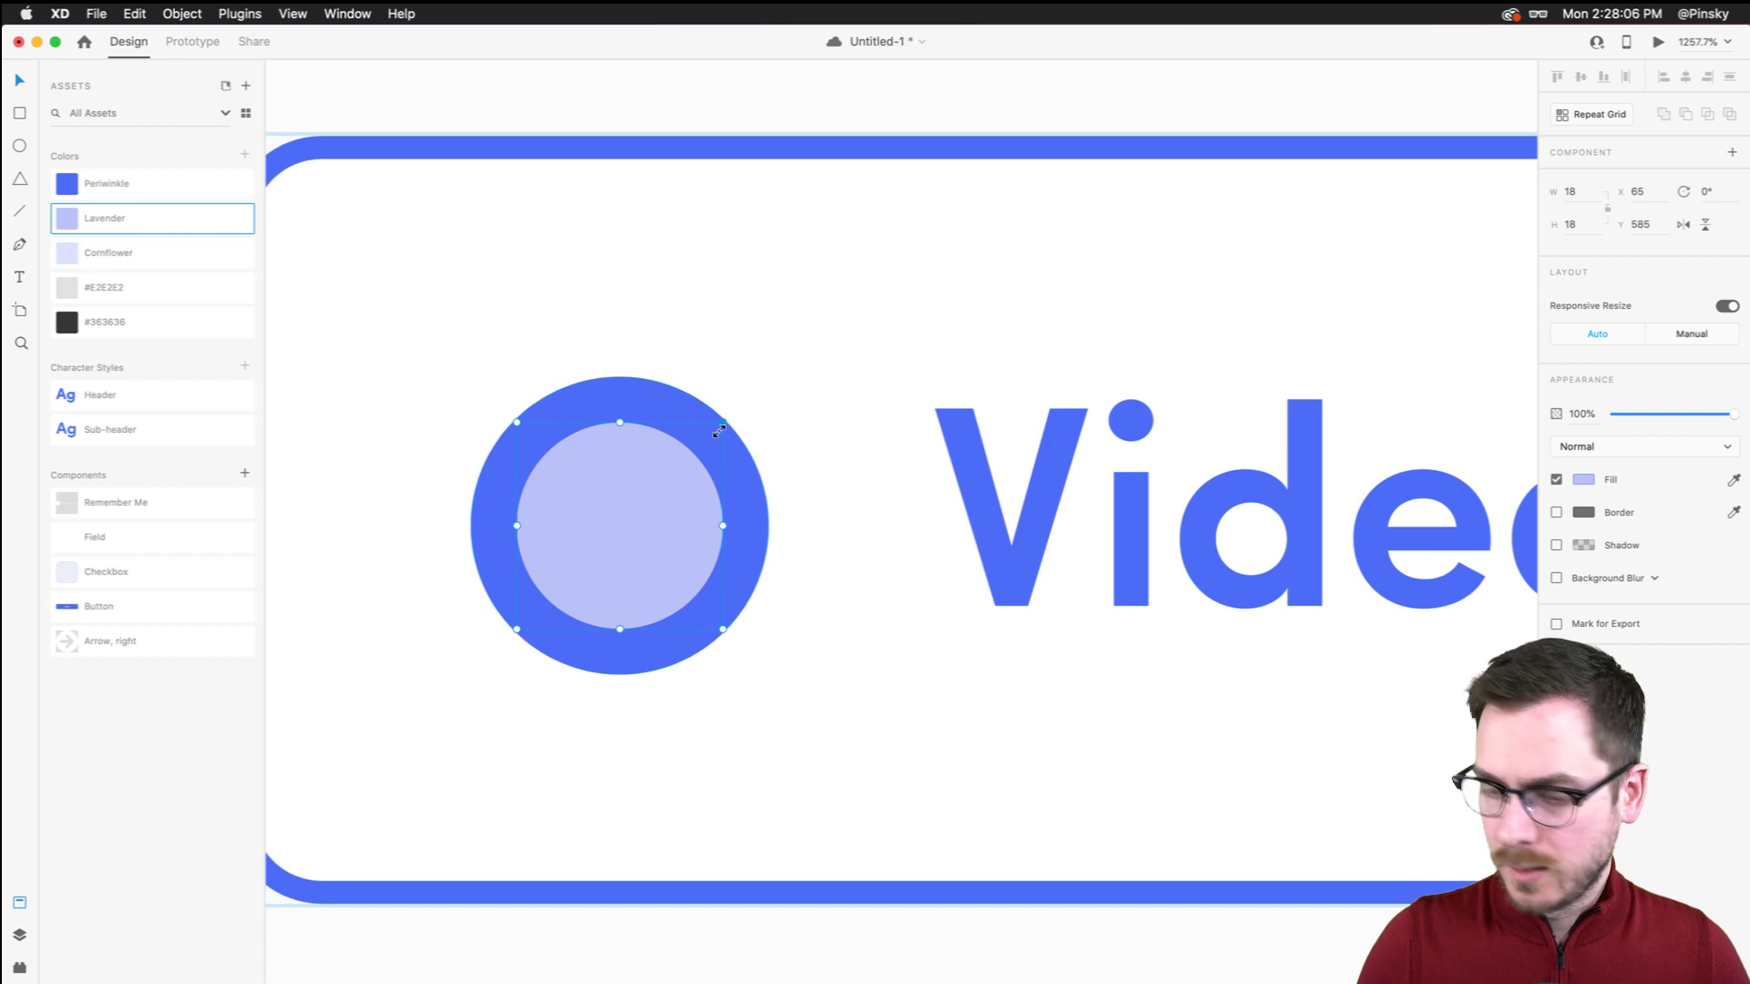
pyautogui.press('alt')
pyautogui.press('super+d')
pyautogui.moveTo(724, 425); pyautogui.dragTo(700, 446)
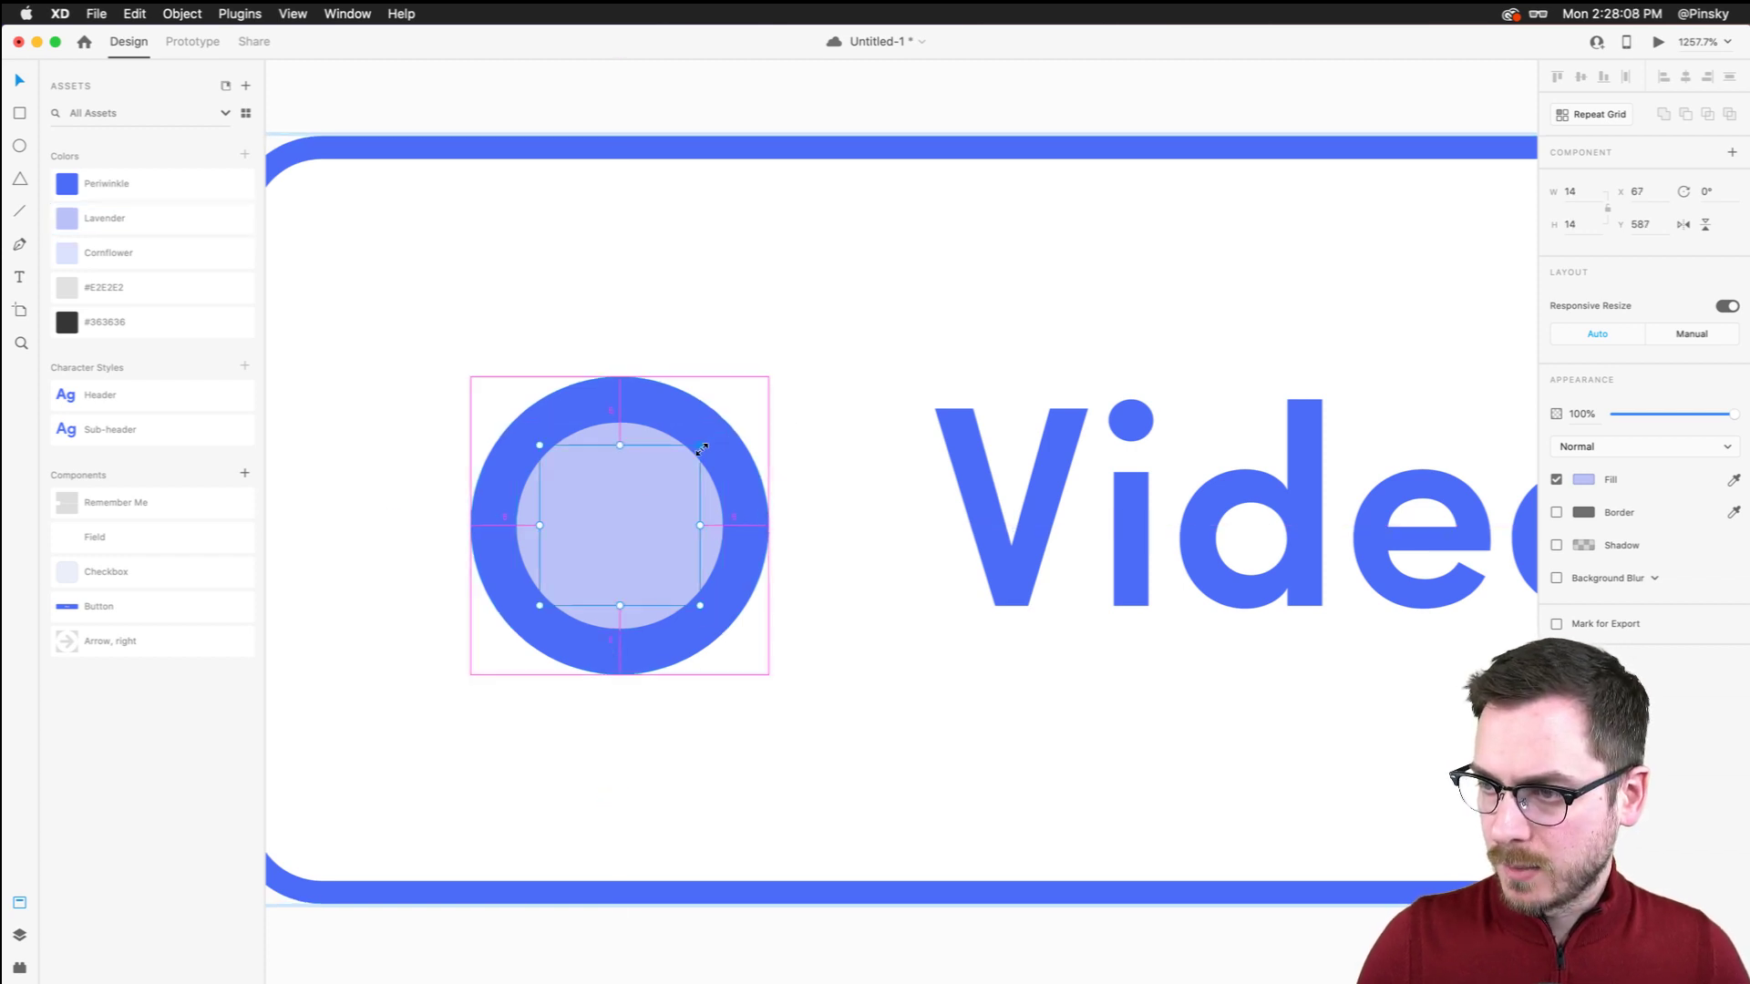
pyautogui.click(118, 254)
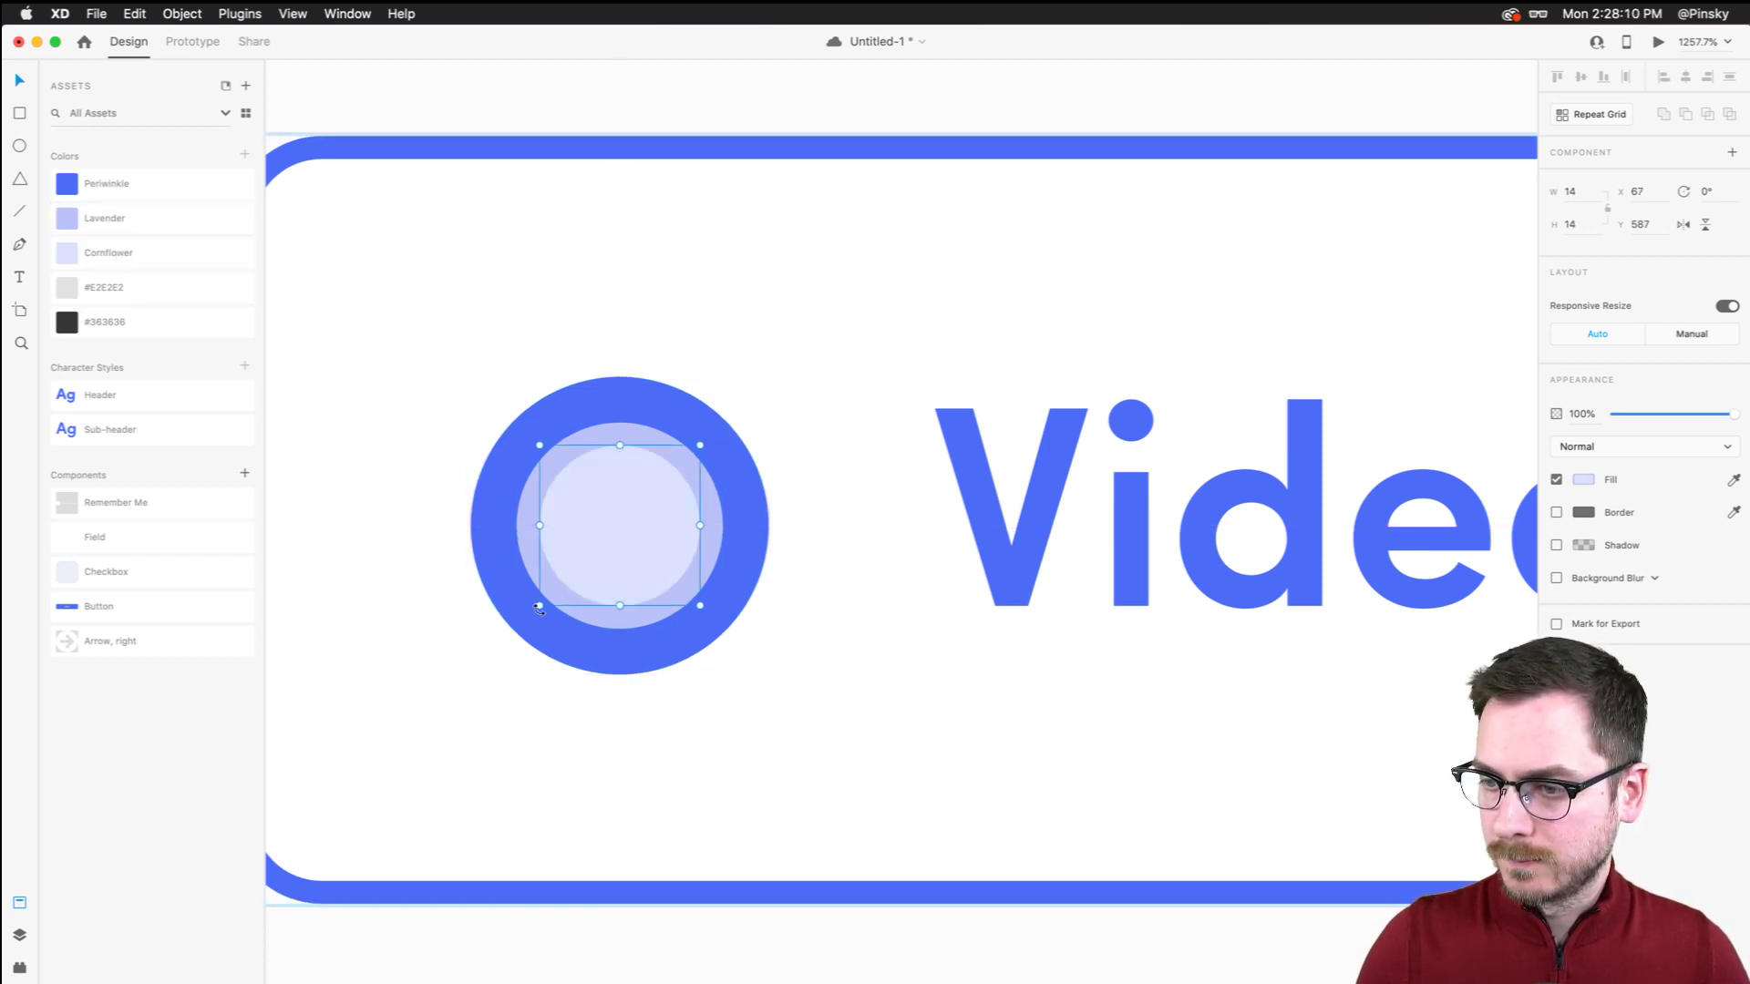
# Shrink the Cornflower circle to about 5 × 5 as a lens highlight in the upper right of the Lavender circle
pyautogui.moveTo(540, 609); pyautogui.dragTo(654, 484)
pyautogui.scroll(-10, 654, 484)
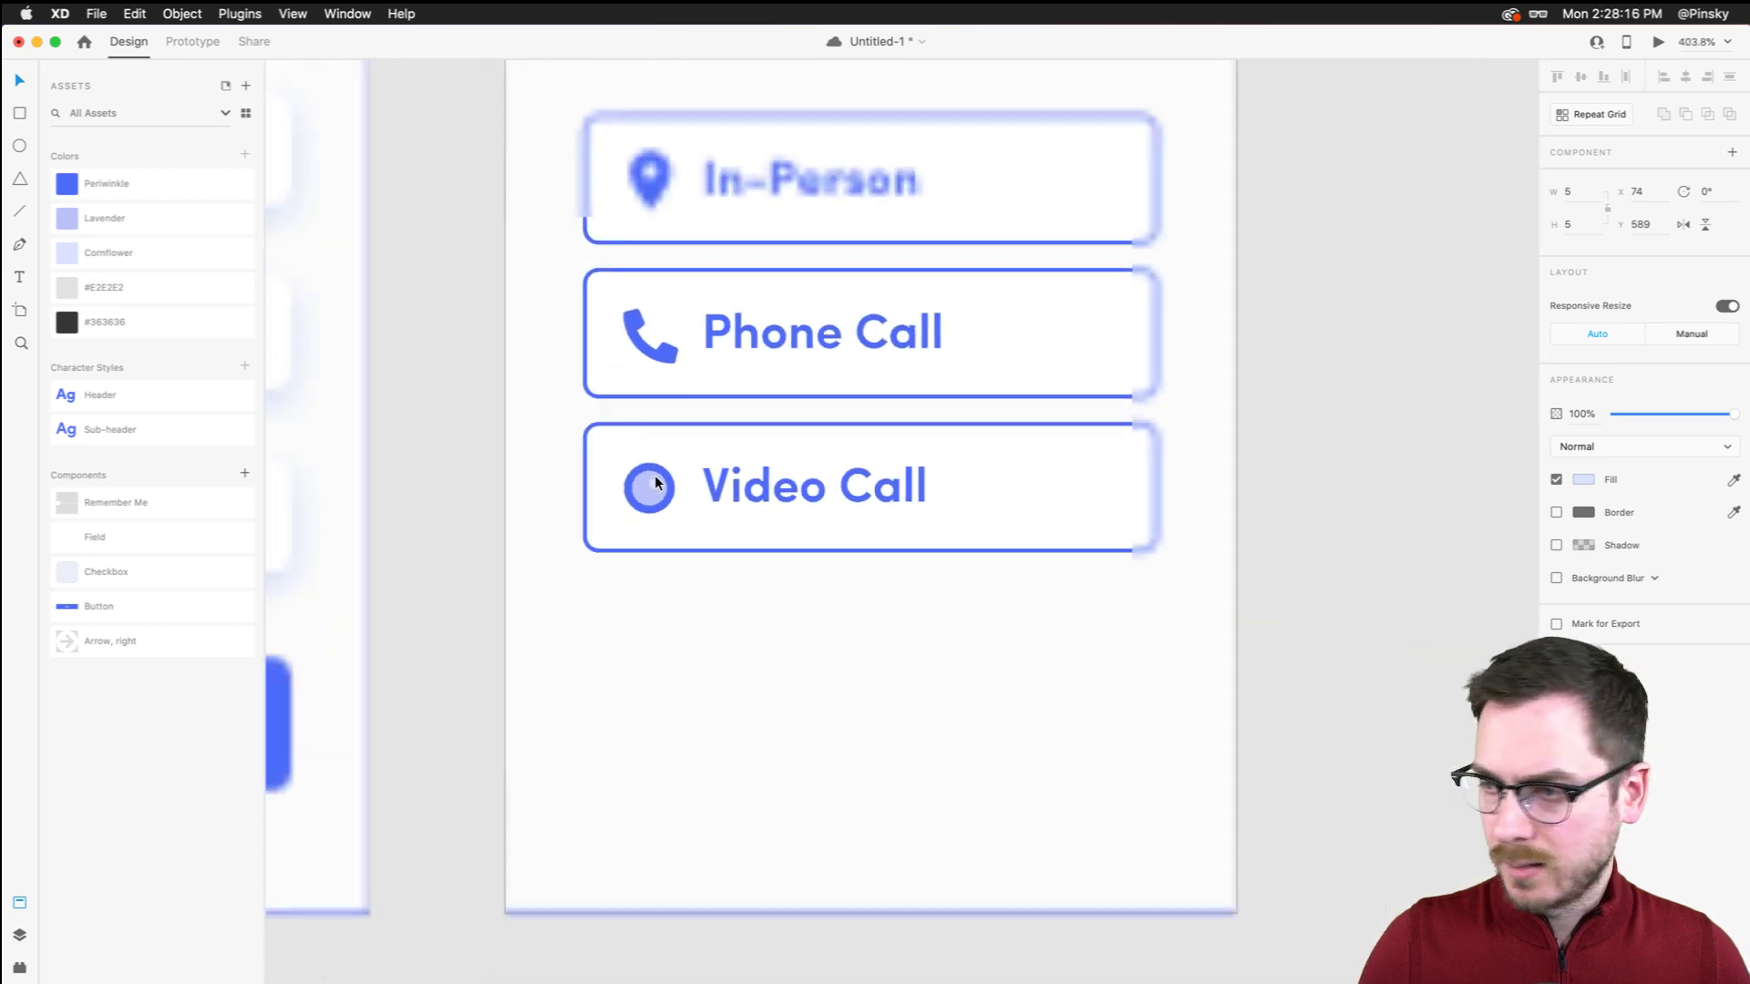
pyautogui.scroll(5, 655, 484)
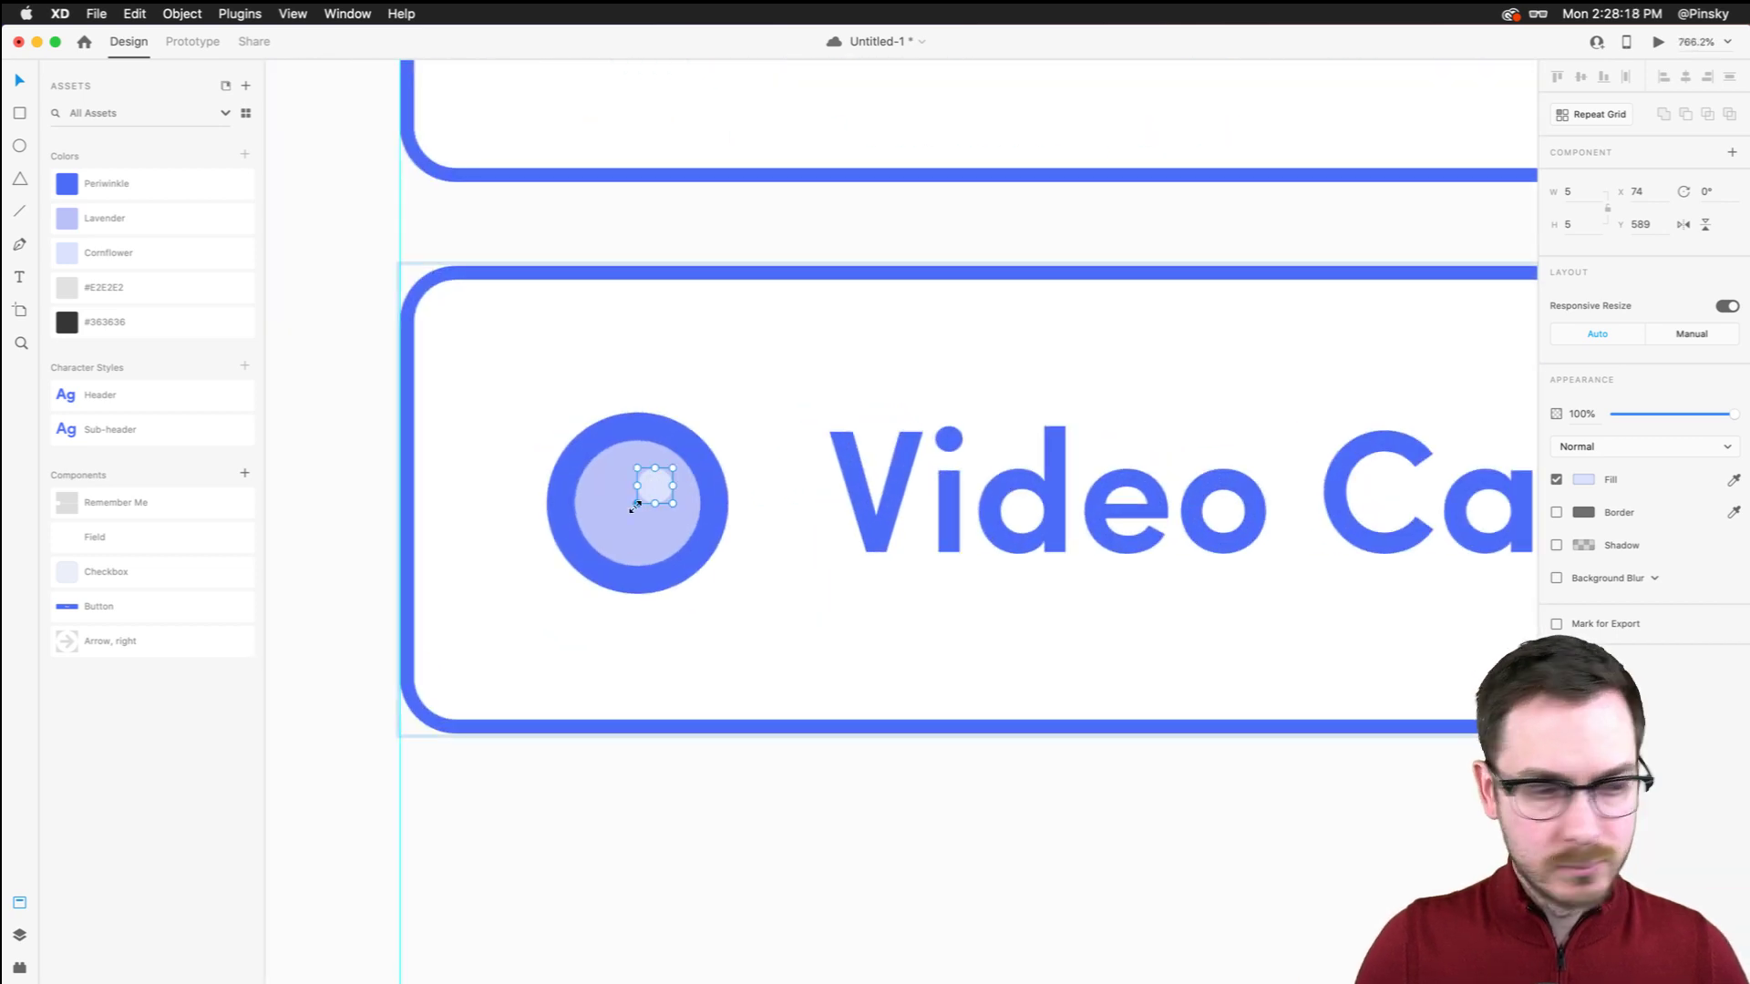
pyautogui.click(694, 441)
pyautogui.moveTo(695, 442); pyautogui.dragTo(658, 489)
pyautogui.click(656, 481)
pyautogui.scroll(-5, 654, 489)
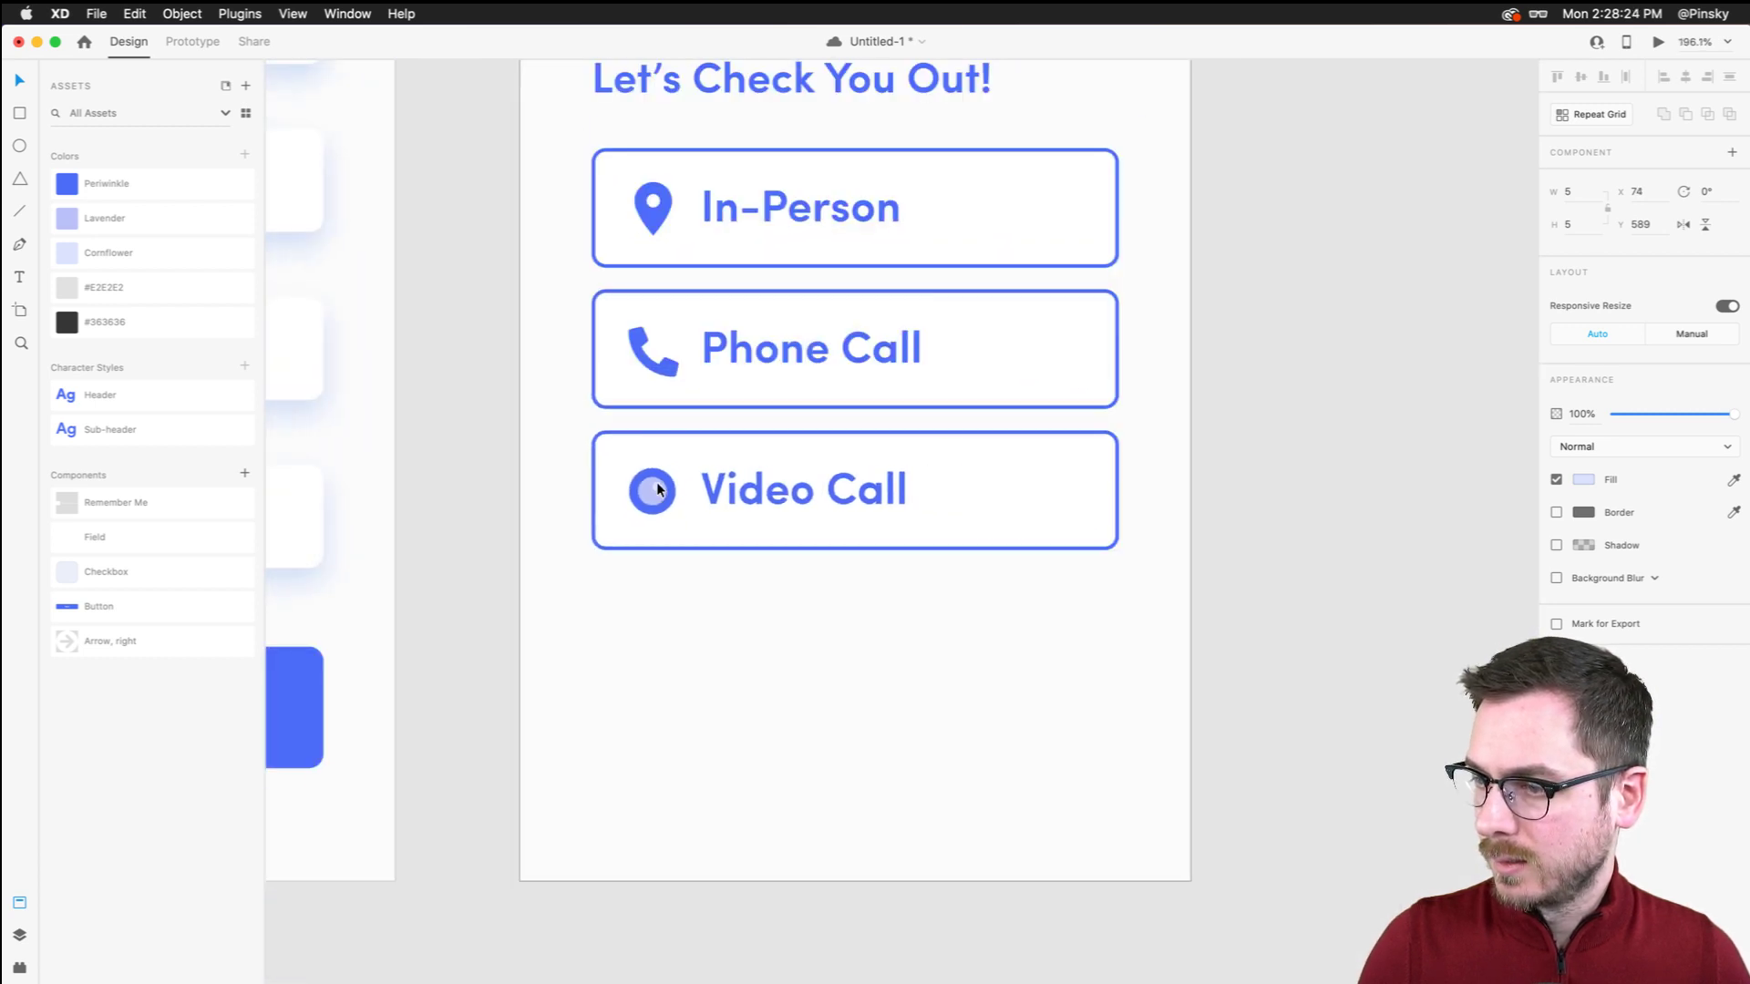
pyautogui.click(1147, 519)
pyautogui.scroll(-3, 1148, 519)
pyautogui.scroll(2, 1148, 519)
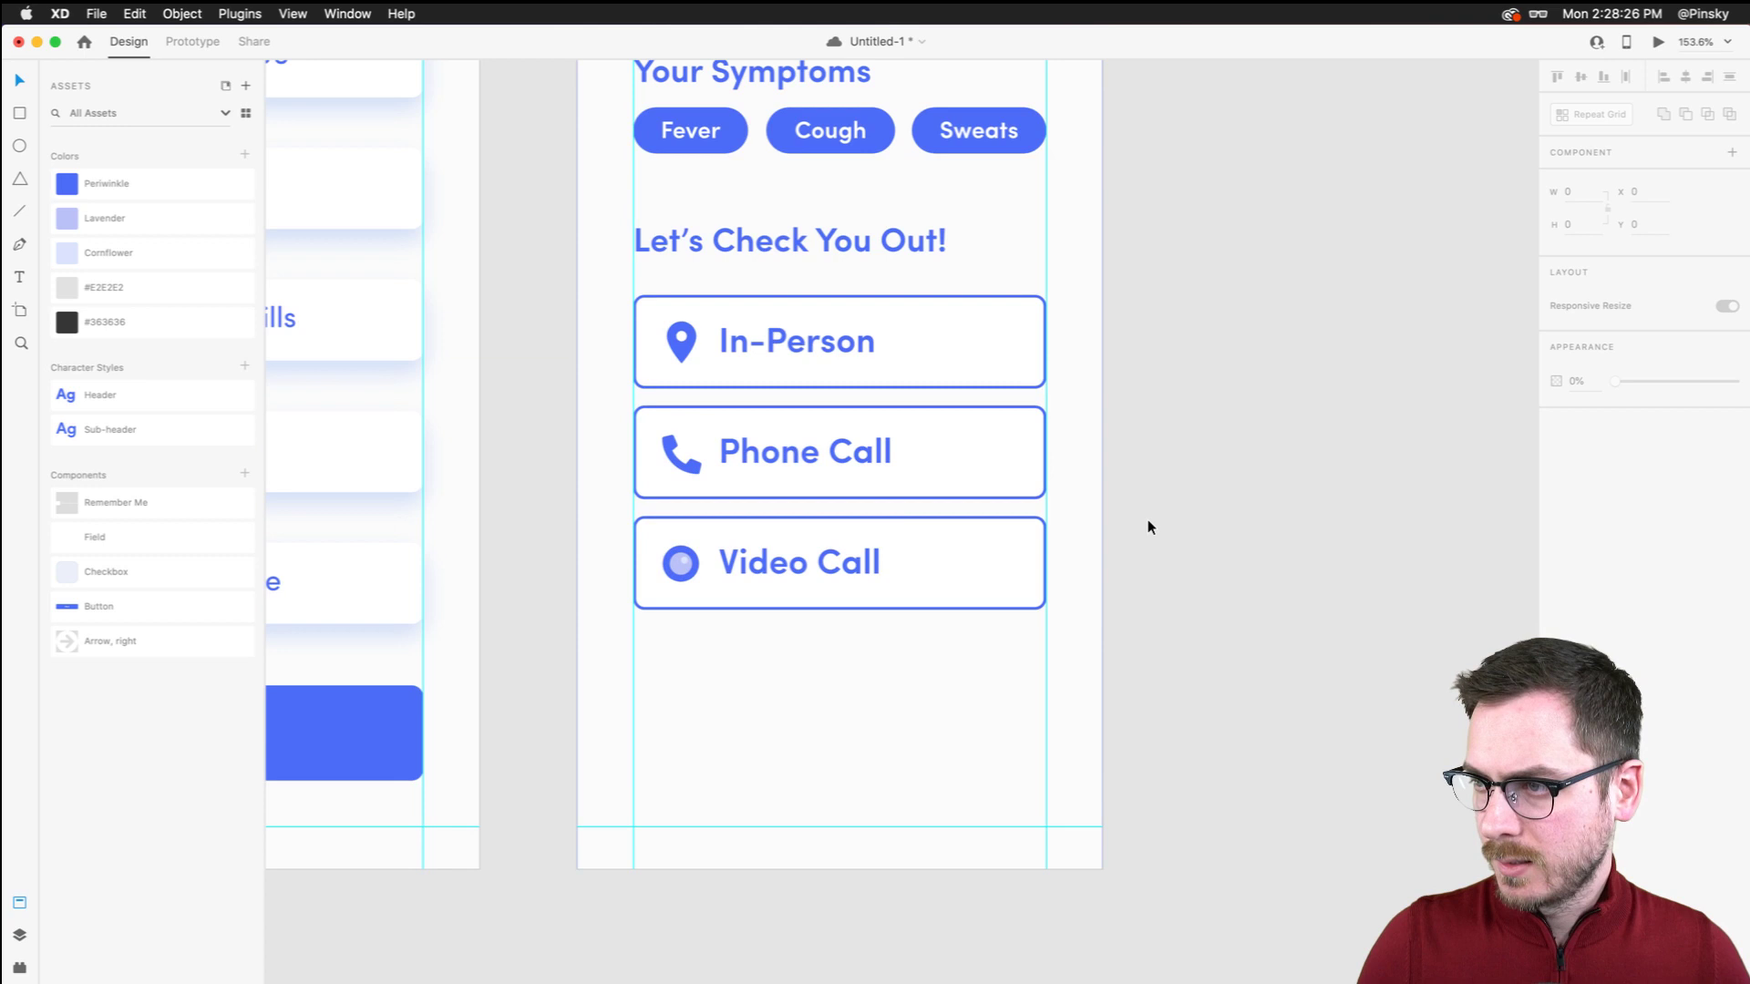
# Copy the Next button from the Symptoms artboard and paste it onto the Appointments artboard at X 40, Y 681
pyautogui.scroll(-5, 749, 474)
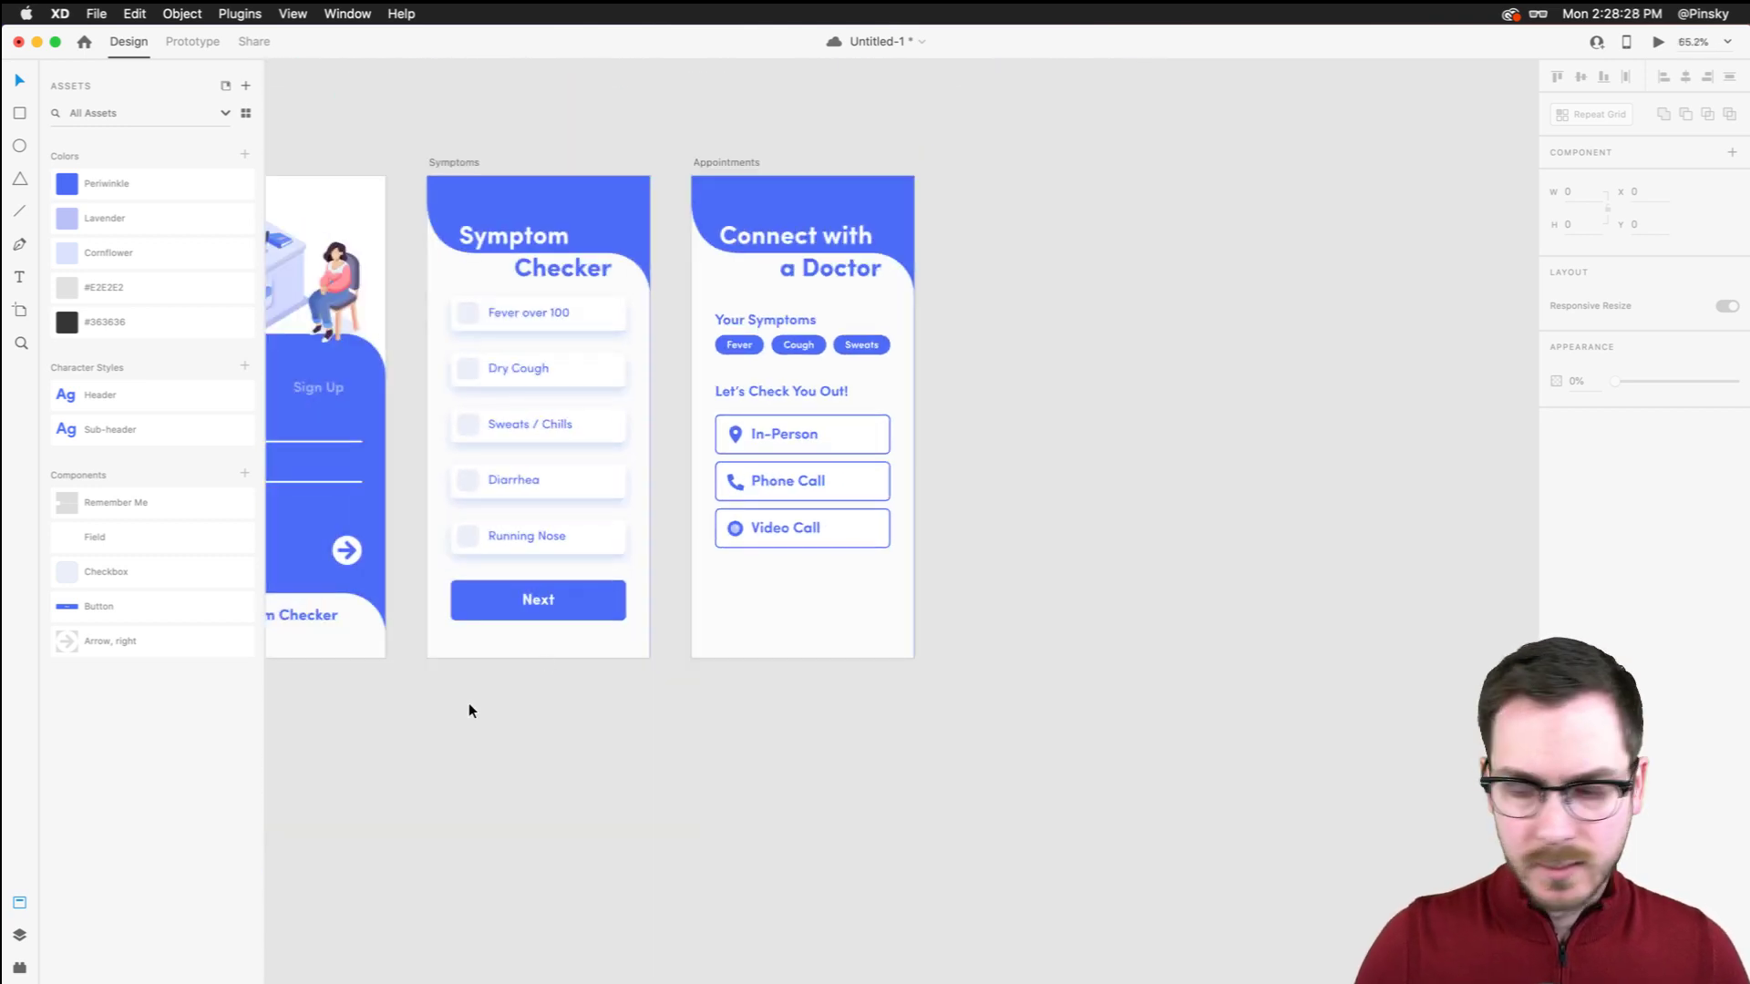
pyautogui.click(577, 590)
pyautogui.doubleClick(577, 591)
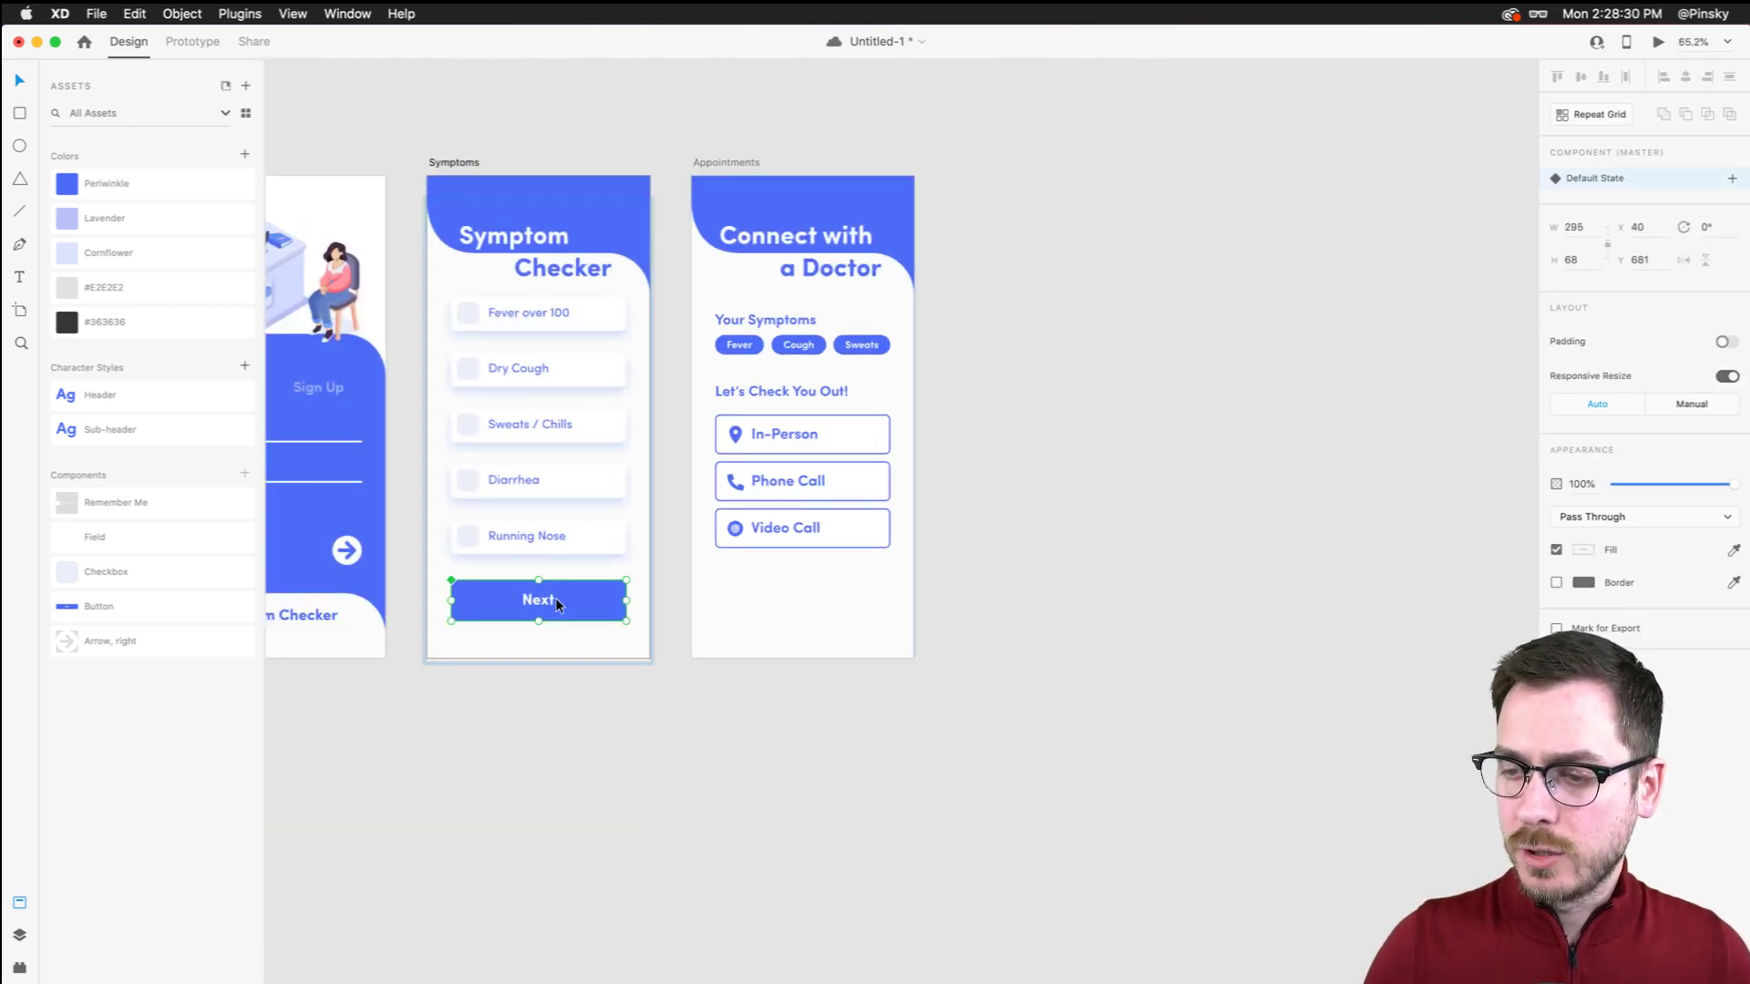
pyautogui.scroll(5, 491, 595)
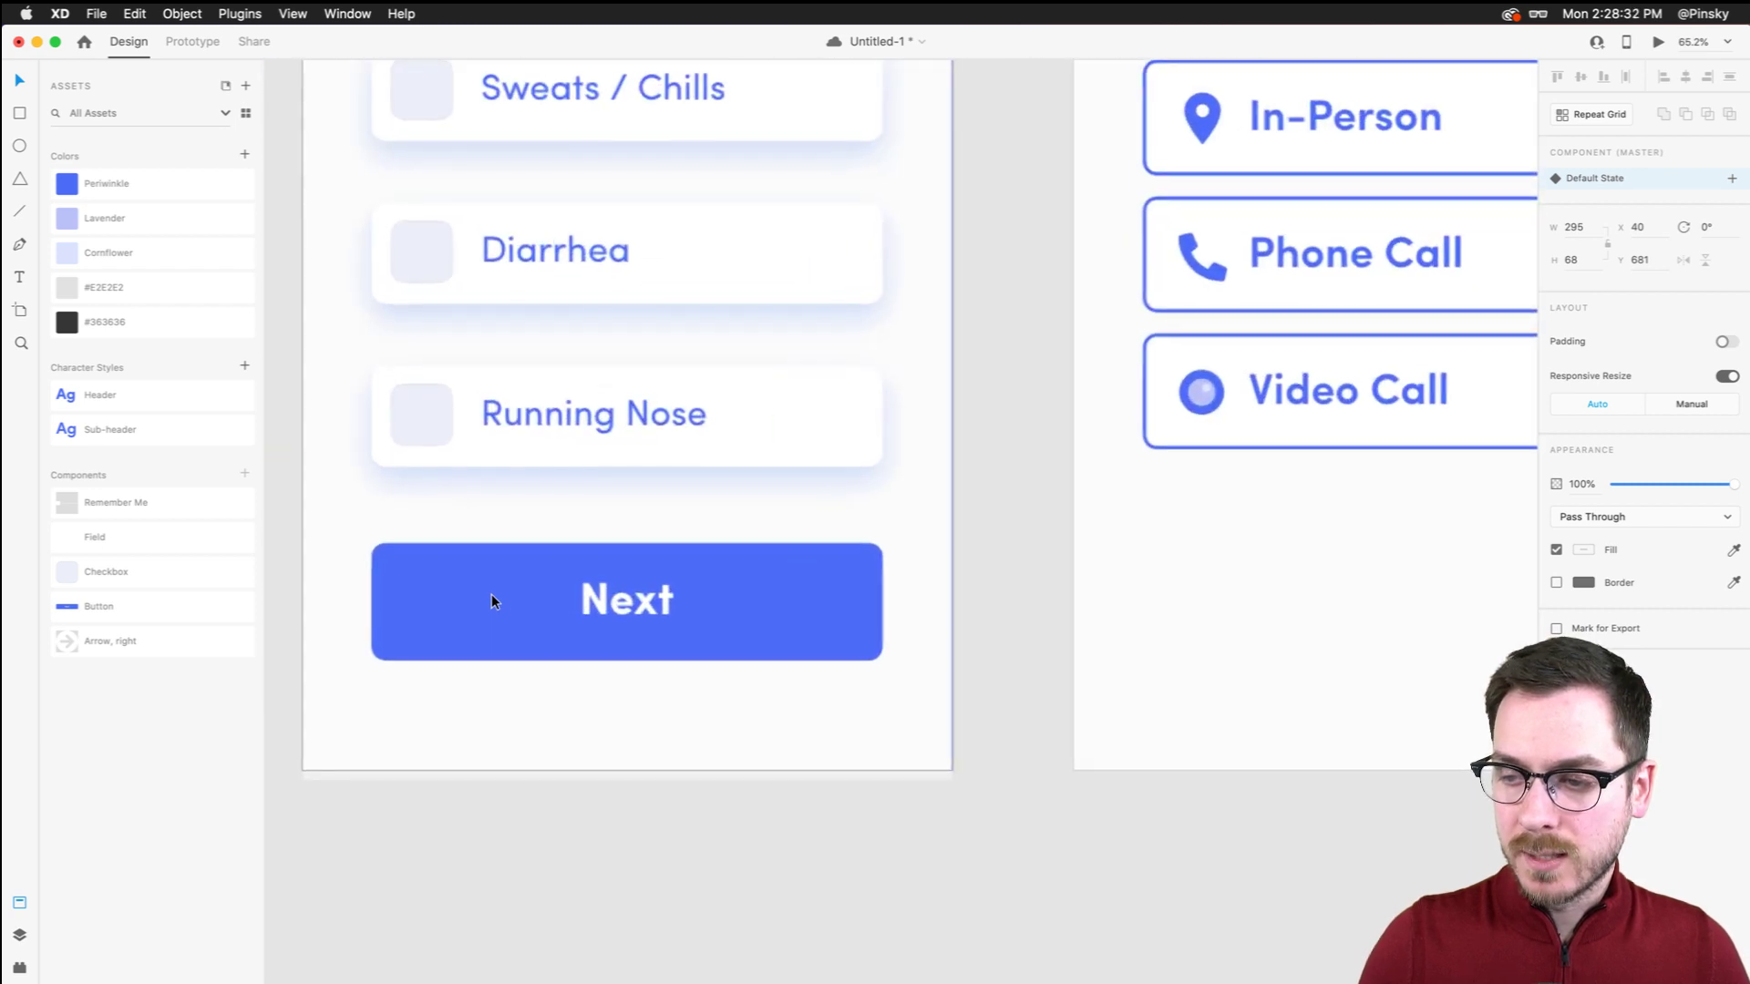
pyautogui.press('super+c')
pyautogui.click(927, 611)
pyautogui.press('super+v')
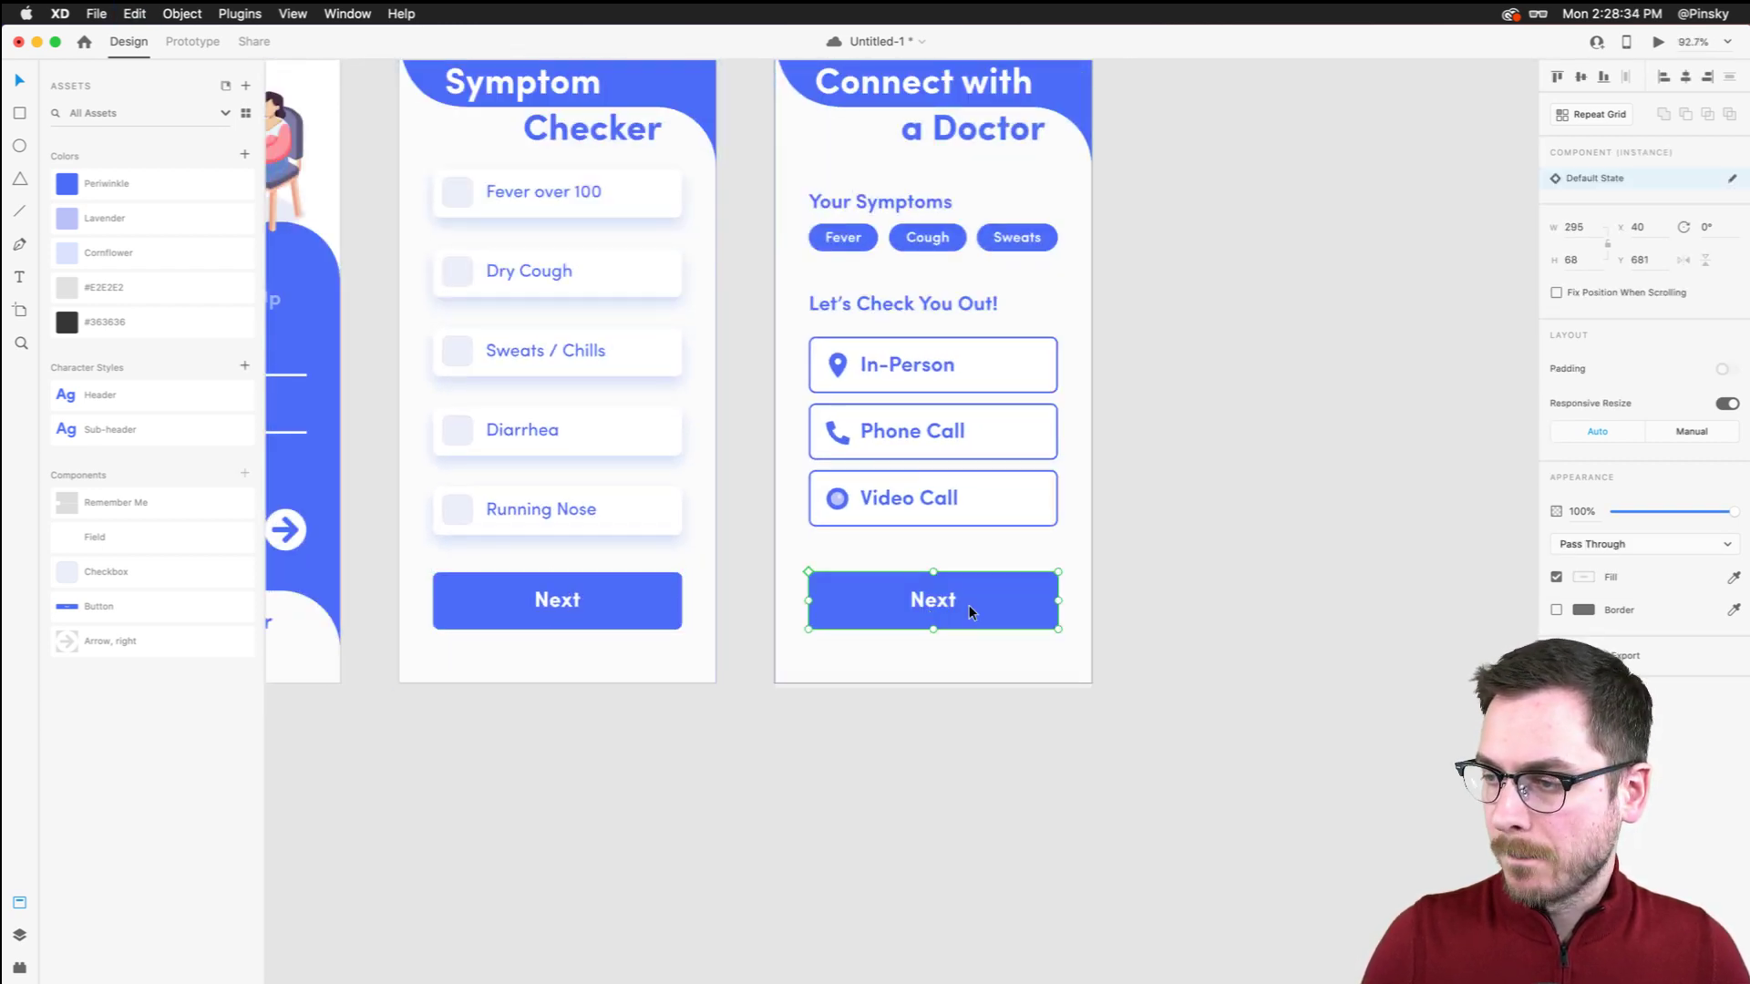
pyautogui.scroll(-3, 987, 603)
pyautogui.scroll(2, 987, 603)
pyautogui.scroll(-4, 987, 603)
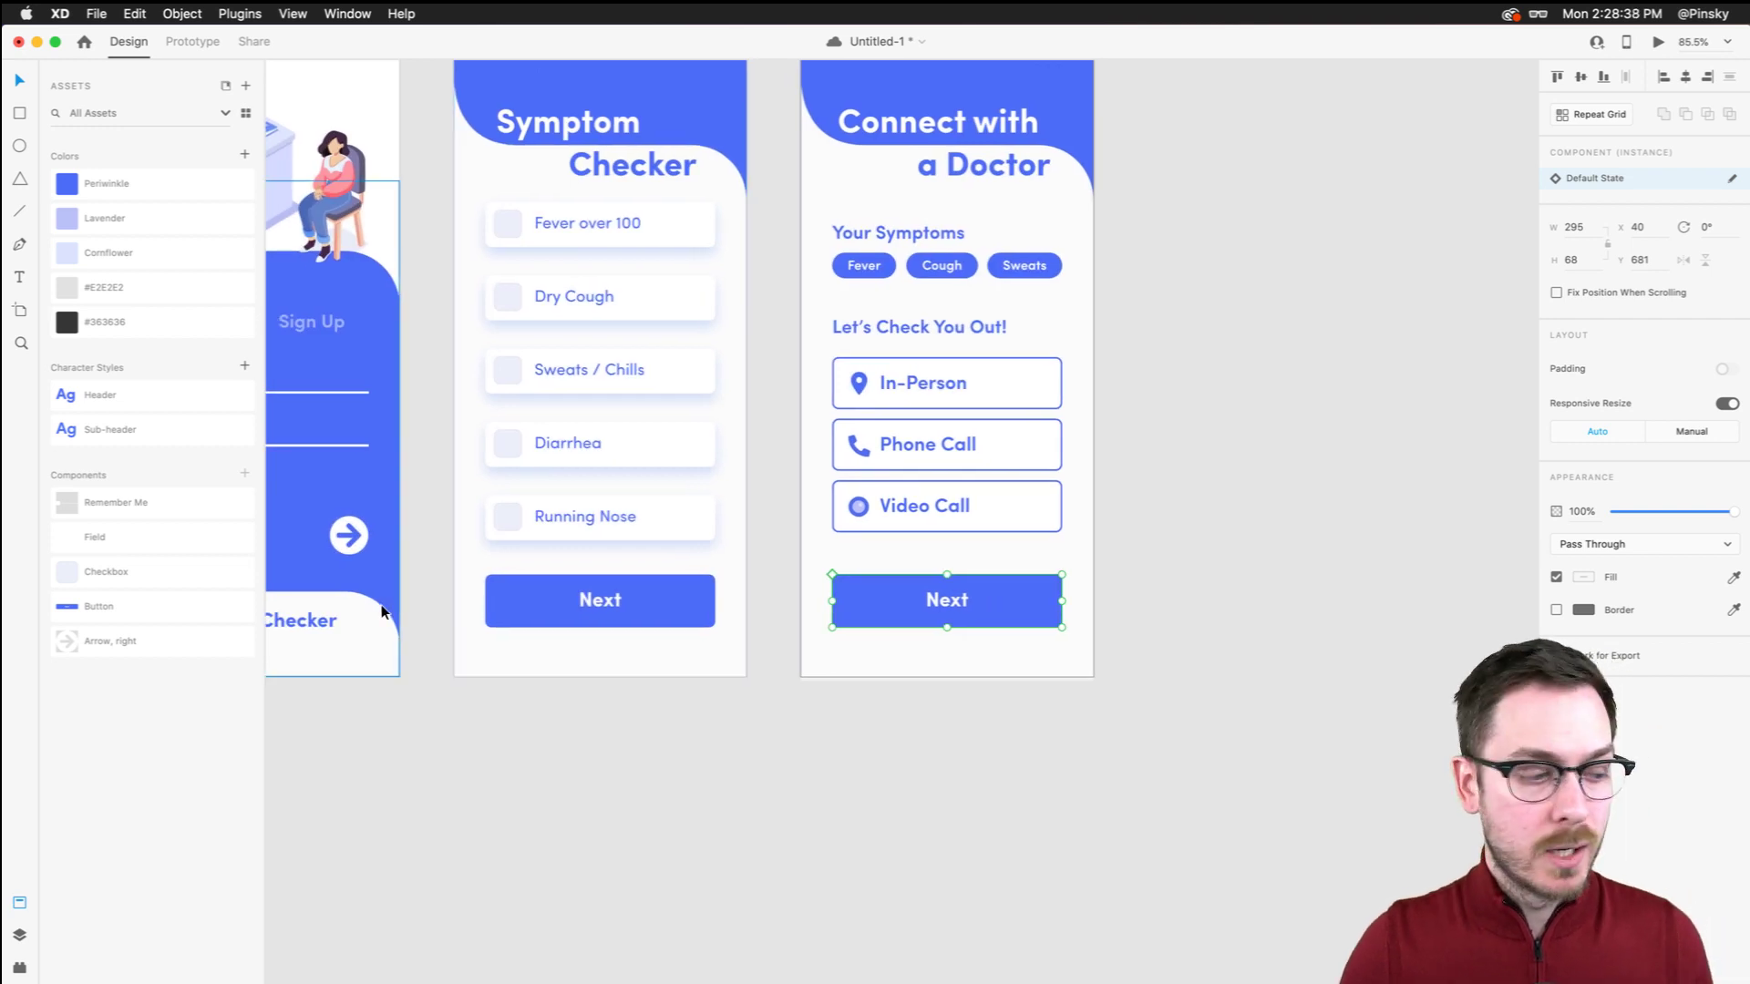
# Open the Next button's master component for editing and round its background corners to a radius of 34
pyautogui.click(670, 594)
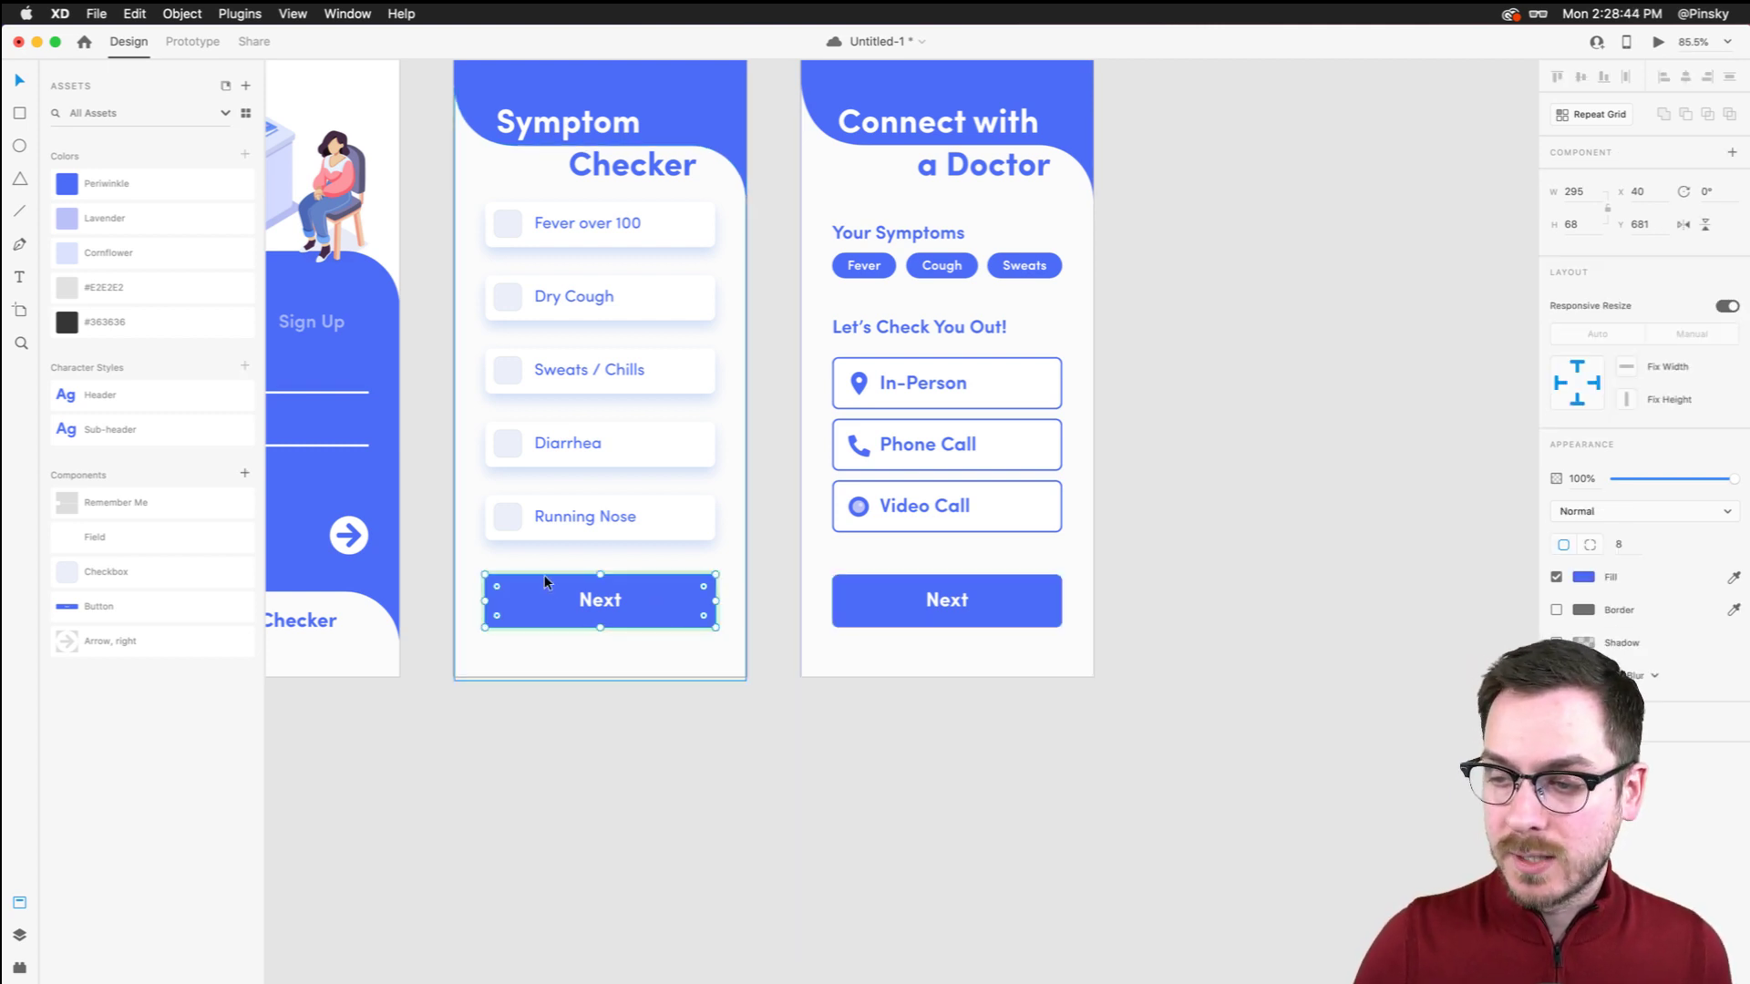
pyautogui.click(1024, 604)
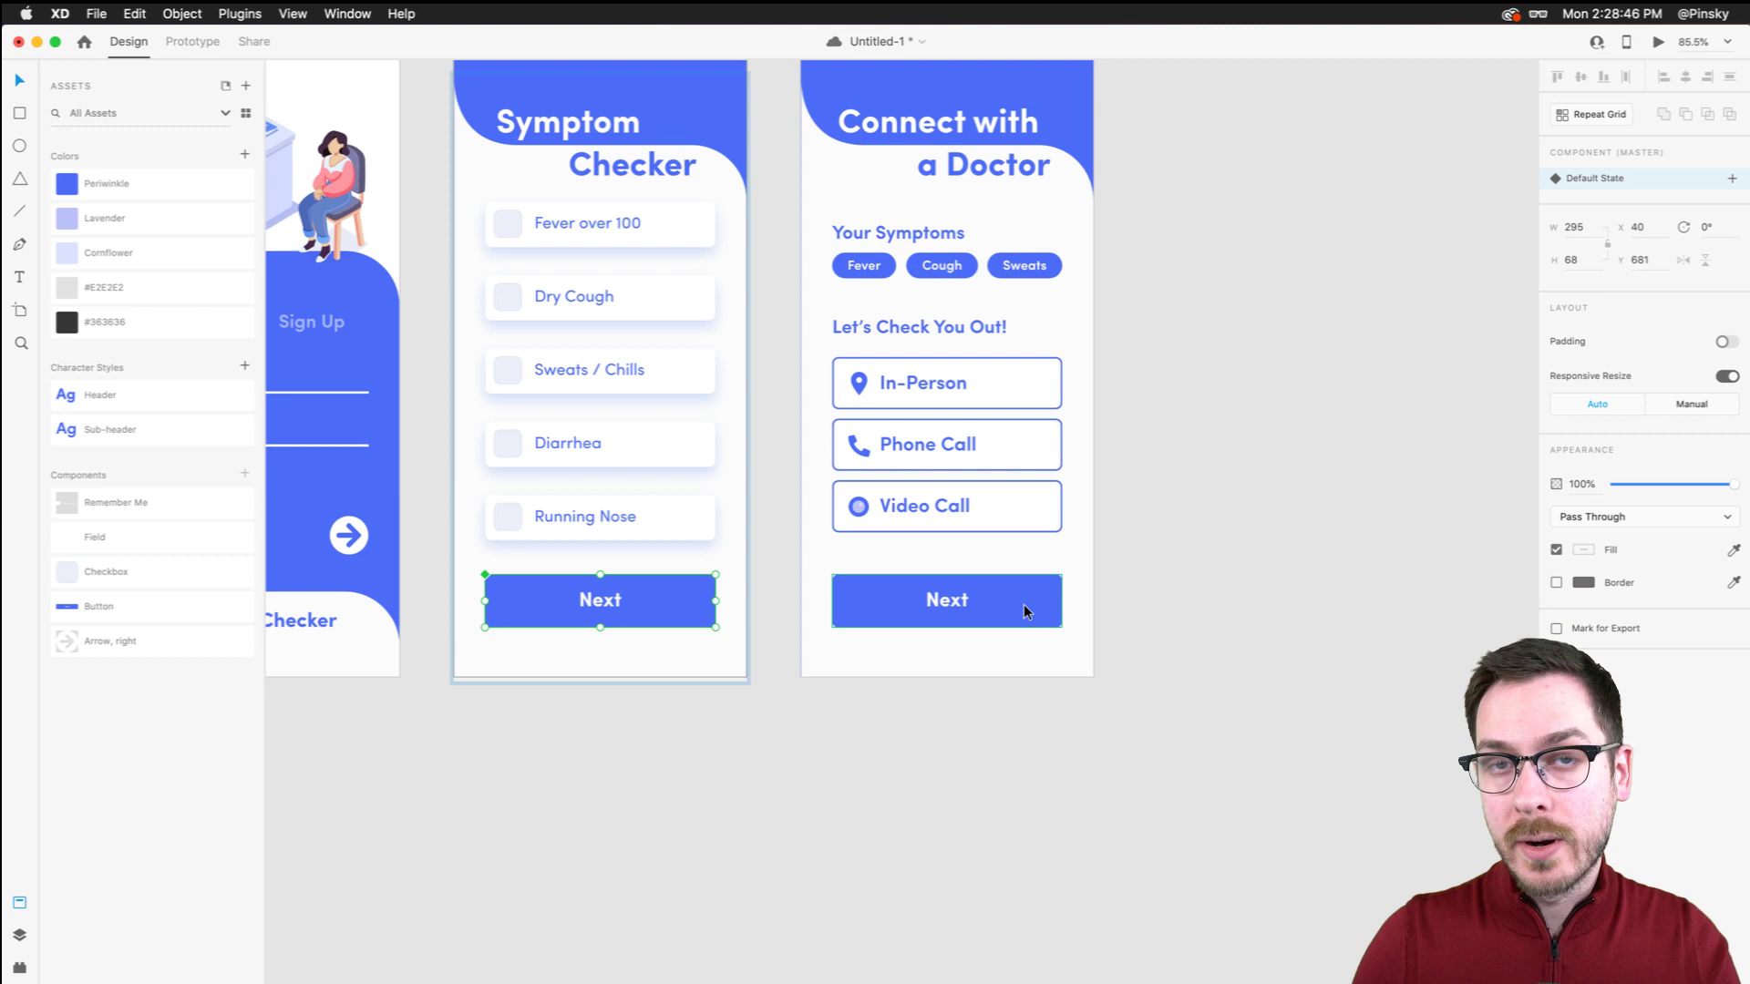
pyautogui.press('super+3')
pyautogui.rightClick(944, 572)
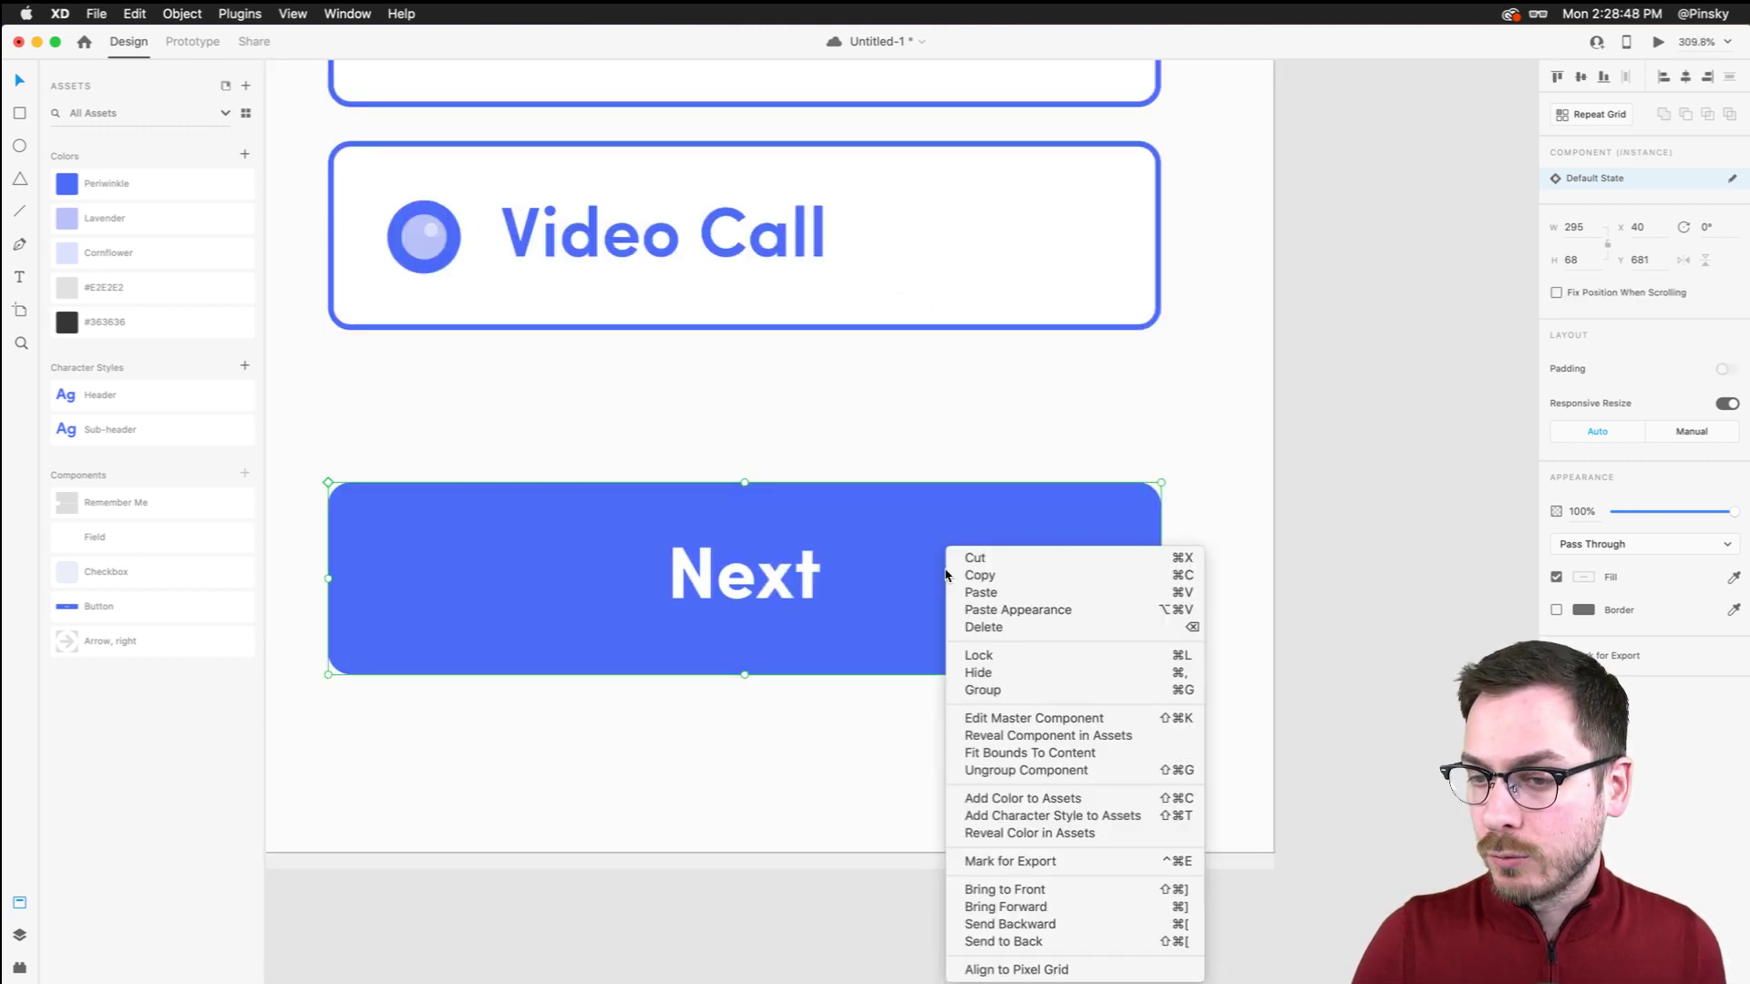
pyautogui.click(1078, 717)
pyautogui.press('Escape')
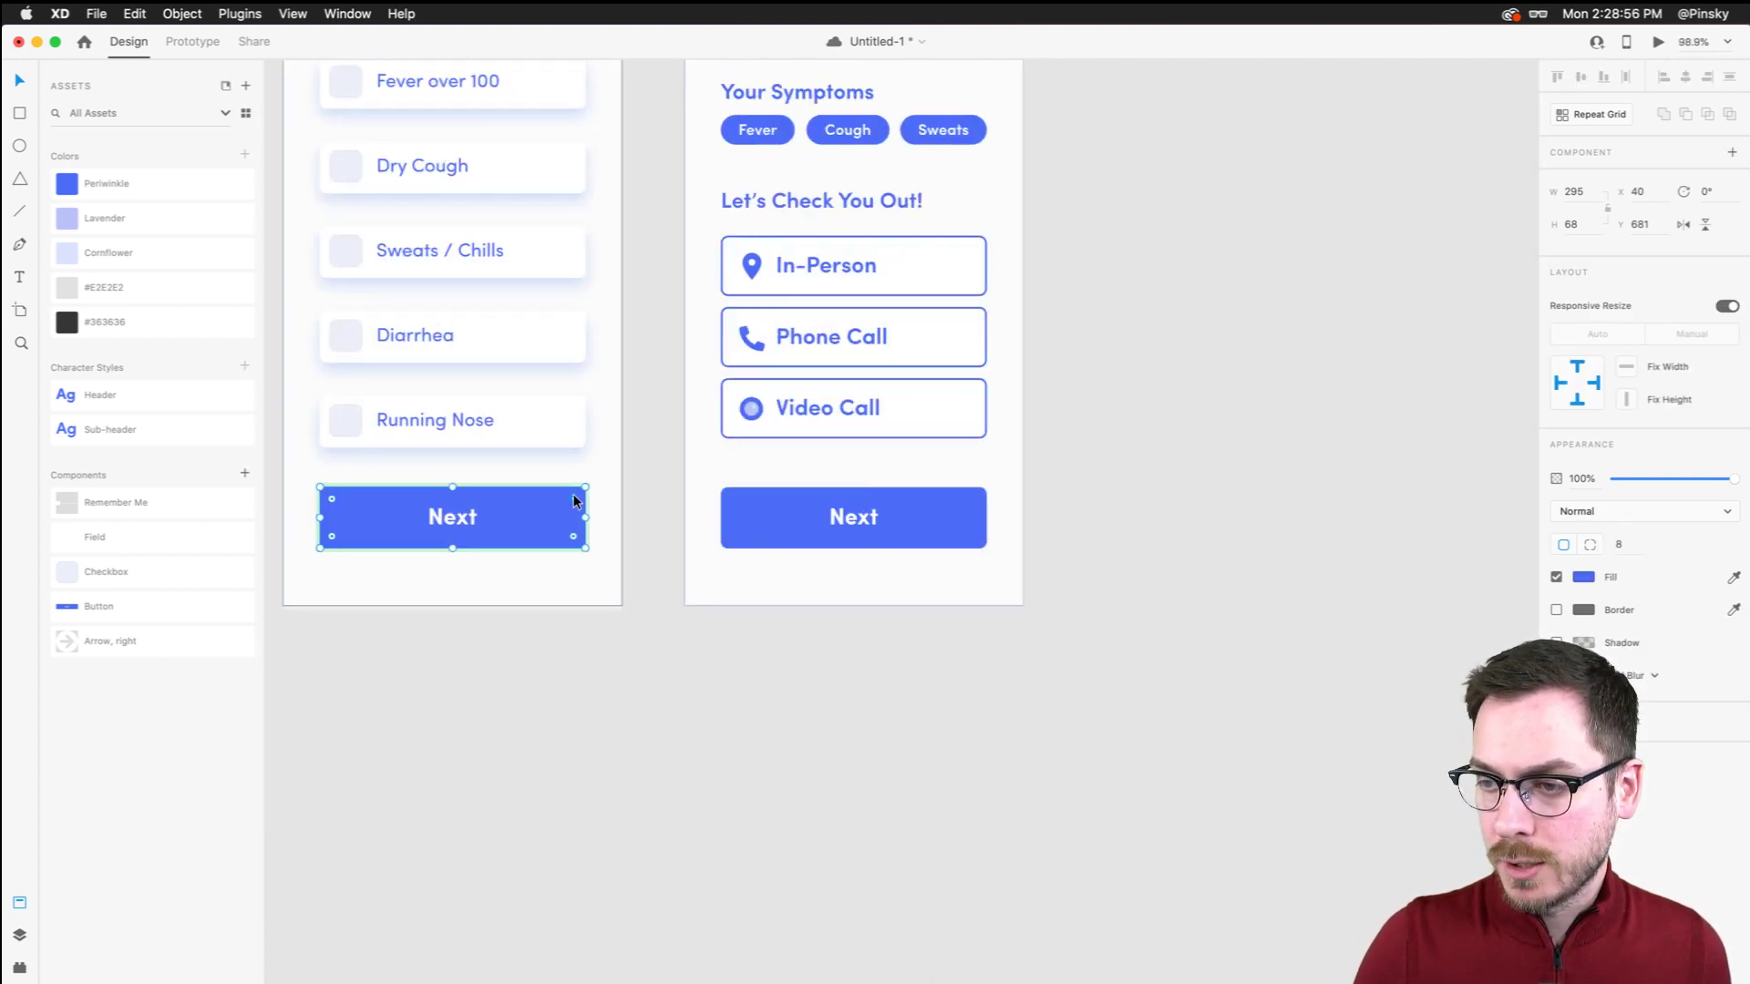
pyautogui.moveTo(573, 499); pyautogui.dragTo(556, 517)
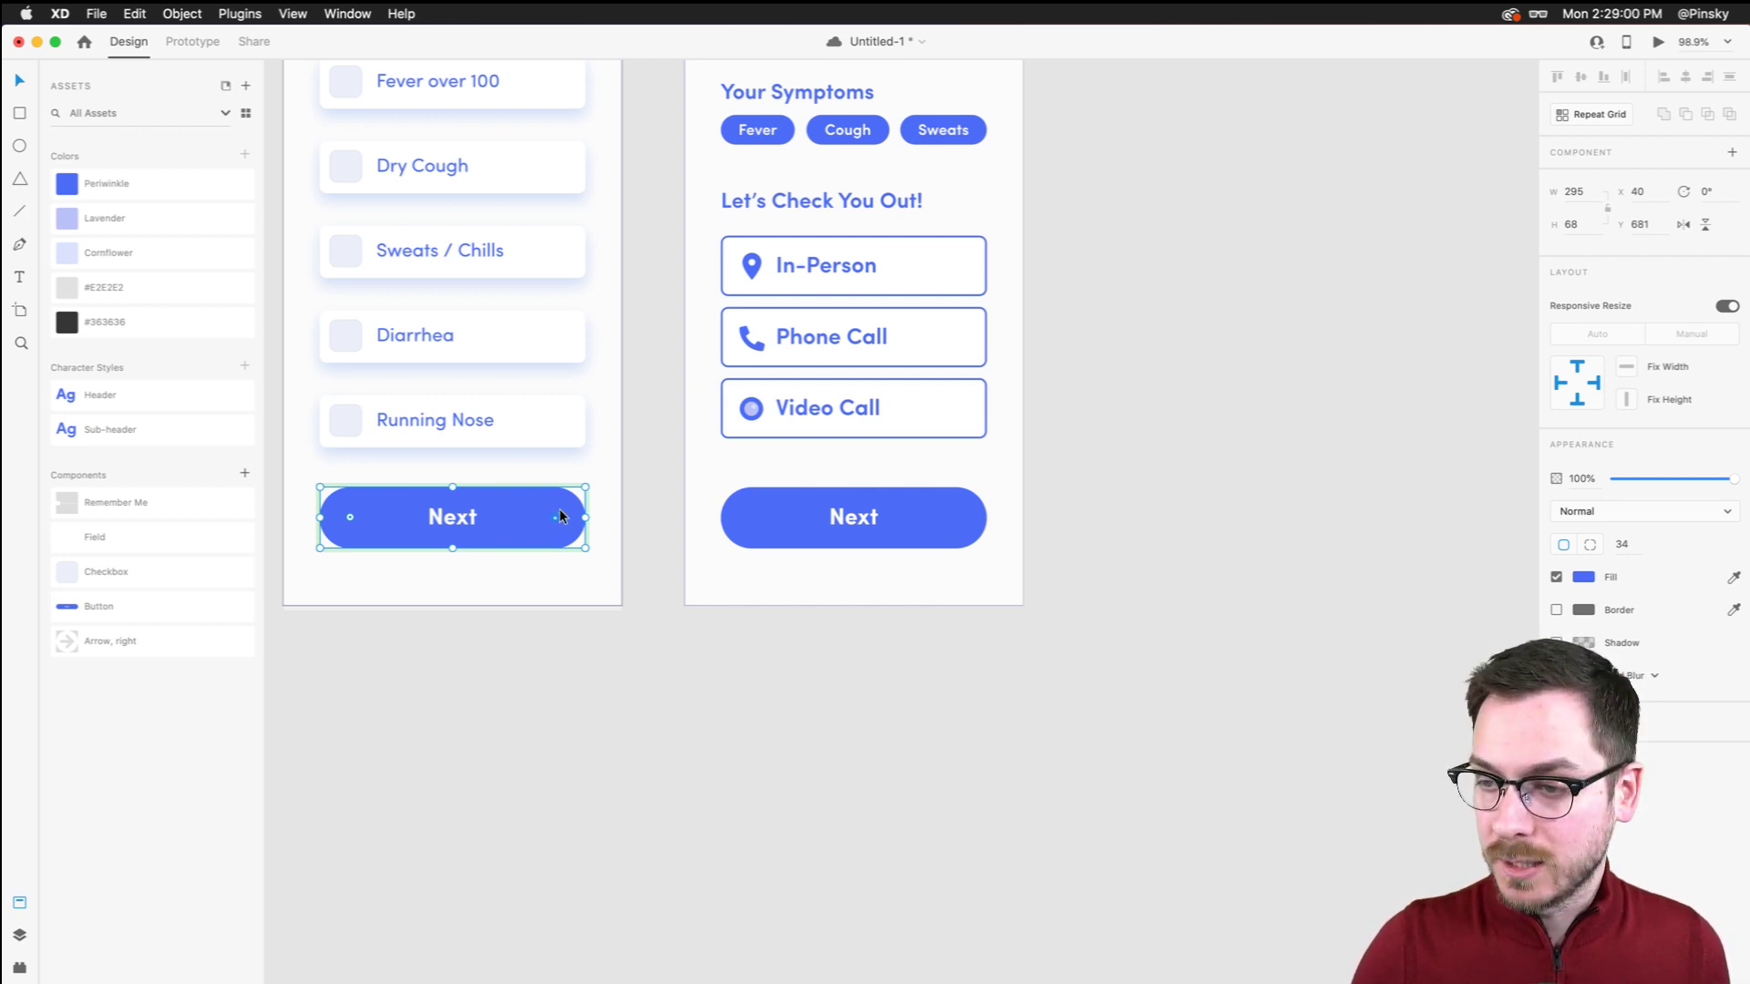
pyautogui.moveTo(558, 512); pyautogui.dragTo(644, 449)
pyautogui.press('super+z')
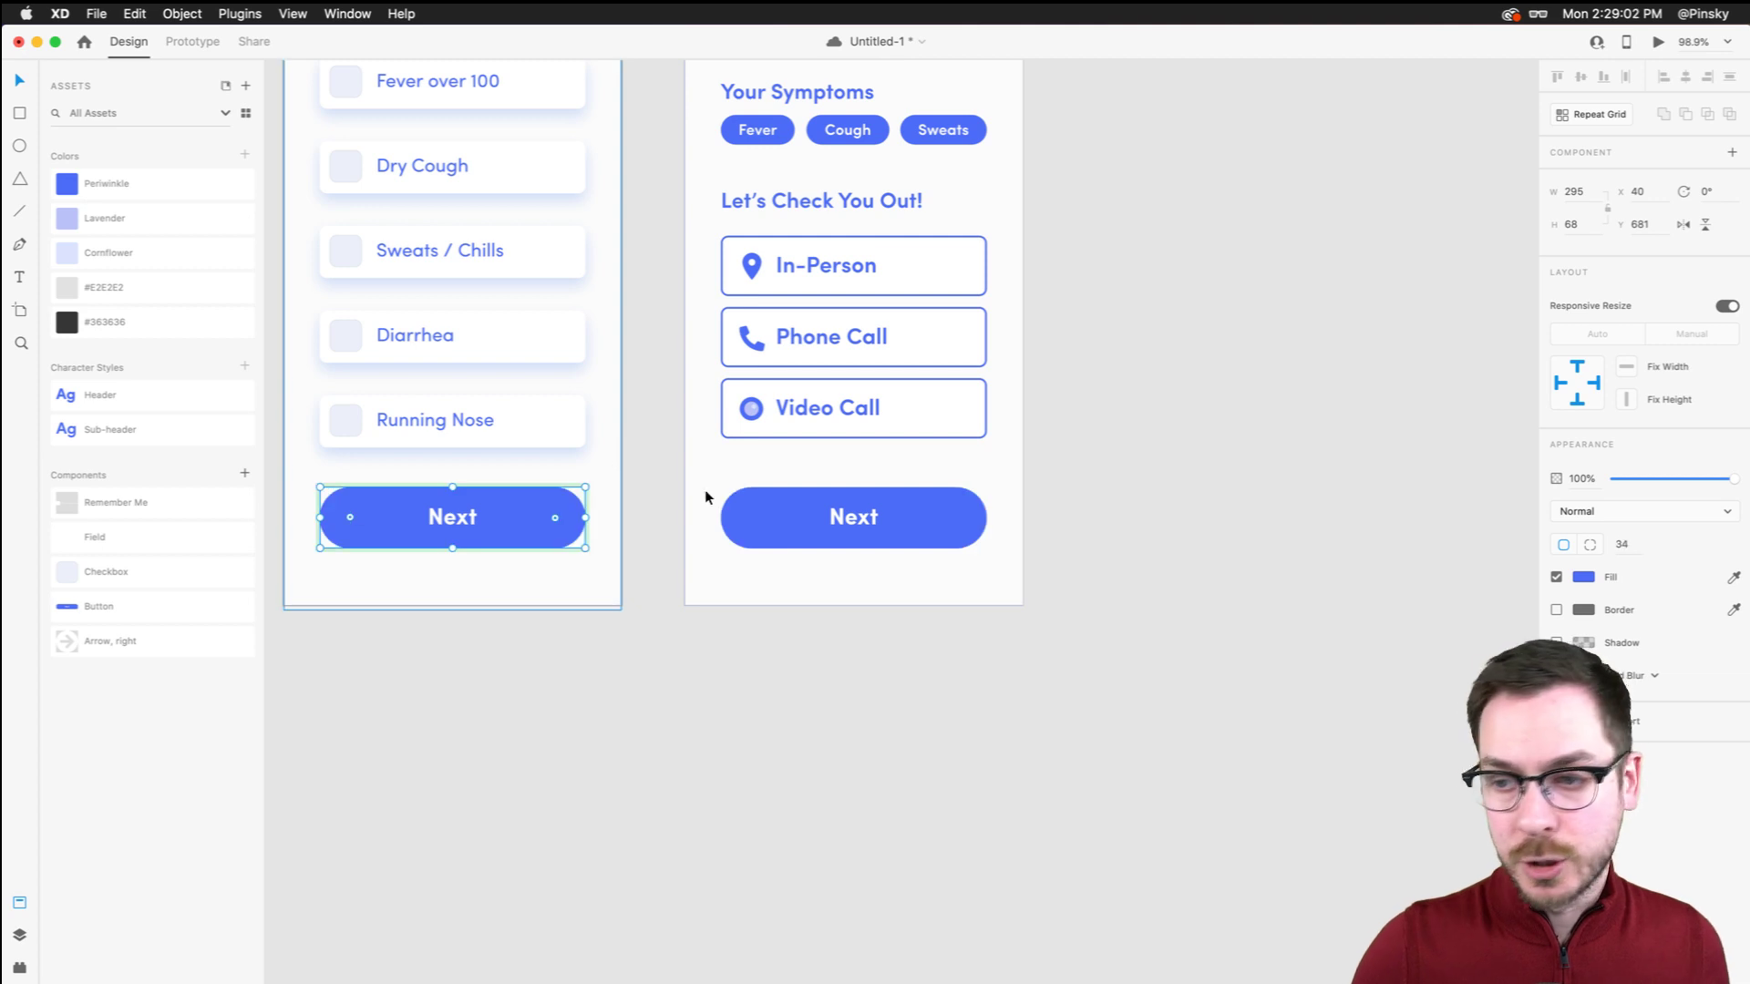
# Try a dark grey fill (#62646A) on the master Next button's background and undo it
pyautogui.click(1582, 576)
pyautogui.click(1493, 538)
pyautogui.moveTo(1487, 576); pyautogui.dragTo(1376, 579)
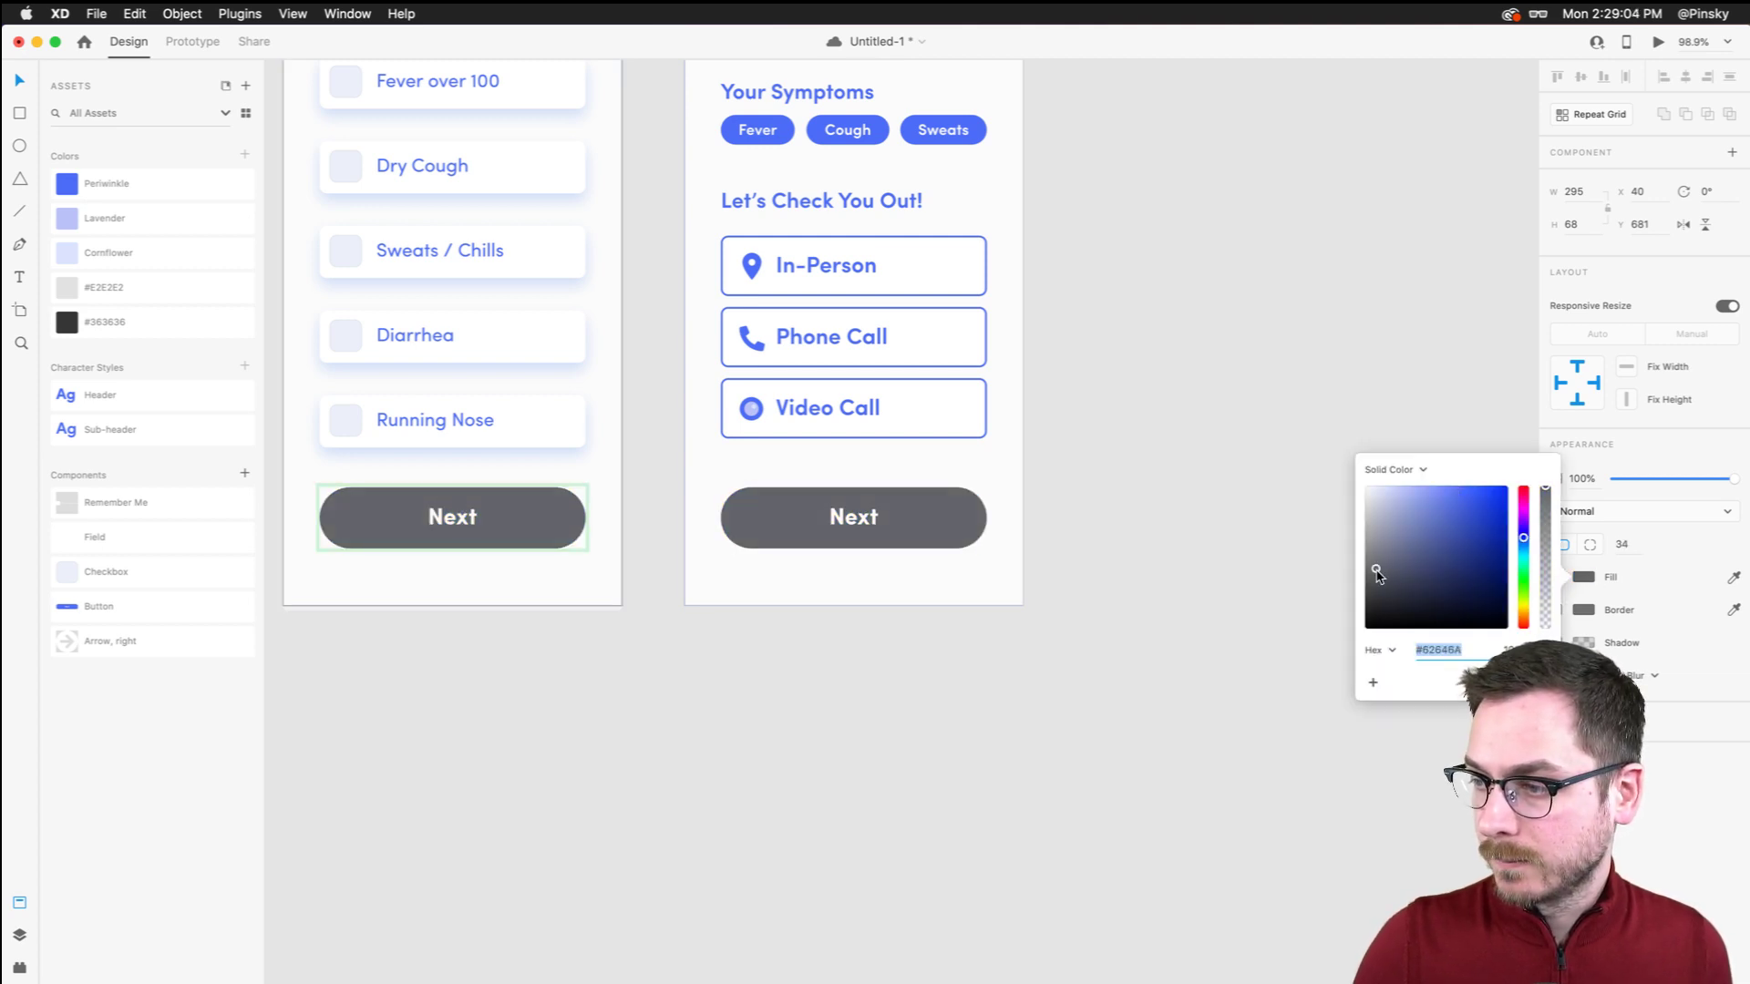
pyautogui.click(1217, 796)
pyautogui.press('super+z')
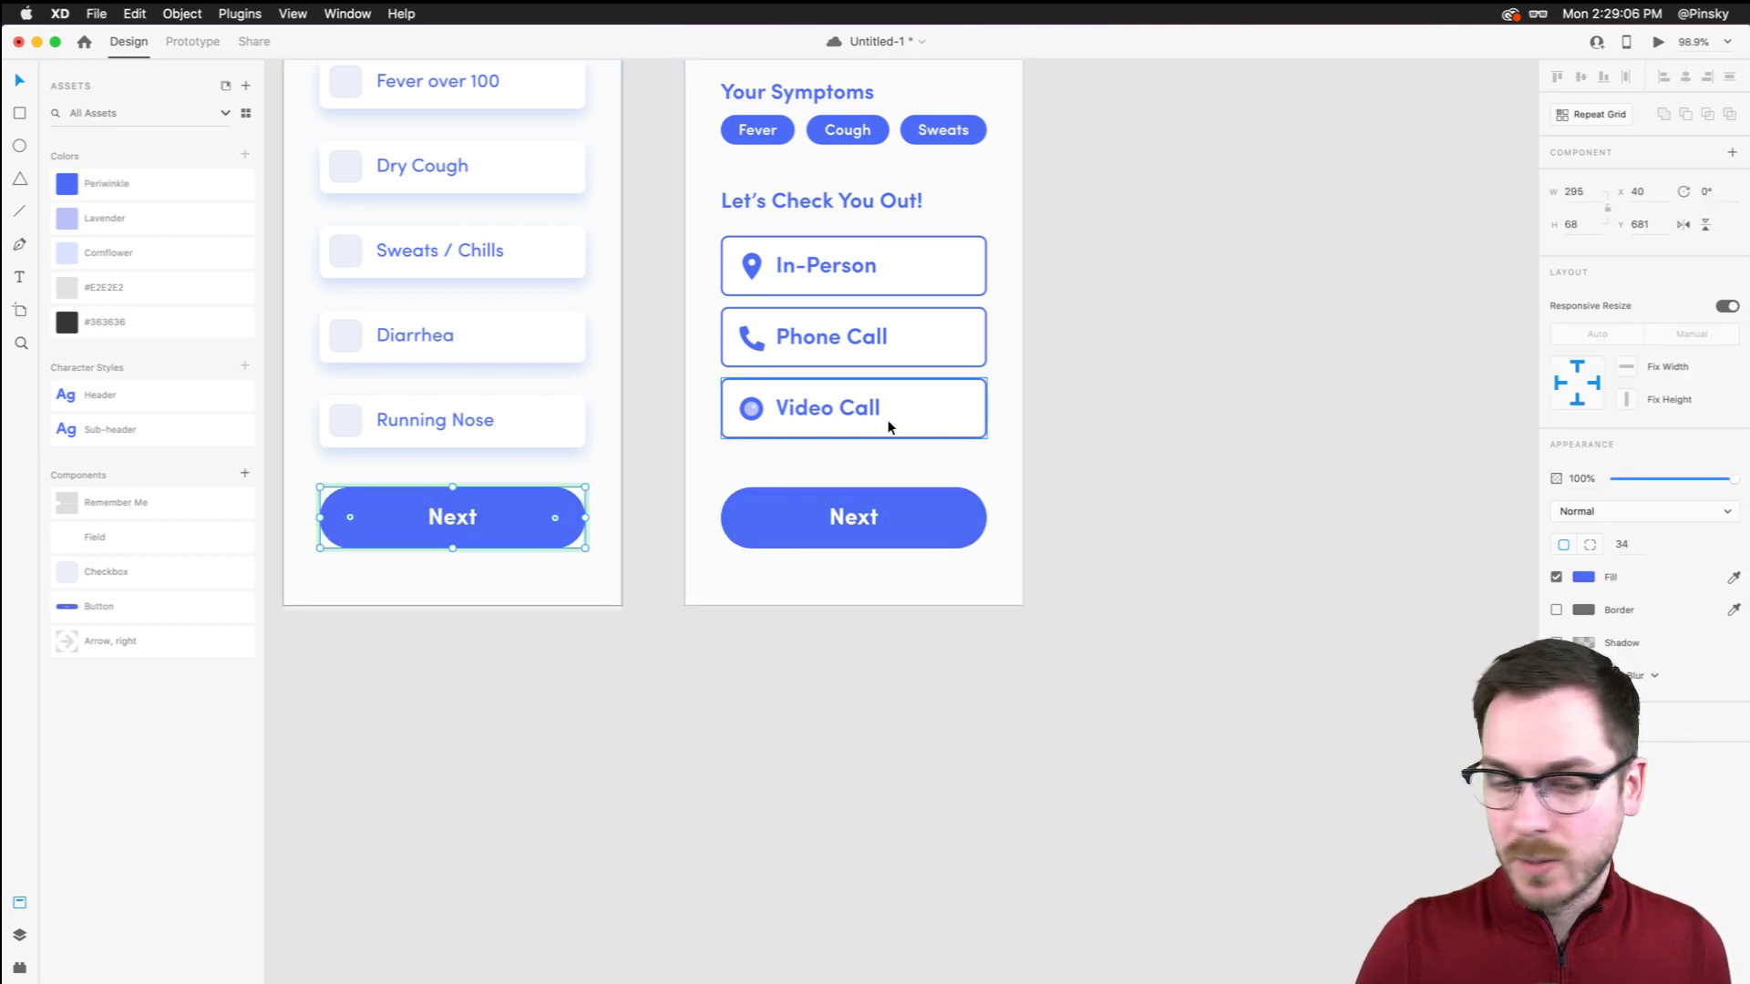
# Increase the vertical gaps between the In-Person, Phone Call and Video Call cards evenly, keeping the card sizes
pyautogui.click(1070, 461)
pyautogui.scroll(-3, 1070, 463)
pyautogui.scroll(3, 1069, 463)
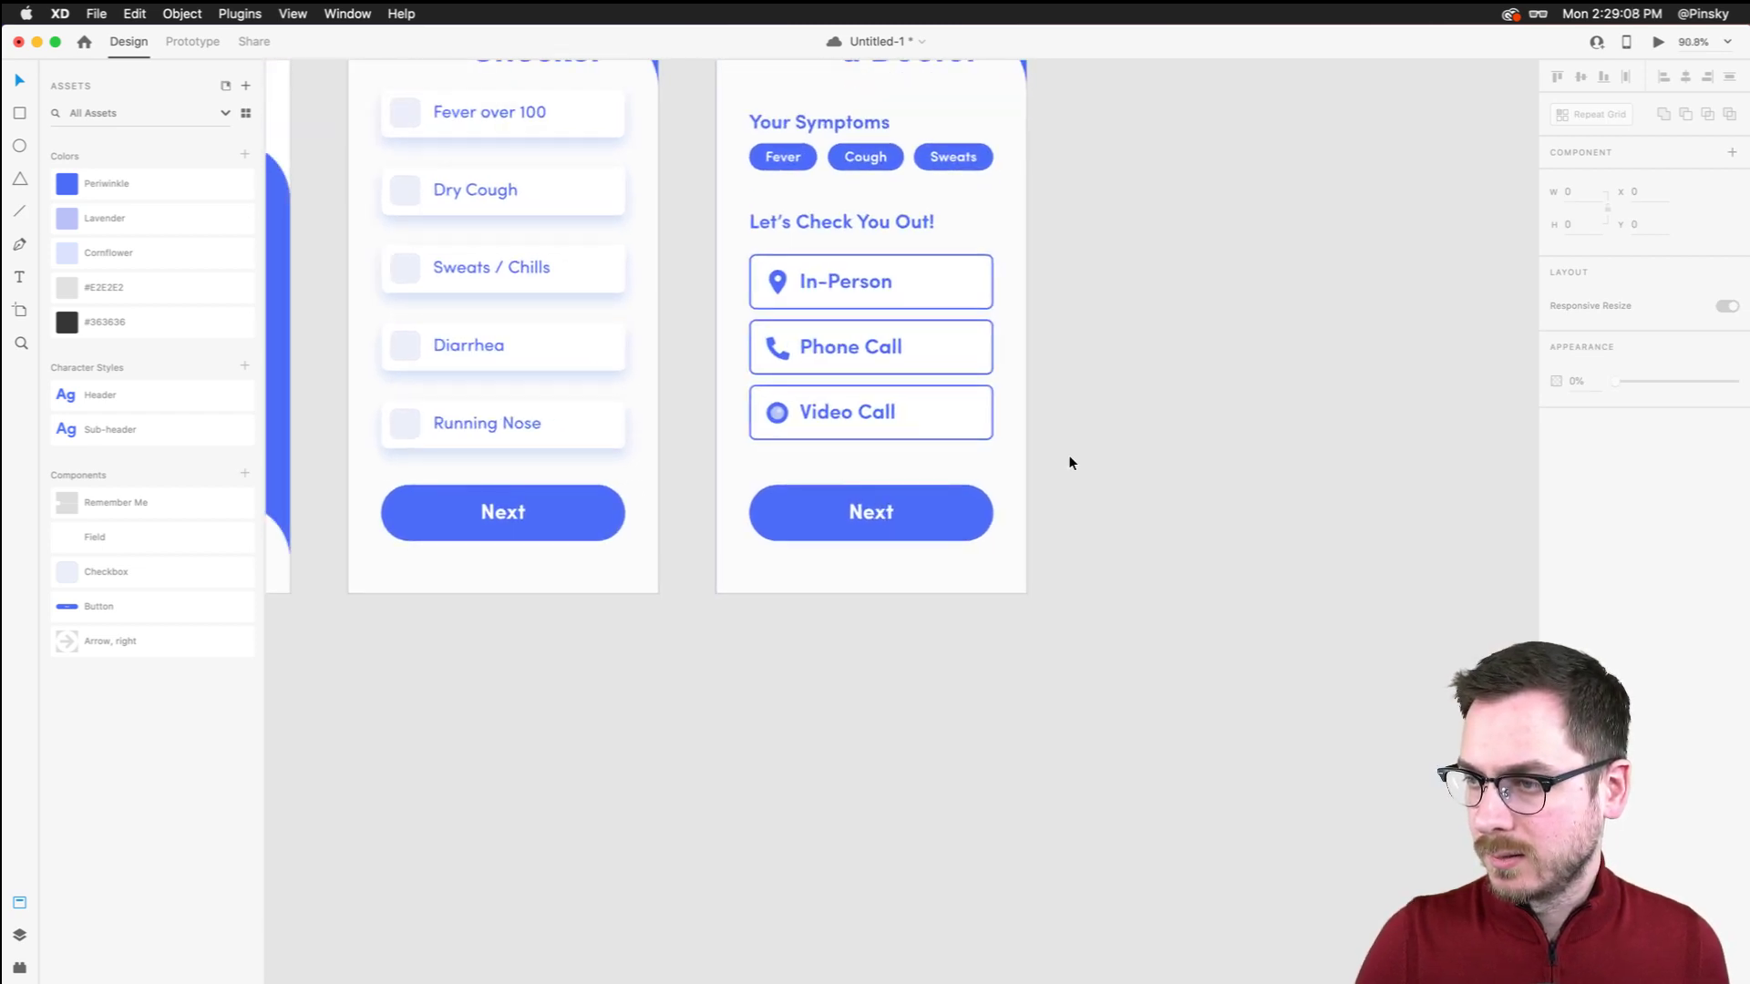
pyautogui.click(864, 456)
pyautogui.keyDown('shift'); pyautogui.click(793, 380); pyautogui.keyUp('shift')
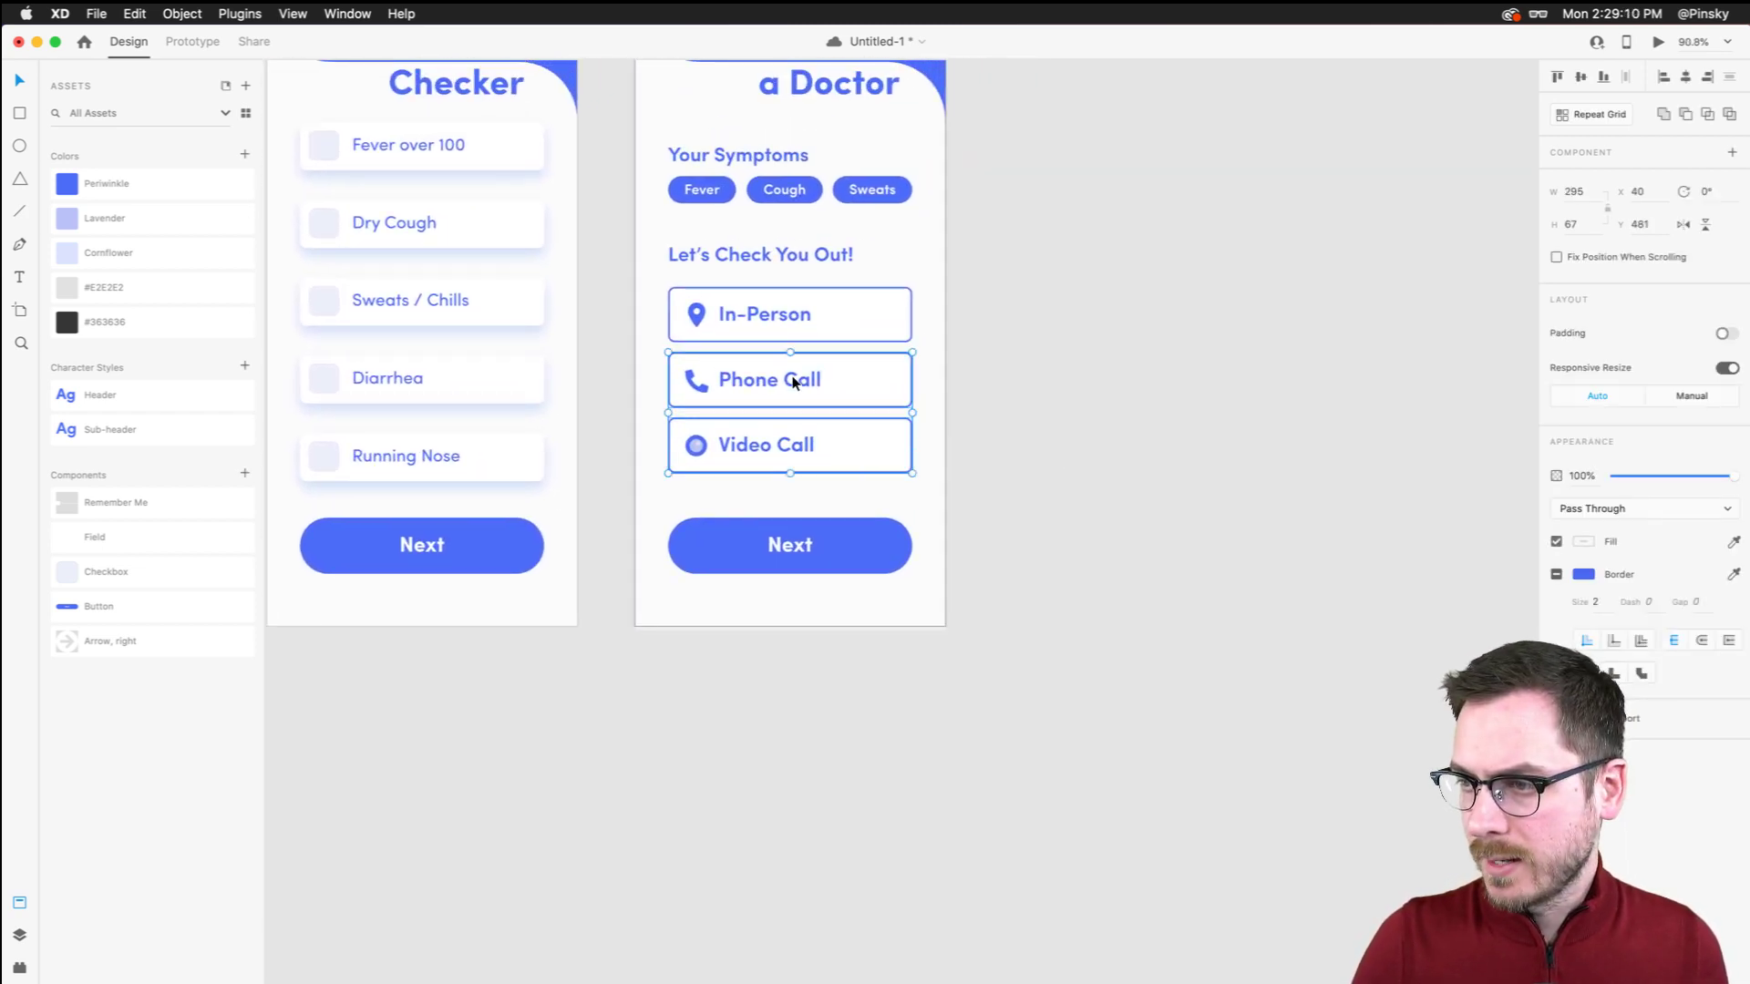
pyautogui.keyDown('shift'); pyautogui.click(781, 317); pyautogui.keyUp('shift')
pyautogui.moveTo(791, 475); pyautogui.dragTo(790, 492)
pyautogui.scroll(5, 789, 492)
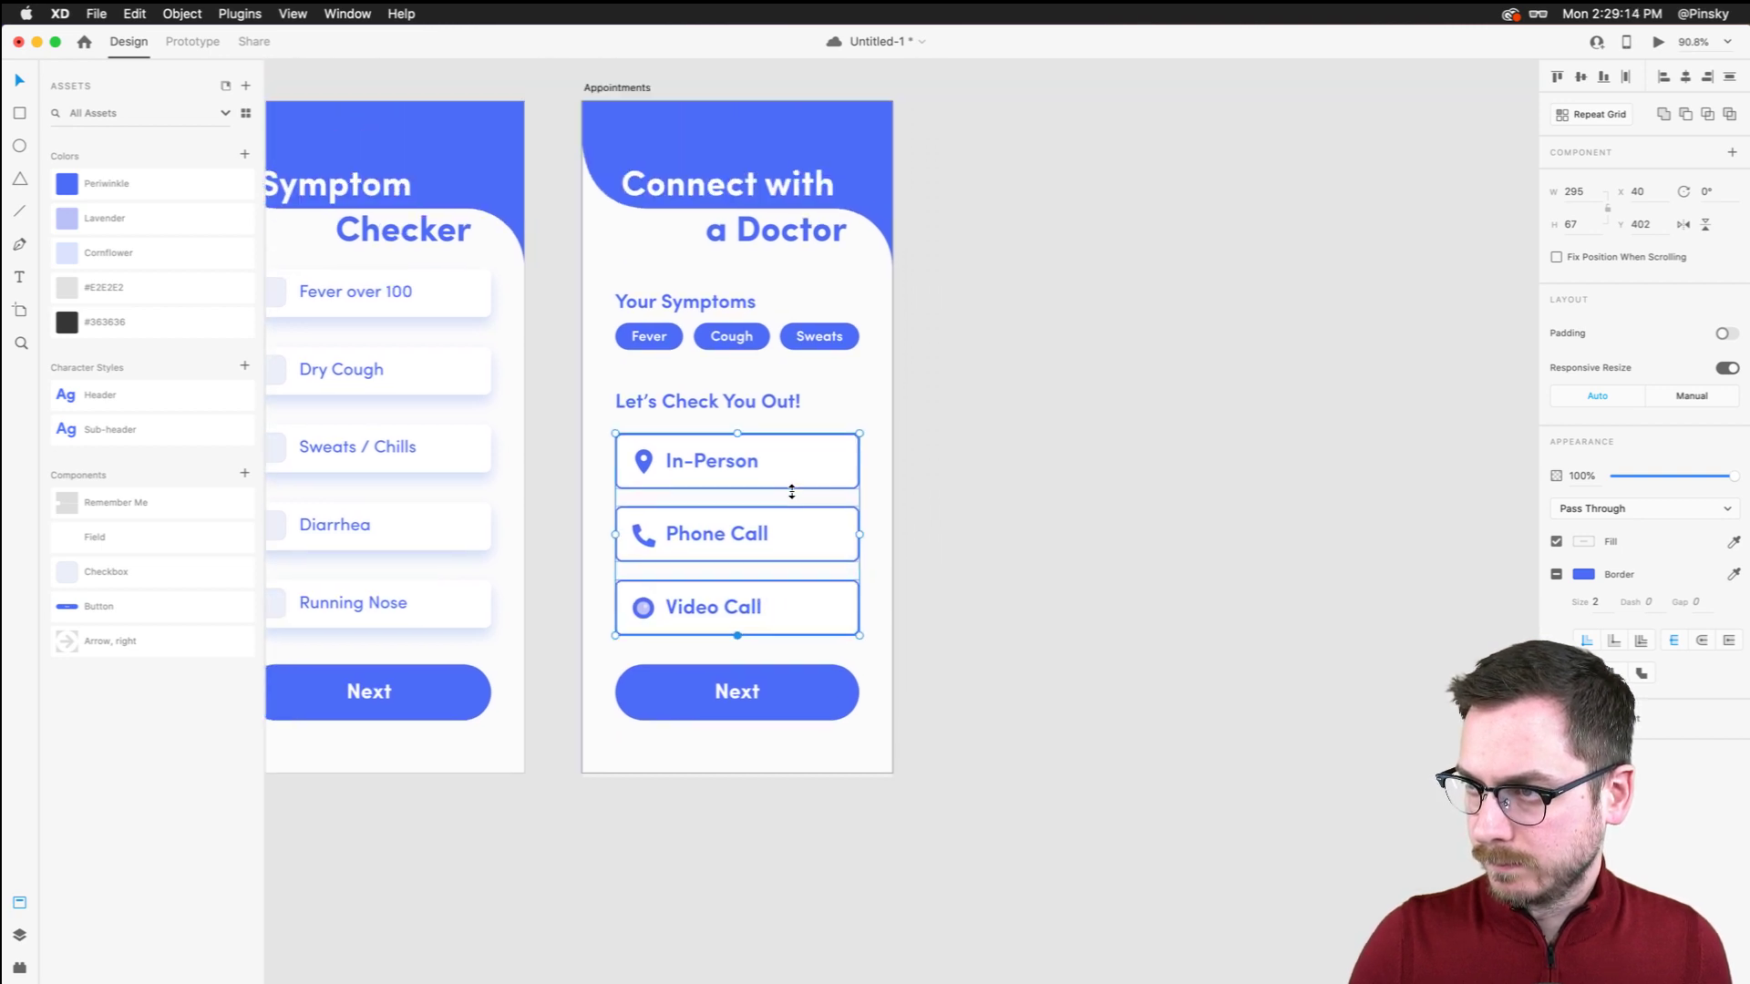
pyautogui.click(1015, 401)
pyautogui.click(643, 352)
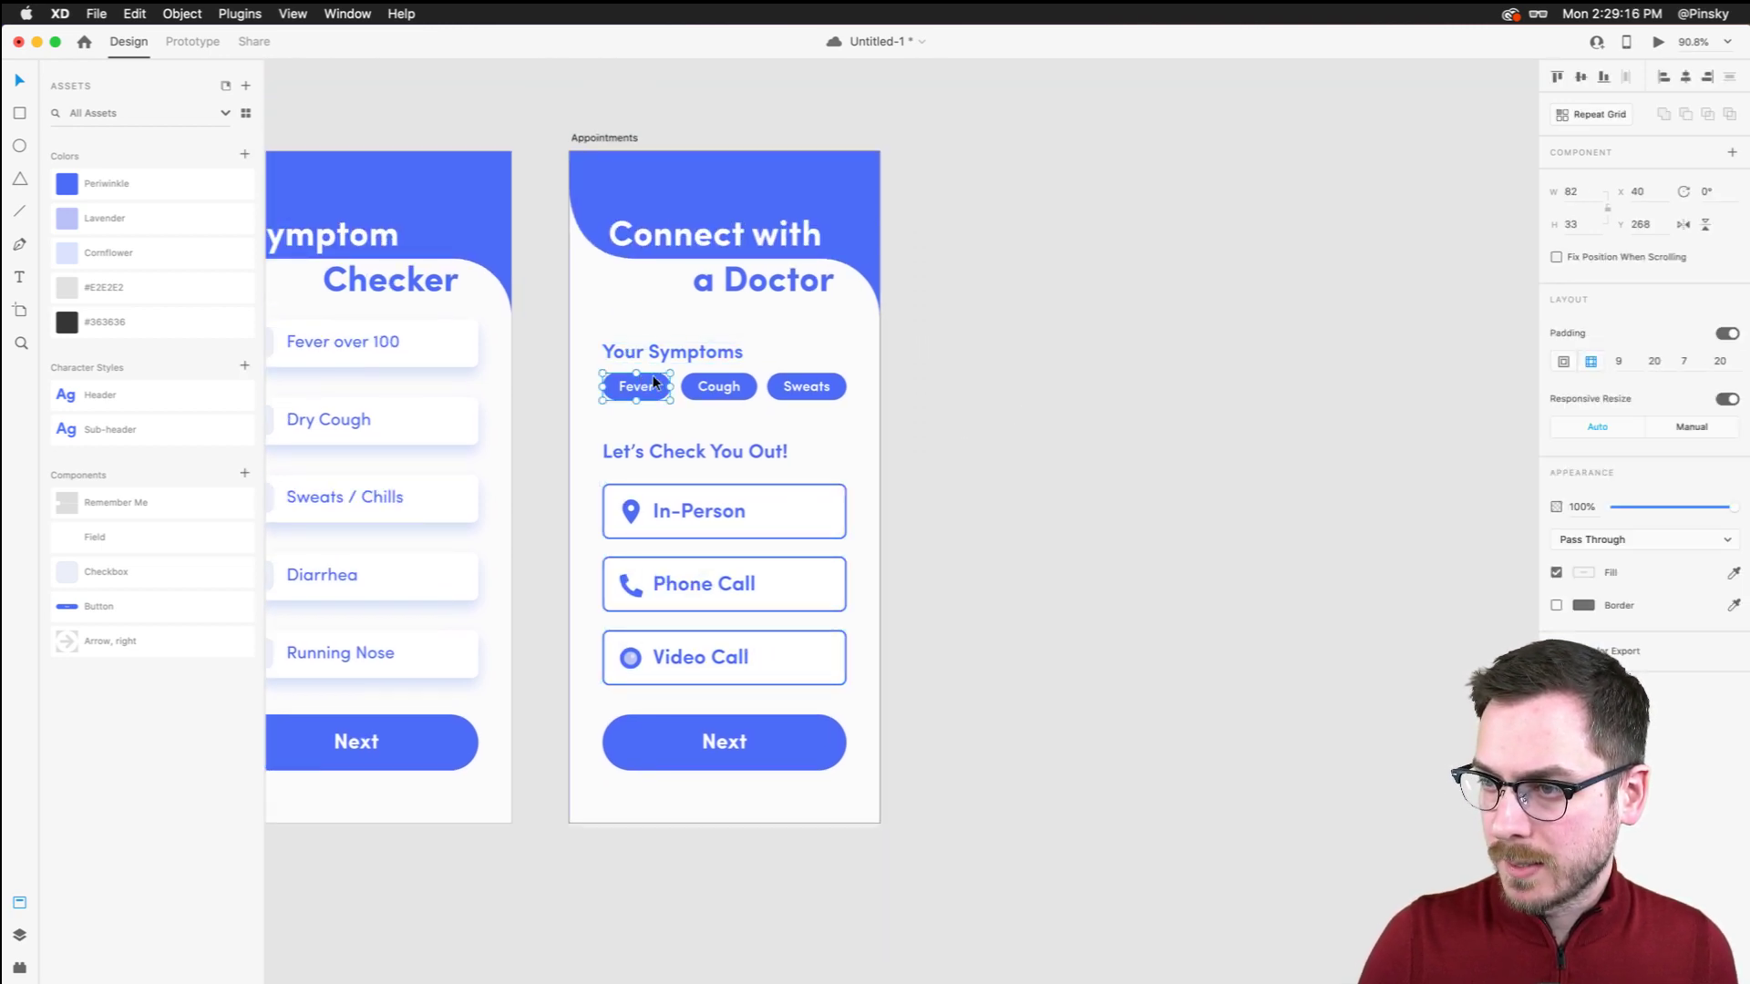
pyautogui.click(685, 453)
pyautogui.click(686, 502)
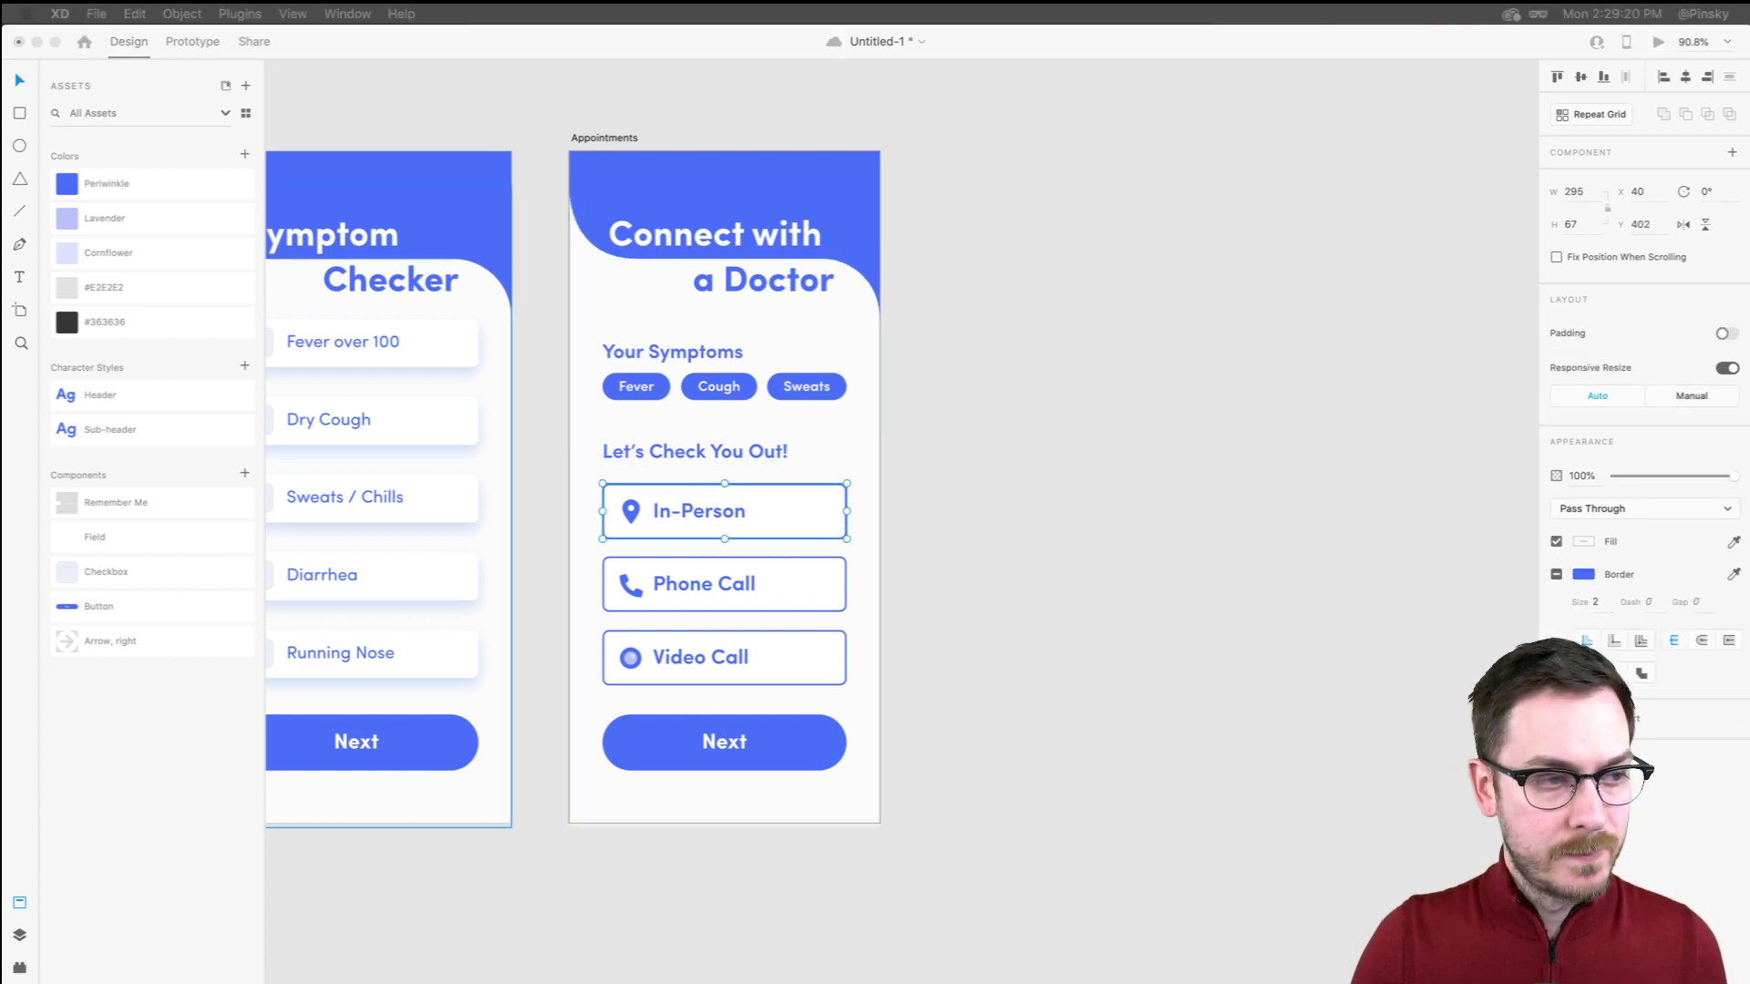
pyautogui.click(636, 386)
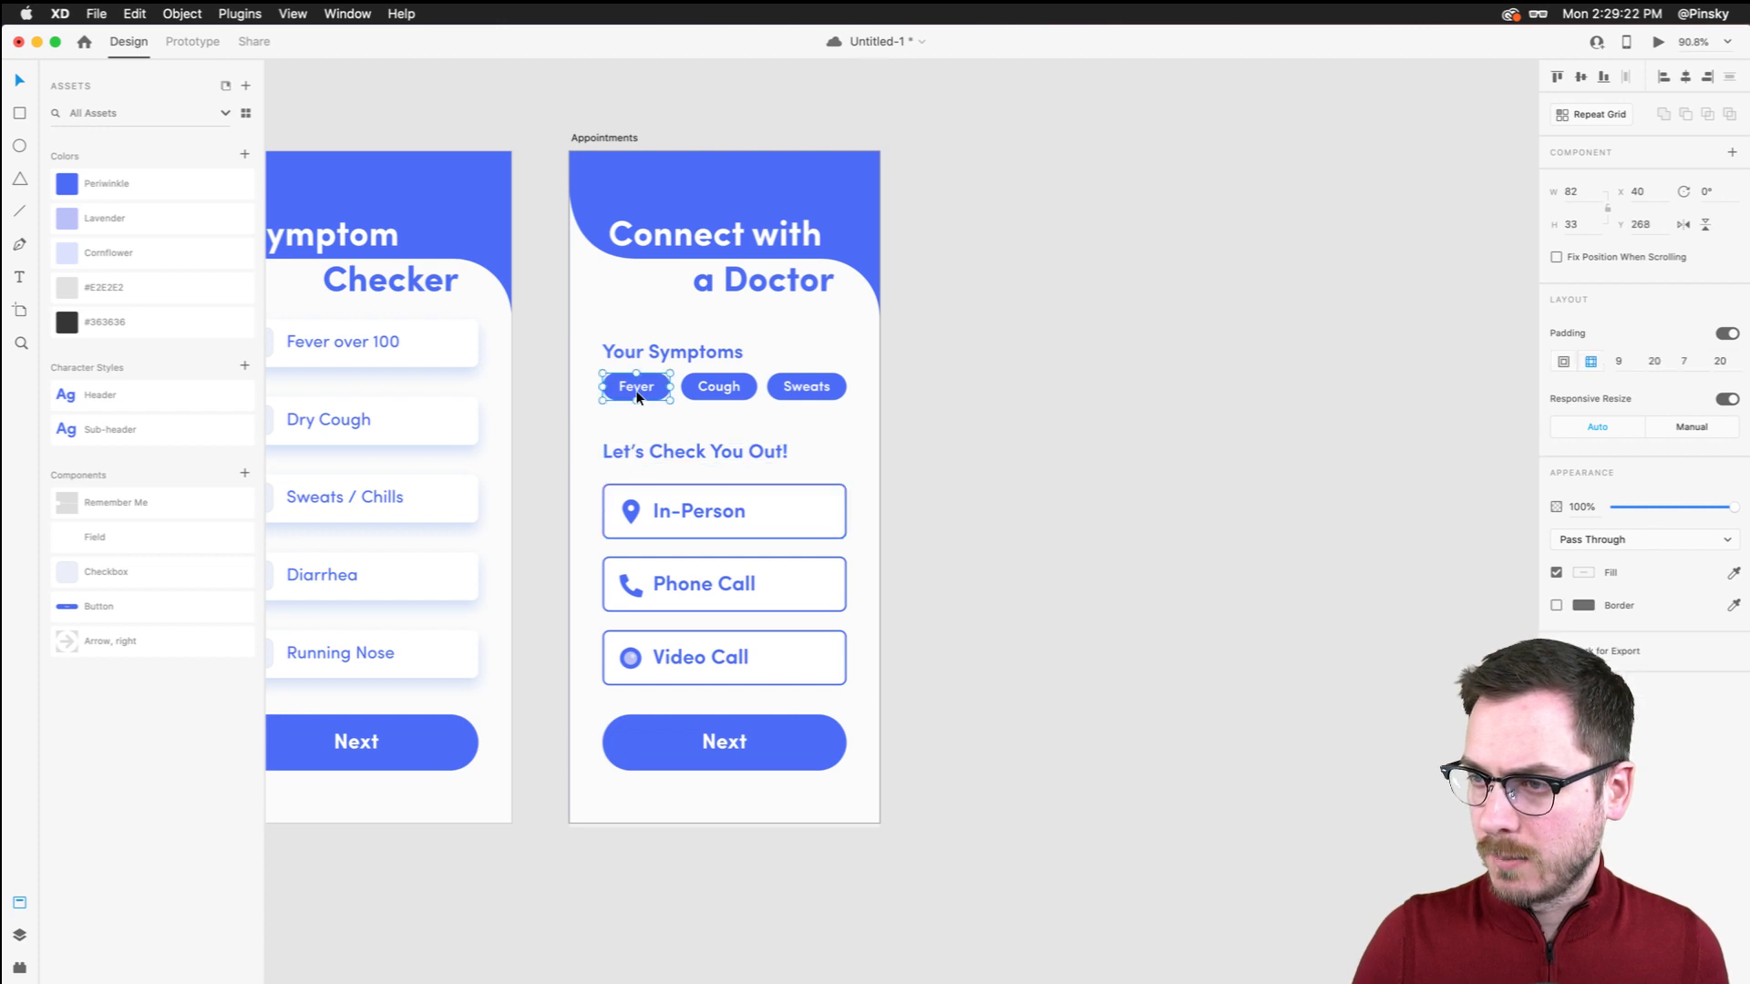
pyautogui.keyDown('shift'); pyautogui.click(719, 386); pyautogui.keyUp('shift')
pyautogui.keyDown('shift'); pyautogui.click(806, 386); pyautogui.keyUp('shift')
pyautogui.moveTo(793, 387)
pyautogui.mouseDown()
pyautogui.moveTo(791, 400)
pyautogui.moveTo(792, 387)
pyautogui.mouseUp()
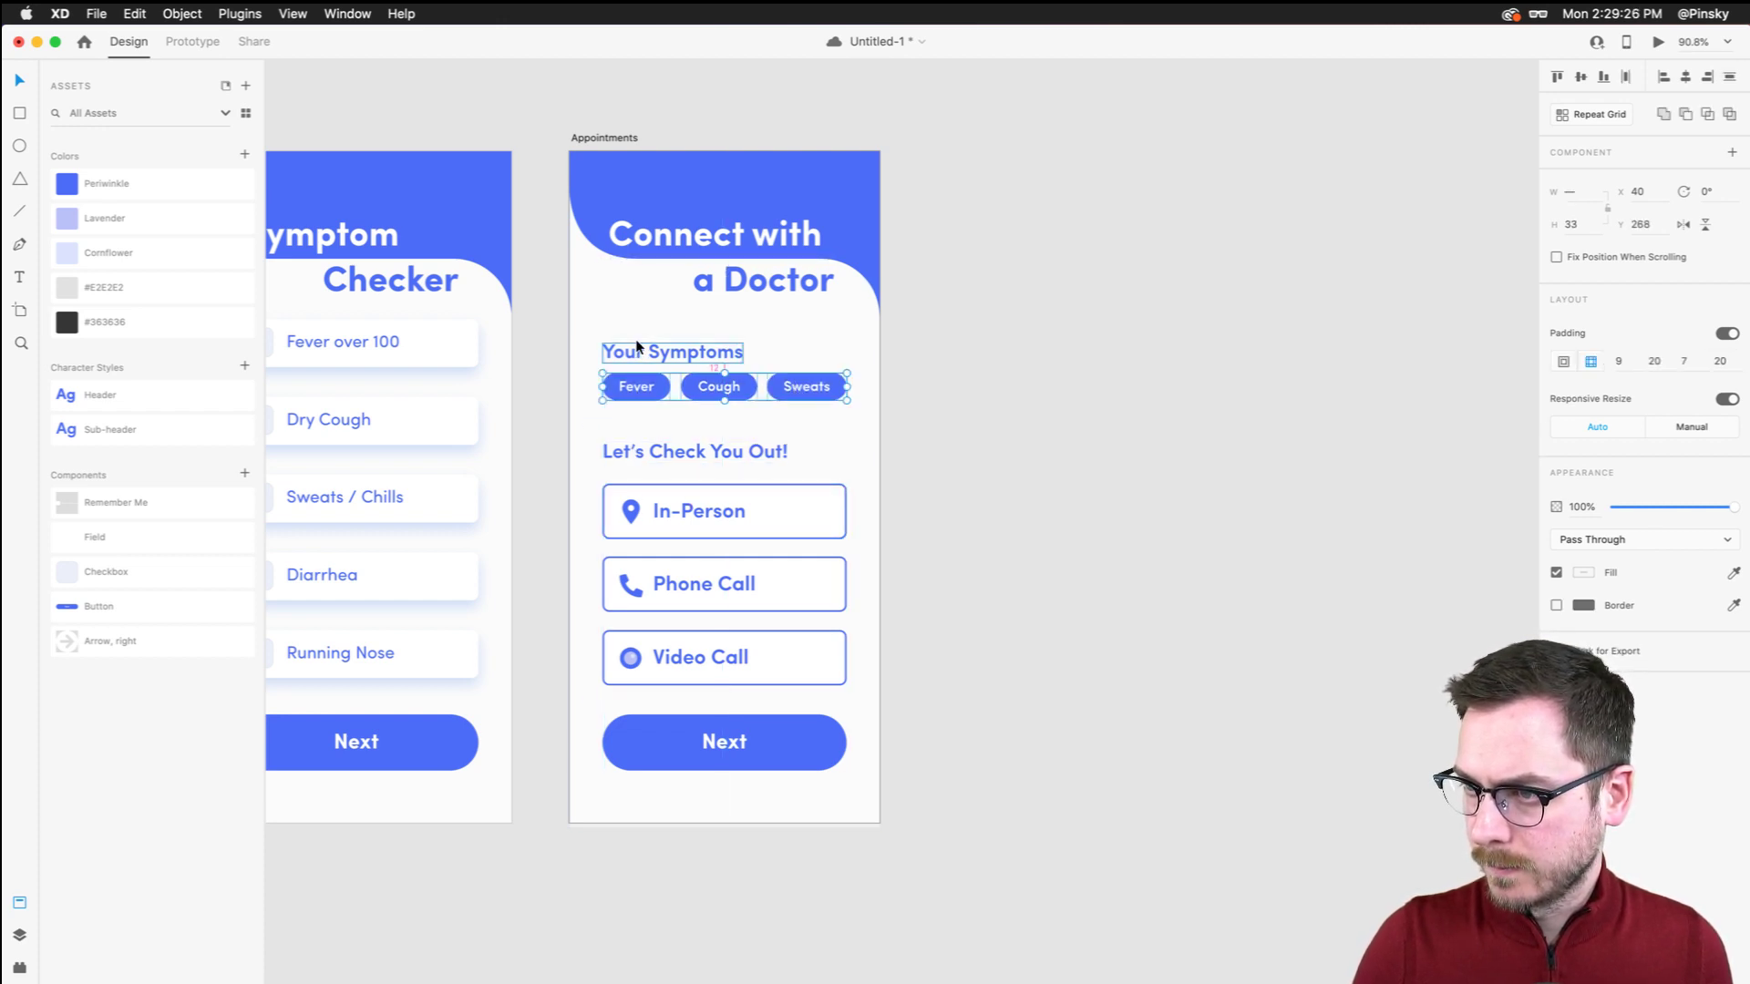
# Move the In-Person, Phone Call and Video Call cards up together so the first card sits at Y 389
pyautogui.click(665, 509)
pyautogui.keyDown('shift'); pyautogui.click(675, 583); pyautogui.keyUp('shift')
pyautogui.keyDown('shift'); pyautogui.click(679, 650); pyautogui.keyUp('shift')
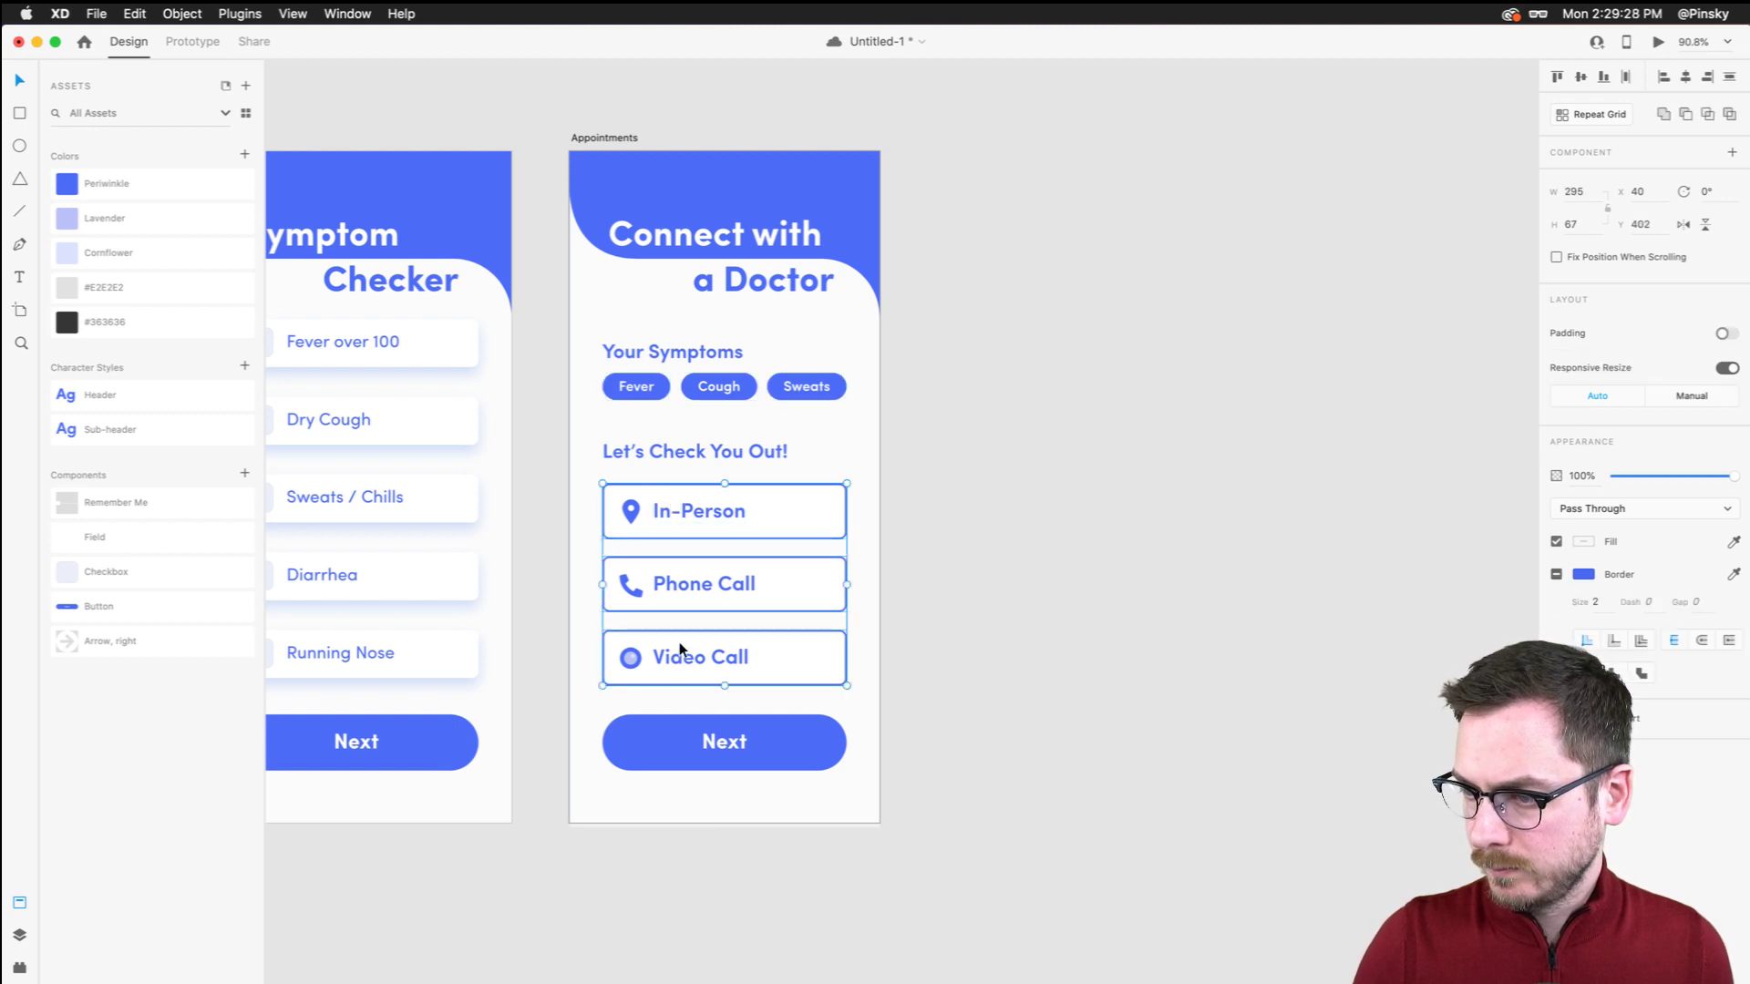
pyautogui.moveTo(680, 641); pyautogui.dragTo(679, 639)
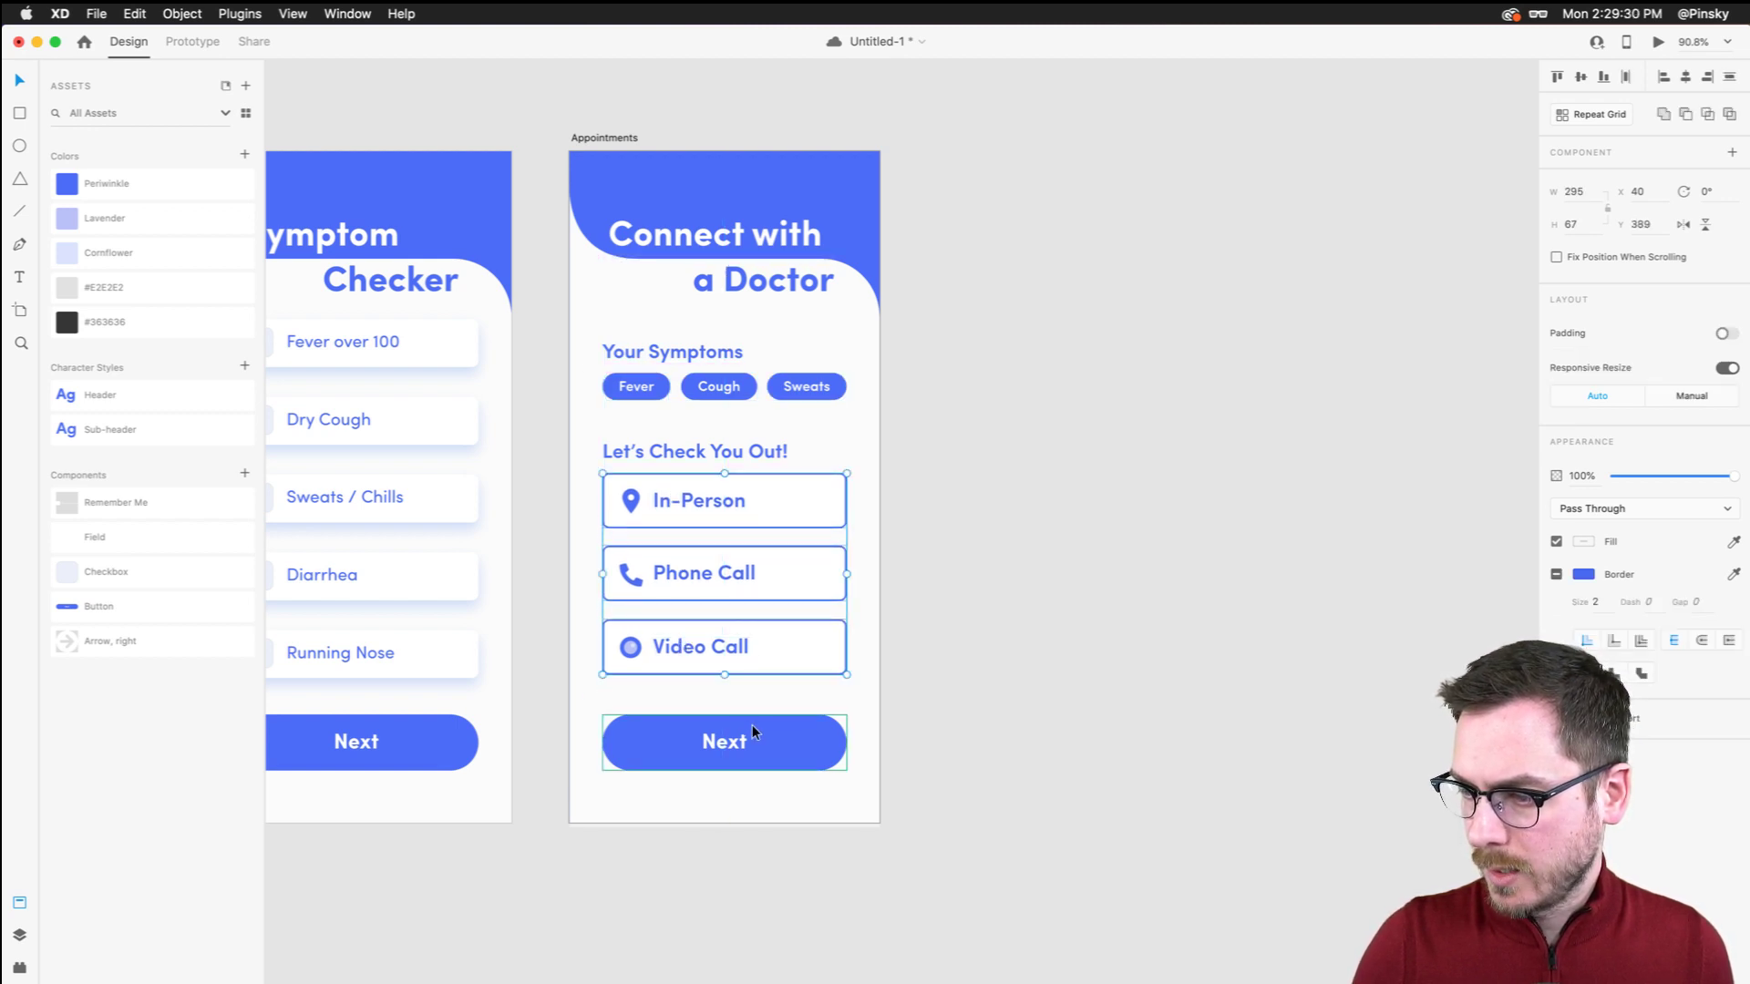
pyautogui.click(937, 703)
# Set the corner radius of the master Next button's background on the Symptoms artboard to 8
pyautogui.scroll(-5, 937, 696)
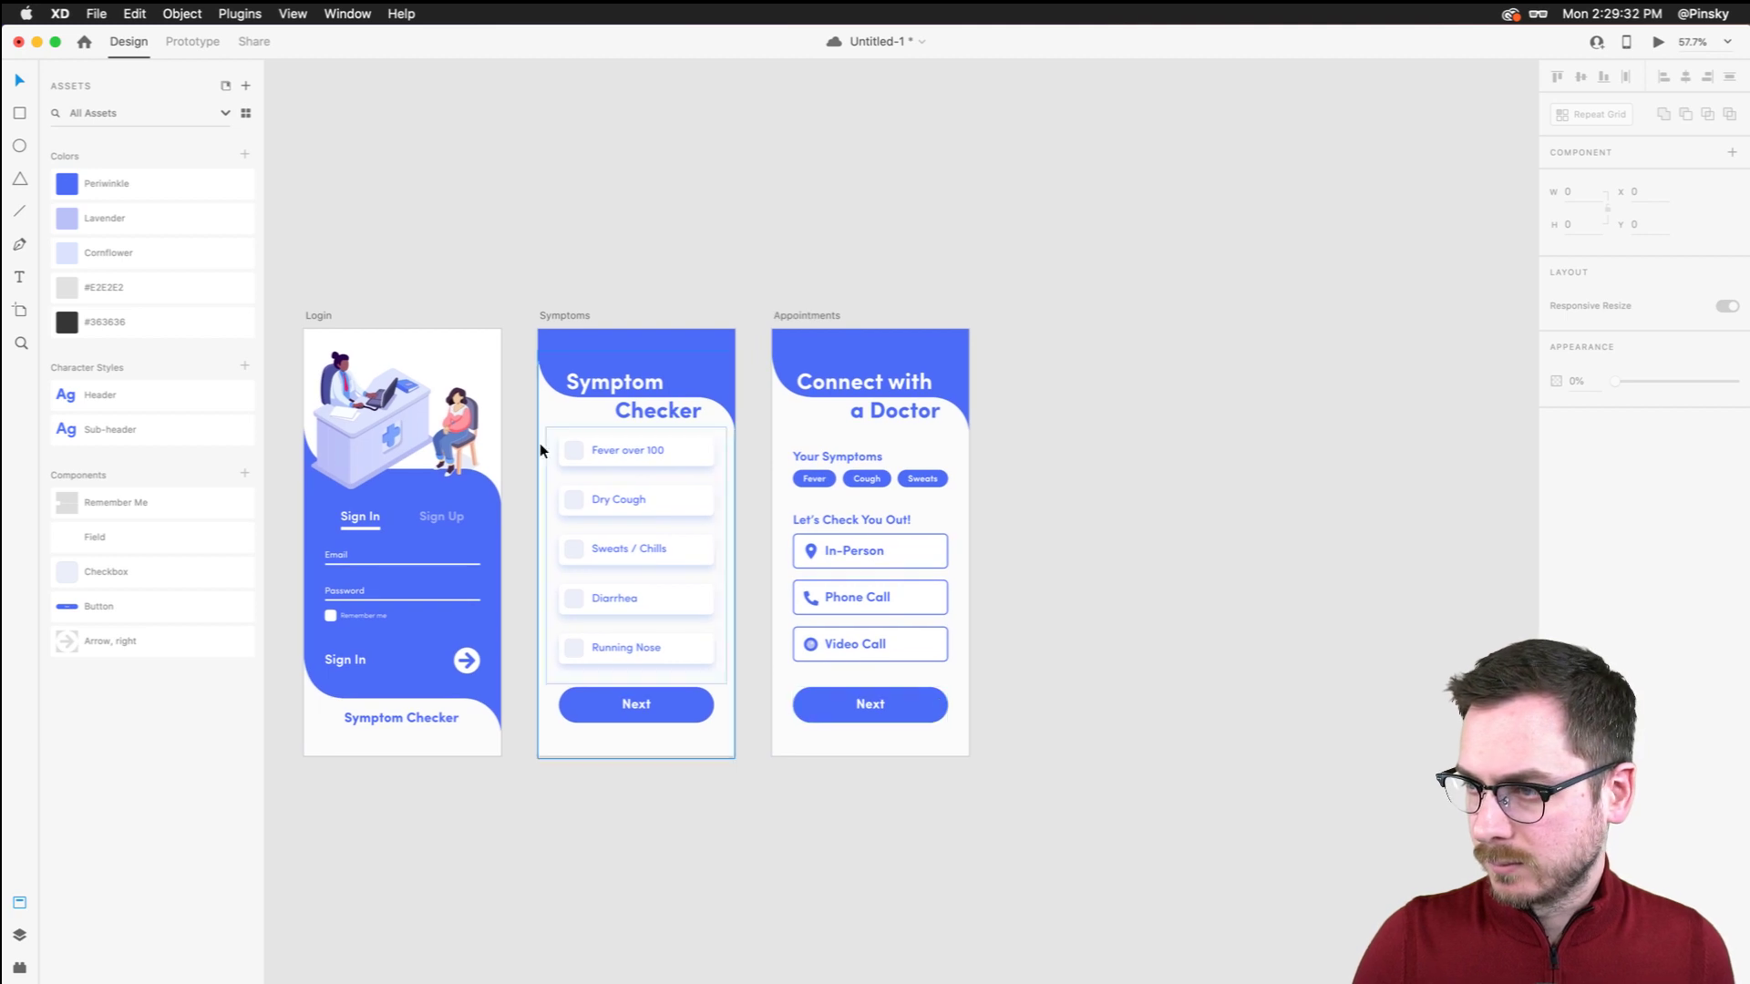
pyautogui.click(697, 707)
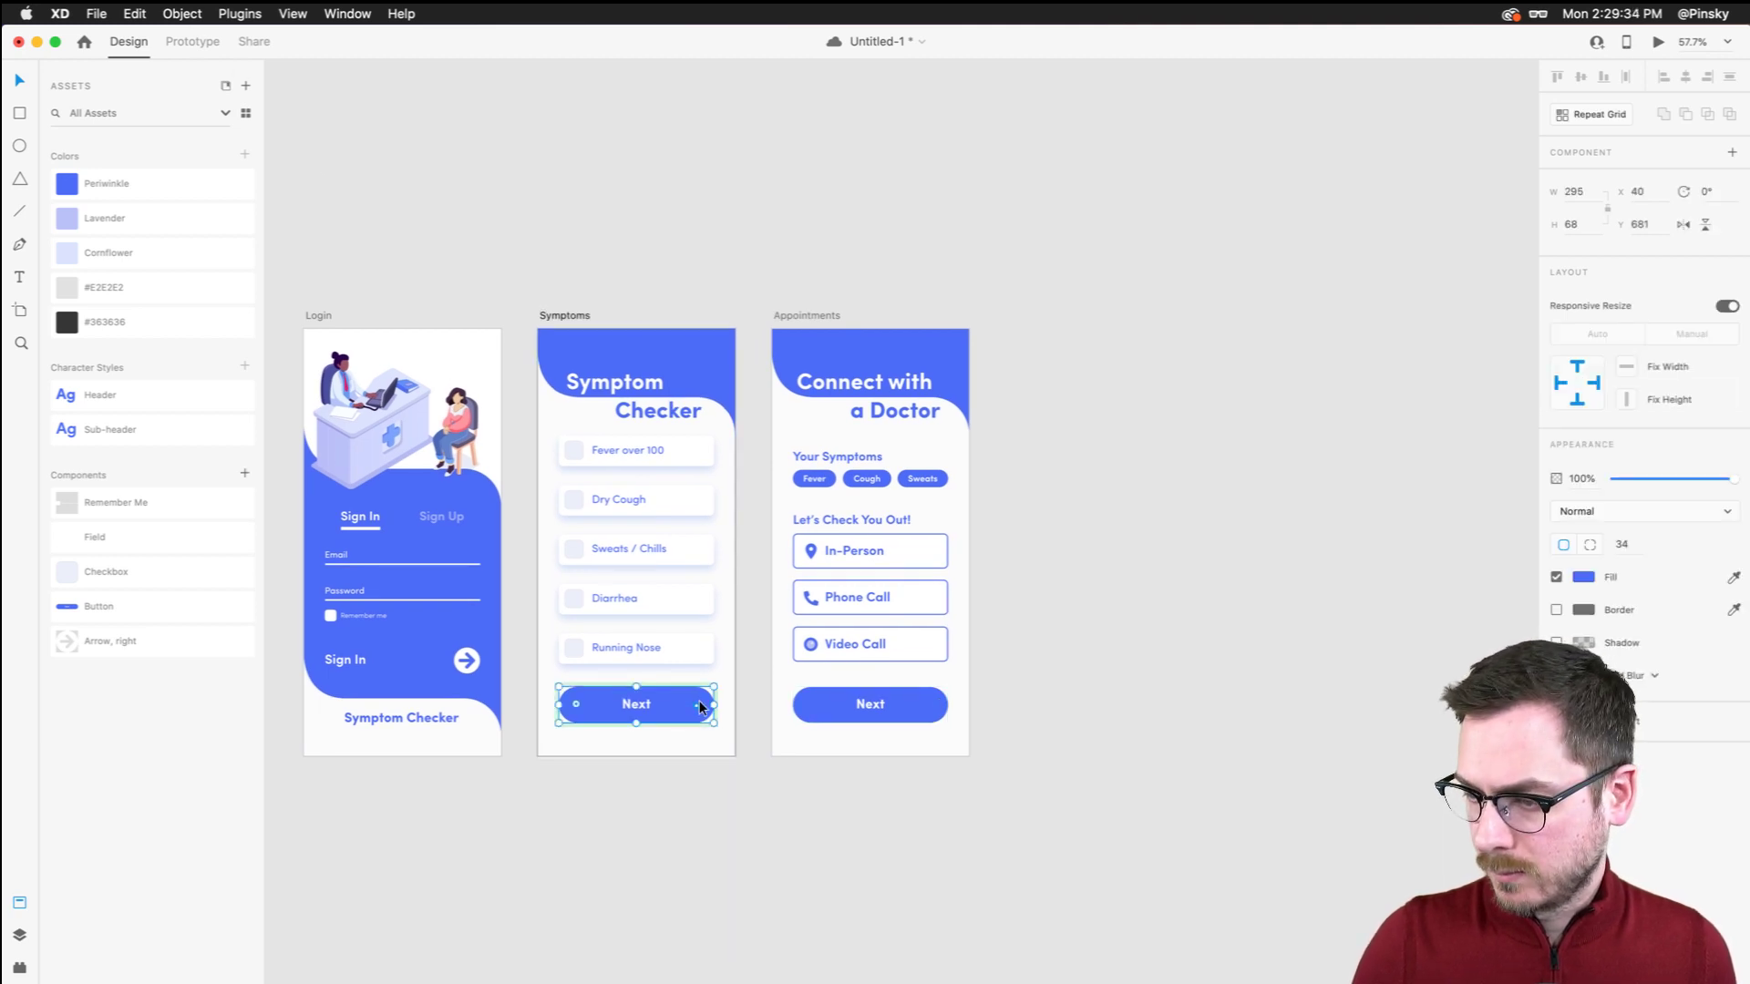
pyautogui.click(1637, 553)
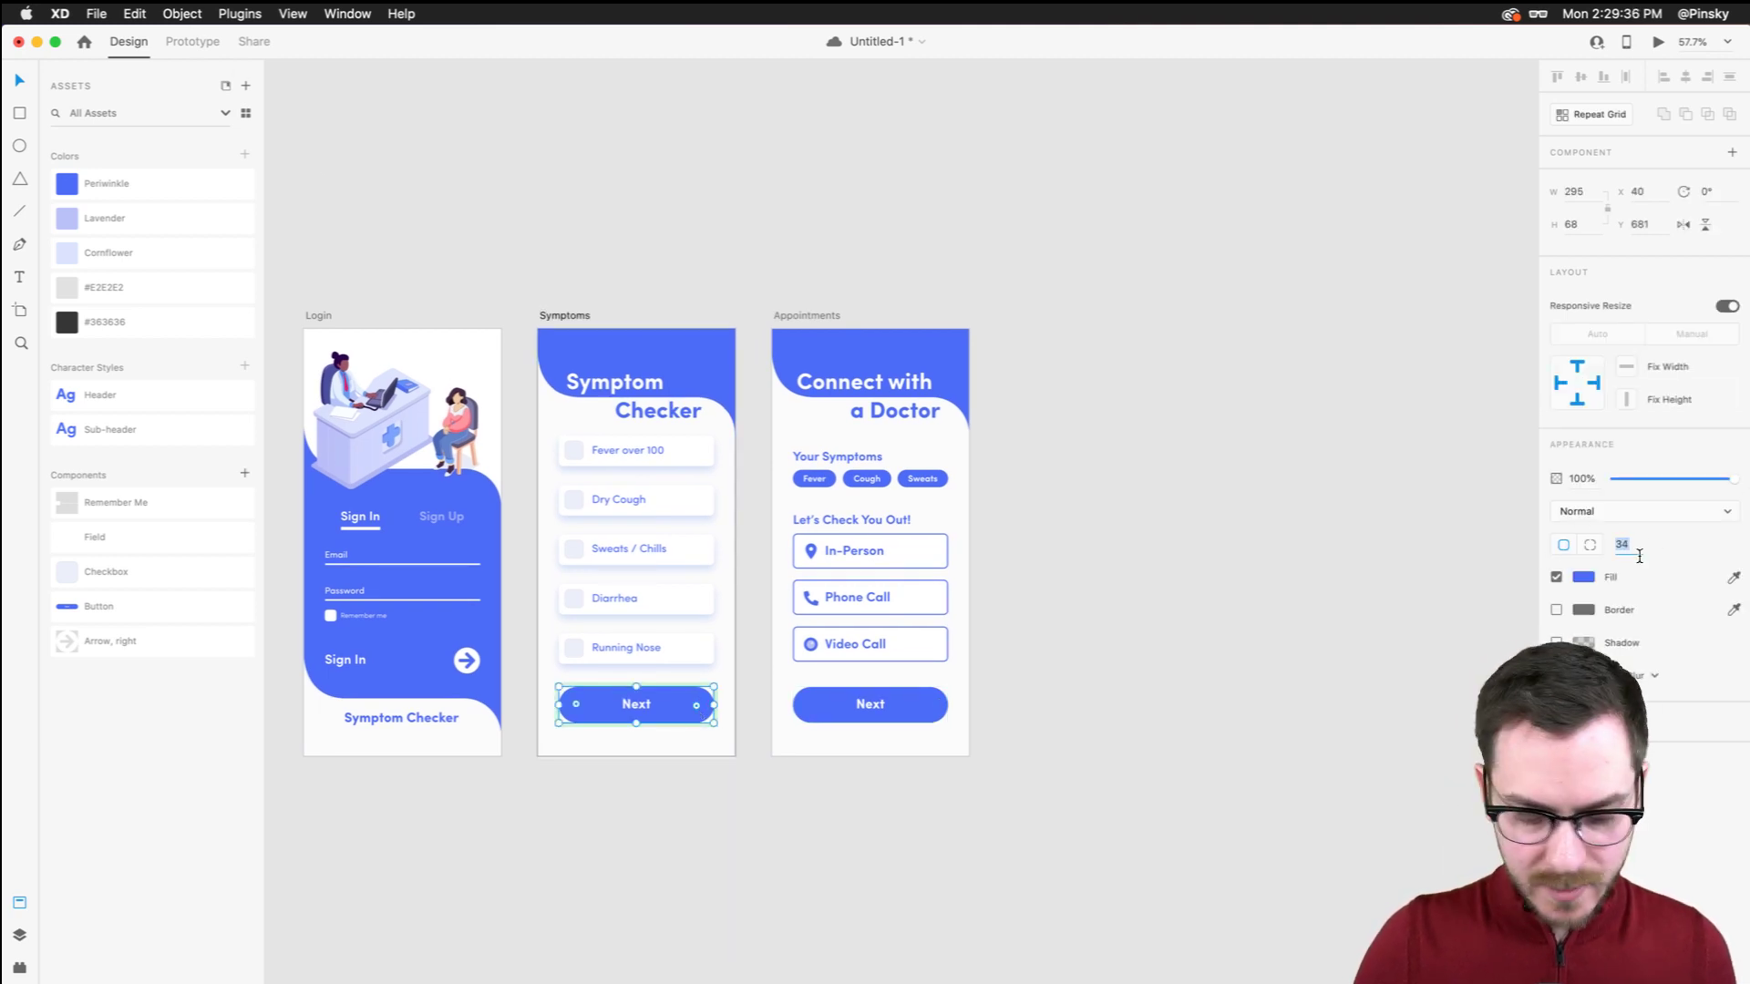
pyautogui.write('89')
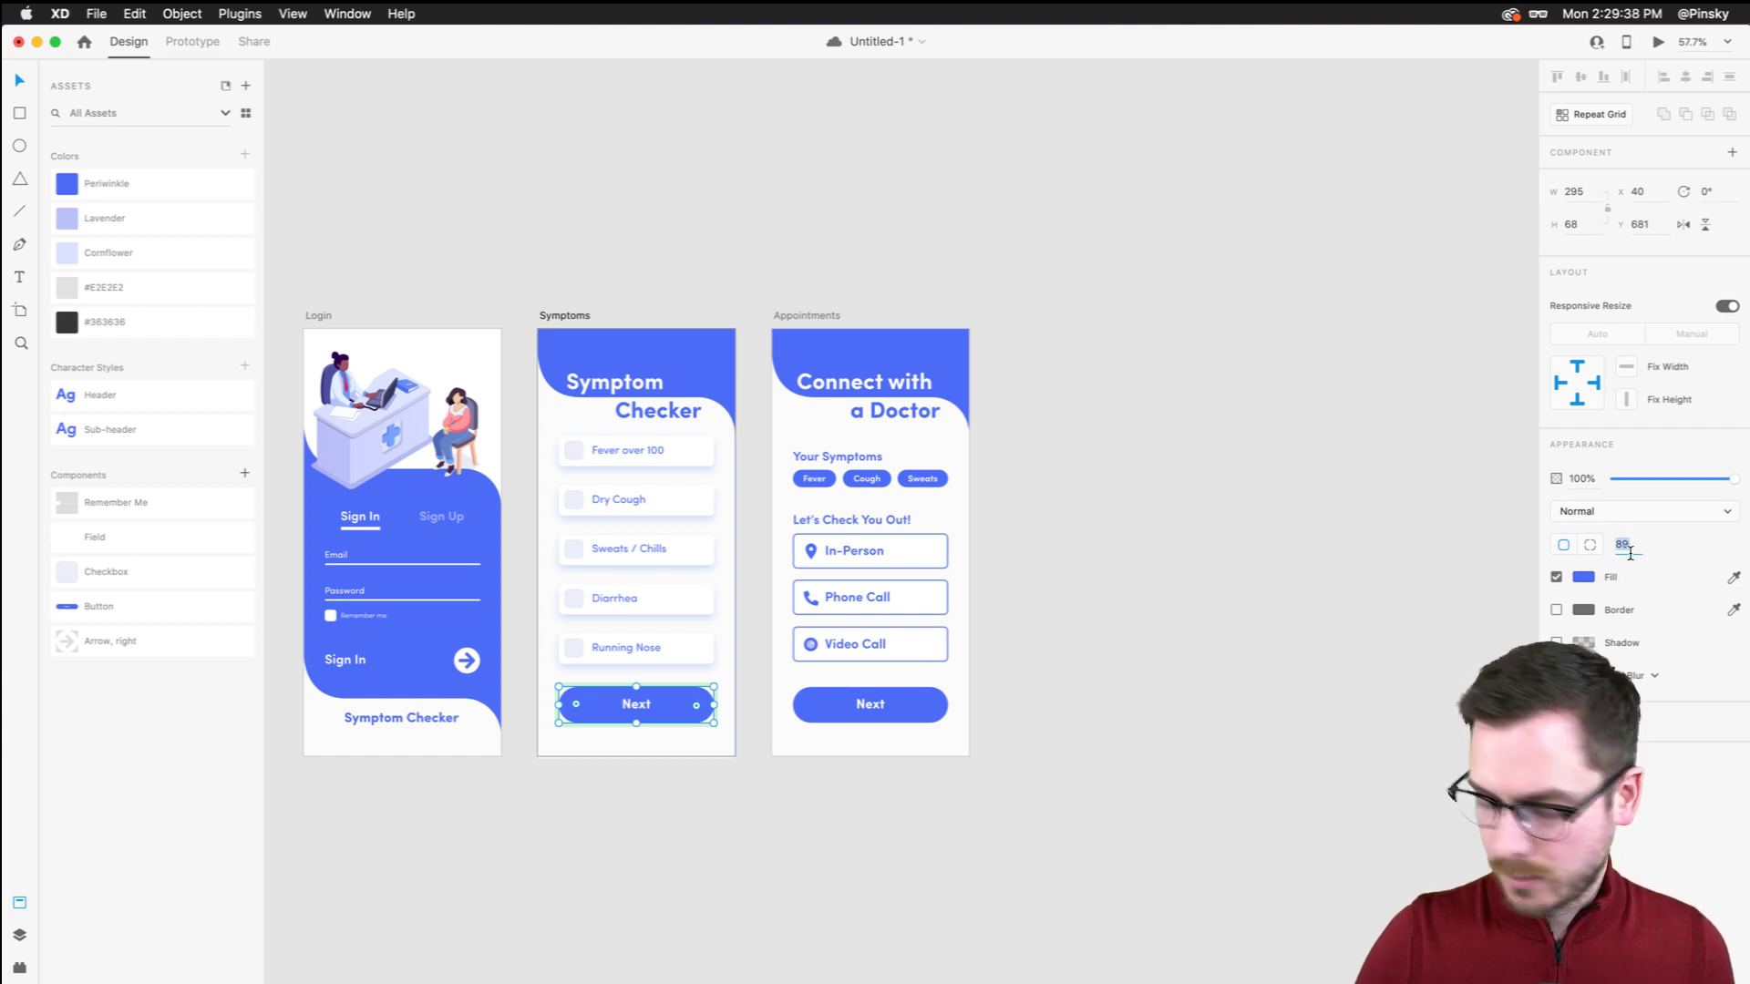
pyautogui.press('BackSpace')
pyautogui.click(1215, 600)
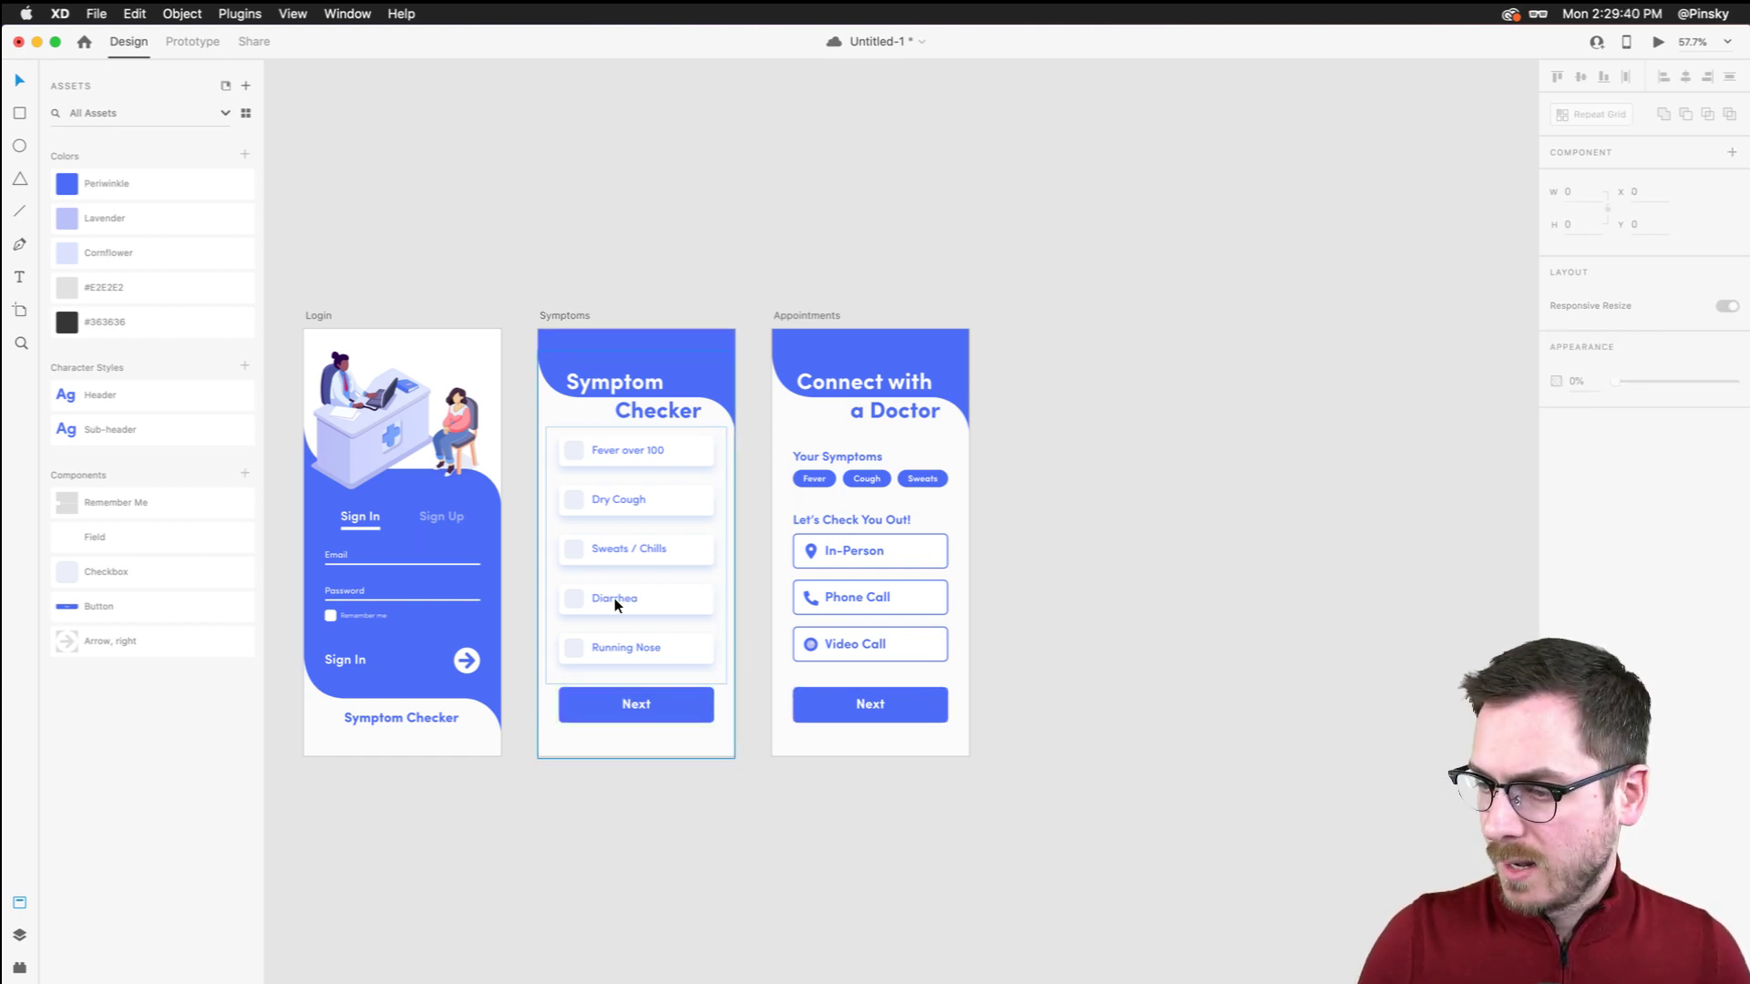
# Switch to prototyping and link the Symptoms artboard's Next button to the Appointments artboard
pyautogui.click(182, 44)
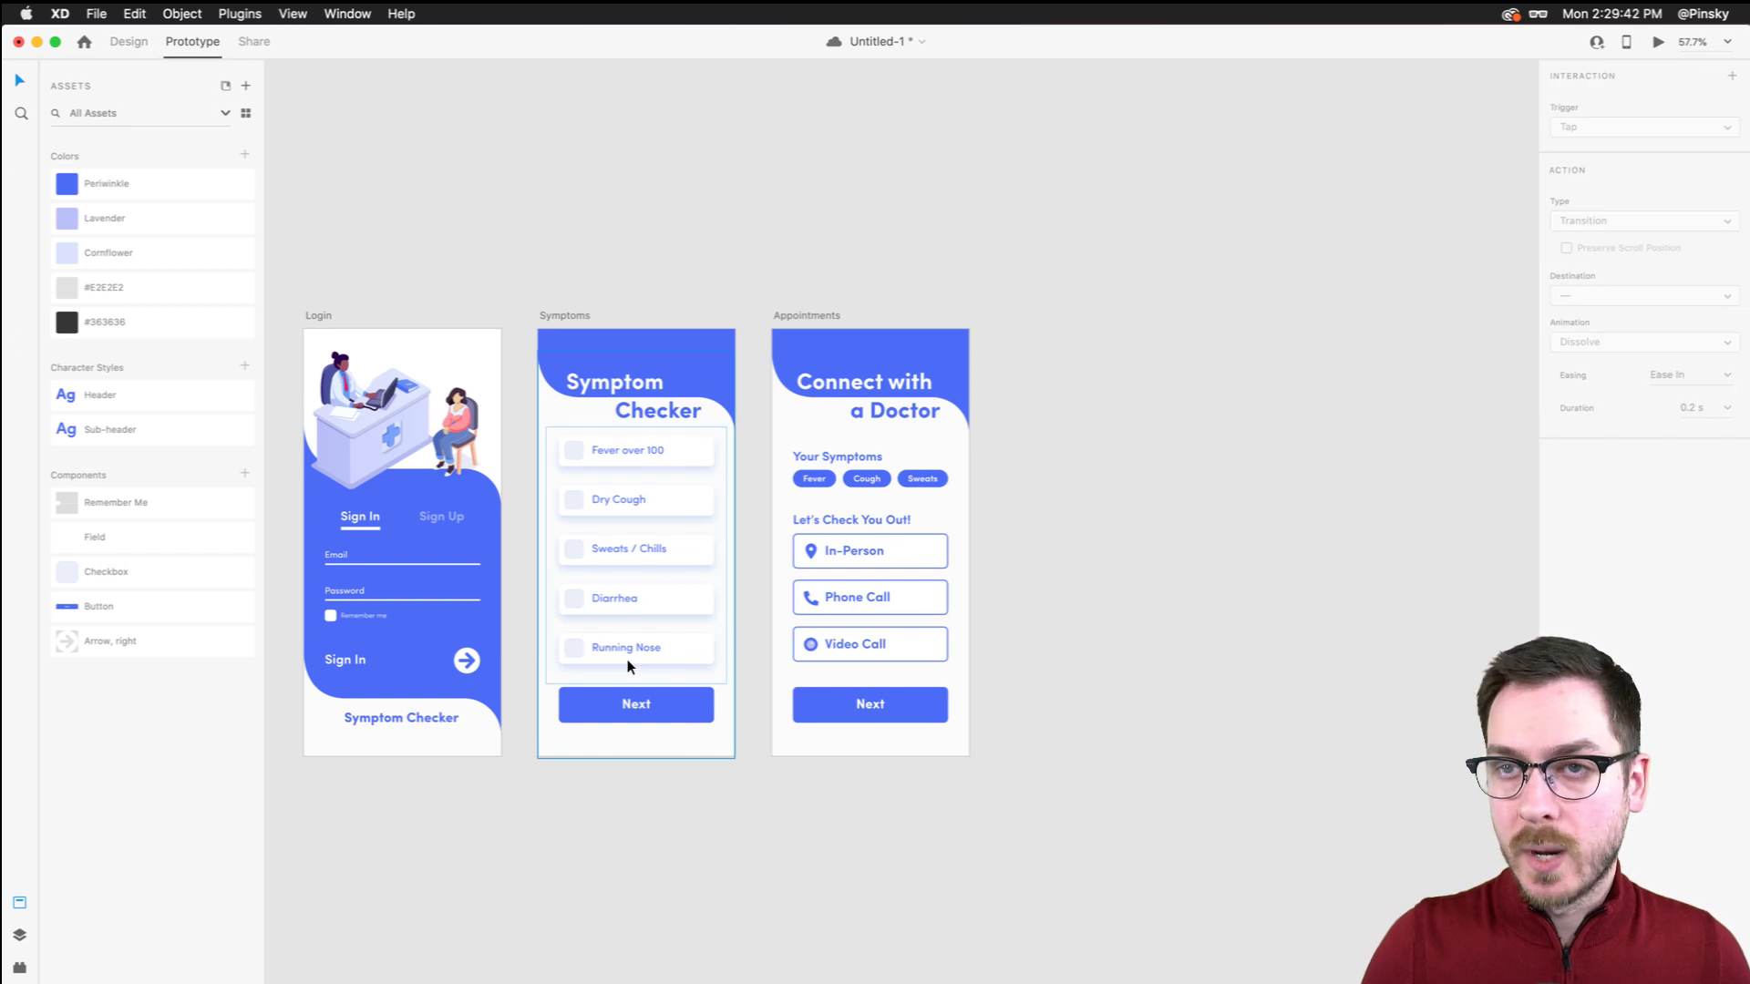
pyautogui.scroll(5, 626, 659)
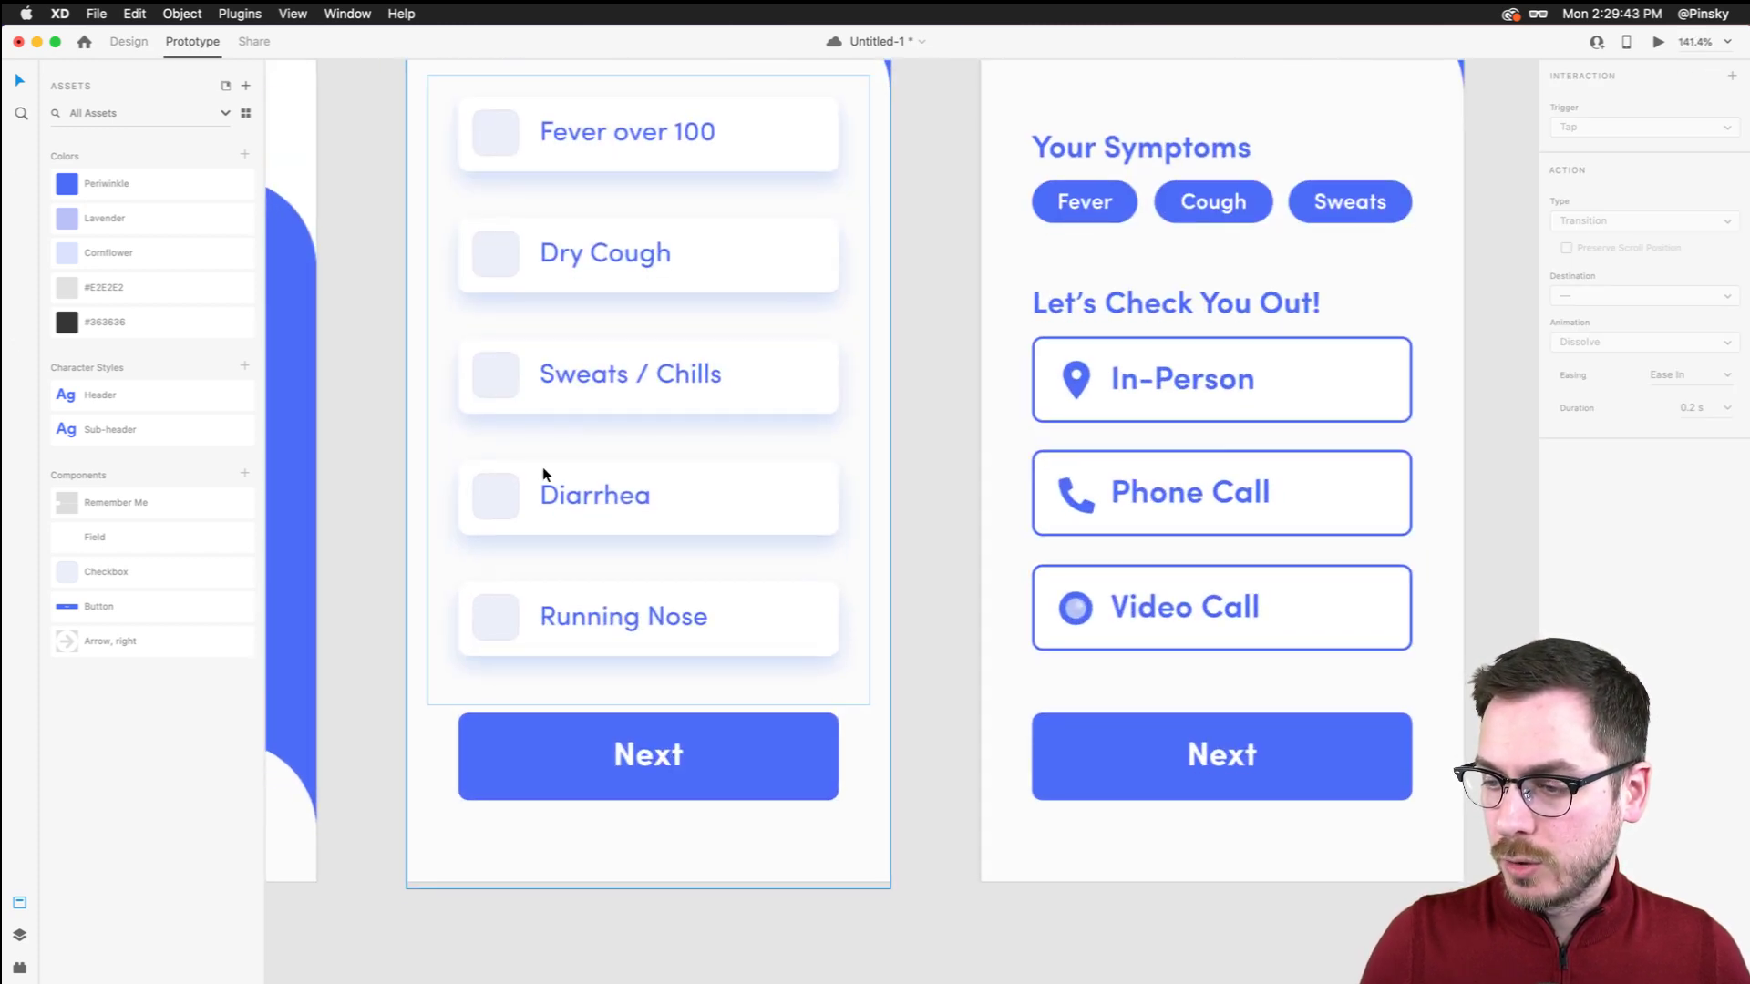
pyautogui.click(748, 750)
pyautogui.moveTo(837, 756); pyautogui.dragTo(1066, 429)
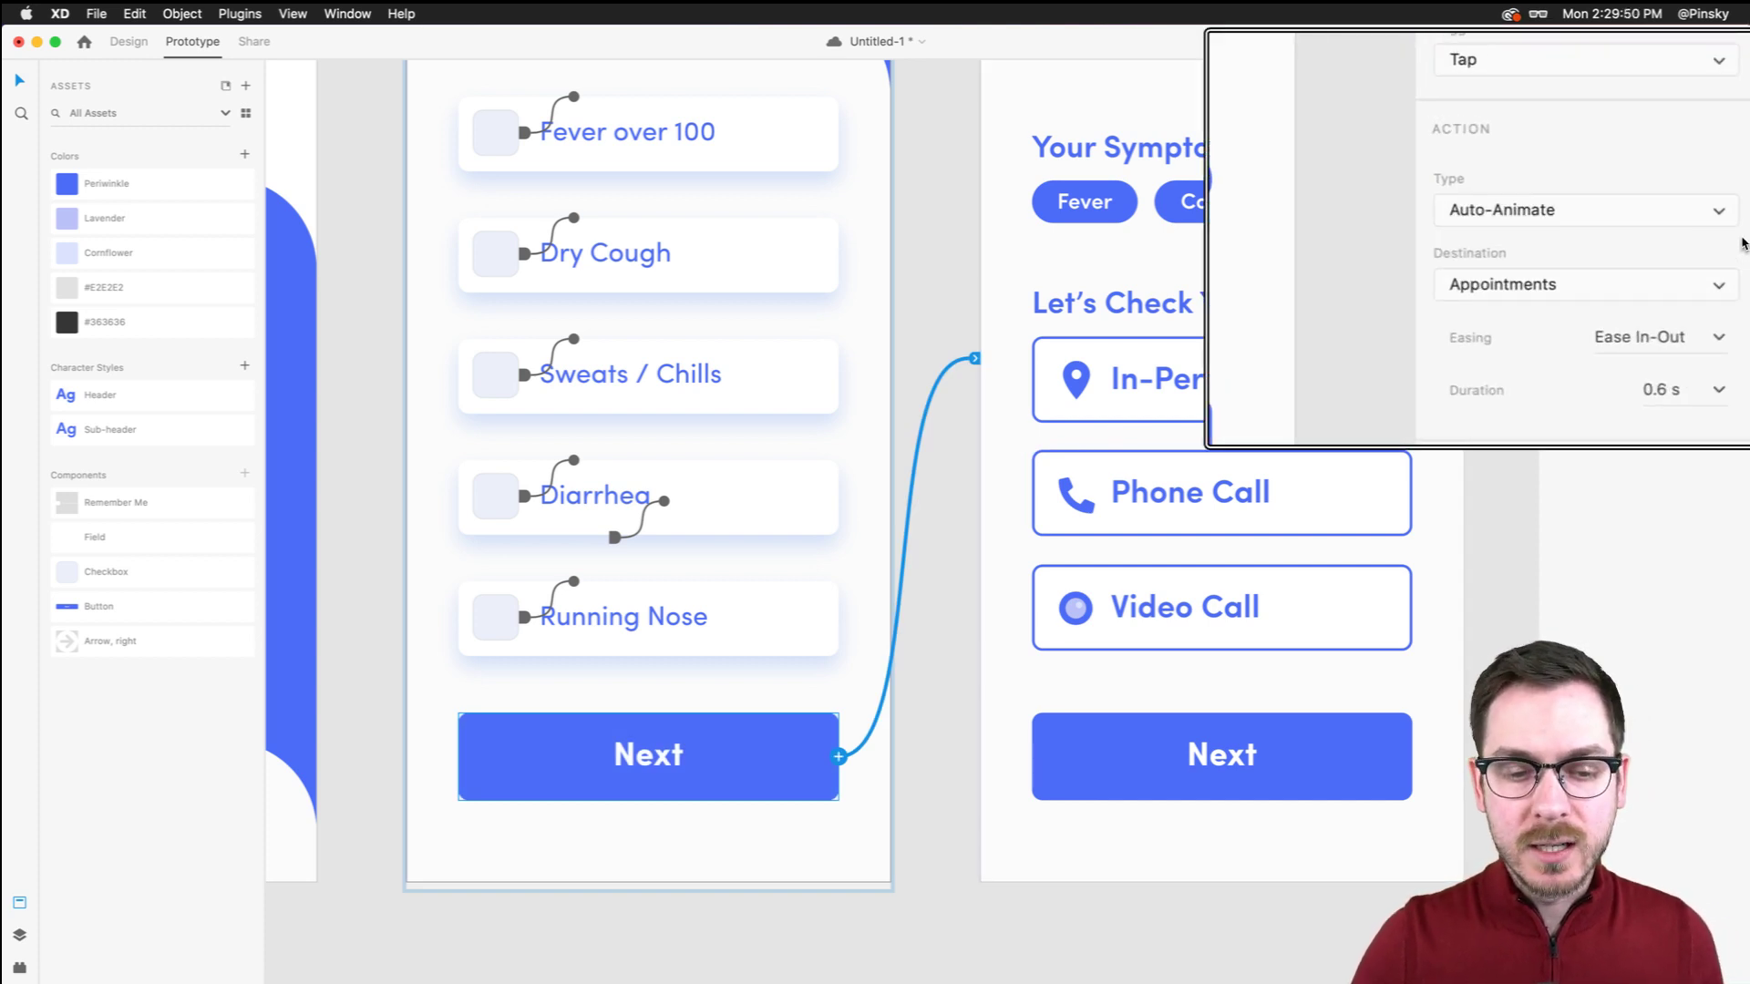
# Change the Next button link's action type to Transition and its animation to None
pyautogui.click(1596, 217)
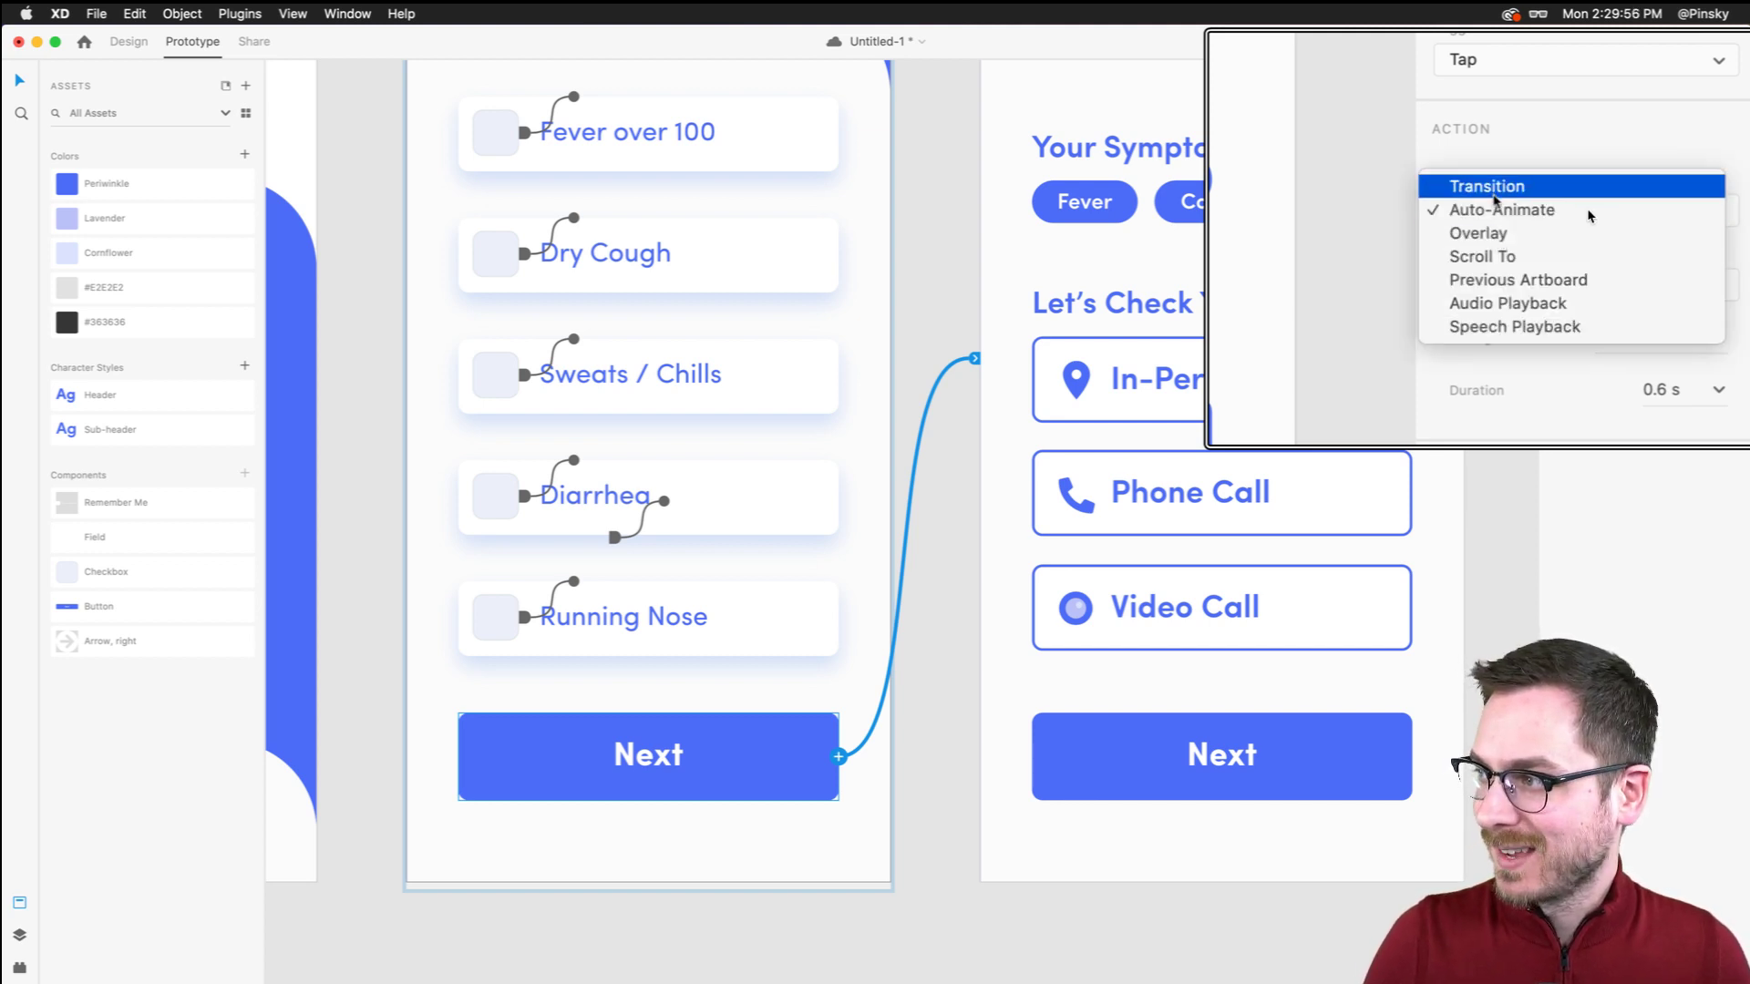
pyautogui.click(1491, 185)
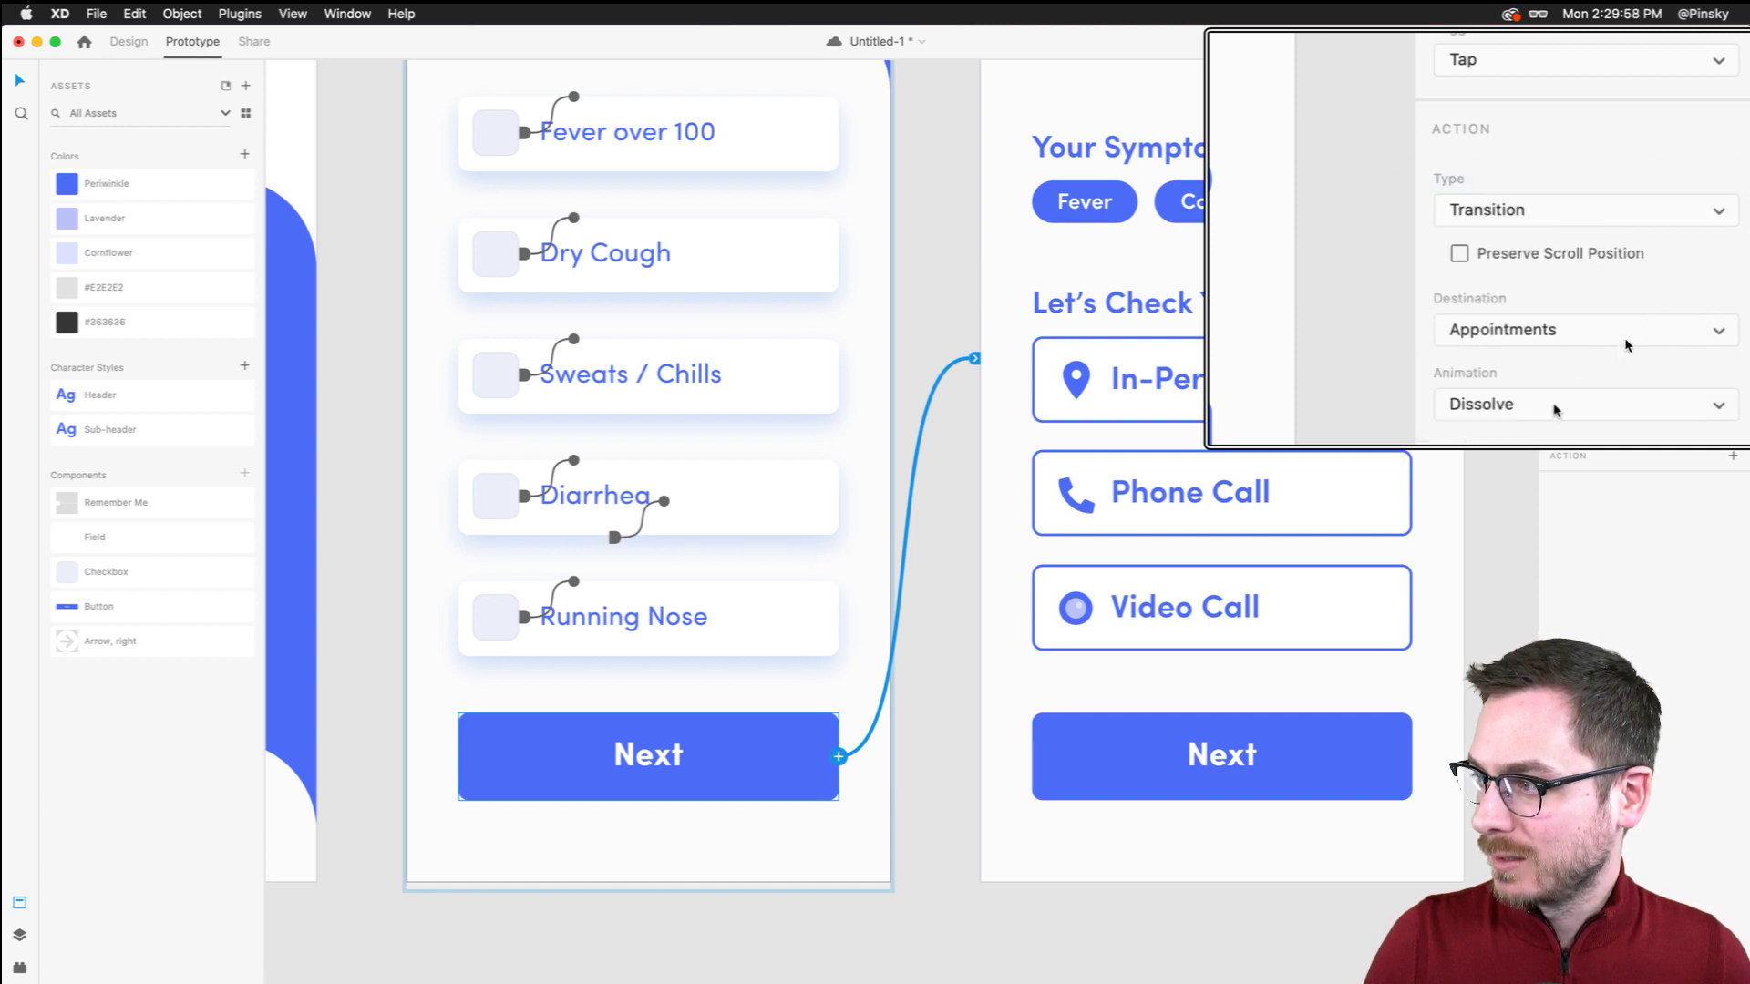
pyautogui.click(1554, 403)
pyautogui.click(1549, 380)
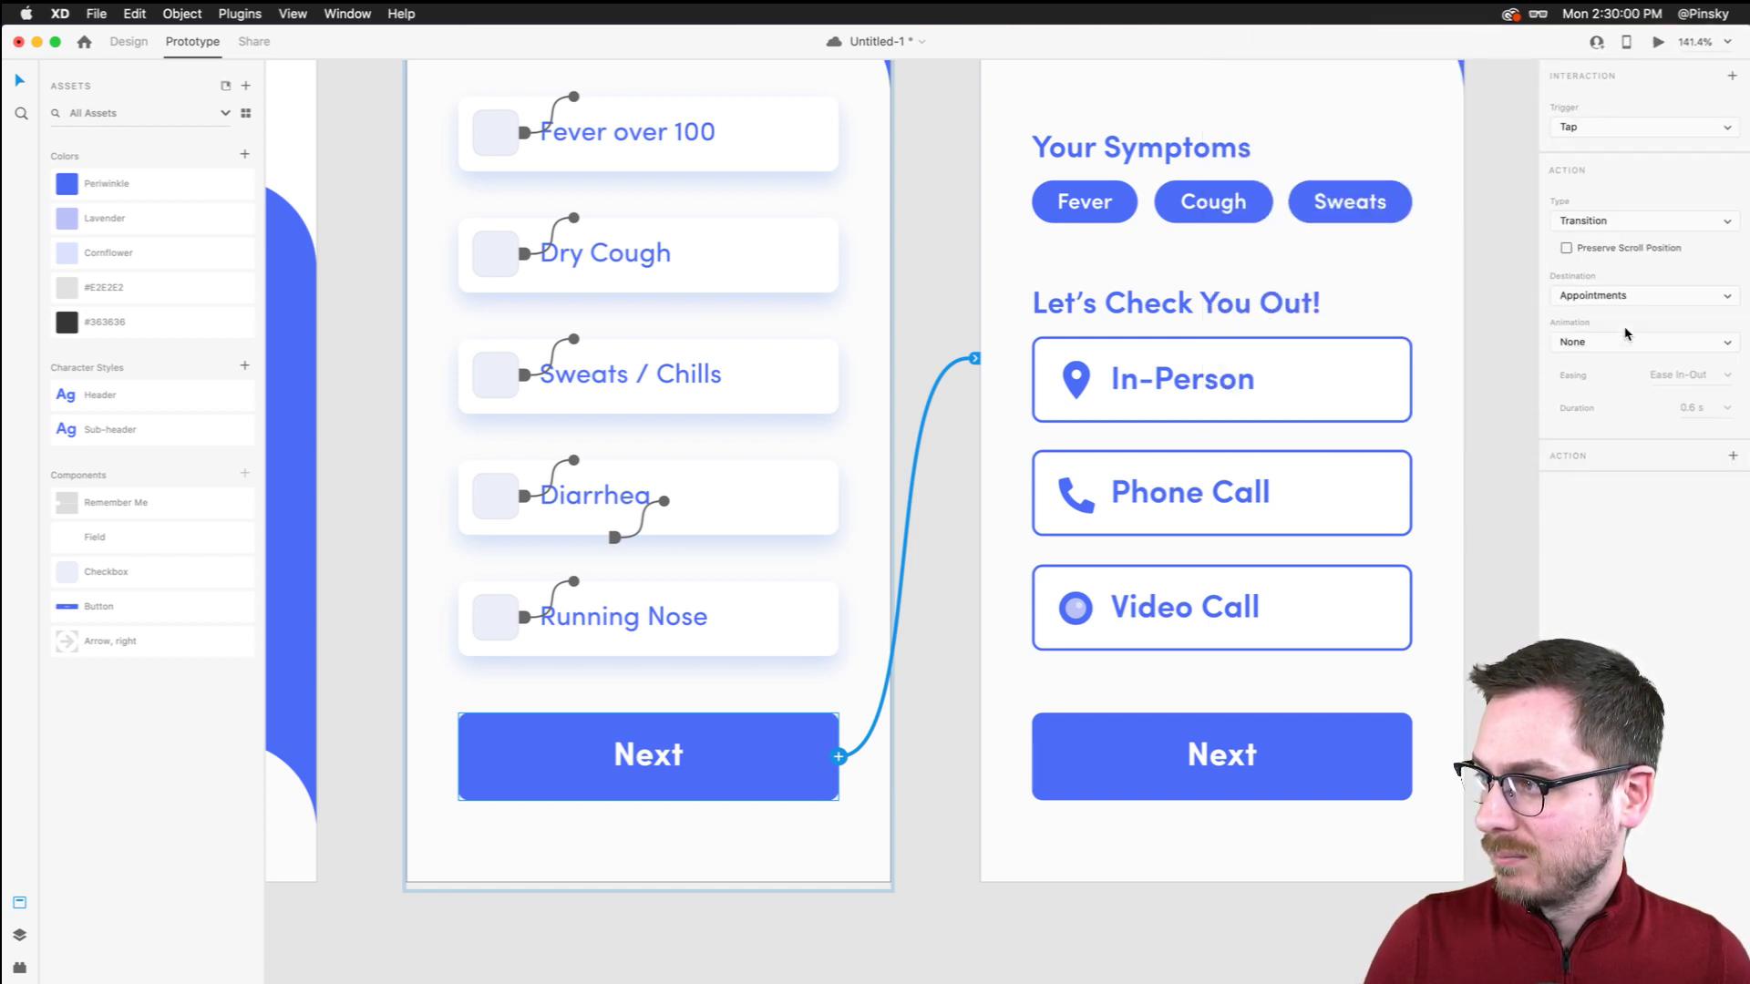
# Preview the prototype from the Symptoms screen and test its Next button
pyautogui.hscroll(-5, 610, 265)
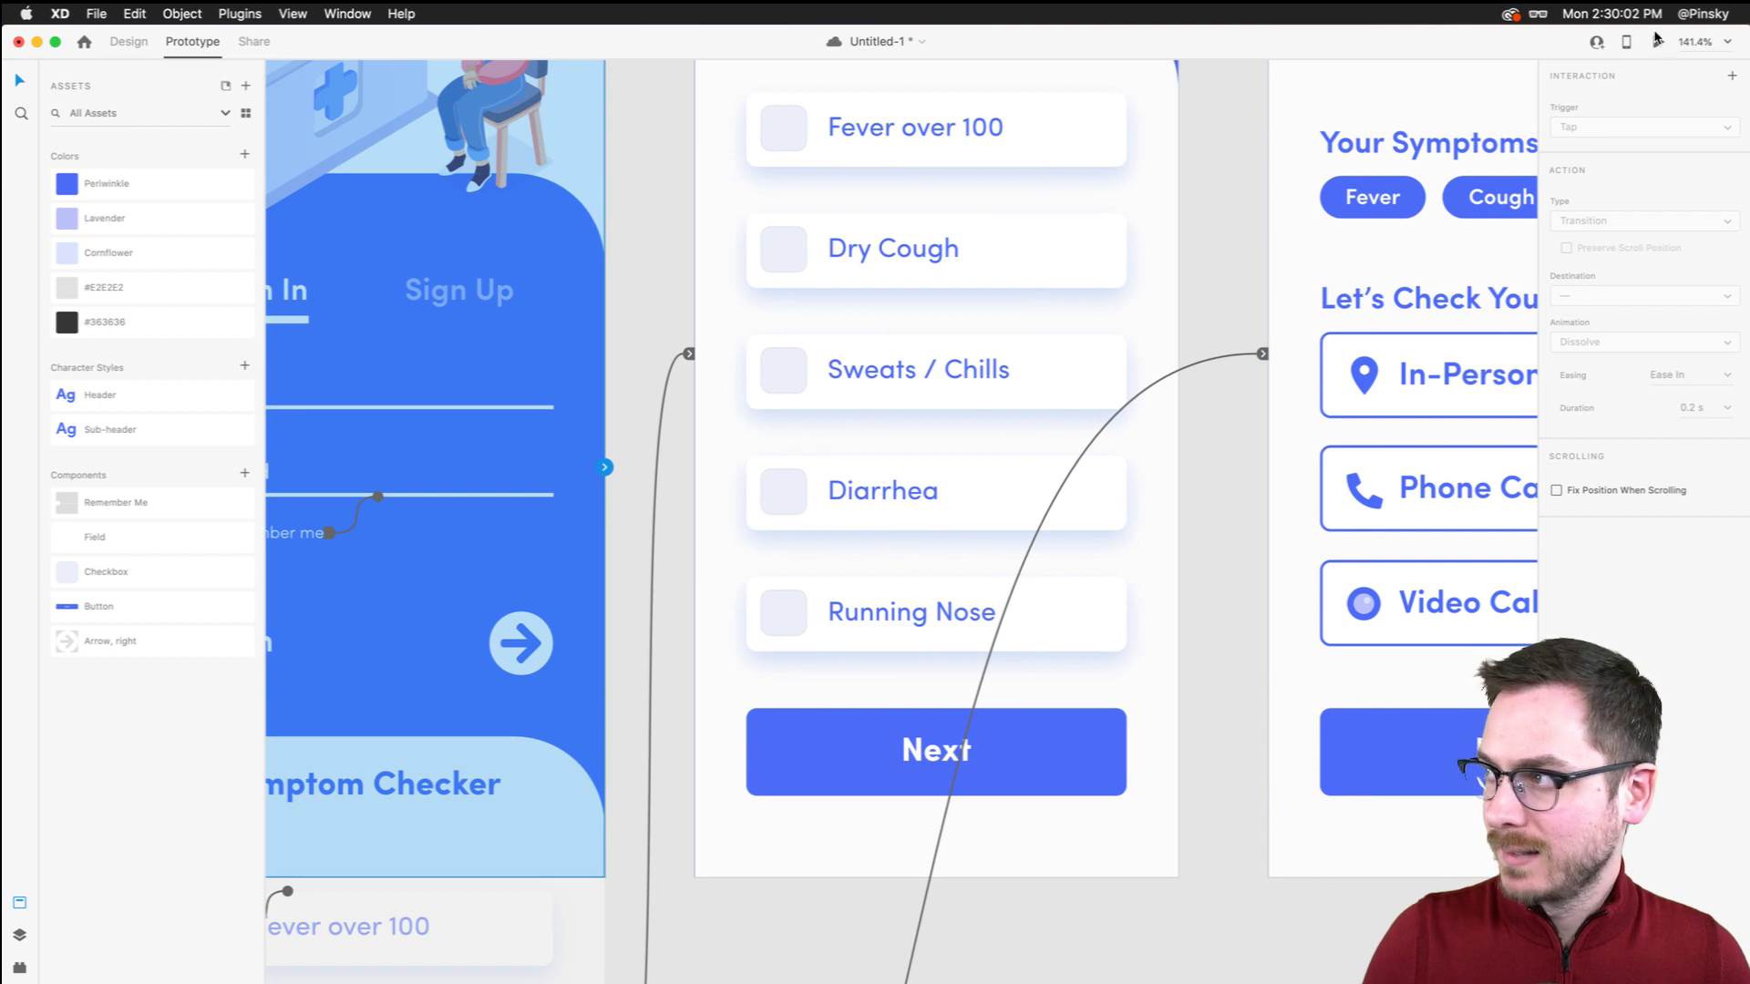
pyautogui.click(1657, 40)
pyautogui.click(702, 749)
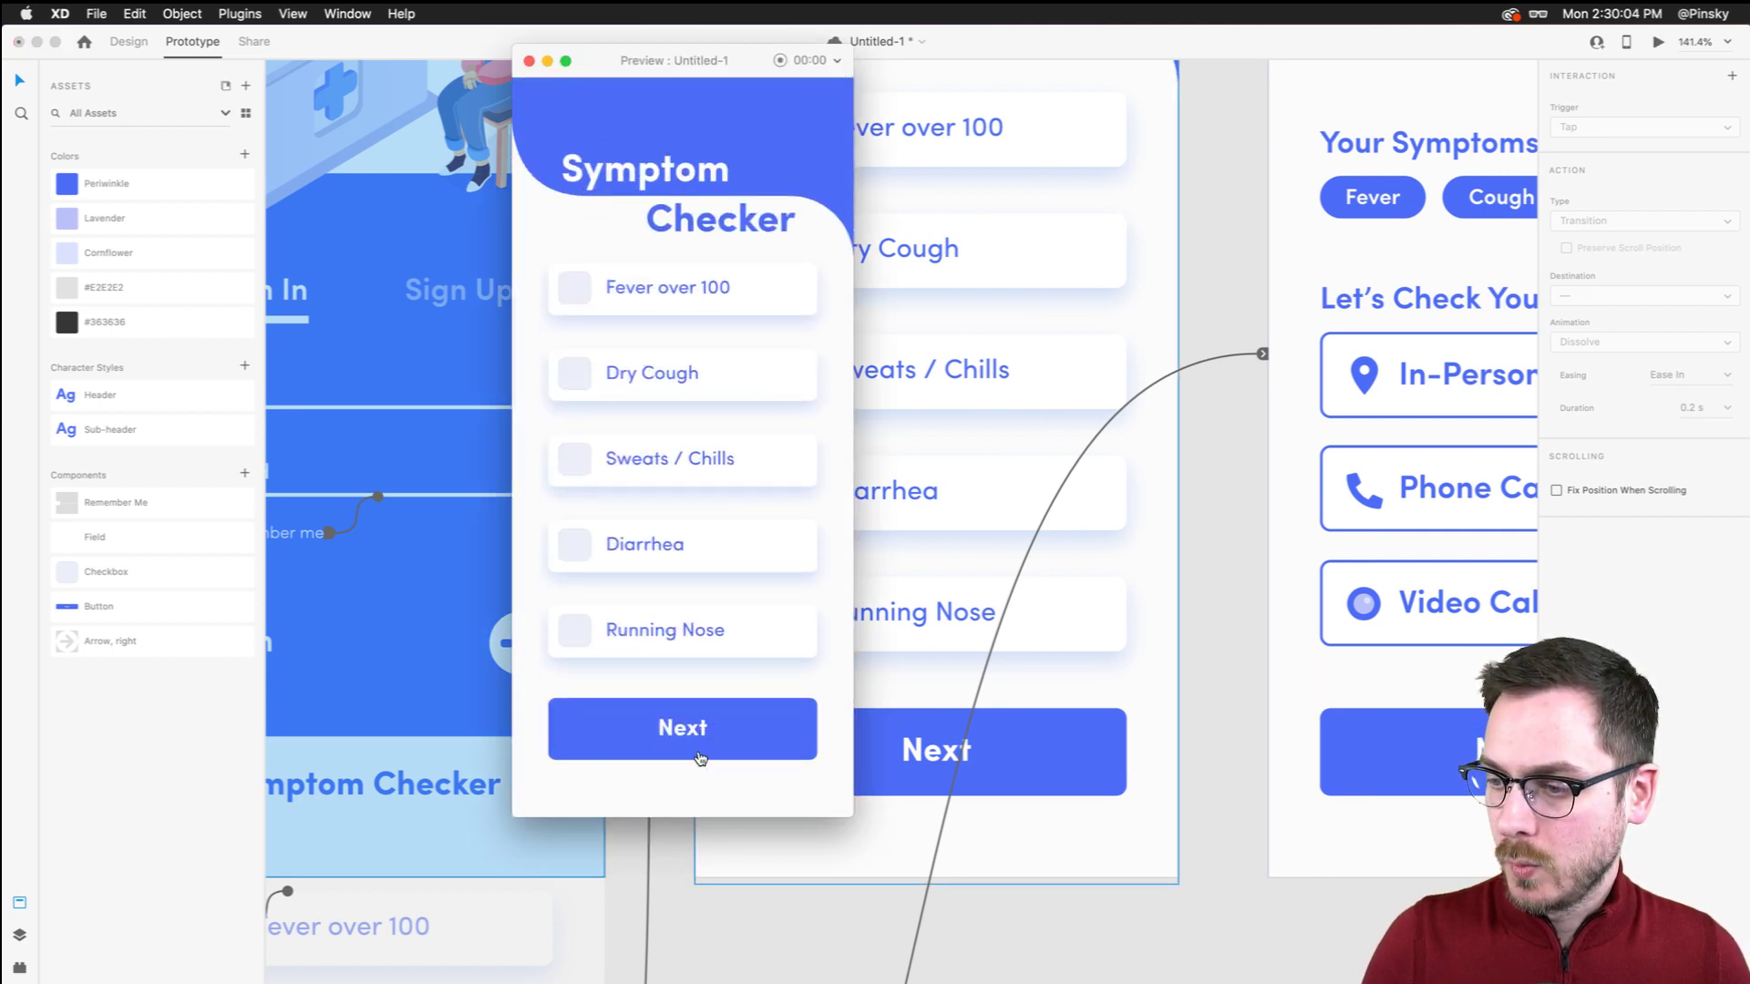
# Test the preview by checking Fever over 100, Dry Cough and Sweats / Chills, advance to the doctor screen, and leave the preview
pyautogui.click(576, 295)
pyautogui.click(575, 373)
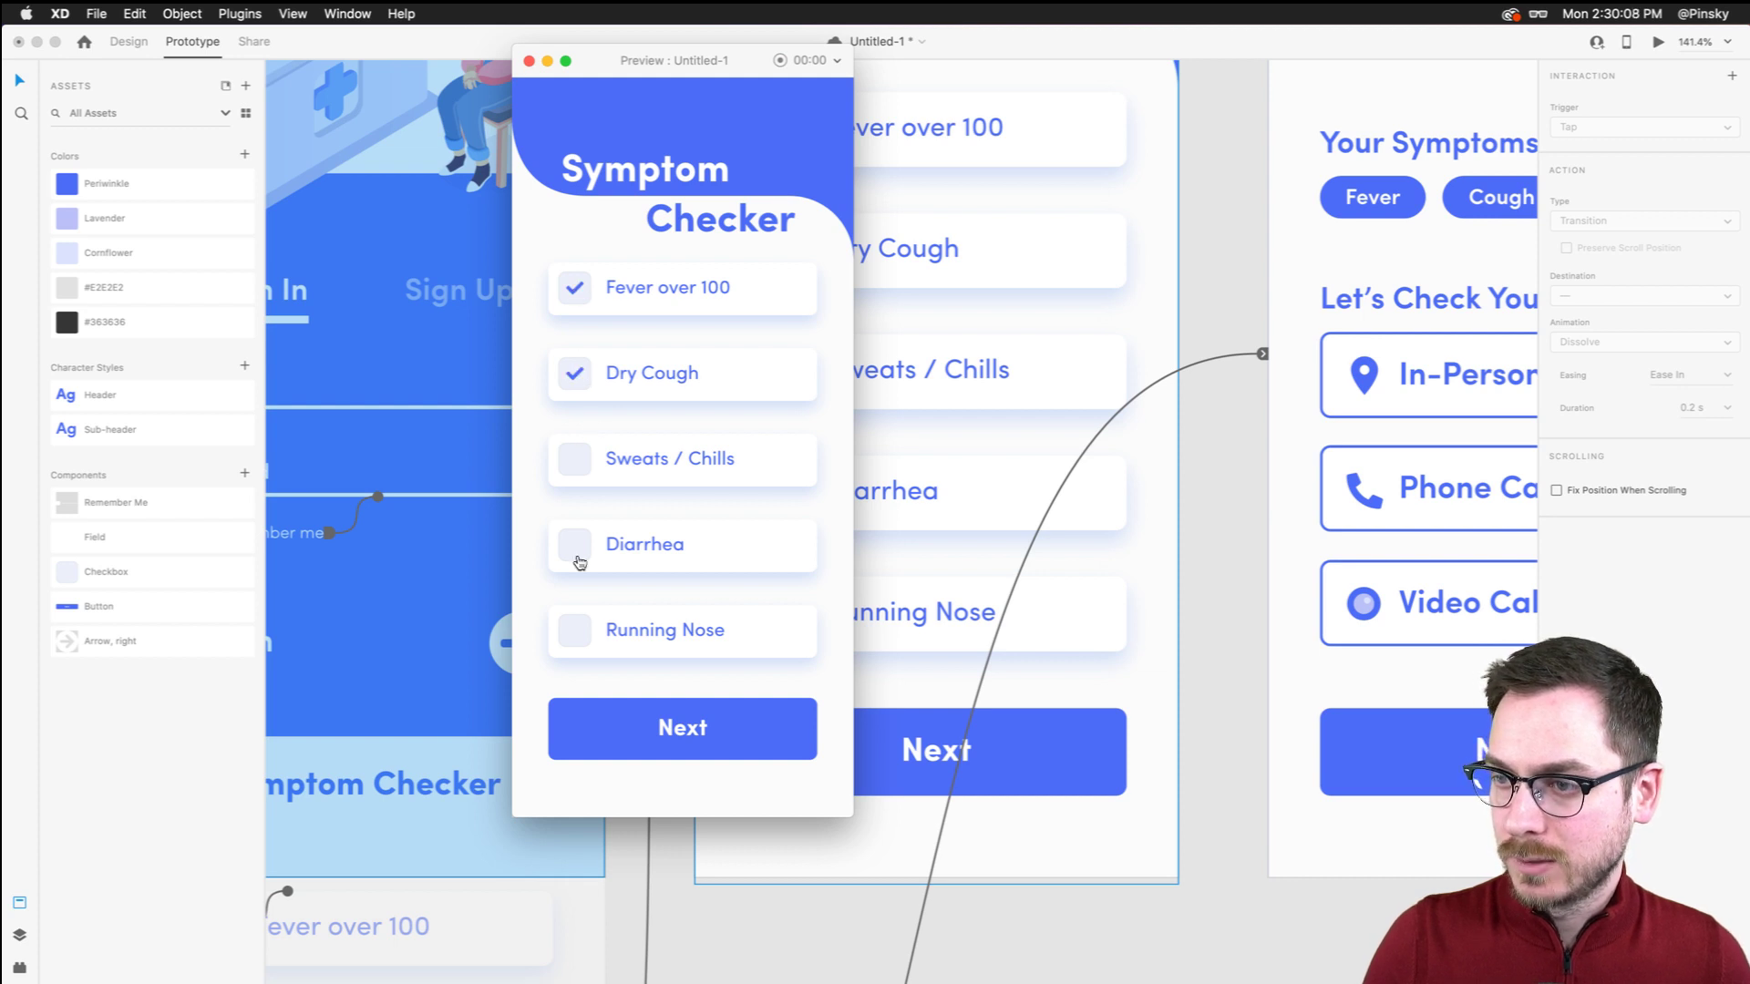
pyautogui.click(578, 470)
pyautogui.click(695, 726)
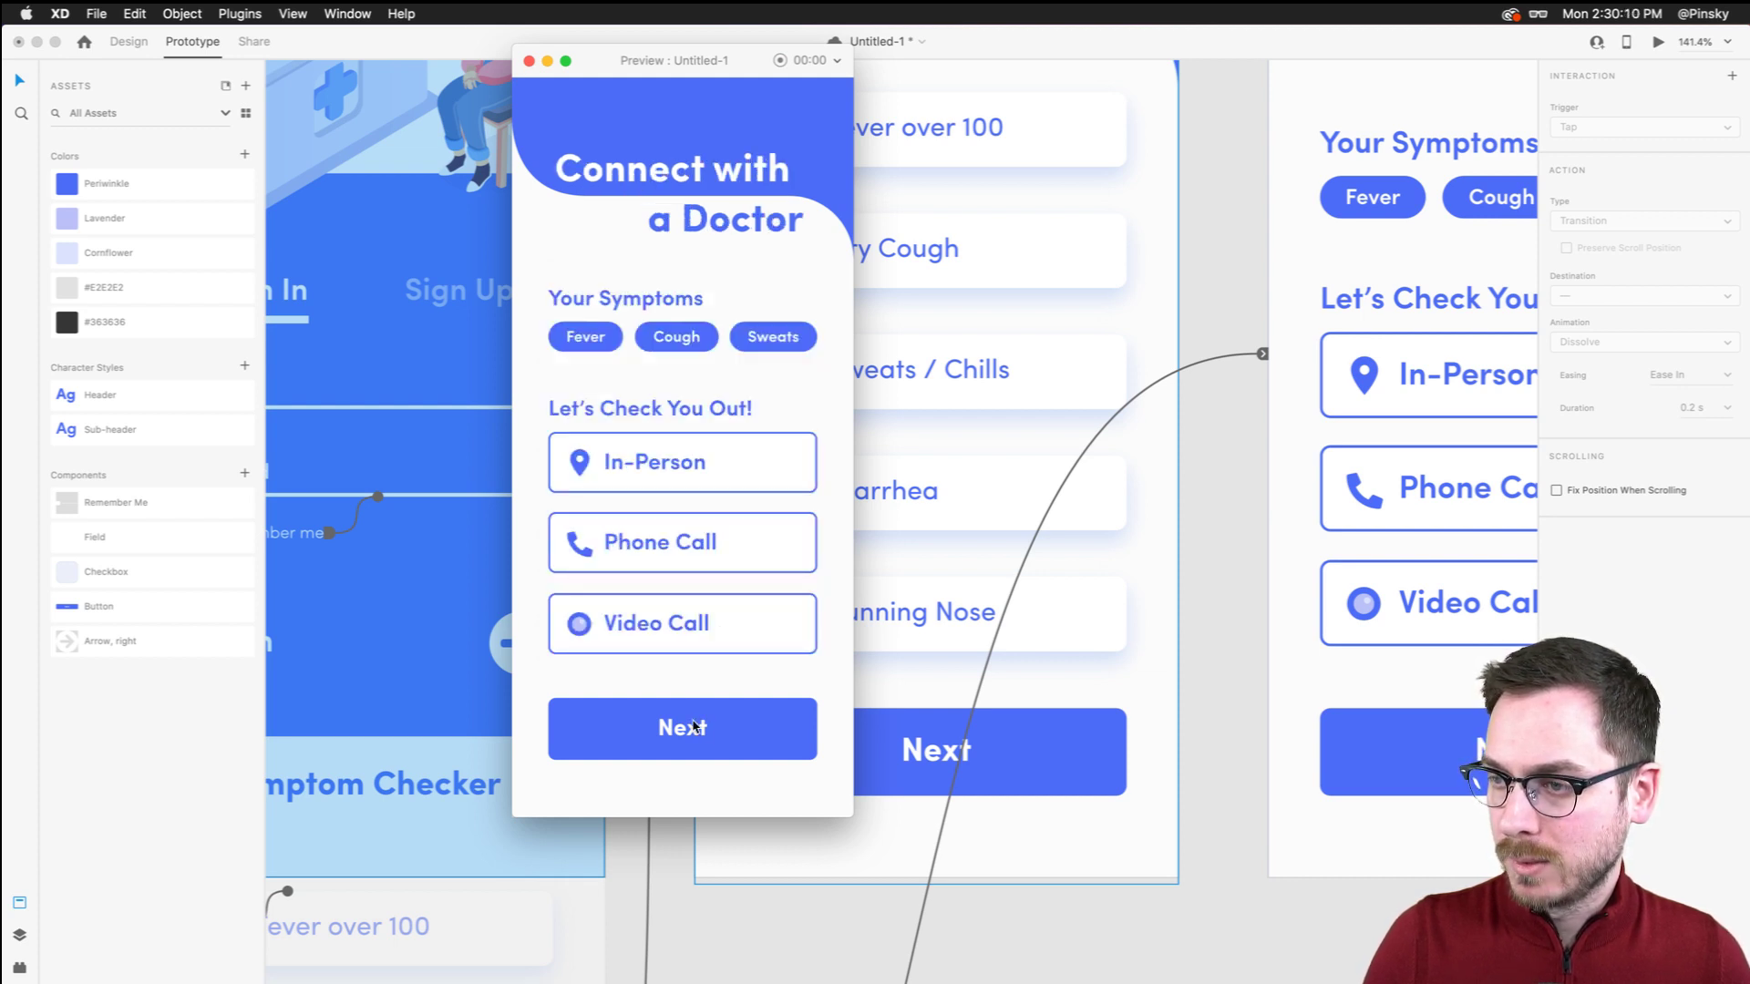
pyautogui.click(976, 484)
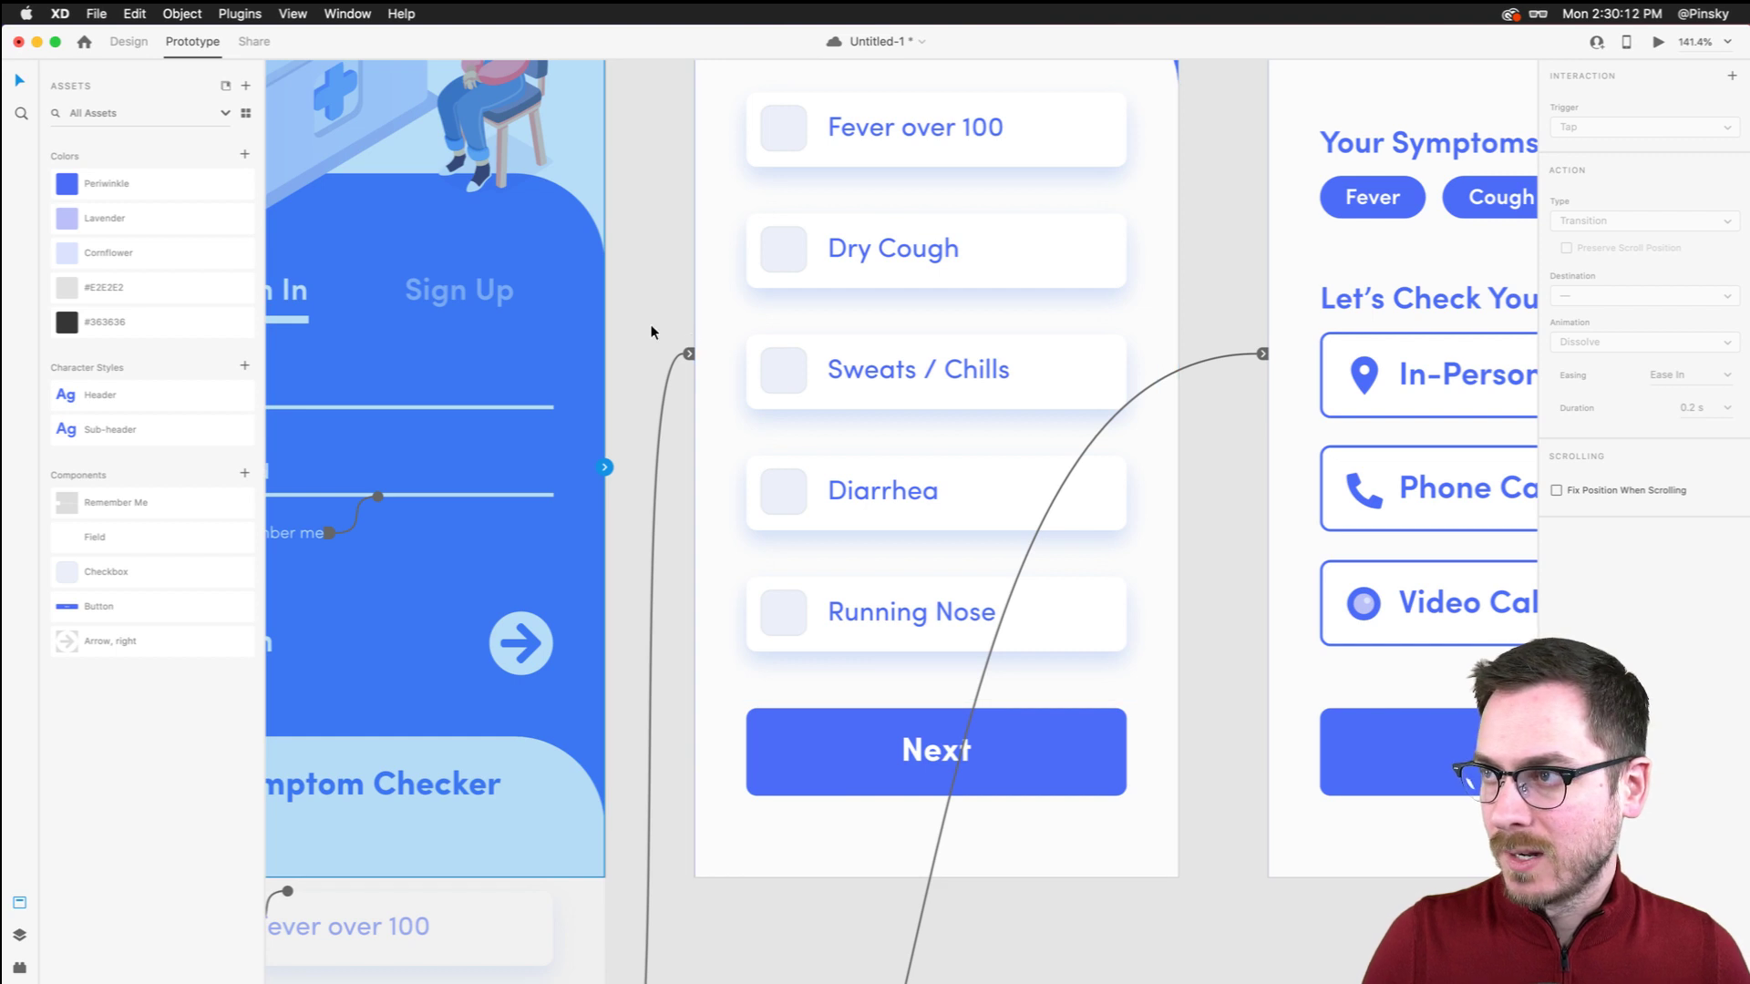
# Save the file as a cloud document named Medical
pyautogui.press('super+s')
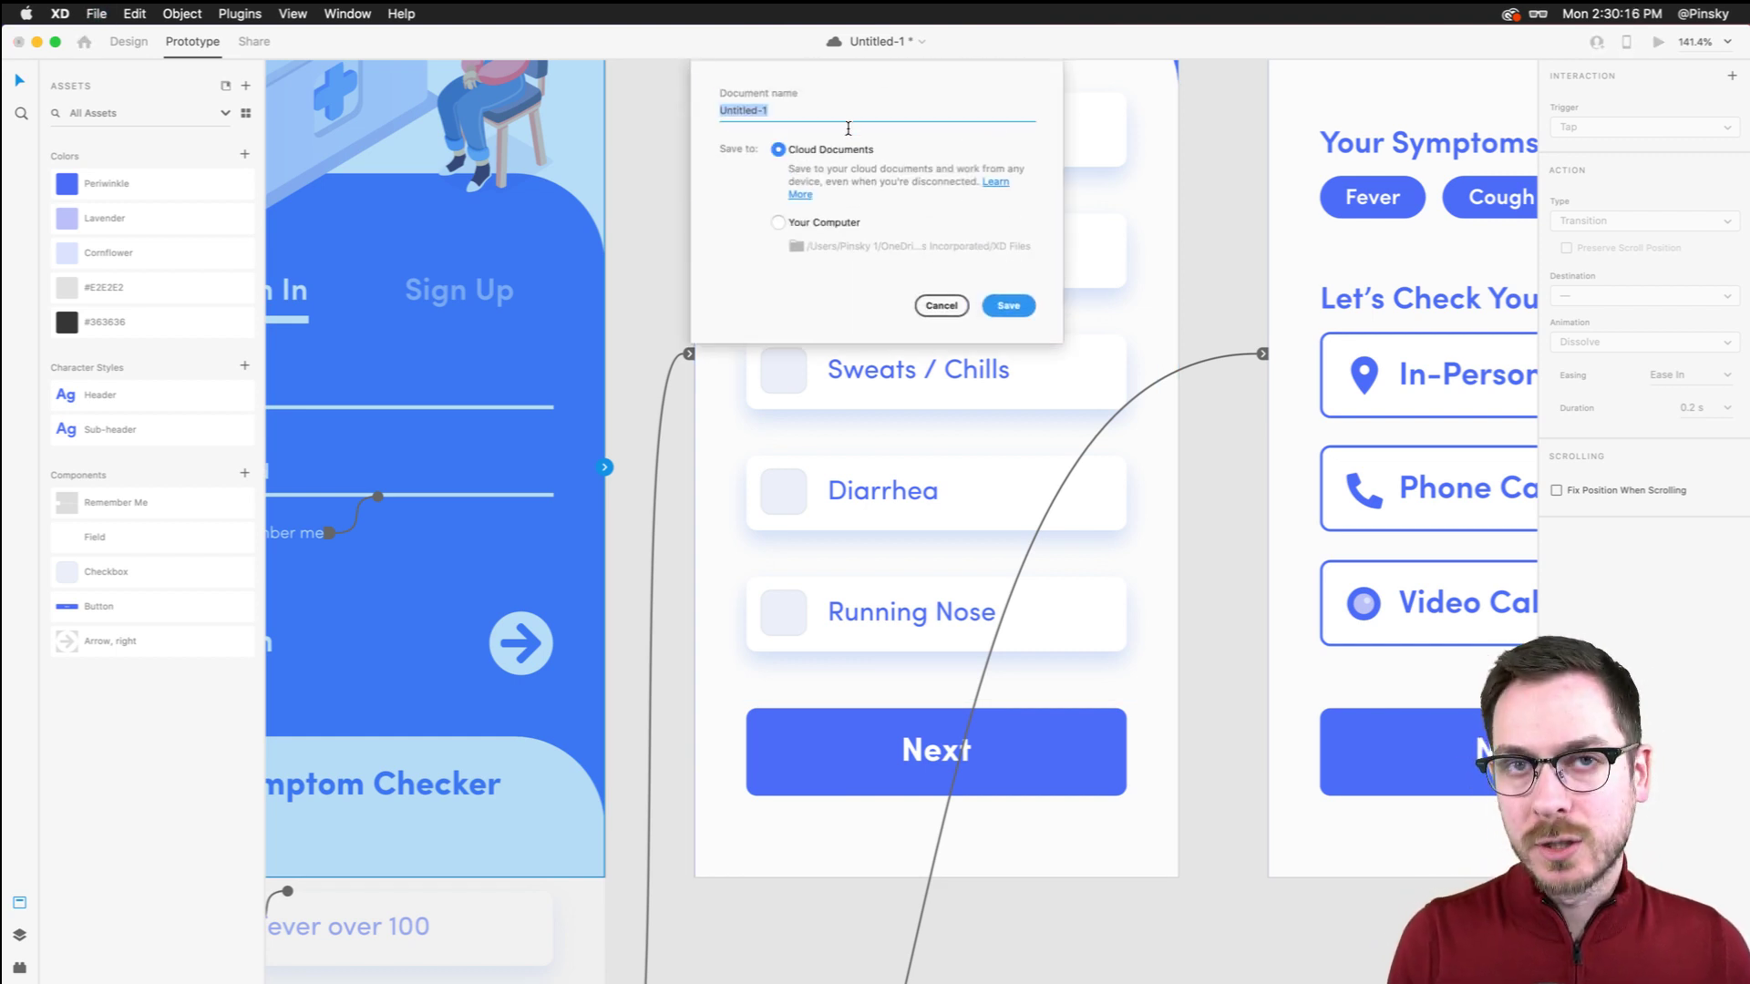
pyautogui.write('Medical')
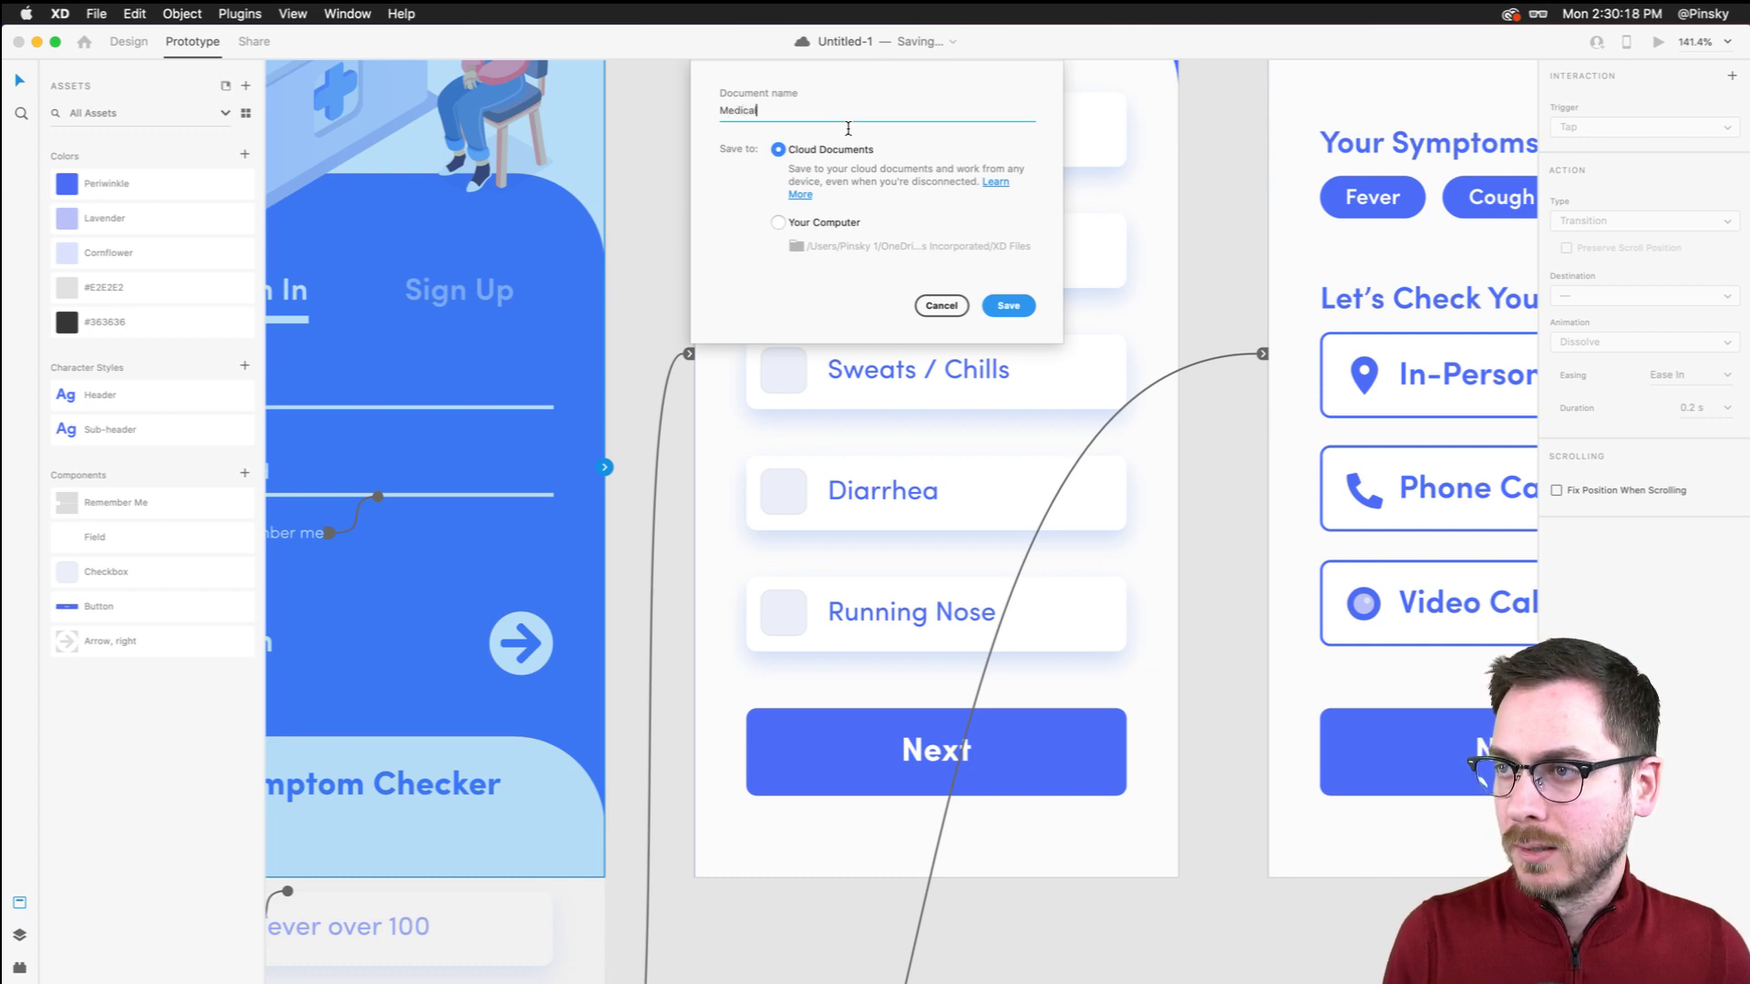
pyautogui.press('Return')
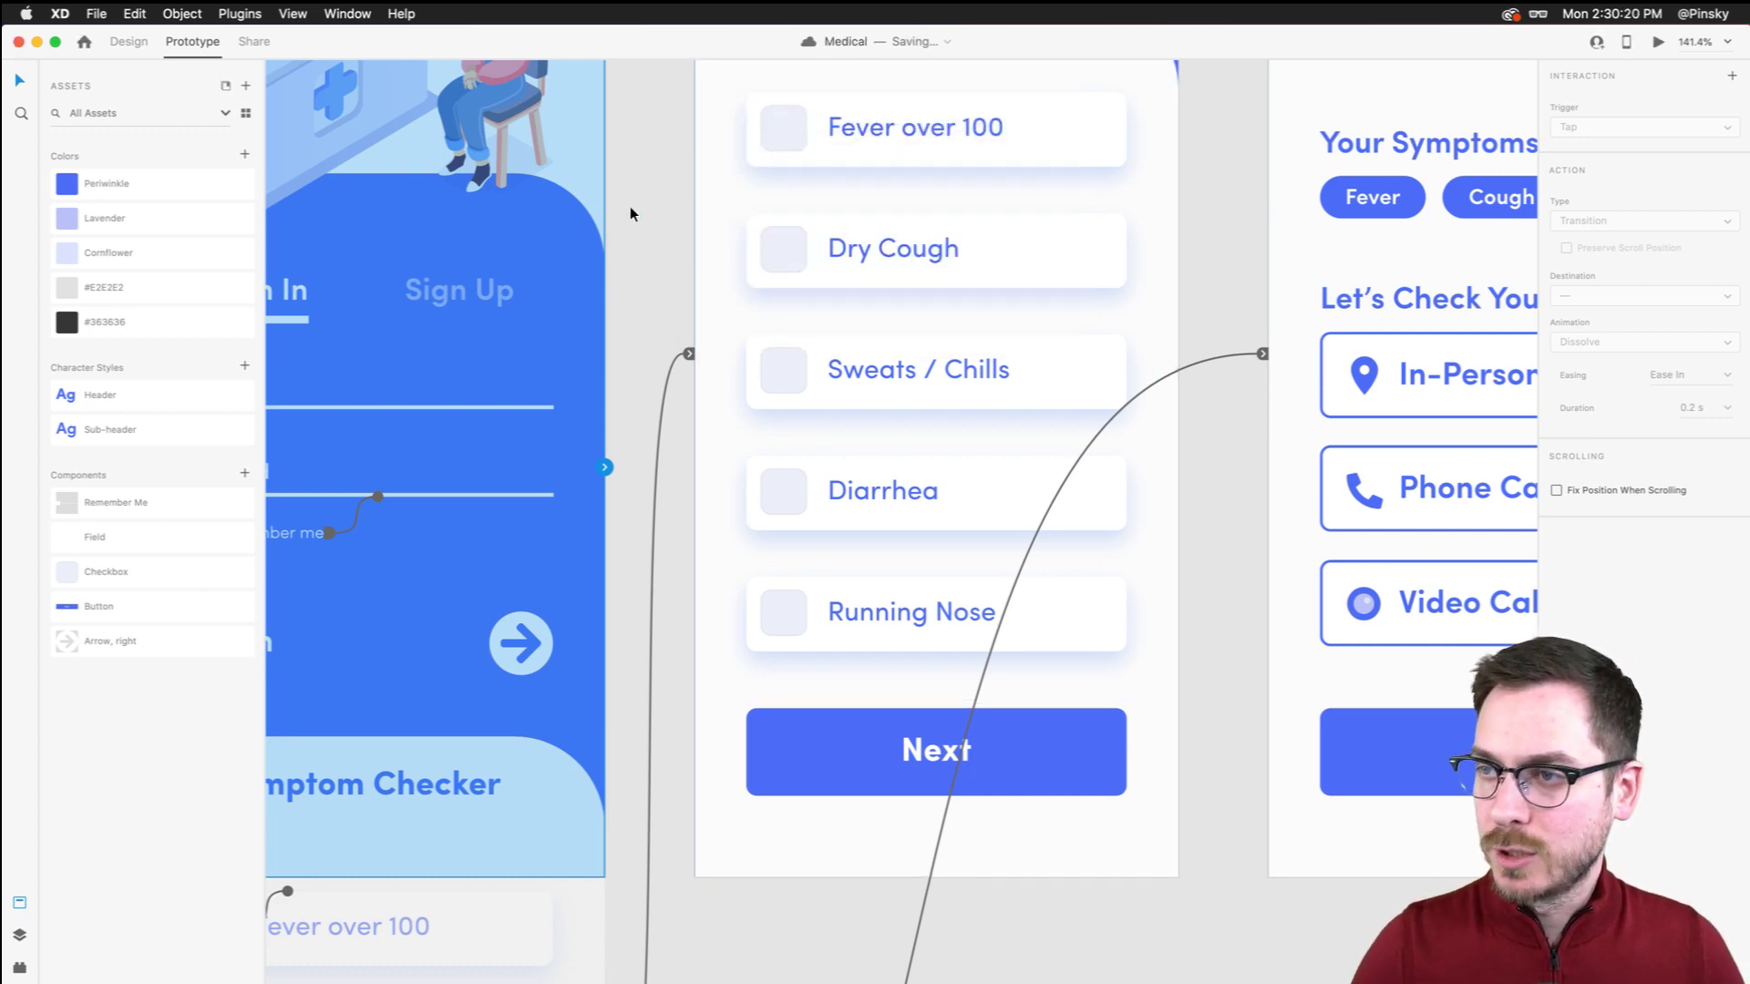
# Return from prototyping to designing, with the Login, Symptoms and Appointments artboards all in view
pyautogui.scroll(-3, 631, 206)
pyautogui.scroll(-3, 631, 206)
pyautogui.click(128, 41)
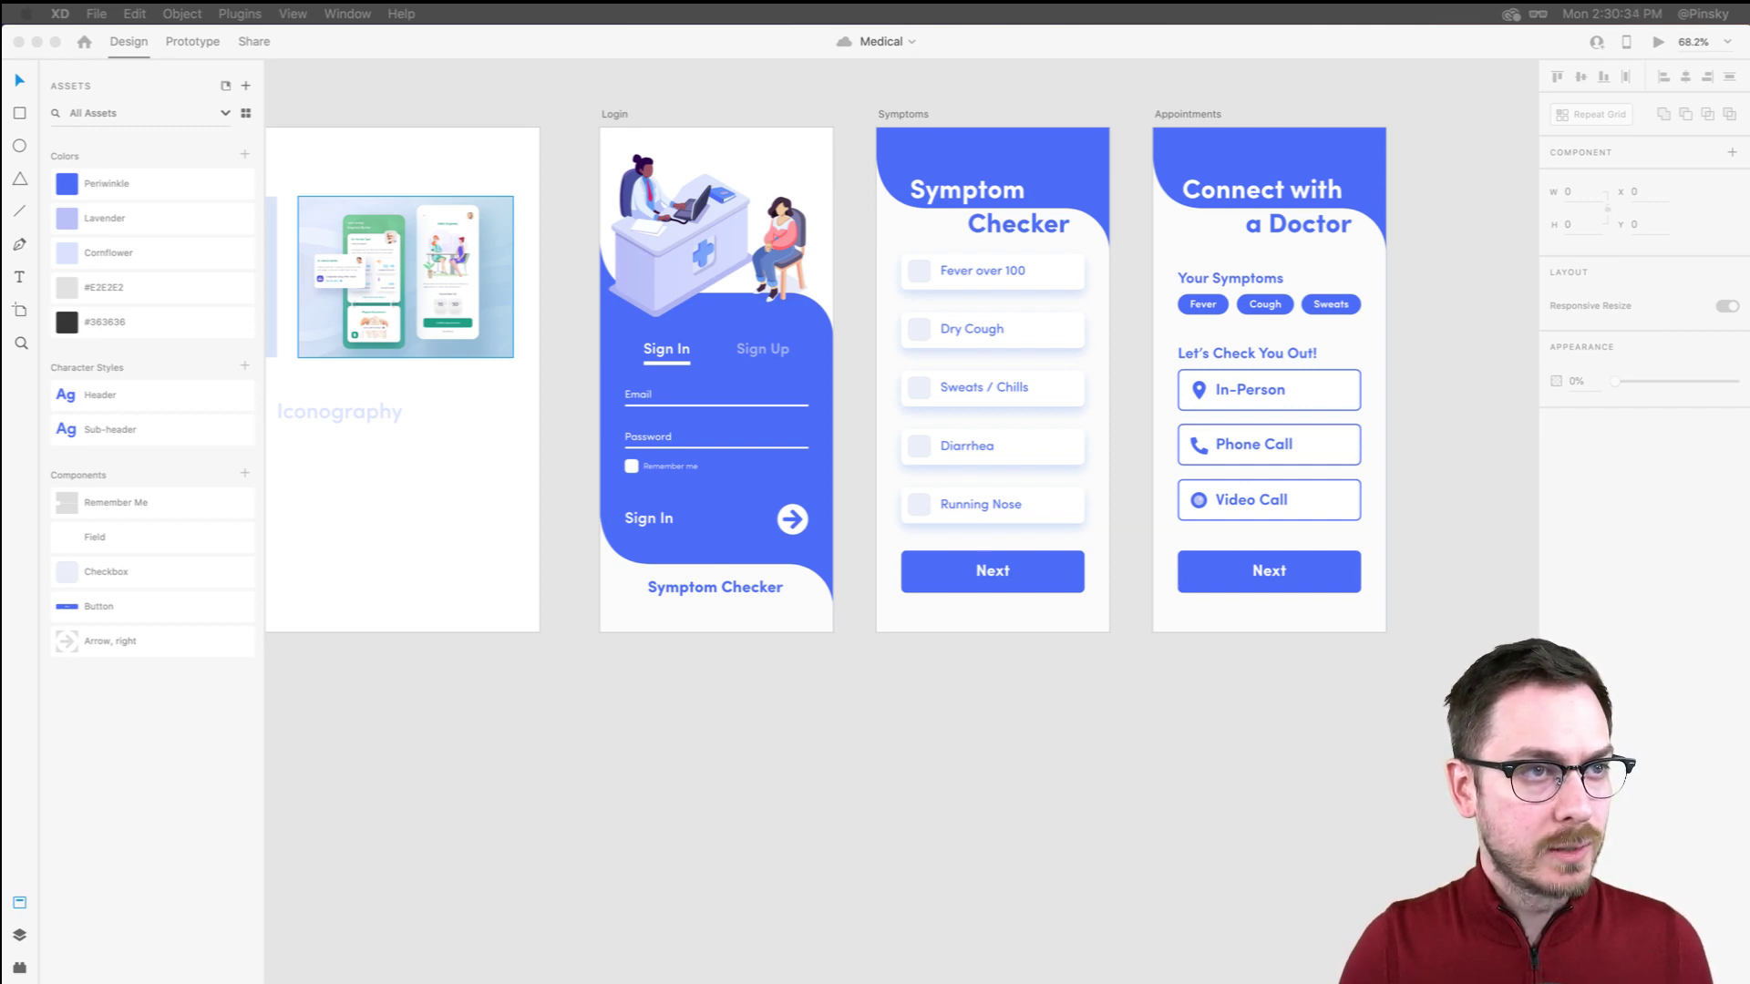
# Switch to Chrome and bring up the UI/UX designer's Behance profile page
pyautogui.press('super+Tab')
pyautogui.click(173, 46)
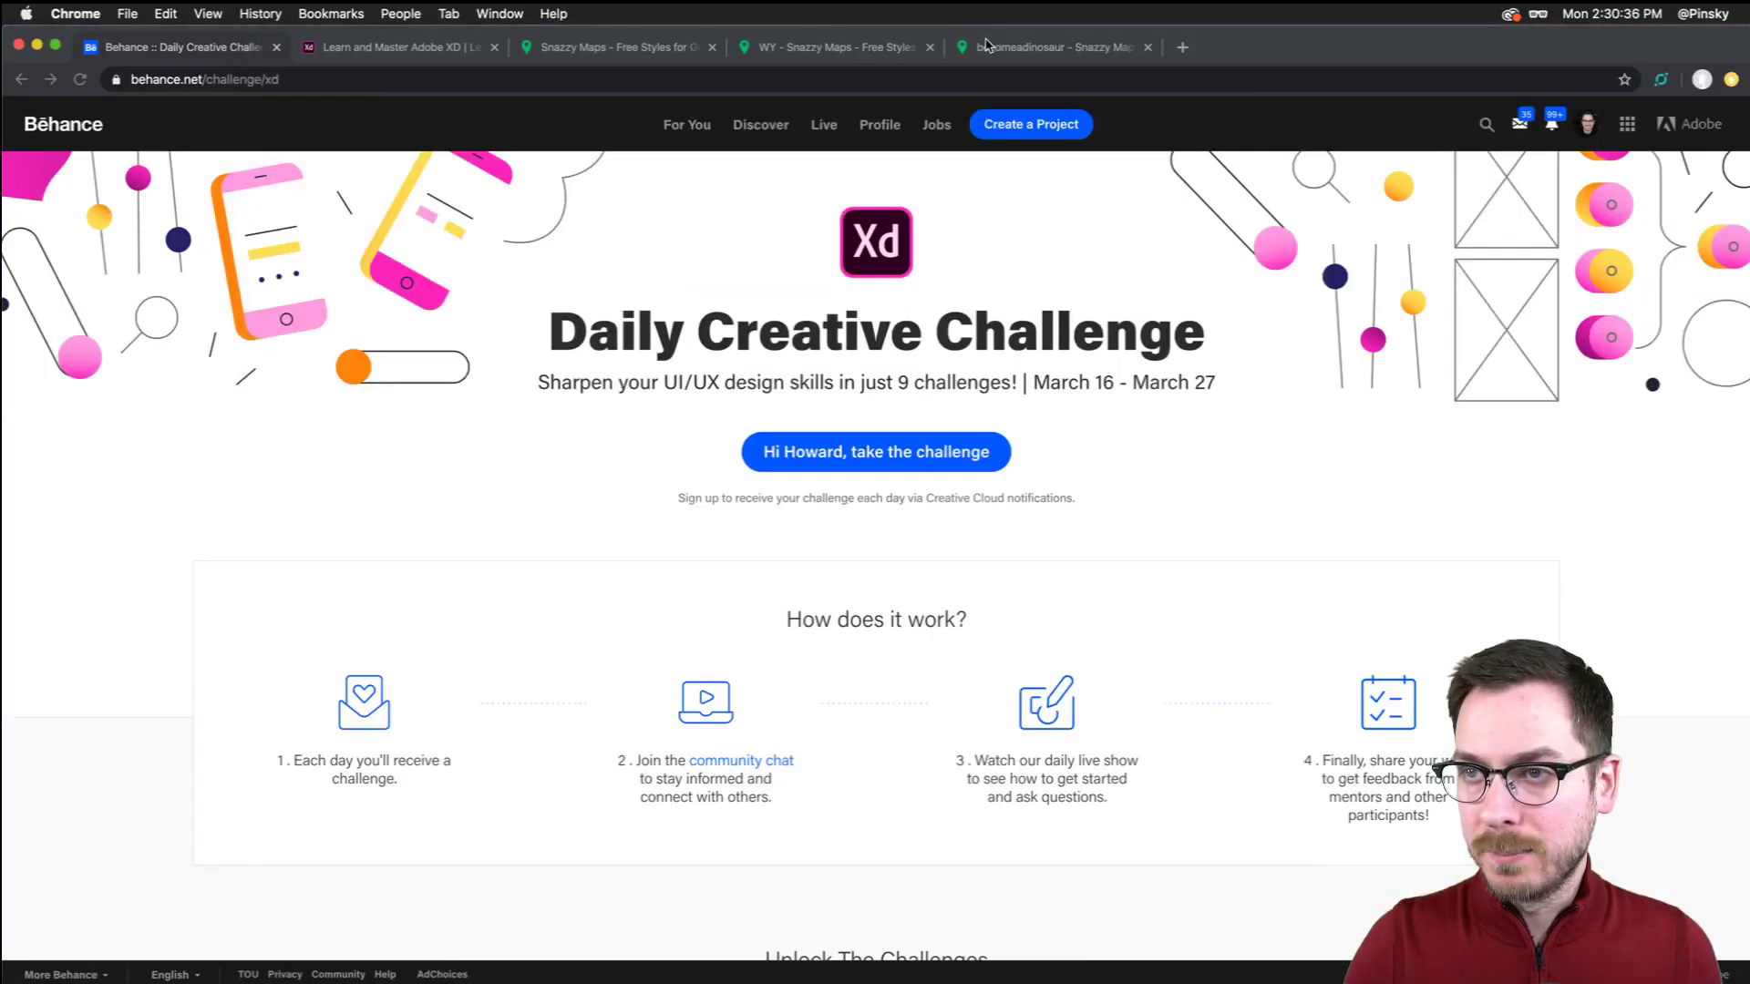
pyautogui.click(603, 47)
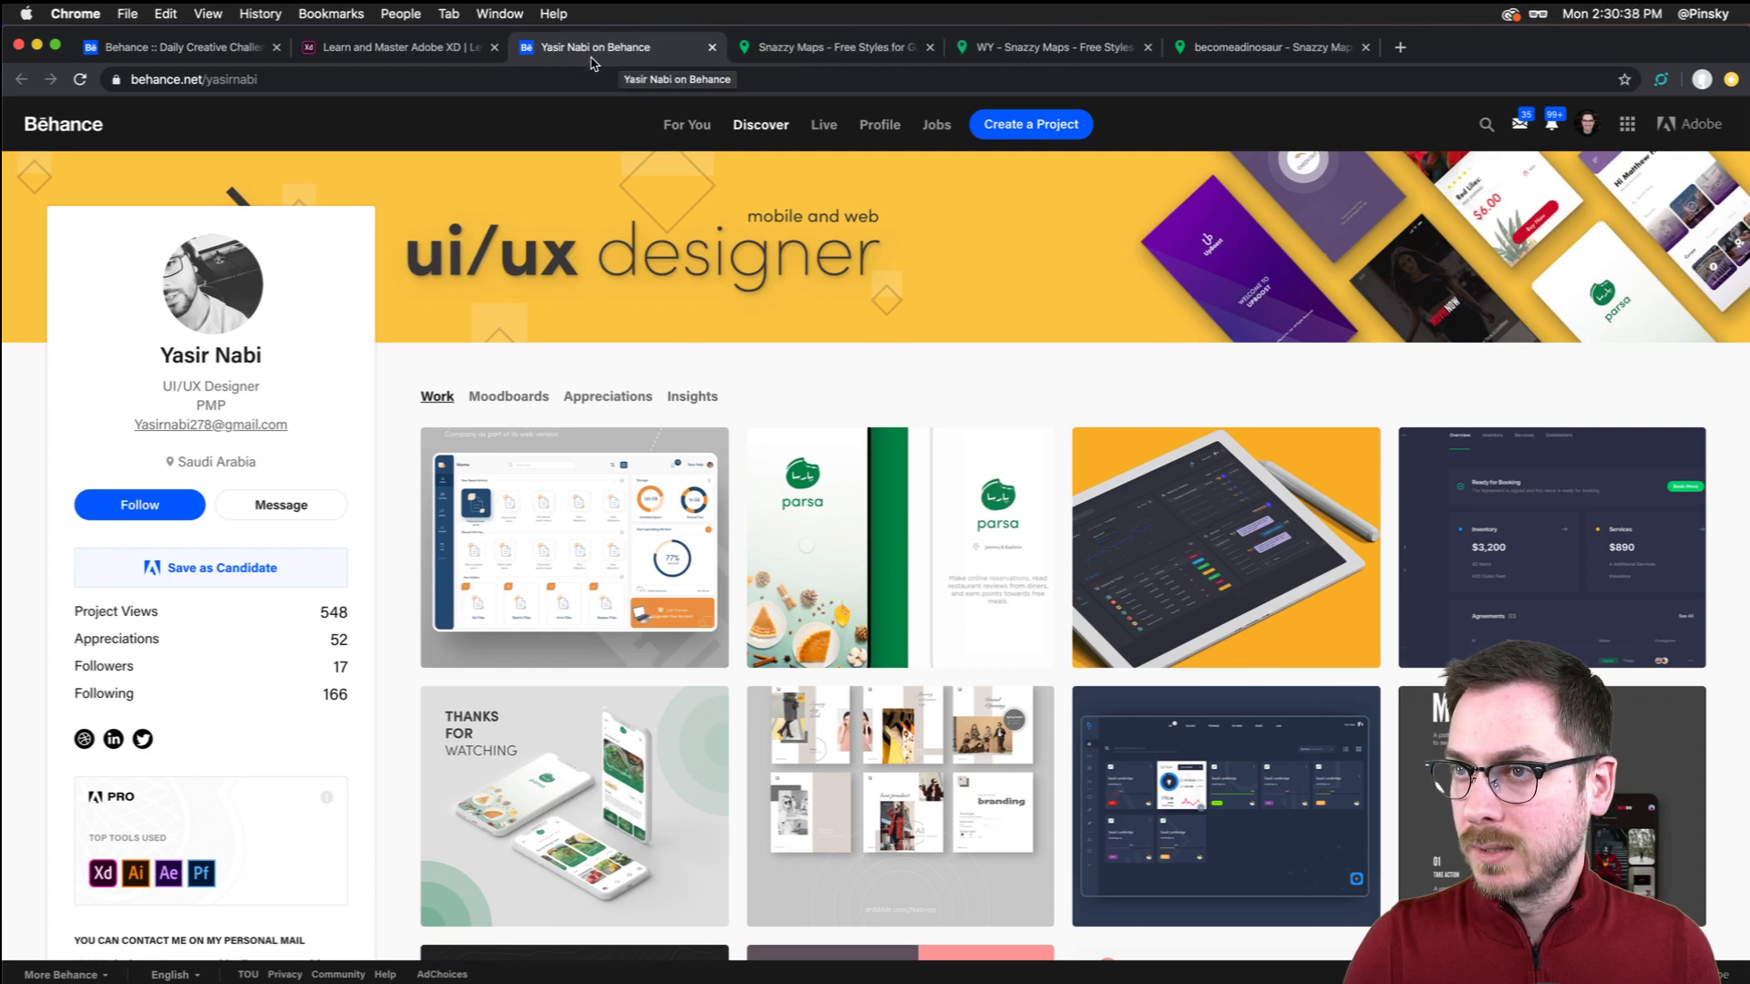
# Switch back to Adobe XD and examine the Symptoms artboard's checkbox cards and Next button alongside the other screens, leaving nothing selected
pyautogui.press('super+Tab')
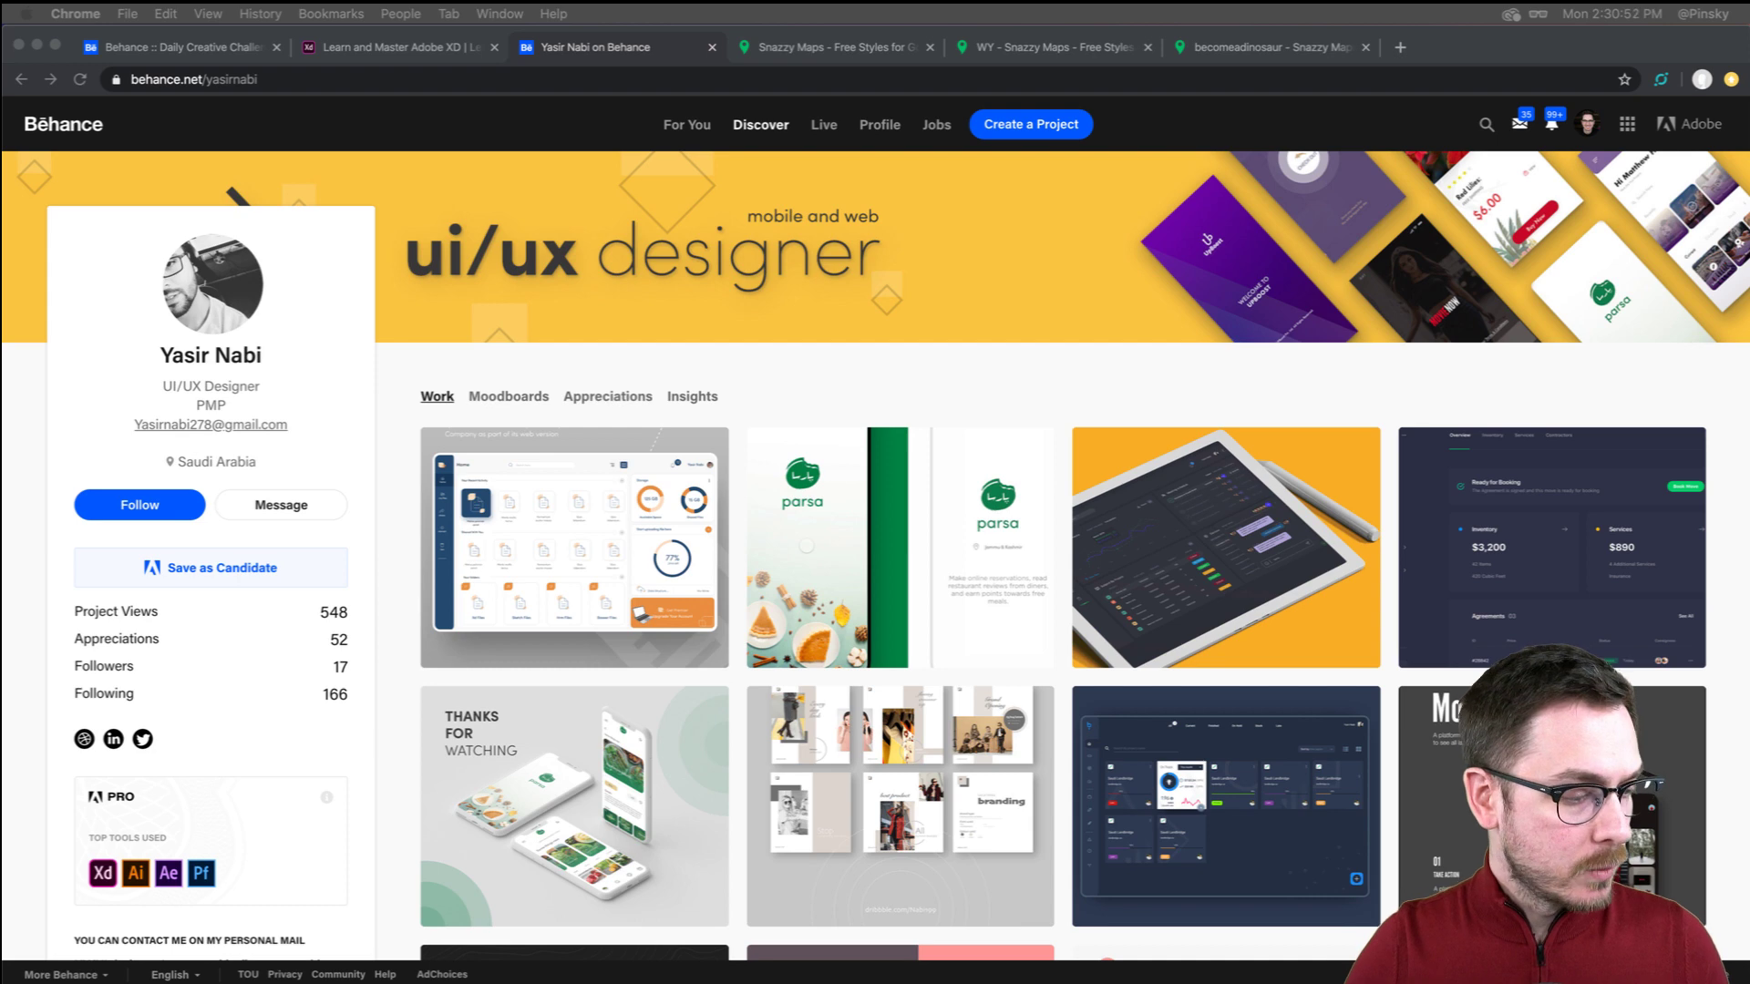
pyautogui.press('super+Tab')
pyautogui.hscroll(3, 740, 359)
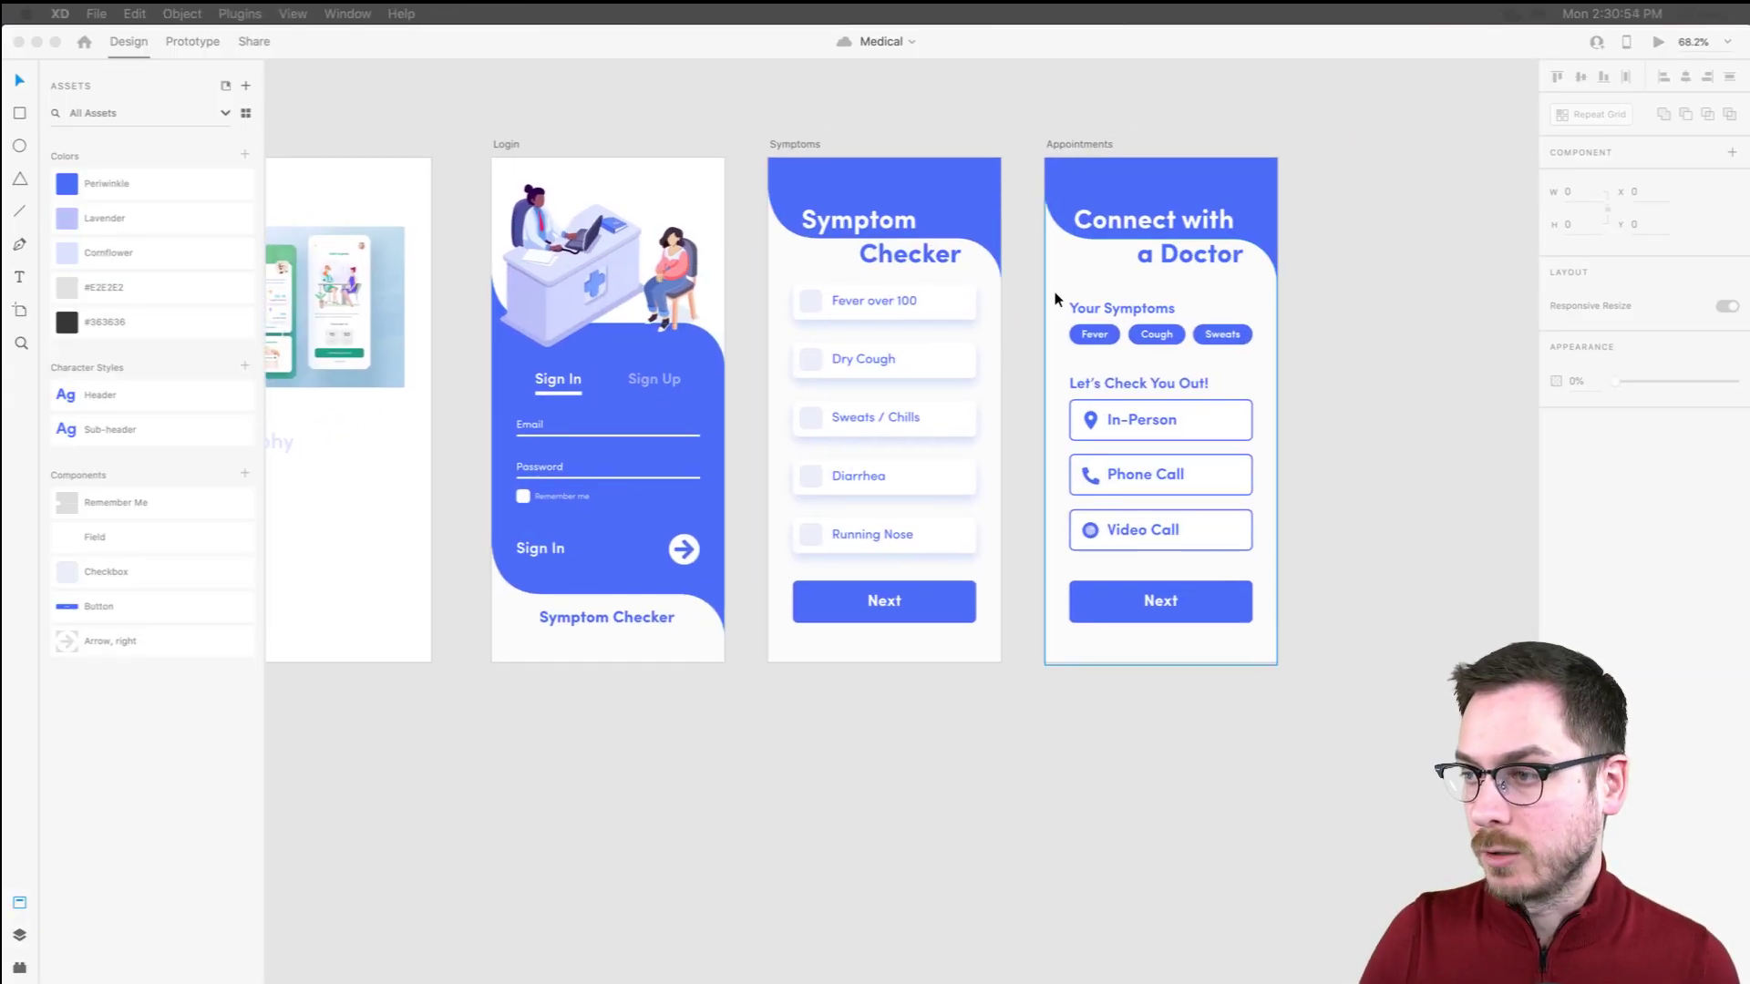
pyautogui.scroll(5, 977, 330)
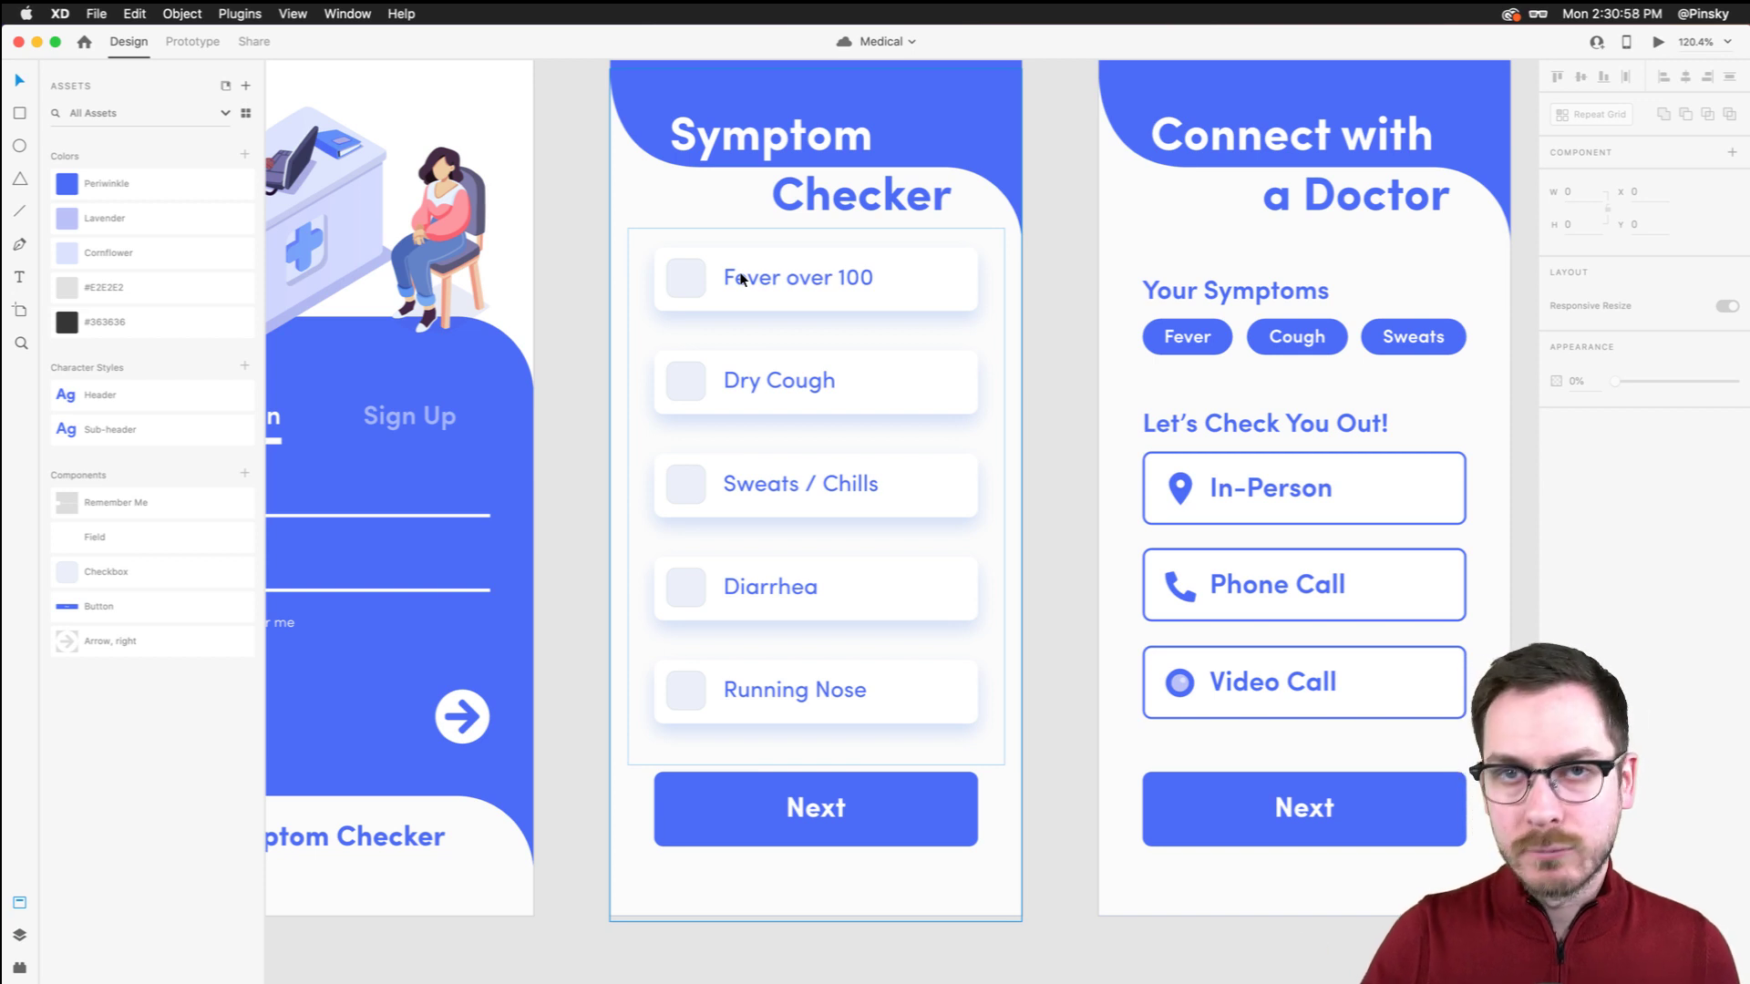
pyautogui.click(688, 278)
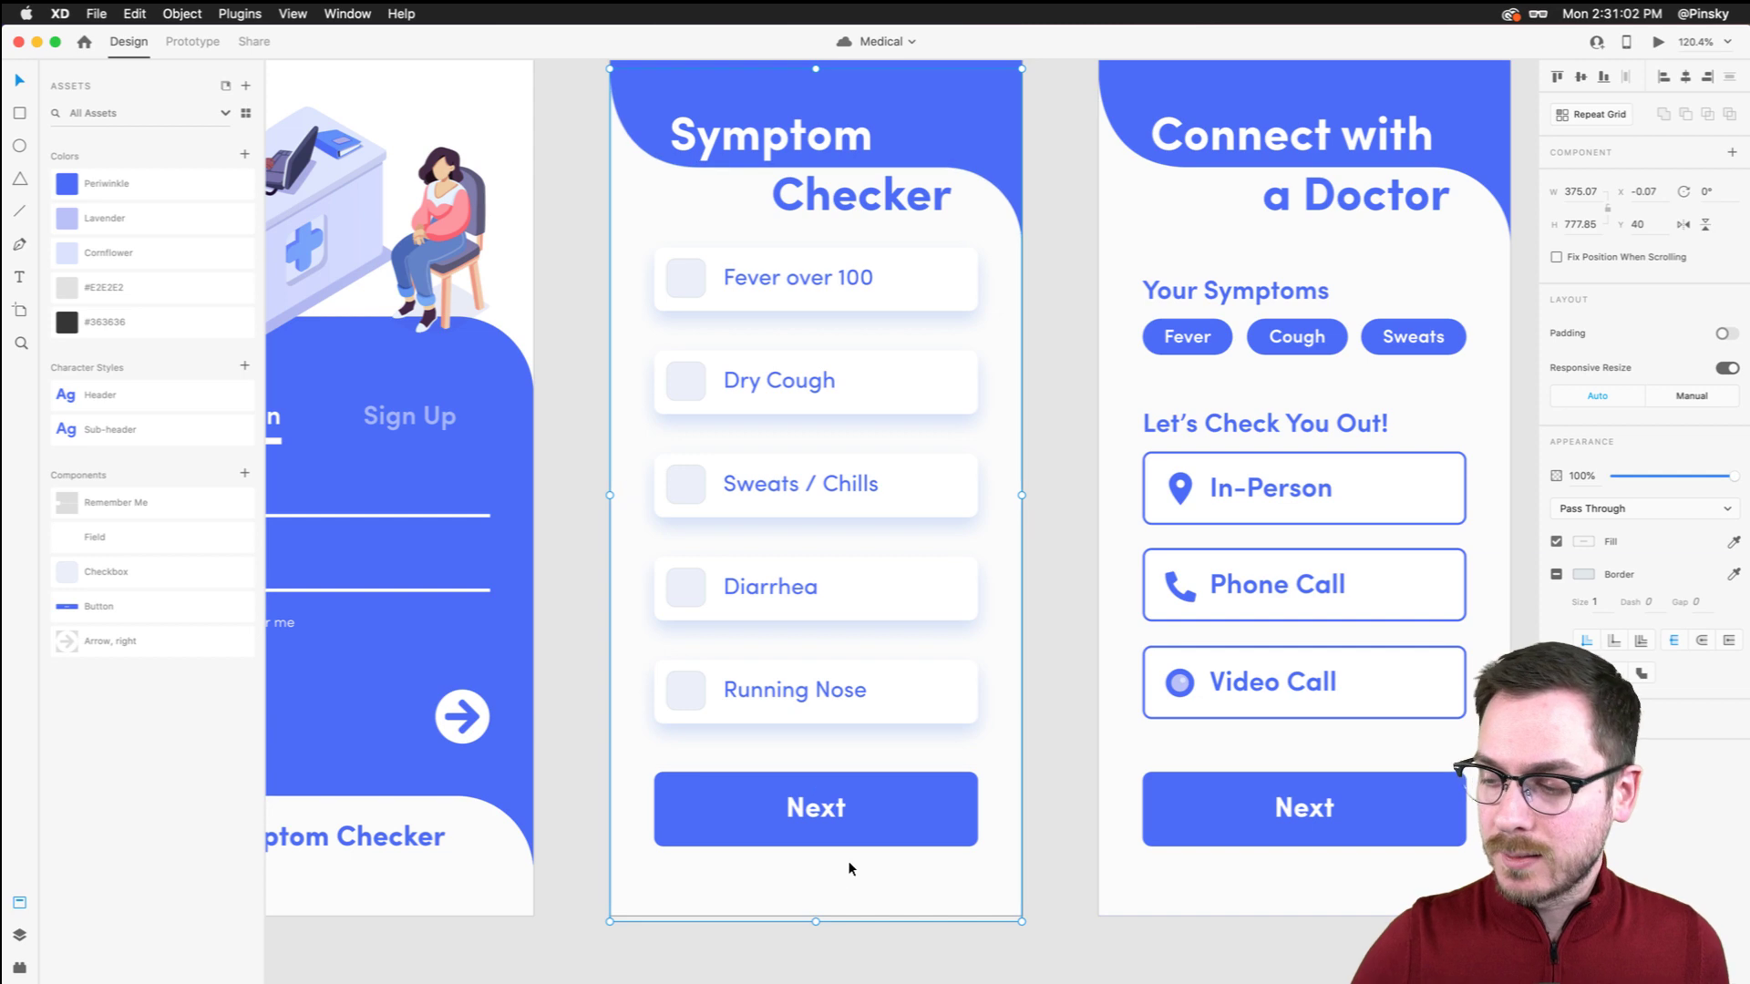
pyautogui.scroll(6, 848, 860)
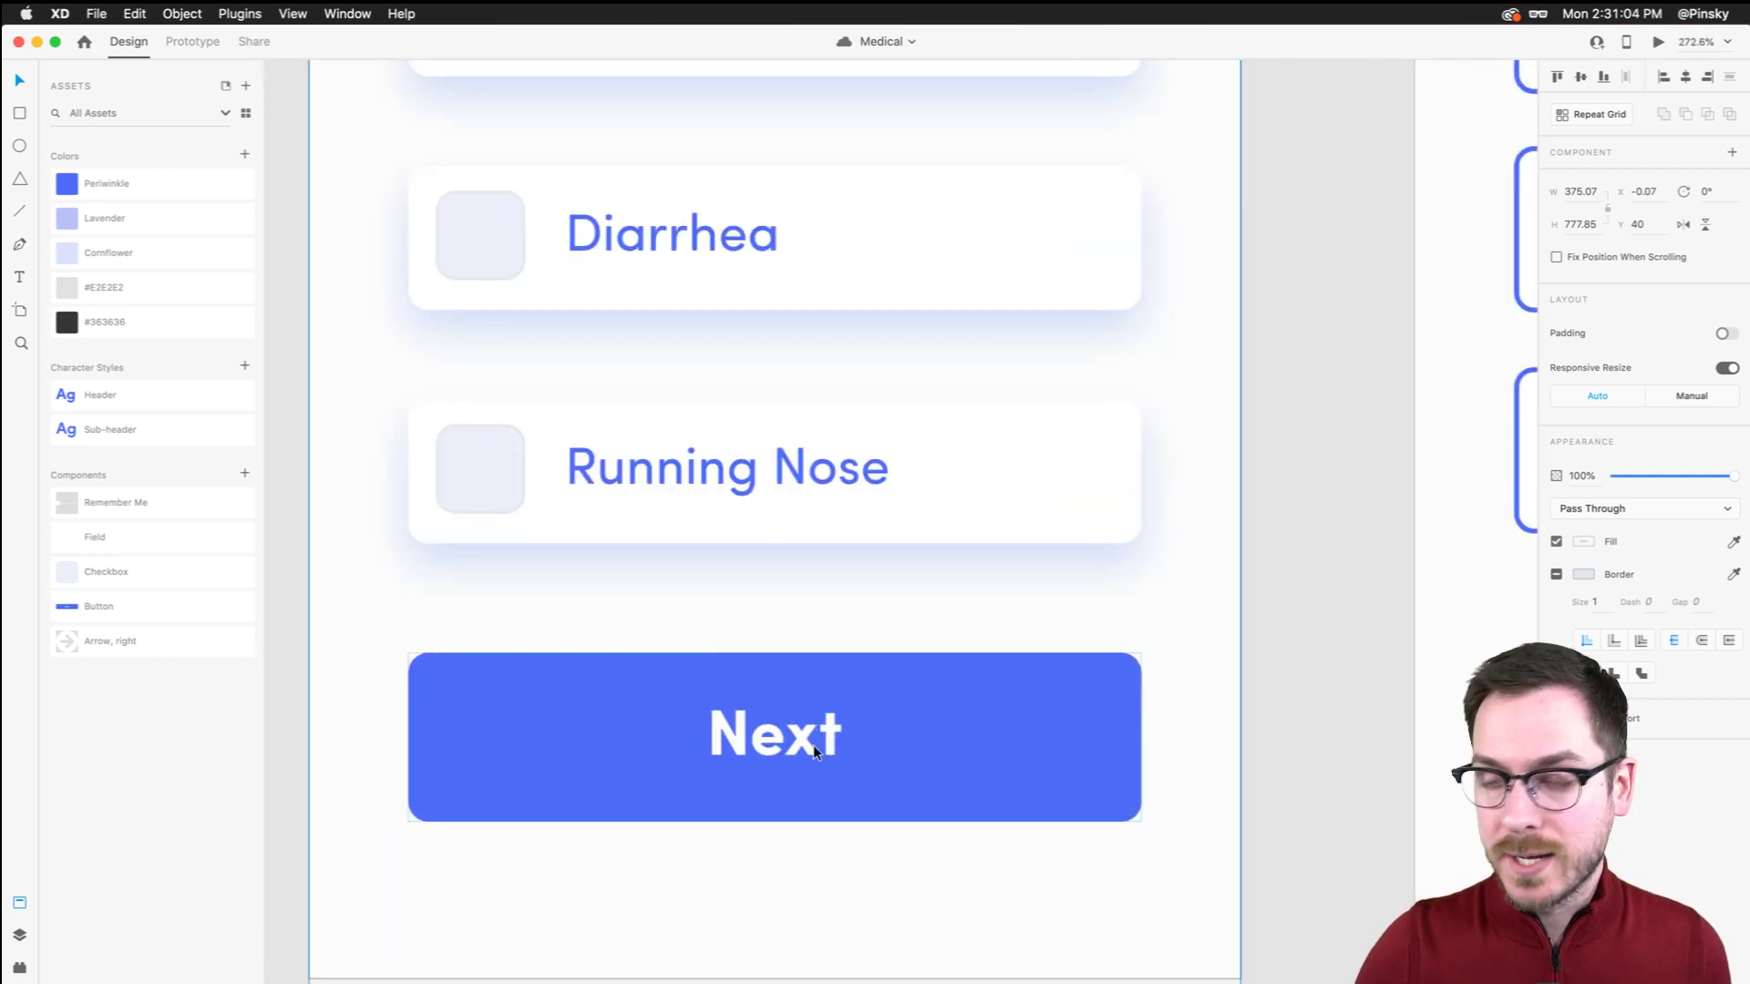
pyautogui.scroll(-8, 813, 746)
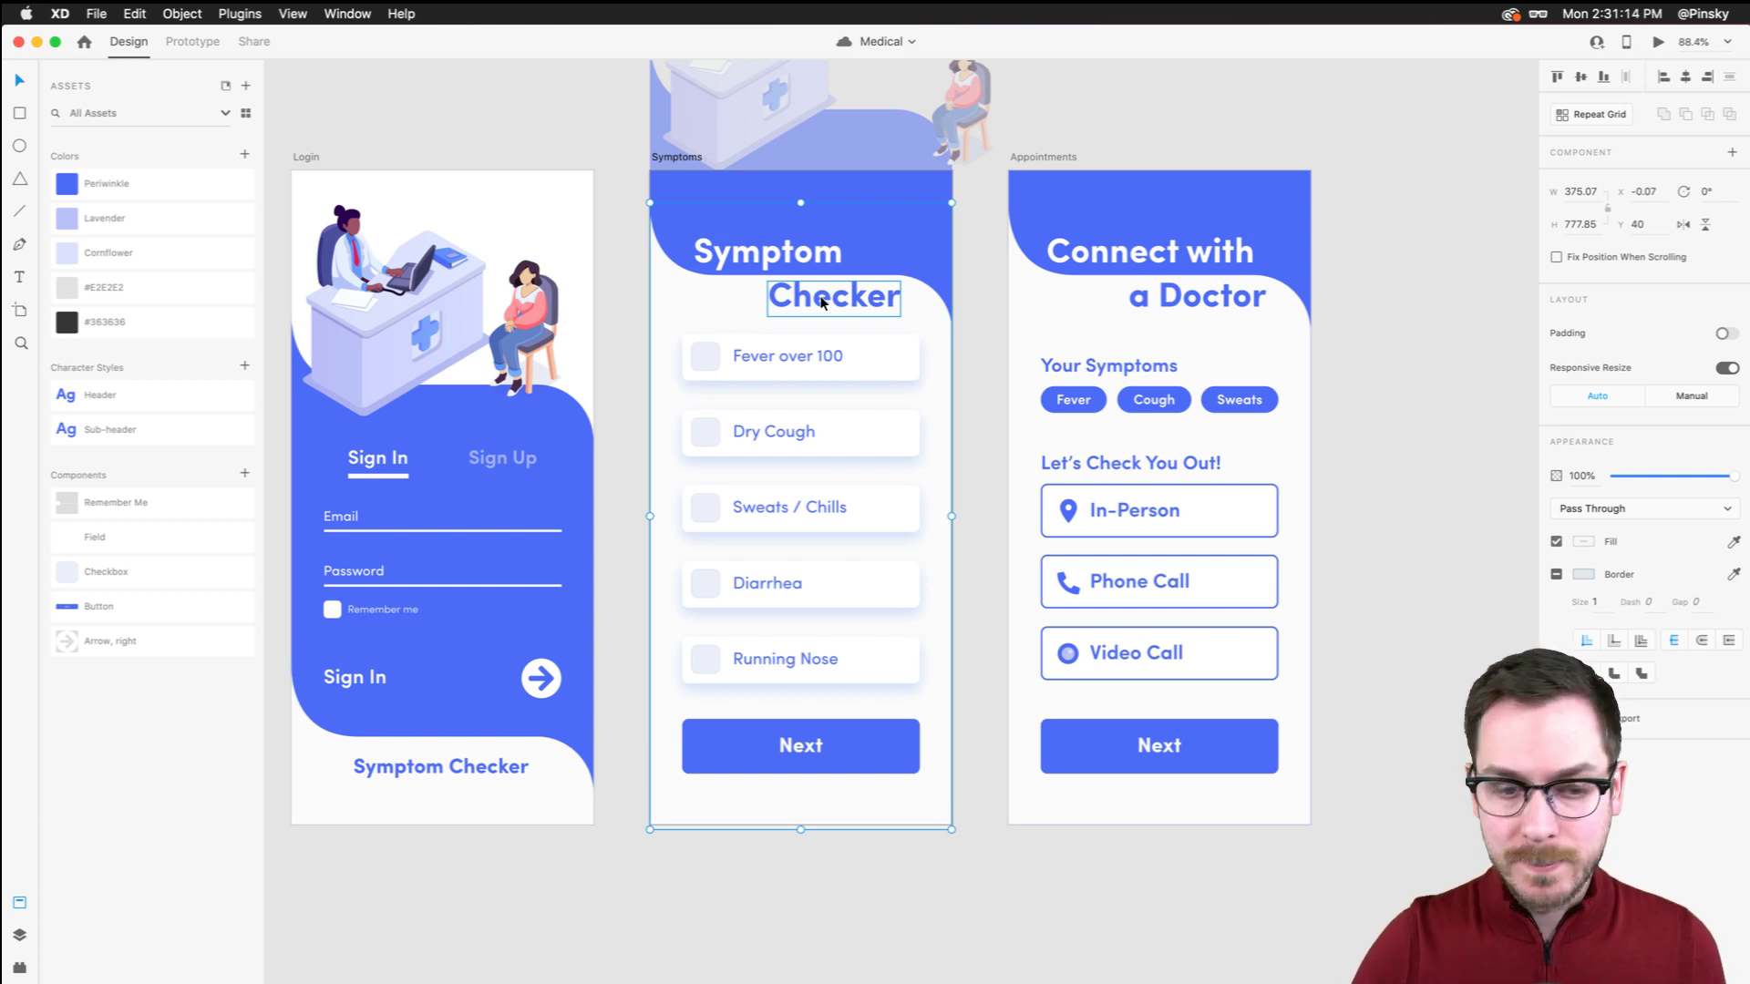
pyautogui.click(1374, 328)
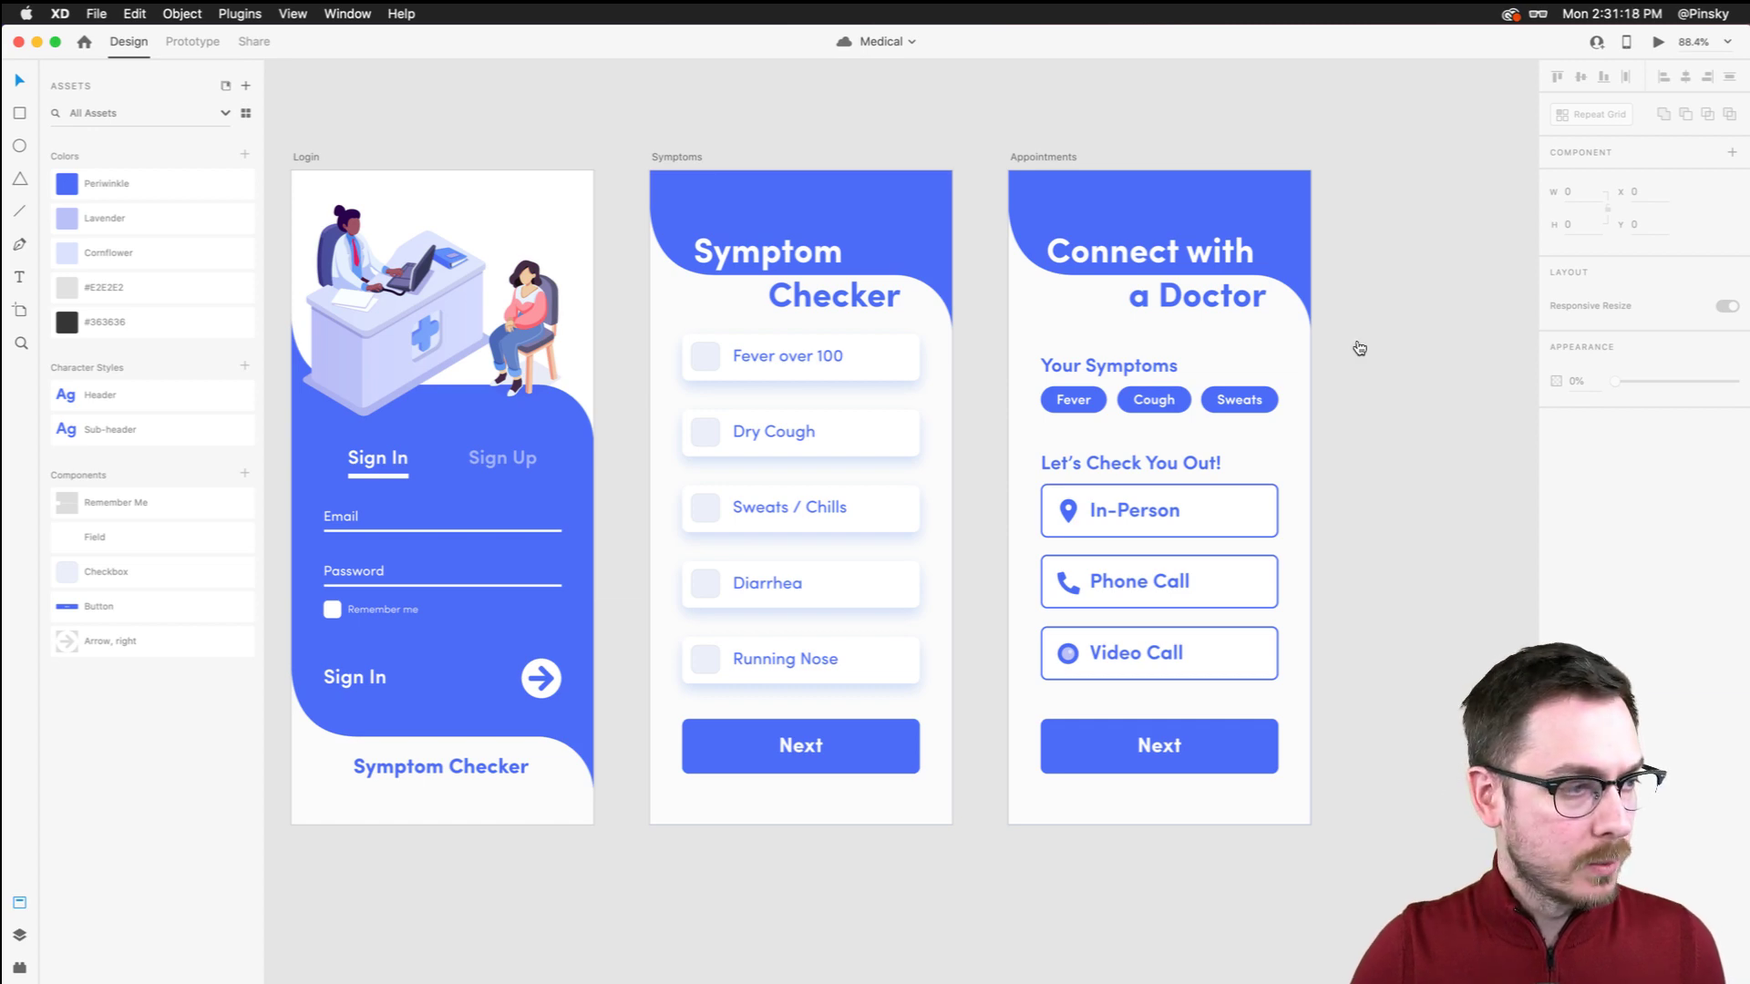
# Switch to Chrome and examine the designer's Behance profile, enlarging the page to read the bio and top tools beside the projects
pyautogui.press('super+Tab')
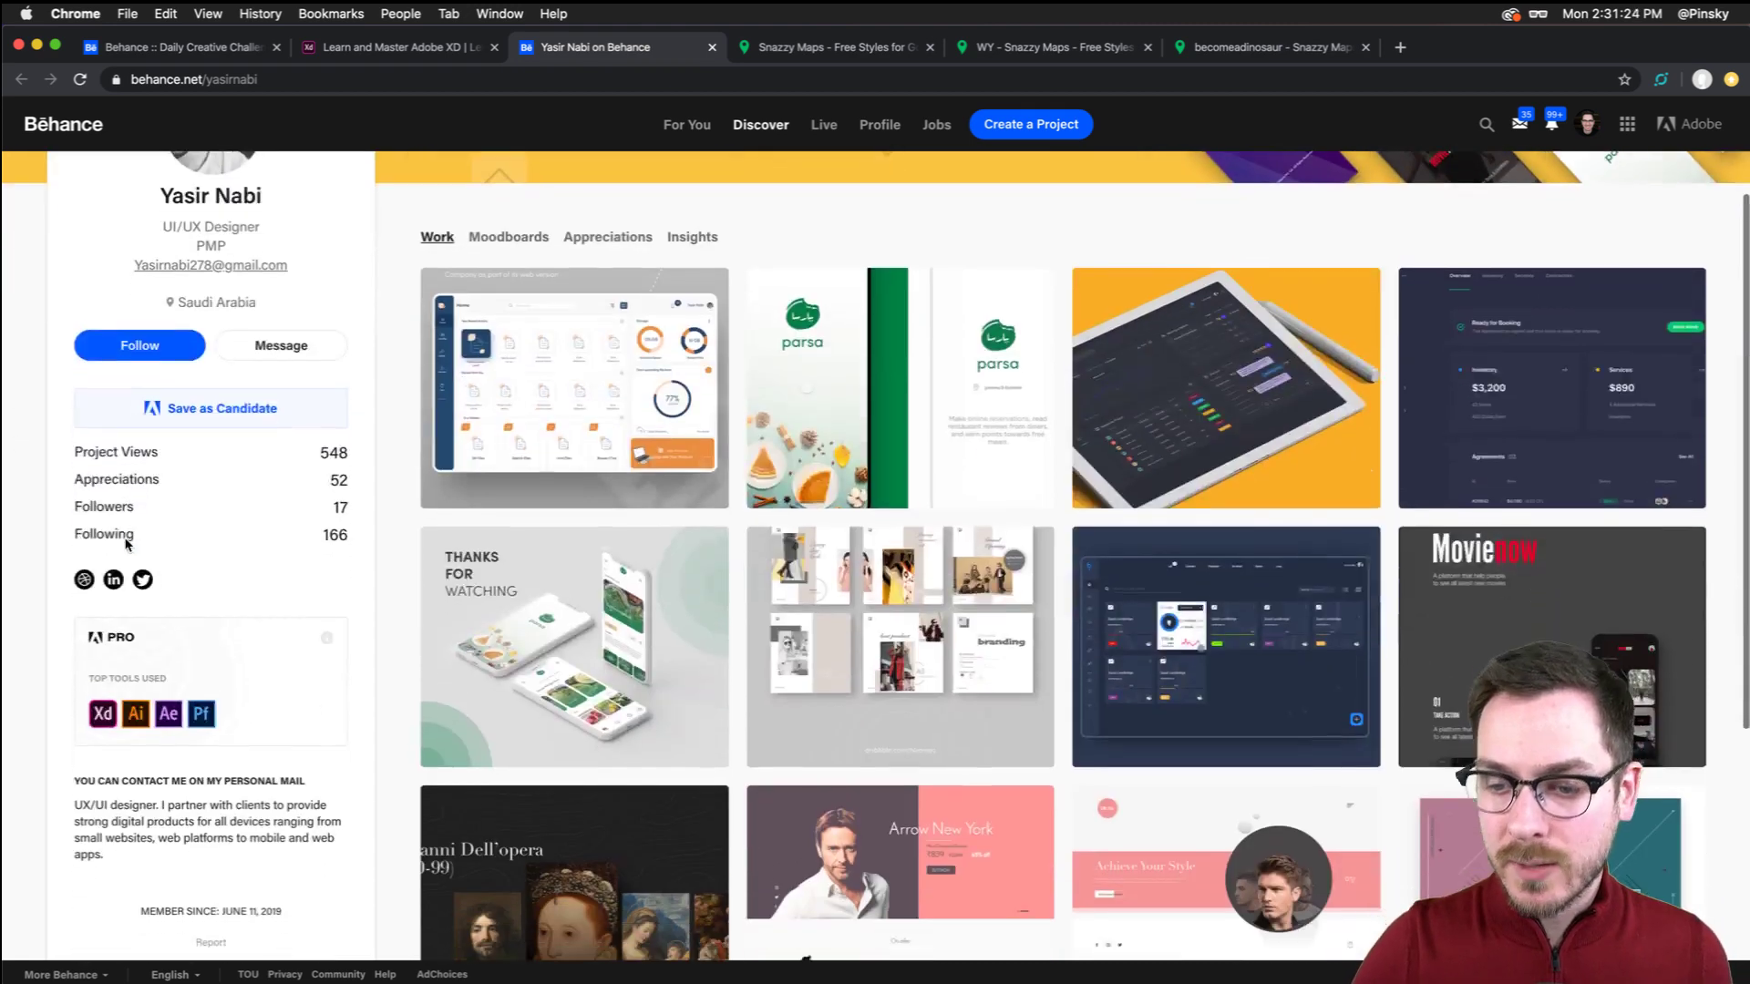
pyautogui.scroll(-5, 129, 547)
pyautogui.scroll(-2, 71, 405)
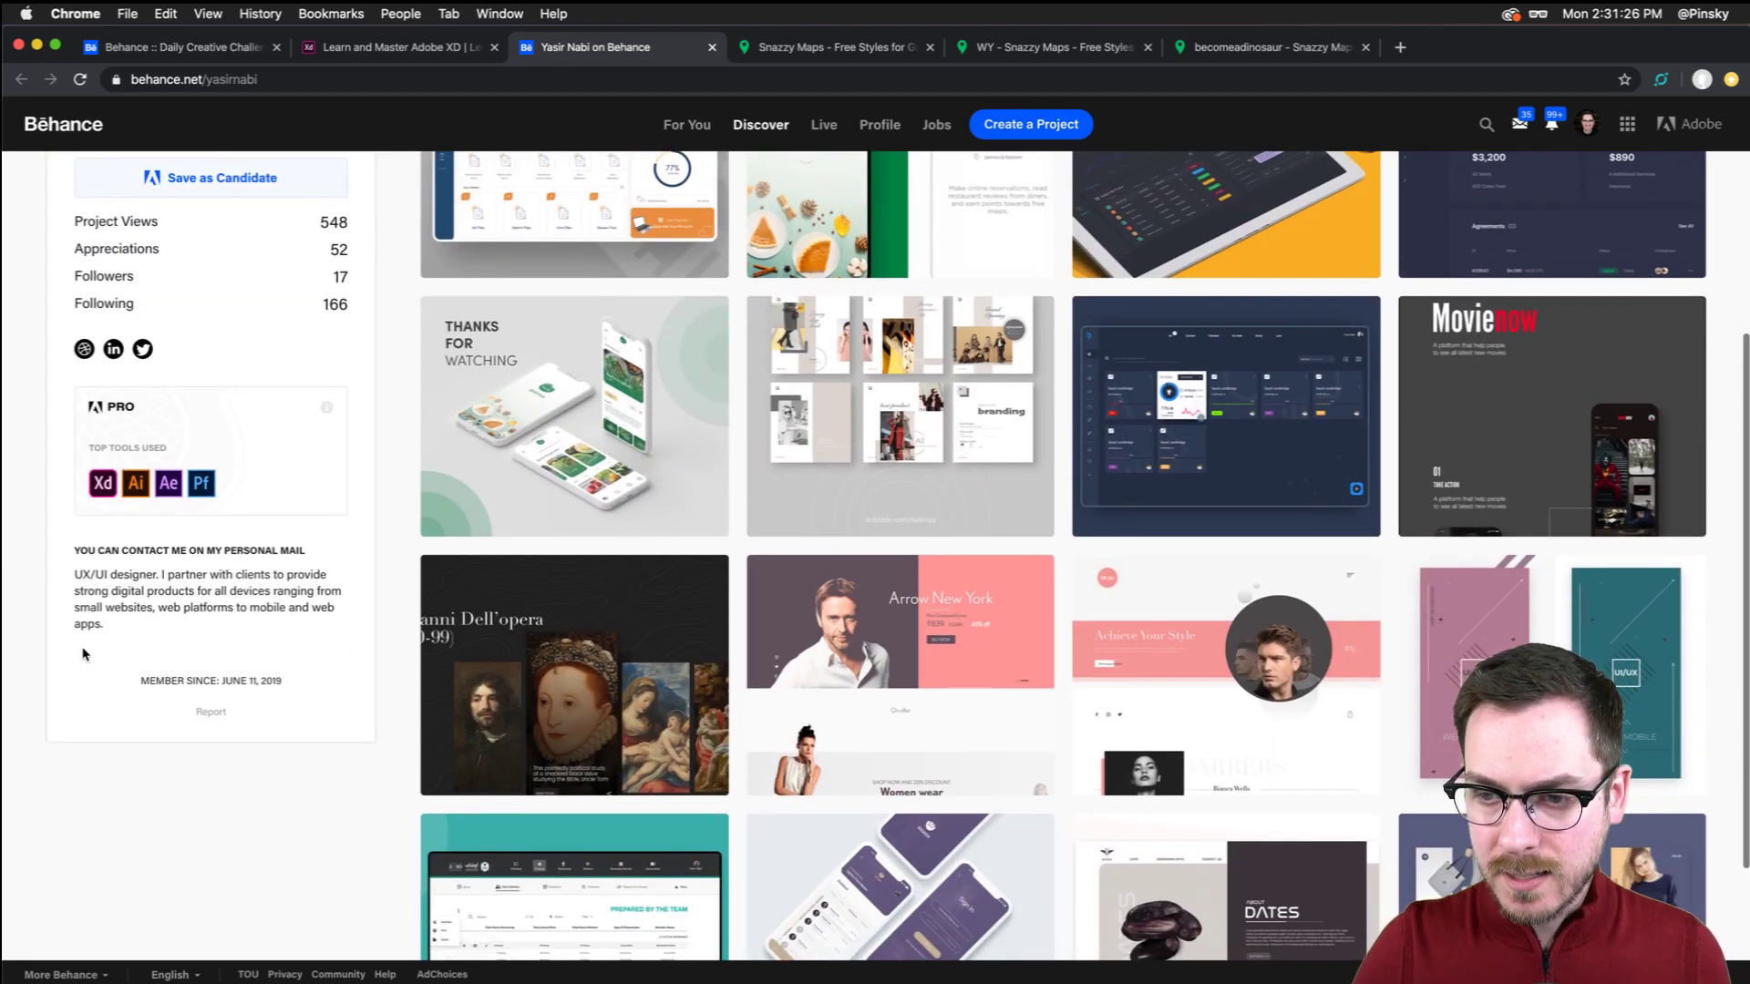
pyautogui.scroll(5, 77, 640)
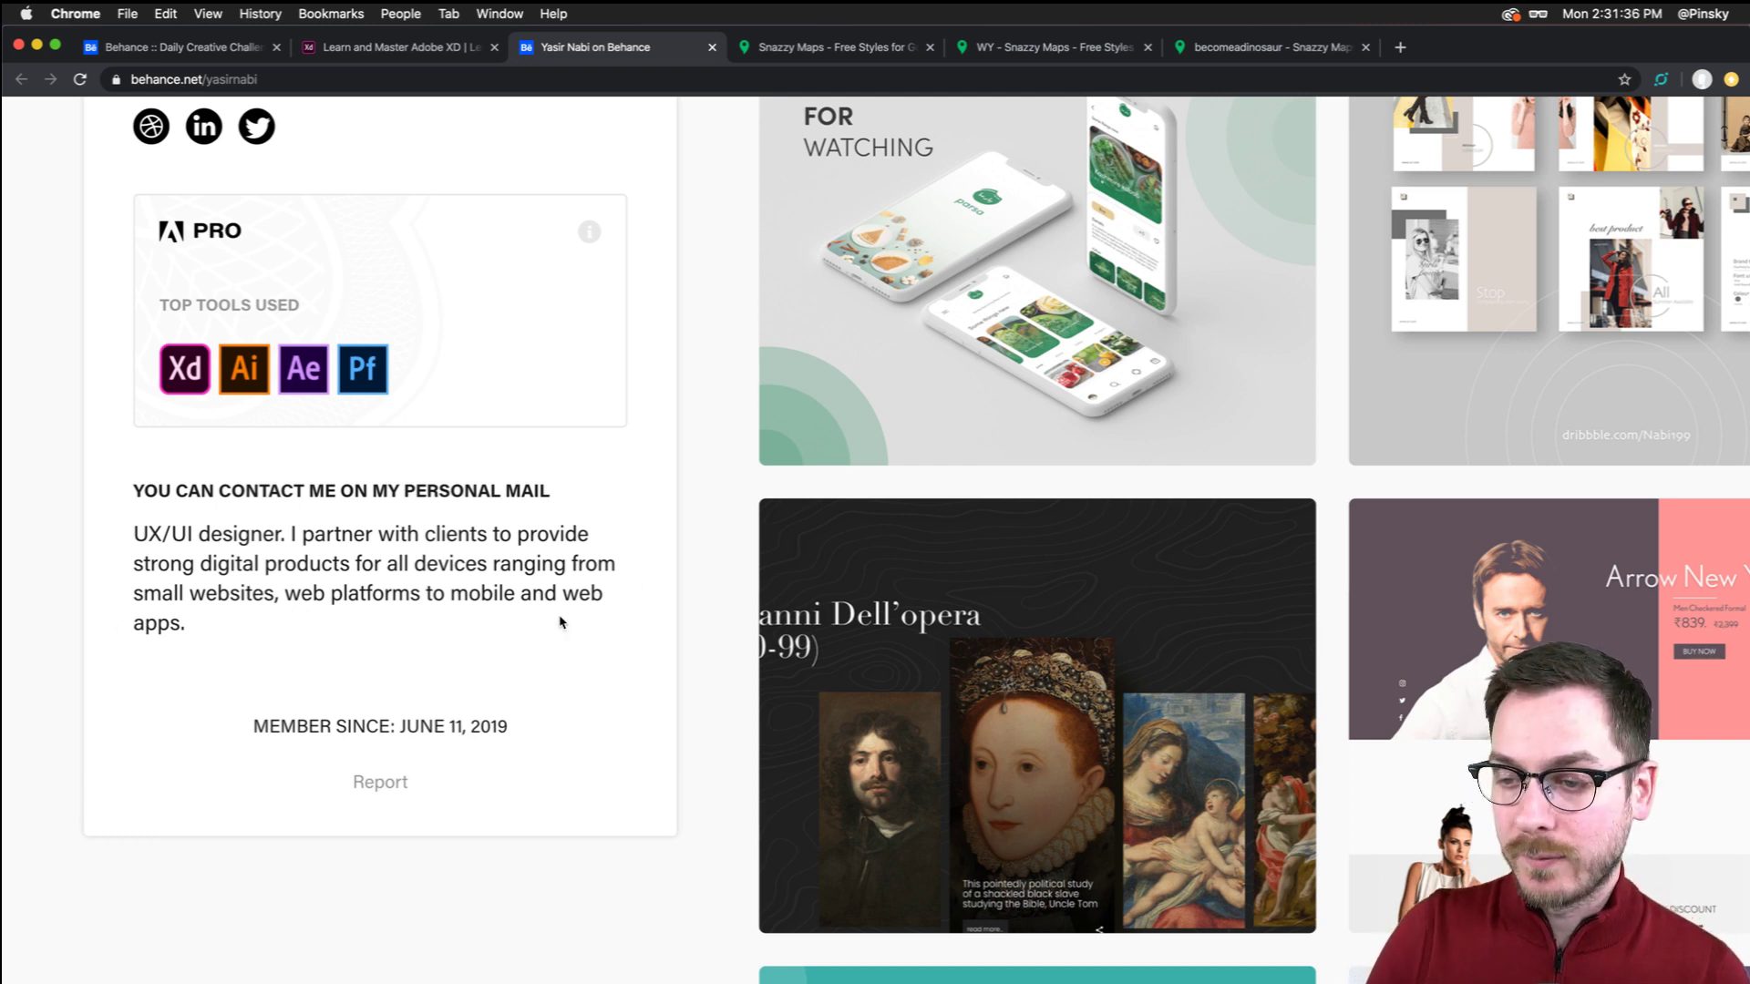
pyautogui.press('super+0')
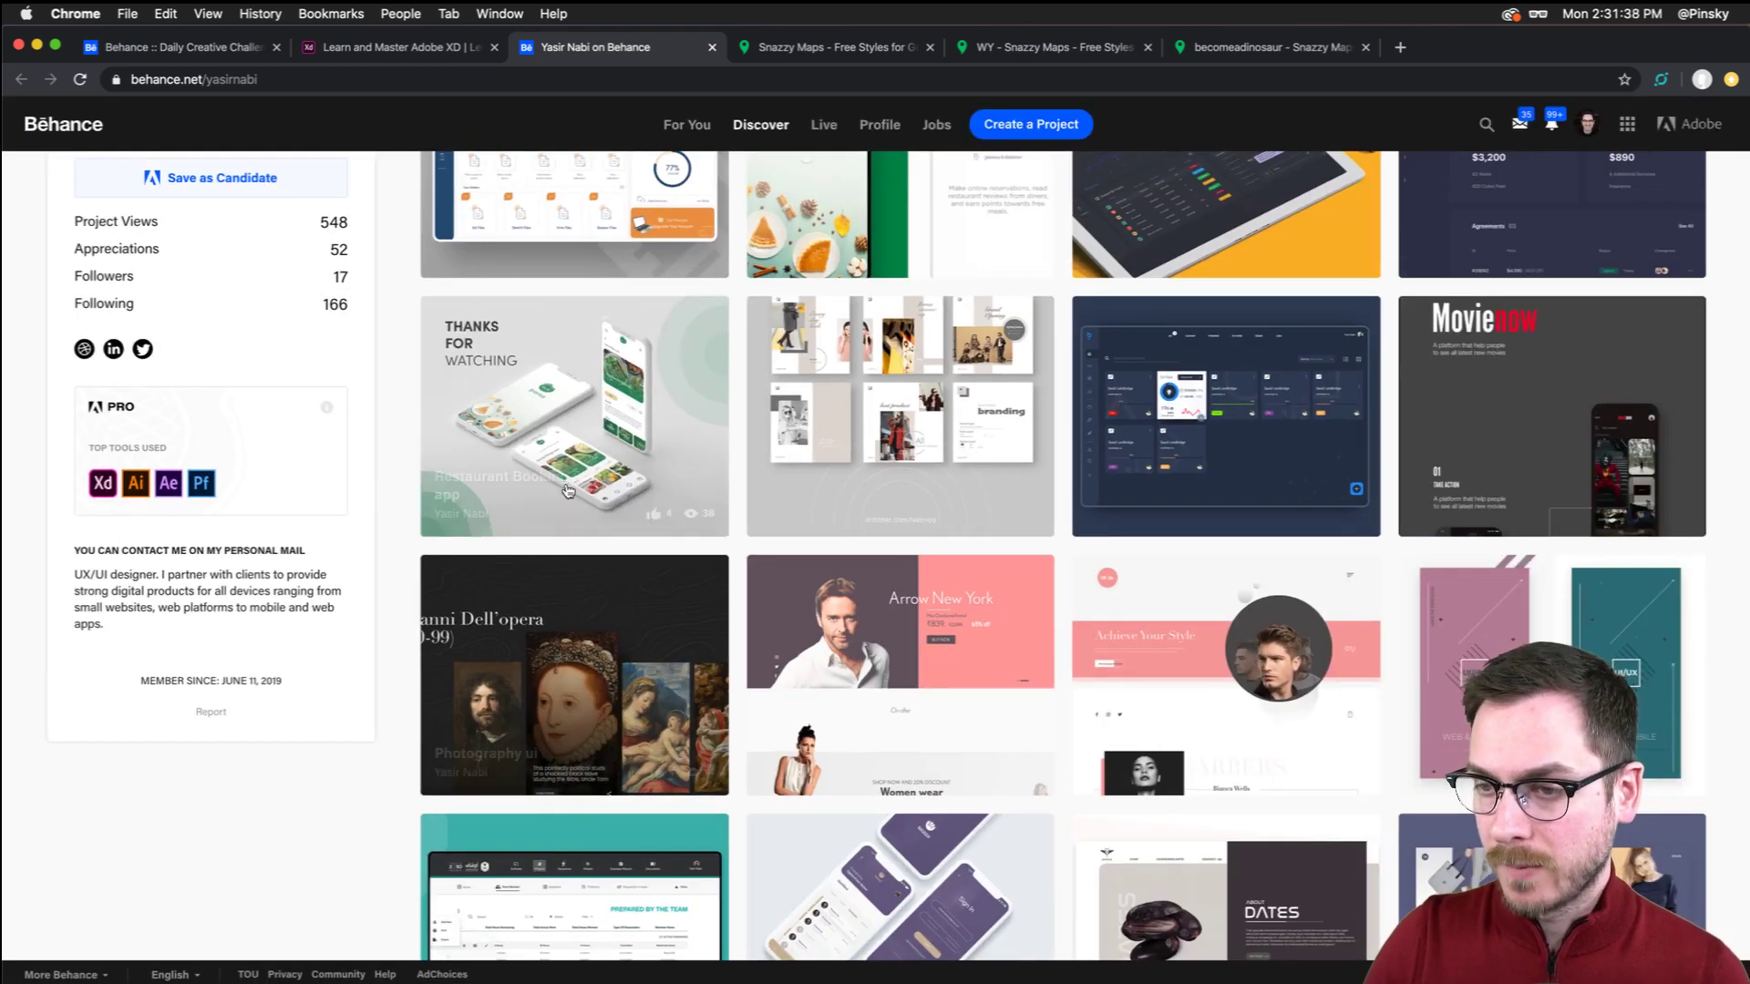
pyautogui.scroll(3, 388, 423)
pyautogui.scroll(-3, 388, 424)
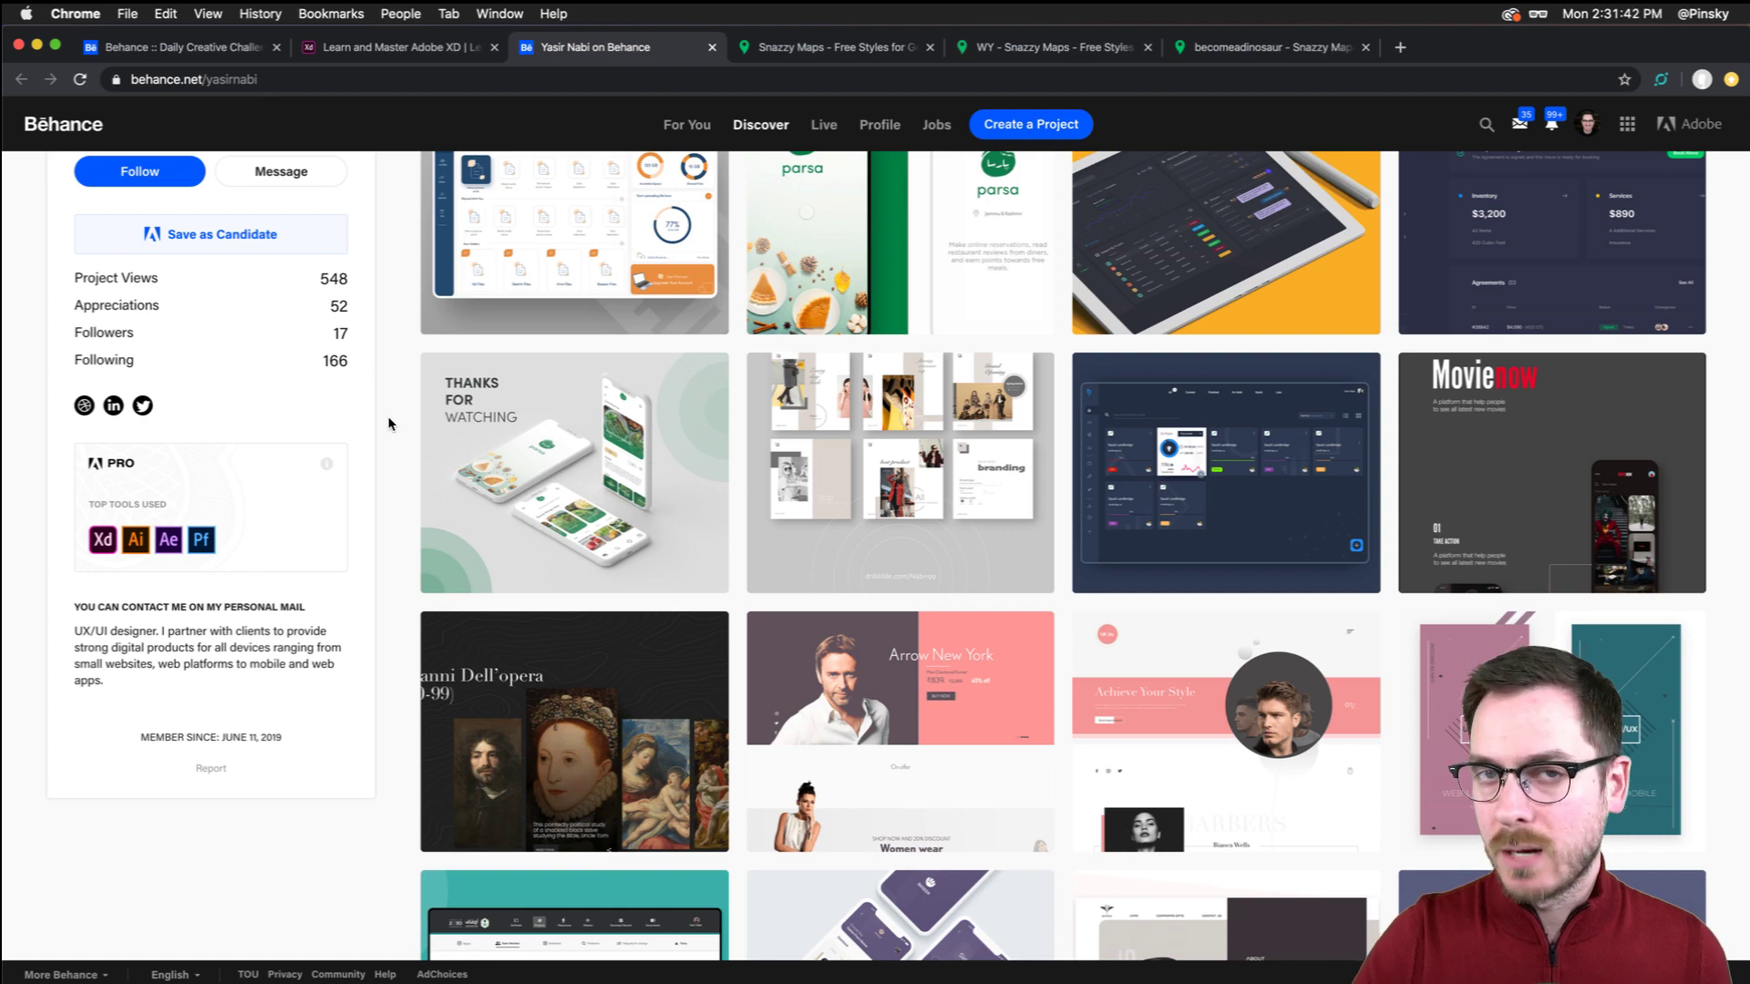
pyautogui.press('super+equal')
pyautogui.press('super+equal')
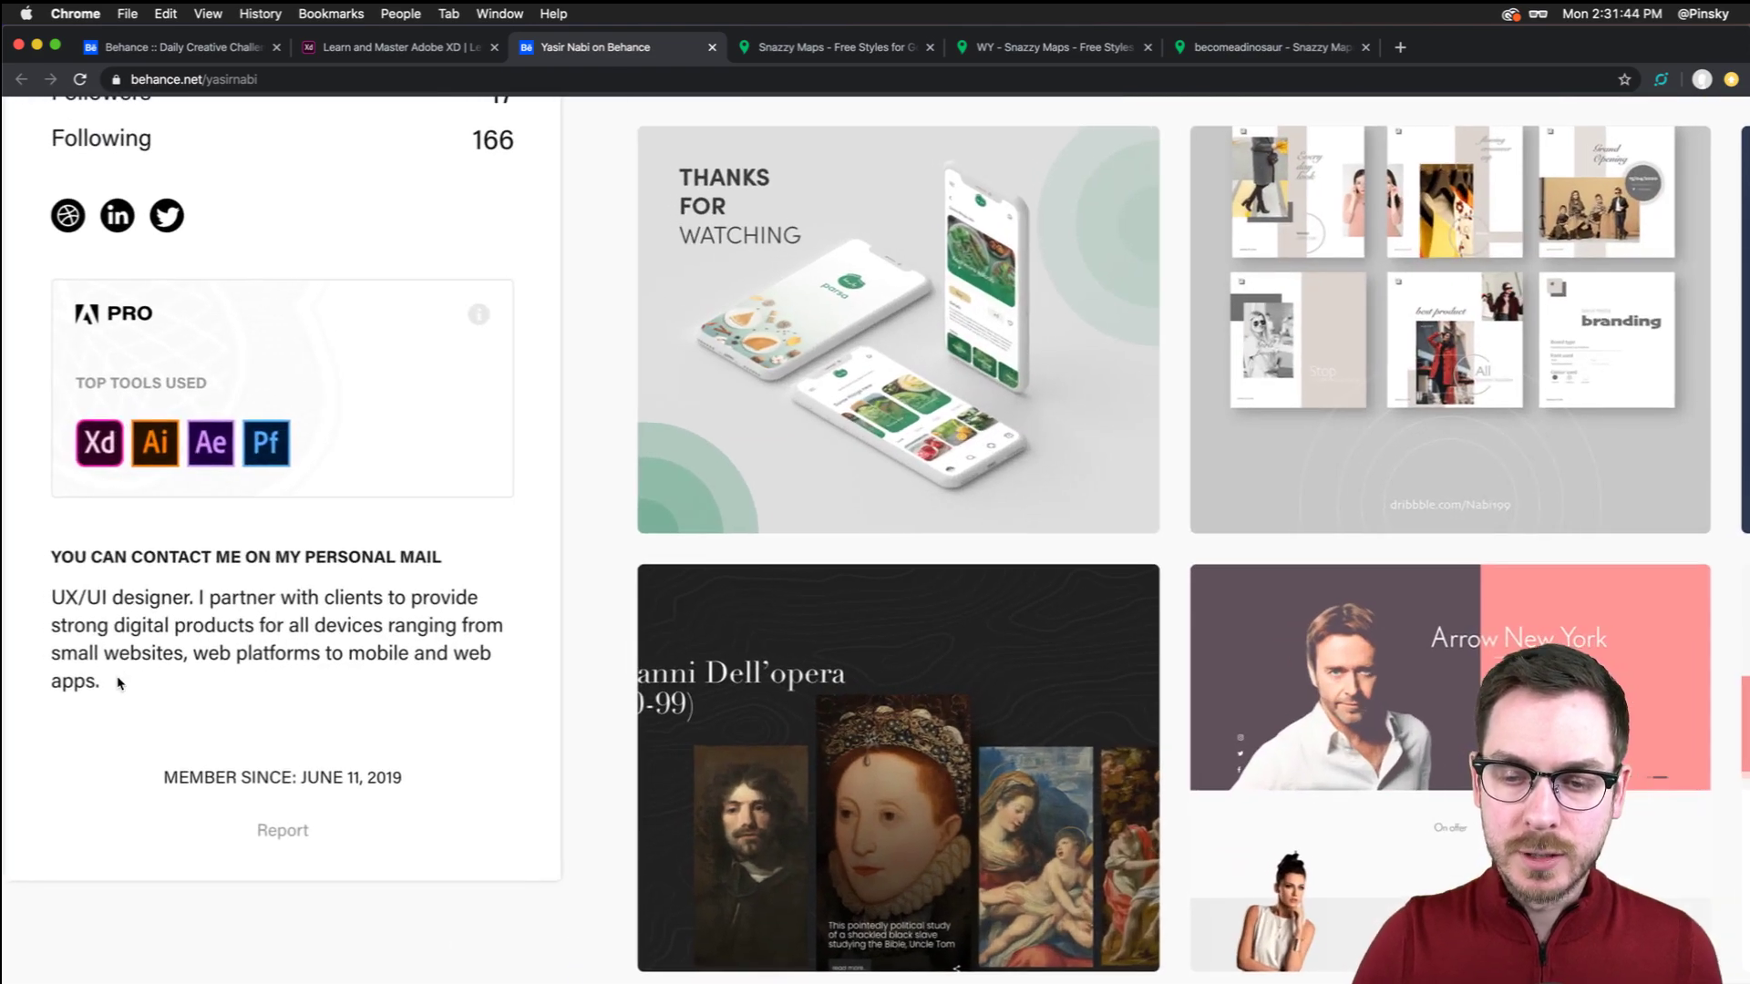
pyautogui.scroll(4, 117, 683)
pyautogui.scroll(-6, 116, 683)
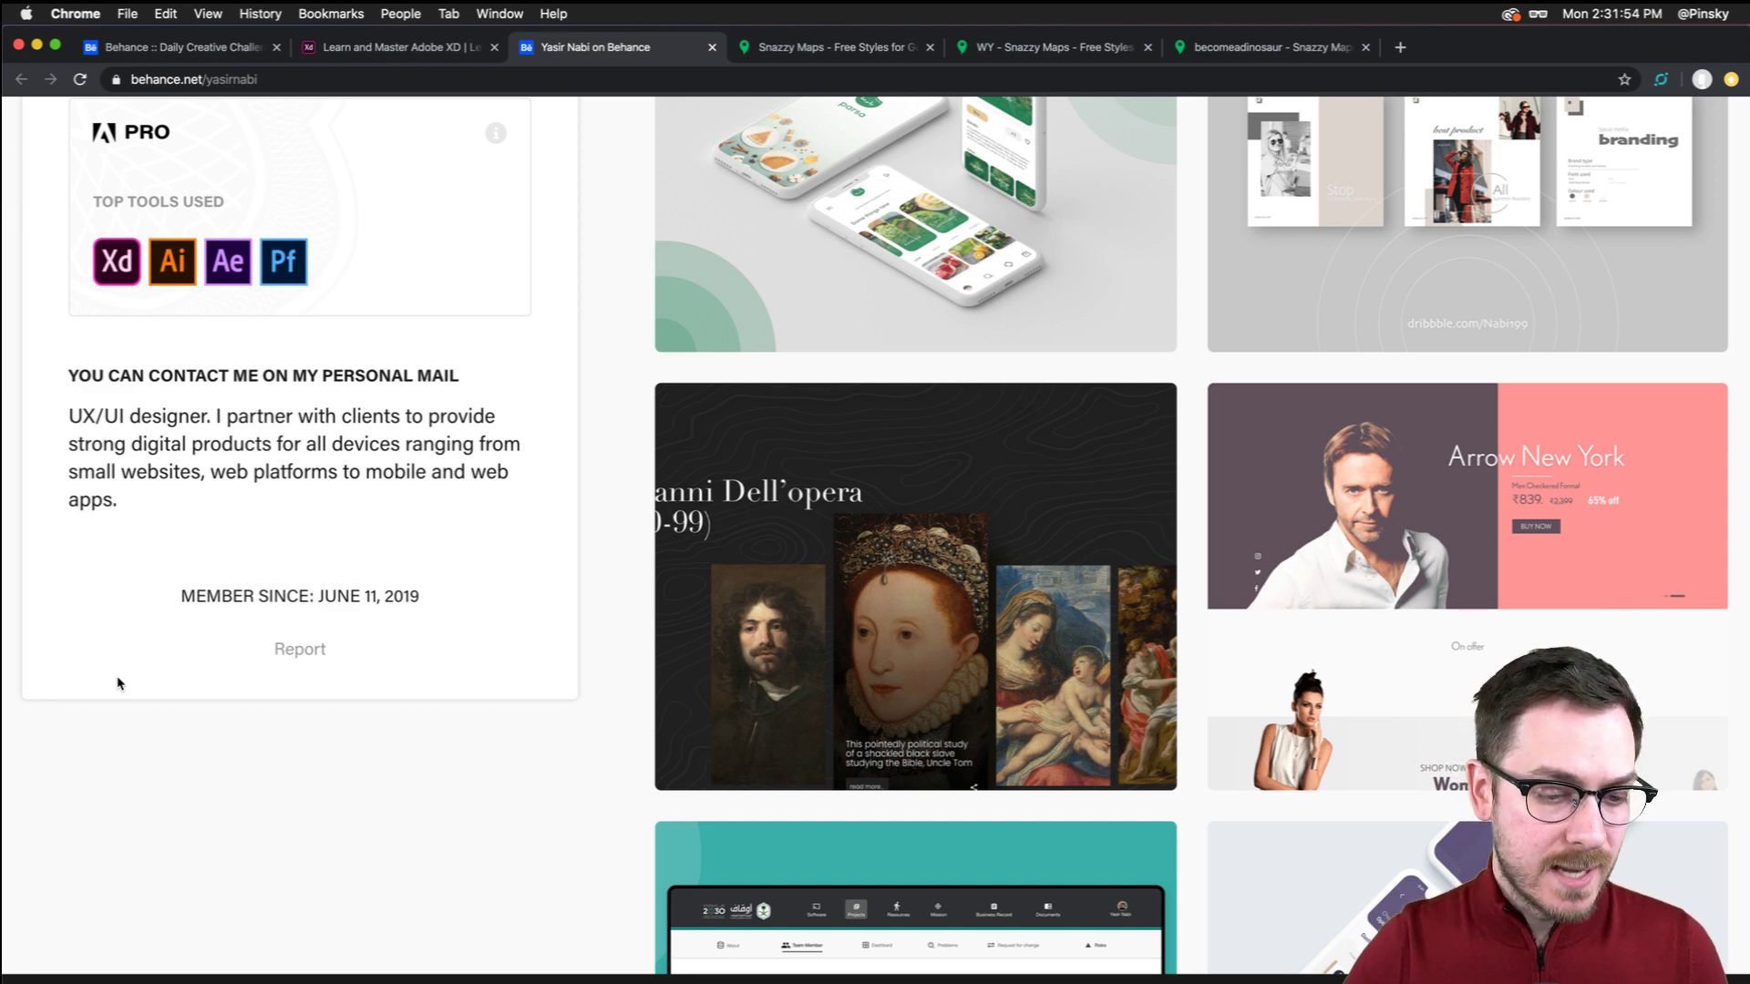
pyautogui.press('super+Tab')
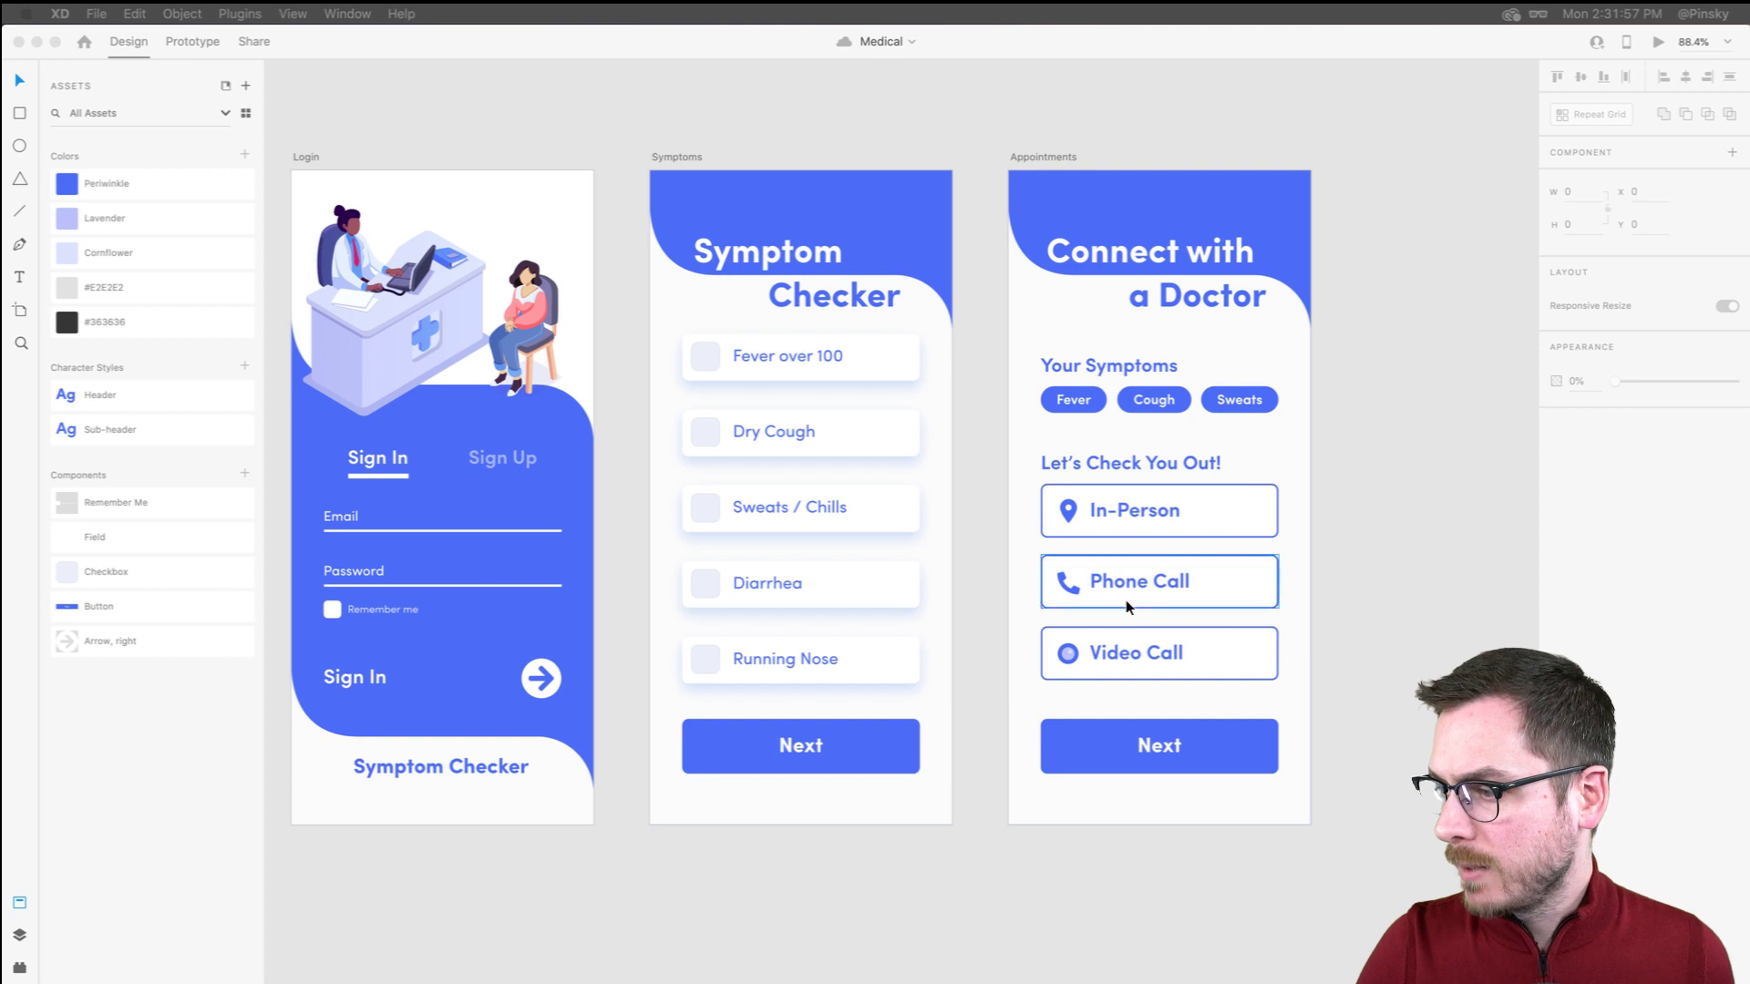
pyautogui.click(1293, 648)
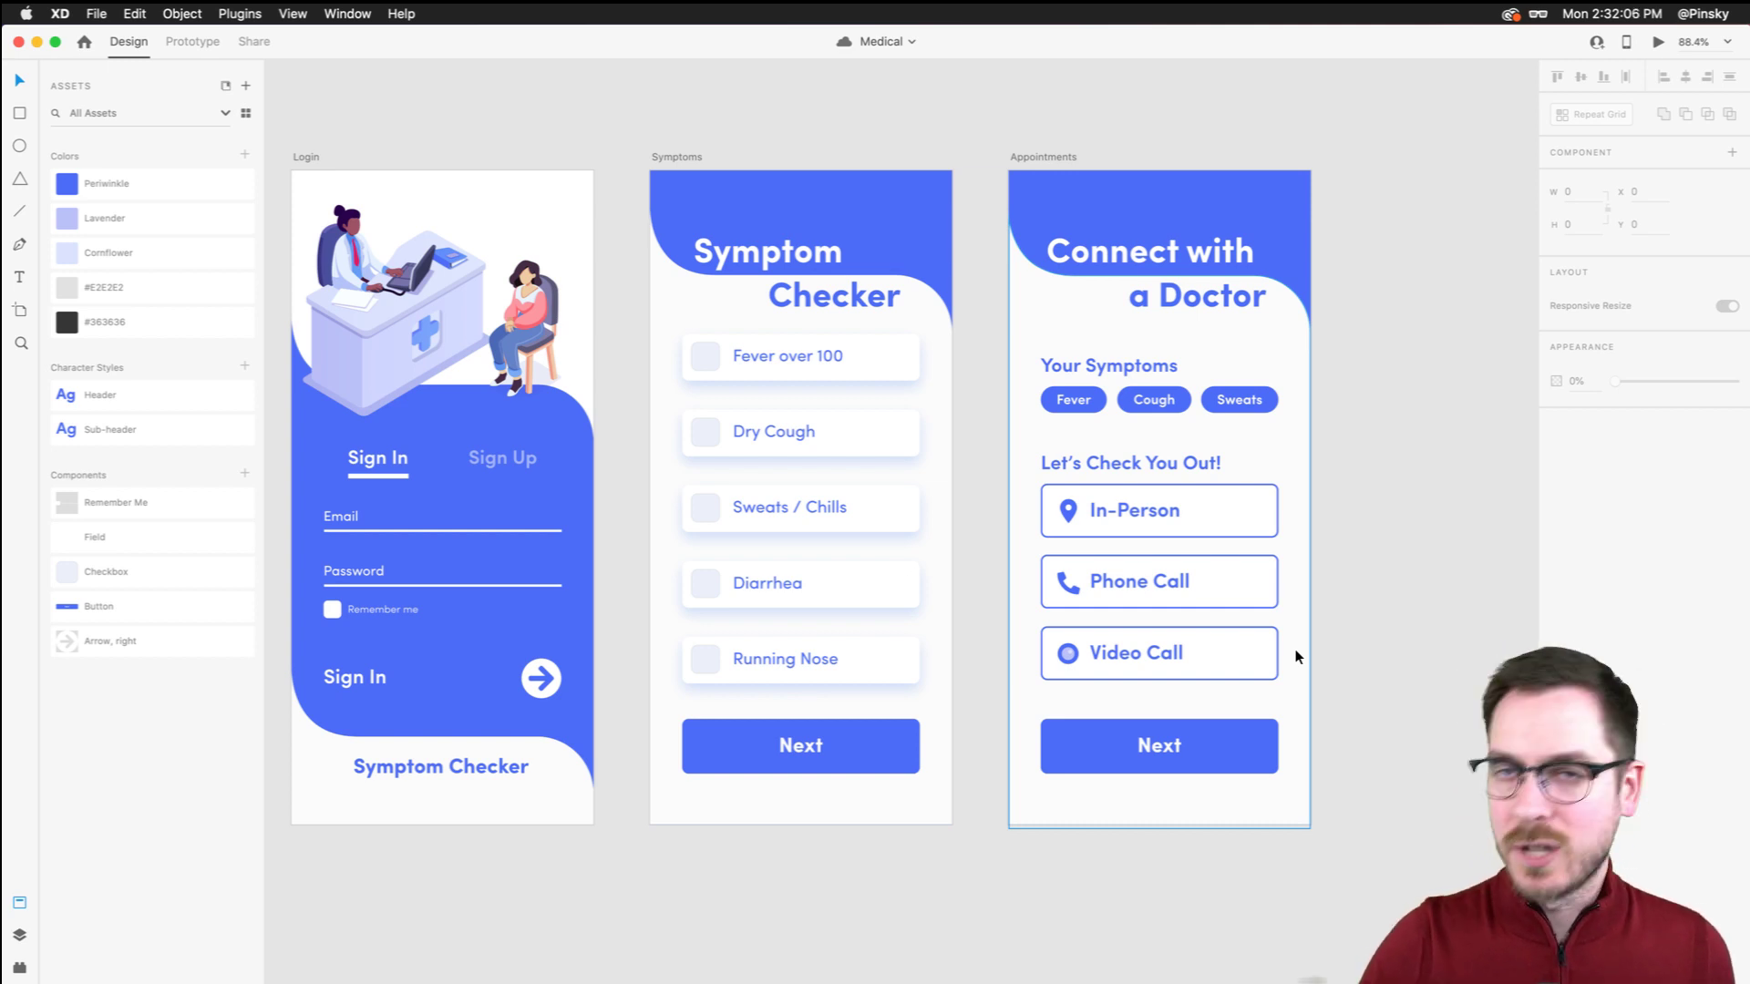
# Switch to Chrome and show the designer's Behance profile from its beginning at the default page size
pyautogui.press('super+Tab')
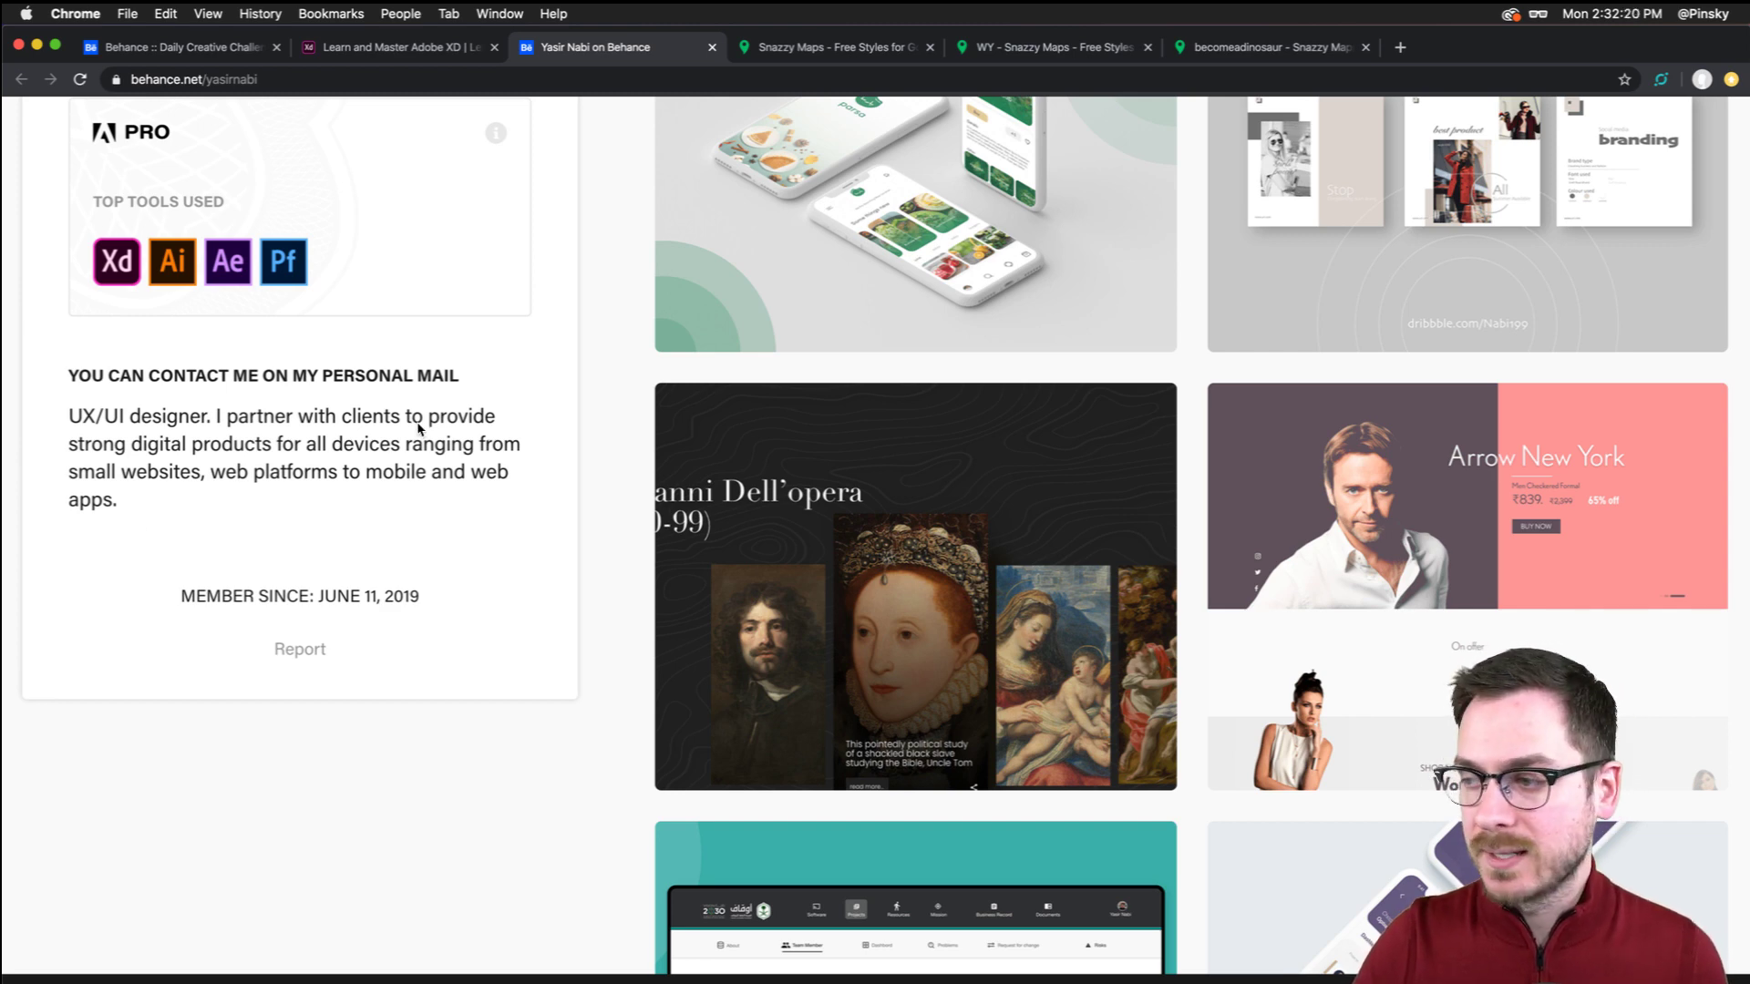
pyautogui.scroll(1, 420, 429)
pyautogui.scroll(5, 420, 429)
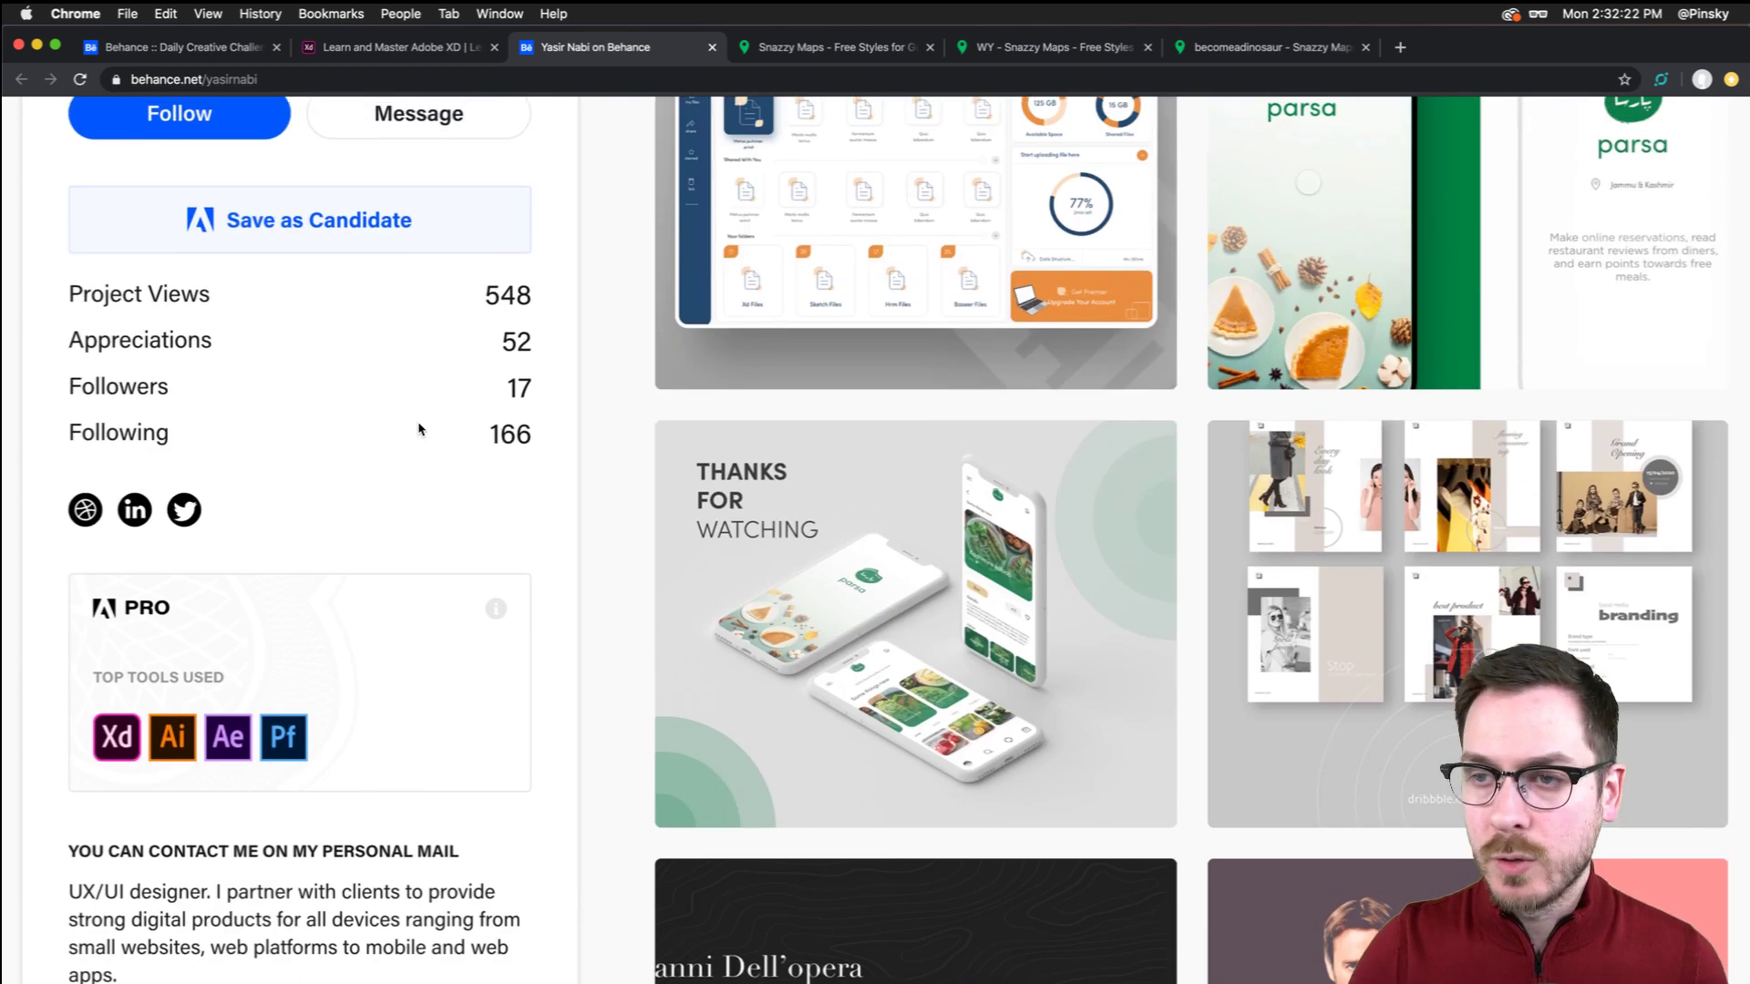
pyautogui.press('super+0')
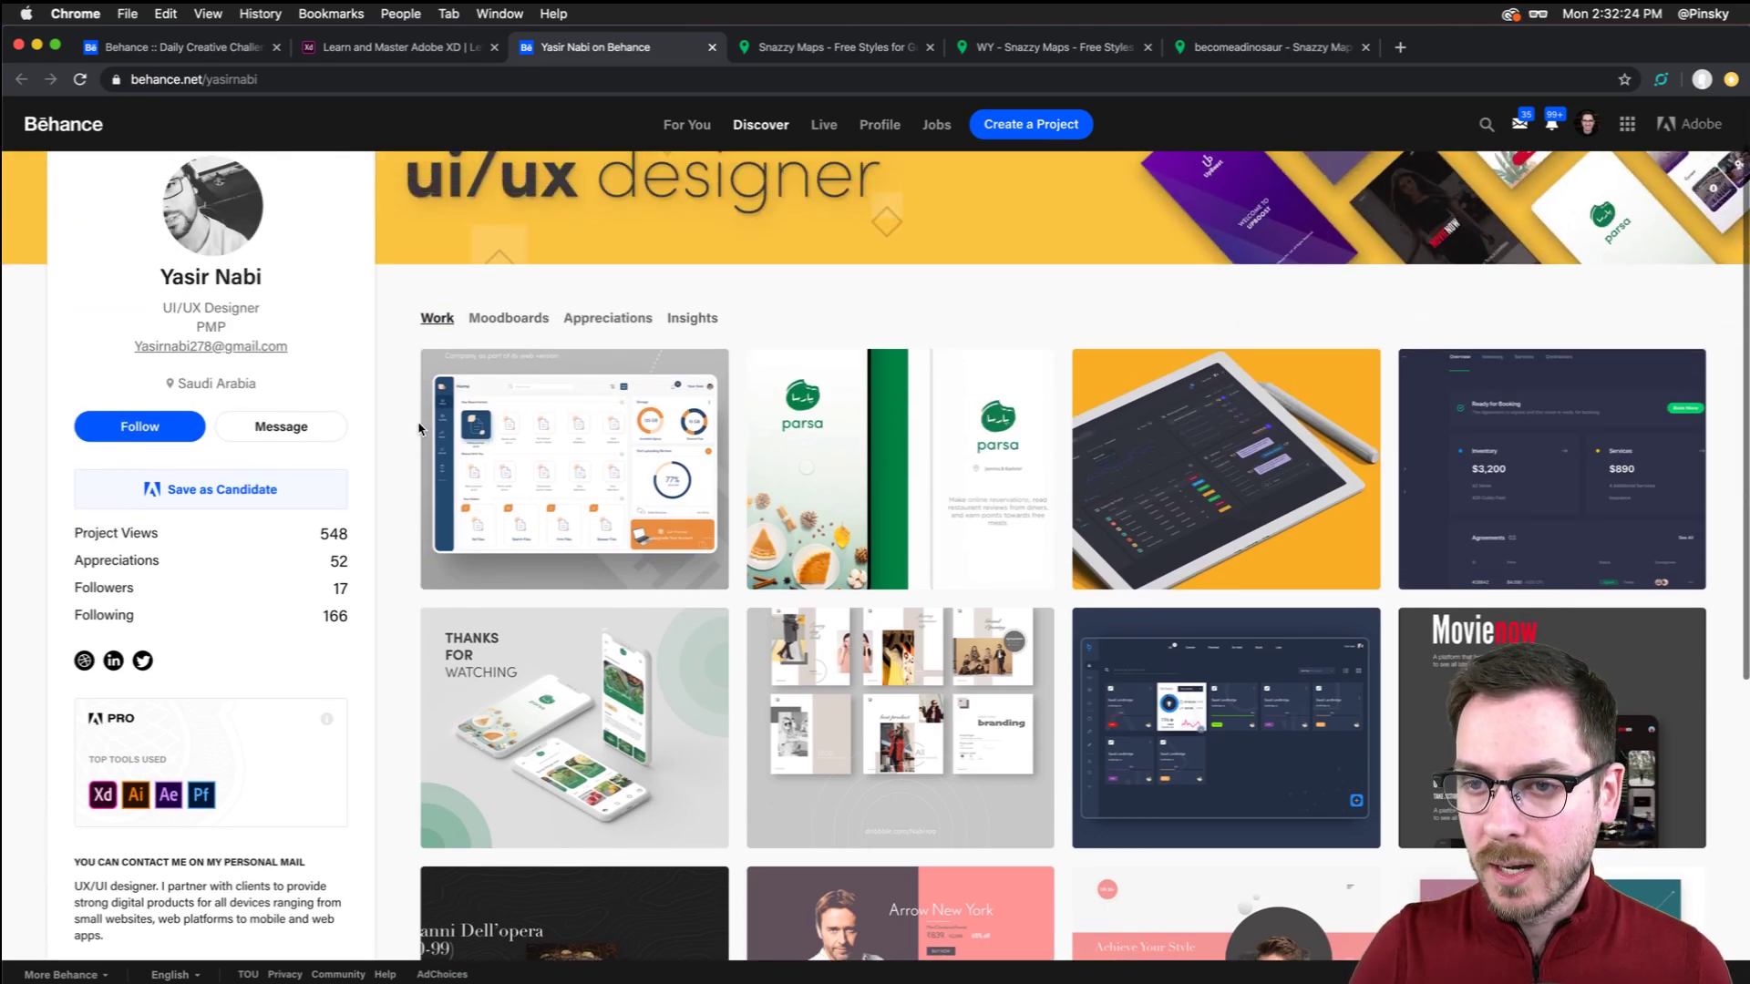
pyautogui.scroll(1, 420, 429)
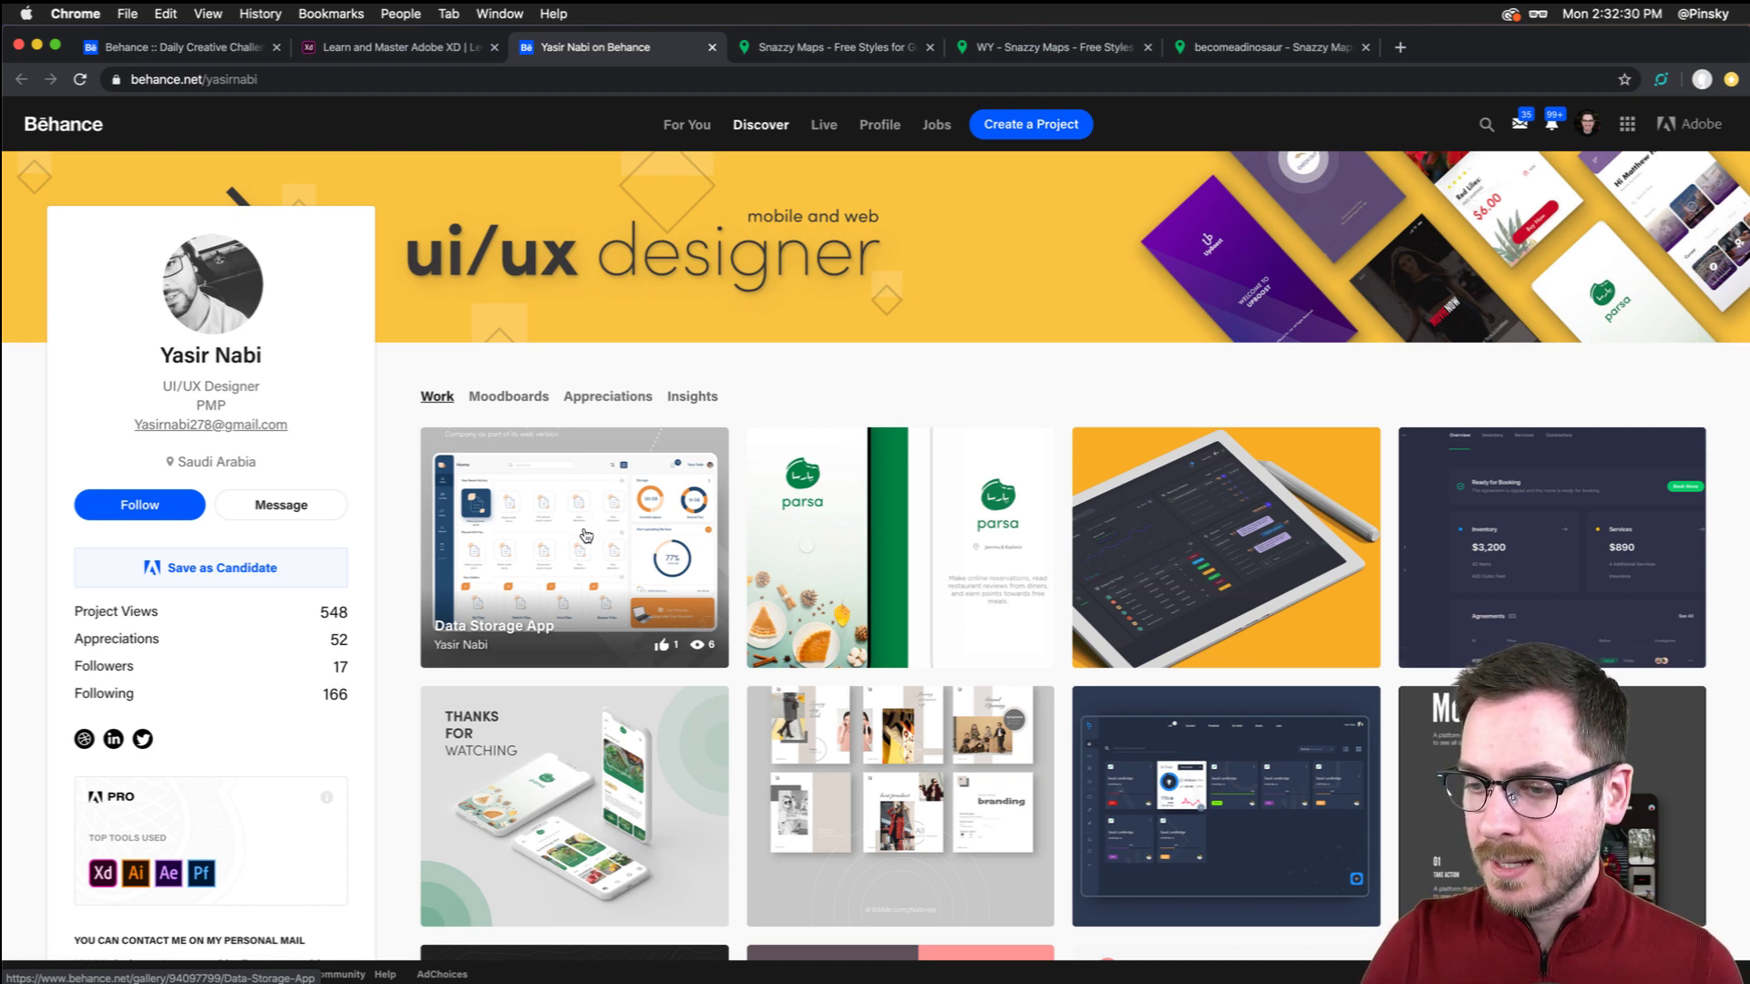
# Open the Data Storage App project from the portfolio and examine its tablet mockups and home dashboard design
pyautogui.click(585, 534)
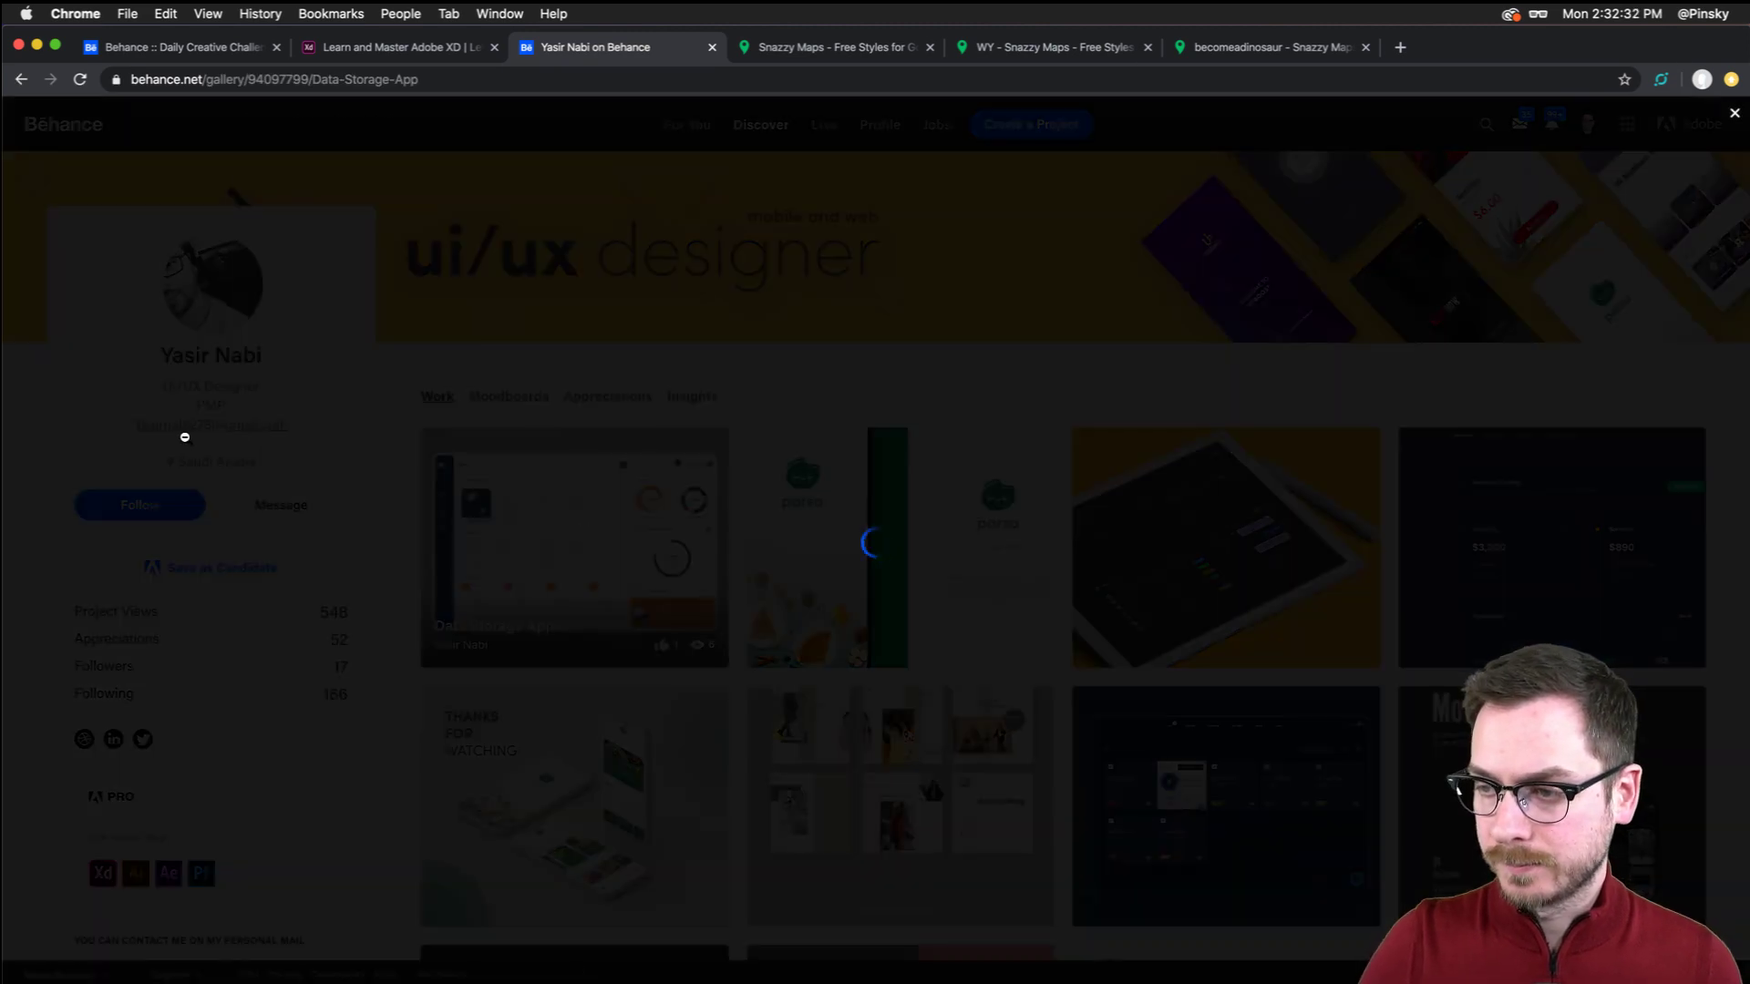
pyautogui.scroll(-10, 378, 481)
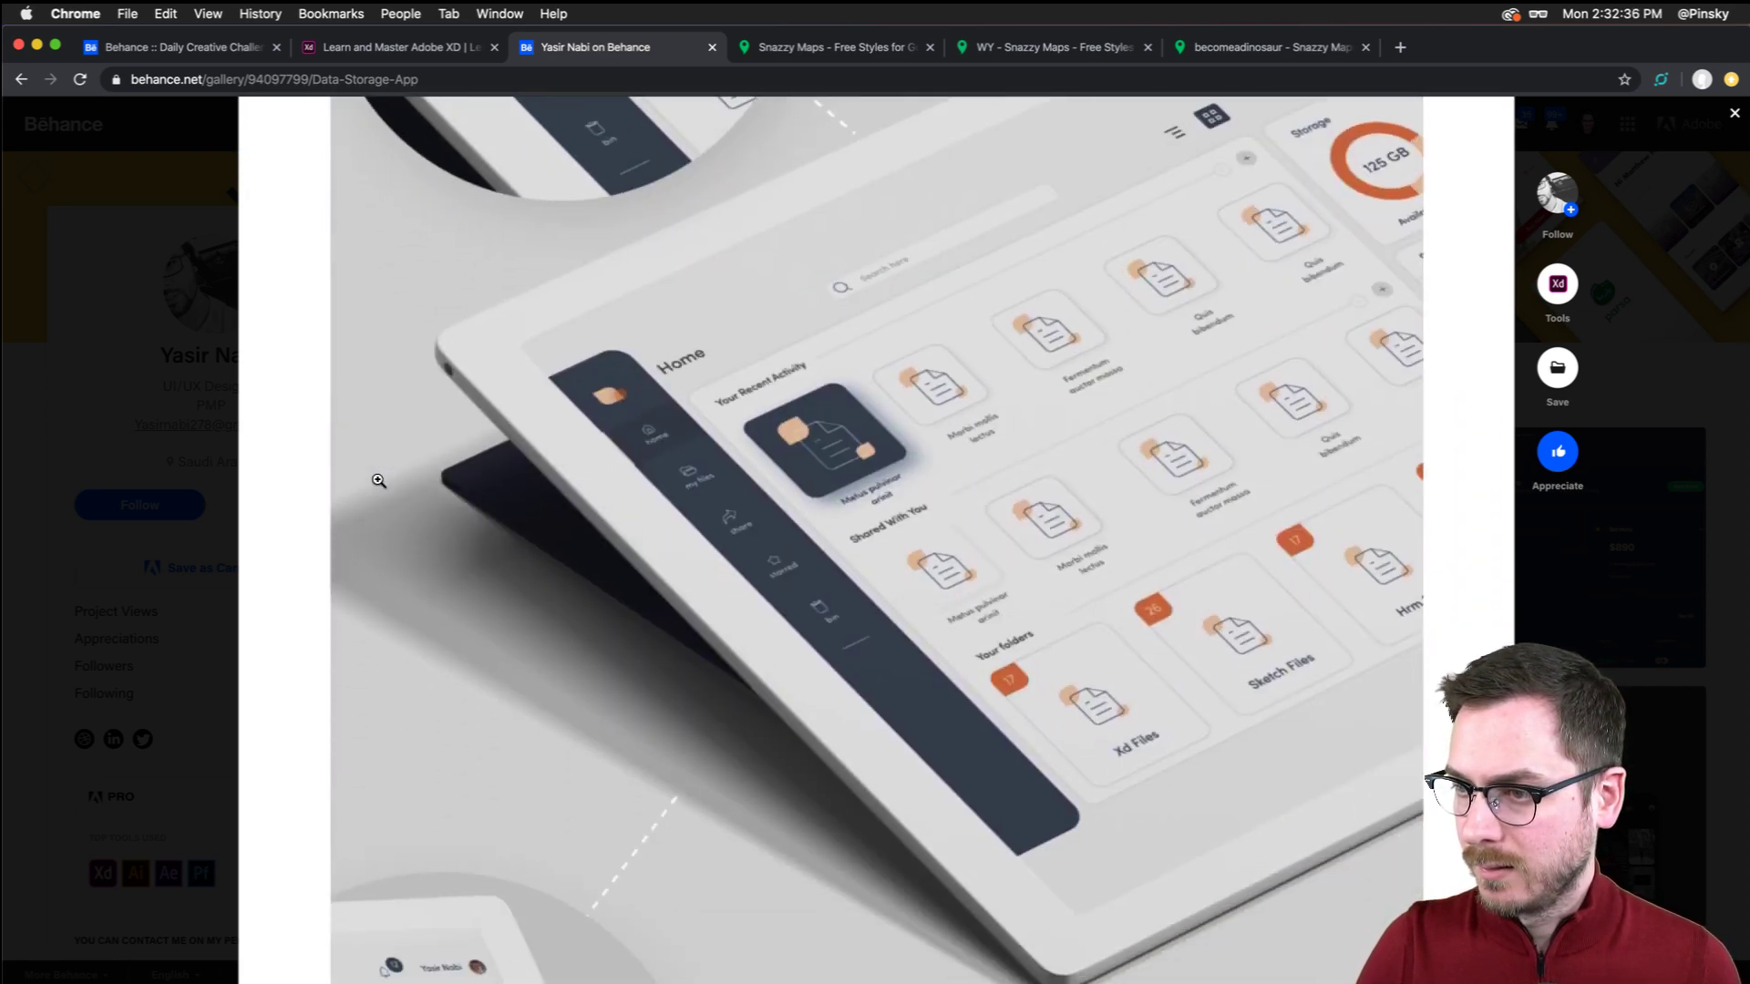
pyautogui.scroll(5, 378, 481)
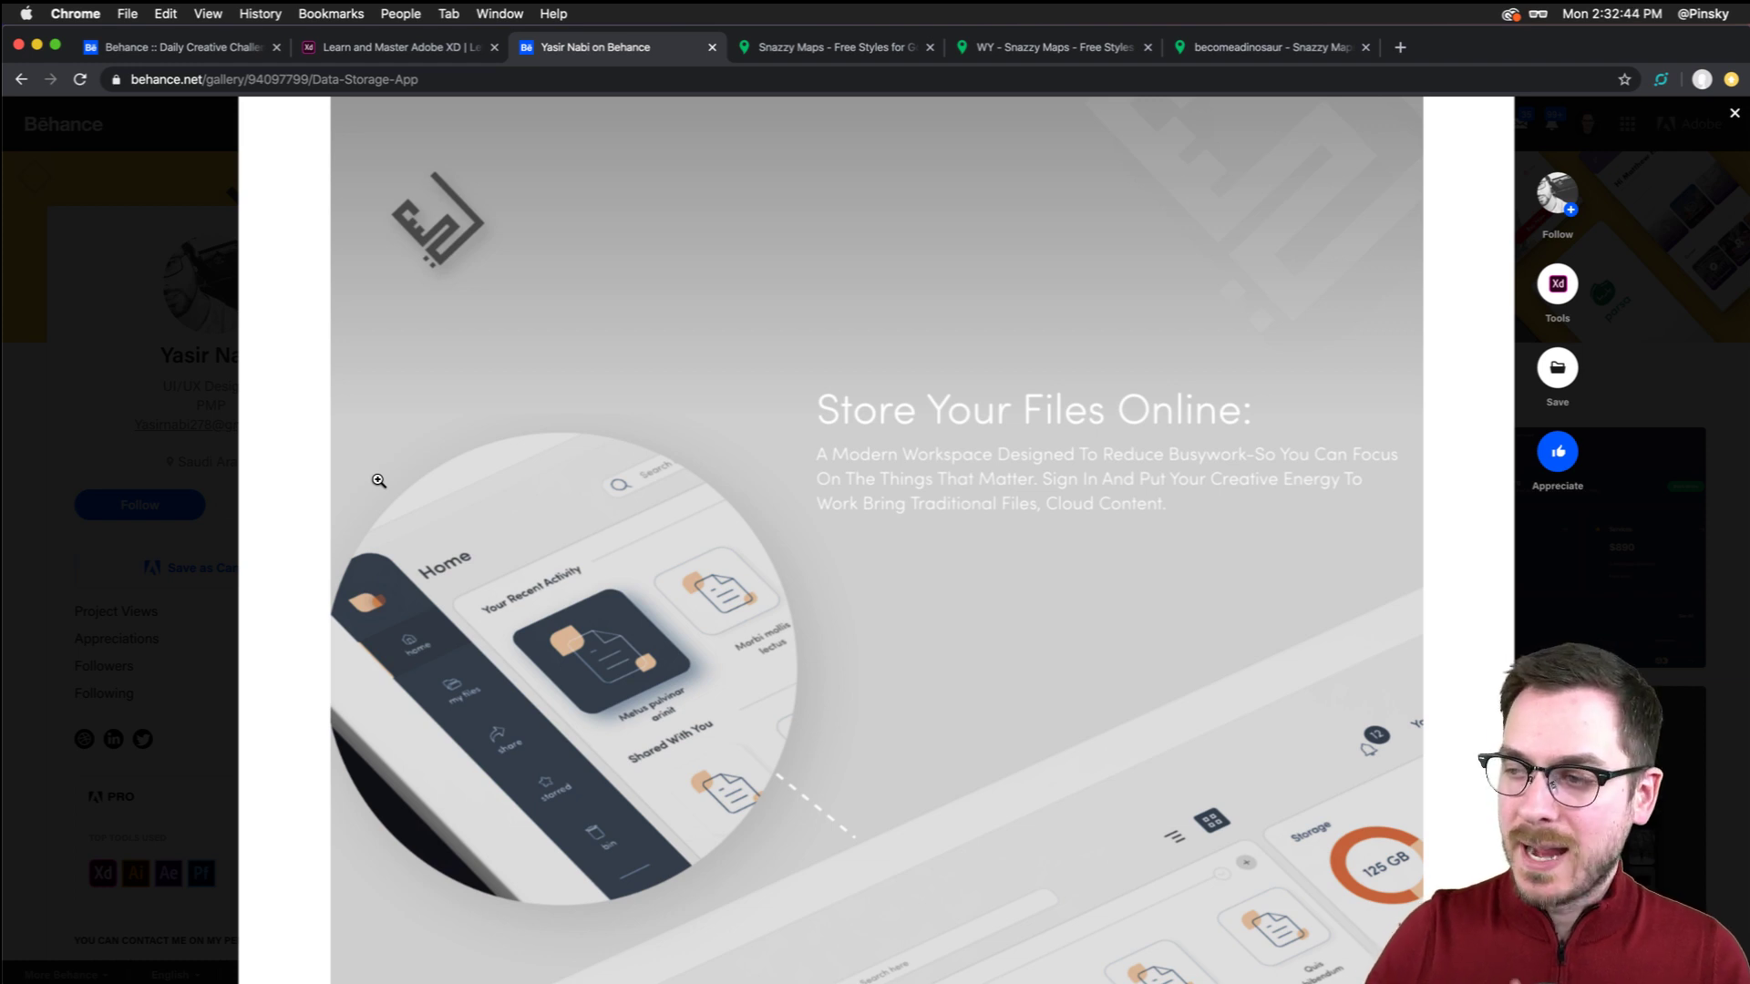
pyautogui.scroll(-5, 378, 480)
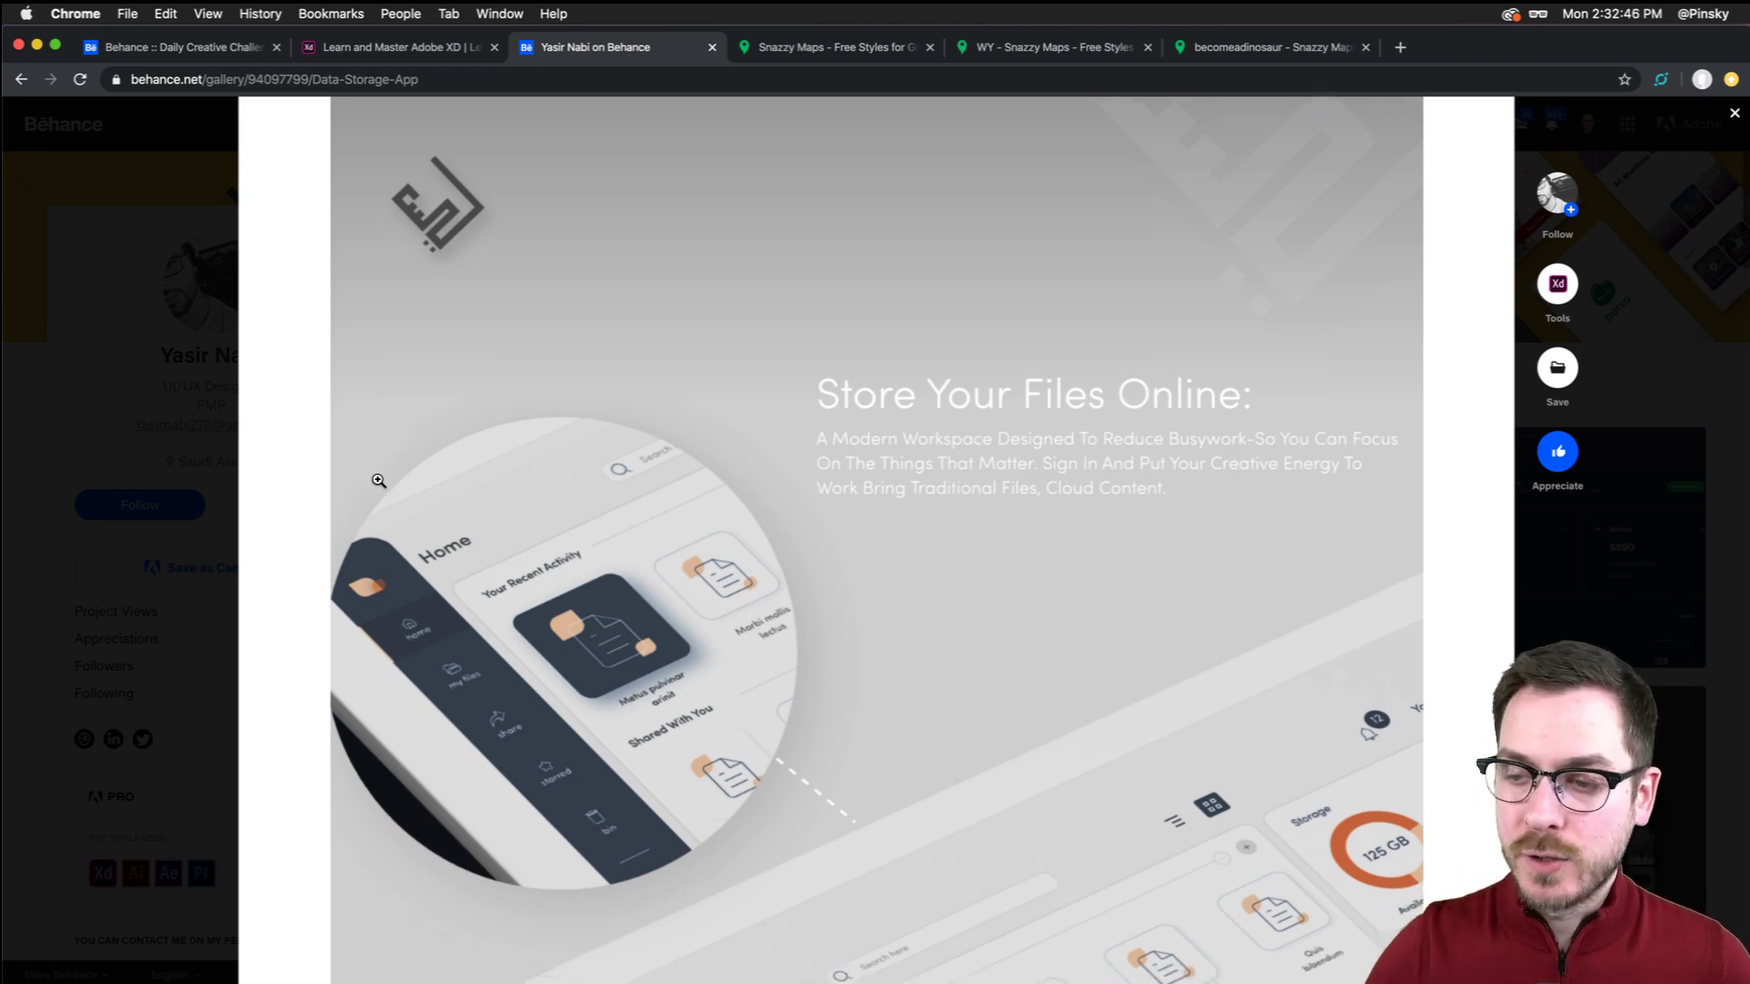
pyautogui.scroll(-15, 378, 480)
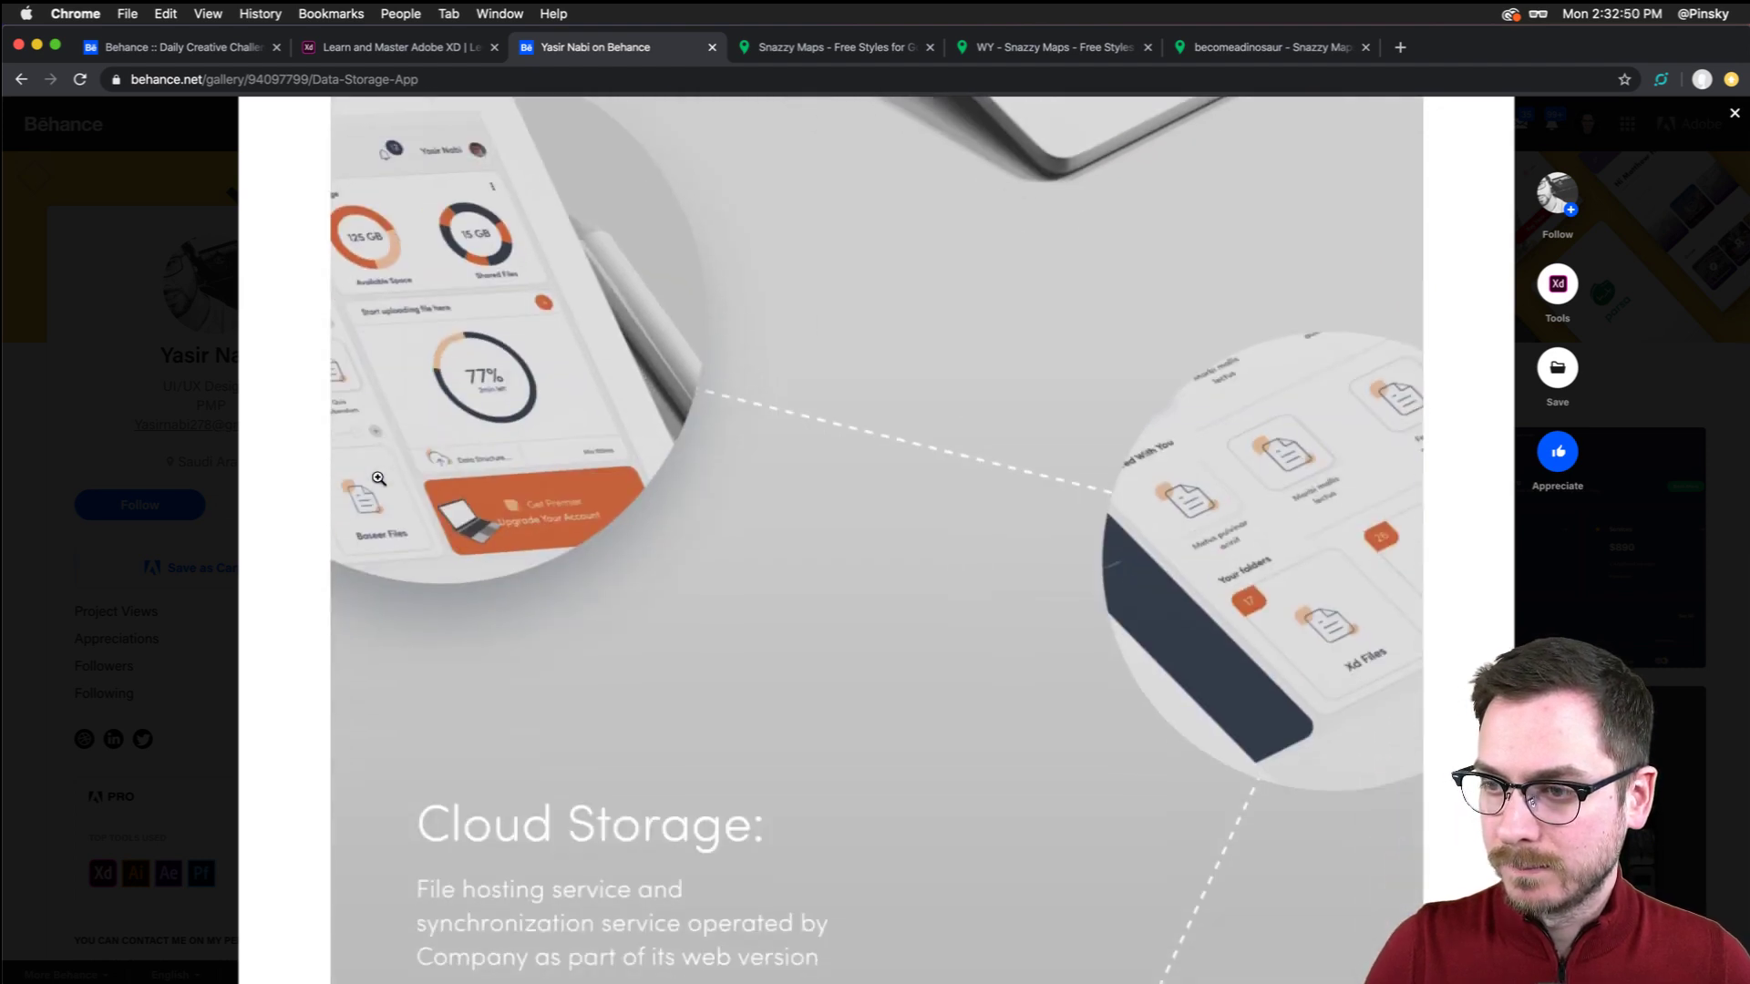
pyautogui.scroll(-10, 378, 480)
pyautogui.scroll(-1, 378, 477)
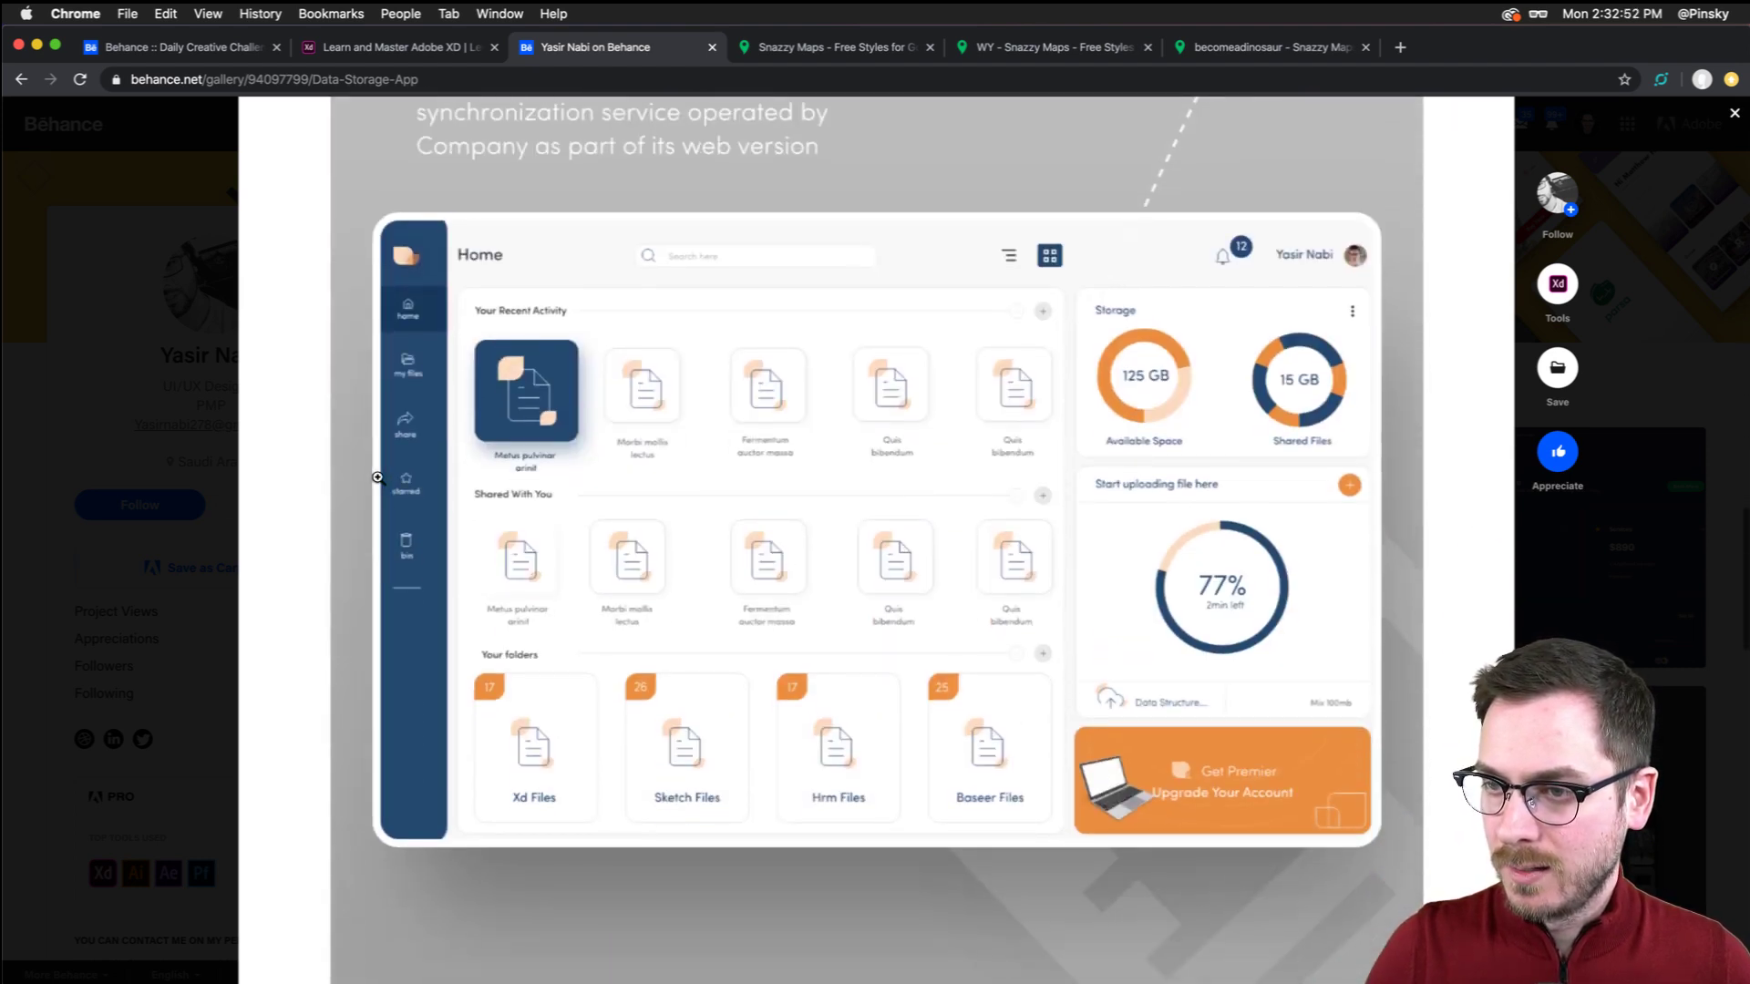
# Compare the Data Storage App's angled tablet mockups with its flat home dashboard design
pyautogui.scroll(-1, 378, 477)
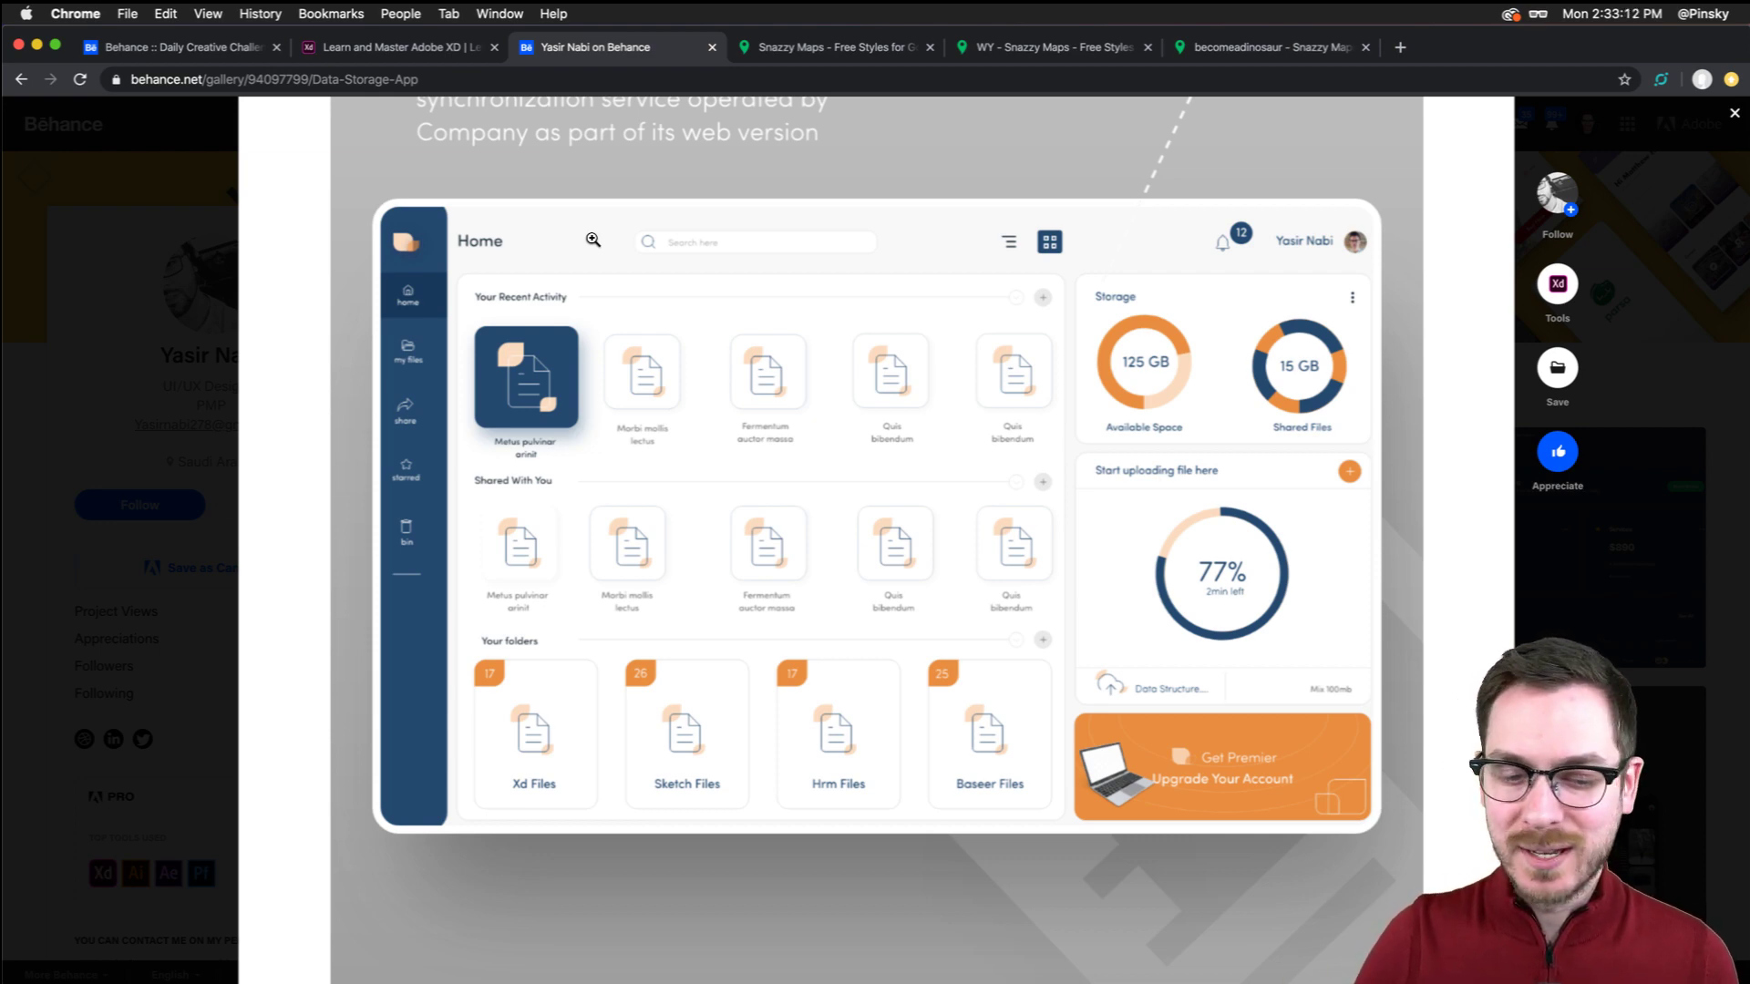
pyautogui.scroll(10, 592, 239)
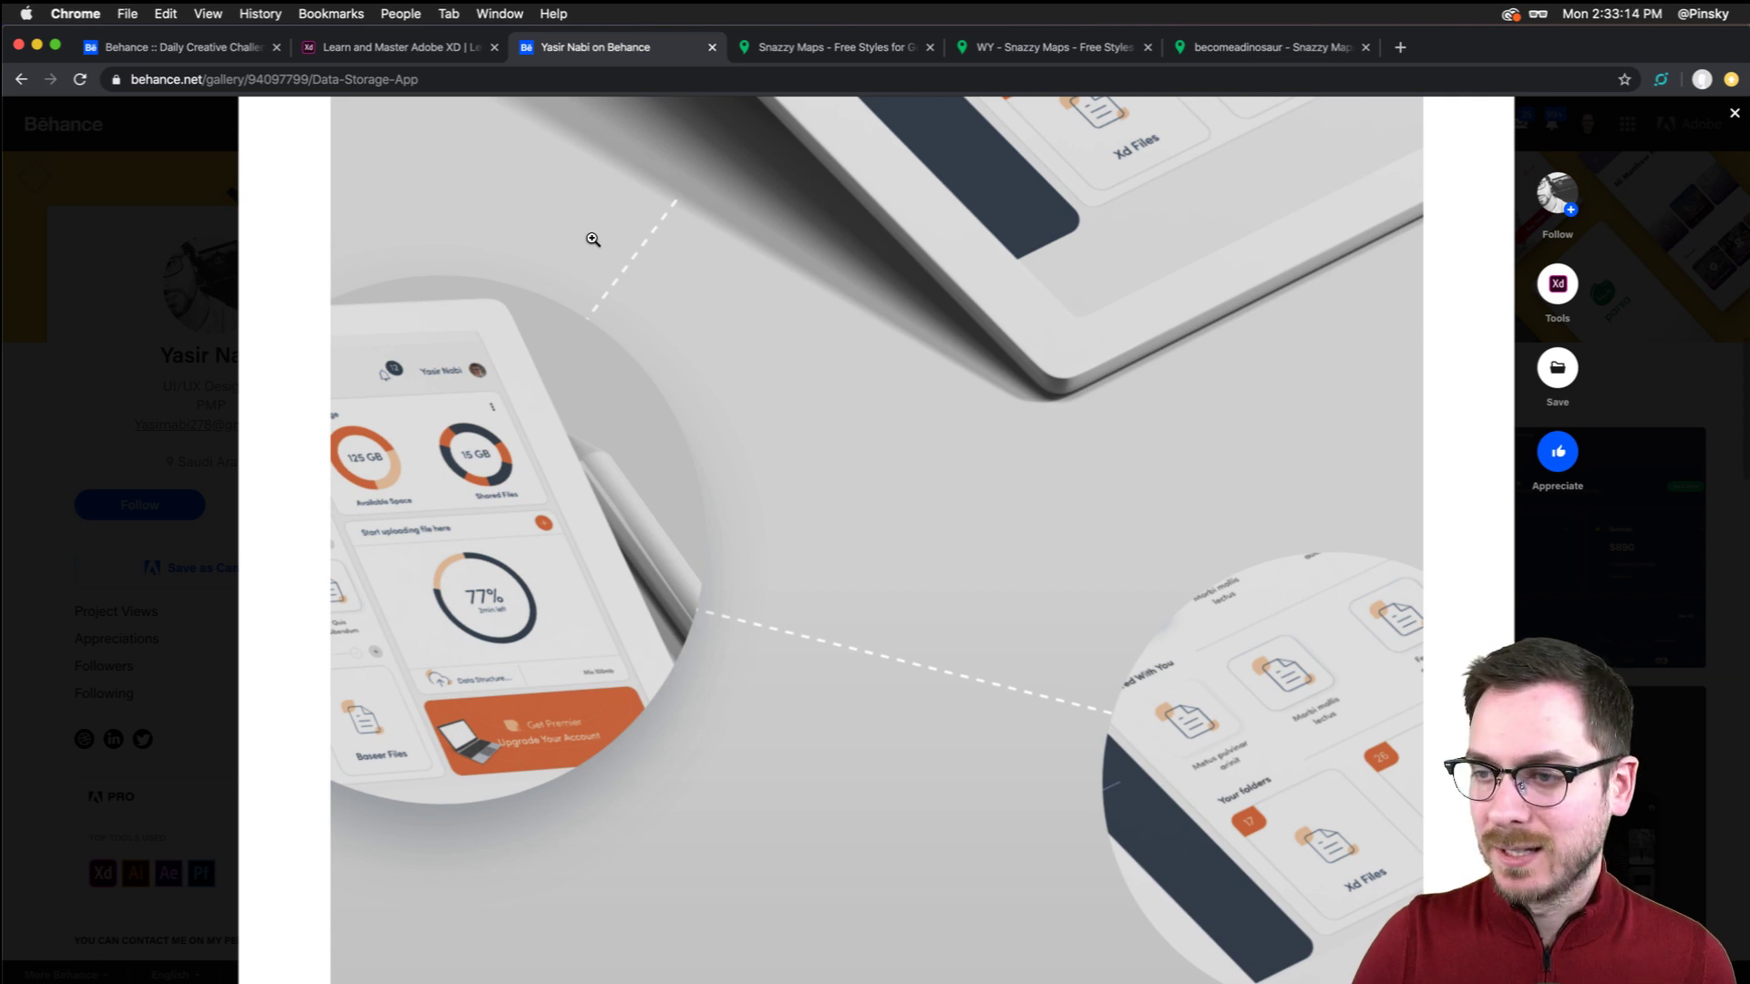
pyautogui.scroll(5, 593, 239)
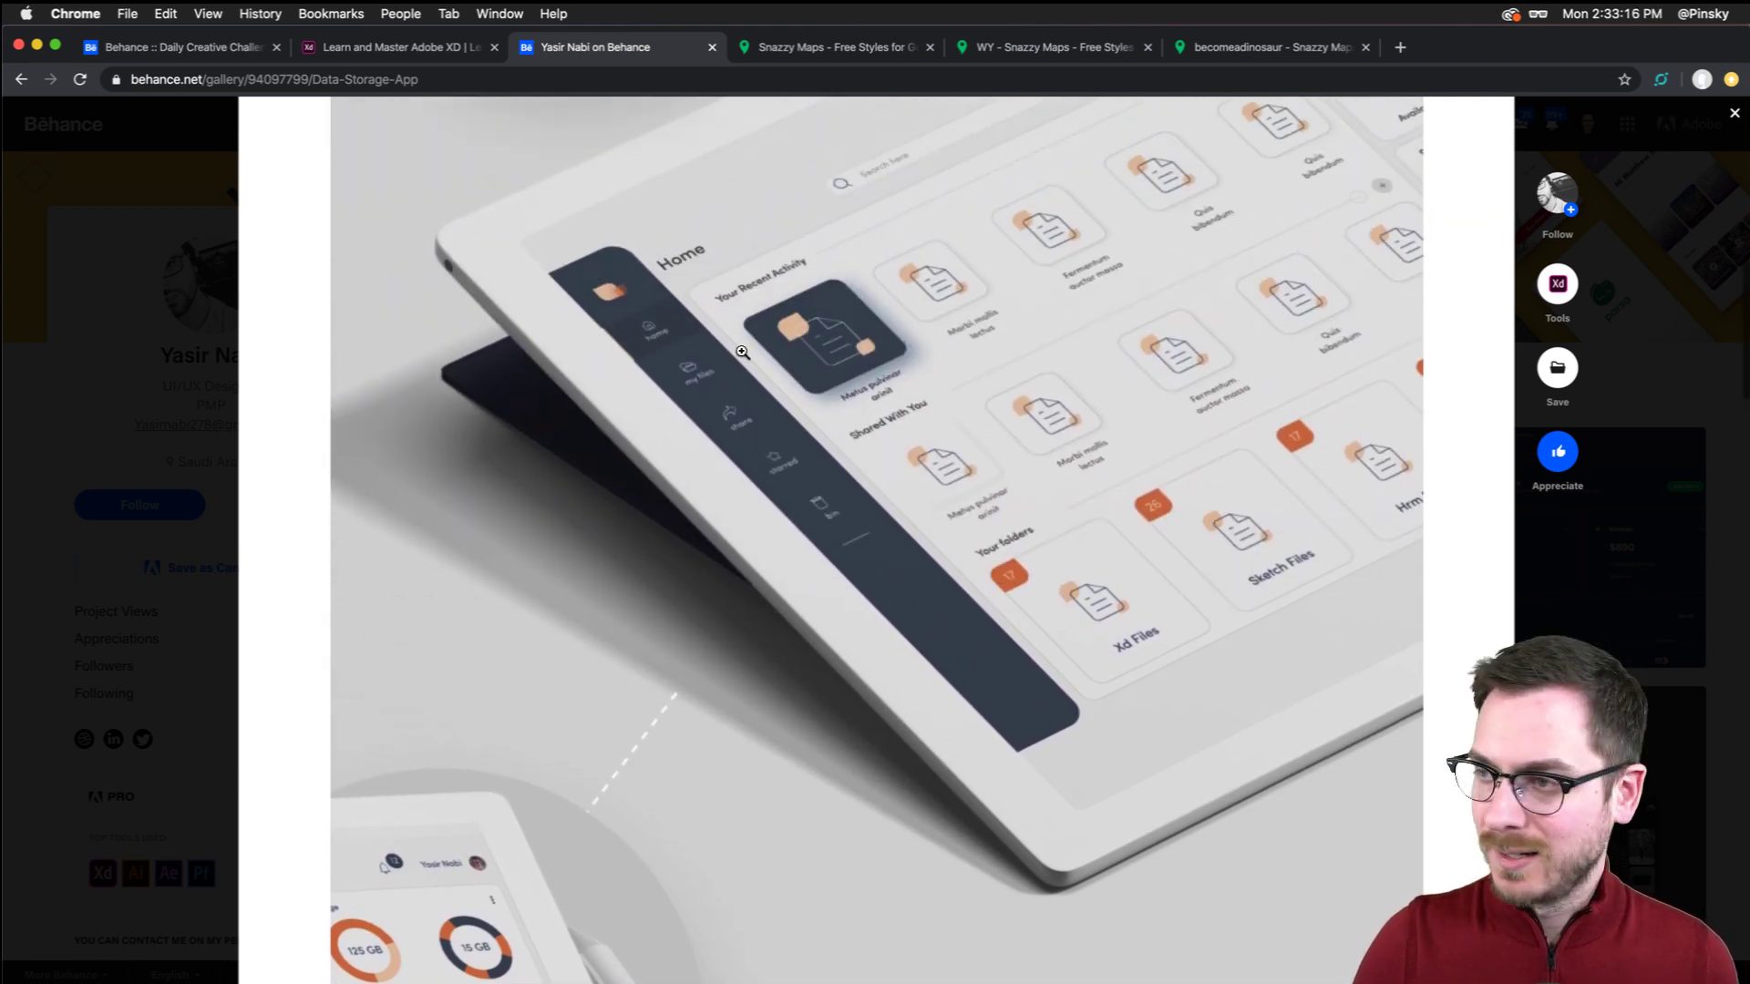
pyautogui.scroll(-15, 742, 351)
pyautogui.scroll(1, 743, 352)
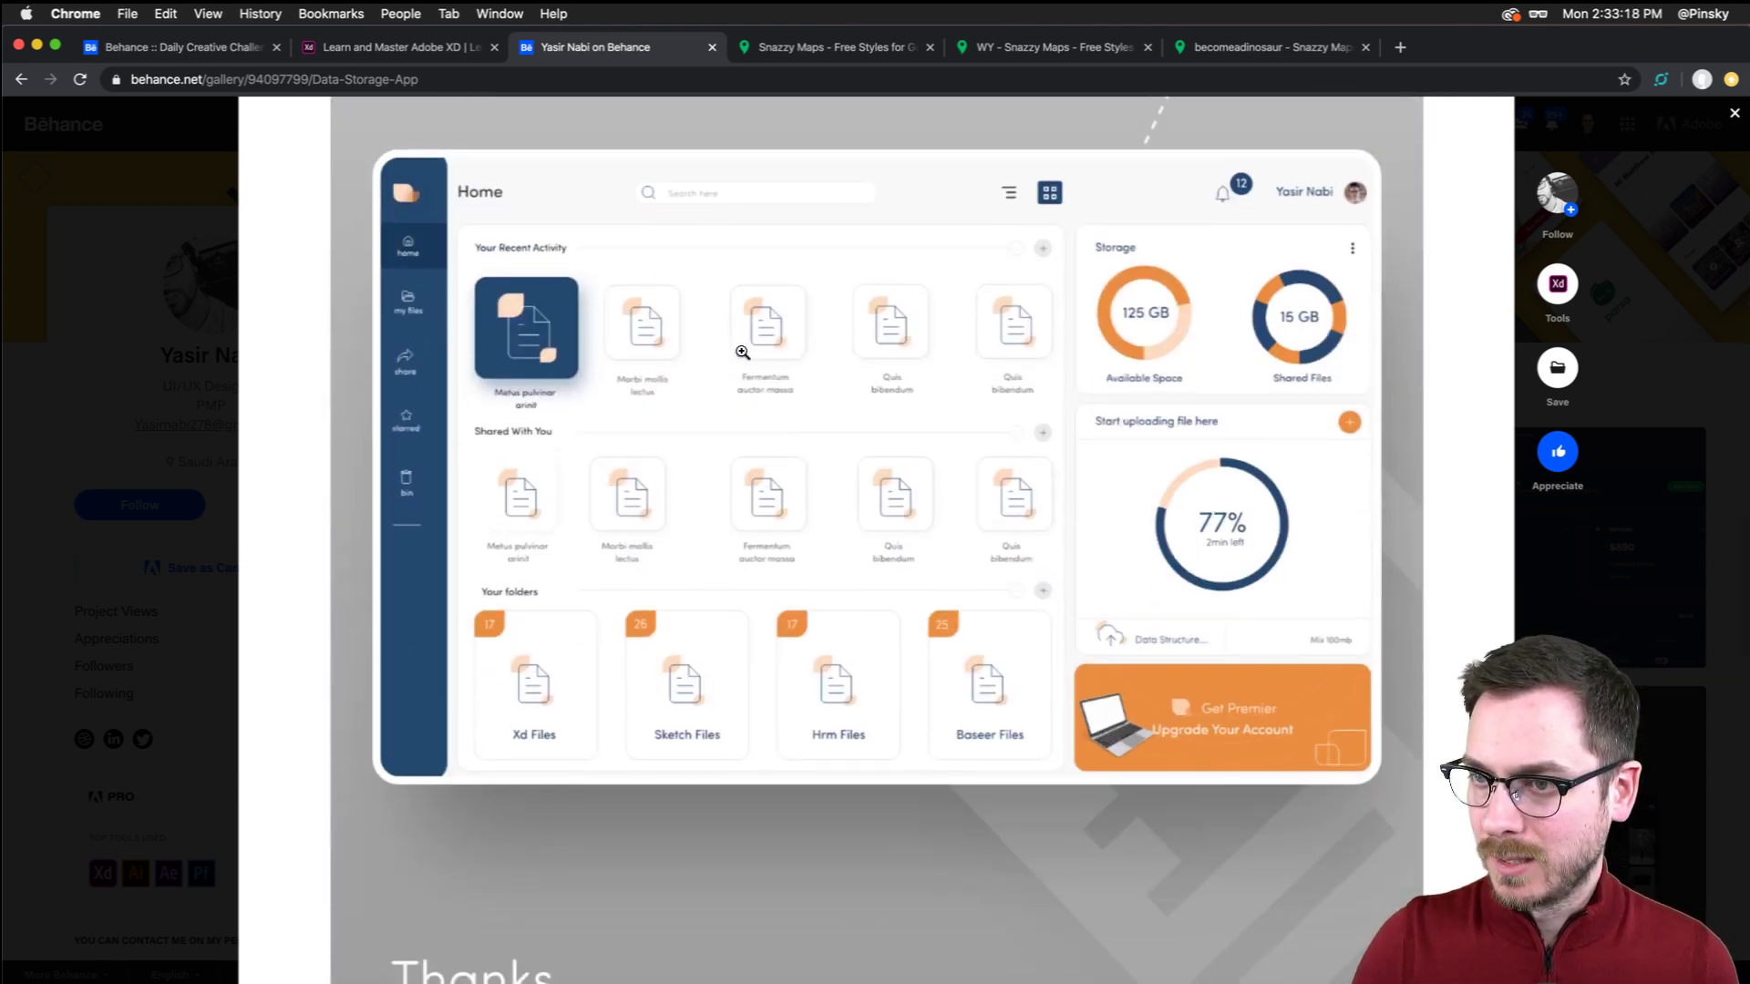
# Enlarge the home dashboard to examine its sidebar navigation and recent activity file cards, finishing at the default page size
pyautogui.click(407, 264)
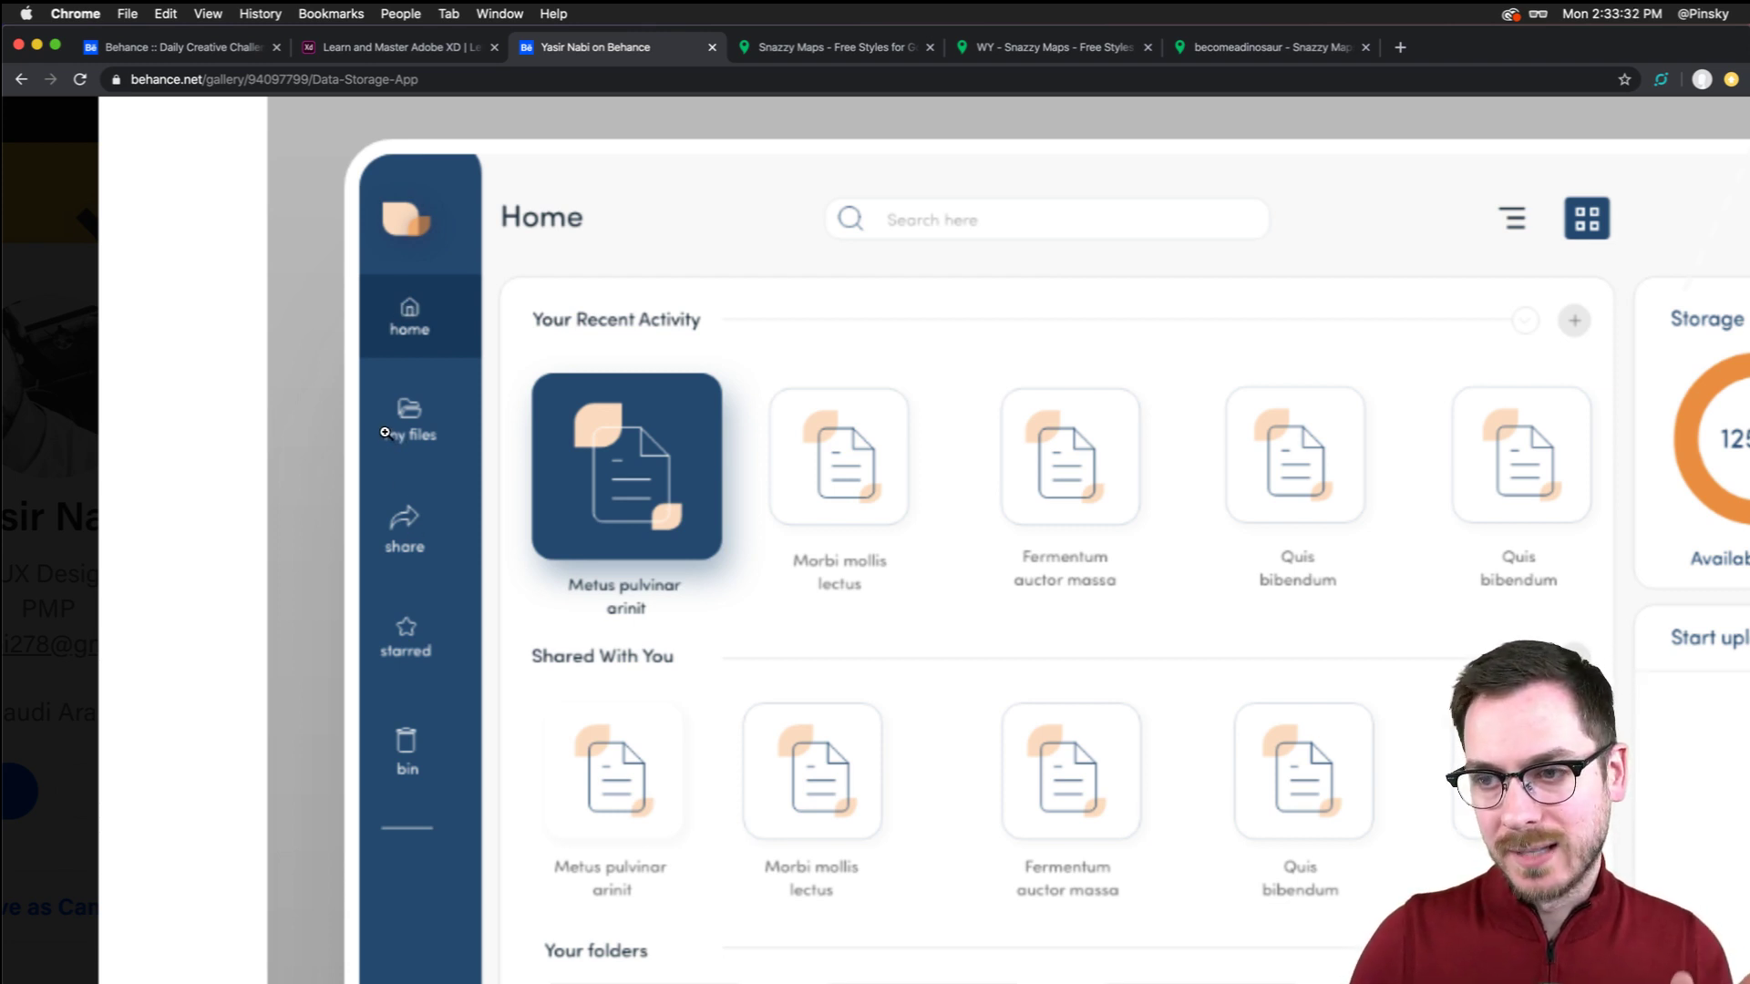
pyautogui.moveTo(360, 301); pyautogui.dragTo(472, 366)
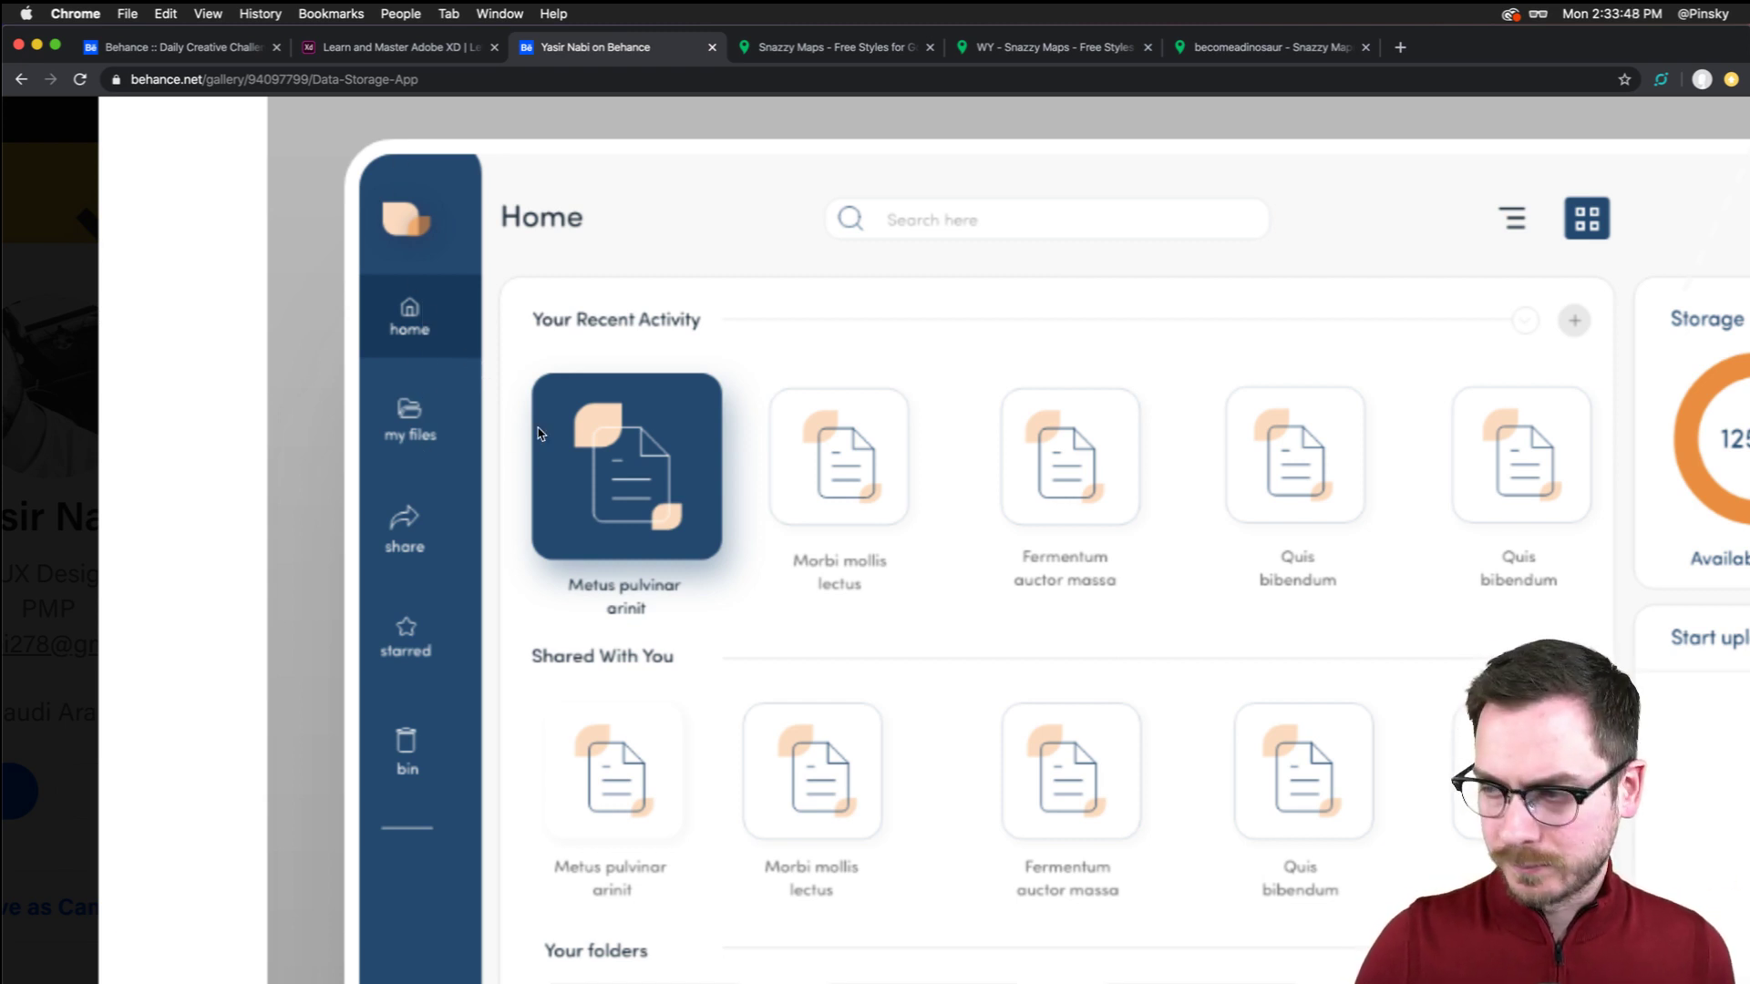
pyautogui.scroll(-3, 539, 434)
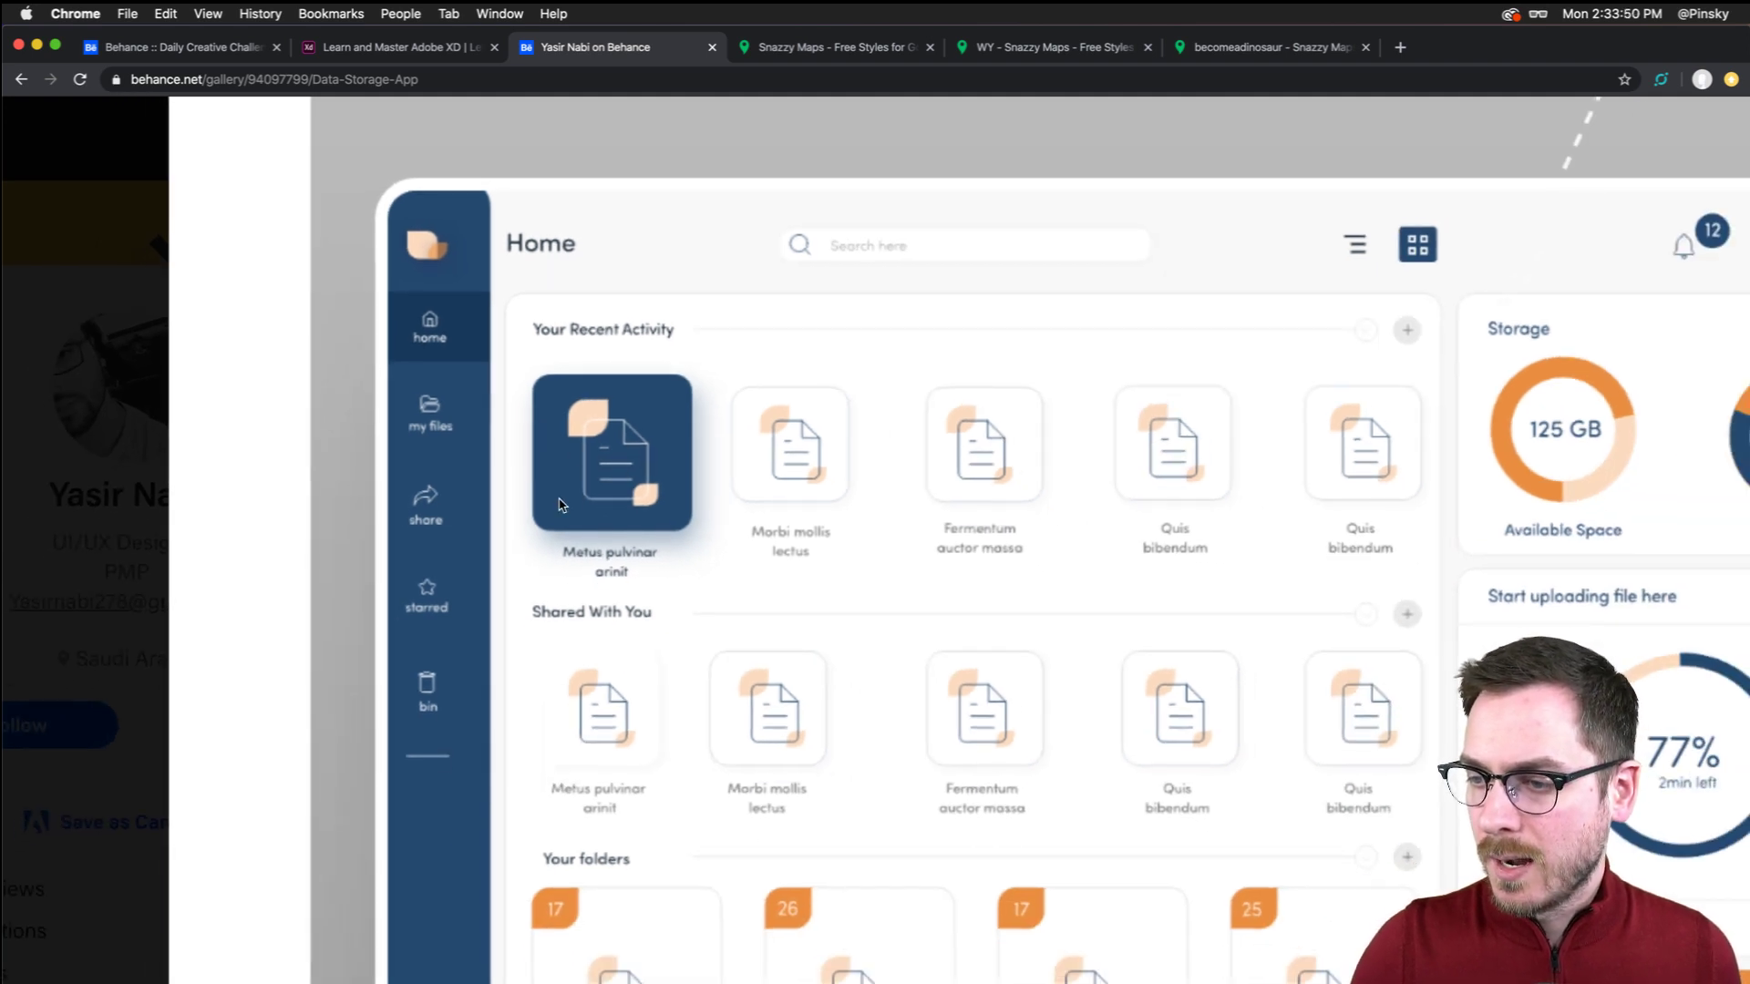
pyautogui.click(615, 528)
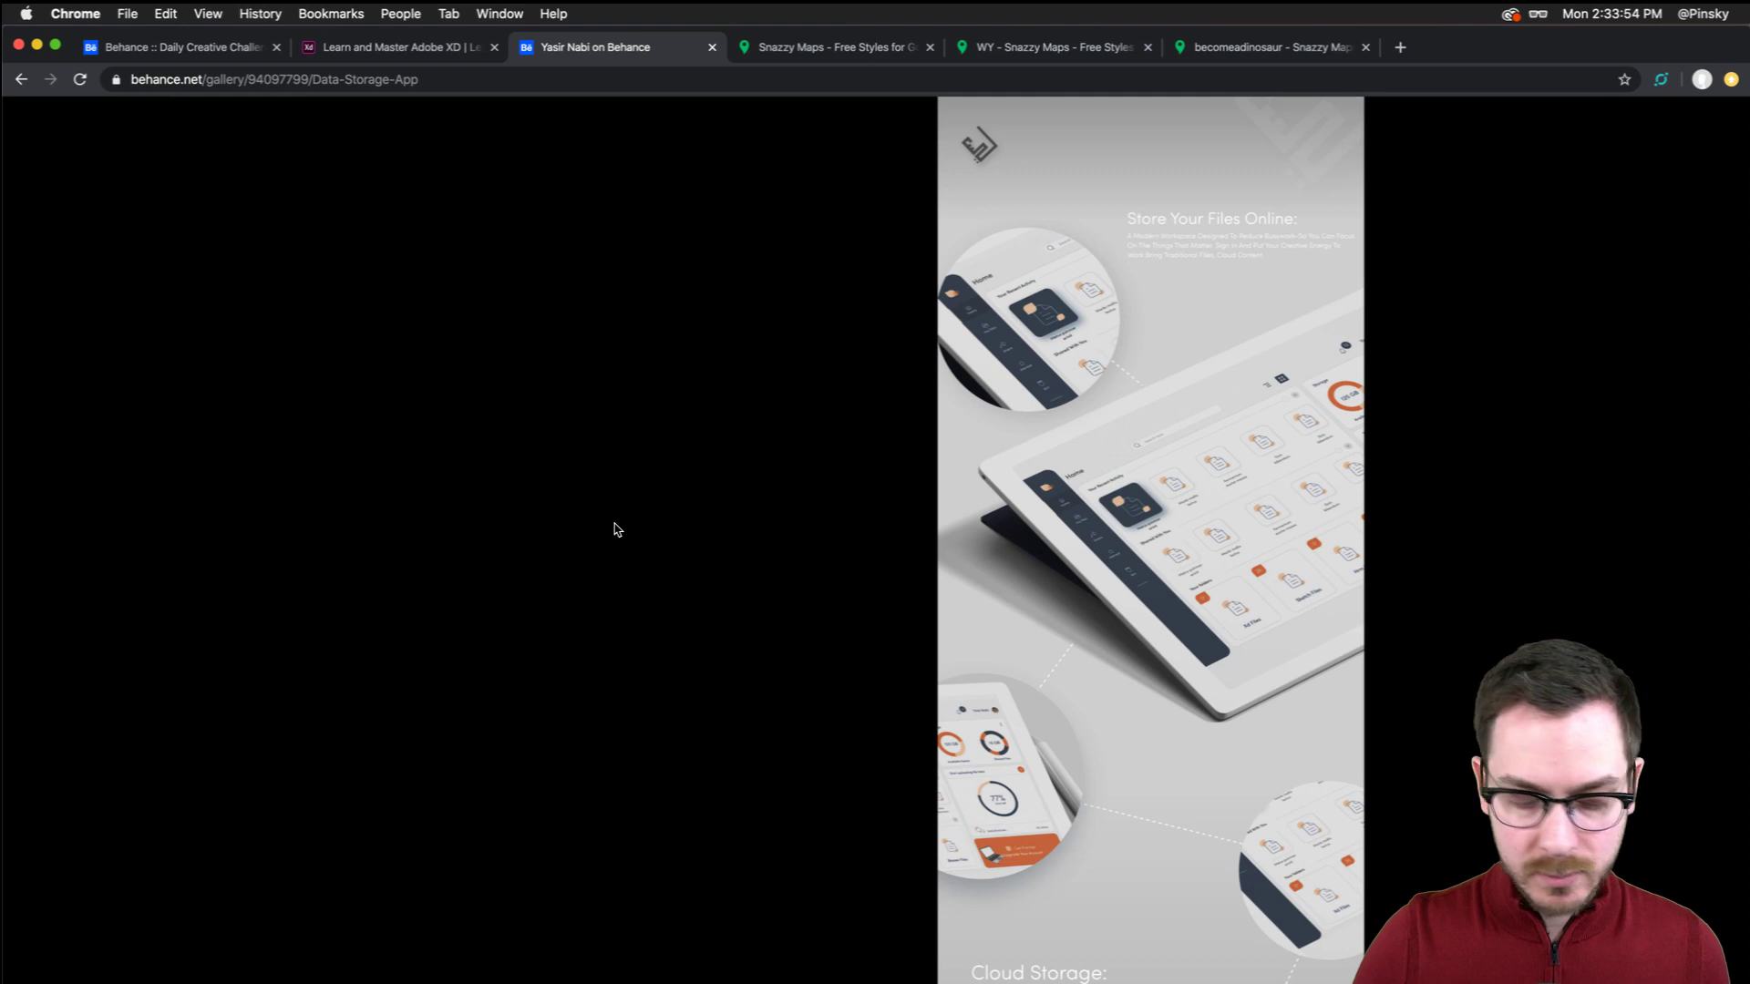
pyautogui.click(615, 528)
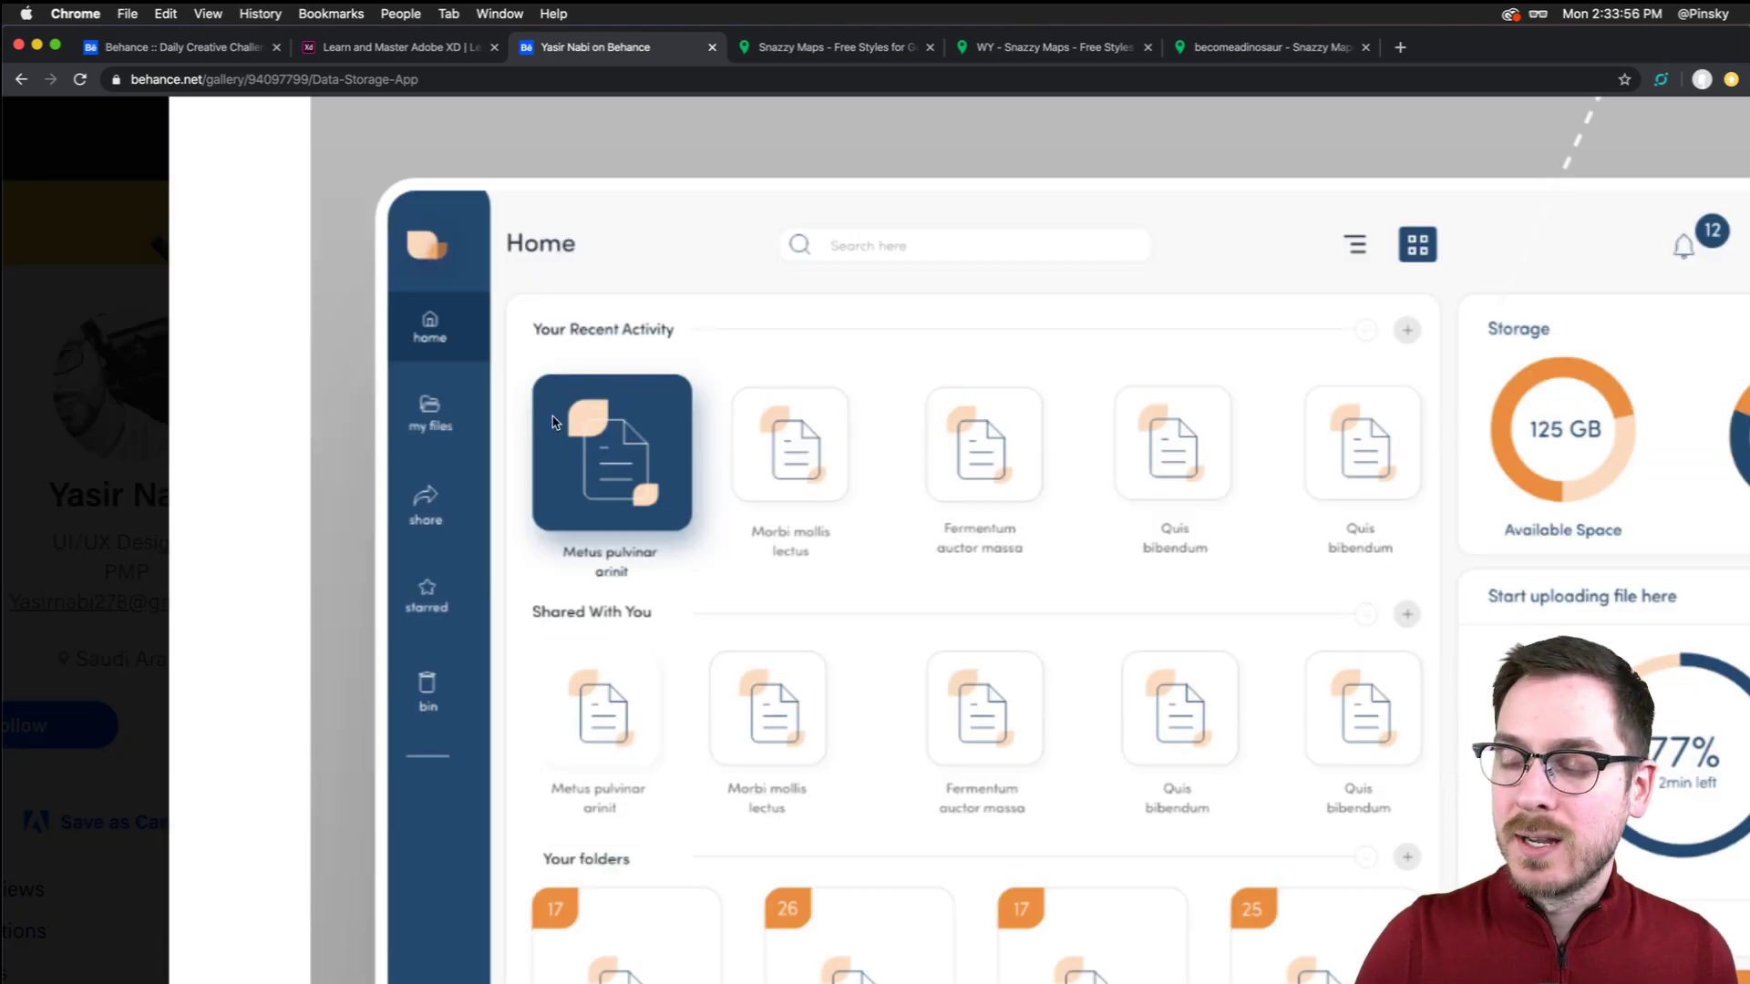
pyautogui.click(635, 462)
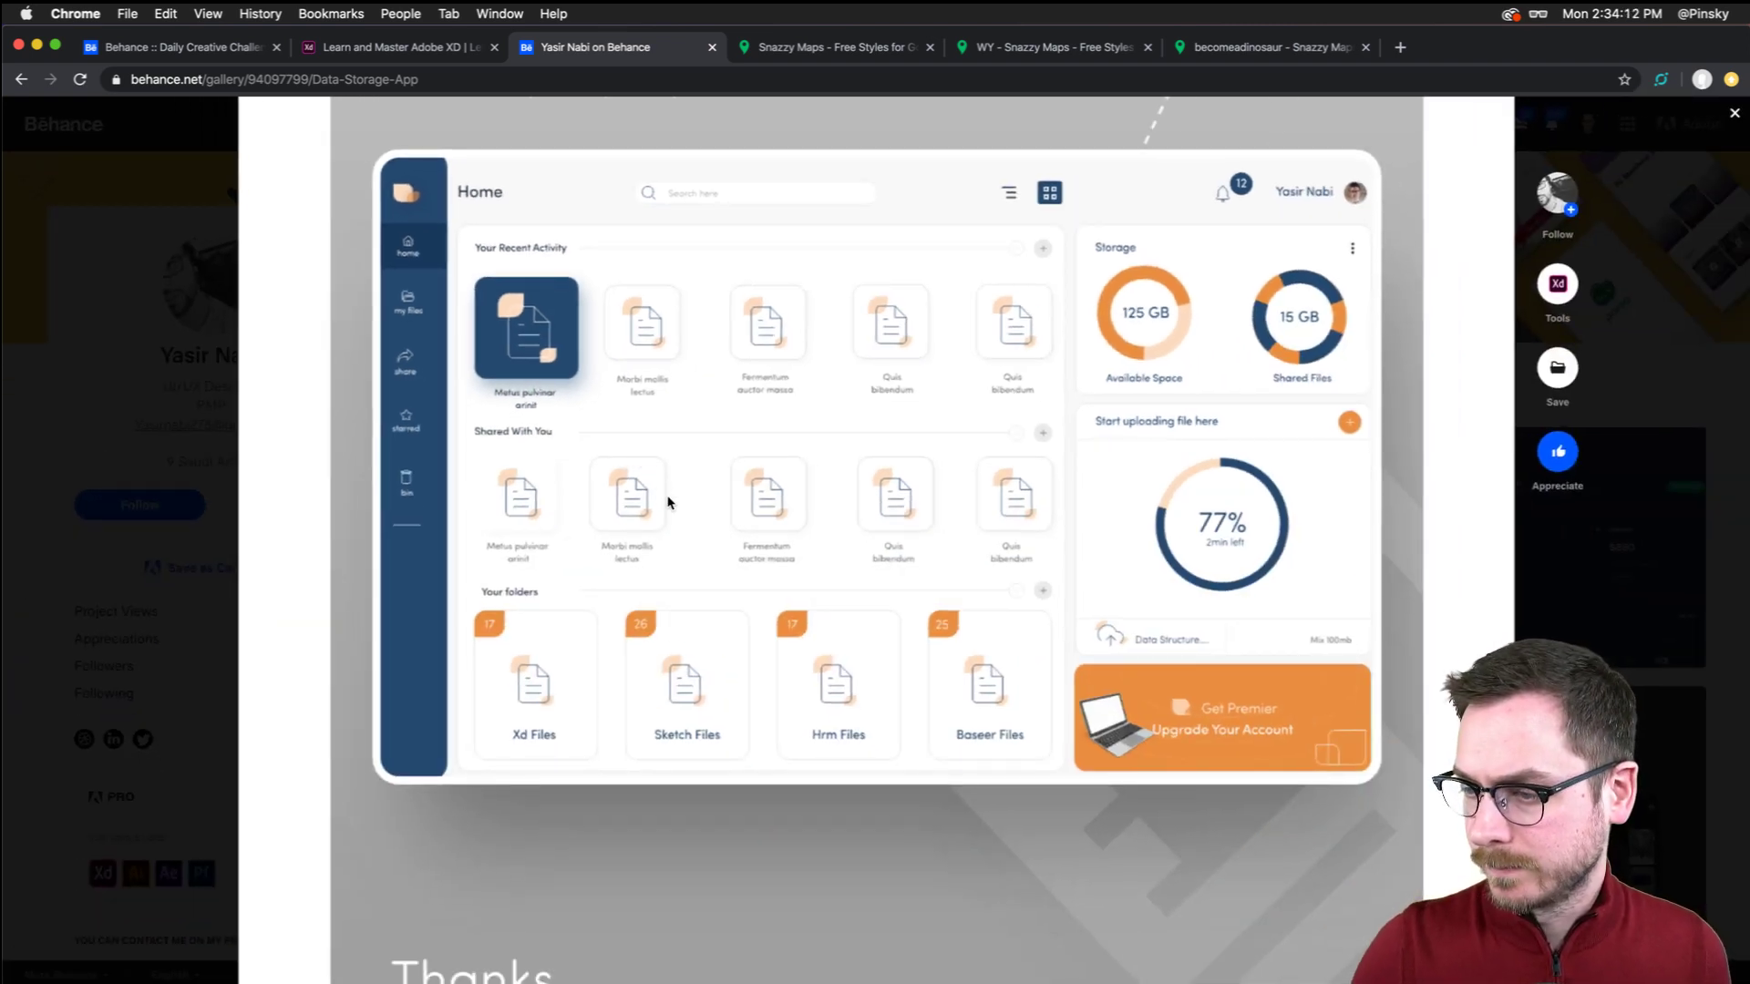
# Review the Data Storage App's closing section and Cloud Storage dashboard, and close the project to return to the portfolio
pyautogui.scroll(-5, 668, 503)
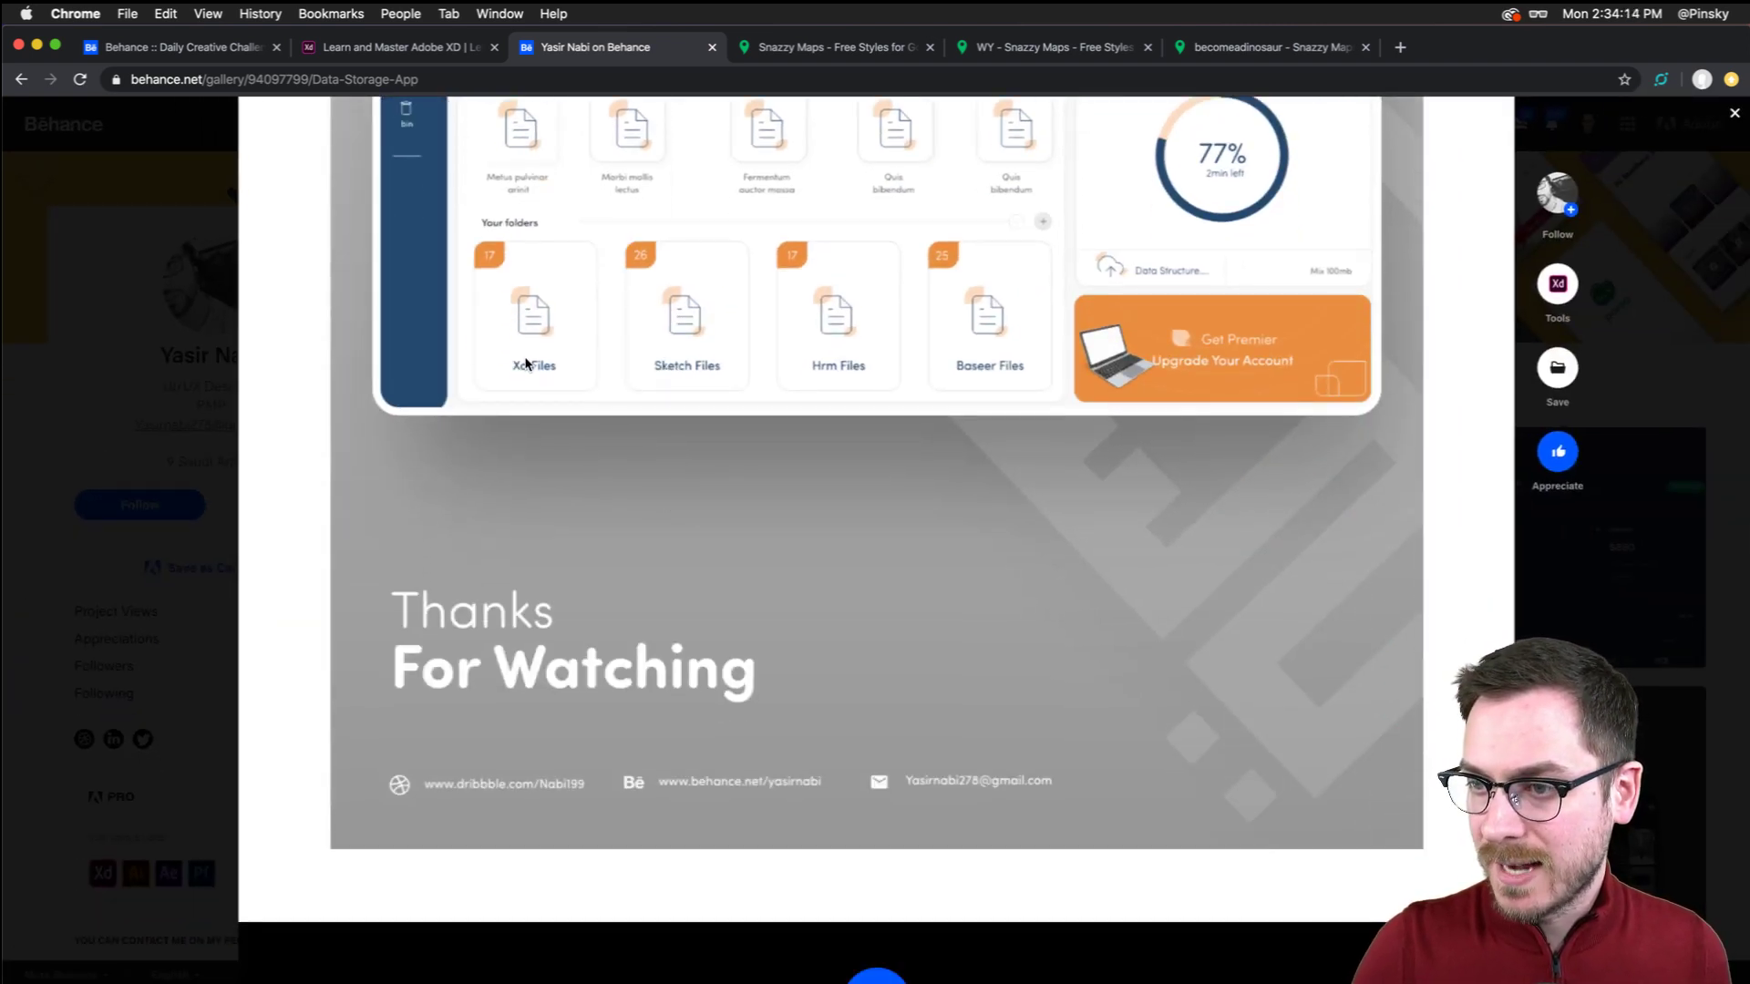
pyautogui.scroll(-3, 525, 364)
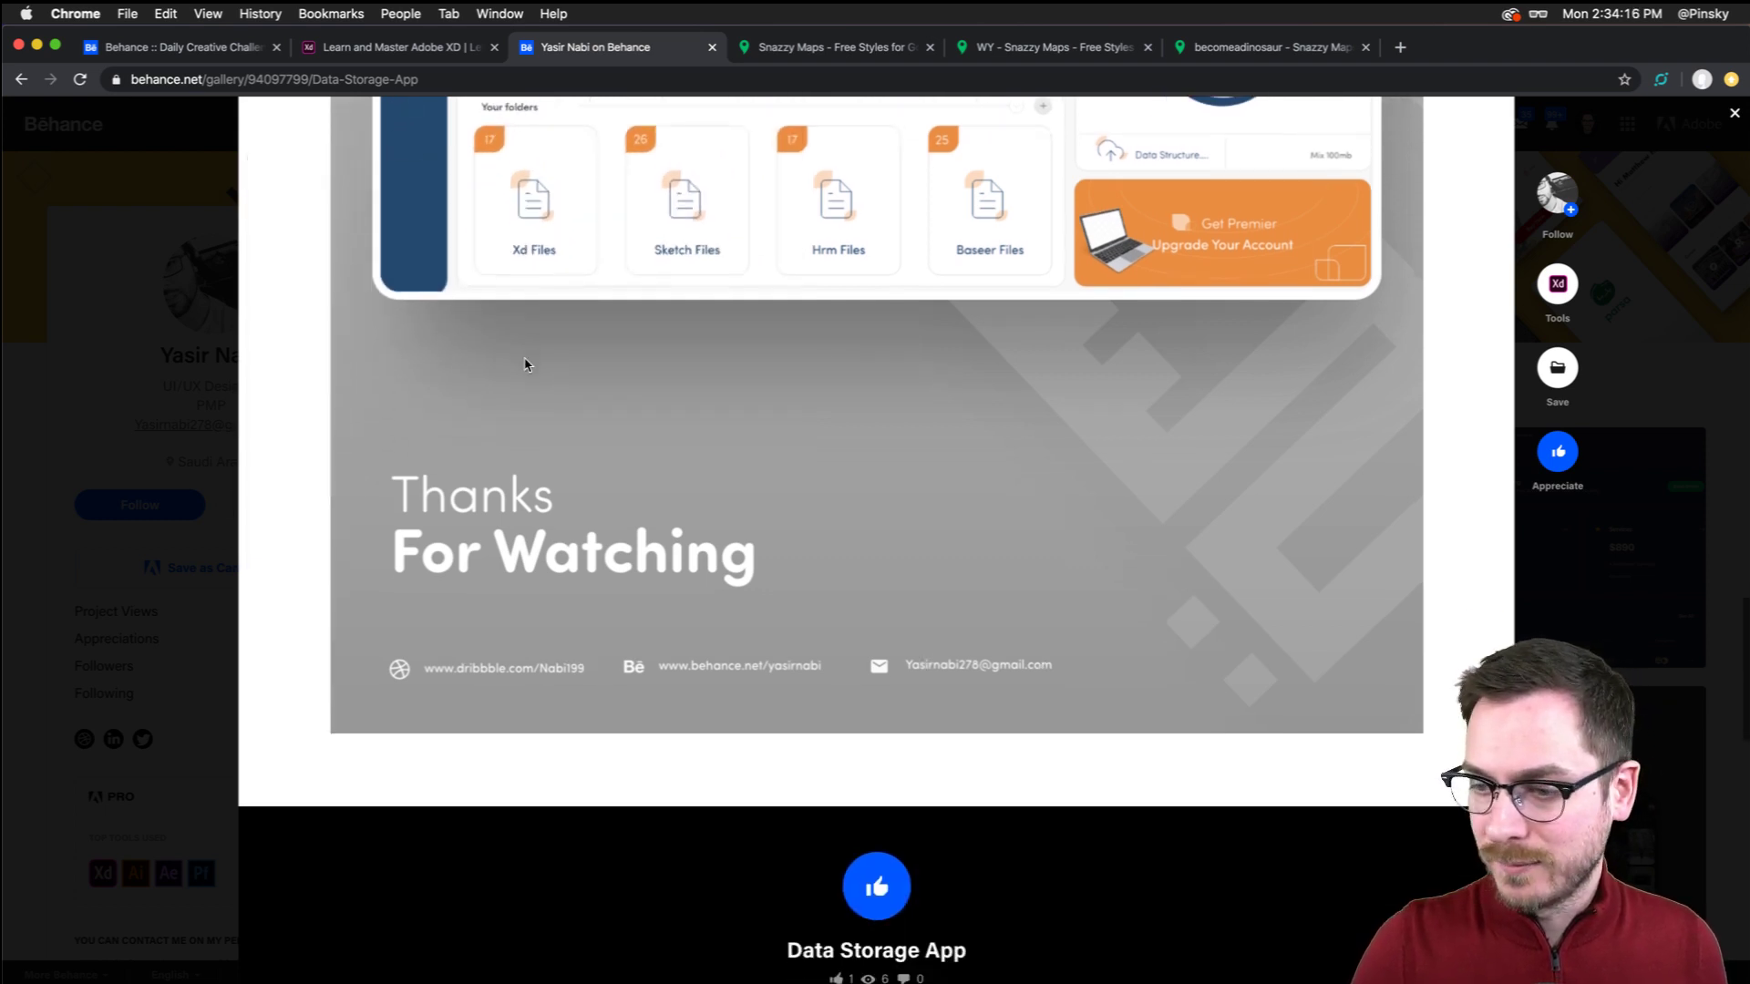
pyautogui.scroll(10, 526, 365)
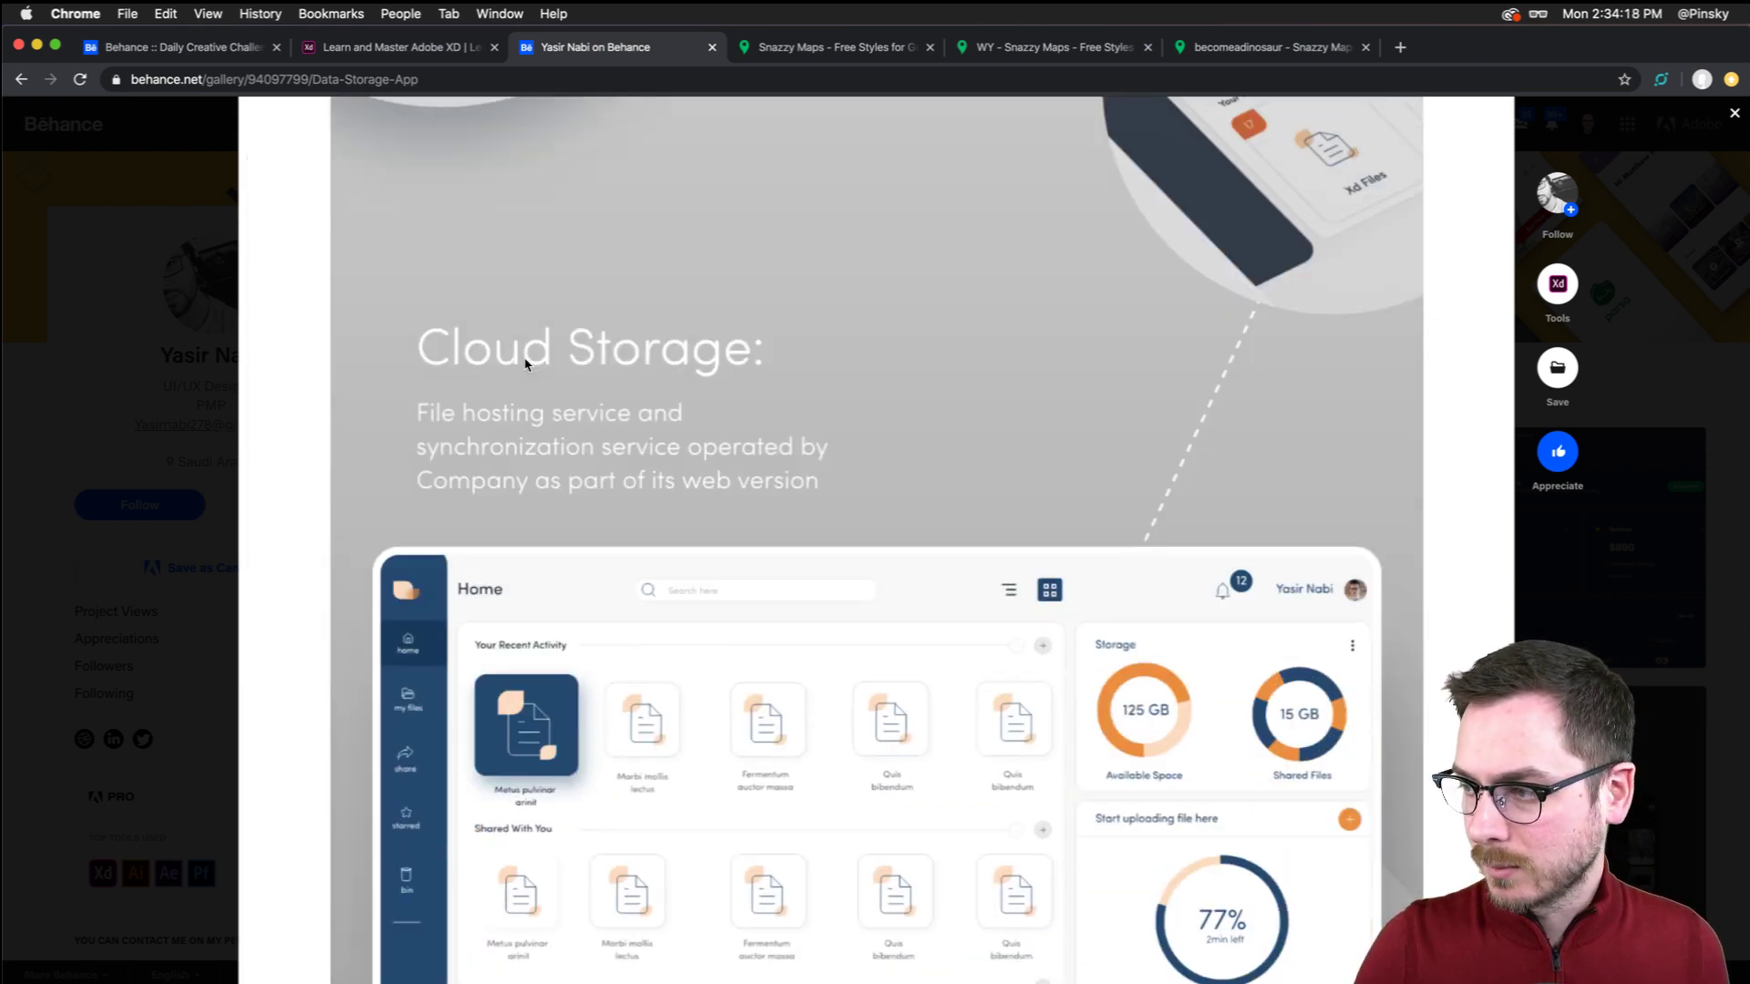
pyautogui.scroll(-4, 525, 364)
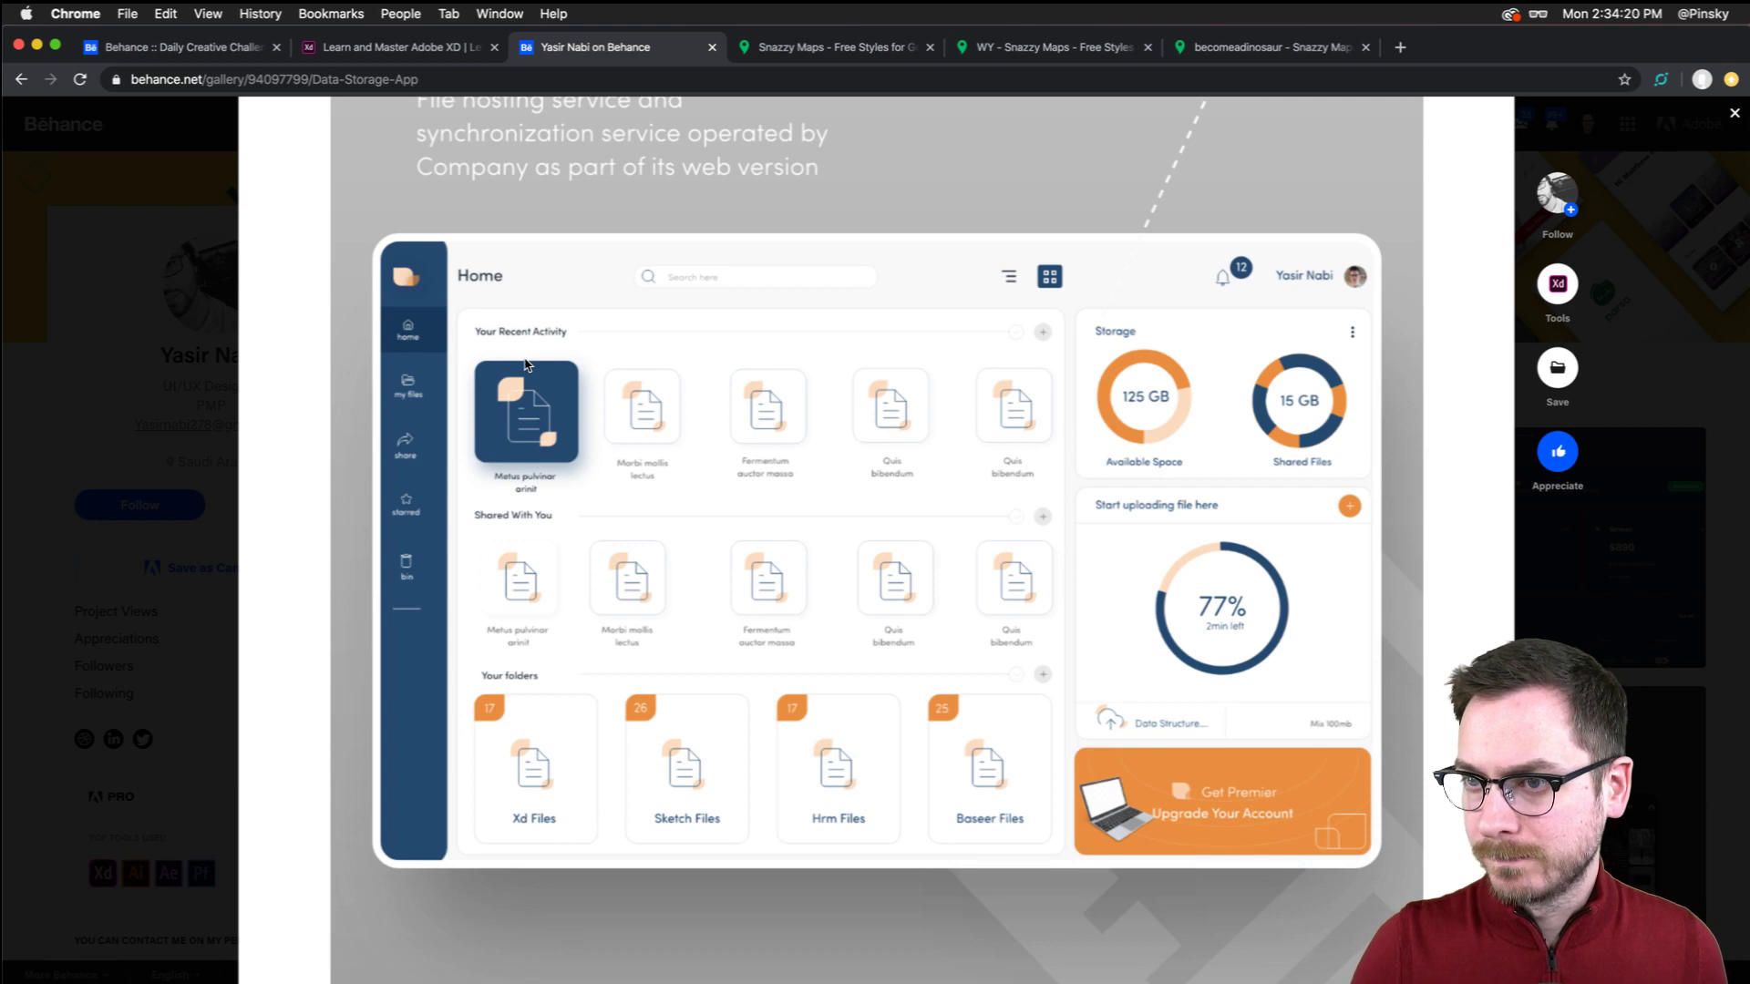
pyautogui.press('Escape')
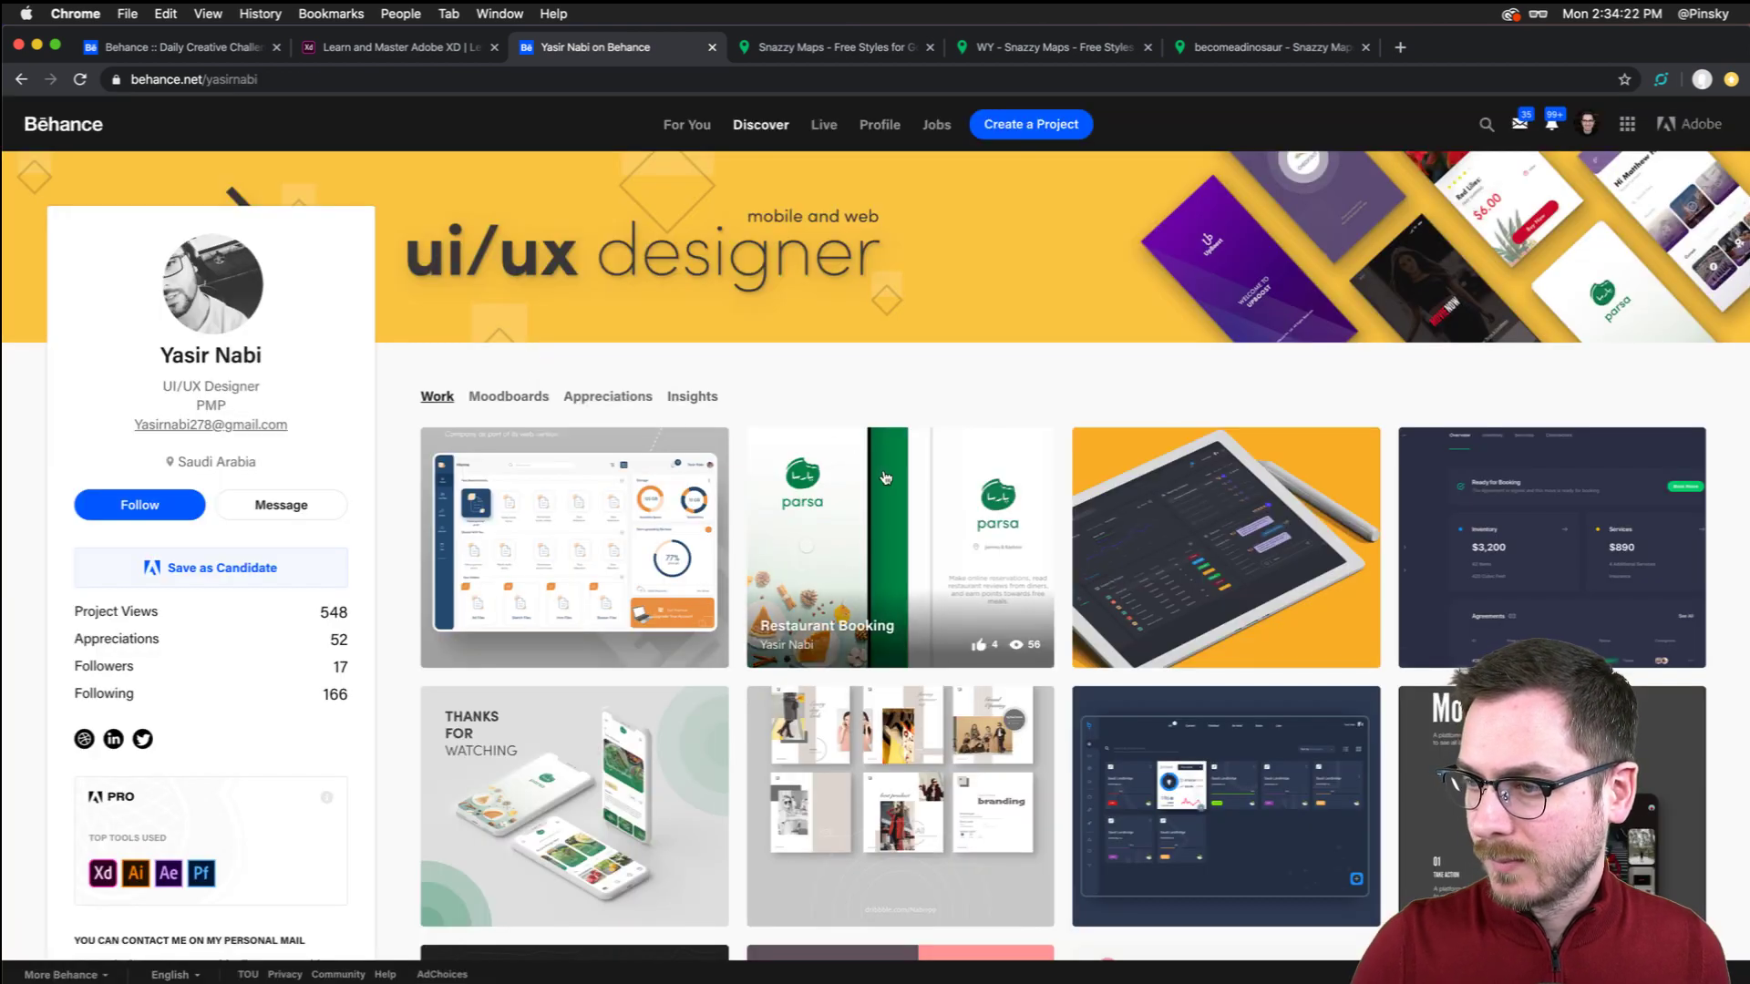
# Open the Restaurant Booking Food app project from the portfolio and examine its introduction, splash screen and first phone screens
pyautogui.scroll(-1, 893, 482)
pyautogui.scroll(-1, 896, 483)
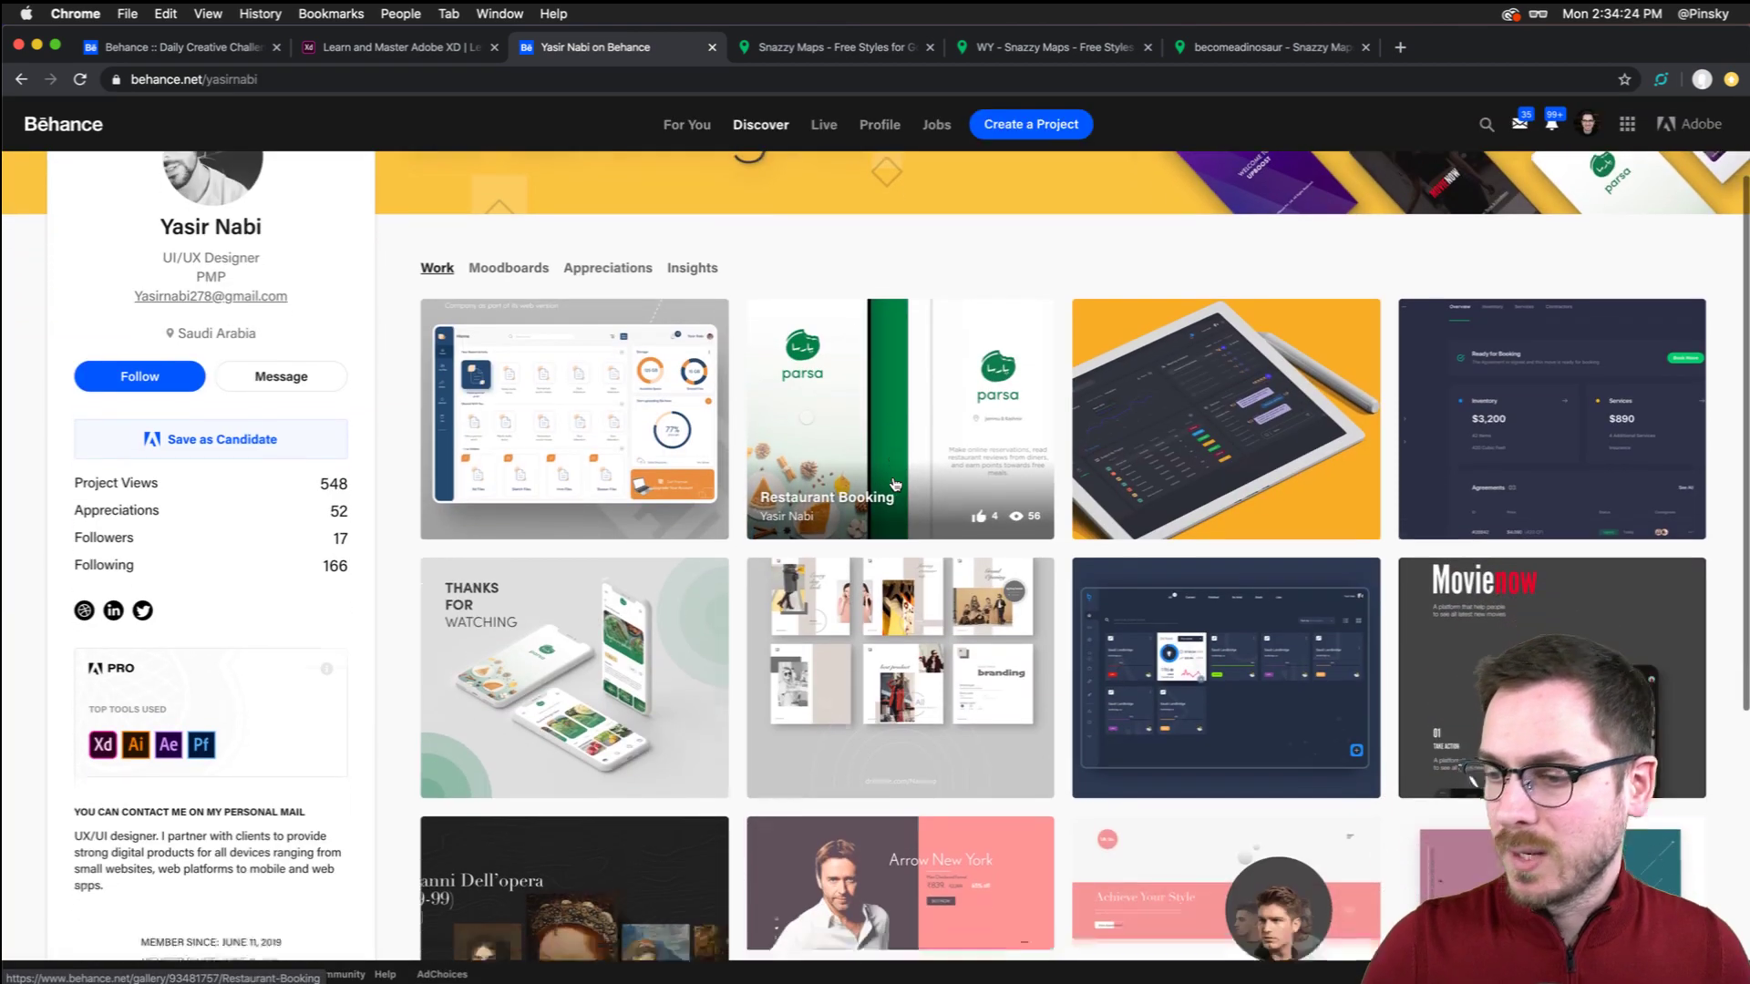
pyautogui.click(646, 629)
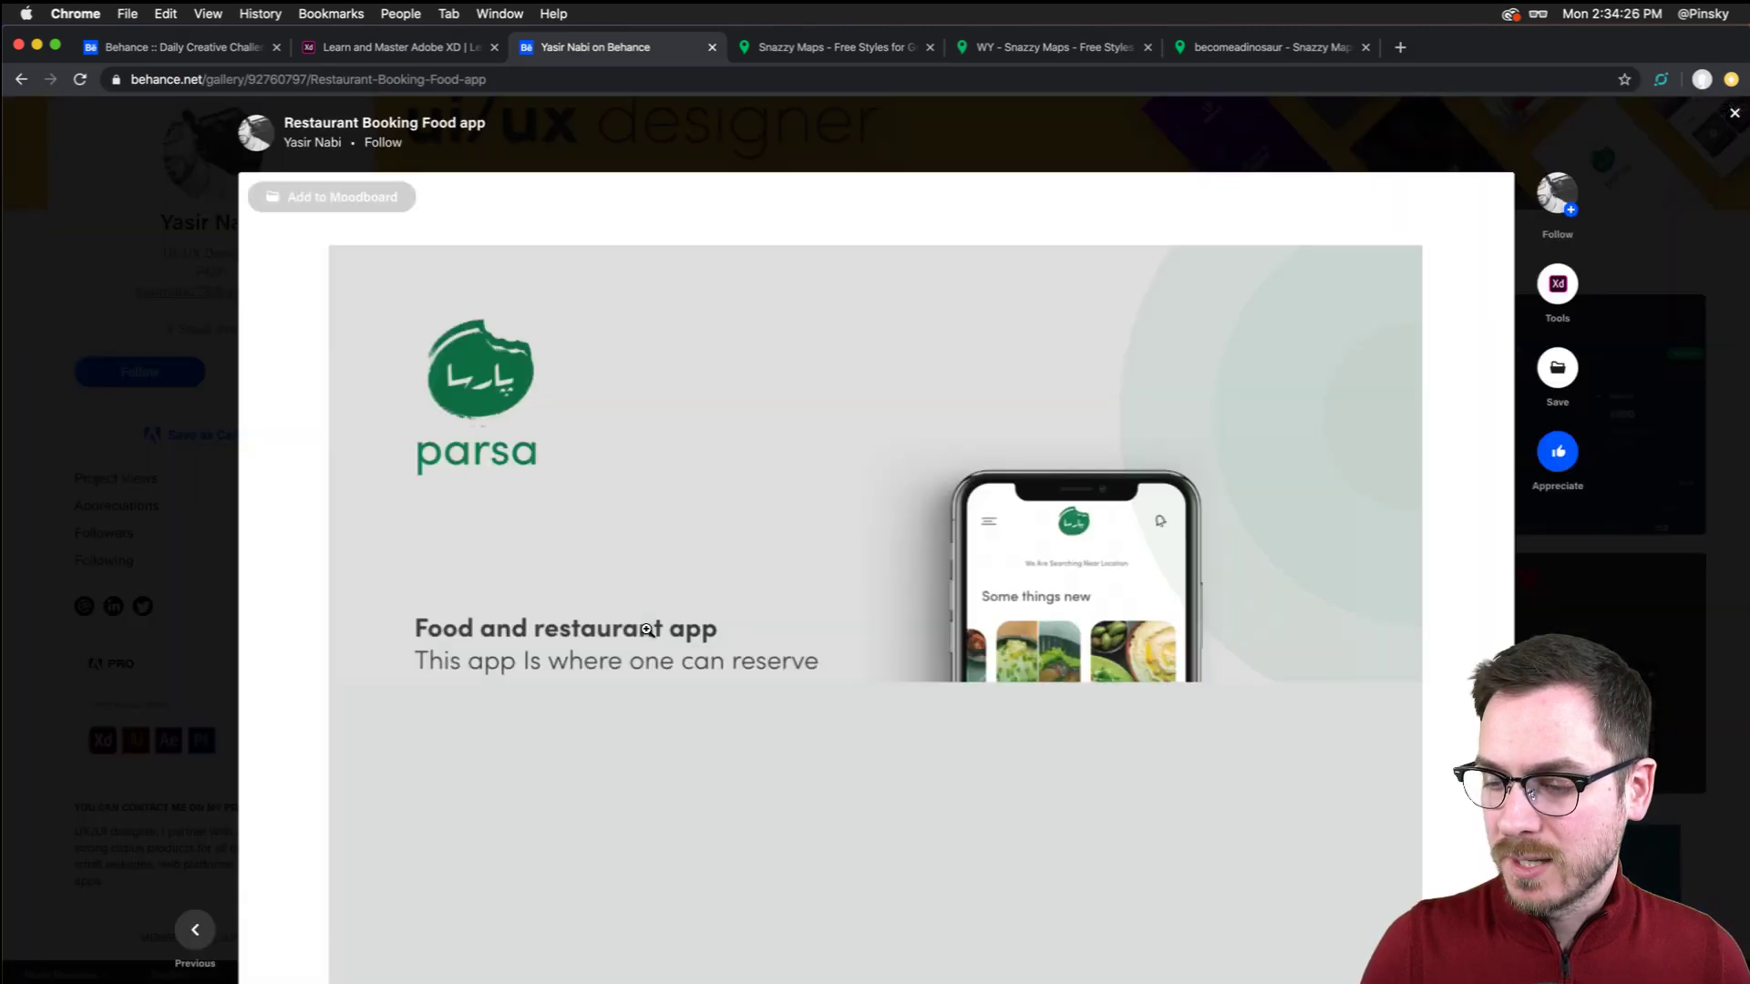
pyautogui.scroll(-3, 582, 454)
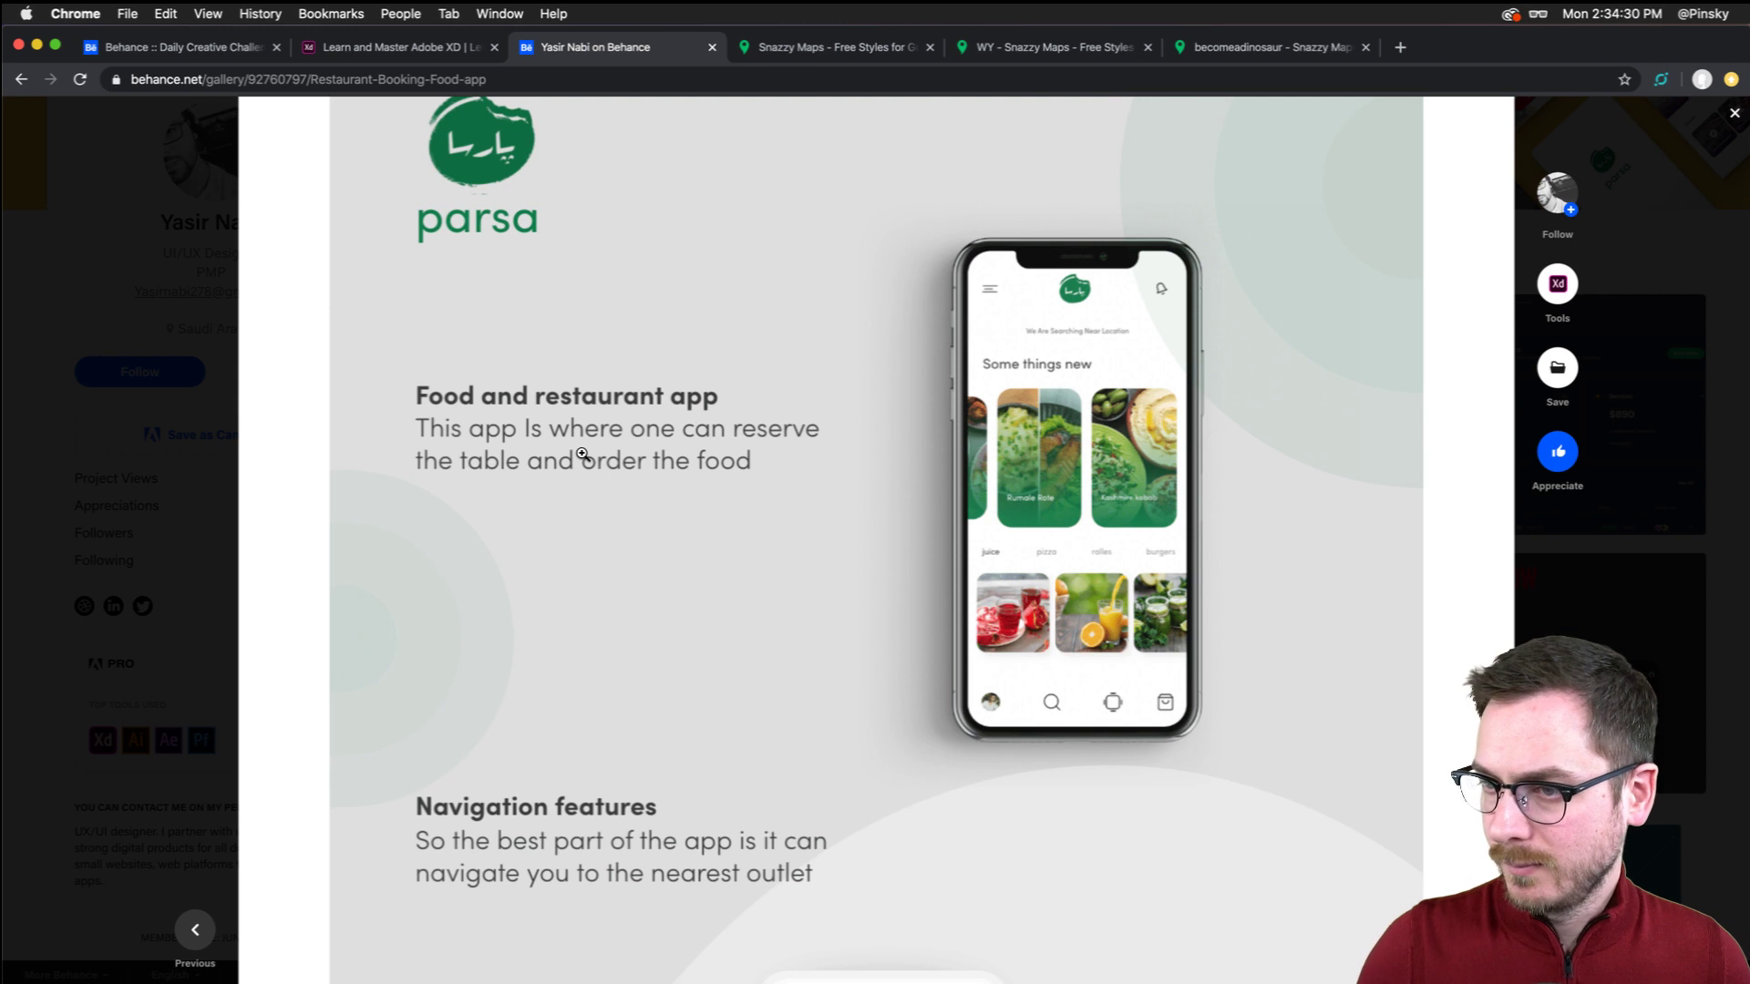
pyautogui.scroll(1, 583, 453)
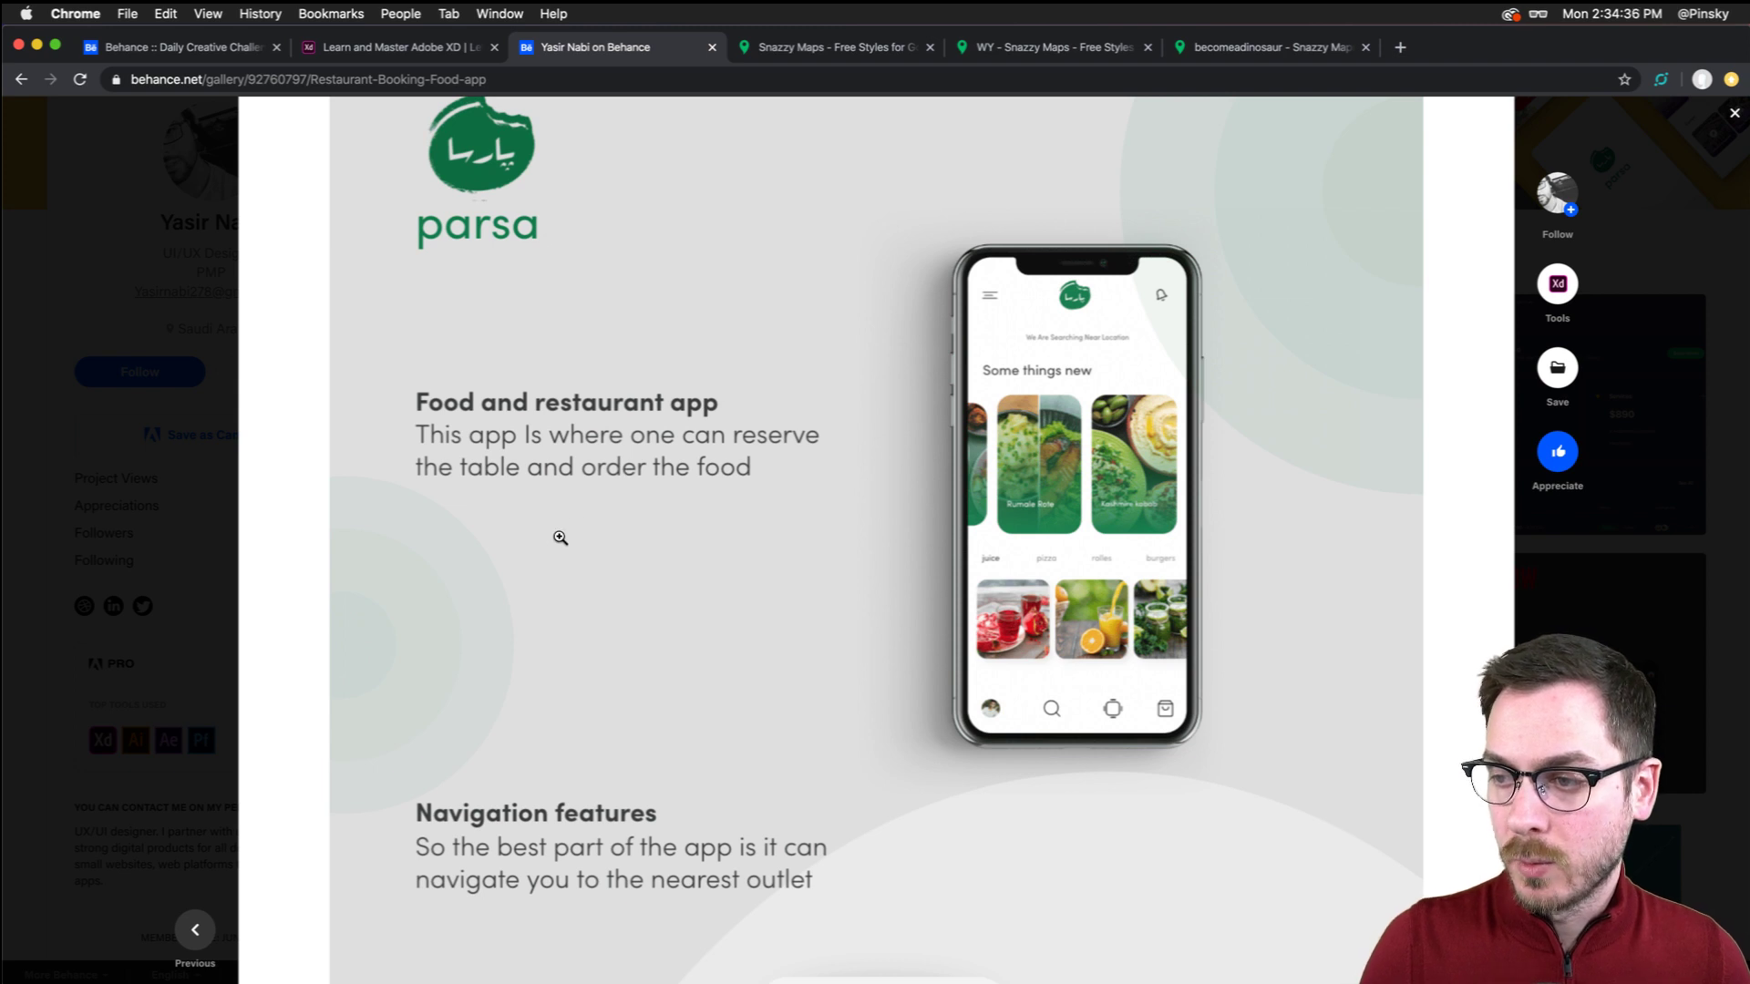
pyautogui.scroll(-7, 560, 538)
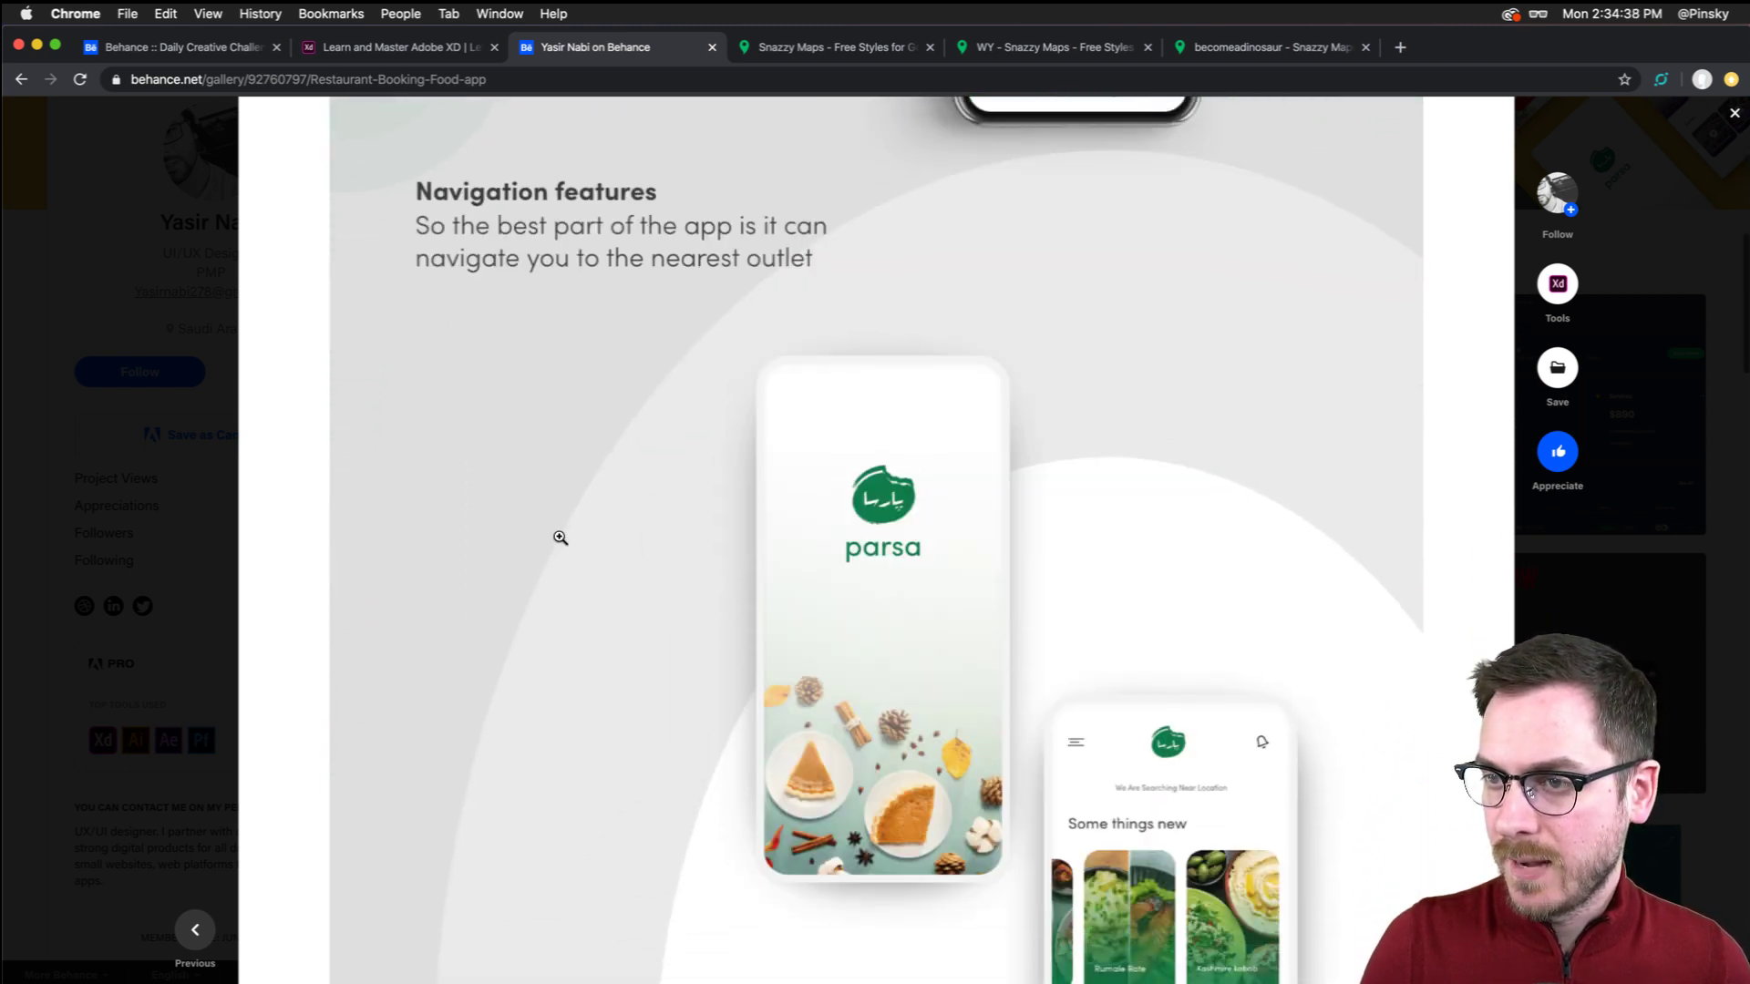
pyautogui.scroll(-3, 561, 538)
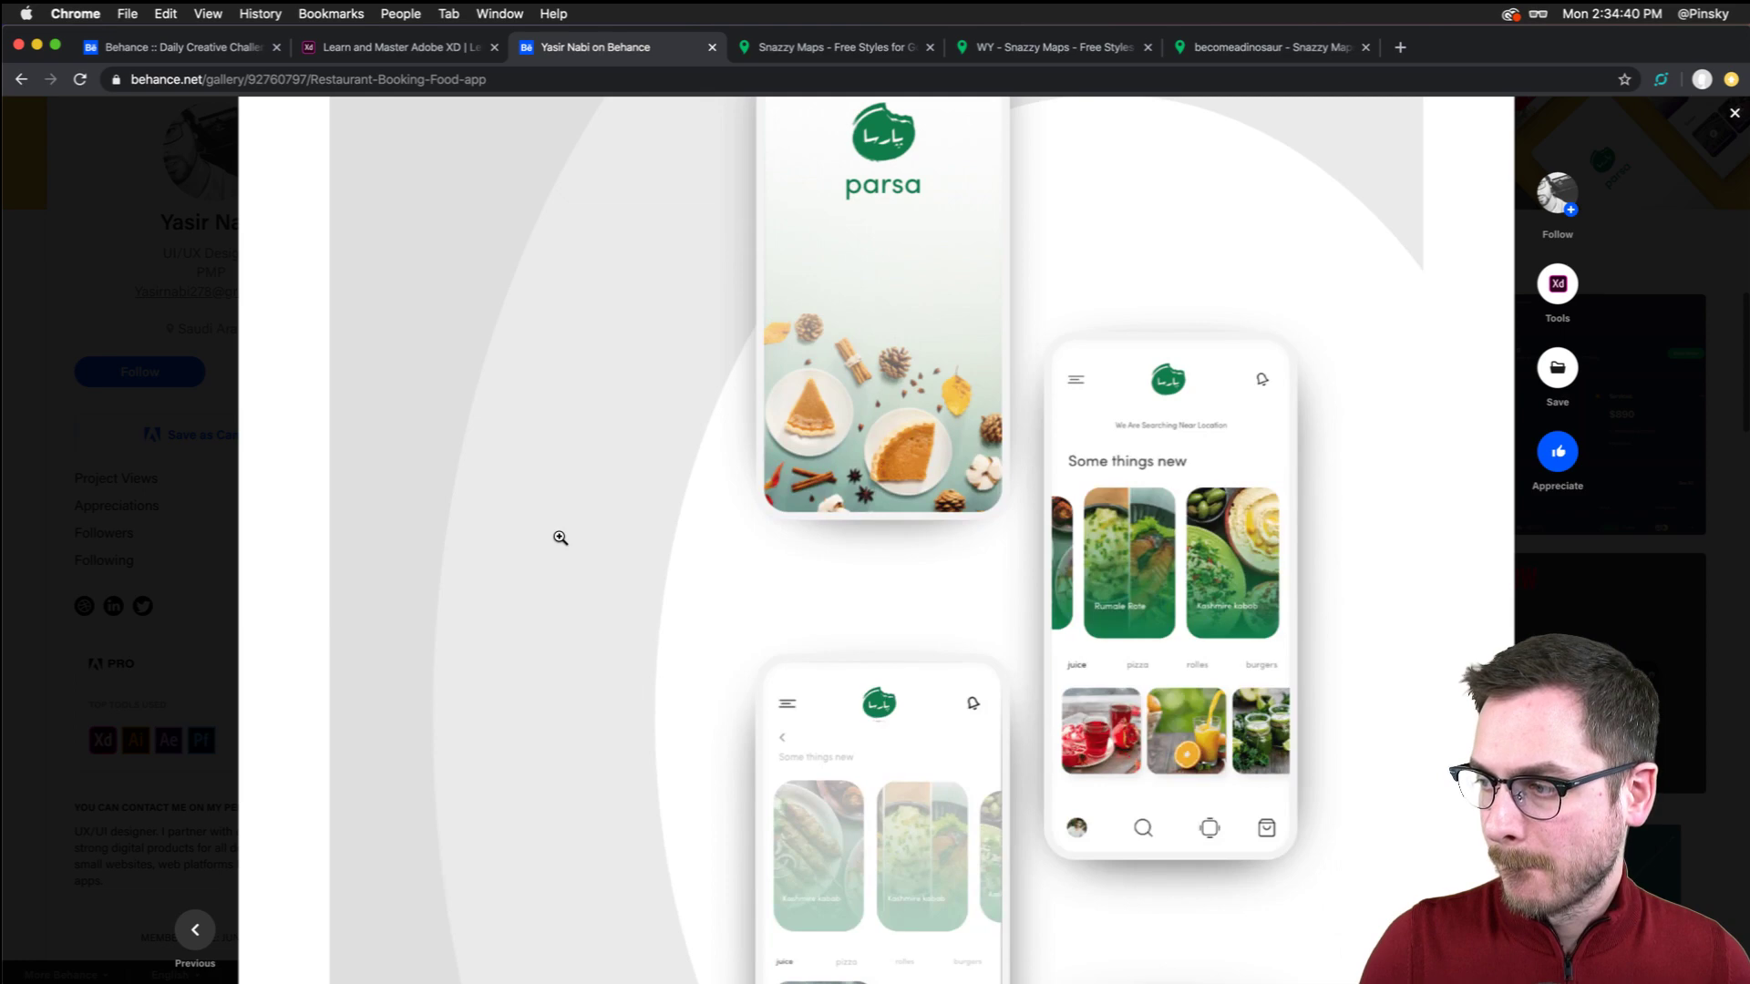
# Compare the food app's home screen with its pomegranate juice order screen, including the food cards and bottom navigation icons
pyautogui.scroll(-1, 560, 537)
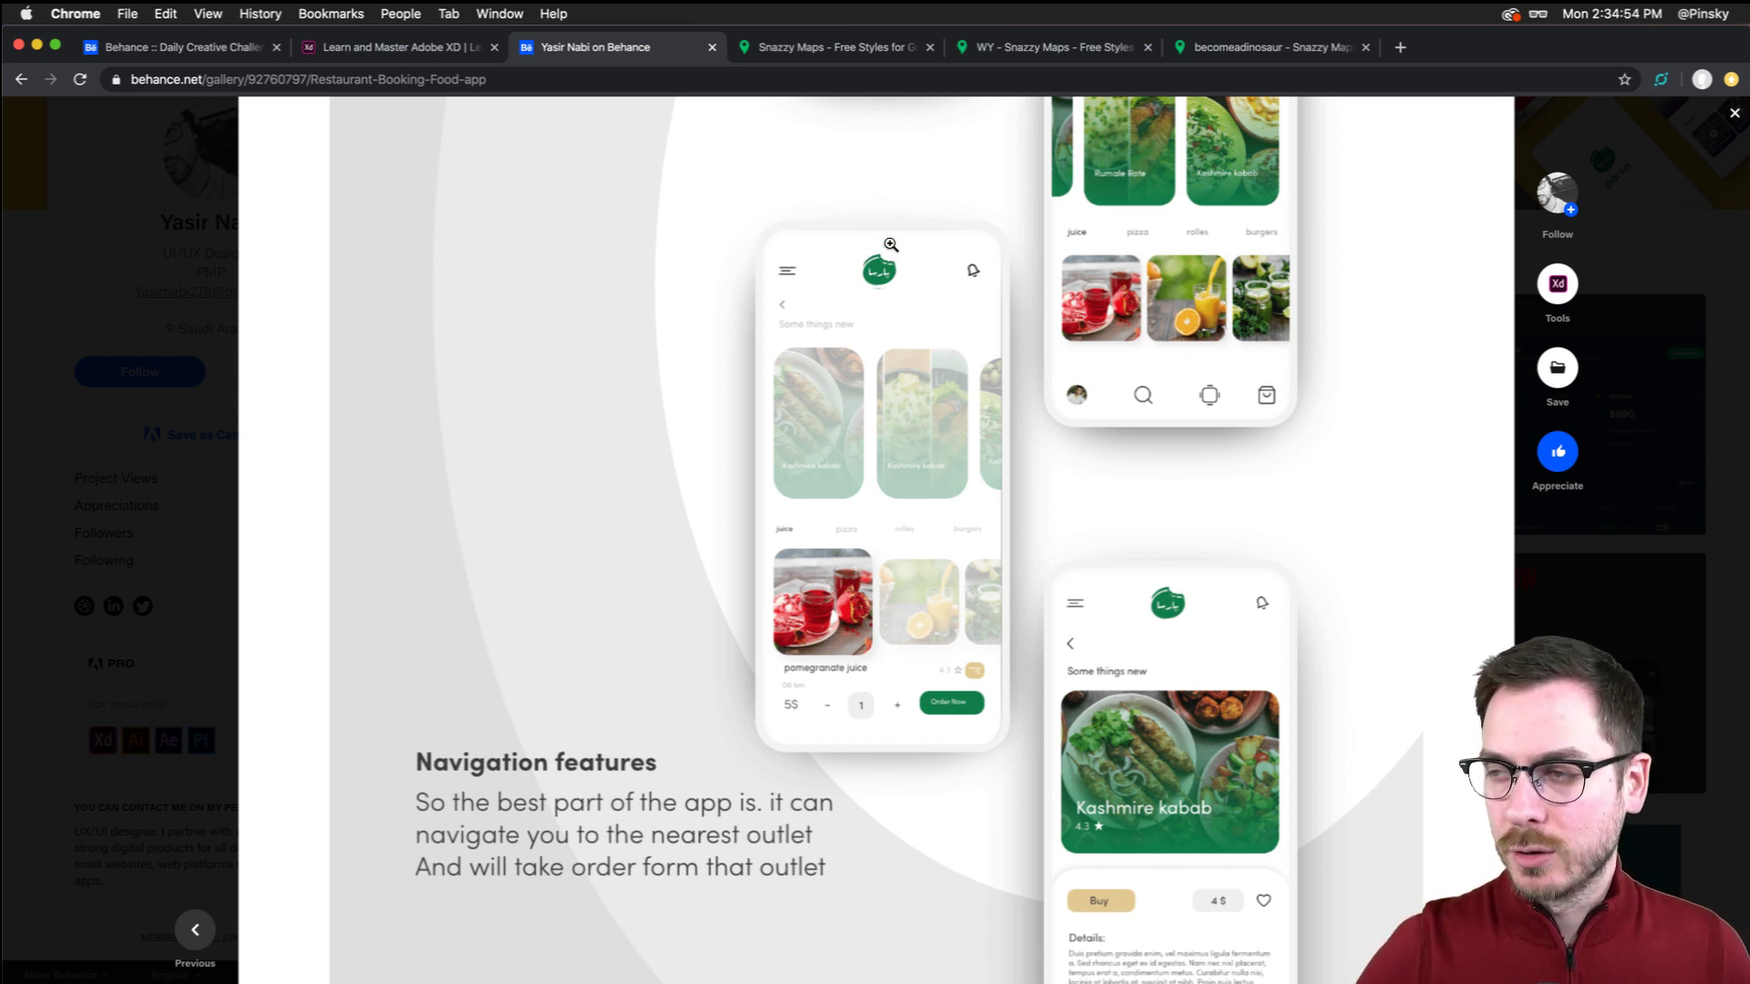
pyautogui.scroll(3, 928, 519)
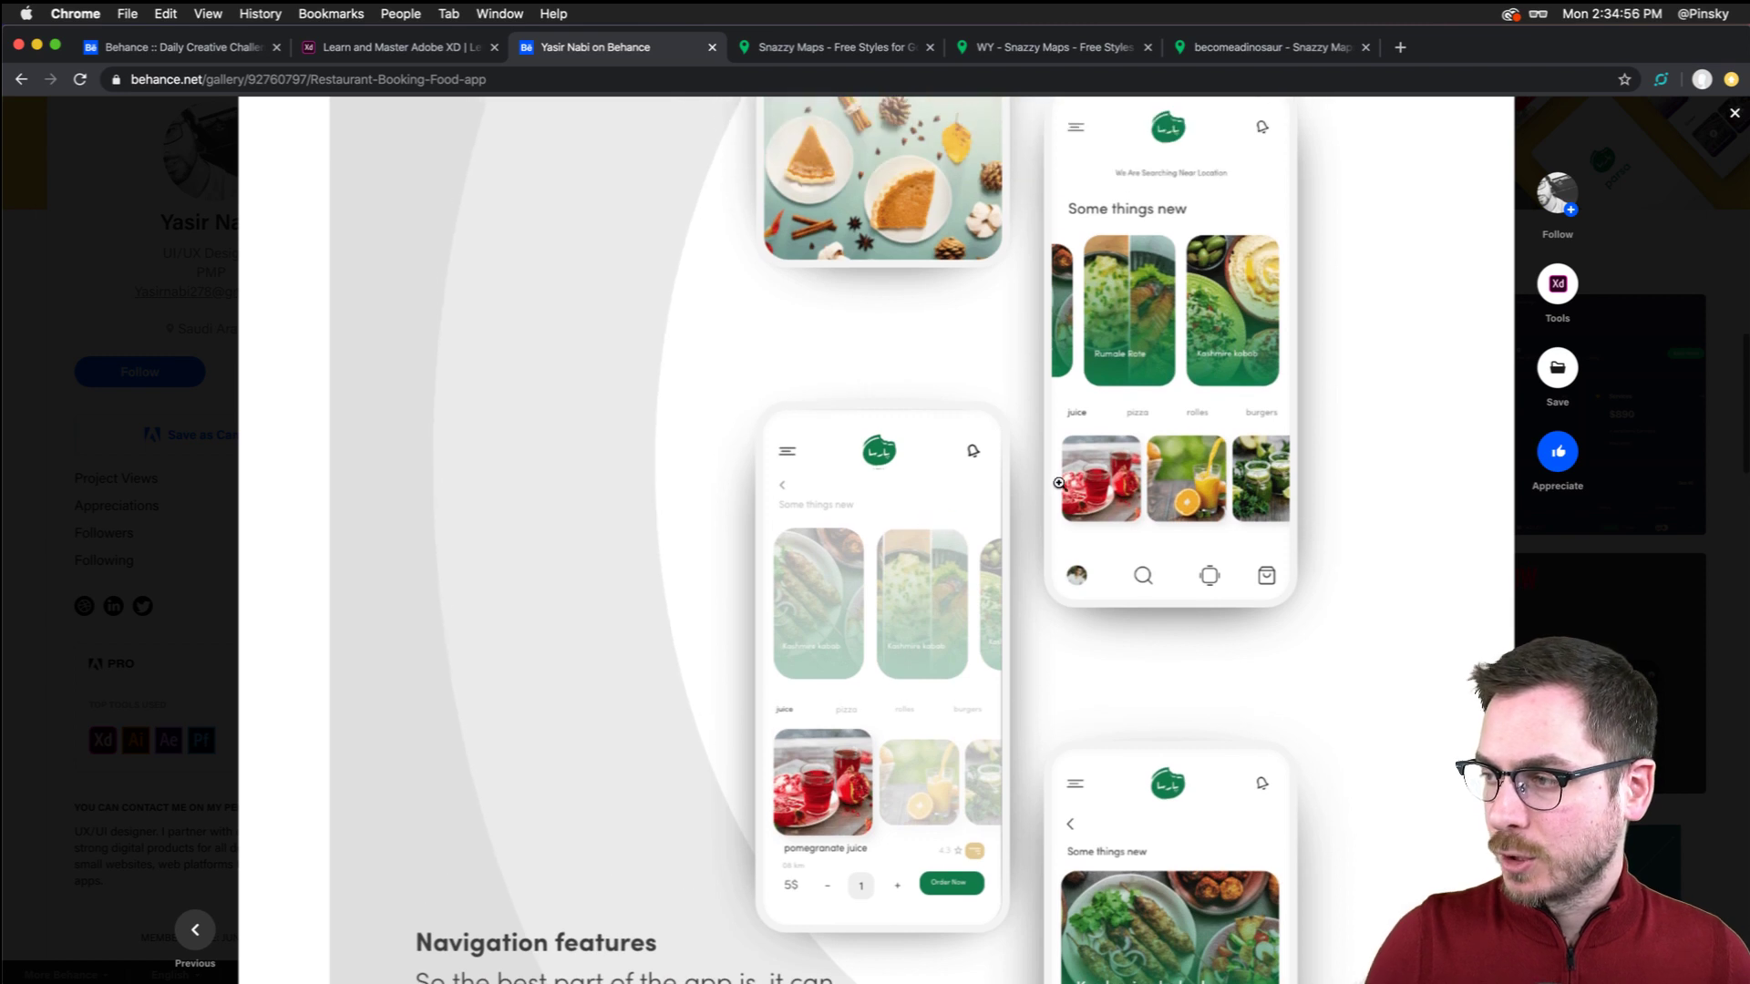
pyautogui.scroll(2, 1184, 273)
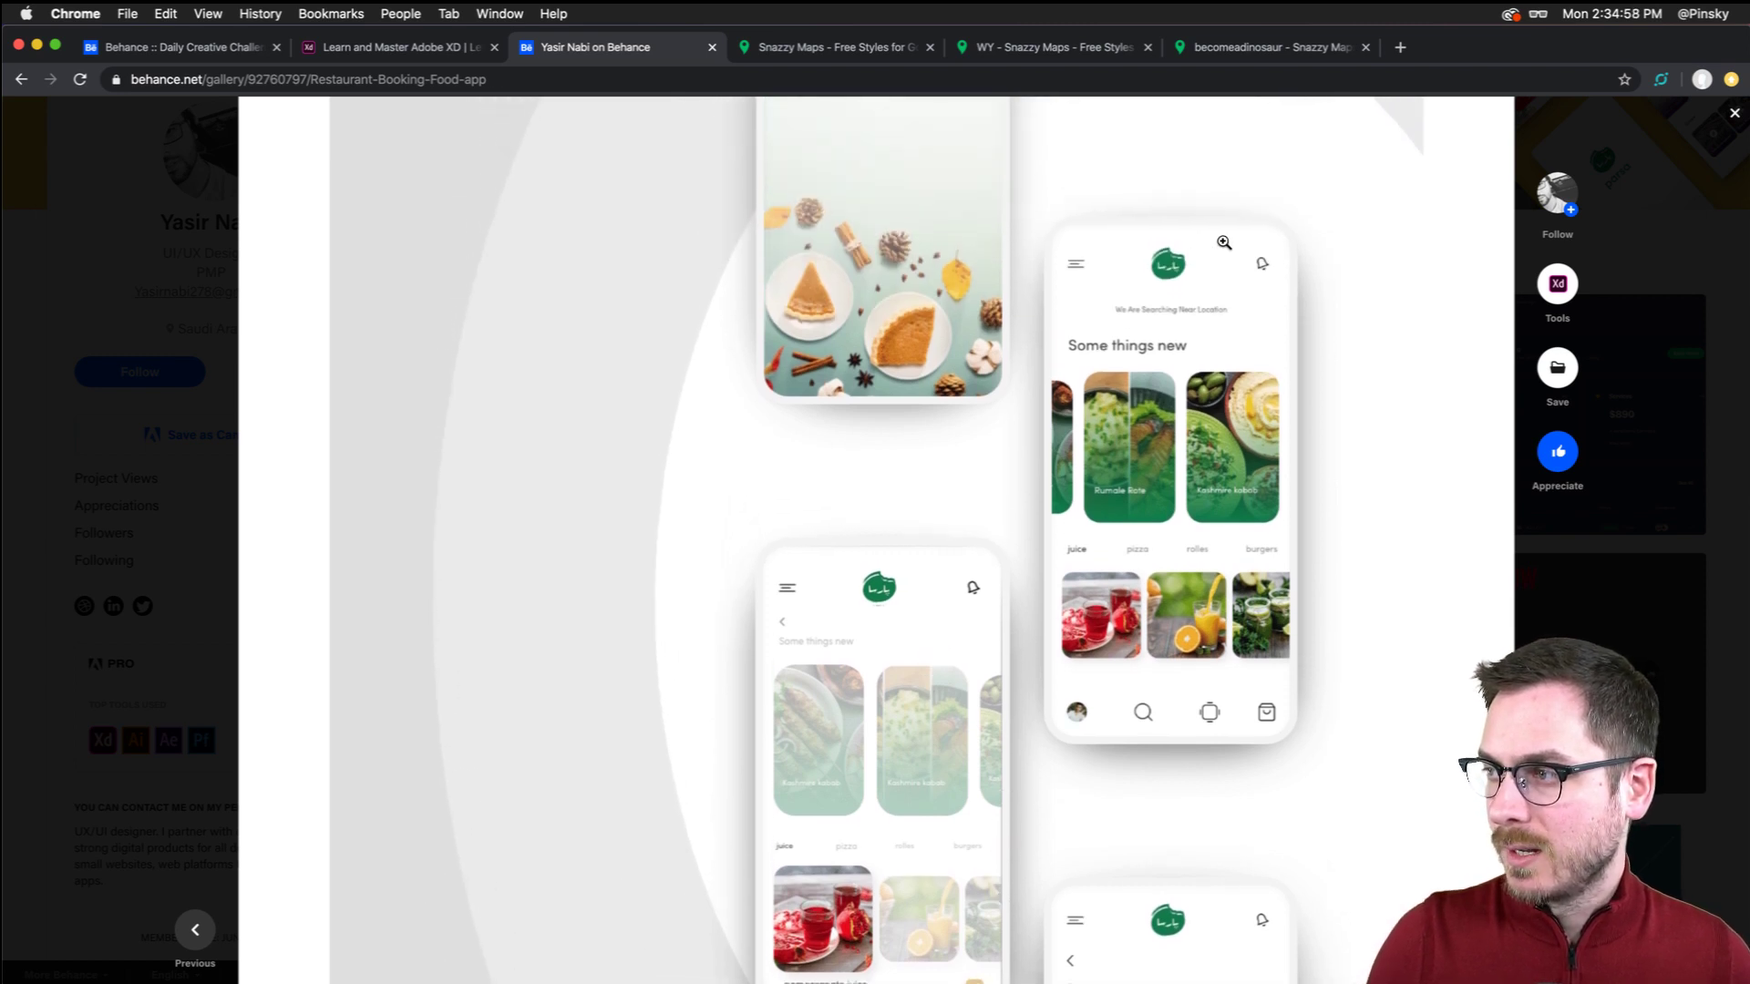
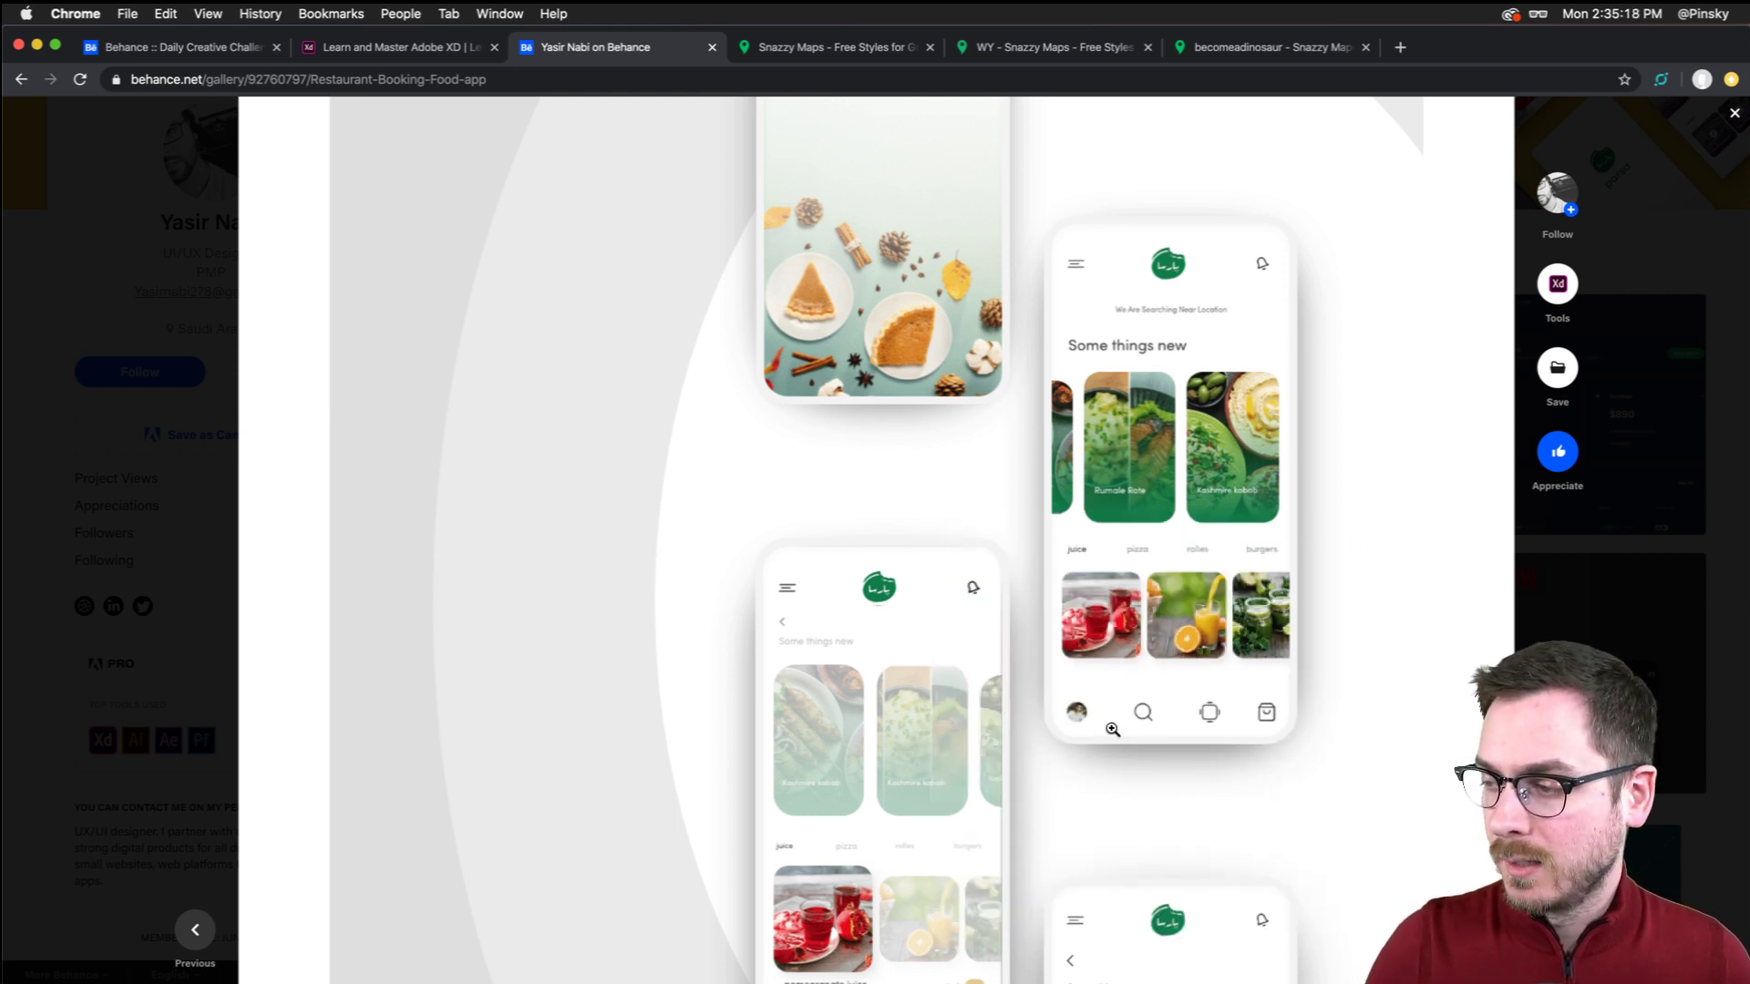
pyautogui.scroll(-1, 1014, 622)
pyautogui.scroll(-2, 1015, 622)
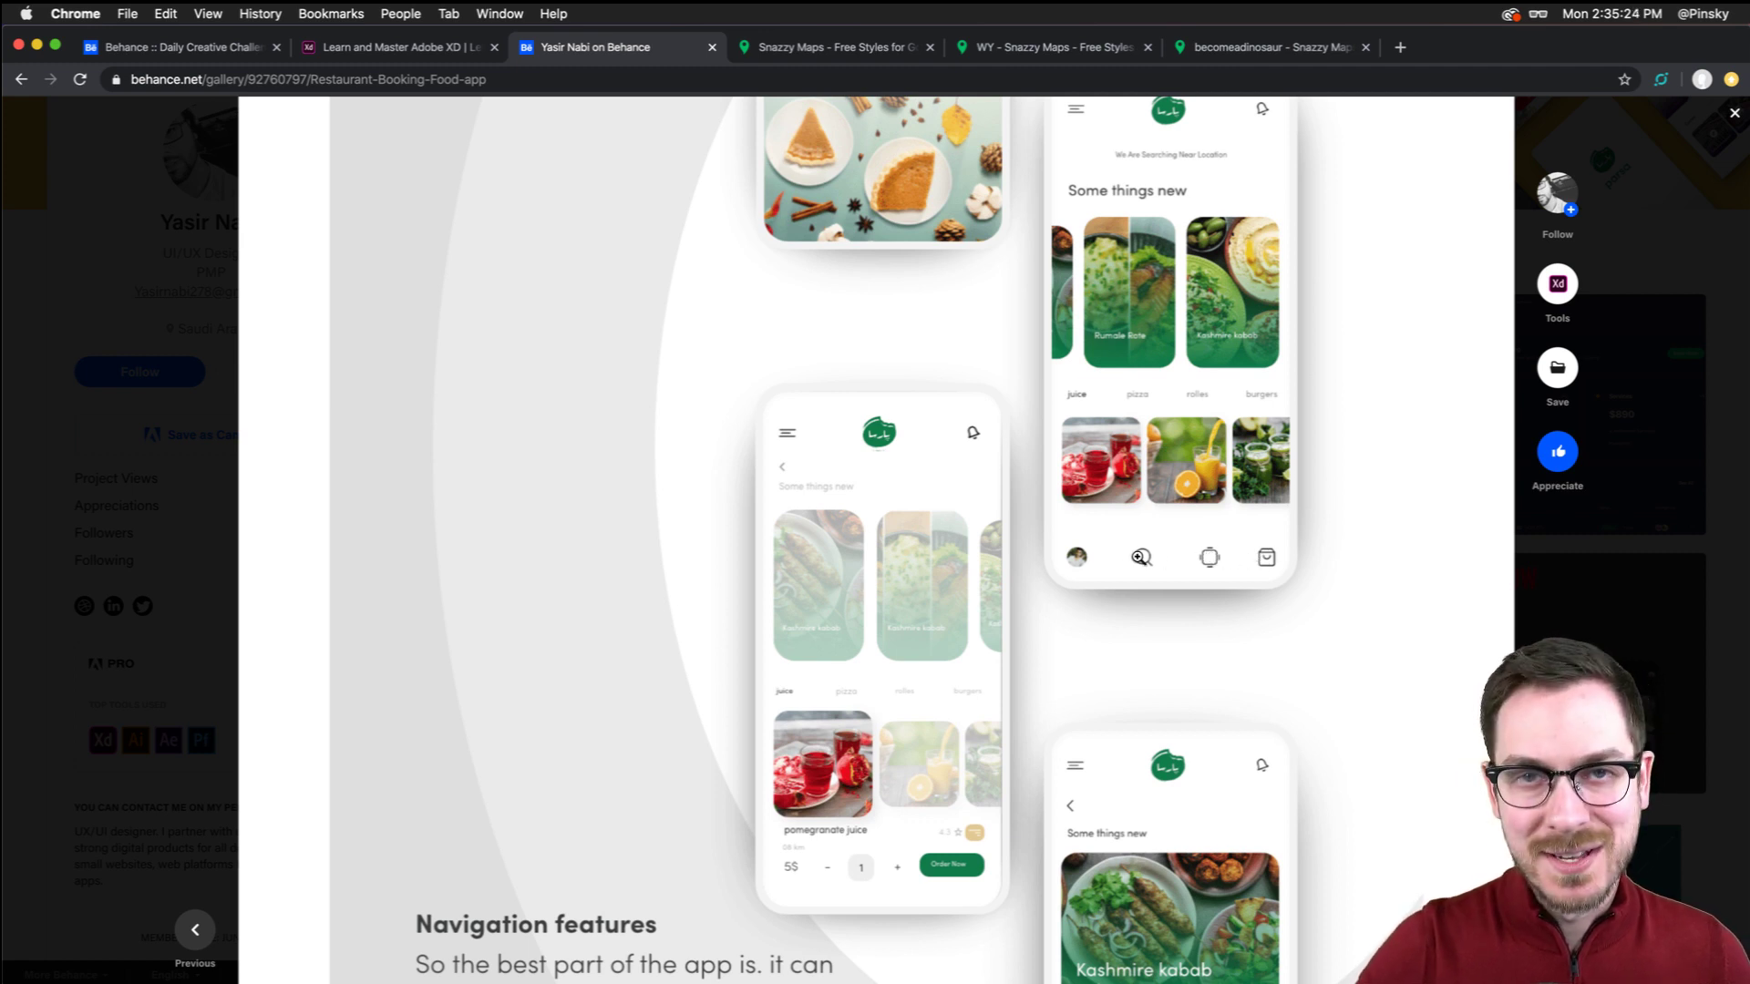
# Examine the Kashmire kabab detail screen, the font and colour palette and the closing phone mockups, and close the project
pyautogui.scroll(-10, 1140, 556)
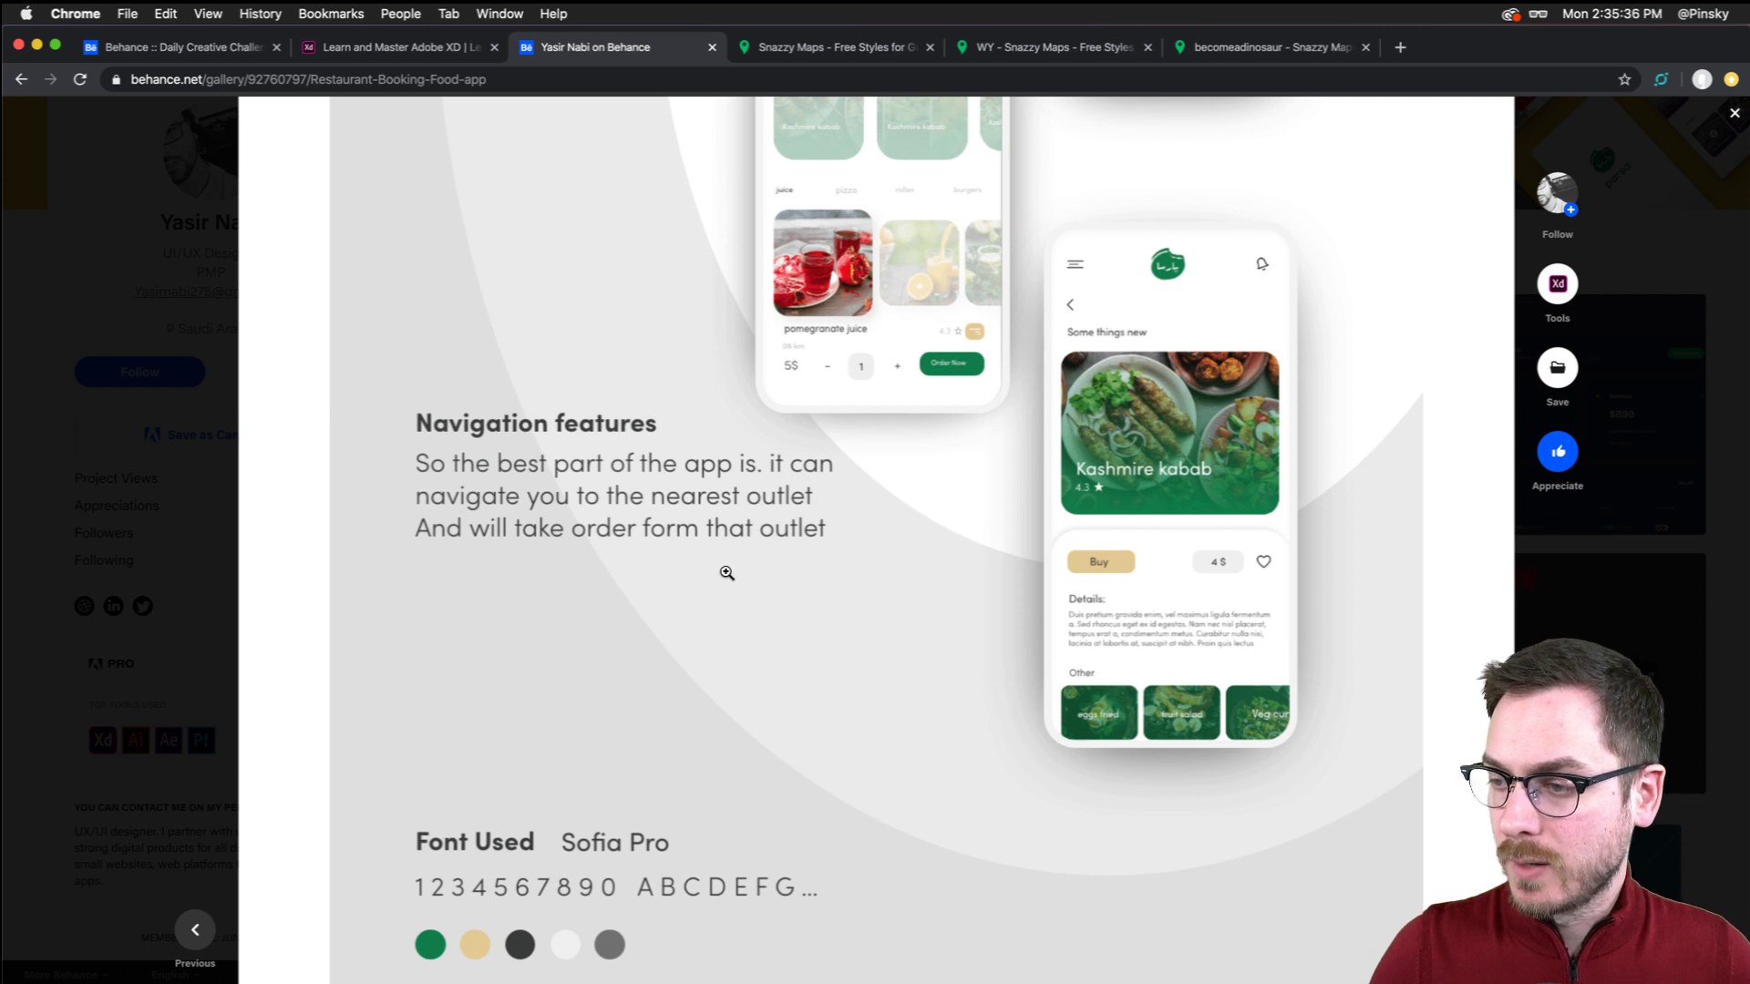
pyautogui.scroll(-3, 796, 556)
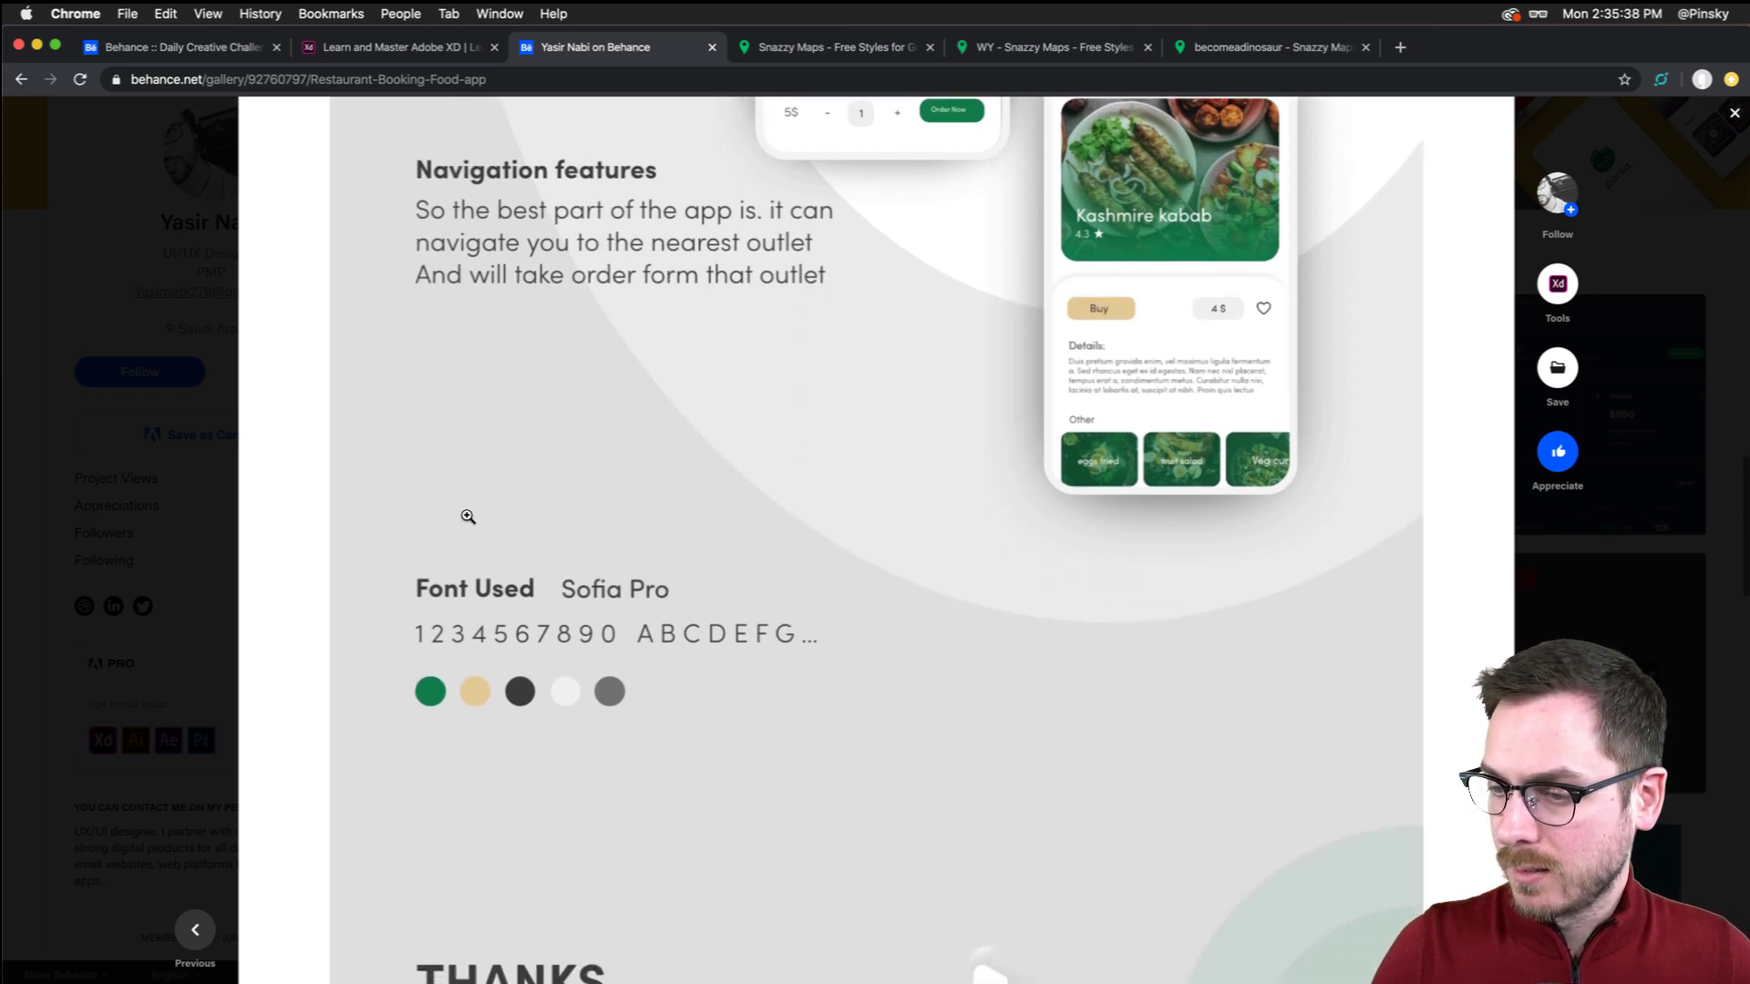
pyautogui.scroll(-2, 485, 556)
pyautogui.scroll(-3, 500, 456)
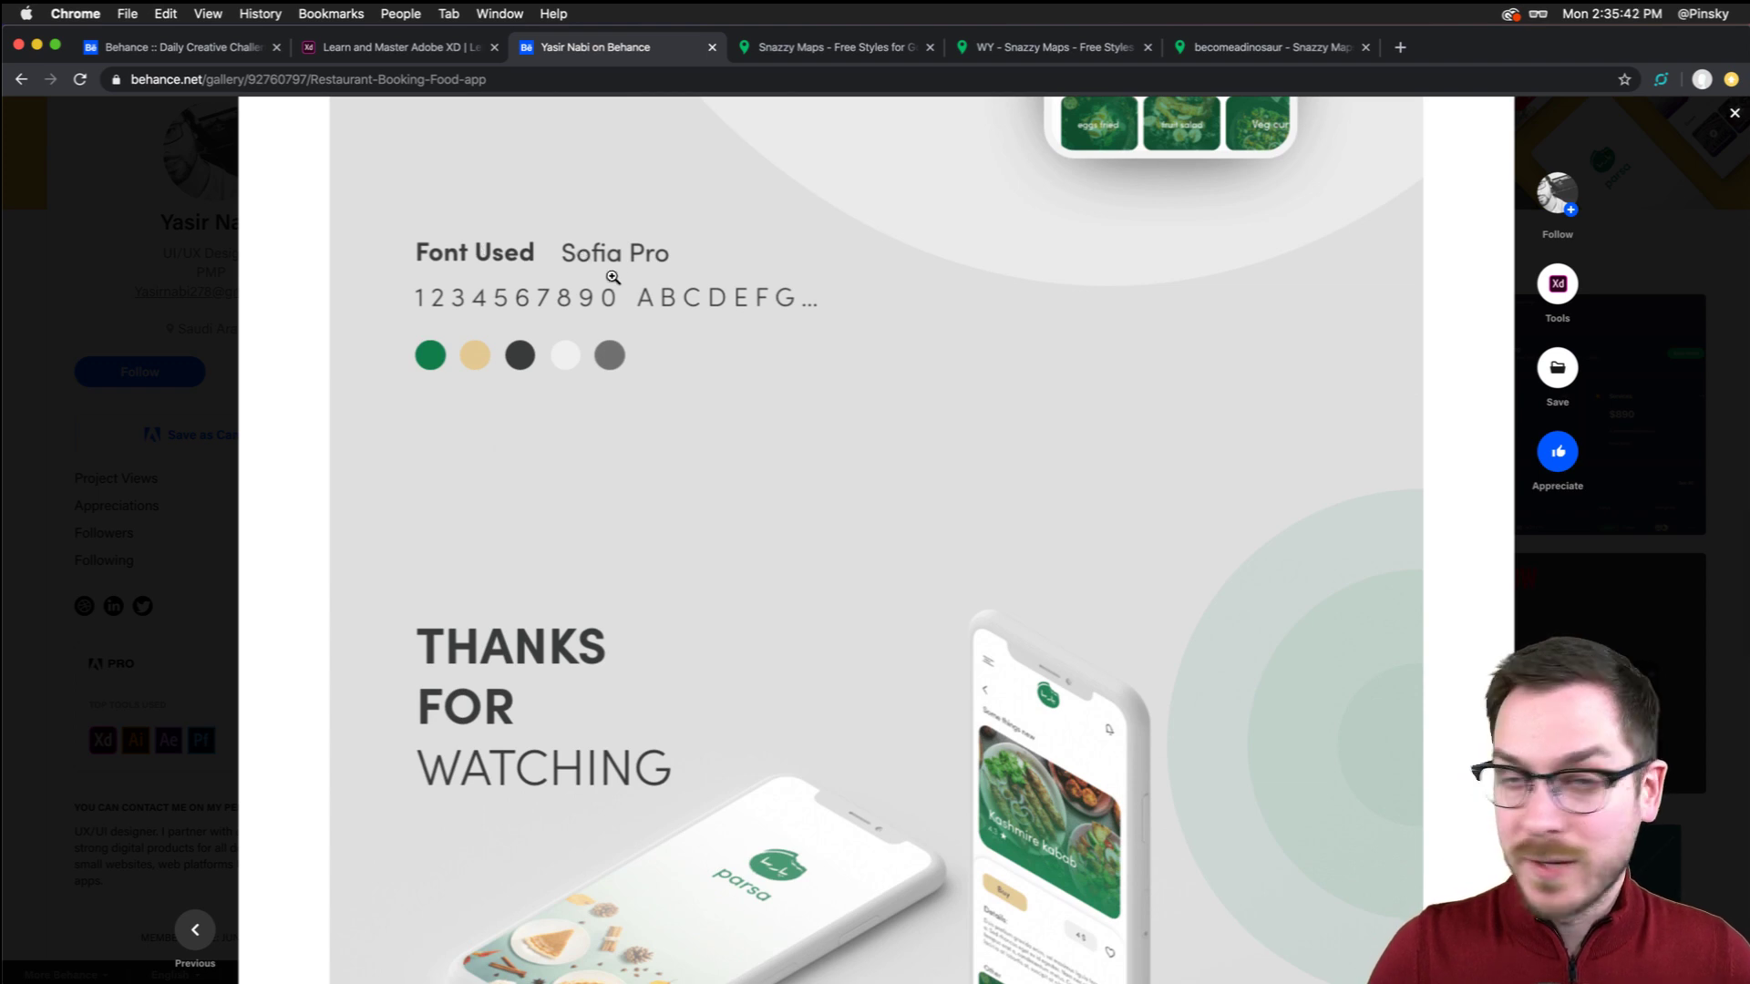
pyautogui.scroll(-4, 612, 277)
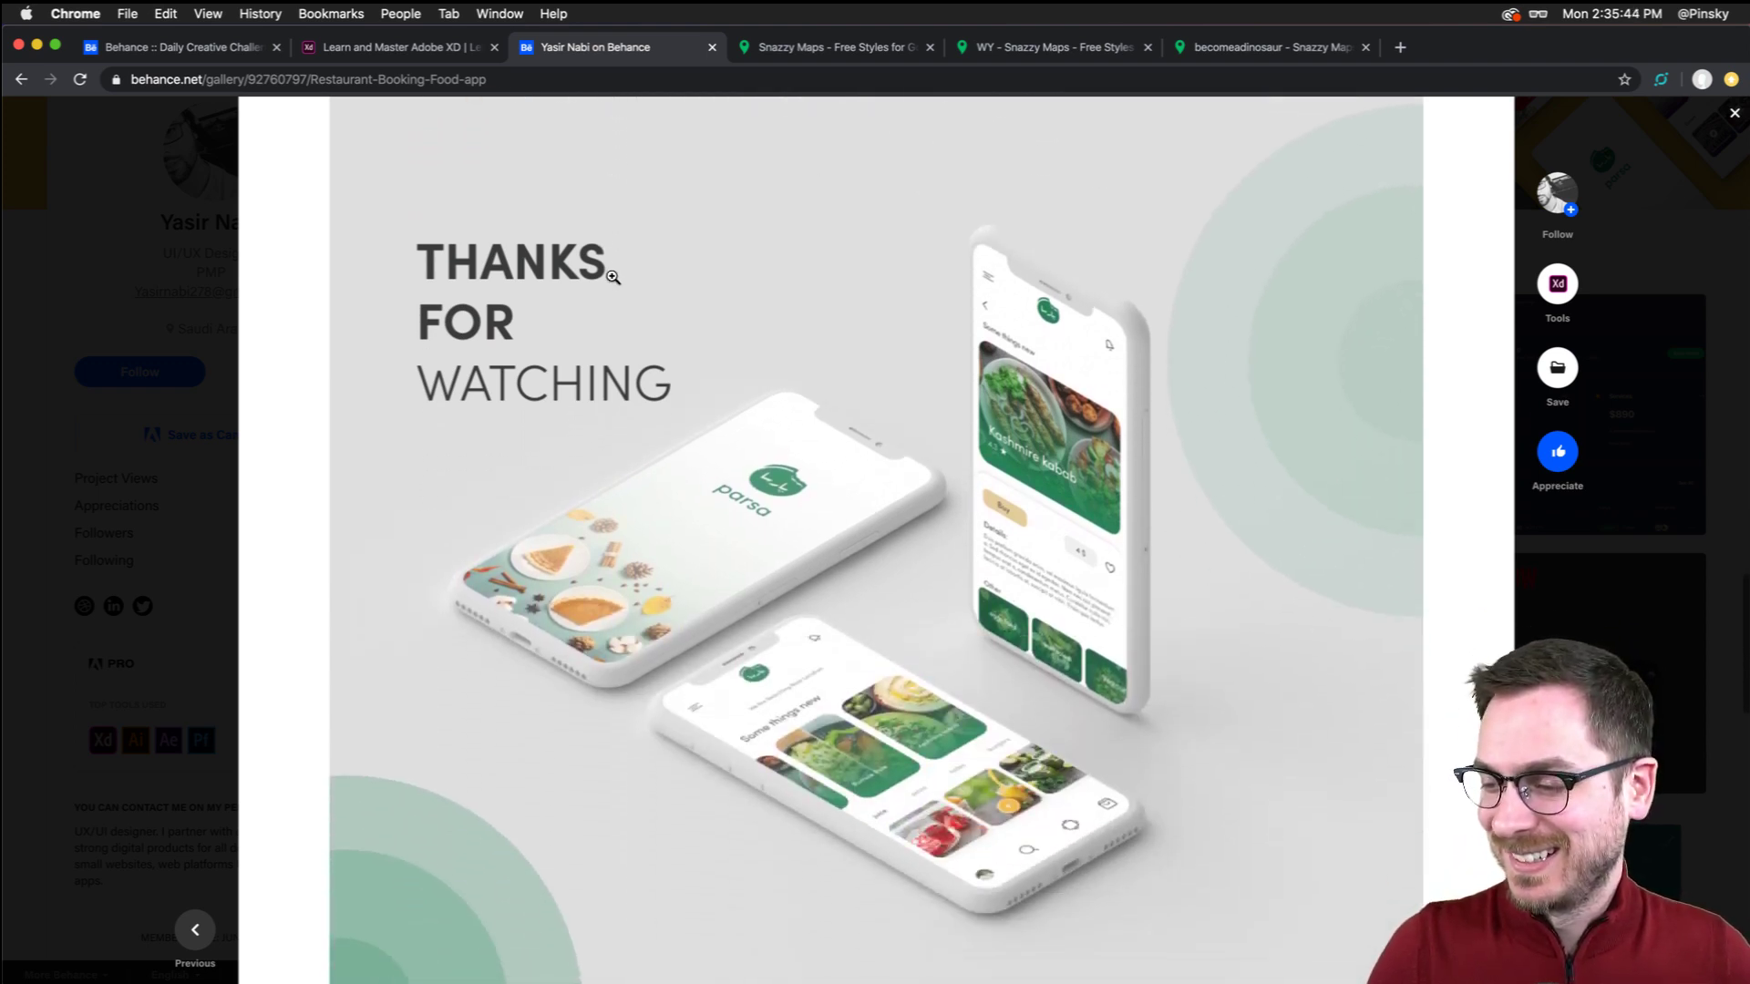
pyautogui.press('Escape')
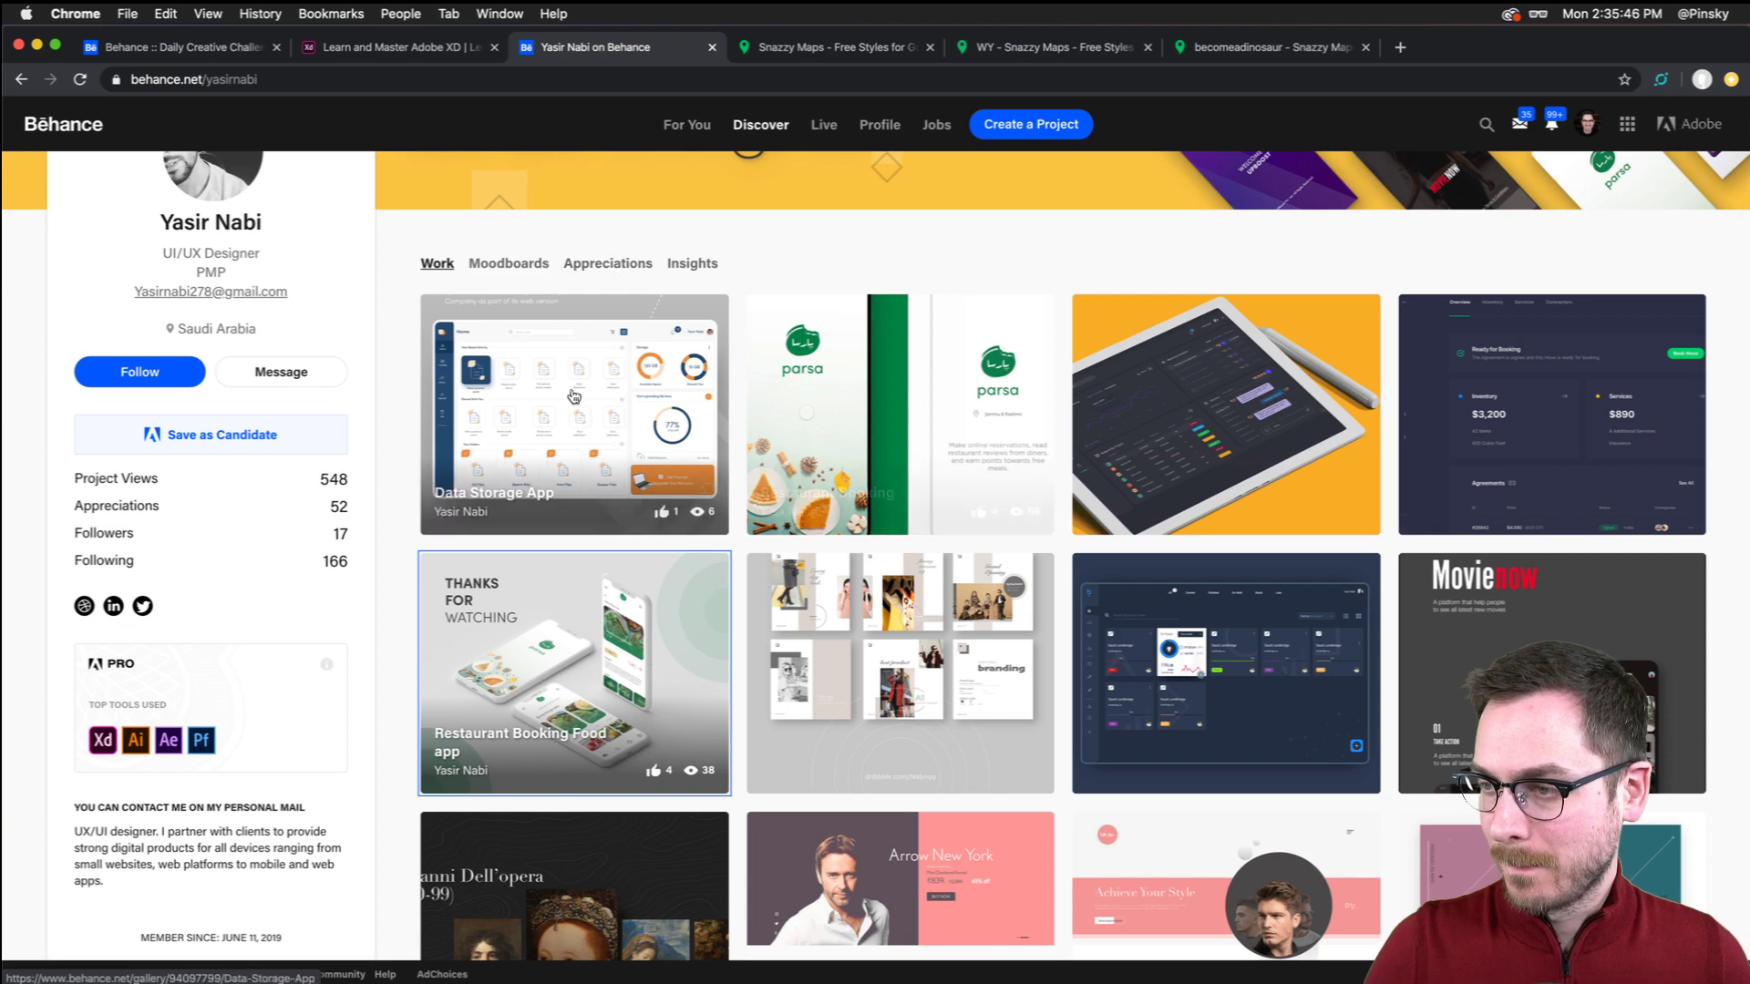
# Reopen the Restaurant Booking Food app project and magnify the bottom navigation icons in its closing phone mockups, leaving the magnifier off
pyautogui.click(625, 656)
pyautogui.scroll(-10, 624, 656)
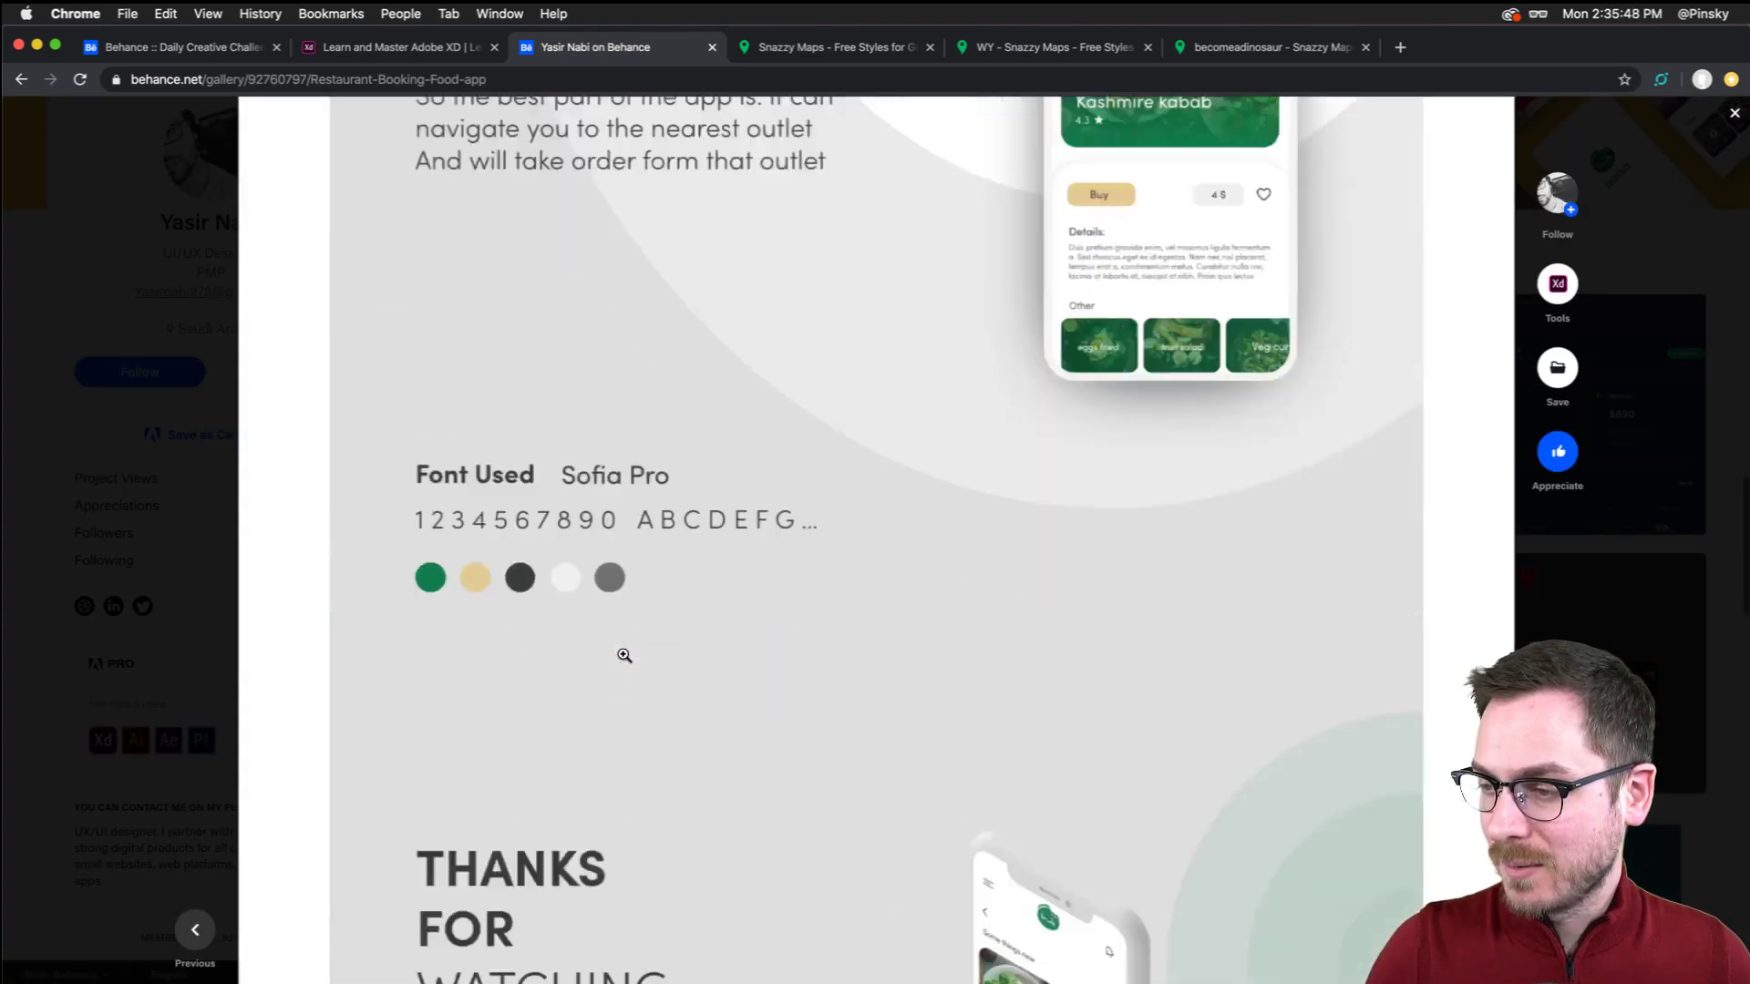
pyautogui.scroll(2, 624, 656)
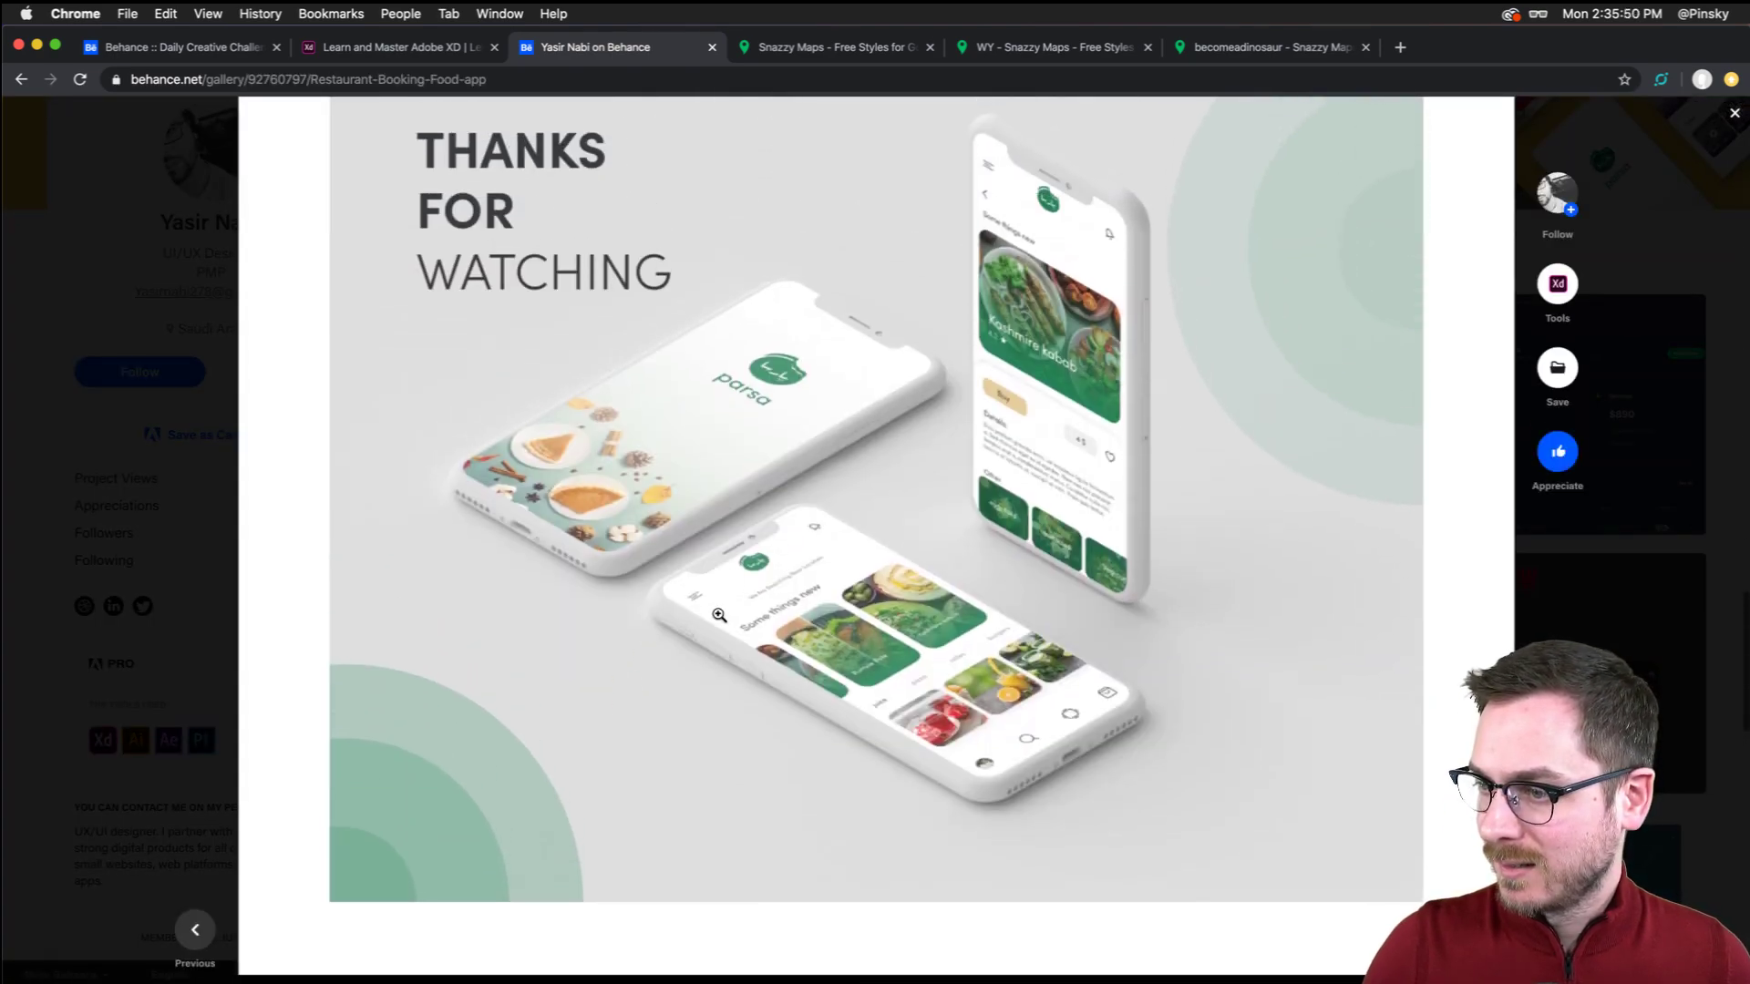
pyautogui.press('alt+super+8')
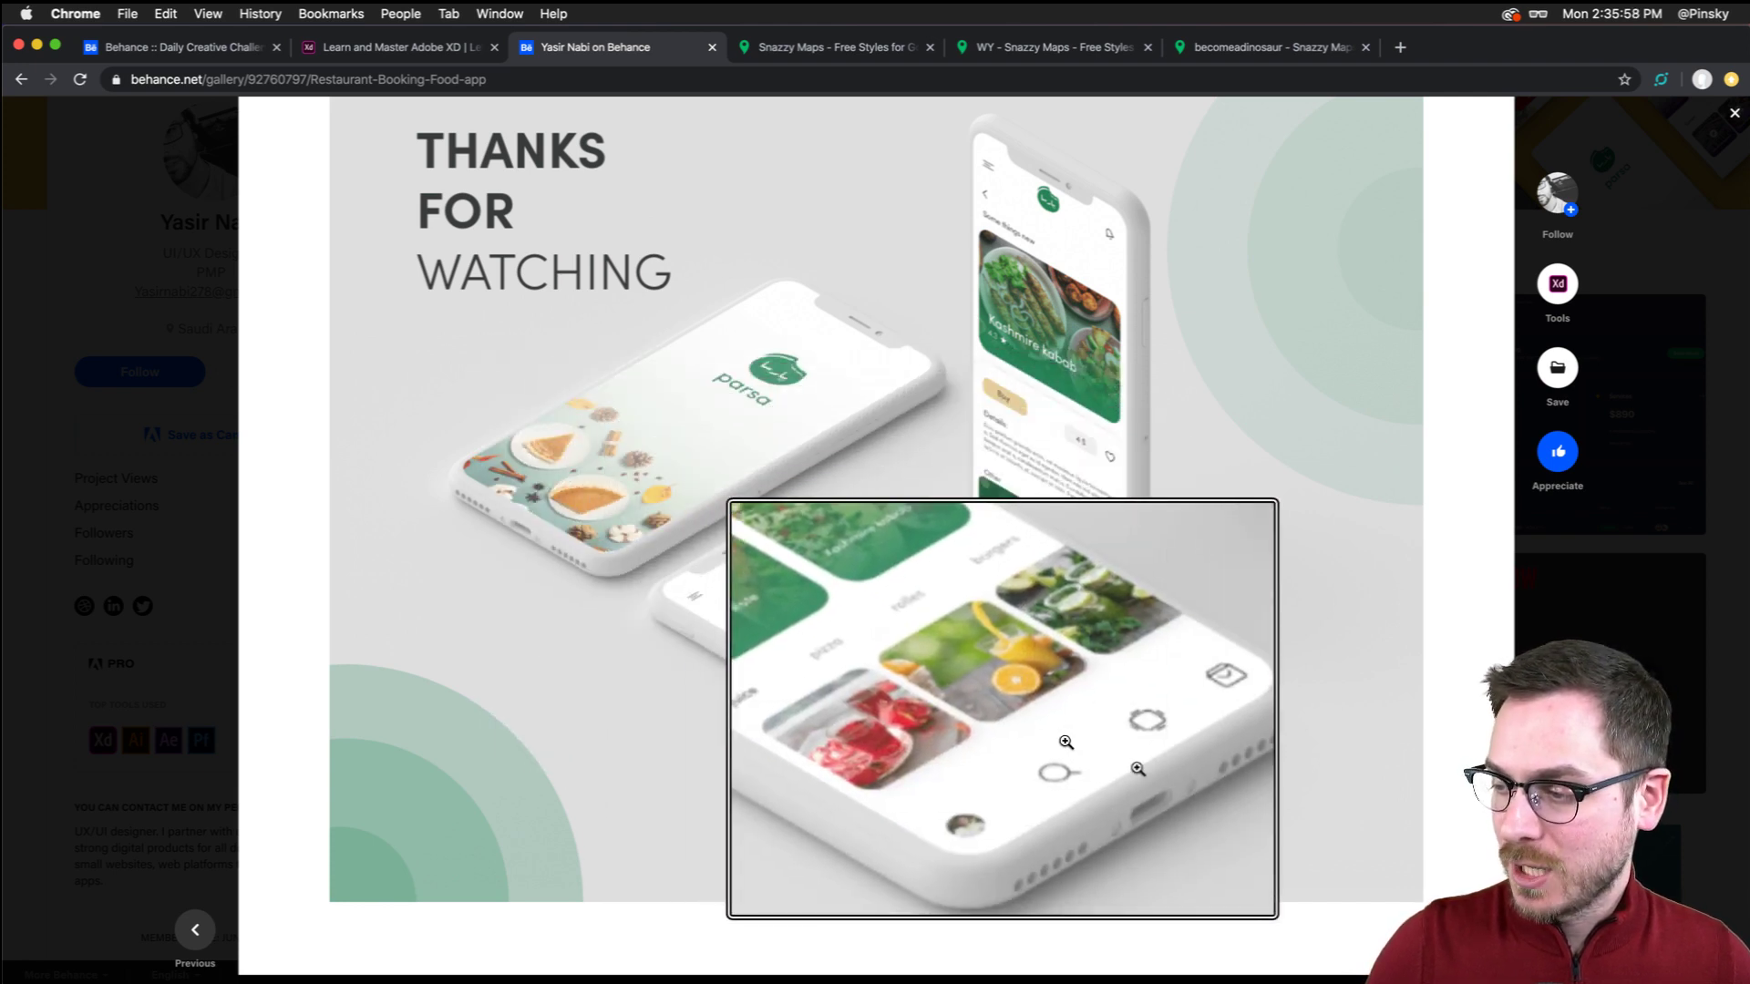
pyautogui.click(909, 578)
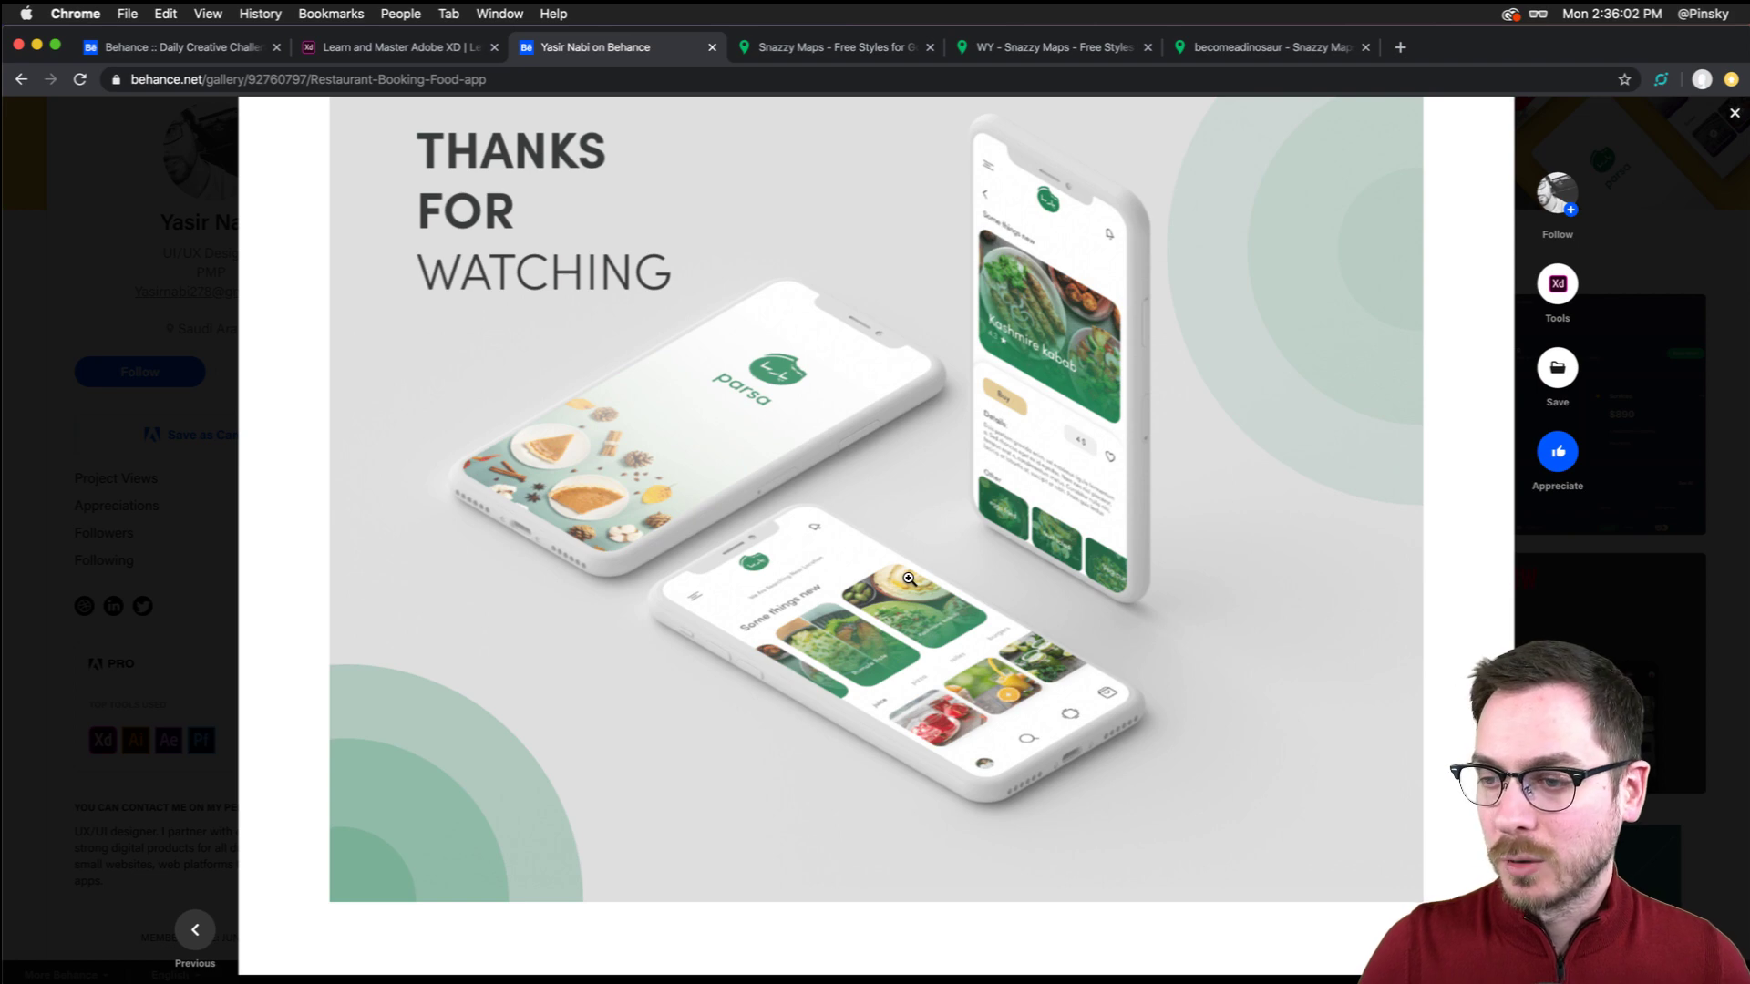
# Close the food app project, open the Project management process project from the portfolio and play its video
pyautogui.press('Escape')
pyautogui.scroll(-3, 843, 625)
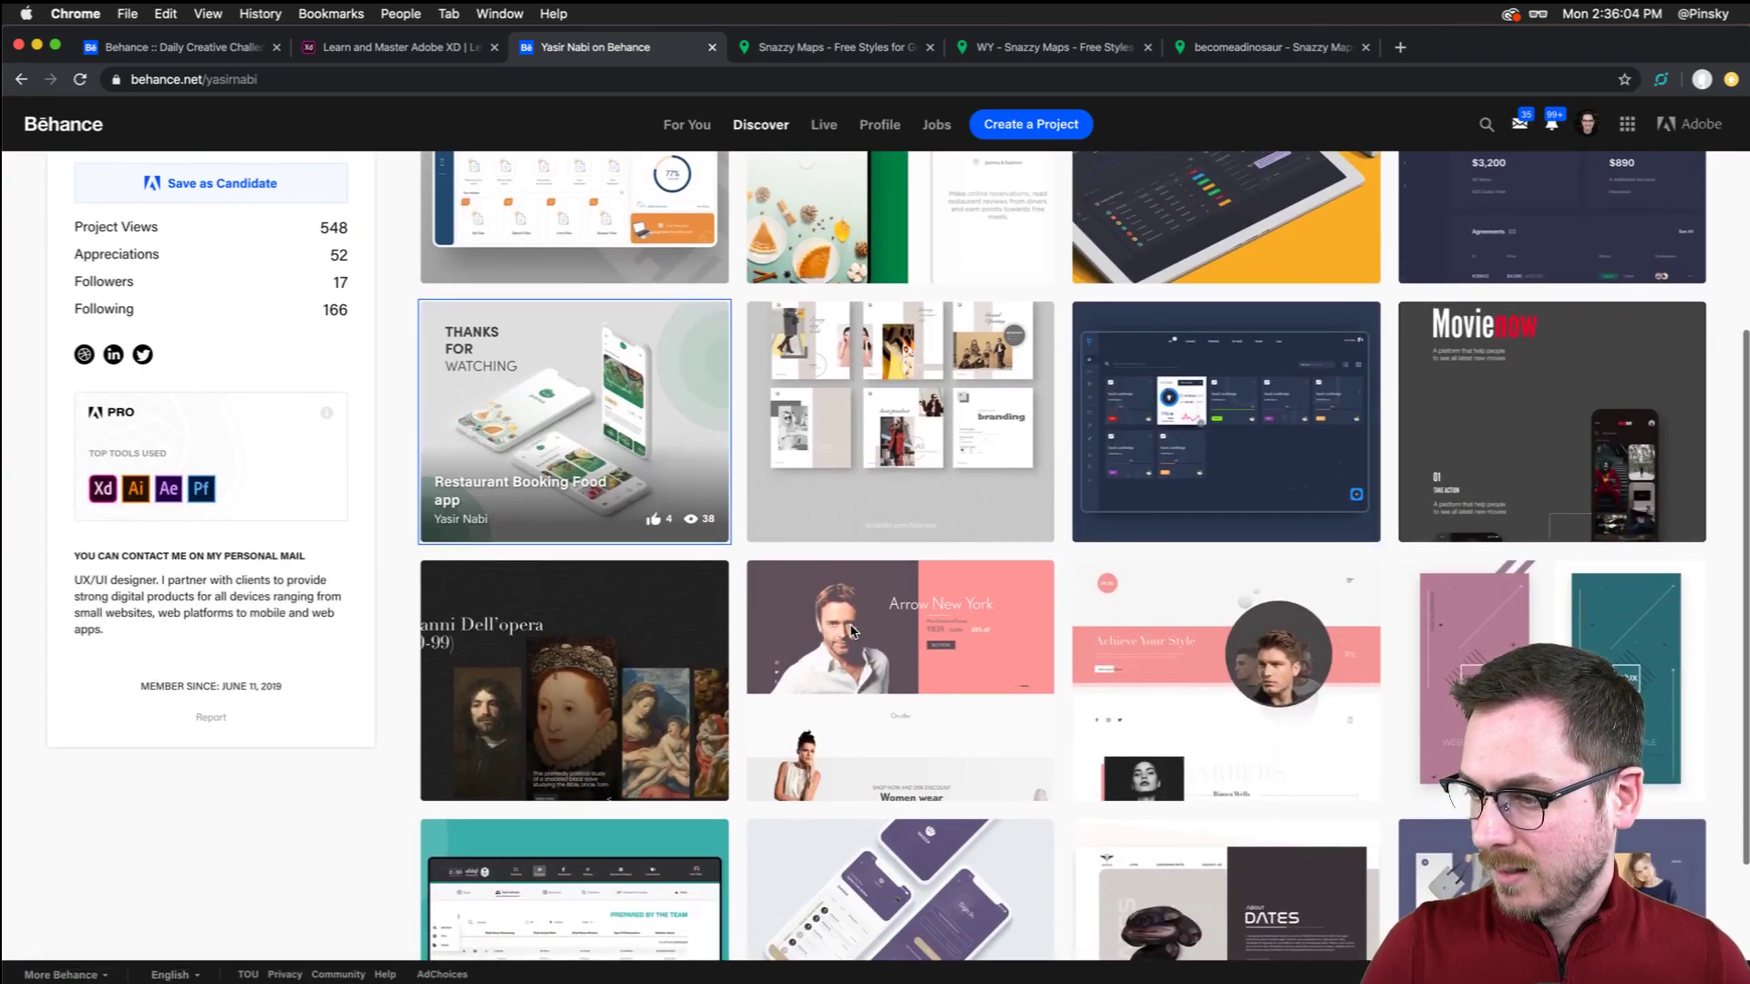
pyautogui.scroll(-3, 850, 624)
pyautogui.scroll(7, 849, 624)
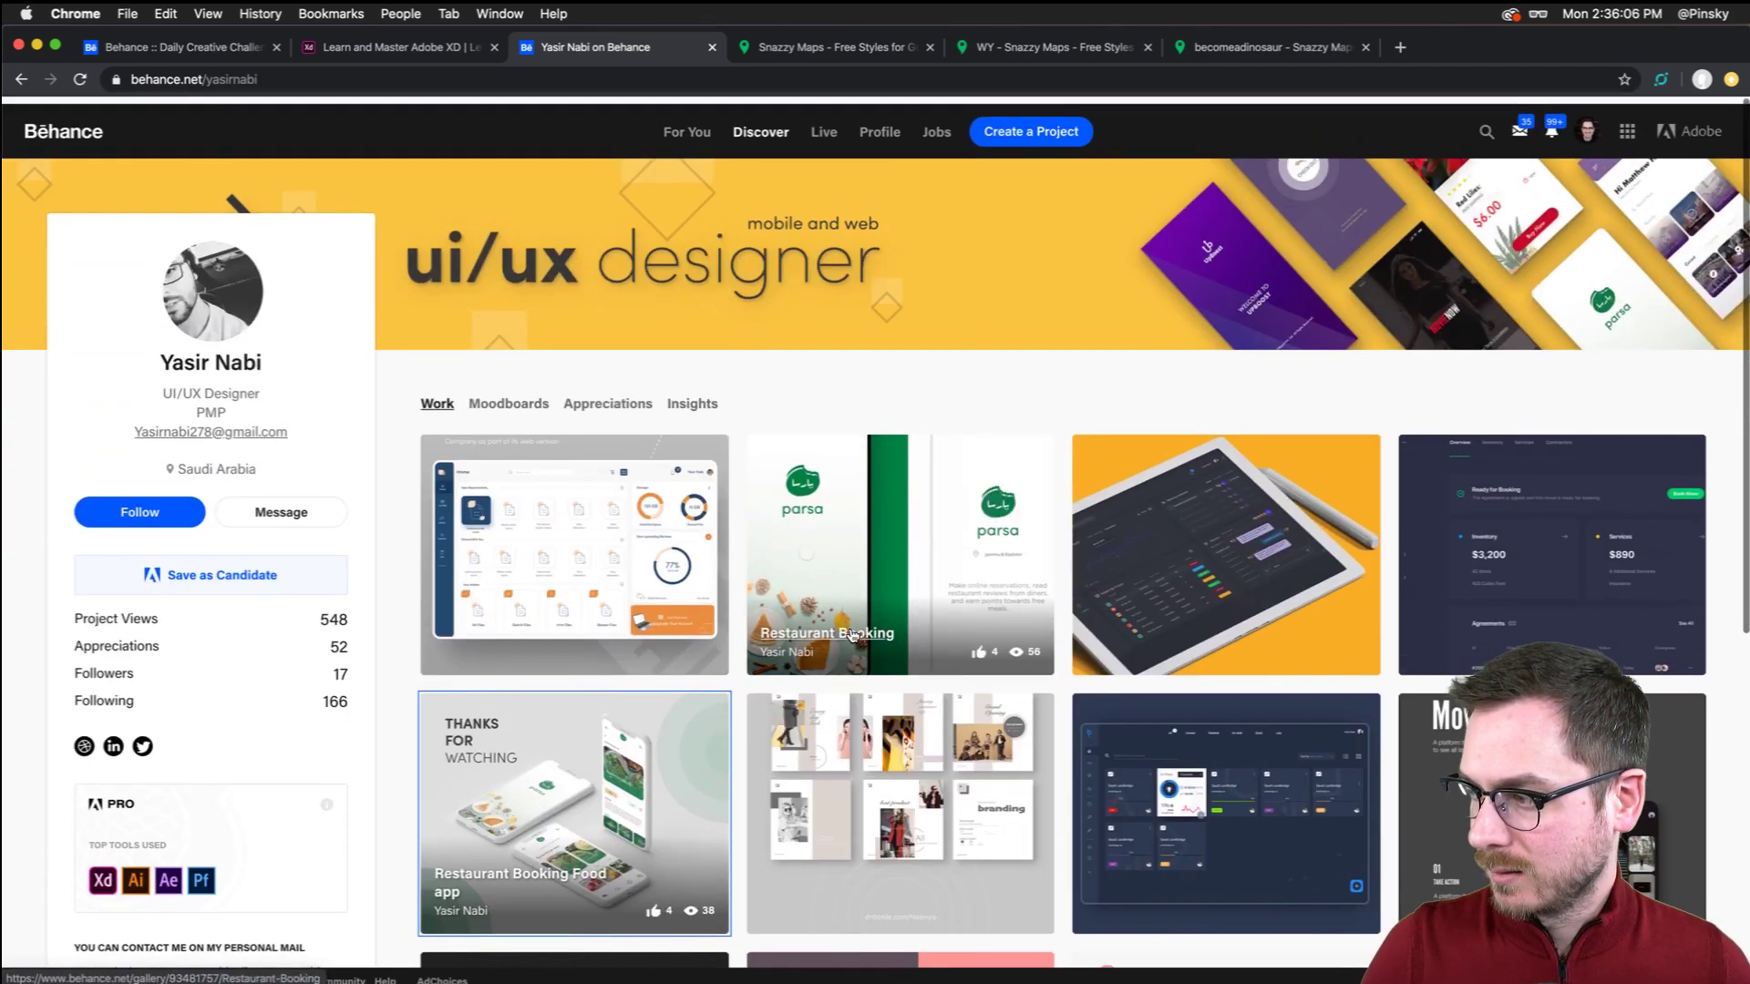
pyautogui.click(1175, 508)
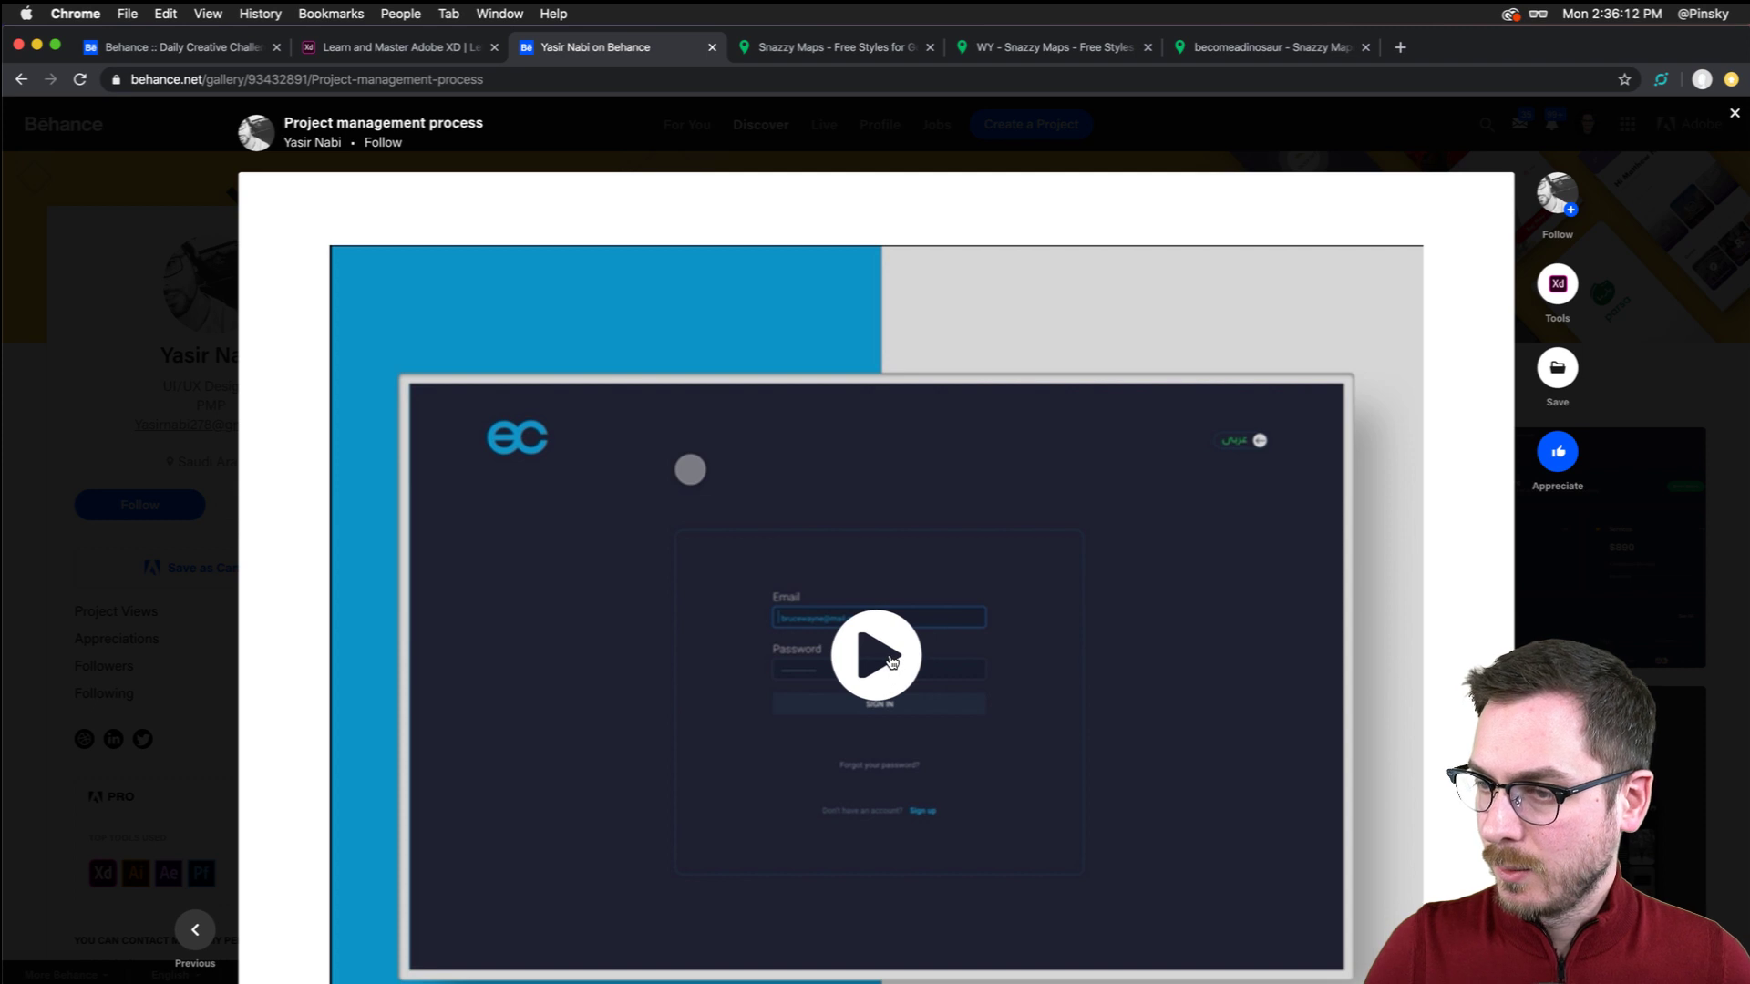
pyautogui.click(892, 656)
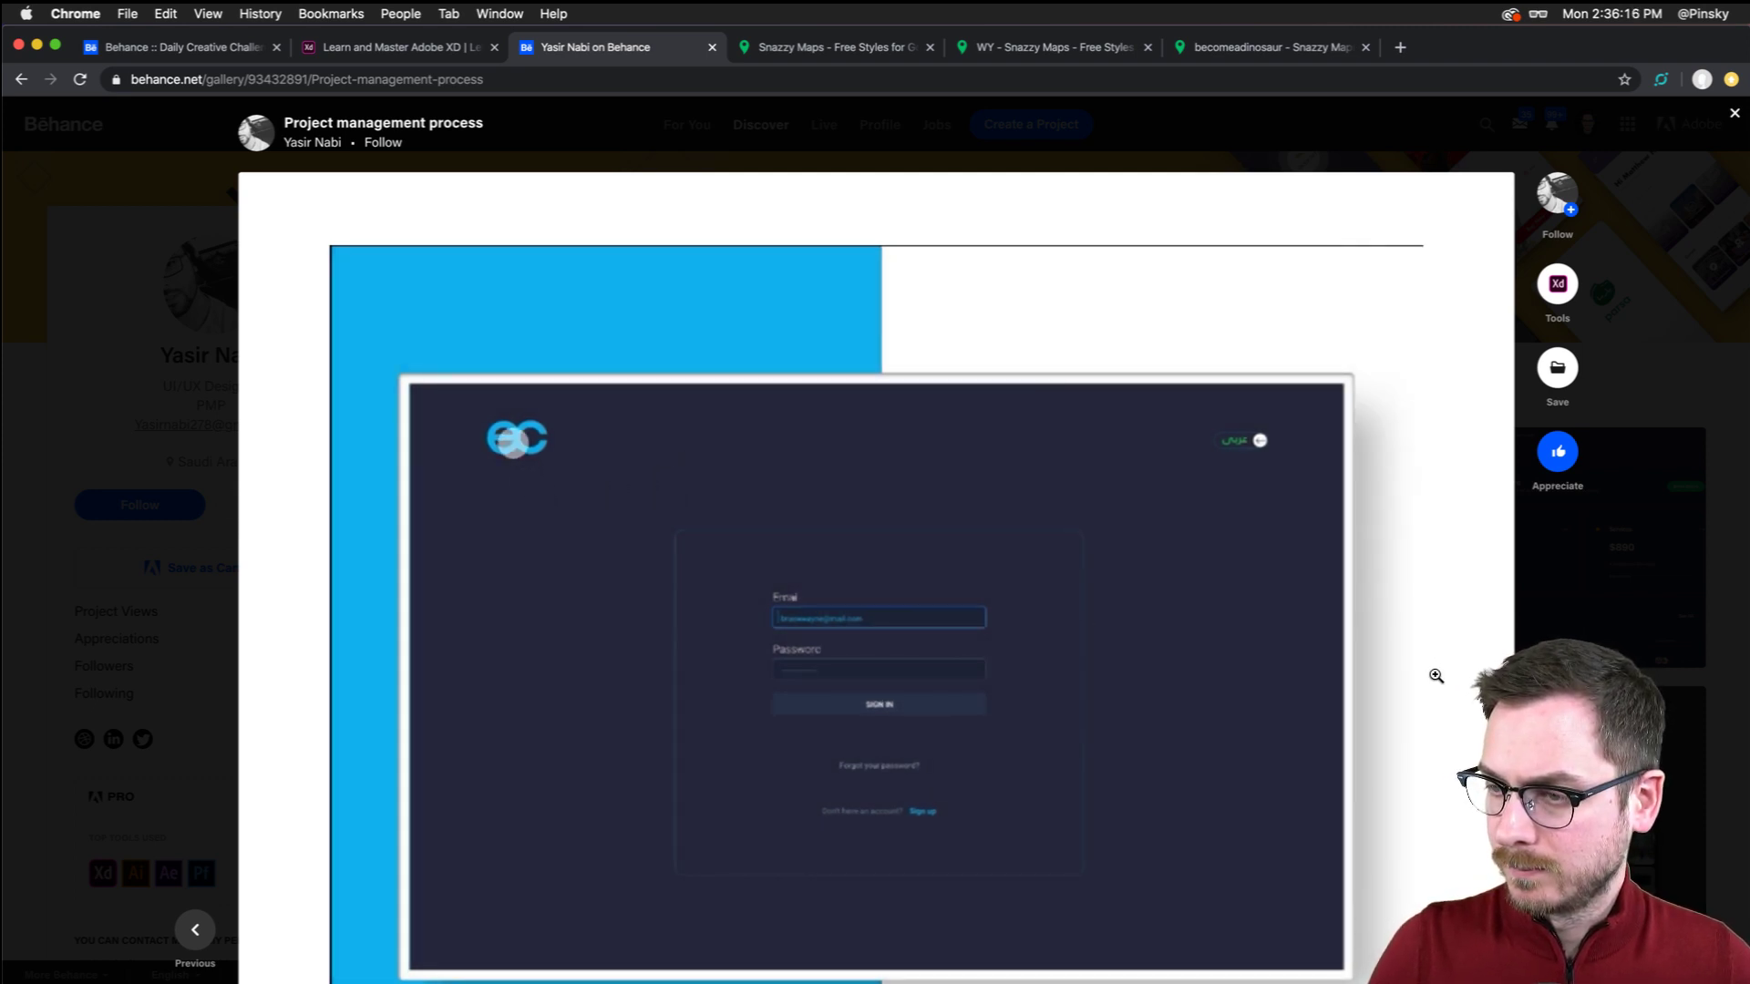
pyautogui.scroll(-1, 1436, 675)
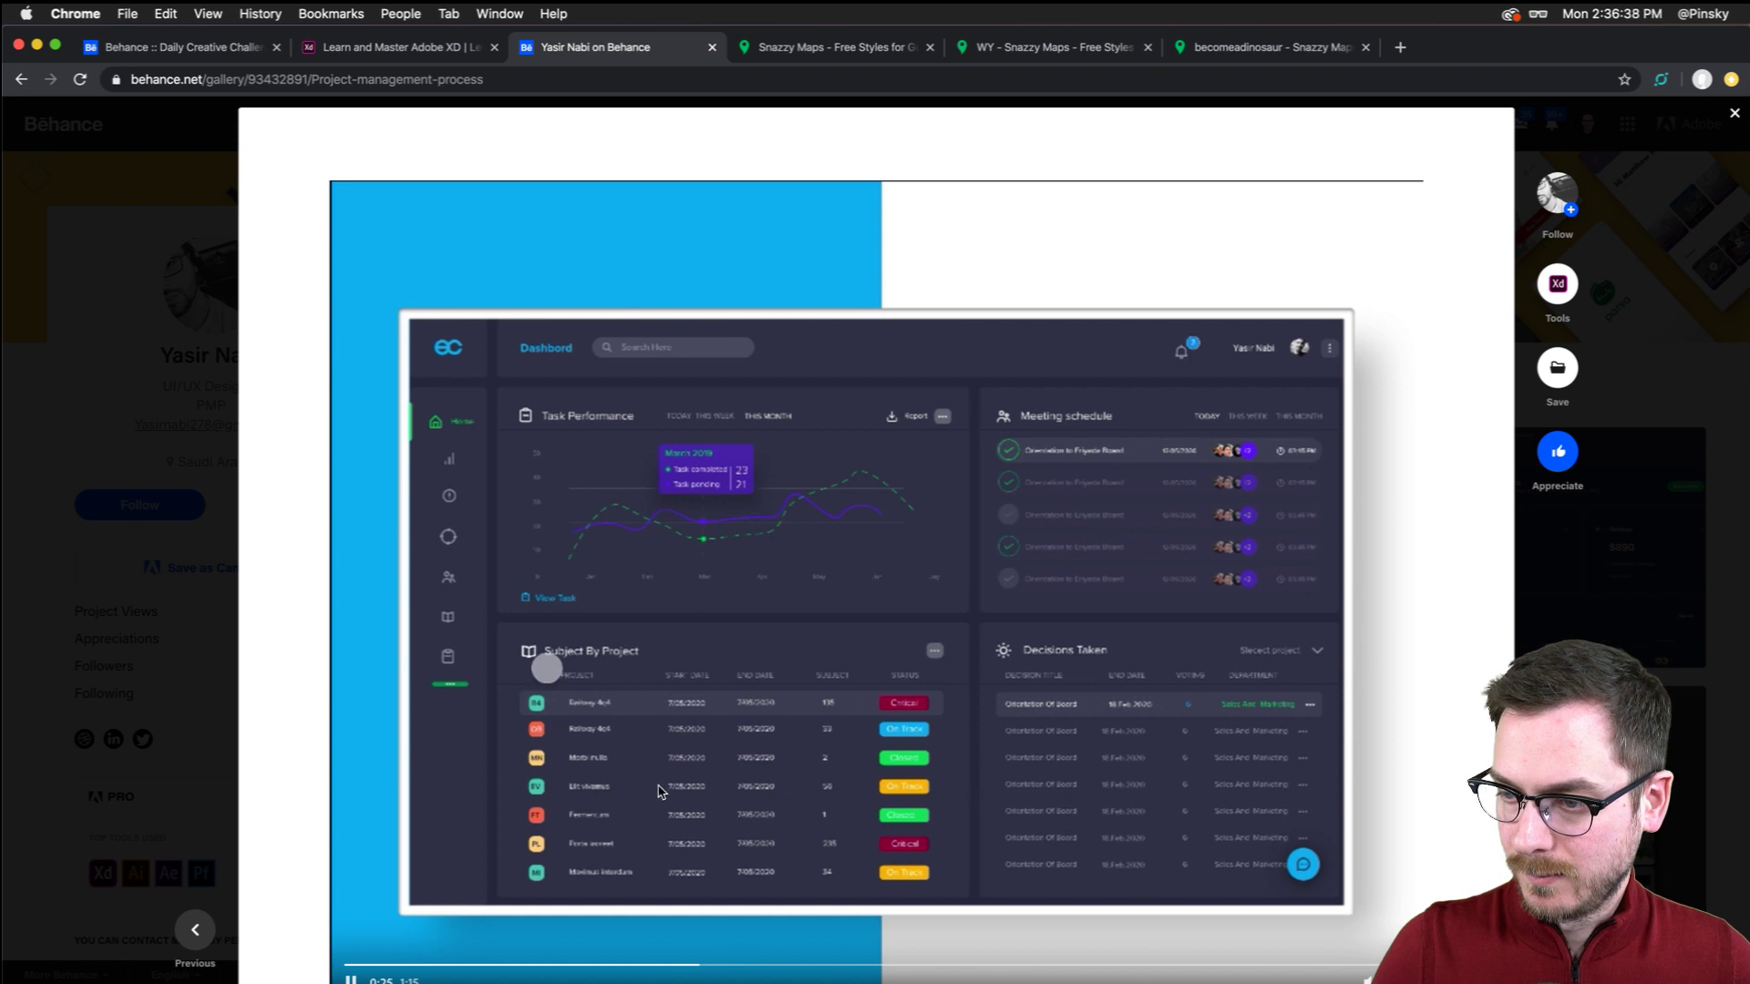
# Rewind the project video to 0:21 to examine the dashboard's side navigation, play on to the notifications list and pause at 0:46
pyautogui.scroll(-1, 583, 866)
pyautogui.click(547, 940)
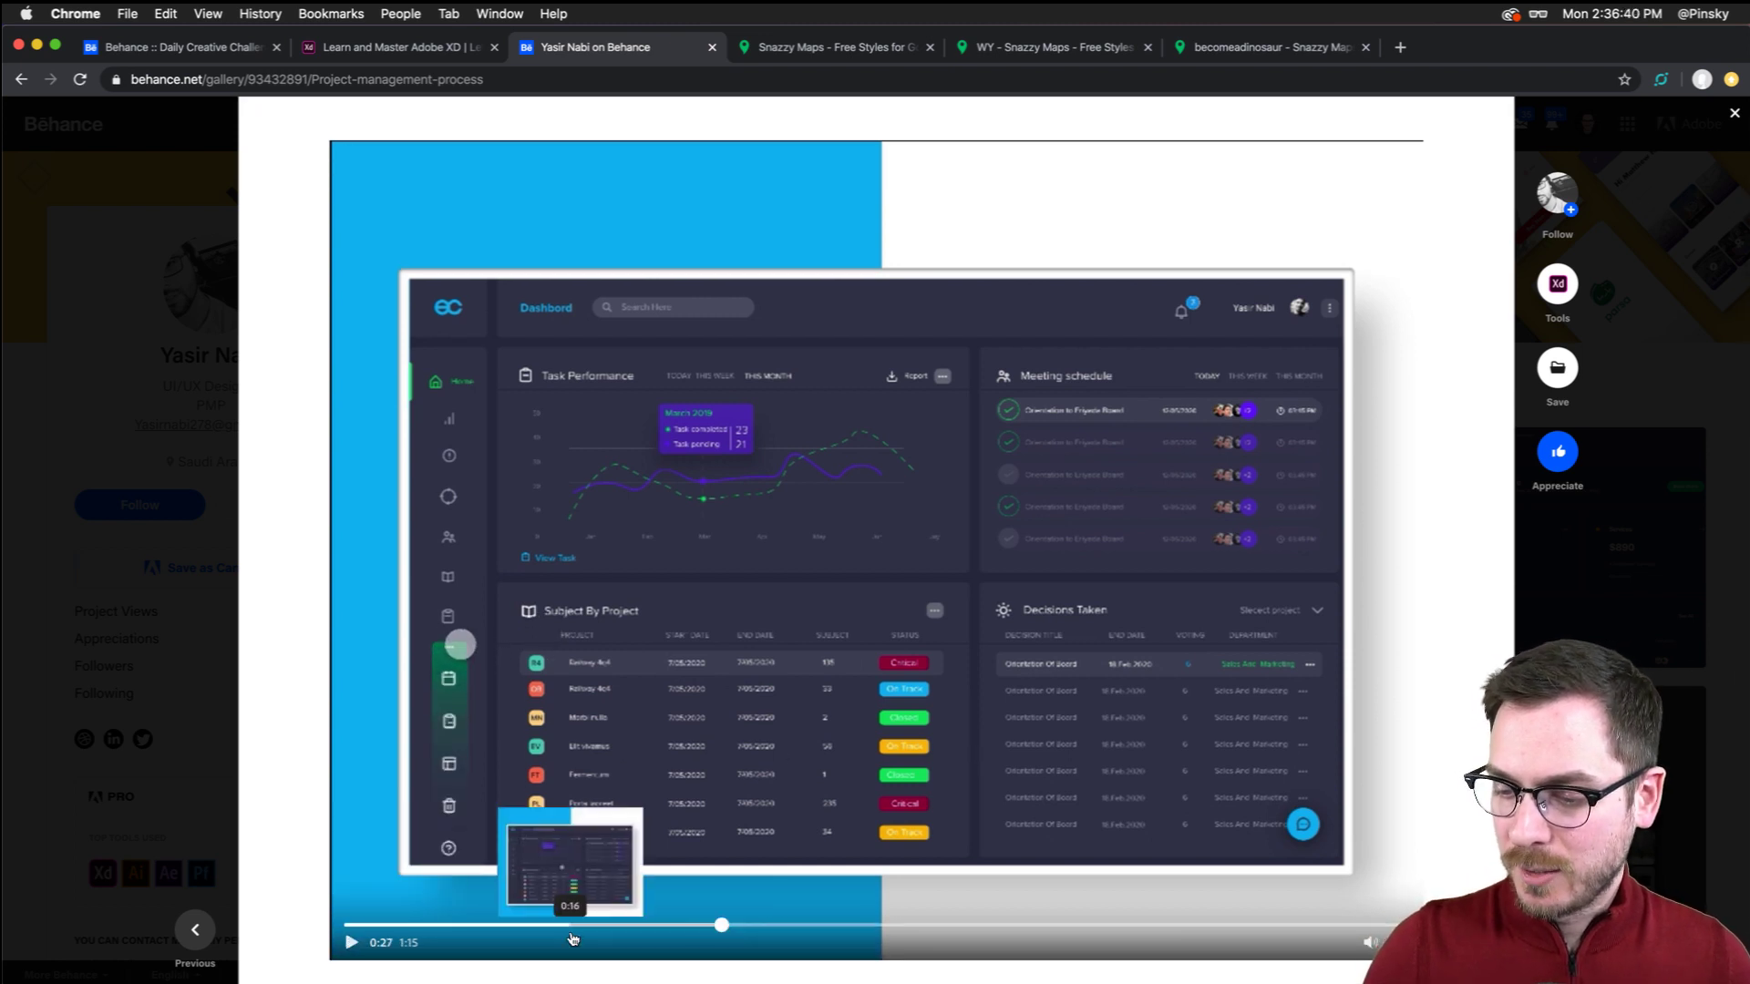
pyautogui.click(575, 928)
pyautogui.moveTo(575, 928); pyautogui.dragTo(645, 928)
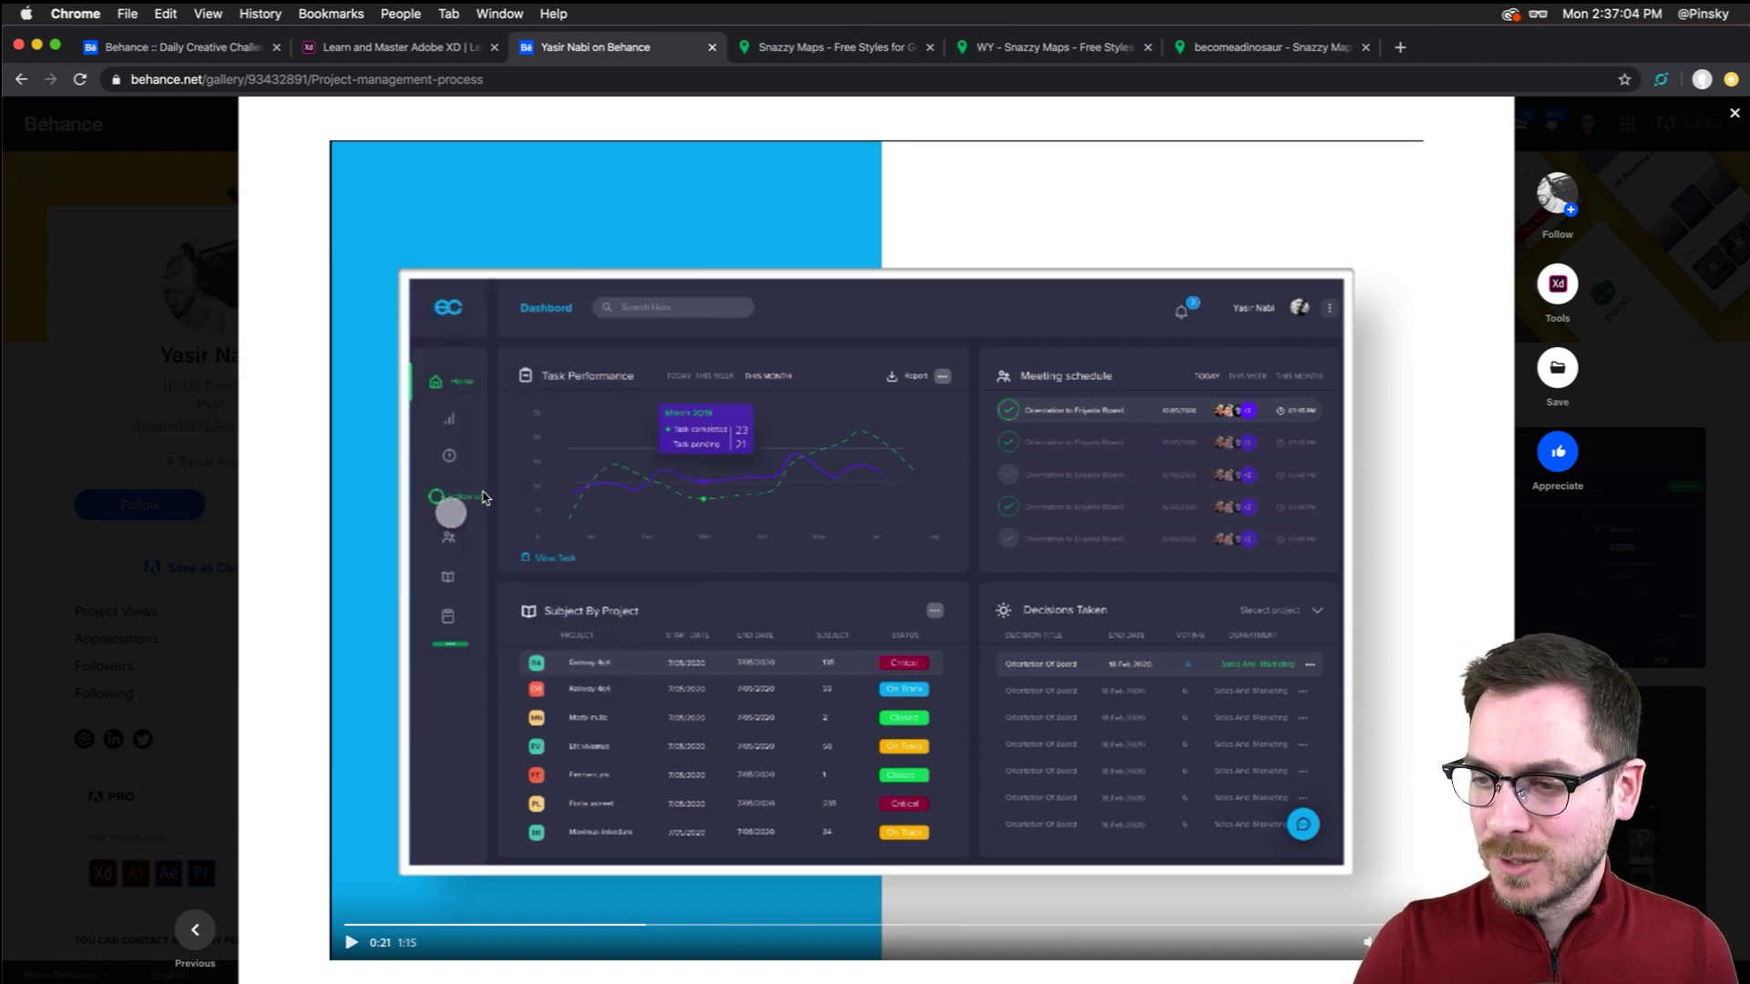
pyautogui.click(350, 943)
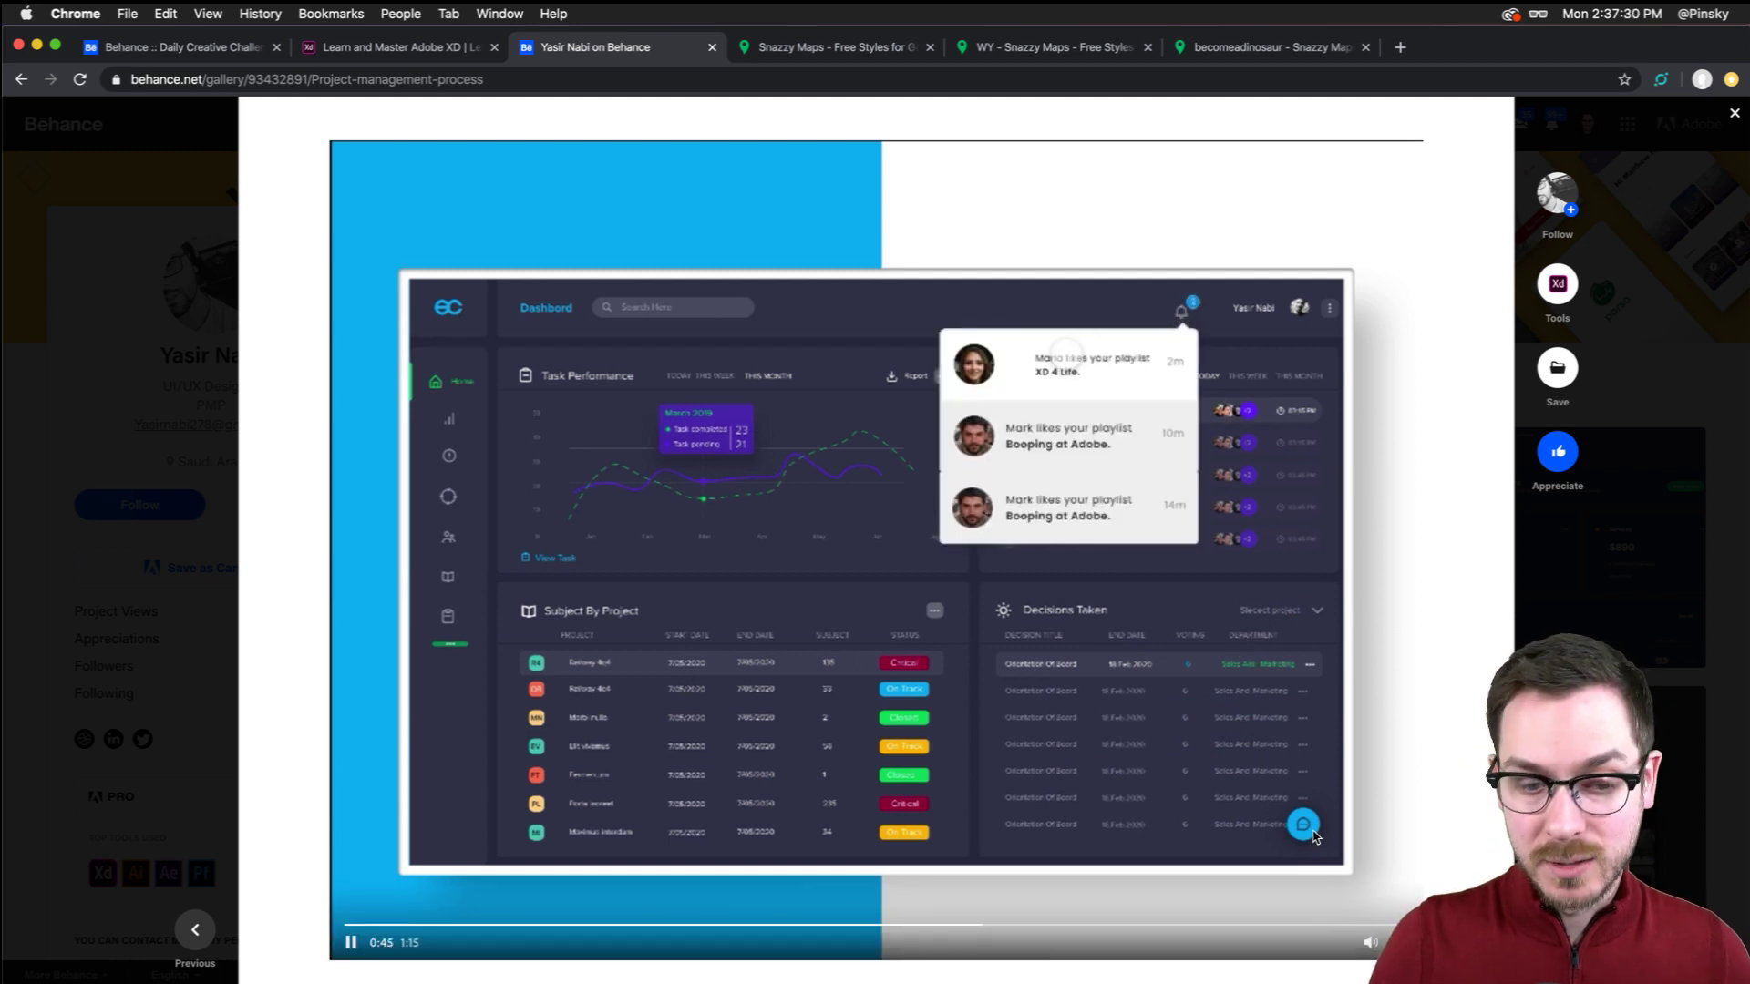
pyautogui.click(665, 775)
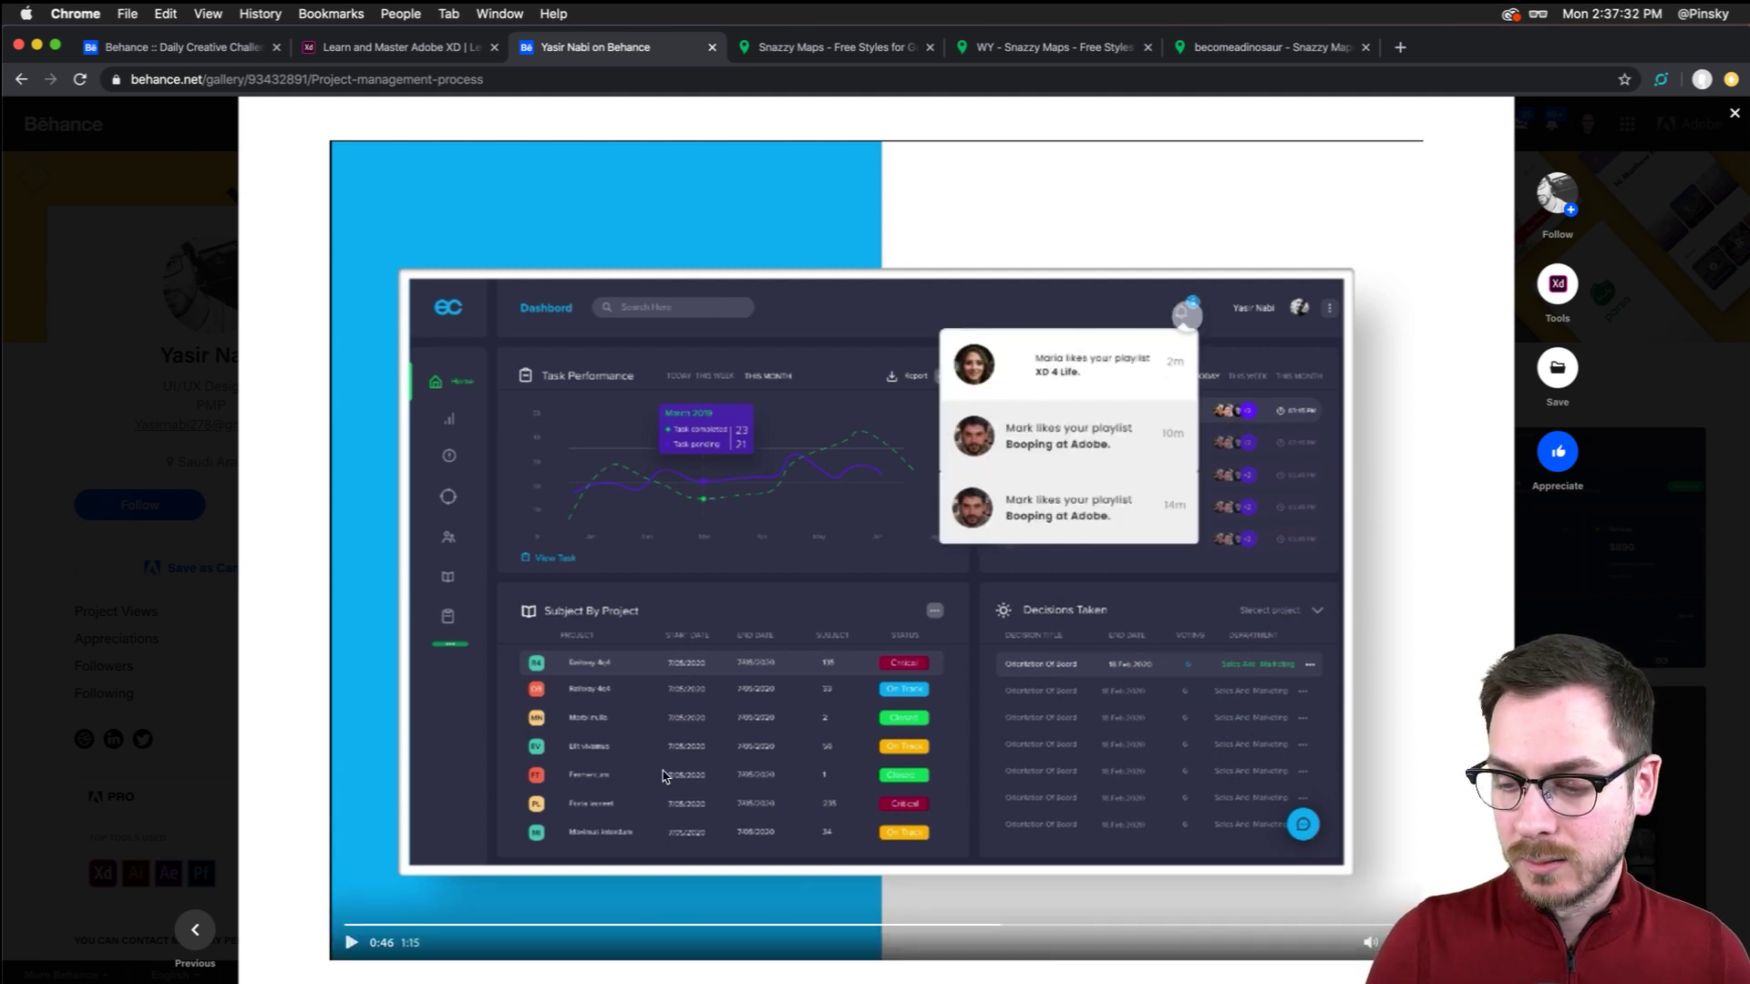
# Skim the rest of the Project management process page and close the project
pyautogui.scroll(-10, 664, 776)
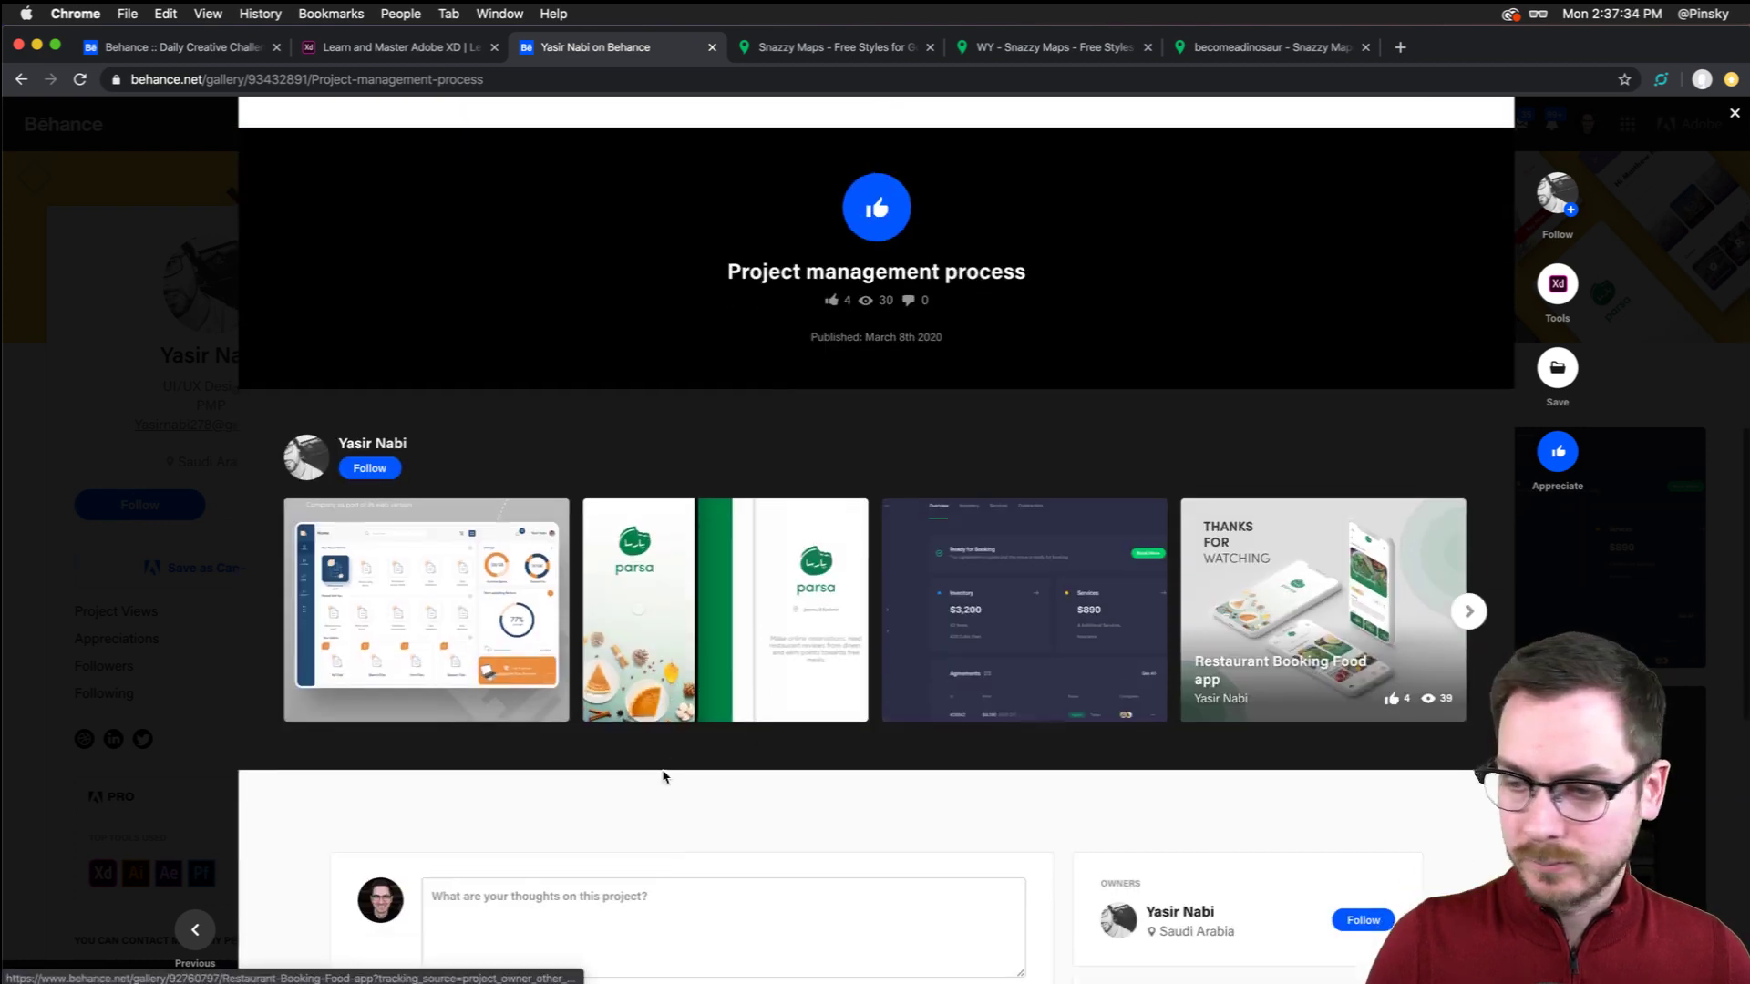
pyautogui.scroll(10, 665, 775)
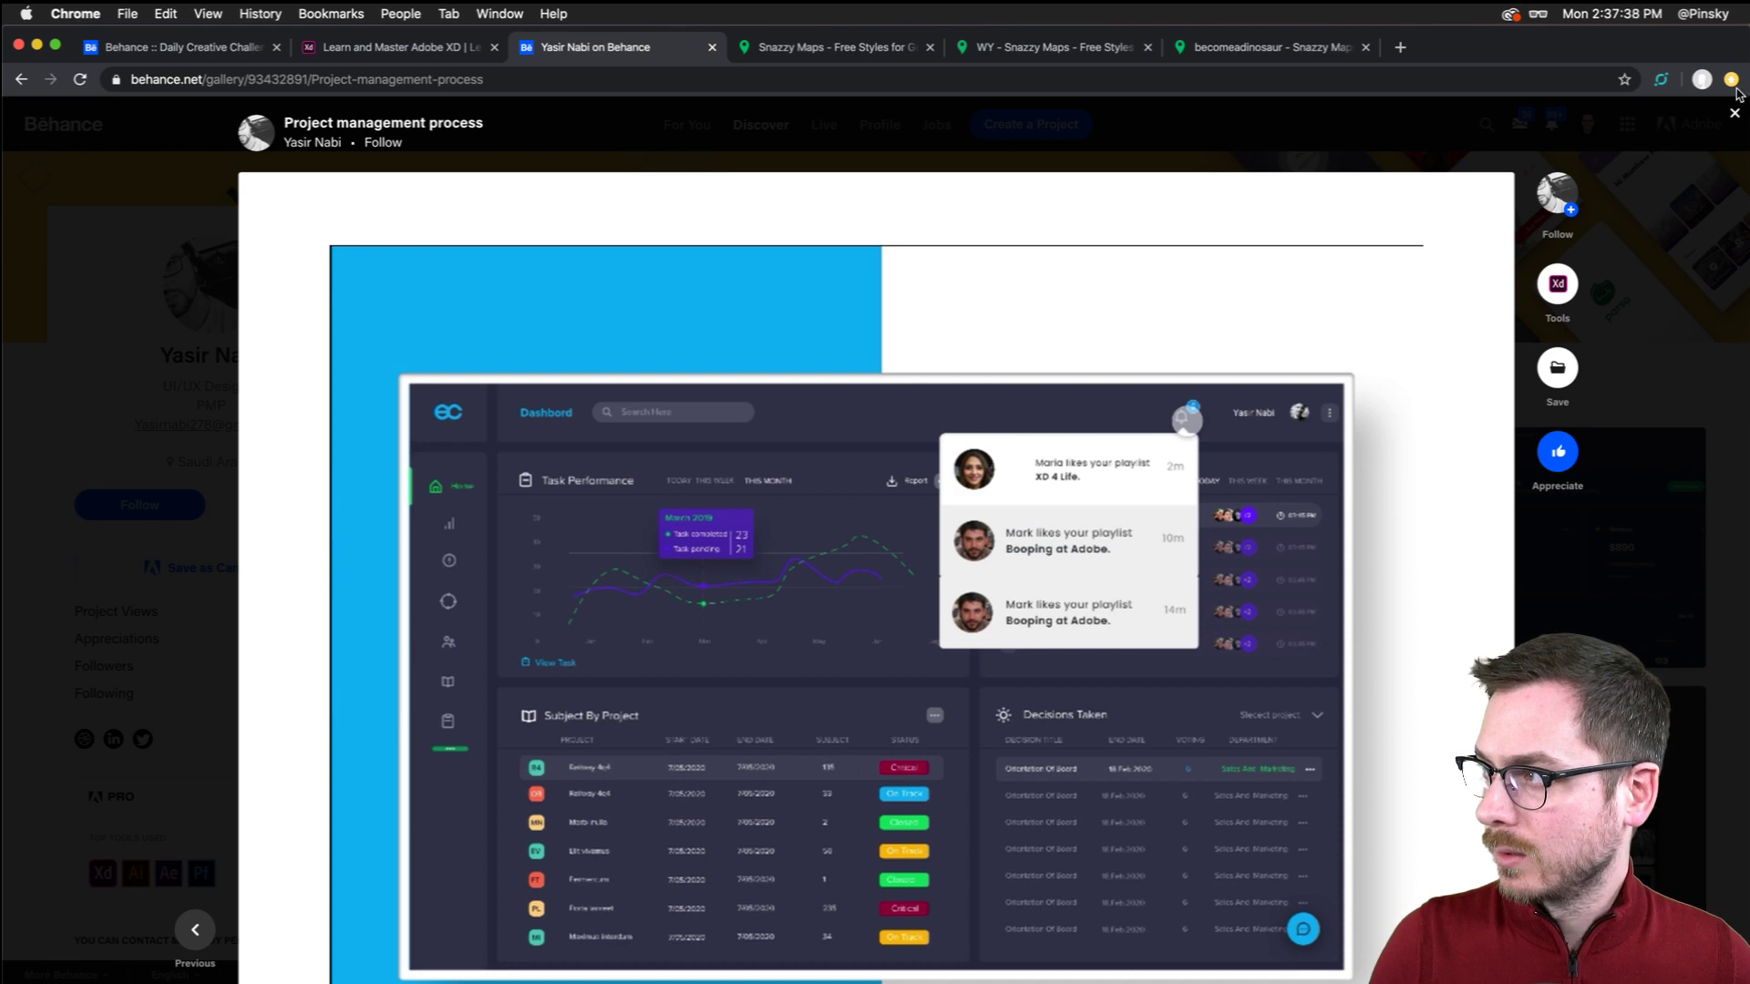
pyautogui.click(1734, 117)
# Open the Social media design instagram facebook project, examine its six post designs and briefly magnify the branding card
pyautogui.scroll(-2, 1064, 539)
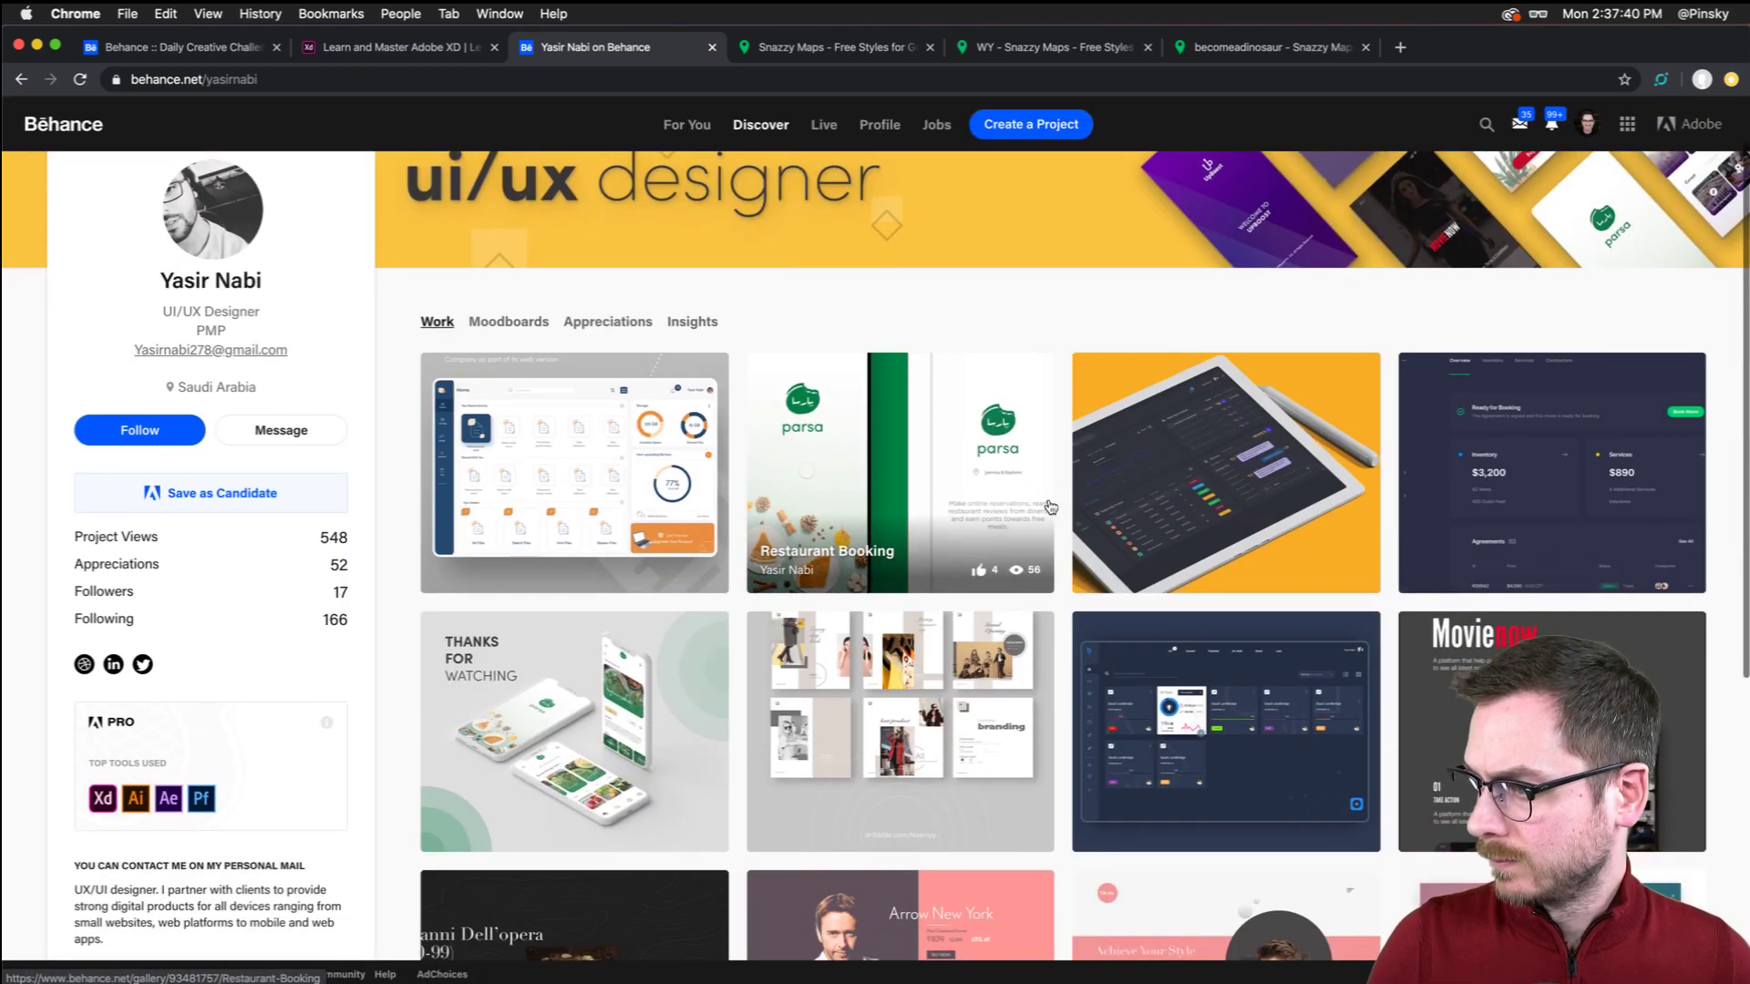
pyautogui.scroll(-2, 1064, 539)
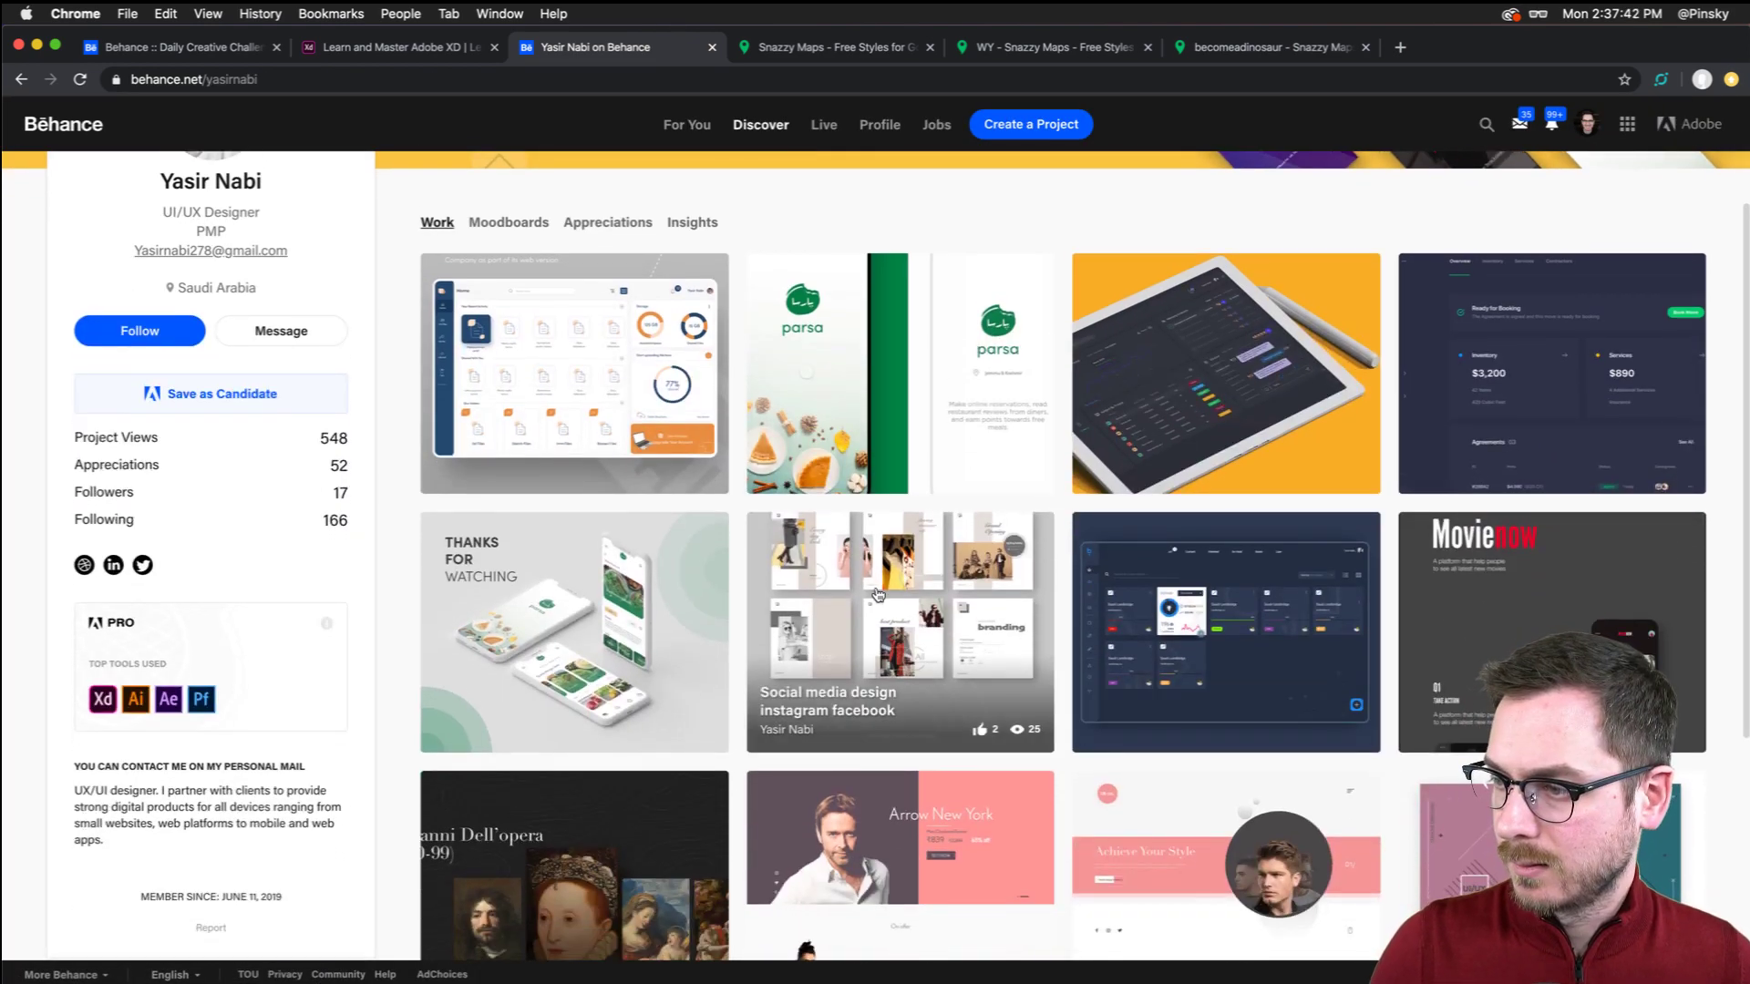
pyautogui.click(877, 594)
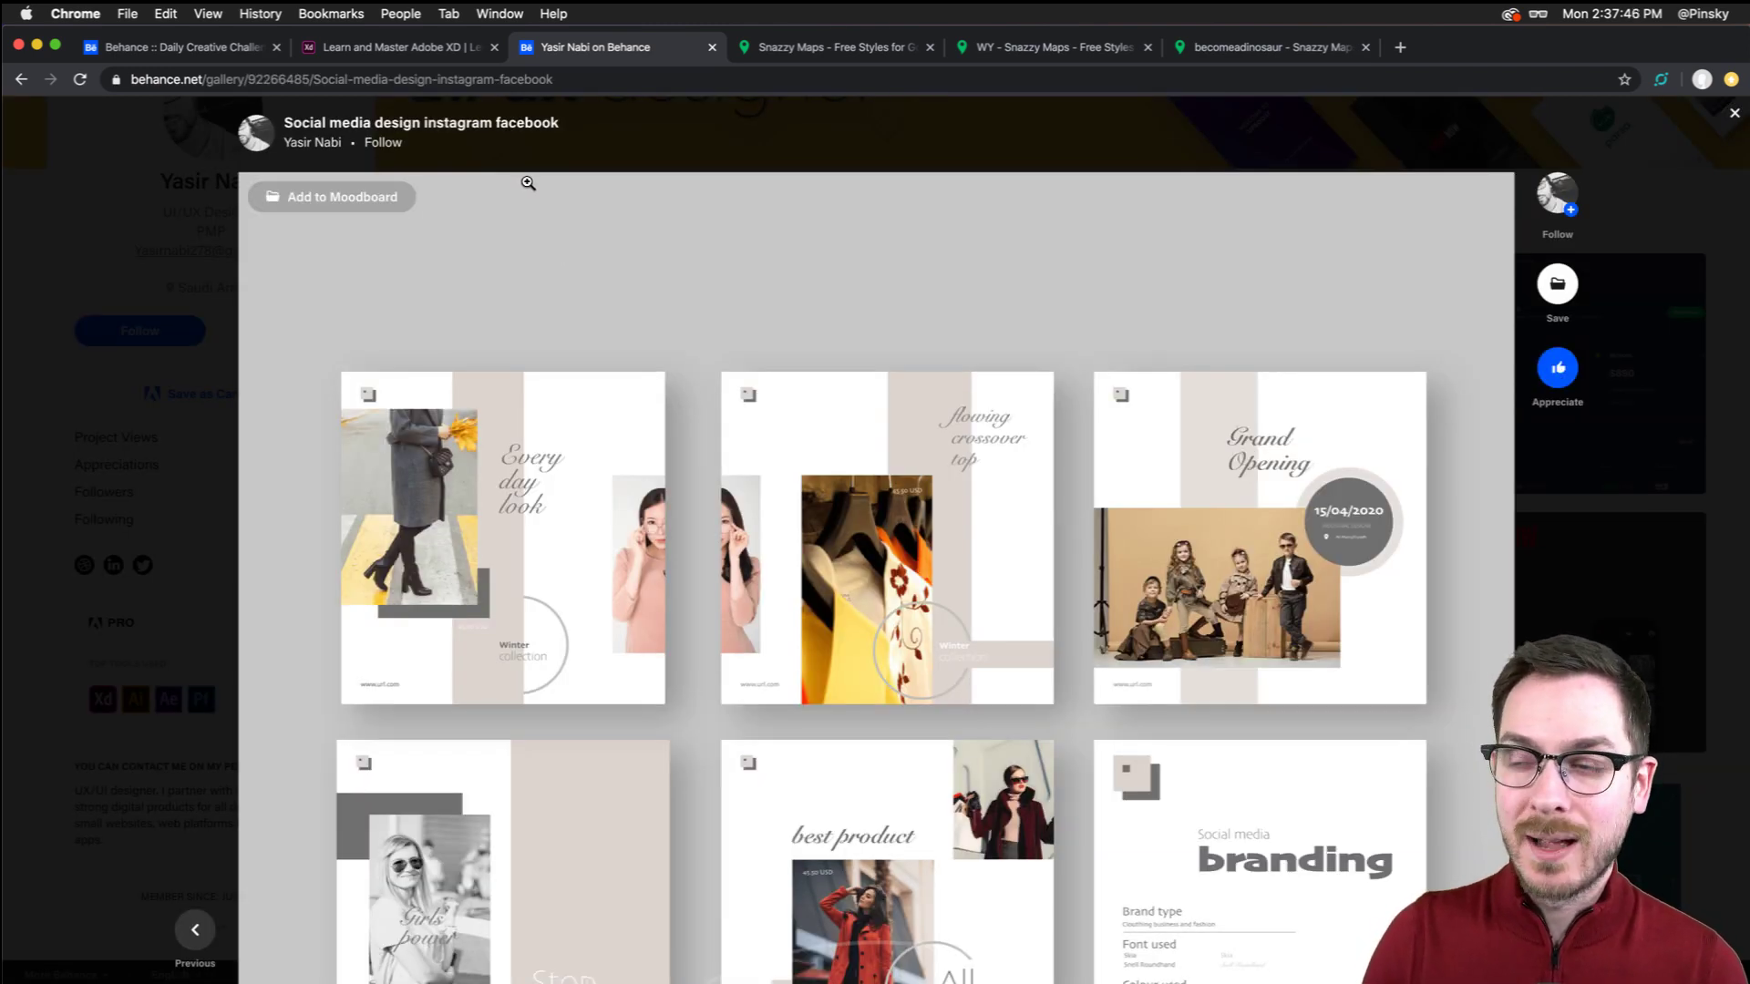
pyautogui.scroll(-2, 526, 182)
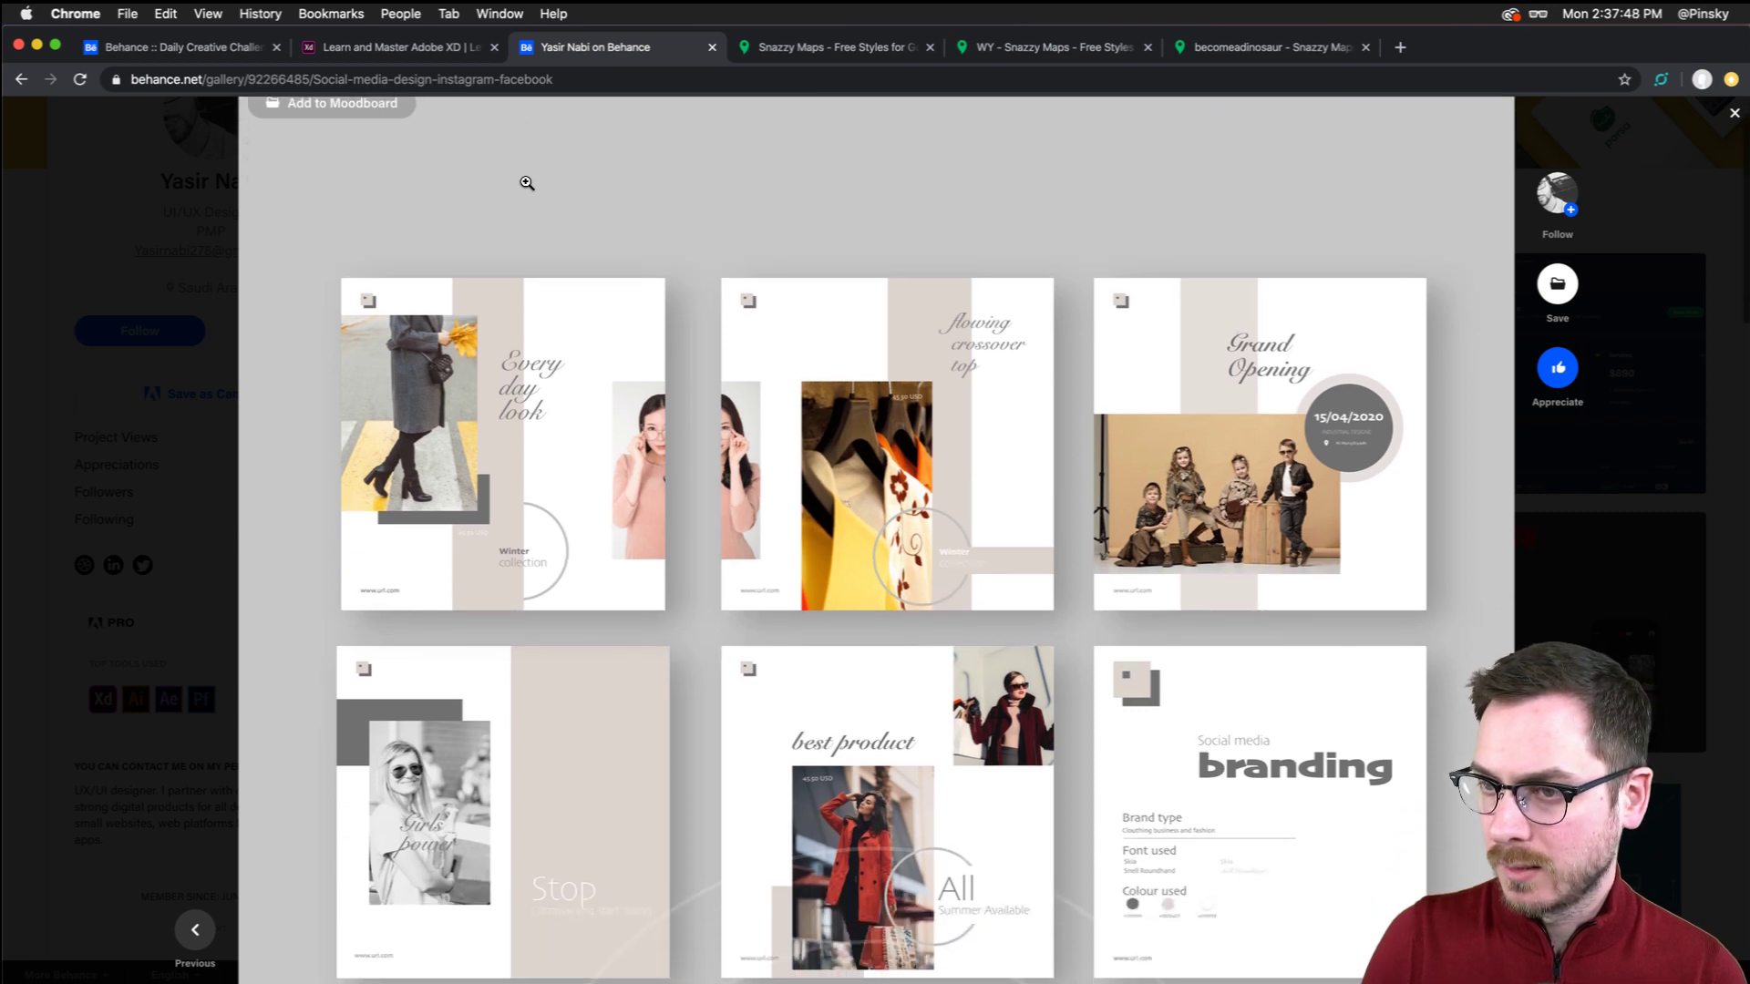
pyautogui.scroll(-2, 526, 183)
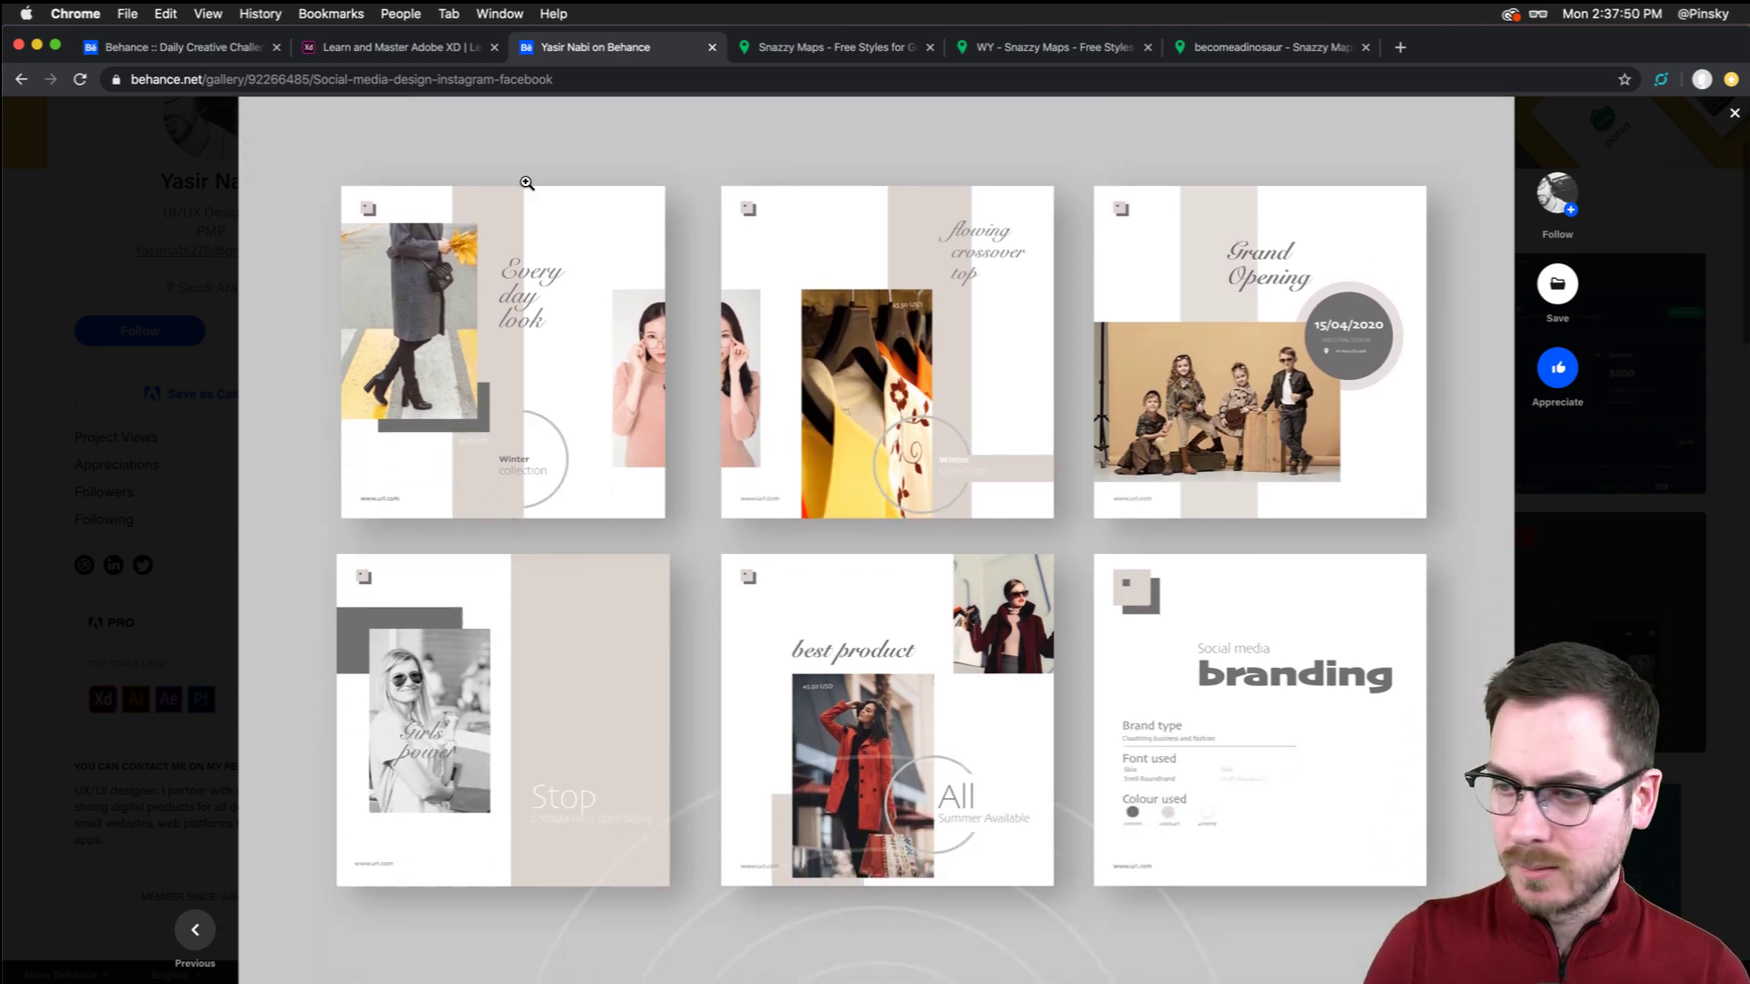
pyautogui.scroll(-6, 527, 182)
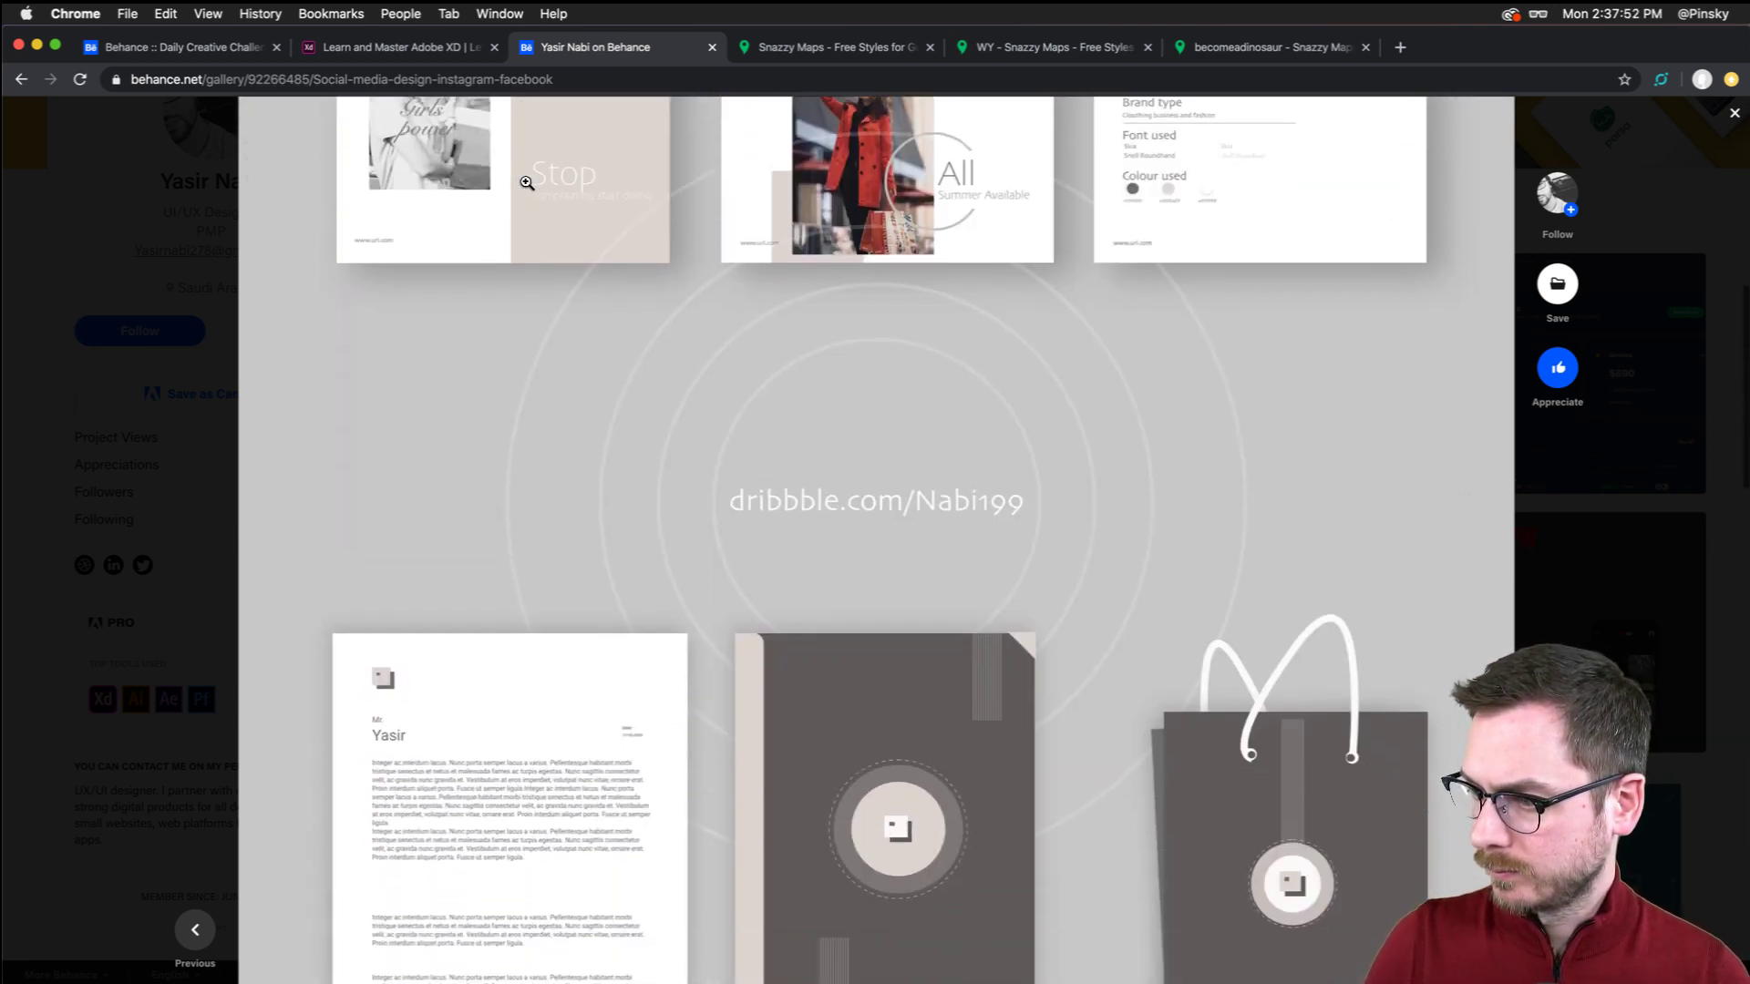
pyautogui.scroll(3, 527, 182)
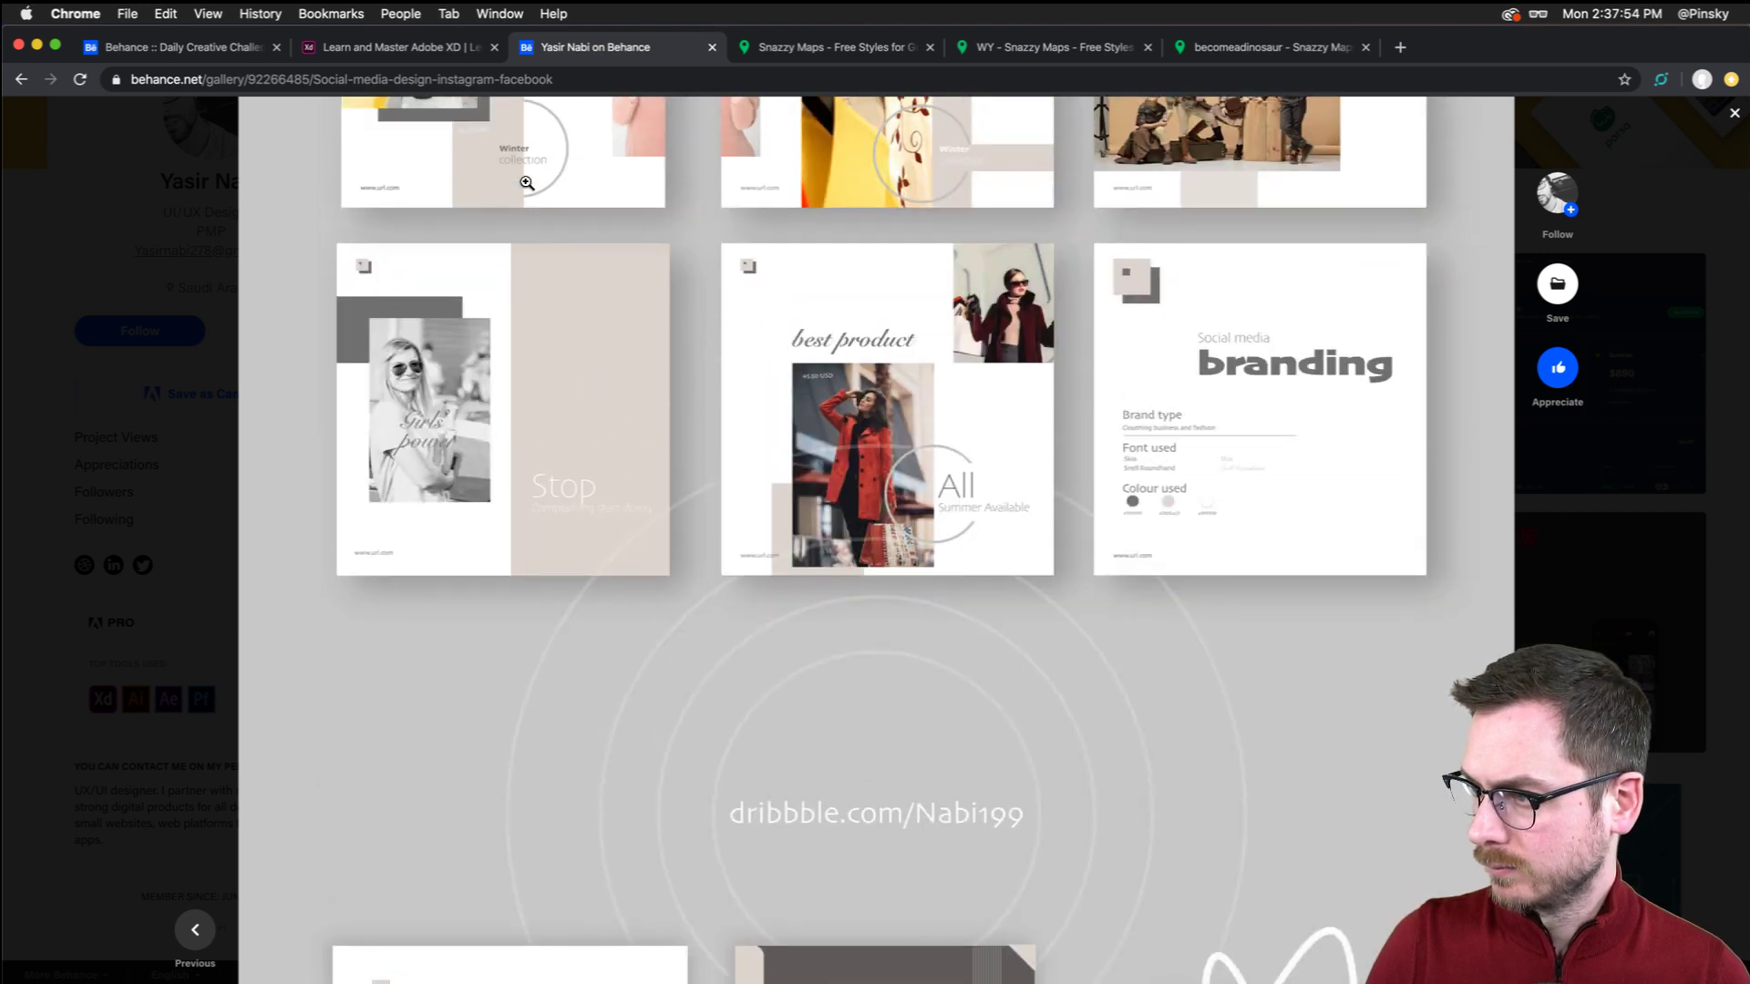
pyautogui.click(1318, 434)
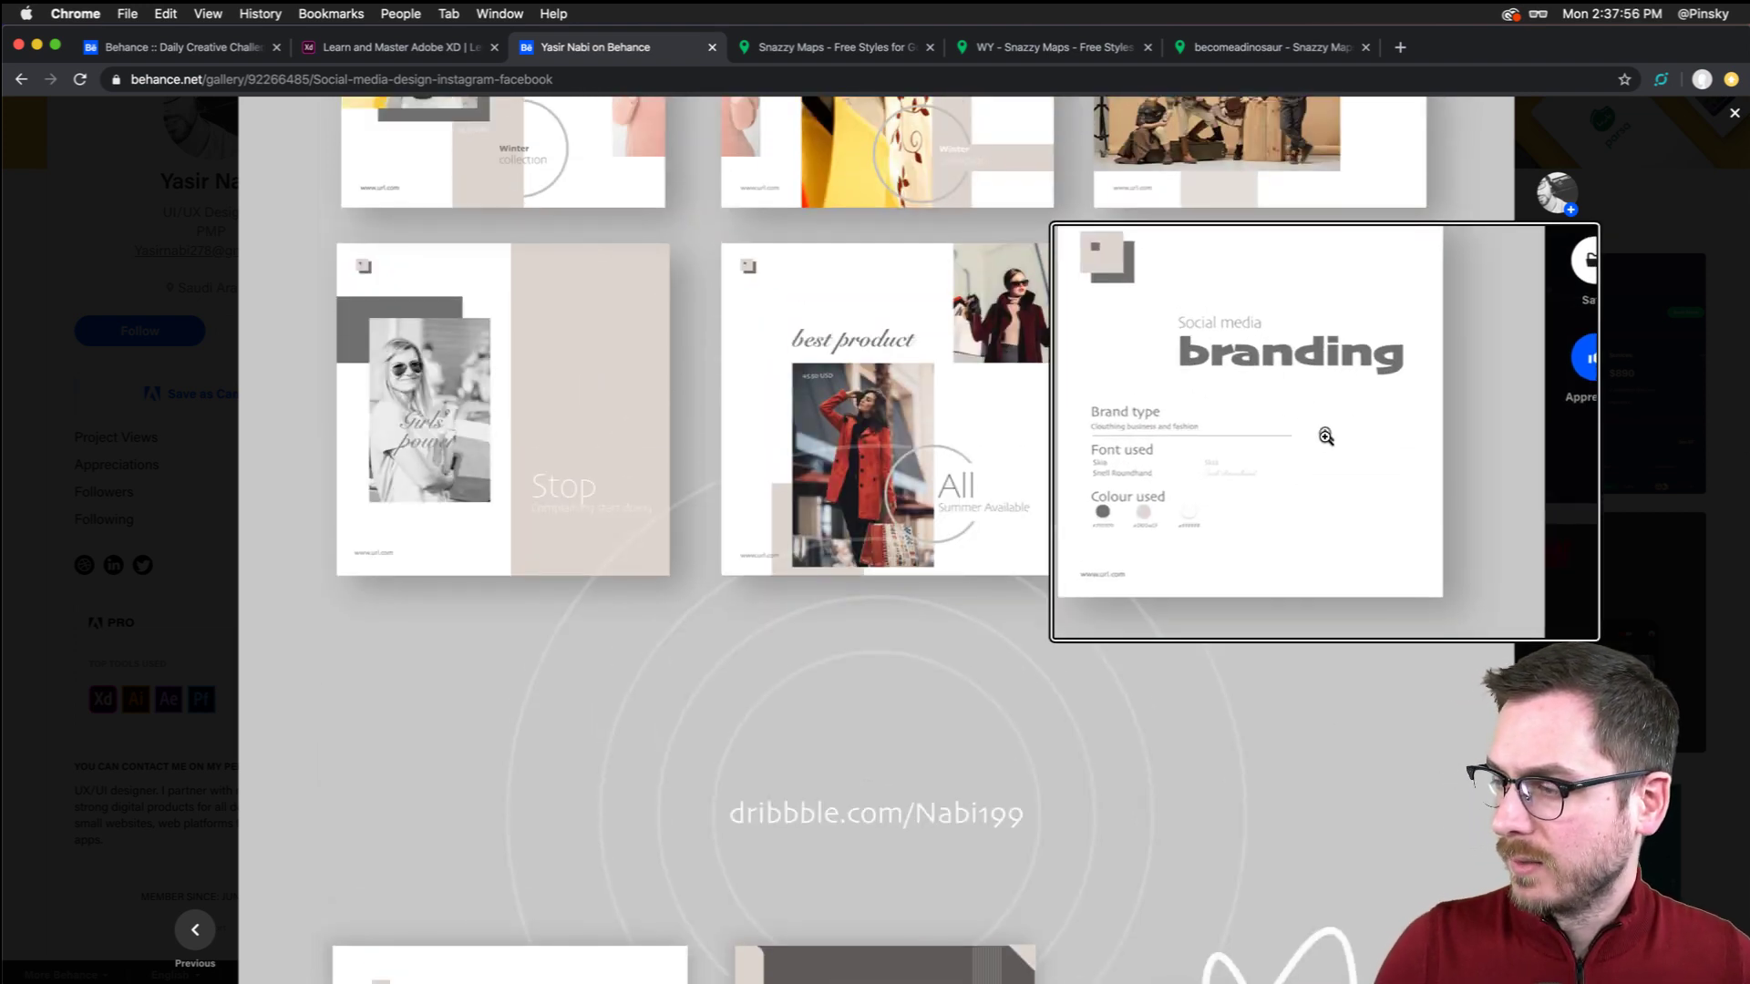
pyautogui.click(1326, 436)
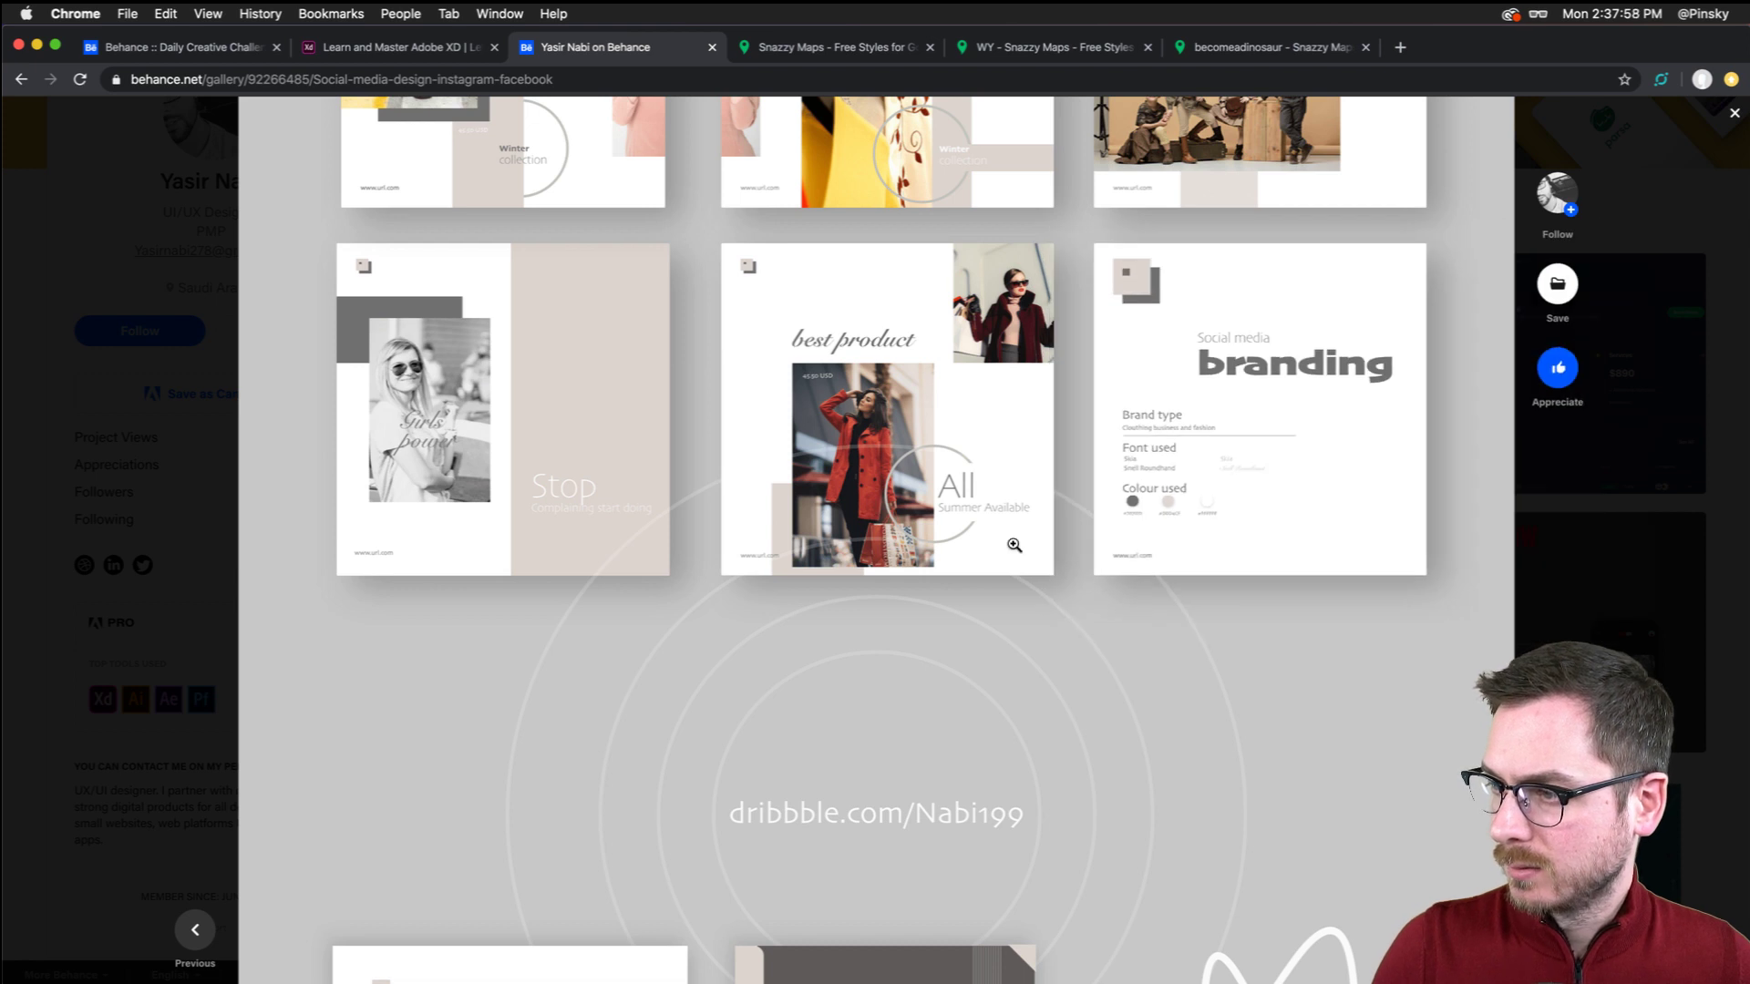
# Examine the project's letterhead, notebook, bag, business card and phone mockups, and return to the project's title
pyautogui.scroll(-5, 998, 576)
pyautogui.scroll(-3, 997, 576)
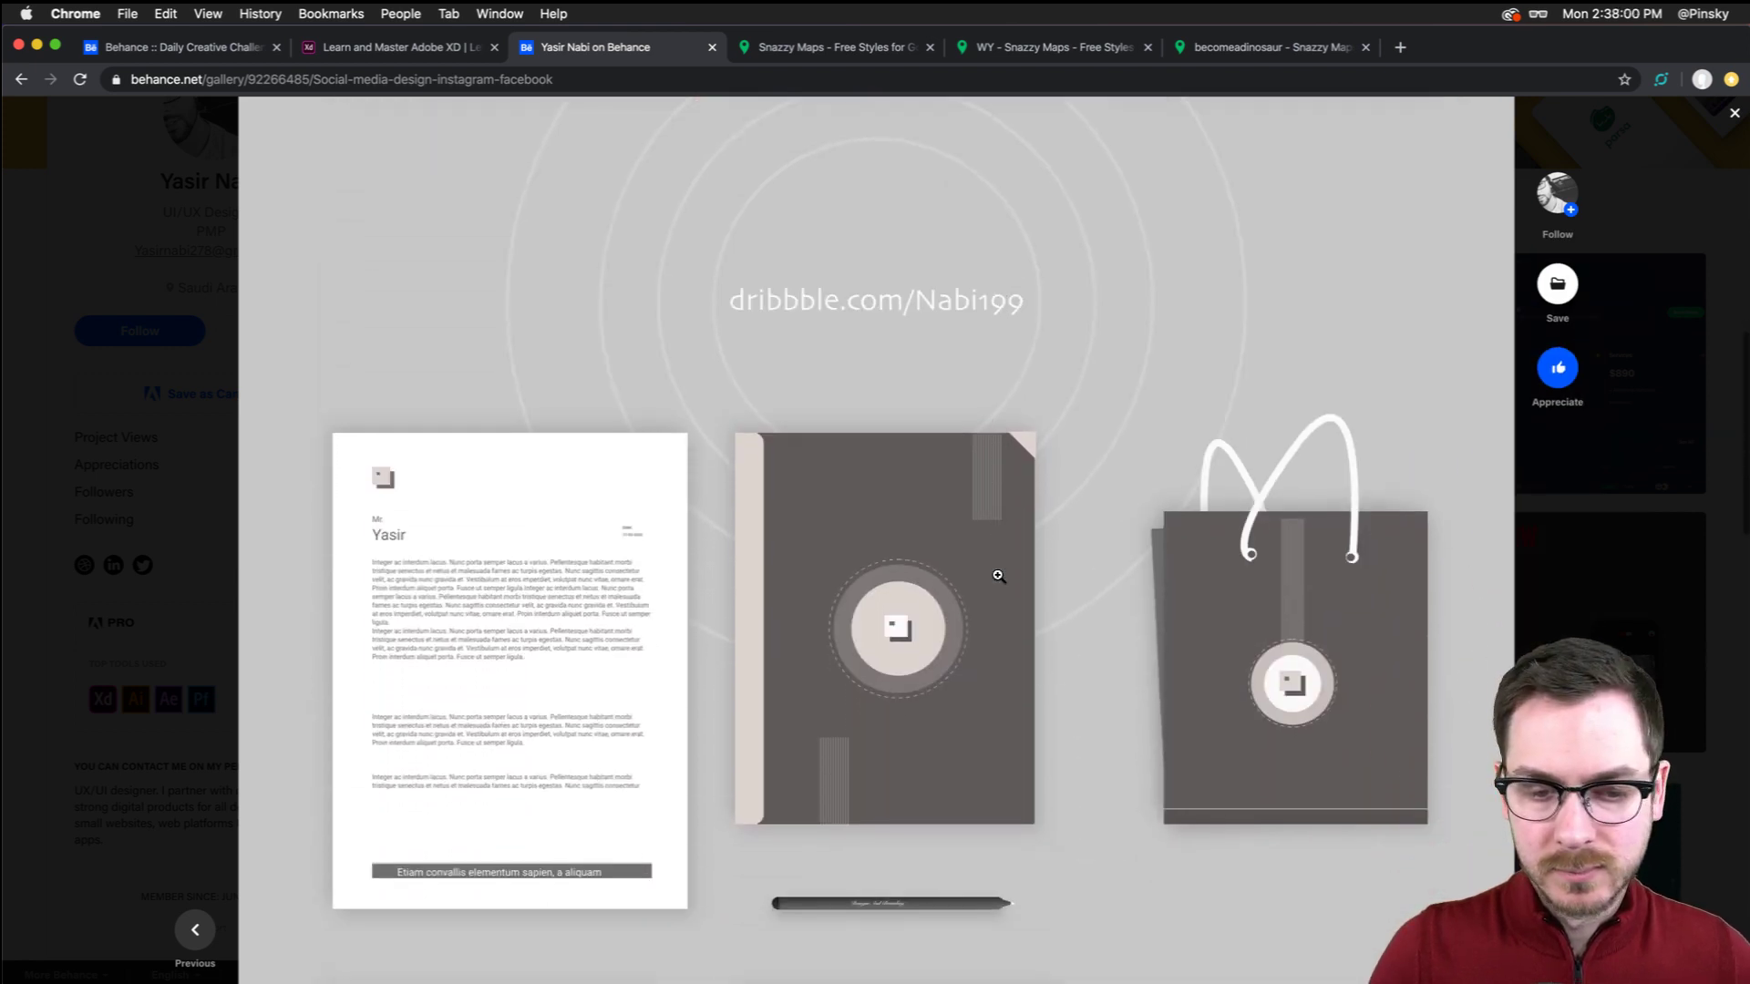
pyautogui.scroll(-2, 600, 440)
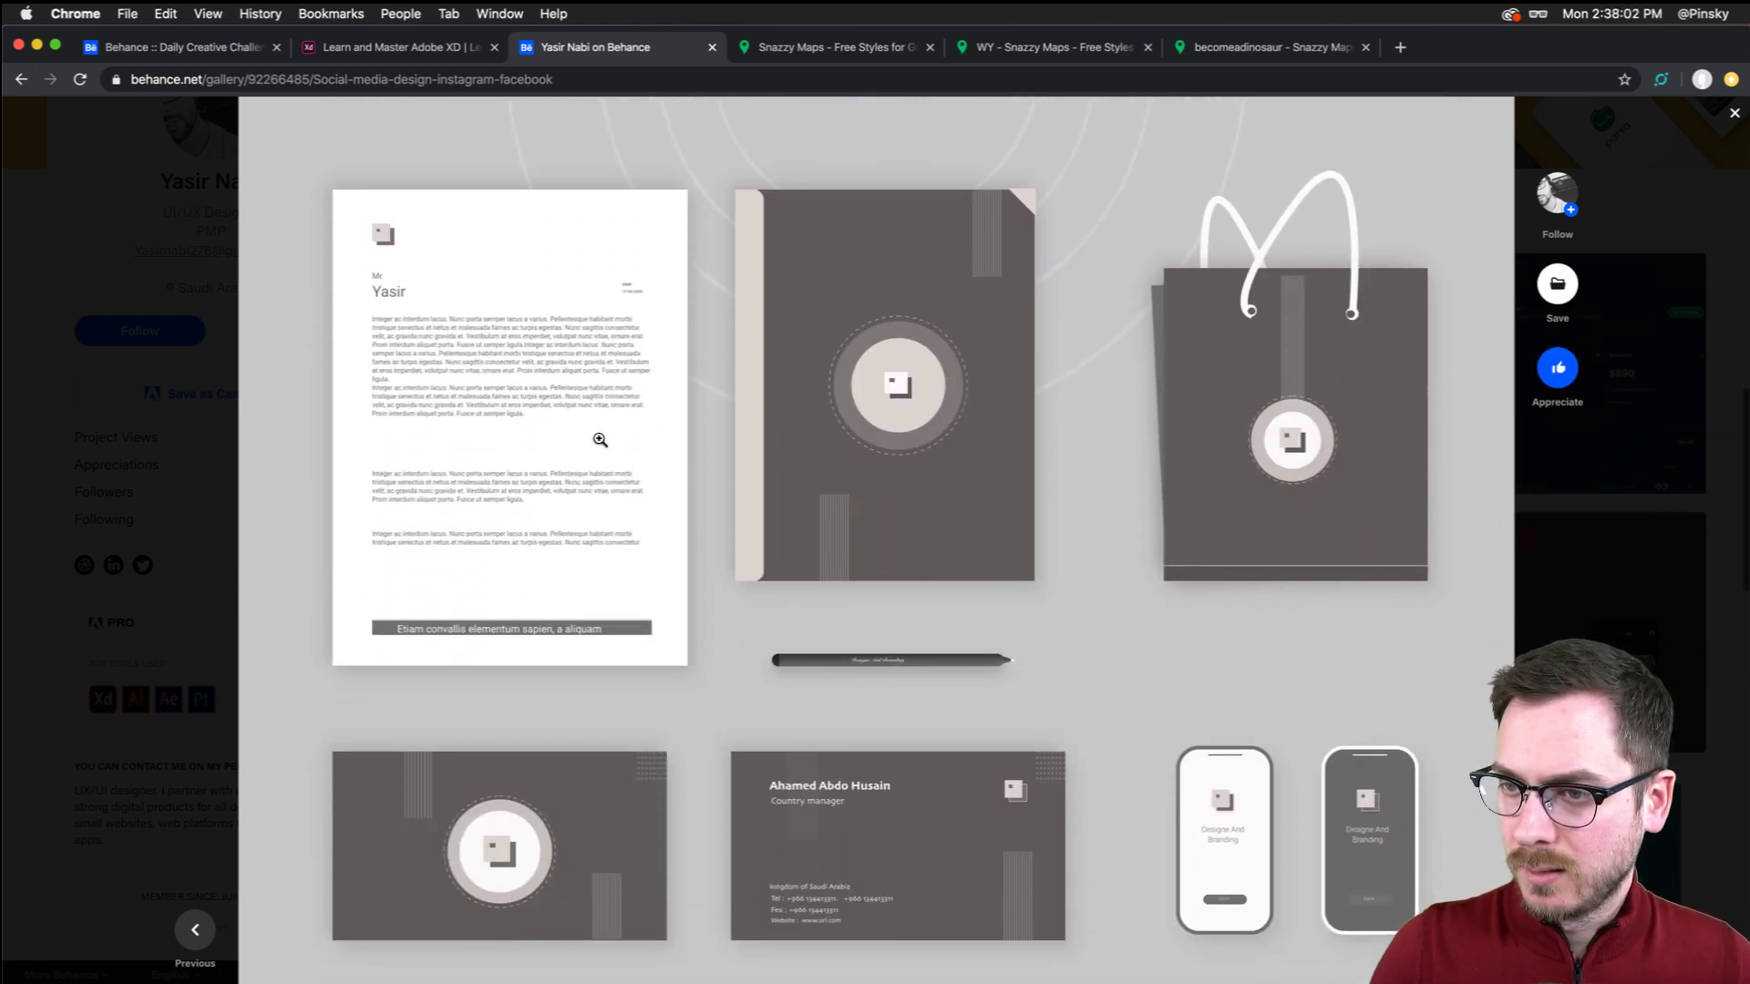
pyautogui.scroll(-4, 851, 468)
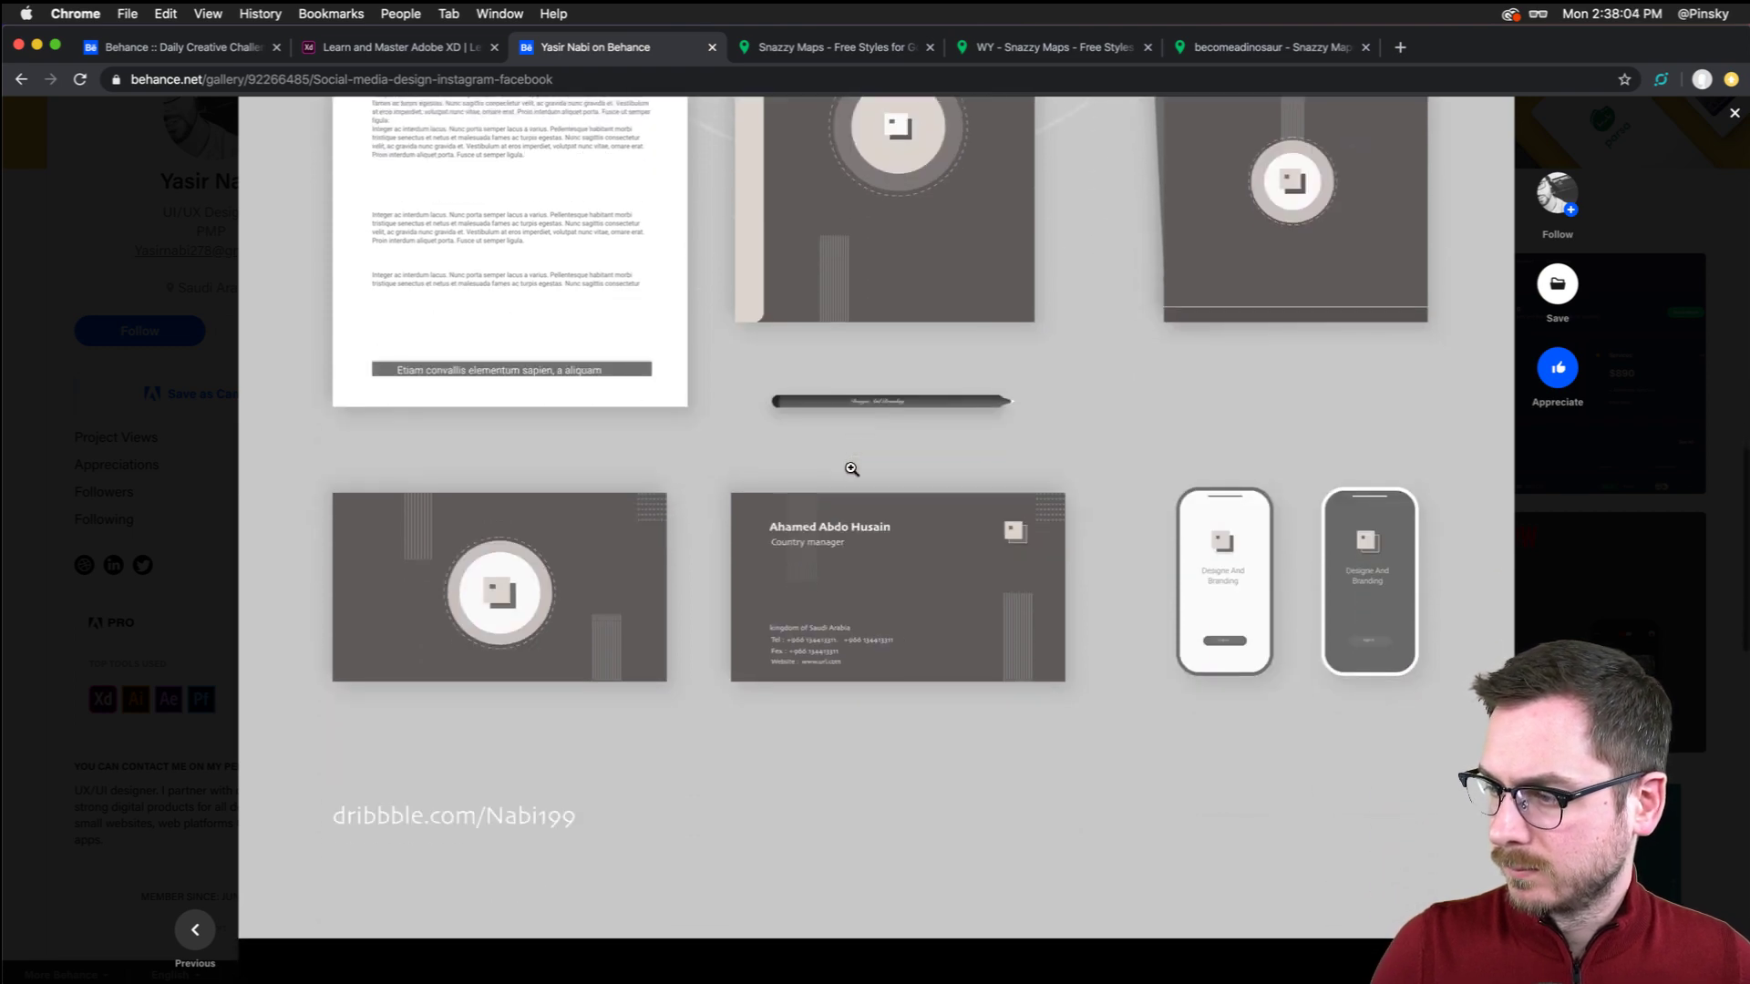
pyautogui.click(851, 469)
pyautogui.click(851, 480)
pyautogui.scroll(-7, 851, 479)
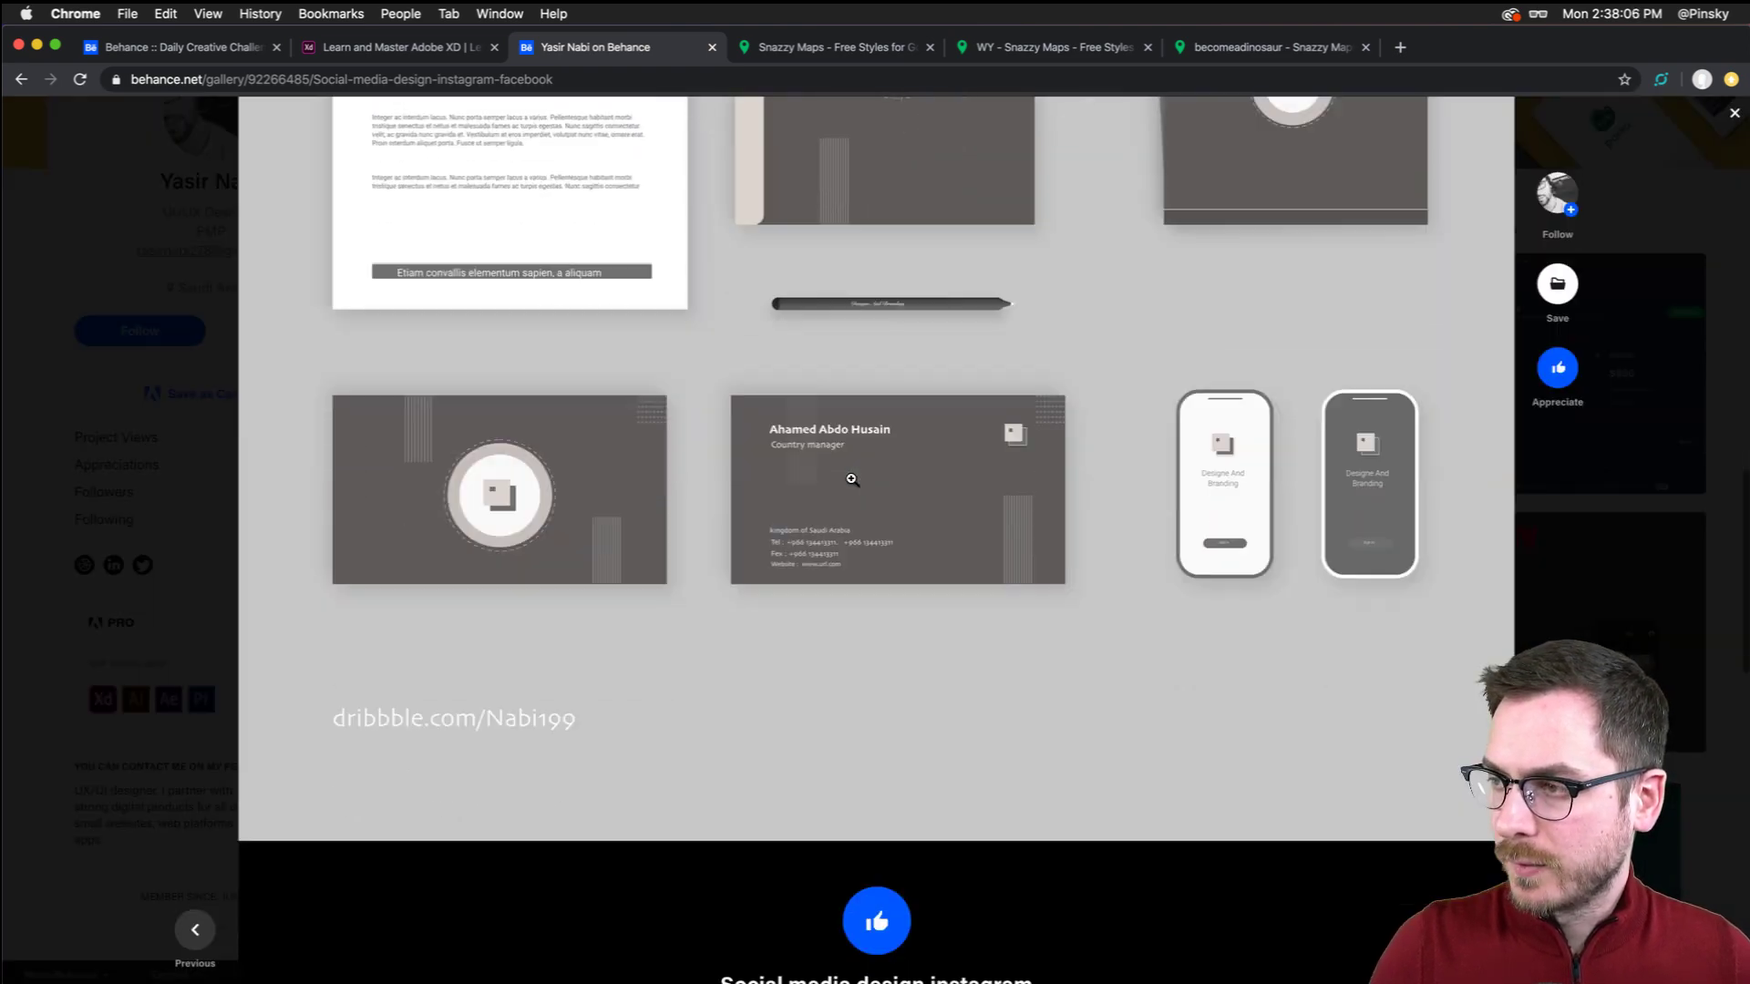
pyautogui.scroll(14, 851, 479)
pyautogui.scroll(8, 852, 480)
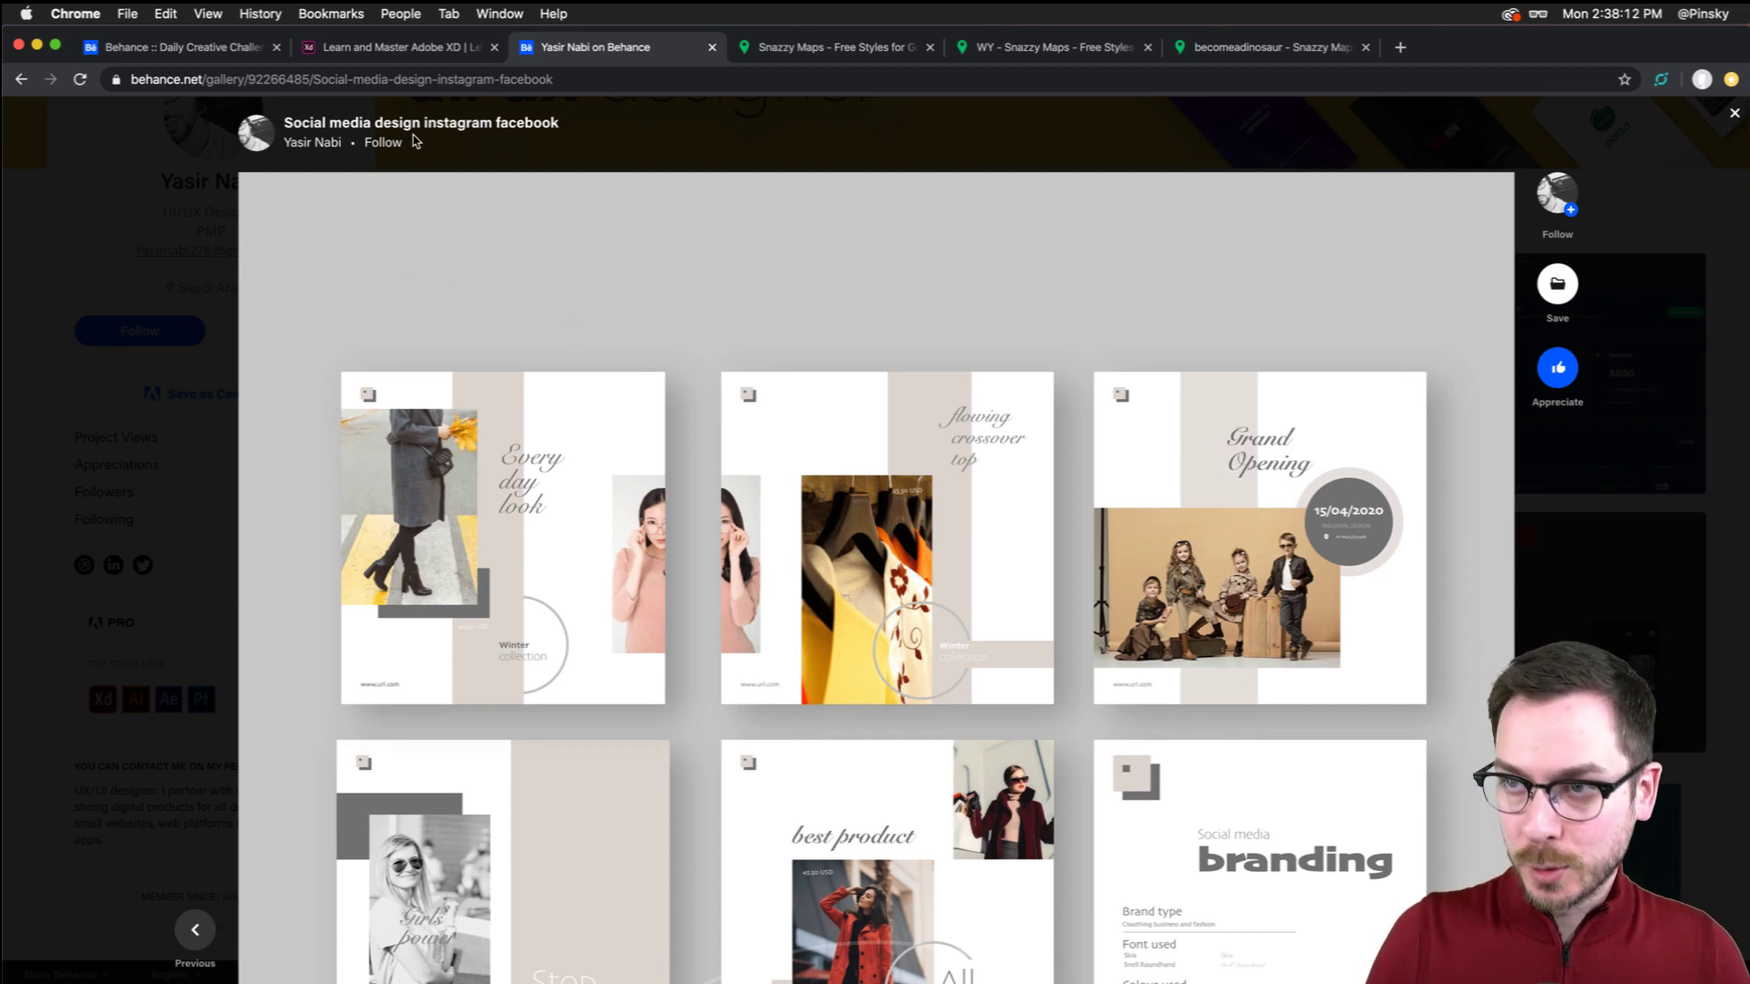
# Review the social media posts again for layout and text legibility, and compare them with the stationery and business card mockups
pyautogui.scroll(-3, 547, 336)
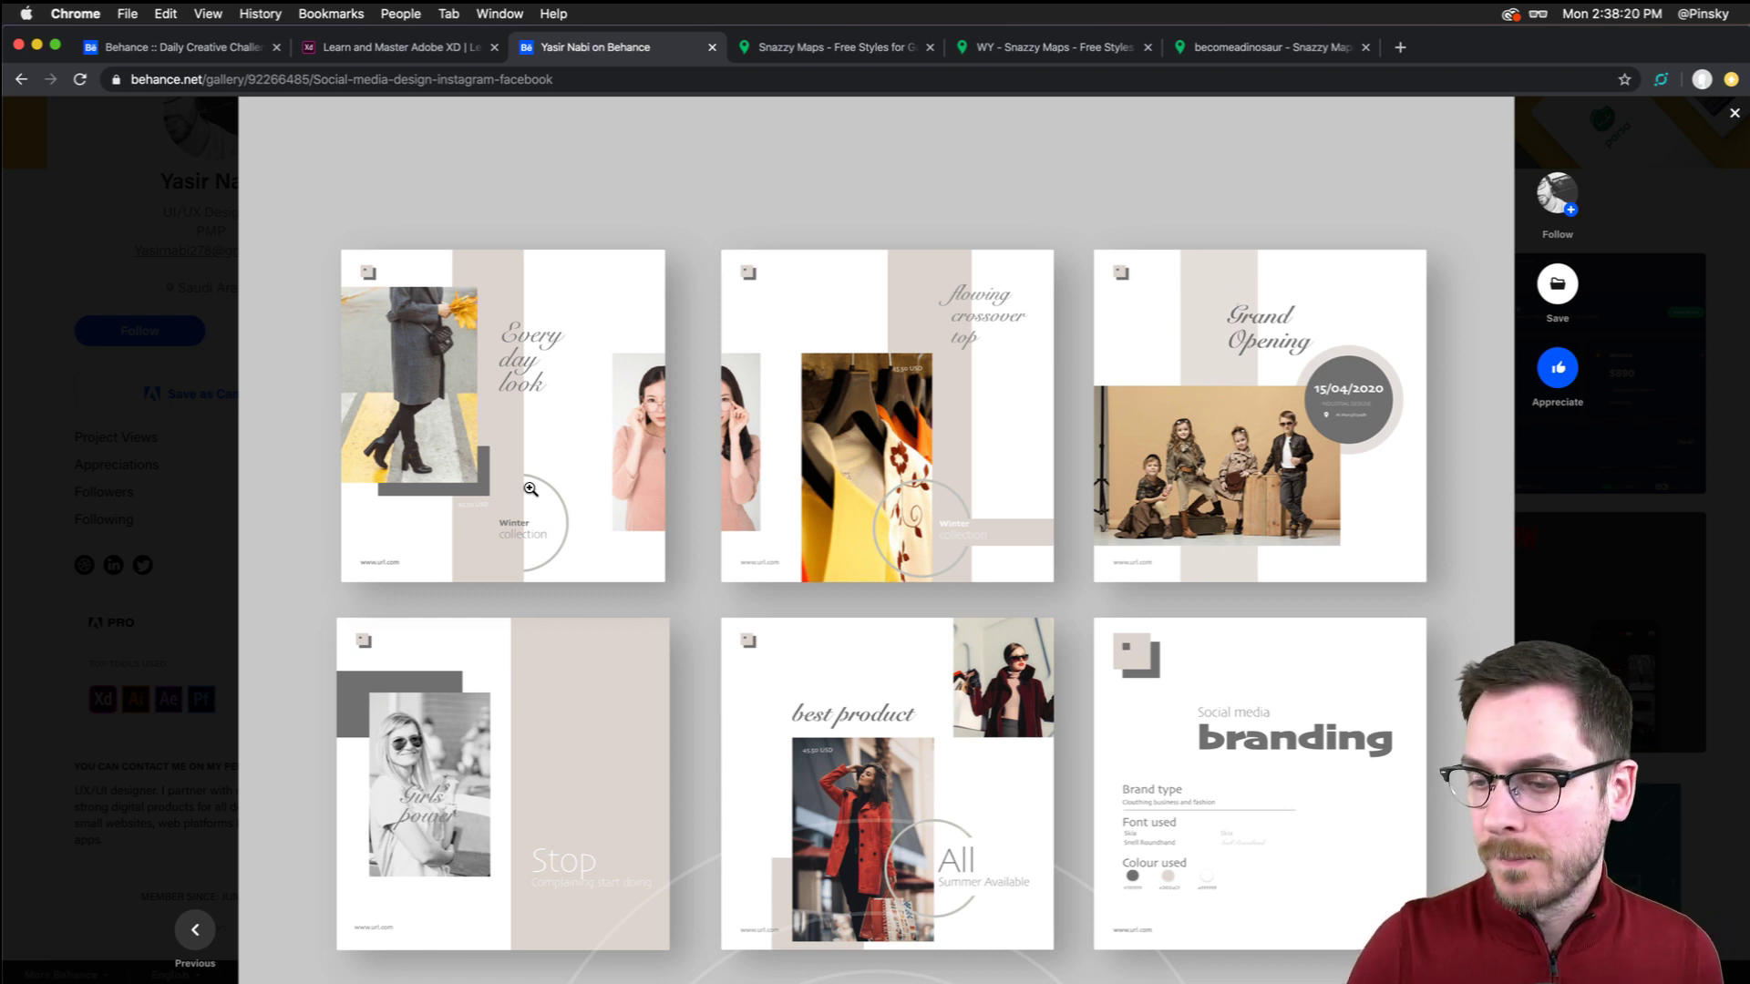
pyautogui.scroll(-3, 482, 194)
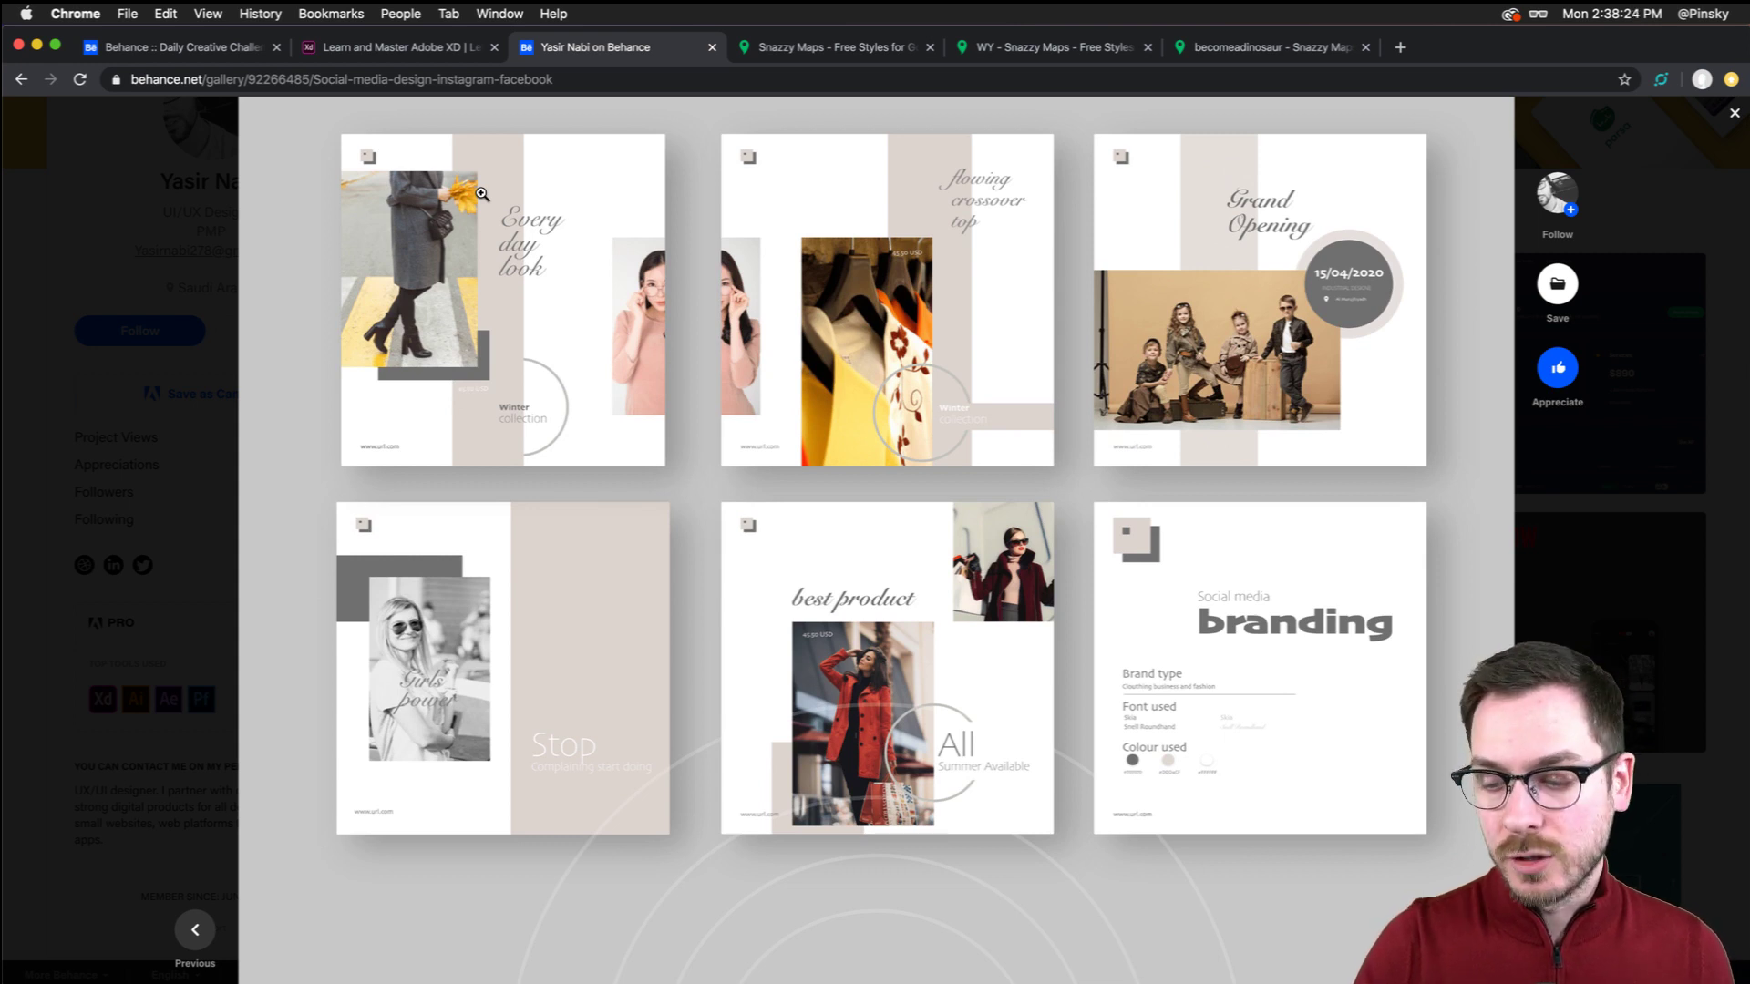
pyautogui.scroll(-5, 482, 194)
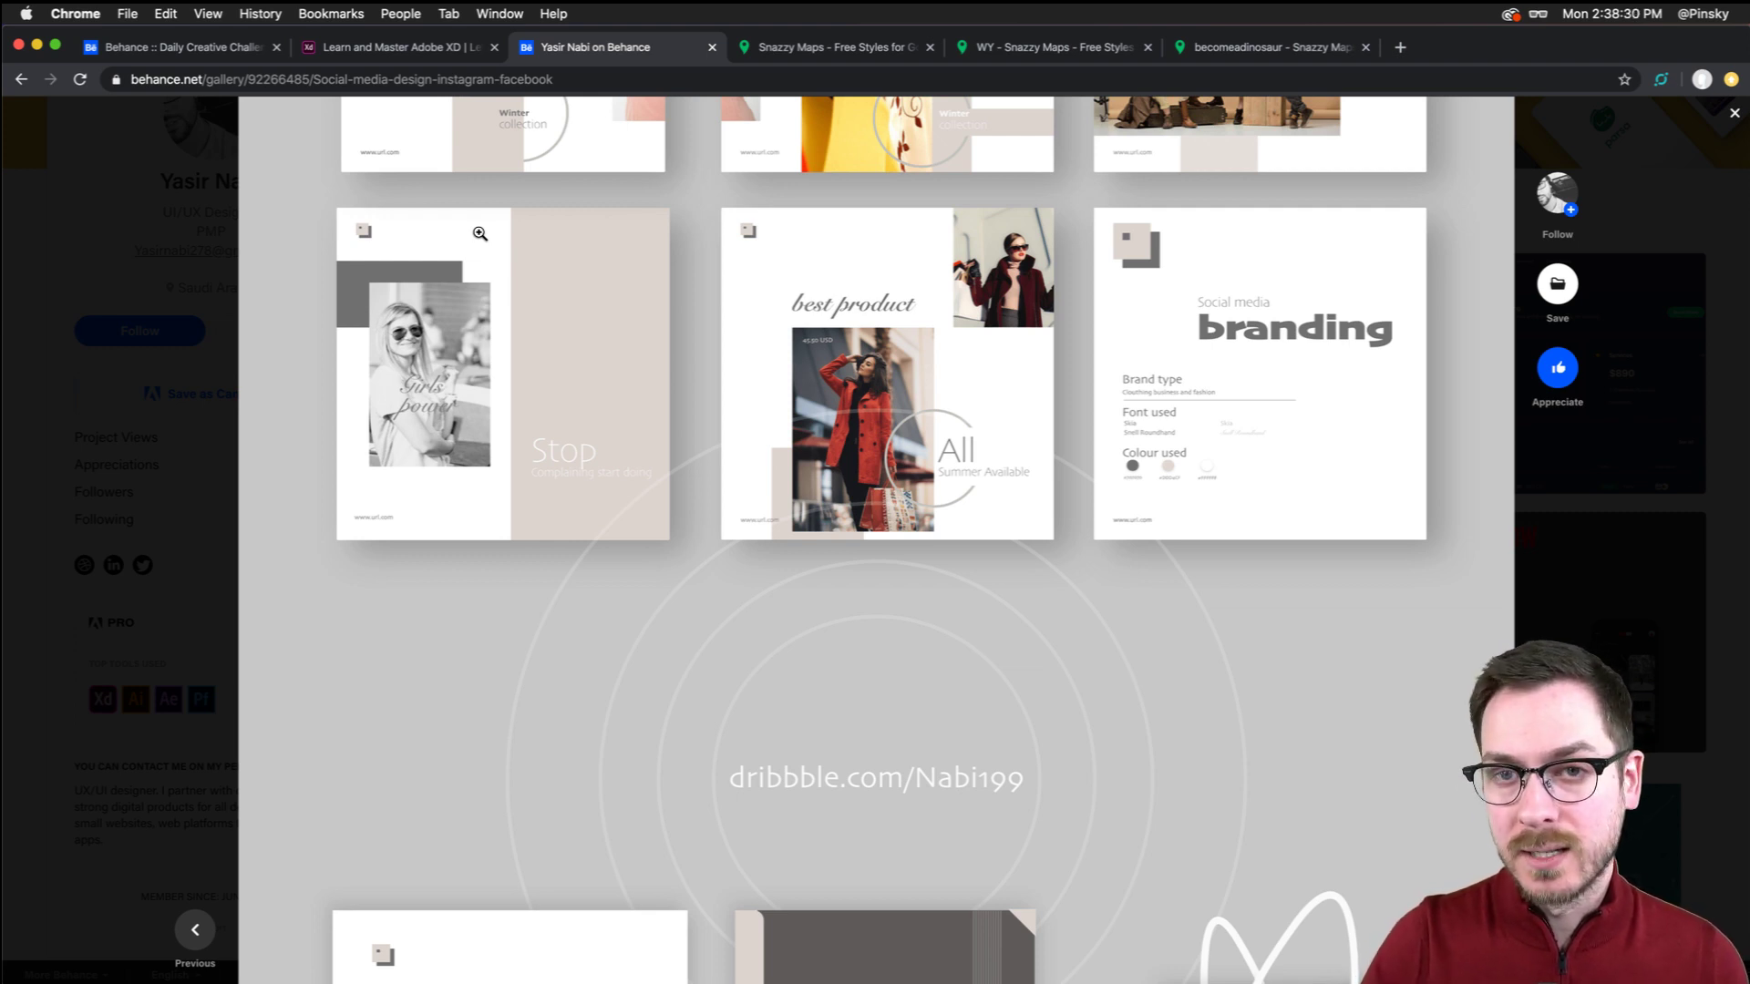
pyautogui.scroll(-1, 557, 455)
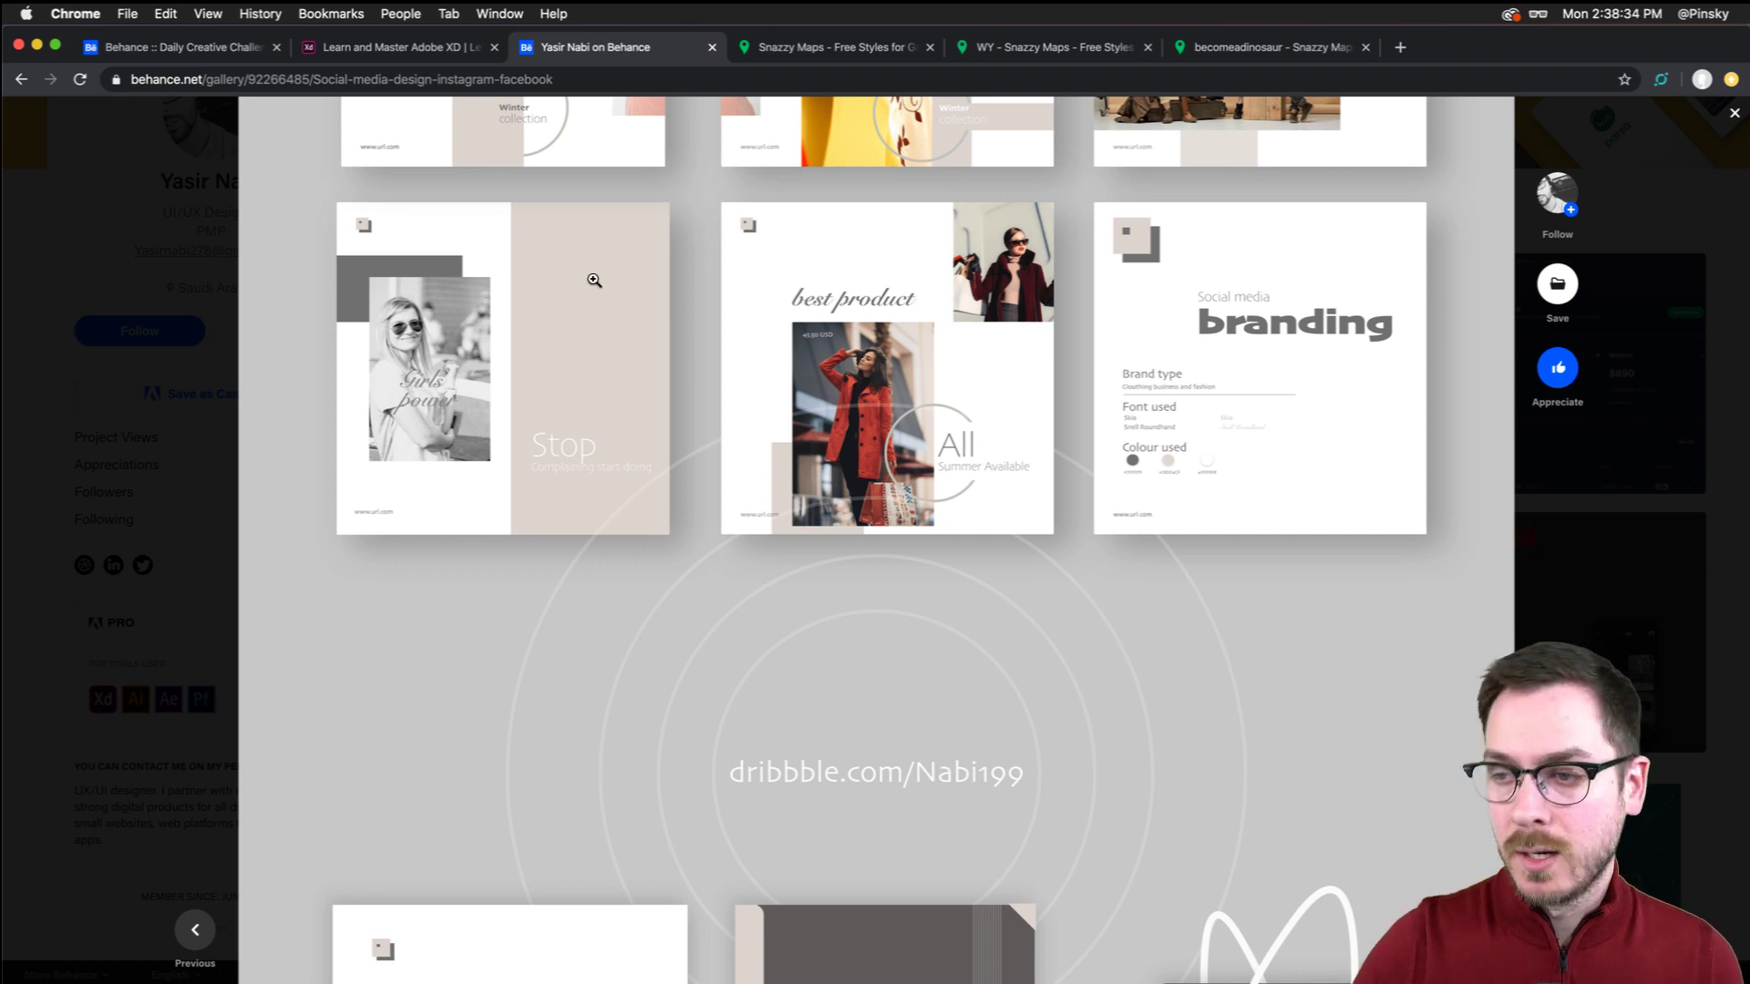
pyautogui.scroll(-10, 595, 279)
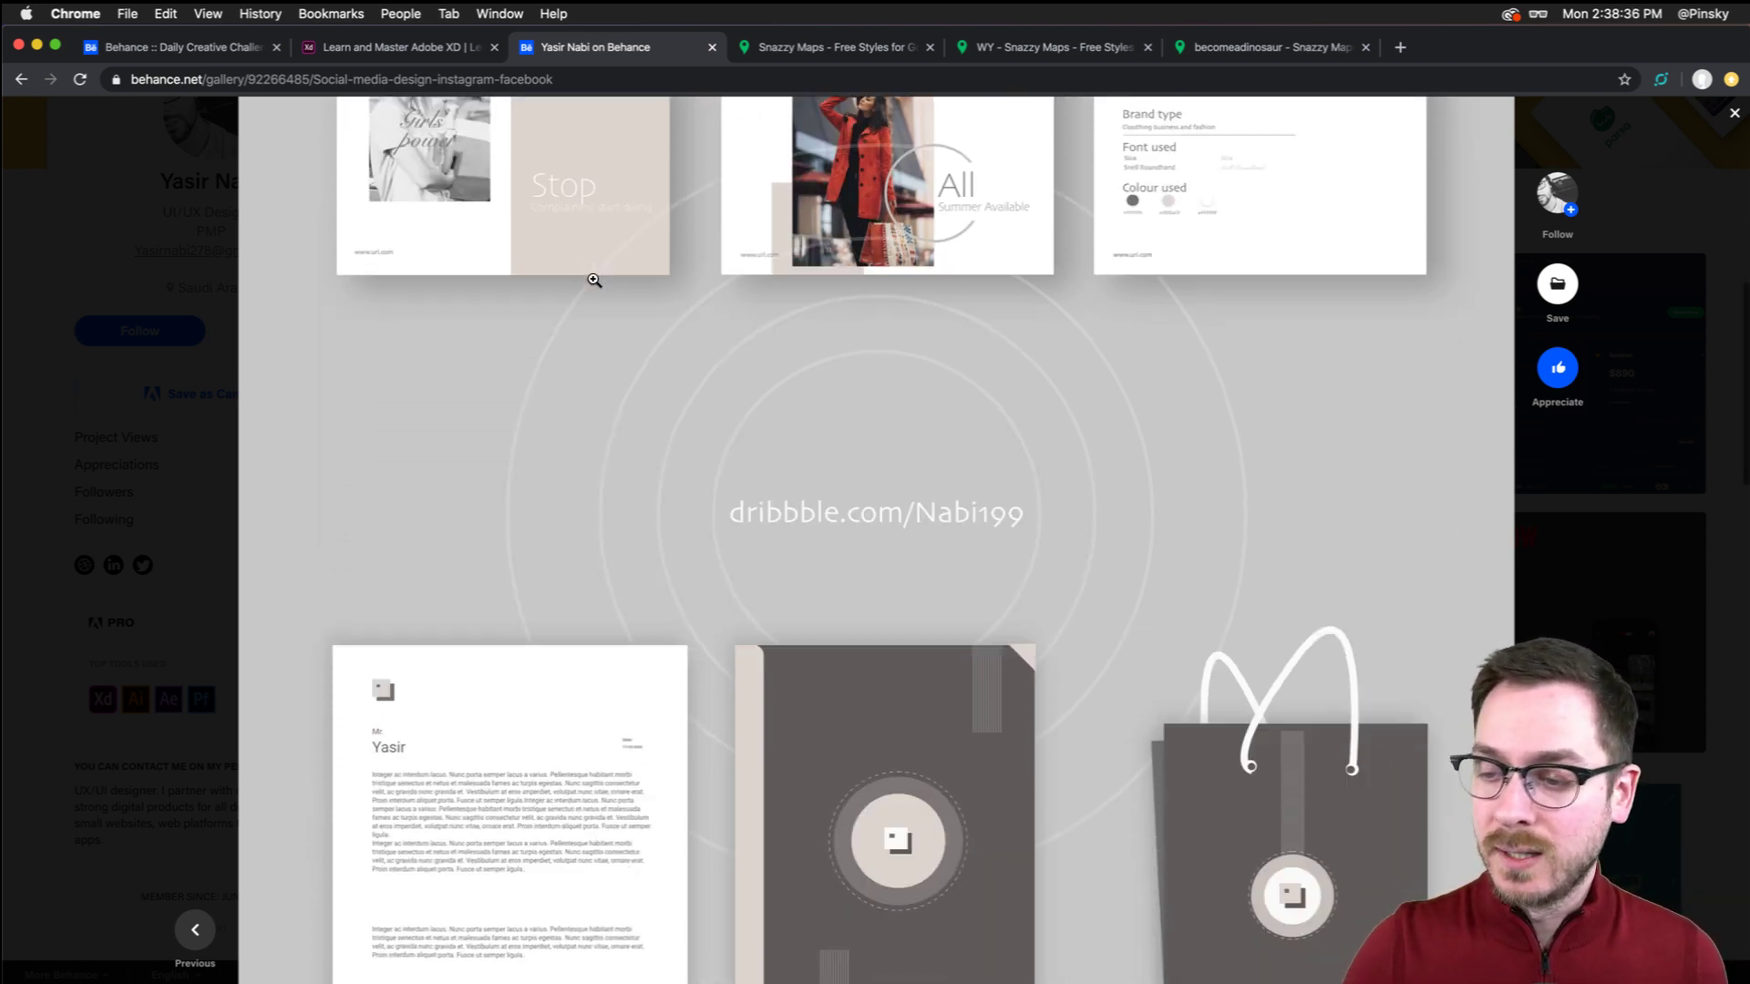
pyautogui.scroll(-3, 620, 503)
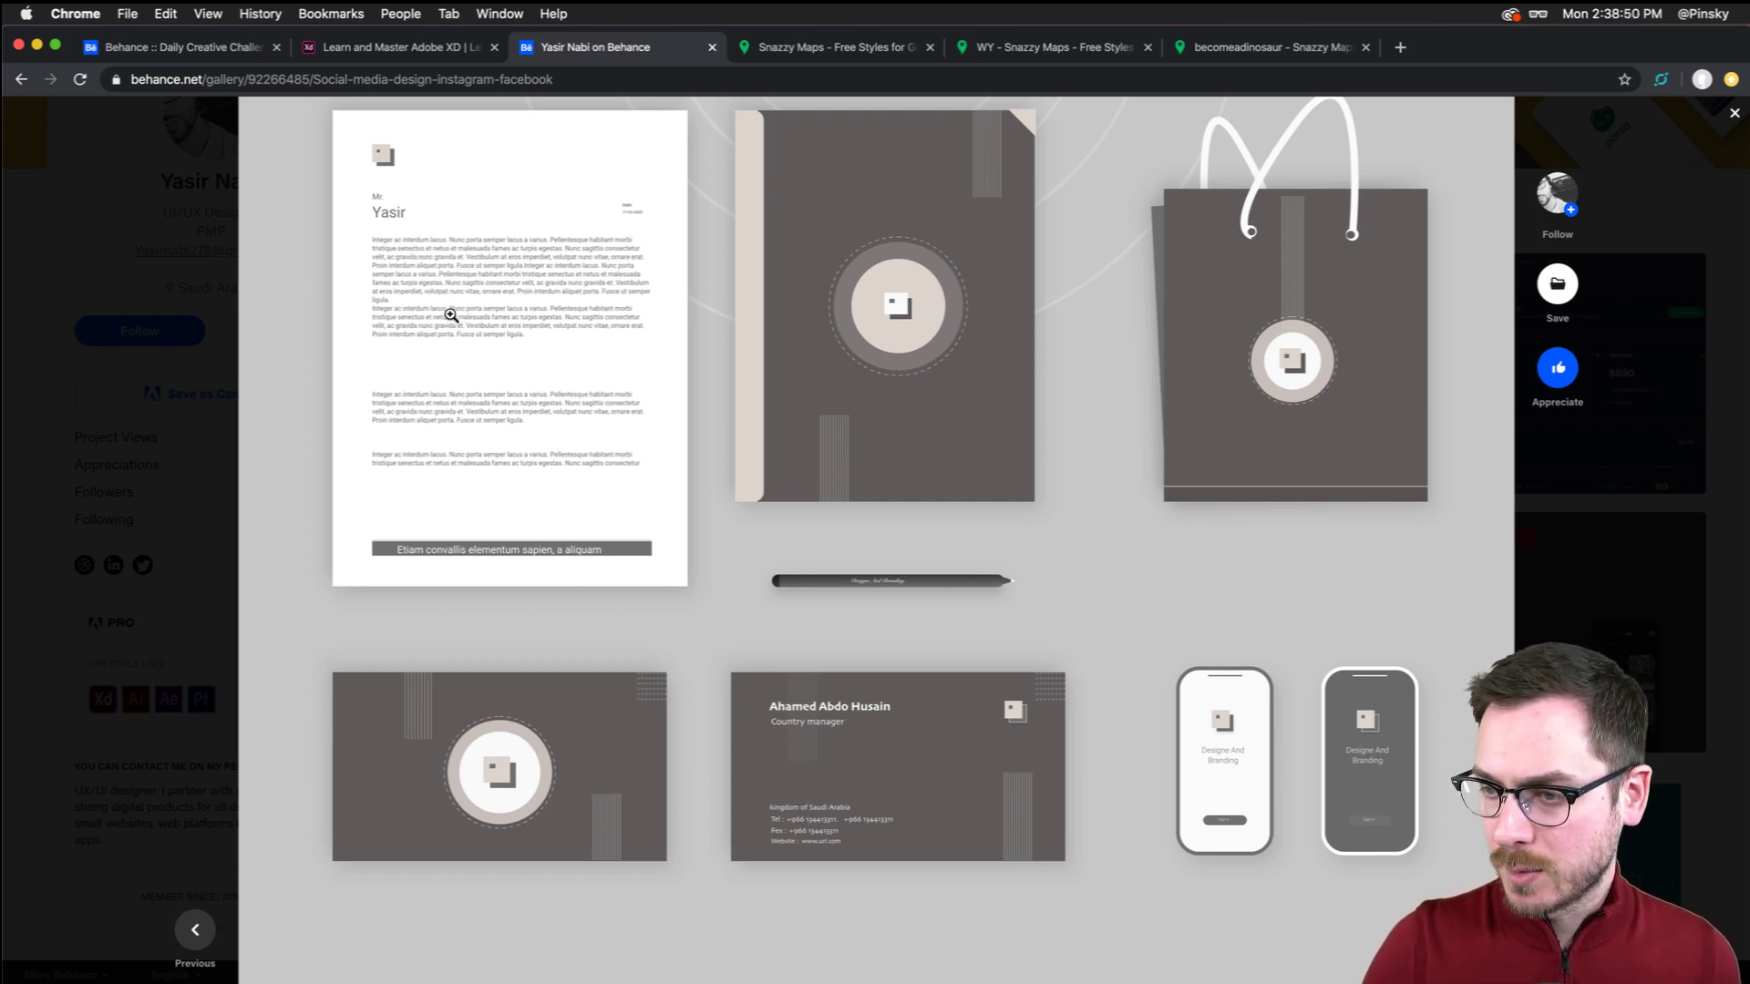
pyautogui.scroll(1, 450, 315)
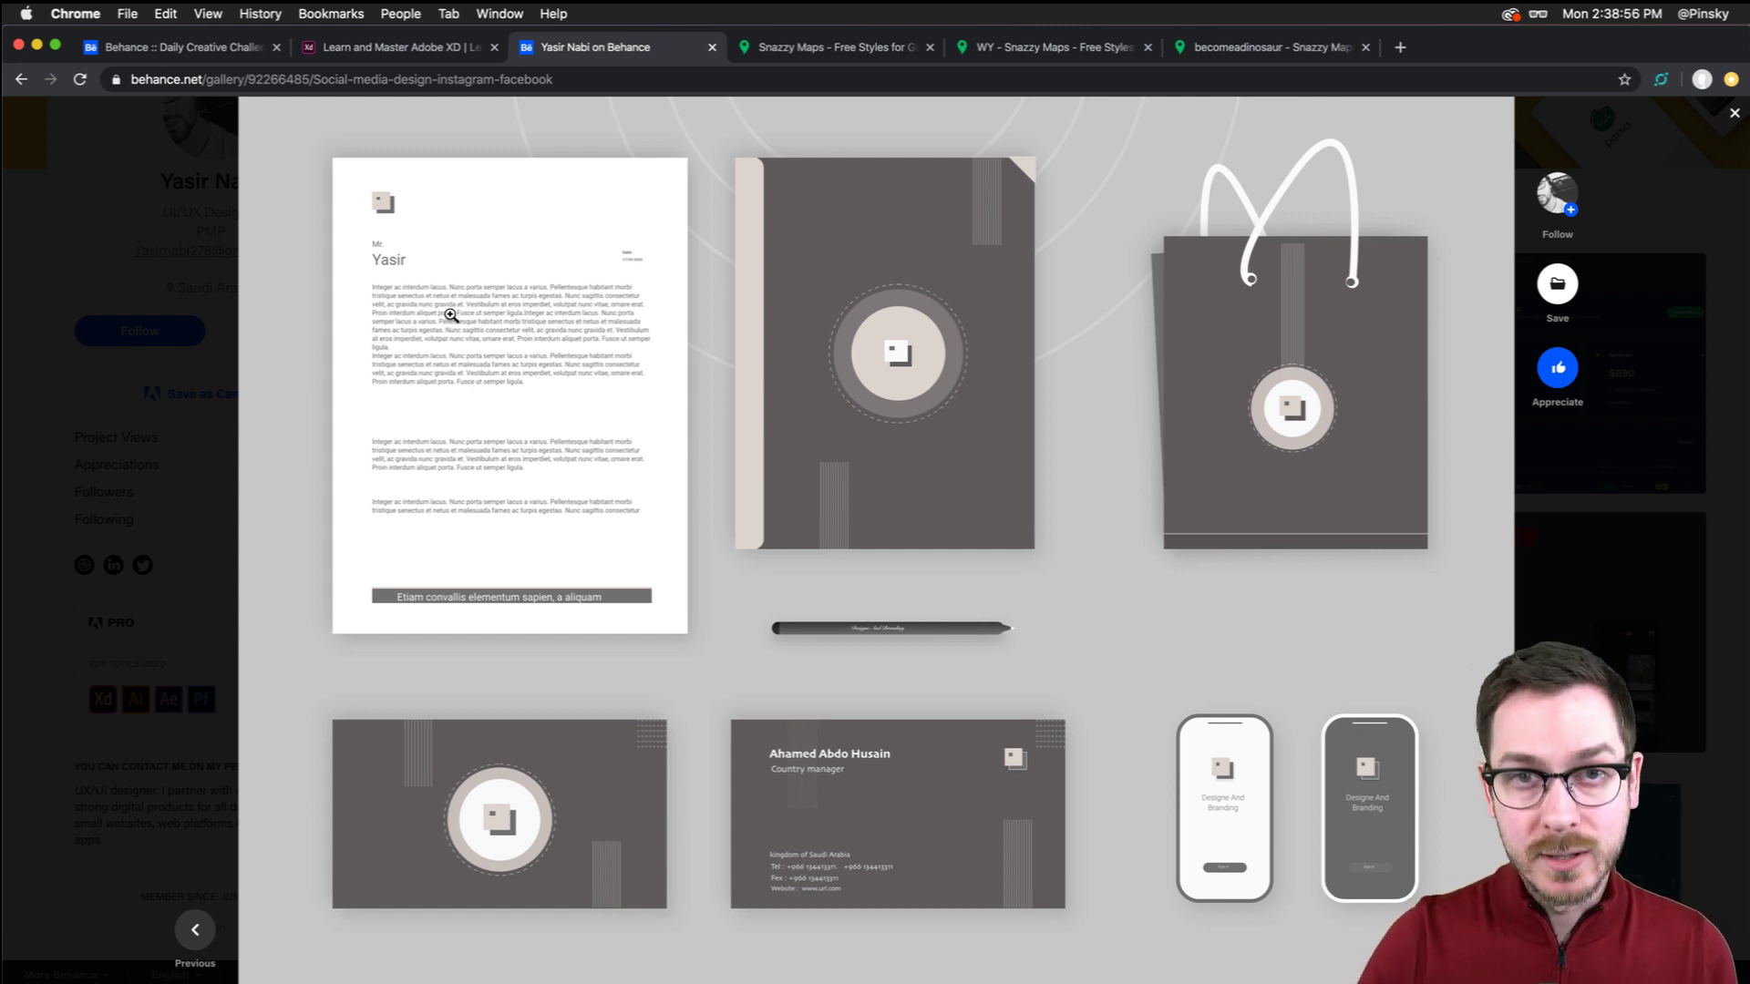
pyautogui.scroll(-5, 450, 315)
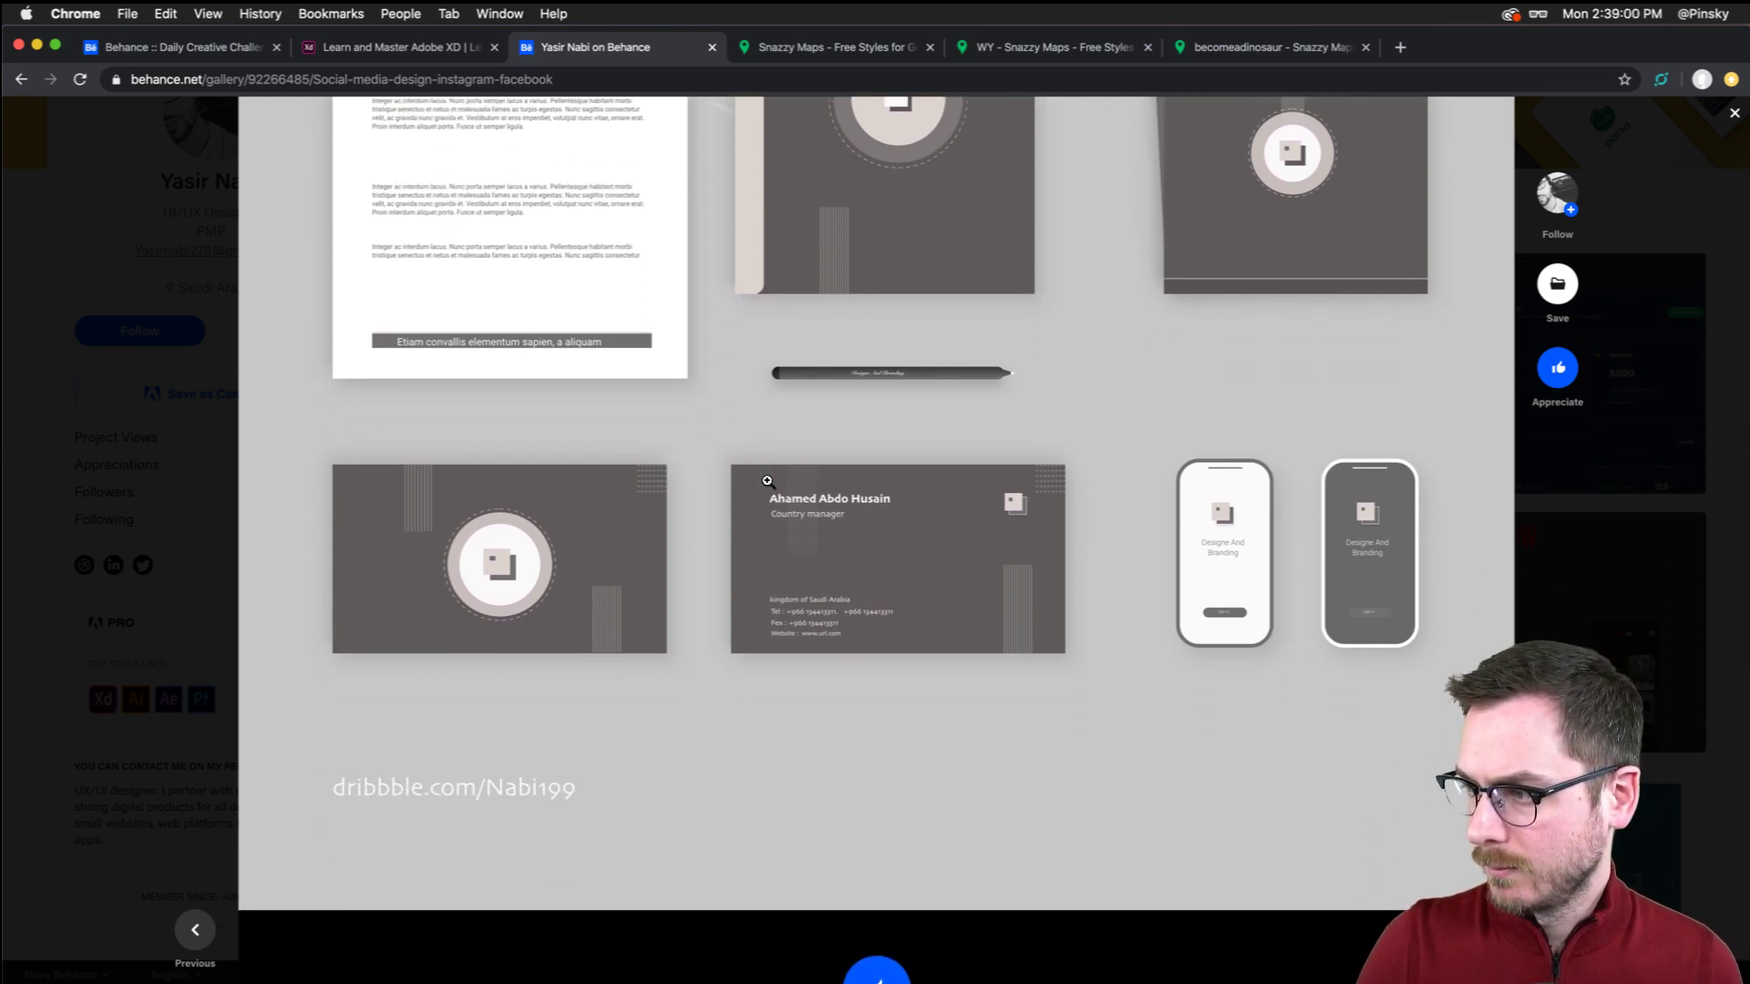
# Close the social media project and open the Behance portfolio of another UX and graphic designer
pyautogui.click(1060, 250)
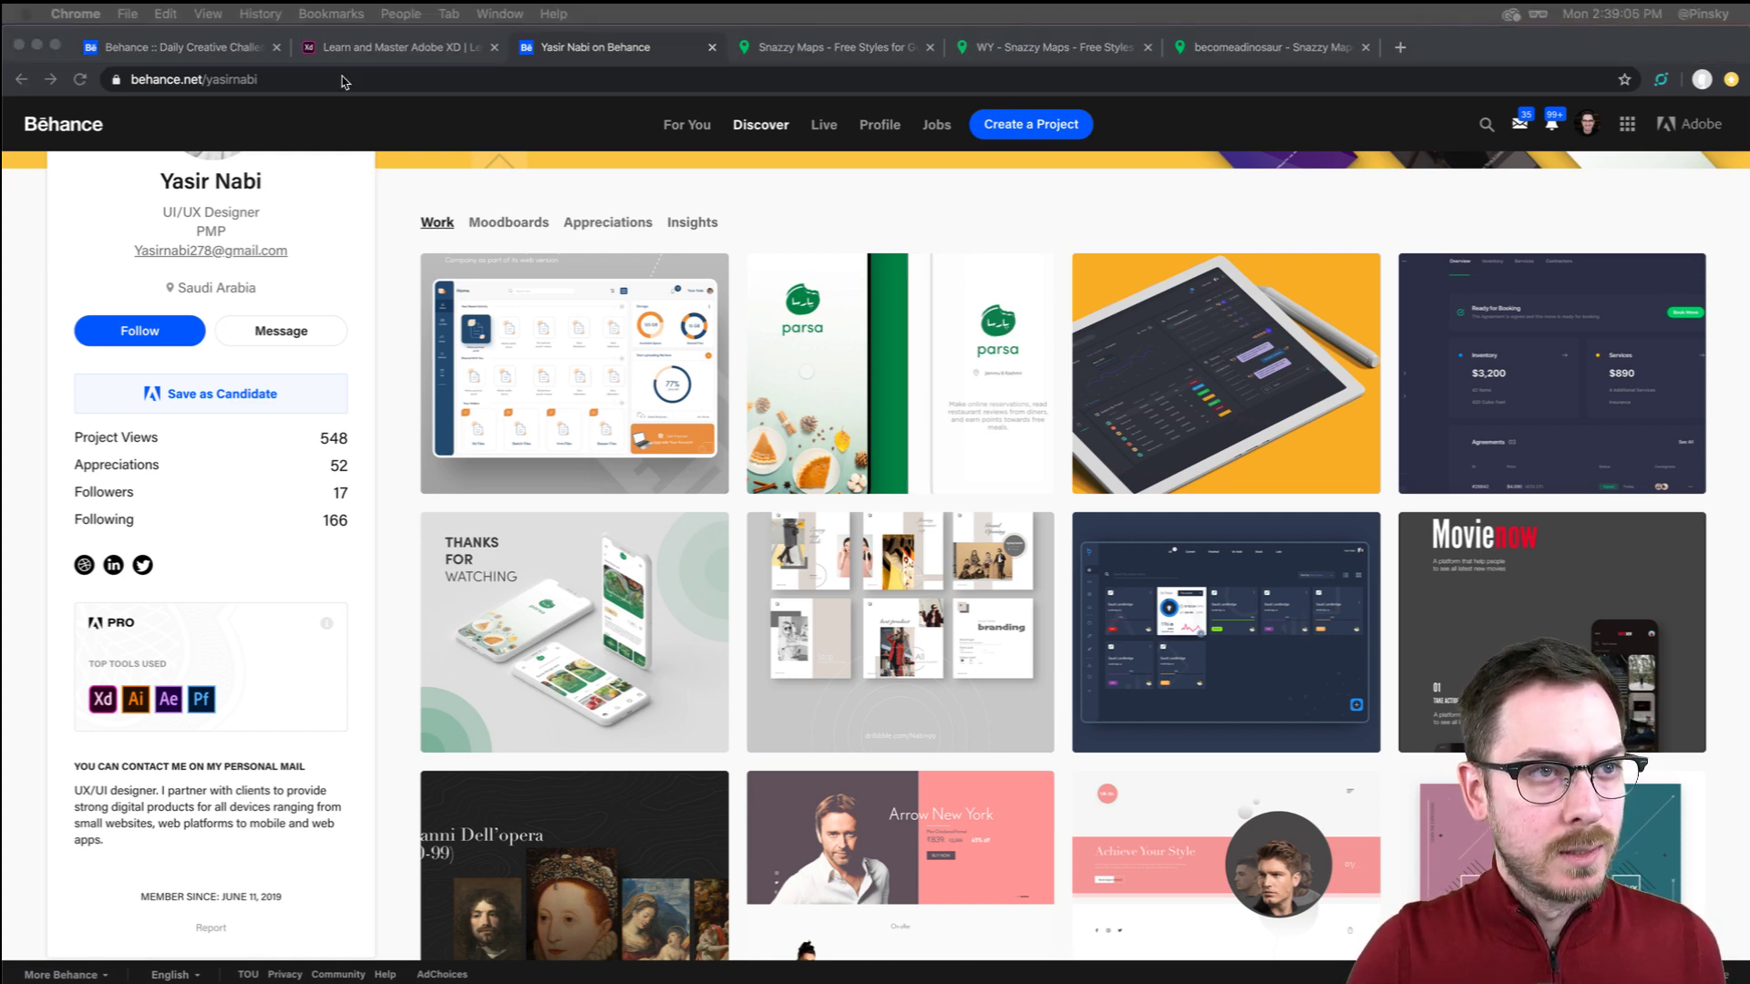
pyautogui.click(591, 56)
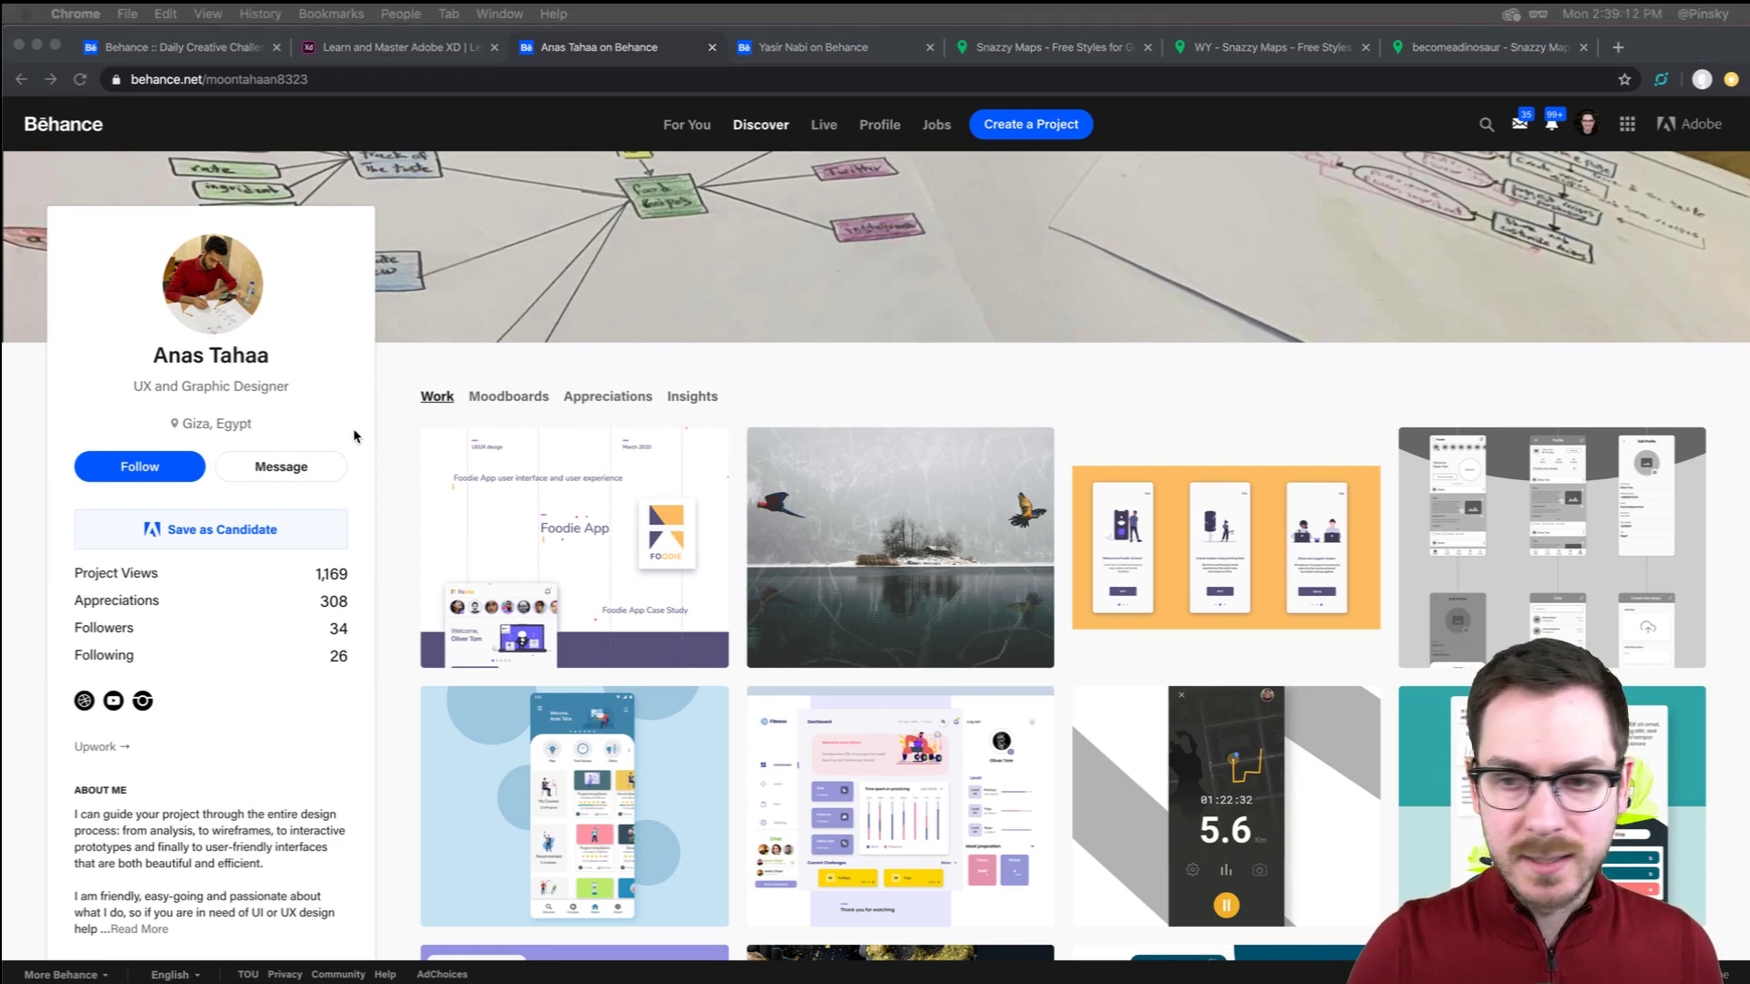
# Expand the full About Me text on the designer's profile, read it, and return to the project grid at a smaller page zoom
pyautogui.scroll(-5, 159, 412)
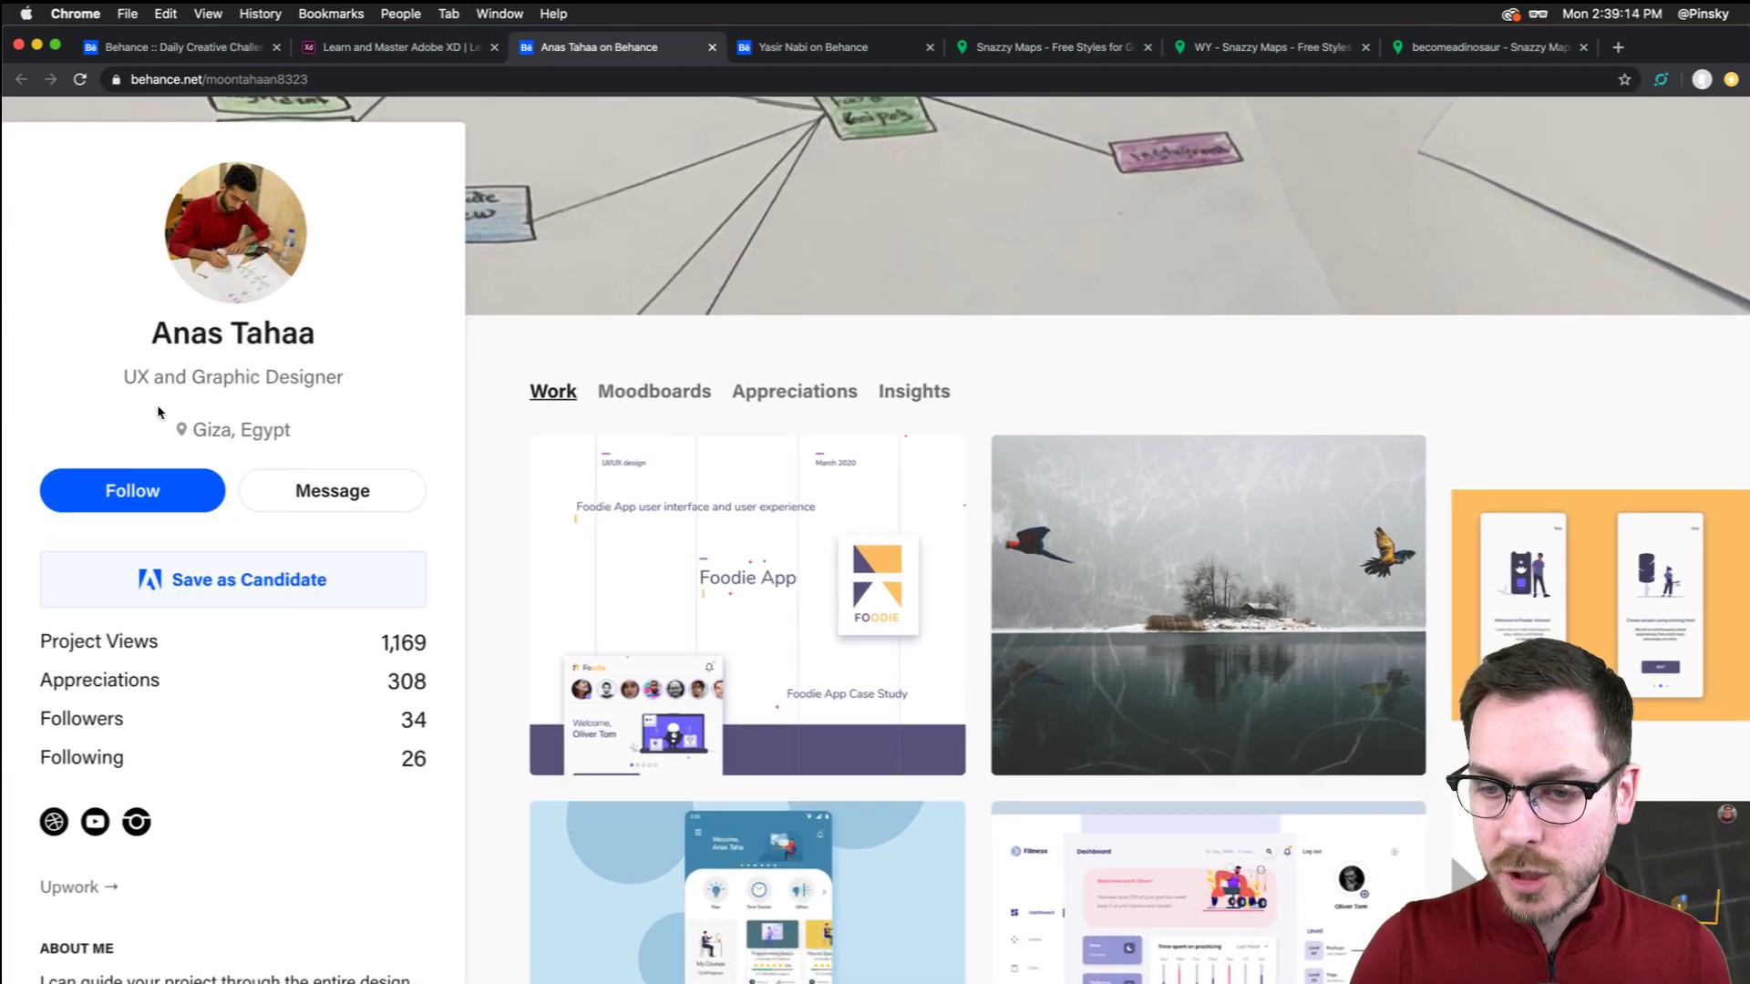
pyautogui.scroll(2, 295, 493)
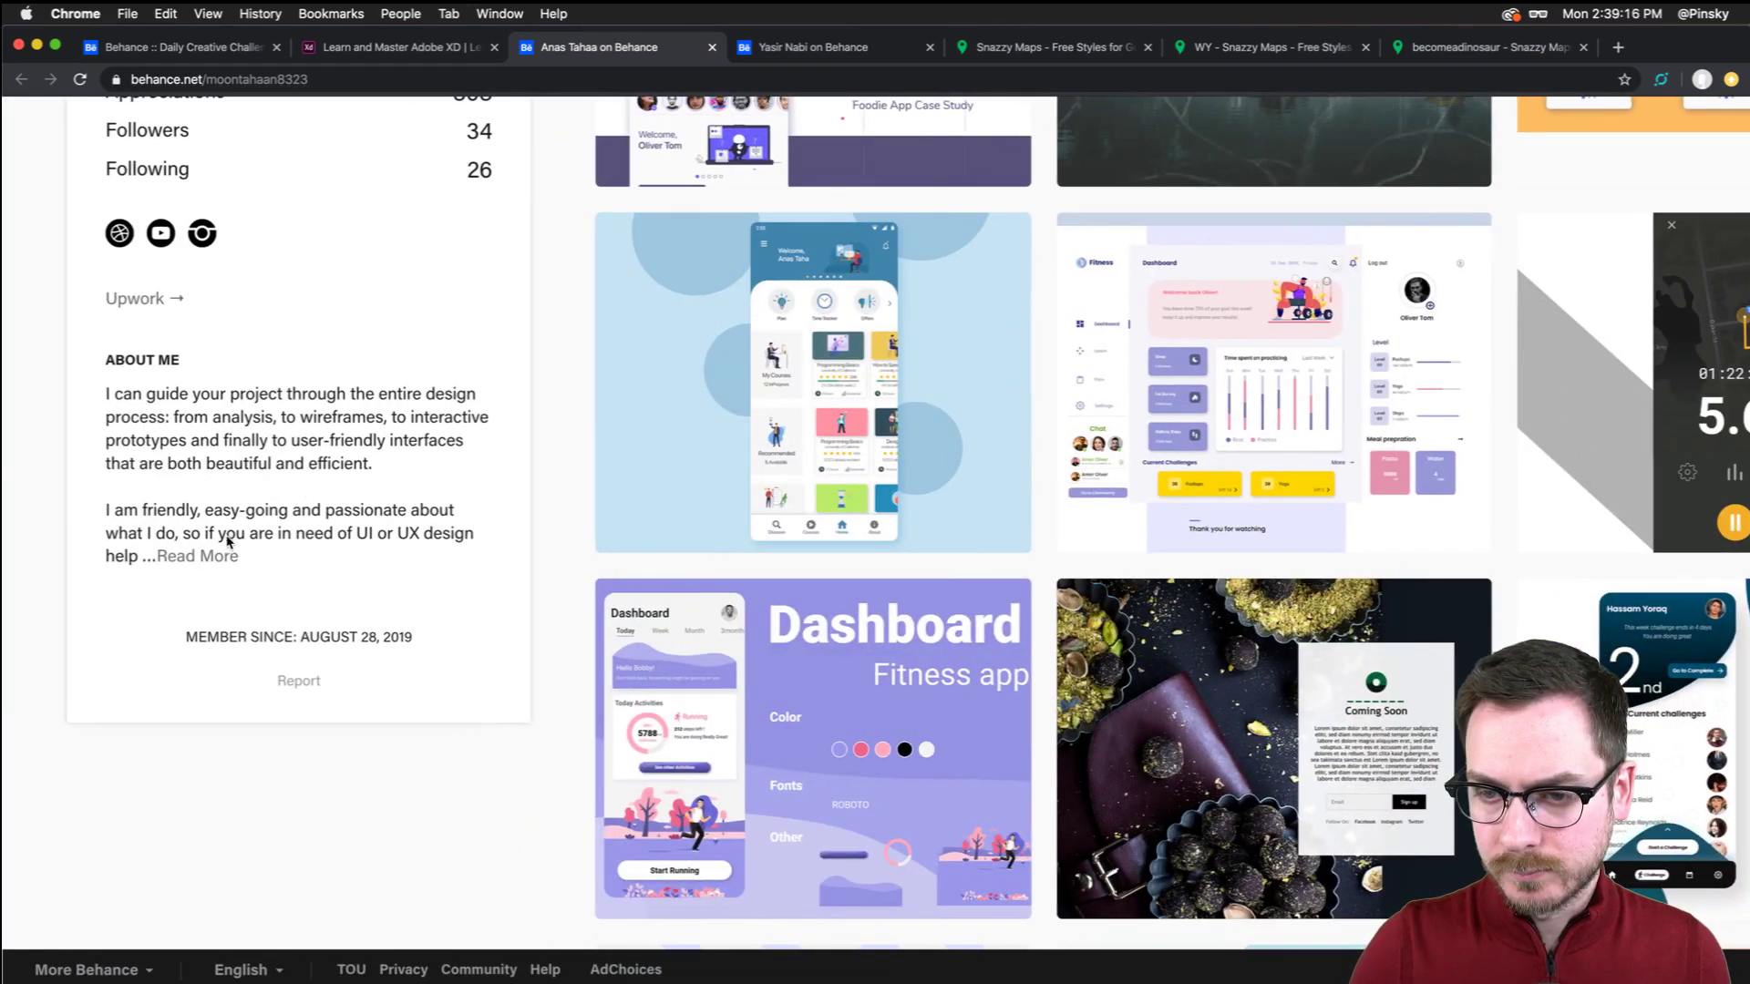
pyautogui.click(228, 552)
pyautogui.scroll(-1, 290, 562)
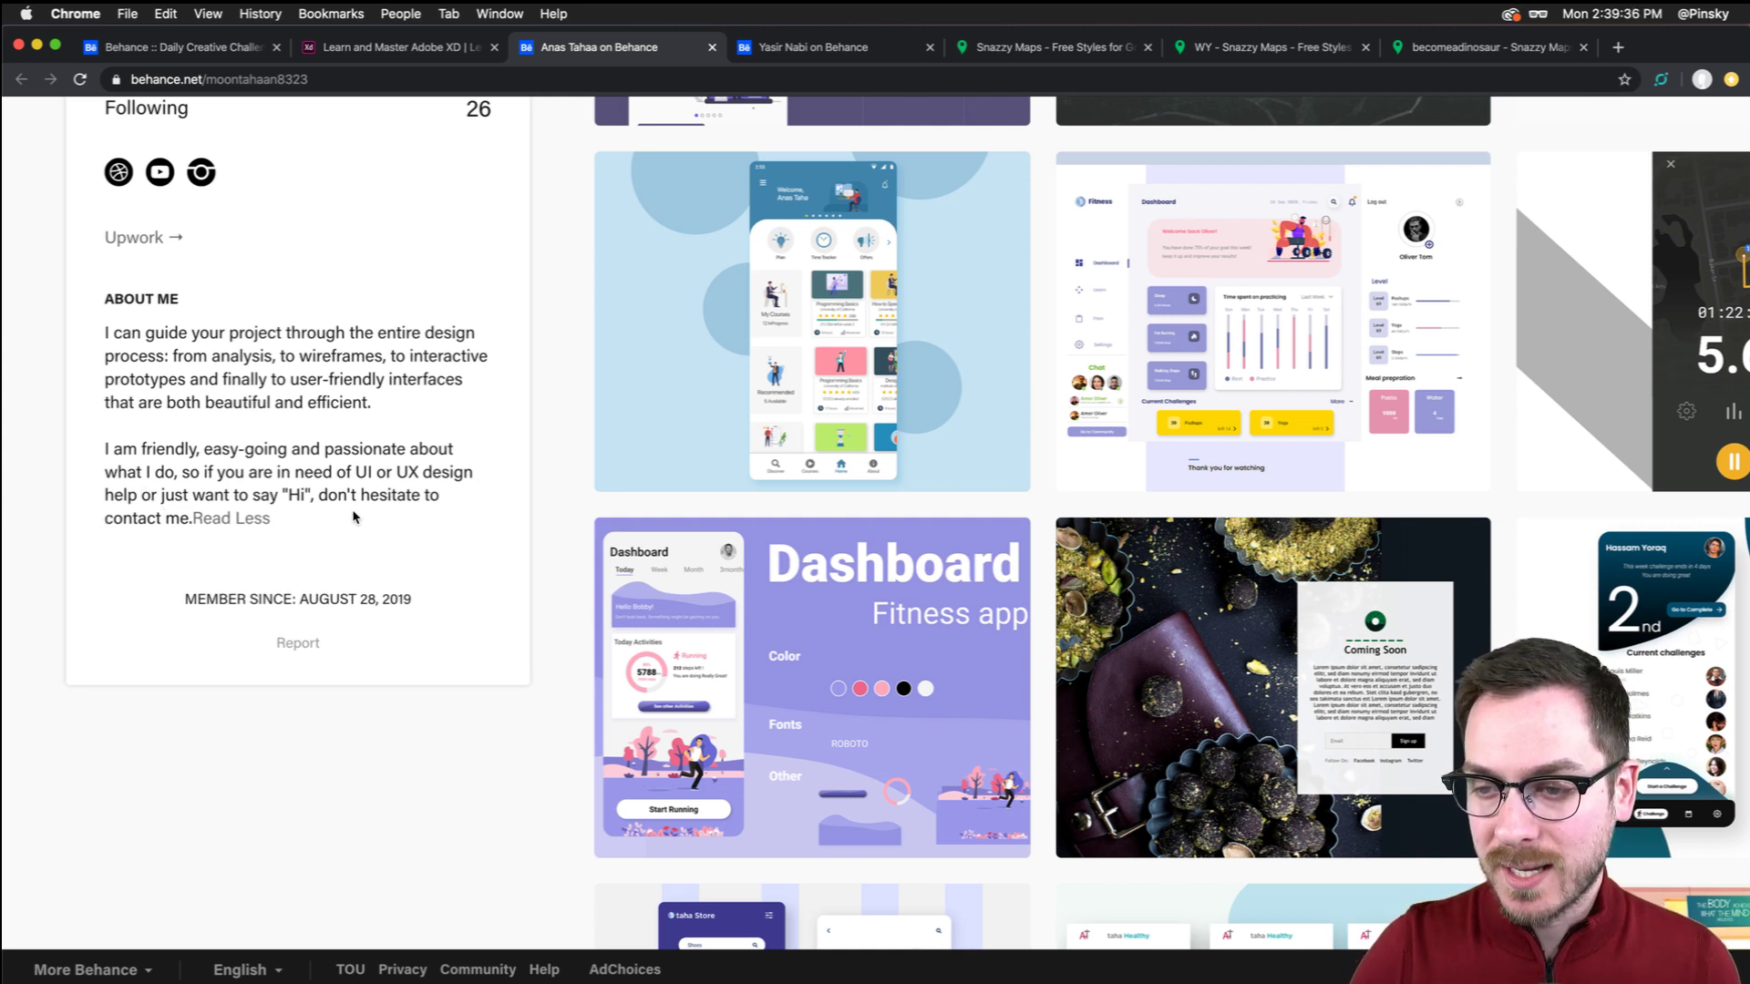
pyautogui.scroll(2, 353, 516)
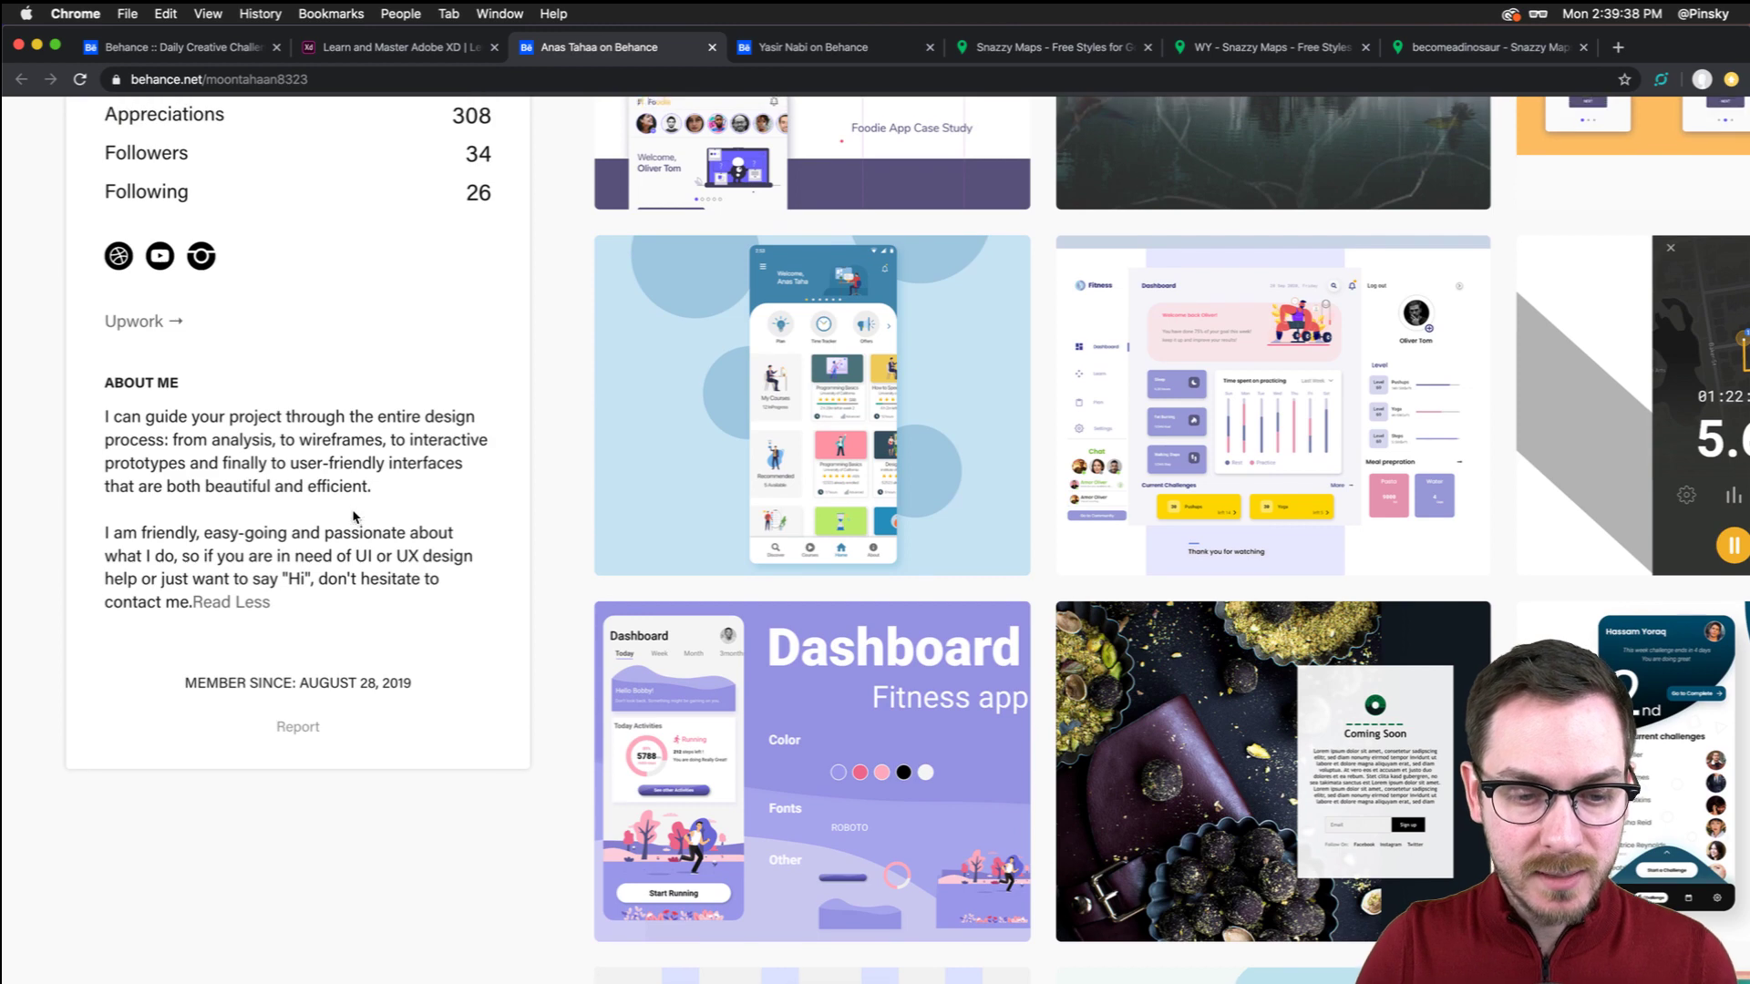
pyautogui.press('super+minus')
pyautogui.scroll(1, 354, 516)
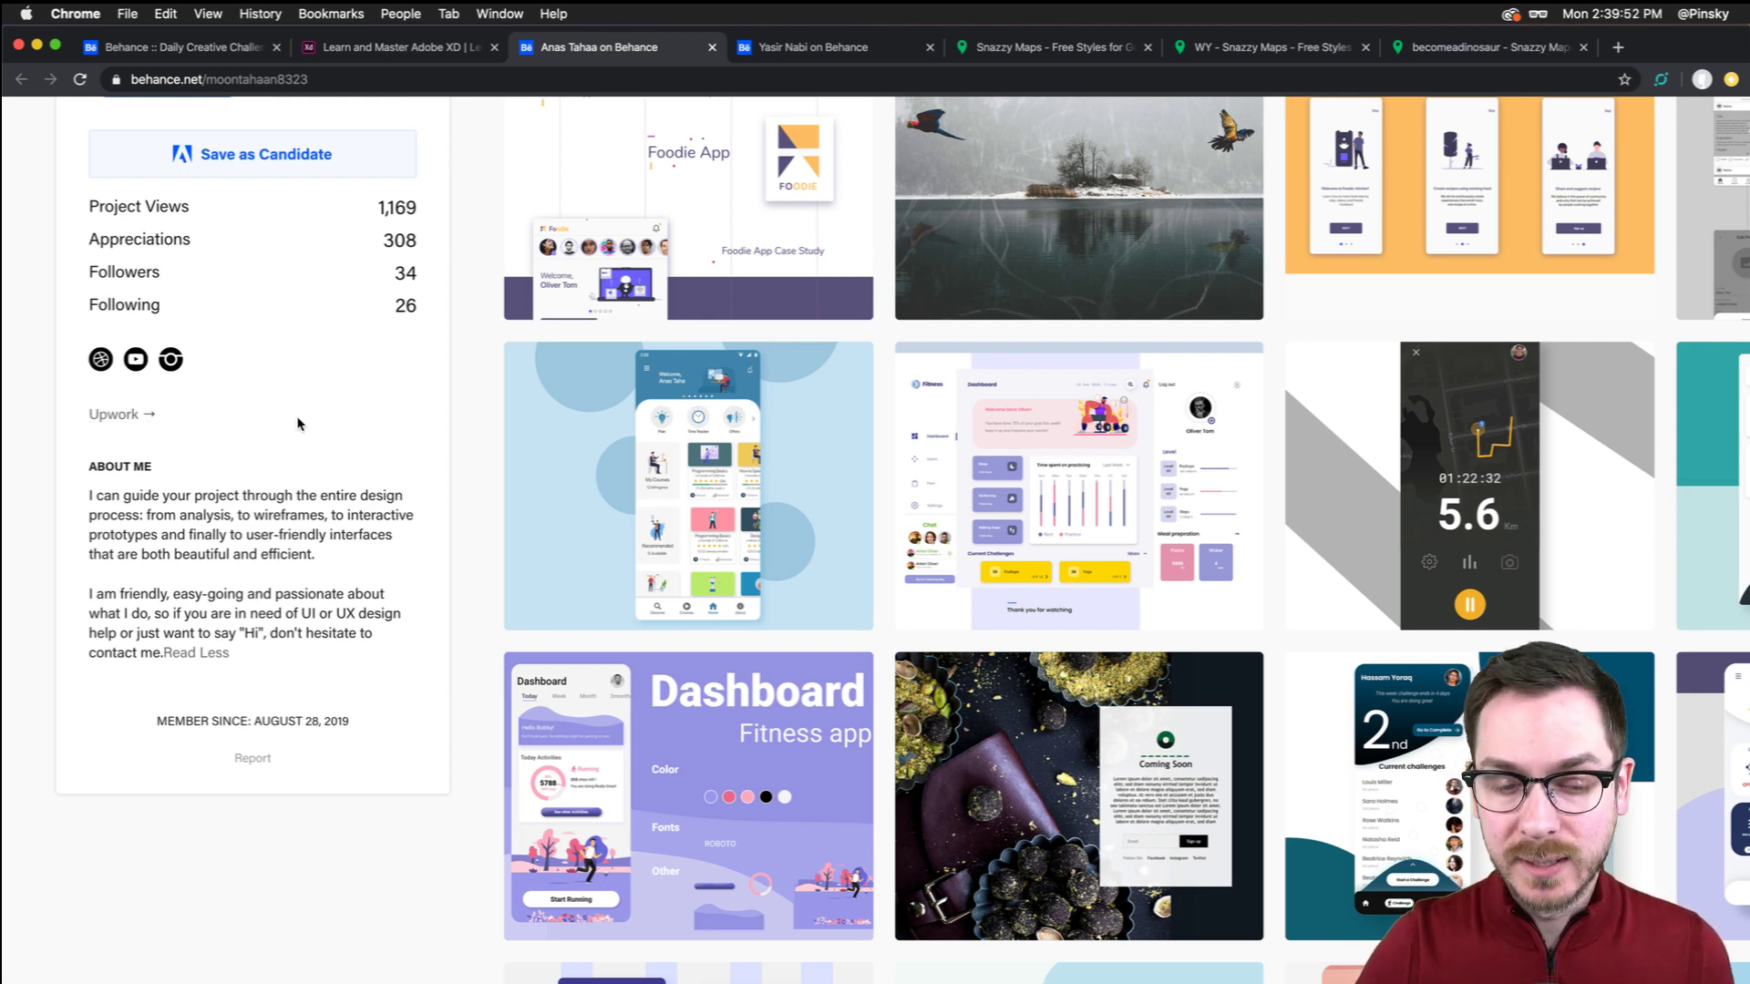
pyautogui.scroll(4, 297, 424)
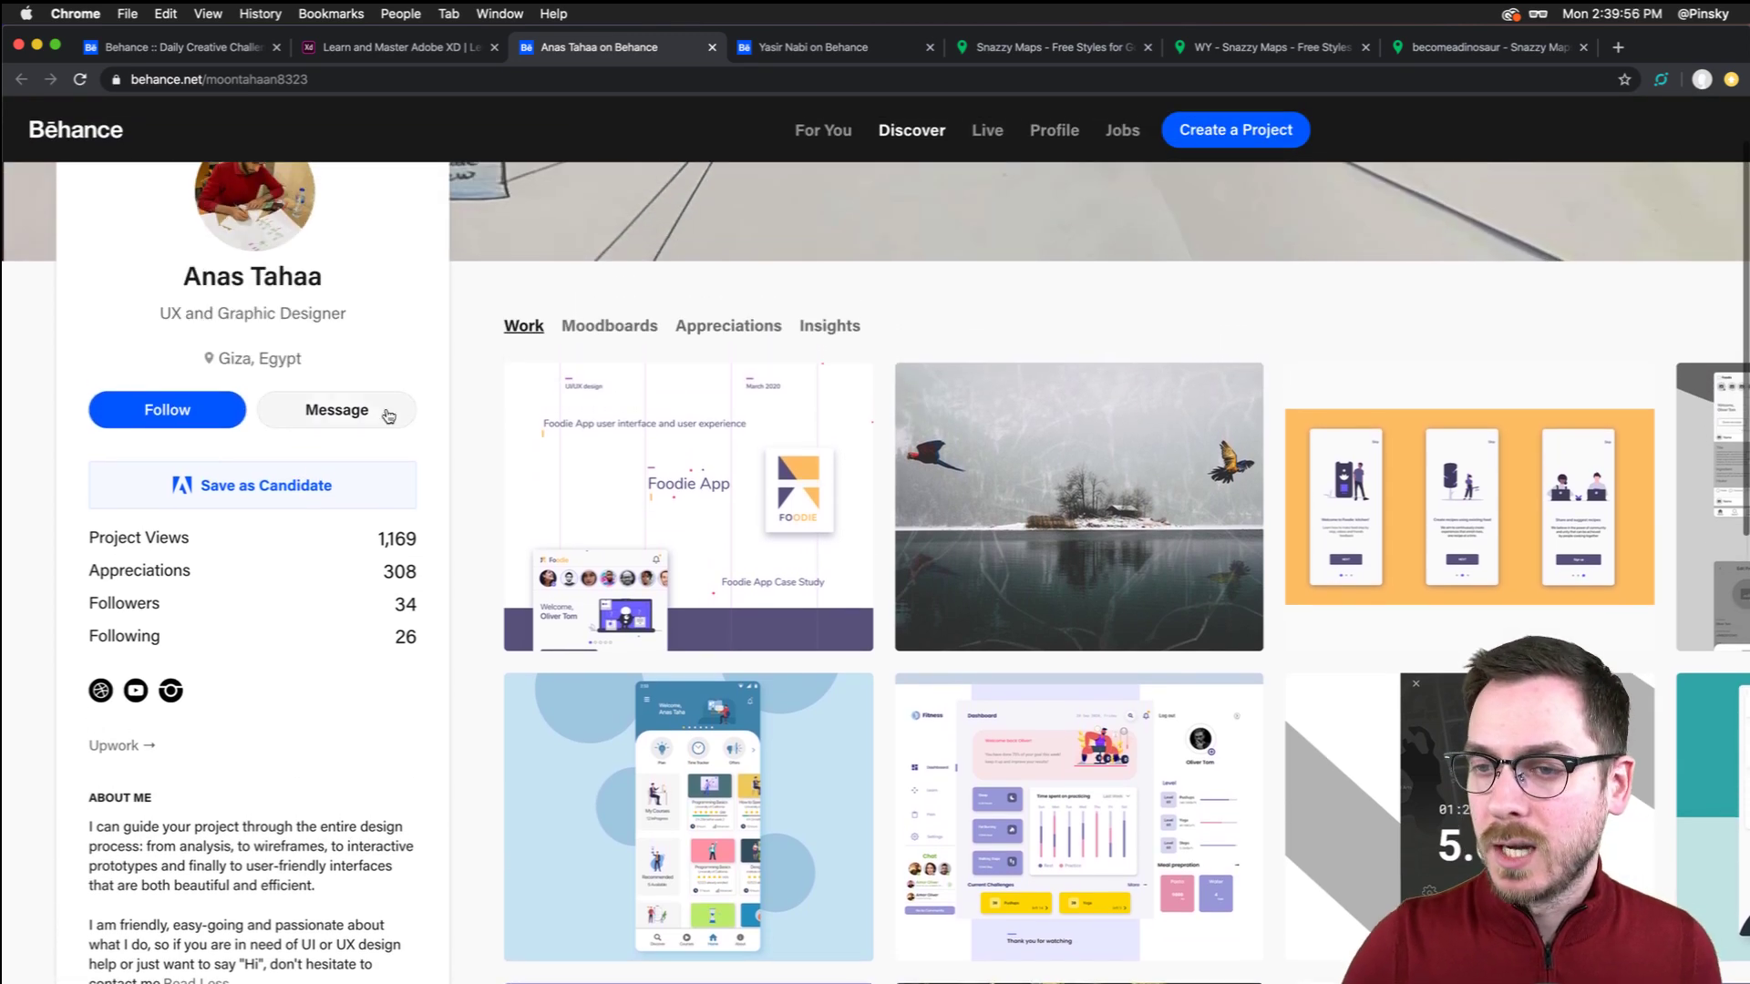
pyautogui.click(679, 459)
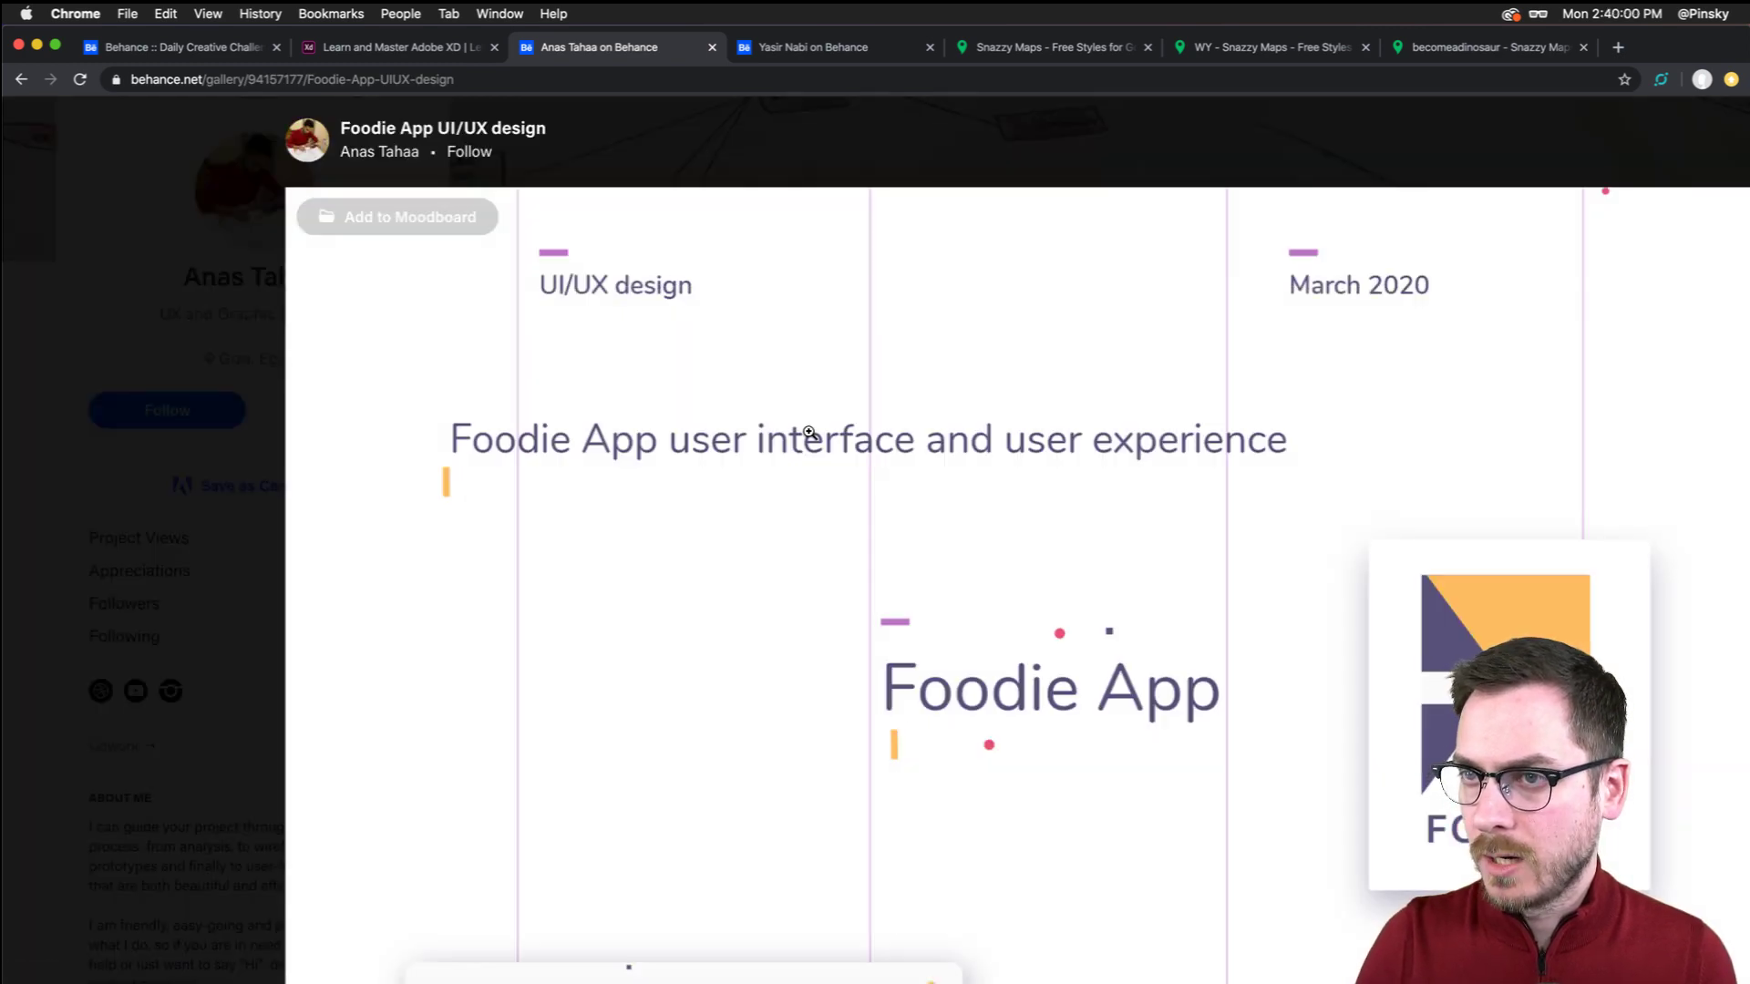
pyautogui.click(808, 432)
pyautogui.click(1077, 216)
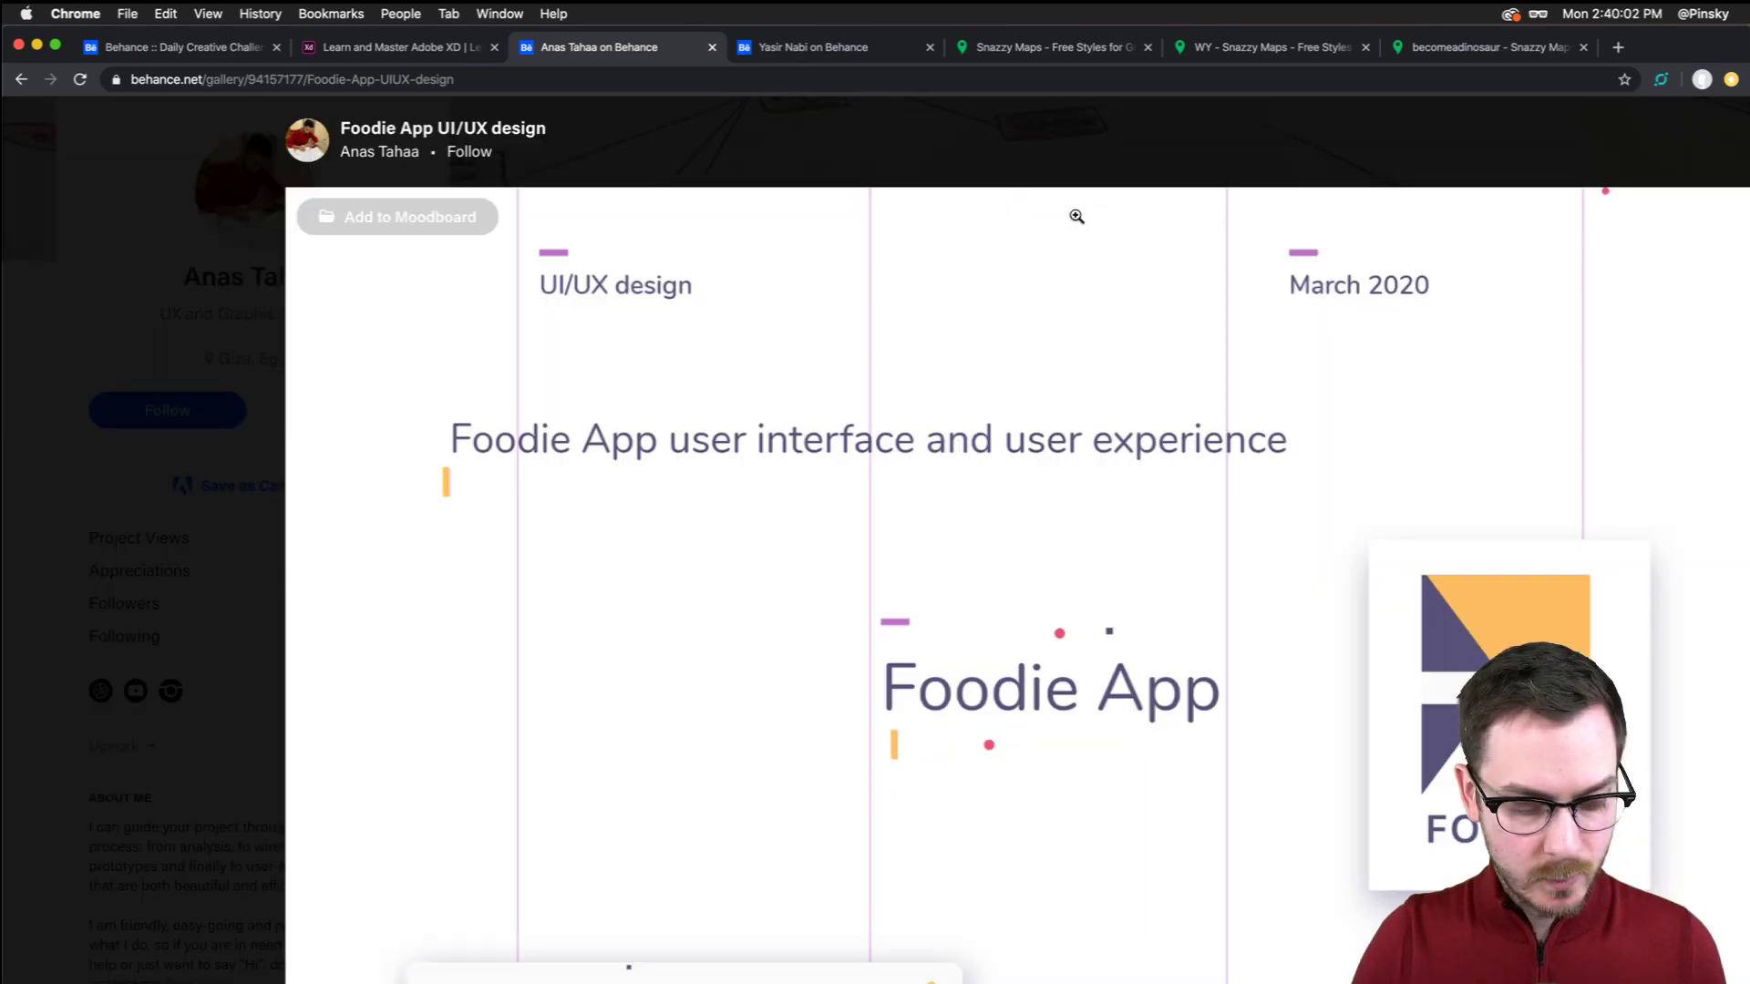
pyautogui.click(992, 182)
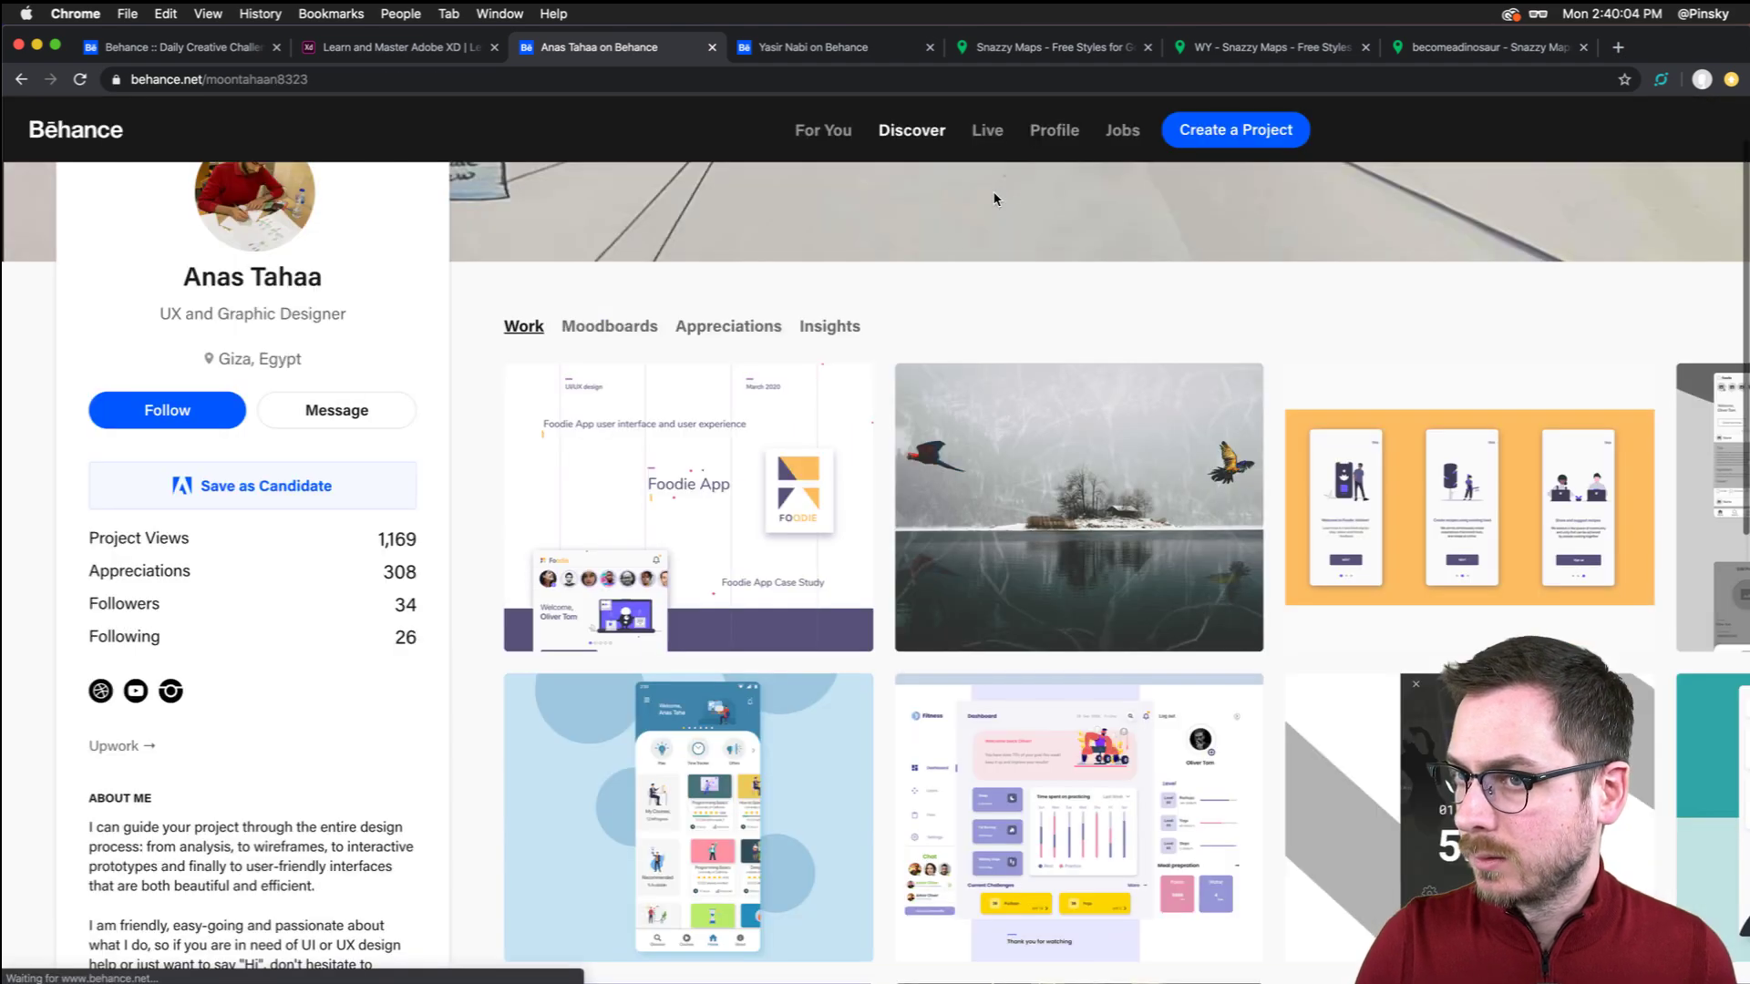
# Open the Foodie App UI/UX design project and examine its cover, home page description and color palette
pyautogui.click(541, 371)
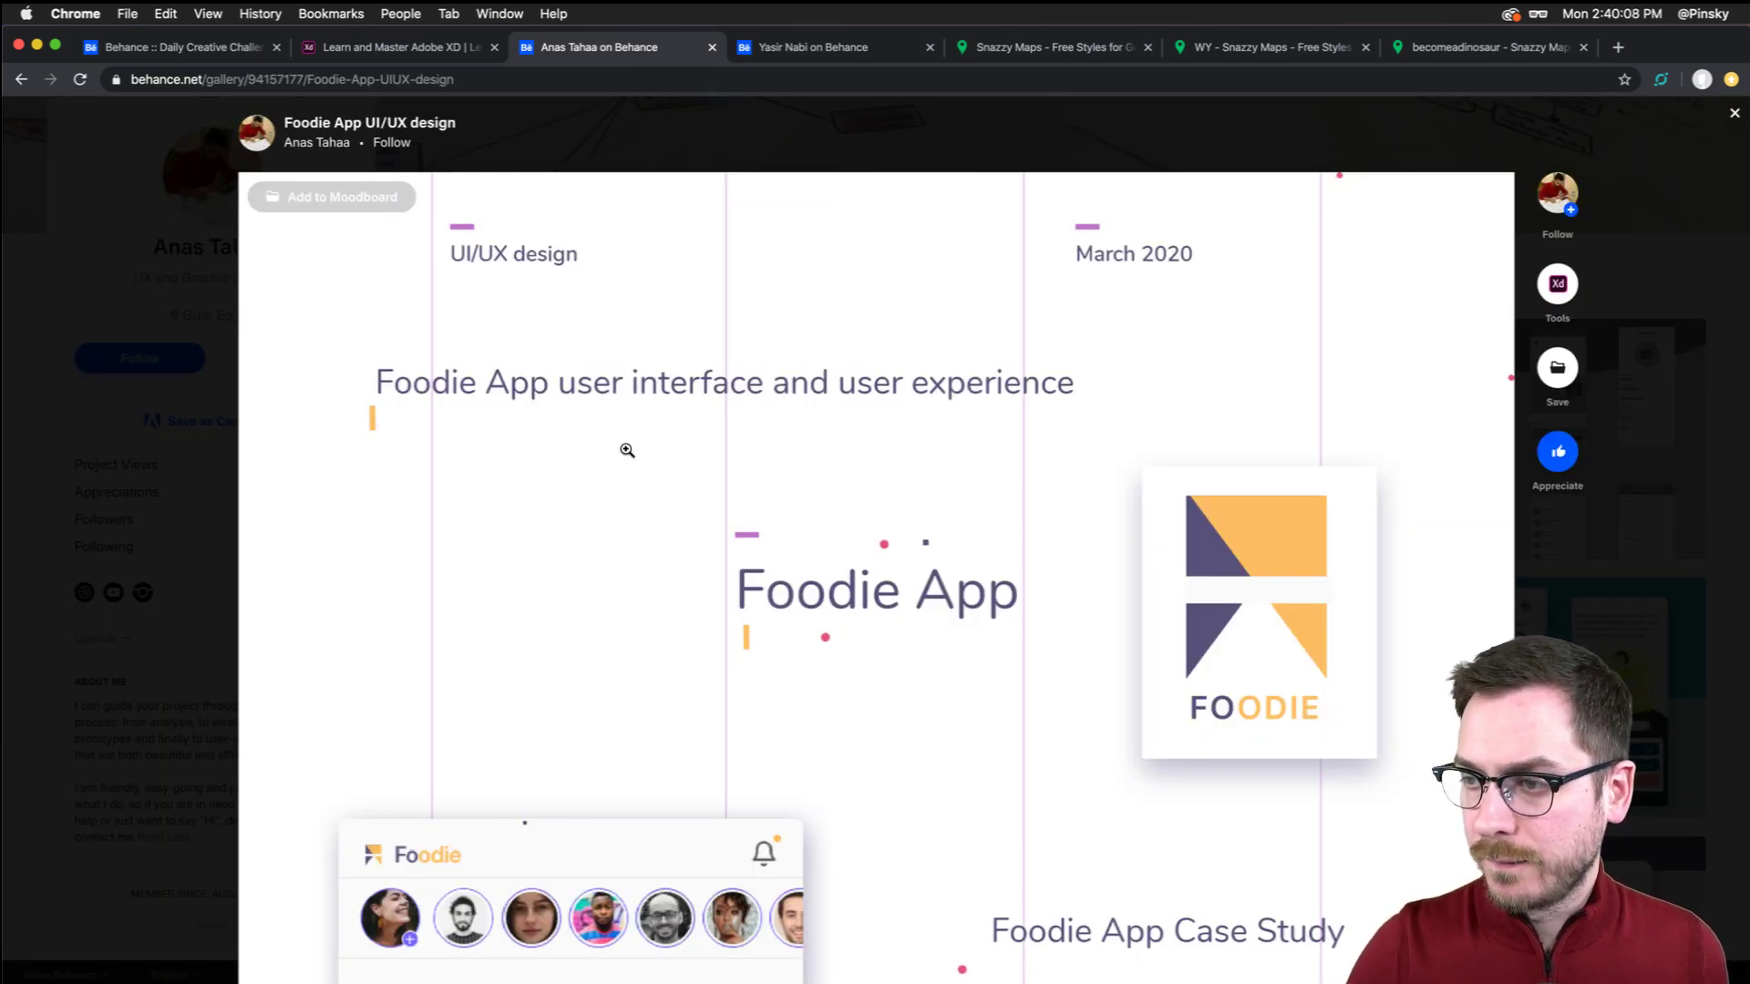
pyautogui.scroll(-1, 625, 449)
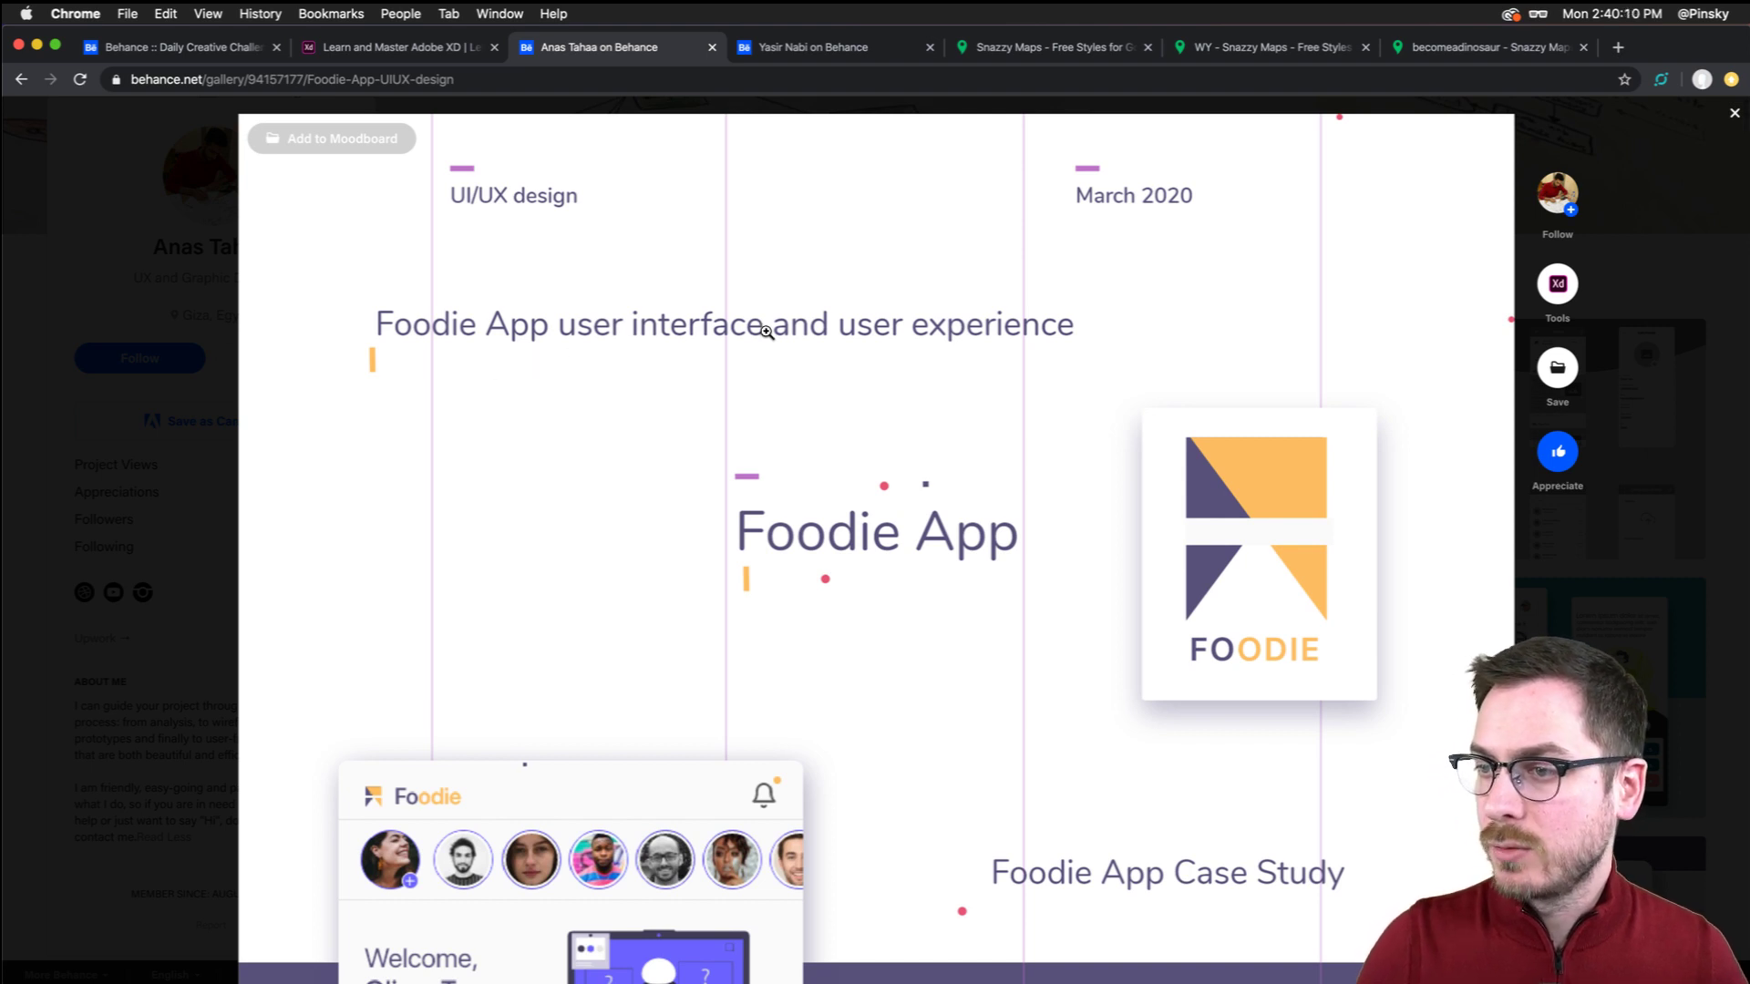
pyautogui.scroll(-5, 782, 336)
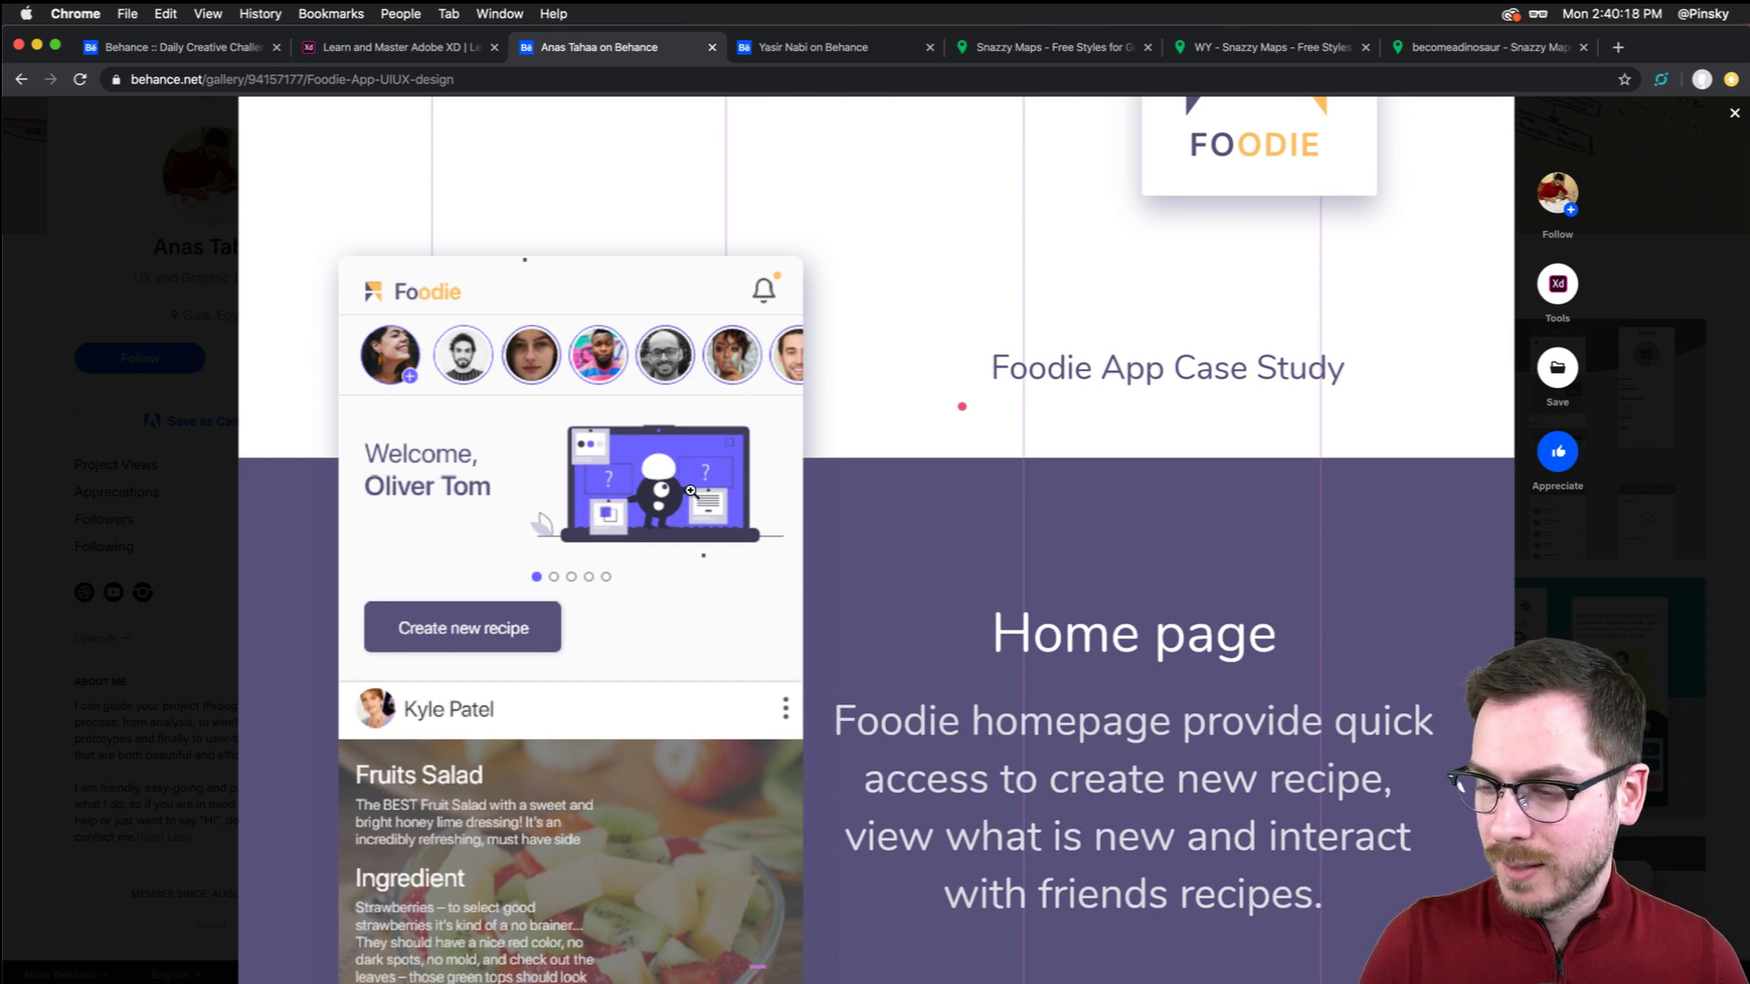
pyautogui.scroll(-4, 688, 492)
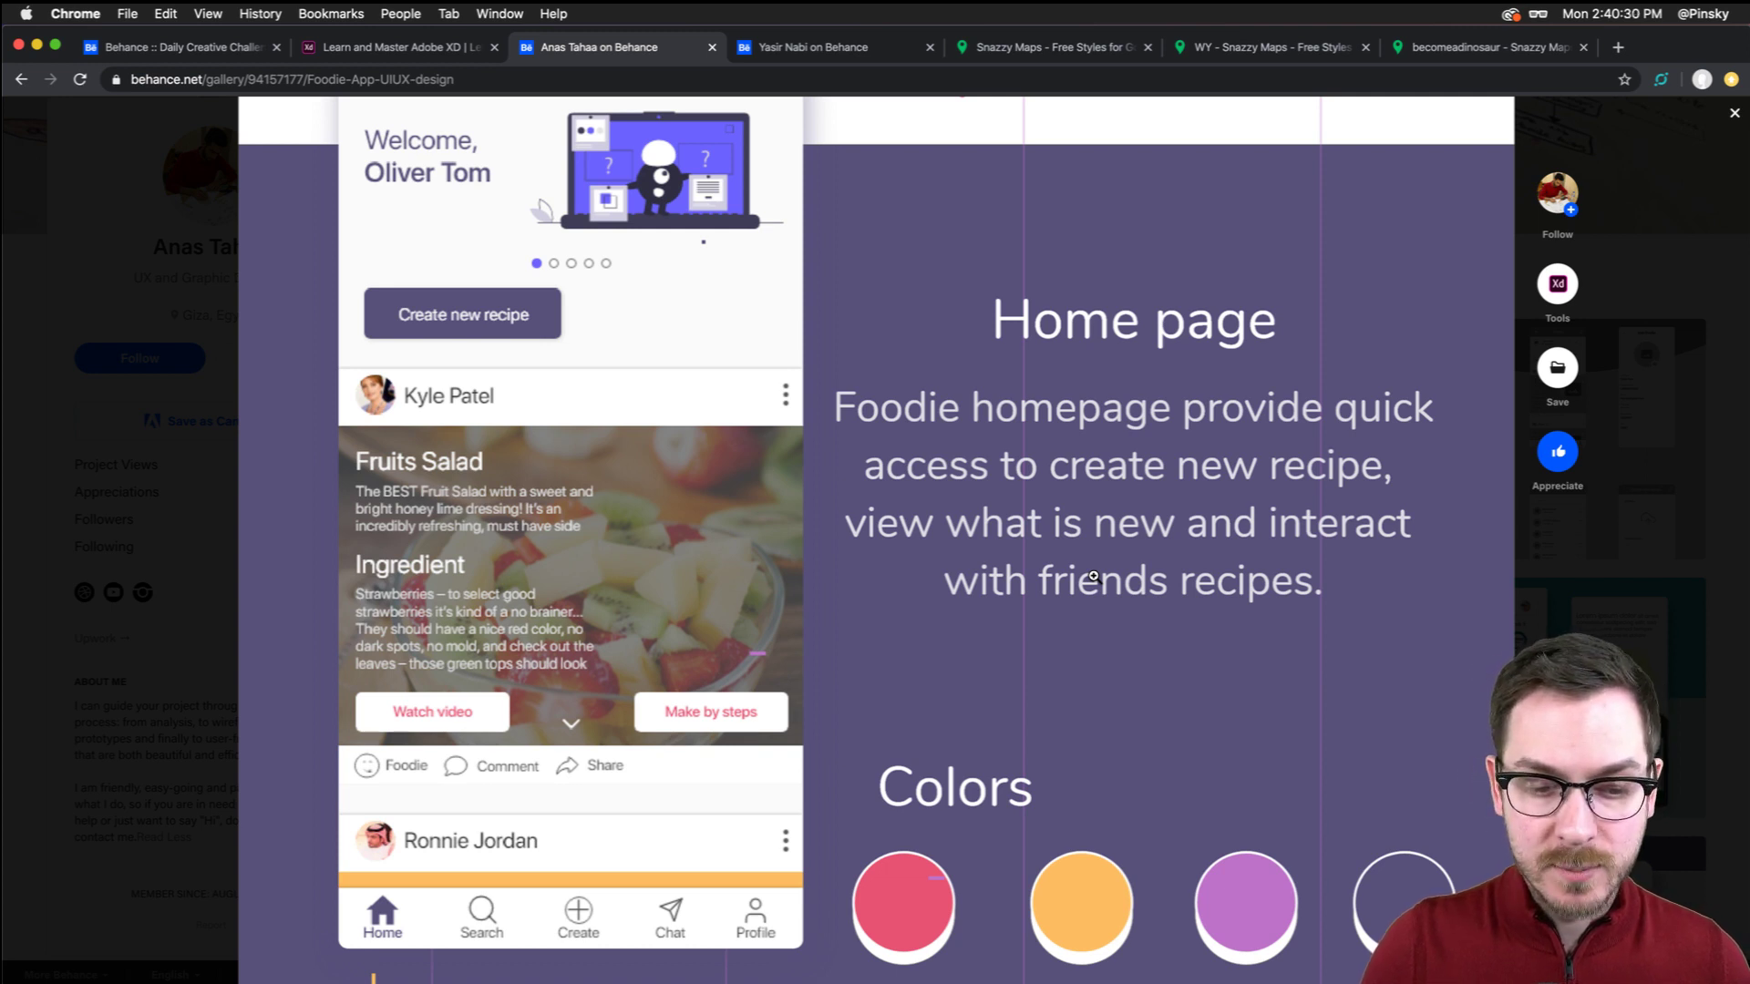
pyautogui.scroll(-5, 1093, 576)
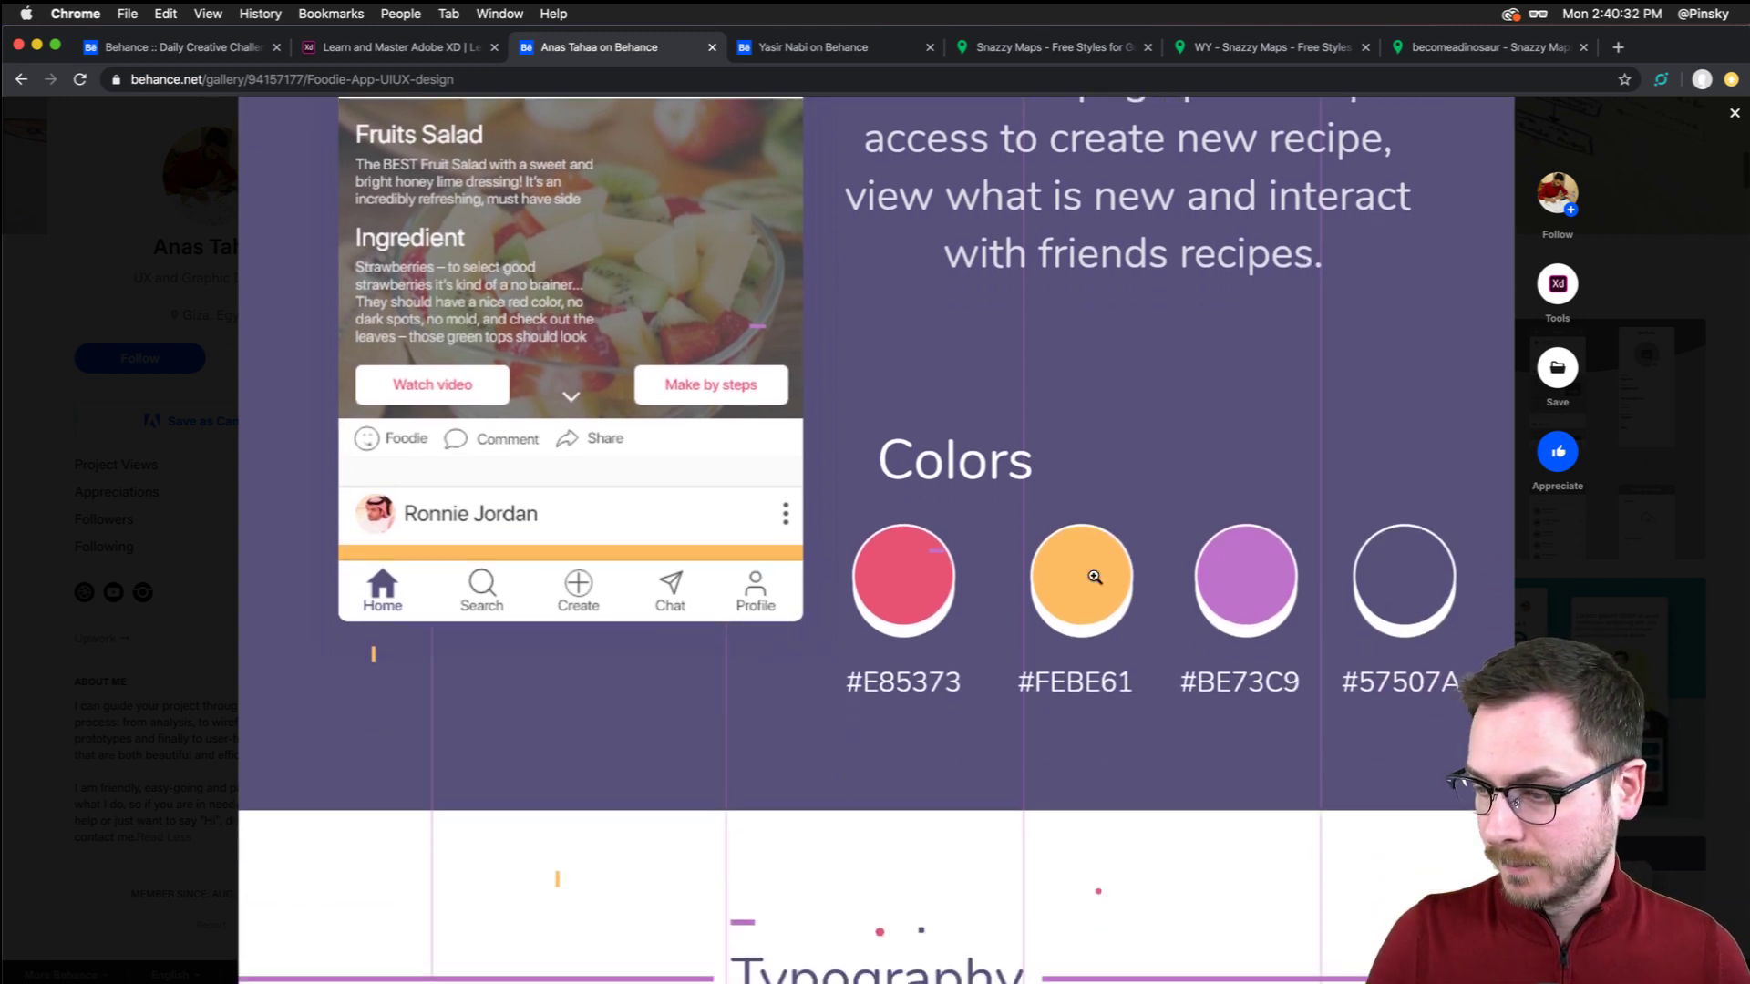
pyautogui.scroll(-1, 1095, 577)
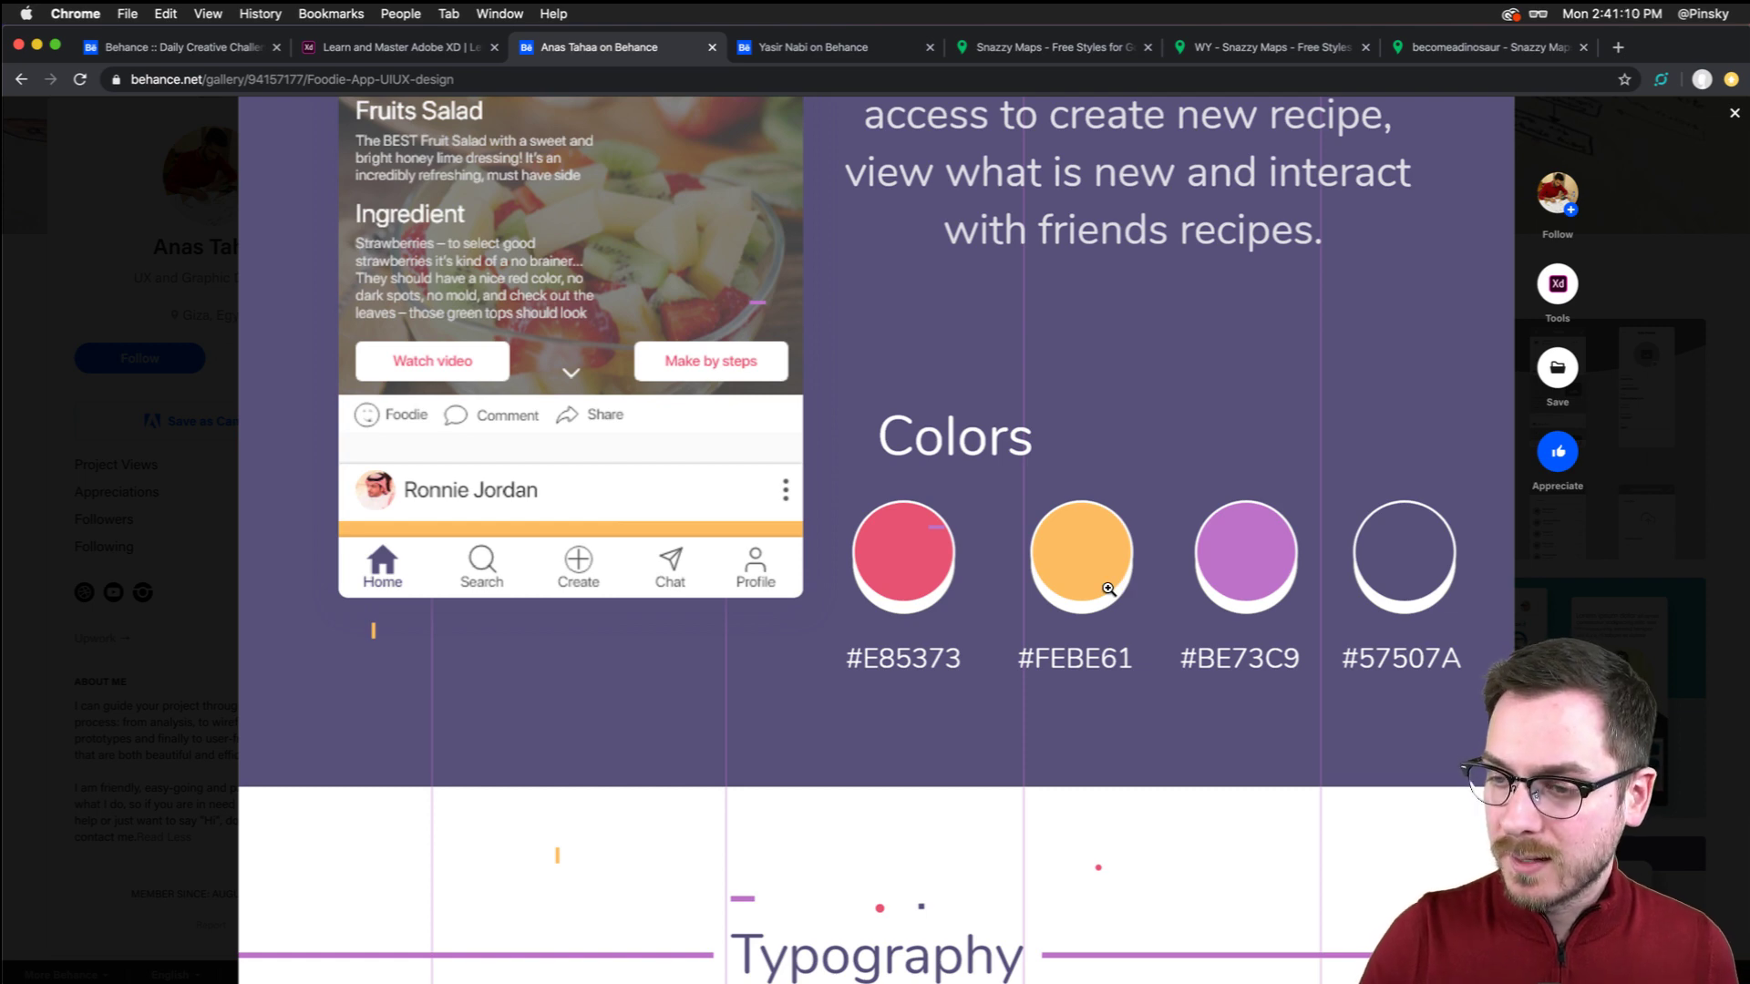
pyautogui.scroll(2, 945, 573)
# Examine the Foodie project's Typography section and its Information Architecture flowchart
pyautogui.scroll(-10, 945, 573)
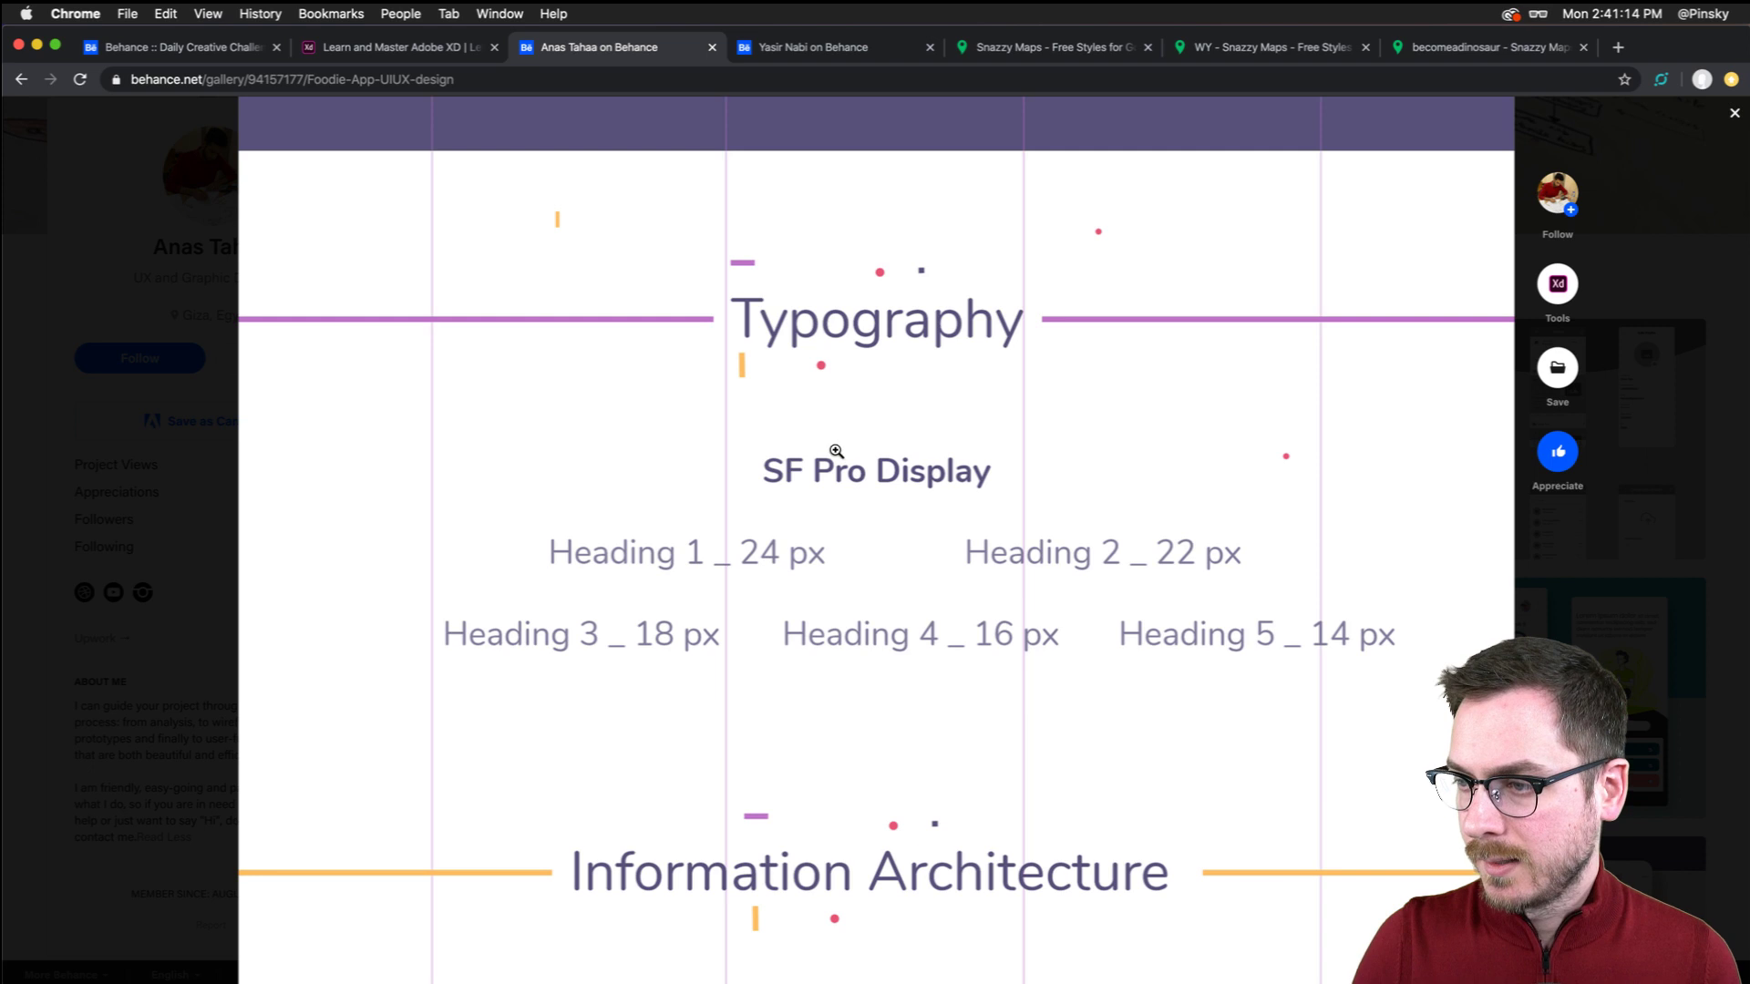
pyautogui.scroll(-1, 839, 504)
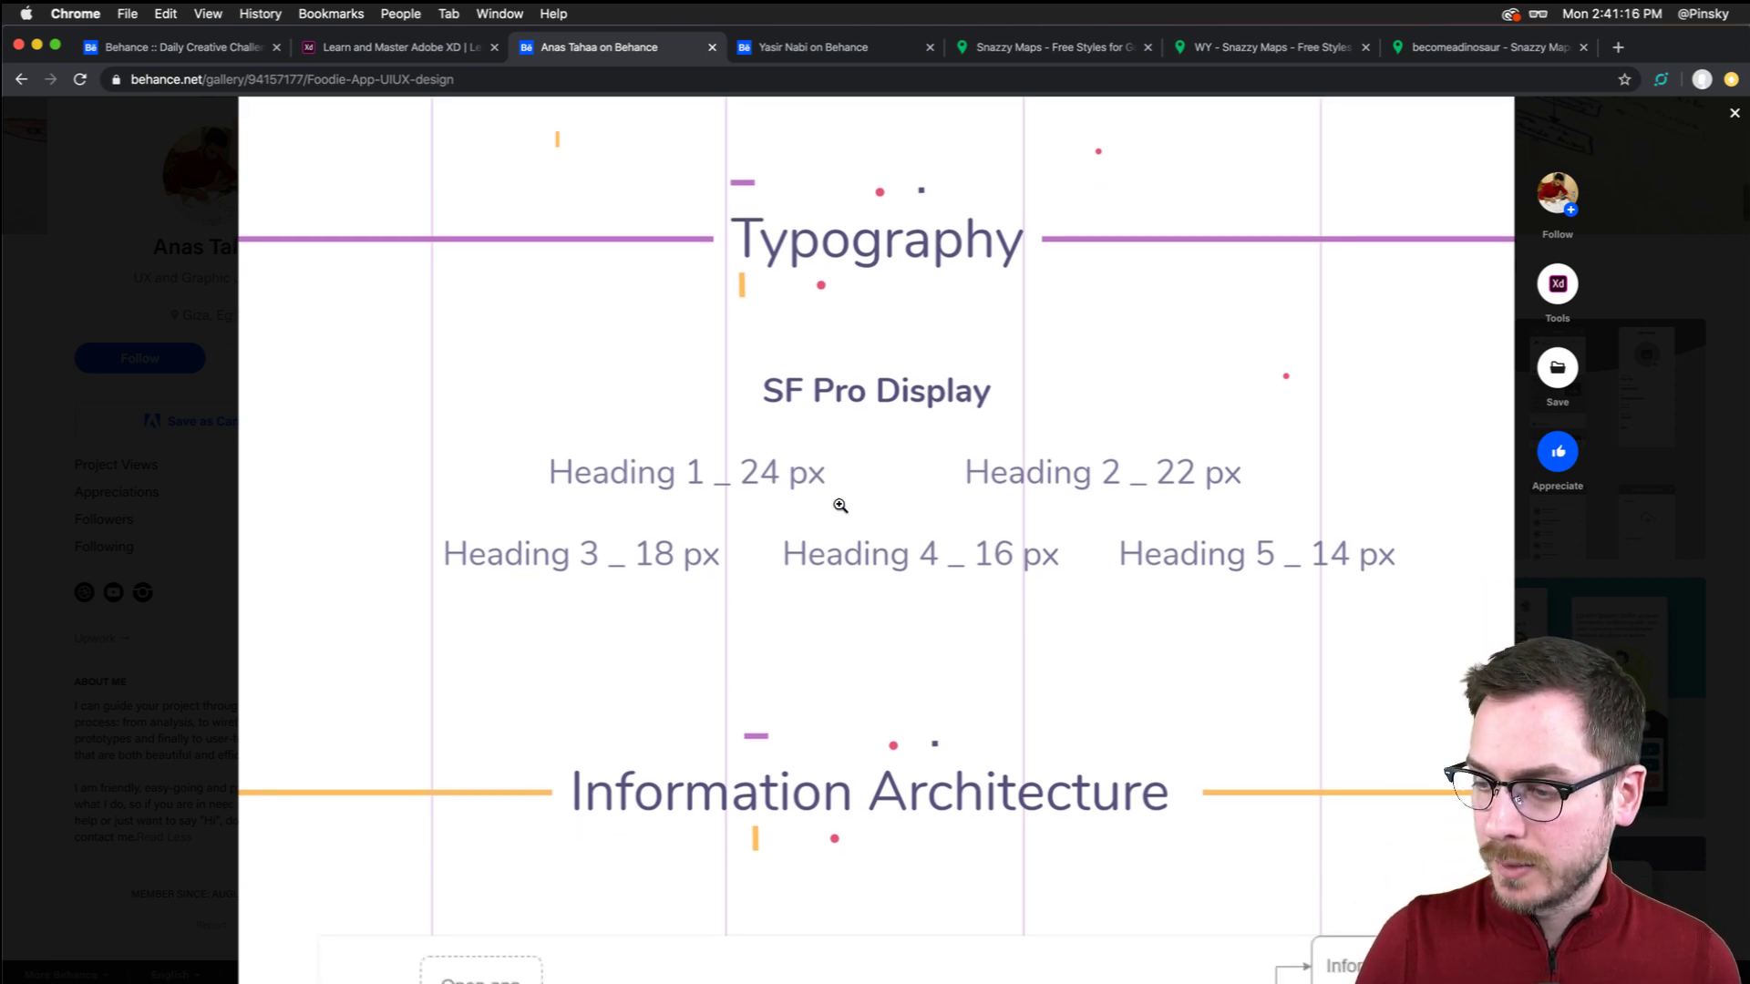
pyautogui.scroll(-4, 839, 505)
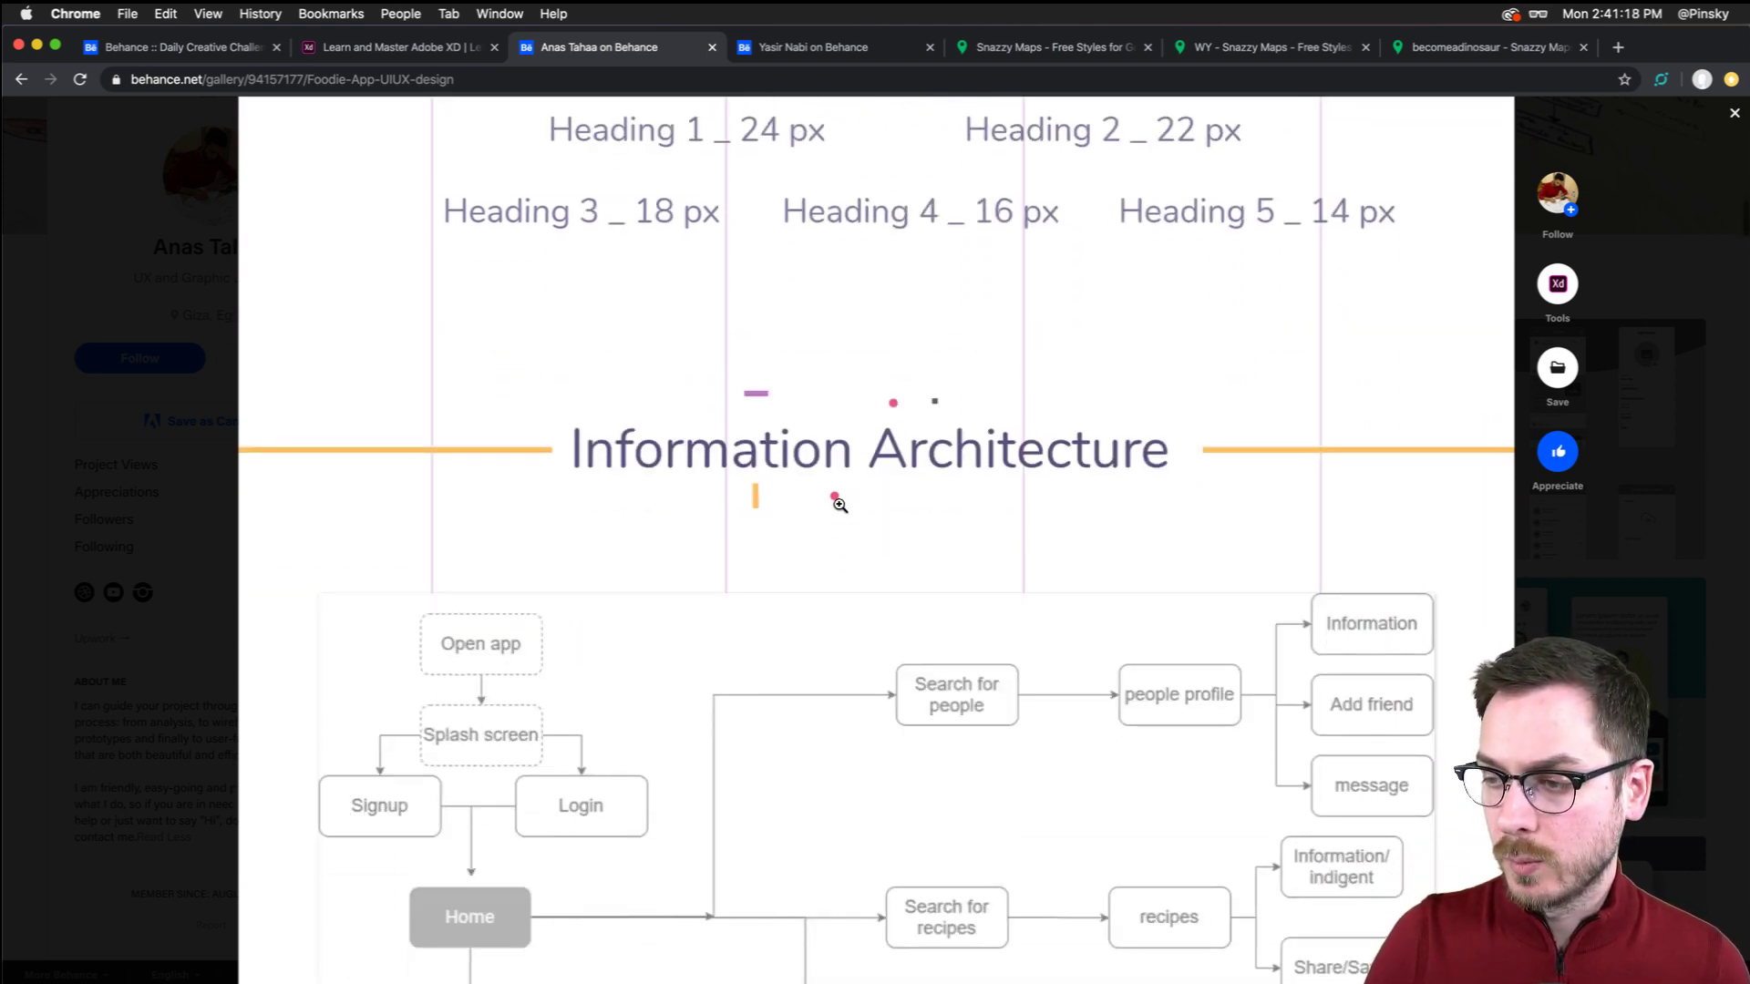
pyautogui.click(839, 506)
pyautogui.click(853, 497)
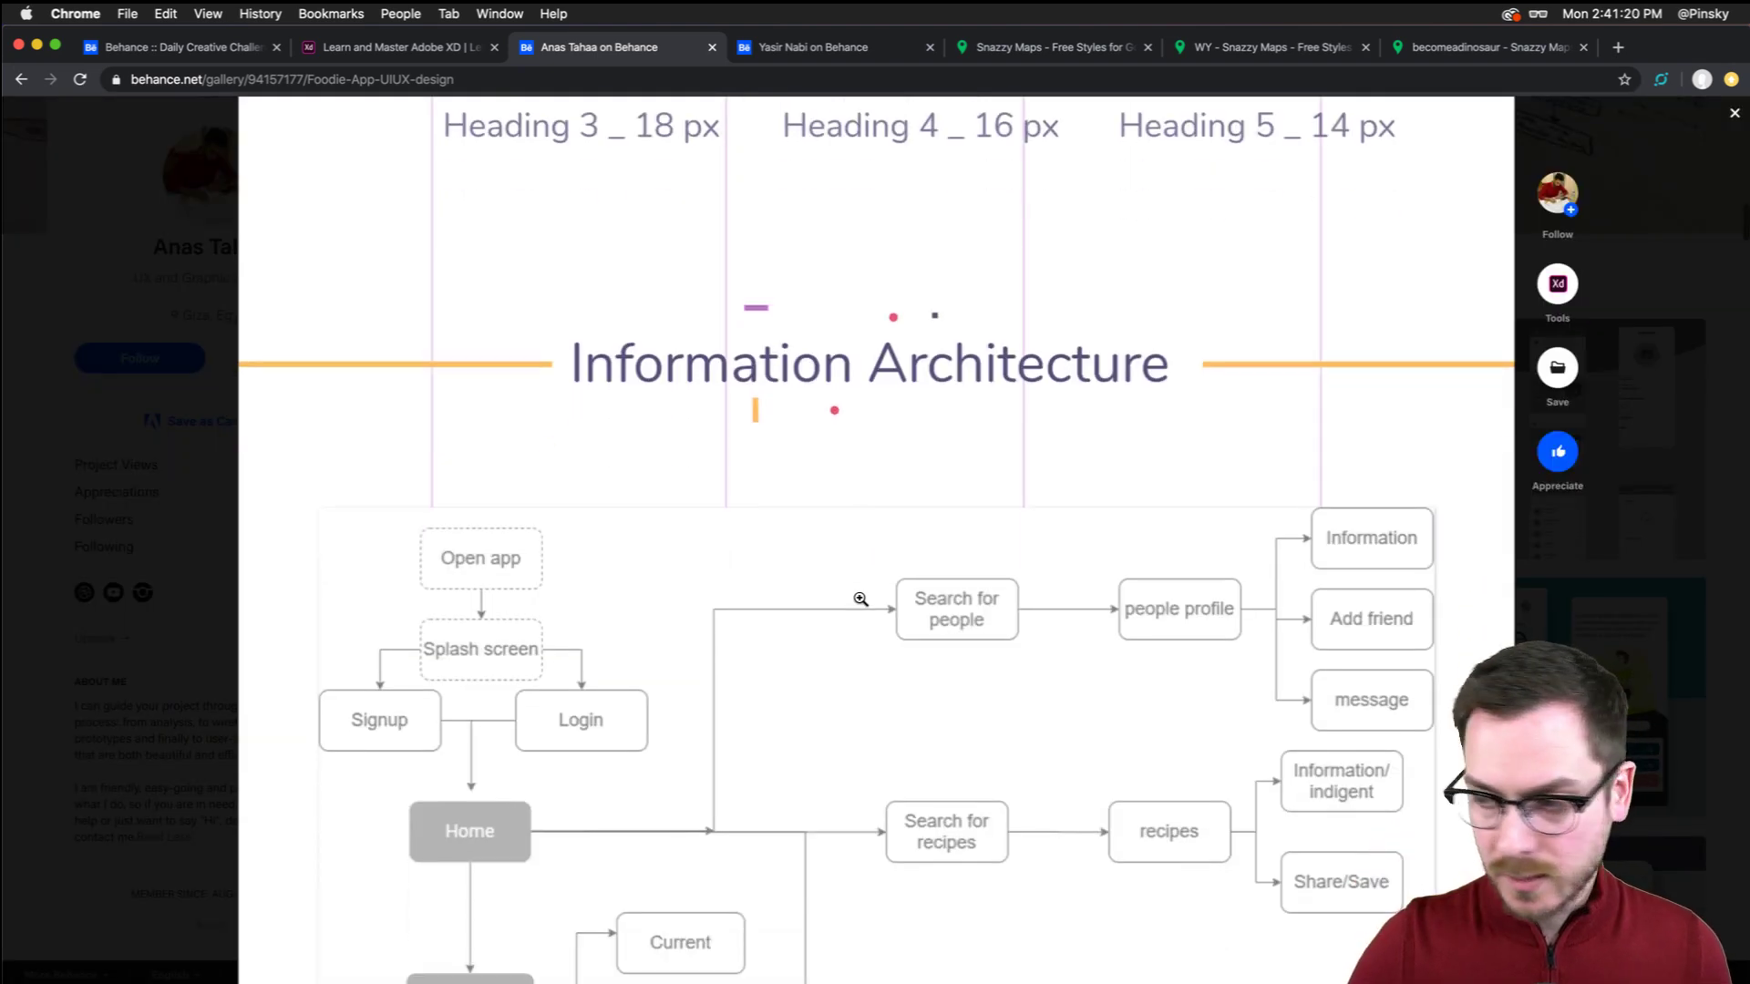
pyautogui.scroll(-3, 860, 597)
pyautogui.scroll(-2, 860, 599)
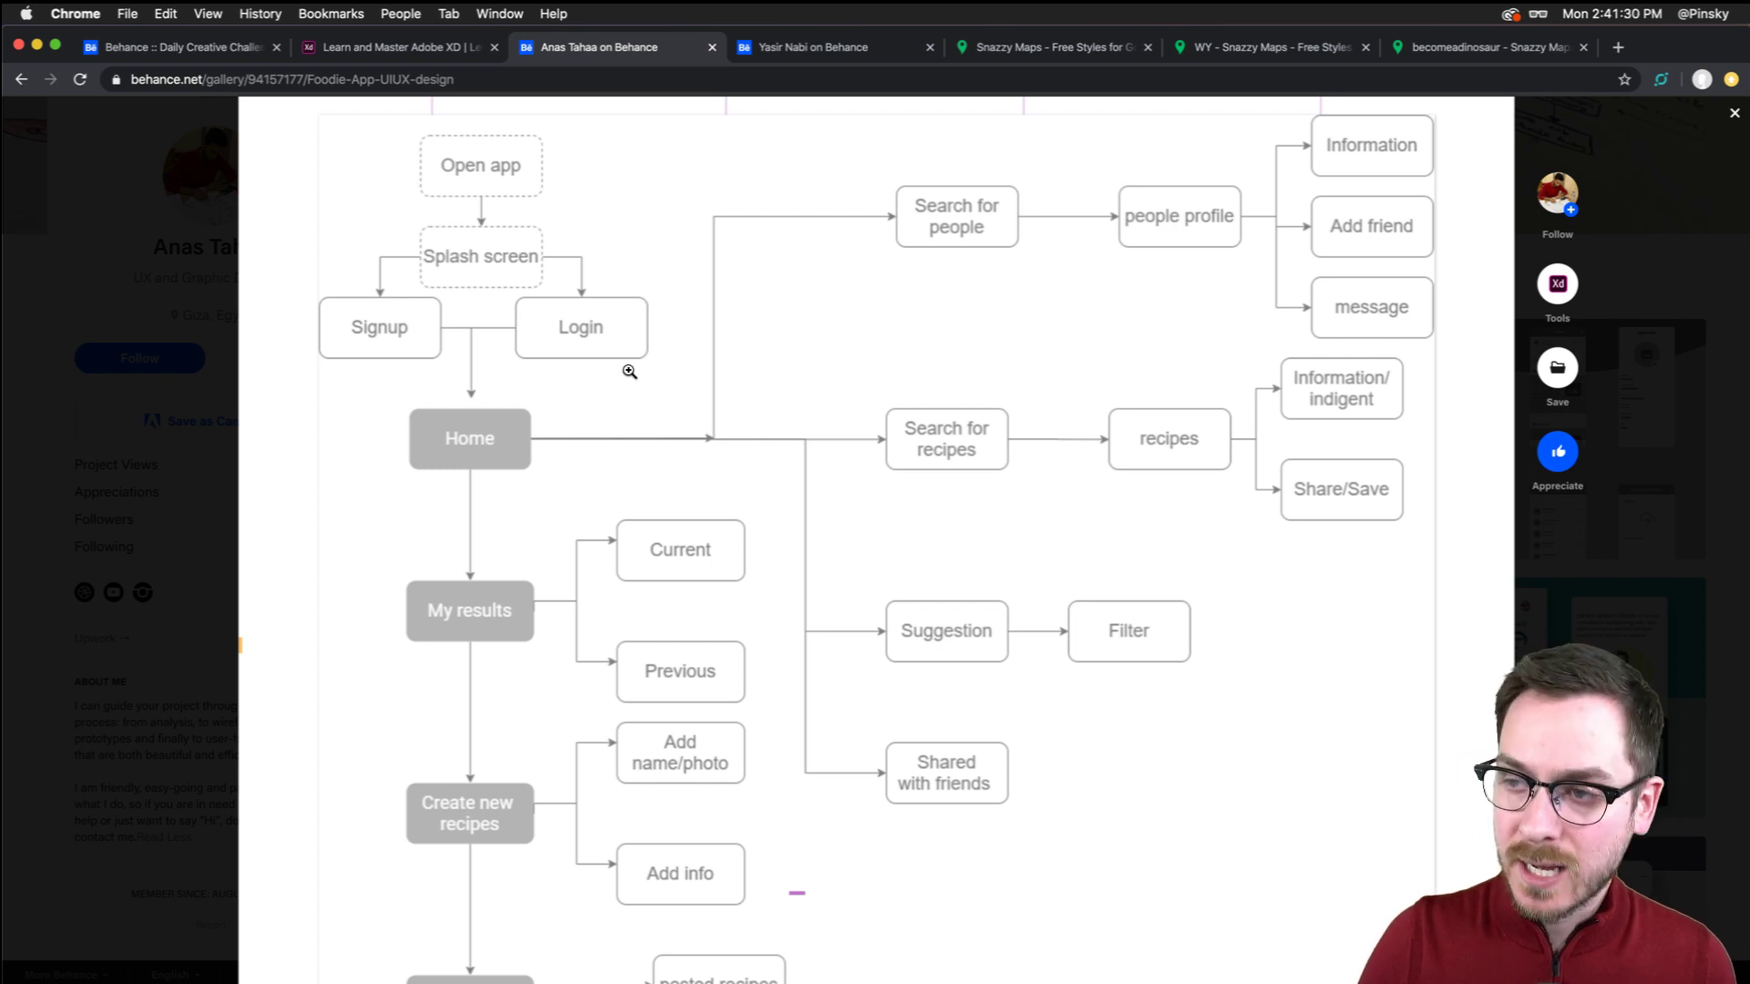
# Examine the Foodie app's Splash Screen and Home Screen mockups, checking the recipe card's text over the photo
pyautogui.scroll(-15, 628, 372)
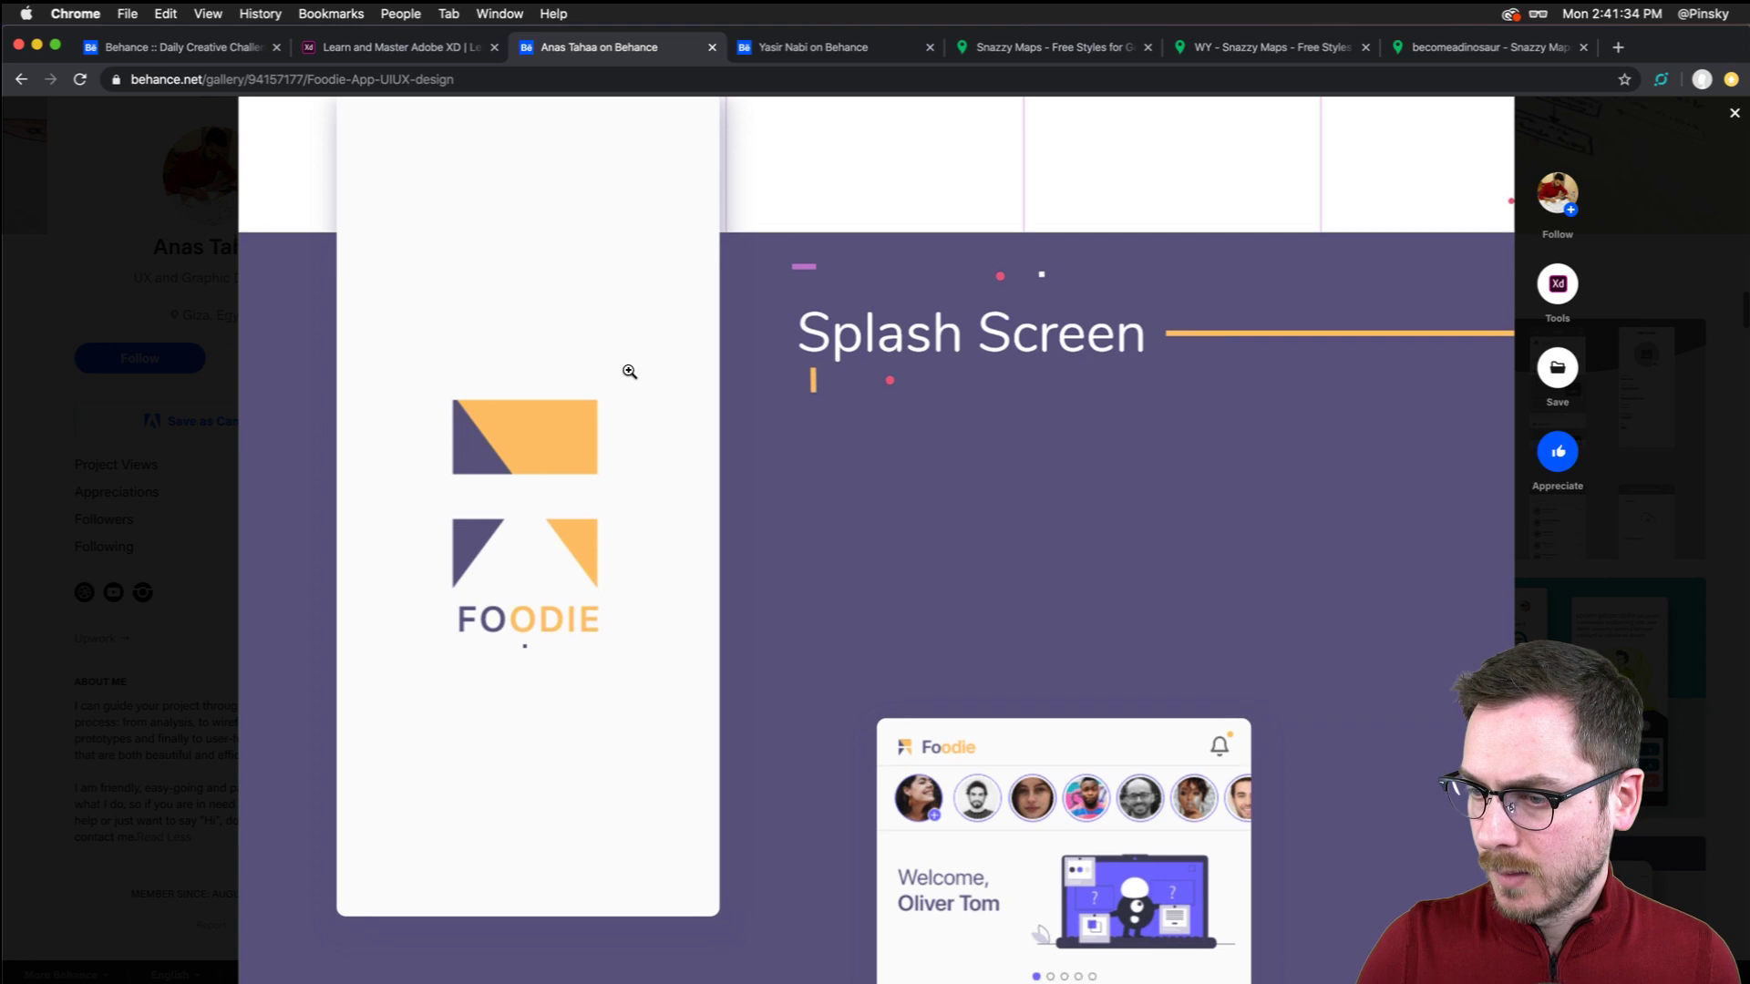
pyautogui.scroll(-8, 629, 372)
pyautogui.scroll(2, 629, 372)
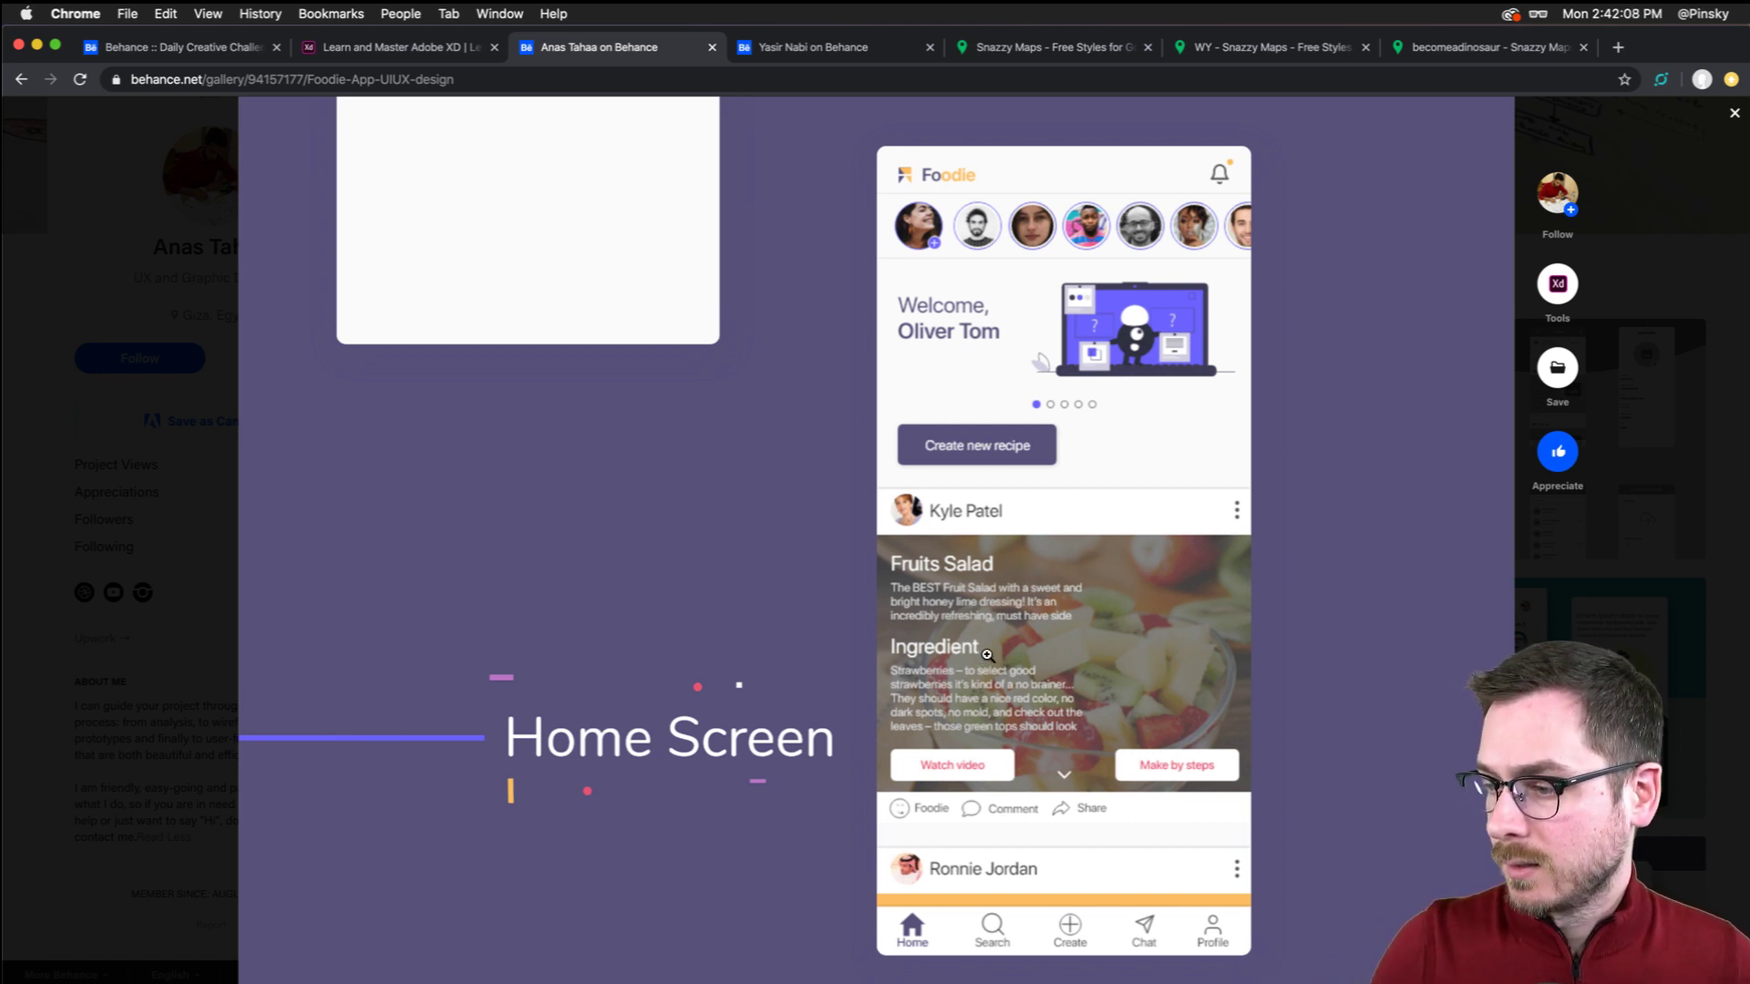
pyautogui.scroll(-2, 997, 654)
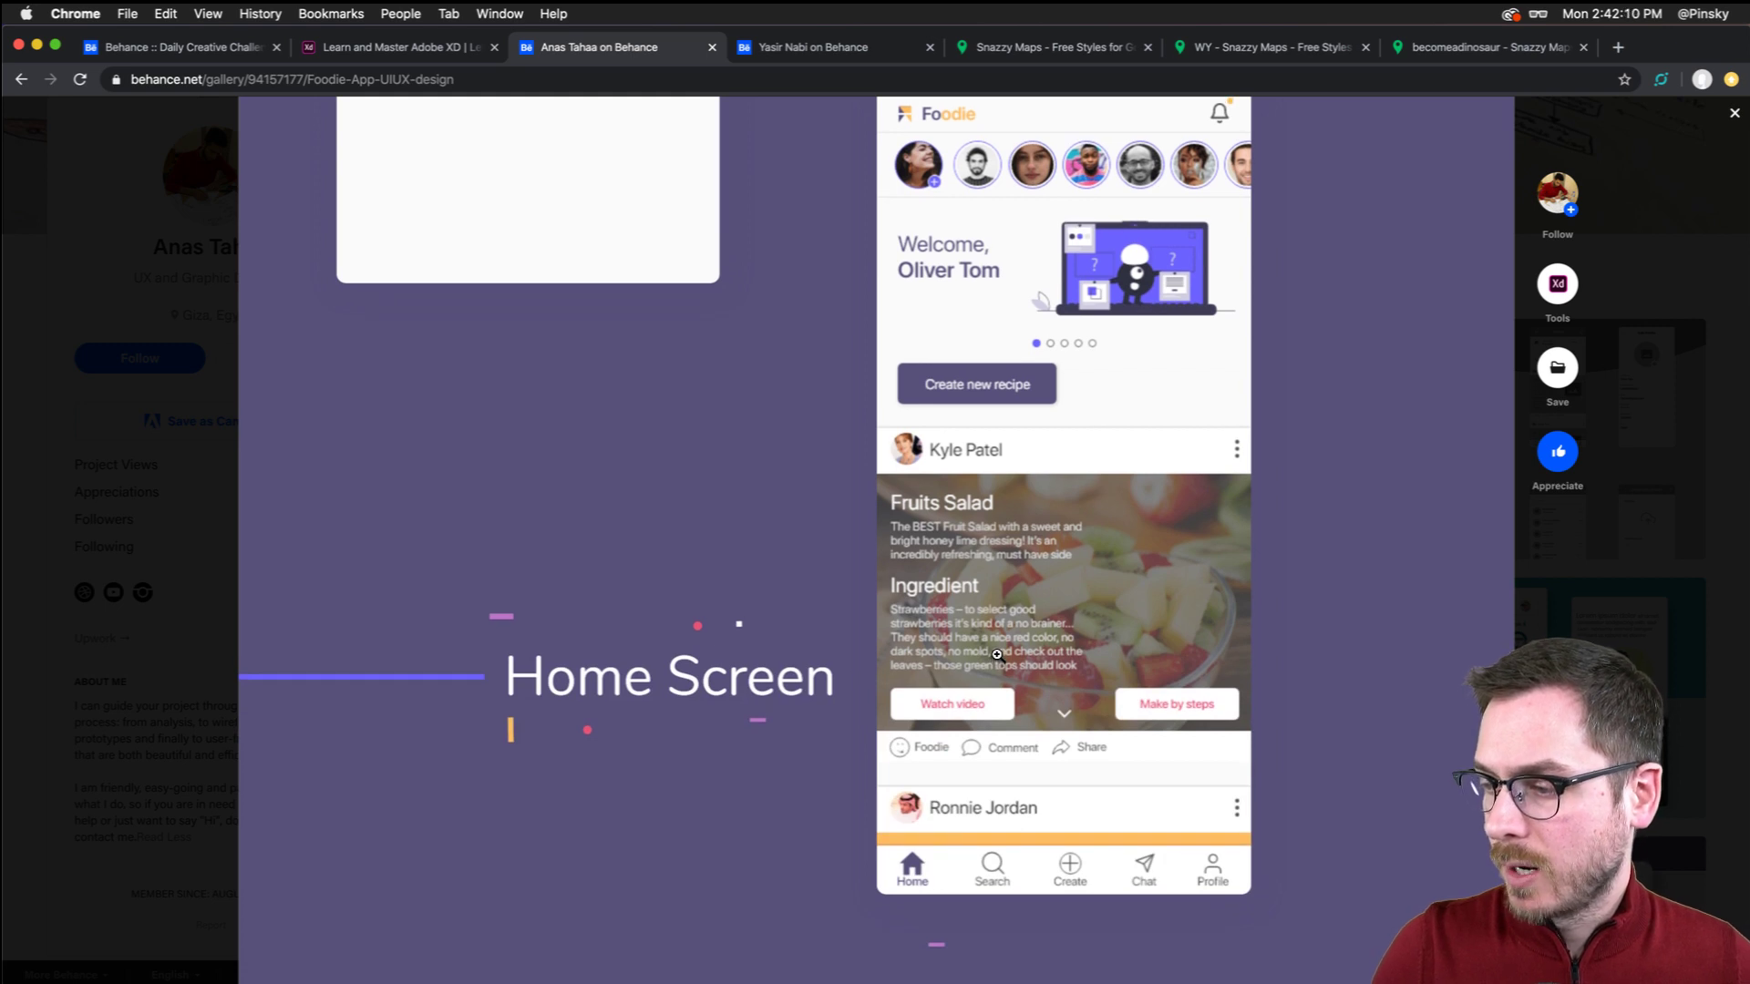
pyautogui.scroll(2, 997, 654)
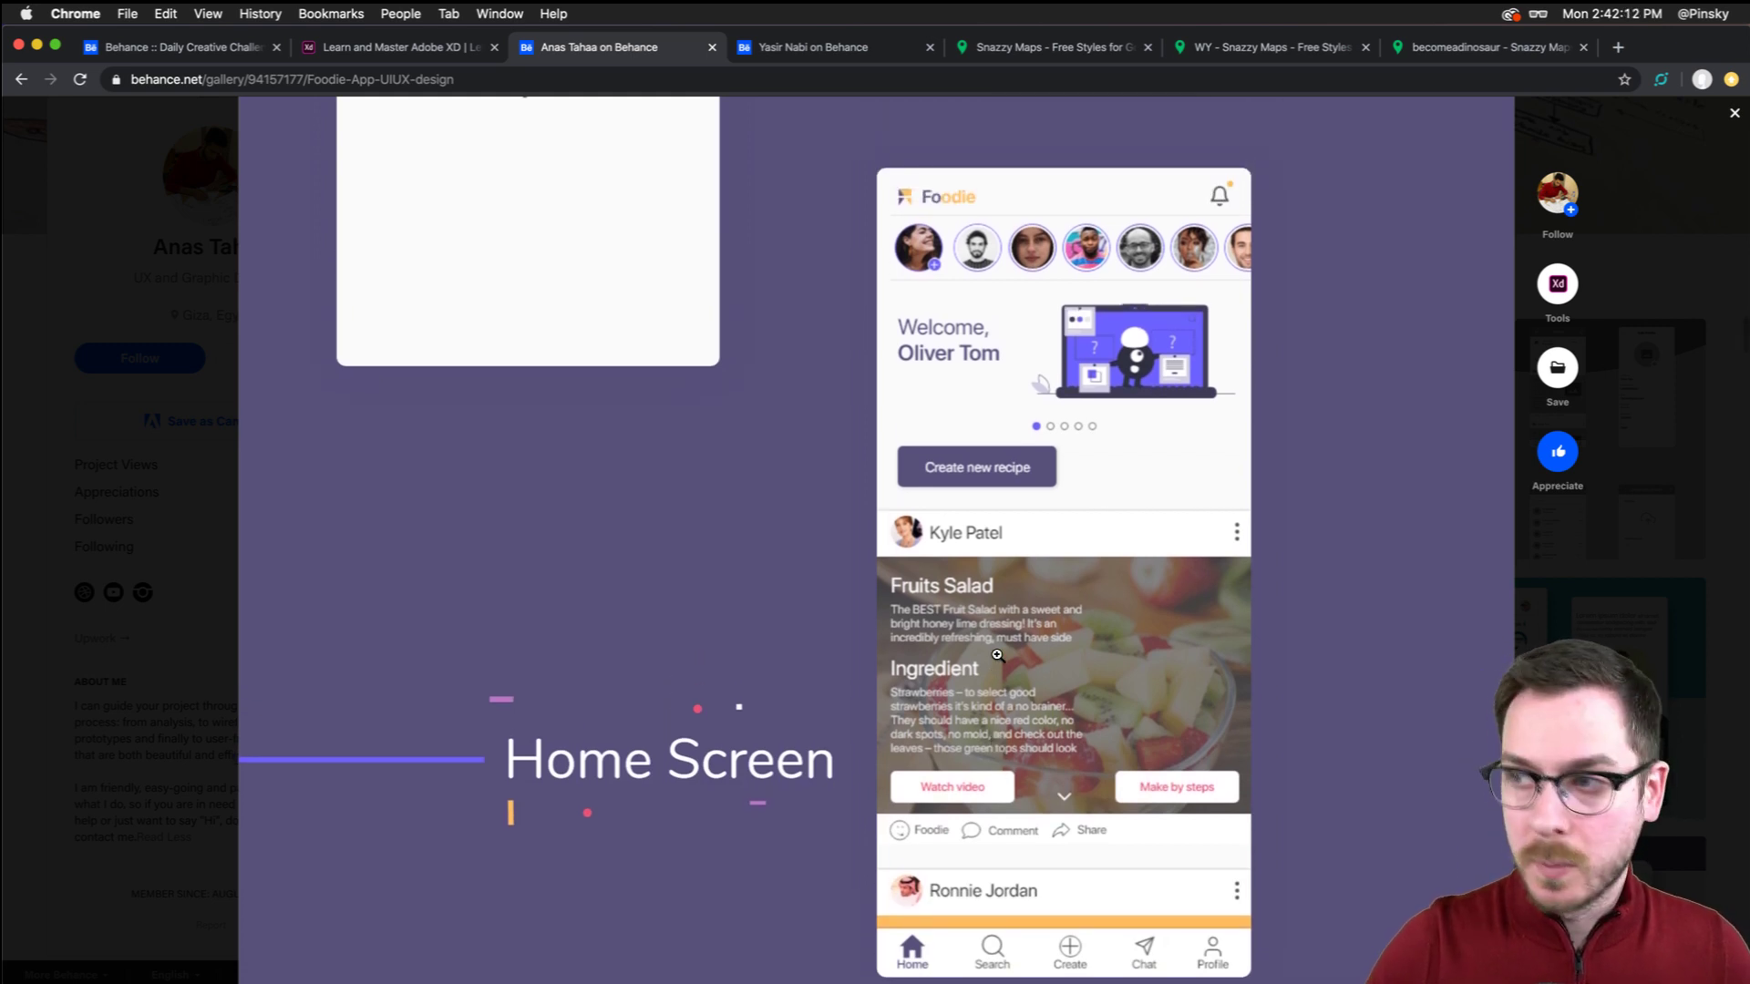
pyautogui.scroll(-3, 997, 654)
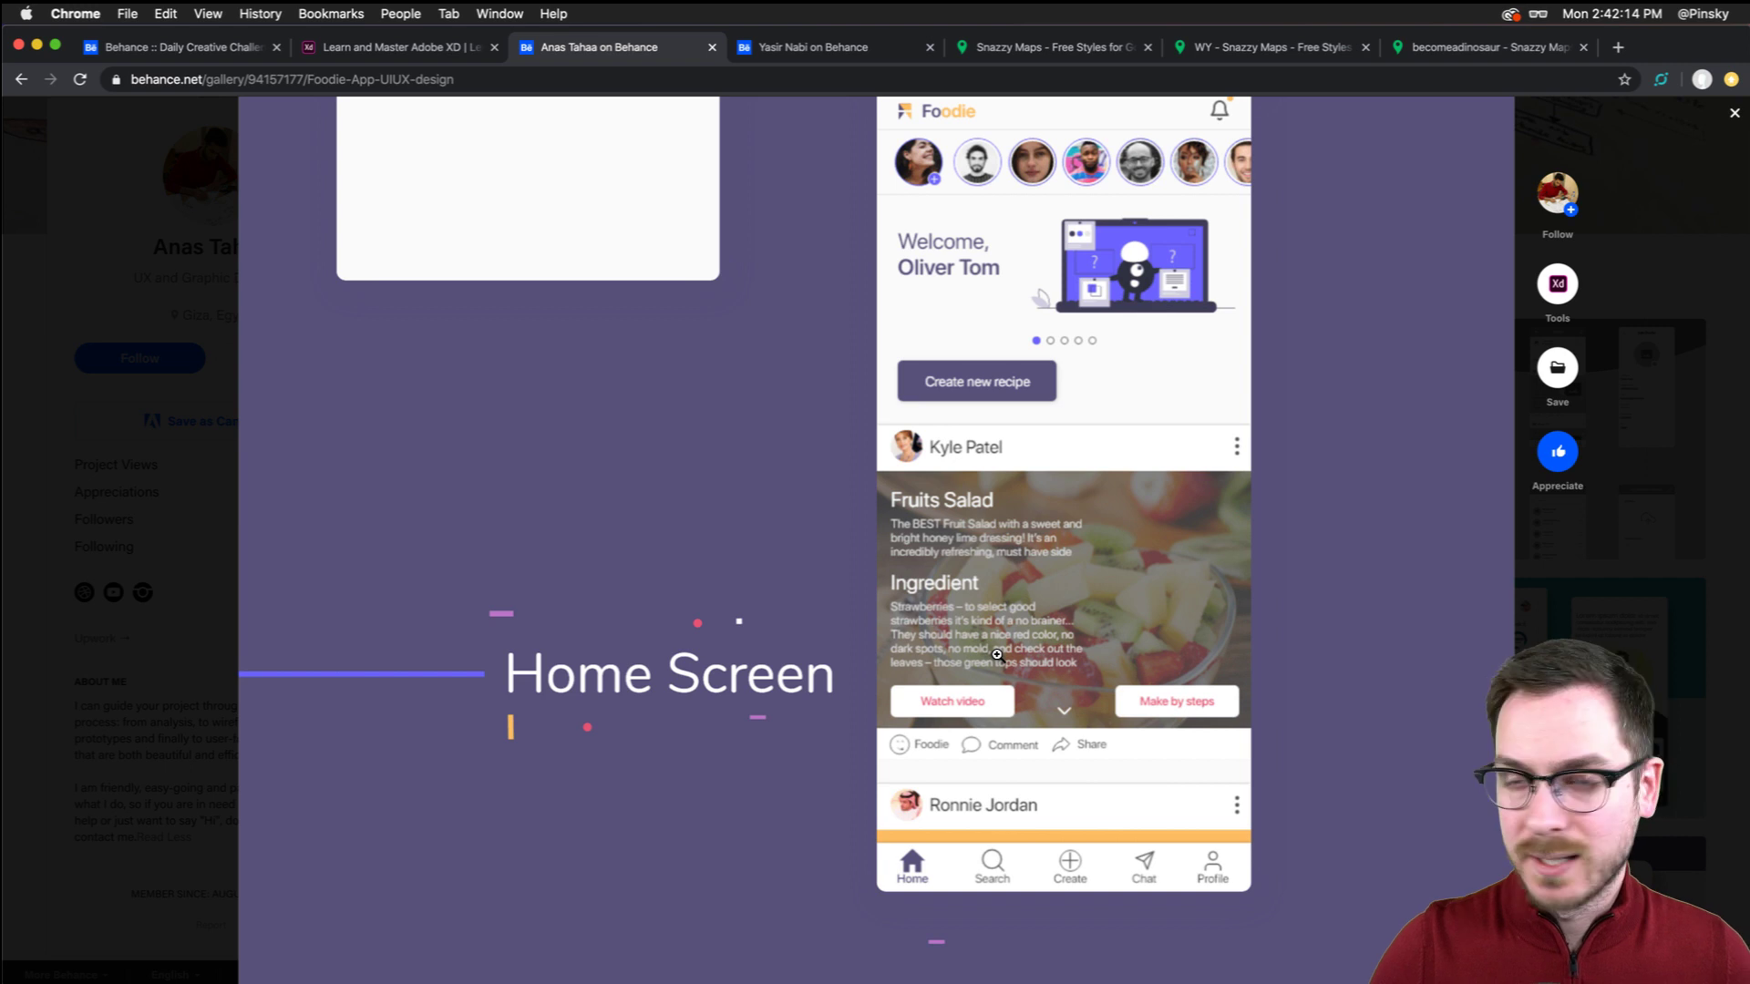
# Examine the Sign in/up Screen mockups, comparing the account creation form with the login form
pyautogui.scroll(-15, 997, 654)
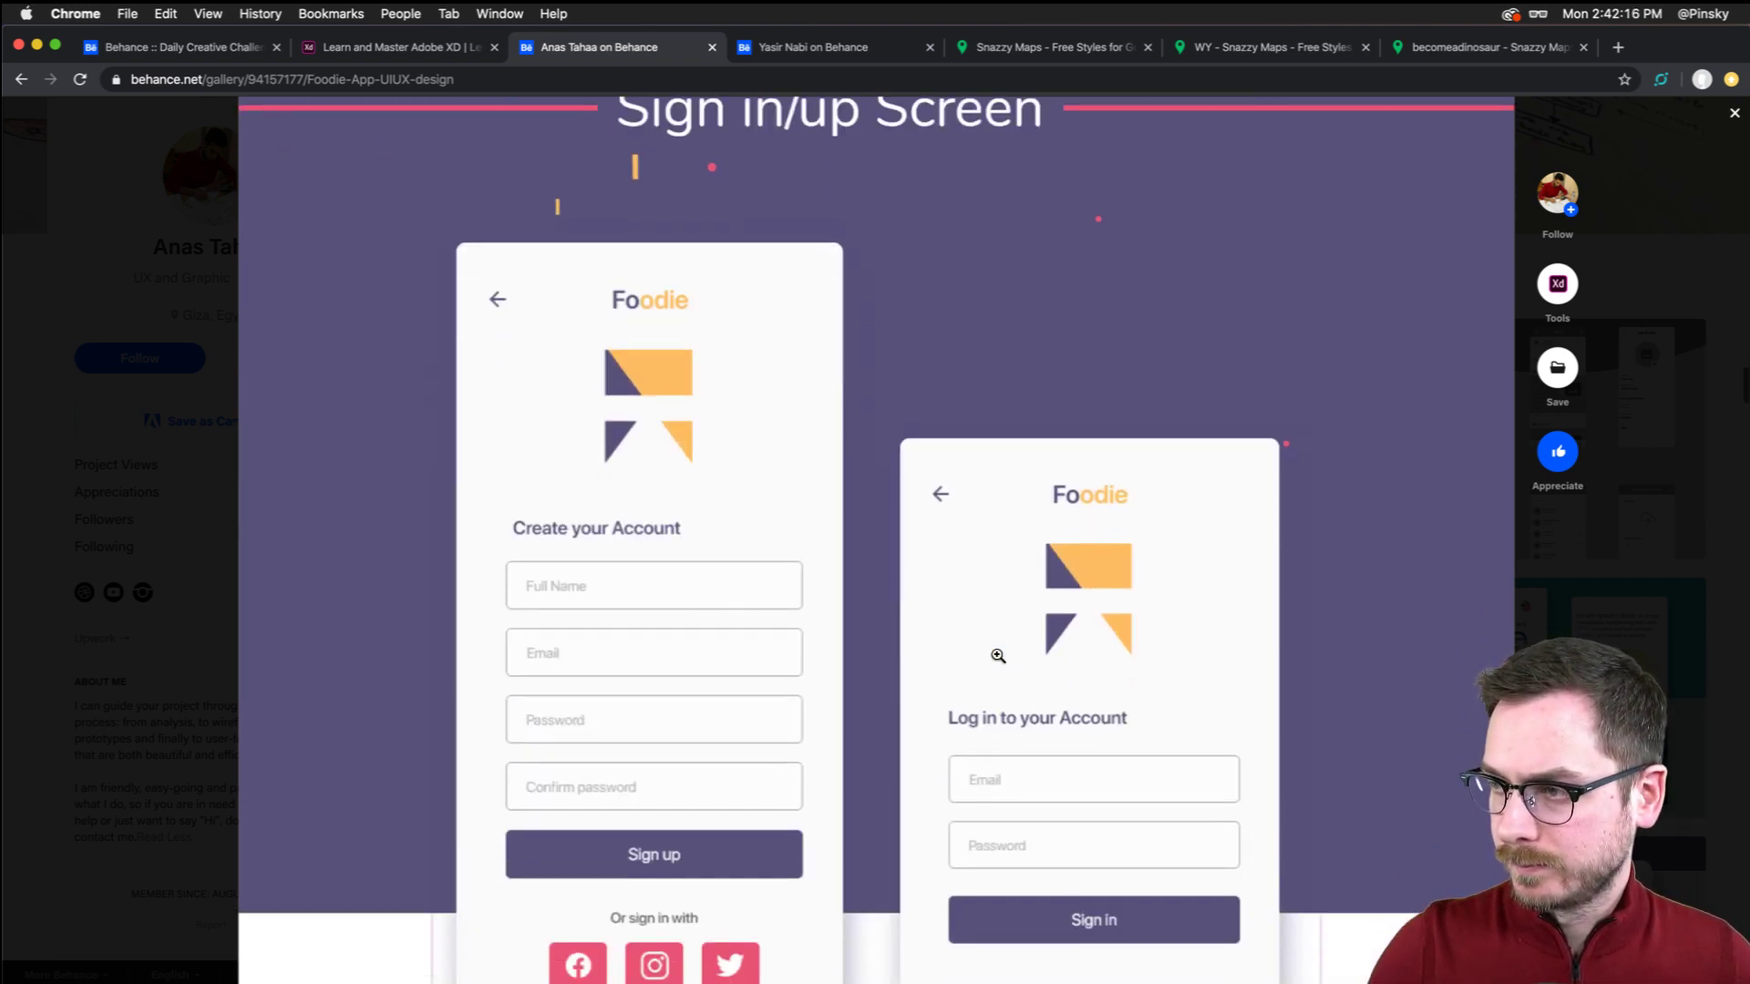
pyautogui.scroll(4, 997, 654)
pyautogui.scroll(-6, 997, 654)
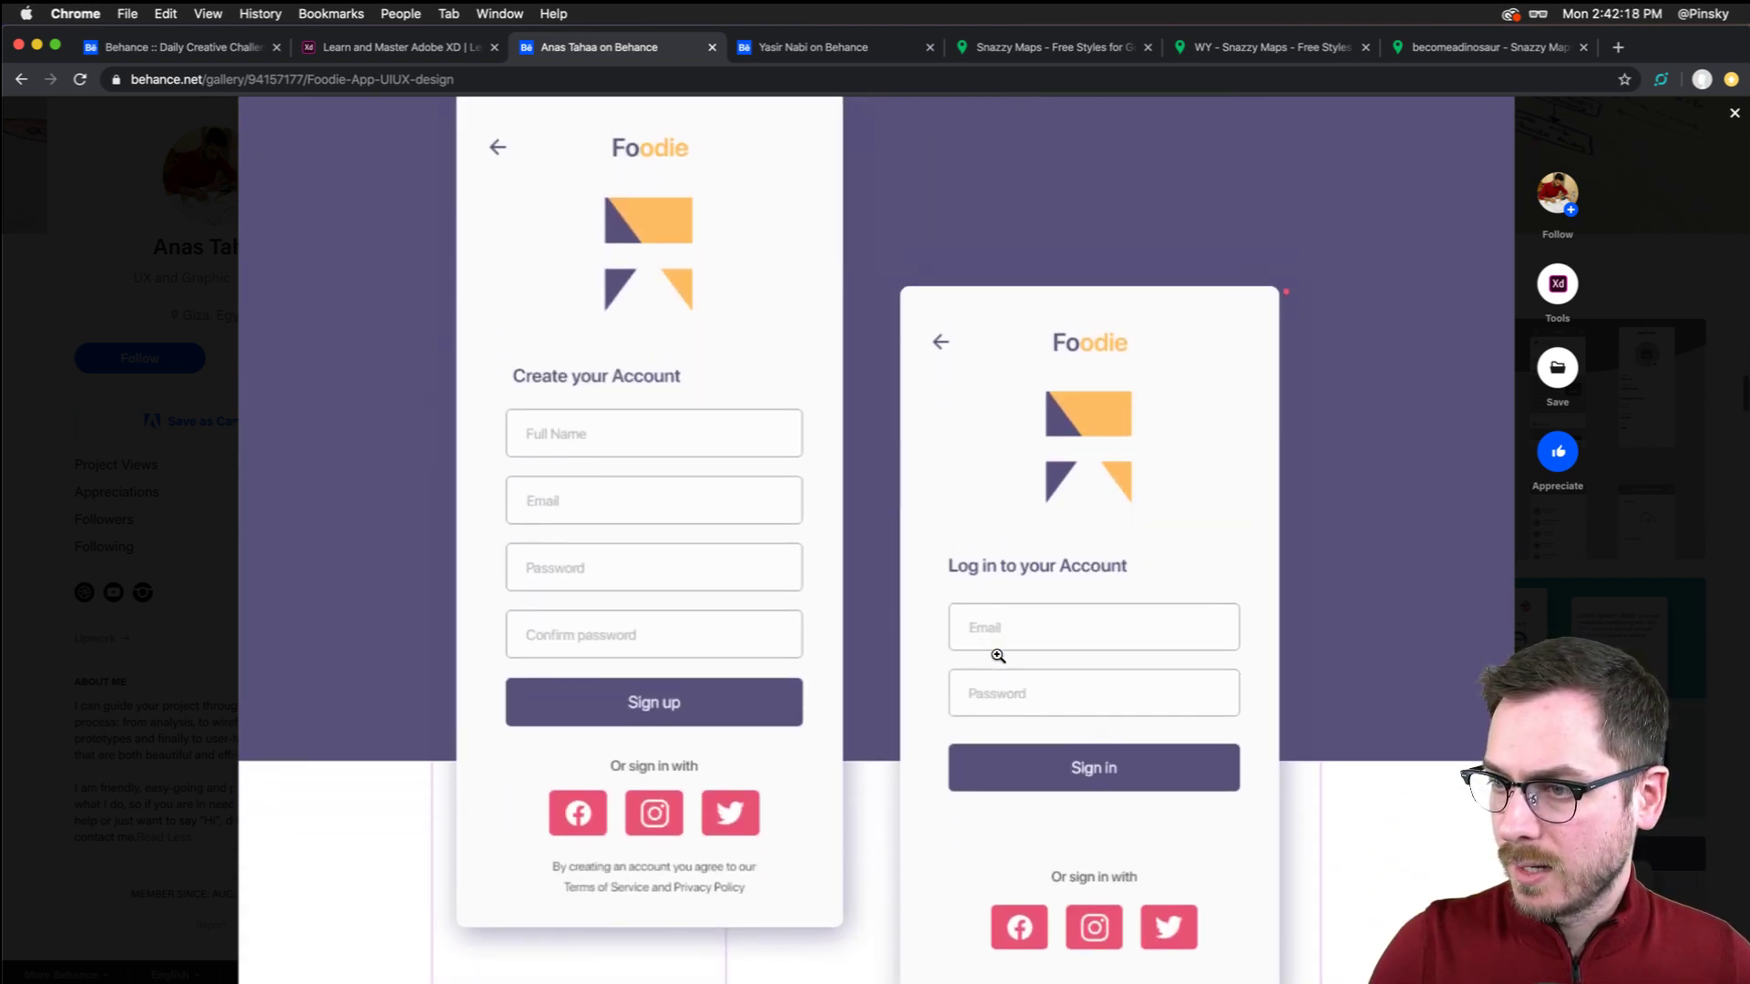
pyautogui.scroll(2, 998, 655)
pyautogui.scroll(-1, 998, 654)
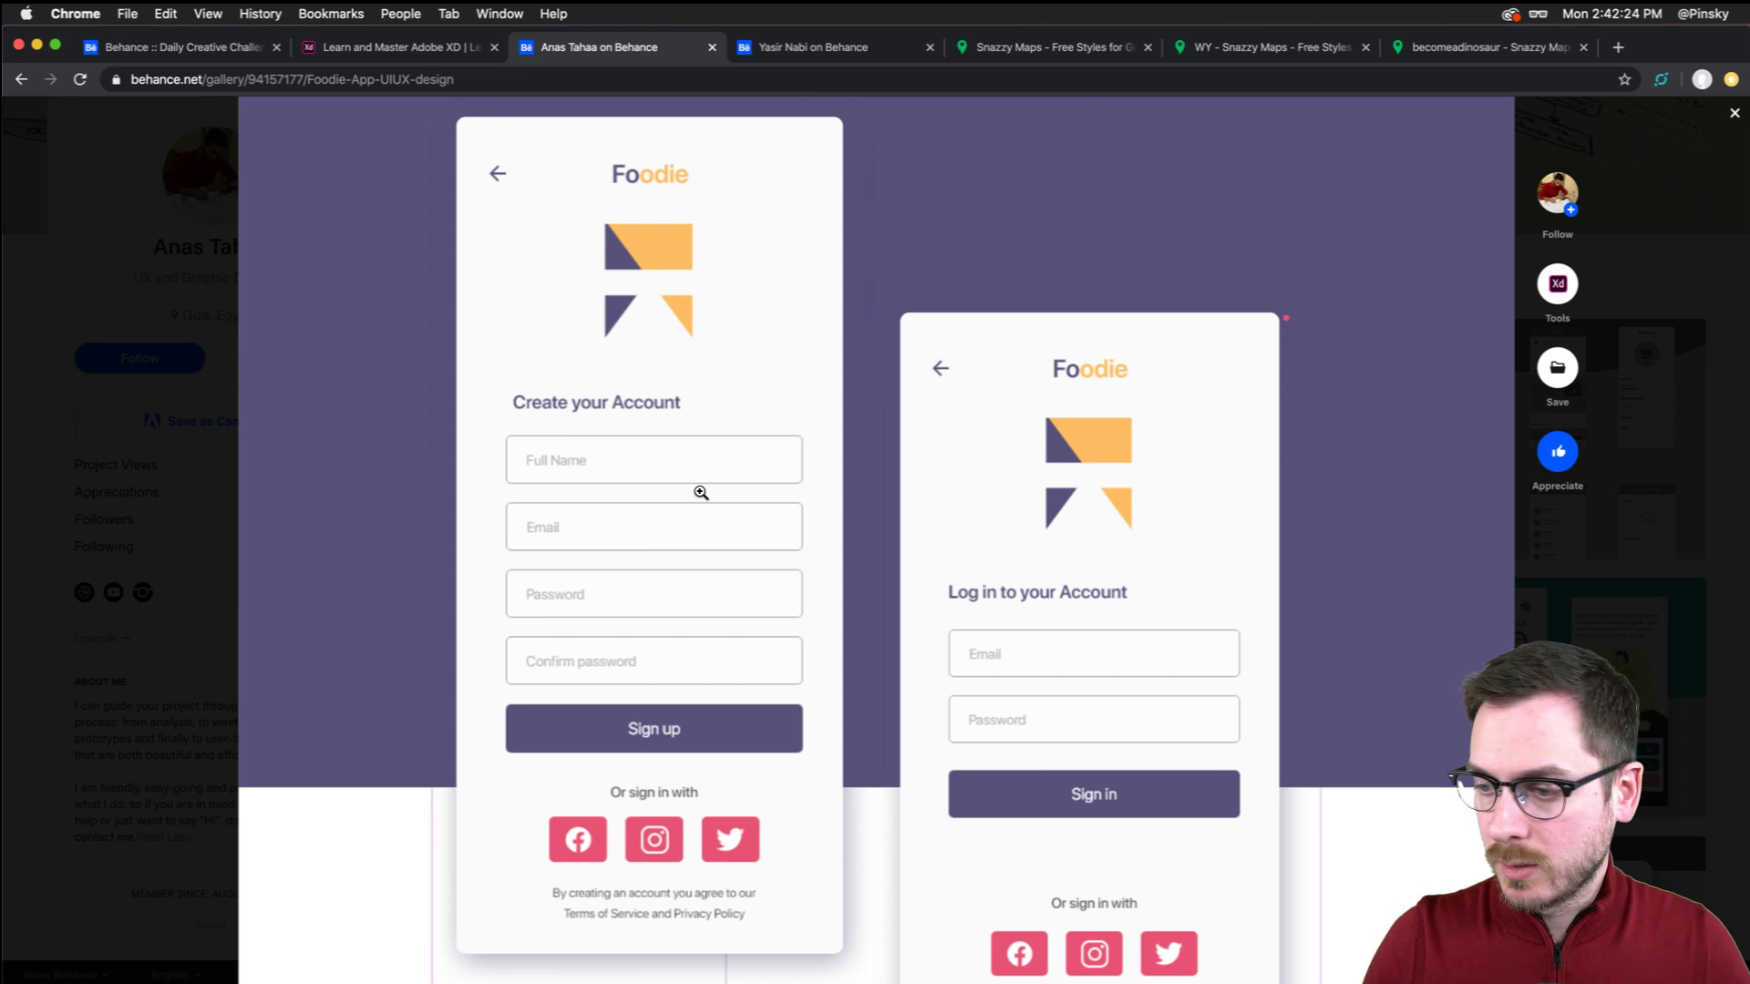
pyautogui.scroll(-1, 700, 492)
# Examine the Profile Screen mockup, including its header, create-recipe row and recipe post layout
pyautogui.scroll(-10, 700, 492)
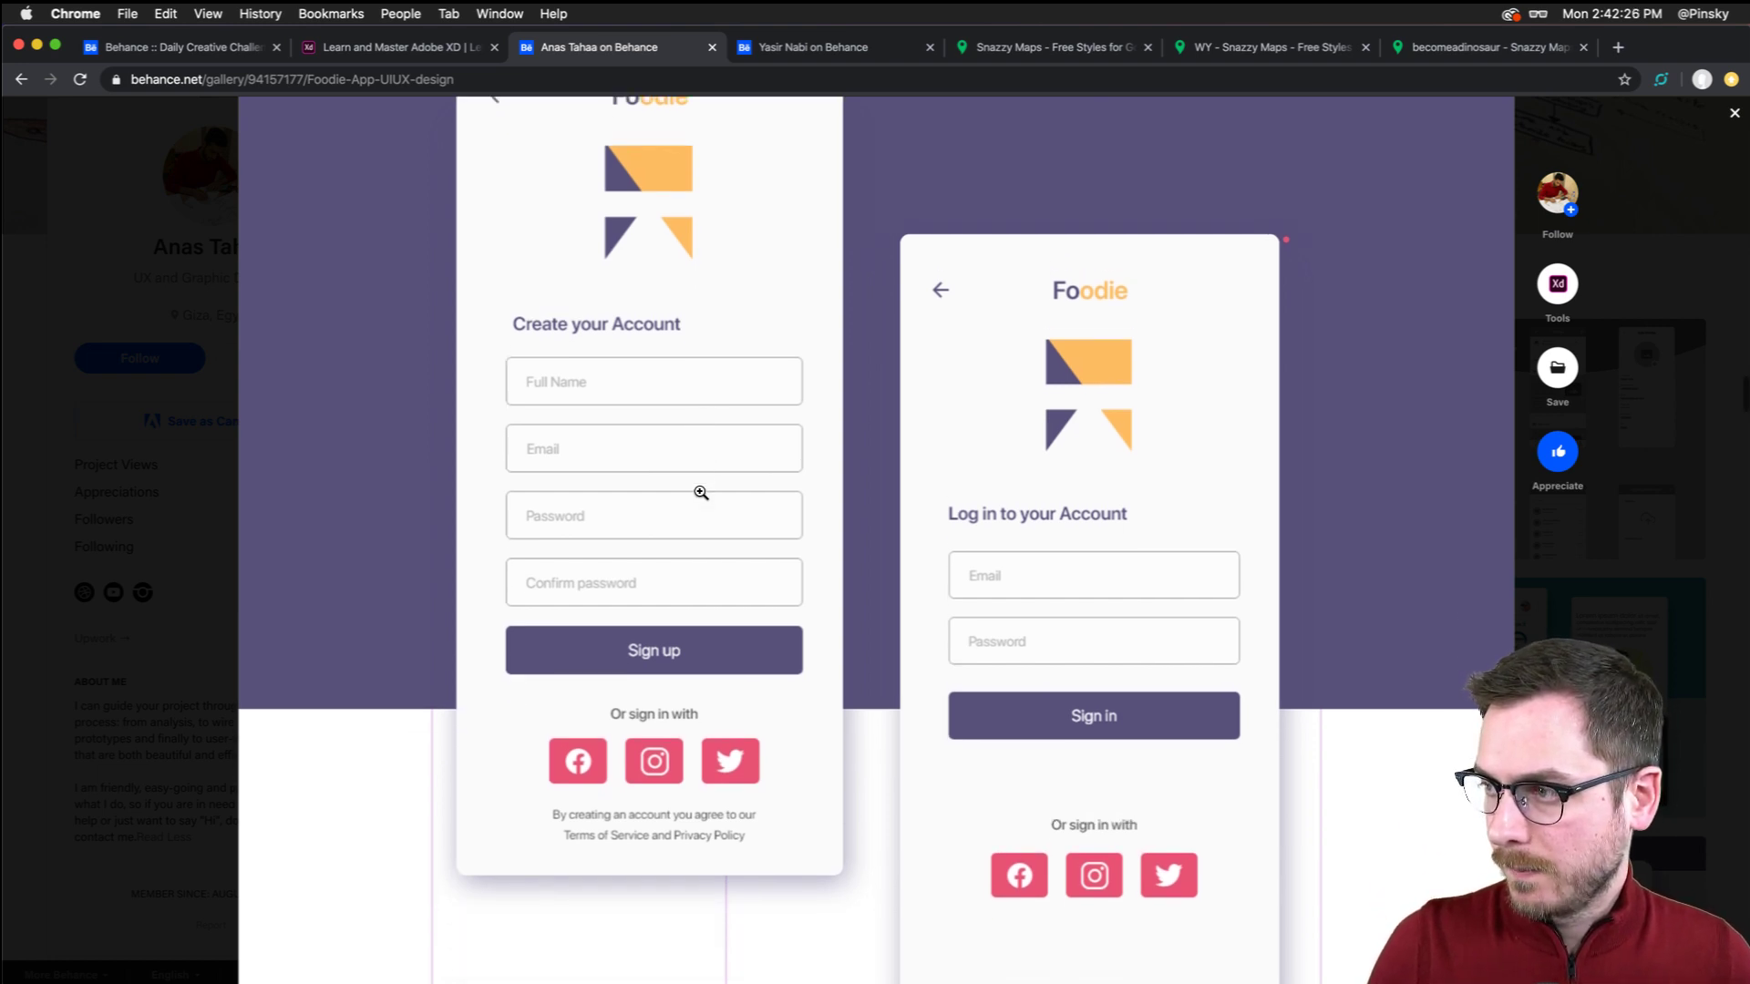
pyautogui.scroll(-8, 701, 492)
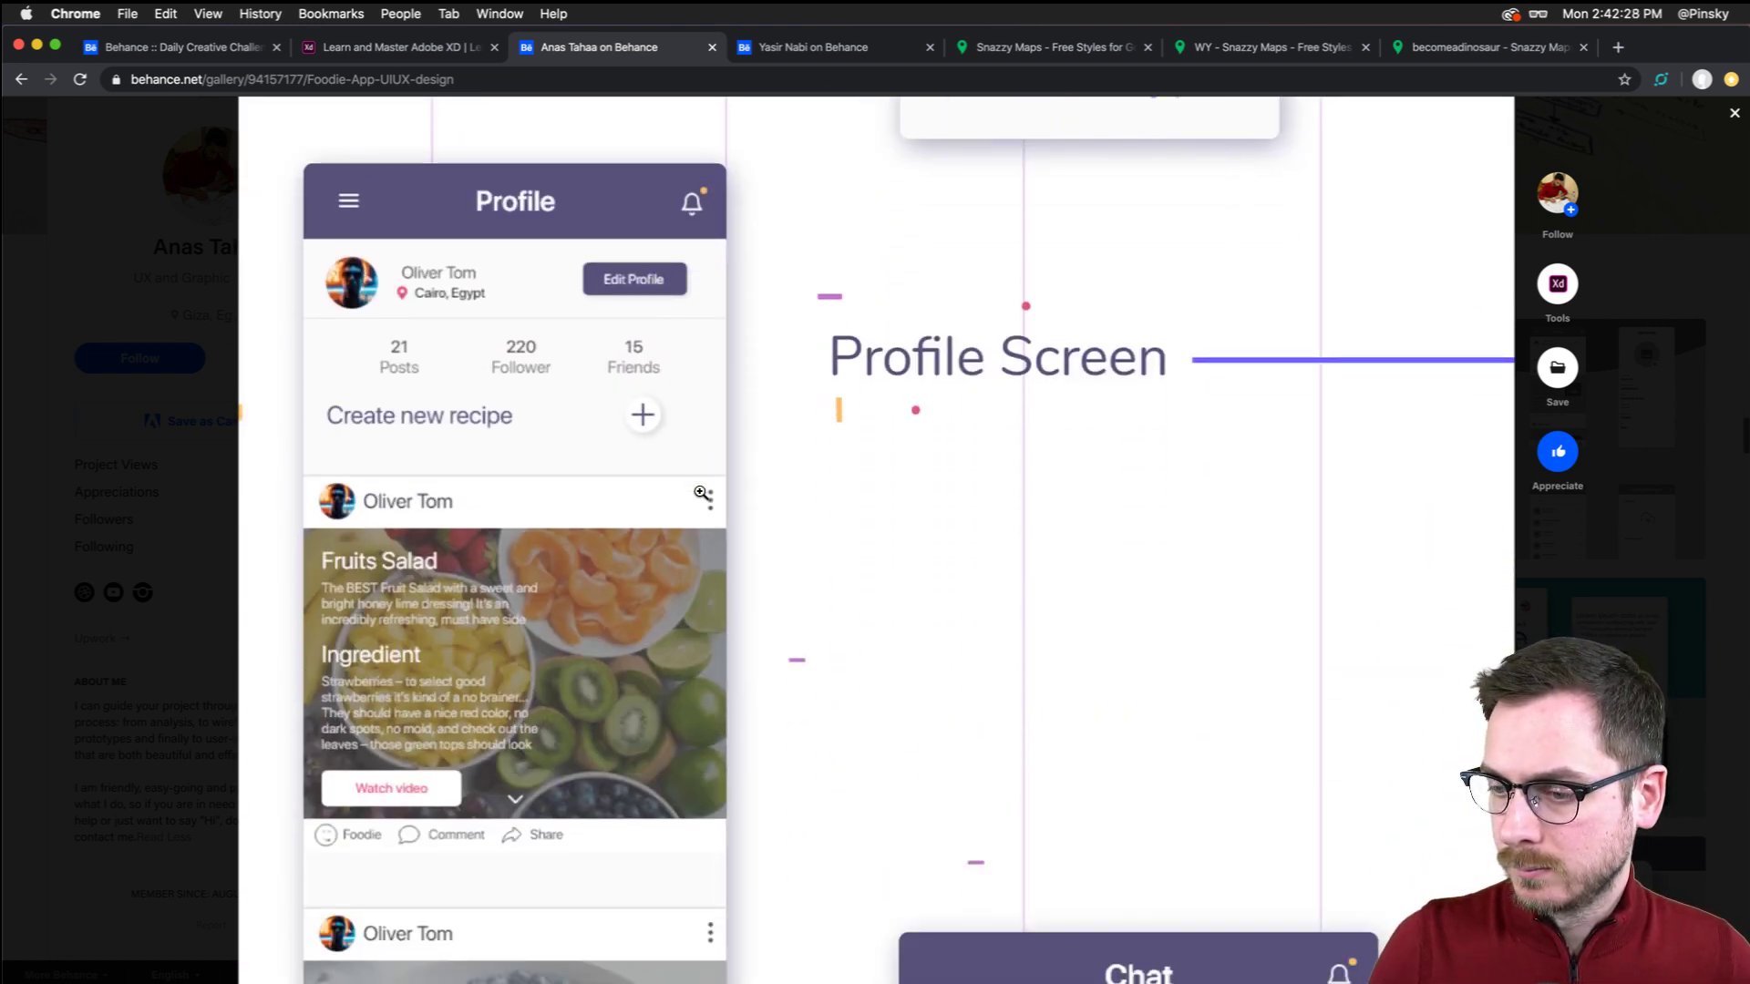
pyautogui.scroll(3, 701, 492)
pyautogui.scroll(5, 701, 492)
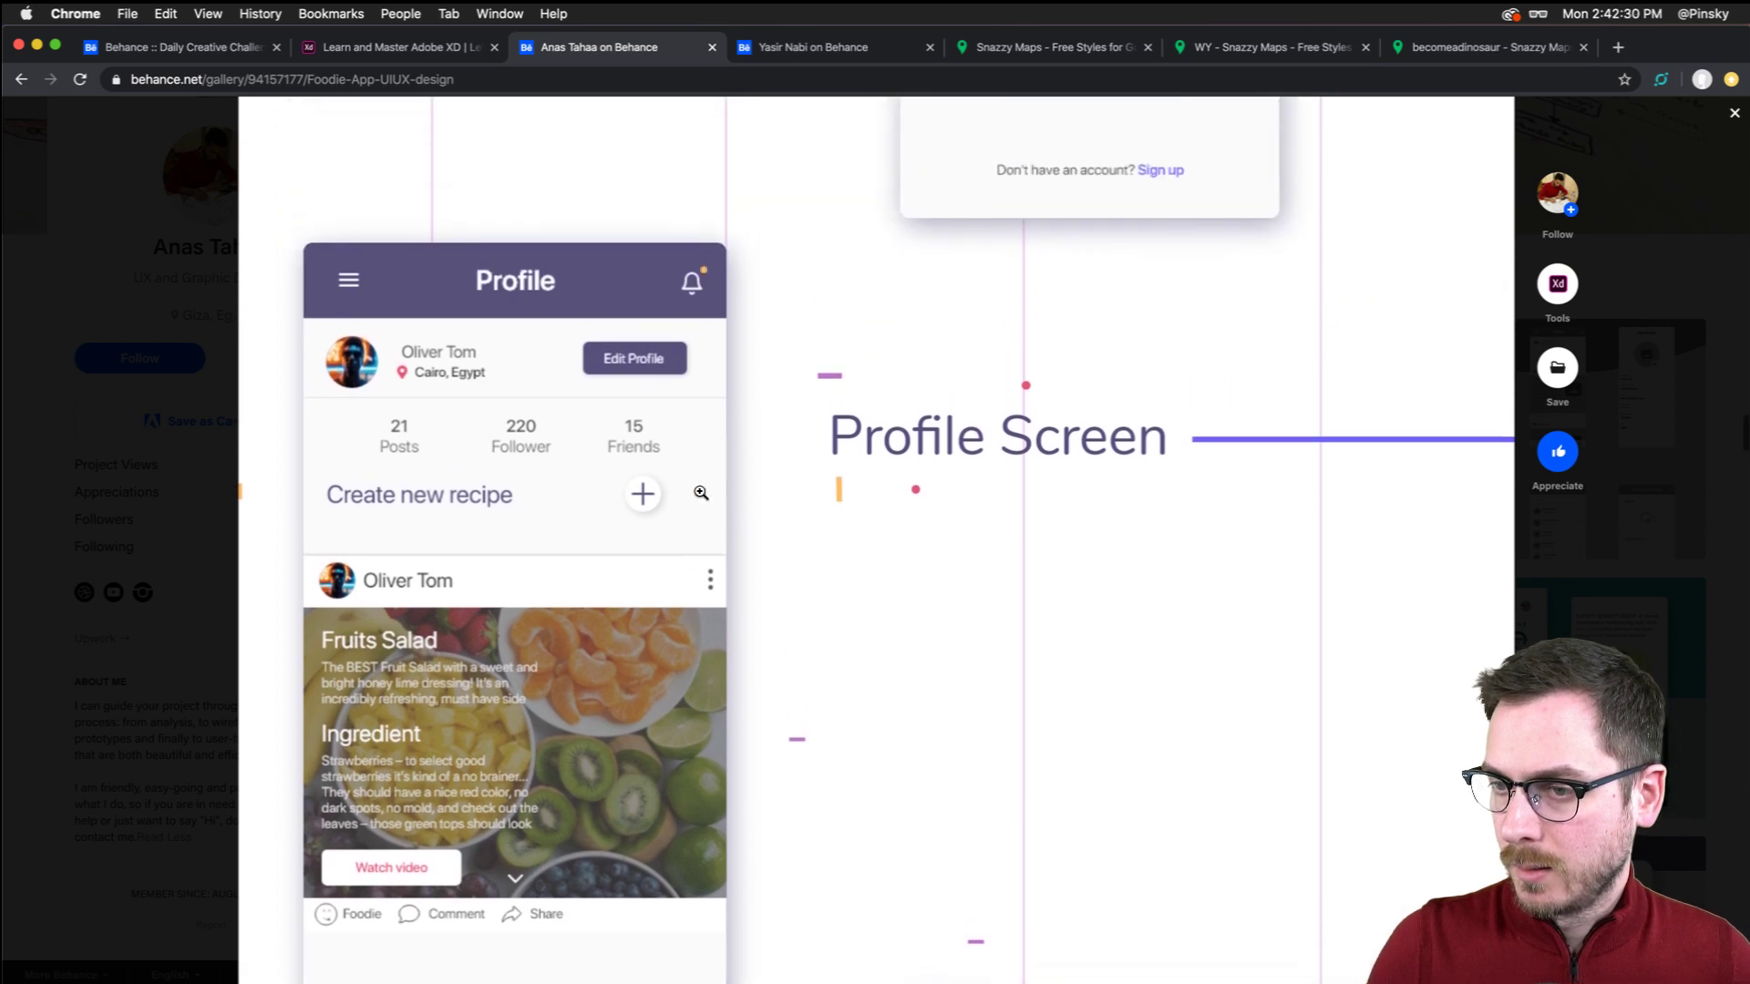
pyautogui.scroll(-7, 701, 492)
pyautogui.scroll(5, 700, 492)
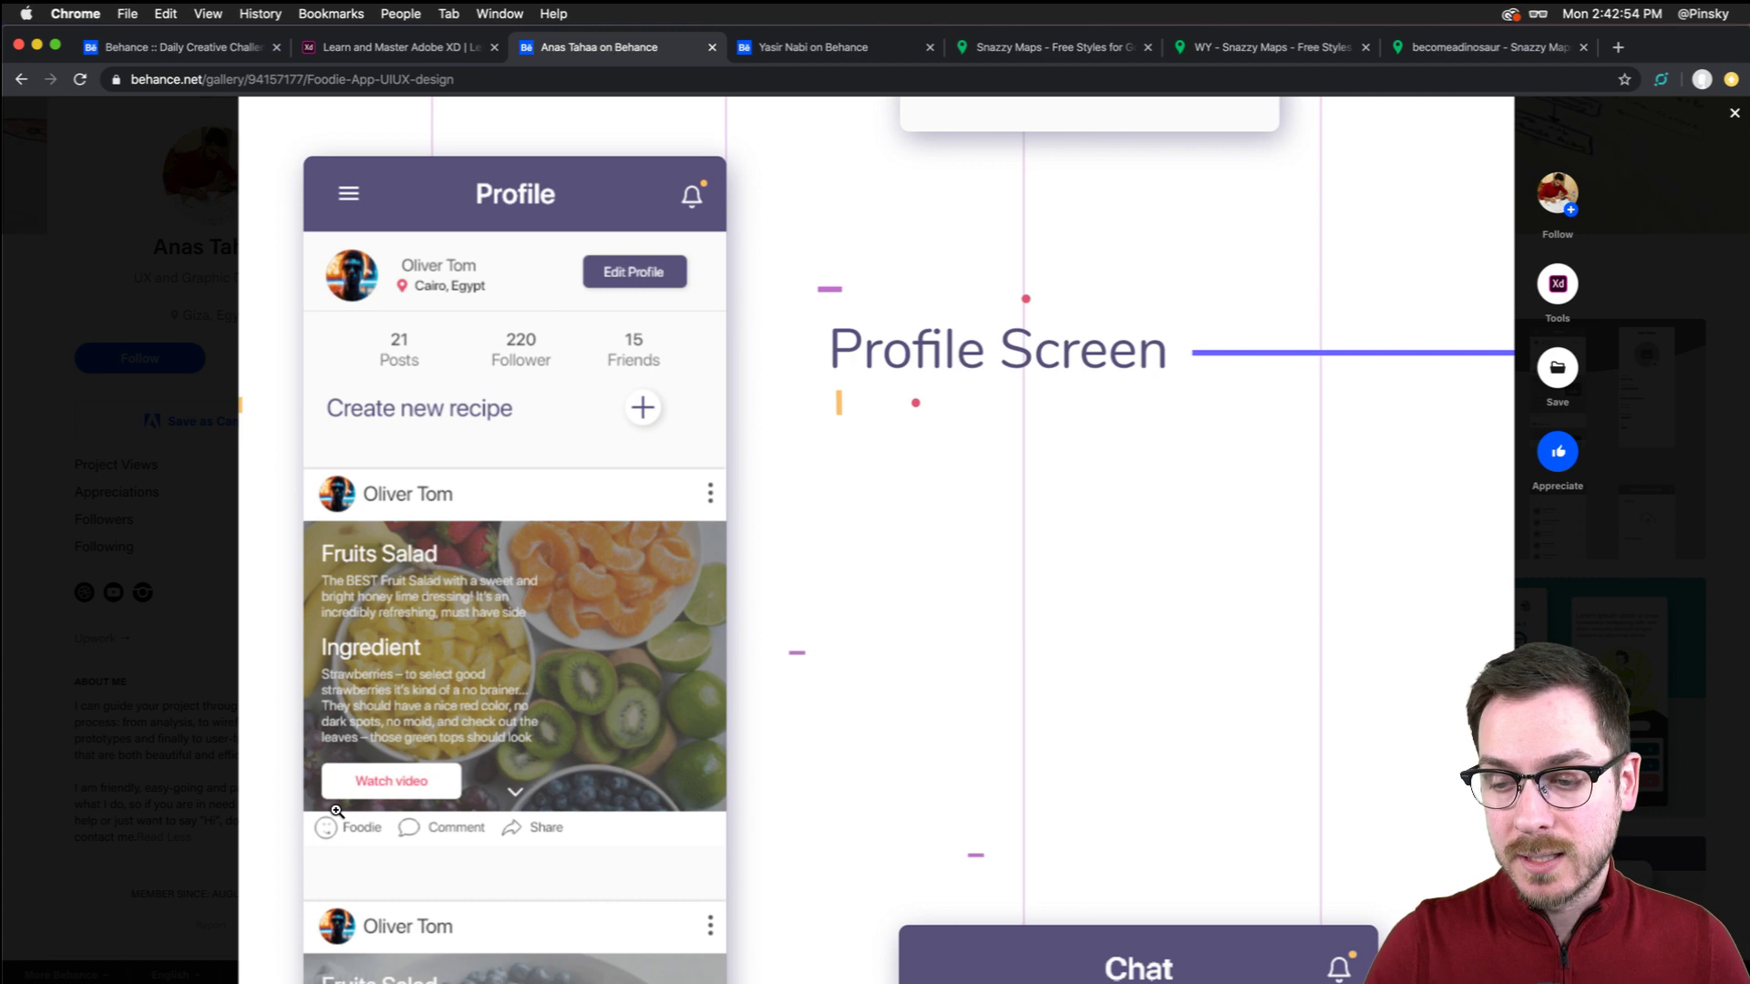
# Examine the Chat Screen mockup and read the two persona descriptions in the User persona section
pyautogui.scroll(-8, 511, 728)
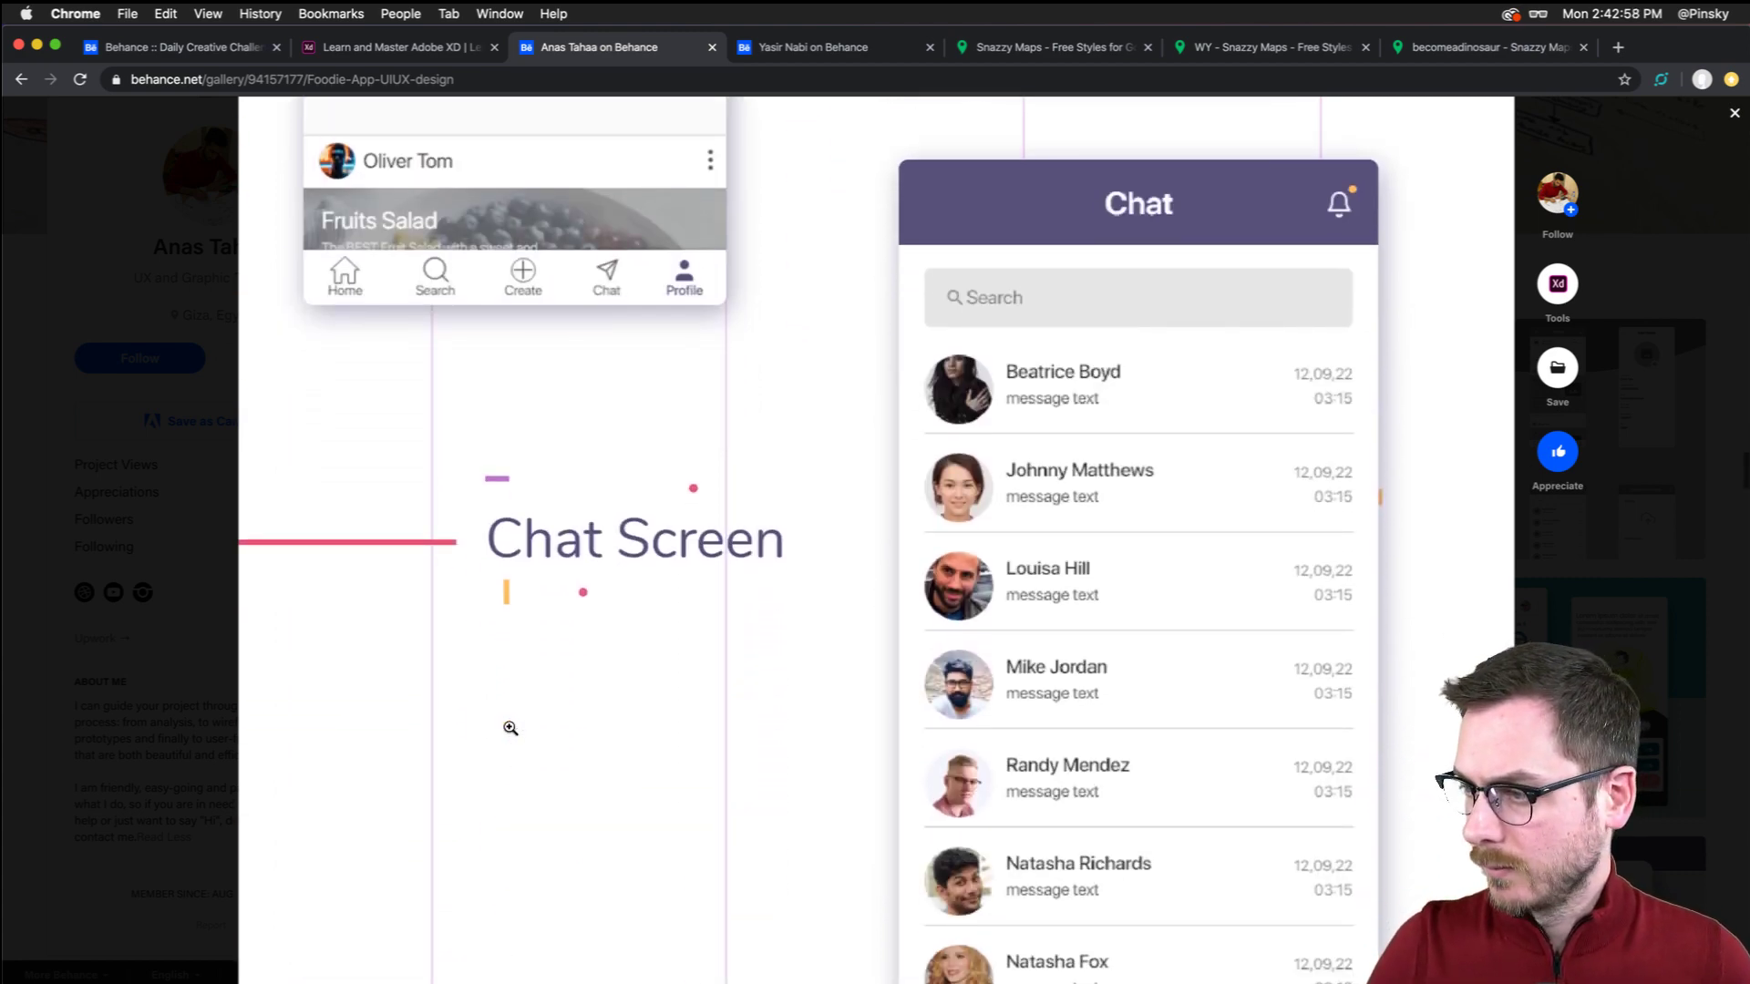
pyautogui.scroll(-6, 1022, 457)
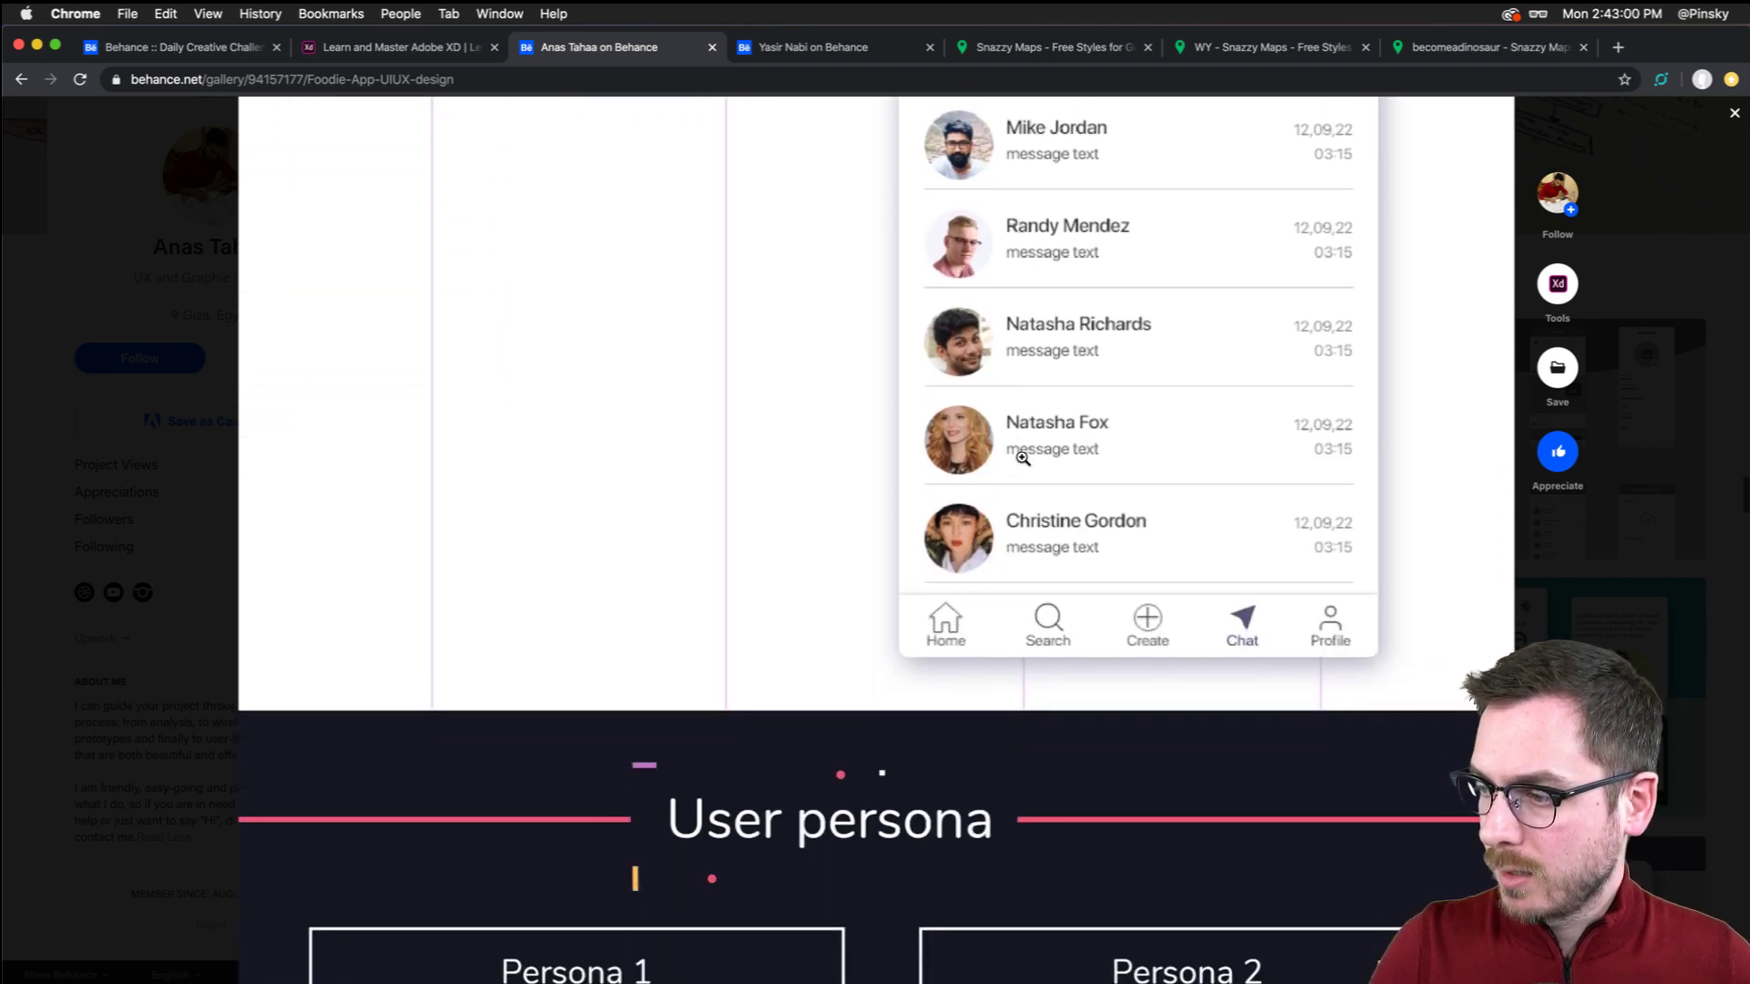
pyautogui.scroll(-6, 1023, 457)
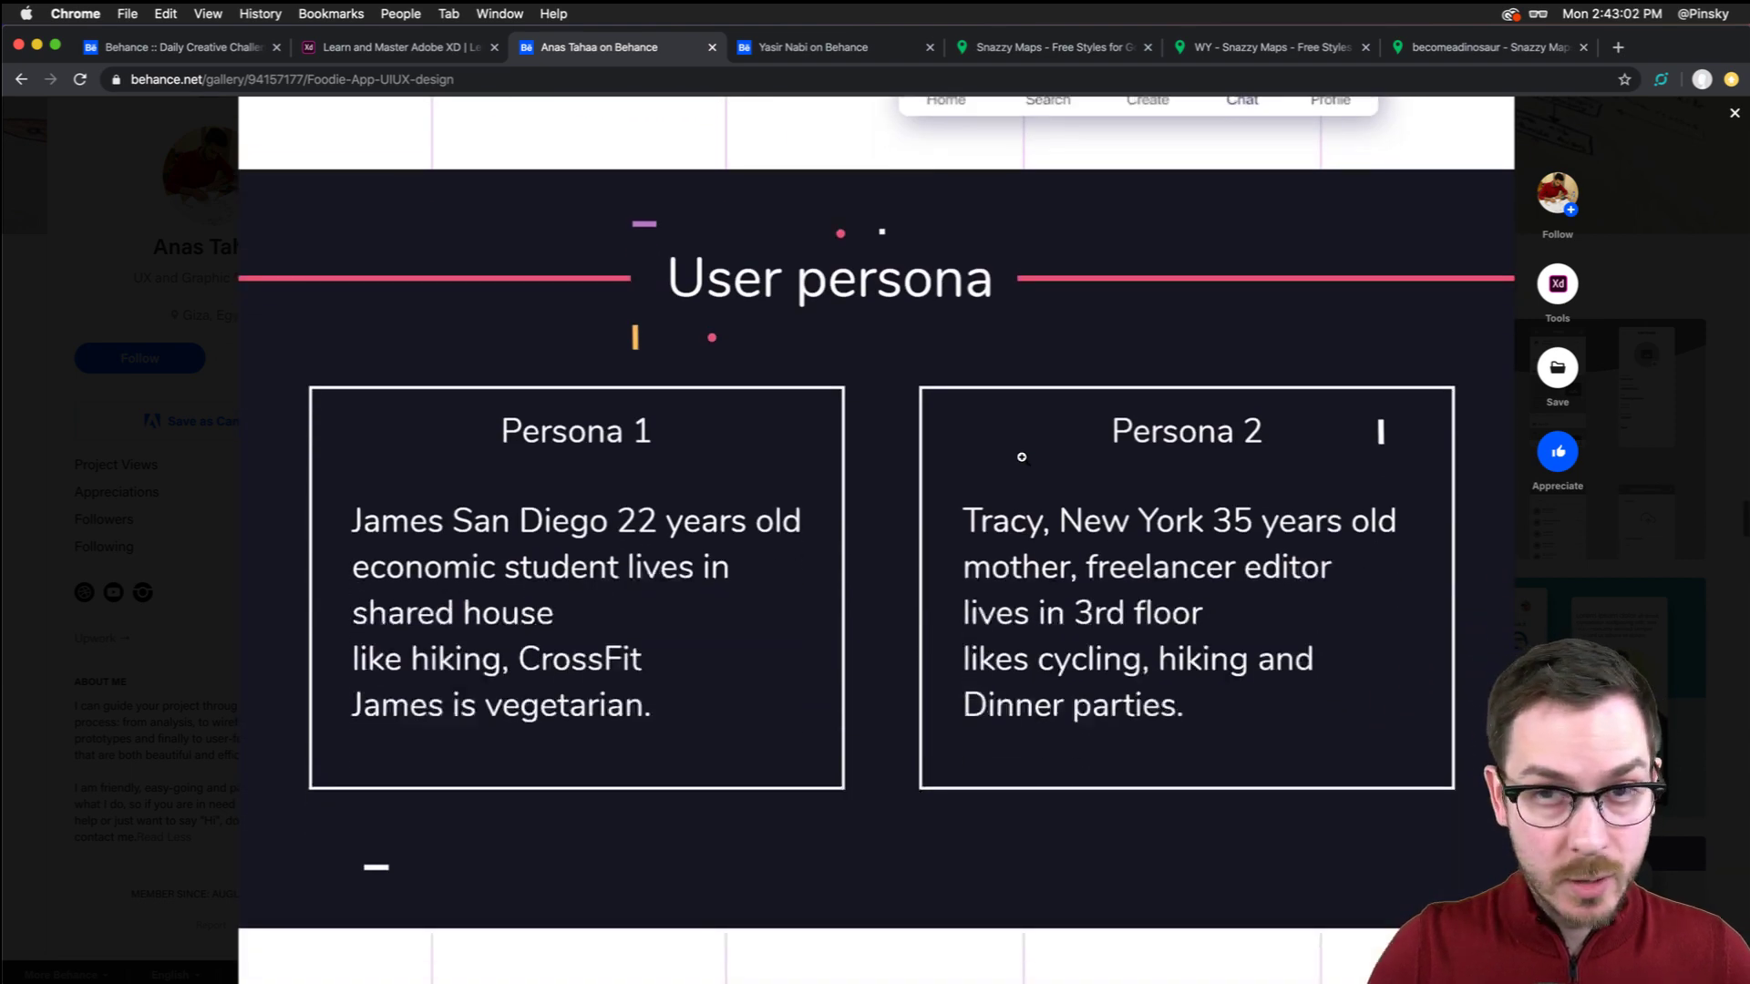
# Skim the rest of the Foodie case study, from Onboarding screens and wireframes to Other screens, and close the project
pyautogui.scroll(-3, 1022, 456)
pyautogui.scroll(-15, 746, 399)
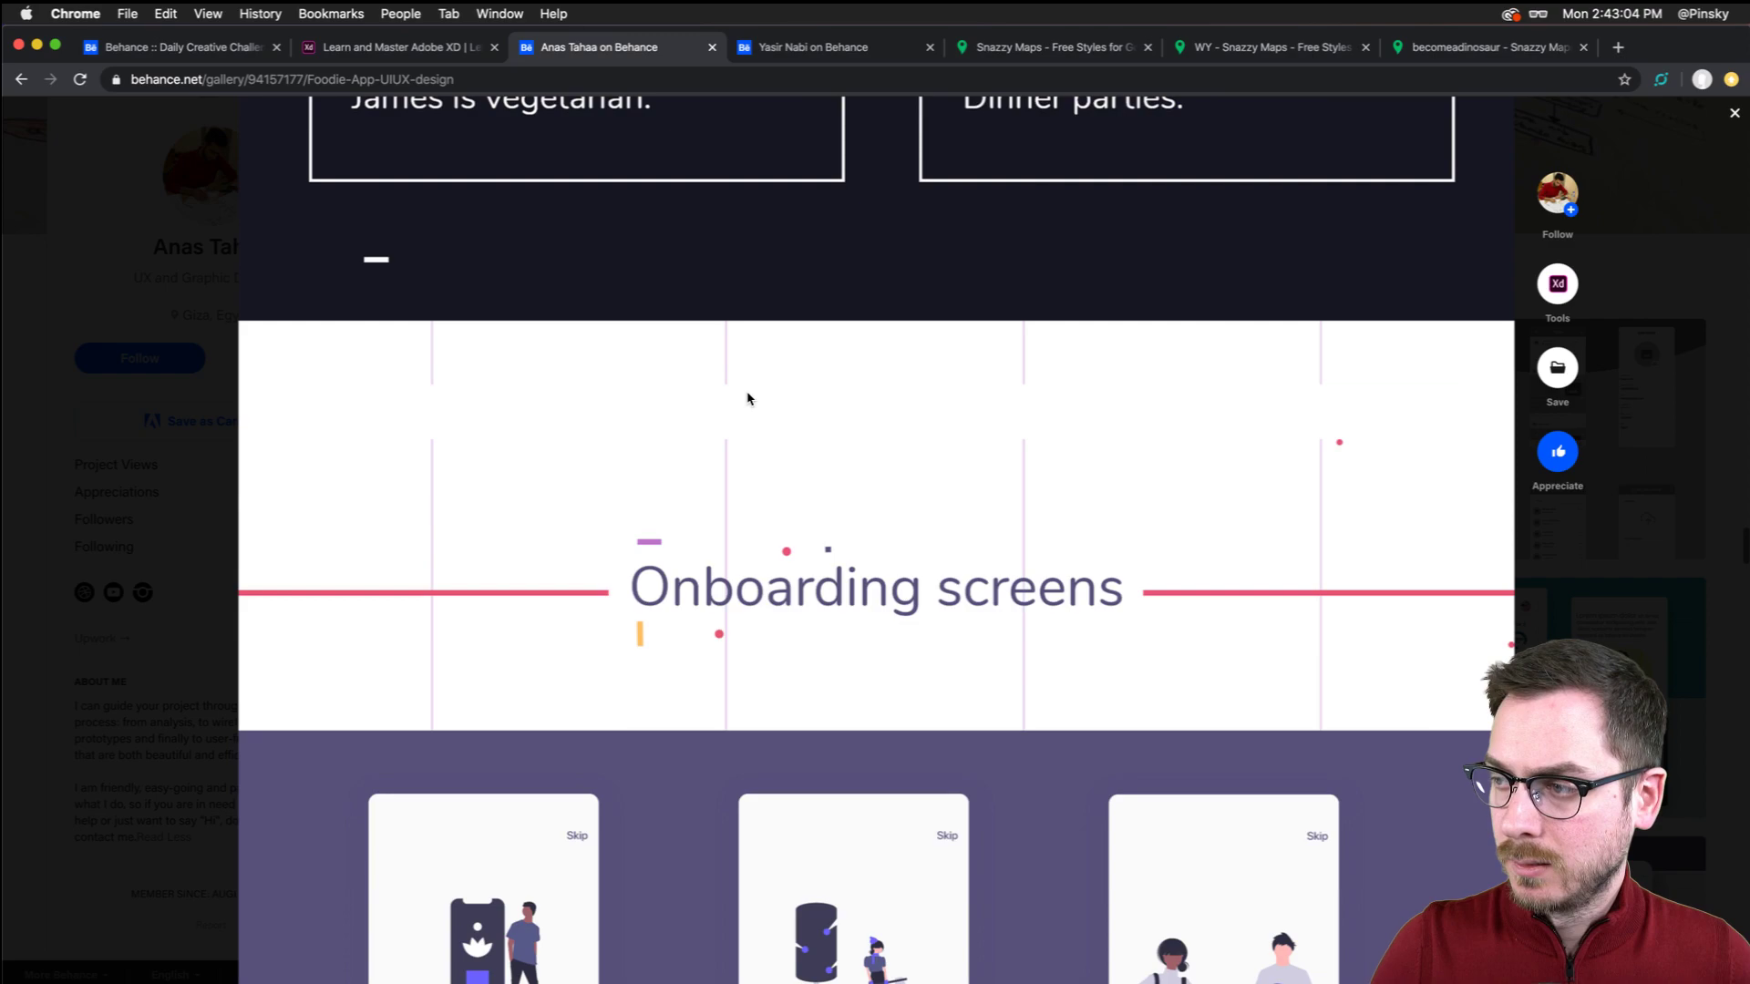
pyautogui.scroll(-18, 748, 401)
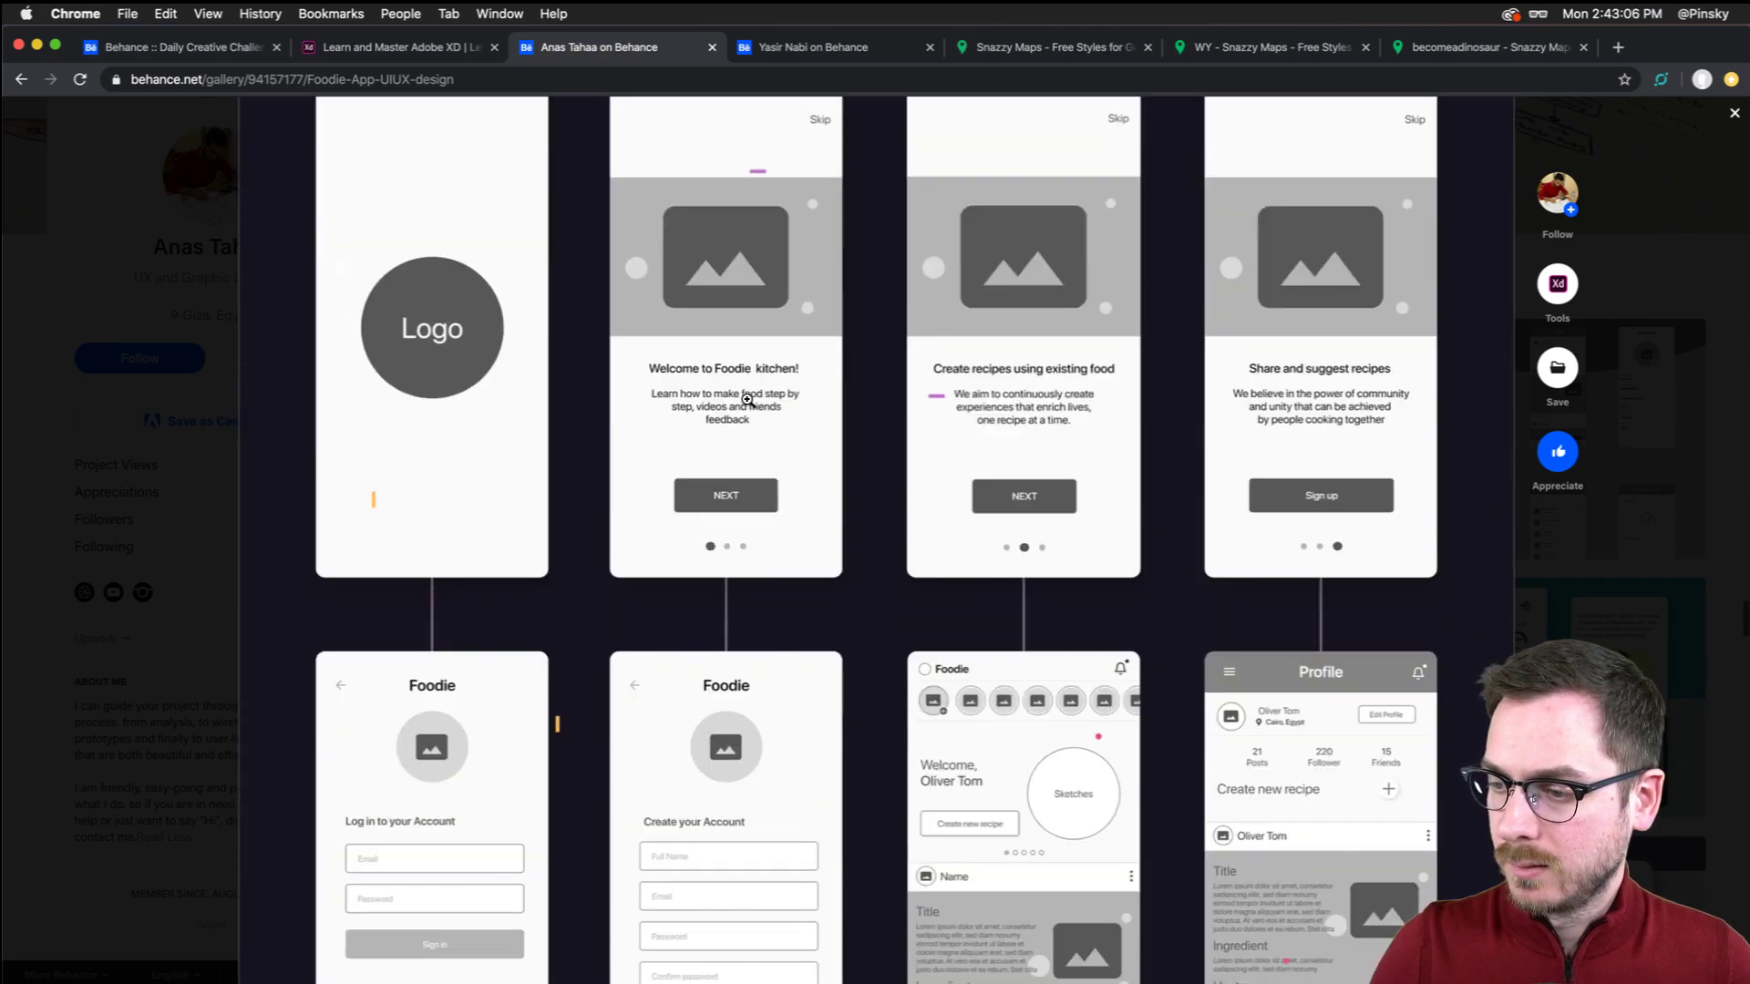
pyautogui.scroll(-20, 748, 401)
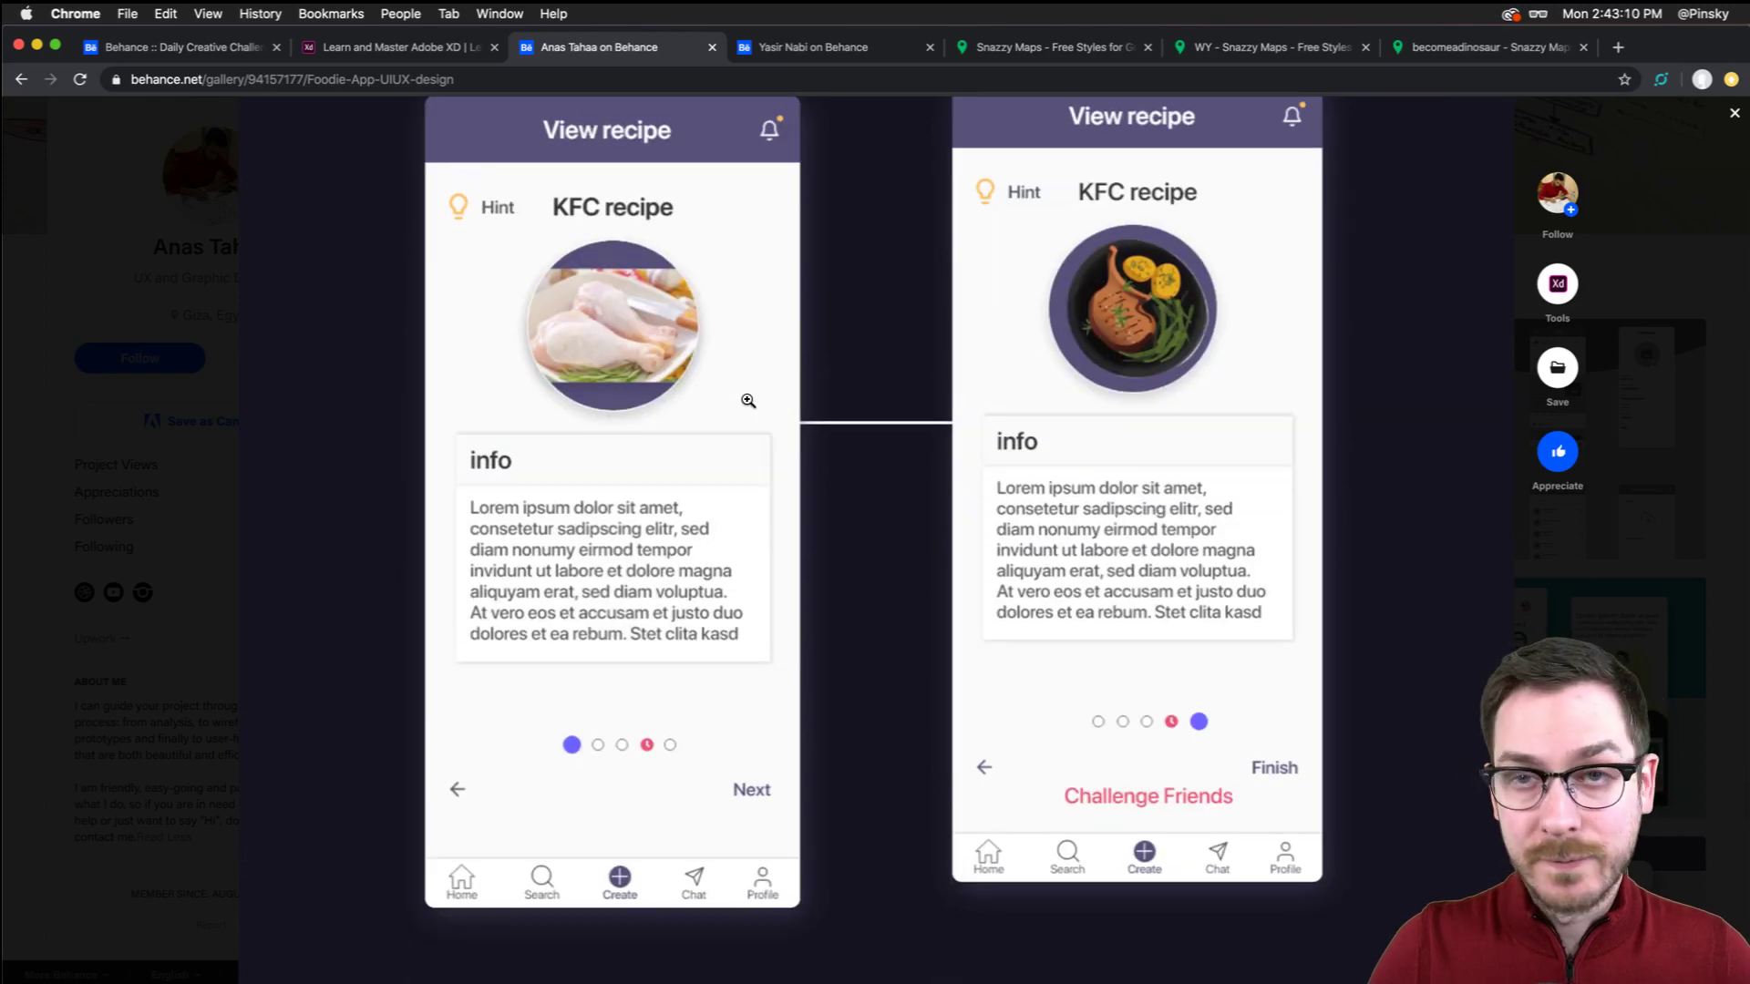
pyautogui.scroll(-15, 748, 400)
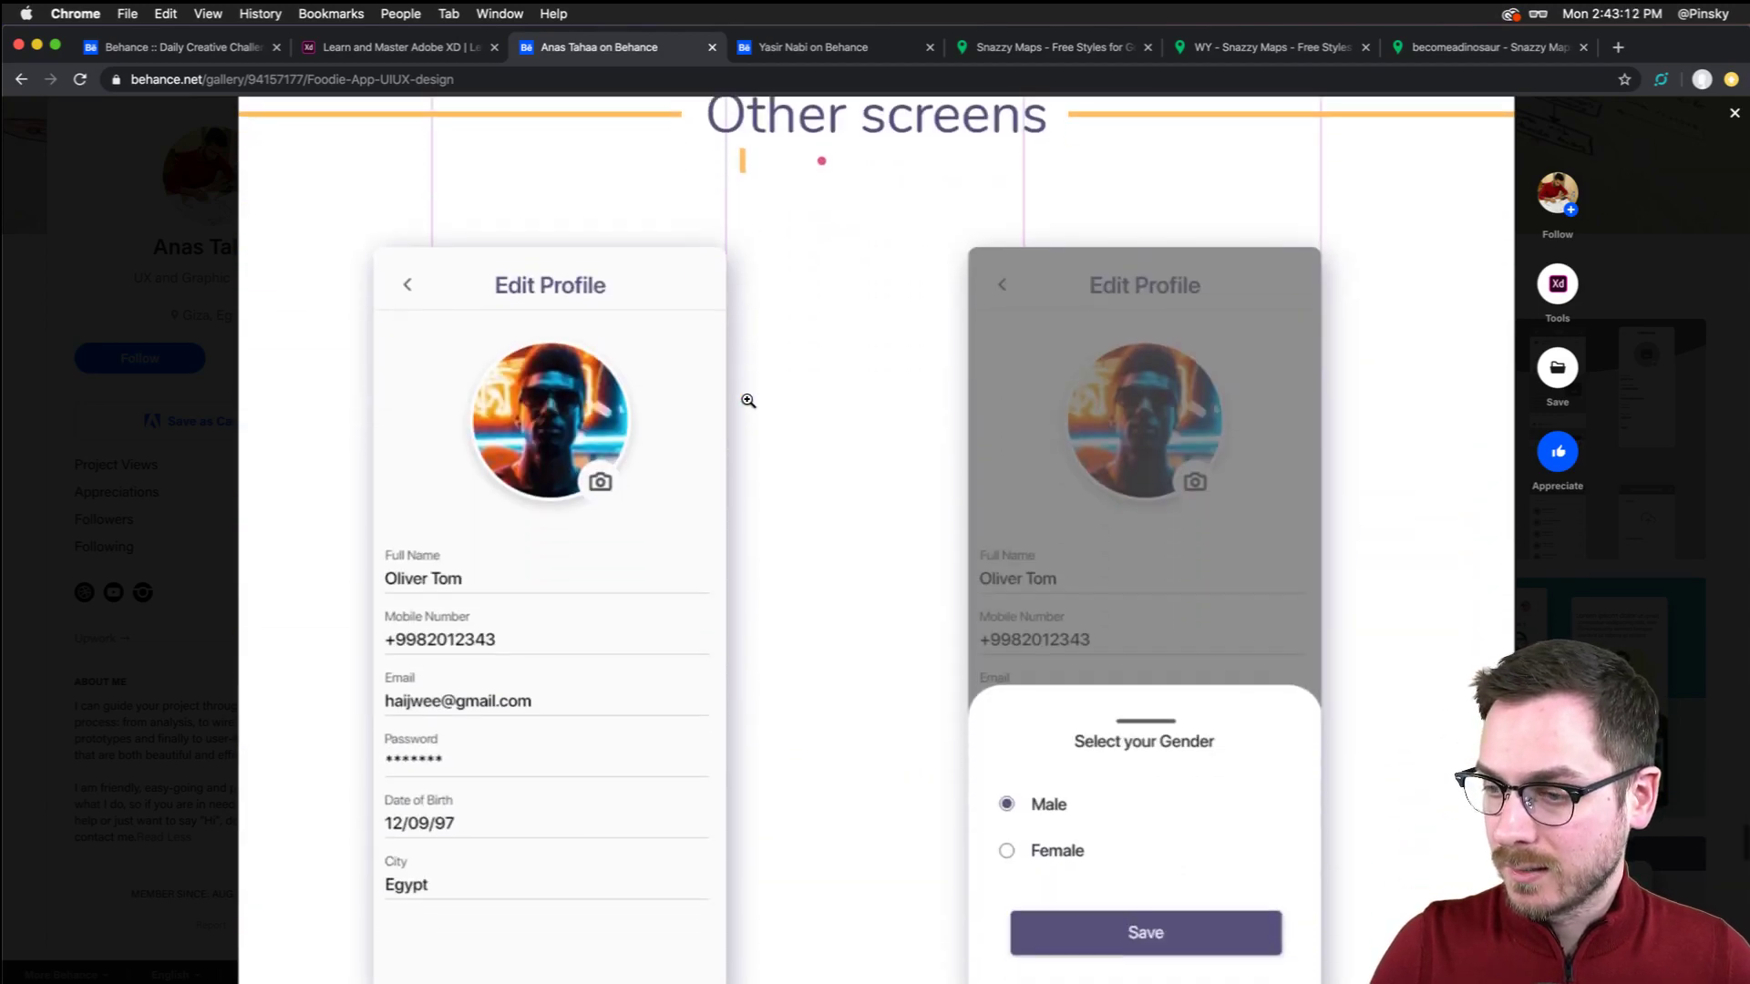
pyautogui.scroll(-15, 748, 401)
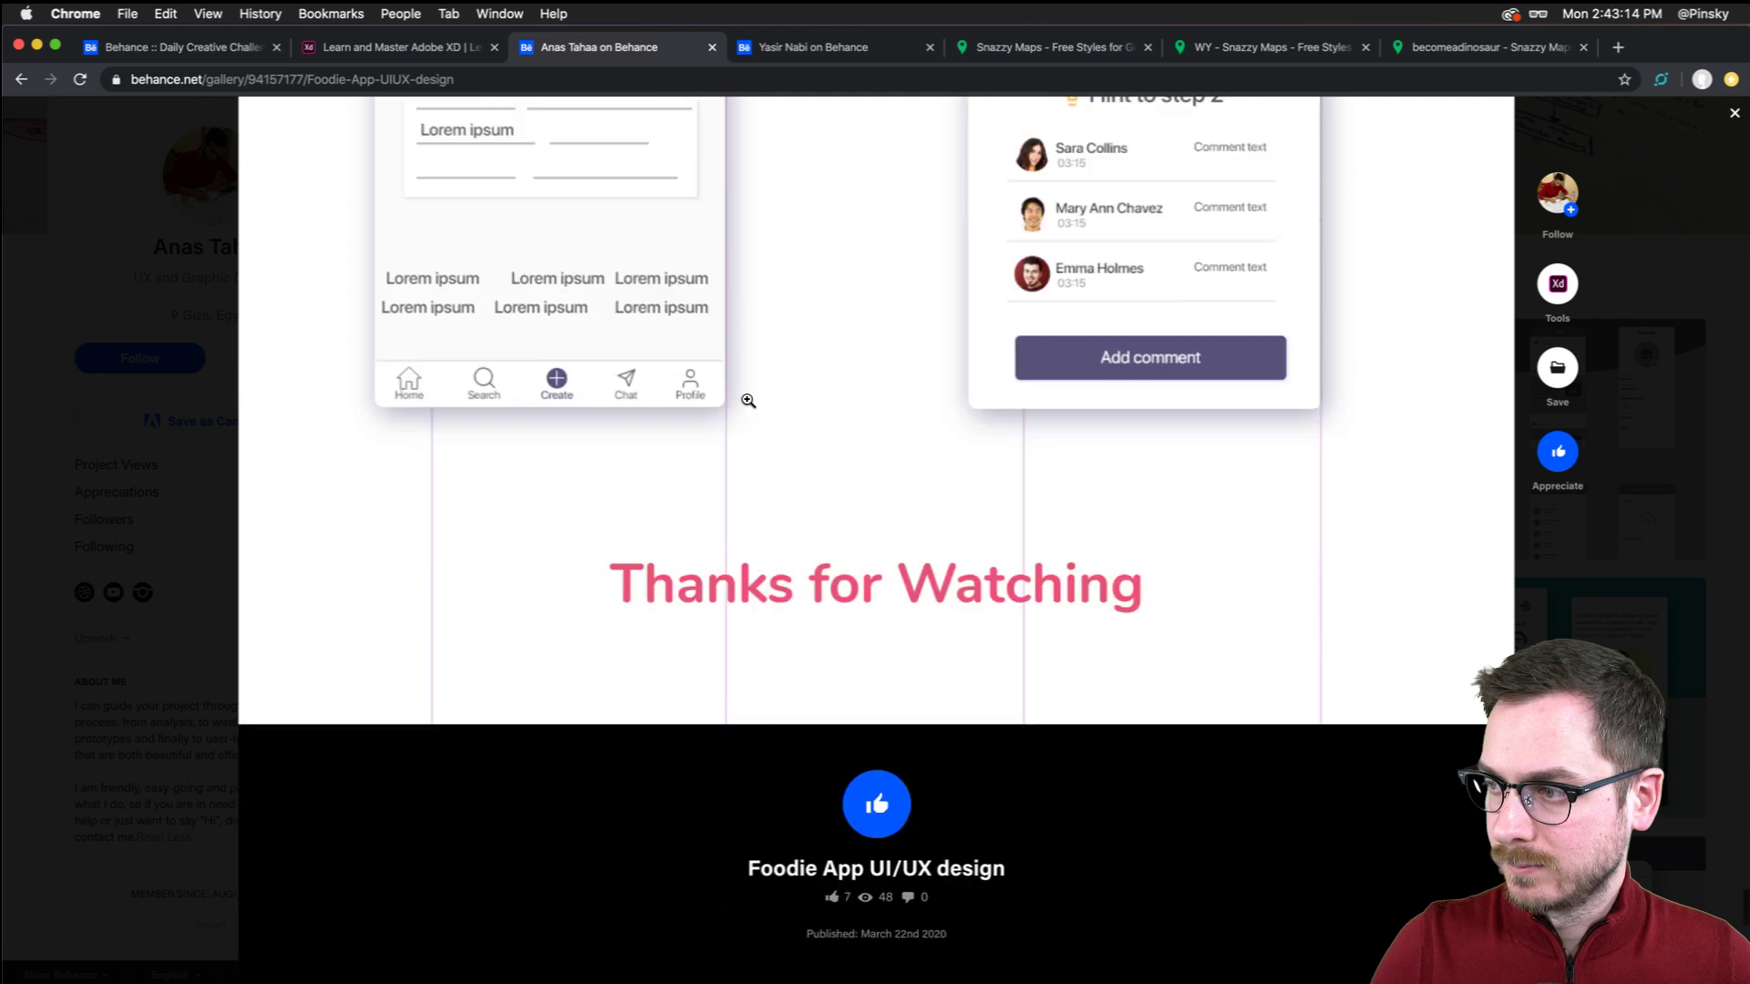
pyautogui.press('Escape')
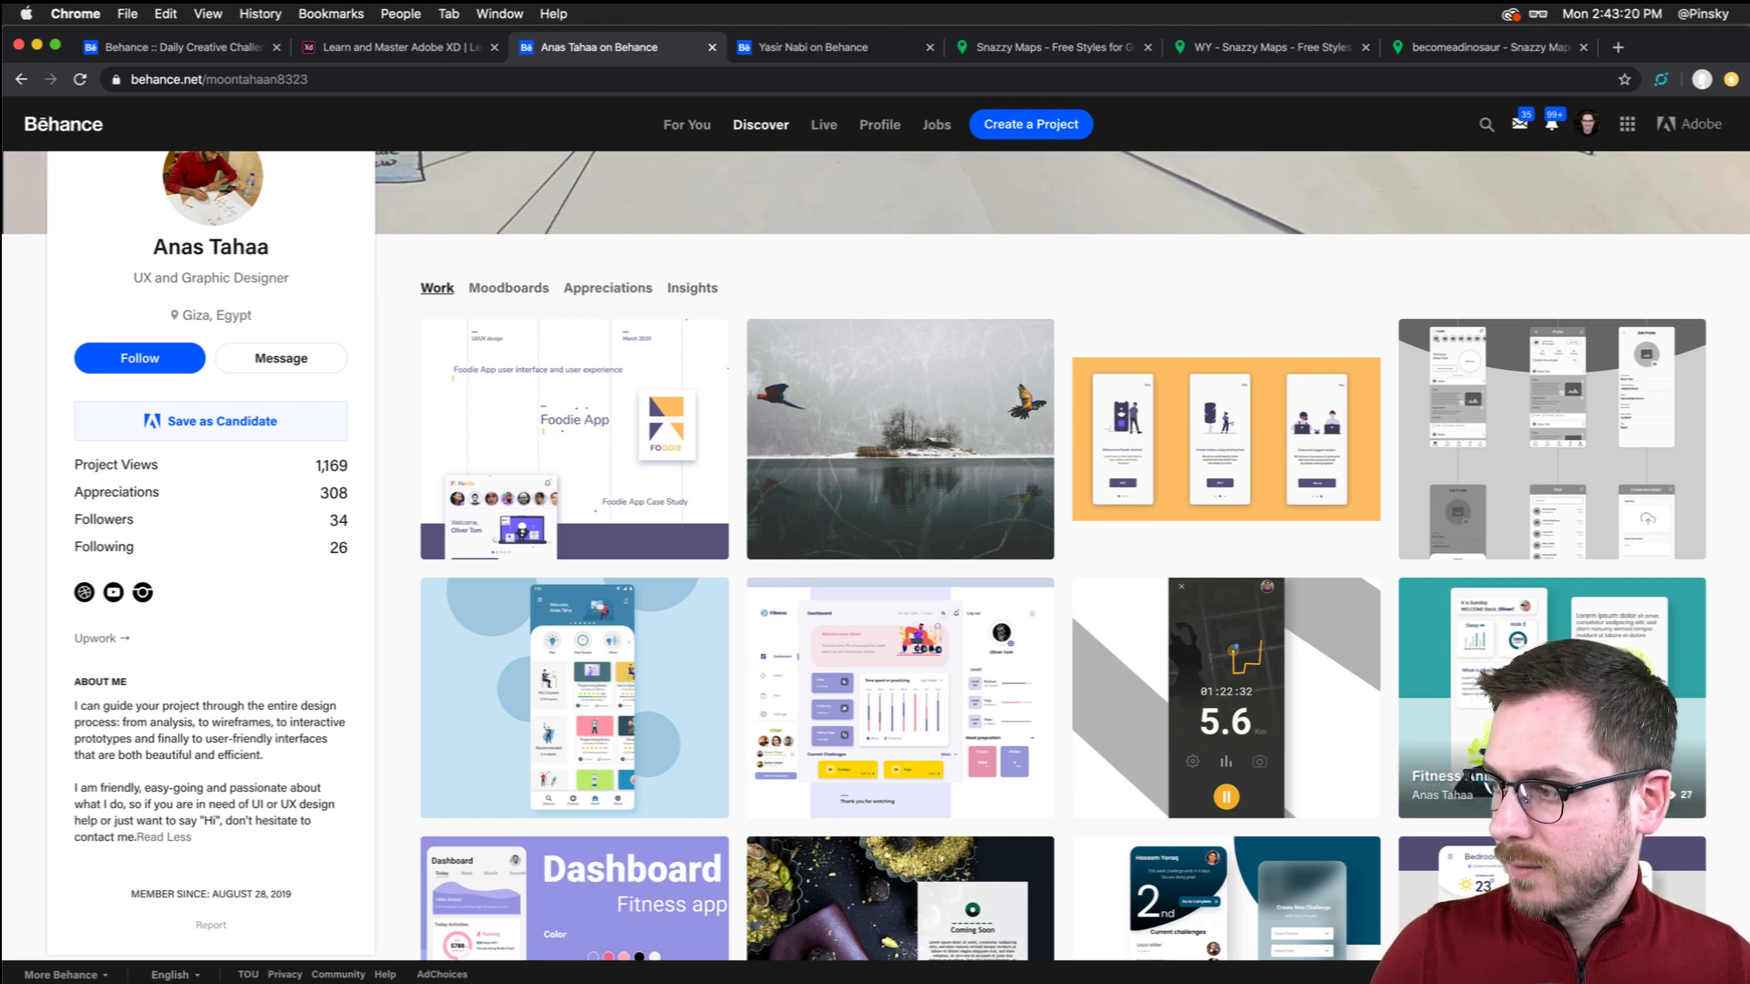
# Open the Fitness Animation project and view its yoga screen prototype video on its own
pyautogui.click(901, 697)
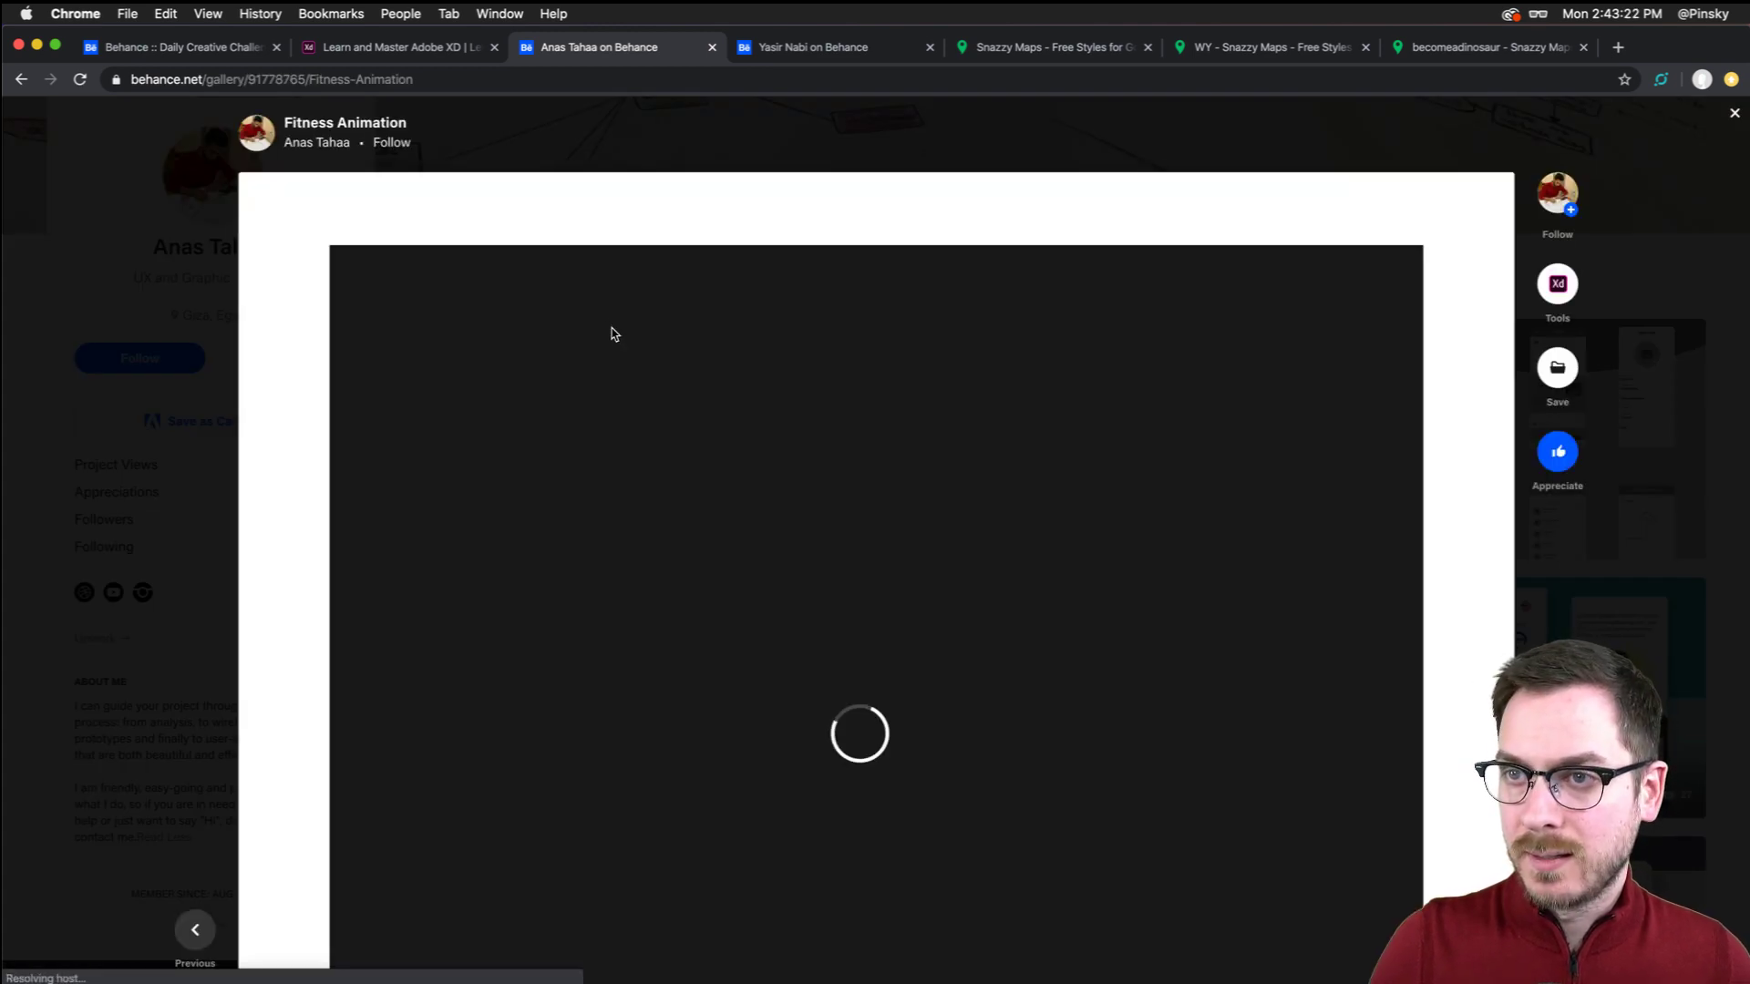
pyautogui.scroll(-2, 862, 638)
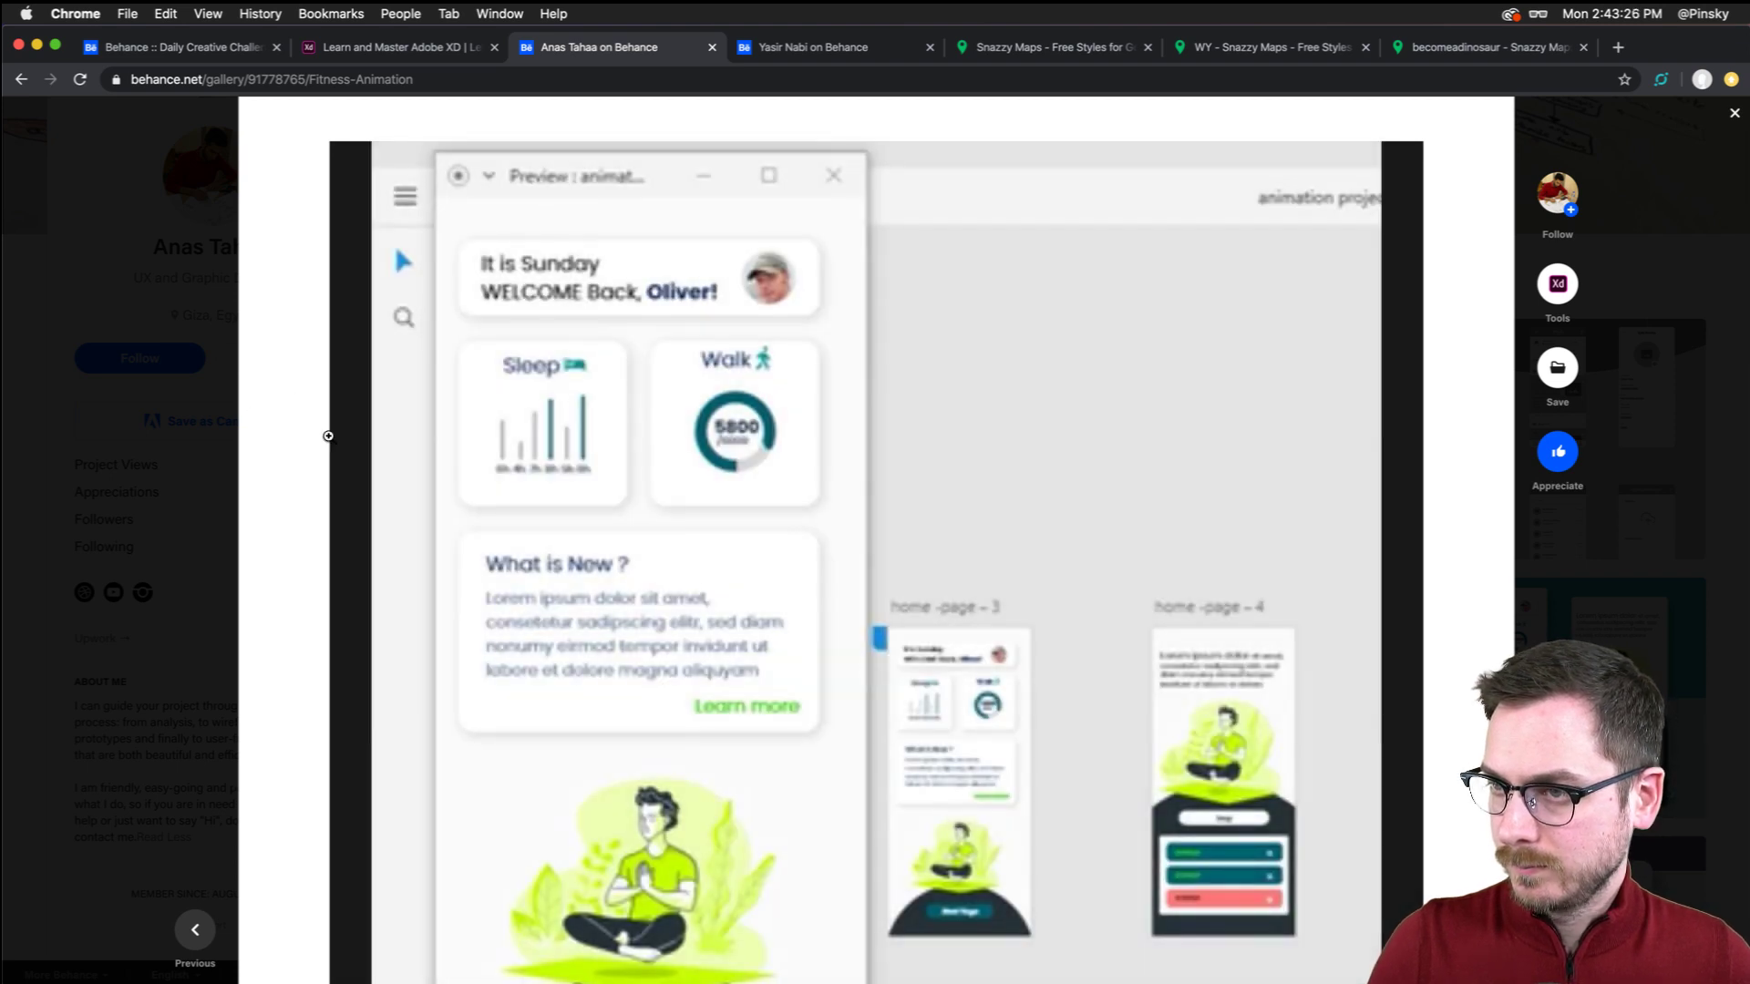
pyautogui.scroll(-1, 322, 463)
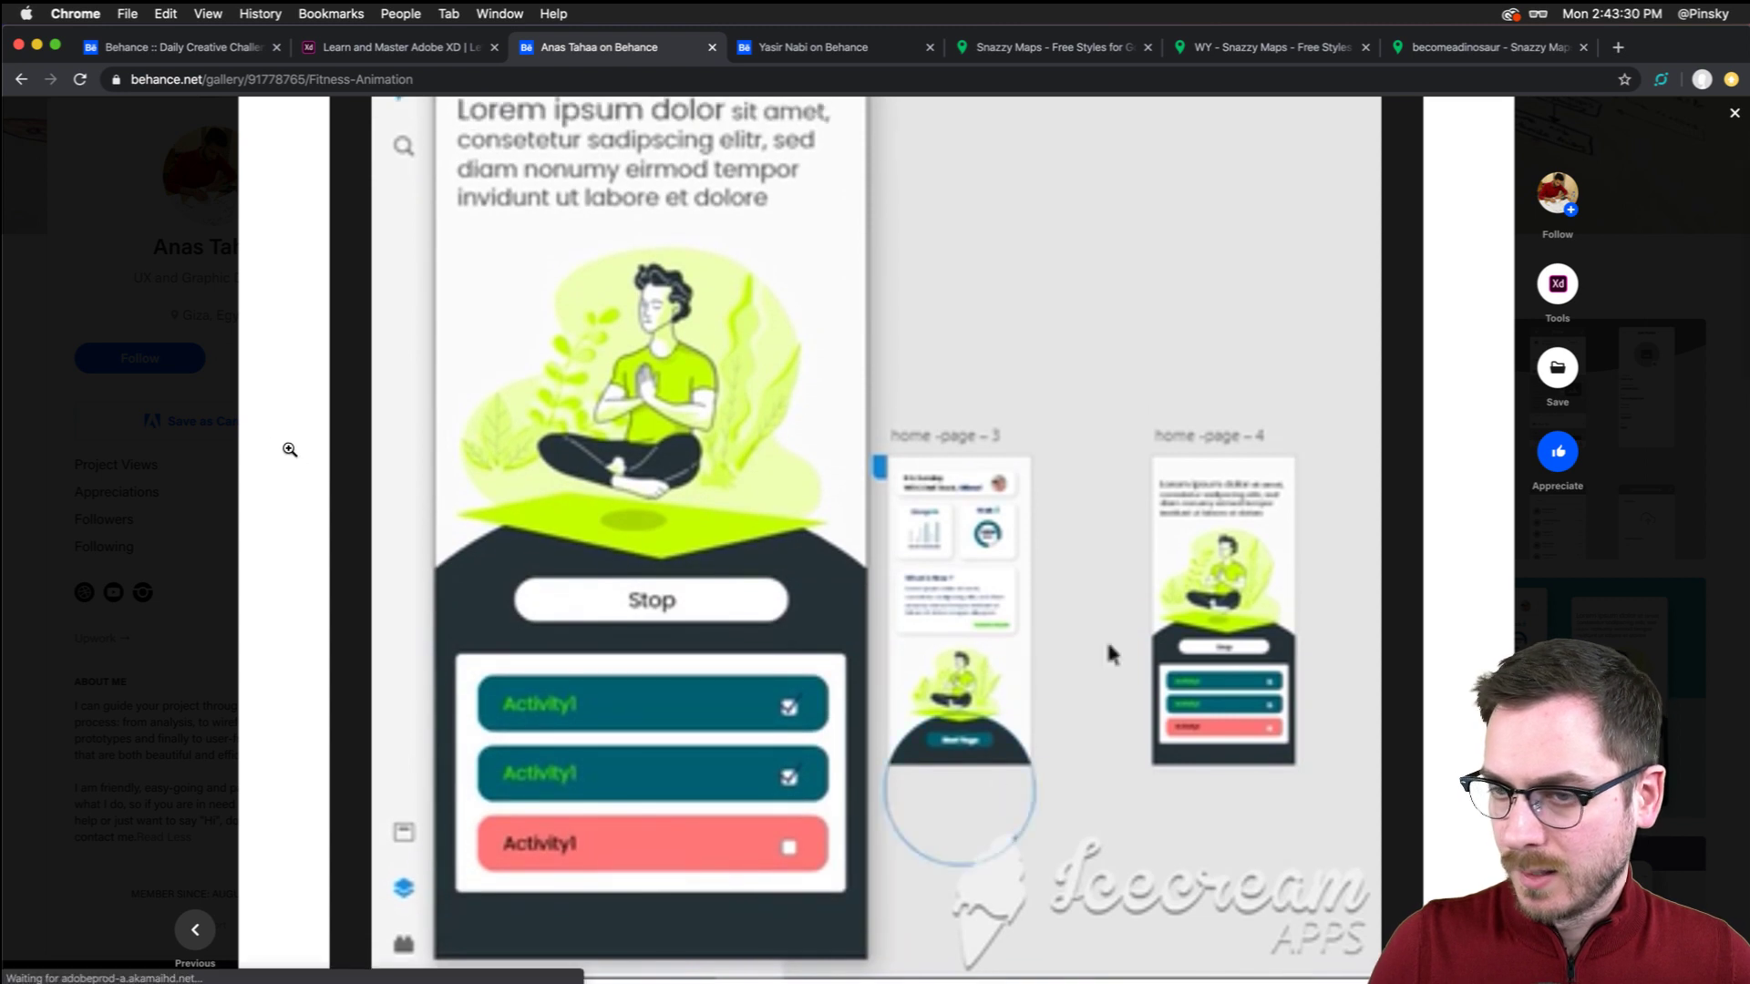
pyautogui.click(285, 450)
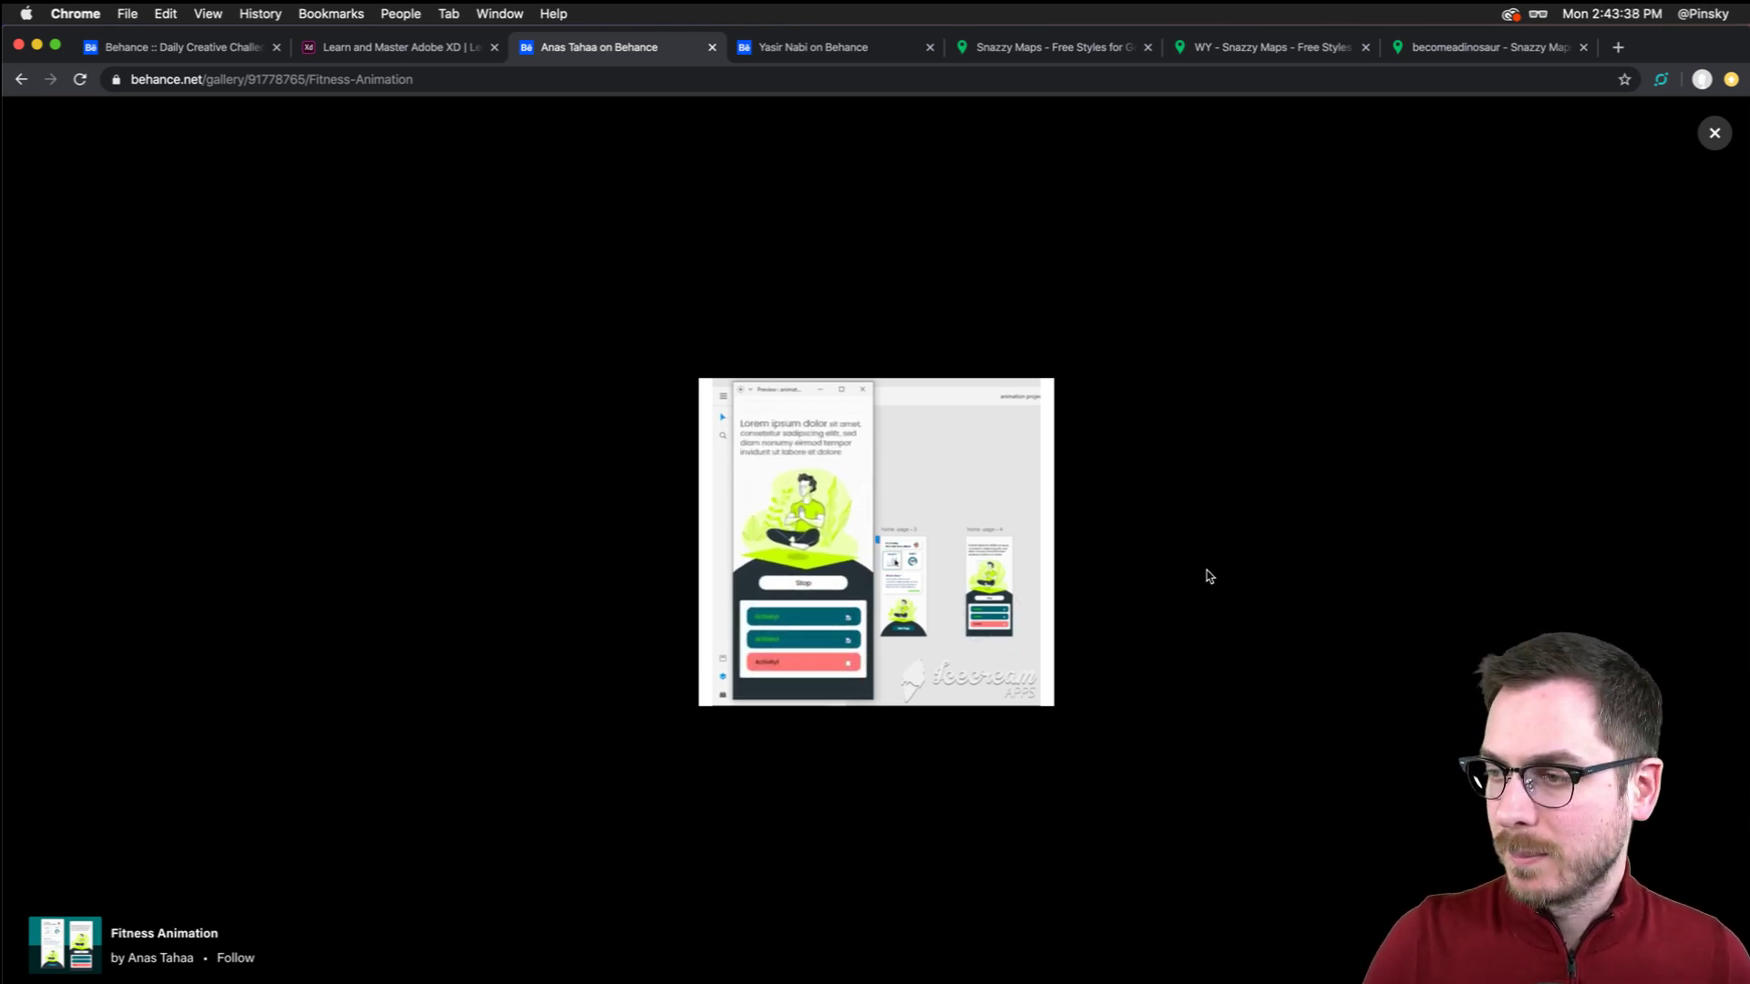
# Replay the Fitness Animation video to study the Start Yoga transition, and return to the designer's profile
pyautogui.moveTo(736, 697)
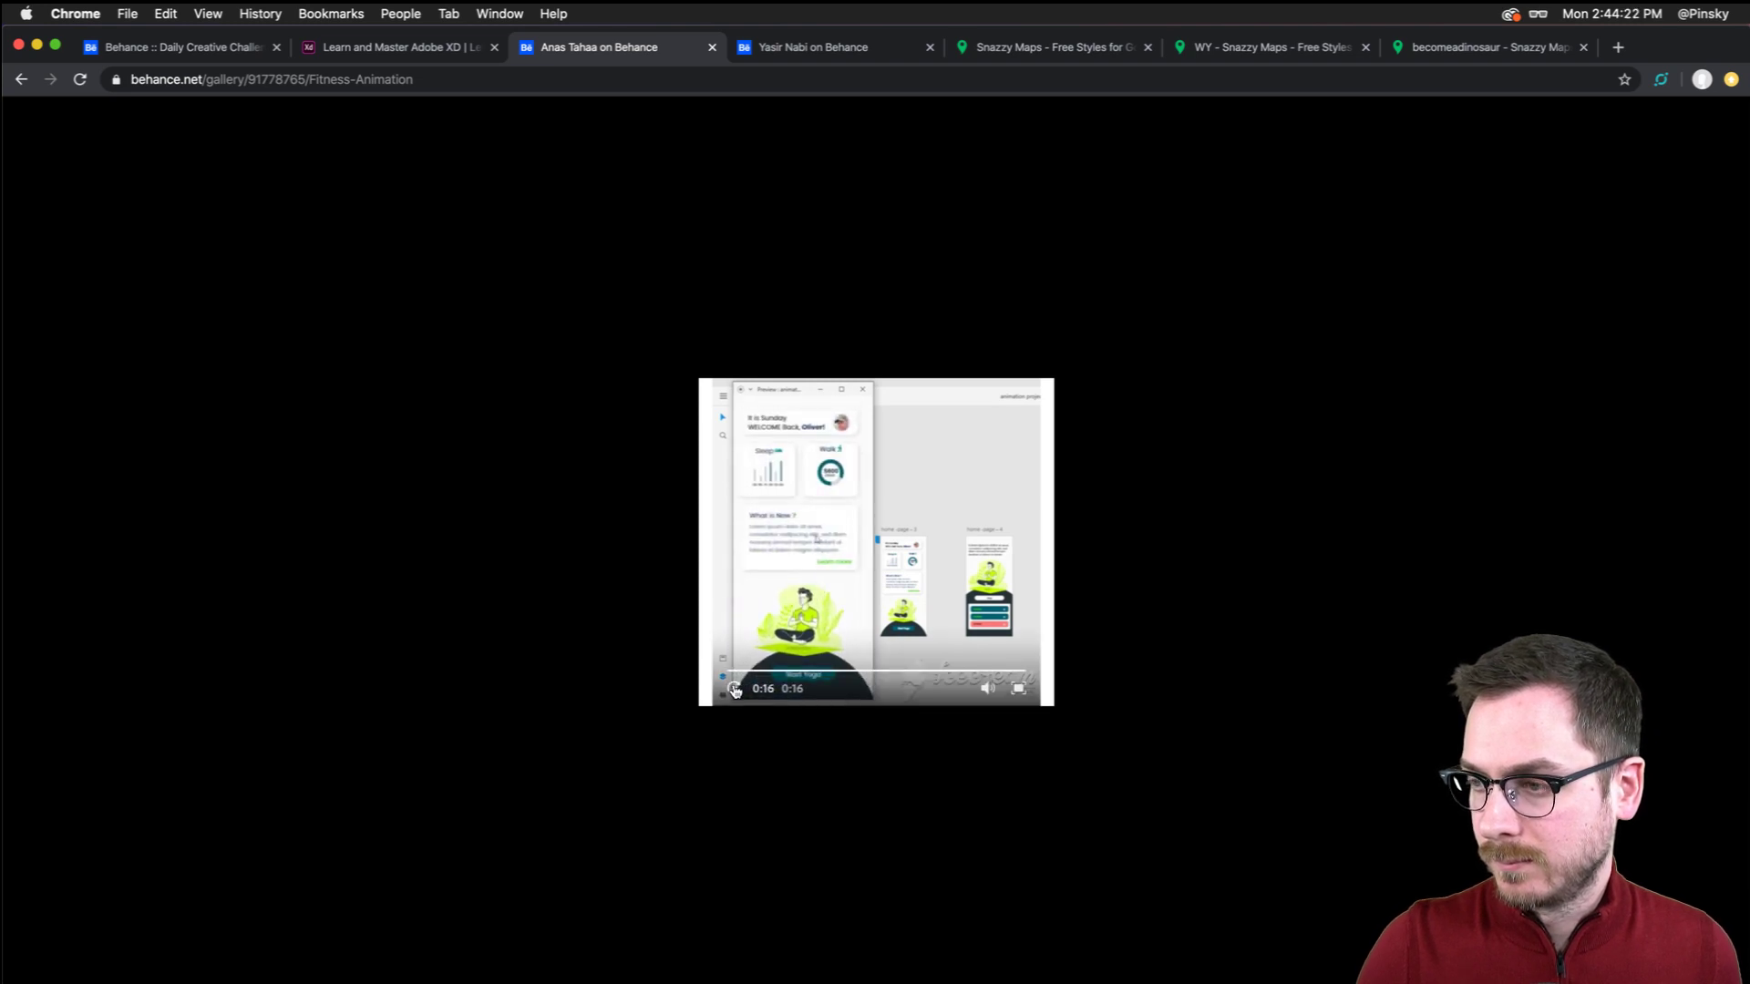
pyautogui.click(734, 690)
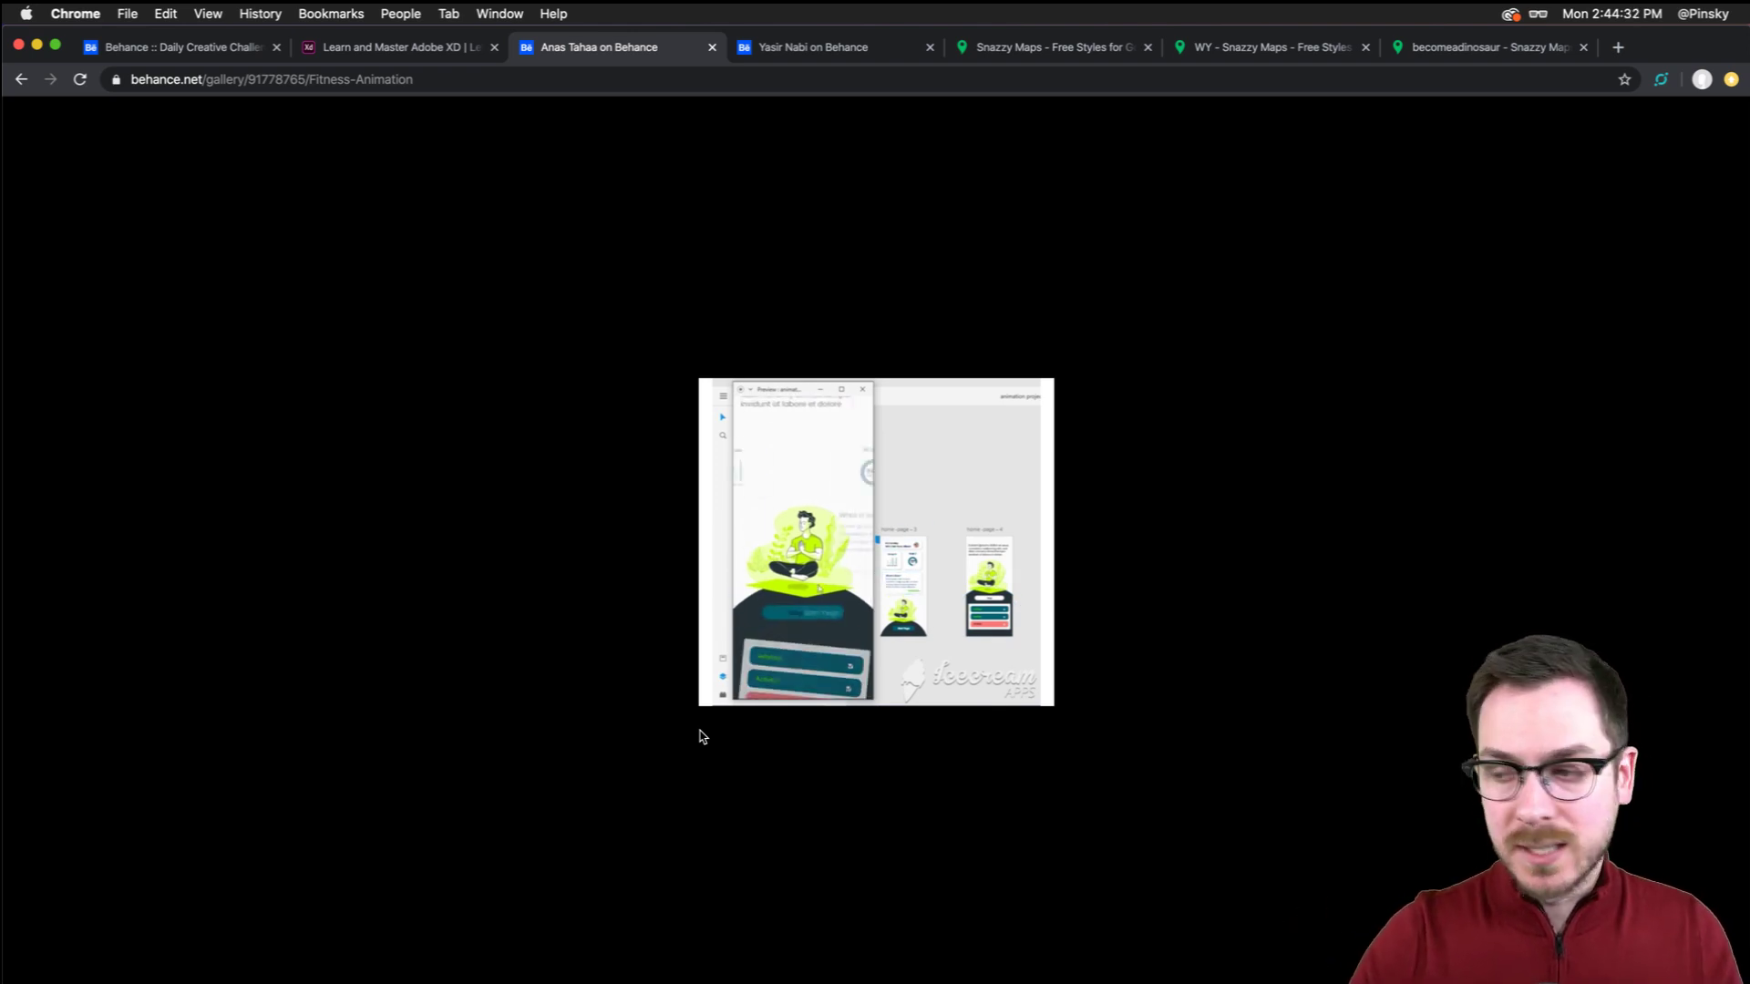
pyautogui.moveTo(710, 696)
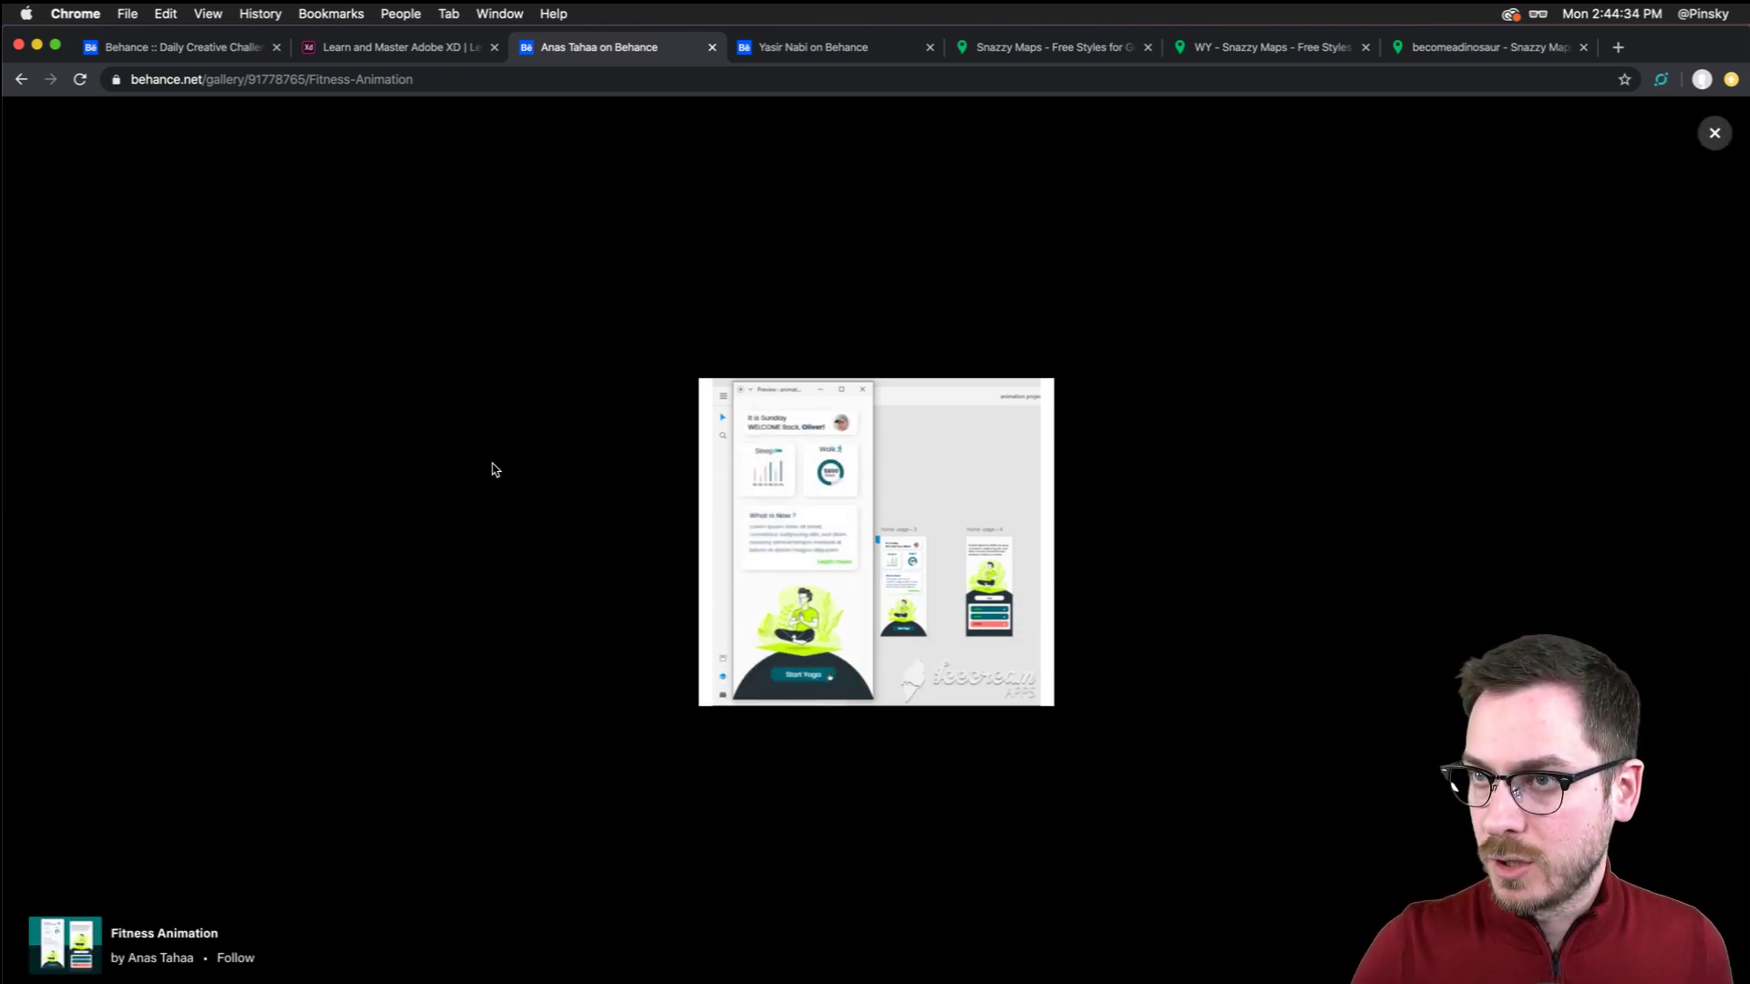
pyautogui.click(1714, 133)
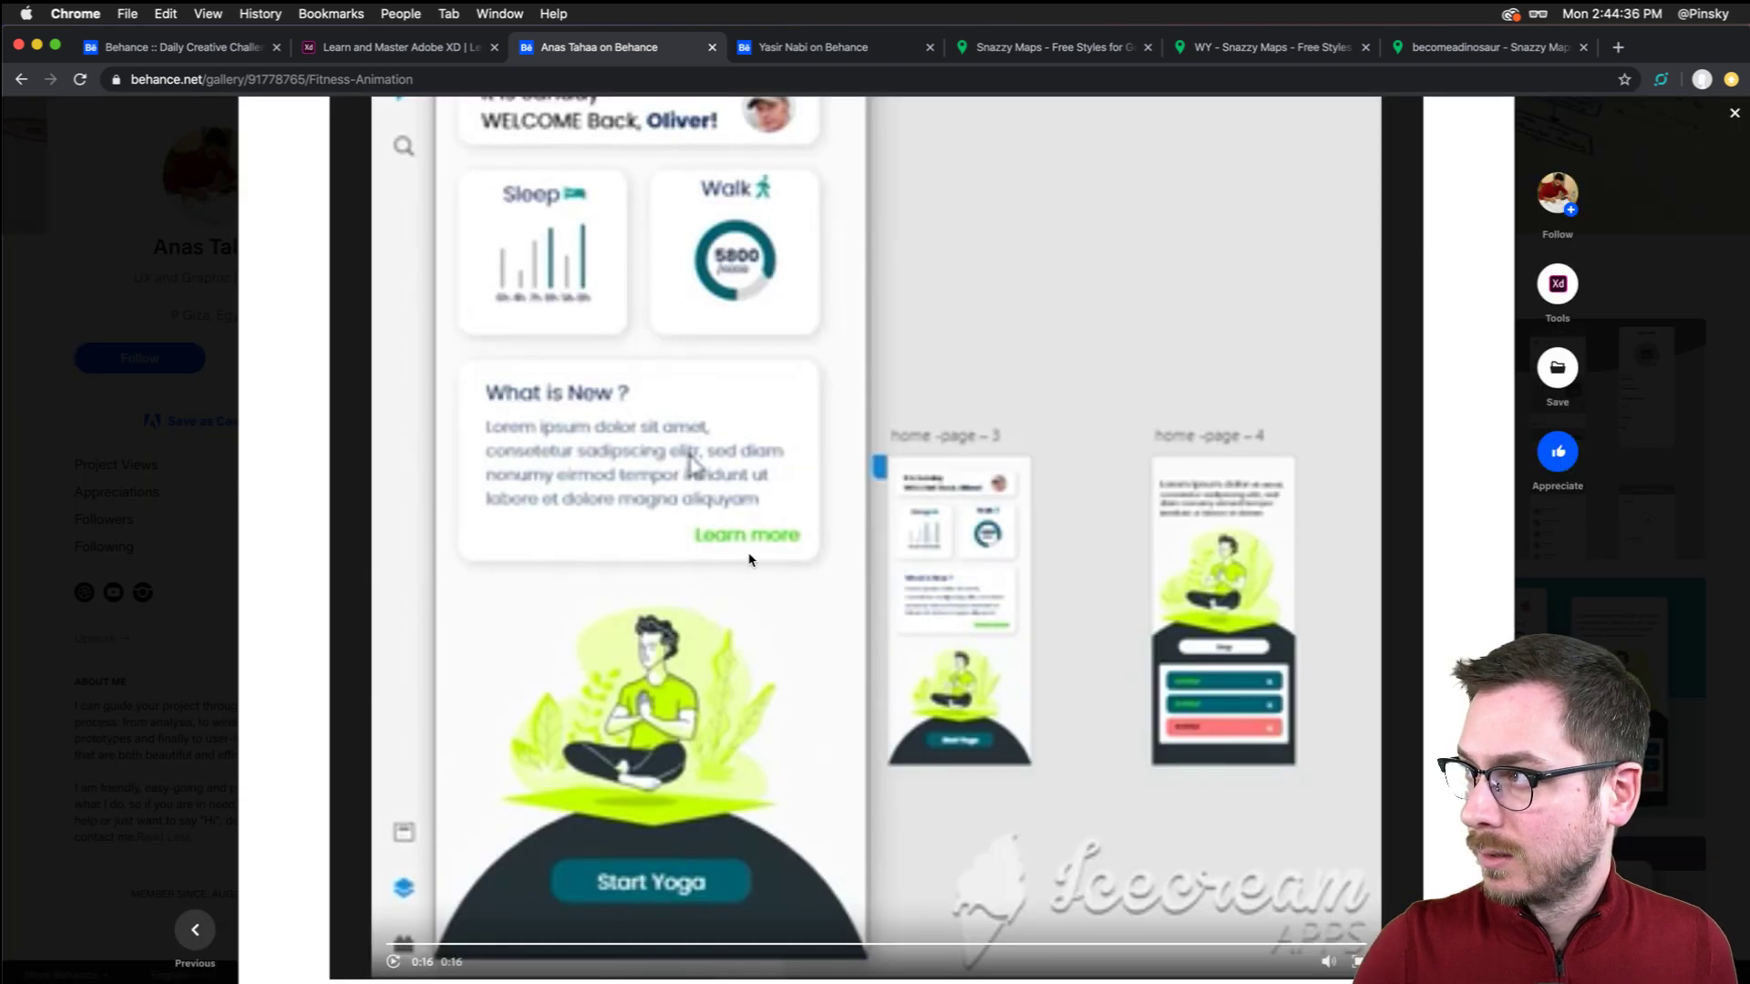
pyautogui.press('Escape')
# Open the Fitness project and examine its dashboard mockup, colour palette, font and other elements, and close it
pyautogui.scroll(-2, 800, 528)
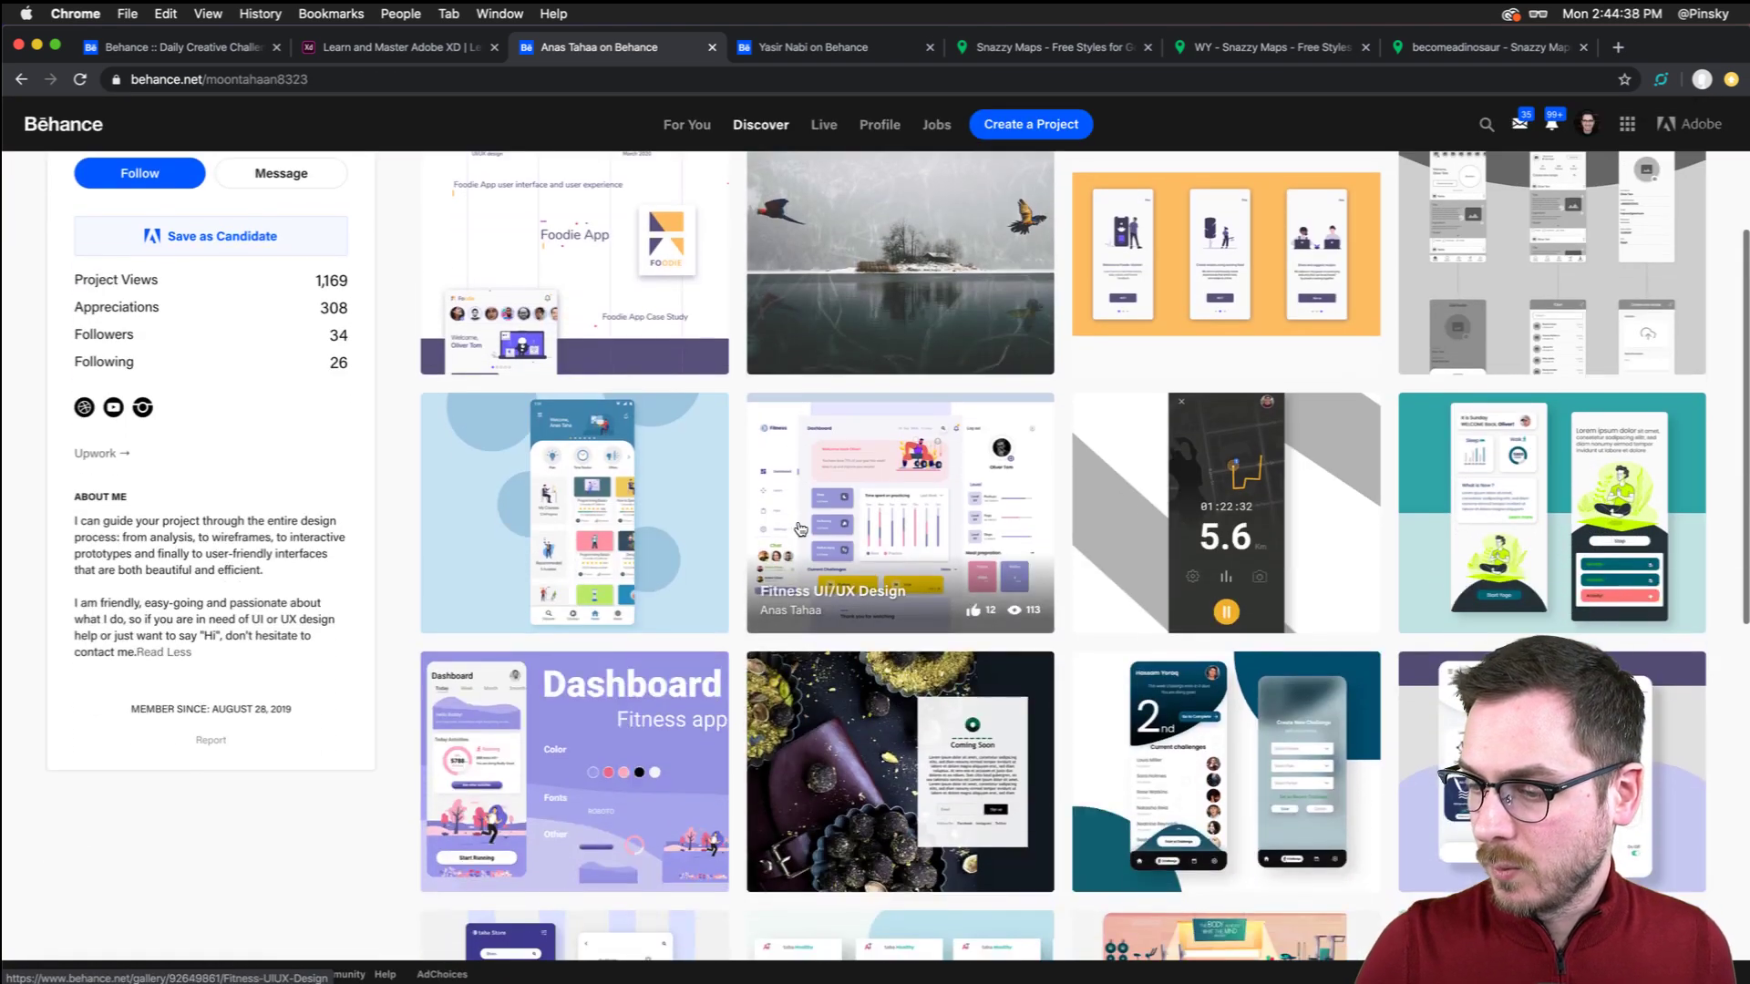
pyautogui.click(570, 726)
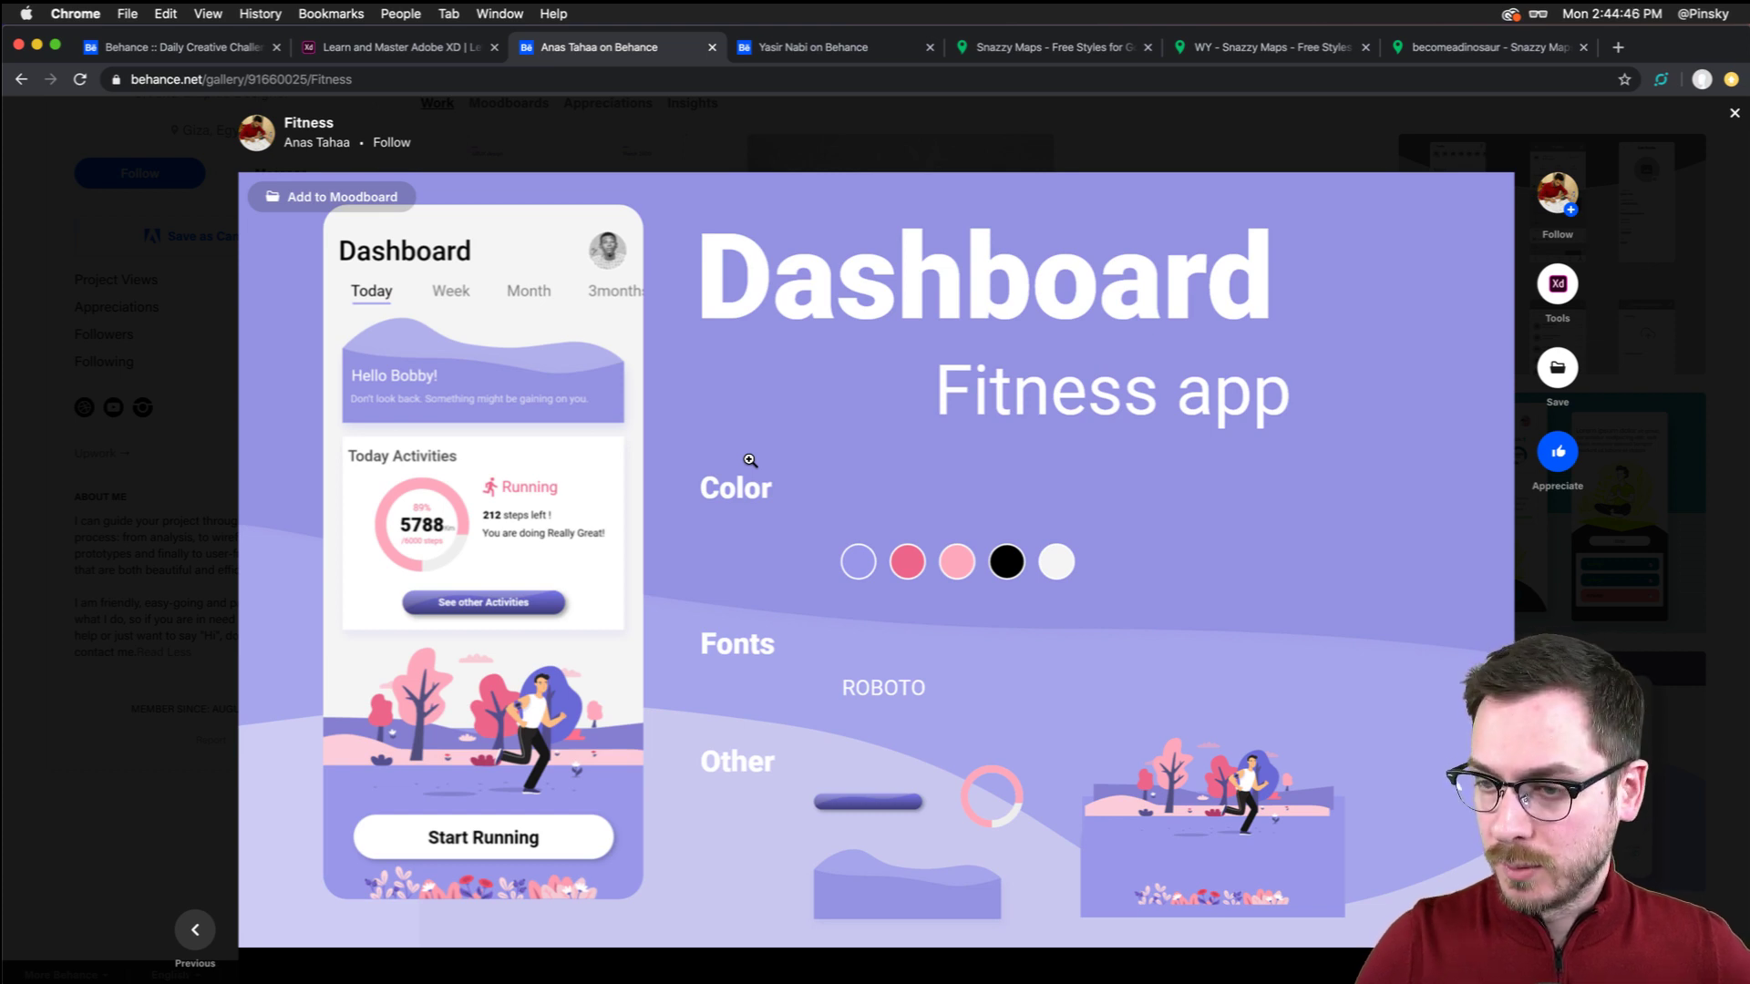
pyautogui.scroll(-2, 750, 461)
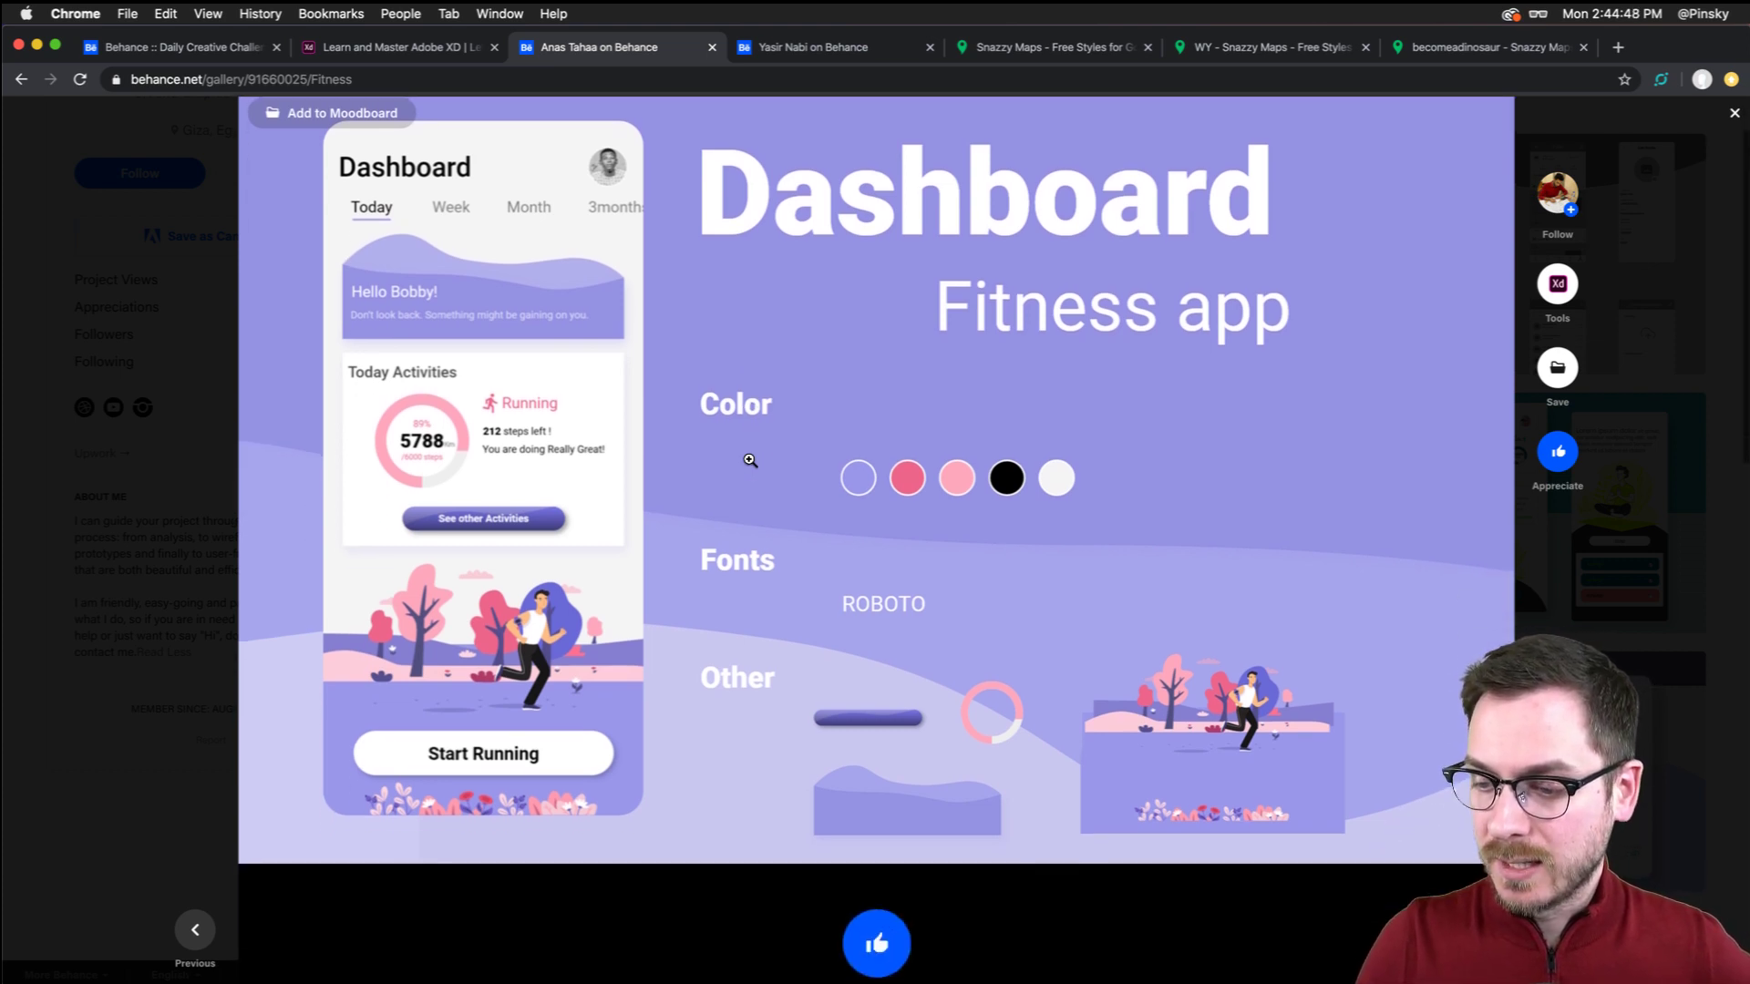
pyautogui.scroll(-5, 730, 785)
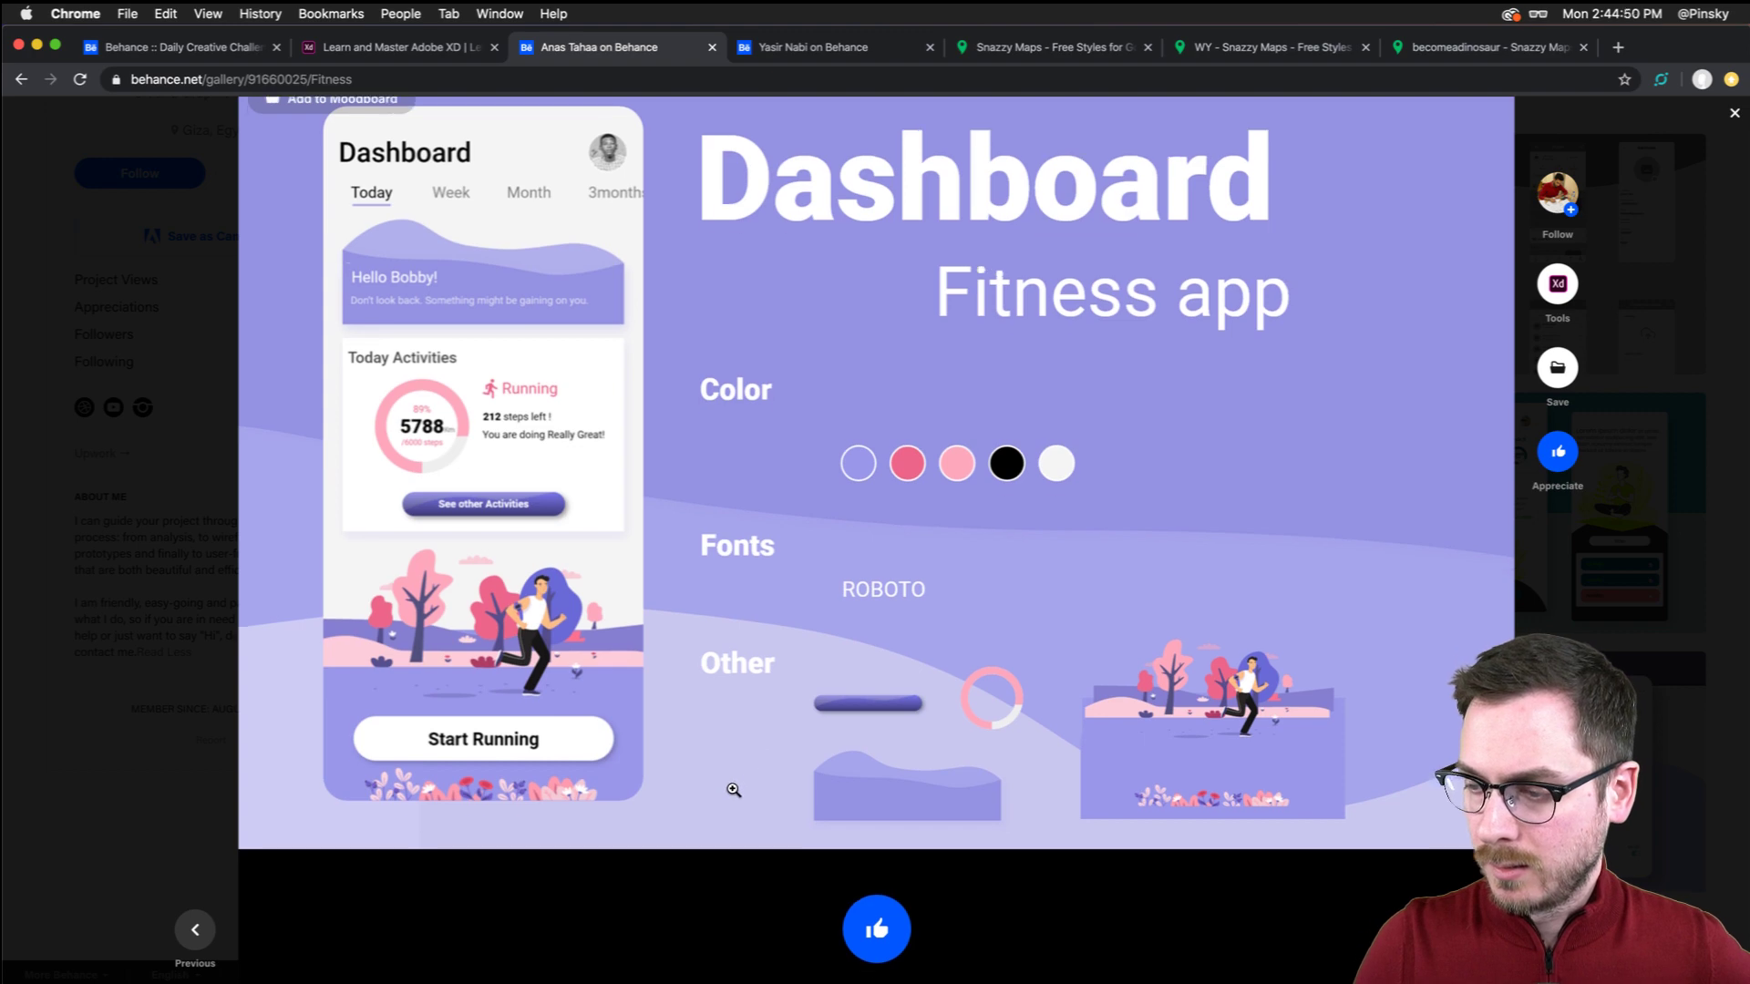
pyautogui.scroll(6, 730, 785)
pyautogui.scroll(-8, 734, 790)
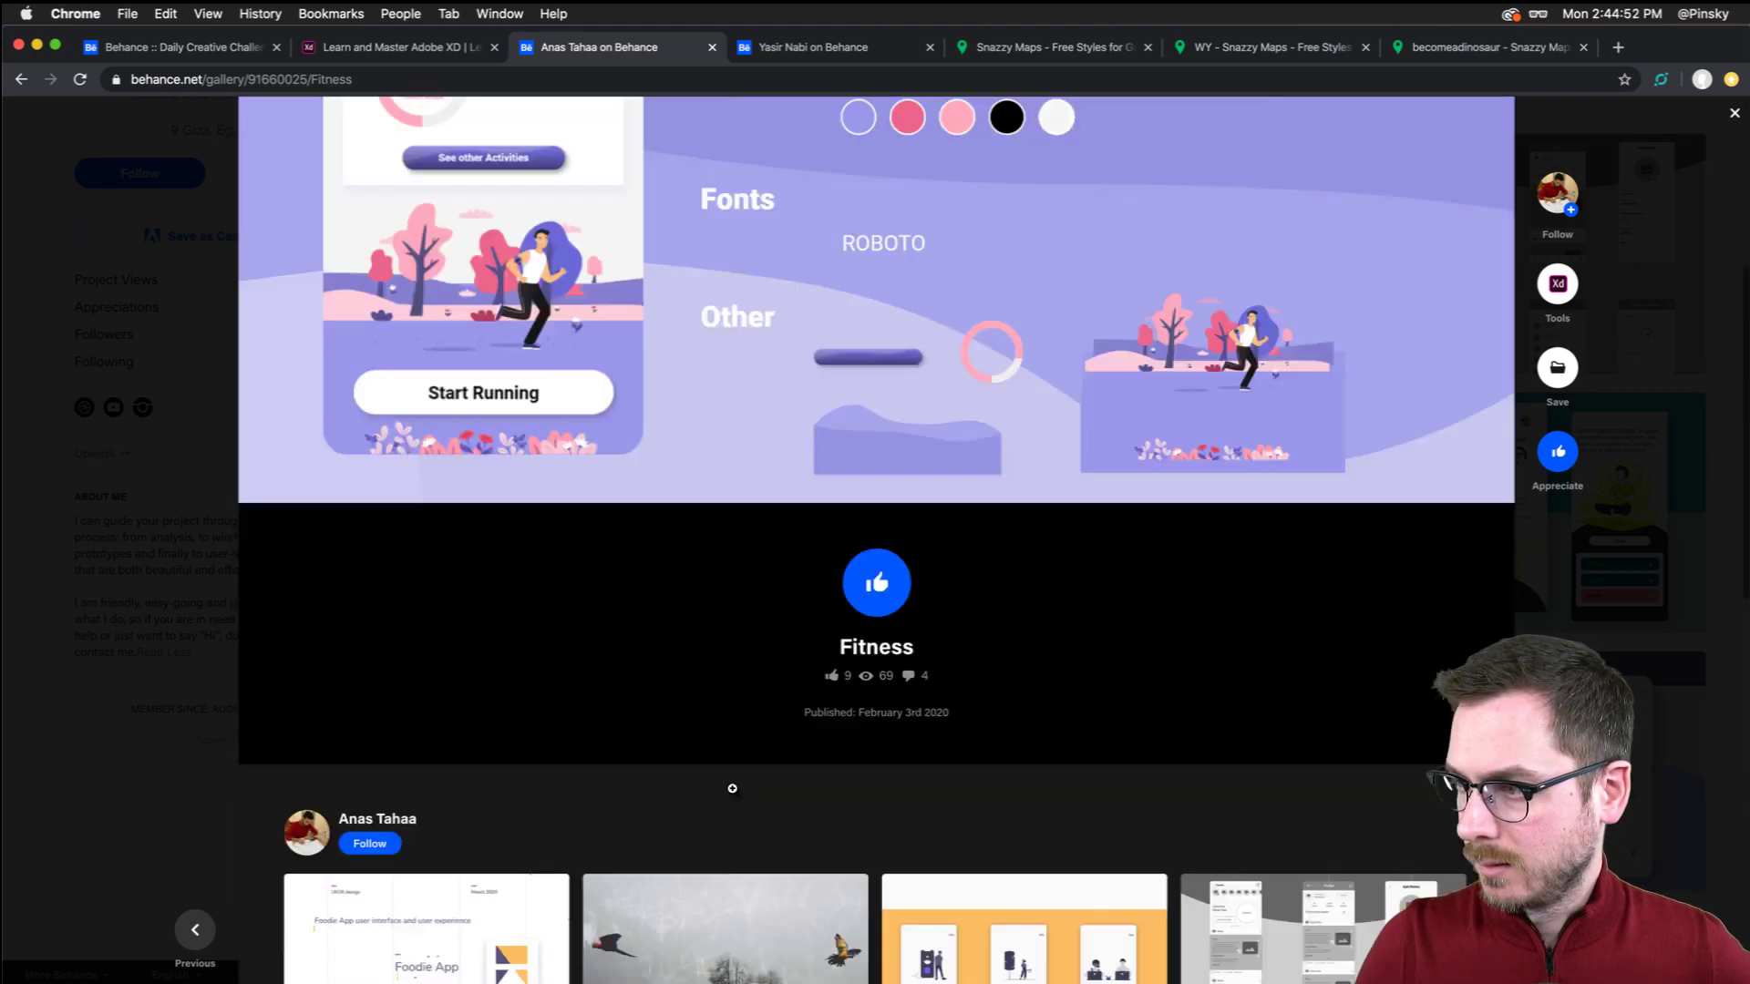
pyautogui.scroll(9, 734, 790)
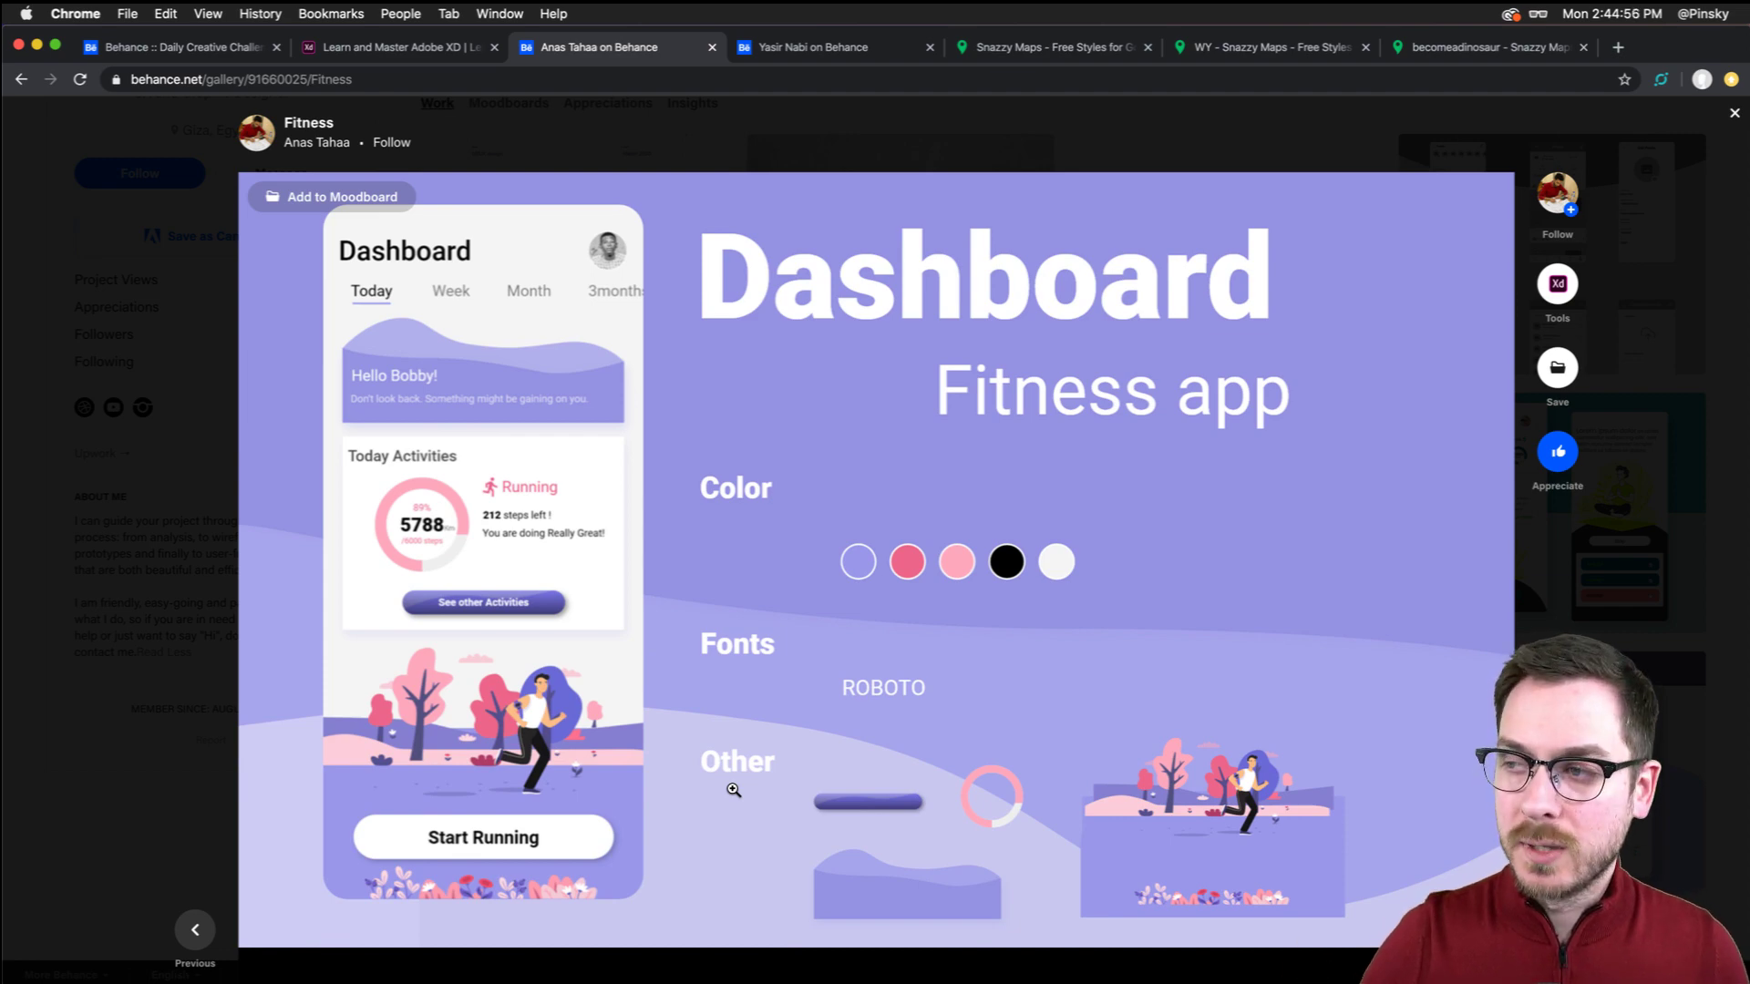
pyautogui.press('Escape')
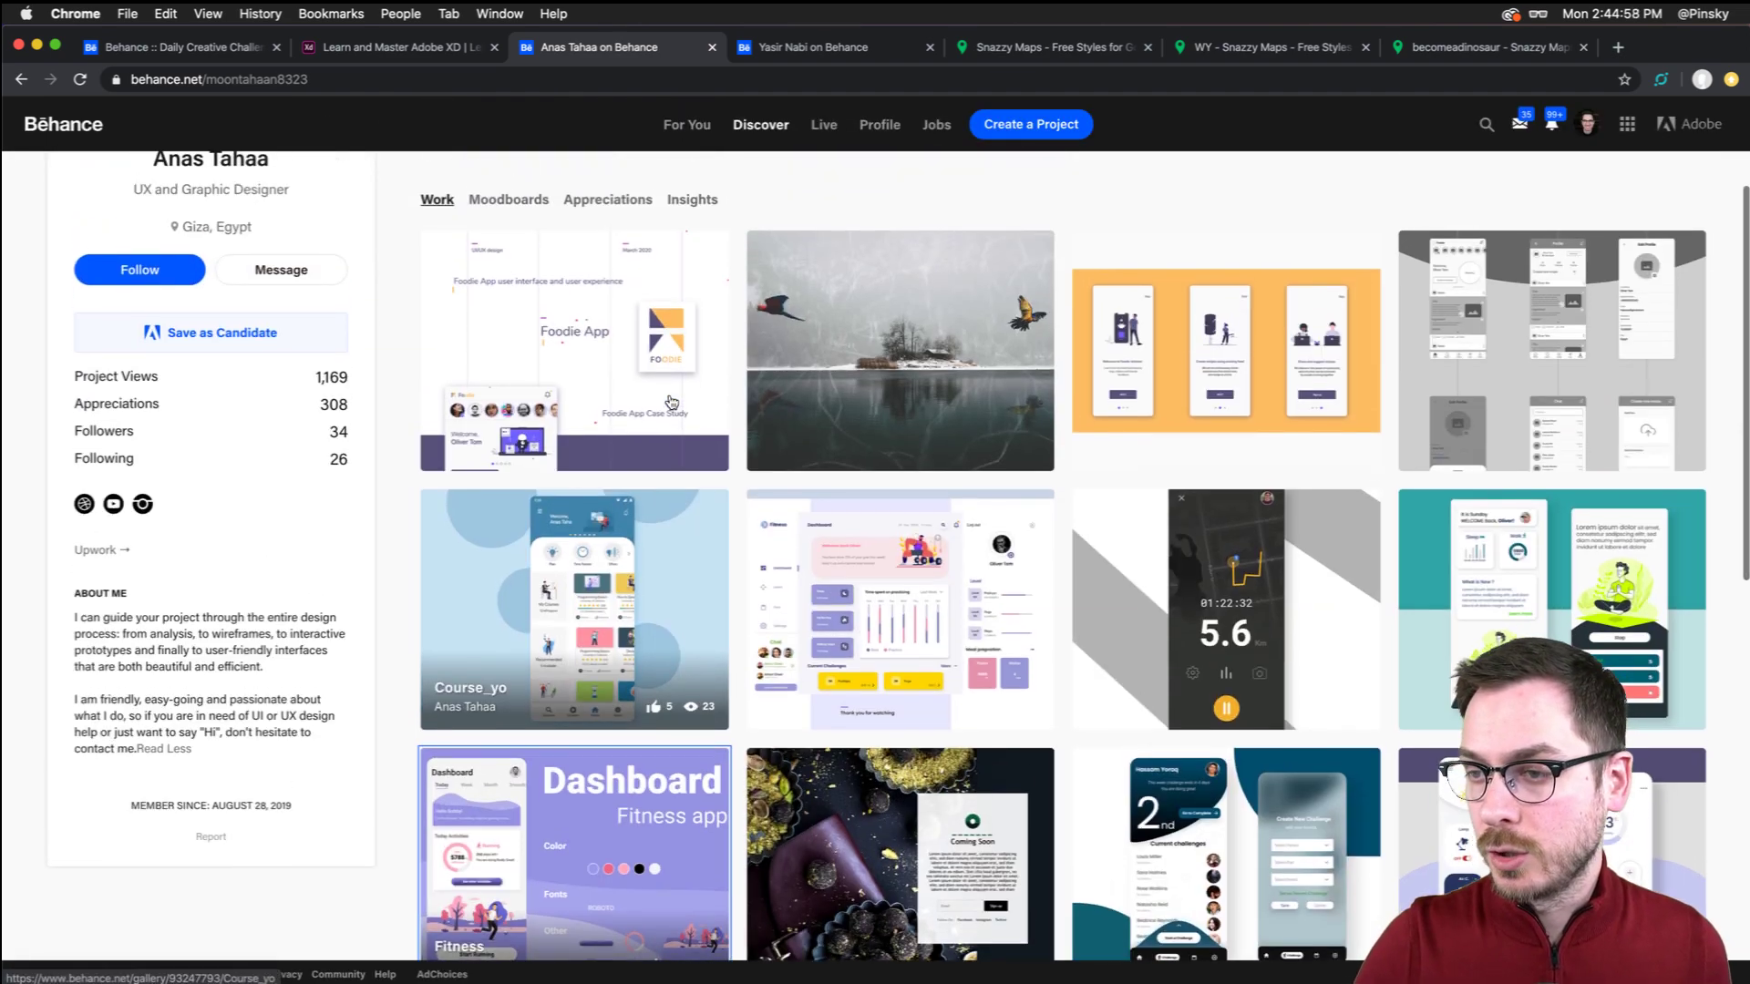
# Reopen the Fitness project, inspect the dashboard's Start Running button and surrounding artwork up close, and return to the designer's profile
pyautogui.scroll(1, 560, 391)
pyautogui.scroll(-2, 546, 729)
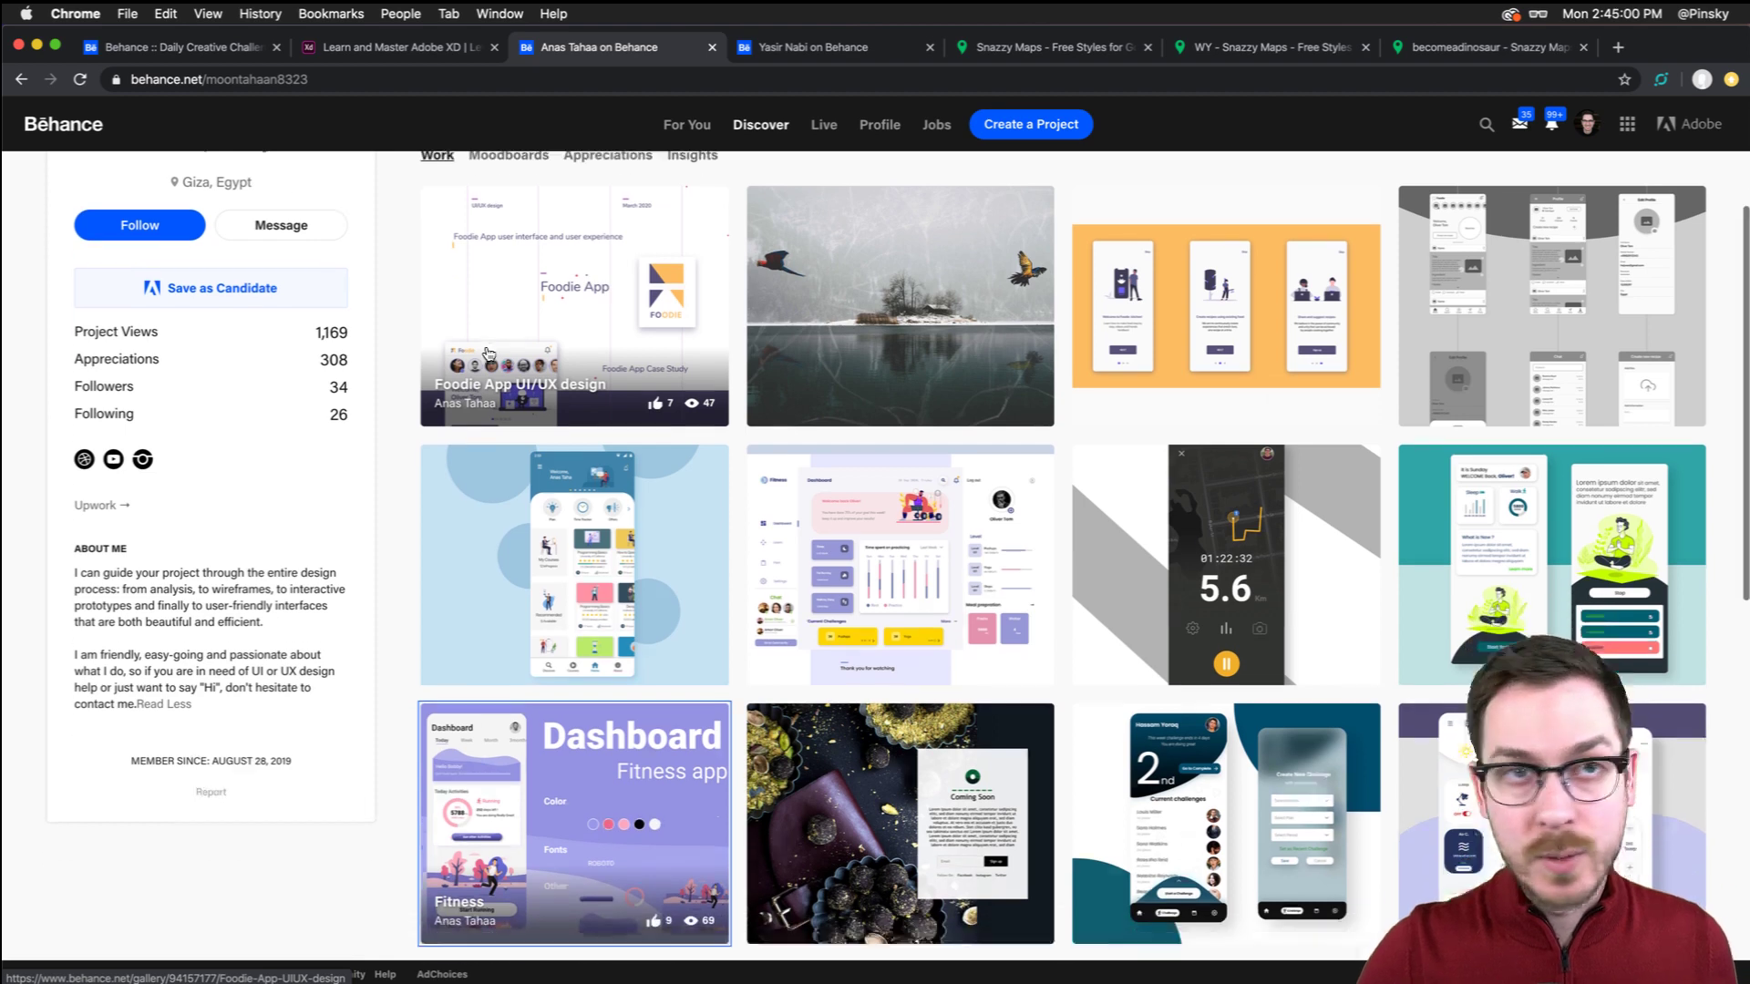
pyautogui.click(548, 781)
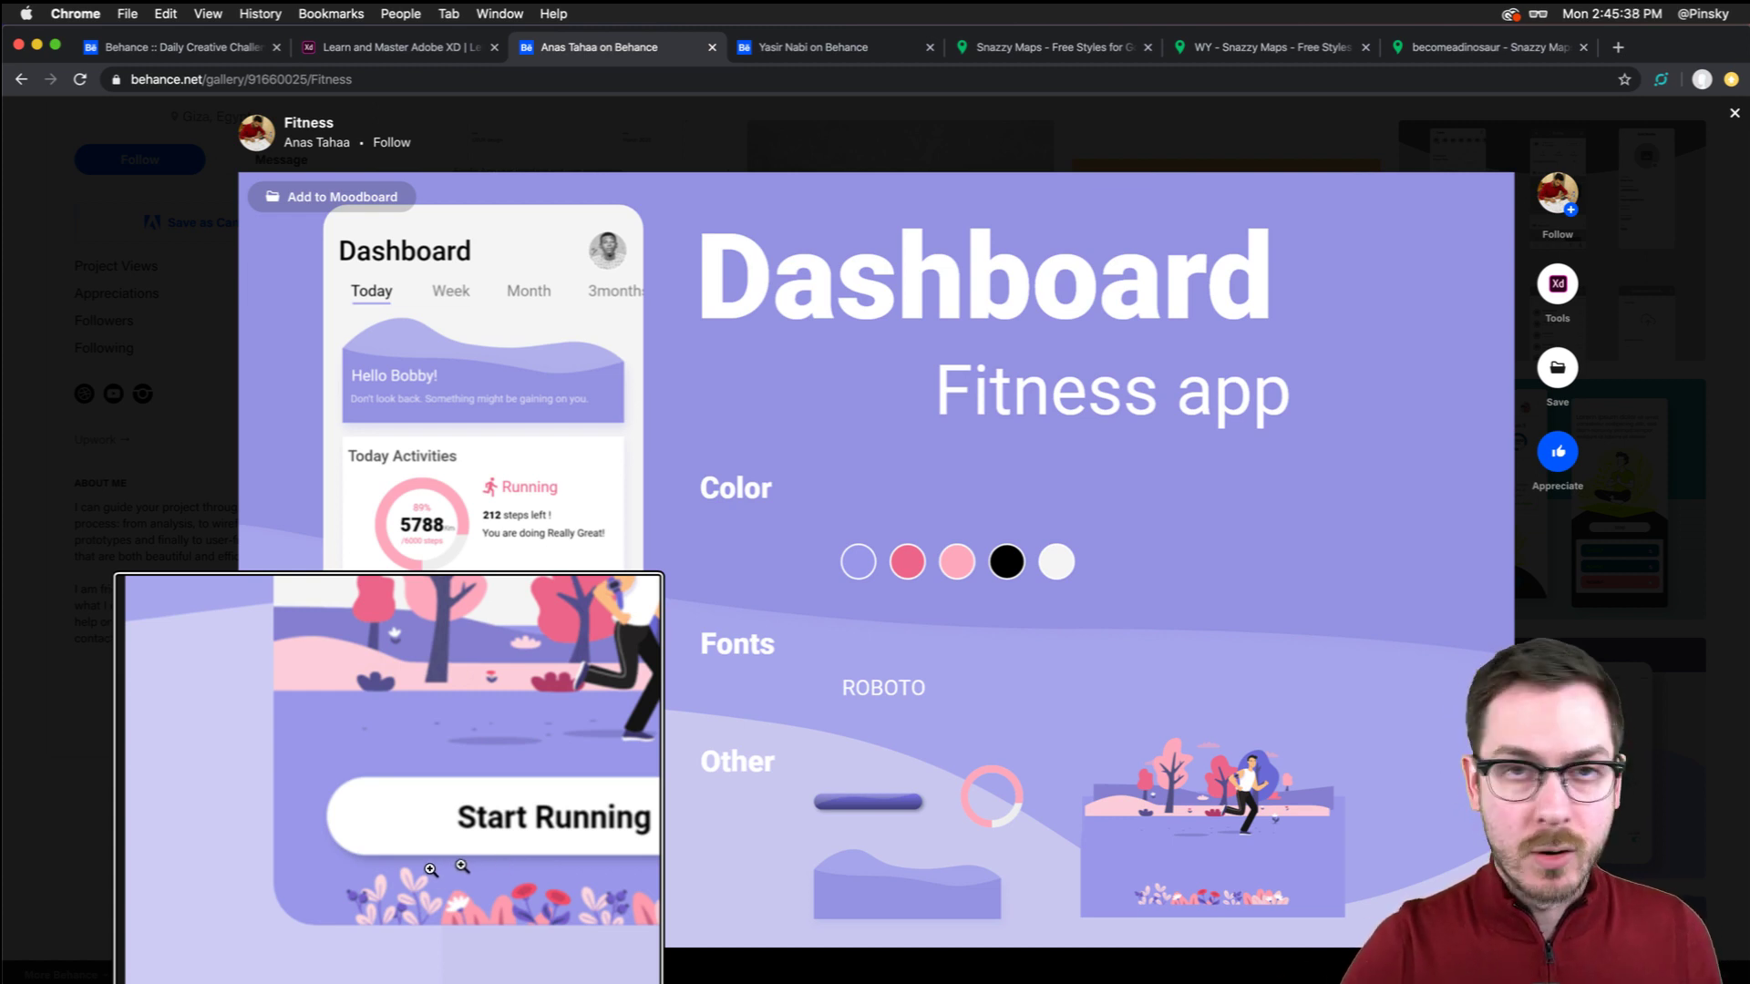
pyautogui.press('alt+super+8')
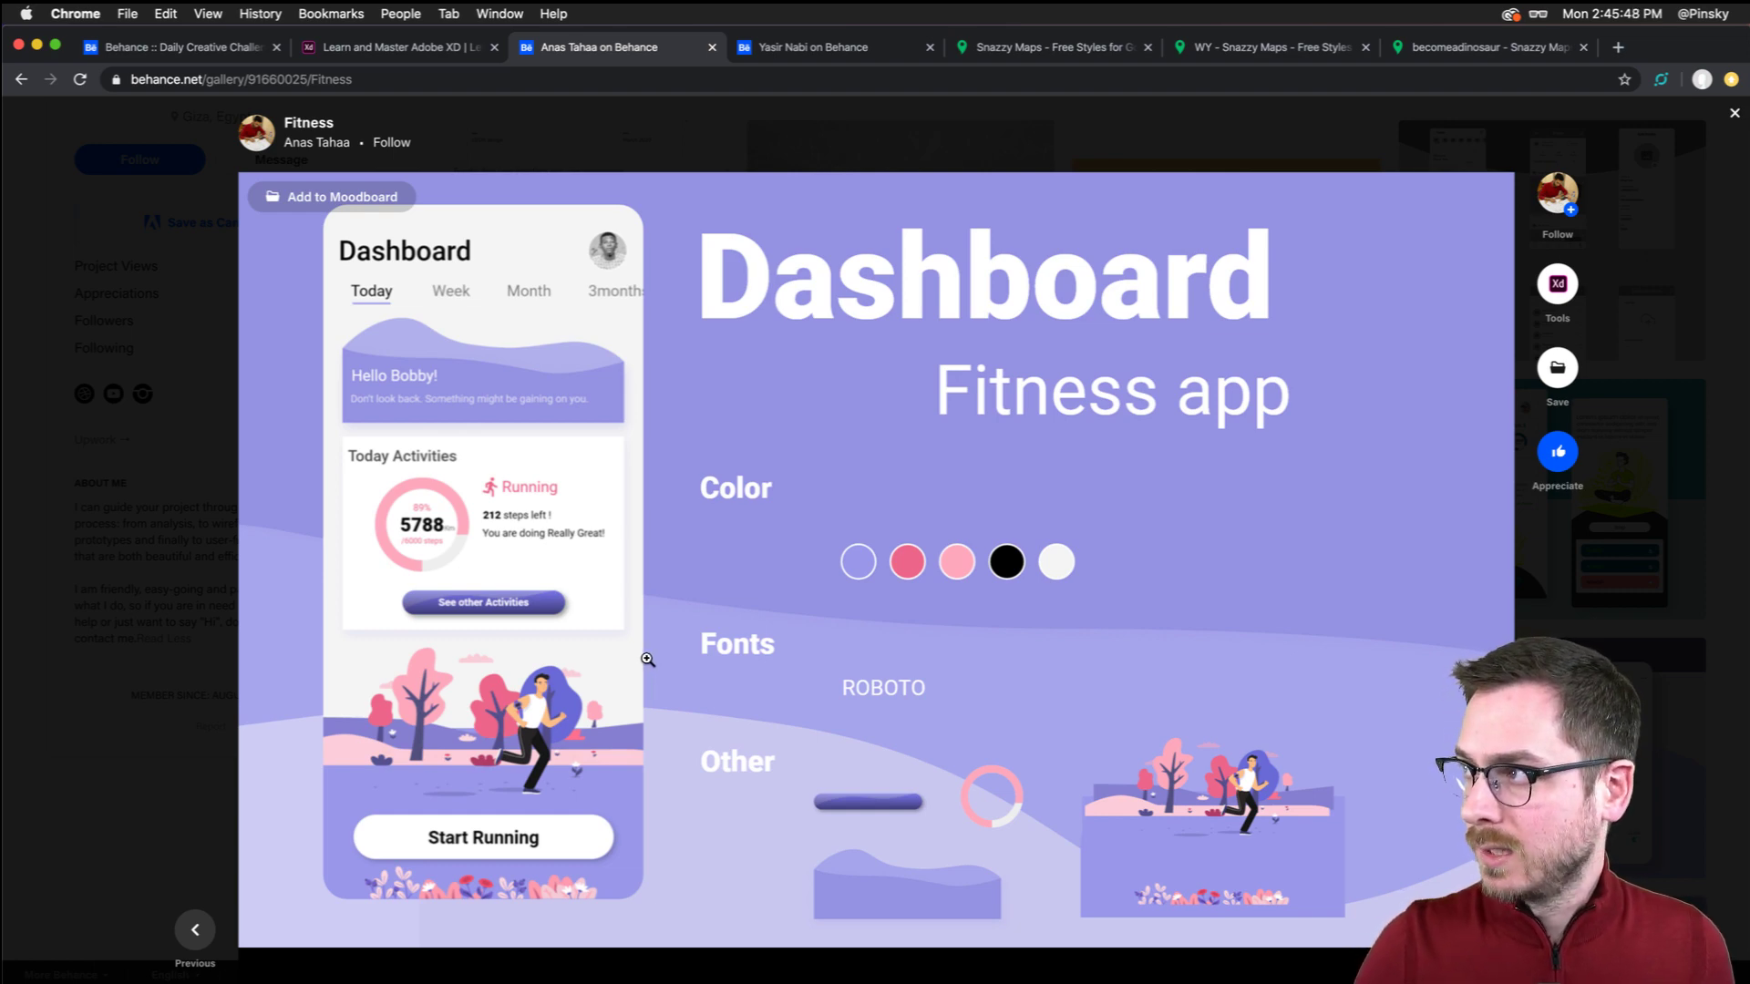
pyautogui.press('Escape')
pyautogui.scroll(5, 397, 447)
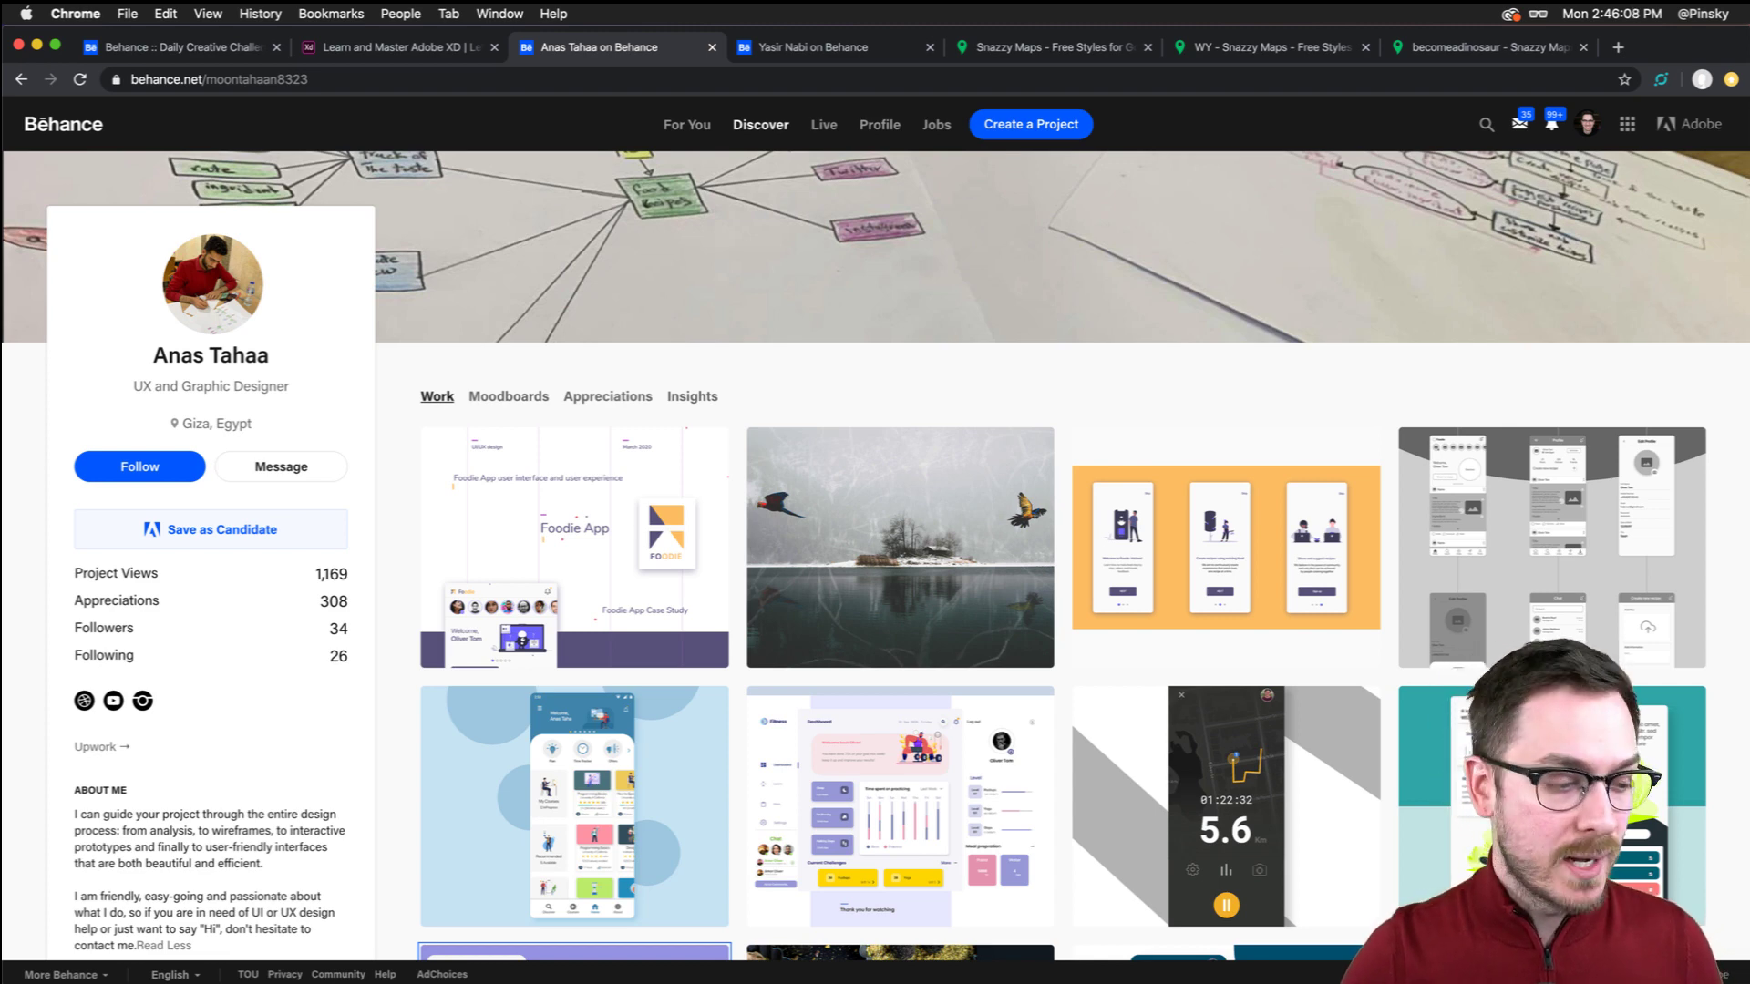
# Switch to Adobe XD and check the Medical document's Design System artboard, including its Typography and Iconography sections
pyautogui.press('super+Tab')
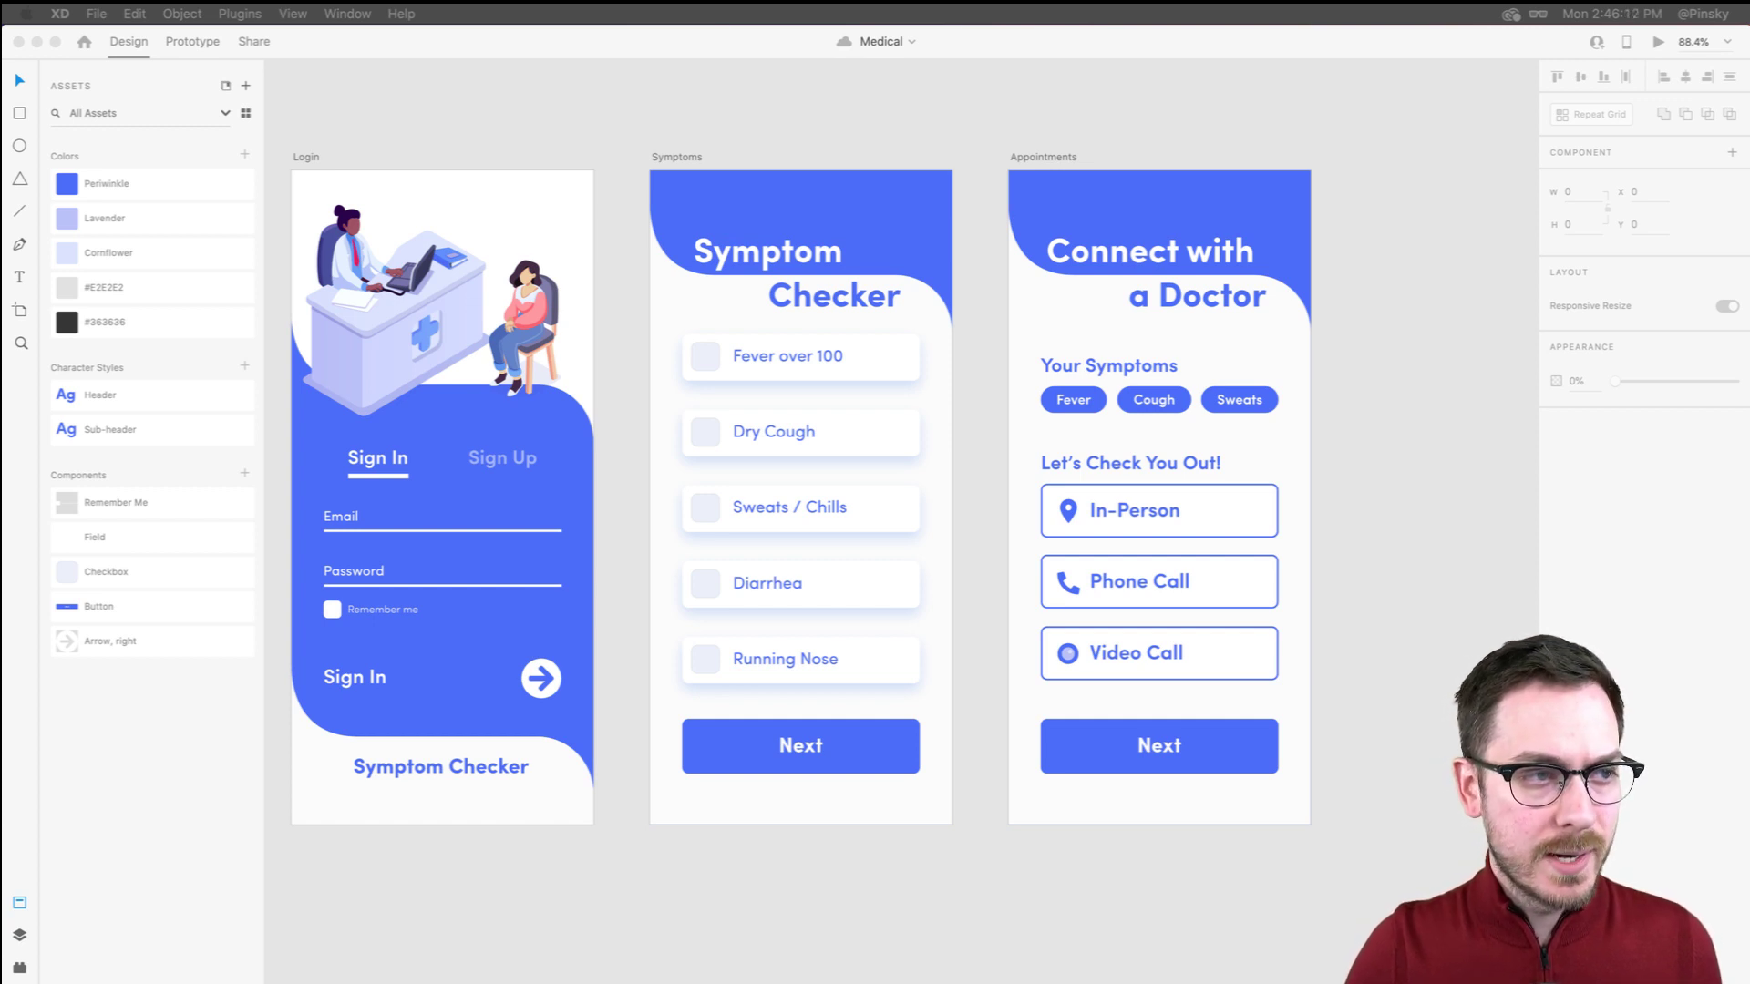
pyautogui.click(593, 162)
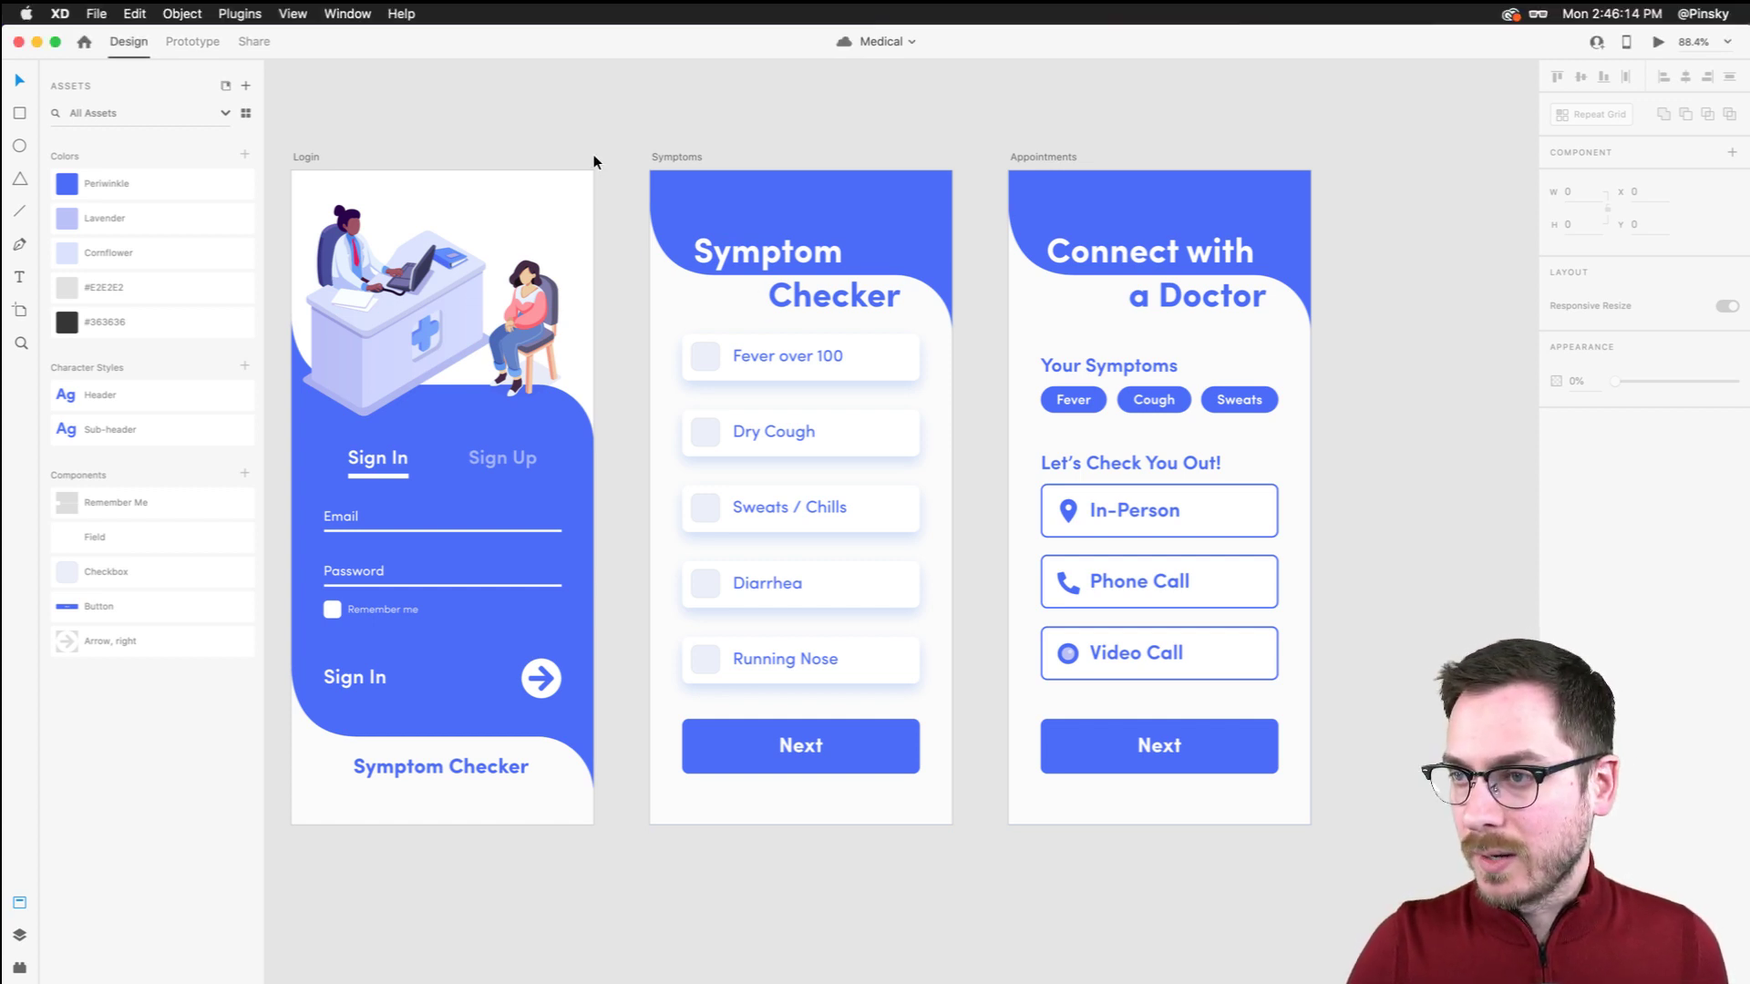
pyautogui.hscroll(-10, 593, 163)
pyautogui.scroll(-3, 593, 160)
pyautogui.hscroll(-5, 593, 160)
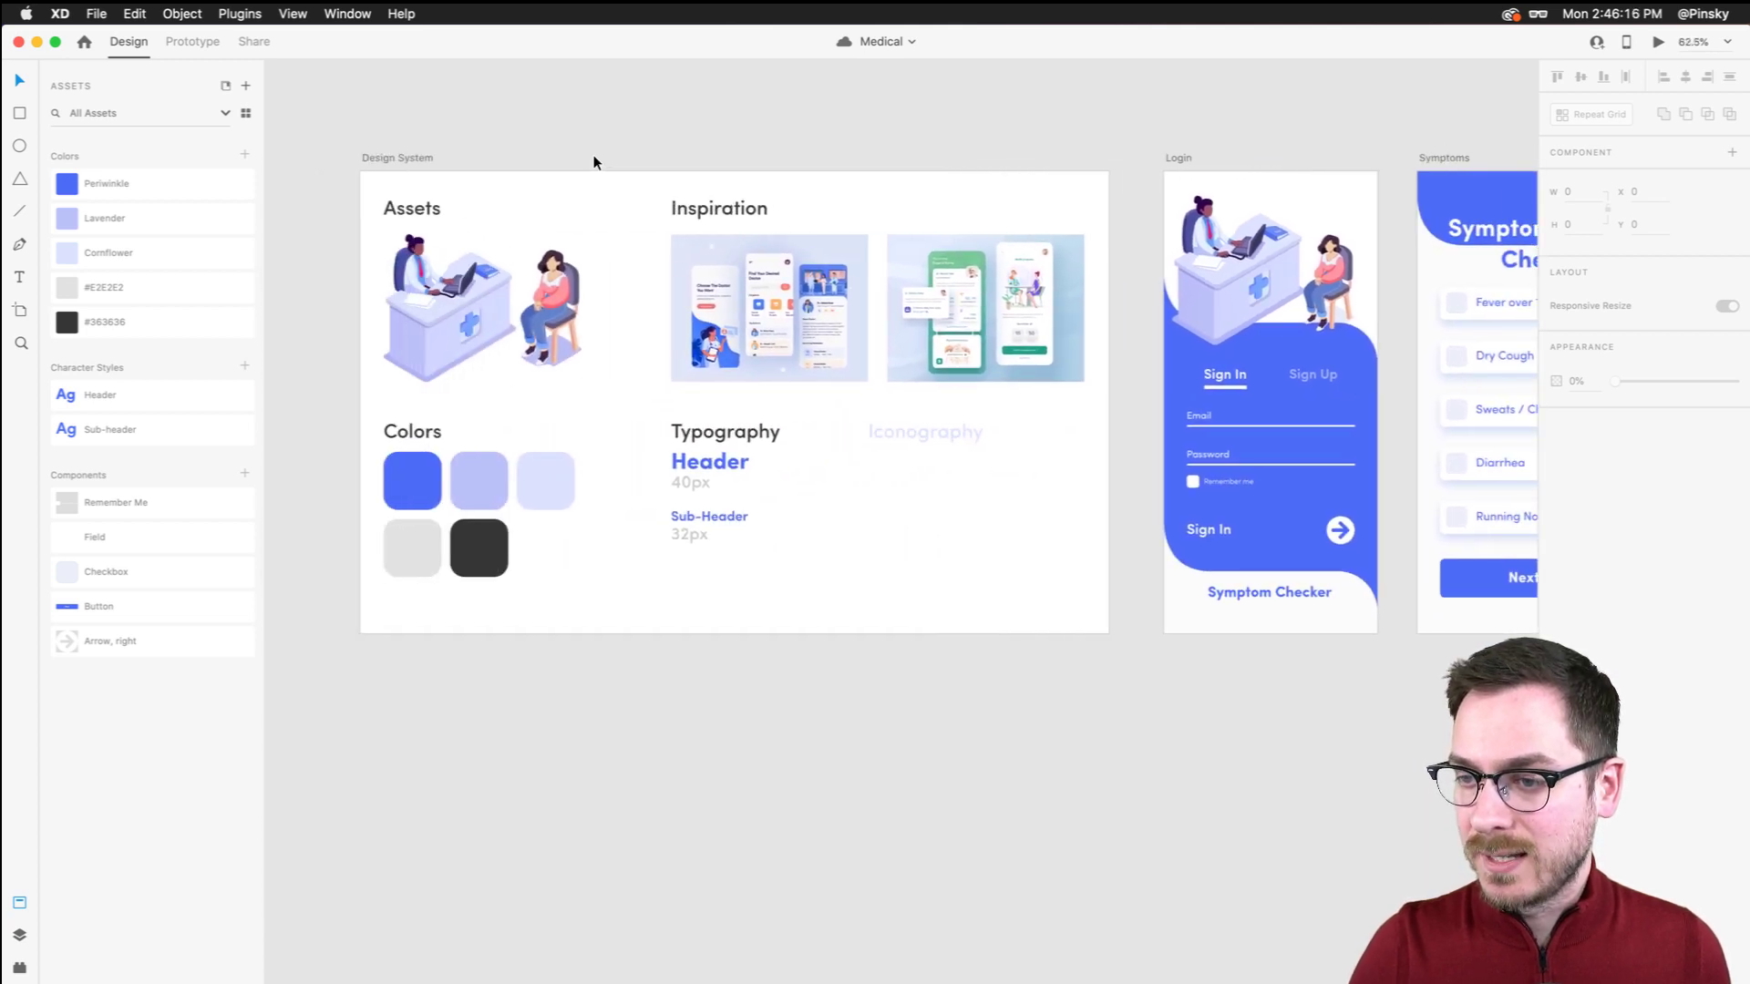
pyautogui.hscroll(6, 1068, 419)
pyautogui.hscroll(3, 1160, 416)
pyautogui.hscroll(-6, 746, 529)
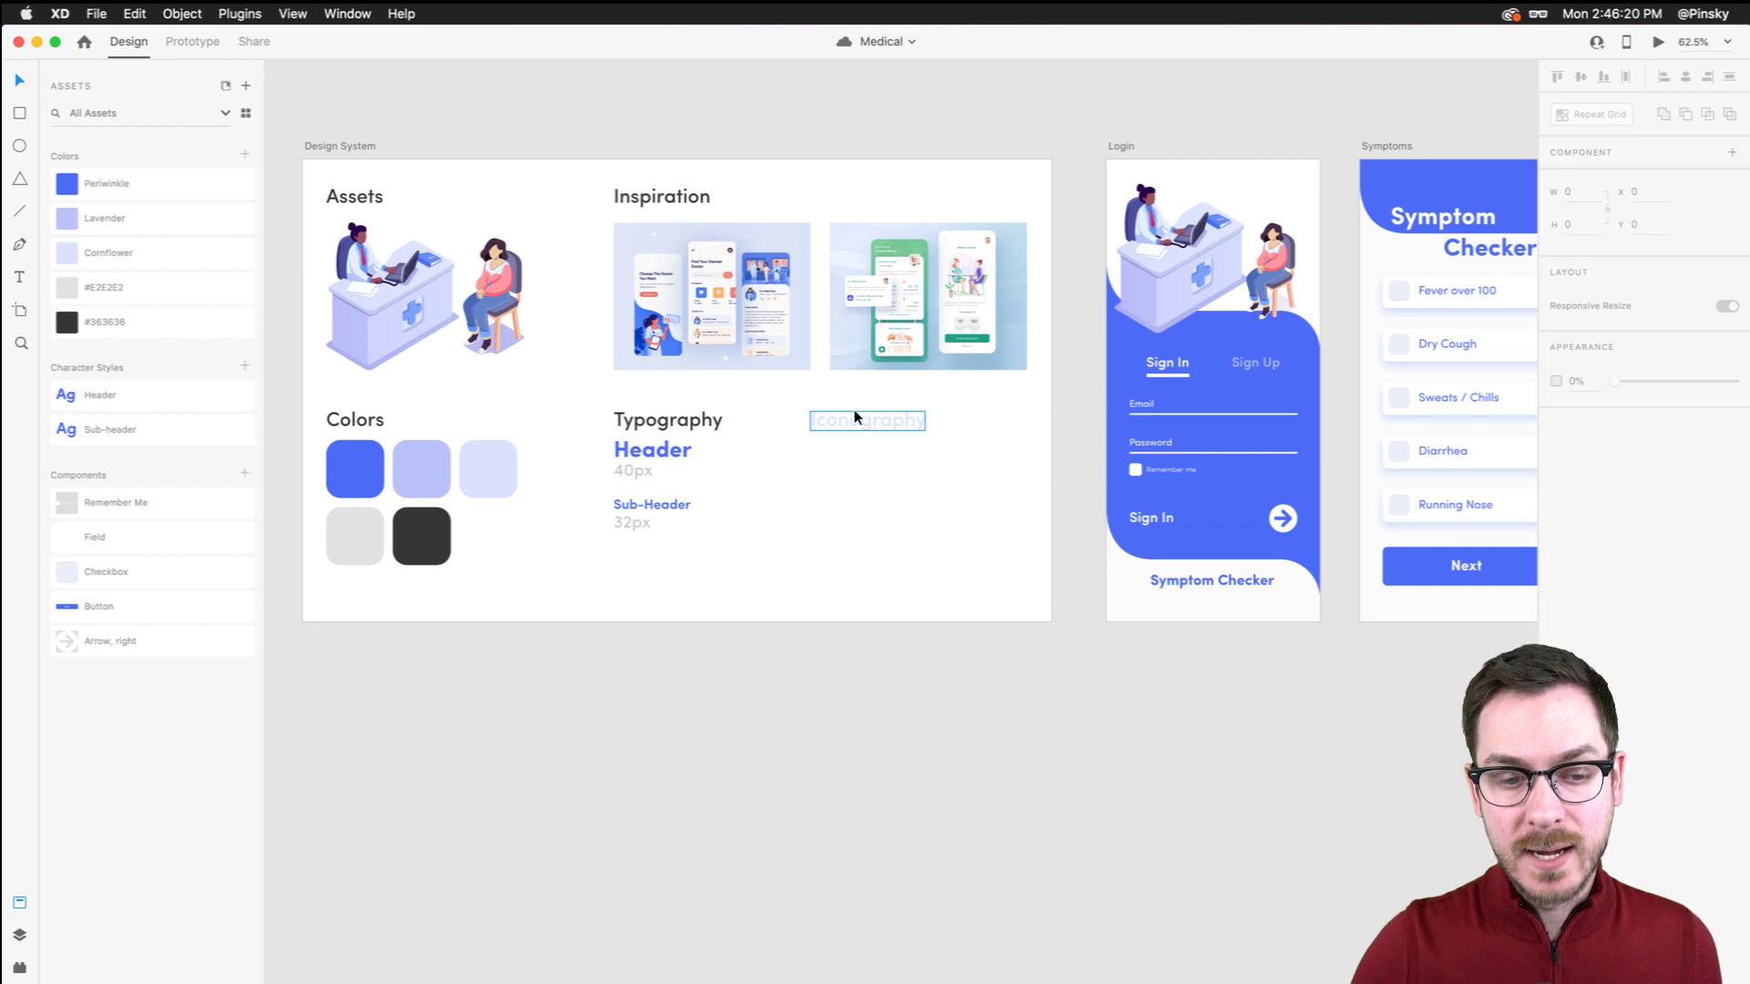
# Copy the round arrow button from the Login artboard and paste it onto the Design System artboard
pyautogui.hscroll(5, 835, 413)
pyautogui.scroll(5, 1019, 501)
pyautogui.scroll(5, 1019, 495)
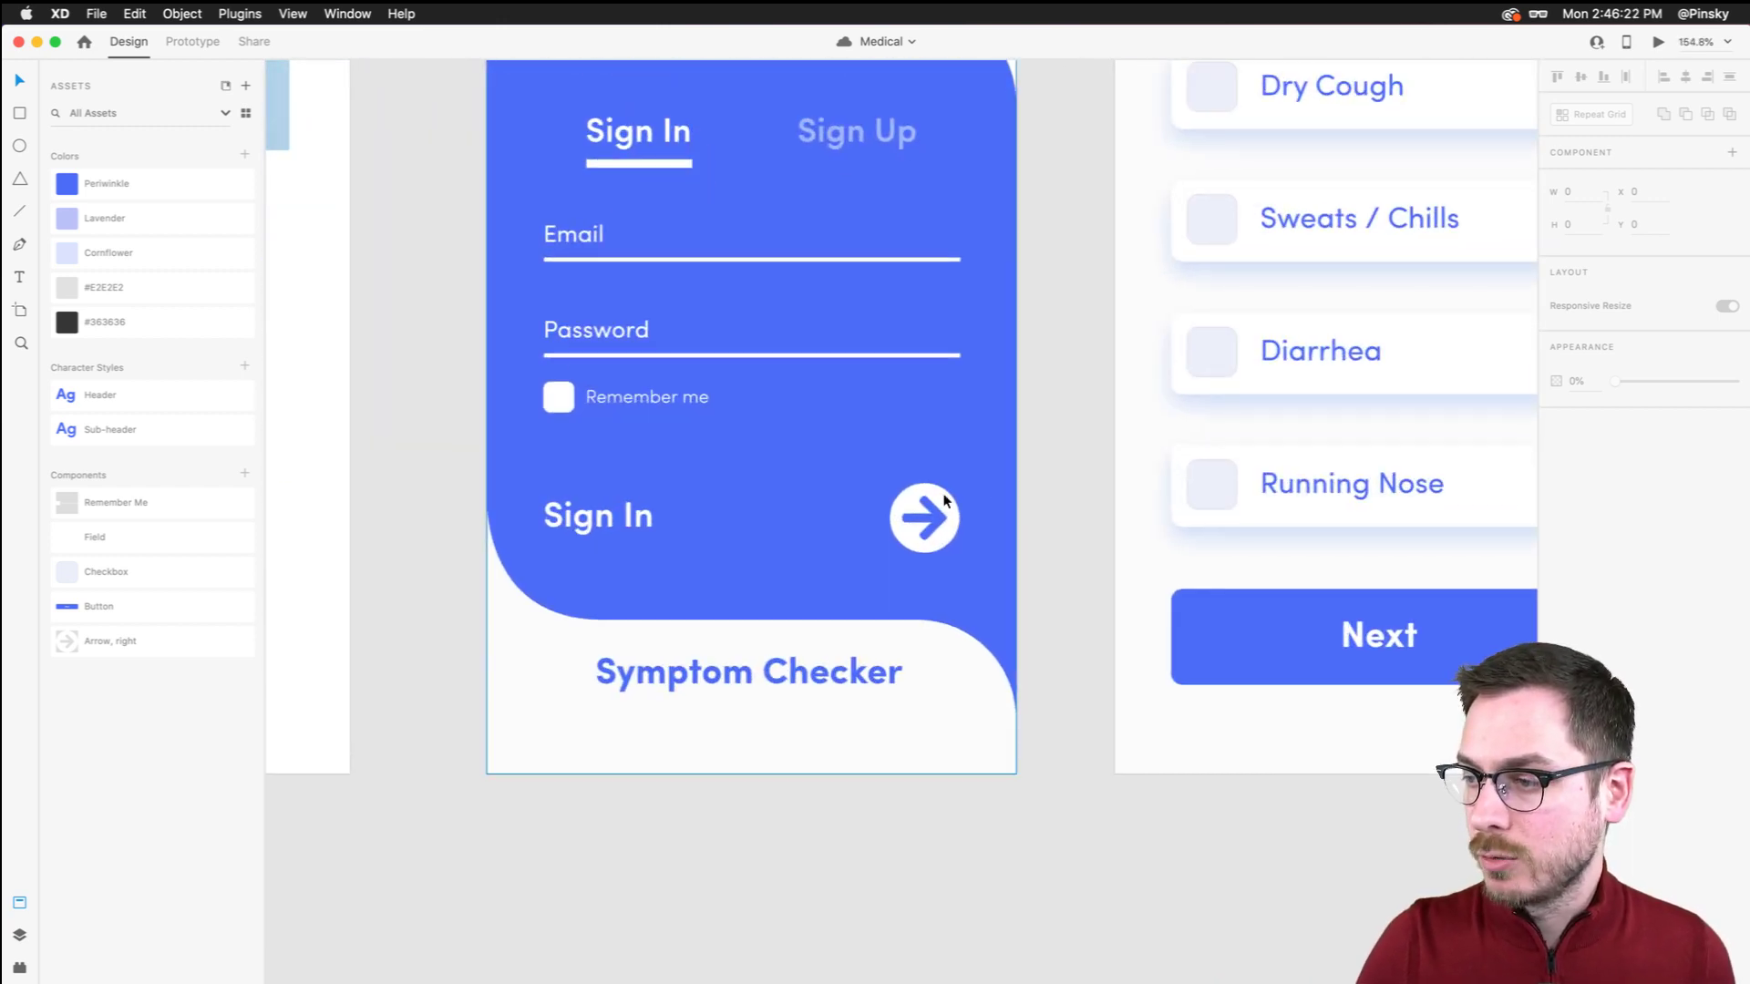
pyautogui.click(939, 494)
pyautogui.press('super+shift+a')
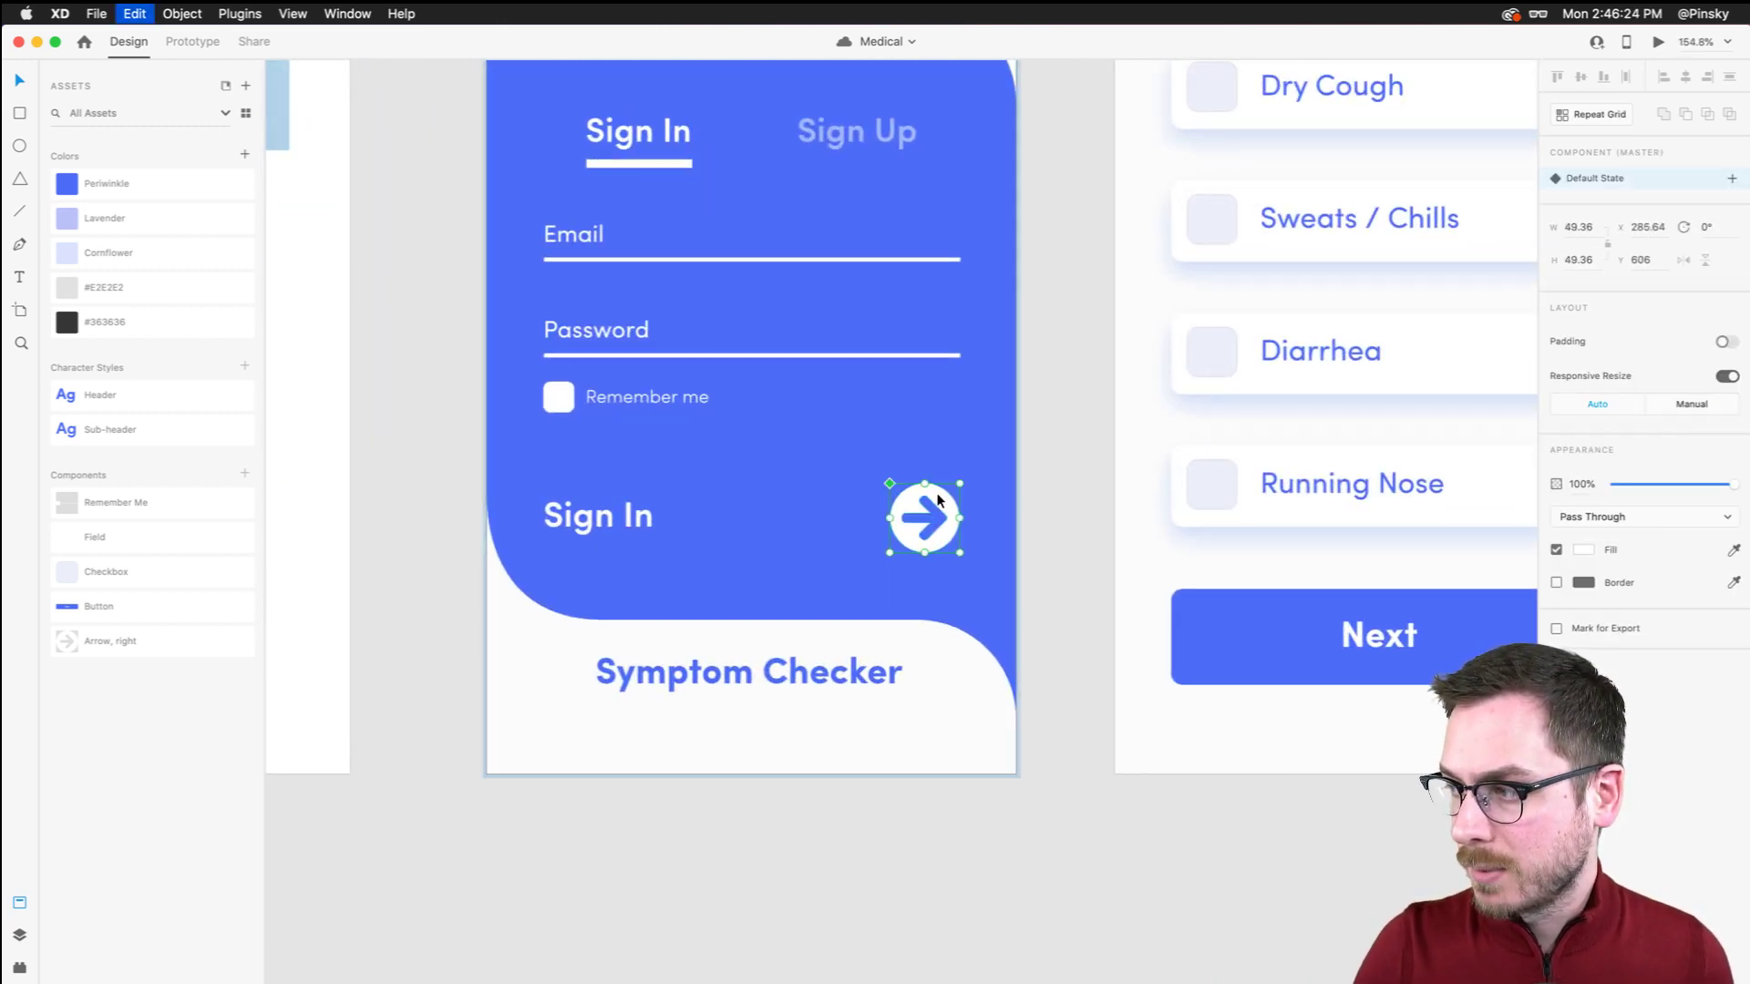
pyautogui.hscroll(-8, 652, 492)
pyautogui.press('super+v')
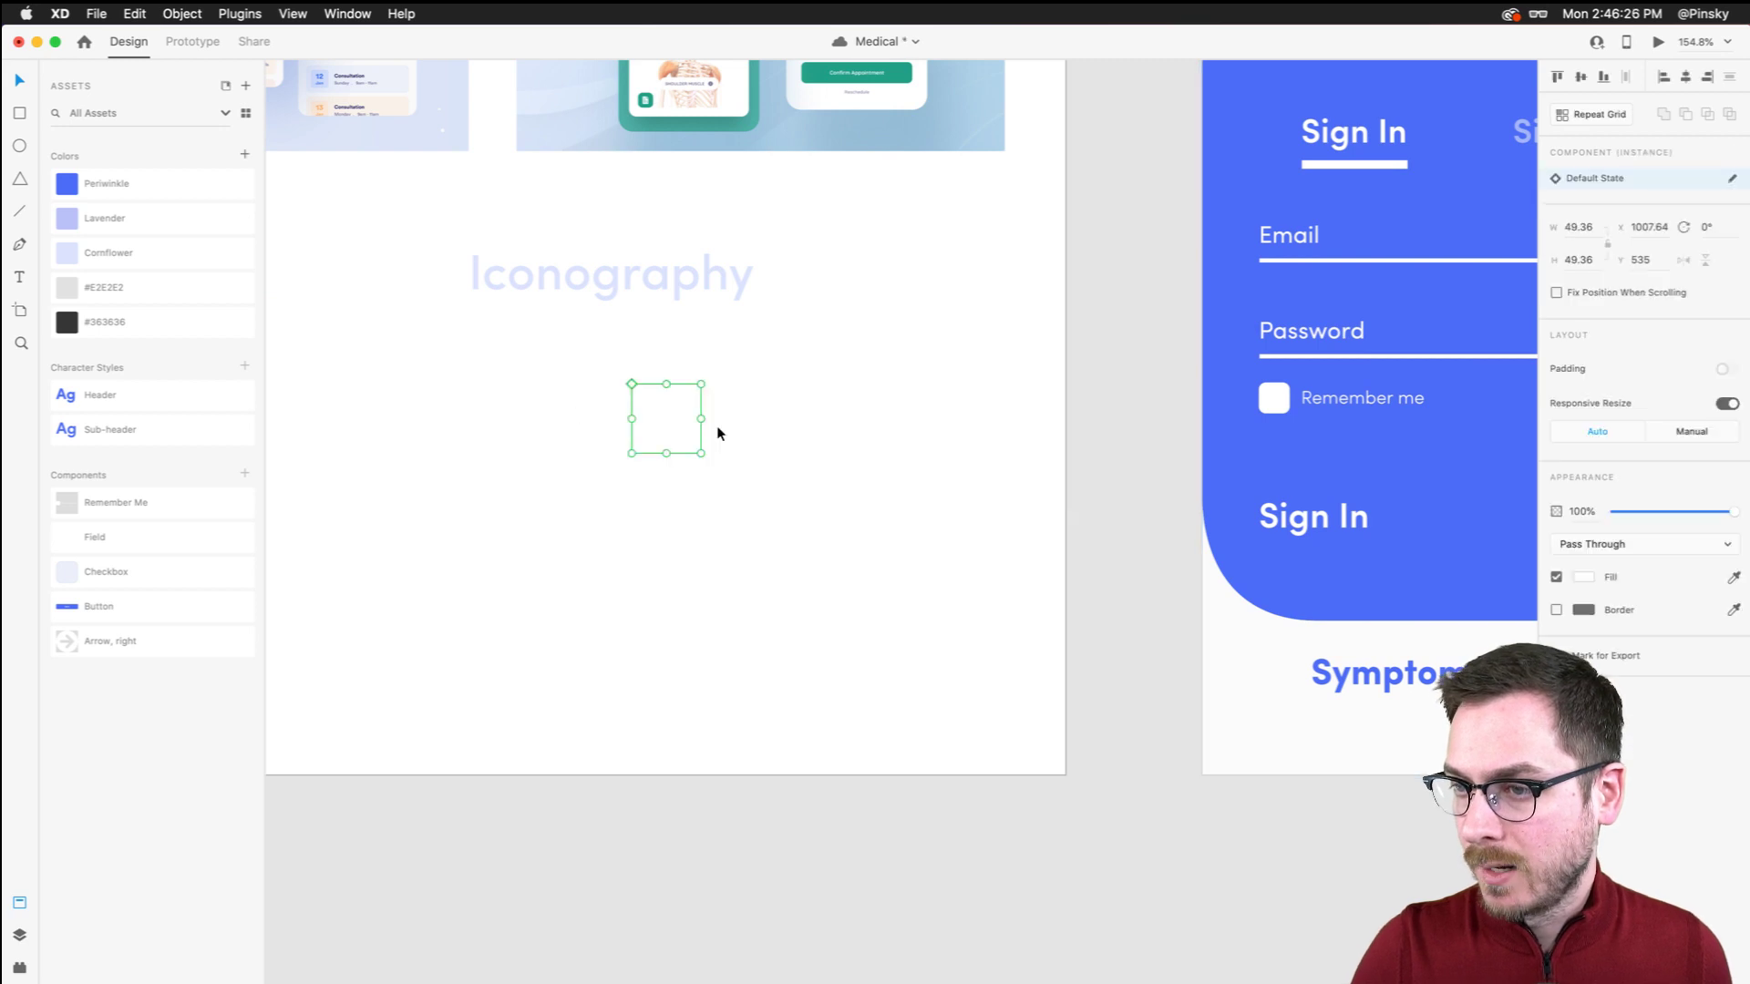
# Place the pasted arrow button directly below the Iconography heading and fill it with the Login screen's blue
pyautogui.moveTo(683, 399); pyautogui.dragTo(525, 344)
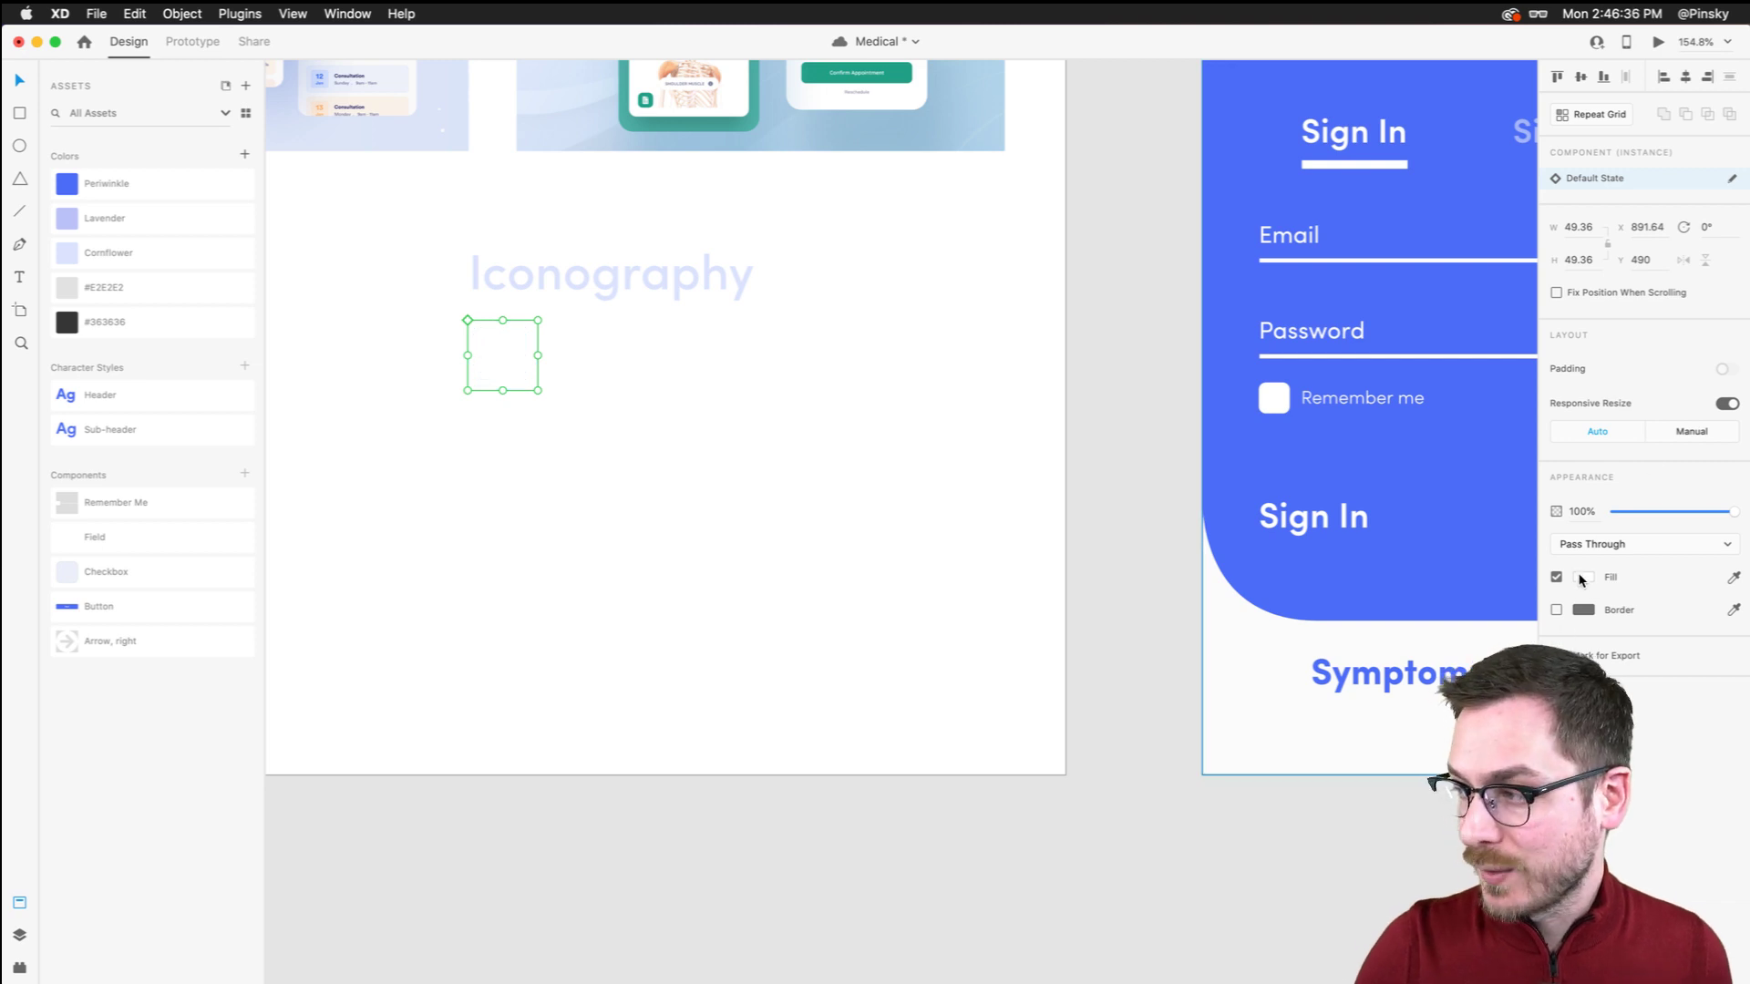
pyautogui.click(1734, 577)
pyautogui.click(1437, 469)
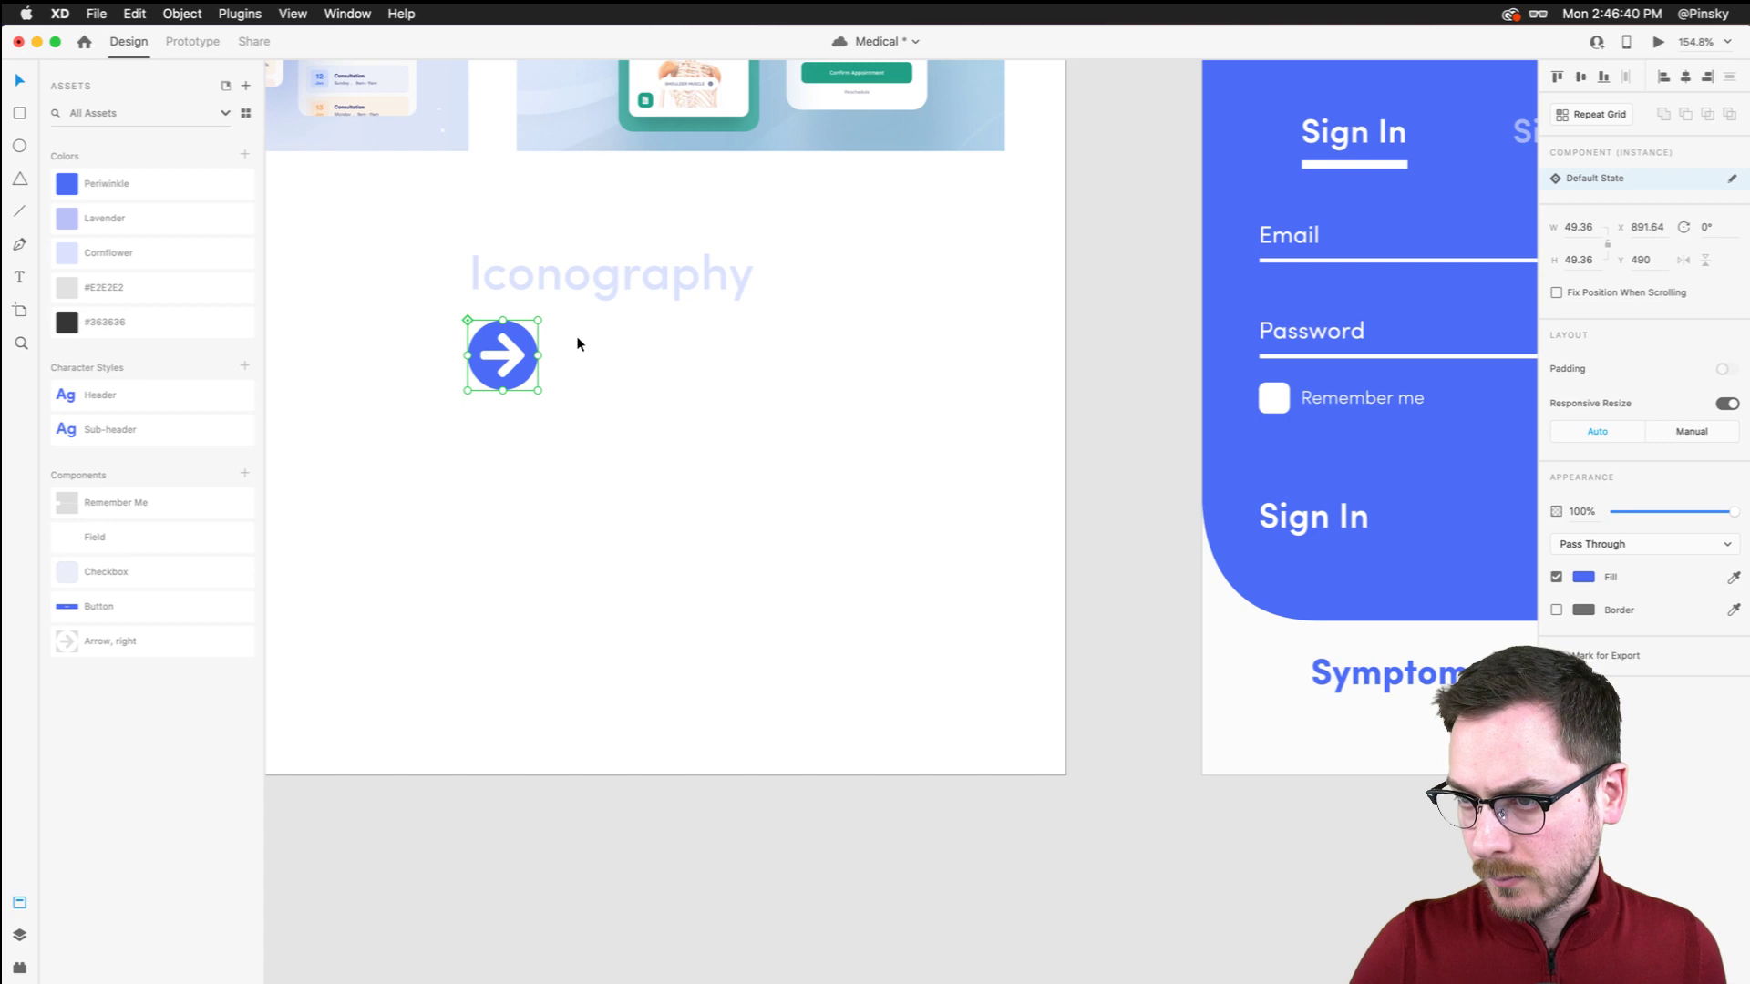
pyautogui.hscroll(5, 1136, 546)
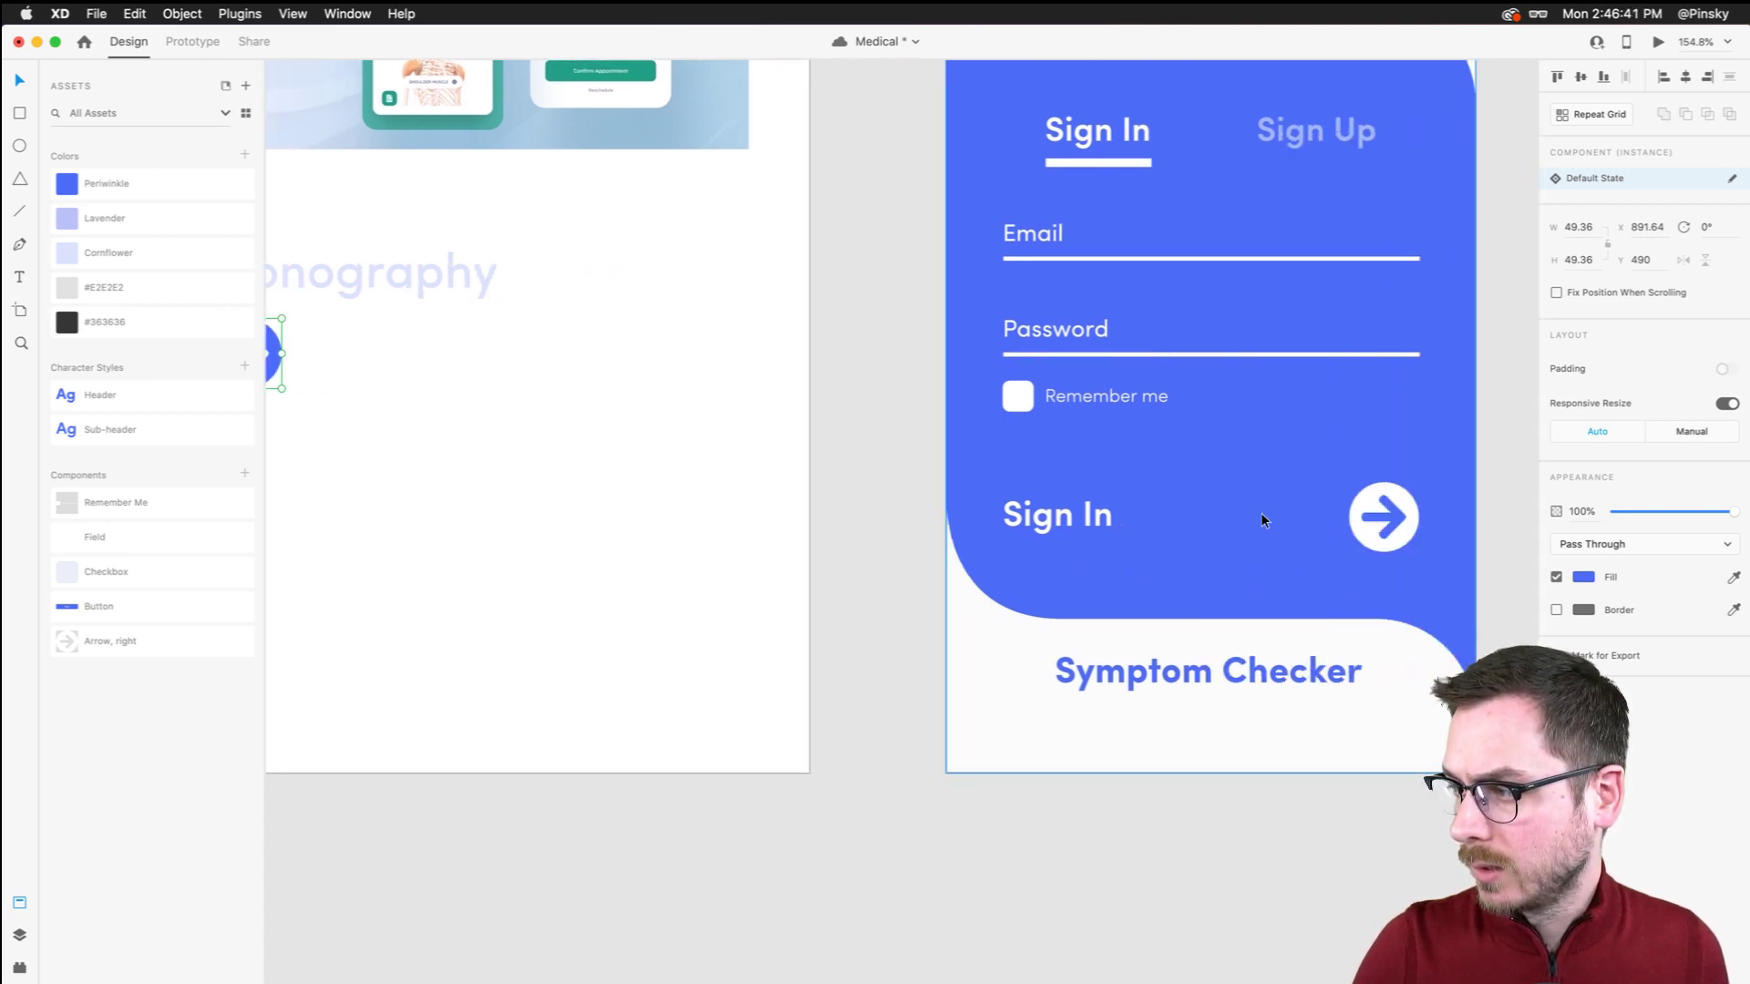
# Copy the white round arrow button from the Login artboard and paste it beside the blue arrow button under the Iconography heading
pyautogui.click(1394, 498)
pyautogui.hscroll(-7, 653, 410)
pyautogui.press('cmd+v')
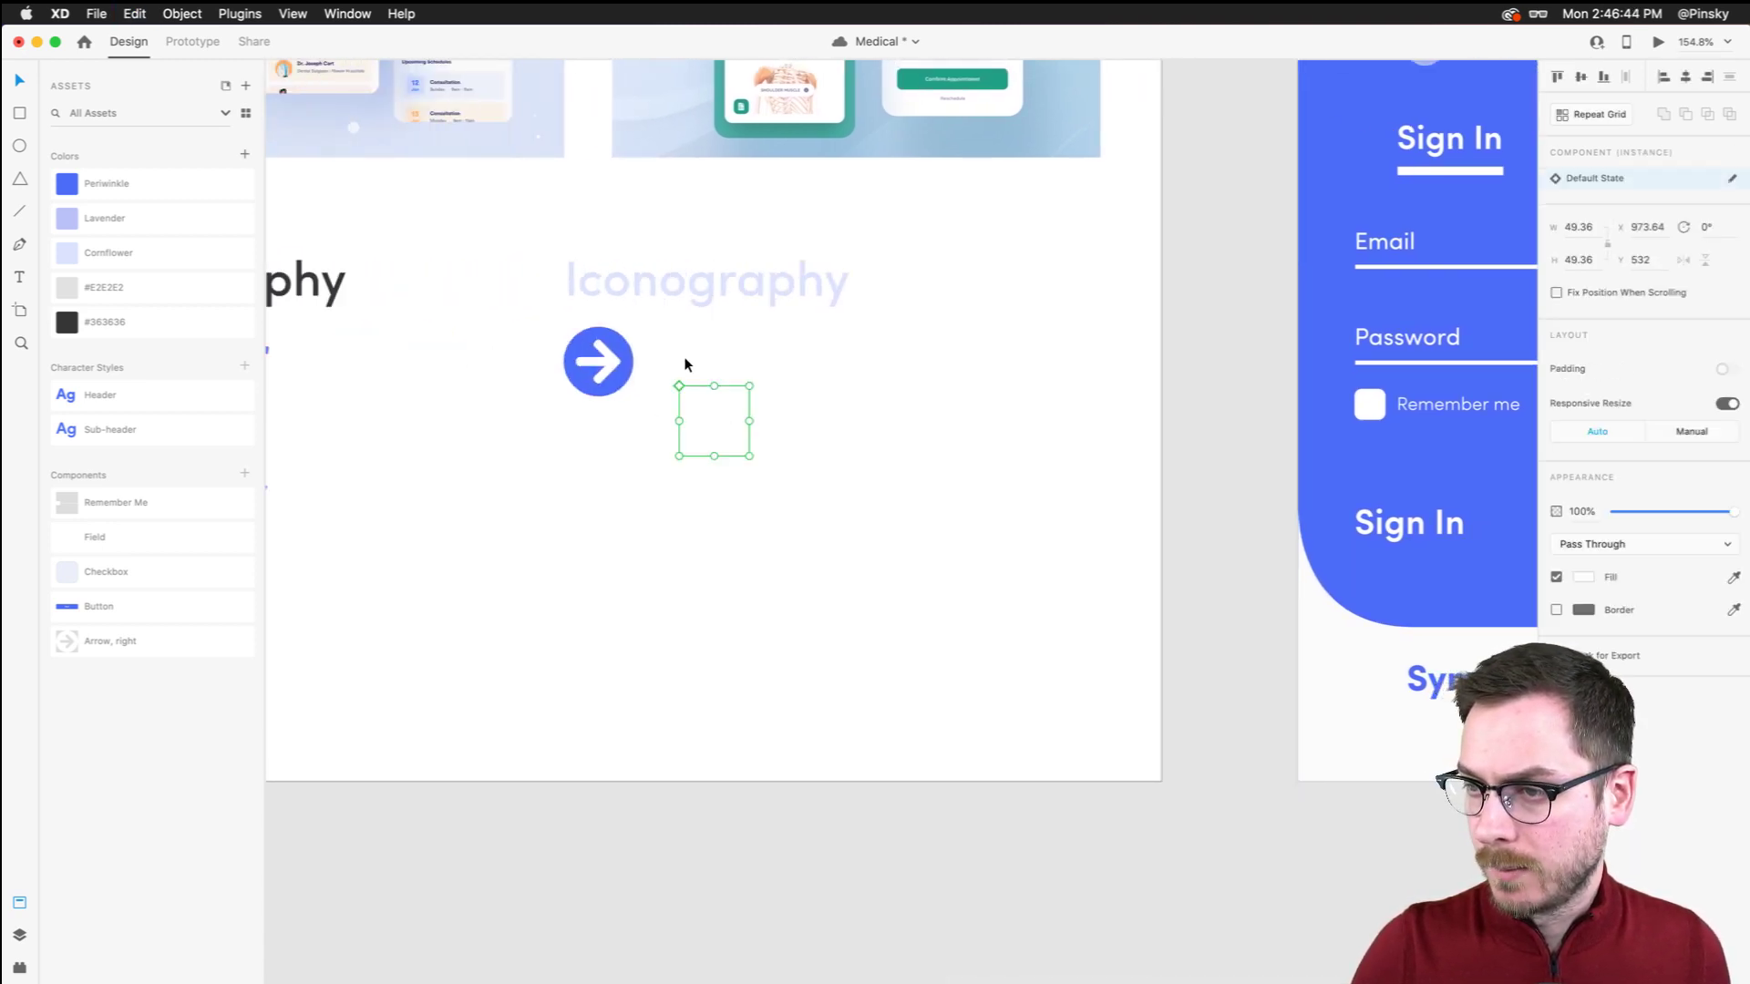
pyautogui.moveTo(736, 405); pyautogui.dragTo(785, 419)
# Draw a 72 by 72 square around the white arrow icon, fill it with the blue arrow button's color, and center it on the icon
pyautogui.press('e')
pyautogui.press('r')
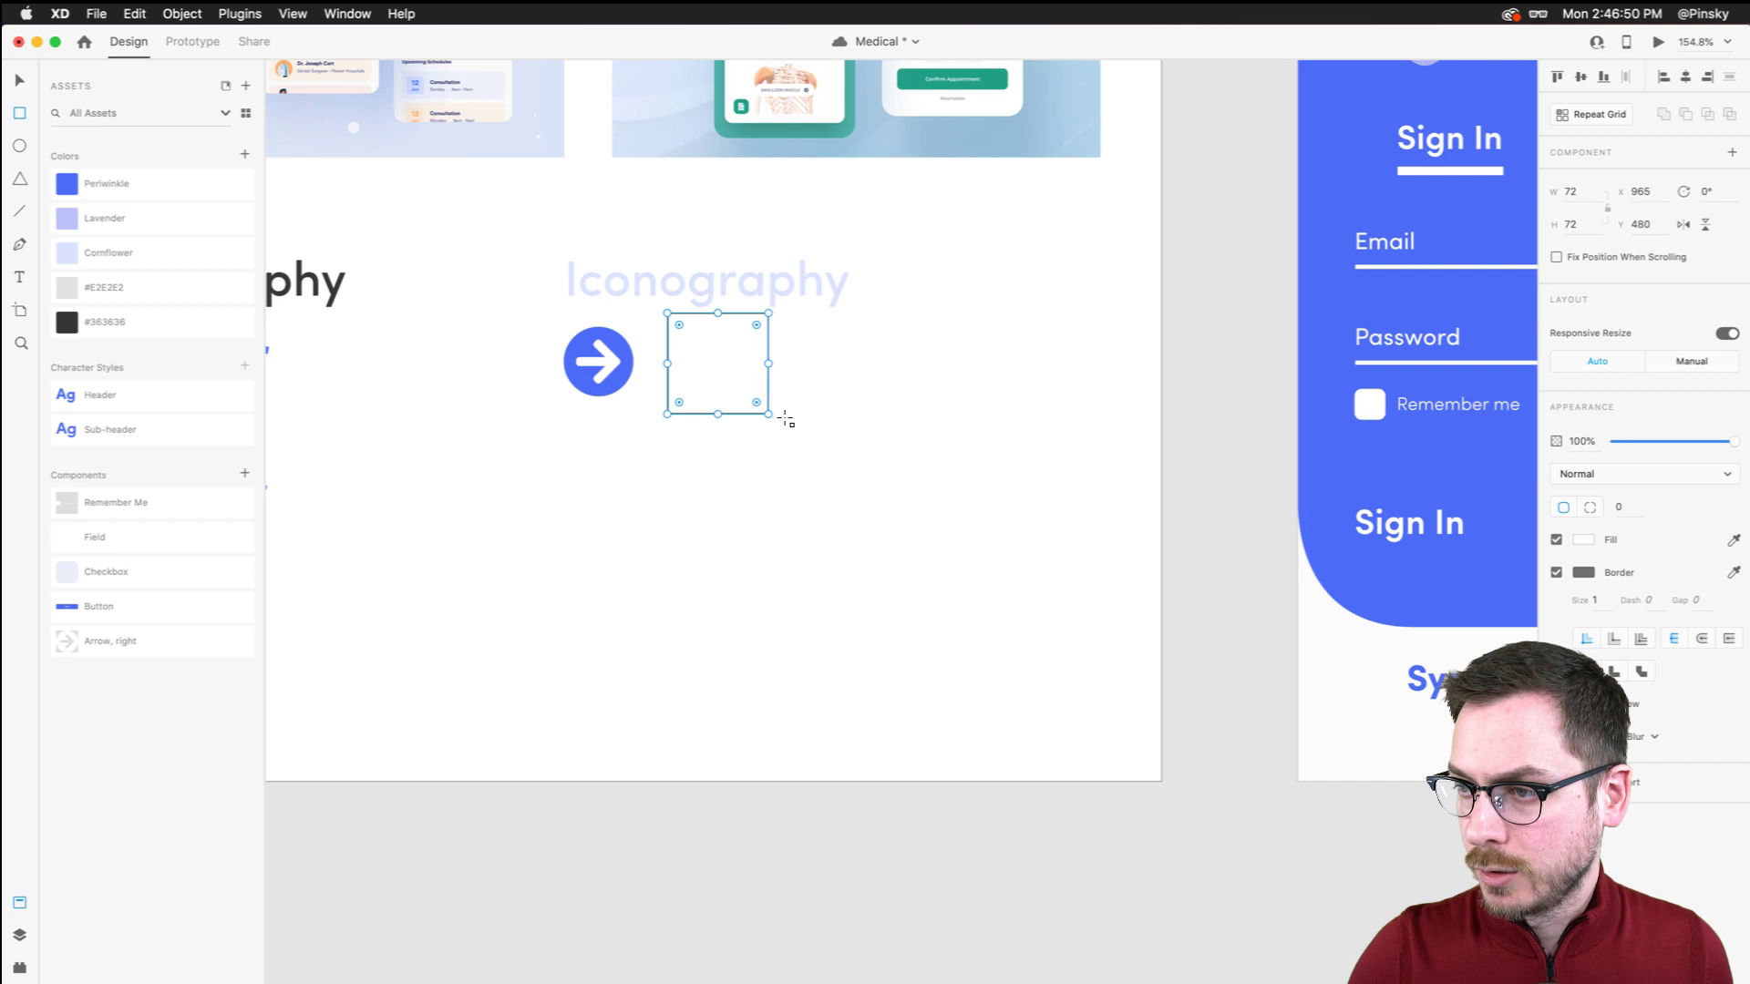
pyautogui.press('i')
pyautogui.click(609, 344)
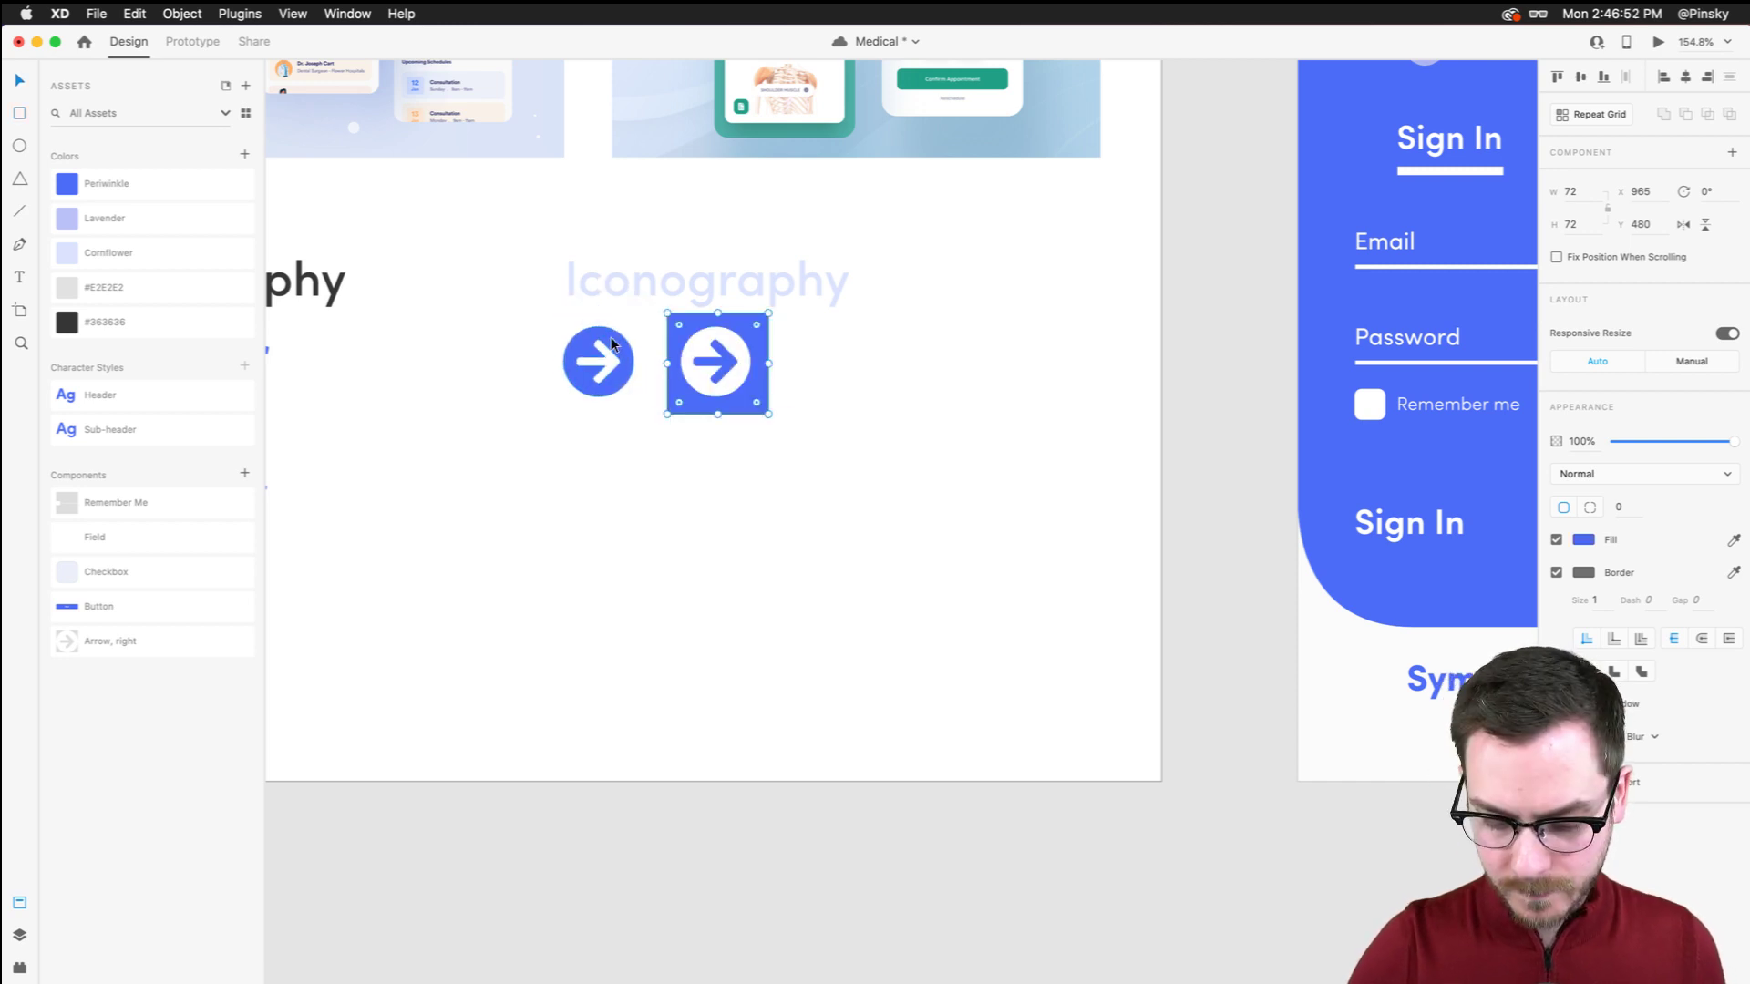
pyautogui.moveTo(751, 318); pyautogui.dragTo(747, 317)
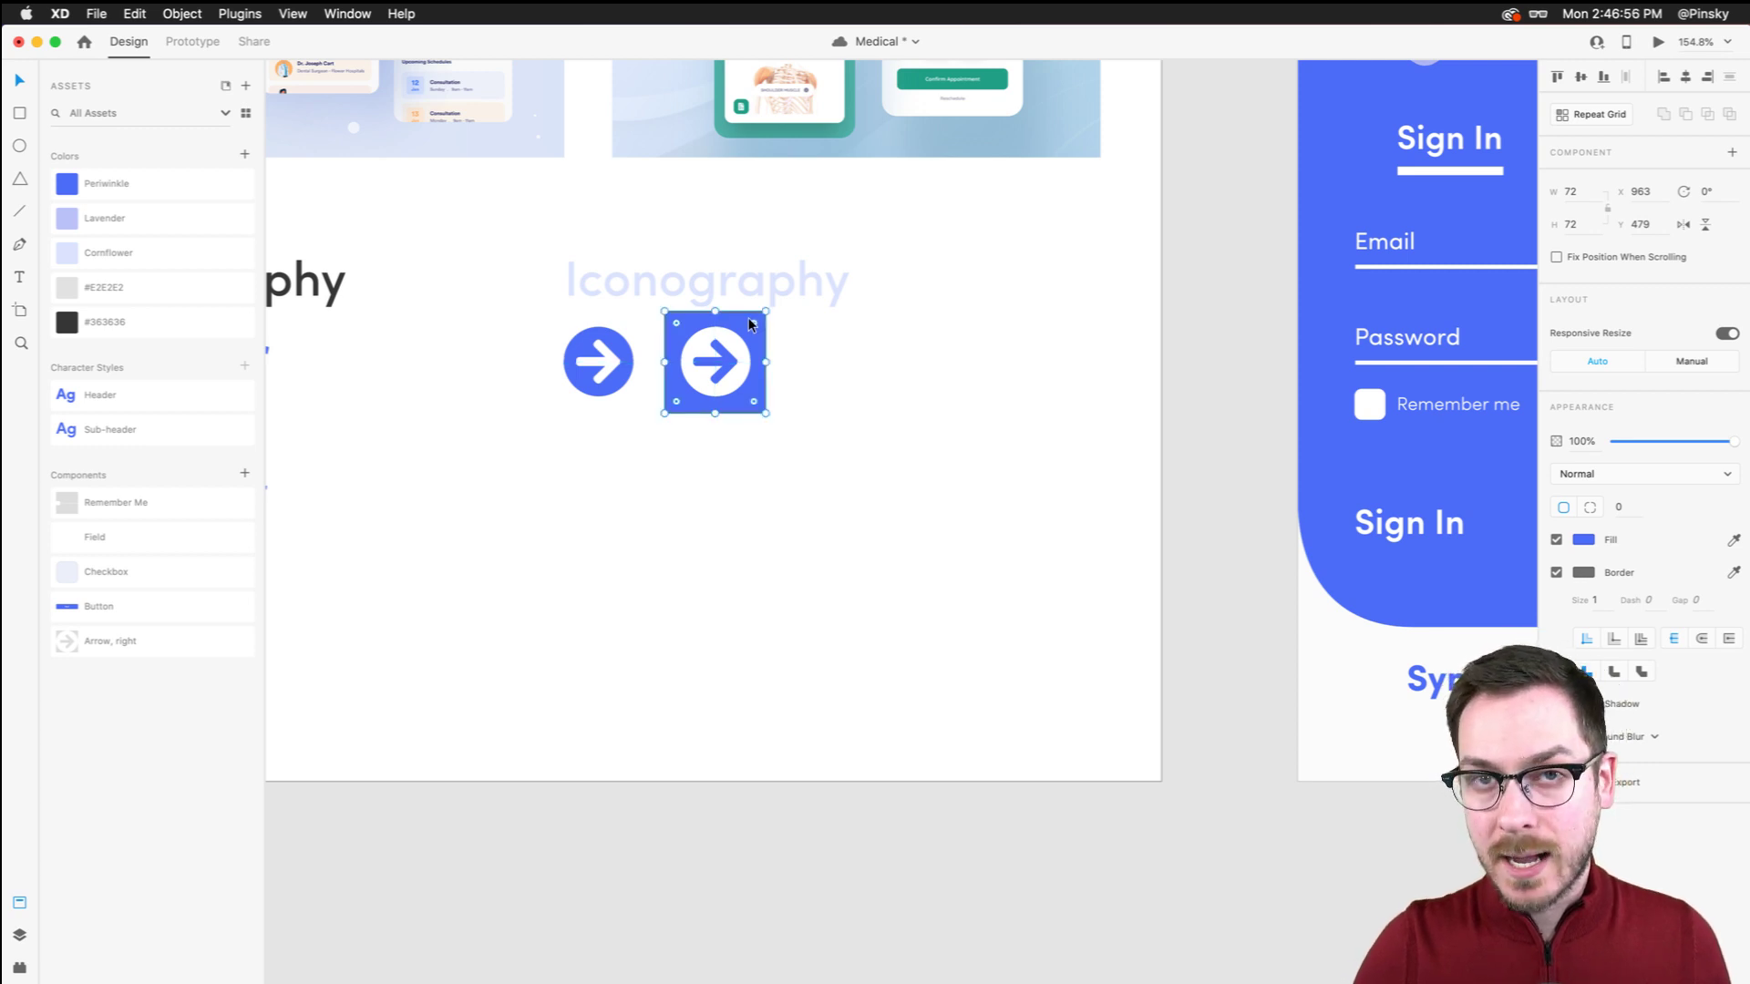
# Remove the border from the blue square behind the arrow and round its corners to a radius of 13
pyautogui.hscroll(8, 1242, 526)
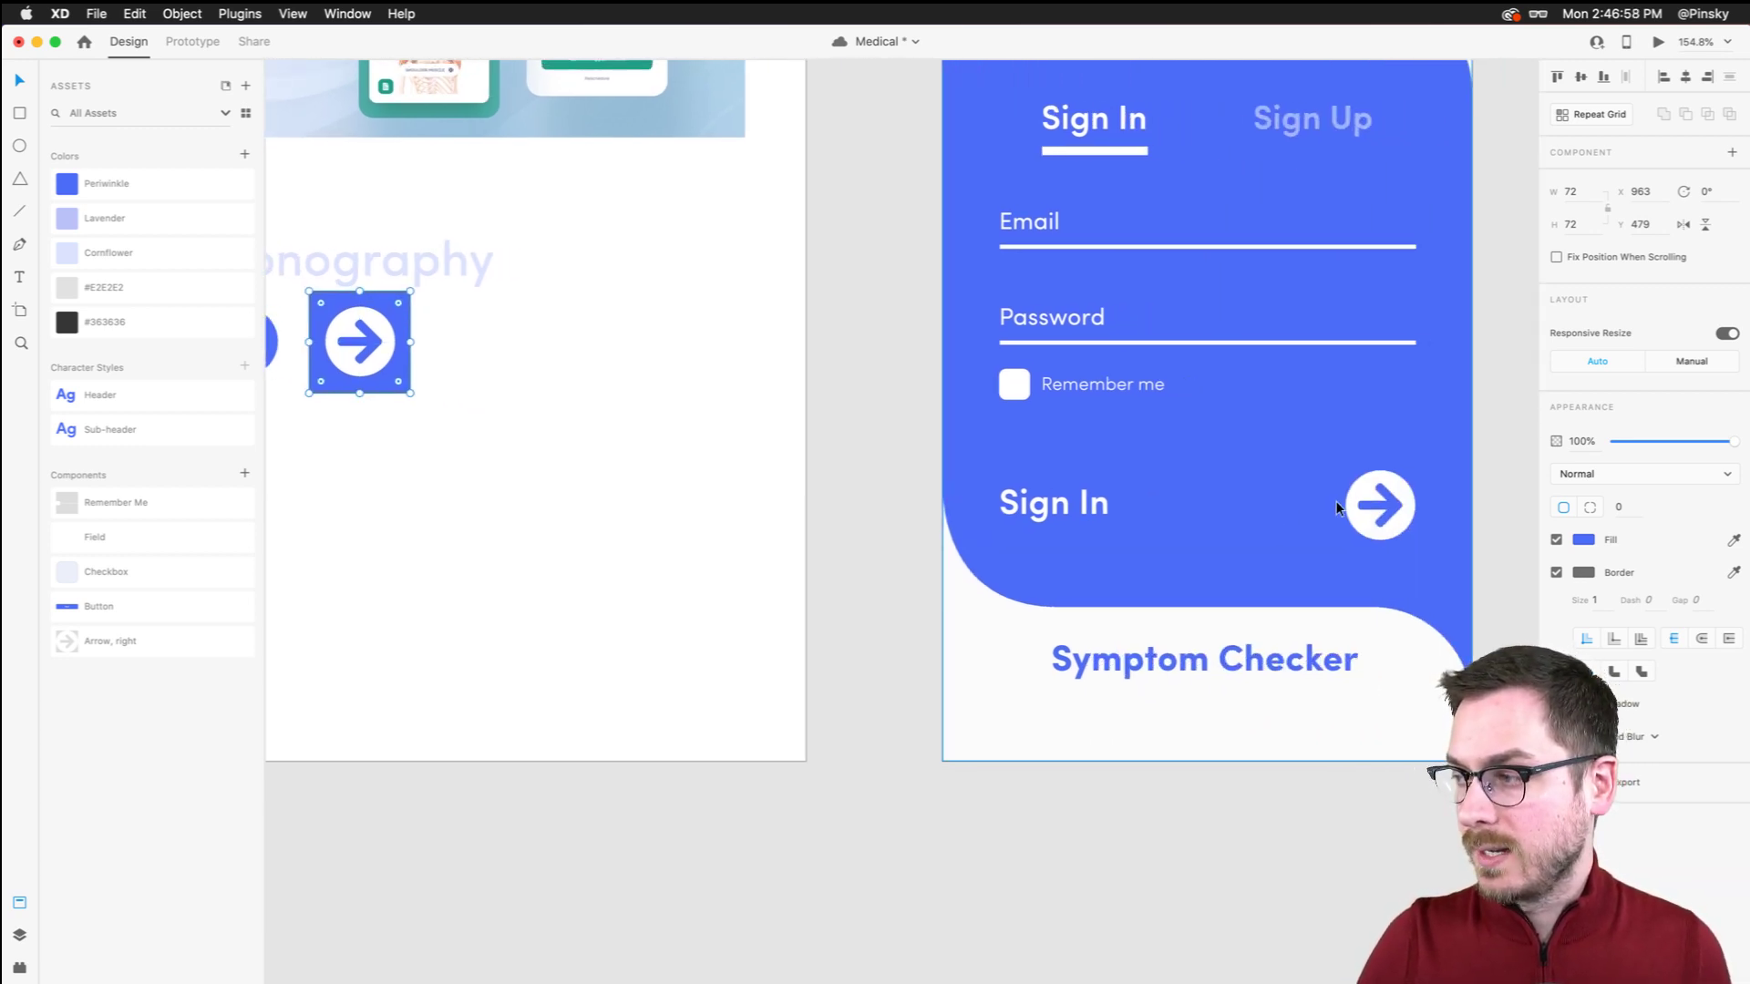
pyautogui.hscroll(-6, 601, 455)
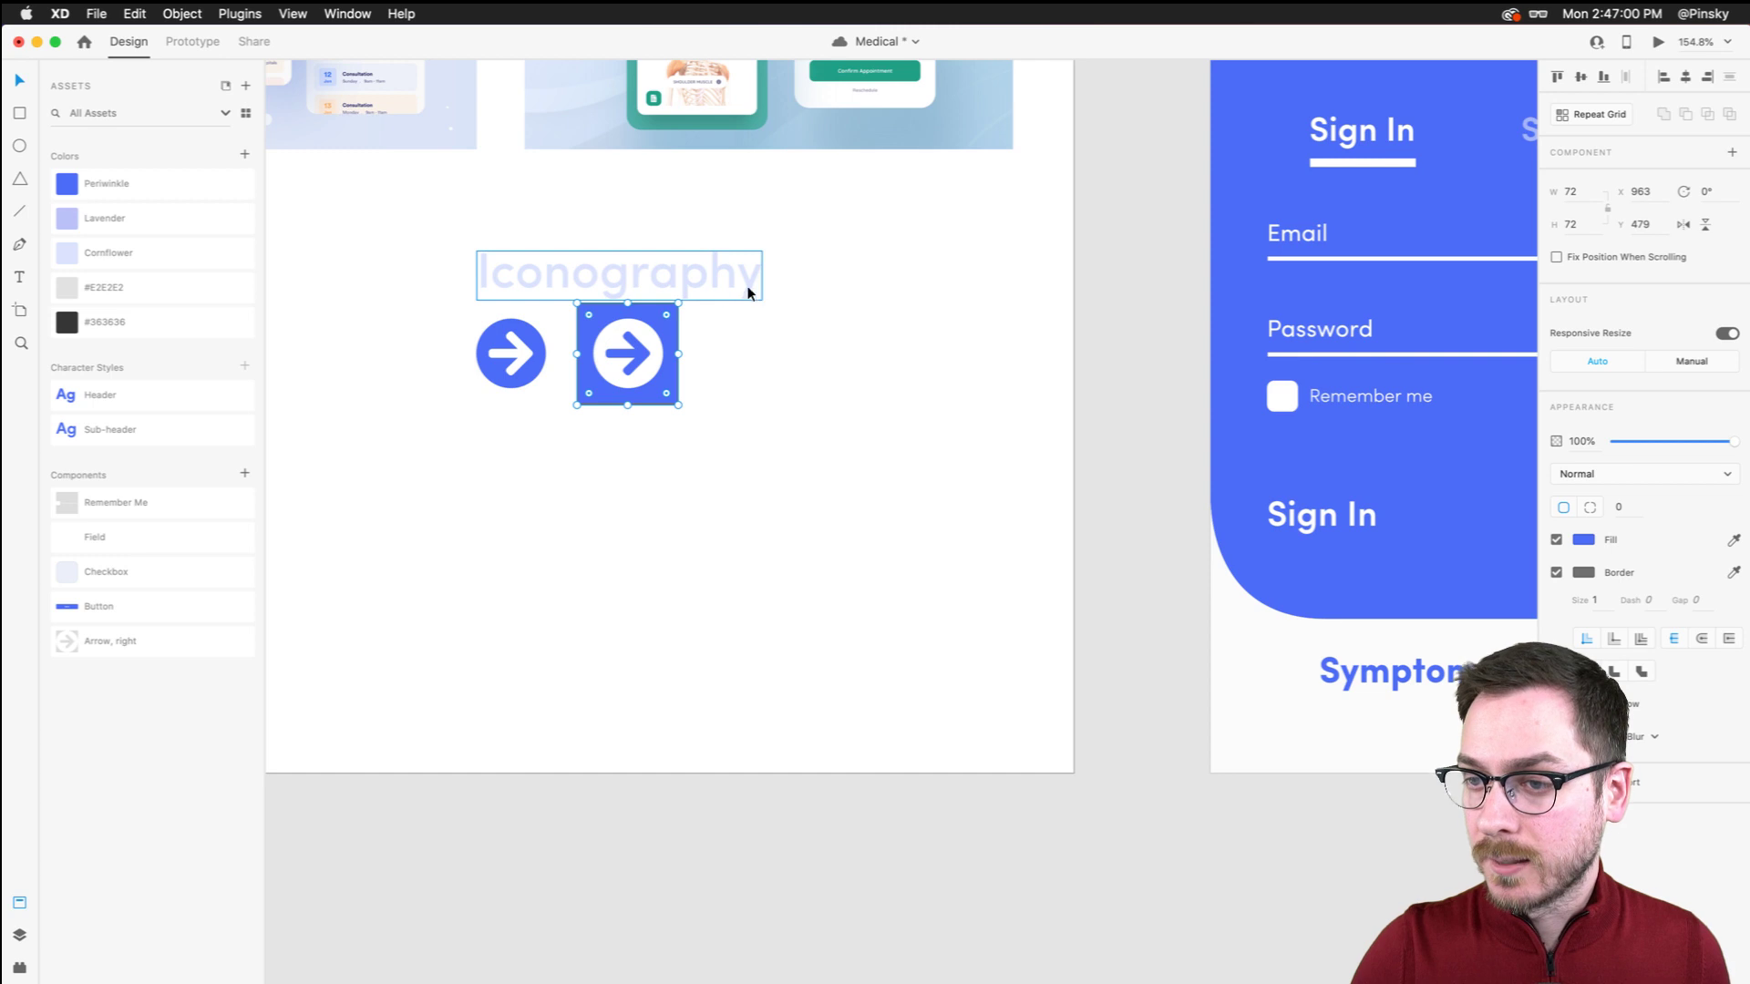
pyautogui.click(1557, 572)
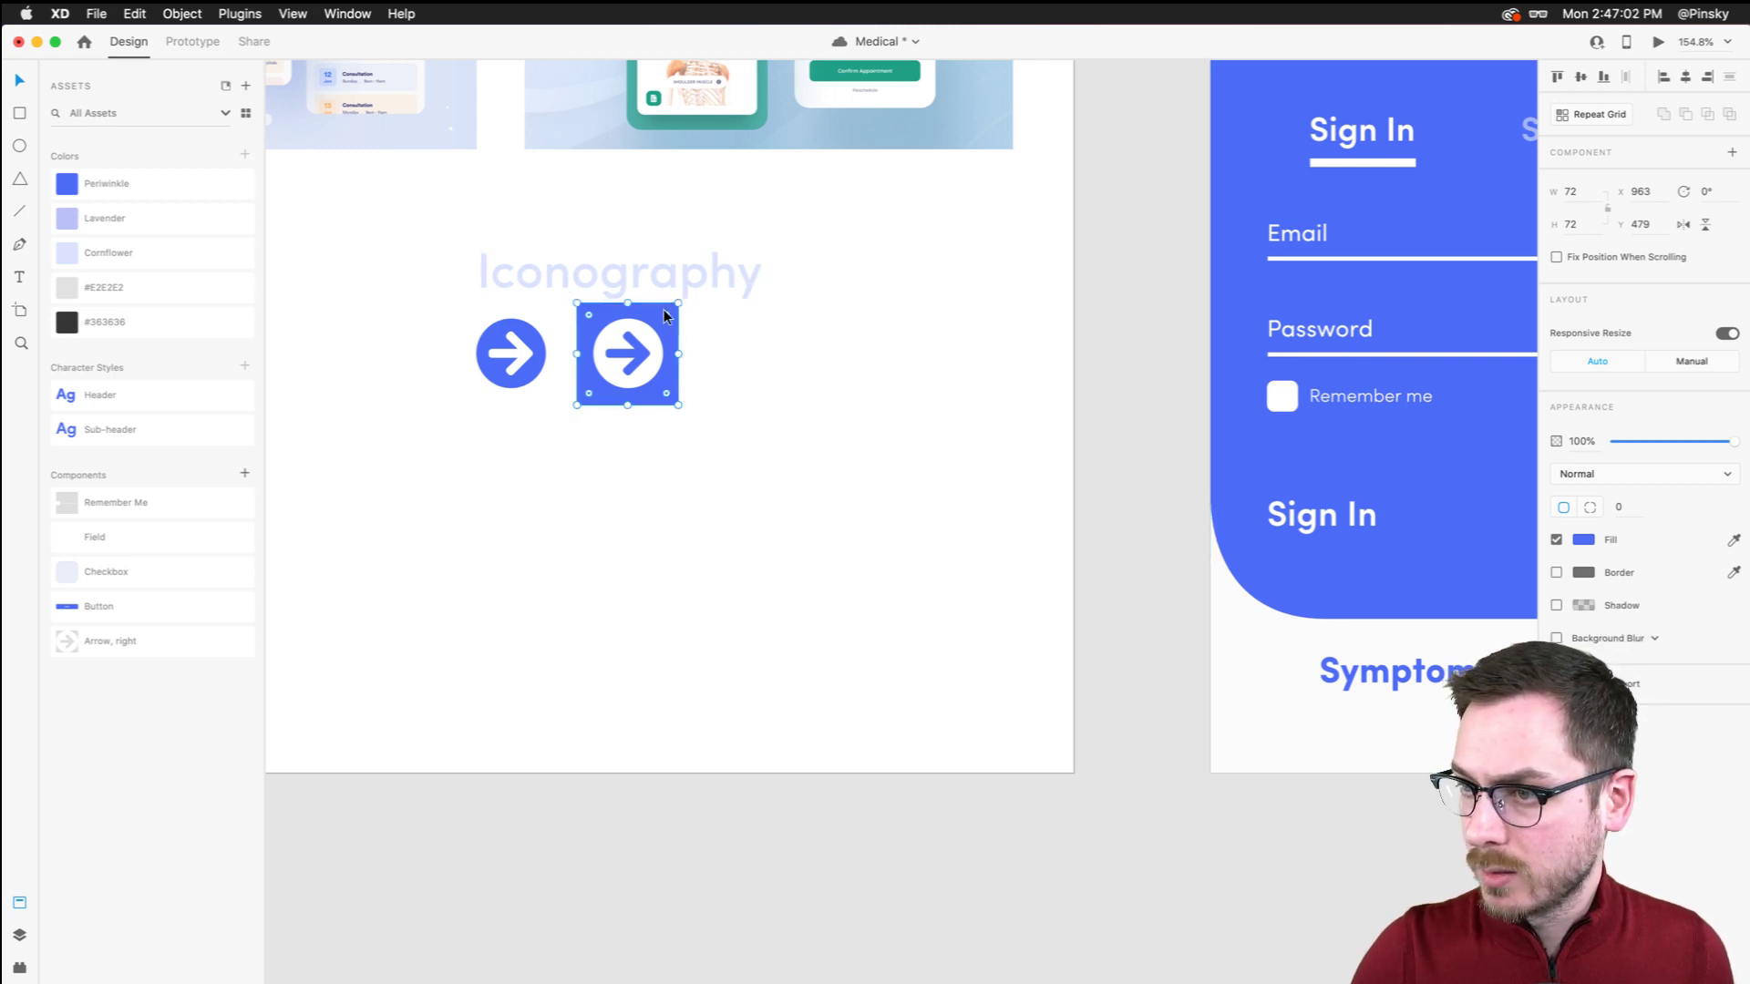
pyautogui.moveTo(665, 310); pyautogui.dragTo(658, 312)
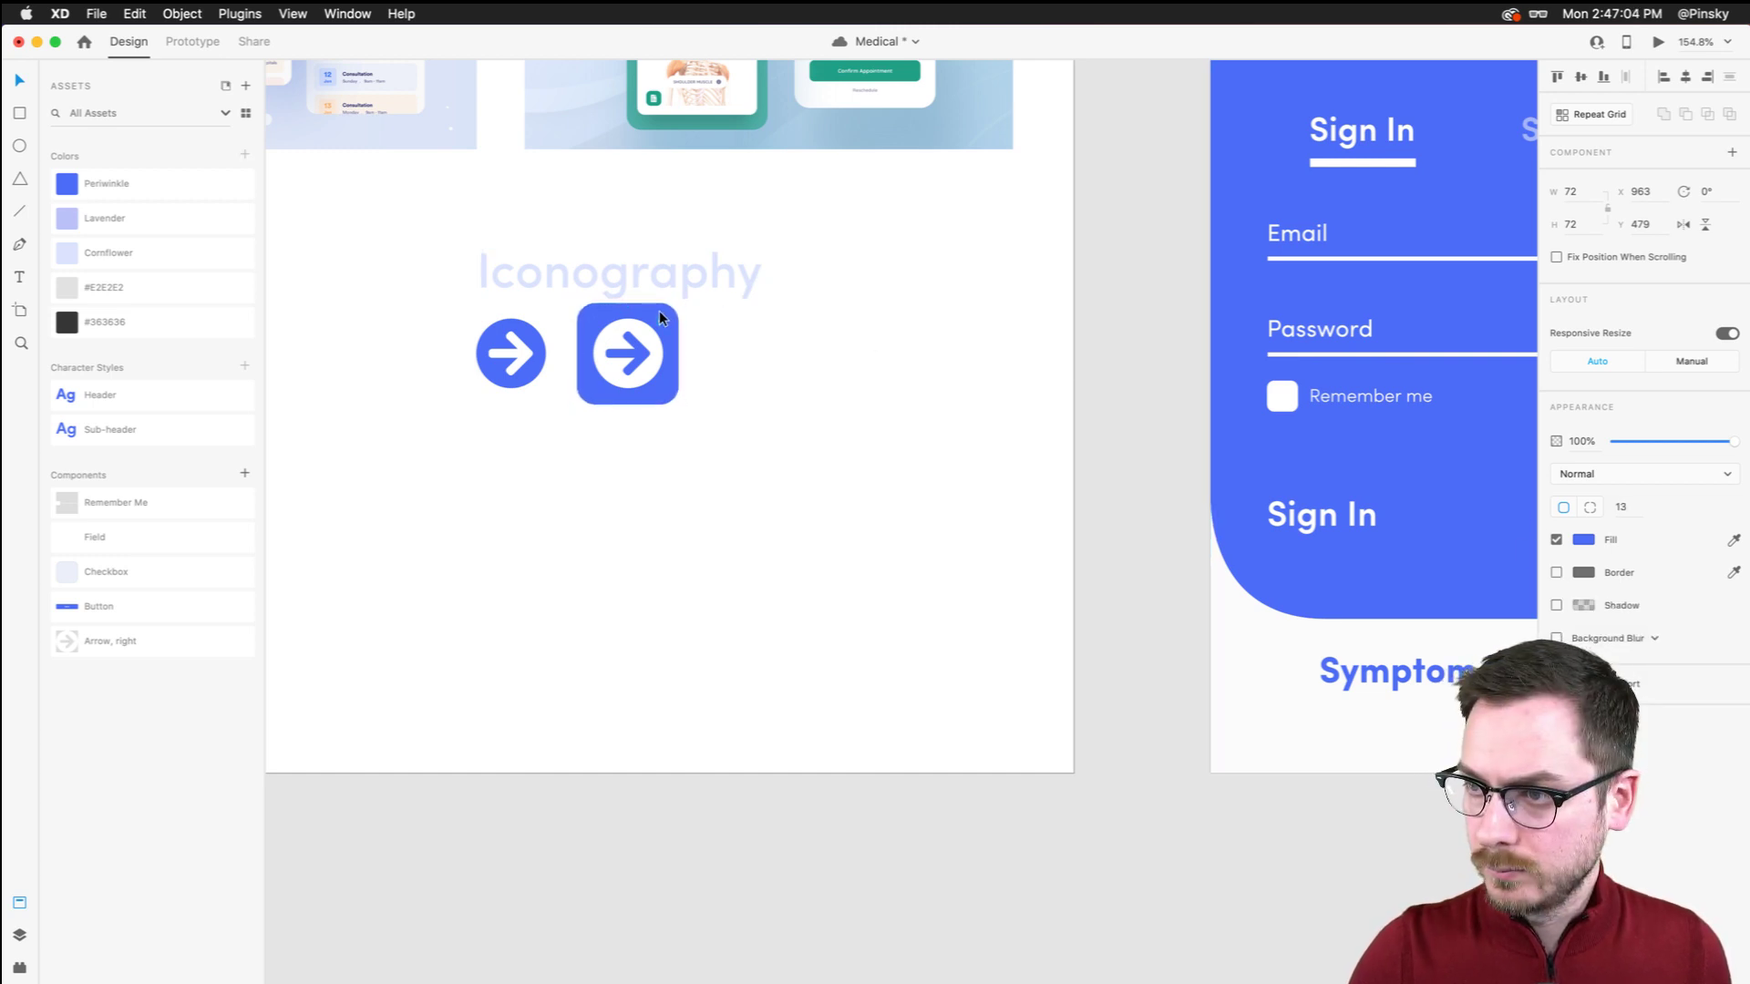
# Delete the standalone blue arrow button and move the rounded square with its arrow into its place below the Iconography heading
pyautogui.keyDown('shift'); pyautogui.click(533, 351); pyautogui.keyUp('shift')
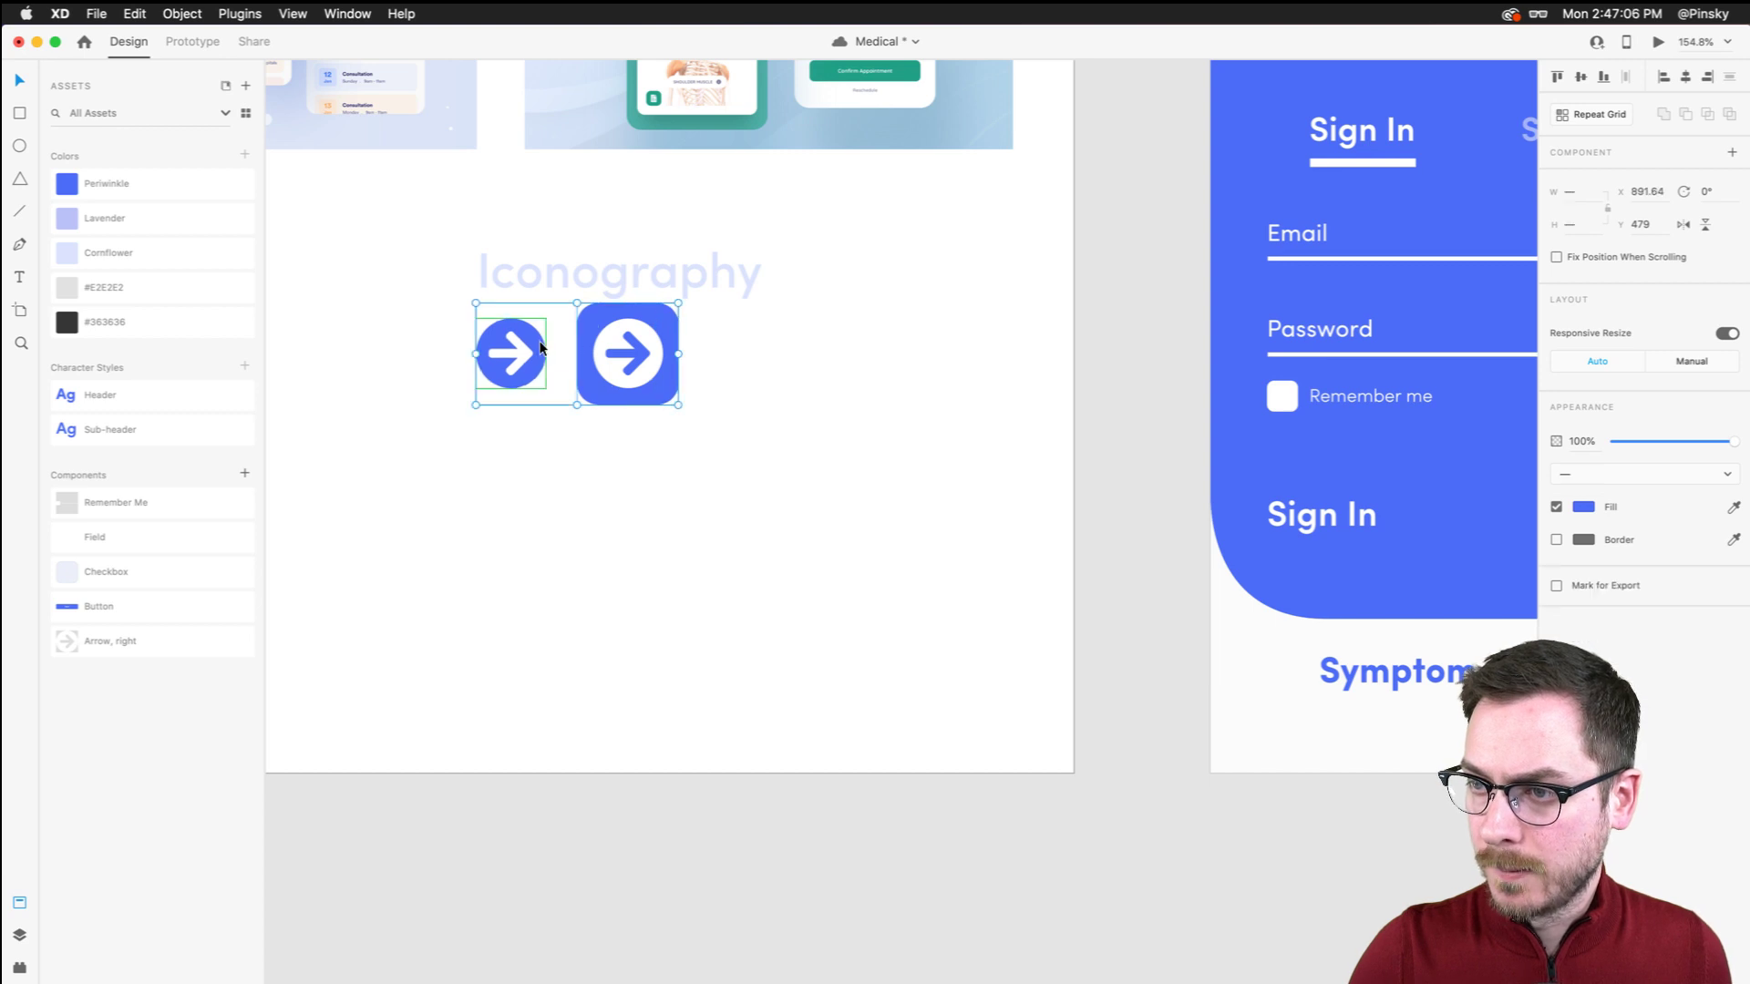
pyautogui.click(535, 374)
pyautogui.press('Delete')
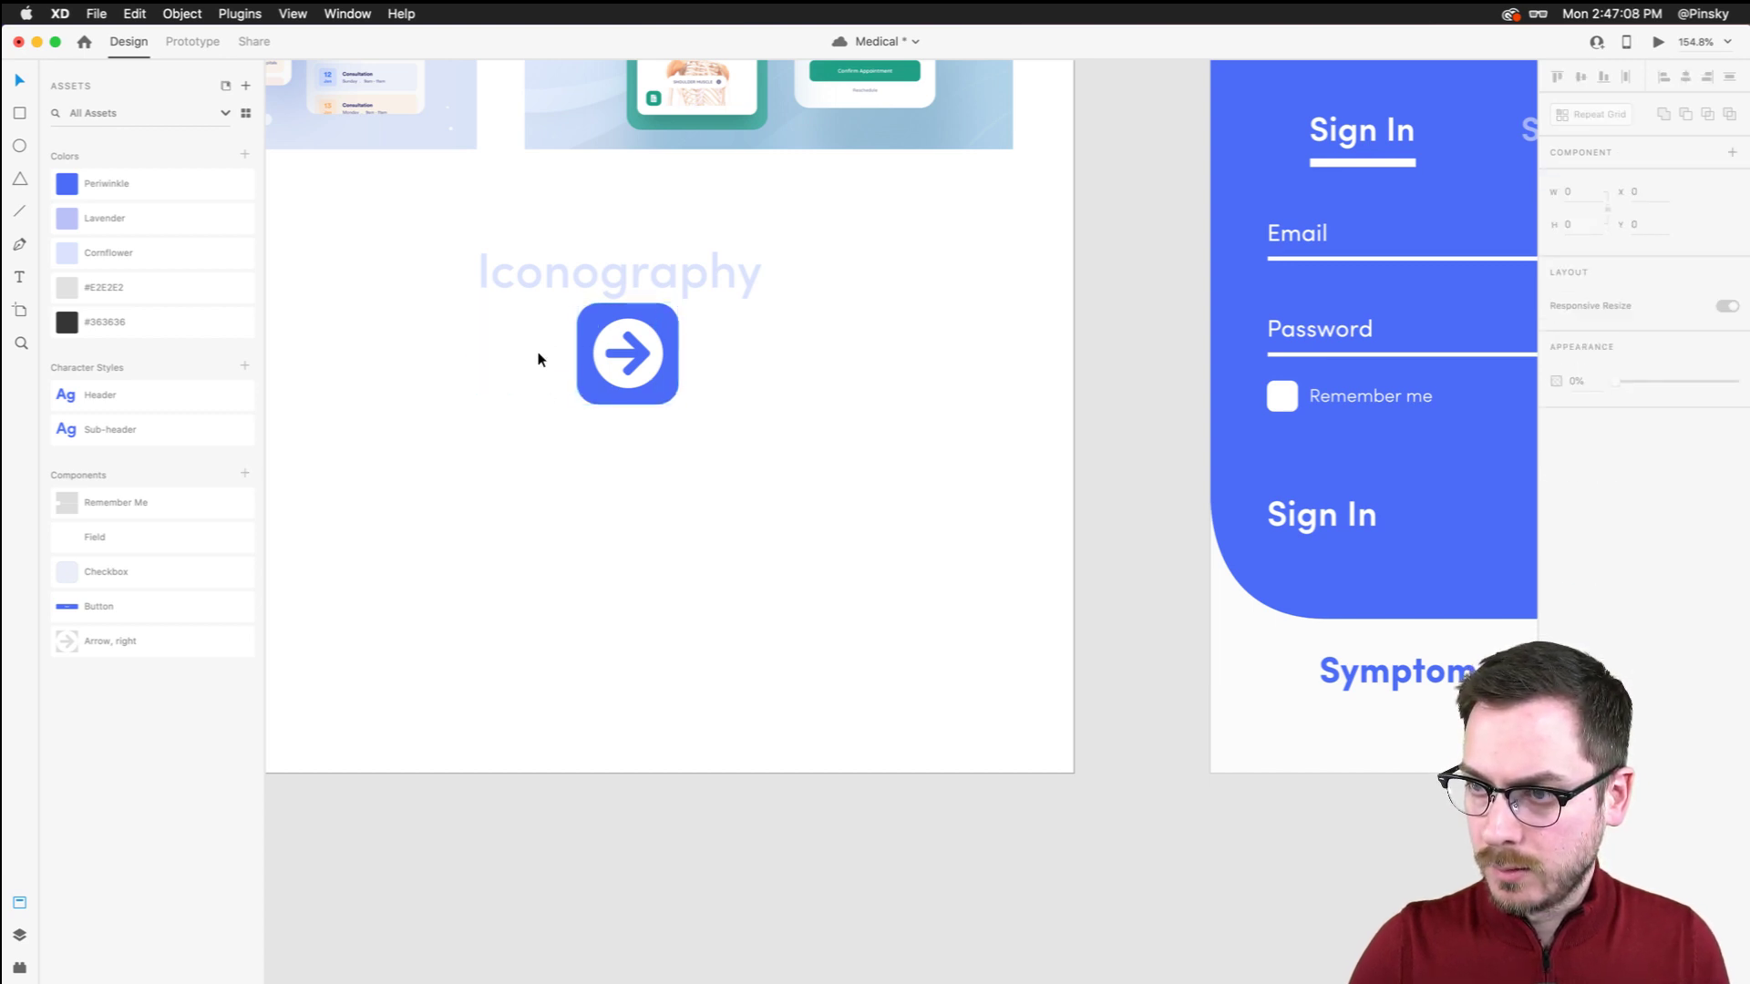
pyautogui.click(653, 313)
pyautogui.keyDown('shift'); pyautogui.click(654, 340); pyautogui.keyUp('shift')
pyautogui.moveTo(653, 340); pyautogui.dragTo(553, 348)
# Copy the location pin from the Appointments artboard's In-Person option and place it beside the arrow icon in the Iconography section
pyautogui.scroll(-3, 769, 369)
pyautogui.hscroll(8, 699, 367)
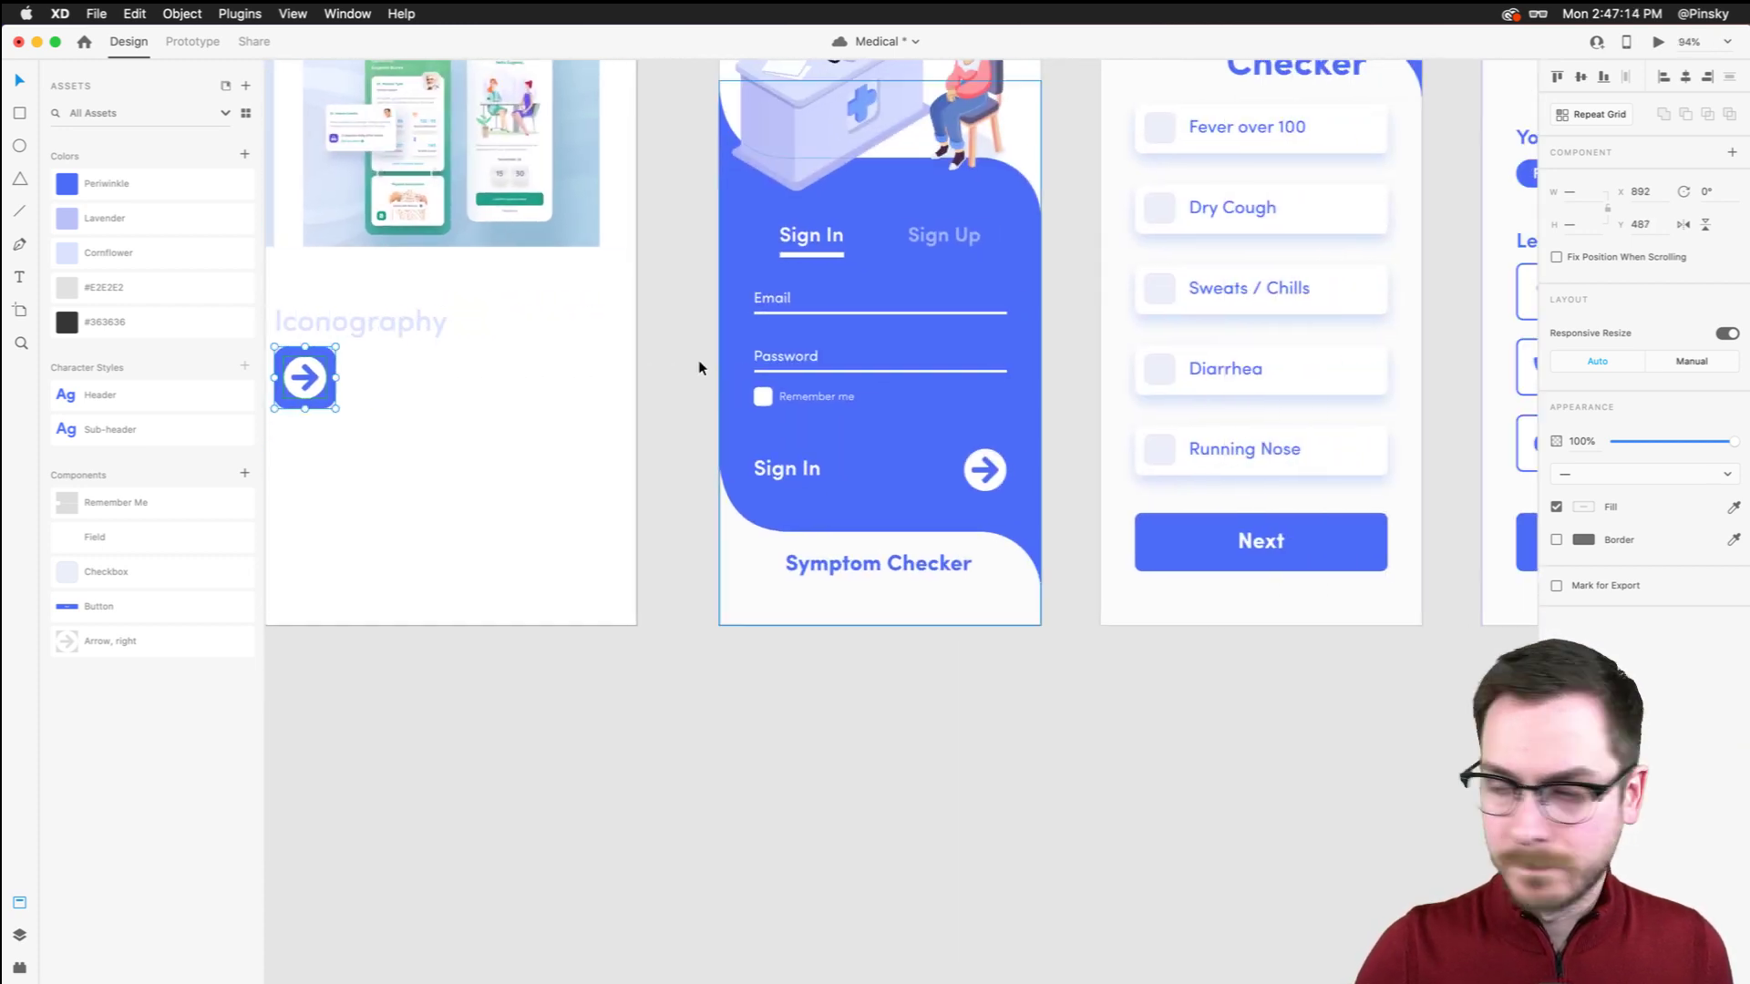
pyautogui.hscroll(6, 655, 359)
pyautogui.click(820, 269)
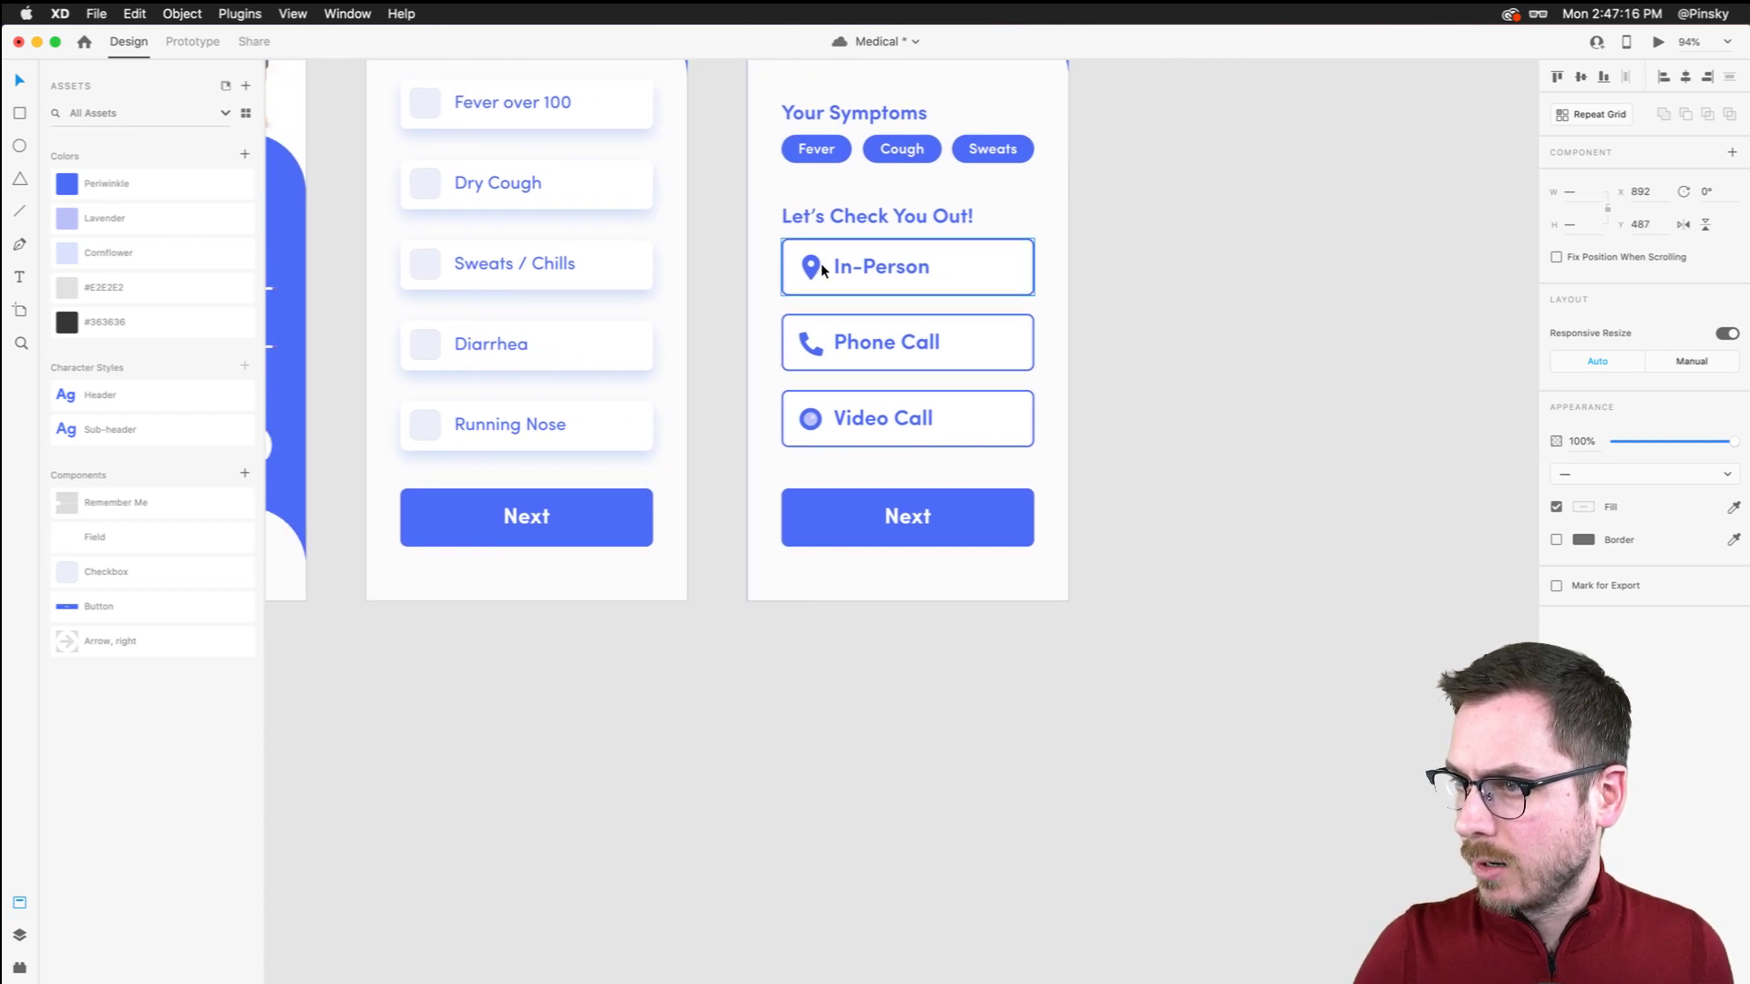
pyautogui.doubleClick(811, 268)
pyautogui.hscroll(-10, 703, 309)
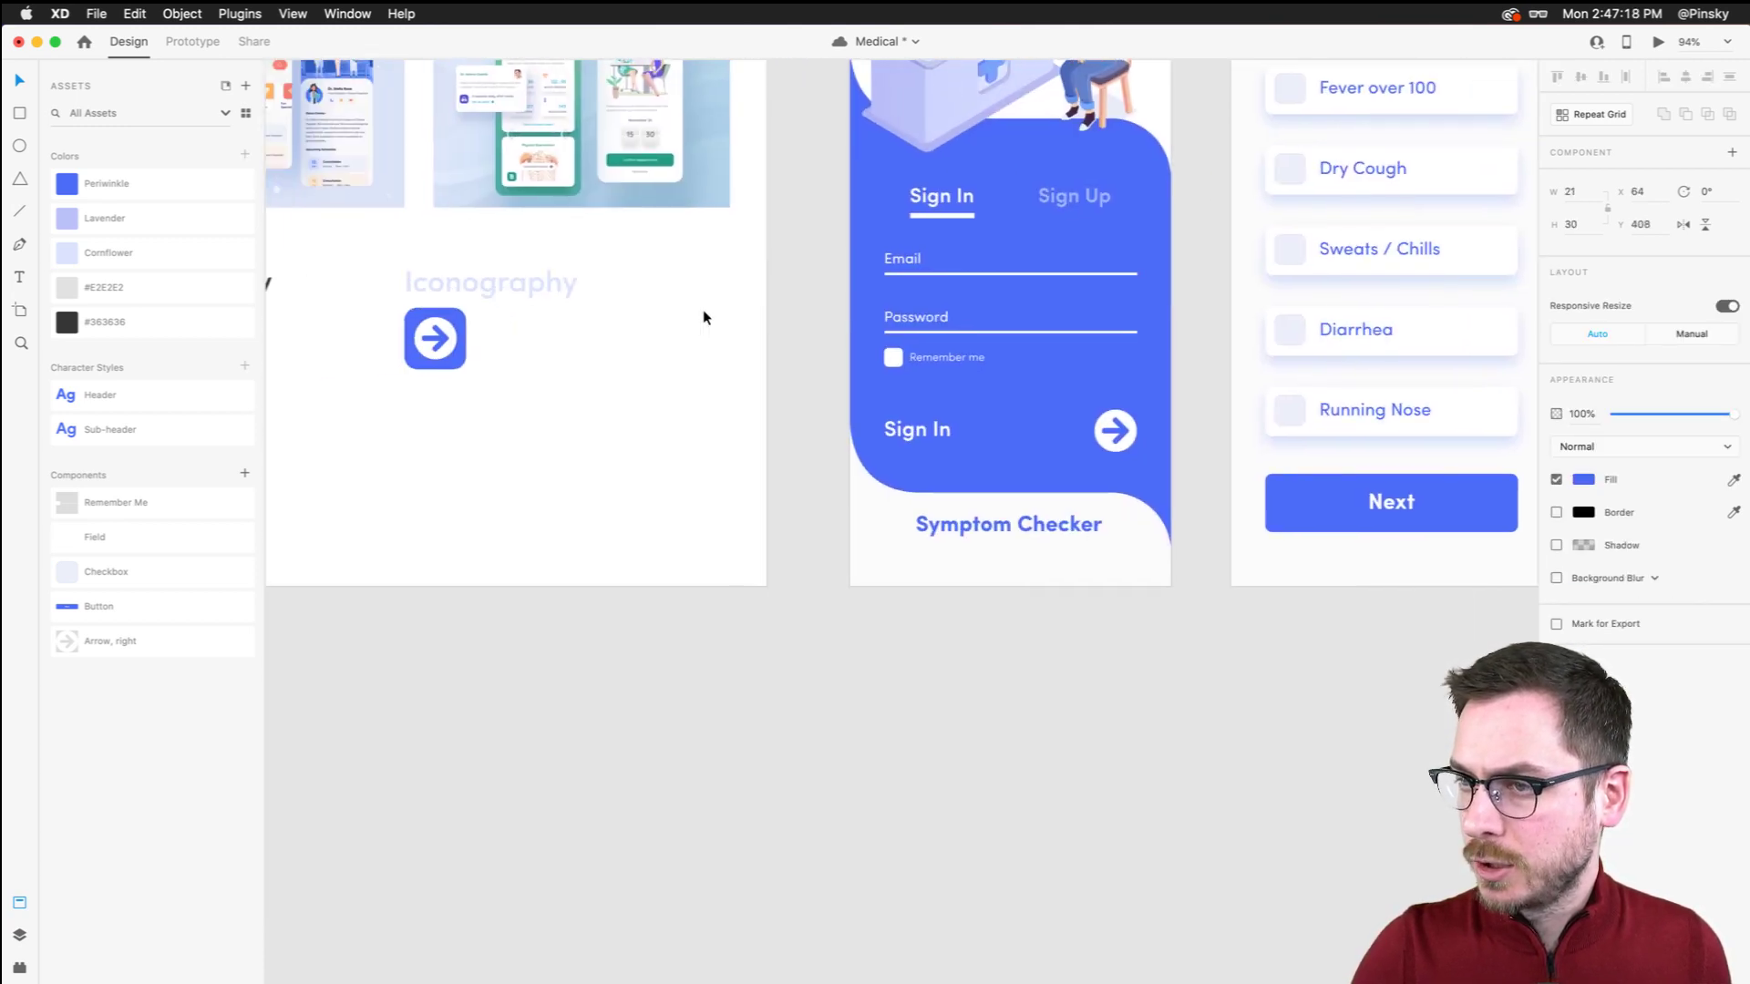
pyautogui.press('super+v')
pyautogui.moveTo(538, 332); pyautogui.dragTo(522, 340)
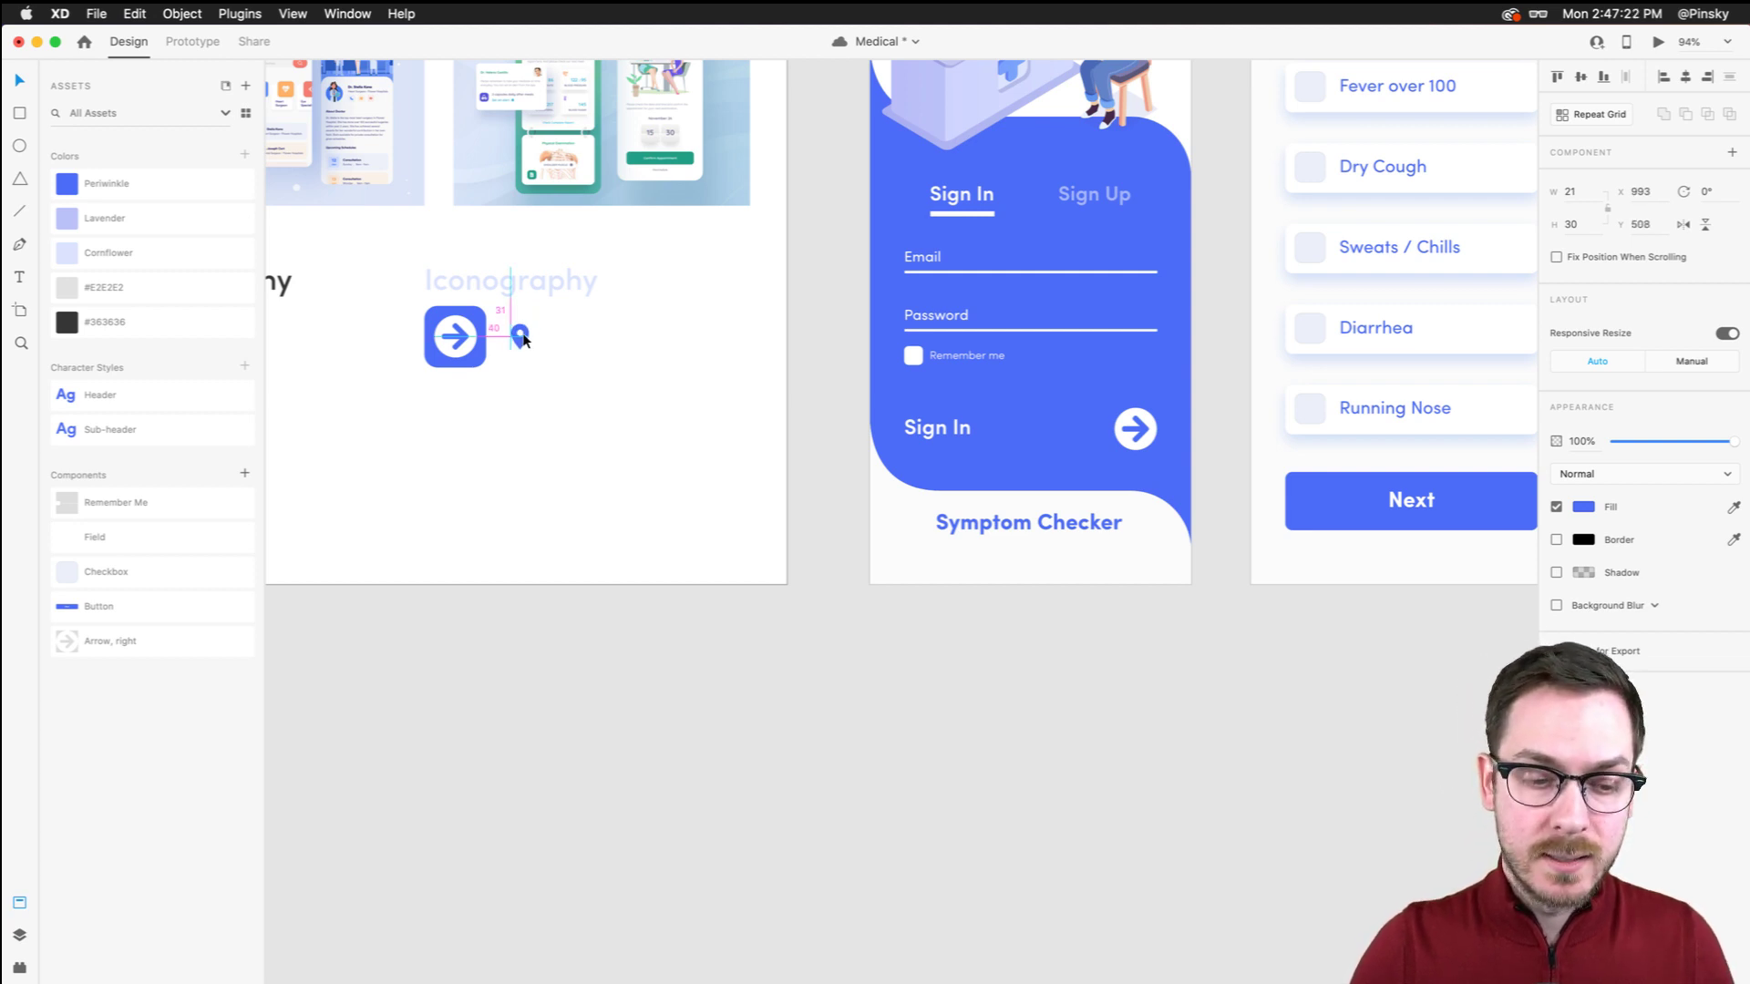
# Copy the phone icon from the Appointments artboard's Phone Call option and paste it onto the Design System artboard
pyautogui.hscroll(10, 522, 334)
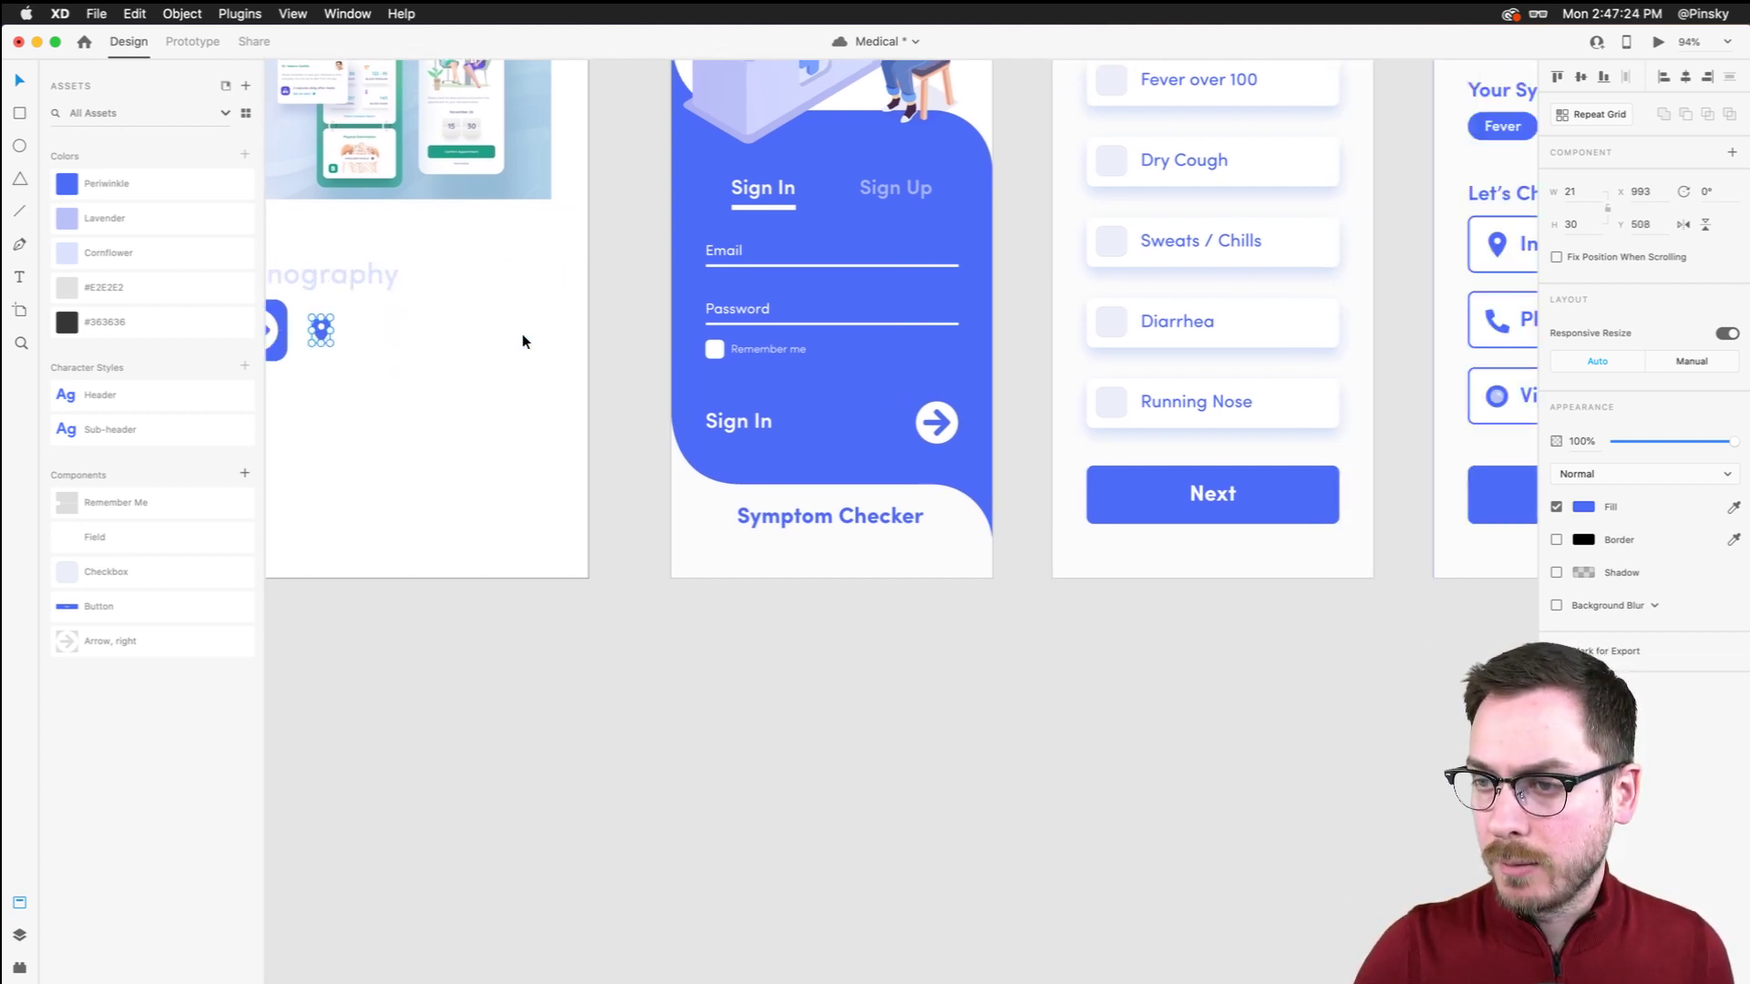
pyautogui.doubleClick(1182, 328)
pyautogui.press('super+c')
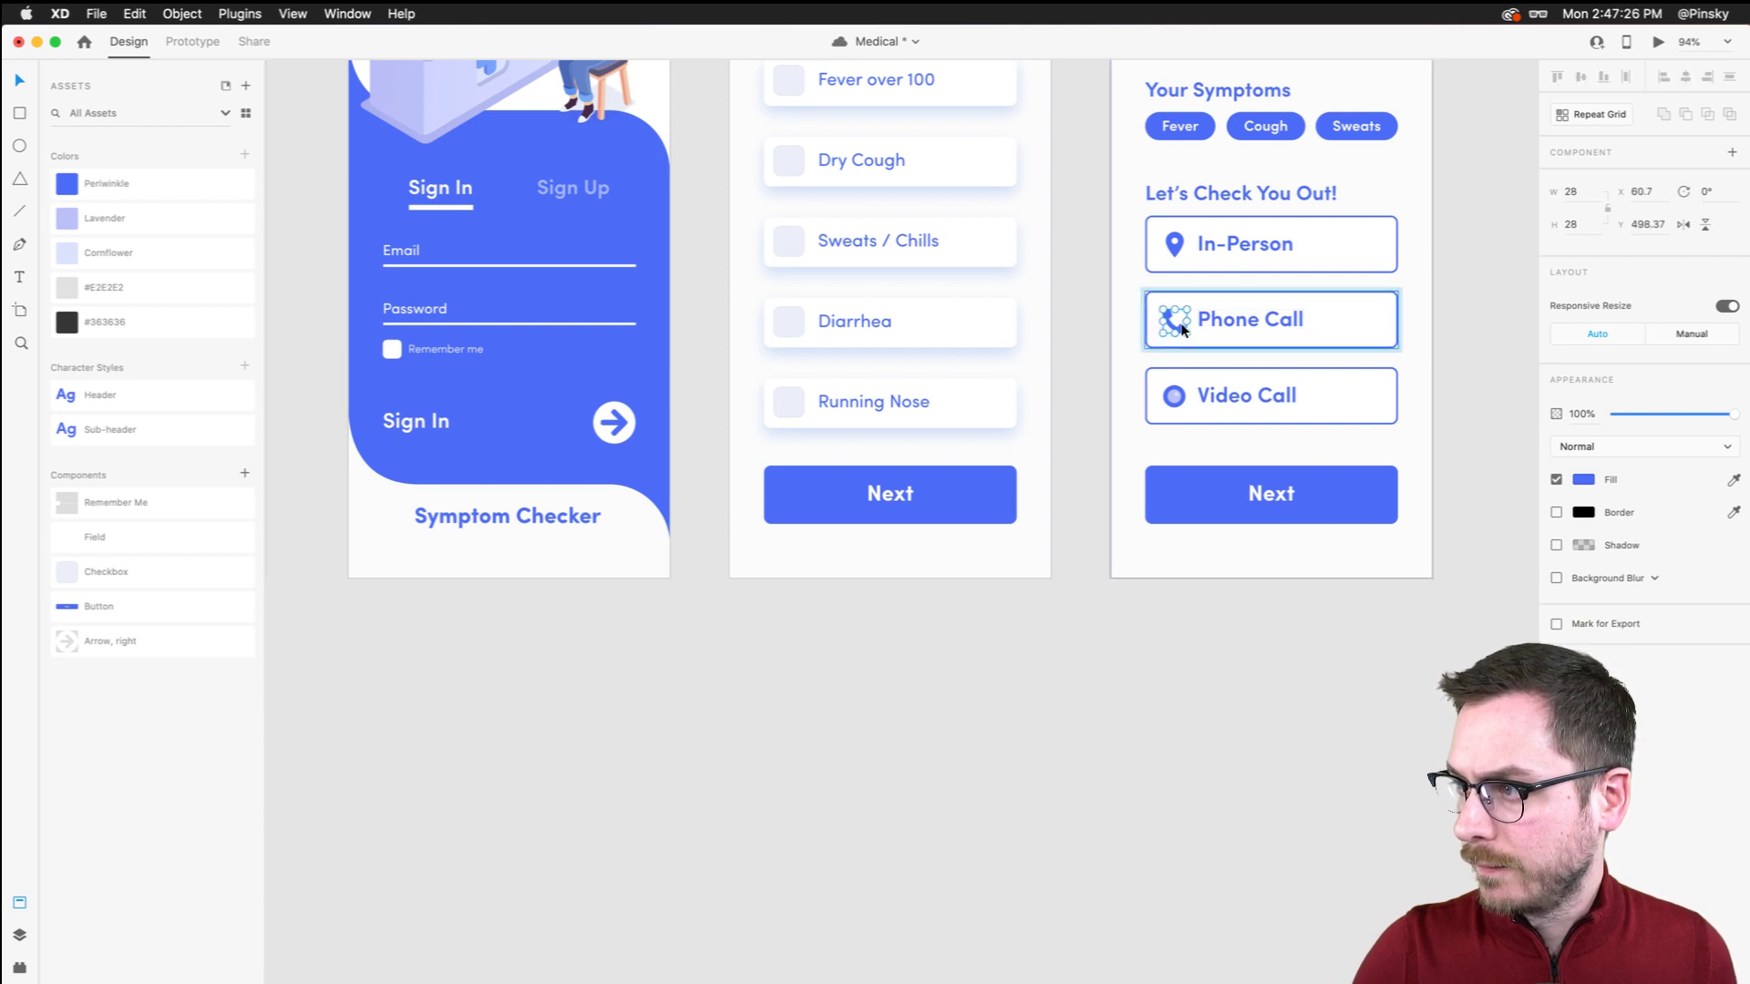
pyautogui.hscroll(-5, 574, 301)
pyautogui.press('super+v')
# Group the three ellipses of the Video Call option's icon and name the group Camera
pyautogui.hscroll(7, 1111, 352)
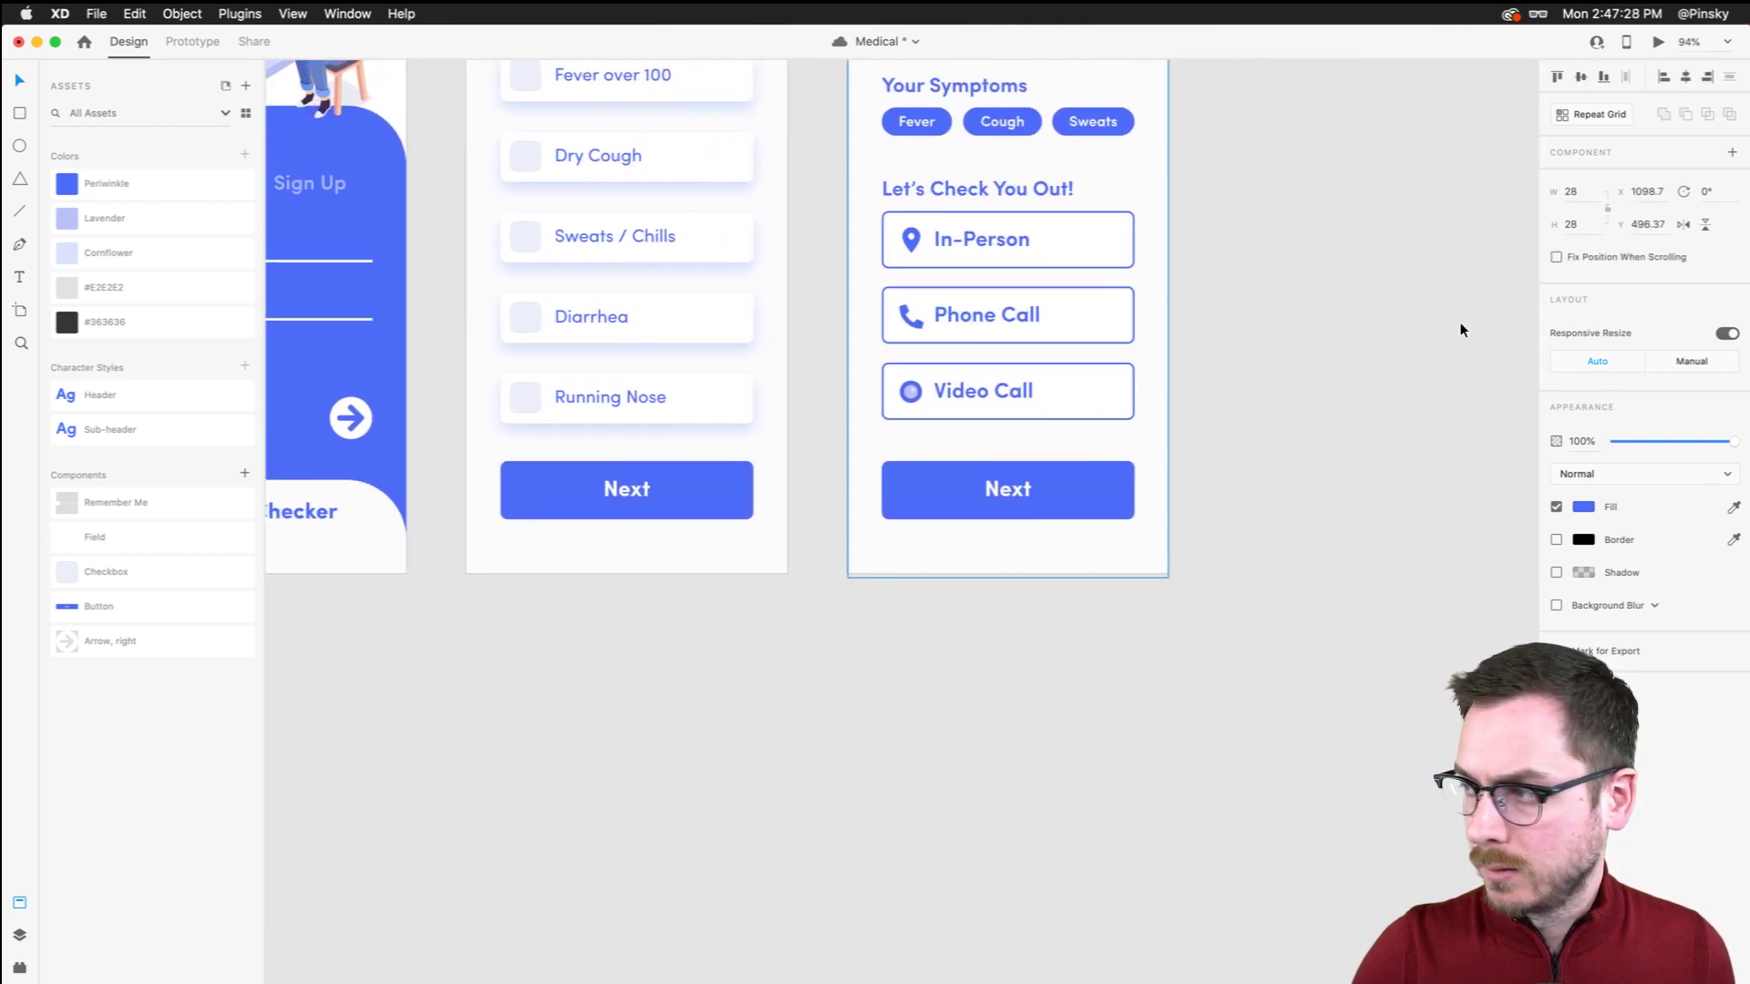
pyautogui.scroll(5, 981, 391)
pyautogui.doubleClick(770, 408)
pyautogui.press('super+y')
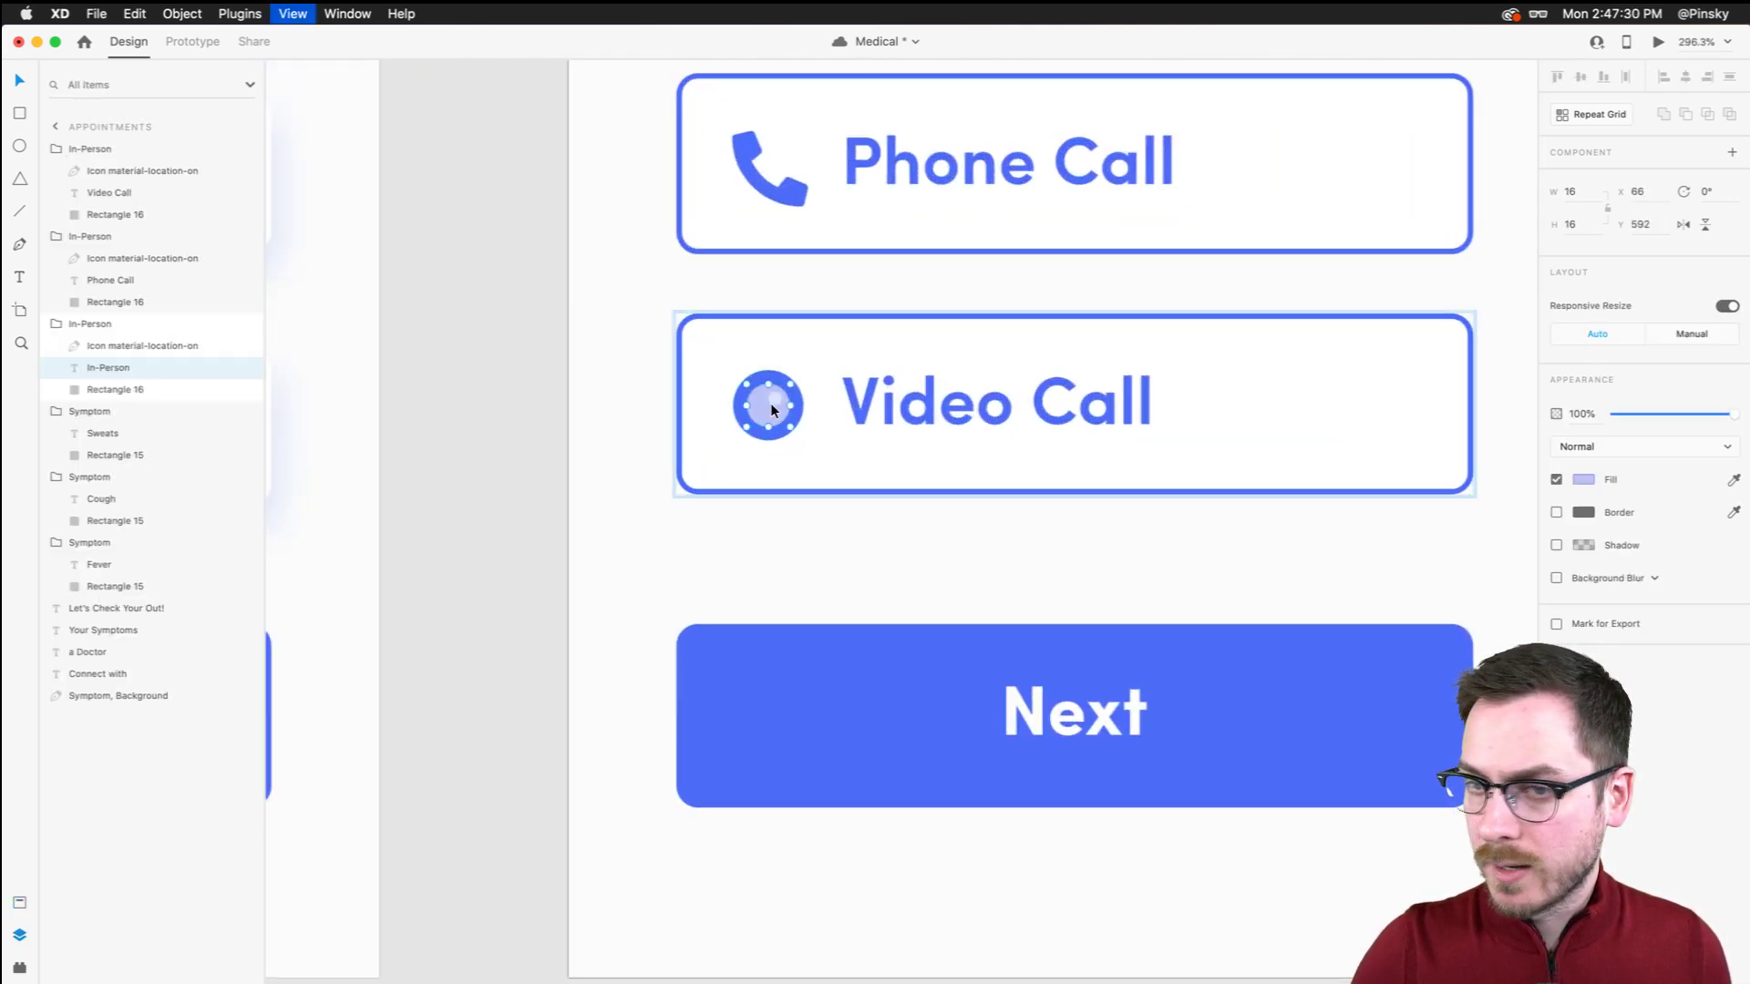
pyautogui.click(106, 192)
pyautogui.keyDown('shift'); pyautogui.click(108, 237); pyautogui.keyUp('shift')
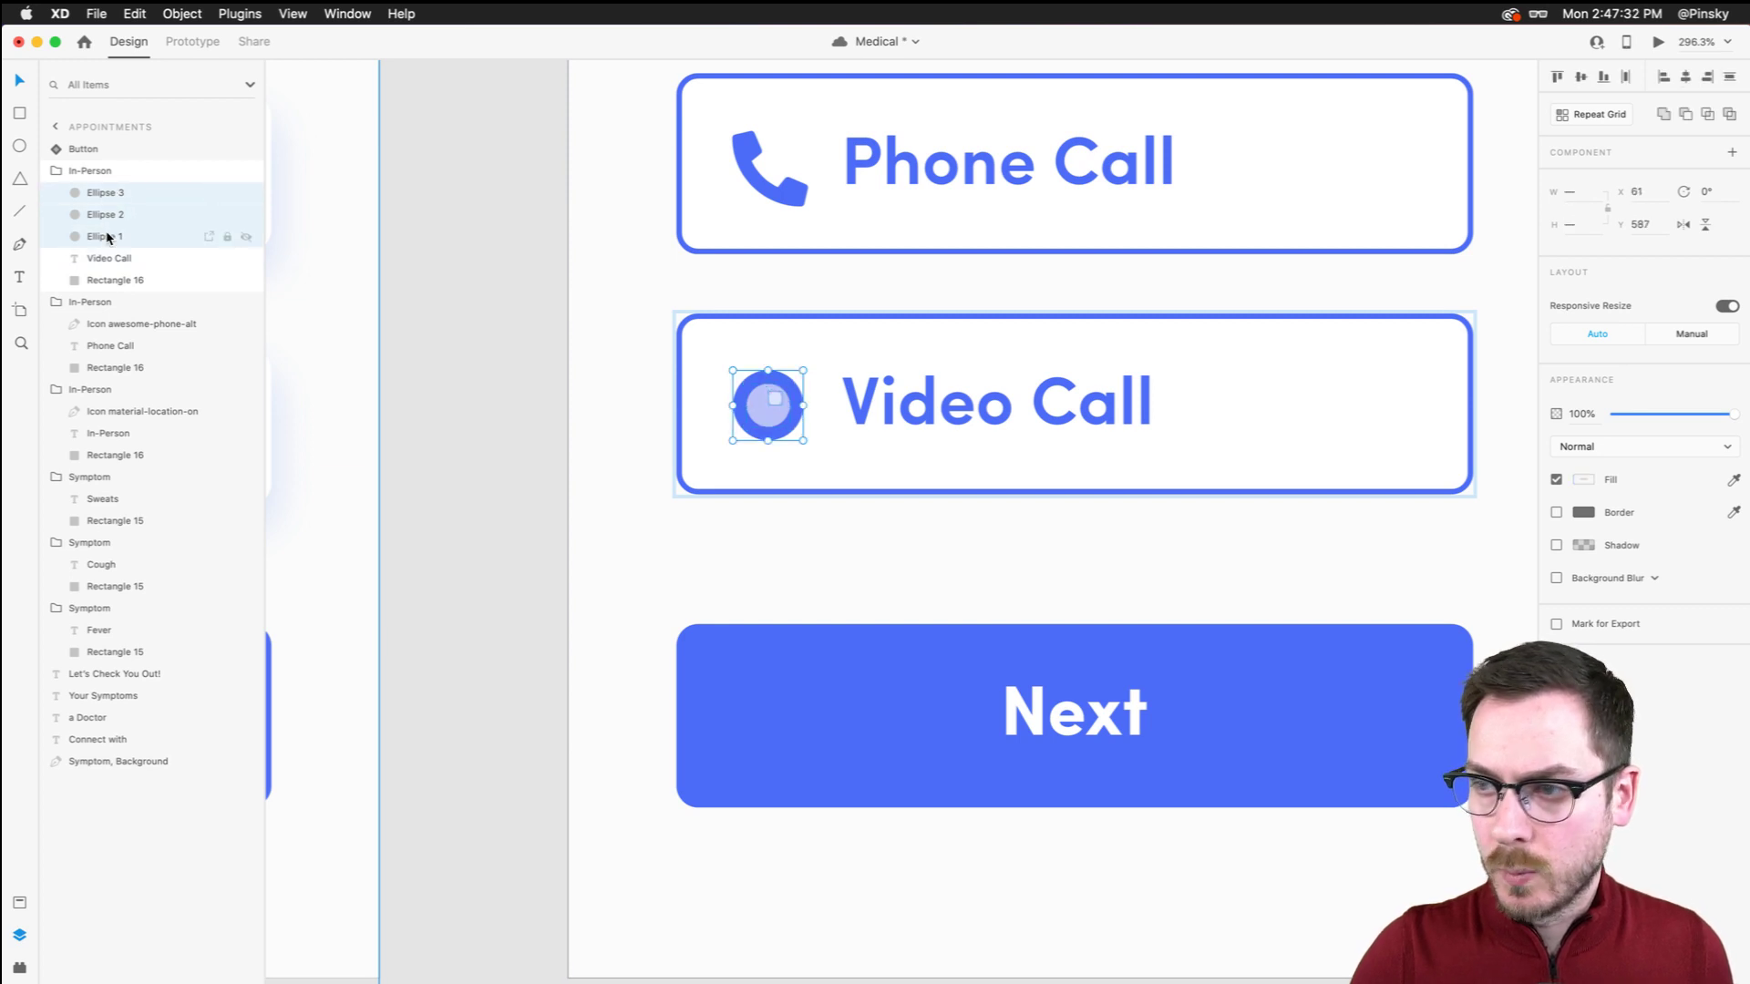
pyautogui.press('super+g')
pyautogui.doubleClick(102, 193)
pyautogui.write('Vi')
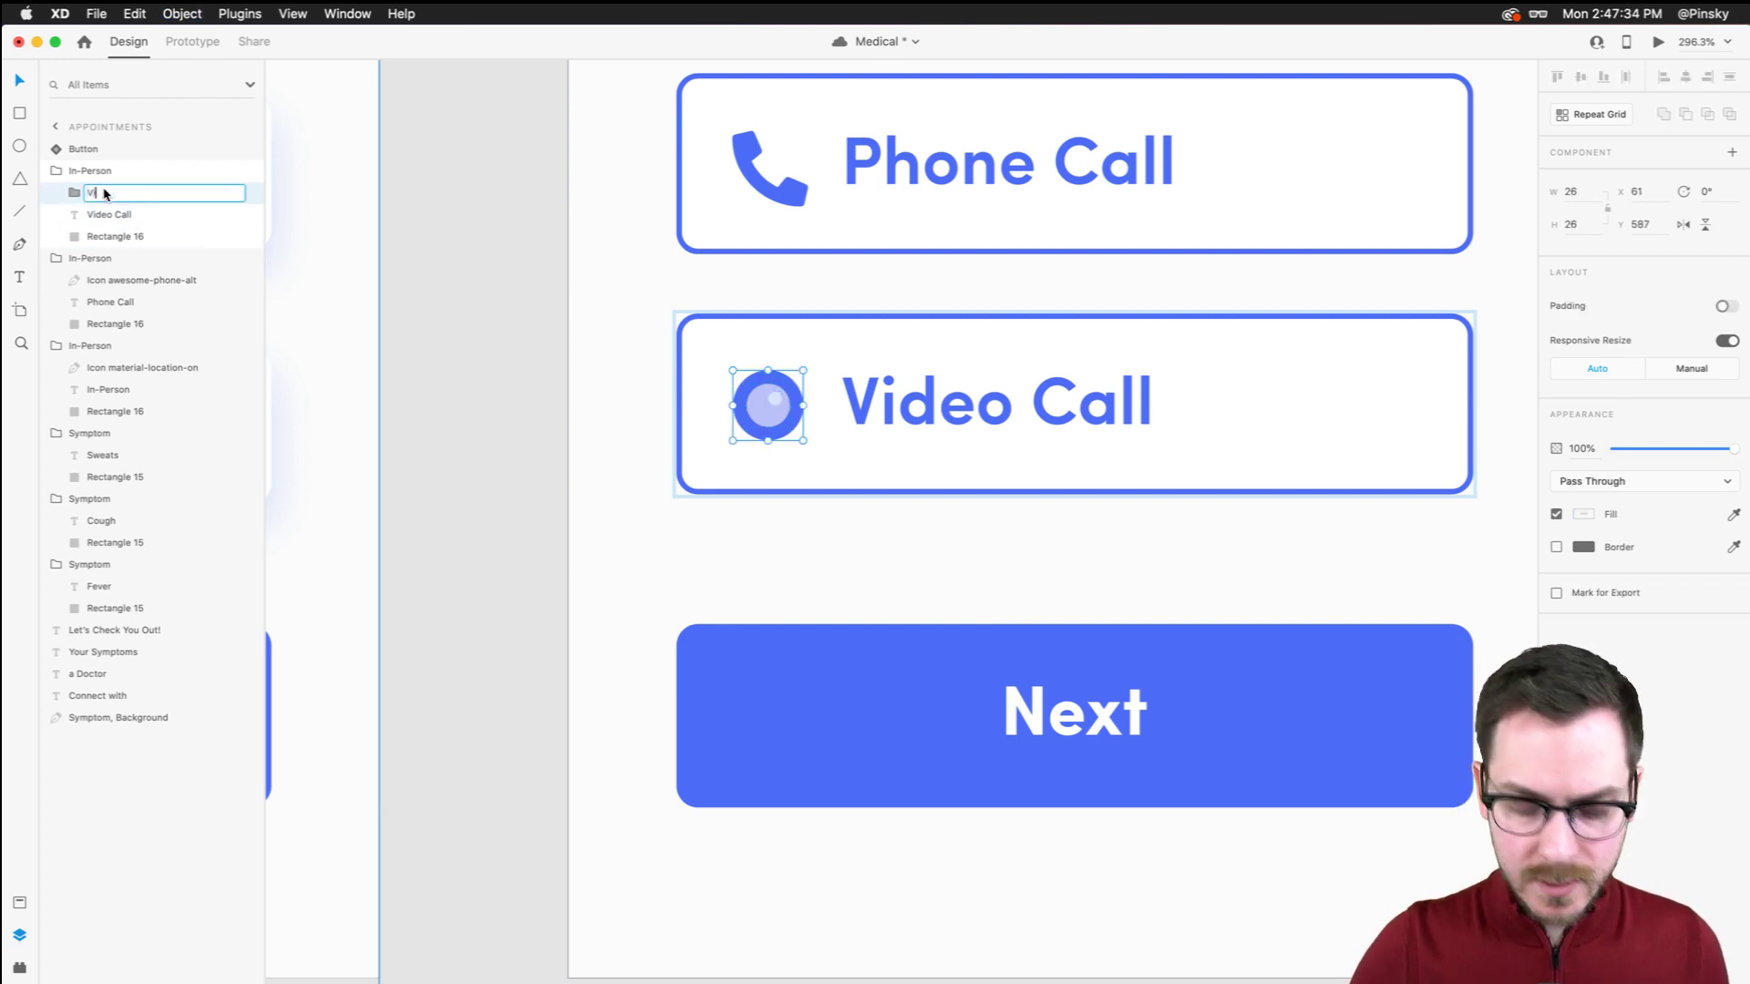
pyautogui.write('d')
pyautogui.press('super+a')
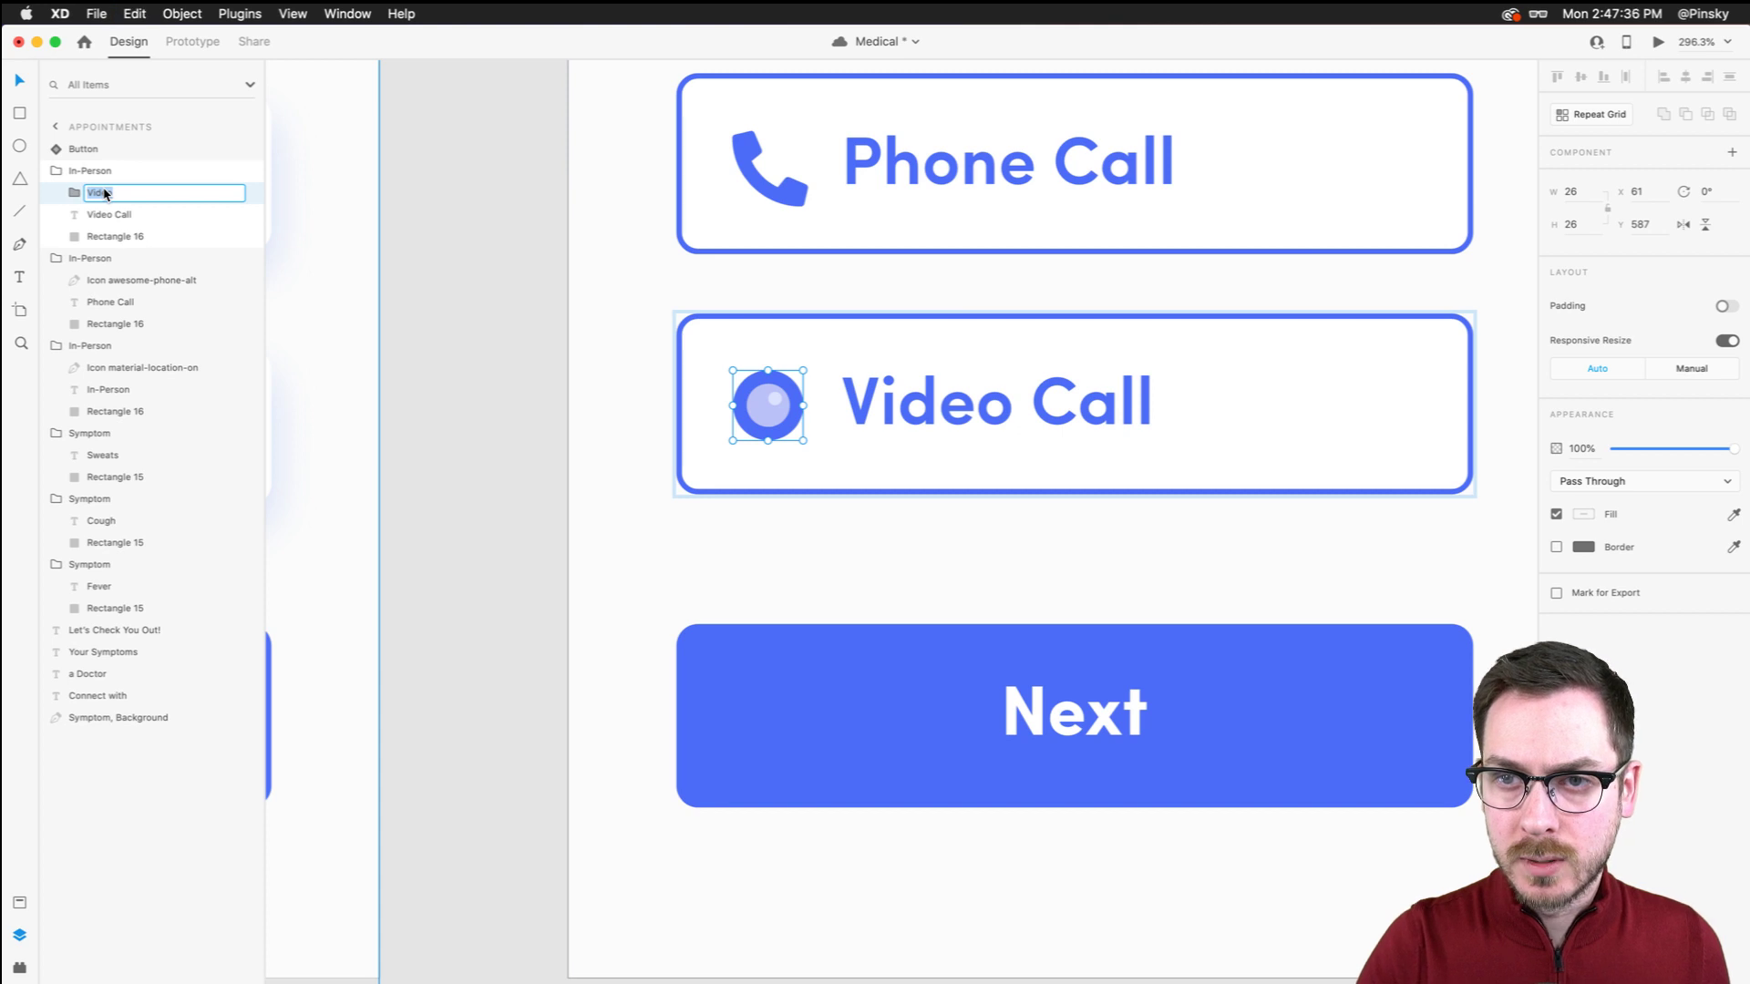
pyautogui.write('Camera')
pyautogui.press('Return')
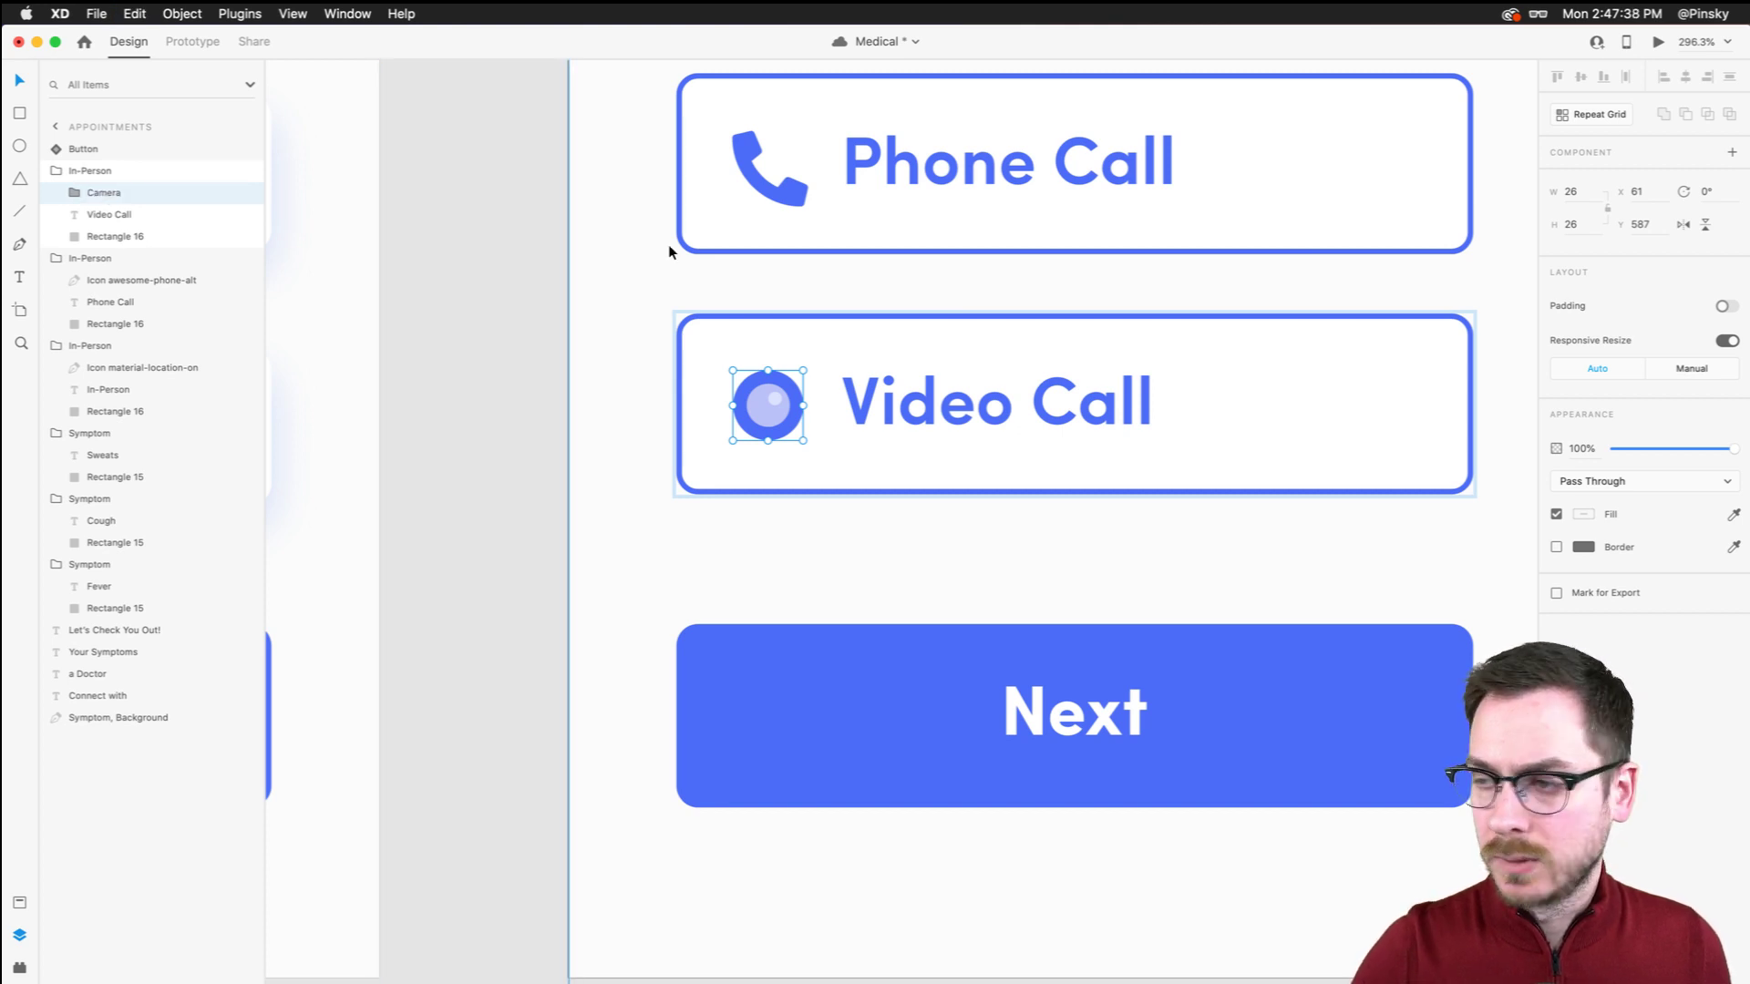
# Paste the Camera icon onto the Design System artboard and move the phone icon next to the location pin
pyautogui.scroll(-5, 669, 244)
pyautogui.hscroll(-5, 669, 244)
pyautogui.click(632, 234)
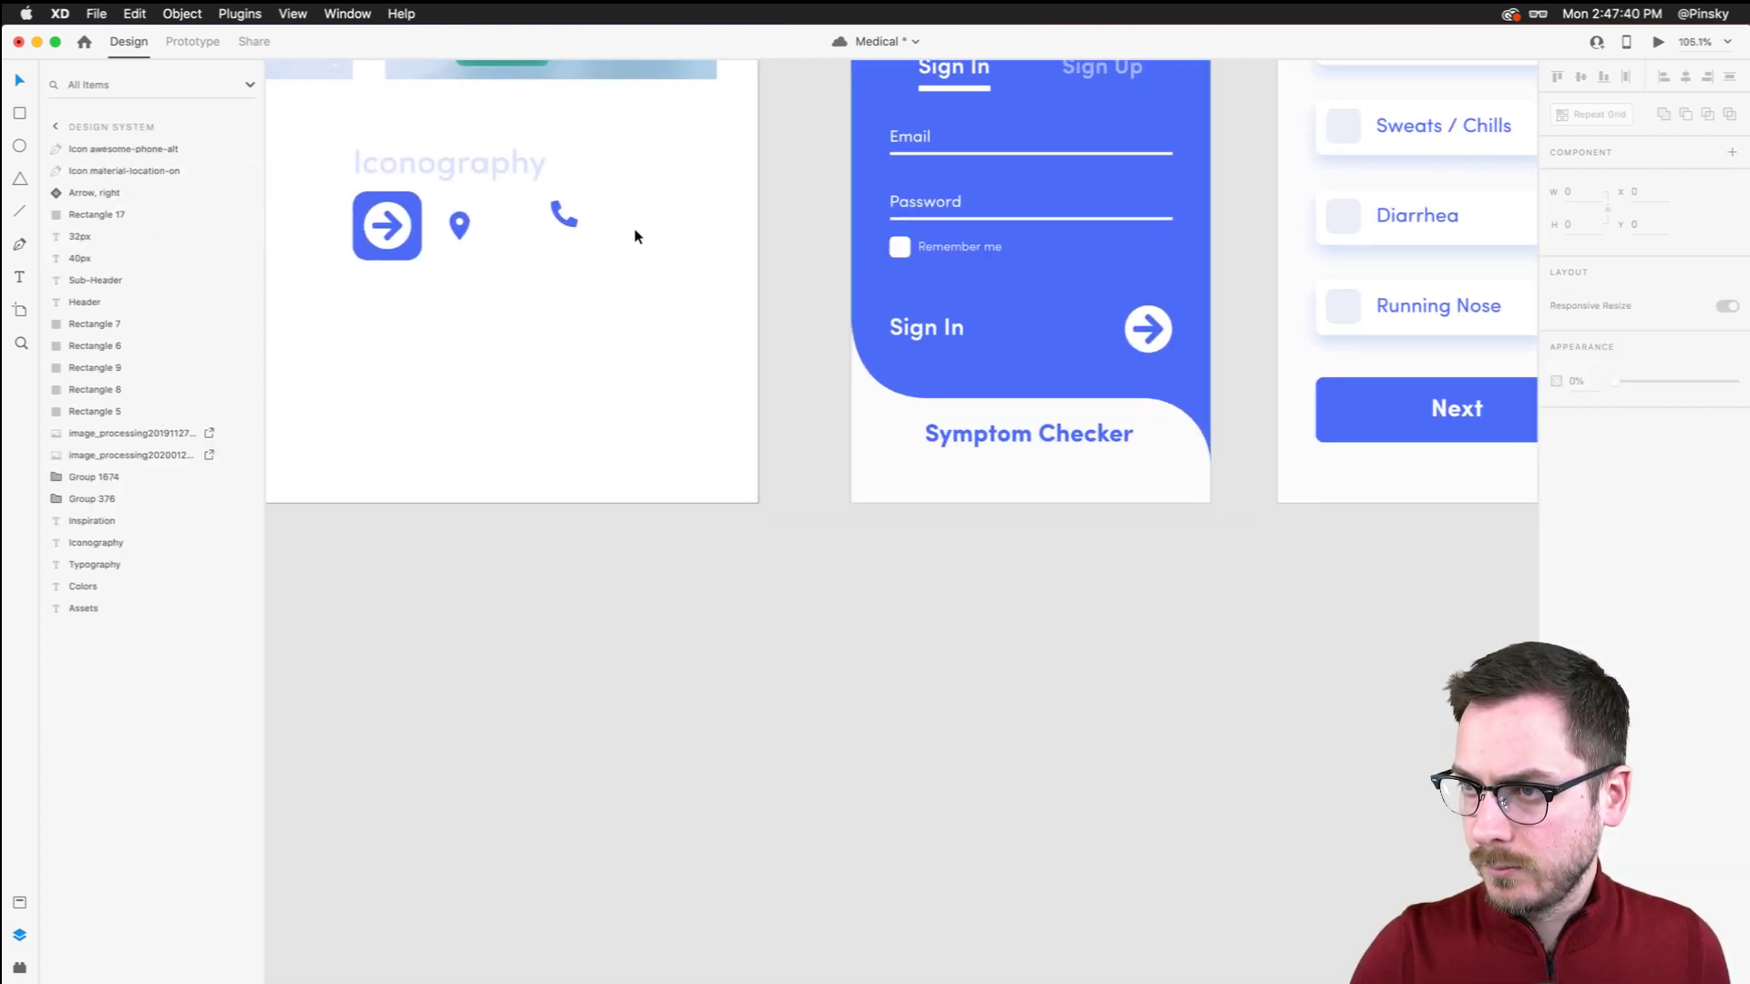
pyautogui.press('super+v')
pyautogui.hscroll(-1, 633, 234)
pyautogui.moveTo(620, 242); pyautogui.dragTo(560, 254)
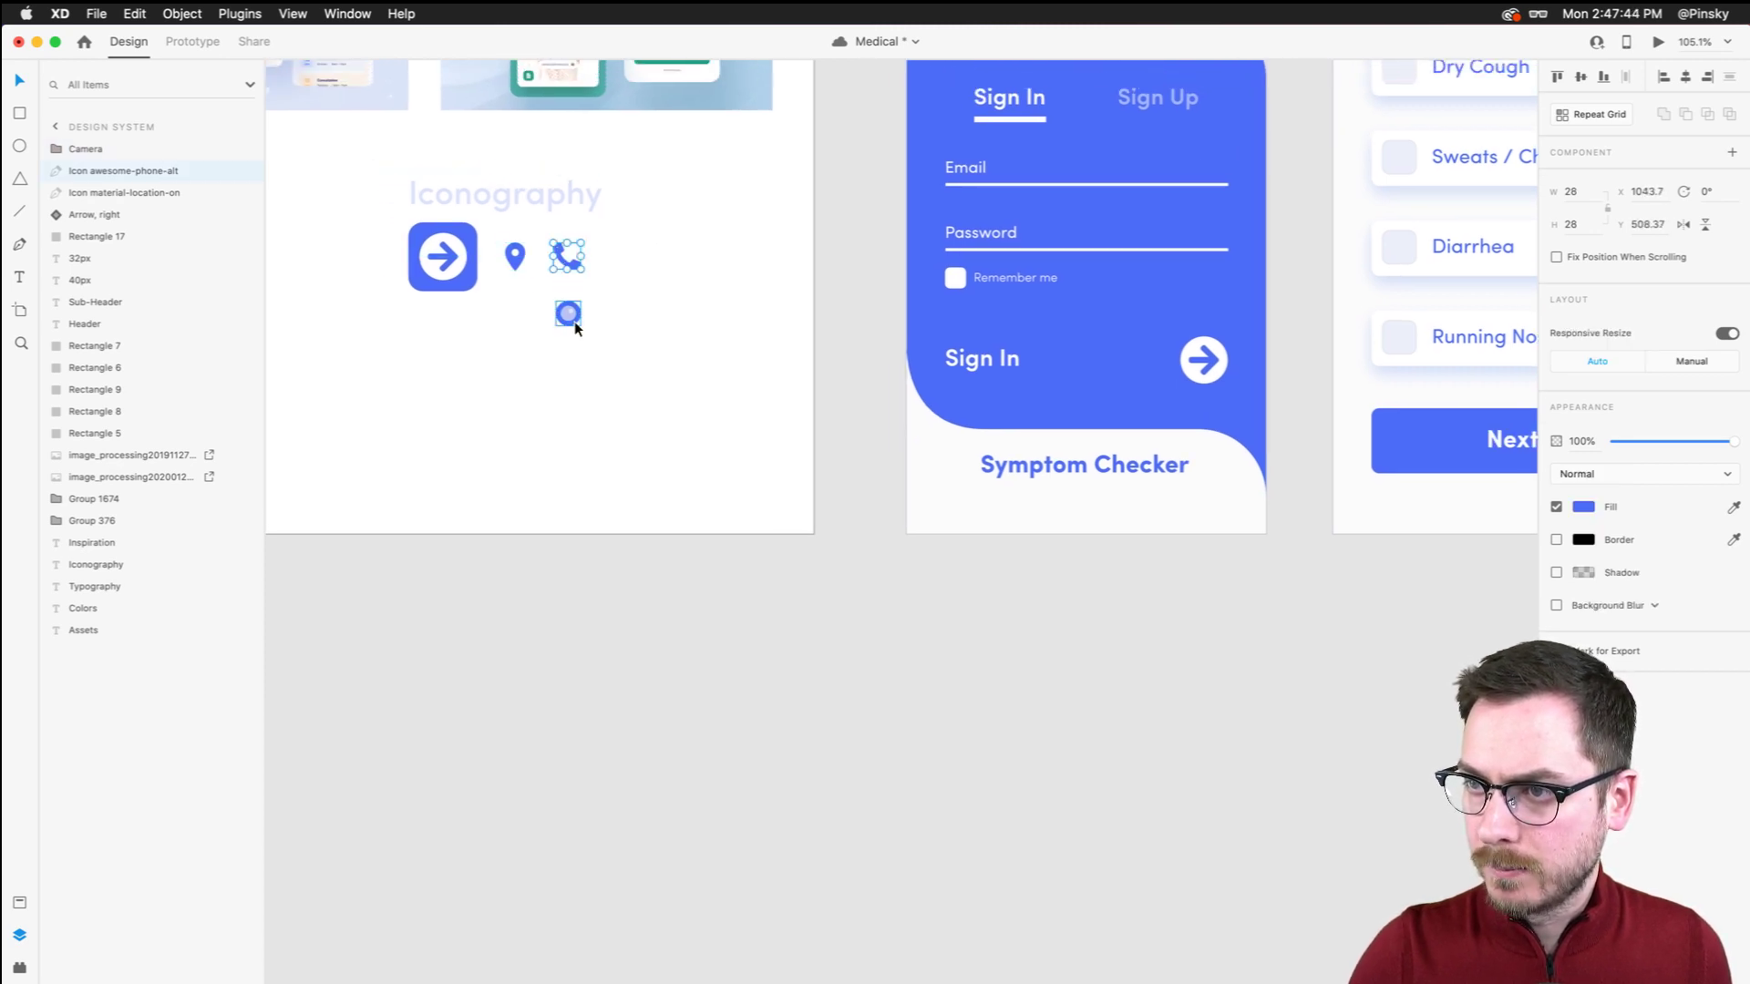
# Place the Camera icon after the phone icon and align the pin, phone and camera icons on their vertical middles
pyautogui.moveTo(568, 313); pyautogui.dragTo(501, 238)
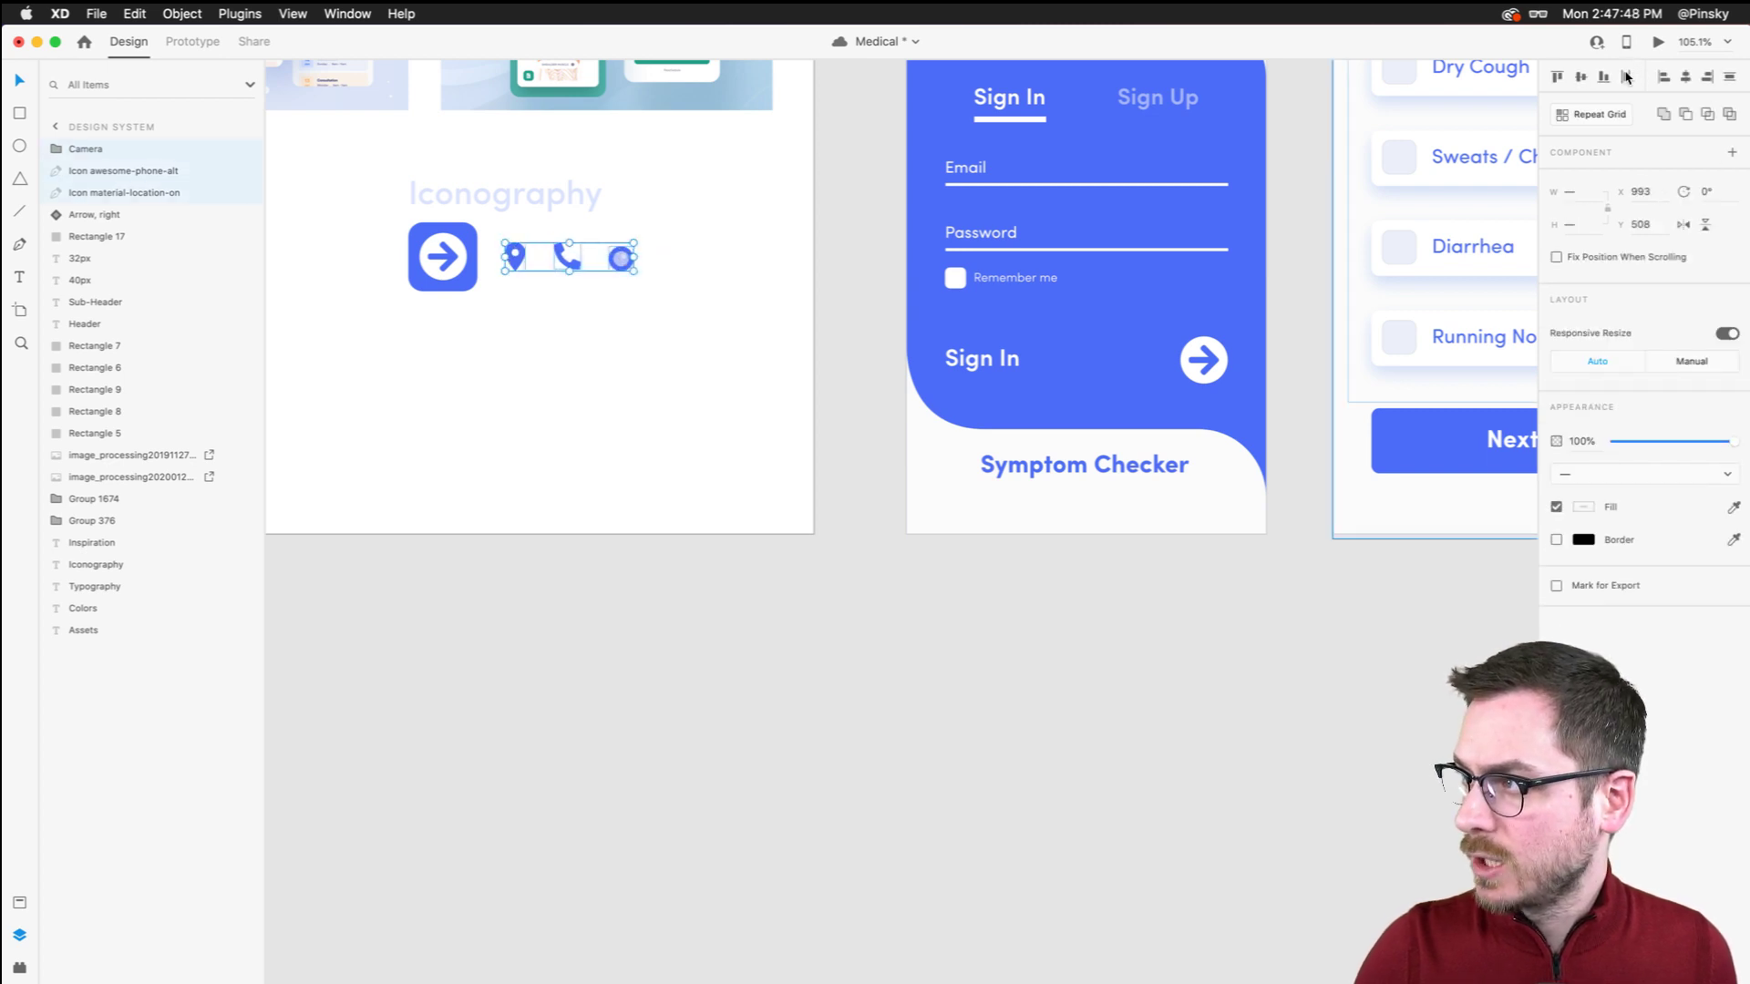
pyautogui.click(1581, 76)
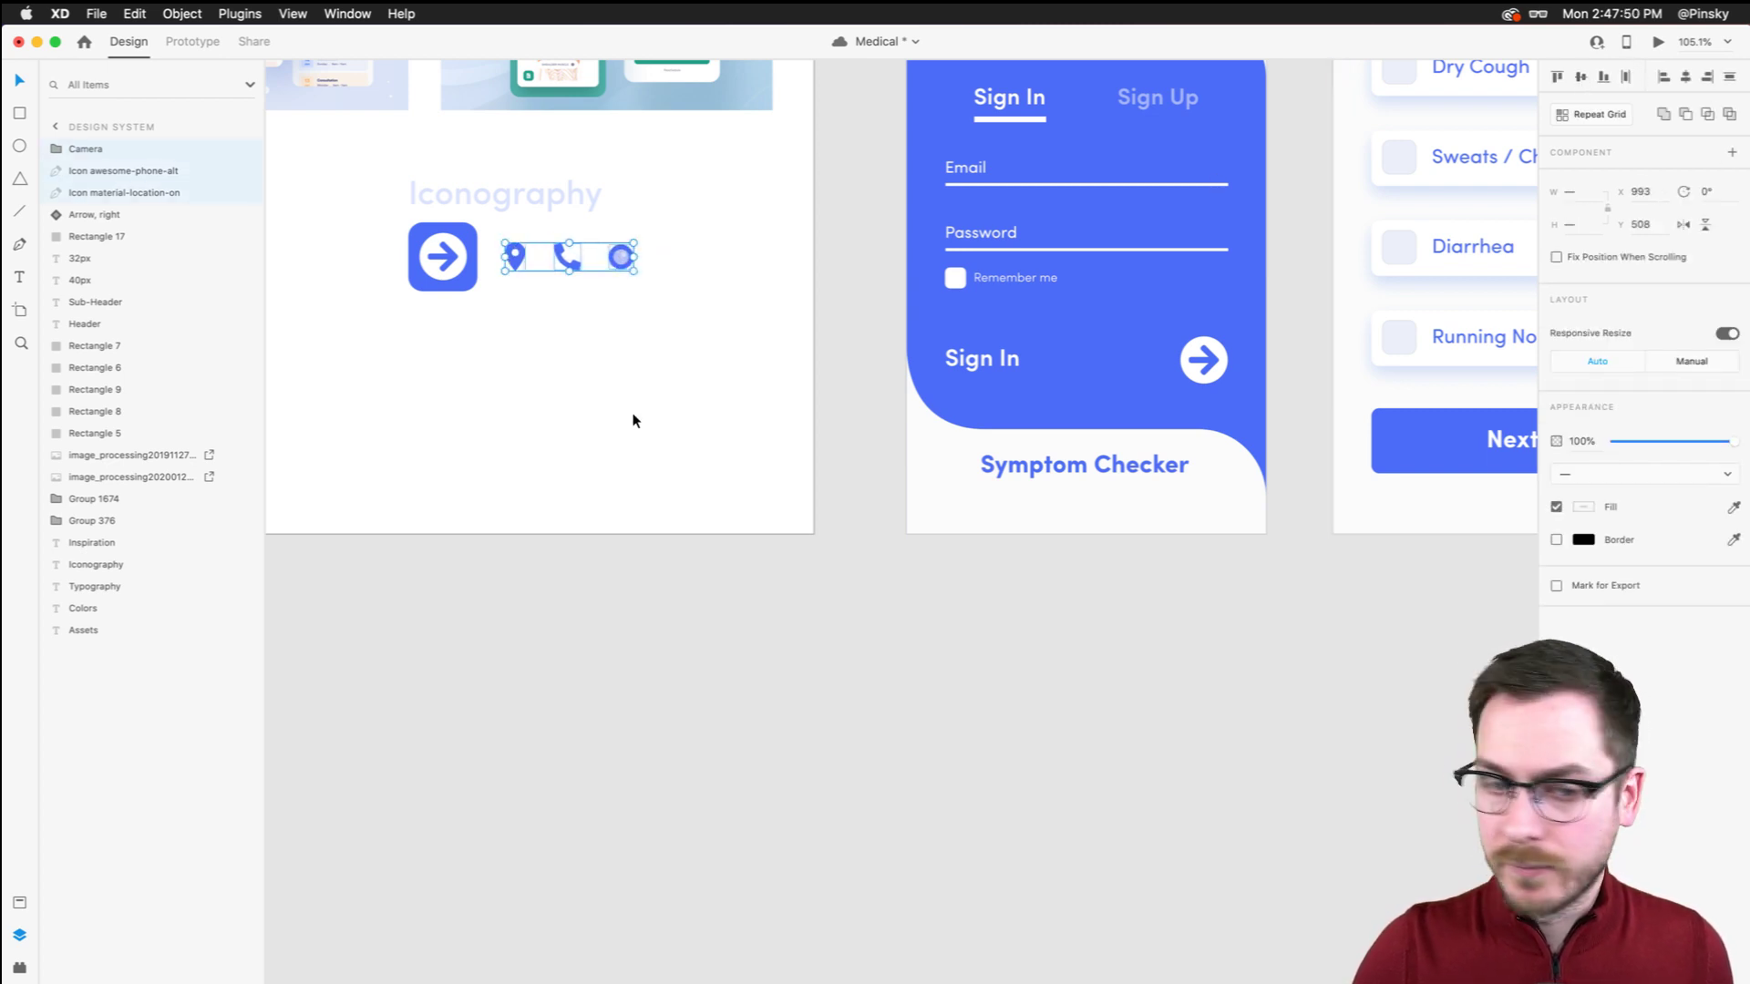
pyautogui.click(582, 453)
# Inspect the symptom list's checkboxes on the Symptoms artboard and the sign-in form on the Login artboard up close
pyautogui.press('super+0')
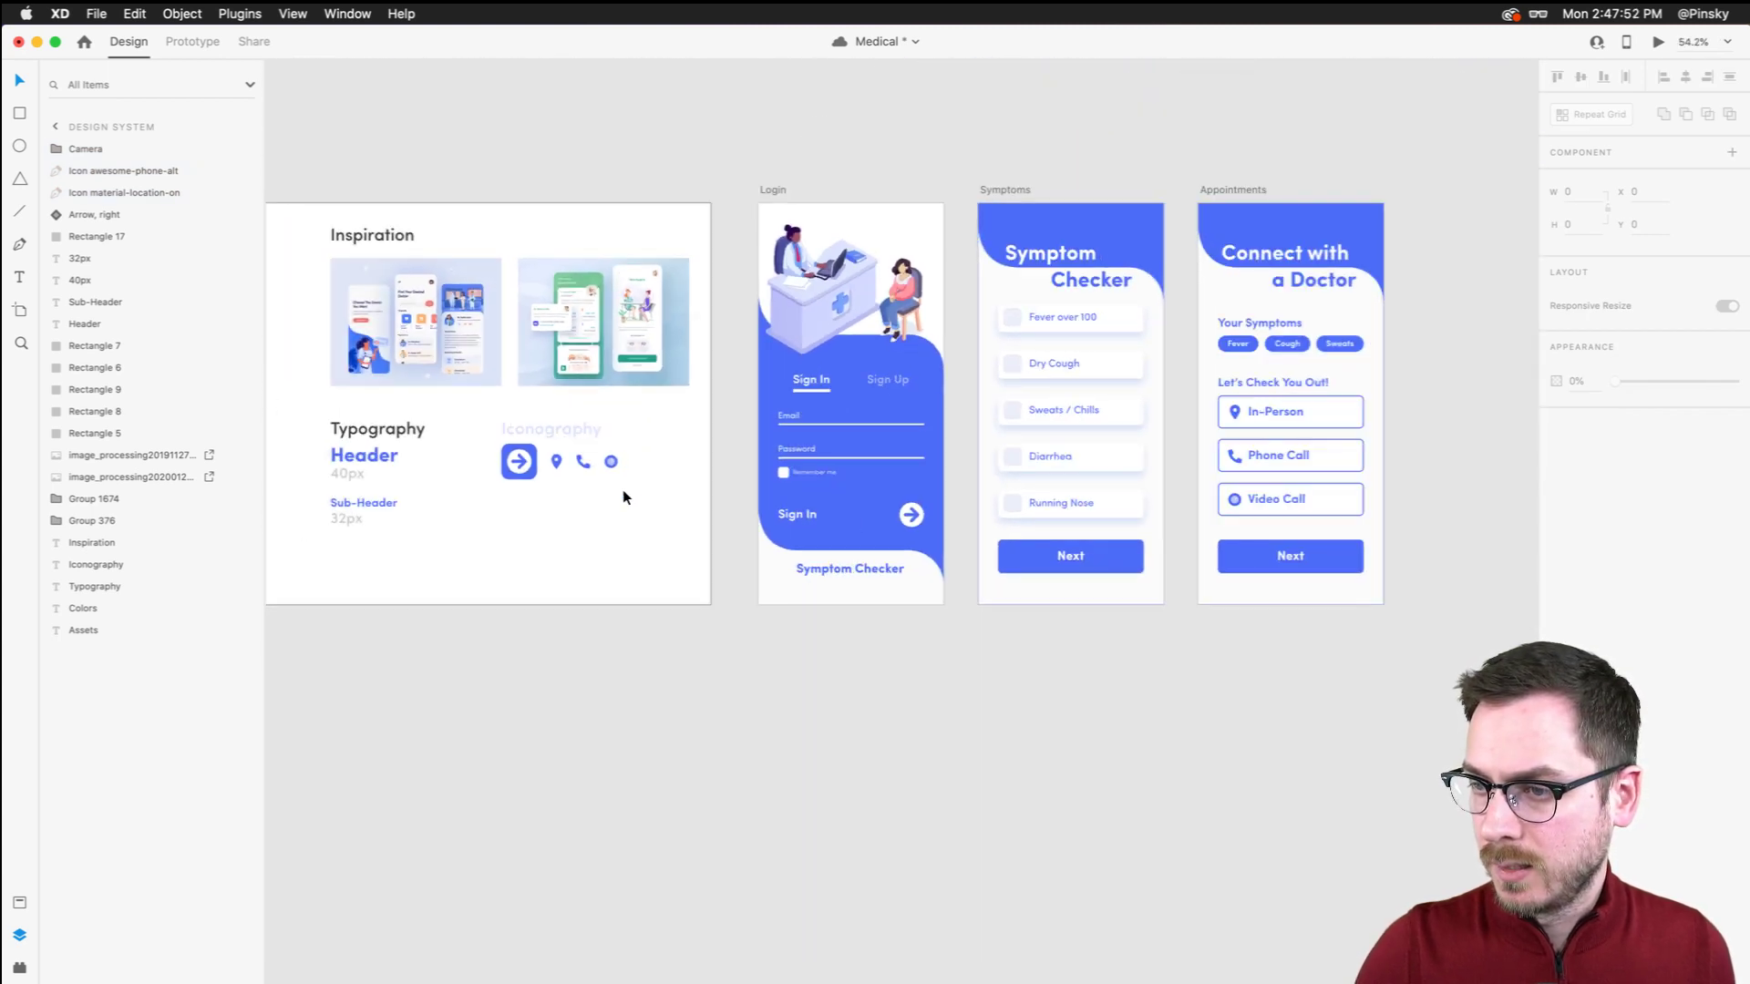
pyautogui.hscroll(-2, 622, 489)
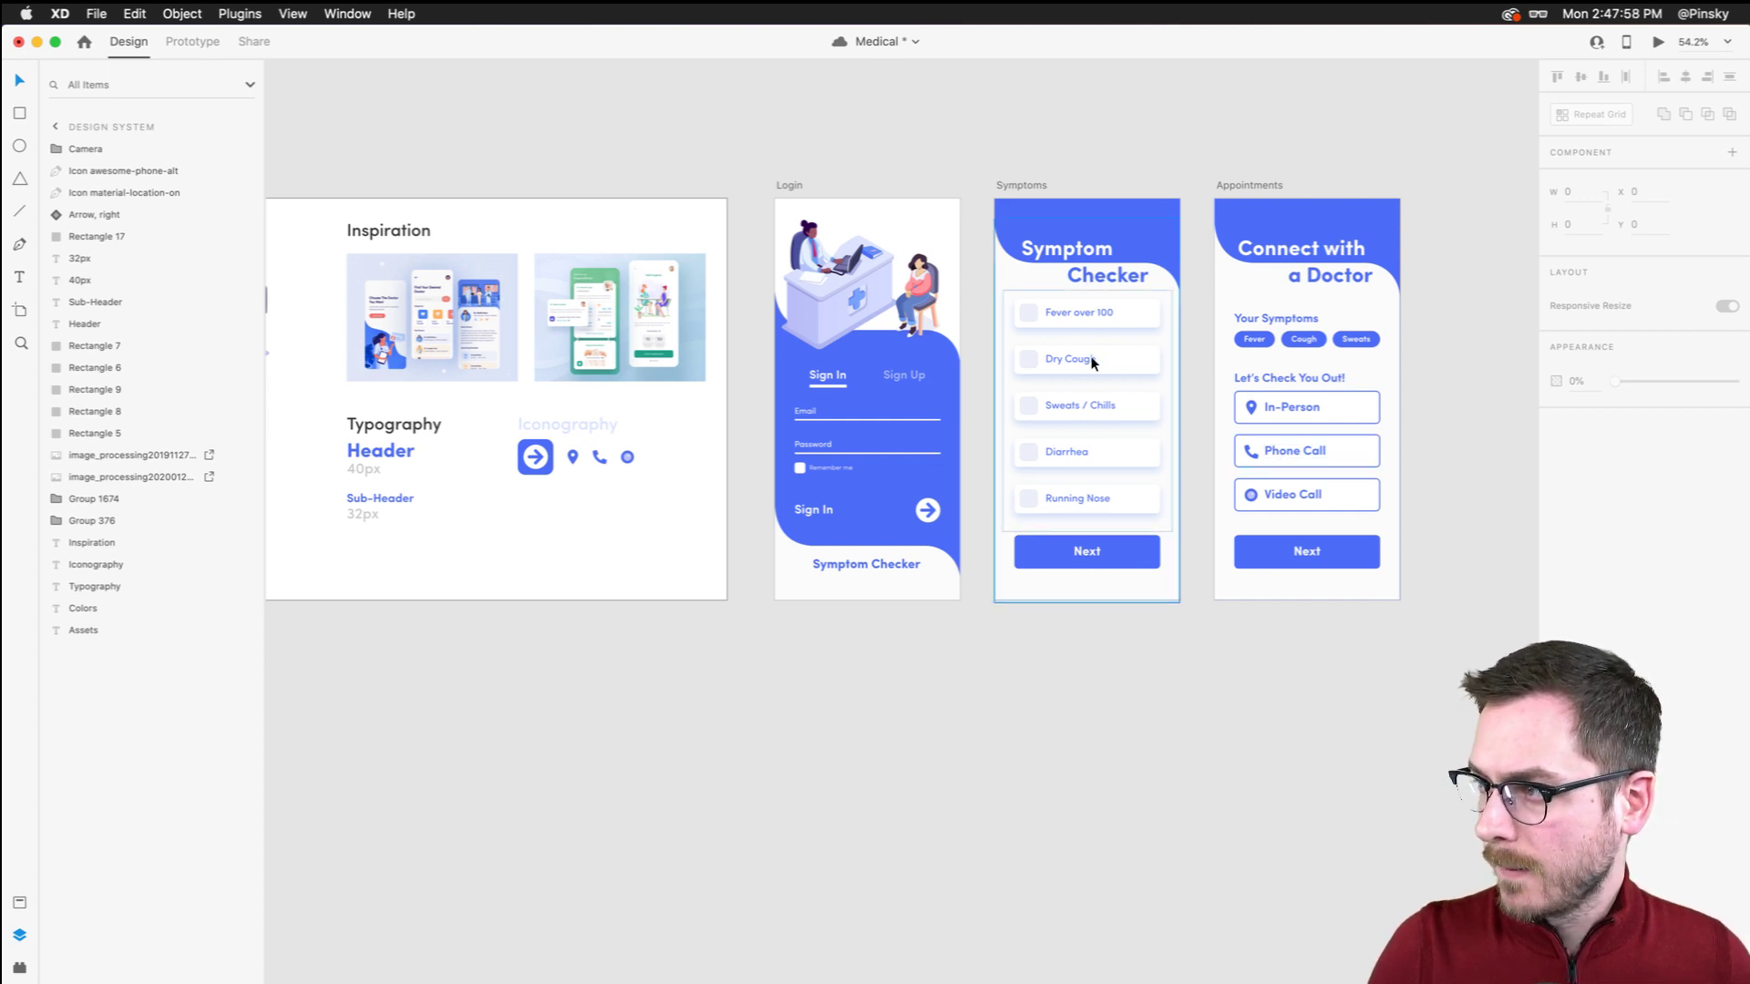
pyautogui.scroll(5, 1089, 356)
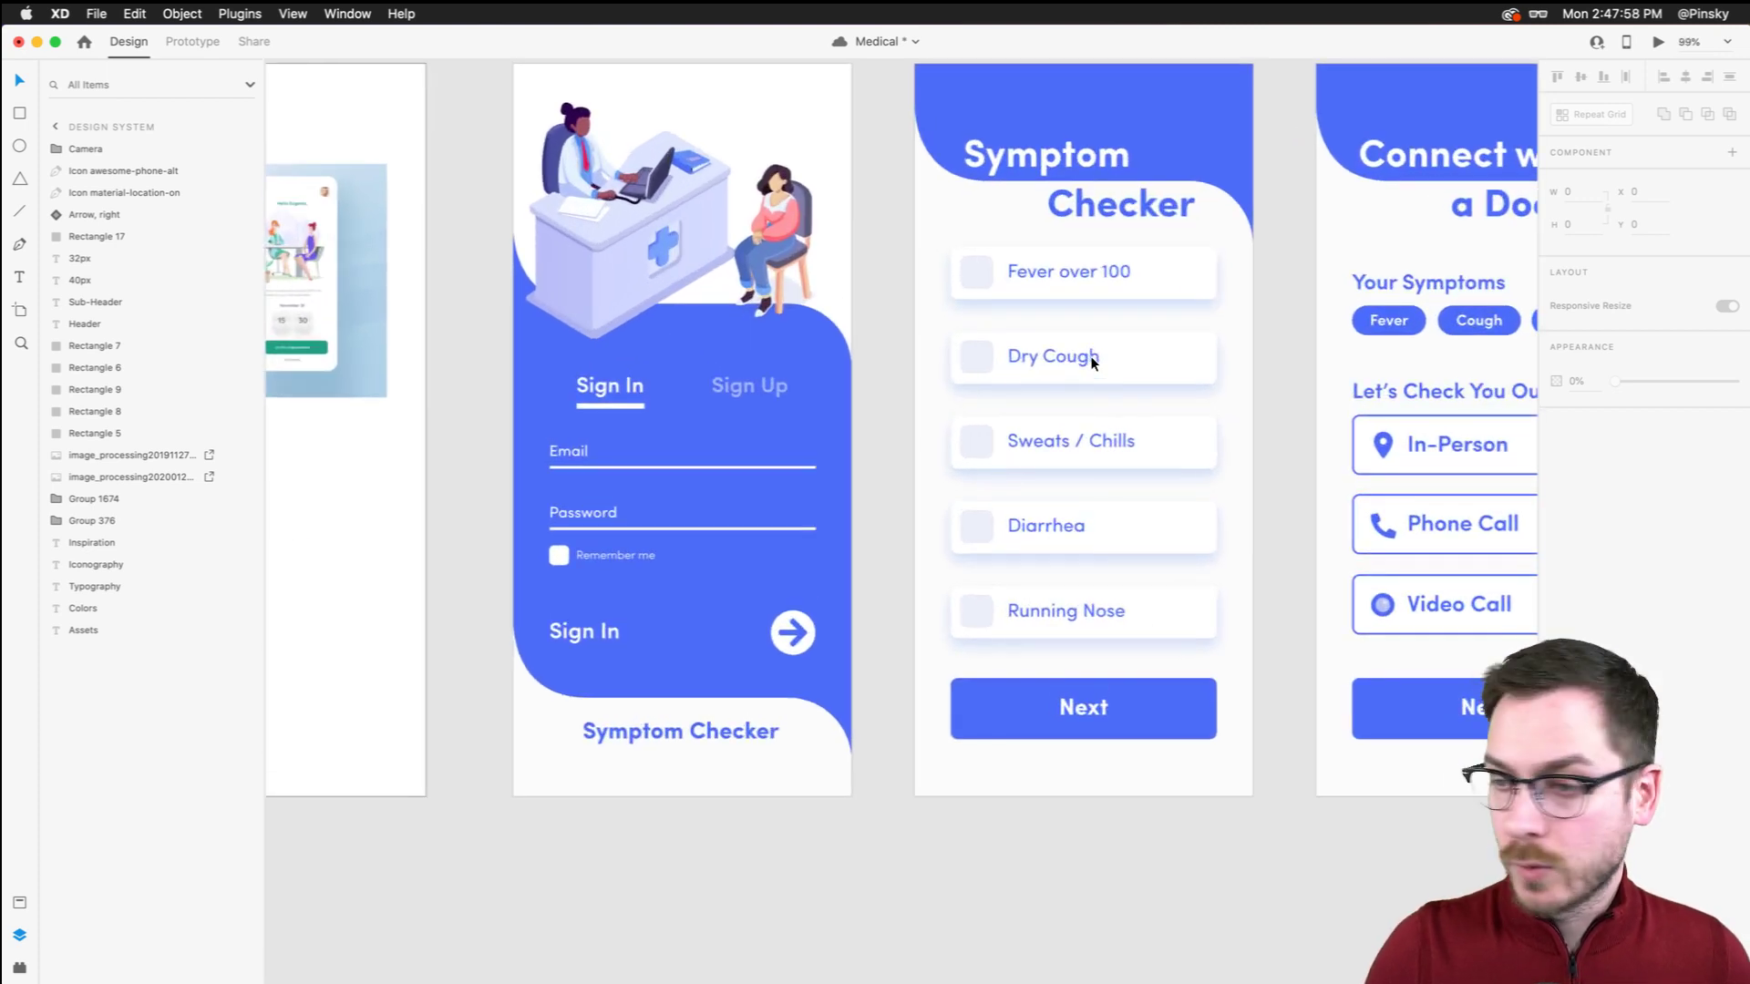
pyautogui.doubleClick(975, 261)
pyautogui.scroll(5, 975, 260)
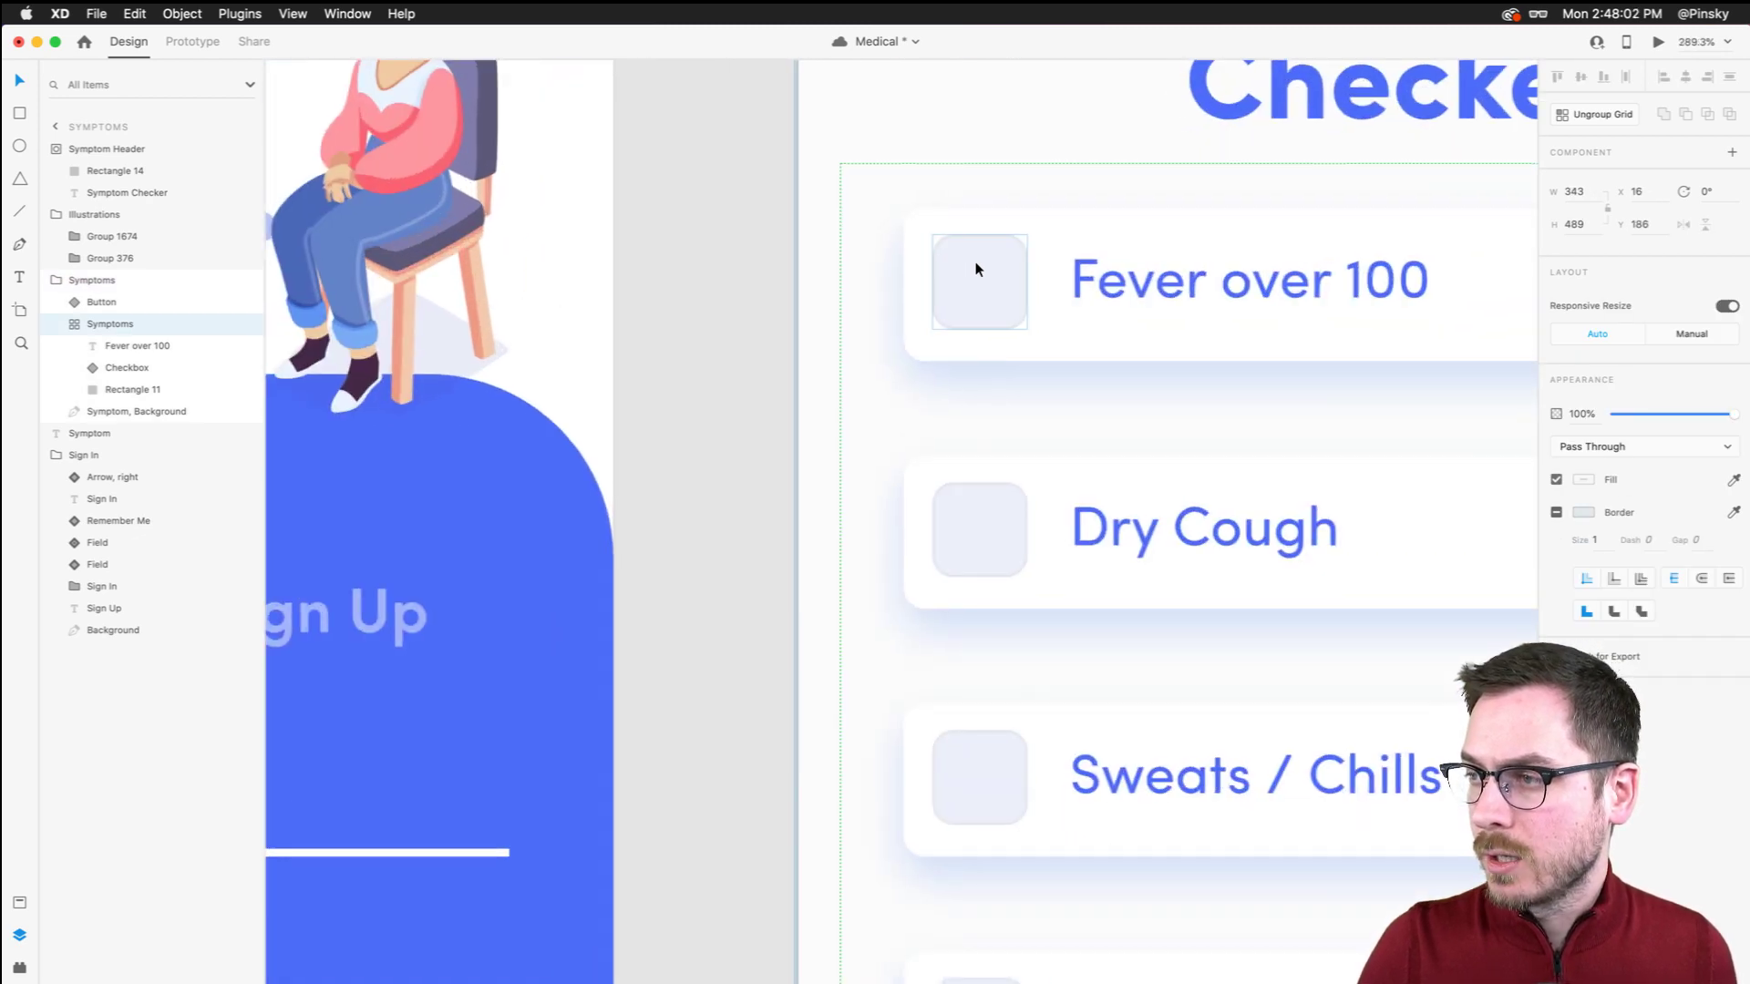
pyautogui.scroll(-5, 975, 261)
pyautogui.scroll(4, 772, 398)
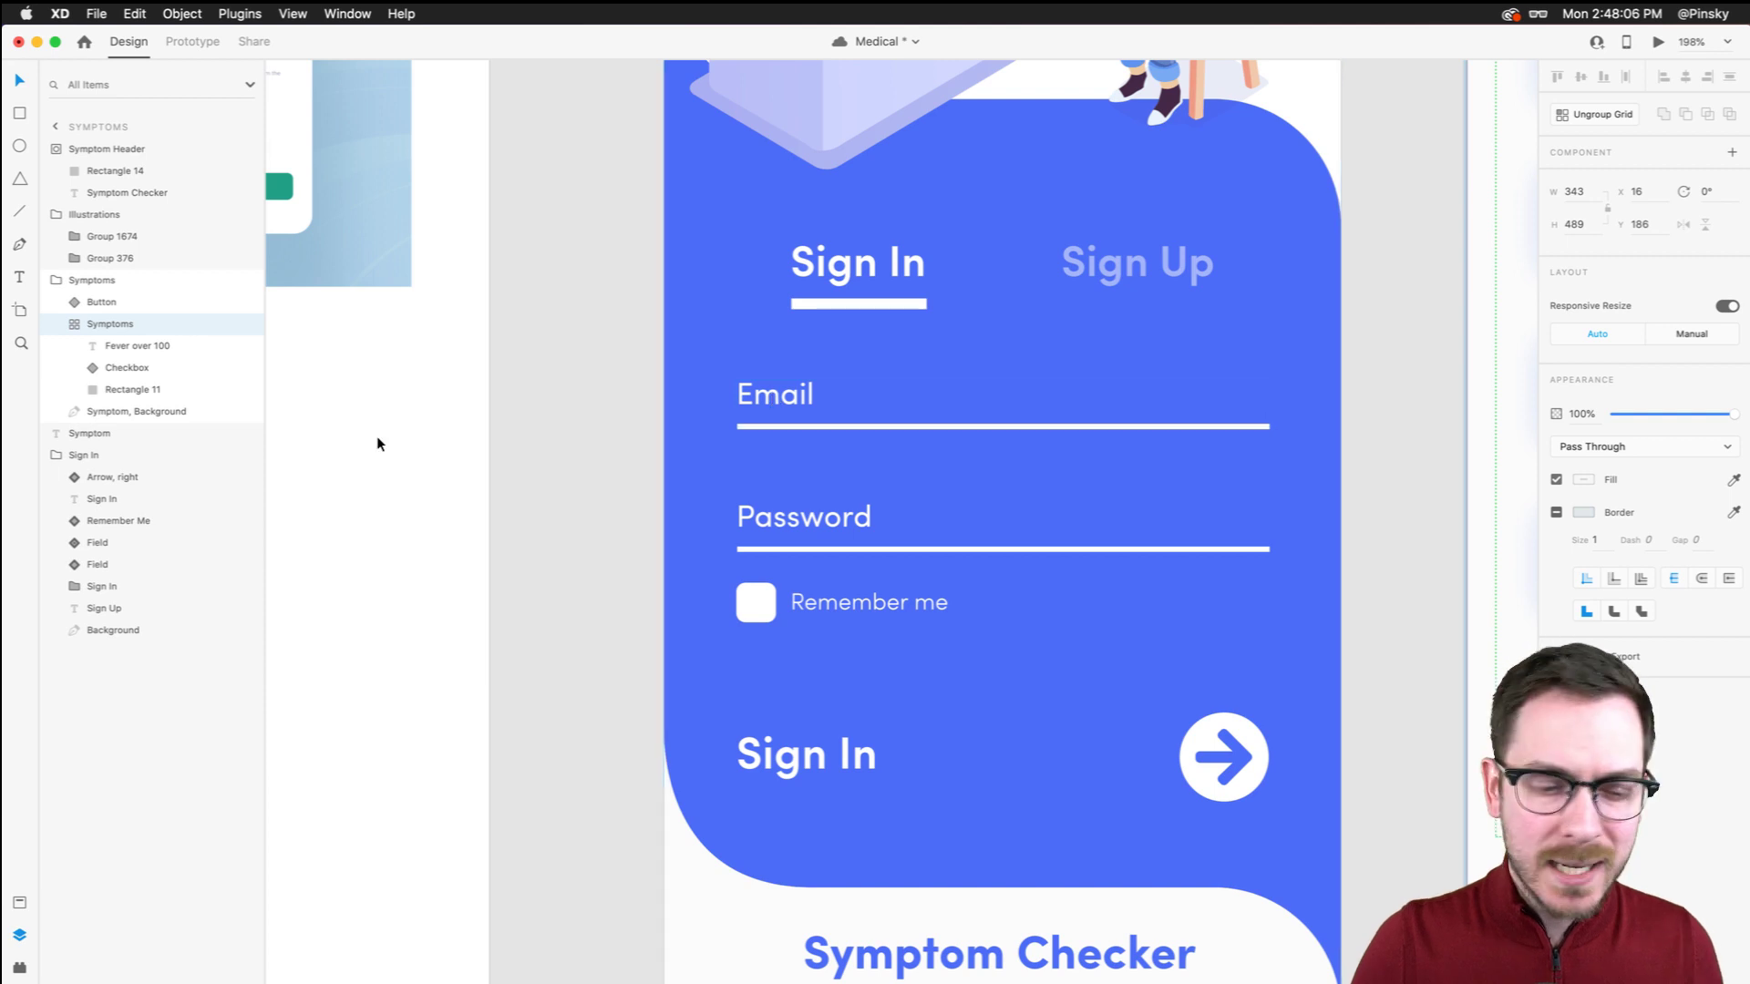
# Review the Design System artboard, examining the Assets illustrations and the Colors swatches up close
pyautogui.scroll(-4, 313, 456)
pyautogui.hscroll(-8, 312, 456)
pyautogui.scroll(2, 309, 457)
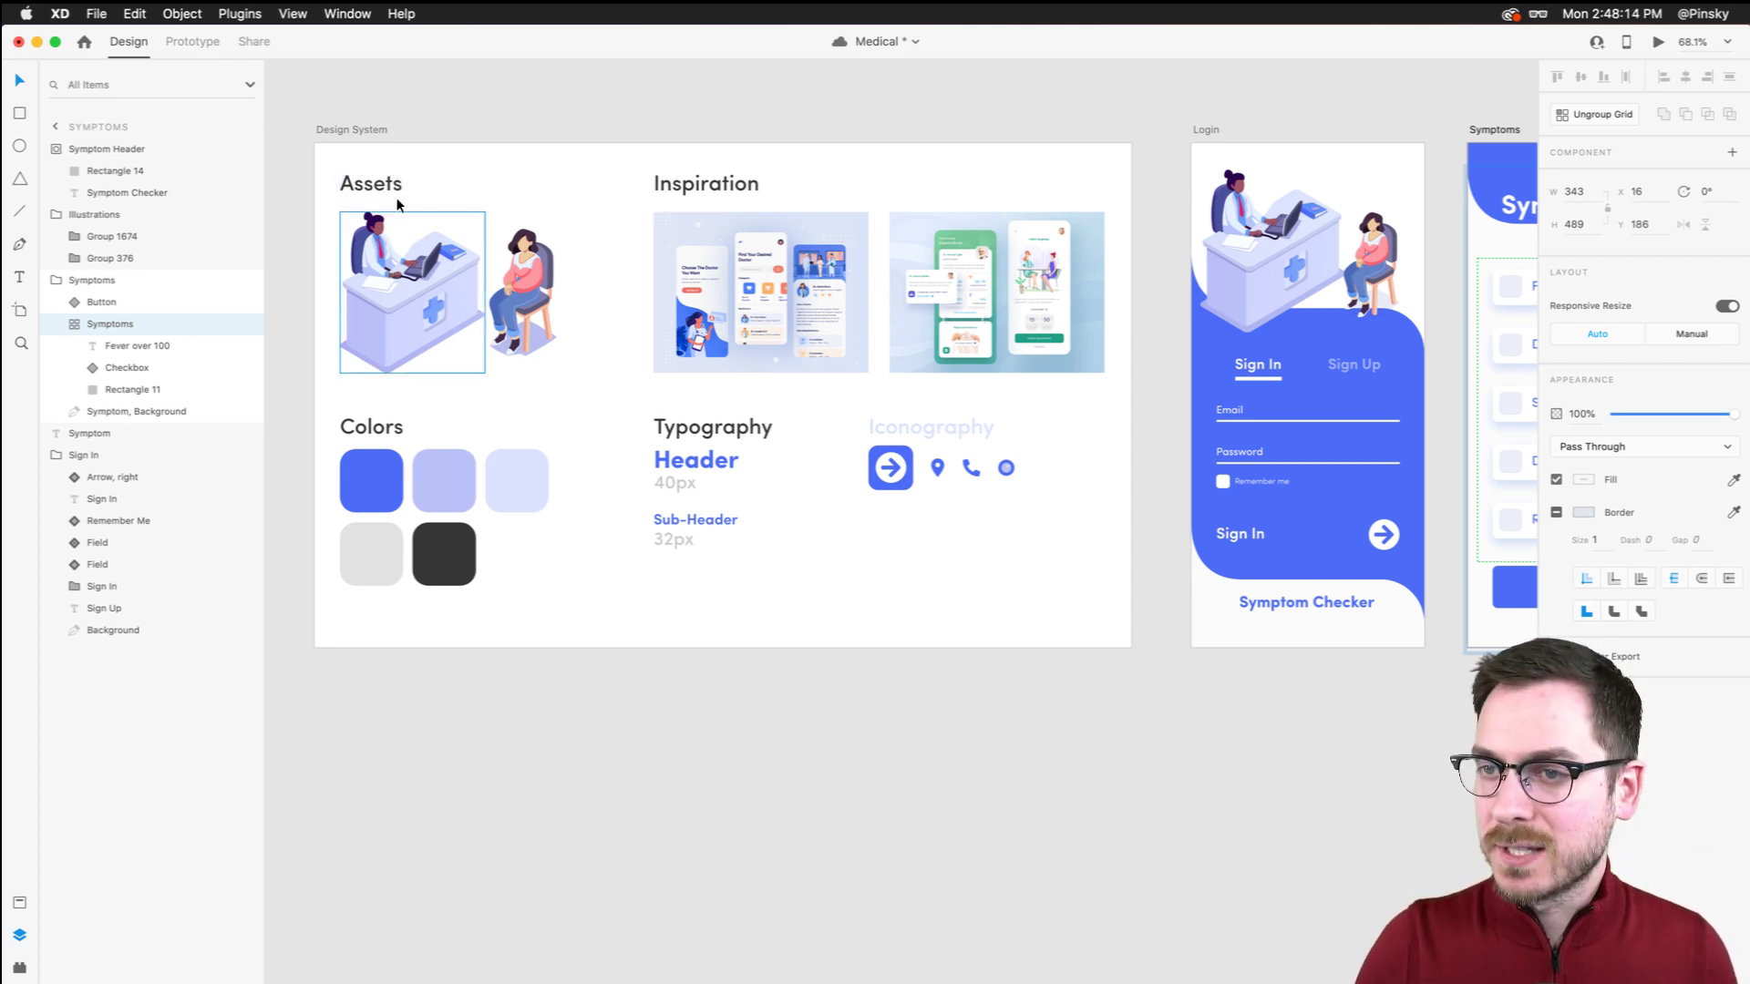
pyautogui.click(512, 308)
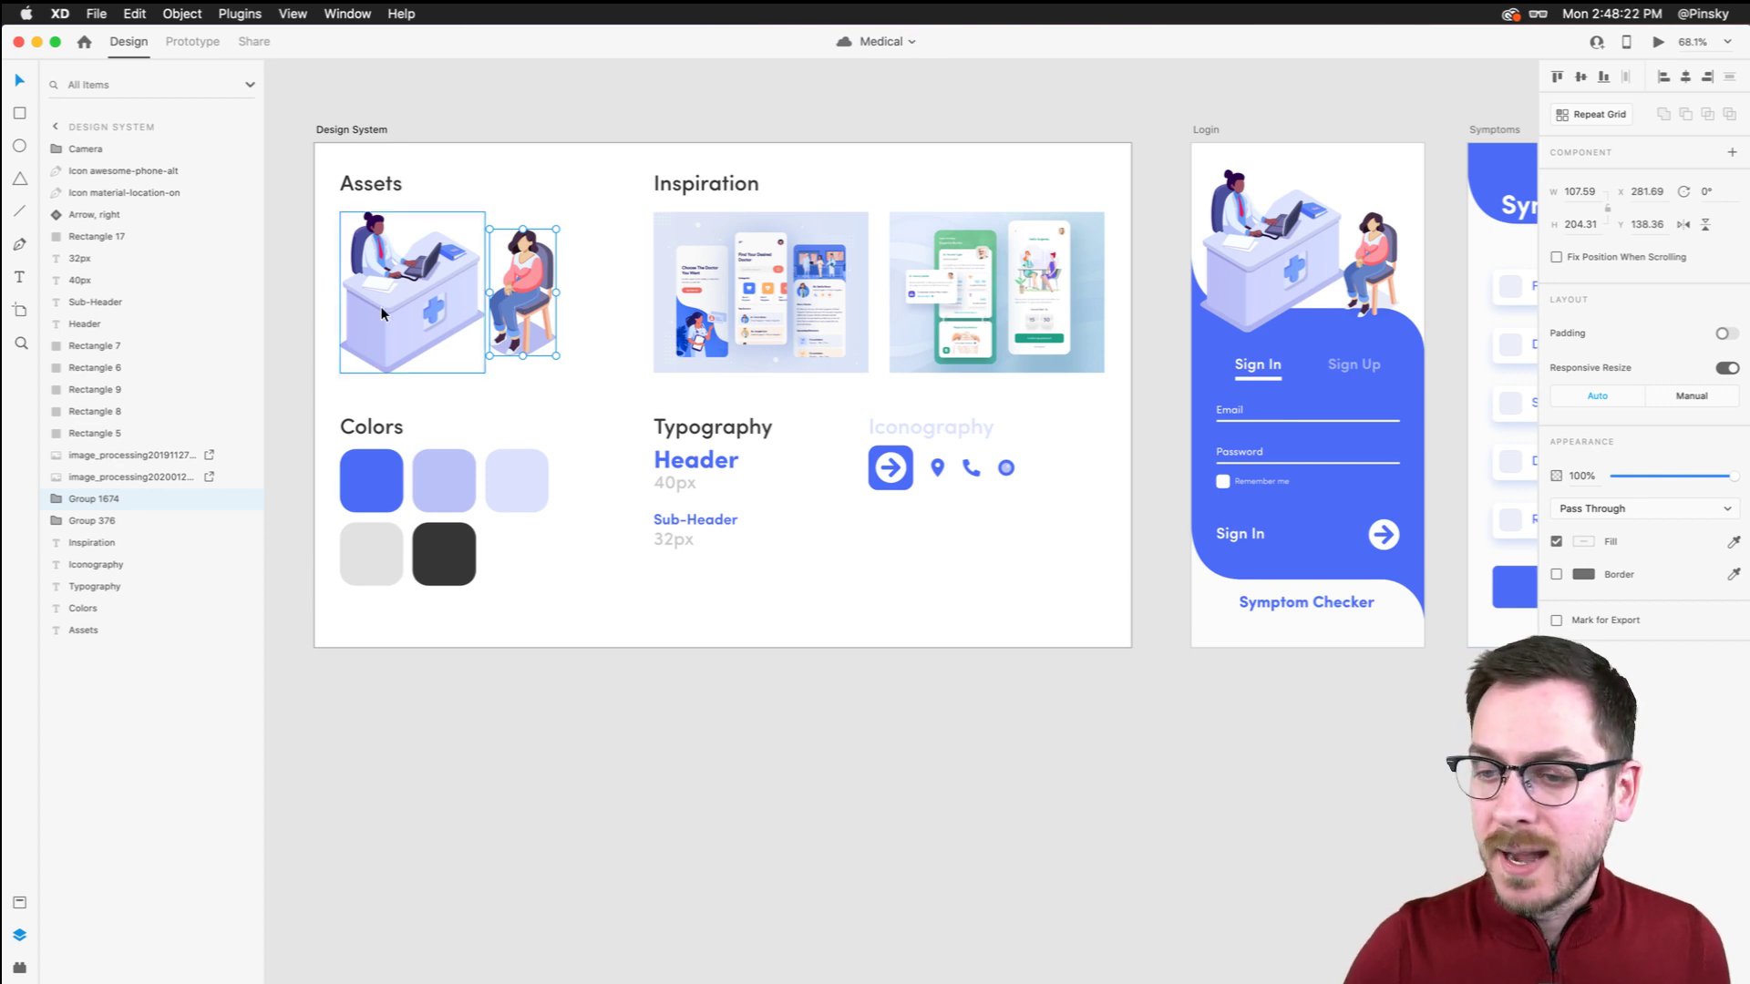
pyautogui.scroll(5, 381, 306)
pyautogui.hscroll(-2, 381, 314)
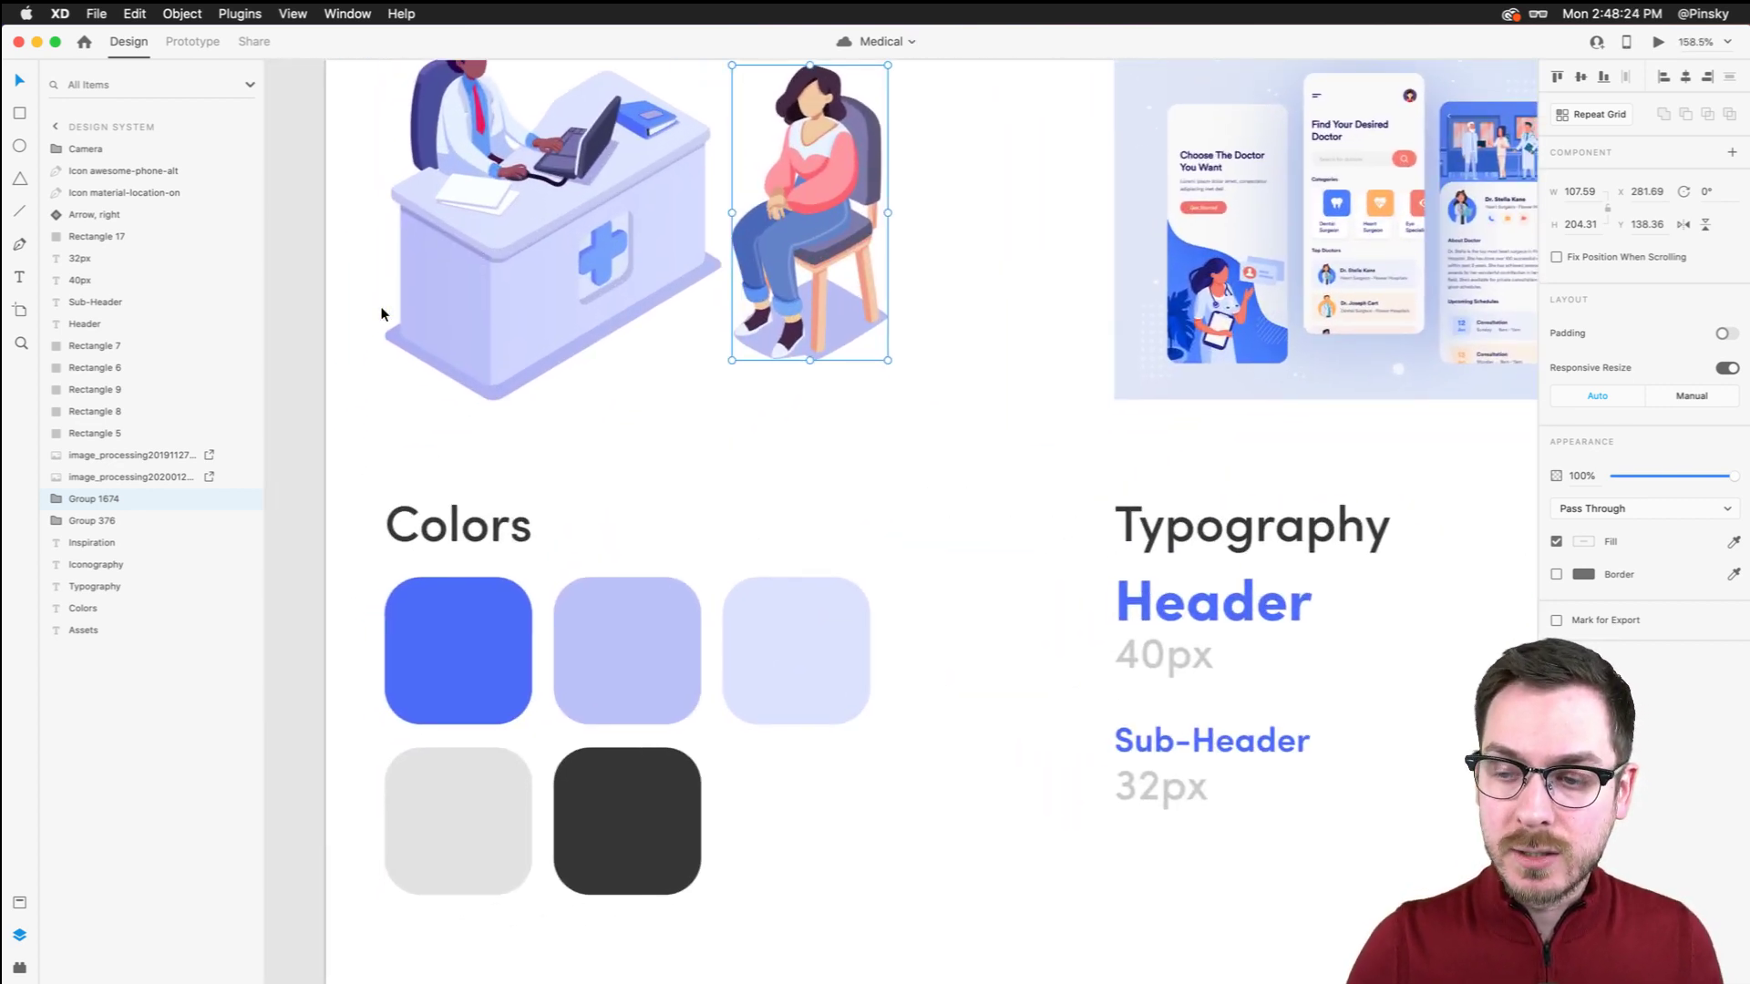
pyautogui.scroll(-2, 381, 314)
pyautogui.click(412, 550)
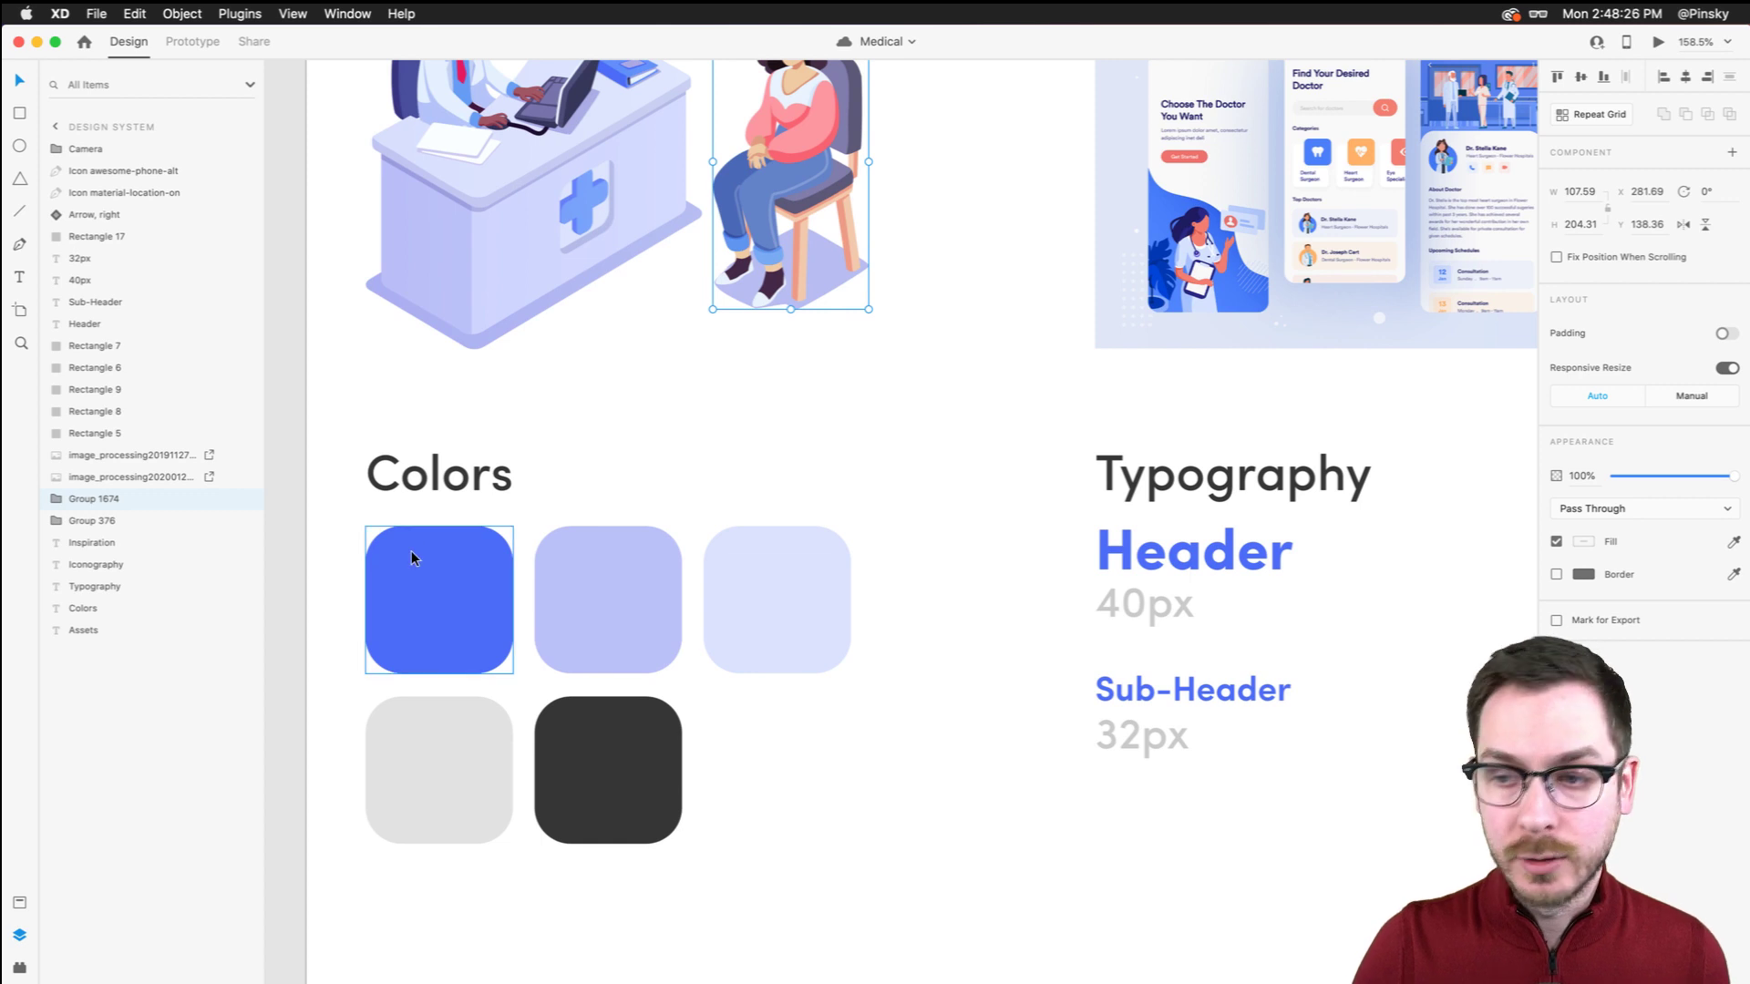
# Inspect the fills of the swatches in the Colors section of the Design System artboard one by one
pyautogui.scroll(2, 412, 550)
pyautogui.hscroll(1, 411, 550)
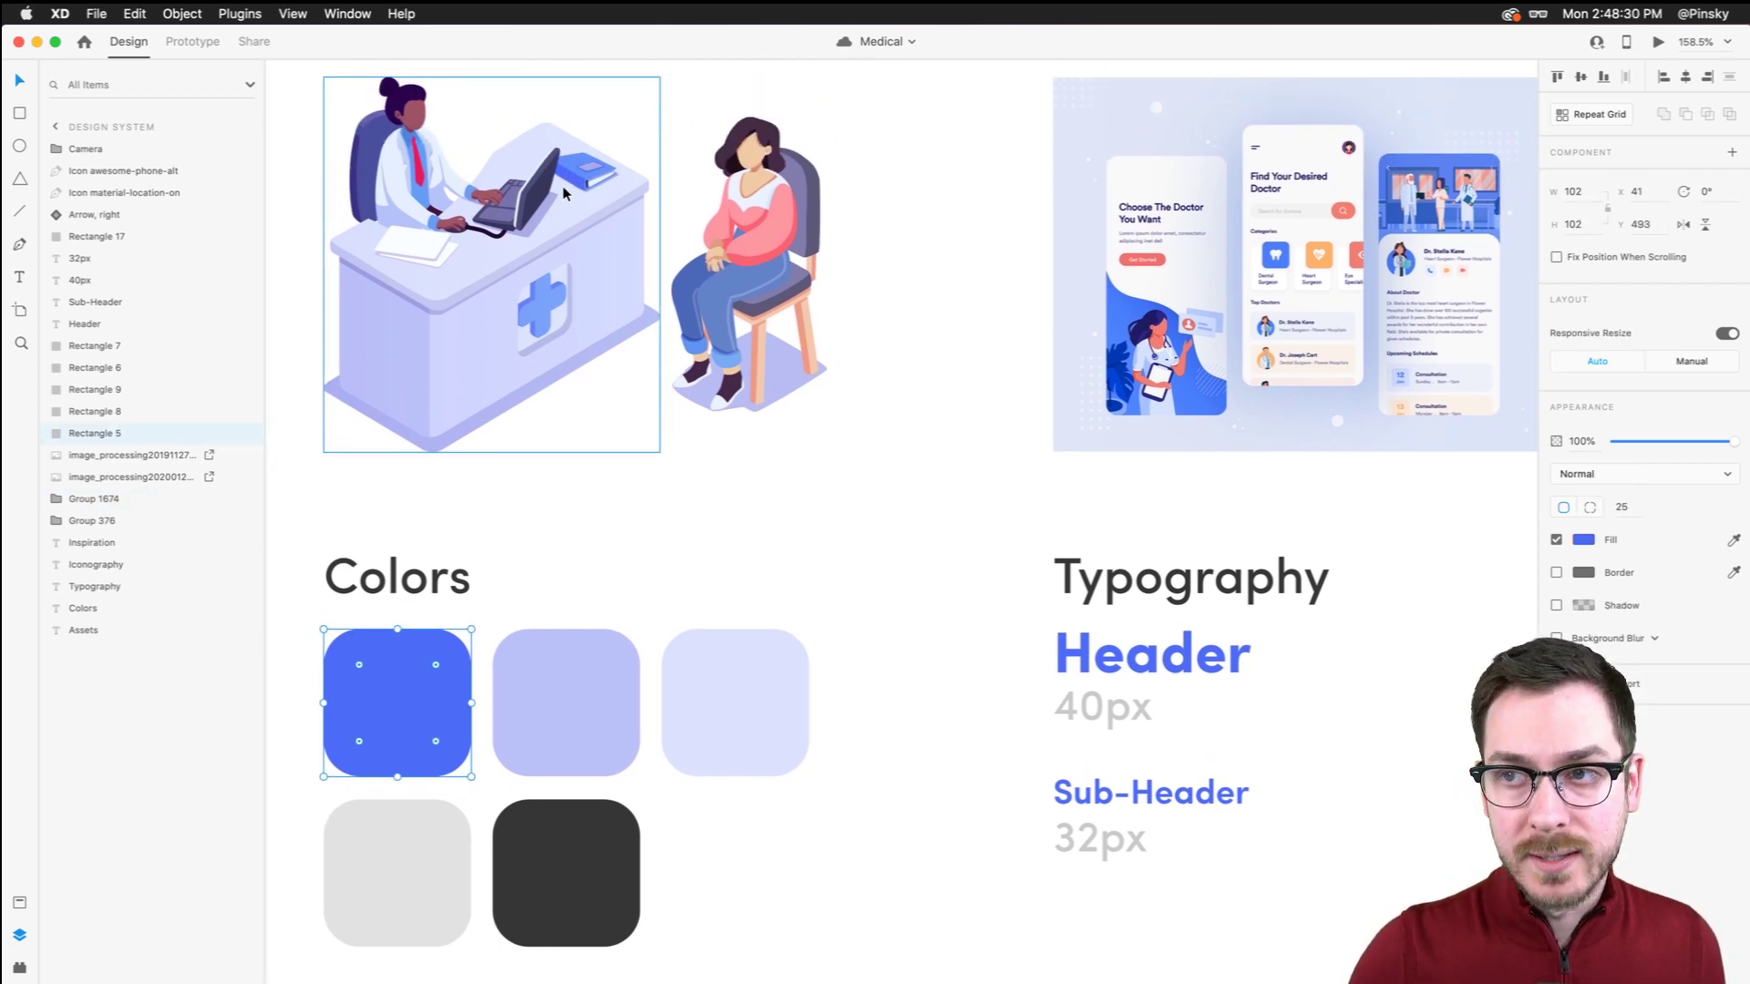
pyautogui.click(546, 702)
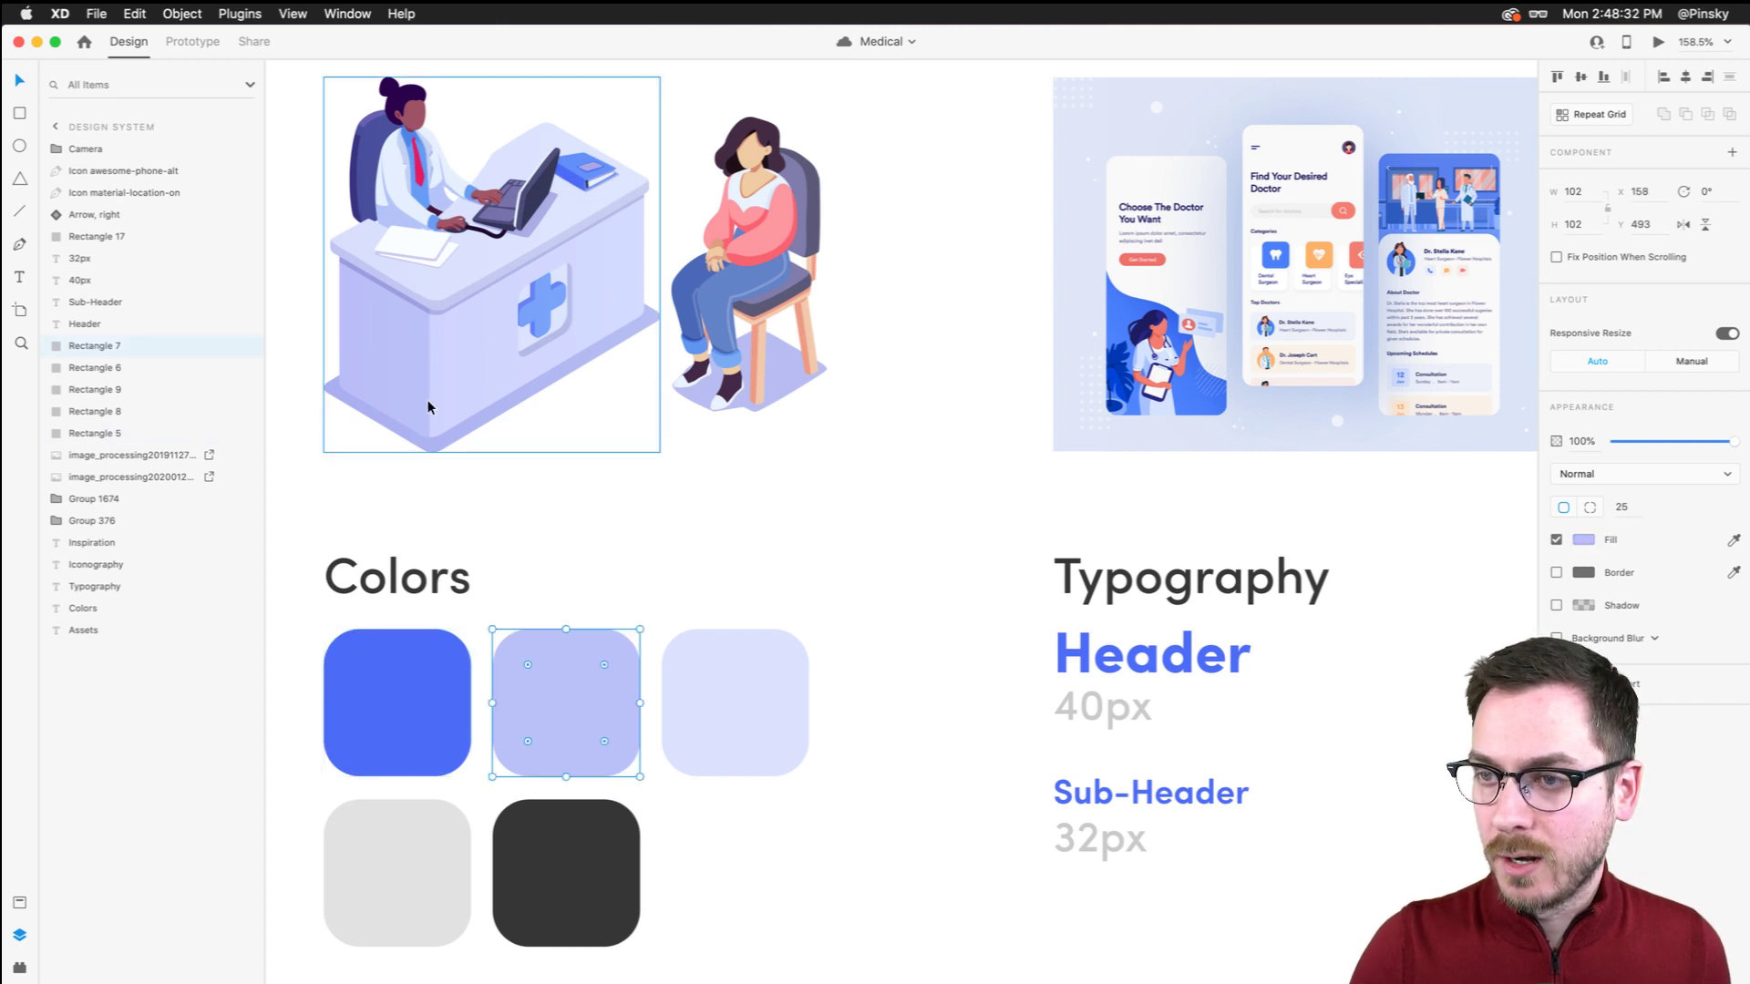
pyautogui.click(765, 688)
pyautogui.click(415, 842)
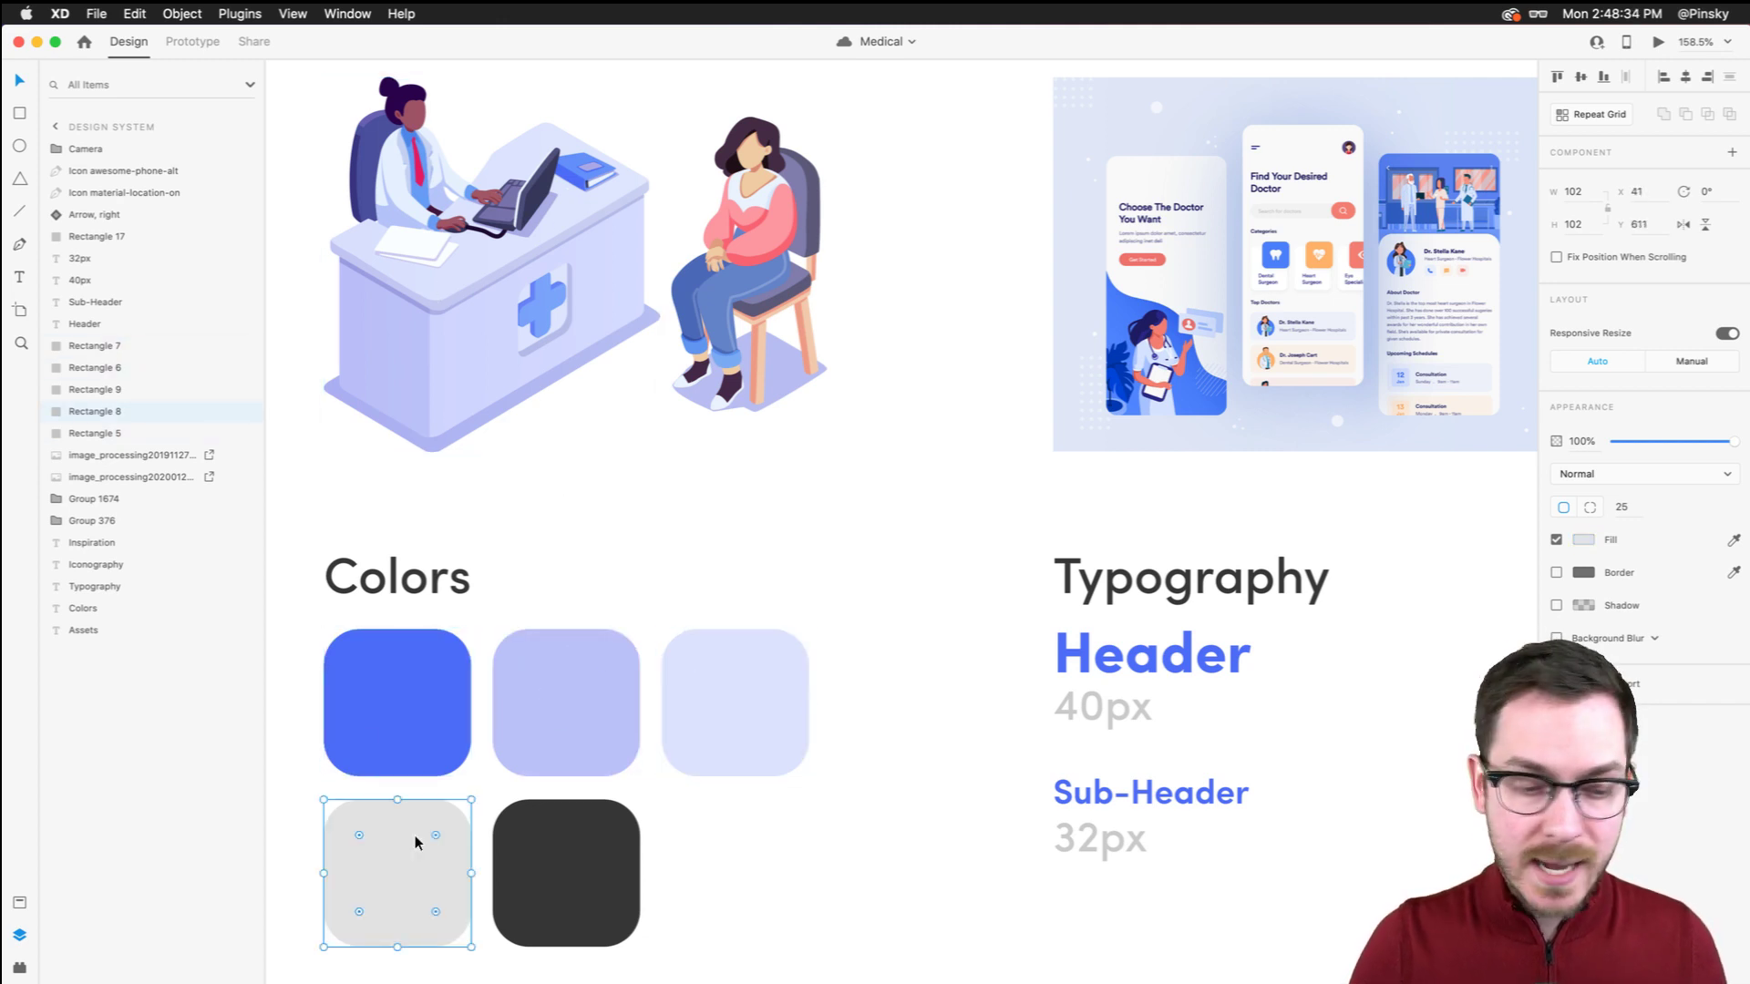
pyautogui.click(572, 857)
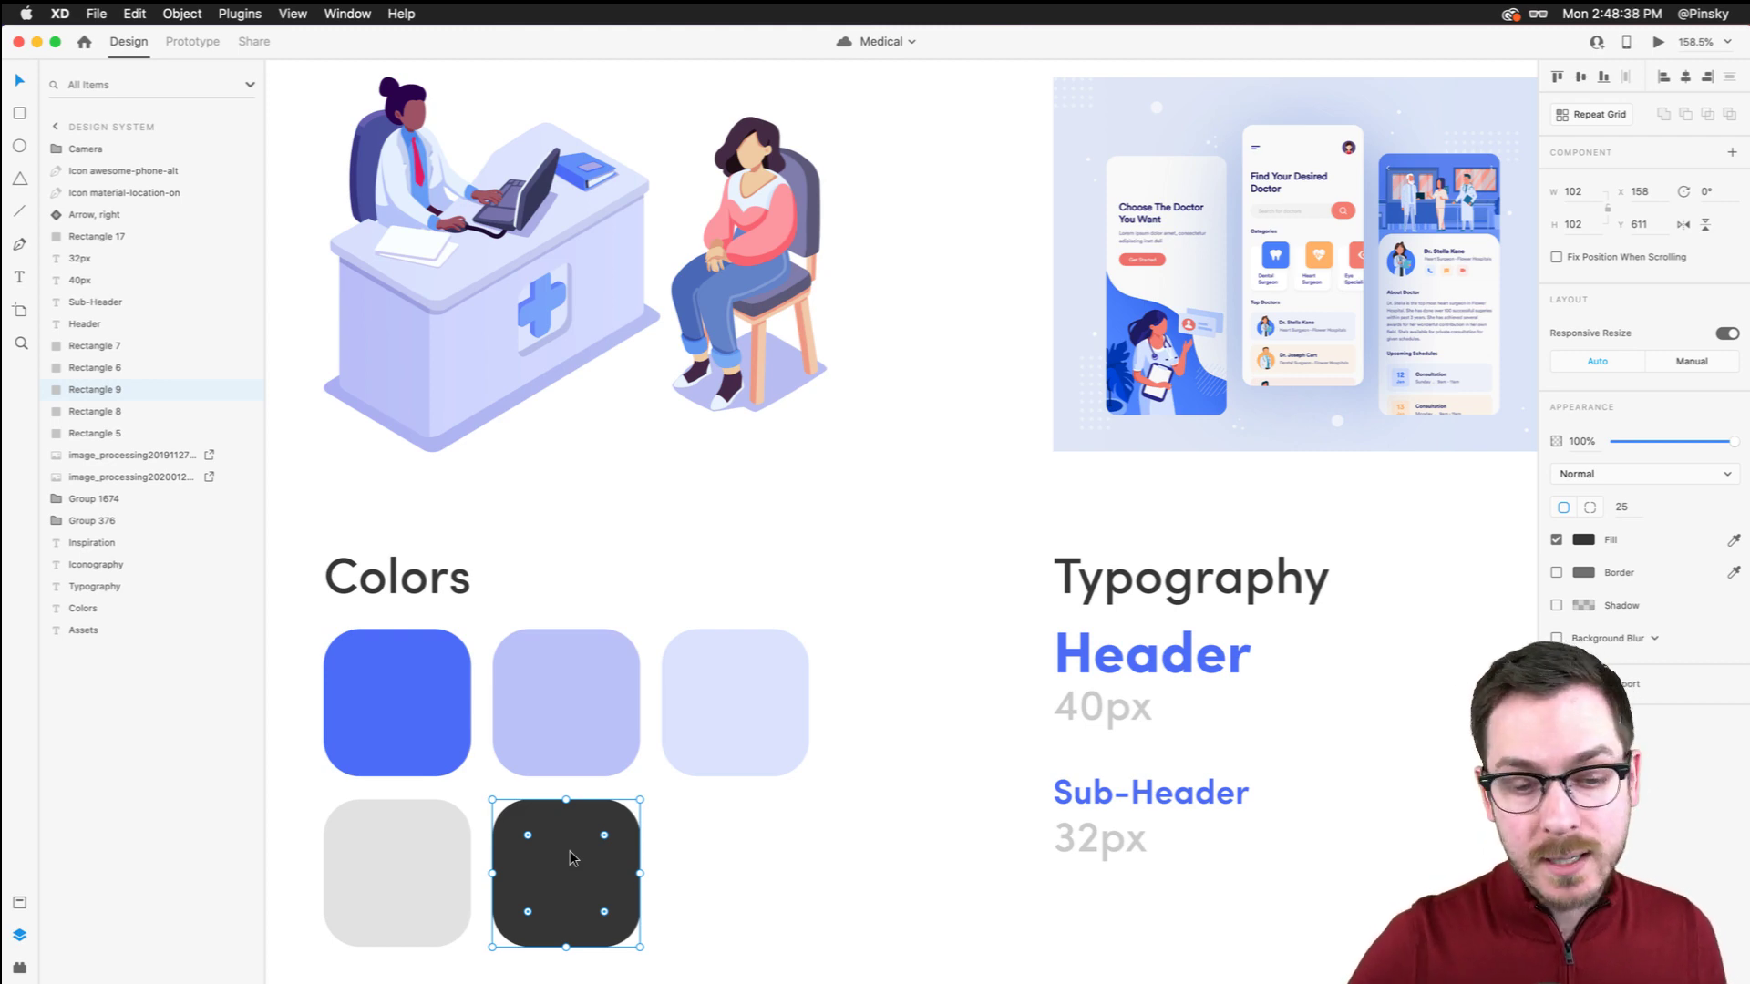
# Examine the reference images in the Inspiration section and check the Medical App image folder in Finder
pyautogui.scroll(-5, 570, 852)
pyautogui.hscroll(3, 638, 638)
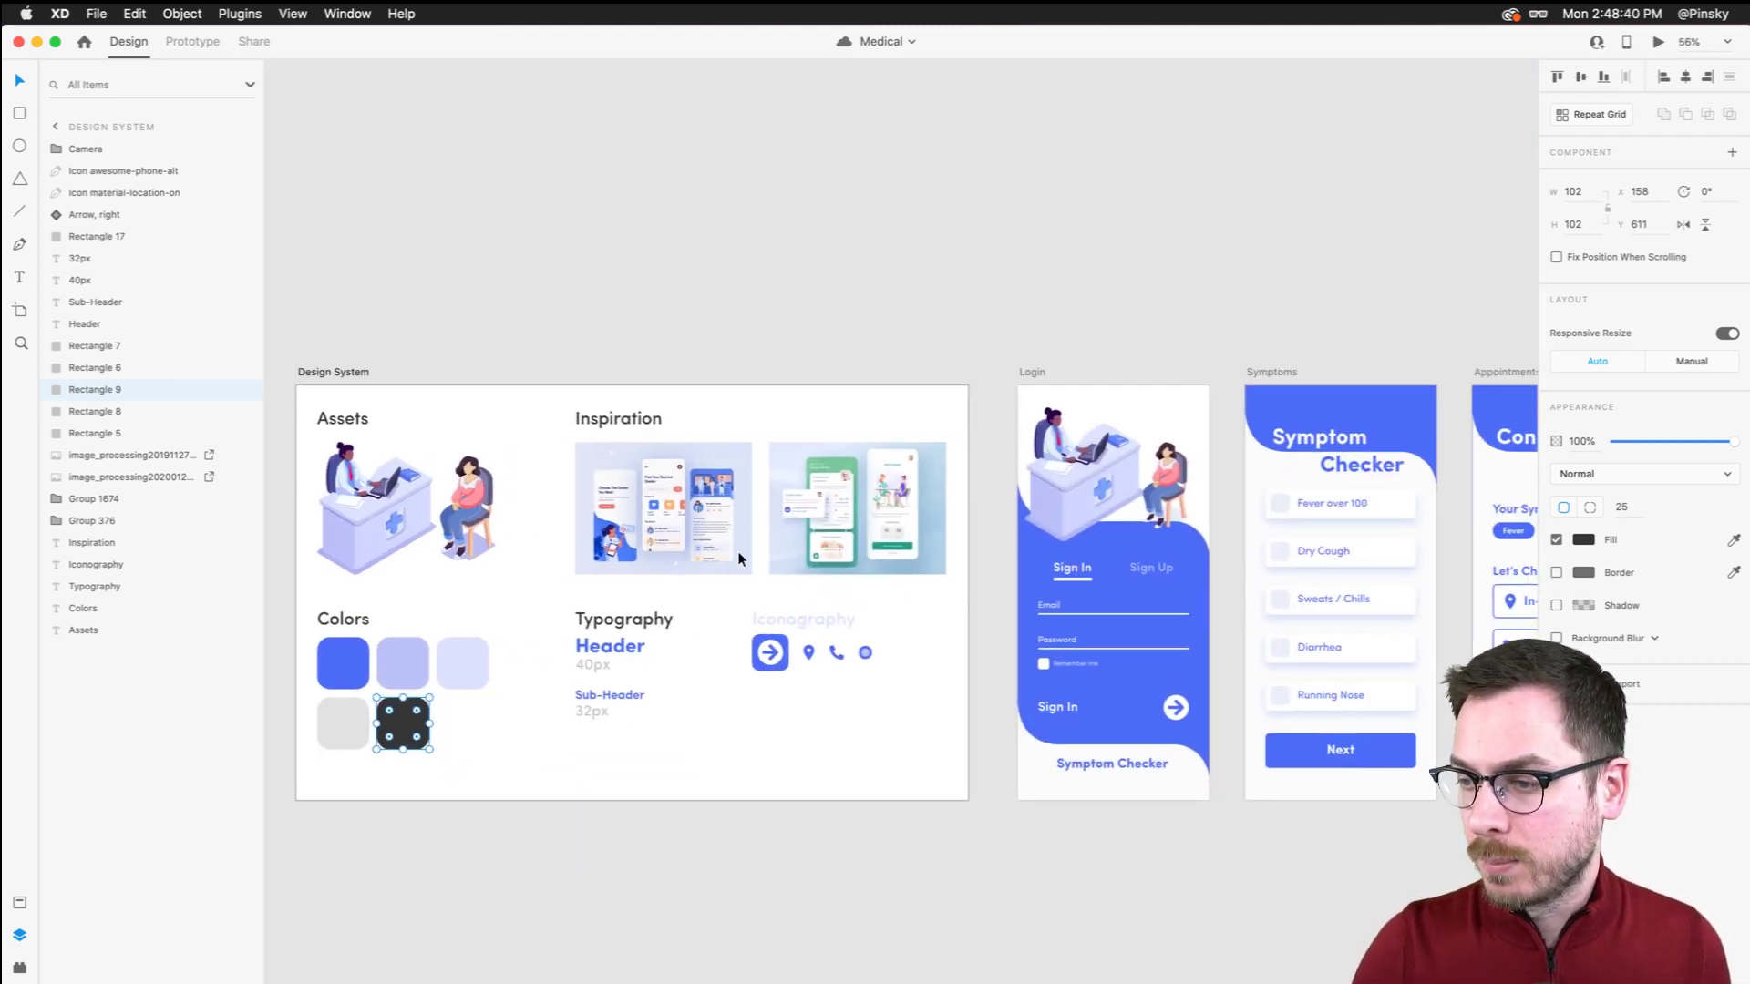
pyautogui.scroll(5, 759, 527)
pyautogui.click(467, 513)
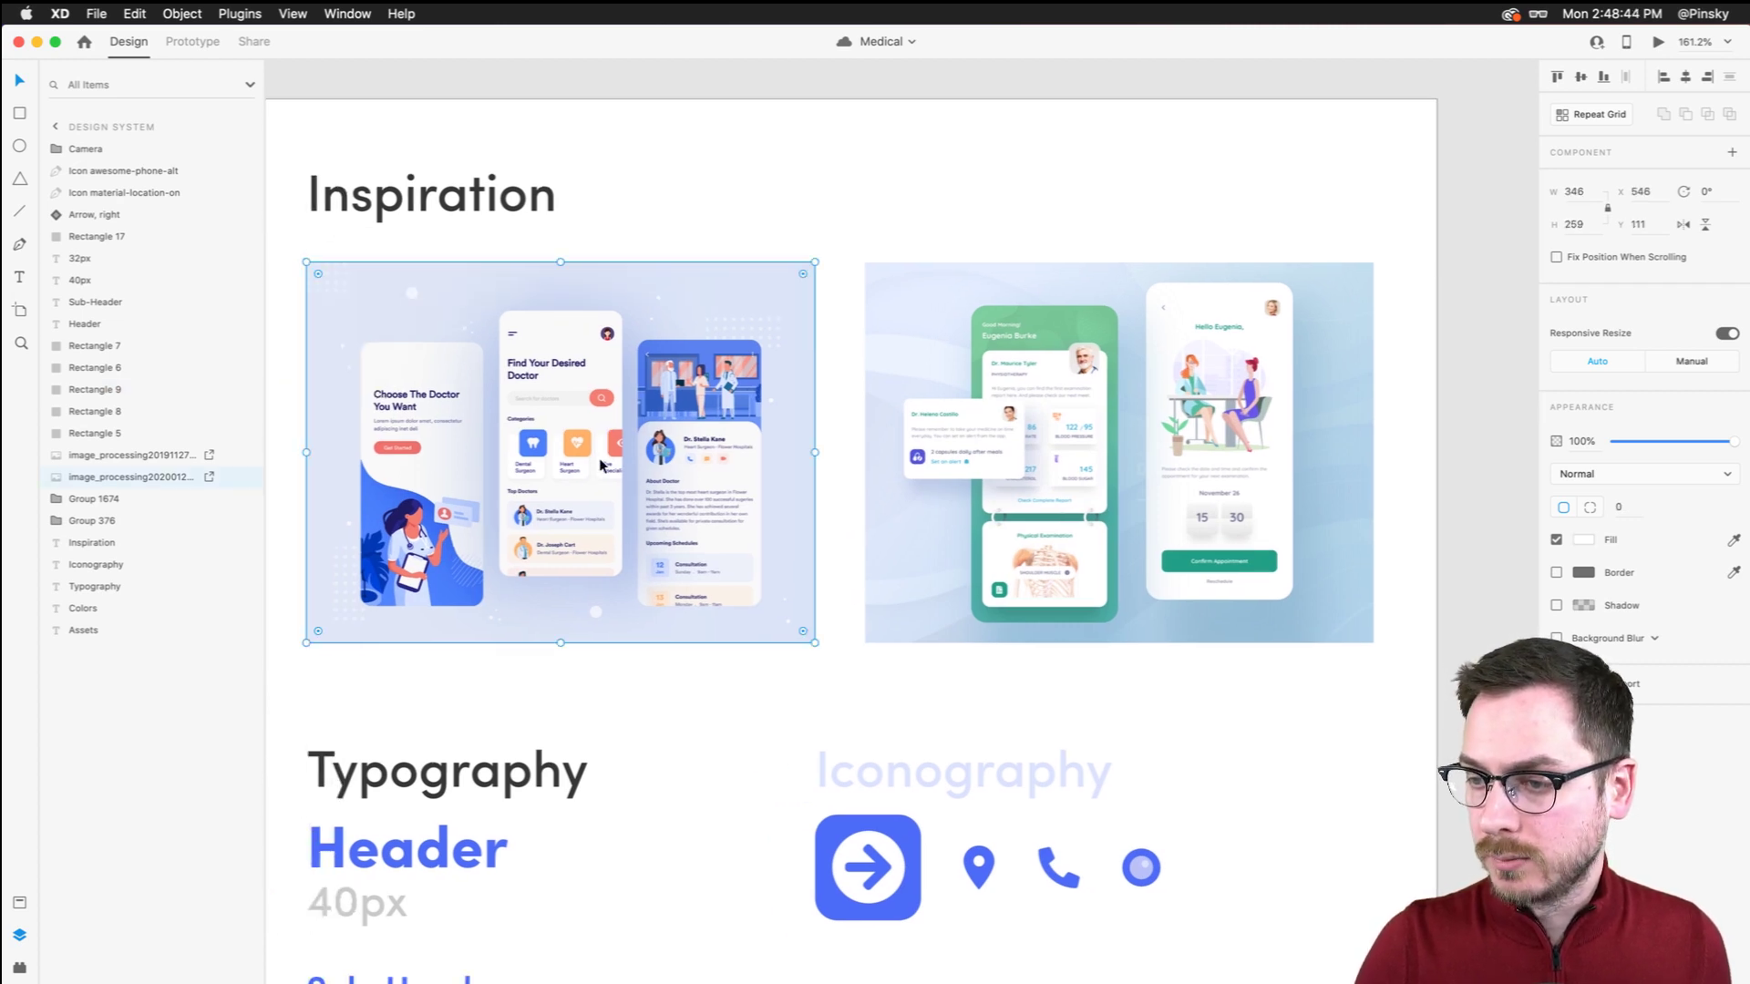
pyautogui.scroll(-2, 602, 465)
pyautogui.hscroll(-2, 601, 465)
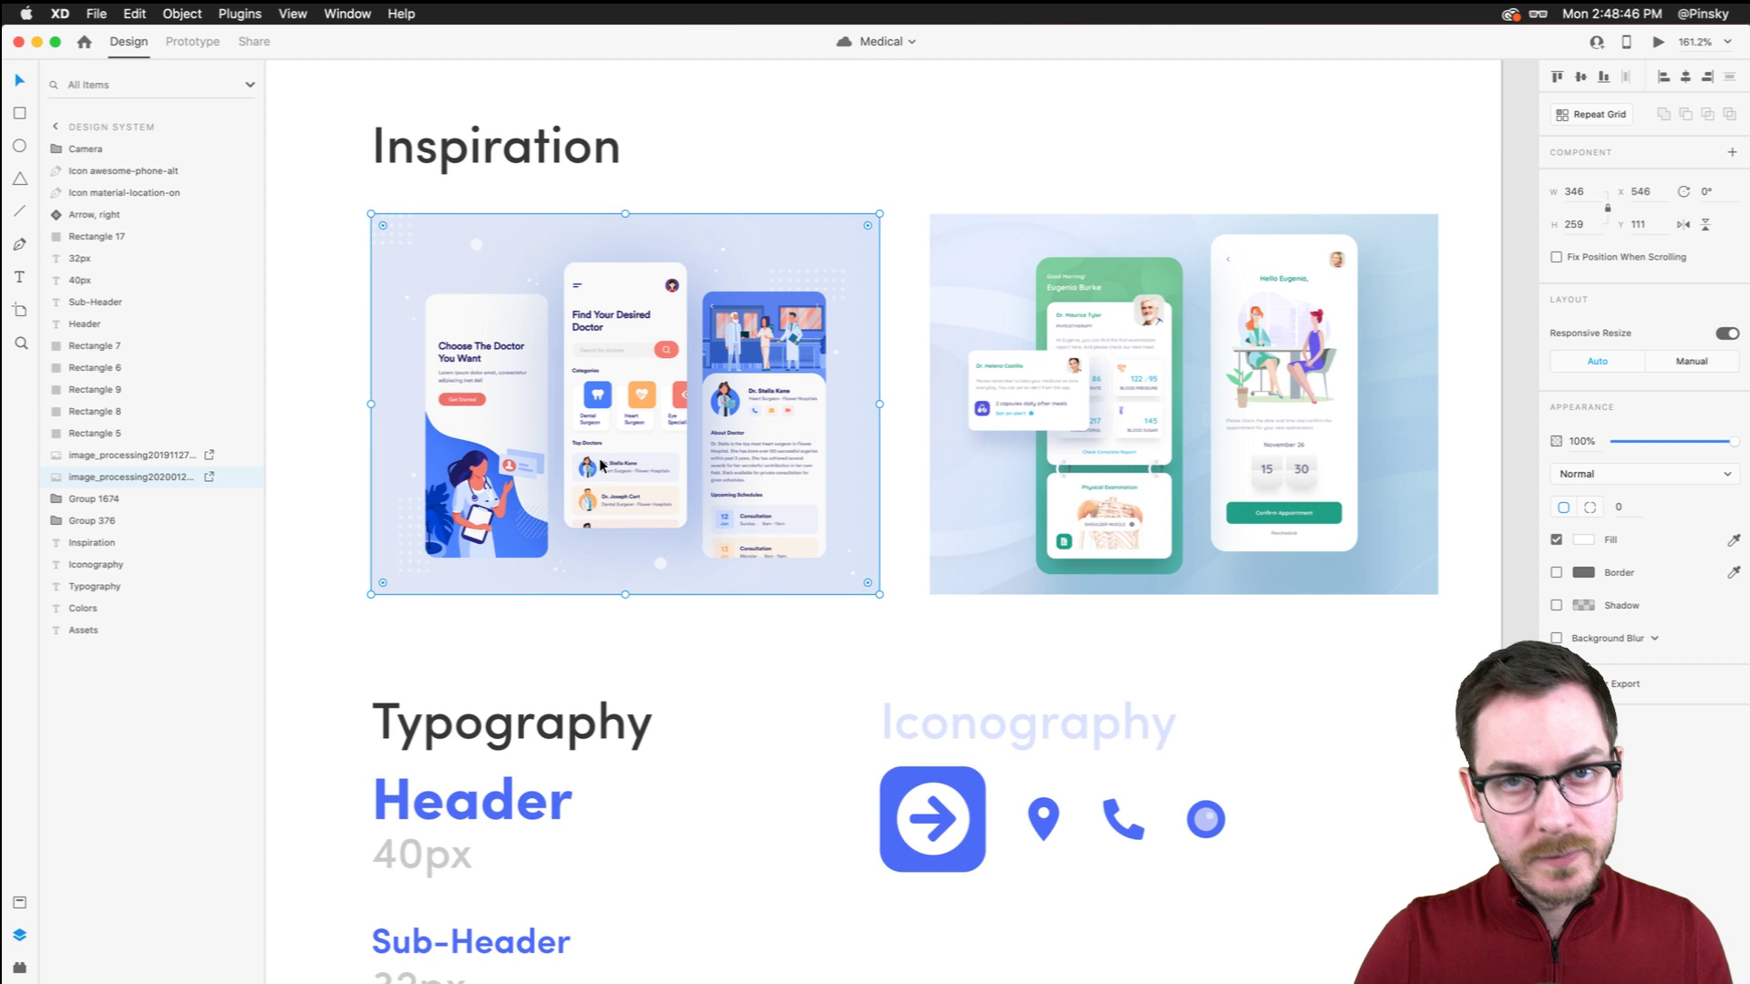
pyautogui.scroll(-1, 599, 464)
pyautogui.hscroll(1, 600, 464)
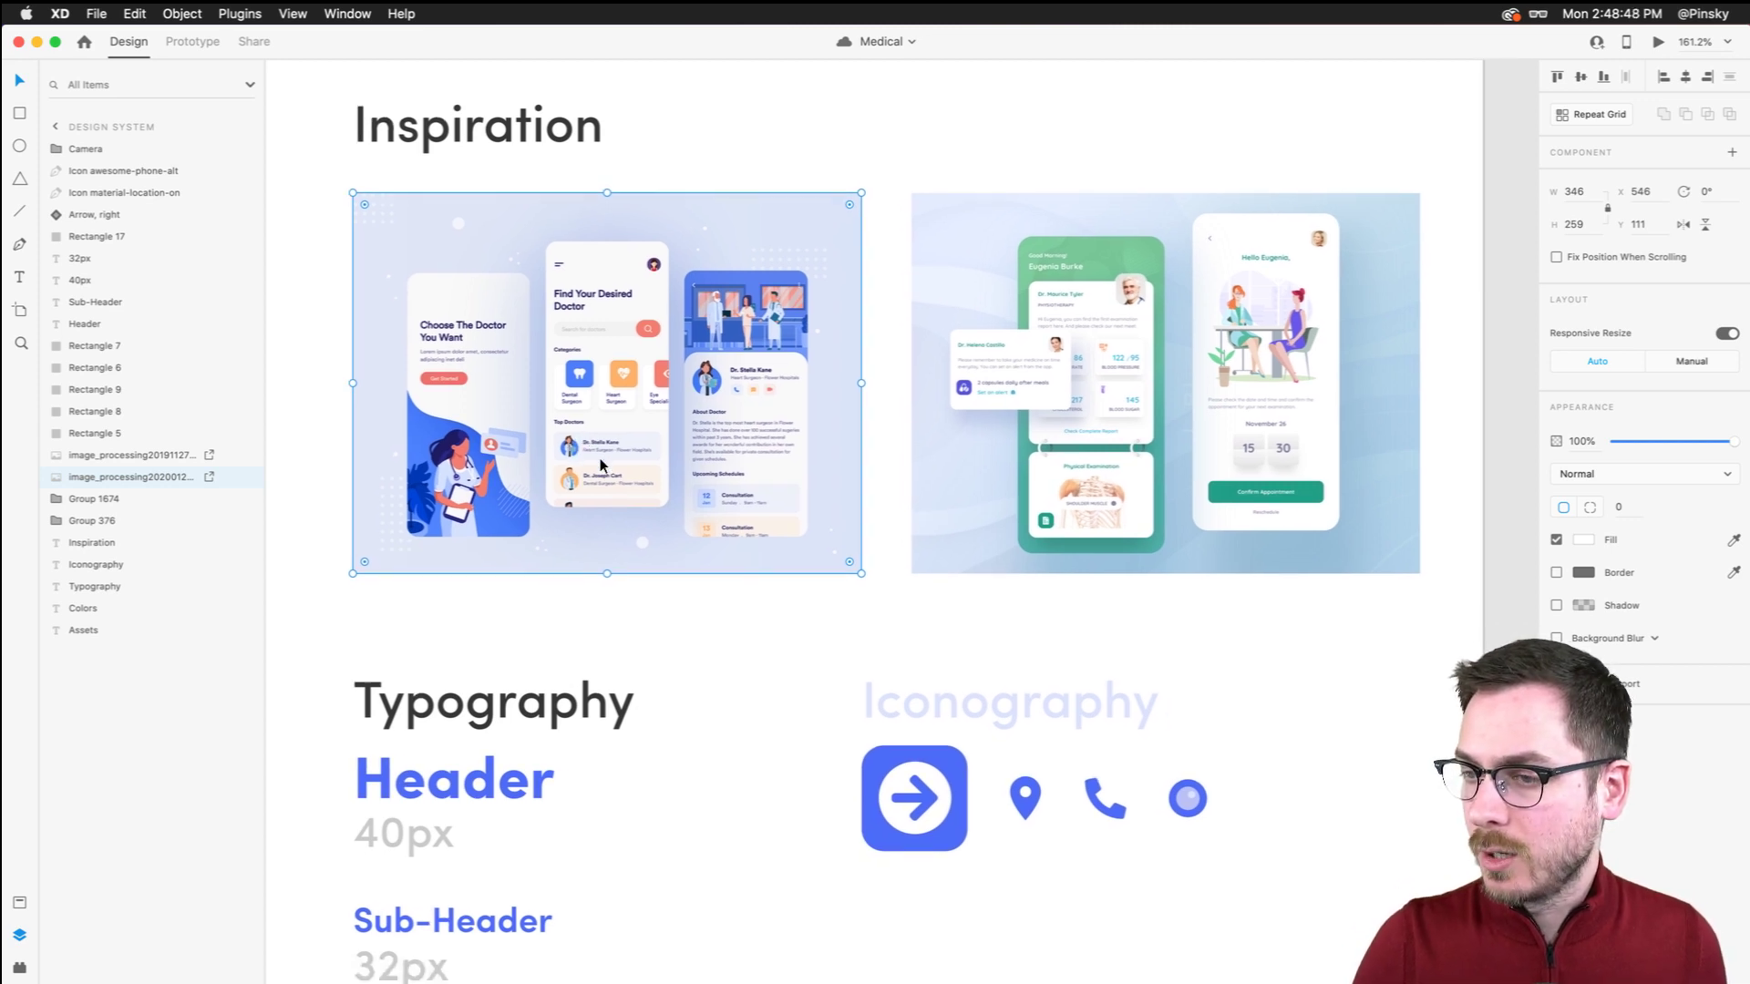
pyautogui.press('super+Tab')
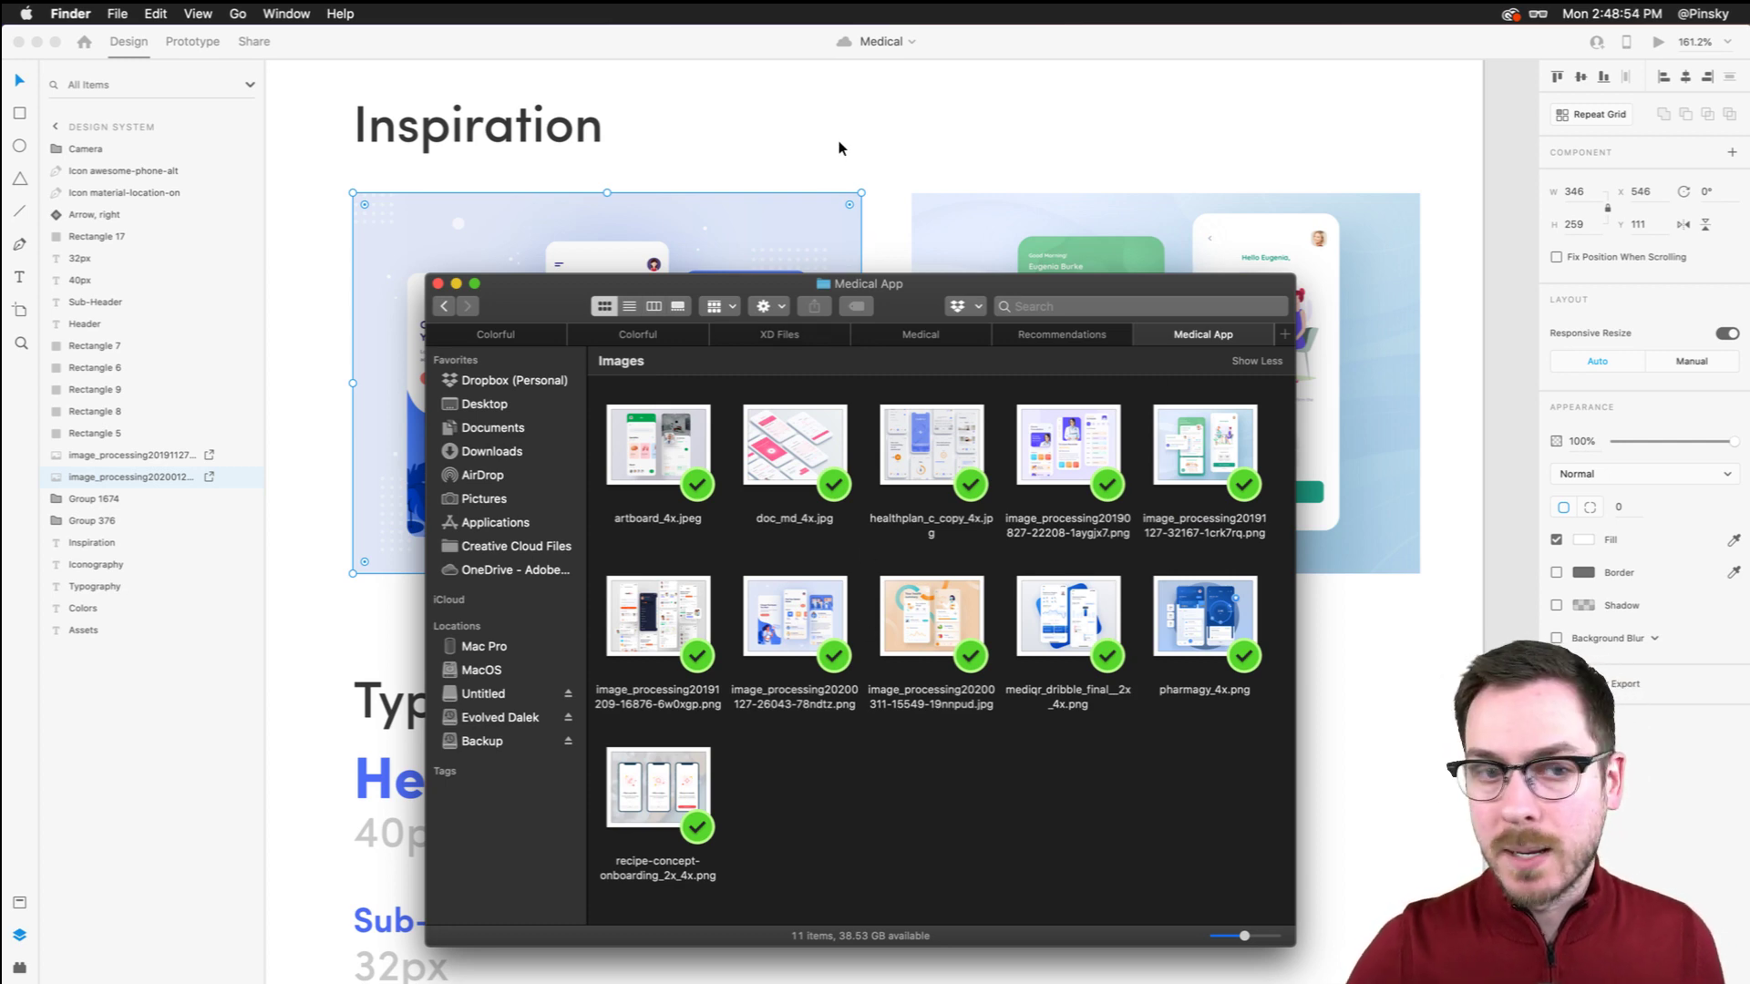
pyautogui.press('super+Tab')
# Inspect the Header sample under Typography and review the document's saved colors, character styles and components
pyautogui.scroll(-5, 592, 410)
pyautogui.click(508, 562)
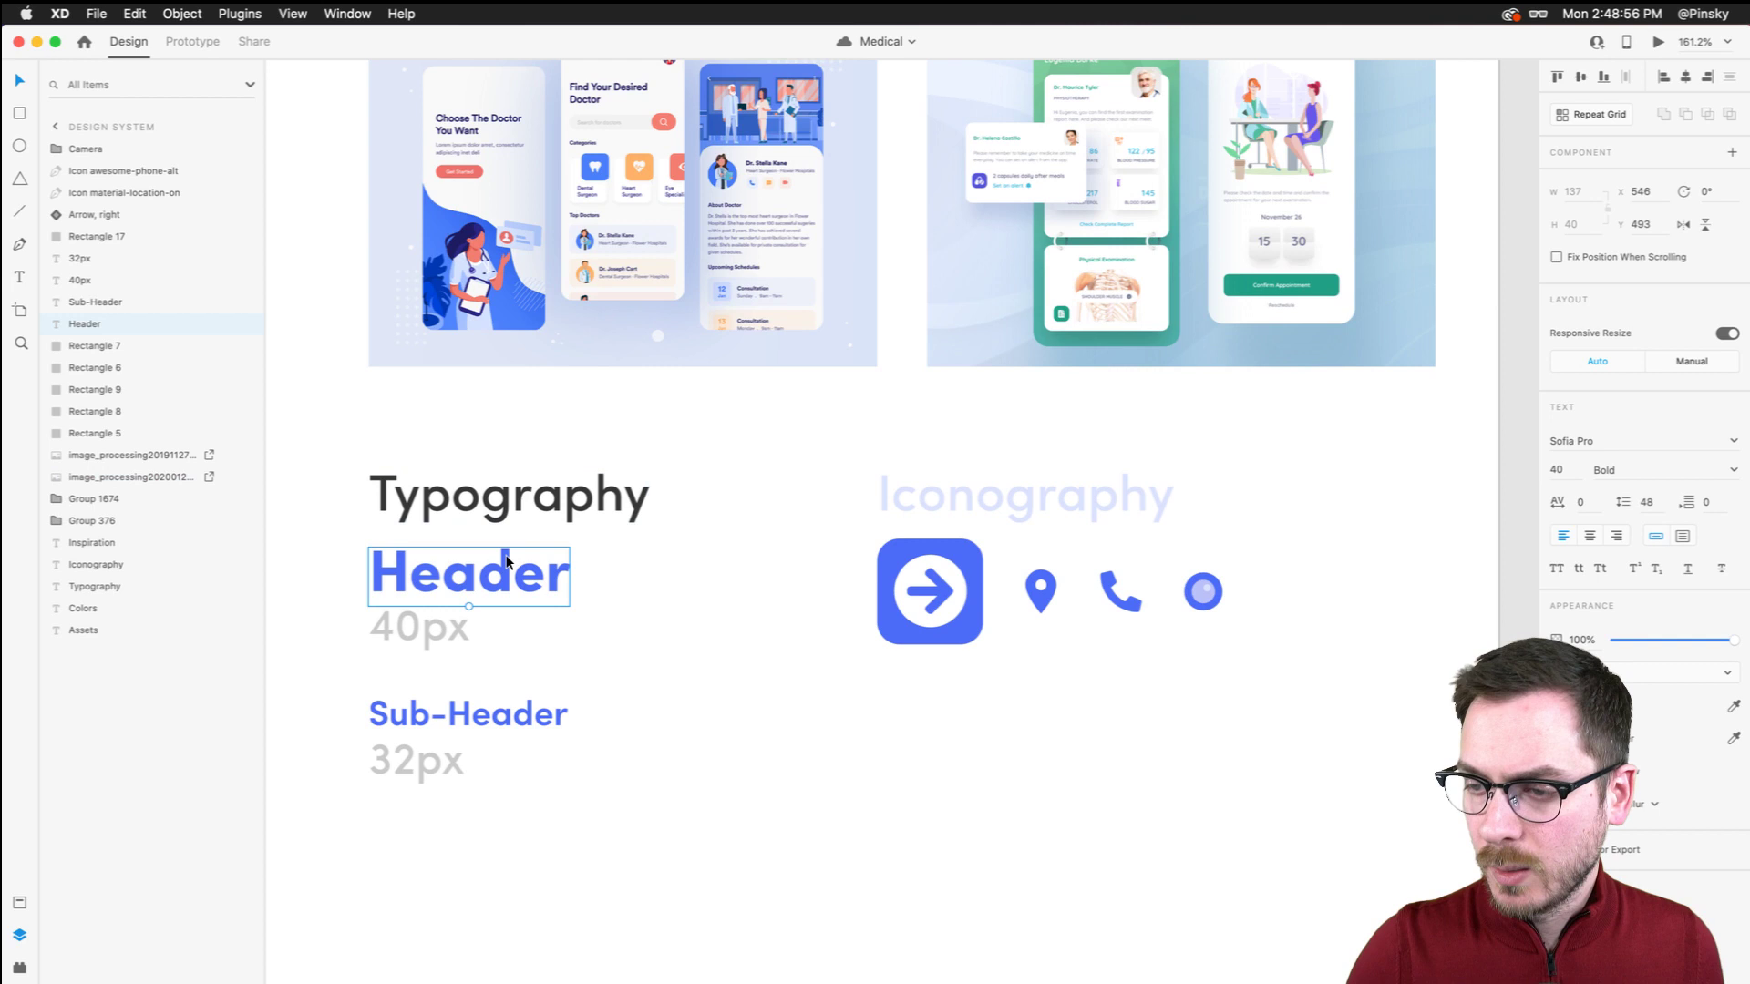
pyautogui.scroll(-2, 508, 562)
pyautogui.hscroll(-2, 508, 562)
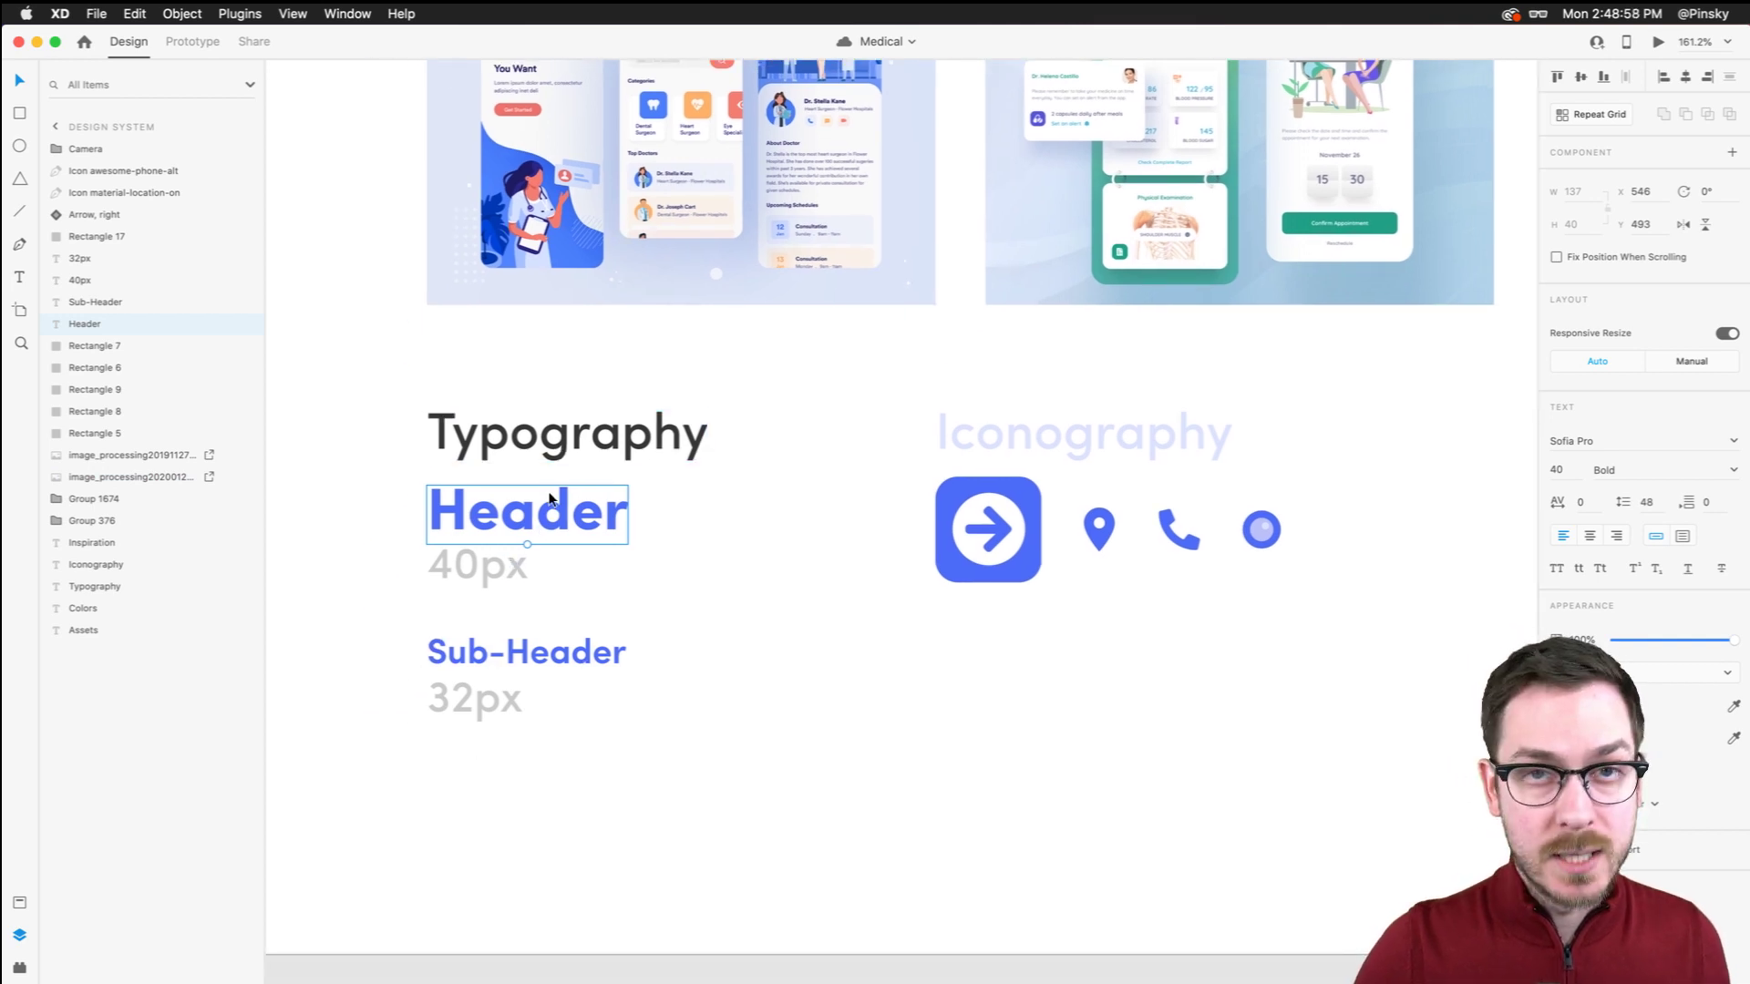
pyautogui.press('super+shift+y')
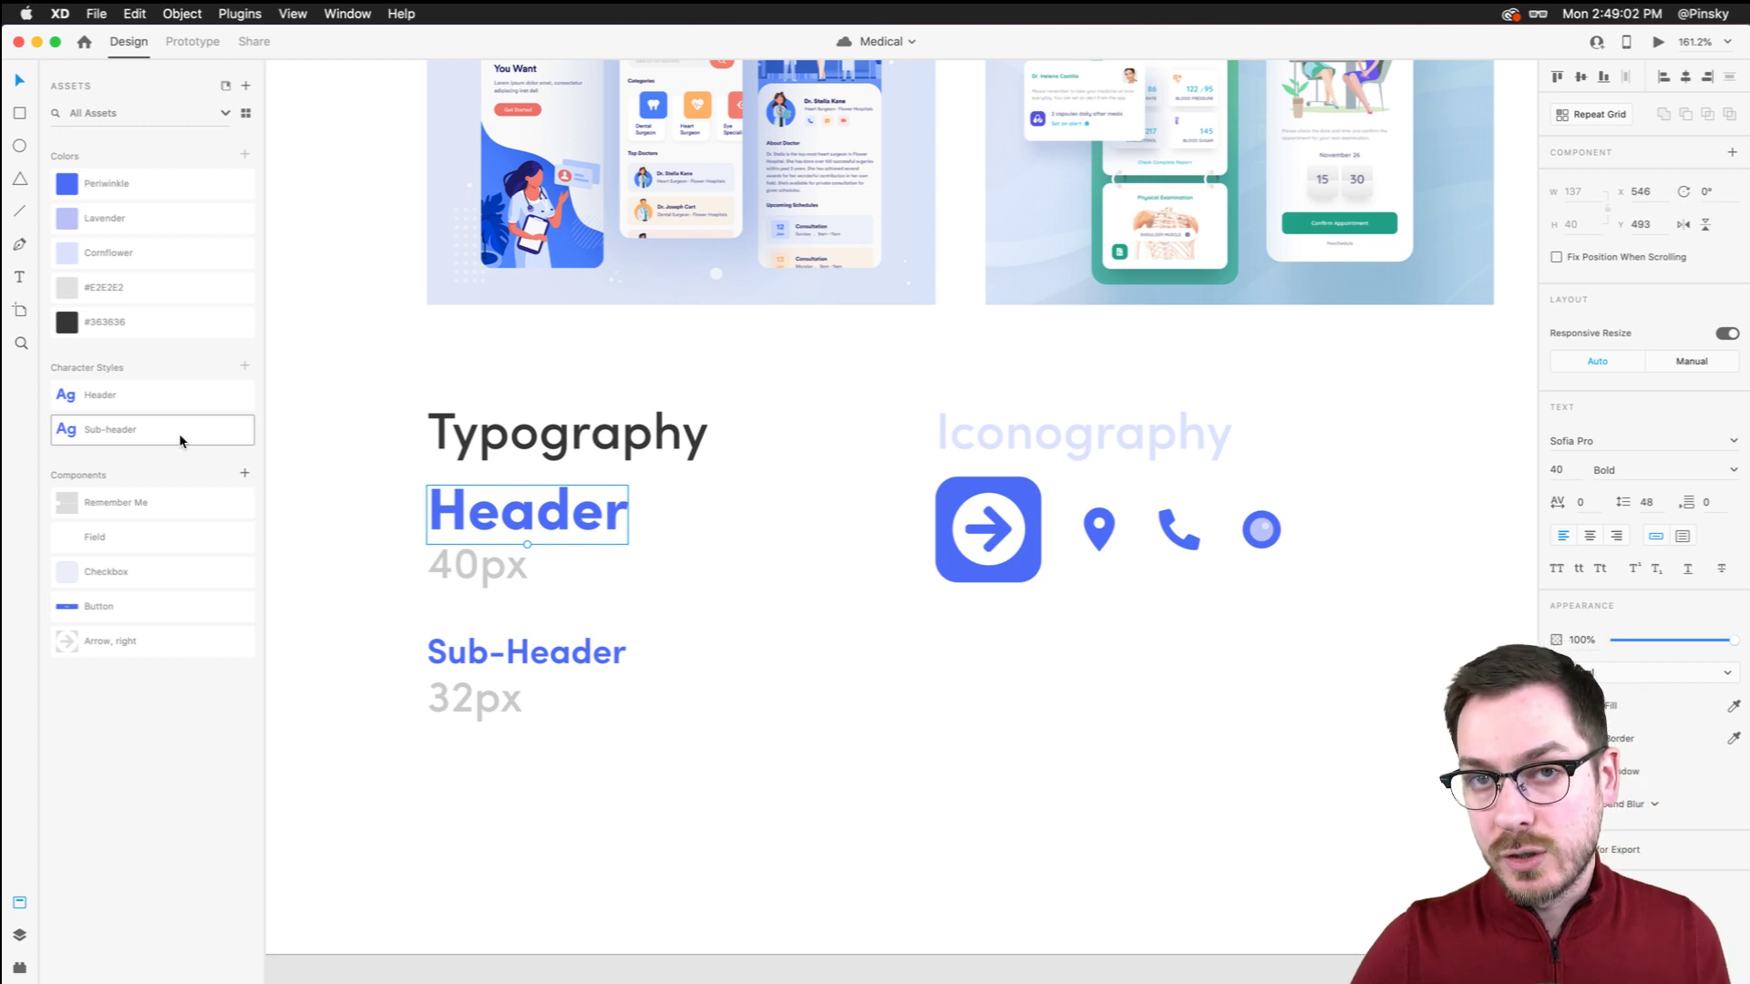
pyautogui.moveTo(180, 441)
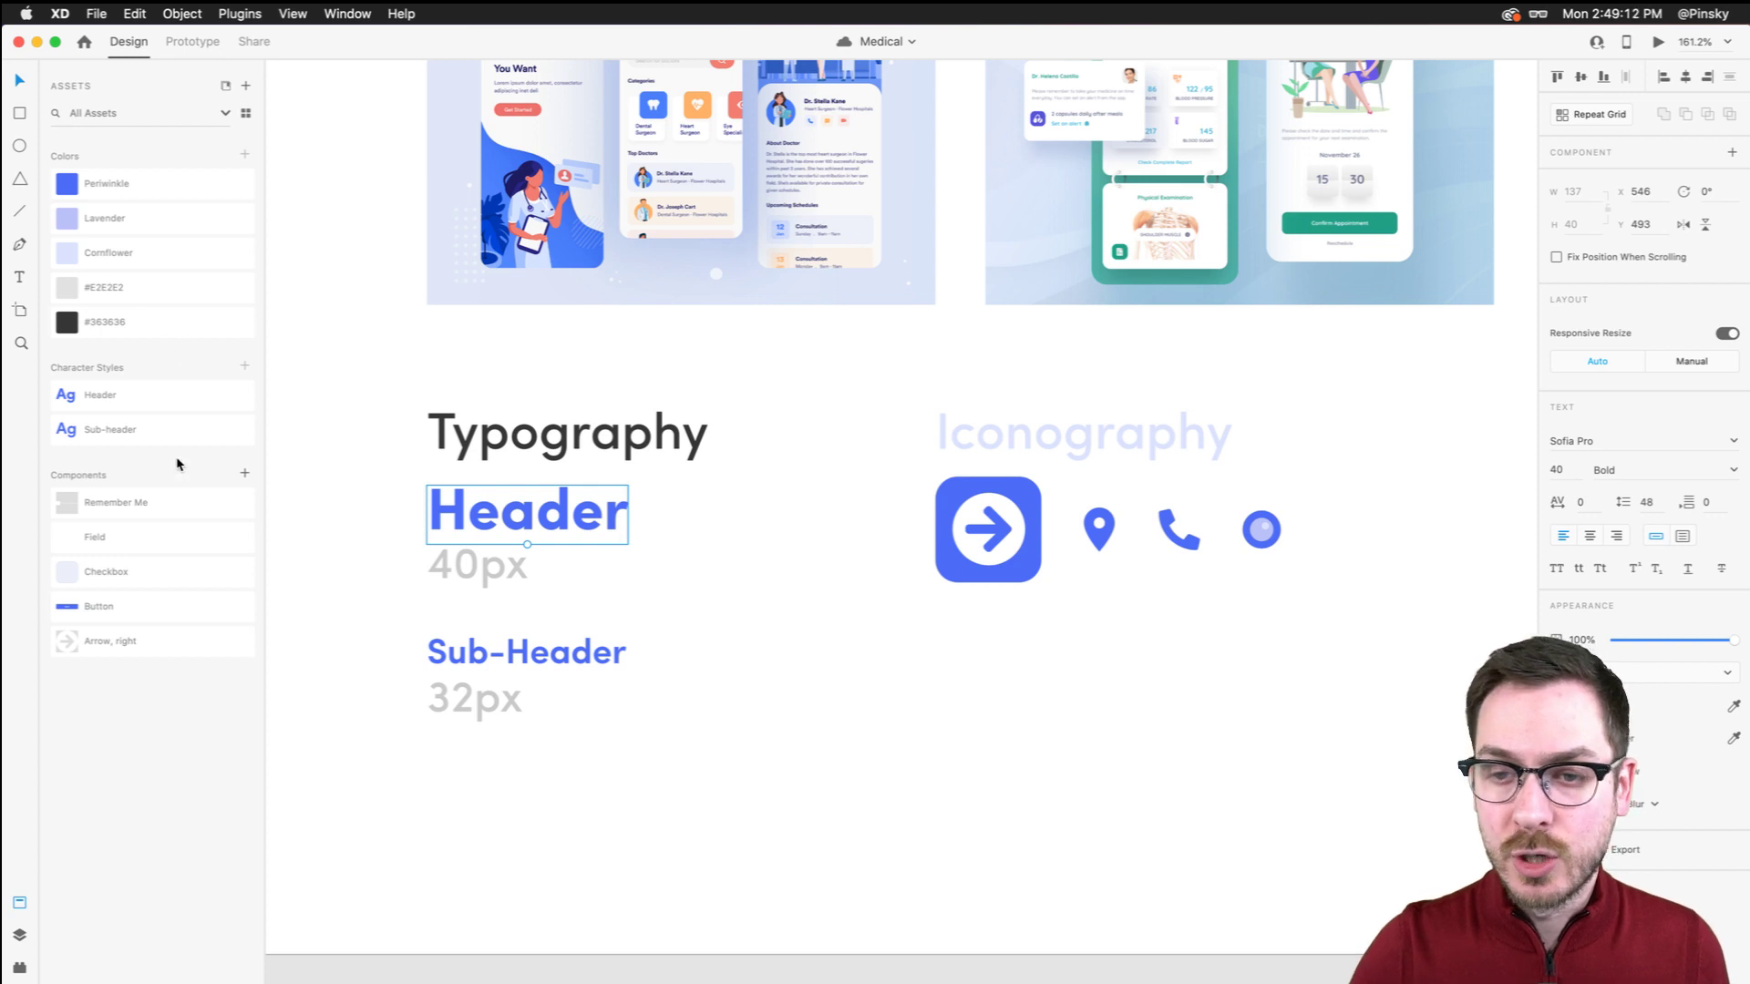
pyautogui.hscroll(2, 695, 485)
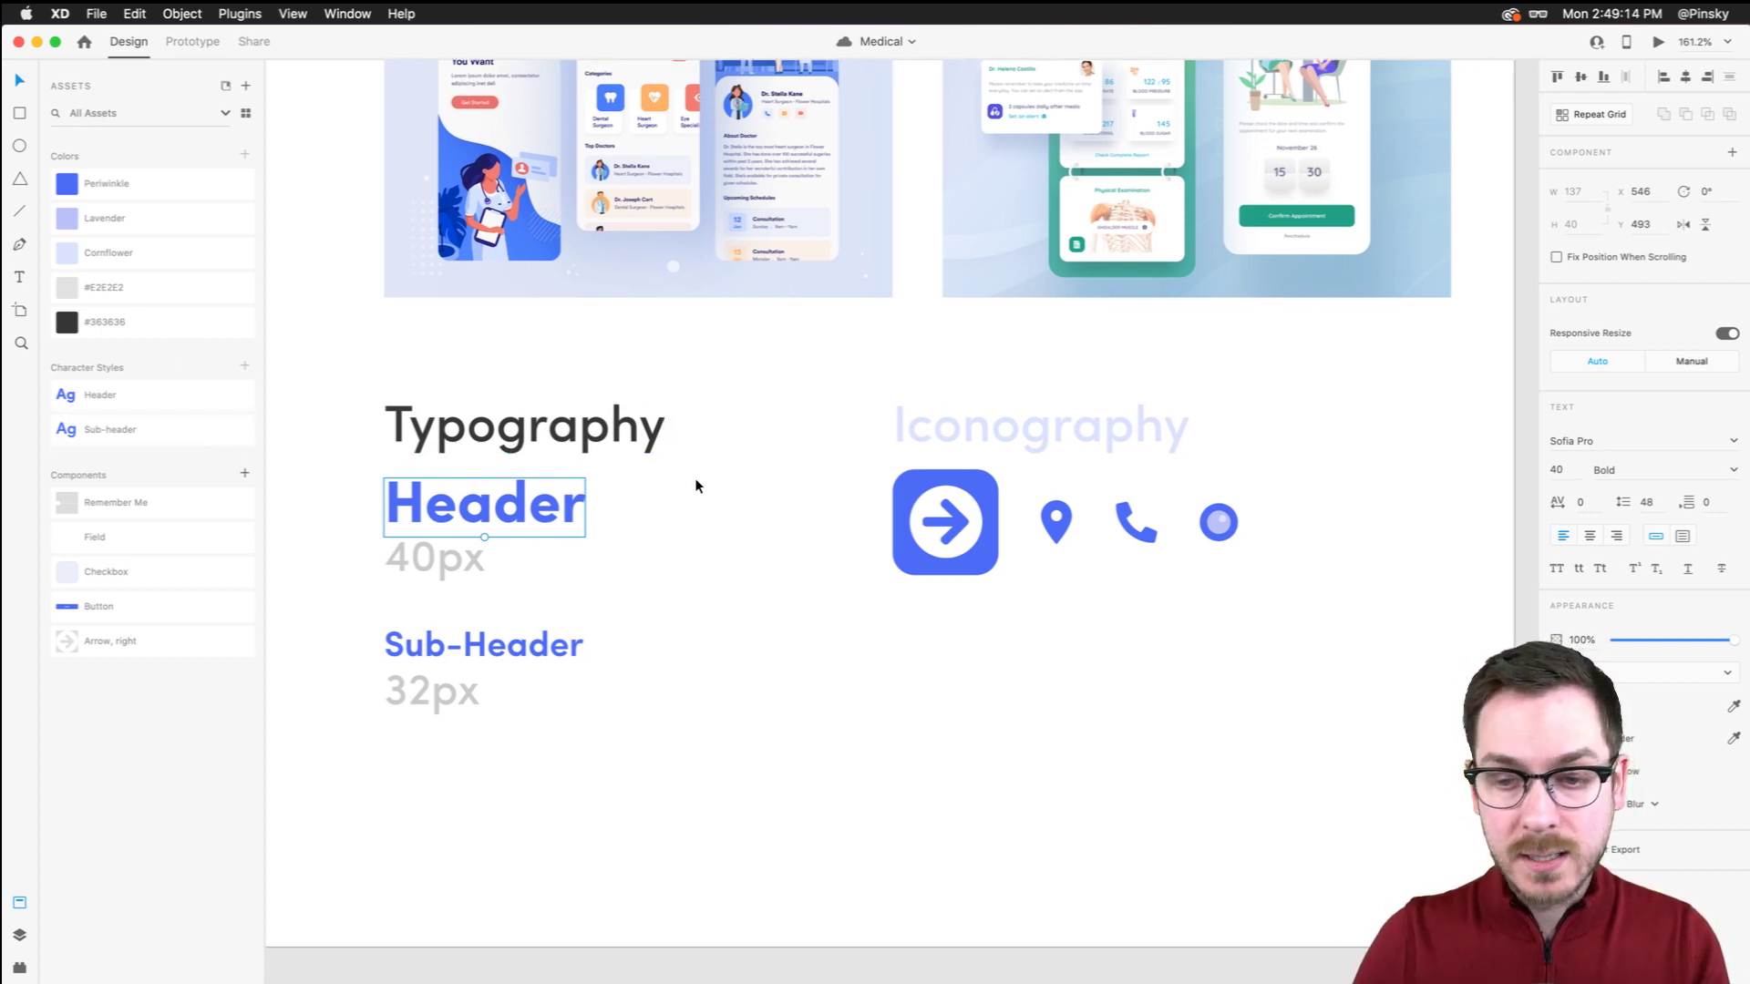
# Turn the location pin in the Iconography section into a component and name it Location
pyautogui.hscroll(10, 694, 484)
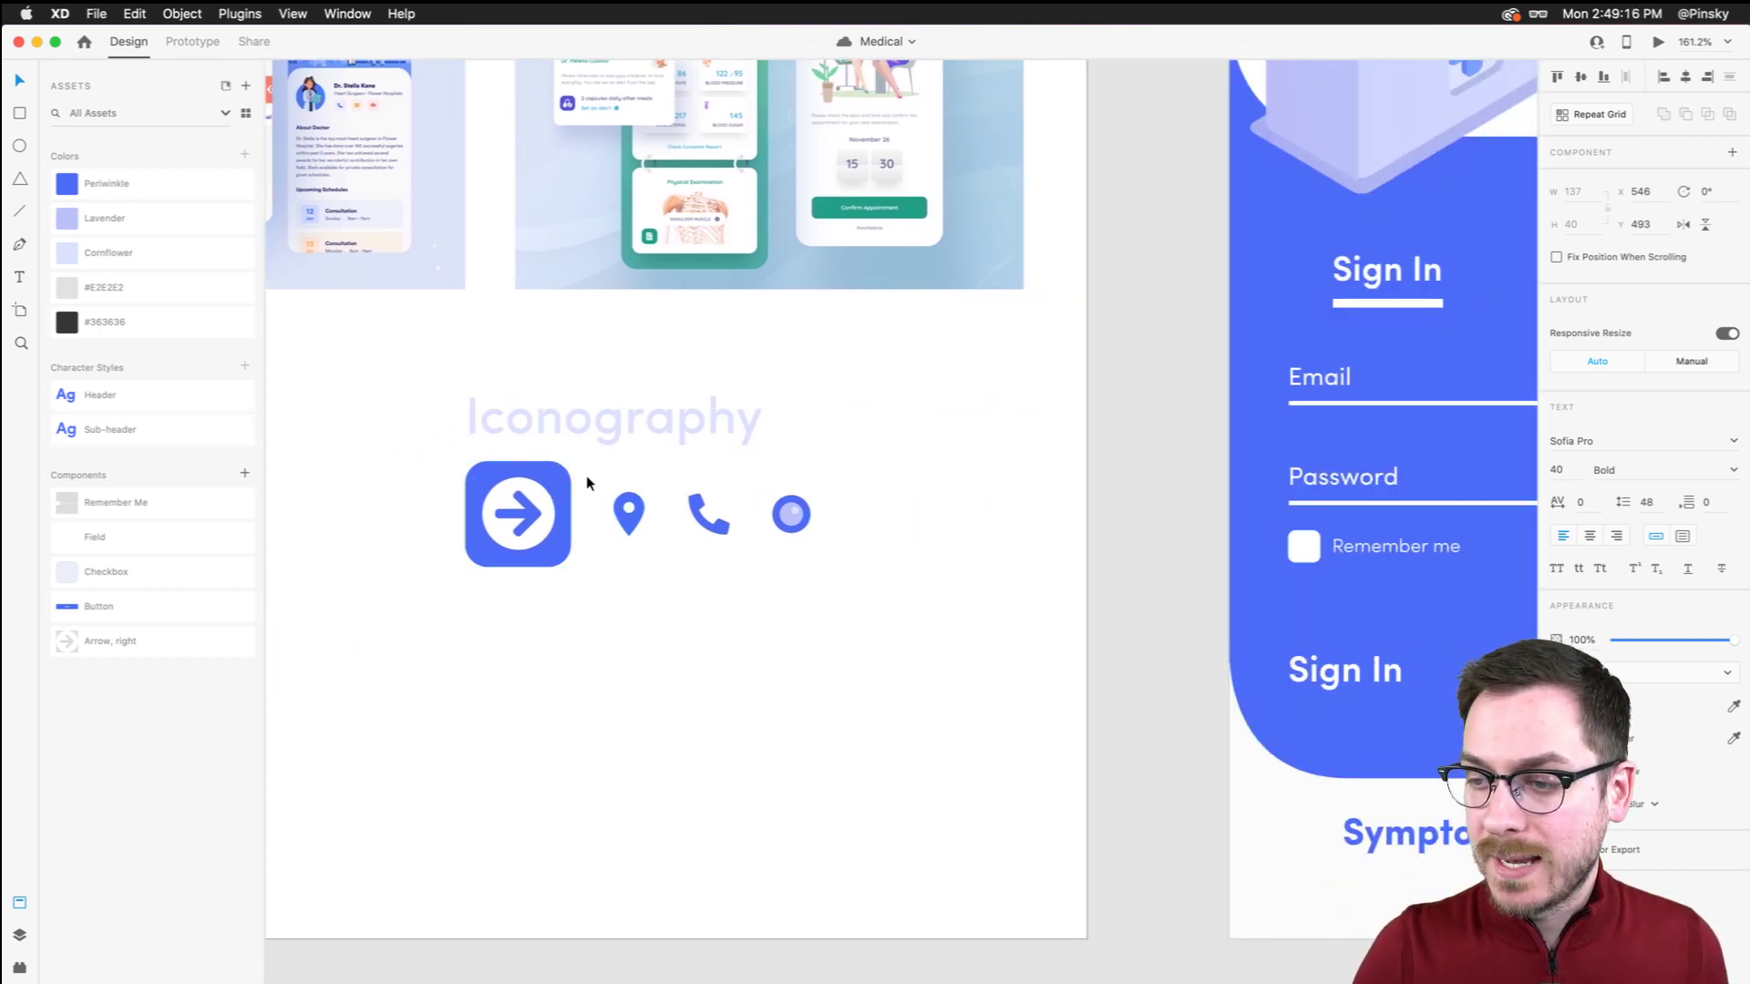
pyautogui.click(631, 523)
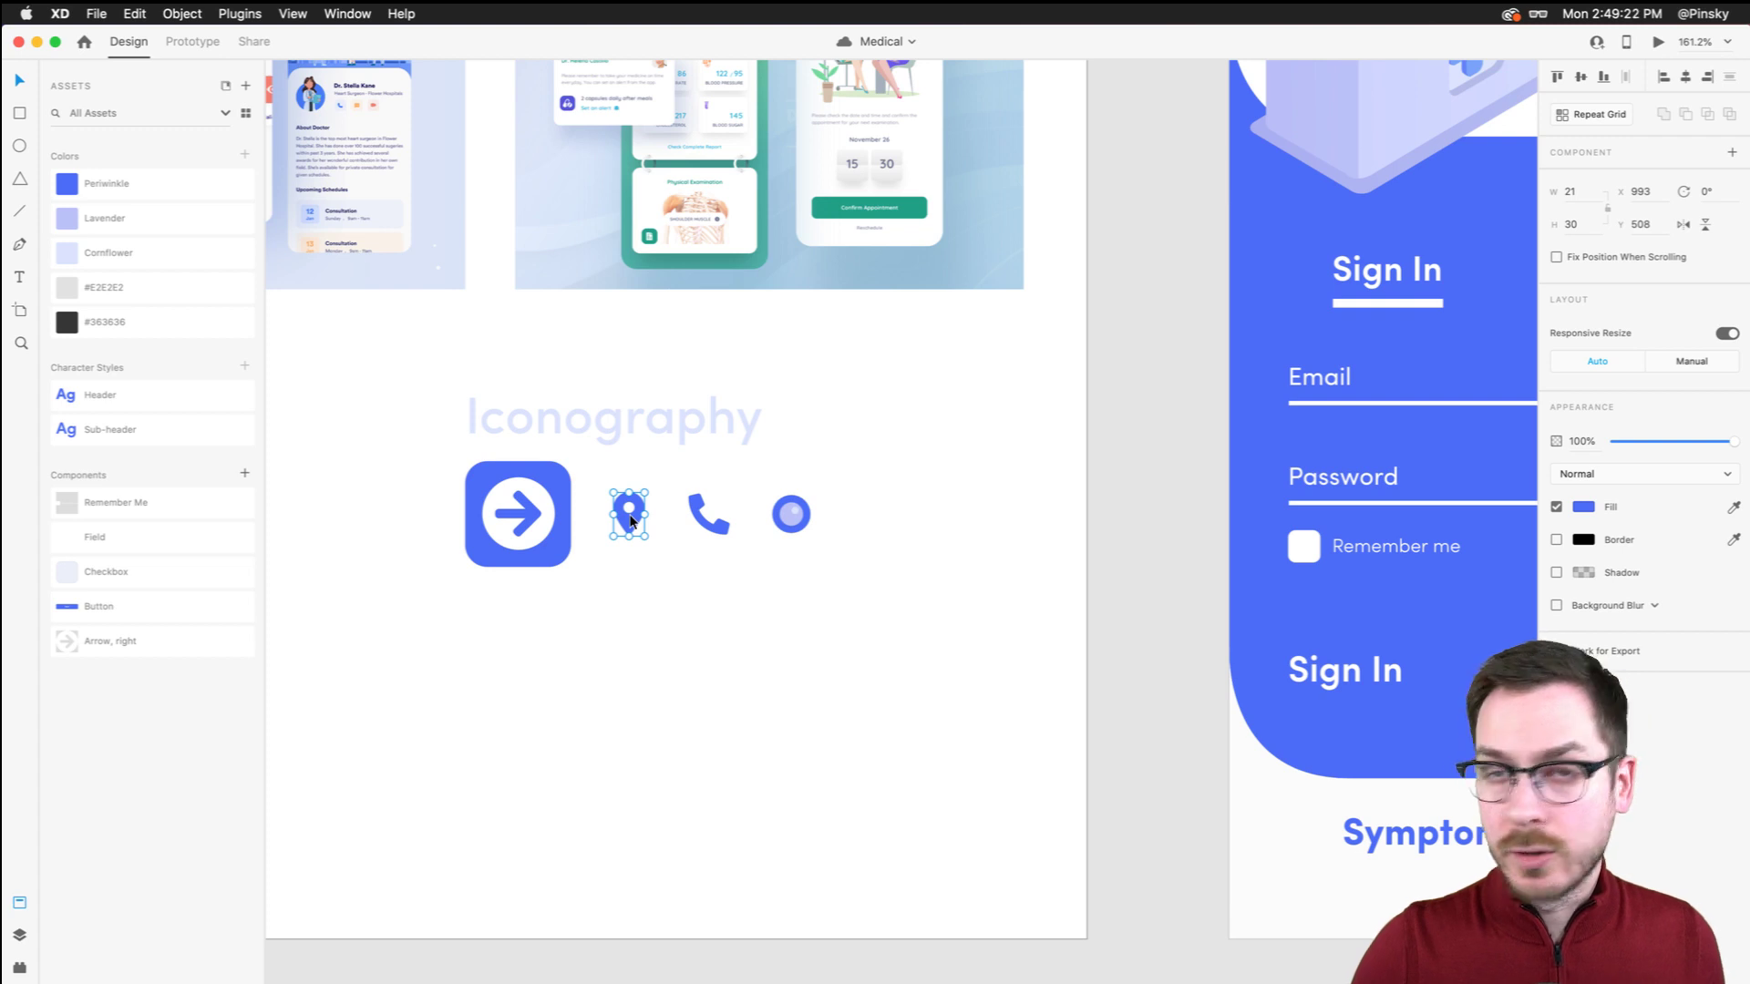
pyautogui.press('super+k')
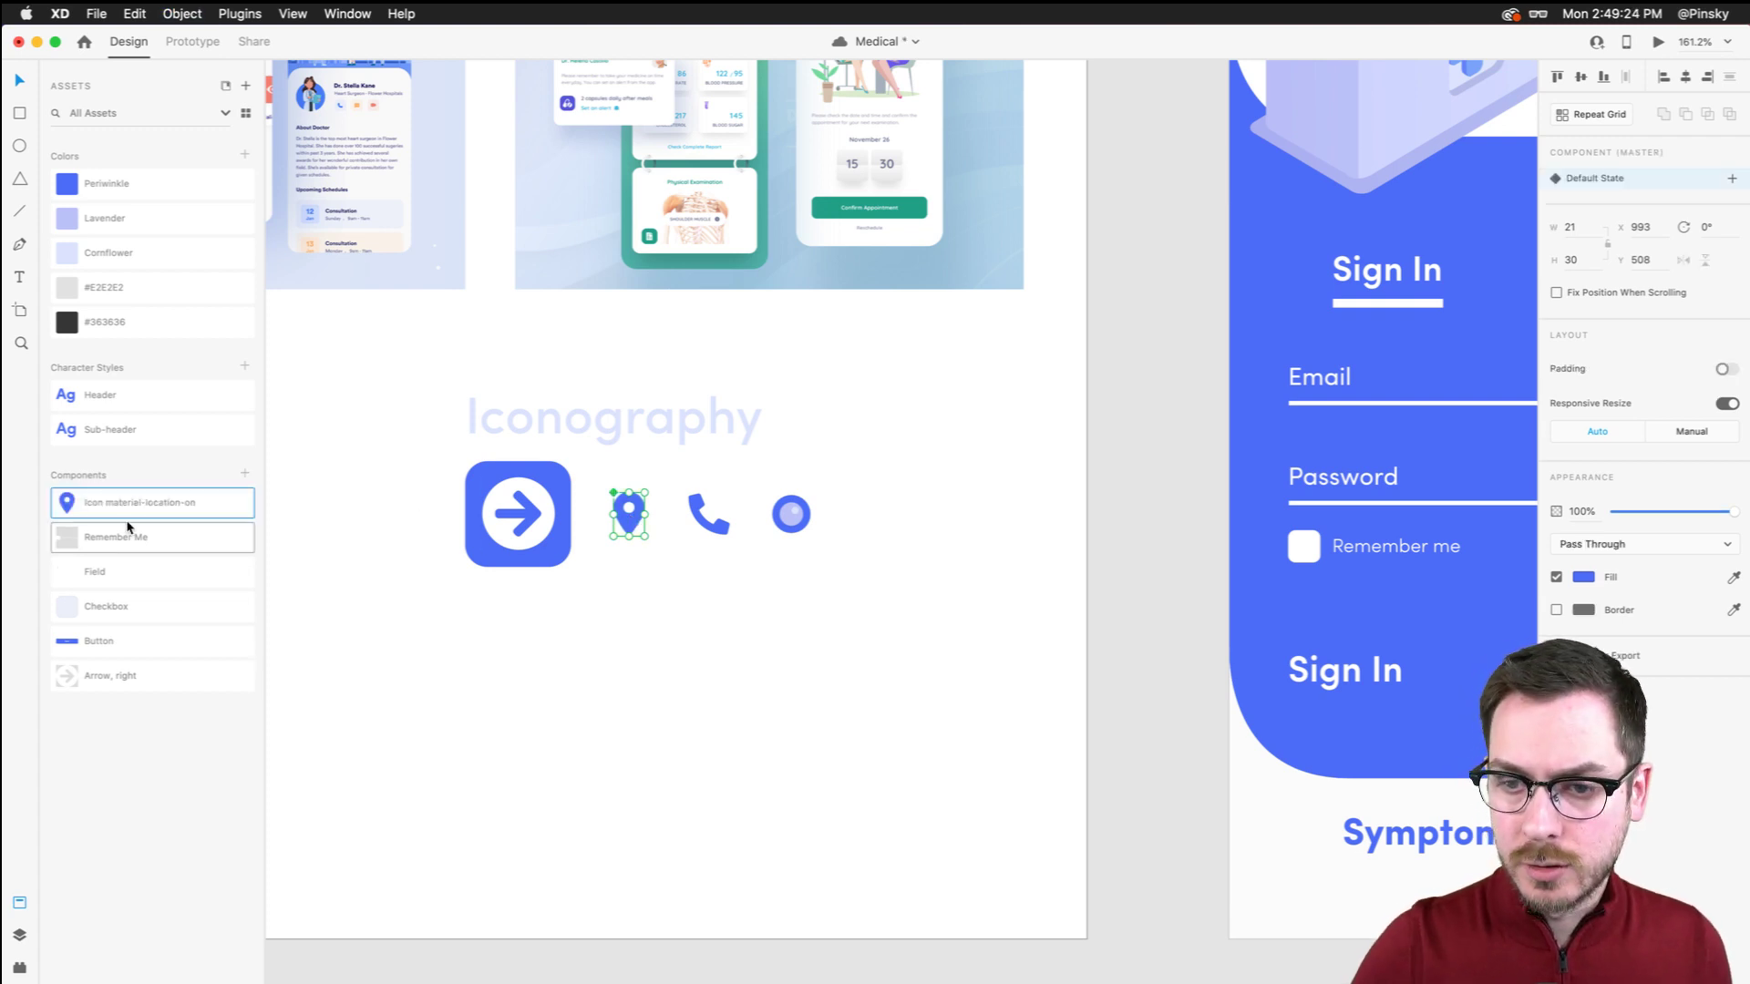
pyautogui.press('BackSpace')
pyautogui.write('Loca')
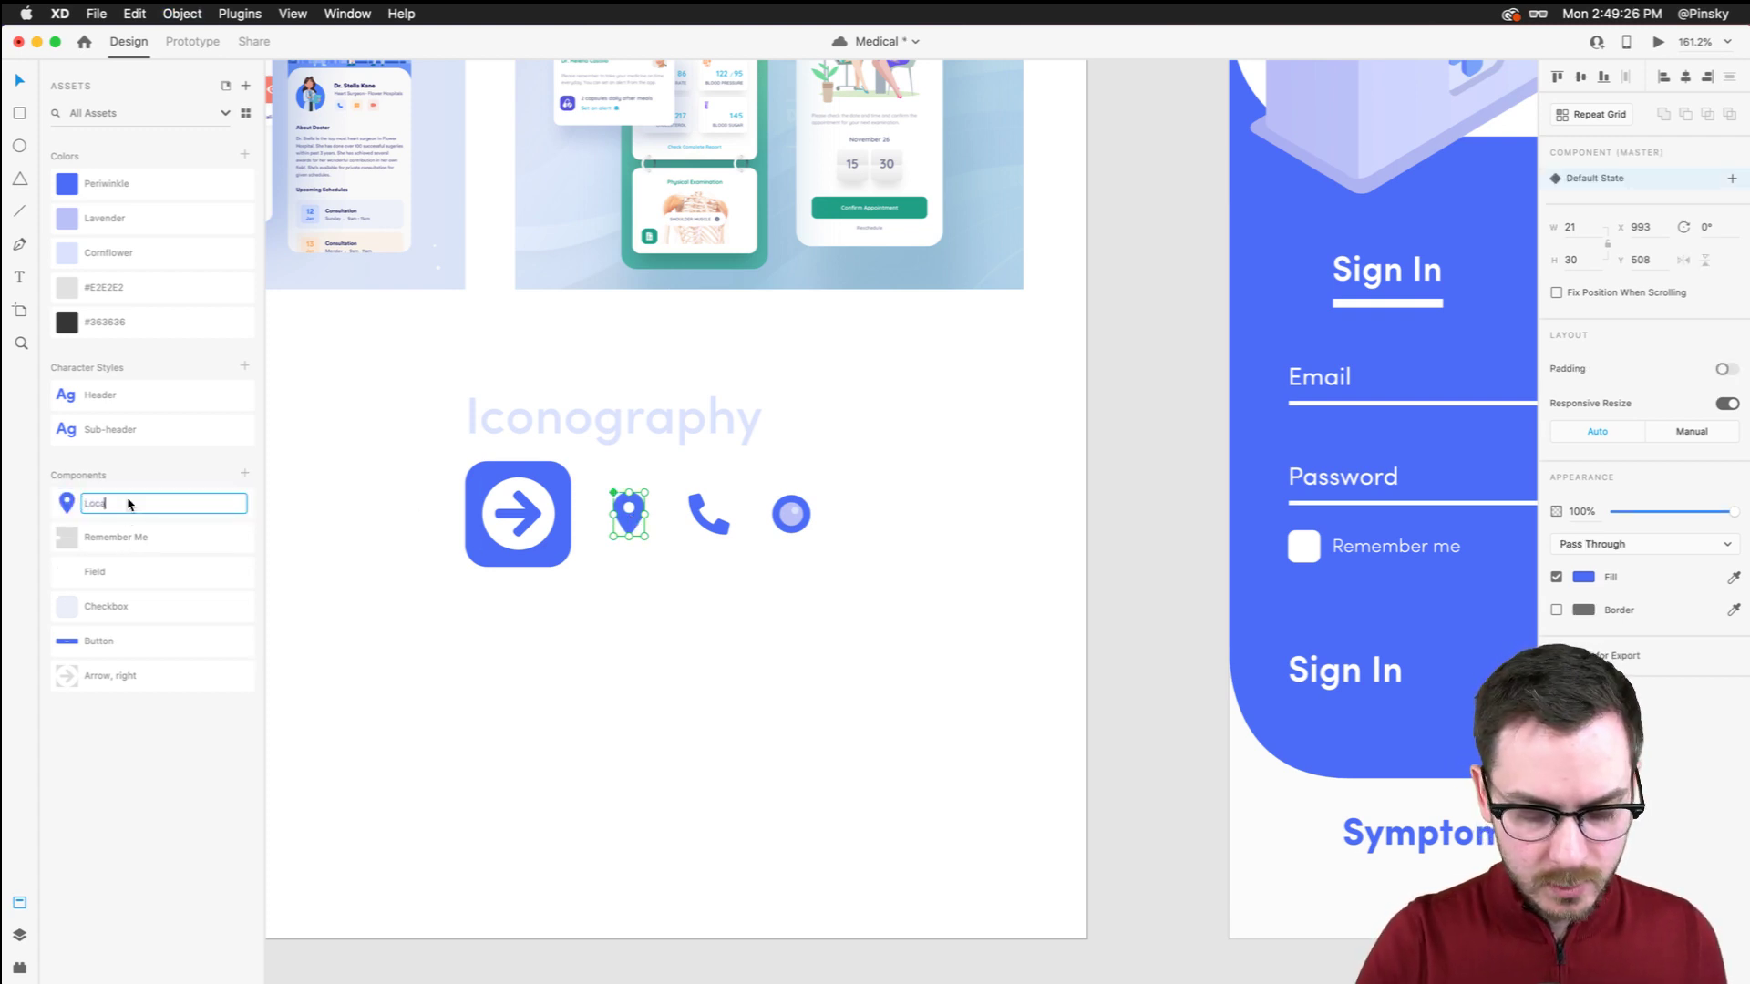
pyautogui.write('tion')
pyautogui.press('Return')
# Turn the phone and camera icons in the Iconography section into components named Phone and Camera
pyautogui.press('Tab')
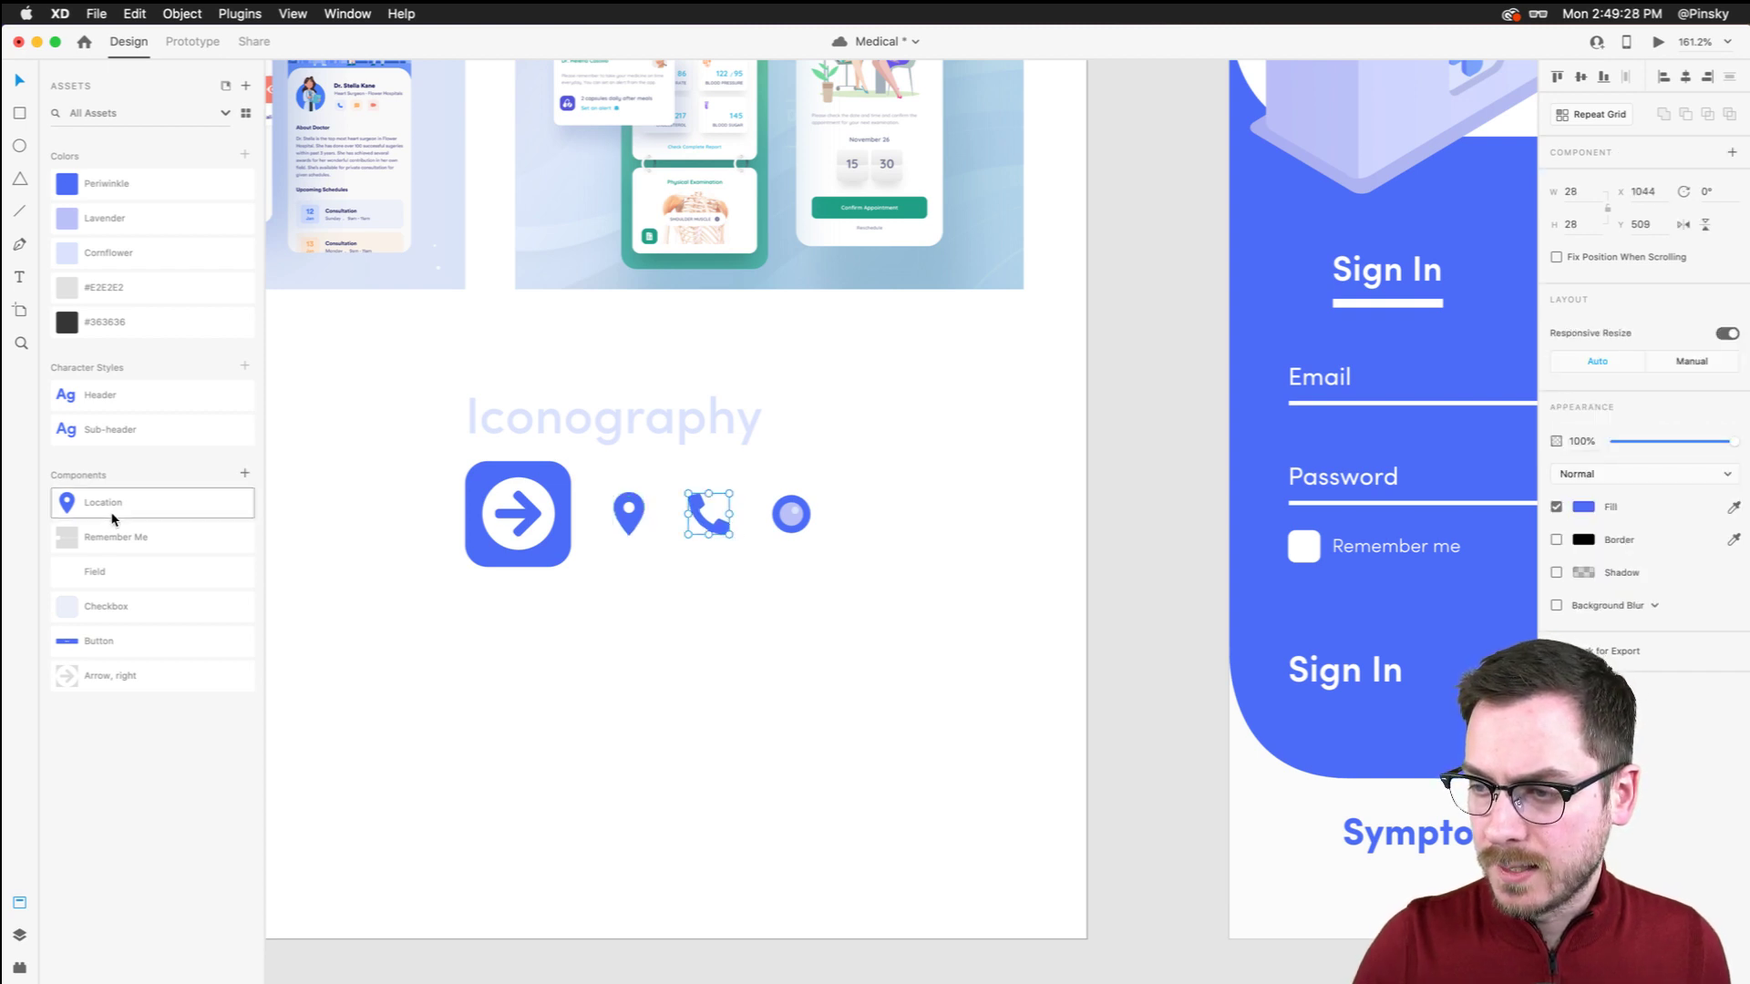
pyautogui.press('super+k')
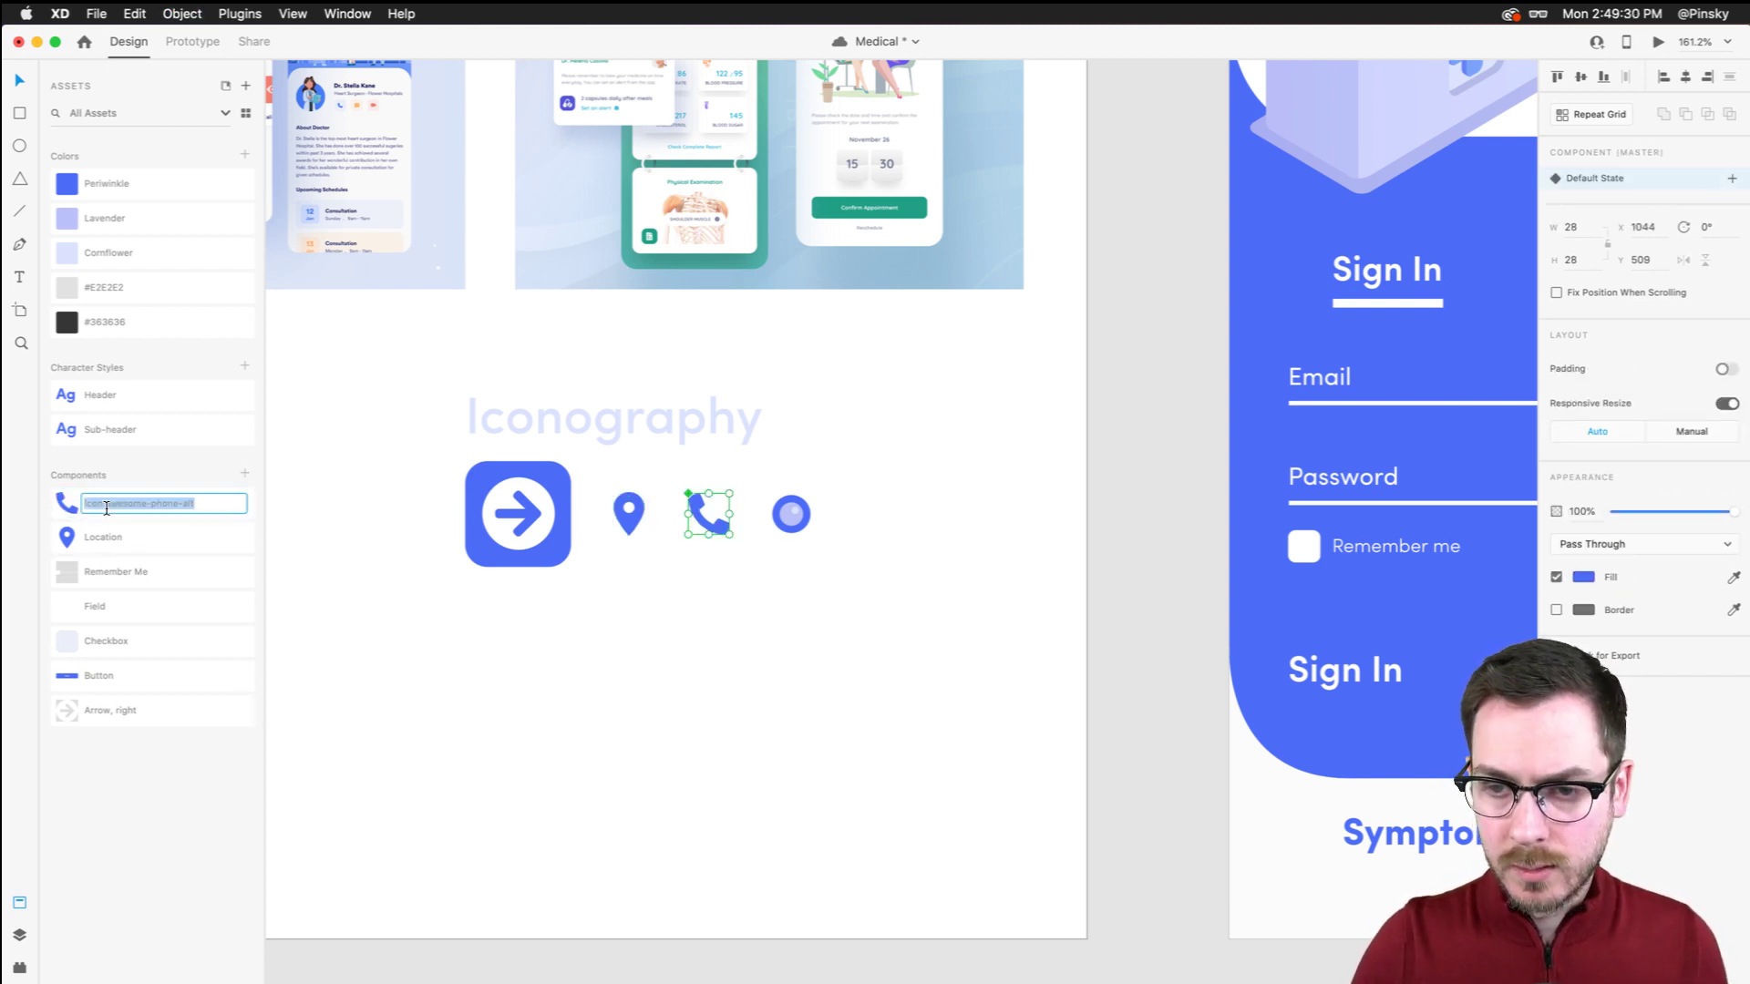
pyautogui.write('Phone')
pyautogui.press('Return')
pyautogui.press('Tab')
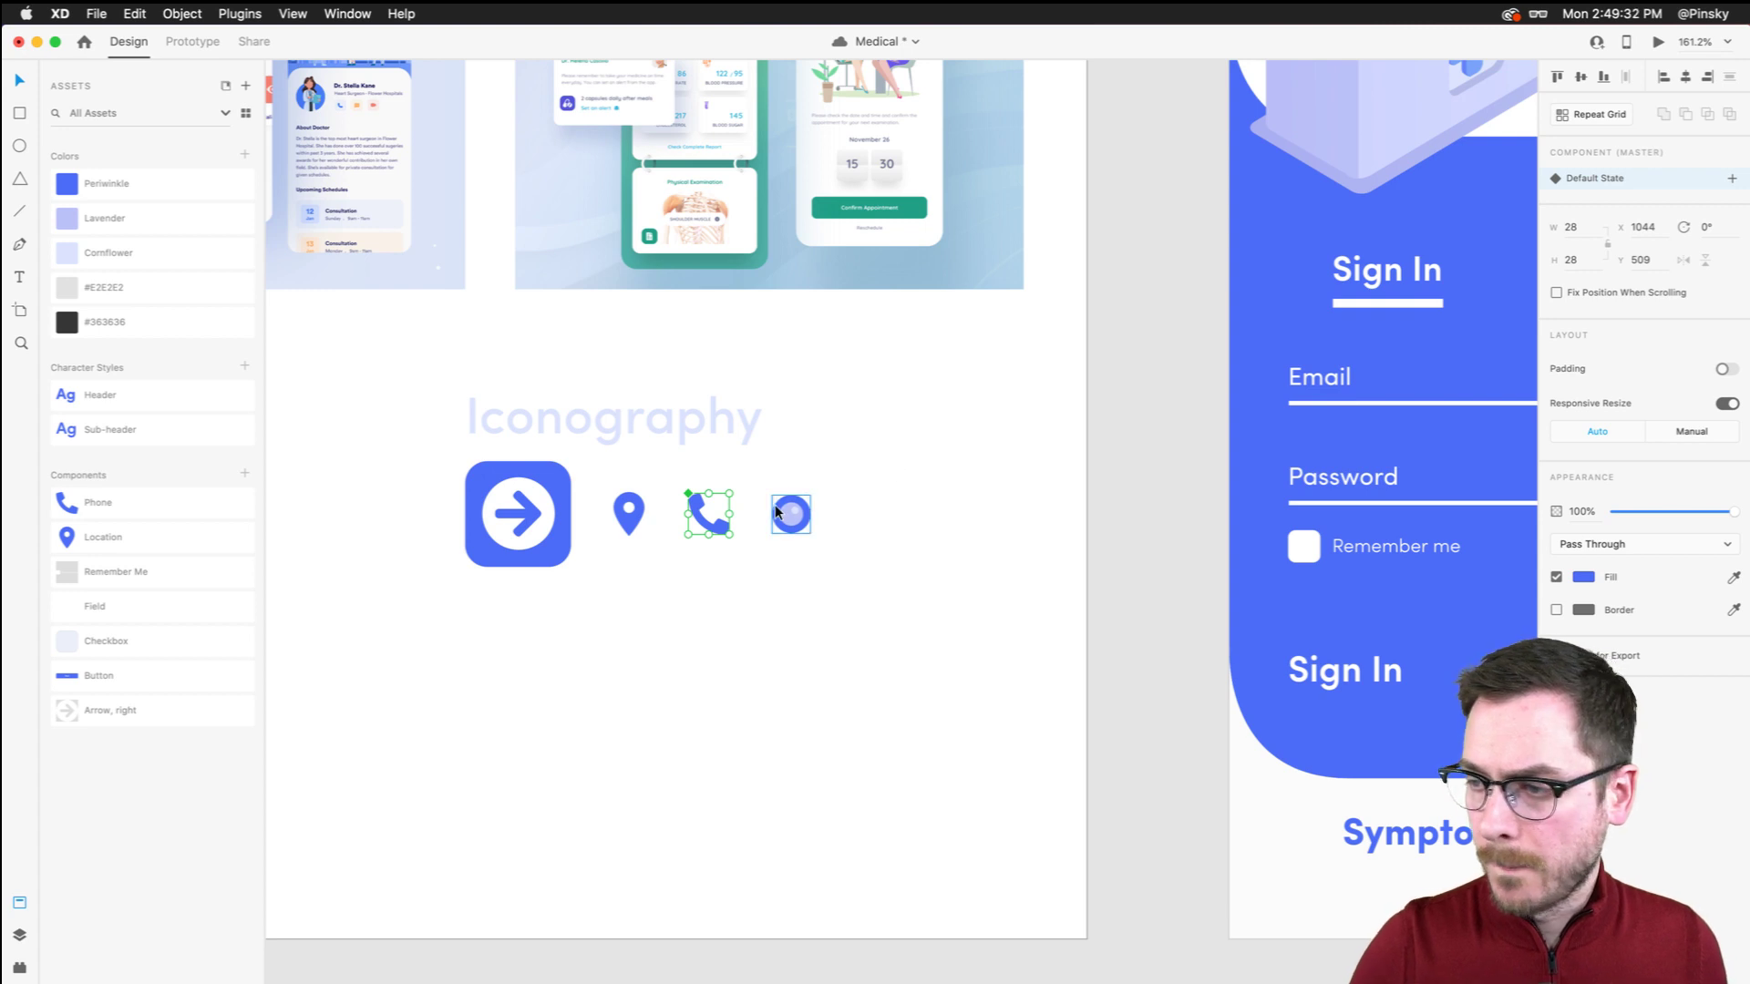
pyautogui.press('super+k')
pyautogui.write('Camera')
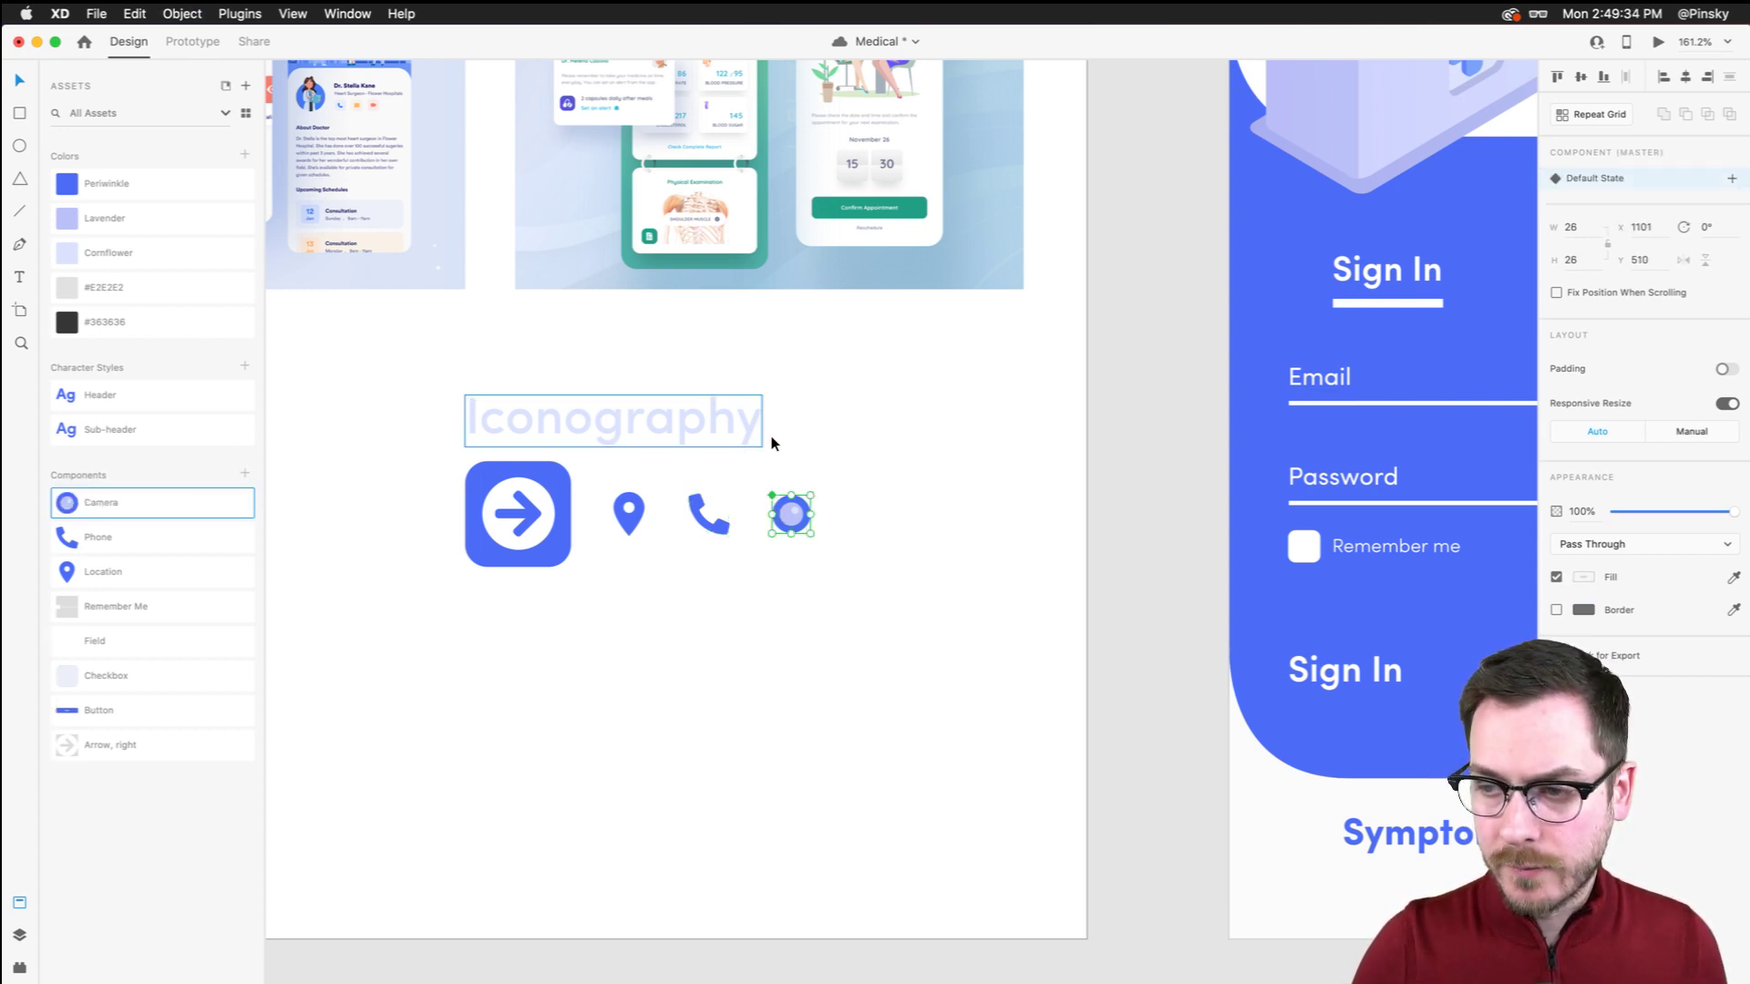
# Copy the Location component into the In-Person option on the Appointments artboard and place it over the existing pin
pyautogui.click(637, 511)
pyautogui.hscroll(10, 800, 544)
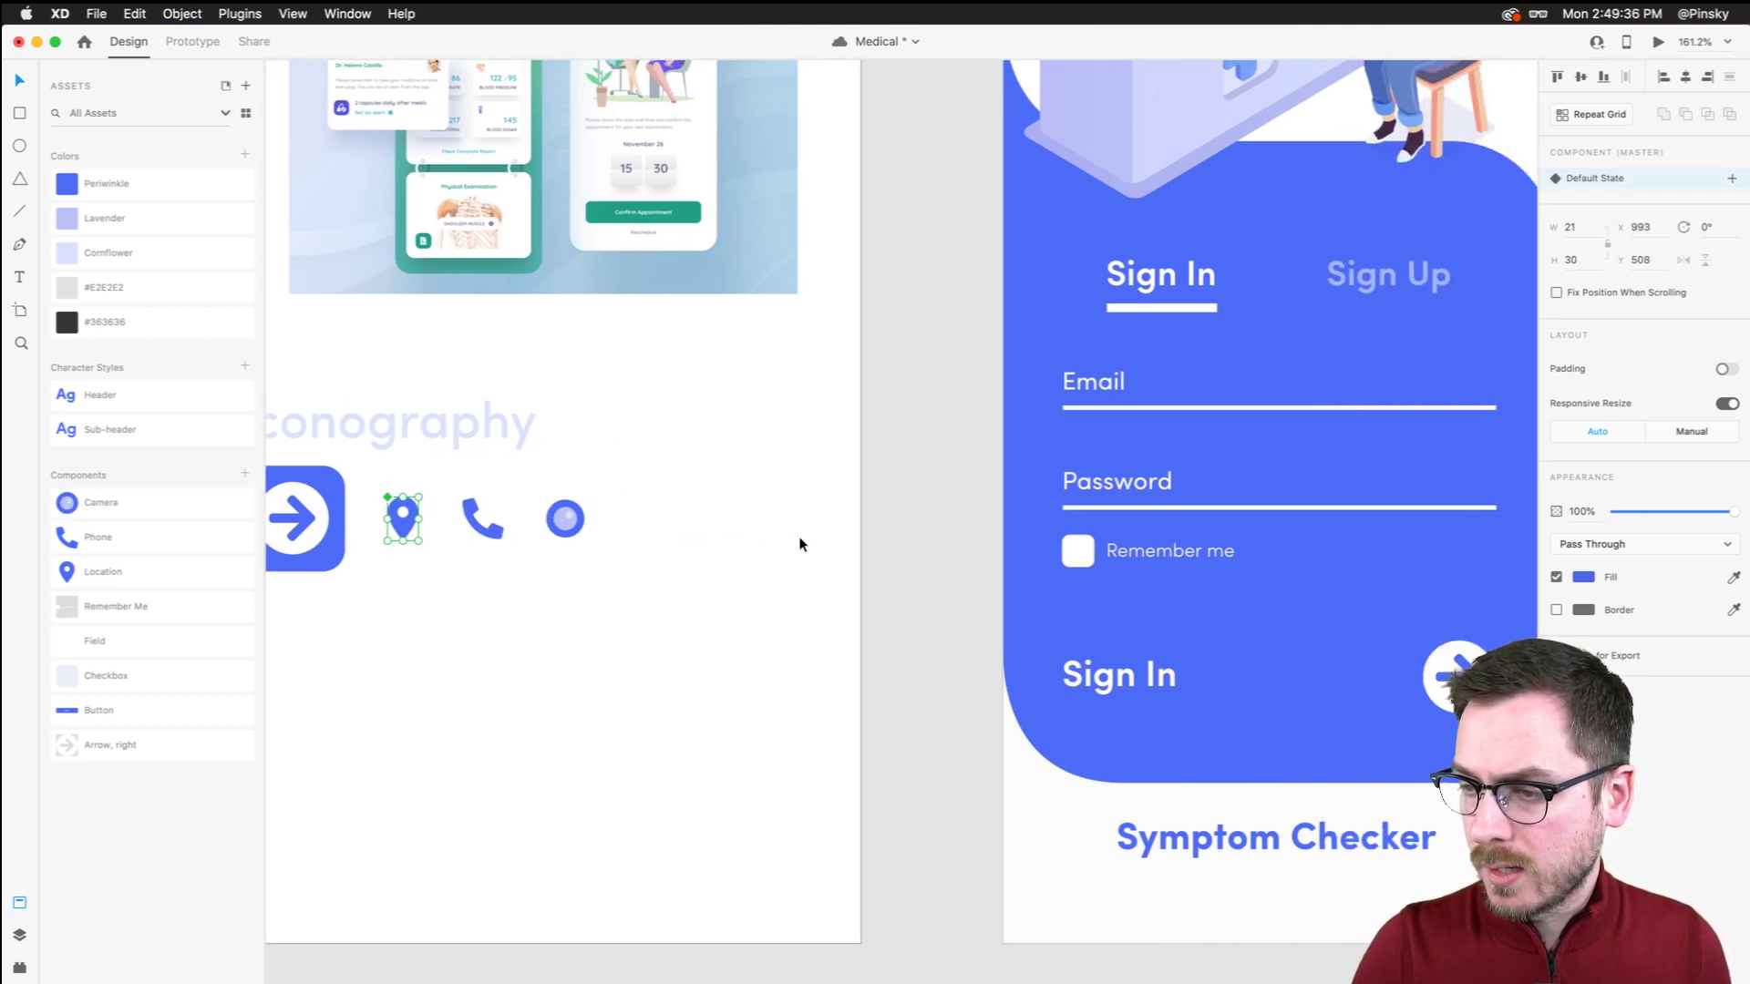
pyautogui.hscroll(10, 800, 544)
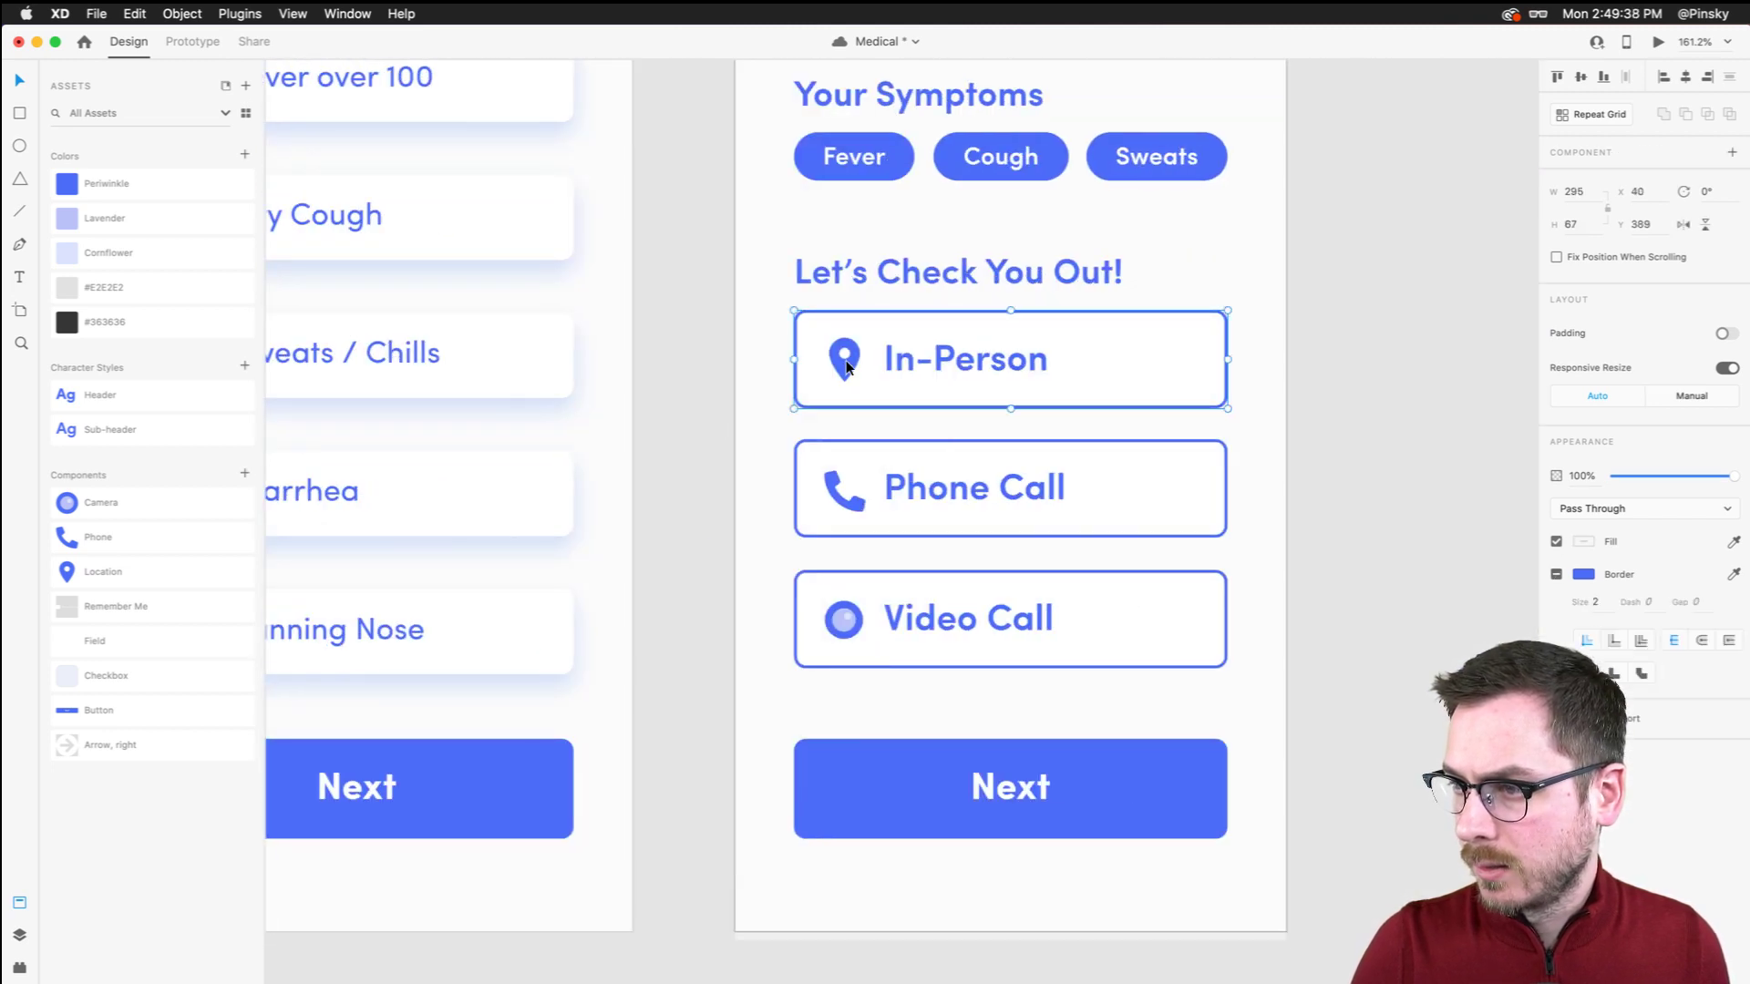
pyautogui.click(846, 367)
pyautogui.hotkey('shift', 'Up')
pyautogui.hotkey('shift', 'Up')
pyautogui.hotkey('shift', 'Up')
pyautogui.hotkey('shift', 'Up')
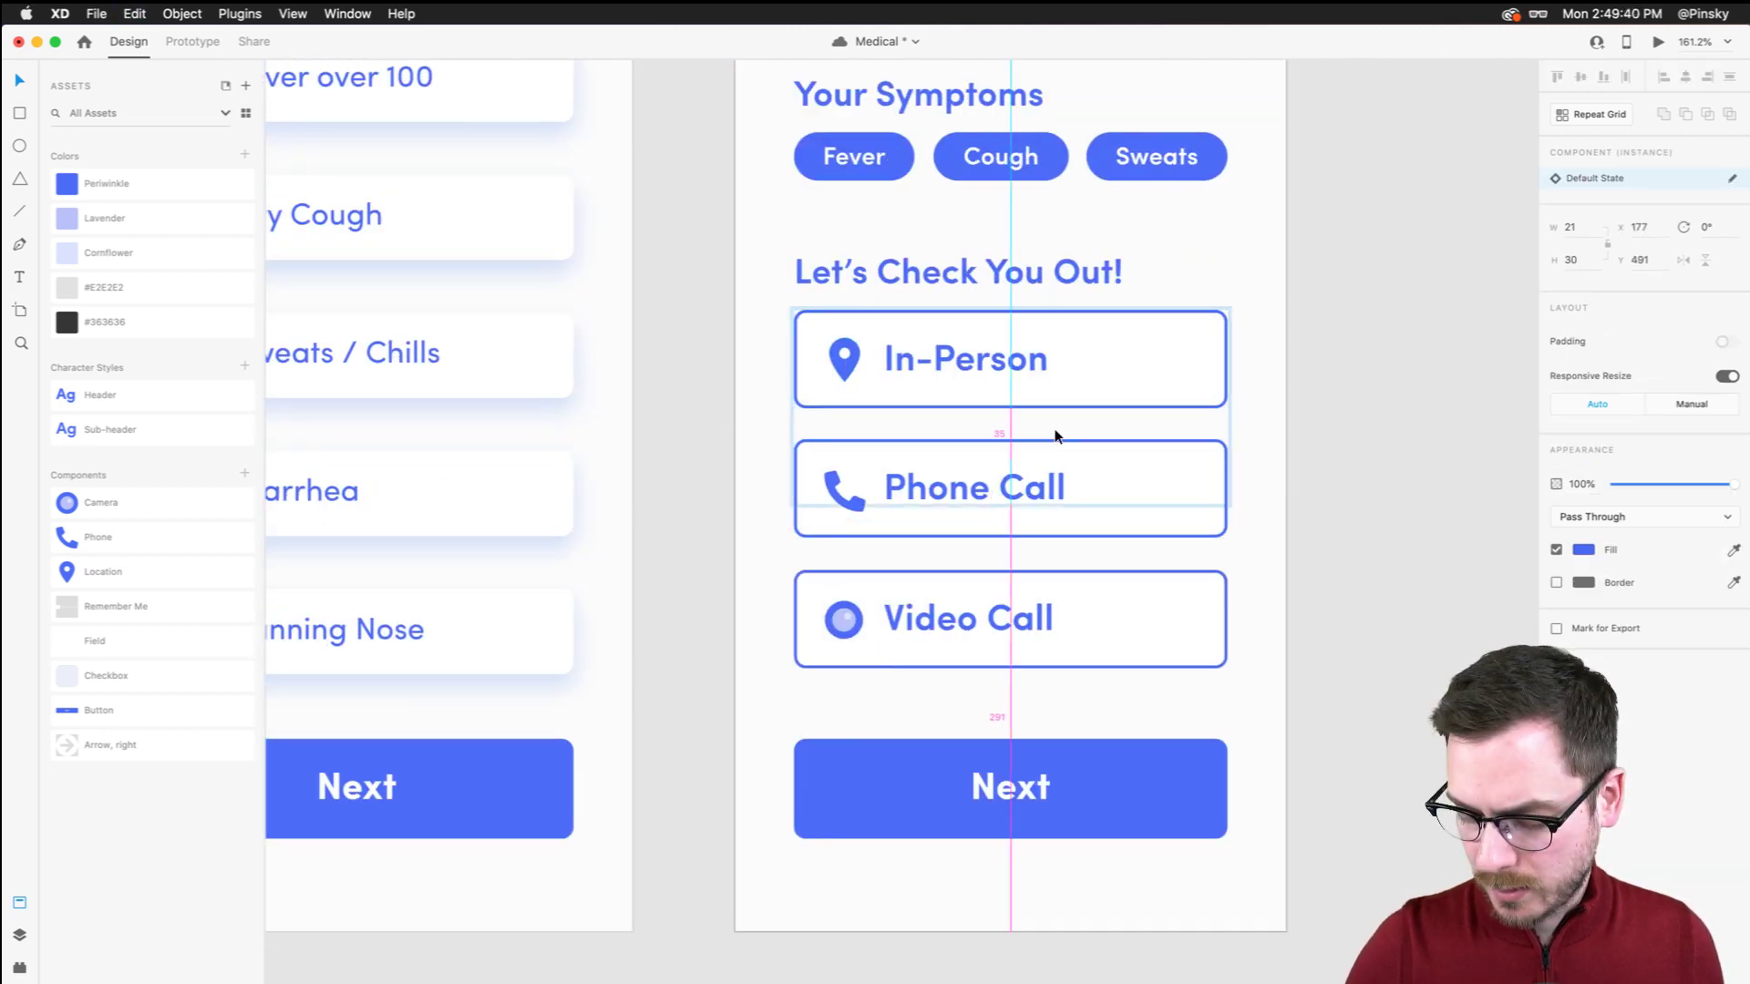
pyautogui.hotkey('shift', 'Up')
pyautogui.hotkey('shift', 'Up')
pyautogui.hotkey('shift', 'Up')
pyautogui.moveTo(1010, 387); pyautogui.dragTo(843, 366)
# Delete the original pin icon from the In-Person group, keeping the Location instance at X 64, Y 409
pyautogui.press('super+y')
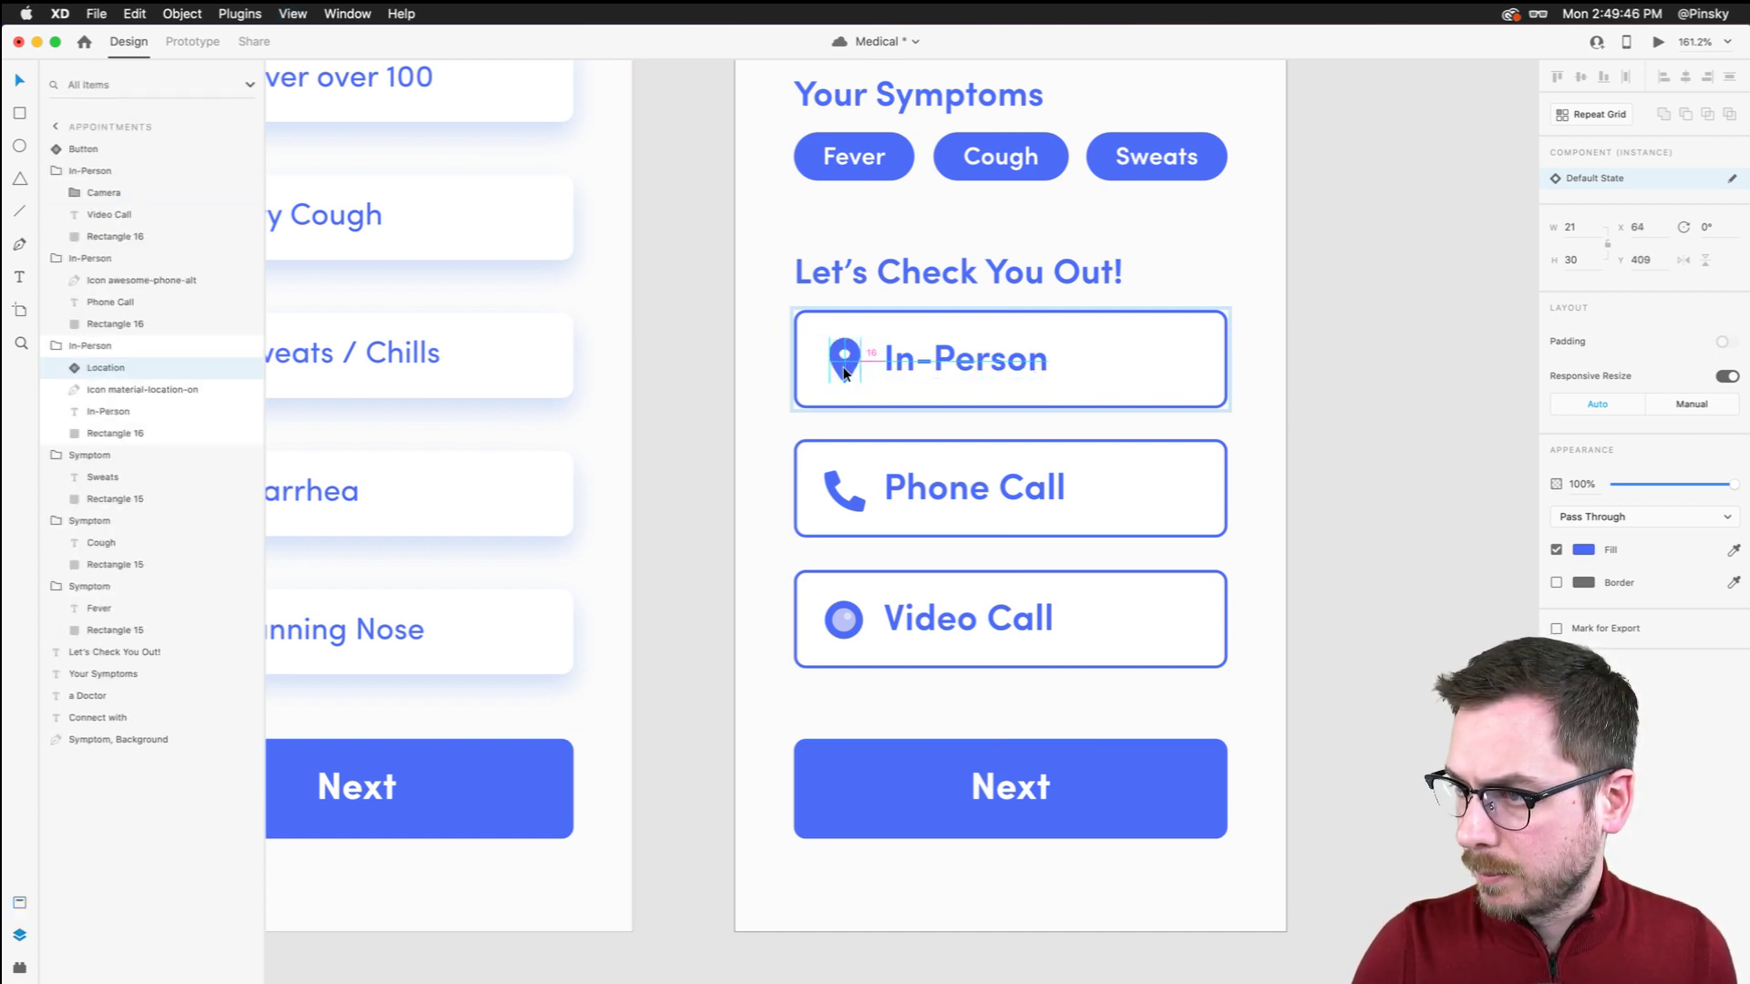
pyautogui.click(133, 390)
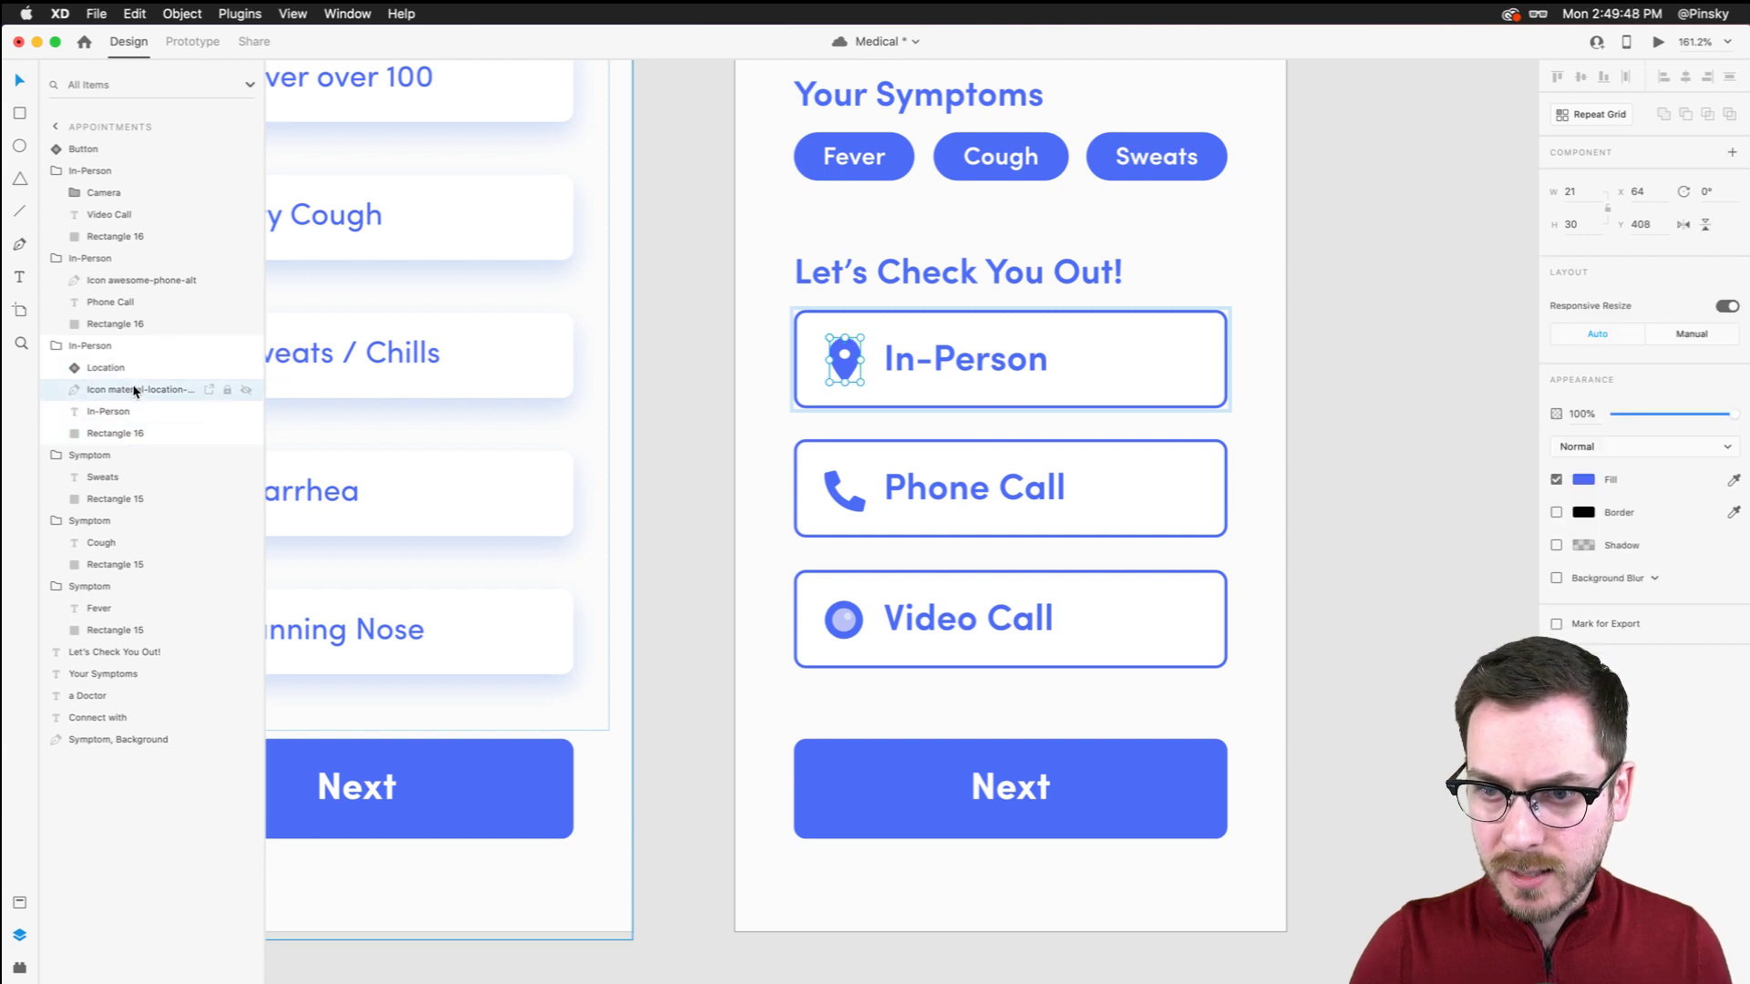
pyautogui.press('Delete')
pyautogui.moveTo(850, 357); pyautogui.dragTo(847, 367)
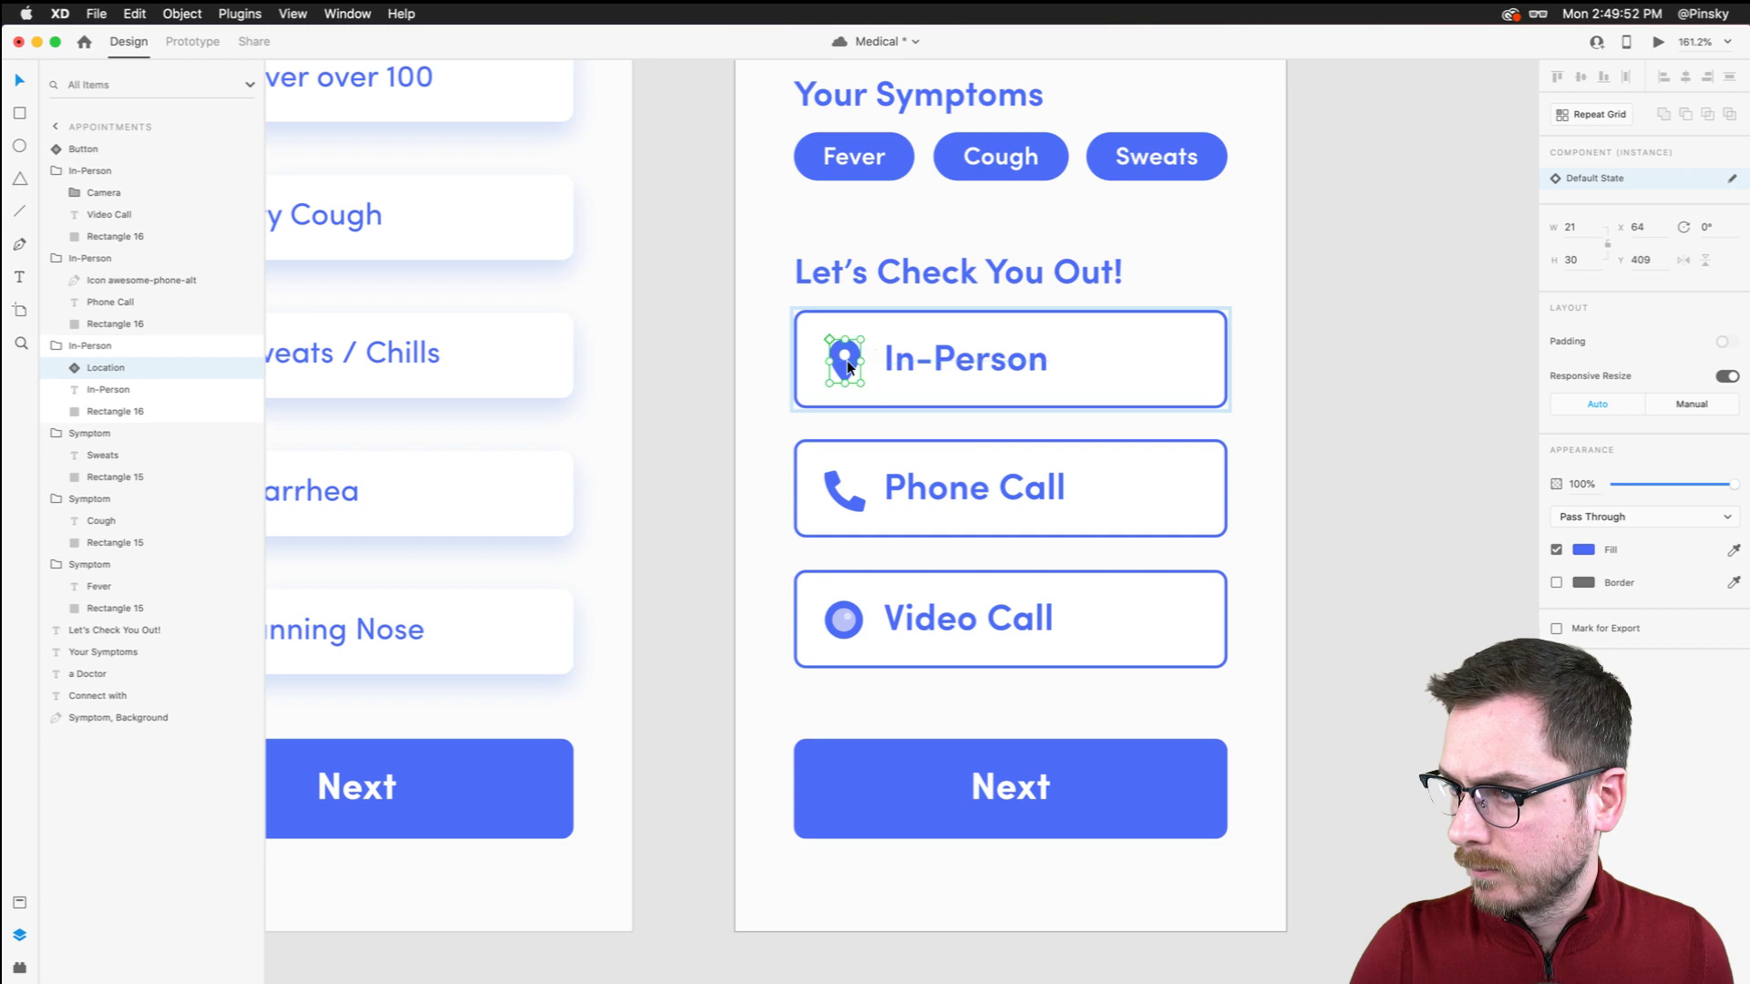
# Replace the phone icon in the Phone Call option with a copy of the Phone component at X 61, Y 498
pyautogui.press('super+shift+k')
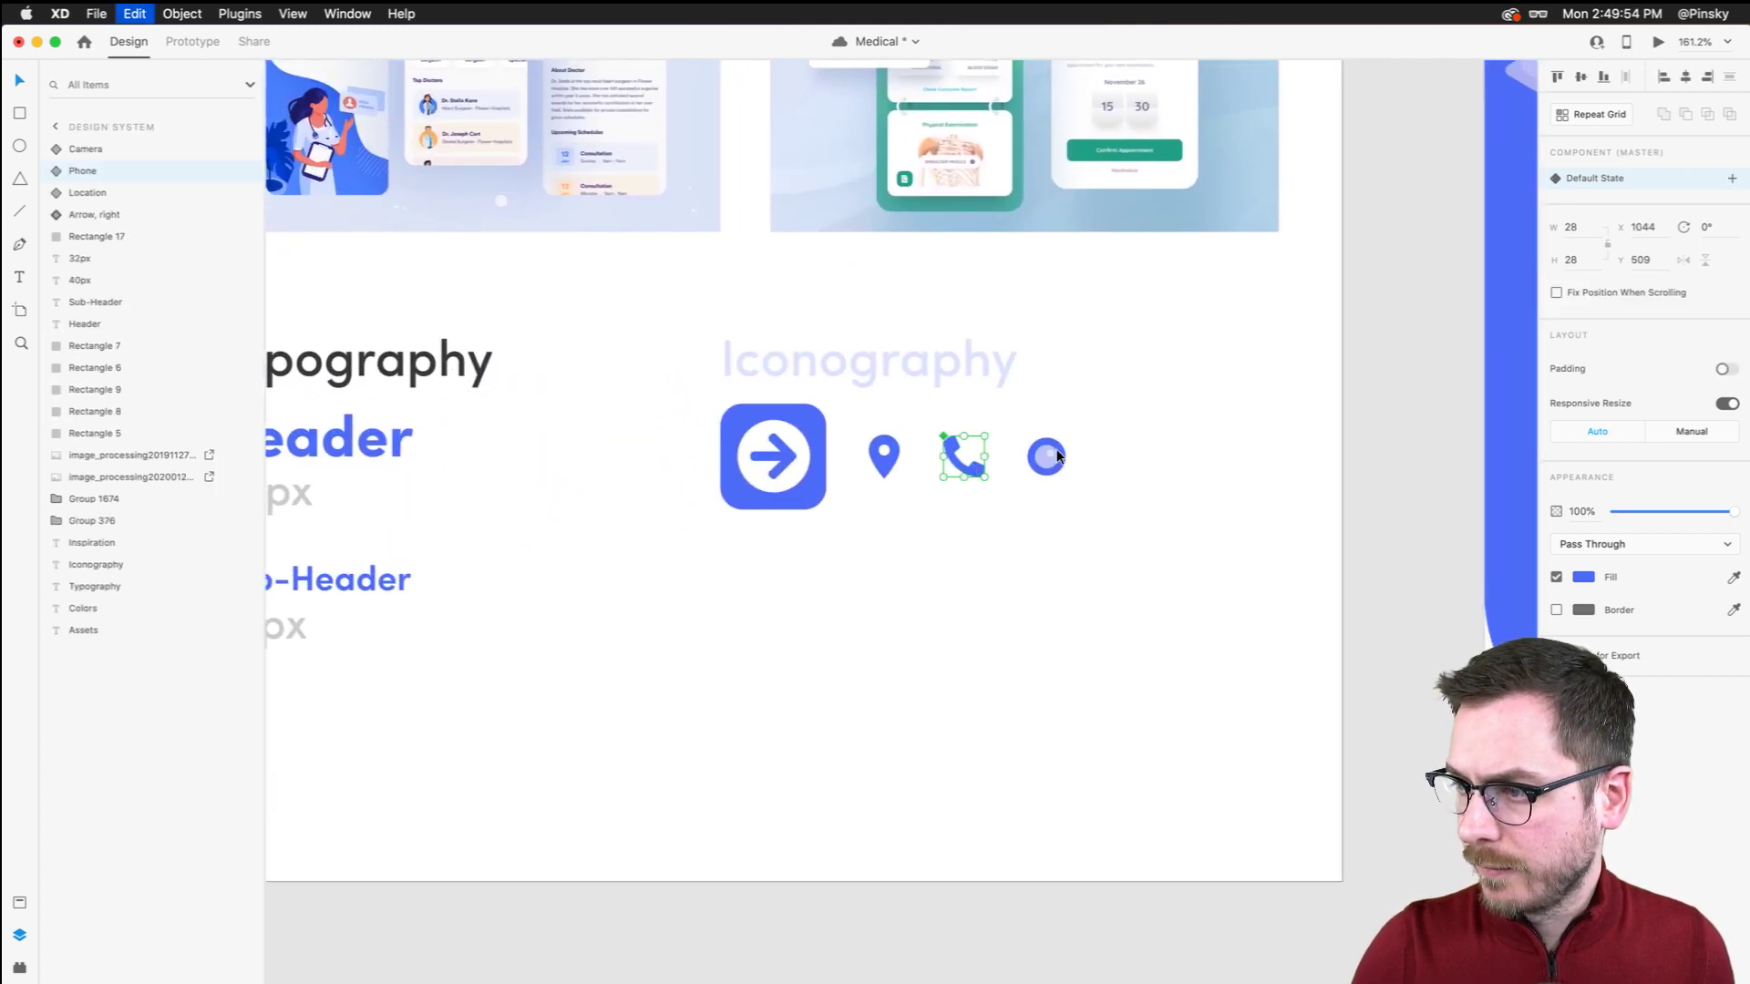
pyautogui.press('super+shift+k')
pyautogui.scroll(5, 547, 461)
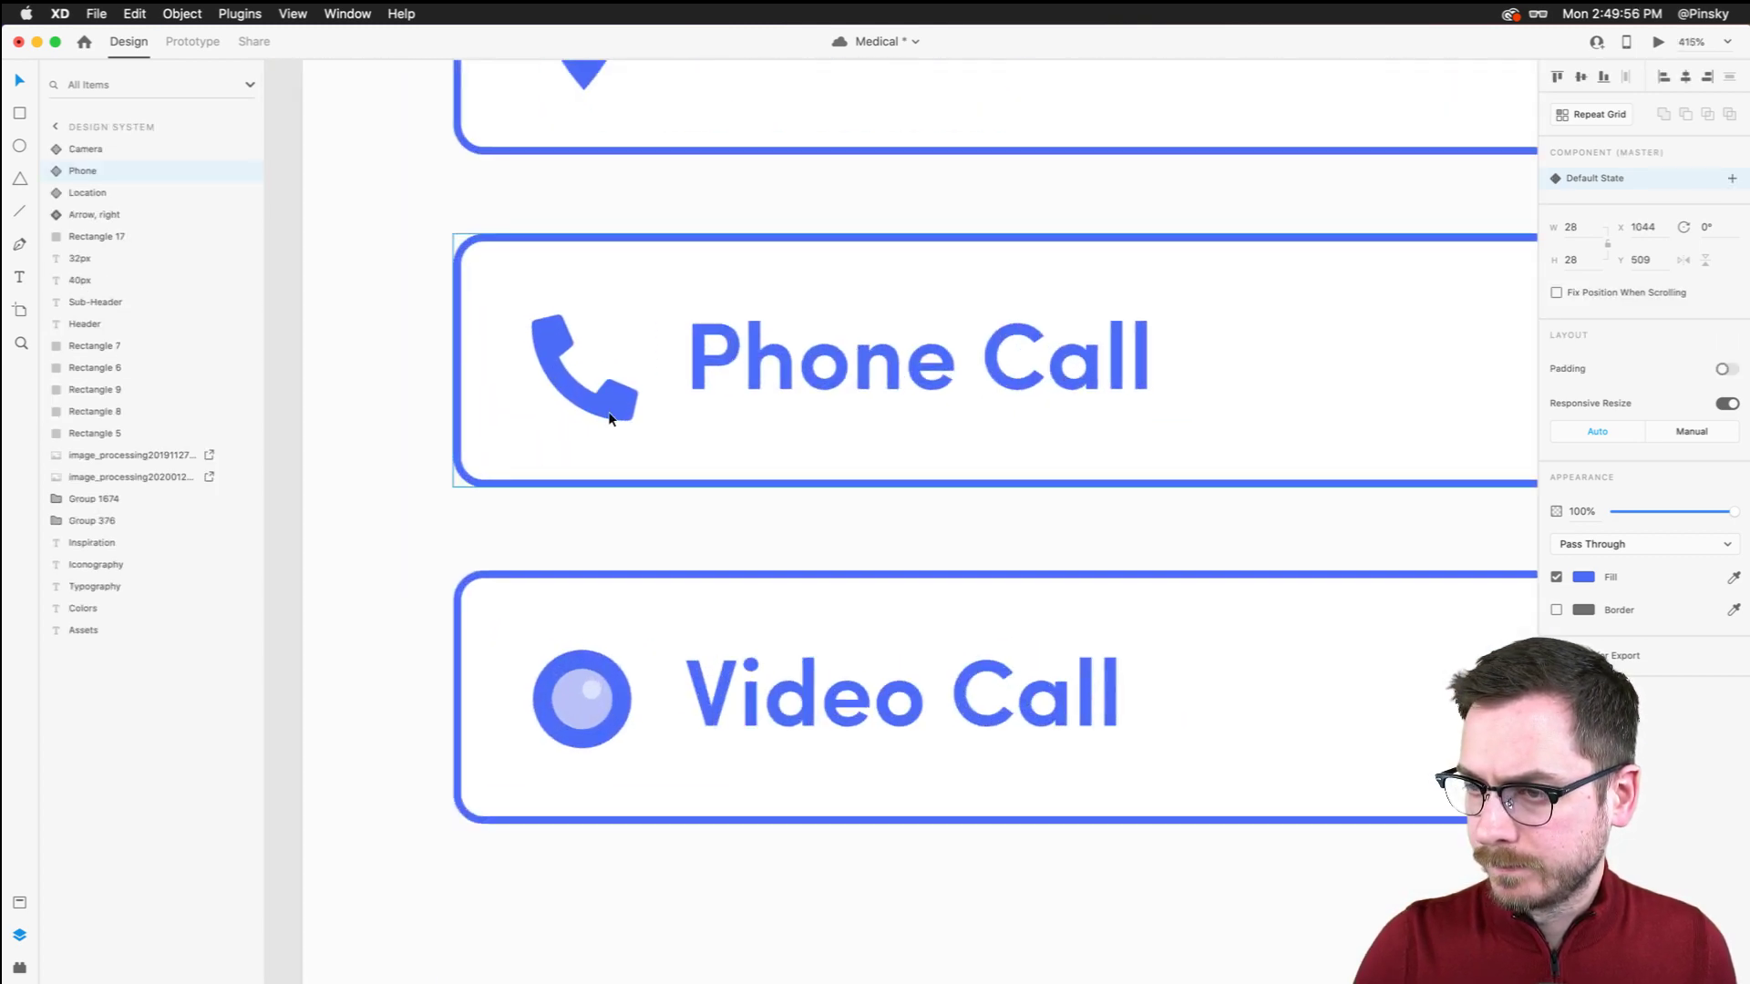
pyautogui.click(610, 418)
pyautogui.press('super+v')
pyautogui.moveTo(984, 533); pyautogui.dragTo(601, 391)
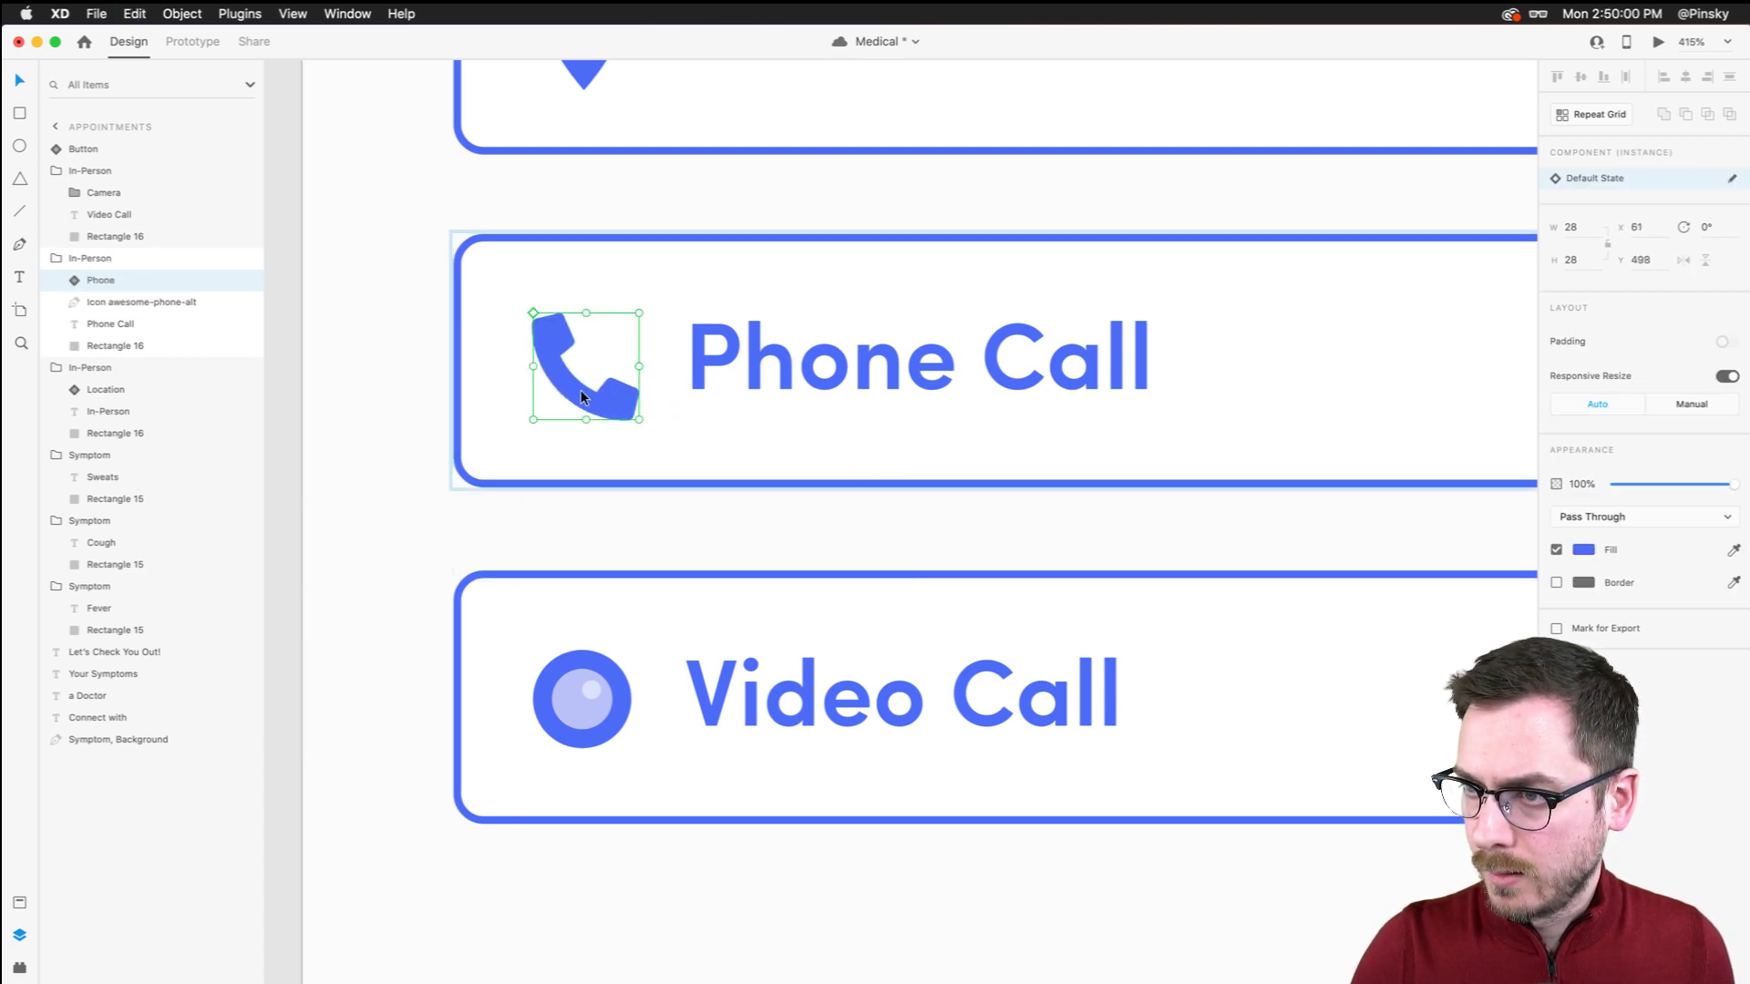
pyautogui.click(137, 302)
pyautogui.press('Delete')
# Copy the Camera component into the Video Call option and place it over the existing camera icon at X 61, Y 587
pyautogui.scroll(-5, 593, 424)
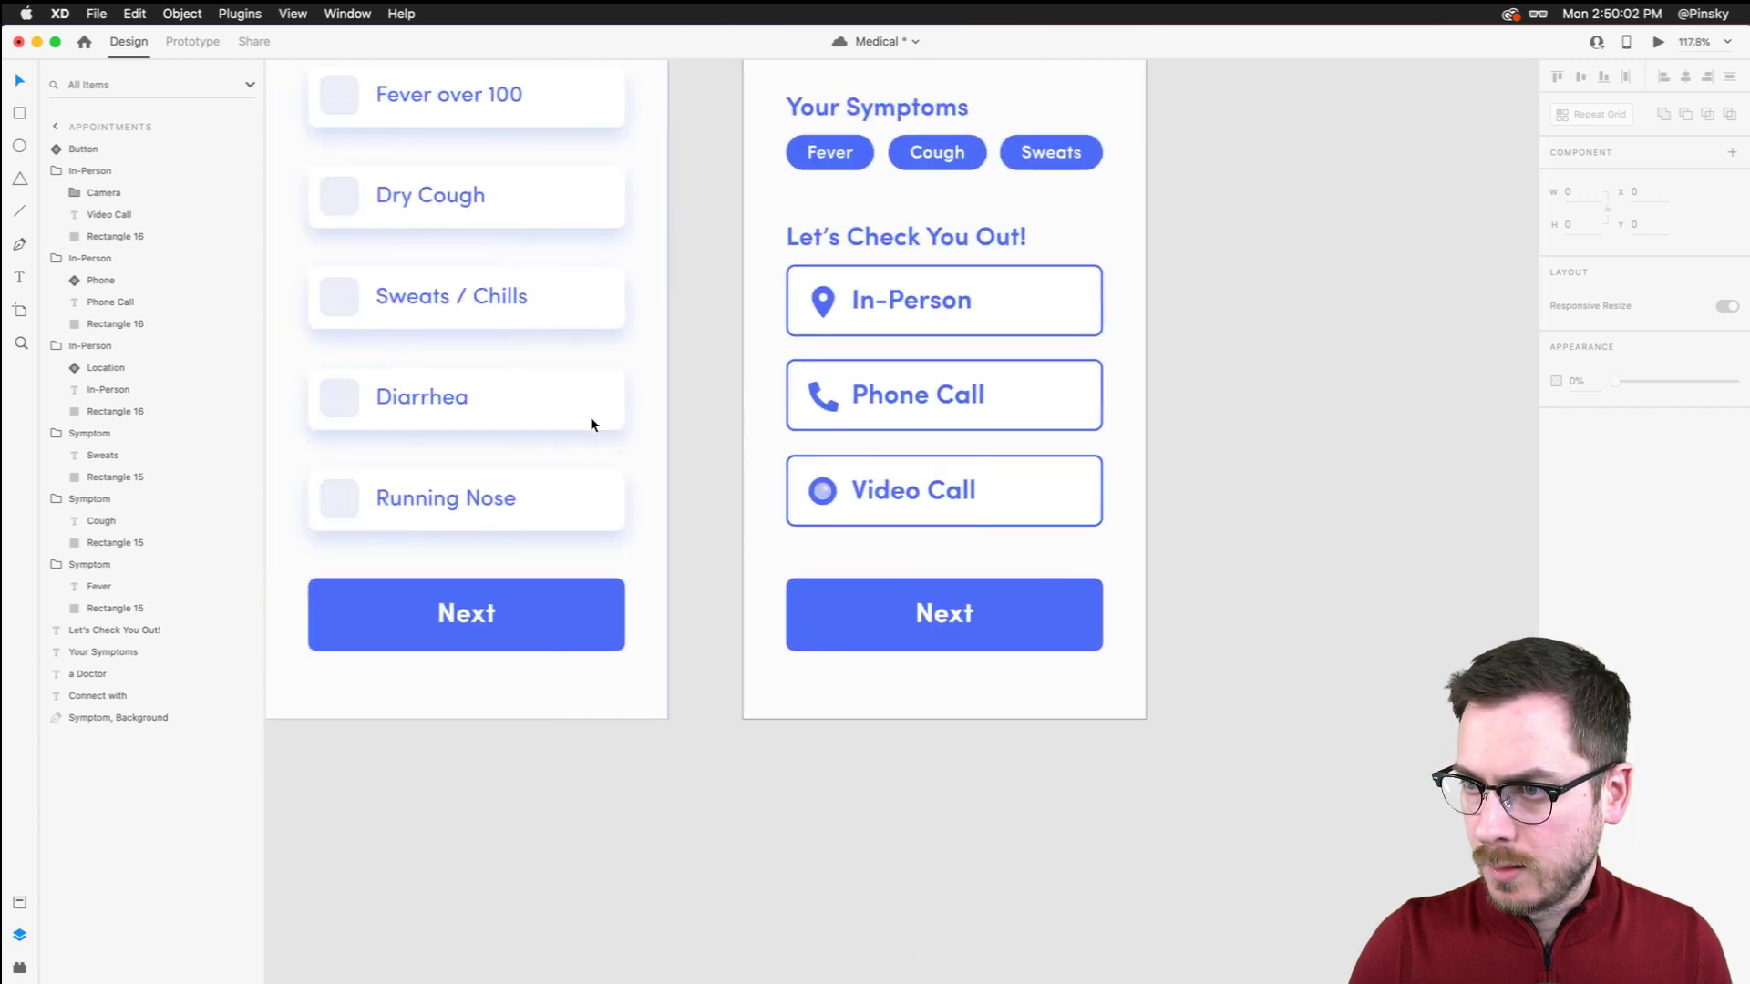
pyautogui.hscroll(-10, 593, 423)
pyautogui.click(446, 391)
pyautogui.hscroll(6, 1064, 361)
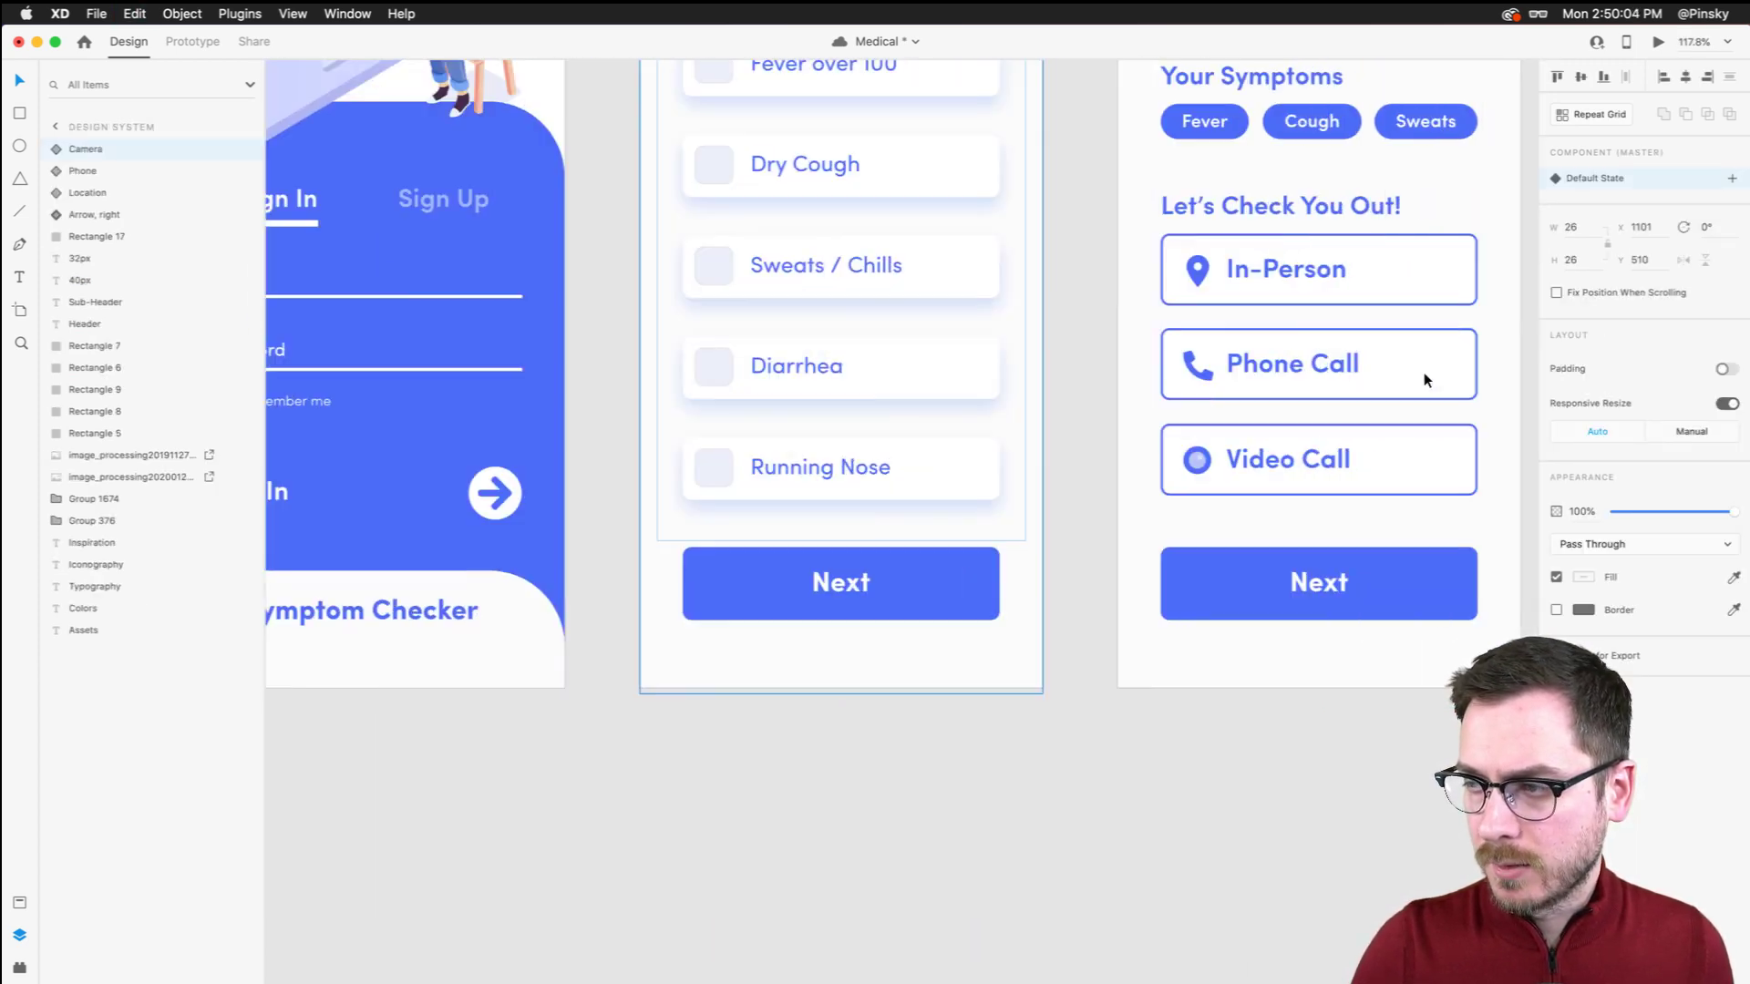
pyautogui.hscroll(4, 1423, 371)
pyautogui.scroll(5, 1013, 447)
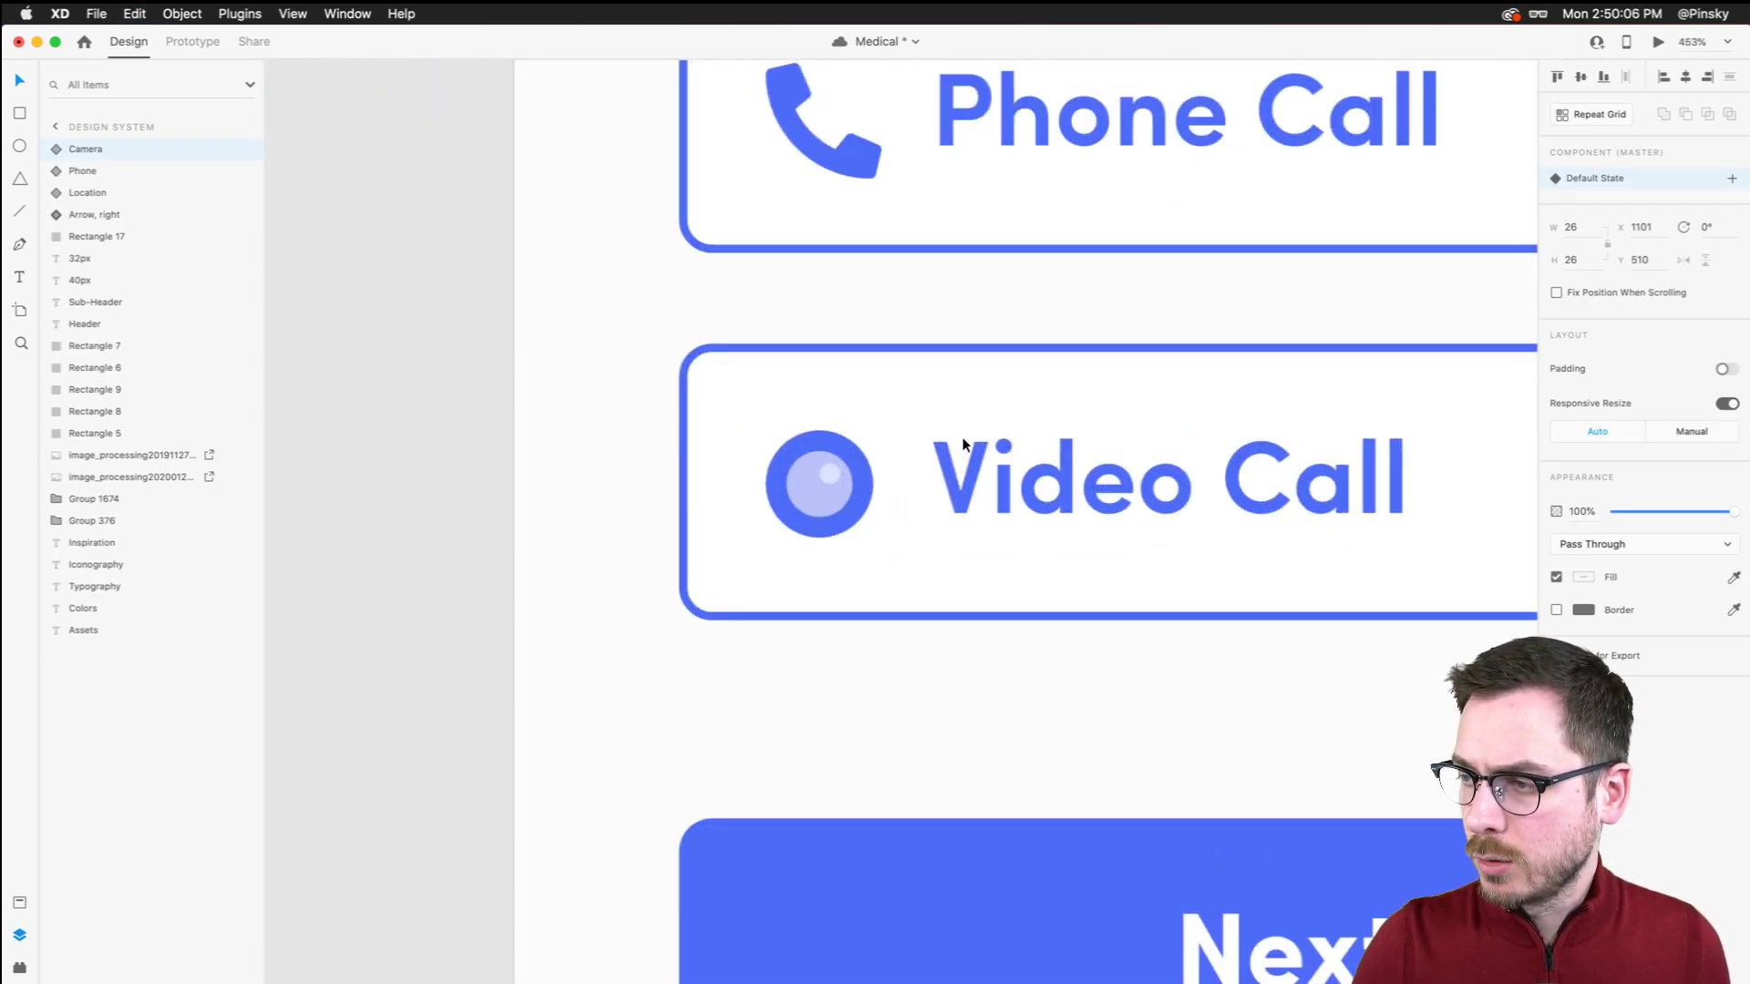
pyautogui.click(963, 444)
pyautogui.doubleClick(819, 483)
pyautogui.press('super+v')
pyautogui.moveTo(991, 526); pyautogui.dragTo(825, 479)
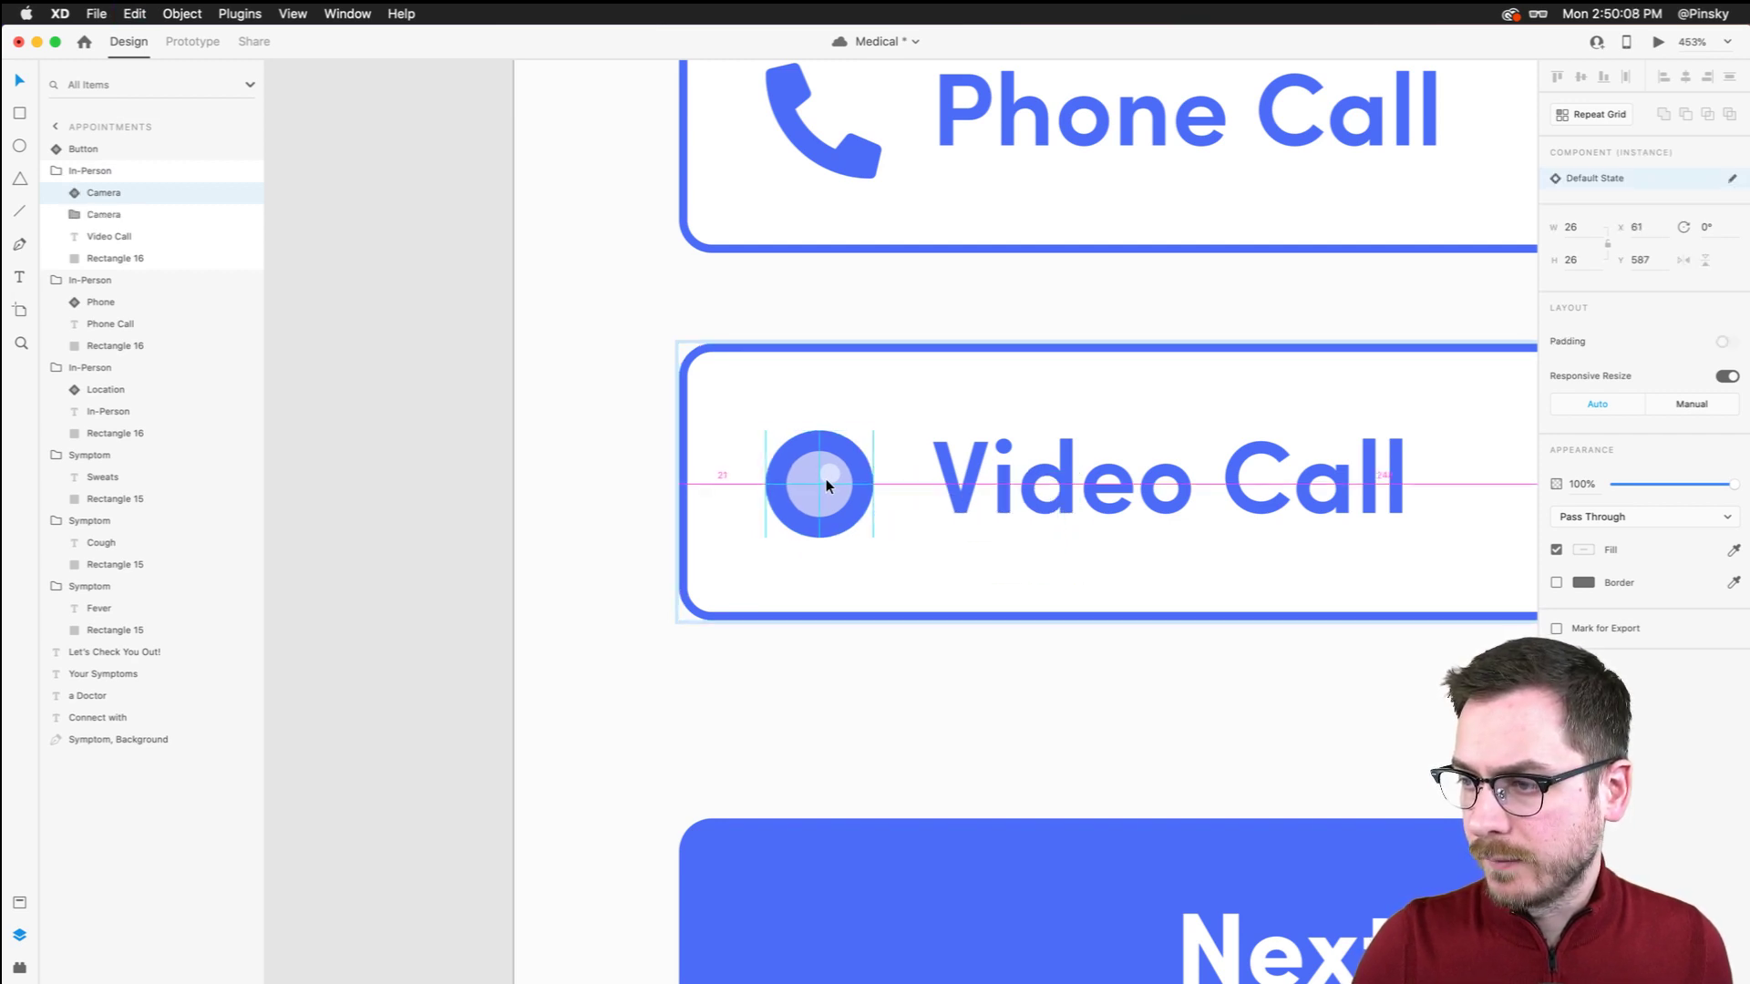
# Delete the original Camera icon group from the Video Call option, leaving the Camera component instance in its place
pyautogui.click(115, 212)
pyautogui.press('BackSpace')
pyautogui.scroll(-5, 952, 468)
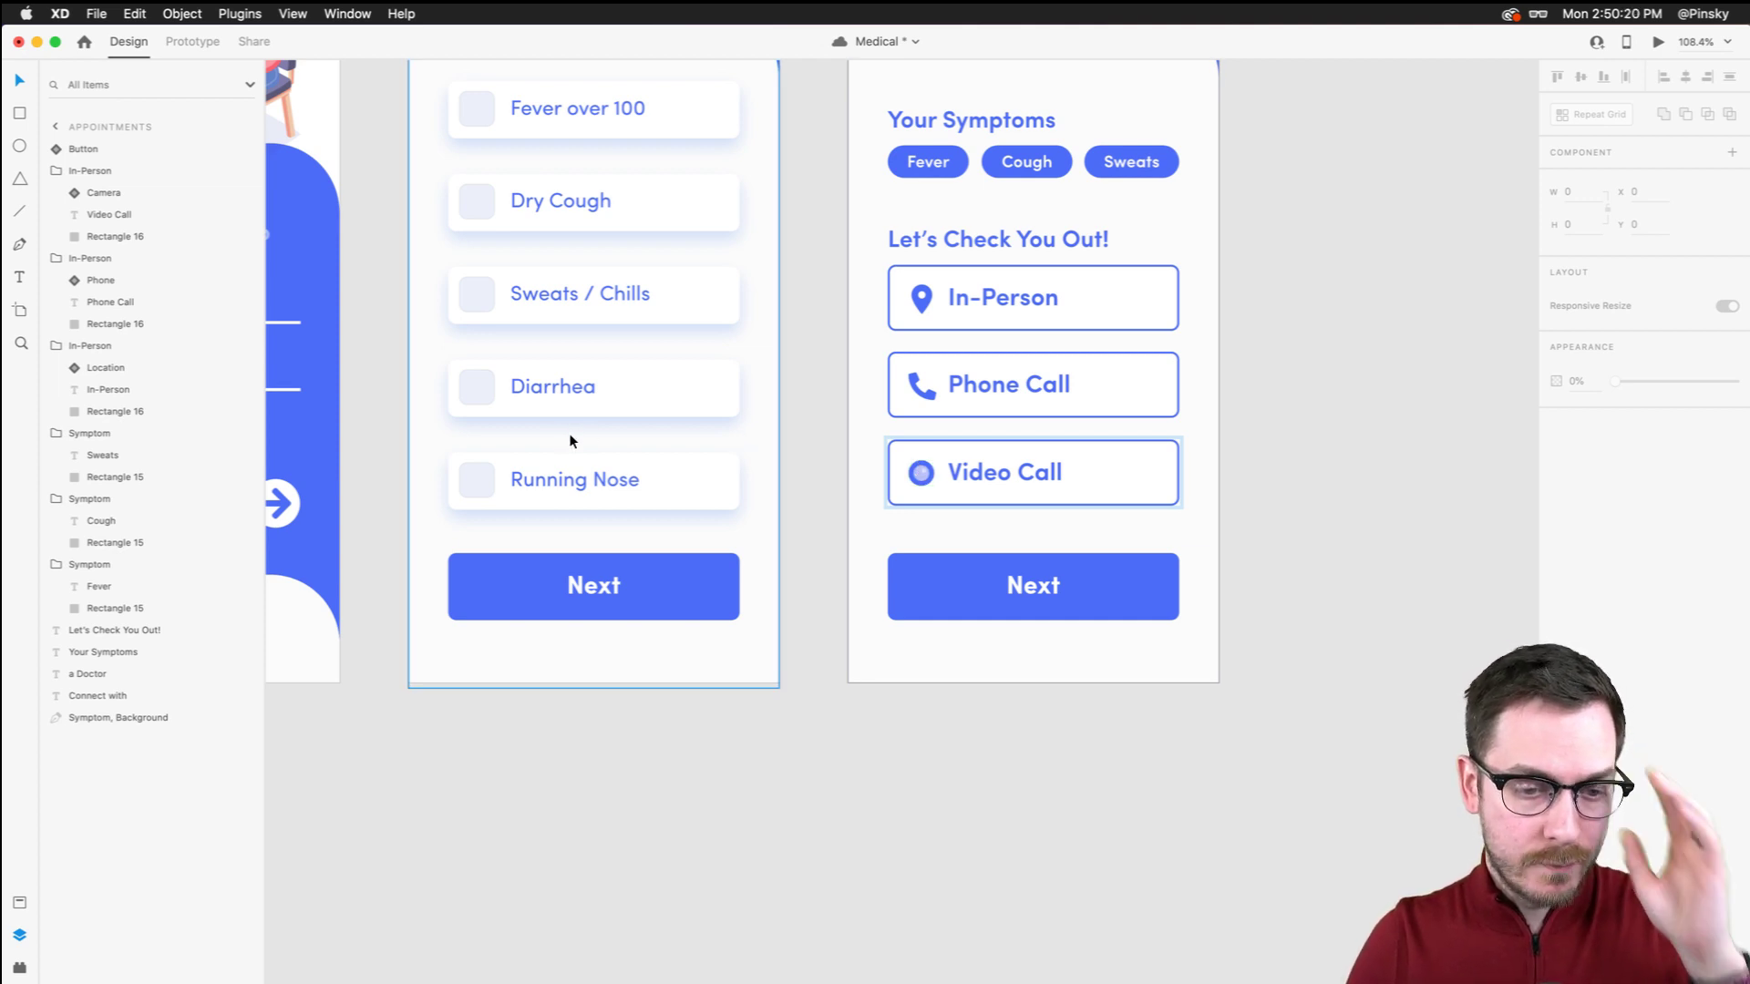
# Review the arrow and location icon components in the Iconography section of the Design System artboard
pyautogui.hscroll(-5, 533, 457)
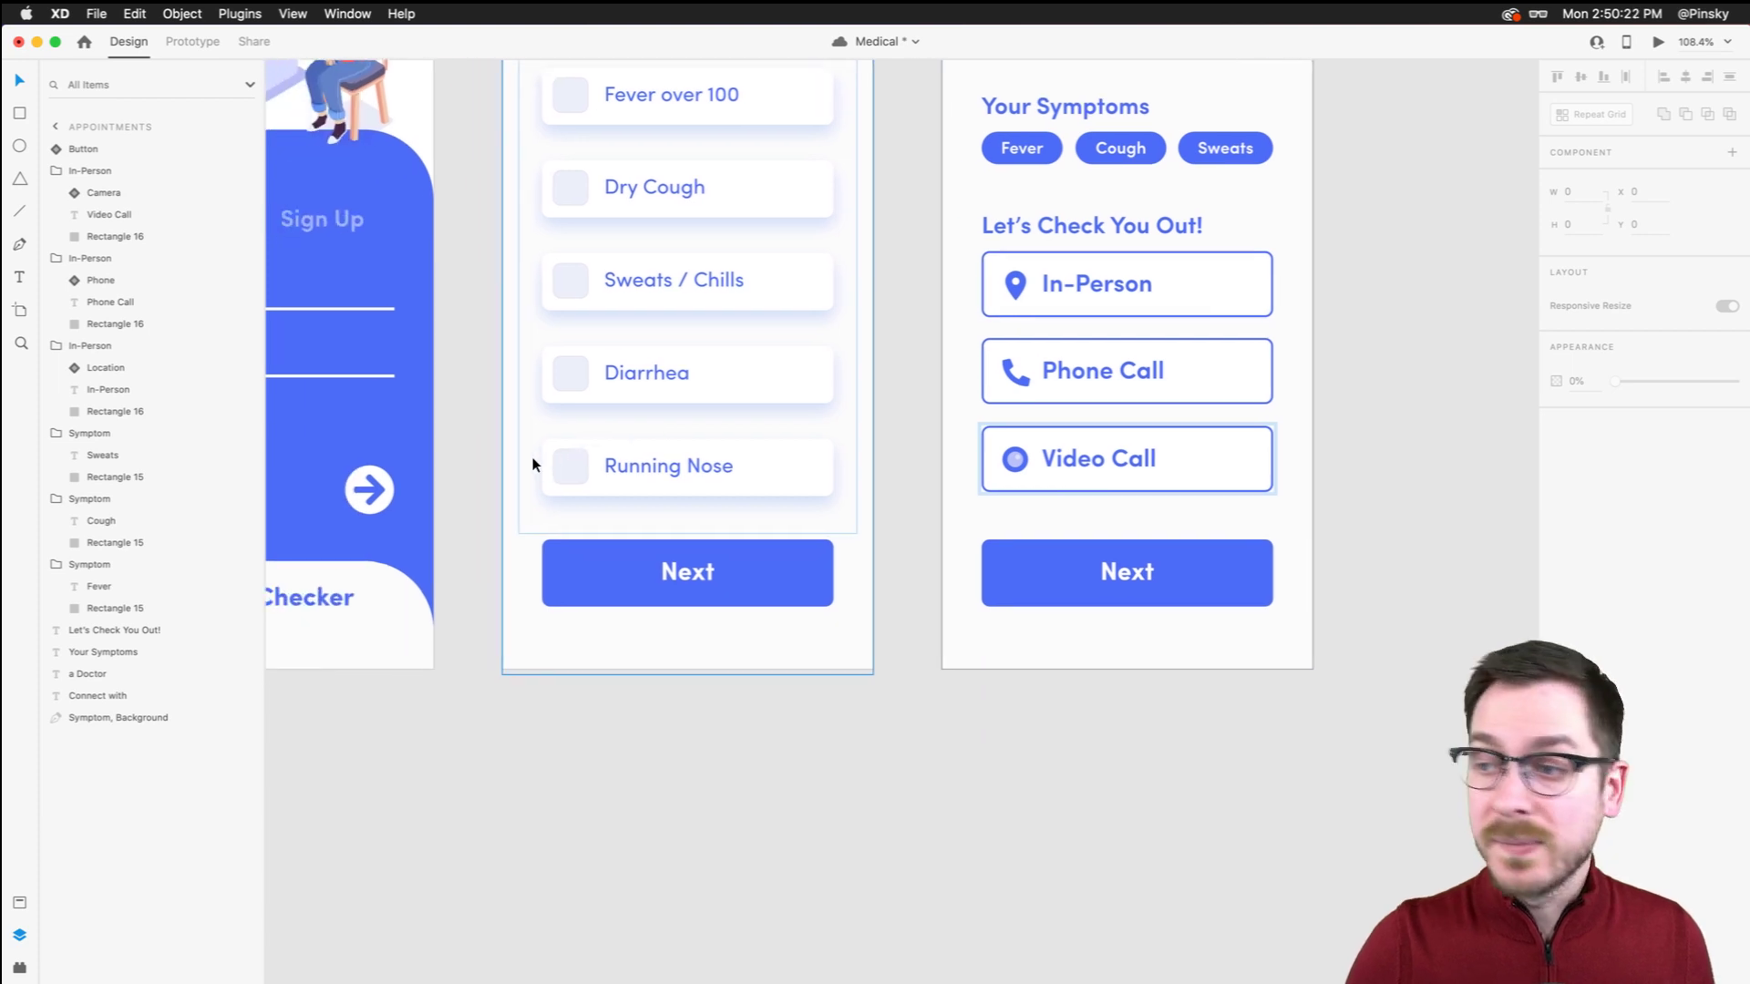
pyautogui.hscroll(-3, 532, 458)
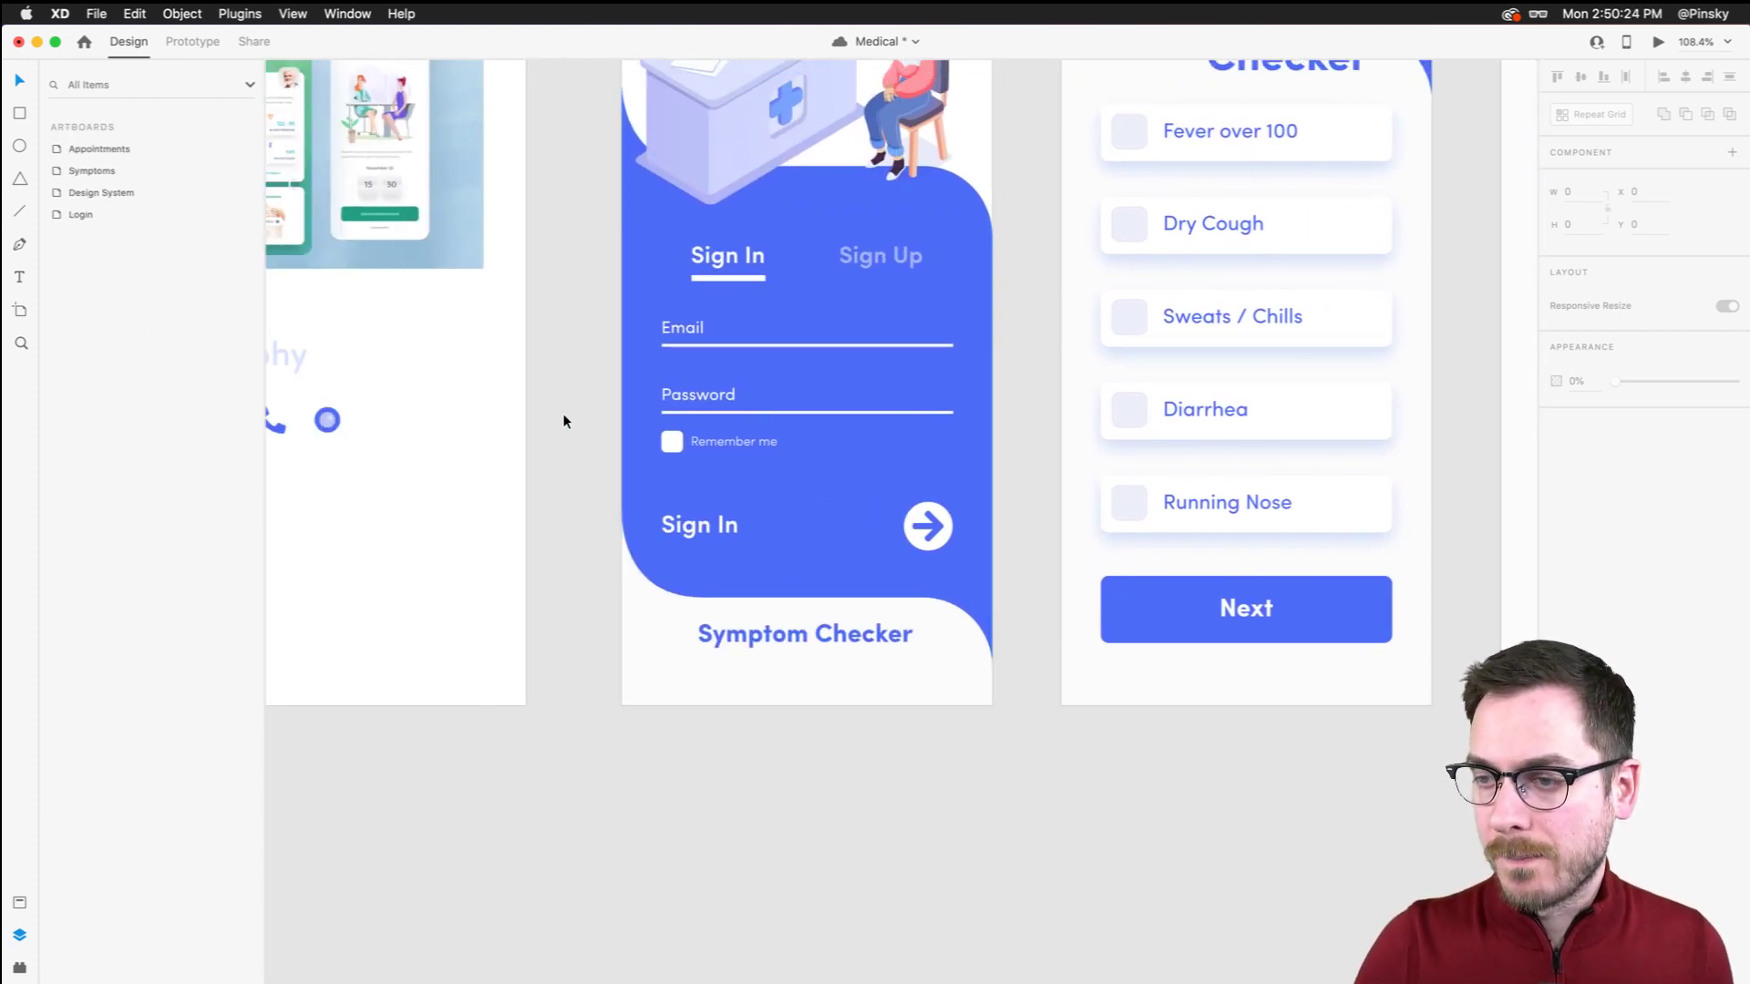
pyautogui.scroll(-5, 565, 419)
pyautogui.scroll(-2, 726, 500)
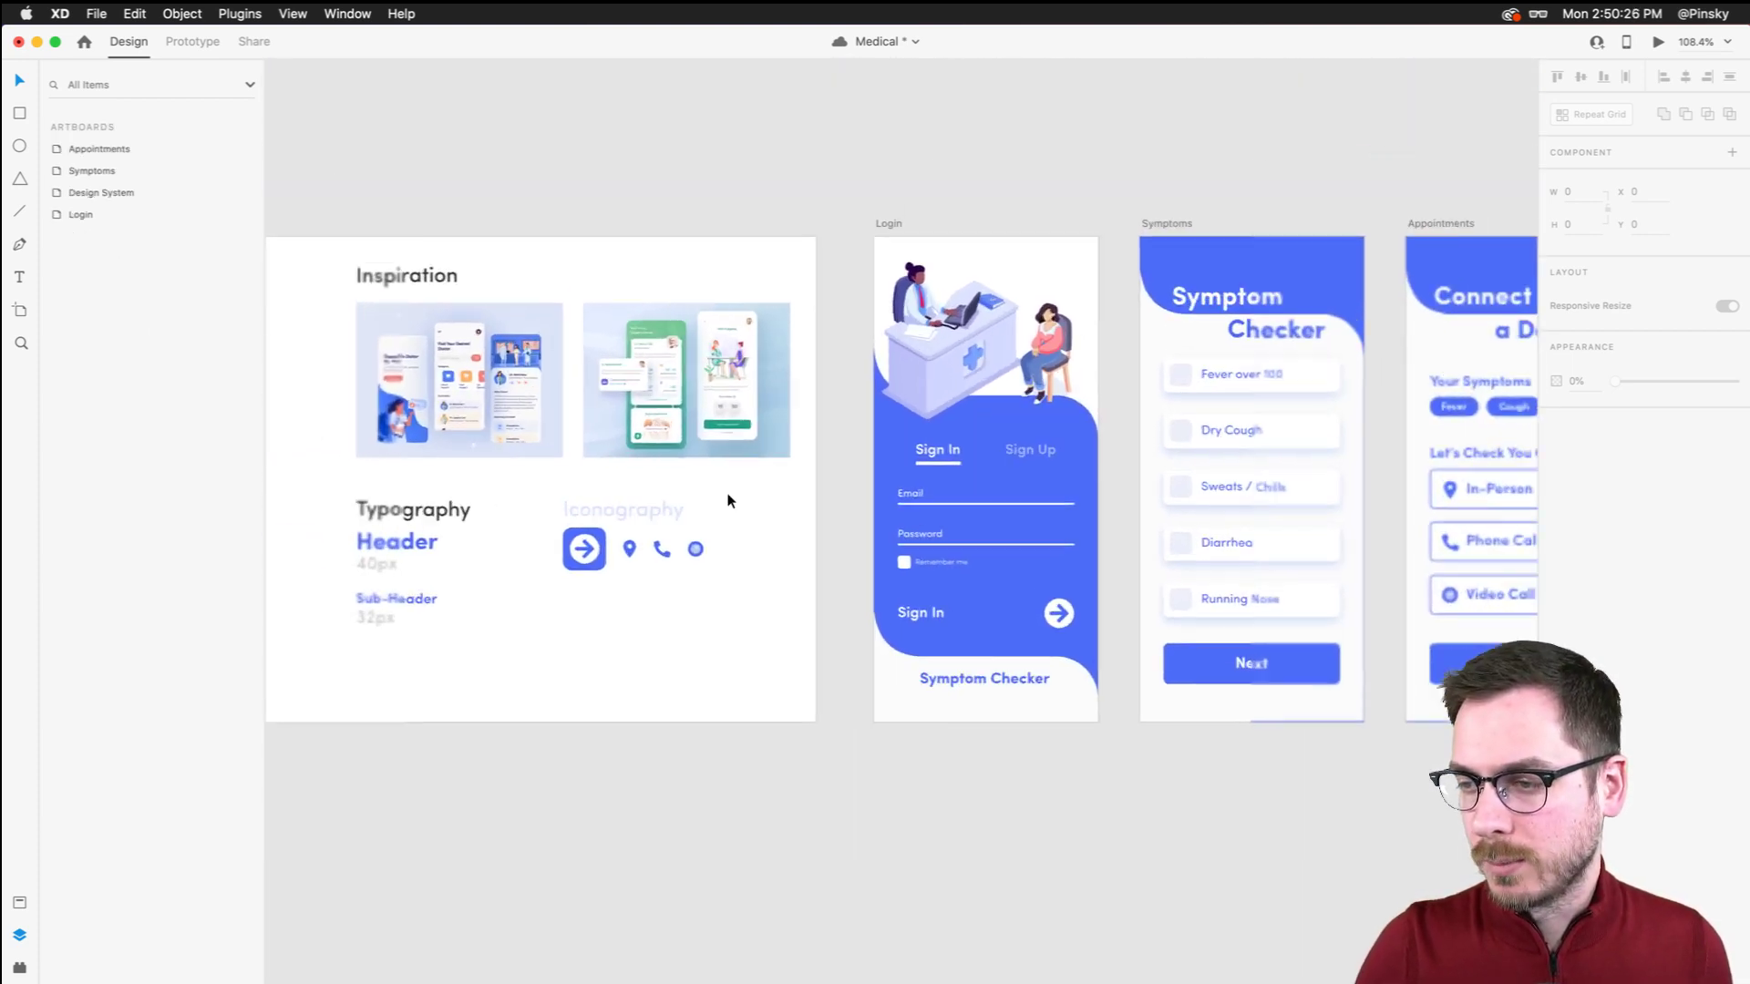
pyautogui.scroll(4, 727, 500)
pyautogui.scroll(3, 586, 524)
pyautogui.scroll(-1, 586, 527)
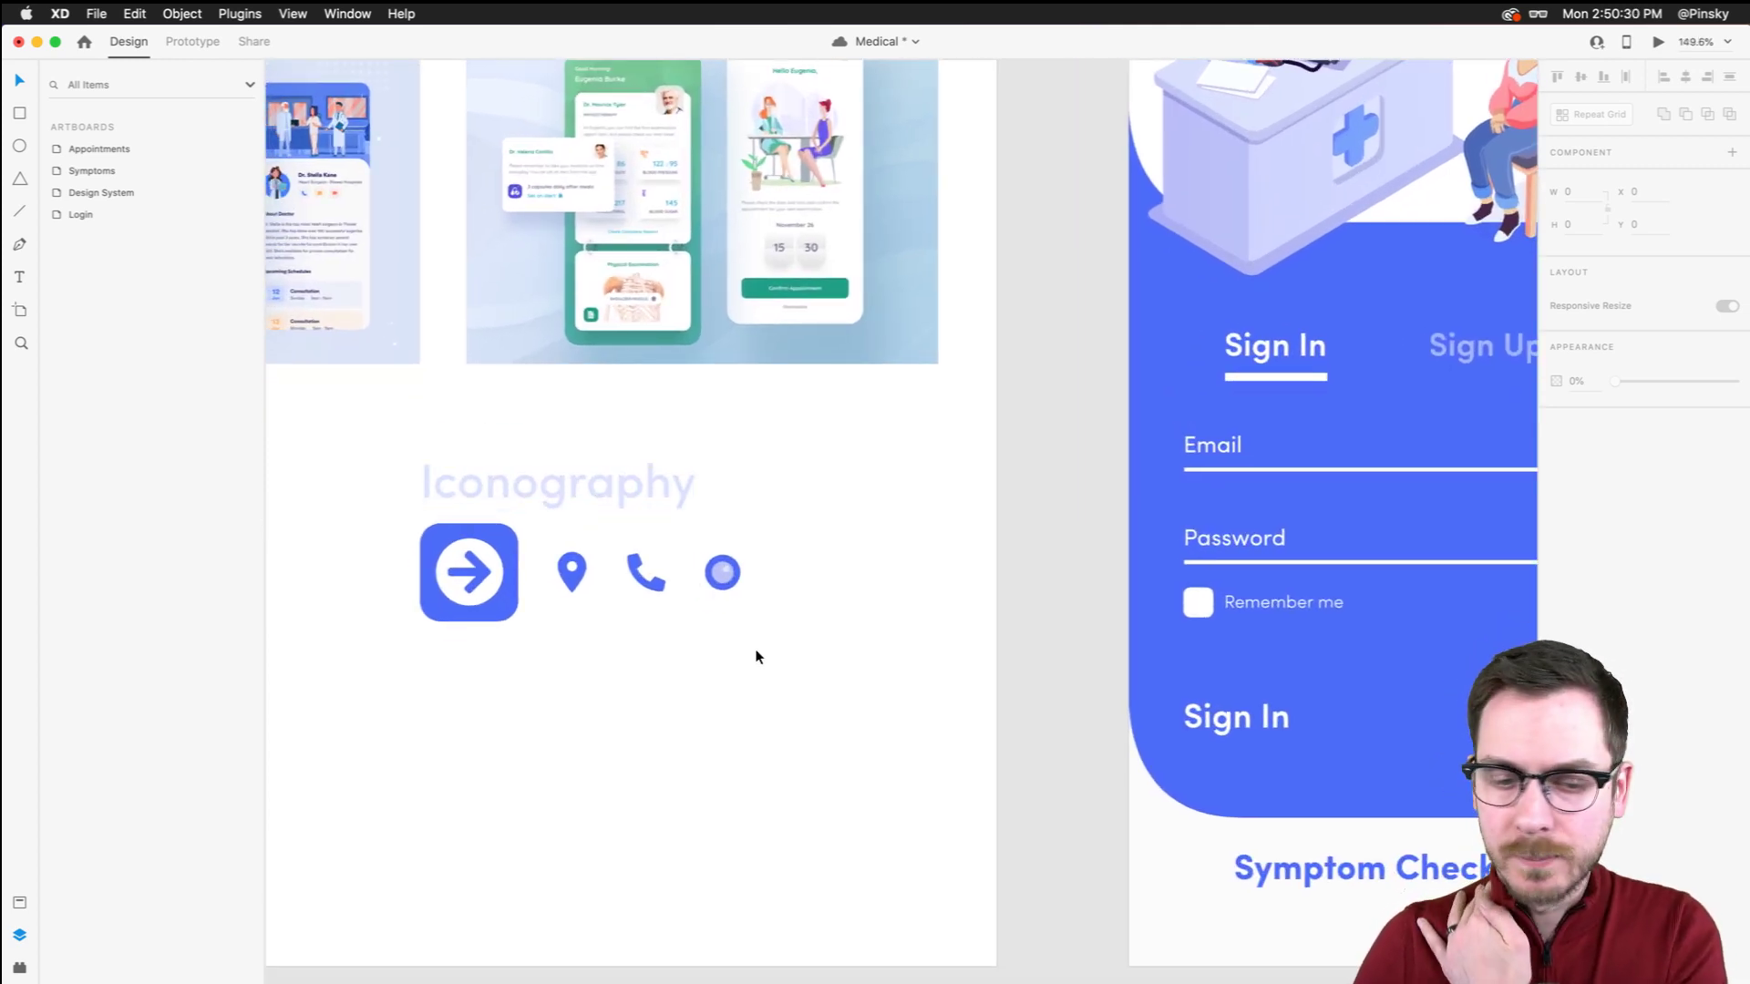
pyautogui.hscroll(1, 711, 638)
pyautogui.click(497, 554)
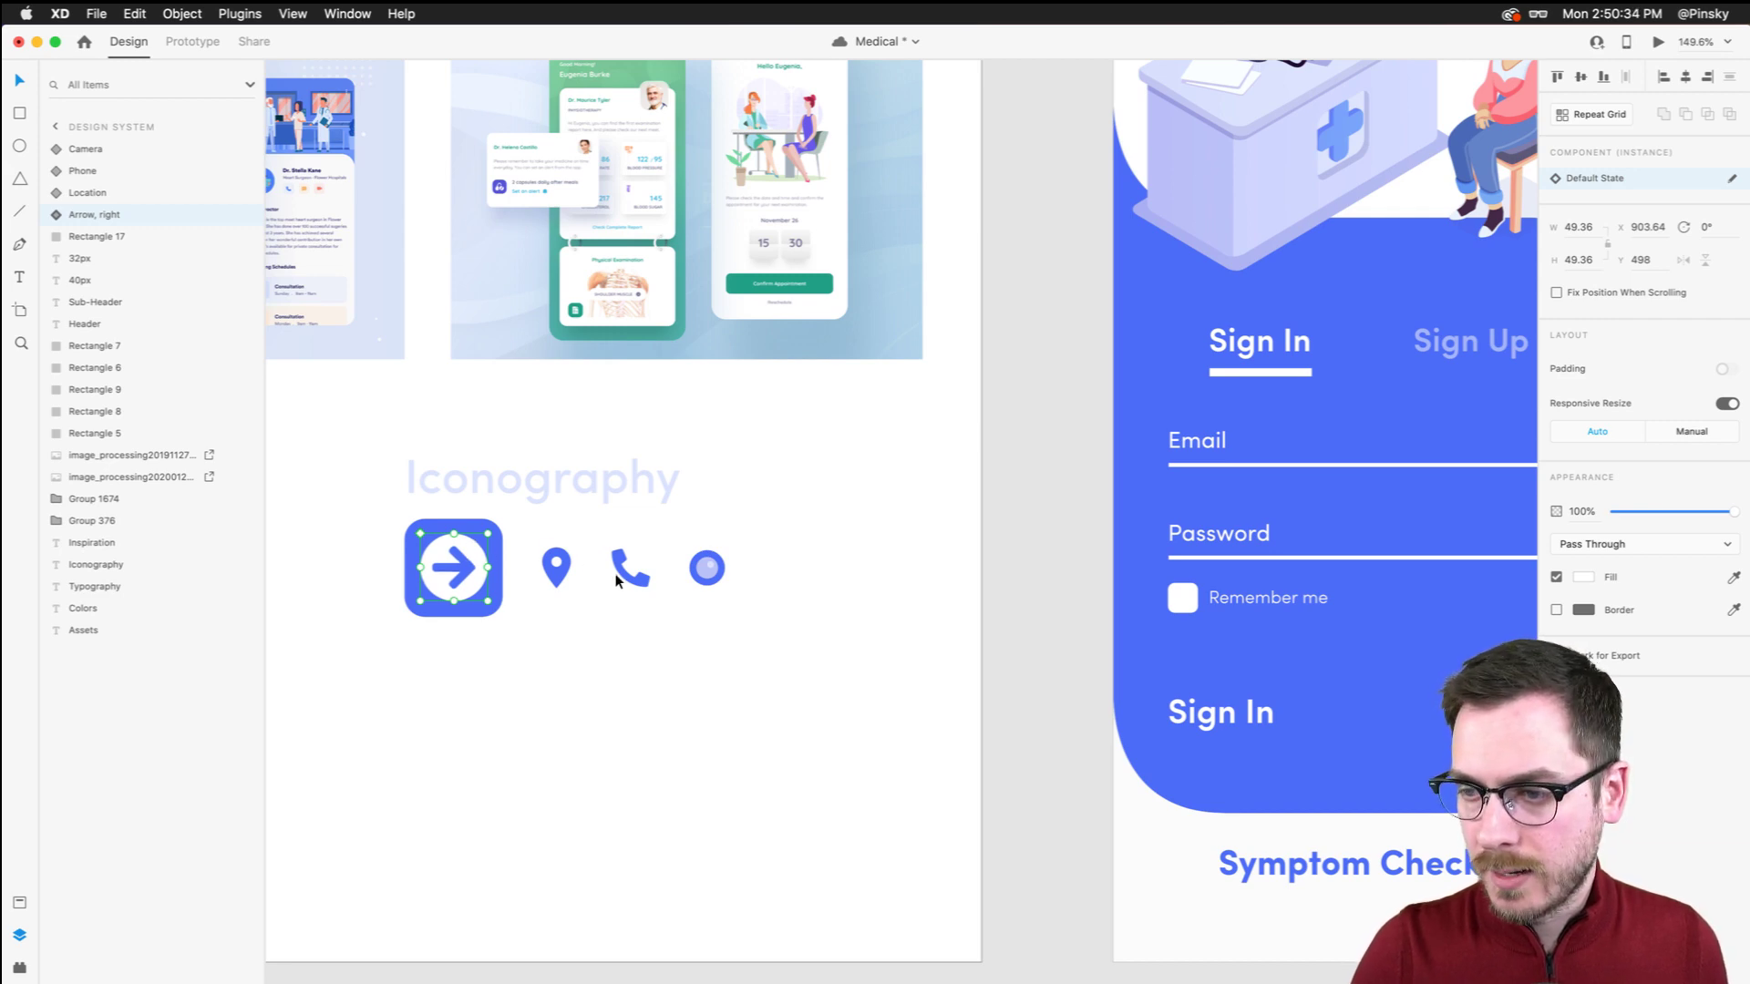
pyautogui.click(556, 574)
# Examine the Illustrations group and the Sign In group on the Login artboard
pyautogui.hscroll(5, 656, 591)
pyautogui.scroll(-5, 624, 319)
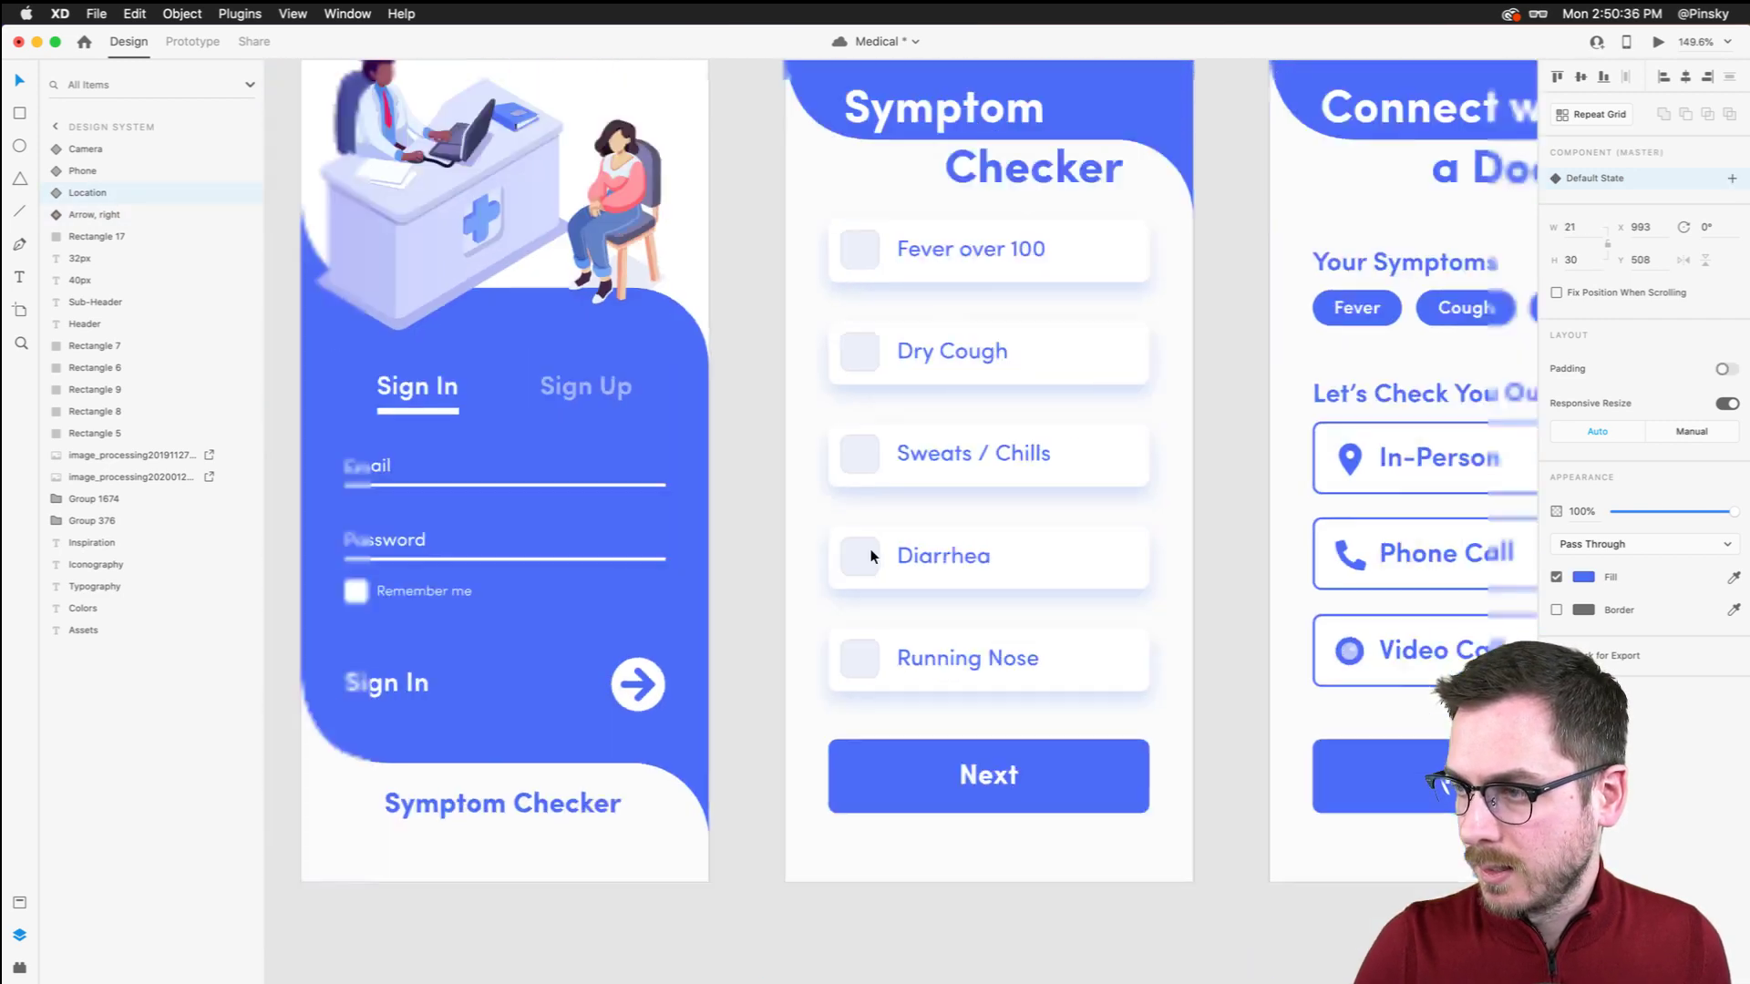
pyautogui.click(622, 314)
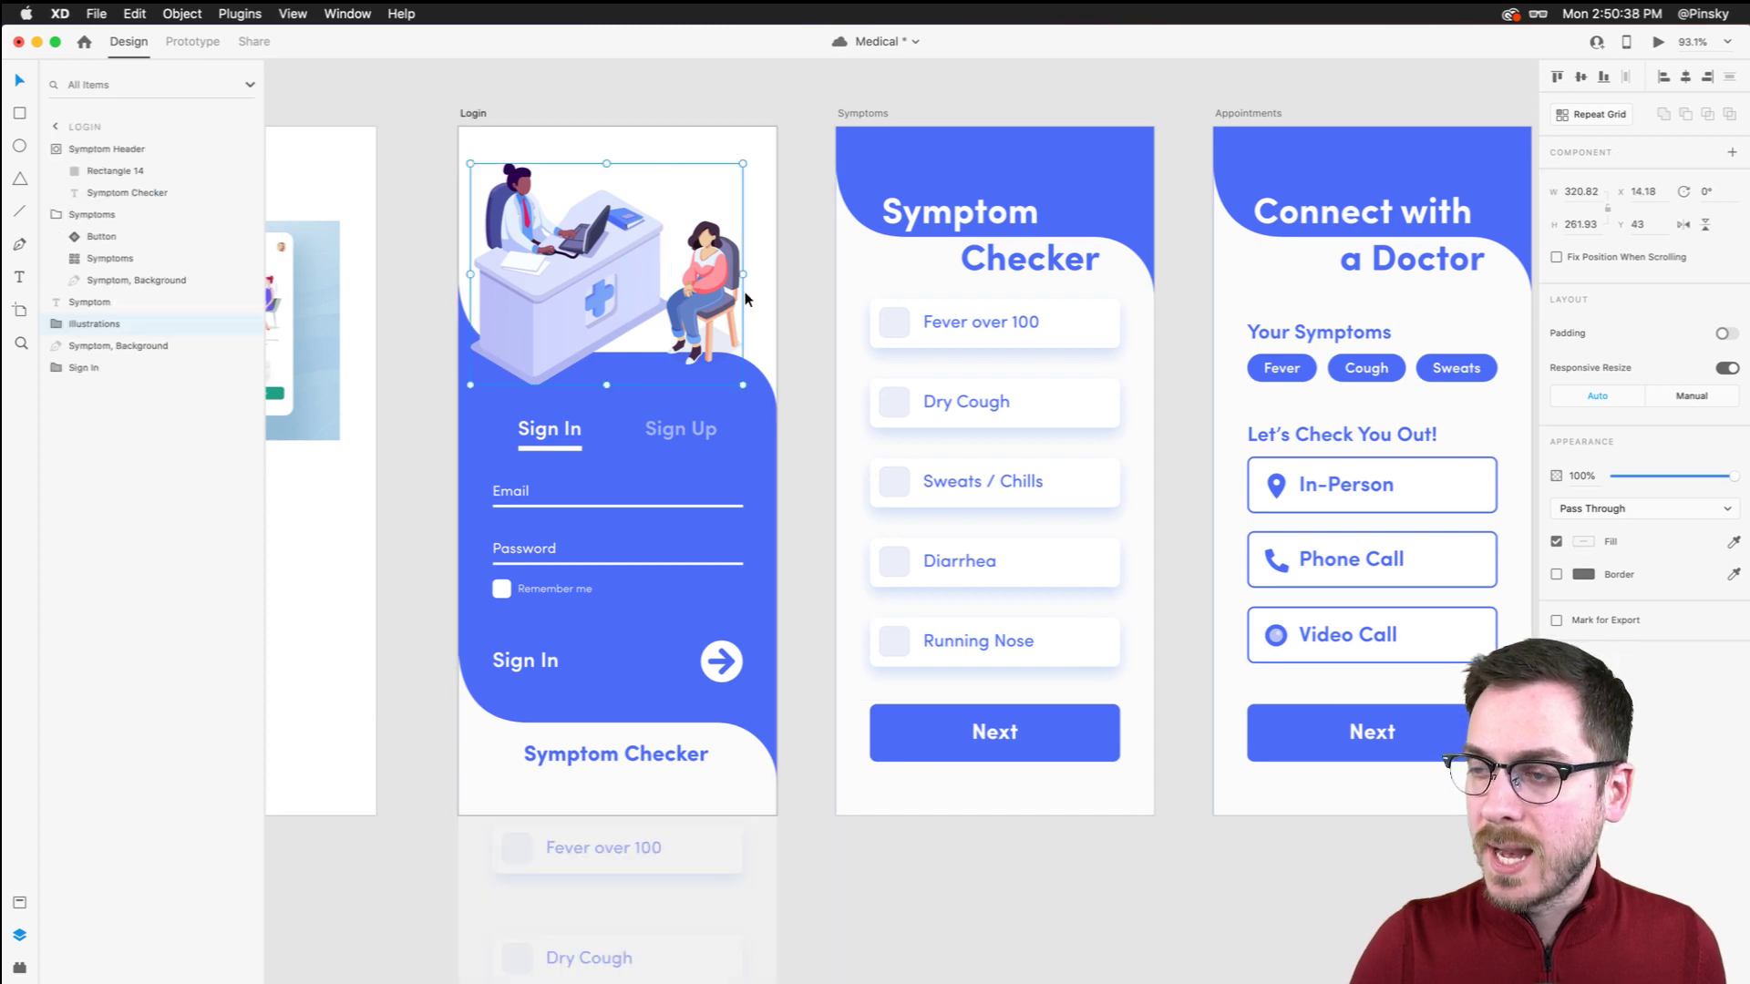
pyautogui.scroll(3, 808, 268)
pyautogui.click(807, 267)
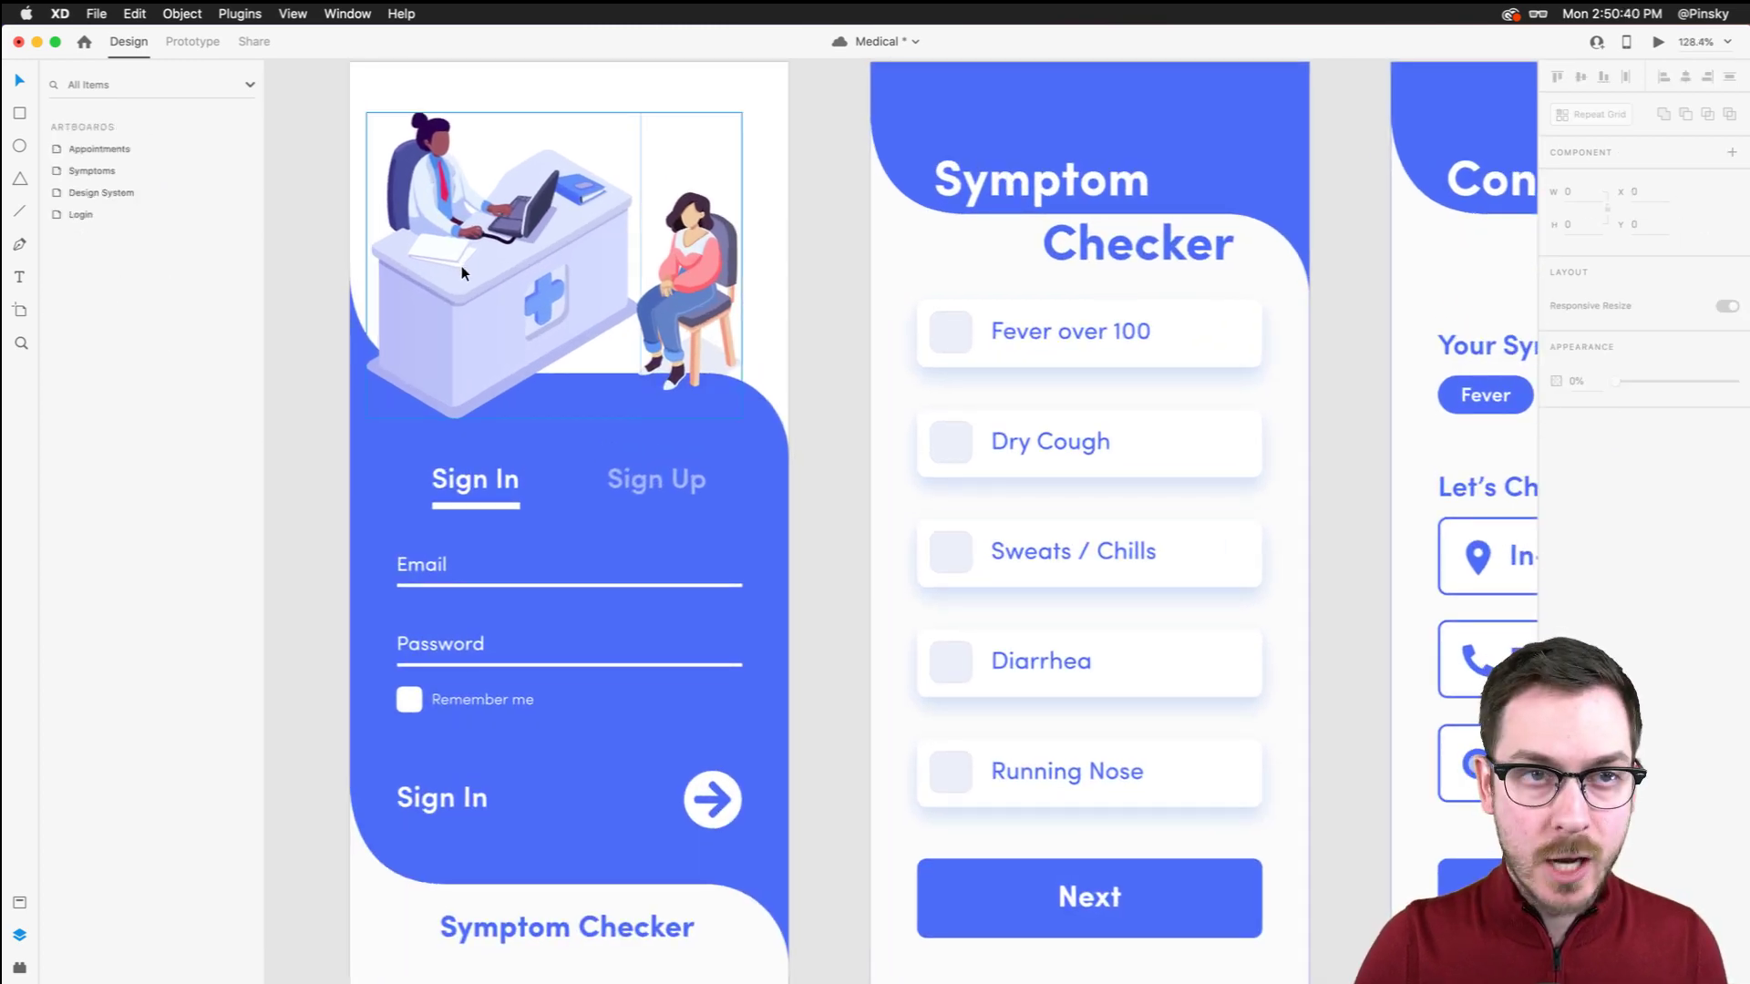
pyautogui.click(483, 478)
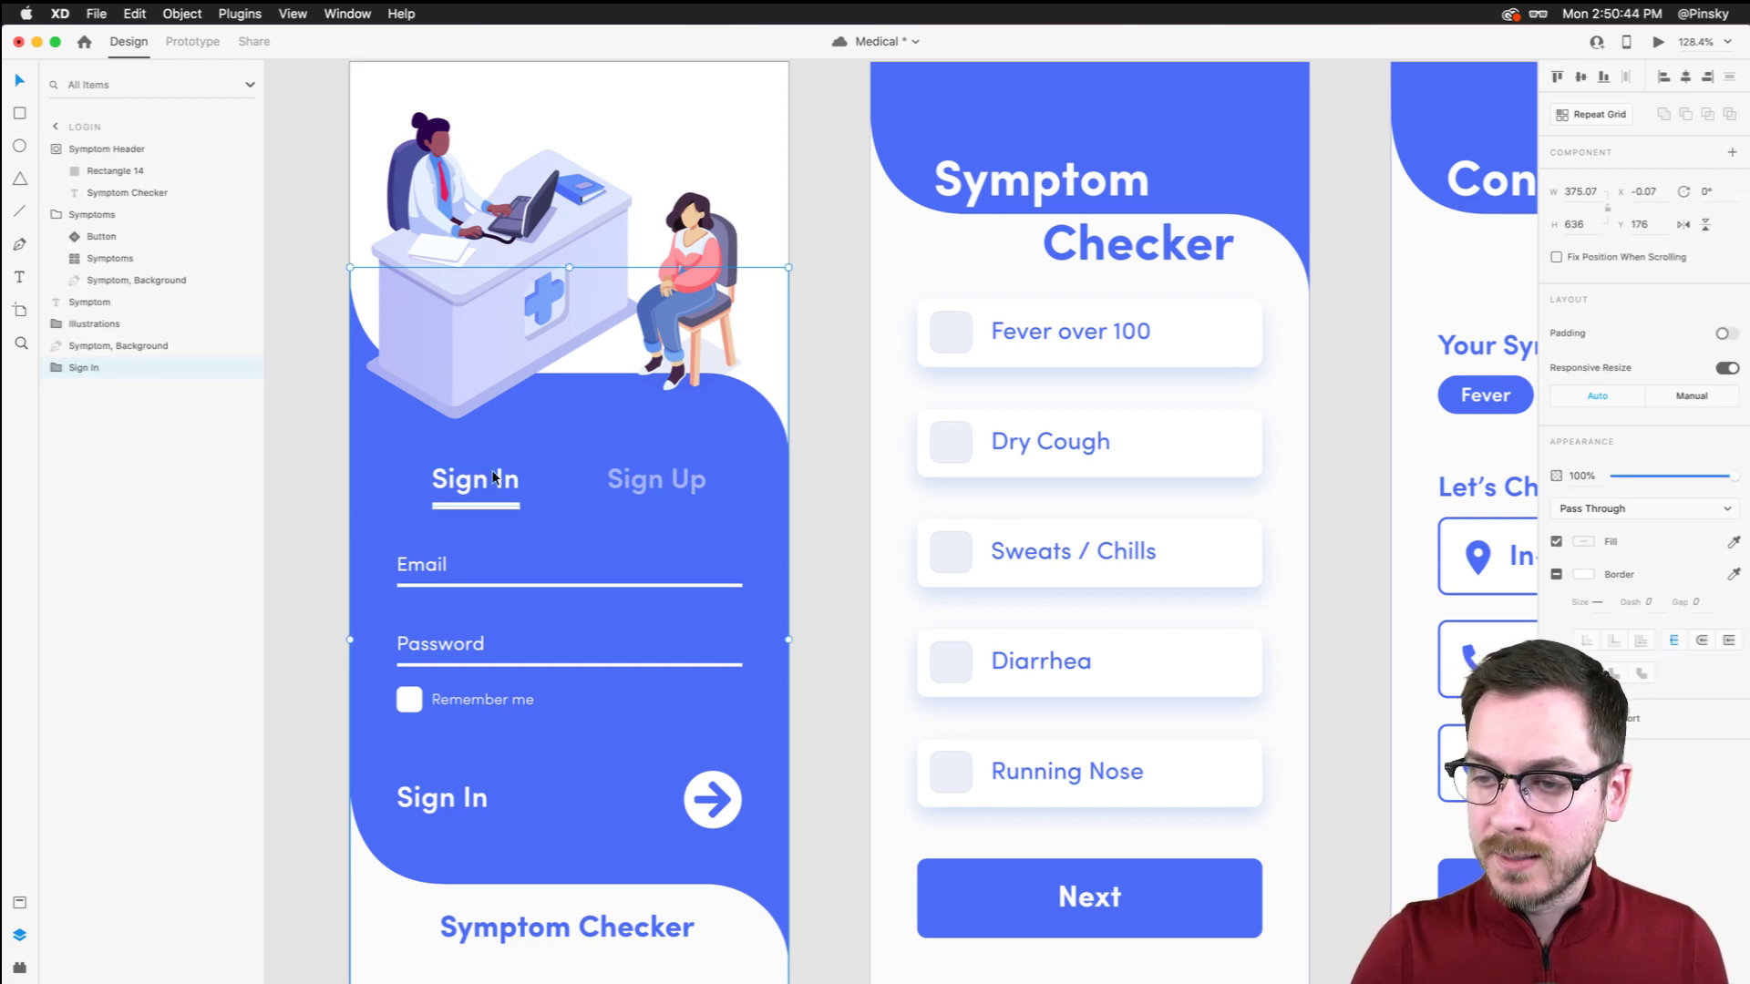
pyautogui.scroll(4, 664, 476)
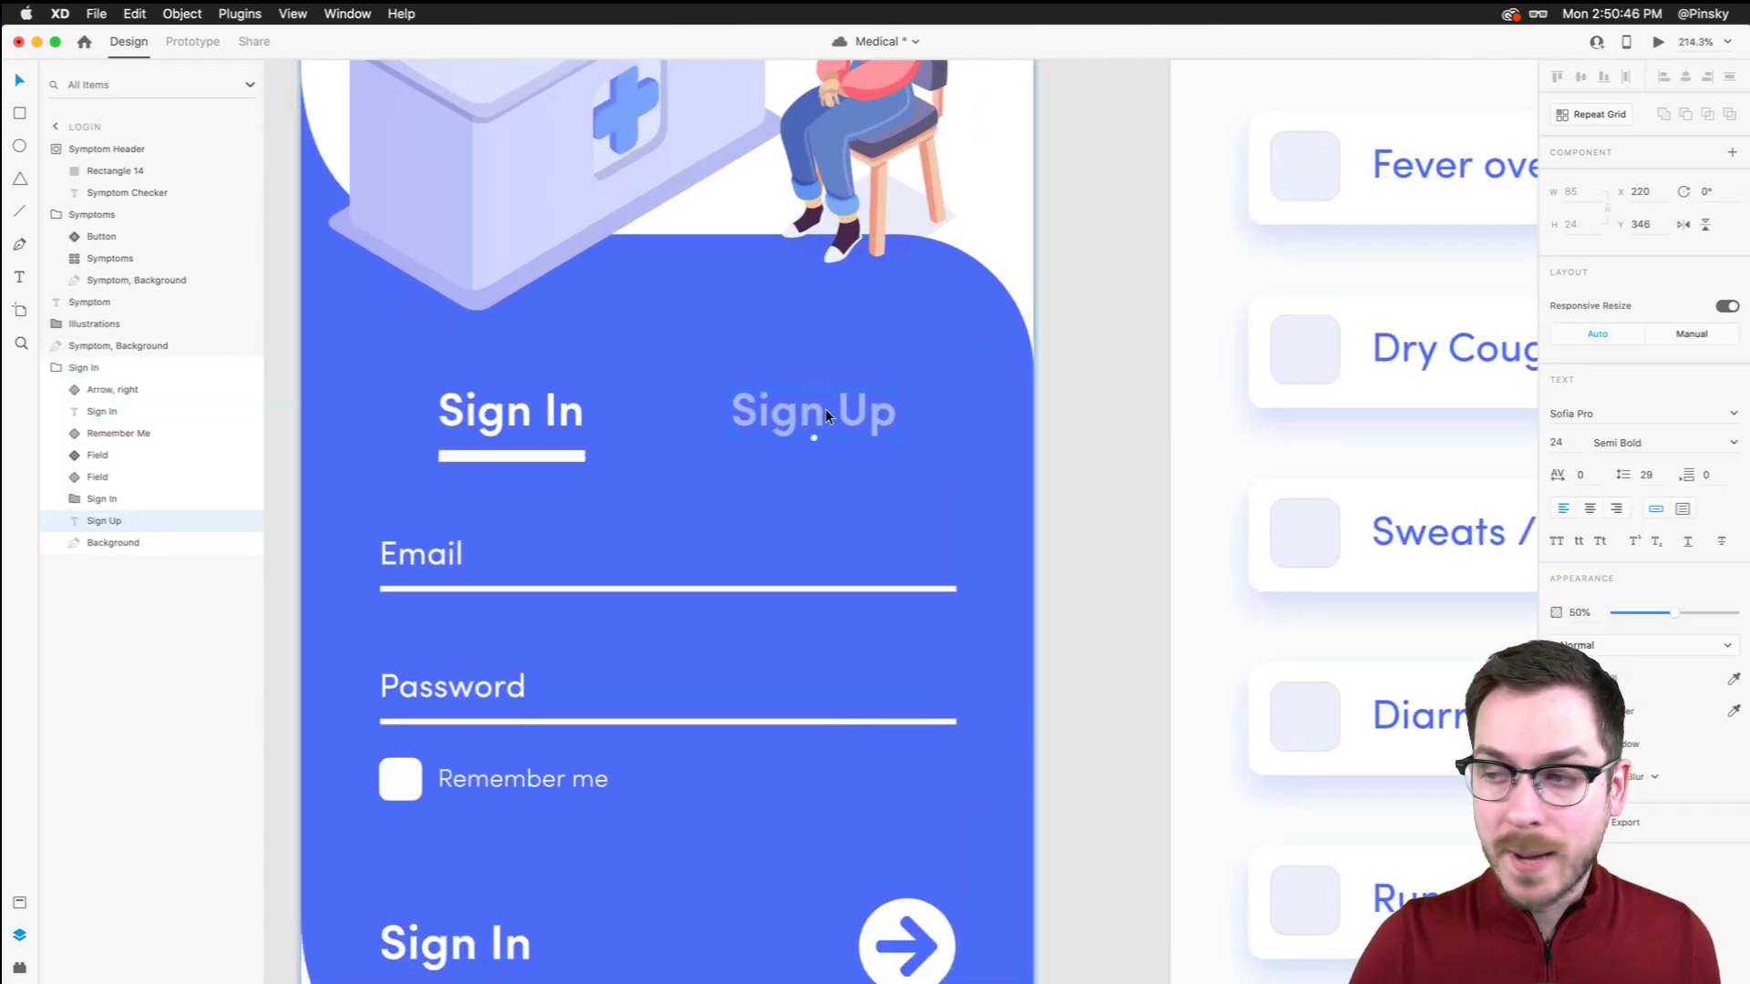
# Try making Sign Up look active with full opacity and the Sign In underline moved beneath it, and undo both changes
pyautogui.doubleClick(490, 456)
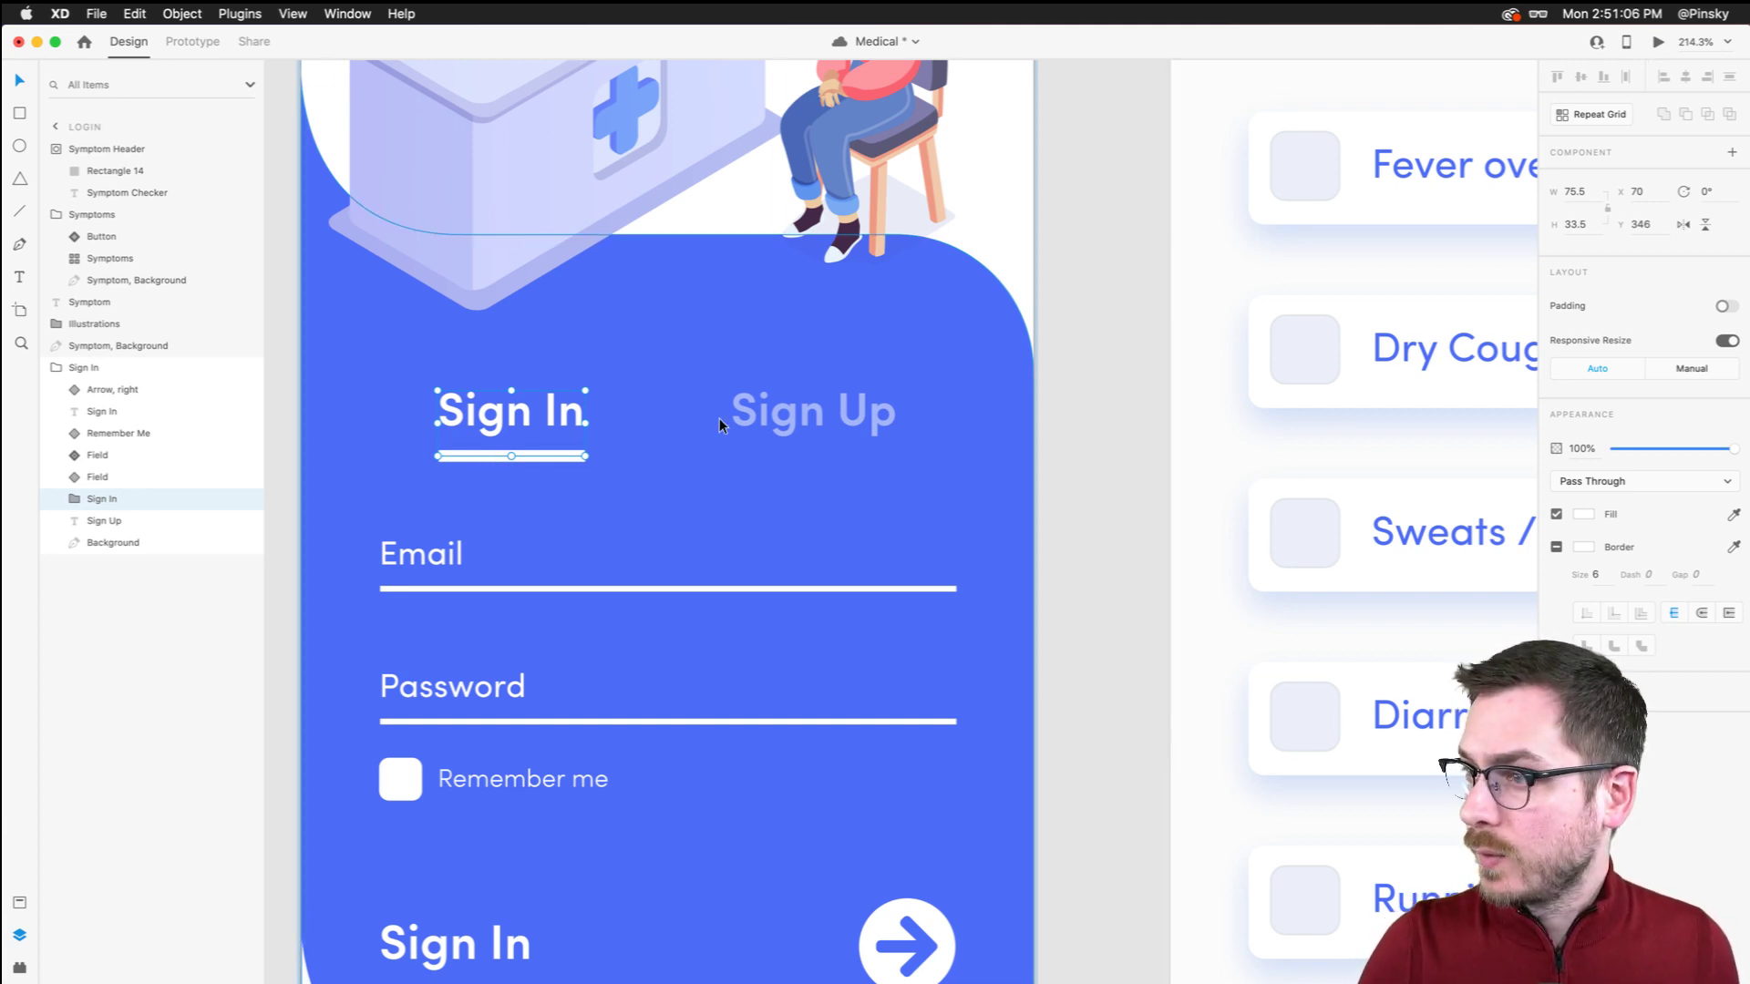
pyautogui.click(818, 409)
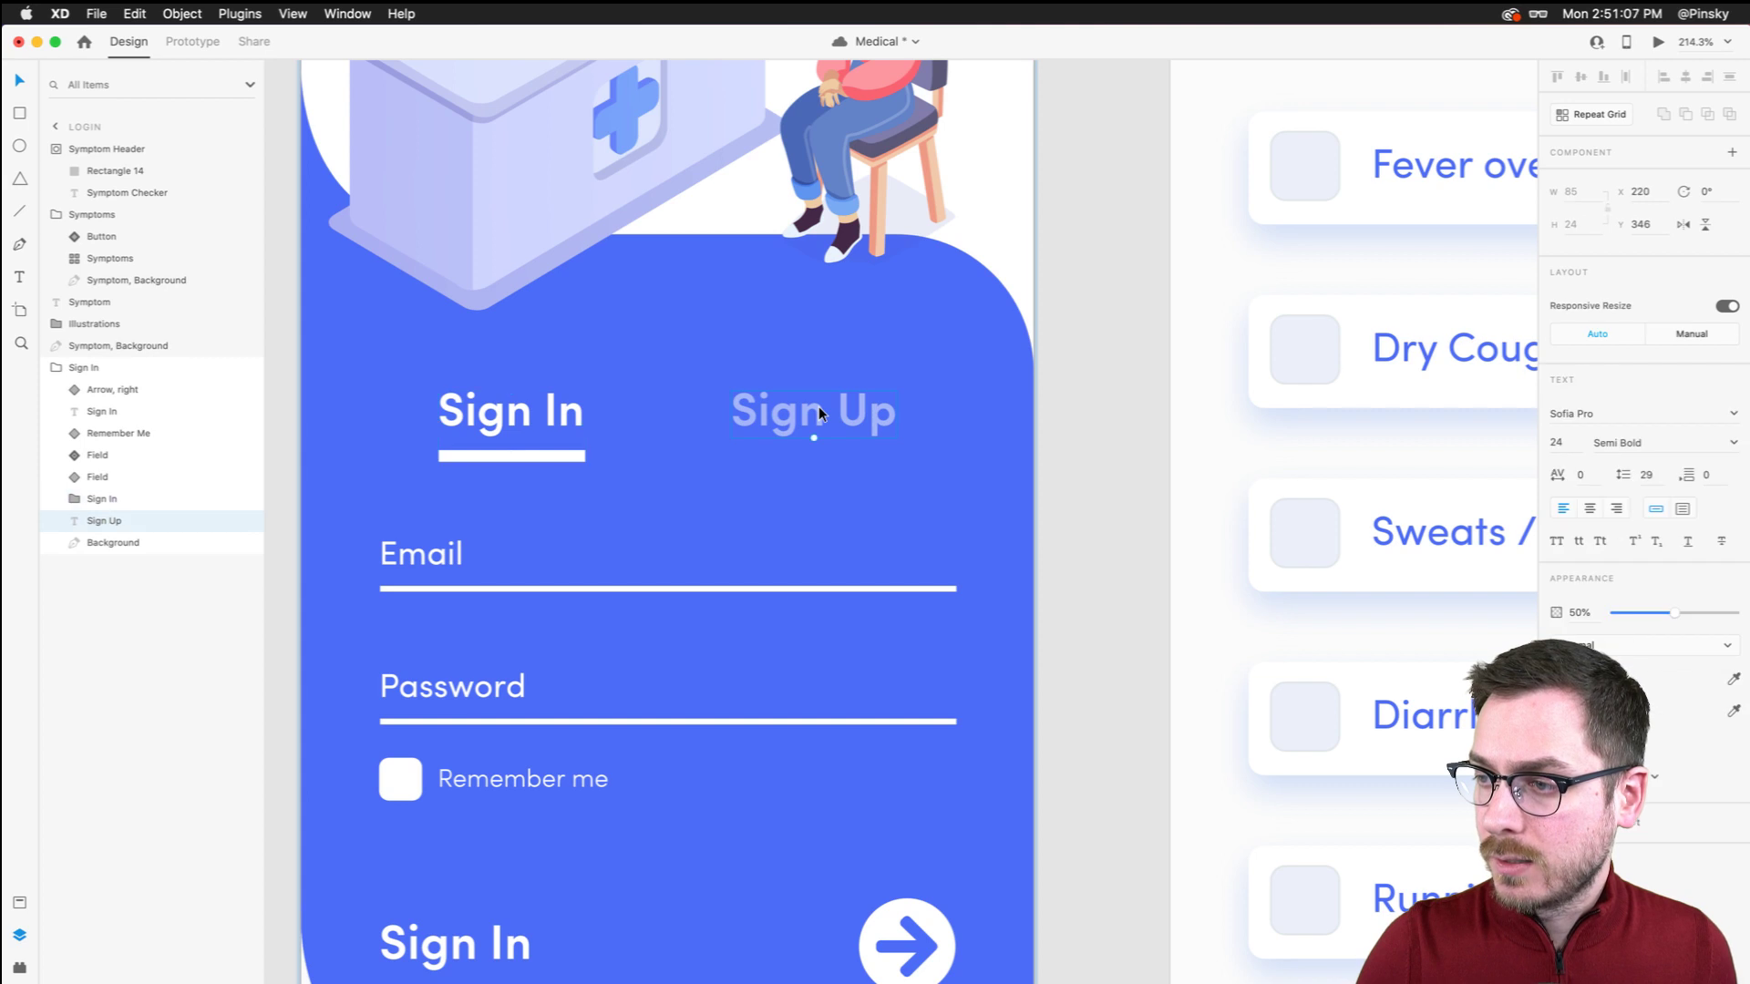
pyautogui.click(1728, 614)
pyautogui.doubleClick(523, 453)
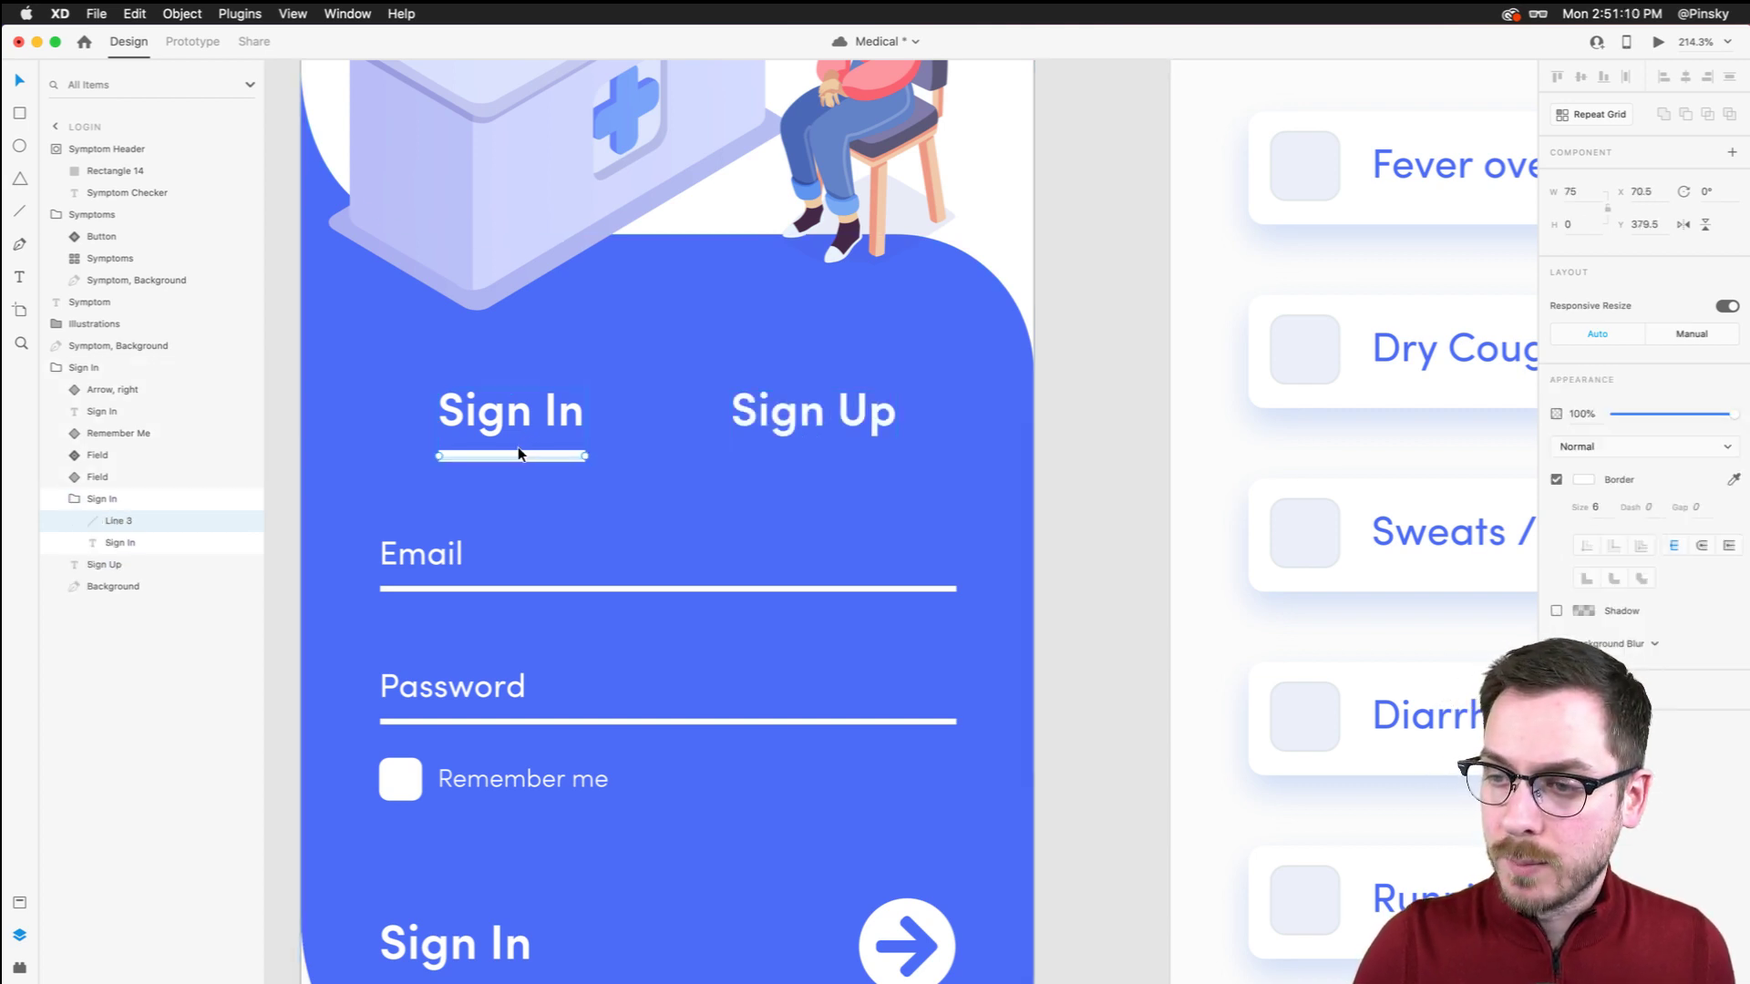
pyautogui.moveTo(523, 453); pyautogui.dragTo(801, 452)
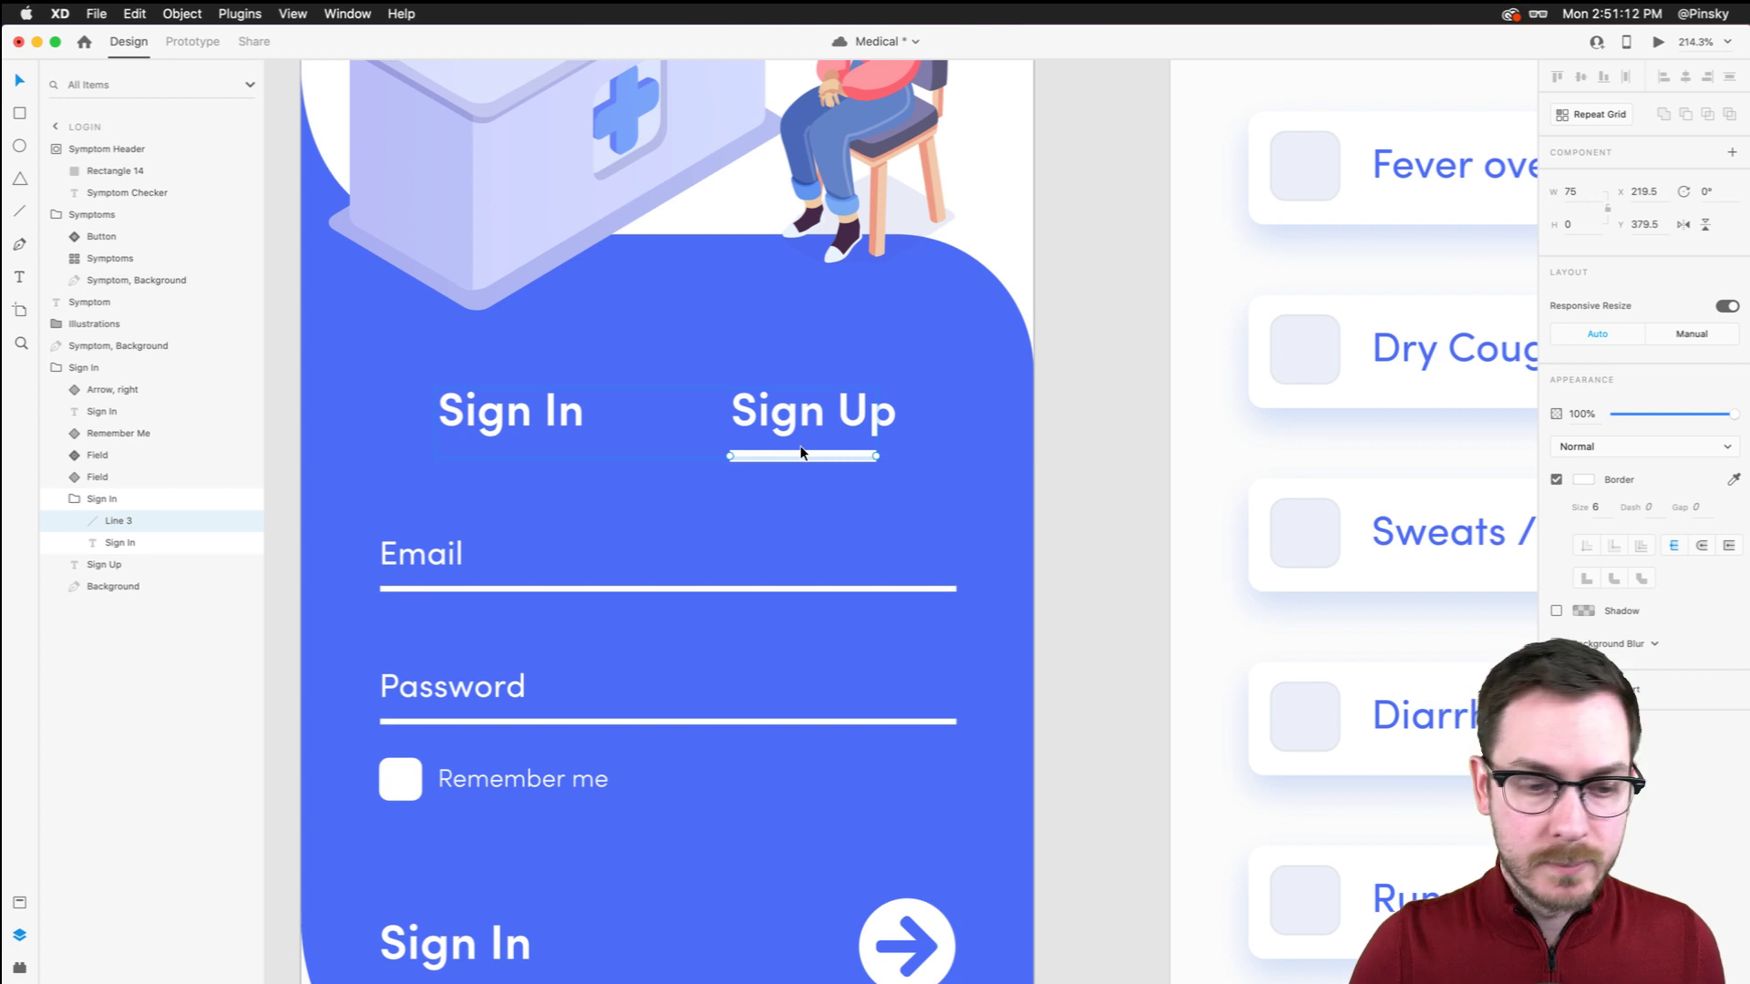
pyautogui.press('super+z')
pyautogui.press('super+z')
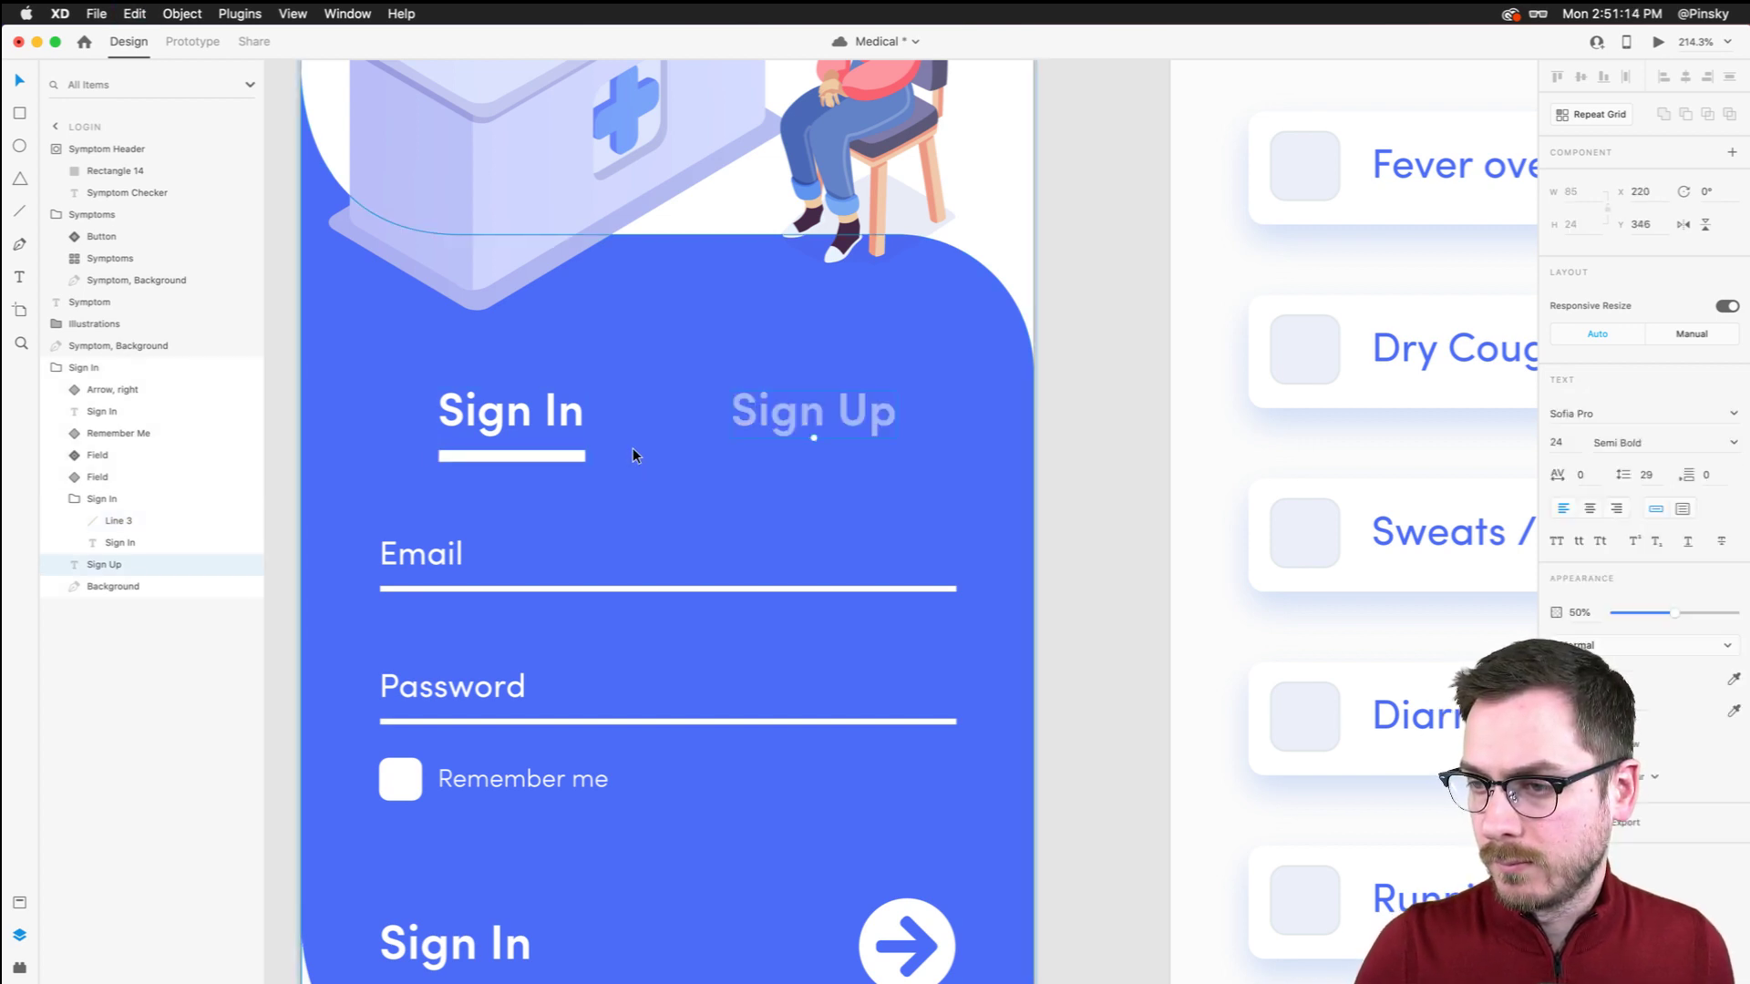
# Try a border size of 7 on the Email field component's underline and return it to 3
pyautogui.scroll(-1, 667, 572)
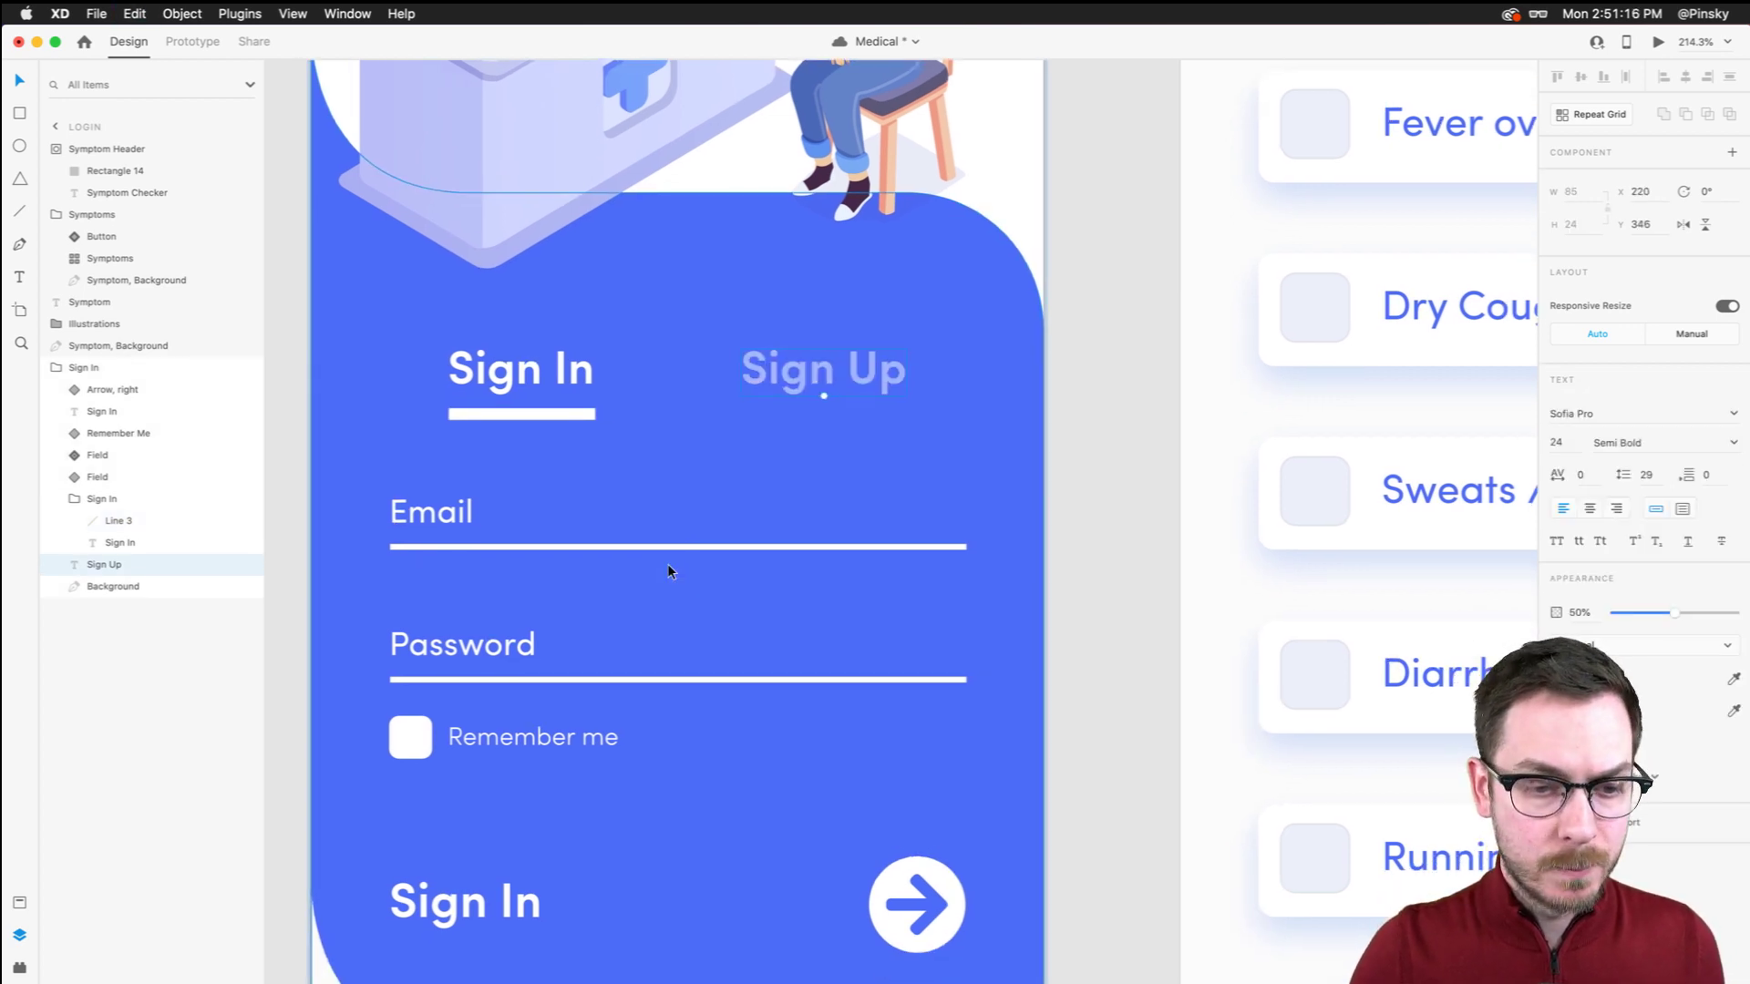
pyautogui.scroll(-5, 667, 571)
pyautogui.scroll(-2, 667, 572)
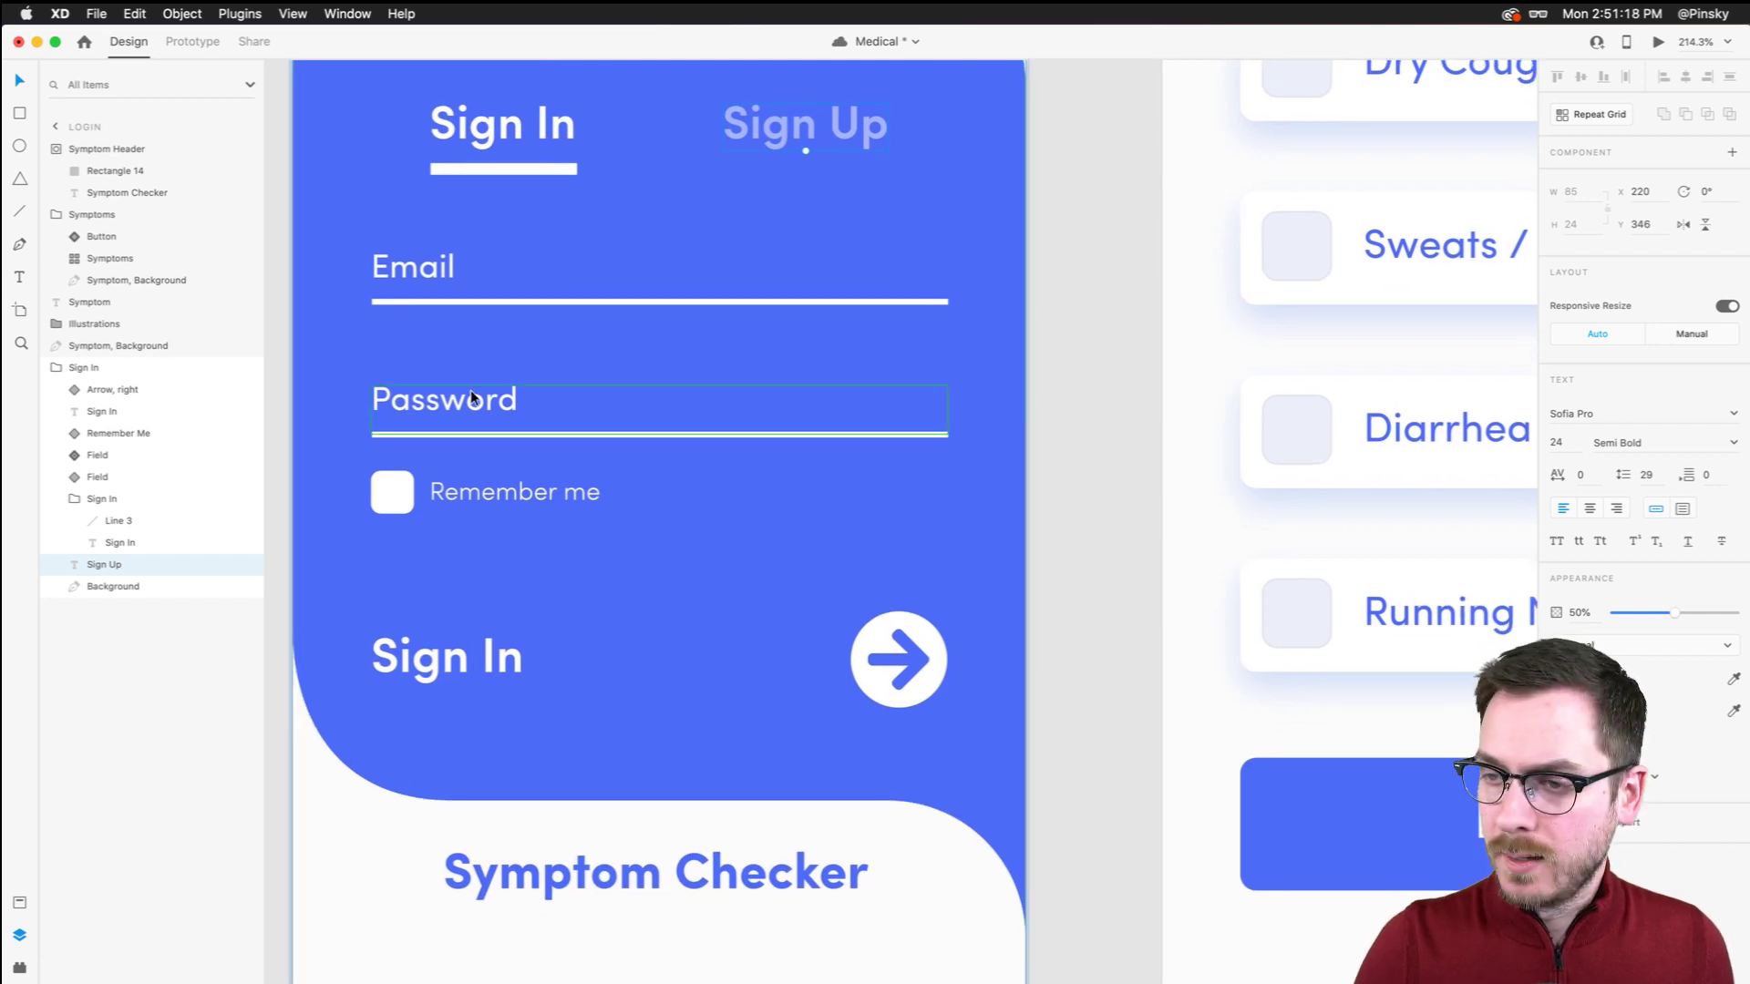
pyautogui.click(418, 258)
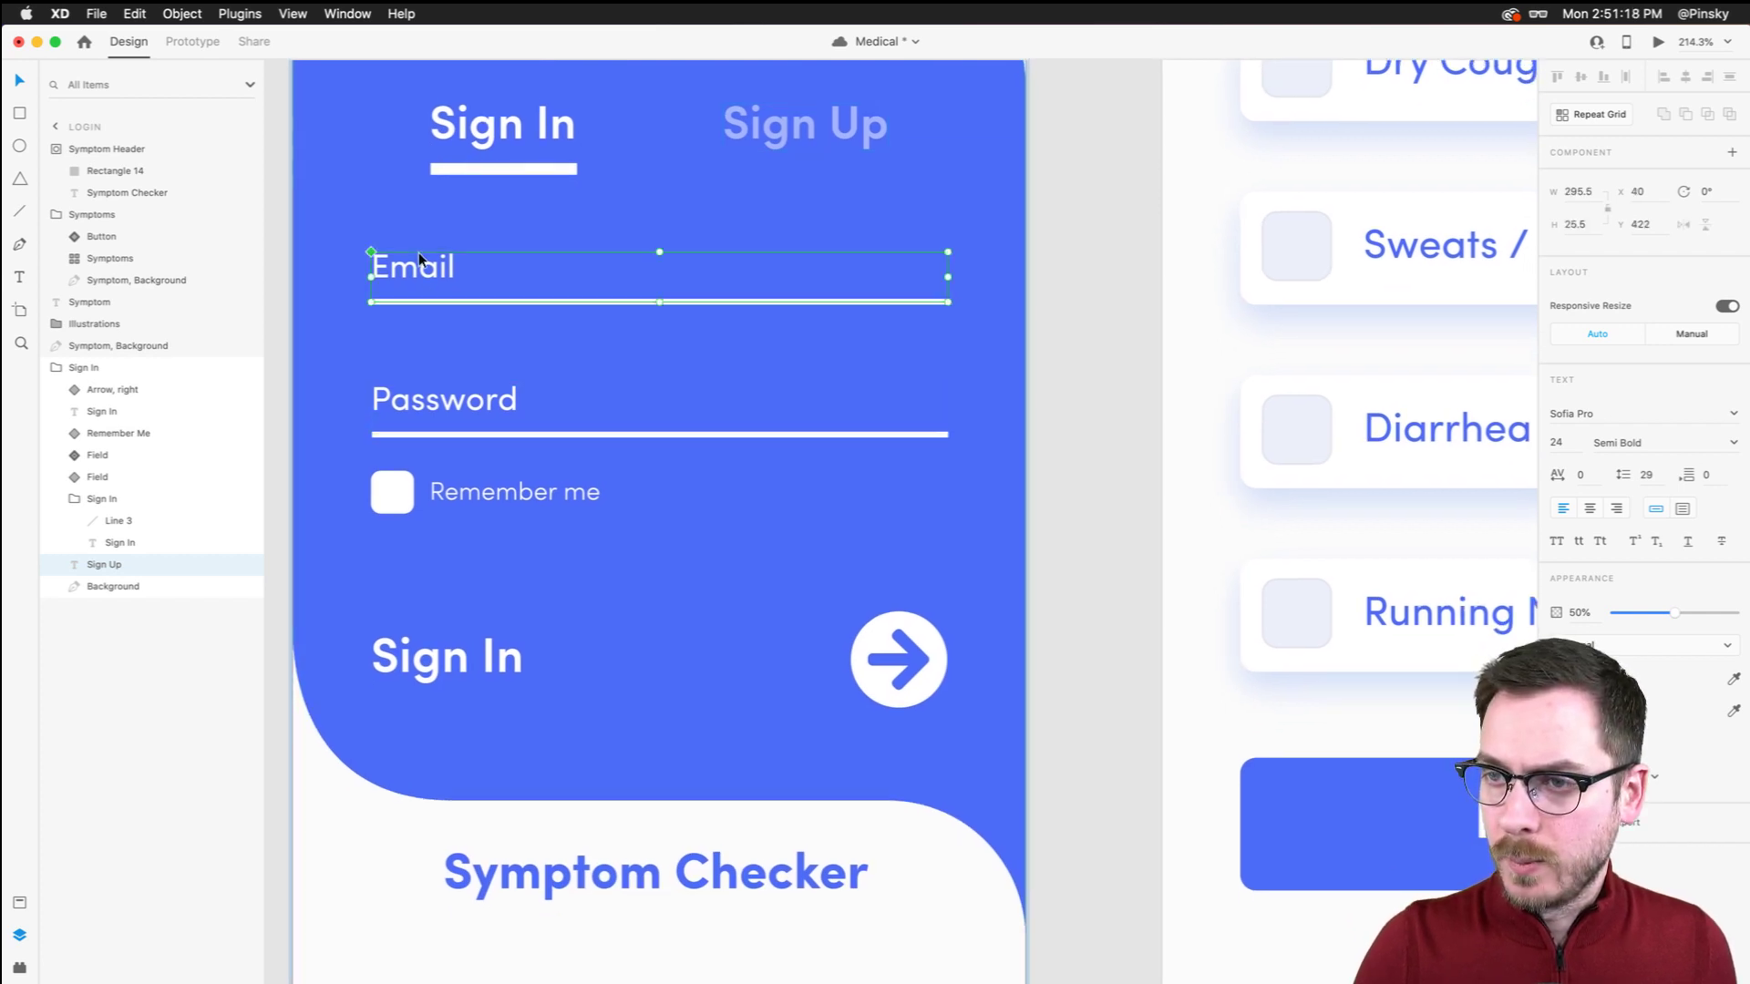
pyautogui.click(438, 300)
pyautogui.doubleClick(439, 301)
pyautogui.click(1596, 572)
pyautogui.press('Up')
pyautogui.press('Up')
pyautogui.press('Up')
pyautogui.press('Up')
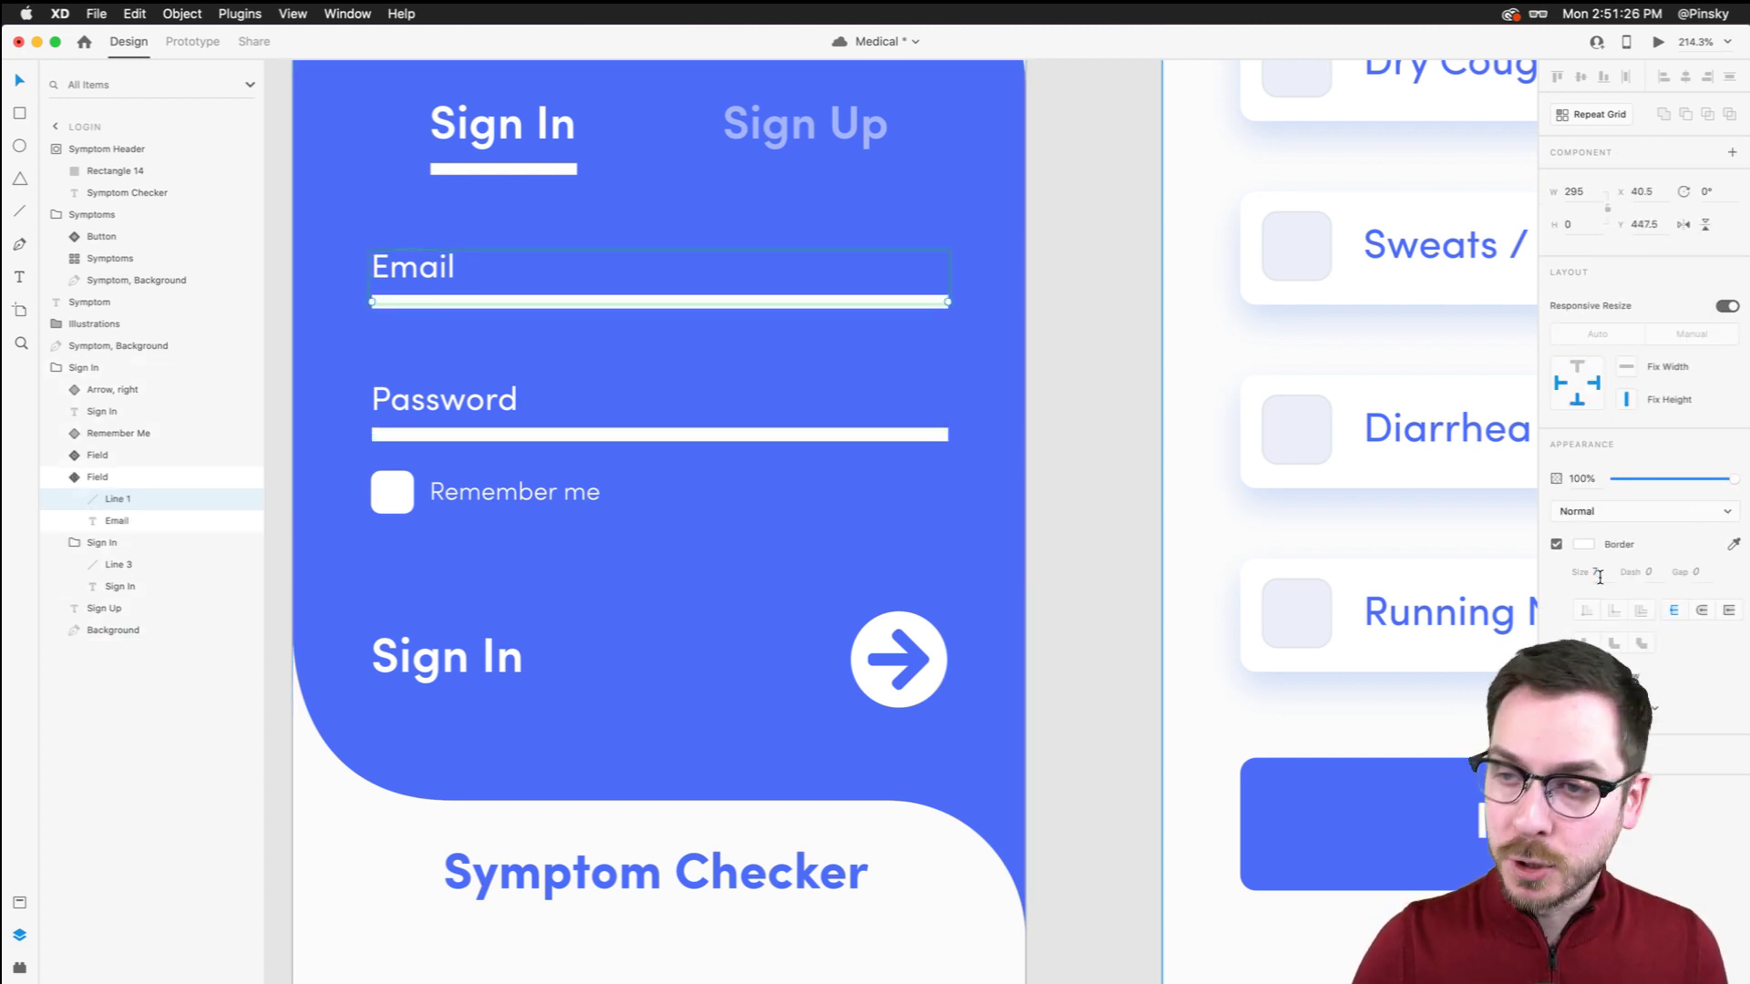
pyautogui.press('Down')
pyautogui.press('Down')
pyautogui.press('Down')
pyautogui.press('Down')
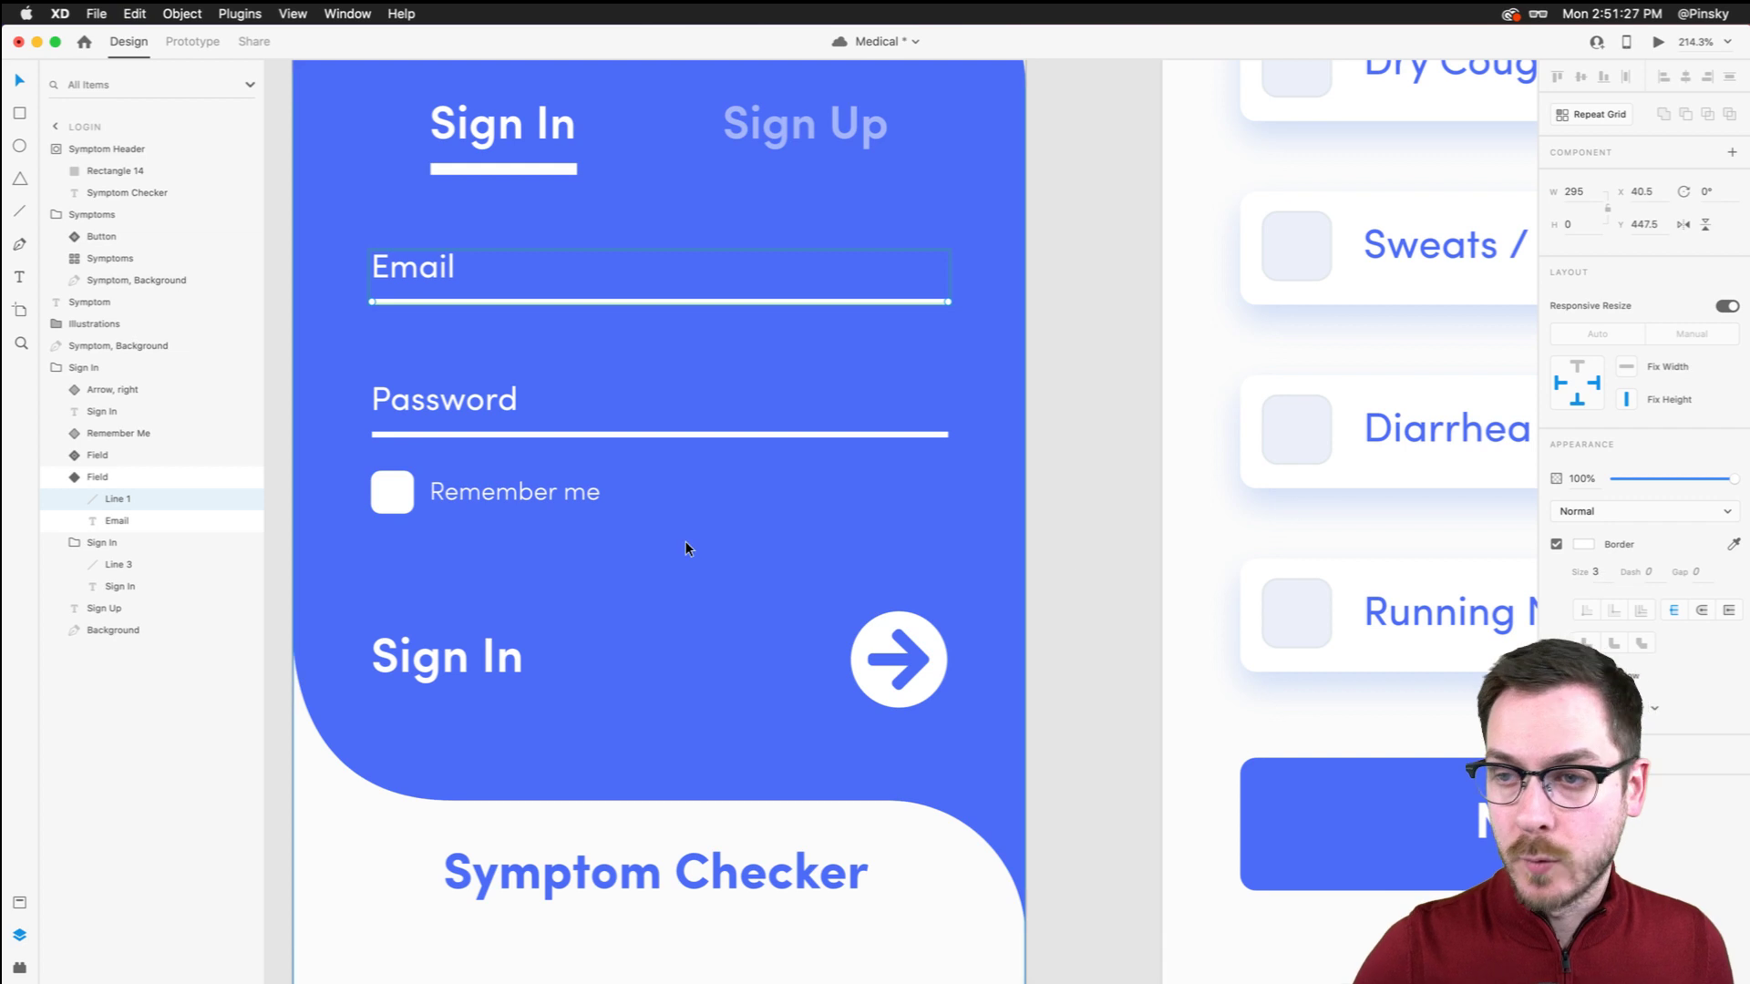
# Replace the placeholder text in the Login artboard's Password field instance with nine bullet characters
pyautogui.click(410, 489)
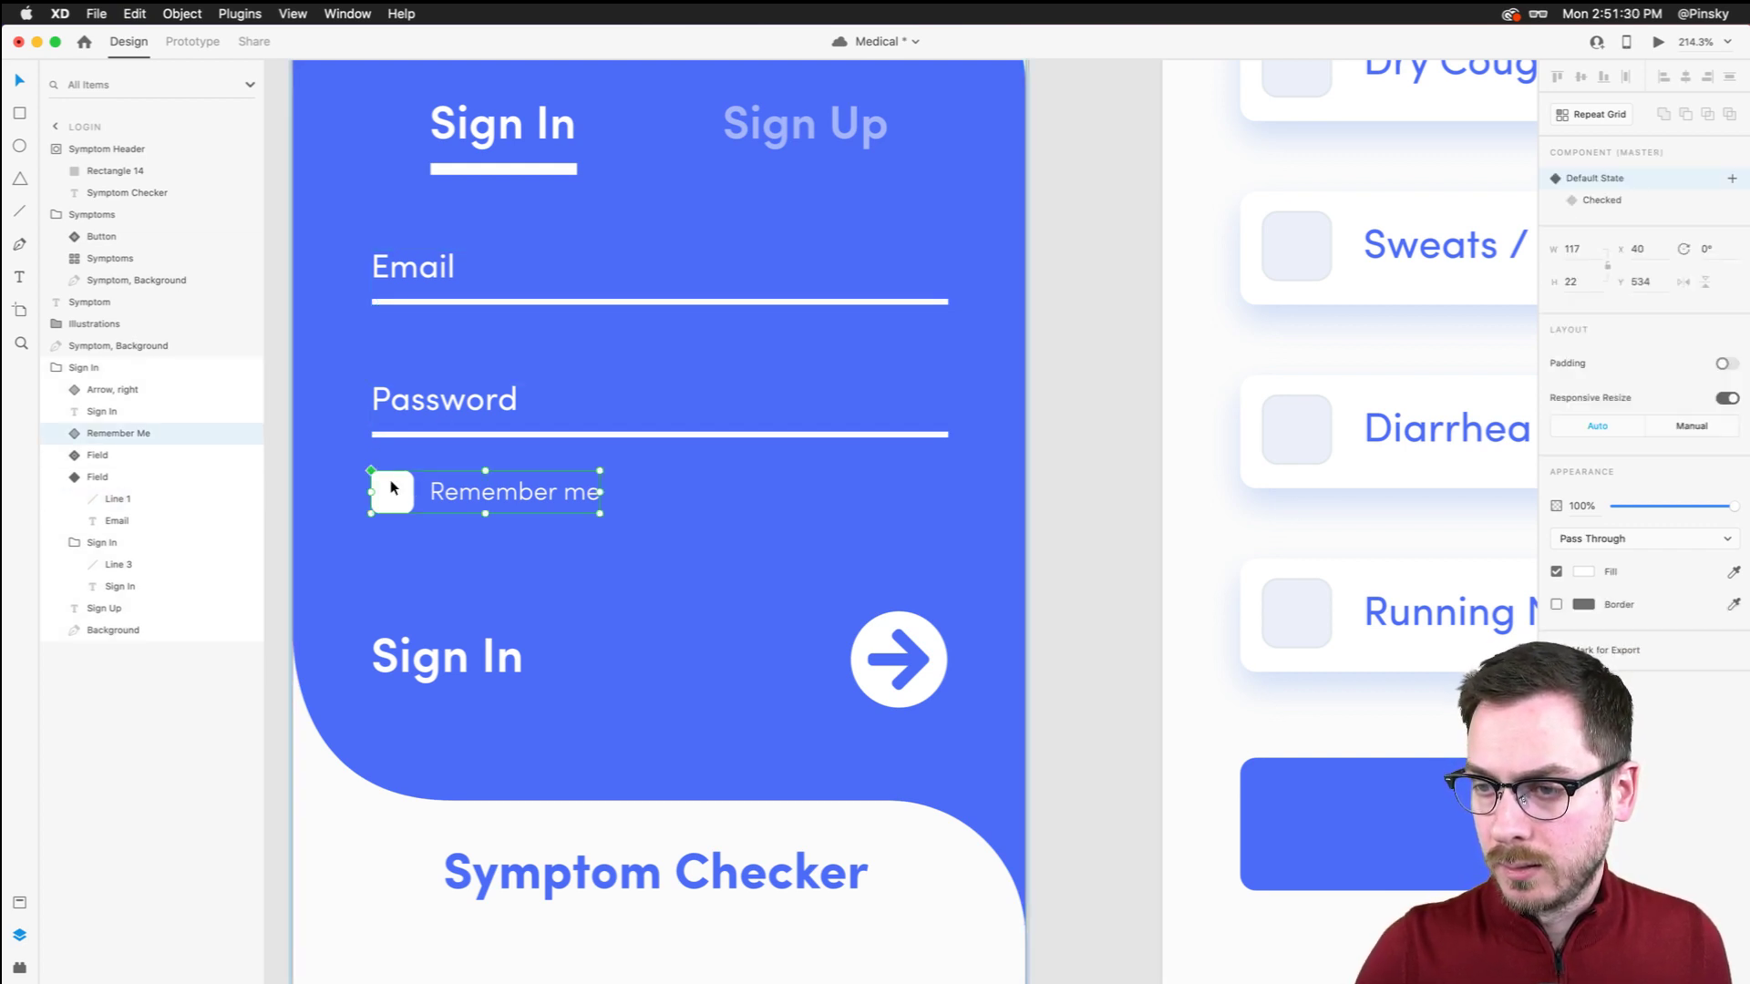
pyautogui.doubleClick(447, 403)
pyautogui.doubleClick(456, 406)
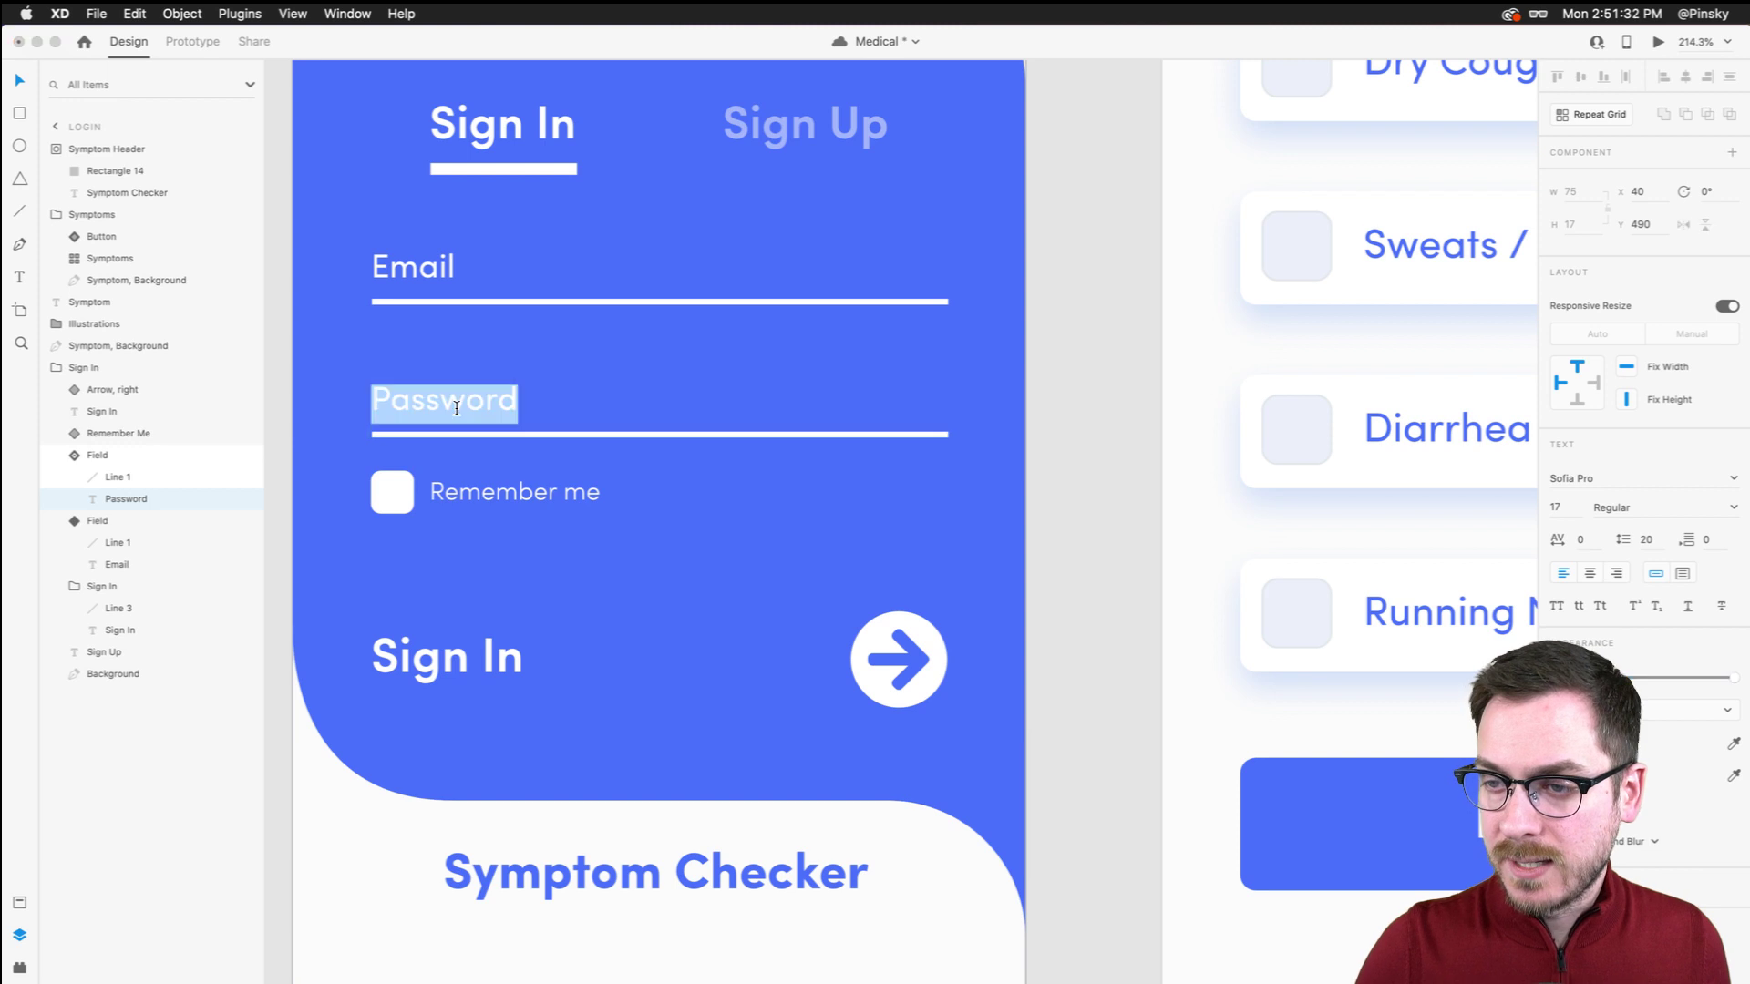
pyautogui.write('•••••••••')
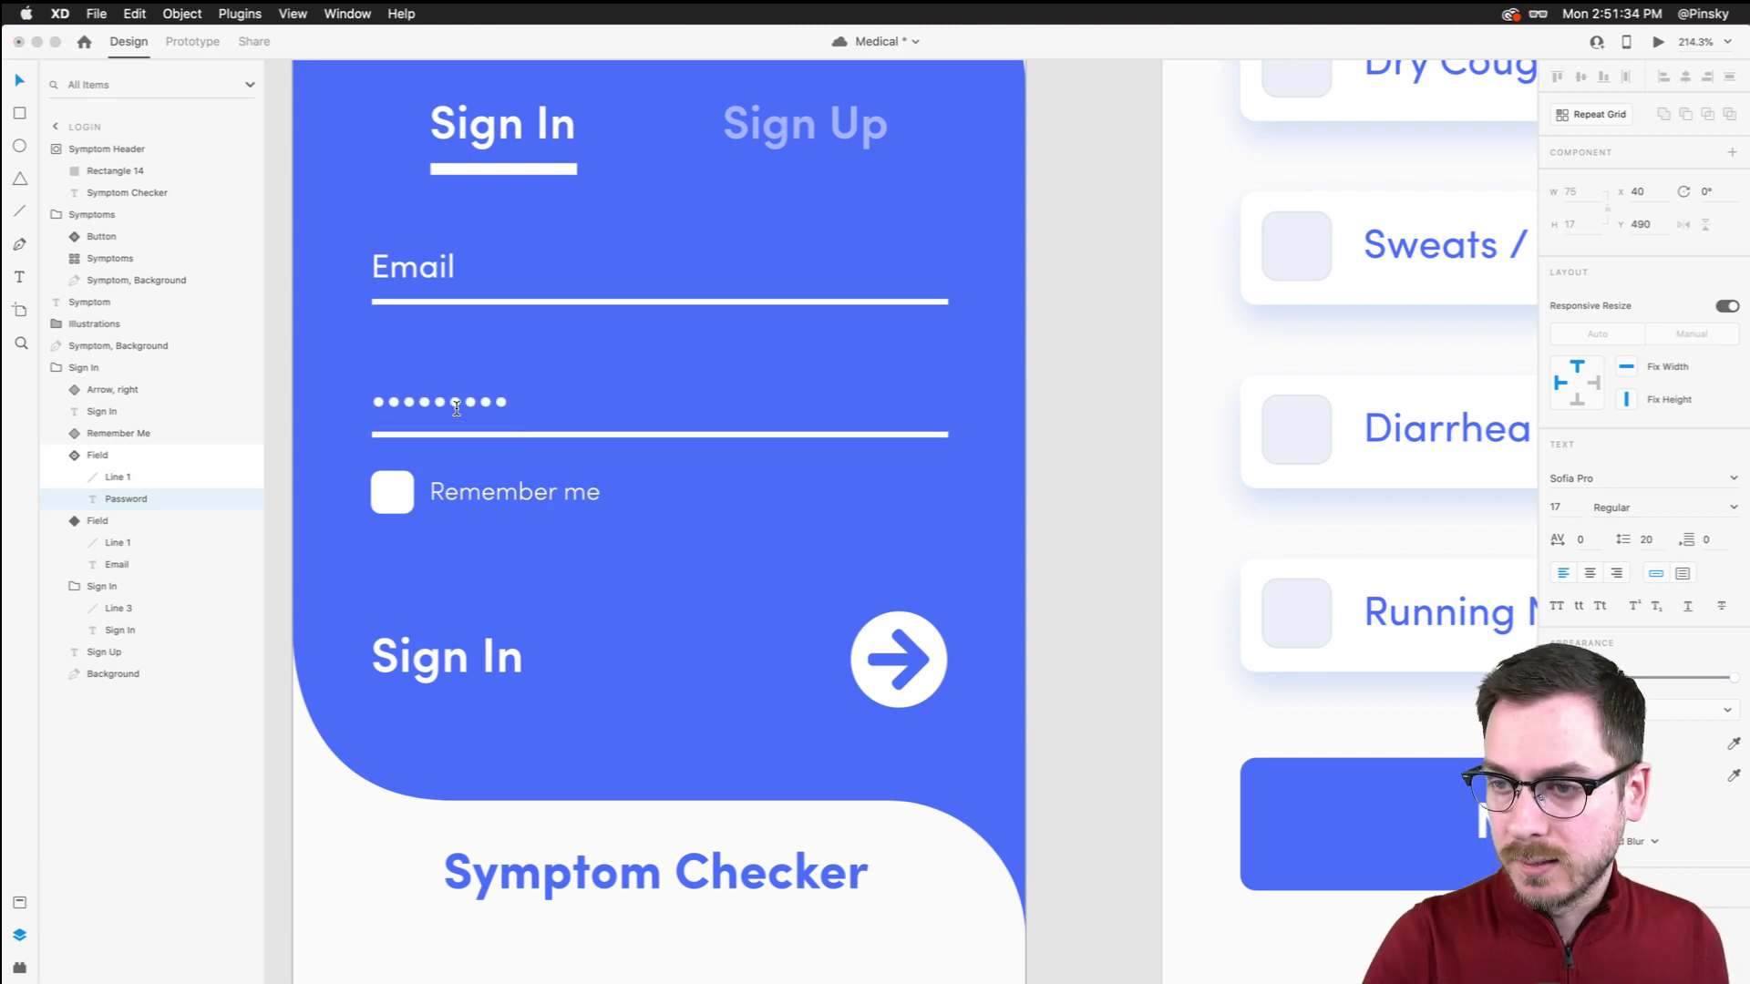
pyautogui.click(600, 561)
# Start the prototype preview from the Login artboard and move its window clear of the centre of the canvas
pyautogui.scroll(-5, 600, 560)
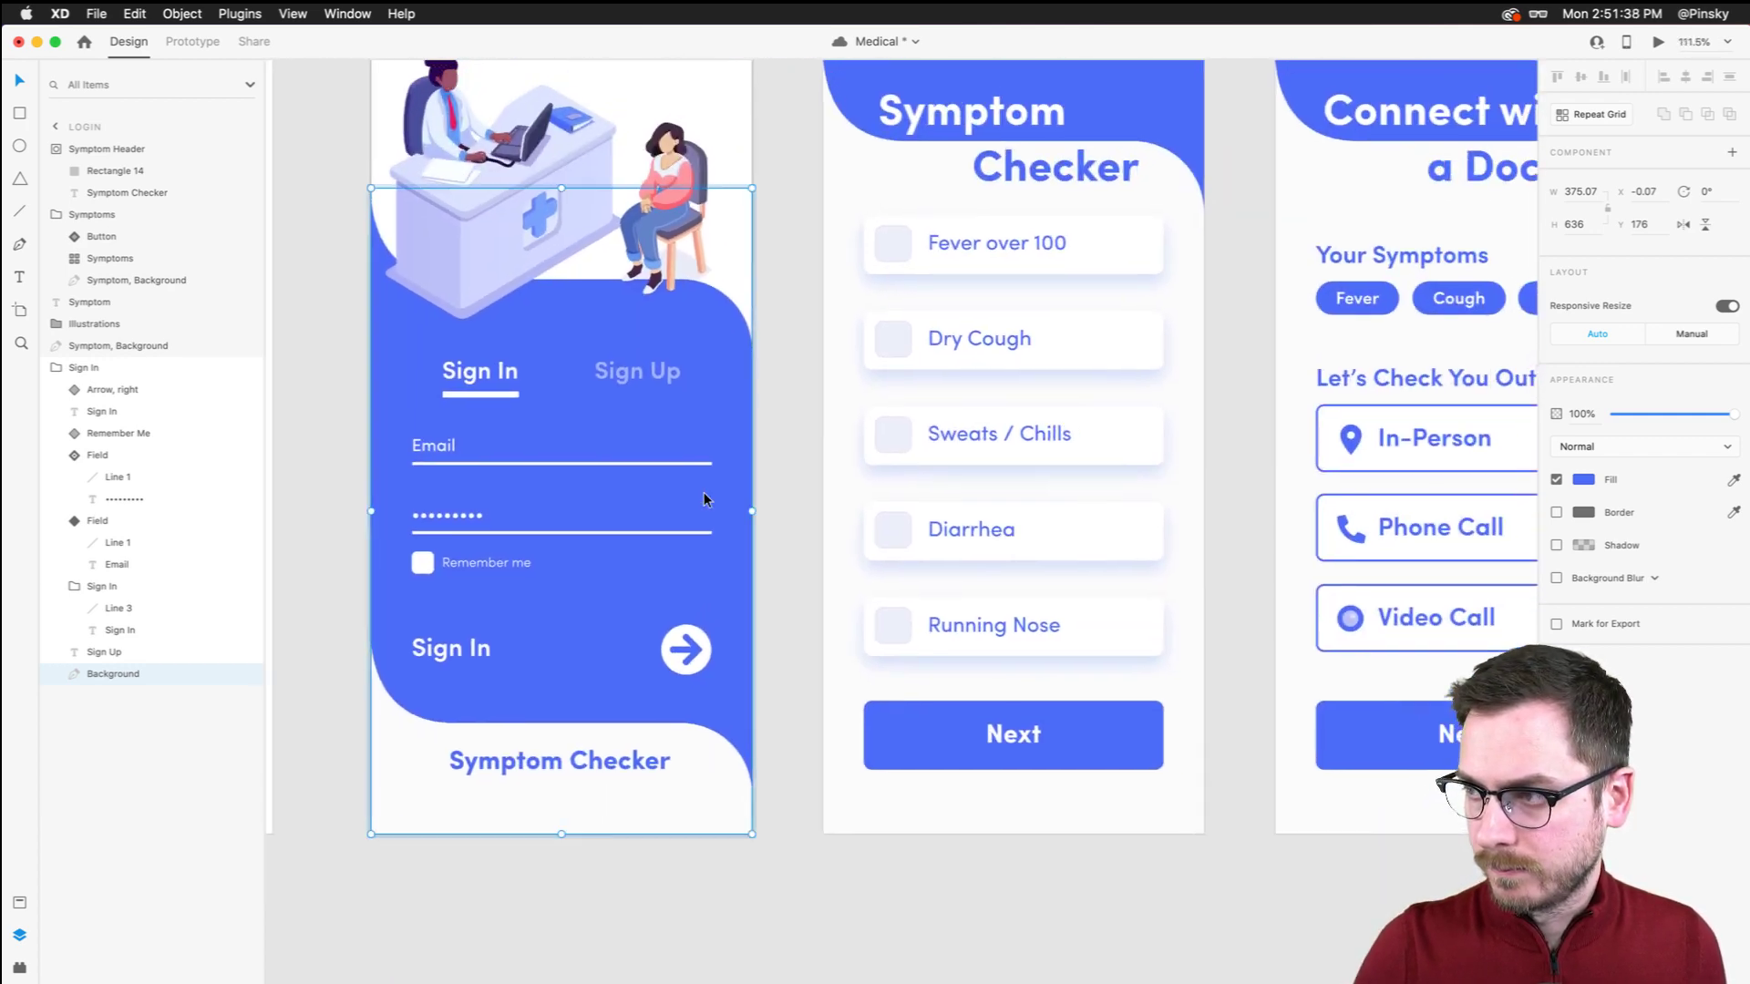
pyautogui.scroll(2, 704, 497)
pyautogui.hscroll(2, 703, 497)
pyautogui.click(905, 196)
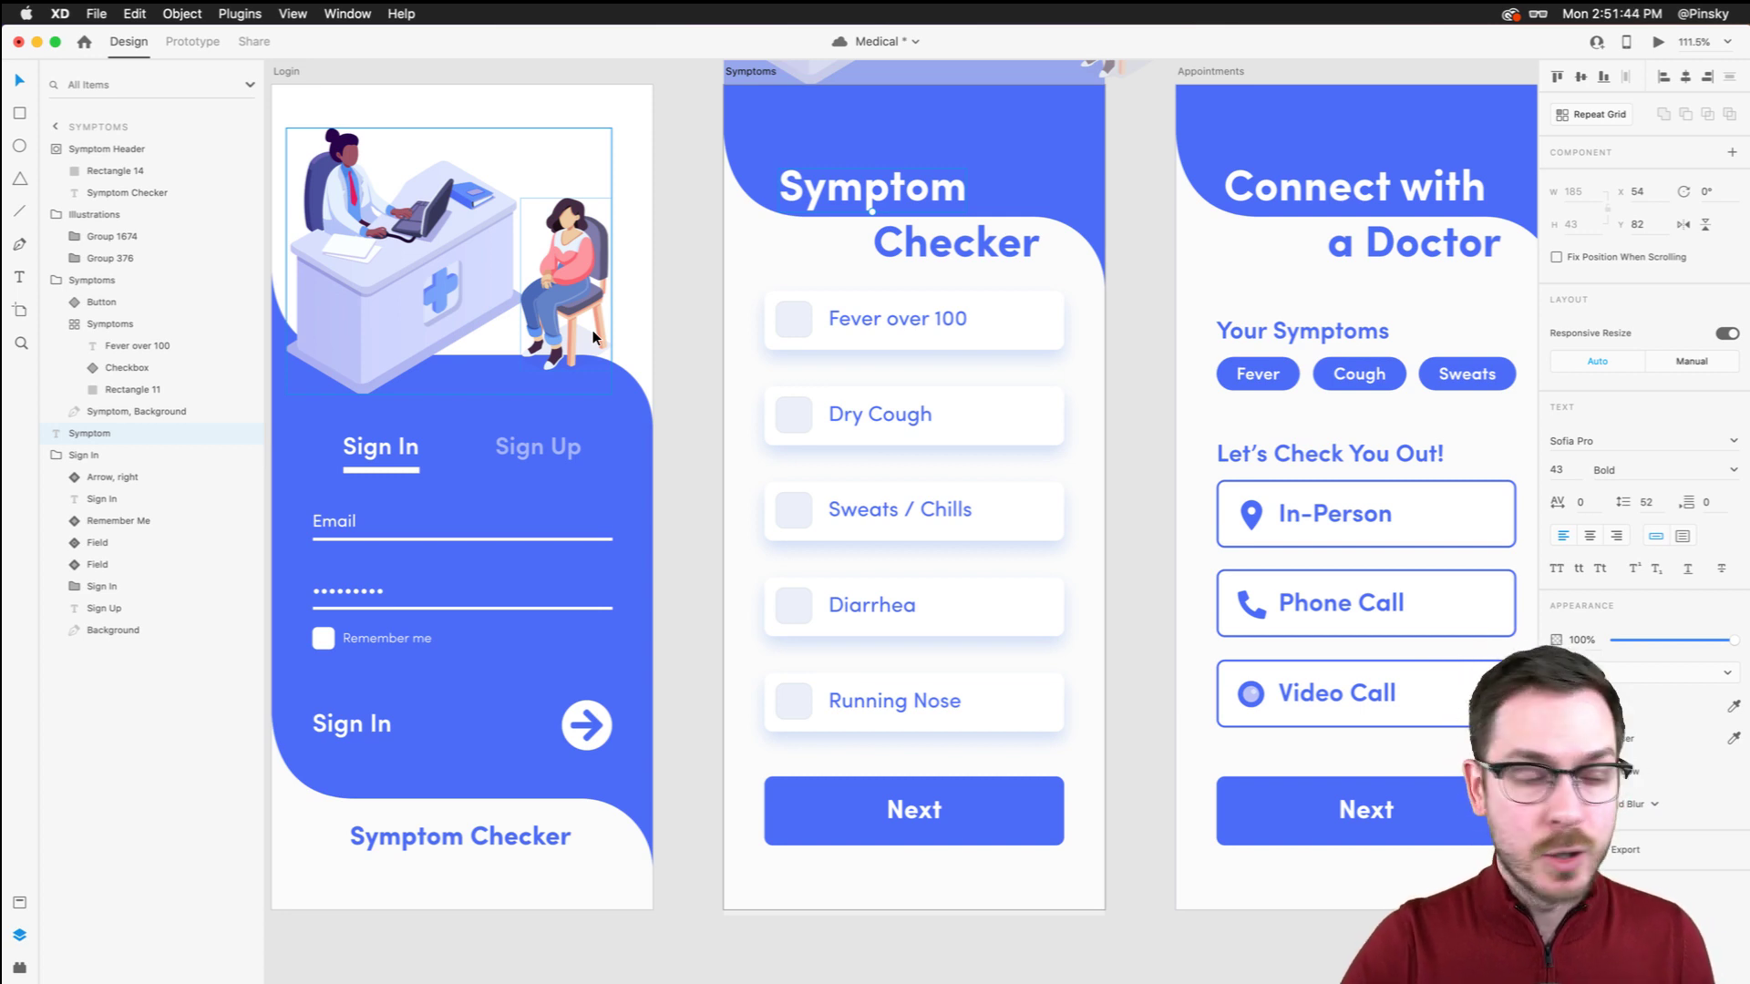
pyautogui.hscroll(-1, 455, 228)
pyautogui.scroll(1, 456, 228)
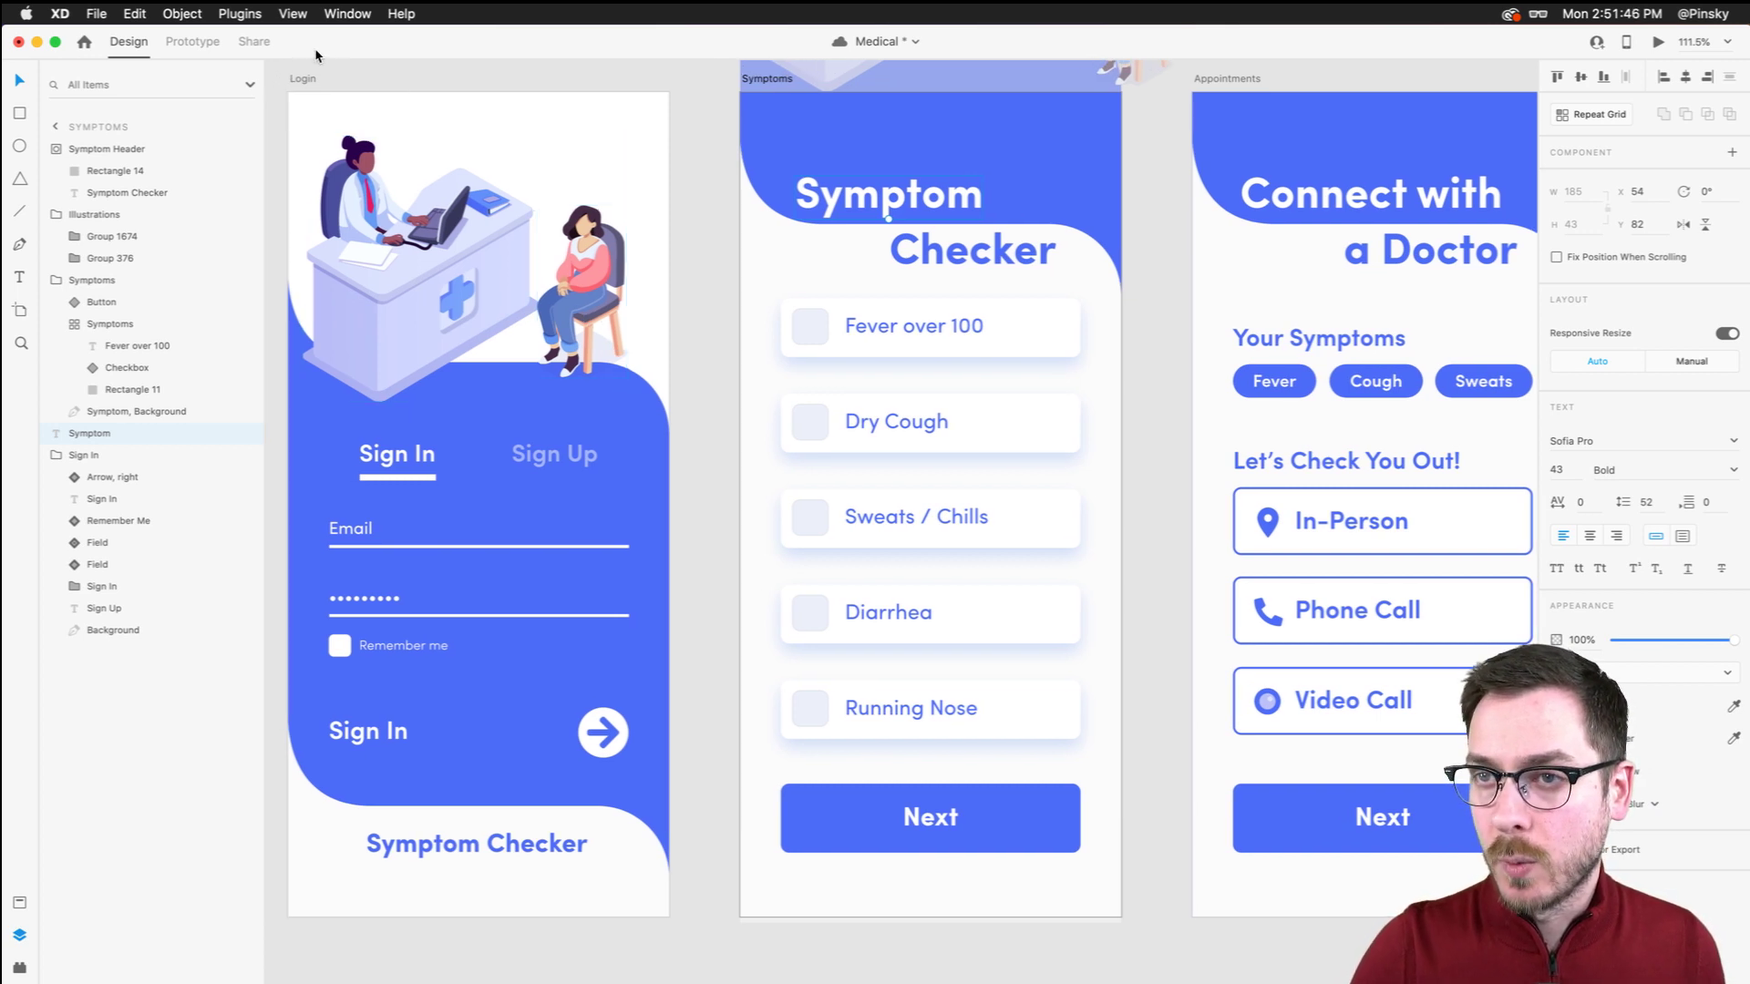
pyautogui.click(299, 78)
pyautogui.click(1657, 42)
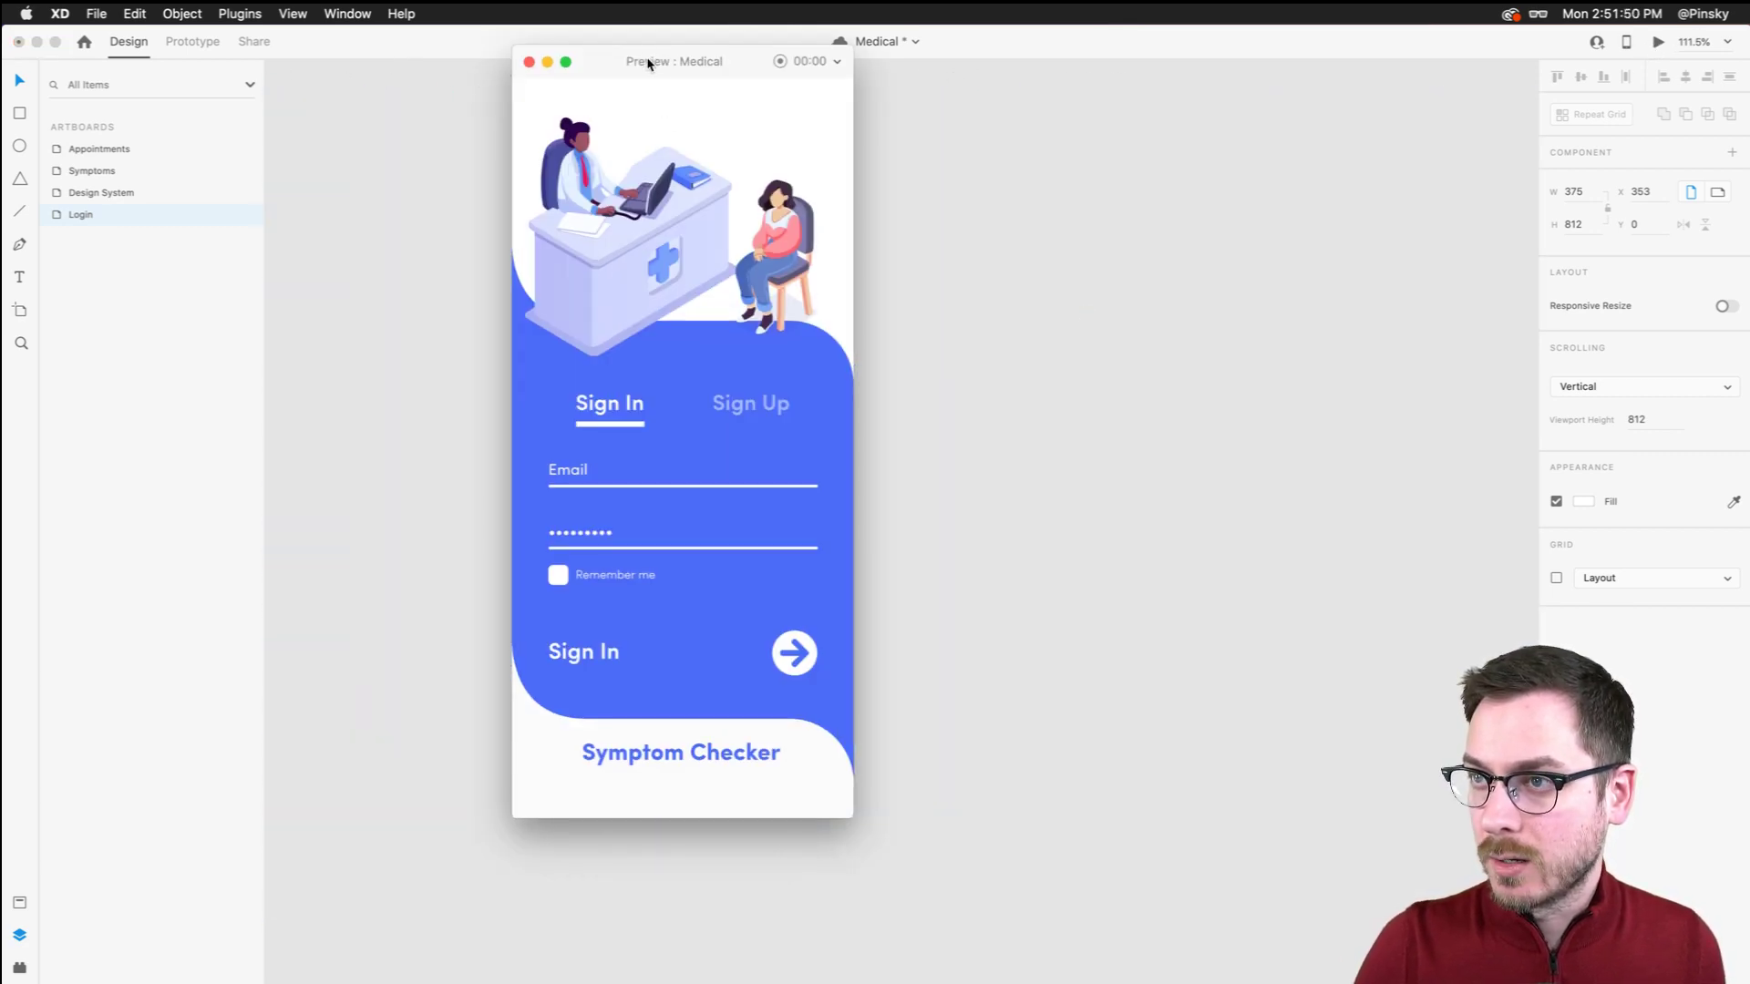
pyautogui.moveTo(647, 60); pyautogui.dragTo(518, 120)
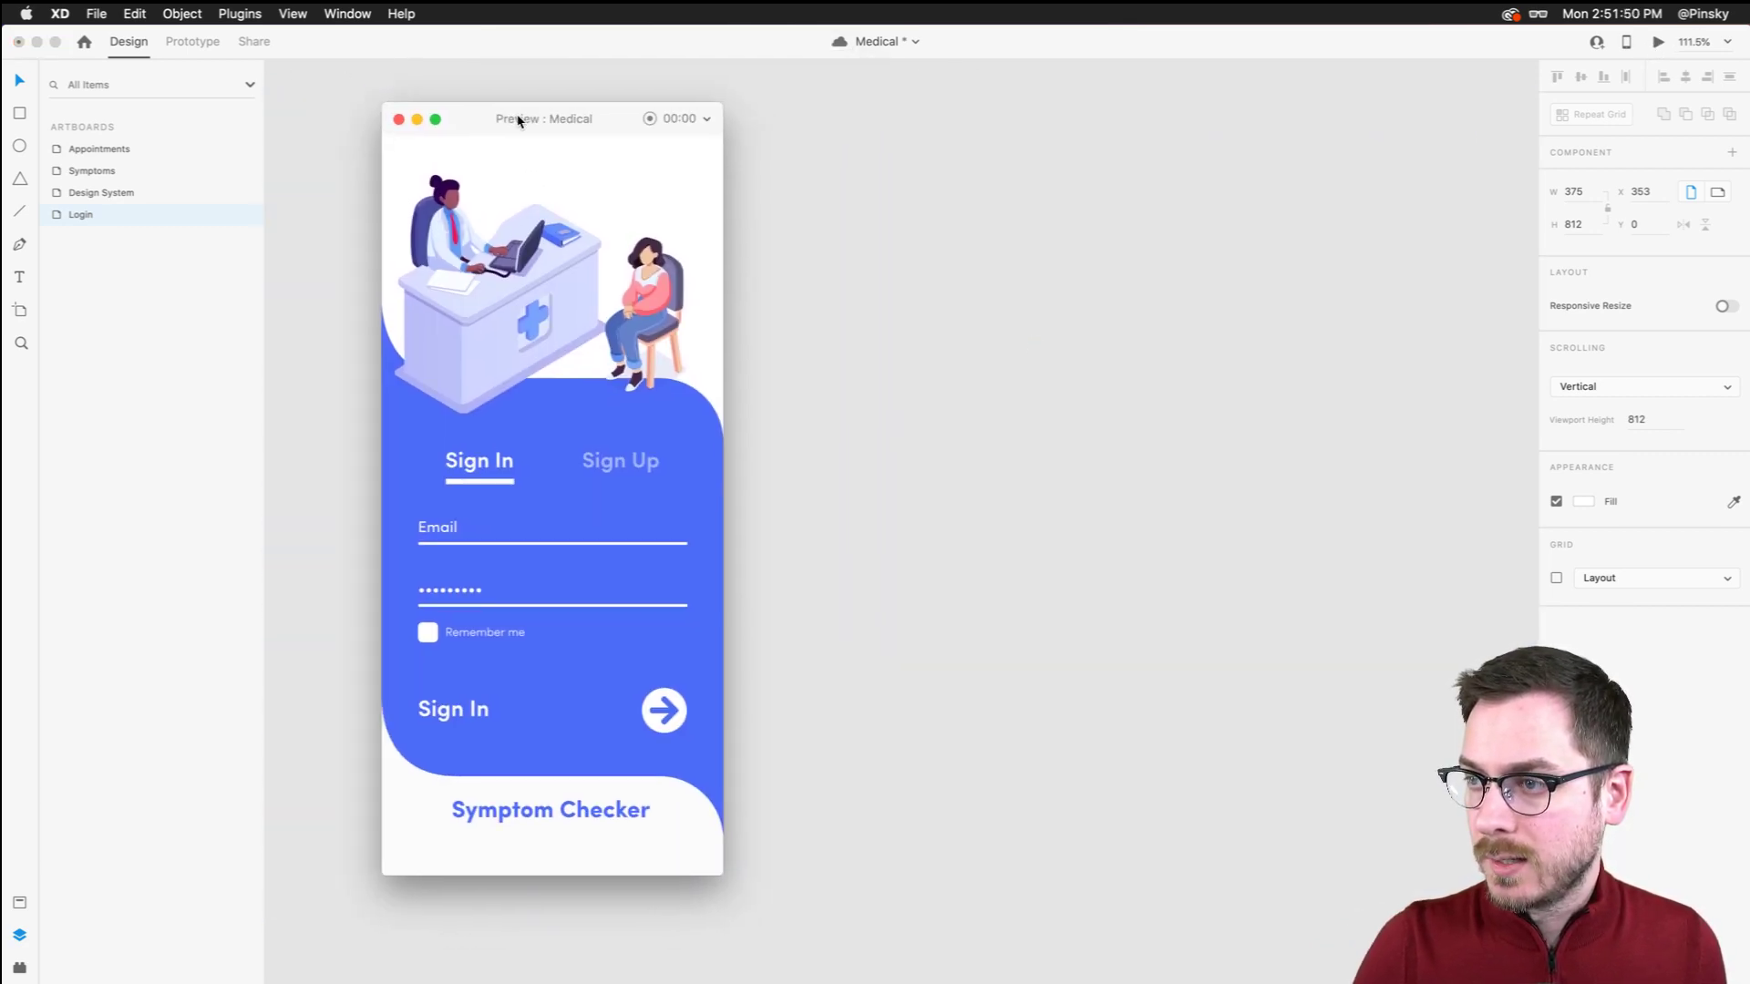
# Go from the Login screen to the Symptom Checker screen in the prototype preview
pyautogui.click(598, 834)
pyautogui.click(553, 786)
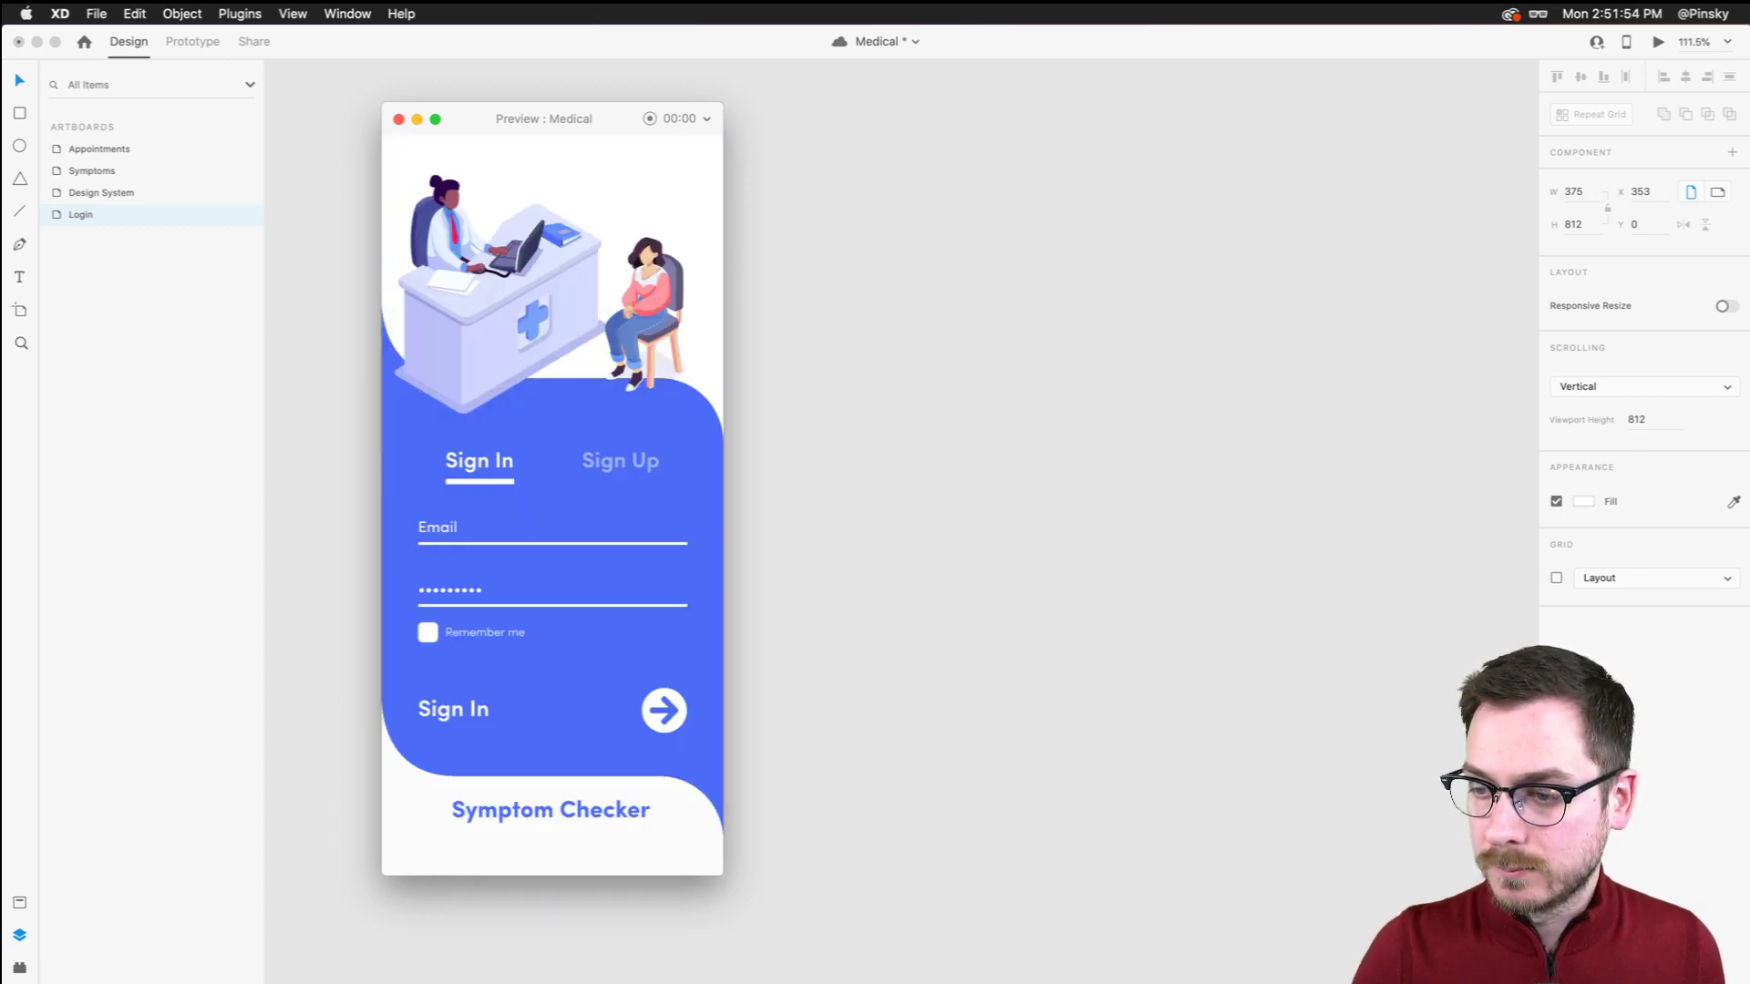
pyautogui.click(540, 812)
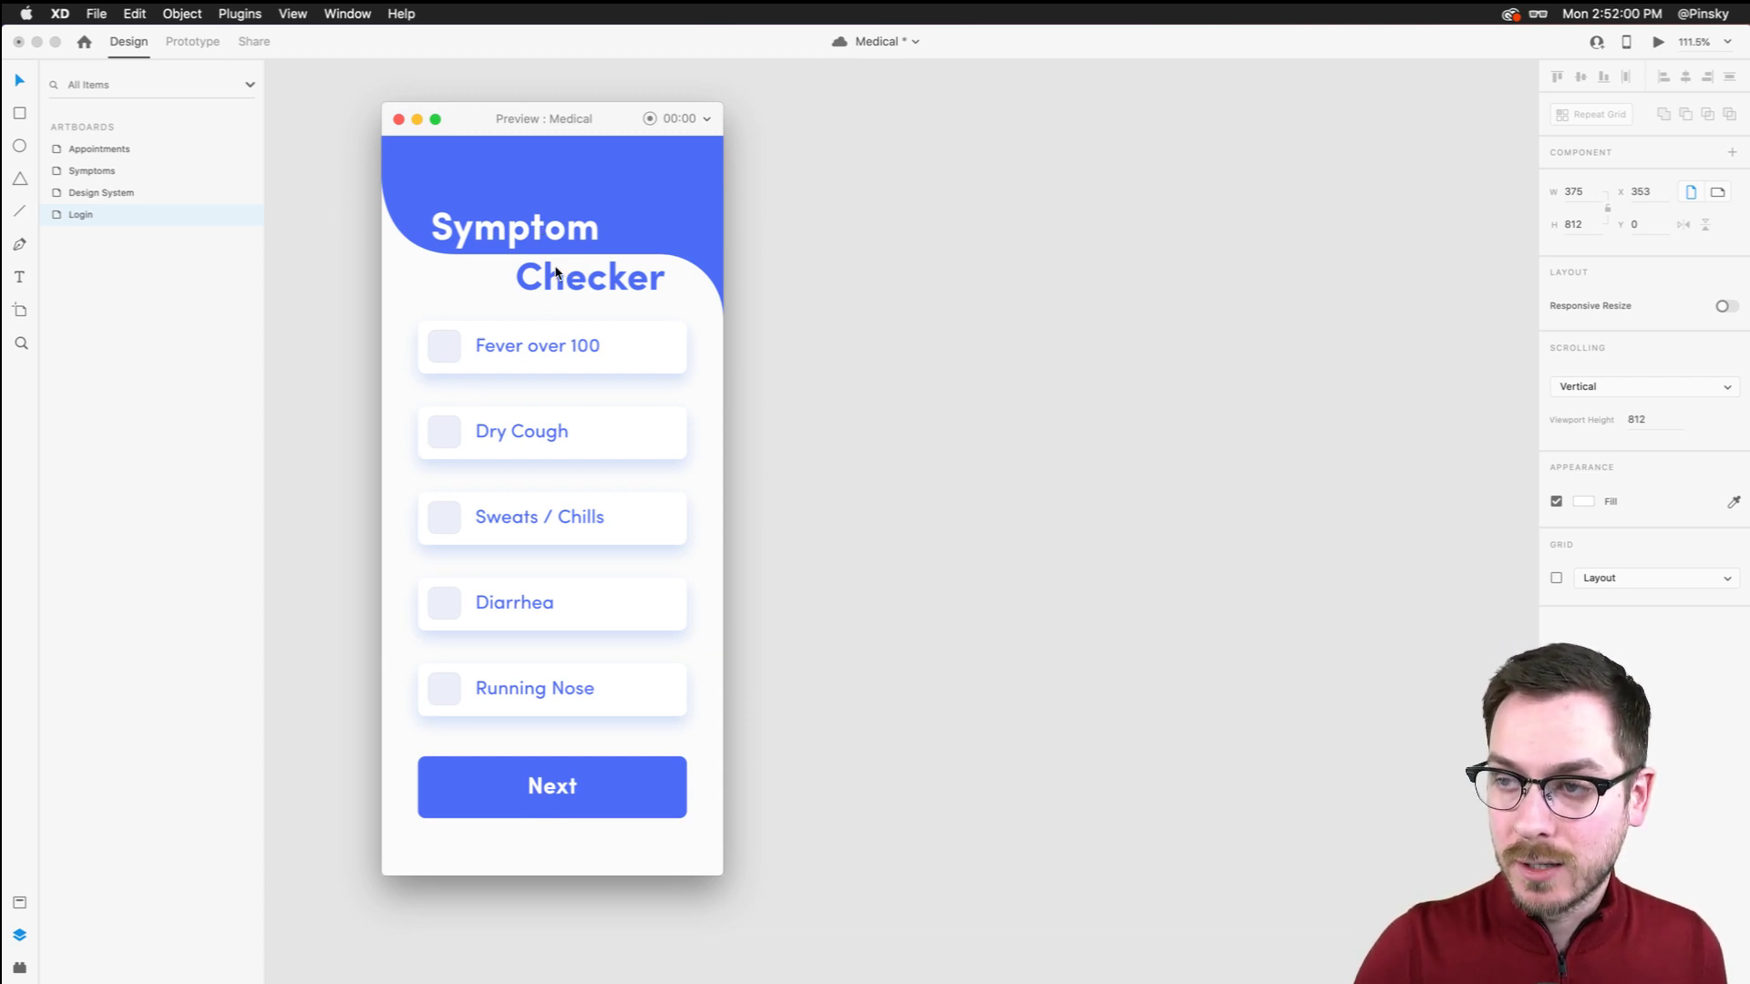
# Test the symptom checkboxes in the preview by checking Fever over 100, Dry Cough and Sweats / Chills
pyautogui.click(445, 351)
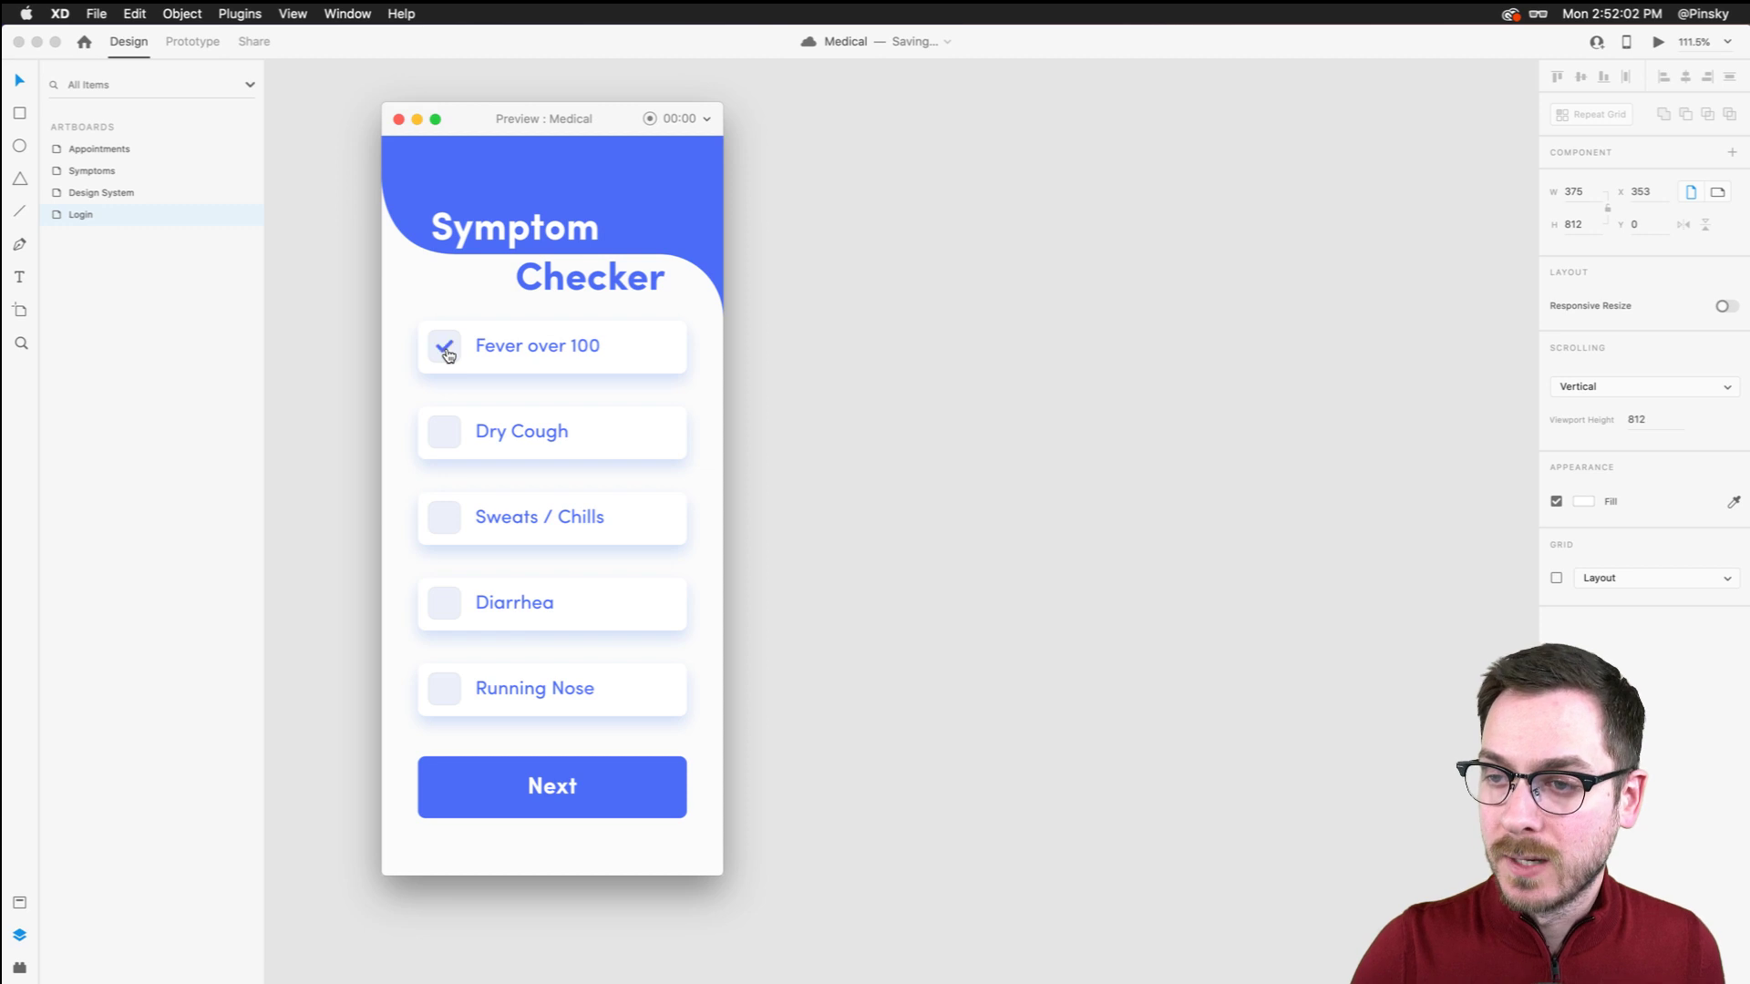
pyautogui.click(447, 442)
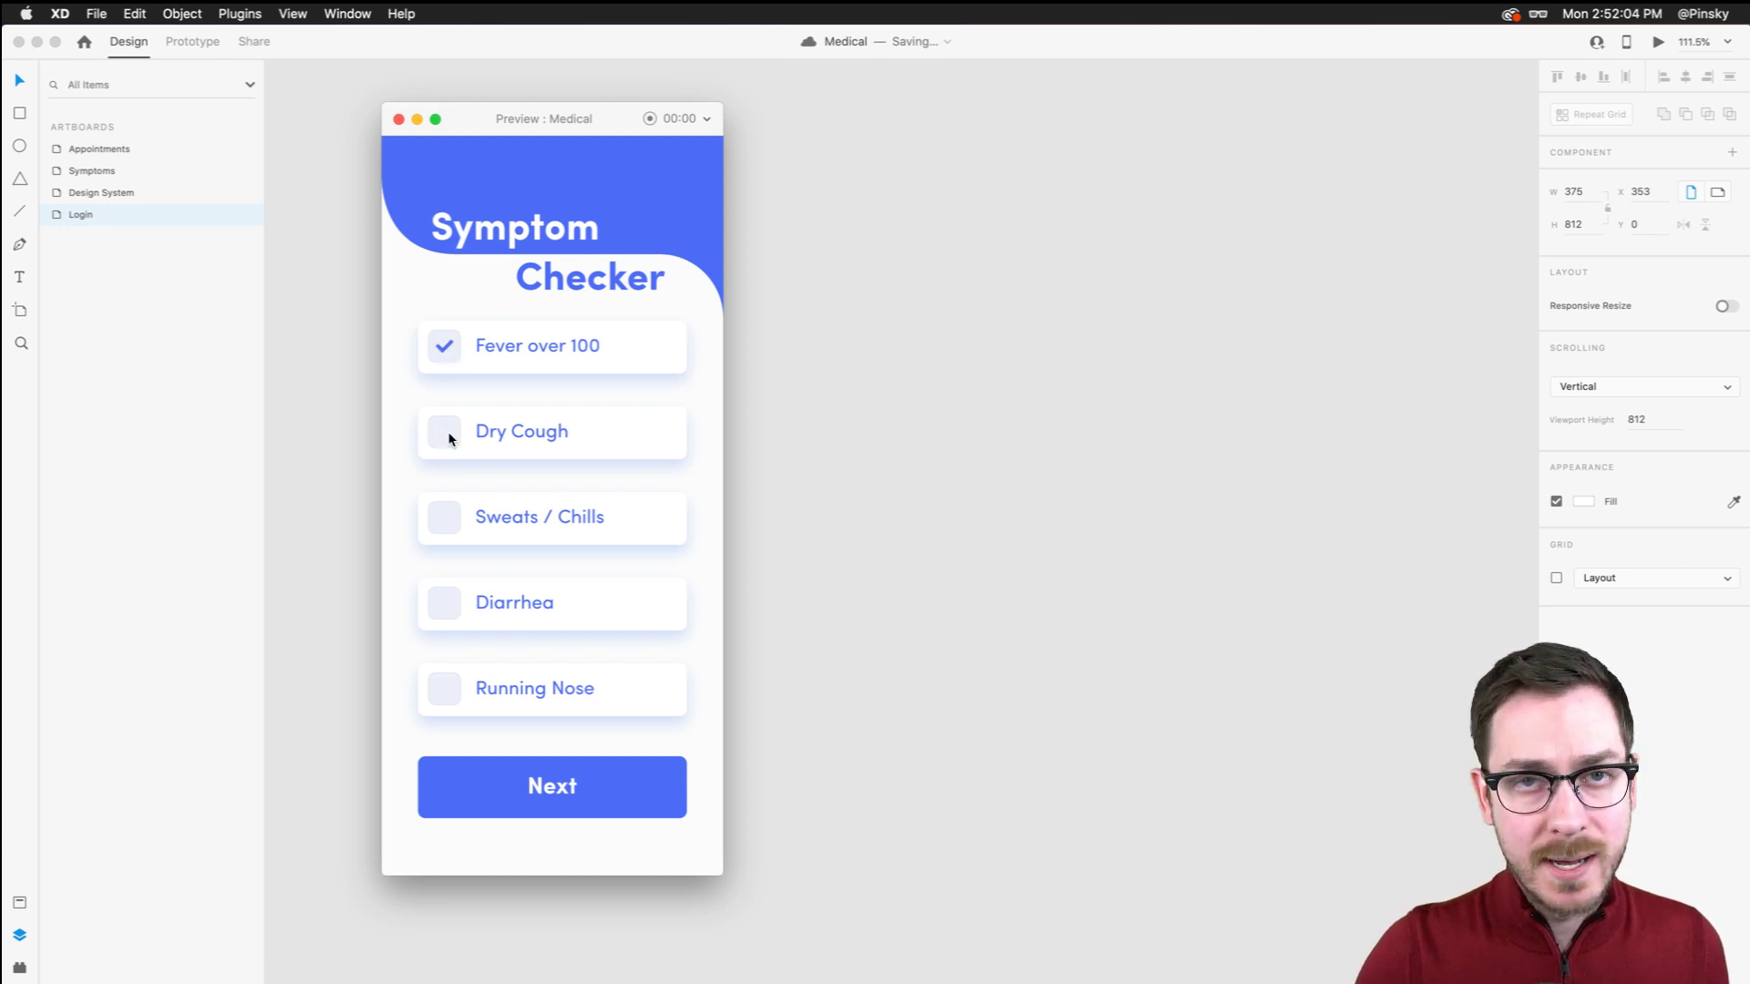
pyautogui.click(449, 442)
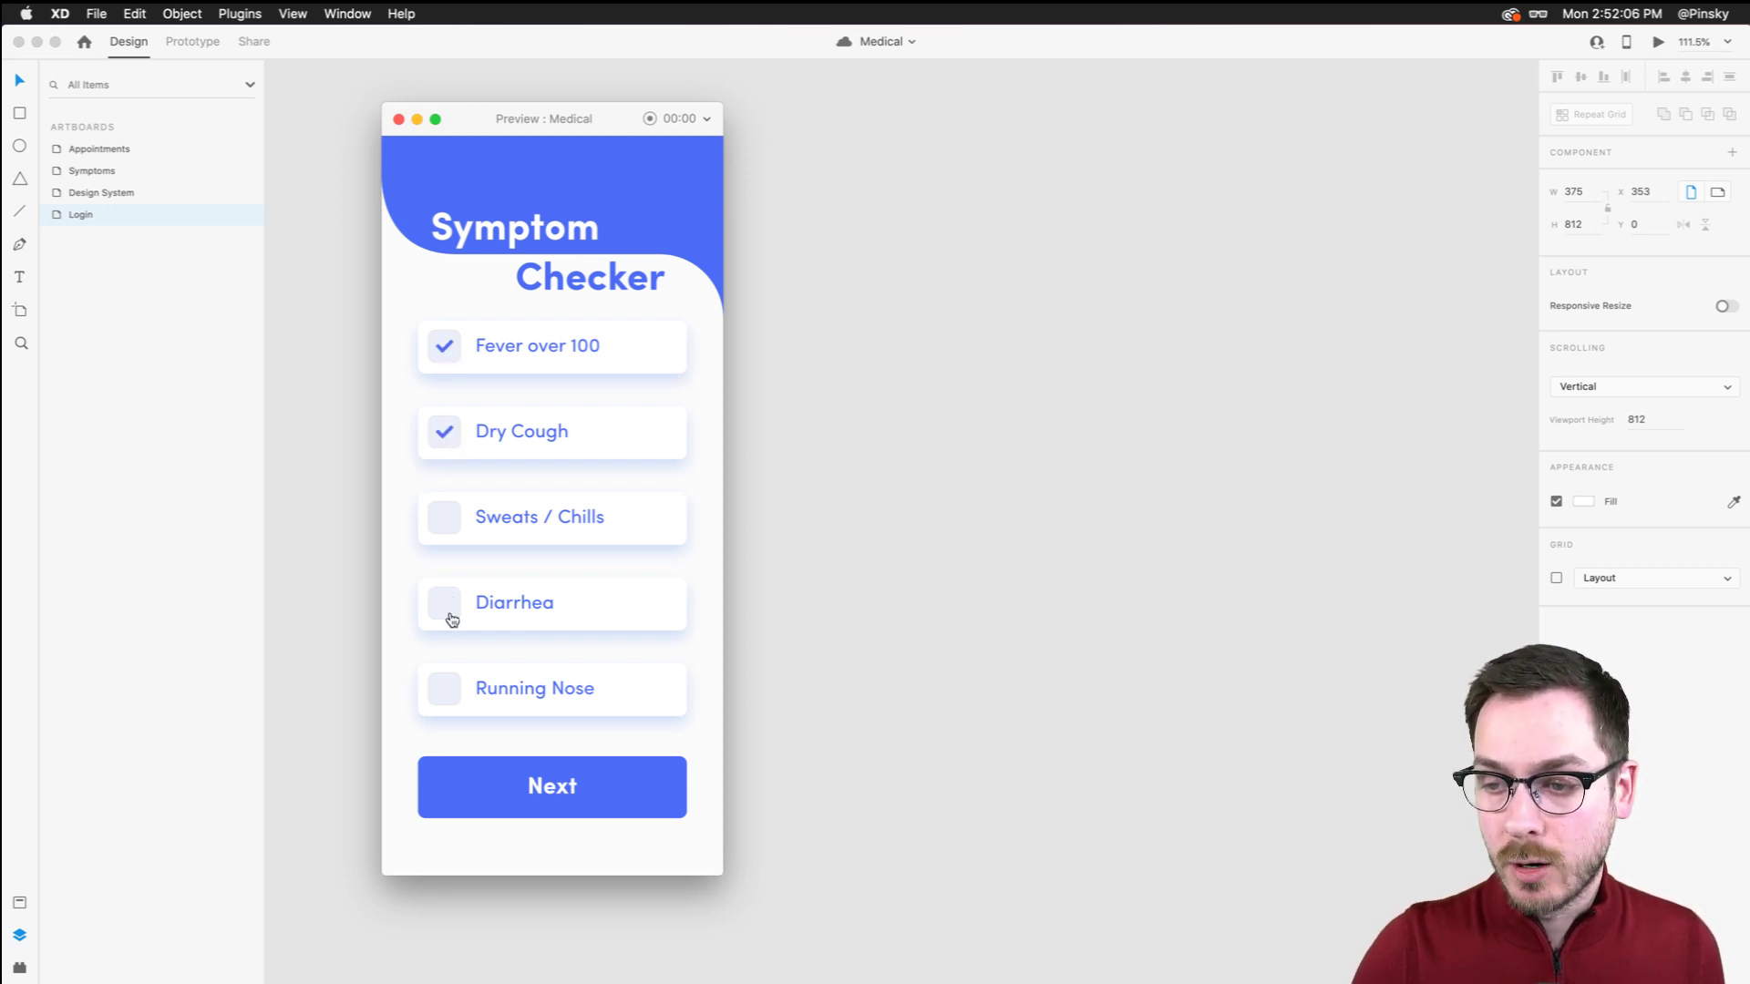
pyautogui.click(443, 520)
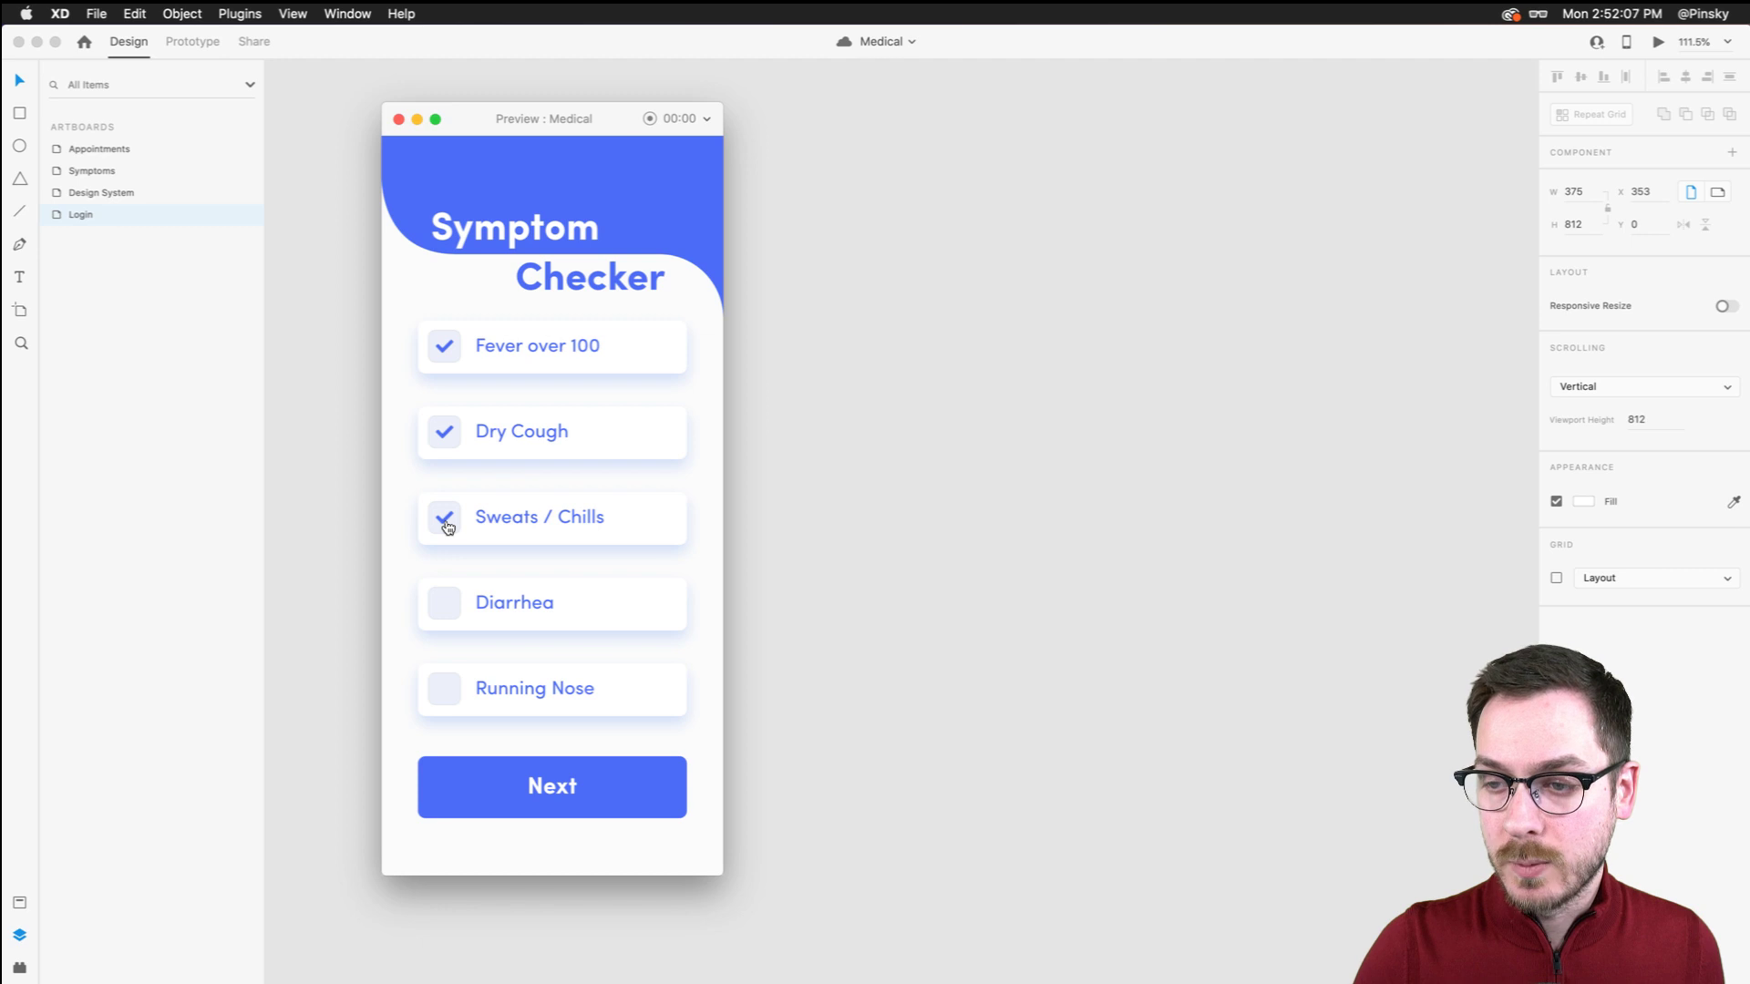
# Go from the Symptom Checker screen to the Connect with a Doctor screen in the prototype preview, and close the preview
pyautogui.click(561, 797)
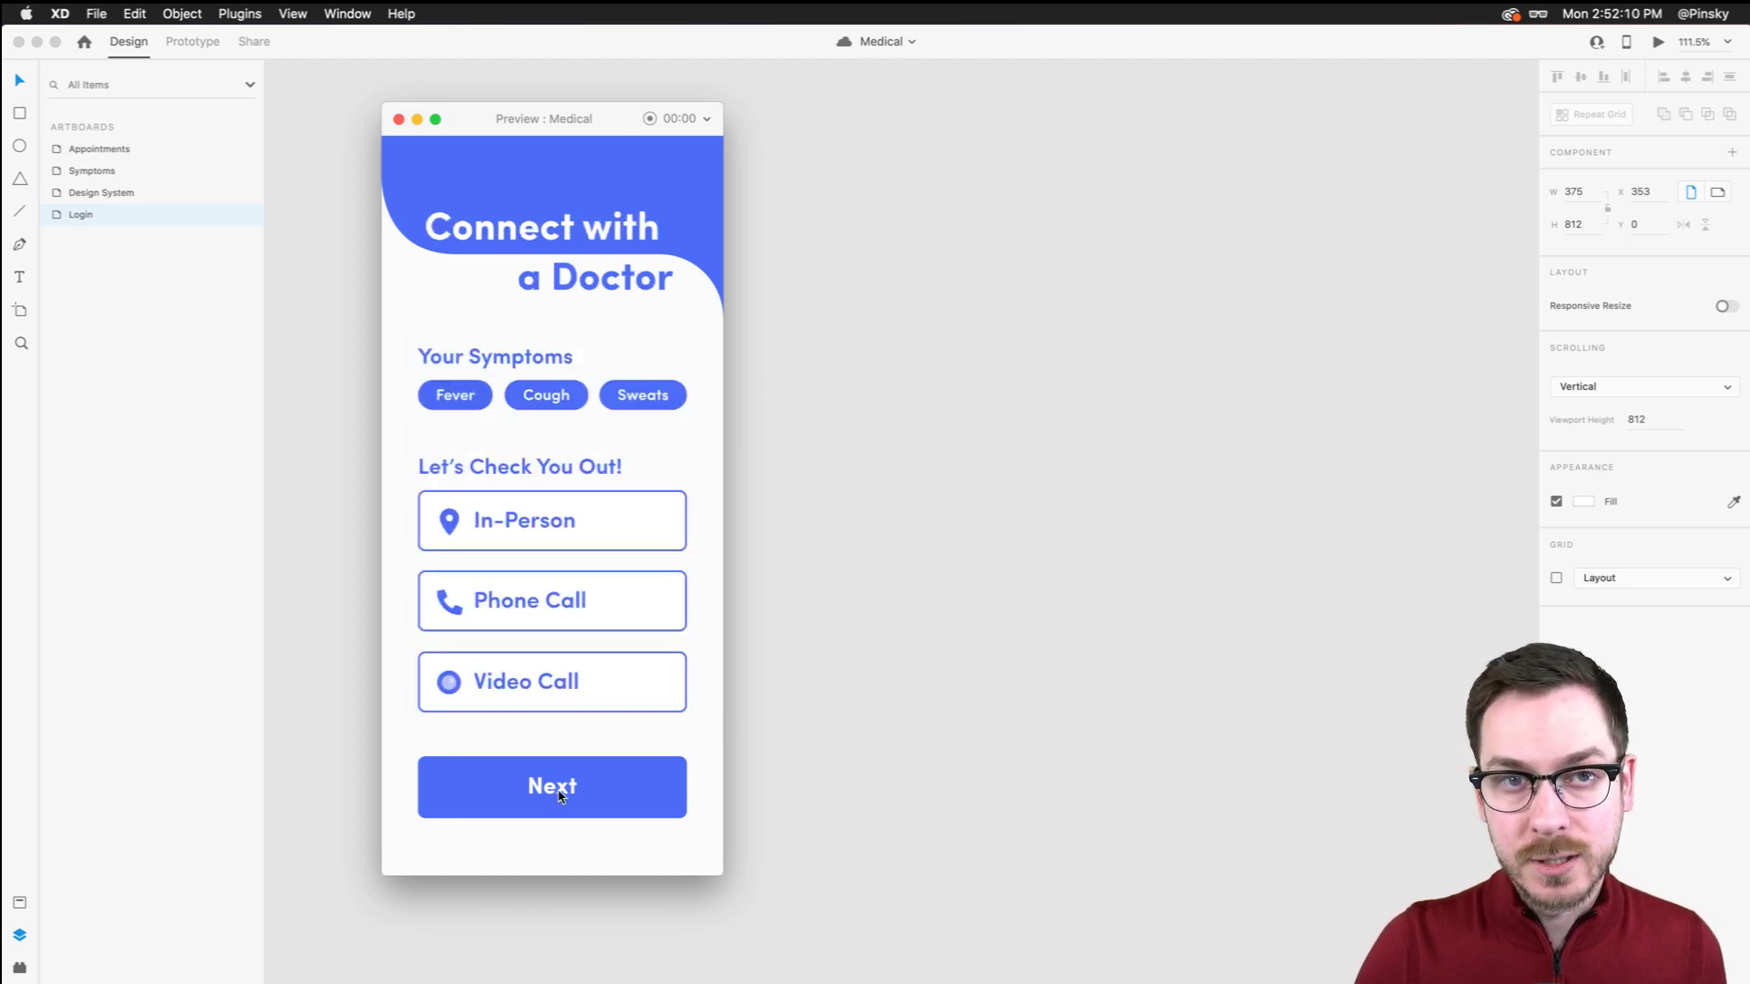
pyautogui.click(398, 119)
pyautogui.press('super+minus')
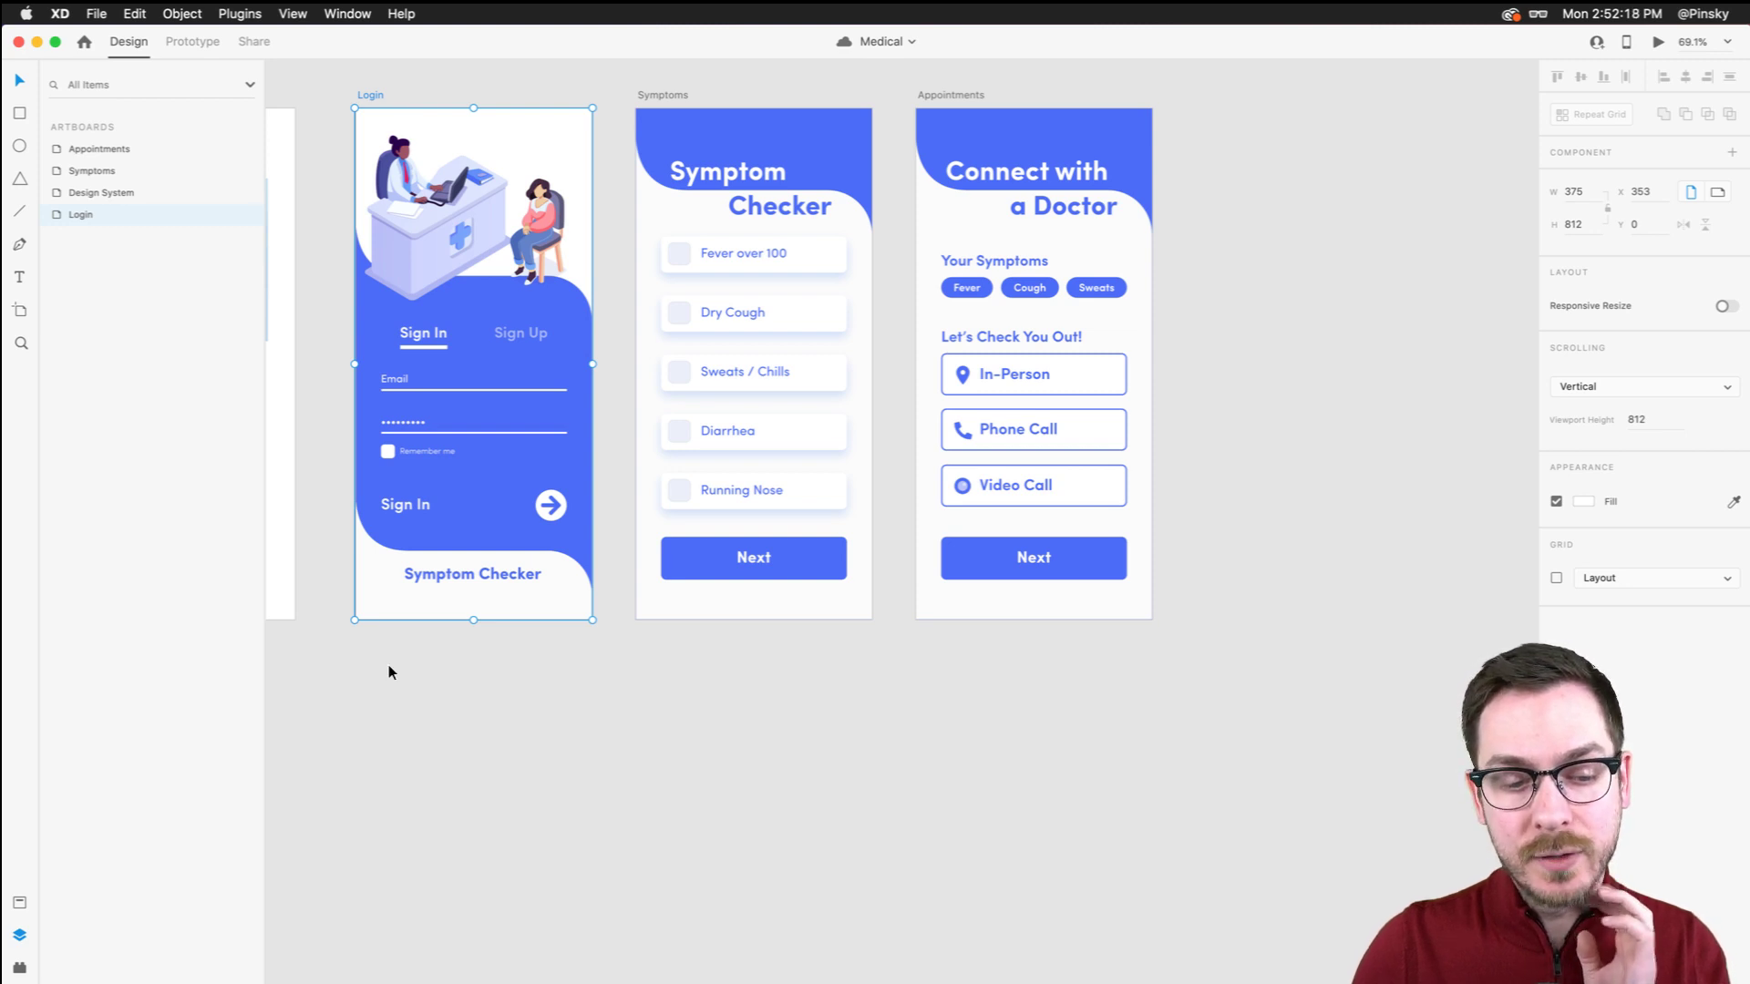
pyautogui.hscroll(-5, 544, 703)
pyautogui.hscroll(-5, 713, 679)
pyautogui.scroll(2, 712, 679)
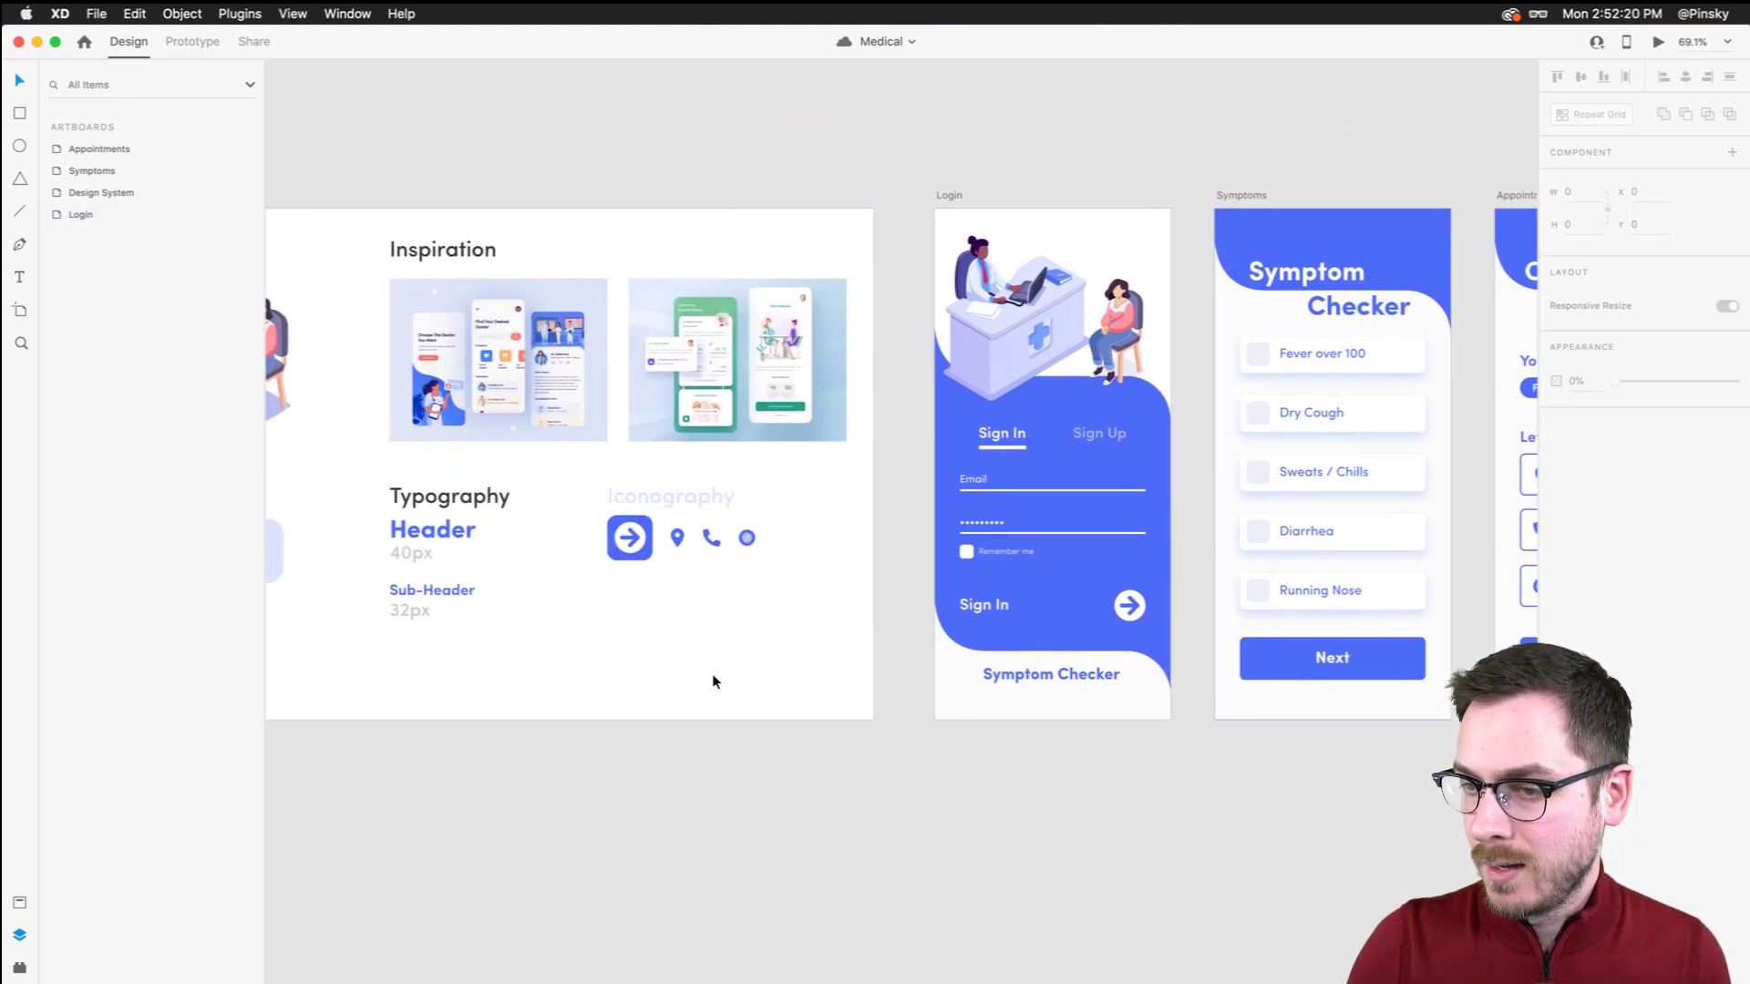
pyautogui.hscroll(-5, 713, 674)
pyautogui.scroll(-1, 713, 674)
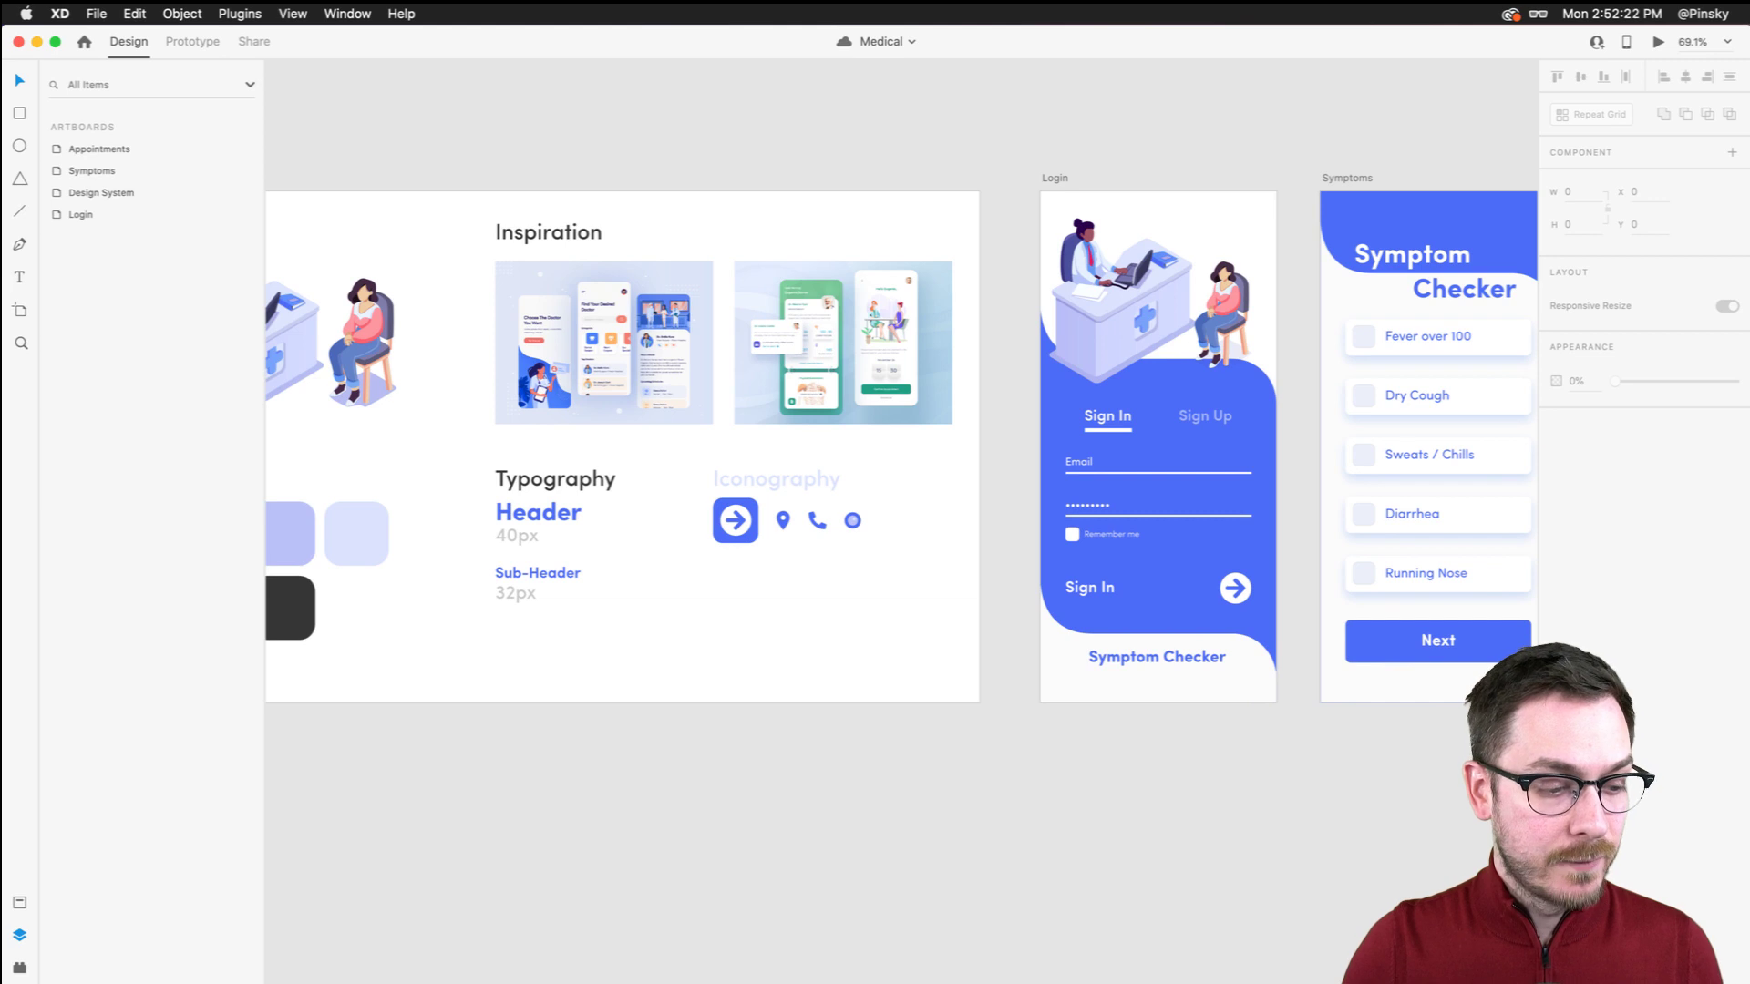
# Switch to Notes and review the Infectious Disease app's feature list, highlighting Map with pins and Book an appointment, before returning to XD
pyautogui.press('super+Tab')
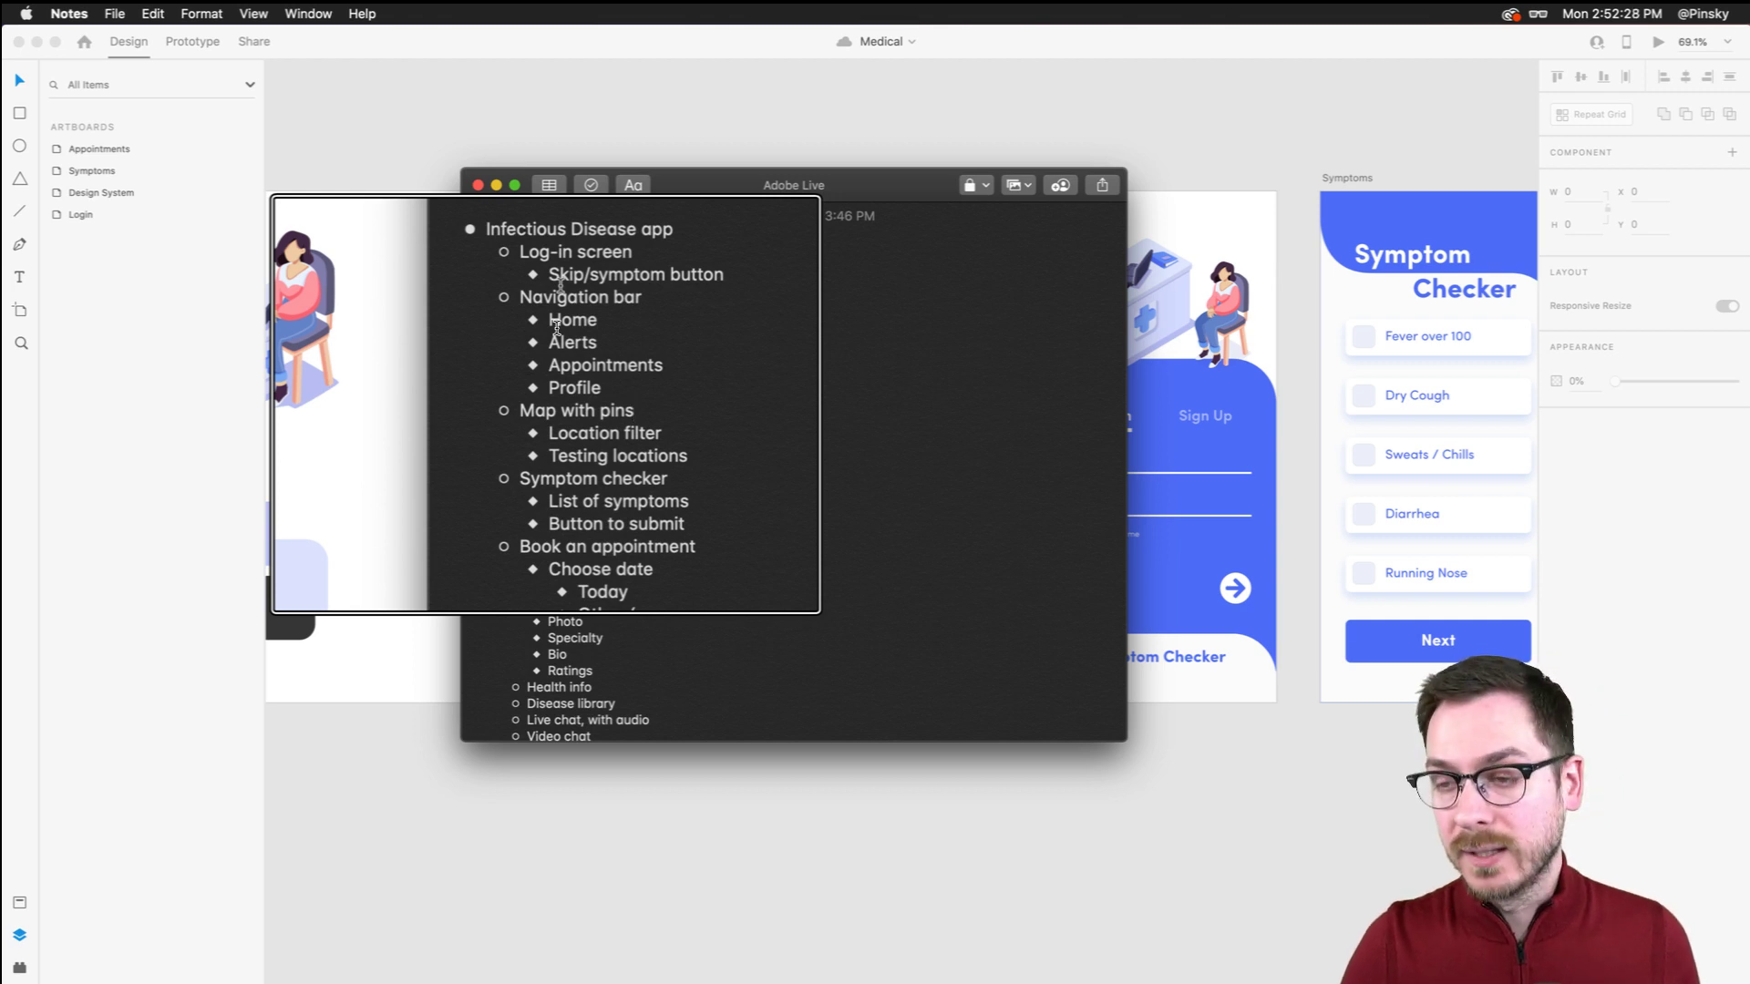
pyautogui.moveTo(517, 412); pyautogui.dragTo(617, 416)
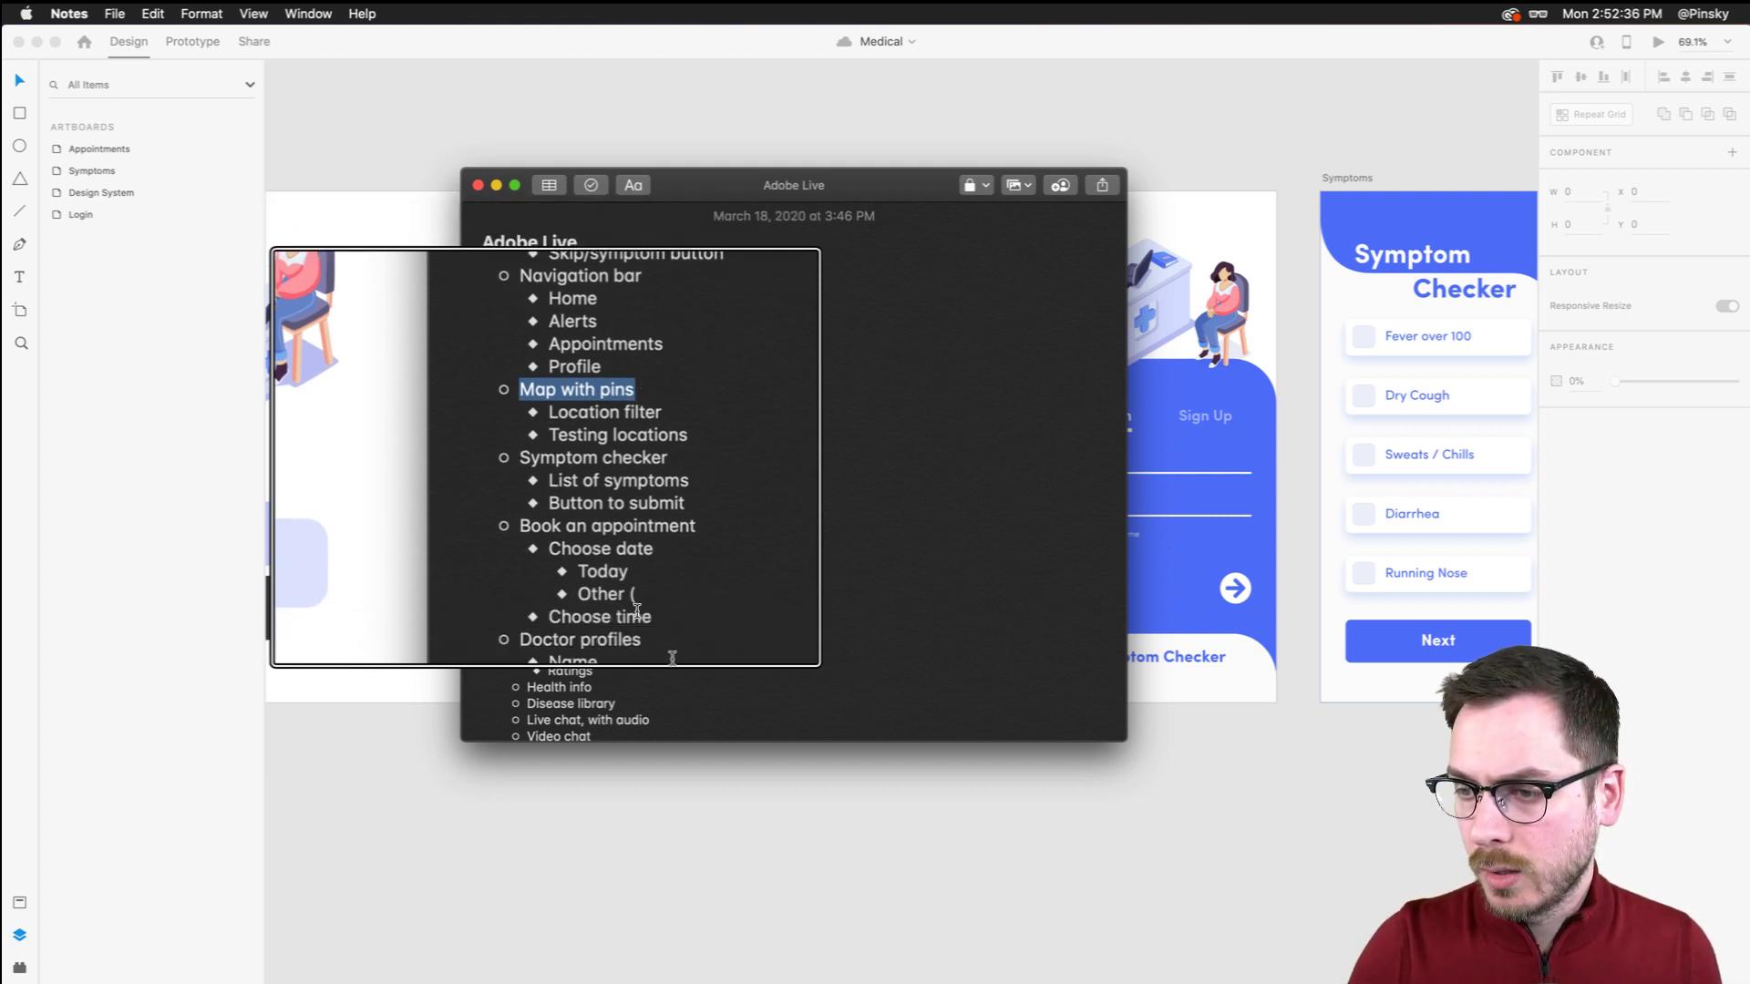
pyautogui.moveTo(519, 507); pyautogui.dragTo(700, 506)
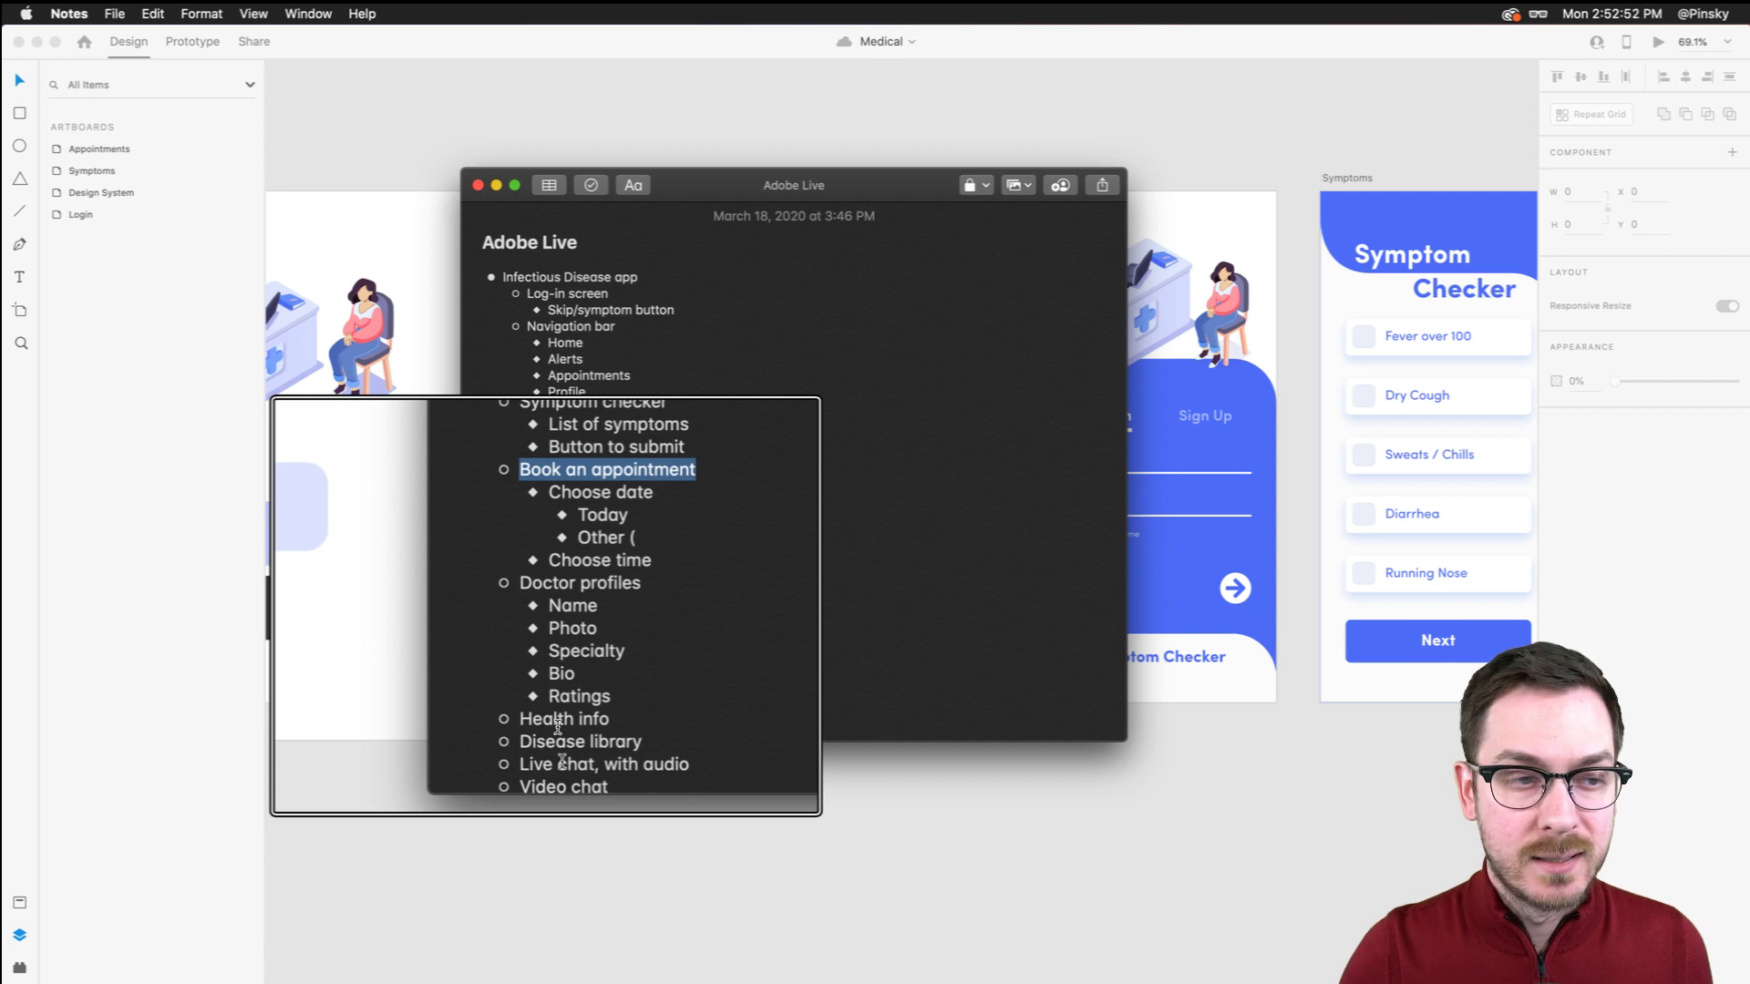
pyautogui.click(664, 434)
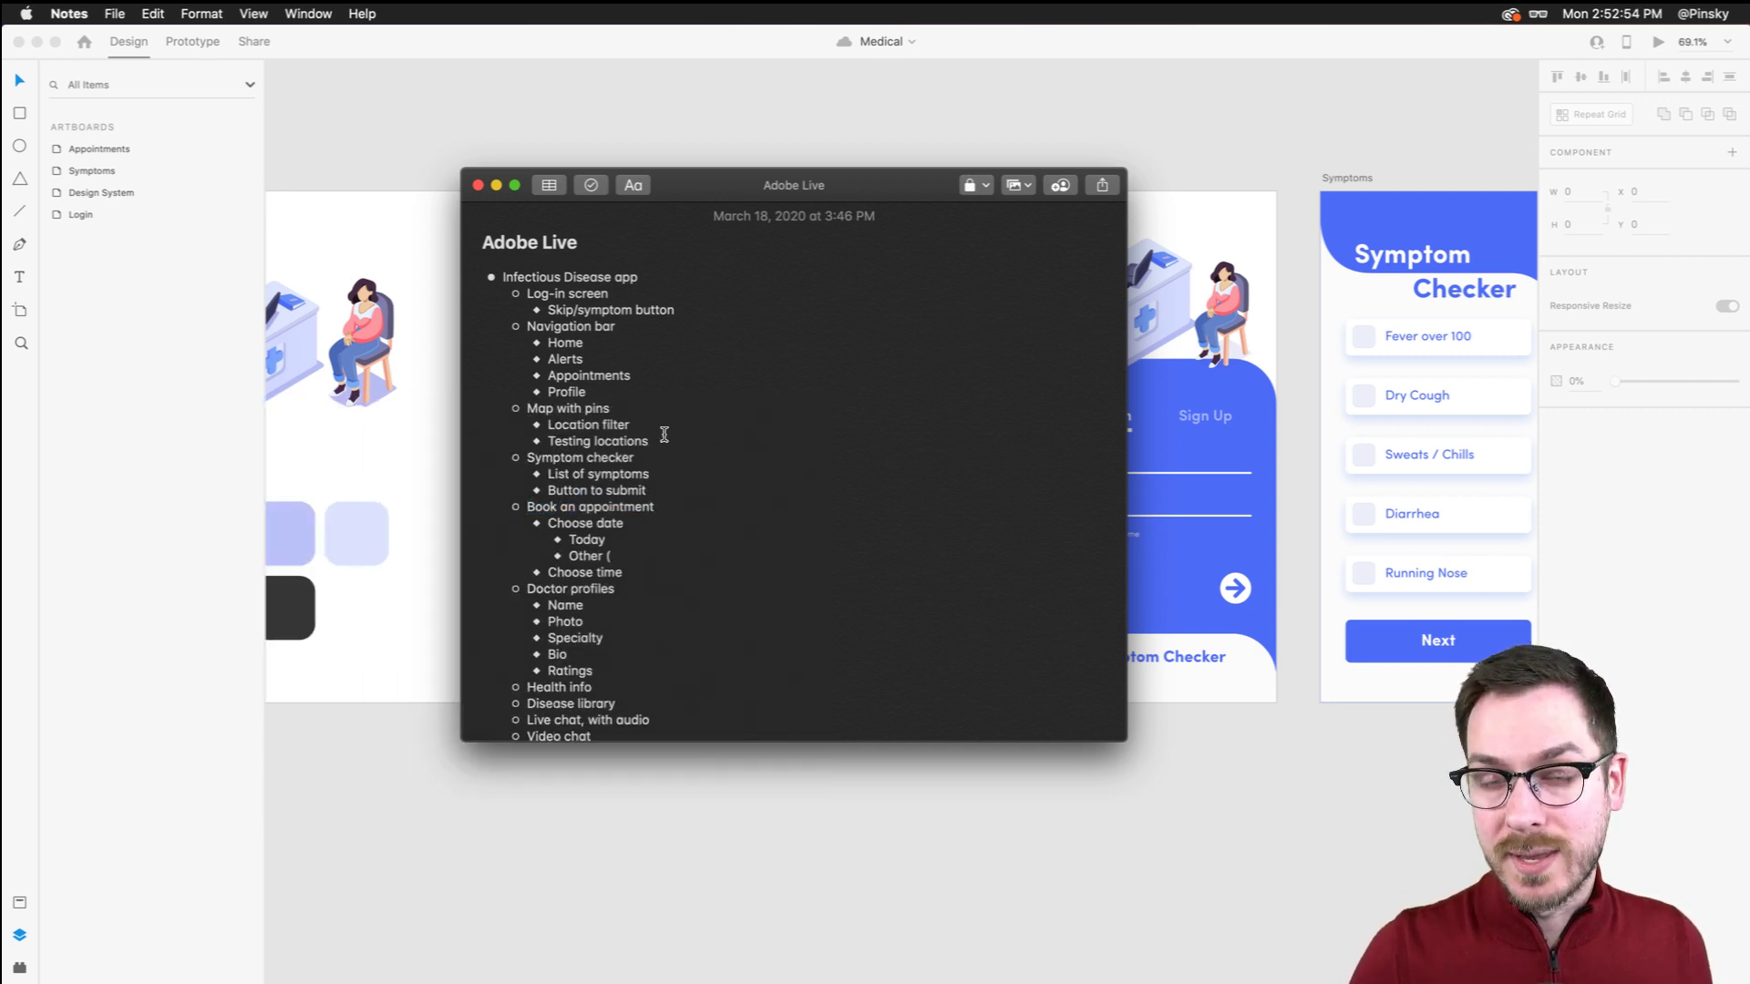
pyautogui.click(839, 745)
# Duplicate the Appointments artboard and delete the symptom tags, sub-headings and appointment options from the copy, keeping its heading and Next button
pyautogui.hscroll(10, 914, 820)
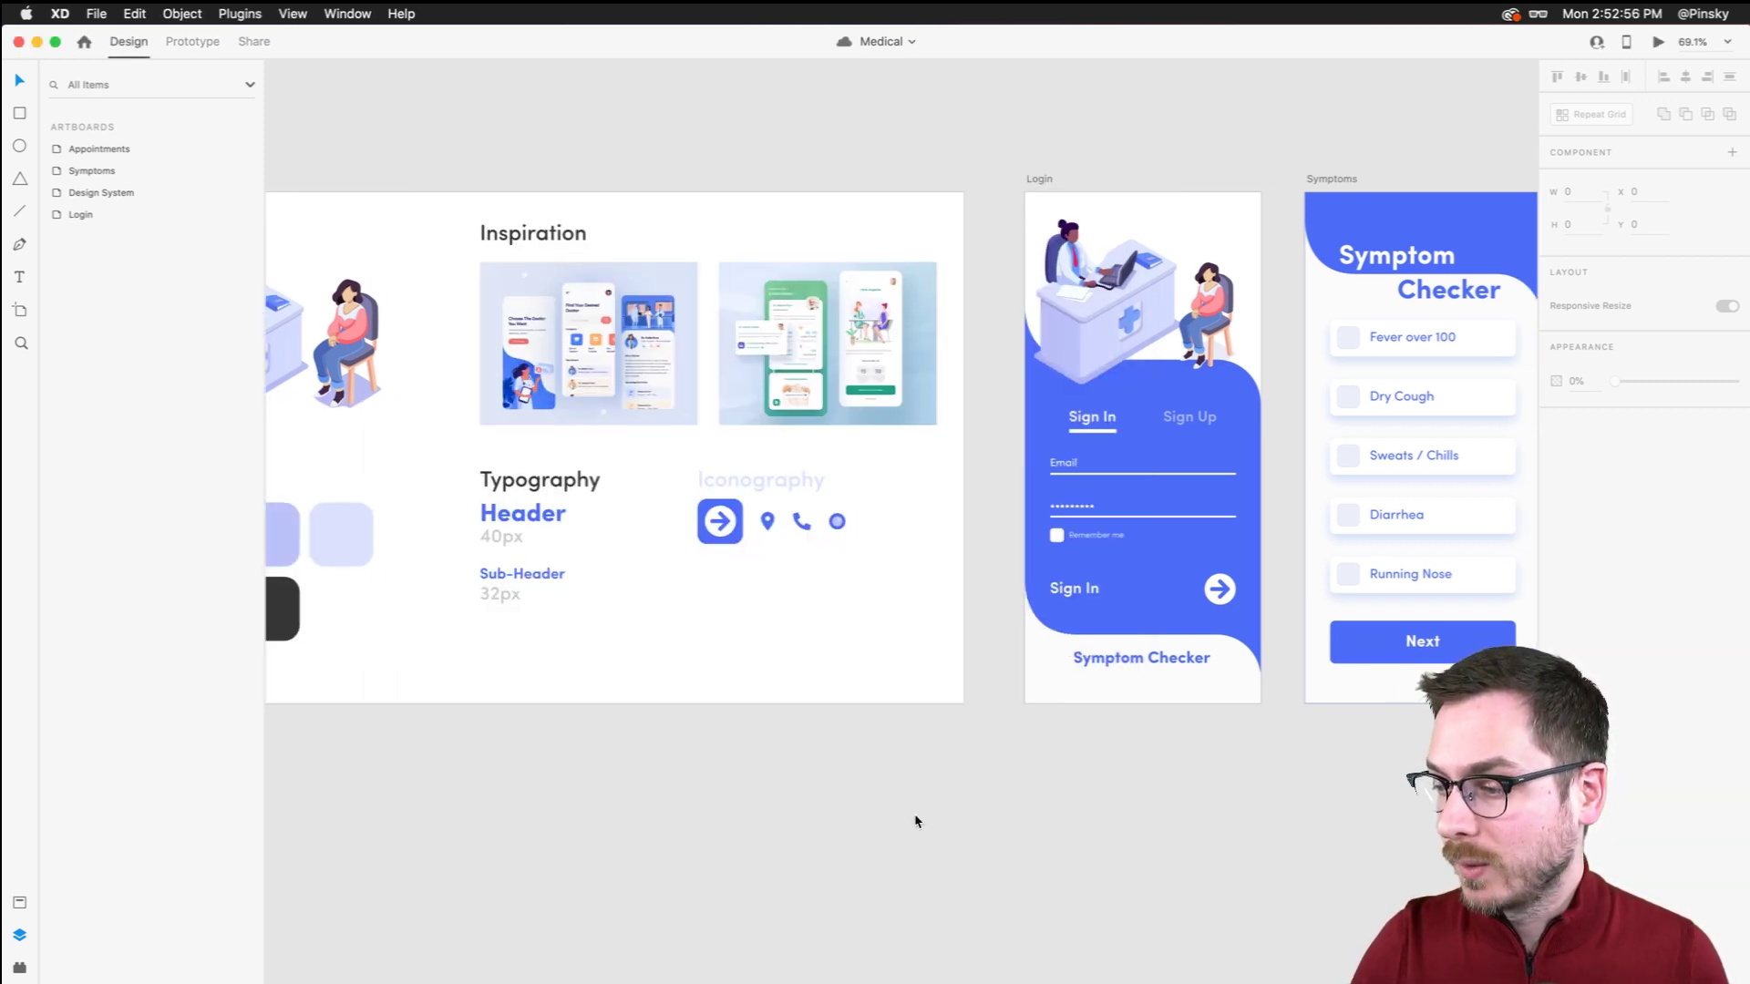
pyautogui.hscroll(-3, 916, 821)
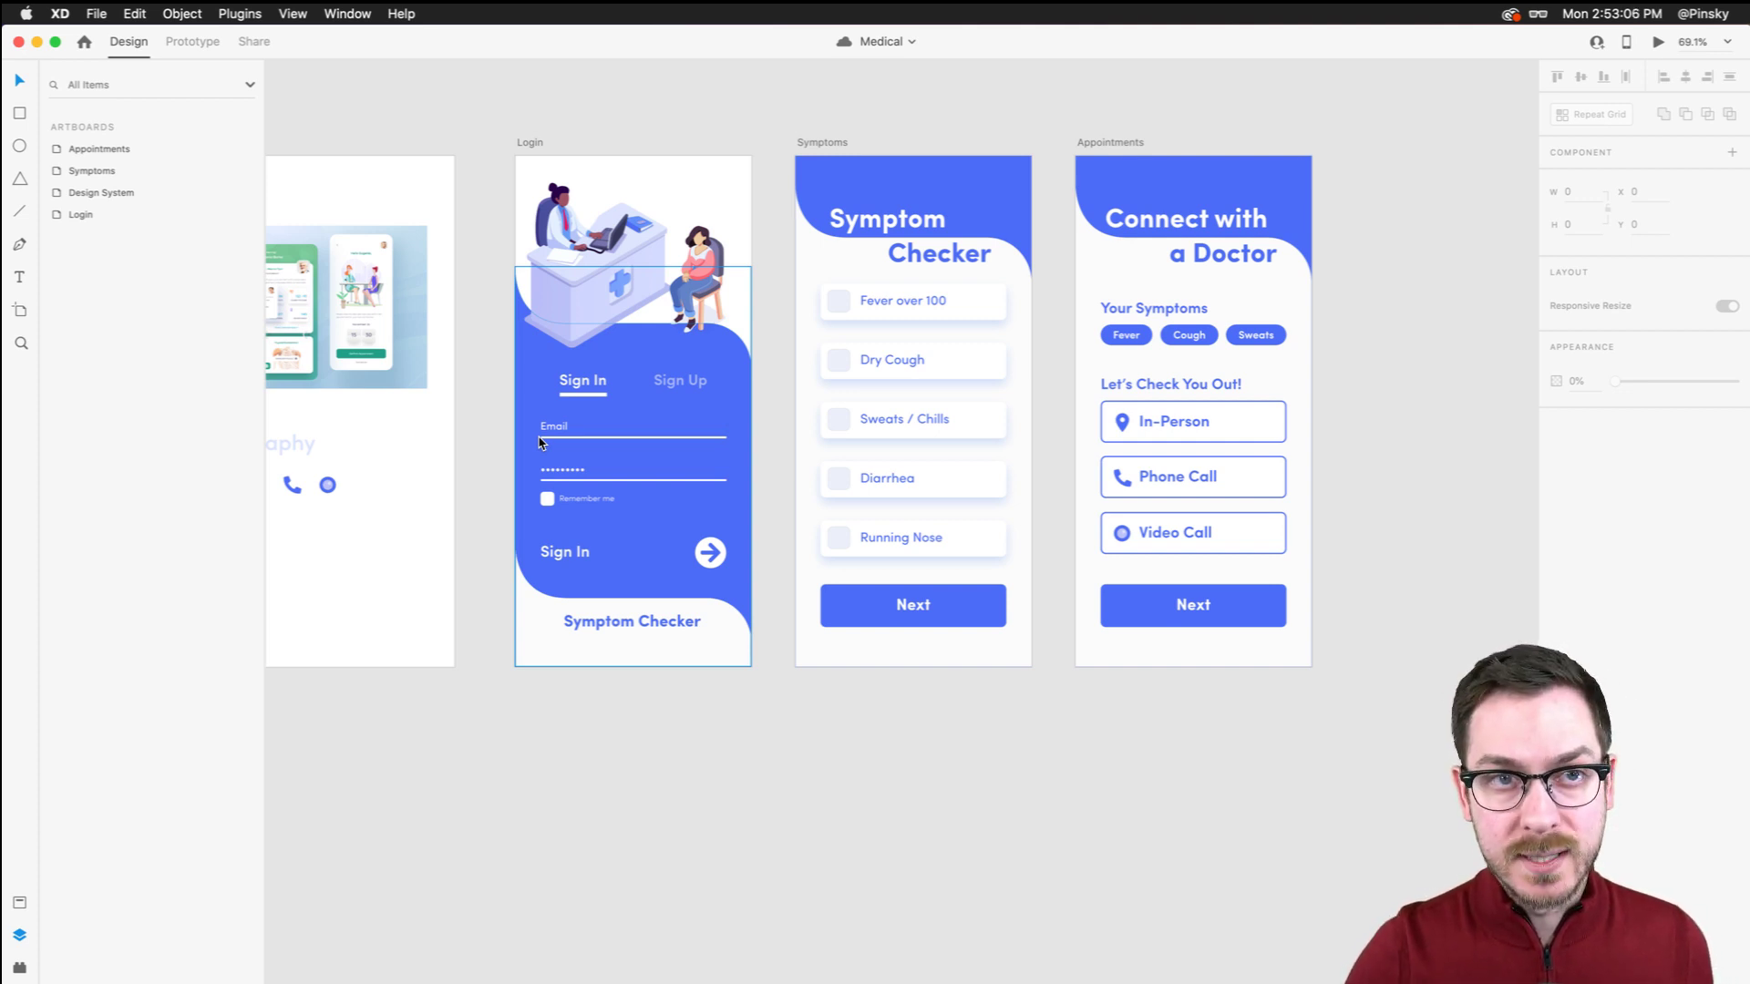
pyautogui.hscroll(-2, 540, 444)
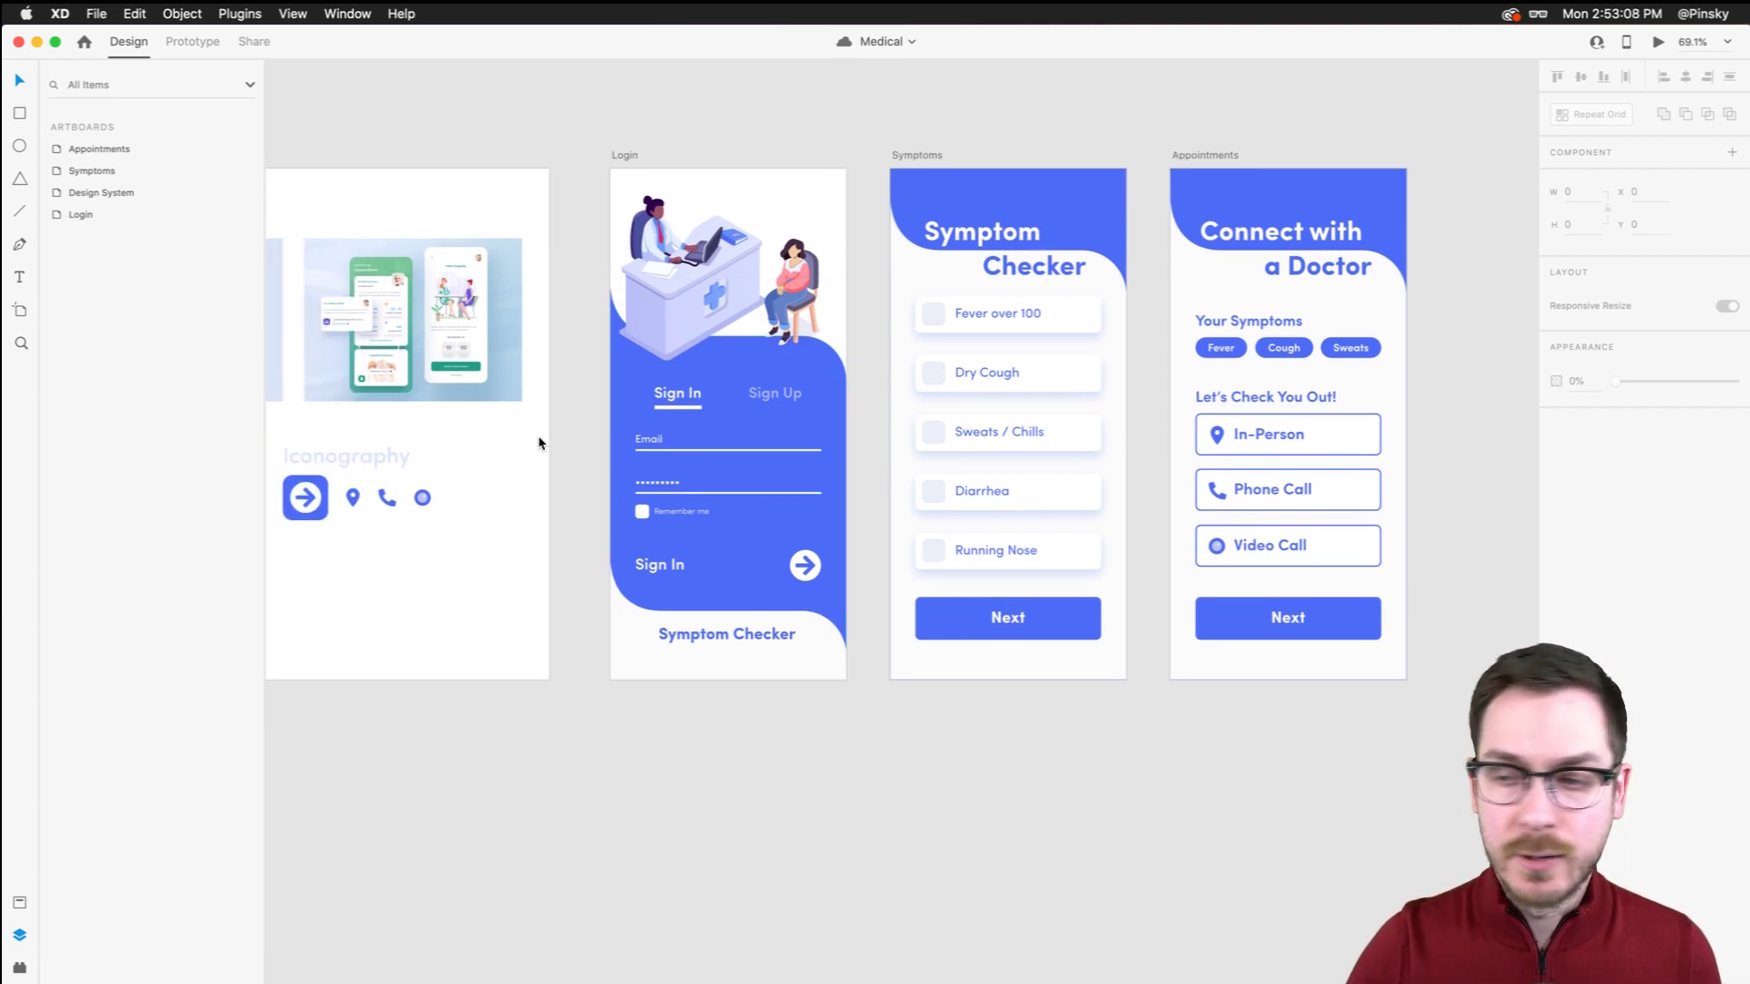
pyautogui.hscroll(3, 541, 444)
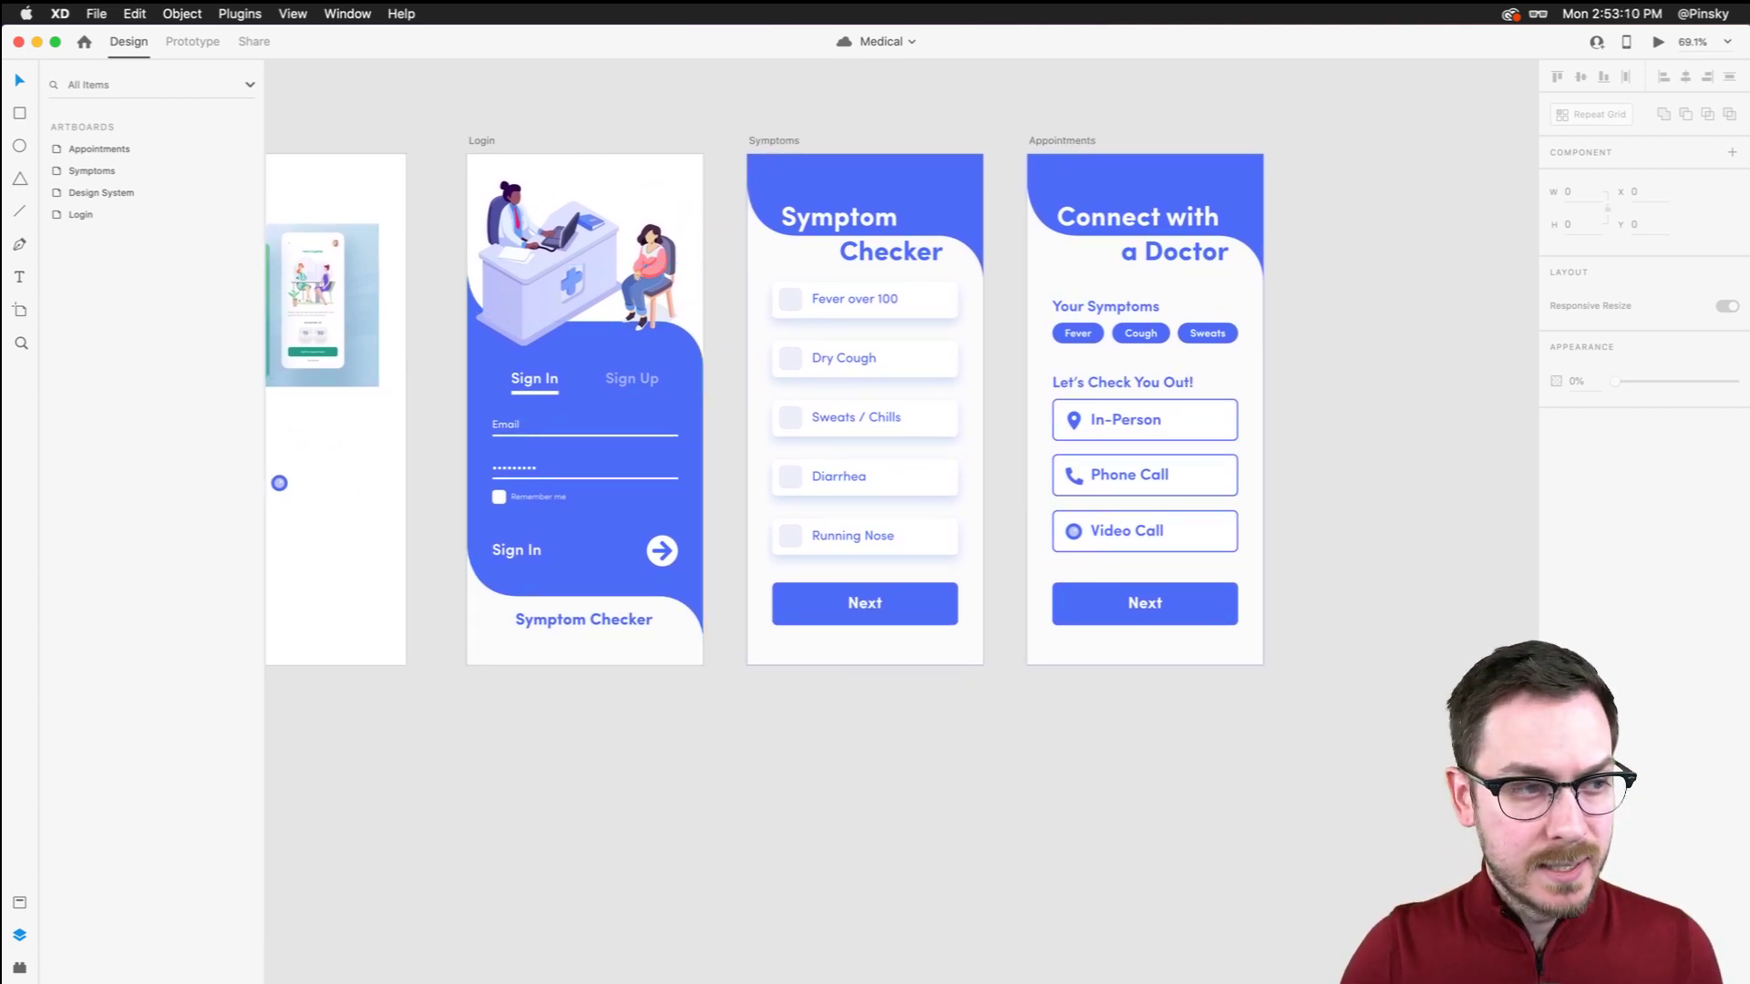
pyautogui.click(1063, 138)
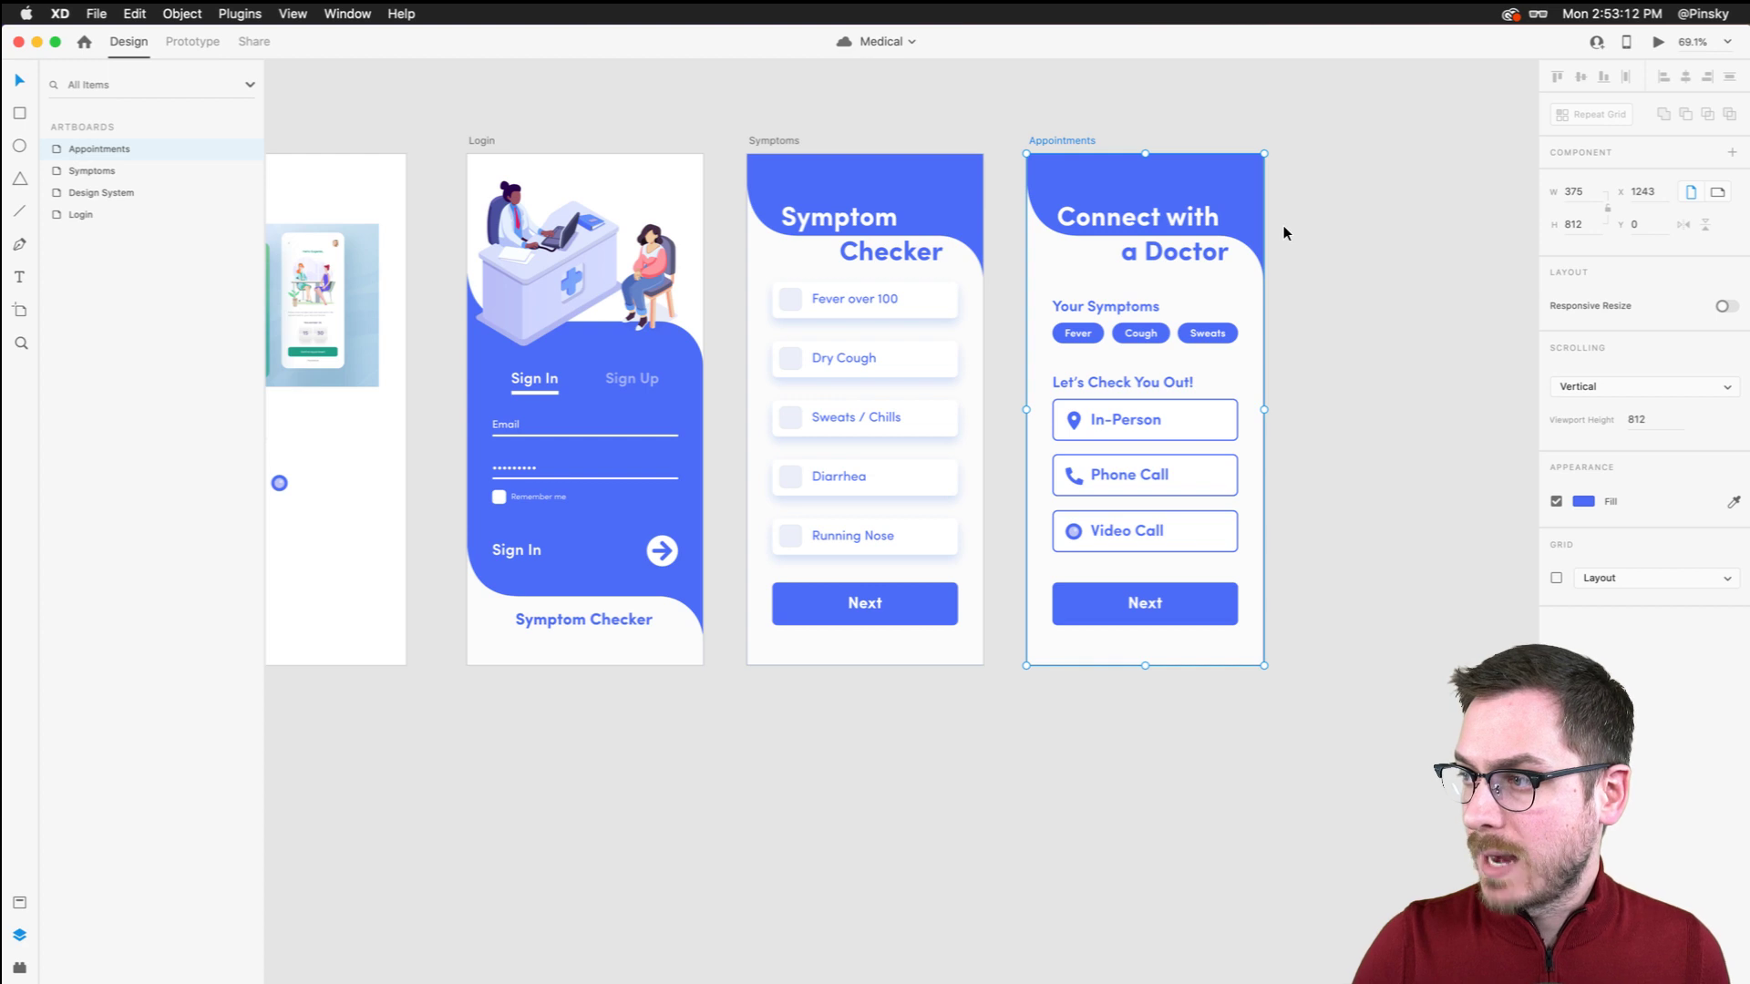
pyautogui.press('super+d')
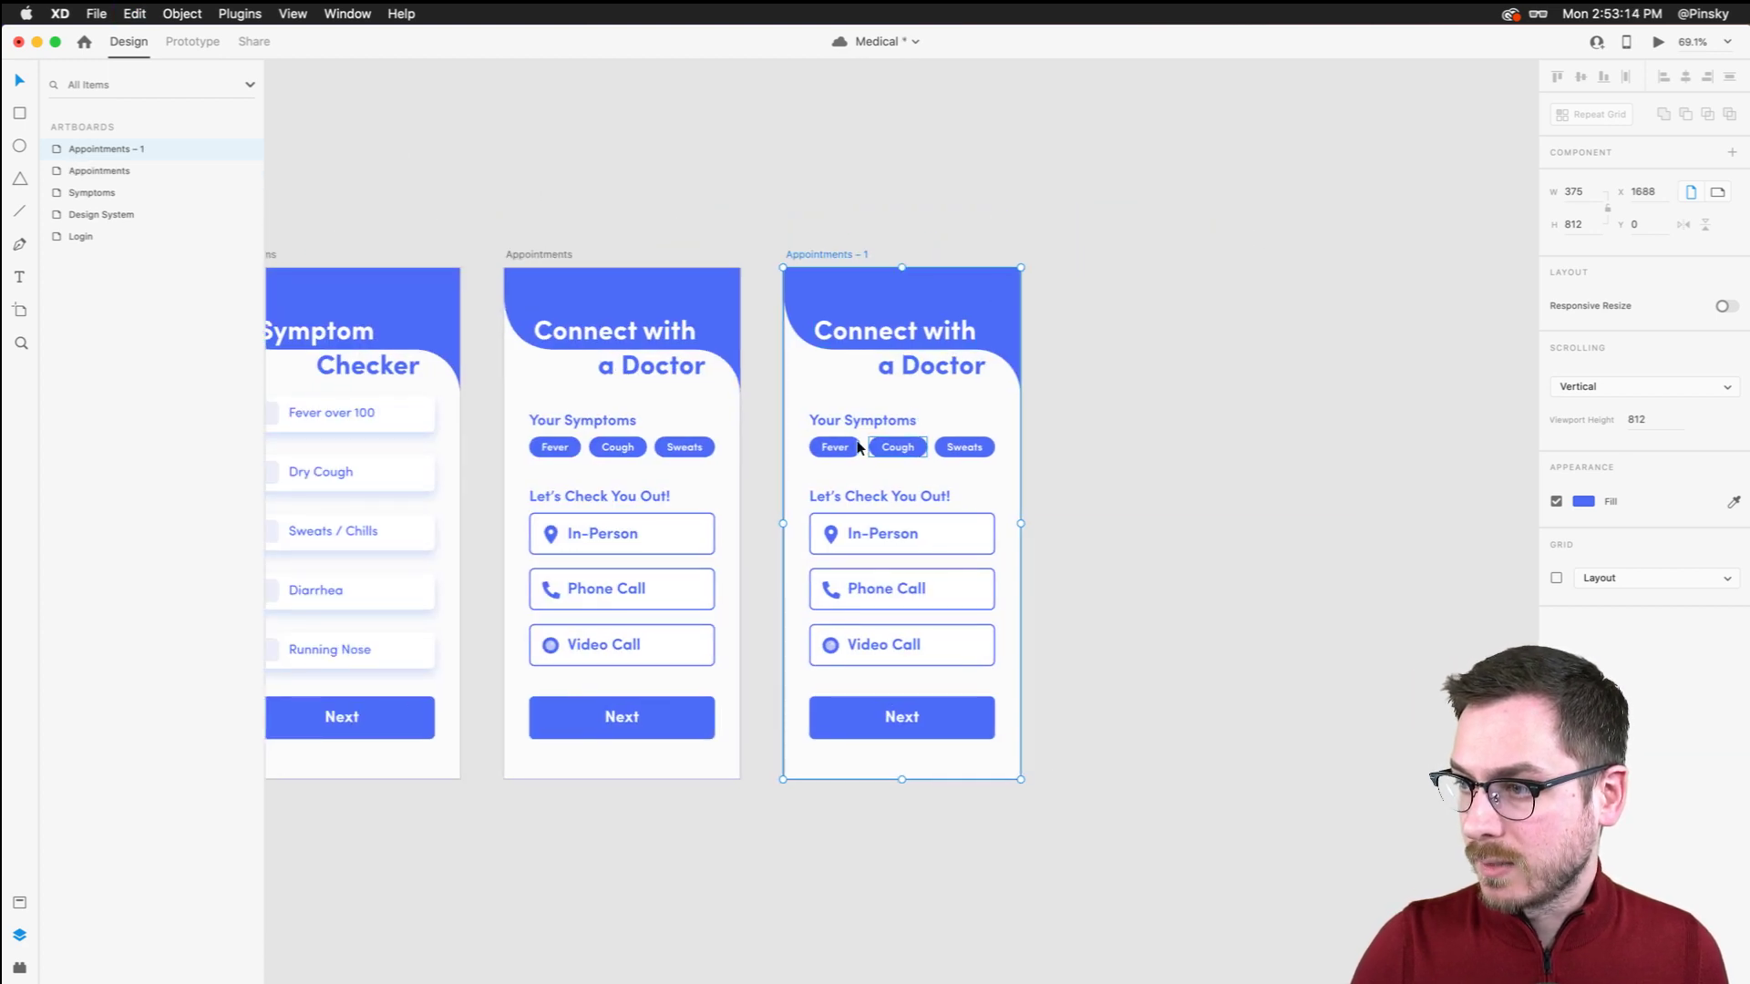
pyautogui.moveTo(789, 408); pyautogui.dragTo(1009, 674)
pyautogui.press('Delete')
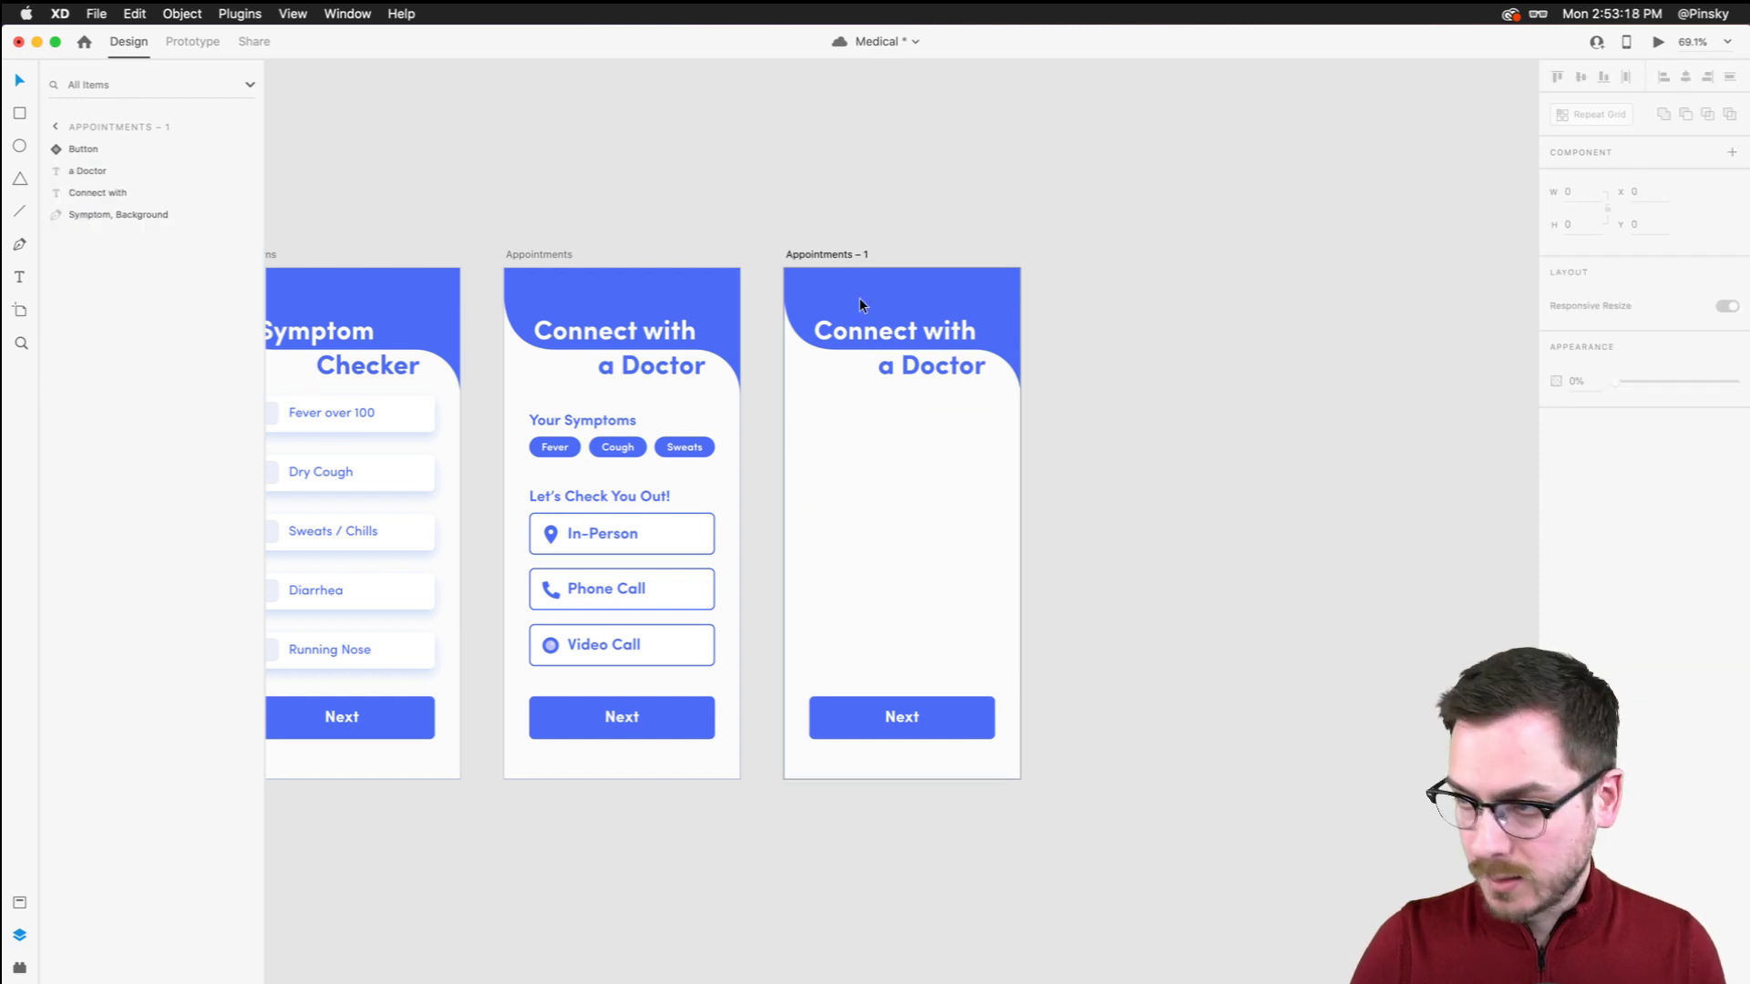
# Reword the duplicated artboard's heading to "Fina a" on the first line and "Doctor" on the second
pyautogui.doubleClick(860, 334)
pyautogui.write('Find a')
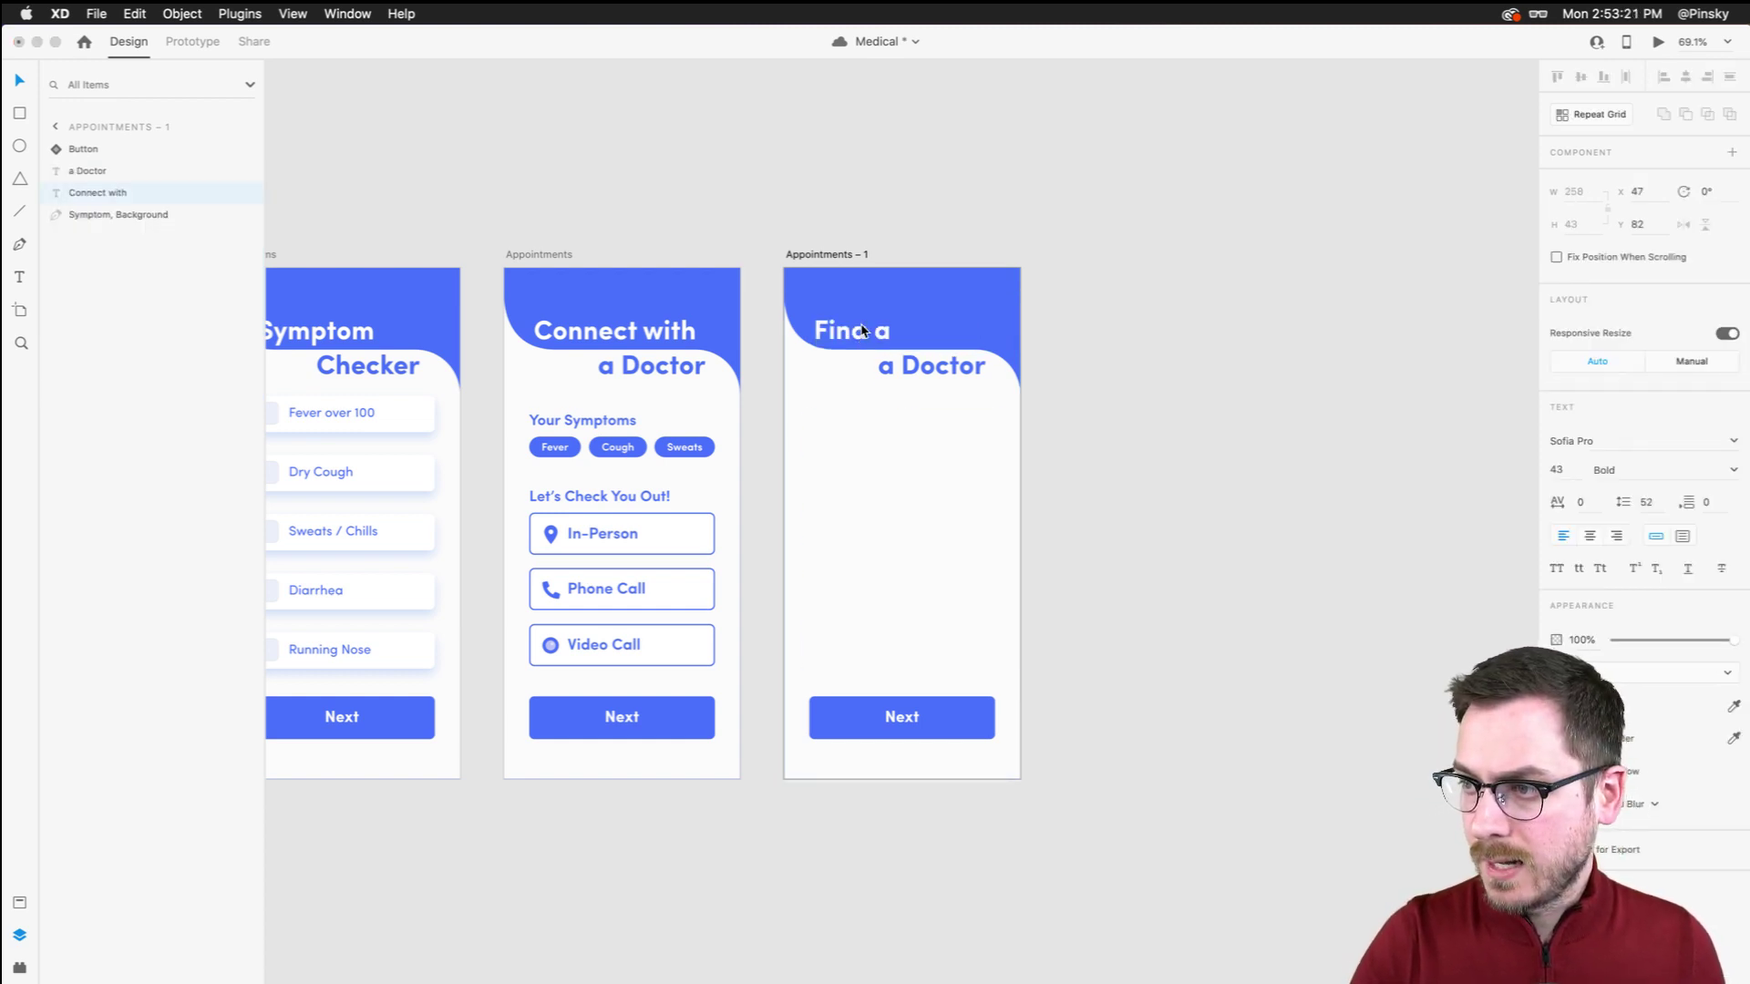
pyautogui.press('Escape')
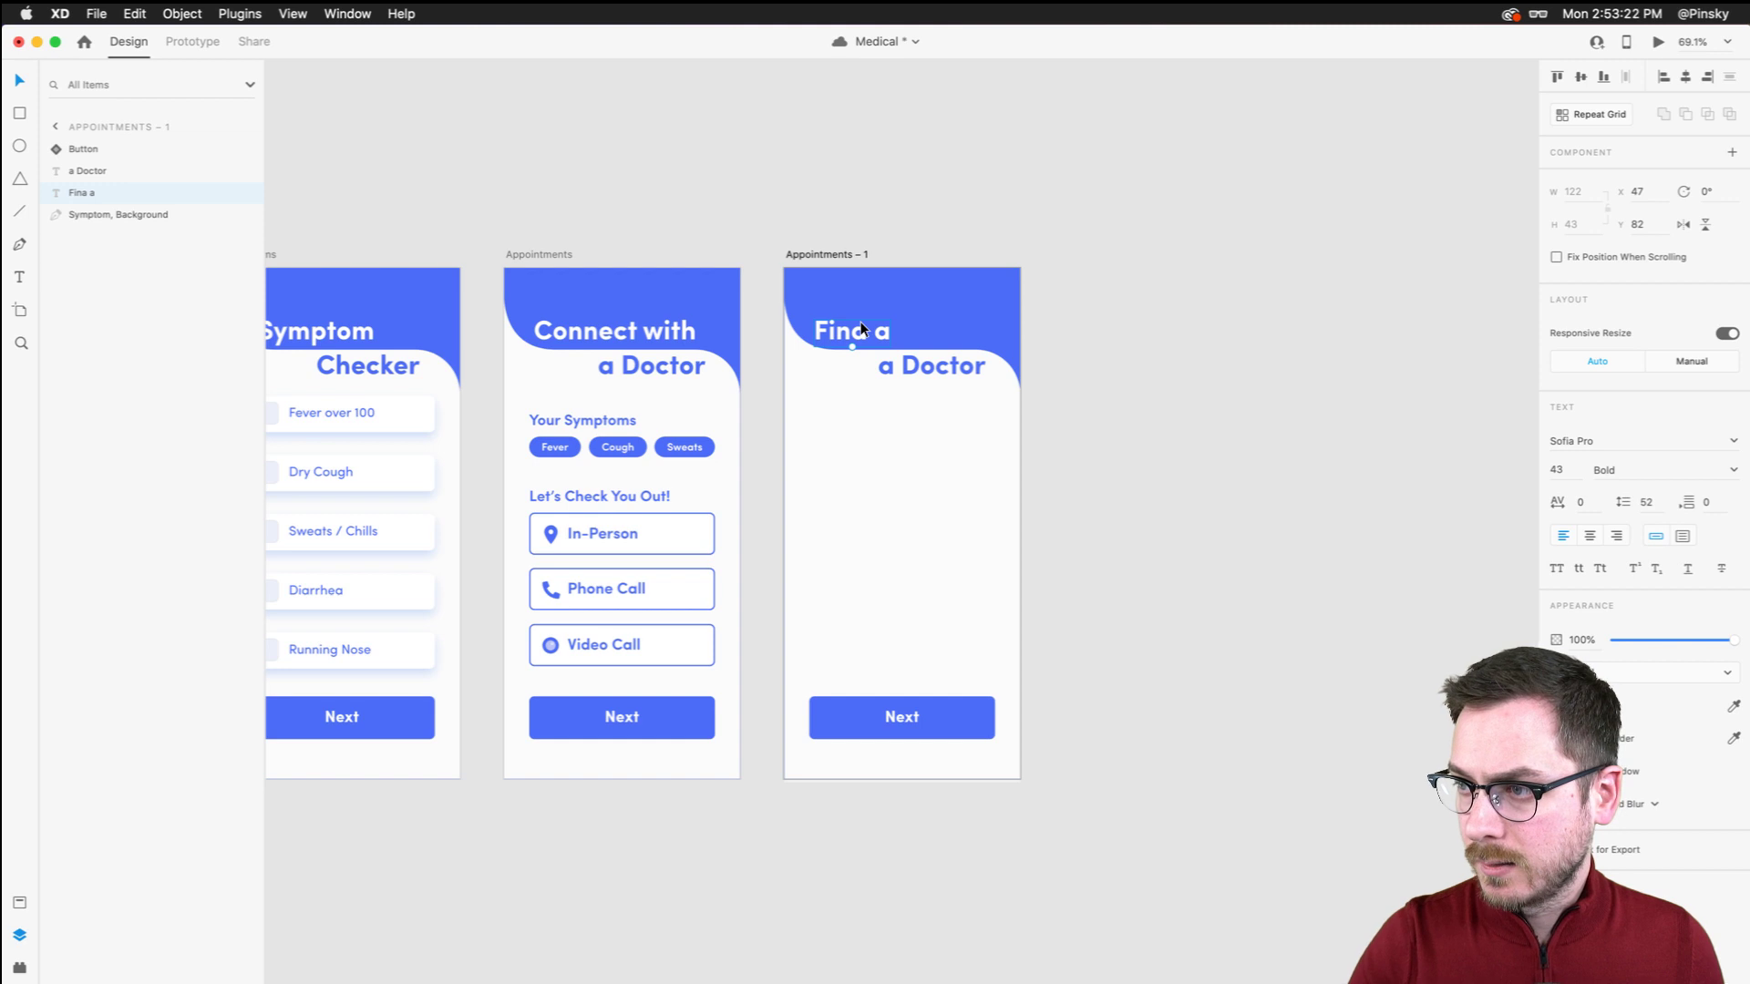
pyautogui.click(929, 366)
pyautogui.doubleClick(912, 369)
pyautogui.click(895, 369)
pyautogui.press('BackSpace')
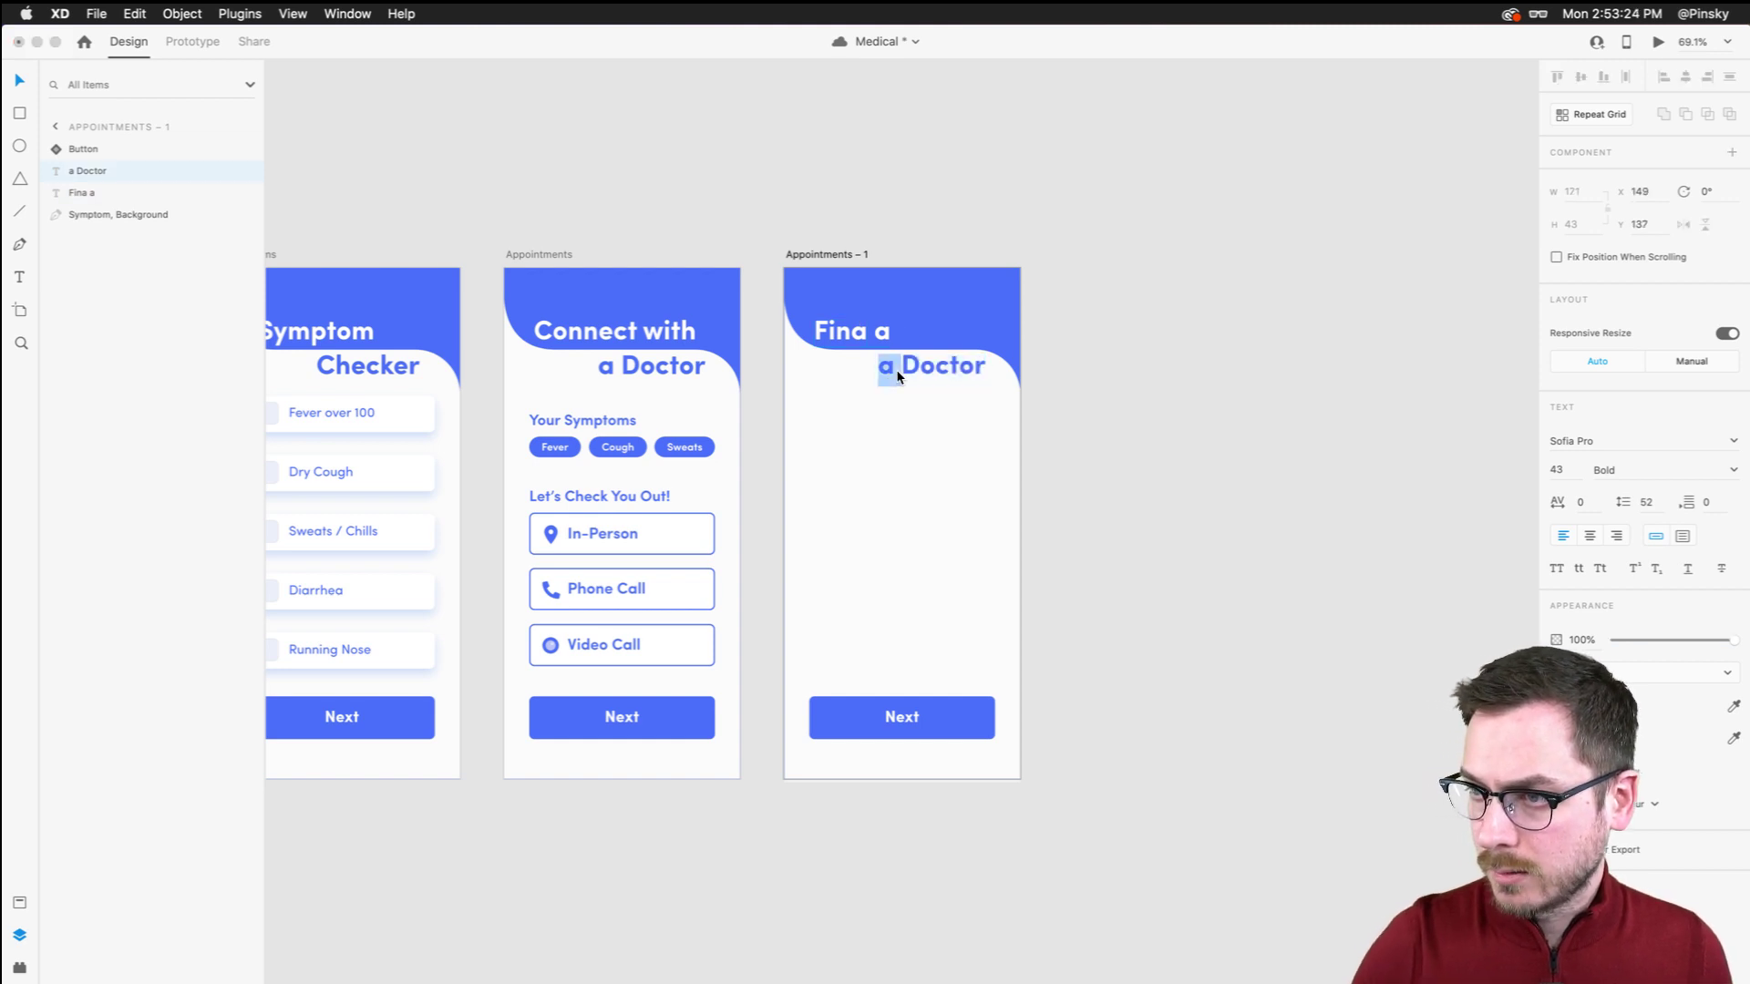
pyautogui.press('Delete')
pyautogui.press('Escape')
# Move the first line of the duplicated artboard's heading to X 73 and correct its wording to "Find a"
pyautogui.moveTo(862, 344); pyautogui.dragTo(879, 344)
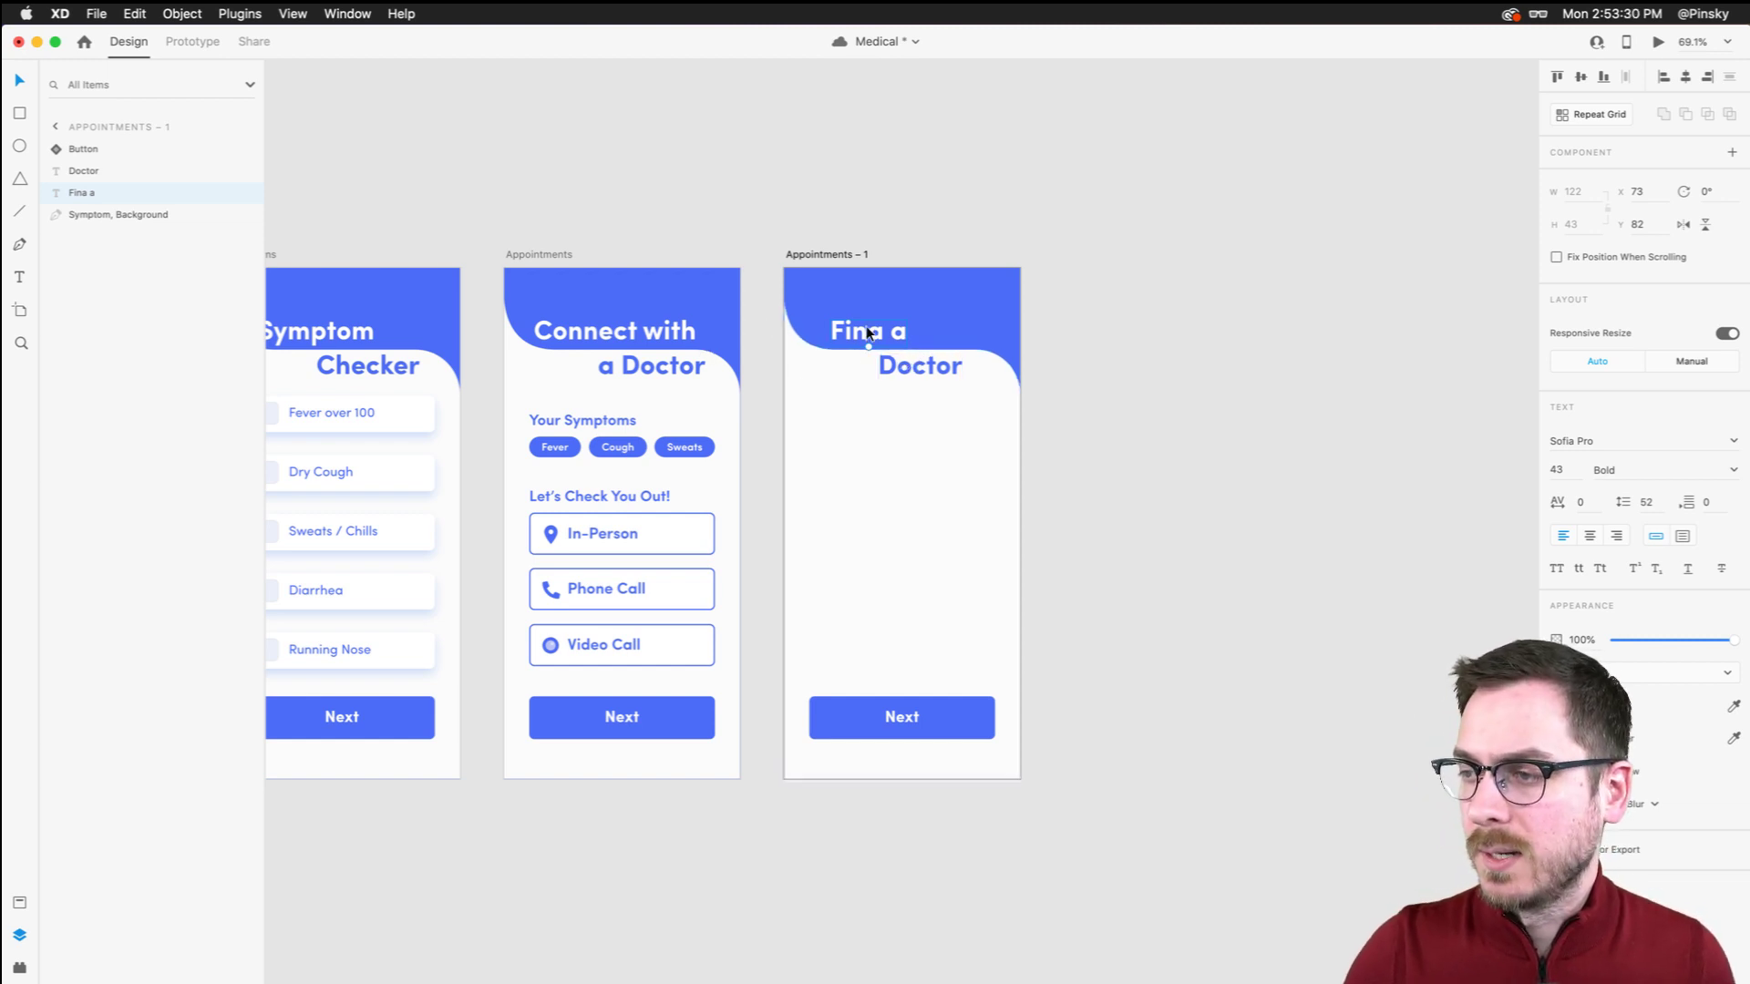
pyautogui.doubleClick(872, 335)
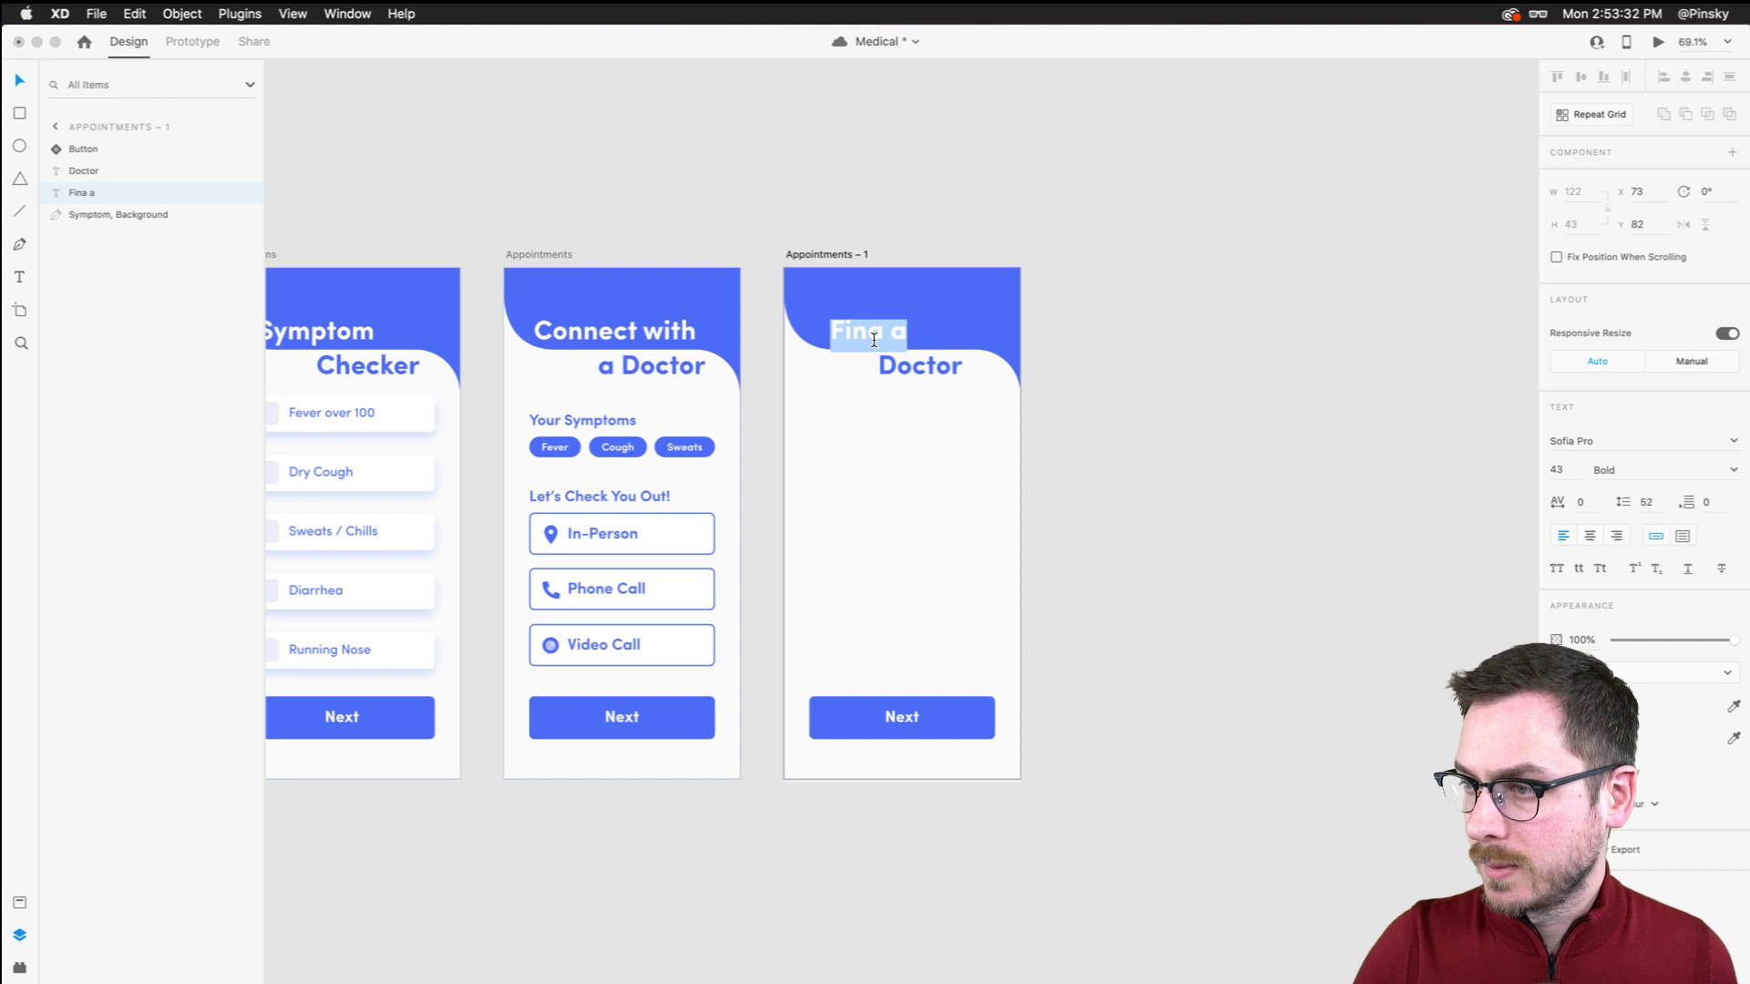
pyautogui.click(877, 339)
pyautogui.press('BackSpace')
pyautogui.write('d')
pyautogui.press('Escape')
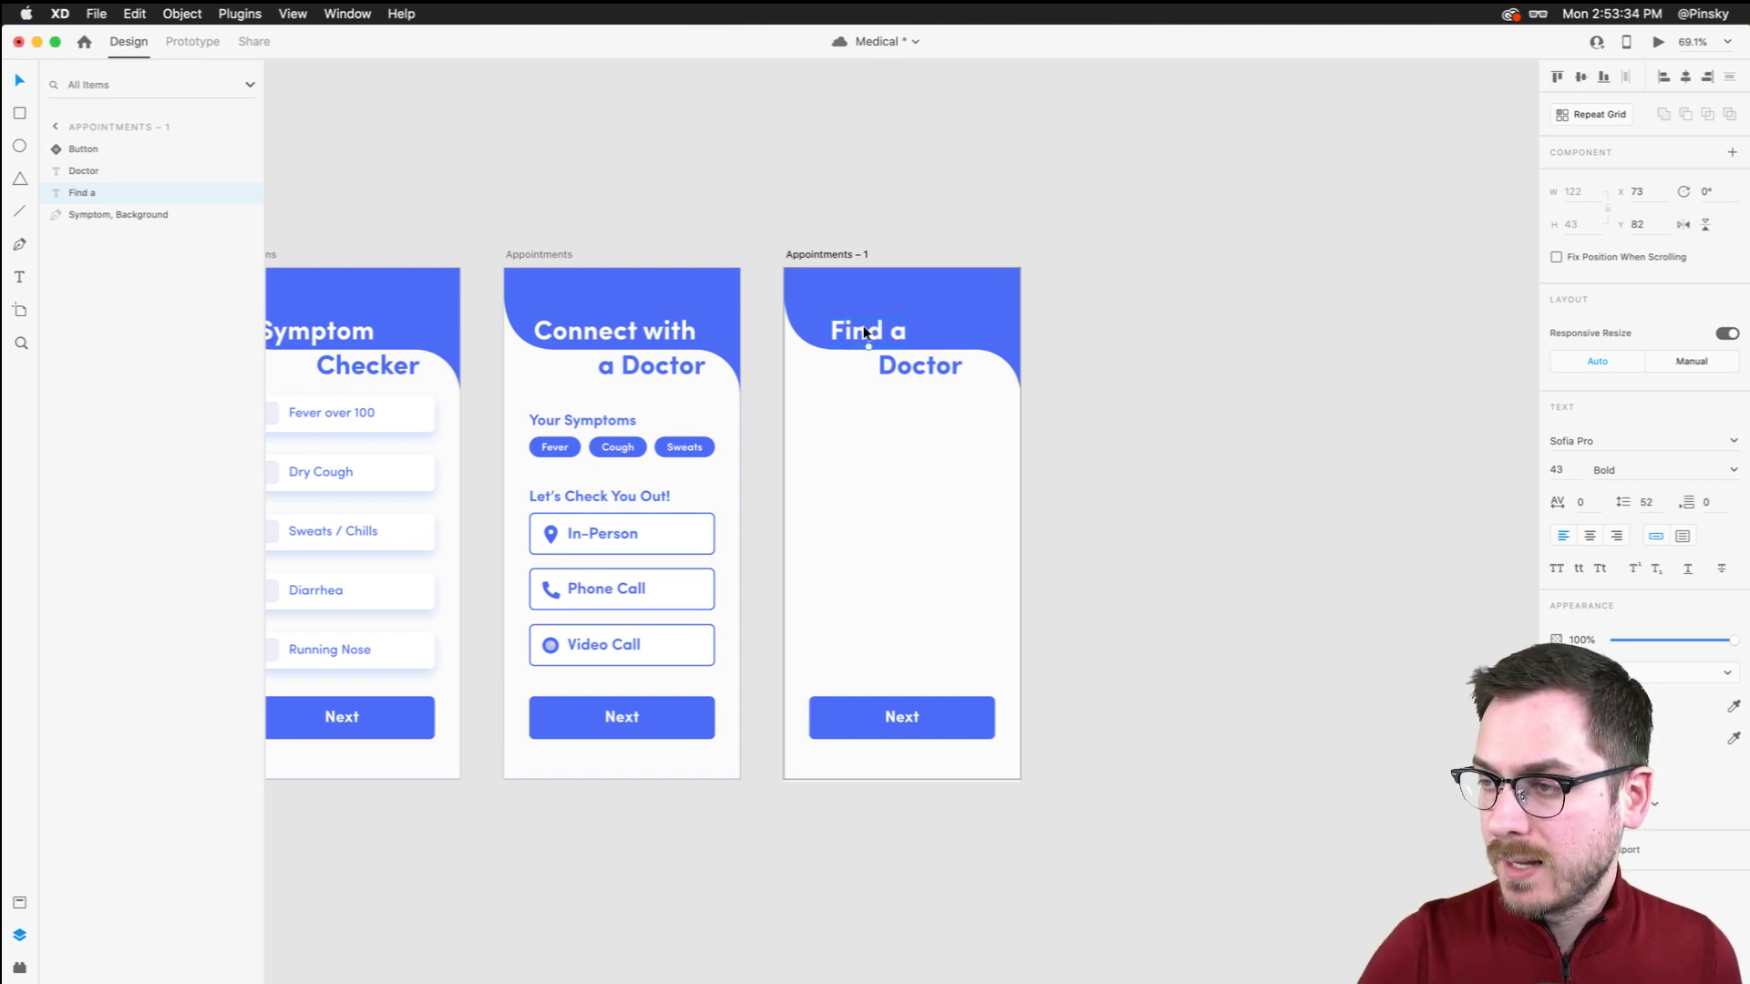
# Compare the new heading's placement with the Appointments artboard's heading and shift the "Find a" line to X 71
pyautogui.click(593, 330)
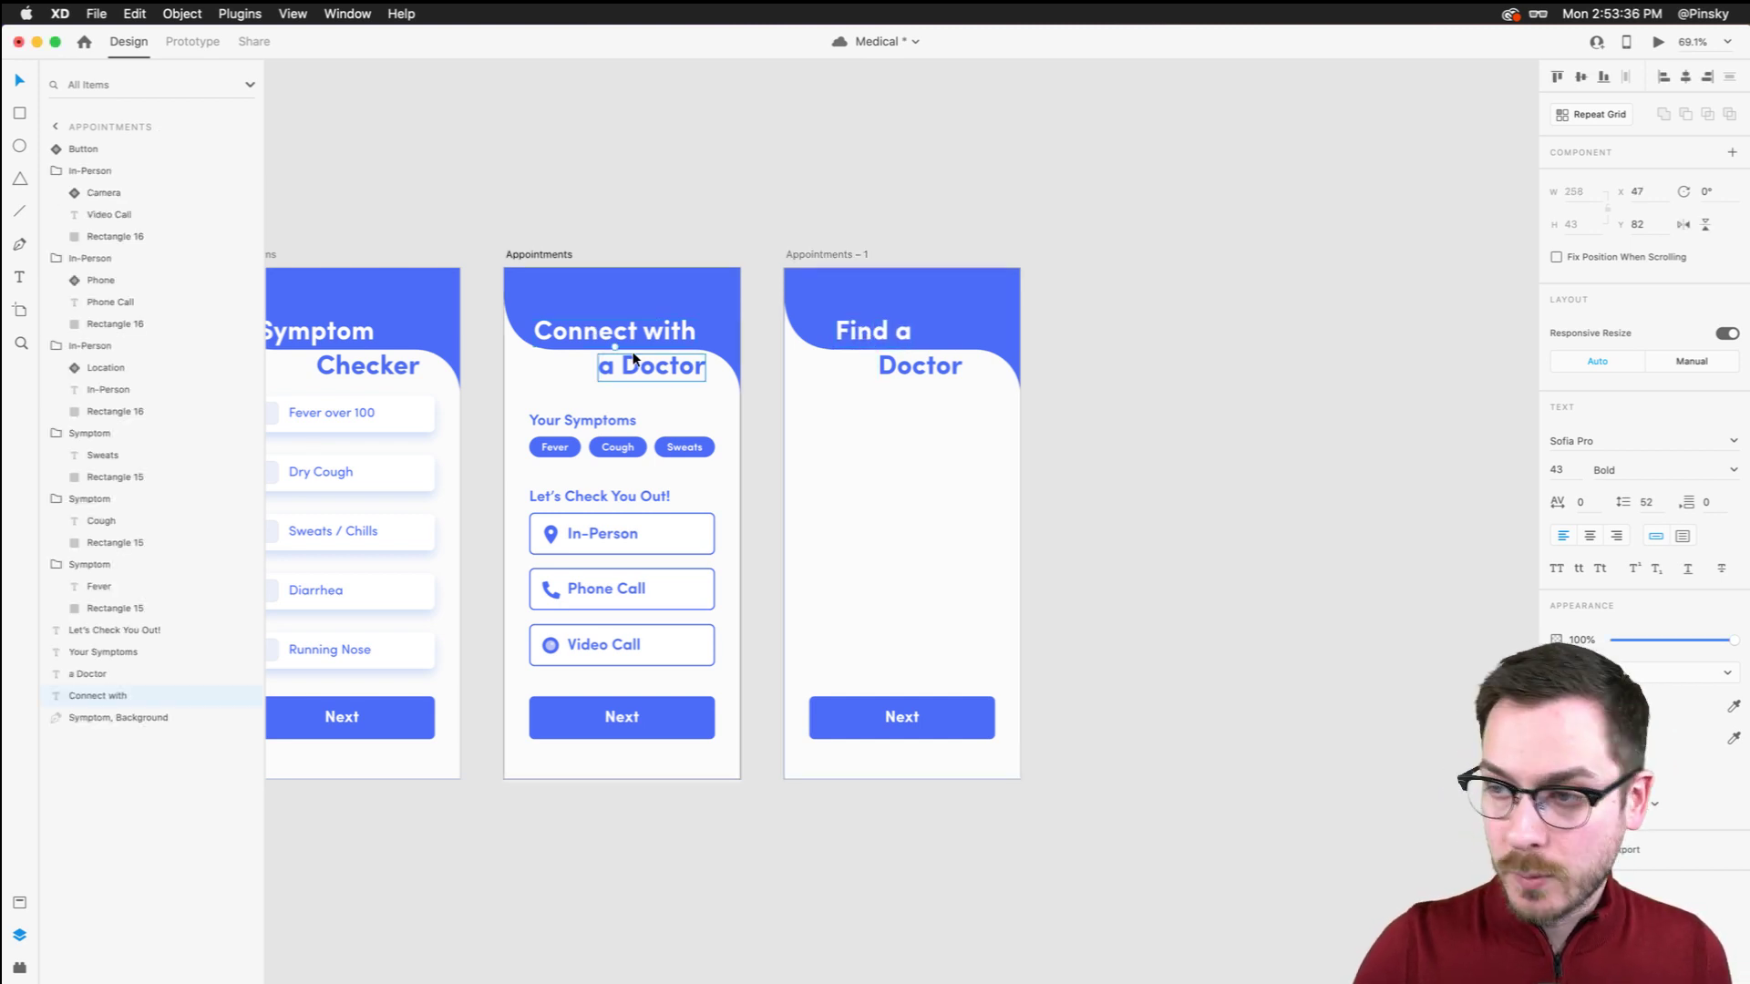
pyautogui.click(842, 331)
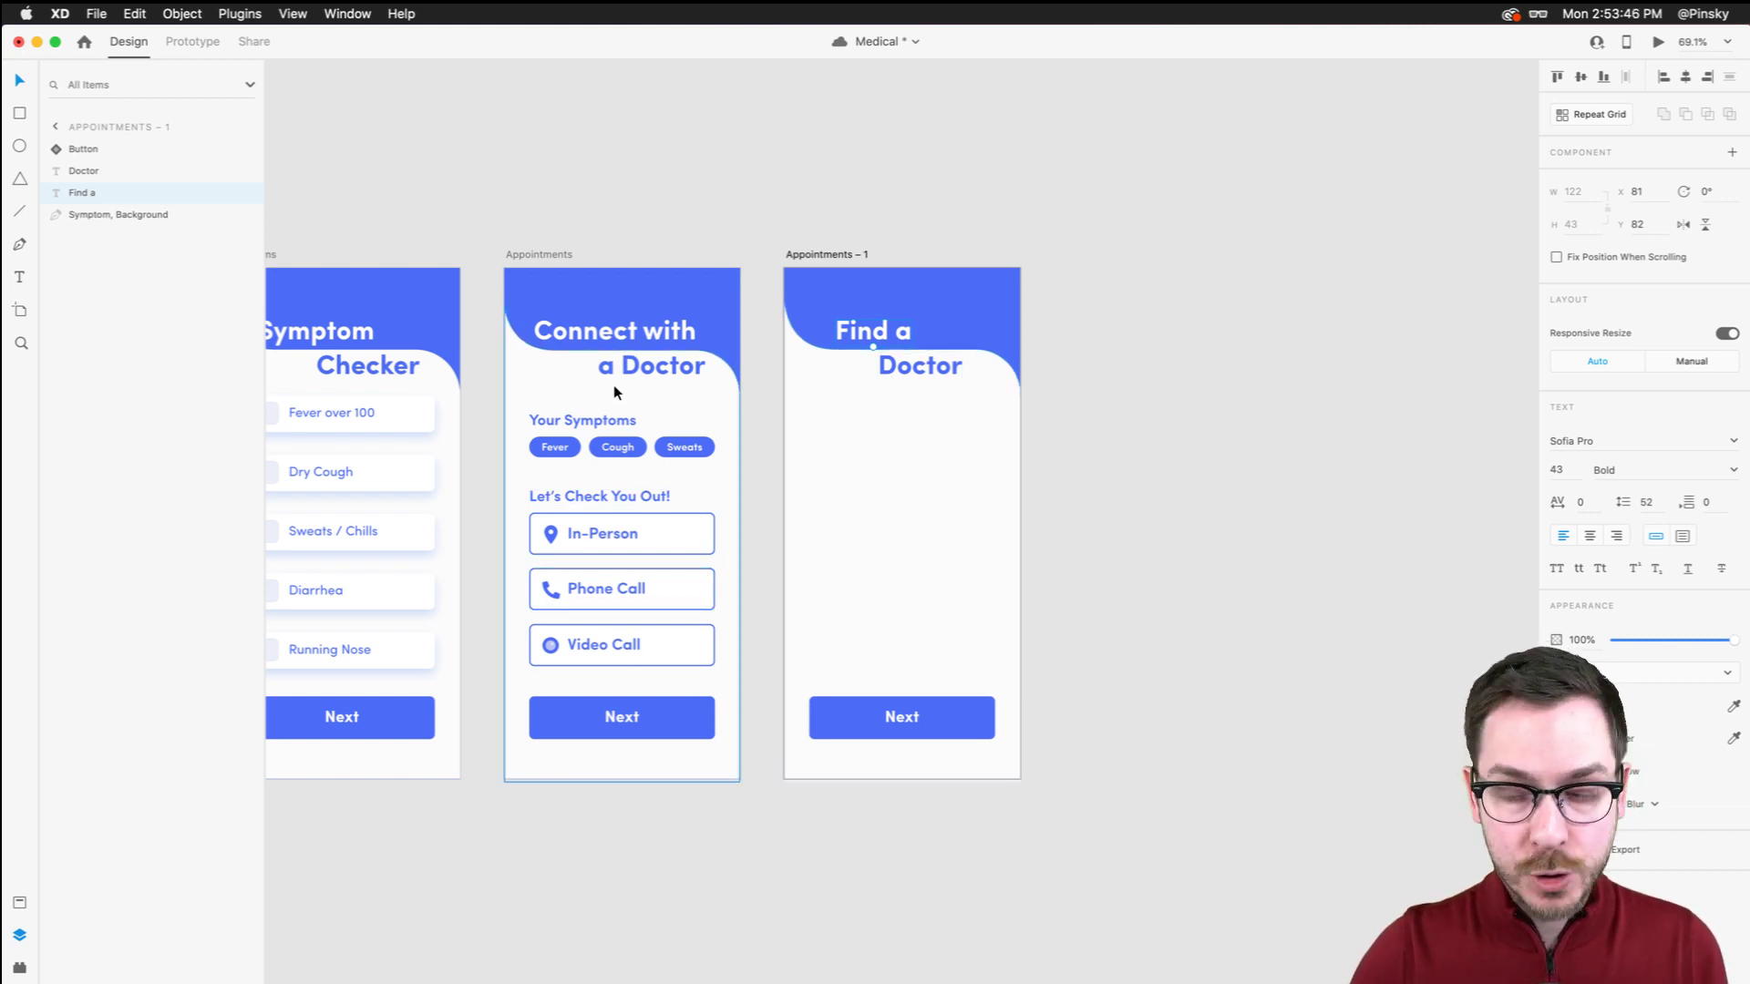
pyautogui.click(635, 321)
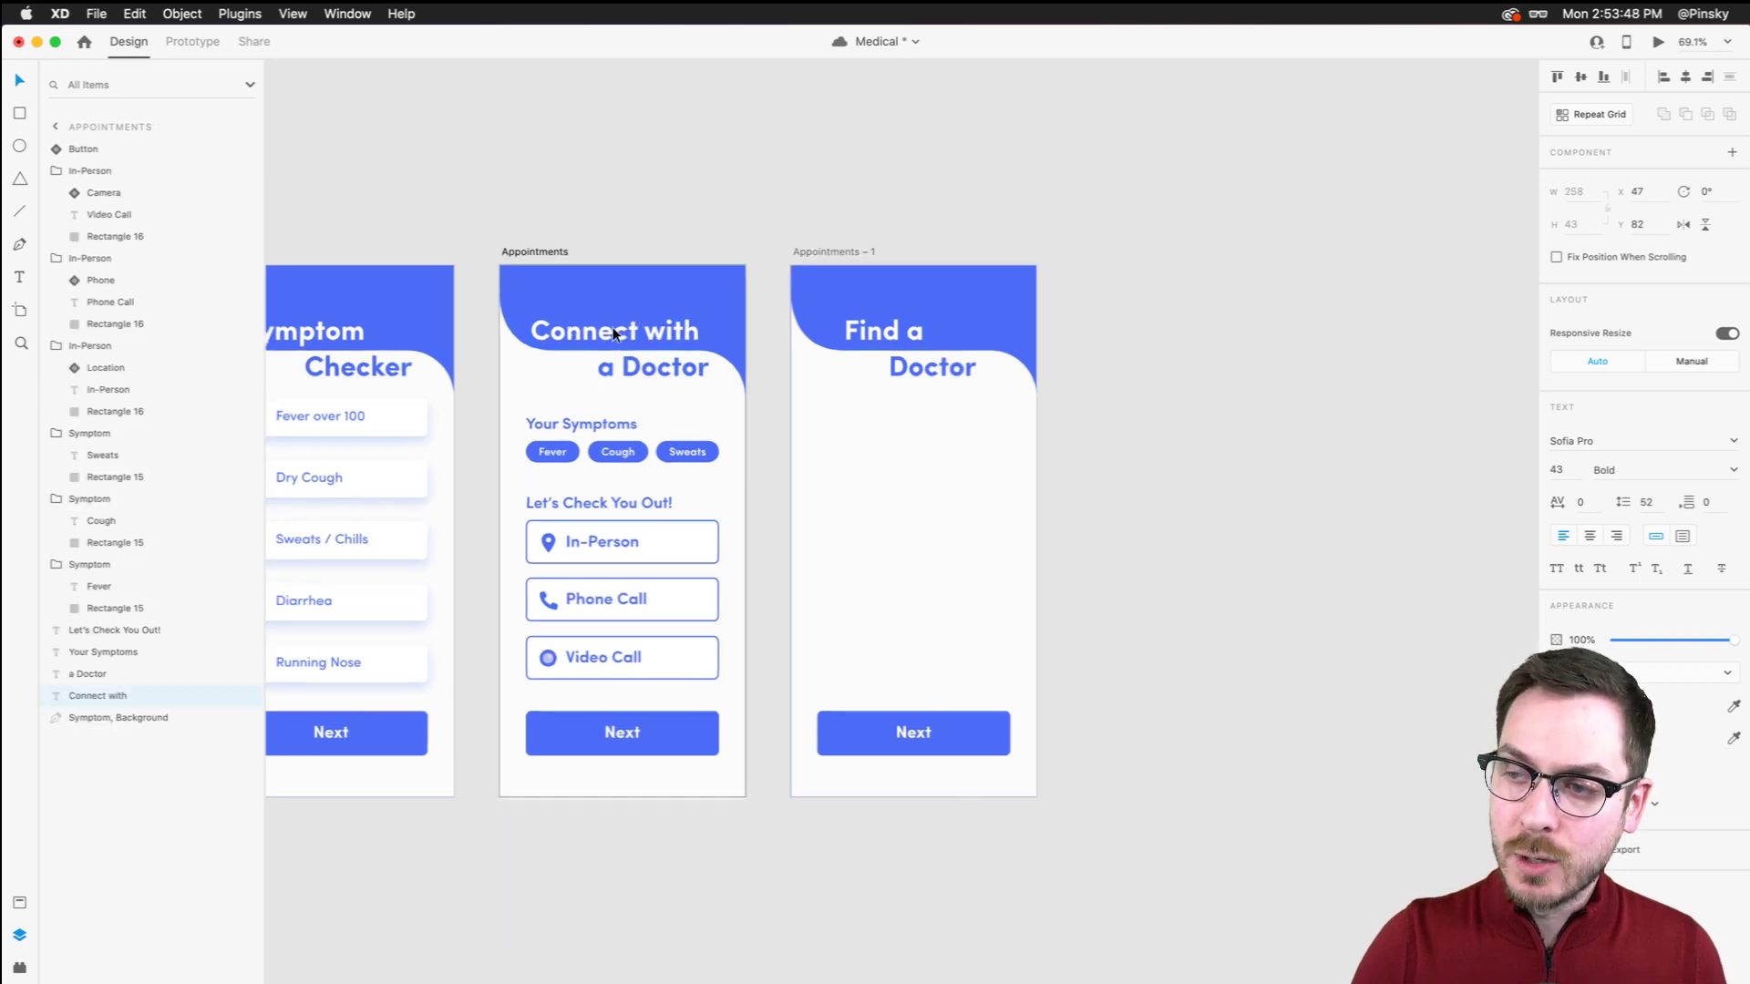
pyautogui.scroll(5, 635, 321)
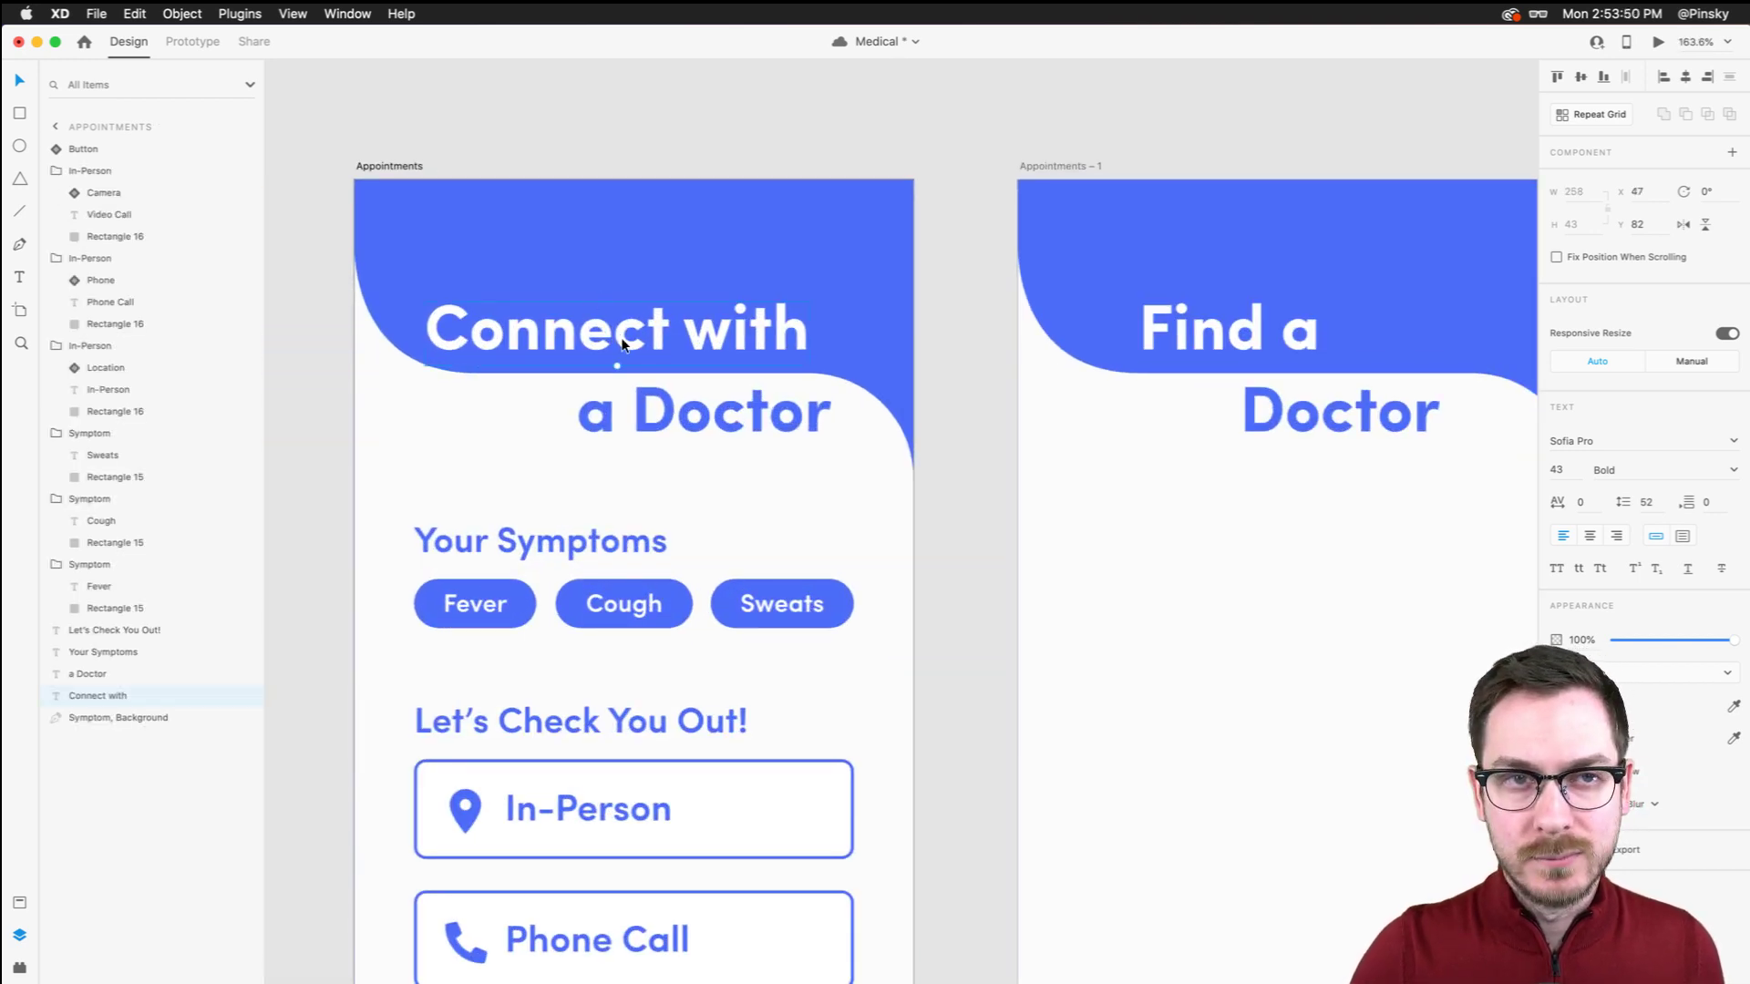
pyautogui.scroll(-5, 622, 344)
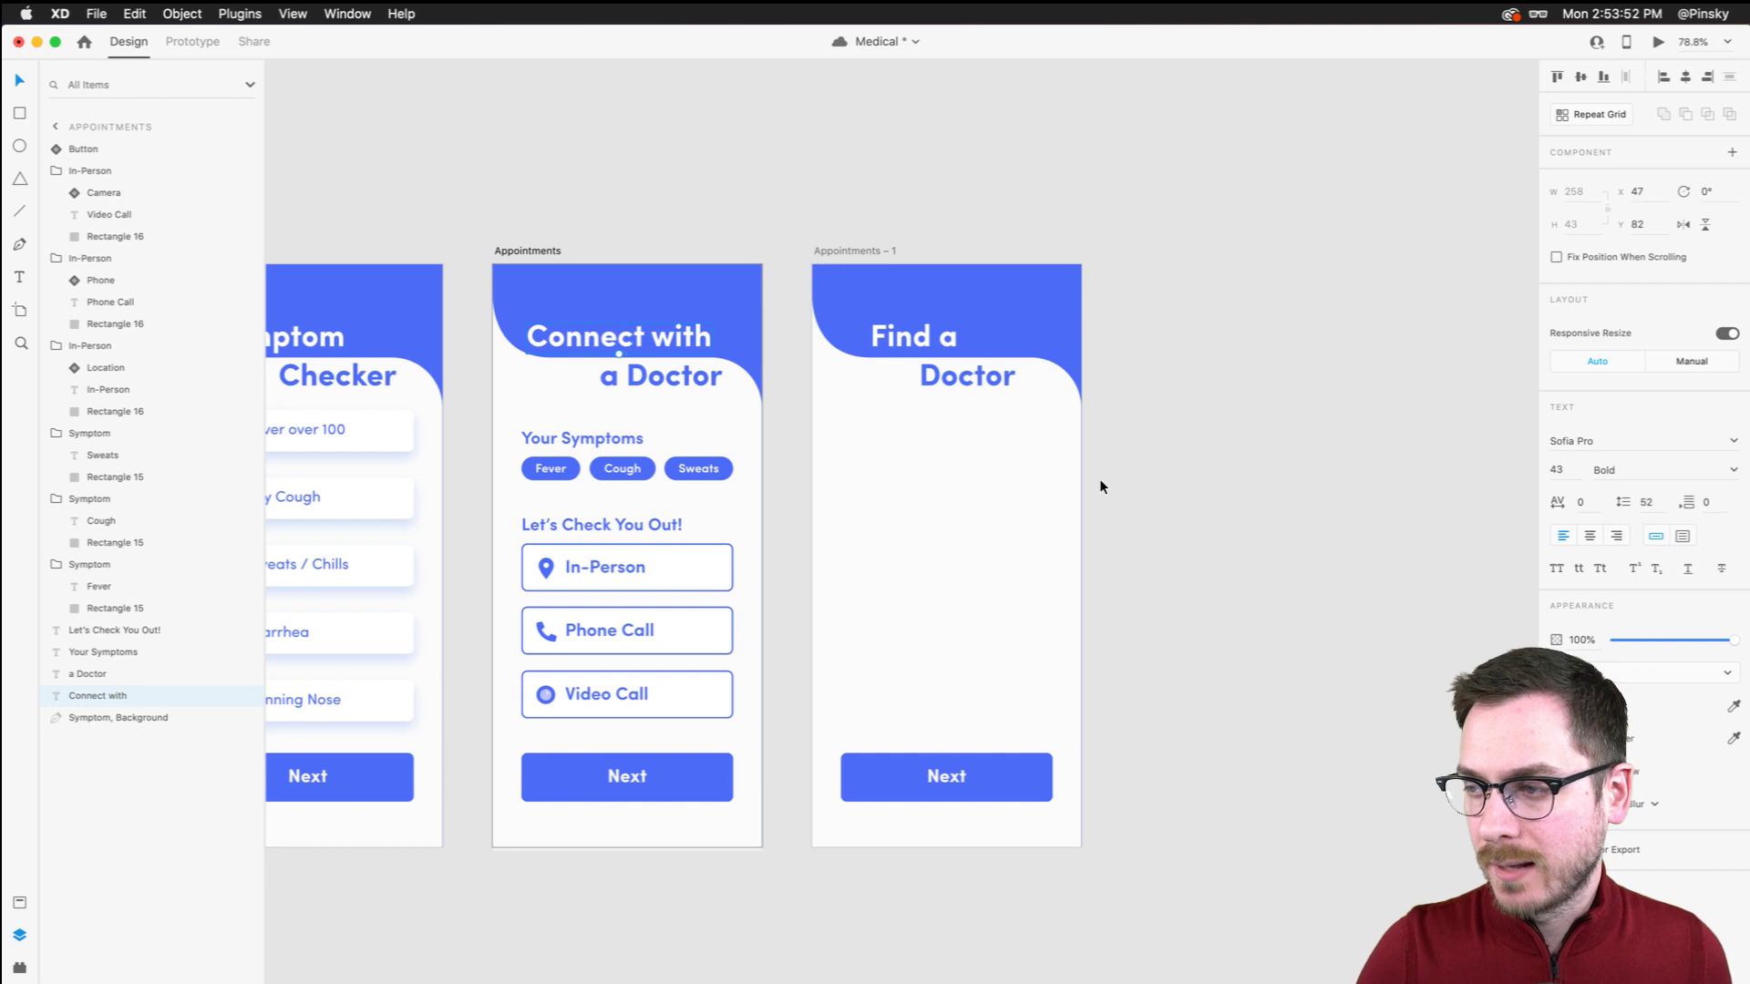
pyautogui.moveTo(917, 340); pyautogui.dragTo(912, 340)
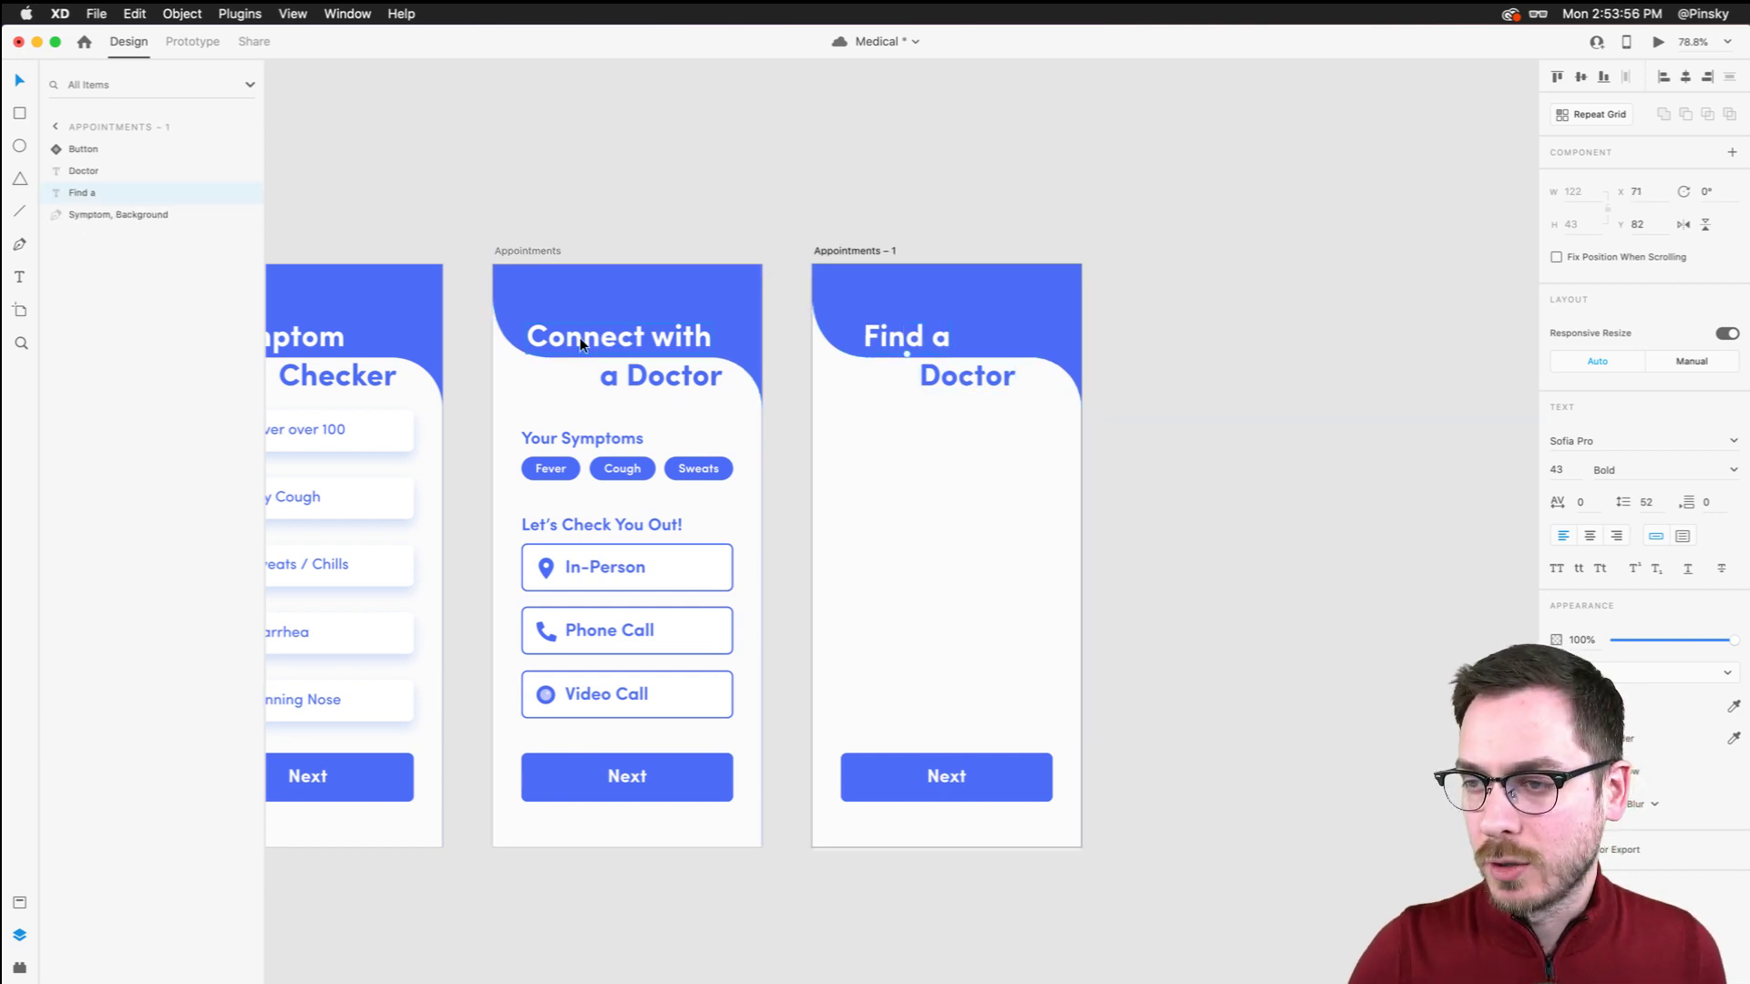
# Position "Find a" and "Doctor" as a horizontally centred pair on the new artboard, with "Find a" at X 90, and save the document
pyautogui.scroll(4, 579, 337)
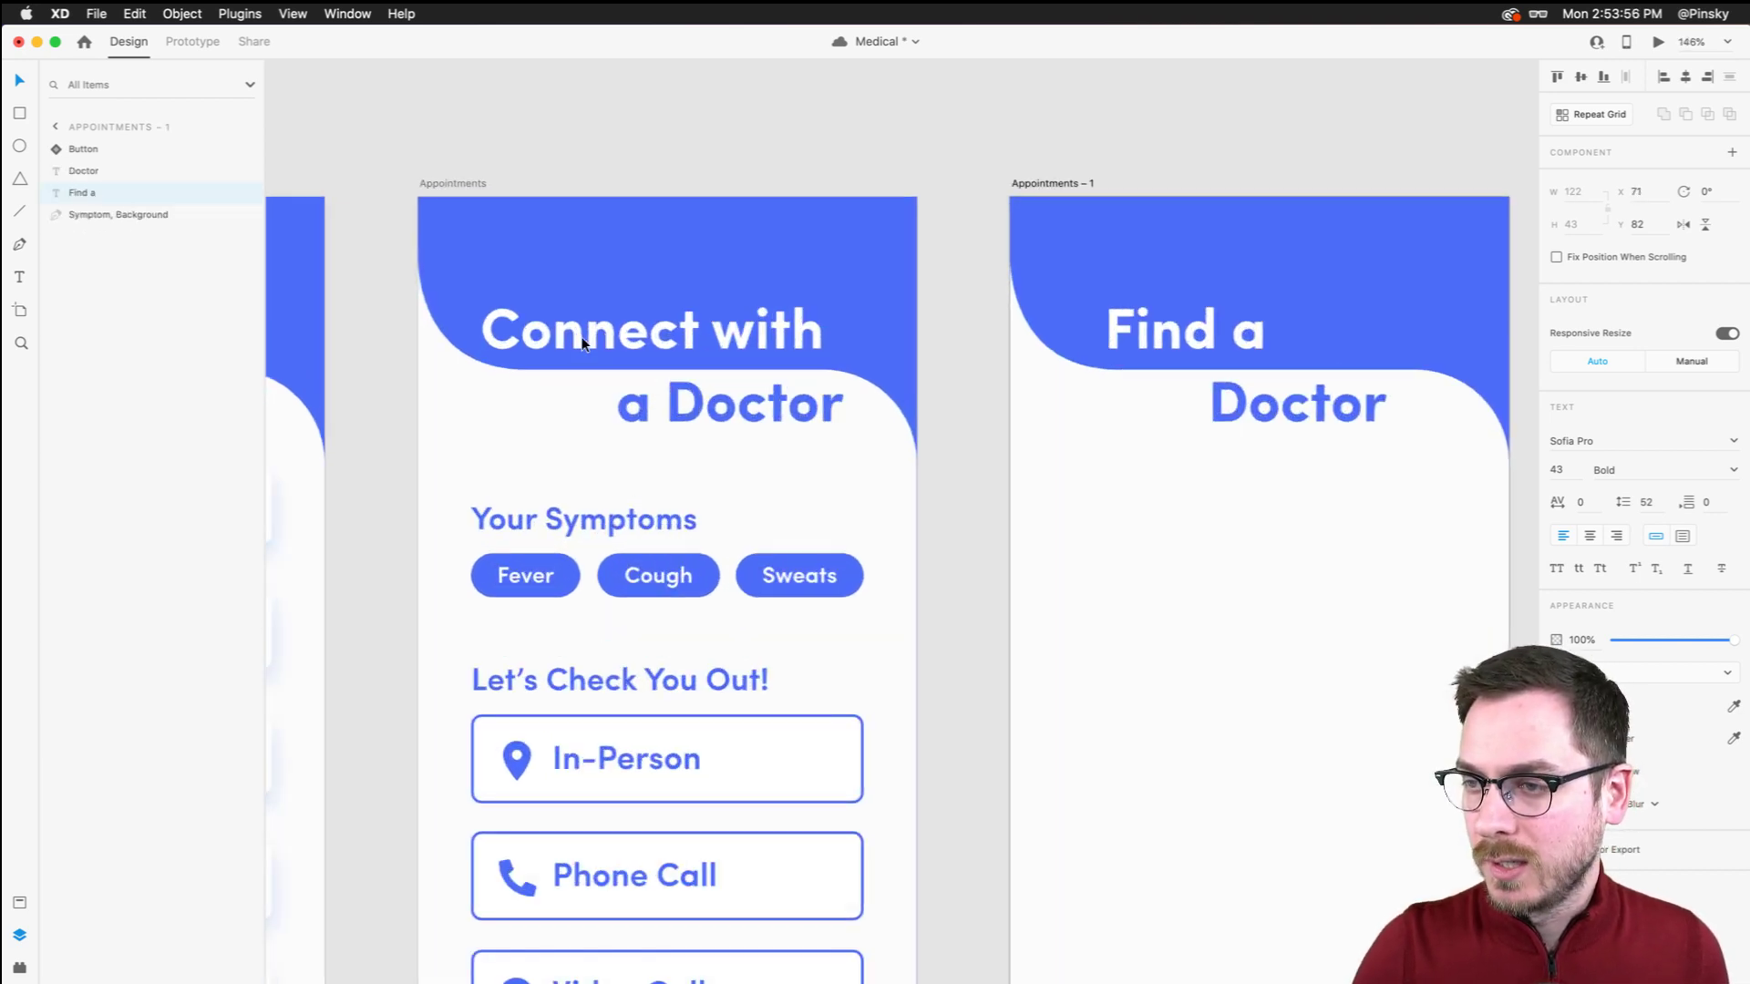
pyautogui.click(550, 393)
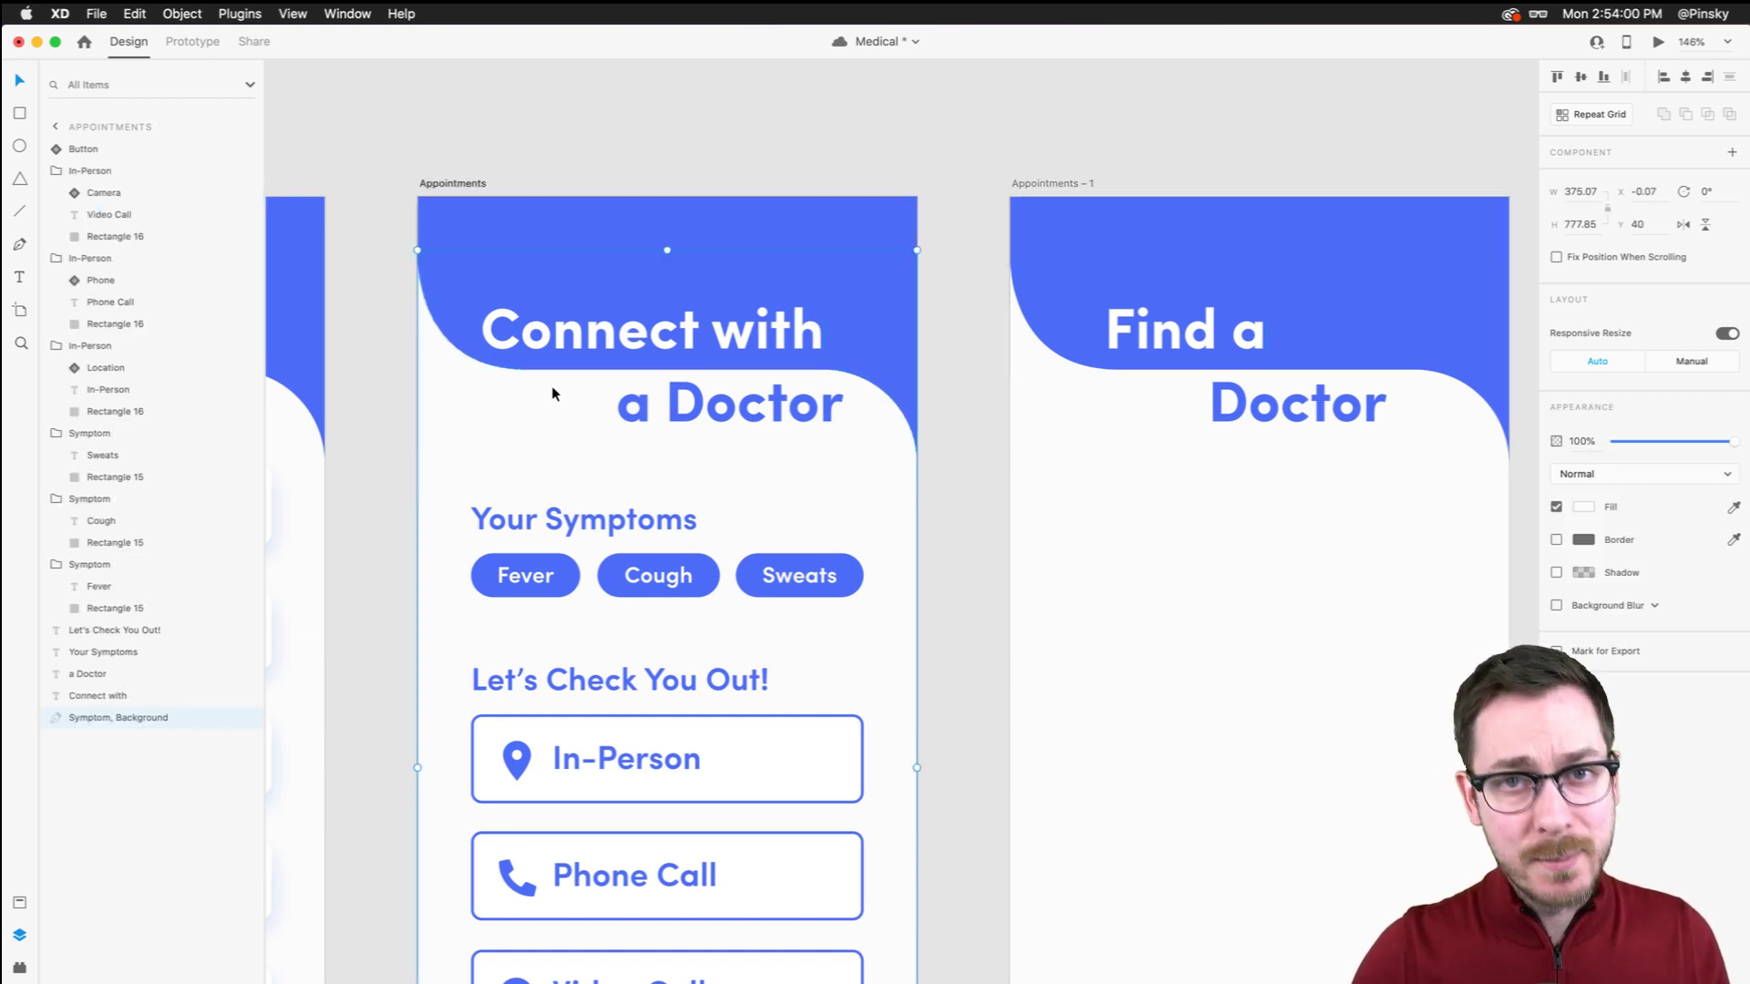
pyautogui.scroll(-2, 551, 385)
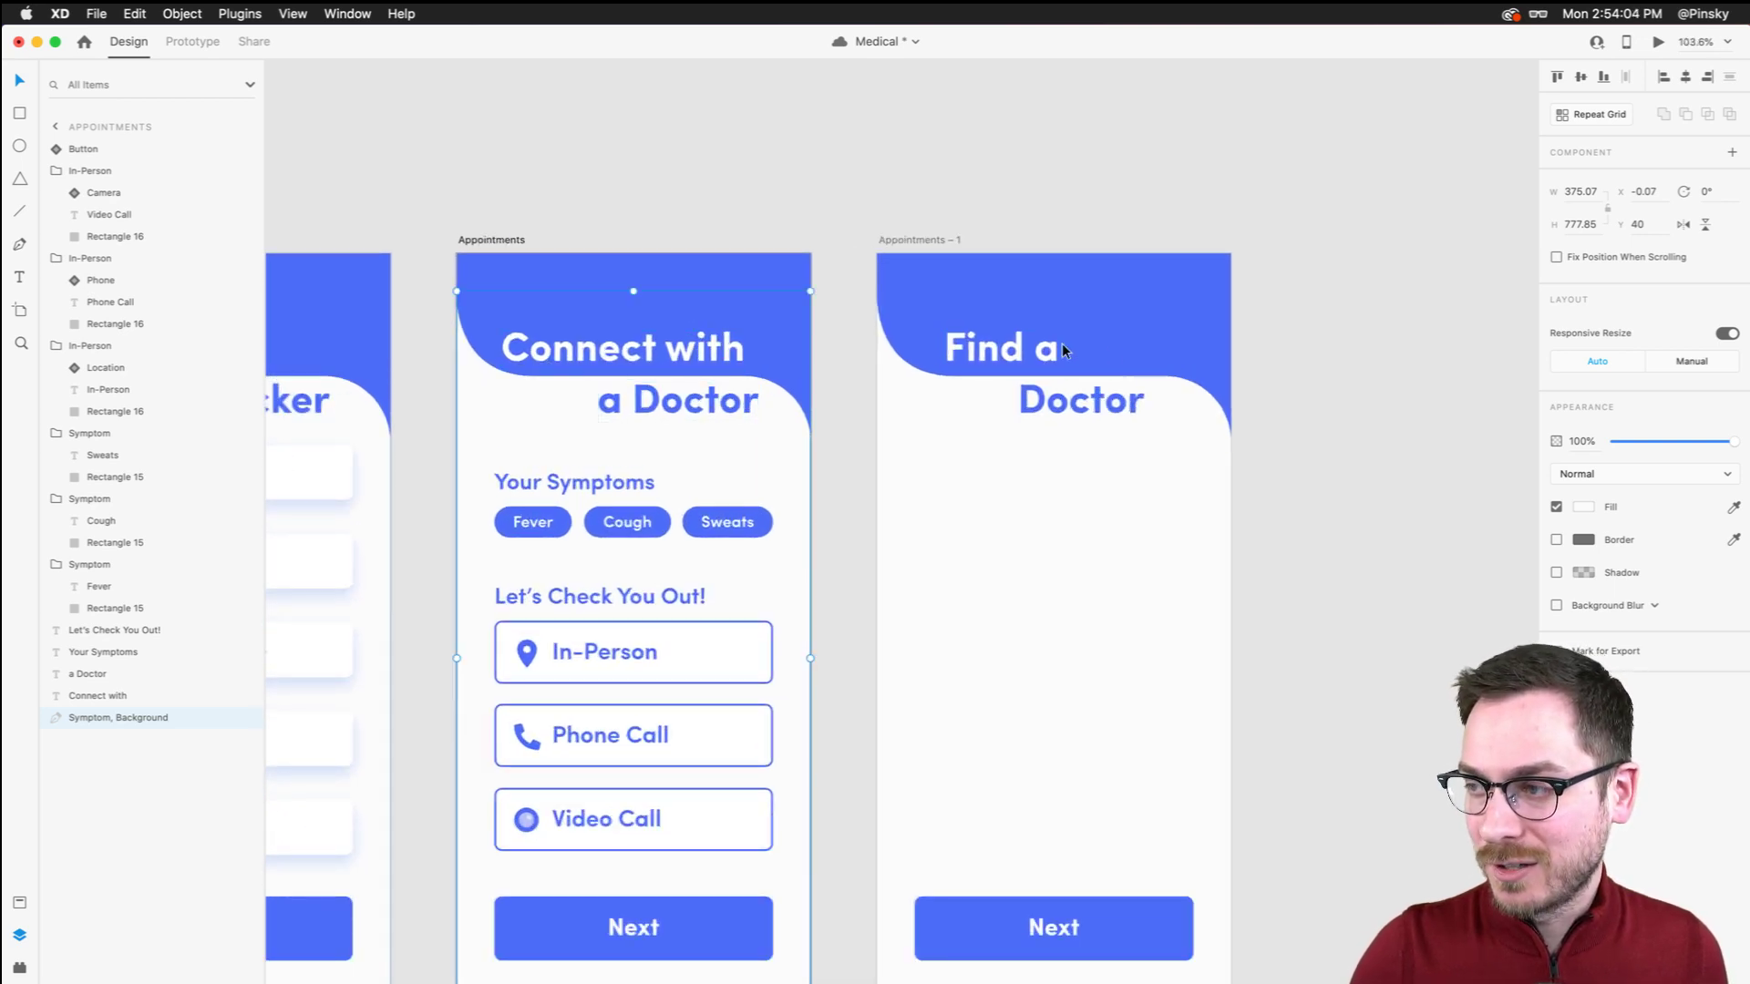
pyautogui.moveTo(1009, 349); pyautogui.dragTo(1026, 347)
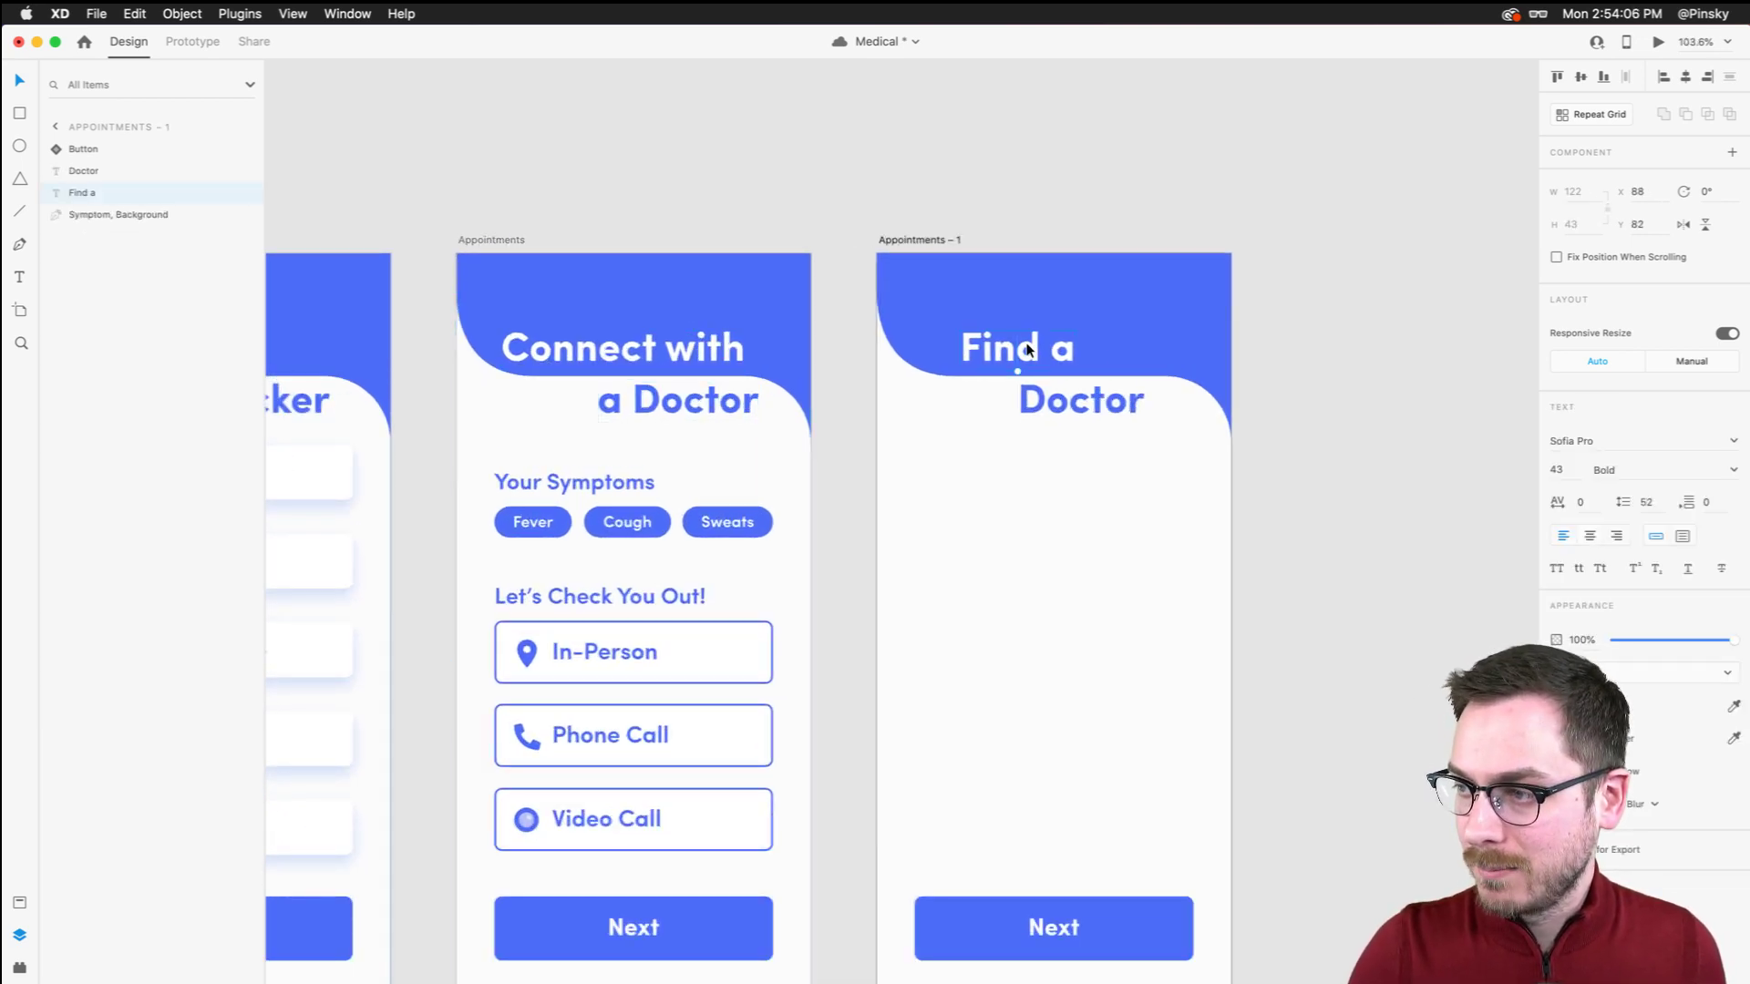
pyautogui.moveTo(1081, 418)
pyautogui.mouseDown()
pyautogui.moveTo(1072, 401)
pyautogui.moveTo(1100, 401)
pyautogui.moveTo(1084, 408)
pyautogui.mouseUp()
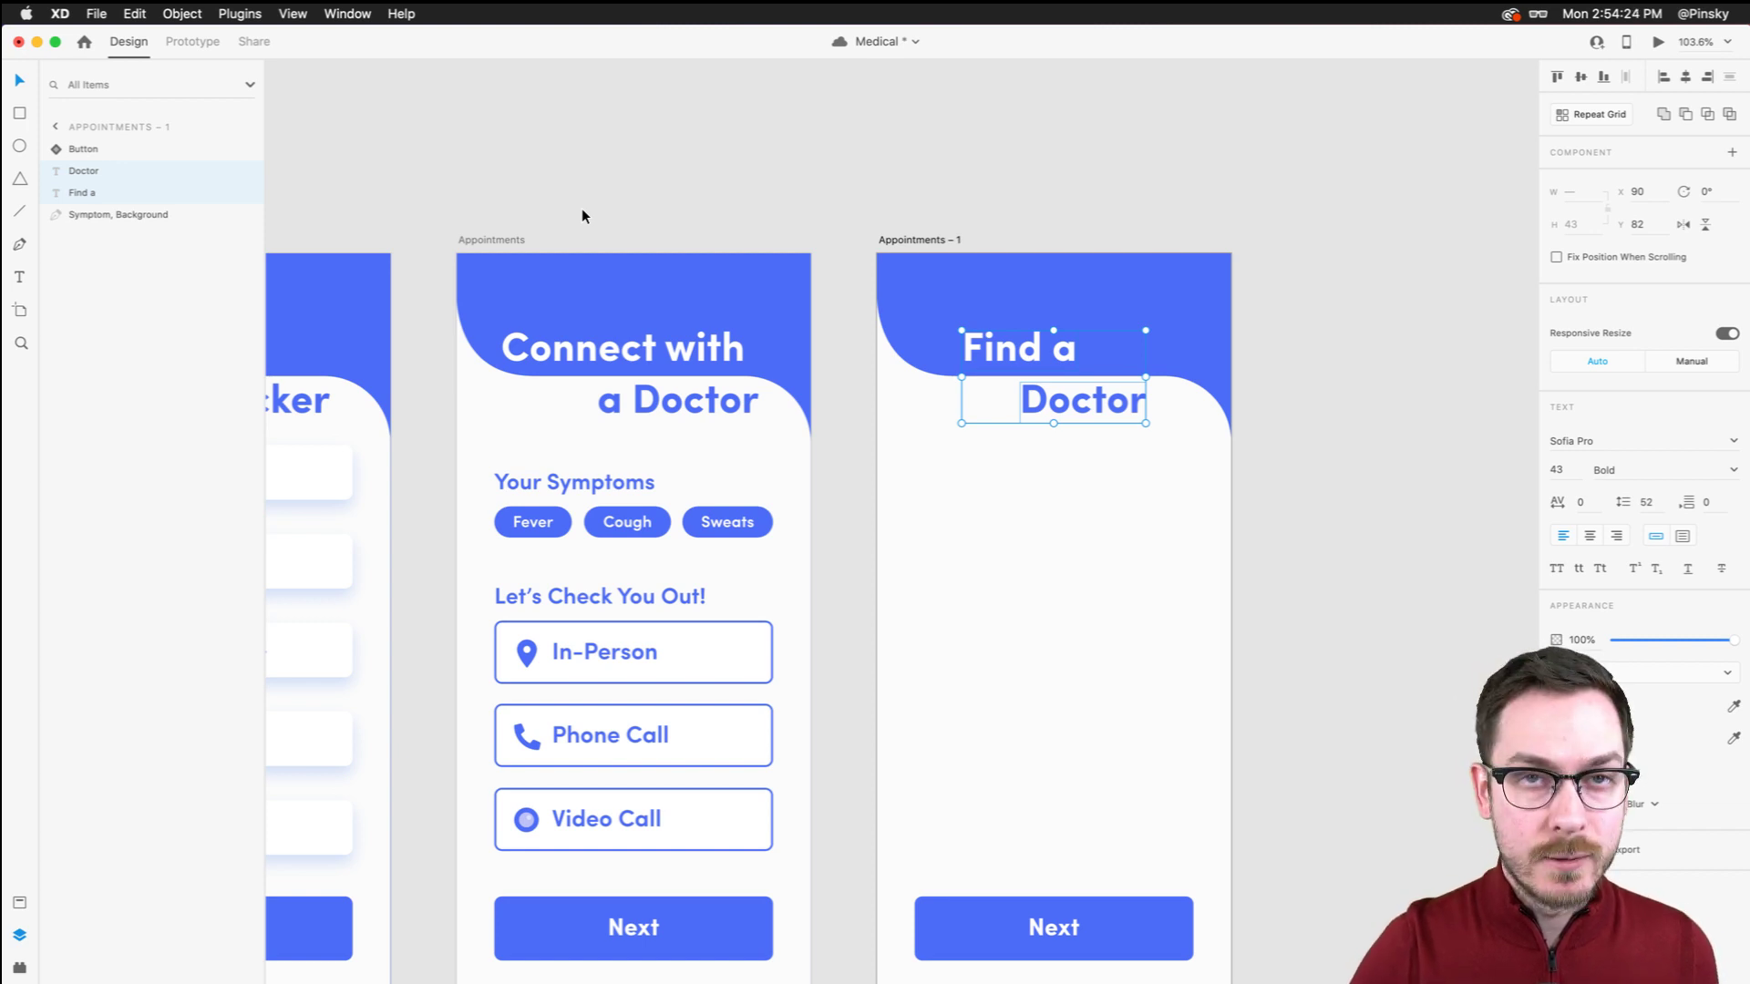
pyautogui.press('super+s')
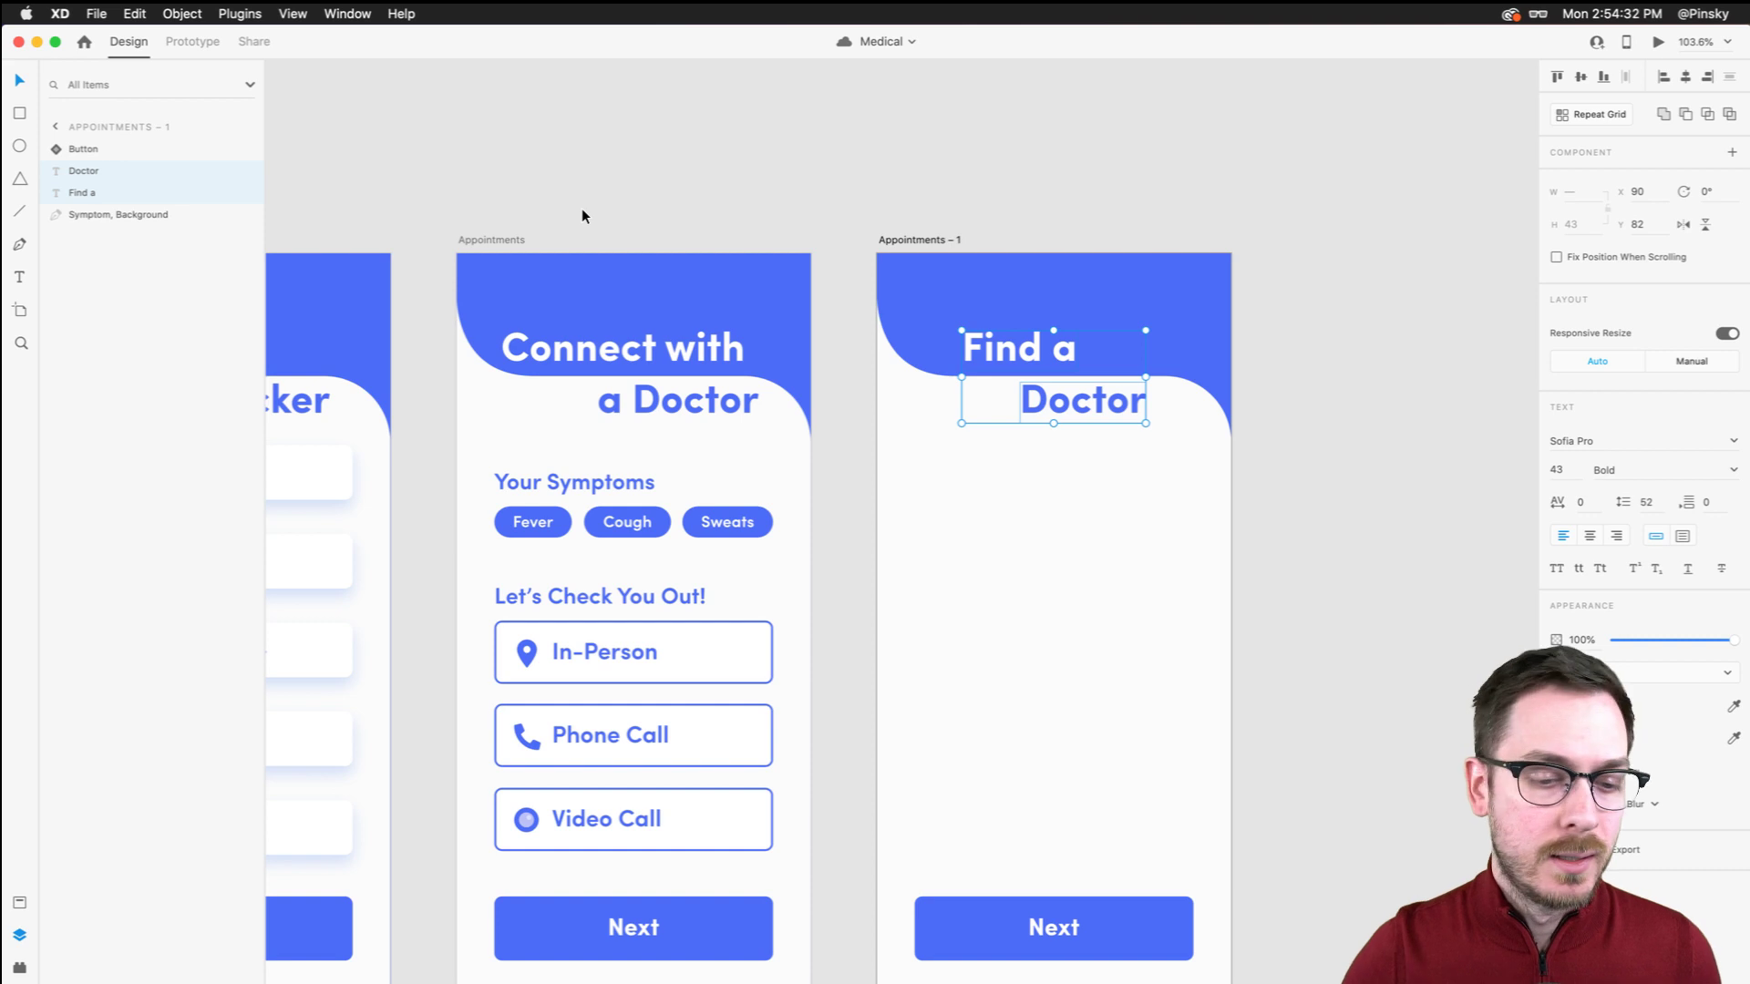
pyautogui.scroll(-5, 582, 212)
pyautogui.hscroll(-3, 581, 211)
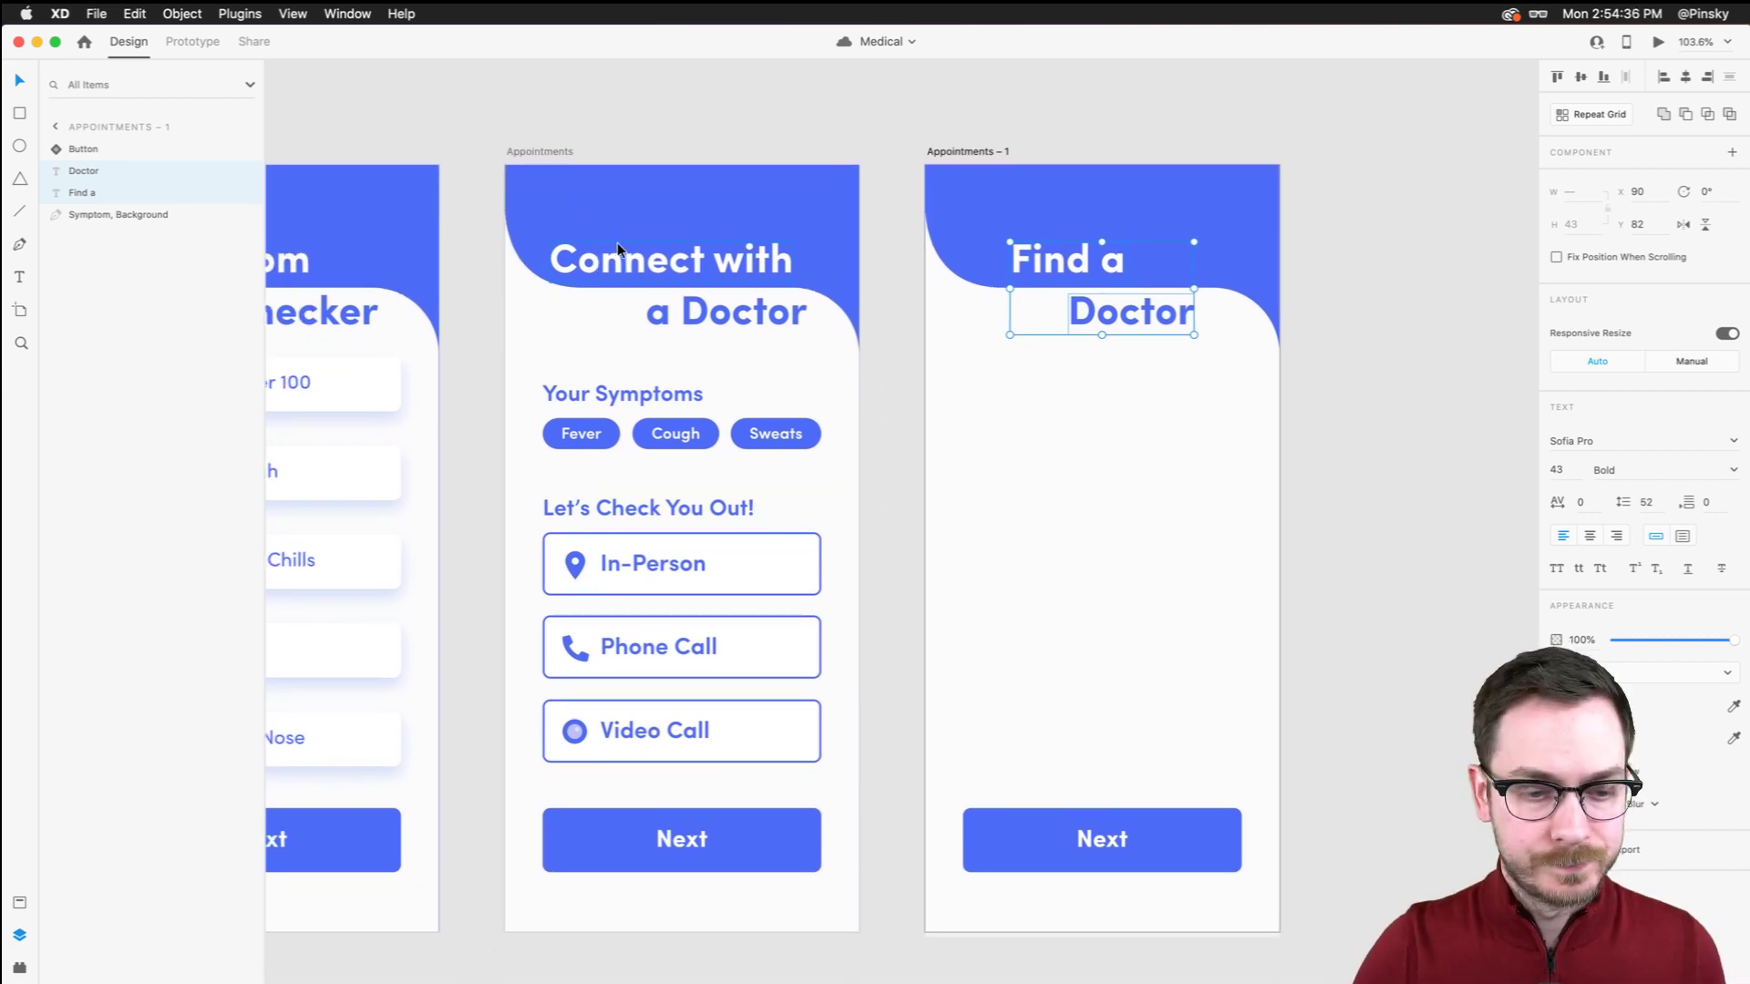
pyautogui.hscroll(-8, 616, 242)
pyautogui.scroll(-1, 616, 243)
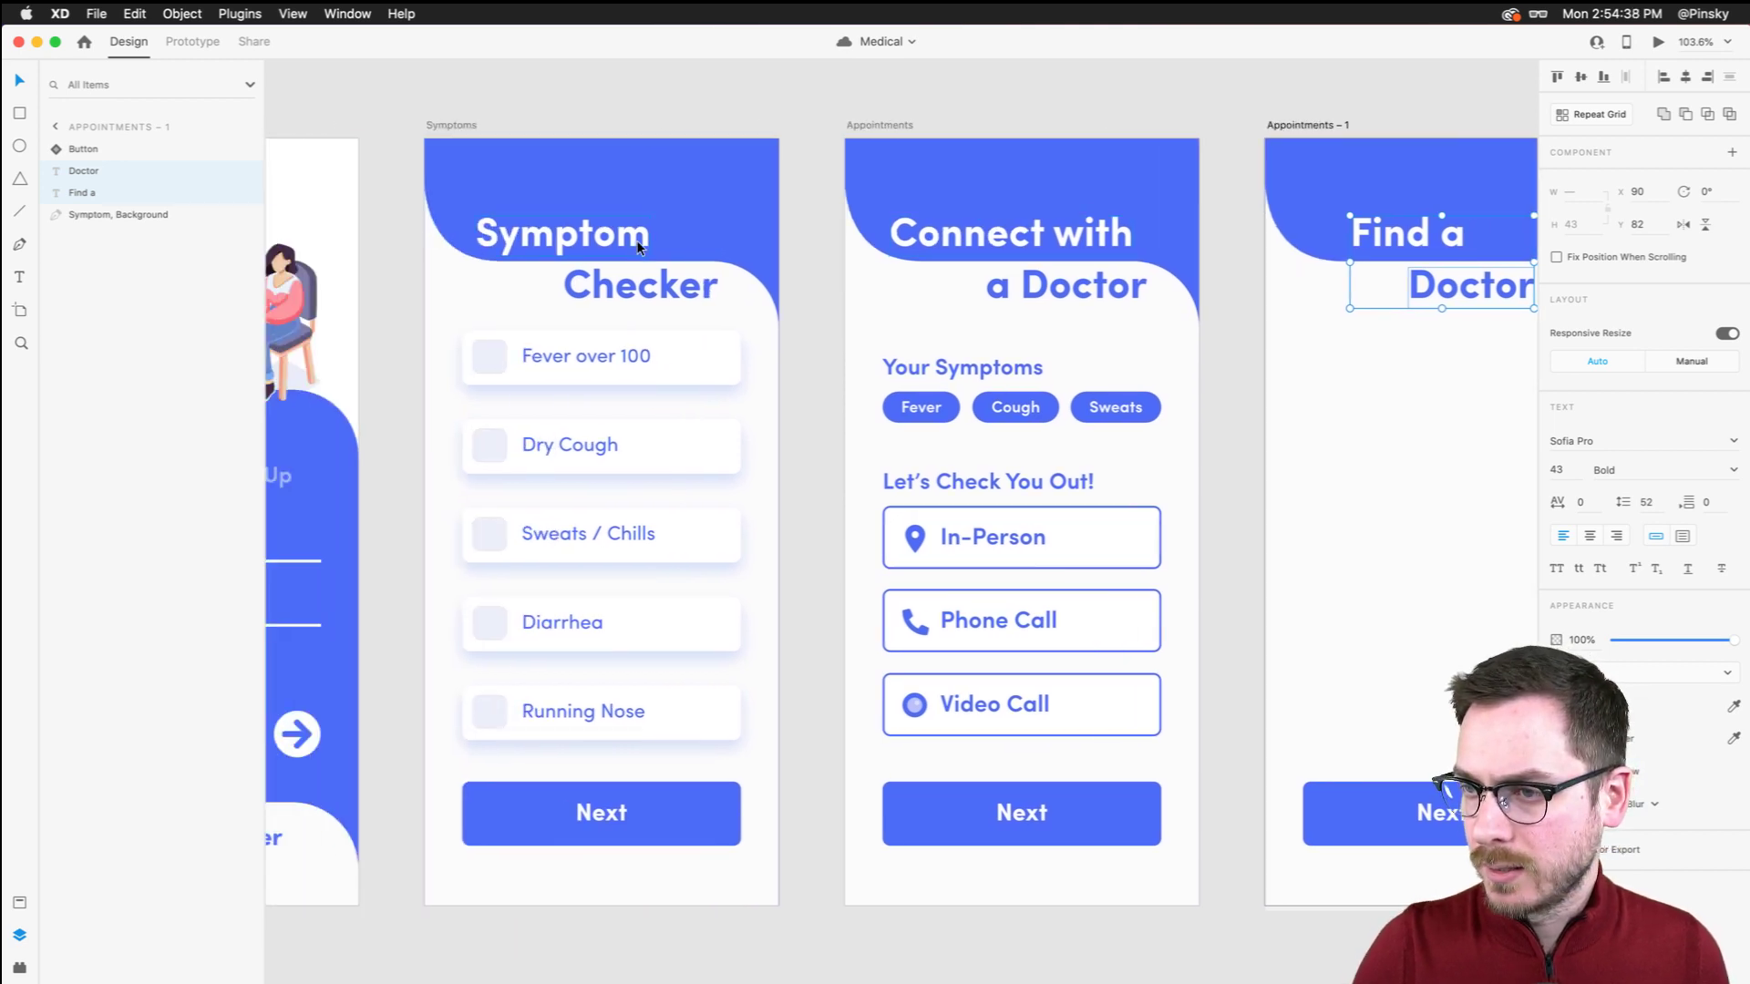
# Compare the Symptoms and Appointments artboards' headings and layout with the new Find a Doctor artboard, then leave nothing selected
pyautogui.hscroll(3, 504, 381)
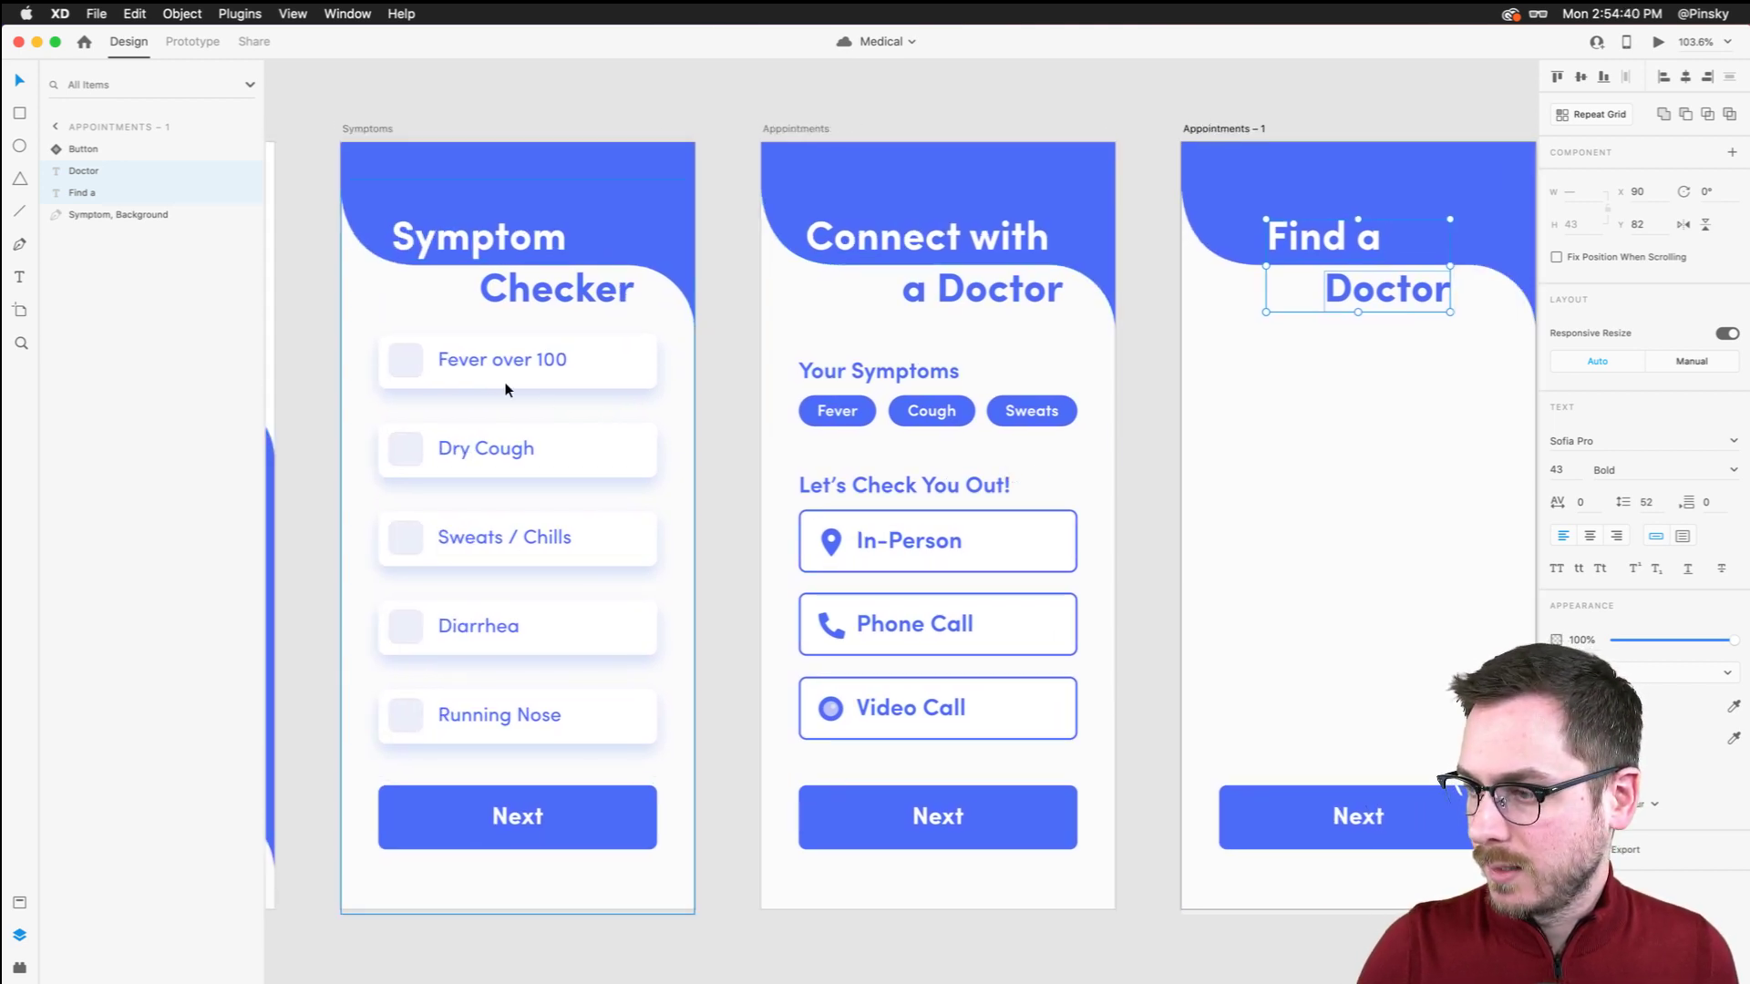
pyautogui.hscroll(3, 686, 365)
pyautogui.click(763, 370)
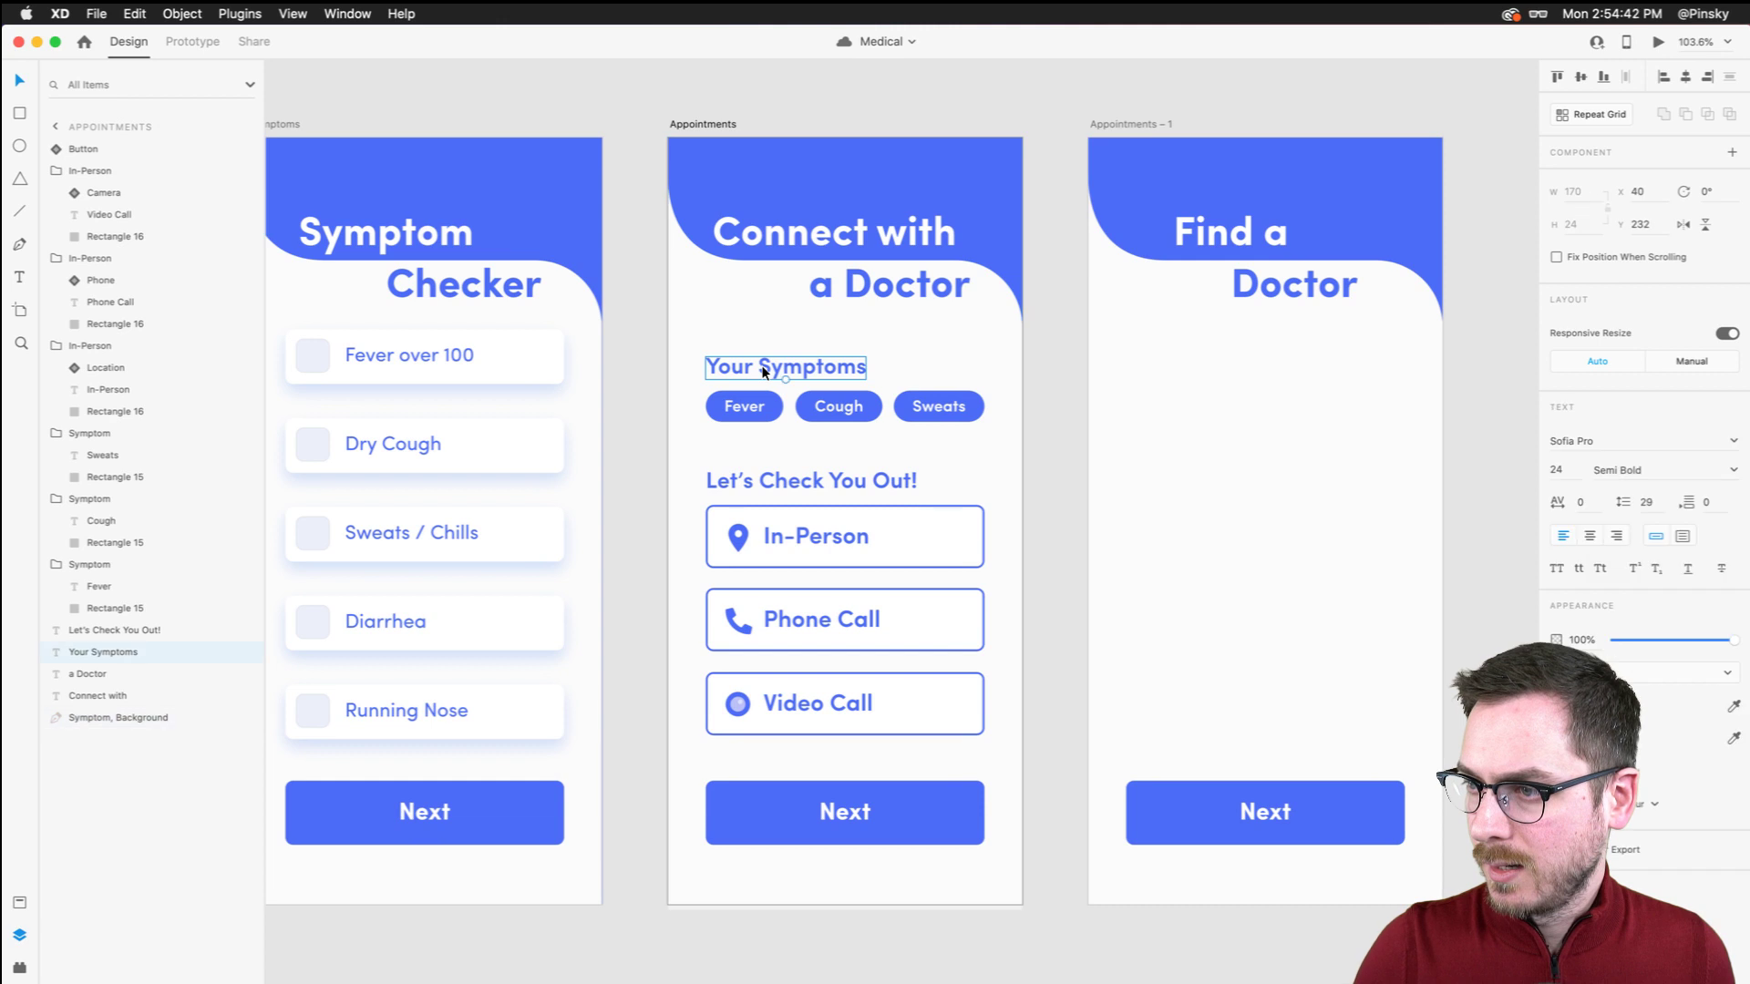
pyautogui.doubleClick(842, 253)
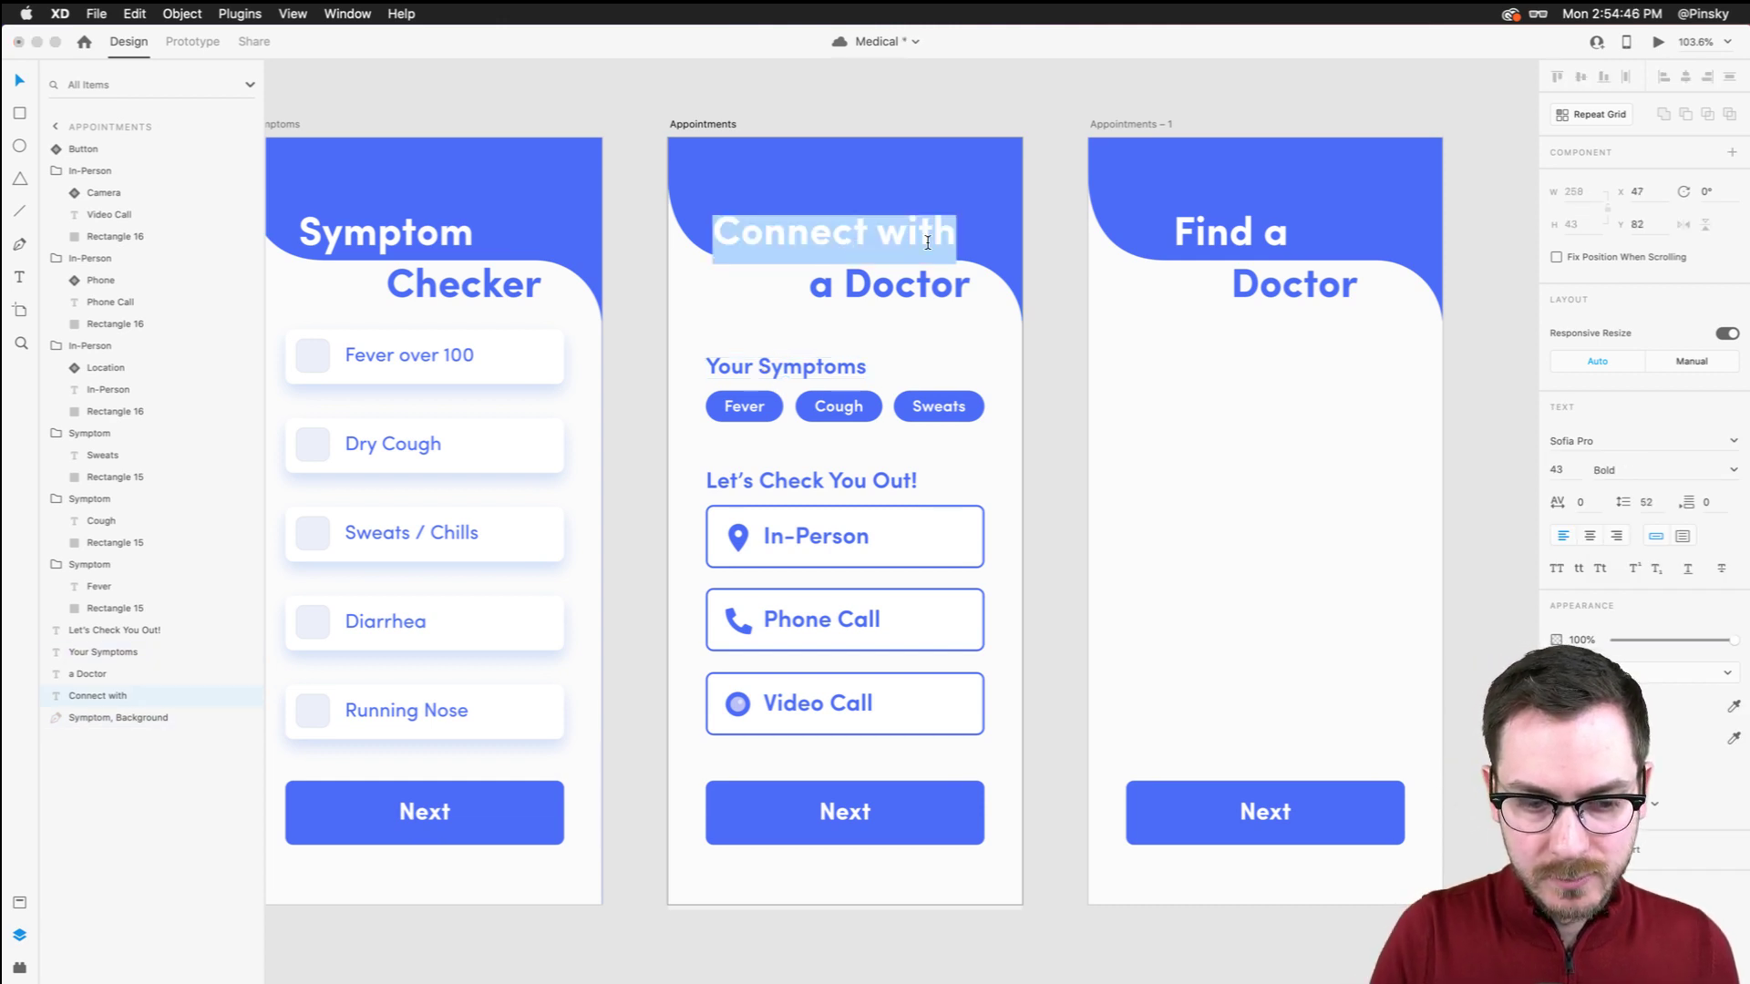
pyautogui.press('Escape')
pyautogui.hscroll(2, 1075, 109)
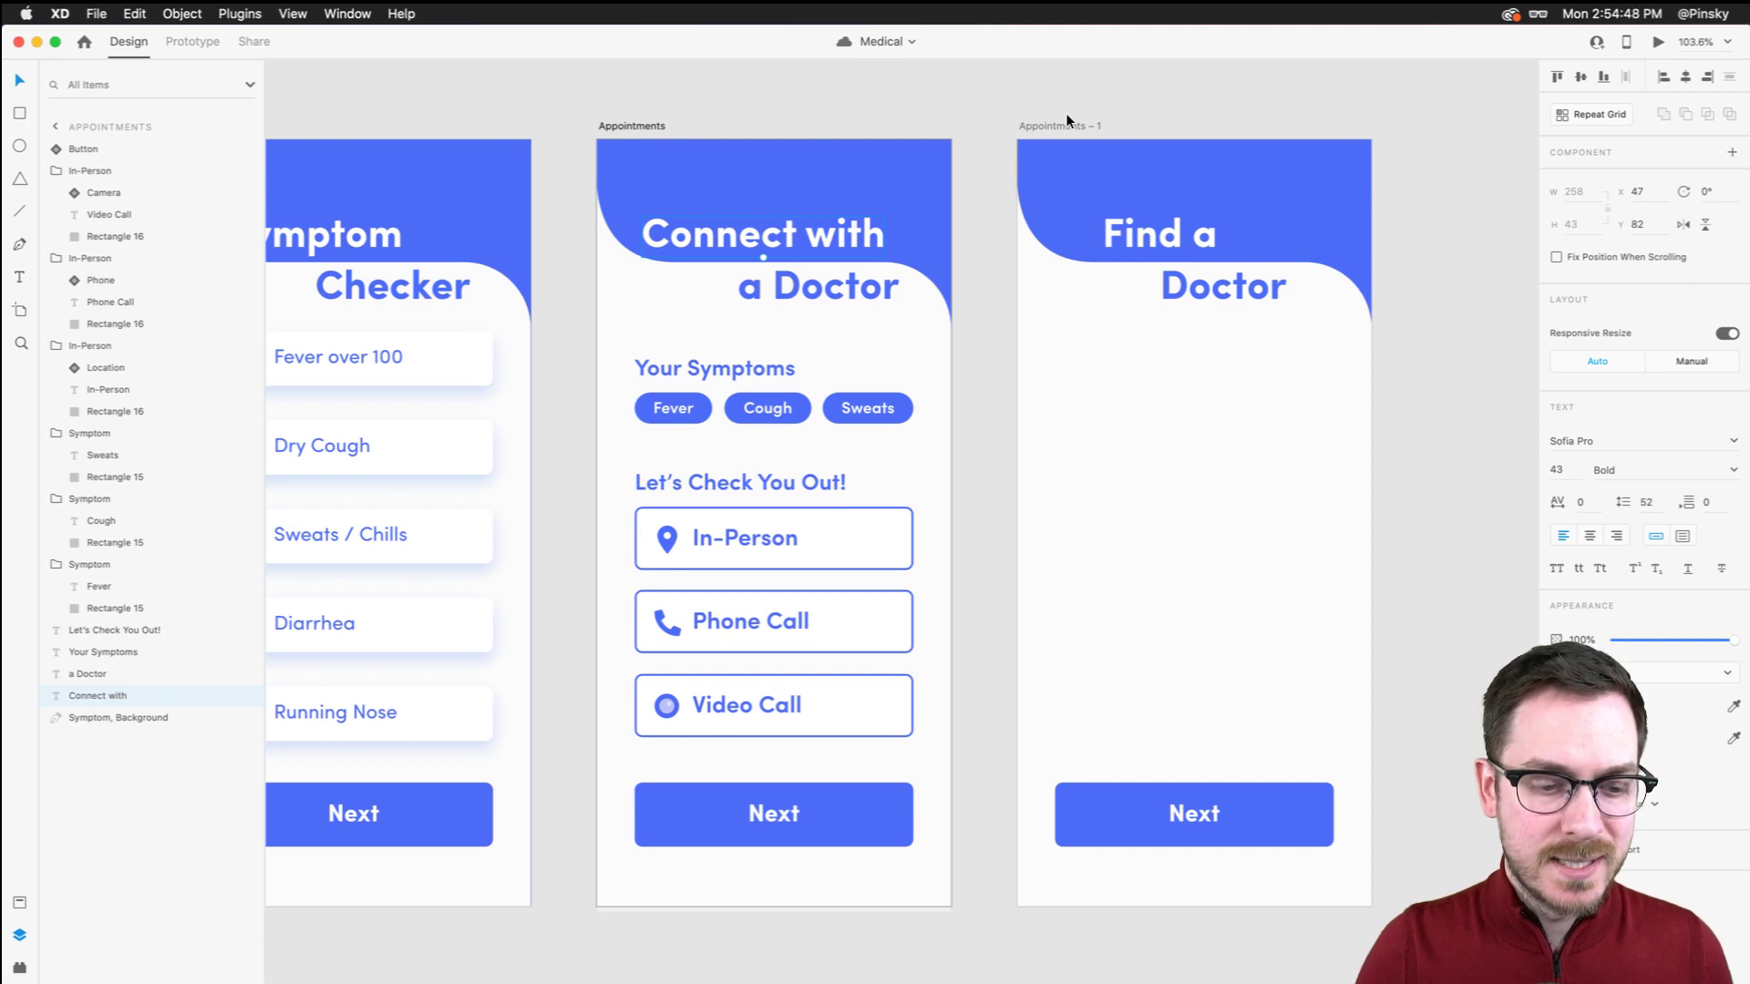
pyautogui.hscroll(2, 1068, 119)
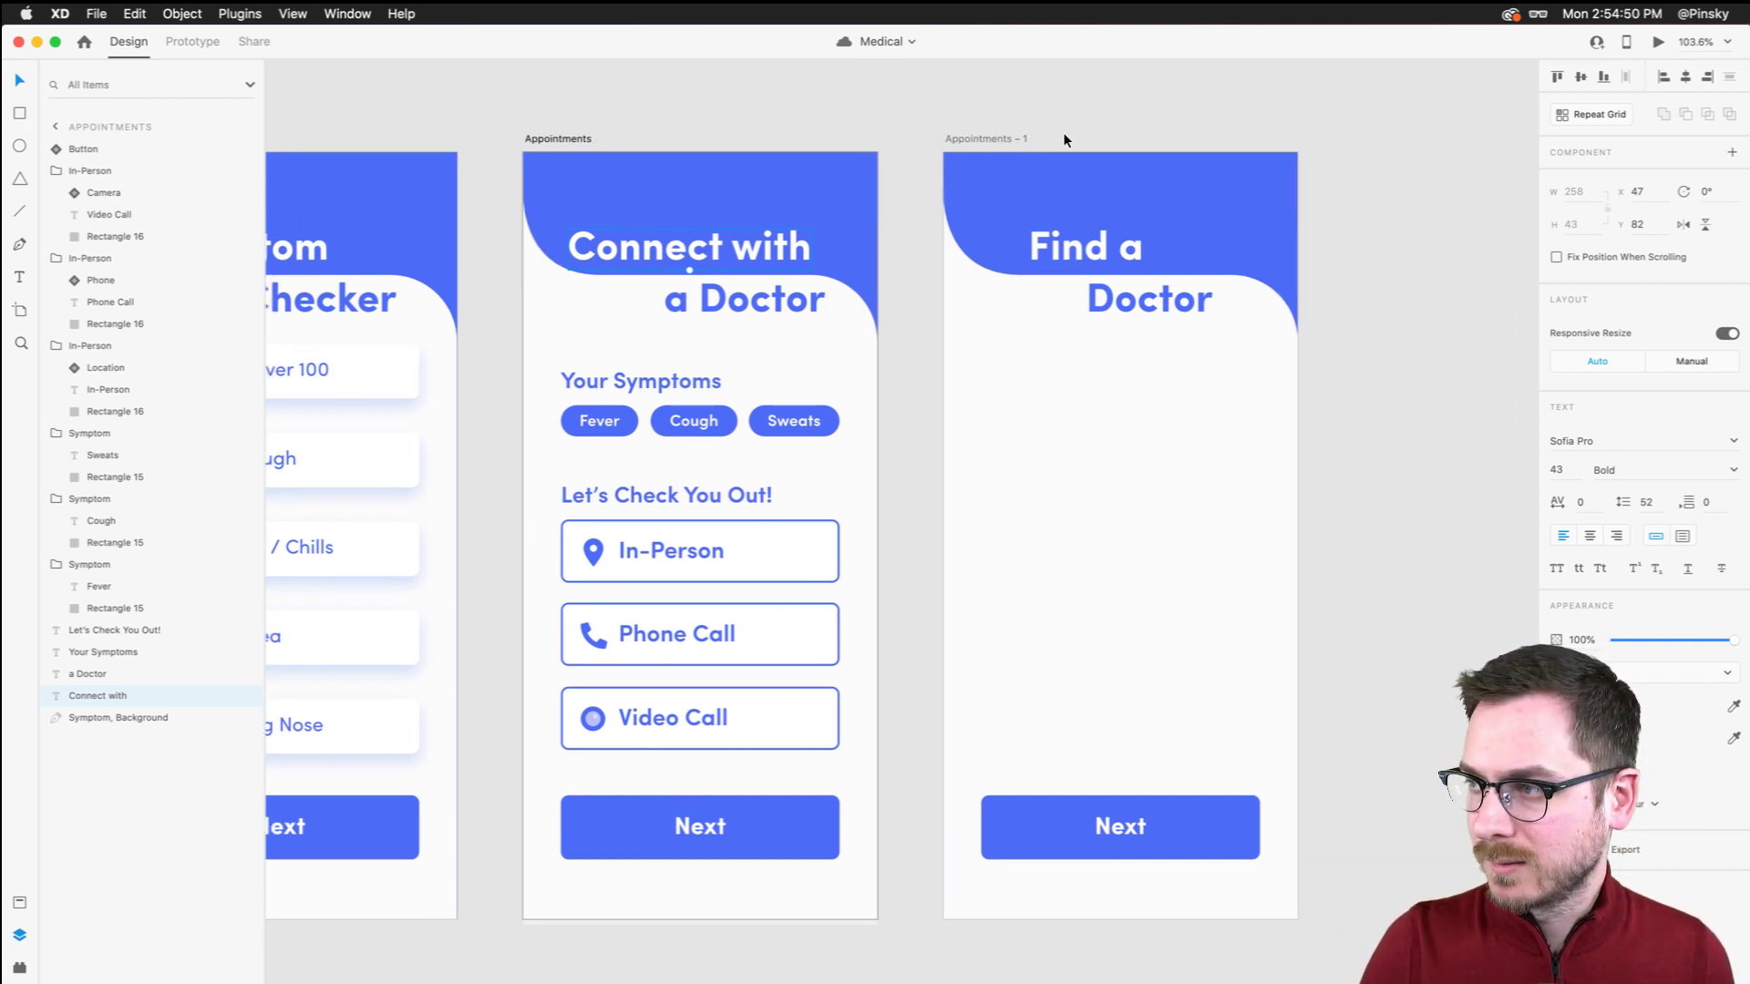
pyautogui.click(883, 137)
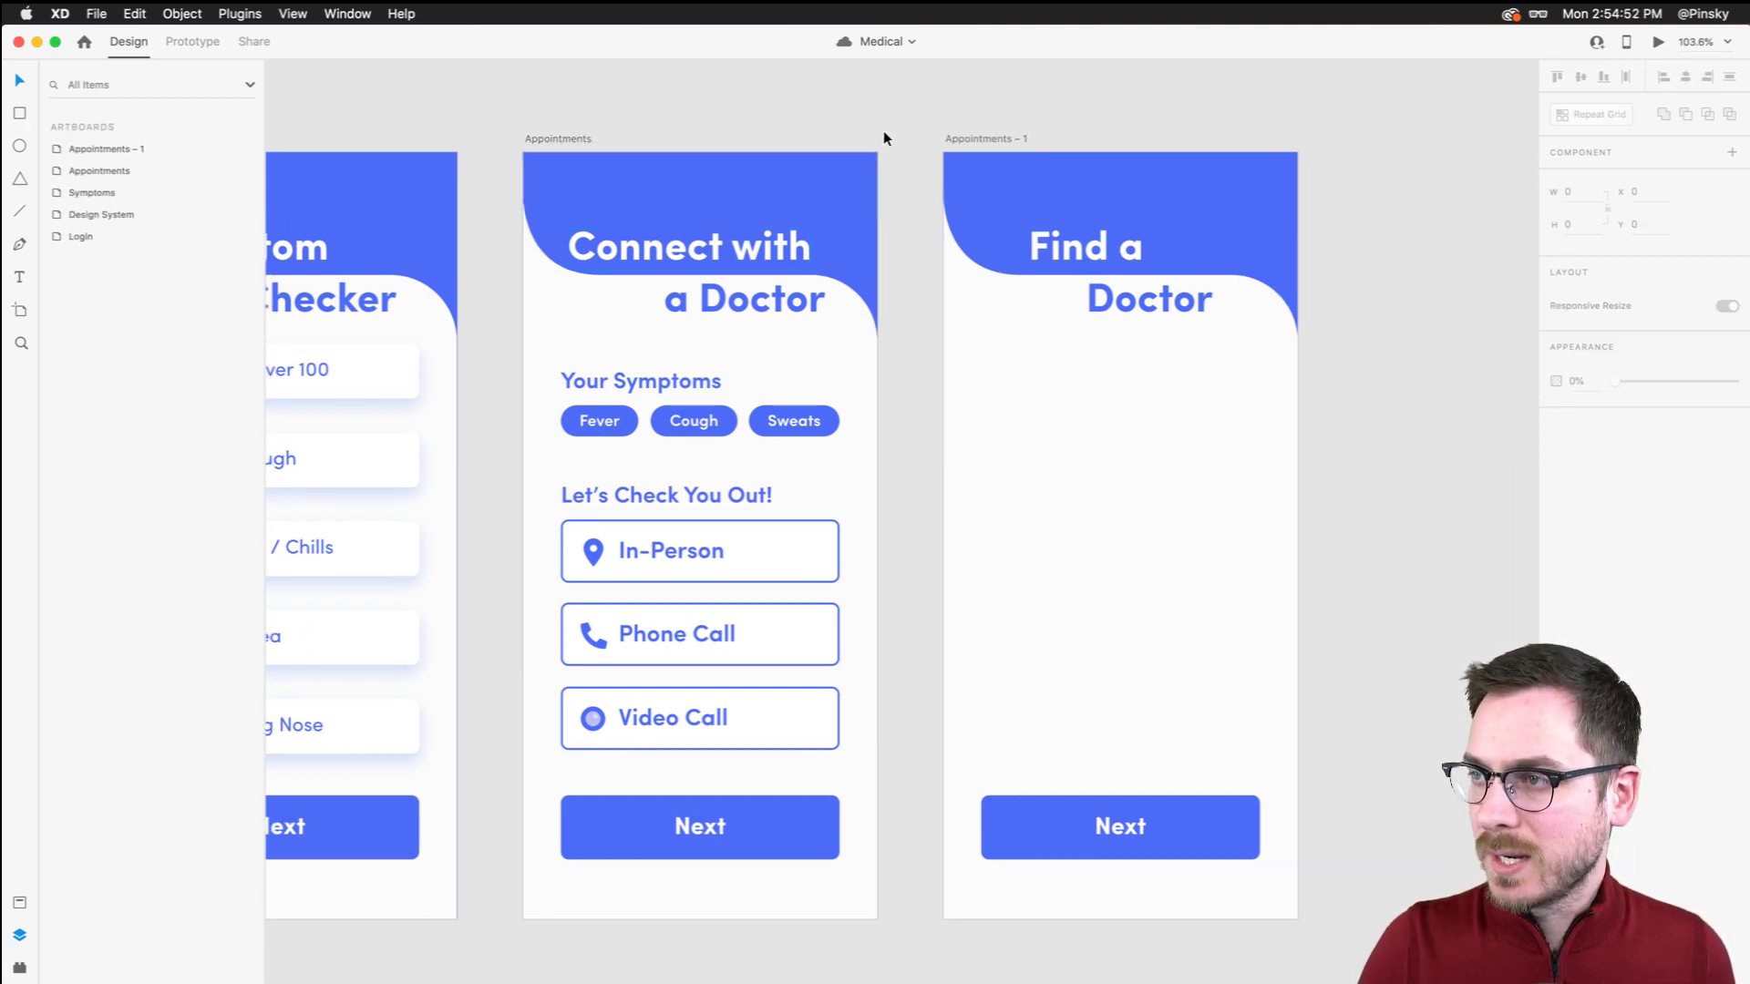